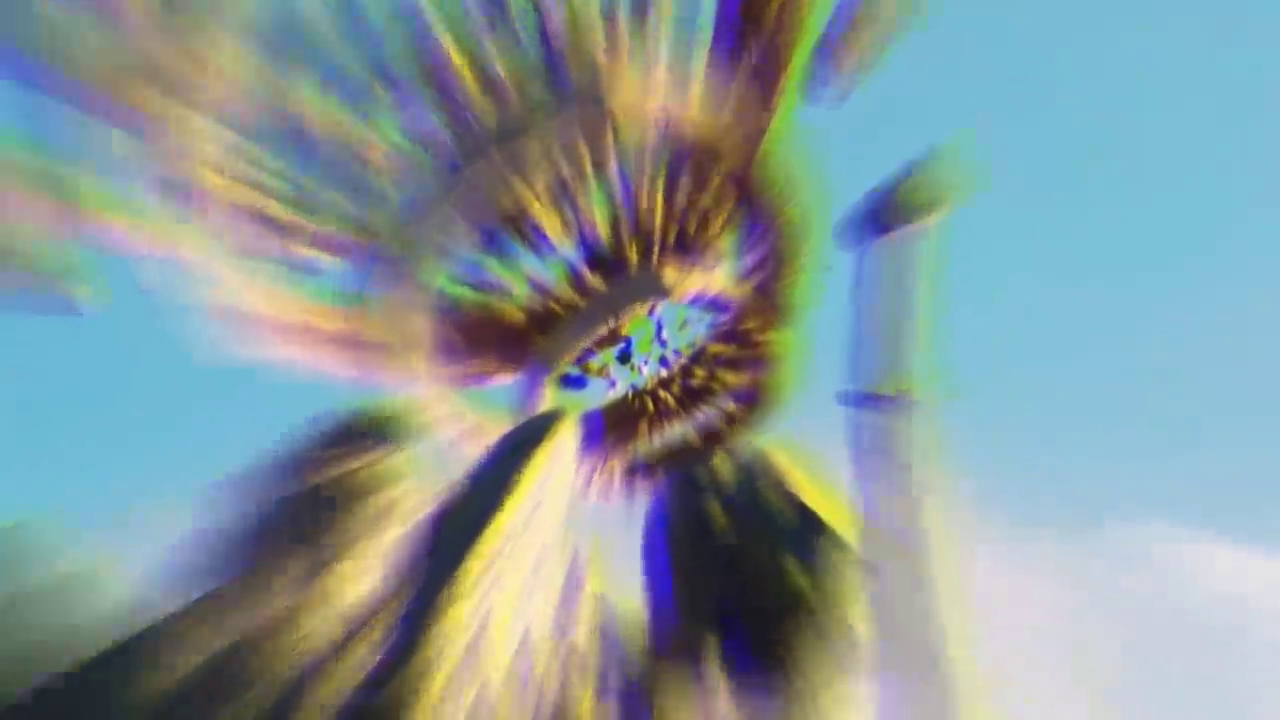
{"action": "left_click_drag", "start_coordinate": [910, 608], "coordinate": [456, 507]}
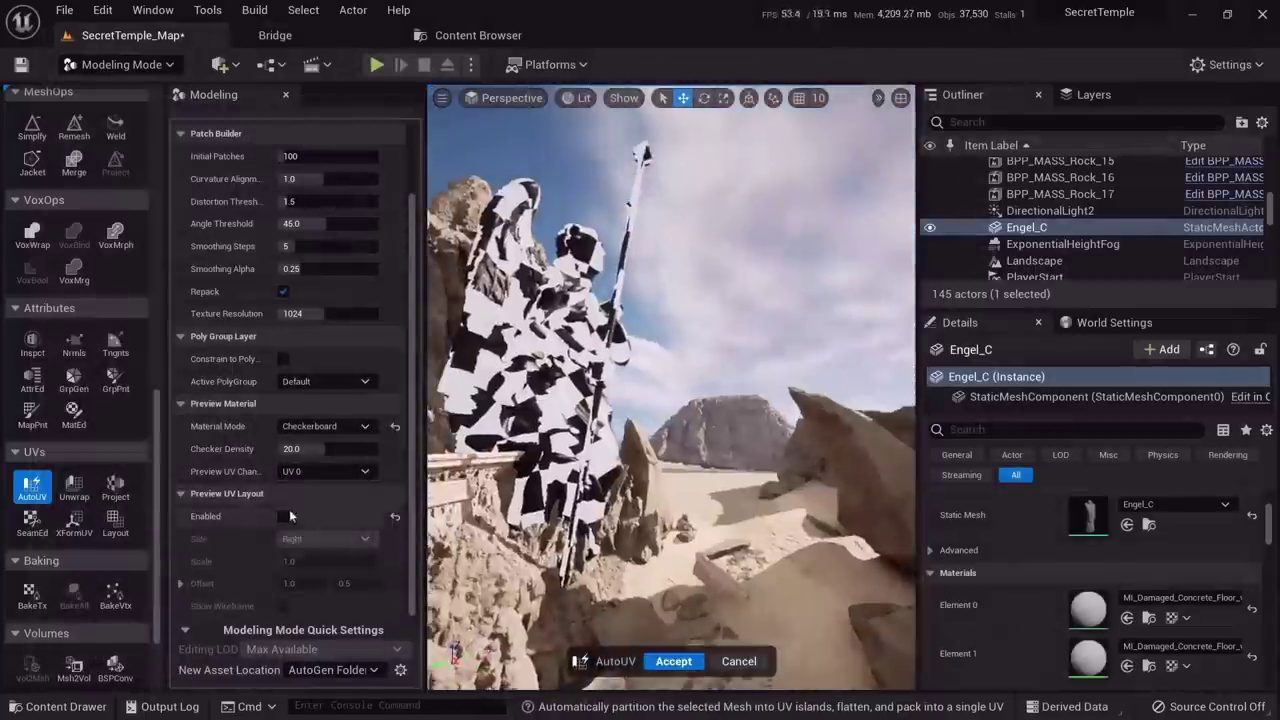
Enable the UV layout preview for the statue's AutoUV operation and set the preview material mode to Override
{"action": "left_click", "coordinate": [283, 516]}
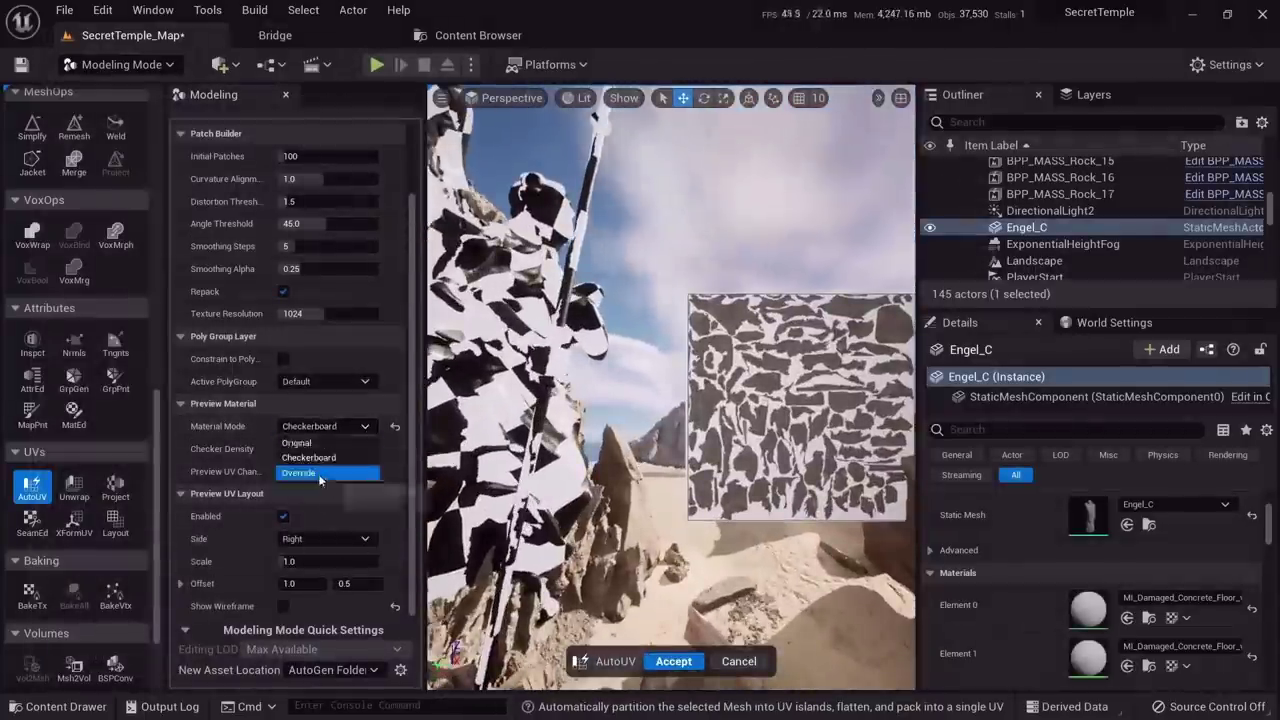
{"action": "left_click", "coordinate": [318, 474]}
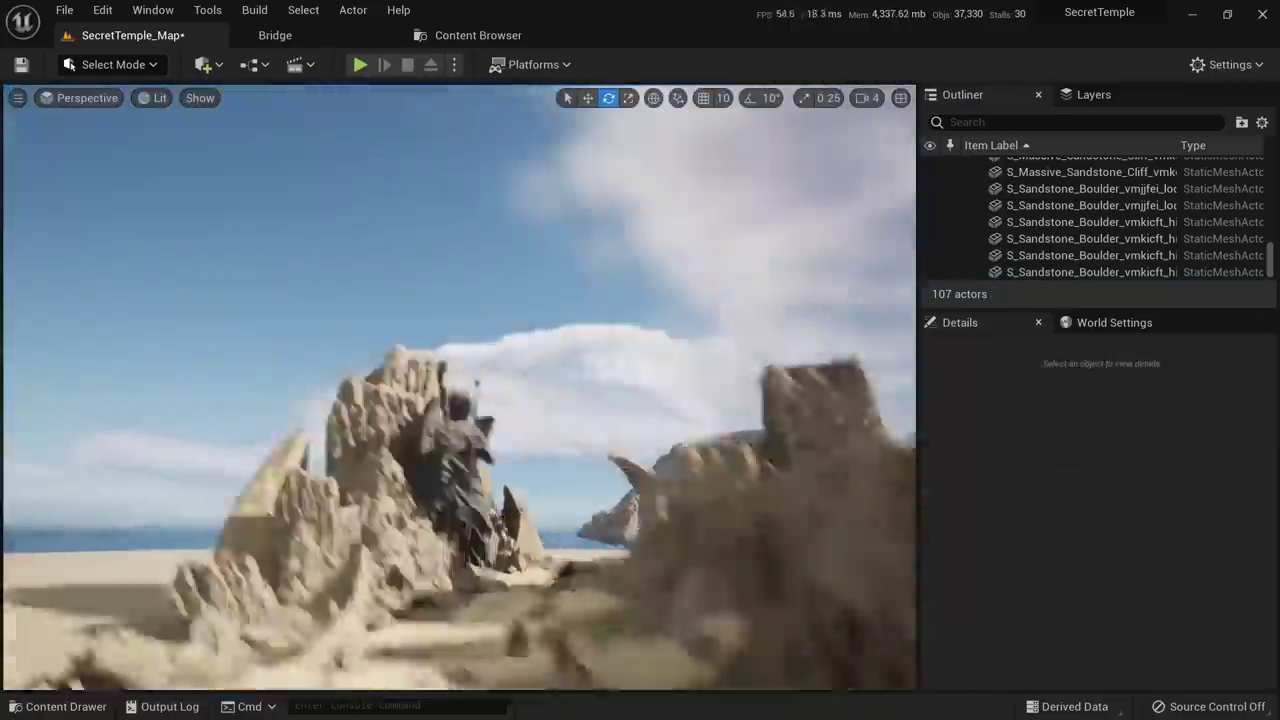
Capture the viewport area around the statue for marking up composition lines and close the capture
{"action": "key", "text": "Print"}
{"action": "left_click_drag", "start_coordinate": [63, 87], "coordinate": [914, 681]}
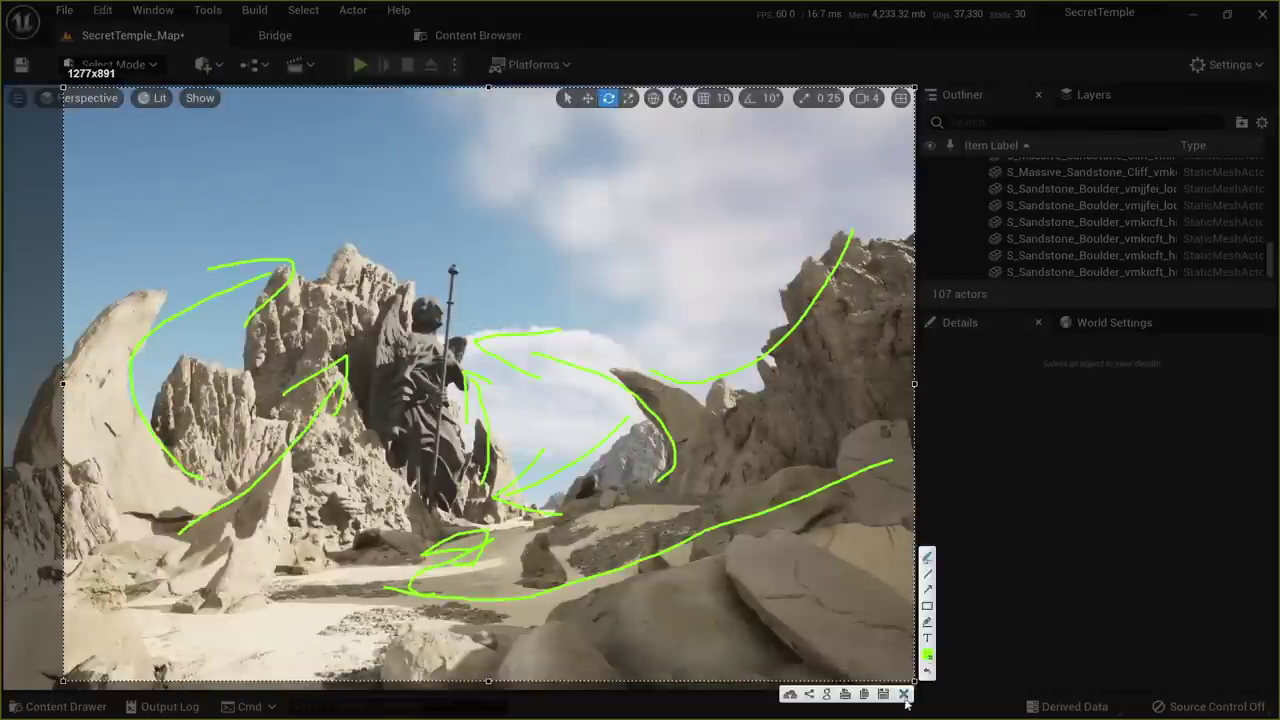
{"action": "left_click", "coordinate": [903, 693]}
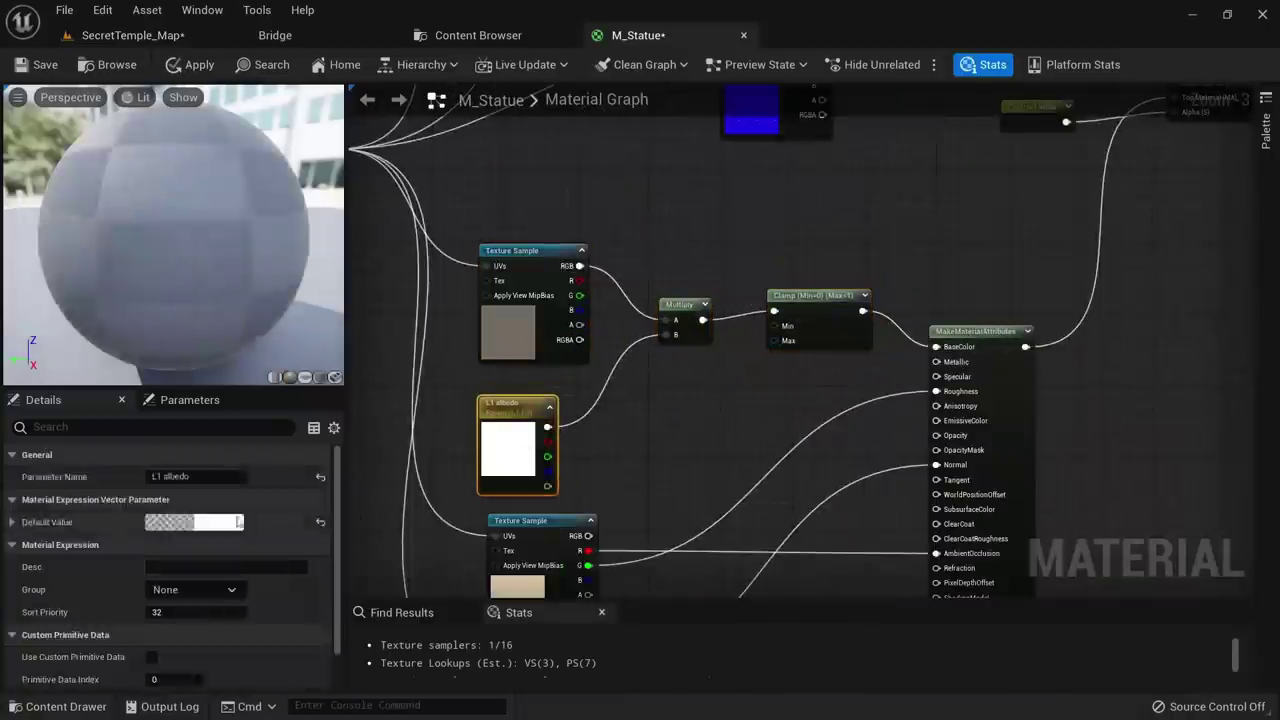
Open the L1 albedo parameter's name for editing in the M_Statue material and apply the material
{"action": "double_click", "coordinate": [195, 476]}
{"action": "left_click", "coordinate": [199, 64]}
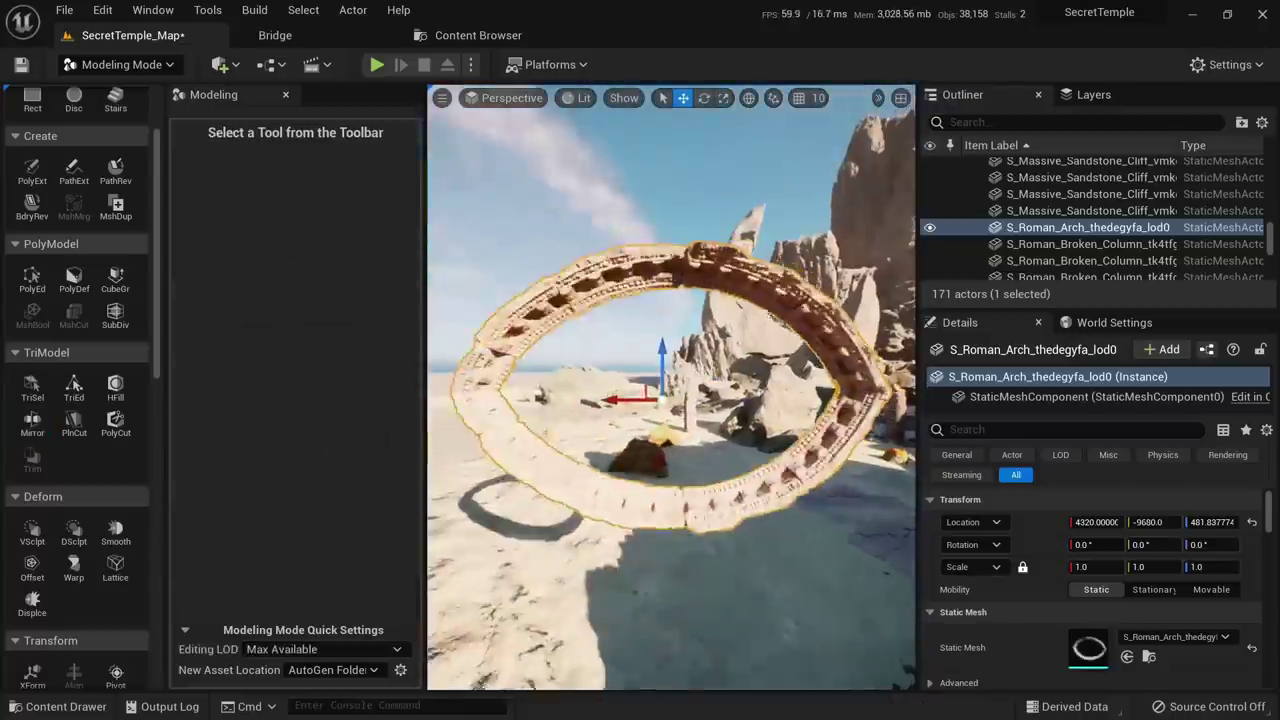
Start the Lattice deformation on the selected Roman arch ring mesh
{"action": "left_click", "coordinate": [114, 566]}
{"action": "left_click", "coordinate": [346, 360]}
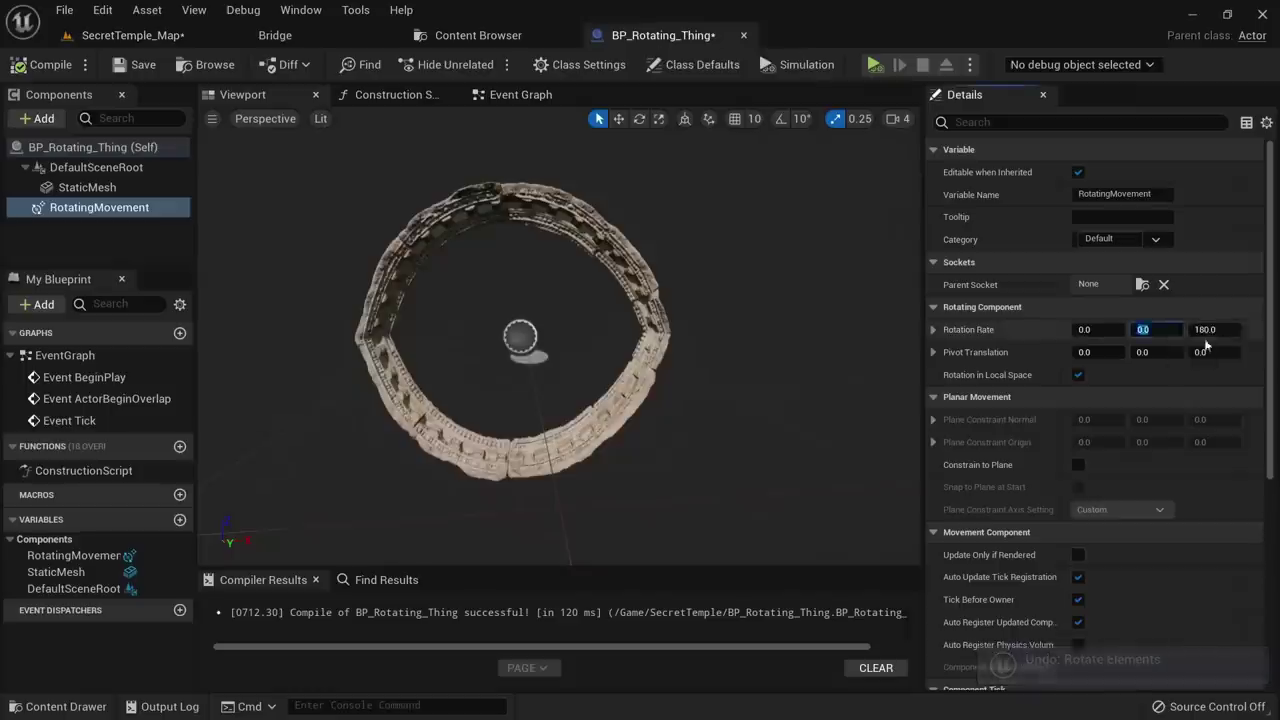
Enter 1 for the rotation rate of the RotatingMovement component in BP_Rotating_Thing
{"action": "type", "text": "1"}
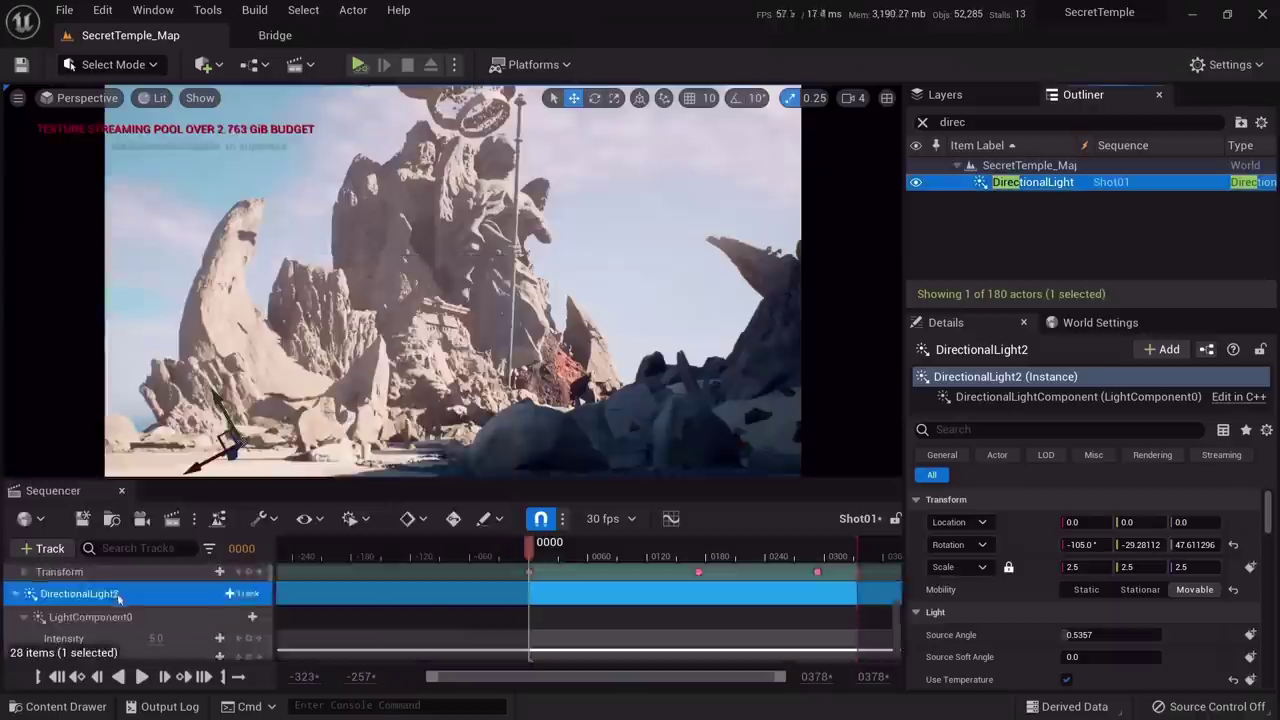
Add a Transform track to DirectionalLight2 in the Shot01 sequence
{"action": "scroll", "coordinate": [150, 602], "scroll_direction": "down", "scroll_amount": 1}
{"action": "scroll", "coordinate": [160, 602], "scroll_direction": "up", "scroll_amount": 1}
{"action": "left_click", "coordinate": [242, 590]}
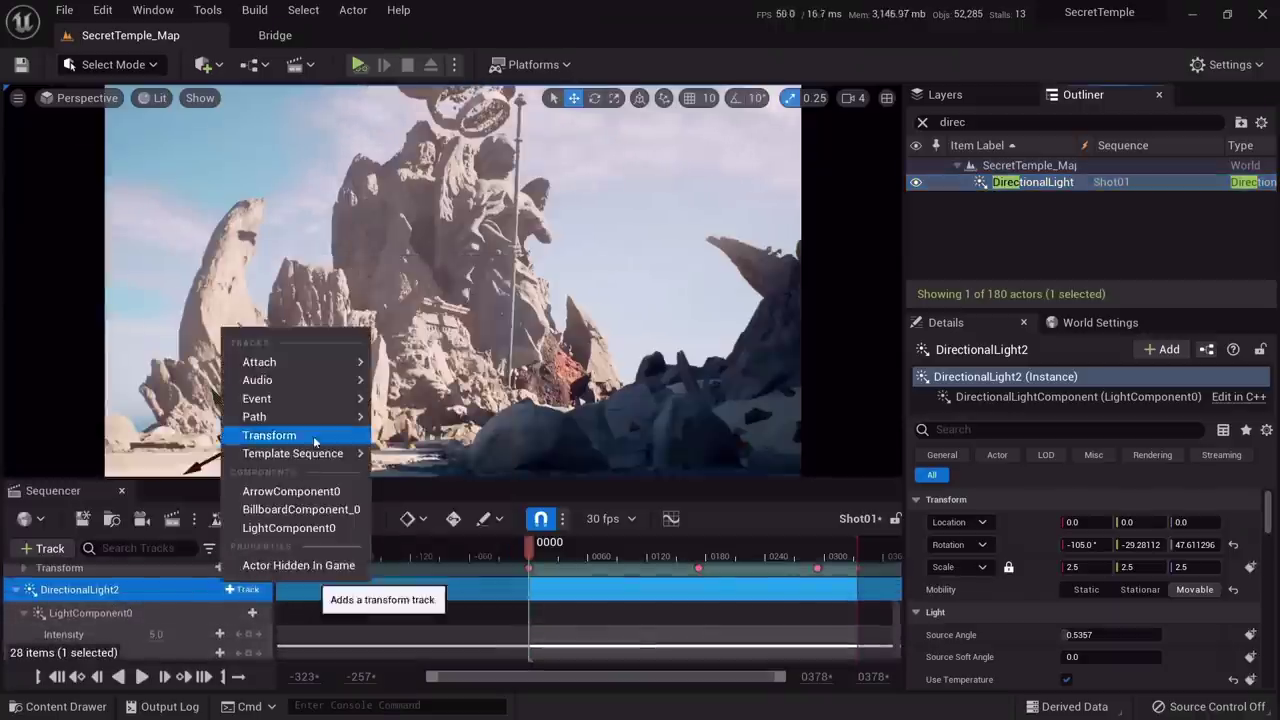
{"action": "left_click", "coordinate": [314, 437]}
Expand the rotation channels of DirectionalLight2's Transform track and increase the pitch value
{"action": "scroll", "coordinate": [94, 612], "scroll_direction": "down", "scroll_amount": 2}
{"action": "left_click", "coordinate": [25, 600]}
{"action": "scroll", "coordinate": [90, 618], "scroll_direction": "down", "scroll_amount": 1}
{"action": "left_click", "coordinate": [33, 586]}
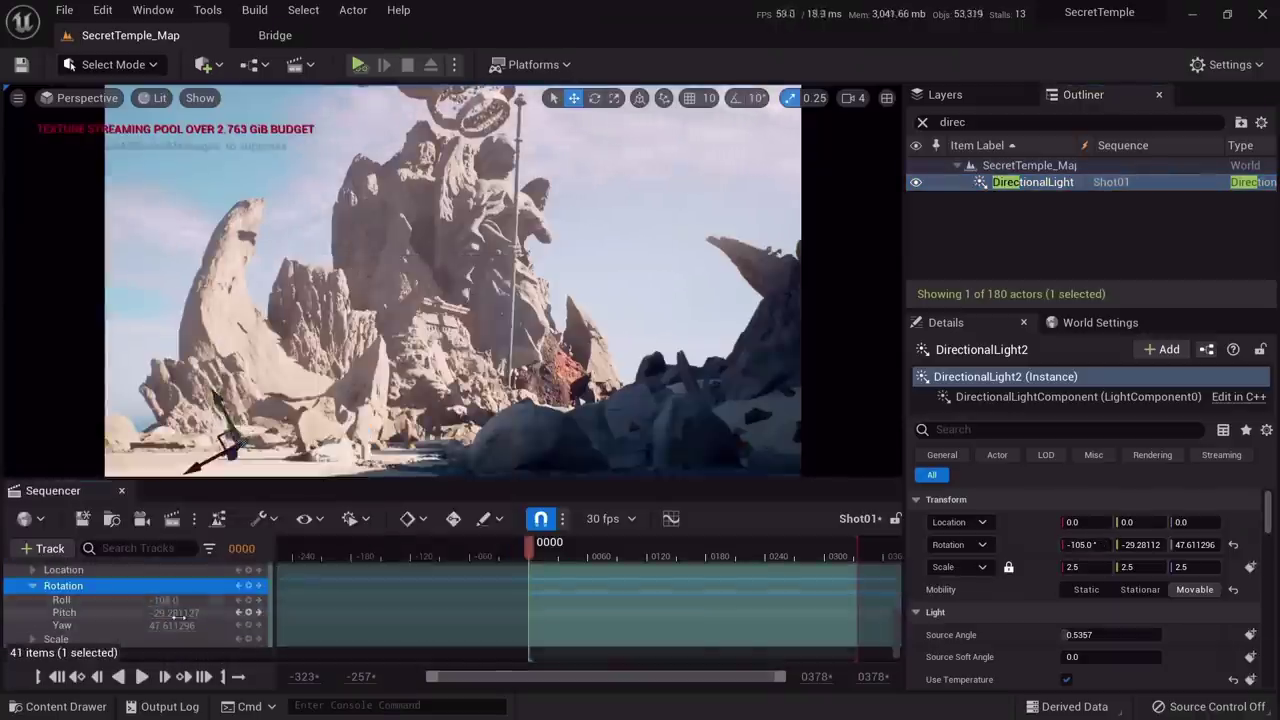
{"action": "left_click_drag", "start_coordinate": [172, 614], "coordinate": [250, 614]}
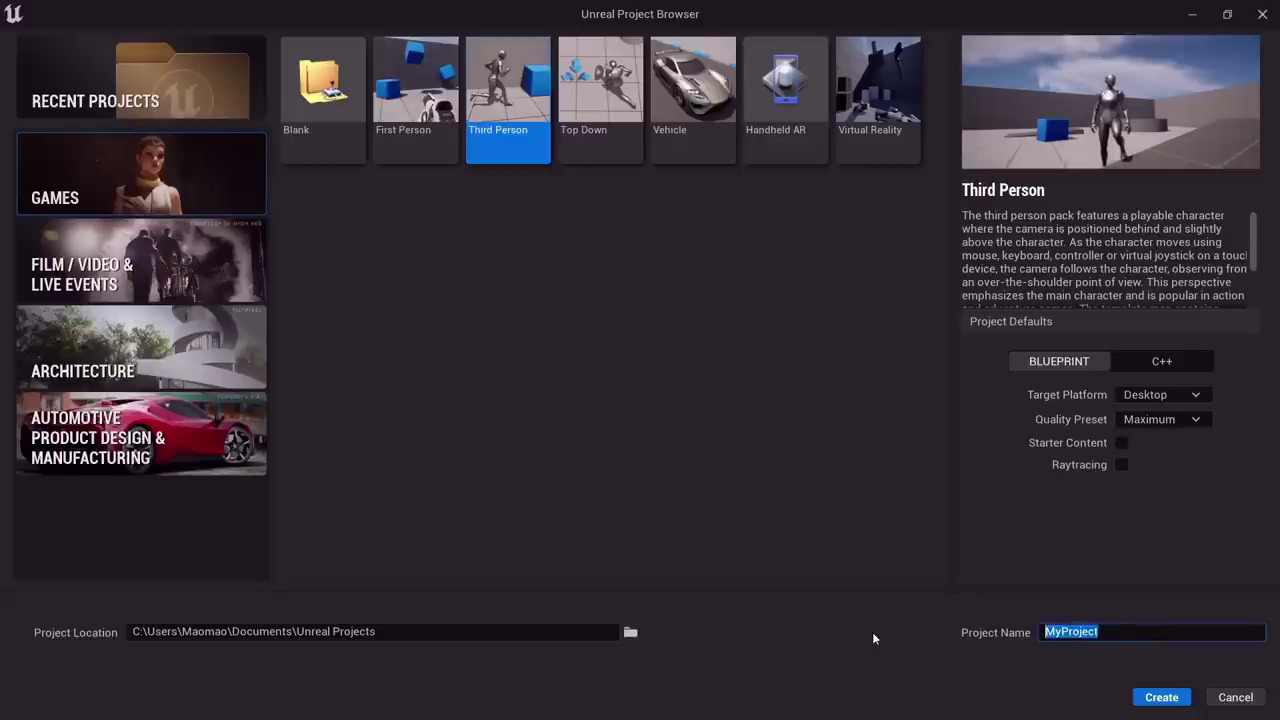
Create a Third Person Blueprint project named SecretTemple with the Maximum quality preset
{"action": "type", "text": "SecretTemple"}
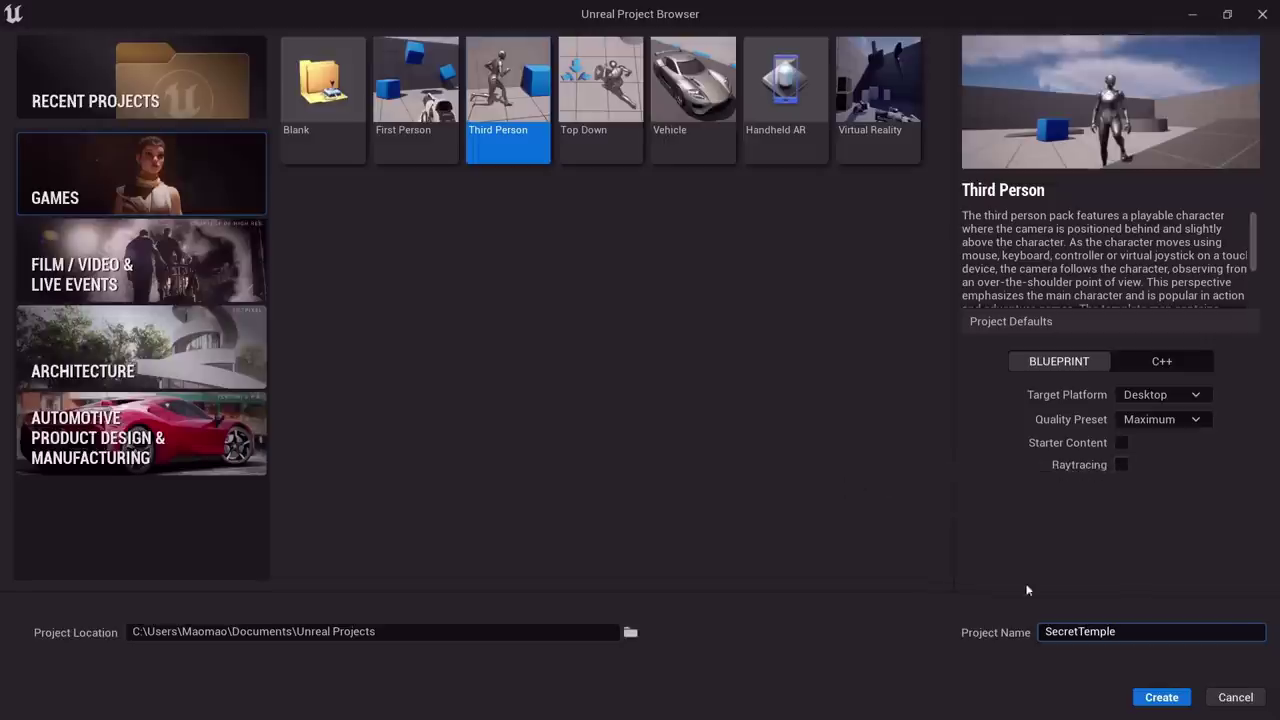
{"action": "left_click", "coordinate": [1161, 698]}
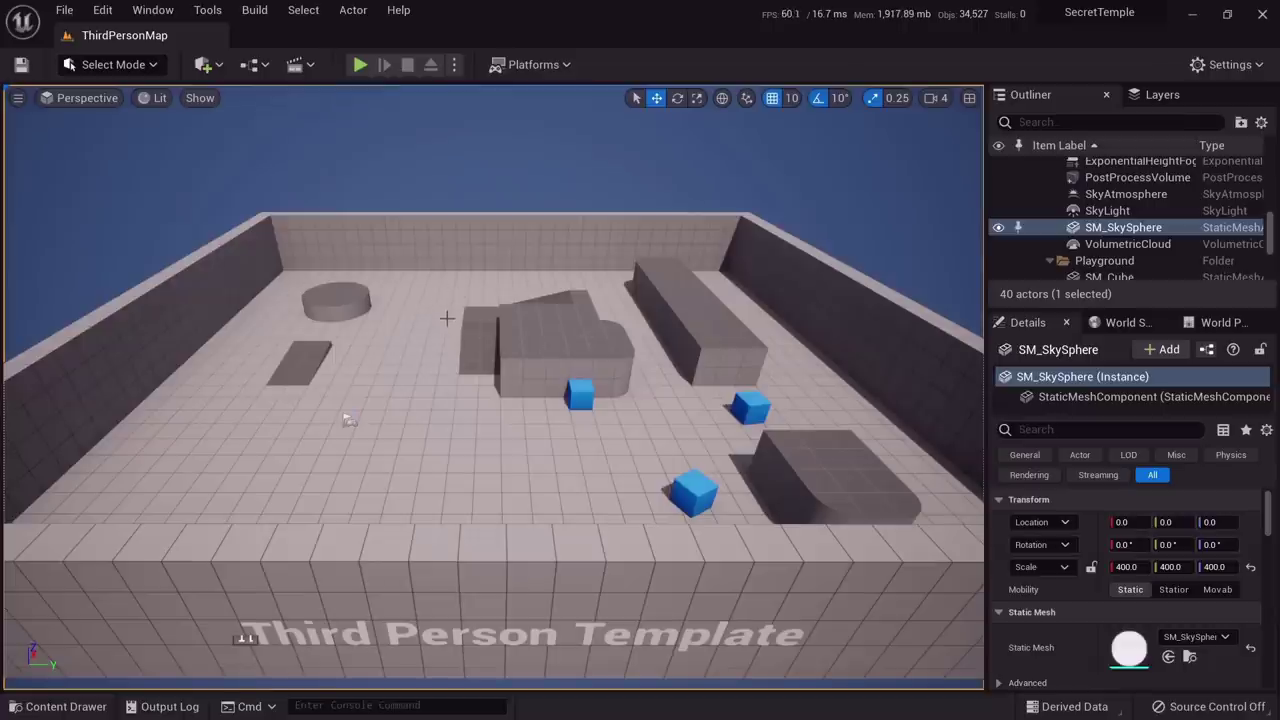
Fly through the Third Person template level and examine its walls, ramps, blocks and blue cubes from several angles
{"action": "right_click_drag", "start_coordinate": [449, 323], "coordinate": [580, 210]}
{"action": "right_click_drag", "start_coordinate": [313, 470], "coordinate": [297, 490]}
{"action": "key", "text": "w"}
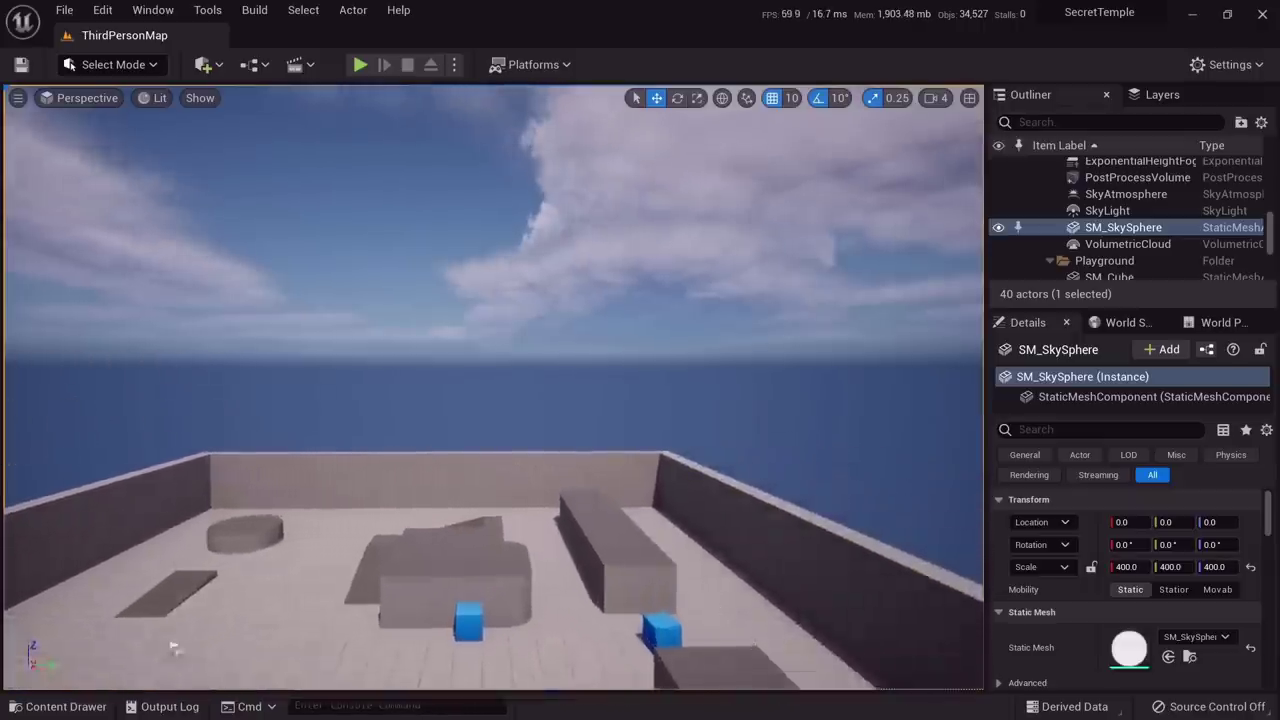
{"action": "right_click_drag", "start_coordinate": [480, 390], "coordinate": [360, 410]}
{"action": "right_click_drag", "start_coordinate": [515, 605], "coordinate": [475, 560]}
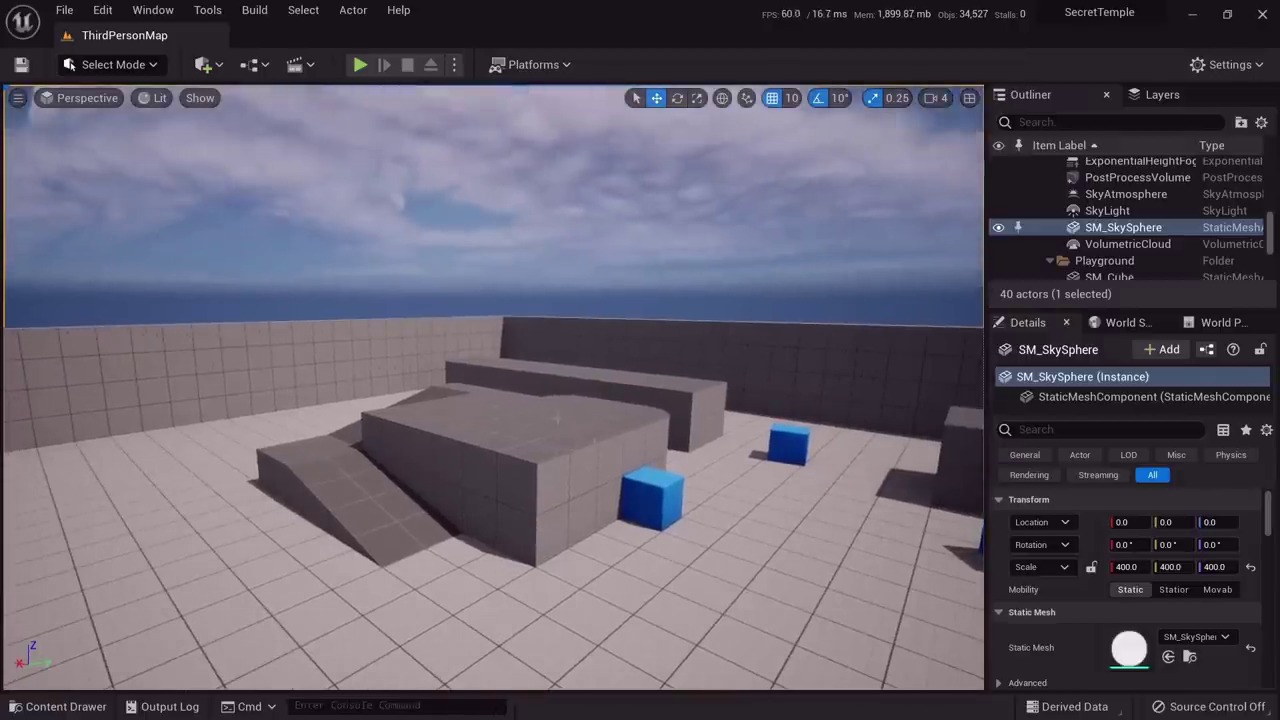
{"action": "right_click_drag", "start_coordinate": [475, 560], "coordinate": [465, 562]}
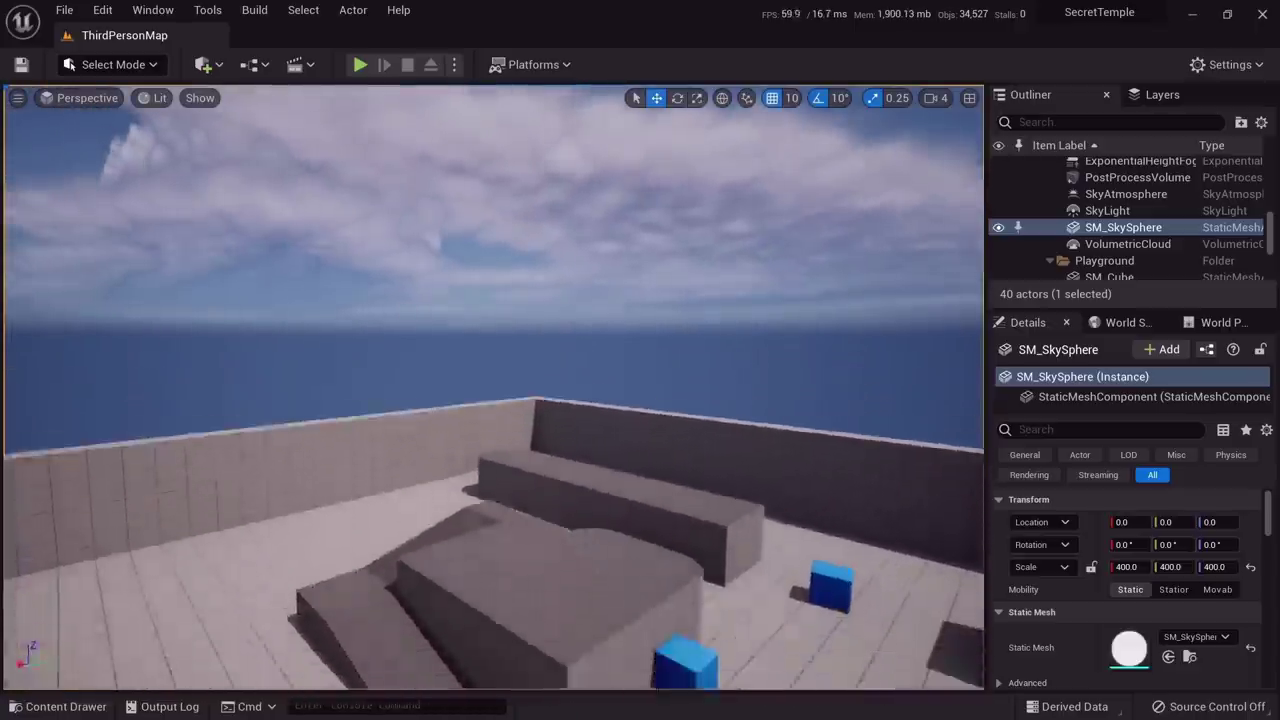
{"action": "right_click_drag", "start_coordinate": [465, 562], "coordinate": [494, 586]}
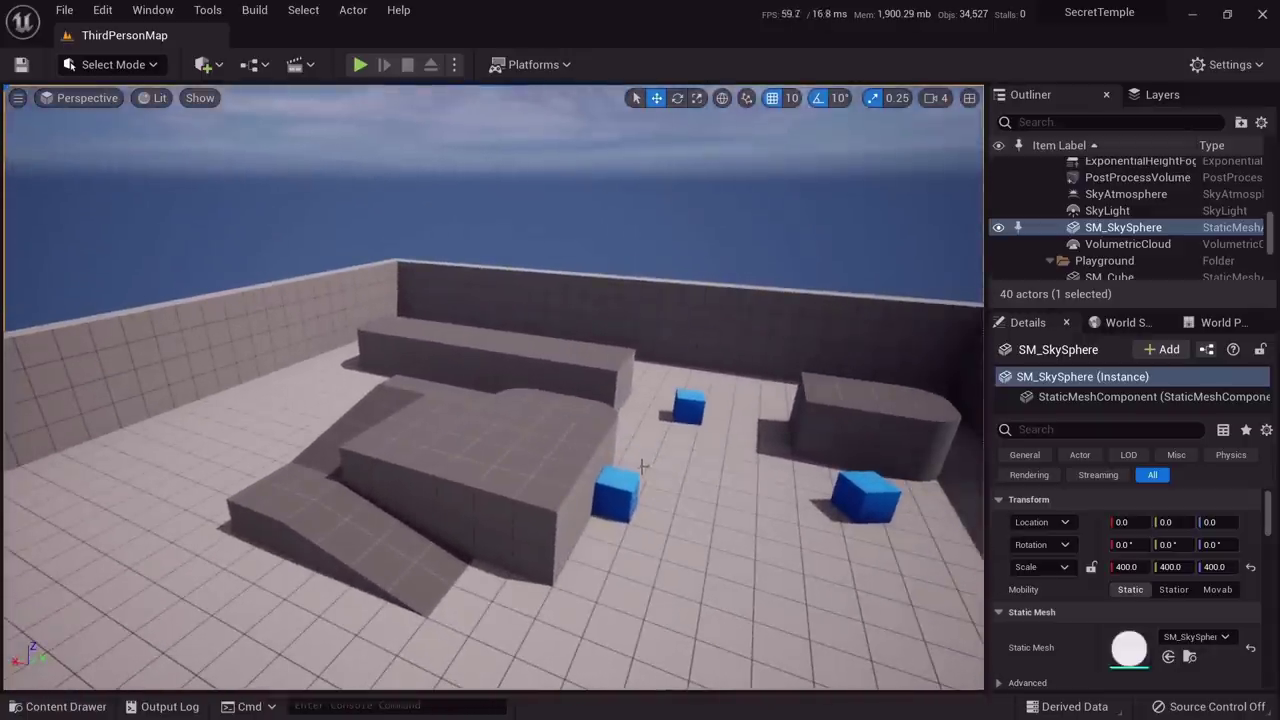
{"action": "right_click_drag", "start_coordinate": [642, 465], "coordinate": [770, 477]}
{"action": "key", "text": "w"}
{"action": "right_click_drag", "start_coordinate": [598, 465], "coordinate": [720, 468]}
{"action": "right_click_drag", "start_coordinate": [186, 537], "coordinate": [380, 505]}
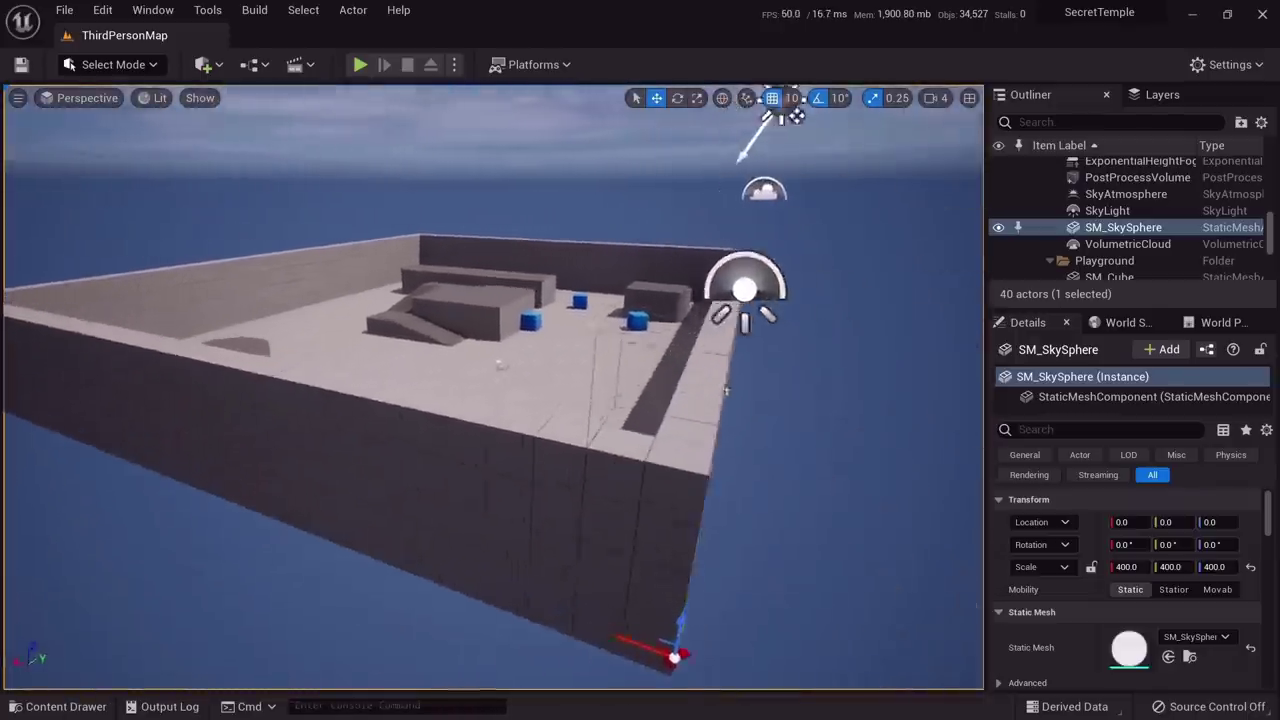
{"action": "right_click_drag", "start_coordinate": [726, 390], "coordinate": [670, 656]}
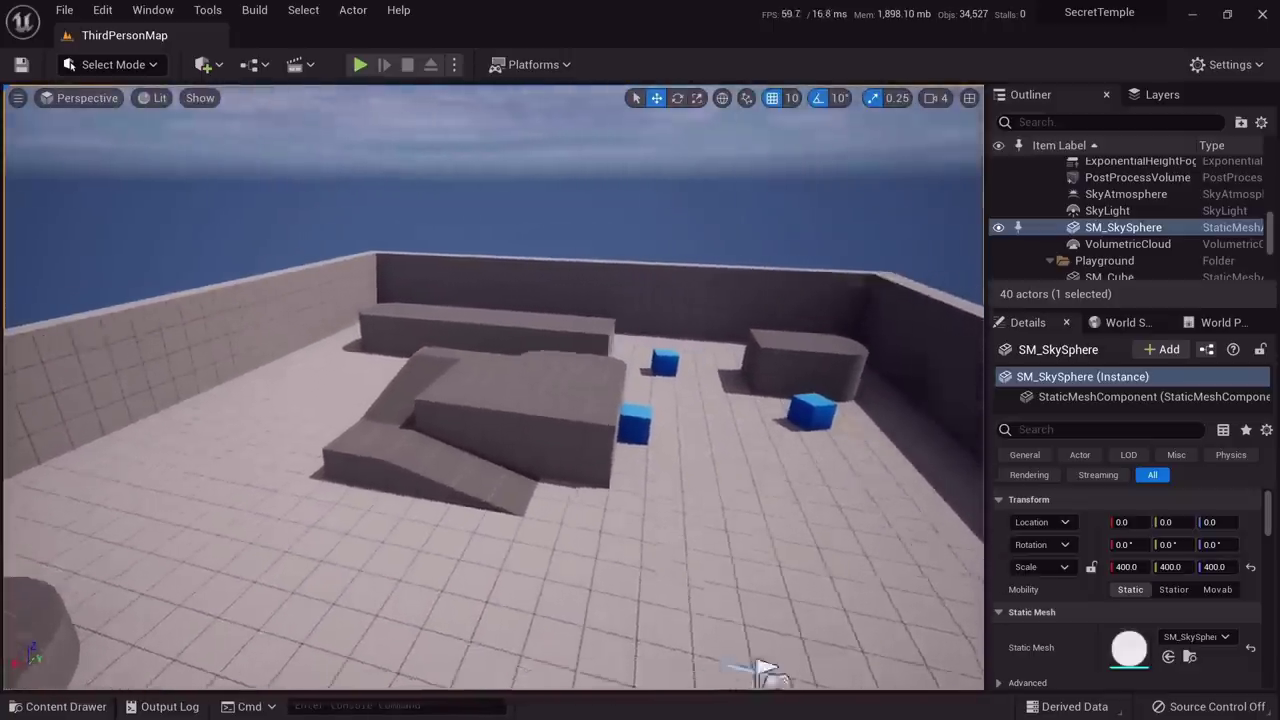
{"action": "right_click_drag", "start_coordinate": [765, 672], "coordinate": [763, 688]}
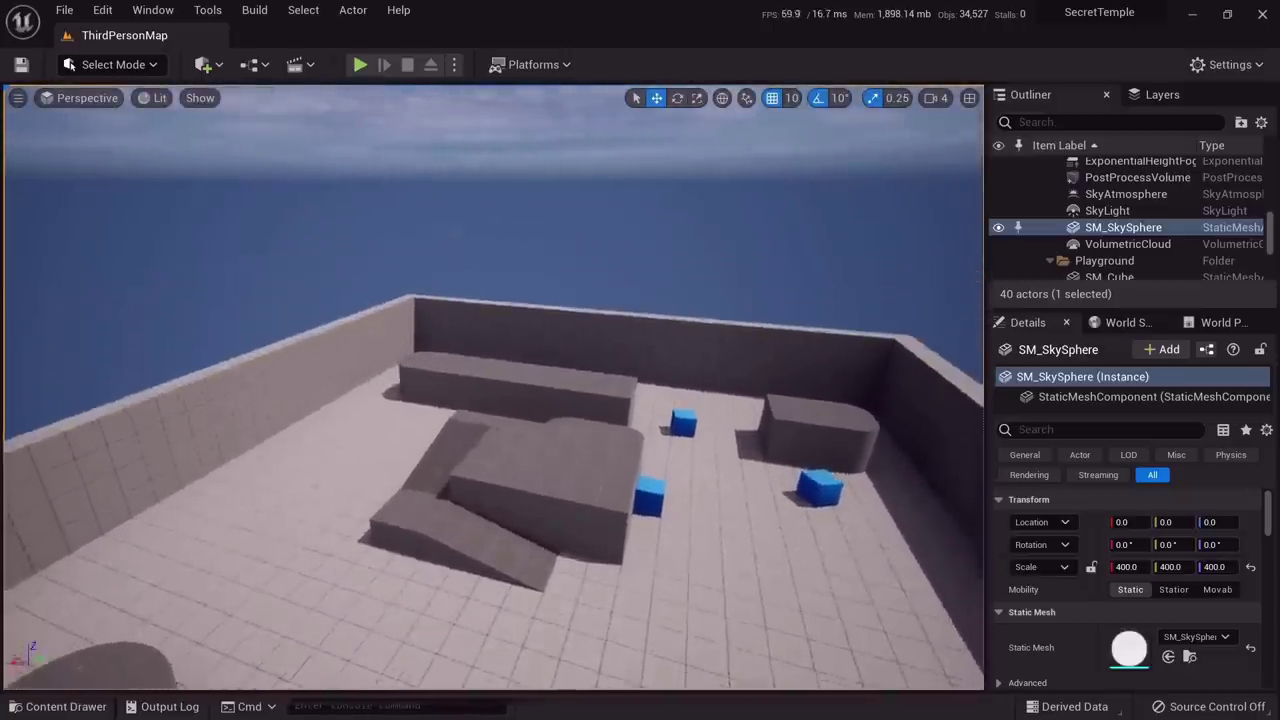
{"action": "right_click_drag", "start_coordinate": [830, 575], "coordinate": [770, 577]}
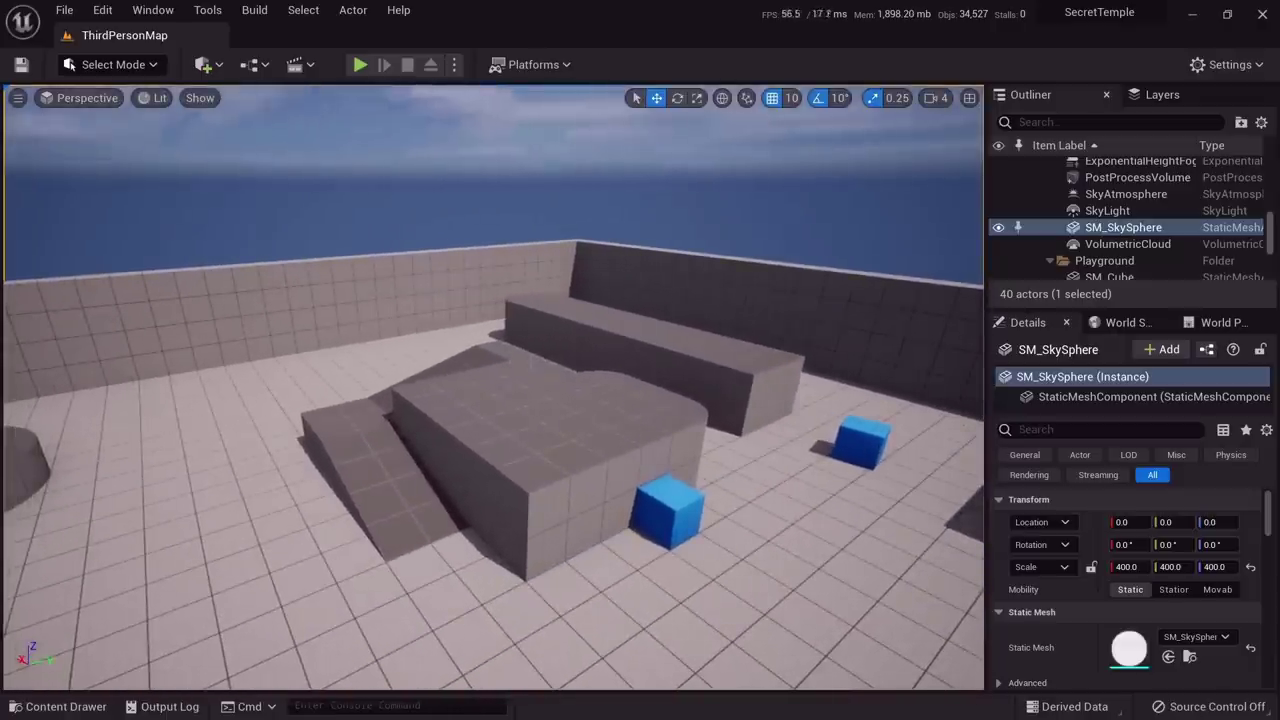
{"action": "right_click_drag", "start_coordinate": [788, 578], "coordinate": [893, 578]}
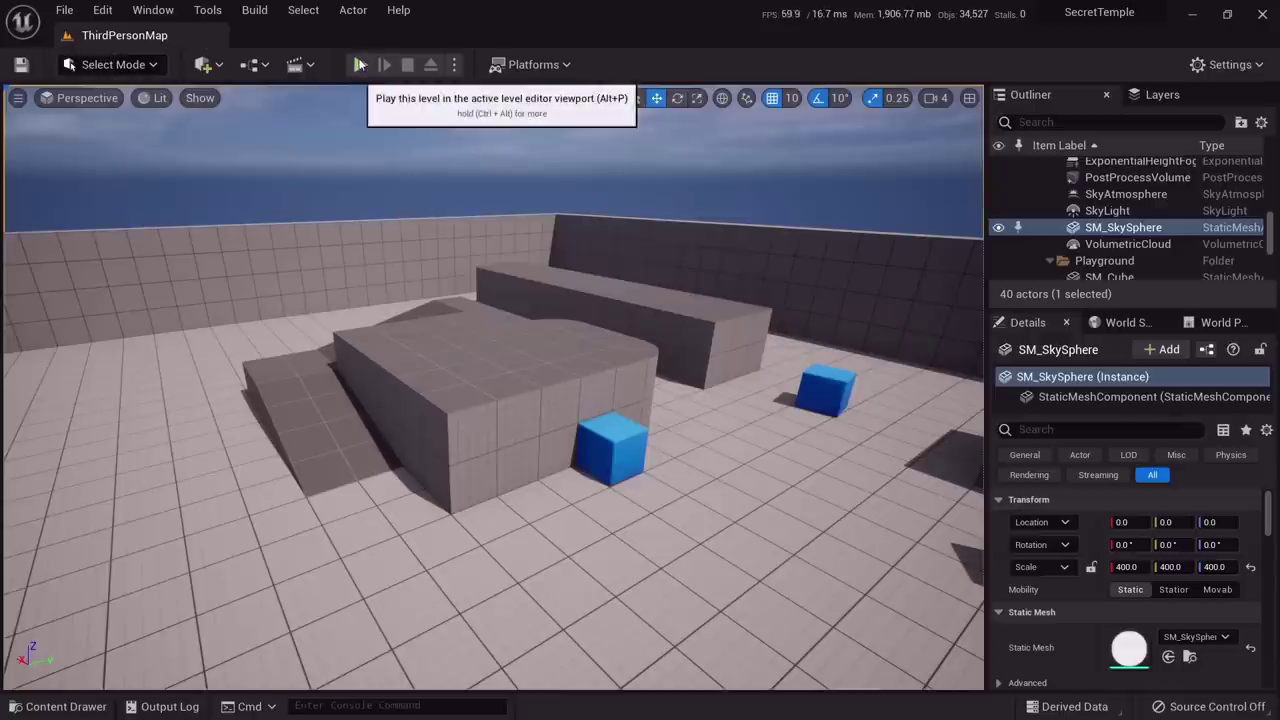
Play the level in the viewport and run the mannequin around the floor in all directions
{"action": "left_click", "coordinate": [360, 66]}
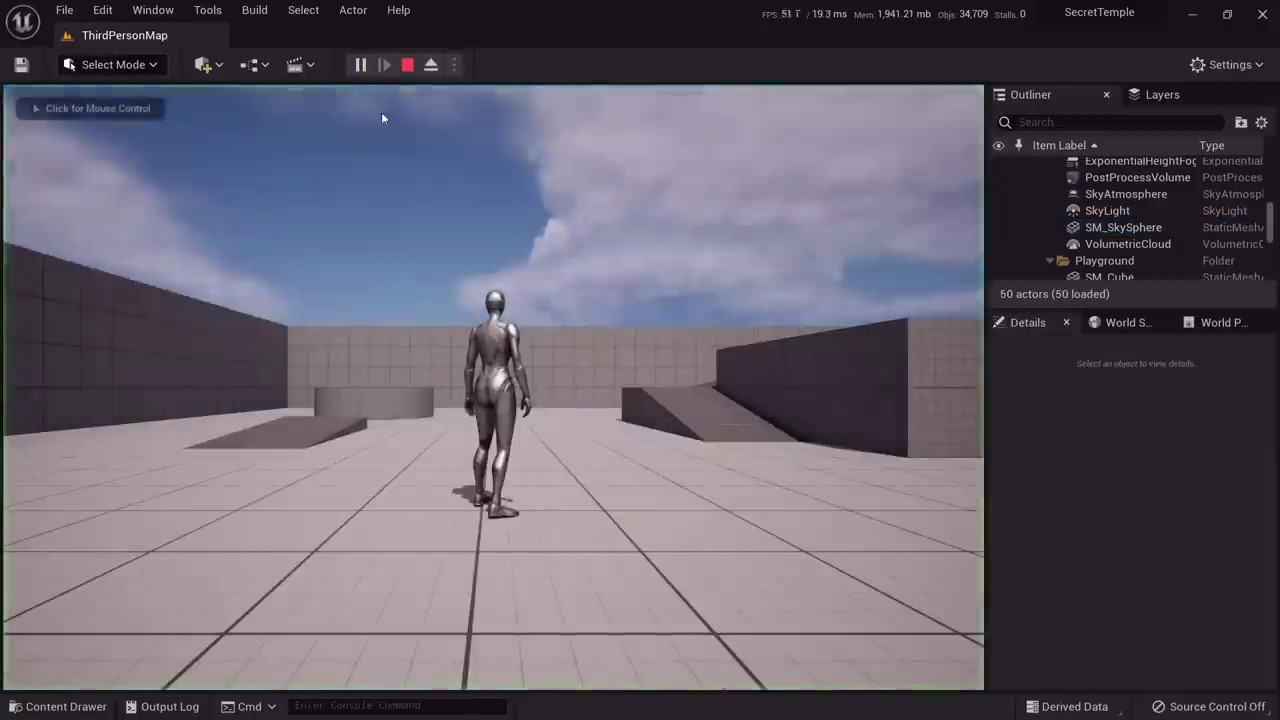
{"action": "left_click", "coordinate": [388, 154]}
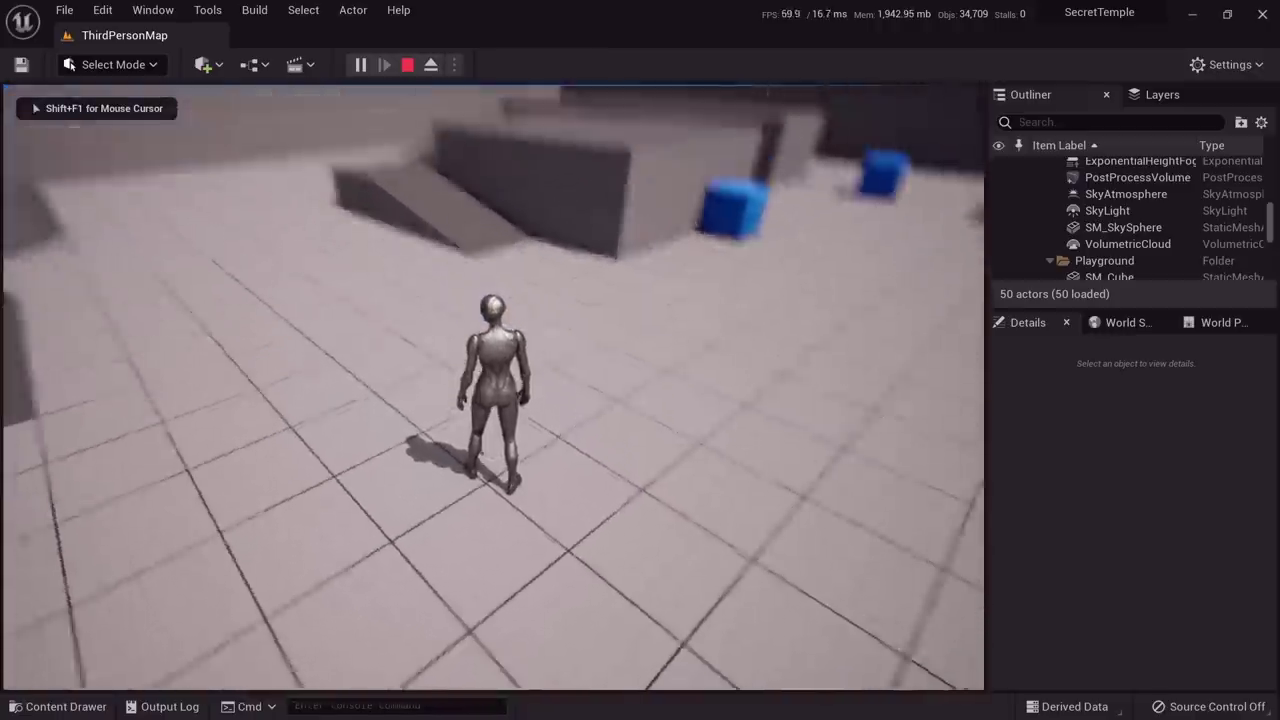
{"action": "key", "text": "w"}
{"action": "key", "text": "d"}
{"action": "key", "text": "s"}
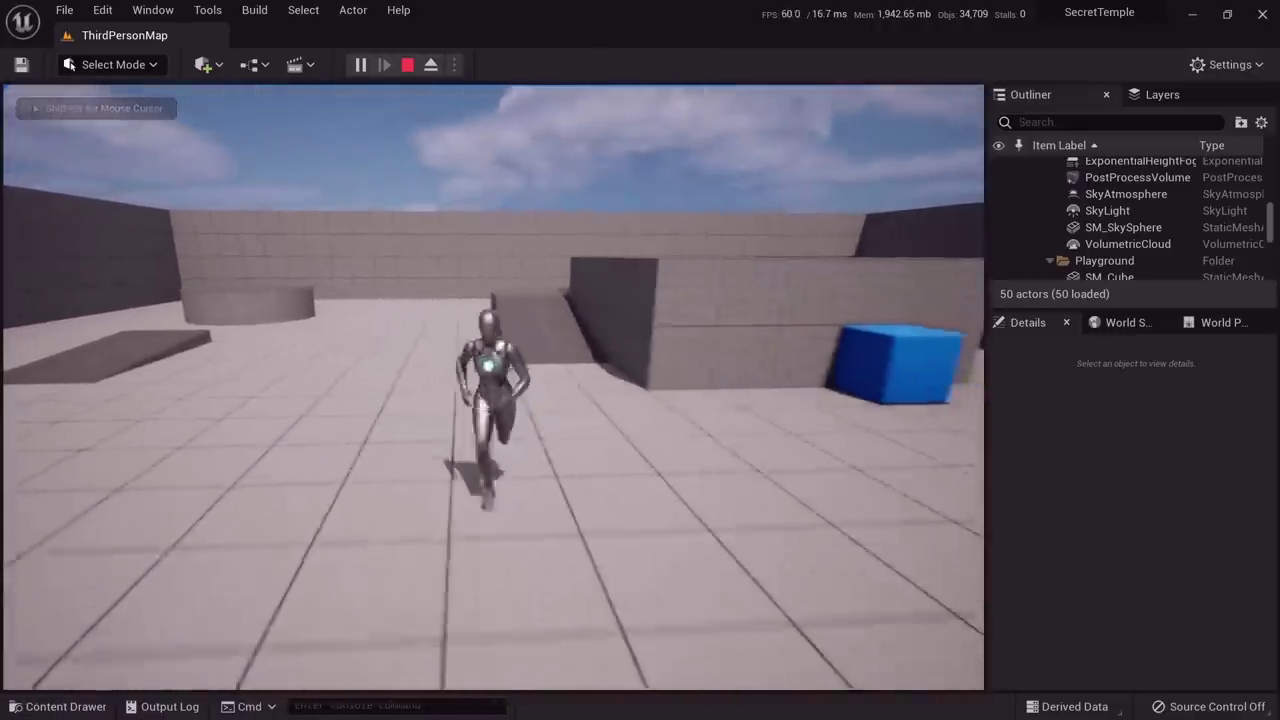
{"action": "key", "text": "a"}
{"action": "key", "text": "w"}
{"action": "key", "text": "d"}
{"action": "key", "text": "a"}
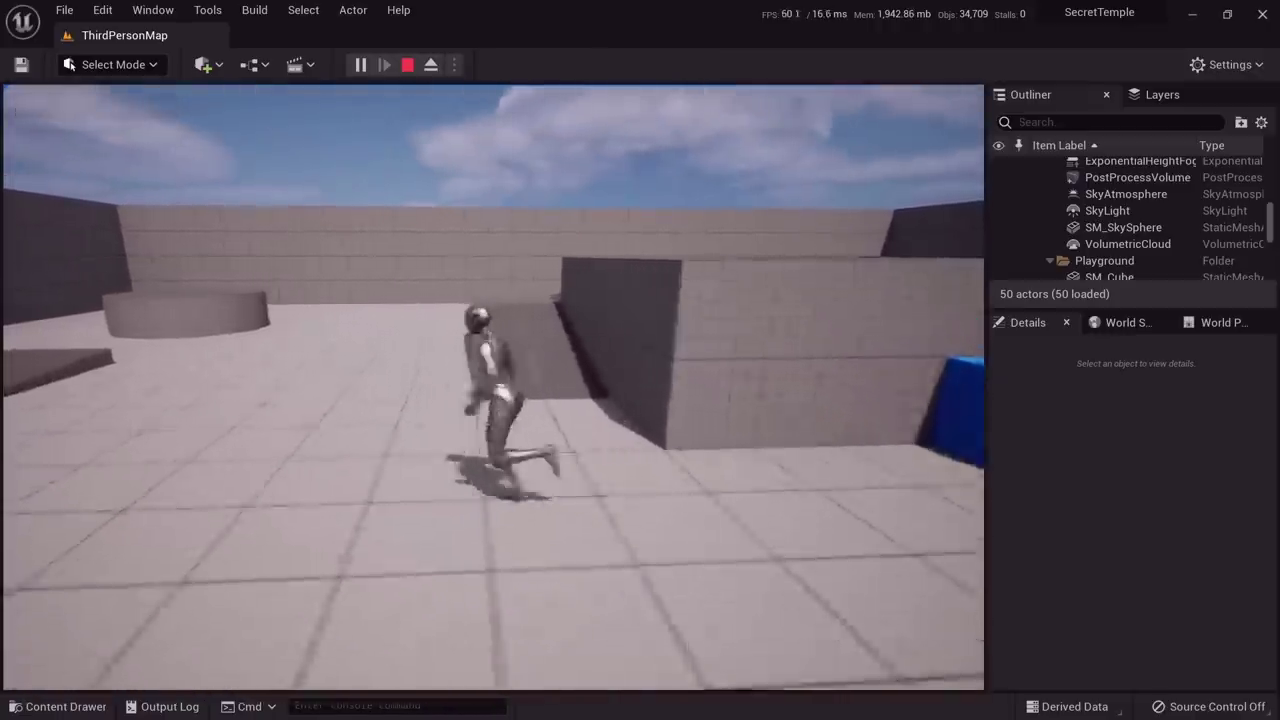
{"action": "key", "text": "d"}
{"action": "key", "text": "w"}
{"action": "key", "text": "s"}
{"action": "key", "text": "d"}
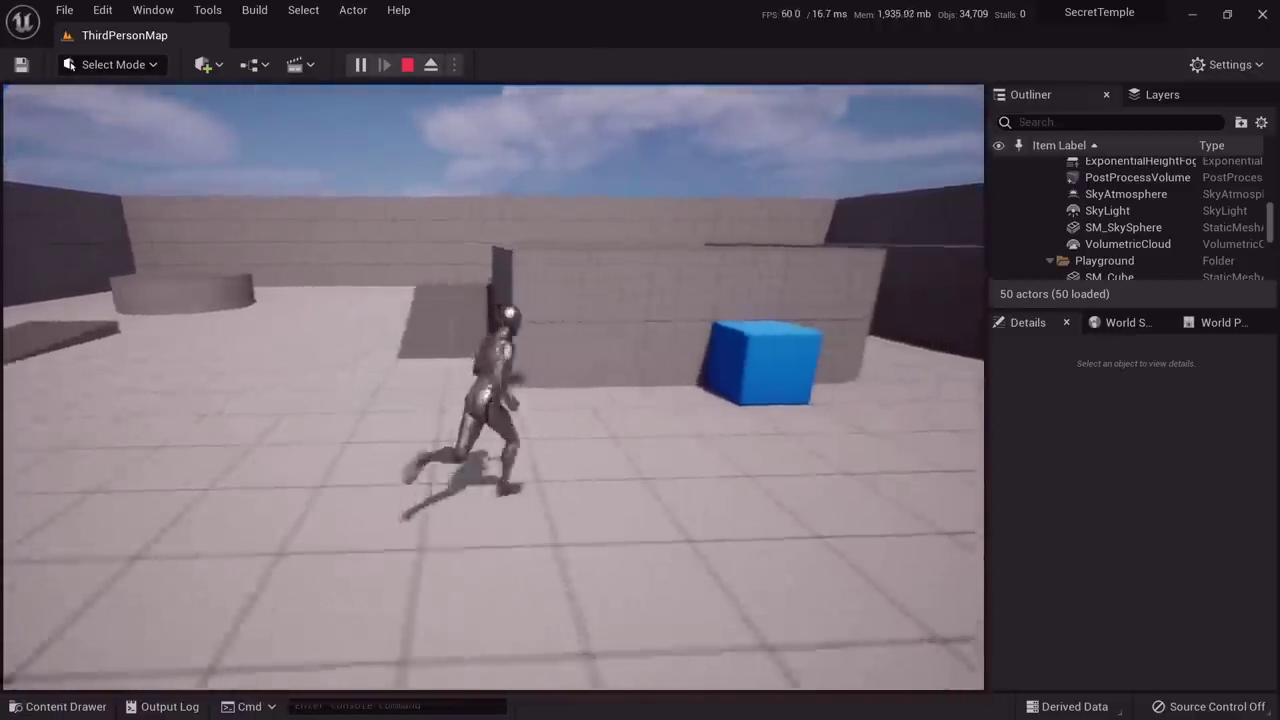
Jump the mannequin onto the large block, run back across the floor and end the play session
{"action": "key", "text": "w"}
{"action": "key", "text": "space"}
{"action": "key", "text": "space"}
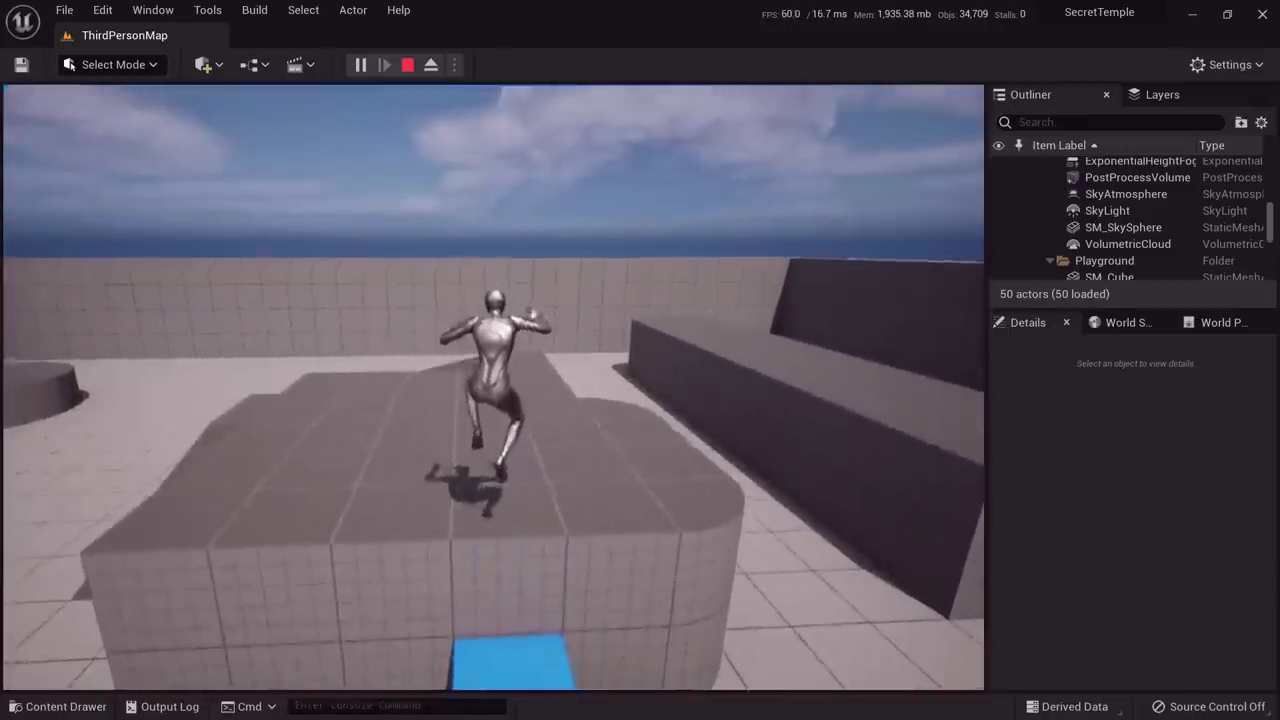
{"action": "key", "text": "s"}
{"action": "key", "text": "space"}
{"action": "key", "text": "s"}
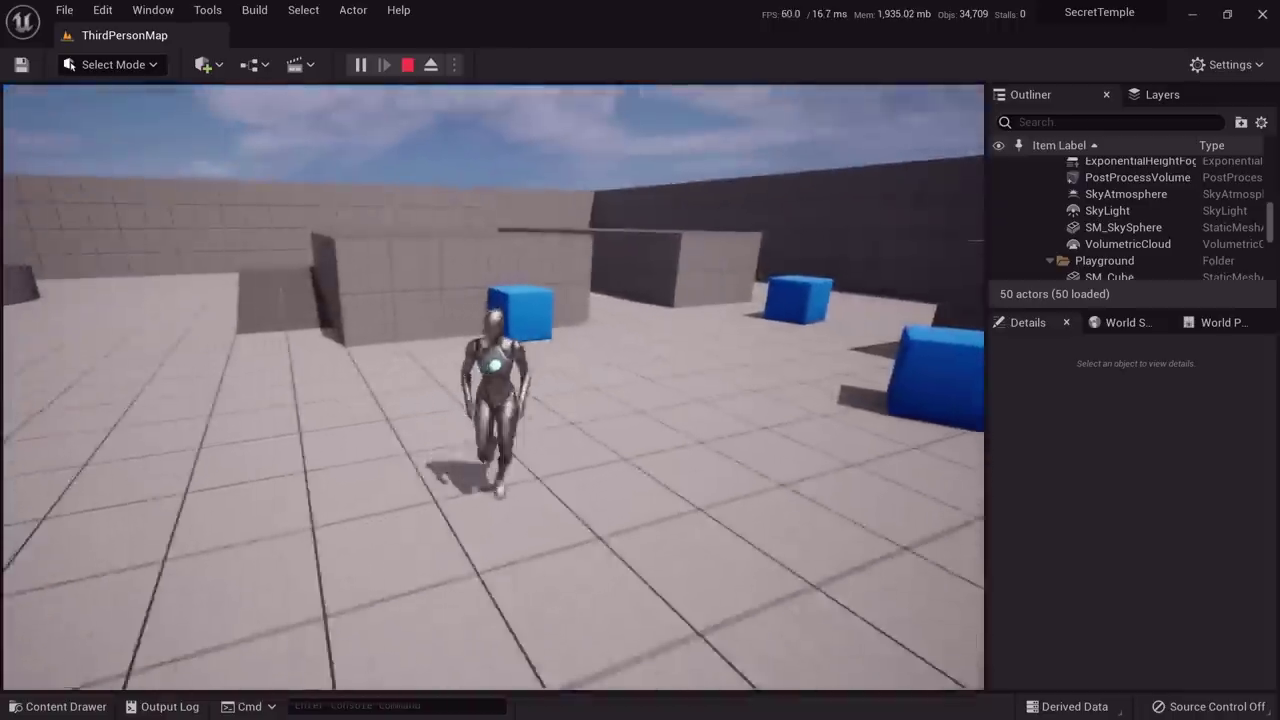
{"action": "key", "text": "w"}
{"action": "key", "text": "s"}
{"action": "key", "text": "w"}
{"action": "key", "text": "s"}
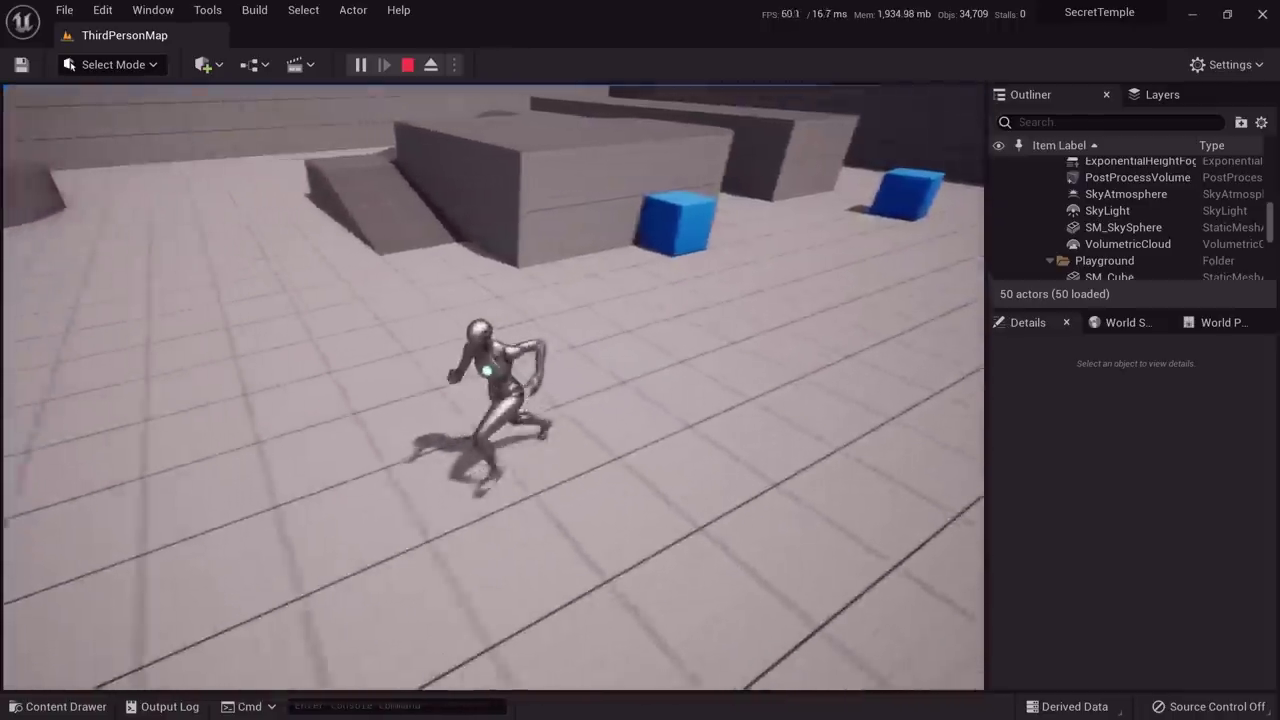
{"action": "key", "text": "w"}
{"action": "key", "text": "s"}
{"action": "key", "text": "Escape"}
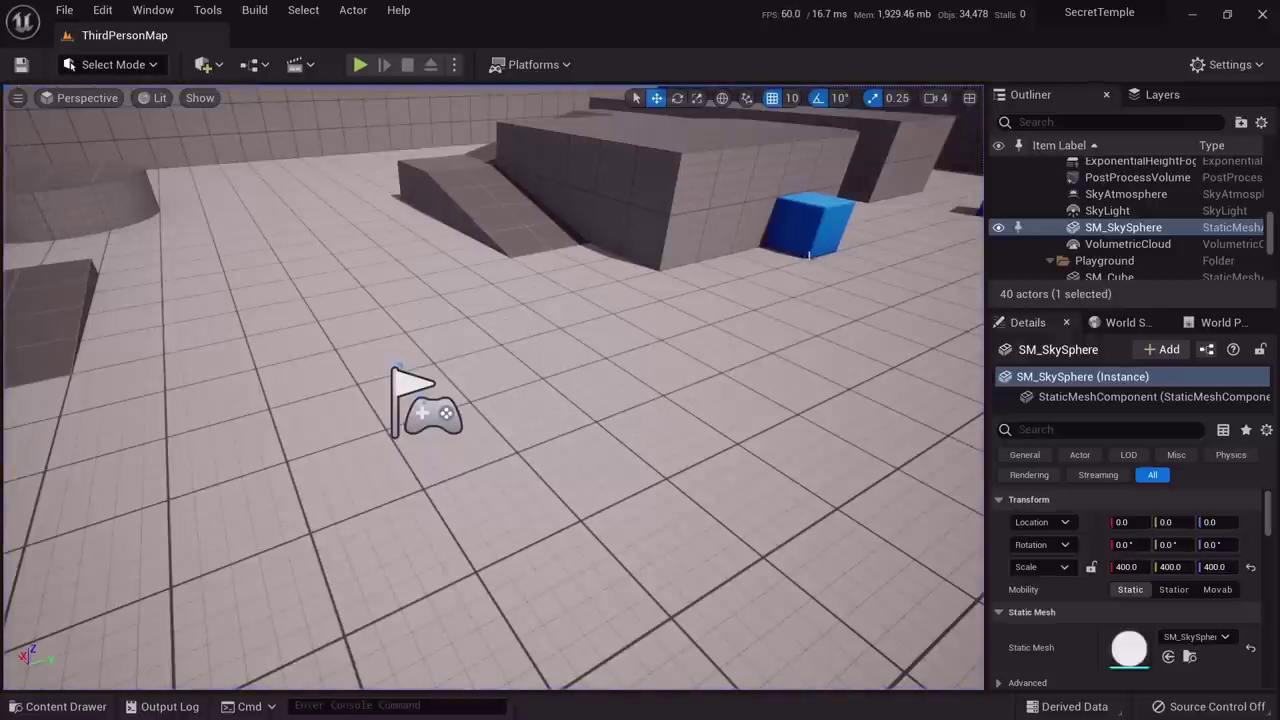
Select the large block SM_Cube4 beside the ramp, focus the view on it and examine it from around
{"action": "left_click", "coordinate": [652, 165]}
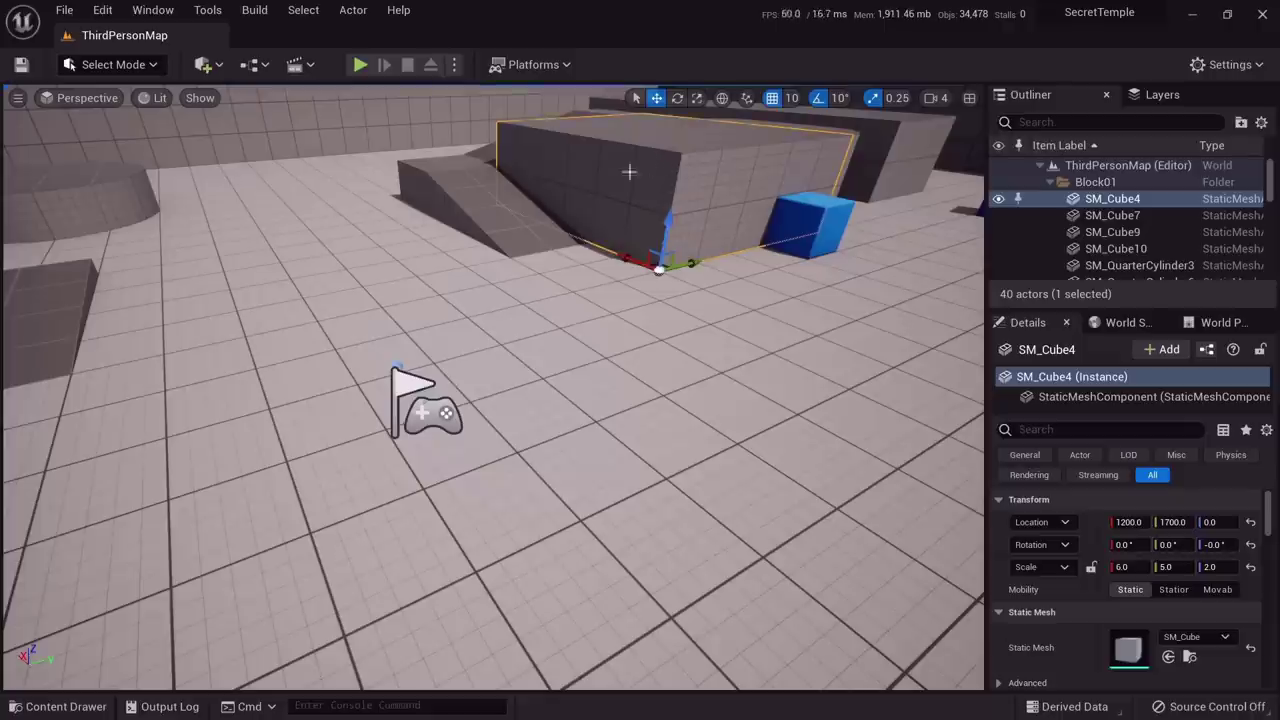
{"action": "right_click_drag", "start_coordinate": [560, 380], "coordinate": [625, 310]}
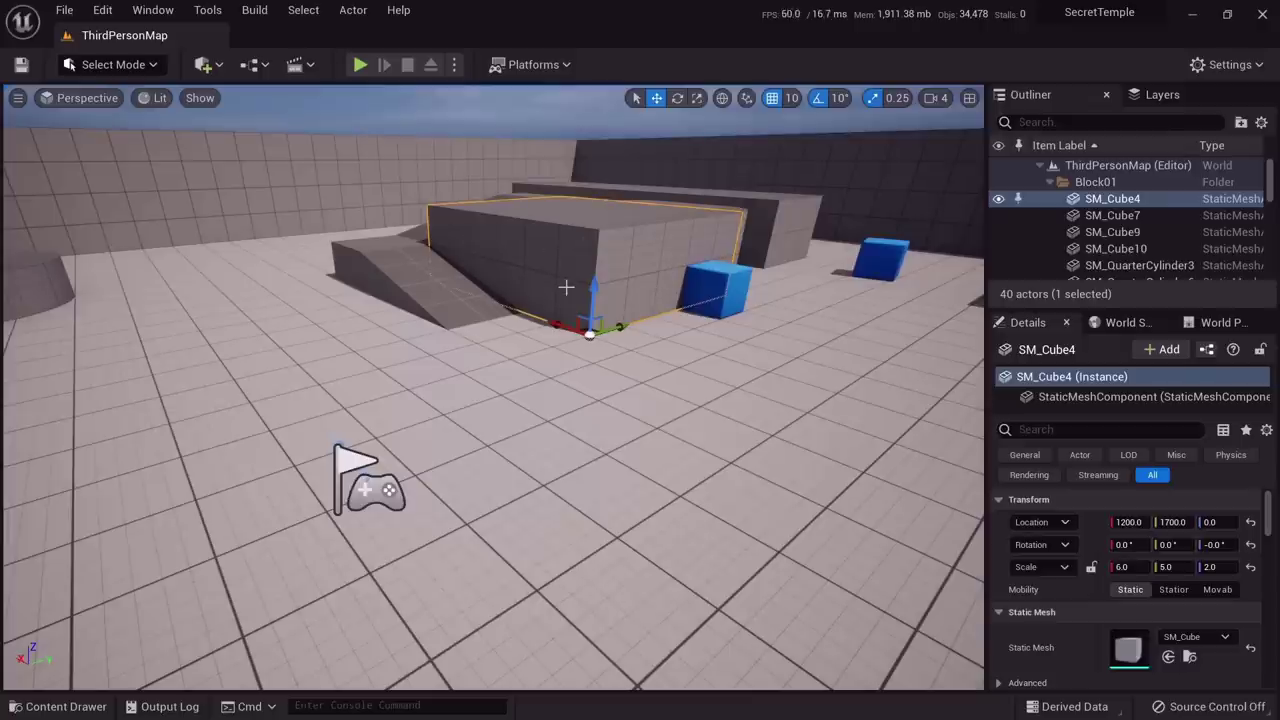
{"action": "key", "text": "f"}
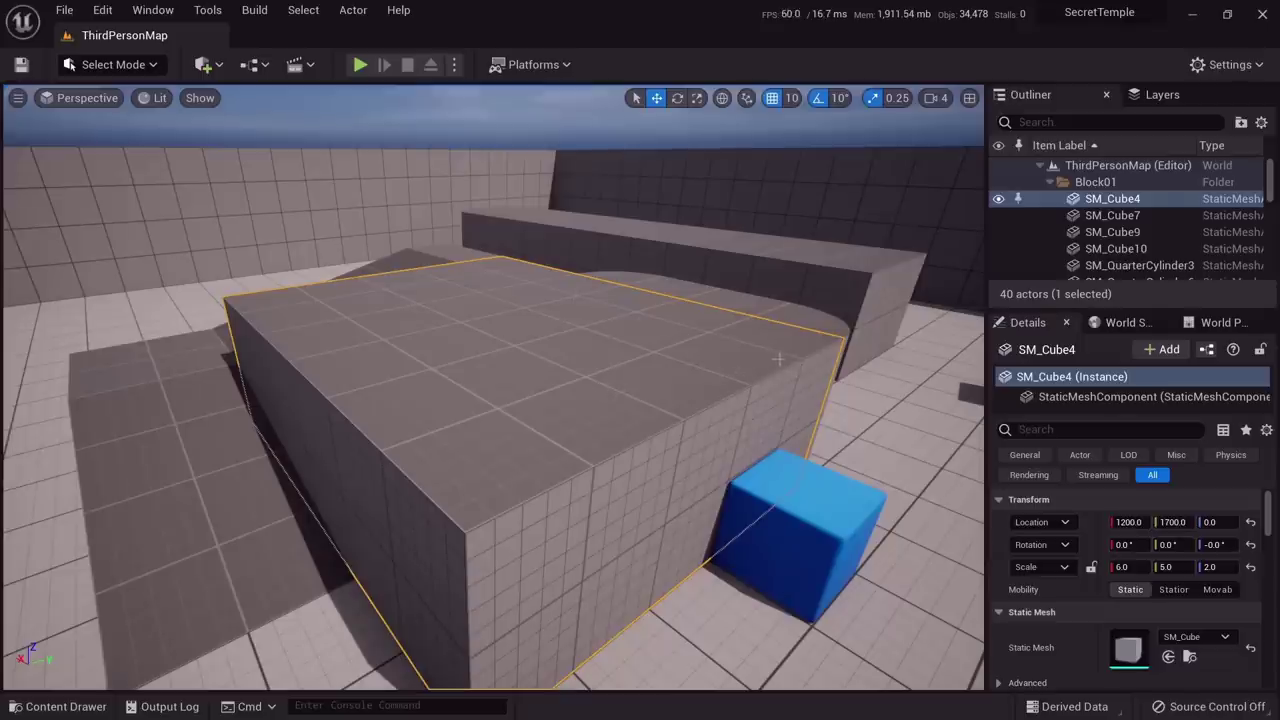
{"action": "left_click_drag", "start_coordinate": [600, 400], "coordinate": [800, 420], "text": "alt"}
{"action": "right_click_drag", "start_coordinate": [520, 203], "coordinate": [470, 215]}
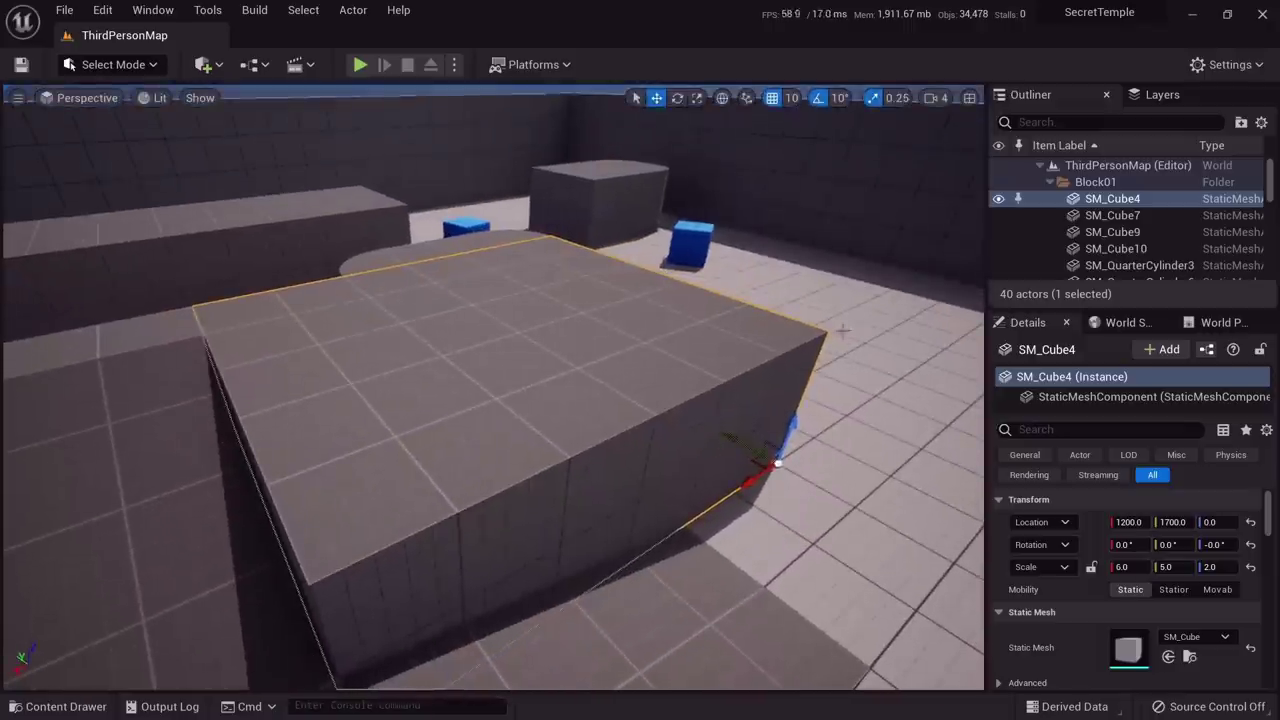
Select the blue cube SM_ChamferCube3, focus the view on it and examine it from around, far away and close up
{"action": "left_click", "coordinate": [690, 245]}
{"action": "key", "text": "f"}
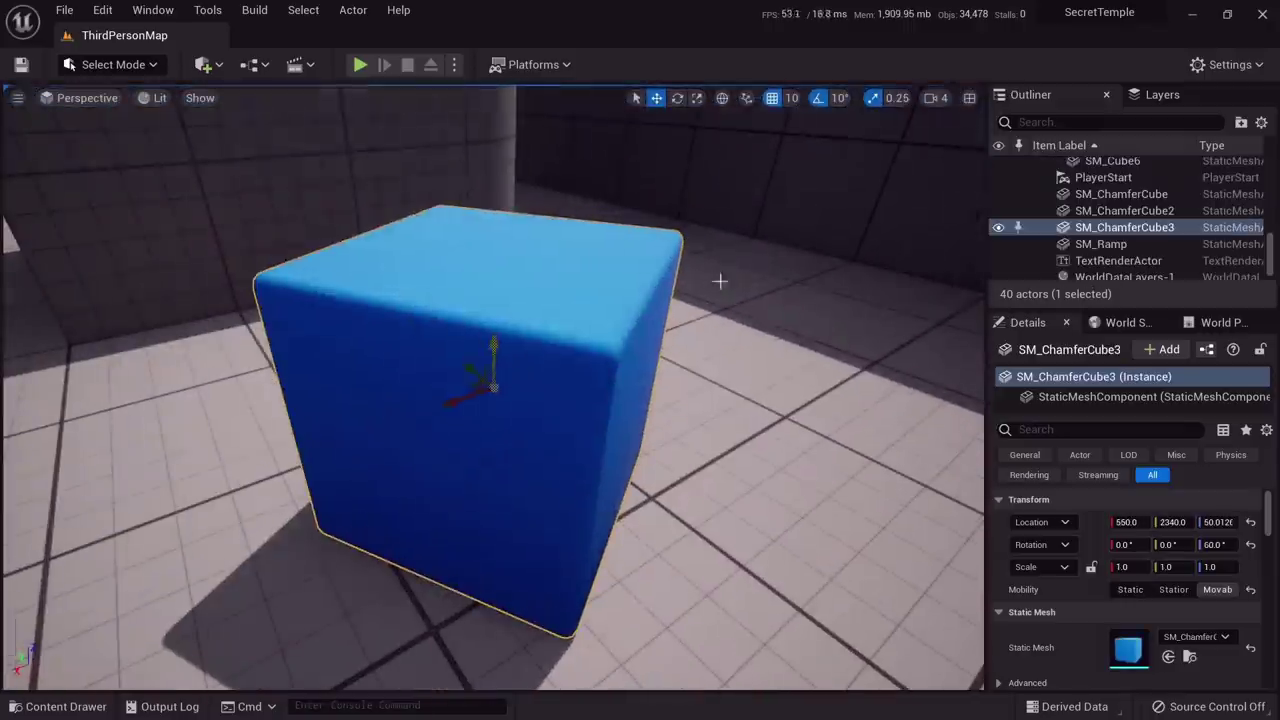
{"action": "left_click_drag", "start_coordinate": [812, 375], "coordinate": [200, 375], "text": "alt"}
{"action": "left_click_drag", "start_coordinate": [670, 385], "coordinate": [833, 391], "text": "alt"}
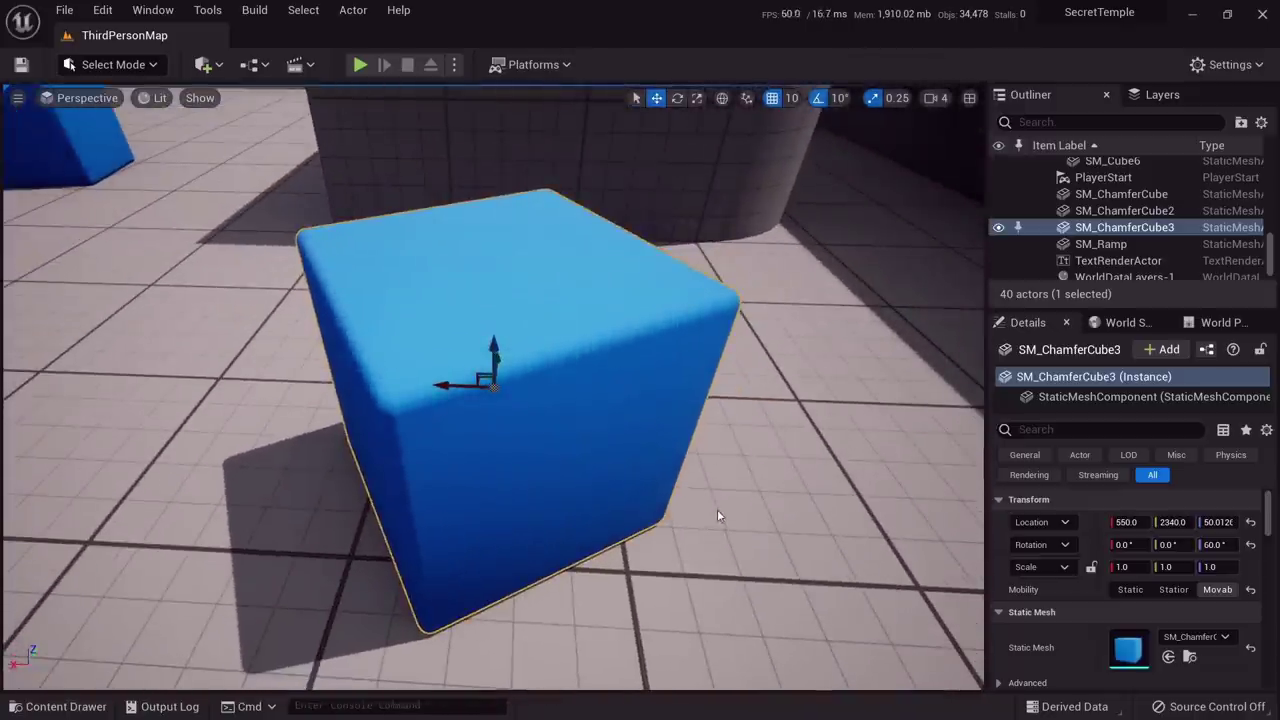
{"action": "right_click_drag", "start_coordinate": [721, 517], "coordinate": [389, 565], "text": "alt"}
{"action": "scroll", "coordinate": [387, 565], "scroll_direction": "up", "scroll_amount": 10}
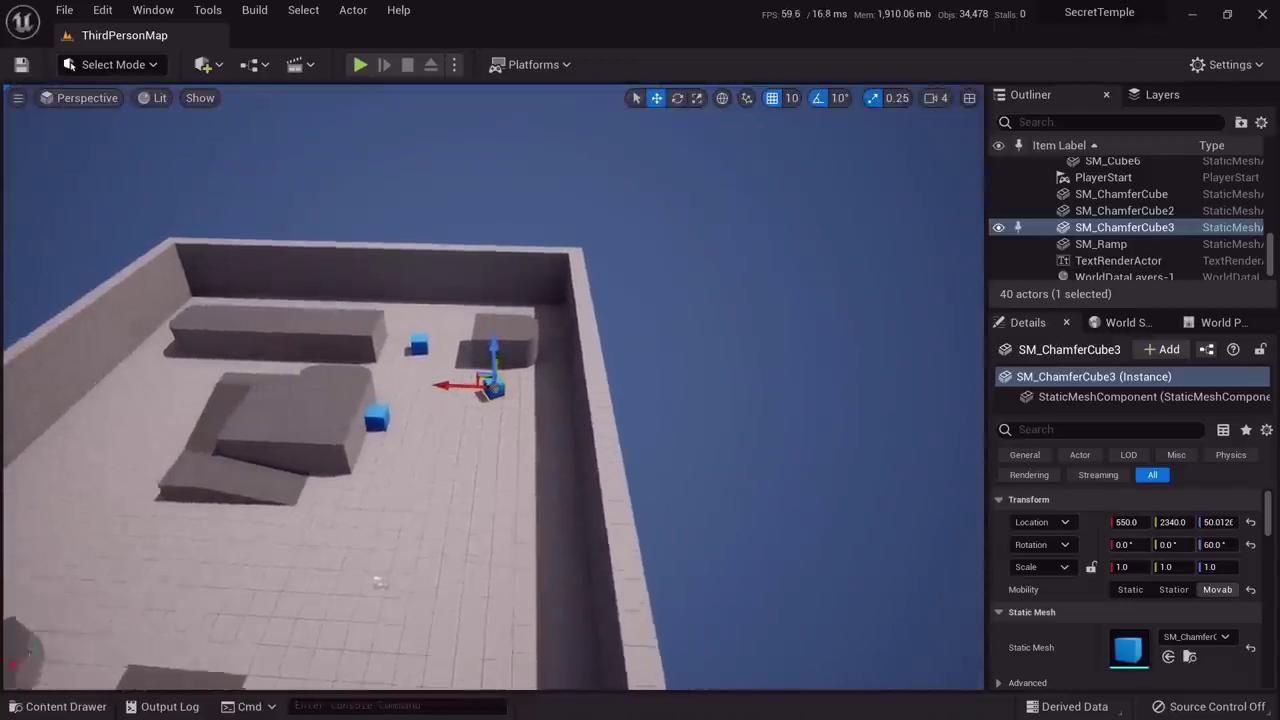
{"action": "scroll", "coordinate": [493, 386], "scroll_direction": "down", "scroll_amount": 8}
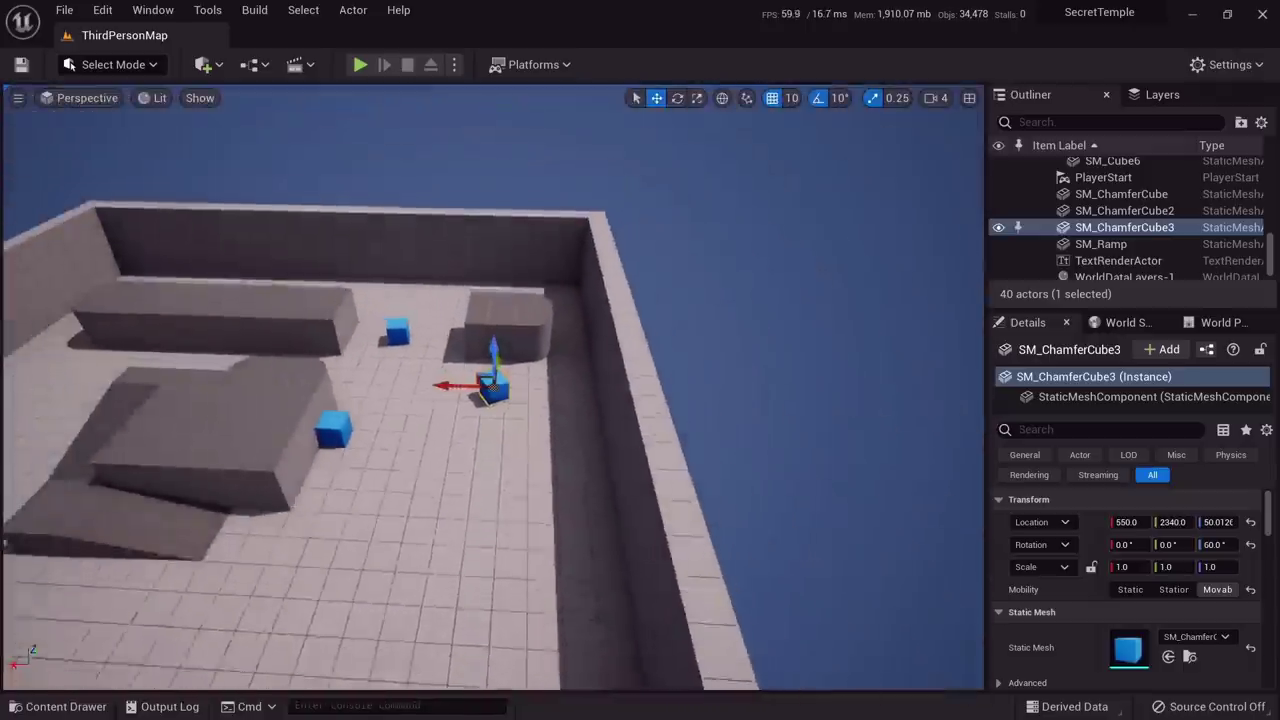
{"action": "scroll", "coordinate": [493, 386], "scroll_direction": "up", "scroll_amount": 4}
{"action": "scroll", "coordinate": [493, 386], "scroll_direction": "up", "scroll_amount": 3}
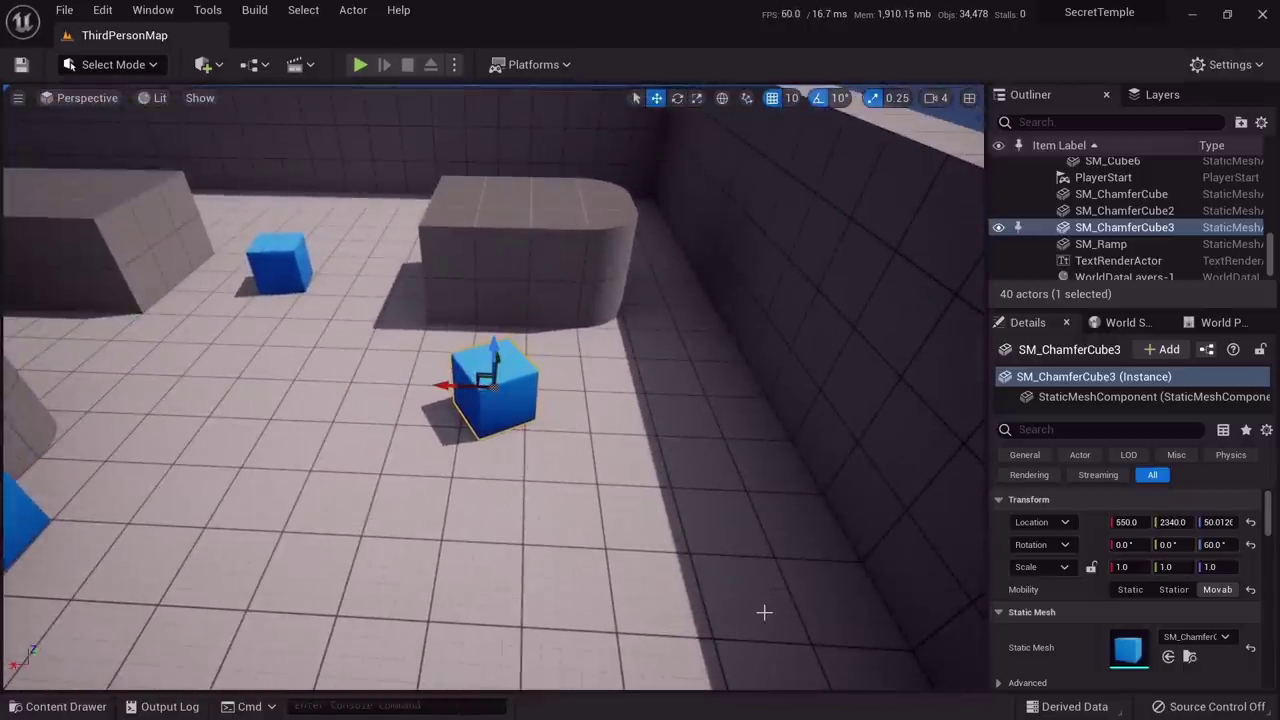
Move the blue cube SM_ChamferCube beside the large block to about X 850, Y 1650, Z 250
{"action": "right_click_drag", "start_coordinate": [447, 489], "coordinate": [571, 505]}
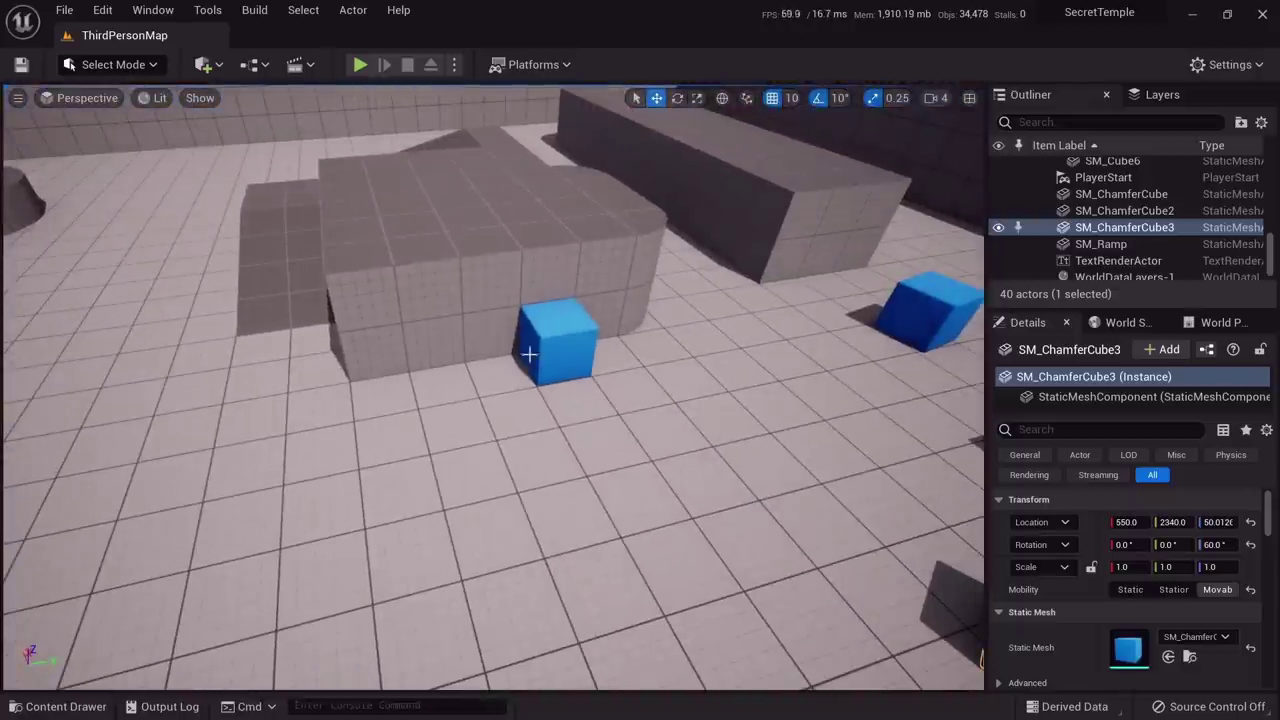
{"action": "left_click", "coordinate": [635, 100]}
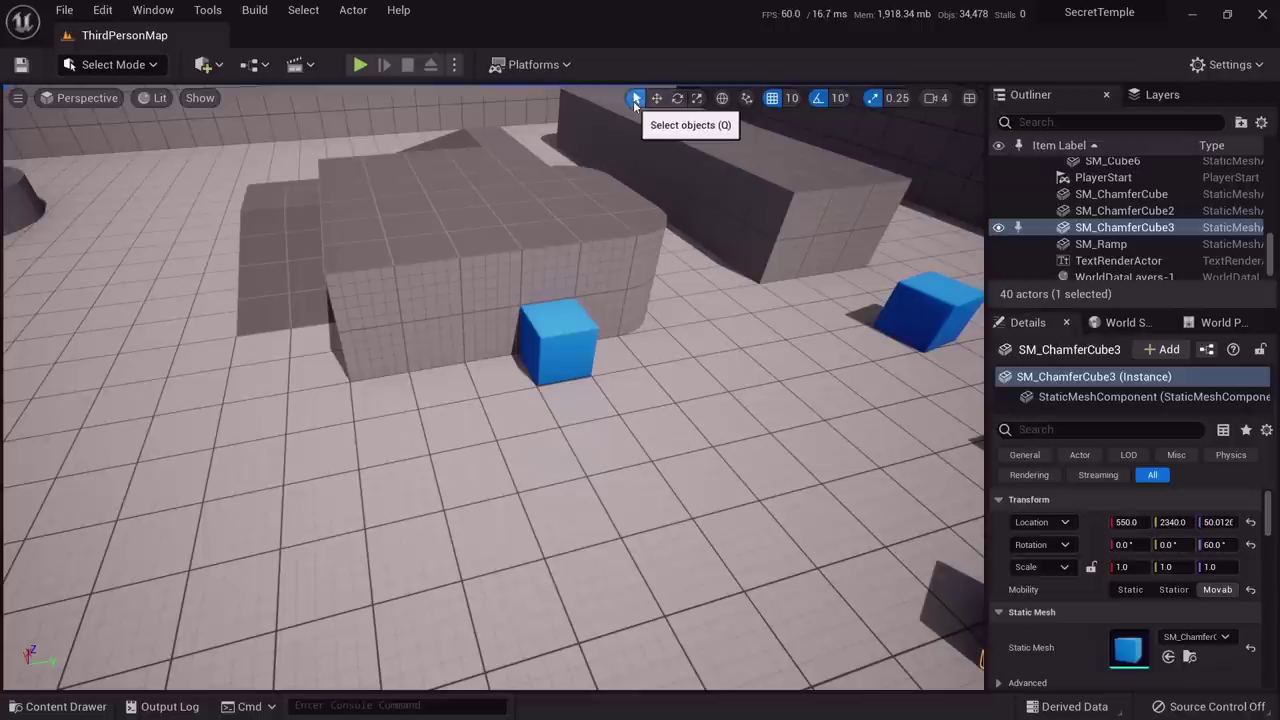
{"action": "left_click", "coordinate": [656, 99]}
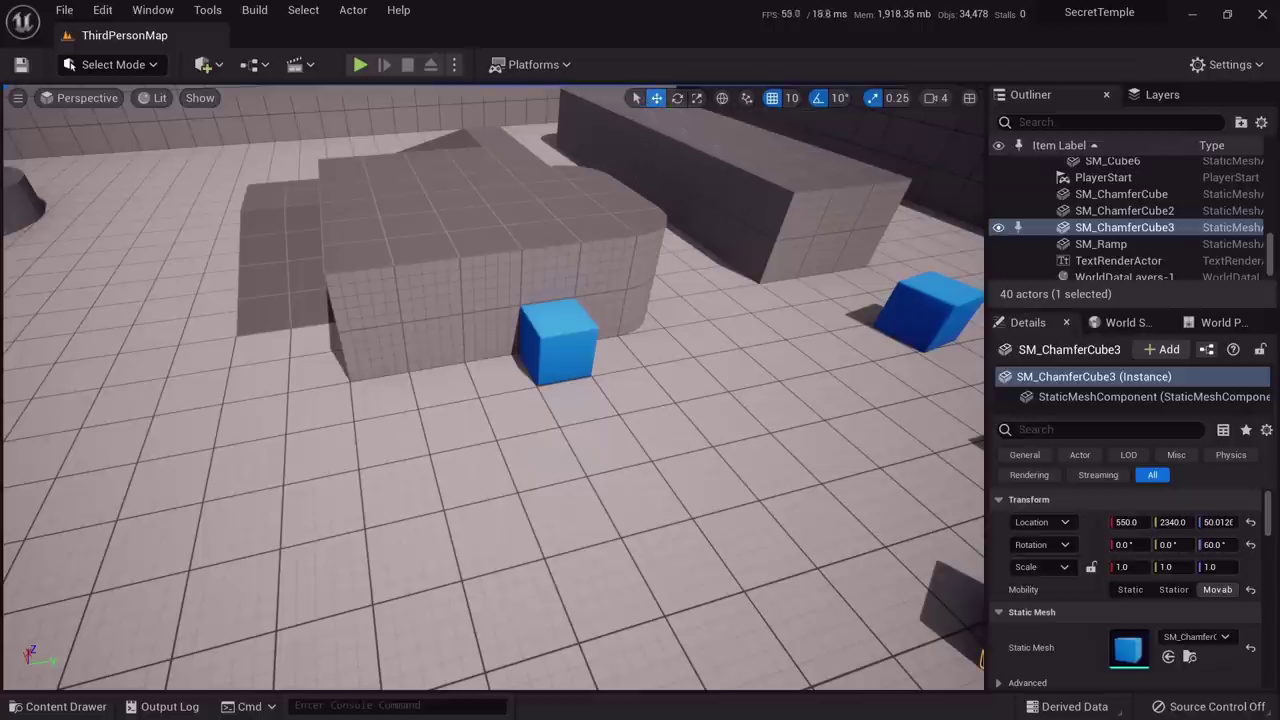
{"action": "left_click", "coordinate": [578, 362]}
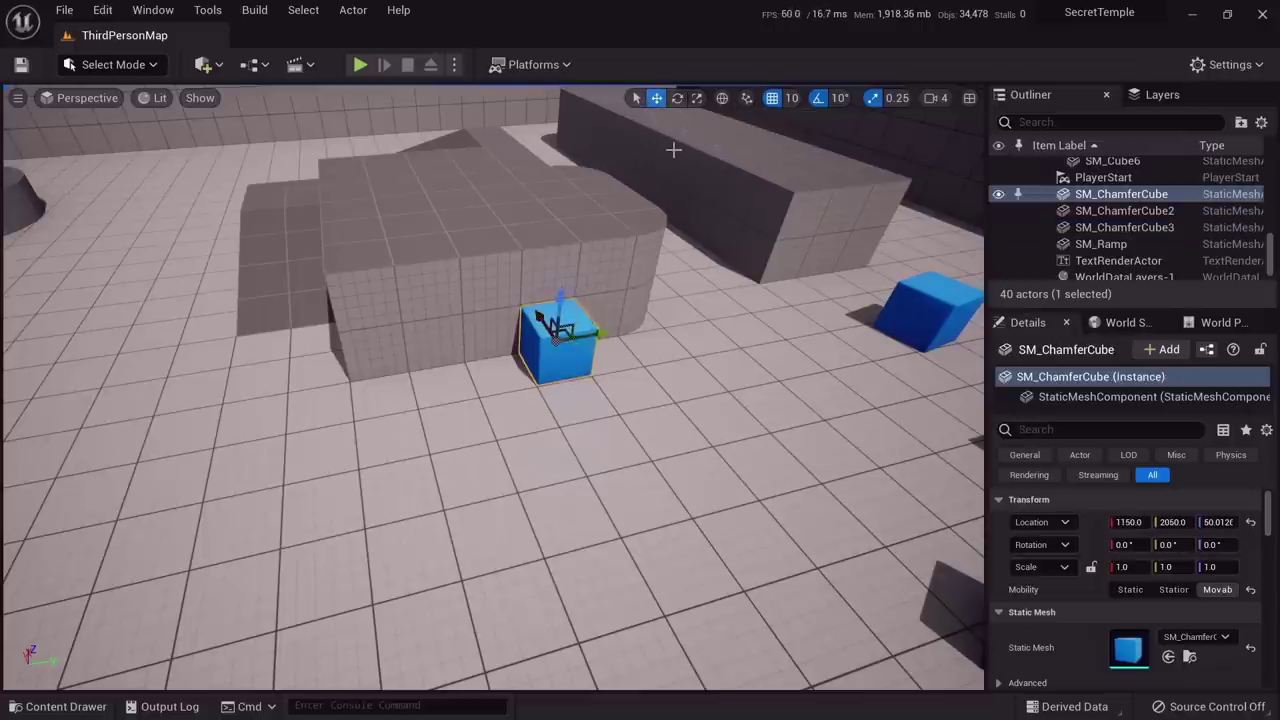
{"action": "left_click", "coordinate": [677, 98]}
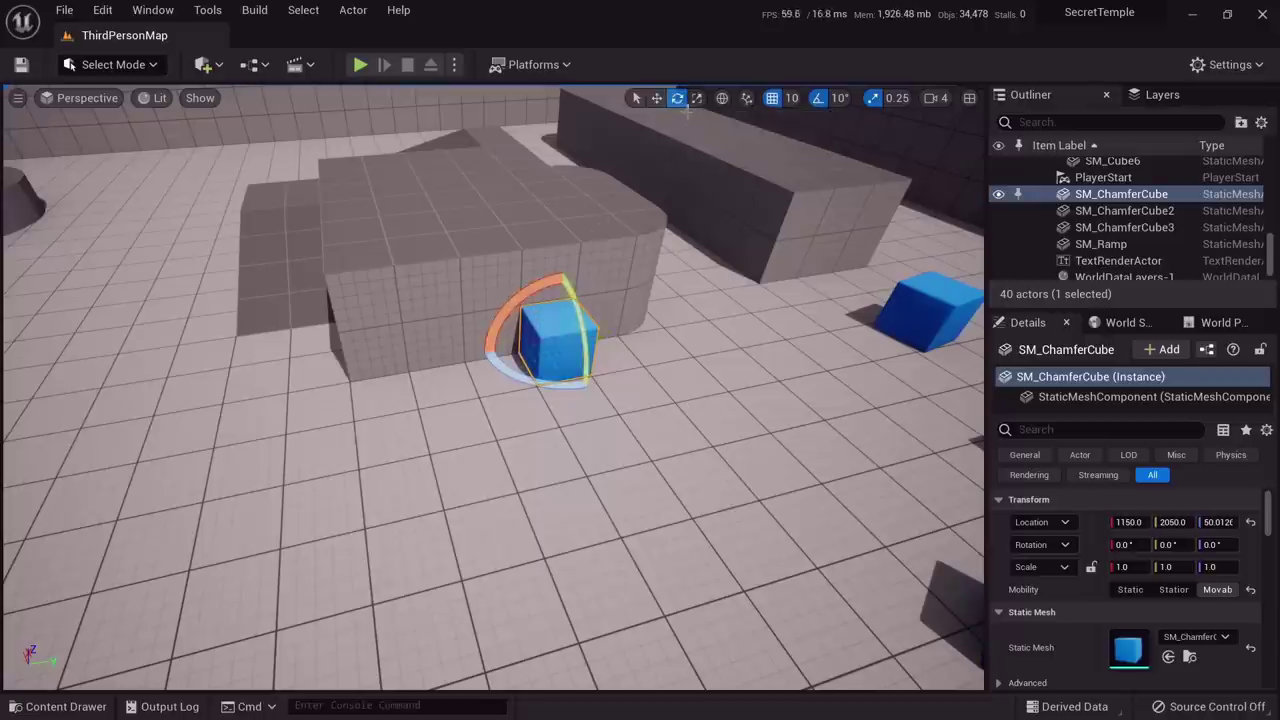
{"action": "left_click", "coordinate": [656, 98]}
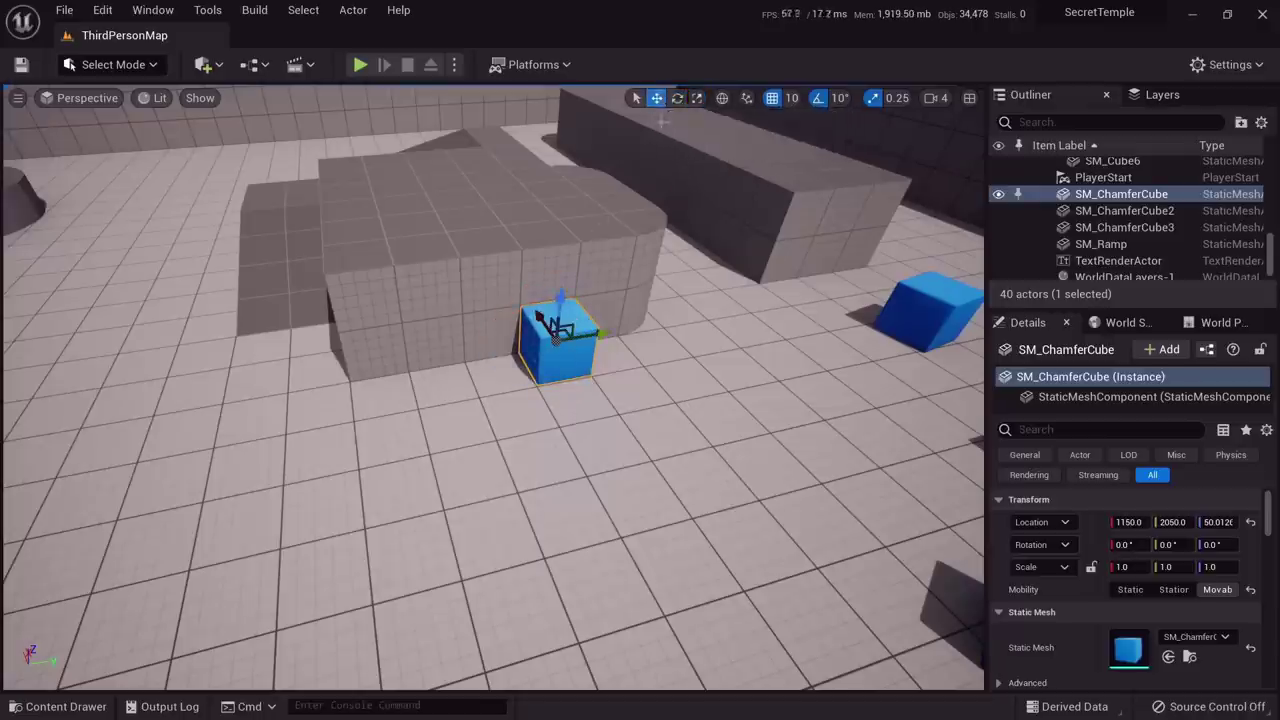
{"action": "left_click_drag", "start_coordinate": [582, 333], "coordinate": [258, 408]}
{"action": "right_click_drag", "start_coordinate": [258, 408], "coordinate": [160, 420]}
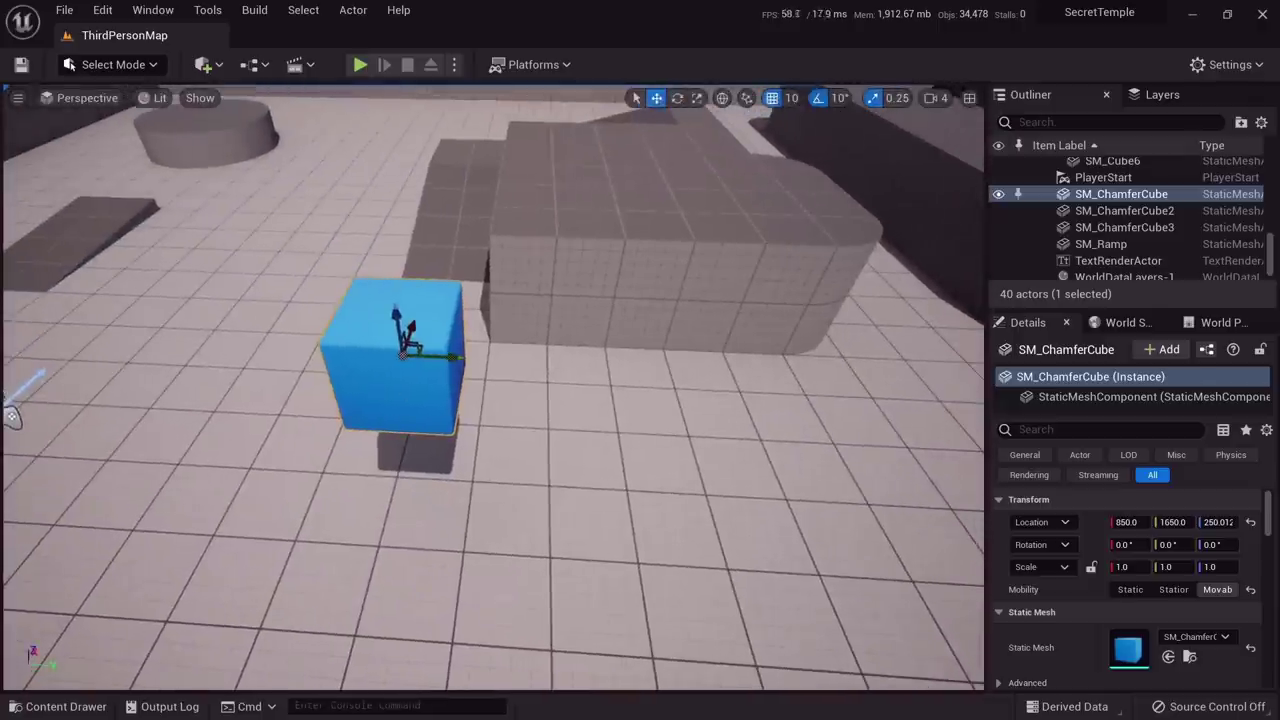
Rotate SM_ChamferCube 40° about the vertical axis
{"action": "left_click", "coordinate": [678, 102]}
{"action": "mouse_move", "coordinate": [474, 374]}
{"action": "left_mouse_down"}
{"action": "mouse_move", "coordinate": [425, 425]}
{"action": "mouse_move", "coordinate": [490, 355]}
{"action": "left_mouse_up"}
{"action": "left_click_drag", "start_coordinate": [385, 404], "coordinate": [455, 391]}
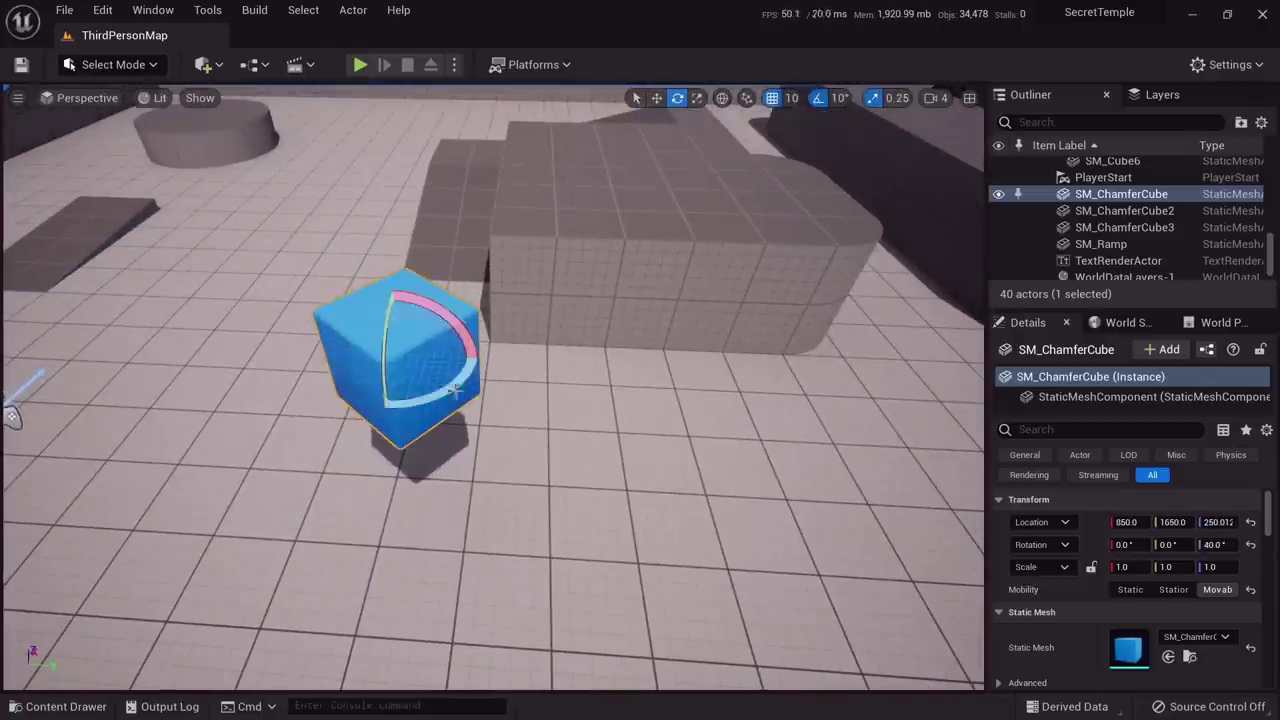
Scale SM_ChamferCube to 1.75 in X, 1.5 in Y and 2.0 in Z
{"action": "left_click", "coordinate": [697, 98]}
{"action": "left_click_drag", "start_coordinate": [436, 336], "coordinate": [397, 300]}
{"action": "left_click_drag", "start_coordinate": [403, 355], "coordinate": [428, 338]}
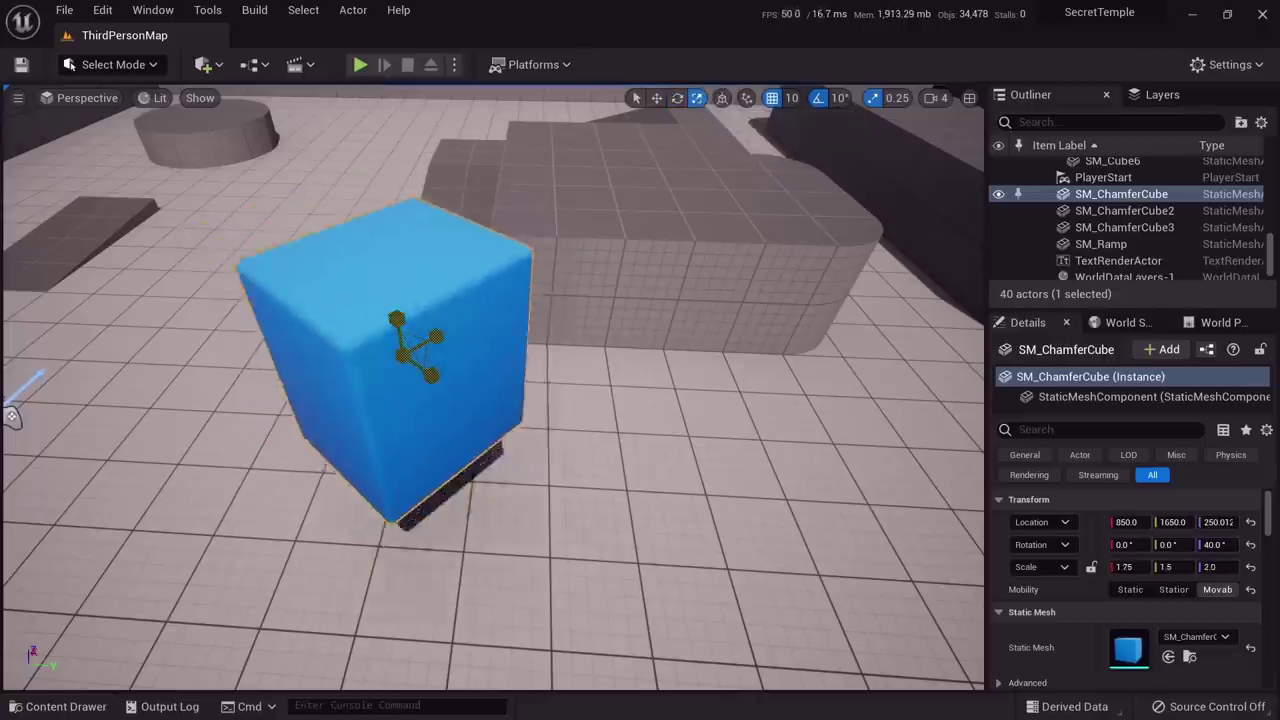
Cycle through the move, rotate, scale and select tools and move the cube along the Y axis to Y 1520
{"action": "right_click_drag", "start_coordinate": [461, 398], "coordinate": [484, 300]}
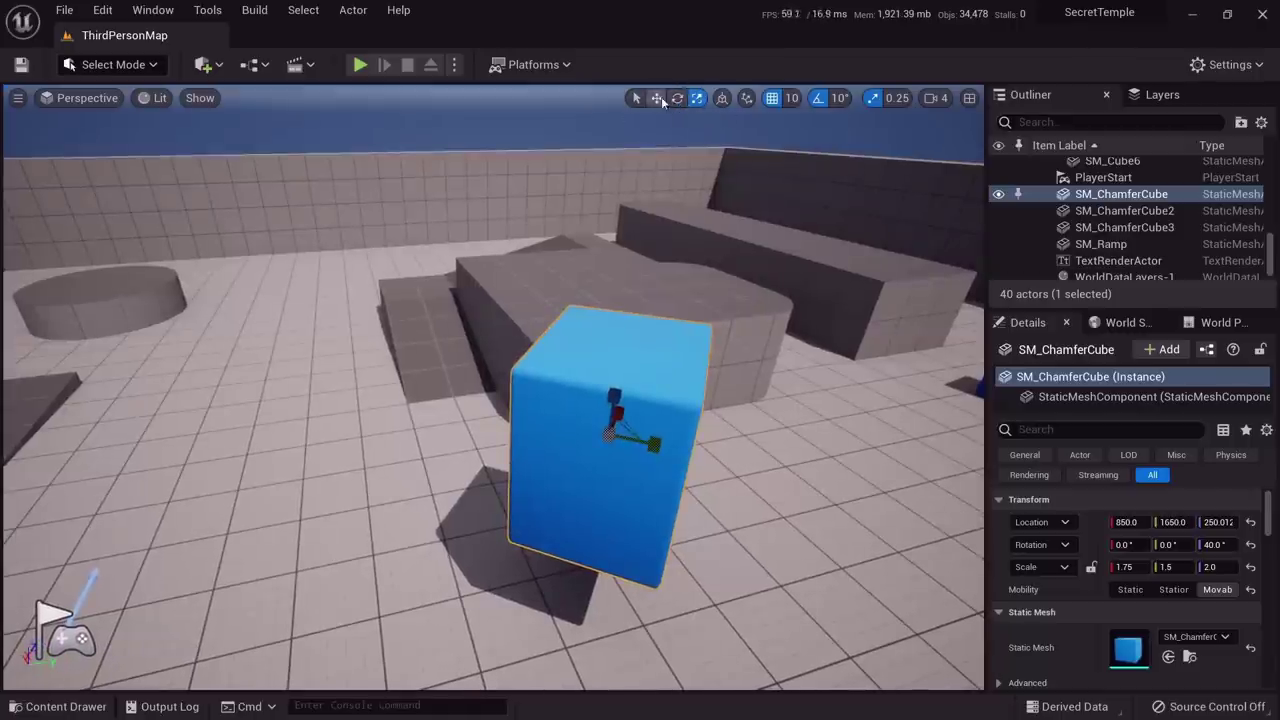
{"action": "mouse_move", "coordinate": [552, 420]}
{"action": "right_mouse_down"}
{"action": "mouse_move", "coordinate": [640, 416]}
{"action": "mouse_move", "coordinate": [559, 416]}
{"action": "right_mouse_up"}
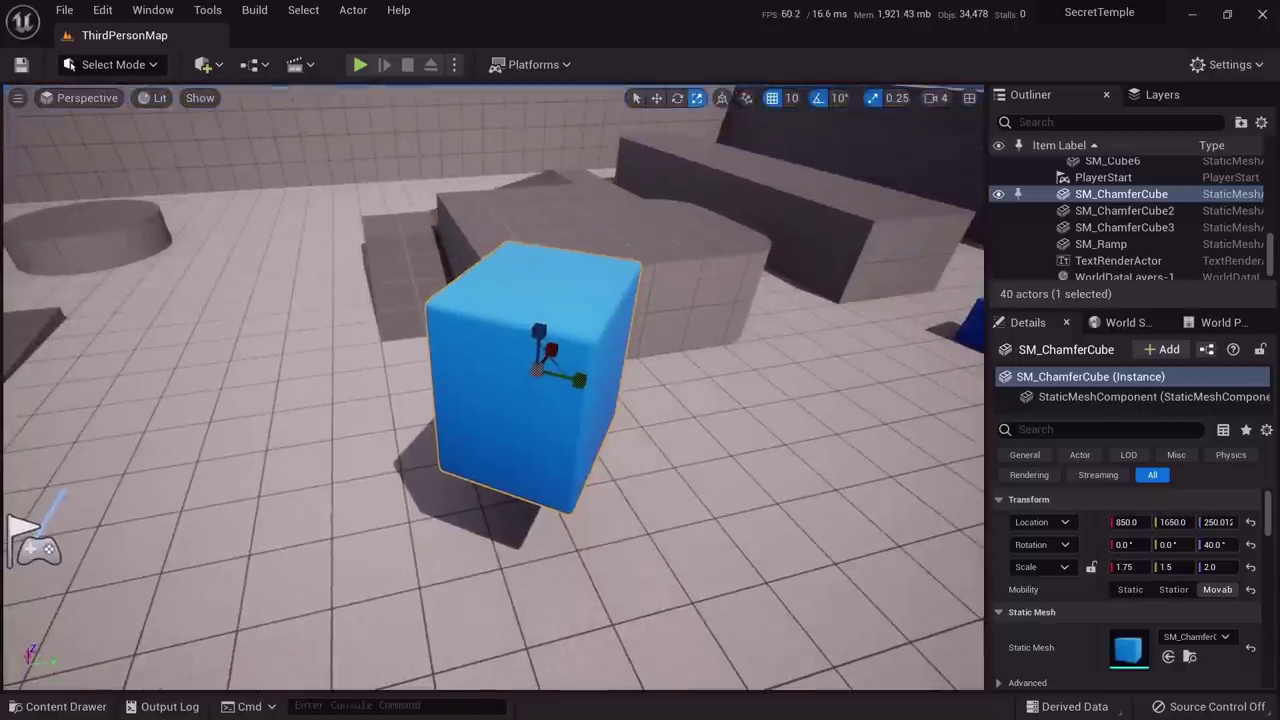
{"action": "key", "text": "w"}
{"action": "key", "text": "e"}
{"action": "key", "text": "r"}
{"action": "key", "text": "q"}
{"action": "key", "text": "w"}
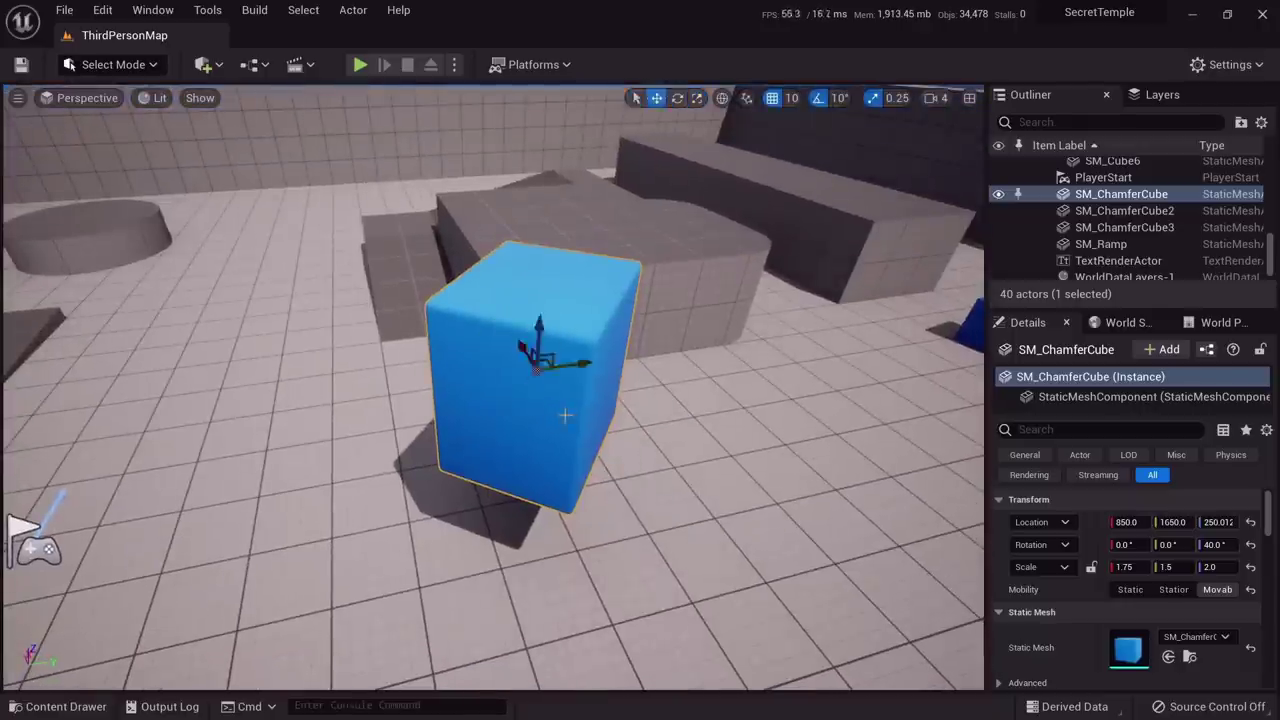
{"action": "left_click_drag", "start_coordinate": [571, 360], "coordinate": [463, 371]}
Tilt the cube to a rotation of about 23.9°, -18.7°, 36° and reduce its Z scale to 1.5
{"action": "key", "text": "e"}
{"action": "left_click_drag", "start_coordinate": [400, 338], "coordinate": [430, 365]}
{"action": "key", "text": "r"}
{"action": "key", "text": "w"}
{"action": "right_click_drag", "start_coordinate": [504, 338], "coordinate": [436, 296]}
{"action": "key", "text": "w"}
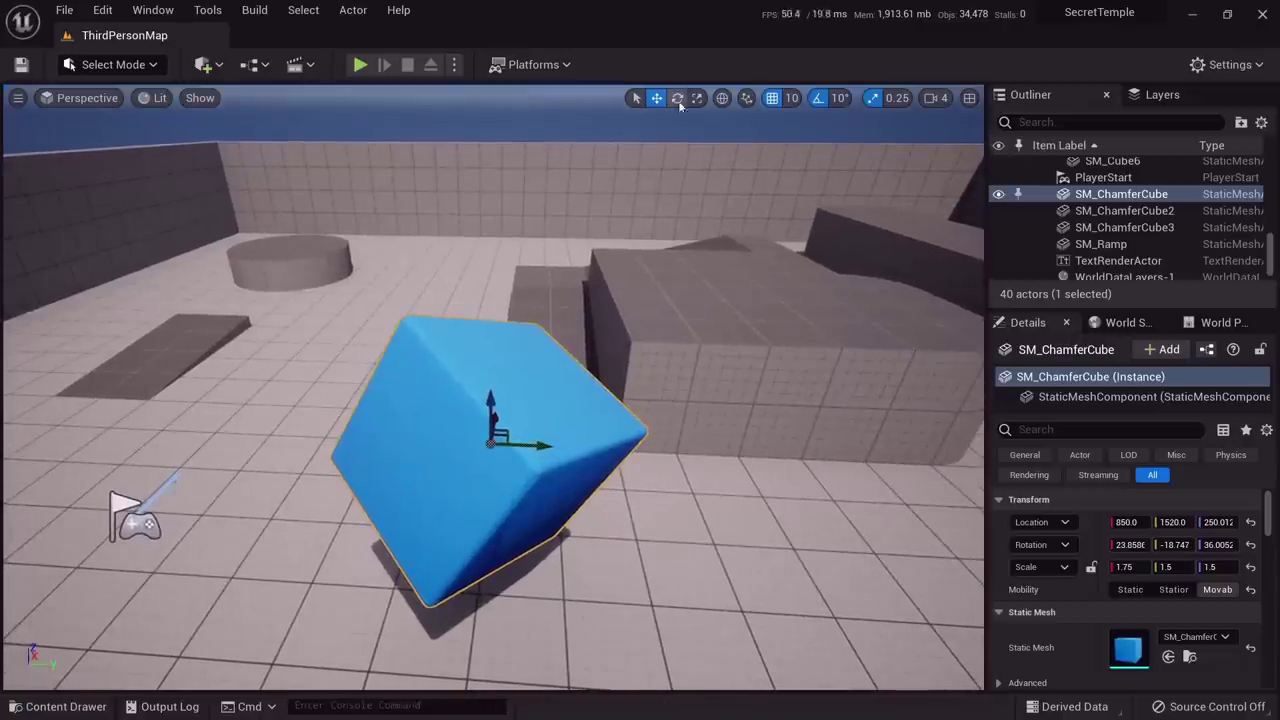
Start a screen capture of the viewport, circle the world axes indicator in red and close the capture without saving
{"action": "key", "text": "d"}
{"action": "right_click_drag", "start_coordinate": [713, 135], "coordinate": [550, 140]}
{"action": "key", "text": "s"}
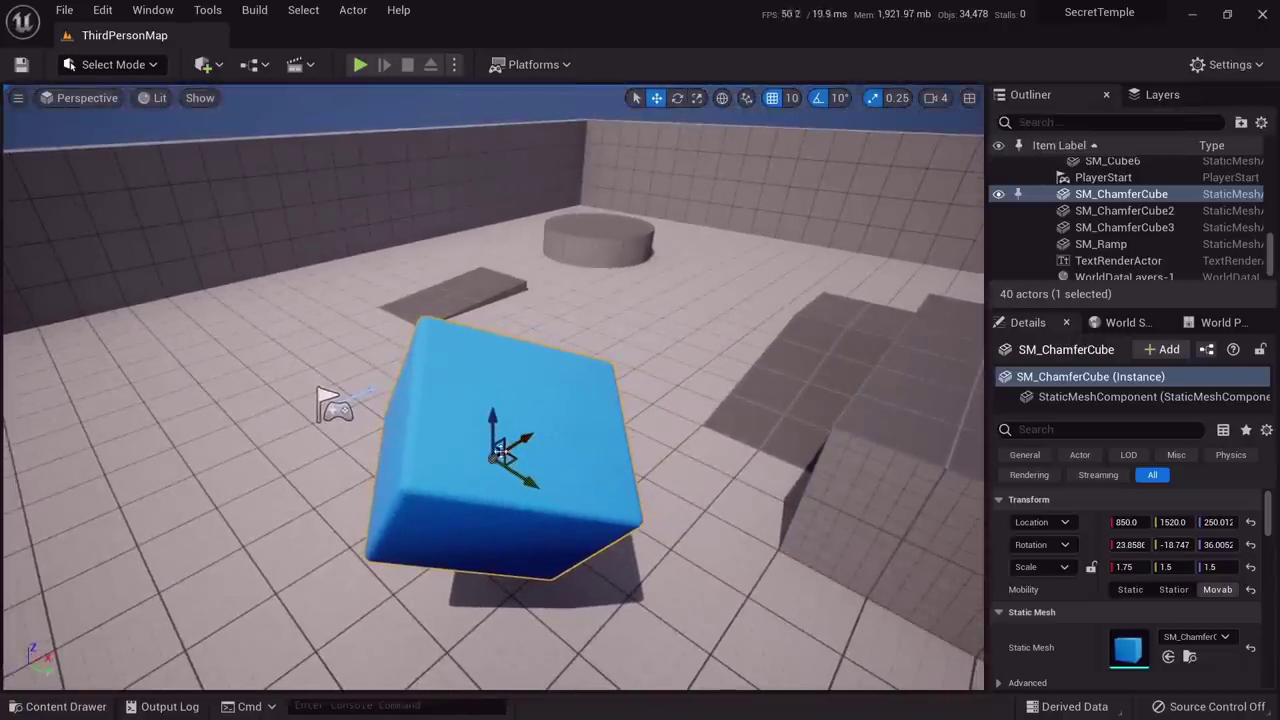
{"action": "key", "text": "Print"}
{"action": "left_click_drag", "start_coordinate": [1, 165], "coordinate": [746, 718]}
{"action": "mouse_move", "coordinate": [38, 628]}
{"action": "left_mouse_down"}
{"action": "mouse_move", "coordinate": [12, 667]}
{"action": "mouse_move", "coordinate": [36, 627]}
{"action": "left_mouse_up"}
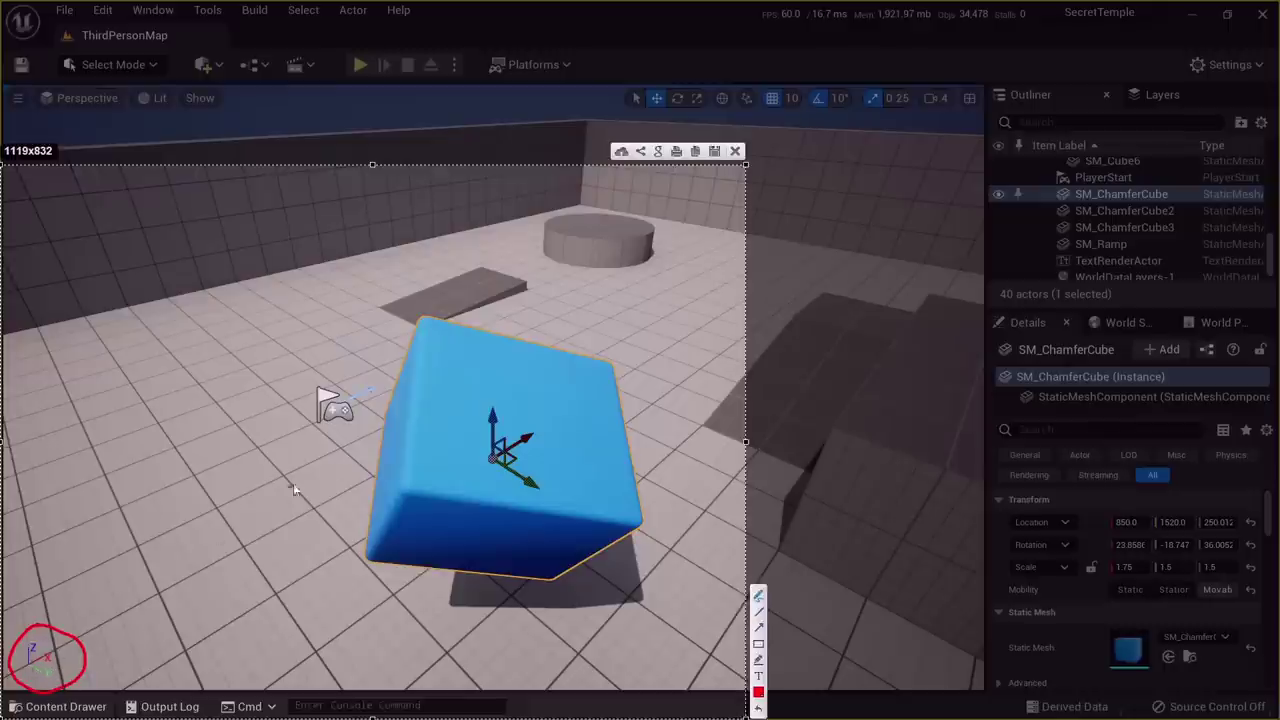
{"action": "left_click", "coordinate": [737, 152]}
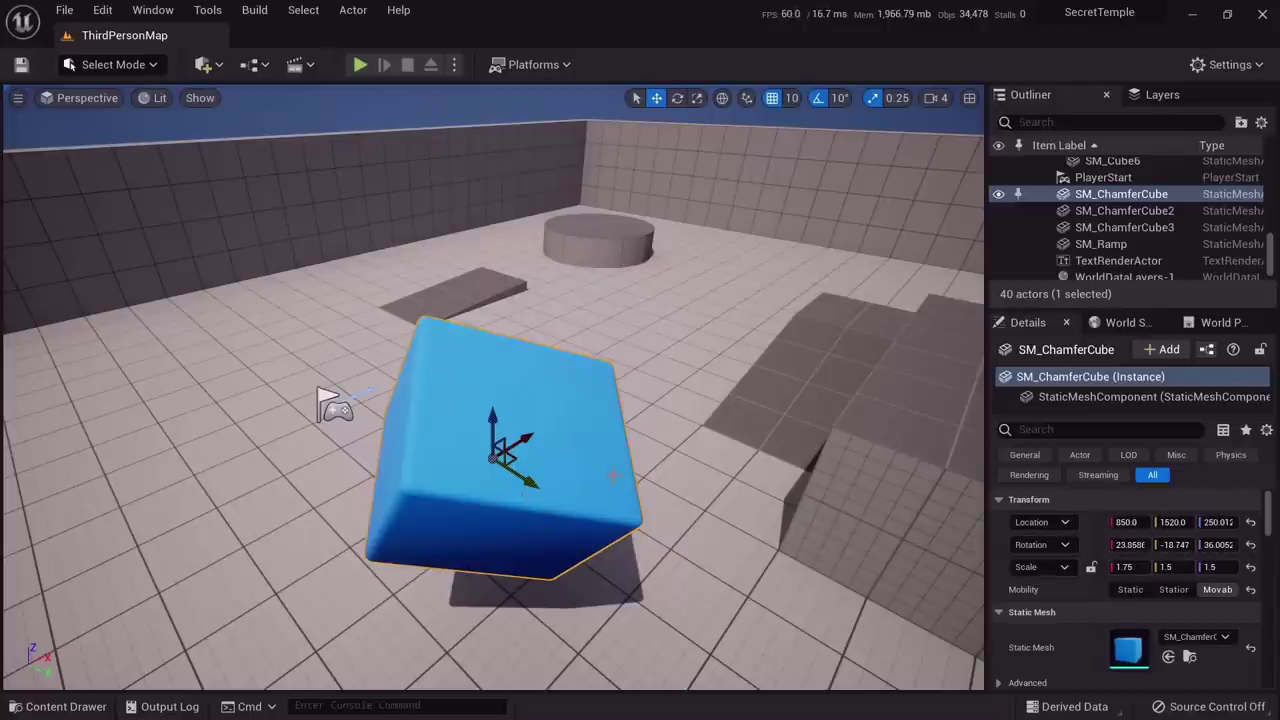
Switch the transform gizmo to local coordinates, move the cube along its own axes and rotate it to about -66.1° in X
{"action": "left_click_drag", "start_coordinate": [610, 503], "coordinate": [735, 450], "text": "alt"}
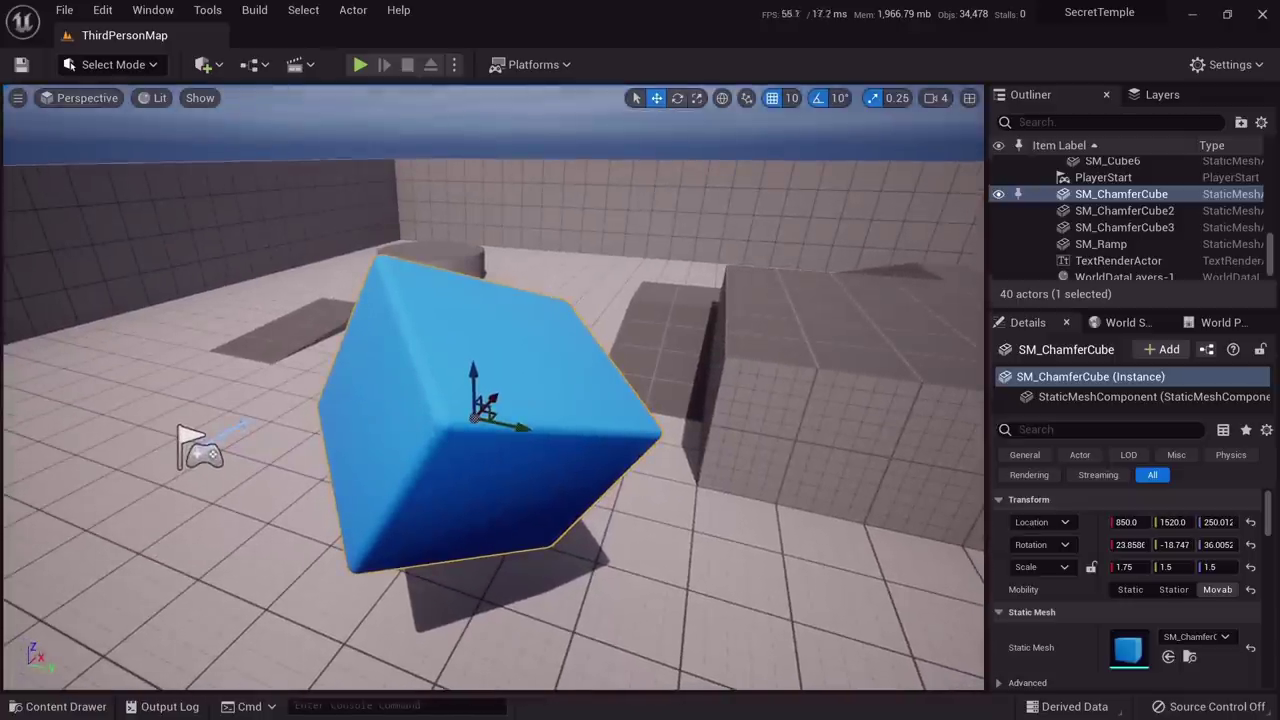
{"action": "left_click", "coordinate": [721, 98]}
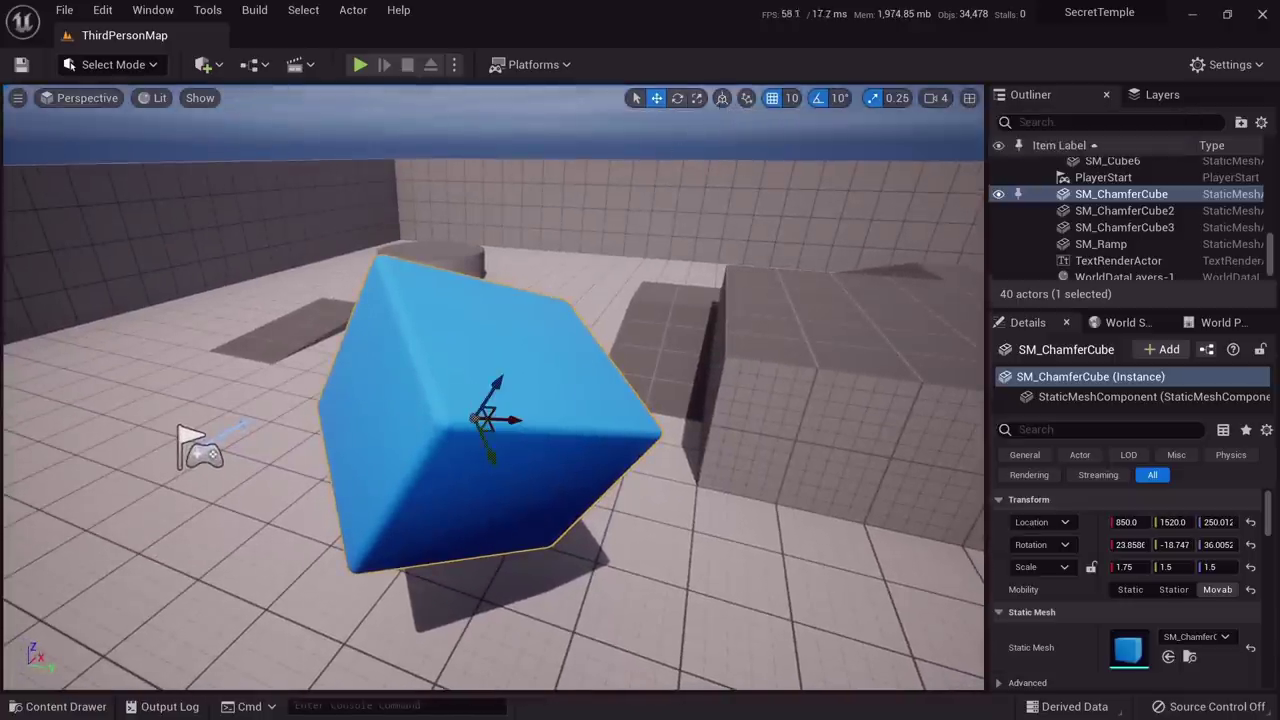
{"action": "key", "text": "a"}
{"action": "right_click_drag", "start_coordinate": [640, 330], "coordinate": [840, 270]}
{"action": "key", "text": "f"}
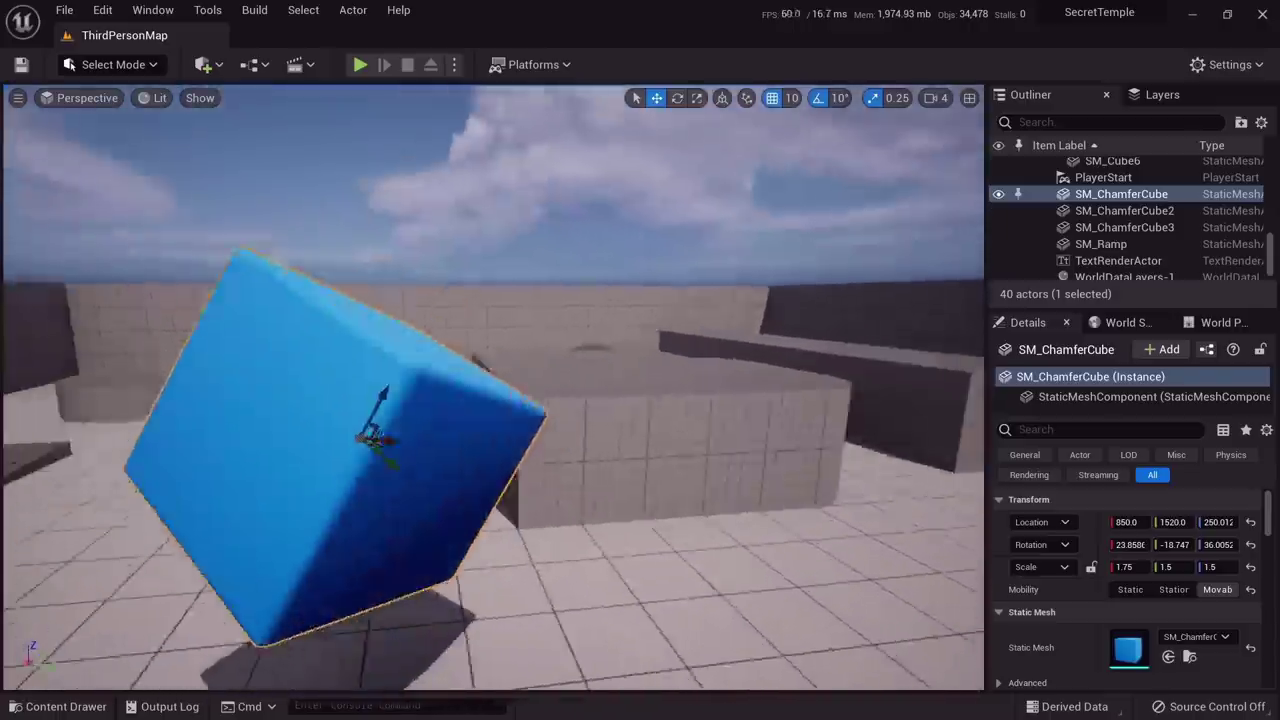
{"action": "left_click_drag", "start_coordinate": [530, 366], "coordinate": [600, 268]}
{"action": "key", "text": "e"}
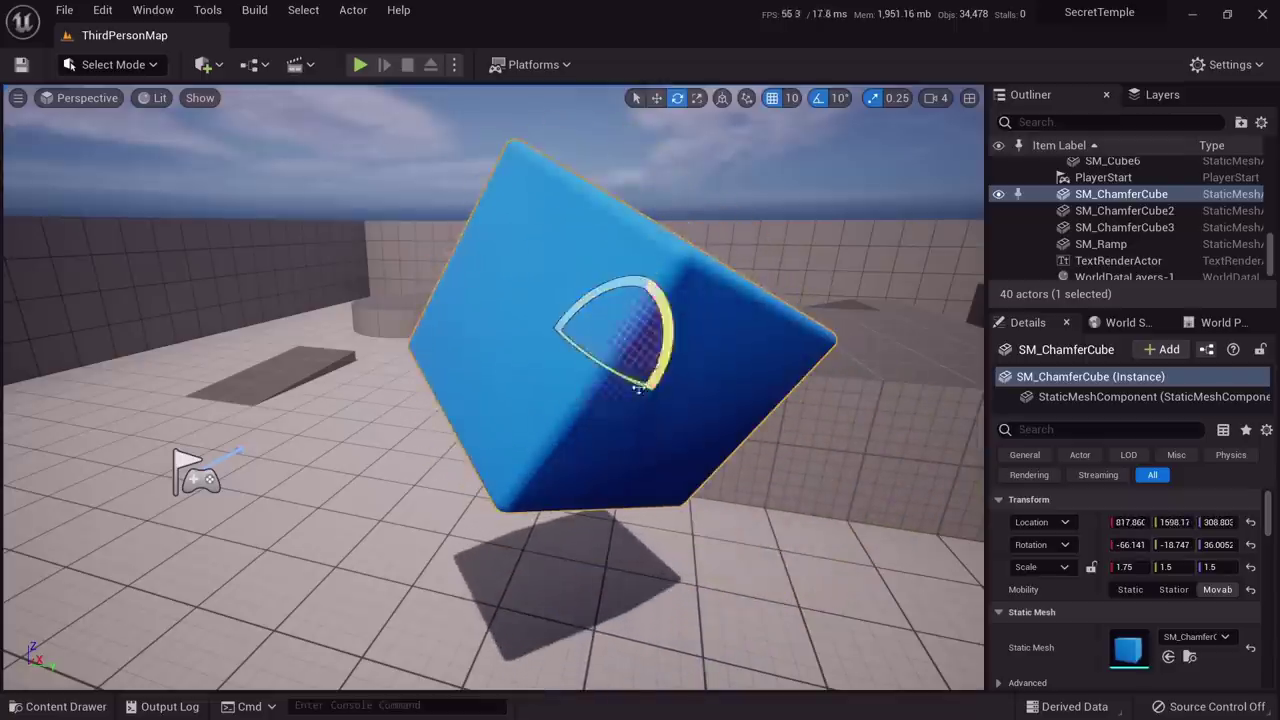
Move the cube along its local axes to about X 833, Y 1609, Z 302
{"action": "key", "text": "w"}
{"action": "key", "text": "d"}
{"action": "mouse_move", "coordinate": [634, 341]}
{"action": "right_mouse_down"}
{"action": "mouse_move", "coordinate": [598, 356]}
{"action": "mouse_move", "coordinate": [634, 341]}
{"action": "right_mouse_up"}
{"action": "left_click_drag", "start_coordinate": [633, 341], "coordinate": [634, 404]}
{"action": "key", "text": "e"}
{"action": "mouse_move", "coordinate": [634, 404]}
{"action": "right_mouse_down"}
{"action": "mouse_move", "coordinate": [690, 450]}
{"action": "mouse_move", "coordinate": [660, 390]}
{"action": "mouse_move", "coordinate": [634, 404]}
{"action": "right_mouse_up"}
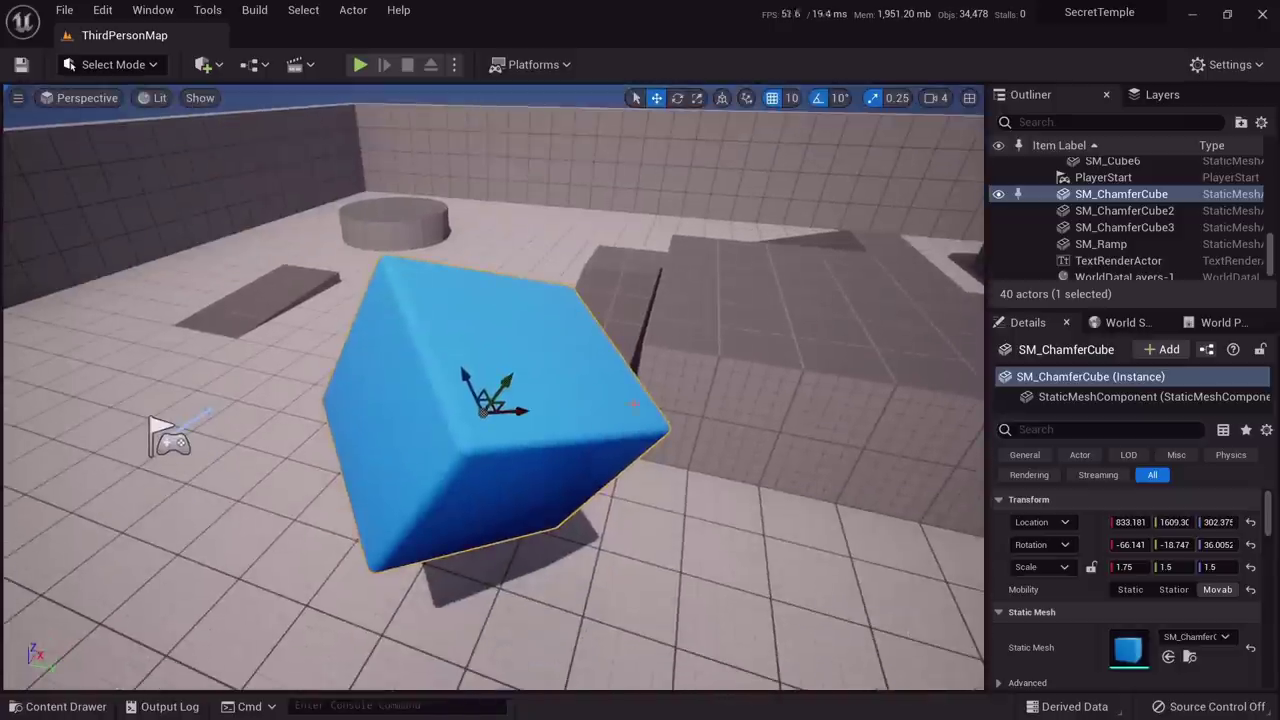
Switch the gizmo to world coordinates, set the position grid snap to 100 and try sliding the cube in 100-unit steps
{"action": "left_click", "coordinate": [721, 97]}
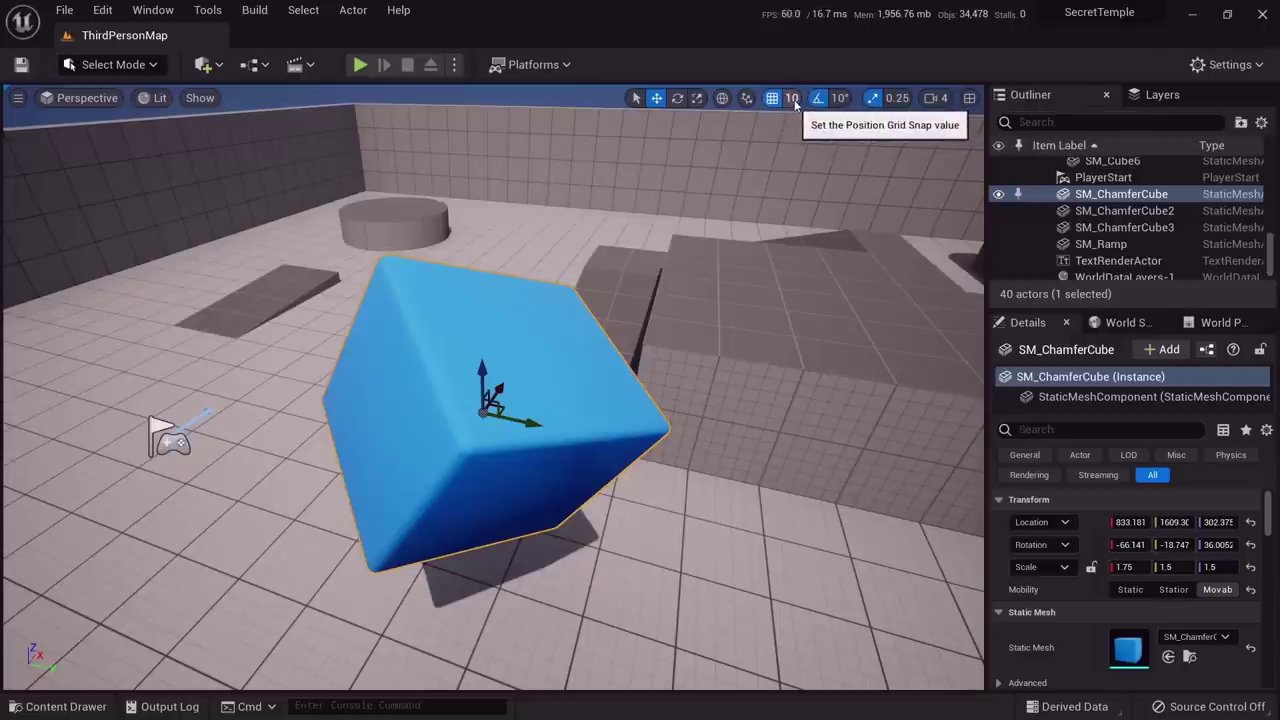
{"action": "left_click", "coordinate": [791, 97]}
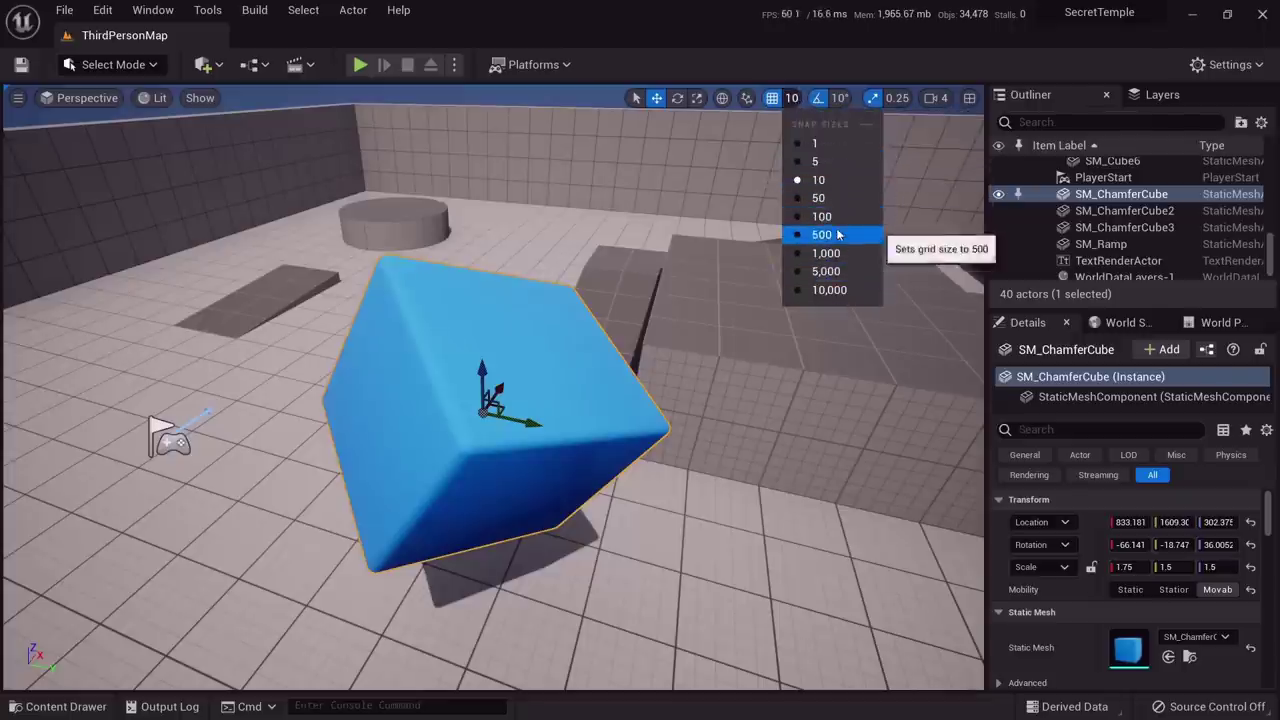
{"action": "left_click", "coordinate": [821, 216]}
{"action": "right_click_drag", "start_coordinate": [821, 216], "coordinate": [738, 198]}
{"action": "left_click_drag", "start_coordinate": [636, 483], "coordinate": [549, 480]}
{"action": "right_click_drag", "start_coordinate": [549, 480], "coordinate": [571, 437]}
{"action": "left_click_drag", "start_coordinate": [571, 437], "coordinate": [603, 452]}
Set the position grid snap to 10, turn position snapping off and slide the cube freely to about Y 1501
{"action": "left_click", "coordinate": [783, 97]}
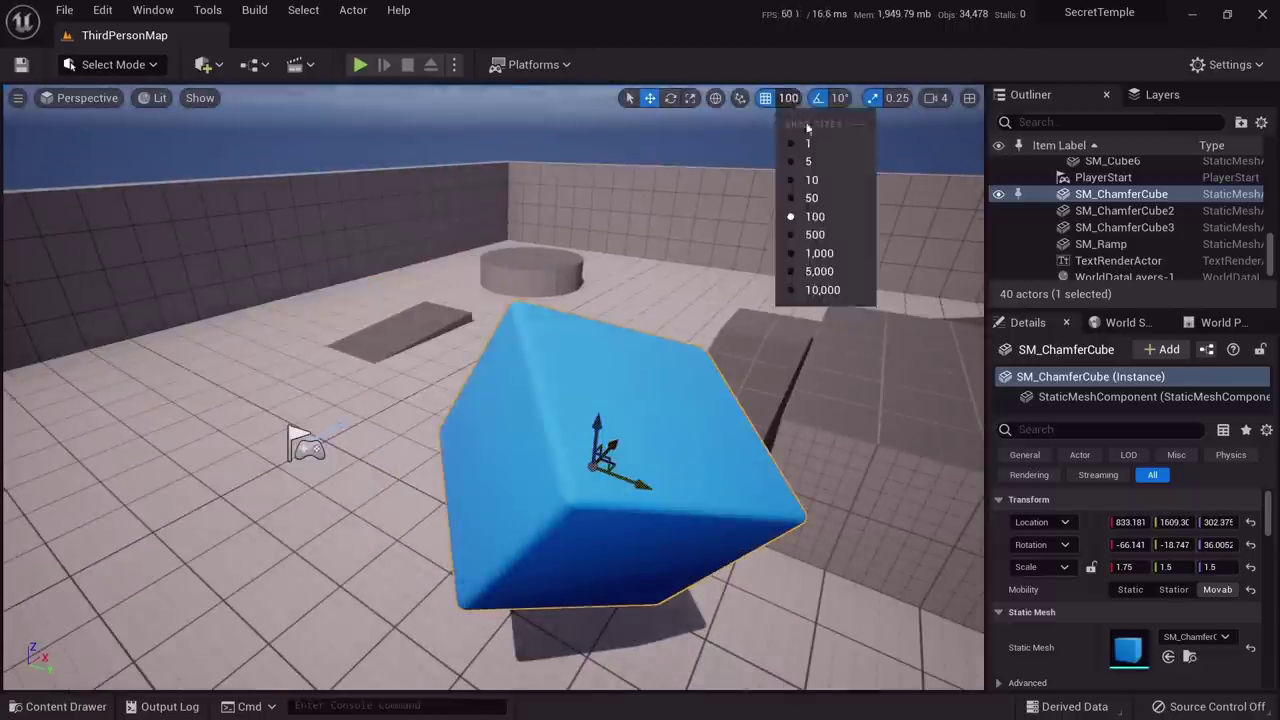
{"action": "left_click", "coordinate": [828, 184]}
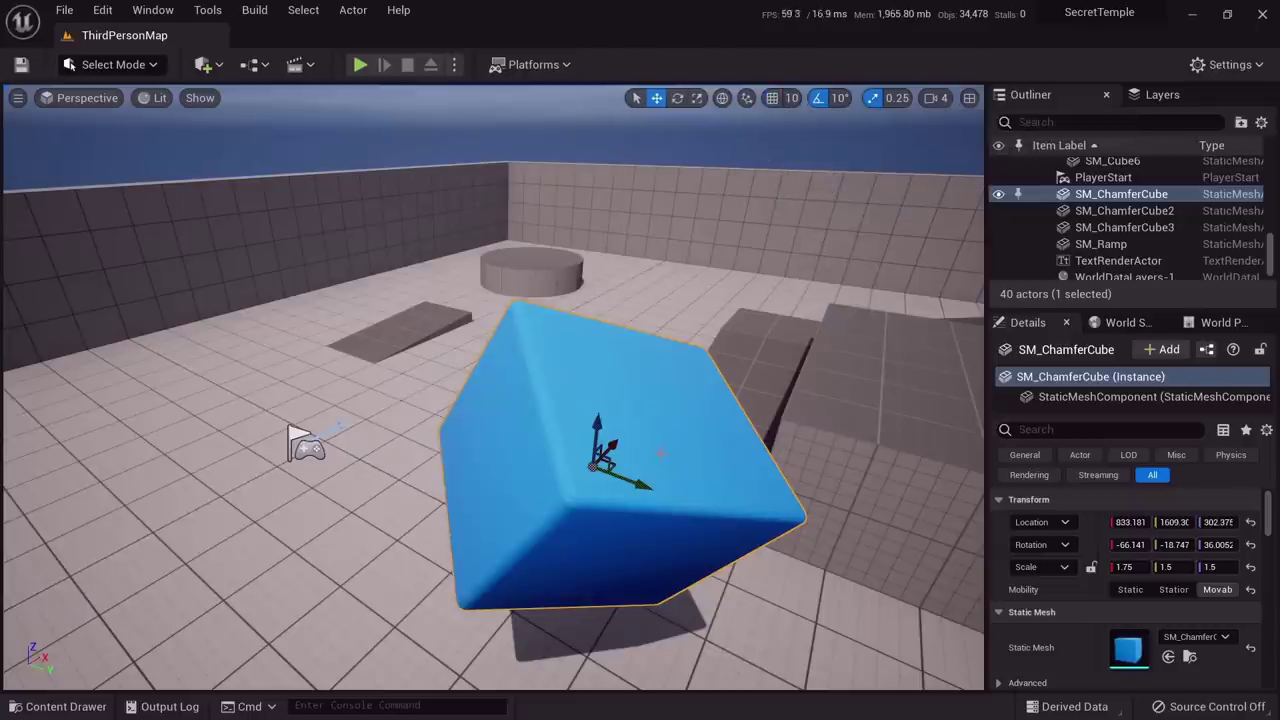
{"action": "left_click_drag", "start_coordinate": [641, 486], "coordinate": [510, 488]}
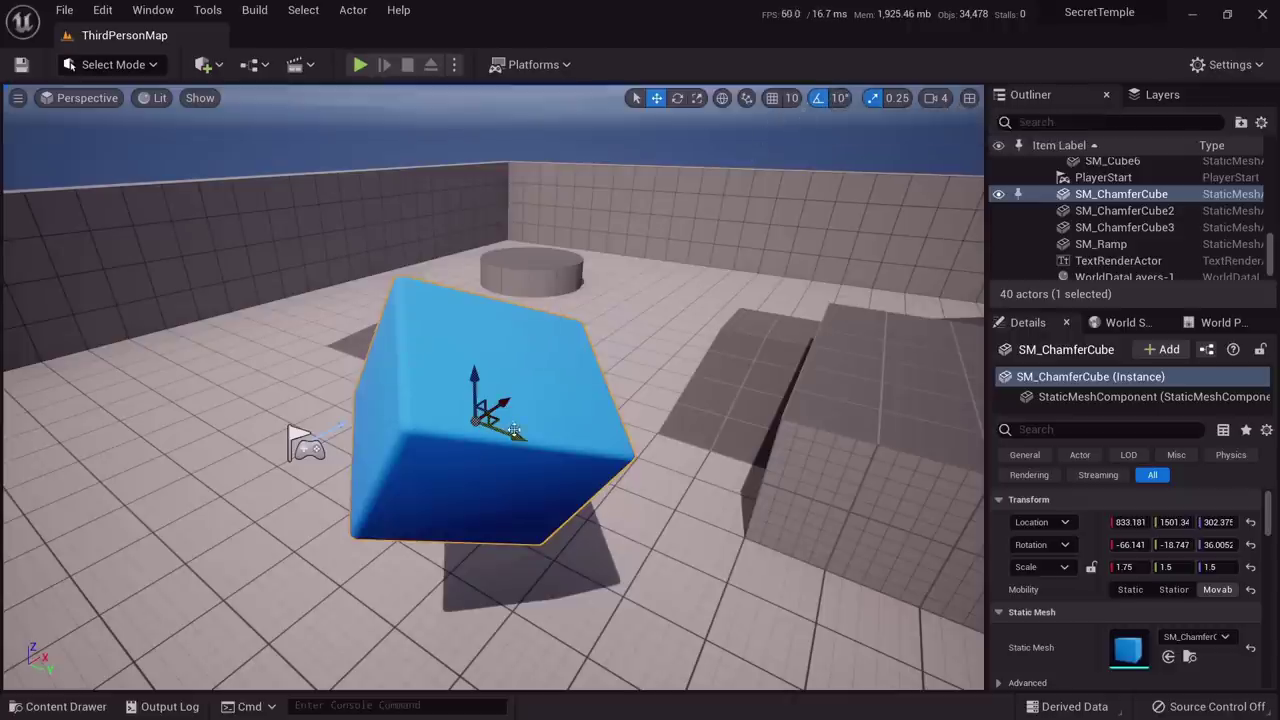
Rotate the cube in 10° steps, set the rotation snap to 45° and rotate the cube by -45°
{"action": "key", "text": "e"}
{"action": "mouse_move", "coordinate": [530, 400]}
{"action": "left_mouse_down"}
{"action": "mouse_move", "coordinate": [525, 480]}
{"action": "mouse_move", "coordinate": [530, 455]}
{"action": "mouse_move", "coordinate": [470, 408]}
{"action": "mouse_move", "coordinate": [432, 340]}
{"action": "mouse_move", "coordinate": [402, 366]}
{"action": "mouse_move", "coordinate": [496, 358]}
{"action": "mouse_move", "coordinate": [520, 380]}
{"action": "left_mouse_up"}
{"action": "left_click", "coordinate": [840, 97]}
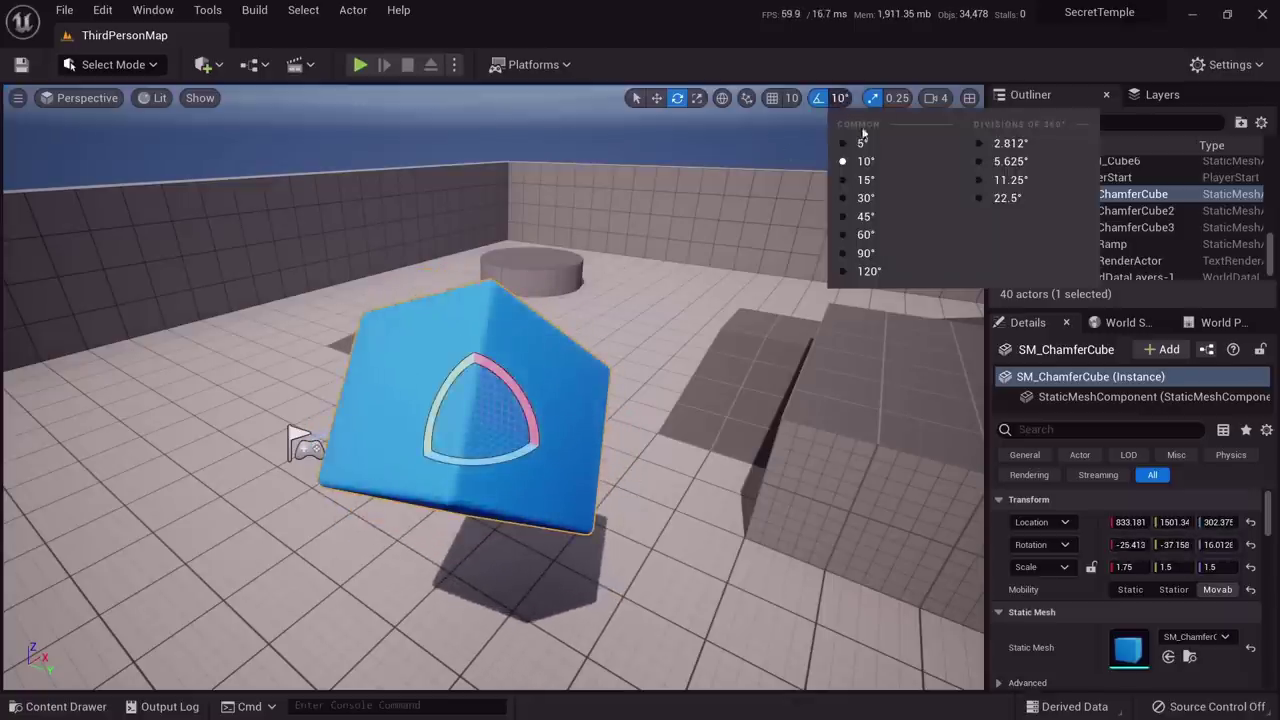
{"action": "left_click", "coordinate": [870, 199]}
{"action": "left_click_drag", "start_coordinate": [513, 398], "coordinate": [420, 346]}
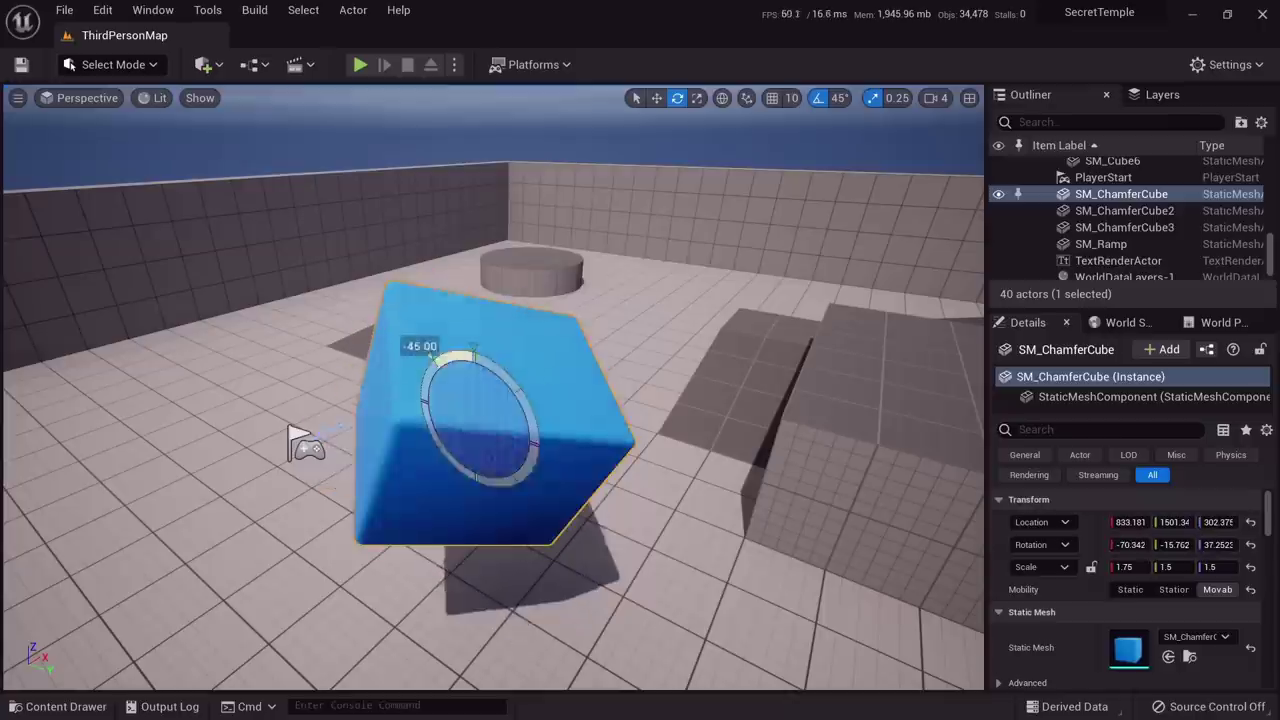
Set the rotation snap to 10°, turn rotation snapping off and rotate the cube freely to about -62.2°, -21.4°, 34.7°
{"action": "left_click", "coordinate": [840, 97]}
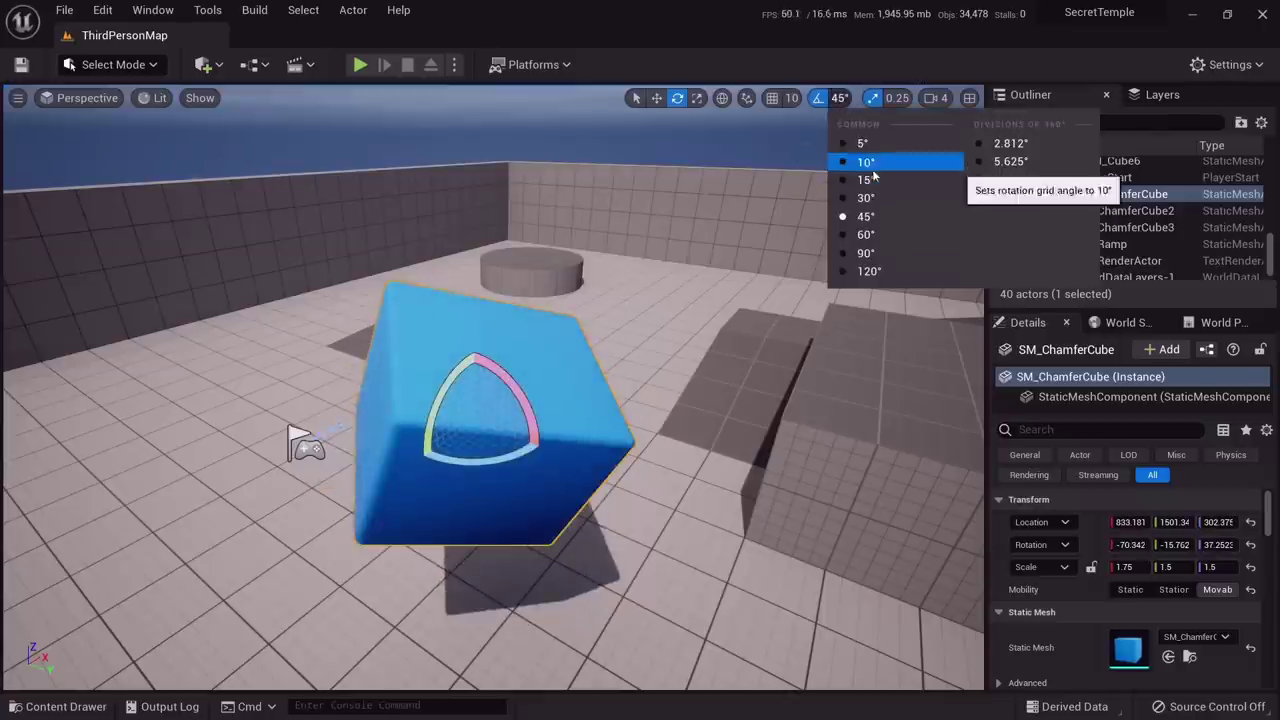
{"action": "left_click", "coordinate": [858, 168]}
{"action": "left_click_drag", "start_coordinate": [524, 390], "coordinate": [420, 390]}
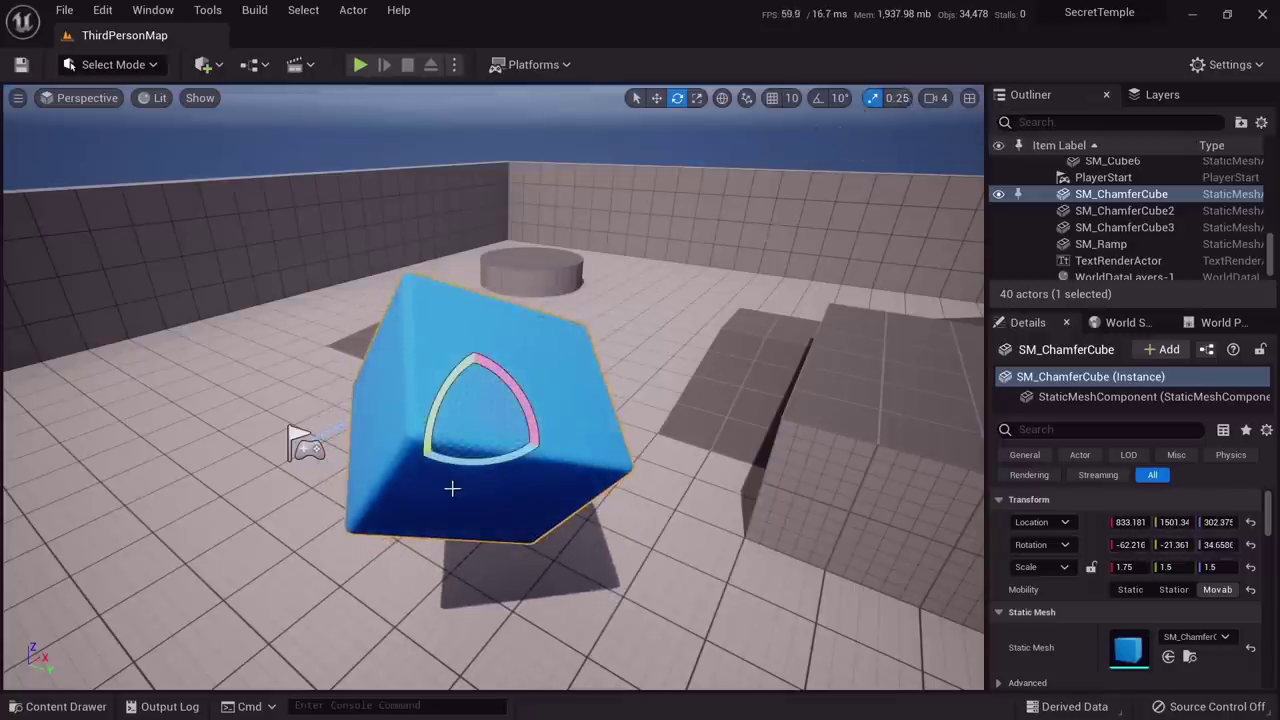
Try scaling the blue chamfer cube up freely with scale snapping turned off, to about 3.12, 2.87, 2.87
{"action": "key", "text": "r"}
{"action": "left_click_drag", "start_coordinate": [475, 427], "coordinate": [540, 380]}
{"action": "left_click", "coordinate": [873, 97]}
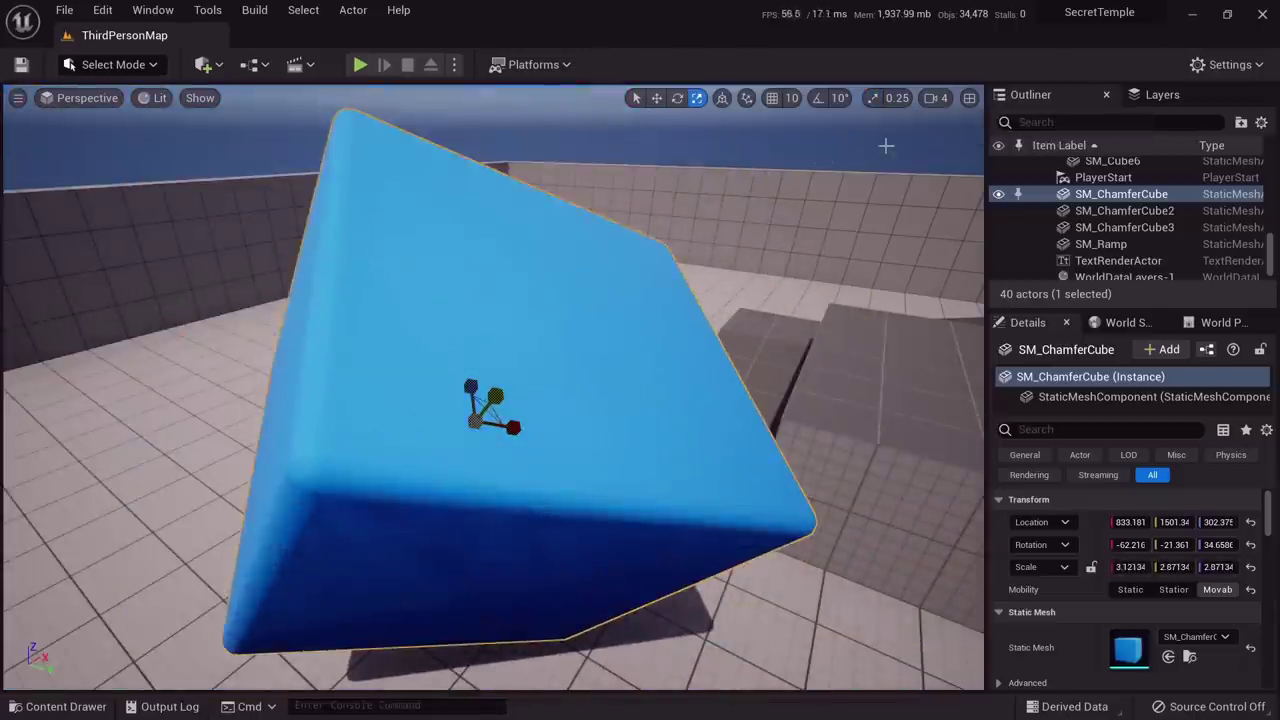
Set the scale snap to 1 and try resizing the chamfer cube in whole-unit steps
{"action": "left_click", "coordinate": [893, 97]}
{"action": "left_click", "coordinate": [933, 161]}
{"action": "scroll", "coordinate": [377, 420], "scroll_direction": "down", "scroll_amount": 5}
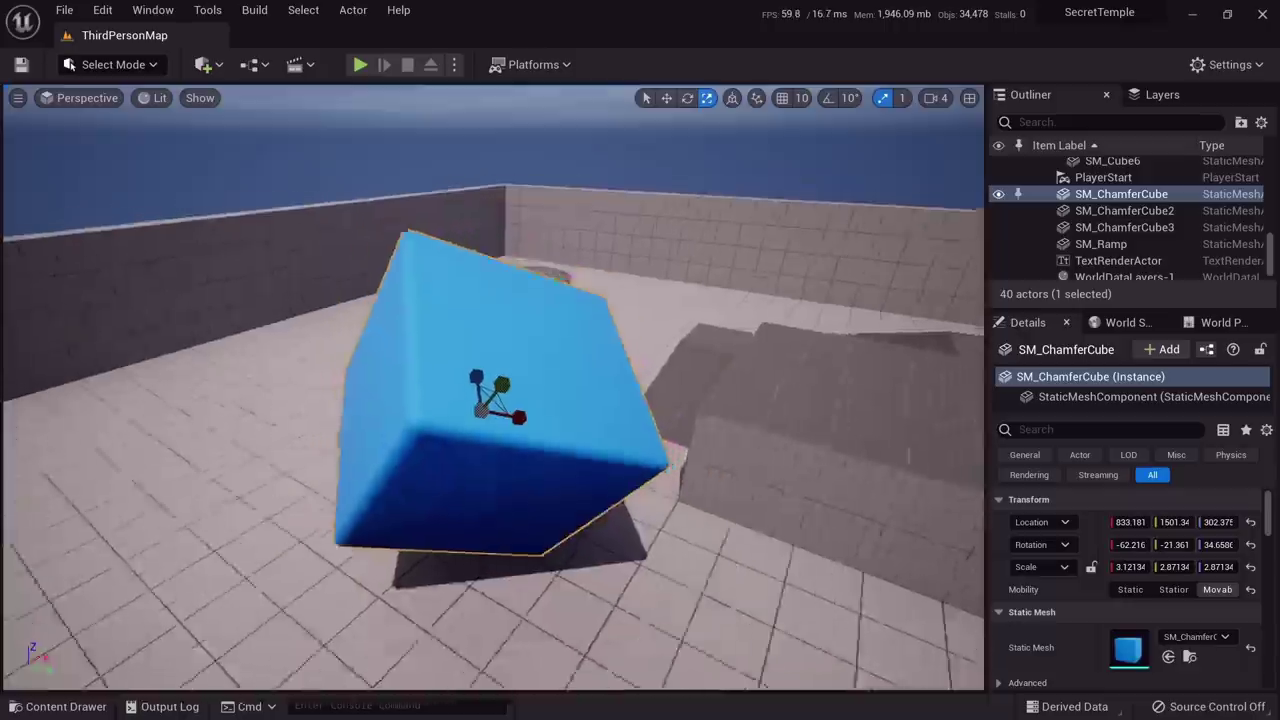
{"action": "left_click_drag", "start_coordinate": [483, 413], "coordinate": [376, 422]}
Set the scale snap to 0.25, reselect the chamfer cube and scale it to 3.25 on all axes
{"action": "left_click", "coordinate": [903, 88]}
{"action": "left_click", "coordinate": [903, 95]}
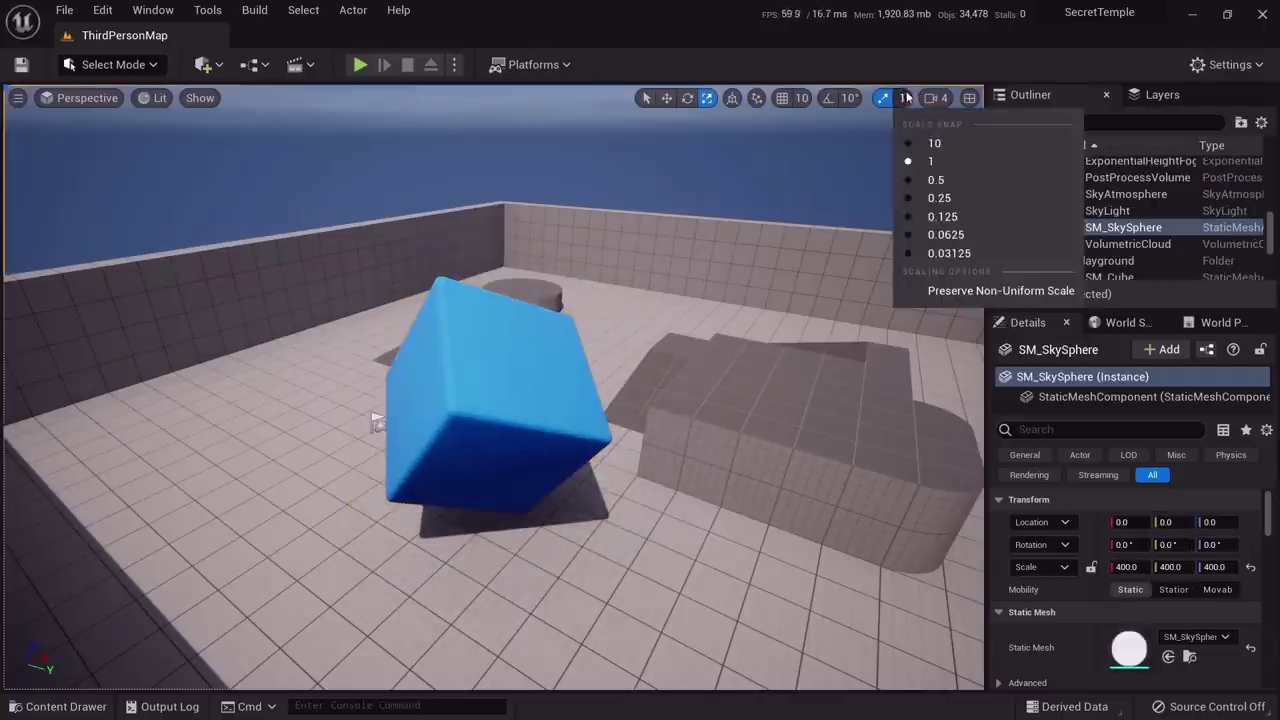
{"action": "left_click", "coordinate": [968, 198]}
{"action": "left_click", "coordinate": [509, 480]}
{"action": "key", "text": "f"}
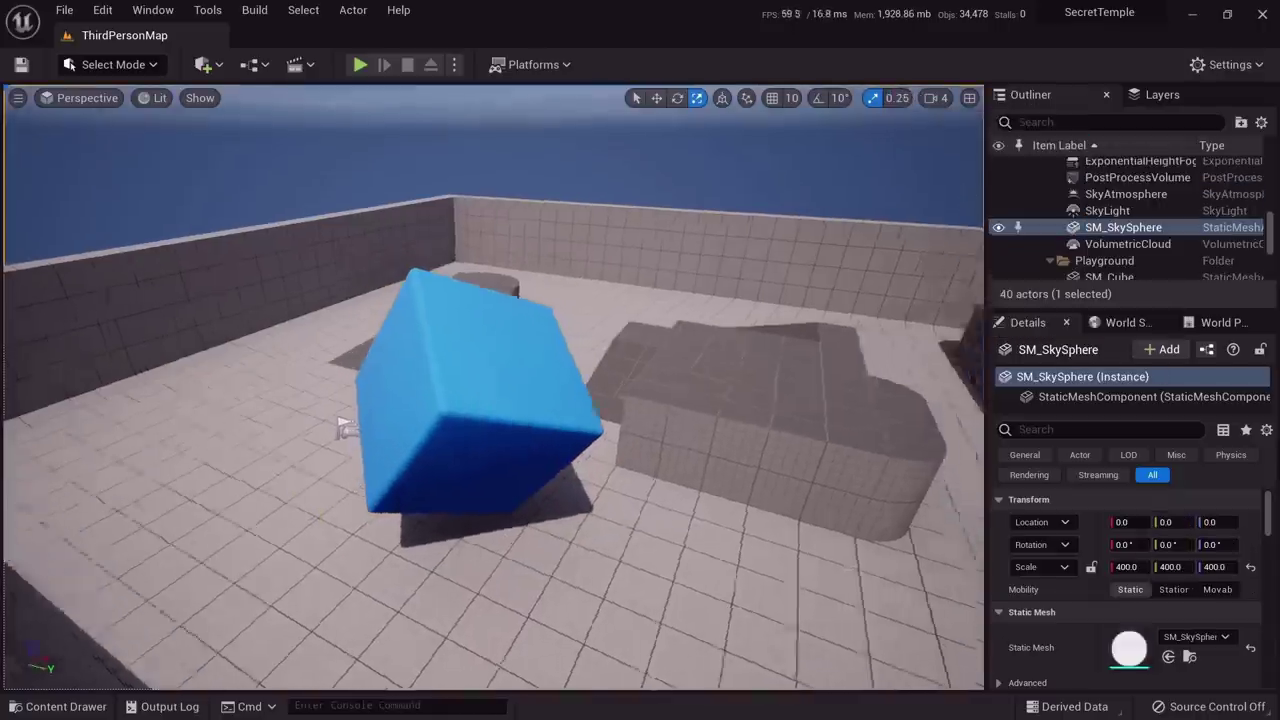
{"action": "mouse_move", "coordinate": [524, 398]}
{"action": "left_mouse_down"}
{"action": "mouse_move", "coordinate": [545, 380]}
{"action": "mouse_move", "coordinate": [515, 410]}
{"action": "mouse_move", "coordinate": [575, 362]}
{"action": "mouse_move", "coordinate": [546, 385]}
{"action": "left_mouse_up"}
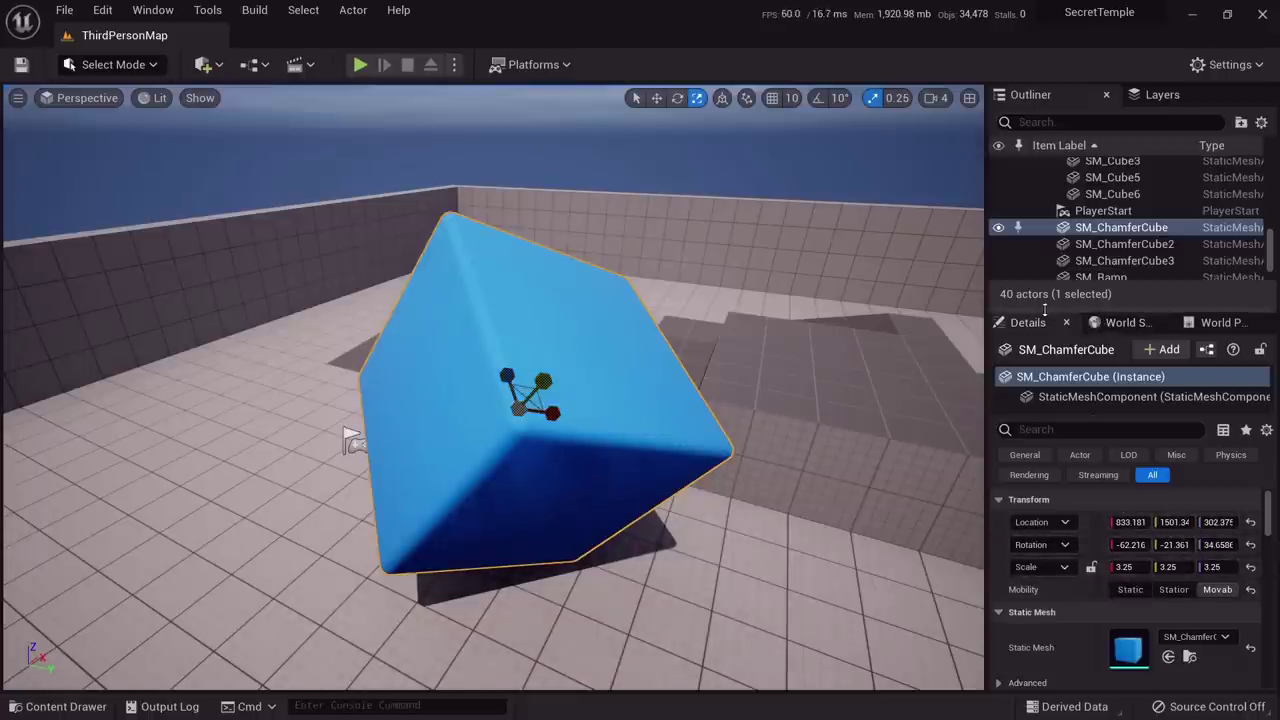
Select several grey blocks and a boundary wall in turn and examine the transform and mobility values of each
{"action": "left_click", "coordinate": [786, 365]}
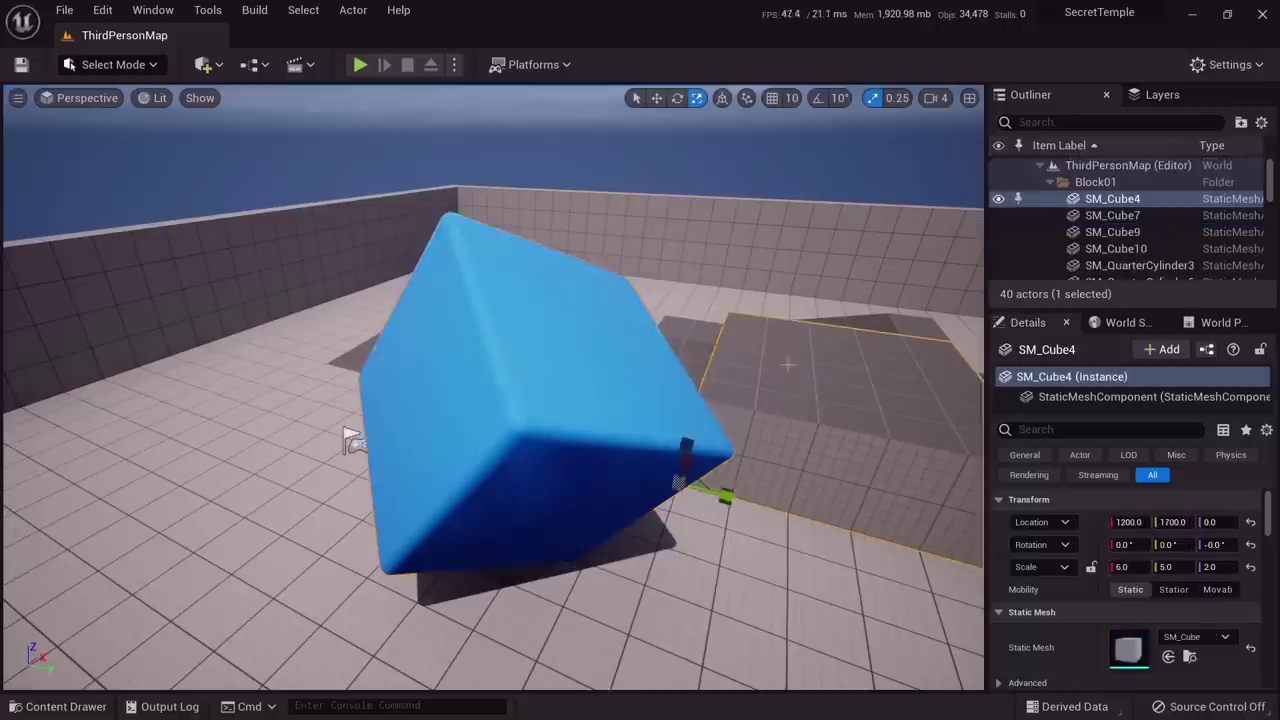
{"action": "key", "text": "f"}
{"action": "left_click", "coordinate": [760, 440]}
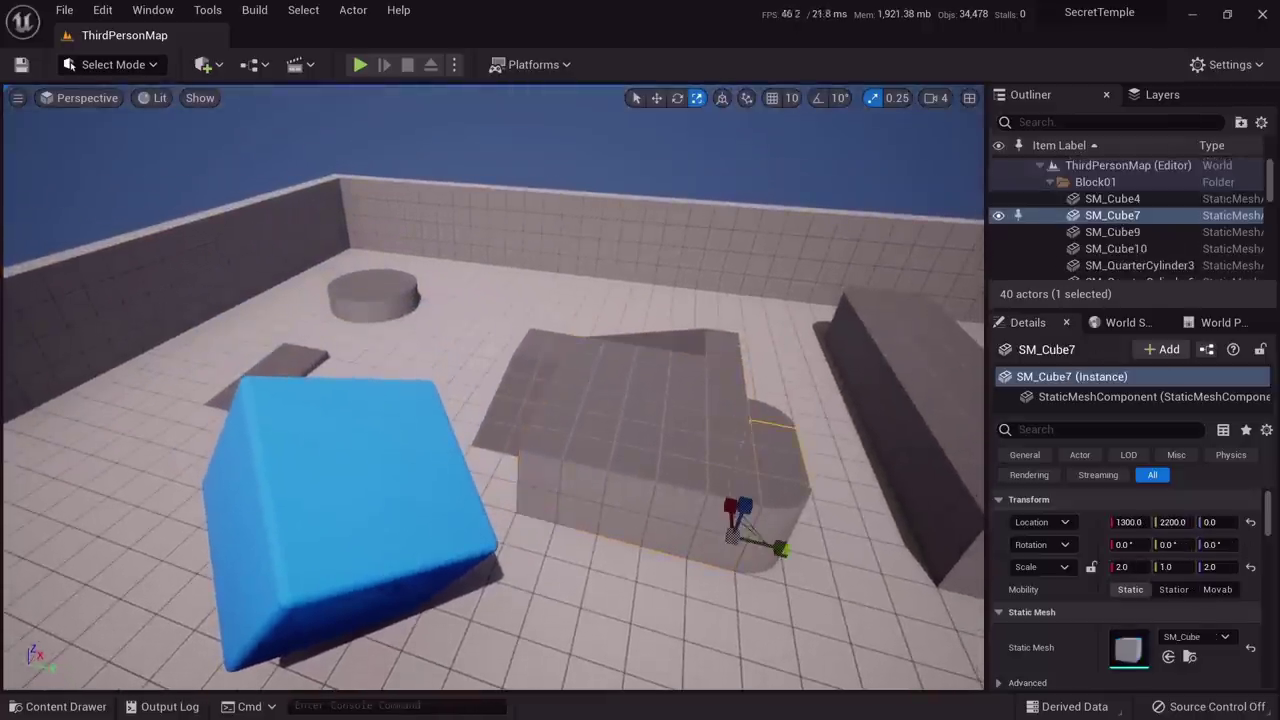
{"action": "left_click", "coordinate": [532, 349]}
{"action": "left_click", "coordinate": [372, 283]}
{"action": "left_click", "coordinate": [235, 269]}
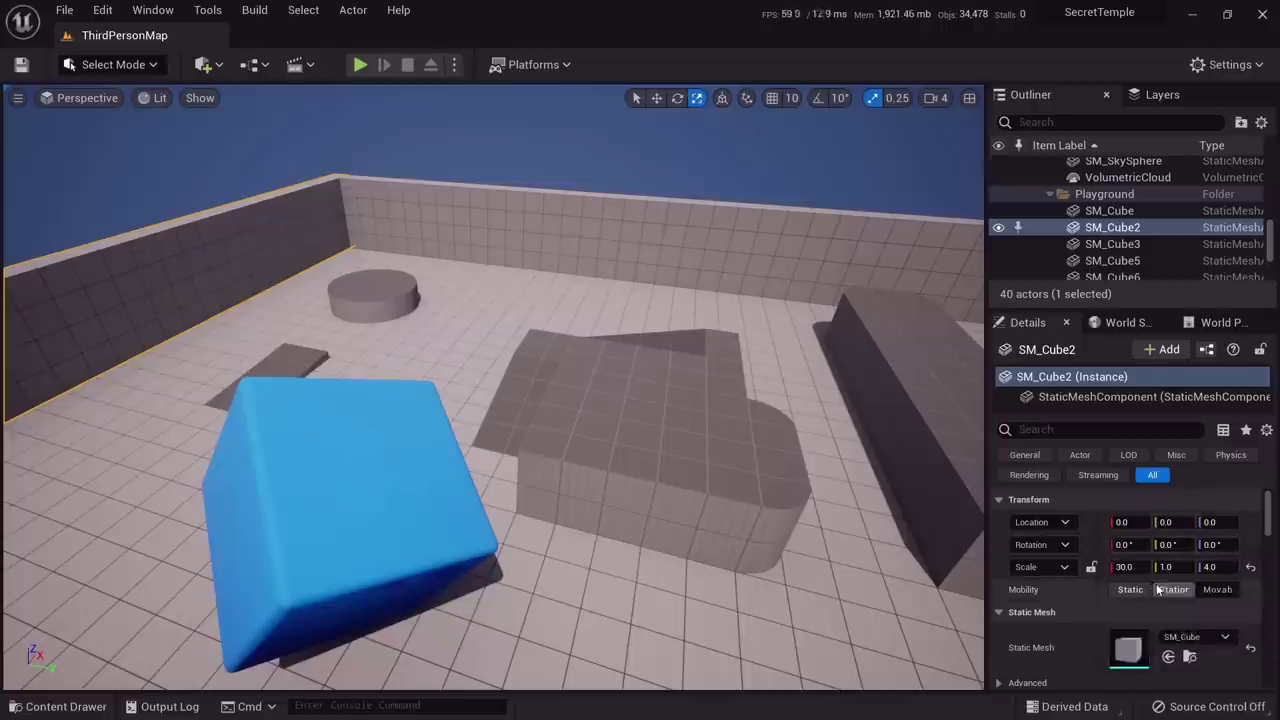
{"action": "left_click", "coordinate": [590, 447]}
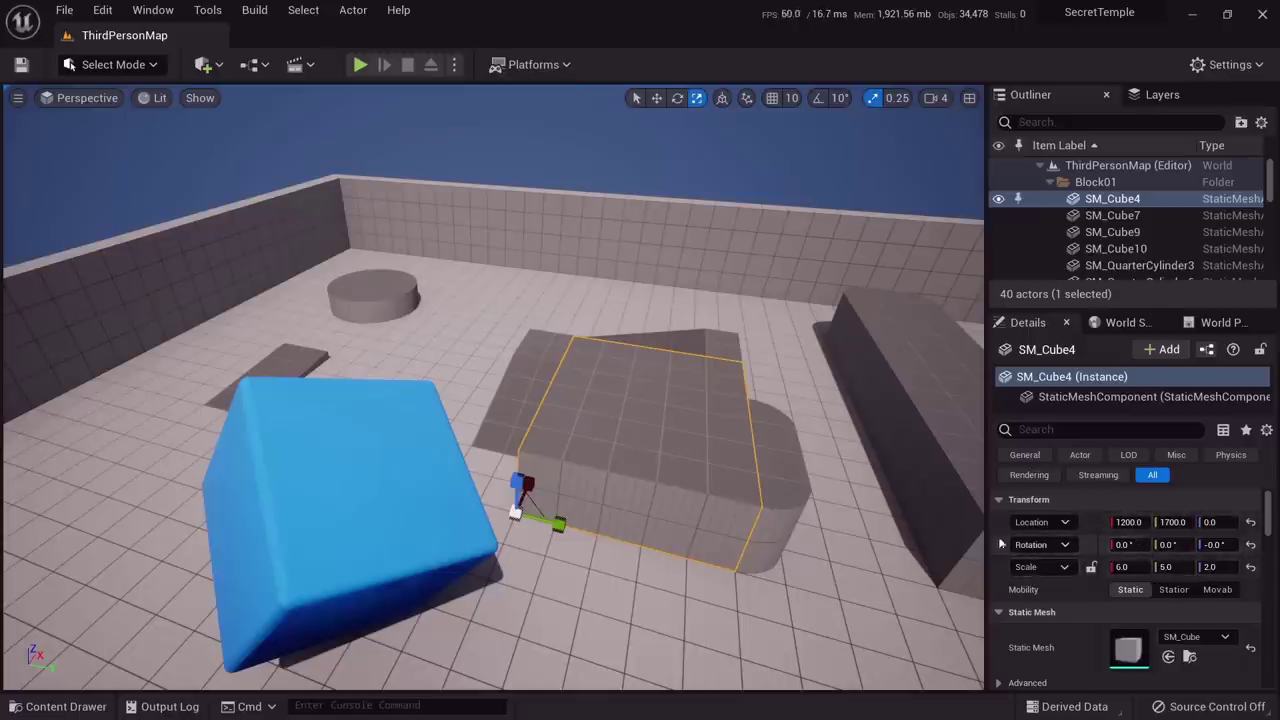
Move SM_ChamferCube3 to X 678, Y 2245, Z 204 and rotate it to about 79.2°, 133.2°, 78°
{"action": "right_click_drag", "start_coordinate": [590, 447], "coordinate": [650, 470]}
{"action": "key", "text": "w"}
{"action": "right_click_drag", "start_coordinate": [780, 450], "coordinate": [900, 450]}
{"action": "right_click_drag", "start_coordinate": [575, 440], "coordinate": [850, 400]}
{"action": "left_click", "coordinate": [425, 462]}
{"action": "right_click_drag", "start_coordinate": [430, 462], "coordinate": [520, 470]}
{"action": "left_click_drag", "start_coordinate": [210, 502], "coordinate": [316, 393]}
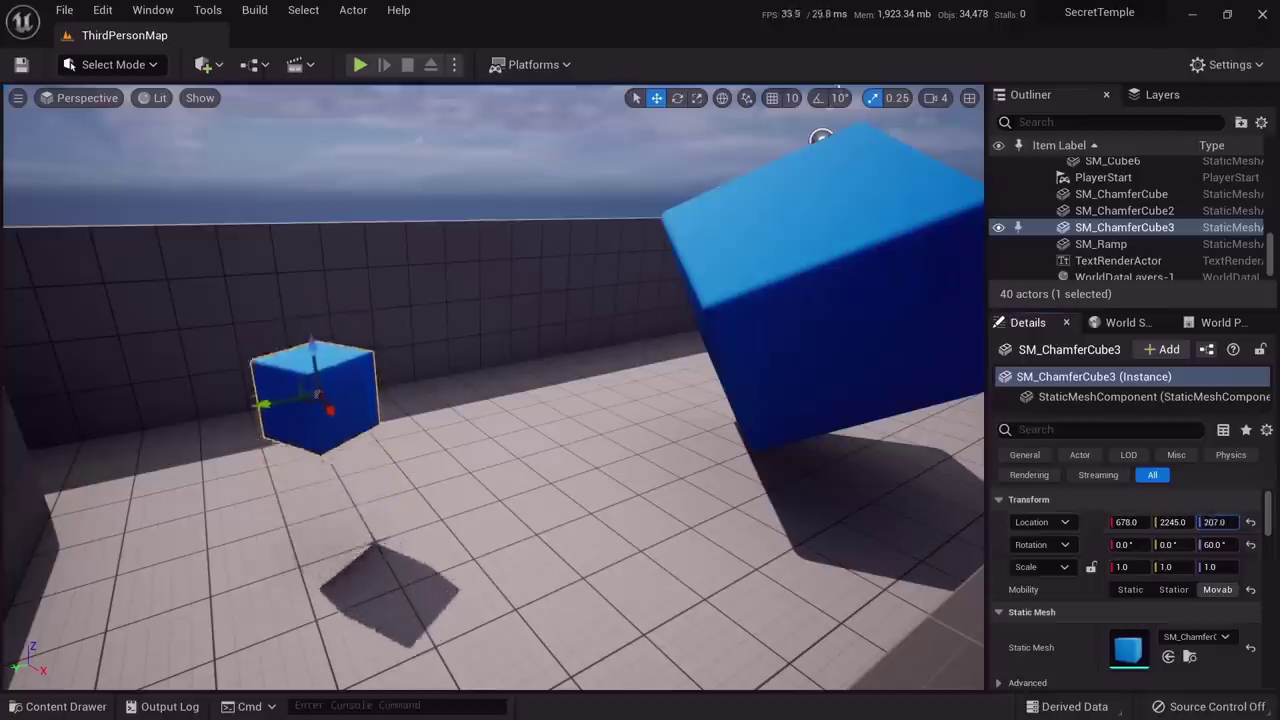
{"action": "mouse_move", "coordinate": [1215, 522]}
{"action": "left_mouse_down"}
{"action": "mouse_move", "coordinate": [1235, 522]}
{"action": "mouse_move", "coordinate": [1142, 545]}
{"action": "mouse_move", "coordinate": [1224, 545]}
{"action": "left_mouse_up"}
Return SM_ChamferCube3's X scale to 1, lock the scale proportions and scale it uniformly to 1.7675
{"action": "mouse_move", "coordinate": [1126, 567]}
{"action": "left_mouse_down"}
{"action": "mouse_move", "coordinate": [1158, 567]}
{"action": "mouse_move", "coordinate": [1146, 567]}
{"action": "left_mouse_up"}
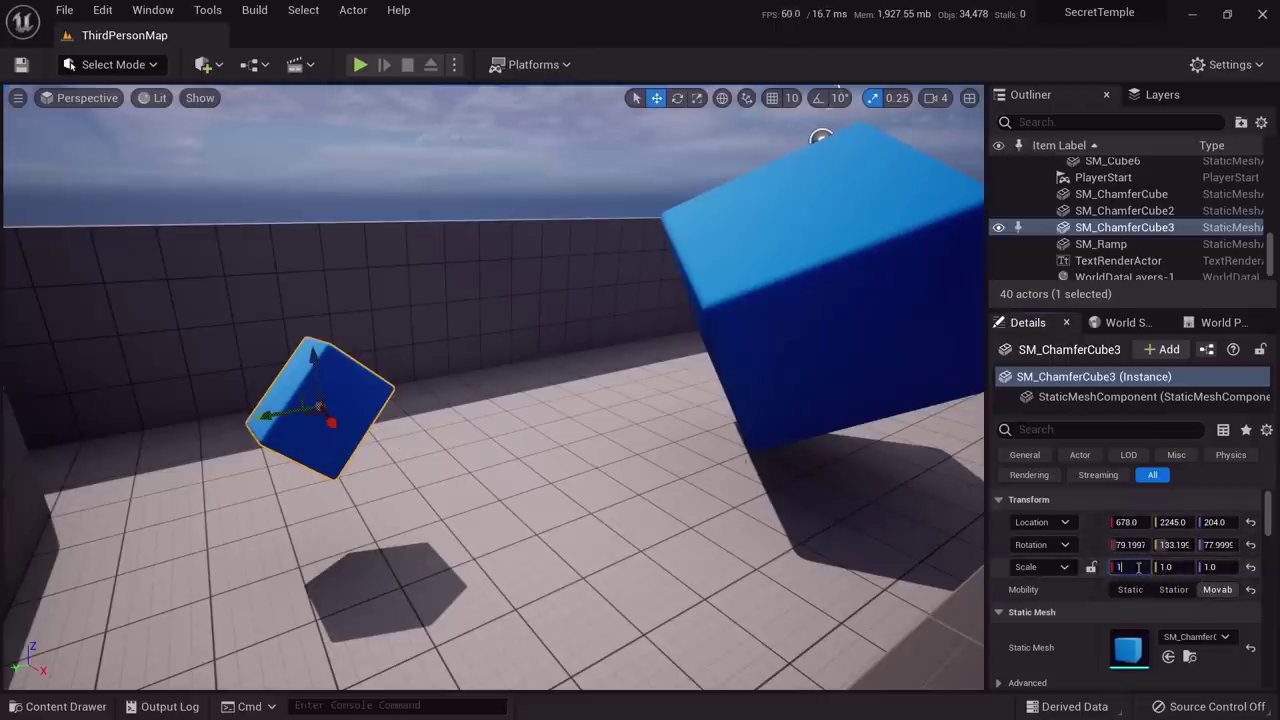
{"action": "key", "text": "Return"}
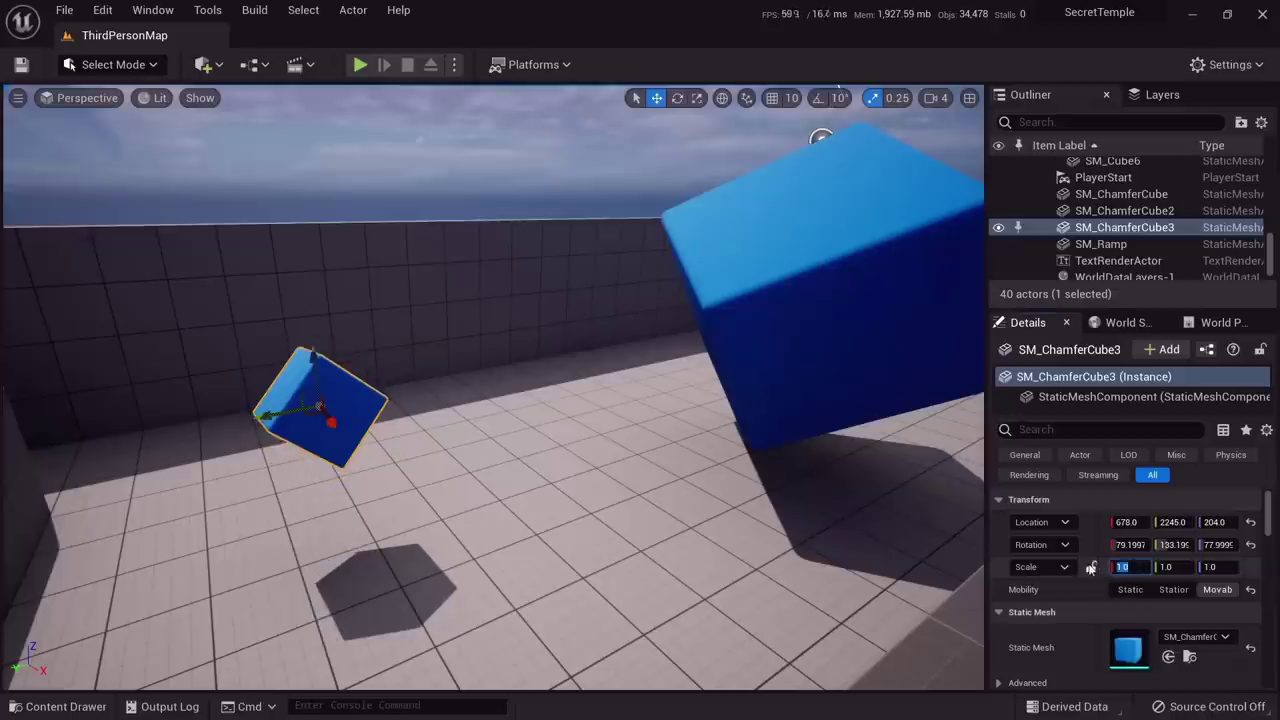
{"action": "left_click", "coordinate": [1091, 567]}
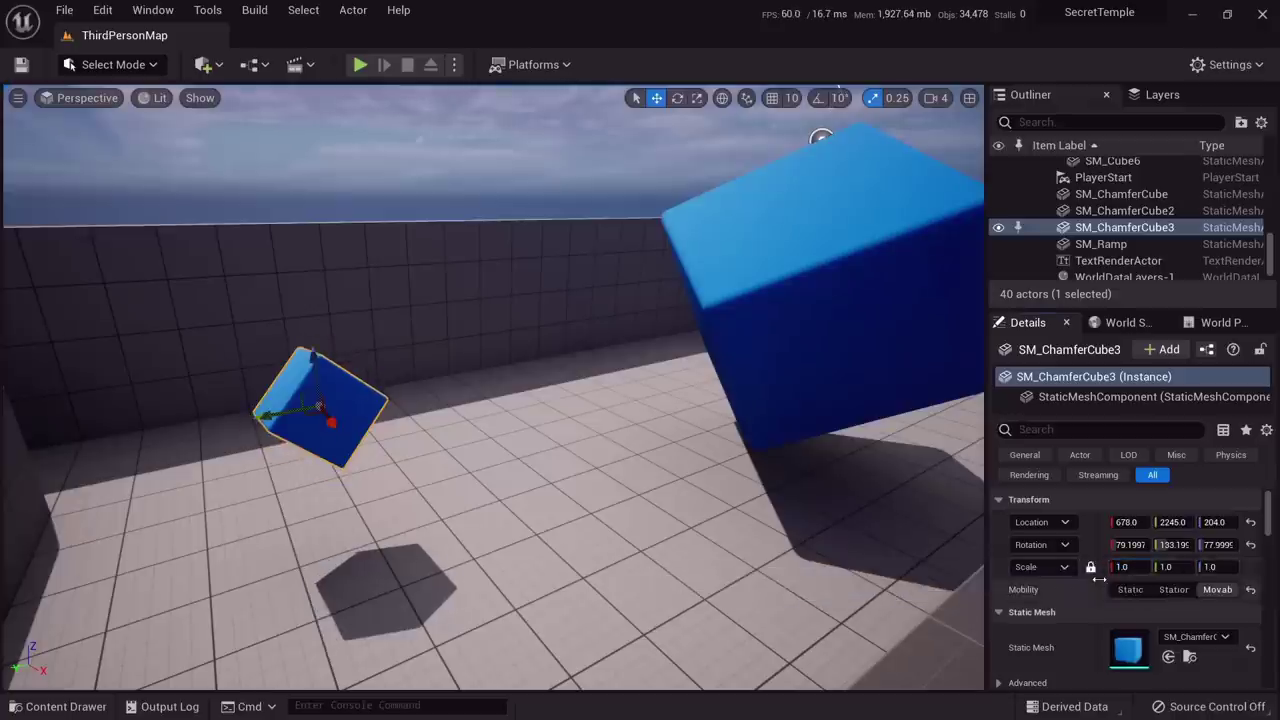
{"action": "left_click_drag", "start_coordinate": [1135, 576], "coordinate": [1234, 576]}
Replace the Element 0 material of SM_ChamferCube3 with the cyan MI_Template_BaseBlue
{"action": "scroll", "coordinate": [1080, 585], "scroll_direction": "down", "scroll_amount": 2}
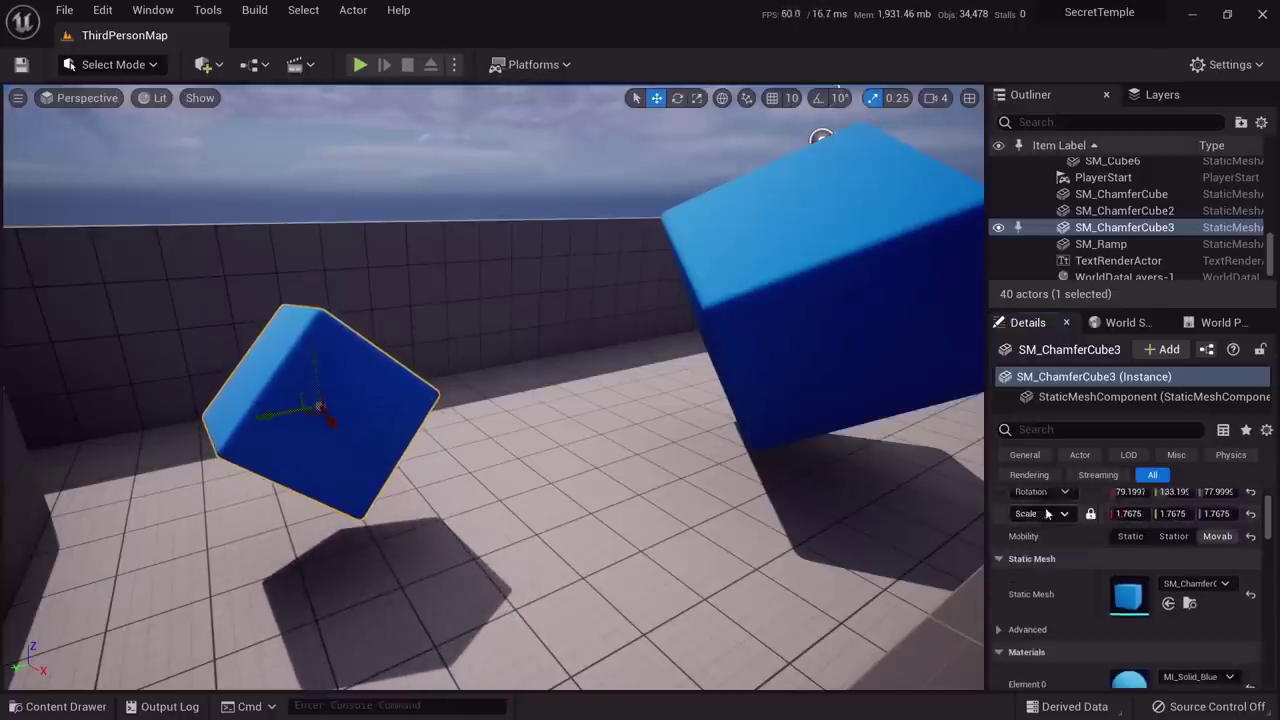
{"action": "scroll", "coordinate": [1040, 580], "scroll_direction": "down", "scroll_amount": 1}
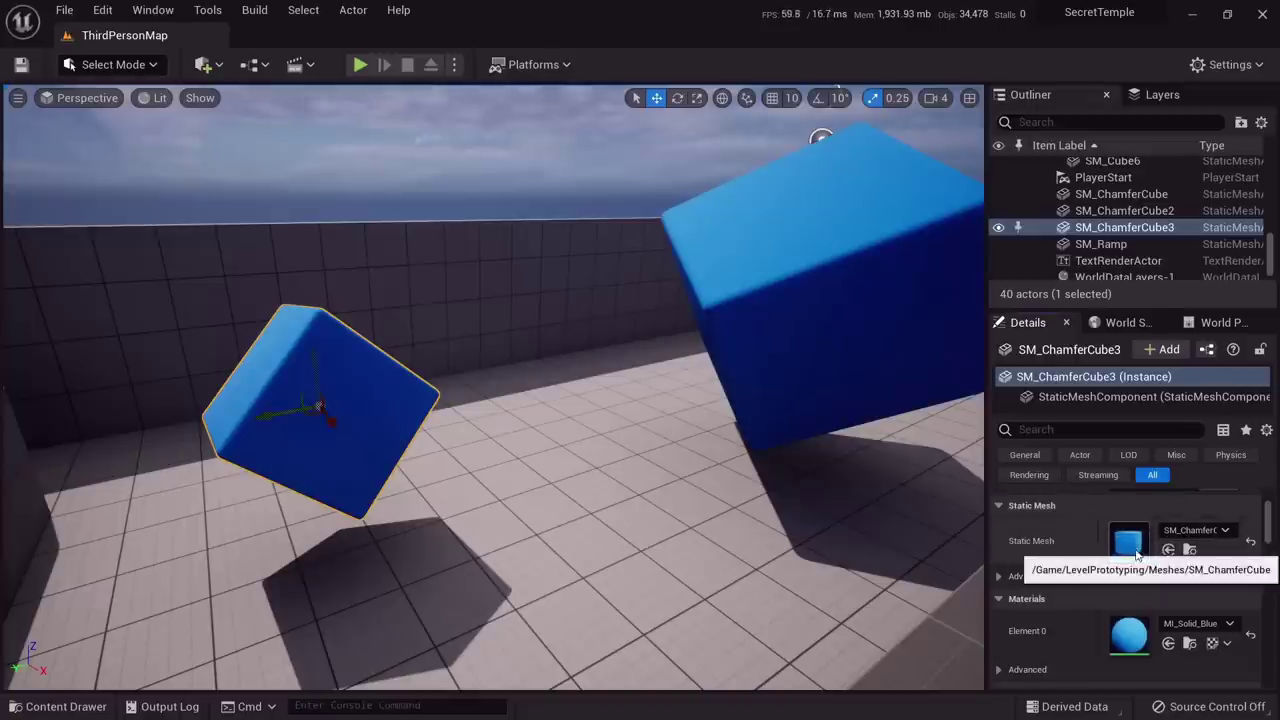
{"action": "scroll", "coordinate": [1136, 555], "scroll_direction": "down", "scroll_amount": 2}
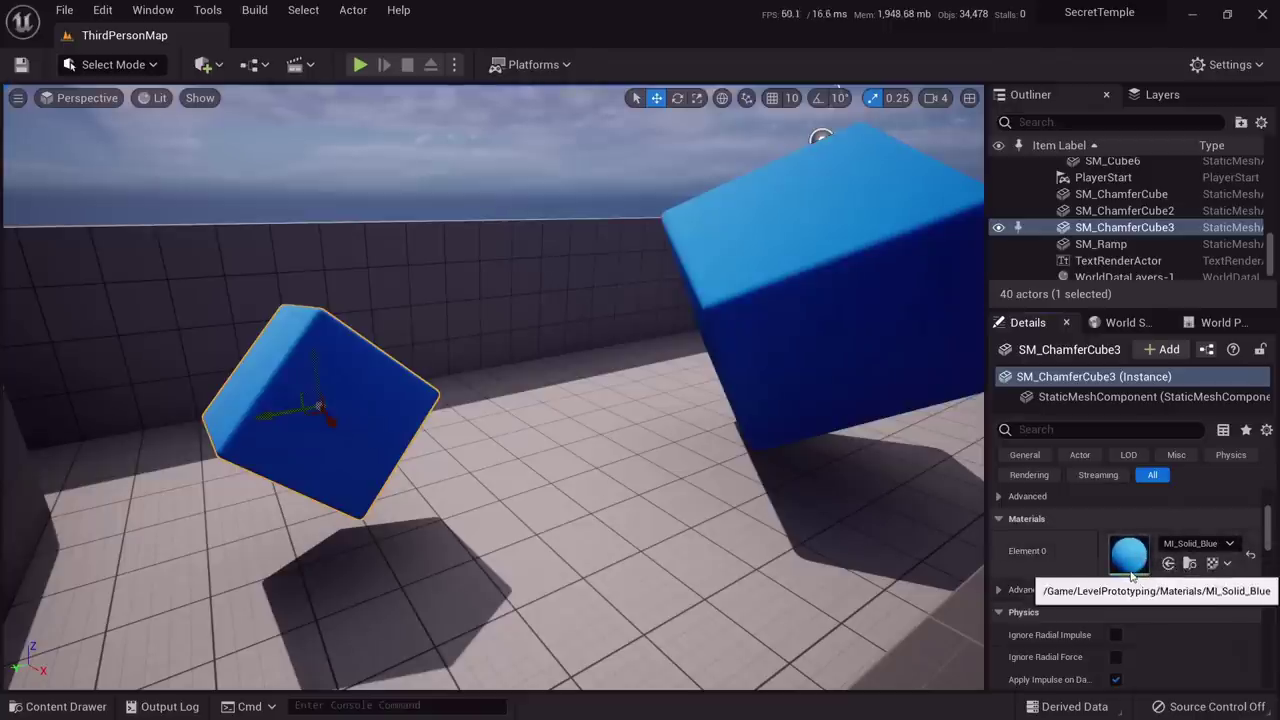
{"action": "left_click", "coordinate": [1192, 550]}
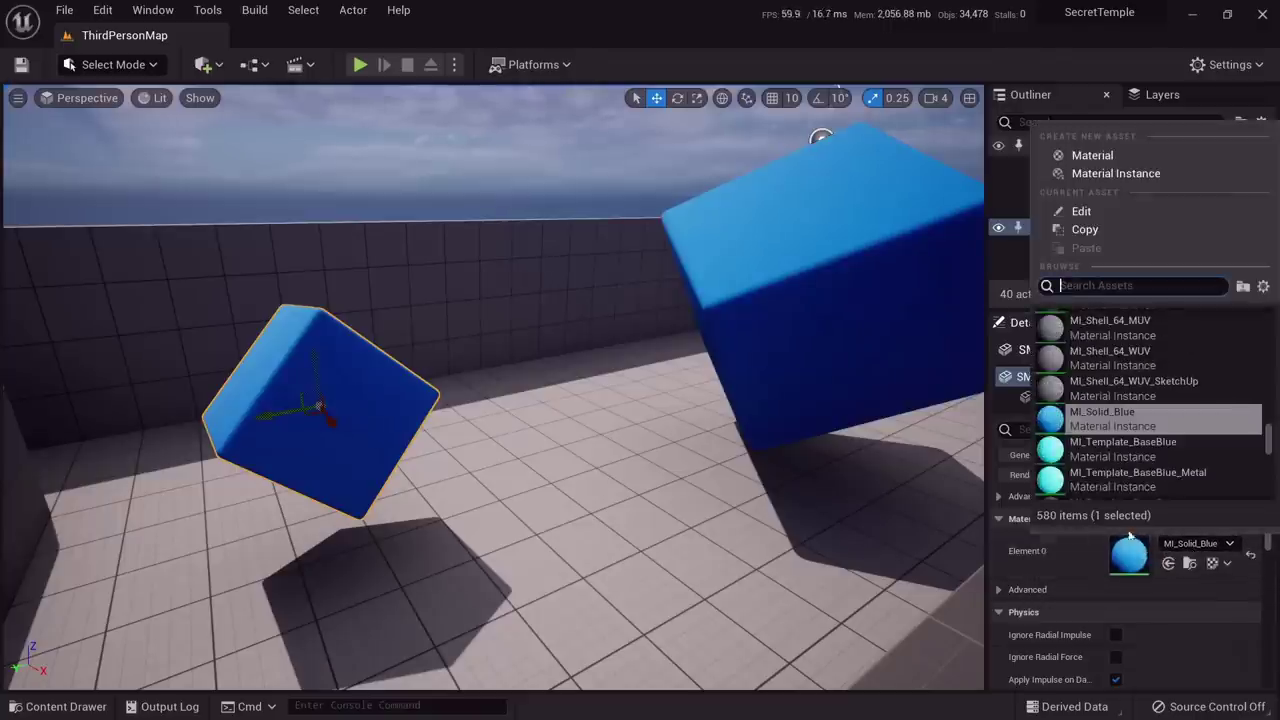
{"action": "scroll", "coordinate": [1147, 408], "scroll_direction": "down", "scroll_amount": 2}
{"action": "left_click", "coordinate": [1146, 406]}
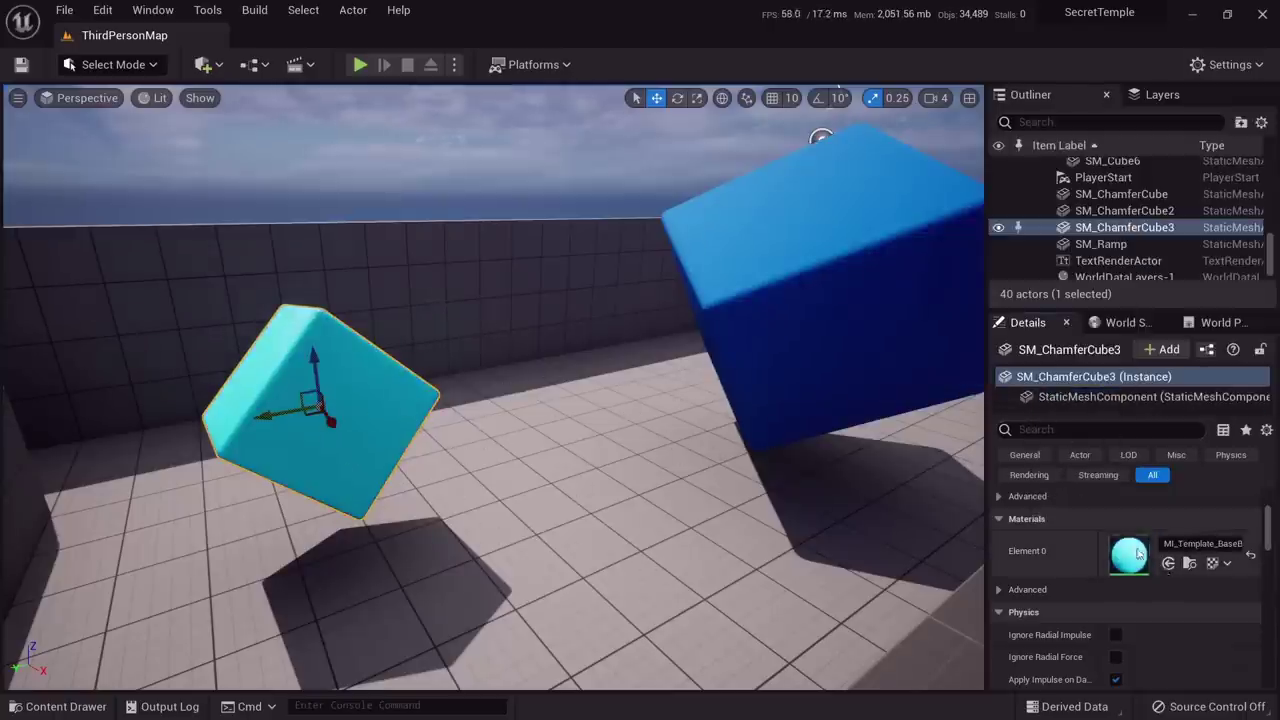
Look through the physics, collision, lighting and rendering properties of SM_ChamferCube3
{"action": "scroll", "coordinate": [1094, 546], "scroll_direction": "down", "scroll_amount": 5}
{"action": "scroll", "coordinate": [1094, 546], "scroll_direction": "down", "scroll_amount": 8}
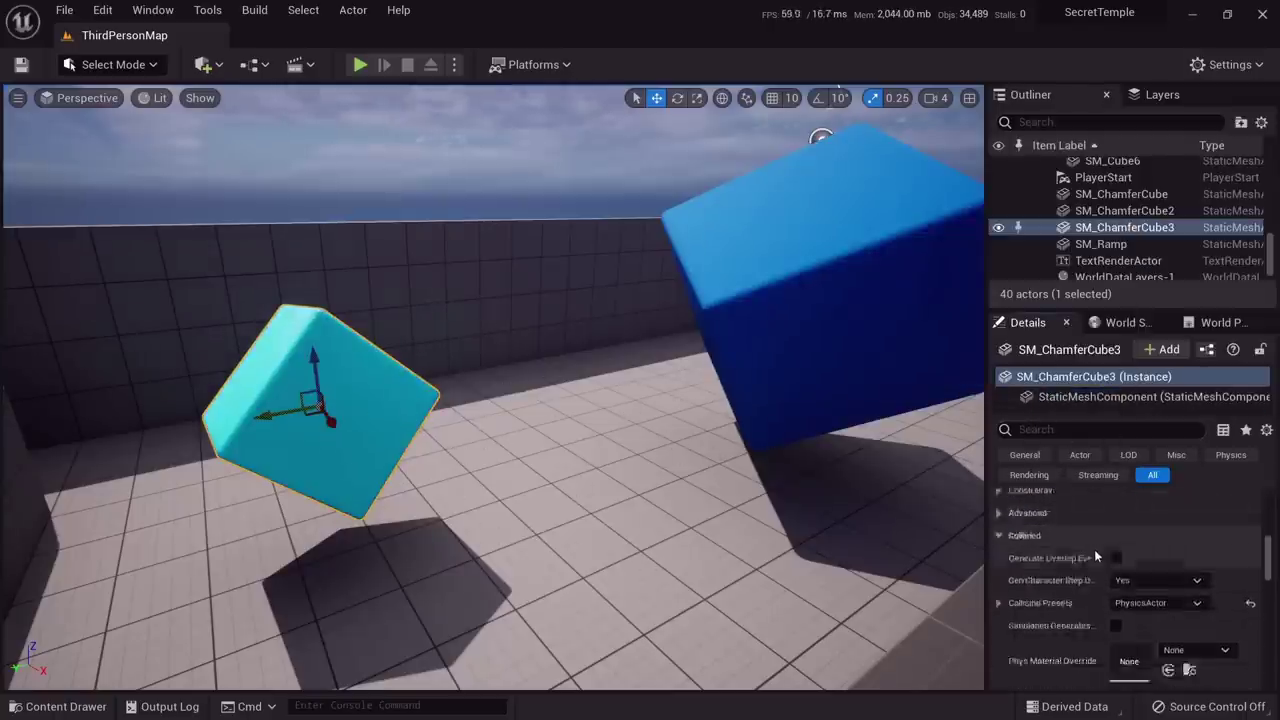
{"action": "scroll", "coordinate": [1200, 580], "scroll_direction": "down", "scroll_amount": 2}
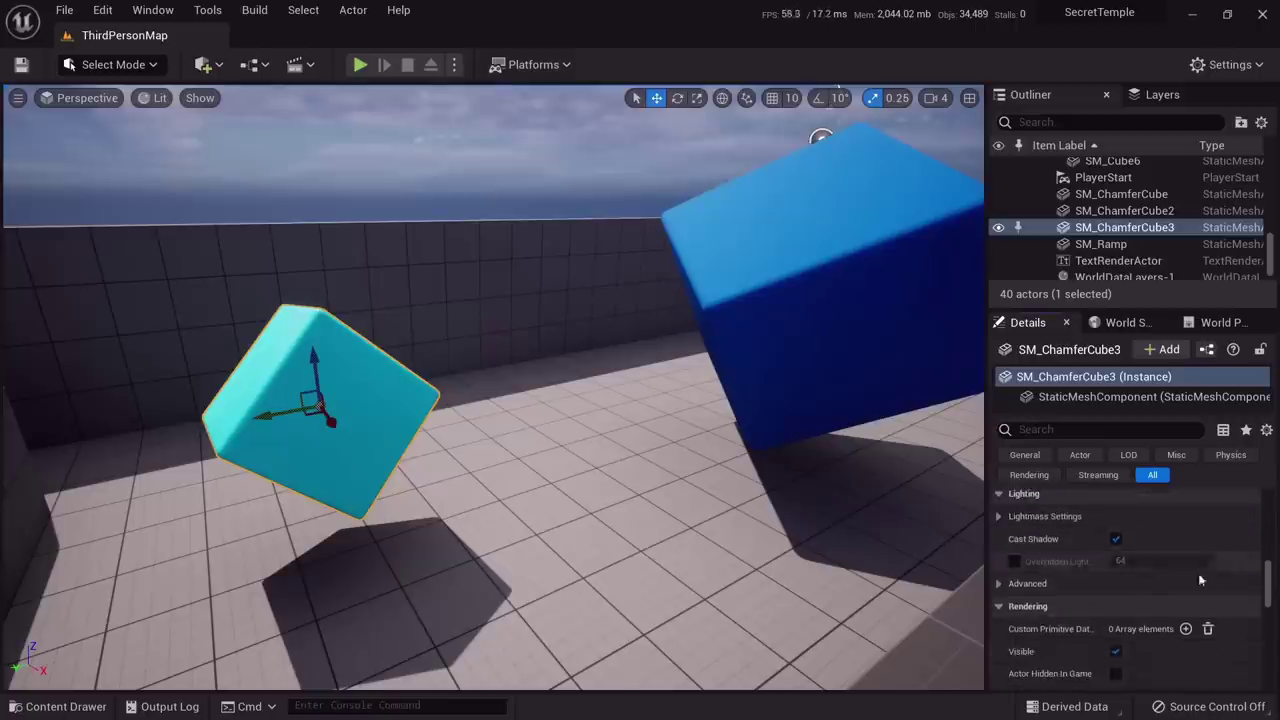
{"action": "scroll", "coordinate": [1270, 583], "scroll_direction": "up", "scroll_amount": 15}
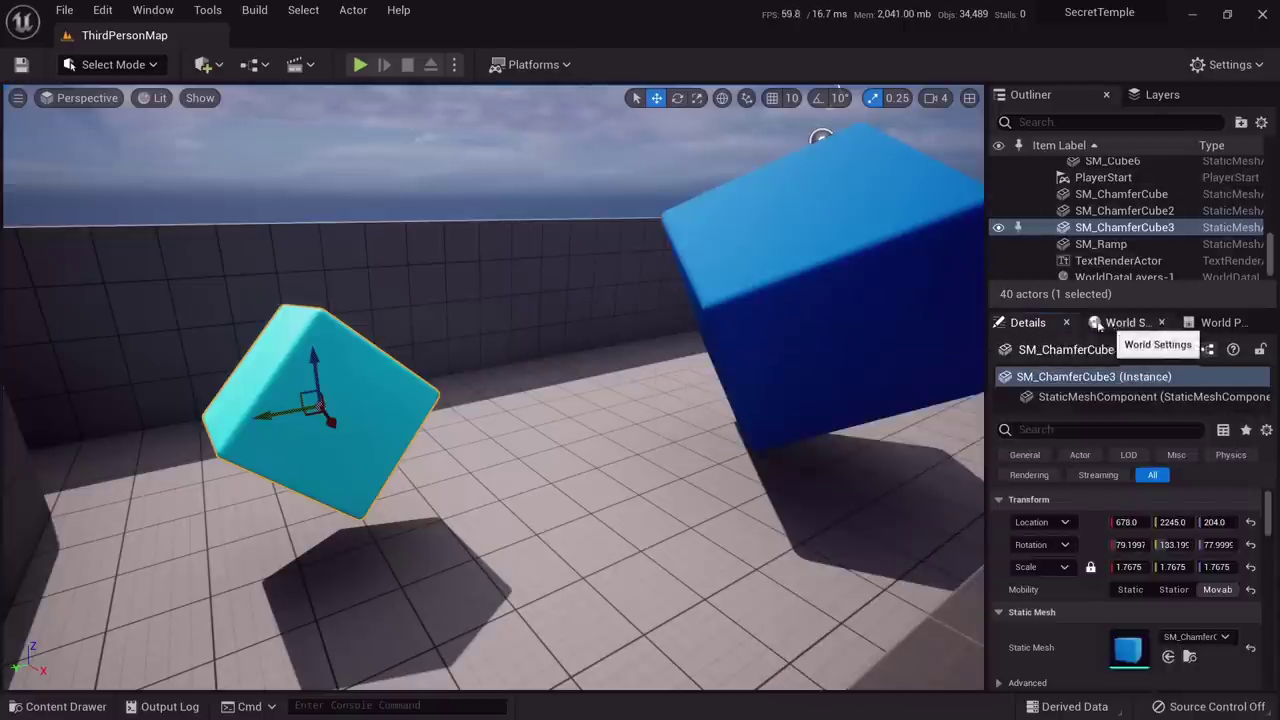
Widen the Outliner and Details area, select PlayerStart and look through the list of scene actors
{"action": "right_click_drag", "start_coordinate": [640, 339], "coordinate": [745, 322]}
{"action": "right_click_drag", "start_coordinate": [661, 391], "coordinate": [672, 355]}
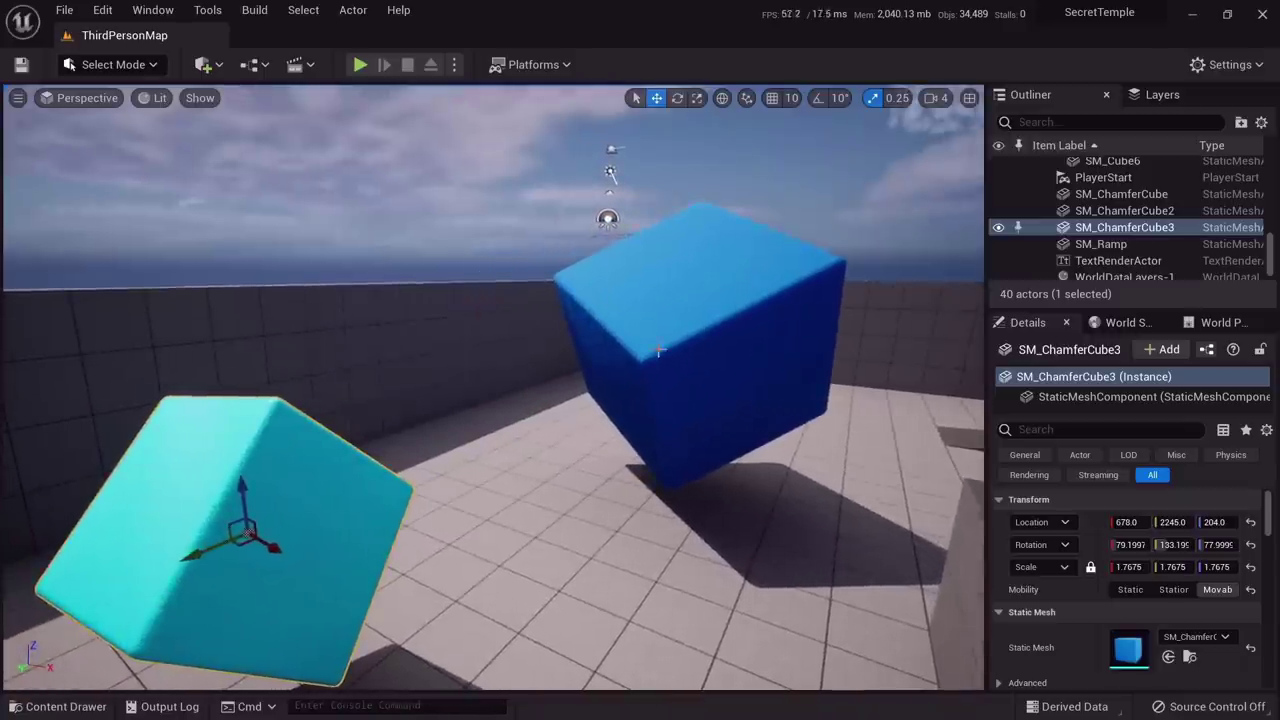
{"action": "left_click_drag", "start_coordinate": [997, 227], "coordinate": [812, 211]}
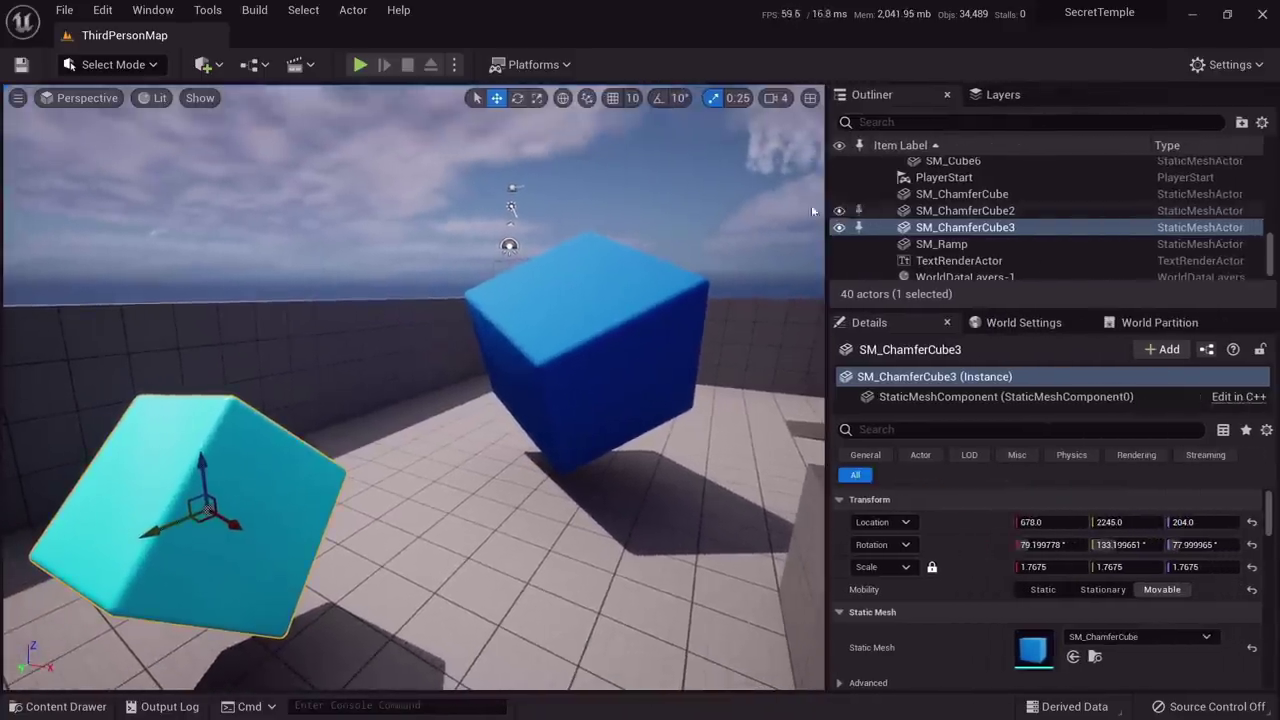
{"action": "left_click", "coordinate": [944, 177]}
{"action": "scroll", "coordinate": [993, 198], "scroll_direction": "up", "scroll_amount": 5}
{"action": "scroll", "coordinate": [993, 198], "scroll_direction": "up", "scroll_amount": 6}
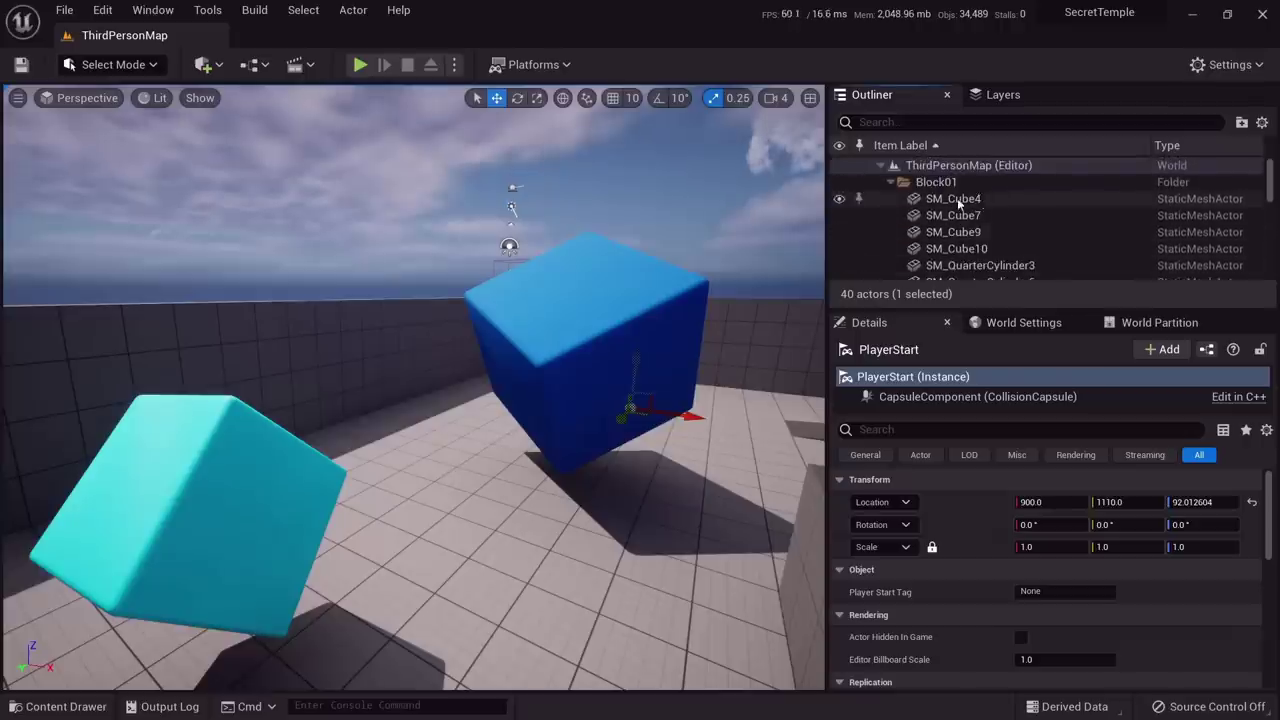
{"action": "scroll", "coordinate": [995, 213], "scroll_direction": "down", "scroll_amount": 10}
{"action": "scroll", "coordinate": [1017, 260], "scroll_direction": "up", "scroll_amount": 6}
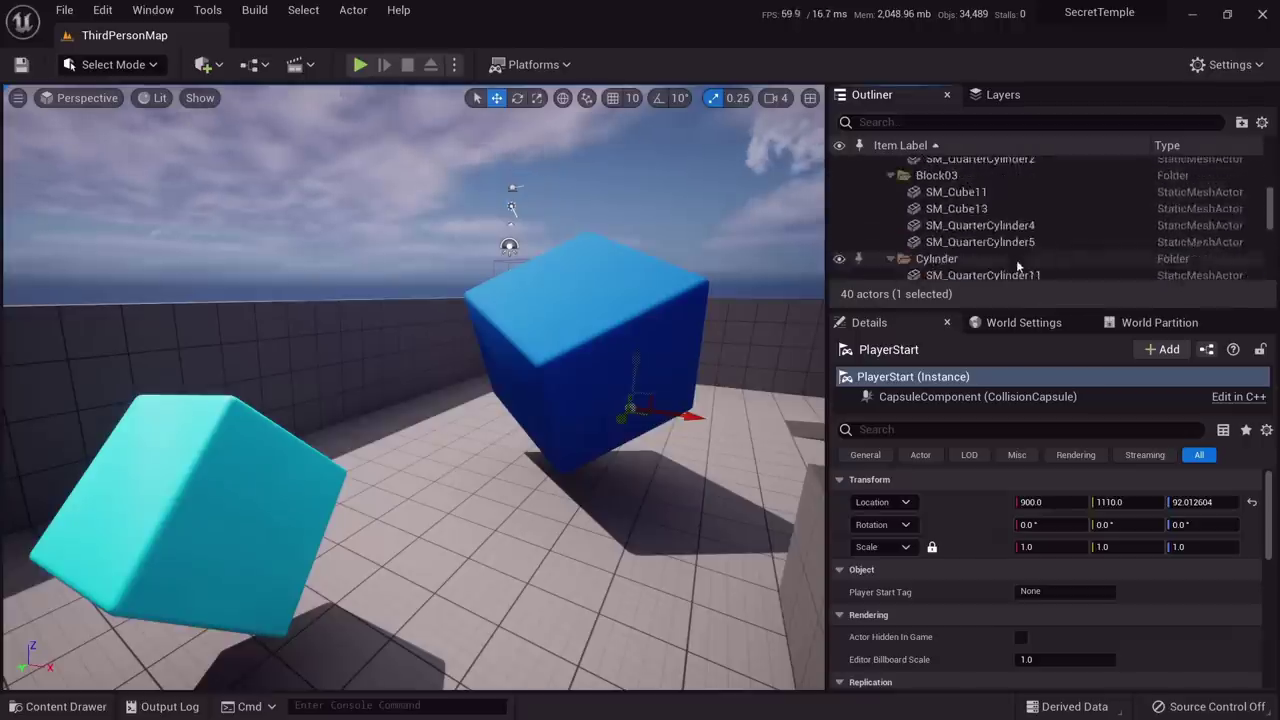
Select the large blue SM_ChamferCube and rename it as my cube
{"action": "left_click", "coordinate": [643, 284]}
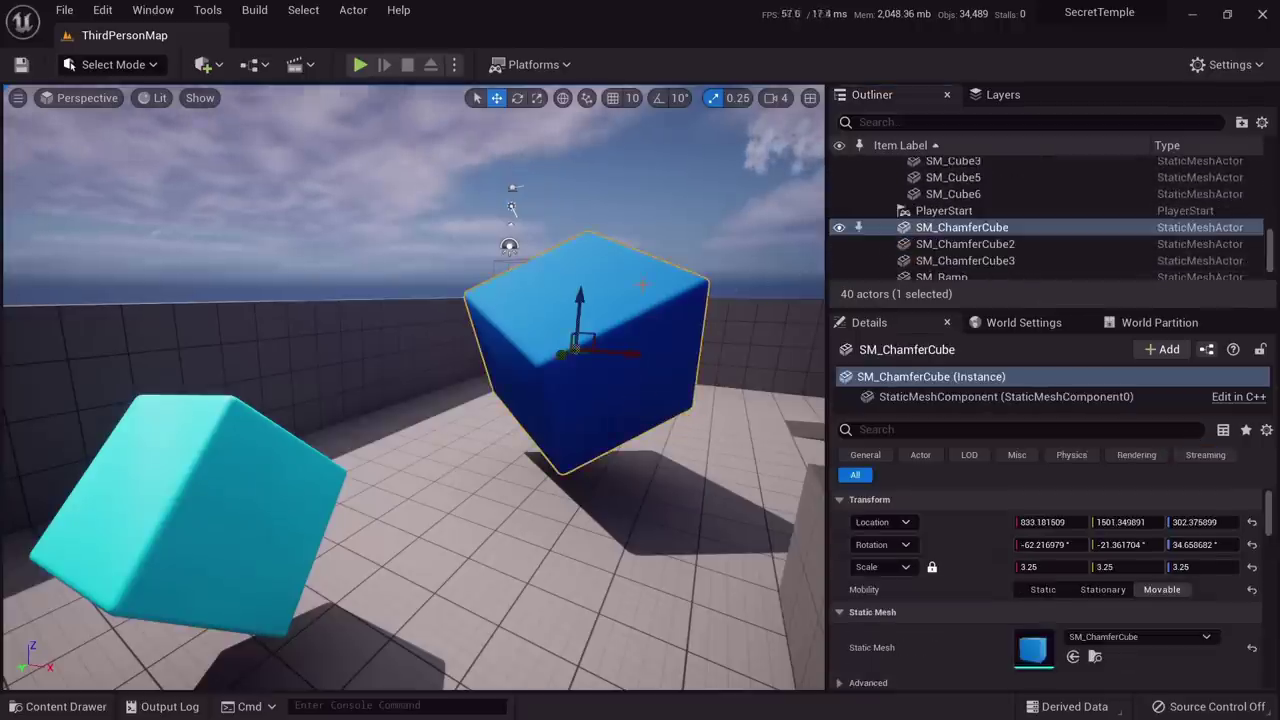
{"action": "left_click", "coordinate": [962, 229]}
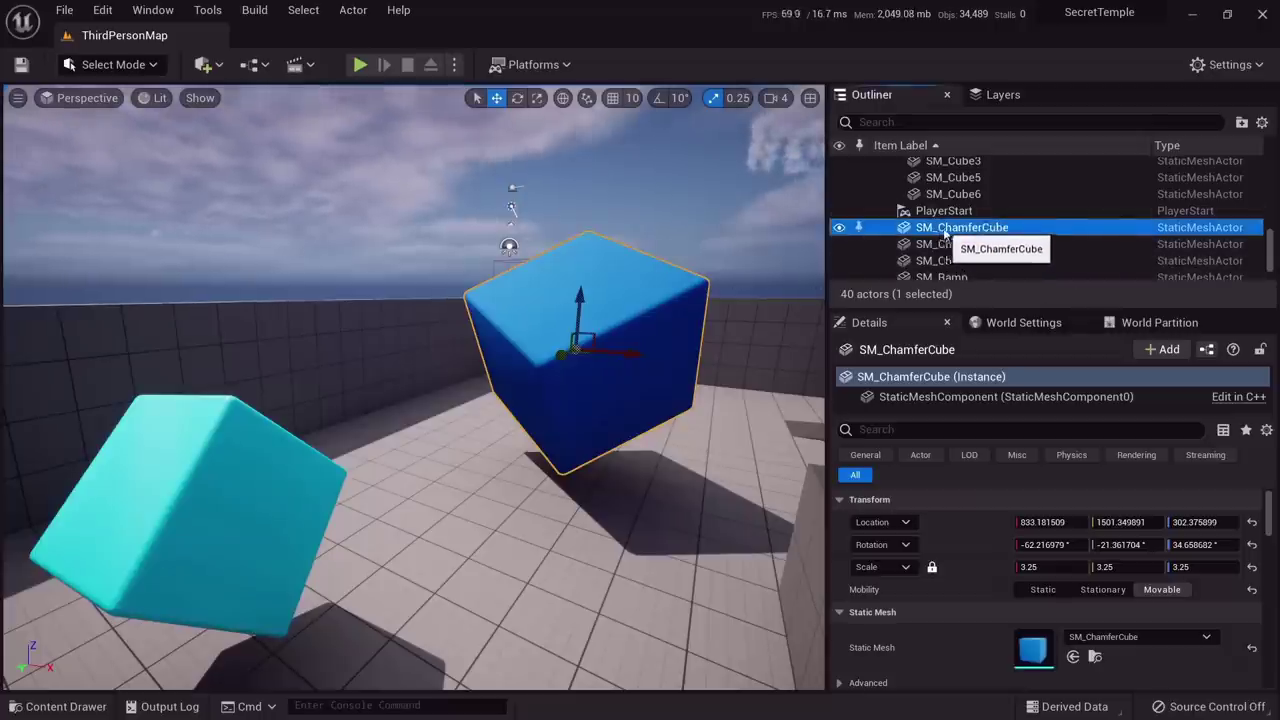
{"action": "left_click", "coordinate": [947, 229]}
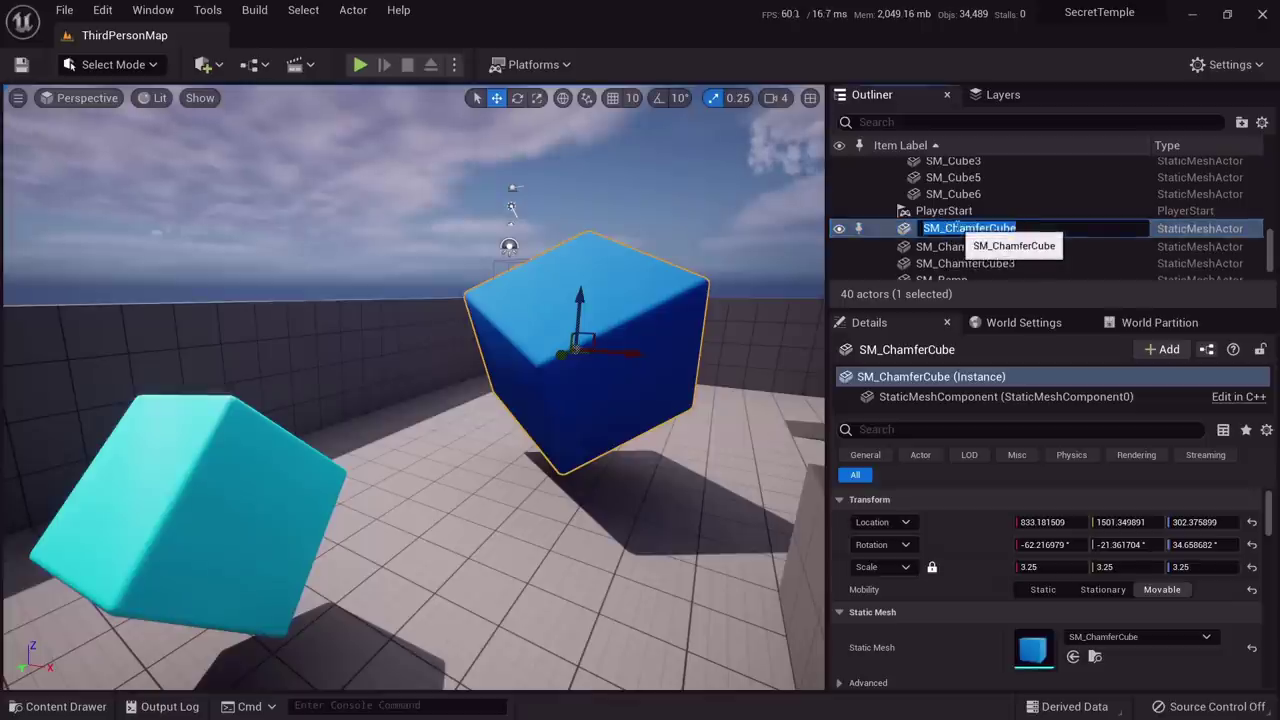
{"action": "type", "text": "my cube"}
{"action": "key", "text": "Return"}
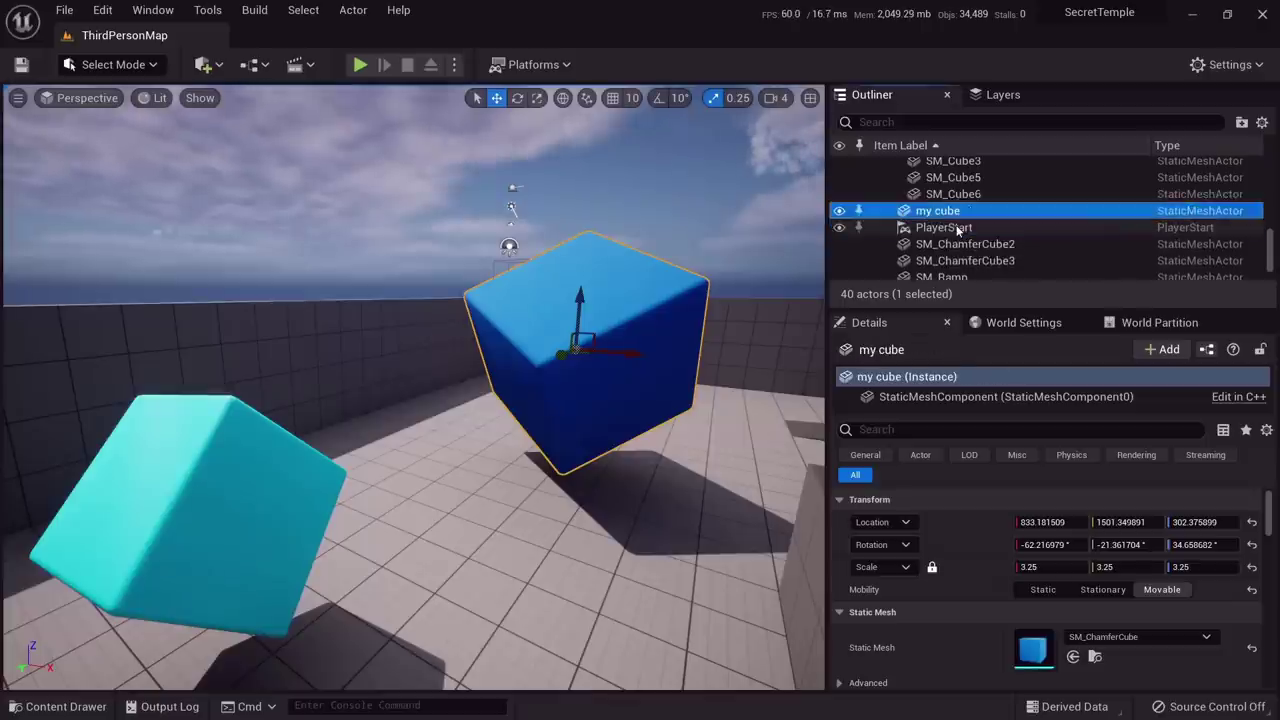
{"action": "key", "text": "Up"}
{"action": "left_click", "coordinate": [944, 228]}
{"action": "left_click", "coordinate": [938, 211]}
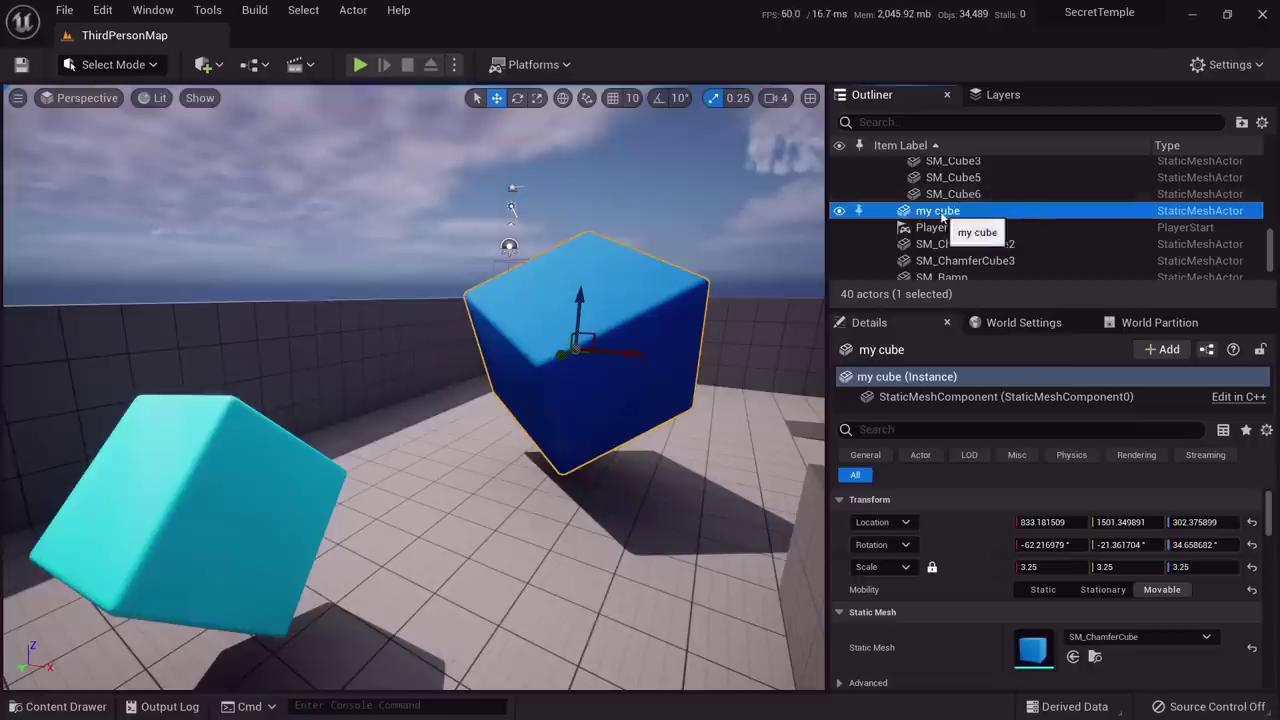
{"action": "right_click", "coordinate": [940, 213]}
{"action": "key", "text": "Escape"}
Create a folder named my new folder under the ThirdPersonMap world in the actor list
{"action": "scroll", "coordinate": [943, 214], "scroll_direction": "up", "scroll_amount": 8}
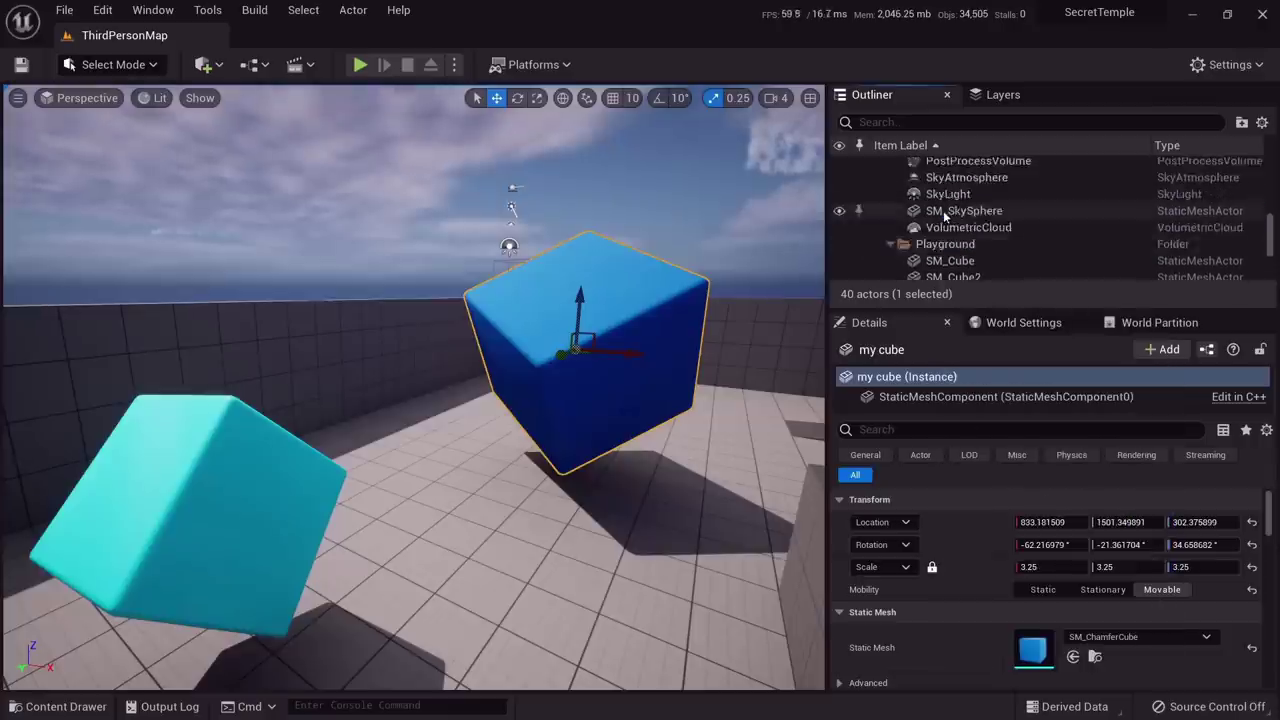
{"action": "left_click", "coordinate": [926, 168]}
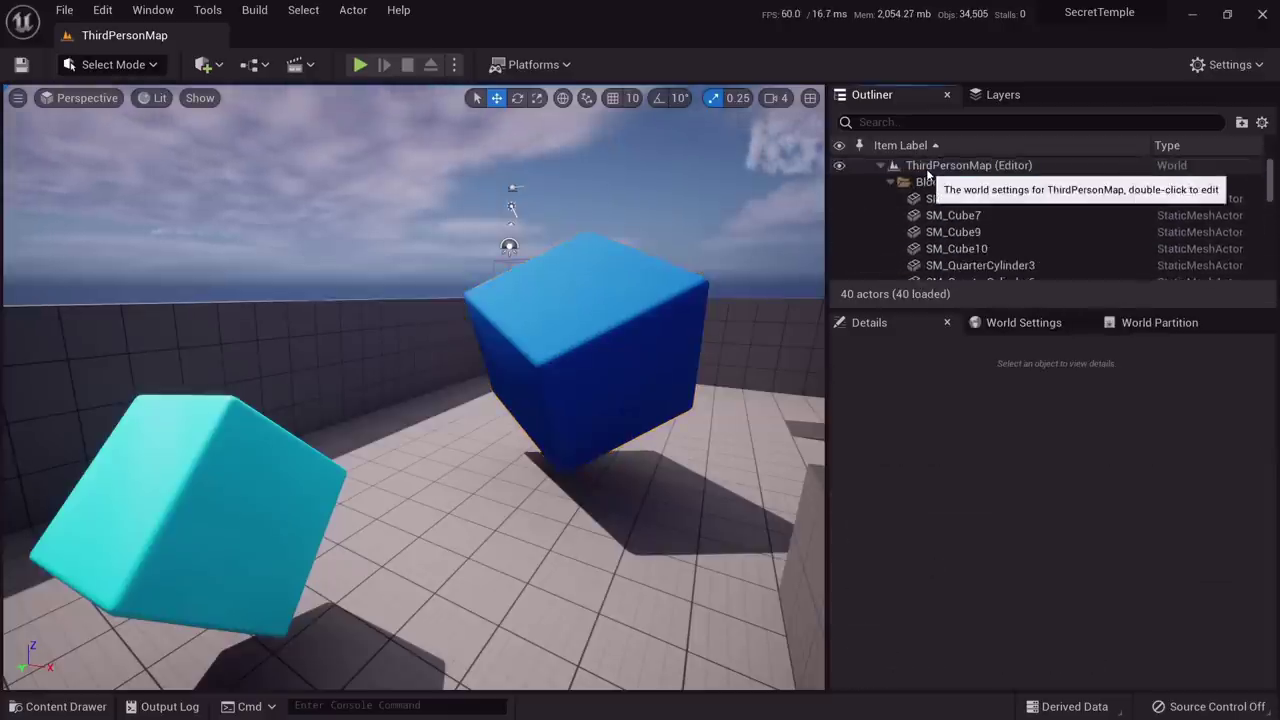
{"action": "right_click", "coordinate": [928, 172]}
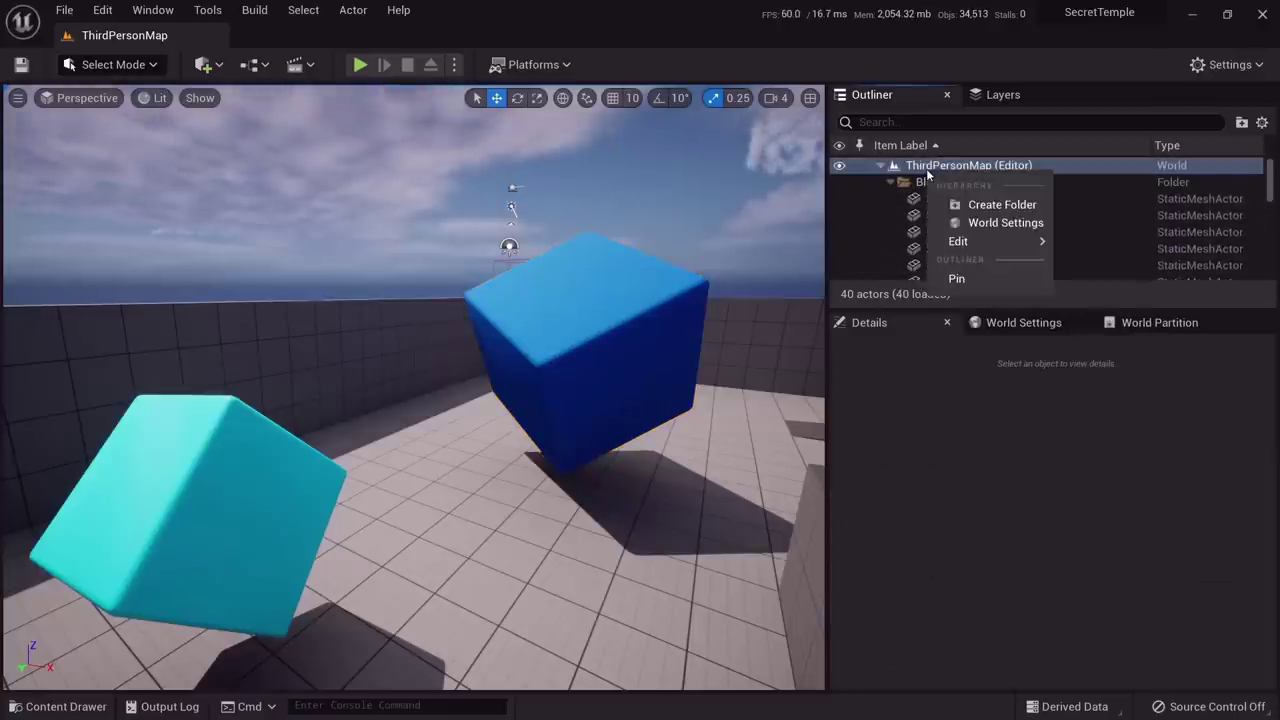
{"action": "left_click", "coordinate": [1001, 205]}
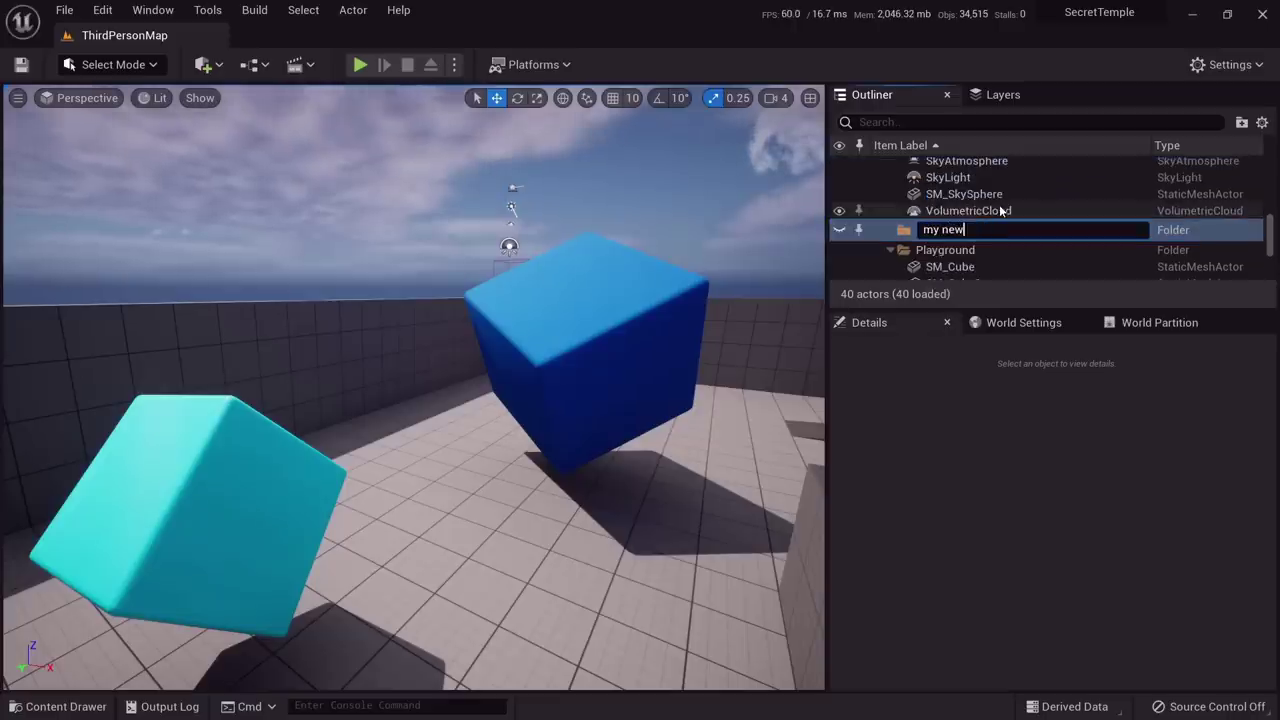
{"action": "type", "text": "my new folder"}
{"action": "key", "text": "Return"}
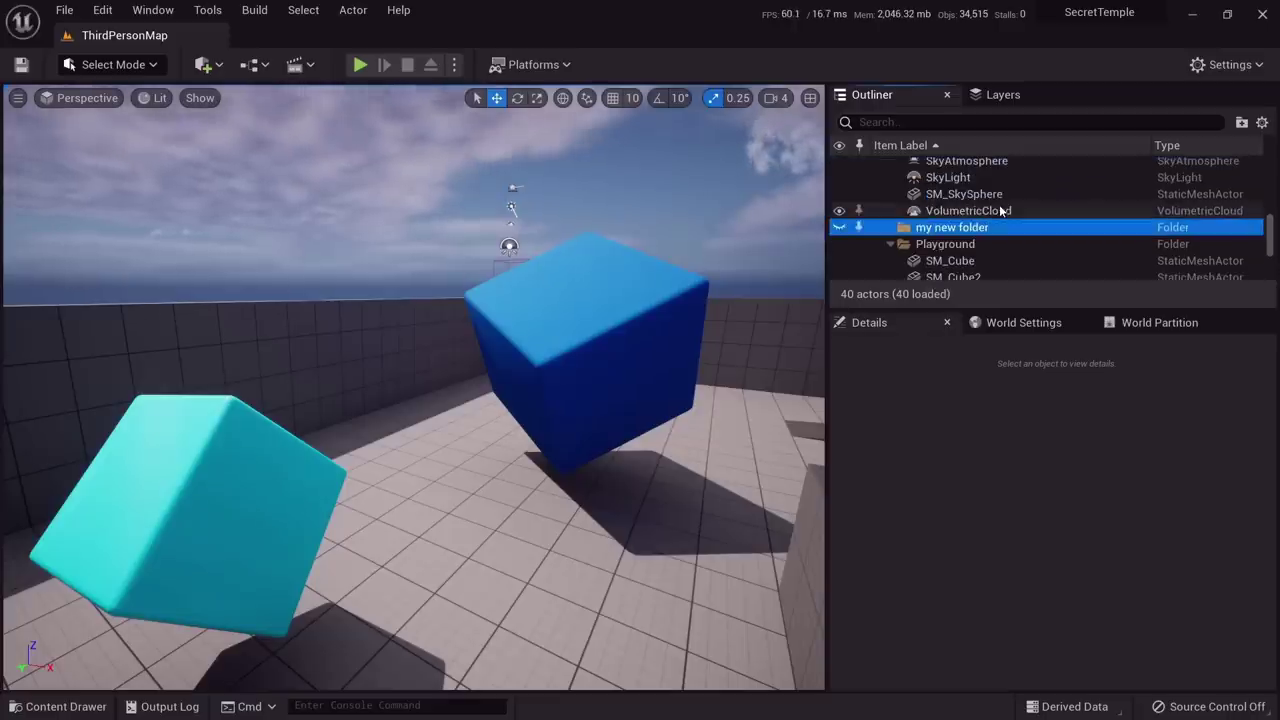
Move SM_Cube and SM_Cube2 from the Playground folder into my new folder, and clear the selection
{"action": "left_click_drag", "start_coordinate": [958, 262], "coordinate": [966, 265]}
{"action": "left_click_drag", "start_coordinate": [975, 233], "coordinate": [975, 233]}
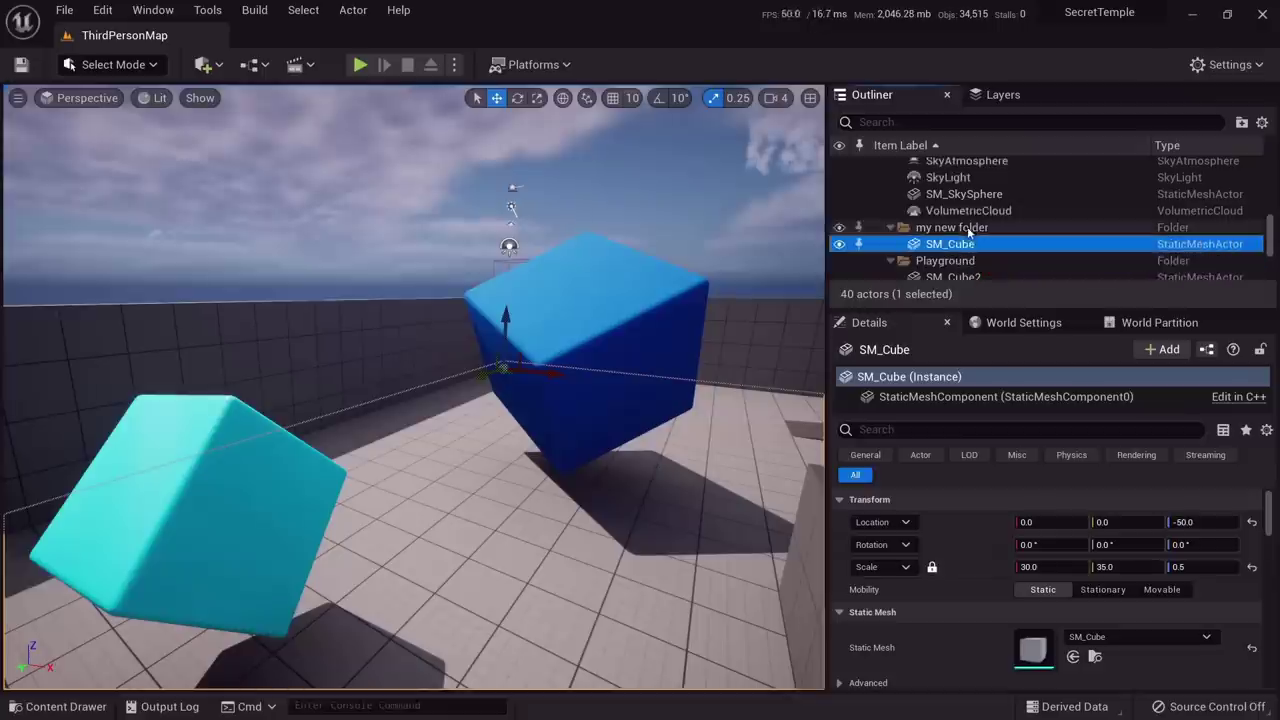
{"action": "left_click_drag", "start_coordinate": [968, 278], "coordinate": [950, 178]}
{"action": "key", "text": "Escape"}
{"action": "scroll", "coordinate": [1012, 217], "scroll_direction": "up", "scroll_amount": 3}
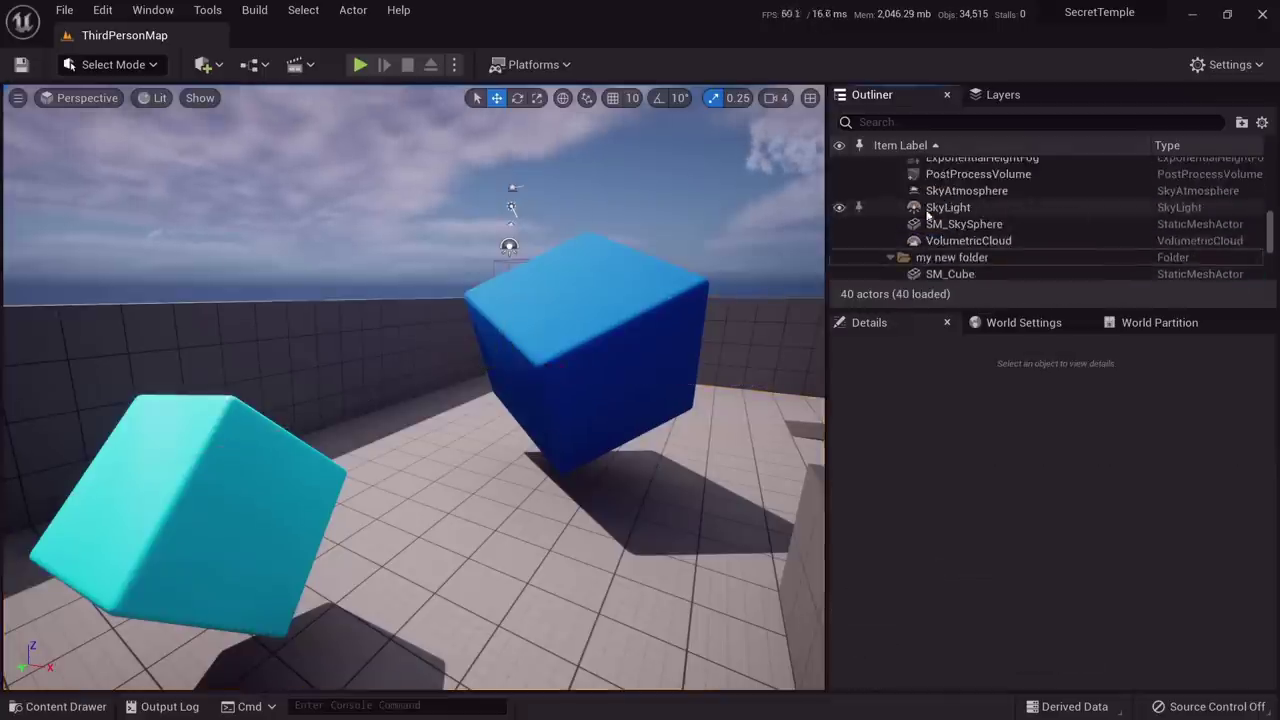
Delete SM_Cube2 from my new folder in the actor list
{"action": "left_click", "coordinate": [955, 224]}
{"action": "left_click", "coordinate": [955, 272]}
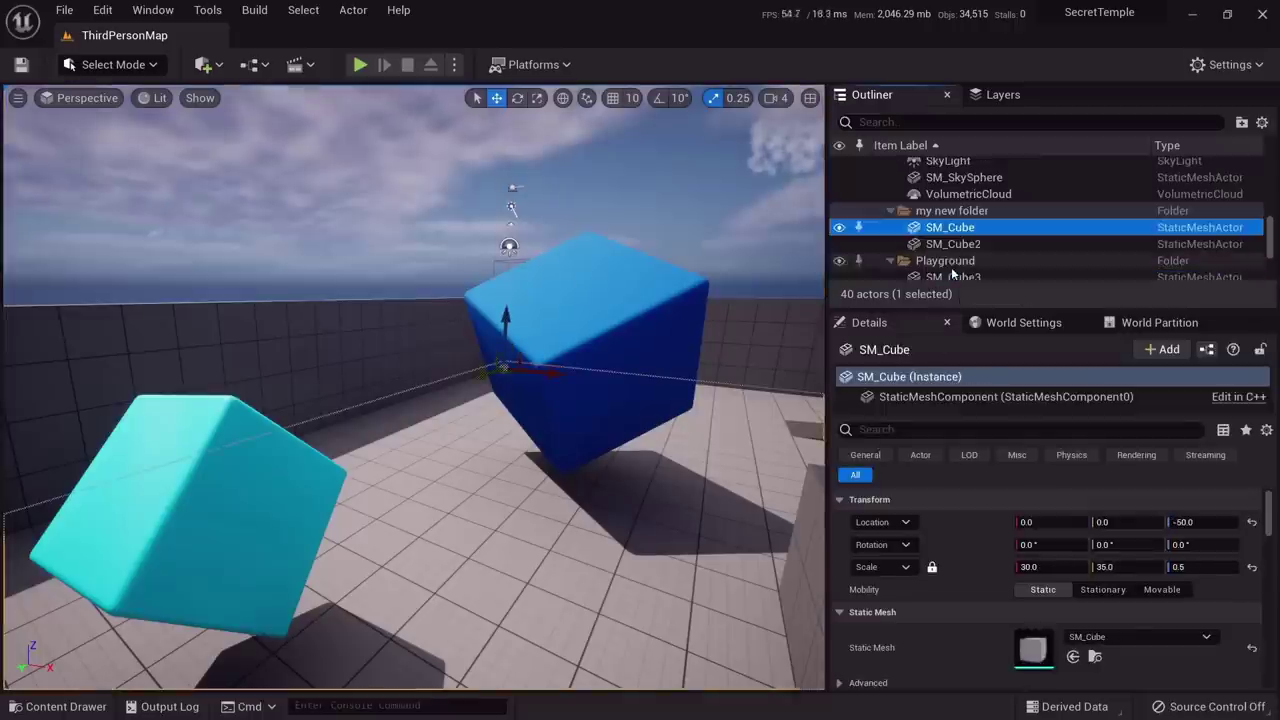
{"action": "left_click", "coordinate": [955, 251]}
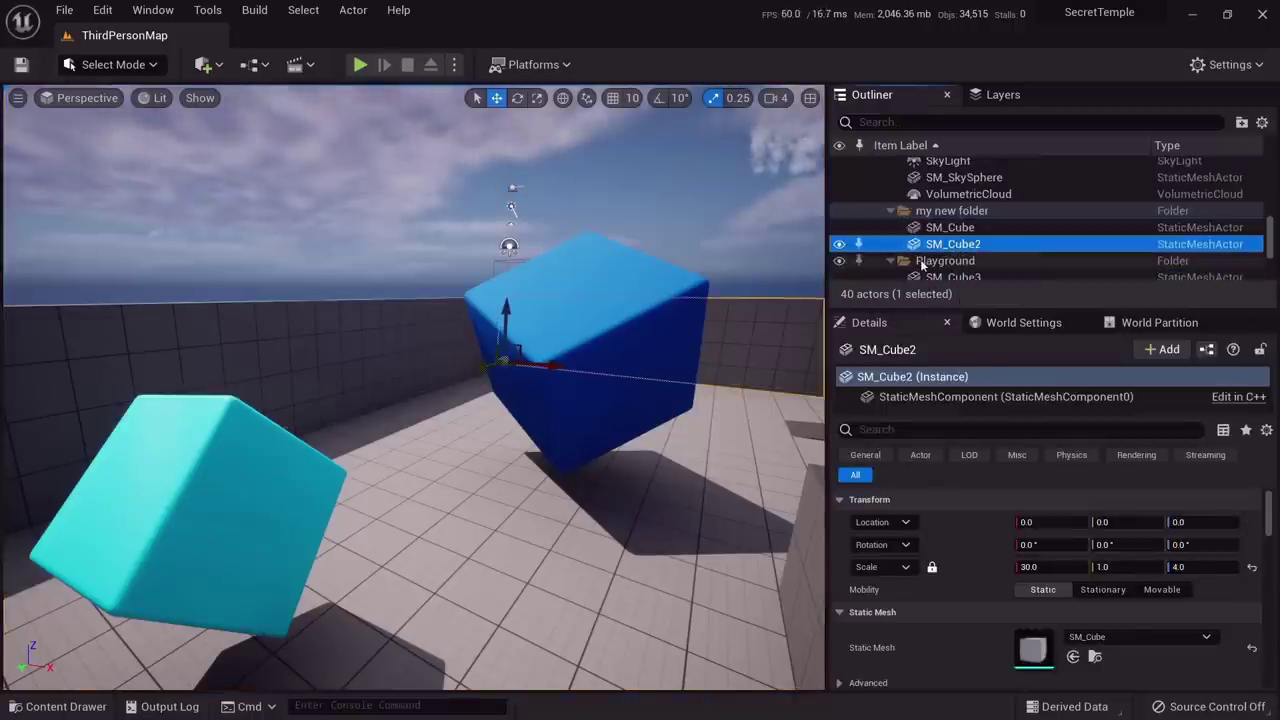
{"action": "key", "text": "Delete"}
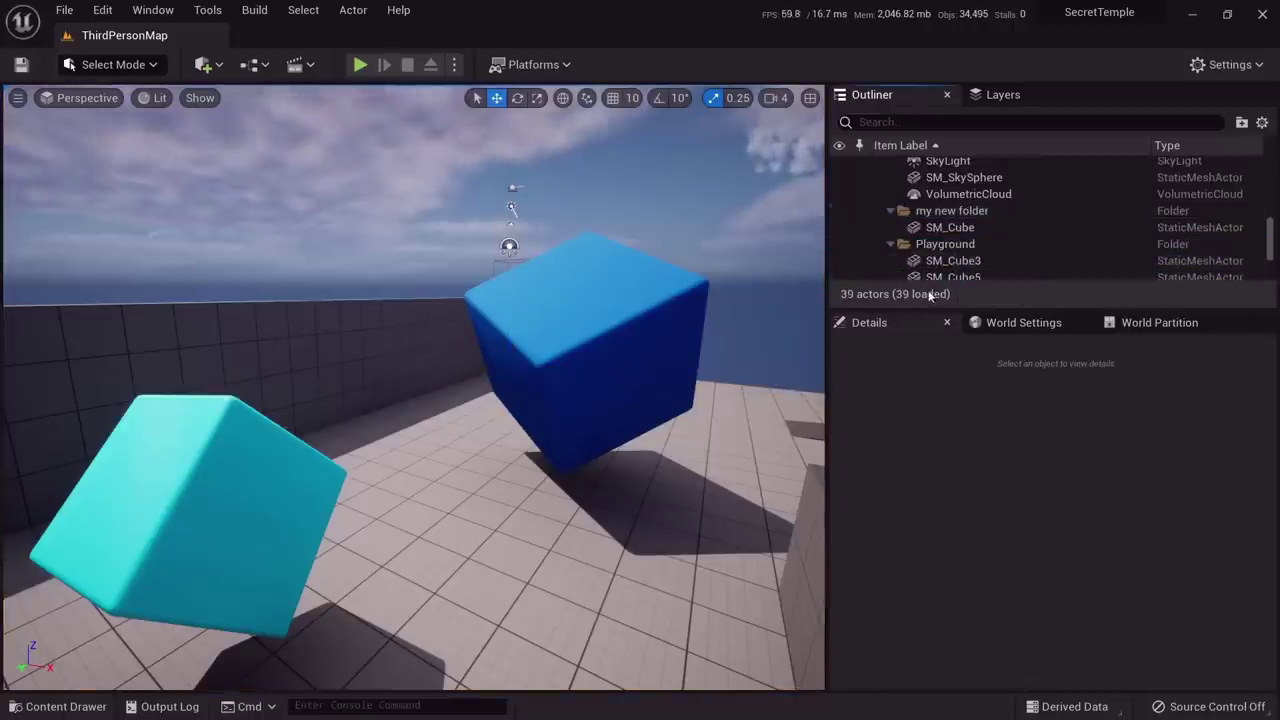
Look around the level where the wall was removed and review the available viewport view modes
{"action": "right_click_drag", "start_coordinate": [748, 406], "coordinate": [1095, 510]}
{"action": "key", "text": "s"}
{"action": "key", "text": "w"}
{"action": "right_click_drag", "start_coordinate": [300, 605], "coordinate": [255, 595]}
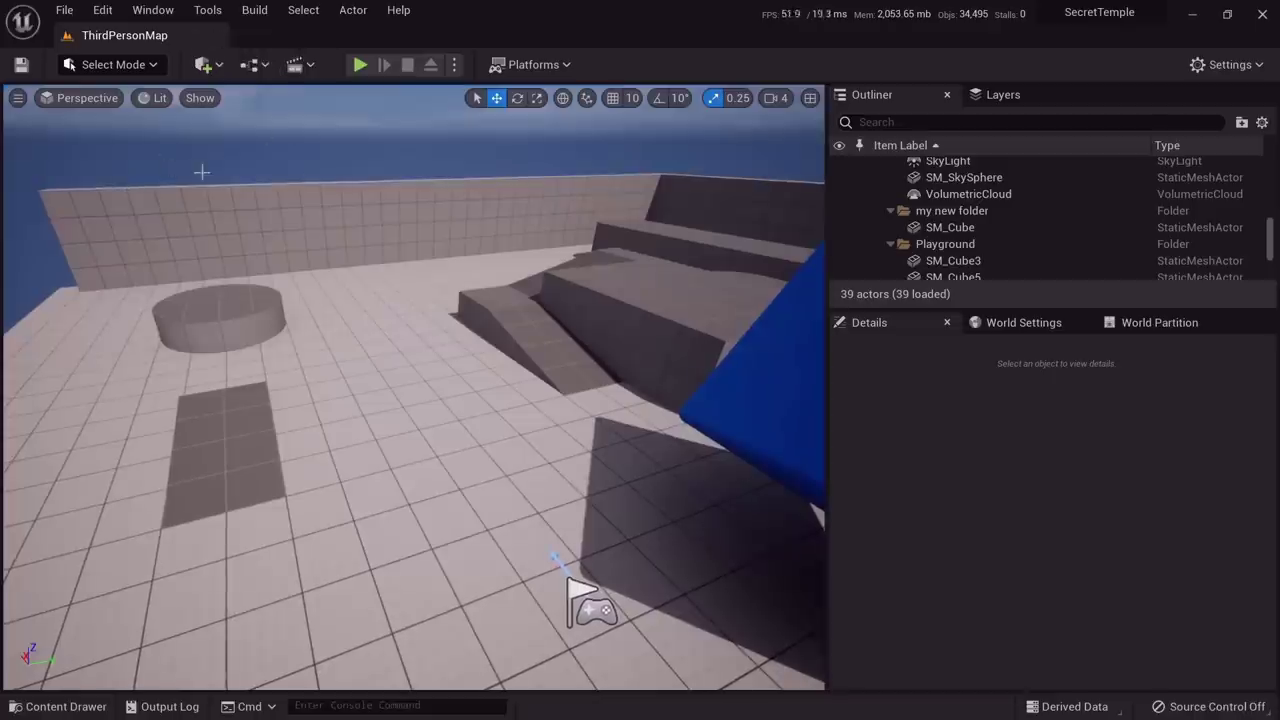
{"action": "left_click", "coordinate": [158, 97]}
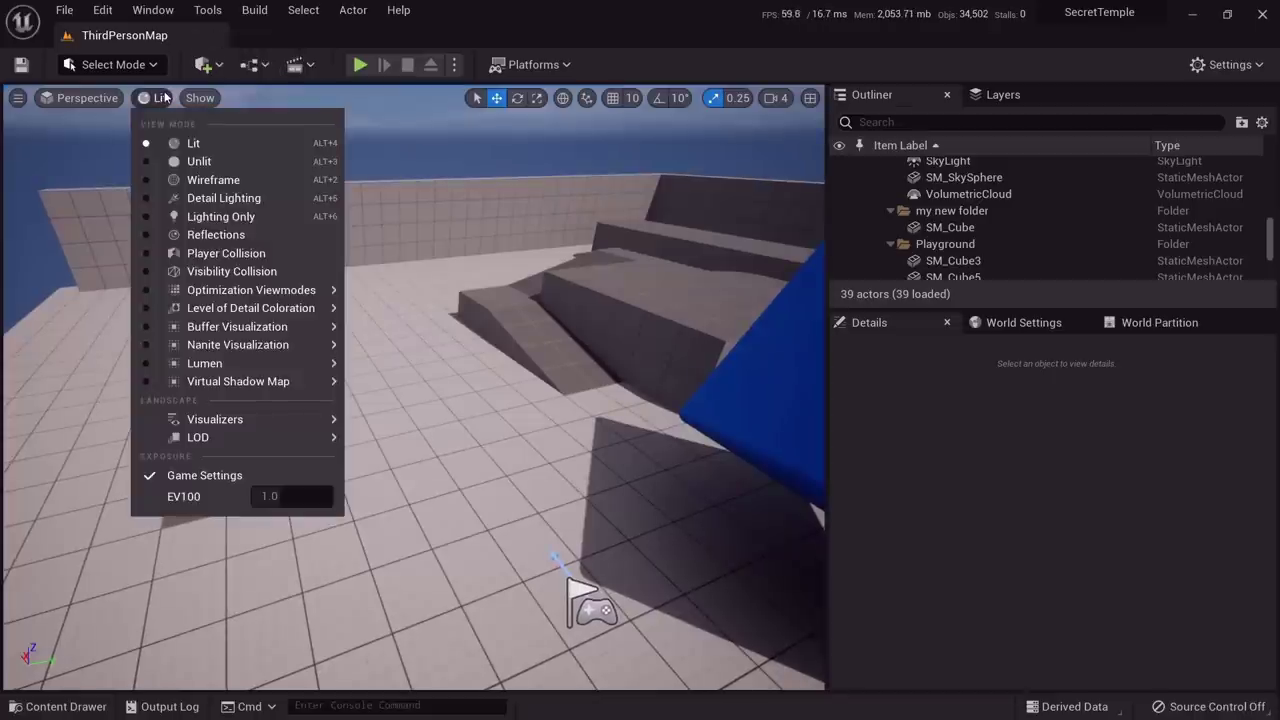
{"action": "left_click", "coordinate": [166, 97]}
{"action": "right_click_drag", "start_coordinate": [300, 300], "coordinate": [300, 284]}
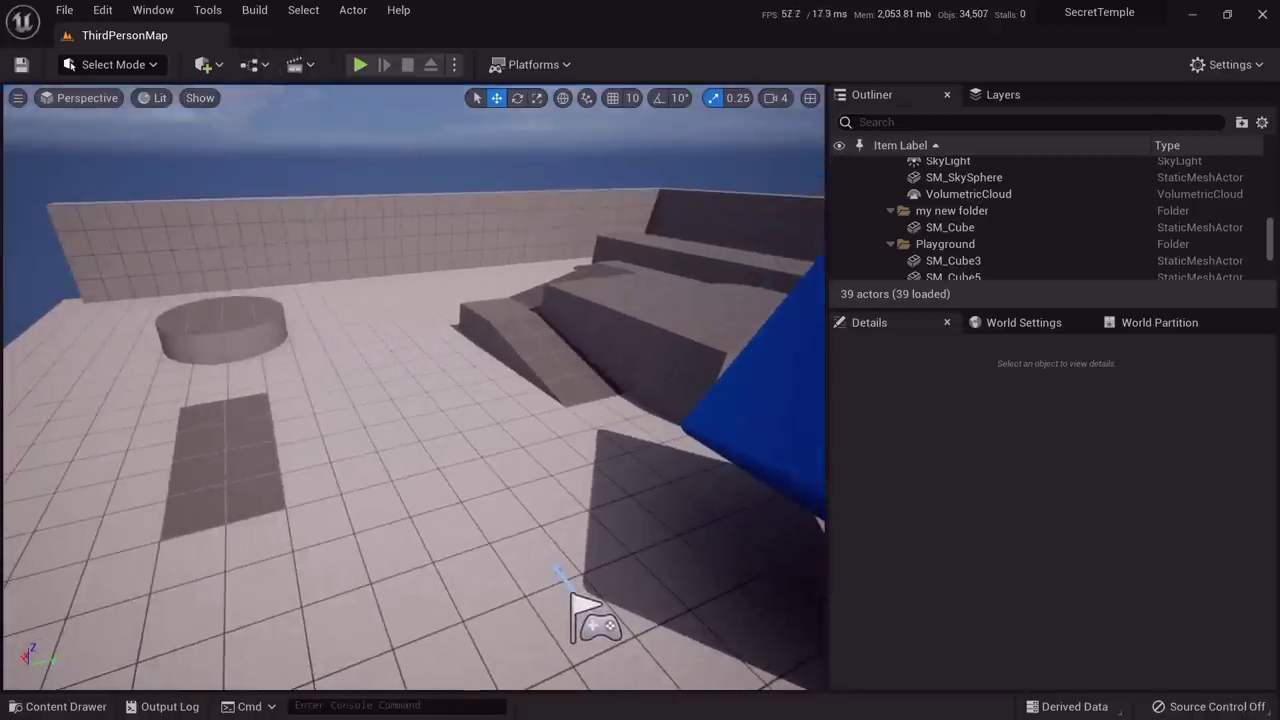
{"action": "left_click", "coordinate": [152, 98]}
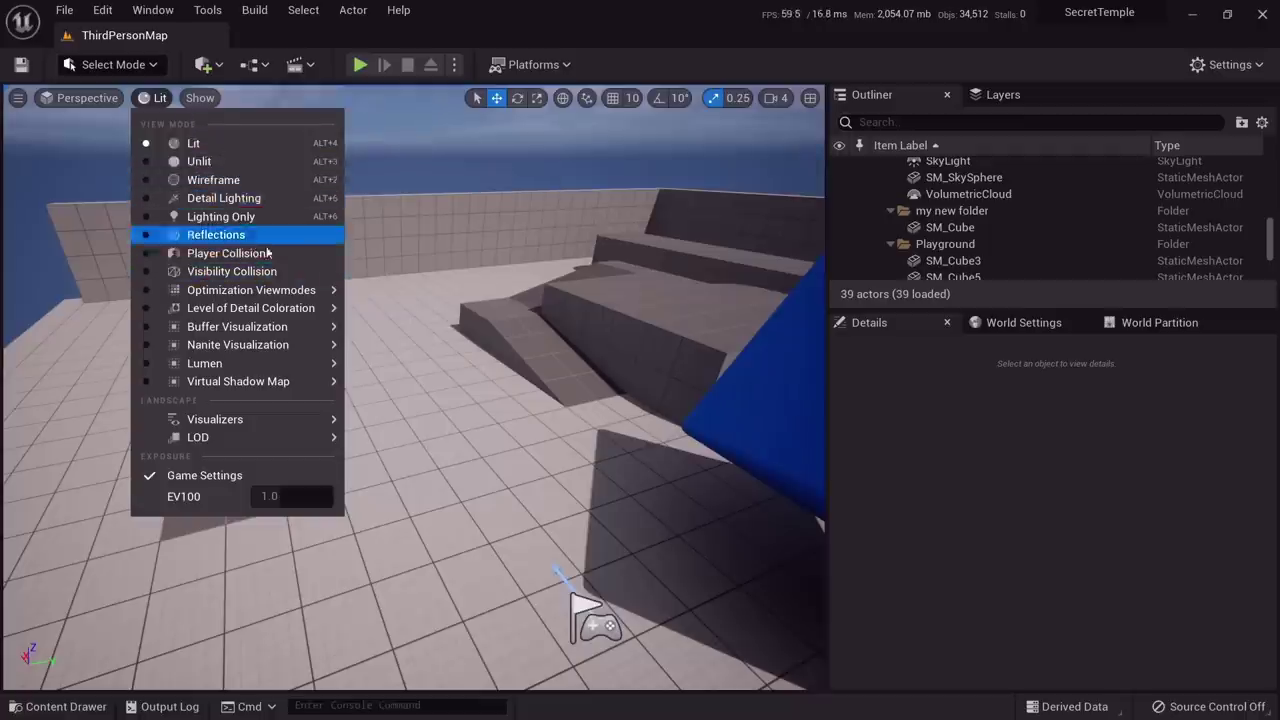
{"action": "right_click_drag", "start_coordinate": [430, 280], "coordinate": [480, 230]}
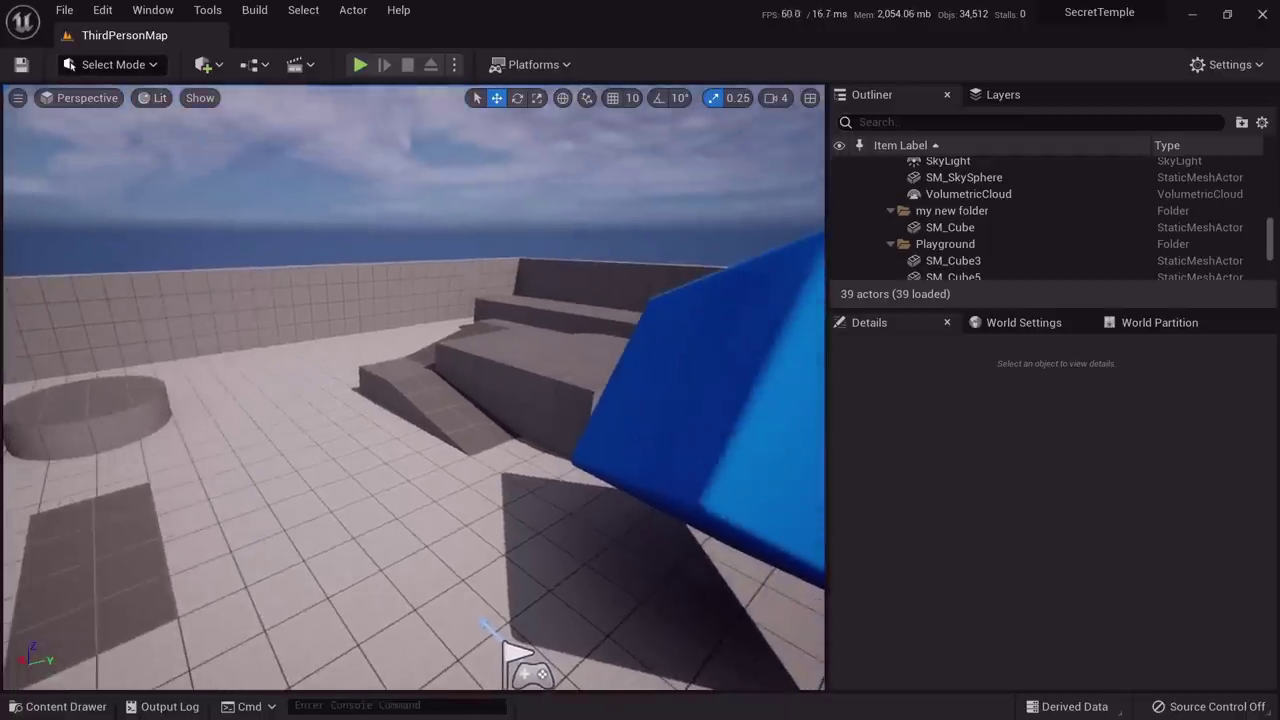
Preview the level in the Unlit view mode and in Wireframe
{"action": "left_click", "coordinate": [153, 99]}
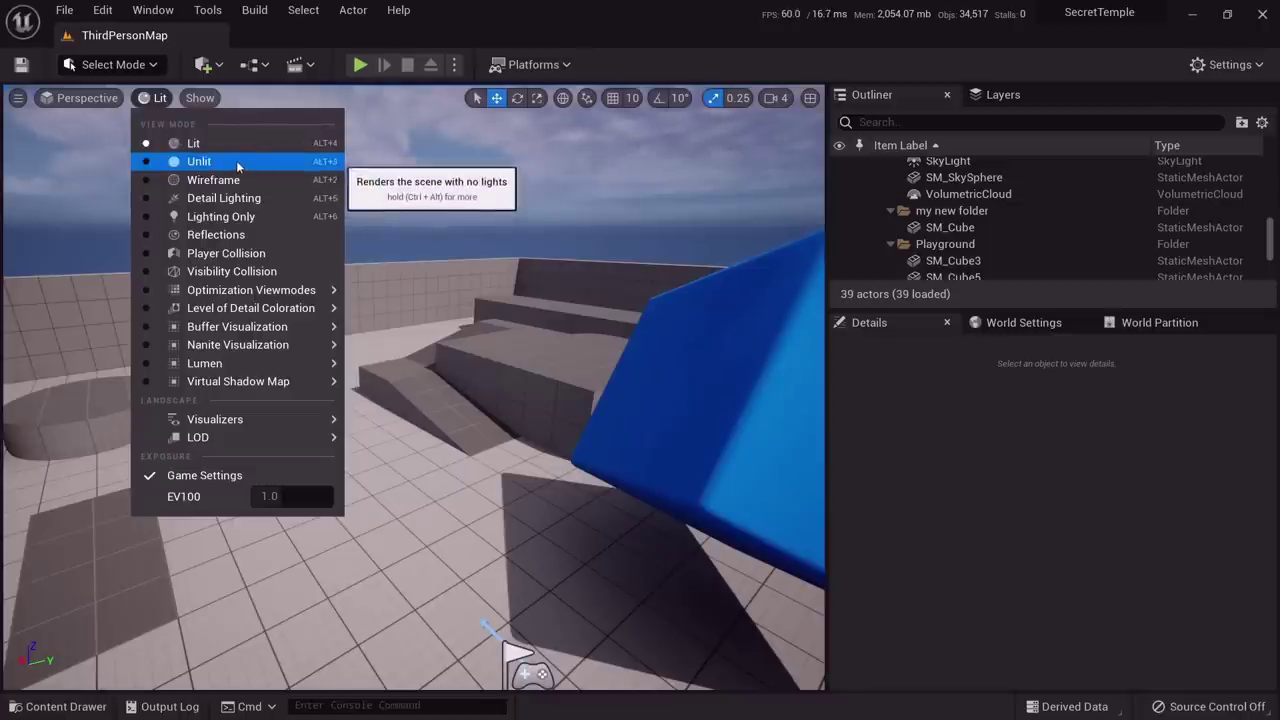
{"action": "left_click", "coordinate": [237, 163]}
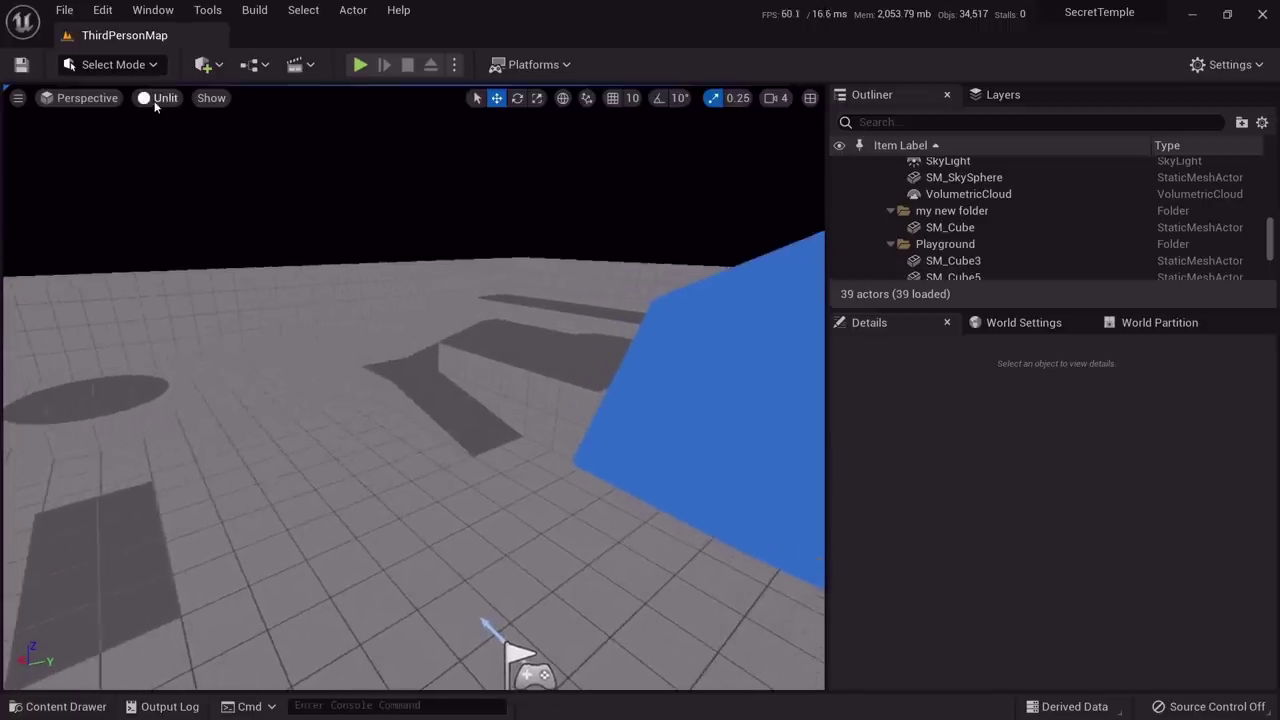
{"action": "left_click", "coordinate": [158, 98]}
{"action": "left_click", "coordinate": [215, 180]}
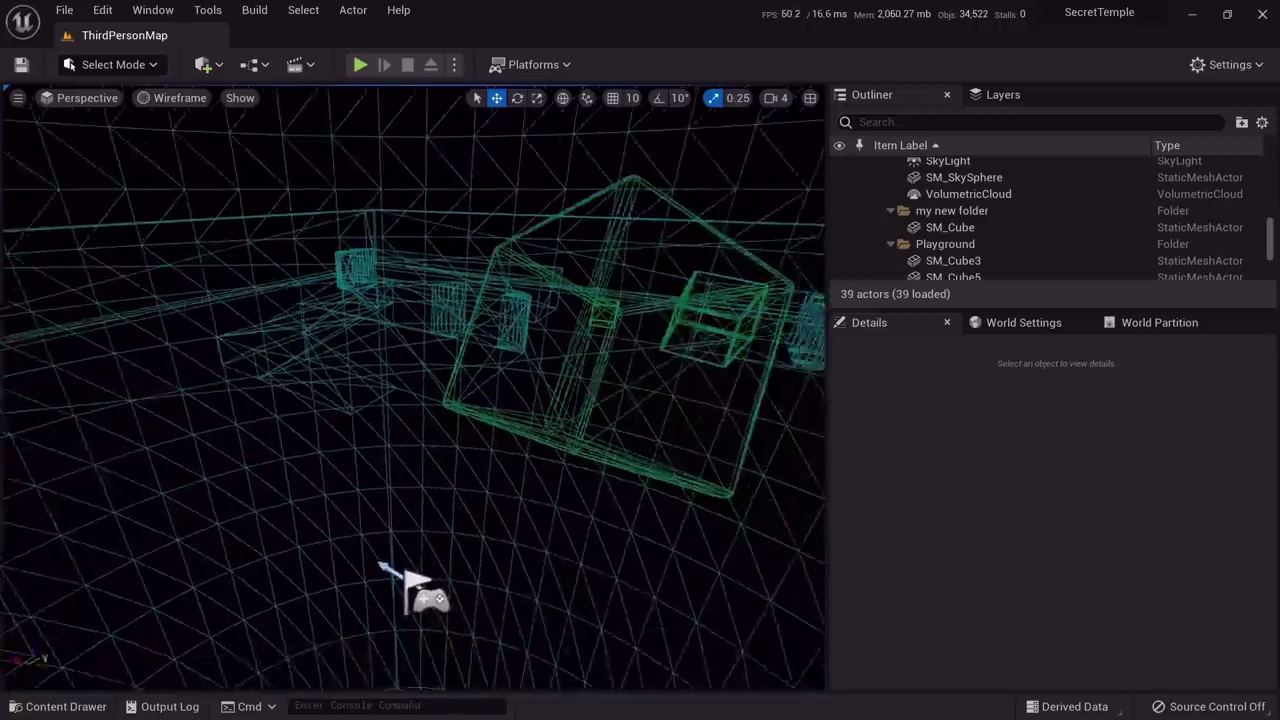
Preview the level in Detail Lighting and Lighting Only, and return the viewport to Lit
{"action": "left_click", "coordinate": [165, 98]}
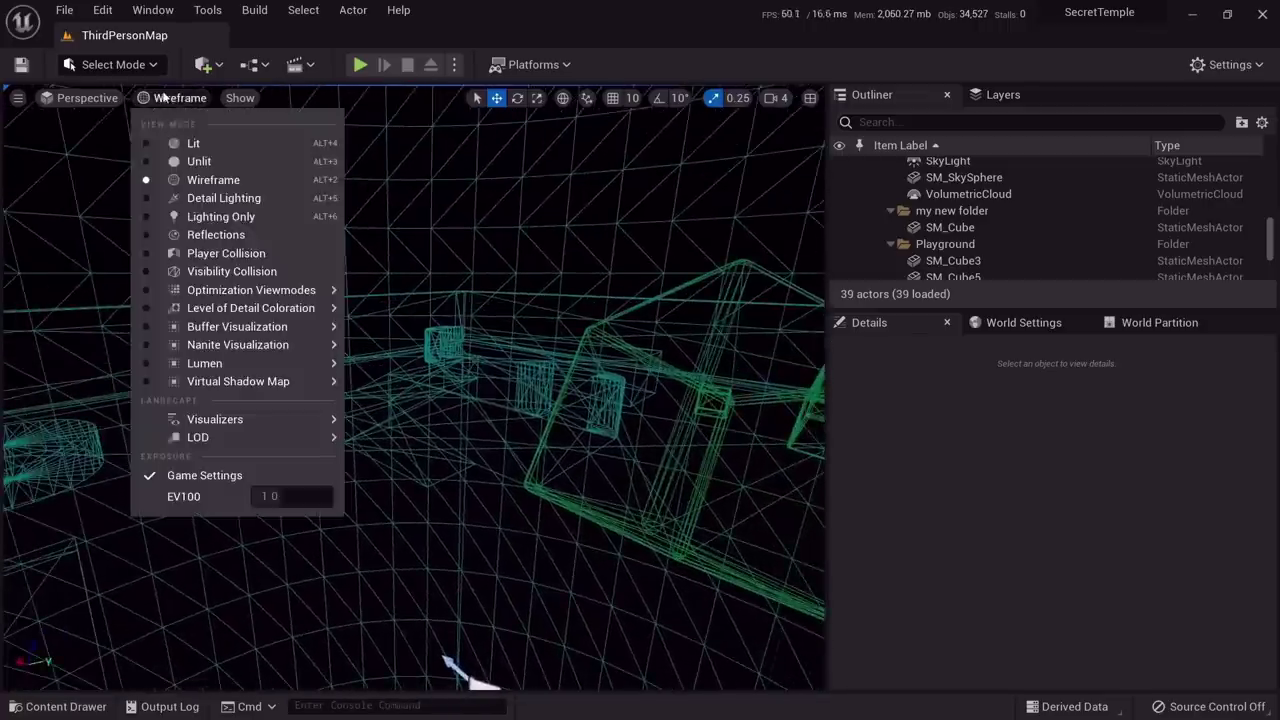
{"action": "left_click", "coordinate": [224, 198]}
{"action": "left_click", "coordinate": [190, 98]}
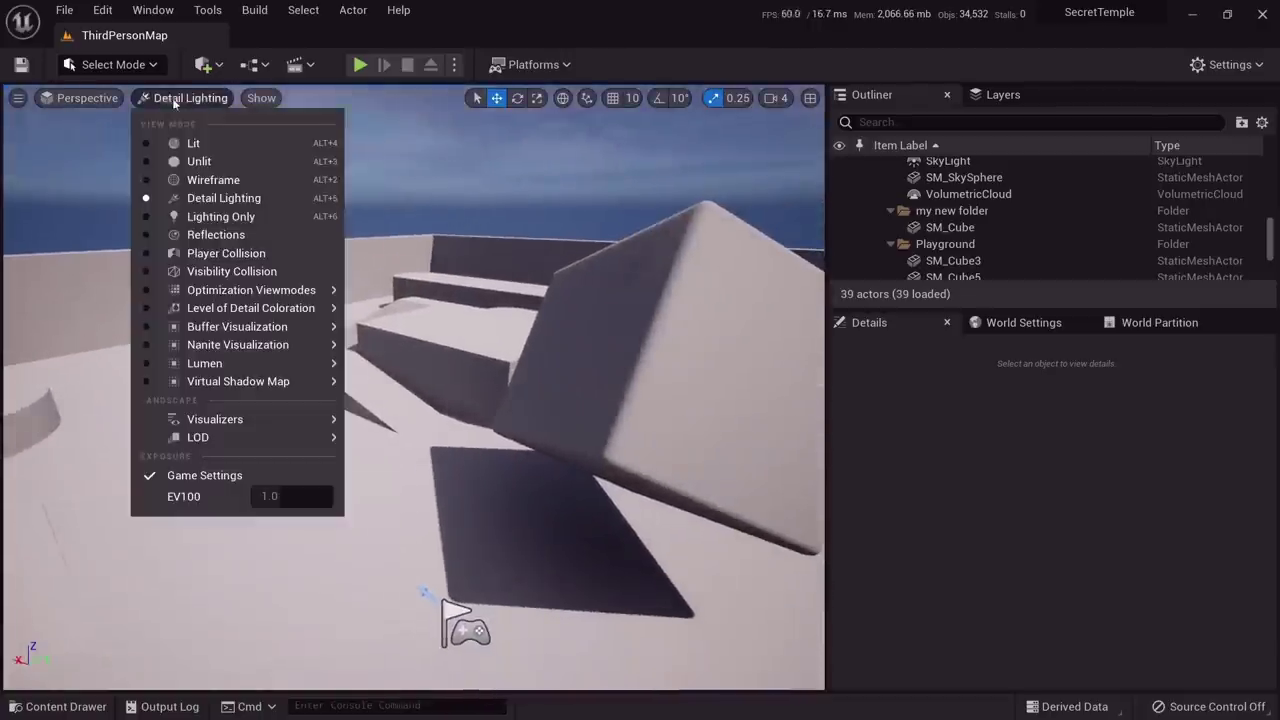
{"action": "left_click", "coordinate": [221, 216]}
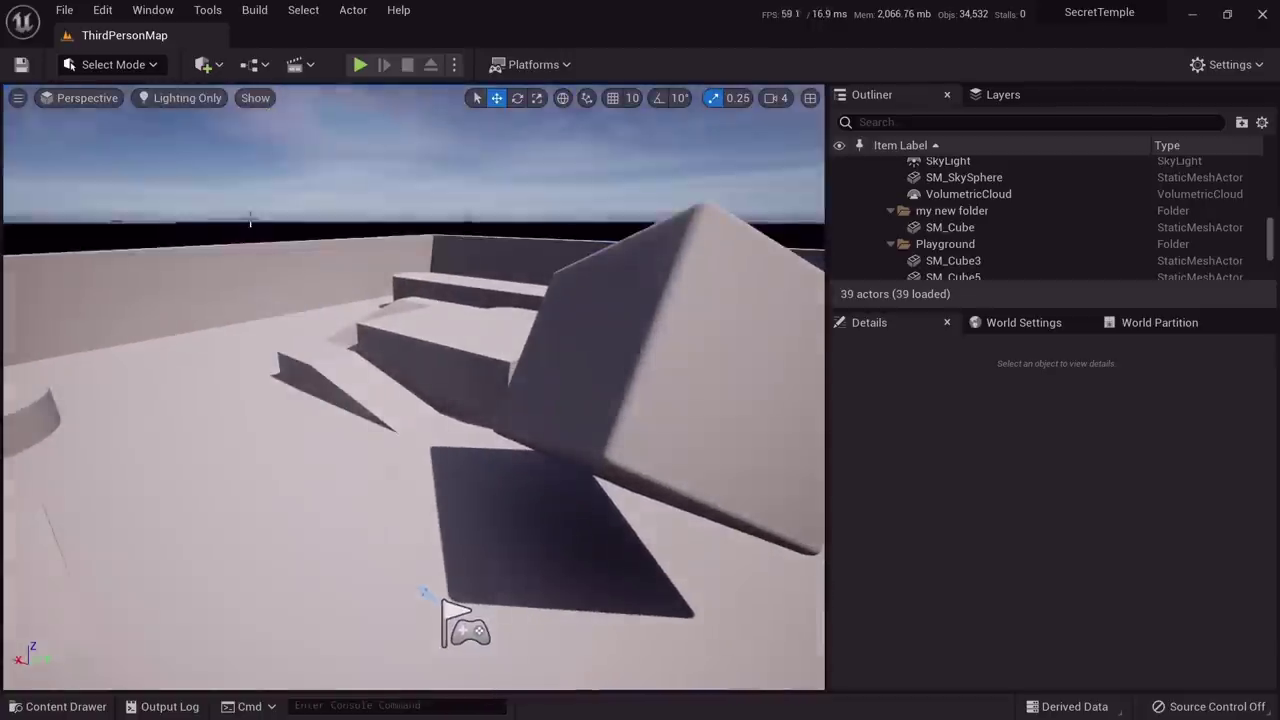
{"action": "left_click", "coordinate": [148, 100]}
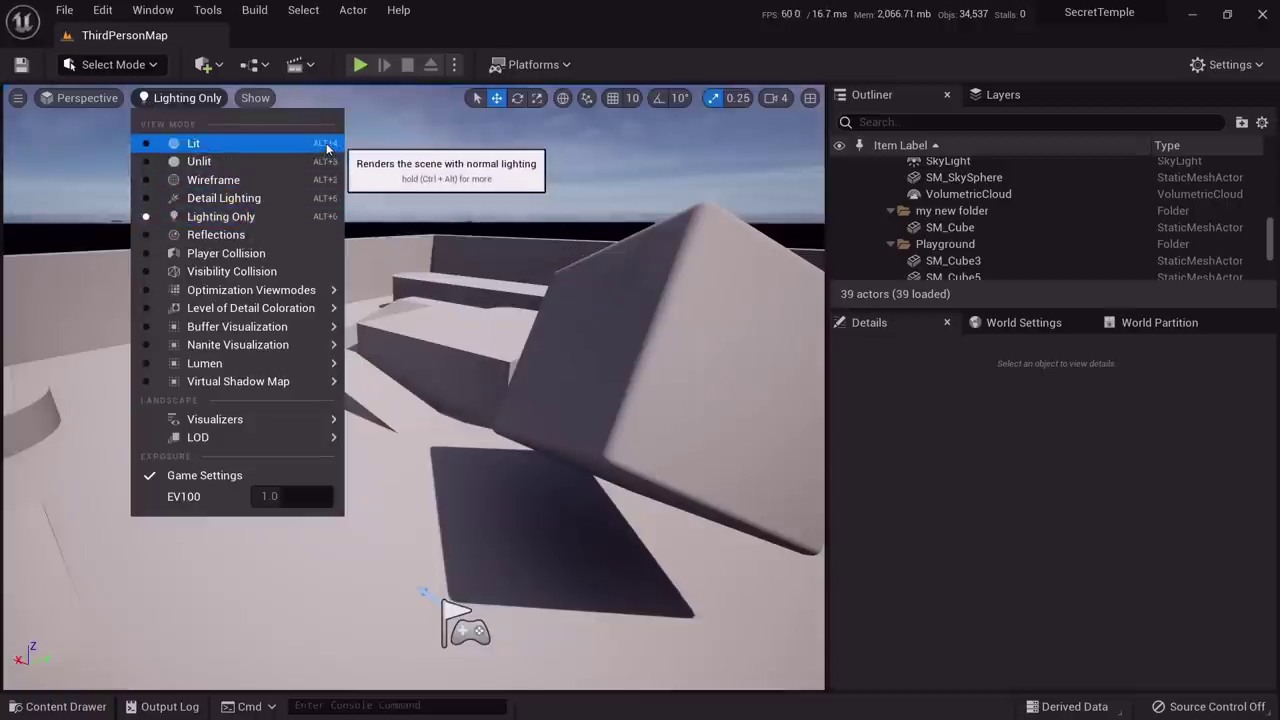
{"action": "left_click", "coordinate": [326, 146]}
Cycle the viewport through Unlit, Wireframe, Detail Lighting and Lighting Only, ending in Lit
{"action": "key", "text": "alt+3"}
{"action": "key", "text": "alt+2"}
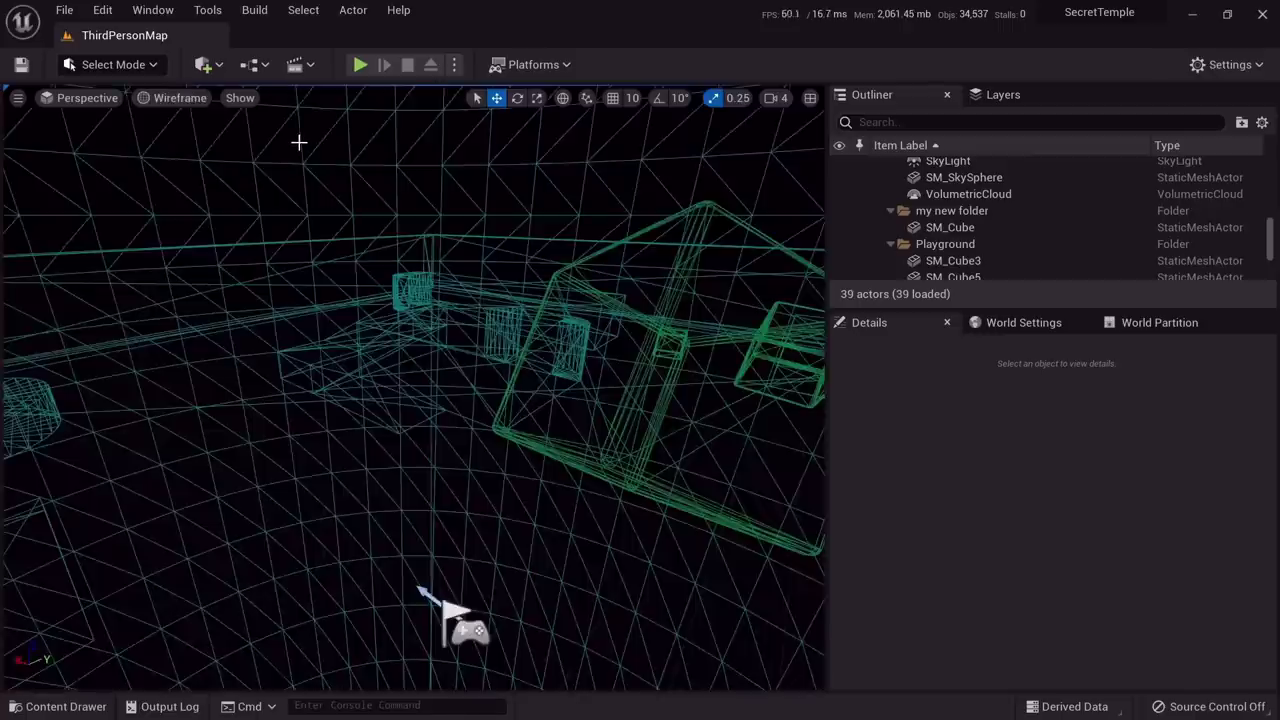
{"action": "key", "text": "alt+5"}
{"action": "key", "text": "alt+6"}
{"action": "key", "text": "alt+4"}
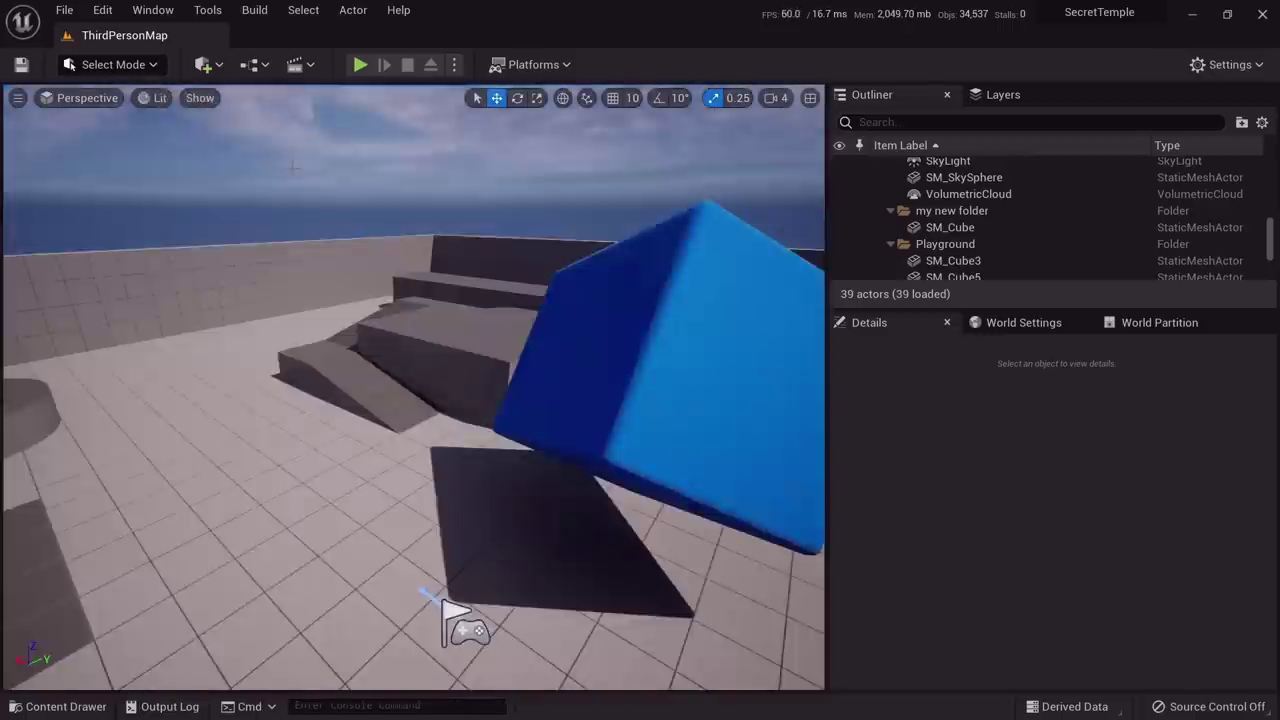
Compare the level in Unlit and Lit by switching between the two three times, ending in Lit
{"action": "key", "text": "alt+3"}
{"action": "key", "text": "alt+4"}
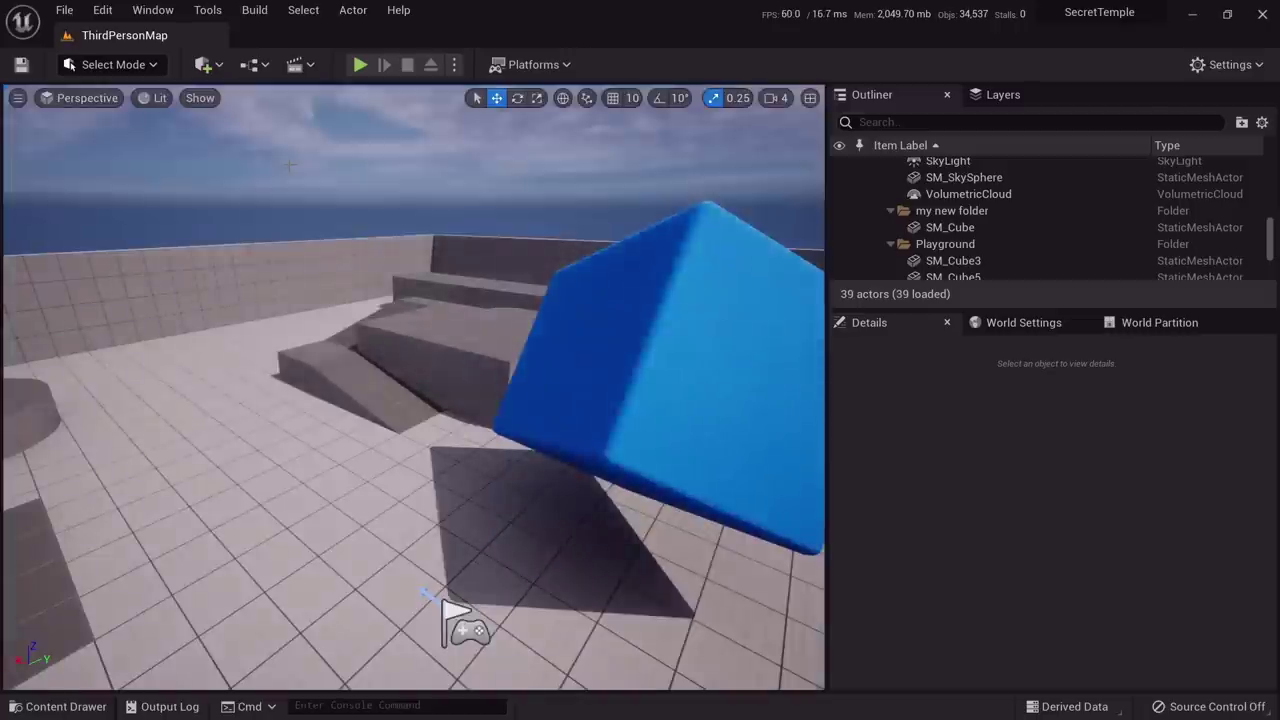
{"action": "key", "text": "alt+3"}
{"action": "key", "text": "alt+4"}
{"action": "key", "text": "alt+3"}
{"action": "key", "text": "alt+4"}
Review the Optimization Viewmodes and Buffer Visualization options without changing the view mode
{"action": "left_click", "coordinate": [160, 98]}
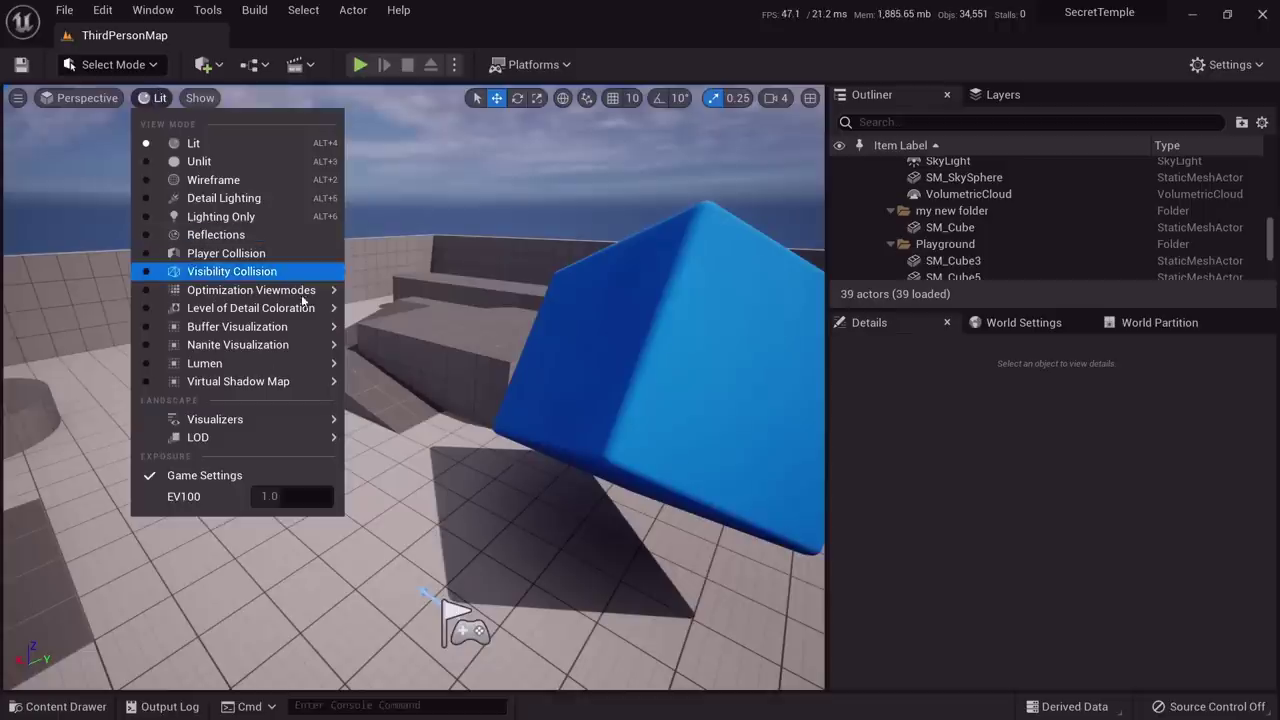
{"action": "mouse_move", "coordinate": [289, 308]}
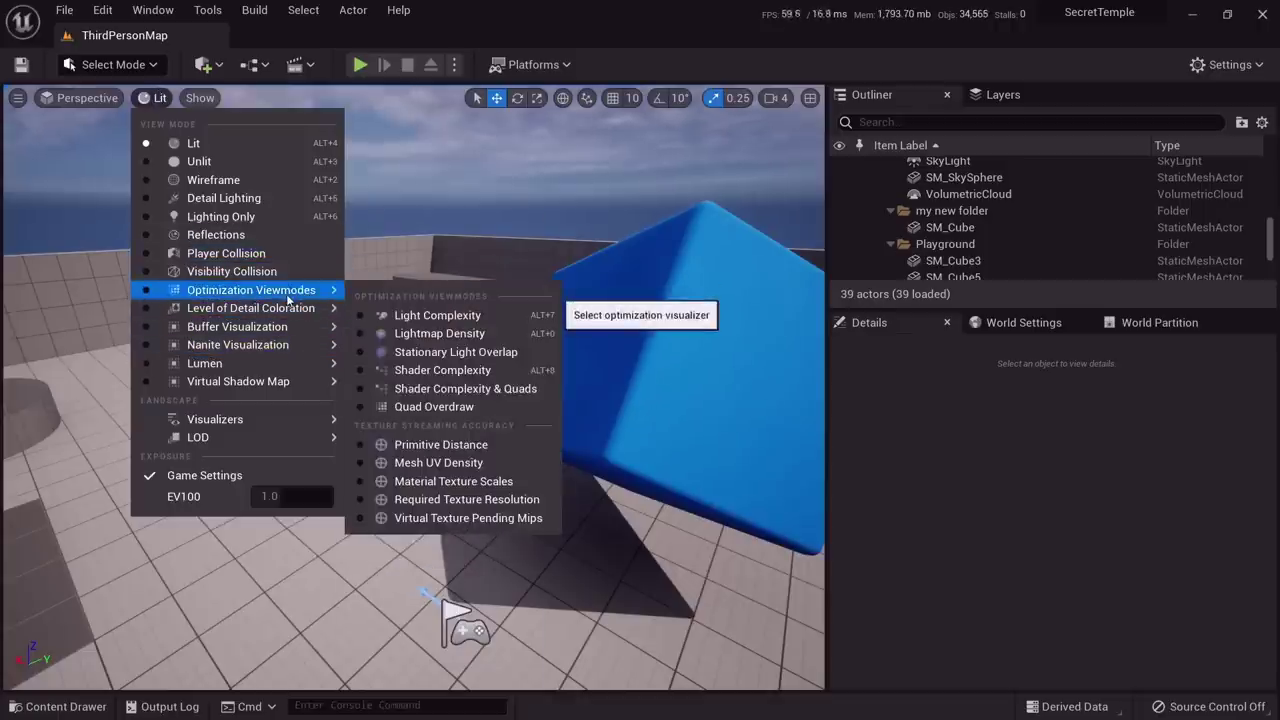
{"action": "mouse_move", "coordinate": [268, 381]}
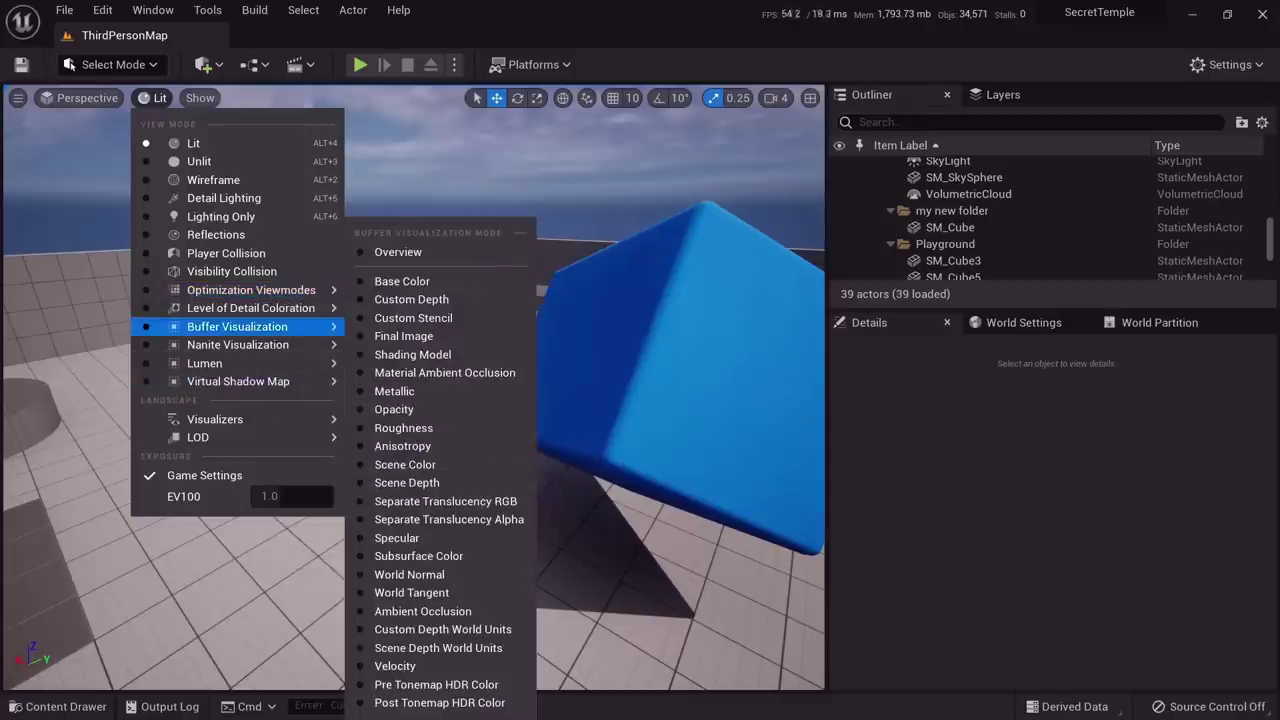
{"action": "right_click_drag", "start_coordinate": [541, 154], "coordinate": [542, 233]}
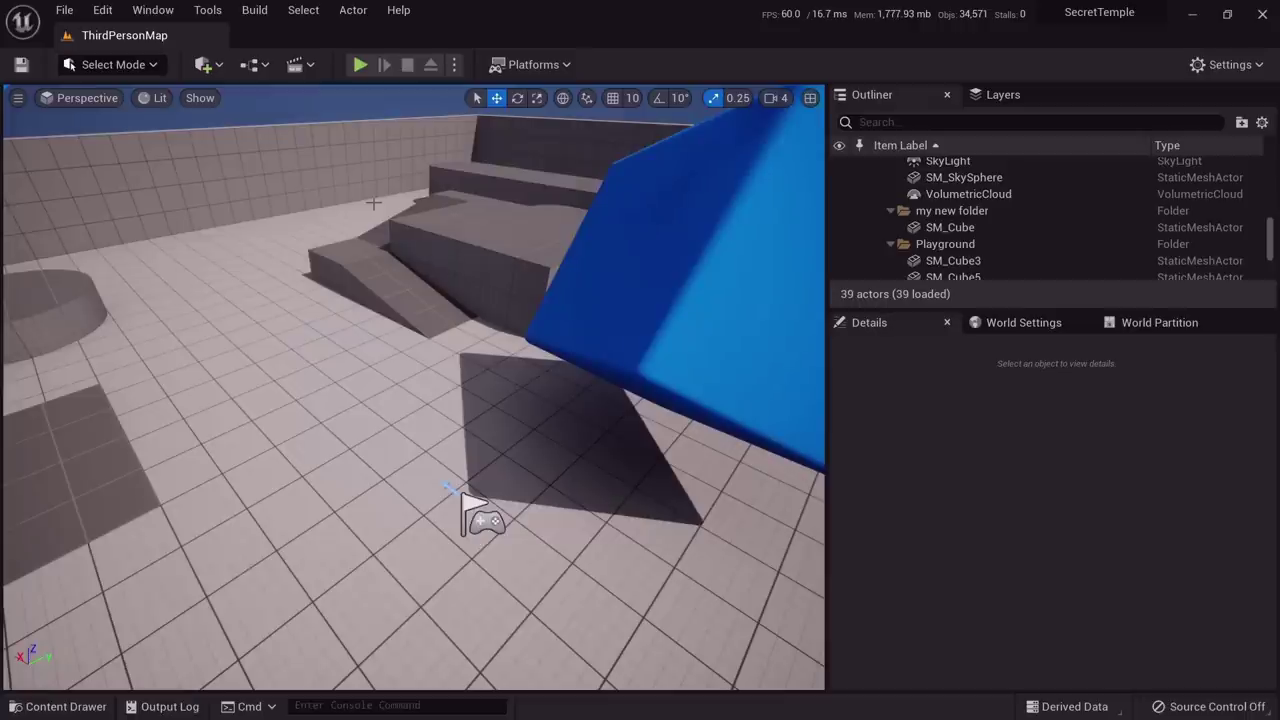
Select the large blue cube and view it together with the surrounding level from higher up
{"action": "right_click_drag", "start_coordinate": [462, 252], "coordinate": [546, 204]}
{"action": "left_click", "coordinate": [654, 354]}
{"action": "right_click_drag", "start_coordinate": [654, 354], "coordinate": [620, 408]}
{"action": "key", "text": "s"}
{"action": "key", "text": "w"}
{"action": "key", "text": "w"}
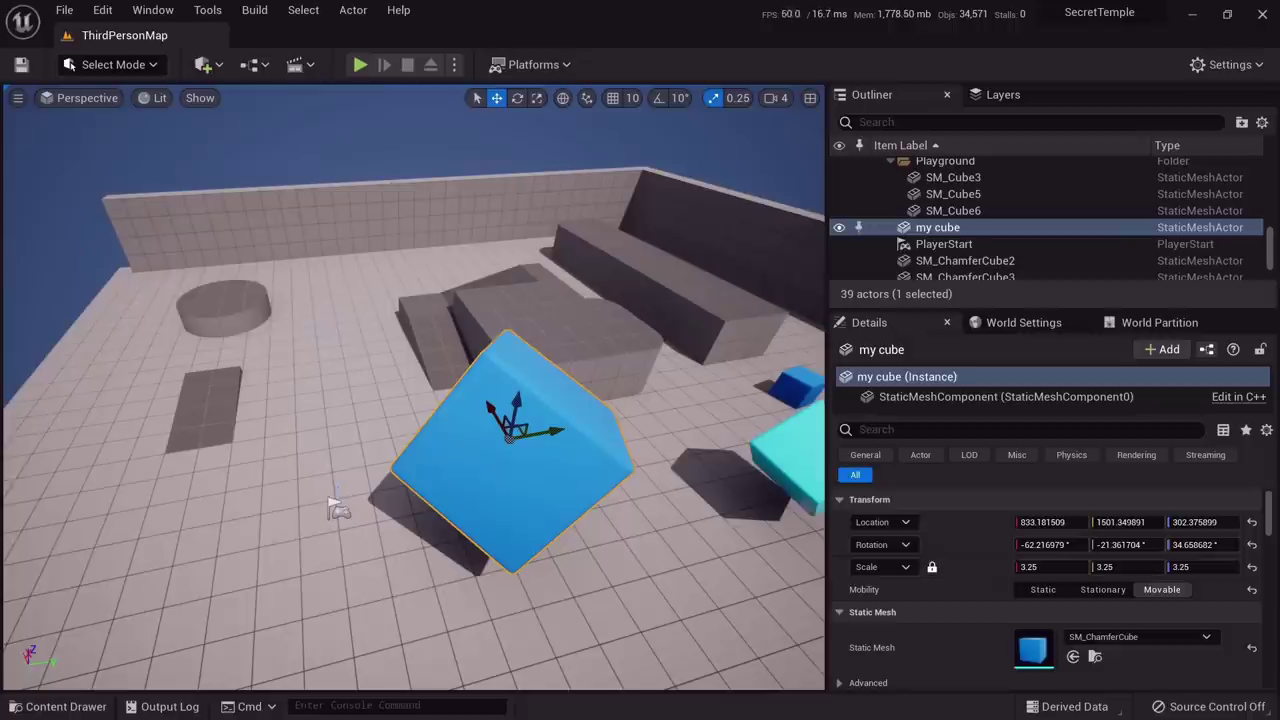
{"action": "right_click_drag", "start_coordinate": [337, 508], "coordinate": [247, 655]}
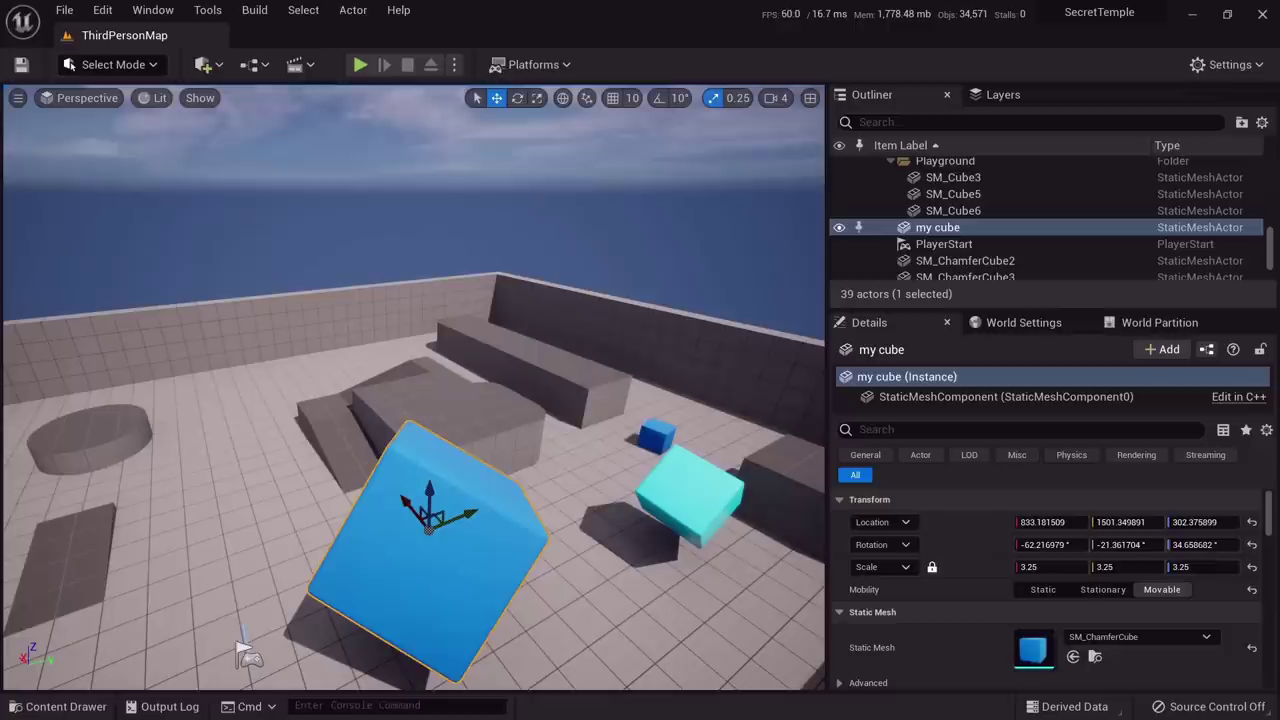
Show the Content Drawer with the project folders and hide it again
{"action": "key", "text": "ctrl+space"}
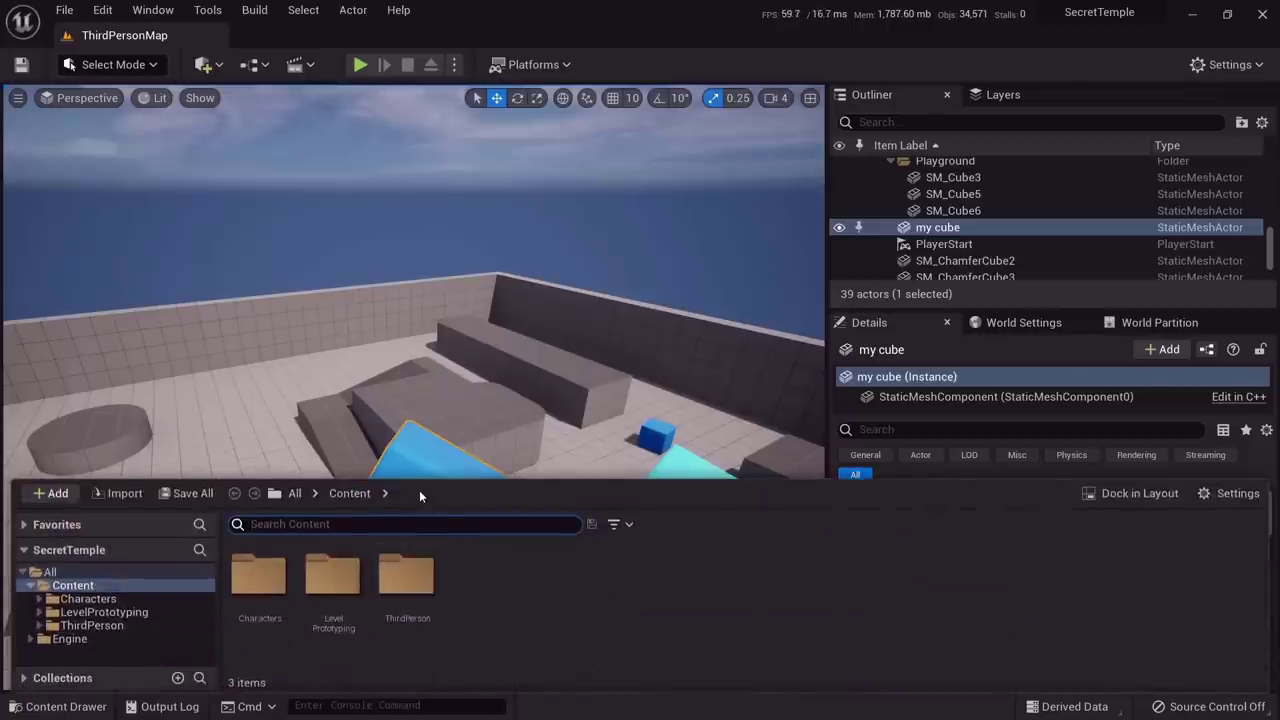
{"action": "right_click_drag", "start_coordinate": [451, 419], "coordinate": [560, 440]}
{"action": "key", "text": "ctrl+space"}
{"action": "right_click_drag", "start_coordinate": [300, 380], "coordinate": [260, 380]}
Open Content Browser 1 as its own window tab
{"action": "left_click", "coordinate": [165, 10]}
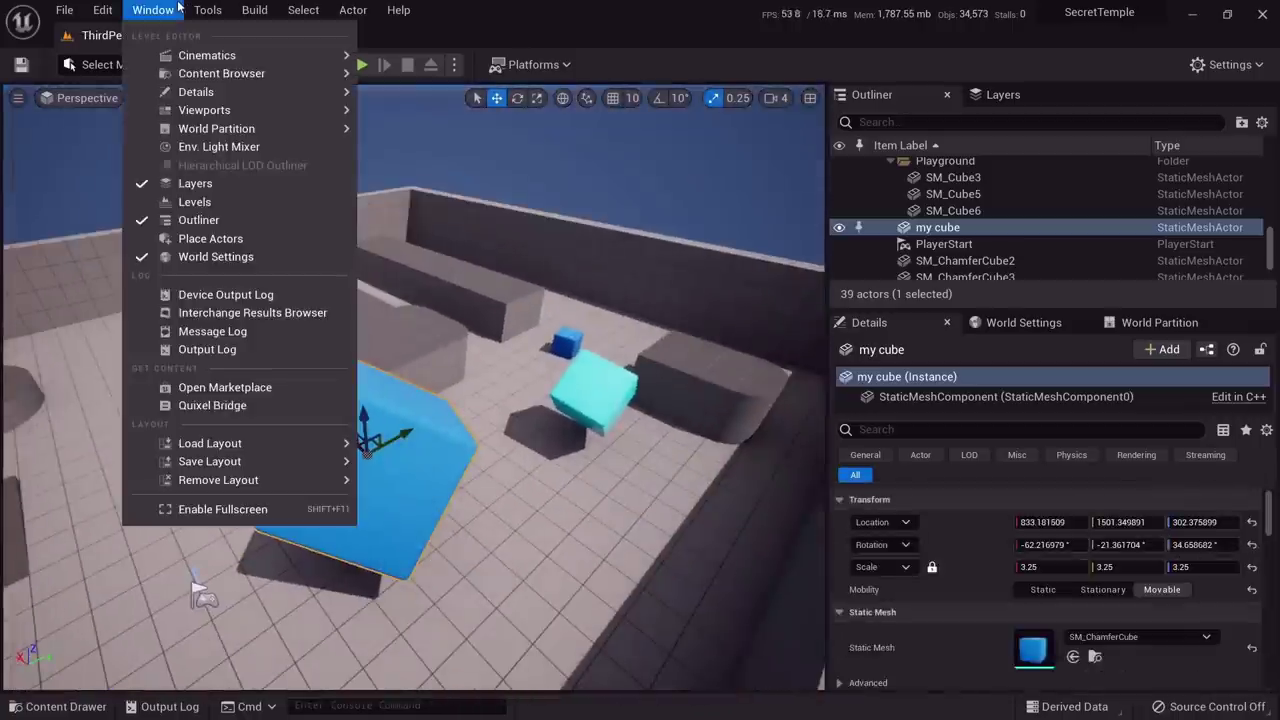
{"action": "mouse_move", "coordinate": [205, 80]}
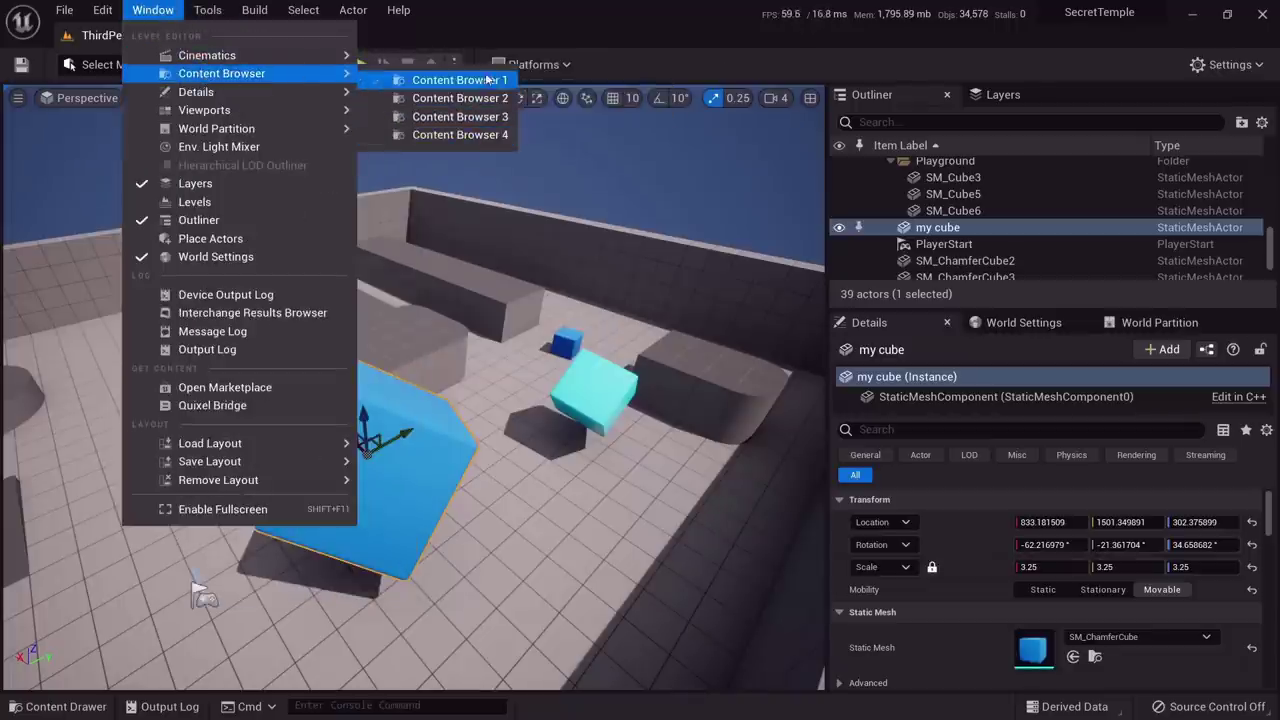
{"action": "left_click", "coordinate": [487, 83]}
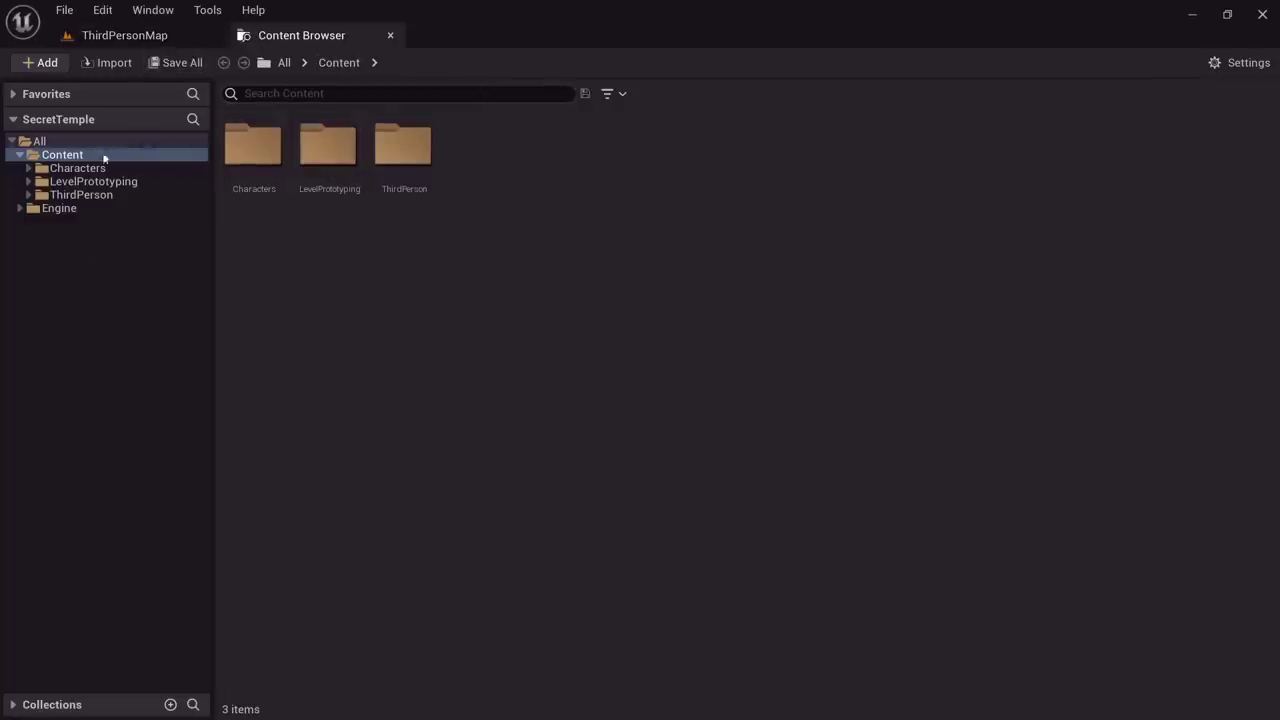
Create a folder named SecretTemple inside the Content folder
{"action": "left_click", "coordinate": [63, 157]}
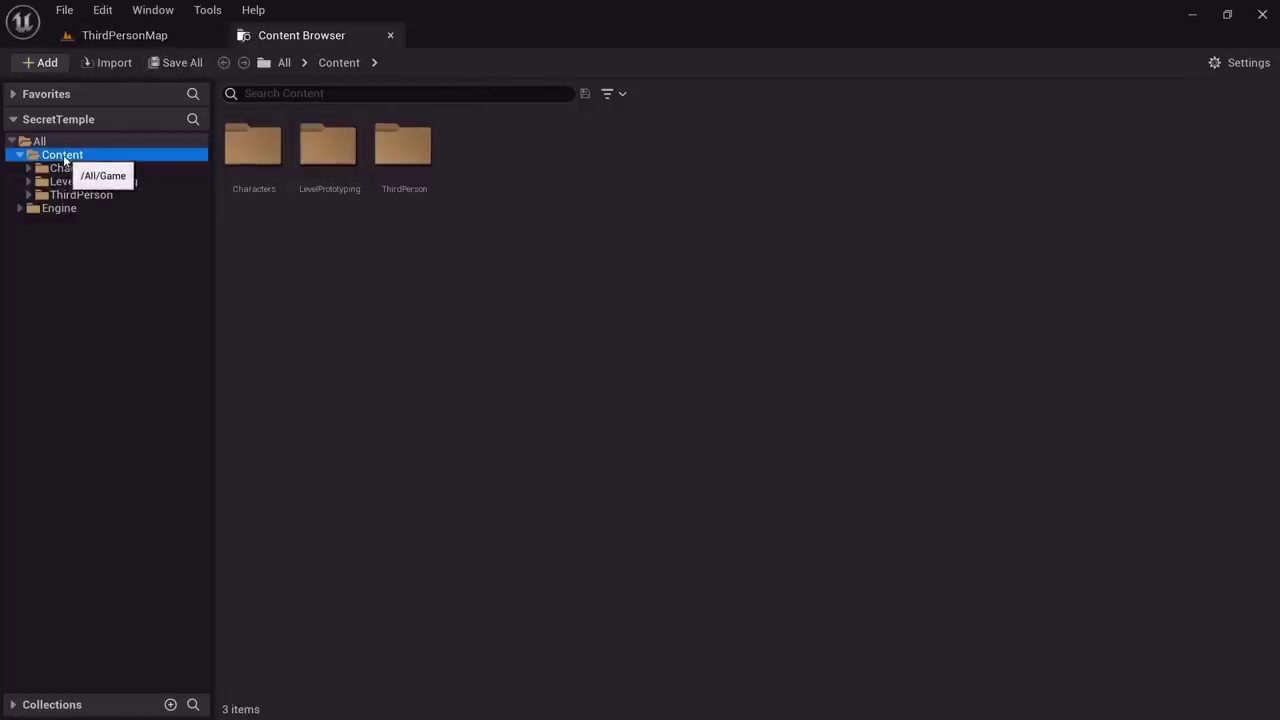
{"action": "right_click", "coordinate": [63, 158]}
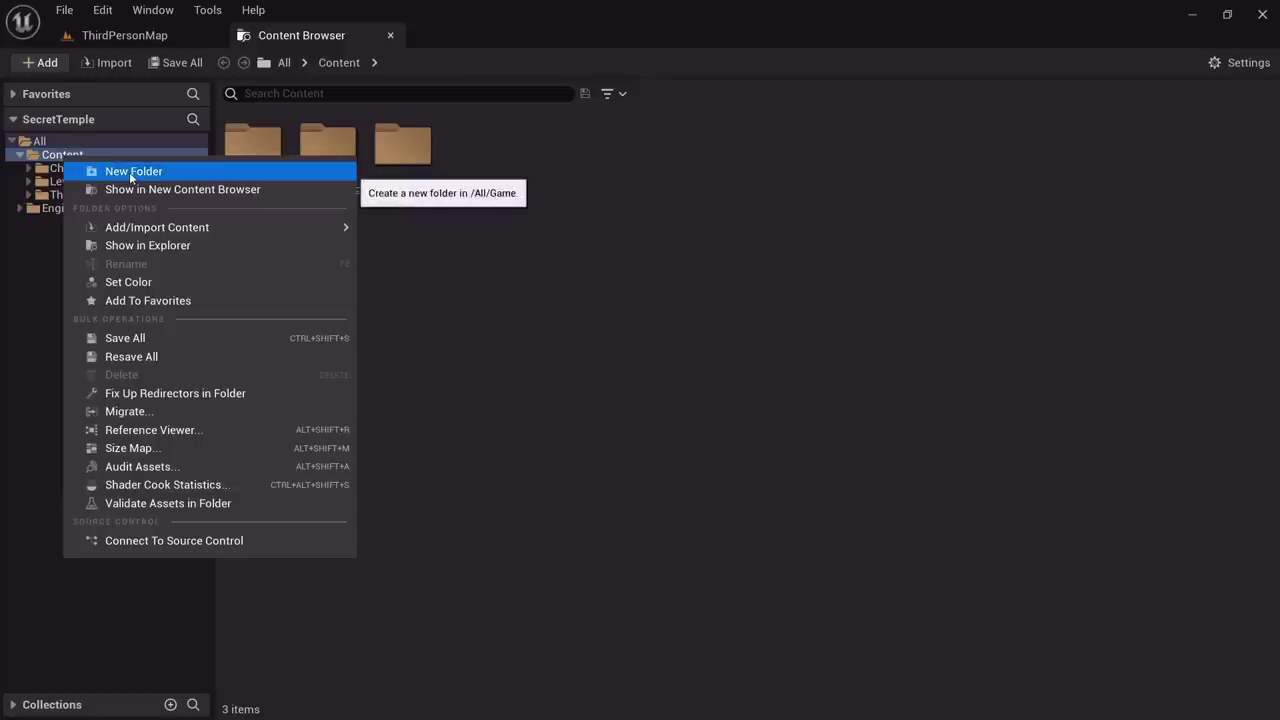
{"action": "left_click", "coordinate": [129, 172]}
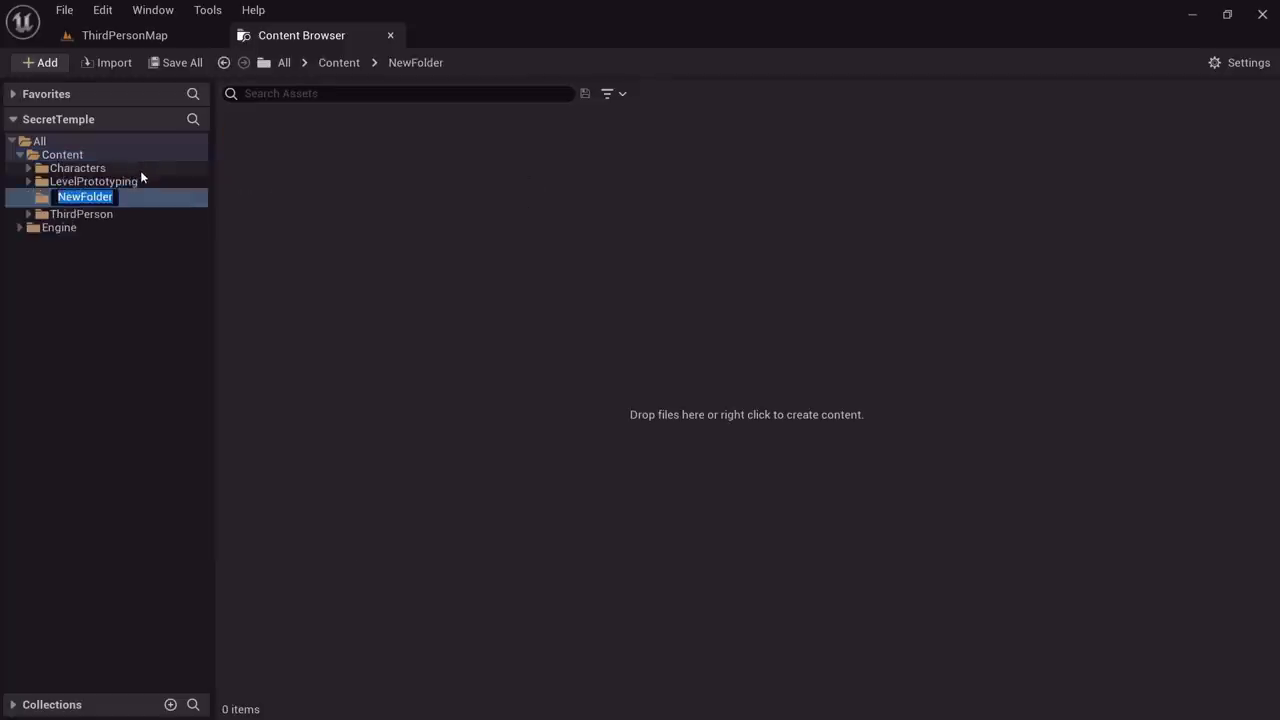
{"action": "type", "text": "Secret"}
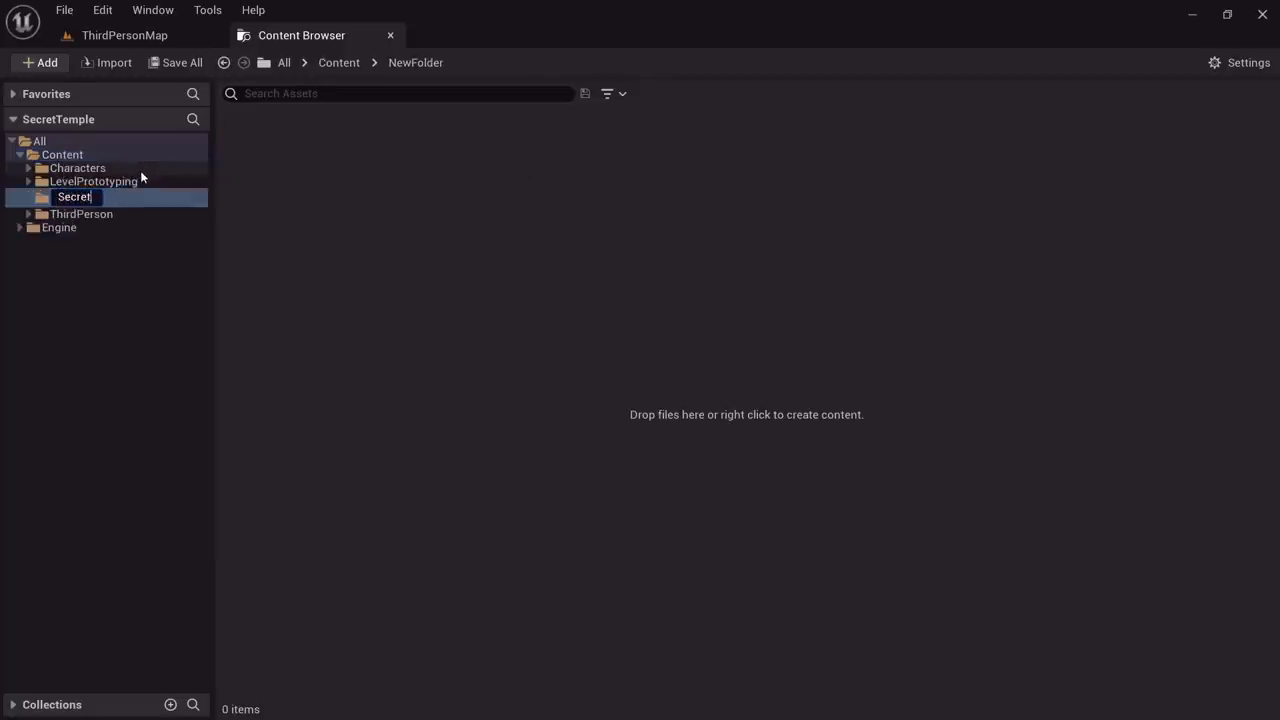
{"action": "type", "text": "Temple"}
{"action": "key", "text": "Return"}
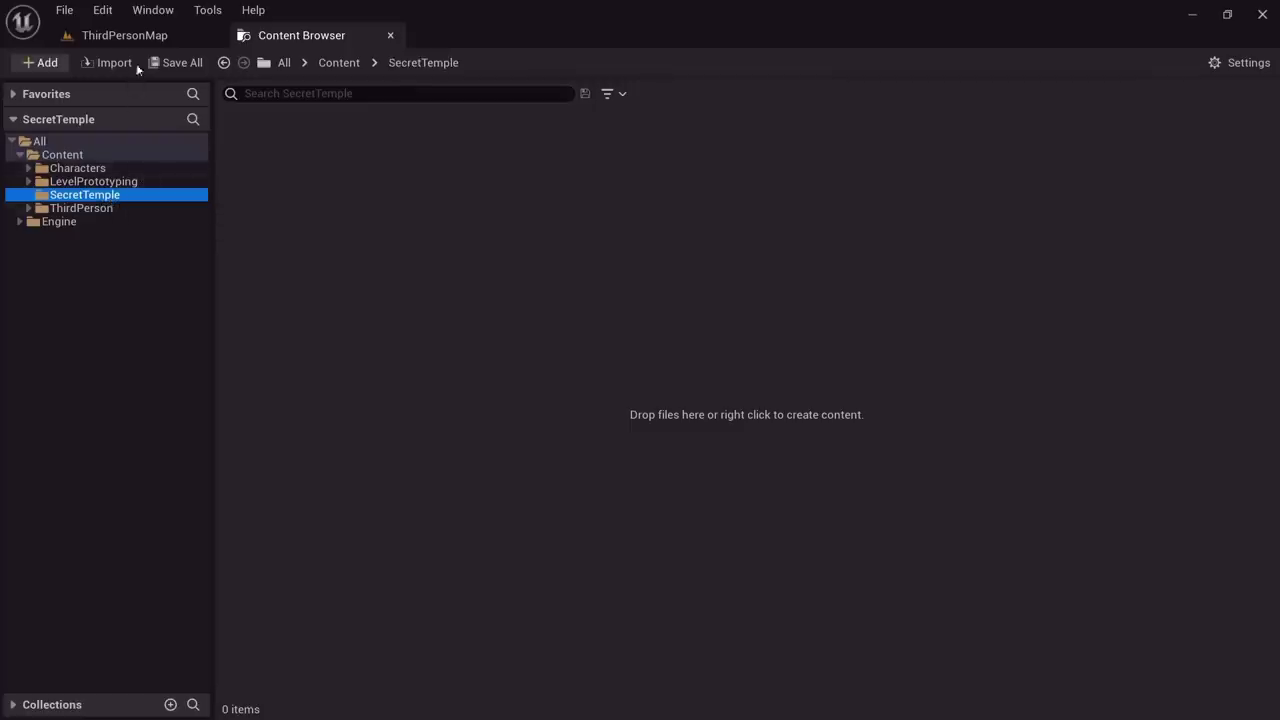
Create a subfolder named Levels inside the SecretTemple folder
{"action": "left_click", "coordinate": [120, 35]}
{"action": "left_click", "coordinate": [295, 35]}
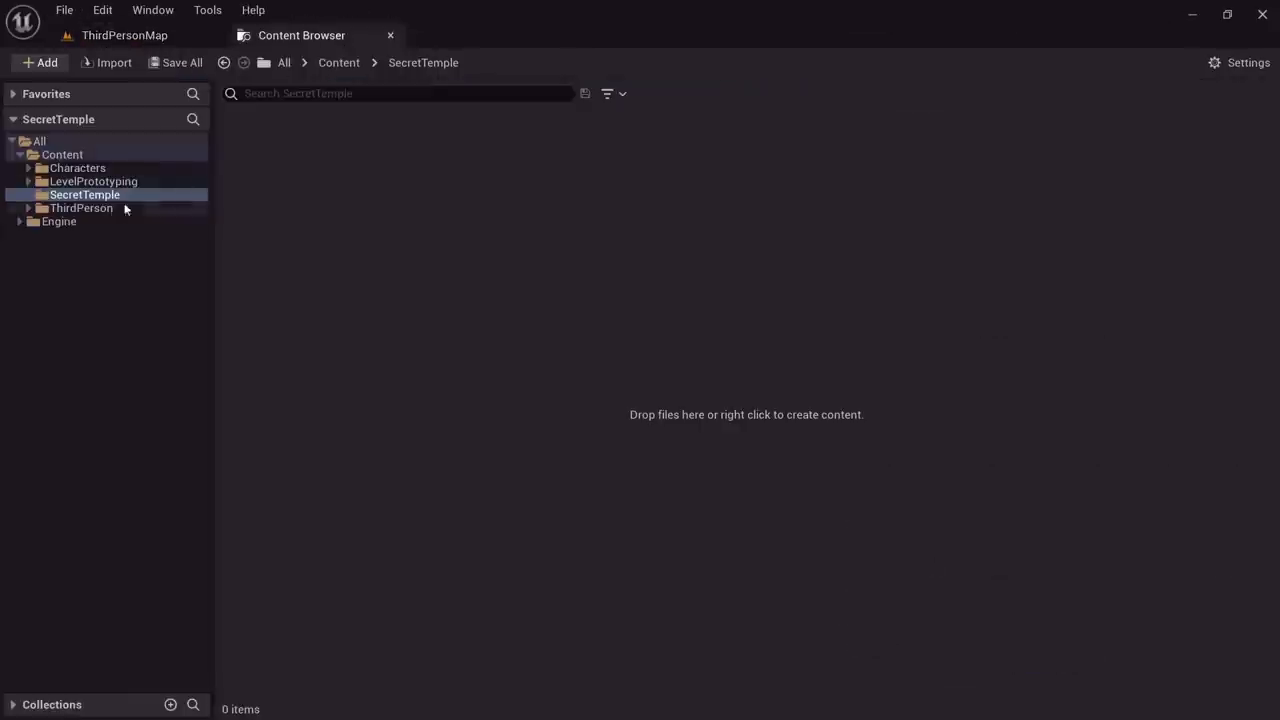
{"action": "right_click", "coordinate": [68, 198]}
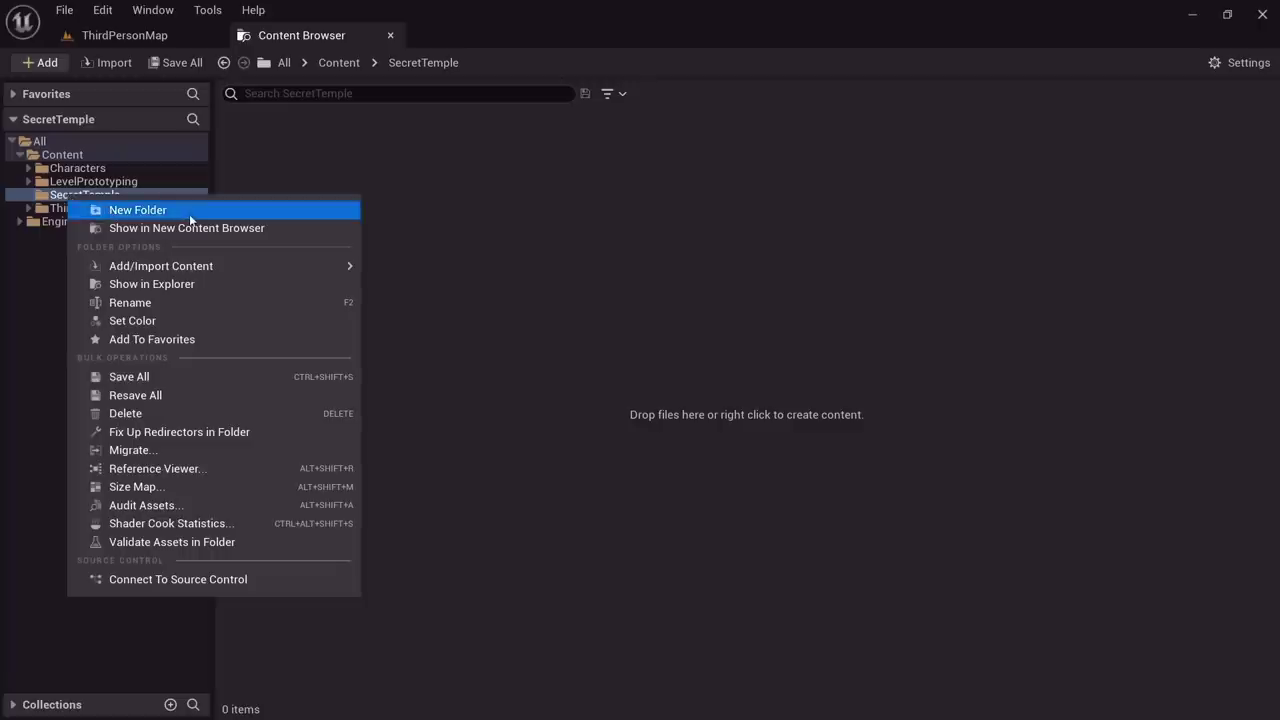
{"action": "left_click", "coordinate": [189, 210]}
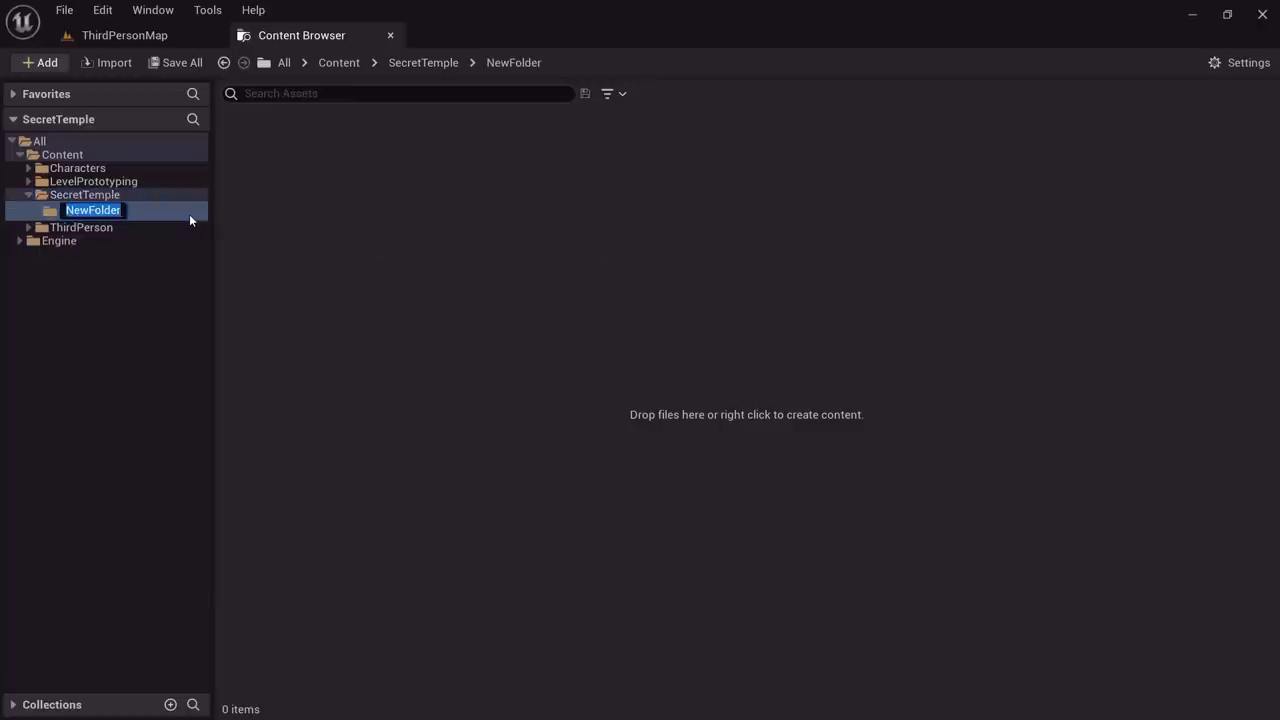
{"action": "type", "text": "Levels"}
{"action": "key", "text": "Return"}
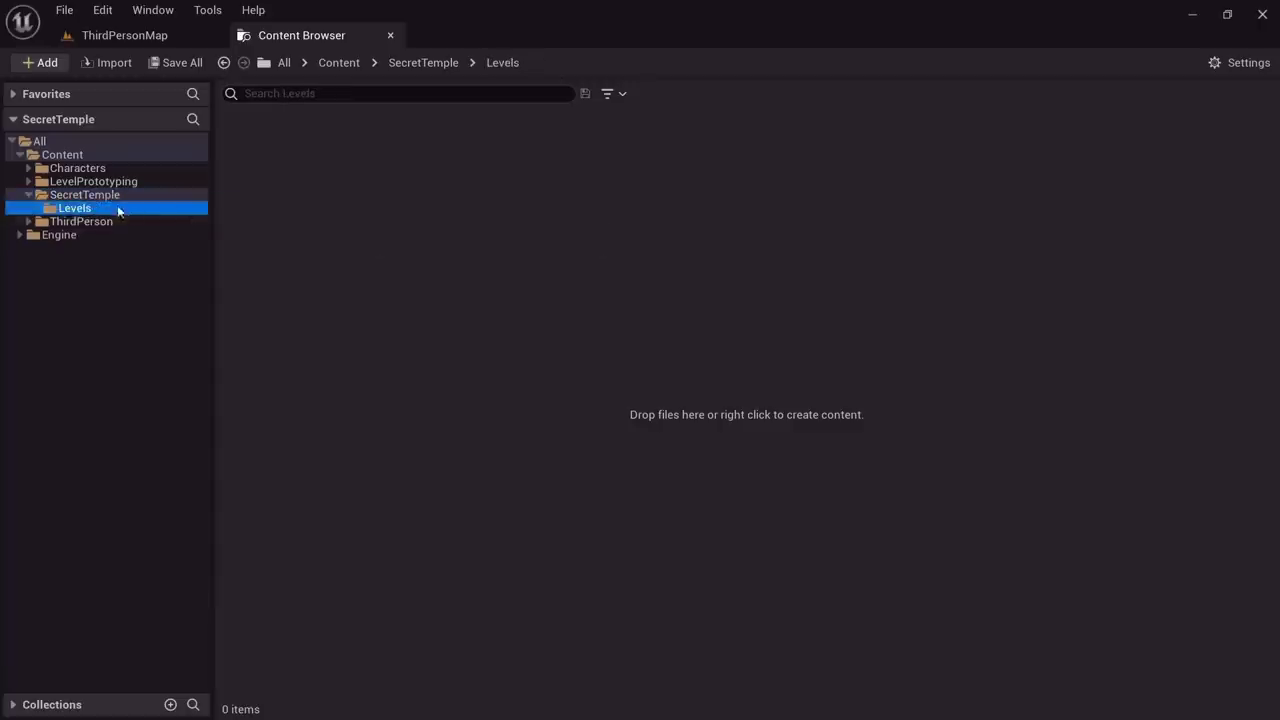
{"action": "left_click", "coordinate": [98, 197]}
{"action": "left_click", "coordinate": [84, 208]}
{"action": "left_click", "coordinate": [80, 195]}
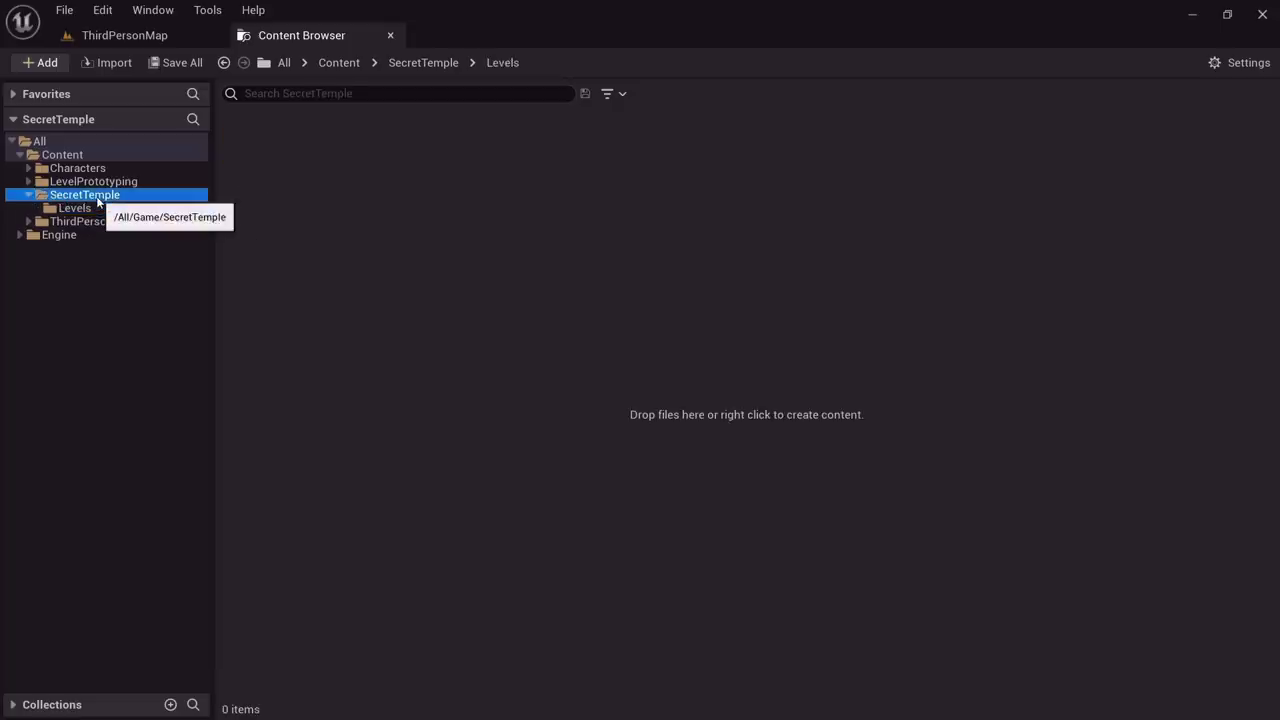
Browse the LevelPrototyping meshes and the mannequin folders inside Characters
{"action": "left_click", "coordinate": [64, 155]}
{"action": "left_click", "coordinate": [170, 183]}
{"action": "double_click", "coordinate": [341, 153]}
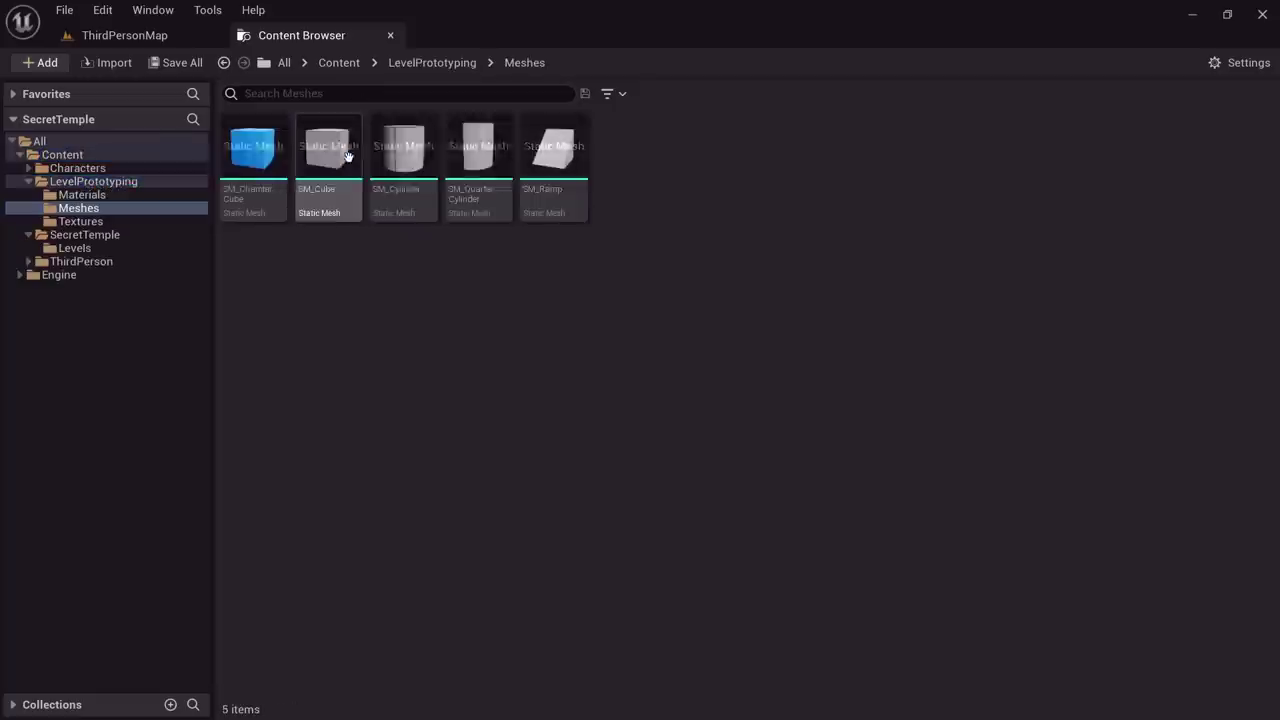
{"action": "left_click", "coordinate": [76, 168]}
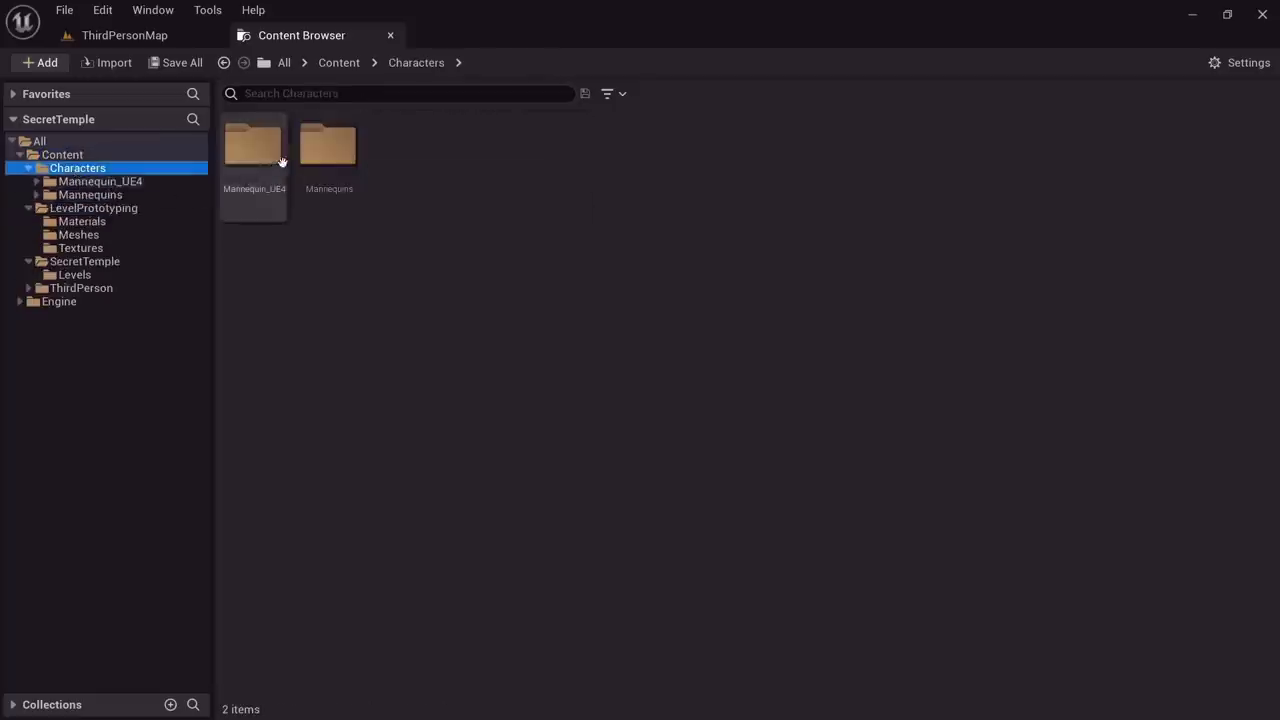
{"action": "double_click", "coordinate": [253, 148]}
{"action": "left_click", "coordinate": [88, 194]}
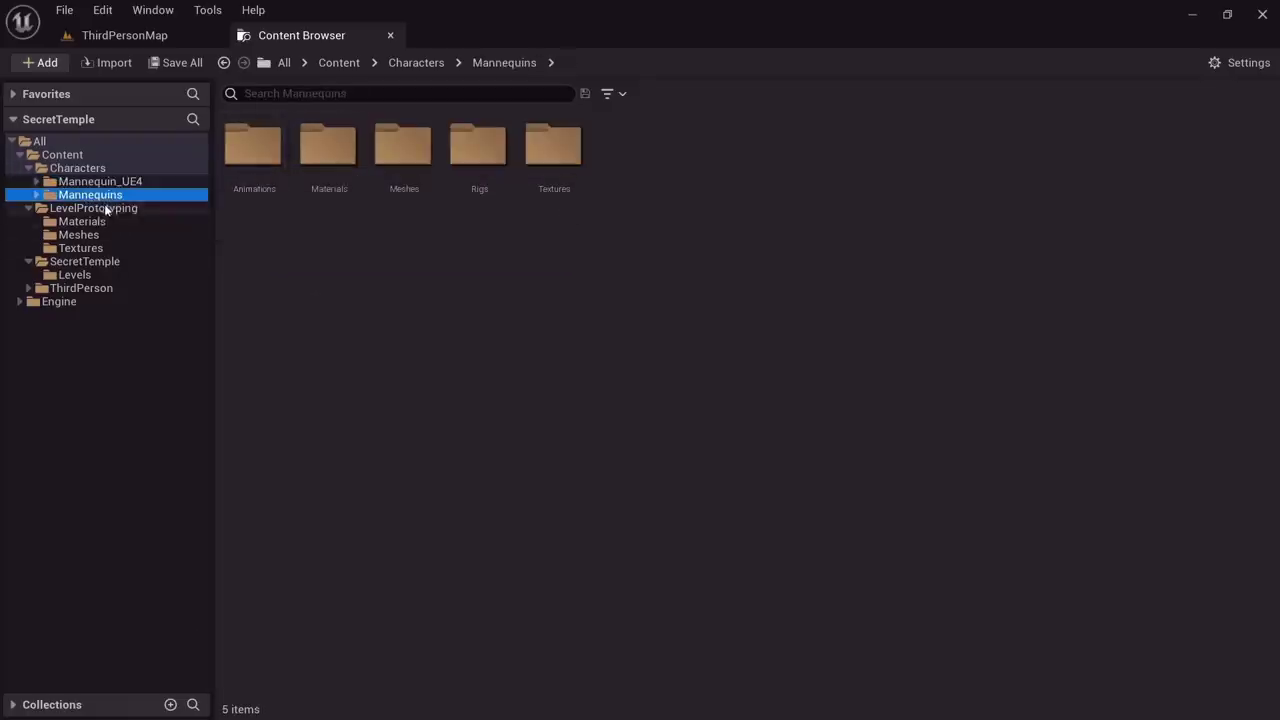
Place the SM_Cube mesh from LevelPrototyping/Meshes on the open floor near the ramp and return to the Content Browser
{"action": "left_click", "coordinate": [90, 234]}
{"action": "left_click_drag", "start_coordinate": [328, 150], "coordinate": [124, 400]}
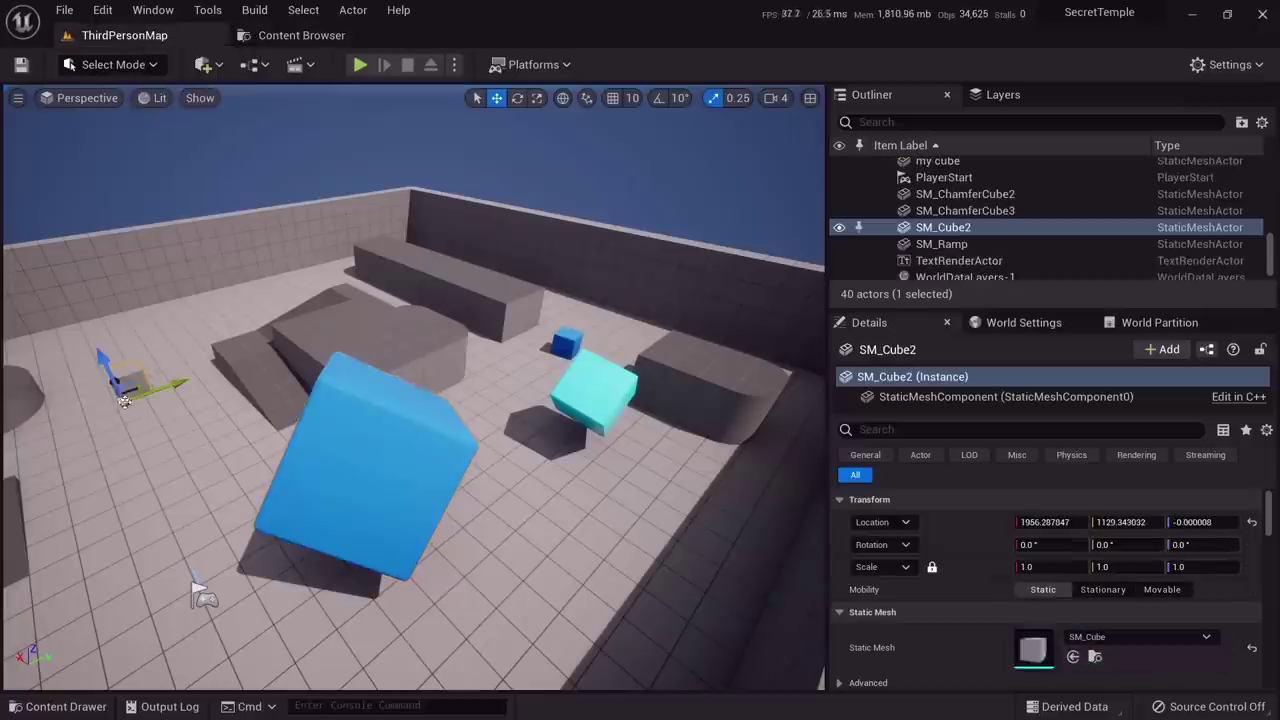
{"action": "left_click", "coordinate": [300, 35]}
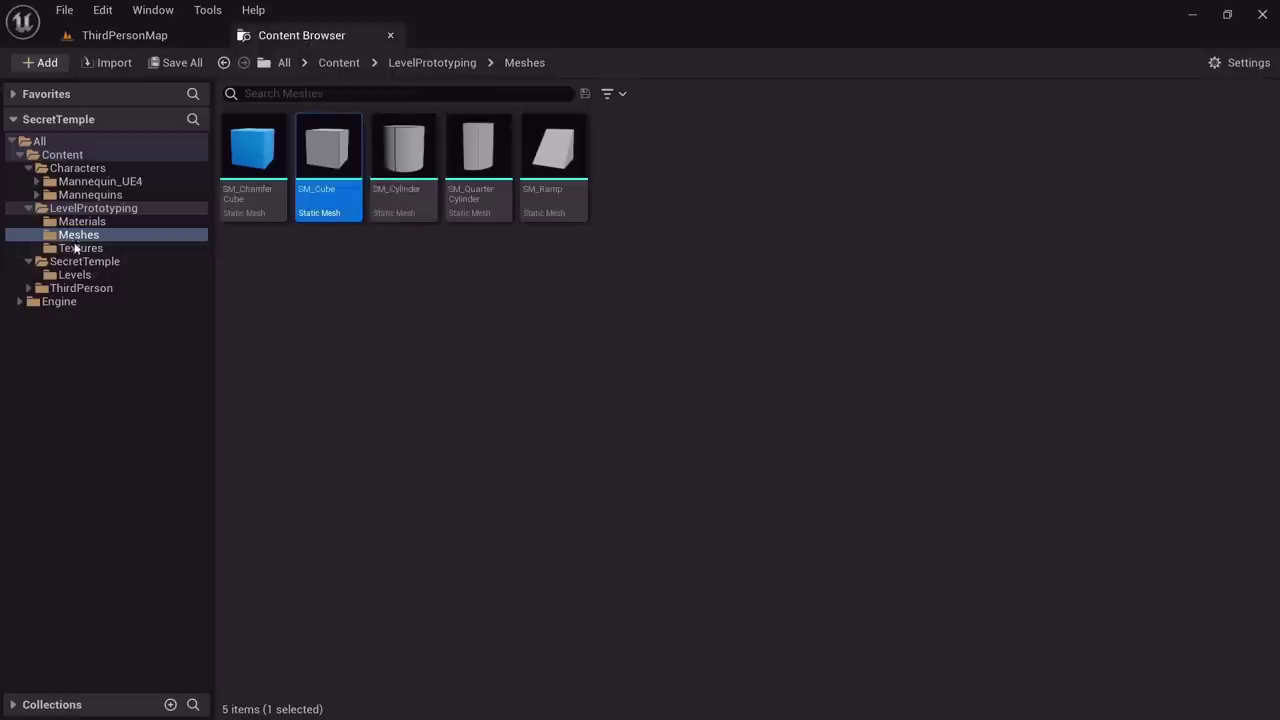
Review the LevelPrototyping folder with its Textures subfolder and the SecretTemple folder with its Levels subfolder
{"action": "left_click", "coordinate": [77, 248]}
{"action": "left_click", "coordinate": [90, 209]}
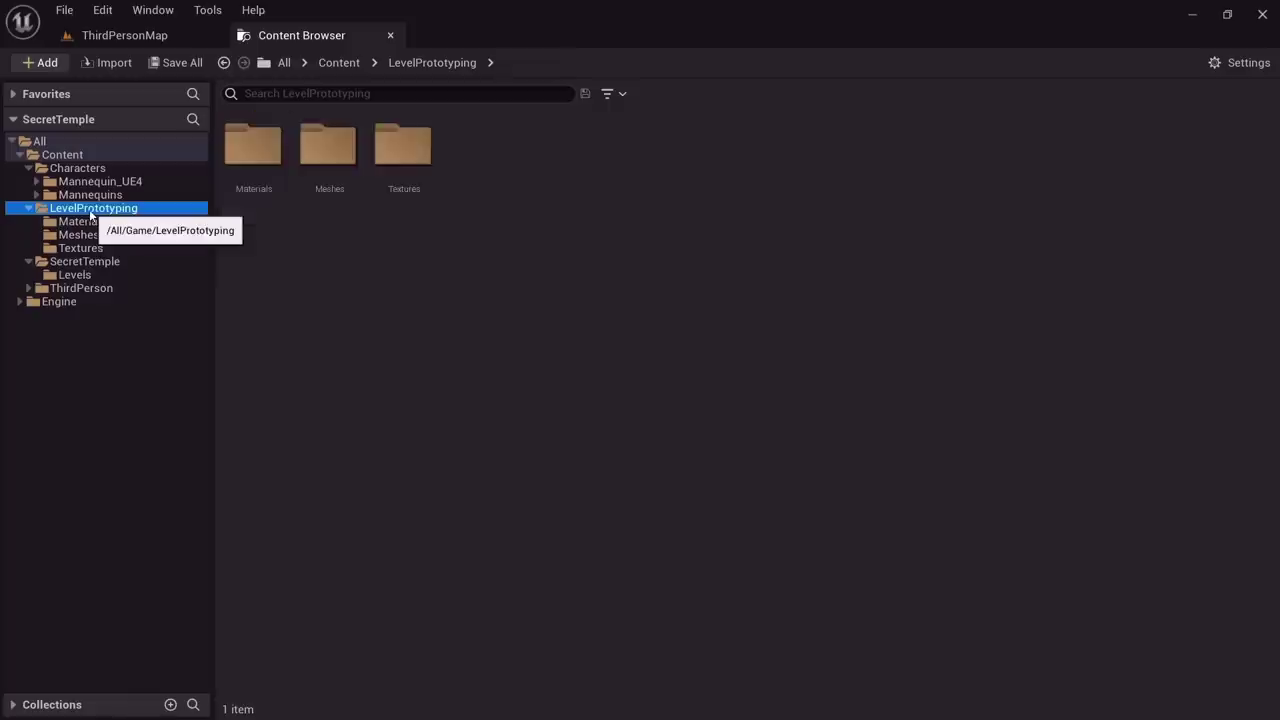
{"action": "left_click", "coordinate": [78, 248]}
{"action": "left_click", "coordinate": [82, 262]}
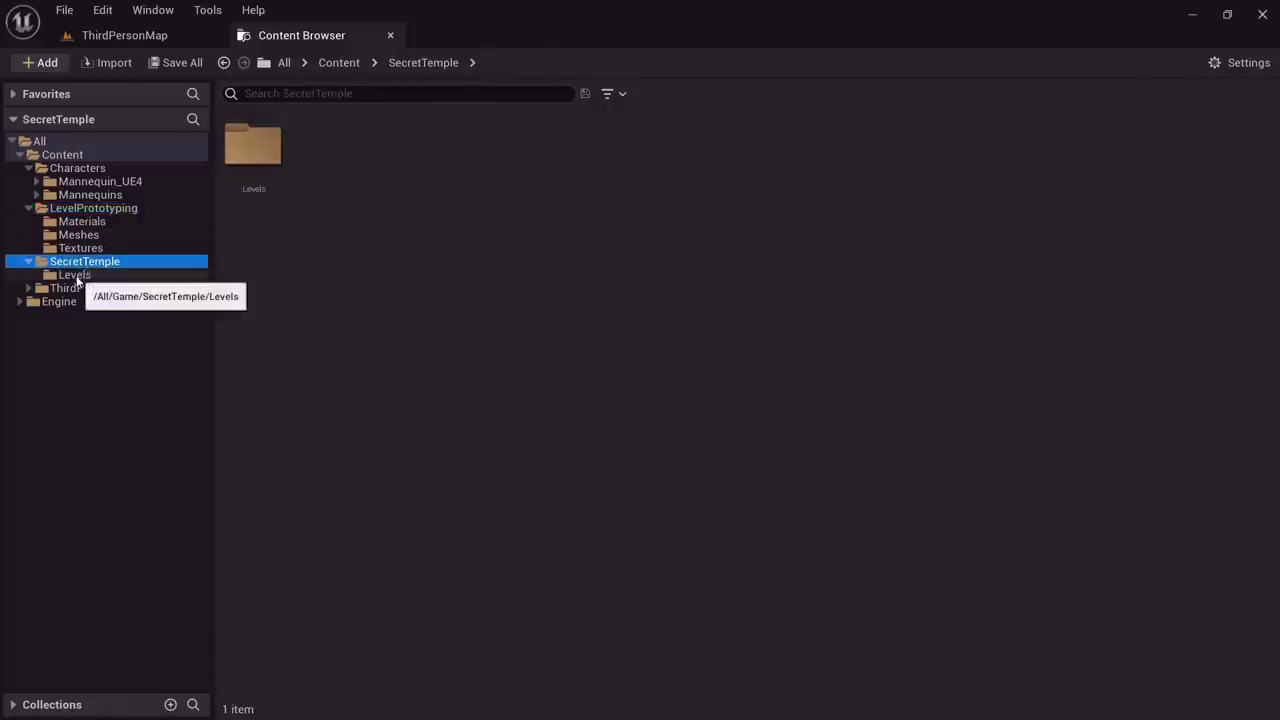
{"action": "left_click", "coordinate": [76, 276]}
Create a new level from the Empty Level template, discarding the unsaved changes to ThirdPersonMap
{"action": "left_click", "coordinate": [123, 38]}
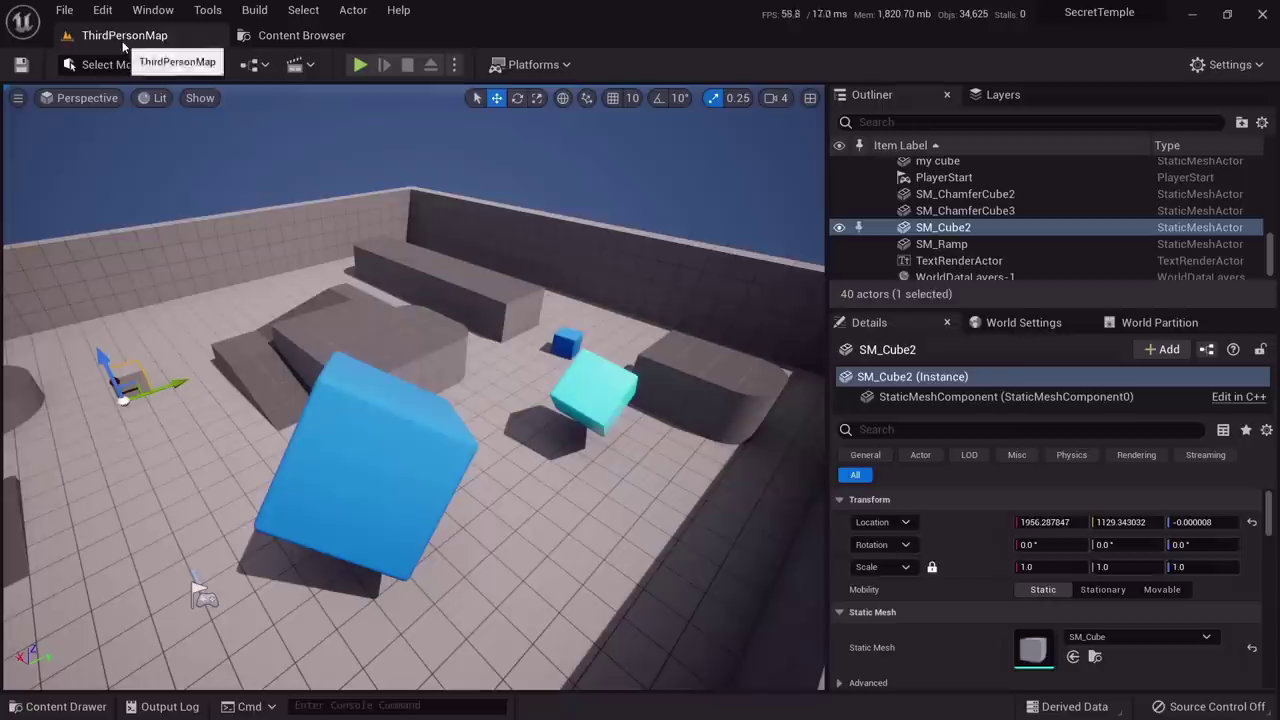
{"action": "right_click_drag", "start_coordinate": [231, 196], "coordinate": [150, 152]}
{"action": "left_click", "coordinate": [64, 12]}
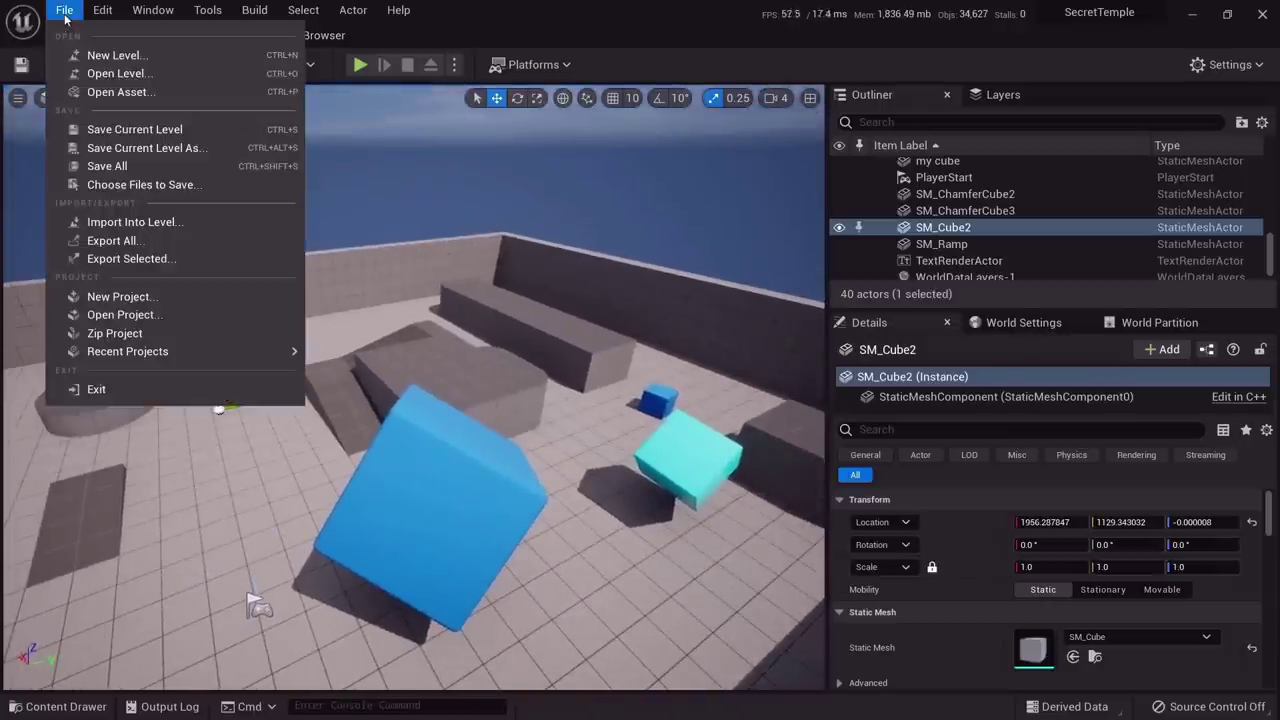
{"action": "left_click", "coordinate": [96, 56]}
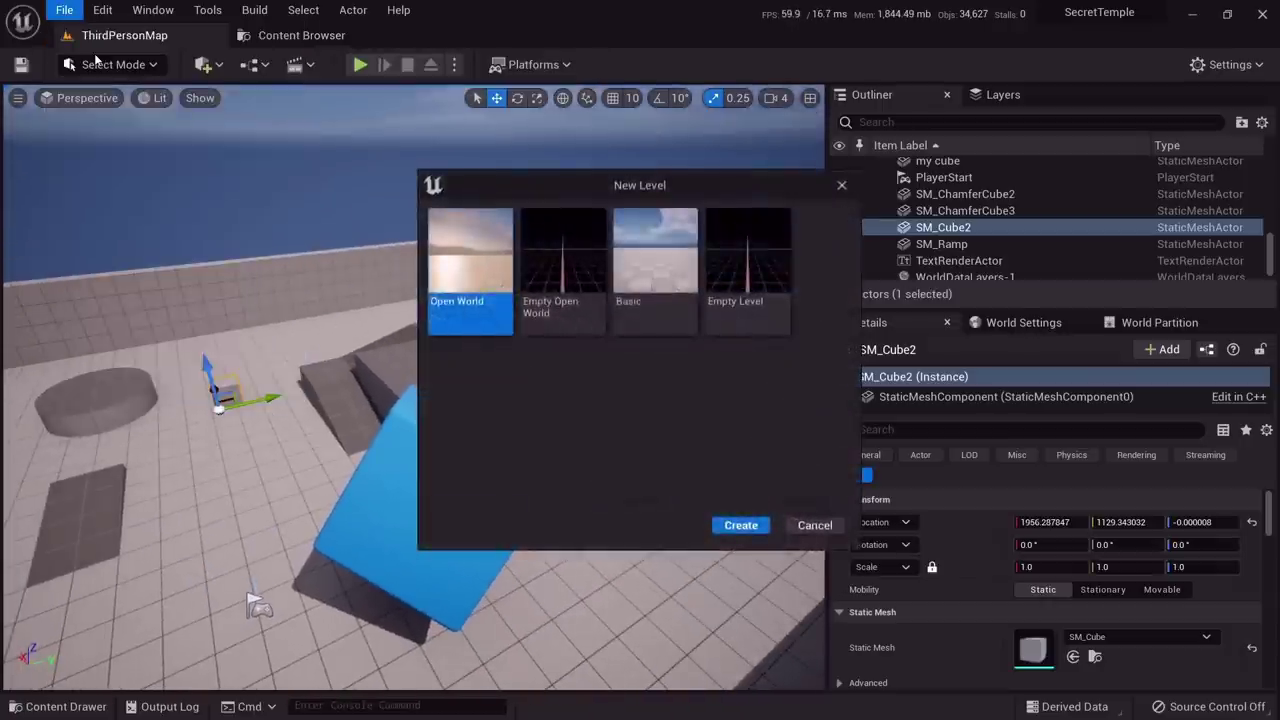
{"action": "left_click_drag", "start_coordinate": [589, 186], "coordinate": [484, 175]}
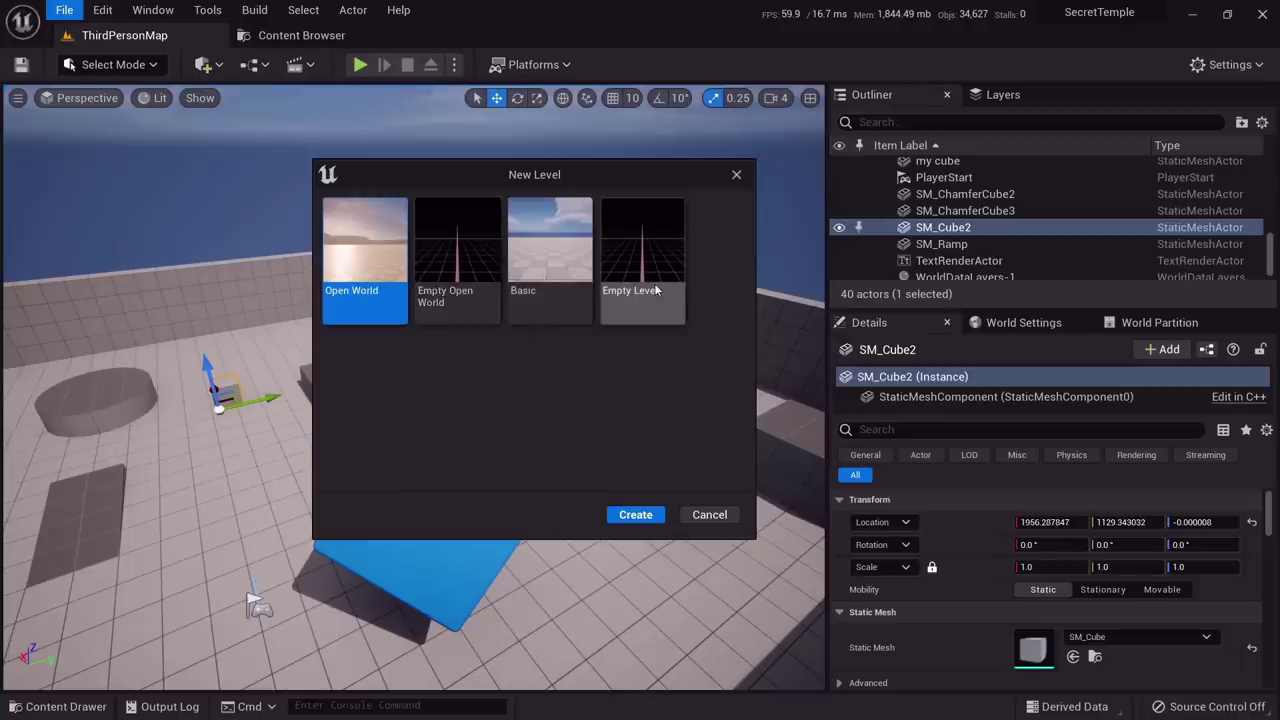
{"action": "double_click", "coordinate": [657, 222]}
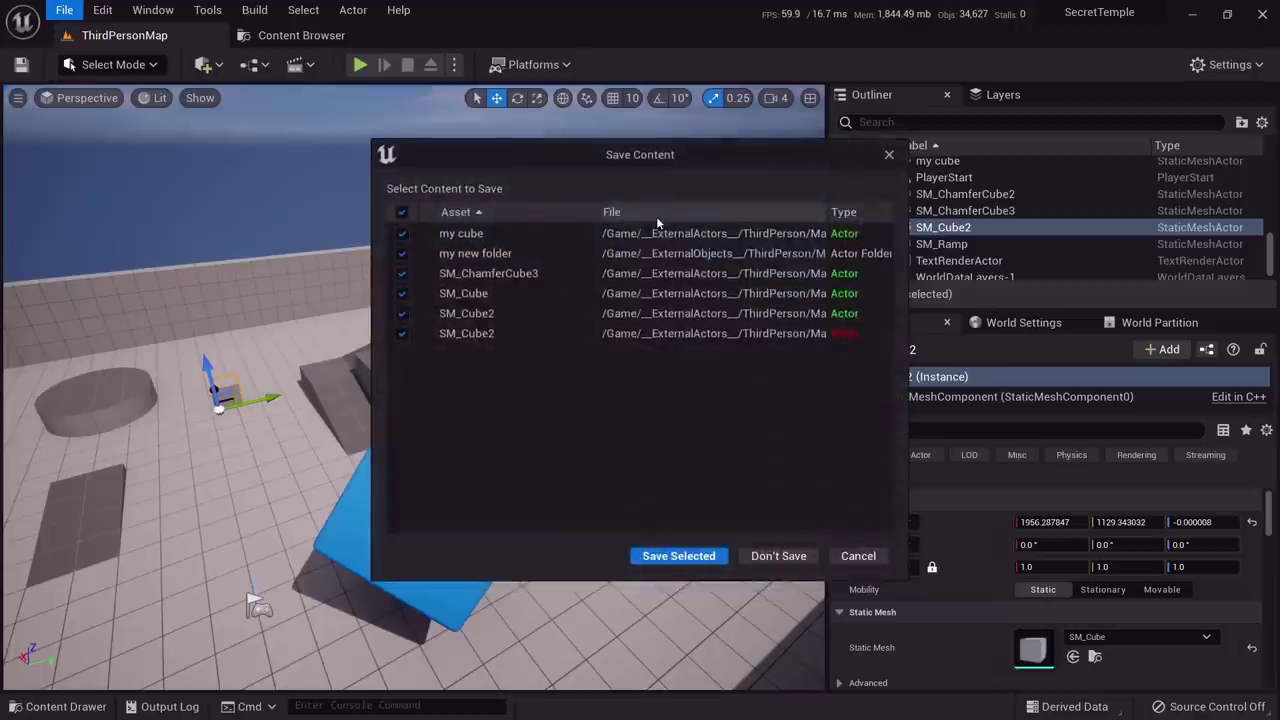
{"action": "left_click", "coordinate": [779, 557]}
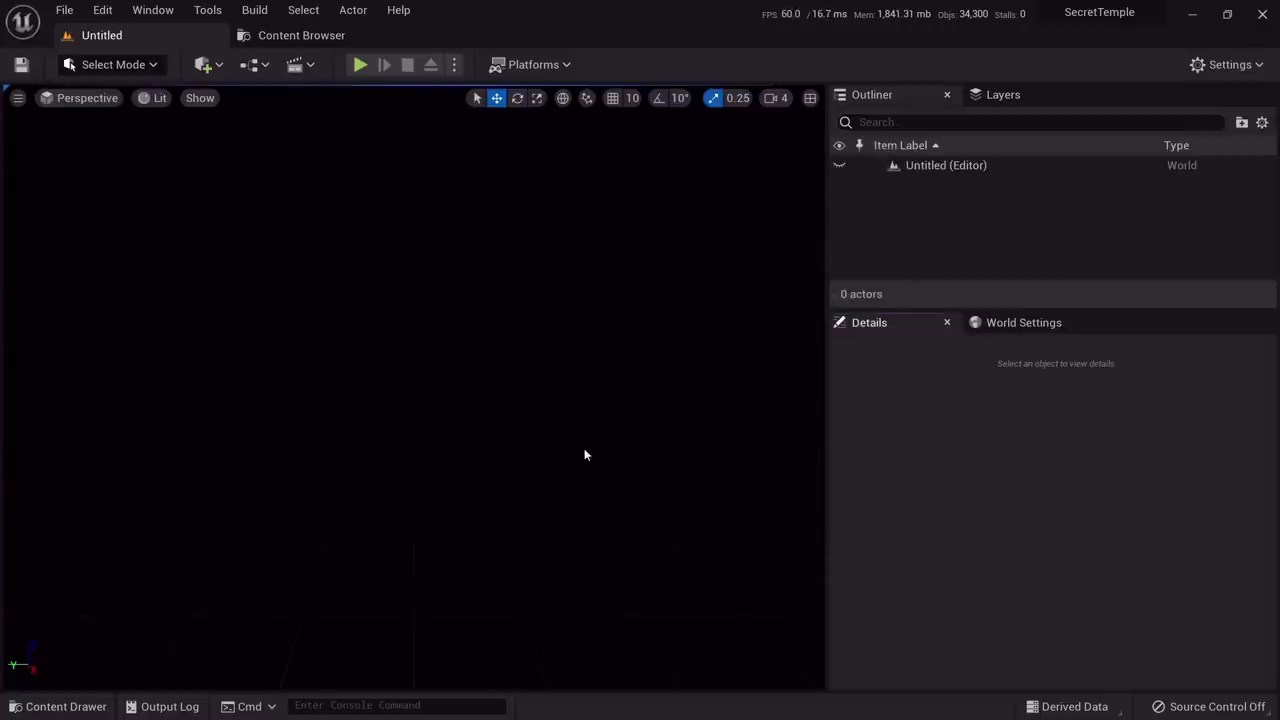
Save the new level as SecretTemple_Map in the SecretTemple/Levels folder
{"action": "key", "text": "ctrl+s"}
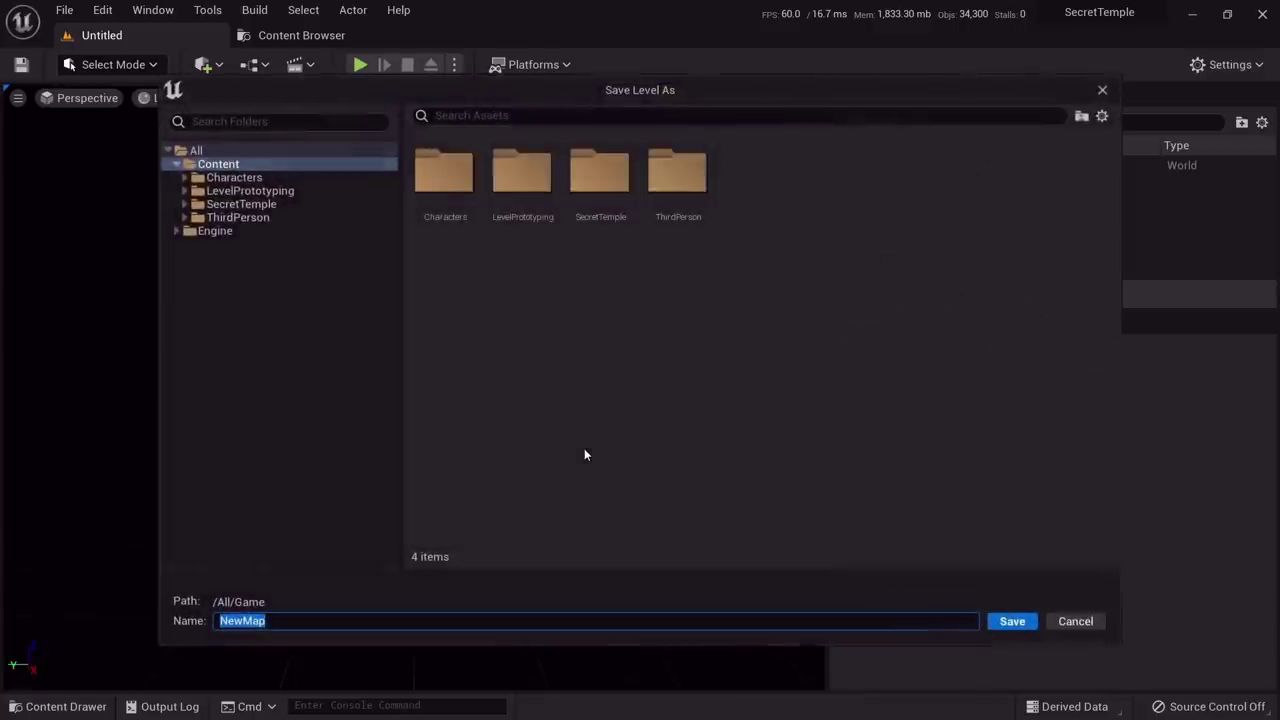
{"action": "double_click", "coordinate": [241, 204]}
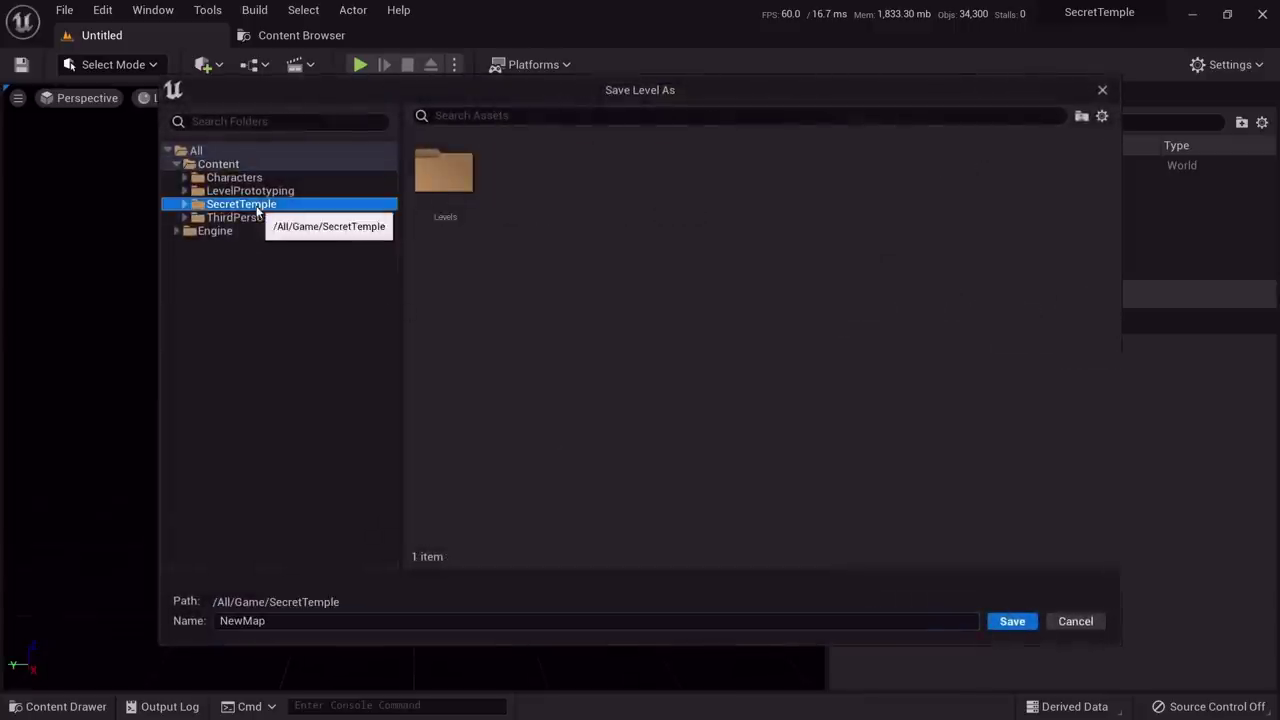
{"action": "left_click", "coordinate": [236, 217]}
{"action": "left_click", "coordinate": [281, 619]}
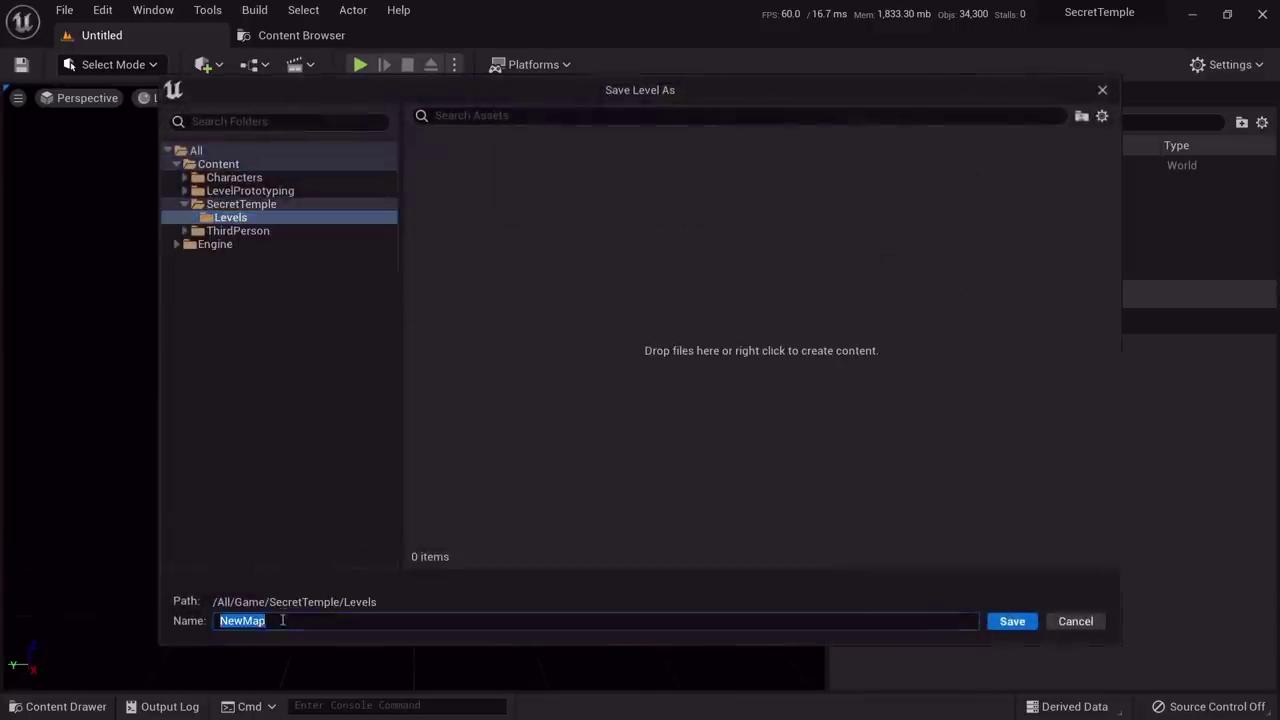
{"action": "type", "text": "Secret"}
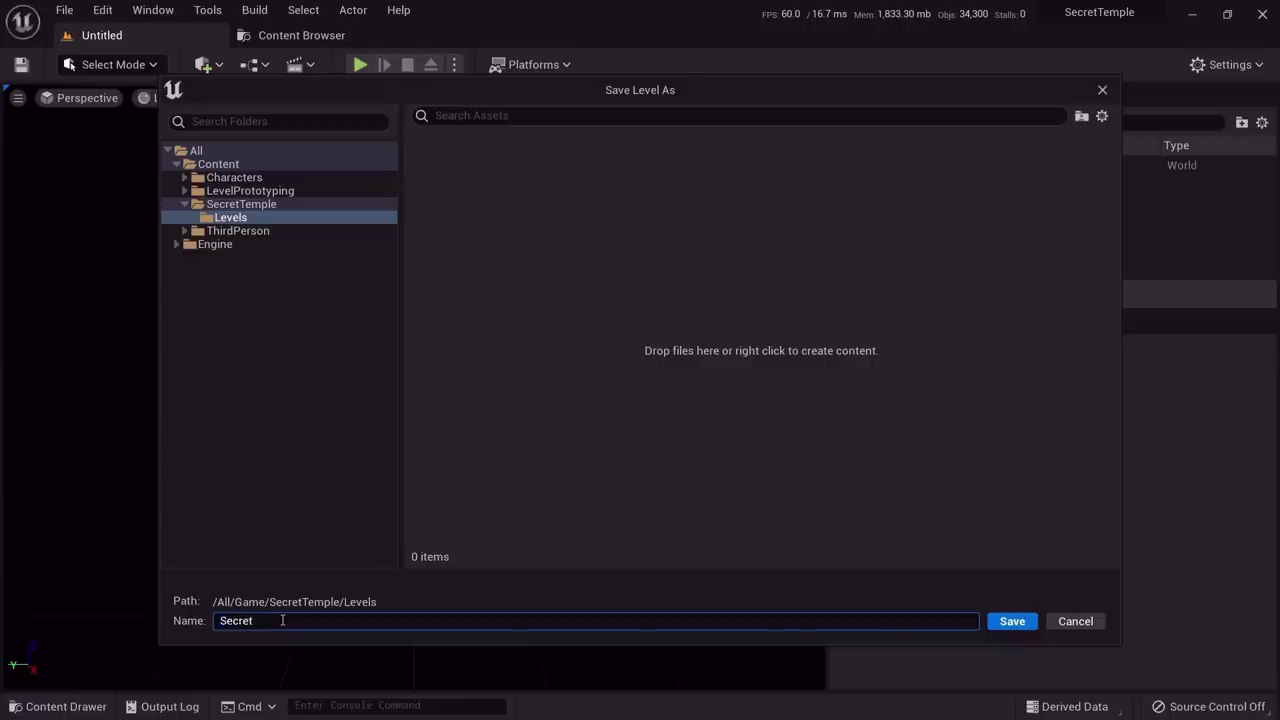
{"action": "type", "text": "Temple_Map"}
{"action": "left_click", "coordinate": [1011, 621]}
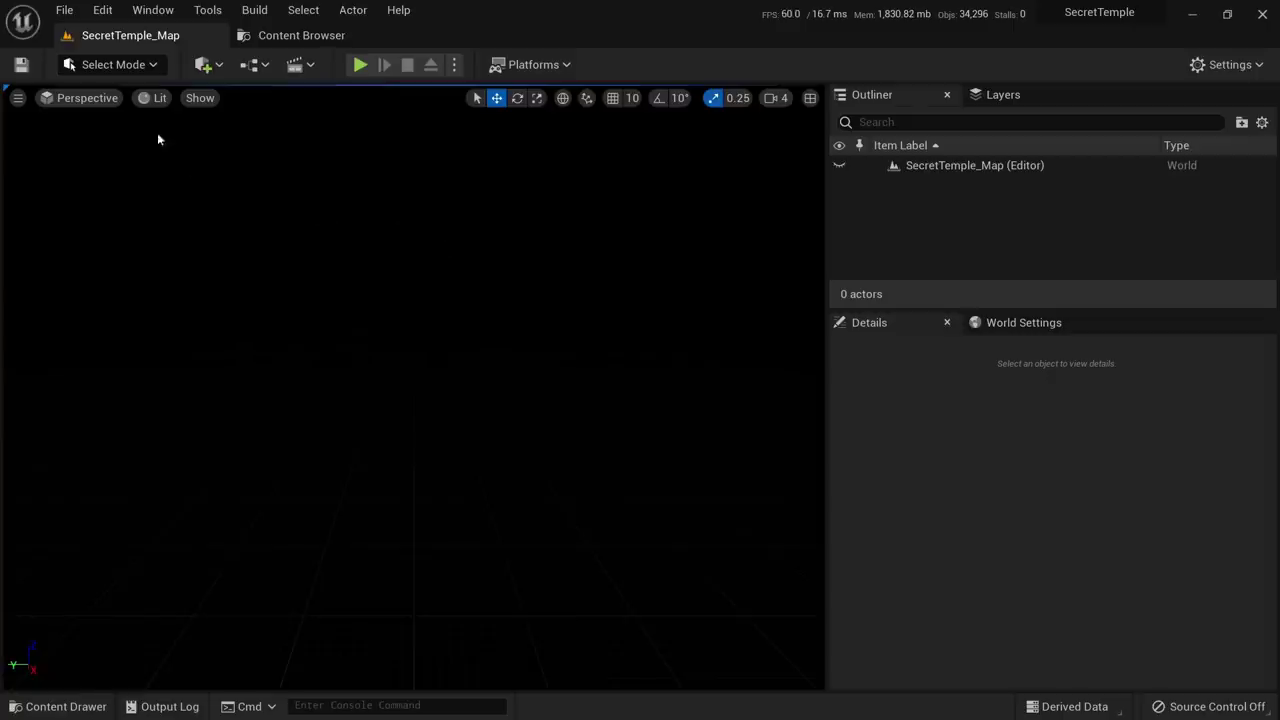
Place a directional light in the empty level and a sky light just below it
{"action": "left_click", "coordinate": [204, 66]}
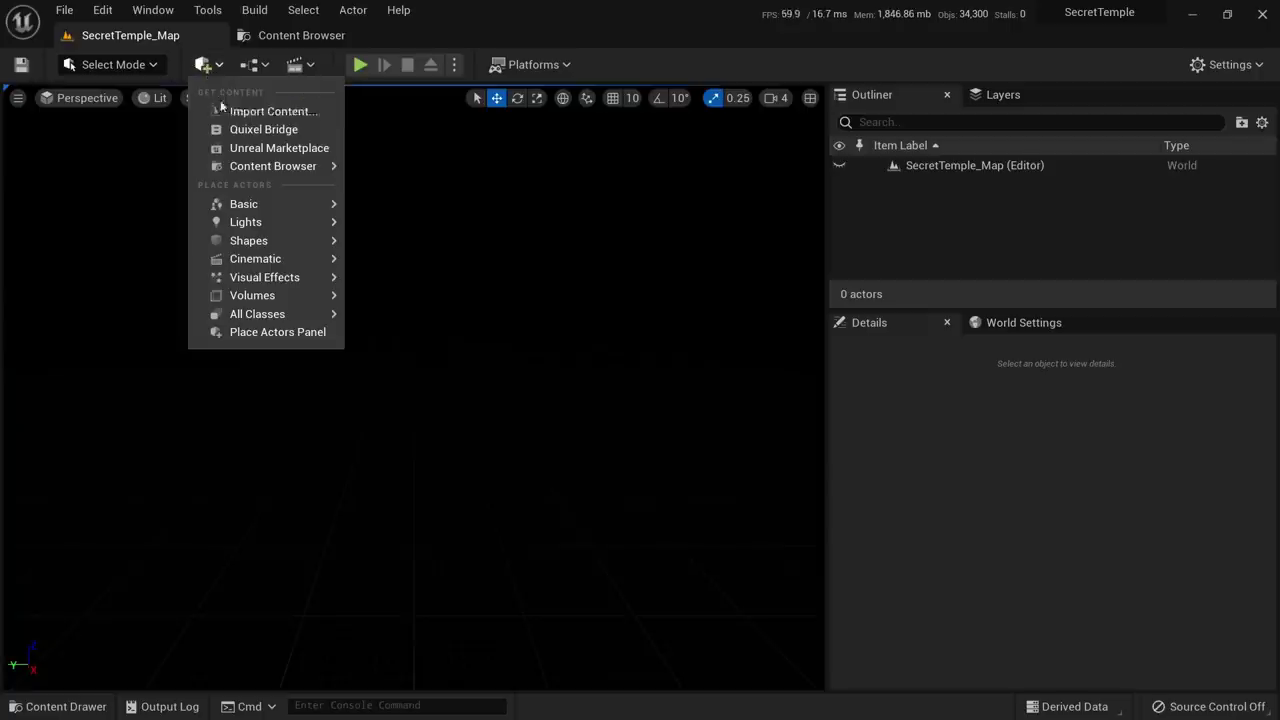
{"action": "mouse_move", "coordinate": [290, 210]}
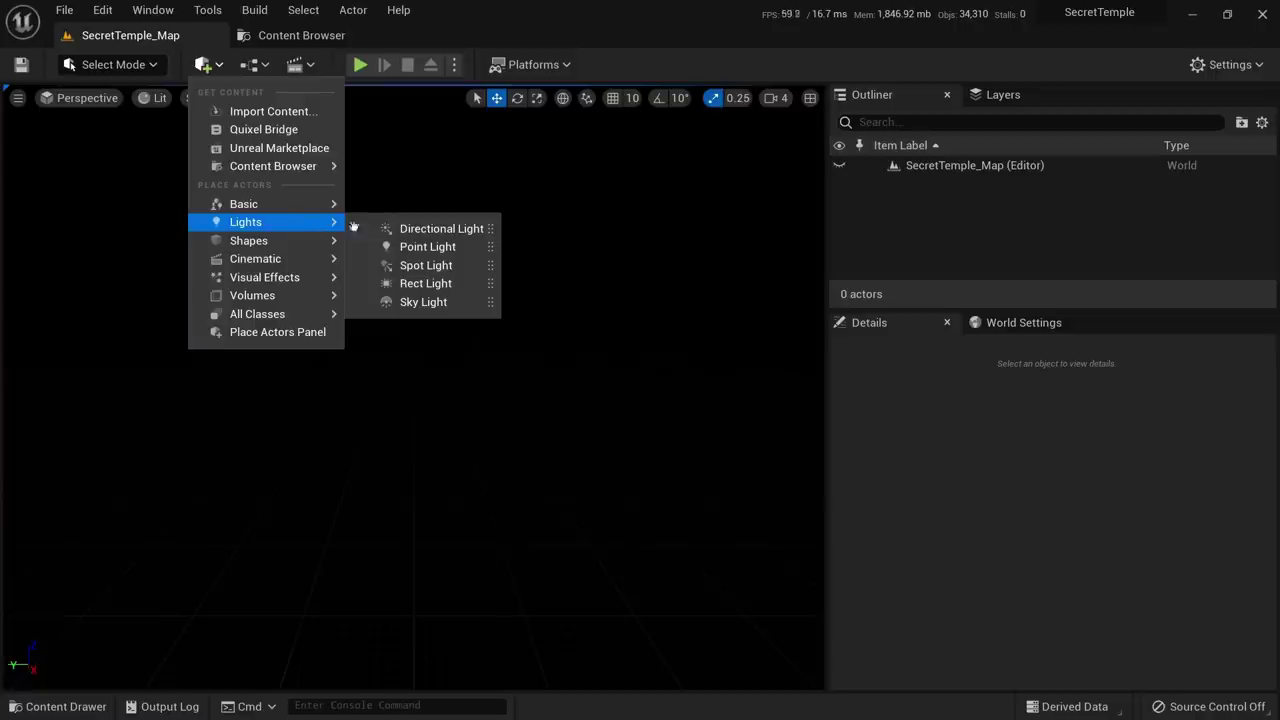
{"action": "left_click_drag", "start_coordinate": [386, 228], "coordinate": [545, 256]}
{"action": "left_click", "coordinate": [201, 64]}
{"action": "mouse_move", "coordinate": [240, 222]}
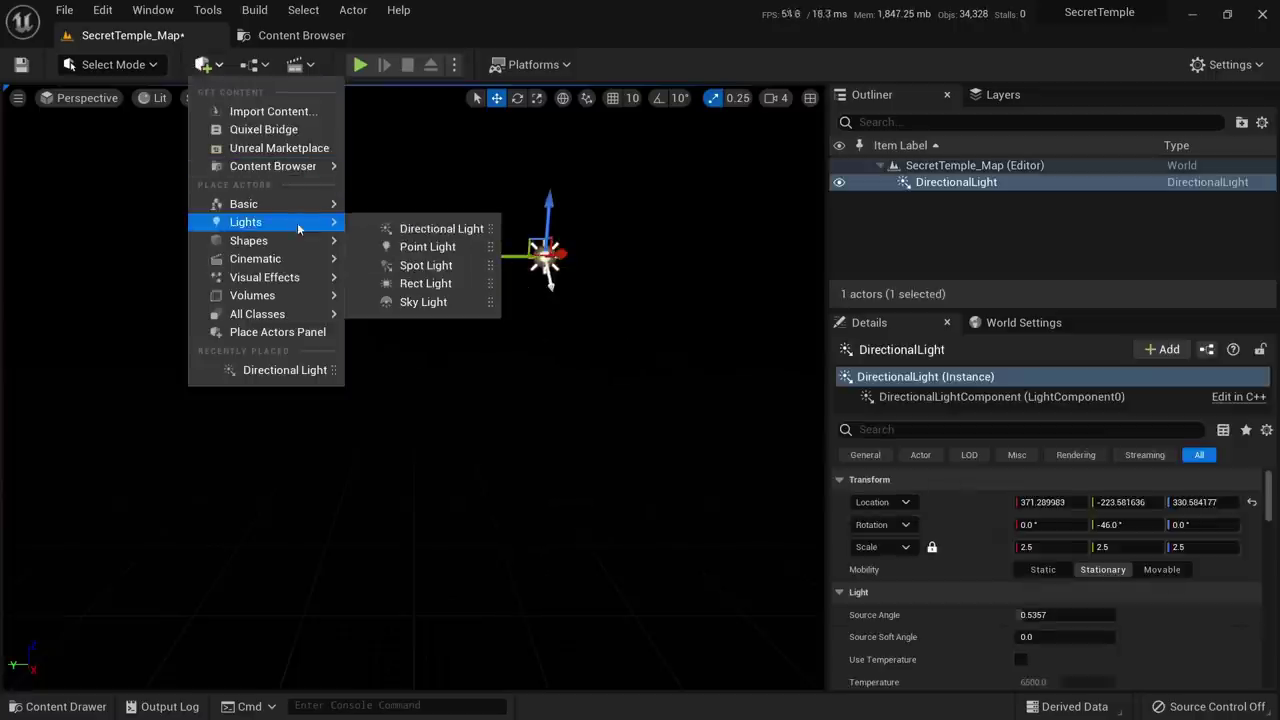
{"action": "left_click_drag", "start_coordinate": [380, 302], "coordinate": [502, 333]}
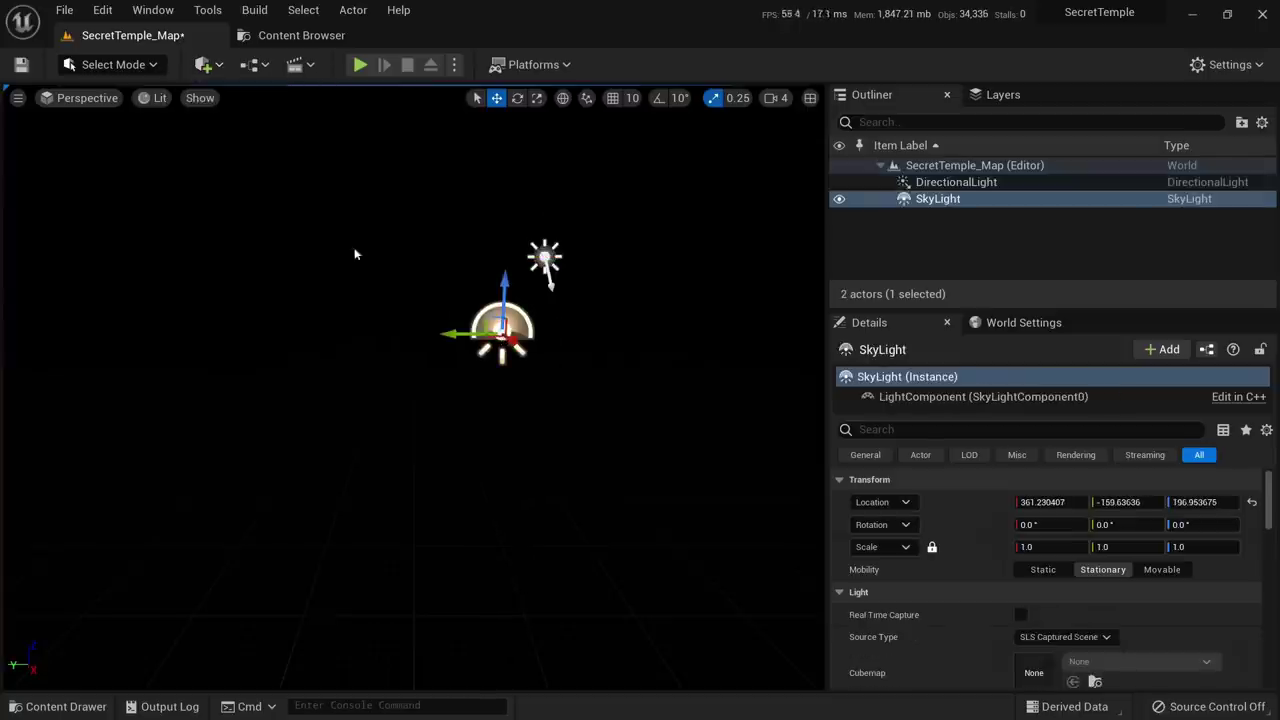
Add a Sky Atmosphere actor to the level, beside and slightly below the sky light
{"action": "left_click", "coordinate": [201, 64]}
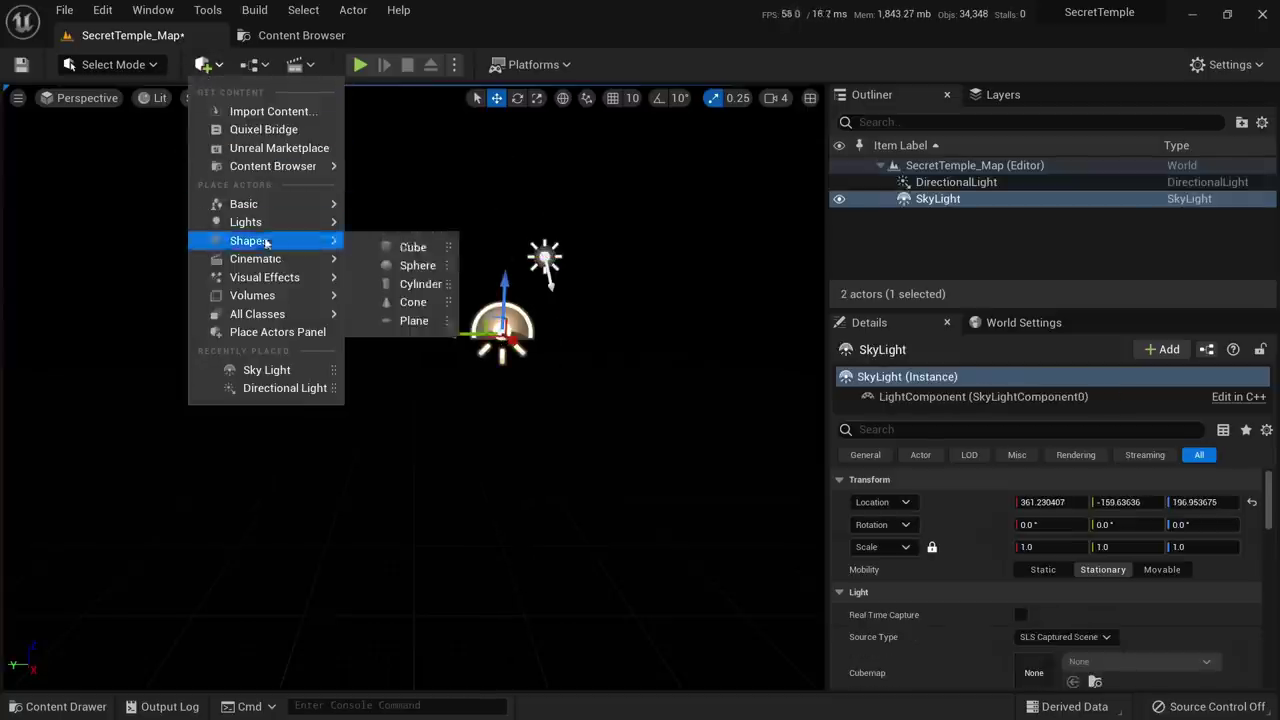
{"action": "mouse_move", "coordinate": [284, 286]}
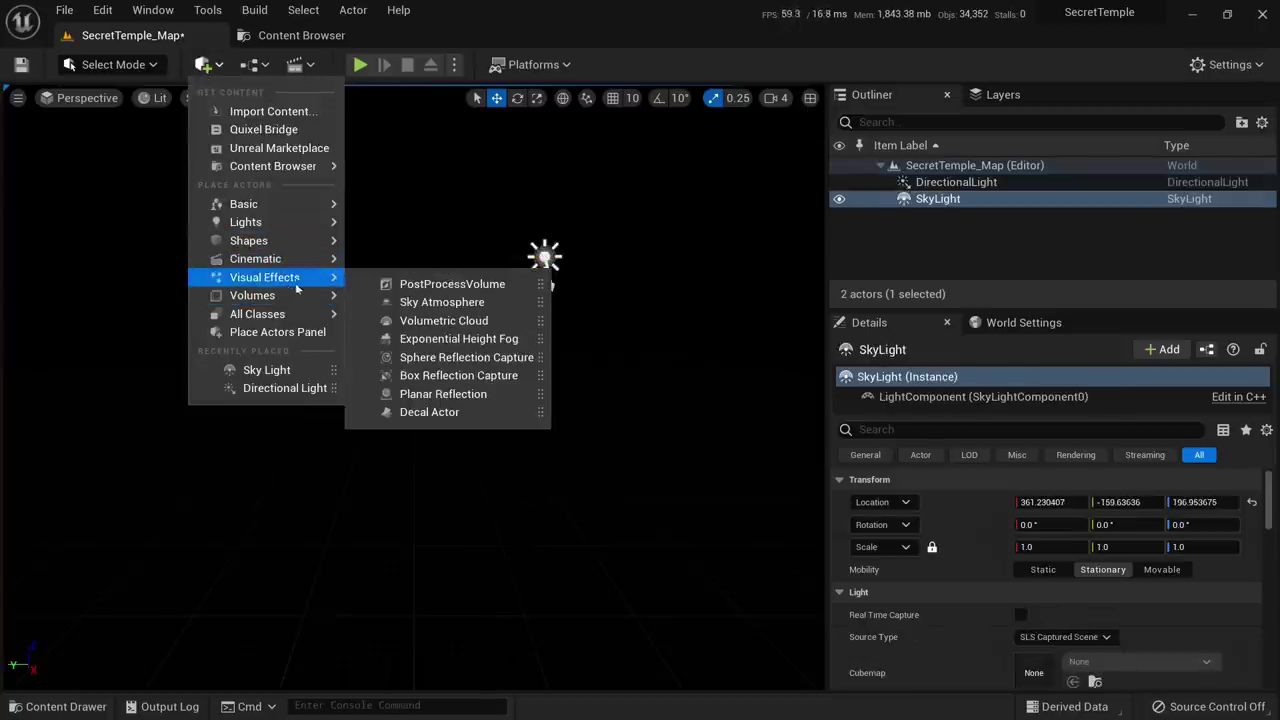
{"action": "left_click_drag", "start_coordinate": [432, 302], "coordinate": [604, 389]}
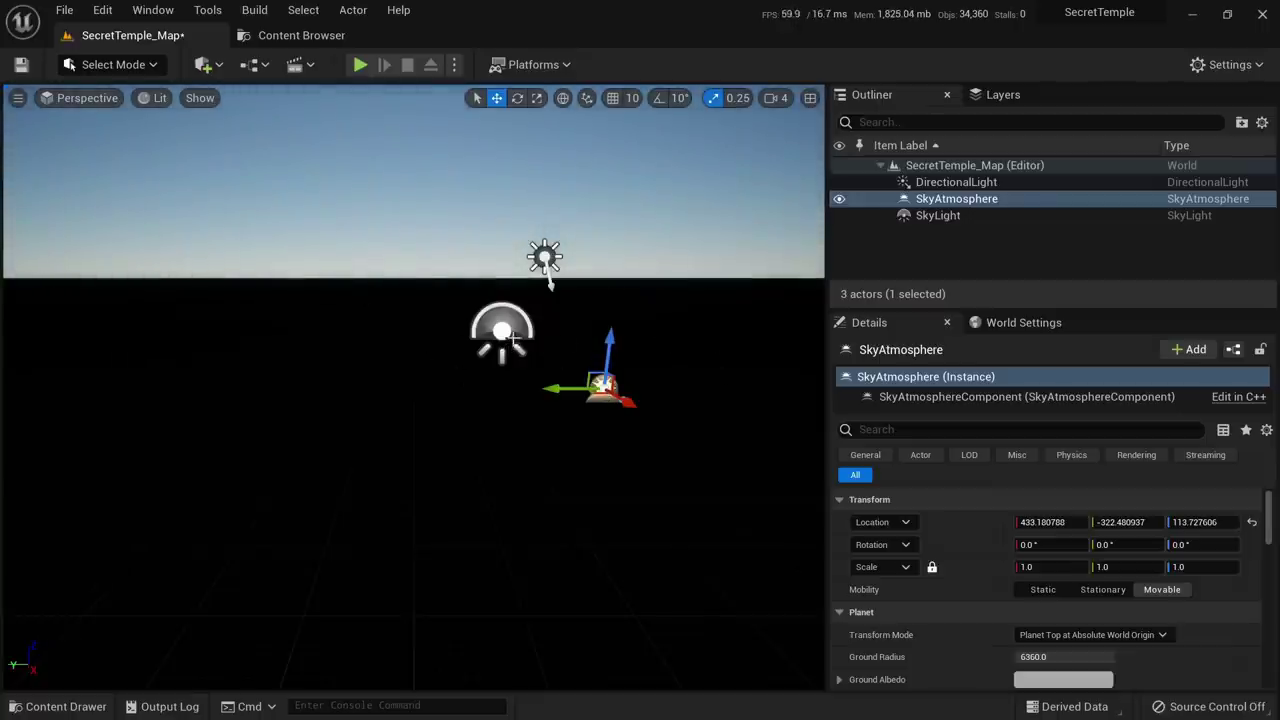
Look through the placeable lights, shapes and visual effects, and select the directional light in the viewport
{"action": "left_click", "coordinate": [204, 64]}
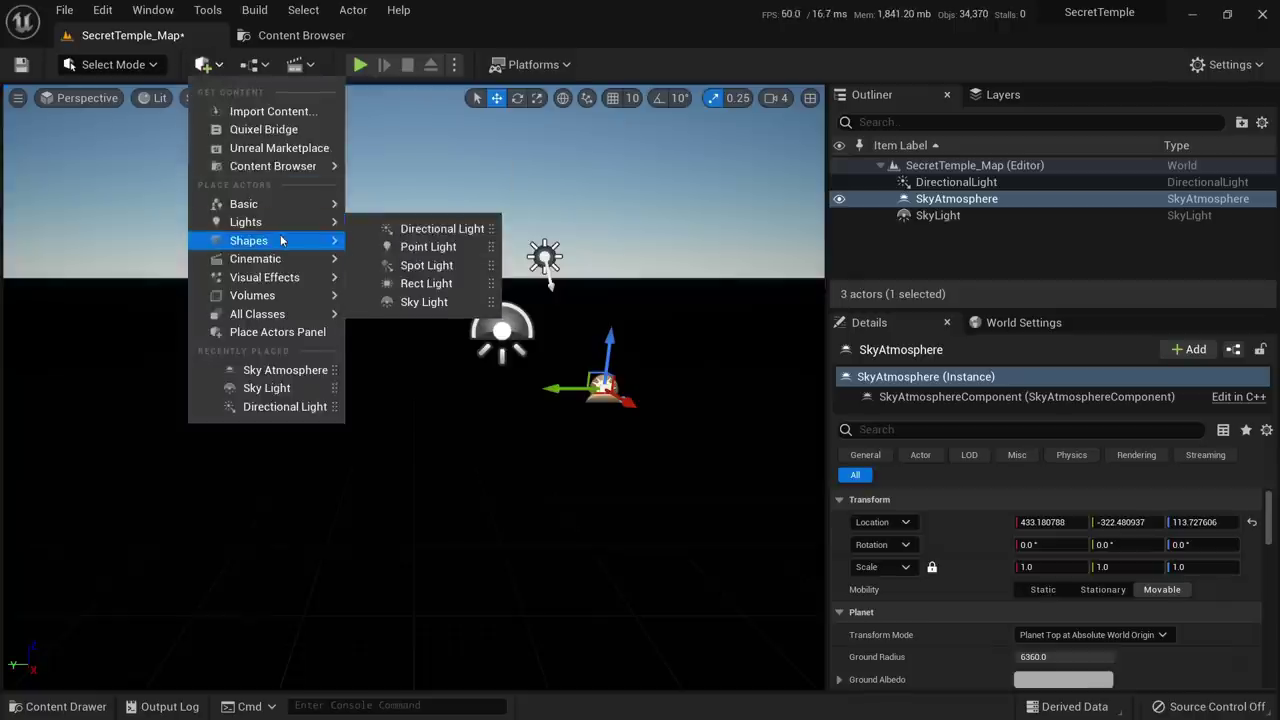
{"action": "mouse_move", "coordinate": [281, 240]}
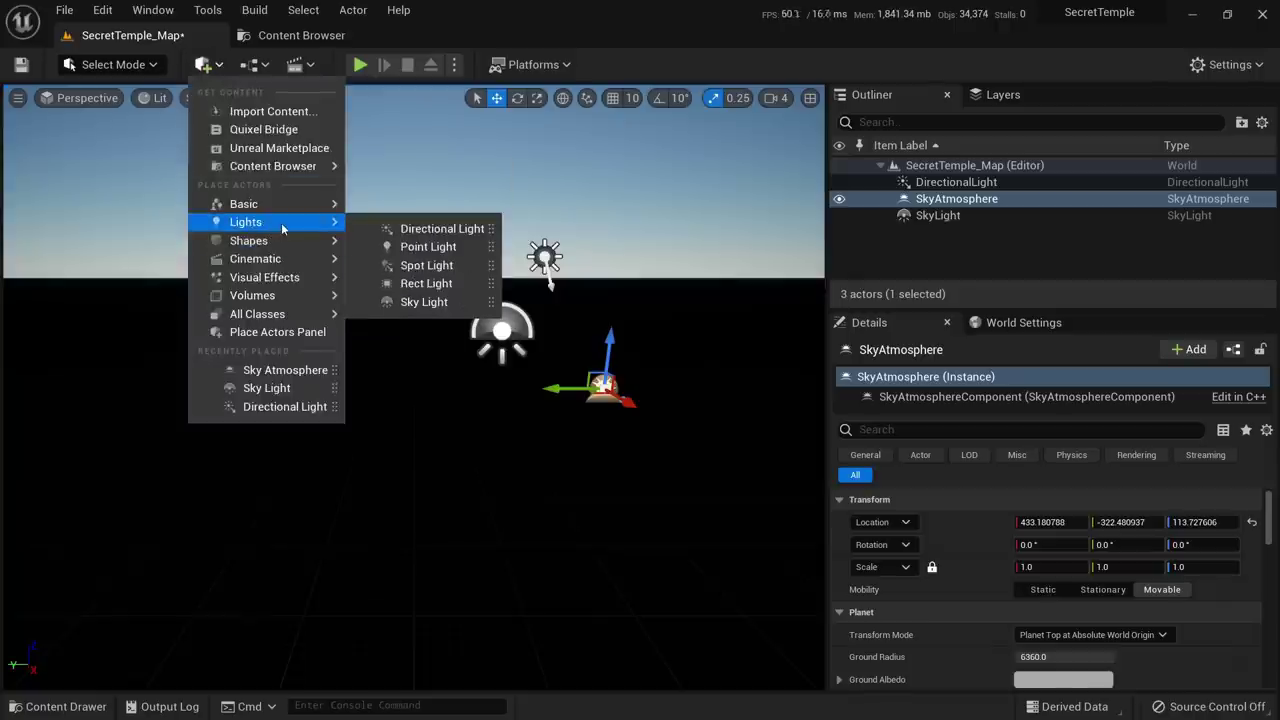
{"action": "mouse_move", "coordinate": [305, 283]}
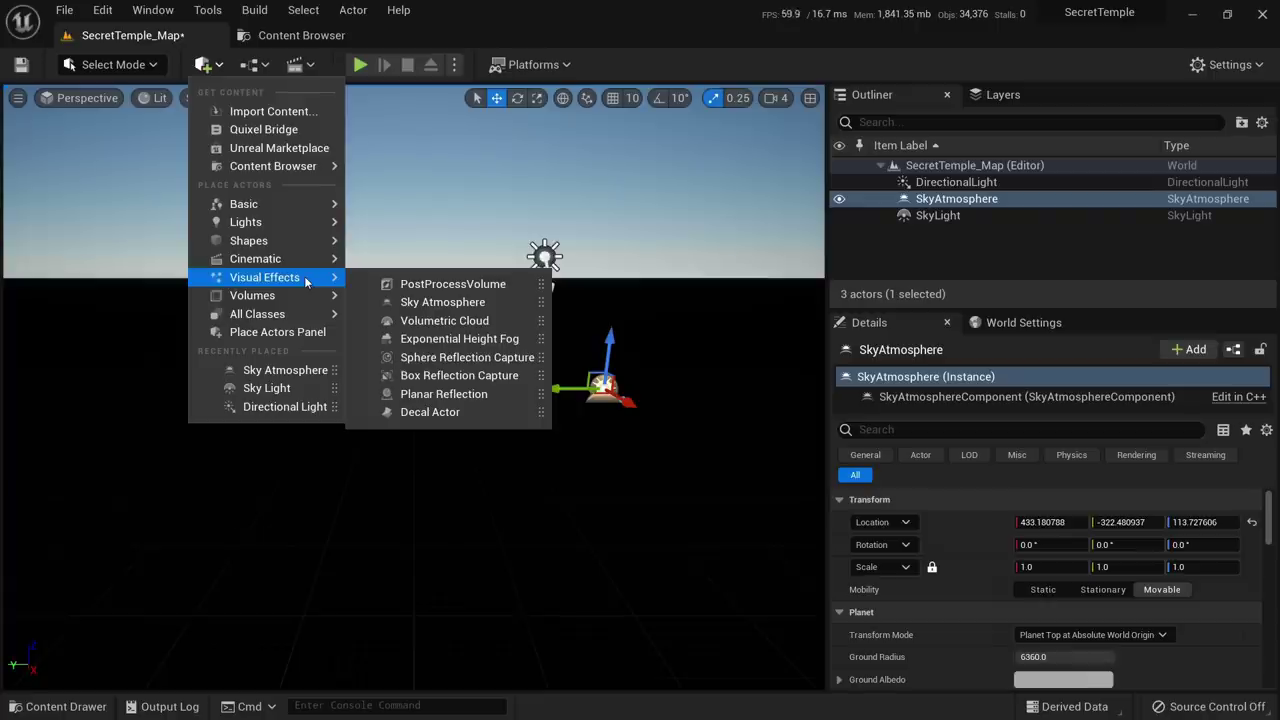
{"action": "left_click", "coordinate": [549, 281]}
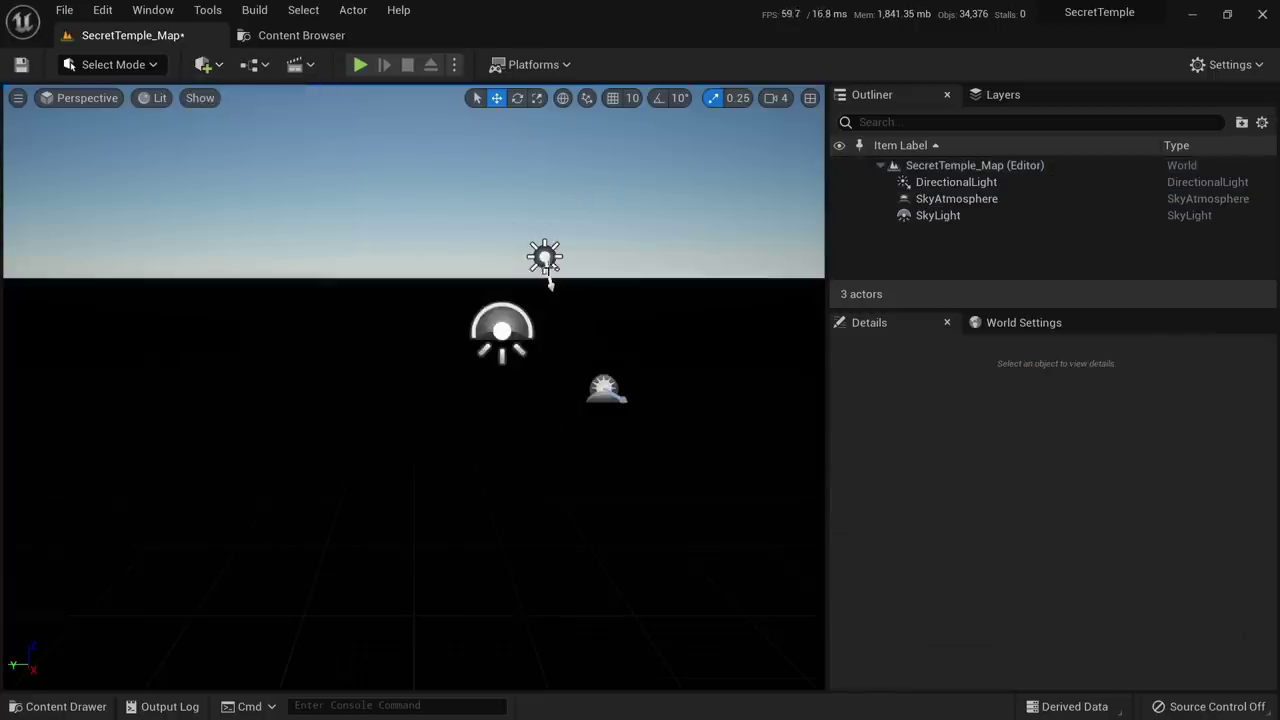
{"action": "left_click", "coordinate": [549, 281]}
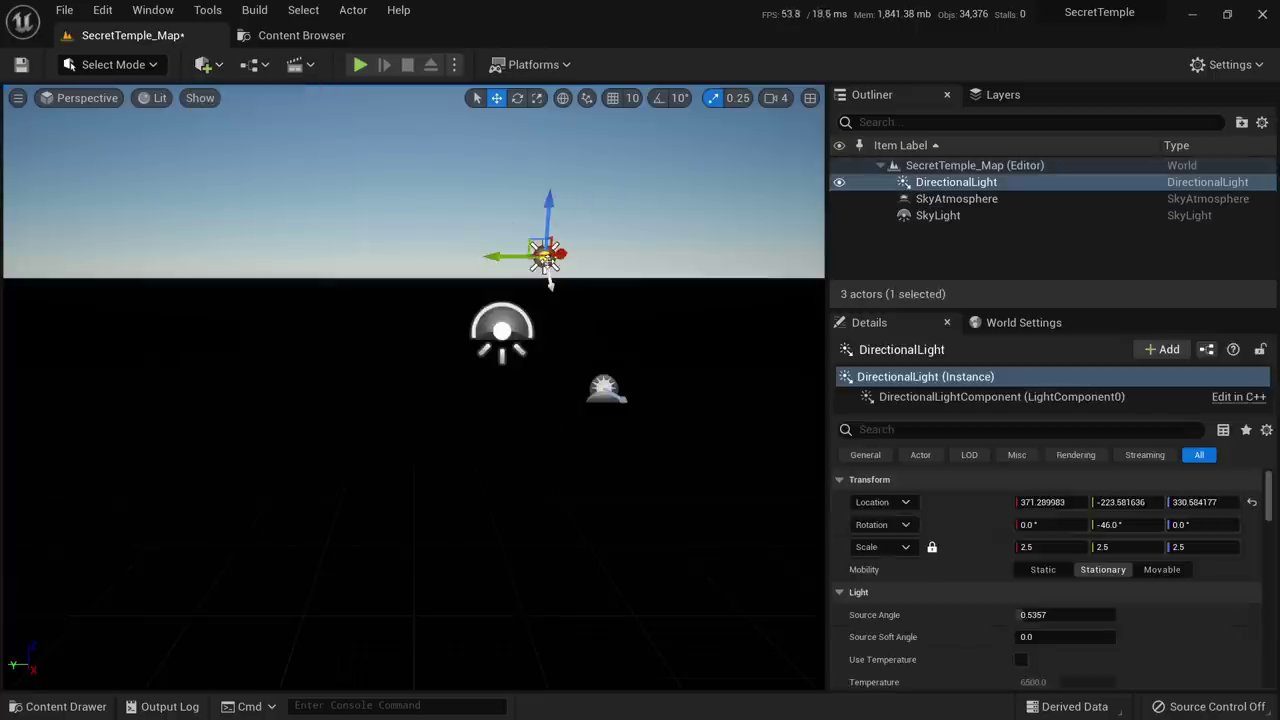
Delete the directional light, sky atmosphere and sky light actors from the level
{"action": "key", "text": "Delete"}
{"action": "left_click", "coordinate": [606, 390]}
{"action": "key", "text": "Delete"}
{"action": "left_click", "coordinate": [502, 330]}
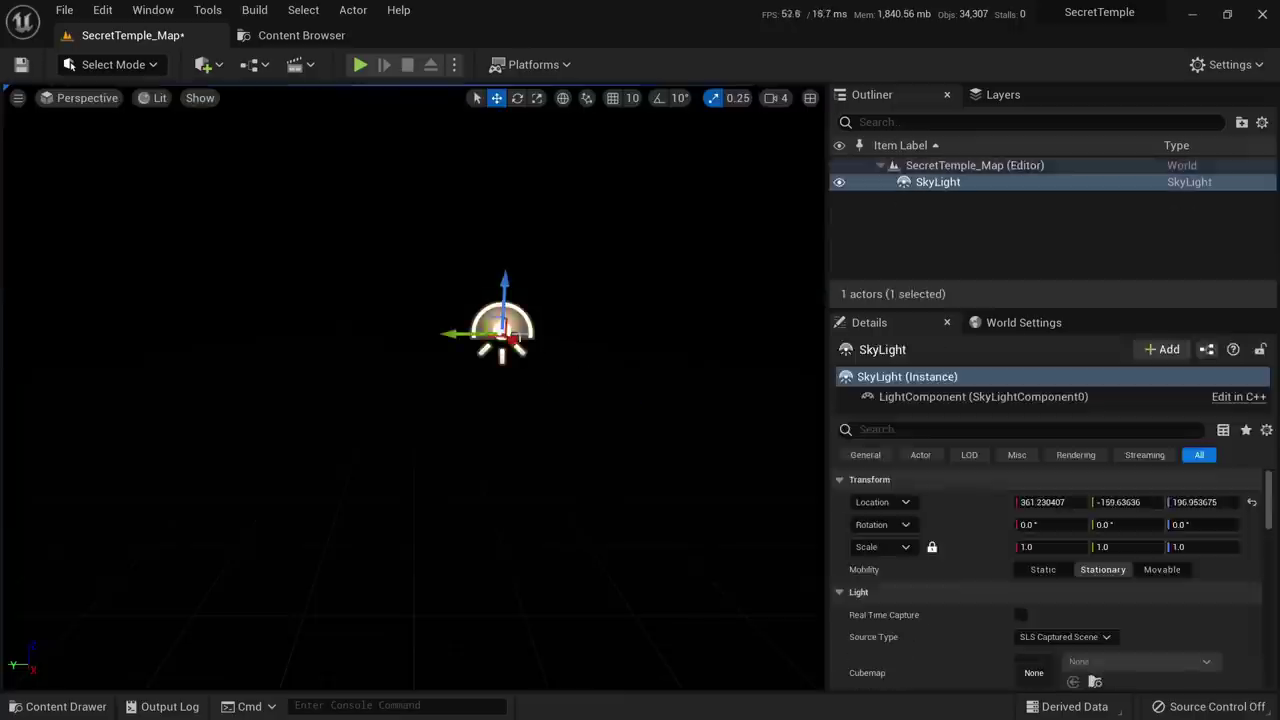
{"action": "key", "text": "Delete"}
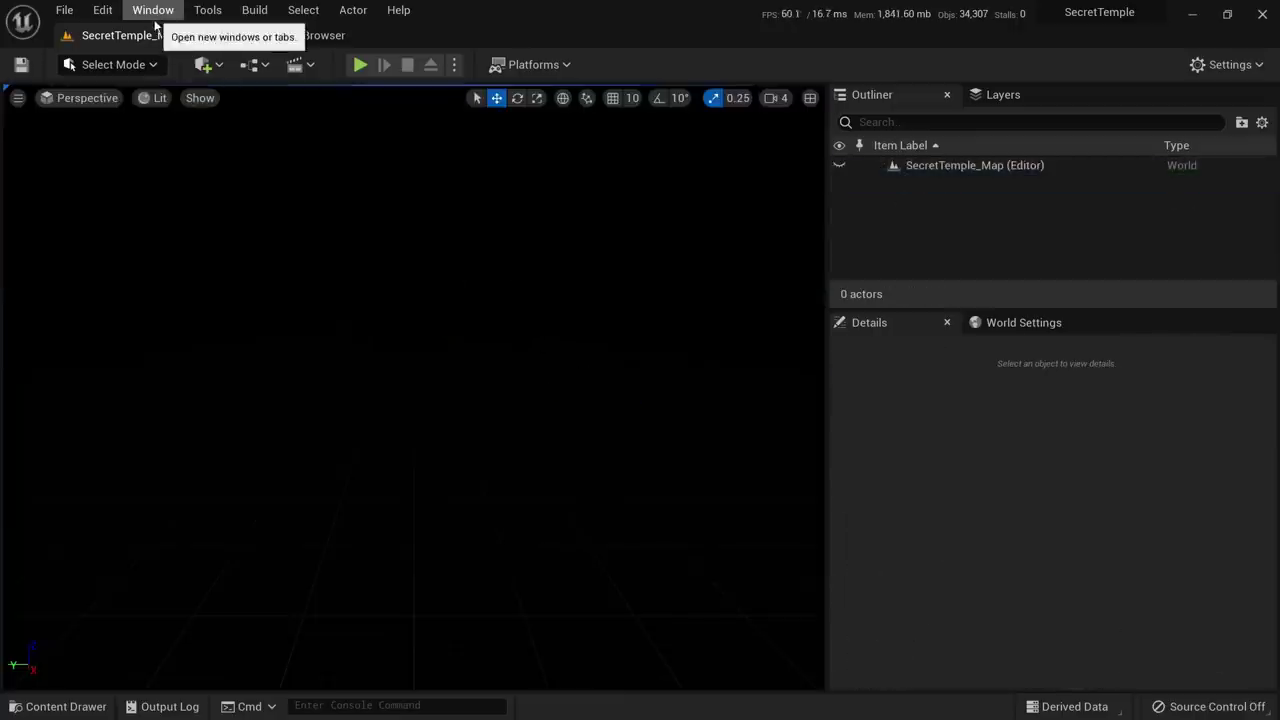
Use the Env. Light Mixer to create a sky light, Atmospheric Light 0, sky atmosphere, volumetric cloud and height fog
{"action": "left_click", "coordinate": [155, 12]}
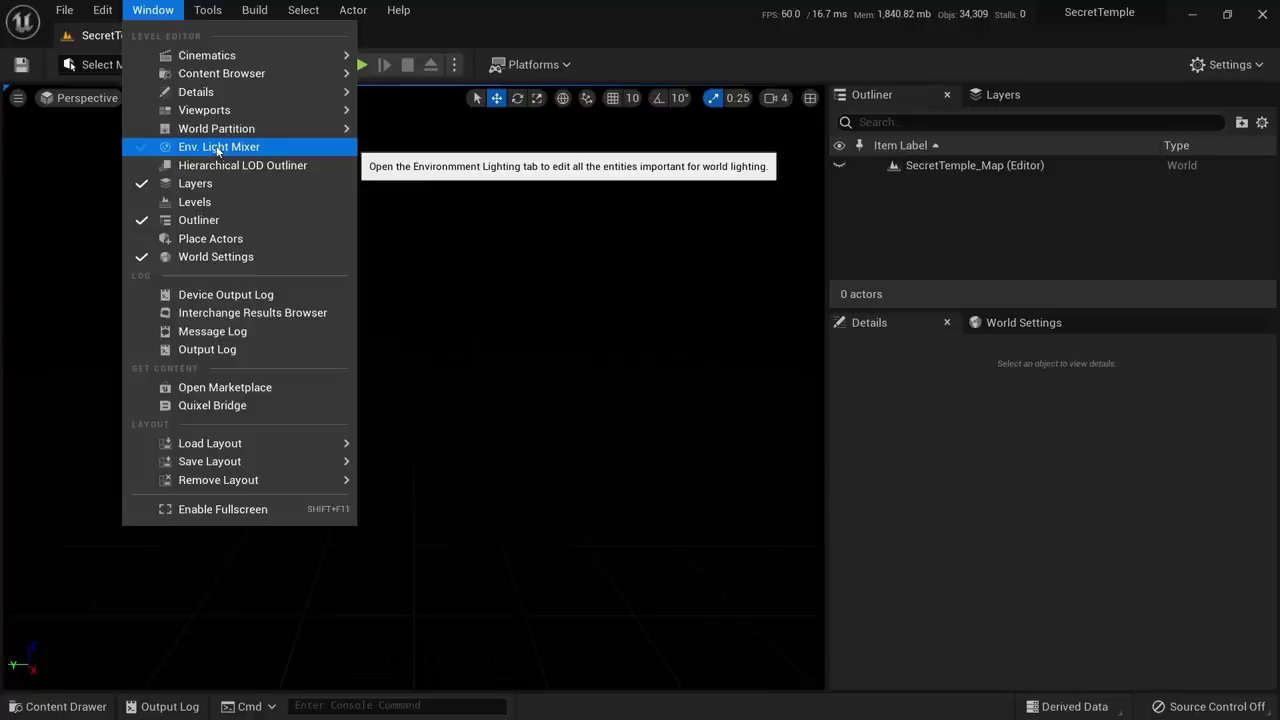
{"action": "left_click", "coordinate": [217, 147]}
{"action": "left_click_drag", "start_coordinate": [286, 157], "coordinate": [356, 137]}
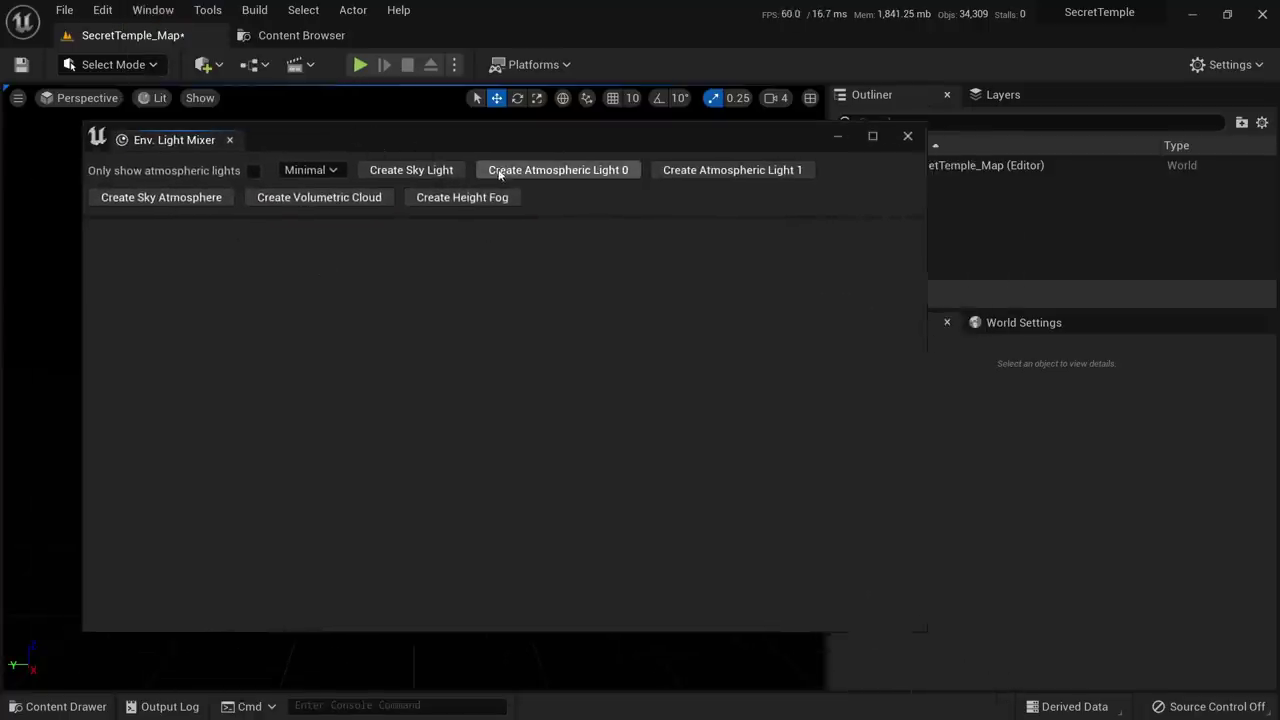
{"action": "left_click", "coordinate": [440, 170]}
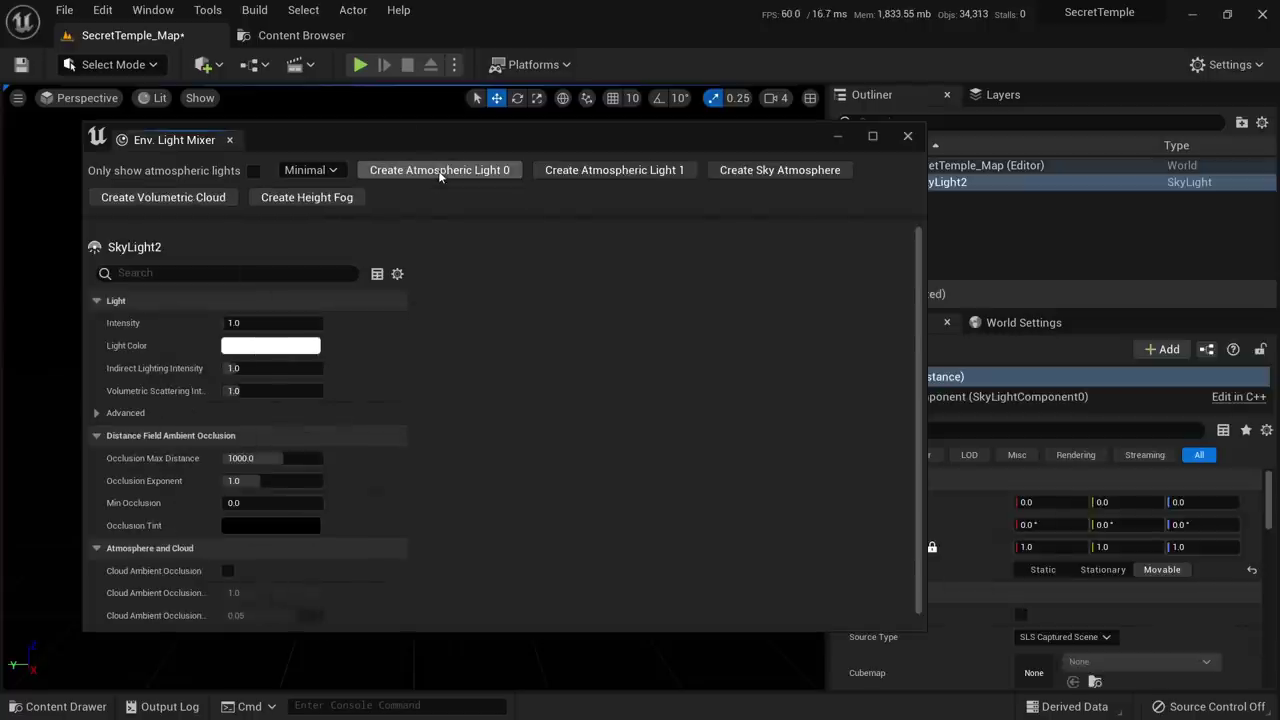
{"action": "left_click", "coordinate": [440, 172]}
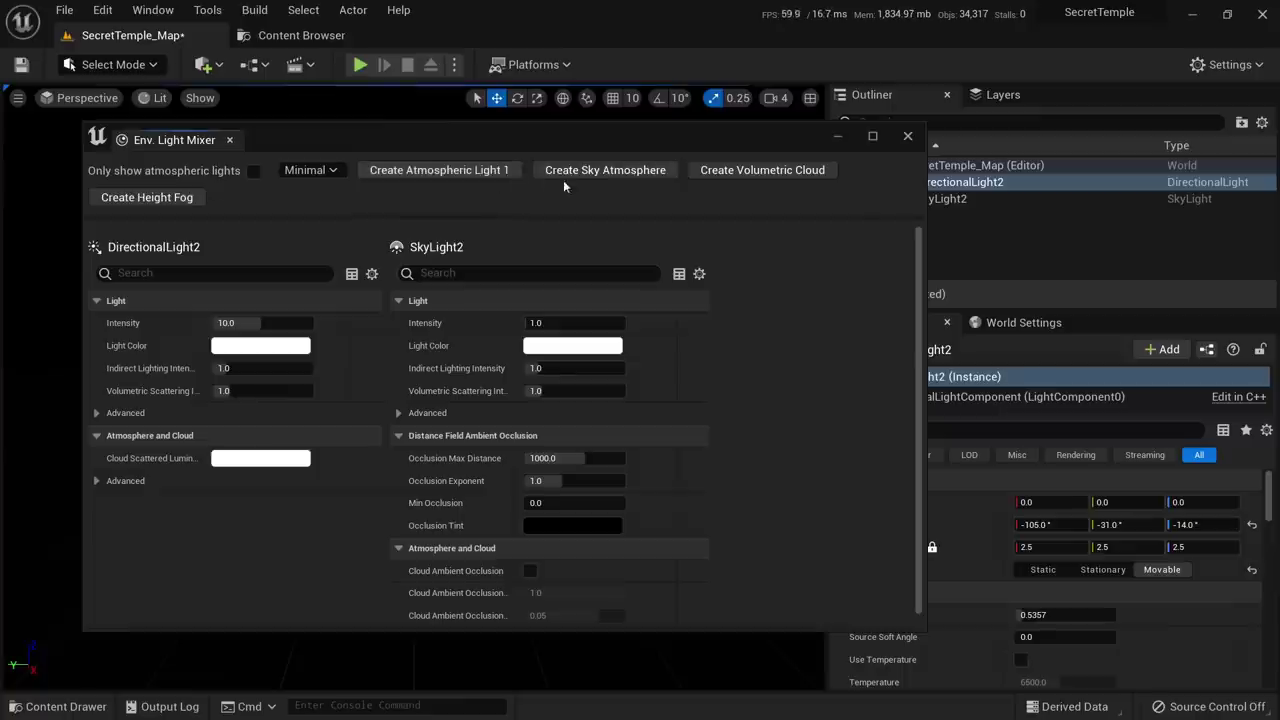
{"action": "left_click", "coordinate": [620, 172]}
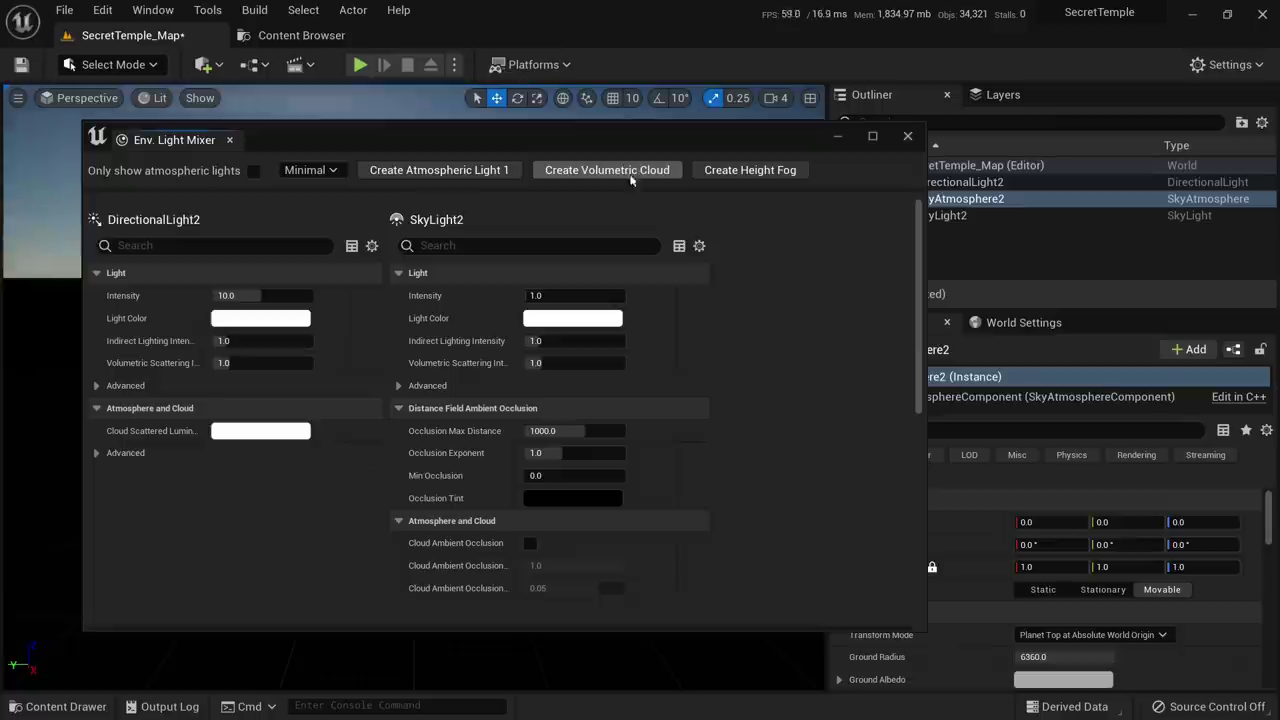
{"action": "left_click", "coordinate": [627, 172]}
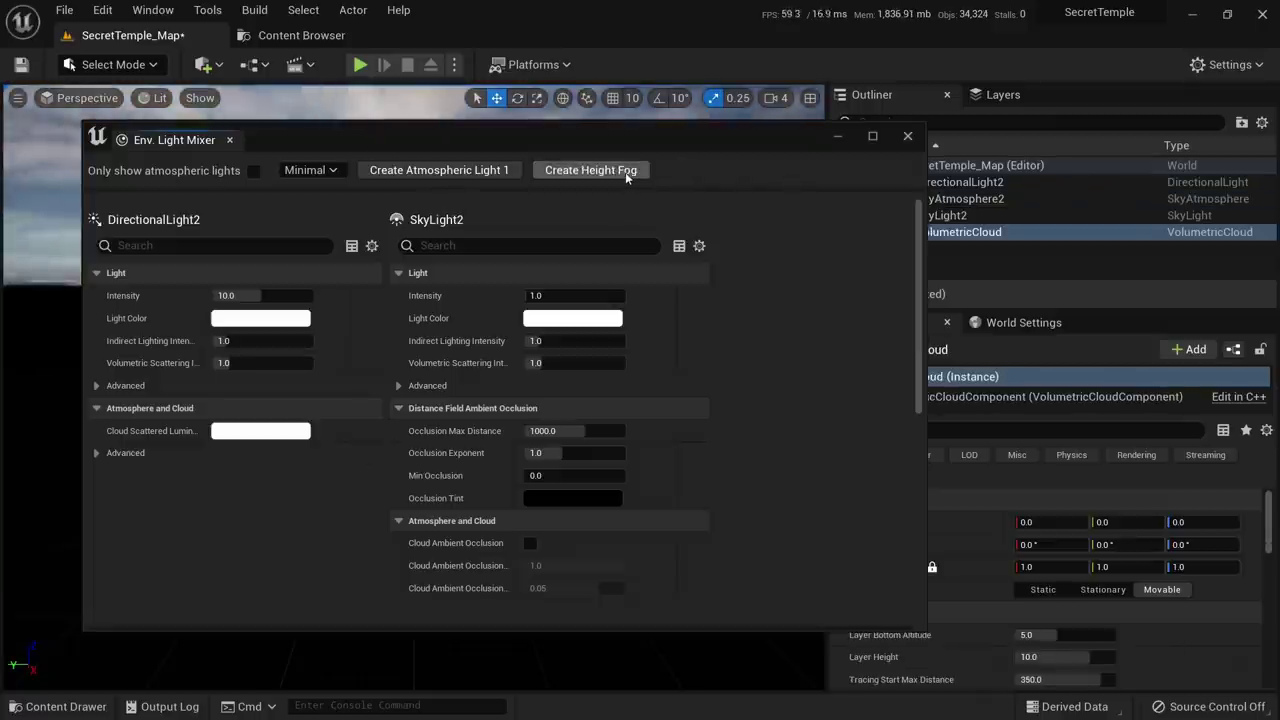
{"action": "left_click", "coordinate": [625, 172]}
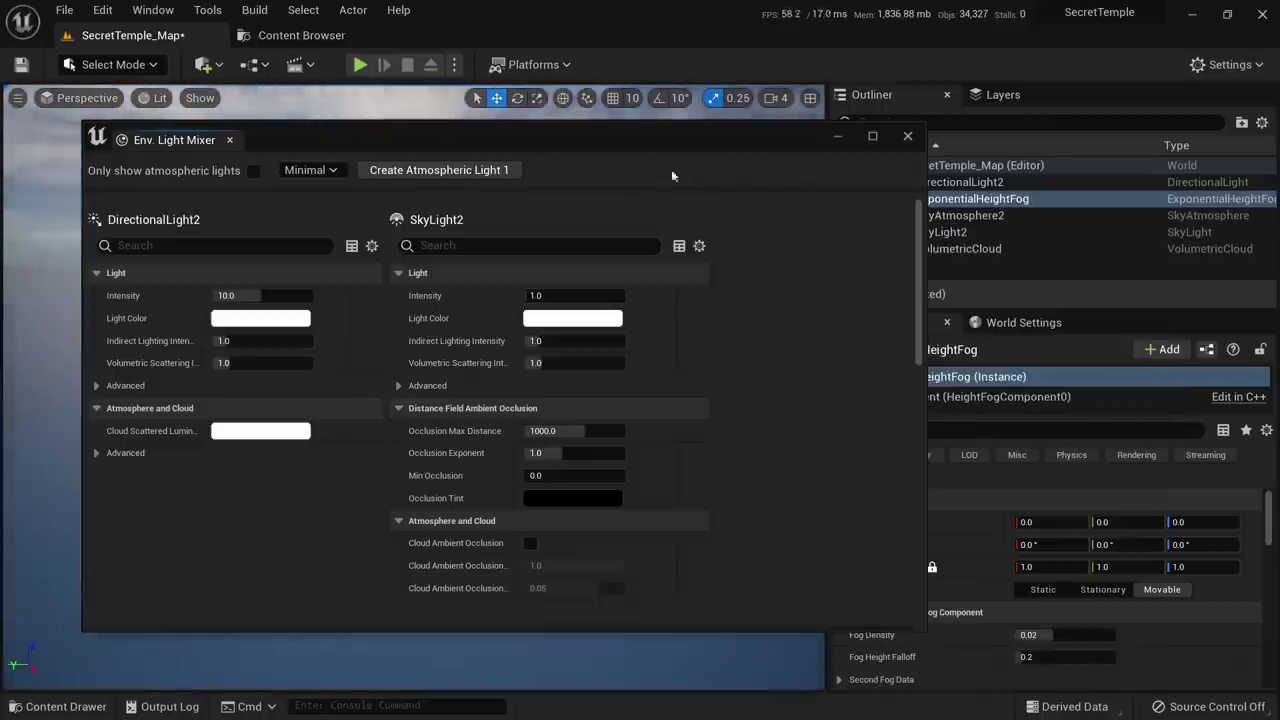
{"action": "left_click", "coordinate": [907, 136]}
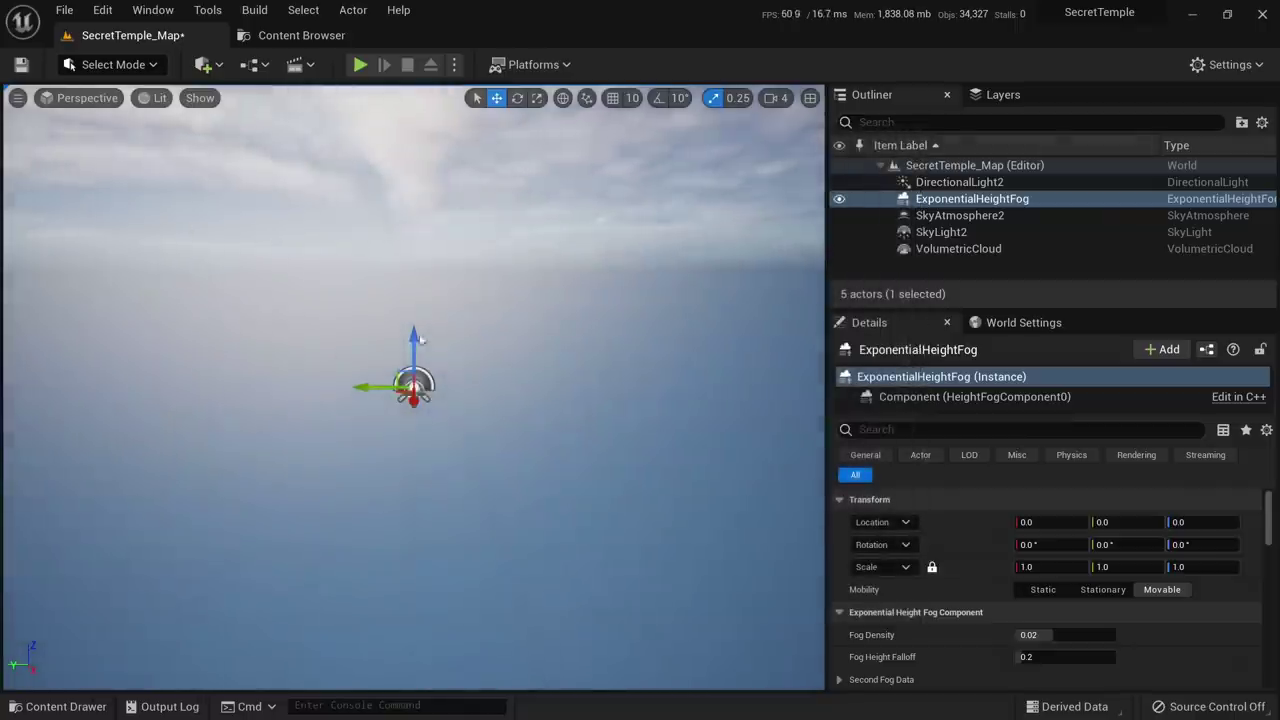
Enable Real Time Capture on the sky light
{"action": "left_click", "coordinate": [942, 233]}
{"action": "left_click", "coordinate": [222, 67]}
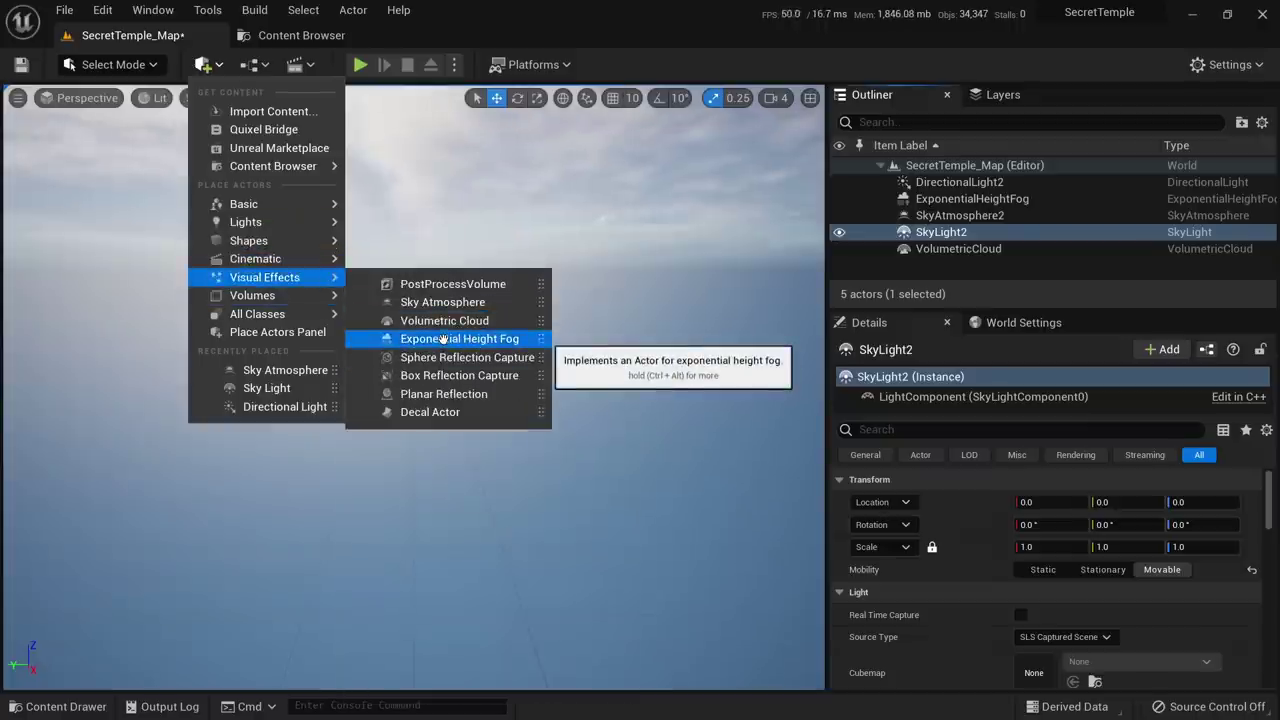
{"action": "left_click", "coordinate": [993, 184]}
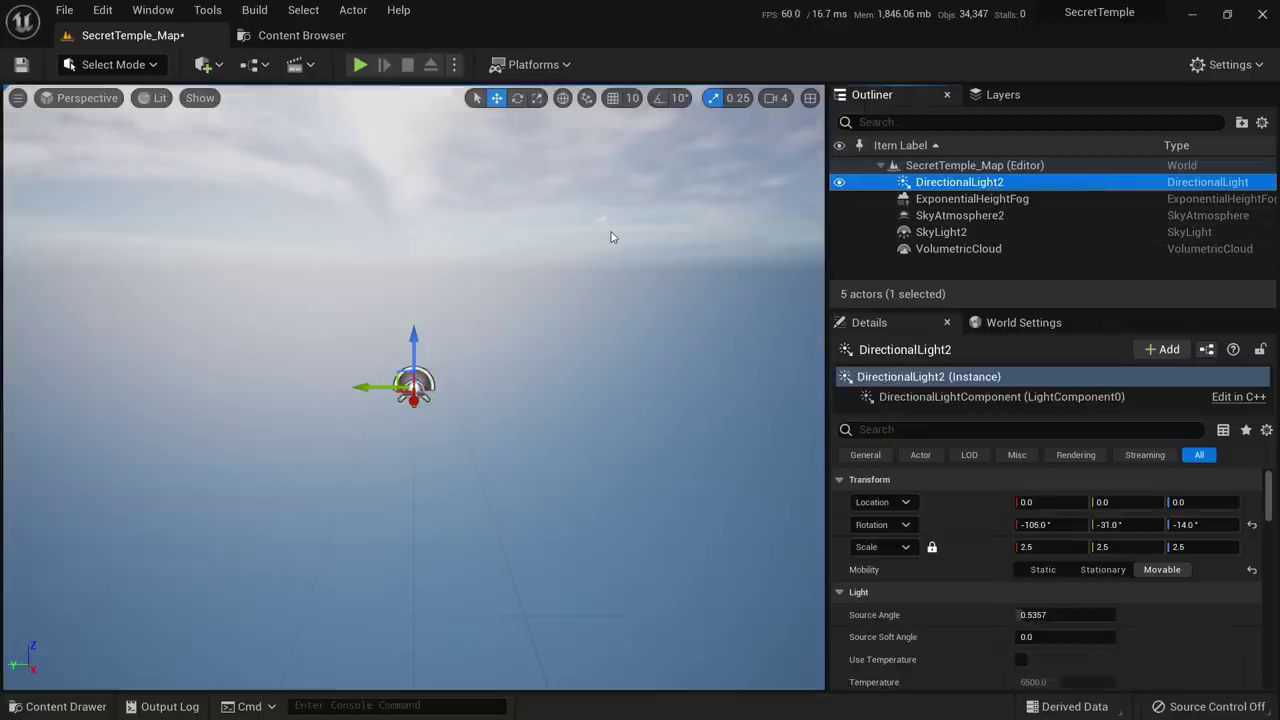
{"action": "left_click", "coordinate": [942, 237]}
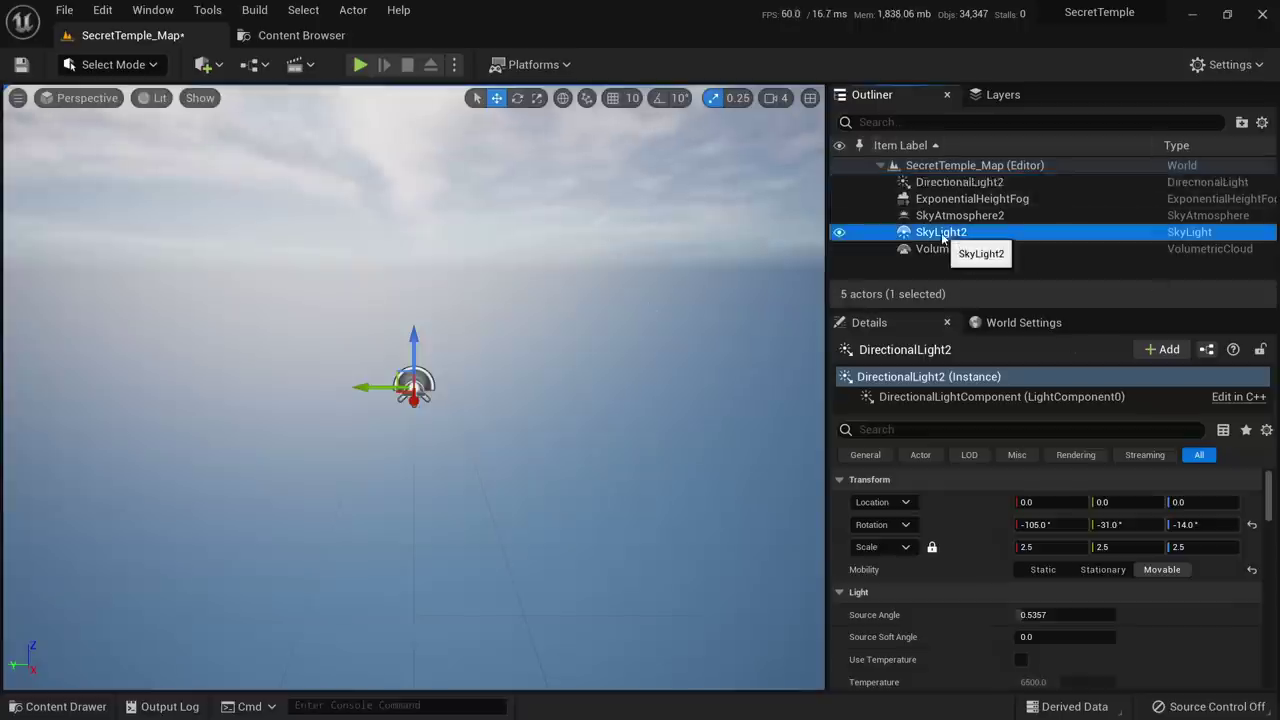
{"action": "scroll", "coordinate": [920, 517], "scroll_direction": "down", "scroll_amount": 2}
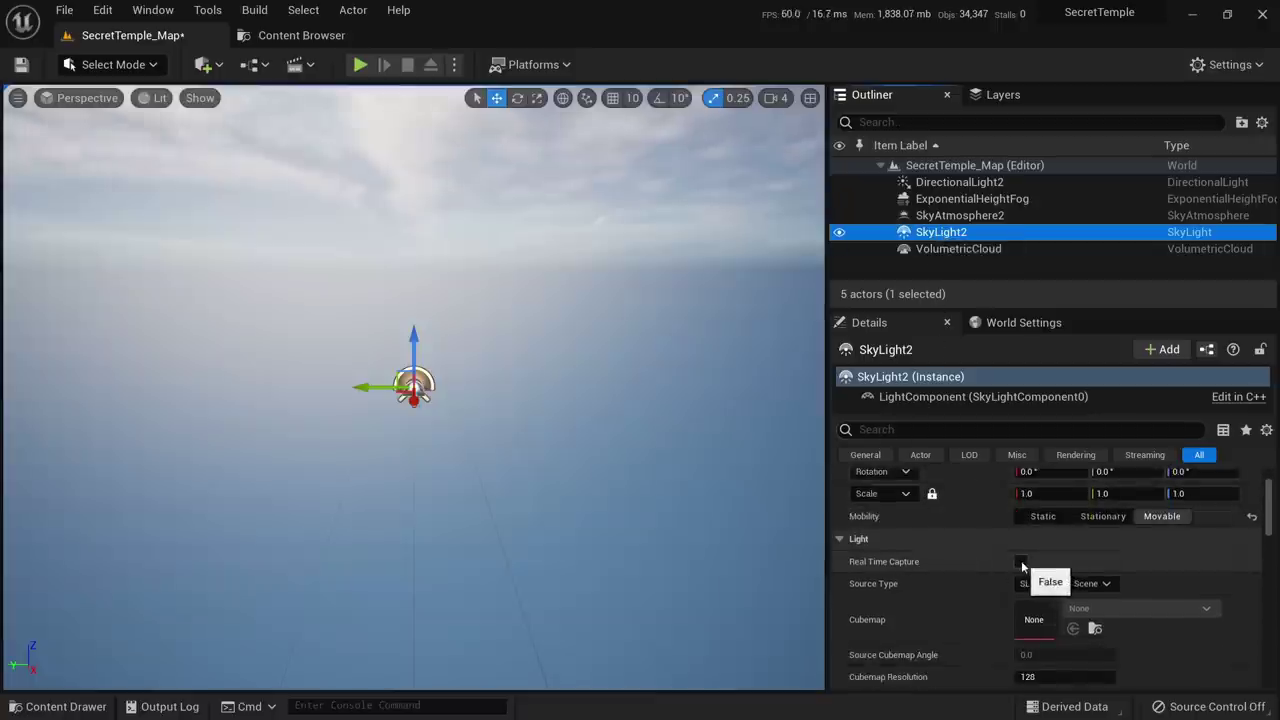
{"action": "left_click", "coordinate": [1020, 563]}
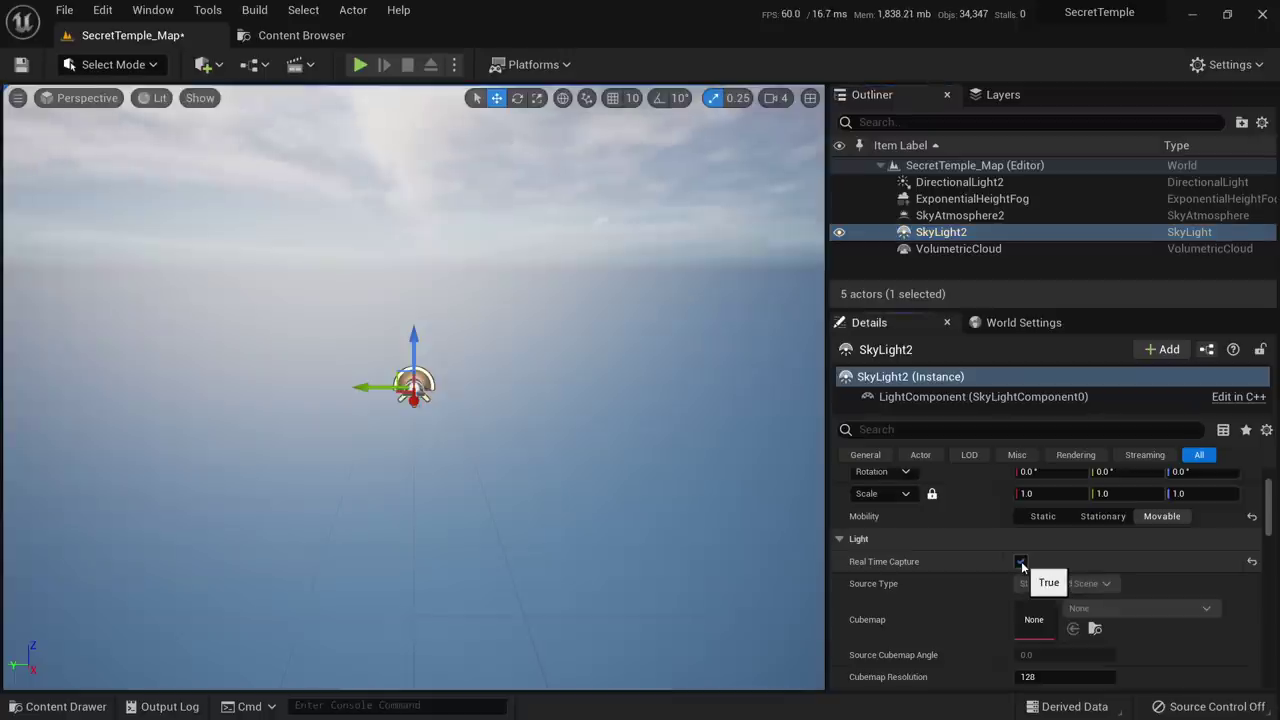
{"action": "scroll", "coordinate": [930, 556], "scroll_direction": "up", "scroll_amount": 1}
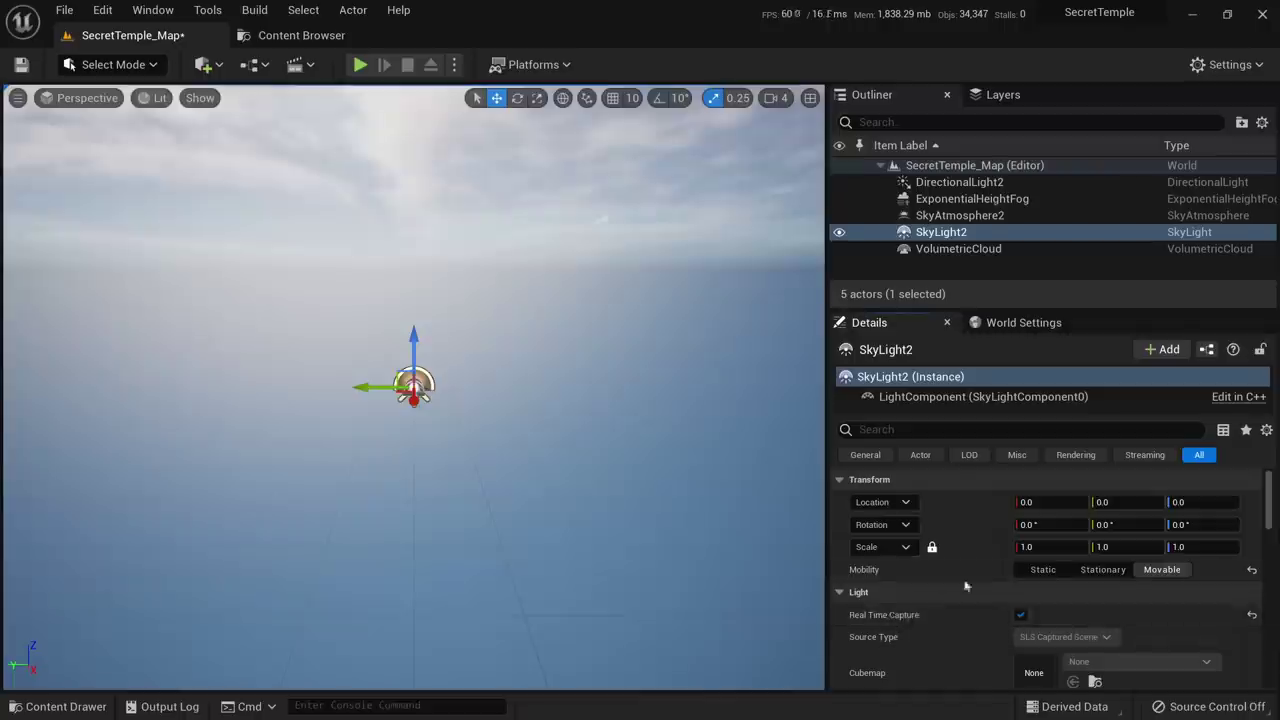
Turn on Volumetric Fog for the exponential height fog actor
{"action": "left_click", "coordinate": [983, 203]}
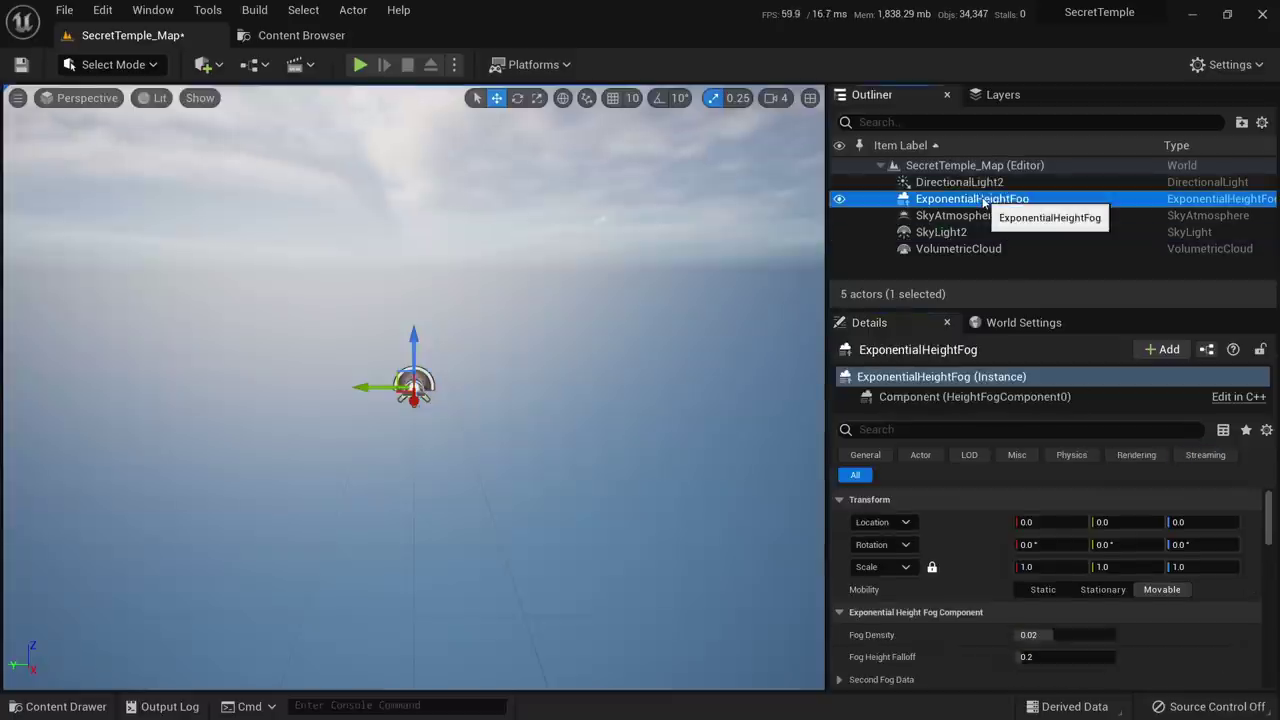
{"action": "scroll", "coordinate": [991, 586], "scroll_direction": "down", "scroll_amount": 10}
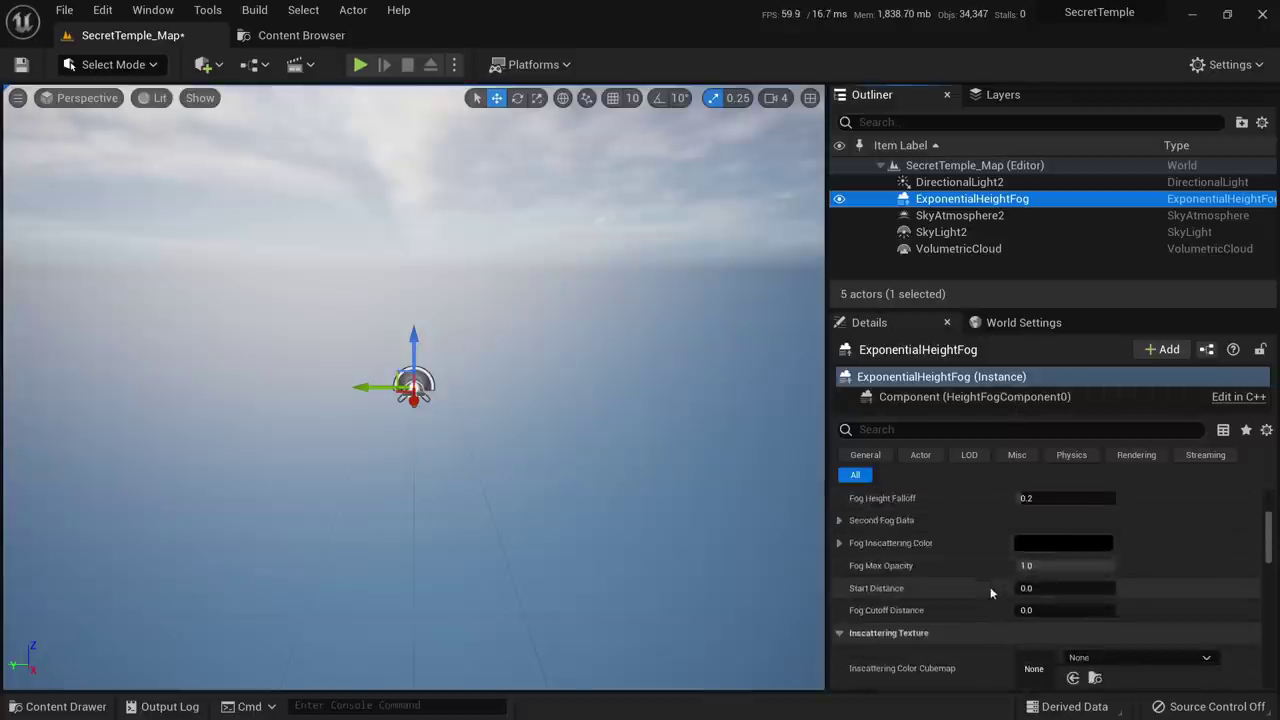
{"action": "scroll", "coordinate": [999, 579], "scroll_direction": "down", "scroll_amount": 2}
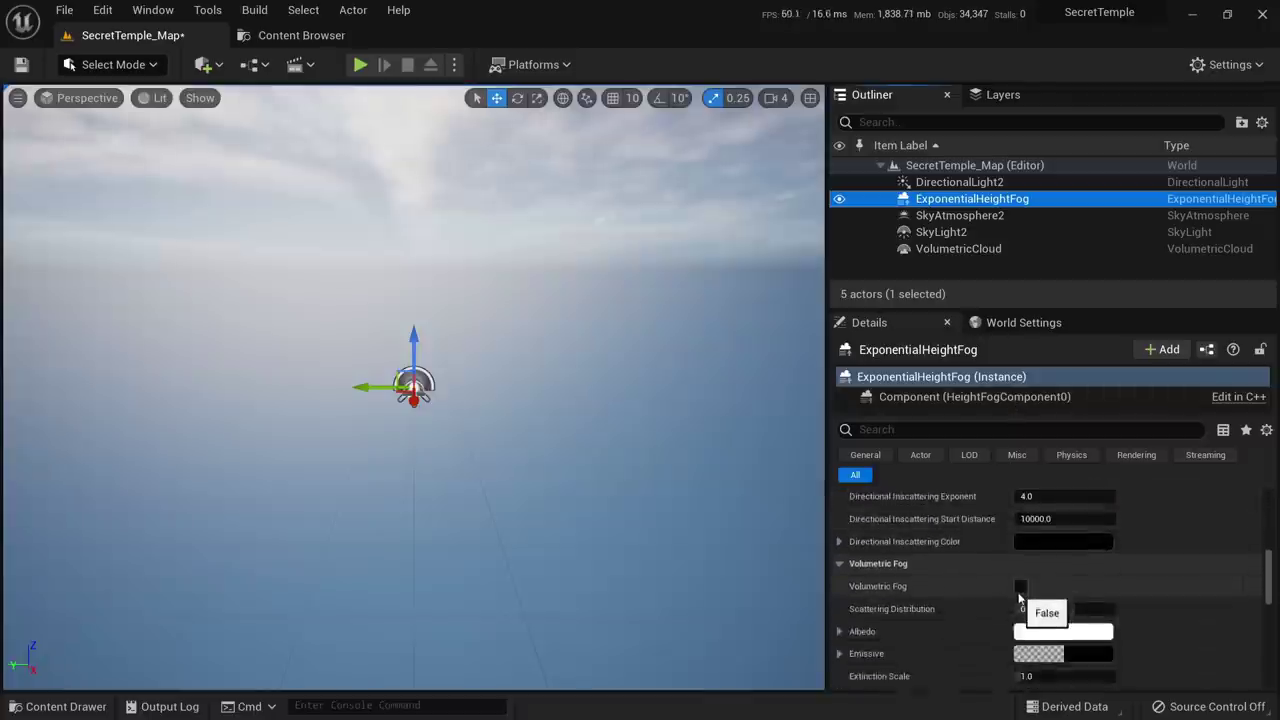
{"action": "left_click", "coordinate": [1020, 587]}
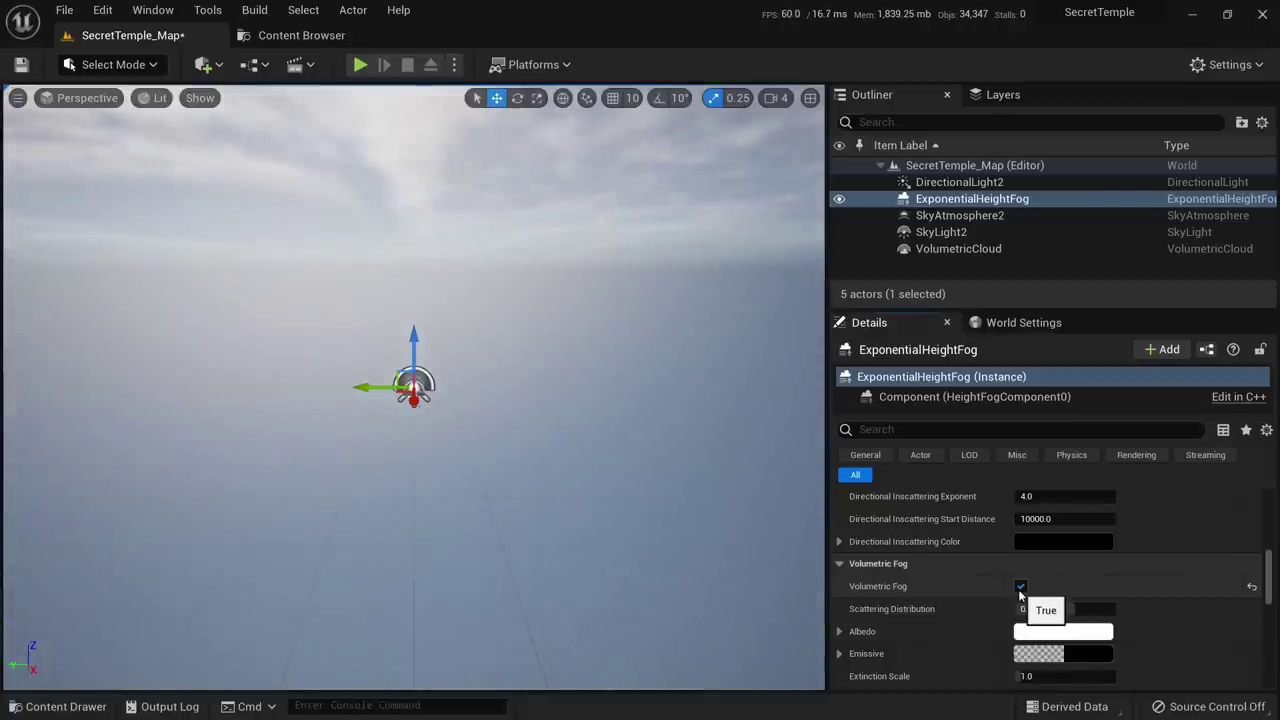
Lower the exponential height fog's Fog Density to about 0.00944
{"action": "scroll", "coordinate": [1020, 590], "scroll_direction": "up", "scroll_amount": 8}
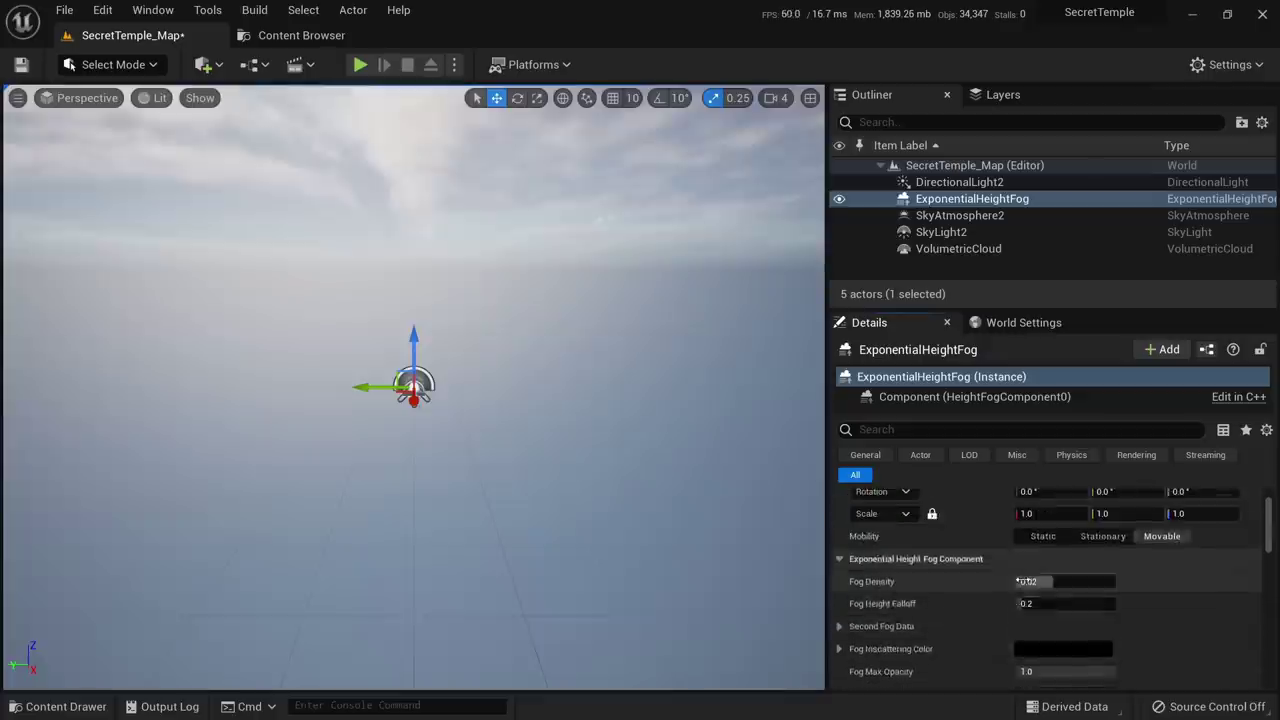
{"action": "scroll", "coordinate": [1030, 585], "scroll_direction": "up", "scroll_amount": 1}
{"action": "scroll", "coordinate": [1036, 595], "scroll_direction": "down", "scroll_amount": 1}
{"action": "left_click", "coordinate": [1062, 584]}
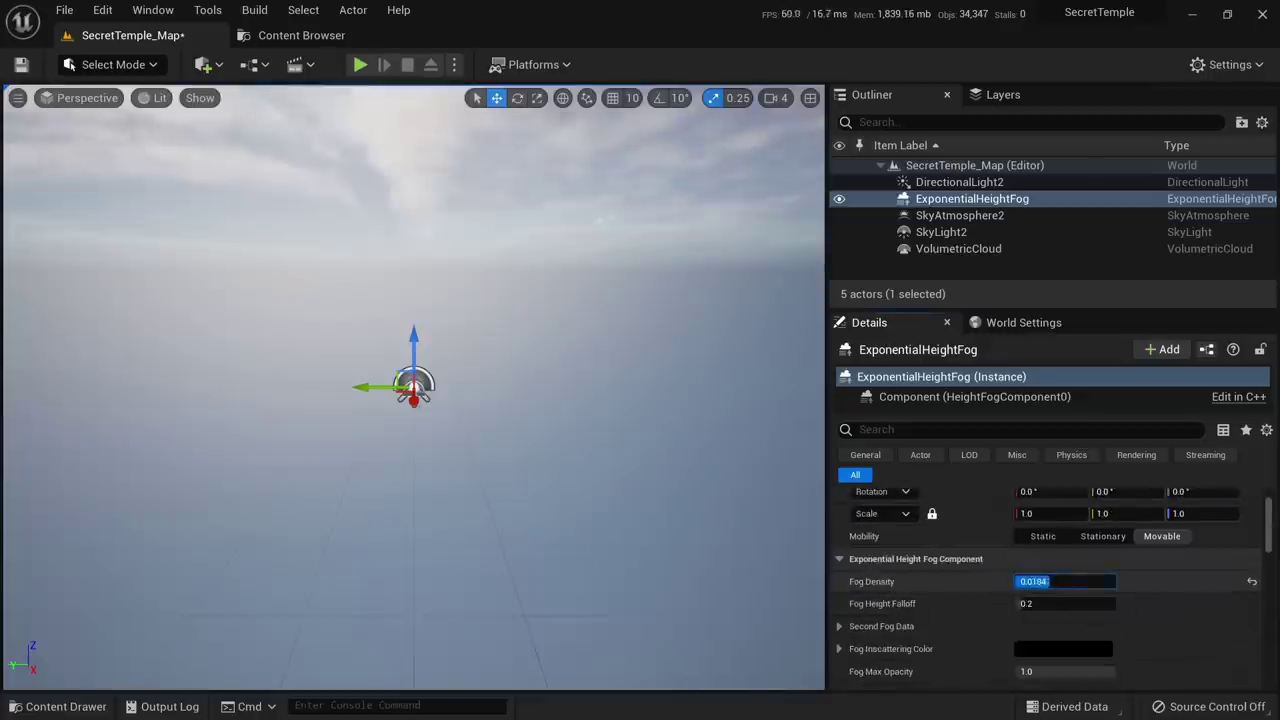
{"action": "left_click_drag", "start_coordinate": [1050, 582], "coordinate": [1032, 582]}
{"action": "mouse_move", "coordinate": [537, 360]}
{"action": "right_mouse_down"}
{"action": "mouse_move", "coordinate": [555, 316]}
{"action": "mouse_move", "coordinate": [528, 354]}
{"action": "right_mouse_up"}
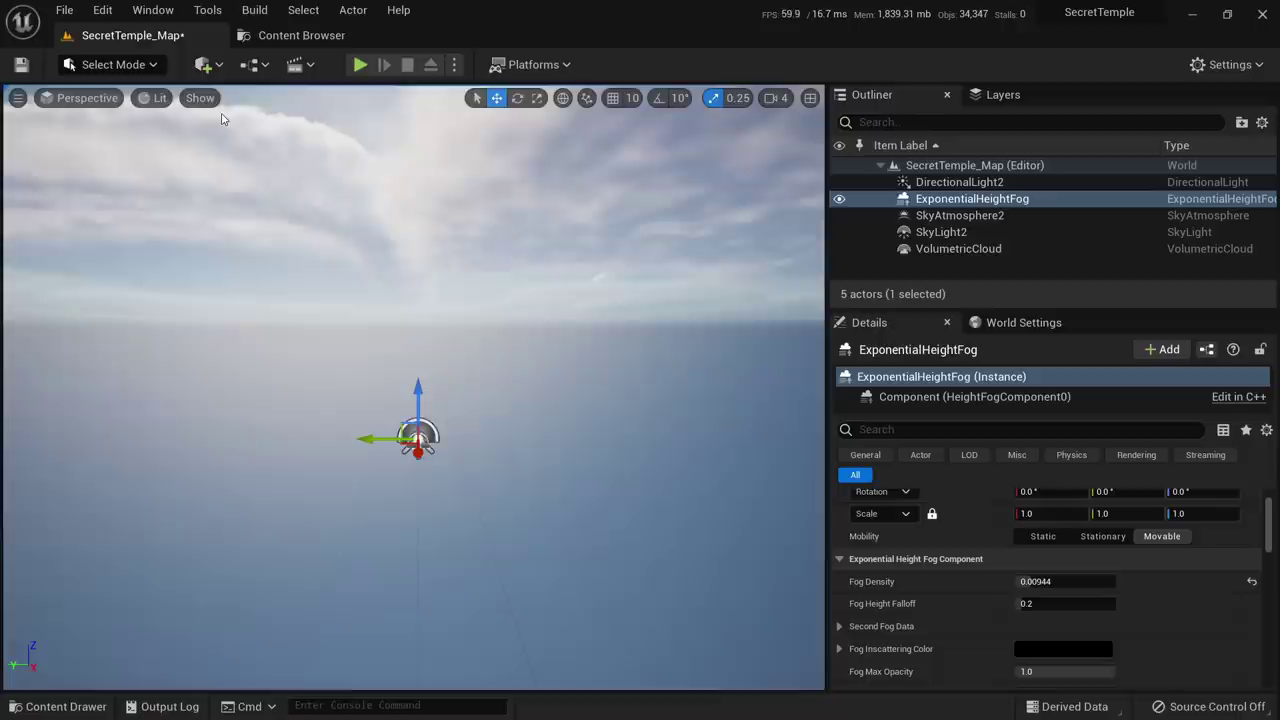
Switch the level editor to Landscape mode
{"action": "left_click", "coordinate": [125, 72]}
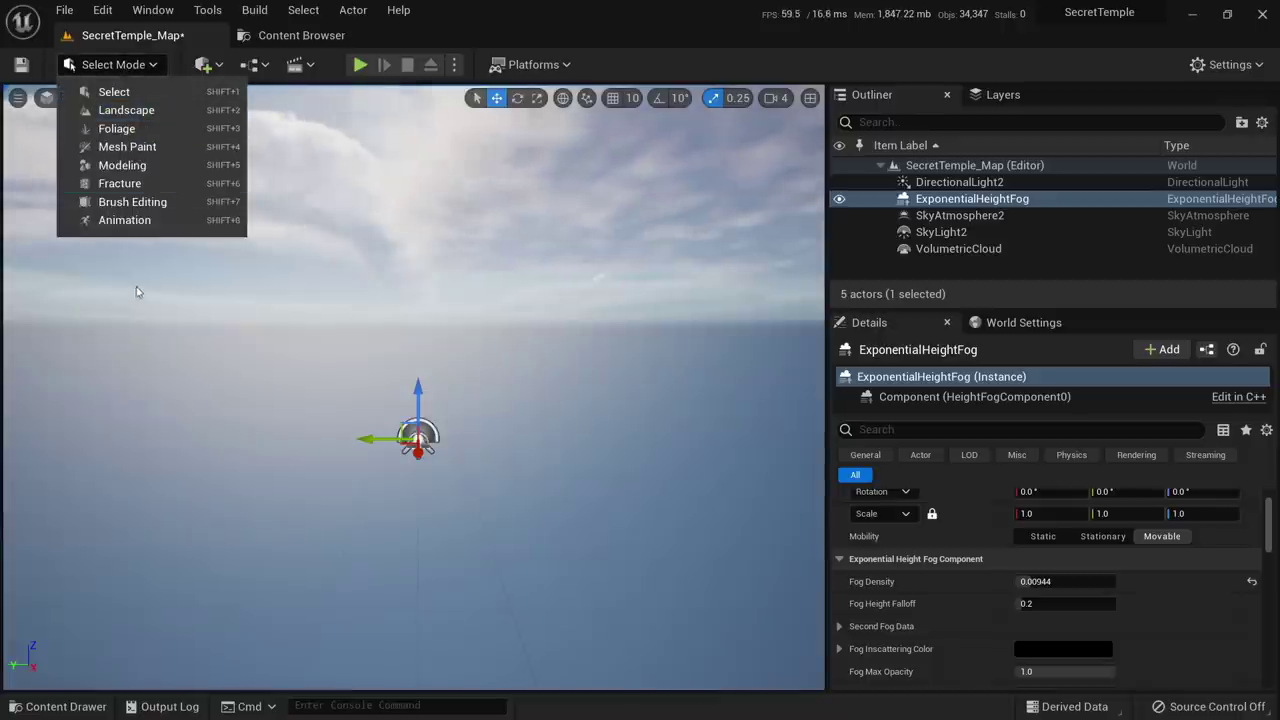
{"action": "left_click", "coordinate": [108, 66]}
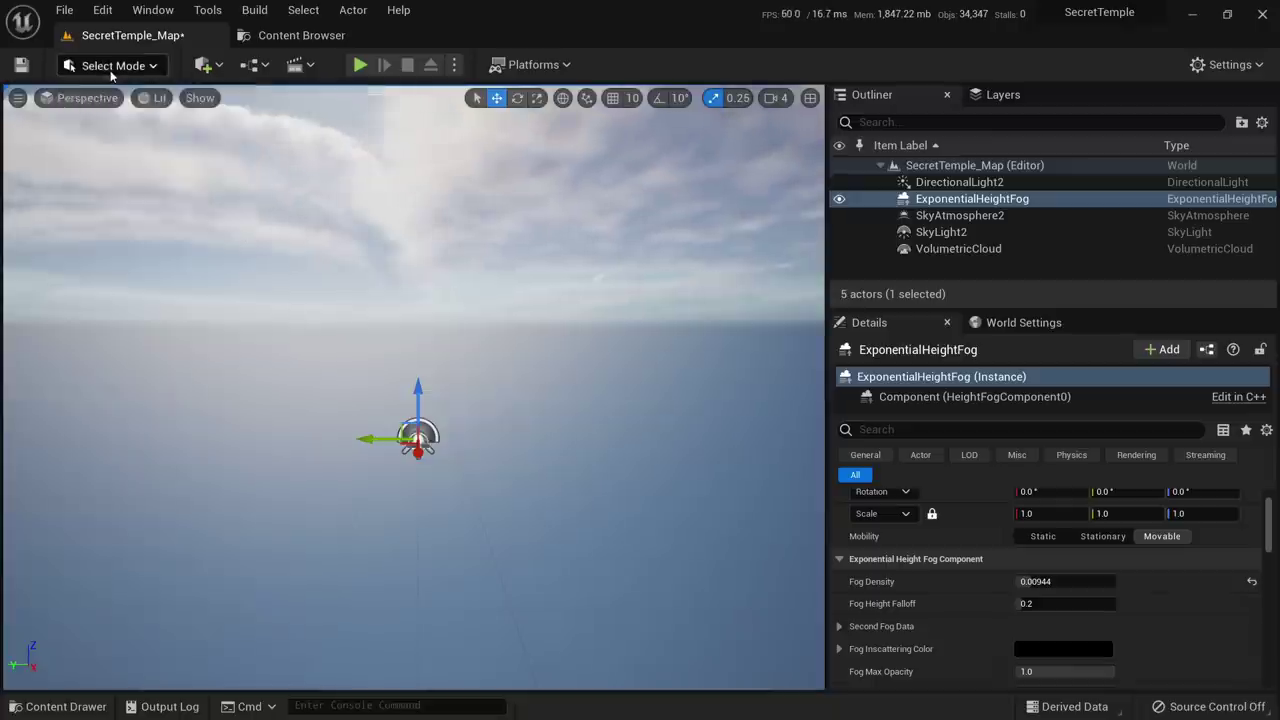
{"action": "left_click", "coordinate": [110, 66]}
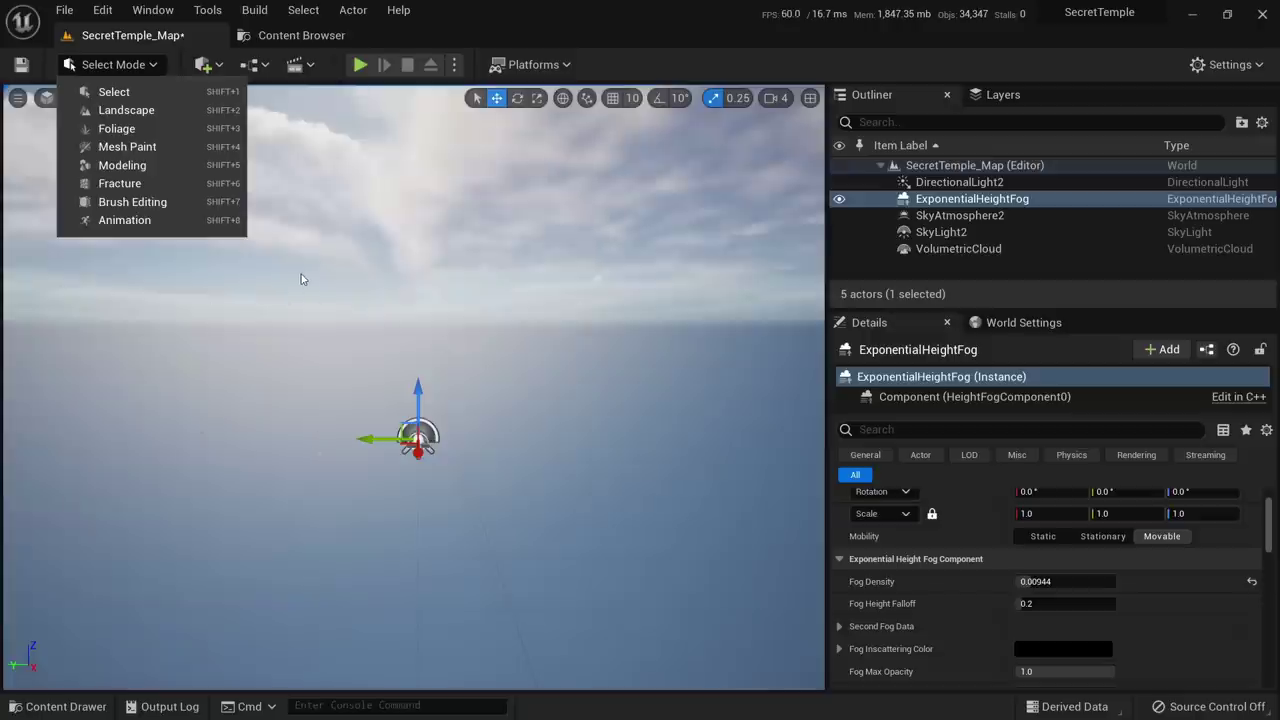
{"action": "left_click", "coordinate": [126, 112]}
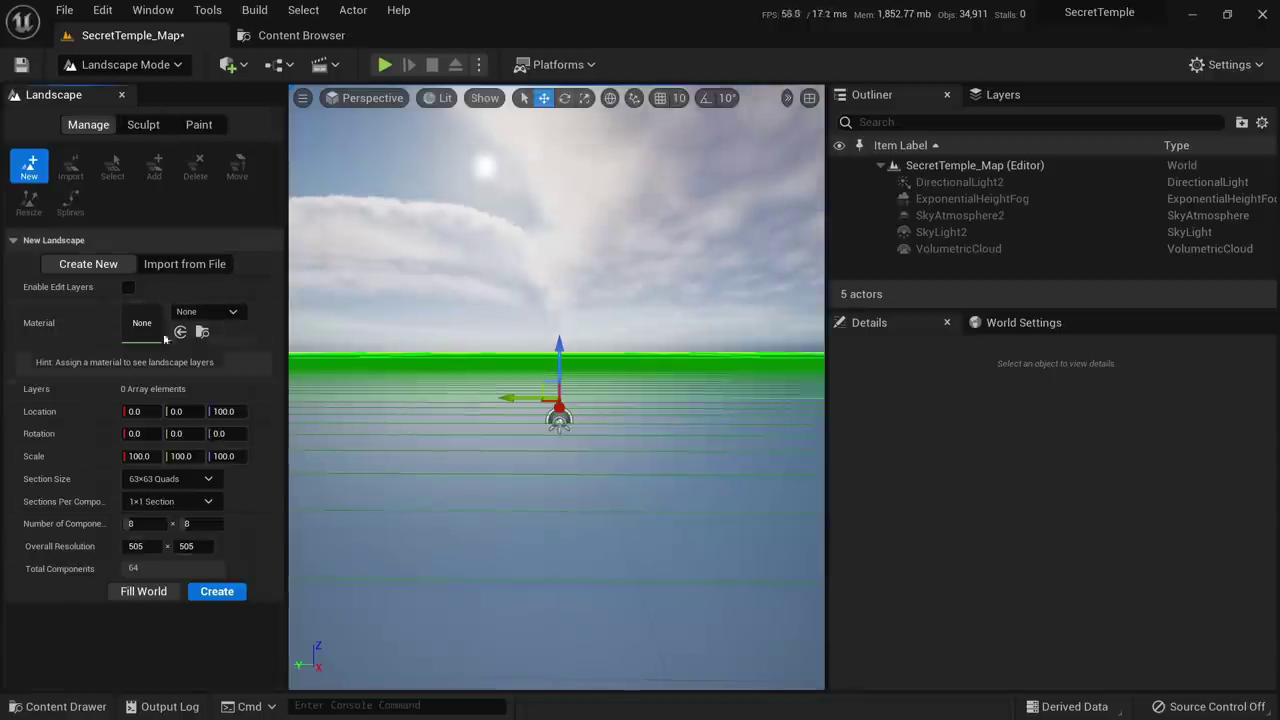
Create a new landscape with 2×2 Sections per component, leaving the other landscape settings at their defaults
{"action": "right_click_drag", "start_coordinate": [608, 344], "coordinate": [582, 434]}
{"action": "key", "text": "s"}
{"action": "right_click_drag", "start_coordinate": [600, 380], "coordinate": [375, 420]}
{"action": "right_click_drag", "start_coordinate": [609, 343], "coordinate": [812, 345]}
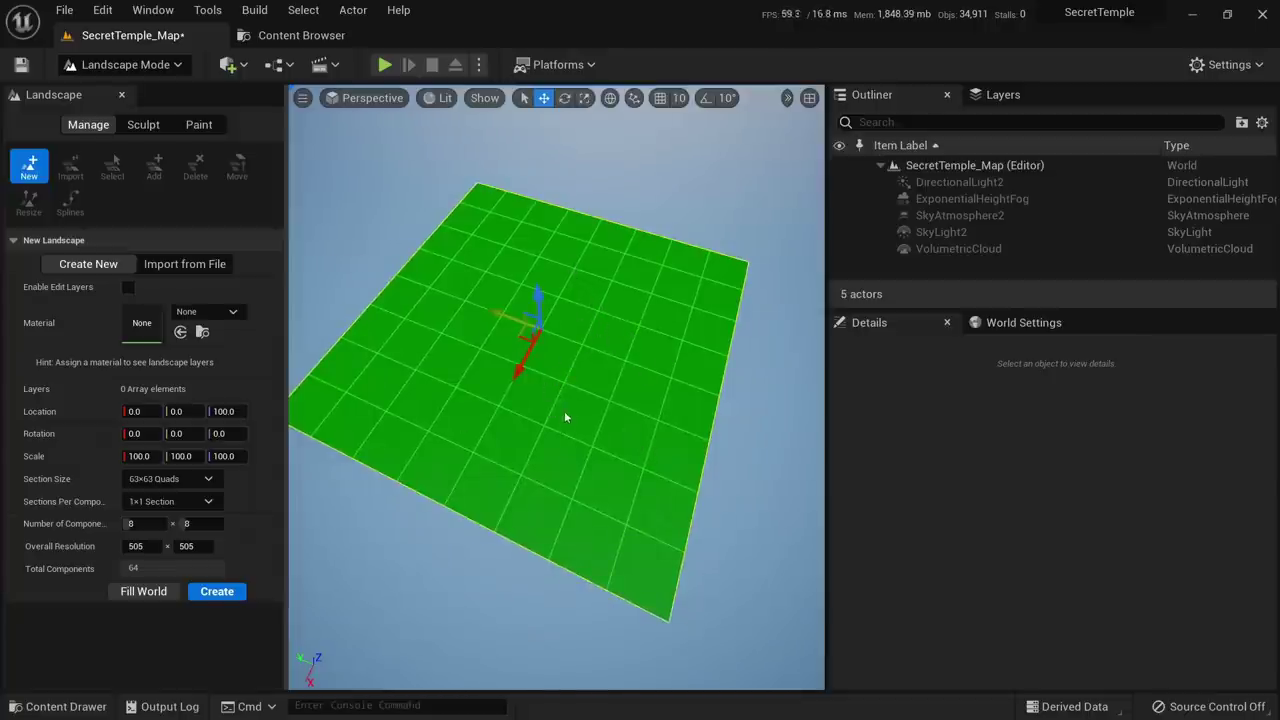
{"action": "mouse_move", "coordinate": [565, 418]}
{"action": "right_mouse_down"}
{"action": "mouse_move", "coordinate": [565, 365]}
{"action": "mouse_move", "coordinate": [562, 412]}
{"action": "right_mouse_up"}
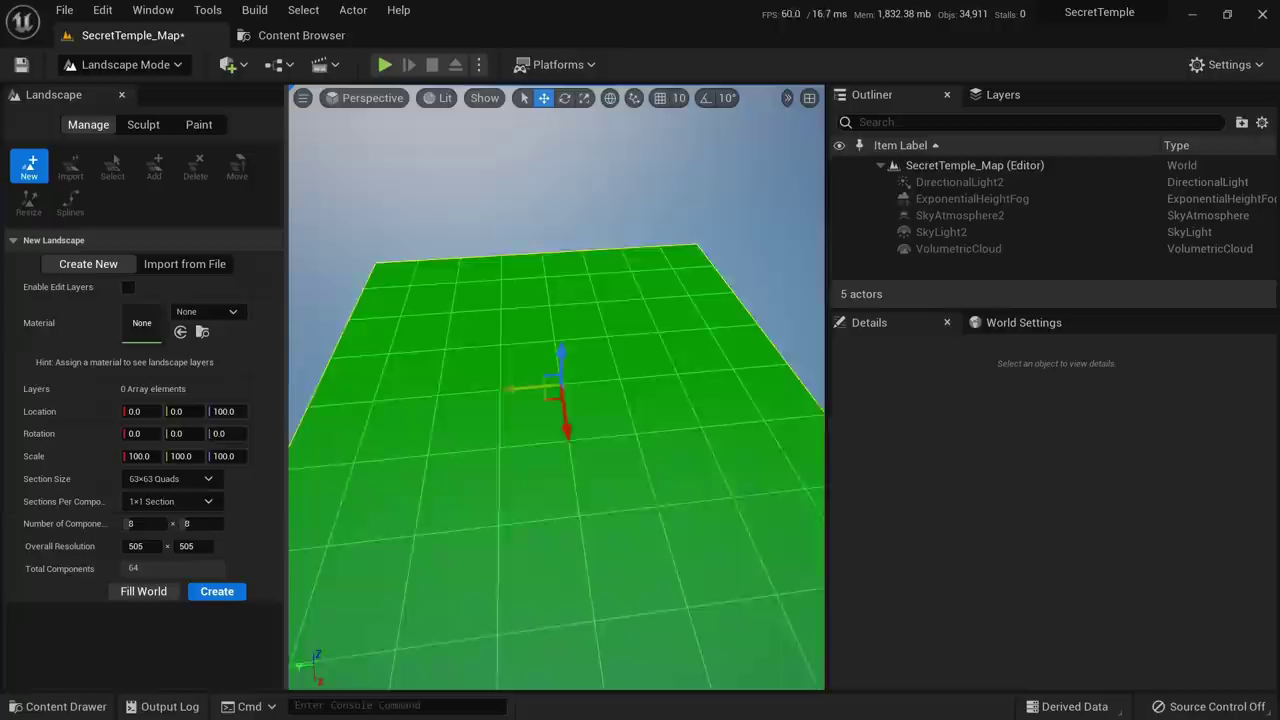
{"action": "right_click_drag", "start_coordinate": [455, 390], "coordinate": [453, 392]}
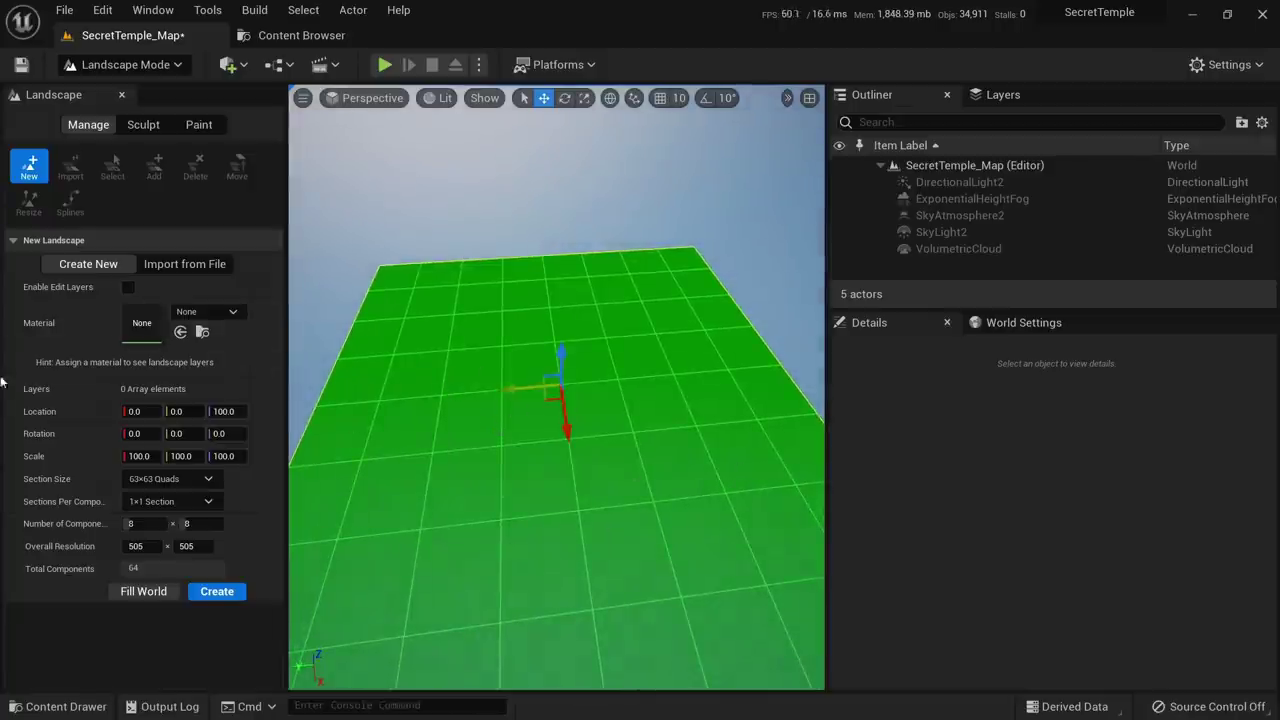
{"action": "left_click", "coordinate": [158, 506]}
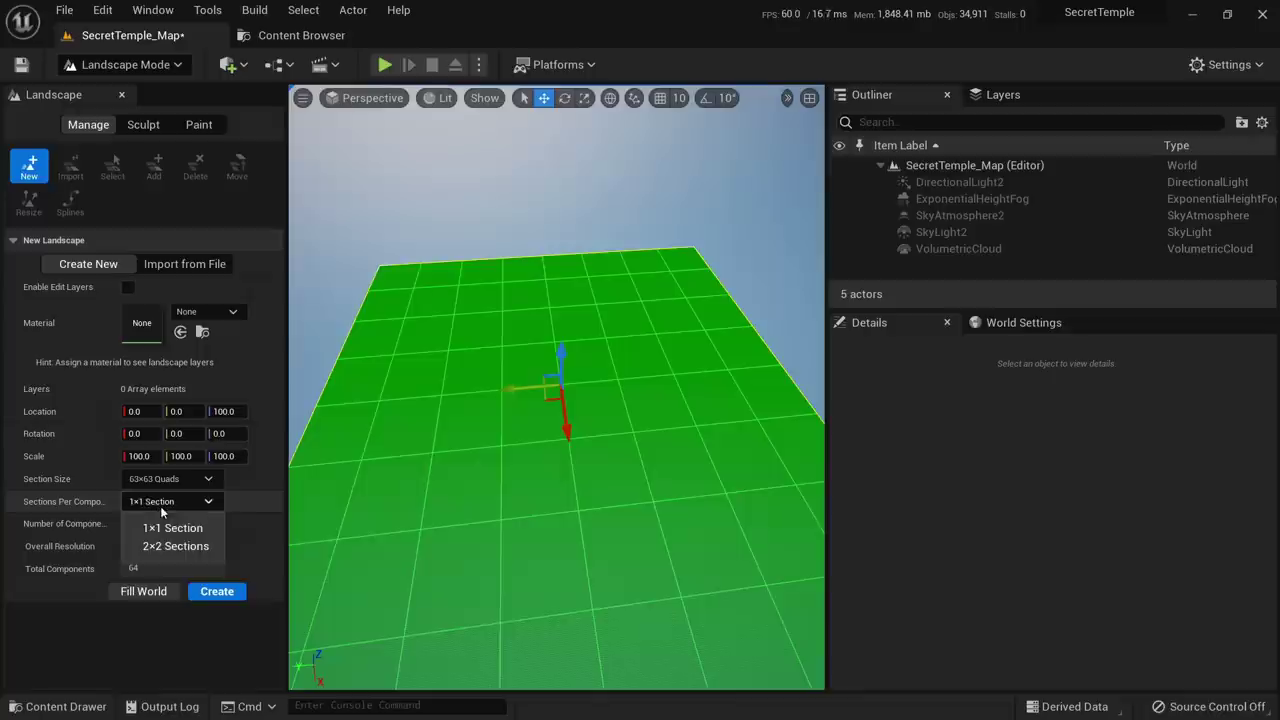
{"action": "left_click", "coordinate": [172, 546]}
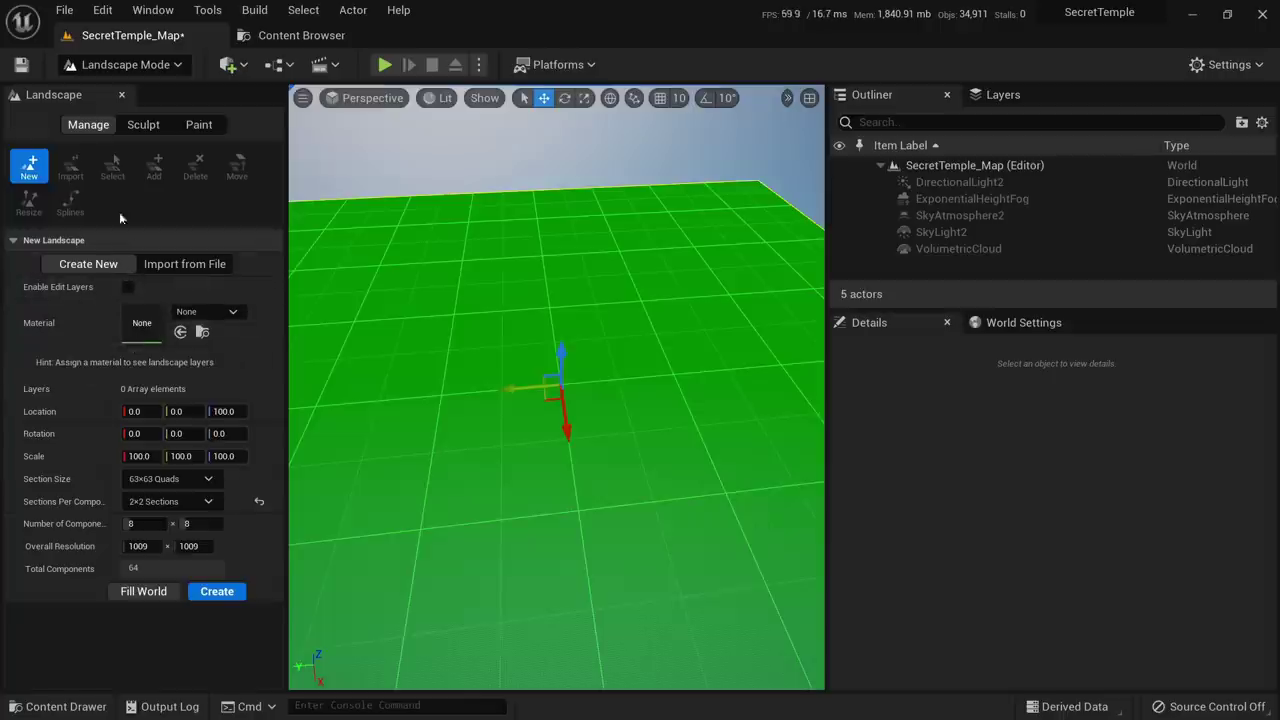
{"action": "left_click", "coordinate": [217, 593]}
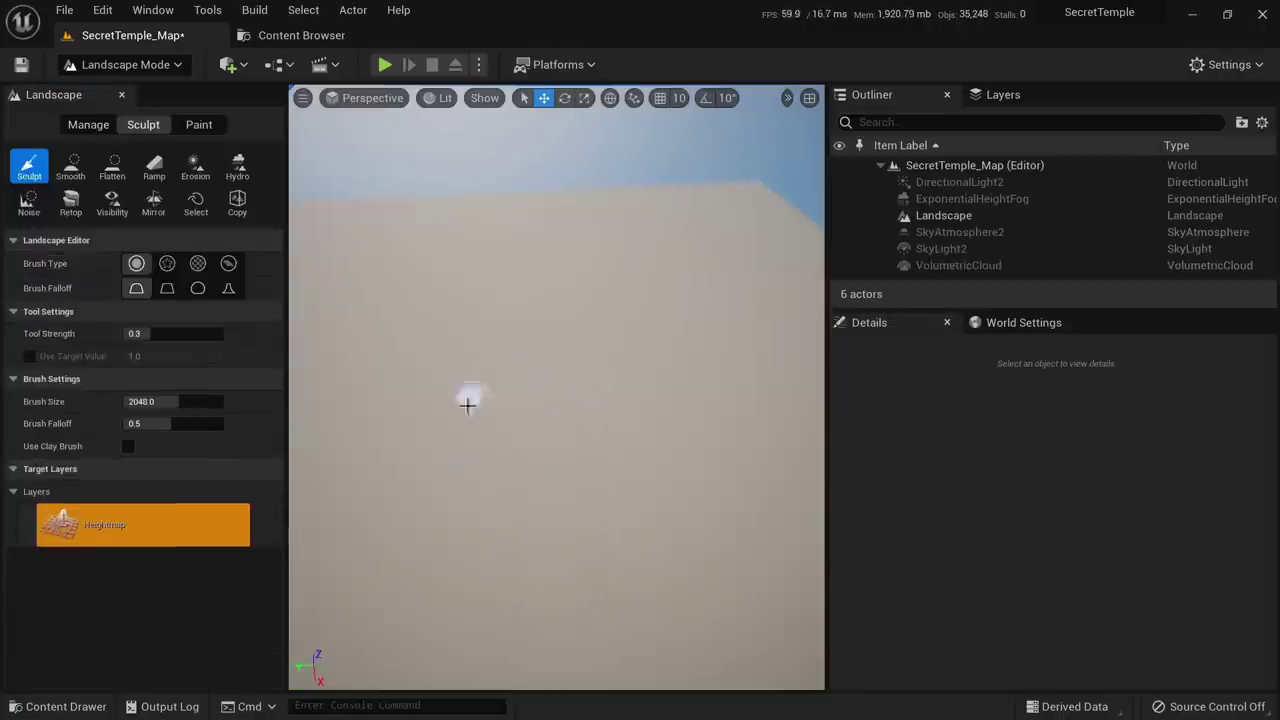
{"action": "mouse_move", "coordinate": [541, 450]}
{"action": "right_mouse_down"}
{"action": "mouse_move", "coordinate": [575, 400]}
{"action": "mouse_move", "coordinate": [575, 418]}
{"action": "right_mouse_up"}
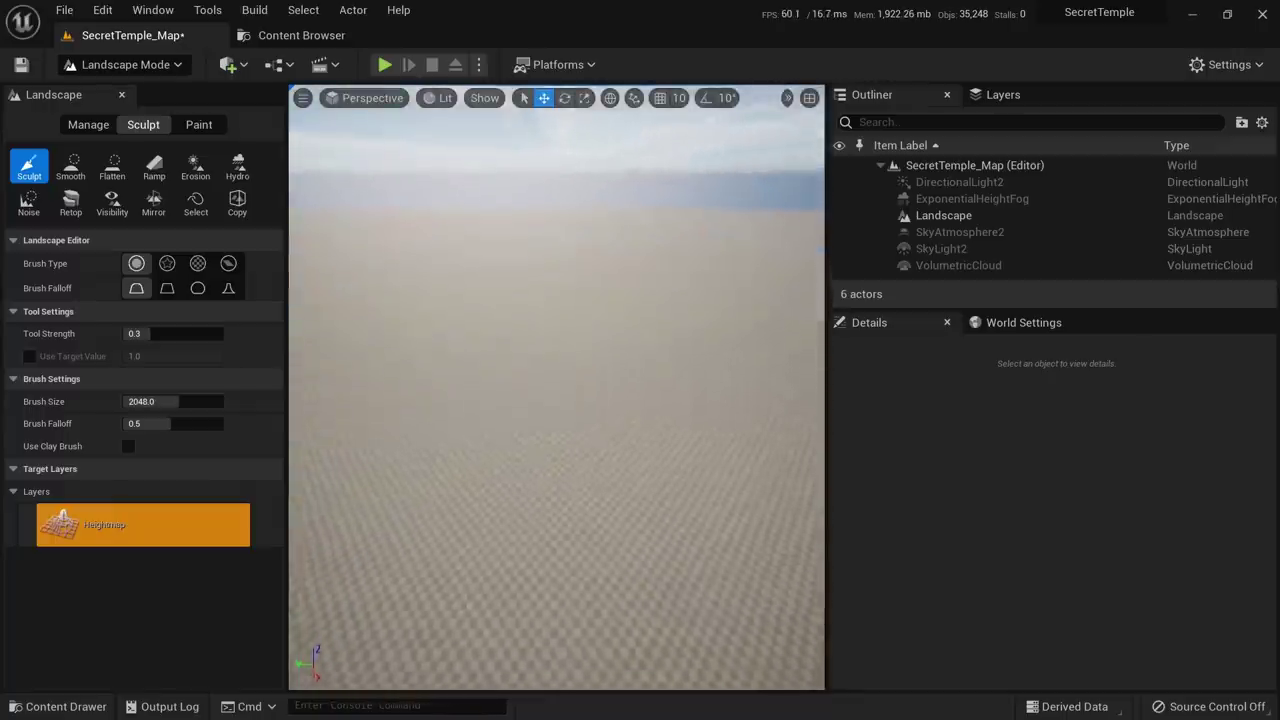
{"action": "right_click_drag", "start_coordinate": [467, 404], "coordinate": [467, 404]}
{"action": "key", "text": "w"}
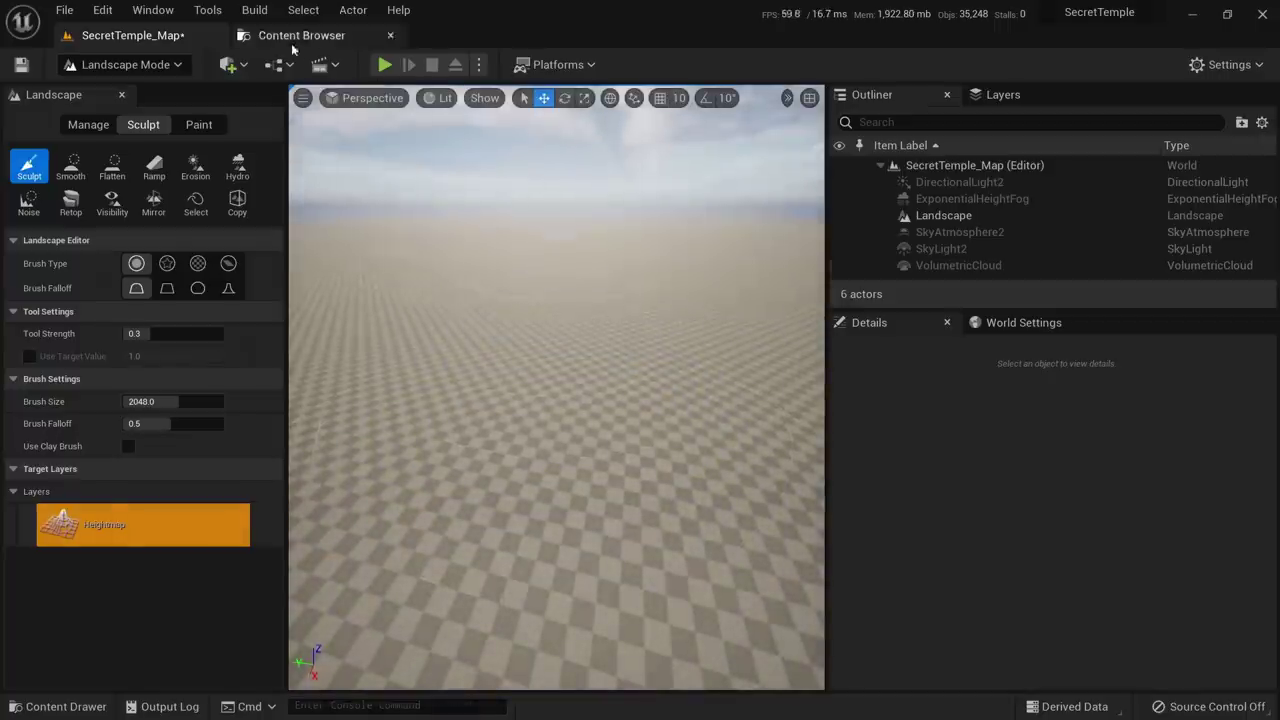
Return the level editor from Landscape mode to Select mode
{"action": "left_click", "coordinate": [120, 64]}
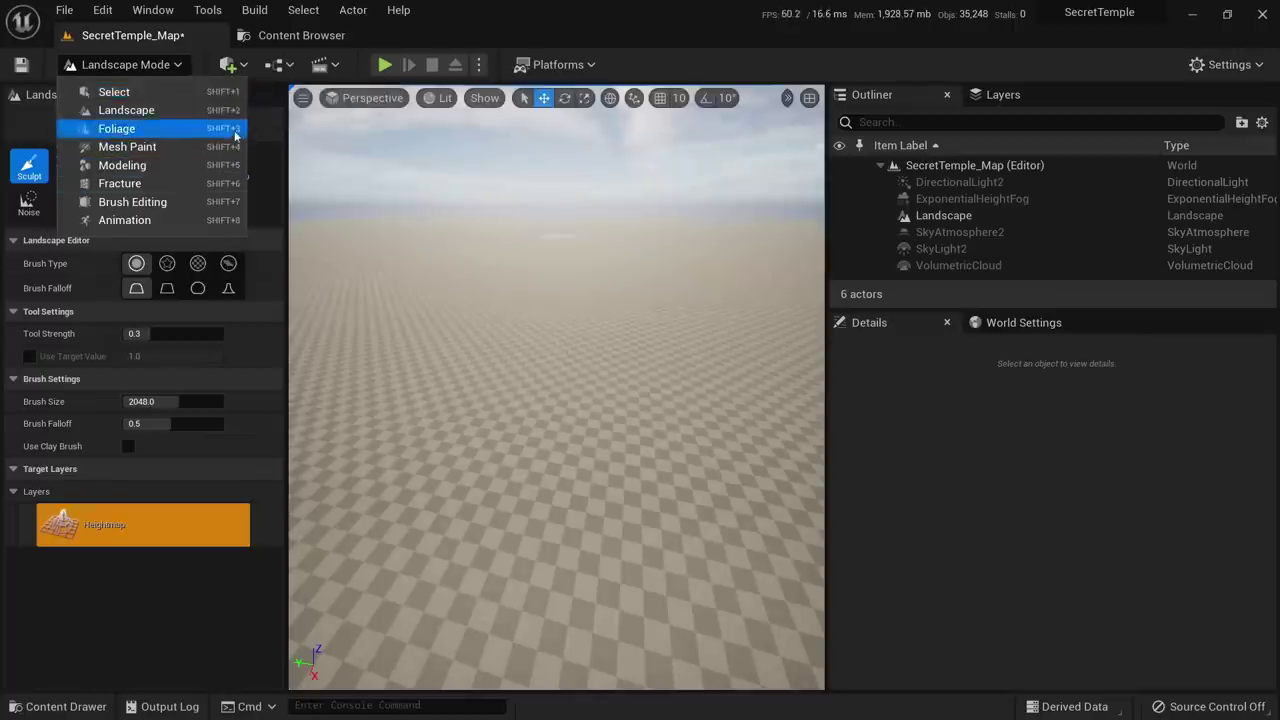
{"action": "left_click", "coordinate": [184, 91]}
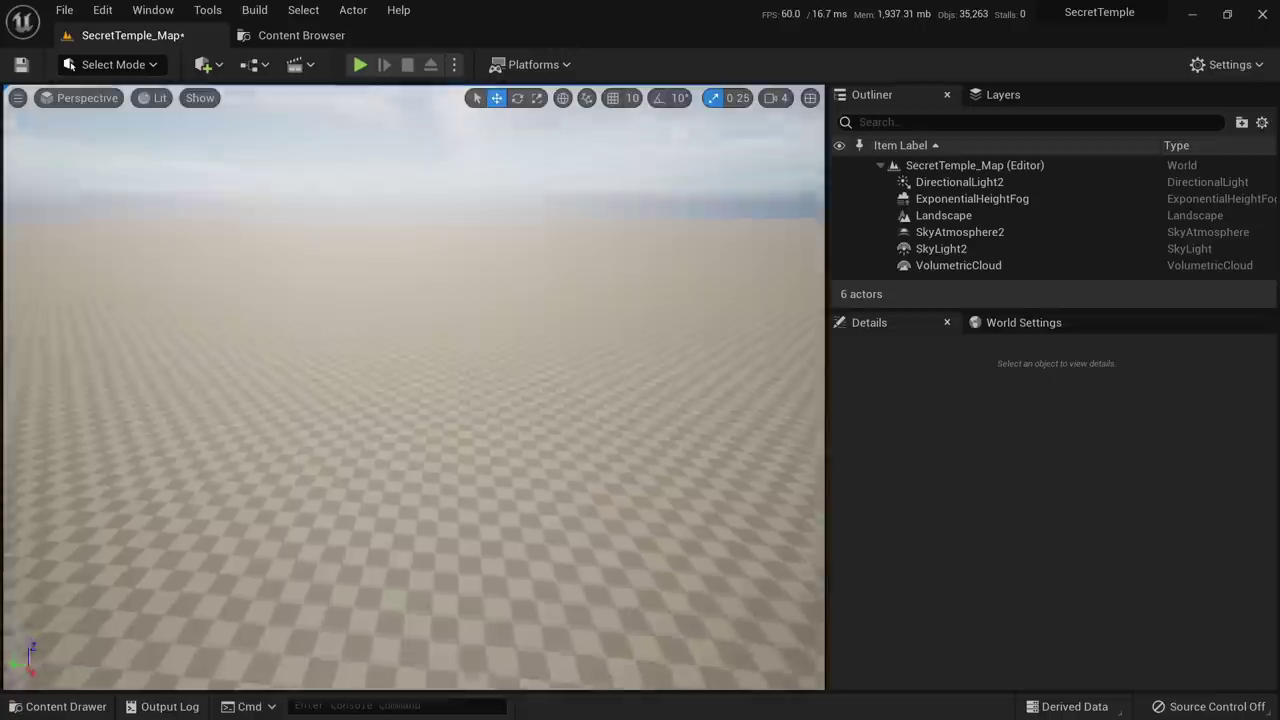
Cycle through the Landscape, Foliage, Mesh Paint and Modeling editor modes, ending back in Select mode
{"action": "key", "text": "shift+2"}
{"action": "key", "text": "shift+1"}
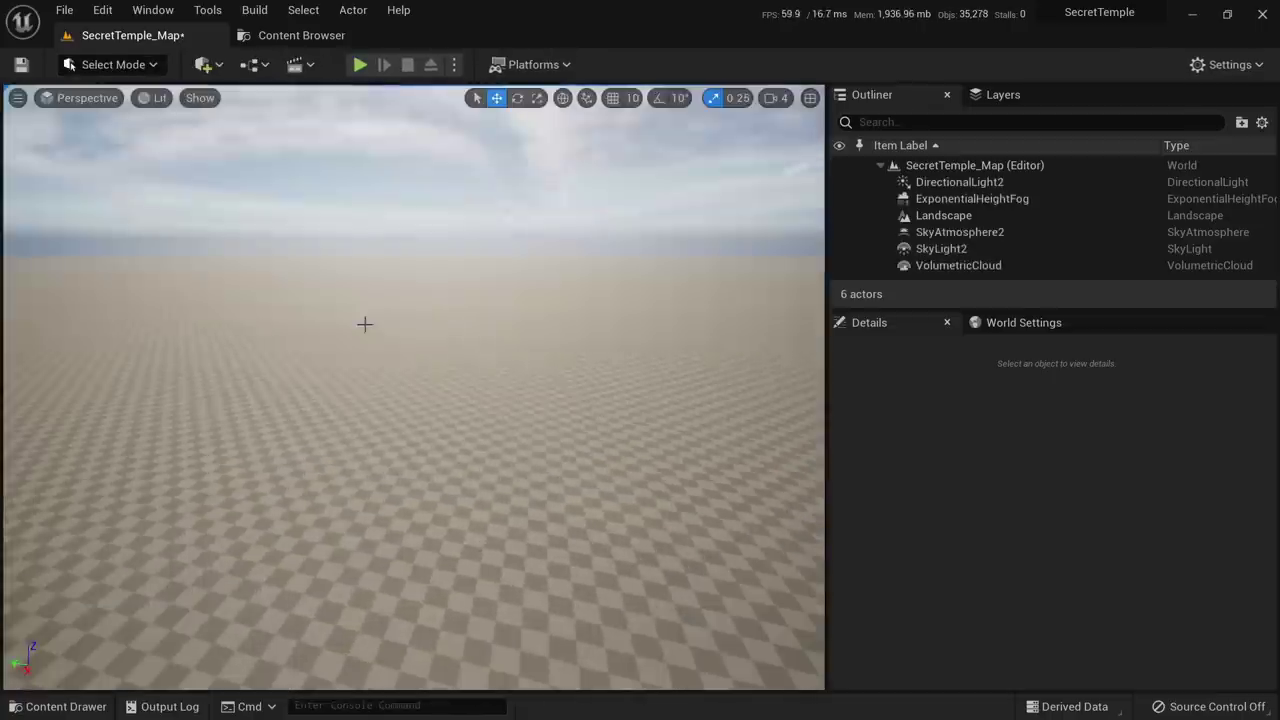
{"action": "key", "text": "shift+3"}
{"action": "key", "text": "shift+4"}
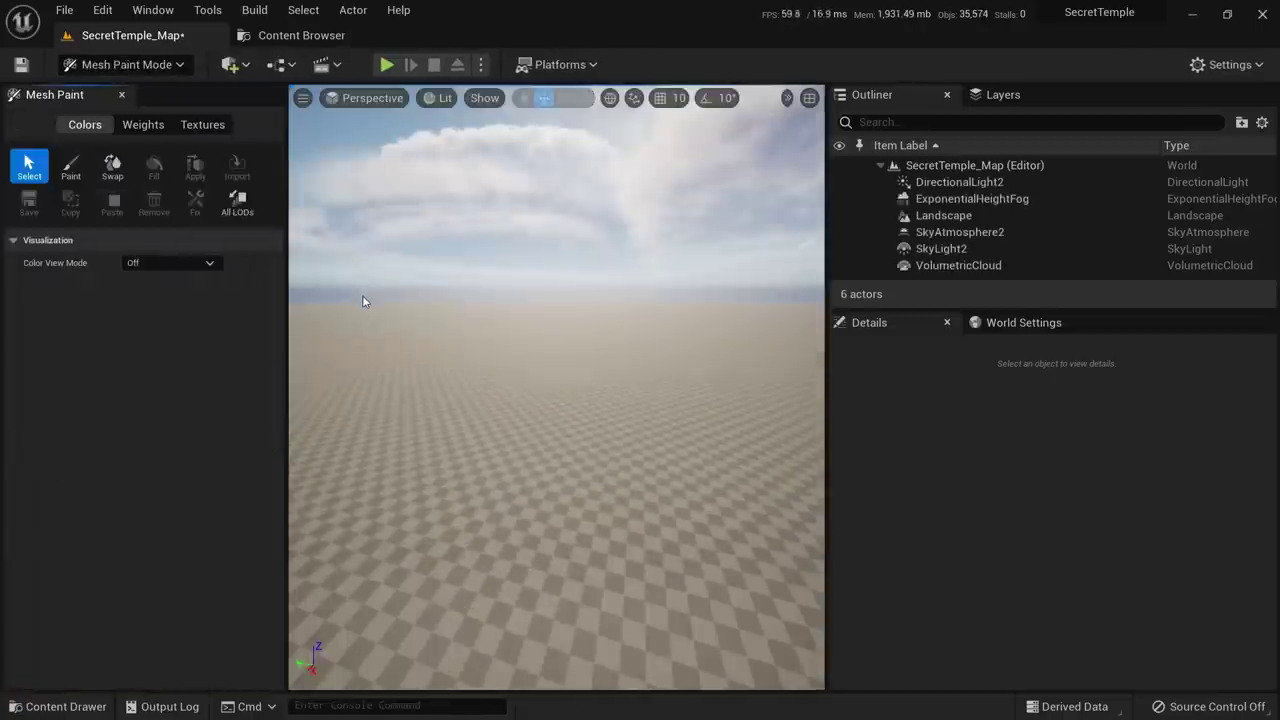
{"action": "key", "text": "shift+5"}
{"action": "key", "text": "shift+1"}
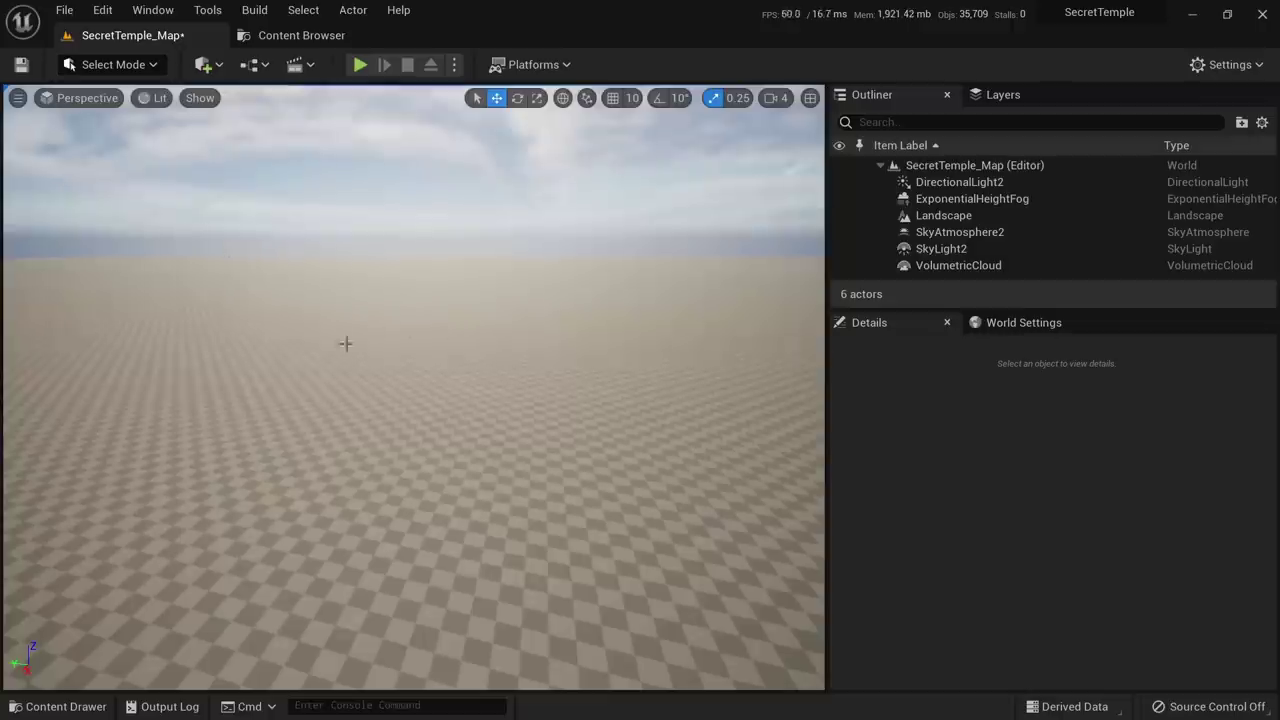
Play-test the level in the viewport twice from different camera positions, stopping each session to return to editing
{"action": "mouse_move", "coordinate": [346, 343]}
{"action": "right_mouse_down"}
{"action": "mouse_move", "coordinate": [348, 326]}
{"action": "mouse_move", "coordinate": [346, 368]}
{"action": "right_mouse_up"}
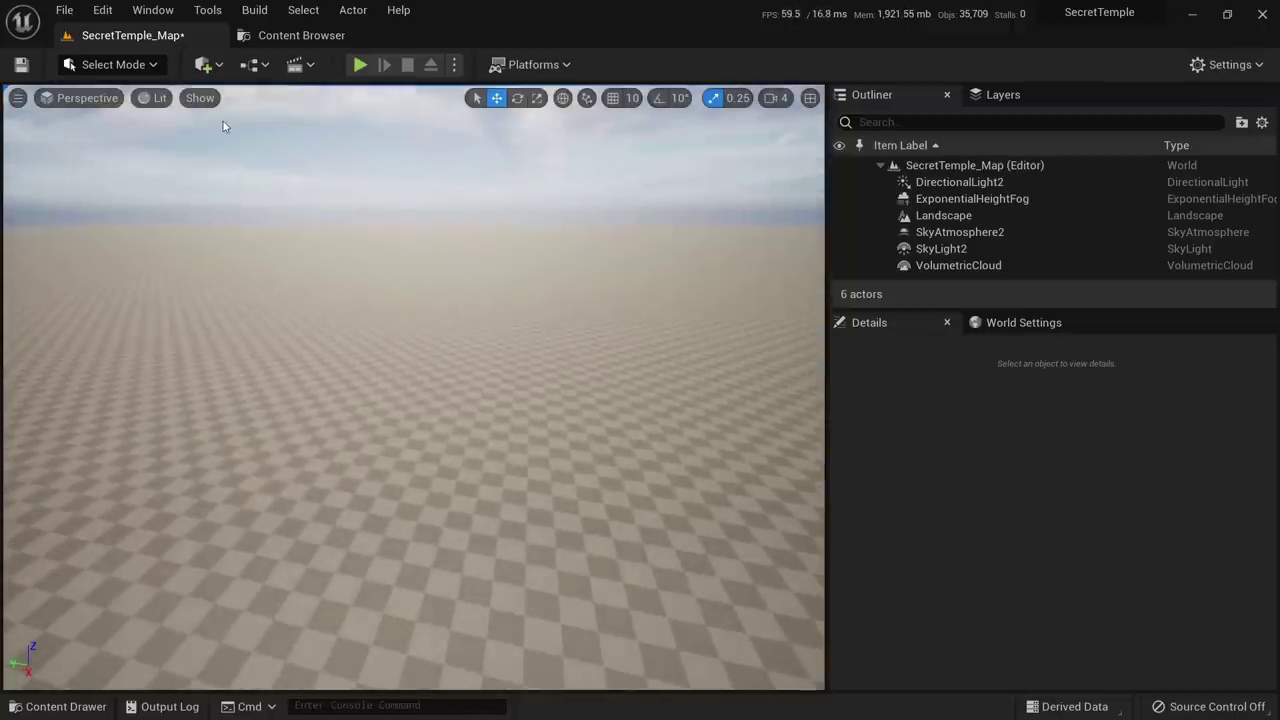
{"action": "left_click", "coordinate": [360, 66]}
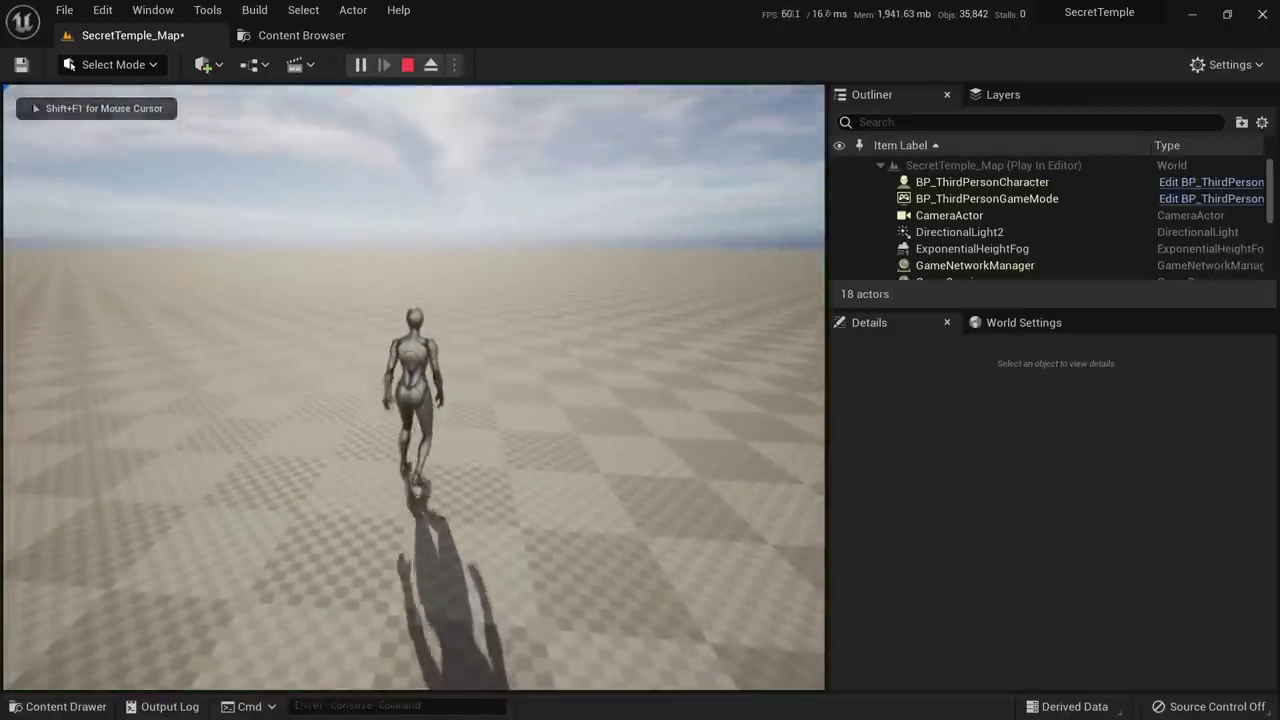
{"action": "key", "text": "Escape"}
{"action": "mouse_move", "coordinate": [421, 162]}
{"action": "right_mouse_down"}
{"action": "mouse_move", "coordinate": [450, 108]}
{"action": "mouse_move", "coordinate": [480, 156]}
{"action": "mouse_move", "coordinate": [421, 162]}
{"action": "right_mouse_up"}
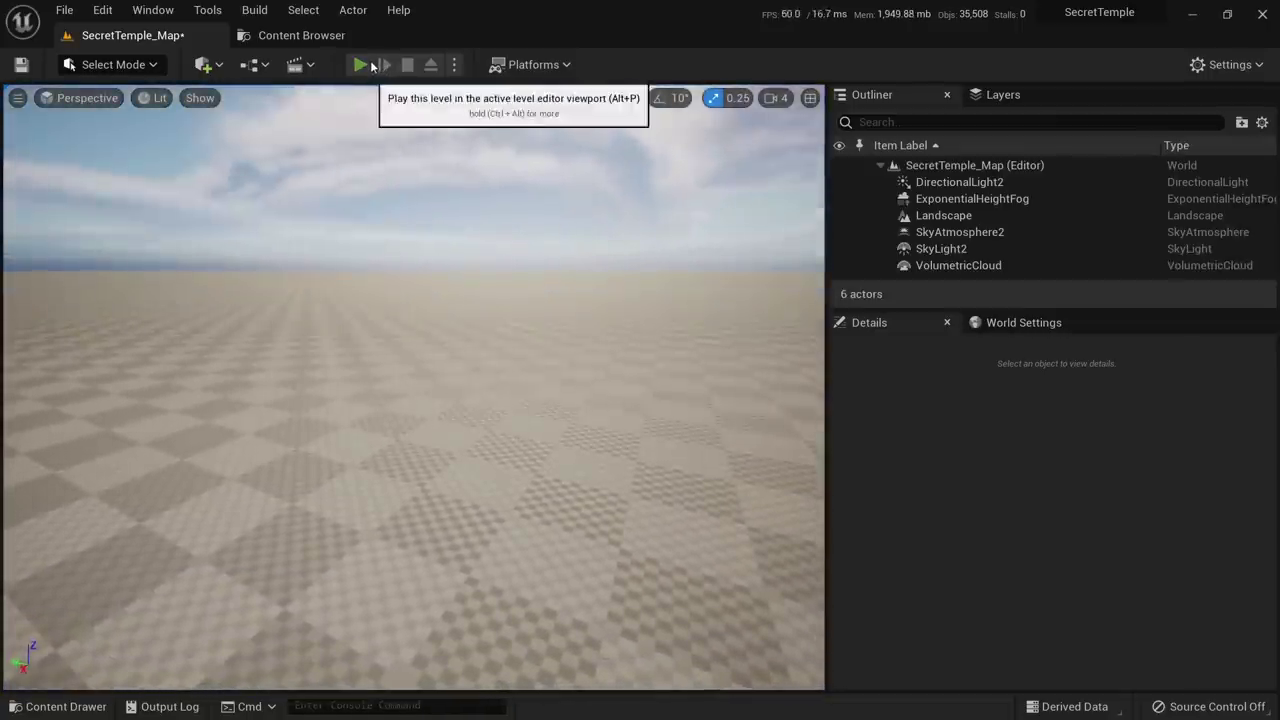
{"action": "left_click", "coordinate": [362, 65]}
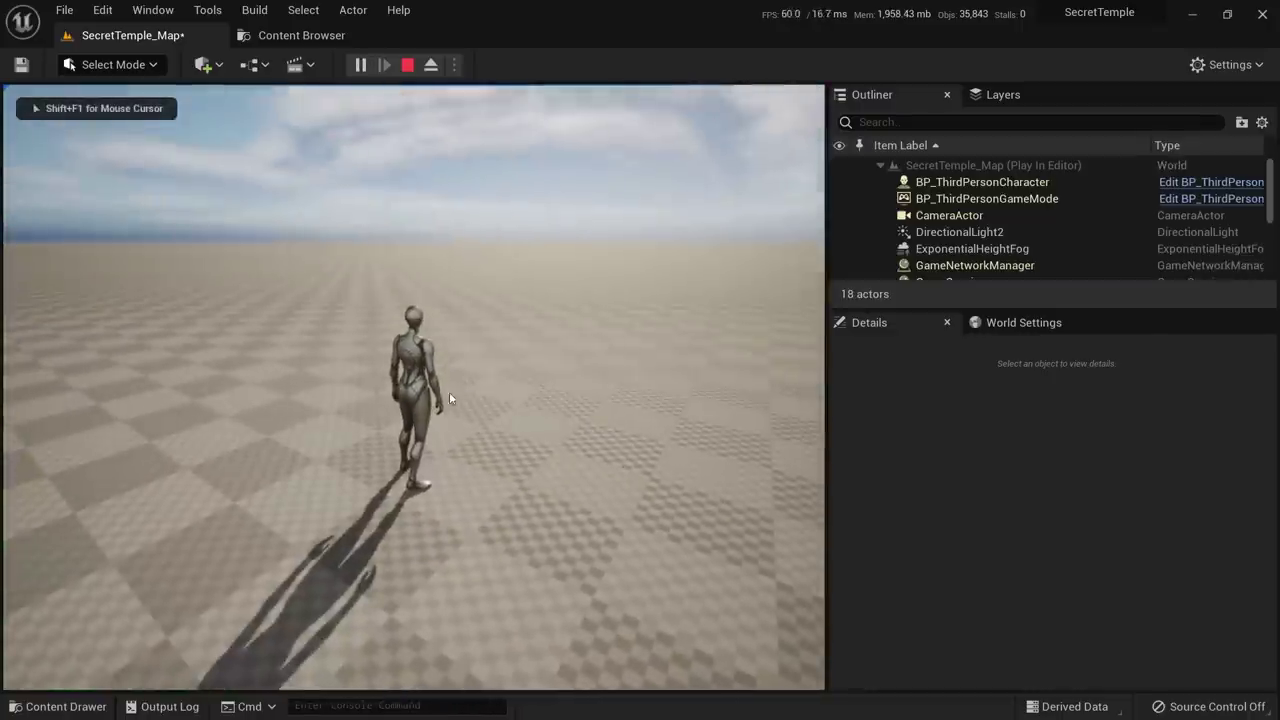
{"action": "key", "text": "Escape"}
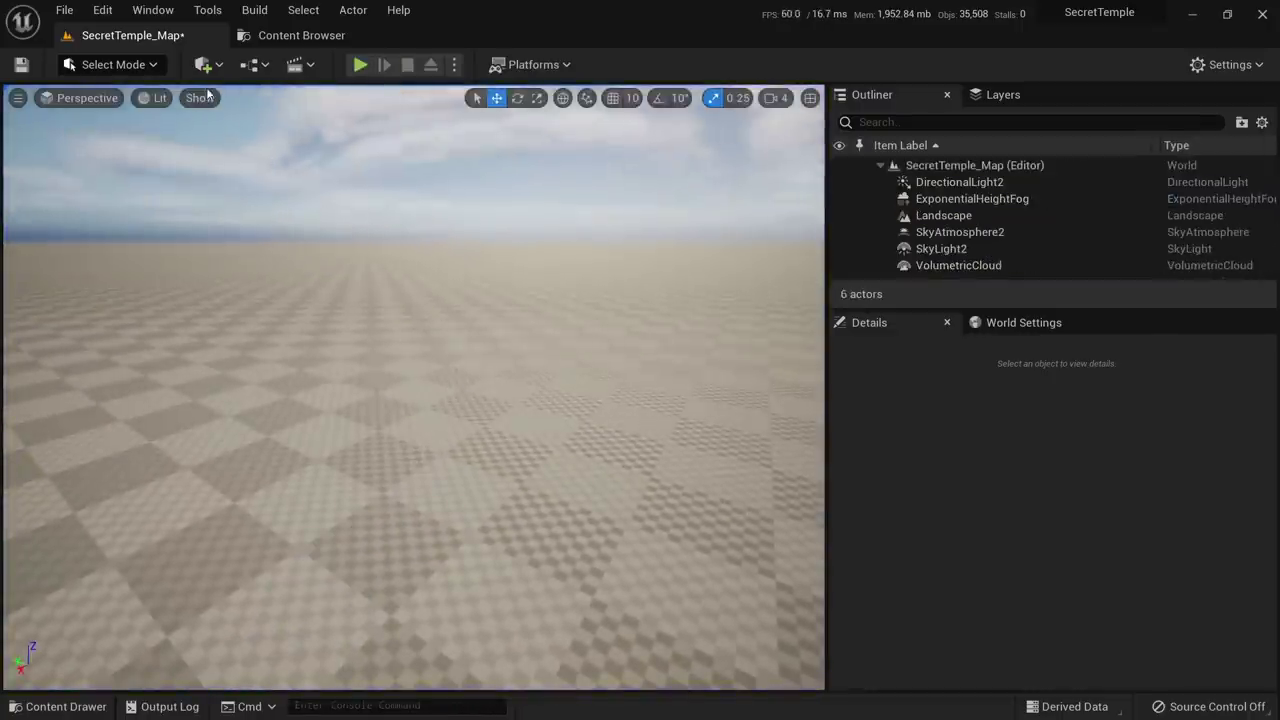
Place a Player Start actor on the landscape and frame it up close
{"action": "left_click", "coordinate": [294, 352]}
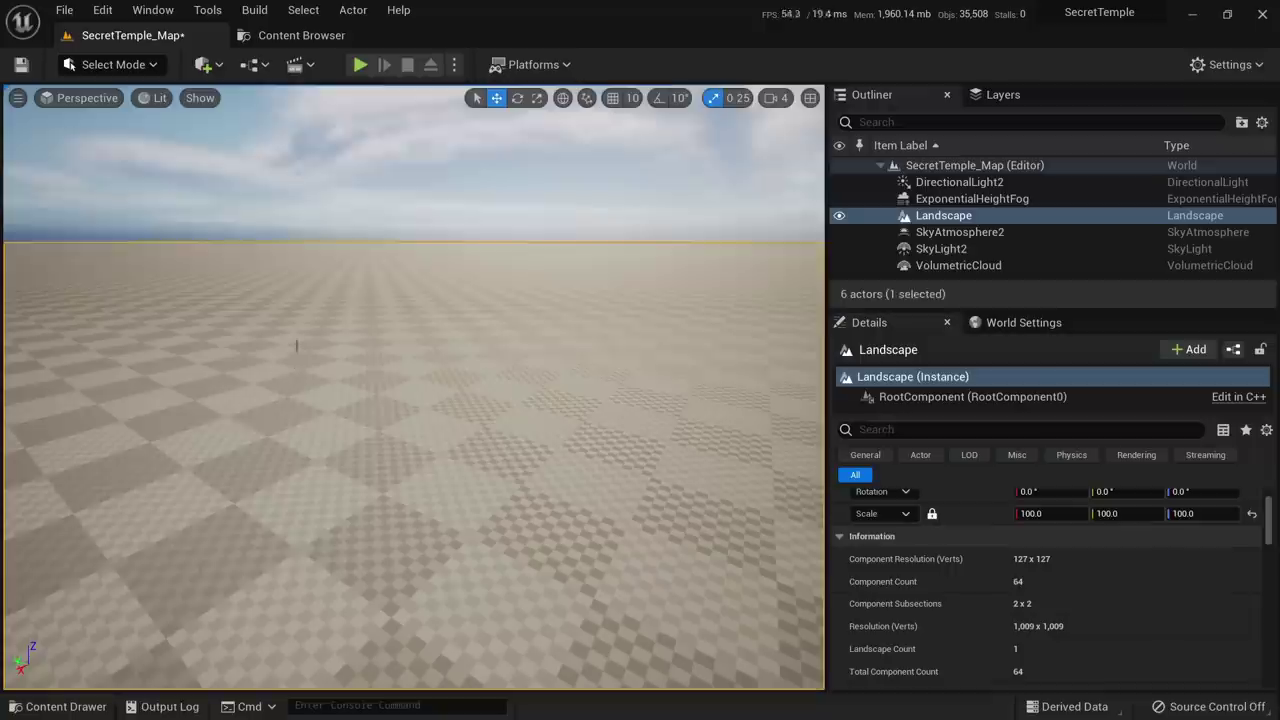
{"action": "left_click", "coordinate": [220, 66]}
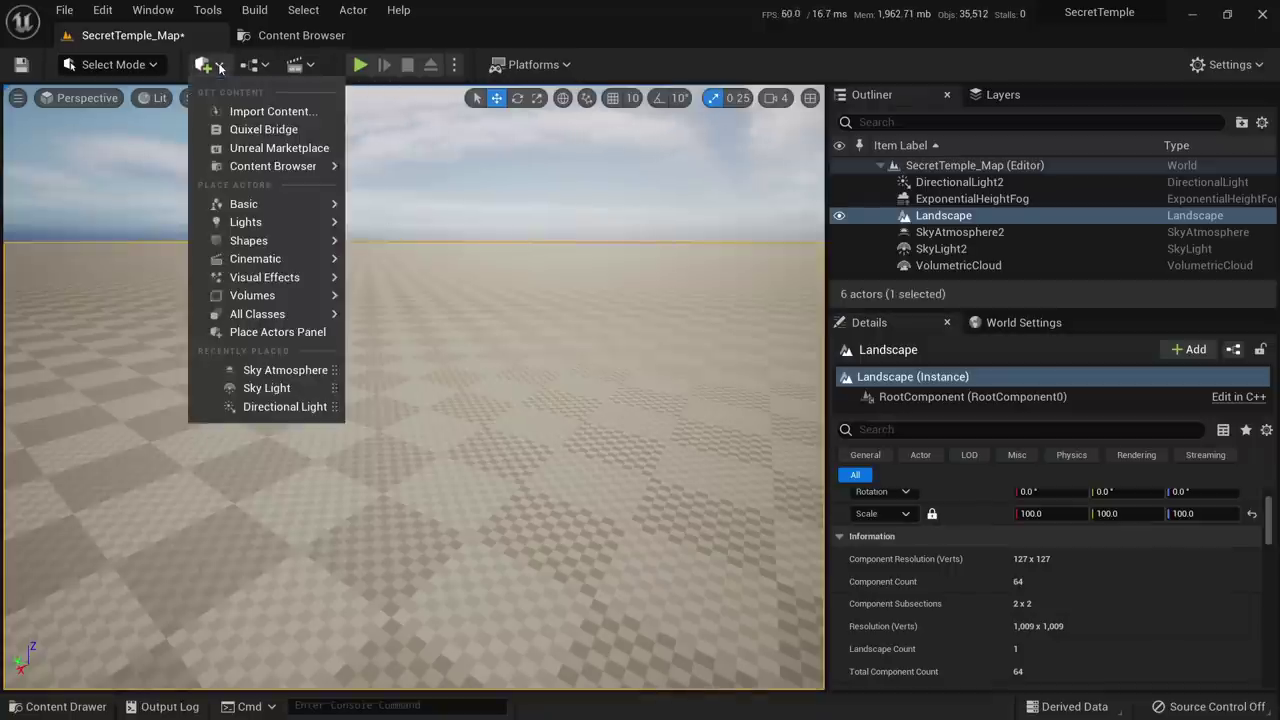
{"action": "mouse_move", "coordinate": [286, 213]}
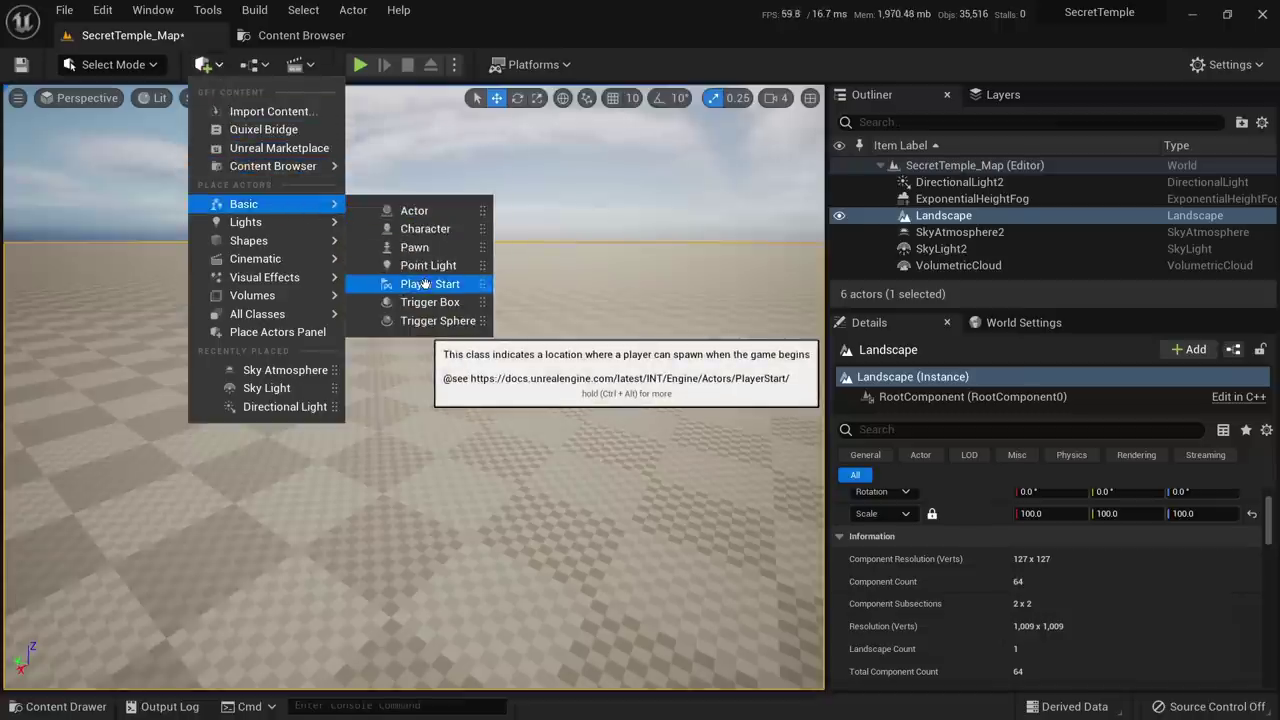
{"action": "left_click_drag", "start_coordinate": [425, 284], "coordinate": [552, 291]}
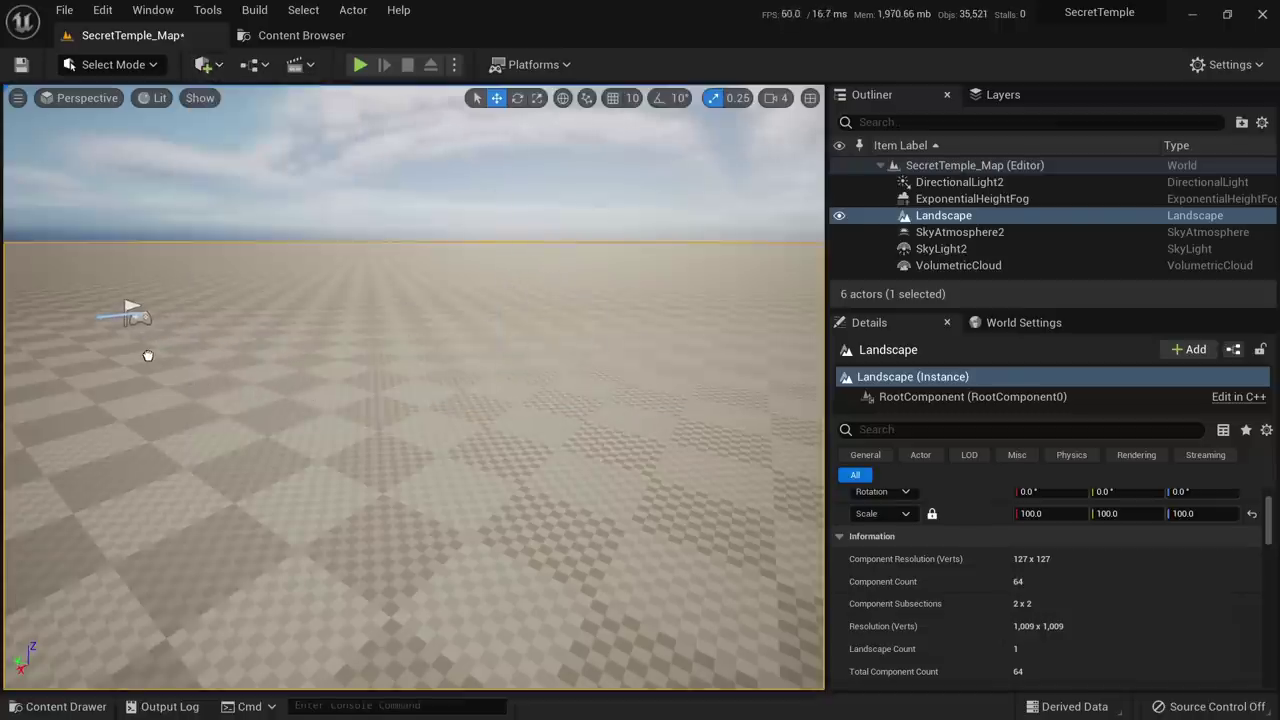
{"action": "left_click_drag", "start_coordinate": [148, 356], "coordinate": [148, 356]}
{"action": "right_click_drag", "start_coordinate": [312, 393], "coordinate": [100, 376]}
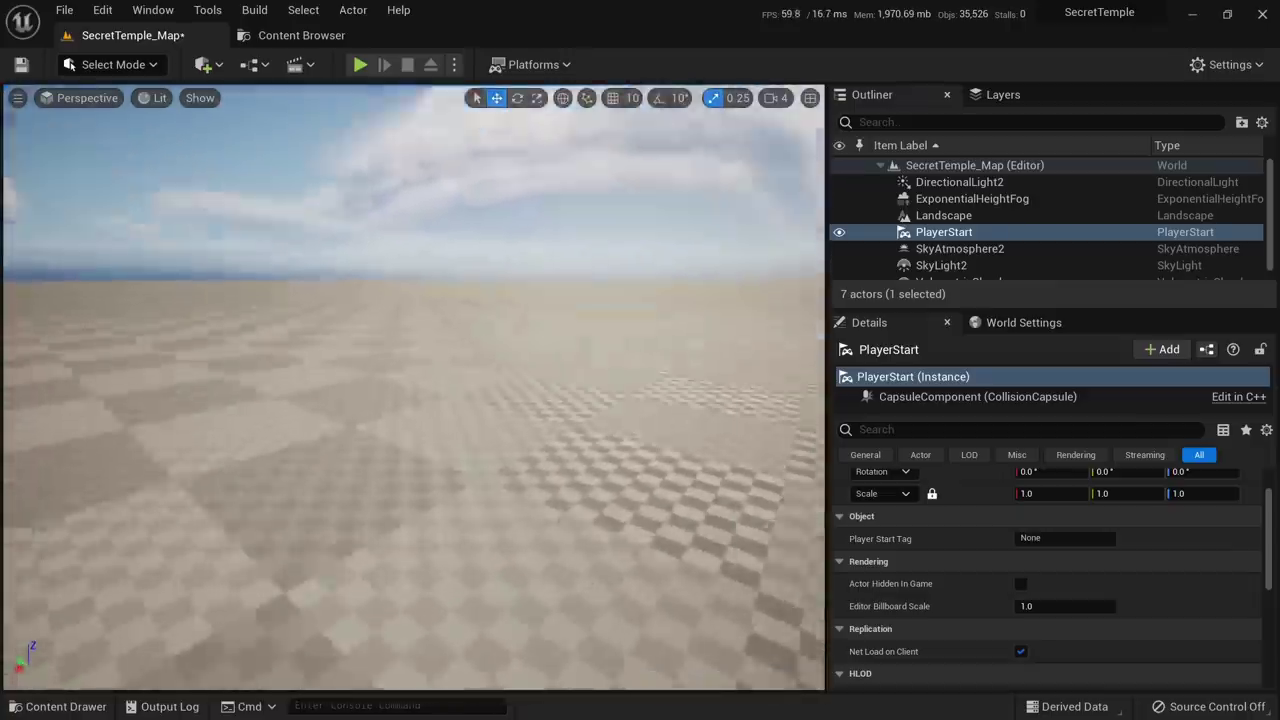
{"action": "key", "text": "f"}
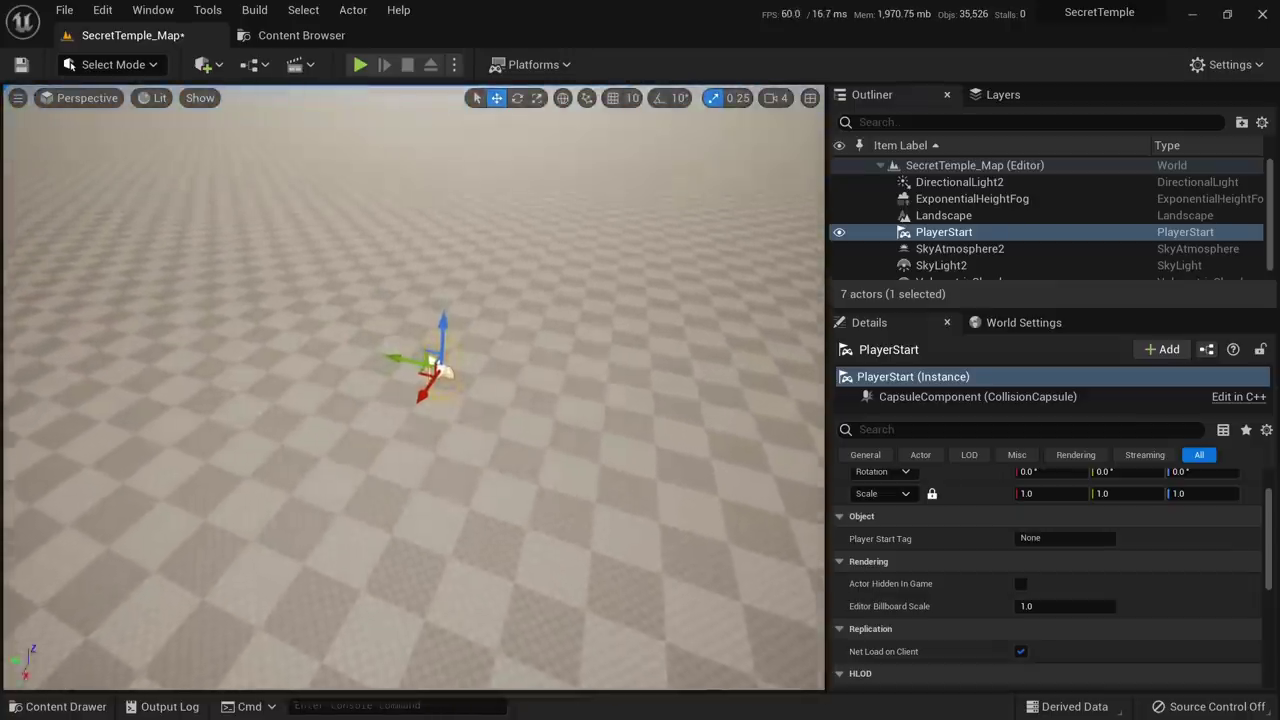
{"action": "left_click_drag", "start_coordinate": [334, 394], "coordinate": [300, 384], "text": "alt"}
{"action": "scroll", "coordinate": [334, 394], "scroll_direction": "up", "scroll_amount": 3}
{"action": "left_click_drag", "start_coordinate": [385, 417], "coordinate": [456, 448], "text": "alt"}
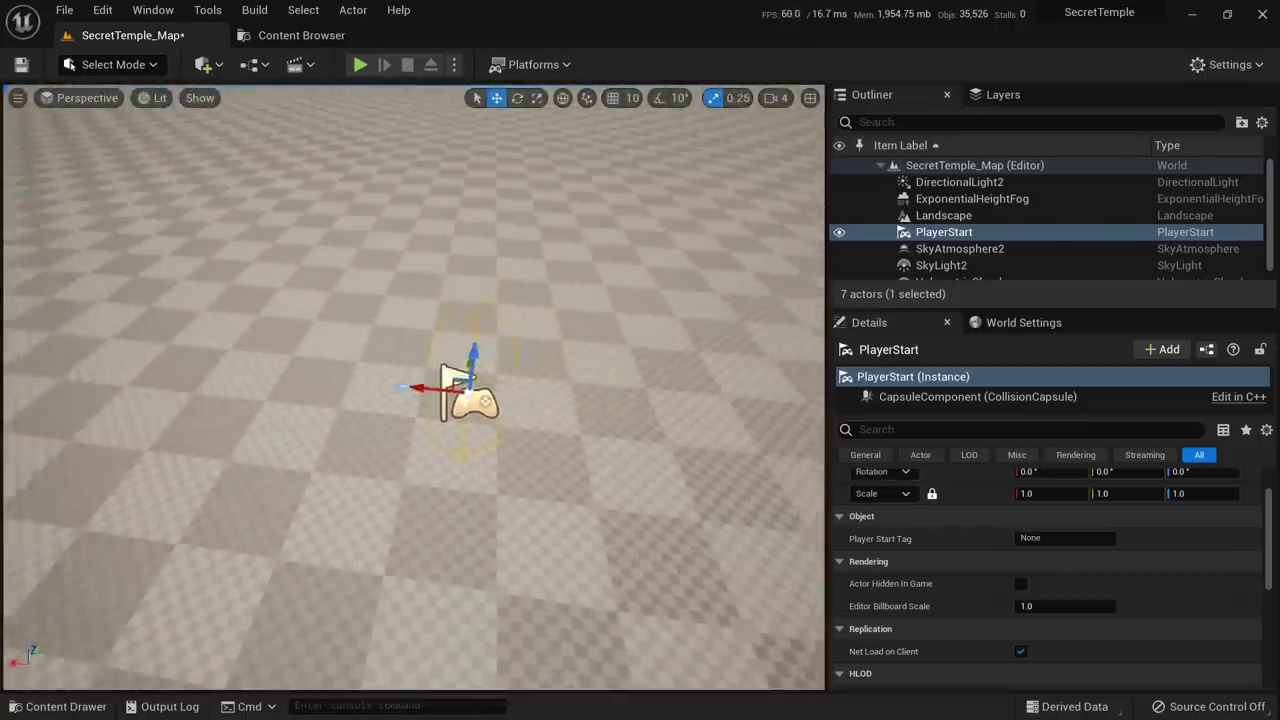
{"action": "left_click_drag", "start_coordinate": [540, 355], "coordinate": [458, 453], "text": "alt"}
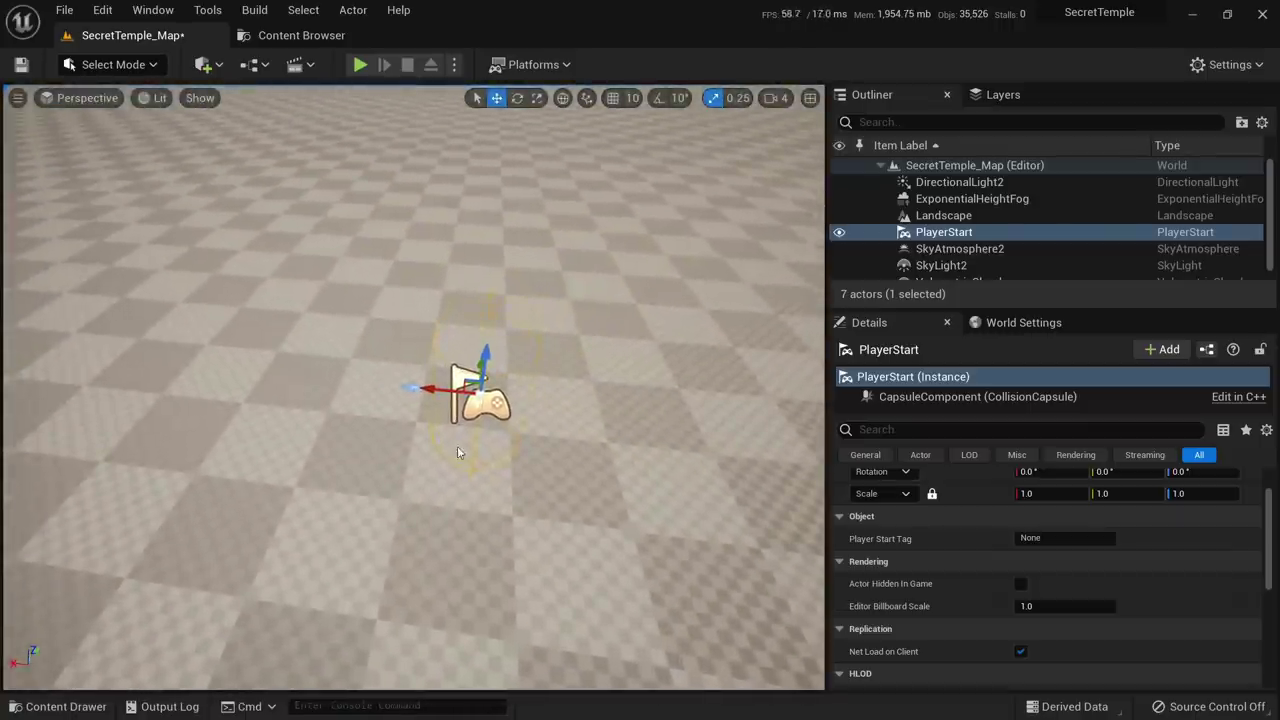
Play-test the level to check where the character spawns and which way it faces, then stop the session
{"action": "left_click", "coordinate": [360, 64]}
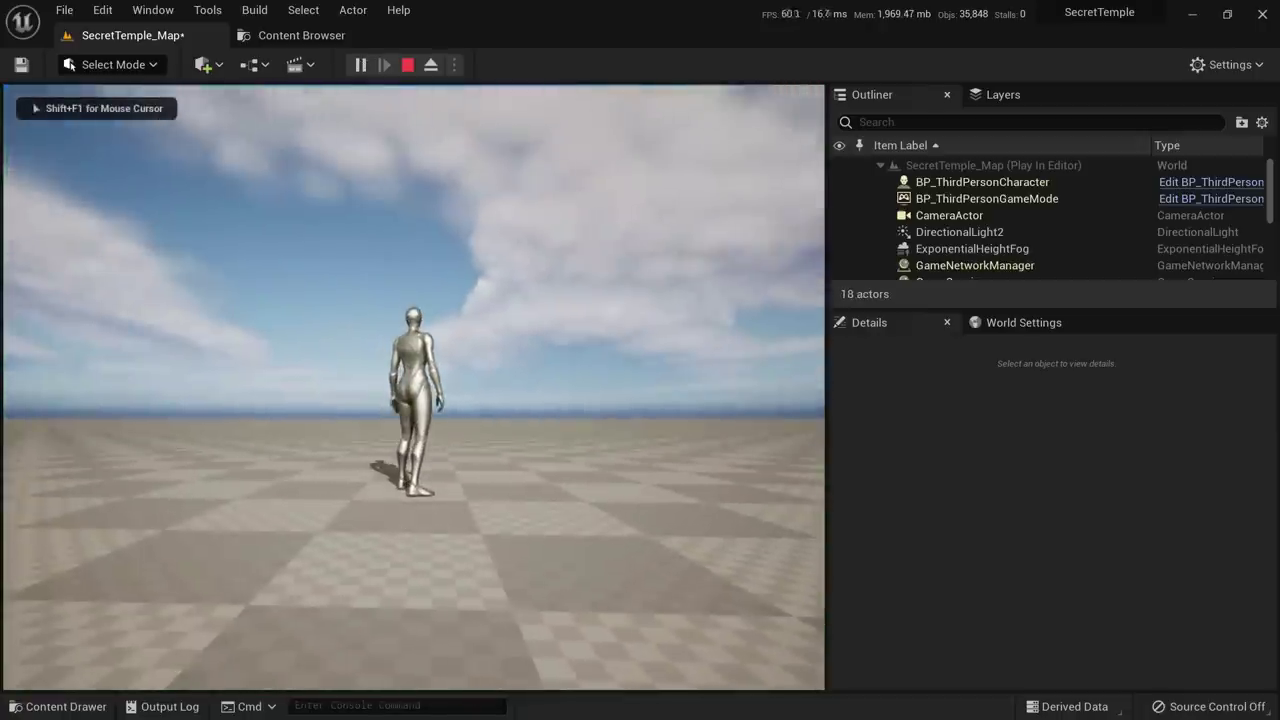
{"action": "key", "text": "Escape"}
Turn on 10° rotation snapping and rotate the Player Start 180° about its vertical axis
{"action": "key", "text": "f"}
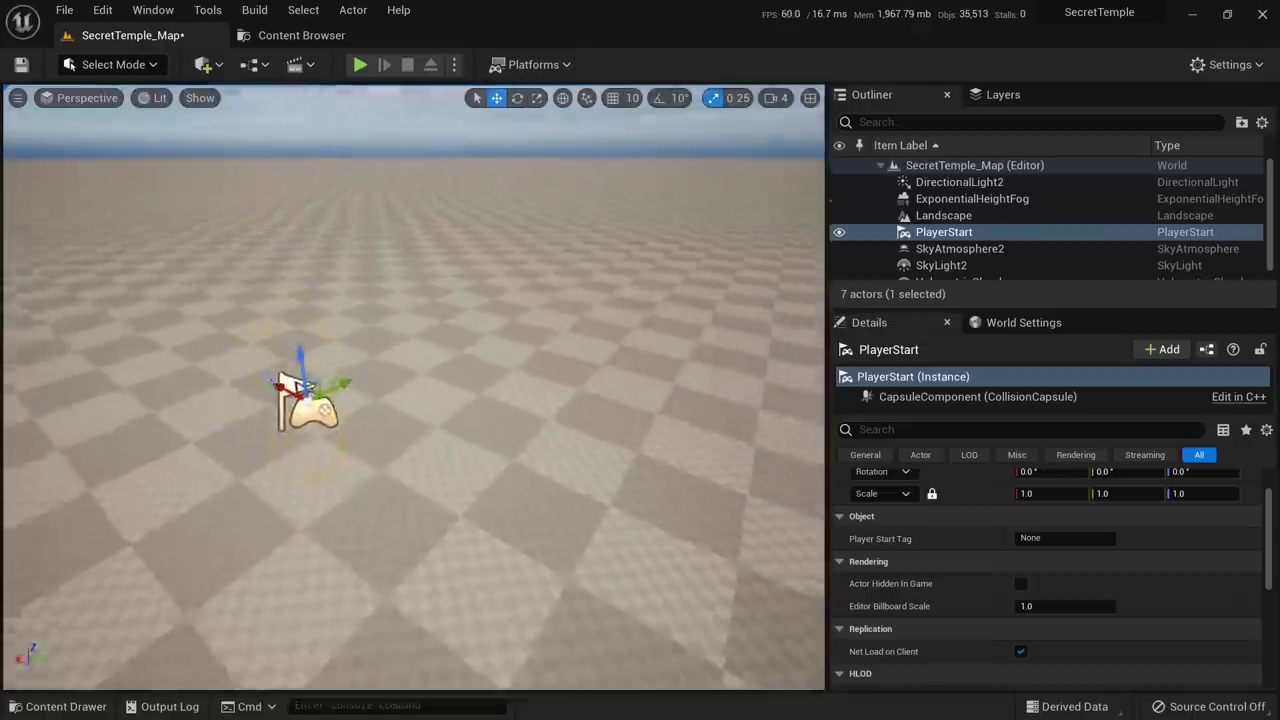
{"action": "key", "text": "e"}
{"action": "right_click_drag", "start_coordinate": [473, 504], "coordinate": [483, 500]}
{"action": "key", "text": "a"}
{"action": "left_click_drag", "start_coordinate": [483, 500], "coordinate": [400, 510]}
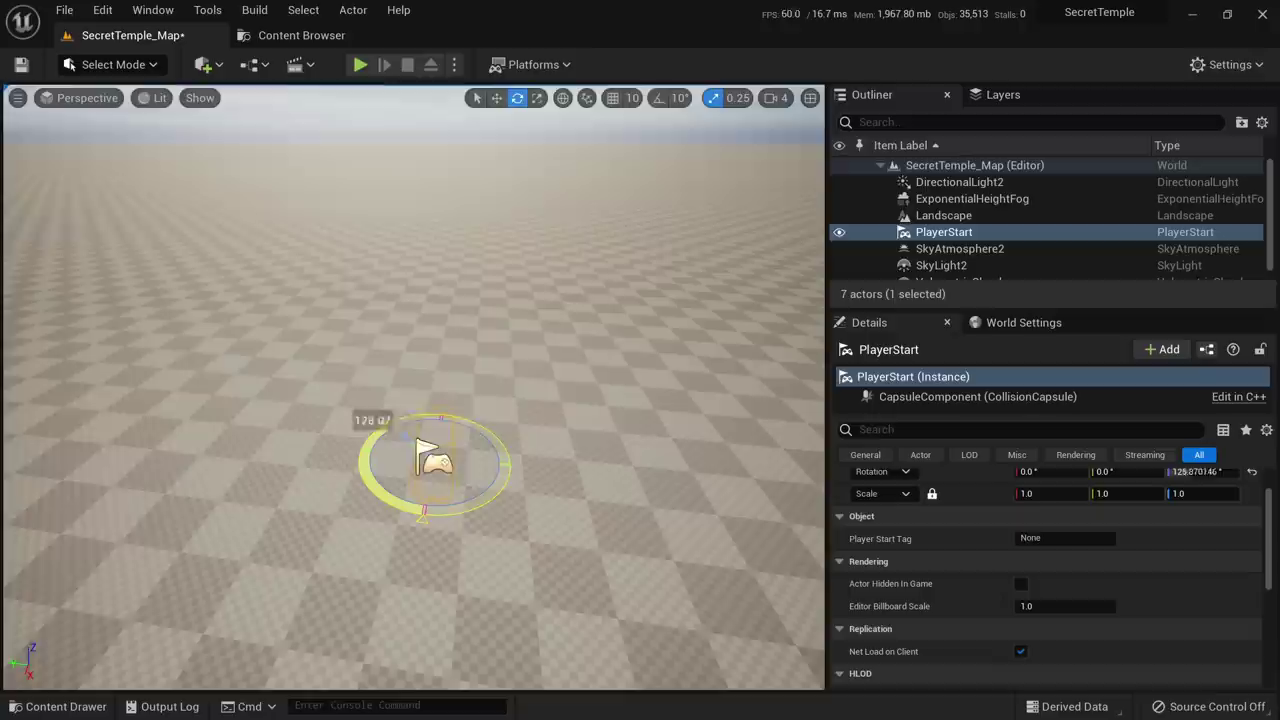
{"action": "key", "text": "ctrl+z"}
{"action": "left_click", "coordinate": [664, 97]}
{"action": "left_click_drag", "start_coordinate": [470, 512], "coordinate": [446, 412]}
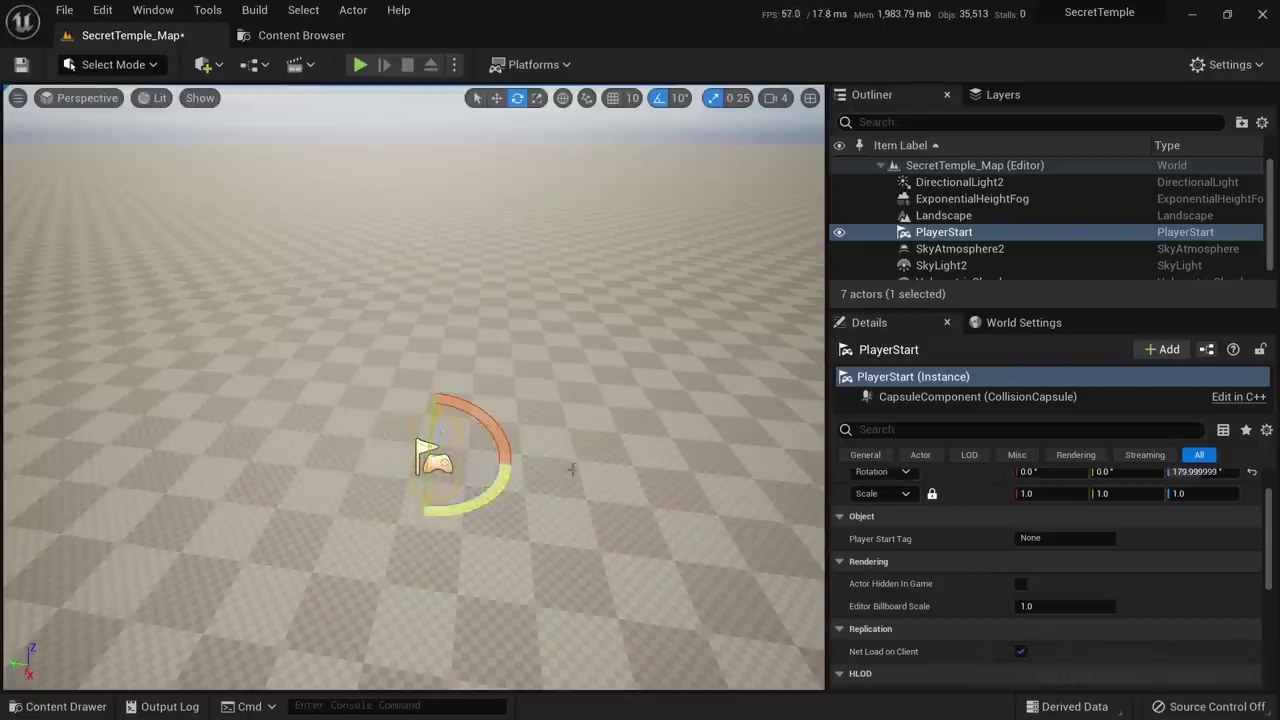
Play-test the level to check the character's new facing direction, run it forward and stop the session
{"action": "left_click", "coordinate": [359, 64]}
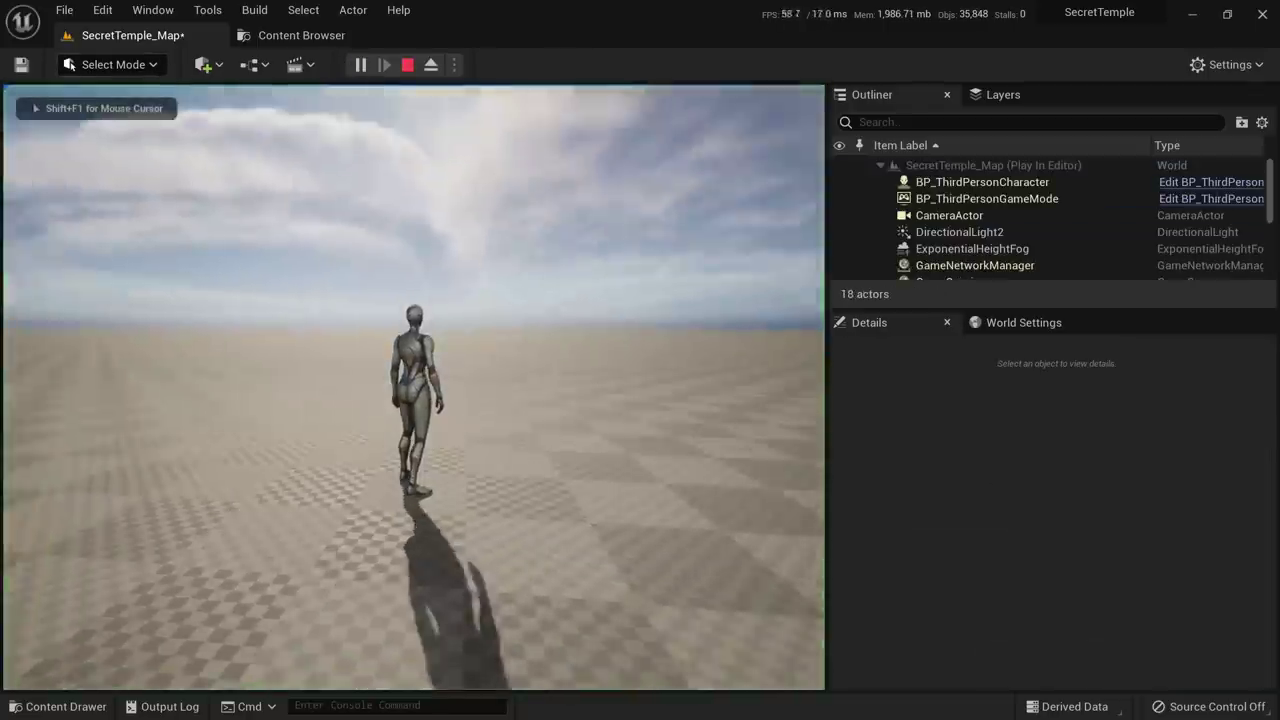
{"action": "key", "text": "w"}
{"action": "key", "text": "Escape"}
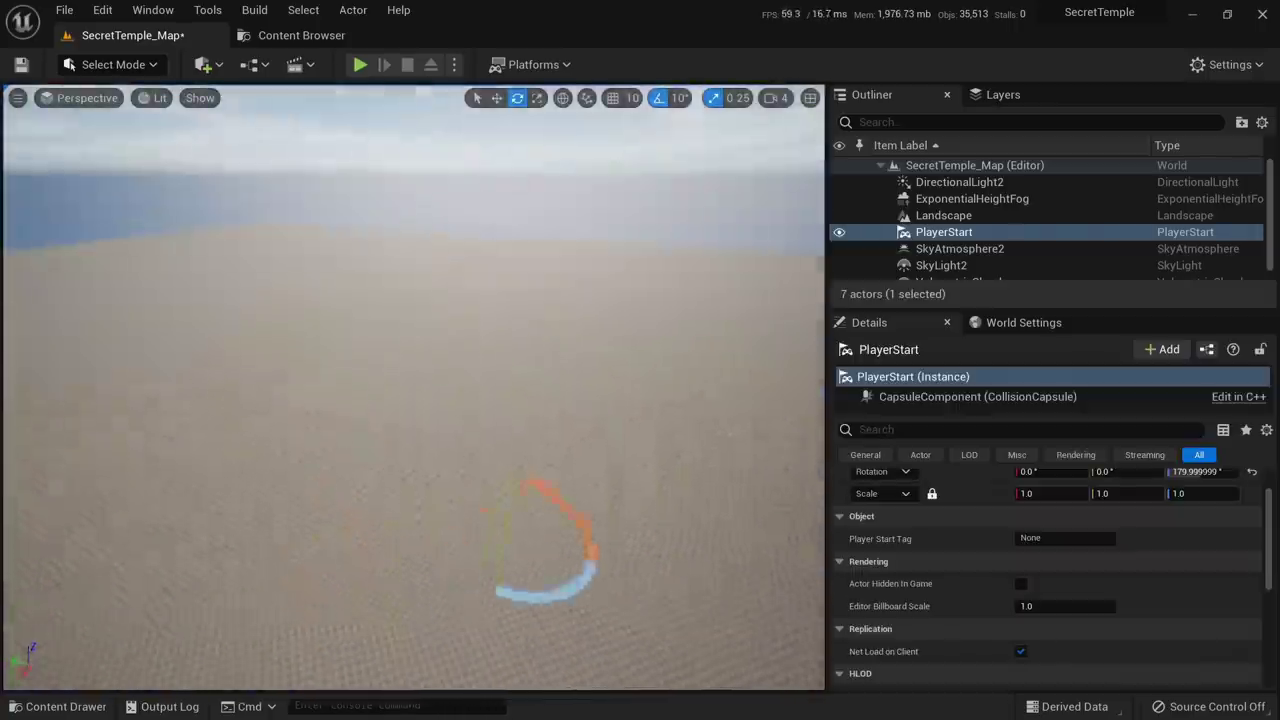
Switch back to the Move tool, play the level again and run the character forward, backward and sideways before stopping
{"action": "right_click_drag", "start_coordinate": [414, 387], "coordinate": [526, 469]}
{"action": "key", "text": "w"}
{"action": "key", "text": "f"}
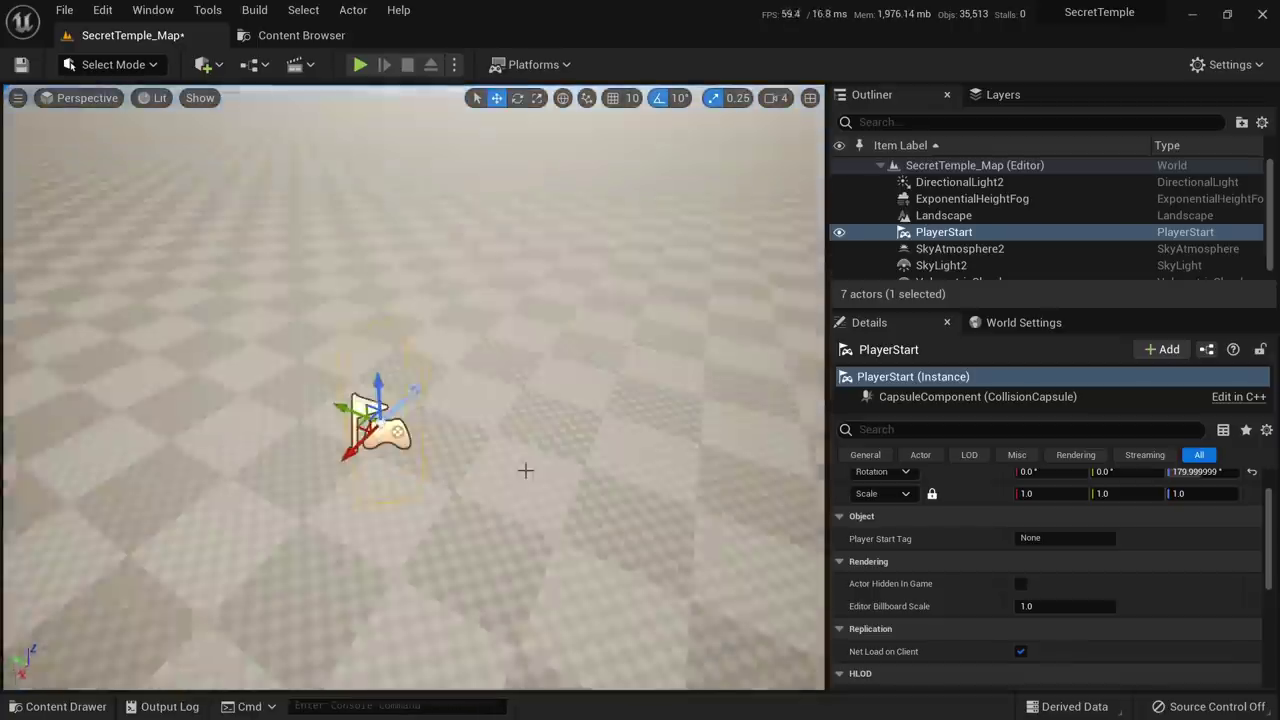
{"action": "right_click_drag", "start_coordinate": [540, 423], "coordinate": [530, 380]}
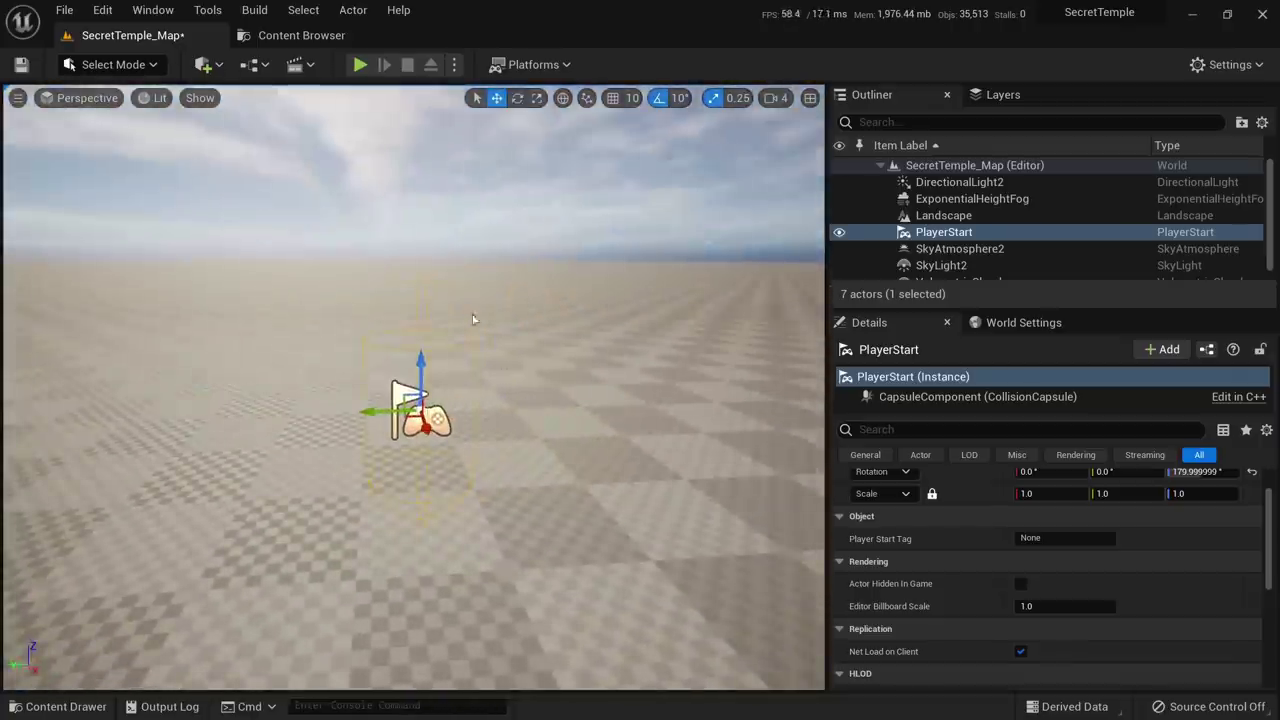
{"action": "left_click", "coordinate": [362, 66]}
{"action": "left_click", "coordinate": [361, 64]}
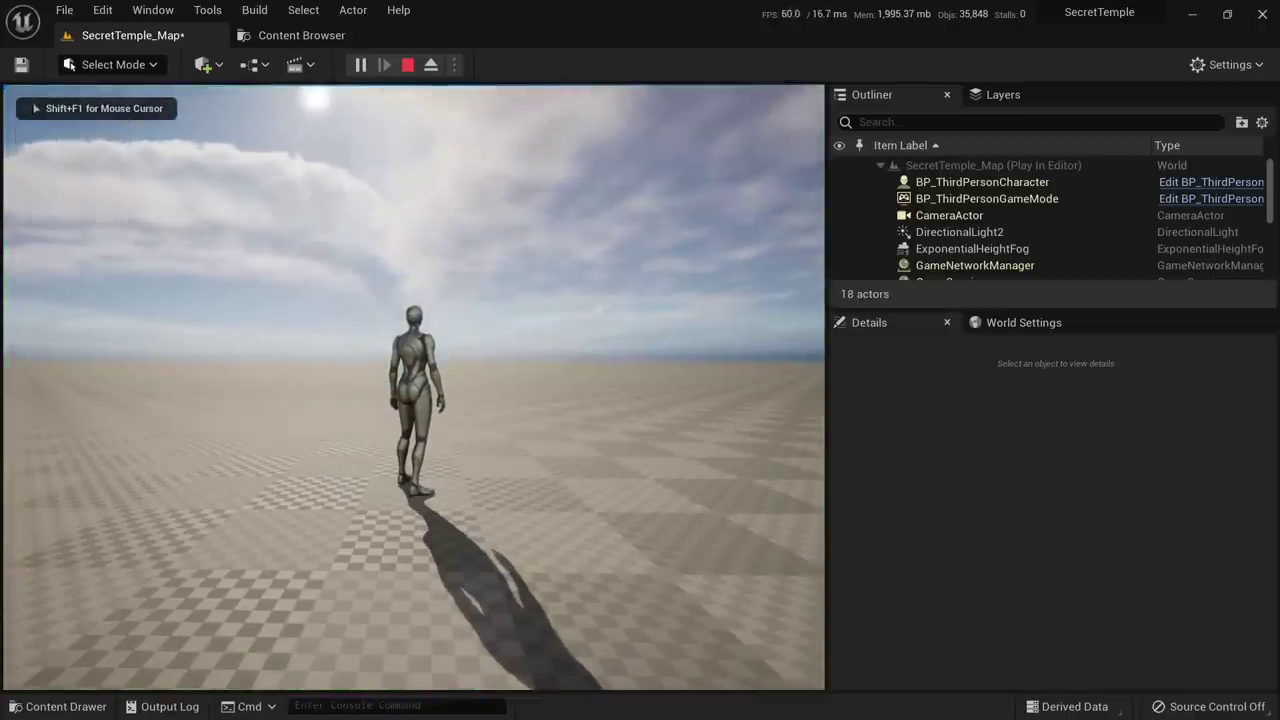
{"action": "key", "text": "w"}
{"action": "key", "text": "s"}
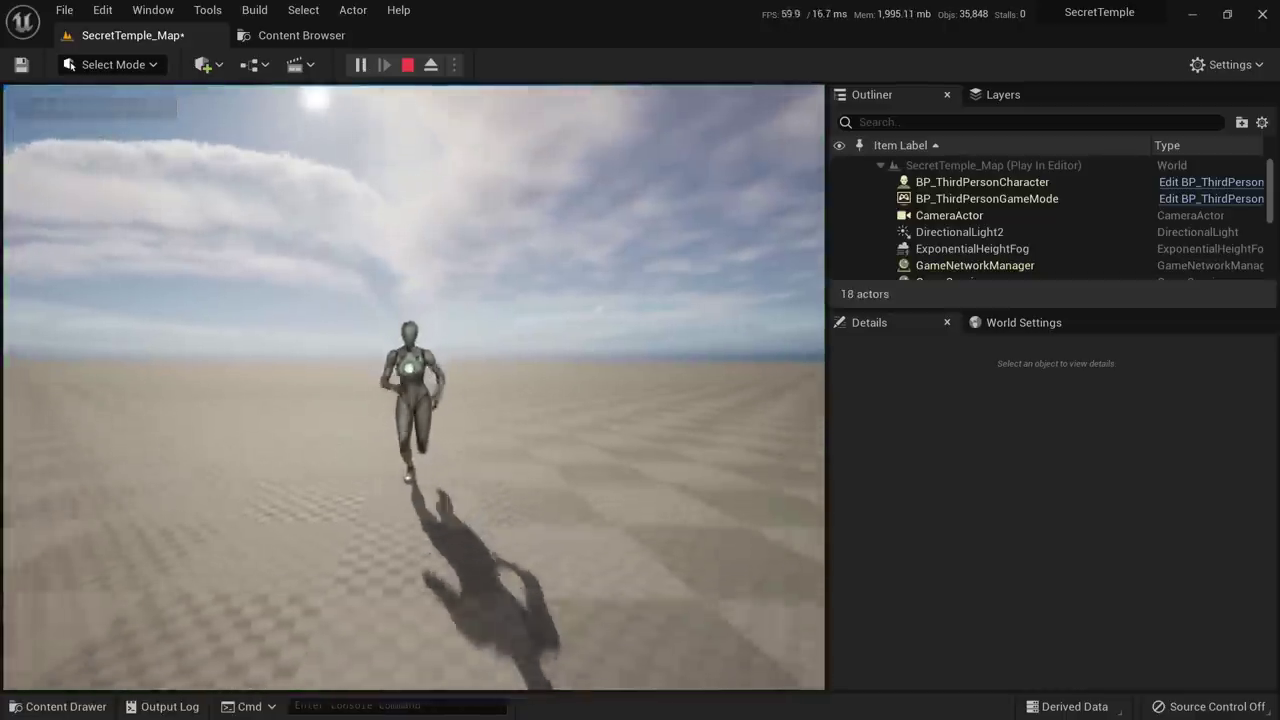
{"action": "key", "text": "w"}
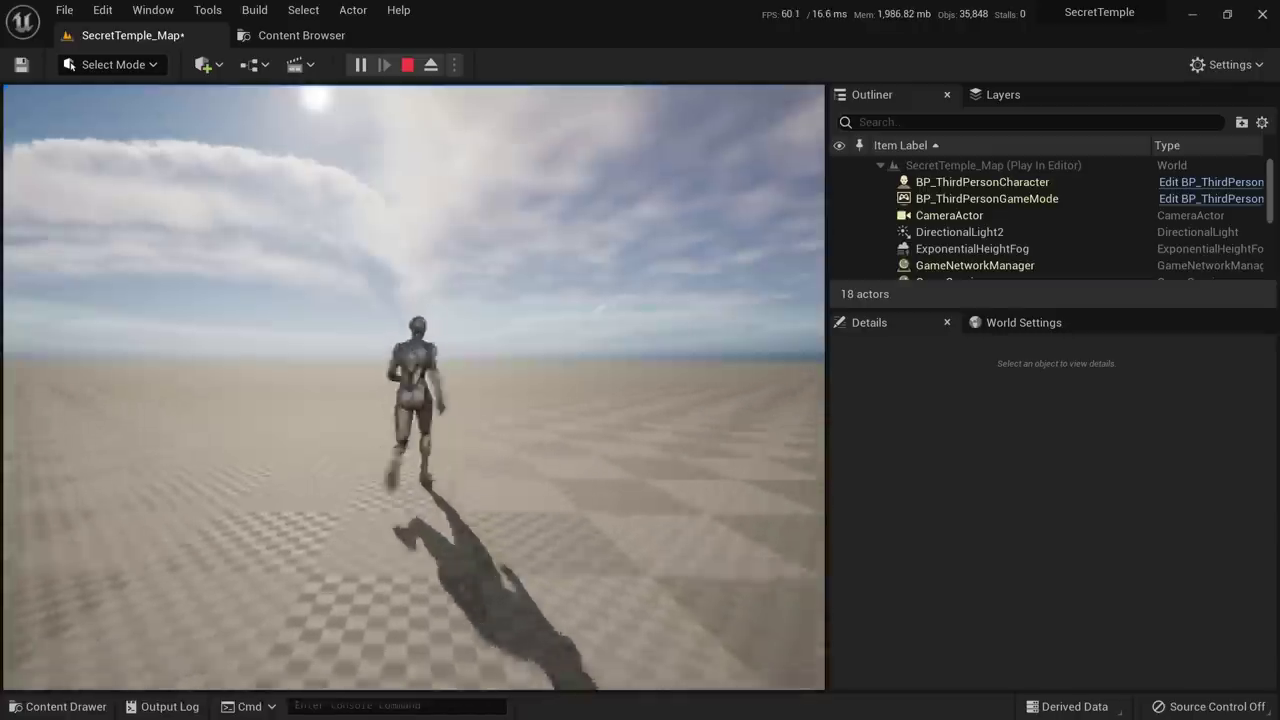
{"action": "key", "text": "d"}
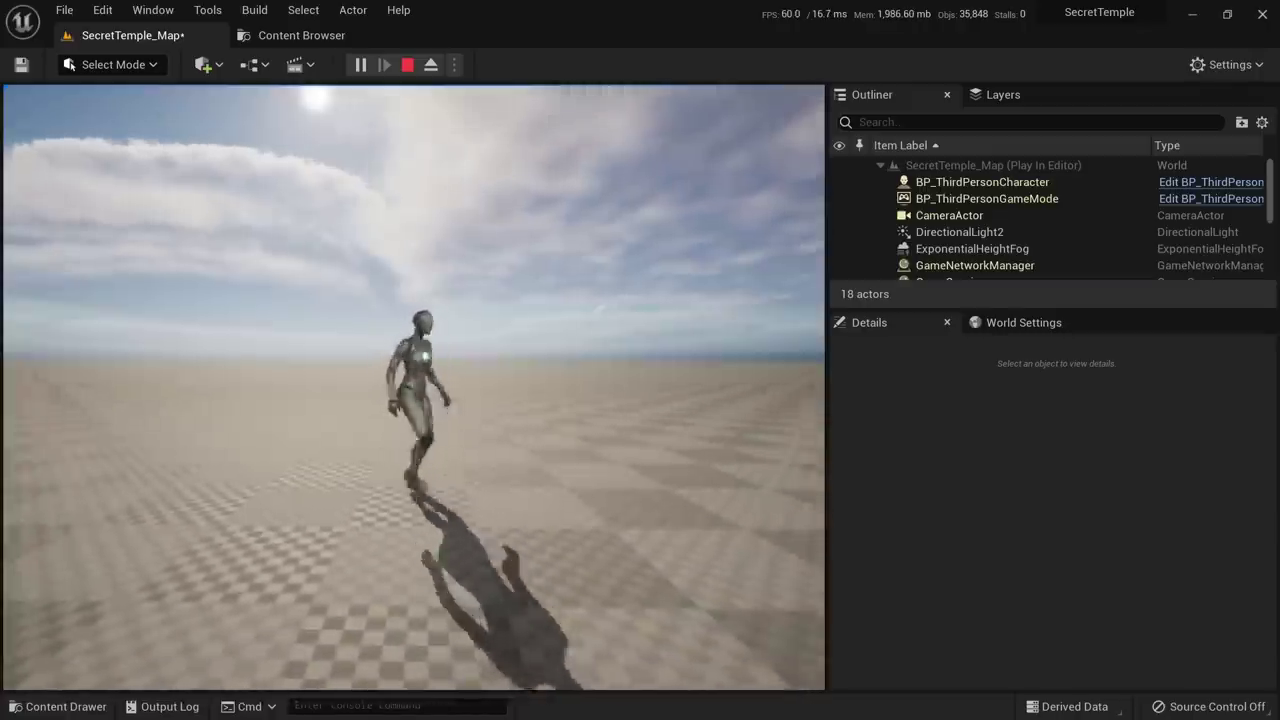
{"action": "key", "text": "Escape"}
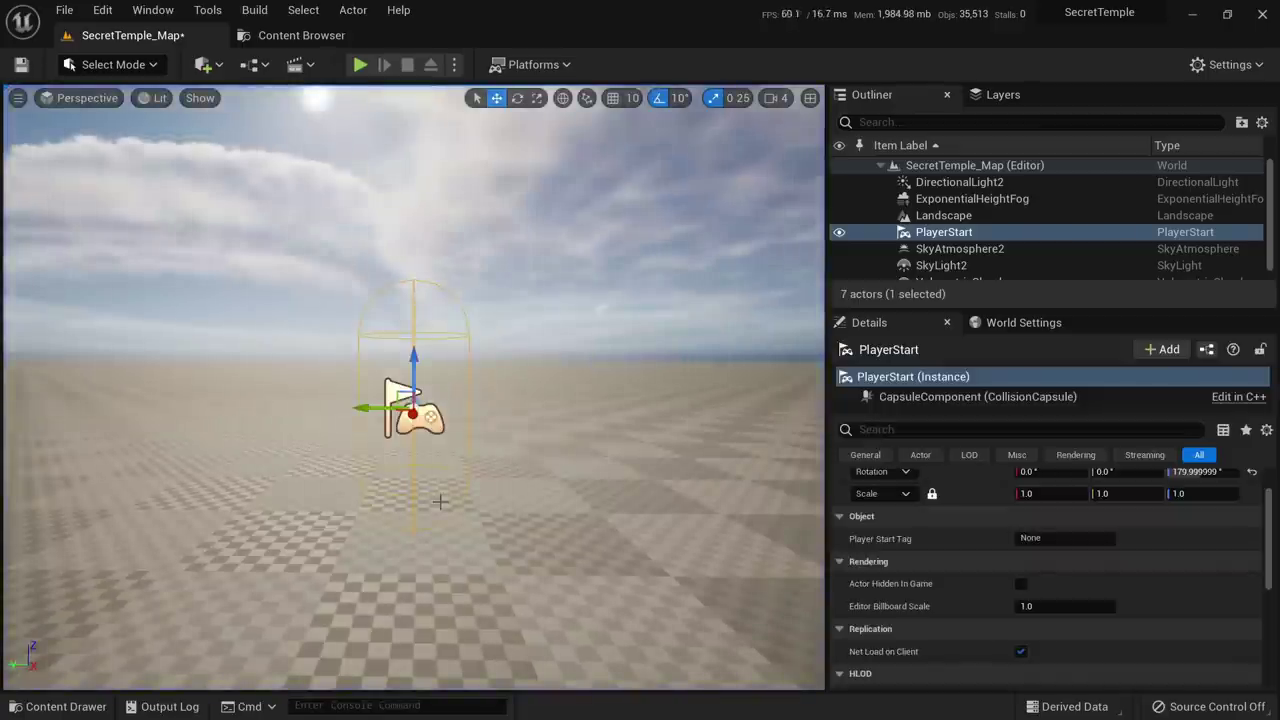
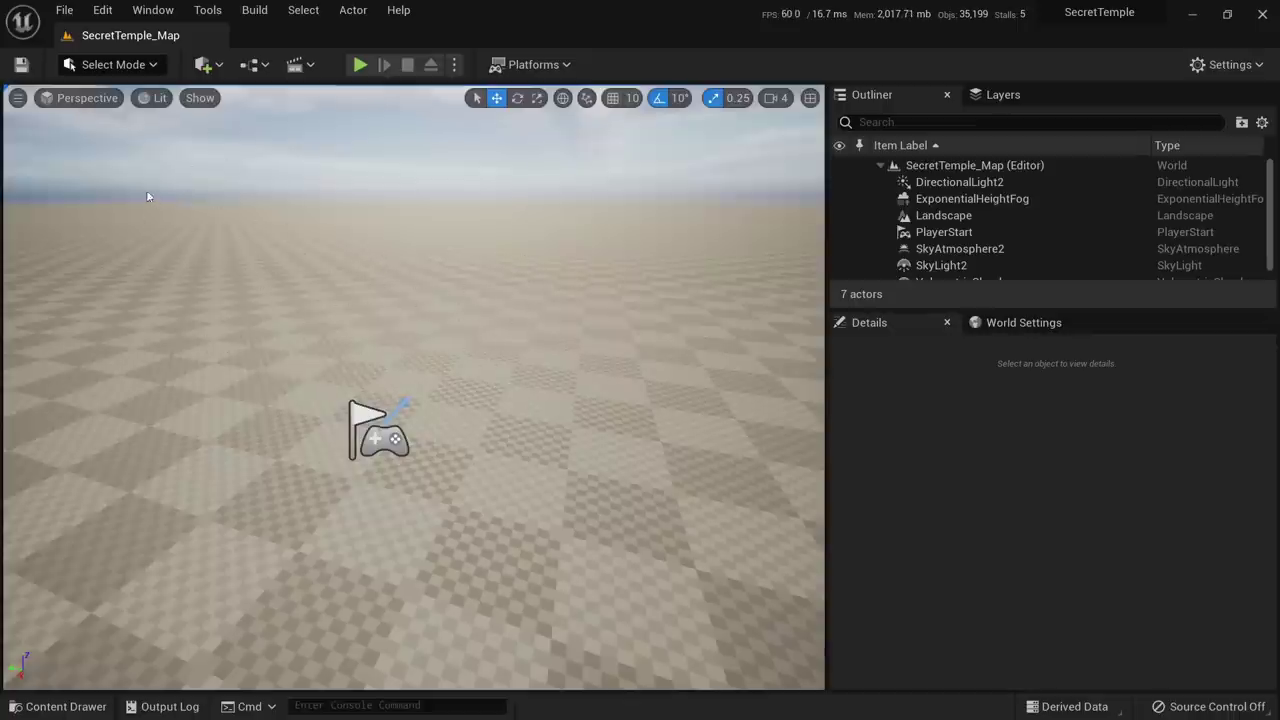
Switch the level editor to Landscape mode with the Sculpt tools ready over the area around the Player Start
{"action": "left_click", "coordinate": [128, 67]}
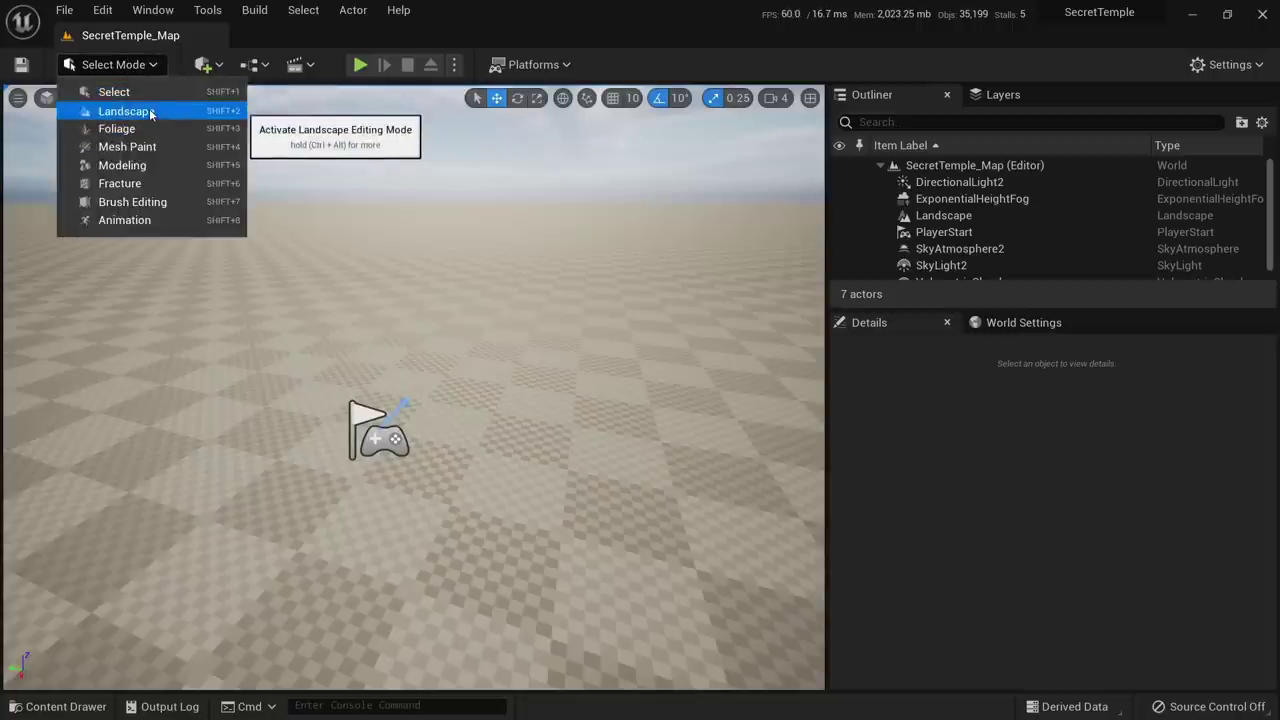
{"action": "left_click", "coordinate": [150, 112]}
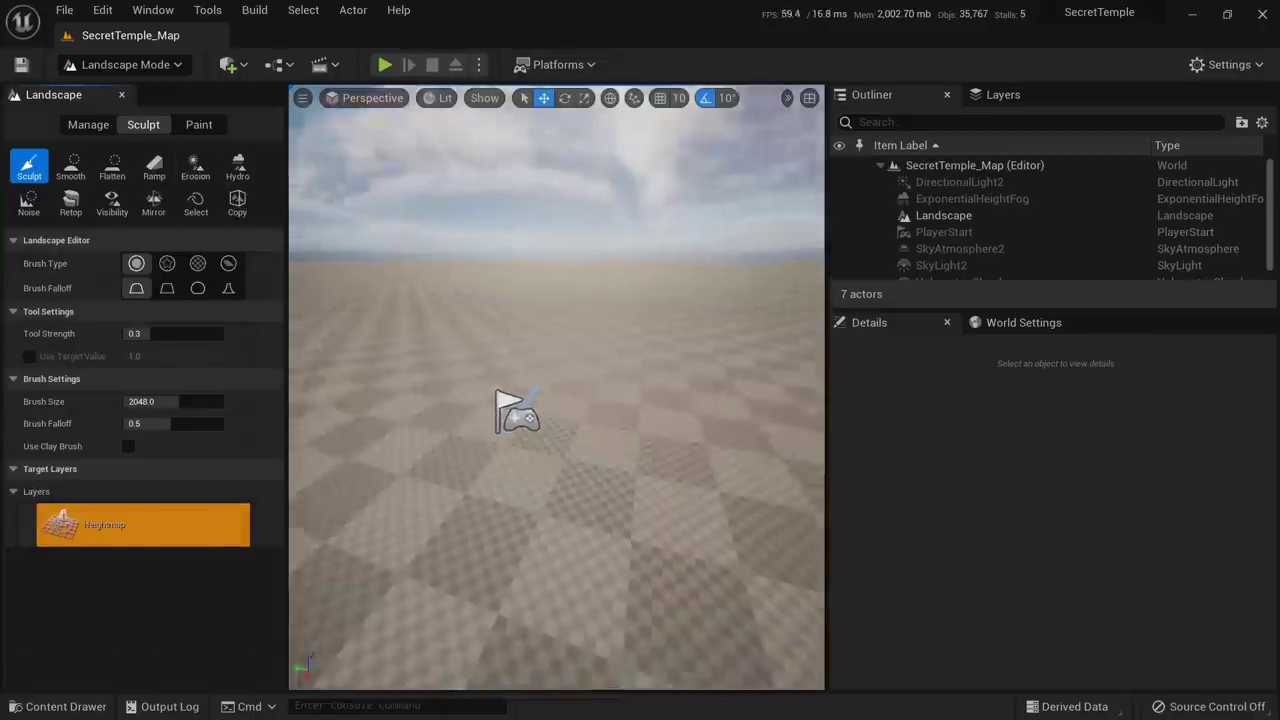
{"action": "right_click_drag", "start_coordinate": [480, 389], "coordinate": [440, 389]}
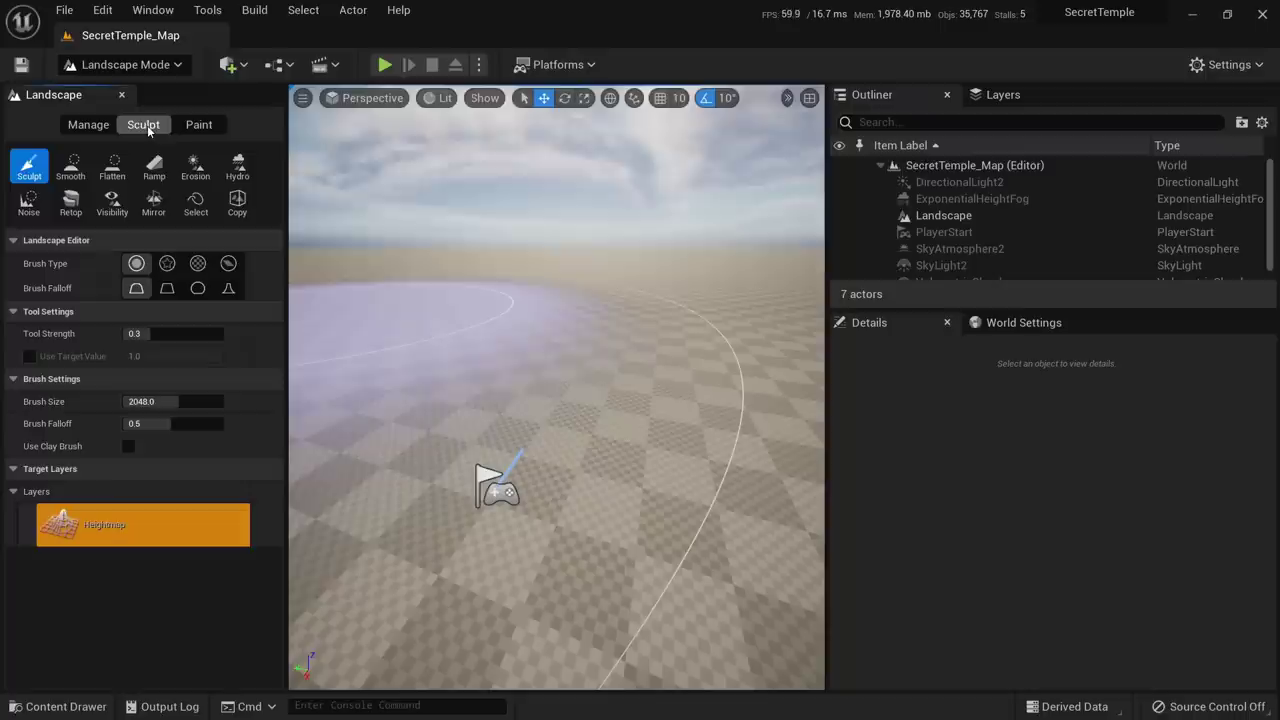
Set the sculpt brush size to about 798, restore the default brush falloff, and set the tool strength to 0.364
{"action": "mouse_move", "coordinate": [183, 402]}
{"action": "left_mouse_down"}
{"action": "mouse_move", "coordinate": [145, 402]}
{"action": "mouse_move", "coordinate": [214, 423]}
{"action": "mouse_move", "coordinate": [126, 423]}
{"action": "mouse_move", "coordinate": [170, 423]}
{"action": "left_mouse_up"}
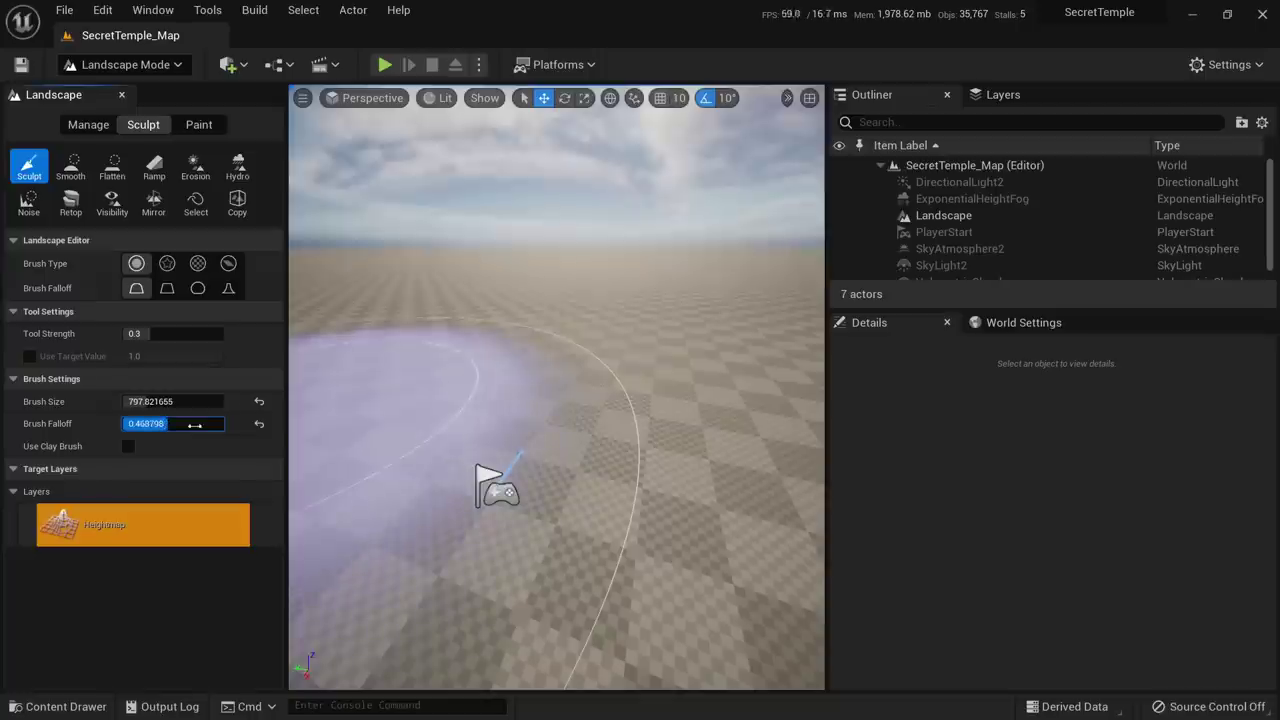
{"action": "left_click", "coordinate": [260, 426]}
{"action": "left_click_drag", "start_coordinate": [205, 337], "coordinate": [240, 337]}
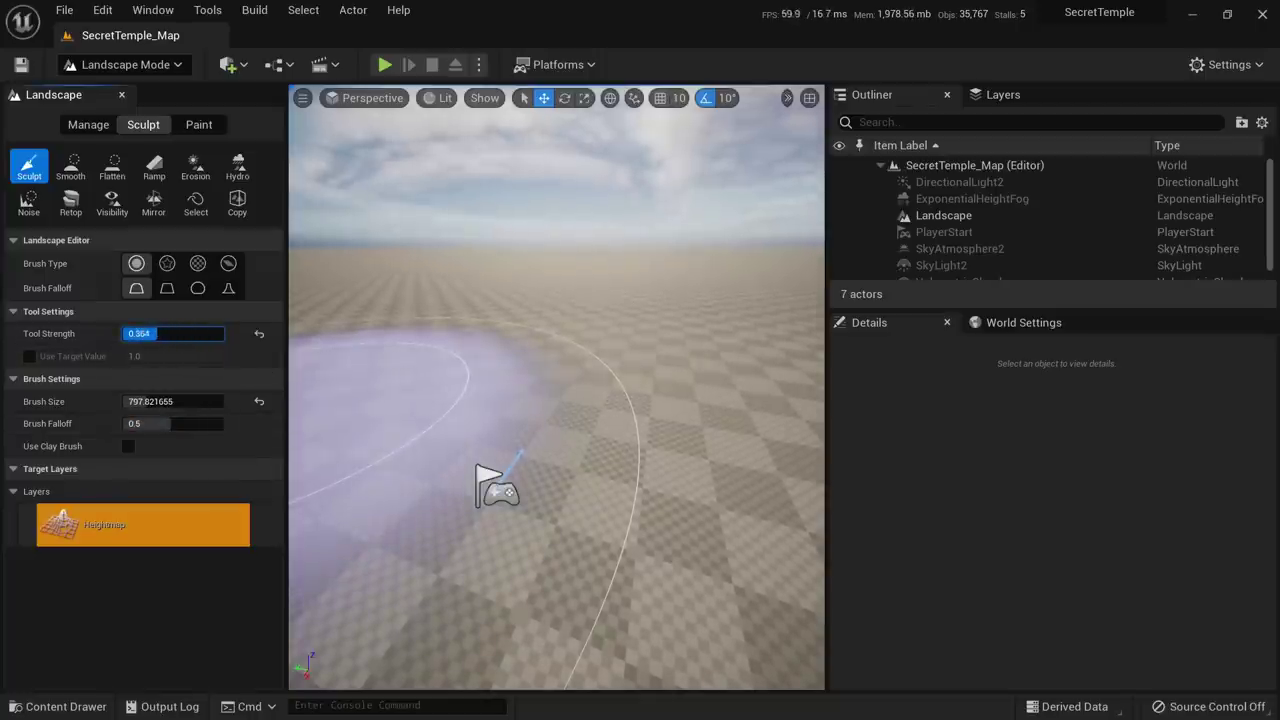
Sculpt raised mounds into the landscape beside the Player Start, with the tool strength lowered to 0.1336
{"action": "mouse_move", "coordinate": [446, 329]}
{"action": "right_mouse_down"}
{"action": "mouse_move", "coordinate": [442, 388]}
{"action": "mouse_move", "coordinate": [446, 345]}
{"action": "right_mouse_up"}
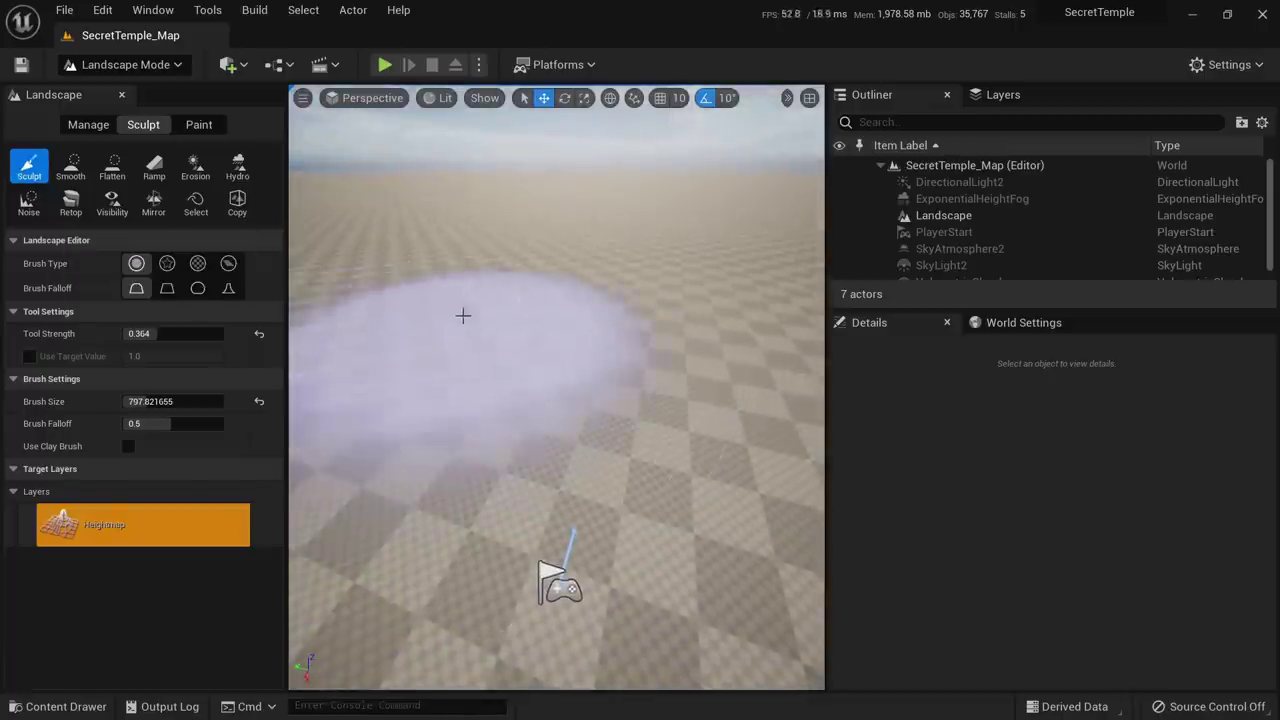
{"action": "left_click_drag", "start_coordinate": [418, 308], "coordinate": [428, 304]}
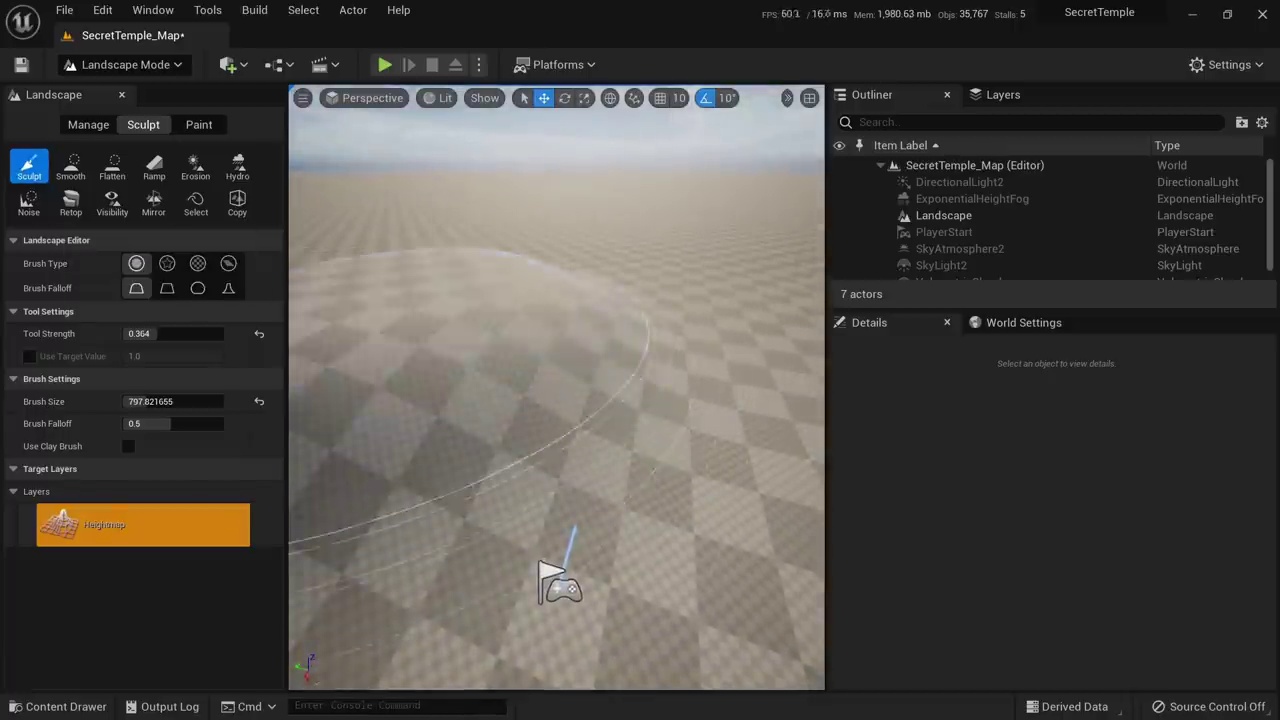
{"action": "mouse_move", "coordinate": [405, 256]}
{"action": "right_mouse_down"}
{"action": "mouse_move", "coordinate": [396, 275]}
{"action": "mouse_move", "coordinate": [400, 251]}
{"action": "mouse_move", "coordinate": [386, 246]}
{"action": "right_mouse_up"}
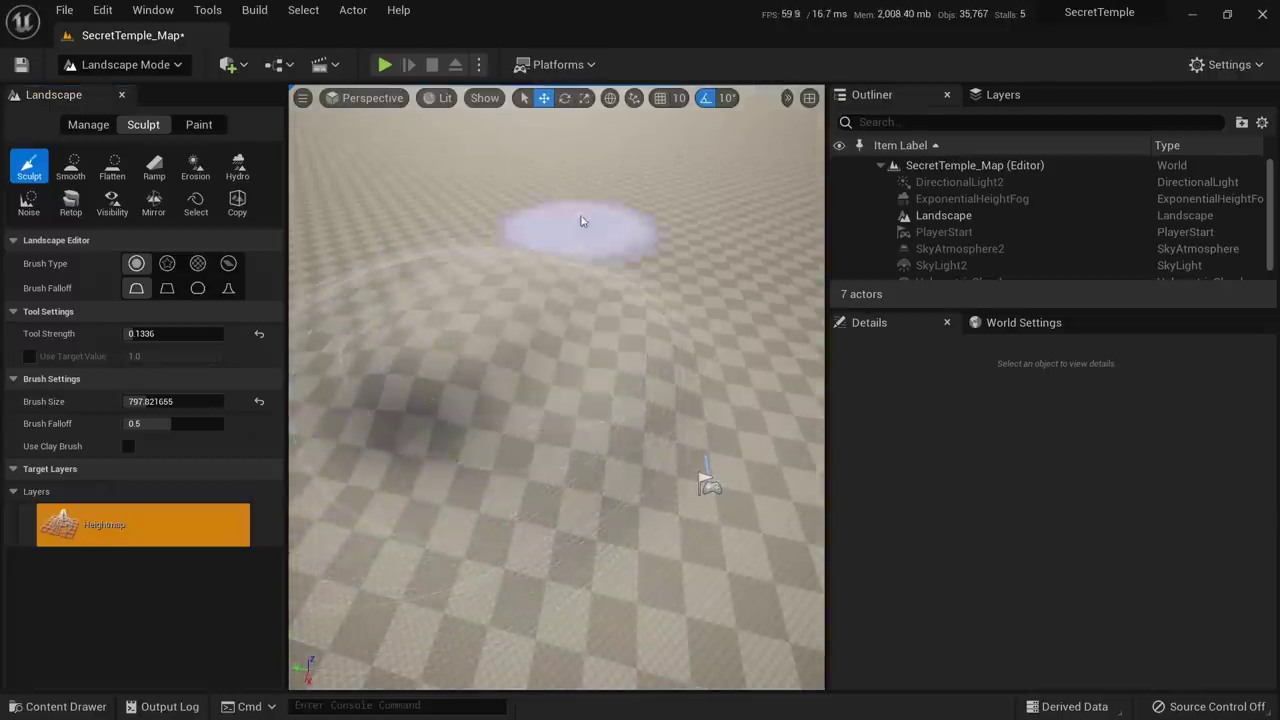
{"action": "right_click_drag", "start_coordinate": [606, 222], "coordinate": [602, 150]}
{"action": "right_click_drag", "start_coordinate": [517, 349], "coordinate": [500, 366]}
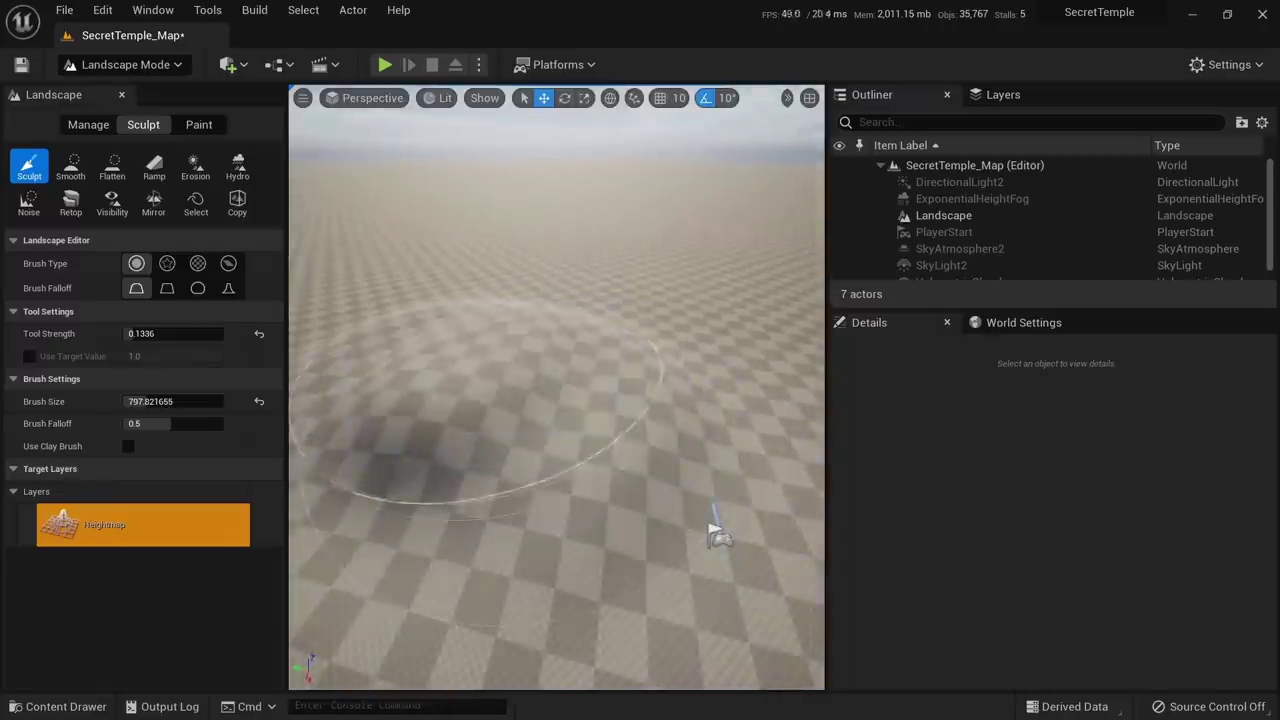
{"action": "mouse_move", "coordinate": [484, 317]}
{"action": "right_mouse_down"}
{"action": "mouse_move", "coordinate": [445, 275]}
{"action": "mouse_move", "coordinate": [395, 260]}
{"action": "right_mouse_up"}
{"action": "mouse_move", "coordinate": [496, 287]}
{"action": "right_mouse_down"}
{"action": "mouse_move", "coordinate": [560, 335]}
{"action": "mouse_move", "coordinate": [605, 308]}
{"action": "mouse_move", "coordinate": [640, 318]}
{"action": "mouse_move", "coordinate": [634, 268]}
{"action": "mouse_move", "coordinate": [648, 262]}
{"action": "mouse_move", "coordinate": [592, 306]}
{"action": "mouse_move", "coordinate": [597, 280]}
{"action": "right_mouse_up"}
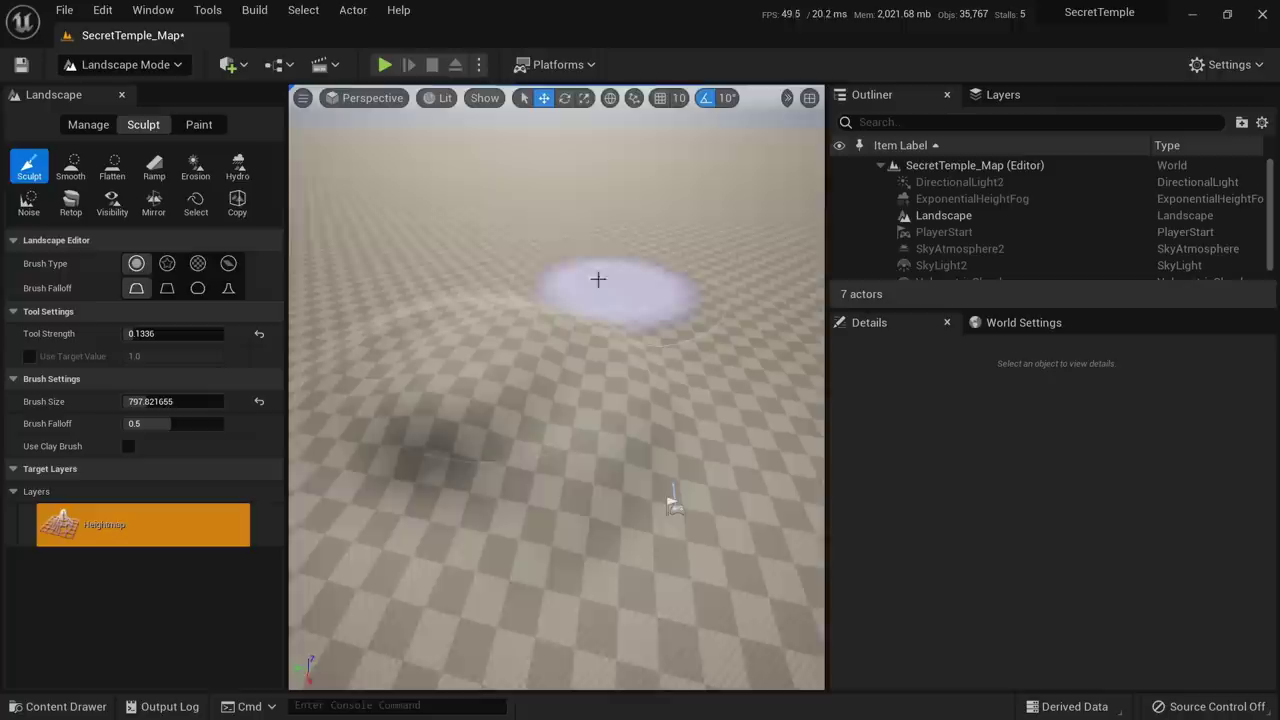
Smooth out the sculpted mounds beside the Player Start with the Smooth tool
{"action": "left_click", "coordinate": [79, 175]}
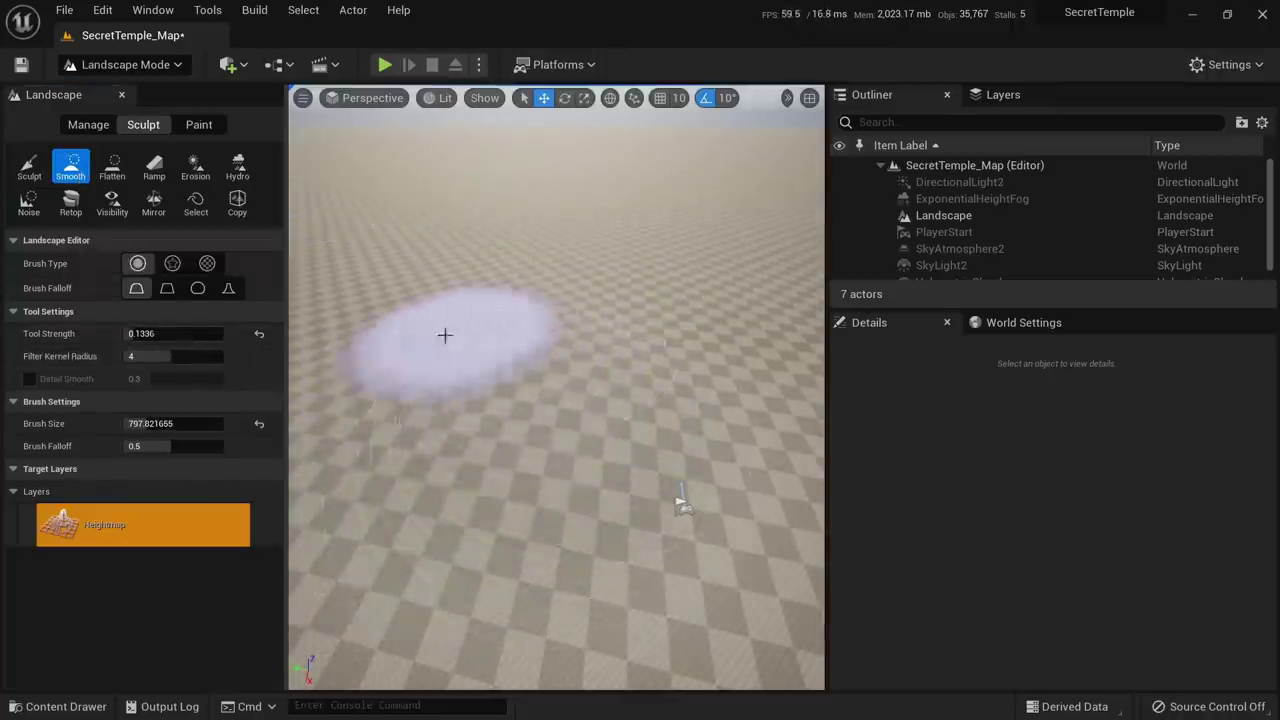
{"action": "mouse_move", "coordinate": [497, 307]}
{"action": "right_mouse_down"}
{"action": "mouse_move", "coordinate": [500, 258]}
{"action": "mouse_move", "coordinate": [603, 300]}
{"action": "right_mouse_up"}
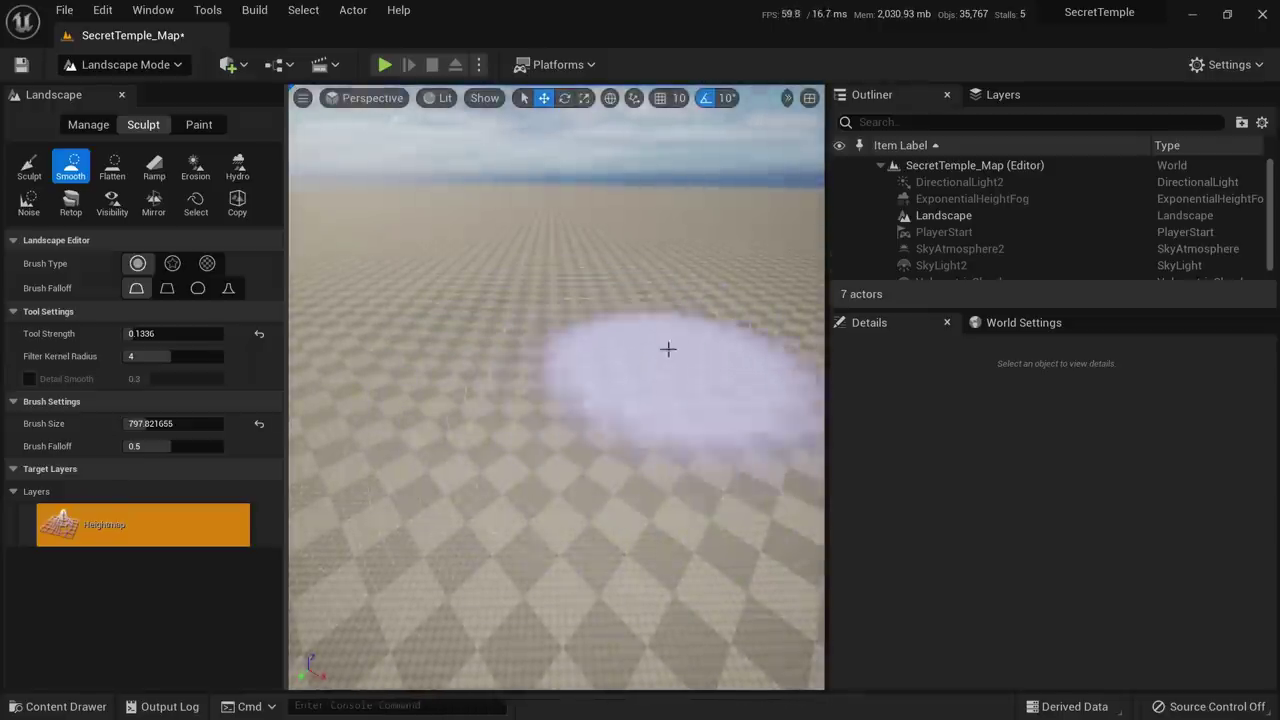
{"action": "mouse_move", "coordinate": [600, 429]}
{"action": "right_mouse_down"}
{"action": "mouse_move", "coordinate": [429, 491]}
{"action": "mouse_move", "coordinate": [651, 560]}
{"action": "mouse_move", "coordinate": [440, 415]}
{"action": "right_mouse_up"}
Sculpt a new hill near the Player Start and level it with the Flatten tool at a strength of 0.5304
{"action": "left_click", "coordinate": [29, 166]}
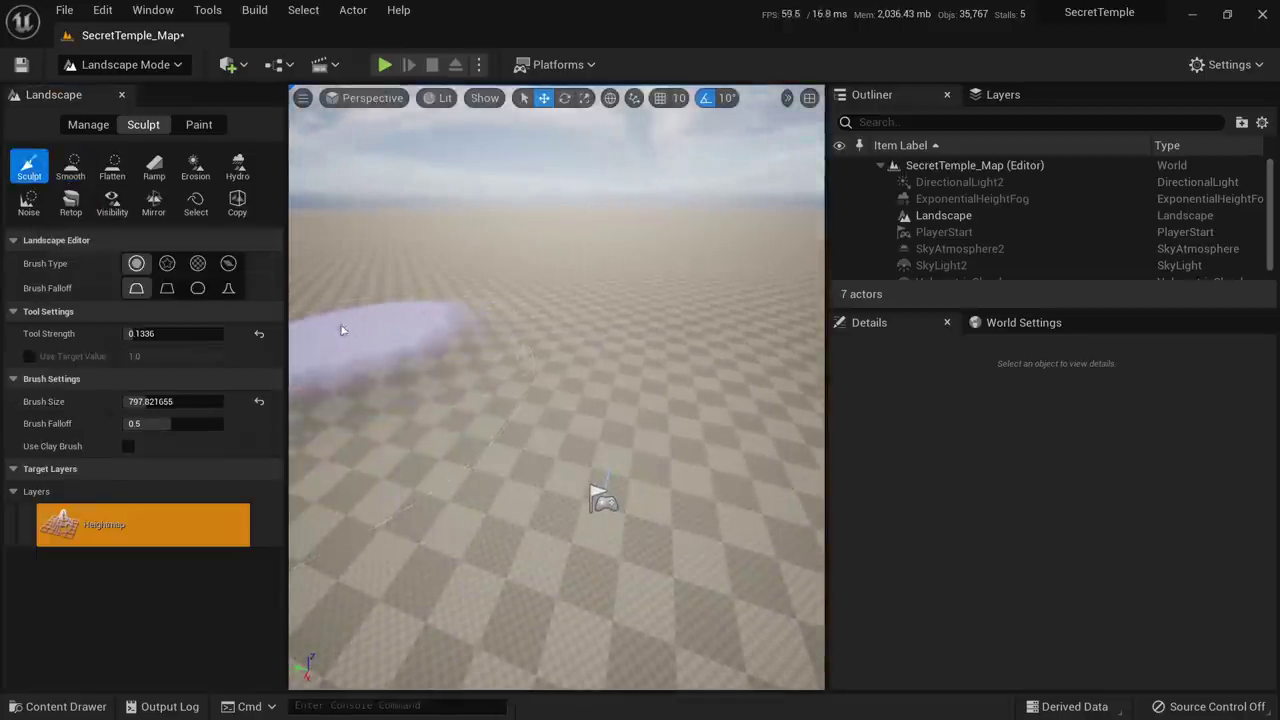
{"action": "right_click_drag", "start_coordinate": [400, 350], "coordinate": [350, 365]}
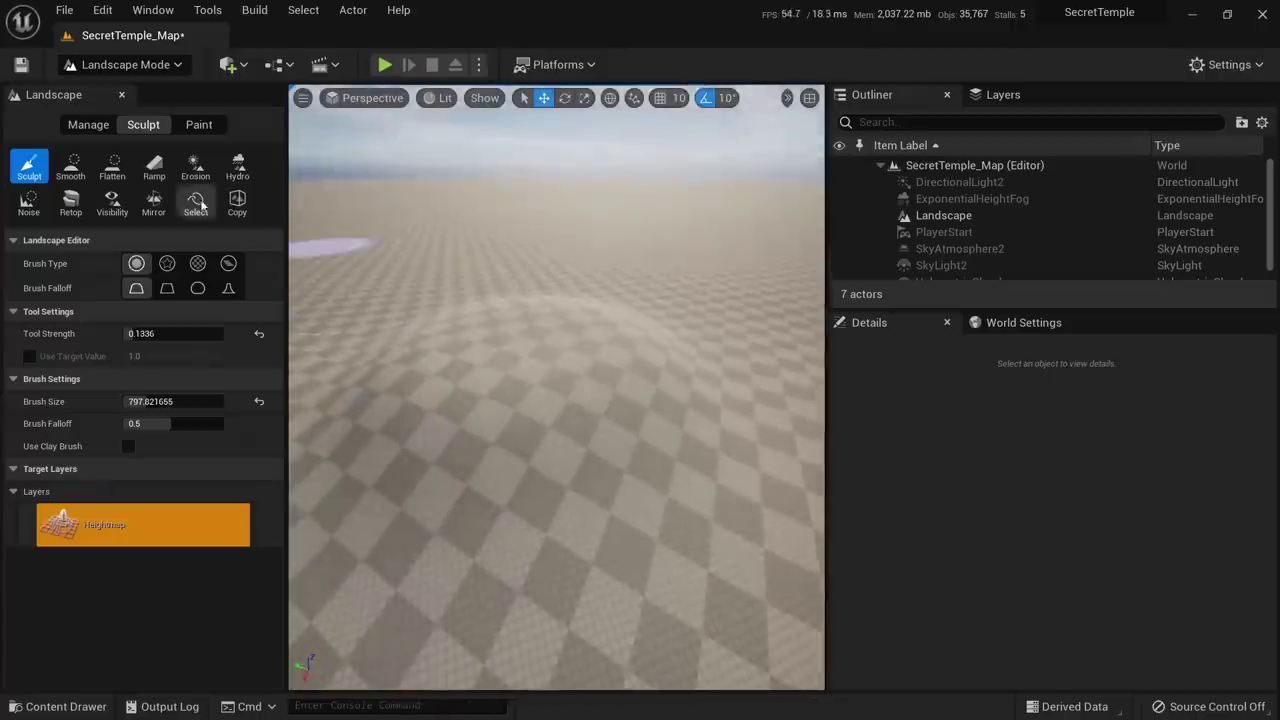
{"action": "left_click", "coordinate": [120, 166]}
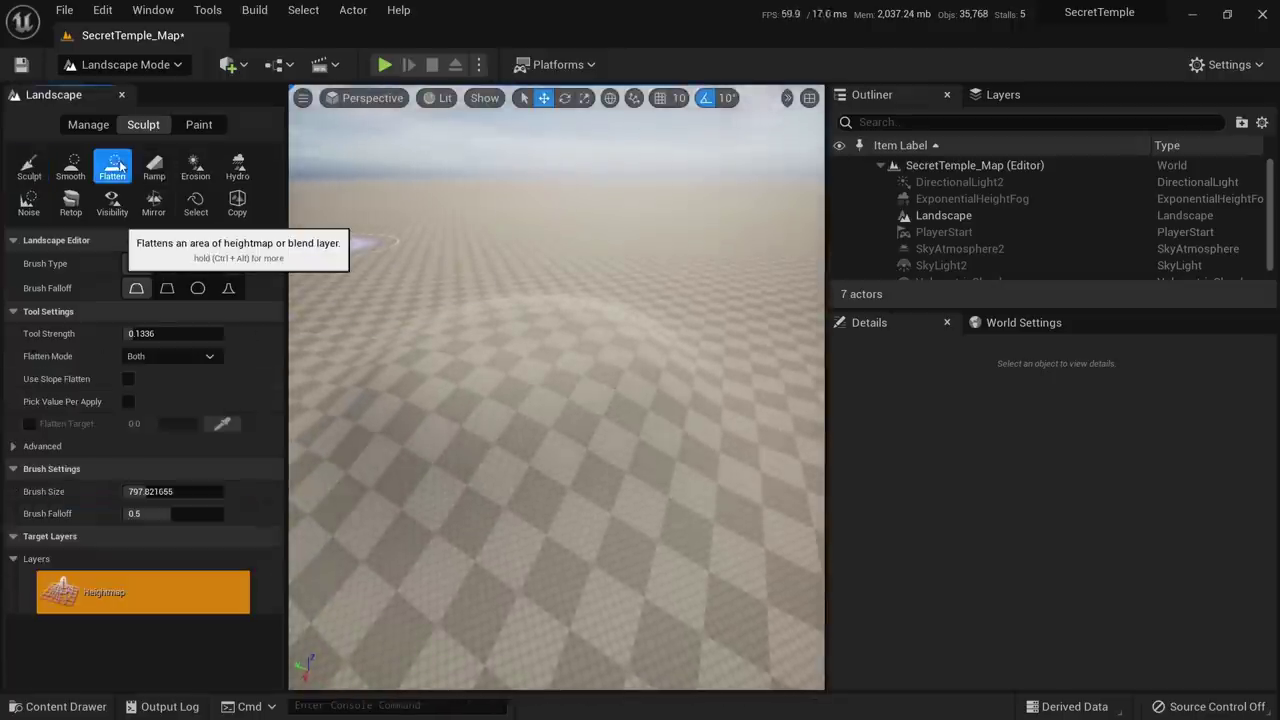
{"action": "mouse_move", "coordinate": [514, 394]}
{"action": "right_mouse_down"}
{"action": "mouse_move", "coordinate": [510, 465]}
{"action": "mouse_move", "coordinate": [542, 470]}
{"action": "right_mouse_up"}
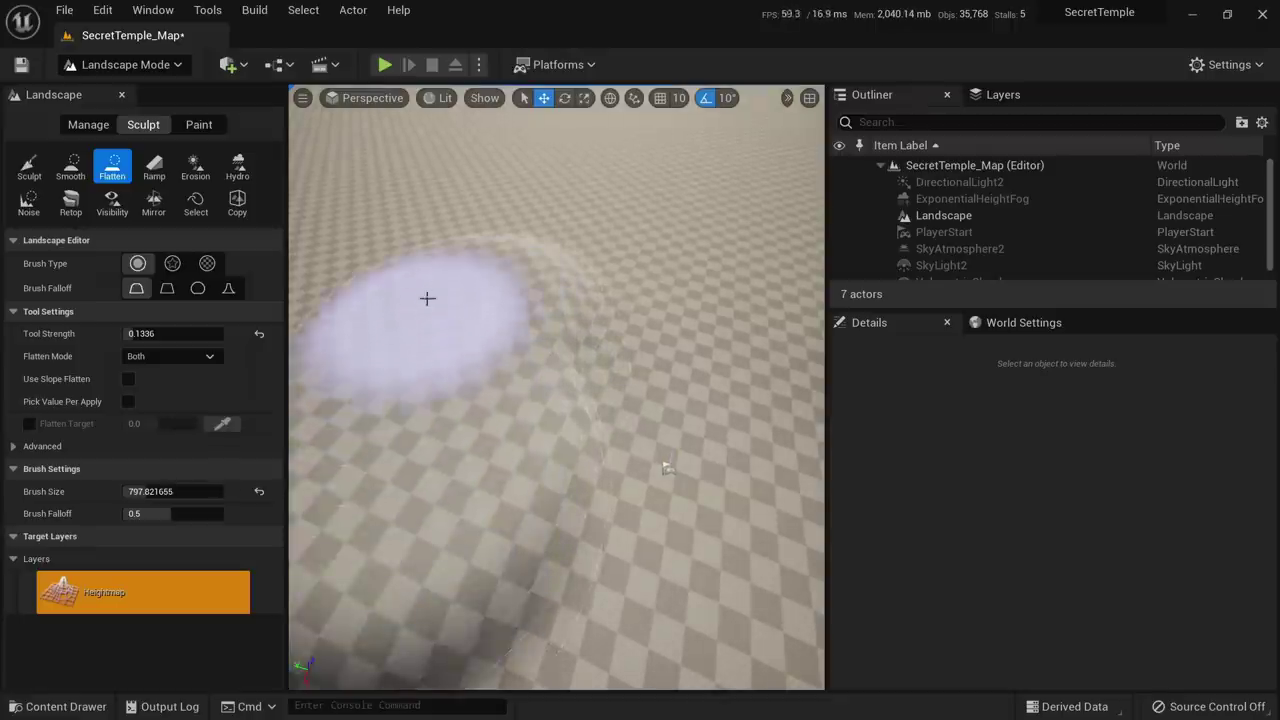
{"action": "mouse_move", "coordinate": [403, 403]}
{"action": "right_mouse_down"}
{"action": "mouse_move", "coordinate": [403, 230]}
{"action": "mouse_move", "coordinate": [460, 244]}
{"action": "mouse_move", "coordinate": [440, 246]}
{"action": "mouse_move", "coordinate": [400, 298]}
{"action": "mouse_move", "coordinate": [410, 304]}
{"action": "mouse_move", "coordinate": [560, 300]}
{"action": "mouse_move", "coordinate": [806, 471]}
{"action": "mouse_move", "coordinate": [673, 388]}
{"action": "right_mouse_up"}
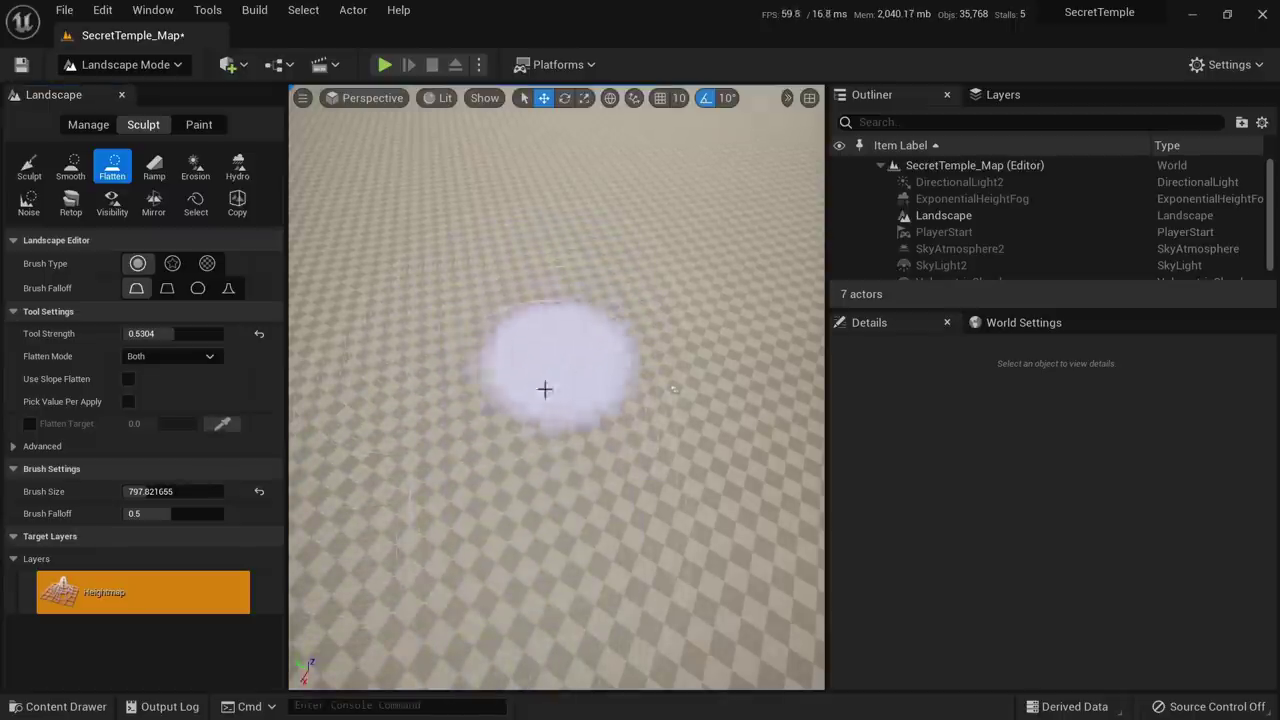
{"action": "mouse_move", "coordinate": [531, 481]}
{"action": "right_mouse_down"}
{"action": "mouse_move", "coordinate": [531, 420]}
{"action": "mouse_move", "coordinate": [520, 440]}
{"action": "mouse_move", "coordinate": [533, 461]}
{"action": "right_mouse_up"}
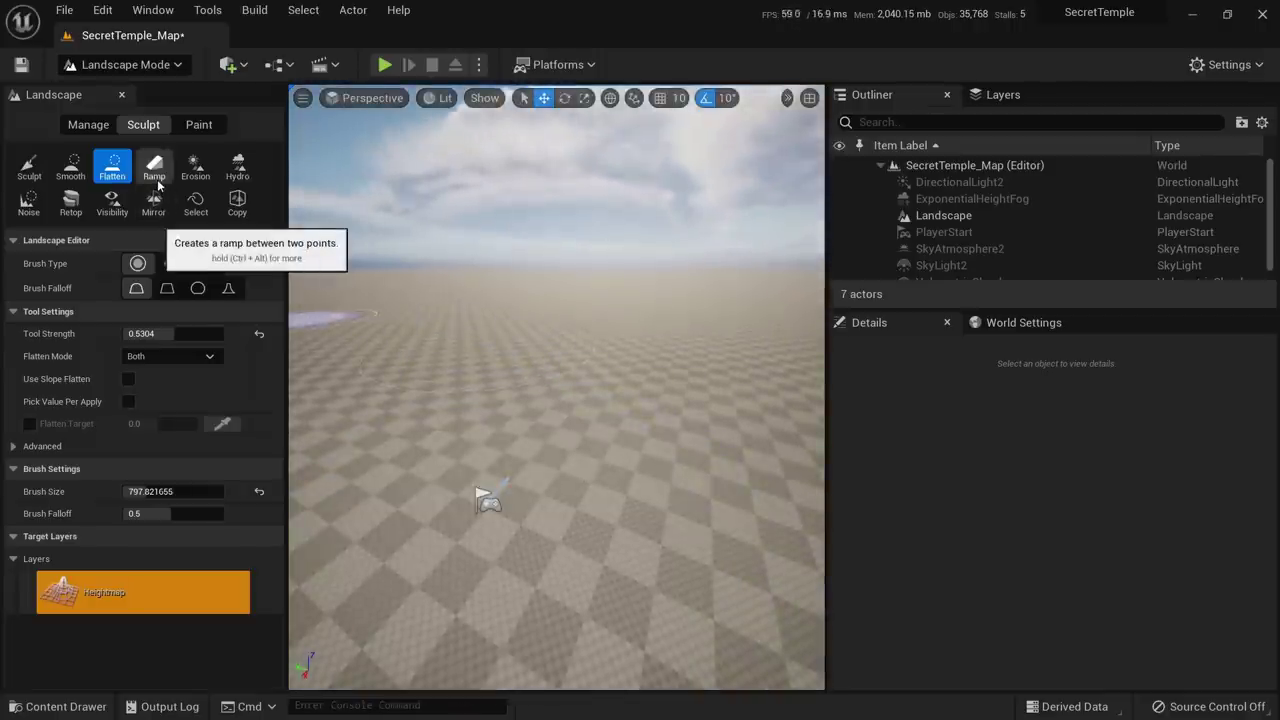
Place two Ramp points on the landscape, one near the Player Start and one far away, and raise the far point
{"action": "left_click", "coordinate": [157, 185]}
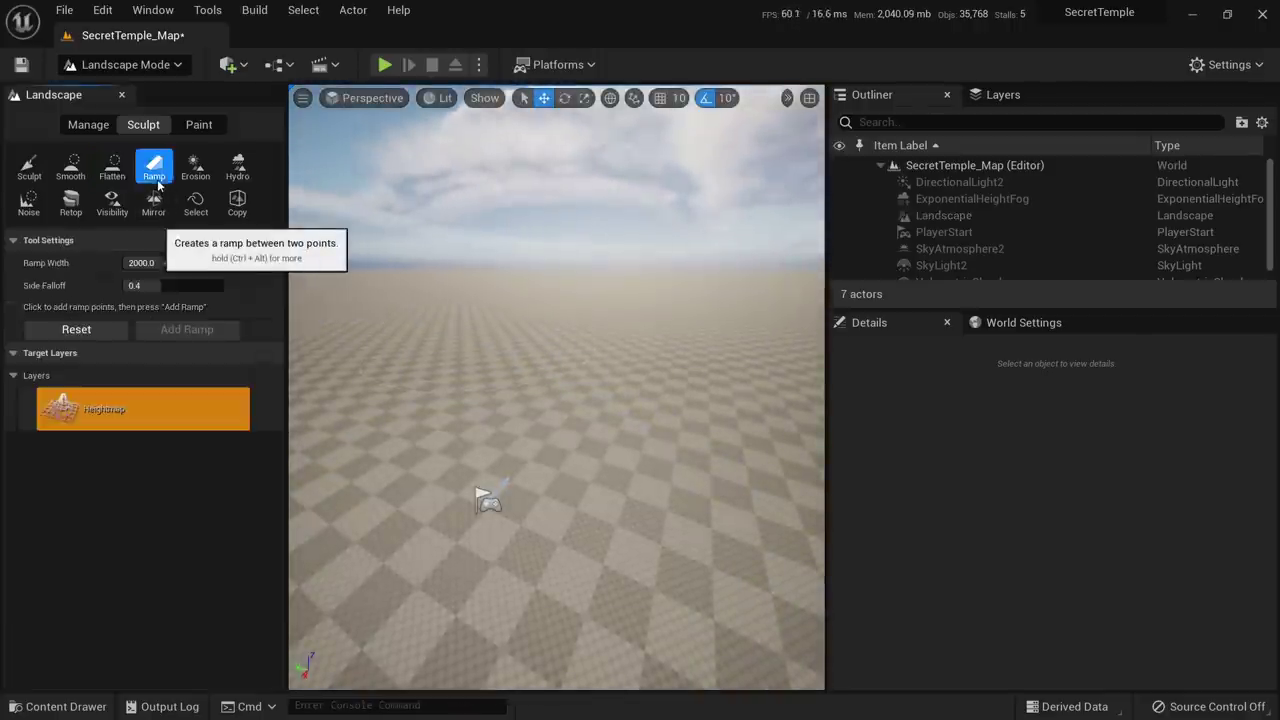
{"action": "right_click_drag", "start_coordinate": [478, 483], "coordinate": [500, 526]}
{"action": "left_click", "coordinate": [459, 455]}
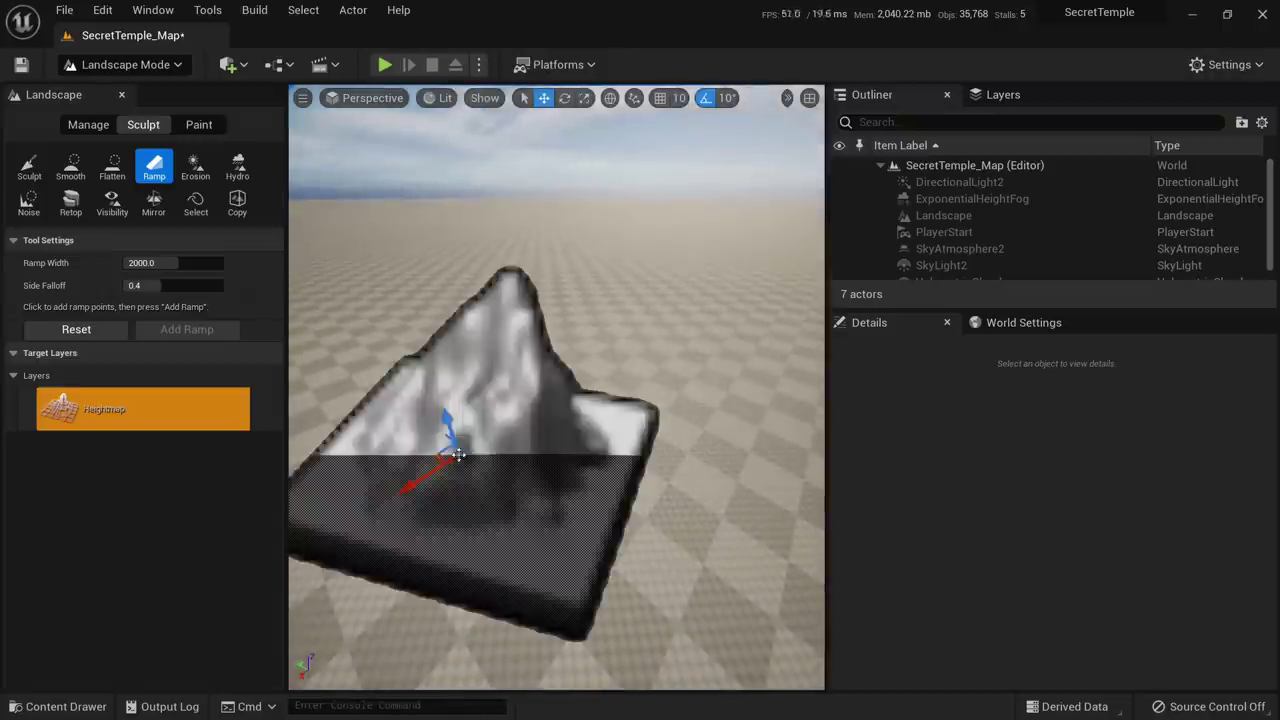
{"action": "right_click_drag", "start_coordinate": [463, 456], "coordinate": [560, 488]}
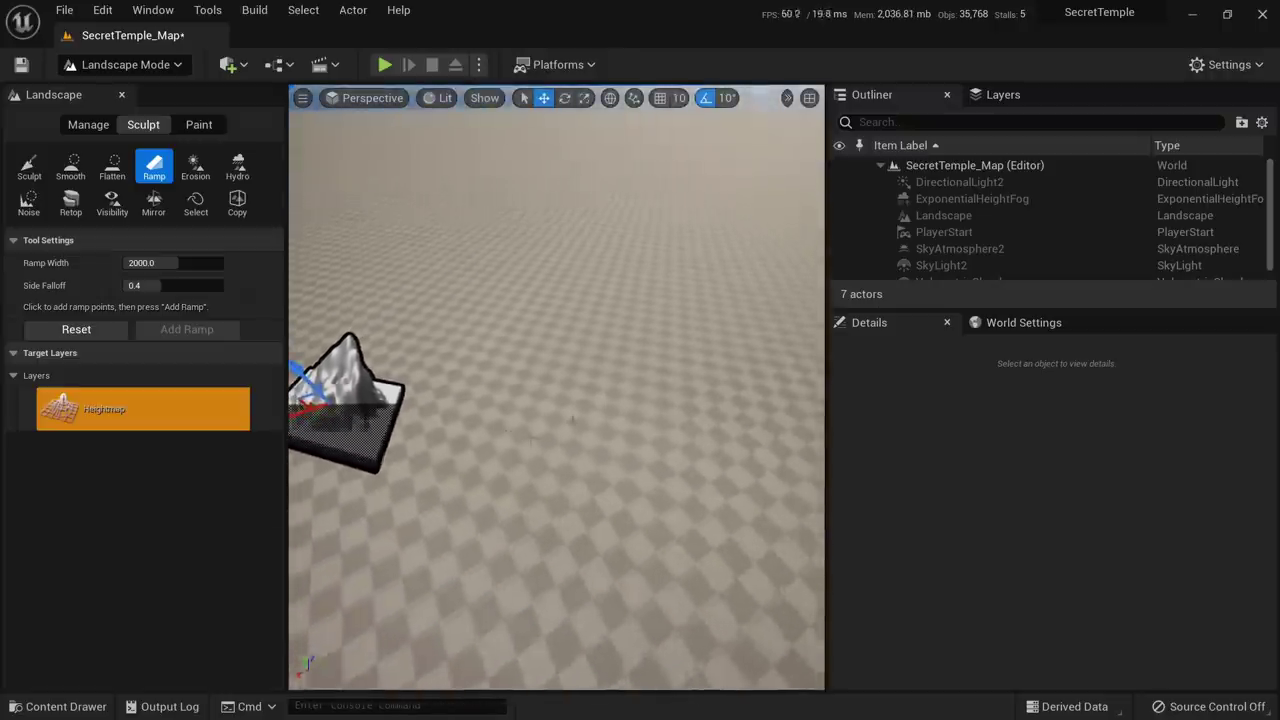
{"action": "left_click", "coordinate": [793, 259]}
{"action": "right_click_drag", "start_coordinate": [789, 260], "coordinate": [805, 192]}
{"action": "left_click_drag", "start_coordinate": [704, 234], "coordinate": [703, 197]}
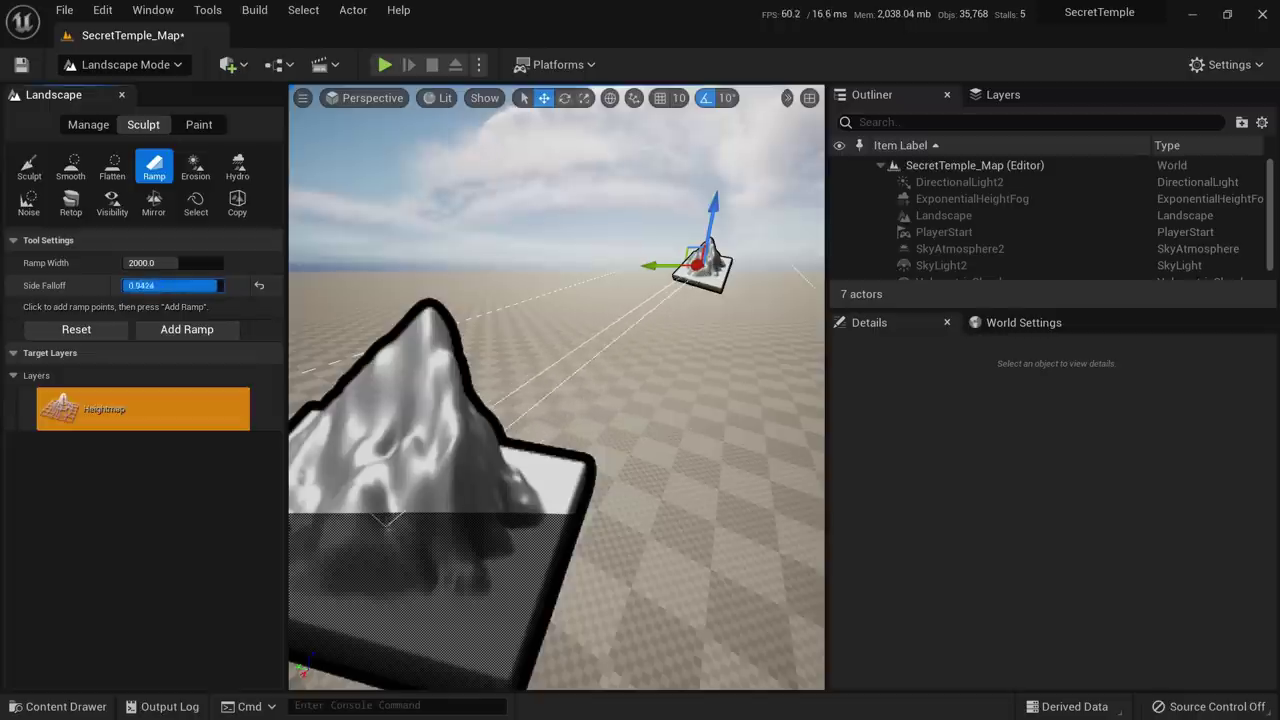
Set the ramp's side falloff to 0.8464 and its width to 8192, and undo the last ramp edit
{"action": "left_click_drag", "start_coordinate": [175, 285], "coordinate": [171, 263]}
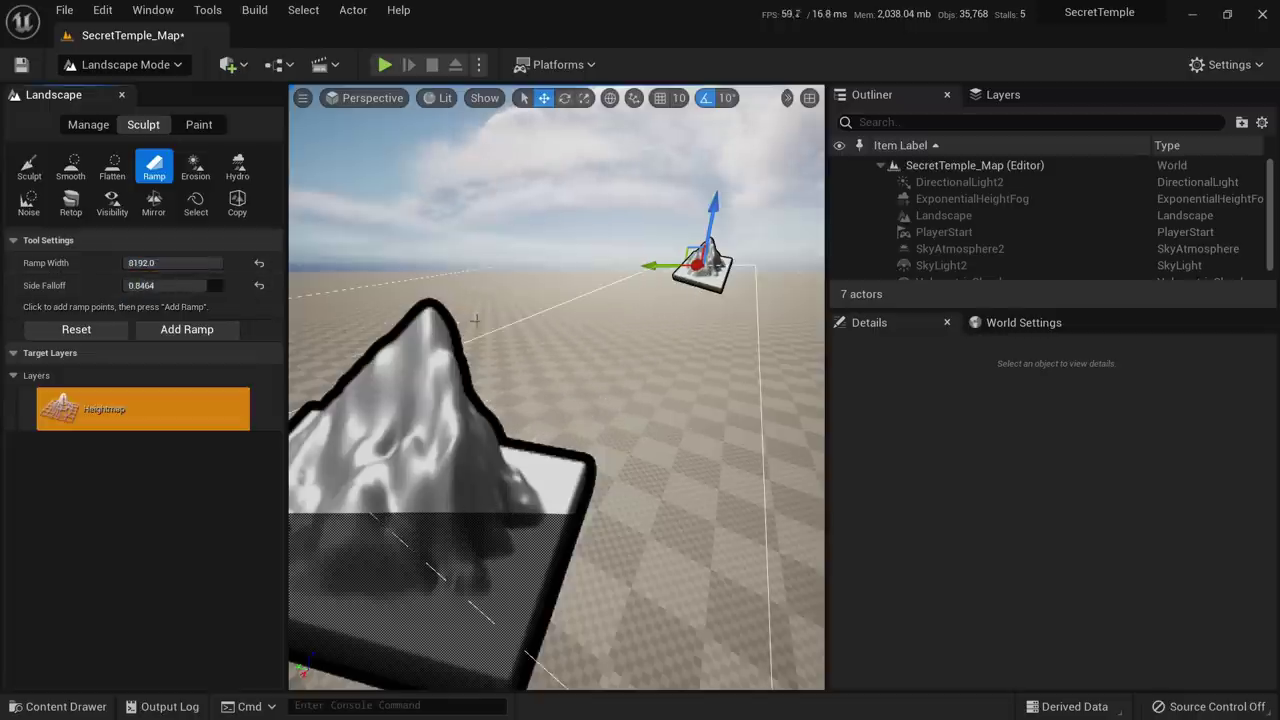
{"action": "key", "text": "s"}
{"action": "right_click_drag", "start_coordinate": [476, 320], "coordinate": [462, 308]}
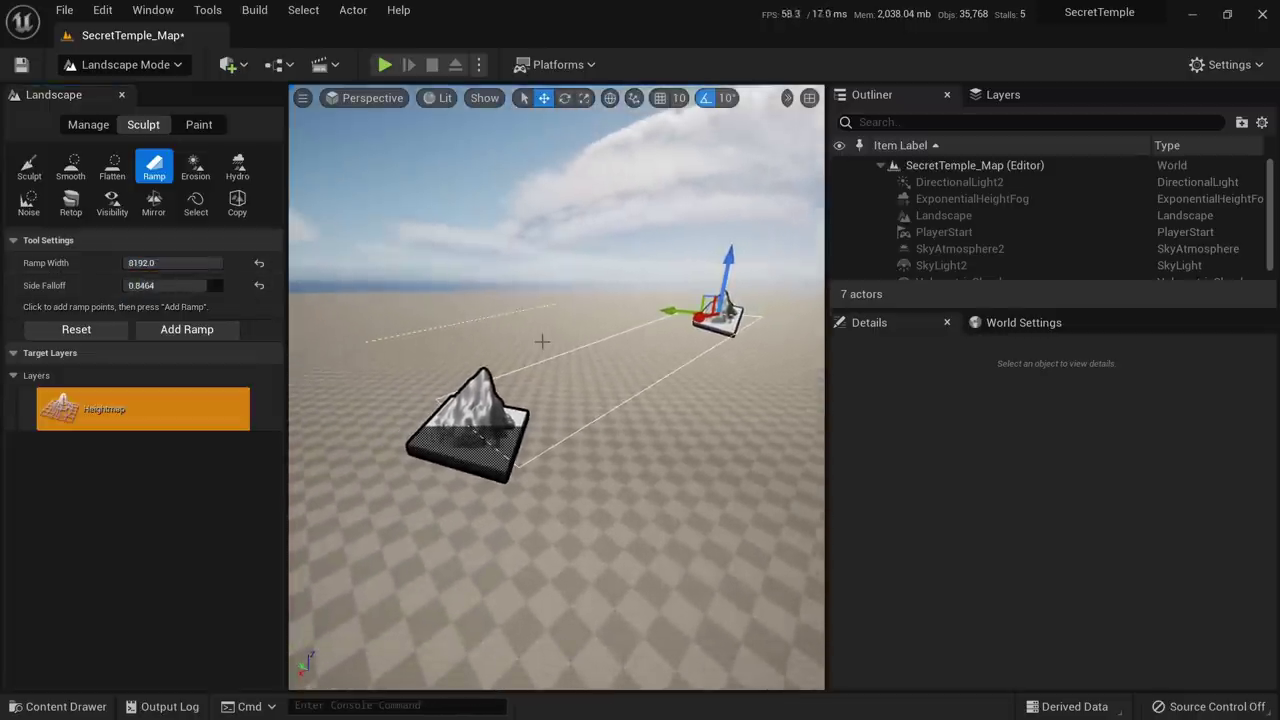
{"action": "key", "text": "w"}
{"action": "right_click_drag", "start_coordinate": [542, 341], "coordinate": [624, 346]}
{"action": "key", "text": "a"}
{"action": "key", "text": "ctrl+z"}
{"action": "key", "text": "d"}
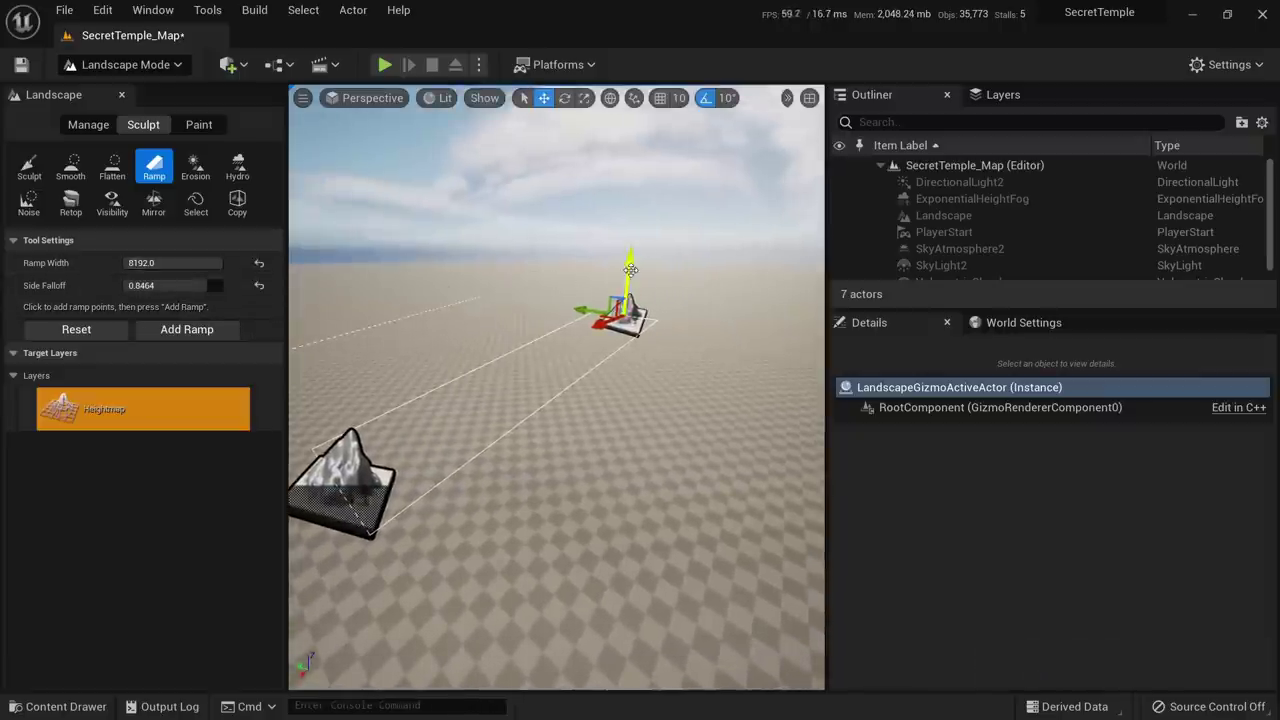
Raise the far ramp point above the landscape and set the side falloff to 0.9424 and the ramp width to 16000
{"action": "left_click_drag", "start_coordinate": [631, 270], "coordinate": [630, 233]}
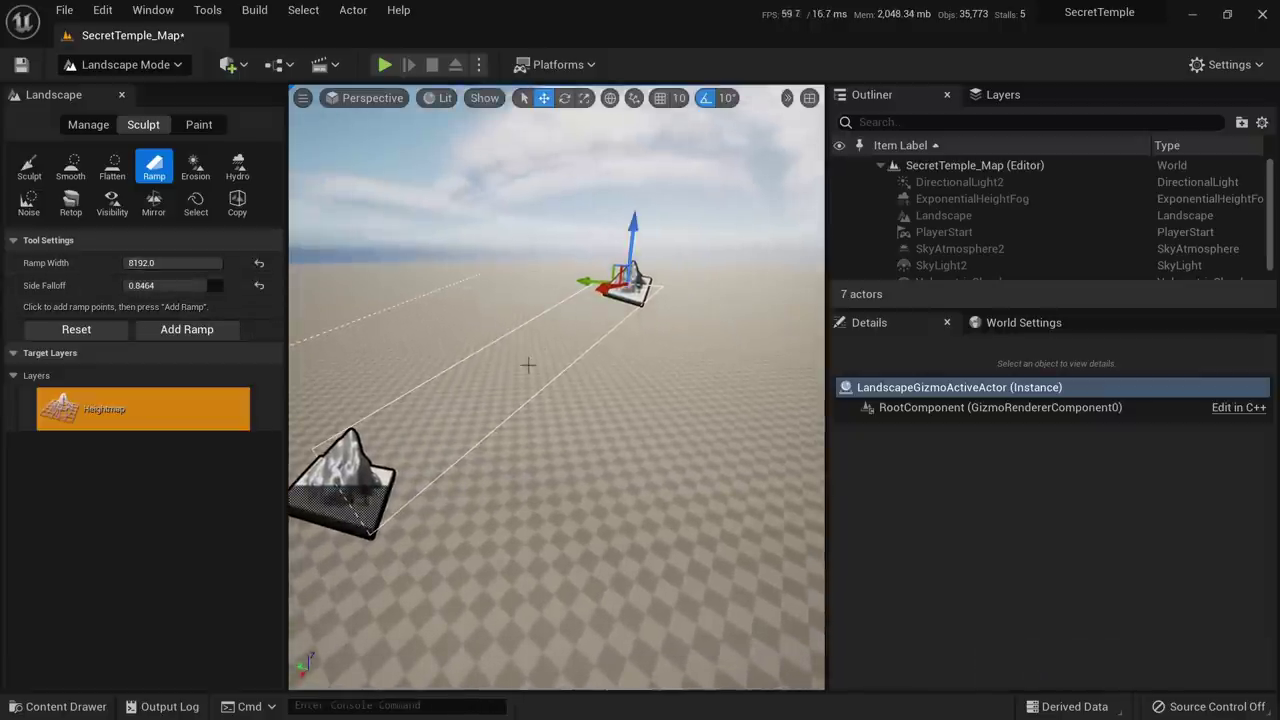
{"action": "key", "text": "a"}
{"action": "right_click_drag", "start_coordinate": [628, 300], "coordinate": [652, 262]}
{"action": "key", "text": "d"}
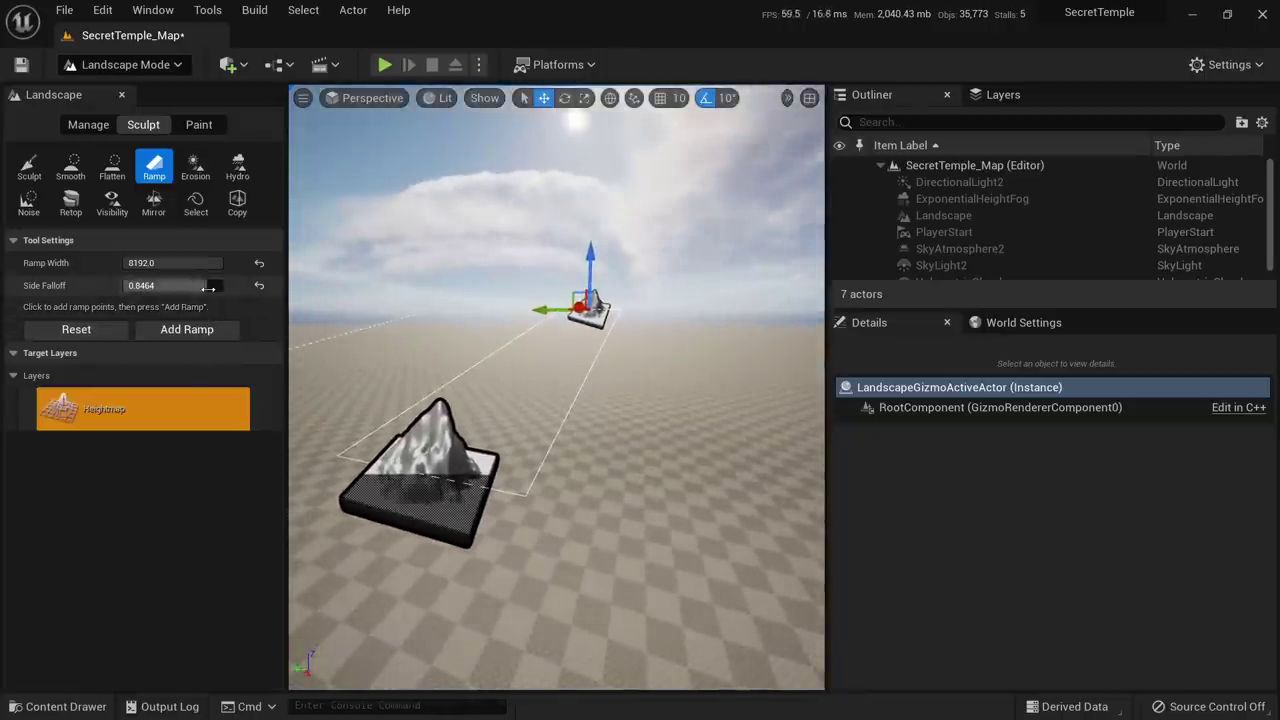
{"action": "left_click_drag", "start_coordinate": [218, 285], "coordinate": [200, 273]}
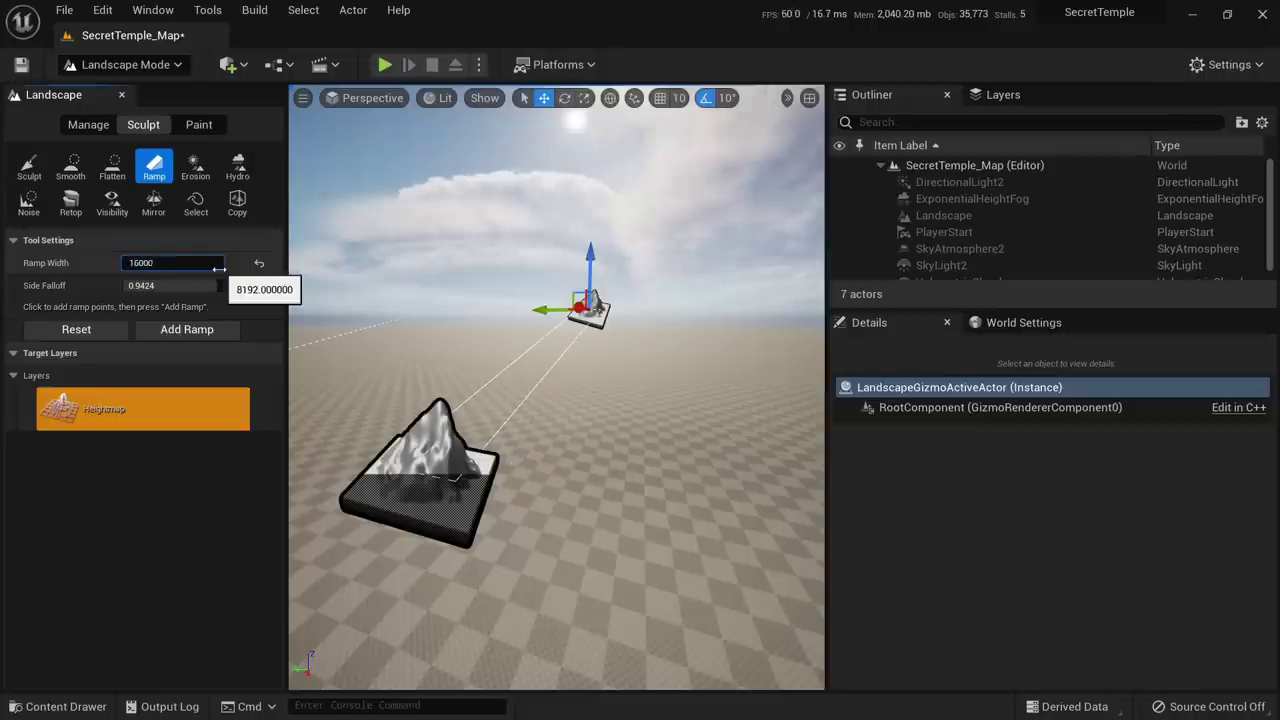
Move the far ramp point farther out, raise it a little, and add the ramp to the landscape
{"action": "right_click_drag", "start_coordinate": [575, 371], "coordinate": [425, 445]}
{"action": "left_click_drag", "start_coordinate": [610, 370], "coordinate": [692, 357]}
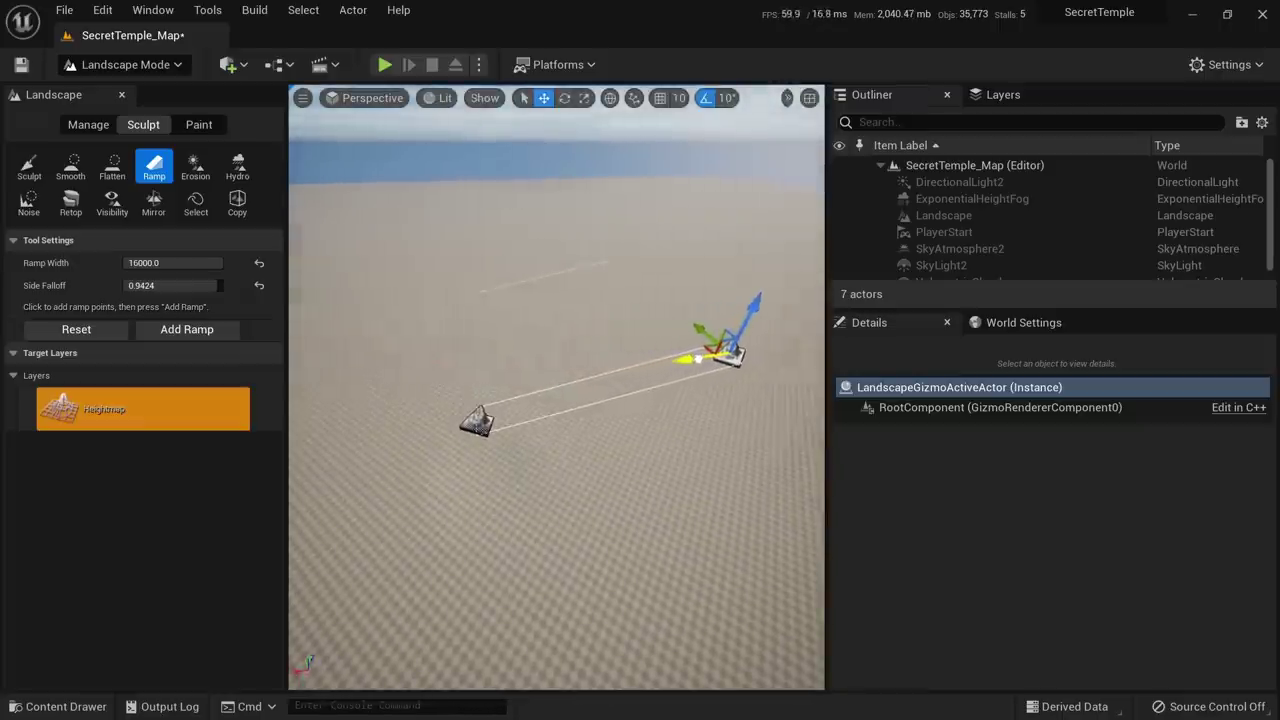
{"action": "right_click_drag", "start_coordinate": [667, 381], "coordinate": [715, 300]}
{"action": "left_click_drag", "start_coordinate": [622, 290], "coordinate": [623, 273]}
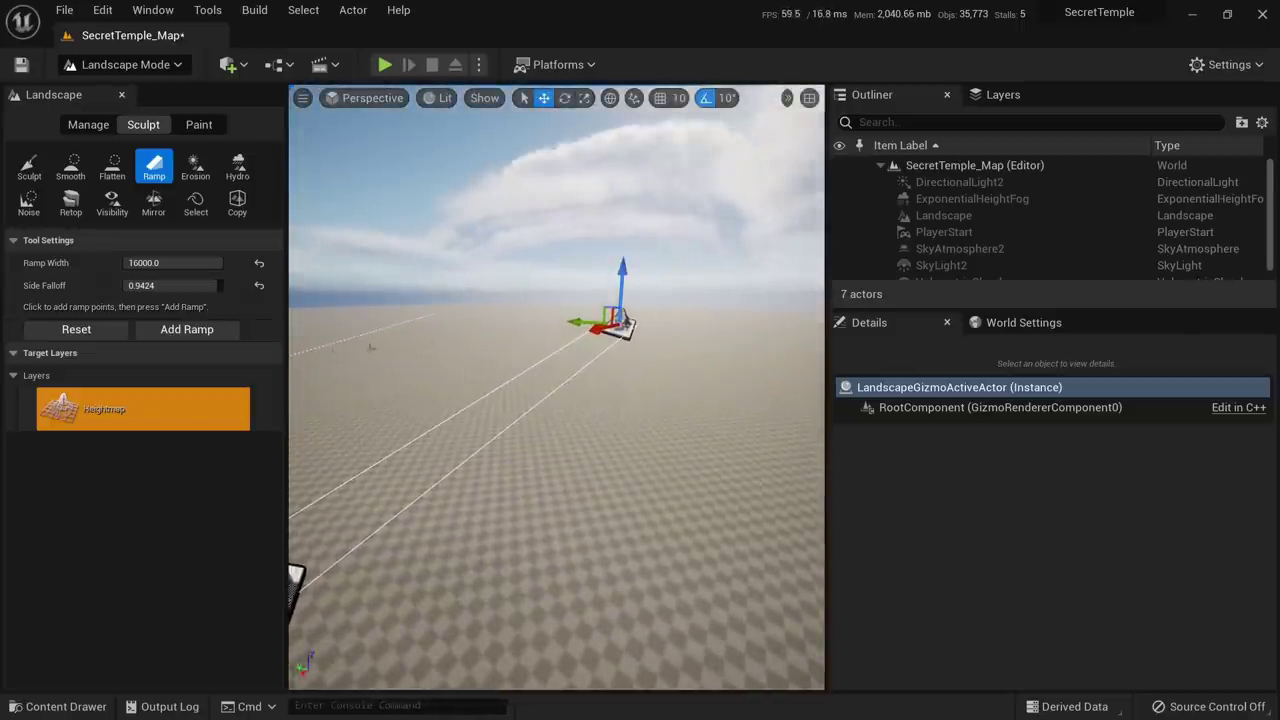
{"action": "key", "text": "Return"}
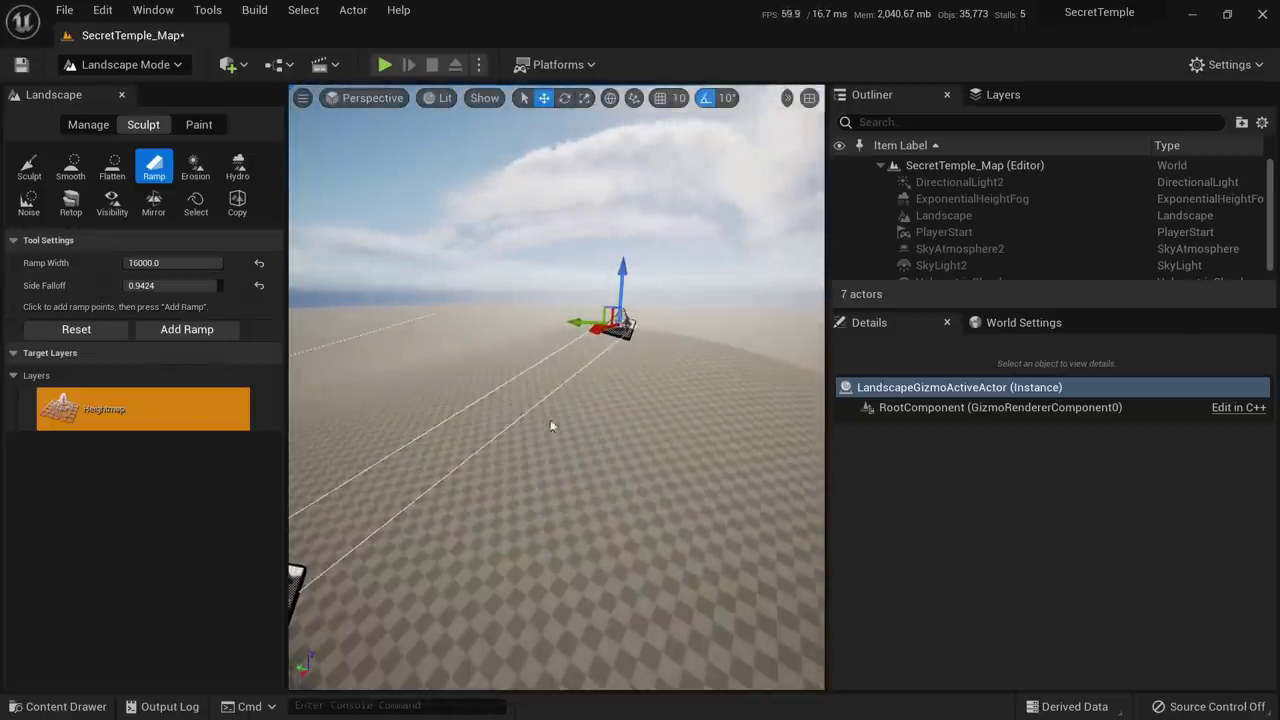
Look over the new ramp, switch to the Smooth tool, and return the editor to Select mode near the Player Start
{"action": "right_click_drag", "start_coordinate": [551, 426], "coordinate": [583, 439]}
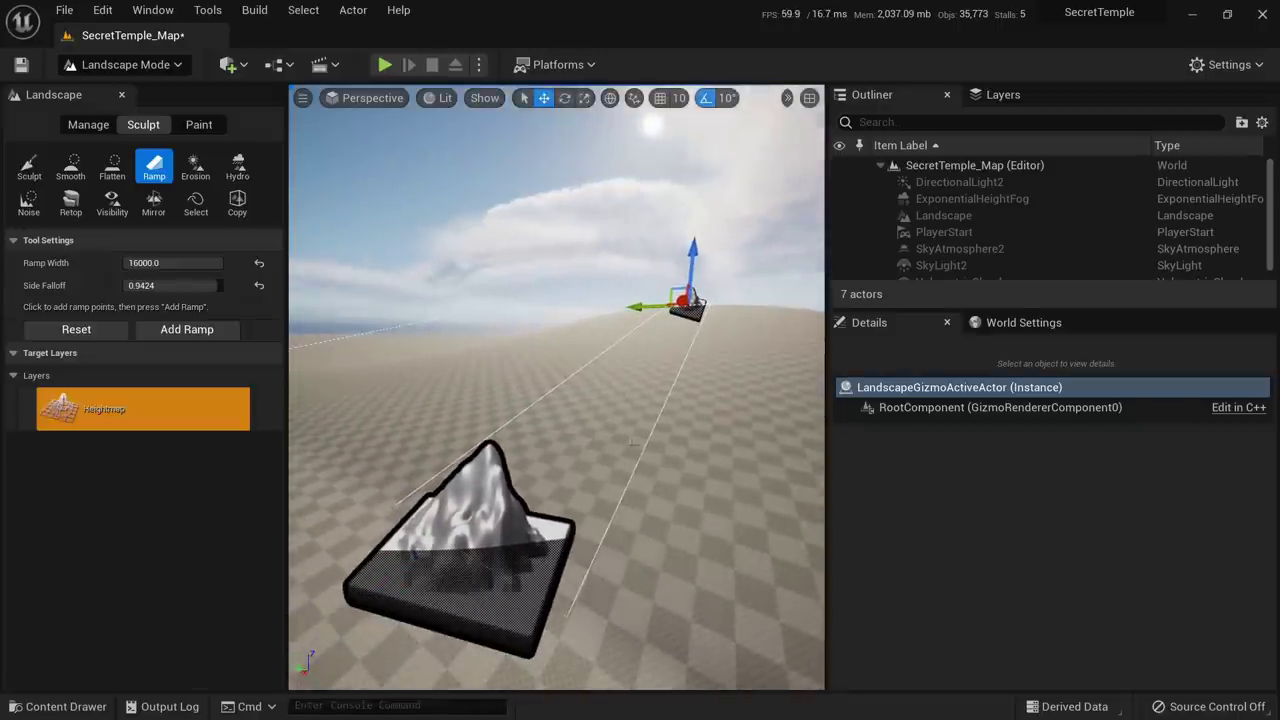
{"action": "left_click", "coordinate": [70, 168]}
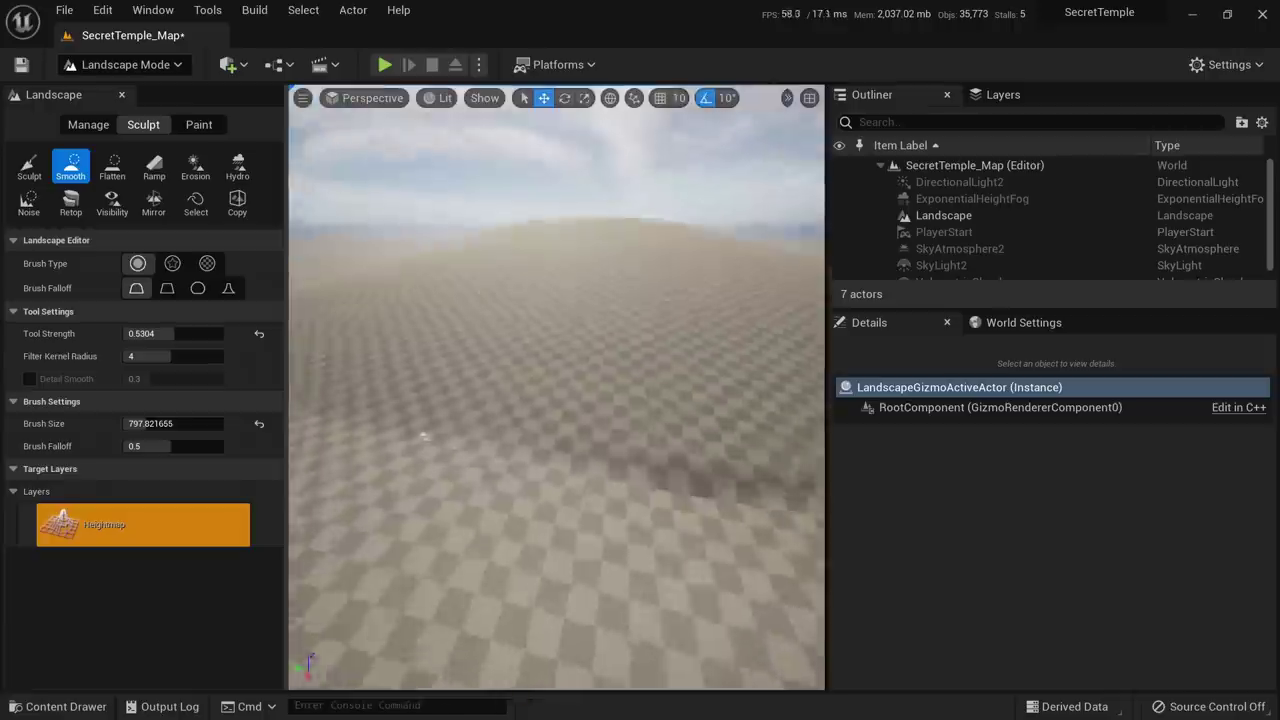
{"action": "mouse_move", "coordinate": [606, 435]}
{"action": "right_mouse_down"}
{"action": "mouse_move", "coordinate": [594, 444]}
{"action": "mouse_move", "coordinate": [590, 370]}
{"action": "mouse_move", "coordinate": [607, 352]}
{"action": "right_mouse_up"}
{"action": "key", "text": "shift+1"}
{"action": "right_click_drag", "start_coordinate": [514, 440], "coordinate": [540, 440]}
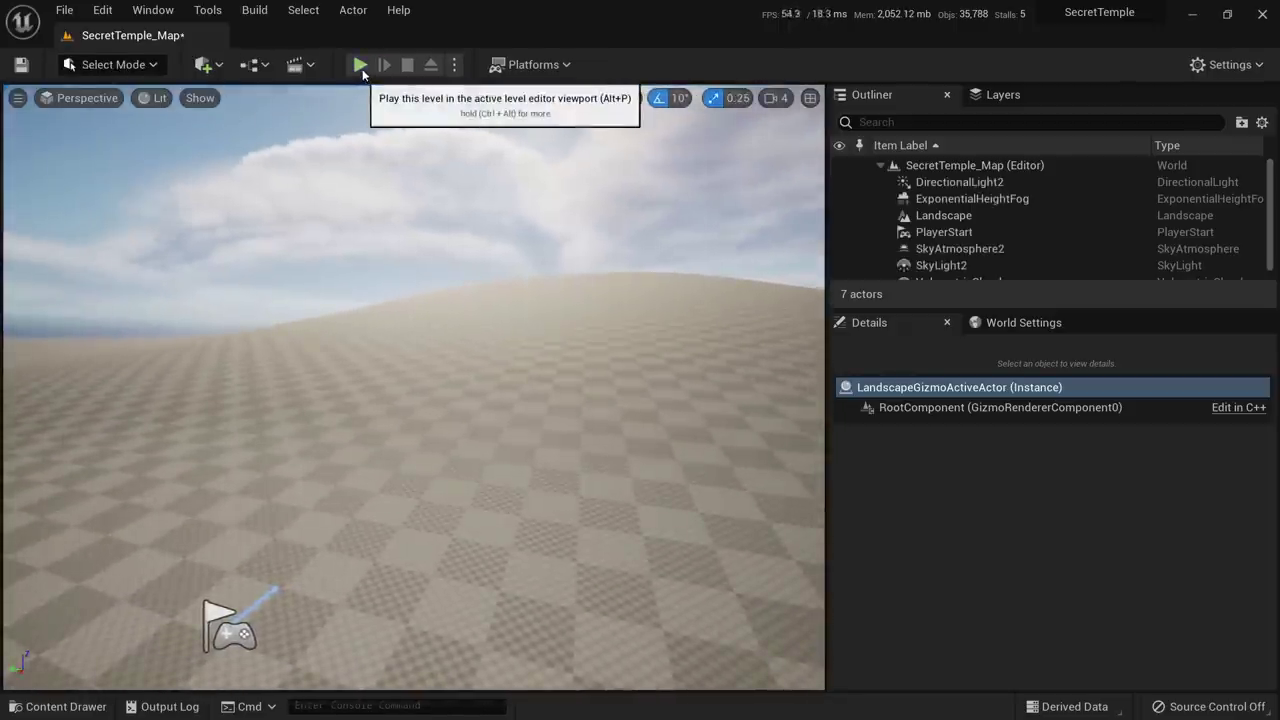
Play-test the level, run the character sideways and backward over the ramped terrain, and stop the session
{"action": "left_click", "coordinate": [360, 64]}
{"action": "left_click", "coordinate": [407, 189]}
{"action": "key", "text": "d"}
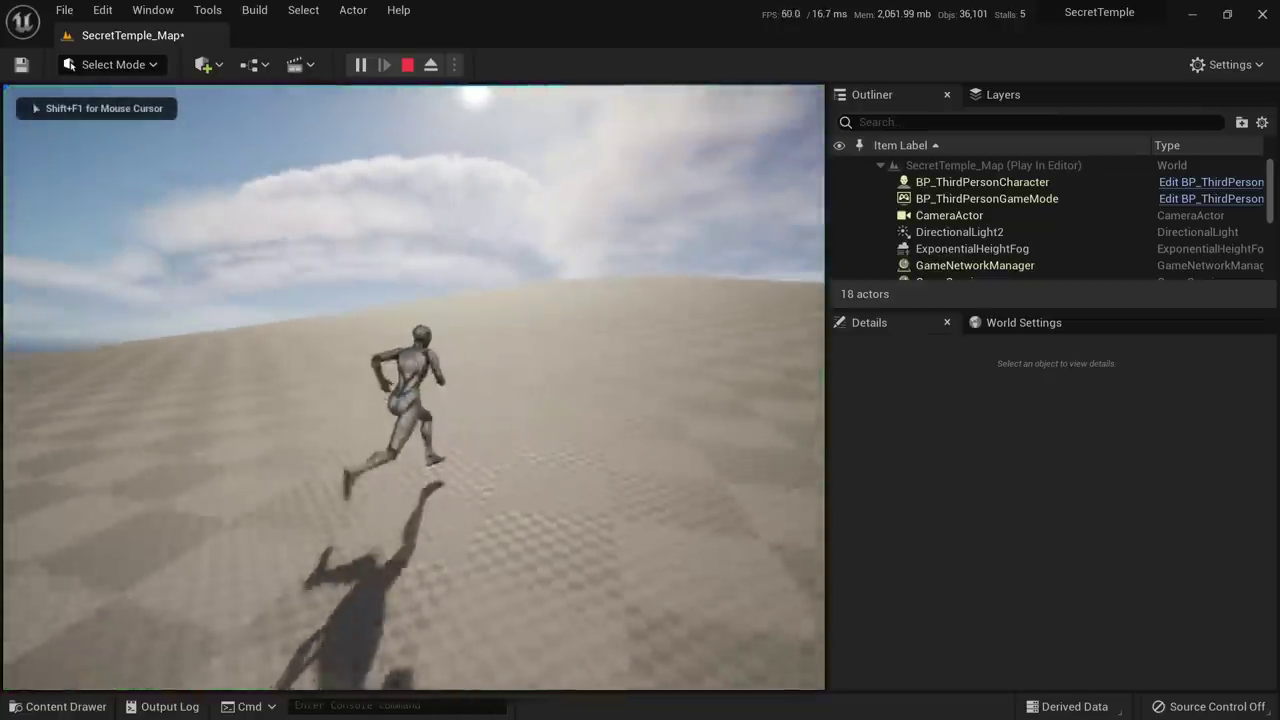
{"action": "key", "text": "d"}
{"action": "key", "text": "s"}
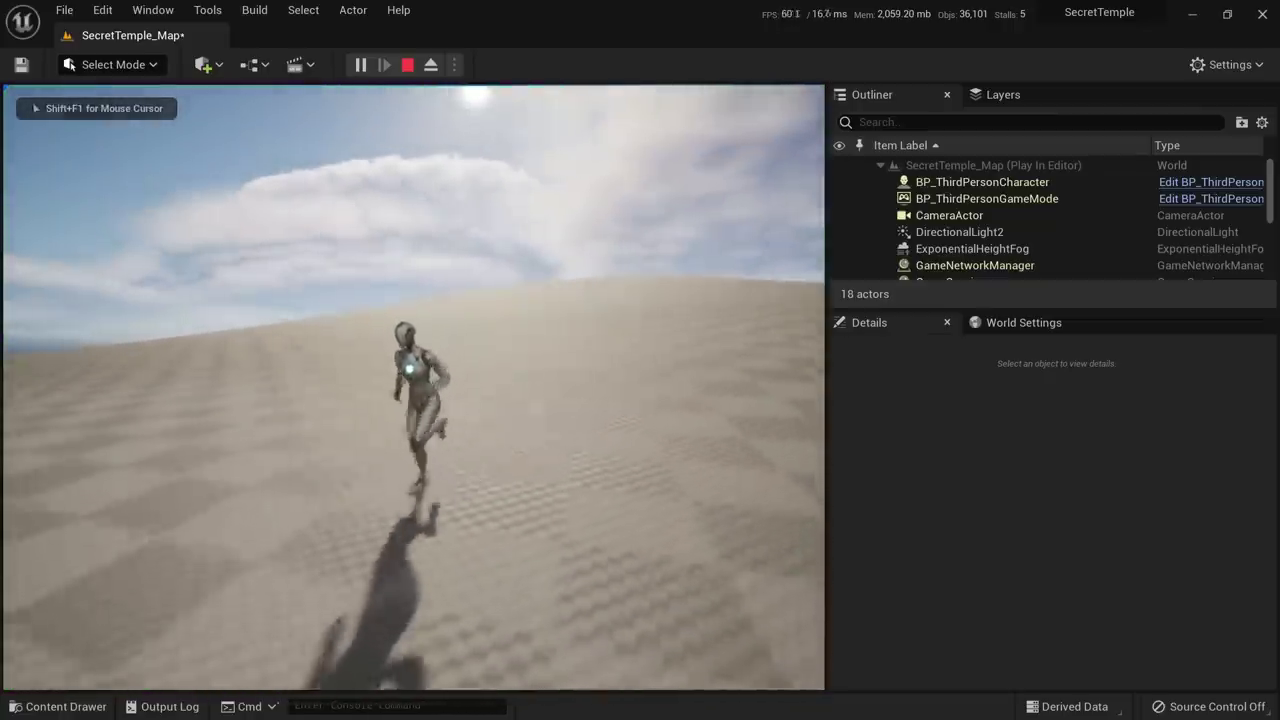
{"action": "key", "text": "Escape"}
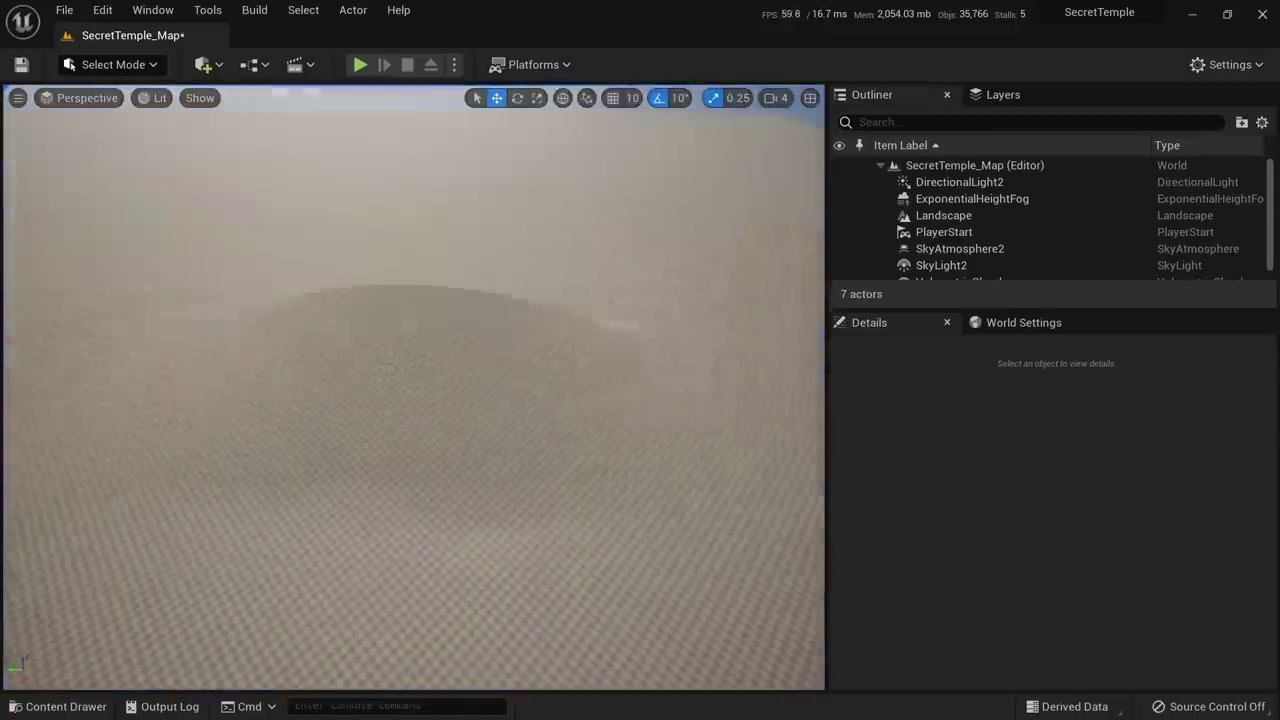
Return to Landscape mode and use the Flatten tool to form a level plateau across the thin ridge
{"action": "mouse_move", "coordinate": [426, 245]}
{"action": "right_mouse_down"}
{"action": "mouse_move", "coordinate": [418, 238]}
{"action": "mouse_move", "coordinate": [426, 245]}
{"action": "right_mouse_up"}
{"action": "left_click", "coordinate": [113, 64]}
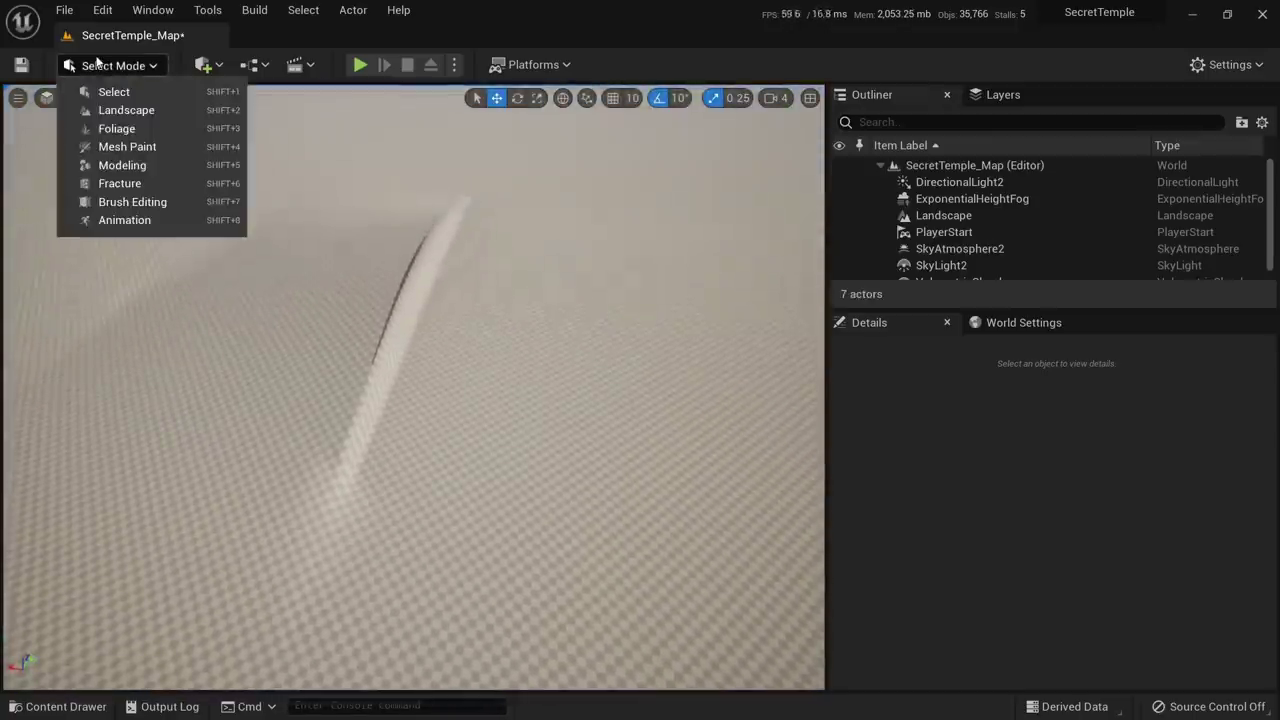
{"action": "left_click", "coordinate": [126, 111]}
{"action": "left_click", "coordinate": [112, 167]}
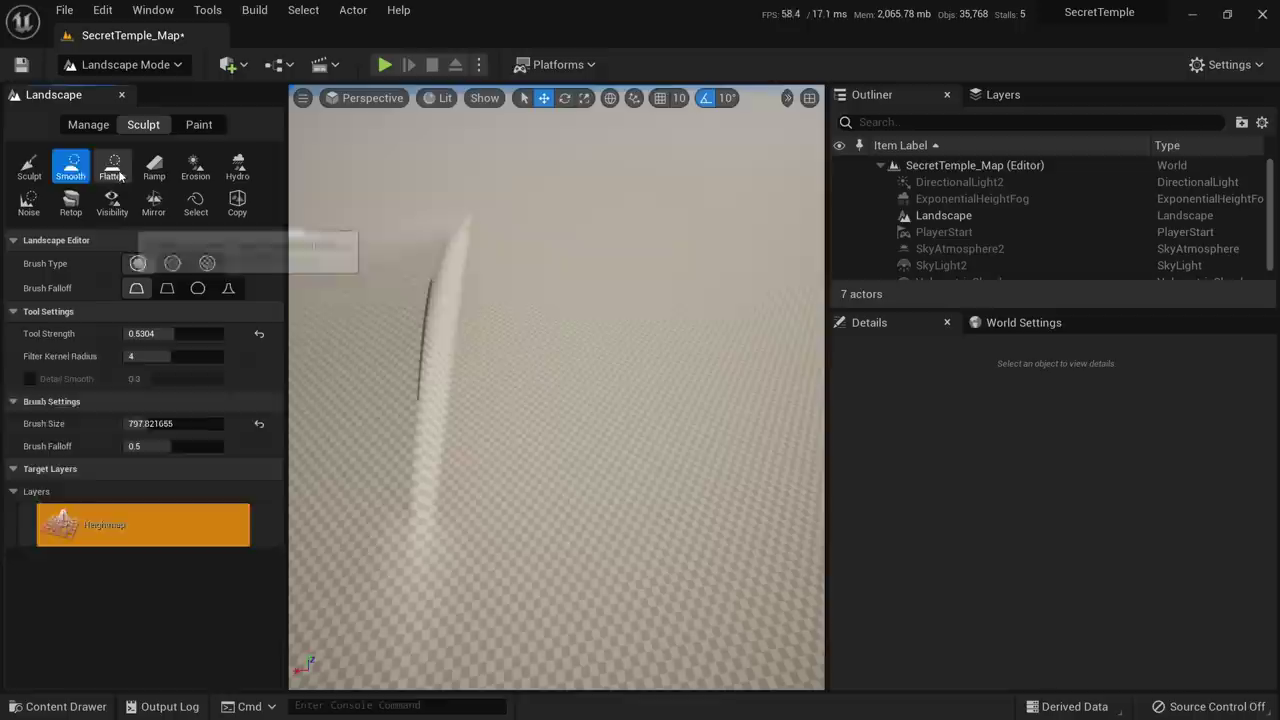
{"action": "mouse_move", "coordinate": [484, 370]}
{"action": "right_mouse_down"}
{"action": "mouse_move", "coordinate": [520, 378]}
{"action": "mouse_move", "coordinate": [486, 372]}
{"action": "mouse_move", "coordinate": [469, 340]}
{"action": "right_mouse_up"}
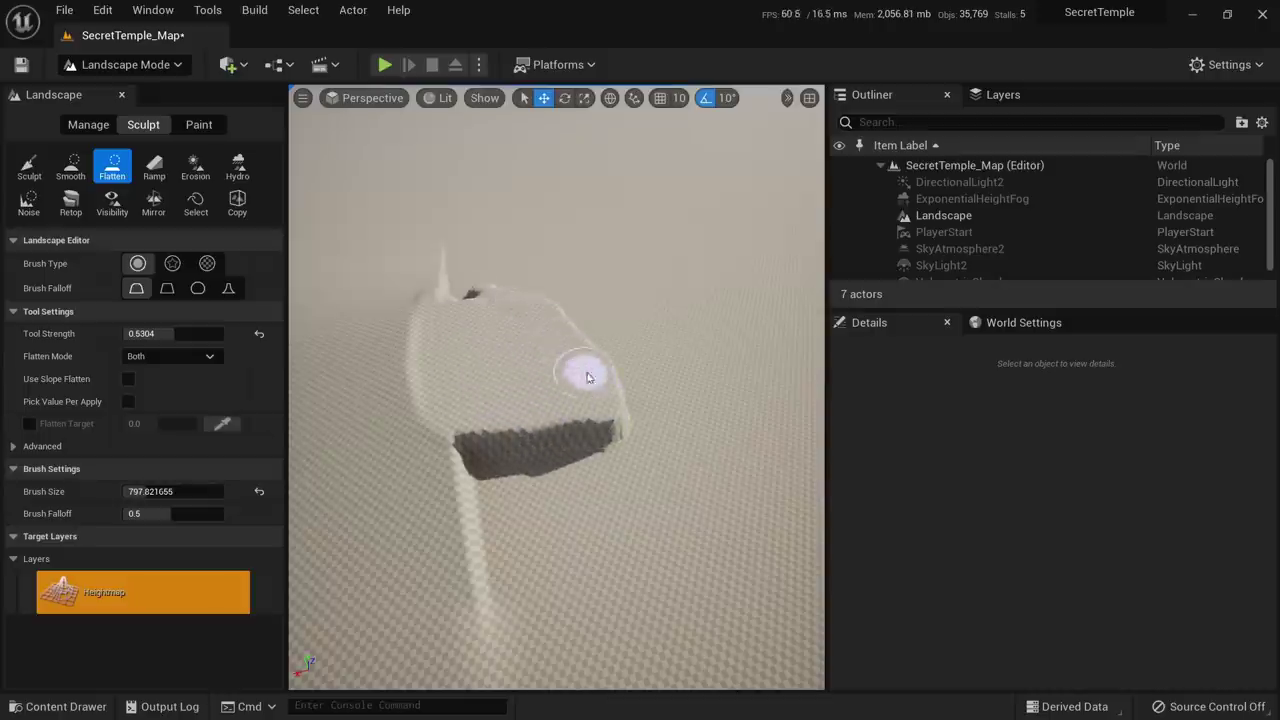
Extend the flattened plateau along the ridge and widen it with the flatten brush size set to about 2410.6
{"action": "right_click_drag", "start_coordinate": [588, 377], "coordinate": [680, 385]}
{"action": "mouse_move", "coordinate": [426, 287]}
{"action": "right_mouse_down"}
{"action": "mouse_move", "coordinate": [432, 325]}
{"action": "mouse_move", "coordinate": [372, 290]}
{"action": "right_mouse_up"}
{"action": "mouse_move", "coordinate": [389, 229]}
{"action": "left_mouse_down"}
{"action": "mouse_move", "coordinate": [357, 343]}
{"action": "mouse_move", "coordinate": [389, 471]}
{"action": "mouse_move", "coordinate": [455, 308]}
{"action": "left_mouse_up"}
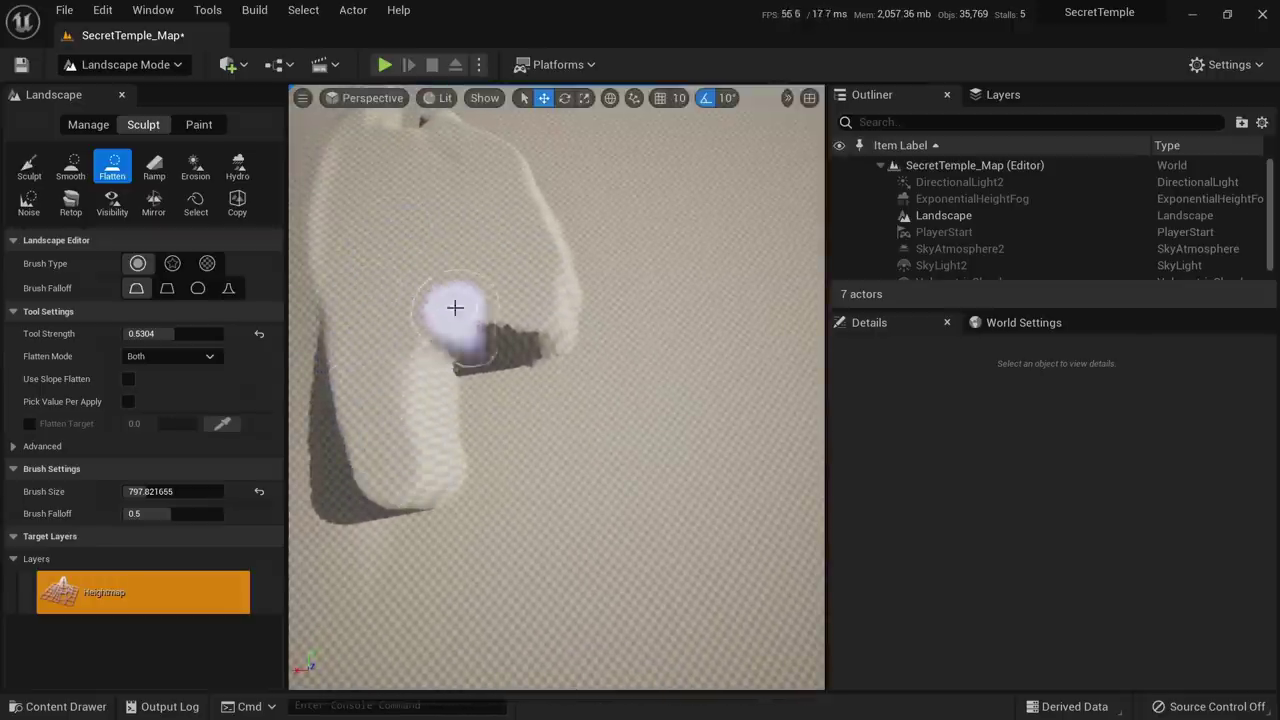
{"action": "mouse_move", "coordinate": [468, 342]}
{"action": "right_mouse_down"}
{"action": "mouse_move", "coordinate": [468, 295]}
{"action": "mouse_move", "coordinate": [470, 342]}
{"action": "right_mouse_up"}
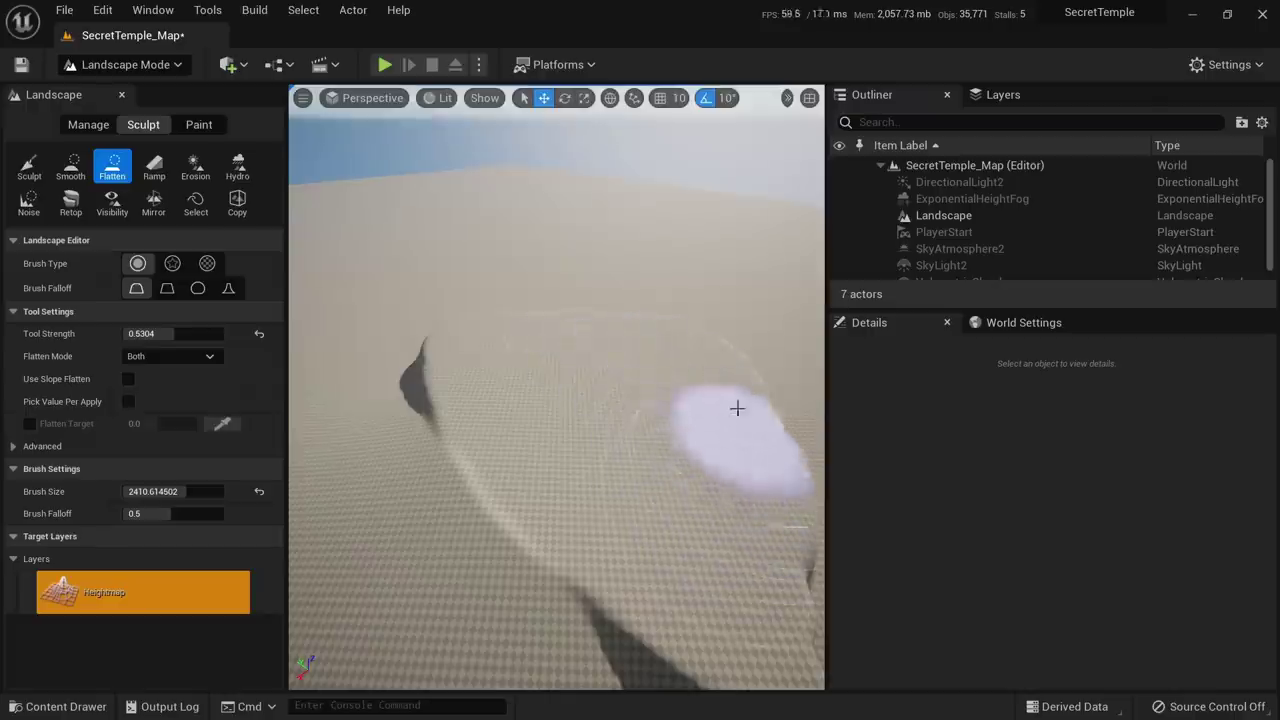
{"action": "mouse_move", "coordinate": [650, 370]}
{"action": "right_mouse_down"}
{"action": "mouse_move", "coordinate": [732, 325]}
{"action": "mouse_move", "coordinate": [640, 346]}
{"action": "mouse_move", "coordinate": [696, 343]}
{"action": "mouse_move", "coordinate": [611, 389]}
{"action": "right_mouse_up"}
Smooth the surface of the flattened plateau with the Smooth tool, and return the editor to Select mode
{"action": "left_click", "coordinate": [86, 168]}
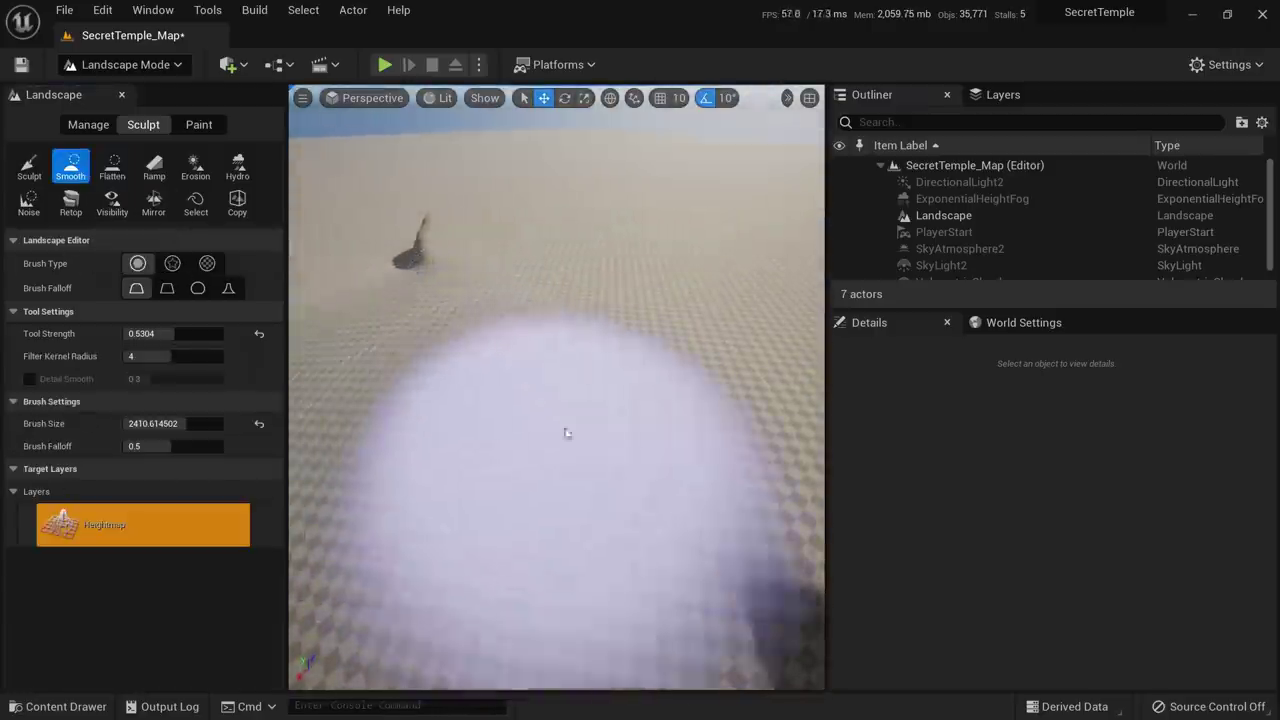
{"action": "mouse_move", "coordinate": [576, 301]}
{"action": "right_mouse_down"}
{"action": "mouse_move", "coordinate": [600, 340]}
{"action": "mouse_move", "coordinate": [650, 350]}
{"action": "right_mouse_up"}
{"action": "left_click_drag", "start_coordinate": [600, 329], "coordinate": [503, 269]}
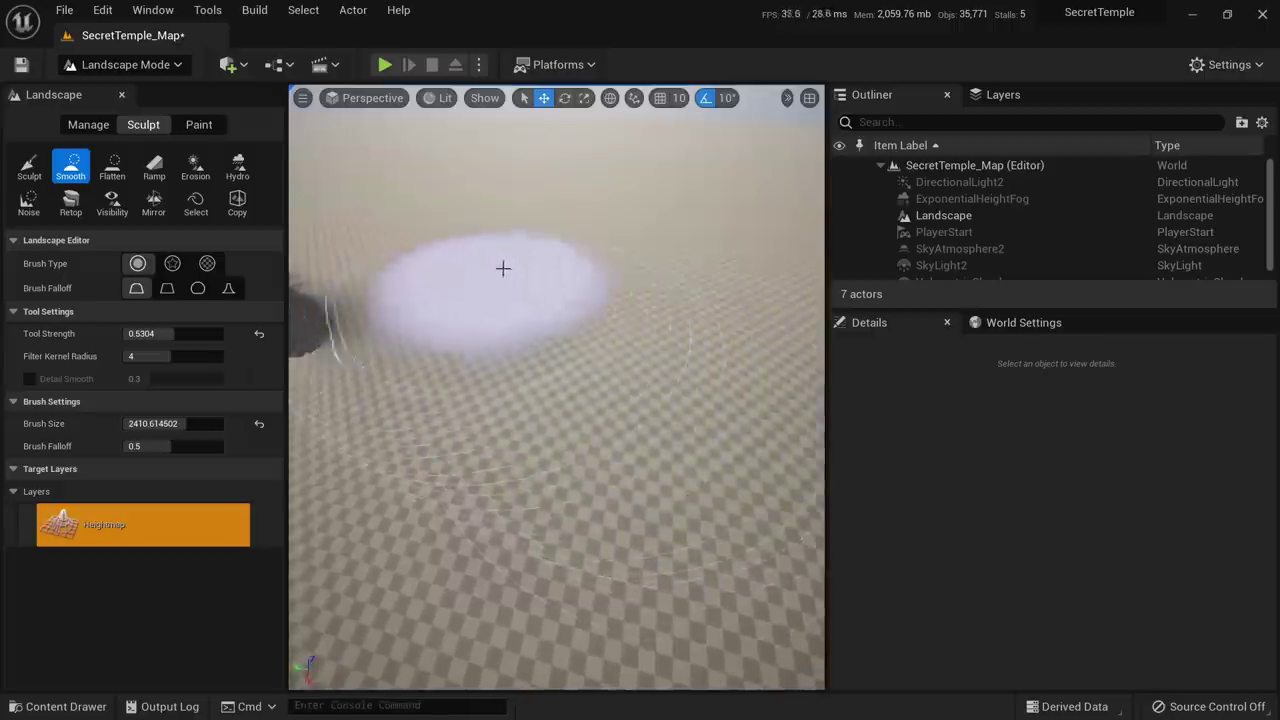
{"action": "right_click_drag", "start_coordinate": [503, 269], "coordinate": [450, 235]}
{"action": "mouse_move", "coordinate": [715, 448]}
{"action": "right_mouse_down"}
{"action": "mouse_move", "coordinate": [622, 428]}
{"action": "mouse_move", "coordinate": [622, 395]}
{"action": "mouse_move", "coordinate": [563, 509]}
{"action": "mouse_move", "coordinate": [495, 470]}
{"action": "right_mouse_up"}
{"action": "key", "text": "shift+1"}
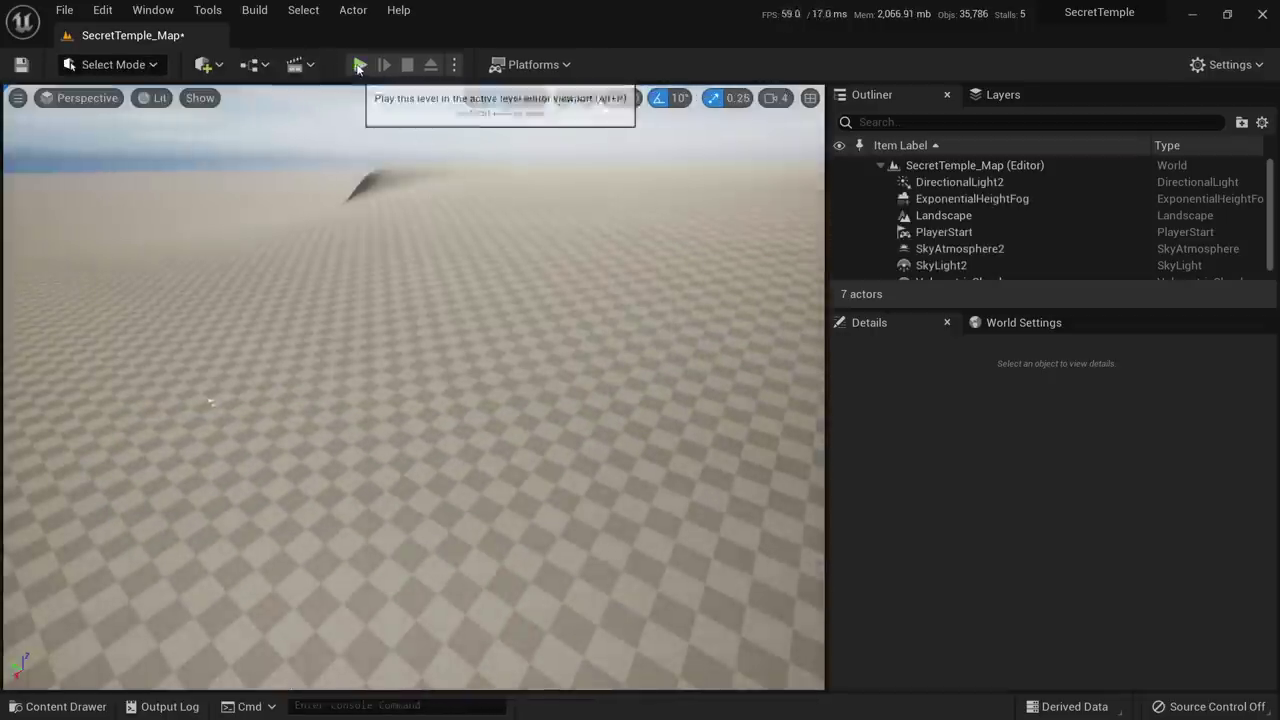
Play-test the level, run the character forward over the flattened and smoothed terrain, and stop the session
{"action": "left_click", "coordinate": [360, 64]}
{"action": "key", "text": "w"}
{"action": "key", "text": "w"}
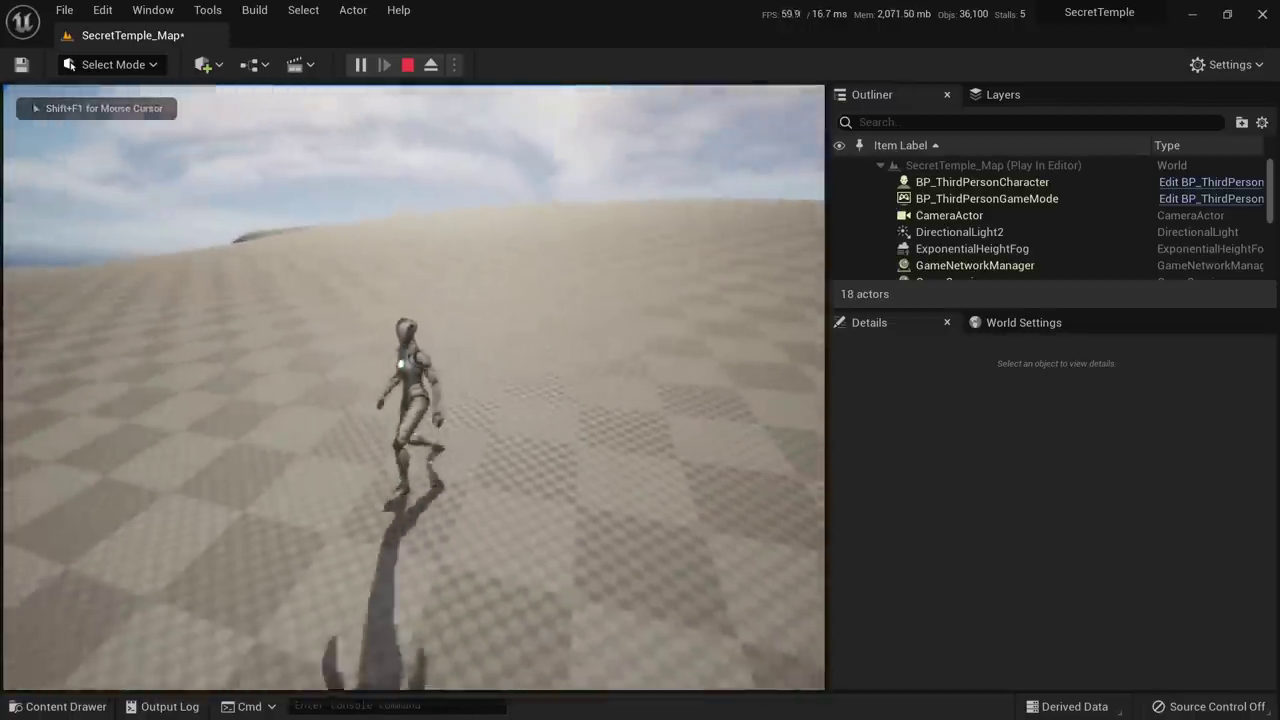
{"action": "key", "text": "Escape"}
Look over the landscape and sky around the Player Start from several angles
{"action": "key", "text": "w"}
{"action": "right_click_drag", "start_coordinate": [414, 387], "coordinate": [402, 306]}
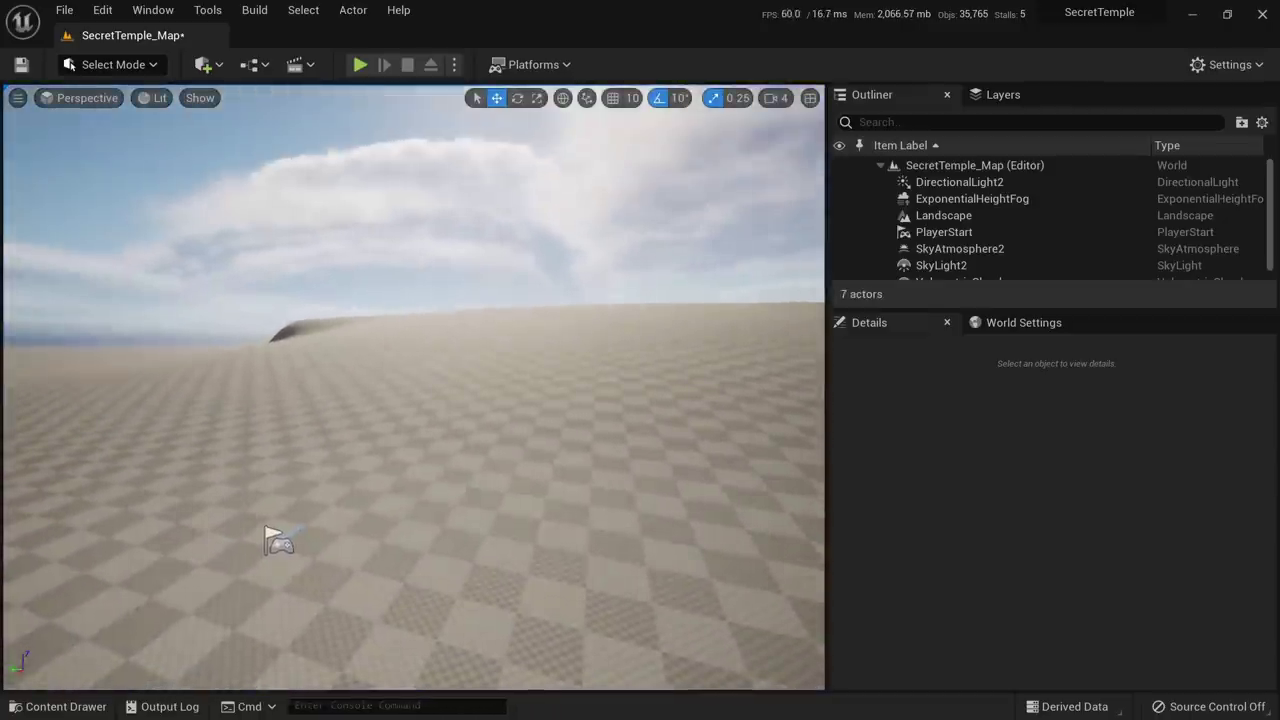
{"action": "key", "text": "a"}
{"action": "right_click_drag", "start_coordinate": [421, 442], "coordinate": [400, 410]}
{"action": "key", "text": "d"}
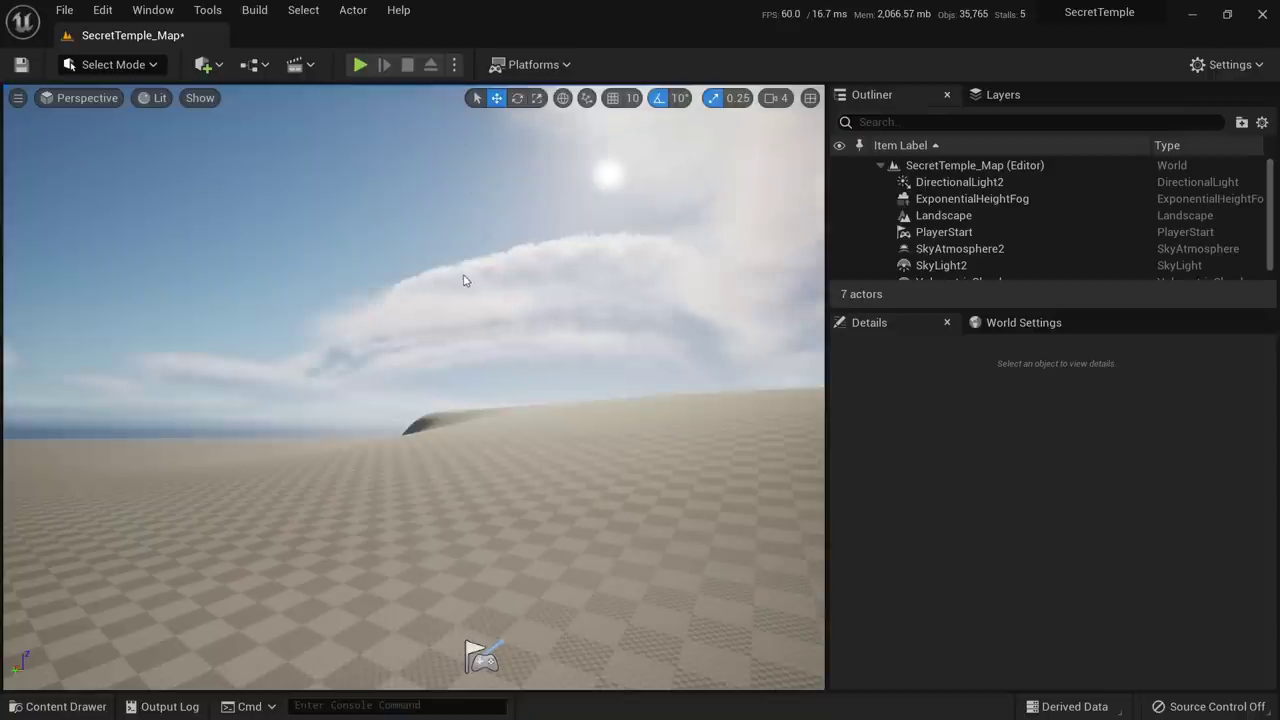
{"action": "right_click_drag", "start_coordinate": [527, 391], "coordinate": [498, 426]}
{"action": "key", "text": "w"}
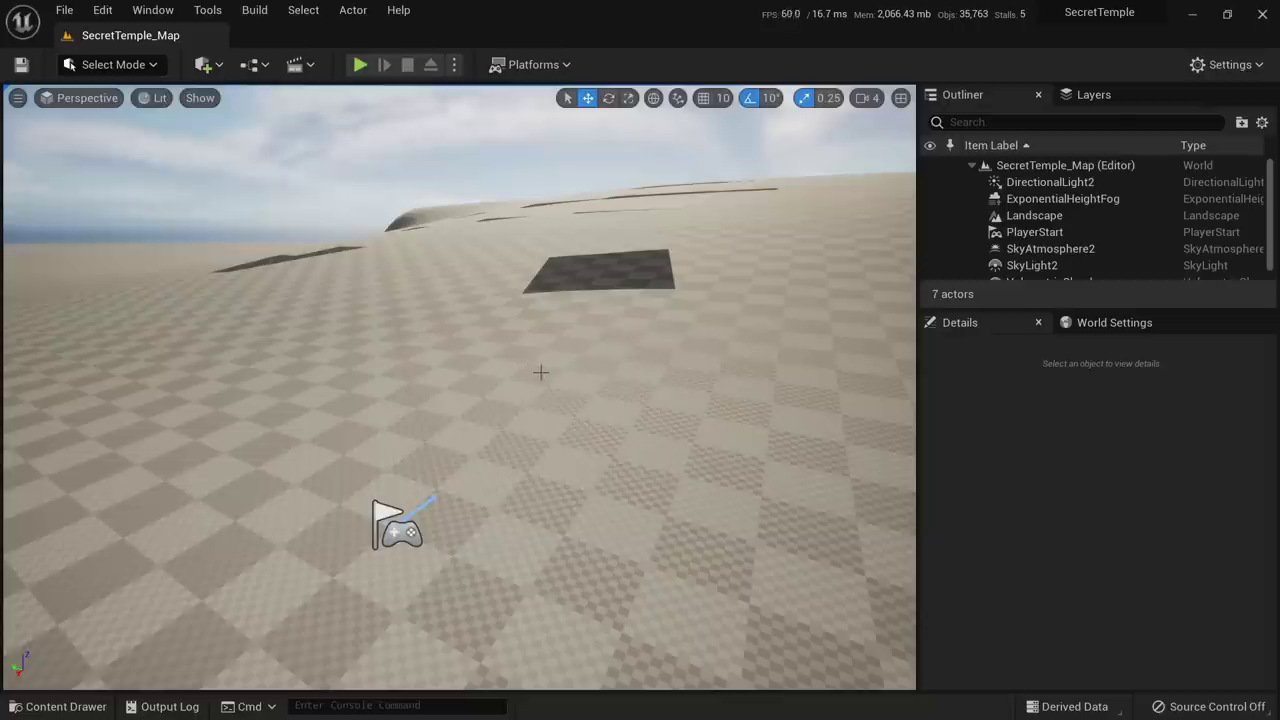
{"action": "right_click_drag", "start_coordinate": [662, 353], "coordinate": [432, 349]}
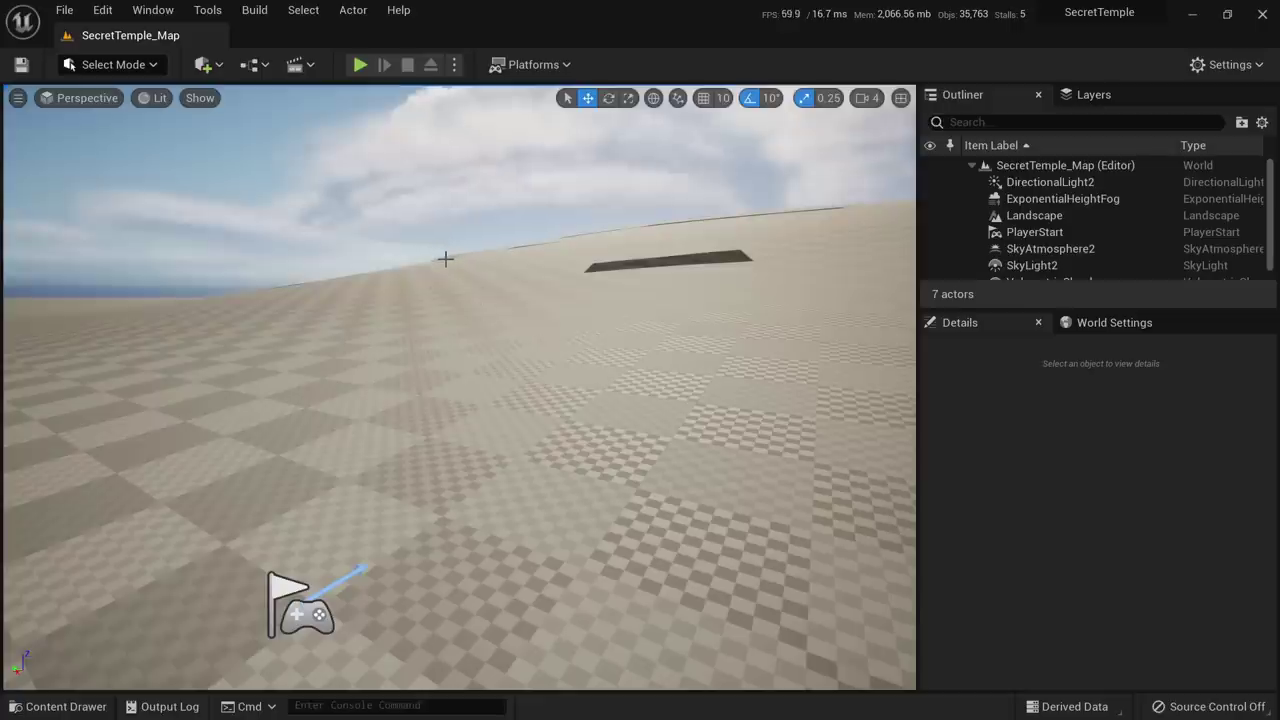
Open Quixel Bridge to add content to the SecretTemple folder and dismiss the plugin update notice
{"action": "key", "text": "ctrl+space"}
{"action": "left_click", "coordinate": [68, 493]}
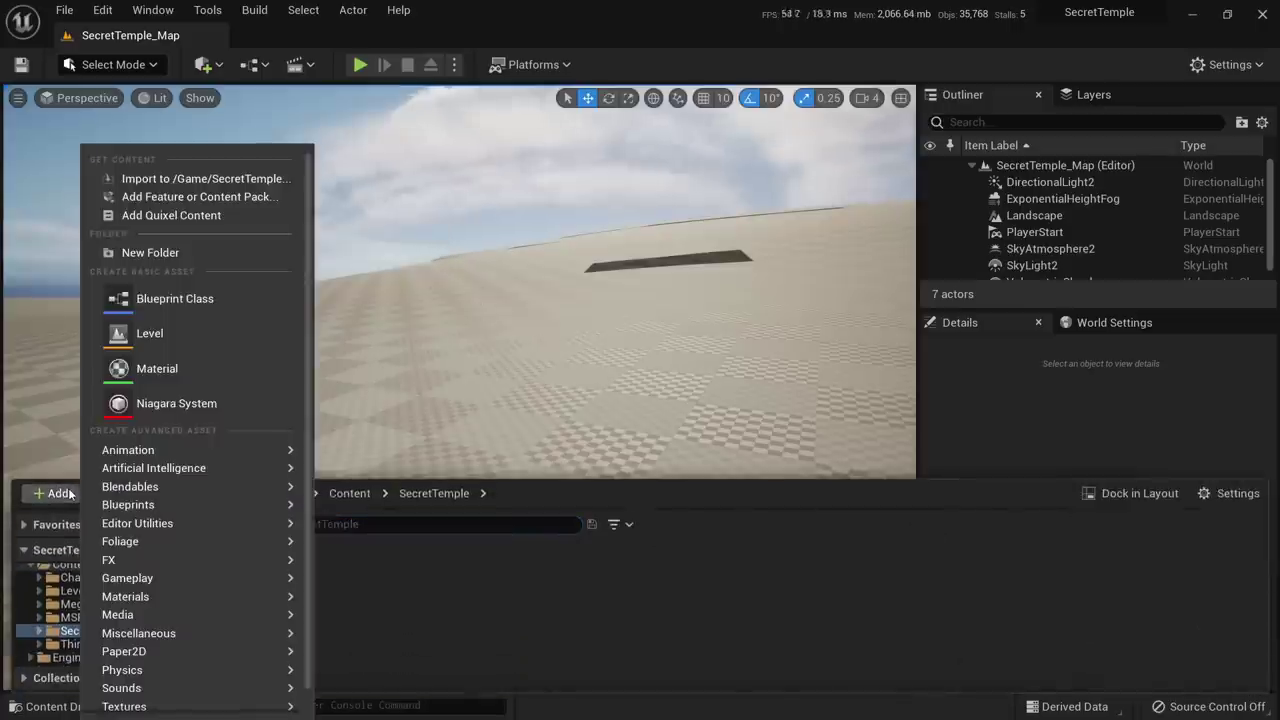
{"action": "left_click", "coordinate": [184, 215]}
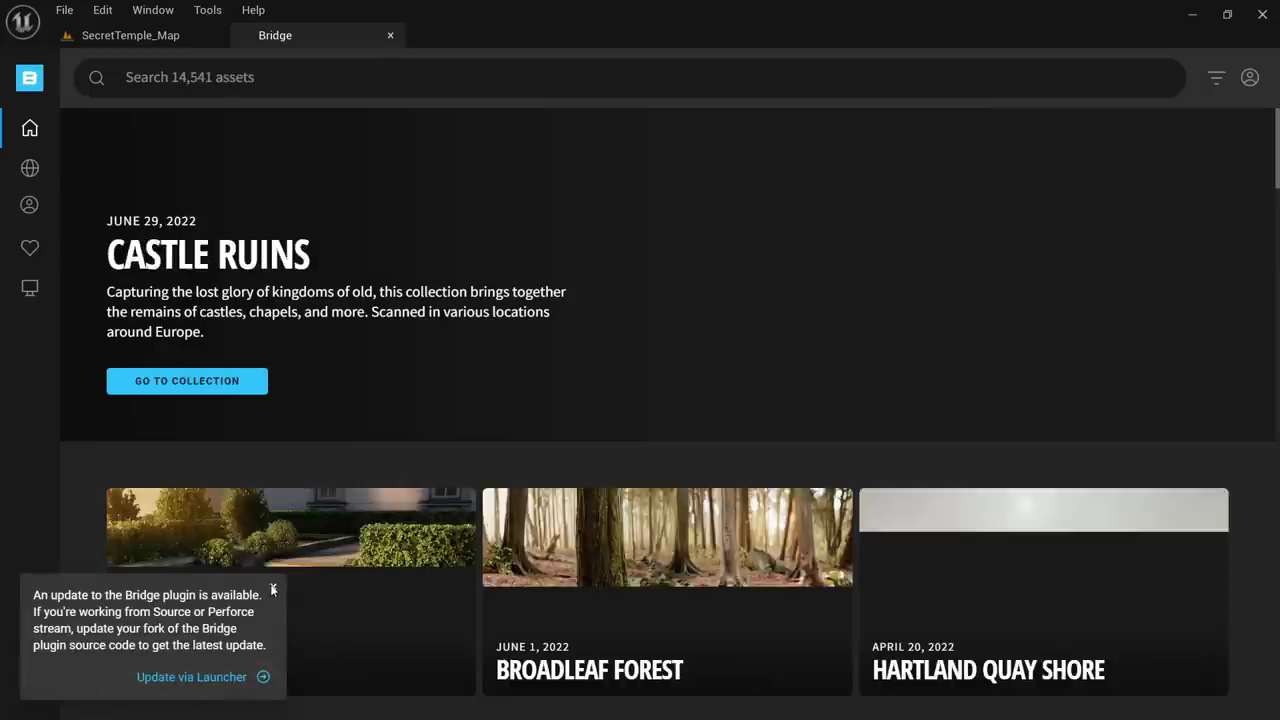
{"action": "left_click", "coordinate": [272, 590]}
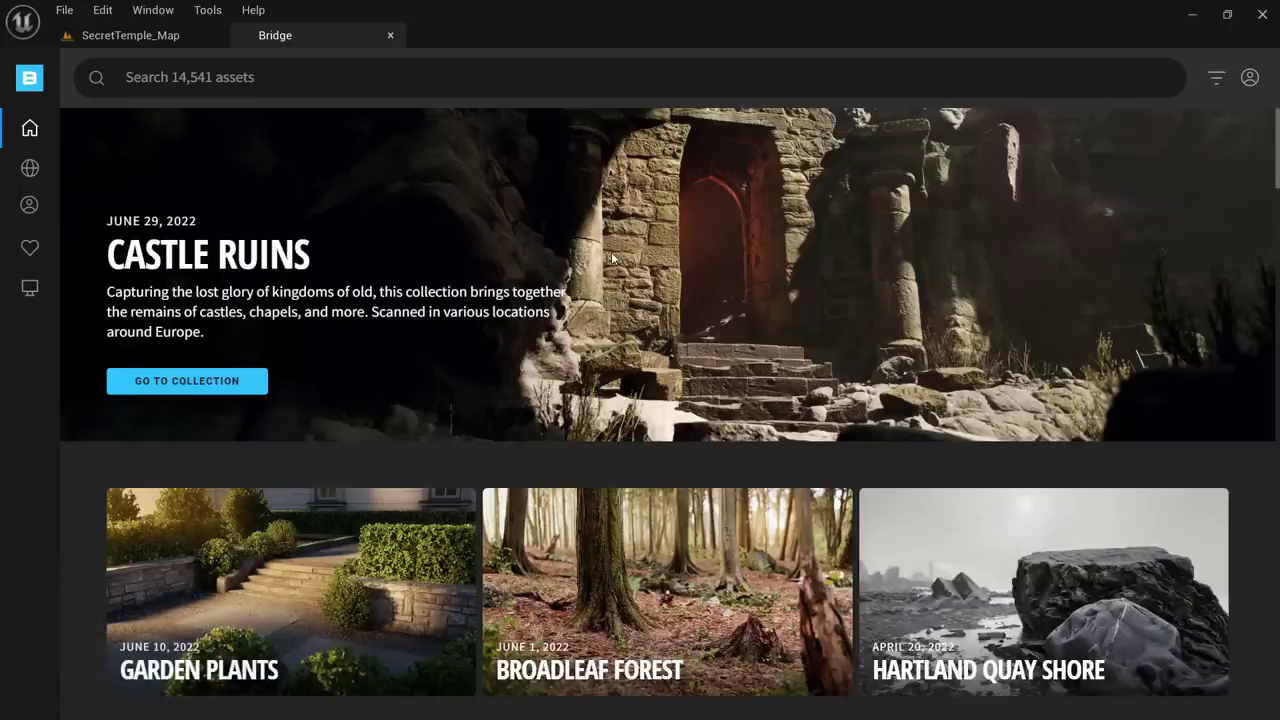
Browse the Bridge home page, covering its new surfaces, 3D models, 3D plants, latest collections and asset types
{"action": "scroll", "coordinate": [351, 346], "scroll_direction": "down", "scroll_amount": 5}
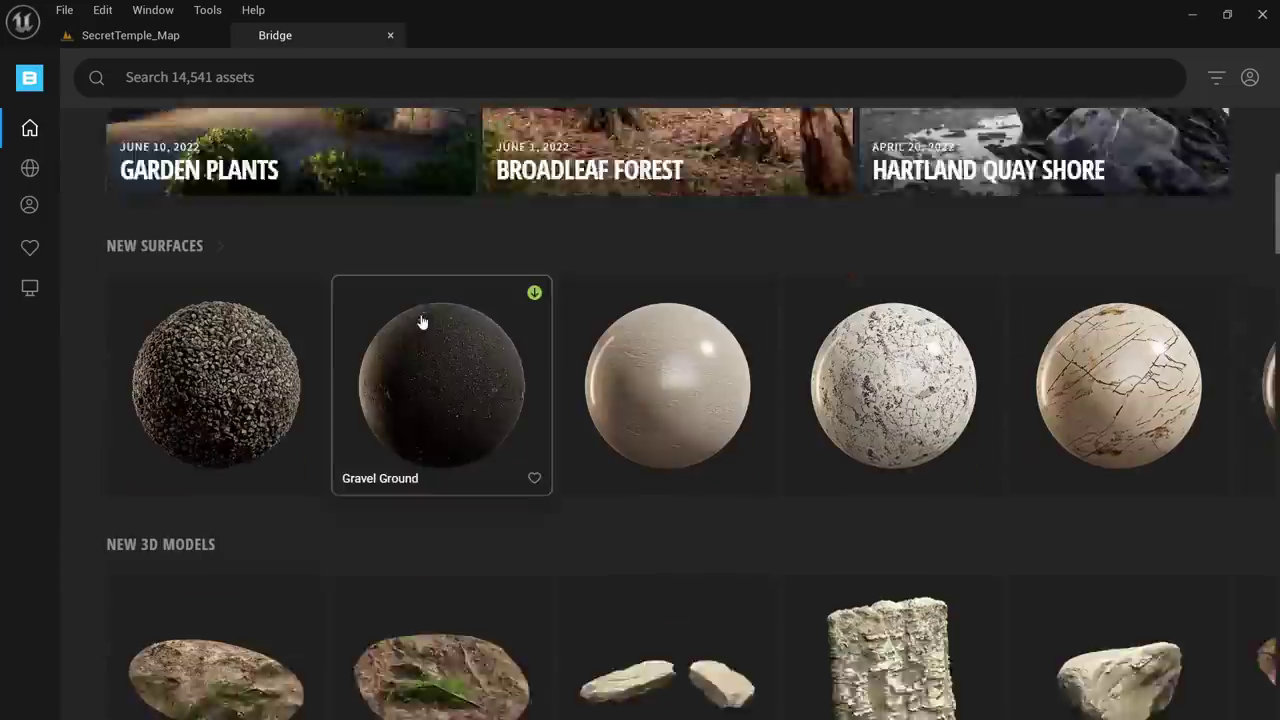
{"action": "scroll", "coordinate": [422, 321], "scroll_direction": "down", "scroll_amount": 1}
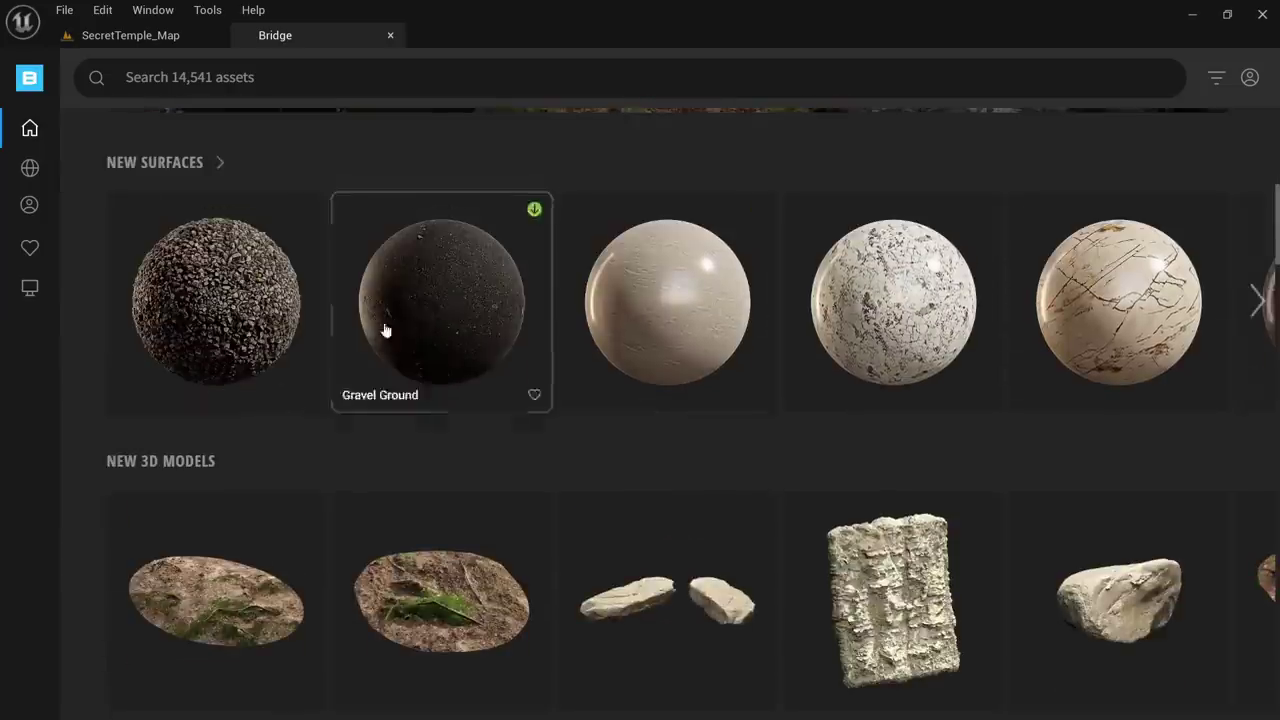
{"action": "scroll", "coordinate": [360, 325], "scroll_direction": "down", "scroll_amount": 2}
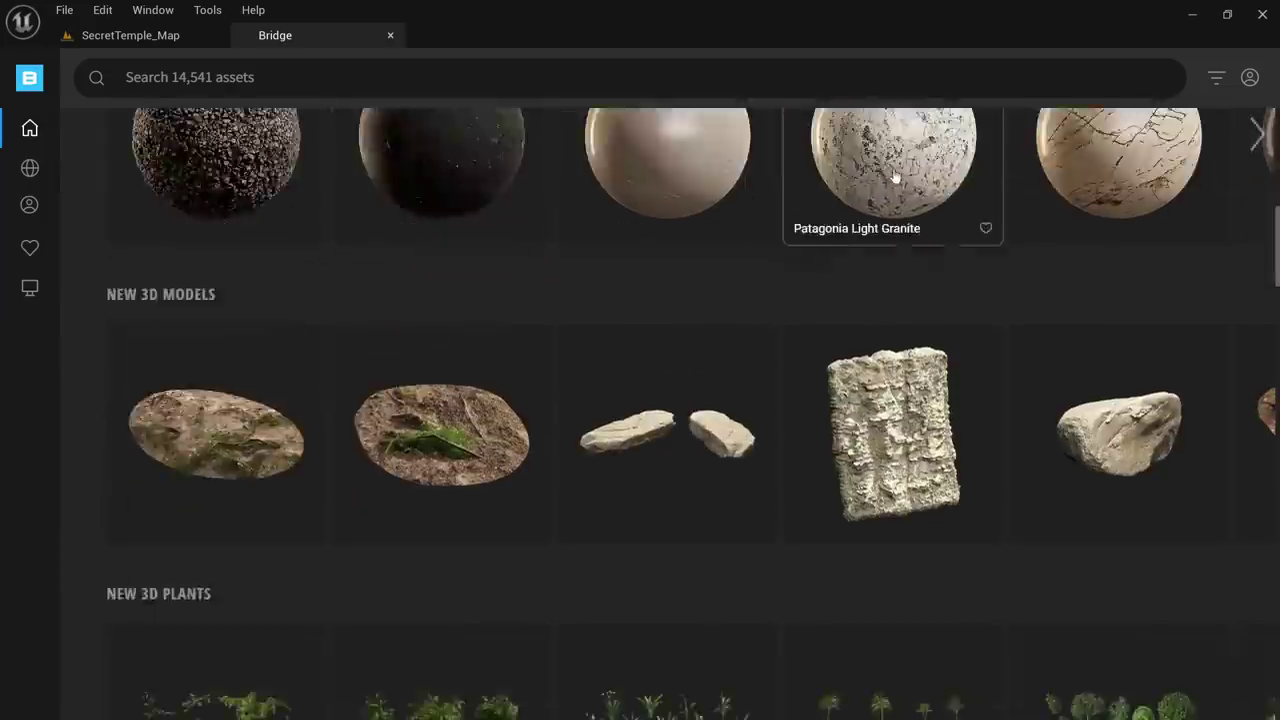
{"action": "scroll", "coordinate": [326, 354], "scroll_direction": "down", "scroll_amount": 8}
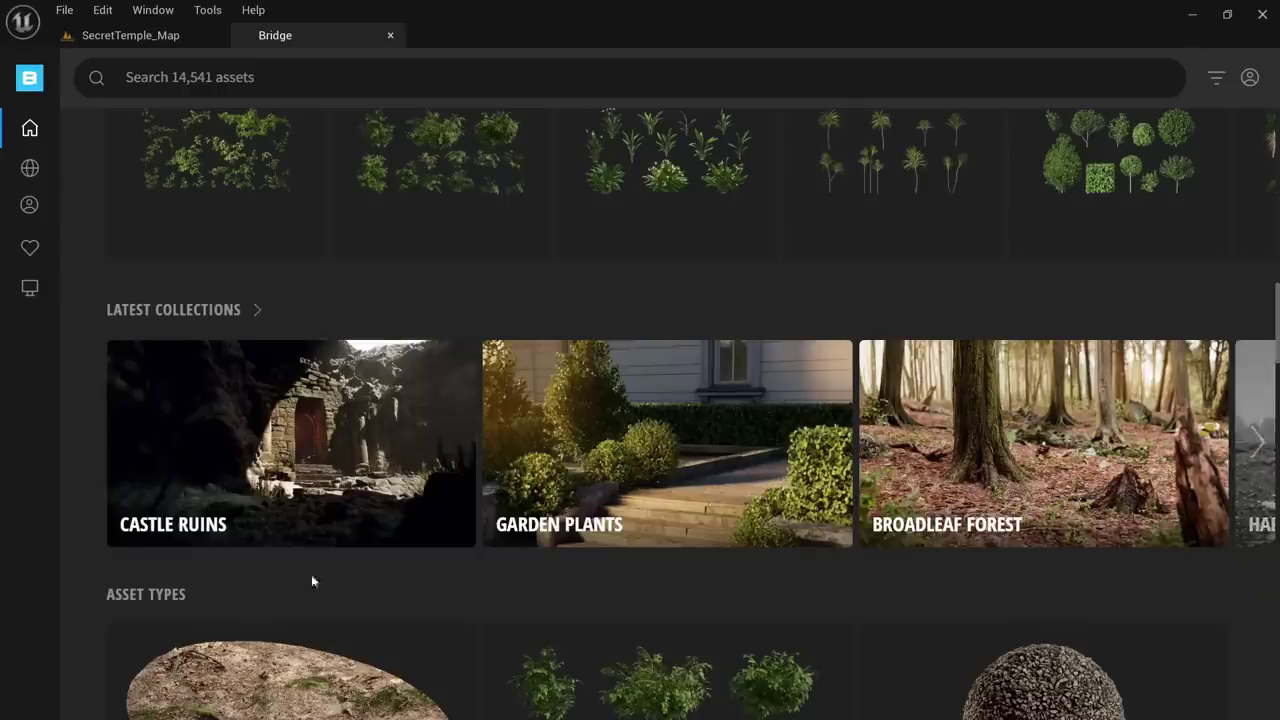
{"action": "scroll", "coordinate": [400, 550], "scroll_direction": "down", "scroll_amount": 2}
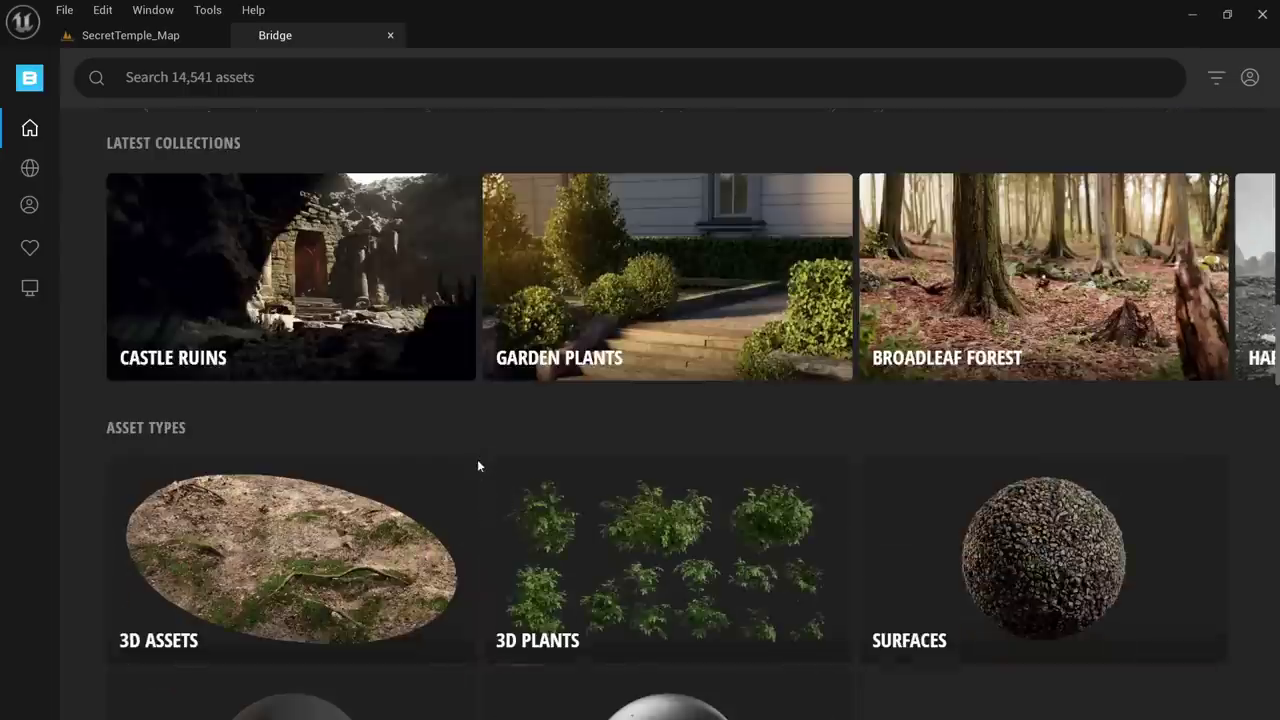
{"action": "scroll", "coordinate": [478, 465], "scroll_direction": "up", "scroll_amount": 18}
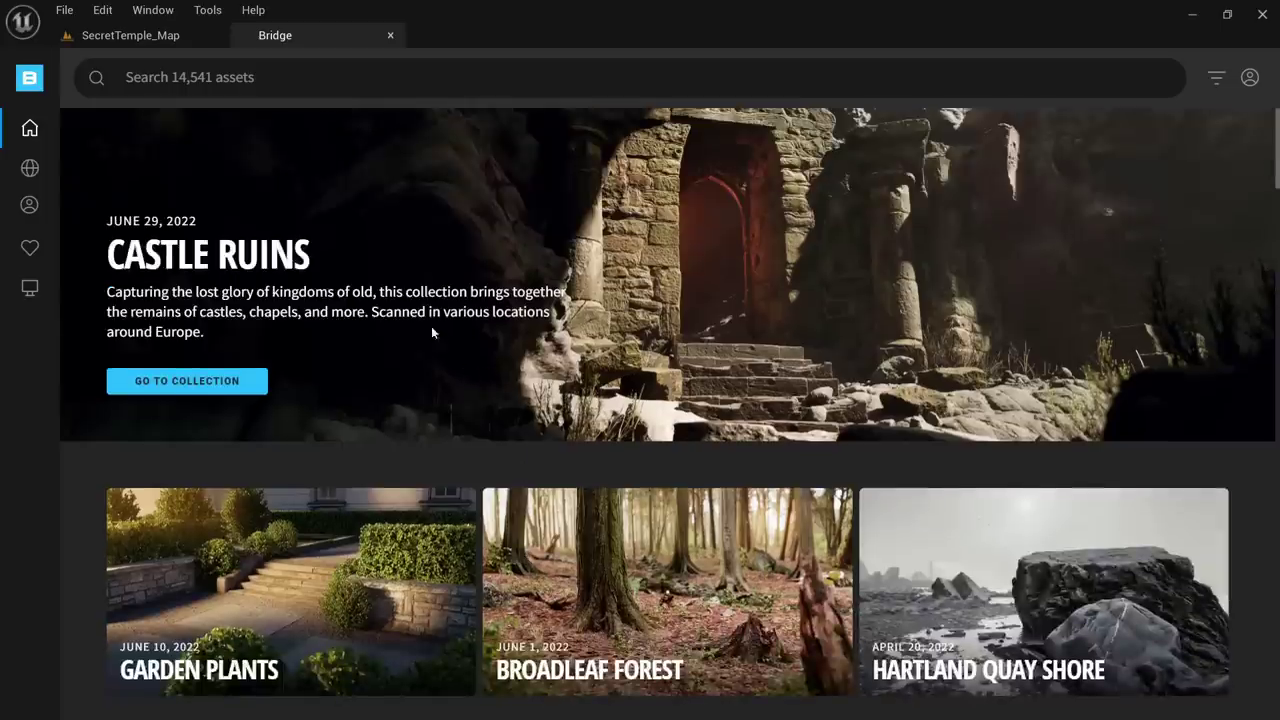
{"action": "scroll", "coordinate": [431, 331], "scroll_direction": "down", "scroll_amount": 15}
{"action": "scroll", "coordinate": [571, 414], "scroll_direction": "up", "scroll_amount": 15}
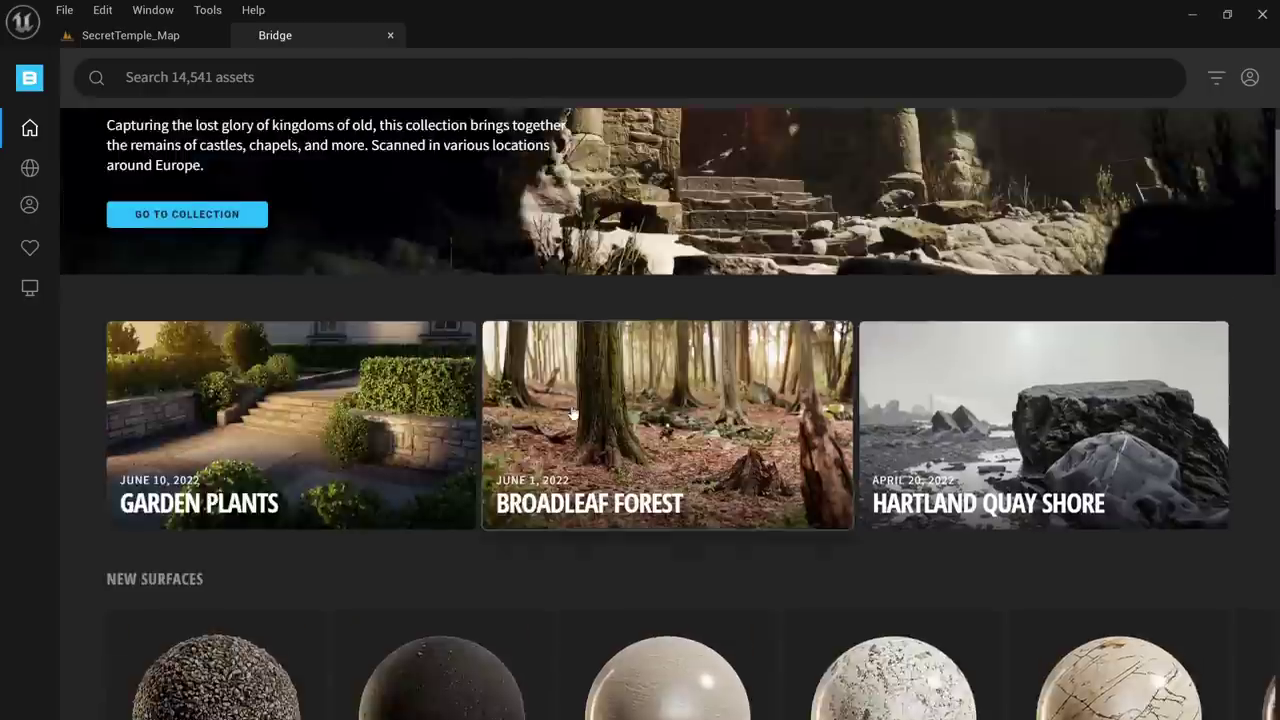
Open the 3D Assets category in Bridge and browse its latest assets for sandstone cliffs and rocks
{"action": "mouse_move", "coordinate": [38, 173]}
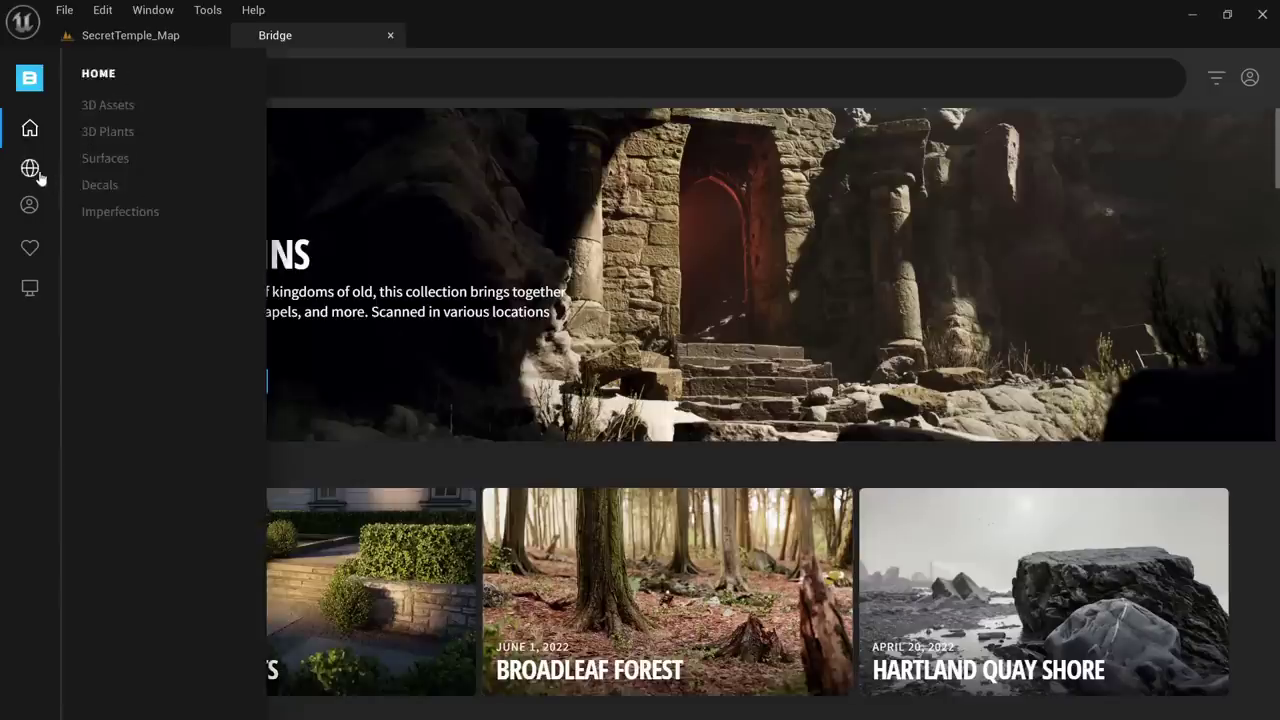
{"action": "left_click", "coordinate": [104, 106]}
{"action": "scroll", "coordinate": [476, 143], "scroll_direction": "down", "scroll_amount": 2}
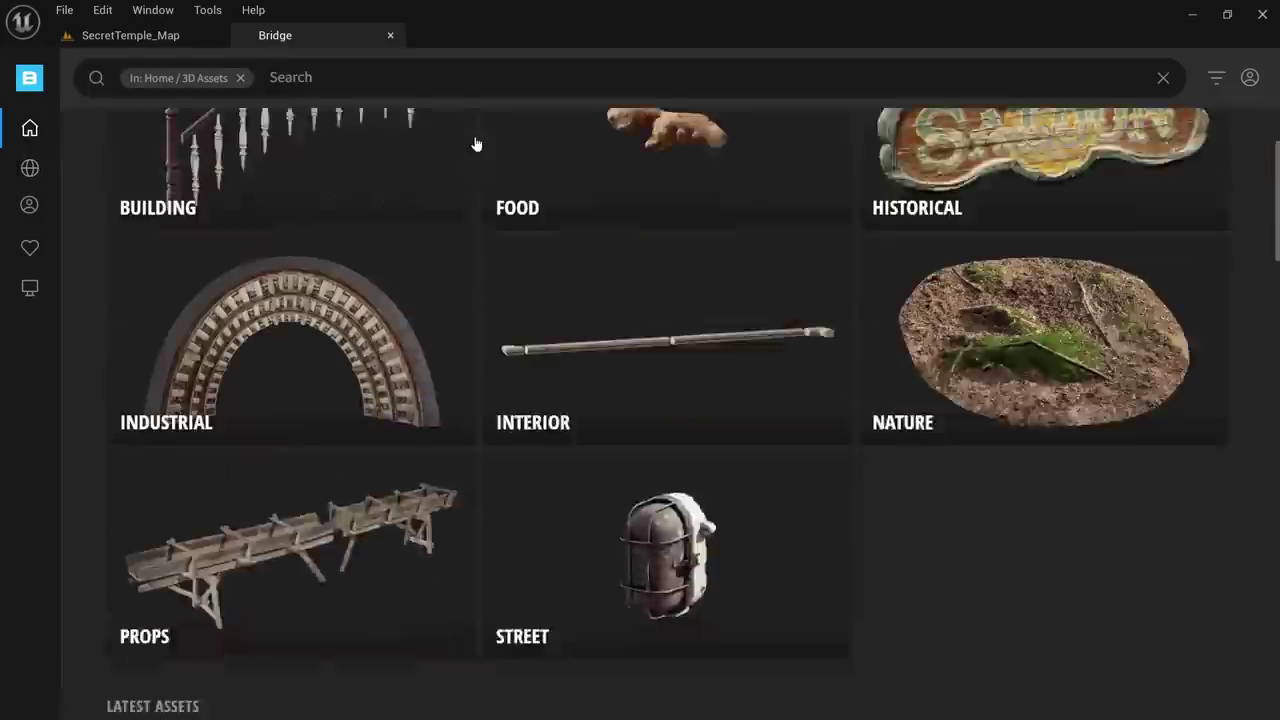
{"action": "scroll", "coordinate": [476, 145], "scroll_direction": "down", "scroll_amount": 8}
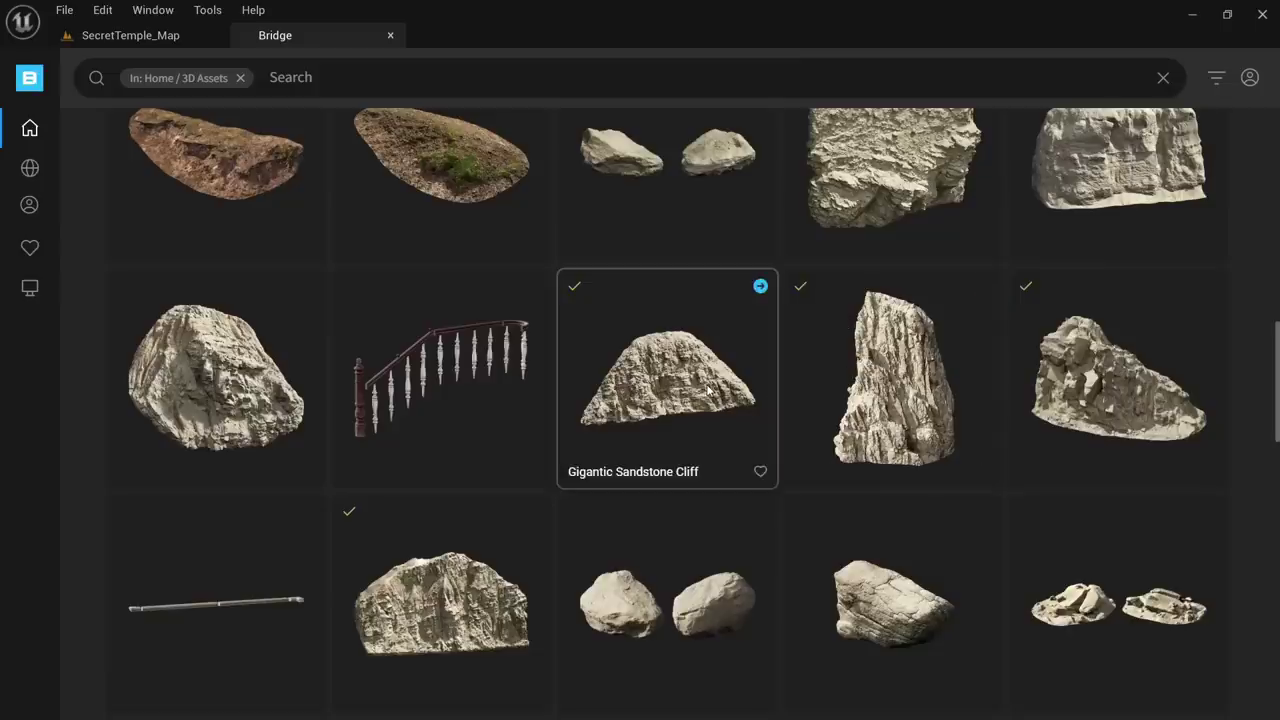
{"action": "scroll", "coordinate": [820, 368], "scroll_direction": "down", "scroll_amount": 2}
{"action": "scroll", "coordinate": [550, 396], "scroll_direction": "down", "scroll_amount": 1}
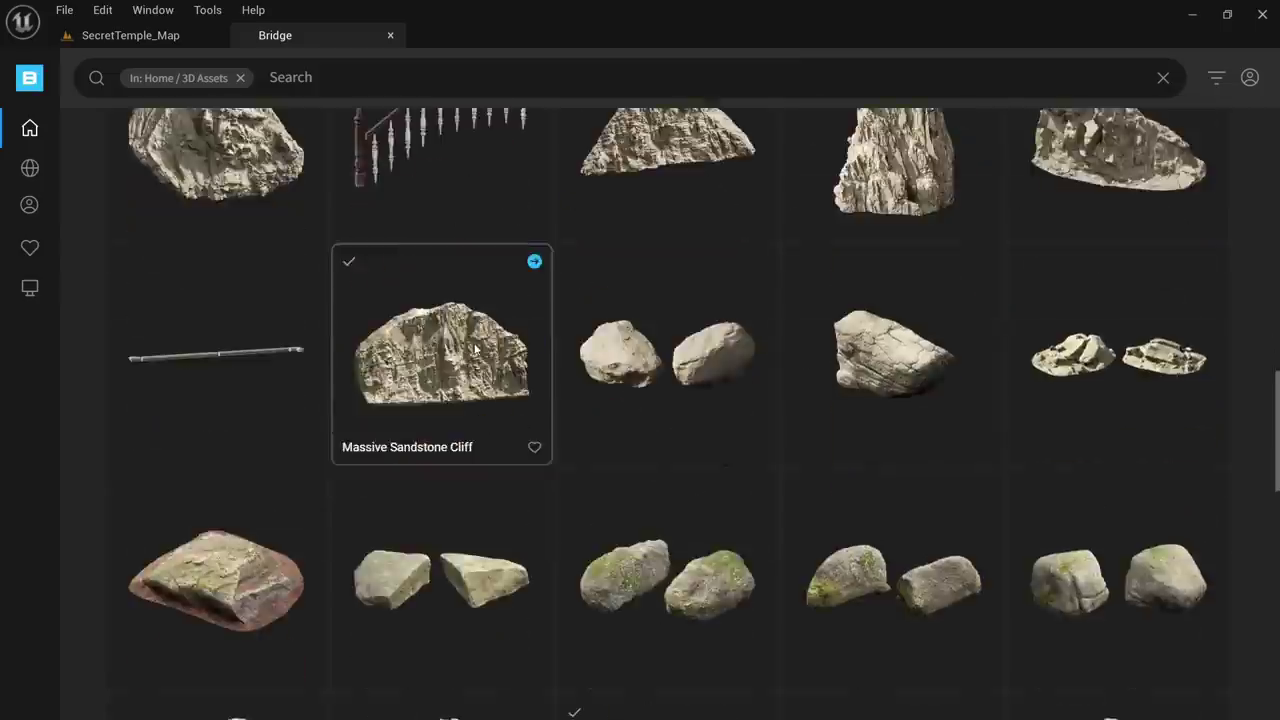
{"action": "scroll", "coordinate": [526, 346], "scroll_direction": "up", "scroll_amount": 1}
{"action": "scroll", "coordinate": [551, 349], "scroll_direction": "down", "scroll_amount": 5}
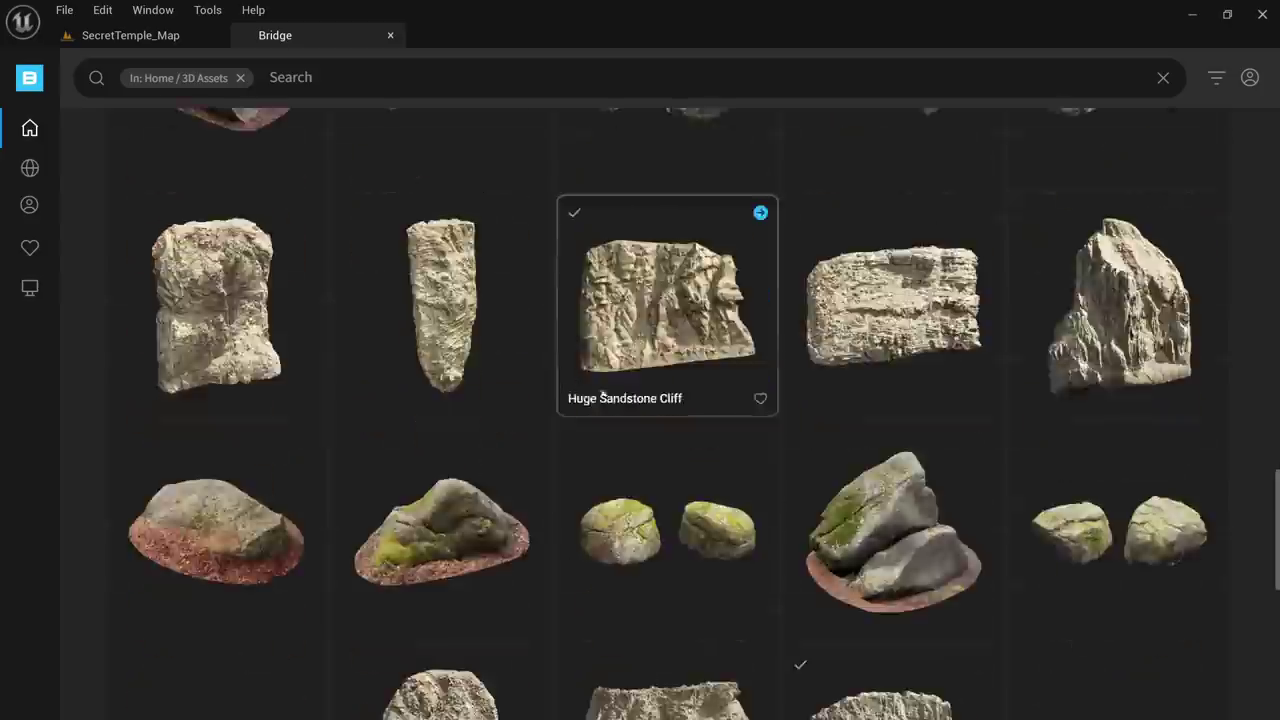
Open the Huge Sandstone Cliff asset, try its Low and Medium Quality options, and set the quality to Nanite
{"action": "left_click", "coordinate": [699, 308]}
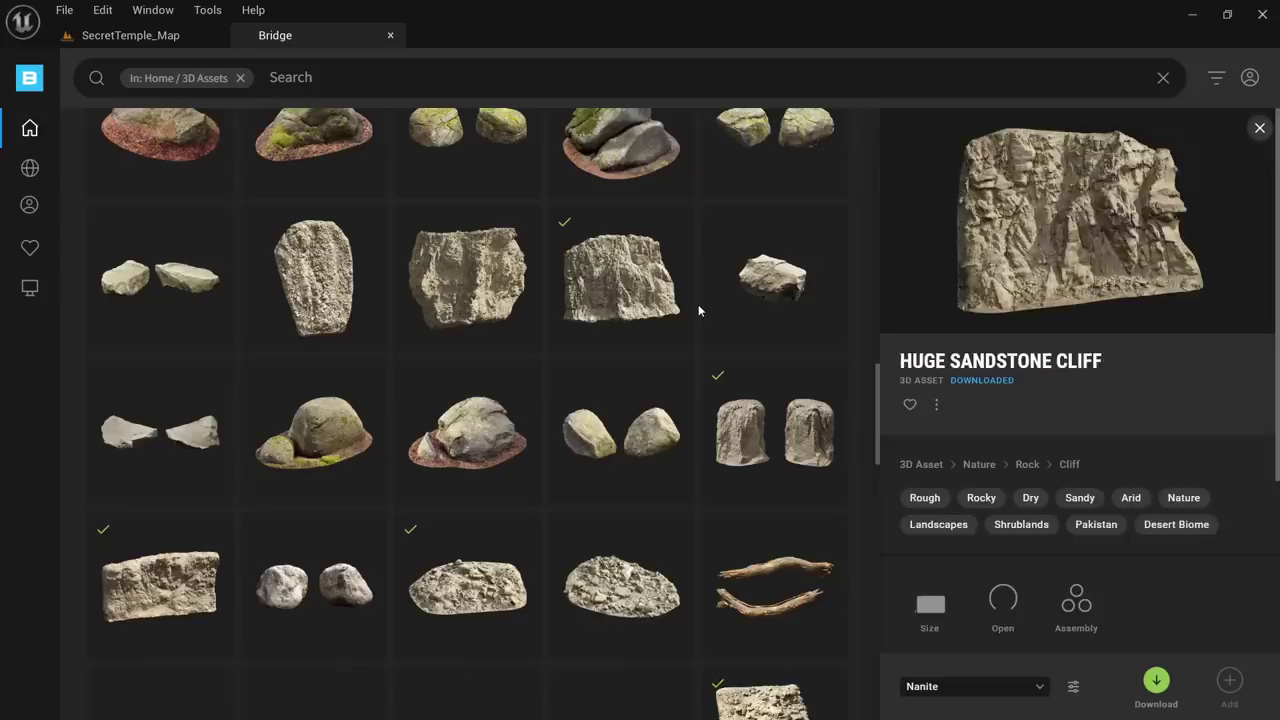
{"action": "left_click", "coordinate": [956, 690]}
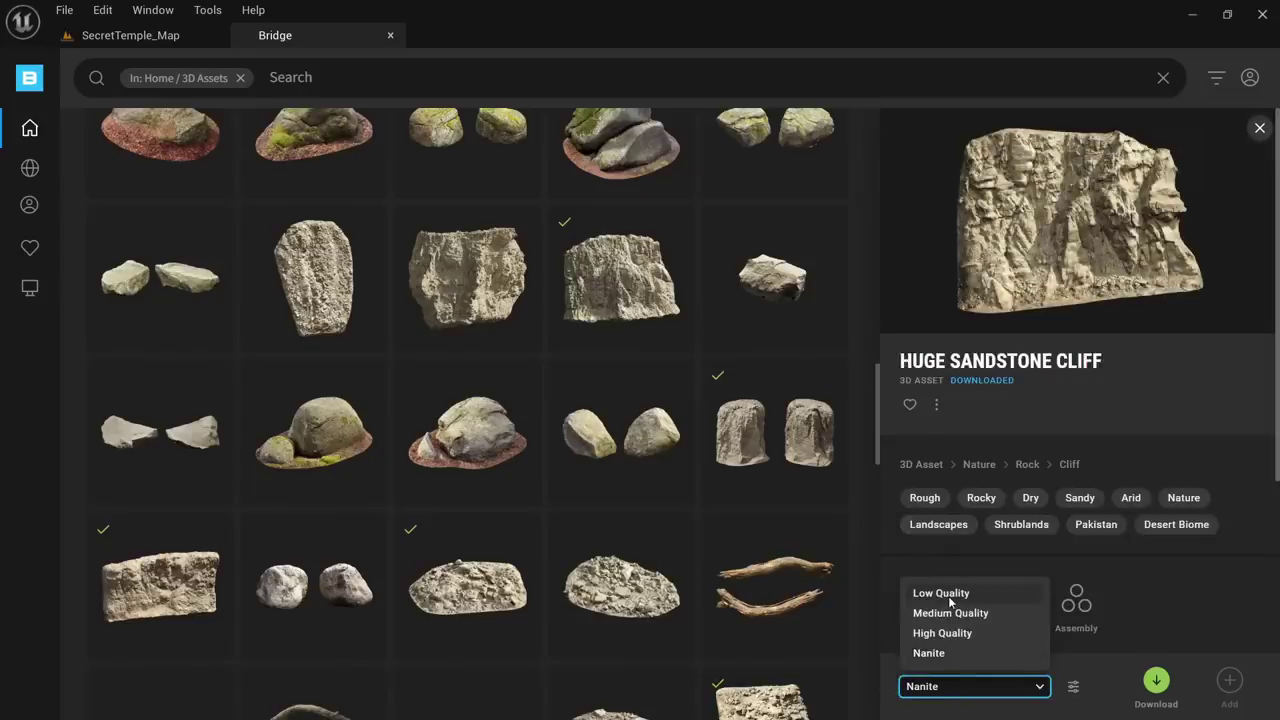
{"action": "left_click", "coordinate": [950, 594]}
{"action": "left_click", "coordinate": [948, 684]}
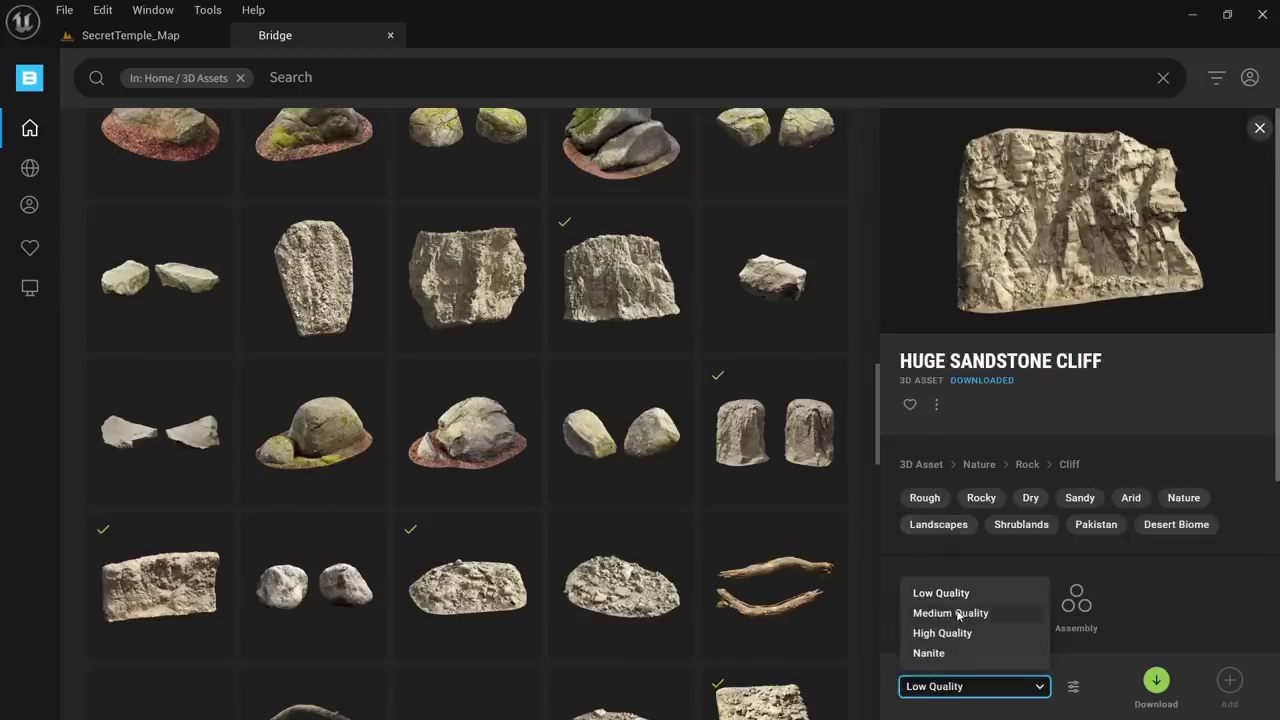
{"action": "left_click", "coordinate": [957, 613]}
{"action": "left_click", "coordinate": [952, 684]}
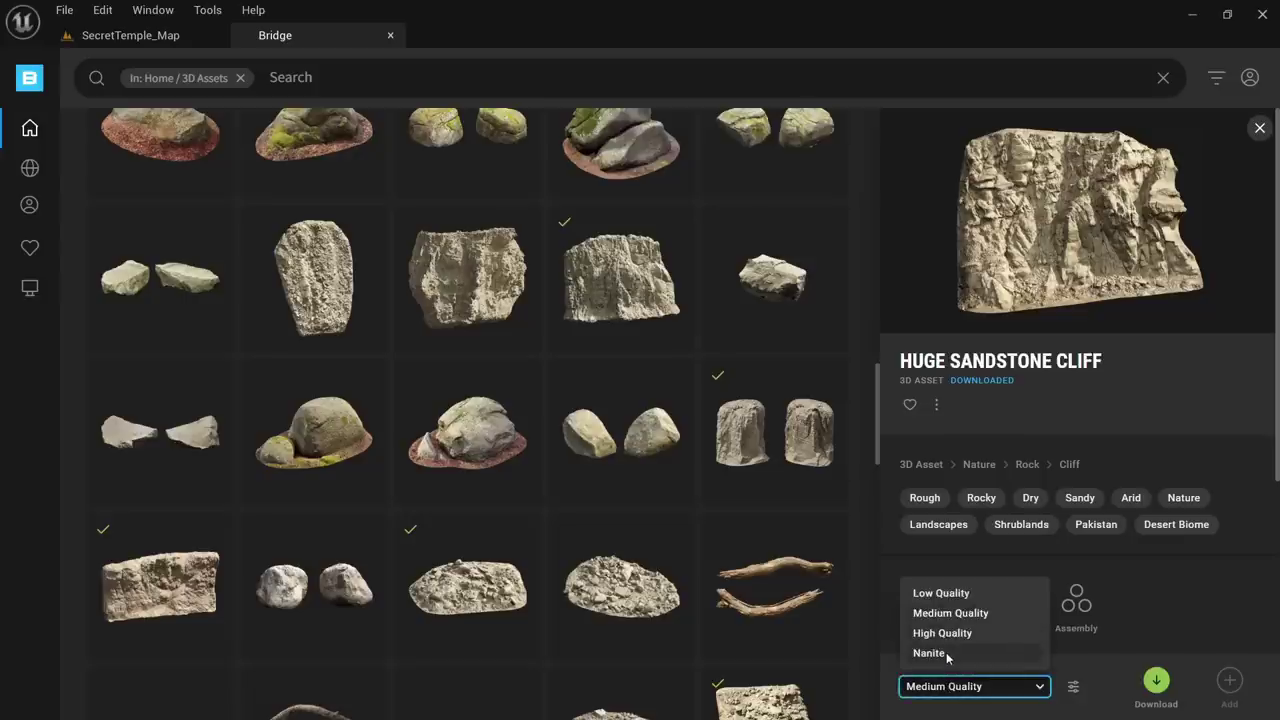
{"action": "left_click", "coordinate": [948, 654]}
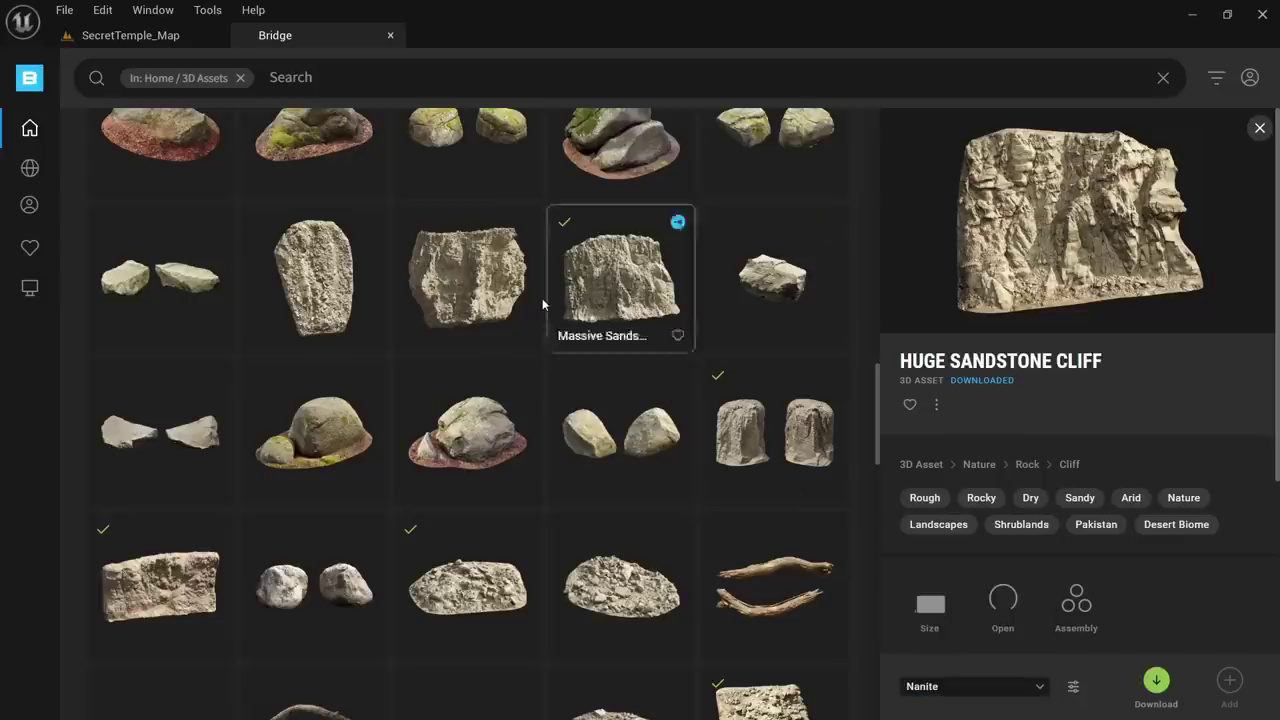
Browse the rock and cliff models listed around the Huge Sandstone Cliff
{"action": "scroll", "coordinate": [550, 310], "scroll_direction": "down", "scroll_amount": 2}
{"action": "scroll", "coordinate": [589, 342], "scroll_direction": "up", "scroll_amount": 3}
{"action": "scroll", "coordinate": [589, 342], "scroll_direction": "up", "scroll_amount": 5}
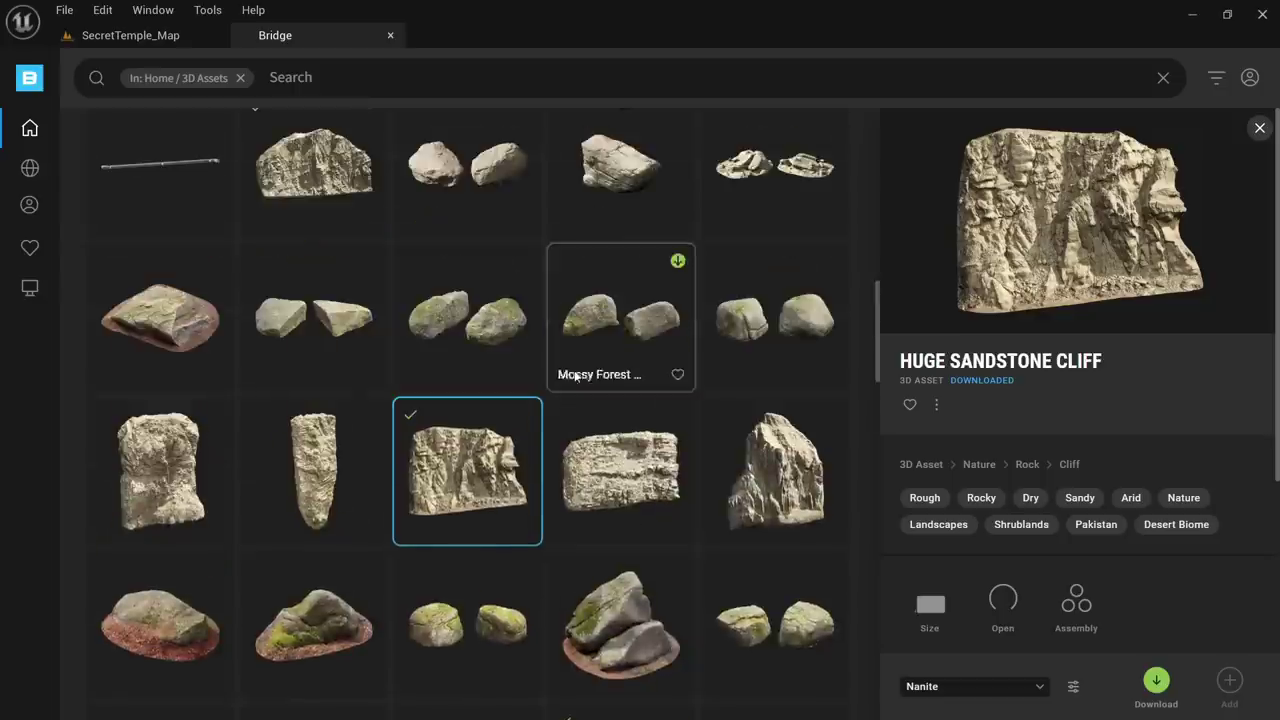
{"action": "scroll", "coordinate": [560, 400], "scroll_direction": "down", "scroll_amount": 5}
{"action": "scroll", "coordinate": [604, 424], "scroll_direction": "up", "scroll_amount": 5}
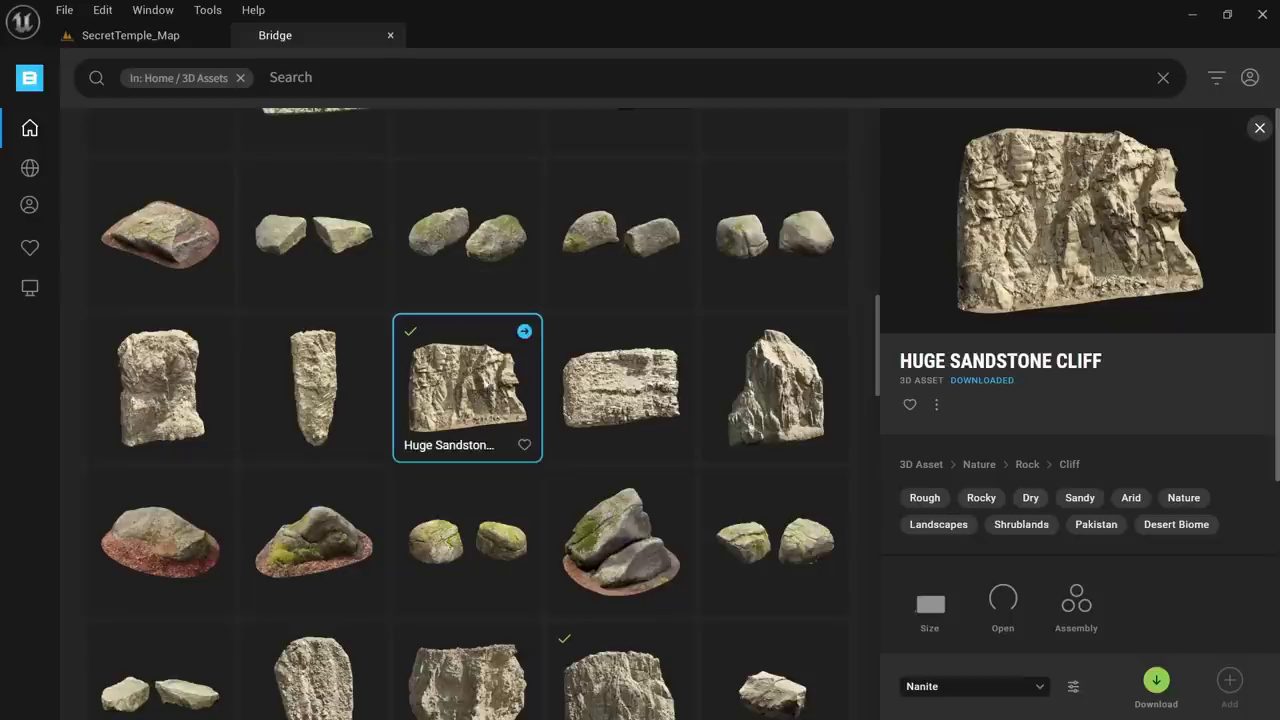
Place the Huge Sandstone Cliff from Bridge into the level near PlayerStart and turn it about the vertical axis to about -170°
{"action": "left_click_drag", "start_coordinate": [467, 390], "coordinate": [148, 320]}
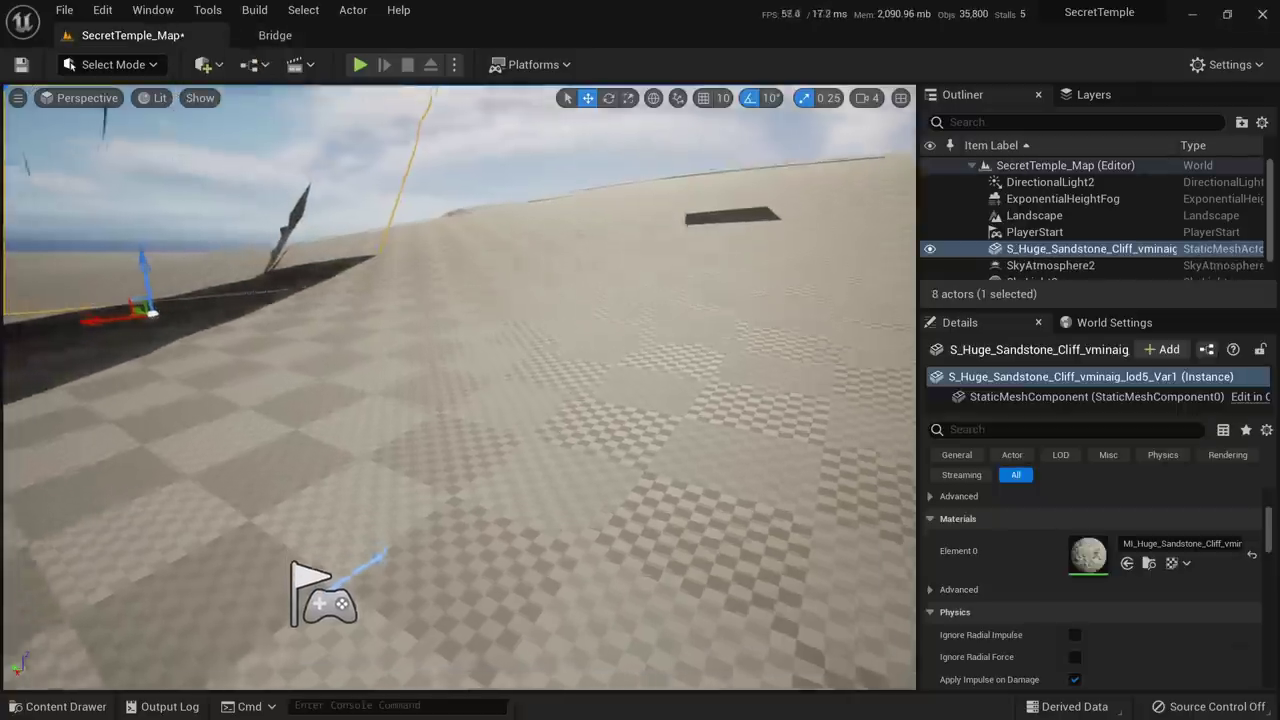
{"action": "key", "text": "f"}
{"action": "key", "text": "e"}
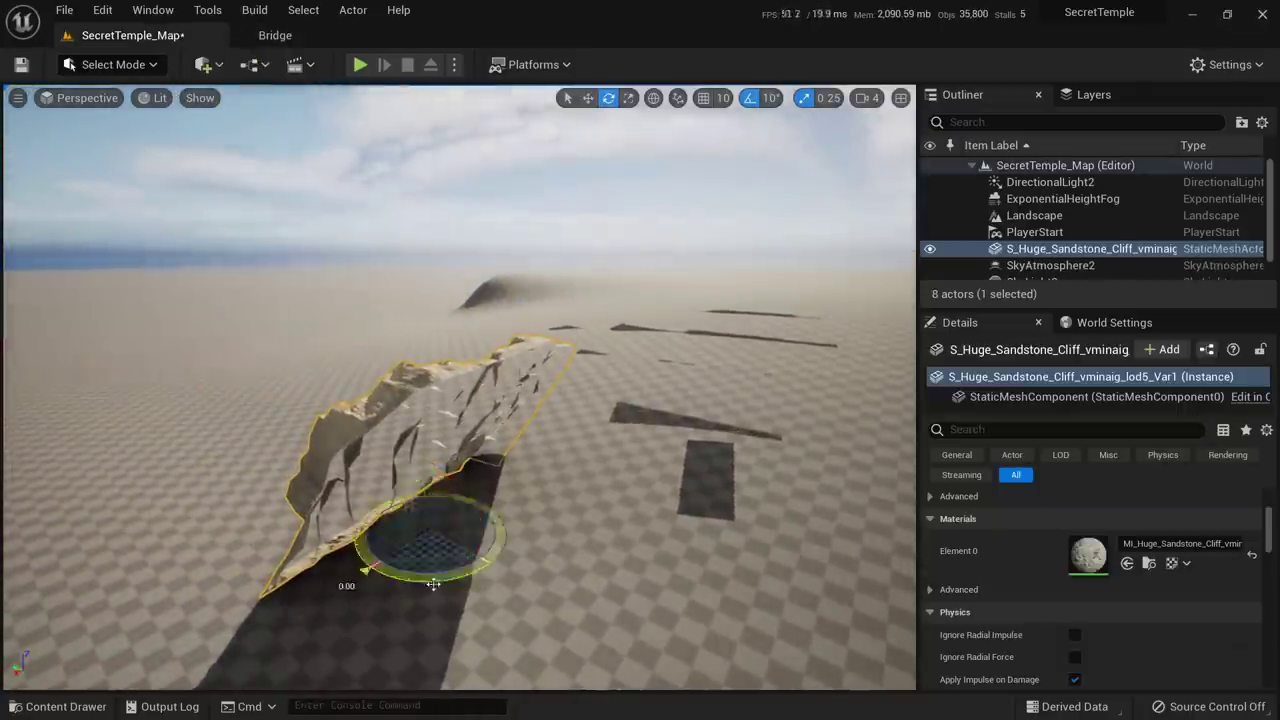
{"action": "left_click_drag", "start_coordinate": [433, 585], "coordinate": [467, 547]}
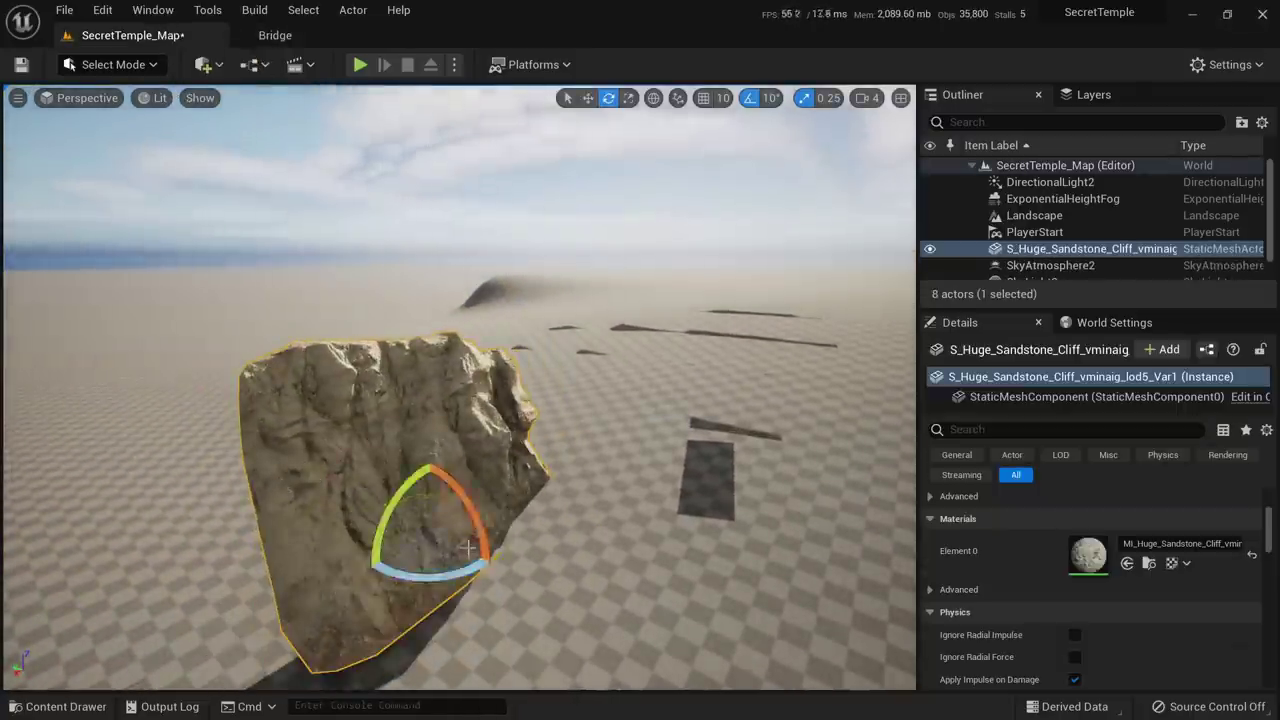
Examine the placed cliff's mesh and texture detail up close in wireframe, unlit and lit views
{"action": "key", "text": "alt+2"}
{"action": "key", "text": "w"}
{"action": "right_click_drag", "start_coordinate": [536, 526], "coordinate": [512, 590]}
{"action": "key", "text": "alt+4"}
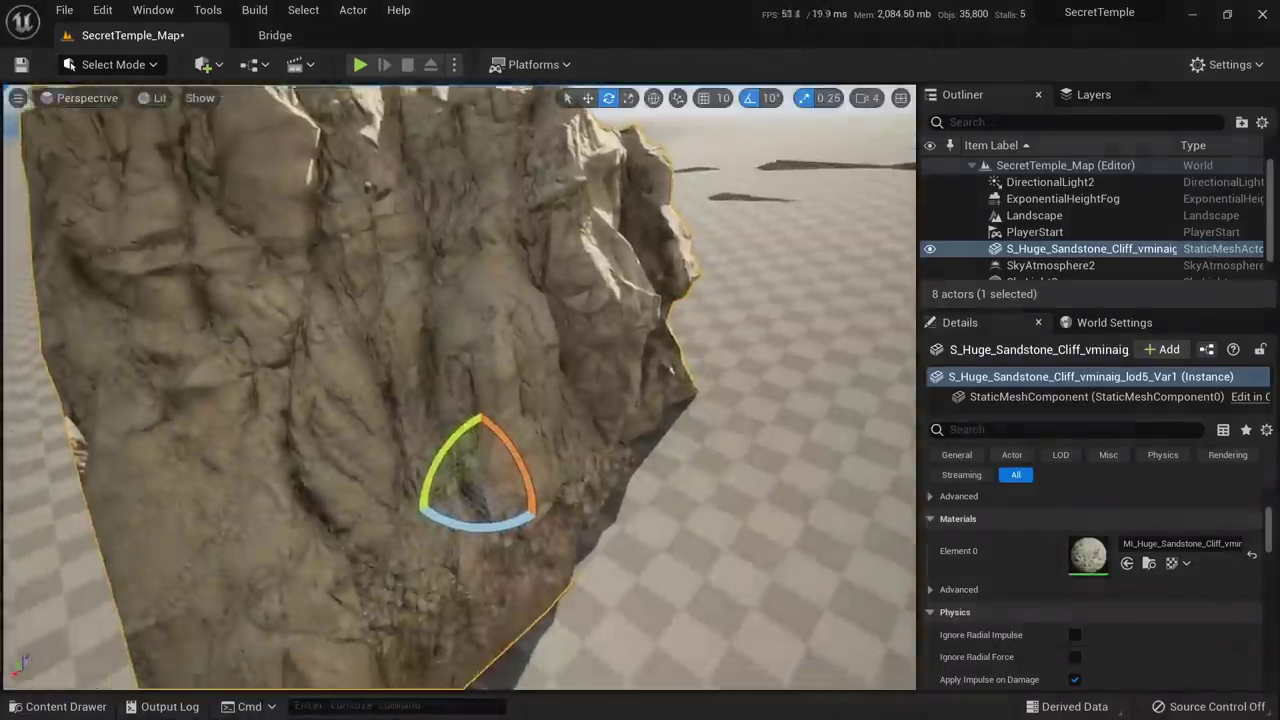
{"action": "key", "text": "s"}
{"action": "key", "text": "alt+3"}
{"action": "right_click_drag", "start_coordinate": [568, 514], "coordinate": [548, 490]}
{"action": "key", "text": "alt+2"}
{"action": "key", "text": "w"}
{"action": "key", "text": "alt+4"}
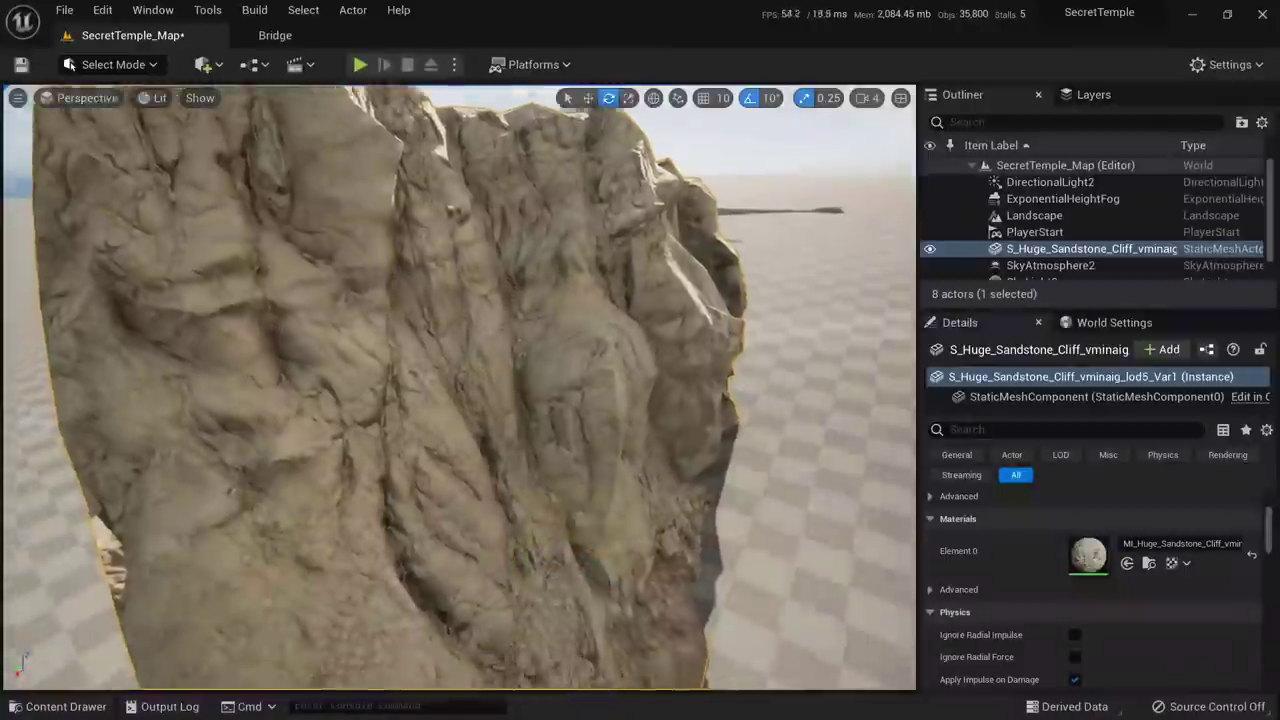
Move the sandstone cliff across the landscape and settle its base against the ground
{"action": "key", "text": "f"}
{"action": "key", "text": "w"}
{"action": "left_click_drag", "start_coordinate": [496, 516], "coordinate": [264, 318]}
{"action": "right_click_drag", "start_coordinate": [264, 318], "coordinate": [290, 390]}
{"action": "left_click_drag", "start_coordinate": [322, 314], "coordinate": [338, 351]}
{"action": "right_click_drag", "start_coordinate": [338, 351], "coordinate": [378, 323]}
{"action": "key", "text": "w"}
{"action": "key", "text": "e"}
{"action": "key", "text": "w"}
{"action": "mouse_move", "coordinate": [382, 322]}
{"action": "left_mouse_down"}
{"action": "mouse_move", "coordinate": [381, 341]}
{"action": "mouse_move", "coordinate": [370, 327]}
{"action": "mouse_move", "coordinate": [369, 338]}
{"action": "left_mouse_up"}
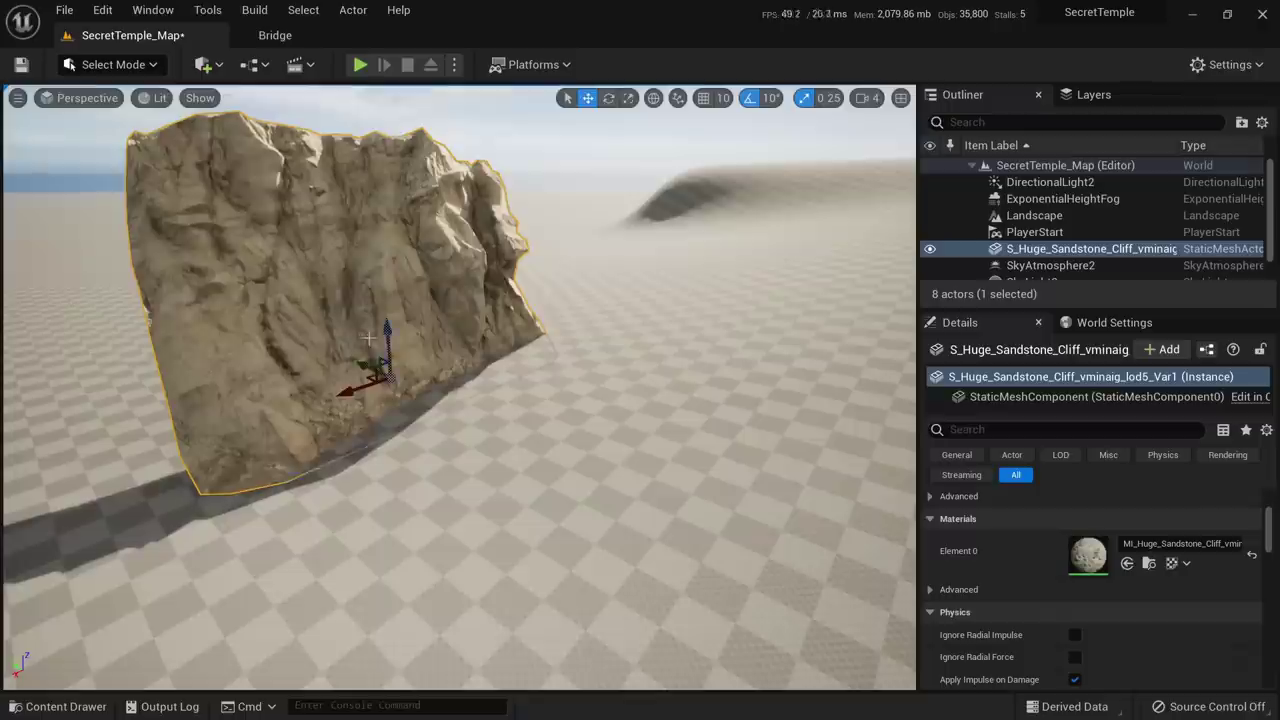
Turn off rotation snapping and undo a trial free rotation of the cliff
{"action": "left_click", "coordinate": [760, 97]}
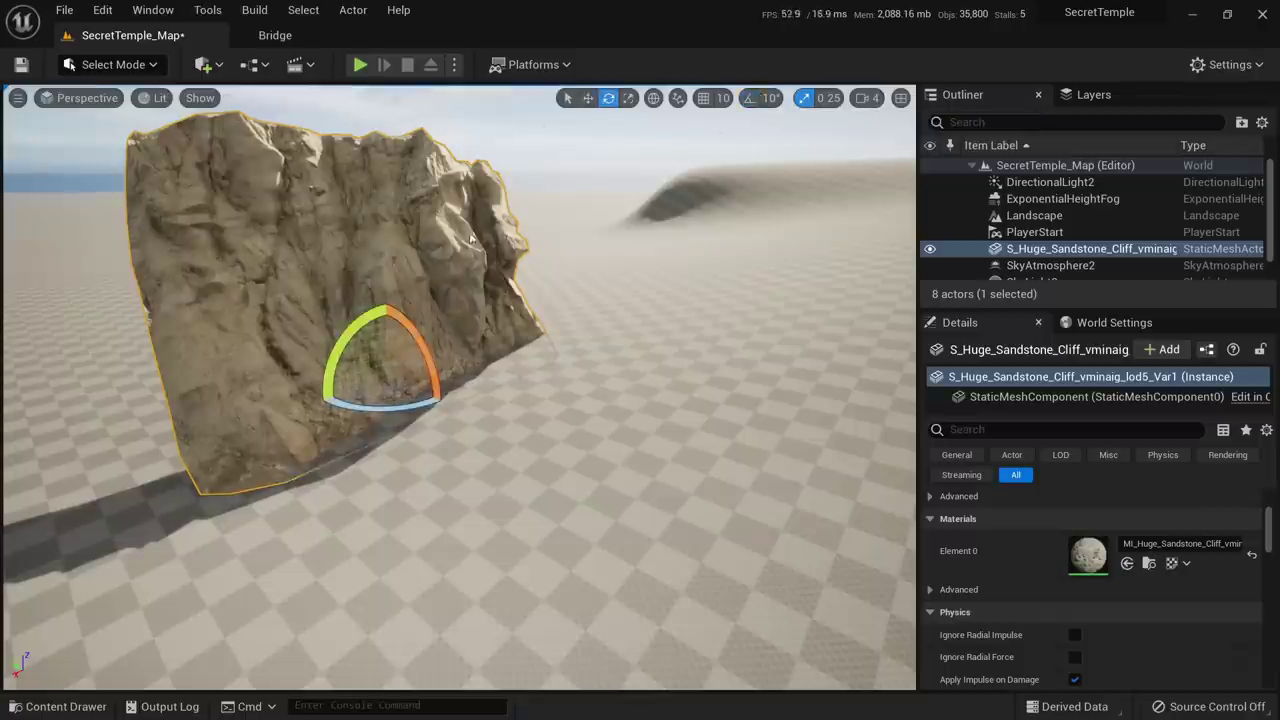
{"action": "left_click_drag", "start_coordinate": [362, 325], "coordinate": [316, 410]}
{"action": "key", "text": "ctrl+z"}
{"action": "key", "text": "w"}
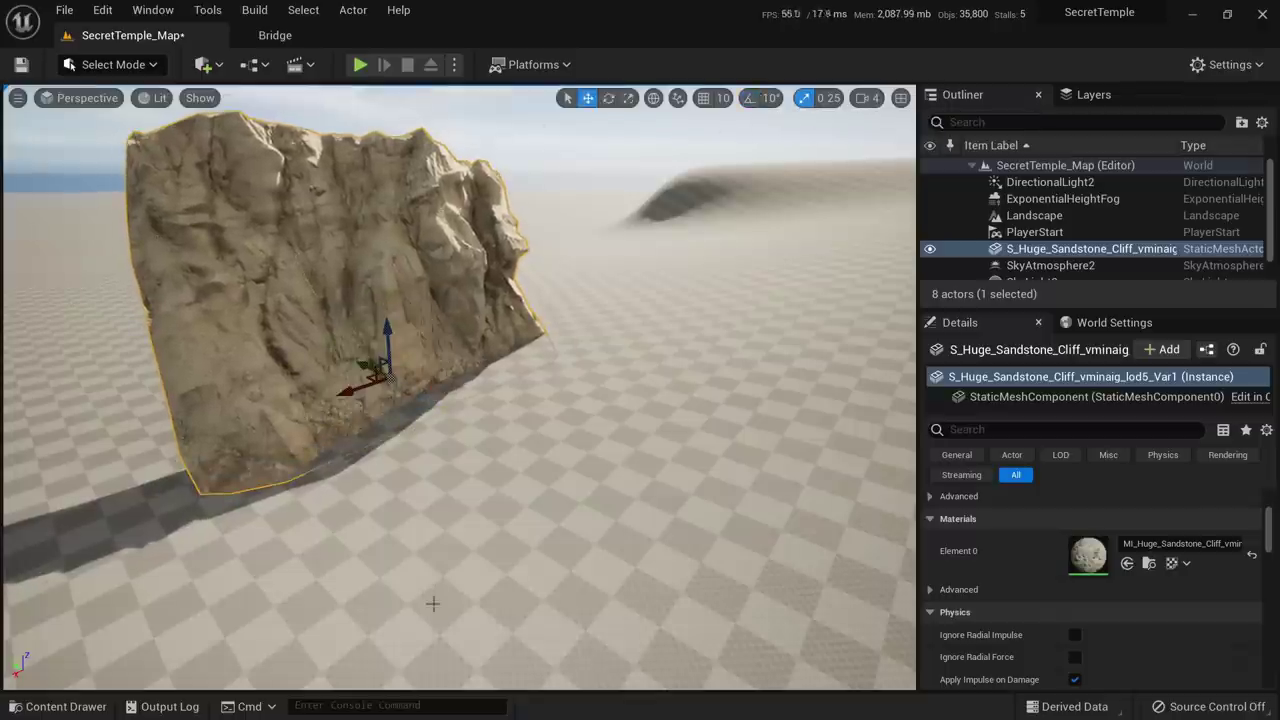
Play the level to judge the cliff's scale from the character's position, and end the play session
{"action": "left_click", "coordinate": [360, 64]}
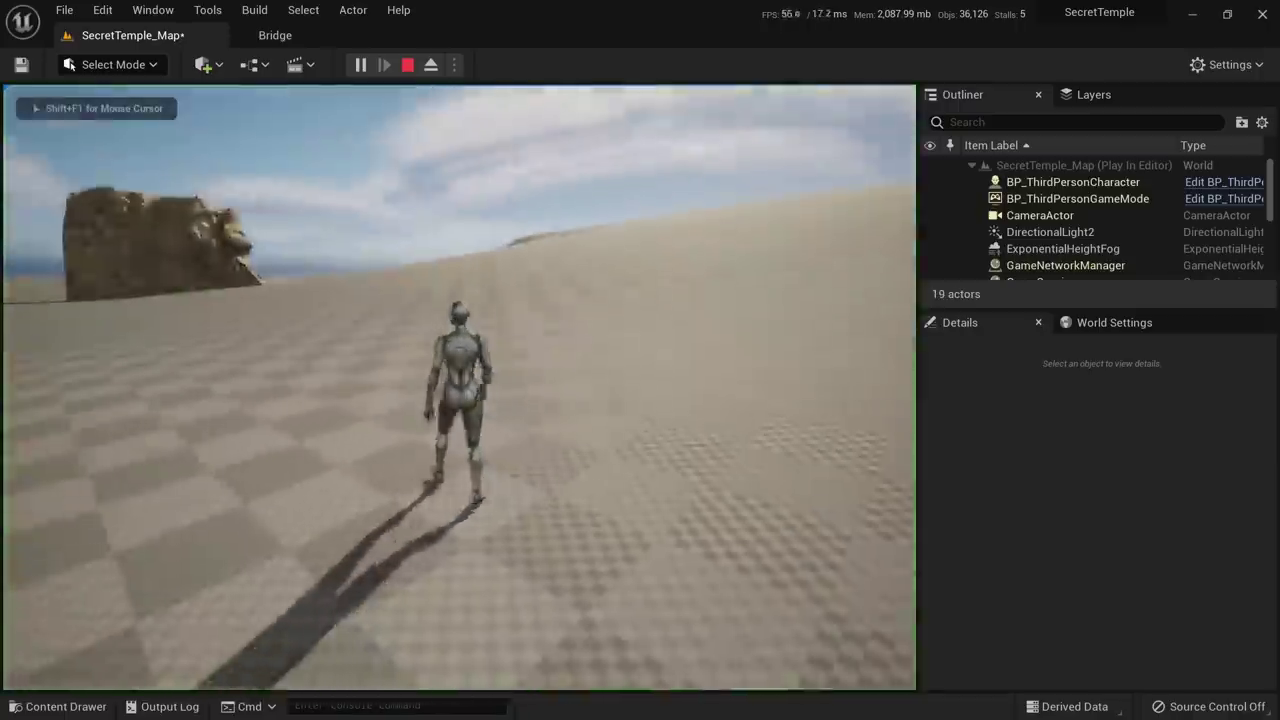
{"action": "key", "text": "Escape"}
Move PlayerStart sideways across the landscape until it stands close to the front of the cliff
{"action": "key", "text": "s"}
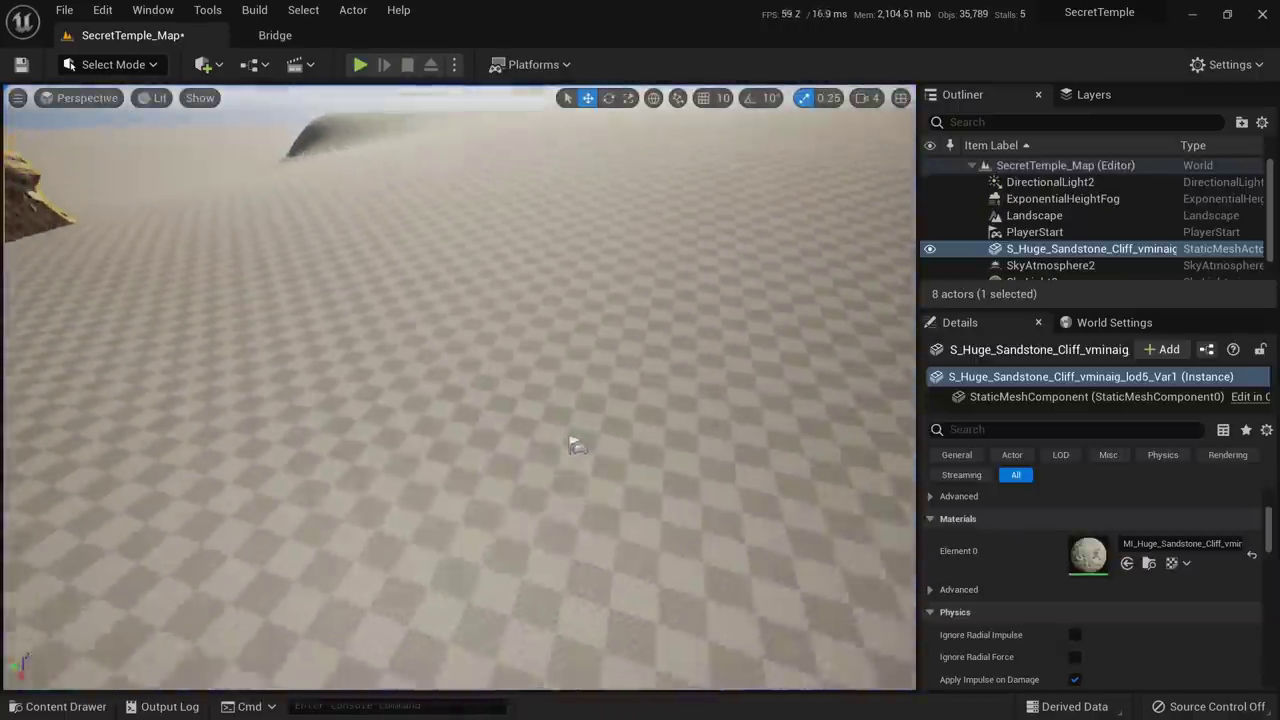
{"action": "left_click", "coordinate": [547, 446]}
{"action": "right_click_drag", "start_coordinate": [547, 446], "coordinate": [556, 452]}
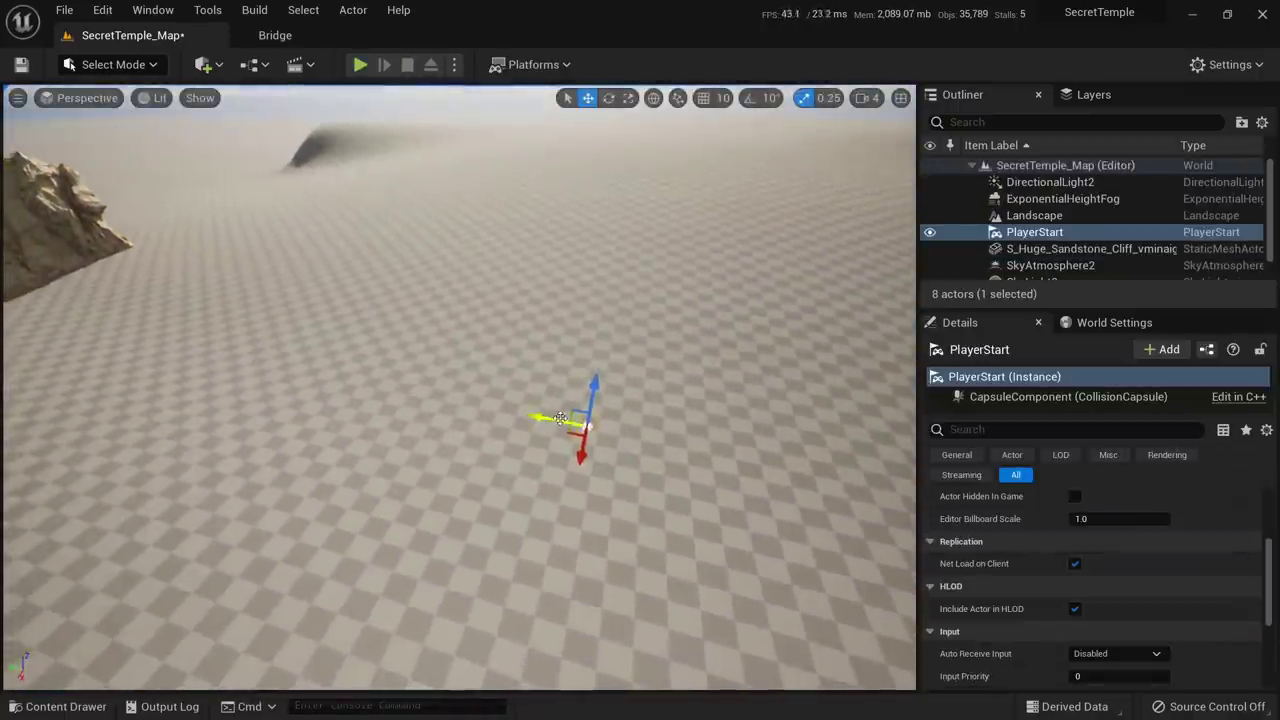
{"action": "left_click_drag", "start_coordinate": [546, 422], "coordinate": [45, 321]}
{"action": "key", "text": "f"}
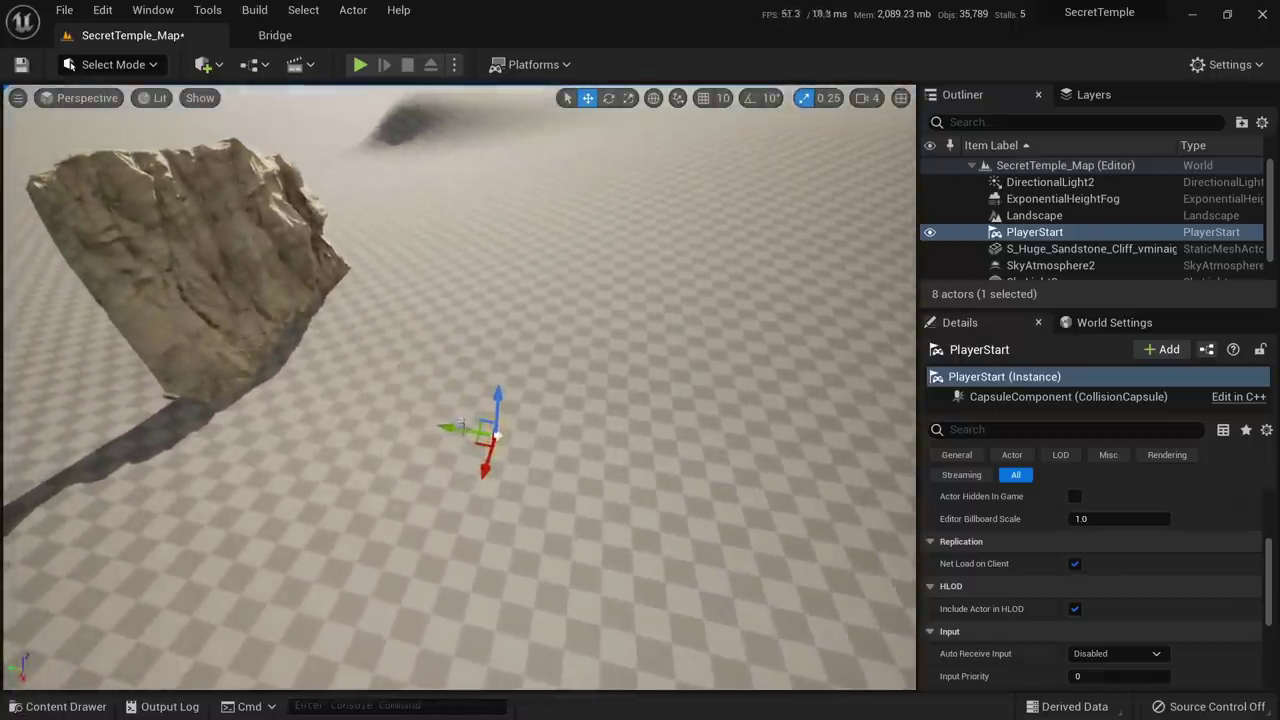
{"action": "left_click_drag", "start_coordinate": [444, 432], "coordinate": [310, 410]}
Play the level from the relocated PlayerStart to view the cliff beside the character, and end the session
{"action": "left_click", "coordinate": [360, 64]}
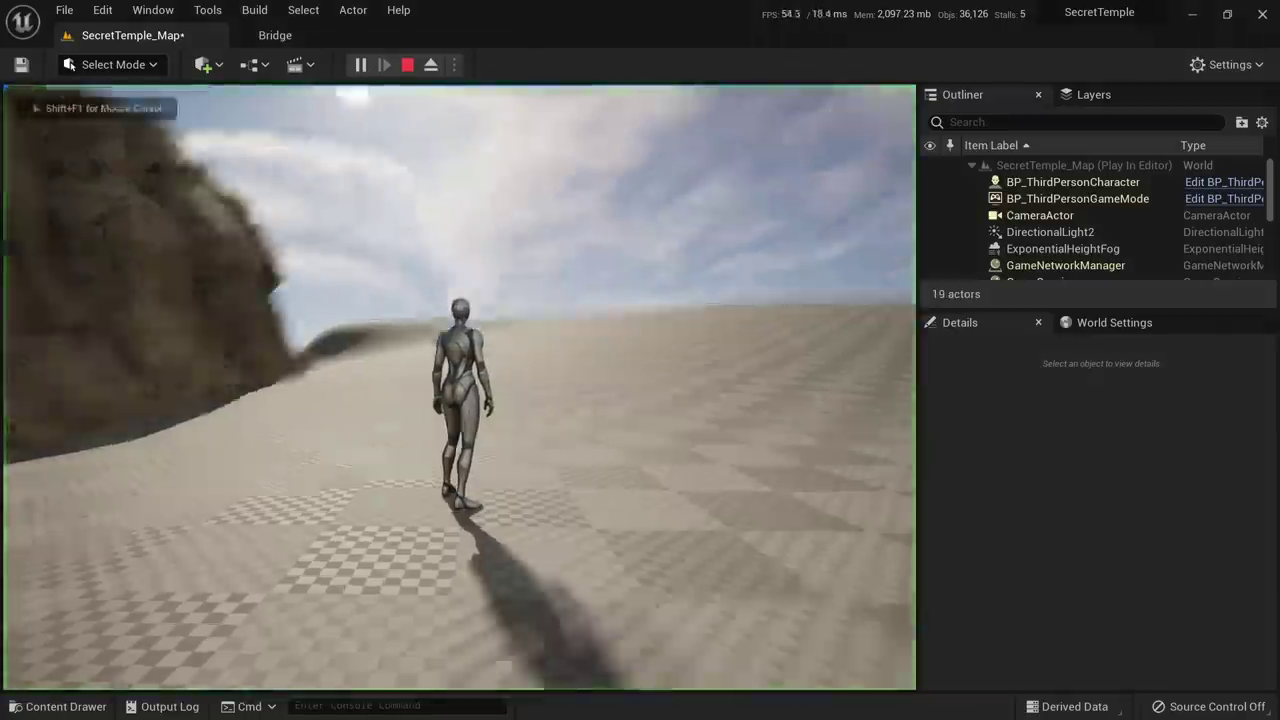
{"action": "key", "text": "Escape"}
{"action": "right_click_drag", "start_coordinate": [331, 294], "coordinate": [372, 252]}
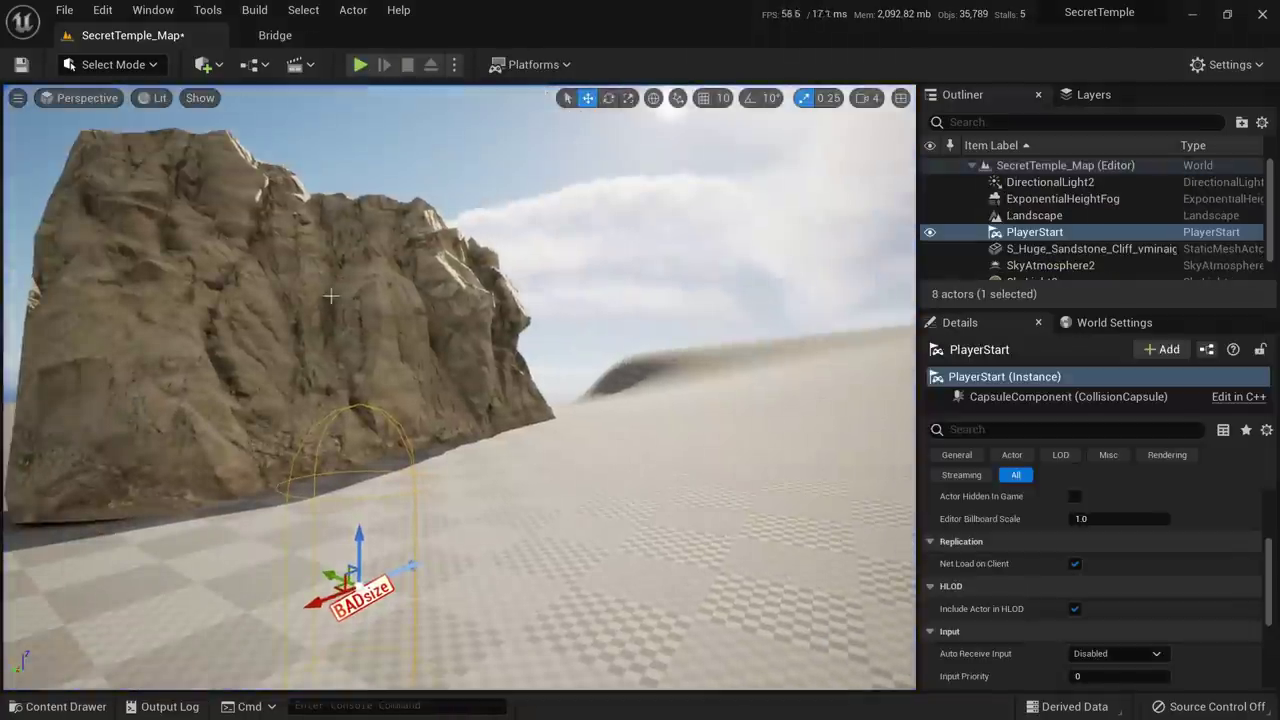
Check the Nanite download progress of the Huge Sandstone Cliff in Bridge and inspect the placed cliff's wireframe
{"action": "left_click", "coordinate": [331, 294]}
{"action": "left_click", "coordinate": [276, 37]}
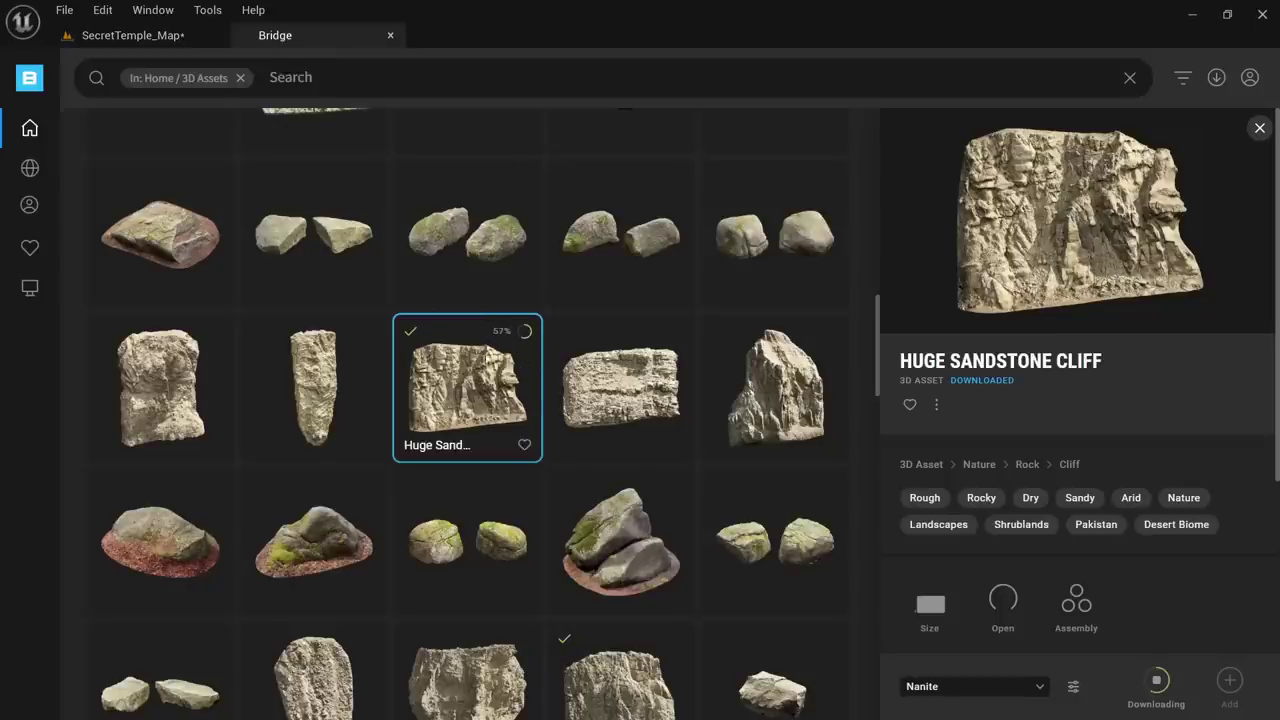
{"action": "left_click", "coordinate": [140, 35]}
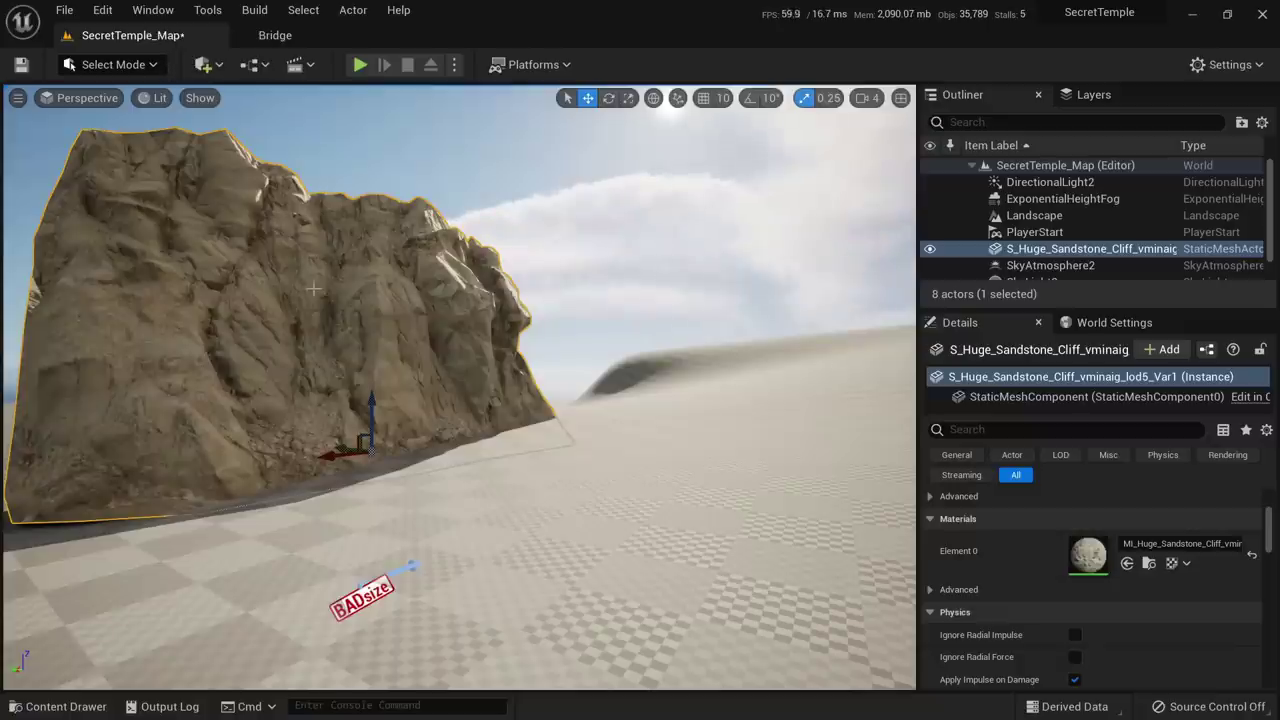
{"action": "right_click_drag", "start_coordinate": [361, 303], "coordinate": [305, 303]}
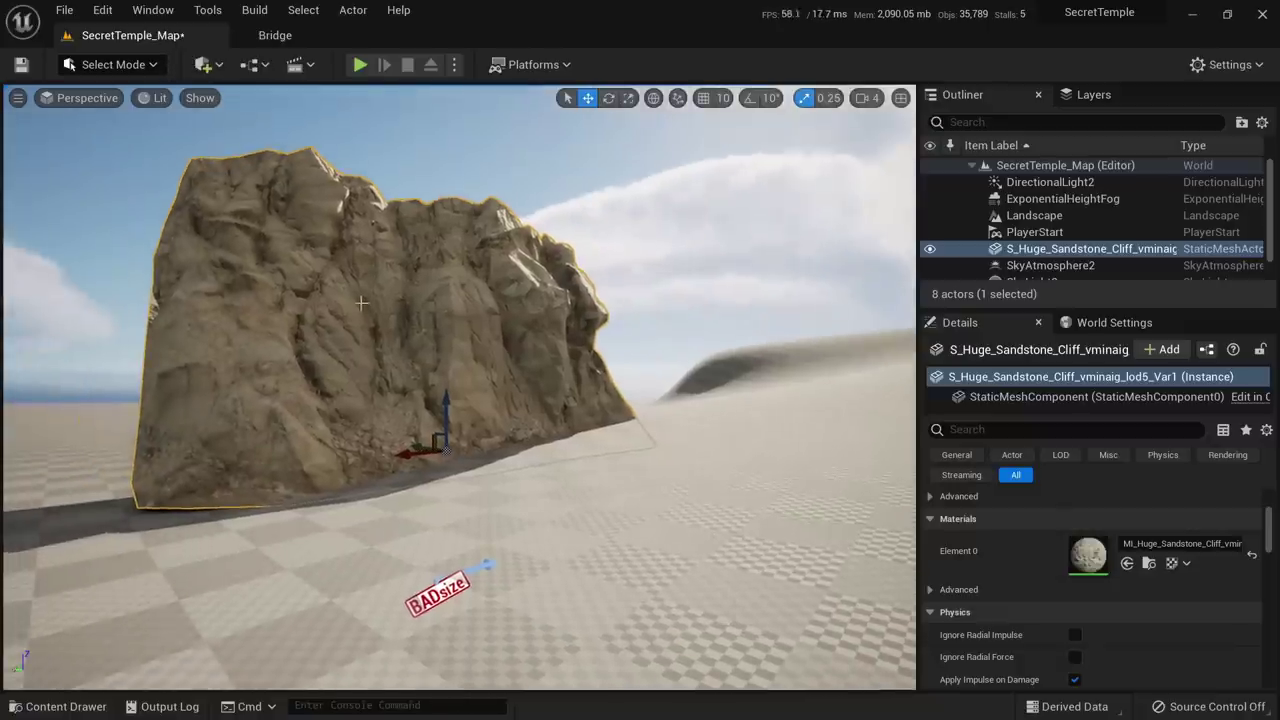
{"action": "key", "text": "f"}
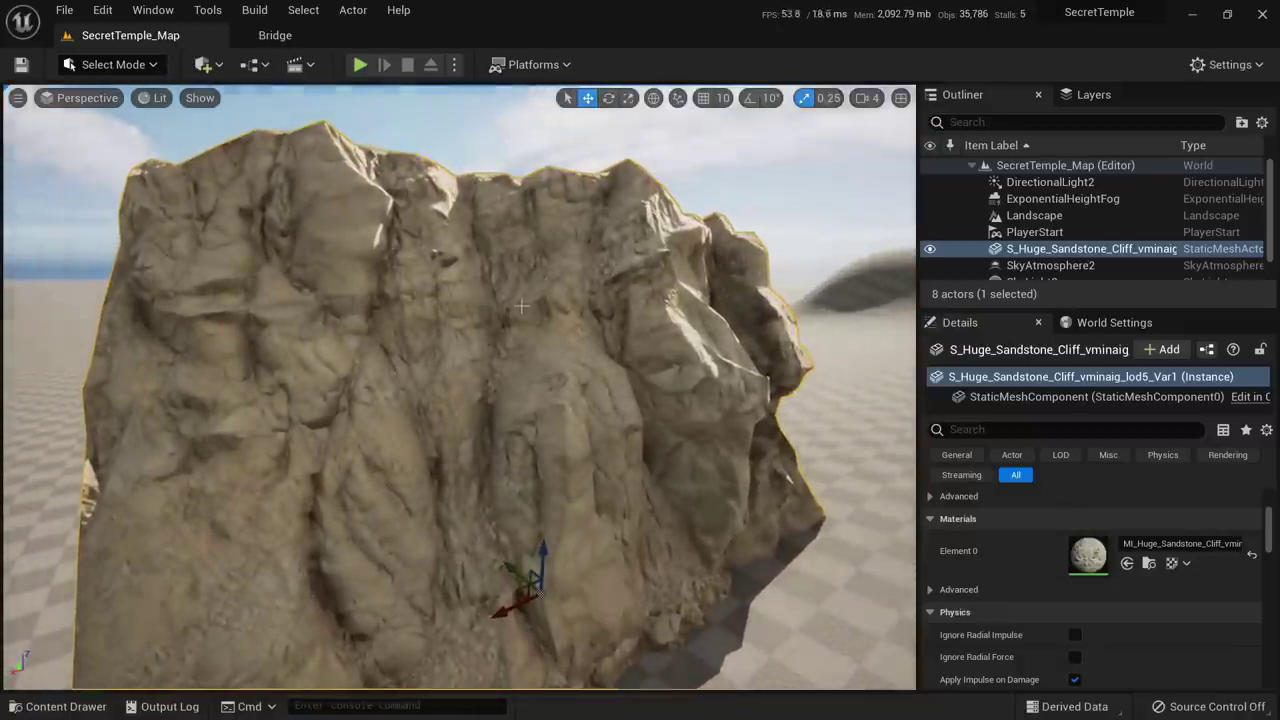
{"action": "key", "text": "alt+2"}
{"action": "key", "text": "alt+4"}
{"action": "left_click", "coordinate": [301, 42]}
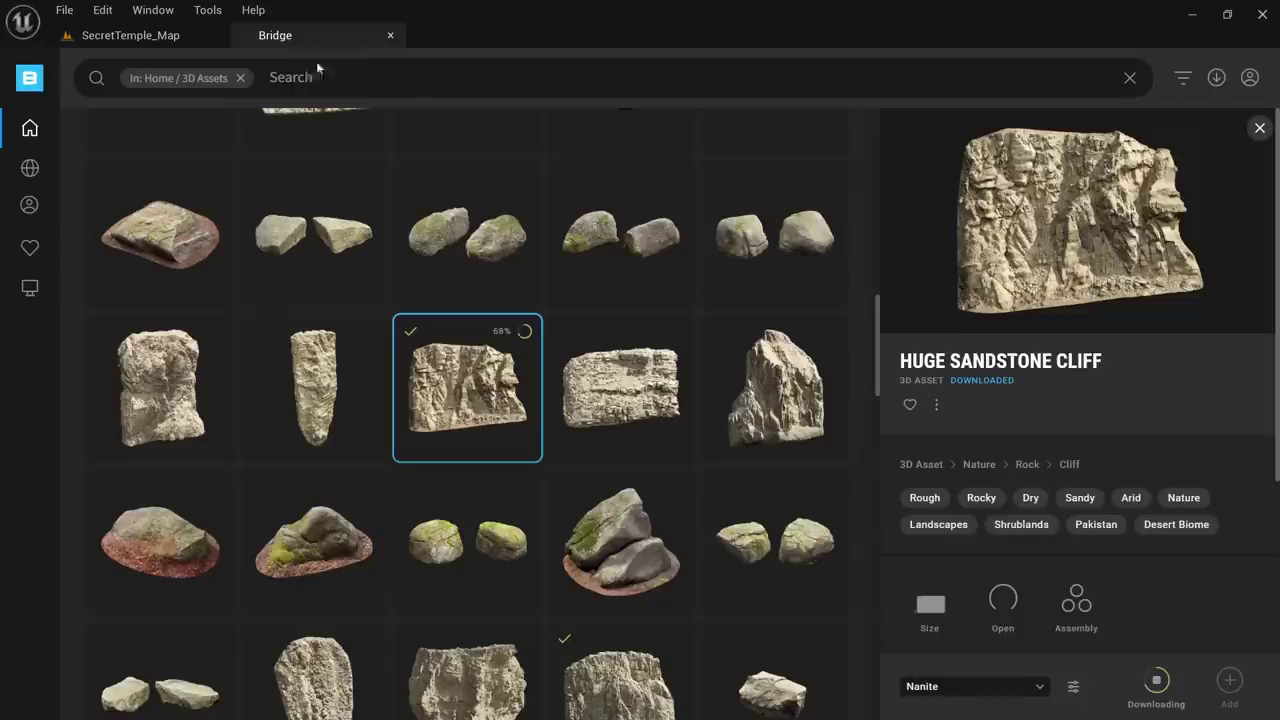
{"action": "left_click", "coordinate": [140, 35]}
Duplicate the sandstone cliff alongside the original and mirror the copy by setting its X scale to -1
{"action": "key", "text": "s"}
{"action": "right_click_drag", "start_coordinate": [380, 468], "coordinate": [425, 500]}
{"action": "left_click_drag", "start_coordinate": [378, 468], "coordinate": [638, 452], "text": "alt"}
{"action": "key", "text": "w"}
{"action": "scroll", "coordinate": [1020, 545], "scroll_direction": "up", "scroll_amount": 5}
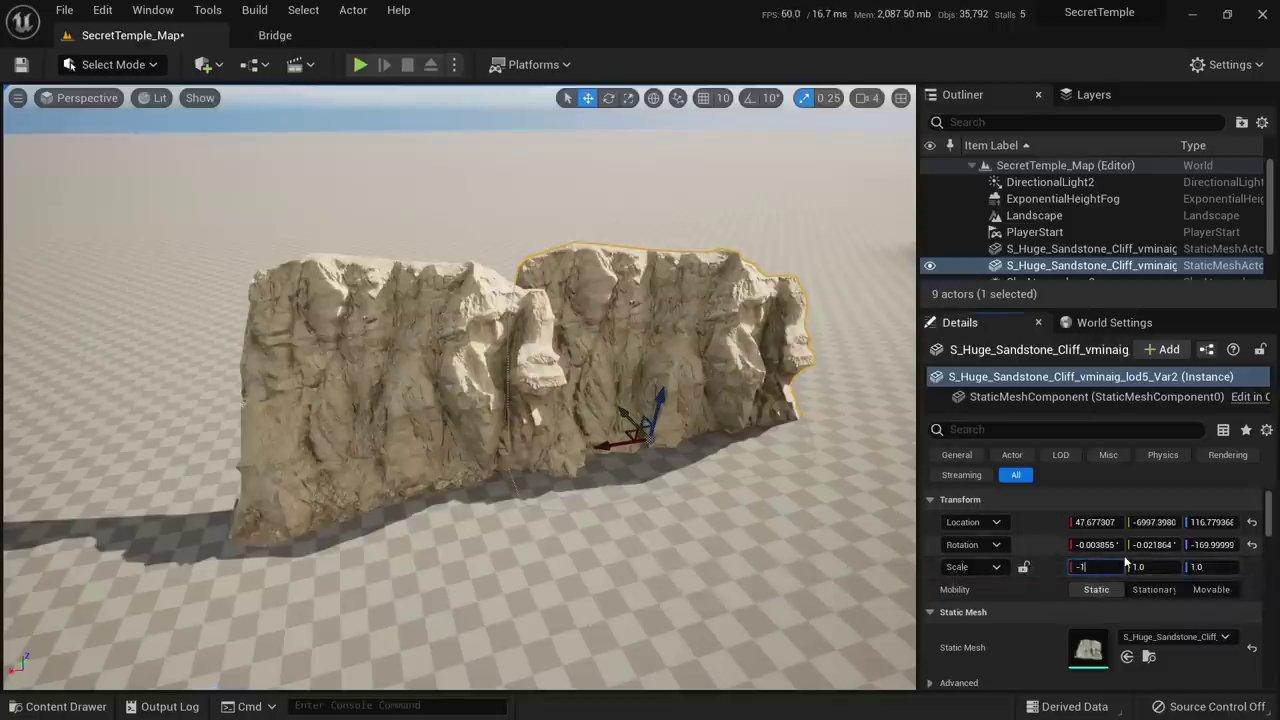
{"action": "key", "text": "Return"}
Adjust the mirrored cliff copy so that it joins the end of the first cliff as one wall
{"action": "right_click_drag", "start_coordinate": [720, 500], "coordinate": [800, 420]}
{"action": "key", "text": "w"}
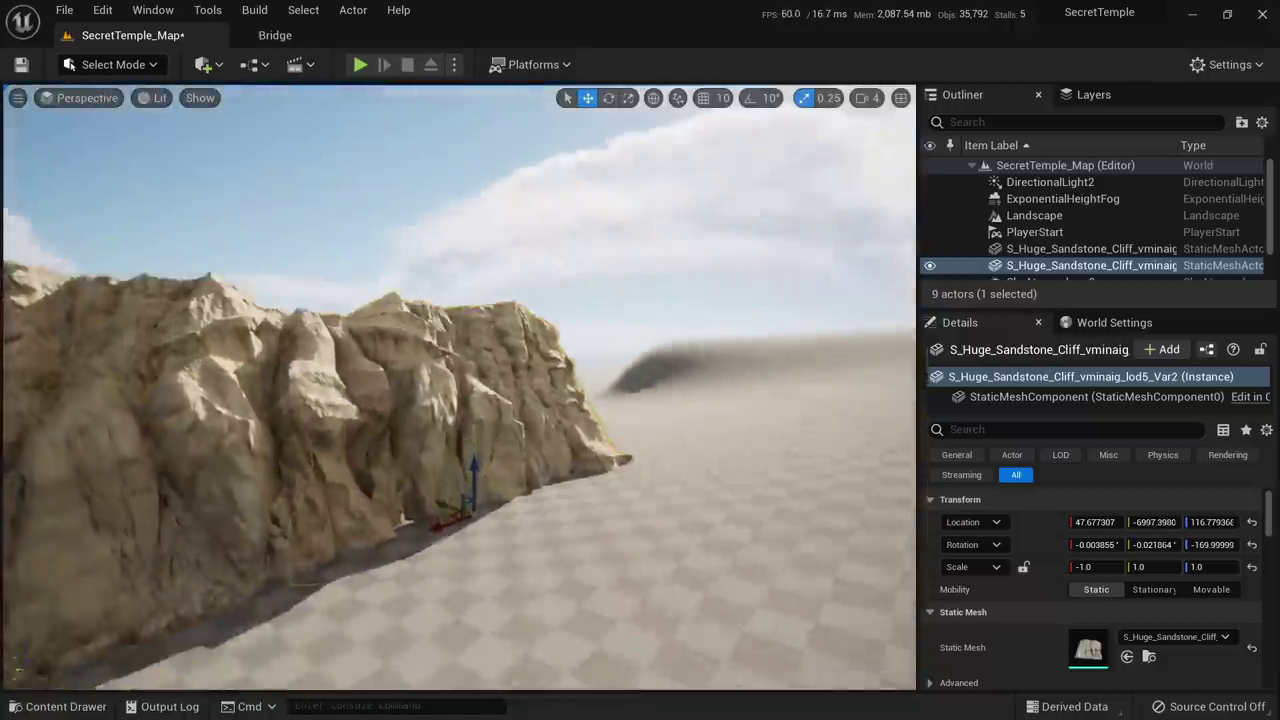
{"action": "key", "text": "a"}
{"action": "right_click_drag", "start_coordinate": [528, 582], "coordinate": [538, 541]}
{"action": "left_click_drag", "start_coordinate": [519, 510], "coordinate": [521, 536]}
{"action": "right_click_drag", "start_coordinate": [521, 536], "coordinate": [511, 588]}
{"action": "key", "text": "e"}
{"action": "left_click_drag", "start_coordinate": [510, 548], "coordinate": [433, 592]}
{"action": "key", "text": "Escape"}
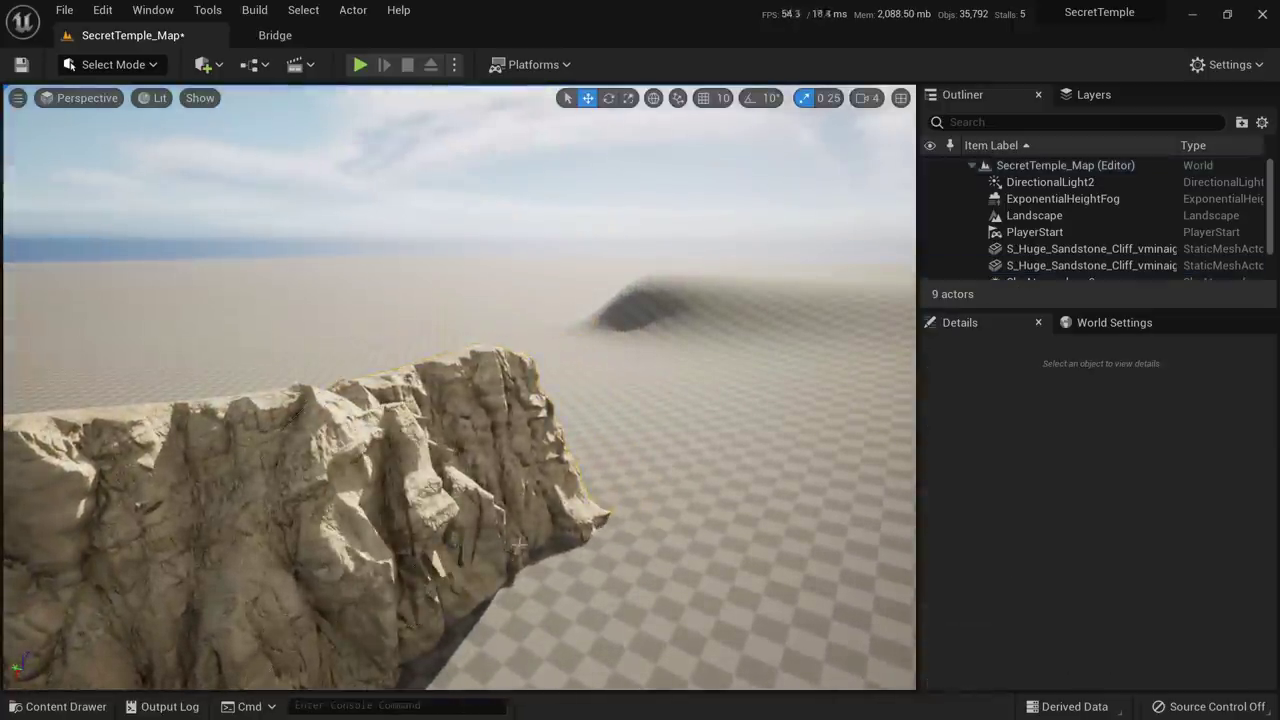
{"action": "right_click_drag", "start_coordinate": [520, 547], "coordinate": [513, 507]}
{"action": "key", "text": "q"}
{"action": "right_click_drag", "start_coordinate": [441, 592], "coordinate": [448, 592]}
Check the Huge Sandstone Cliff's Nanite download in Bridge and view both placed cliffs in wireframe
{"action": "left_click", "coordinate": [288, 36]}
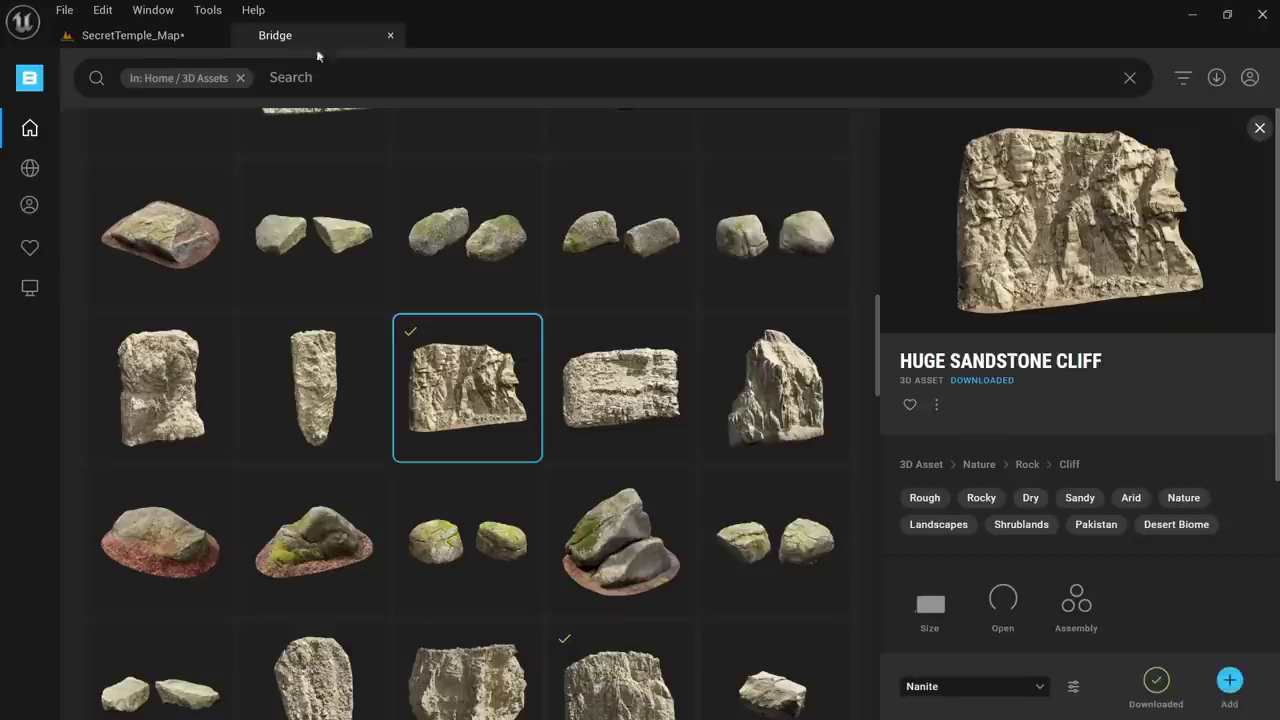
{"action": "mouse_move", "coordinate": [479, 403]}
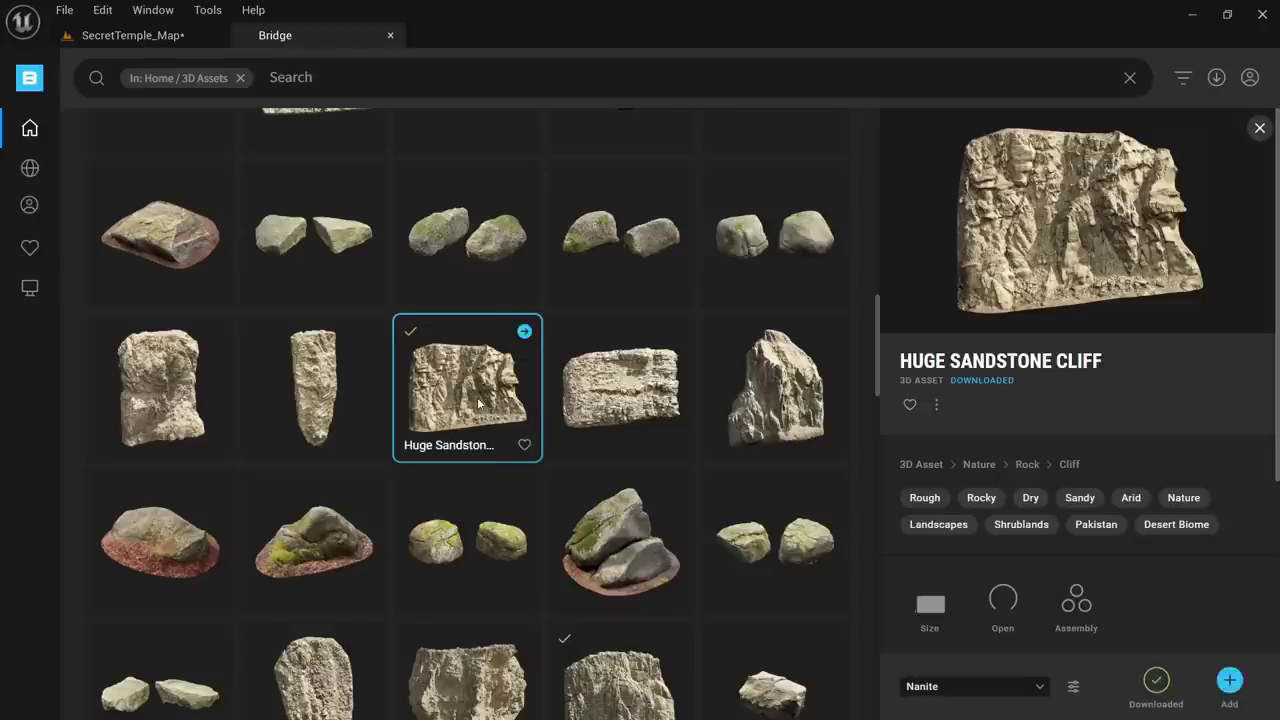
{"action": "left_click", "coordinate": [185, 32]}
{"action": "key", "text": "alt+2"}
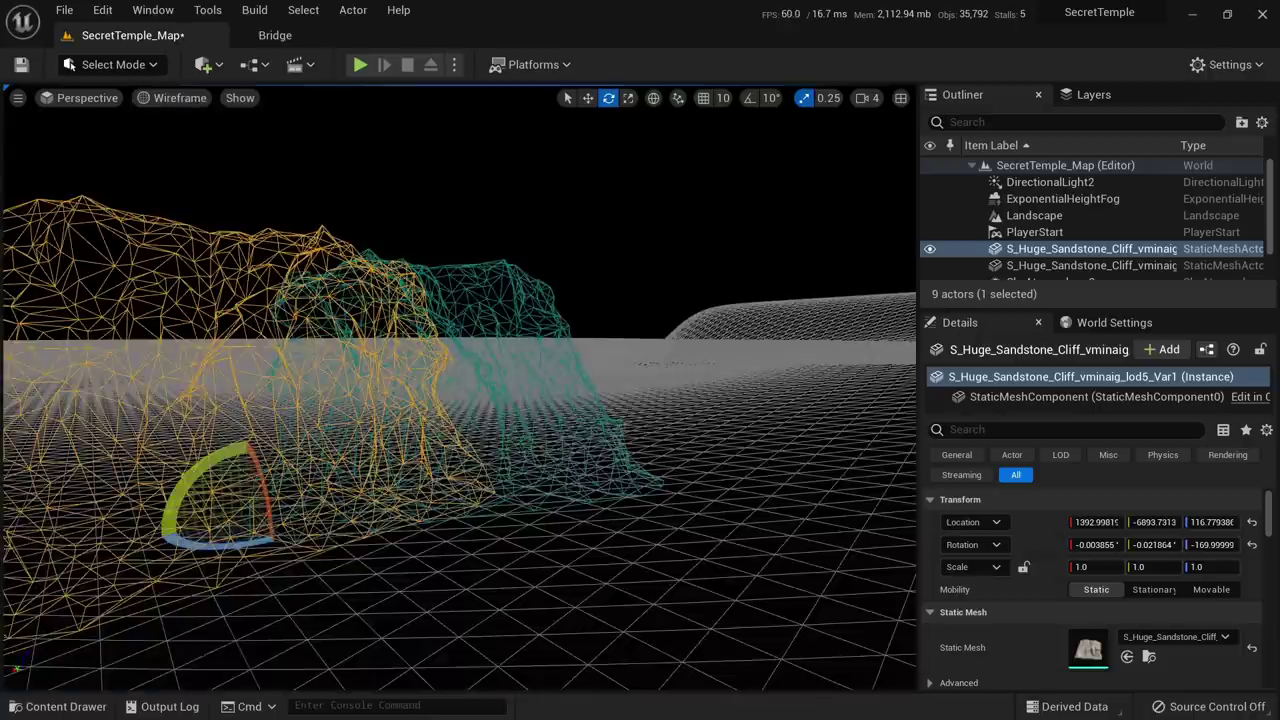
{"action": "key", "text": "alt+4"}
Find the downloaded Massive Sandstone Cliff among Bridge's 3D assets and place it in the level near the cliff wall
{"action": "left_click", "coordinate": [282, 45]}
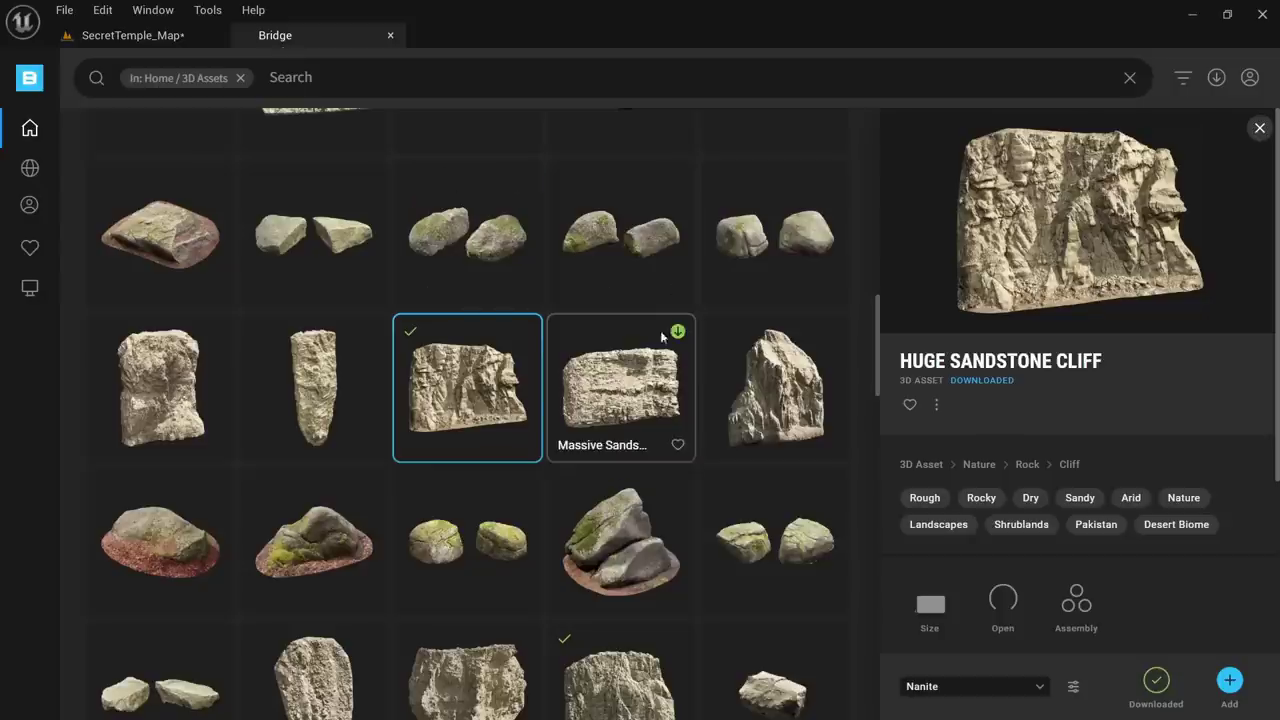
{"action": "scroll", "coordinate": [646, 366], "scroll_direction": "up", "scroll_amount": 3}
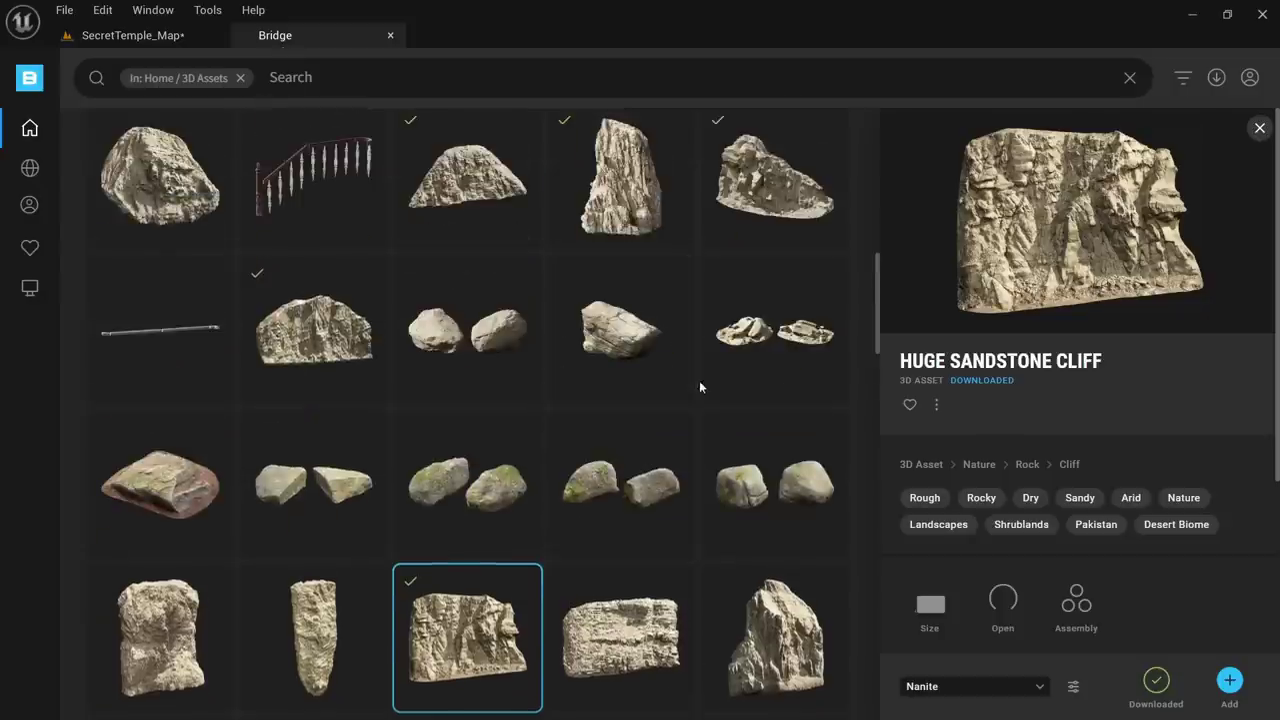
{"action": "scroll", "coordinate": [643, 344], "scroll_direction": "up", "scroll_amount": 1}
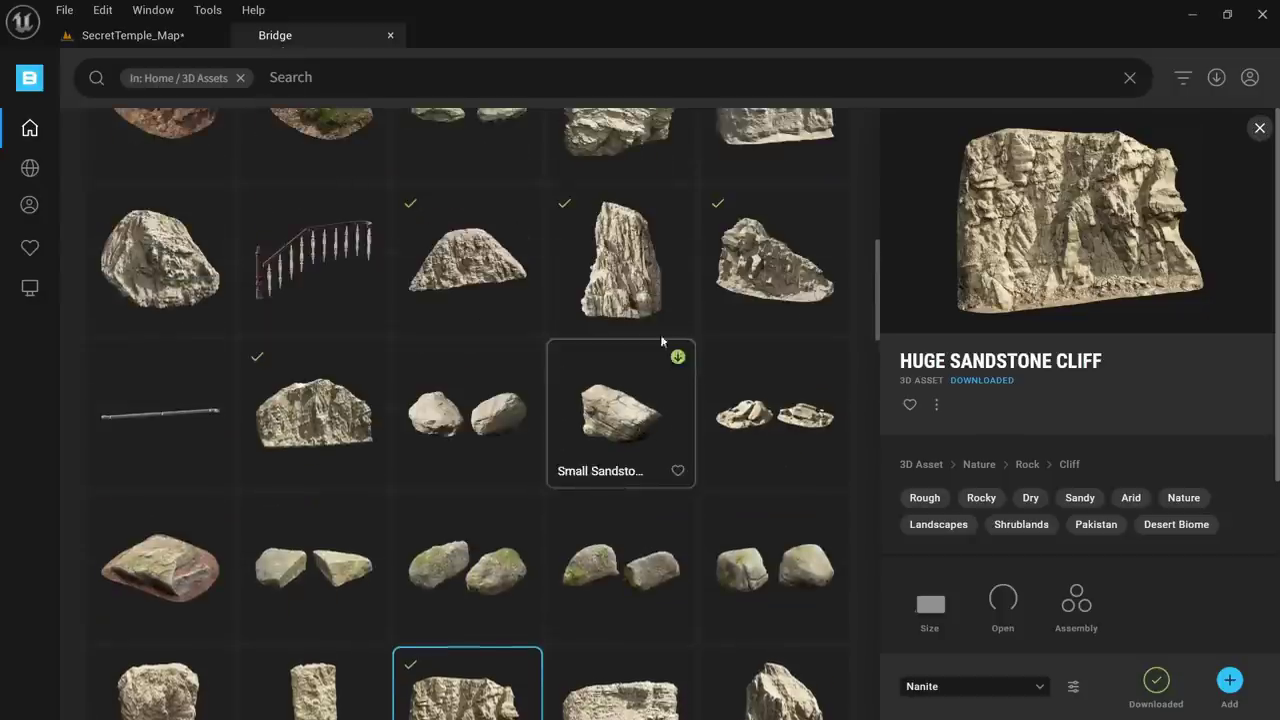
{"action": "scroll", "coordinate": [661, 342], "scroll_direction": "up", "scroll_amount": 1}
{"action": "left_click", "coordinate": [620, 343]}
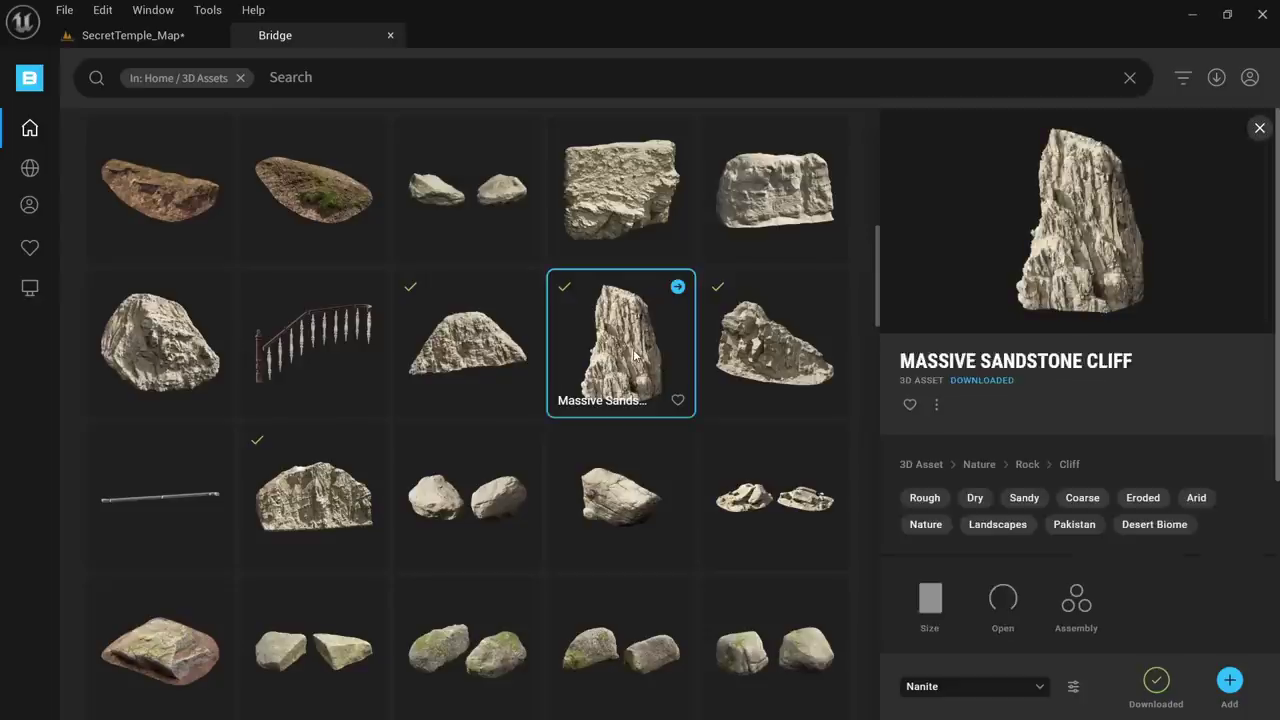
{"action": "left_click_drag", "start_coordinate": [635, 365], "coordinate": [658, 397]}
{"action": "right_click_drag", "start_coordinate": [690, 402], "coordinate": [722, 437]}
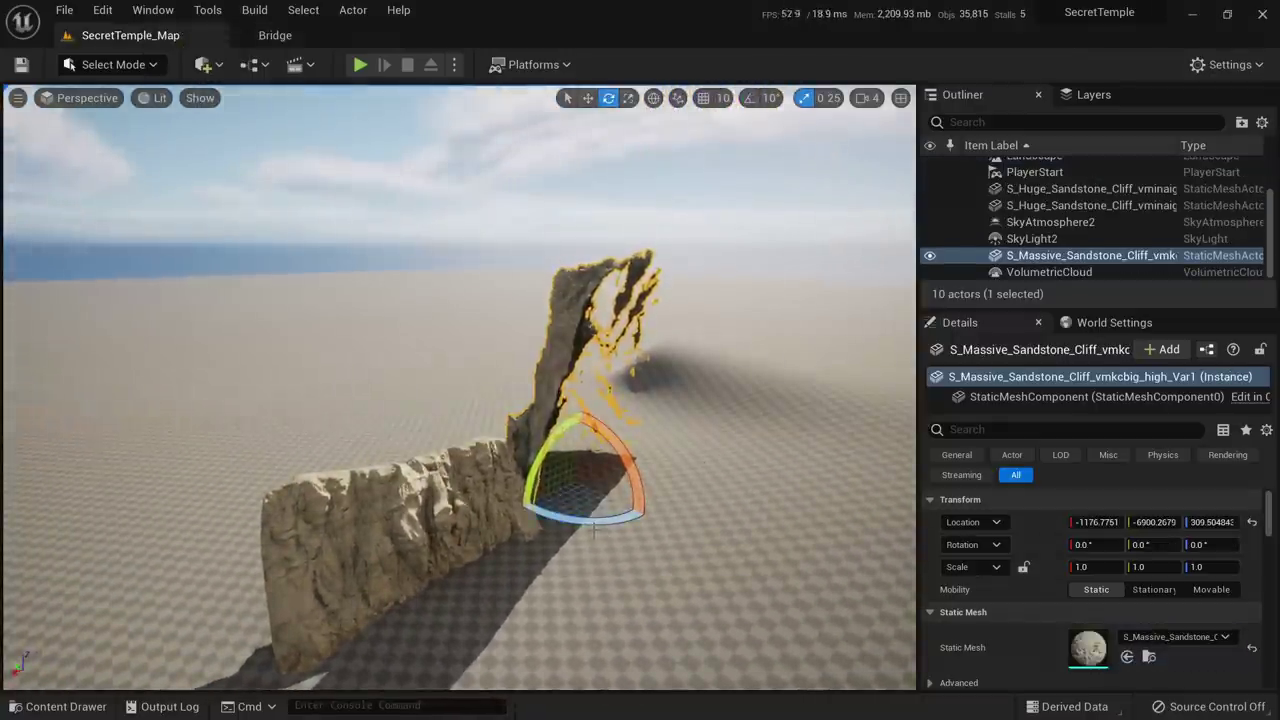
Turn the massive cliff to about -164°, move it behind the cliff wall and snap it down to the ground
{"action": "left_click_drag", "start_coordinate": [594, 528], "coordinate": [322, 470]}
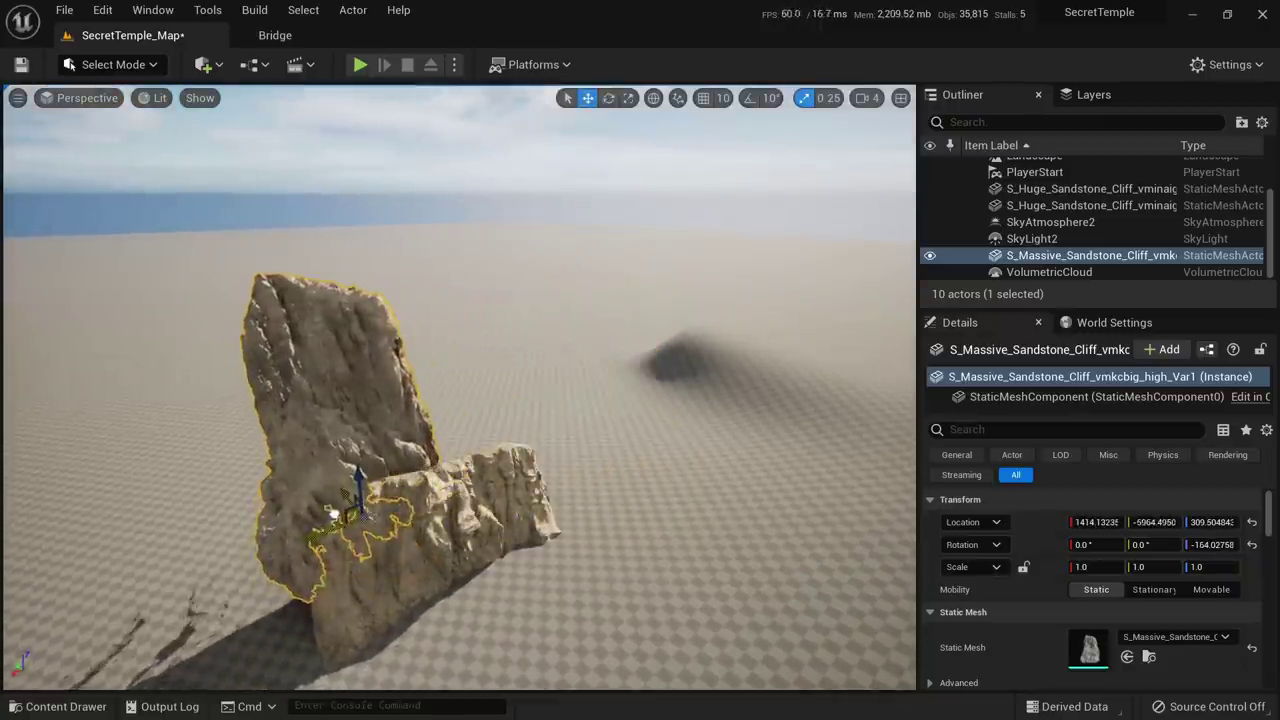
{"action": "right_click_drag", "start_coordinate": [316, 428], "coordinate": [316, 376]}
{"action": "key", "text": "End"}
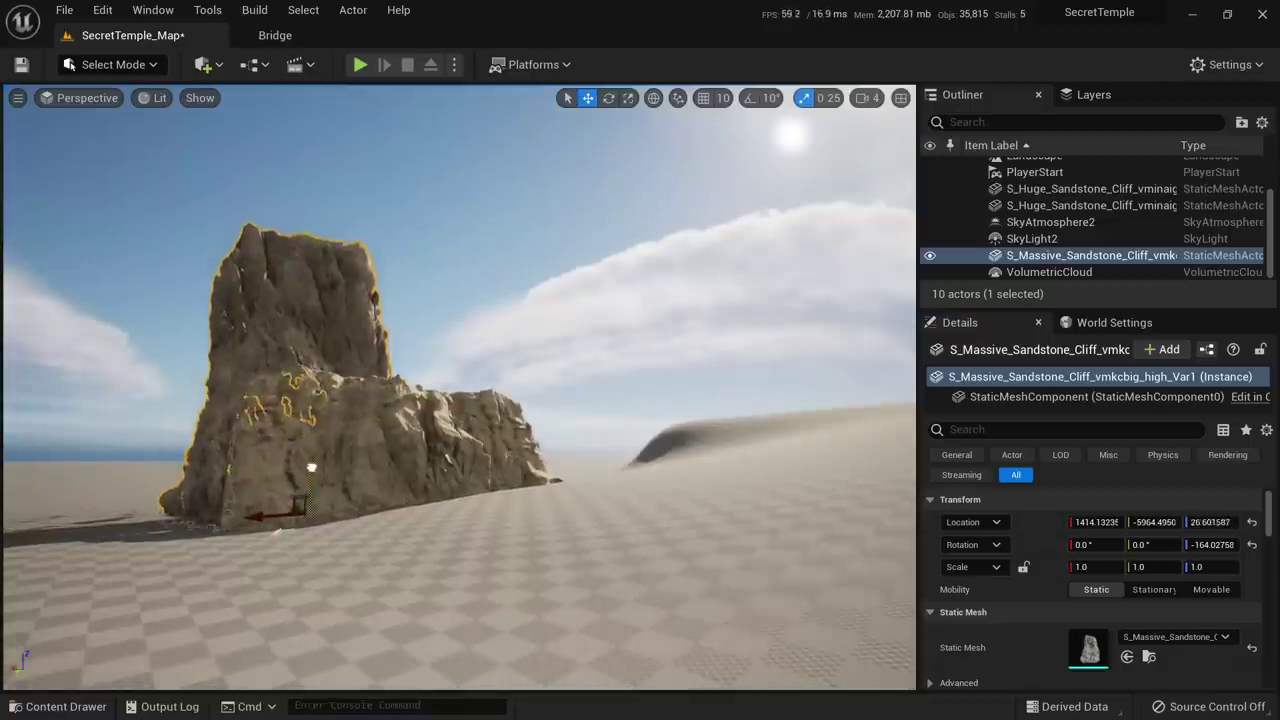
Duplicate the massive cliff farther along the wall and rotate the copy about 23° around the vertical axis
{"action": "right_click_drag", "start_coordinate": [316, 428], "coordinate": [338, 552]}
{"action": "key", "text": "w"}
{"action": "key", "text": "a"}
{"action": "left_click_drag", "start_coordinate": [414, 534], "coordinate": [520, 465], "text": "alt"}
{"action": "left_click_drag", "start_coordinate": [546, 523], "coordinate": [506, 516]}
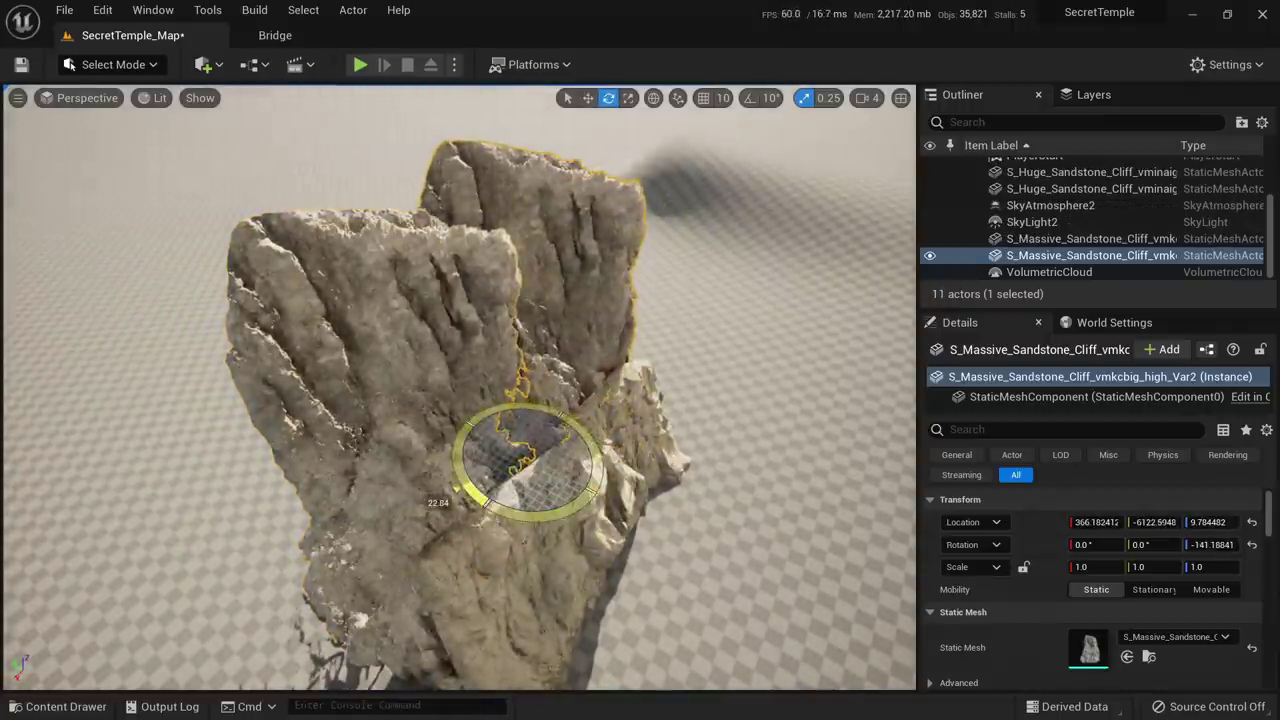
{"action": "key", "text": "Escape"}
Mirror the duplicated massive cliff by setting its X scale to -1
{"action": "key", "text": "w"}
{"action": "right_click_drag", "start_coordinate": [546, 523], "coordinate": [538, 440]}
{"action": "right_click_drag", "start_coordinate": [440, 350], "coordinate": [440, 435]}
{"action": "left_click", "coordinate": [440, 350]}
{"action": "type", "text": "w"}
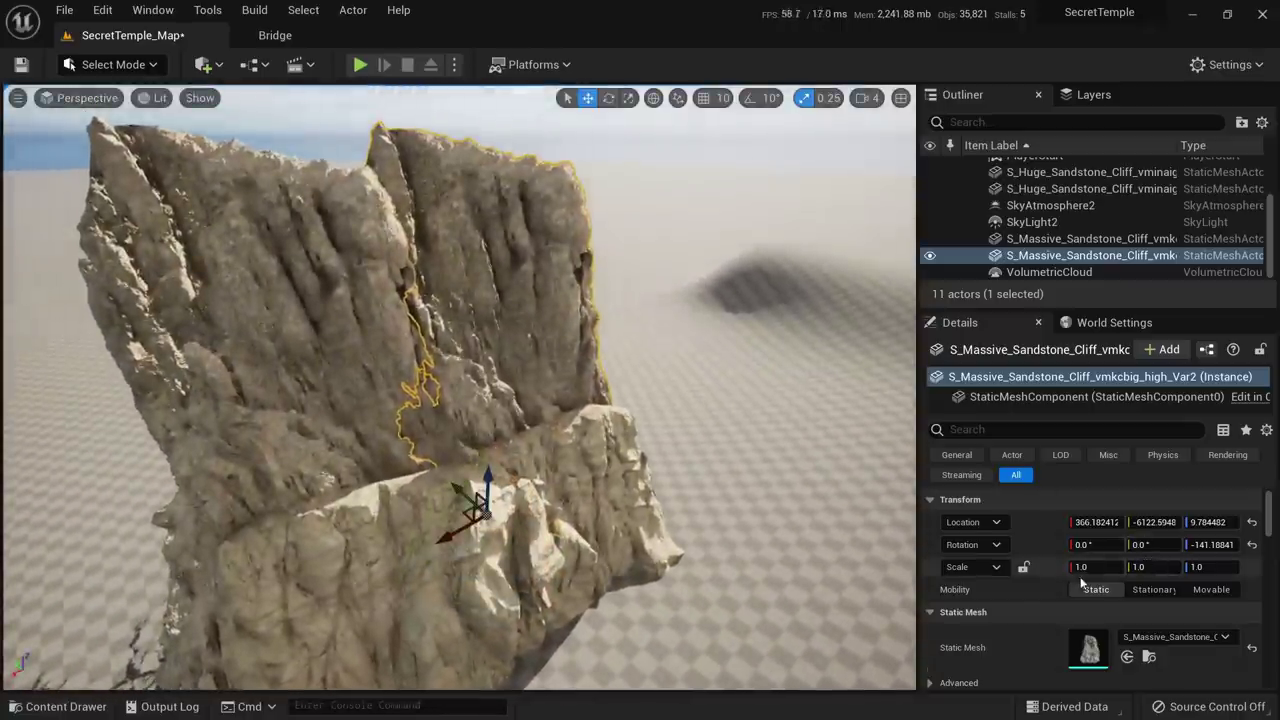
{"action": "type", "text": "-1"}
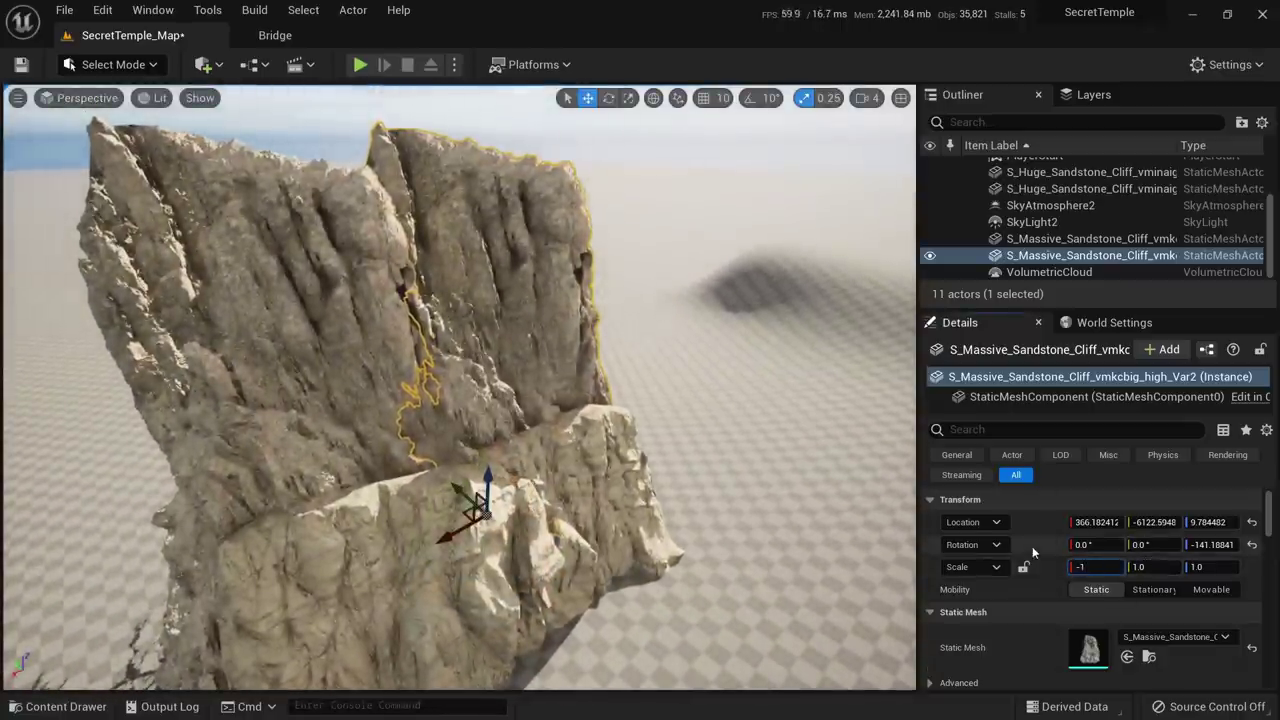
{"action": "key", "text": "Return"}
Turn the mirrored massive cliff to about -190° around the vertical axis and shift it into place behind the cliff wall
{"action": "right_click_drag", "start_coordinate": [676, 500], "coordinate": [672, 466]}
{"action": "key", "text": "e"}
{"action": "left_click_drag", "start_coordinate": [604, 564], "coordinate": [658, 566]}
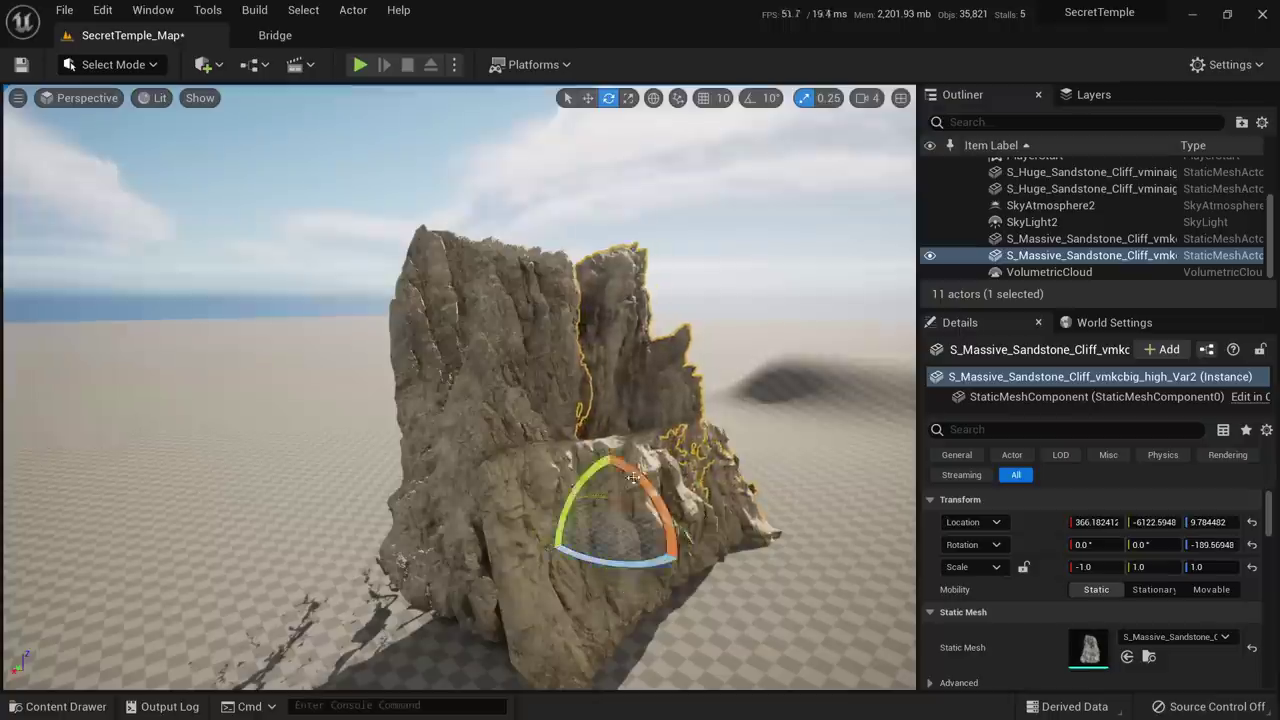
{"action": "right_click_drag", "start_coordinate": [658, 566], "coordinate": [676, 660]}
{"action": "key", "text": "w"}
{"action": "left_click_drag", "start_coordinate": [463, 498], "coordinate": [431, 509]}
{"action": "key", "text": "Escape"}
Turn off scale snapping and stretch the original massive cliff vertically to a Z scale of about 1.4
{"action": "right_click_drag", "start_coordinate": [431, 509], "coordinate": [430, 354]}
{"action": "left_click", "coordinate": [354, 314]}
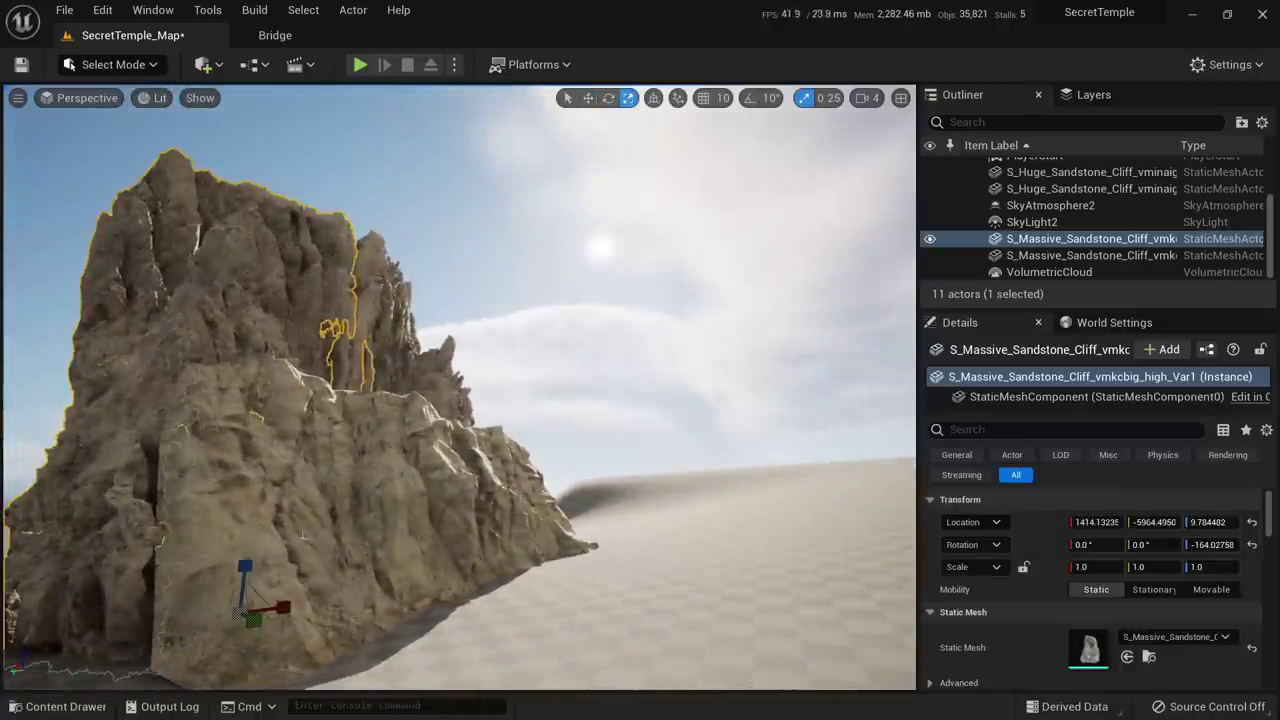
{"action": "left_click_drag", "start_coordinate": [244, 567], "coordinate": [244, 530]}
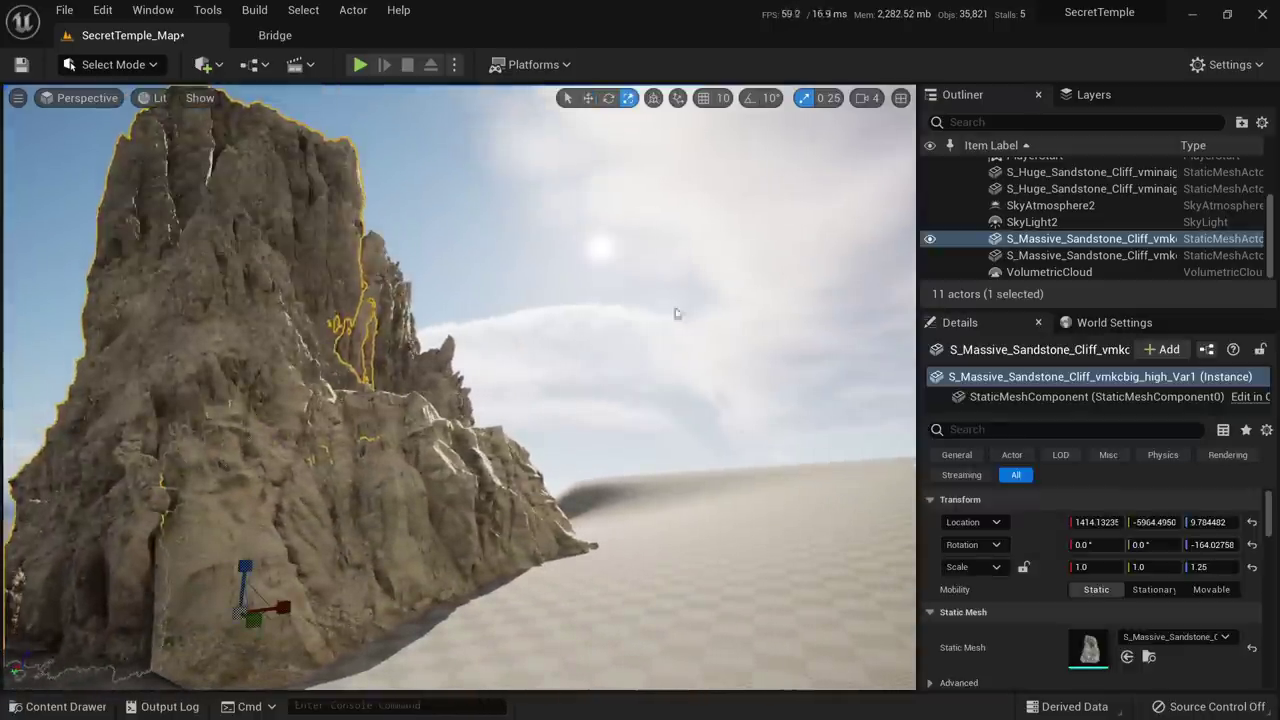
{"action": "key", "text": "ctrl+z"}
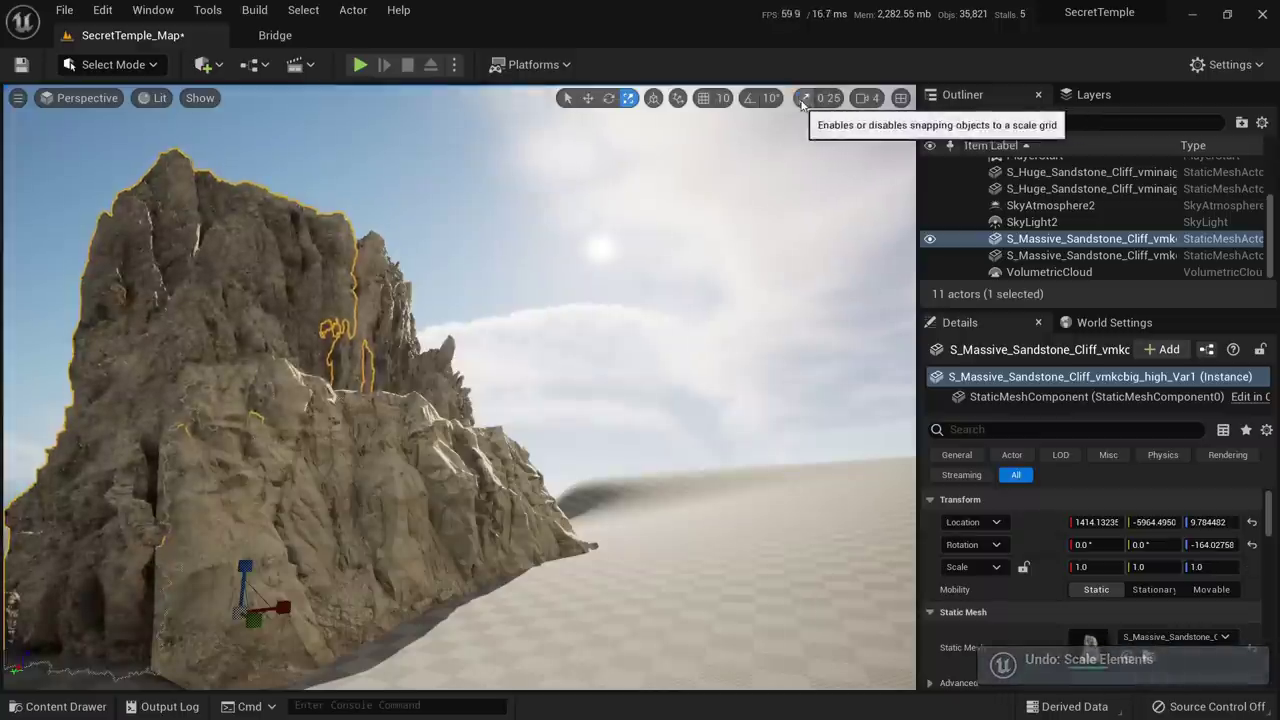
{"action": "left_click", "coordinate": [806, 100]}
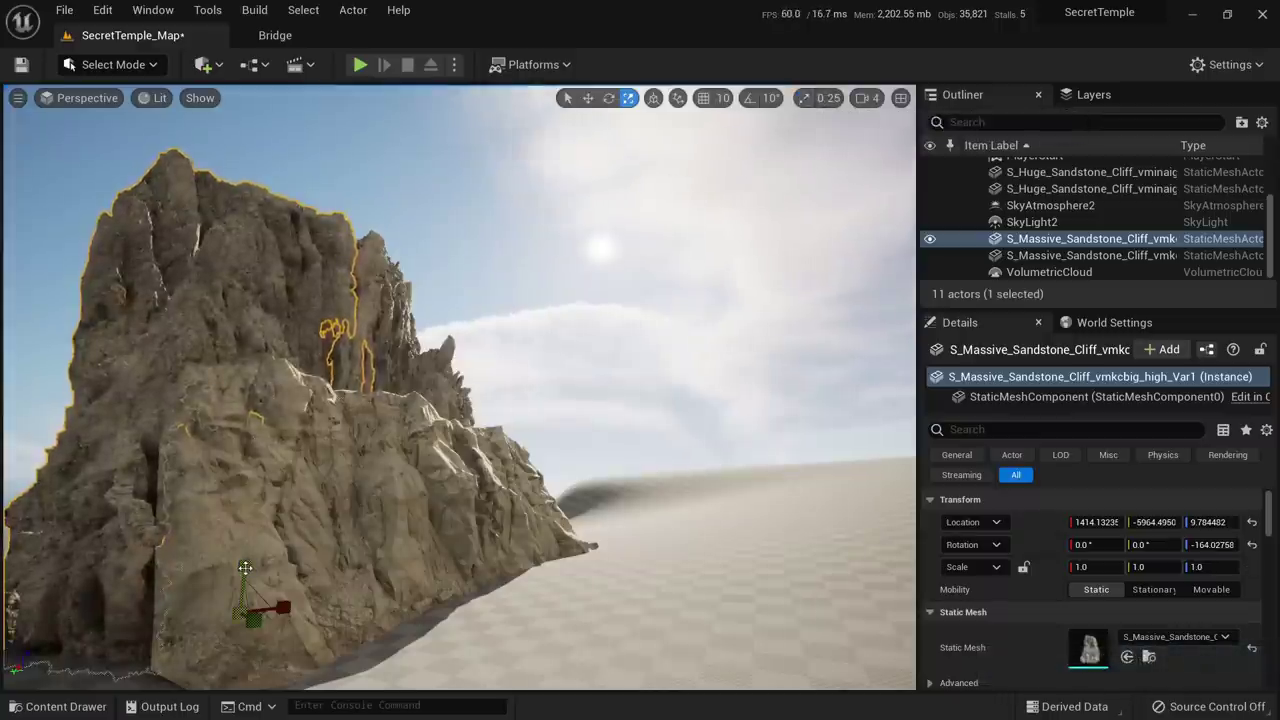
{"action": "left_click_drag", "start_coordinate": [245, 567], "coordinate": [245, 512]}
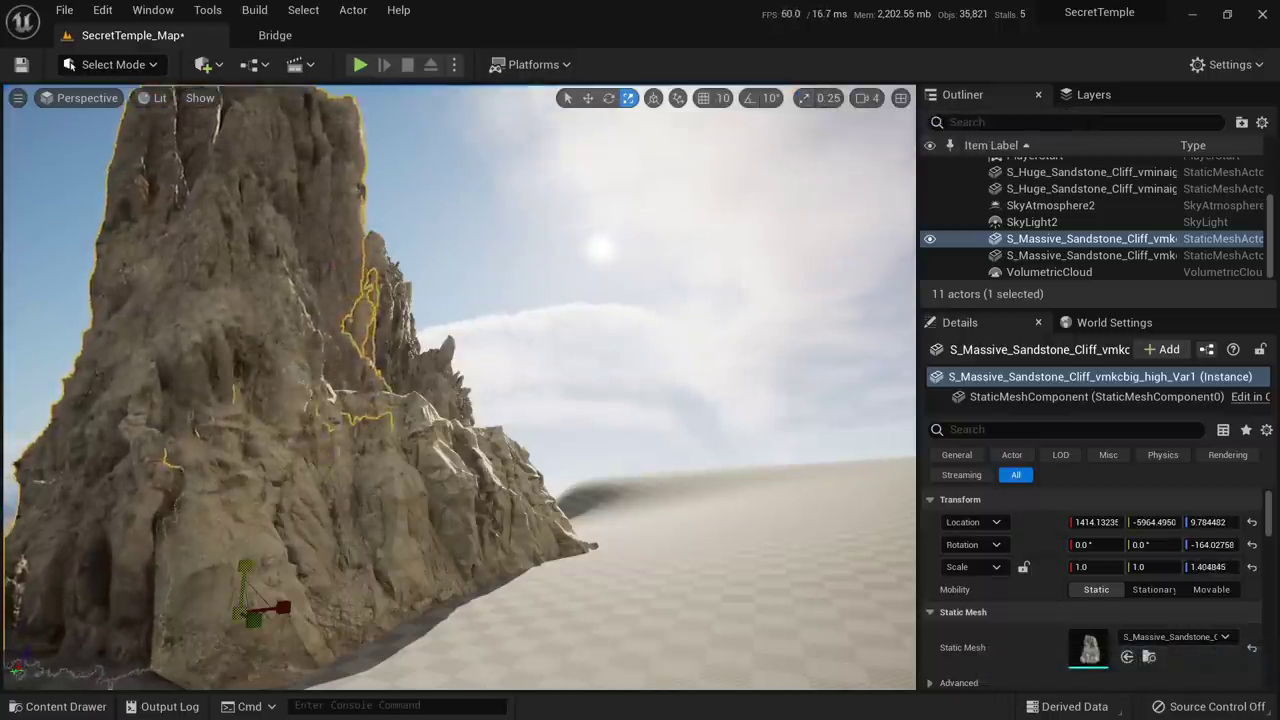
{"action": "key", "text": "Escape"}
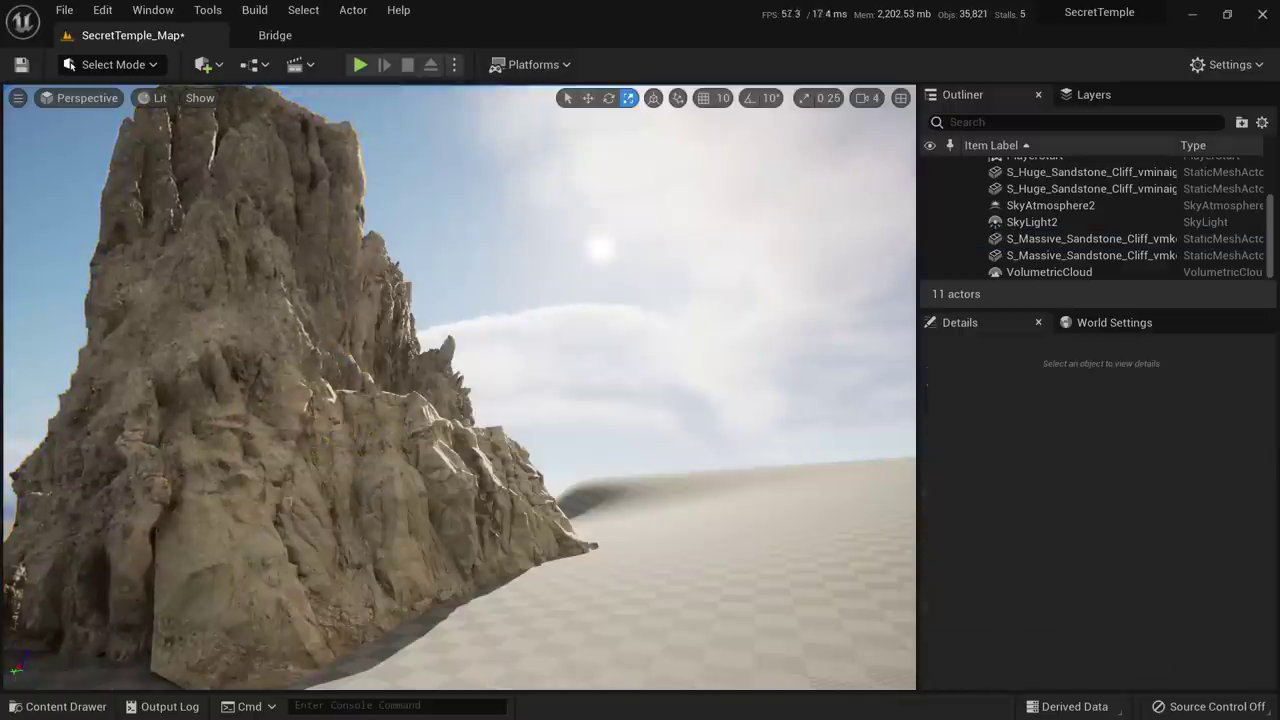
Examine the assembled cliff's silhouette from close up and from a distance
{"action": "left_click", "coordinate": [357, 500]}
{"action": "key", "text": "Escape"}
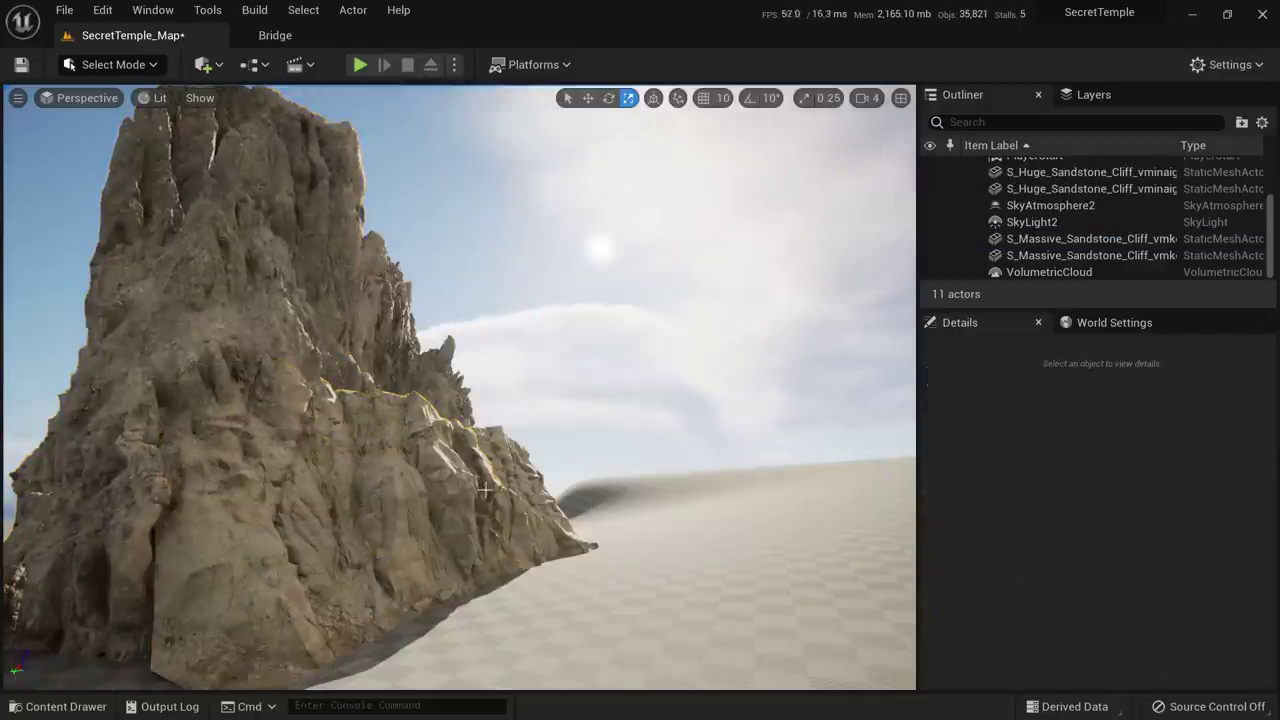
{"action": "key", "text": "s"}
{"action": "right_click_drag", "start_coordinate": [479, 485], "coordinate": [346, 435]}
{"action": "key", "text": "w"}
{"action": "key", "text": "d"}
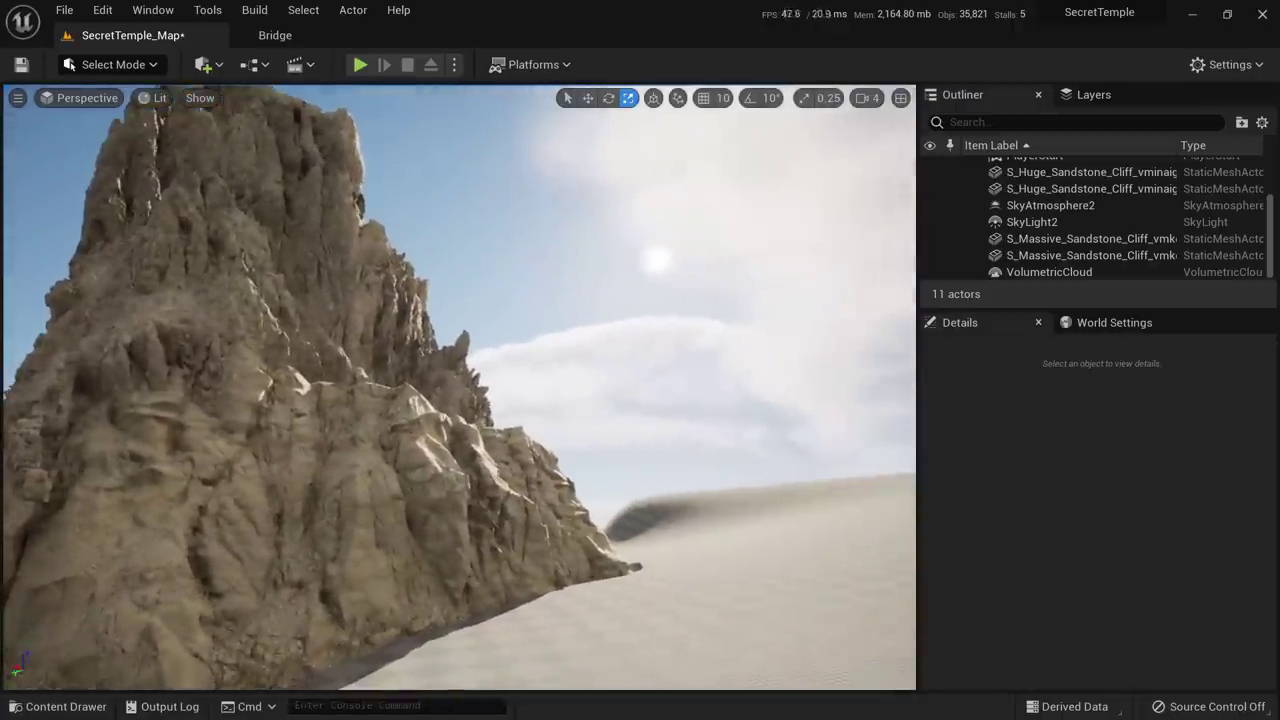
{"action": "right_click_drag", "start_coordinate": [188, 252], "coordinate": [162, 261]}
{"action": "key", "text": "s"}
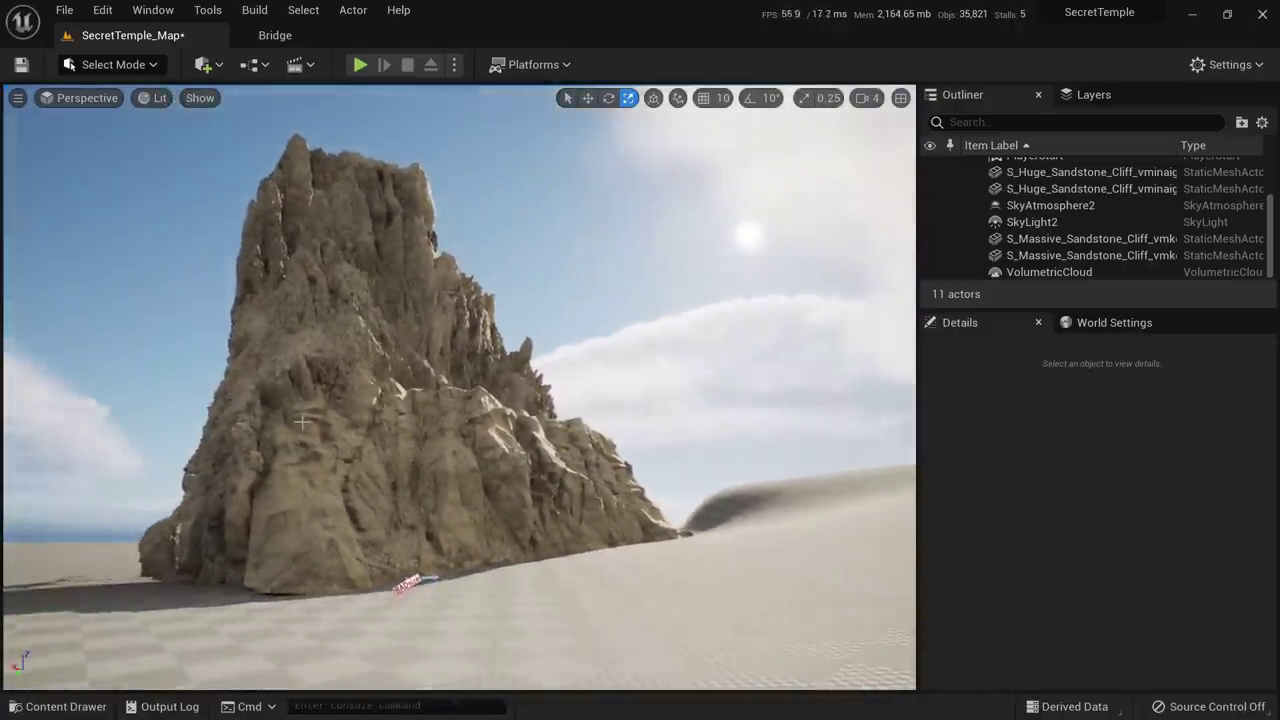
Outline the cliff's irregular silhouette and a plain rectangle in red on a screen capture, and discard the capture
{"action": "key", "text": "Print"}
{"action": "mouse_move", "coordinate": [10, 88]}
{"action": "left_mouse_down"}
{"action": "mouse_move", "coordinate": [1066, 603]}
{"action": "mouse_move", "coordinate": [1066, 662]}
{"action": "left_mouse_up"}
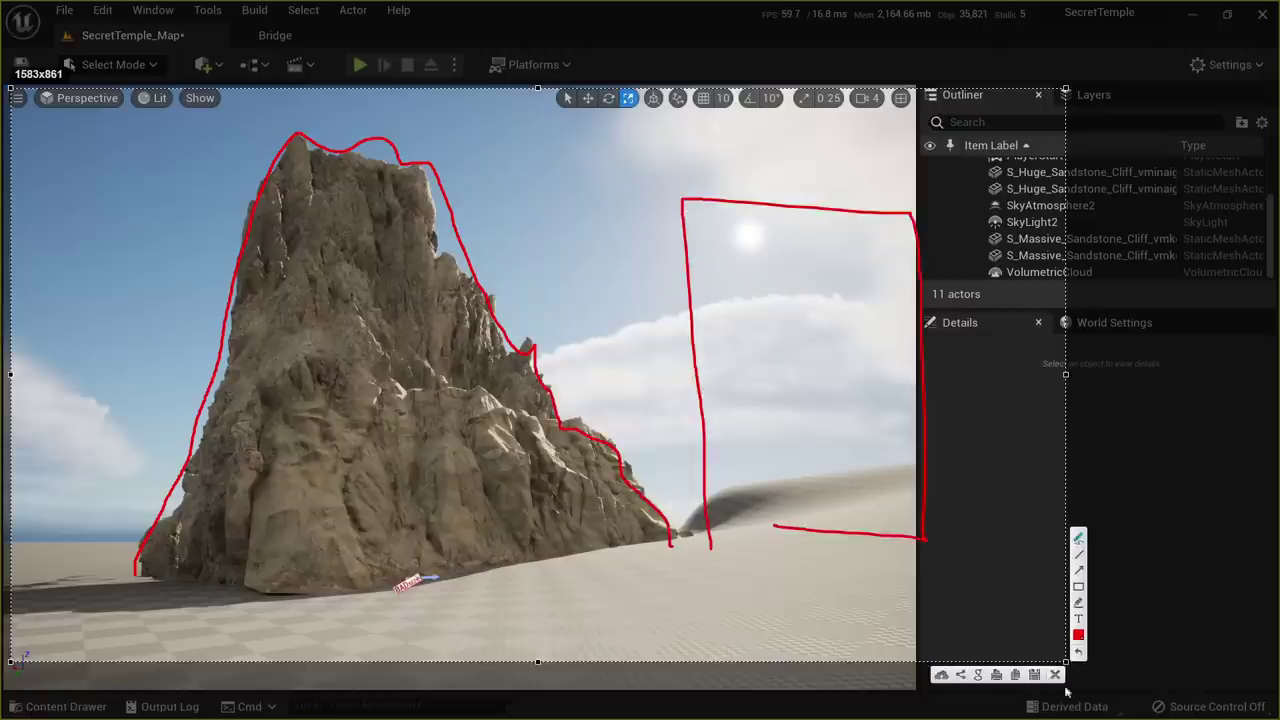
{"action": "left_click", "coordinate": [1057, 675]}
{"action": "key", "text": "w"}
{"action": "mouse_move", "coordinate": [608, 508]}
{"action": "right_mouse_down"}
{"action": "mouse_move", "coordinate": [690, 455]}
{"action": "mouse_move", "coordinate": [662, 506]}
{"action": "right_mouse_up"}
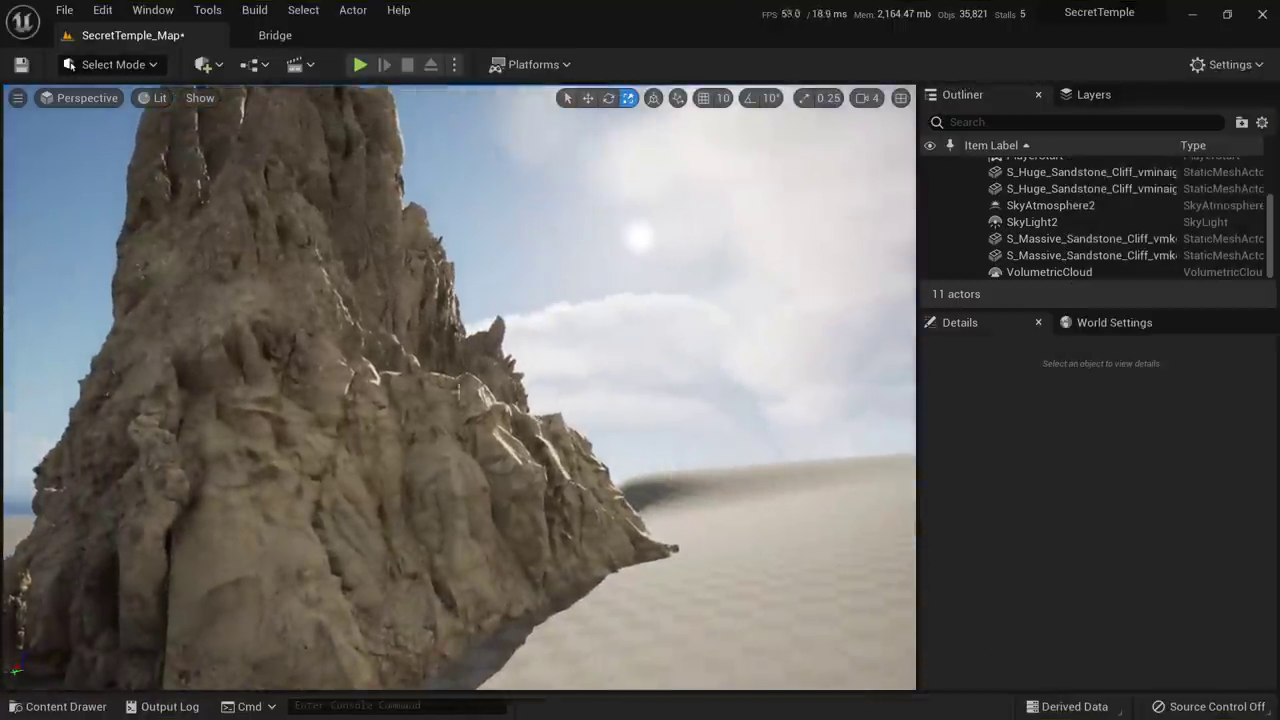
Compare the downloaded sandstone cliffs in Bridge's 3D assets and select the broad, block-shaped Massive Sandstone Cliff
{"action": "left_click", "coordinate": [275, 36]}
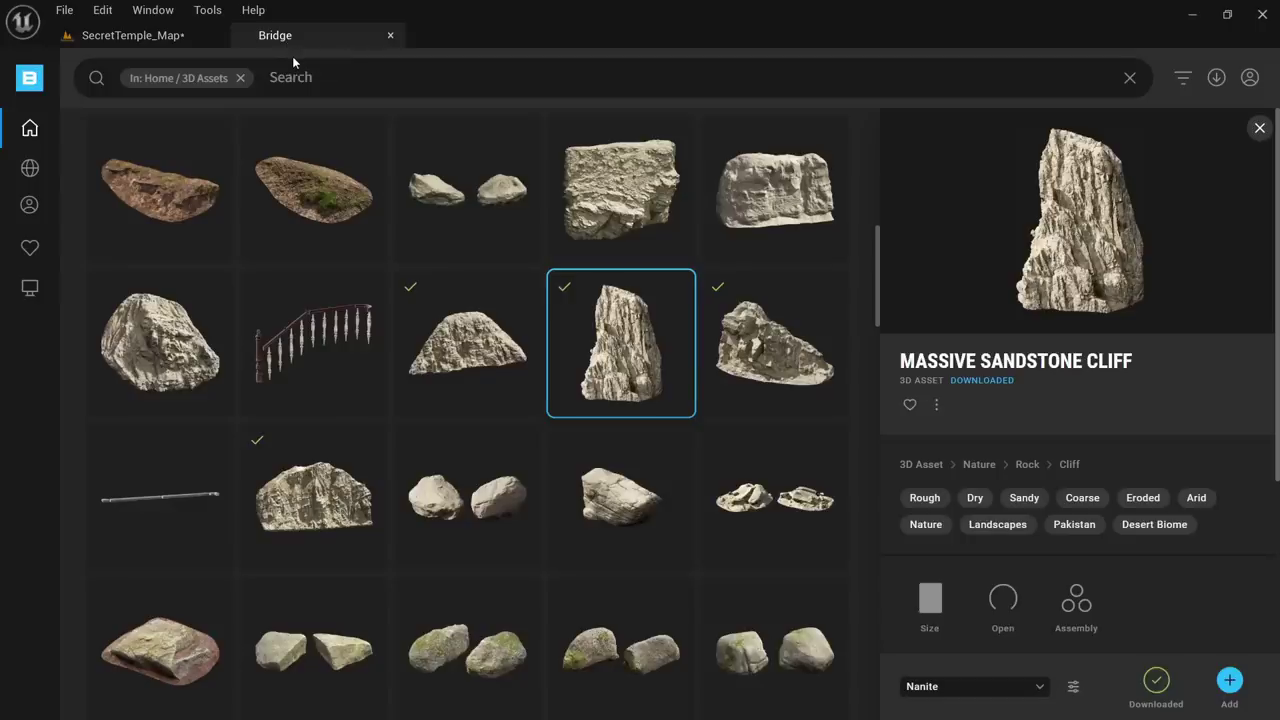
{"action": "scroll", "coordinate": [319, 425], "scroll_direction": "down", "scroll_amount": 1}
{"action": "left_click", "coordinate": [318, 415]}
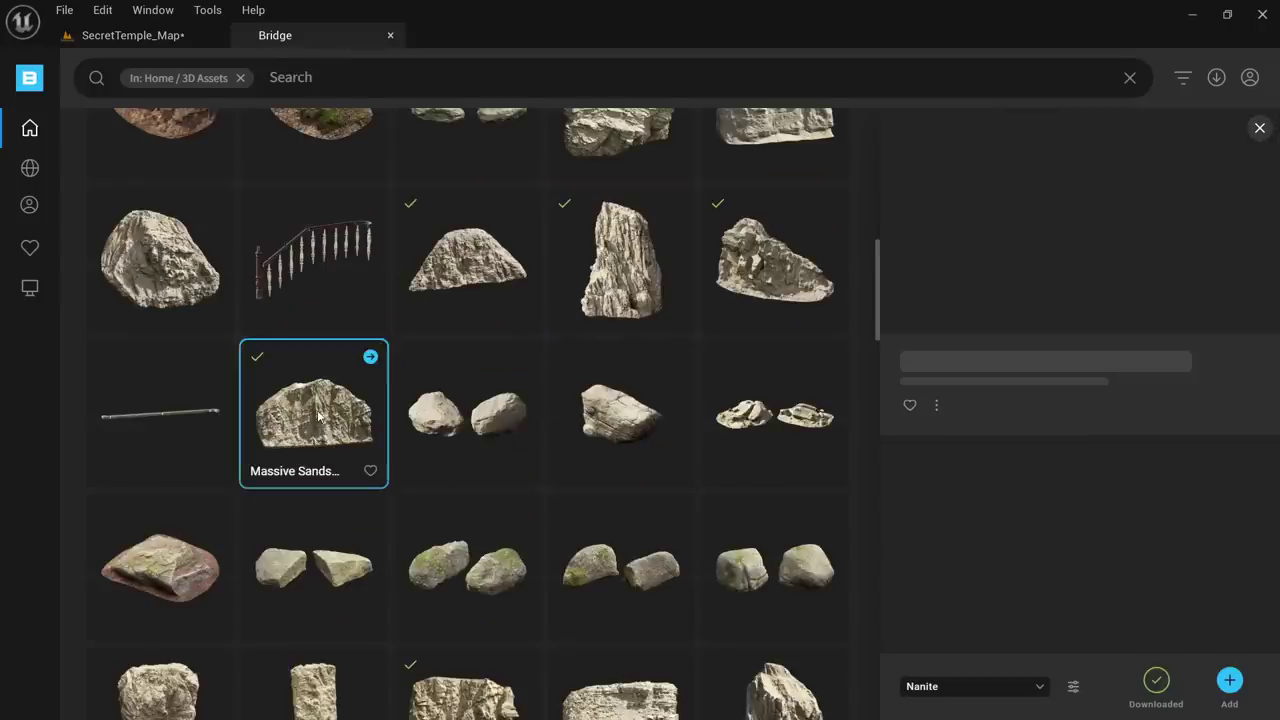
{"action": "scroll", "coordinate": [320, 416], "scroll_direction": "down", "scroll_amount": 1}
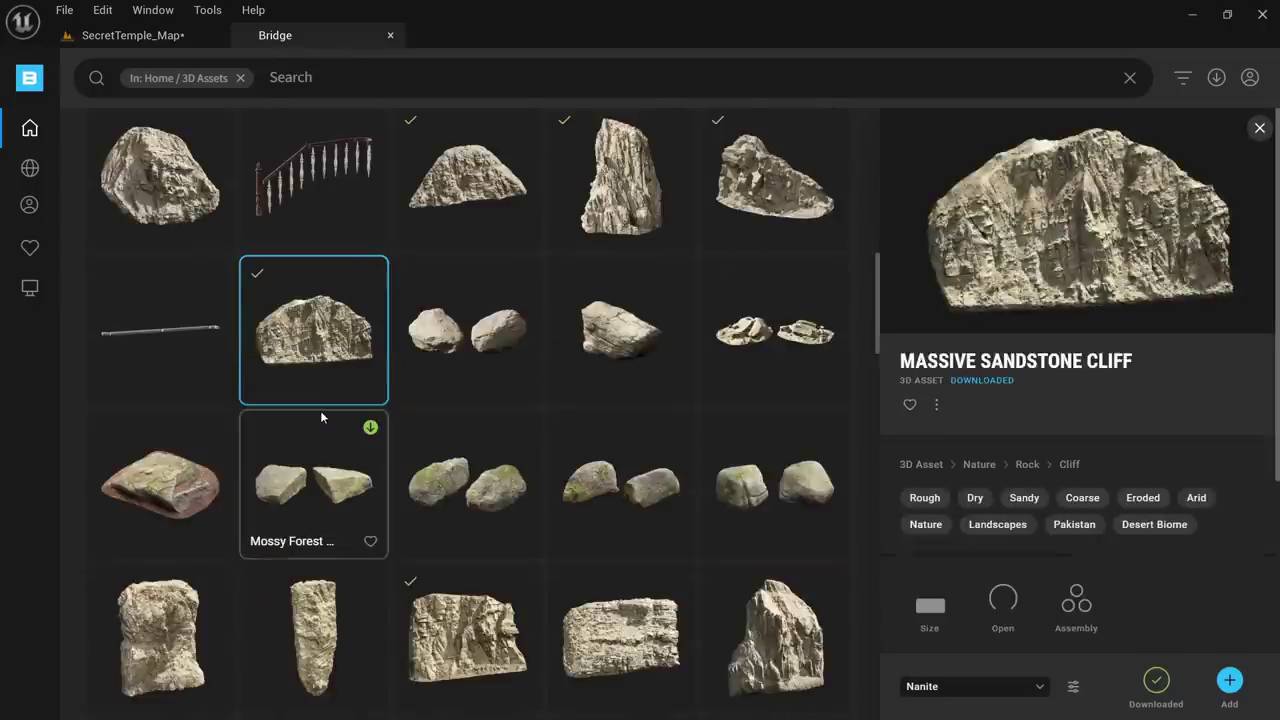
{"action": "scroll", "coordinate": [517, 503], "scroll_direction": "down", "scroll_amount": 1}
{"action": "left_click", "coordinate": [517, 503]}
{"action": "scroll", "coordinate": [517, 503], "scroll_direction": "down", "scroll_amount": 3}
{"action": "scroll", "coordinate": [517, 503], "scroll_direction": "down", "scroll_amount": 2}
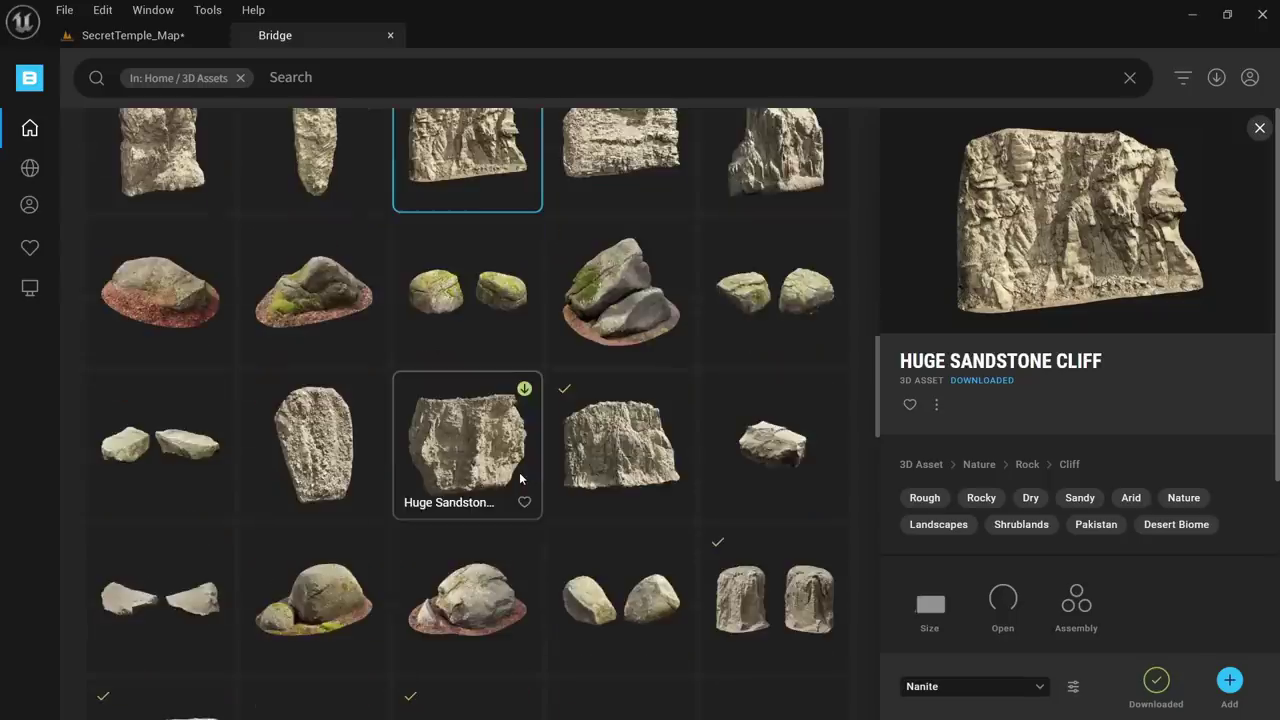
{"action": "left_click", "coordinate": [636, 457]}
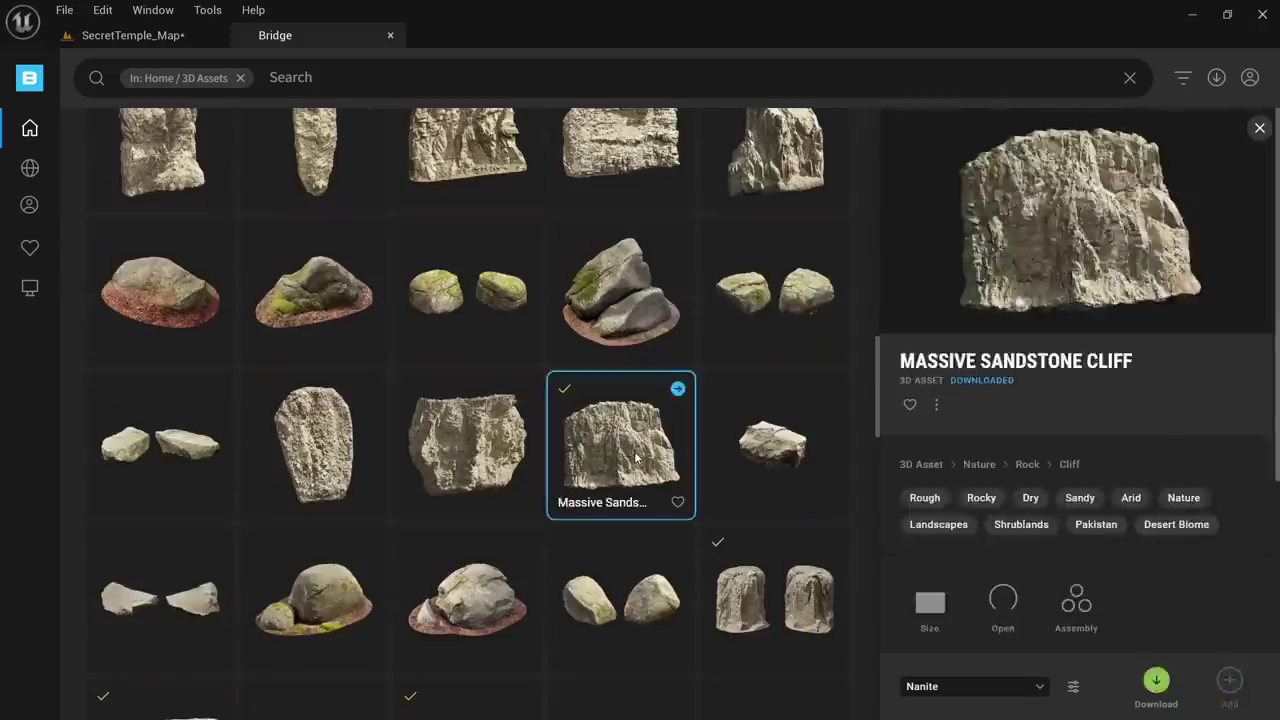
{"action": "scroll", "coordinate": [621, 440], "scroll_direction": "up", "scroll_amount": 2}
{"action": "left_click", "coordinate": [140, 35]}
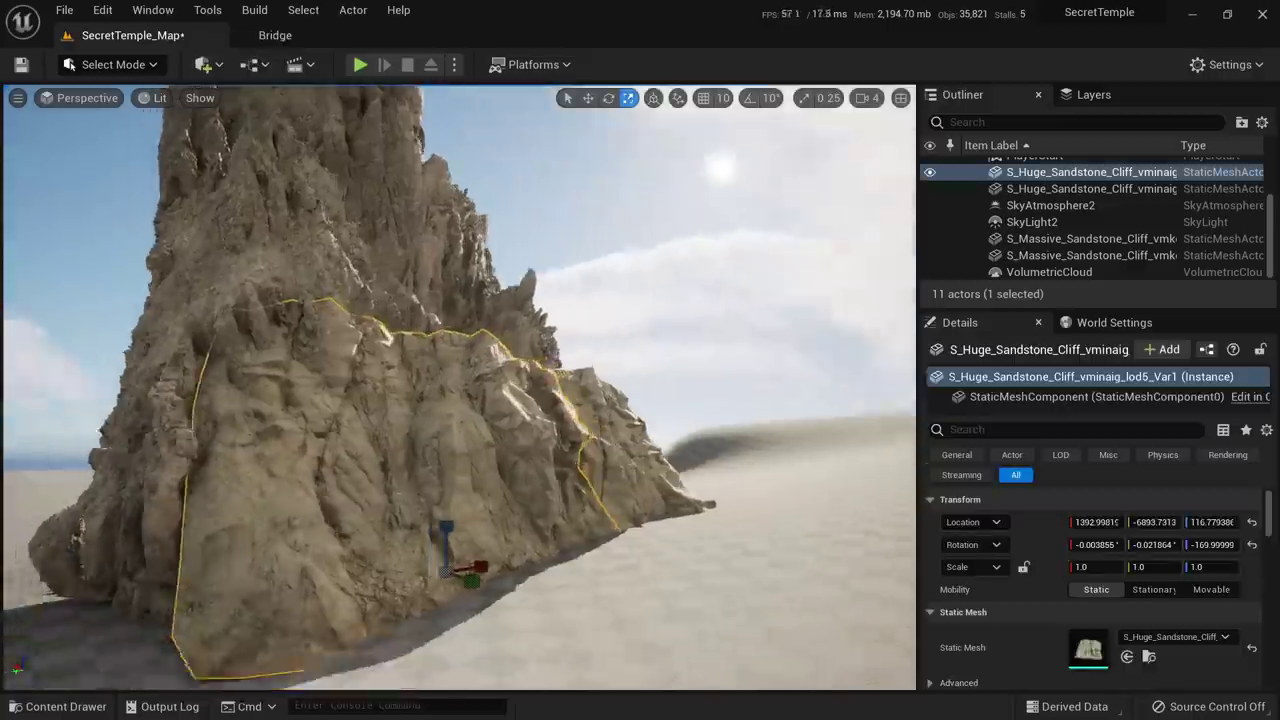
Place the block-shaped Massive Sandstone Cliff past the wall's far end, turned to about -165° and scaled to about 0.83
{"action": "left_click", "coordinate": [278, 37]}
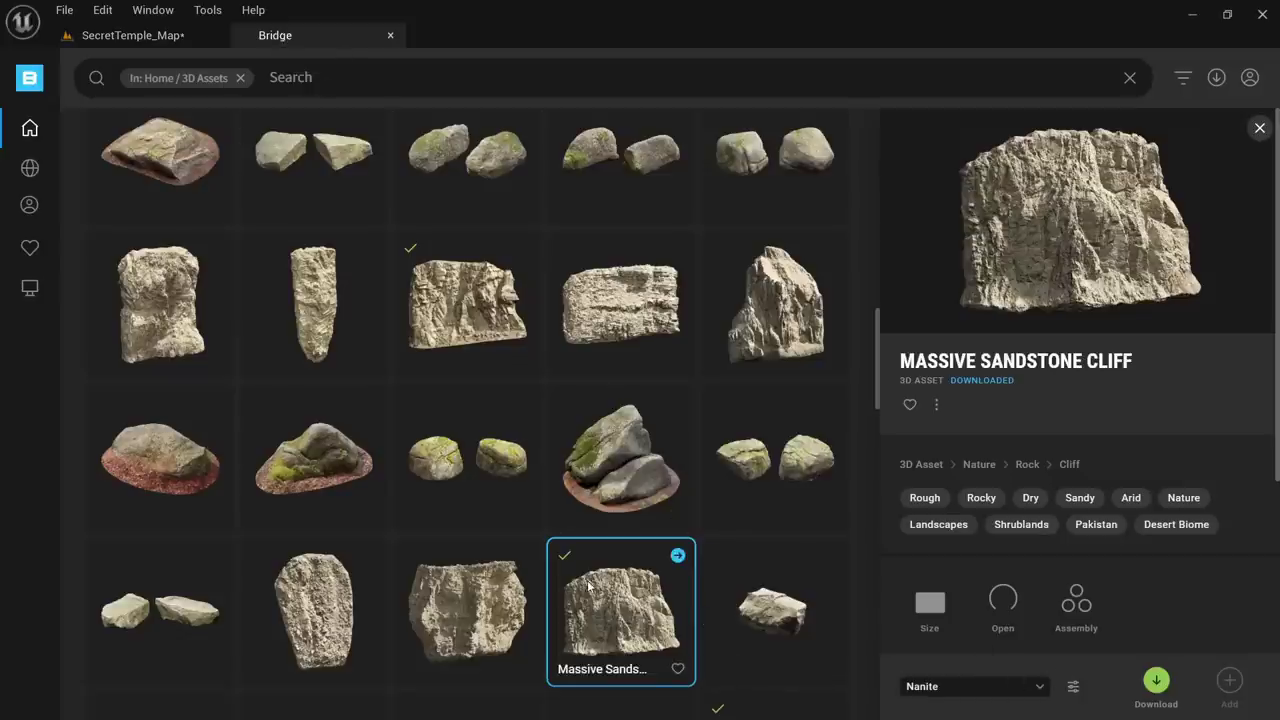
{"action": "left_click_drag", "start_coordinate": [590, 586], "coordinate": [726, 489]}
{"action": "key", "text": "s"}
{"action": "mouse_move", "coordinate": [684, 446]}
{"action": "right_mouse_down"}
{"action": "mouse_move", "coordinate": [655, 485]}
{"action": "mouse_move", "coordinate": [685, 505]}
{"action": "mouse_move", "coordinate": [684, 446]}
{"action": "right_mouse_up"}
{"action": "key", "text": "e"}
{"action": "left_click_drag", "start_coordinate": [684, 446], "coordinate": [542, 448]}
{"action": "key", "text": "w"}
{"action": "mouse_move", "coordinate": [525, 432]}
{"action": "right_mouse_down"}
{"action": "mouse_move", "coordinate": [600, 385]}
{"action": "mouse_move", "coordinate": [525, 432]}
{"action": "right_mouse_up"}
{"action": "key", "text": "r"}
{"action": "left_click_drag", "start_coordinate": [456, 400], "coordinate": [454, 404]}
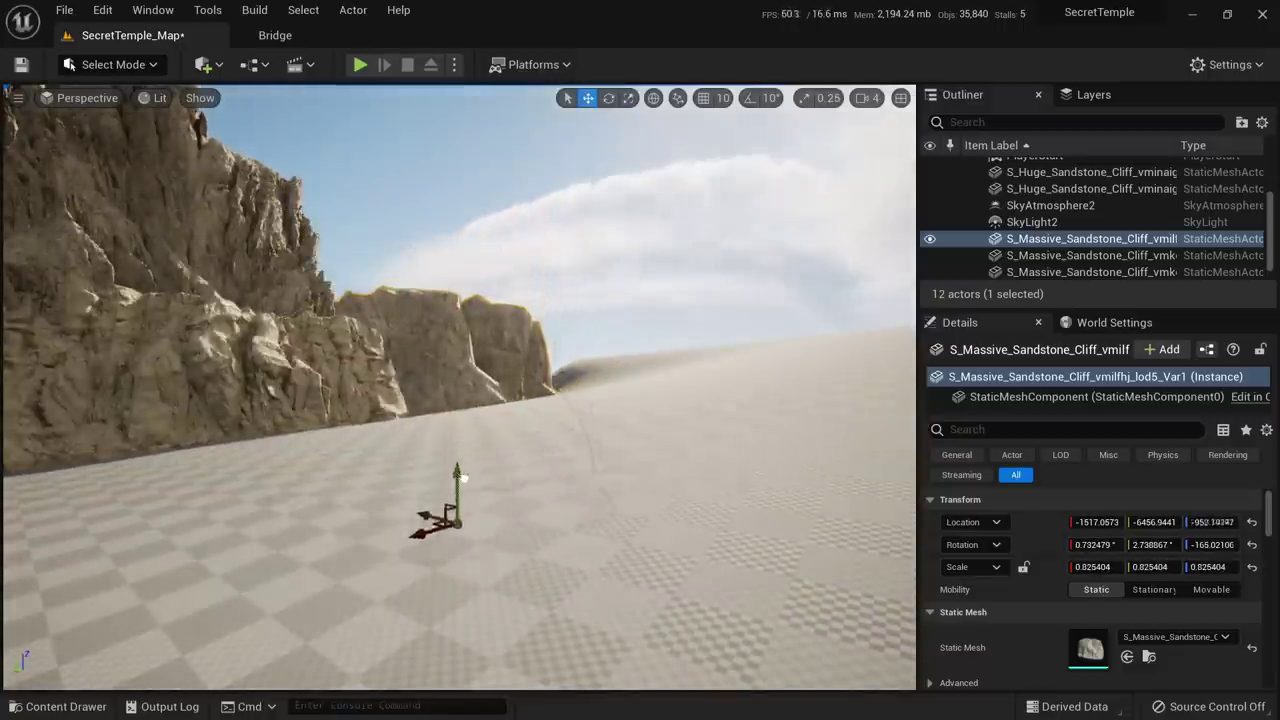
Try a different rotation and position for the new block-shaped cliff at the wall's end, and undo the changes
{"action": "key", "text": "Escape"}
{"action": "key", "text": "s"}
{"action": "right_click_drag", "start_coordinate": [469, 377], "coordinate": [480, 440]}
{"action": "key", "text": "w"}
{"action": "left_click", "coordinate": [485, 340]}
{"action": "key", "text": "e"}
{"action": "left_click_drag", "start_coordinate": [526, 289], "coordinate": [676, 345]}
{"action": "mouse_move", "coordinate": [676, 345]}
{"action": "right_mouse_down"}
{"action": "mouse_move", "coordinate": [672, 260]}
{"action": "mouse_move", "coordinate": [655, 262]}
{"action": "mouse_move", "coordinate": [690, 260]}
{"action": "mouse_move", "coordinate": [682, 338]}
{"action": "right_mouse_up"}
{"action": "key", "text": "s"}
{"action": "key", "text": "w"}
{"action": "left_click_drag", "start_coordinate": [614, 461], "coordinate": [600, 505]}
{"action": "key", "text": "Escape"}
{"action": "right_click_drag", "start_coordinate": [600, 505], "coordinate": [660, 500]}
{"action": "key", "text": "s"}
{"action": "key", "text": "ctrl+z"}
{"action": "key", "text": "ctrl+z"}
{"action": "key", "text": "w"}
{"action": "right_click_drag", "start_coordinate": [585, 380], "coordinate": [585, 342]}
{"action": "key", "text": "s"}
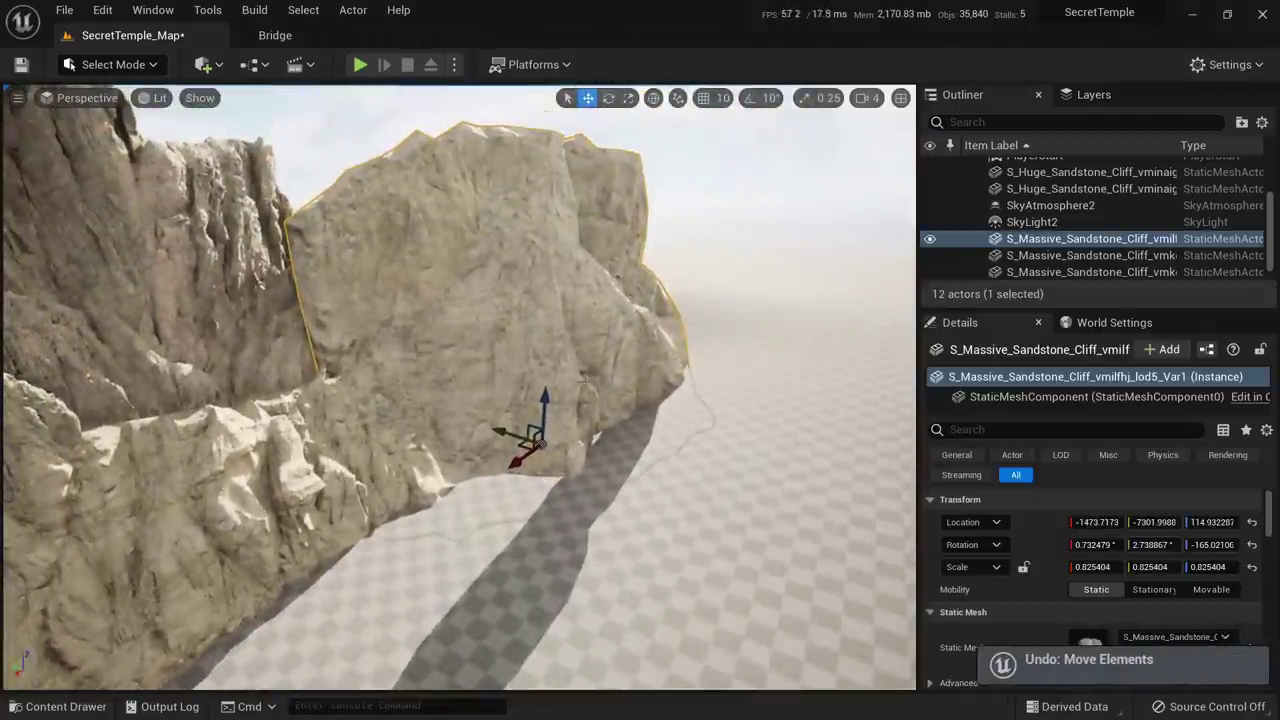
Turn the block-shaped massive cliff to about -179° around the vertical axis so it continues the wall
{"action": "right_click_drag", "start_coordinate": [561, 407], "coordinate": [545, 385]}
{"action": "key", "text": "w"}
{"action": "key", "text": "s"}
{"action": "key", "text": "a"}
{"action": "left_click", "coordinate": [490, 485]}
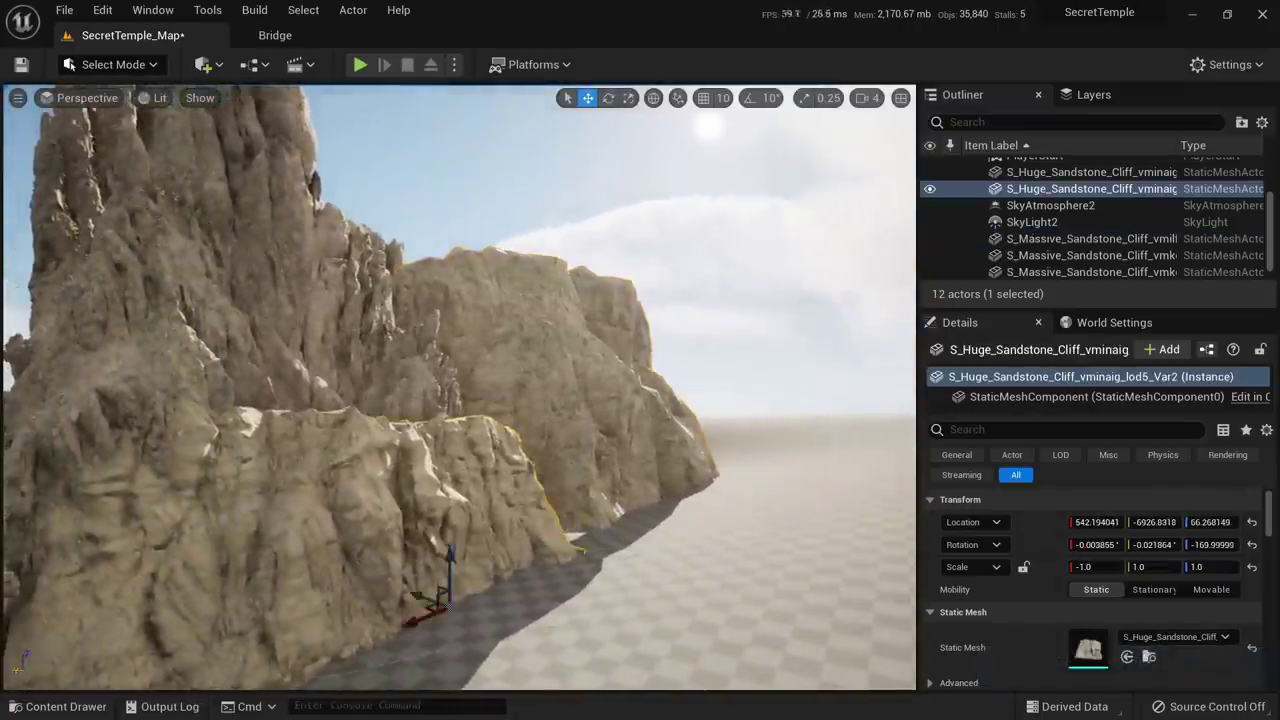
{"action": "key", "text": "w"}
{"action": "right_click_drag", "start_coordinate": [490, 485], "coordinate": [530, 585]}
{"action": "key", "text": "d"}
{"action": "key", "text": "e"}
{"action": "left_click", "coordinate": [530, 345]}
{"action": "right_click_drag", "start_coordinate": [530, 345], "coordinate": [560, 290]}
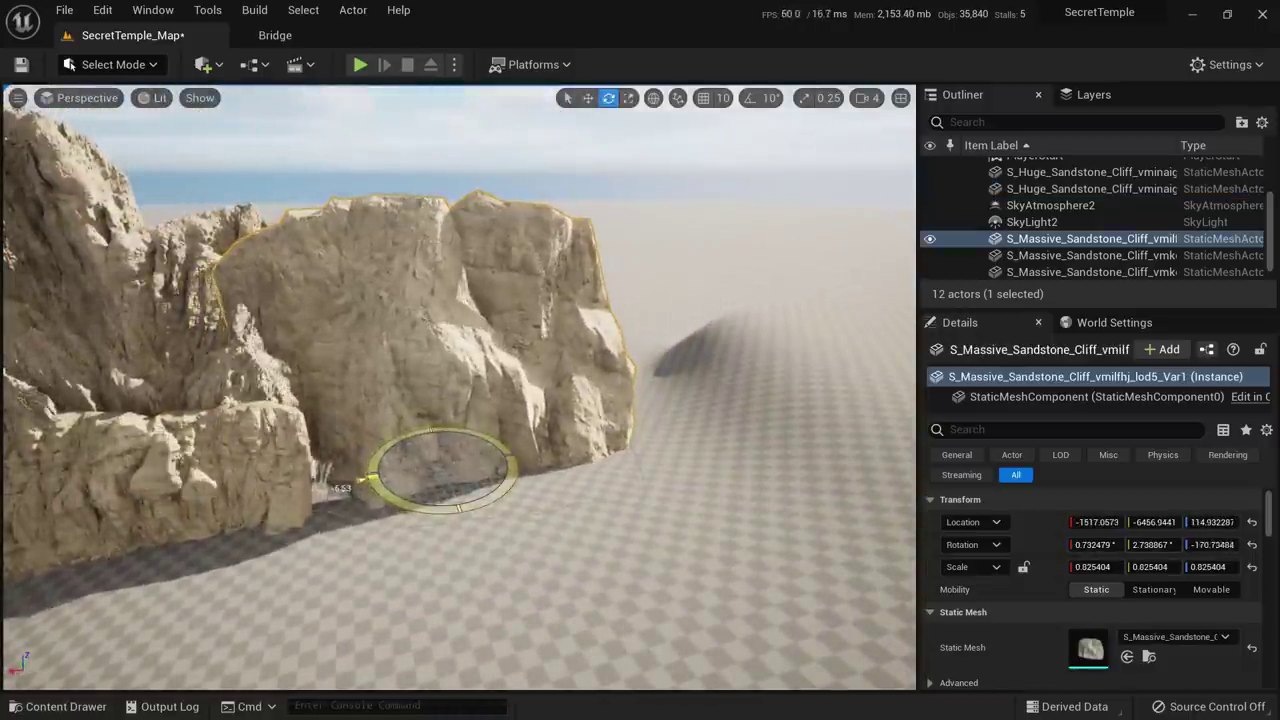
Stretch the block-shaped cliff to a Y scale of about 1.07 and move it to about X -1707, Y -6033
{"action": "key", "text": "r"}
{"action": "right_click_drag", "start_coordinate": [460, 400], "coordinate": [502, 490]}
{"action": "key", "text": "e"}
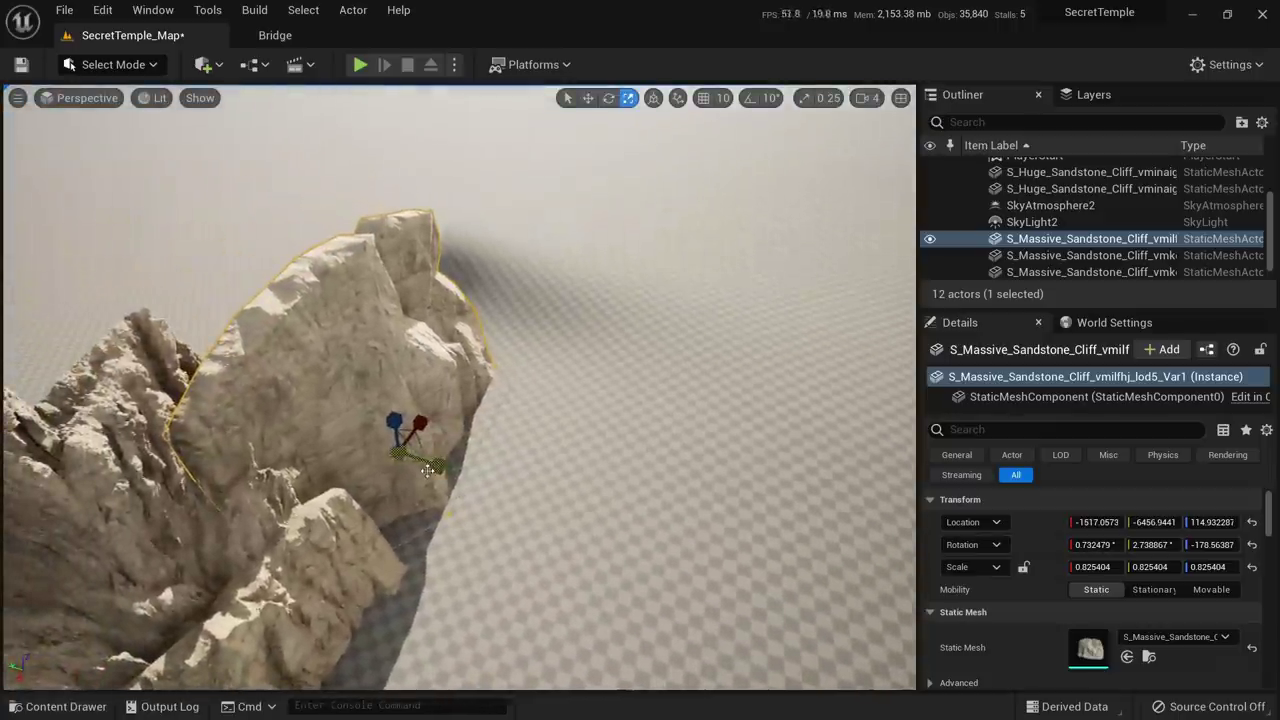
{"action": "left_click_drag", "start_coordinate": [433, 466], "coordinate": [468, 478]}
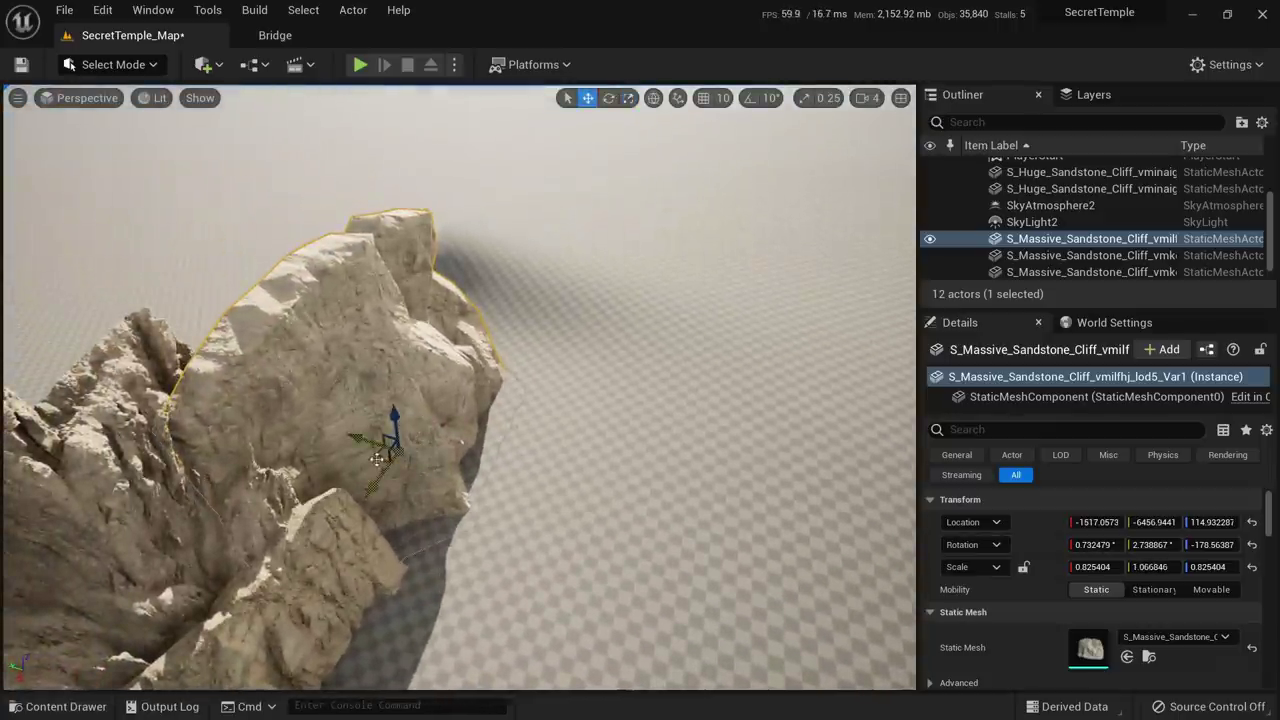
{"action": "left_click_drag", "start_coordinate": [377, 460], "coordinate": [362, 435]}
{"action": "key", "text": "q"}
{"action": "right_click_drag", "start_coordinate": [362, 435], "coordinate": [330, 335]}
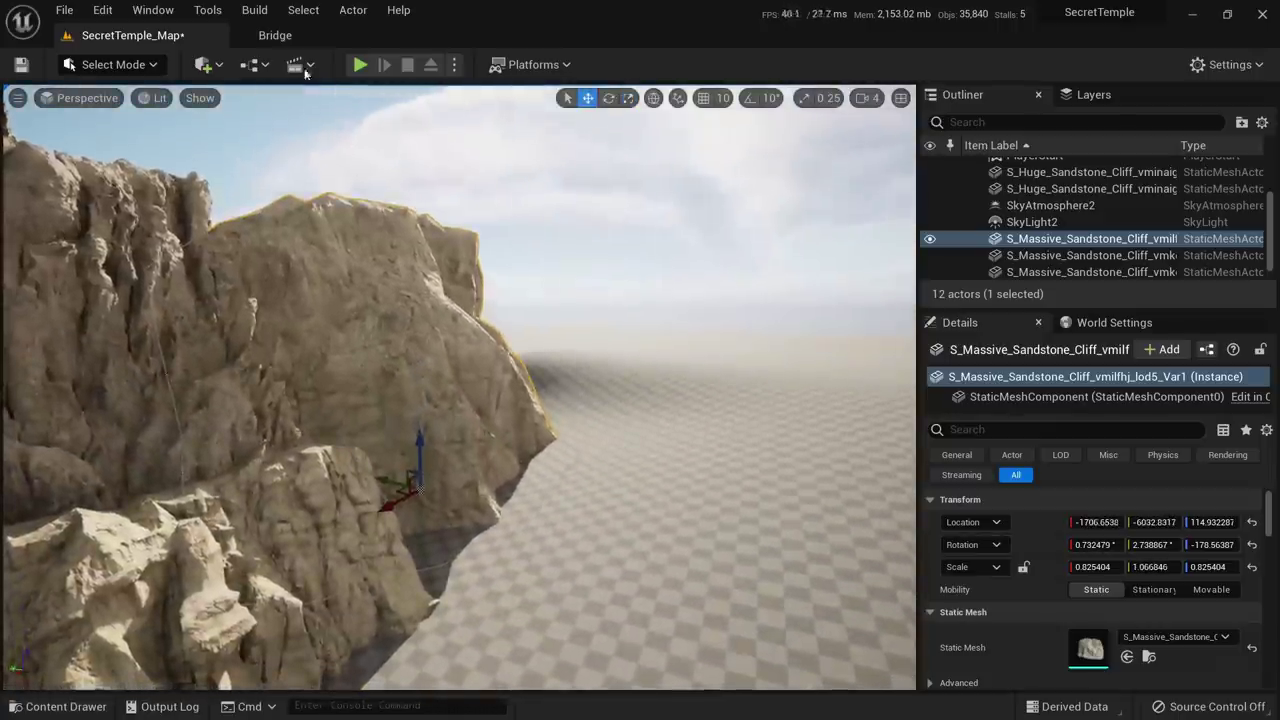
Place the undownloaded Huge Sandstone Cliff from Bridge past the wall's far end and turn it to about -173°
{"action": "left_click", "coordinate": [292, 40]}
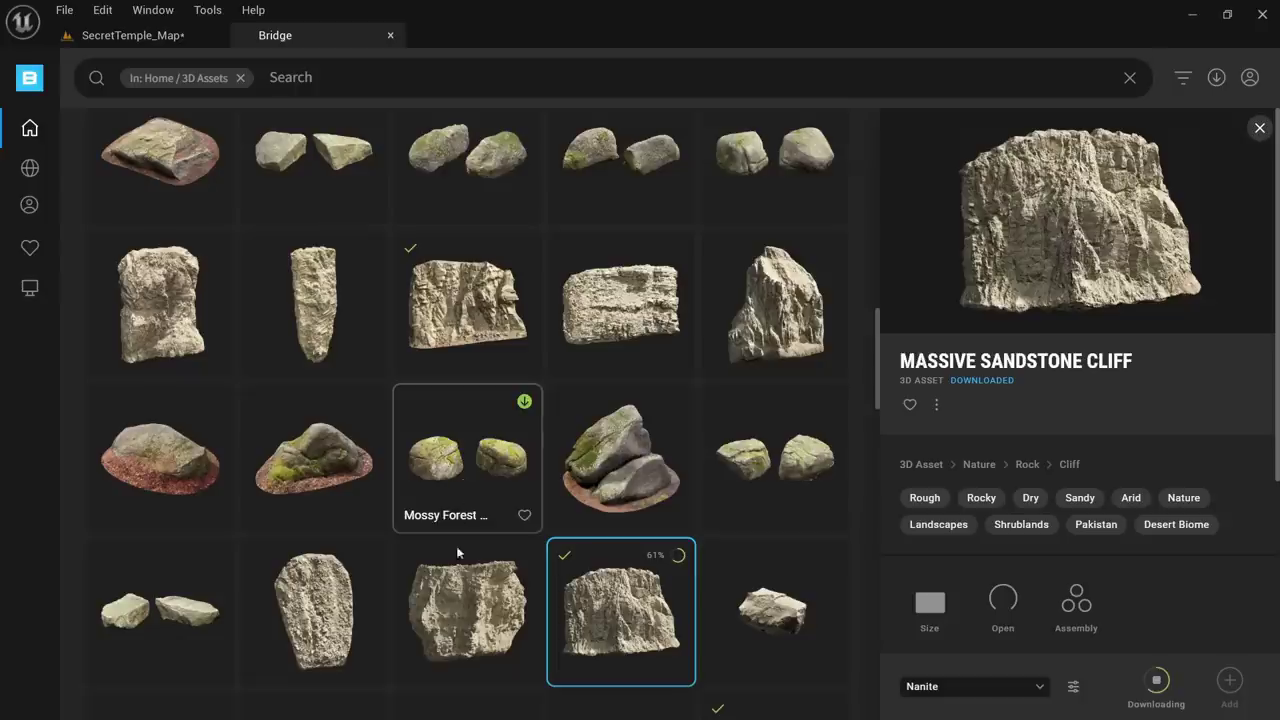
{"action": "left_click", "coordinate": [498, 617]}
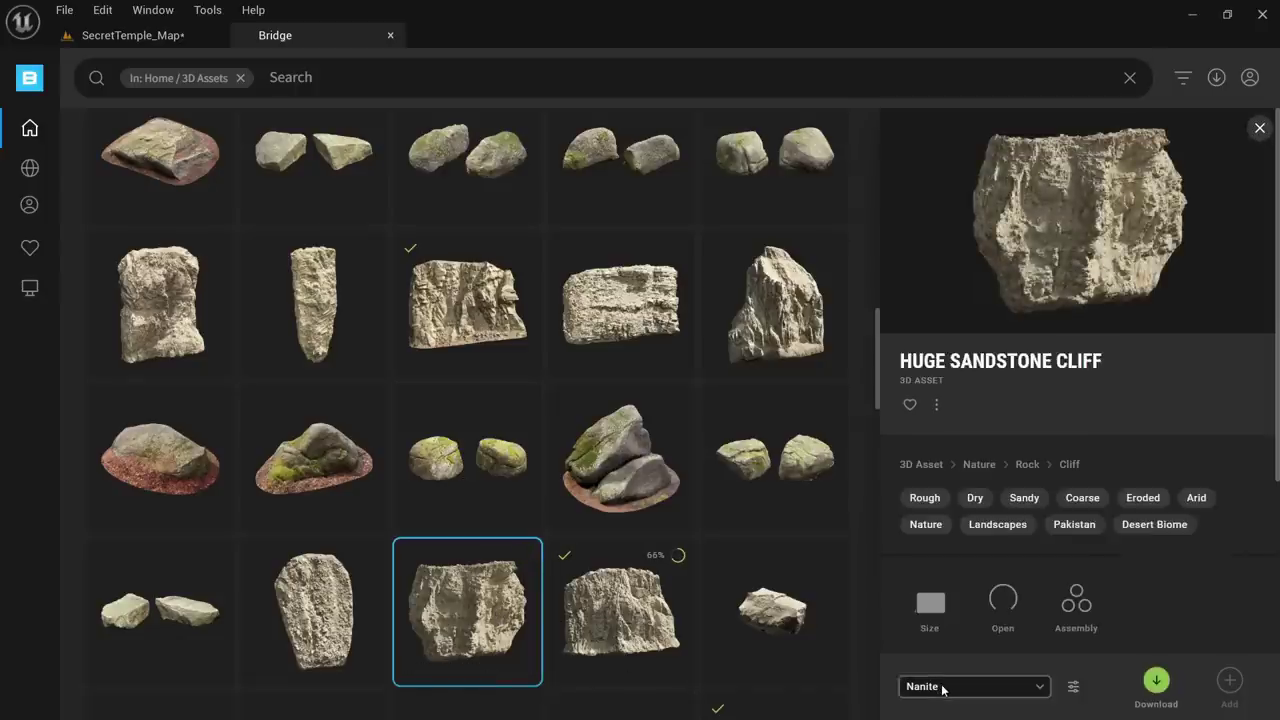
{"action": "left_click_drag", "start_coordinate": [478, 598], "coordinate": [565, 421]}
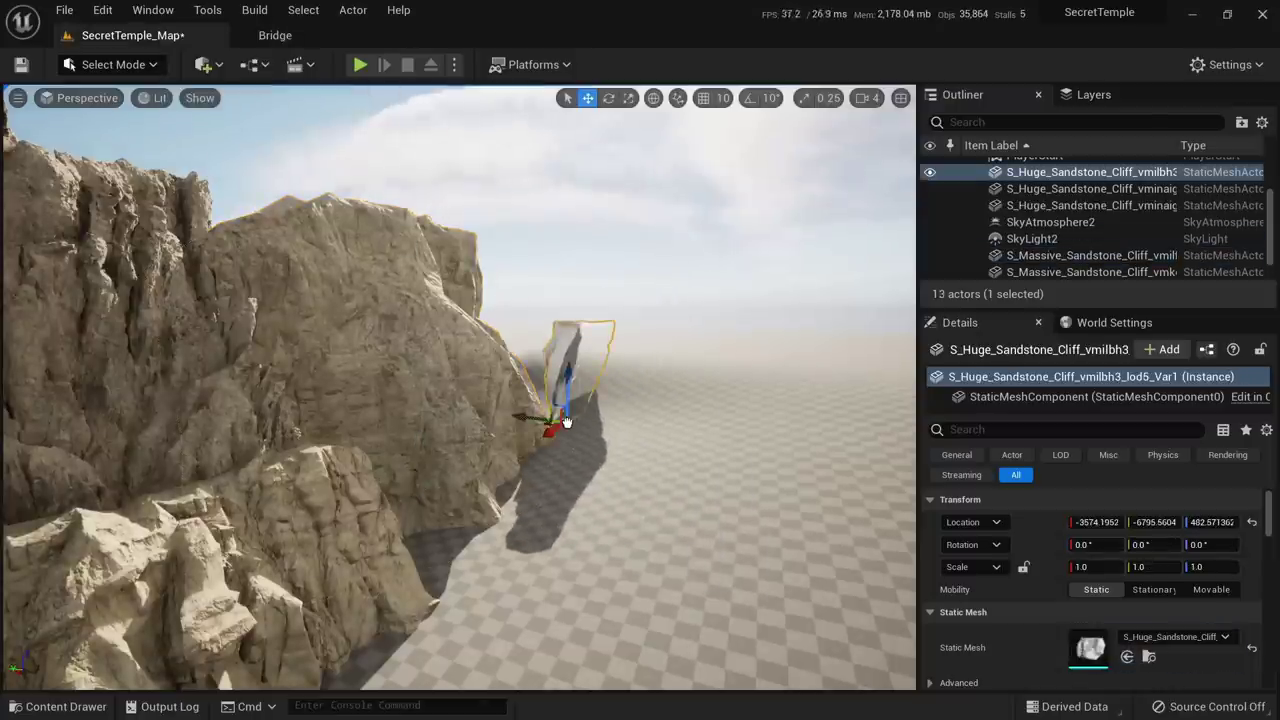
{"action": "right_click_drag", "start_coordinate": [649, 449], "coordinate": [550, 420]}
{"action": "key", "text": "e"}
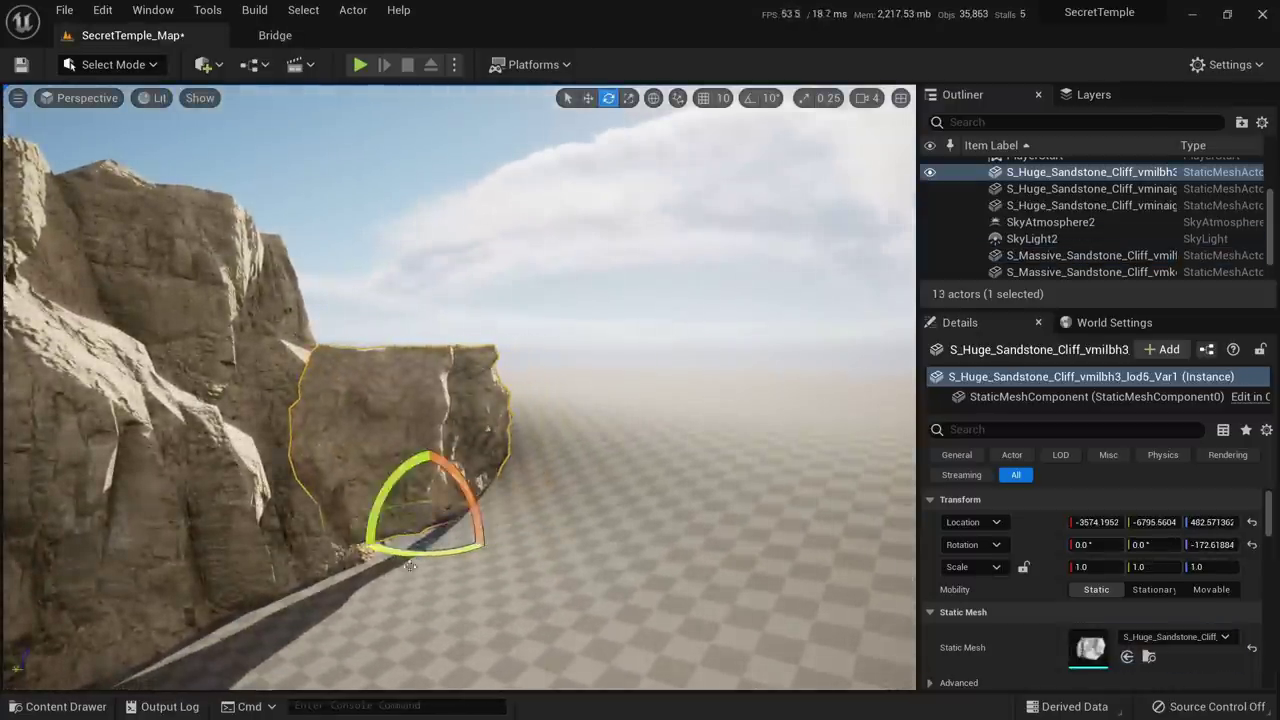
Enlarge the new huge cliff to about 2.55 and sink it into the ground against the wall's far end
{"action": "left_click_drag", "start_coordinate": [461, 474], "coordinate": [502, 408]}
{"action": "right_click_drag", "start_coordinate": [480, 520], "coordinate": [428, 530]}
{"action": "key", "text": "w"}
{"action": "left_click_drag", "start_coordinate": [554, 478], "coordinate": [557, 556]}
{"action": "right_click_drag", "start_coordinate": [490, 565], "coordinate": [465, 590]}
{"action": "left_click_drag", "start_coordinate": [460, 545], "coordinate": [380, 522]}
{"action": "right_click_drag", "start_coordinate": [380, 522], "coordinate": [380, 522]}
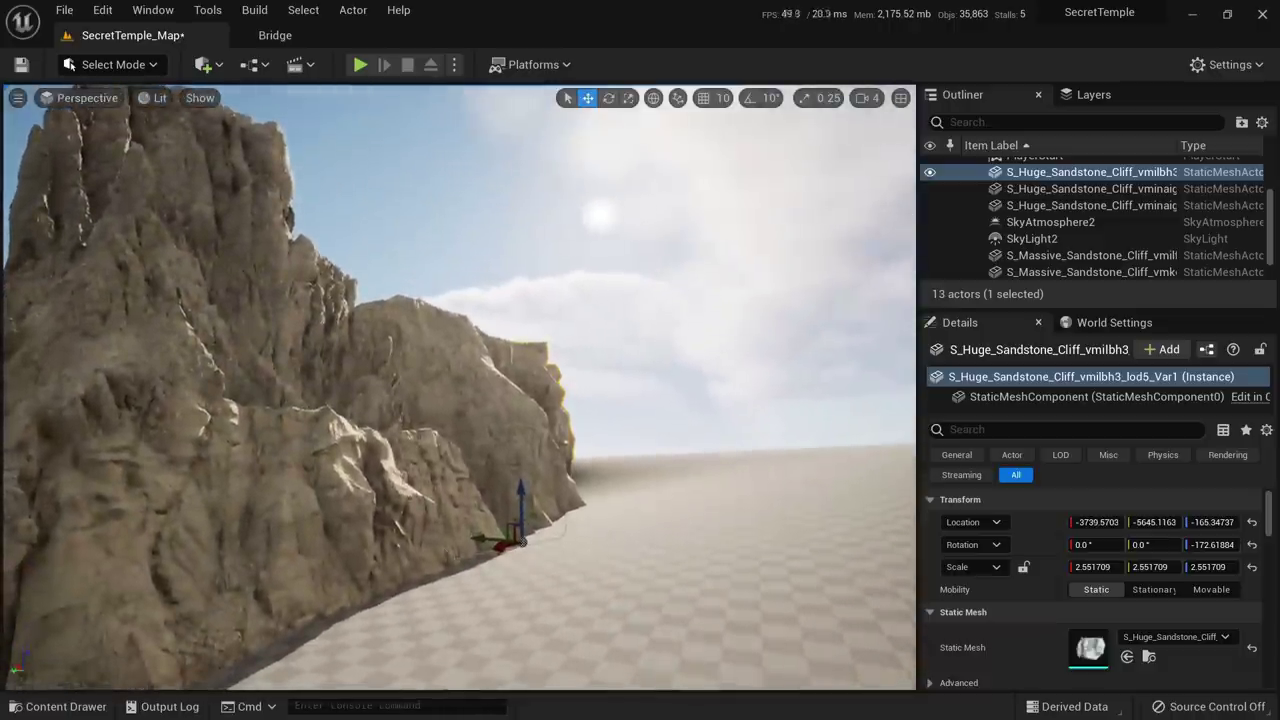
Play-test the level to view the cliff wall from the character's position, stop playing and select the Player Start
{"action": "left_click", "coordinate": [360, 64]}
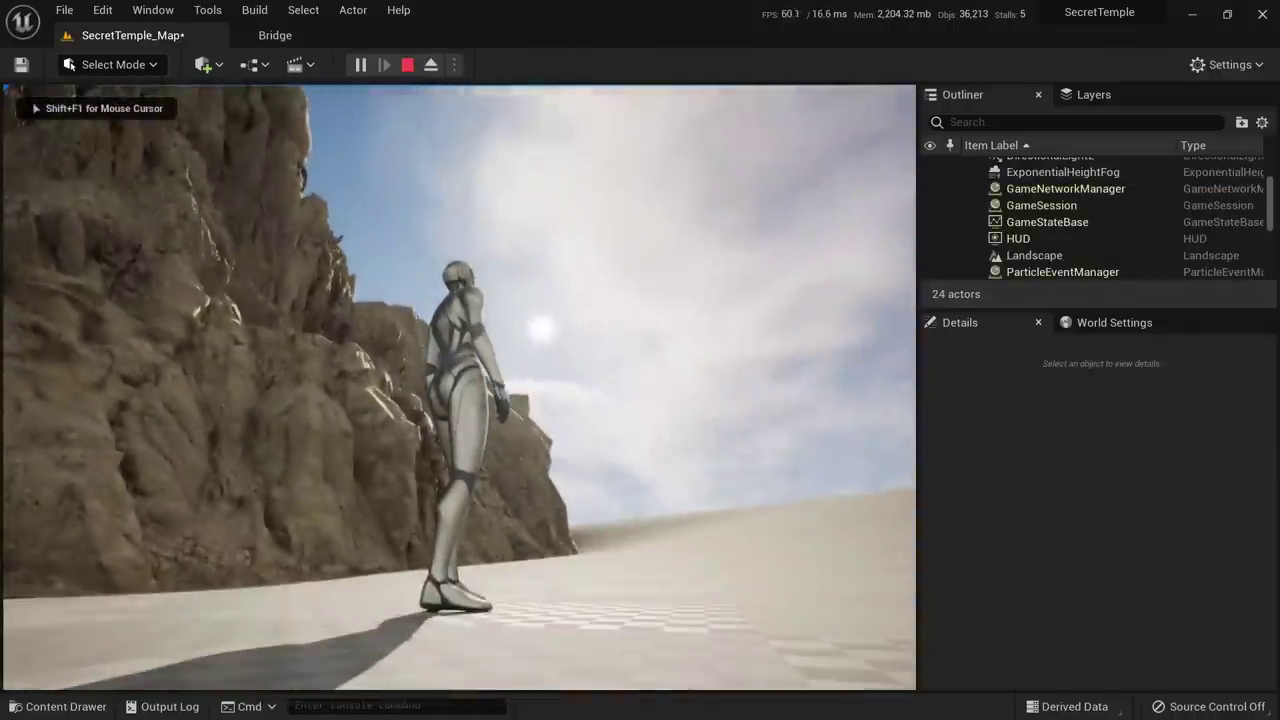
{"action": "key", "text": "Escape"}
{"action": "right_click_drag", "start_coordinate": [460, 387], "coordinate": [486, 420]}
{"action": "left_click", "coordinate": [440, 426]}
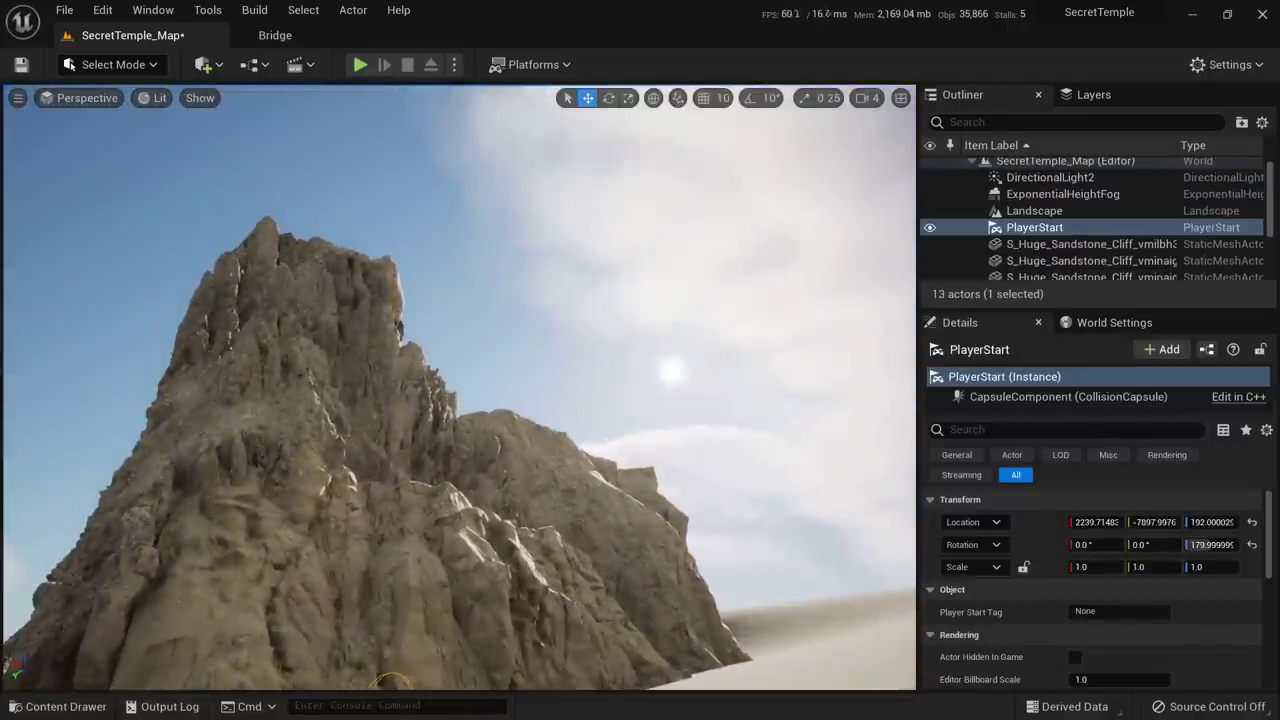
Play-test the level again to view the cliff wall from the running character, and stop playing
{"action": "right_click_drag", "start_coordinate": [506, 352], "coordinate": [506, 352]}
{"action": "left_click", "coordinate": [361, 64]}
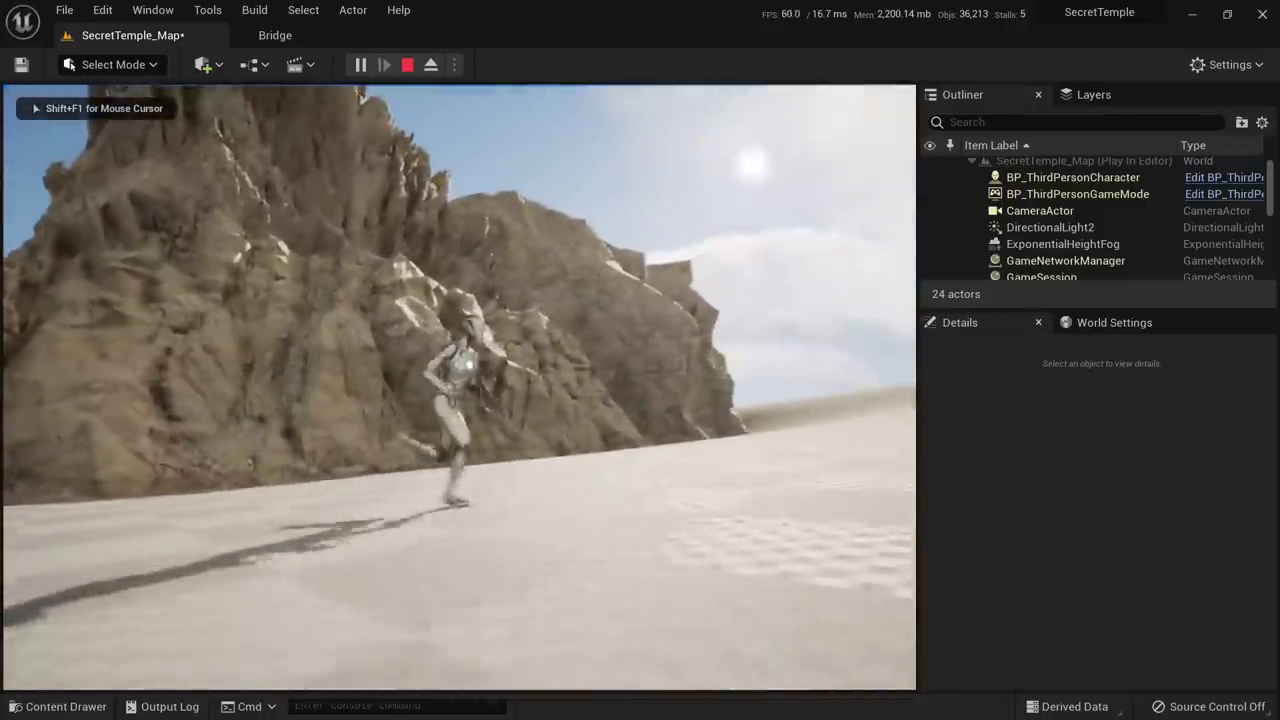
{"action": "key", "text": "Escape"}
Select all six cliff pieces of the wall together and duplicate them across the open ground, opposite the original wall
{"action": "right_click_drag", "start_coordinate": [460, 388], "coordinate": [486, 429]}
{"action": "right_click", "coordinate": [619, 350]}
{"action": "left_click", "coordinate": [590, 350]}
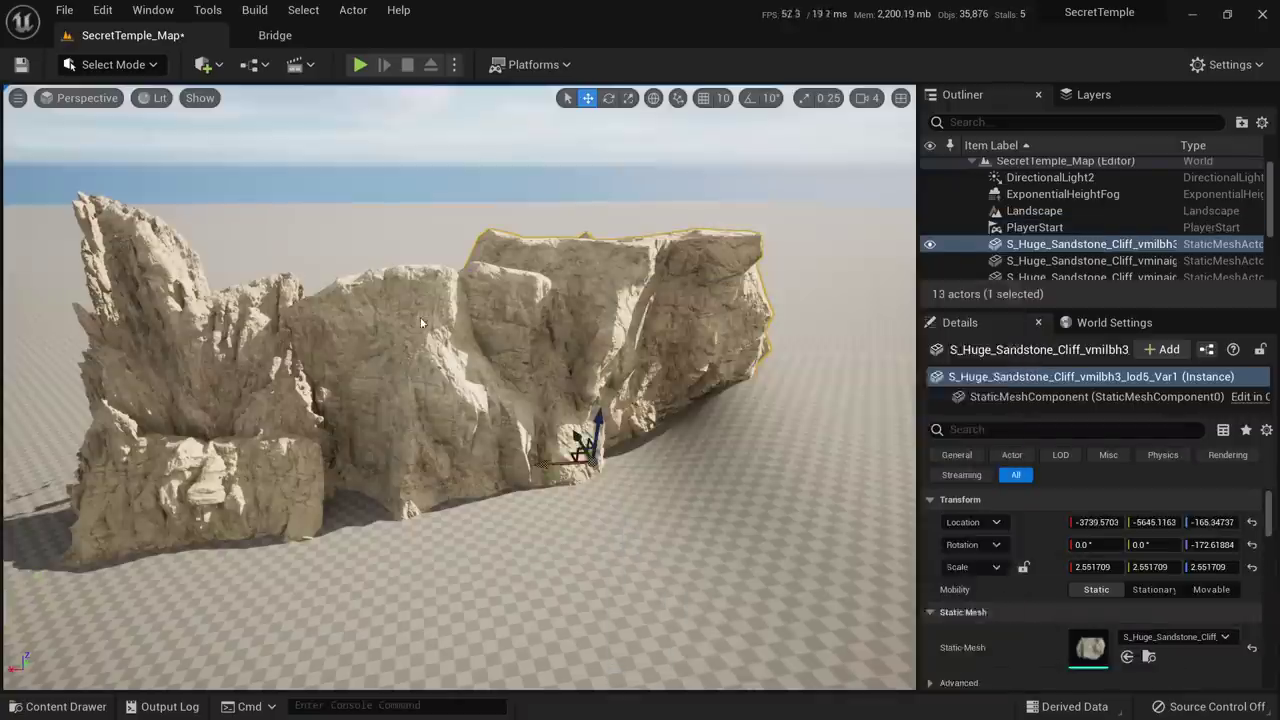
{"action": "left_click", "coordinate": [400, 350], "text": "shift"}
{"action": "left_click", "coordinate": [148, 470], "text": "ctrl"}
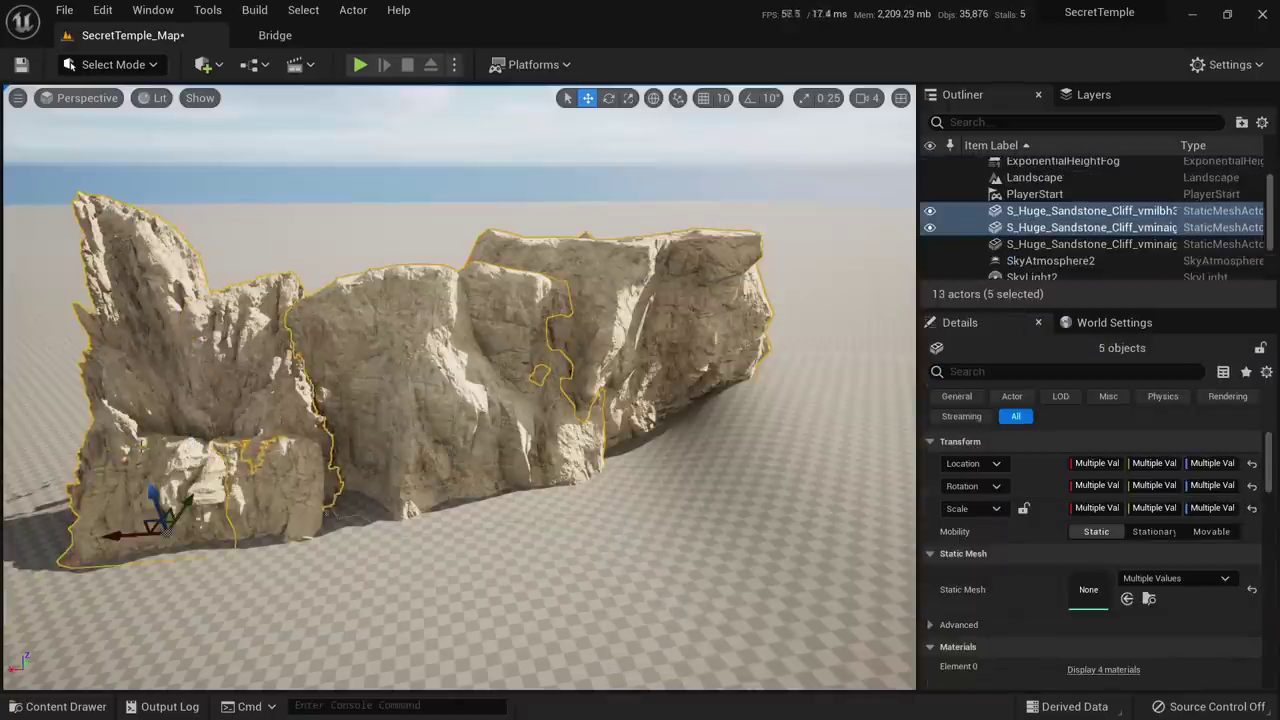
{"action": "right_click_drag", "start_coordinate": [280, 480], "coordinate": [490, 560]}
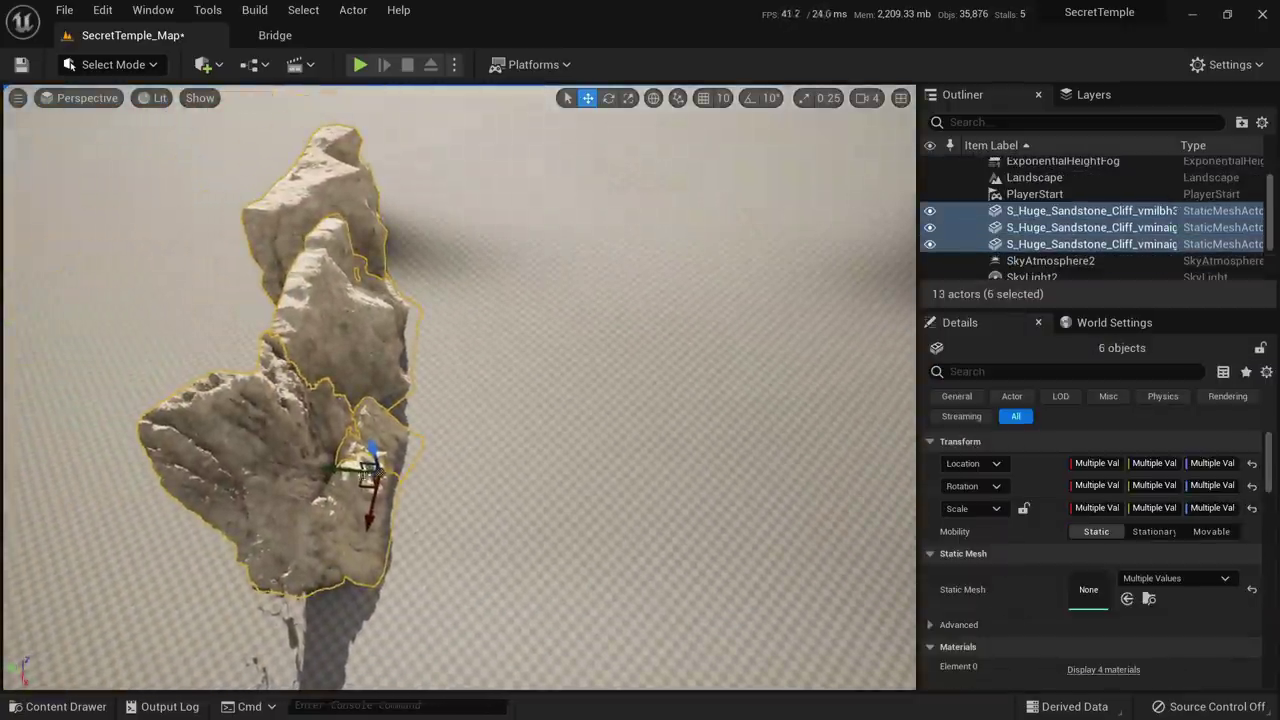
{"action": "left_click_drag", "start_coordinate": [366, 480], "coordinate": [686, 506], "text": "alt"}
Rotate the duplicated cliff wall around the vertical axis on the opposite side of the open ground
{"action": "key", "text": "e"}
{"action": "right_click_drag", "start_coordinate": [722, 408], "coordinate": [722, 408]}
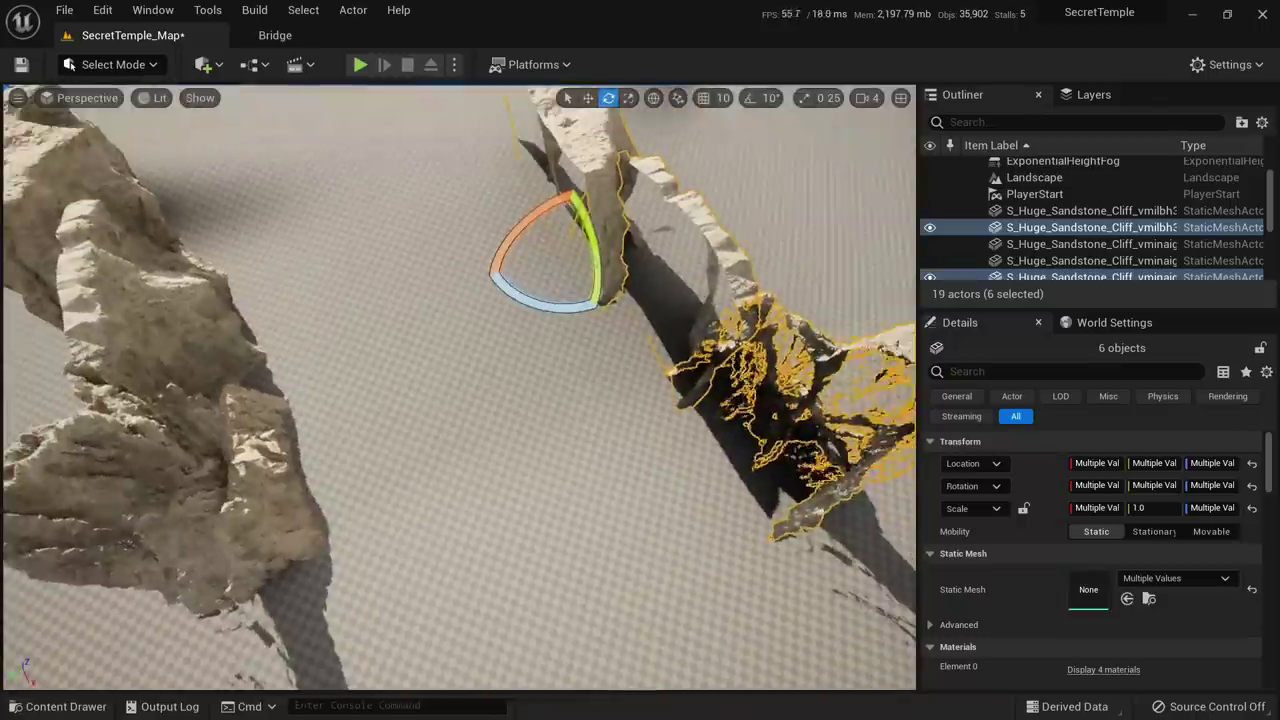
{"action": "left_click_drag", "start_coordinate": [575, 314], "coordinate": [485, 312]}
Duplicate the selected six-piece cliff wall once more, turning the new copy about -55° around the vertical axis
{"action": "right_click_drag", "start_coordinate": [485, 312], "coordinate": [560, 310]}
{"action": "key", "text": "w"}
{"action": "key", "text": "s"}
{"action": "left_click_drag", "start_coordinate": [470, 482], "coordinate": [510, 453], "text": "alt"}
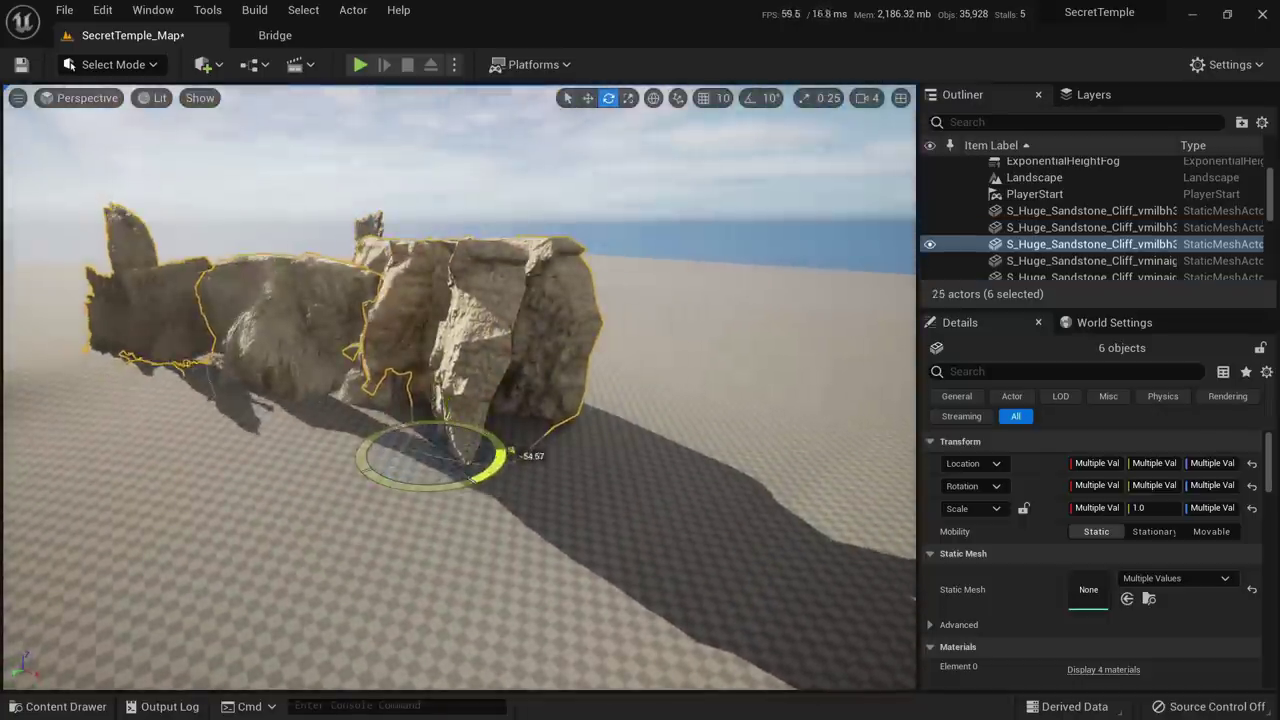
{"action": "right_click_drag", "start_coordinate": [303, 410], "coordinate": [335, 455]}
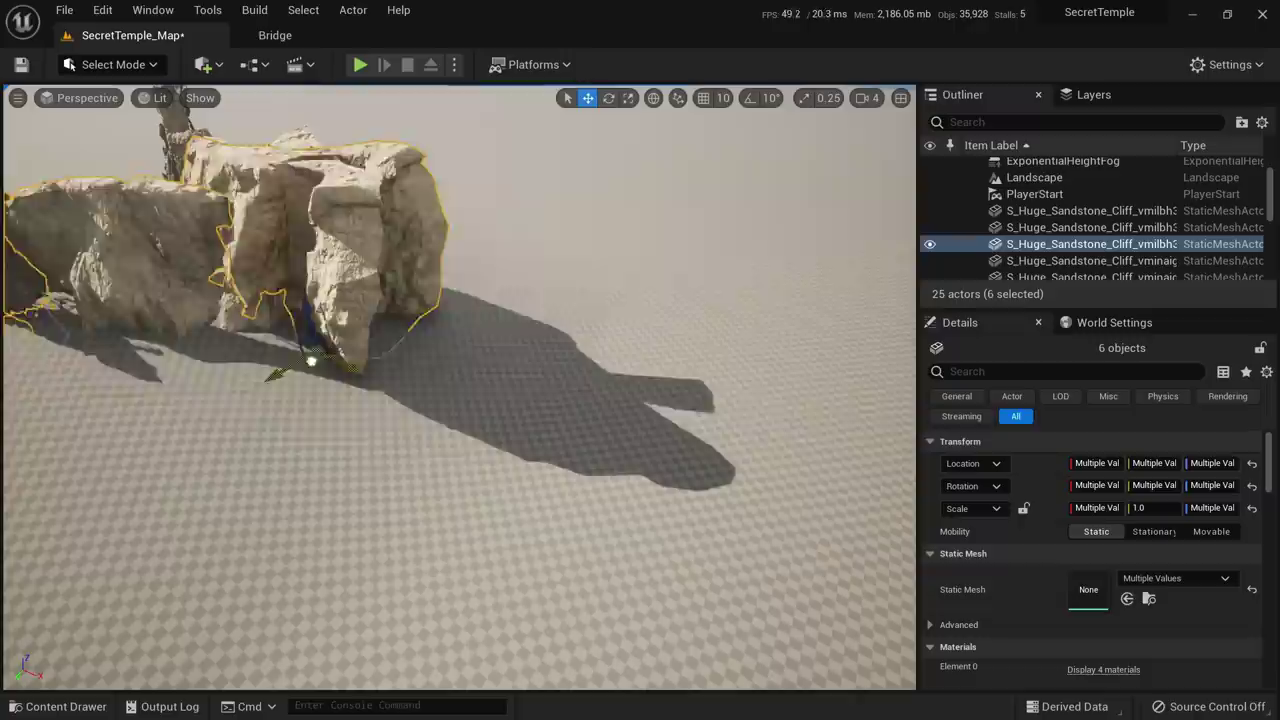
Move the six selected sandstone cliffs along the canyon wall, and adjust the two small cliff pieces at their base
{"action": "left_click_drag", "start_coordinate": [311, 361], "coordinate": [762, 411]}
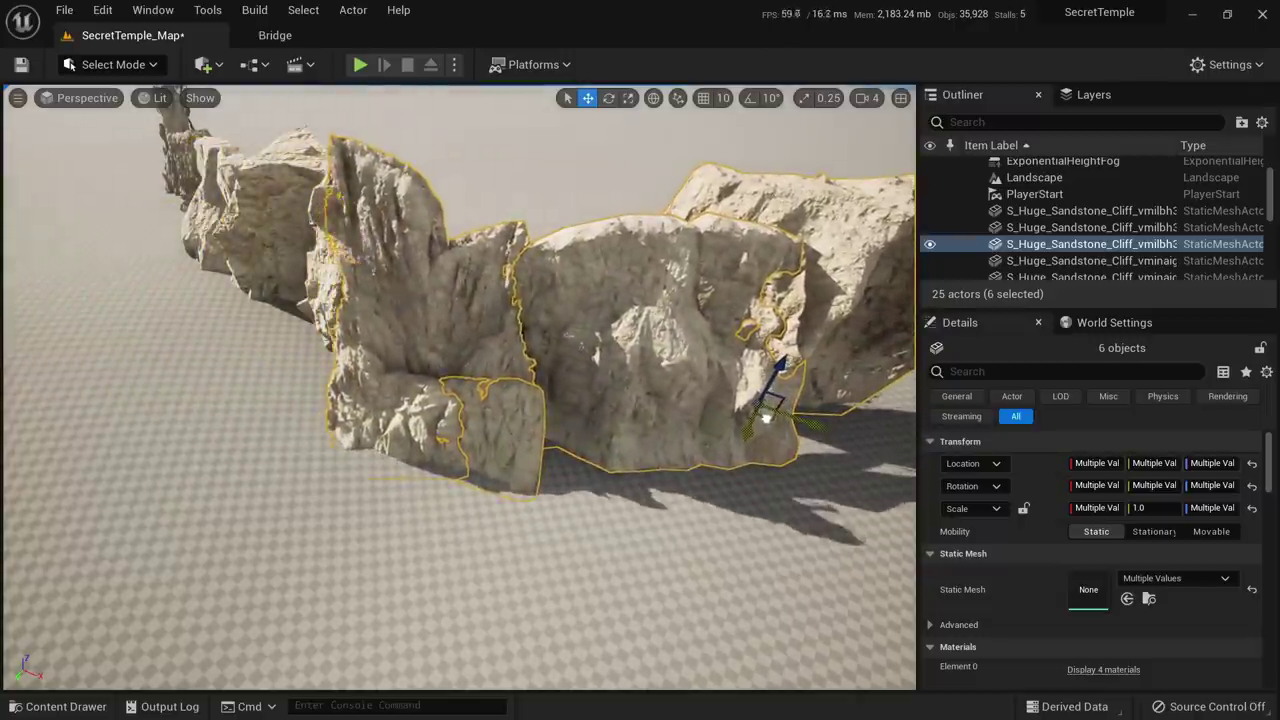
{"action": "mouse_move", "coordinate": [480, 440]}
{"action": "right_mouse_down"}
{"action": "mouse_move", "coordinate": [415, 375]}
{"action": "mouse_move", "coordinate": [475, 430]}
{"action": "right_mouse_up"}
{"action": "left_click", "coordinate": [470, 440]}
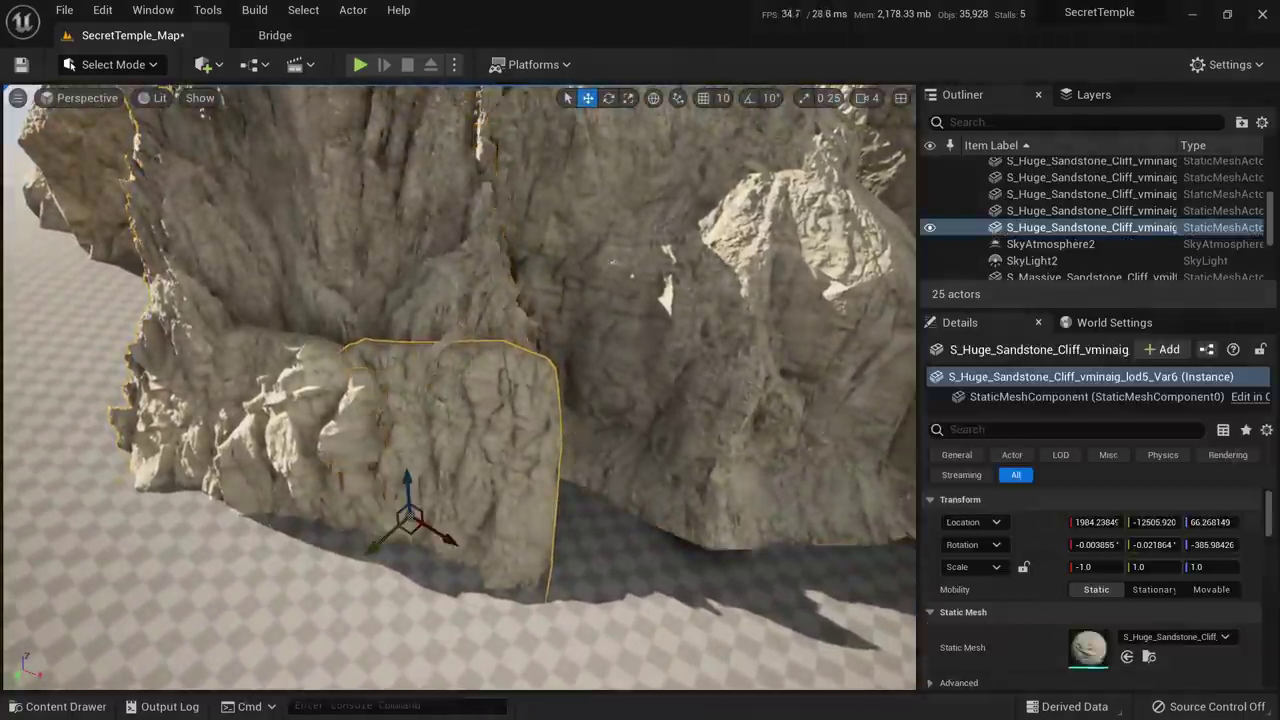
{"action": "left_click", "coordinate": [285, 425], "text": "shift"}
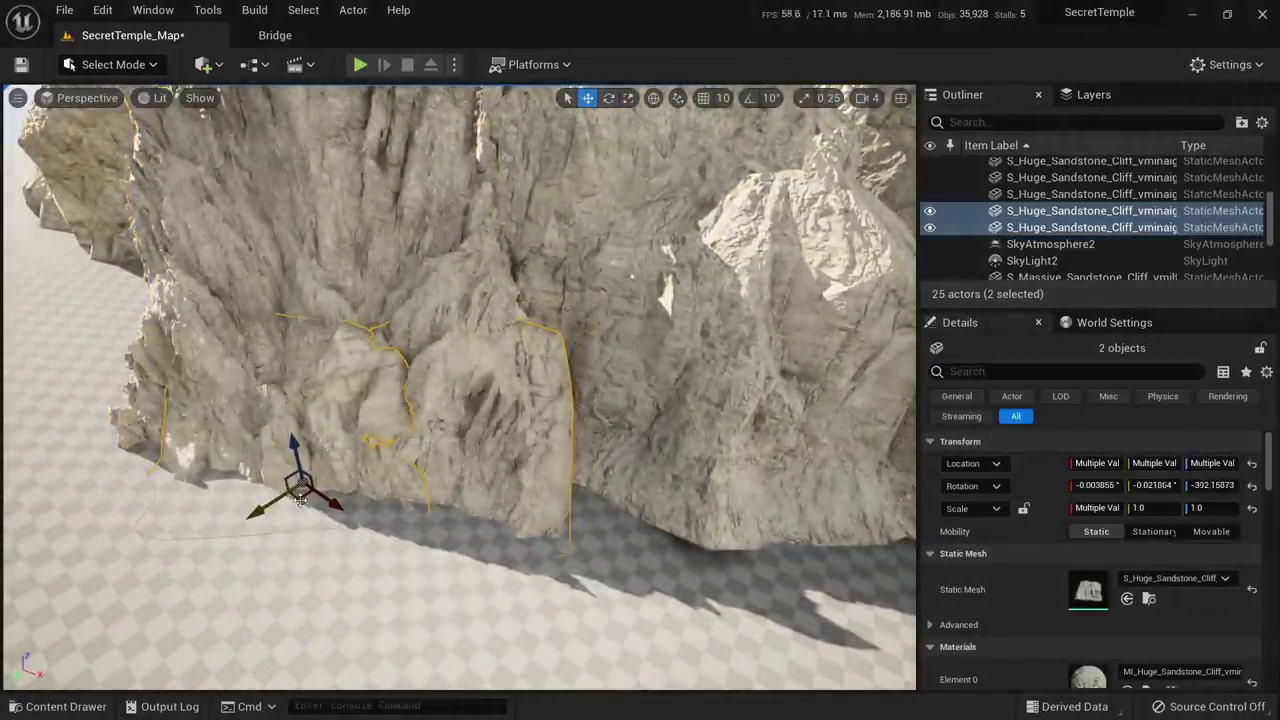
{"action": "key", "text": "Escape"}
Duplicate the massive sandstone cliff at the wall's corner, place the copy behind the neighbouring rocks and scale it up
{"action": "right_click_drag", "start_coordinate": [390, 508], "coordinate": [332, 405]}
{"action": "left_click", "coordinate": [595, 340]}
{"action": "right_click_drag", "start_coordinate": [595, 340], "coordinate": [650, 400]}
{"action": "key", "text": "f"}
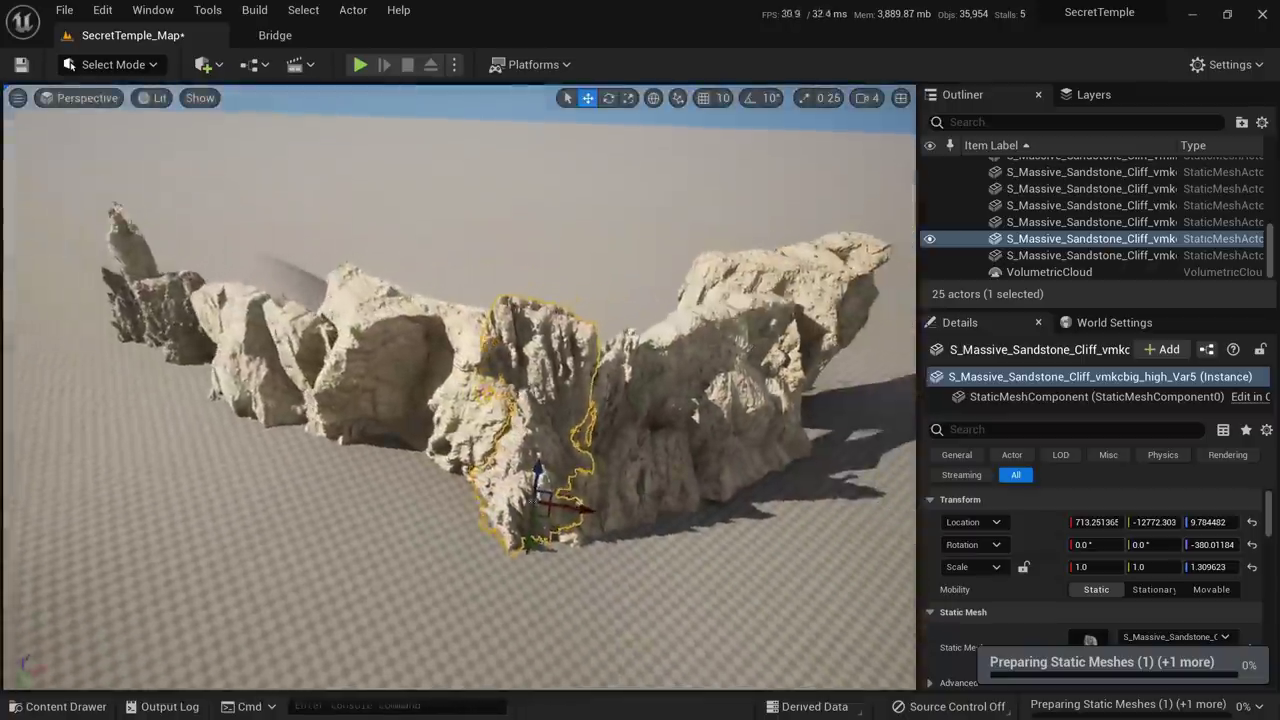
{"action": "left_click_drag", "start_coordinate": [559, 528], "coordinate": [315, 390], "text": "alt"}
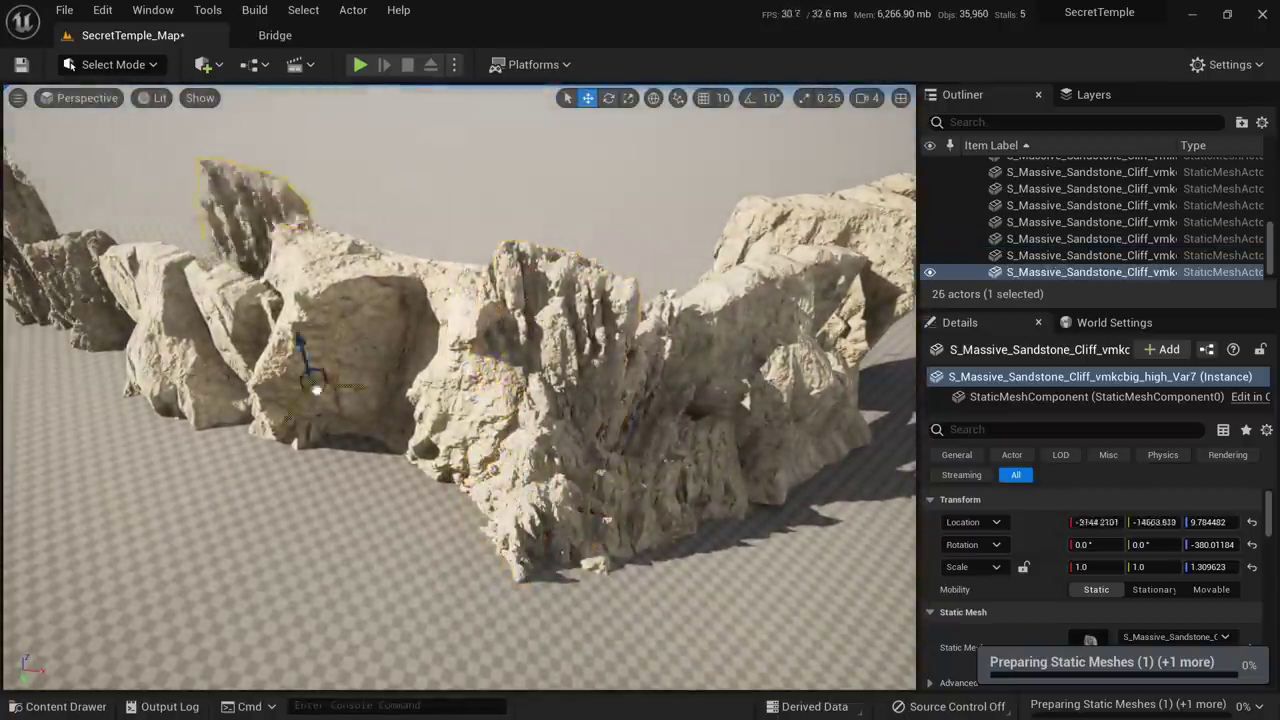
{"action": "key", "text": "r"}
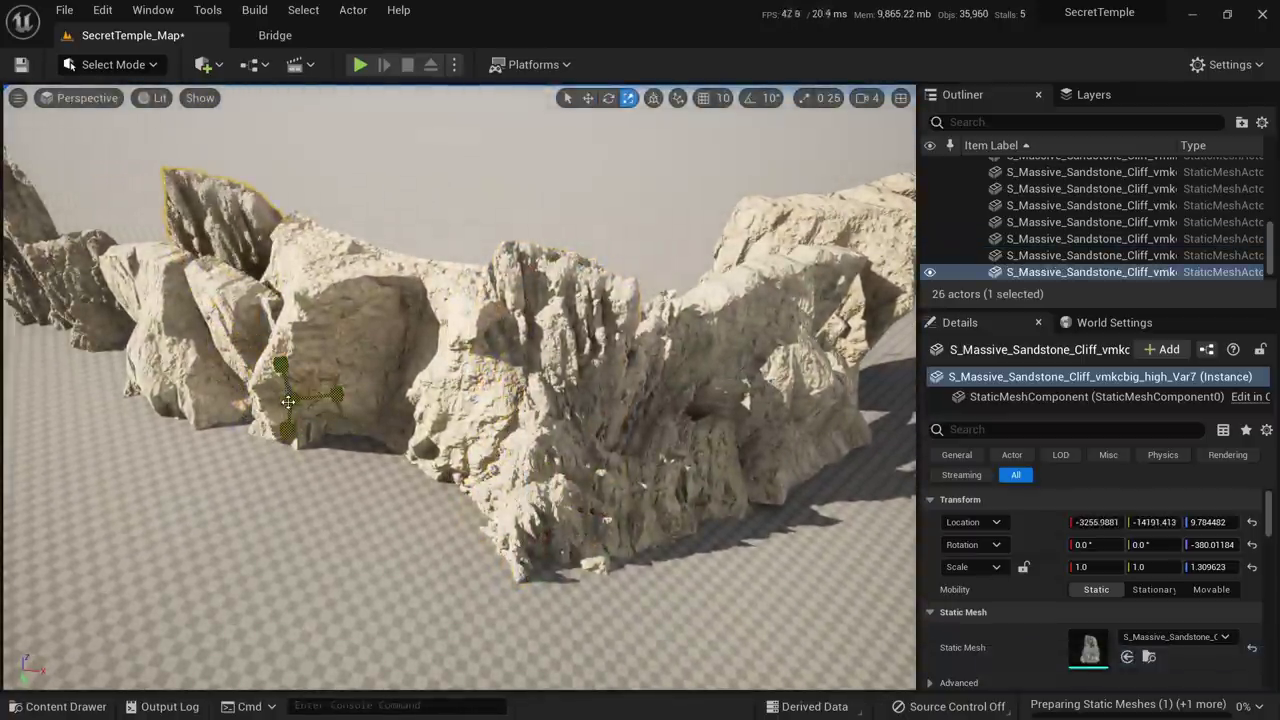
{"action": "left_click_drag", "start_coordinate": [290, 398], "coordinate": [355, 335]}
{"action": "right_click_drag", "start_coordinate": [355, 335], "coordinate": [130, 255]}
{"action": "right_click_drag", "start_coordinate": [490, 500], "coordinate": [418, 564]}
{"action": "left_click", "coordinate": [418, 564]}
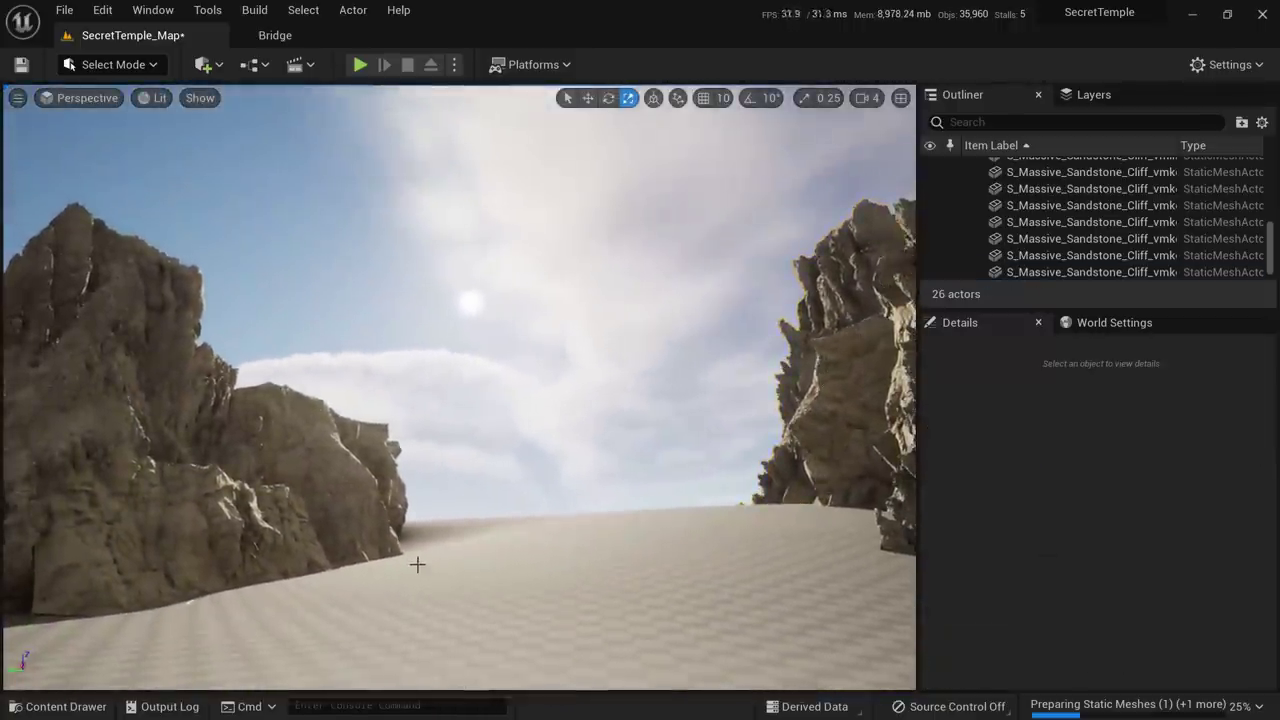
Duplicate the smooth huge sandstone cliff to the wall's far end, rotated to about -400° around Z and scaled uniformly to about 3.51
{"action": "right_click_drag", "start_coordinate": [460, 400], "coordinate": [594, 453]}
{"action": "right_click_drag", "start_coordinate": [490, 340], "coordinate": [430, 340]}
{"action": "right_click_drag", "start_coordinate": [582, 515], "coordinate": [640, 515]}
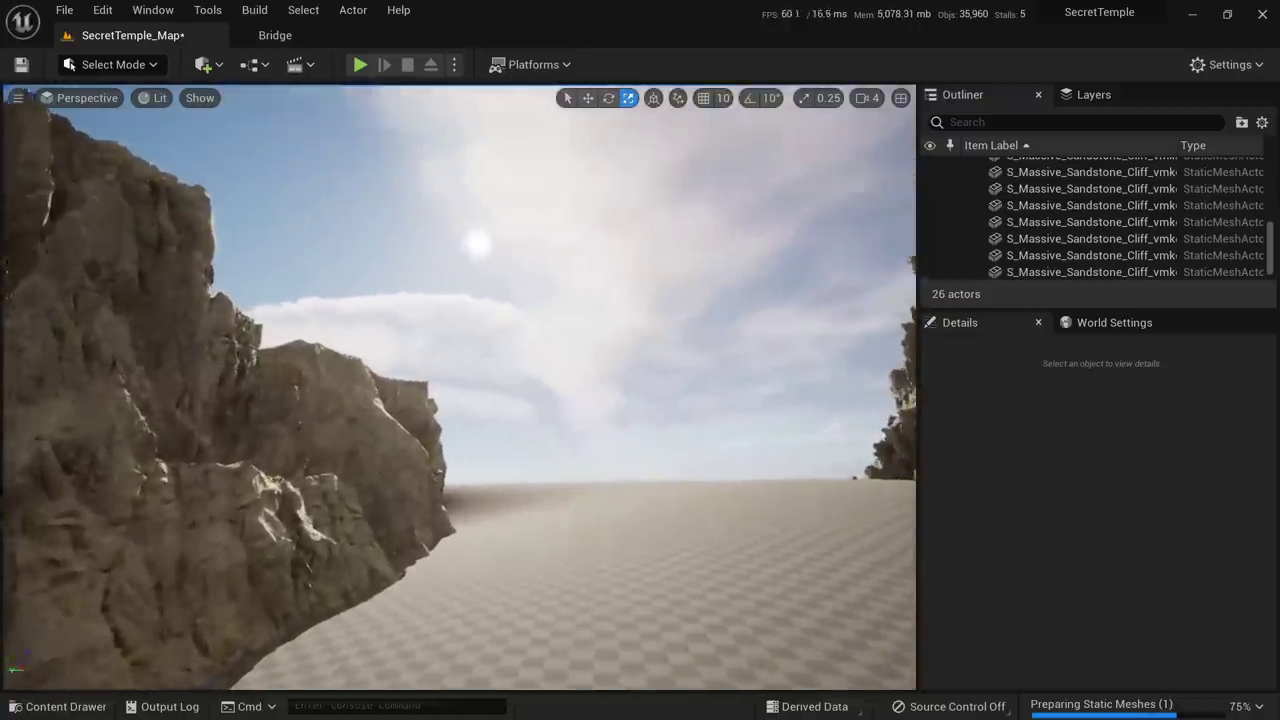
{"action": "right_click_drag", "start_coordinate": [561, 373], "coordinate": [650, 373]}
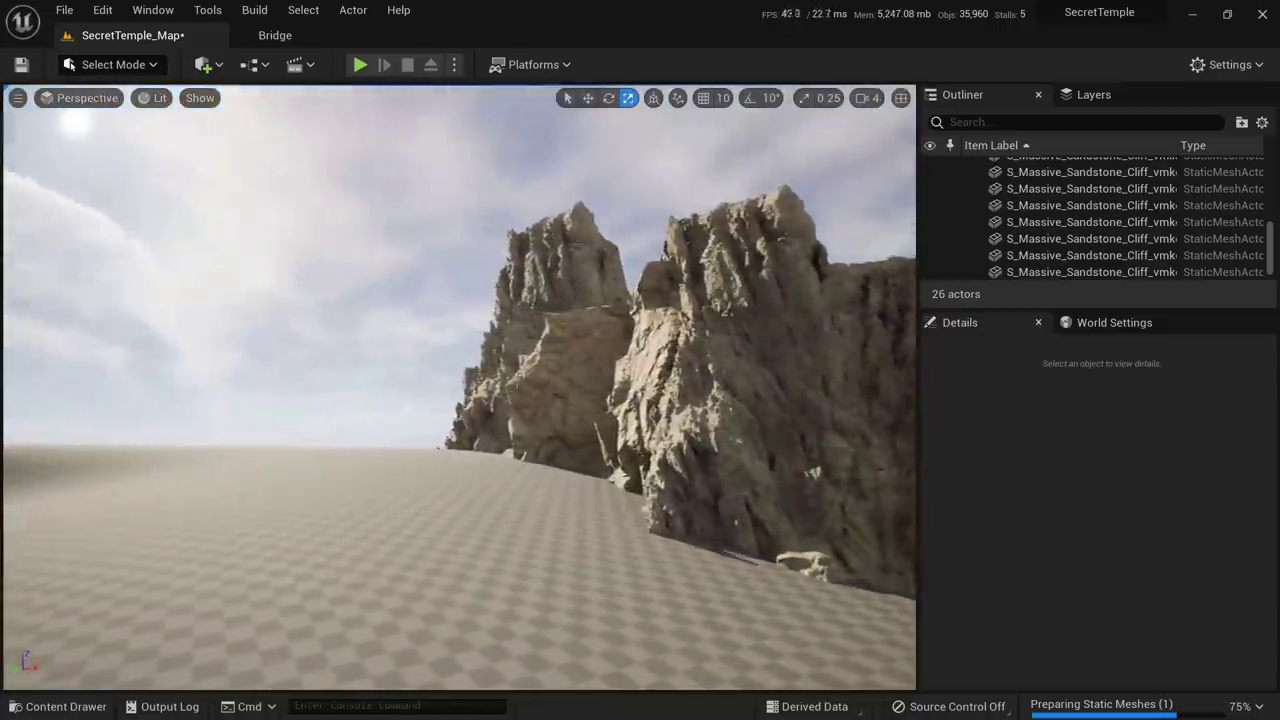
{"action": "left_click", "coordinate": [561, 373]}
{"action": "right_click_drag", "start_coordinate": [561, 373], "coordinate": [570, 440]}
{"action": "key", "text": "w"}
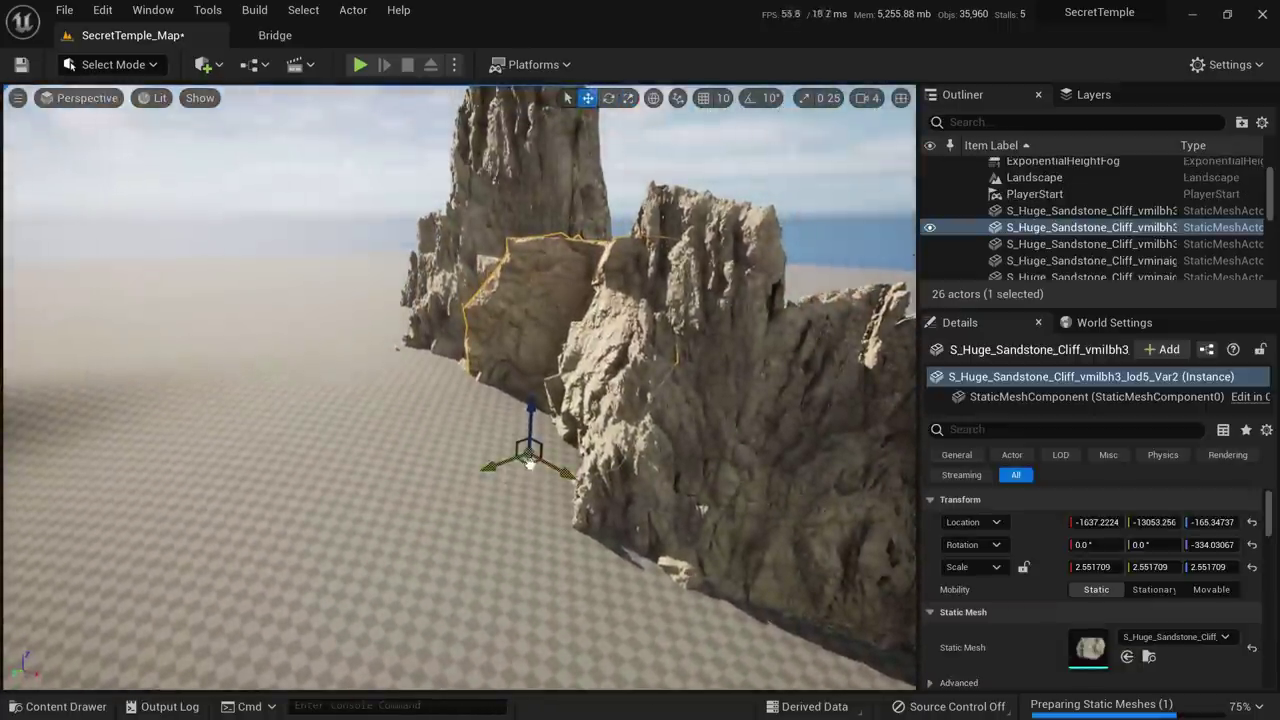
{"action": "left_click_drag", "start_coordinate": [530, 462], "coordinate": [251, 517], "text": "alt"}
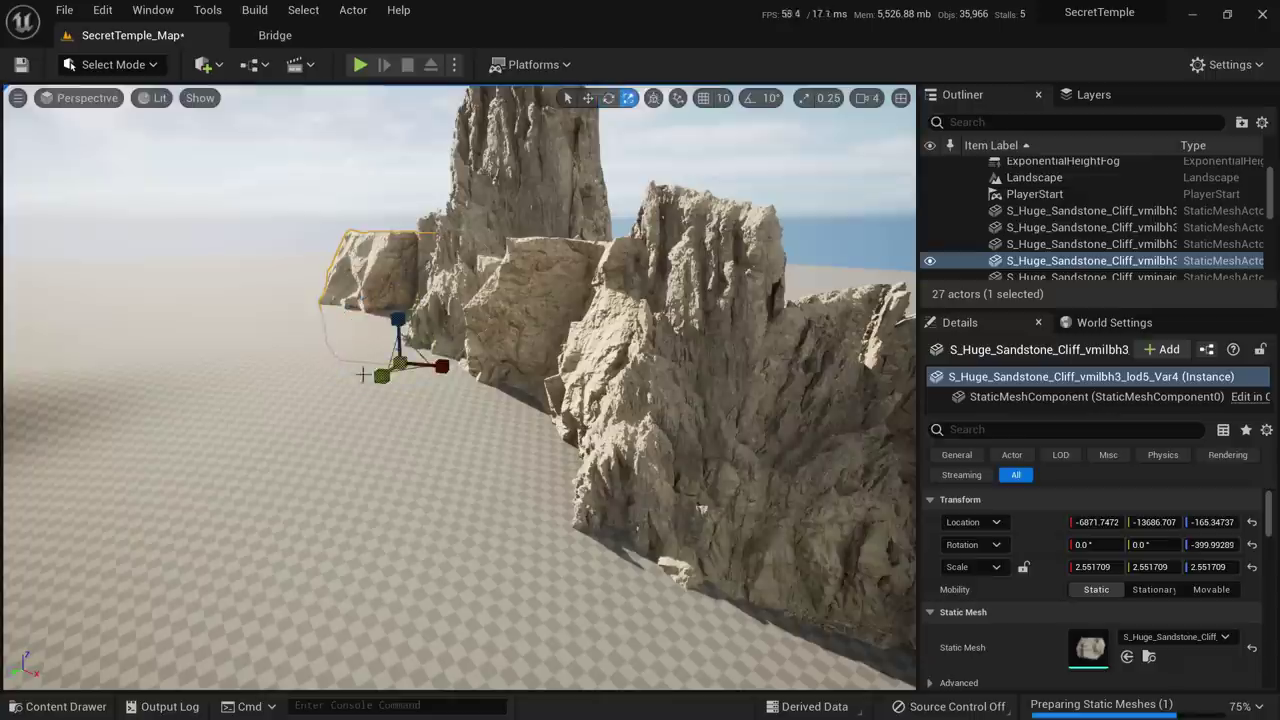
{"action": "left_click_drag", "start_coordinate": [400, 363], "coordinate": [373, 363]}
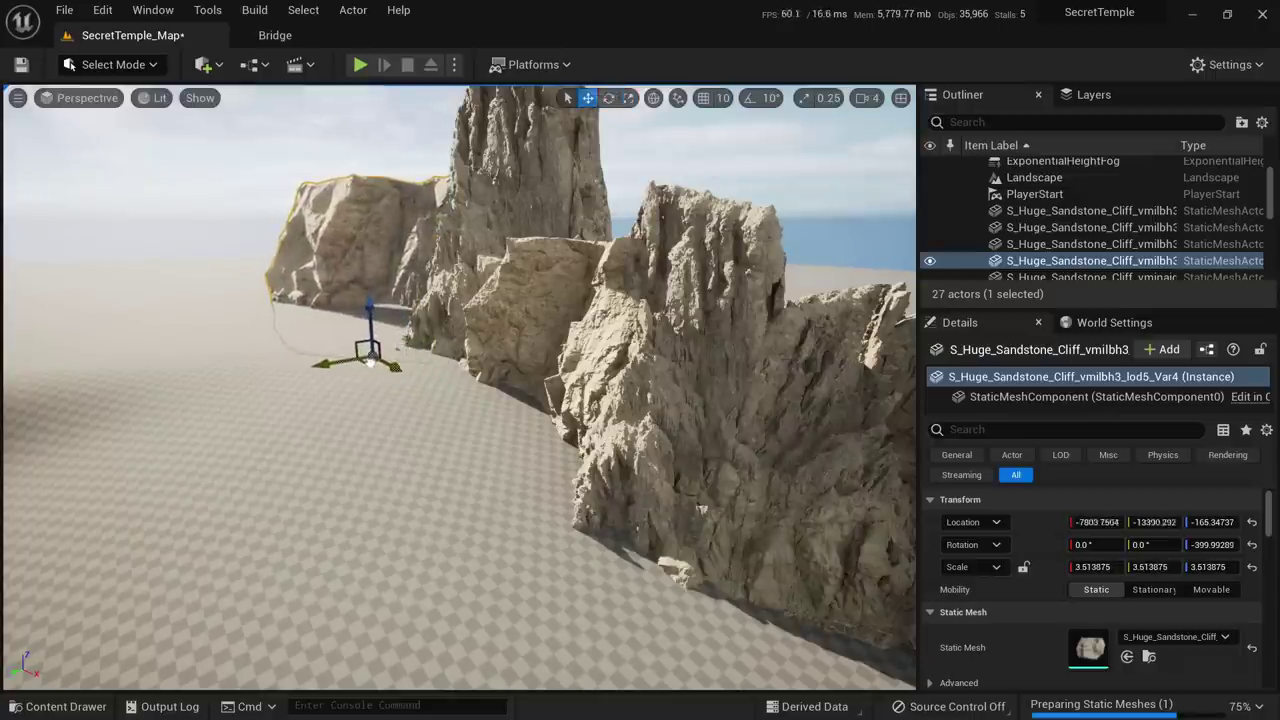
{"action": "key", "text": "Escape"}
Save the SecretTemple_Map level and all other modified files
{"action": "right_click_drag", "start_coordinate": [378, 370], "coordinate": [260, 305]}
{"action": "right_click_drag", "start_coordinate": [477, 472], "coordinate": [412, 437]}
{"action": "key", "text": "s"}
{"action": "right_click_drag", "start_coordinate": [423, 588], "coordinate": [462, 537]}
{"action": "key", "text": "w"}
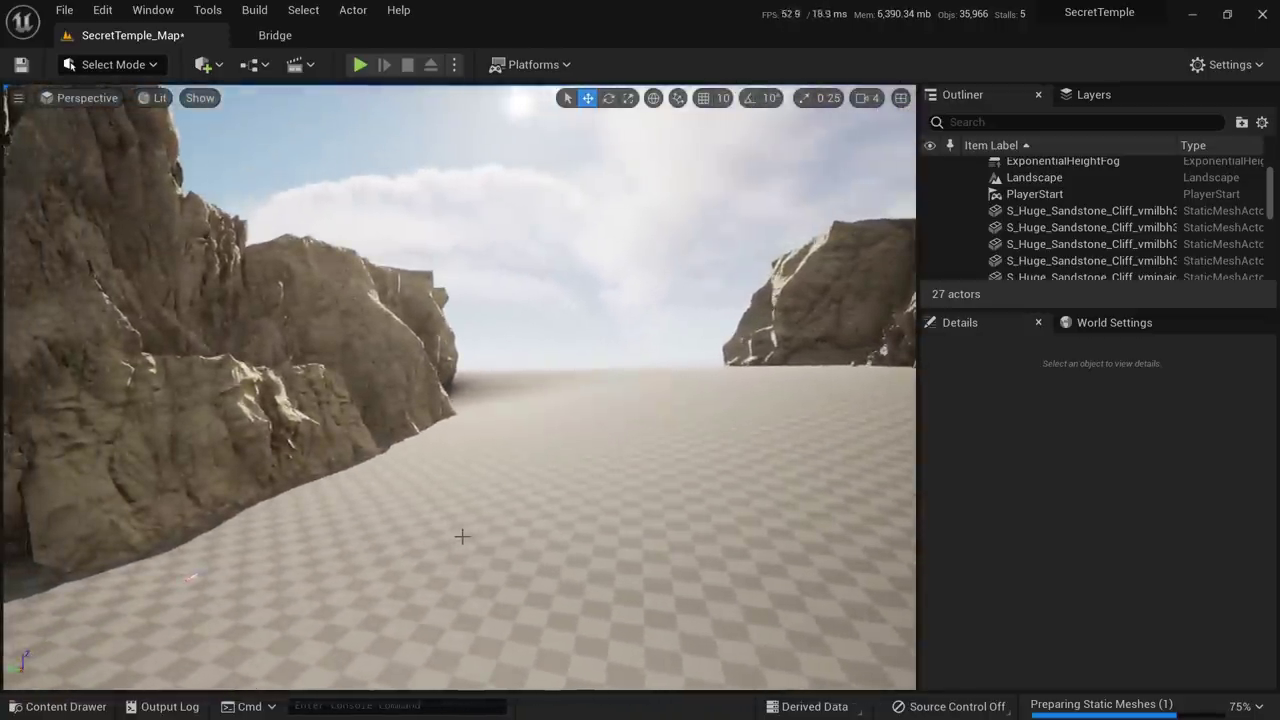
{"action": "right_click_drag", "start_coordinate": [509, 473], "coordinate": [256, 153]}
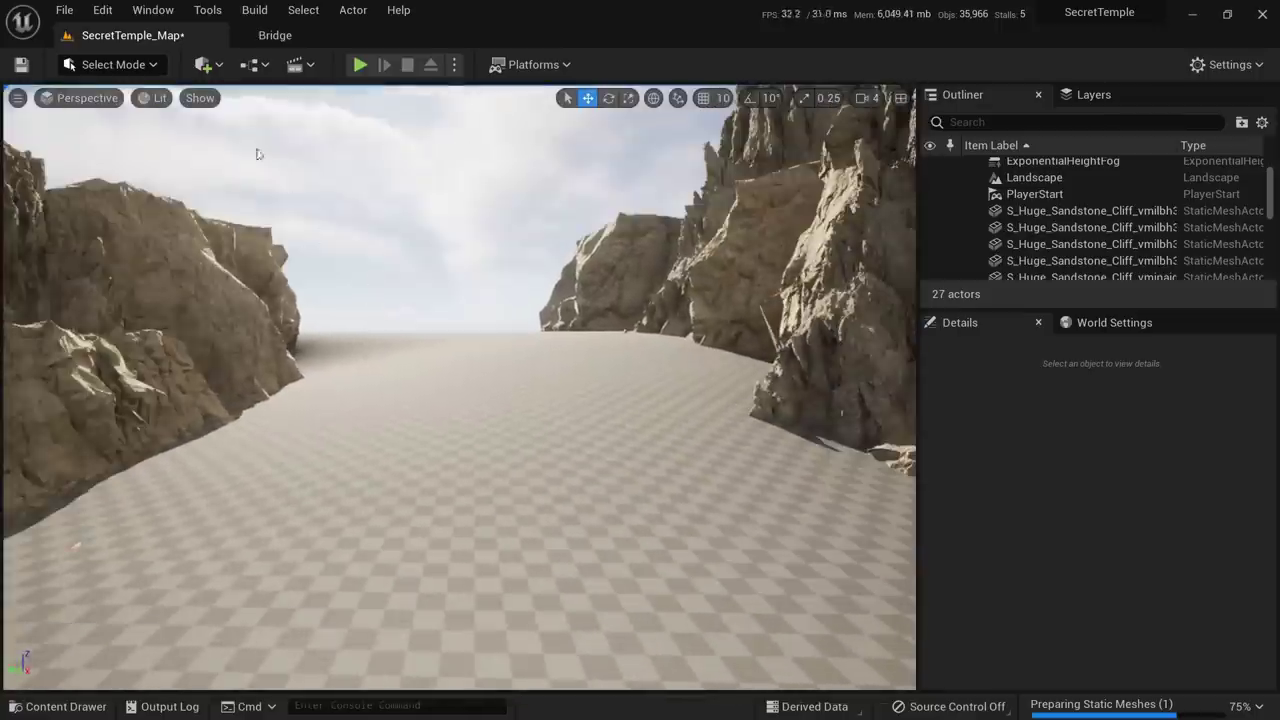
{"action": "left_click", "coordinate": [150, 65]}
{"action": "right_click_drag", "start_coordinate": [451, 240], "coordinate": [400, 243]}
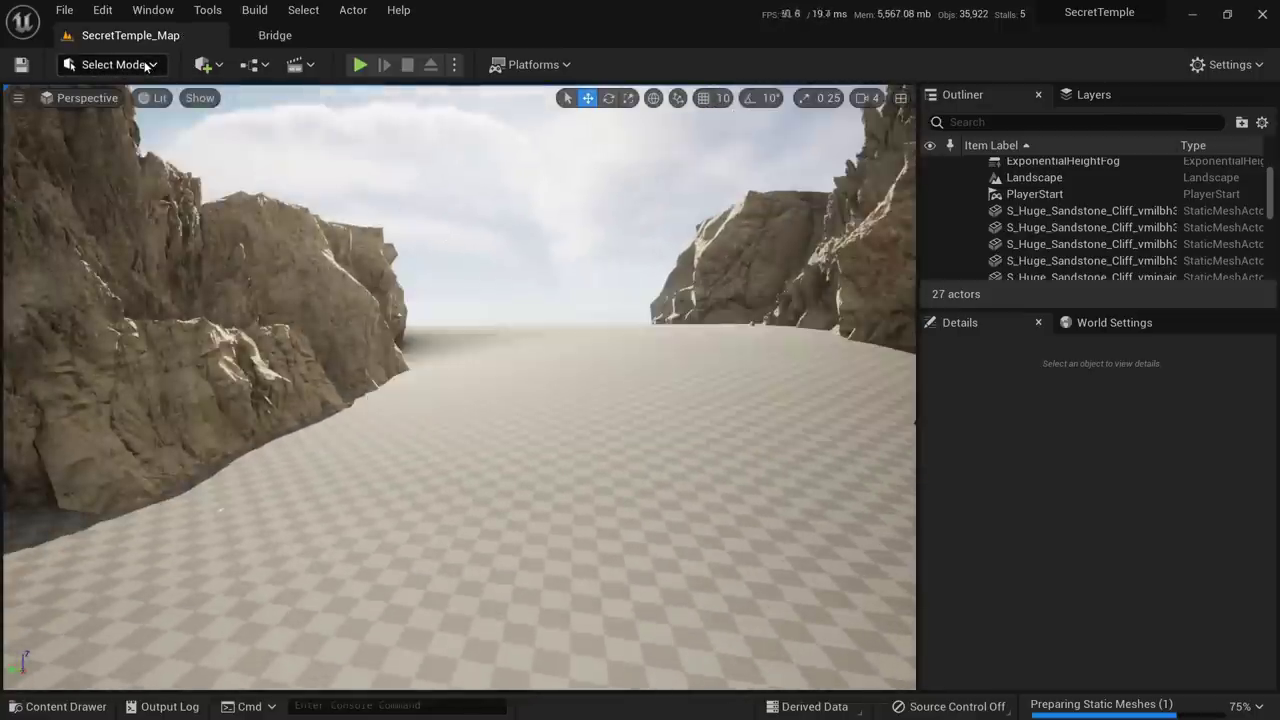
{"action": "left_click", "coordinate": [64, 10]}
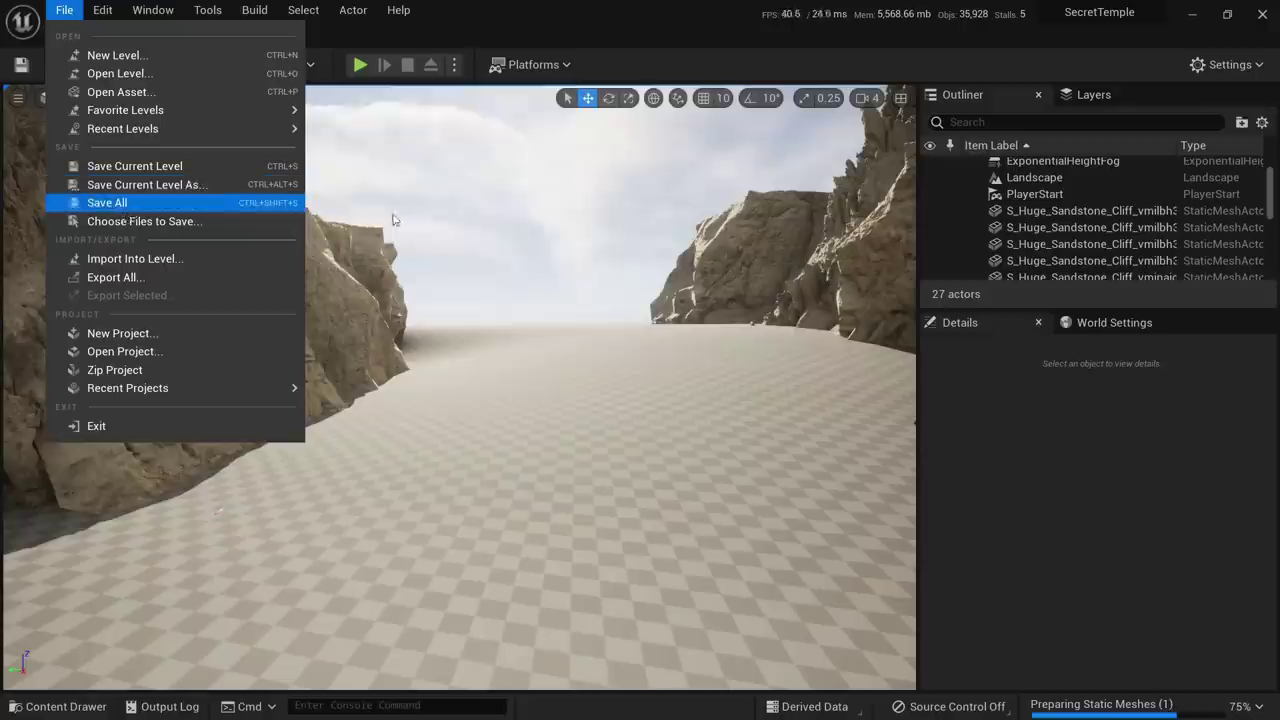
{"action": "right_click_drag", "start_coordinate": [393, 219], "coordinate": [222, 67]}
{"action": "left_click", "coordinate": [117, 64]}
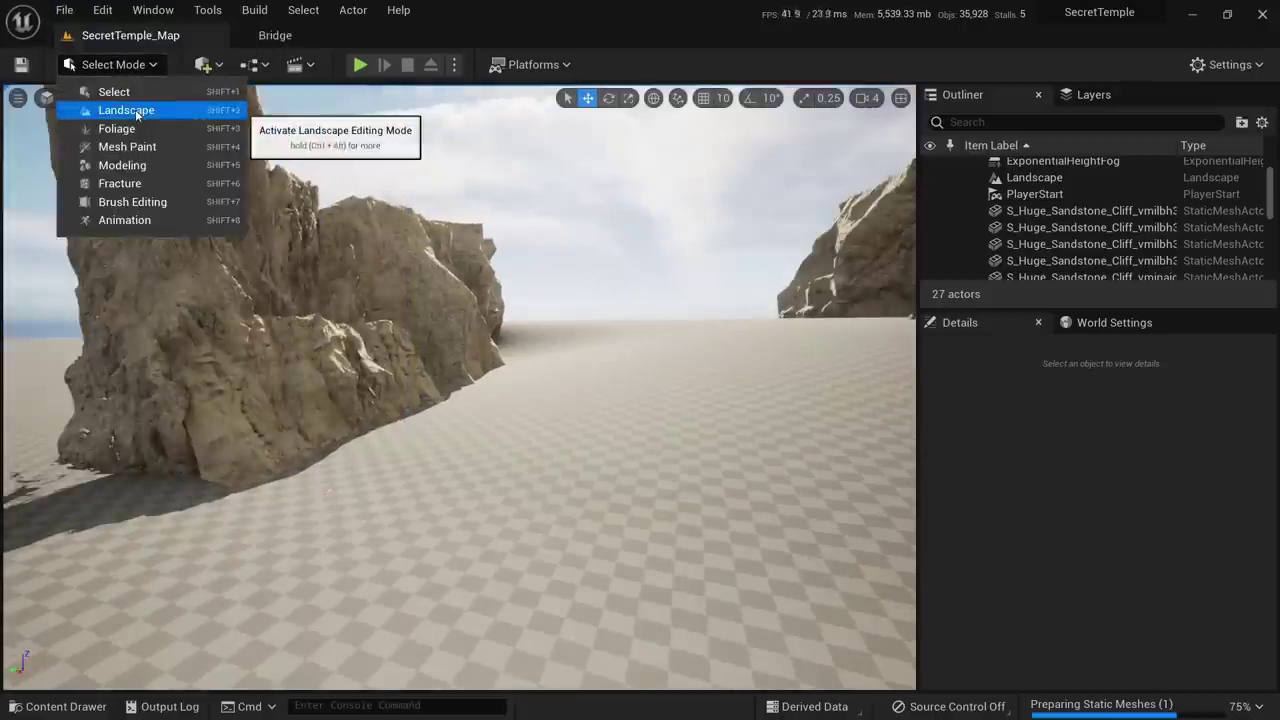
{"action": "left_click", "coordinate": [135, 109]}
{"action": "mouse_move", "coordinate": [522, 370]}
{"action": "right_mouse_down"}
{"action": "mouse_move", "coordinate": [520, 500]}
{"action": "mouse_move", "coordinate": [510, 485]}
{"action": "right_mouse_up"}
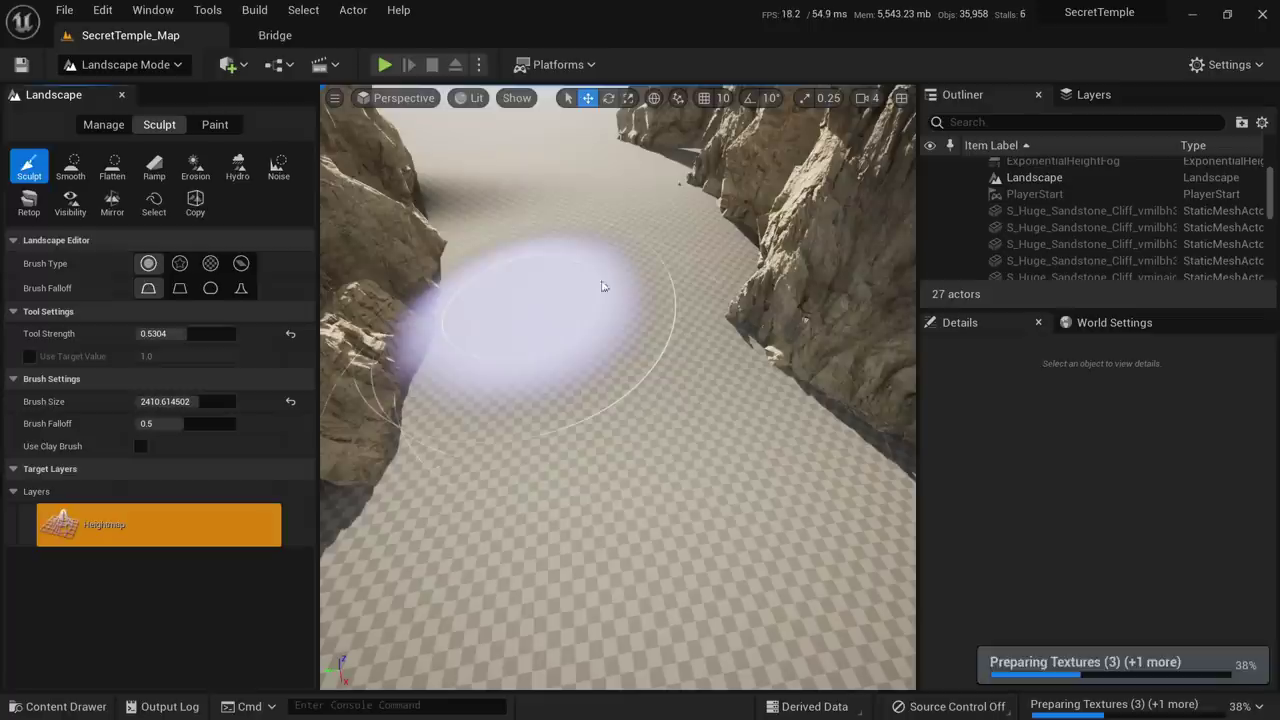
{"action": "right_click", "coordinate": [641, 360]}
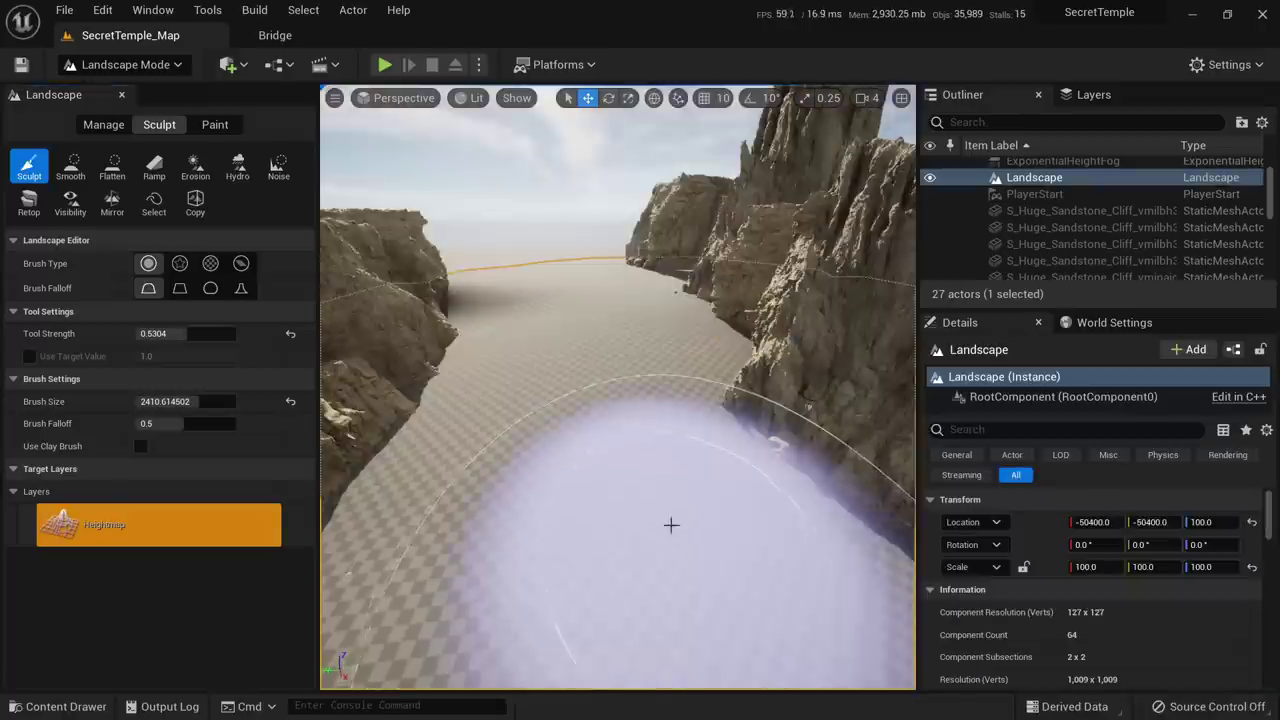
{"action": "mouse_move", "coordinate": [671, 523]}
{"action": "right_mouse_down"}
{"action": "mouse_move", "coordinate": [730, 515]}
{"action": "mouse_move", "coordinate": [668, 505]}
{"action": "mouse_move", "coordinate": [672, 296]}
{"action": "right_mouse_up"}
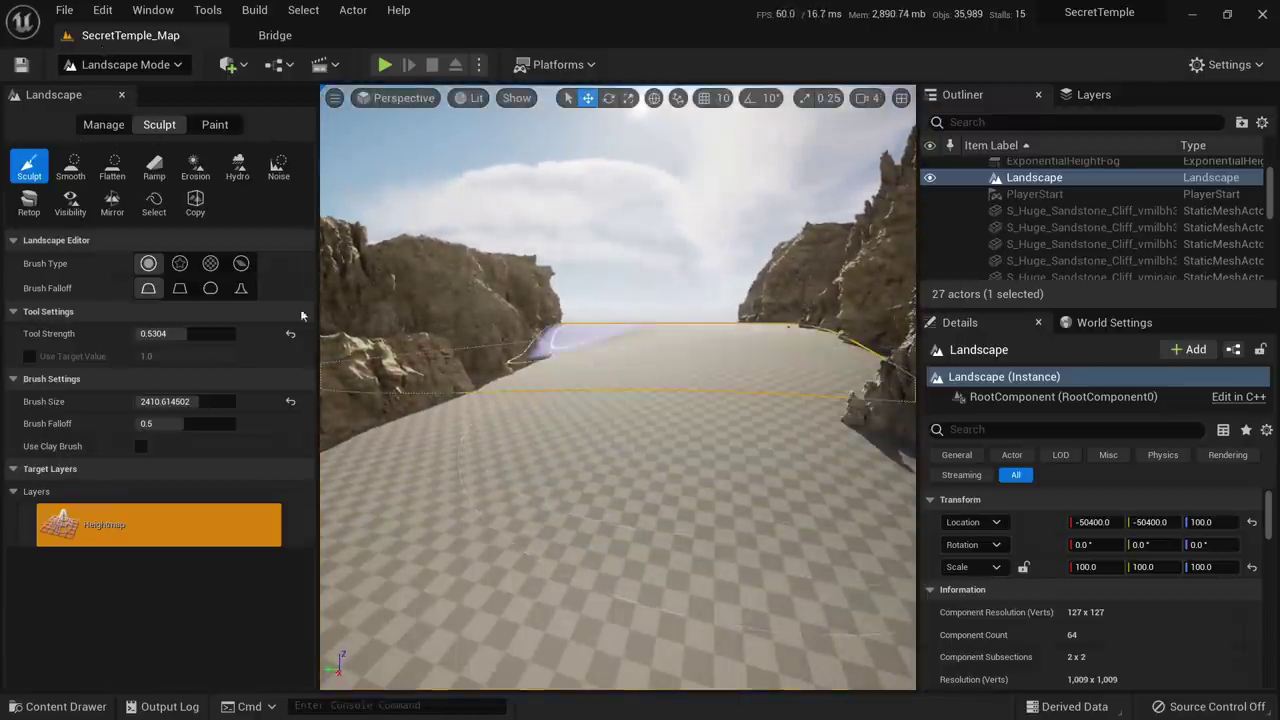
{"action": "key", "text": "shift+1"}
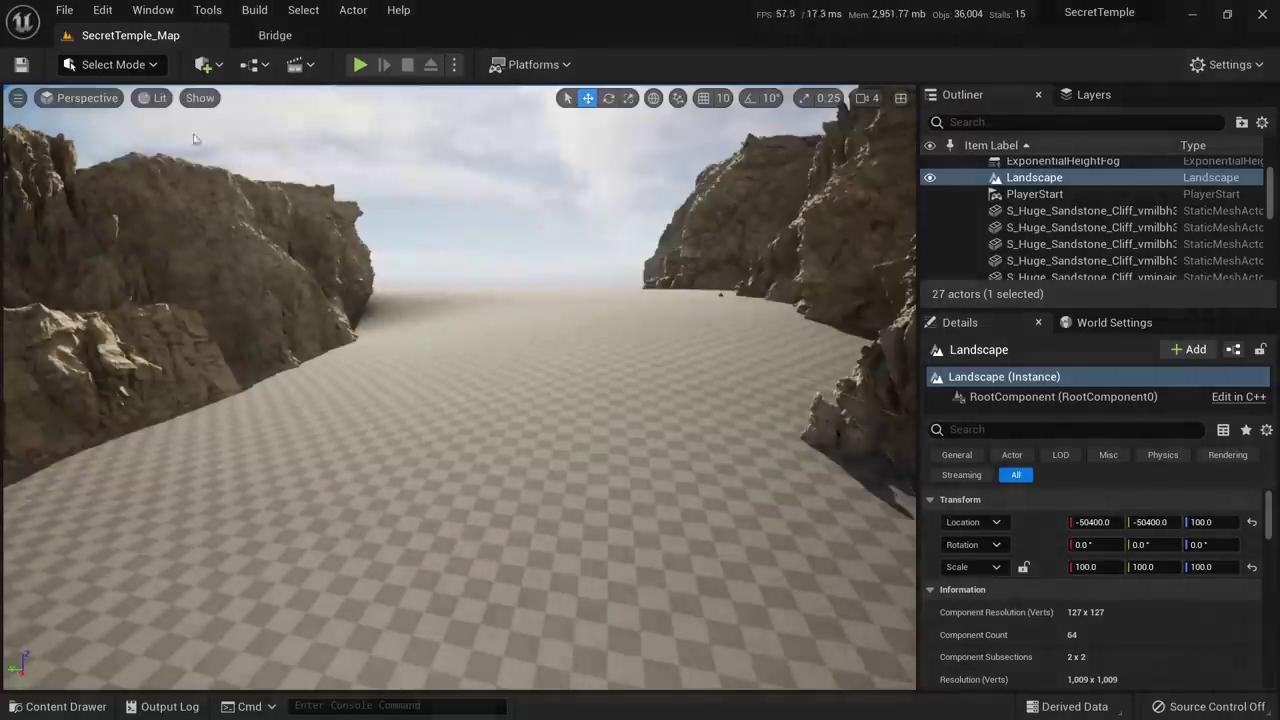
Examine the landscape's mesh density in Wireframe view mode, and restore the Lit view
{"action": "left_click", "coordinate": [158, 98]}
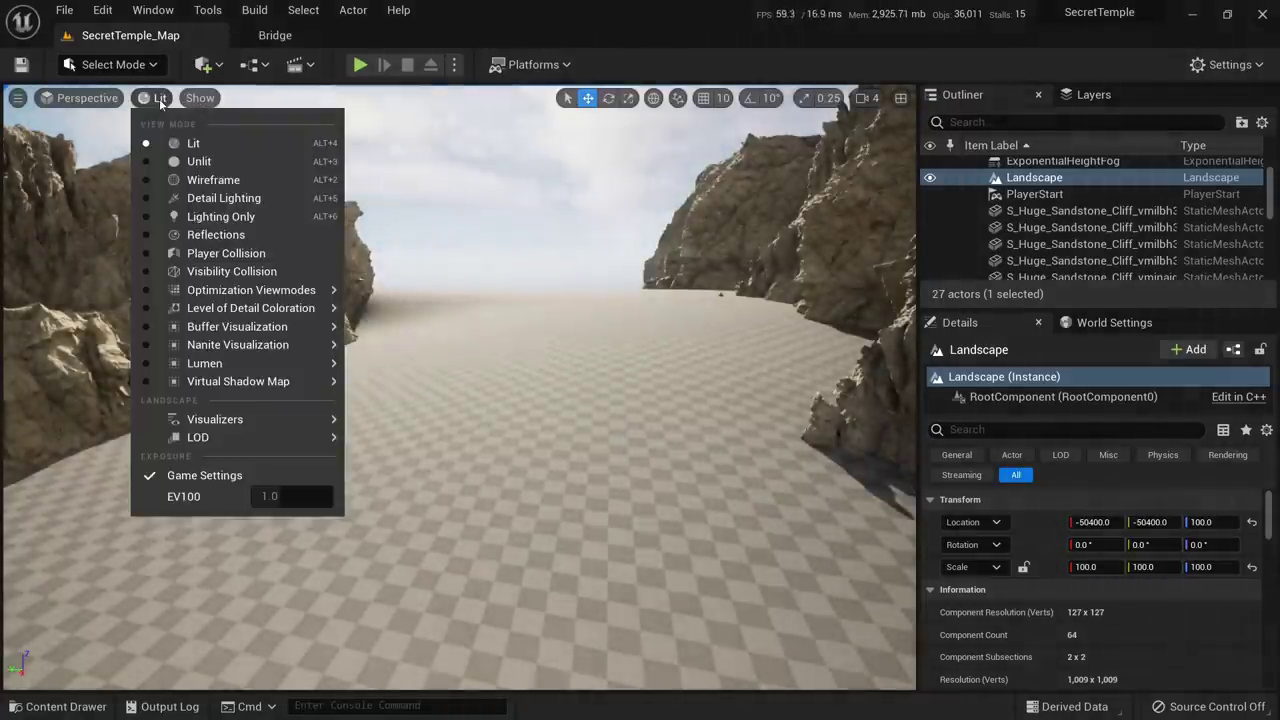
{"action": "left_click", "coordinate": [231, 180]}
{"action": "right_click_drag", "start_coordinate": [531, 408], "coordinate": [530, 408]}
{"action": "key", "text": "alt+4"}
{"action": "key", "text": "w"}
In Landscape mode, sculpt a mound on the canyon floor beside the cliff wall with a brush size of about 907
{"action": "left_click", "coordinate": [120, 65]}
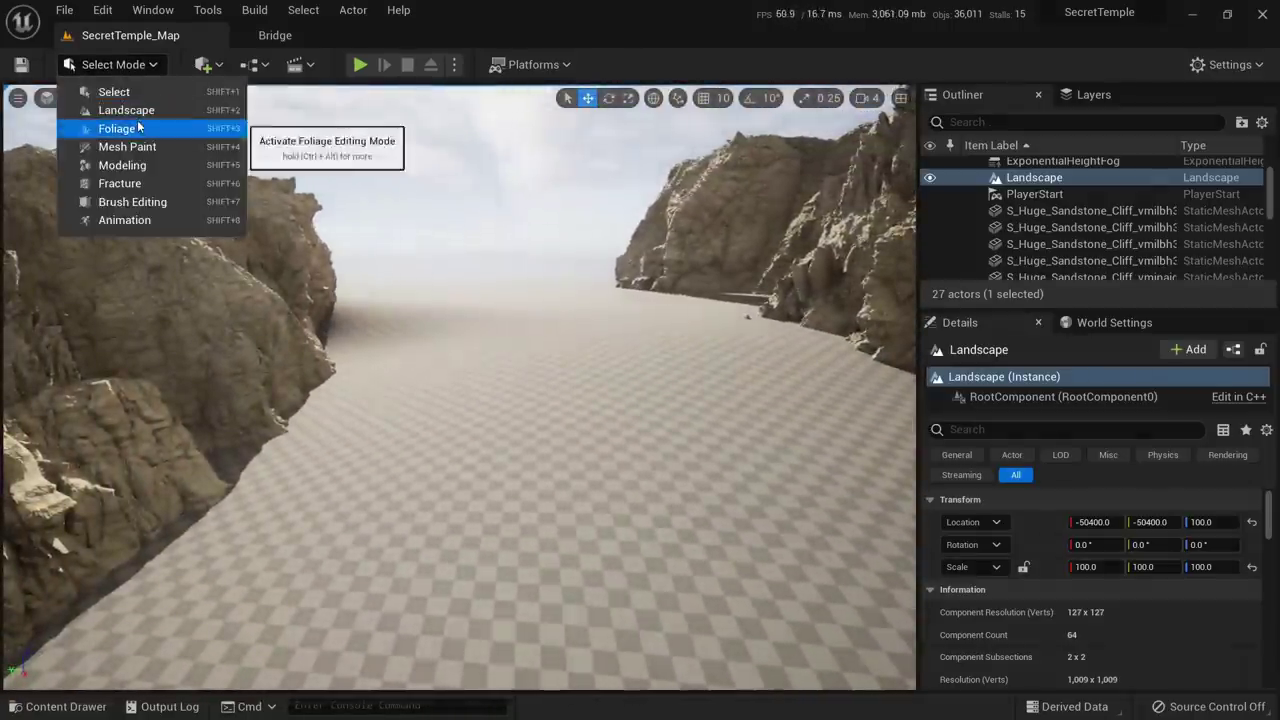
{"action": "left_click", "coordinate": [126, 110]}
{"action": "right_click_drag", "start_coordinate": [428, 400], "coordinate": [428, 400]}
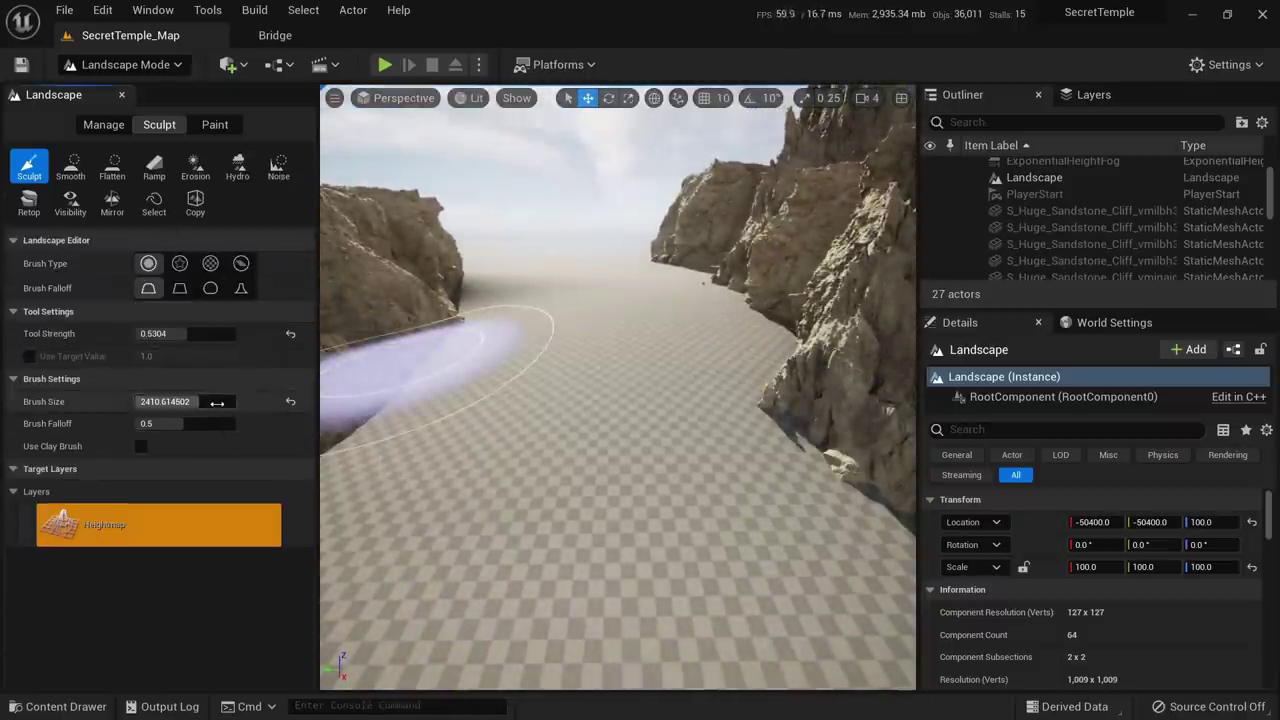
{"action": "right_click_drag", "start_coordinate": [400, 368], "coordinate": [400, 368]}
{"action": "right_click_drag", "start_coordinate": [766, 486], "coordinate": [766, 486]}
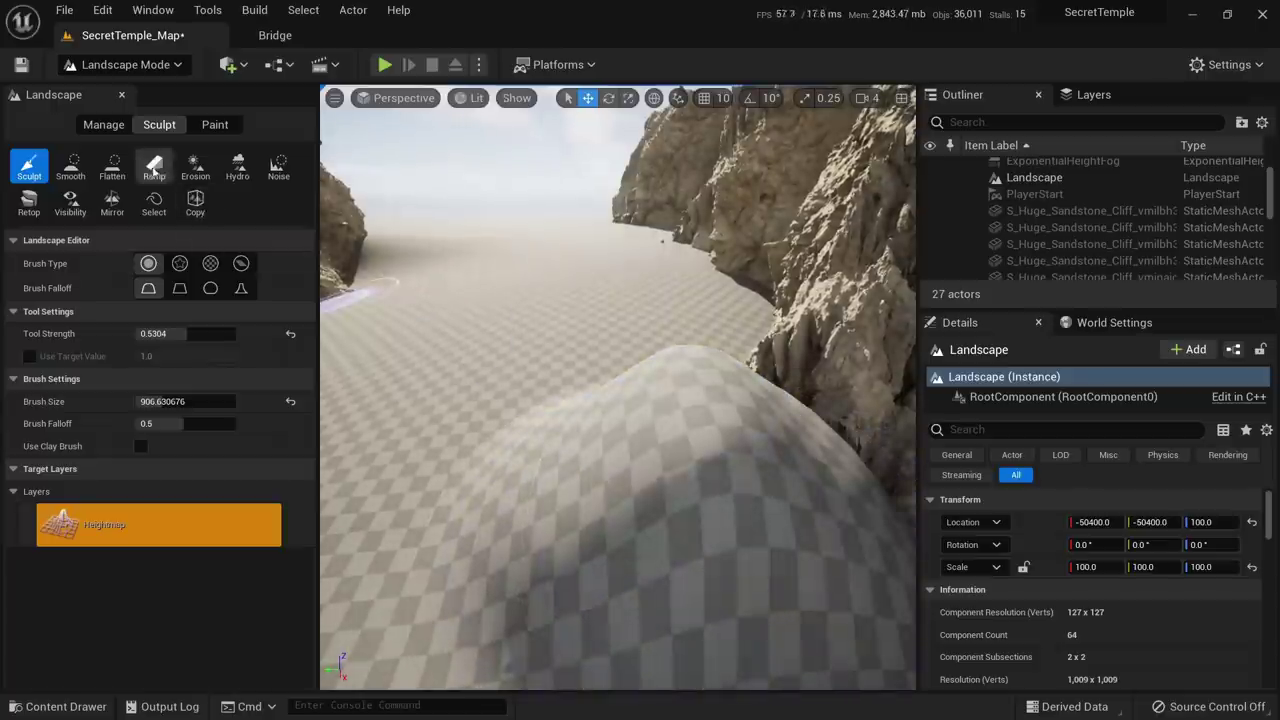
Work over the new mound with the Flatten and Smooth sculpting brushes
{"action": "left_click", "coordinate": [112, 166]}
{"action": "right_click_drag", "start_coordinate": [799, 398], "coordinate": [799, 398]}
{"action": "mouse_move", "coordinate": [406, 323]}
{"action": "left_mouse_down"}
{"action": "mouse_move", "coordinate": [611, 303]}
{"action": "mouse_move", "coordinate": [671, 233]}
{"action": "mouse_move", "coordinate": [573, 283]}
{"action": "left_mouse_up"}
{"action": "right_click_drag", "start_coordinate": [573, 283], "coordinate": [573, 283]}
{"action": "left_click", "coordinate": [71, 166]}
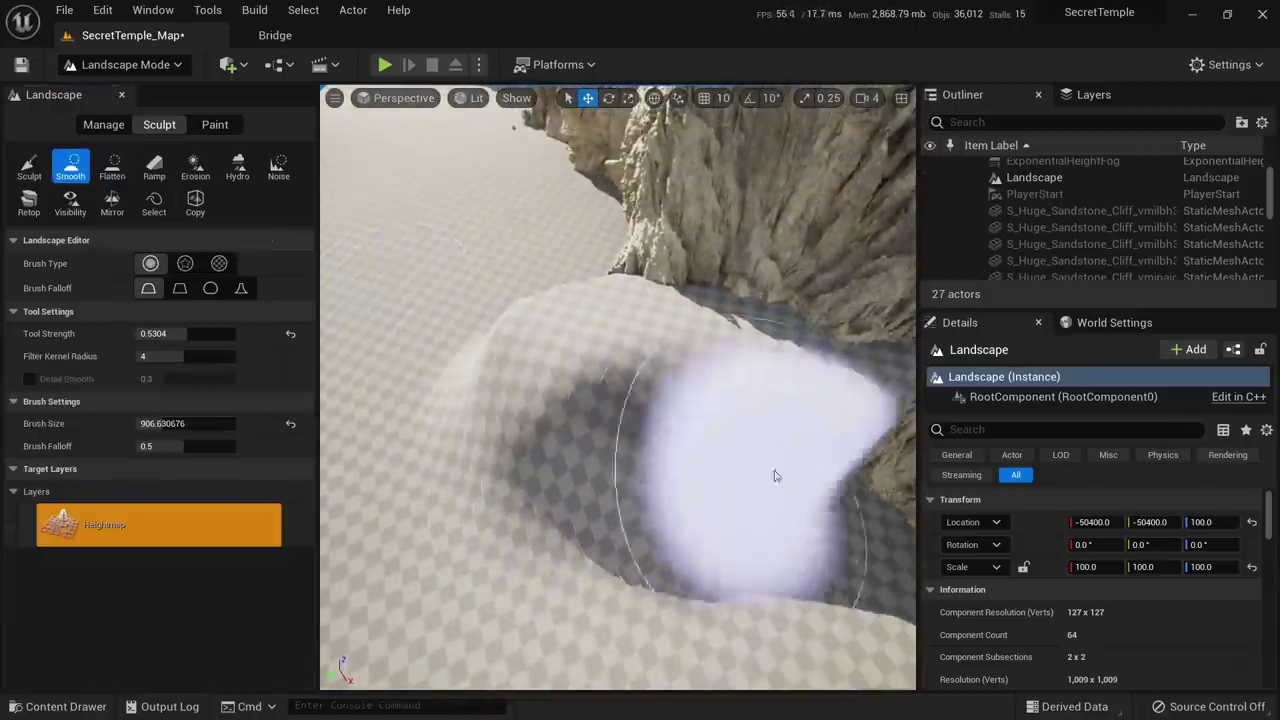
{"action": "right_click_drag", "start_coordinate": [566, 466], "coordinate": [566, 466]}
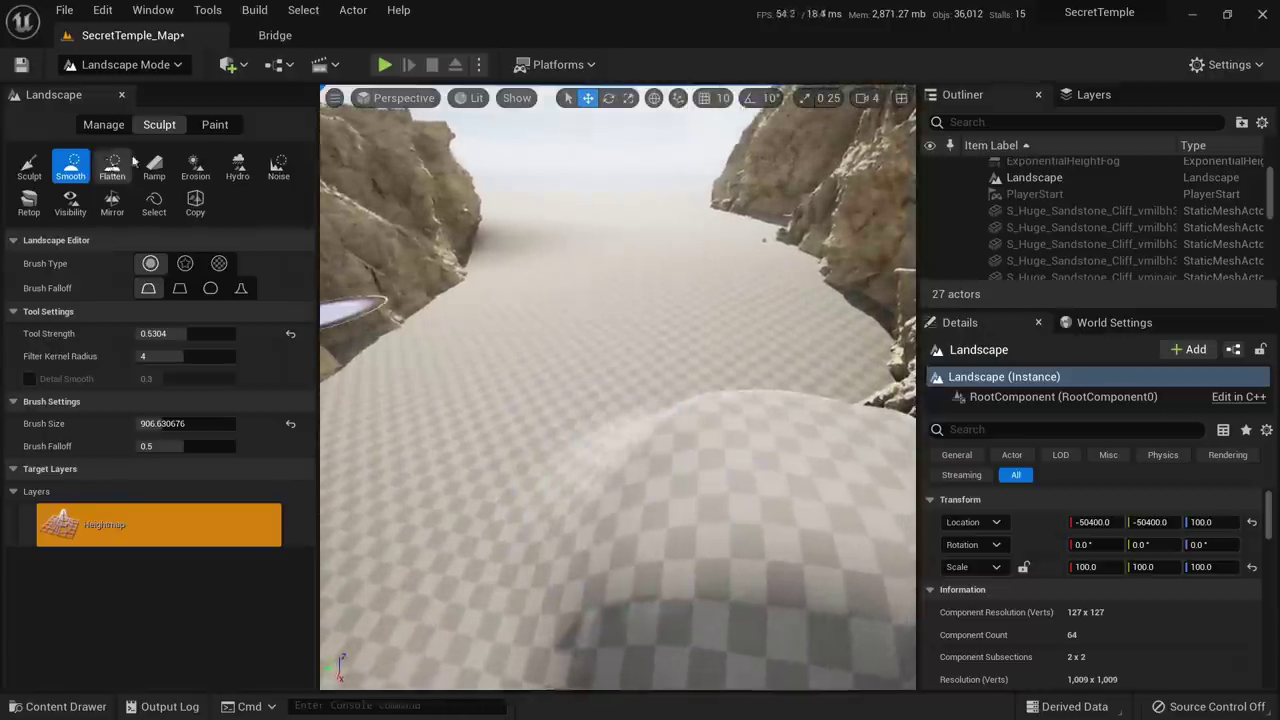
Add a landscape ramp from the mound to the opposite cliff base, with a width of about 2552 and side falloff of about 0.56
{"action": "left_click", "coordinate": [154, 166]}
{"action": "right_click_drag", "start_coordinate": [736, 379], "coordinate": [736, 379]}
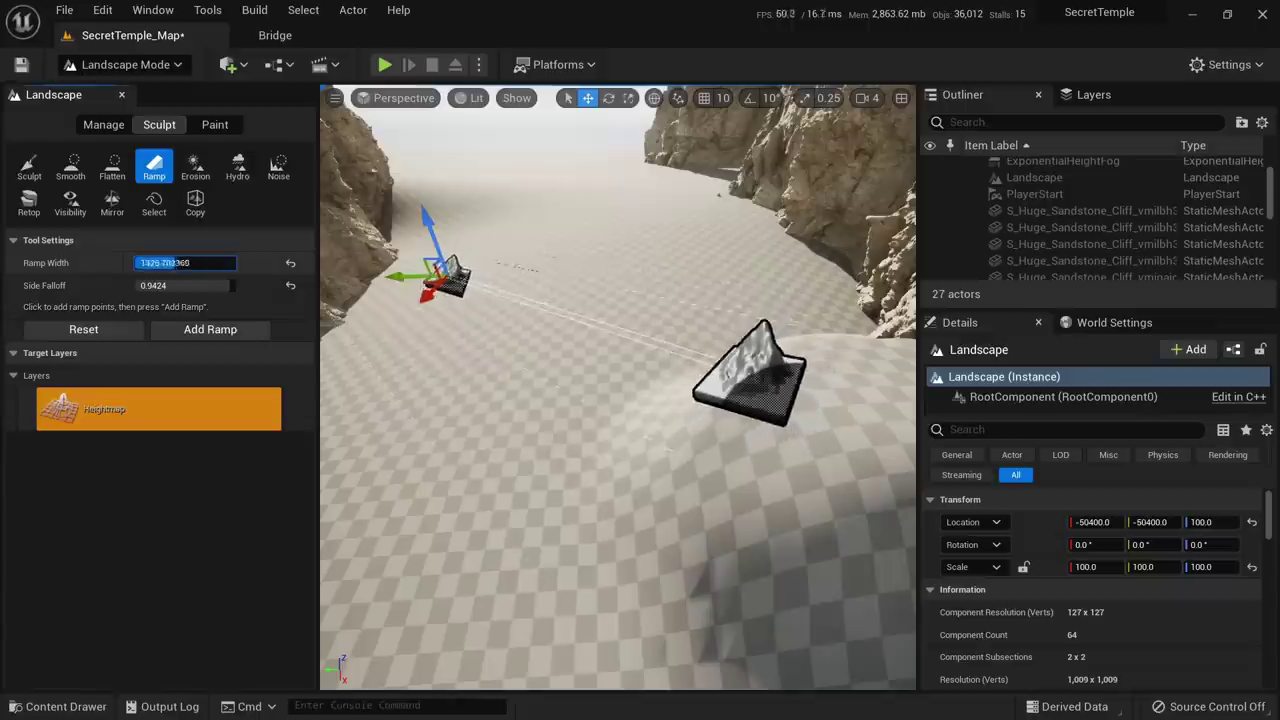
{"action": "left_click_drag", "start_coordinate": [193, 263], "coordinate": [204, 264]}
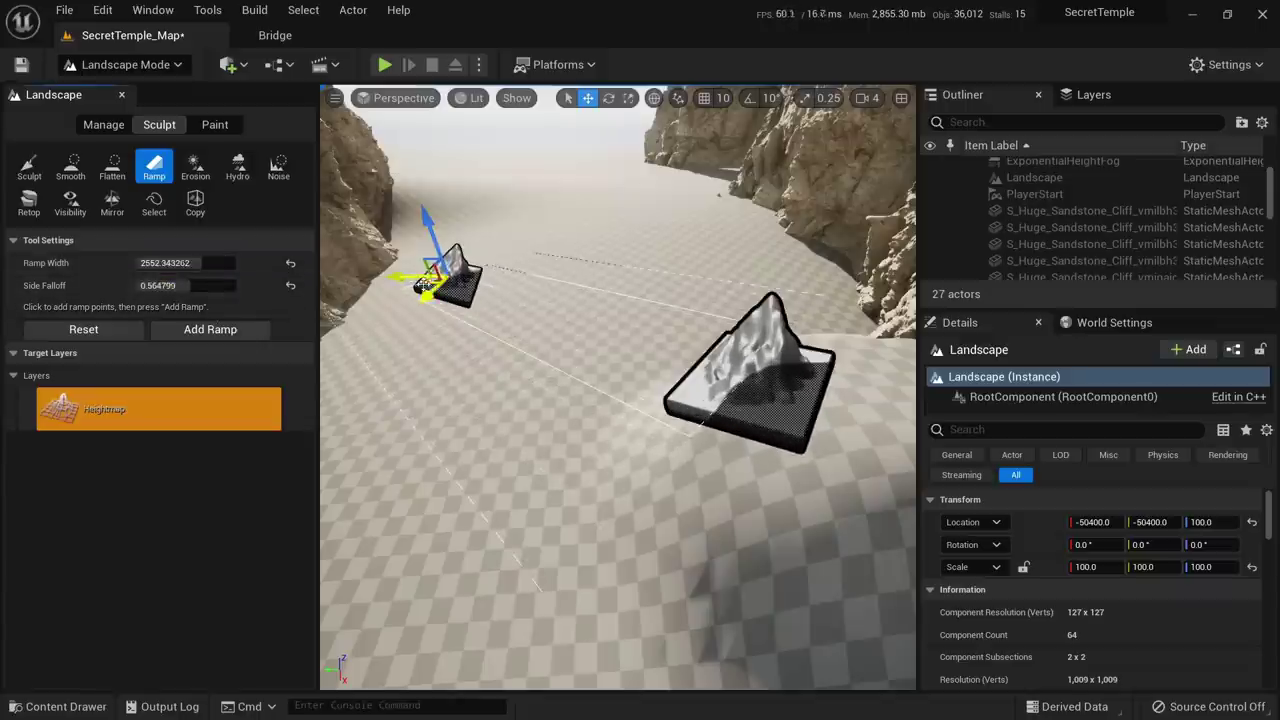
{"action": "right_click_drag", "start_coordinate": [426, 259], "coordinate": [426, 259]}
{"action": "right_click_drag", "start_coordinate": [618, 390], "coordinate": [533, 356]}
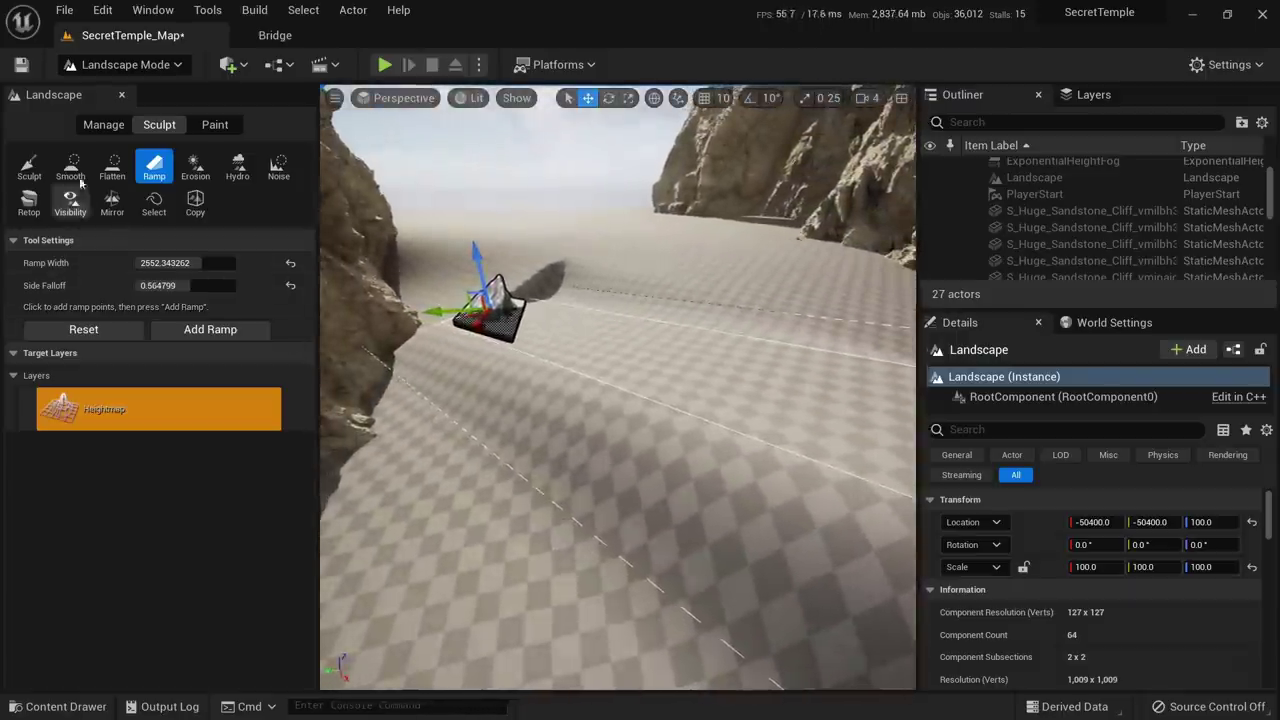
Smooth the ramp's edges and raised end into the canyon floor at a strength of 0.5304 and brush size of about 907
{"action": "left_click", "coordinate": [80, 178]}
{"action": "right_click_drag", "start_coordinate": [737, 494], "coordinate": [737, 494]}
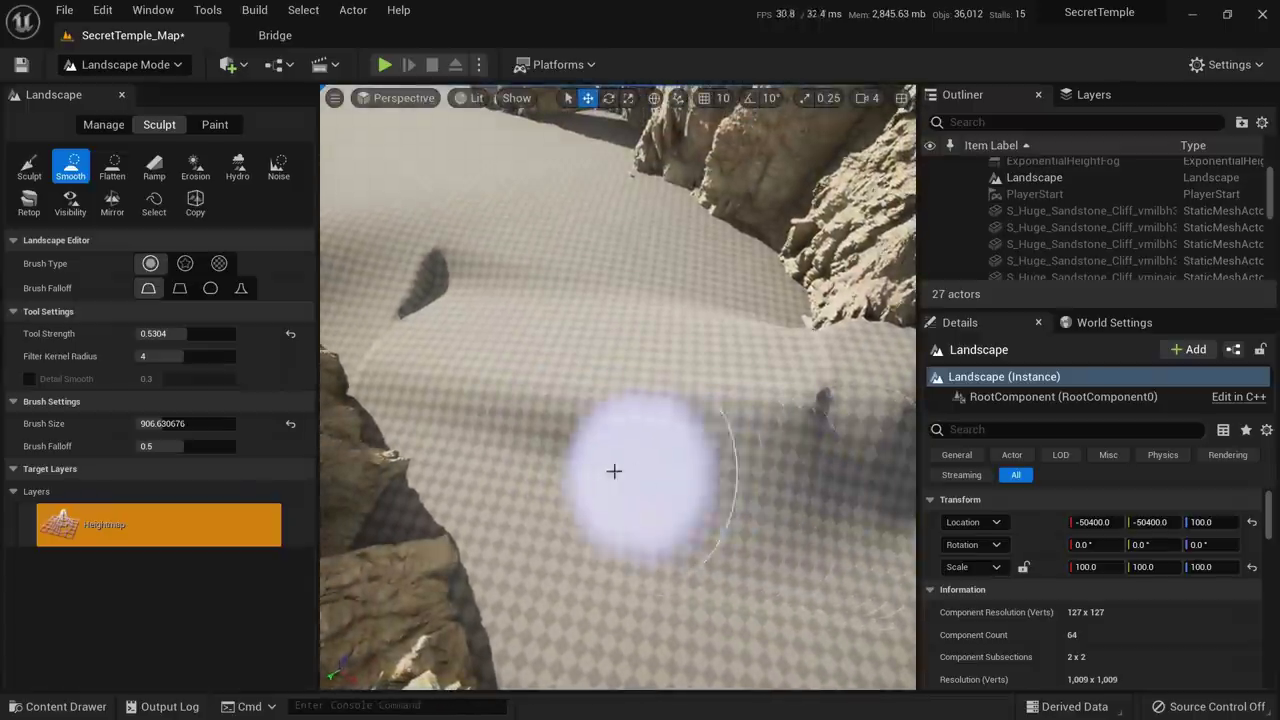
{"action": "mouse_move", "coordinate": [614, 471]}
{"action": "left_mouse_down"}
{"action": "mouse_move", "coordinate": [414, 443]}
{"action": "mouse_move", "coordinate": [853, 482]}
{"action": "left_mouse_up"}
{"action": "right_click_drag", "start_coordinate": [628, 478], "coordinate": [563, 437]}
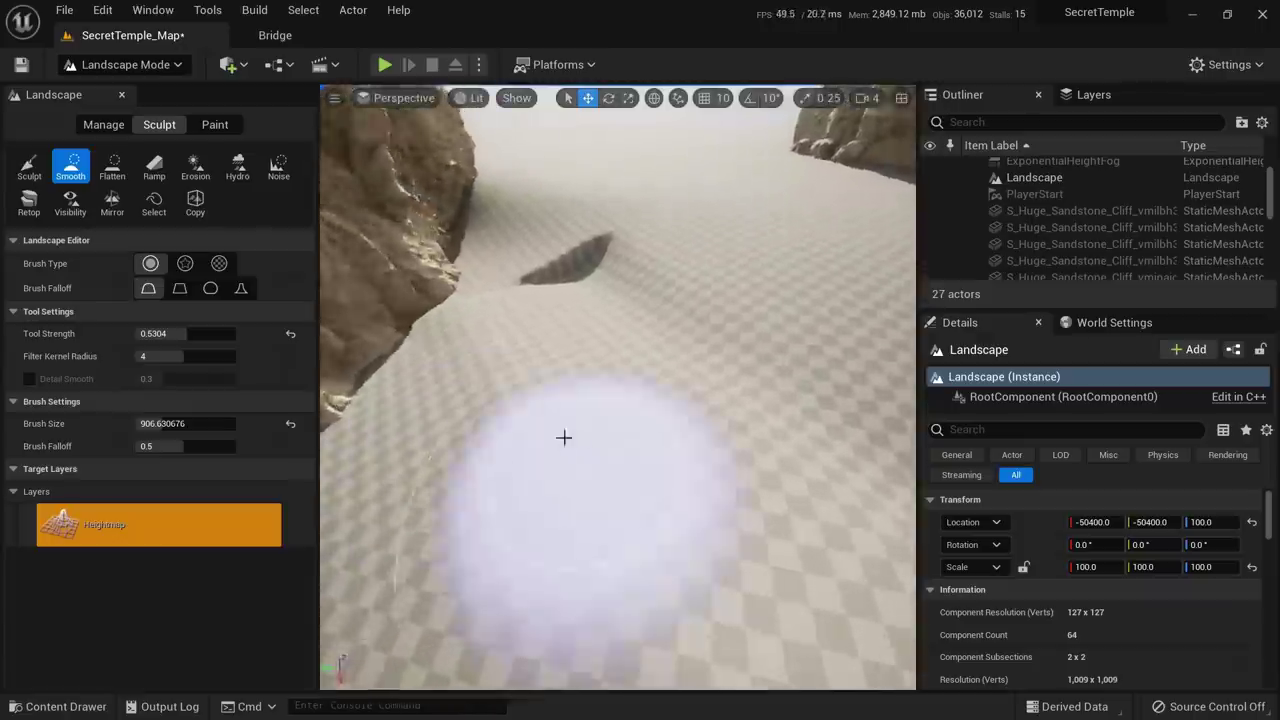
{"action": "mouse_move", "coordinate": [563, 437]}
{"action": "left_mouse_down"}
{"action": "mouse_move", "coordinate": [463, 291]}
{"action": "mouse_move", "coordinate": [611, 226]}
{"action": "mouse_move", "coordinate": [568, 507]}
{"action": "left_mouse_up"}
{"action": "right_click_drag", "start_coordinate": [567, 507], "coordinate": [567, 507]}
{"action": "mouse_move", "coordinate": [642, 605]}
{"action": "right_mouse_down"}
{"action": "mouse_move", "coordinate": [566, 486]}
{"action": "mouse_move", "coordinate": [740, 402]}
{"action": "right_mouse_up"}
{"action": "mouse_move", "coordinate": [812, 523]}
{"action": "right_mouse_down"}
{"action": "mouse_move", "coordinate": [800, 430]}
{"action": "mouse_move", "coordinate": [806, 440]}
{"action": "mouse_move", "coordinate": [765, 440]}
{"action": "right_mouse_up"}
{"action": "mouse_move", "coordinate": [516, 525]}
{"action": "right_mouse_down"}
{"action": "mouse_move", "coordinate": [429, 471]}
{"action": "mouse_move", "coordinate": [556, 419]}
{"action": "right_mouse_up"}
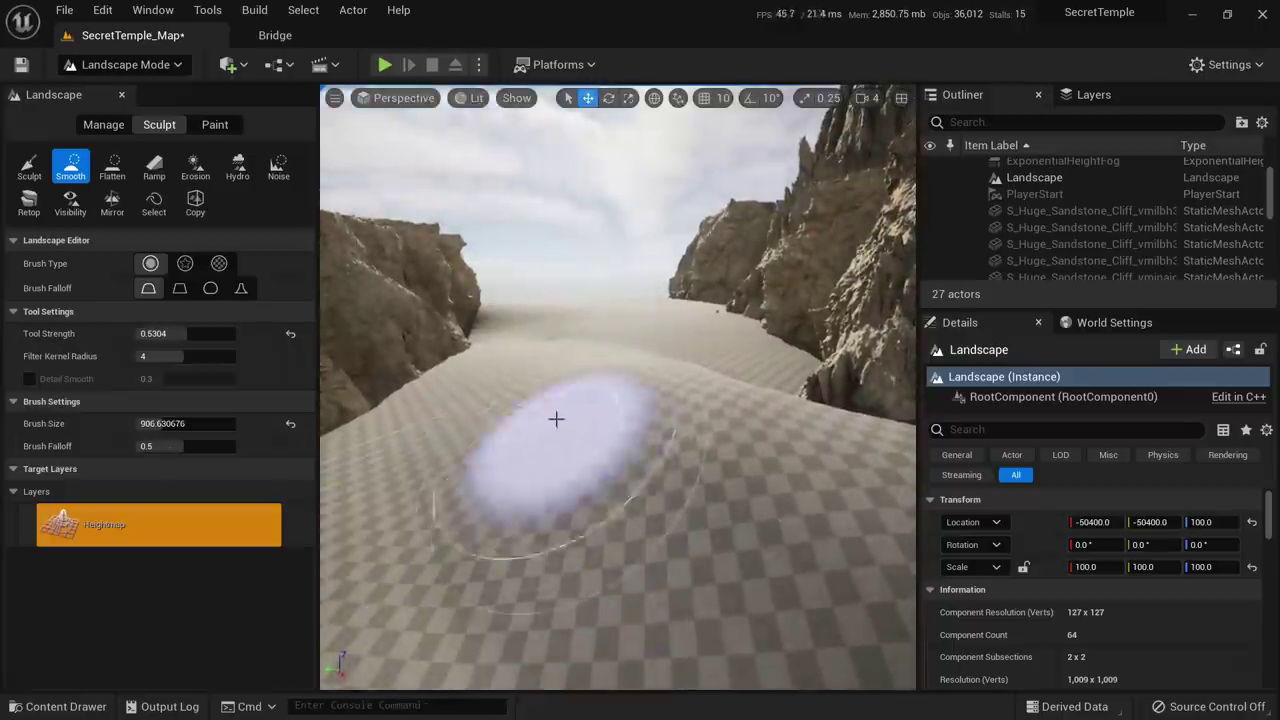
Try an Erosion stroke across the sand ridge with a threshold of 22, and undo it
{"action": "left_click", "coordinate": [202, 183]}
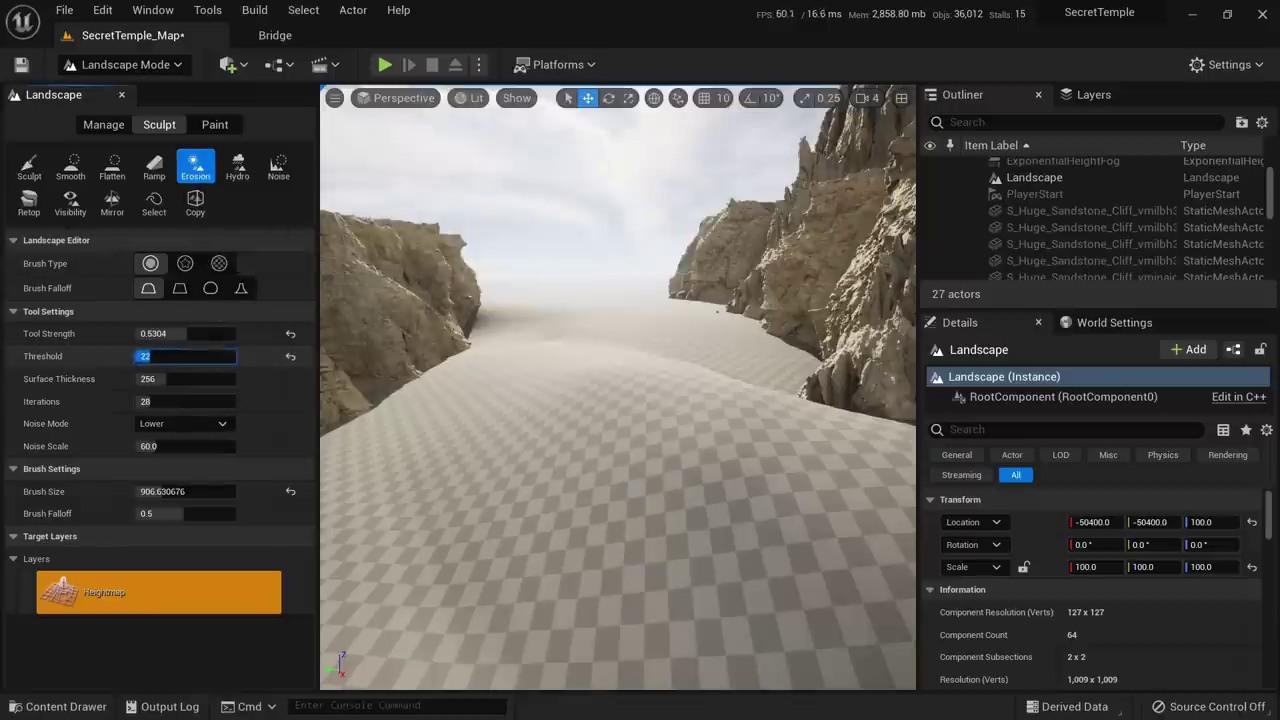
{"action": "right_click_drag", "start_coordinate": [660, 450], "coordinate": [720, 540]}
{"action": "mouse_move", "coordinate": [725, 535]}
{"action": "left_mouse_down"}
{"action": "mouse_move", "coordinate": [640, 460]}
{"action": "mouse_move", "coordinate": [540, 418]}
{"action": "left_mouse_up"}
{"action": "key", "text": "ctrl+z"}
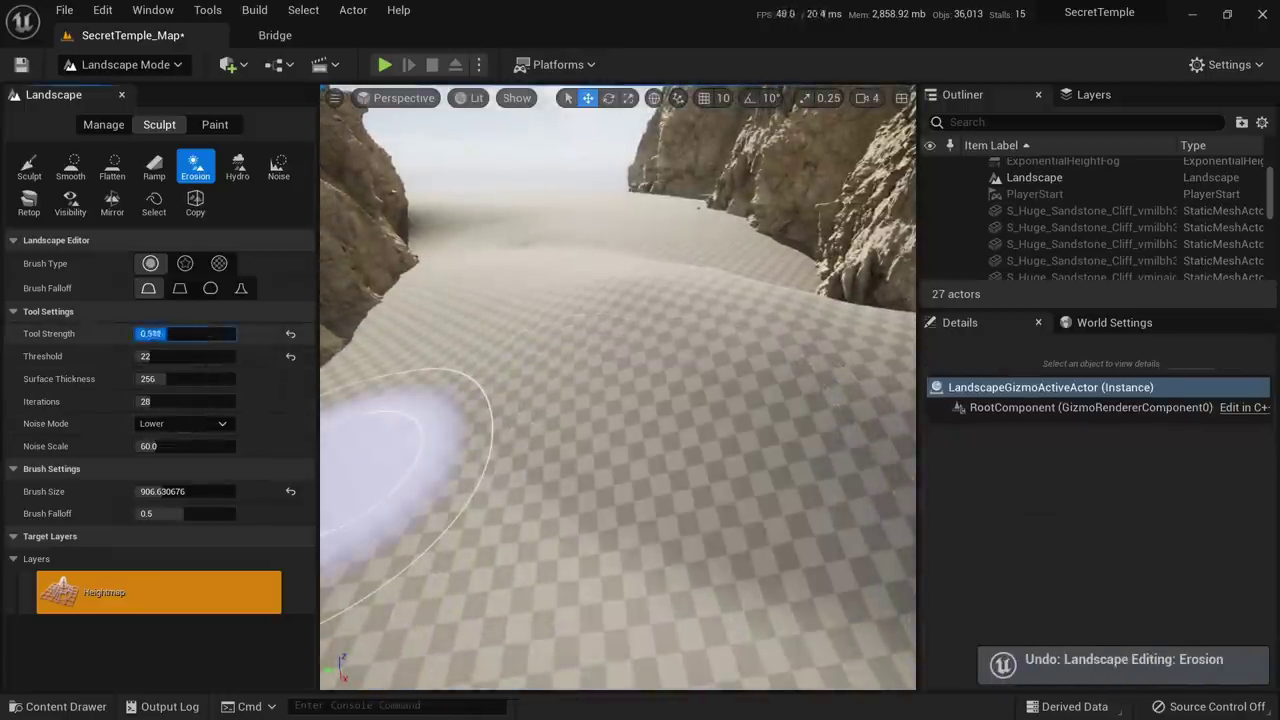
Try Erosion strokes across the sand ridge at strength 0.0952 with thresholds of 22 and 9, undoing each
{"action": "left_click_drag", "start_coordinate": [795, 545], "coordinate": [566, 437]}
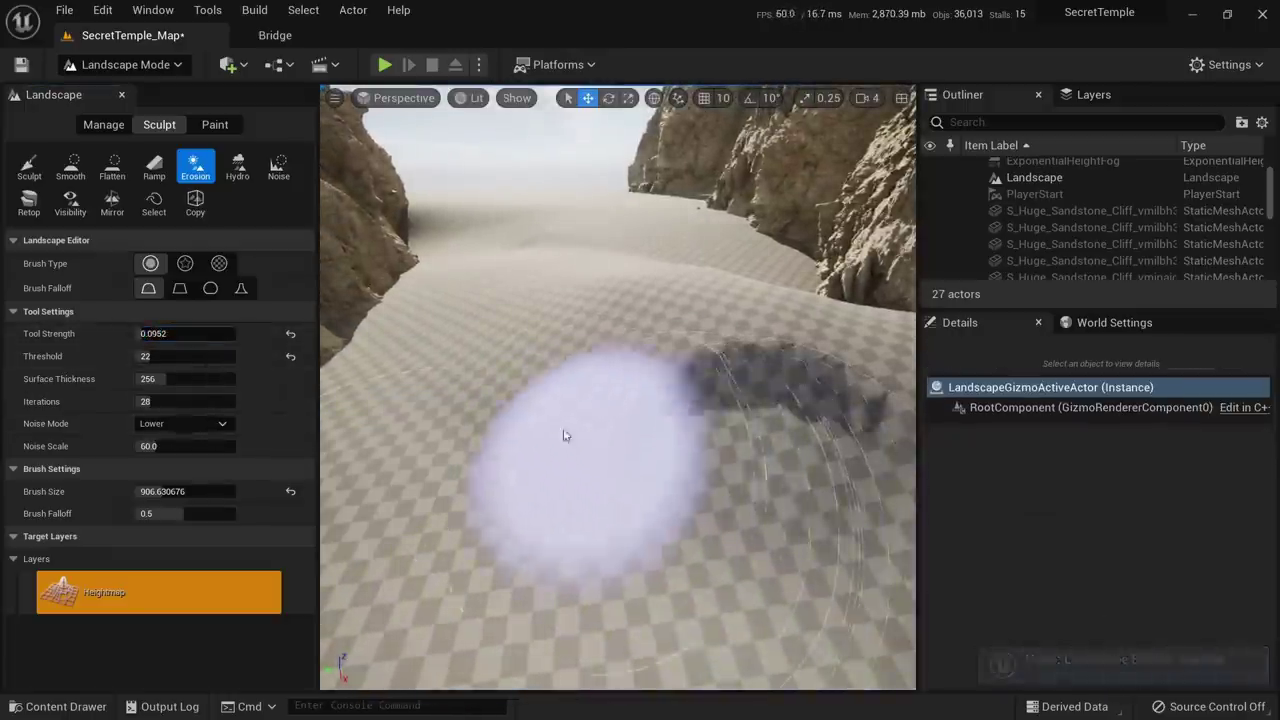
{"action": "key", "text": "ctrl+z"}
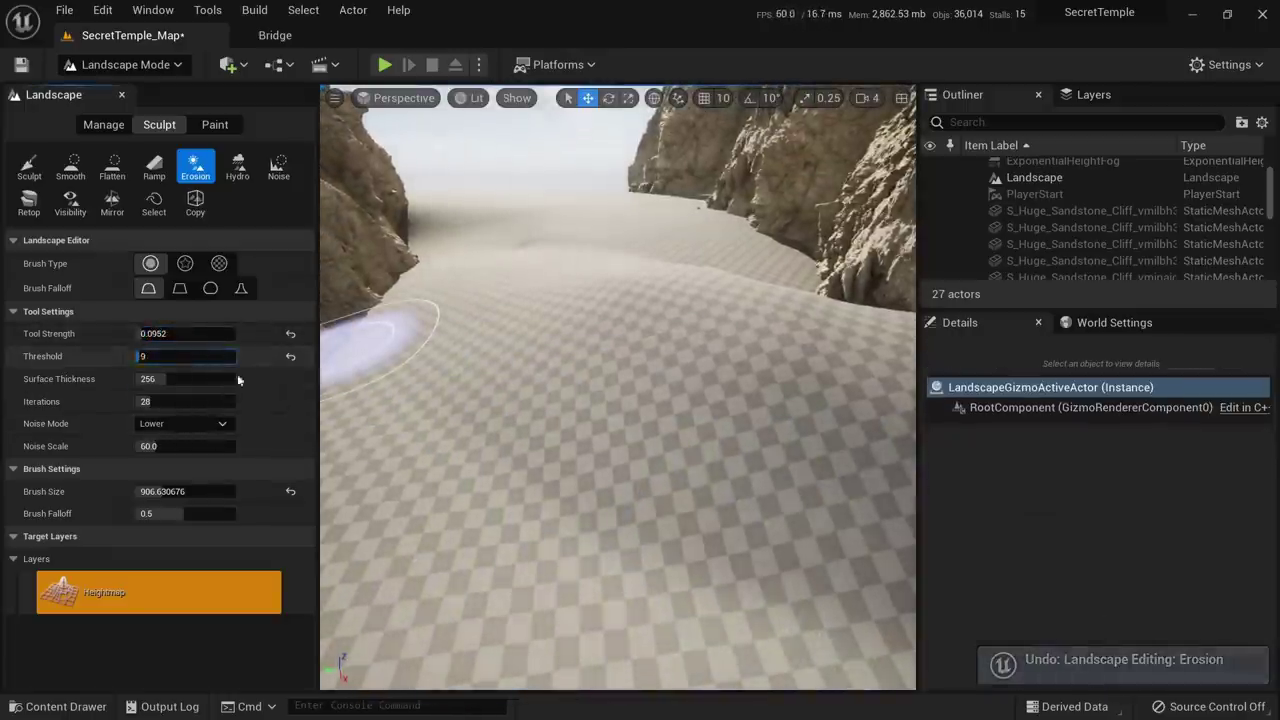
{"action": "left_click_drag", "start_coordinate": [765, 535], "coordinate": [634, 429]}
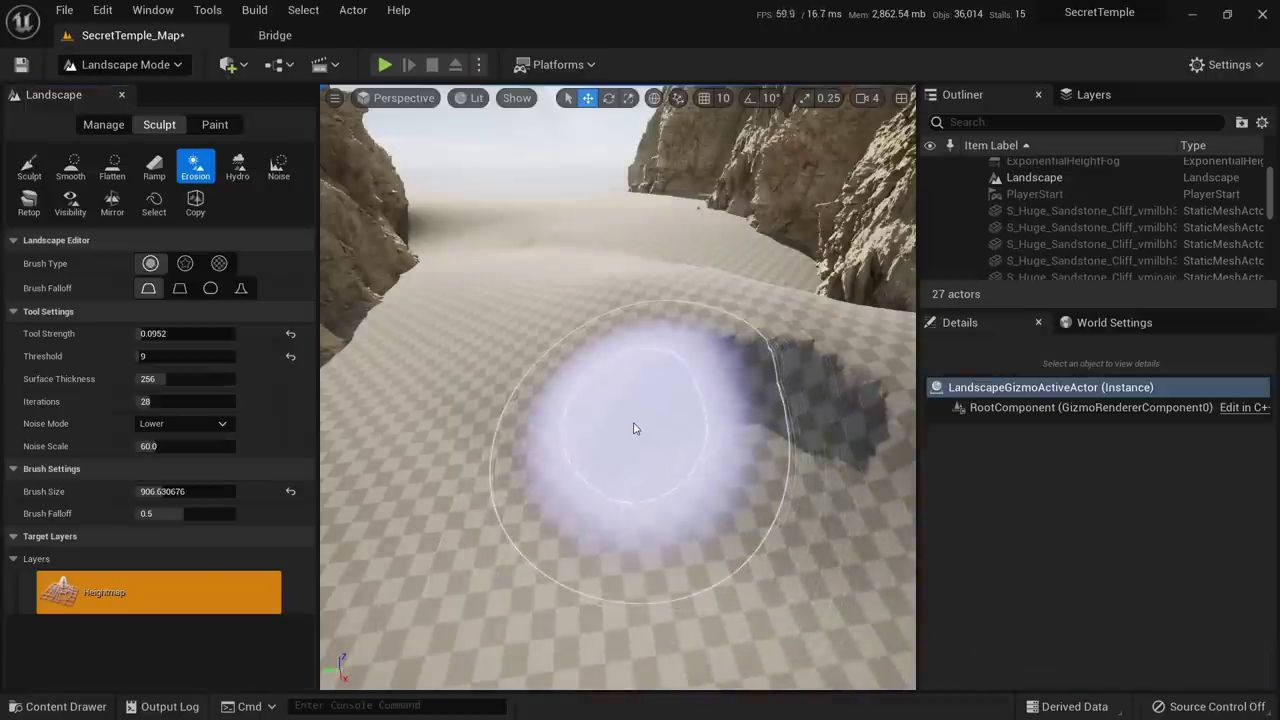
{"action": "key", "text": "ctrl+z"}
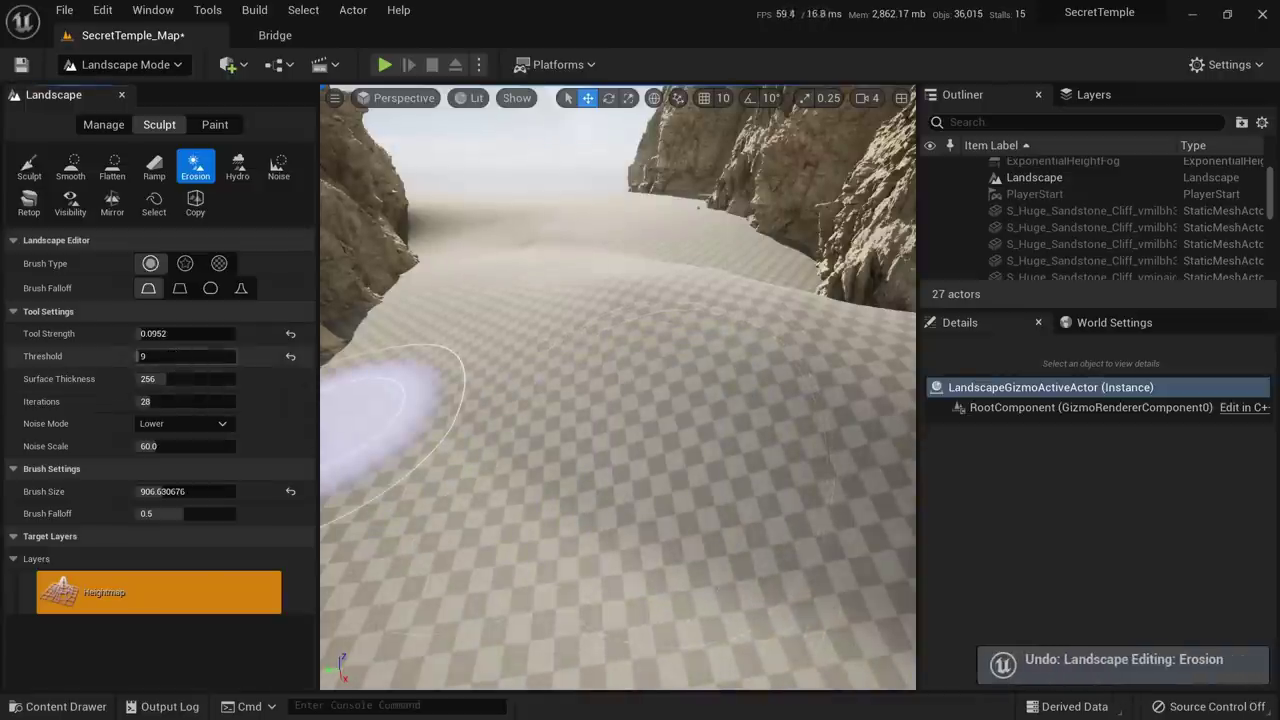
Erode a strip along the sand ridge's crest at strength 0.0952, changing the threshold to 30
{"action": "mouse_move", "coordinate": [594, 429]}
{"action": "left_mouse_down"}
{"action": "mouse_move", "coordinate": [729, 430]}
{"action": "mouse_move", "coordinate": [666, 423]}
{"action": "mouse_move", "coordinate": [429, 329]}
{"action": "mouse_move", "coordinate": [623, 400]}
{"action": "mouse_move", "coordinate": [573, 409]}
{"action": "left_mouse_up"}
{"action": "mouse_move", "coordinate": [485, 356]}
{"action": "left_mouse_down"}
{"action": "mouse_move", "coordinate": [600, 391]}
{"action": "mouse_move", "coordinate": [461, 343]}
{"action": "left_mouse_up"}
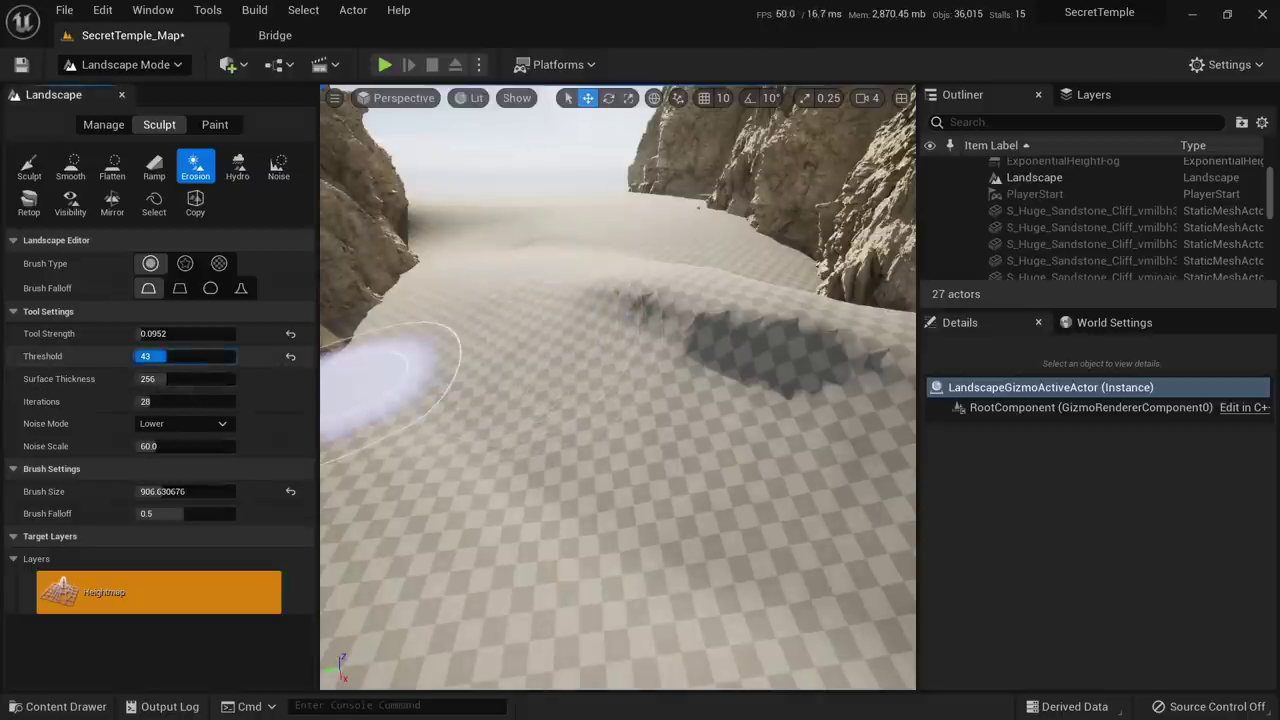
{"action": "left_click_drag", "start_coordinate": [156, 356], "coordinate": [150, 356]}
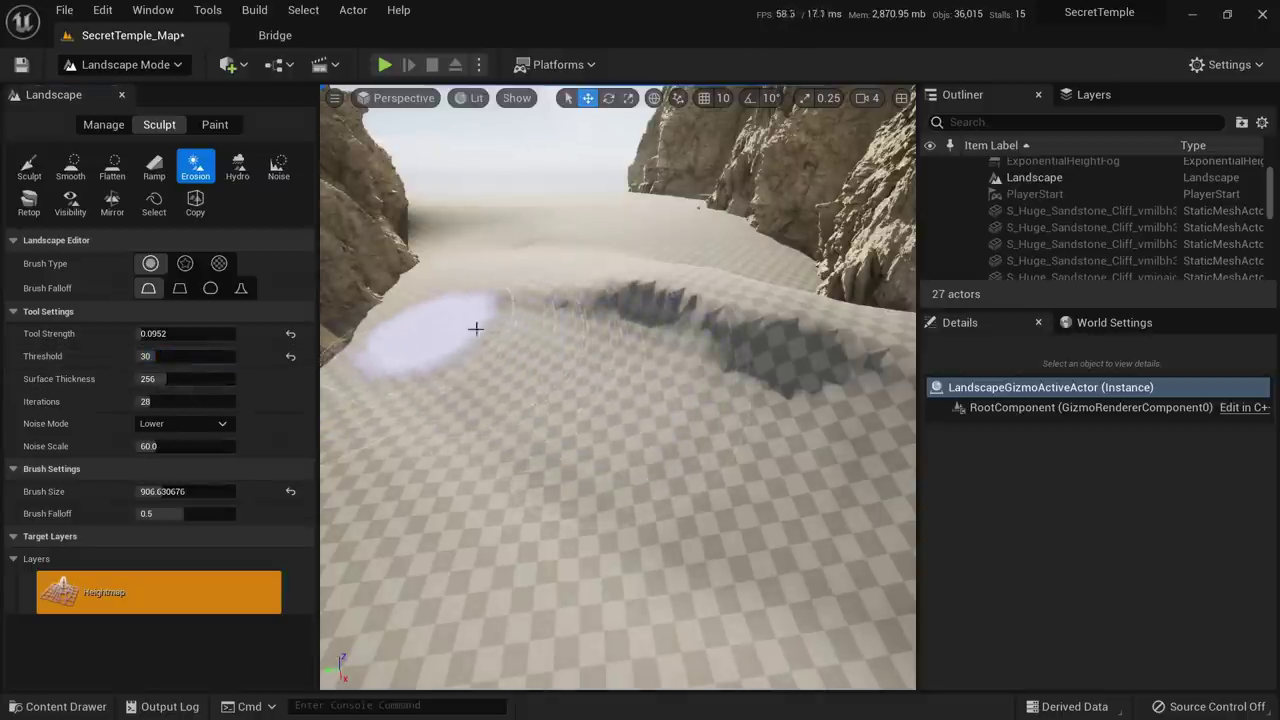
{"action": "mouse_move", "coordinate": [611, 410]}
{"action": "right_mouse_down"}
{"action": "mouse_move", "coordinate": [624, 405]}
{"action": "mouse_move", "coordinate": [617, 437]}
{"action": "mouse_move", "coordinate": [626, 430]}
{"action": "right_mouse_up"}
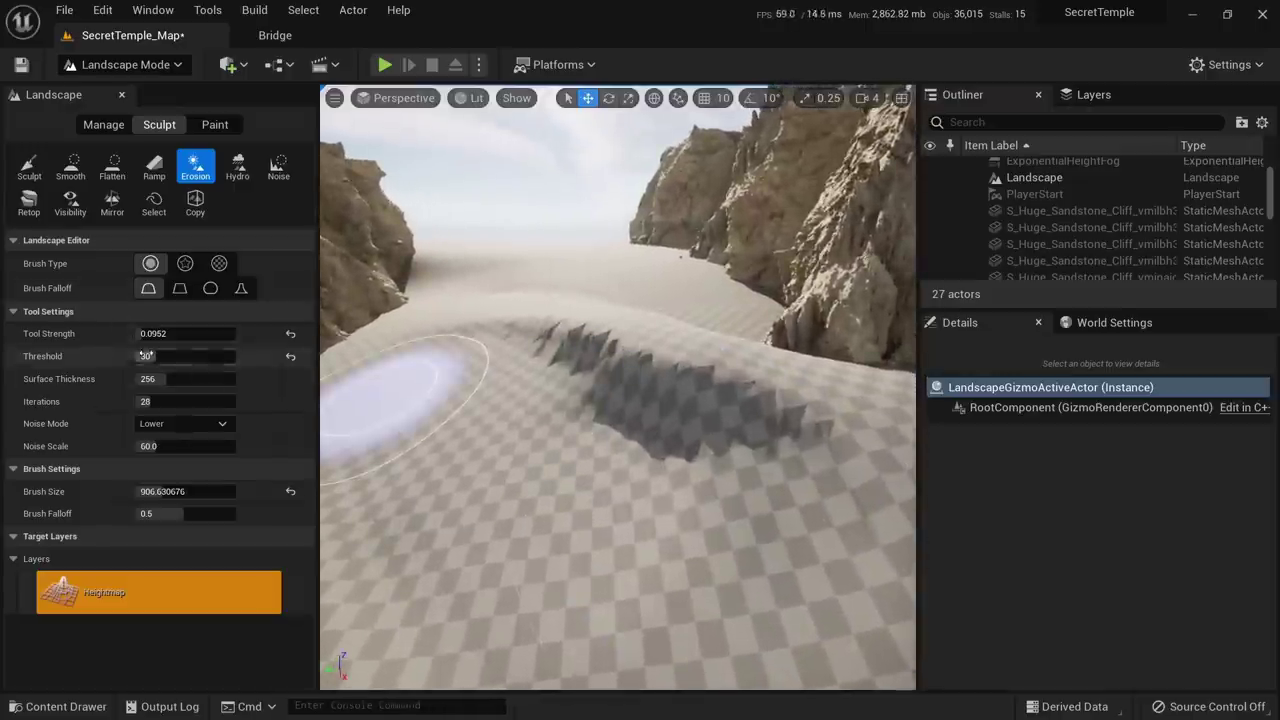
Smooth the jagged eroded crest of the ridge at strength 0.0952 with a brush size of about 907
{"action": "left_click", "coordinate": [70, 166]}
{"action": "right_click_drag", "start_coordinate": [686, 400], "coordinate": [697, 460]}
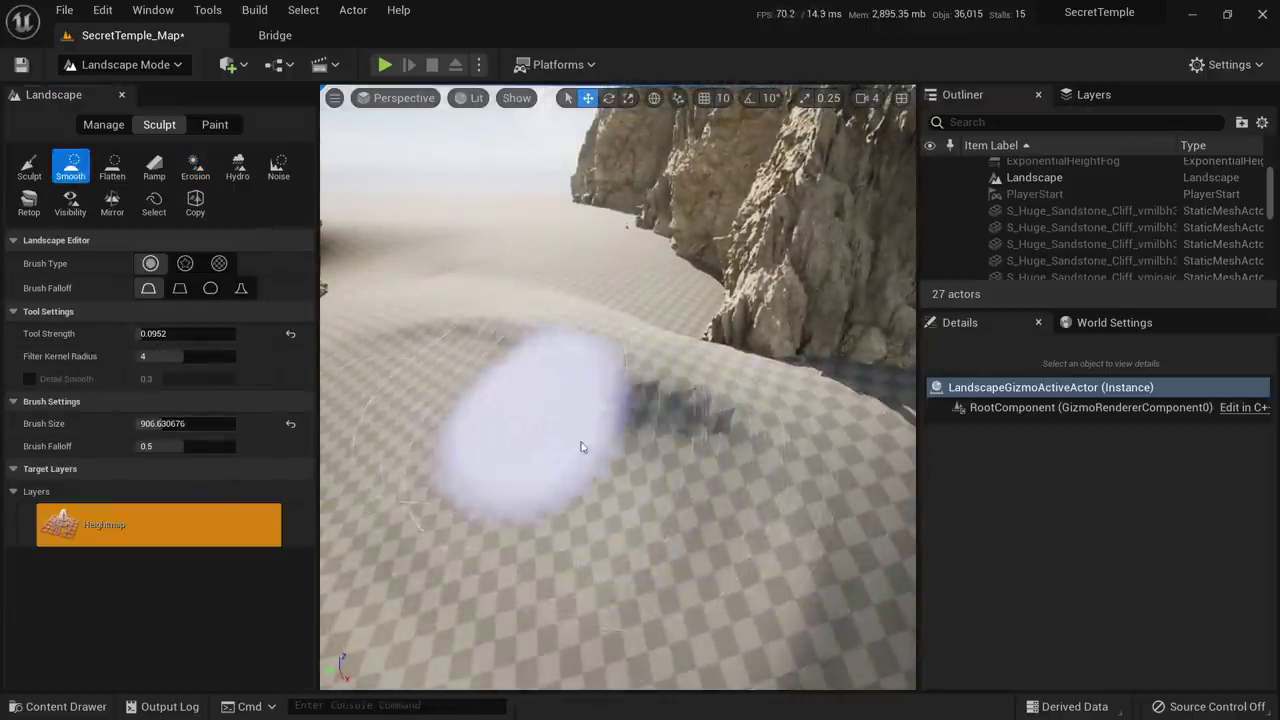
{"action": "mouse_move", "coordinate": [680, 442]}
{"action": "right_mouse_down"}
{"action": "mouse_move", "coordinate": [600, 358]}
{"action": "mouse_move", "coordinate": [571, 460]}
{"action": "mouse_move", "coordinate": [565, 390]}
{"action": "right_mouse_up"}
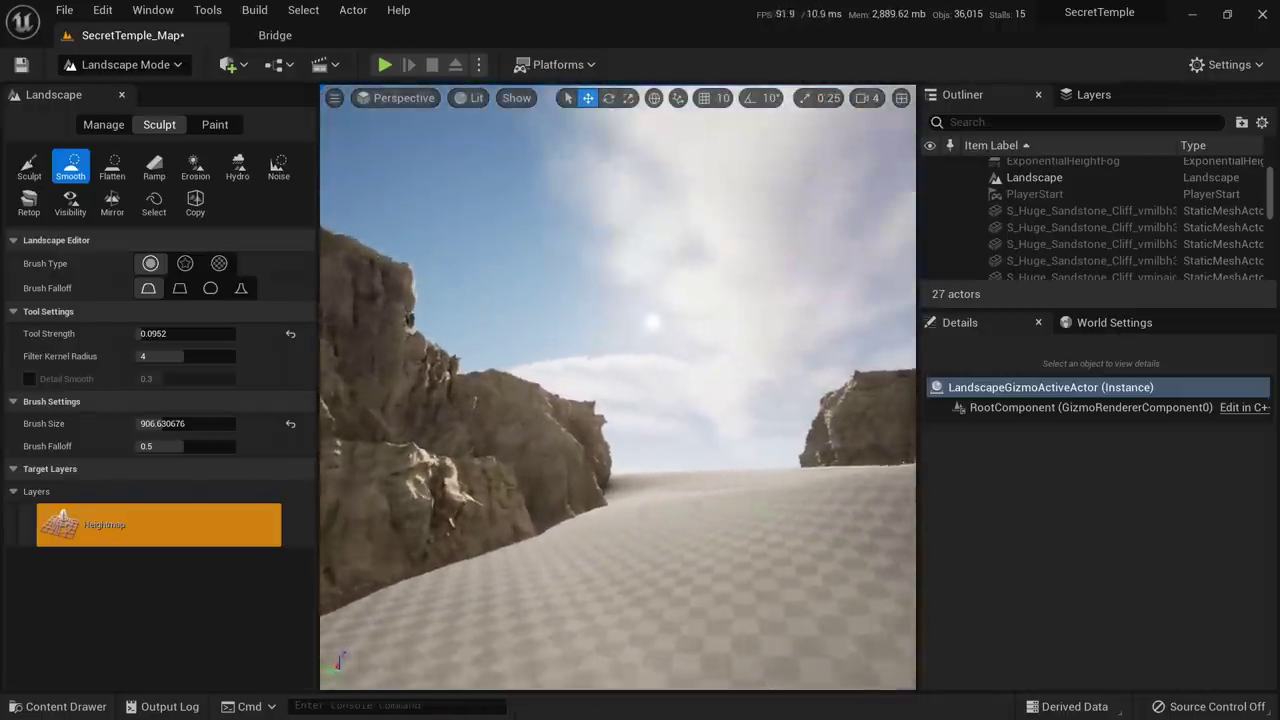
Playtest the map by running the character along the canyon floor, and end the session
{"action": "mouse_move", "coordinate": [656, 551]}
{"action": "right_mouse_down"}
{"action": "mouse_move", "coordinate": [706, 585]}
{"action": "mouse_move", "coordinate": [655, 551]}
{"action": "right_mouse_up"}
{"action": "key", "text": "shift+1"}
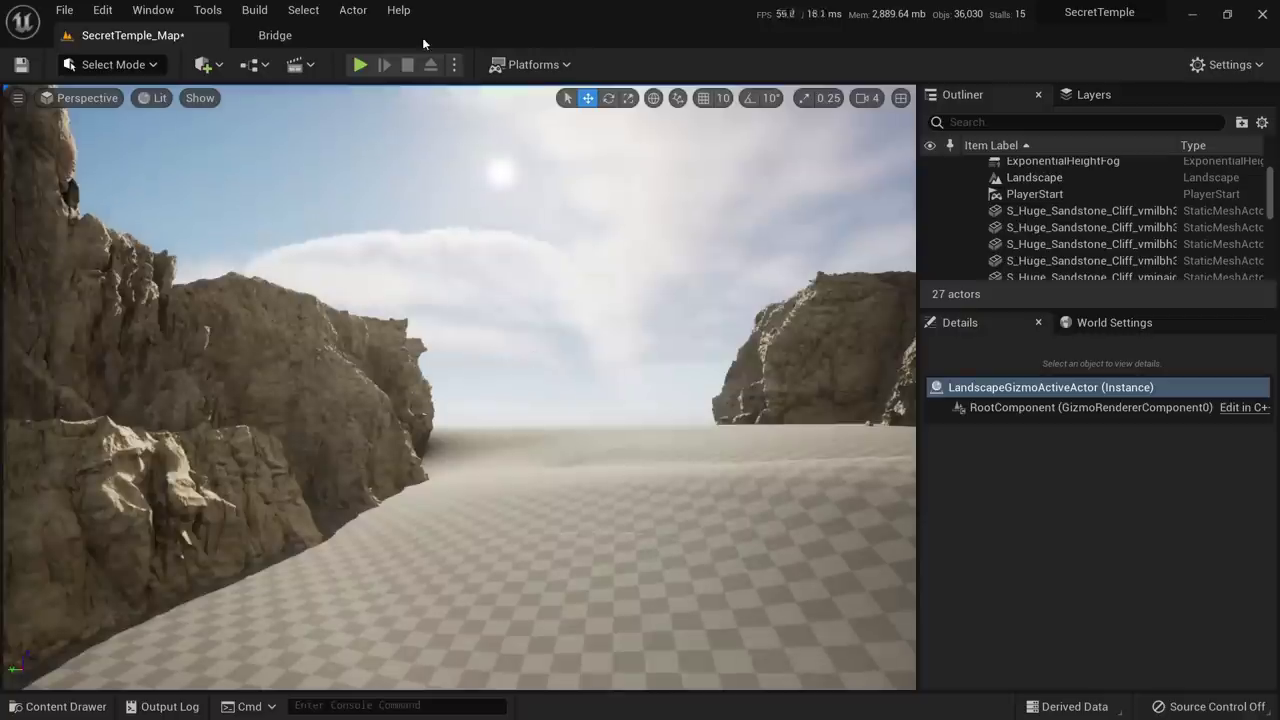
{"action": "left_click", "coordinate": [360, 65]}
{"action": "key", "text": "w"}
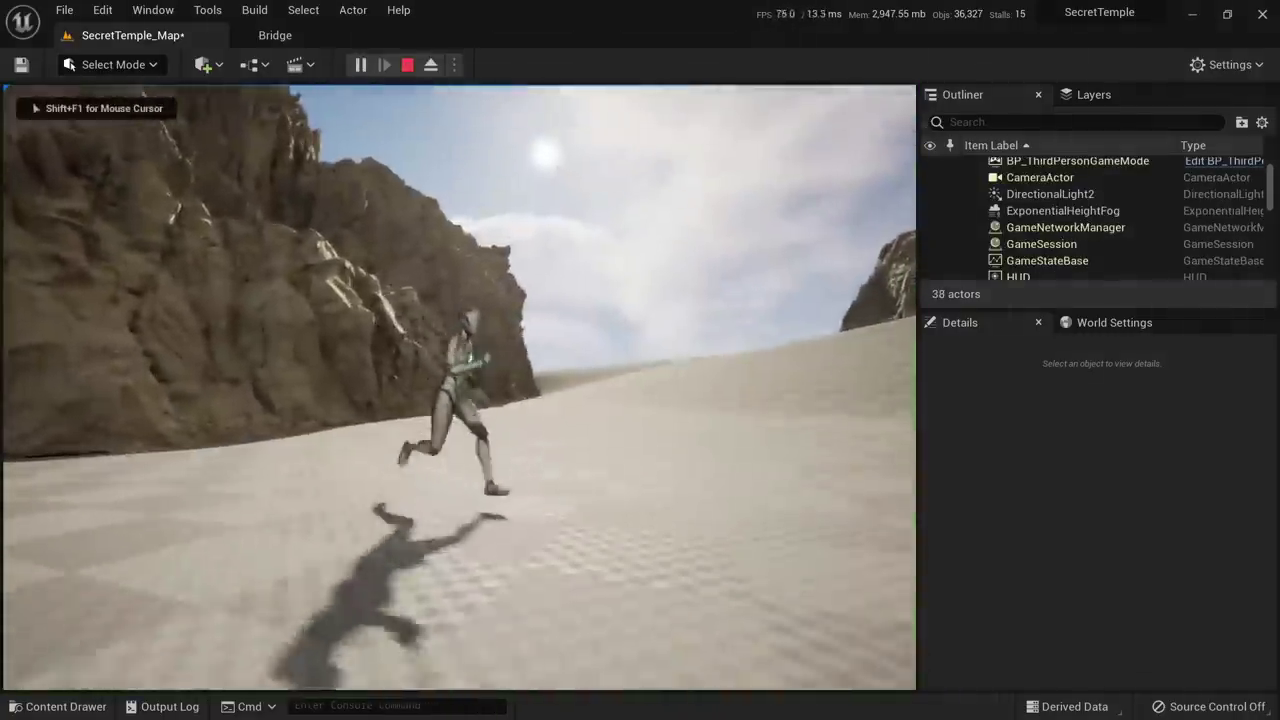
{"action": "key", "text": "Escape"}
Add another landscape ramp across the far canyon floor to the cliff base, with a width of about 2552 and side falloff of about 0.56
{"action": "left_click", "coordinate": [113, 64]}
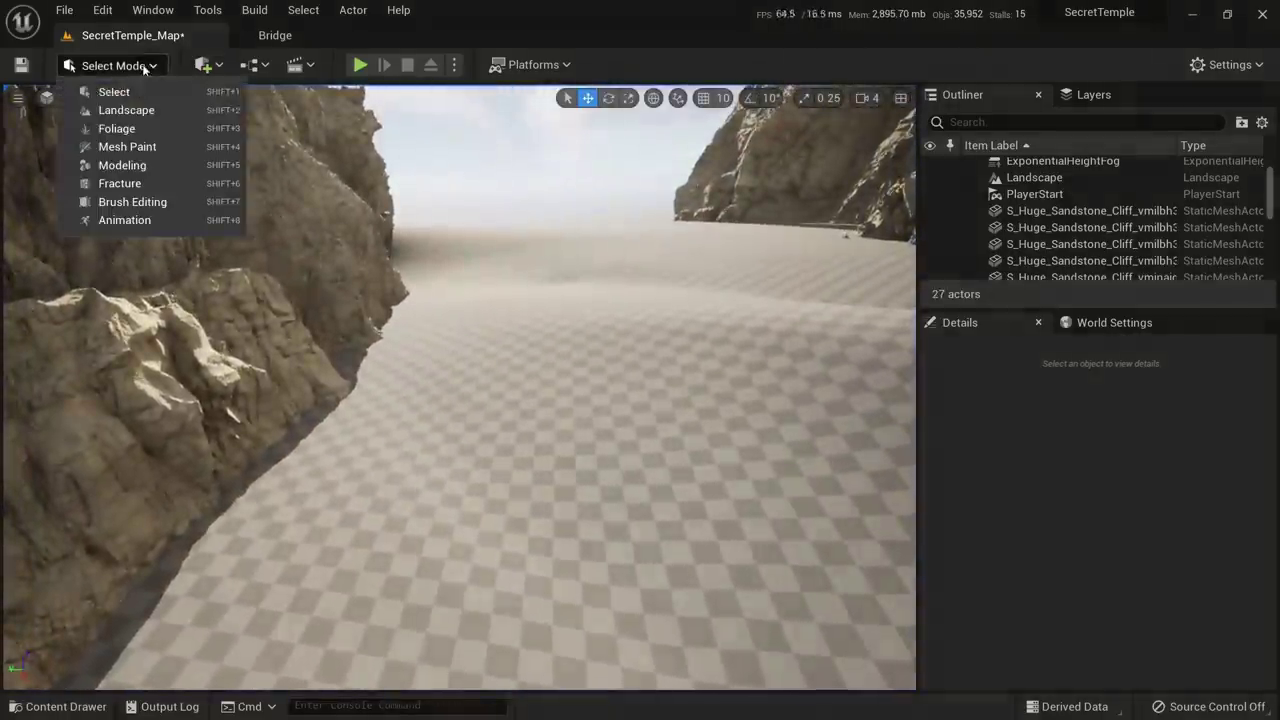
{"action": "left_click", "coordinate": [126, 111]}
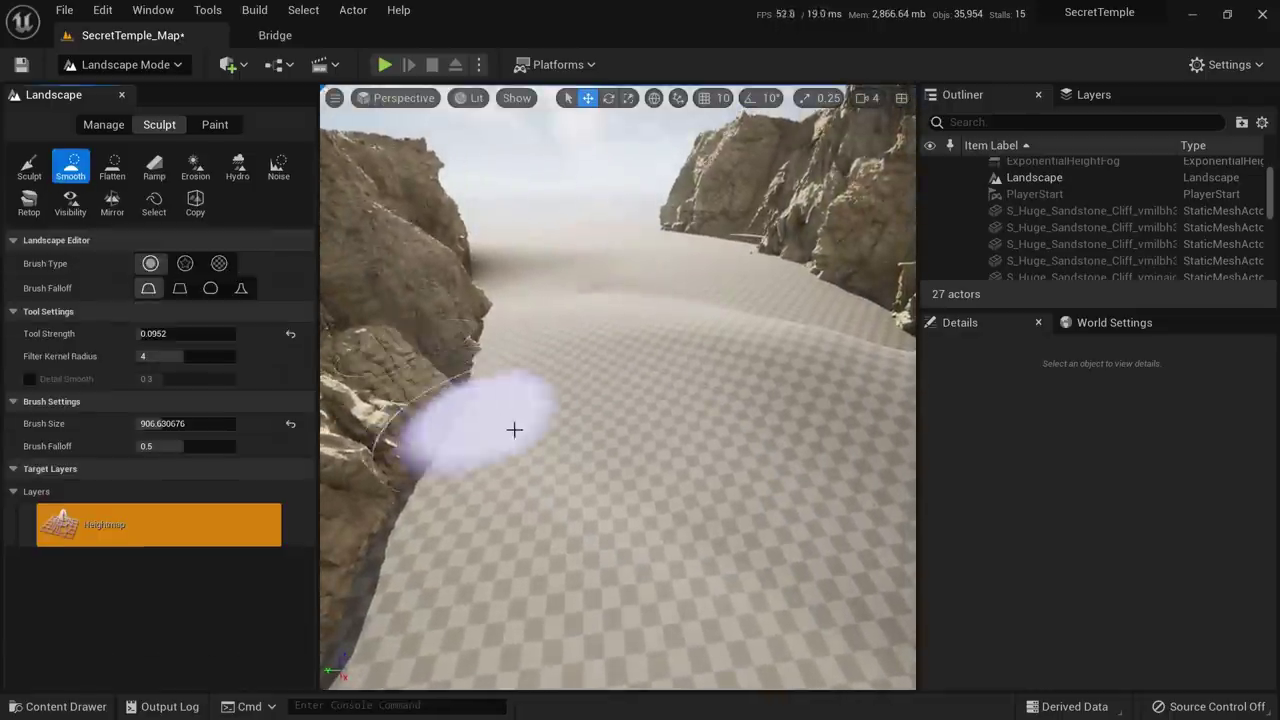
{"action": "mouse_move", "coordinate": [518, 424]}
{"action": "right_mouse_down"}
{"action": "mouse_move", "coordinate": [670, 490]}
{"action": "mouse_move", "coordinate": [645, 480]}
{"action": "right_mouse_up"}
{"action": "right_click_drag", "start_coordinate": [758, 359], "coordinate": [755, 424]}
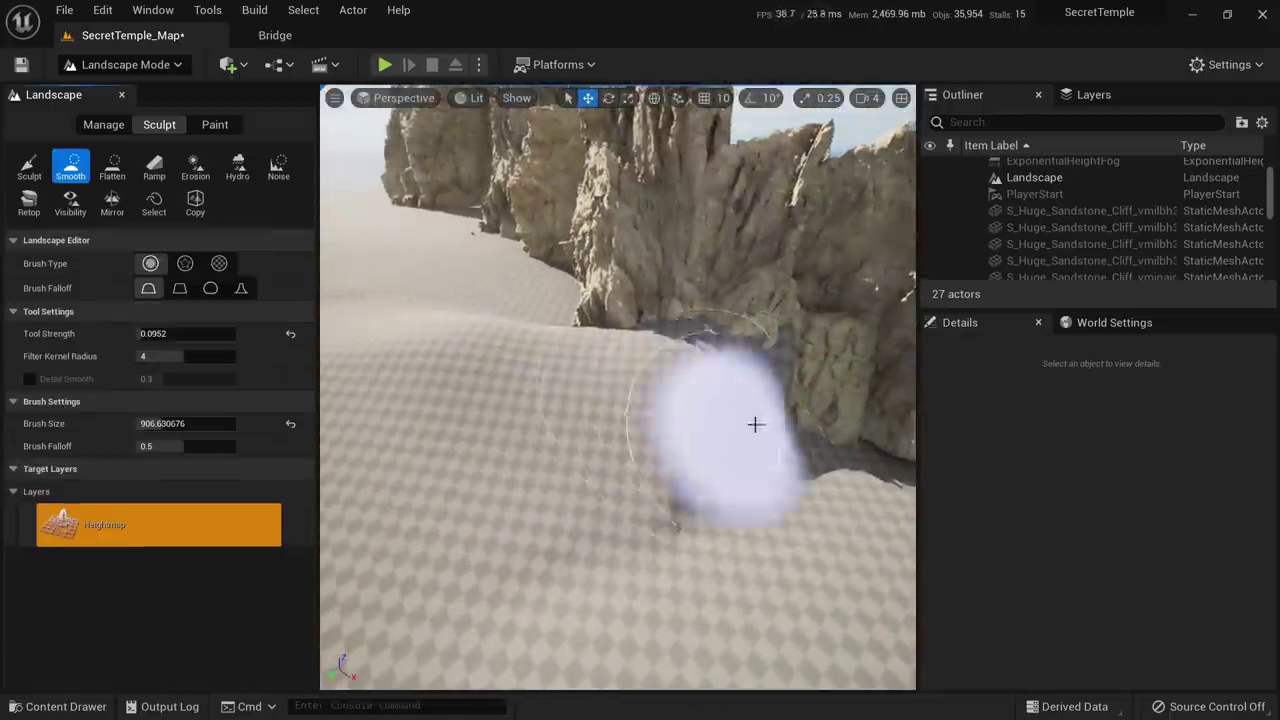
{"action": "mouse_move", "coordinate": [638, 415]}
{"action": "right_mouse_down"}
{"action": "mouse_move", "coordinate": [500, 390]}
{"action": "mouse_move", "coordinate": [470, 403]}
{"action": "right_mouse_up"}
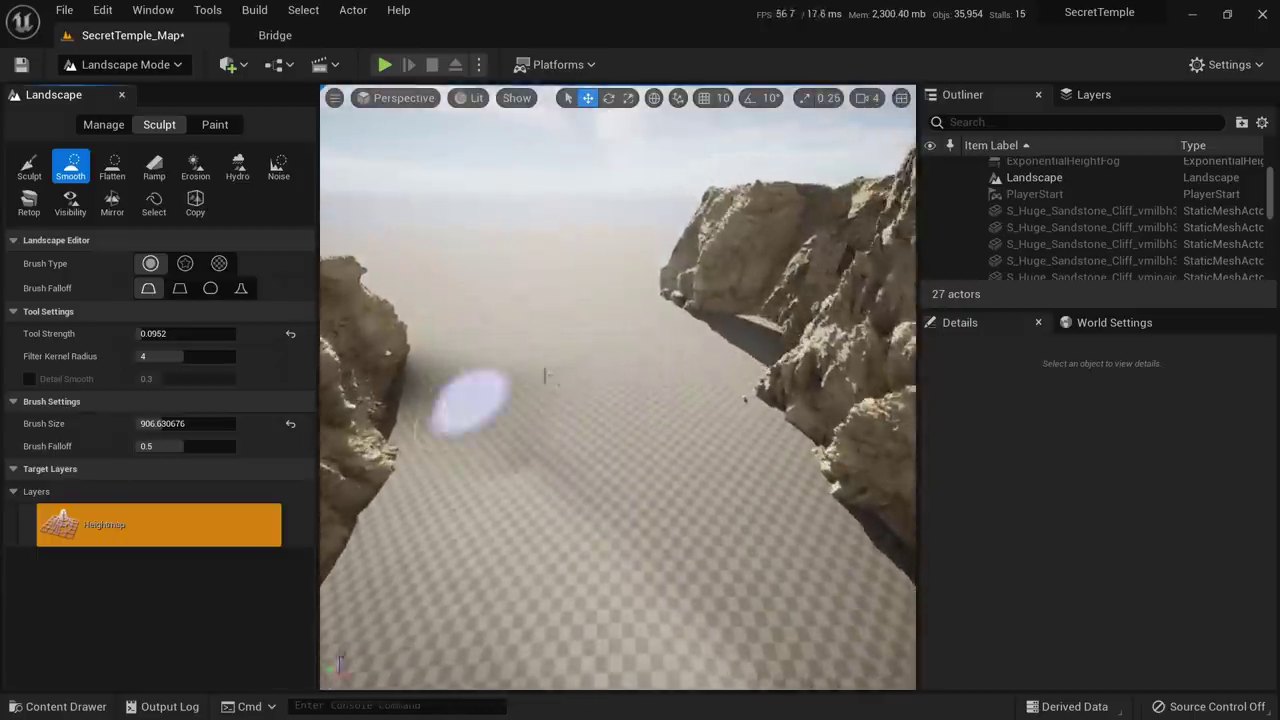
{"action": "left_click", "coordinate": [152, 168]}
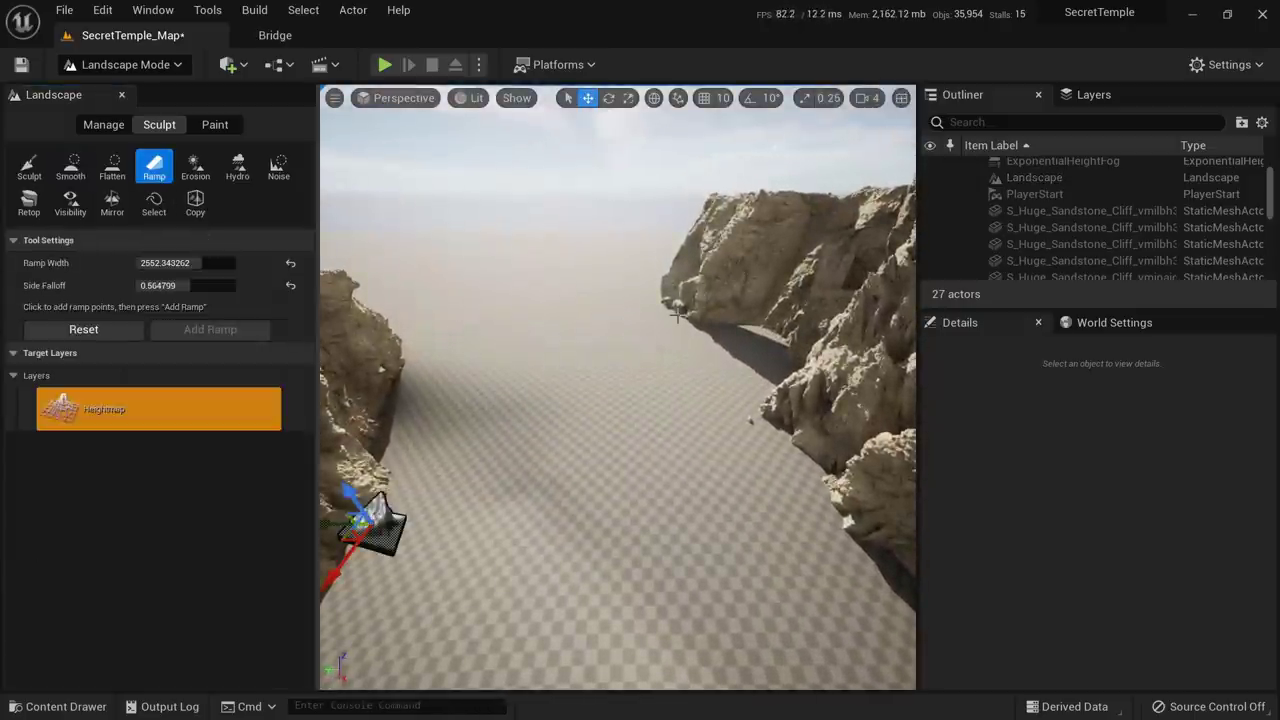
{"action": "right_click_drag", "start_coordinate": [742, 440], "coordinate": [712, 400]}
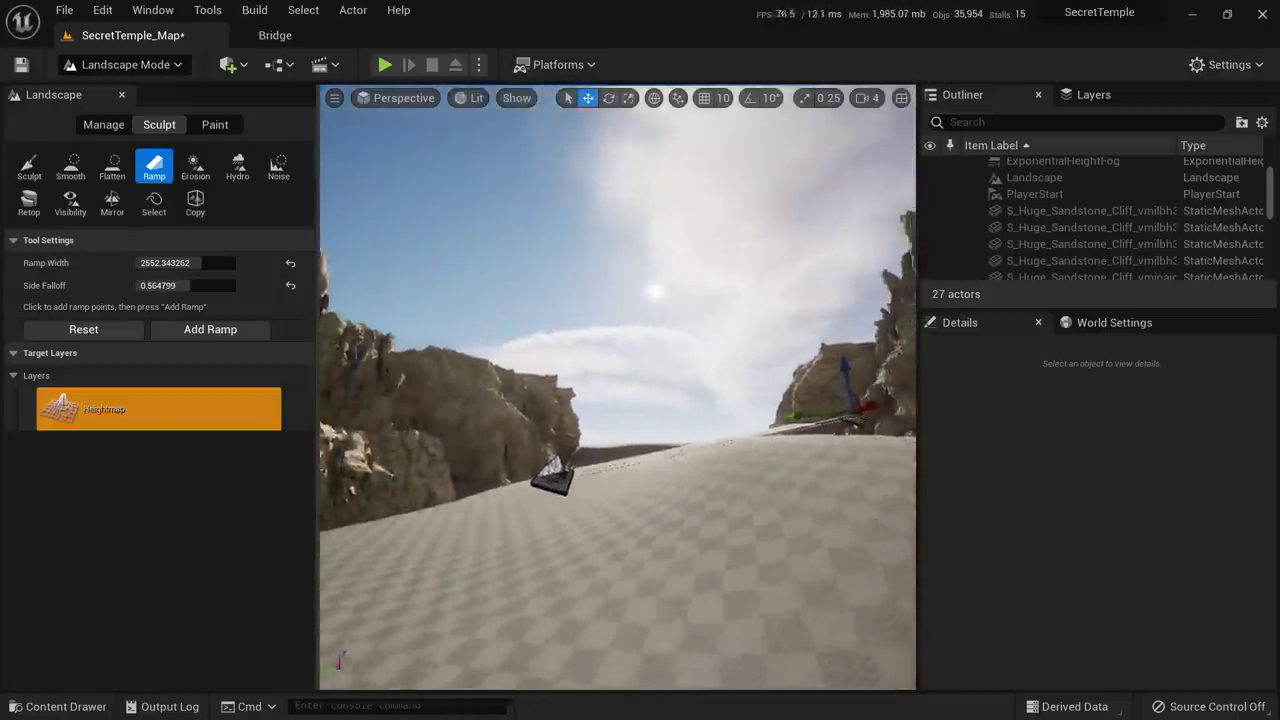
{"action": "mouse_move", "coordinate": [512, 408]}
{"action": "right_mouse_down"}
{"action": "mouse_move", "coordinate": [520, 446]}
{"action": "mouse_move", "coordinate": [512, 408]}
{"action": "right_mouse_up"}
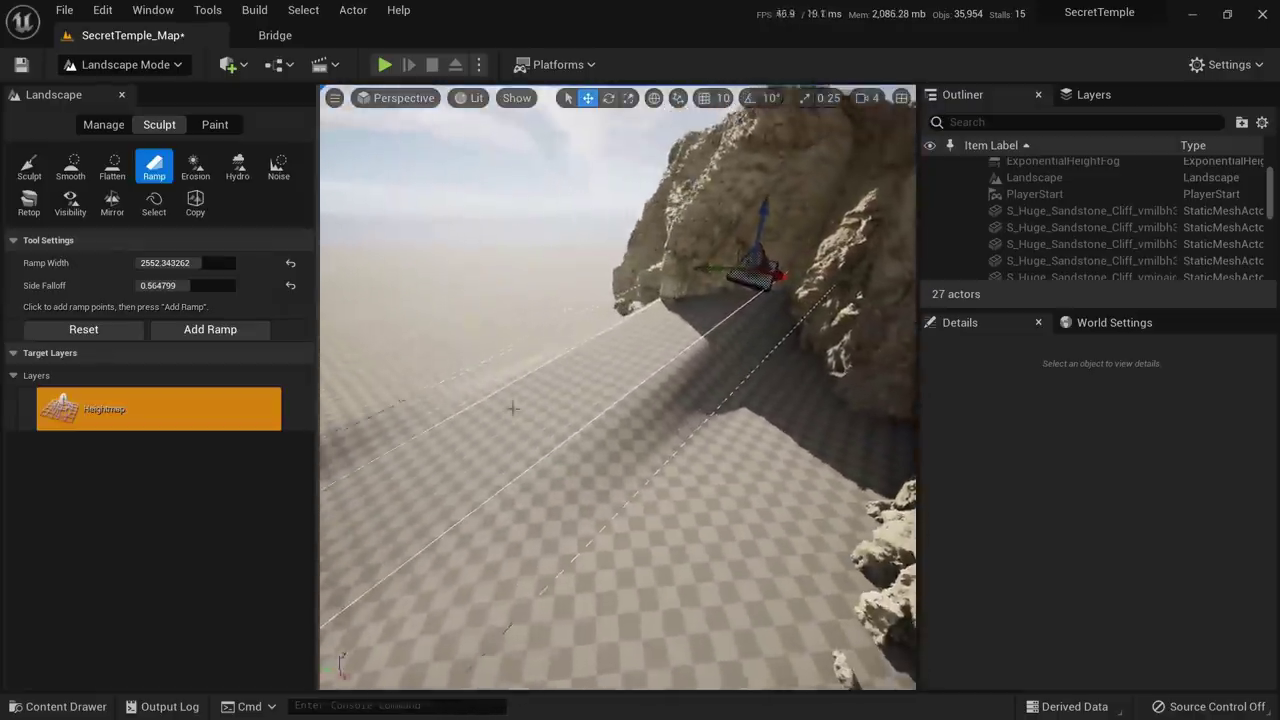
Smooth the new ramp's edges and both ends beside the cliffs at strength 0.0952
{"action": "left_click", "coordinate": [80, 172]}
{"action": "right_click_drag", "start_coordinate": [630, 410], "coordinate": [634, 416]}
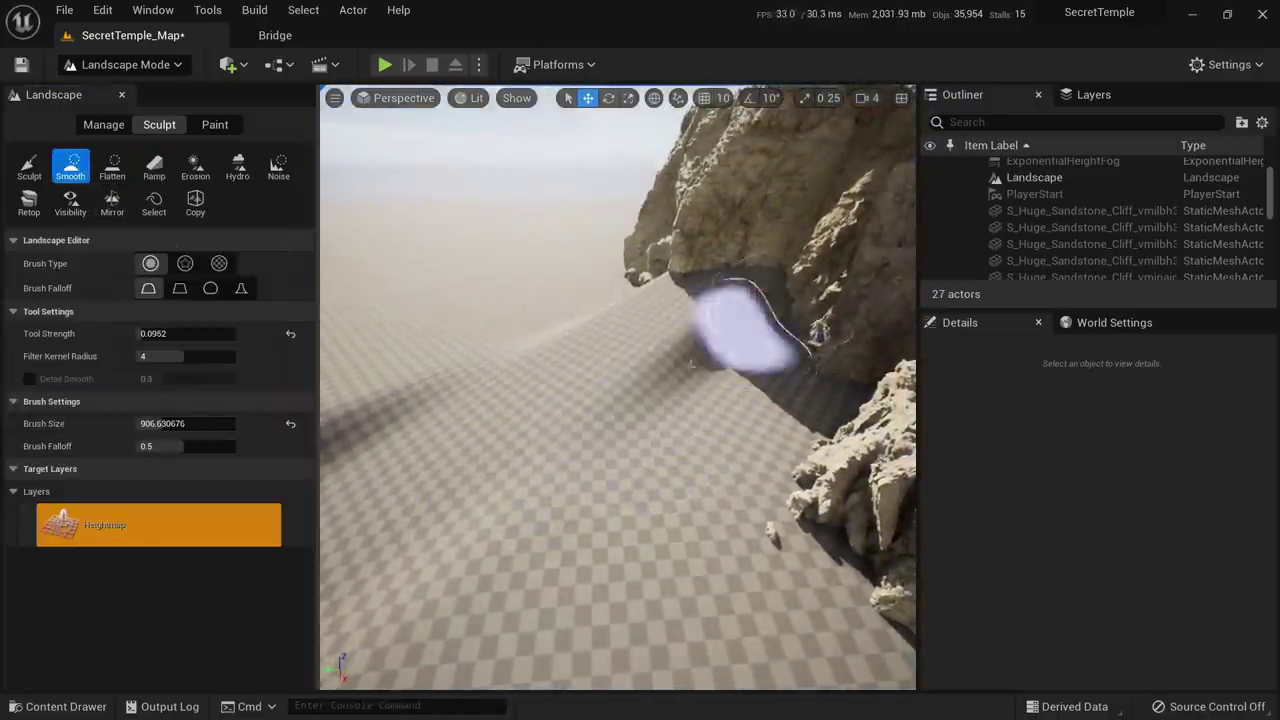
{"action": "right_click_drag", "start_coordinate": [777, 341], "coordinate": [584, 282]}
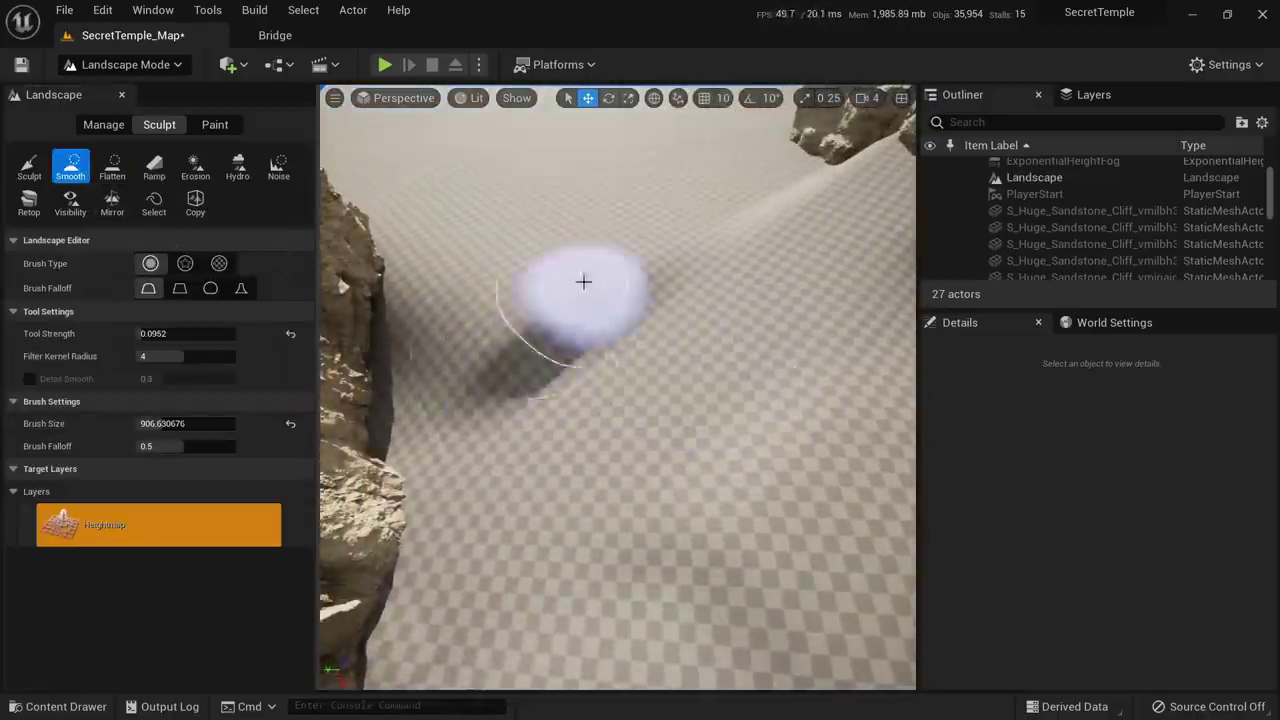
{"action": "right_click_drag", "start_coordinate": [519, 343], "coordinate": [430, 316]}
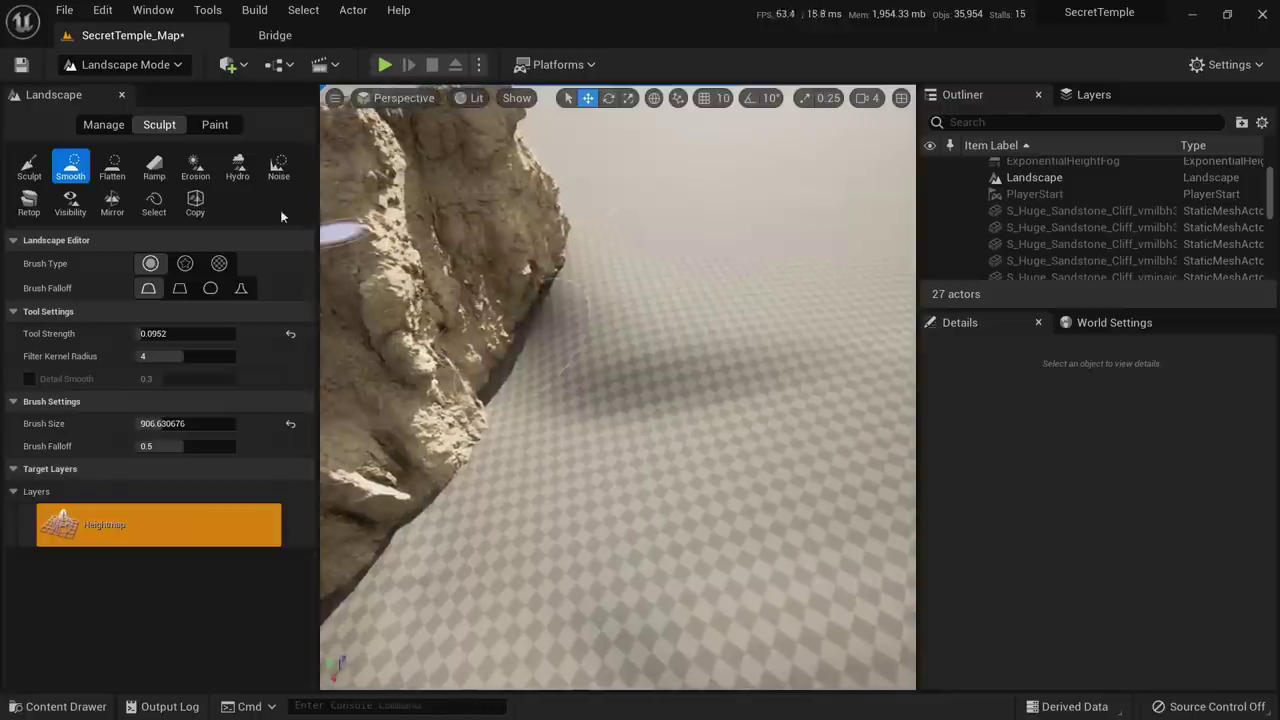
Raise sand mounds along the cliff base with the Sculpt brush at strength 0.3768 and a size of about 907
{"action": "left_click", "coordinate": [30, 172]}
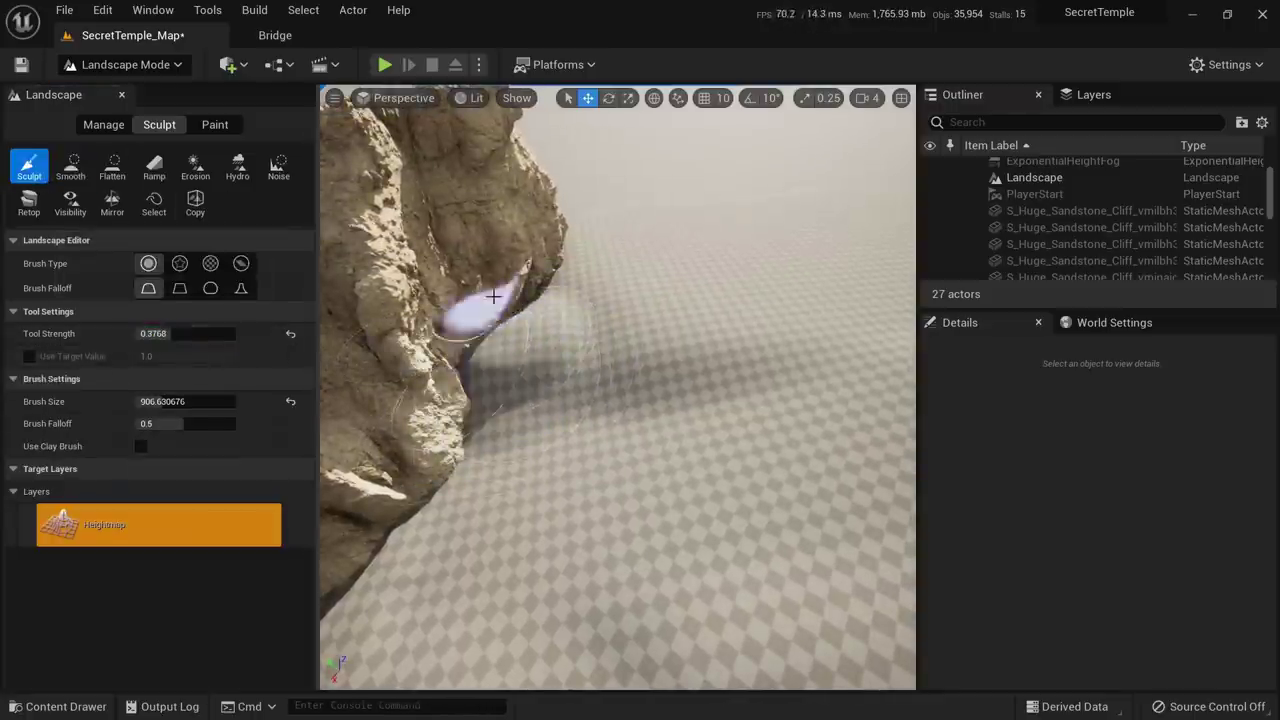
{"action": "right_click_drag", "start_coordinate": [540, 280], "coordinate": [522, 296]}
{"action": "left_click_drag", "start_coordinate": [554, 363], "coordinate": [512, 432]}
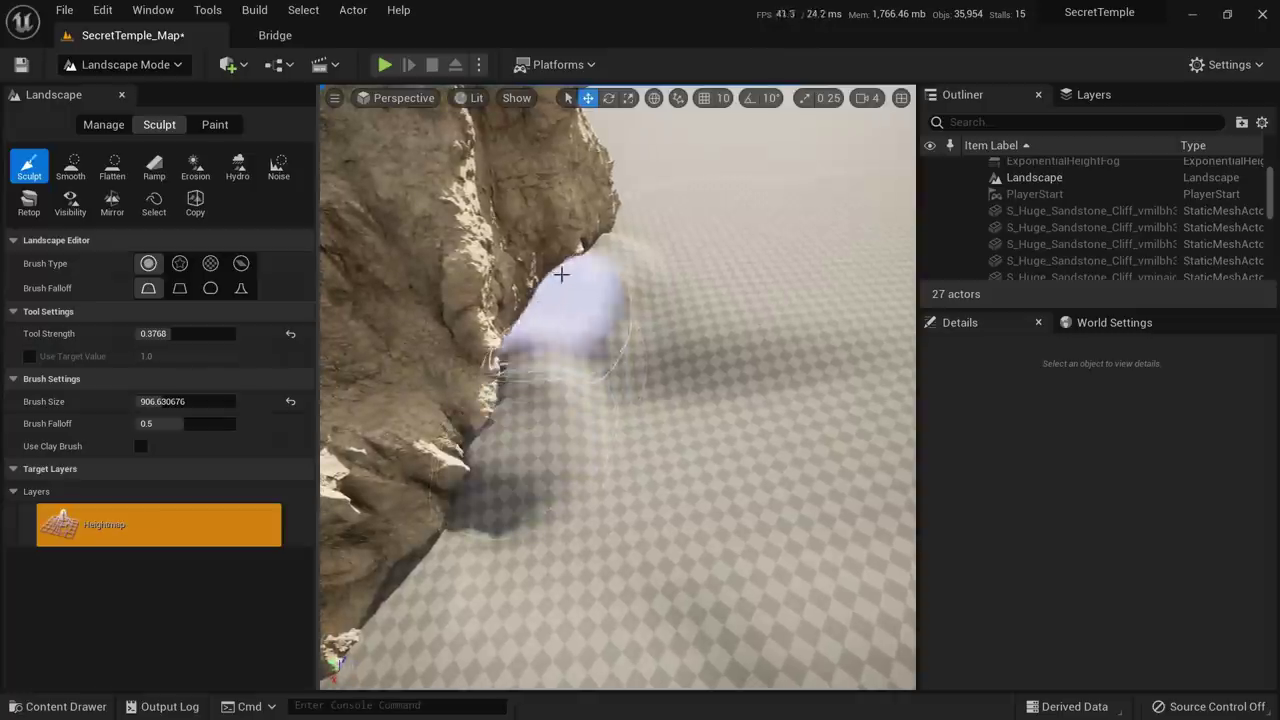
{"action": "right_click_drag", "start_coordinate": [610, 220], "coordinate": [592, 357]}
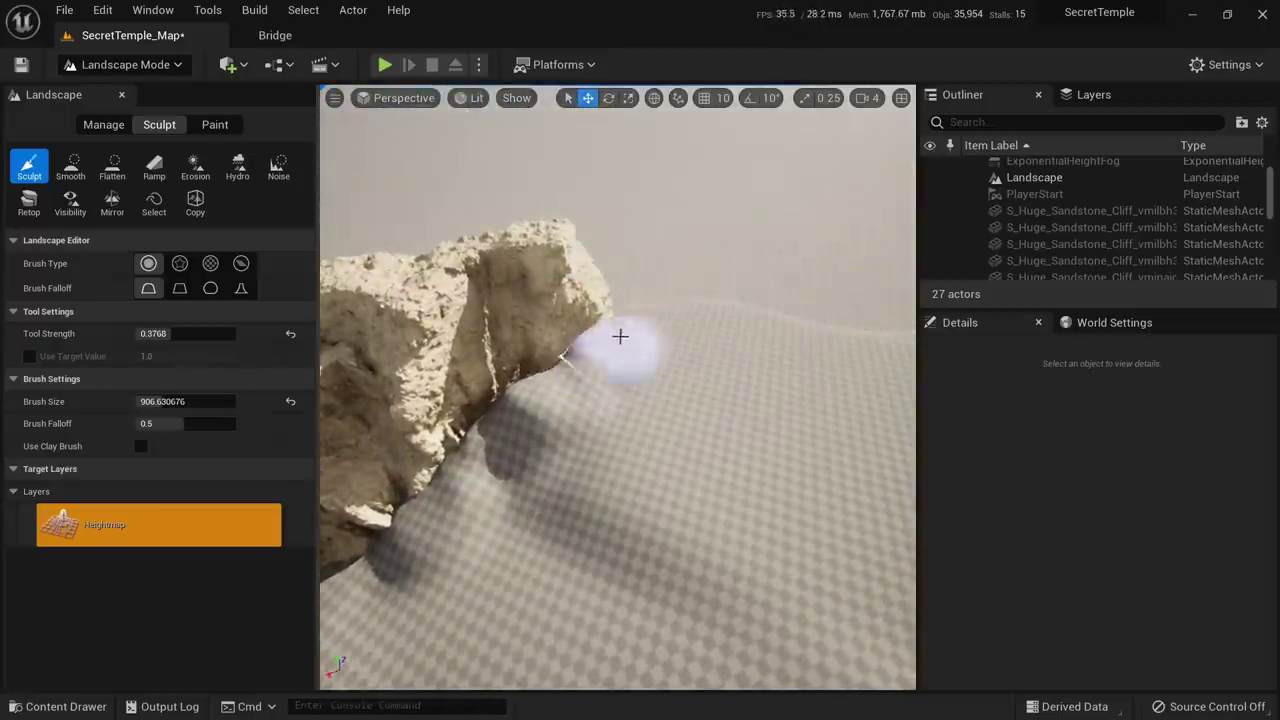
{"action": "left_click_drag", "start_coordinate": [620, 337], "coordinate": [604, 347]}
{"action": "mouse_move", "coordinate": [604, 347]}
{"action": "right_mouse_down"}
{"action": "mouse_move", "coordinate": [550, 392]}
{"action": "mouse_move", "coordinate": [535, 380]}
{"action": "right_mouse_up"}
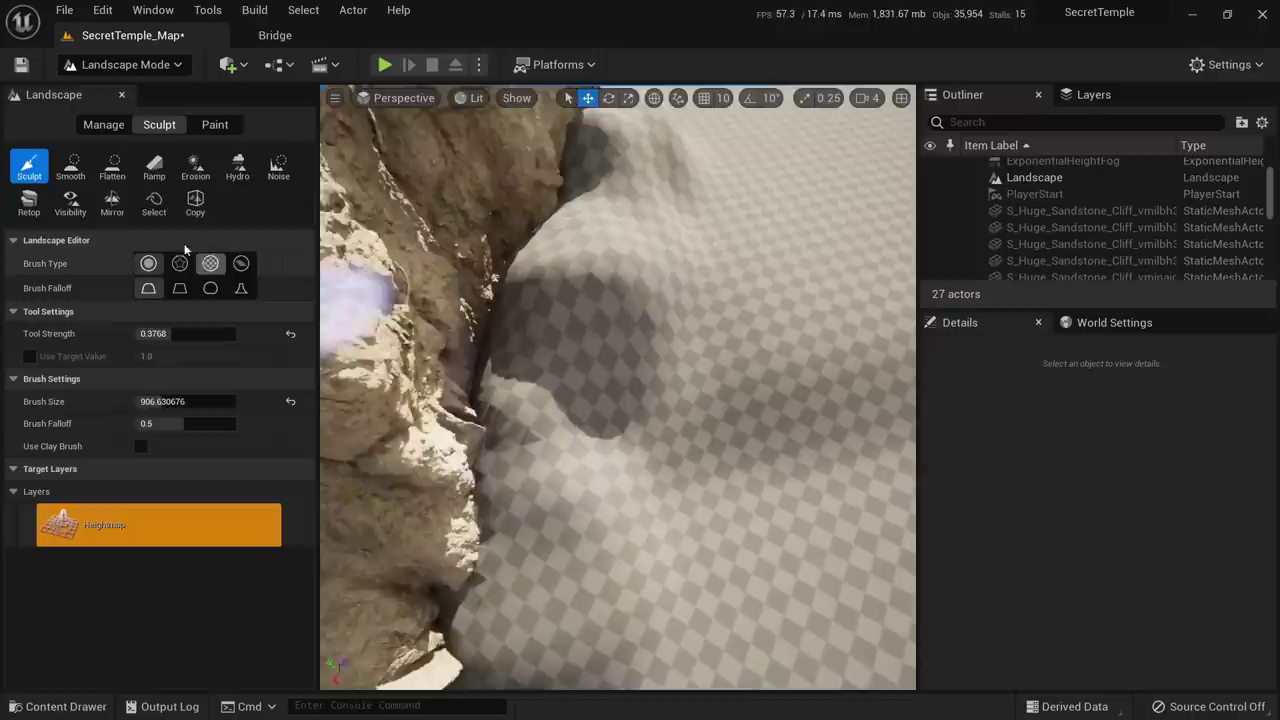
Smooth the raised mounds along the cliff base into the canyon floor at strength 0.3768
{"action": "left_click", "coordinate": [70, 165]}
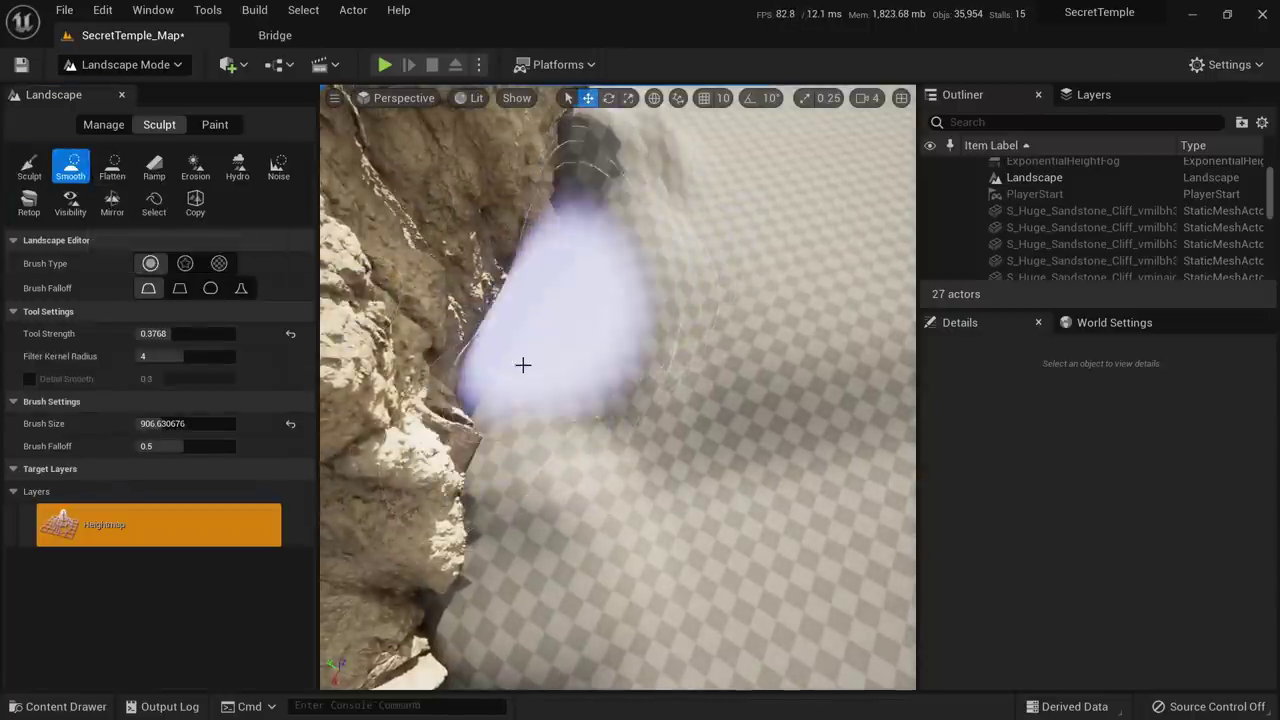
{"action": "mouse_move", "coordinate": [523, 365]}
{"action": "left_mouse_down"}
{"action": "mouse_move", "coordinate": [543, 611]}
{"action": "mouse_move", "coordinate": [629, 194]}
{"action": "mouse_move", "coordinate": [695, 246]}
{"action": "left_mouse_up"}
{"action": "mouse_move", "coordinate": [695, 246]}
{"action": "right_mouse_down"}
{"action": "mouse_move", "coordinate": [693, 205]}
{"action": "mouse_move", "coordinate": [695, 246]}
{"action": "mouse_move", "coordinate": [641, 327]}
{"action": "mouse_move", "coordinate": [537, 381]}
{"action": "mouse_move", "coordinate": [433, 476]}
{"action": "right_mouse_up"}
{"action": "right_click_drag", "start_coordinate": [406, 435], "coordinate": [576, 512]}
{"action": "left_click_drag", "start_coordinate": [577, 512], "coordinate": [567, 370]}
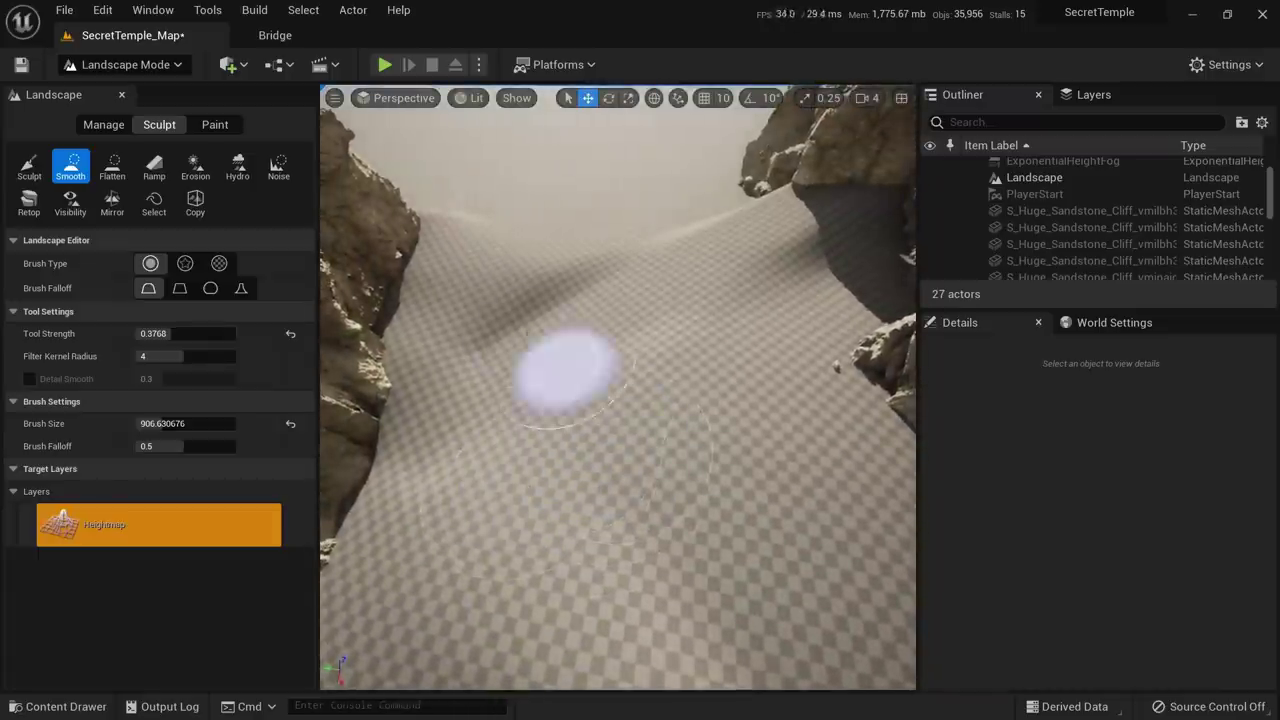
Return to Select mode and view the sculpted canyon from ground level
{"action": "right_click_drag", "start_coordinate": [576, 277], "coordinate": [583, 155]}
{"action": "key", "text": "shift+1"}
{"action": "right_click_drag", "start_coordinate": [694, 466], "coordinate": [694, 466]}
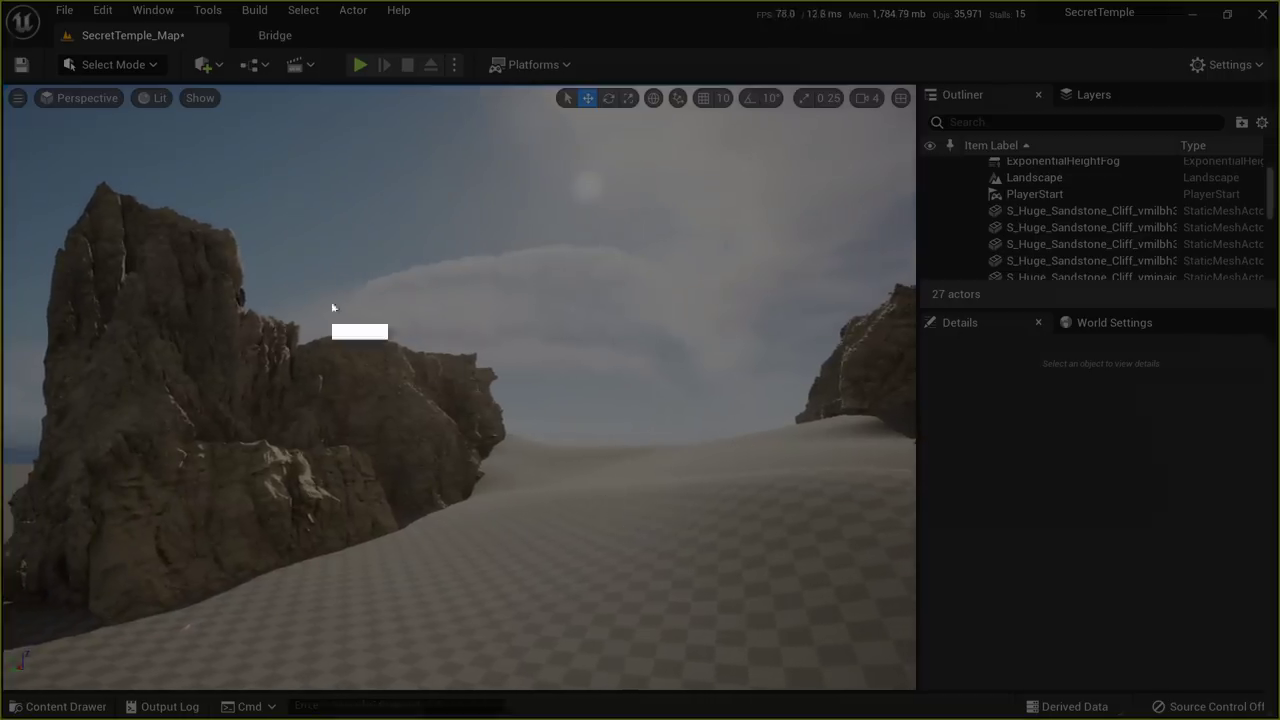
Mark the lines leading across the sand to the cliff base with two red arrows on a screen capture, and discard it
{"action": "left_click_drag", "start_coordinate": [7, 112], "coordinate": [1016, 684]}
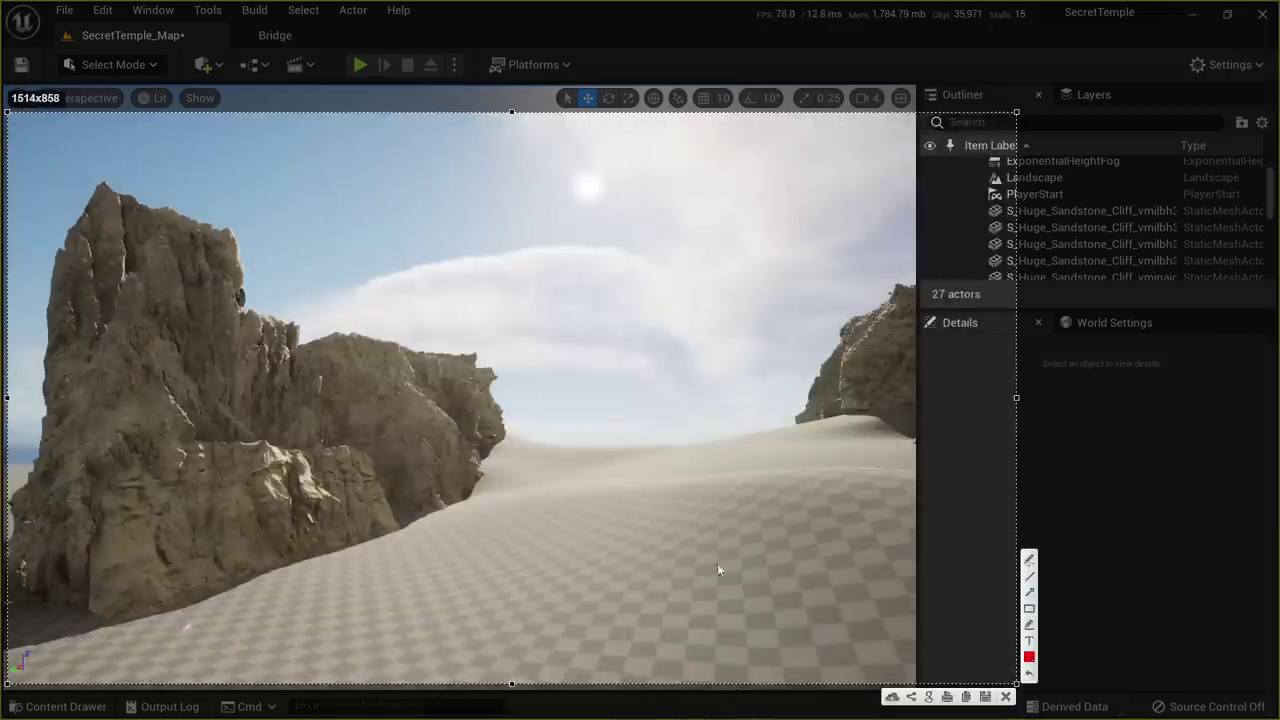
{"action": "left_click_drag", "start_coordinate": [911, 610], "coordinate": [460, 504]}
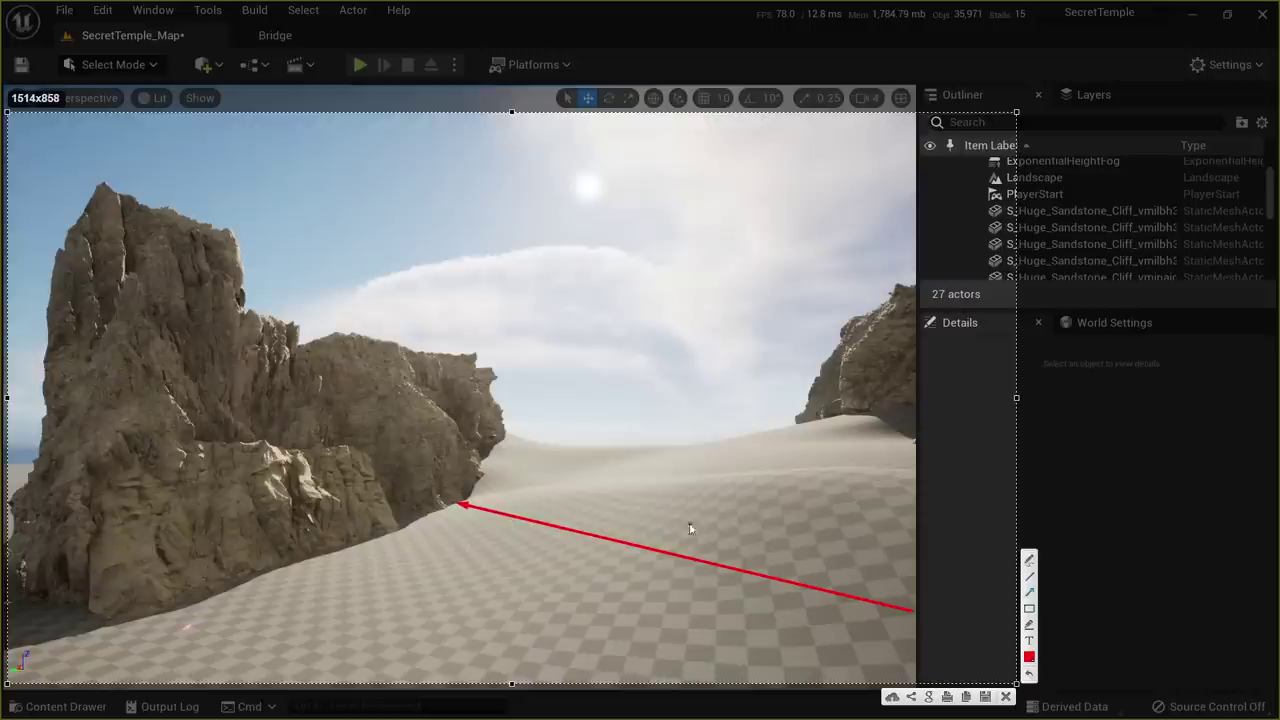
{"action": "left_click_drag", "start_coordinate": [876, 406], "coordinate": [855, 410]}
{"action": "left_click_drag", "start_coordinate": [547, 484], "coordinate": [468, 490]}
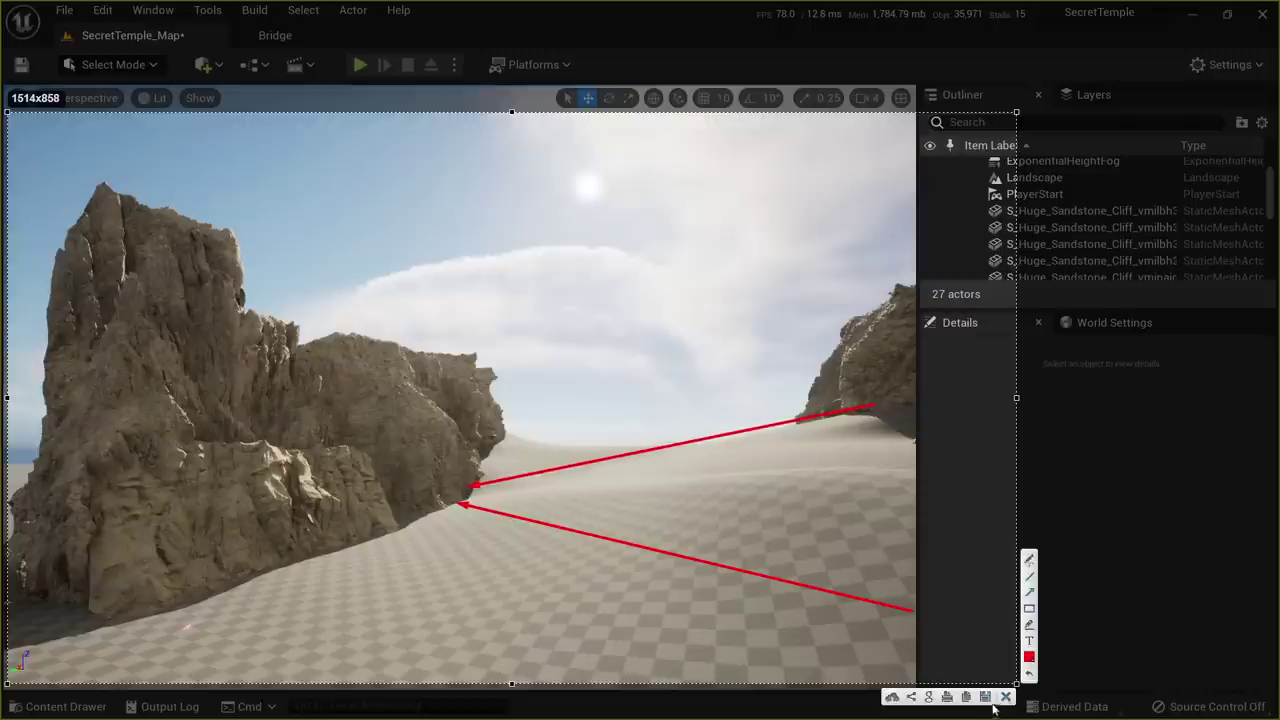
{"action": "left_click", "coordinate": [1008, 698]}
Duplicate the tall massive sandstone cliff toward the middle of the rock row and scale the copy to about 1.69 × 1.69 × 2.0
{"action": "mouse_move", "coordinate": [498, 466]}
{"action": "right_mouse_down"}
{"action": "mouse_move", "coordinate": [496, 490]}
{"action": "mouse_move", "coordinate": [477, 429]}
{"action": "right_mouse_up"}
{"action": "key", "text": "w"}
{"action": "key", "text": "w"}
{"action": "left_click", "coordinate": [425, 440]}
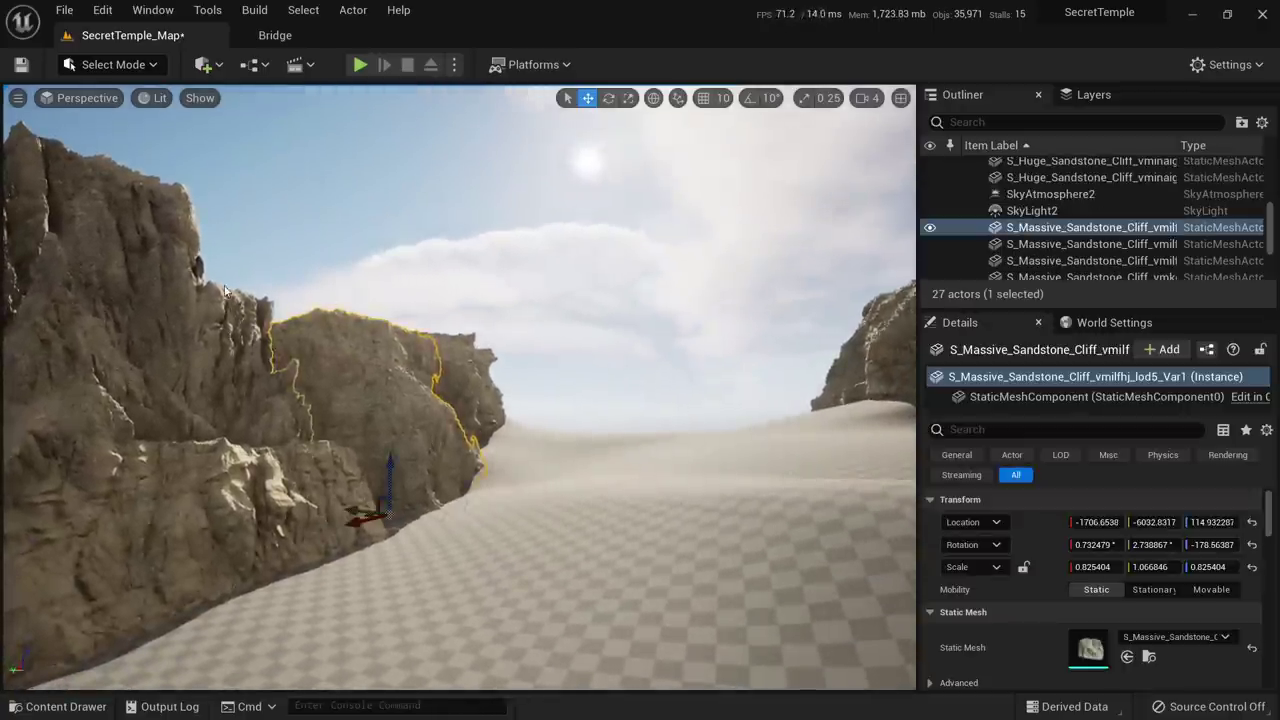
{"action": "key", "text": "s"}
{"action": "right_click_drag", "start_coordinate": [304, 336], "coordinate": [300, 374]}
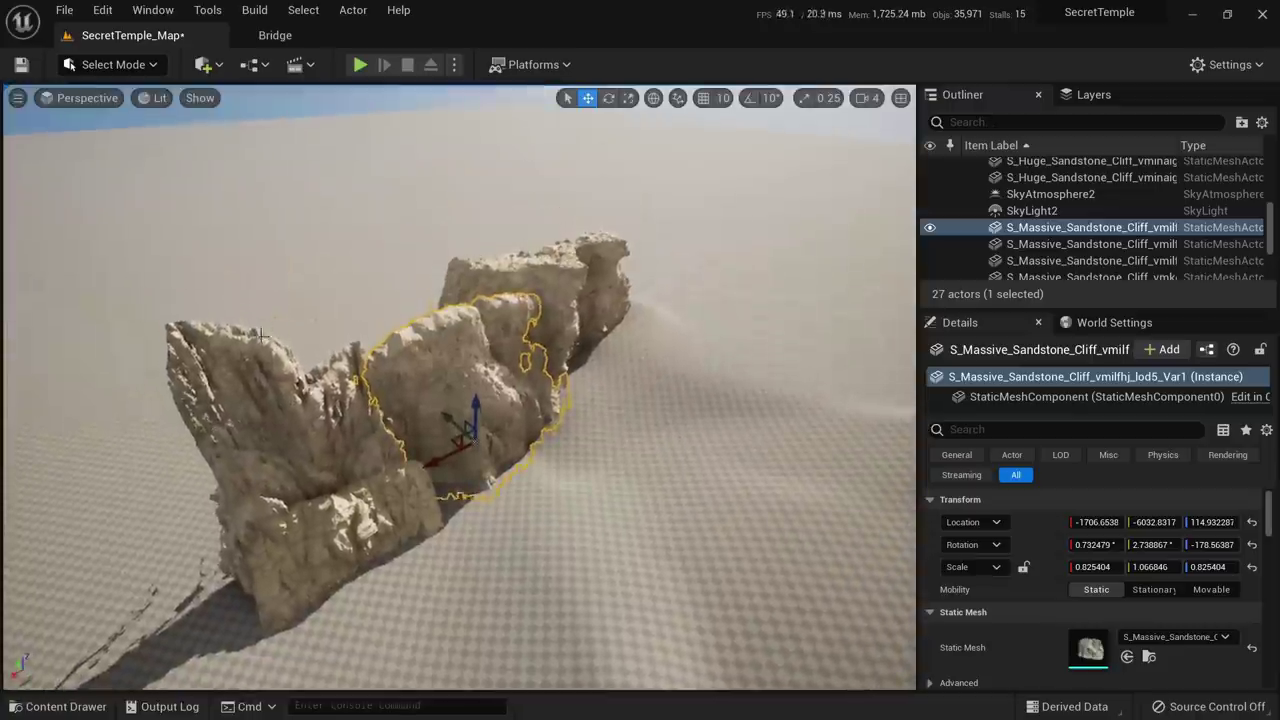
{"action": "left_click", "coordinate": [260, 408]}
{"action": "right_click_drag", "start_coordinate": [280, 530], "coordinate": [345, 548]}
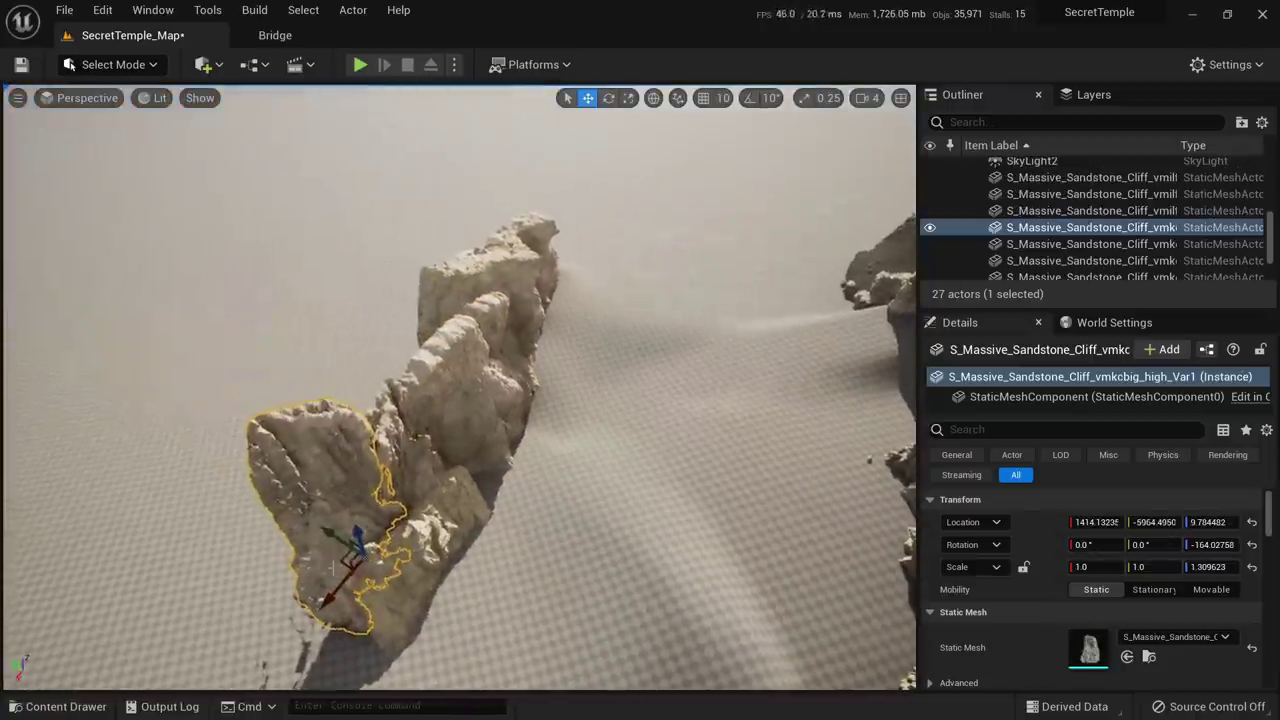
{"action": "left_click_drag", "start_coordinate": [350, 555], "coordinate": [435, 486], "text": "alt"}
{"action": "key", "text": "r"}
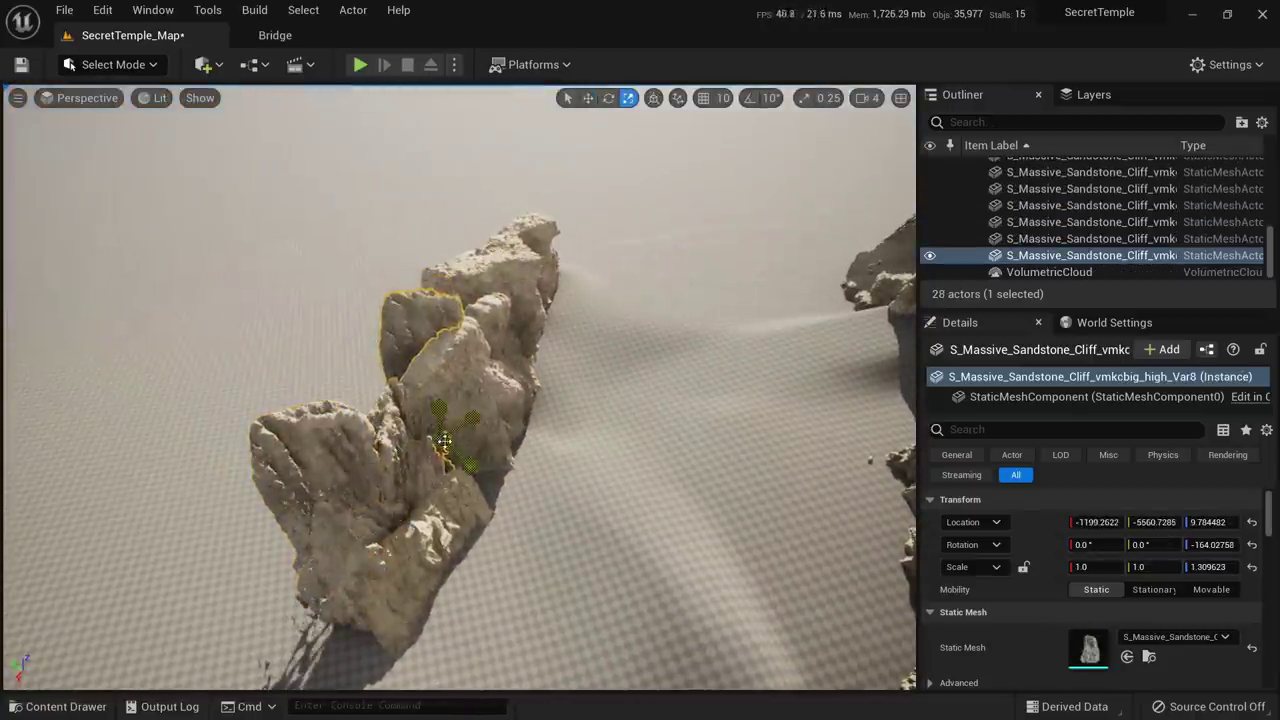
{"action": "left_click_drag", "start_coordinate": [441, 441], "coordinate": [450, 416]}
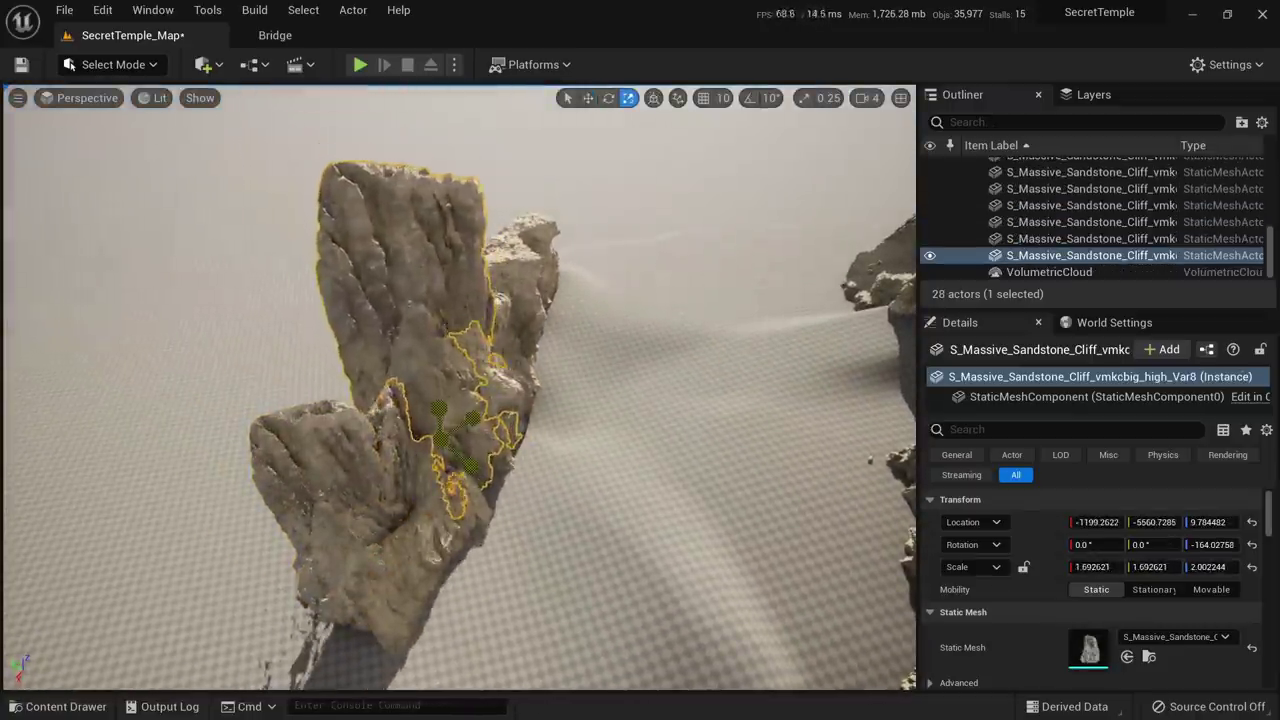
Move the enlarged cliff copy behind the front rocks, to about X -899, Y -5254
{"action": "right_click_drag", "start_coordinate": [445, 461], "coordinate": [440, 525]}
{"action": "key", "text": "q"}
{"action": "key", "text": "e"}
{"action": "key", "text": "w"}
{"action": "left_click_drag", "start_coordinate": [364, 477], "coordinate": [347, 483]}
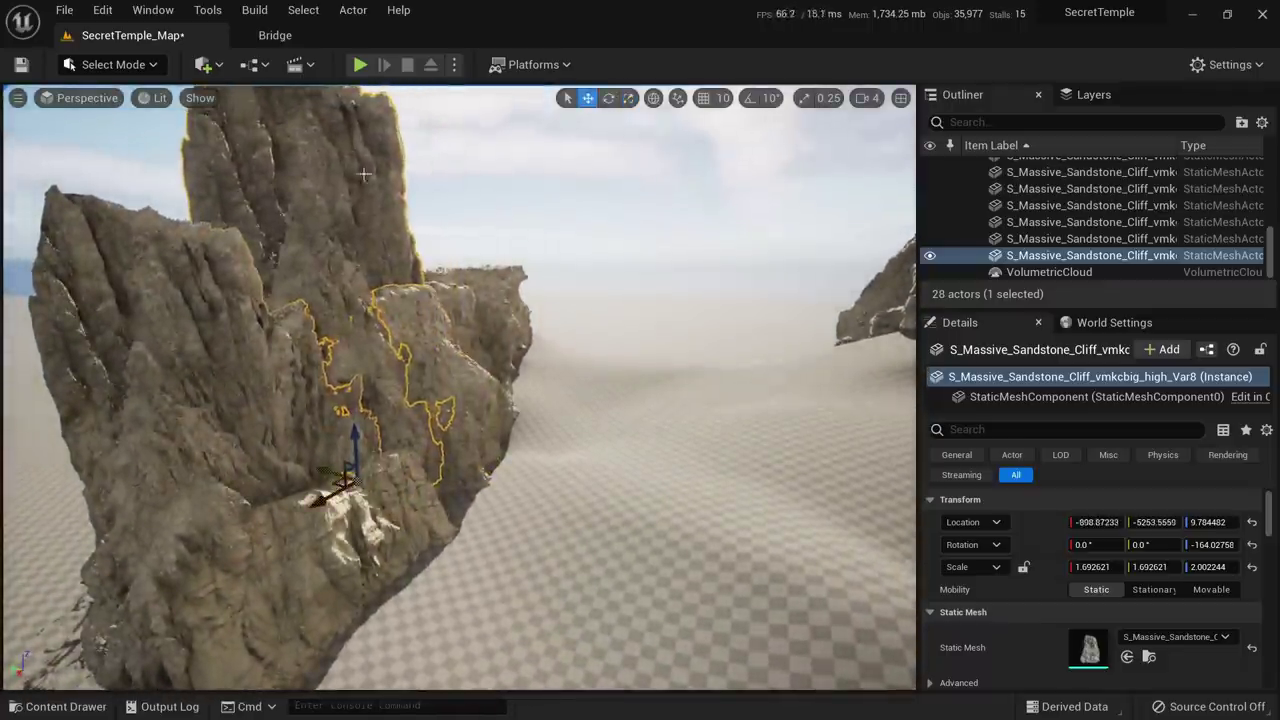
Browse the 3D assets in Bridge and place the narrow, column-shaped Massive Sandstone Cliff in the map beside the cliff row
{"action": "left_click", "coordinate": [299, 38]}
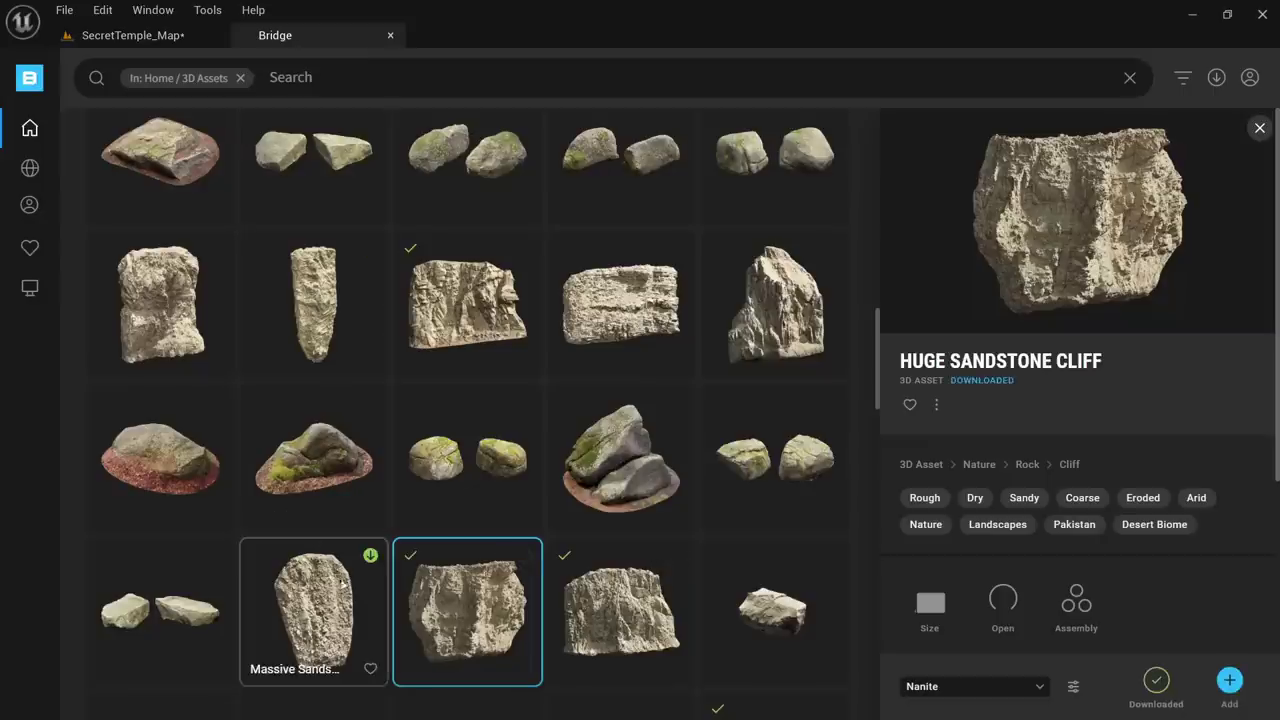
{"action": "scroll", "coordinate": [515, 622], "scroll_direction": "down", "scroll_amount": 3}
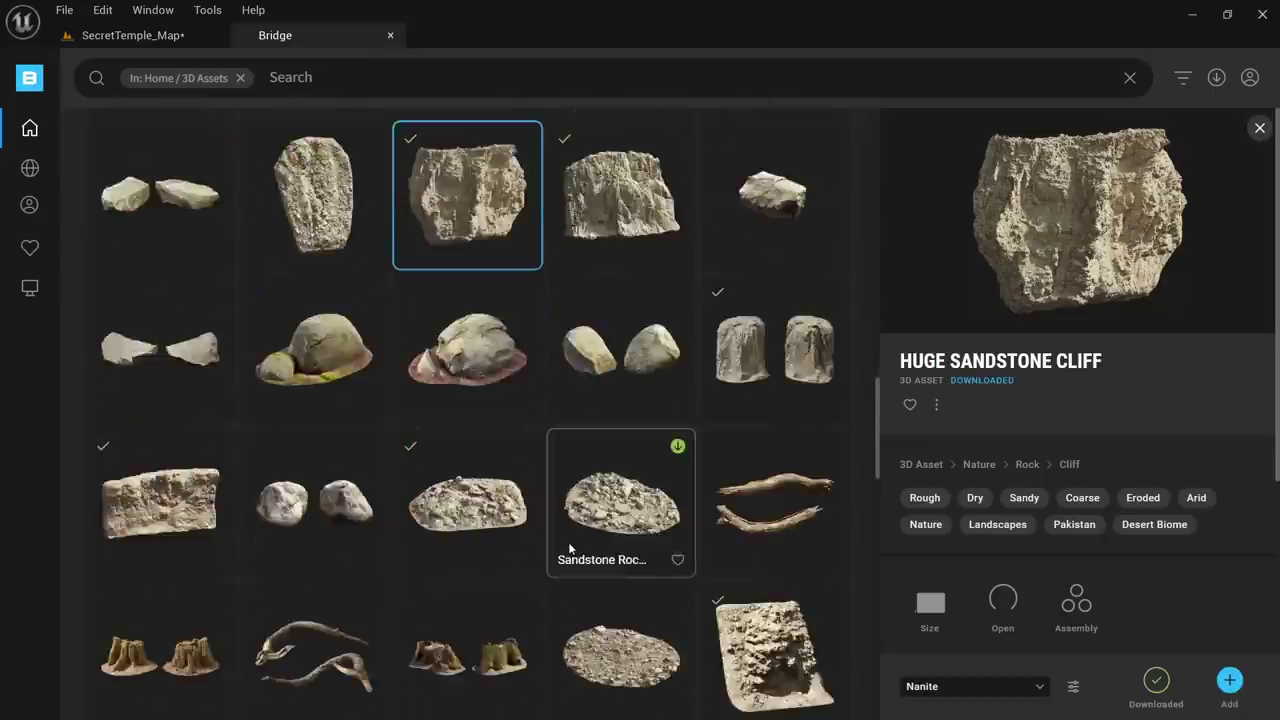
{"action": "scroll", "coordinate": [568, 545], "scroll_direction": "up", "scroll_amount": 3}
{"action": "scroll", "coordinate": [573, 537], "scroll_direction": "down", "scroll_amount": 3}
{"action": "scroll", "coordinate": [571, 457], "scroll_direction": "up", "scroll_amount": 5}
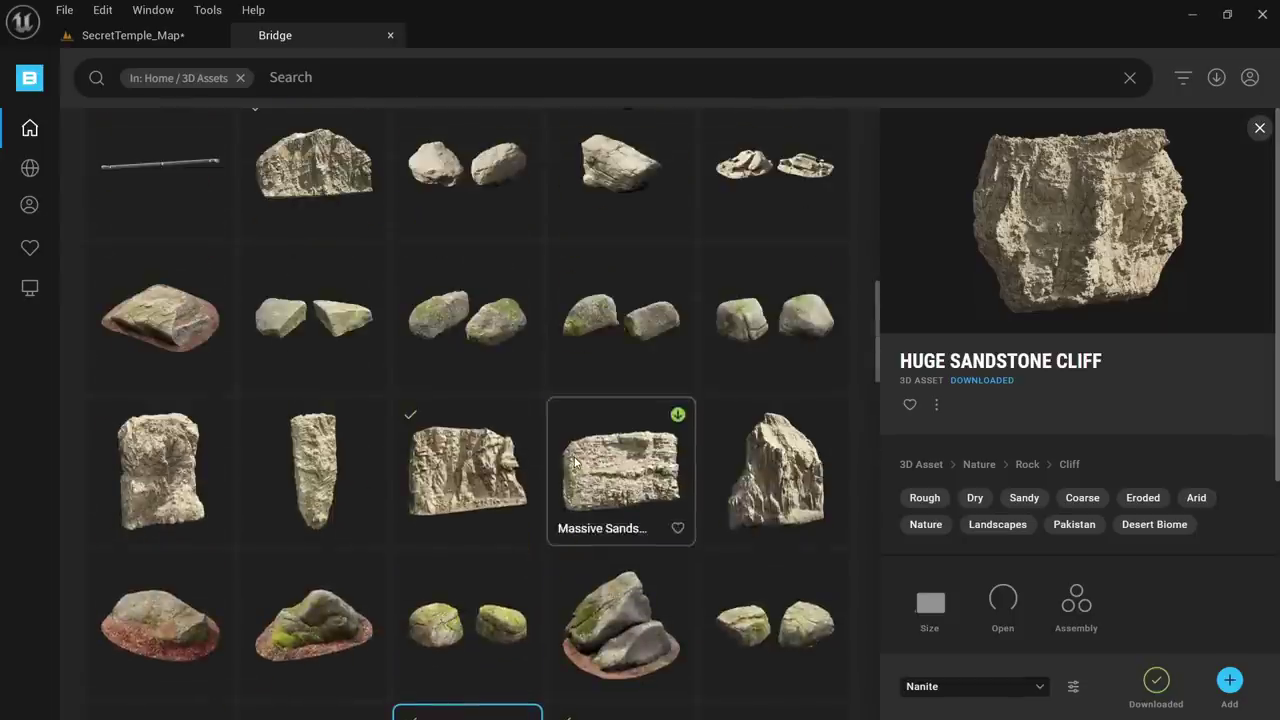
{"action": "left_click", "coordinate": [322, 472]}
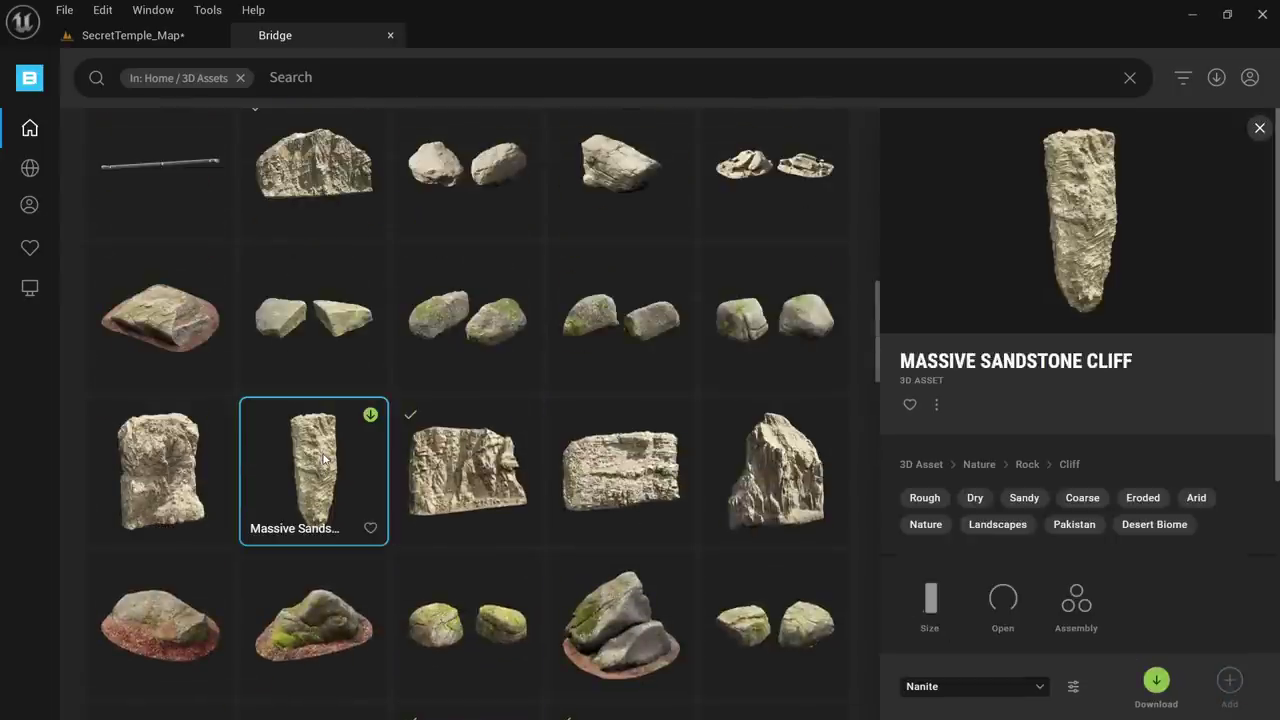
{"action": "left_click_drag", "start_coordinate": [322, 458], "coordinate": [497, 484]}
Scale the new sandstone column uniformly to about 3.12
{"action": "key", "text": "ctrl+s"}
{"action": "key", "text": "e"}
{"action": "key", "text": "r"}
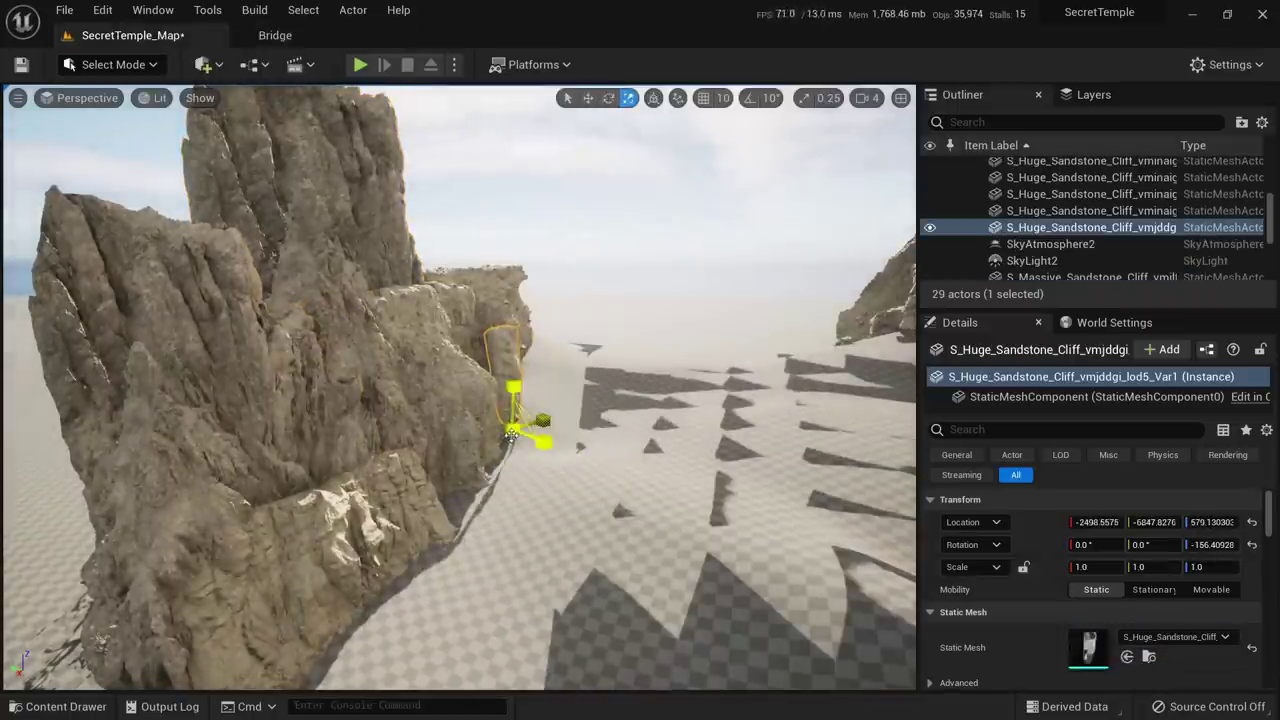
{"action": "left_click_drag", "start_coordinate": [512, 435], "coordinate": [487, 551]}
{"action": "right_click_drag", "start_coordinate": [487, 551], "coordinate": [487, 551]}
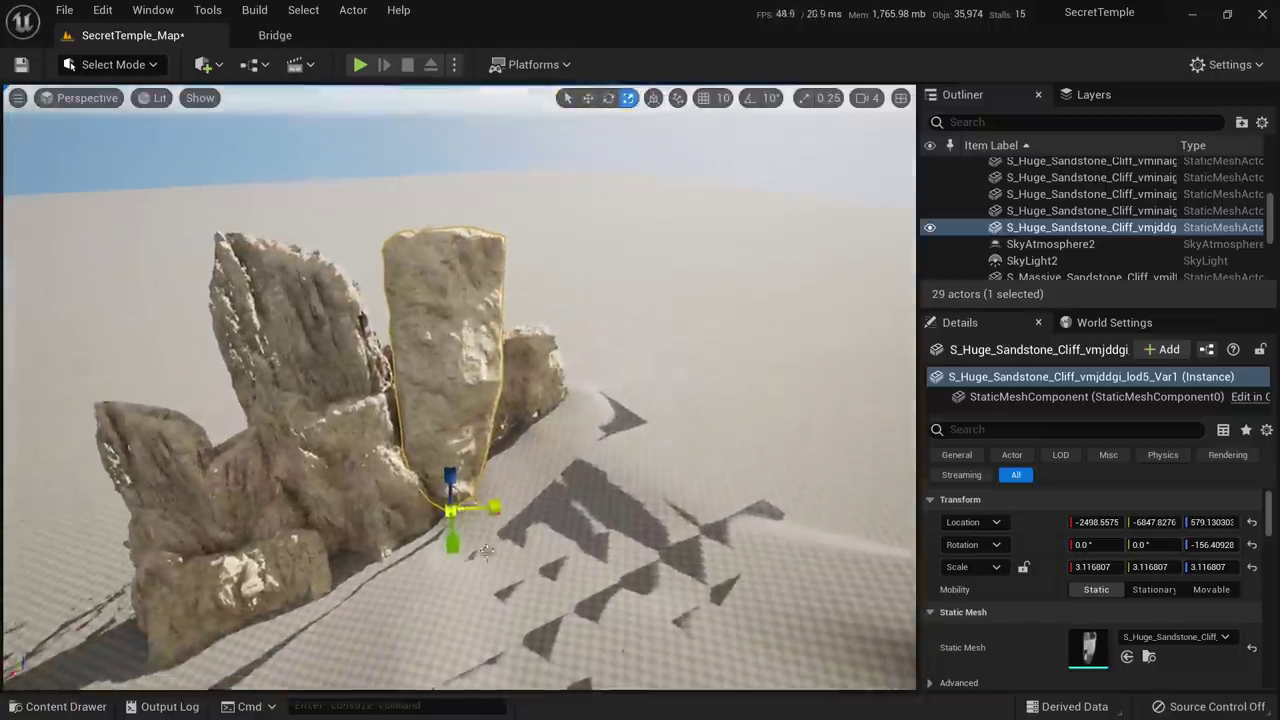
Move the column to about X -3524, Y -6380 at the end of the cliff row, tilt it slightly and stretch its height scale to about 3.84
{"action": "key", "text": "w"}
{"action": "left_click_drag", "start_coordinate": [422, 509], "coordinate": [465, 457]}
{"action": "right_click_drag", "start_coordinate": [465, 457], "coordinate": [465, 385]}
{"action": "right_click_drag", "start_coordinate": [449, 431], "coordinate": [449, 350]}
{"action": "left_click_drag", "start_coordinate": [451, 537], "coordinate": [466, 550]}
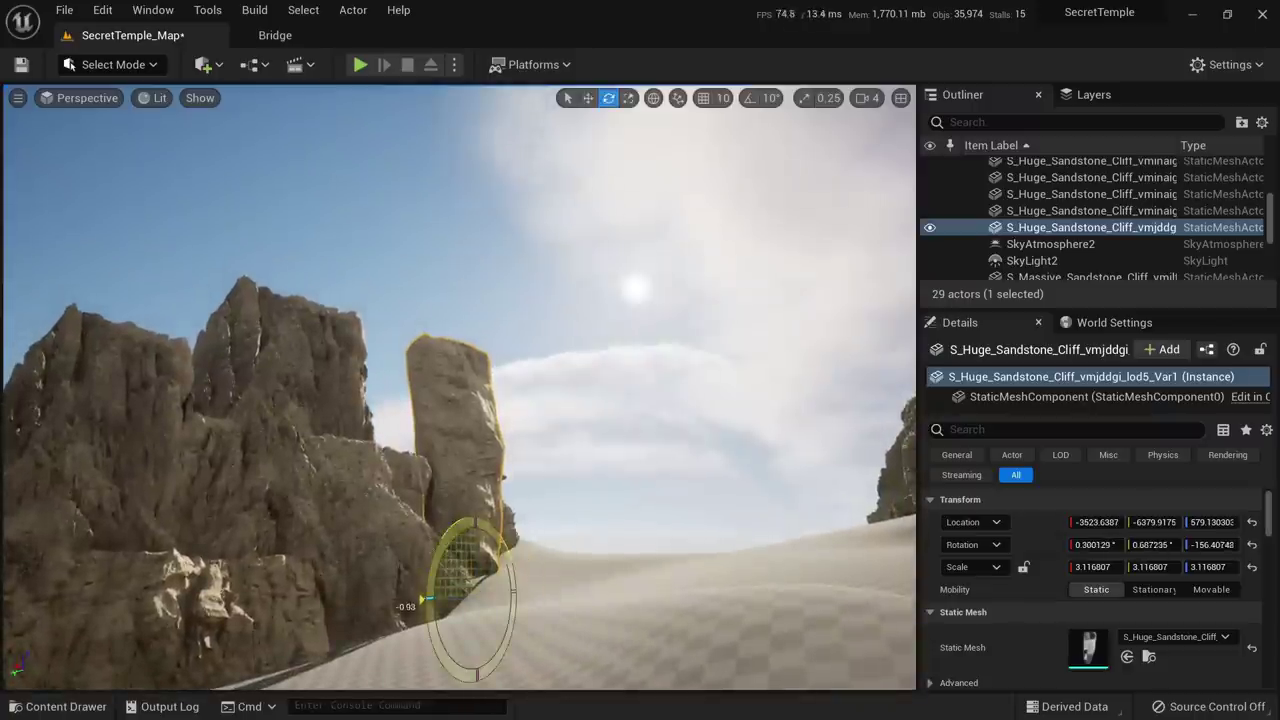
{"action": "key", "text": "r"}
Enlarge the tall background cliff copy to about 2.16 × 2.16 × 2.47 and move it back to about X -1507, Y -4351
{"action": "left_click", "coordinate": [313, 478]}
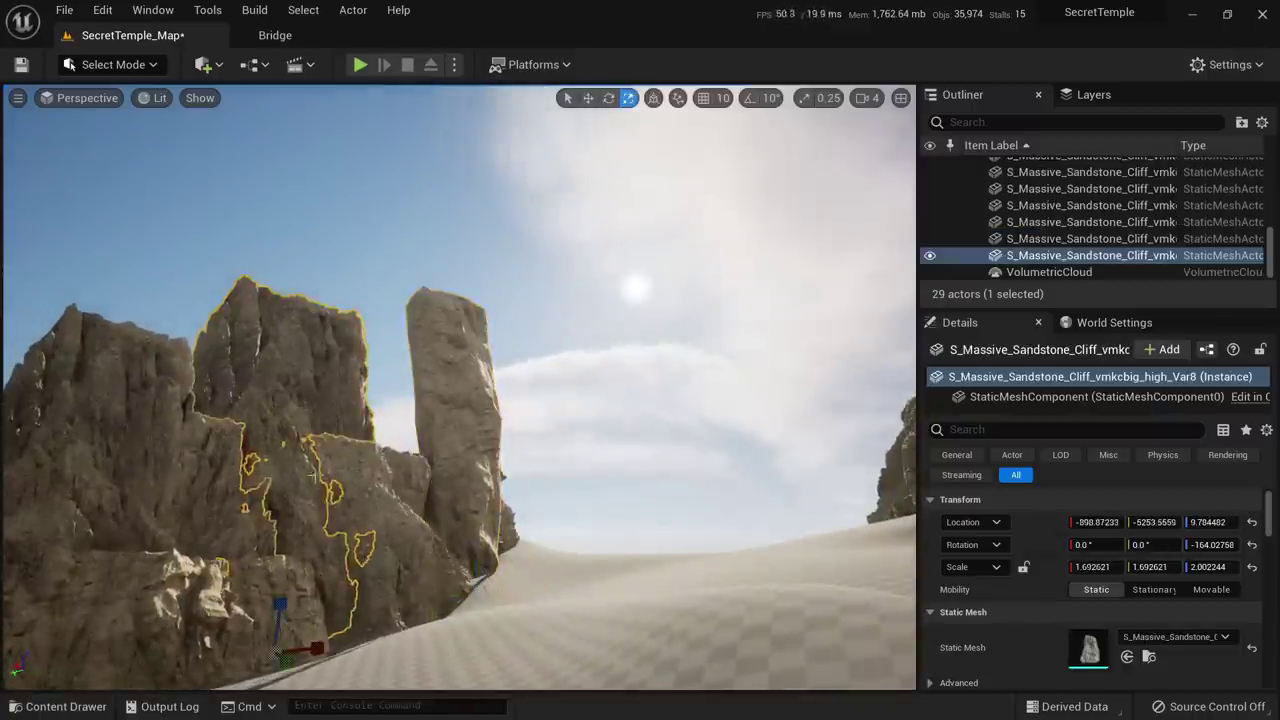
{"action": "left_click_drag", "start_coordinate": [279, 655], "coordinate": [293, 622]}
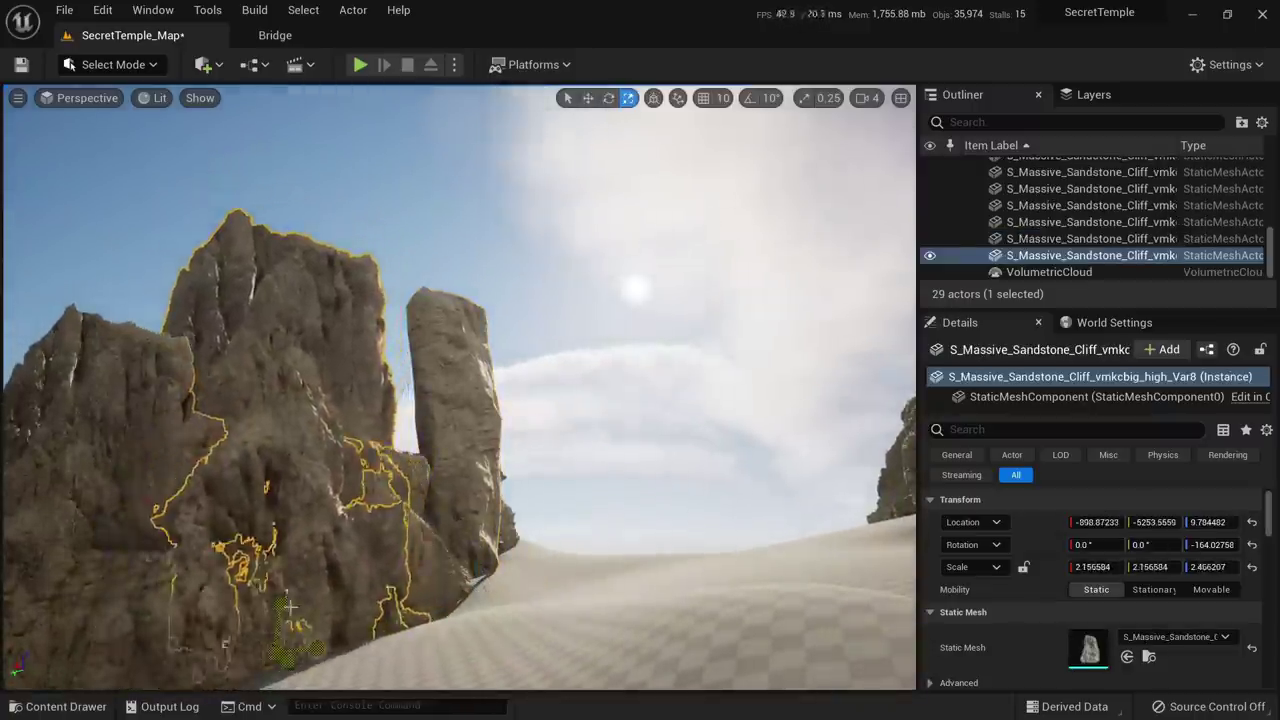
{"action": "mouse_move", "coordinate": [293, 622]}
{"action": "right_mouse_down"}
{"action": "mouse_move", "coordinate": [270, 680]}
{"action": "mouse_move", "coordinate": [296, 600]}
{"action": "right_mouse_up"}
{"action": "key", "text": "w"}
{"action": "left_click_drag", "start_coordinate": [353, 533], "coordinate": [344, 491]}
{"action": "right_click_drag", "start_coordinate": [344, 491], "coordinate": [338, 400]}
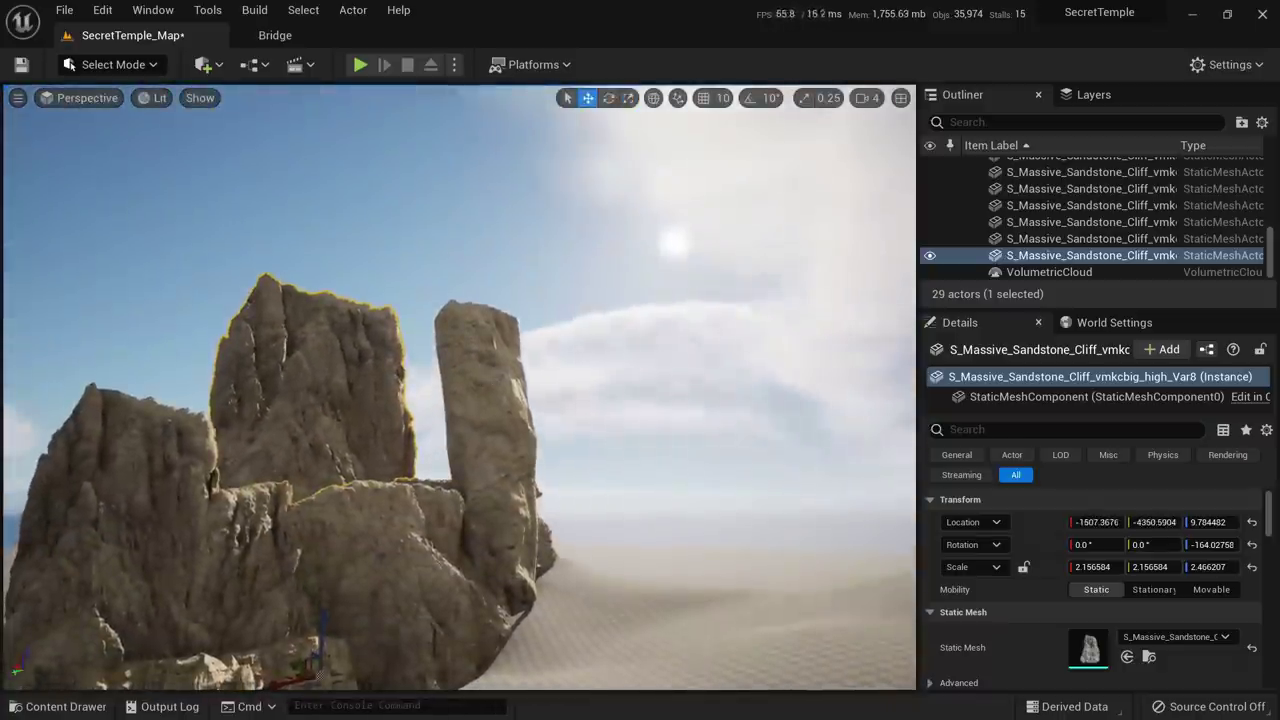
Duplicate the sandstone column at the end of the cliff row
{"action": "left_click", "coordinate": [480, 483]}
{"action": "key", "text": "f"}
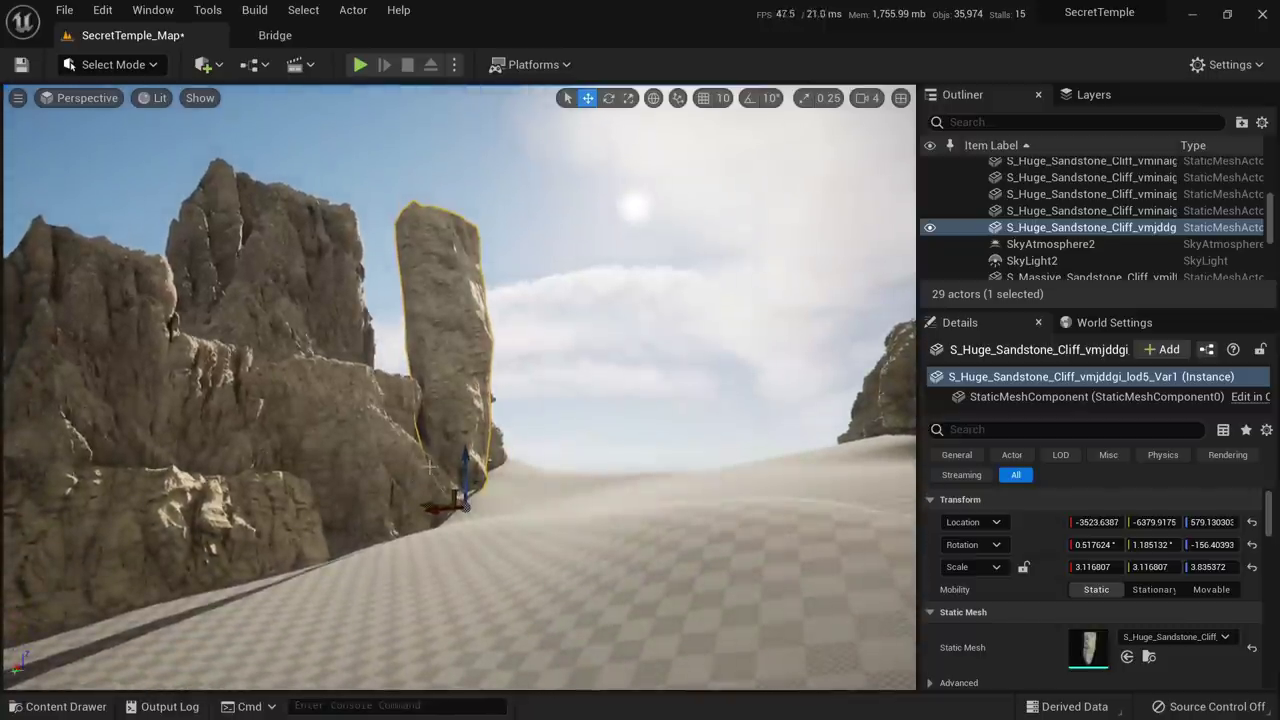
{"action": "right_click_drag", "start_coordinate": [430, 467], "coordinate": [404, 662]}
{"action": "key", "text": "alt+3"}
{"action": "key", "text": "alt+4"}
{"action": "key", "text": "e"}
{"action": "left_click_drag", "start_coordinate": [522, 514], "coordinate": [486, 512], "text": "alt"}
{"action": "left_click_drag", "start_coordinate": [405, 484], "coordinate": [588, 503], "text": "alt"}
Fit the column copy between the tall cliff and the original column at about X -2405, Y -5074, with its Z rotation at about -129.6°
{"action": "key", "text": "w"}
{"action": "left_click_drag", "start_coordinate": [488, 462], "coordinate": [400, 430]}
{"action": "key", "text": "e"}
{"action": "left_click_drag", "start_coordinate": [345, 470], "coordinate": [385, 512]}
{"action": "key", "text": "w"}
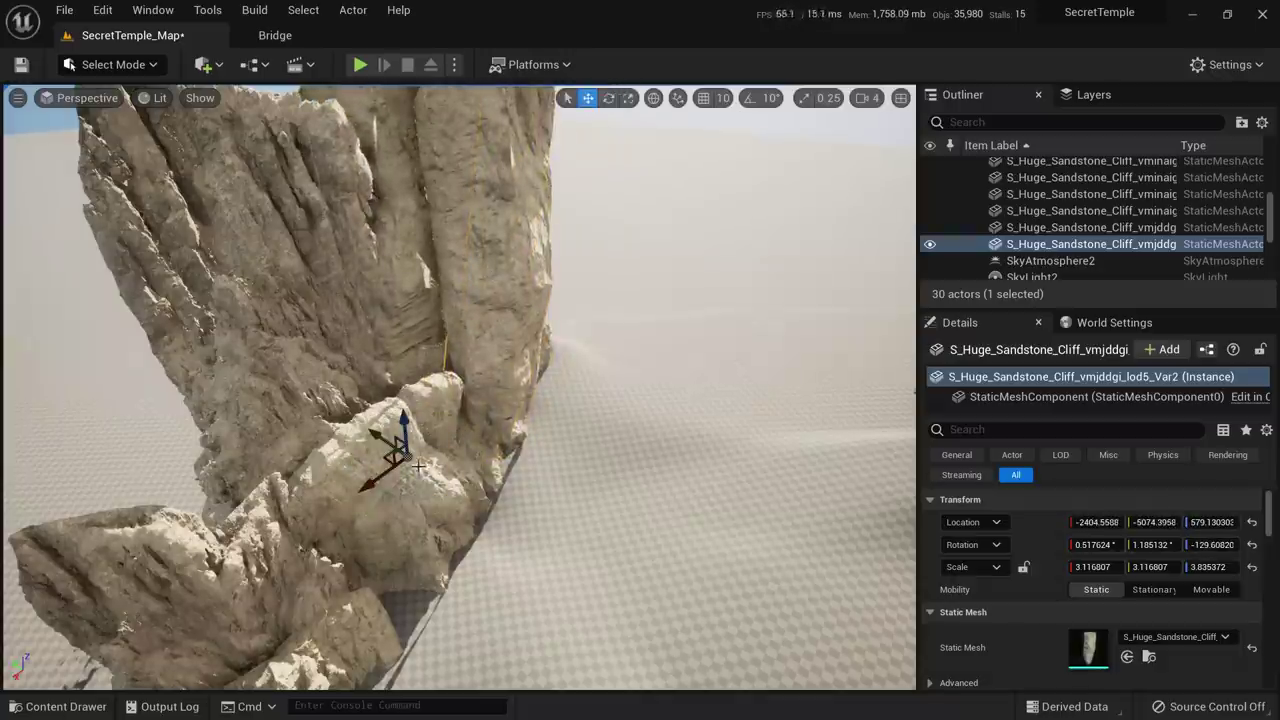
{"action": "key", "text": "Escape"}
{"action": "right_click_drag", "start_coordinate": [471, 409], "coordinate": [455, 212]}
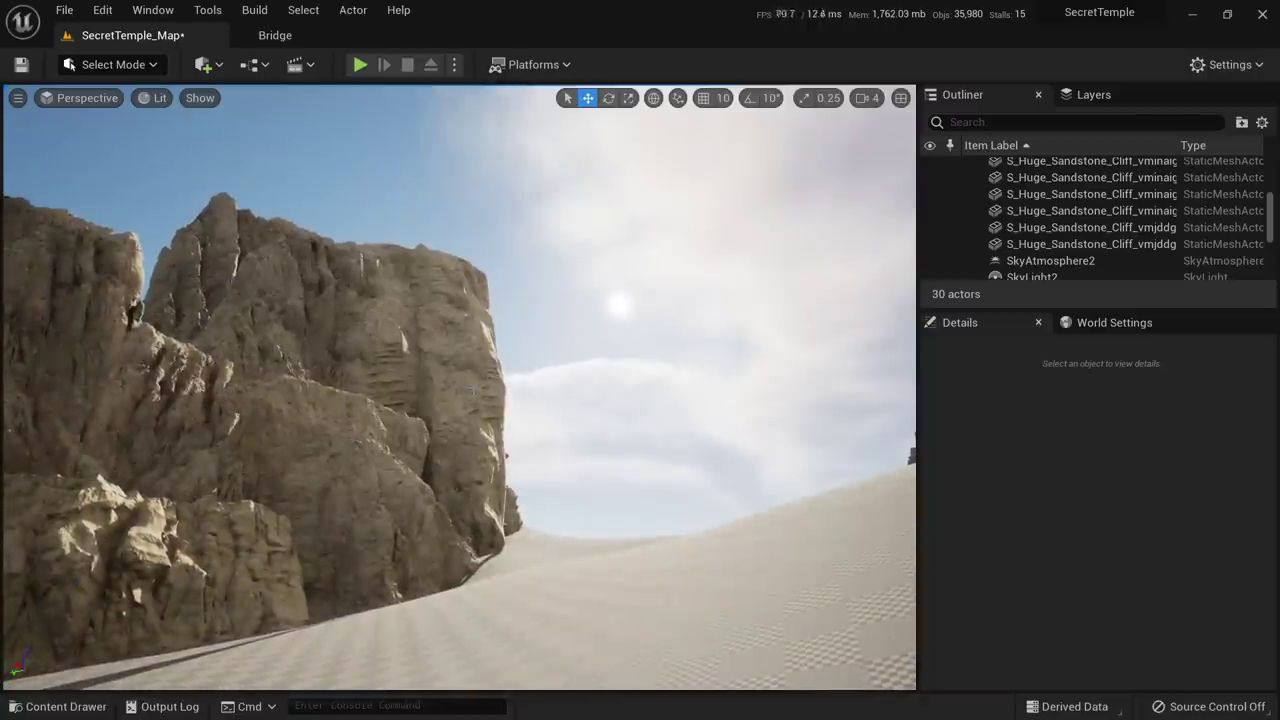
Place the Gigantic Sandstone Cliff from Bridge in the canyon
{"action": "left_click", "coordinate": [275, 35]}
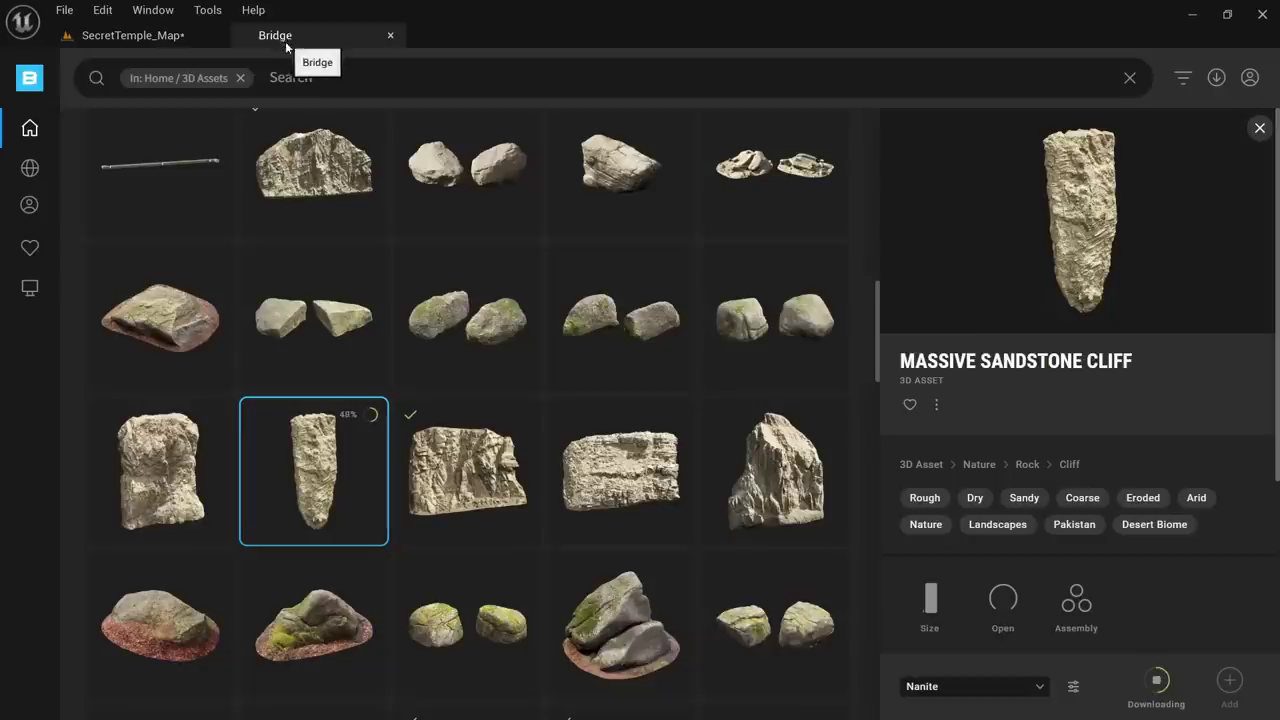
{"action": "scroll", "coordinate": [354, 258], "scroll_direction": "up", "scroll_amount": 2}
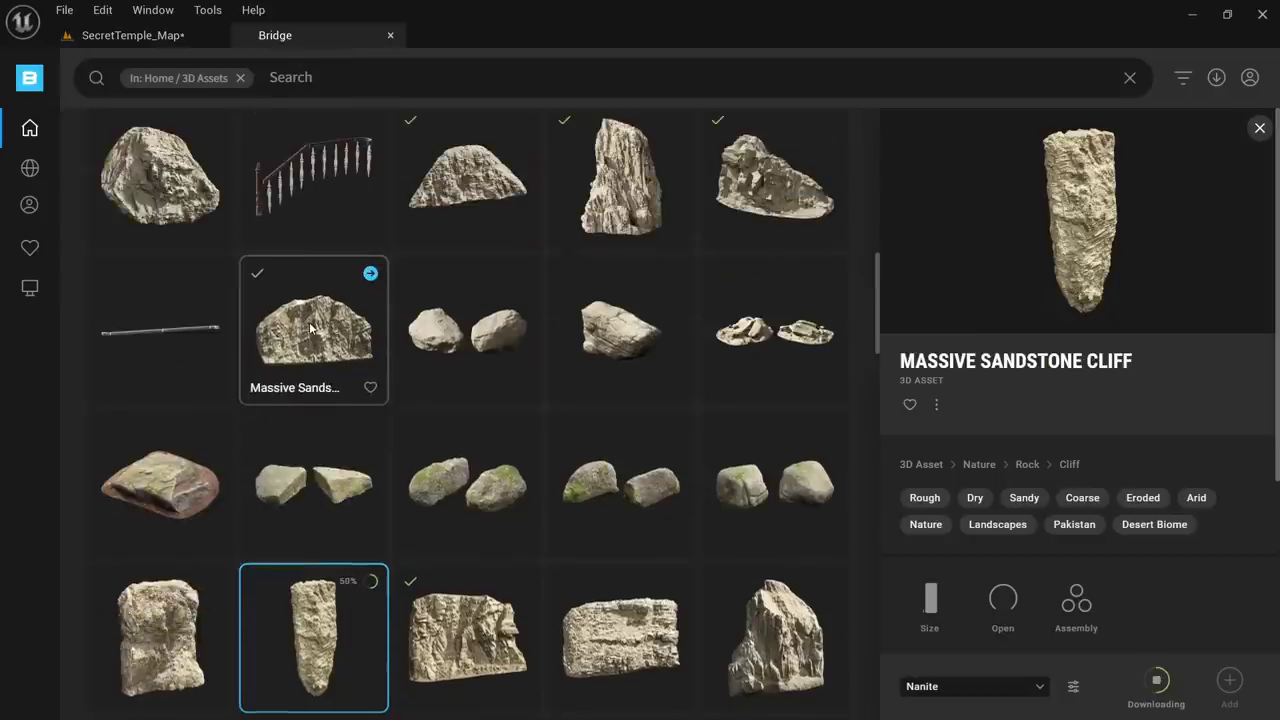
{"action": "left_click", "coordinate": [440, 206]}
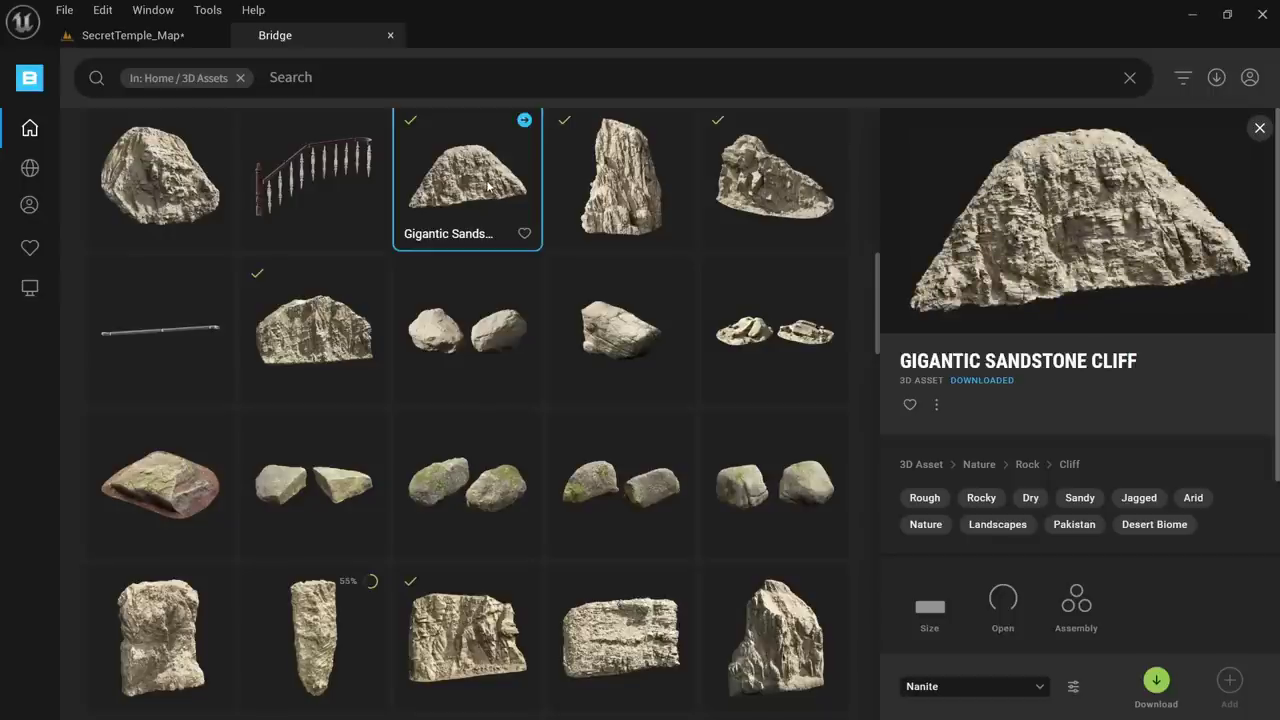
{"action": "left_click_drag", "start_coordinate": [487, 186], "coordinate": [583, 431]}
{"action": "right_click_drag", "start_coordinate": [583, 431], "coordinate": [680, 522]}
Rotate the gigantic cliff to about -74.18° around Z and move it far behind the canyon, to about X -19951, Y -11526
{"action": "key", "text": "e"}
{"action": "left_click_drag", "start_coordinate": [488, 549], "coordinate": [566, 535]}
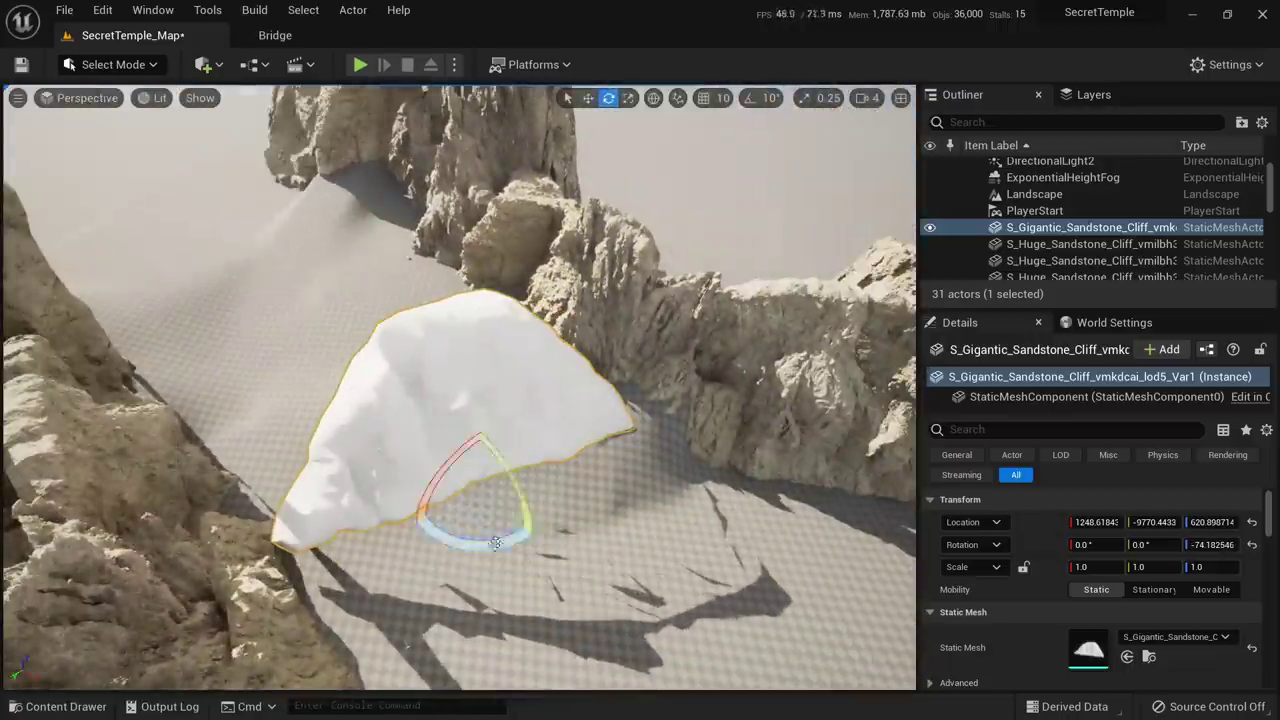
{"action": "key", "text": "w"}
{"action": "left_click_drag", "start_coordinate": [482, 496], "coordinate": [160, 126]}
{"action": "right_click_drag", "start_coordinate": [160, 126], "coordinate": [85, 88]}
Scale the gigantic cliff uniformly to about 4.9 so it fills the background
{"action": "key", "text": "r"}
{"action": "right_click_drag", "start_coordinate": [586, 358], "coordinate": [525, 372]}
{"action": "right_click_drag", "start_coordinate": [720, 430], "coordinate": [708, 433]}
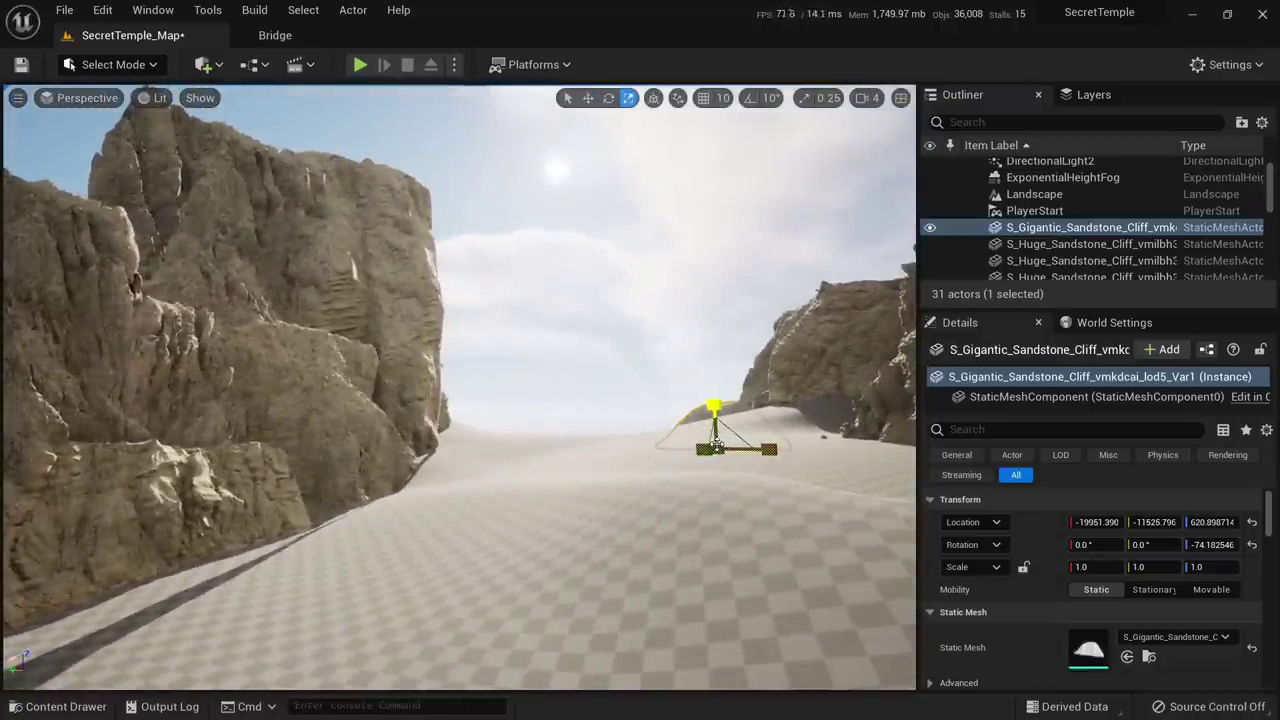
{"action": "left_click_drag", "start_coordinate": [715, 448], "coordinate": [761, 404]}
{"action": "left_click_drag", "start_coordinate": [724, 364], "coordinate": [721, 372]}
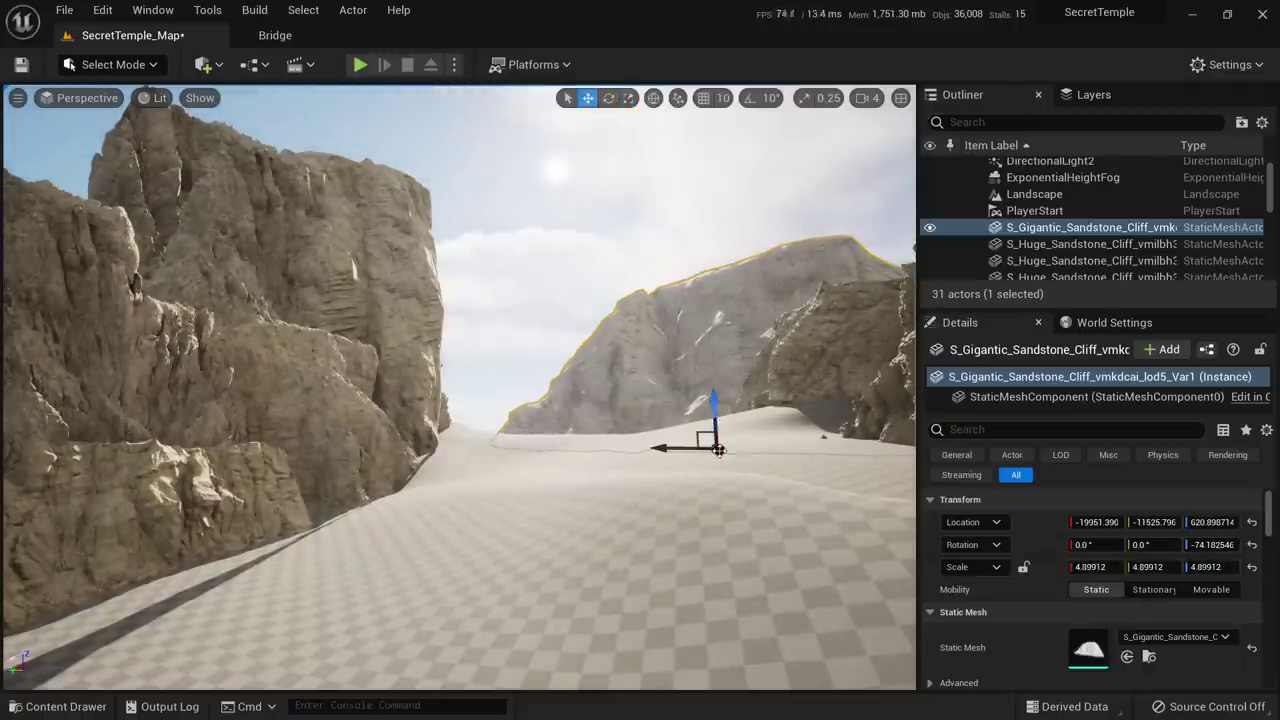
Push the gigantic cliff farther back to about X -29870, Y -10737, Z 533
{"action": "left_click_drag", "start_coordinate": [718, 449], "coordinate": [692, 447]}
{"action": "right_click_drag", "start_coordinate": [692, 447], "coordinate": [720, 510]}
{"action": "left_click_drag", "start_coordinate": [541, 404], "coordinate": [592, 306]}
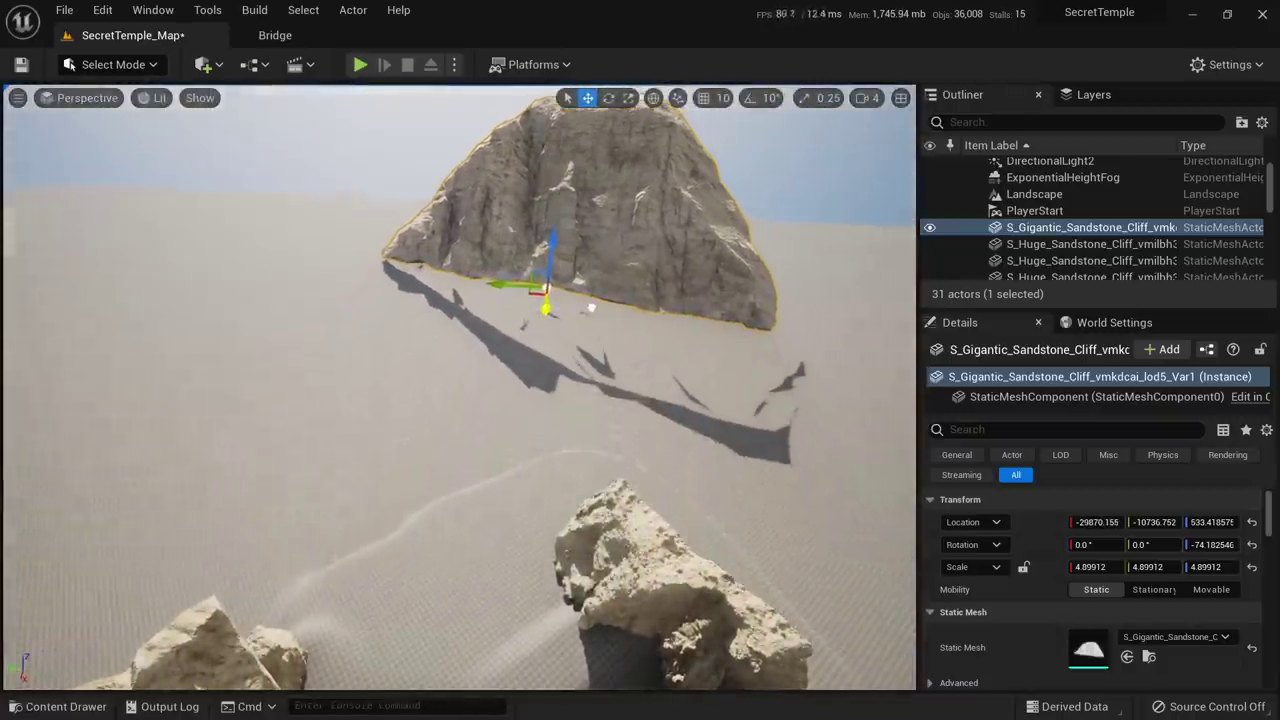
{"action": "right_click_drag", "start_coordinate": [592, 306], "coordinate": [542, 184]}
{"action": "key", "text": "w"}
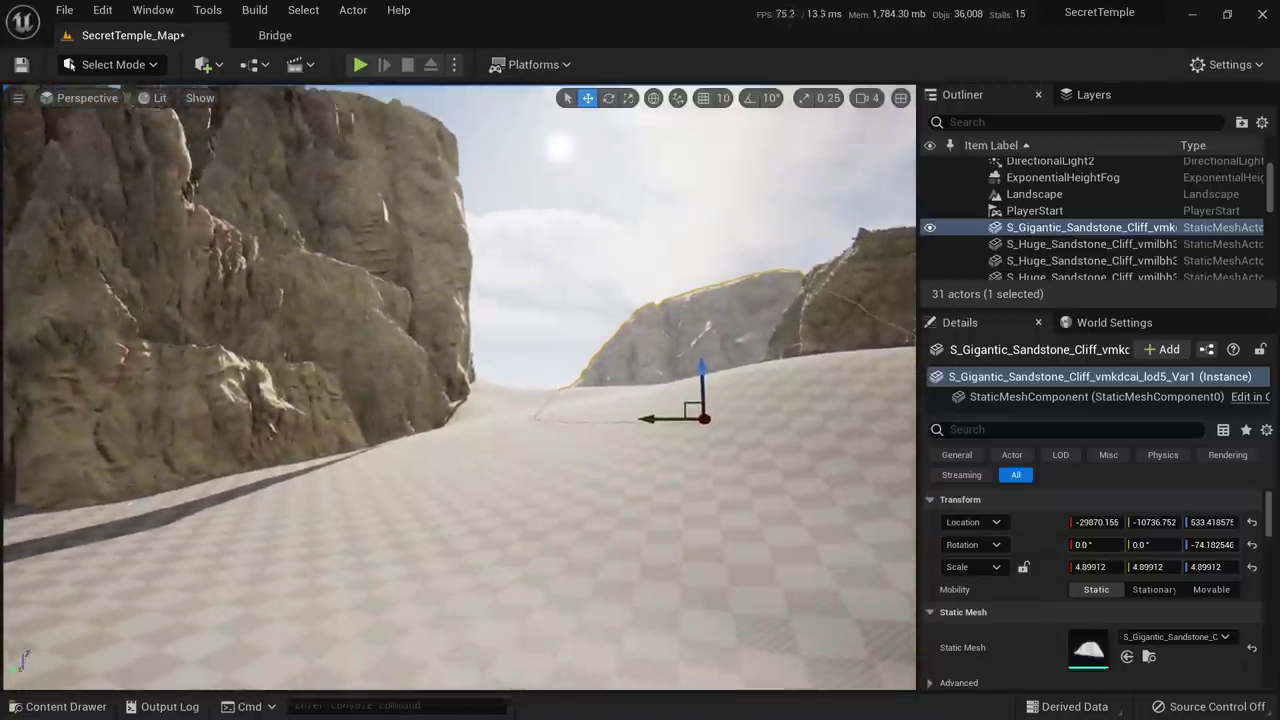
Lower the gigantic cliff to about Z 278, shift it to about Y -10379 and tilt it so its top slopes toward the canyon opening, then deselect it
{"action": "left_click_drag", "start_coordinate": [662, 365], "coordinate": [690, 415]}
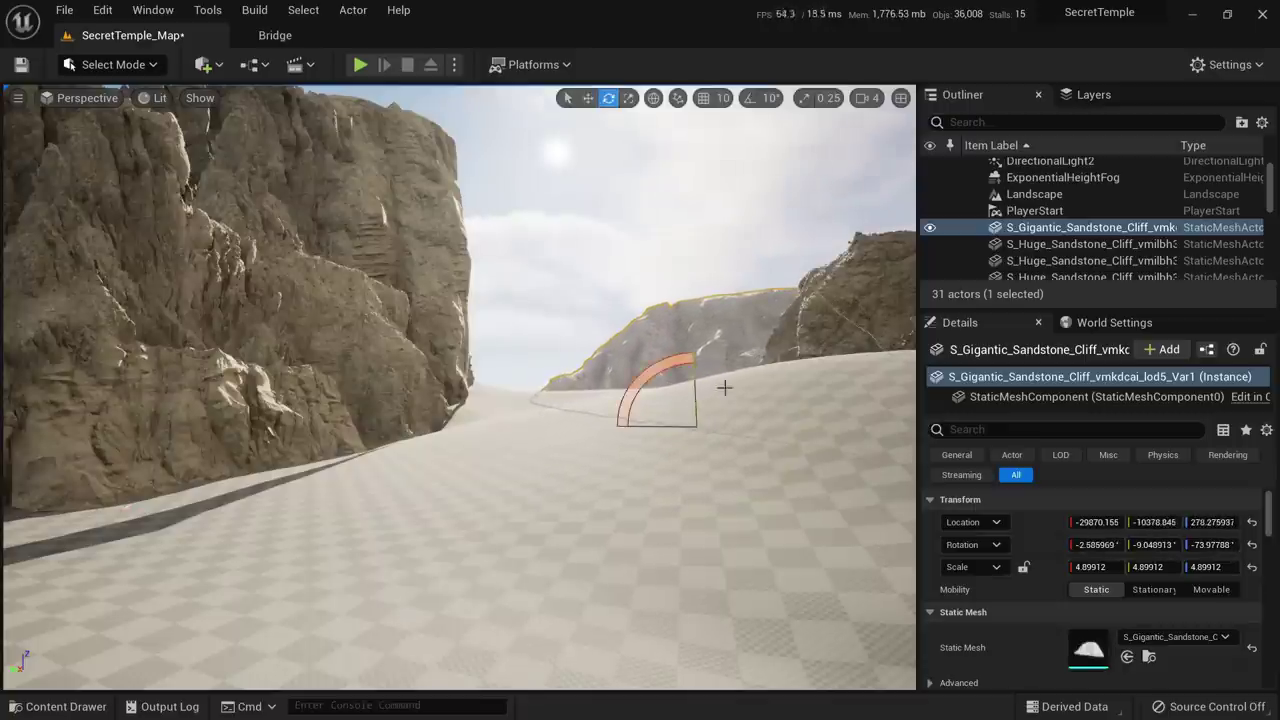
{"action": "left_click_drag", "start_coordinate": [688, 362], "coordinate": [690, 349]}
{"action": "mouse_move", "coordinate": [690, 349]}
{"action": "right_mouse_down"}
{"action": "mouse_move", "coordinate": [692, 314]}
{"action": "mouse_move", "coordinate": [682, 378]}
{"action": "mouse_move", "coordinate": [695, 351]}
{"action": "right_mouse_up"}
{"action": "right_click_drag", "start_coordinate": [637, 406], "coordinate": [503, 380]}
{"action": "key", "text": "Escape"}
{"action": "key", "text": "s"}
{"action": "key", "text": "w"}
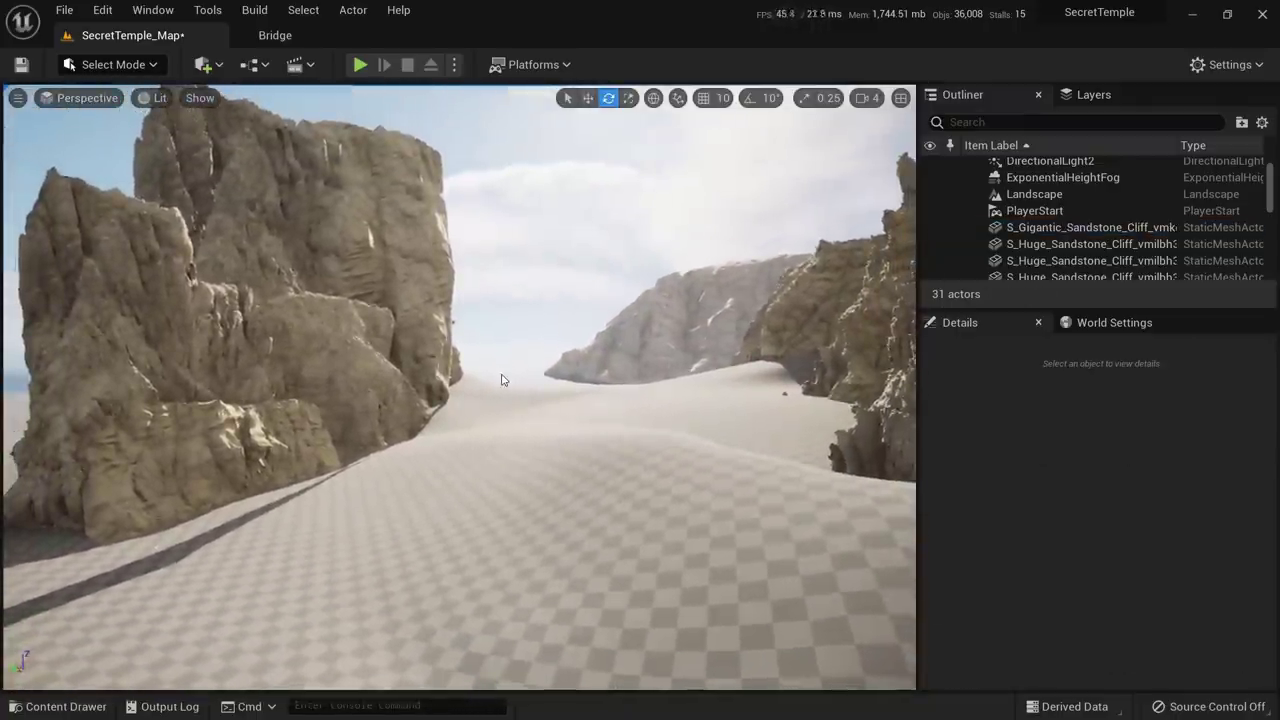
Capture the viewport and draw red arrows across the sand to the cliff base and along the background cliff's skyline down to the opening
{"action": "key", "text": "Print"}
{"action": "mouse_move", "coordinate": [1, 85]}
{"action": "left_mouse_down"}
{"action": "mouse_move", "coordinate": [951, 643]}
{"action": "mouse_move", "coordinate": [990, 684]}
{"action": "left_mouse_up"}
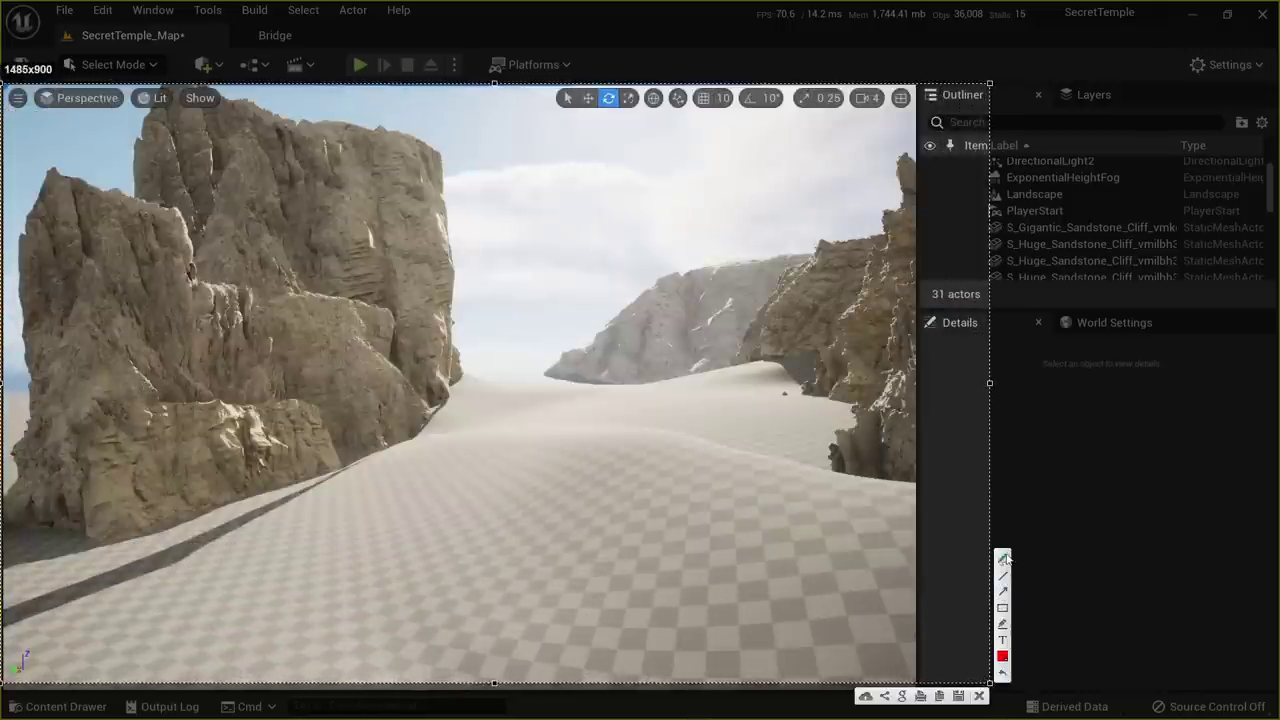
{"action": "mouse_move", "coordinate": [866, 596]}
{"action": "left_mouse_down"}
{"action": "mouse_move", "coordinate": [563, 486]}
{"action": "mouse_move", "coordinate": [347, 448]}
{"action": "left_mouse_up"}
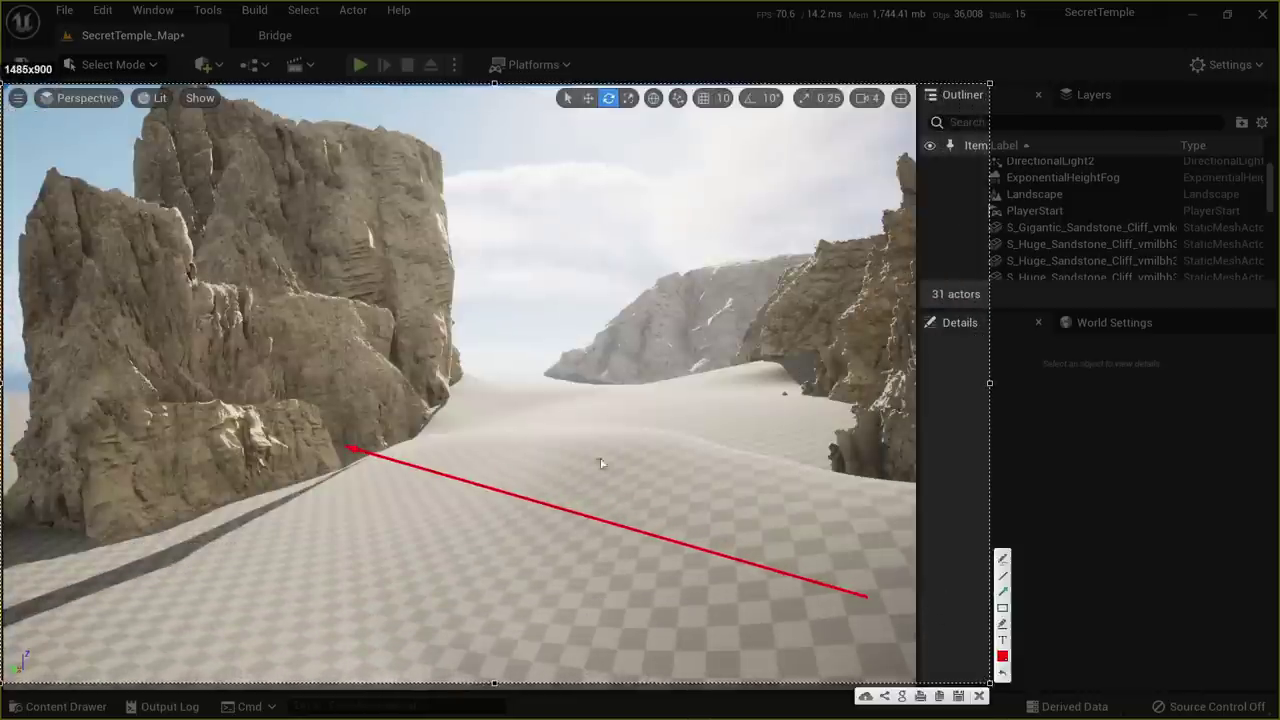
{"action": "left_click_drag", "start_coordinate": [823, 380], "coordinate": [404, 426]}
{"action": "mouse_move", "coordinate": [865, 258]}
{"action": "left_mouse_down"}
{"action": "mouse_move", "coordinate": [660, 270]}
{"action": "mouse_move", "coordinate": [565, 330]}
{"action": "left_mouse_up"}
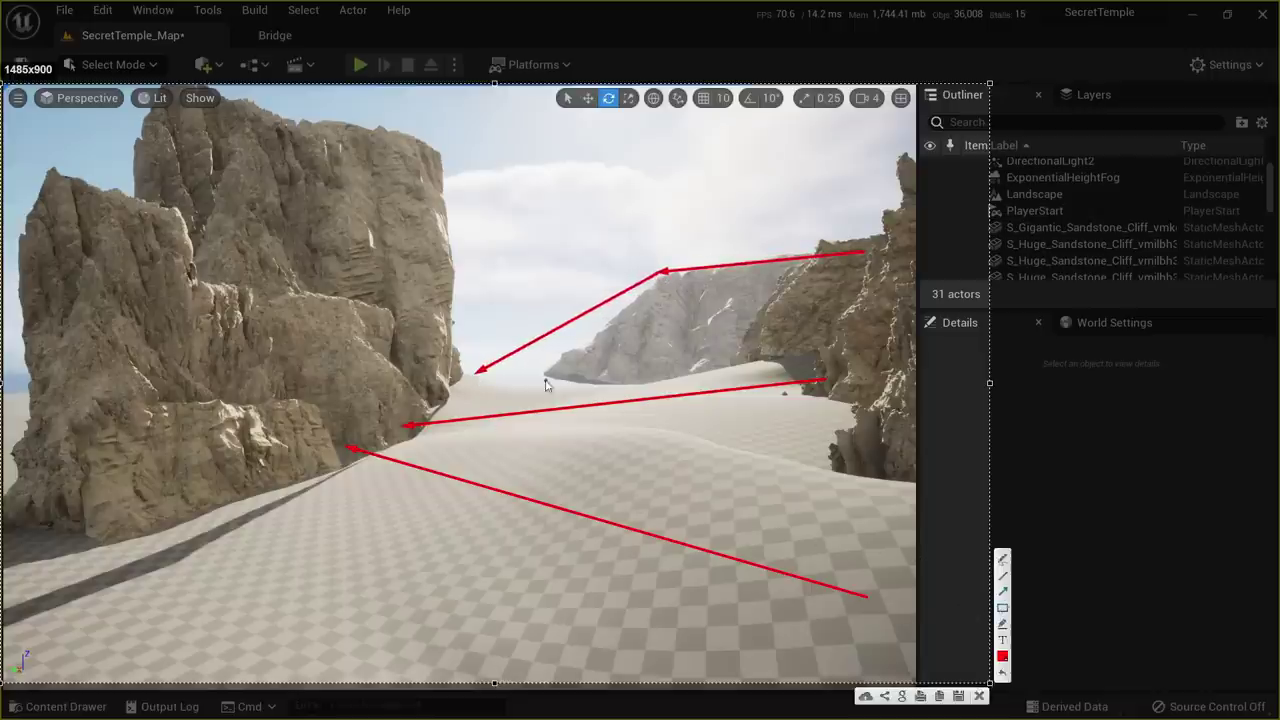
Undo a red rectangle drawn around the column cliffs and set the annotation color to bright green
{"action": "left_click_drag", "start_coordinate": [329, 131], "coordinate": [459, 438]}
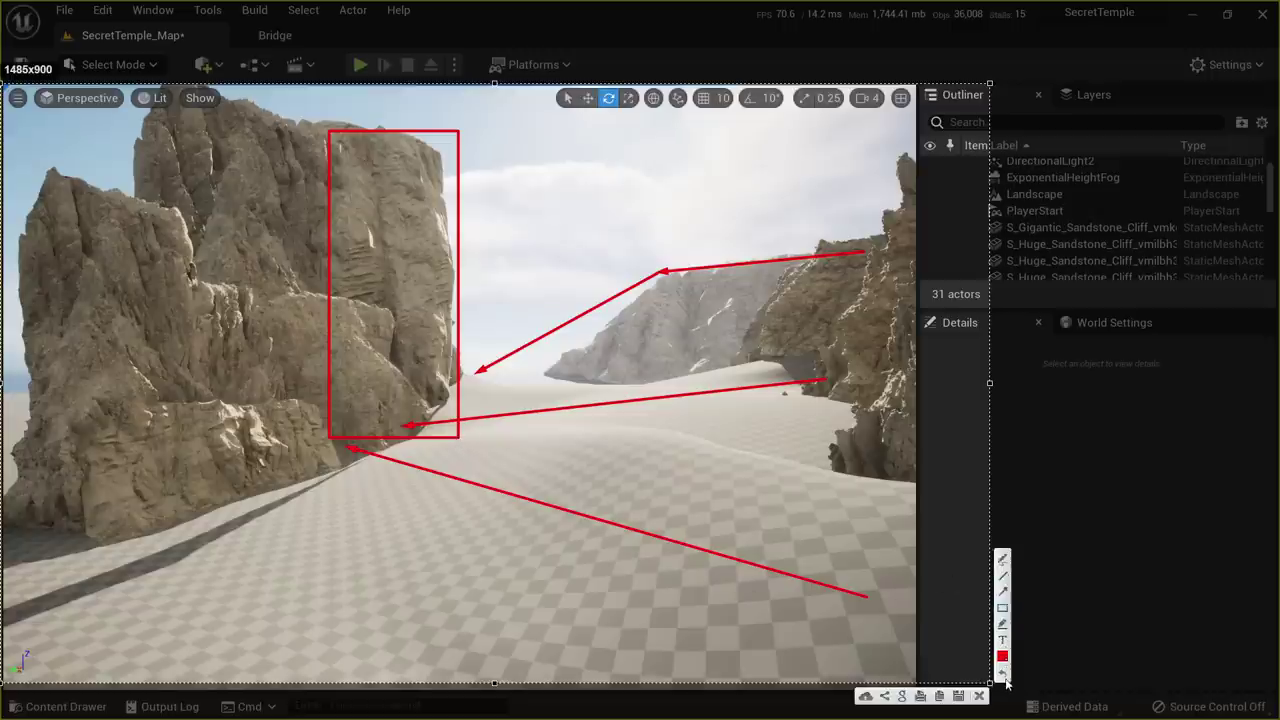
{"action": "left_click", "coordinate": [1004, 676]}
{"action": "left_click", "coordinate": [1003, 655]}
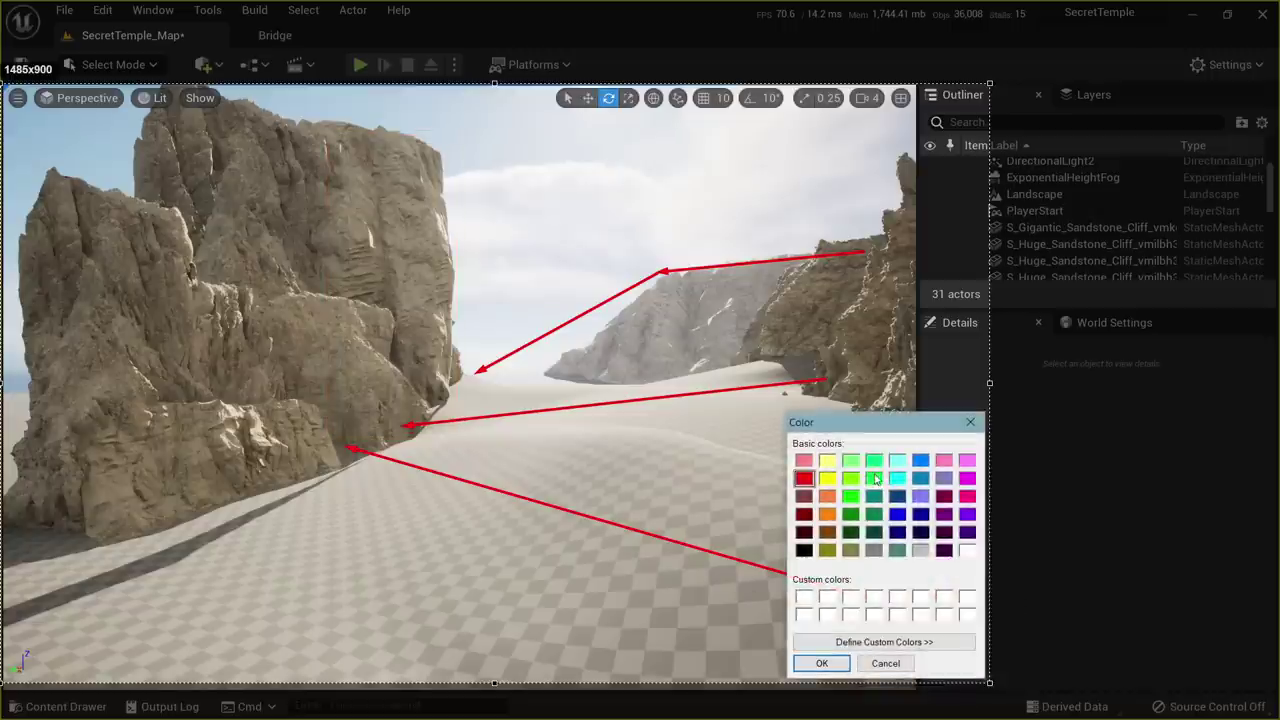
{"action": "left_click", "coordinate": [840, 670]}
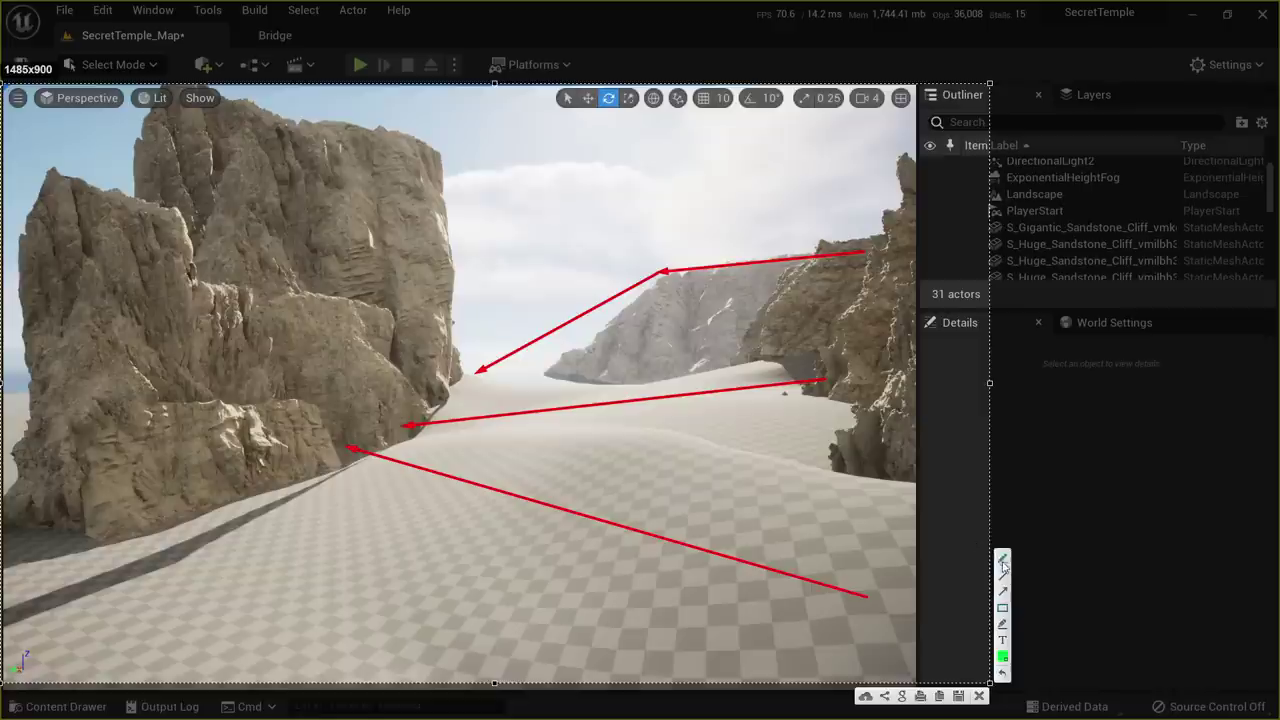
Outline the column cliff in green, trace the tall cliff mass's top and outer edges, and discard the annotated capture
{"action": "left_click_drag", "start_coordinate": [344, 285], "coordinate": [366, 158]}
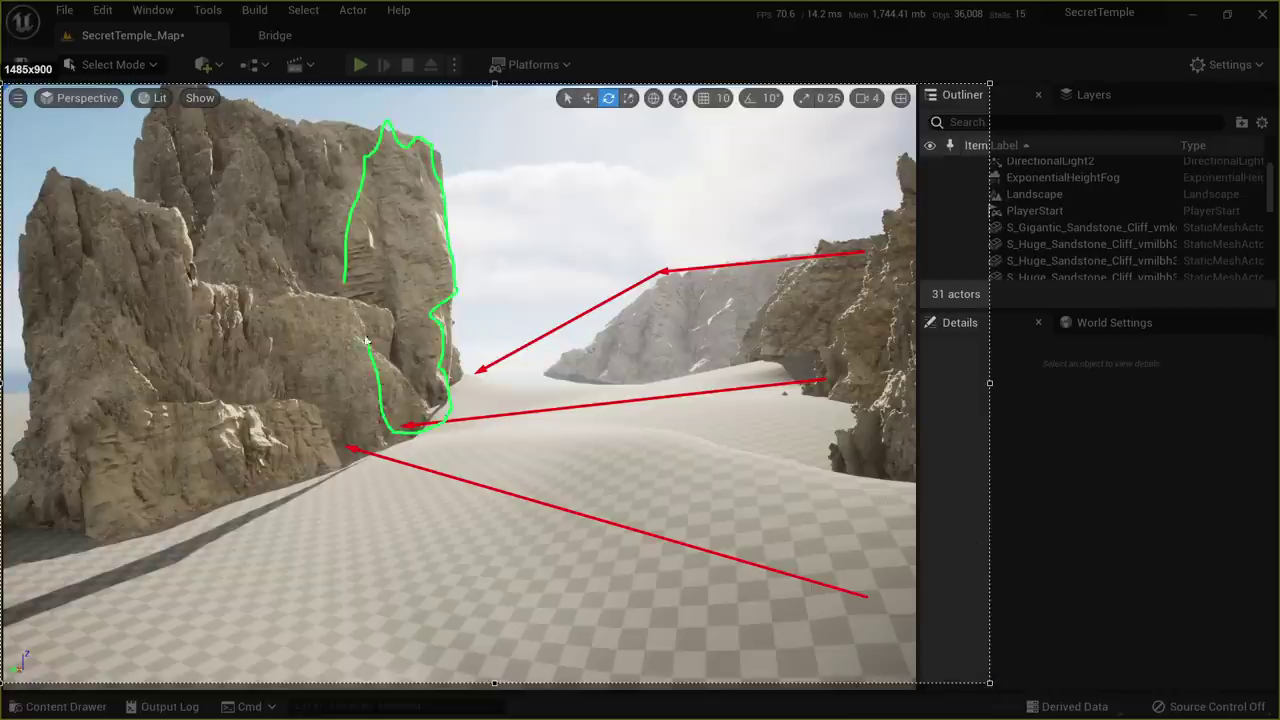
{"action": "left_click_drag", "start_coordinate": [366, 341], "coordinate": [334, 282]}
{"action": "left_click_drag", "start_coordinate": [176, 96], "coordinate": [345, 104]}
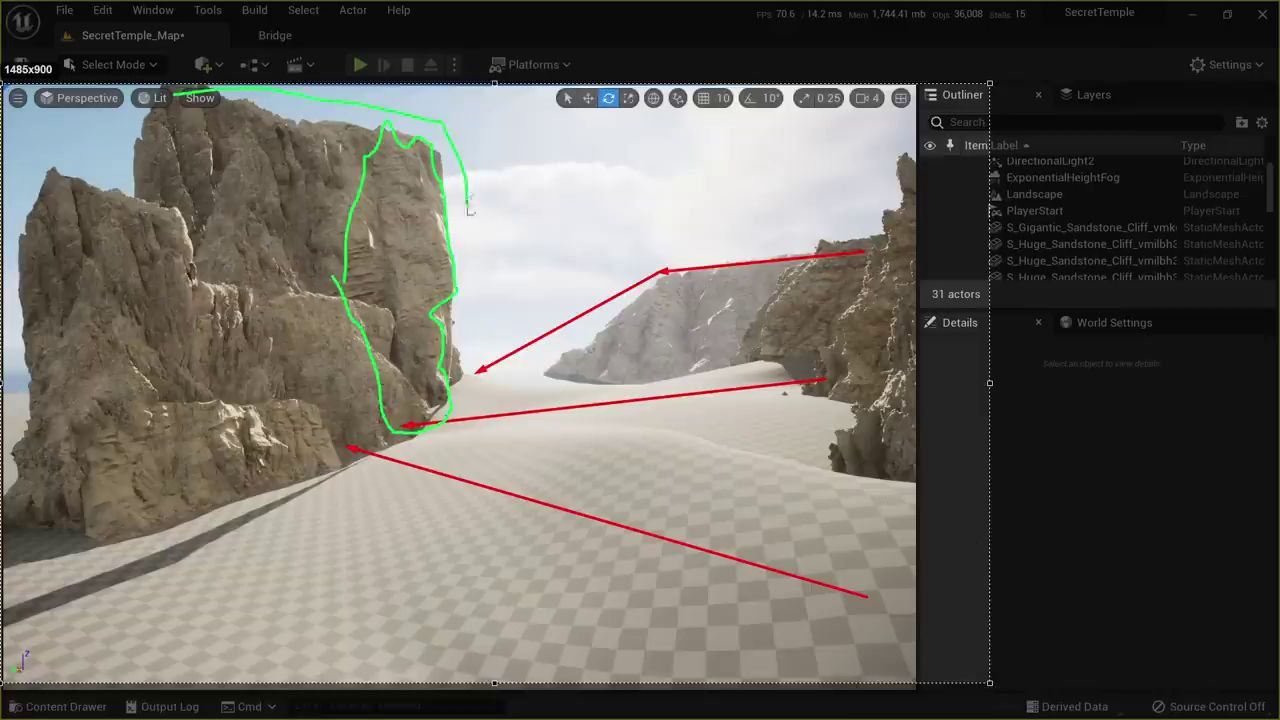
{"action": "left_click_drag", "start_coordinate": [463, 417], "coordinate": [463, 417]}
{"action": "left_click_drag", "start_coordinate": [160, 98], "coordinate": [157, 188]}
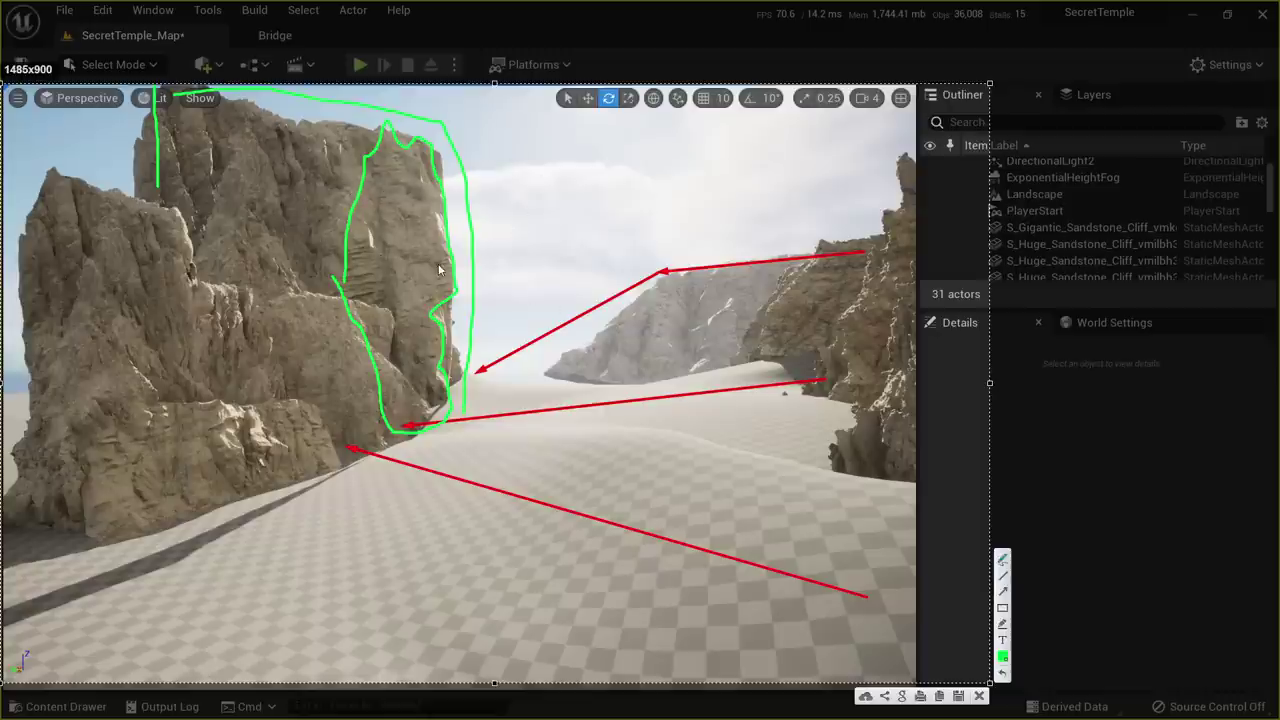
{"action": "left_click", "coordinate": [979, 696]}
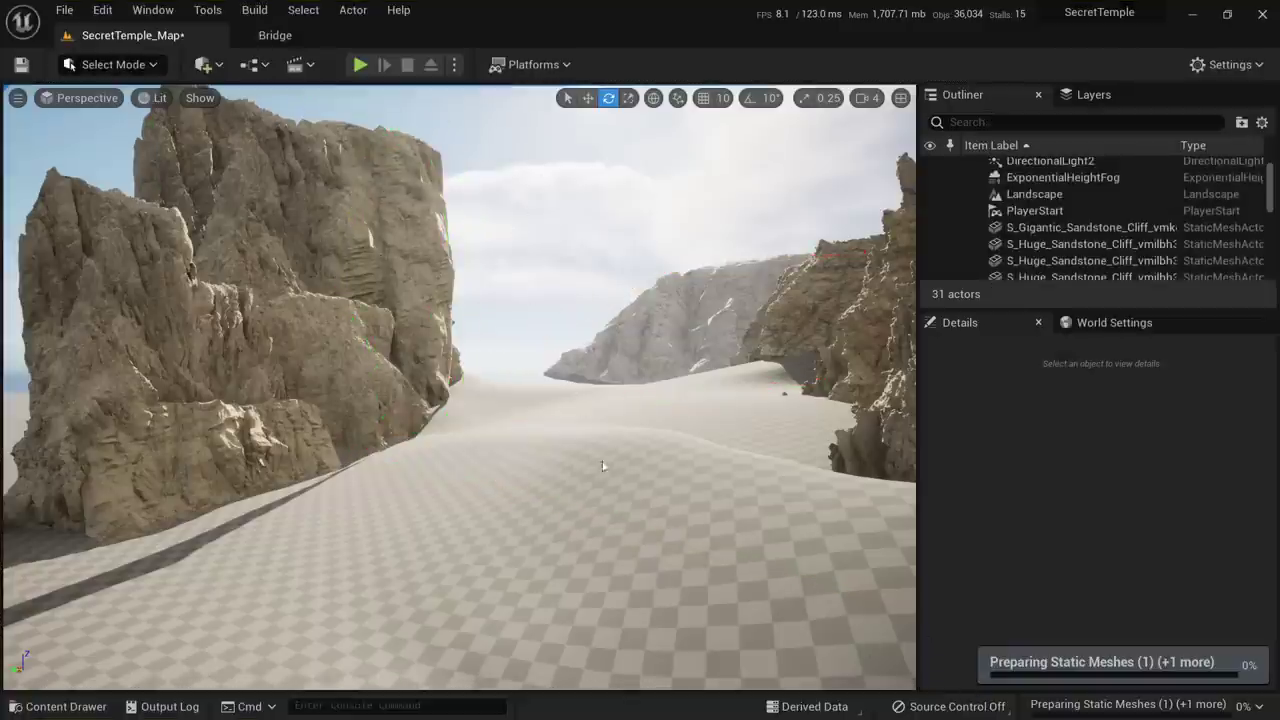
Inspect the canyon composition, picking out the gigantic background cliff and the column cliff beside the opening, with nothing left selected
{"action": "mouse_move", "coordinate": [484, 430]}
{"action": "right_mouse_down"}
{"action": "mouse_move", "coordinate": [500, 432]}
{"action": "mouse_move", "coordinate": [462, 408]}
{"action": "mouse_move", "coordinate": [481, 416]}
{"action": "right_mouse_up"}
{"action": "key", "text": "w"}
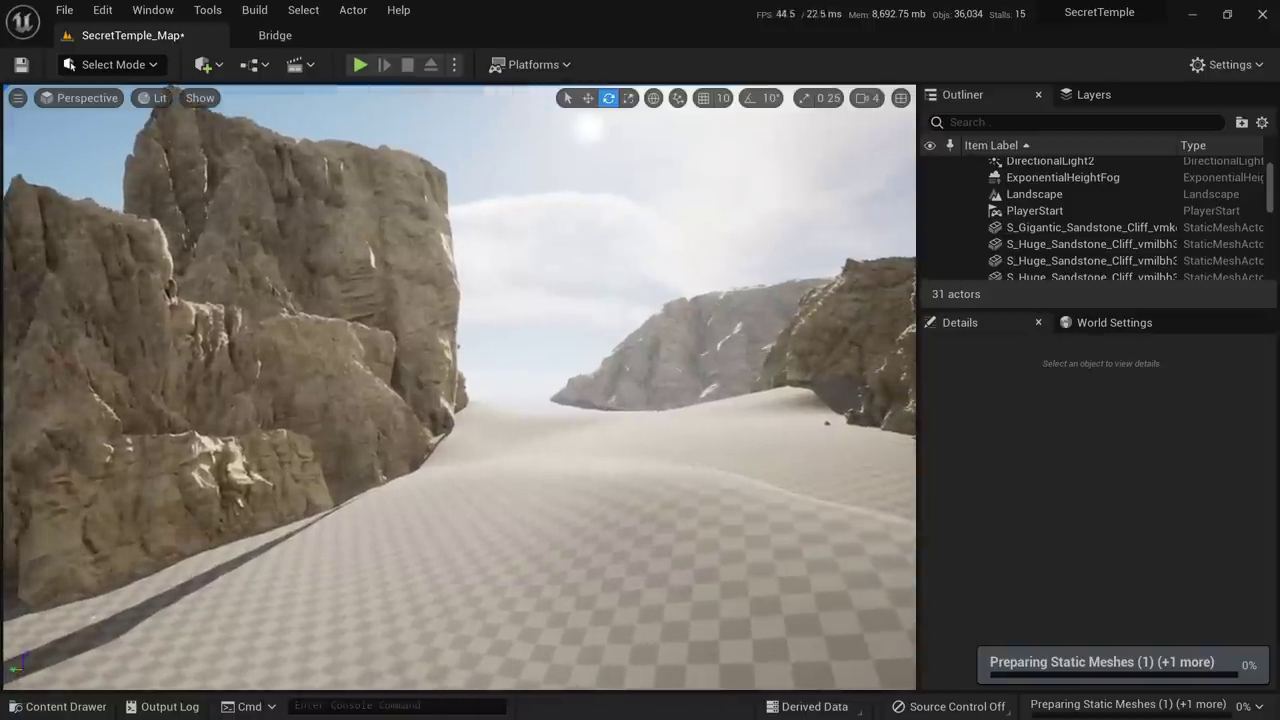
{"action": "left_click", "coordinate": [722, 325]}
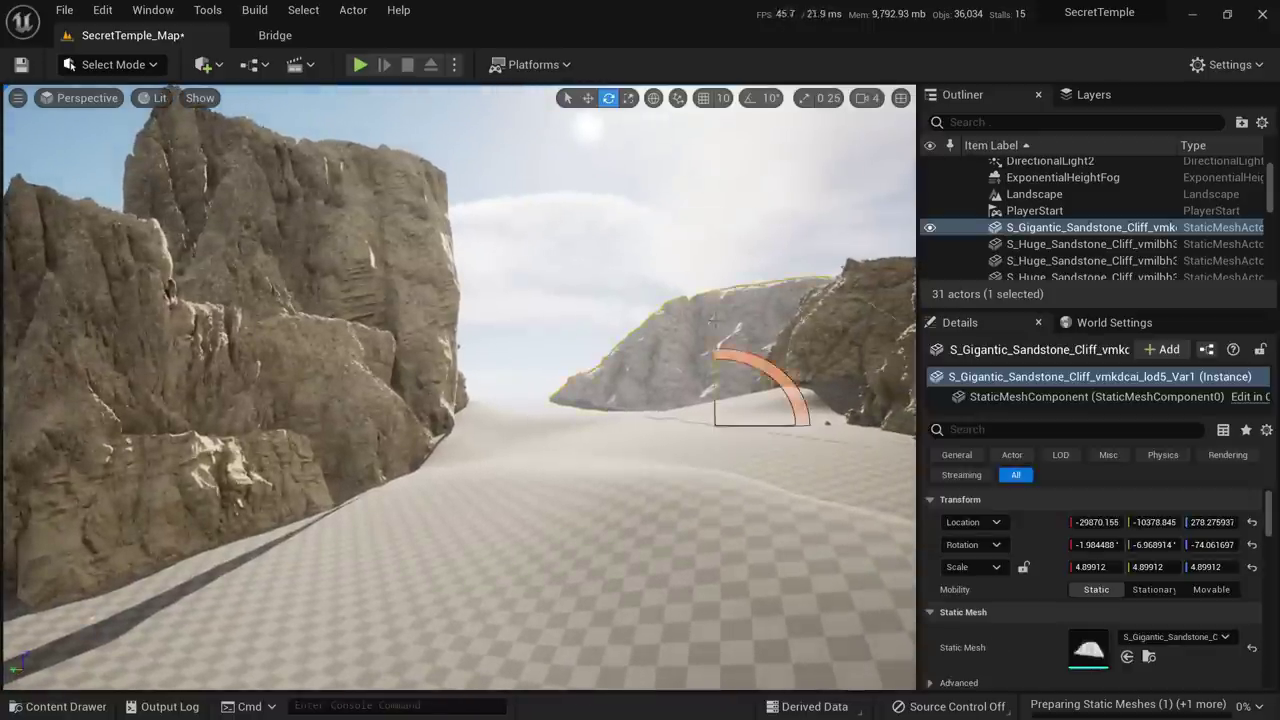
{"action": "key", "text": "alt+2"}
{"action": "key", "text": "alt+4"}
{"action": "left_click", "coordinate": [445, 290]}
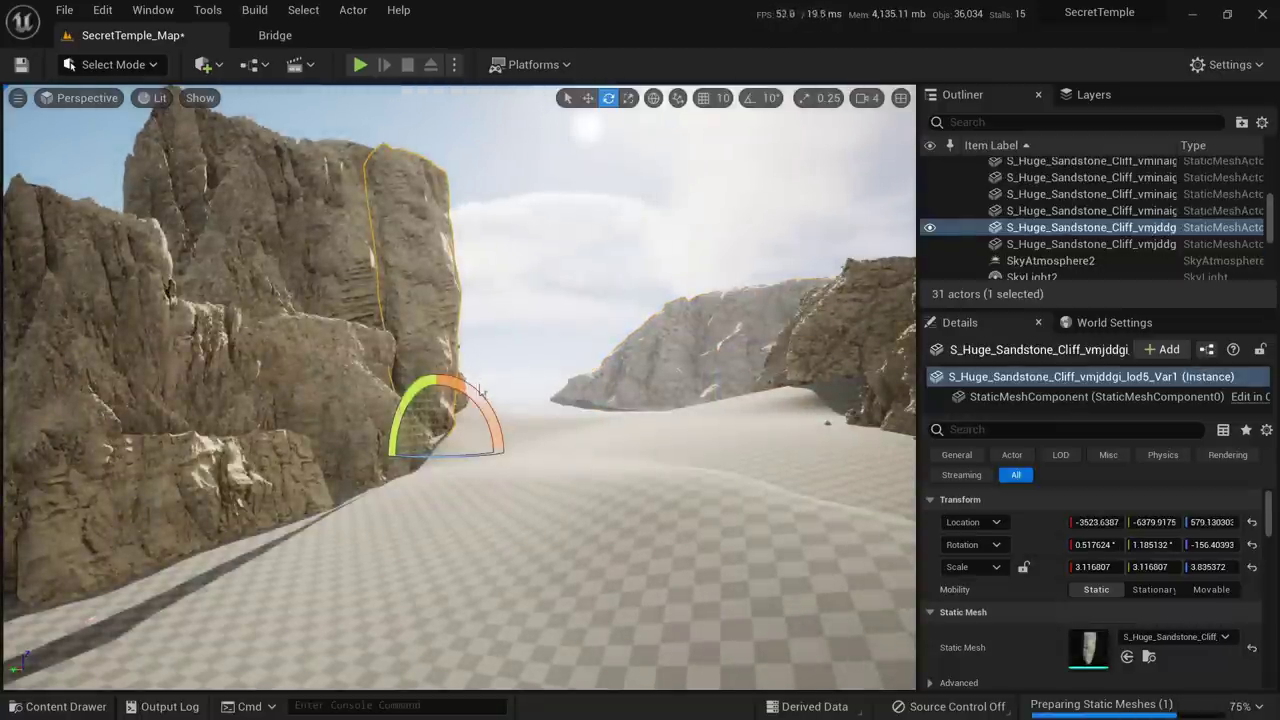
{"action": "mouse_move", "coordinate": [518, 422]}
{"action": "right_mouse_down"}
{"action": "mouse_move", "coordinate": [570, 422]}
{"action": "mouse_move", "coordinate": [529, 426]}
{"action": "mouse_move", "coordinate": [520, 400]}
{"action": "mouse_move", "coordinate": [522, 432]}
{"action": "right_mouse_up"}
{"action": "key", "text": "s"}
{"action": "key", "text": "Escape"}
{"action": "key", "text": "s"}
{"action": "left_click", "coordinate": [300, 32]}
{"action": "left_click", "coordinate": [154, 37]}
{"action": "right_click_drag", "start_coordinate": [360, 280], "coordinate": [384, 286]}
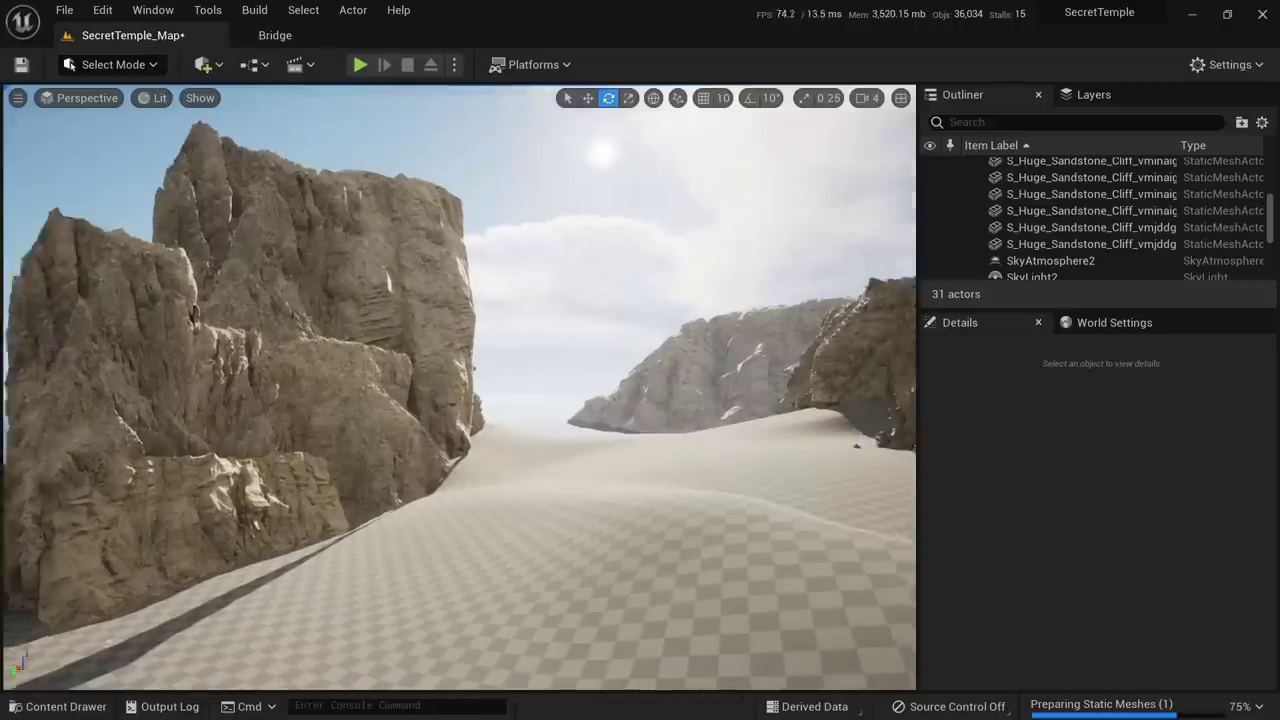
{"action": "right_click_drag", "start_coordinate": [565, 408], "coordinate": [582, 412]}
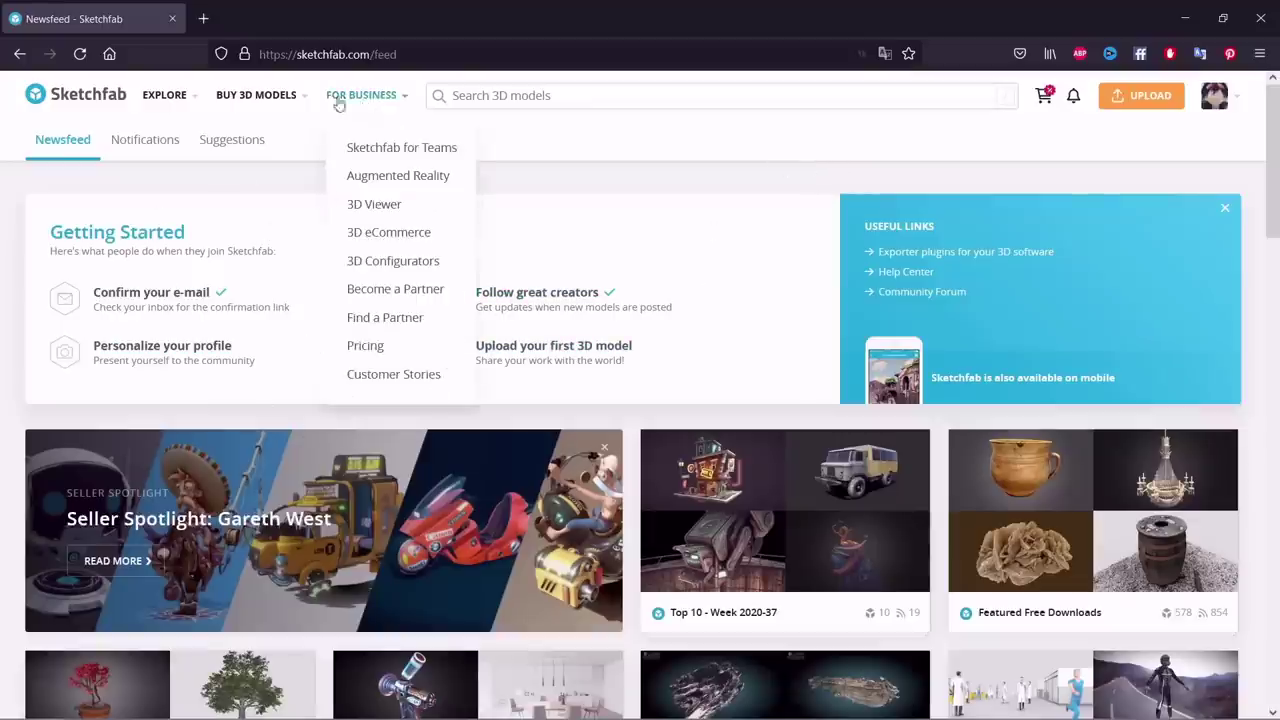
Switch to Sketchfab in the browser and search the 3D models for "statue"
{"action": "left_click", "coordinate": [330, 54]}
{"action": "left_click", "coordinate": [171, 174]}
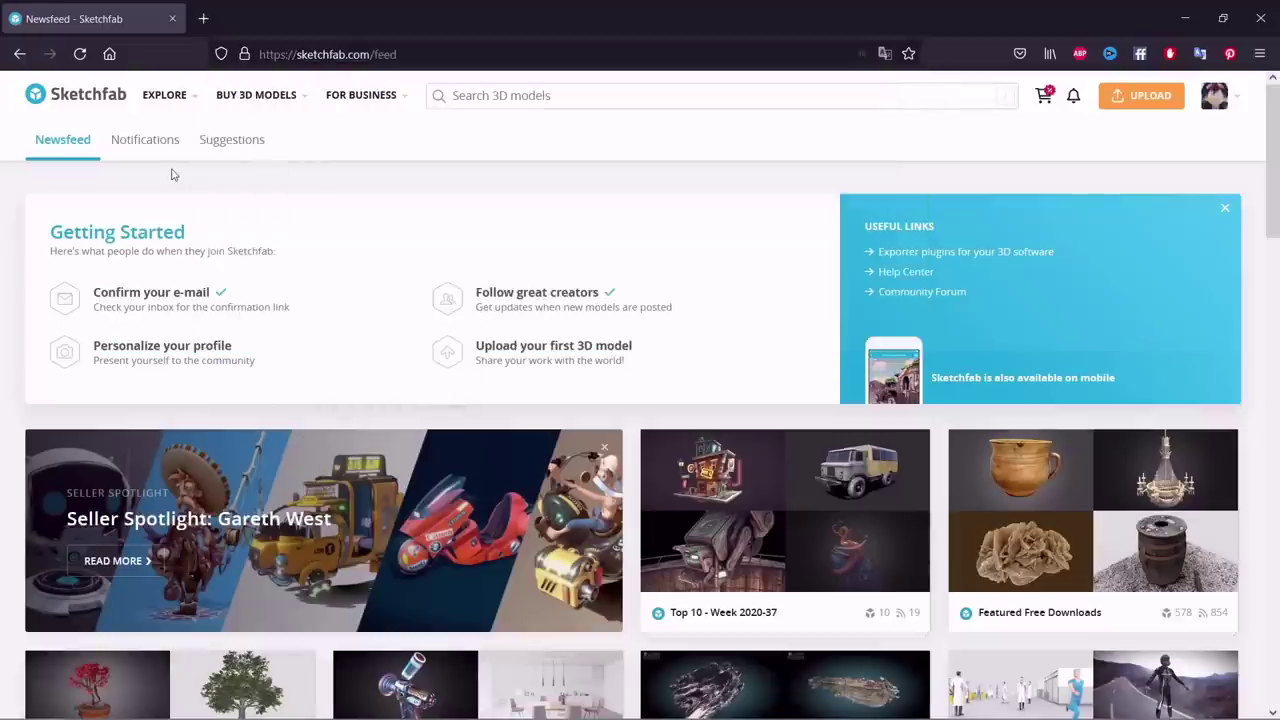
{"action": "scroll", "coordinate": [499, 310], "scroll_direction": "down", "scroll_amount": 2}
{"action": "scroll", "coordinate": [499, 300], "scroll_direction": "up", "scroll_amount": 2}
{"action": "left_click", "coordinate": [540, 97]}
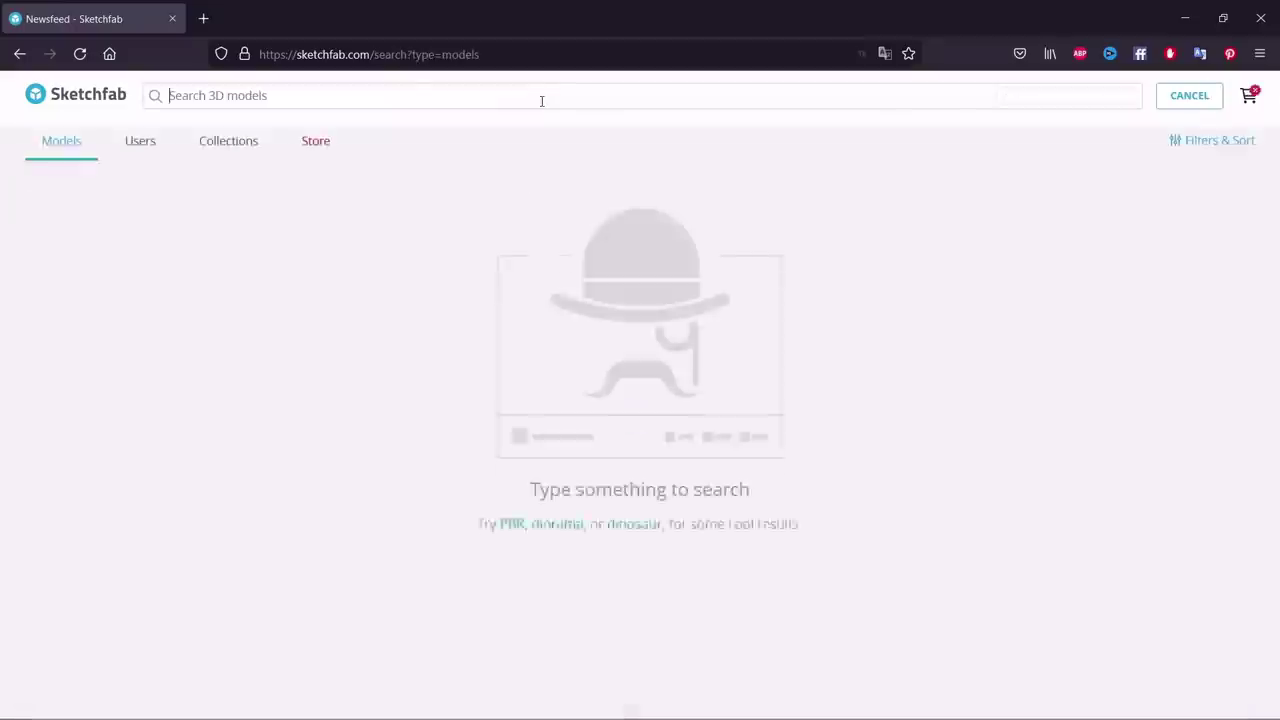
{"action": "type", "text": "s"}
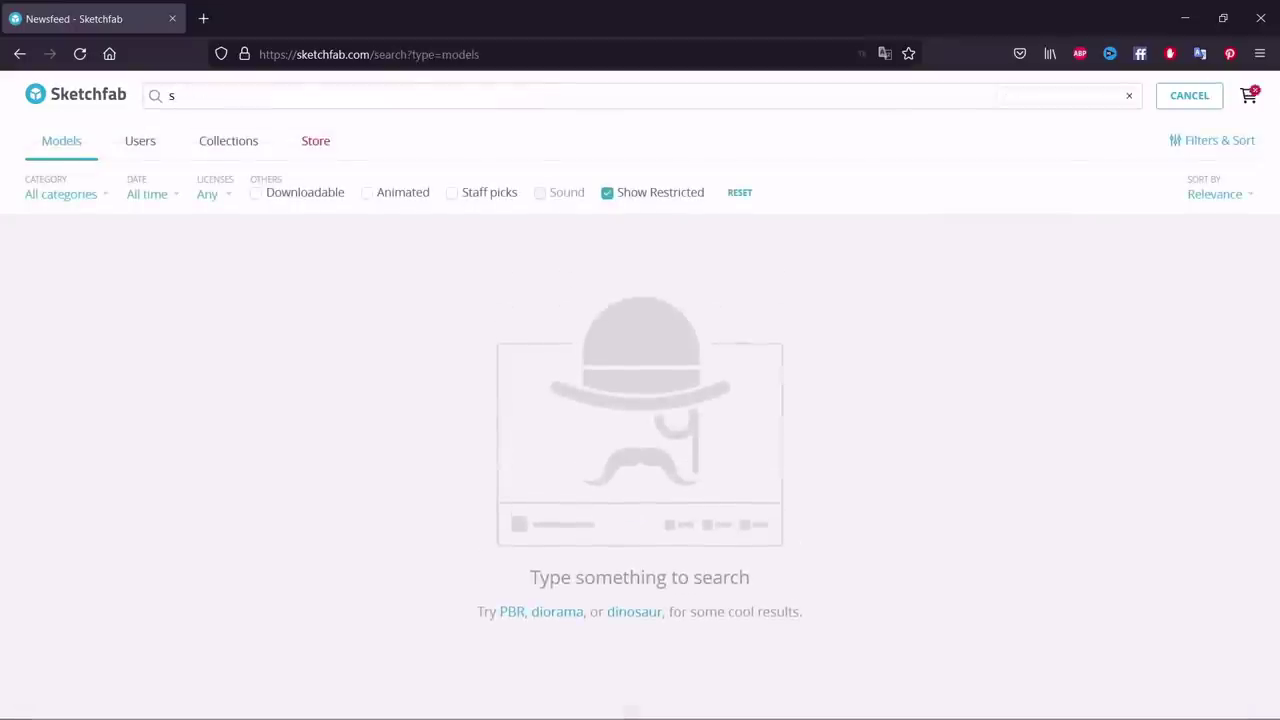
{"action": "type", "text": "tatue"}
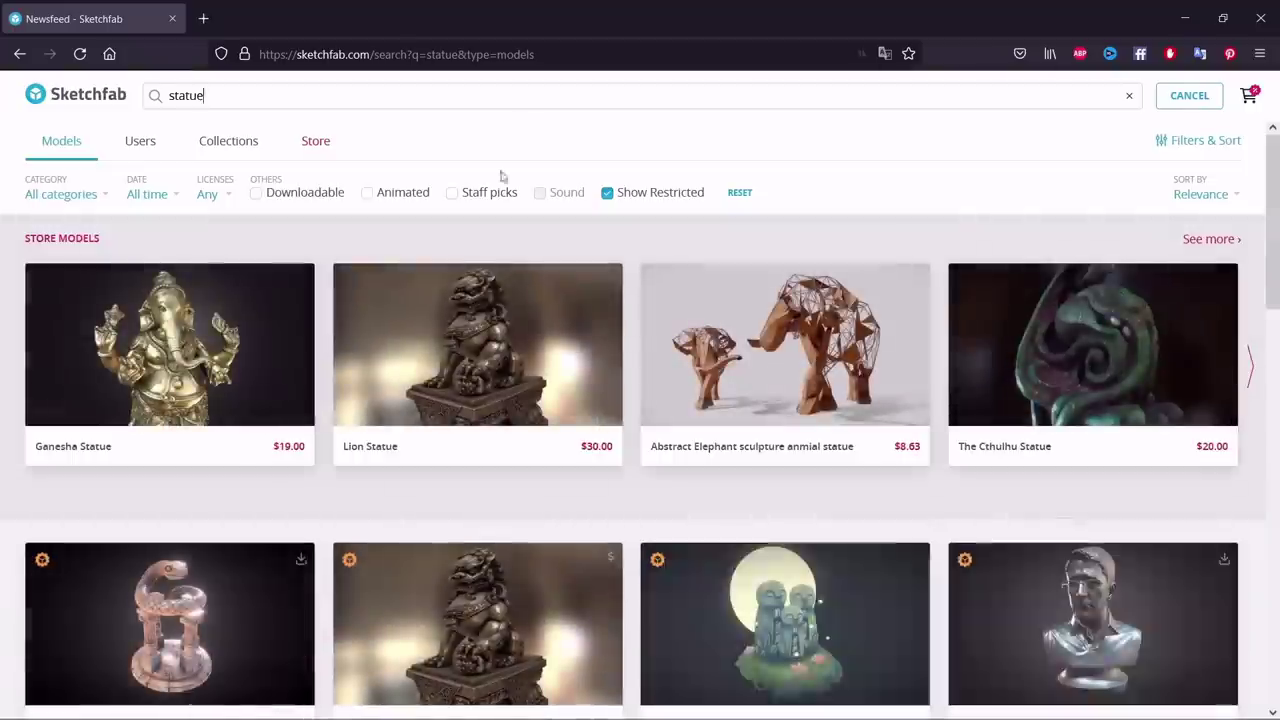
Capture the statue results, mark the download symbols on the Snake Statue, hunter and Cobra Statue cards in green, and discard the capture
{"action": "scroll", "coordinate": [685, 311], "scroll_direction": "down", "scroll_amount": 4}
{"action": "scroll", "coordinate": [685, 311], "scroll_direction": "down", "scroll_amount": 1}
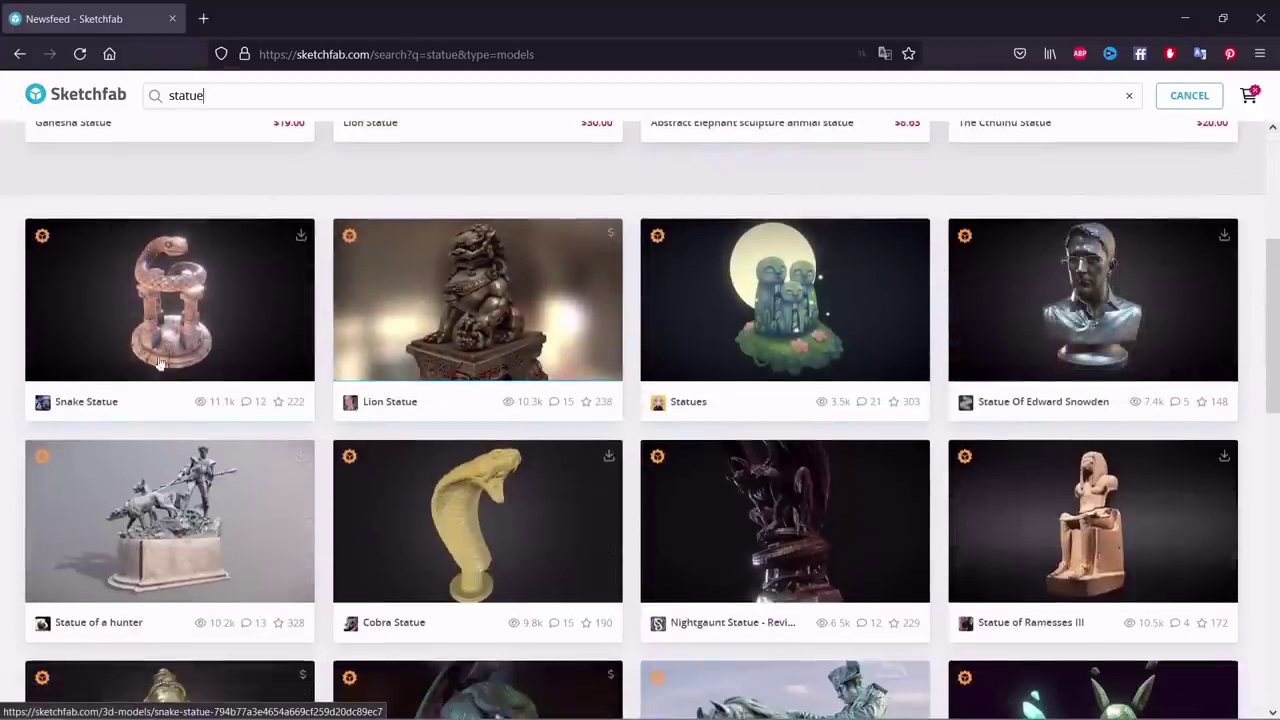
{"action": "key", "text": "Print"}
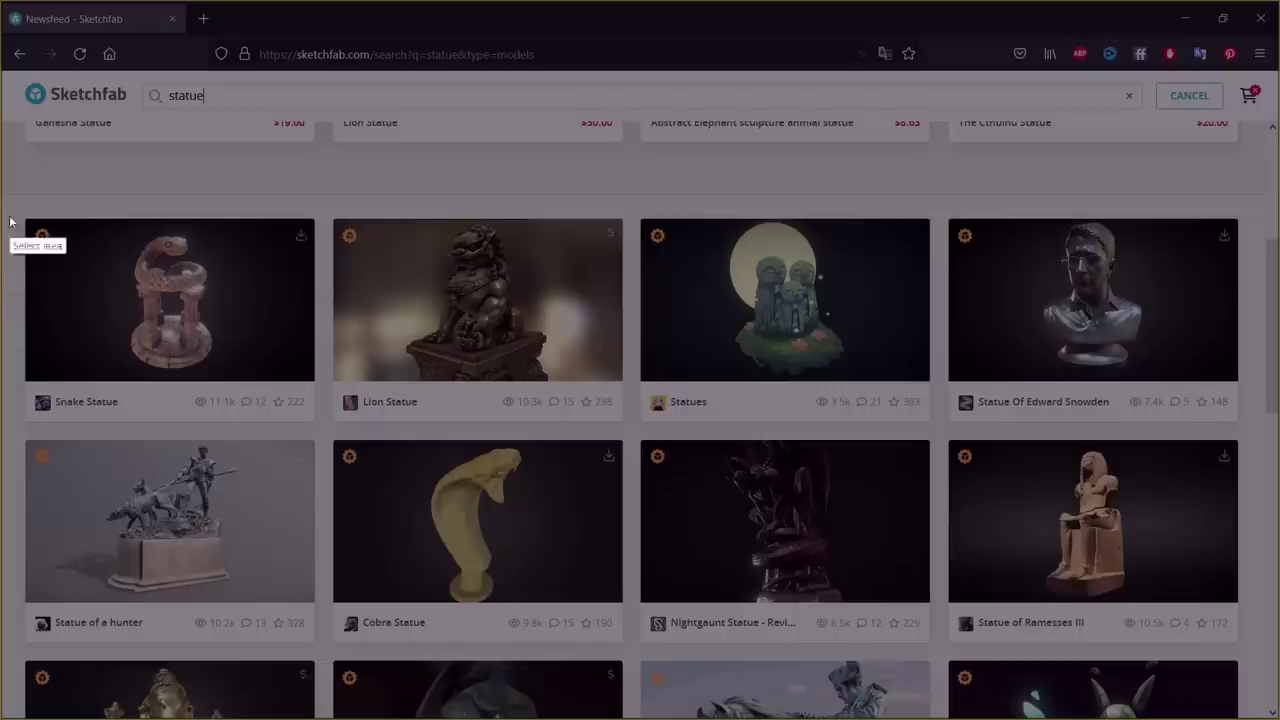
{"action": "left_click_drag", "start_coordinate": [18, 183], "coordinate": [1047, 683]}
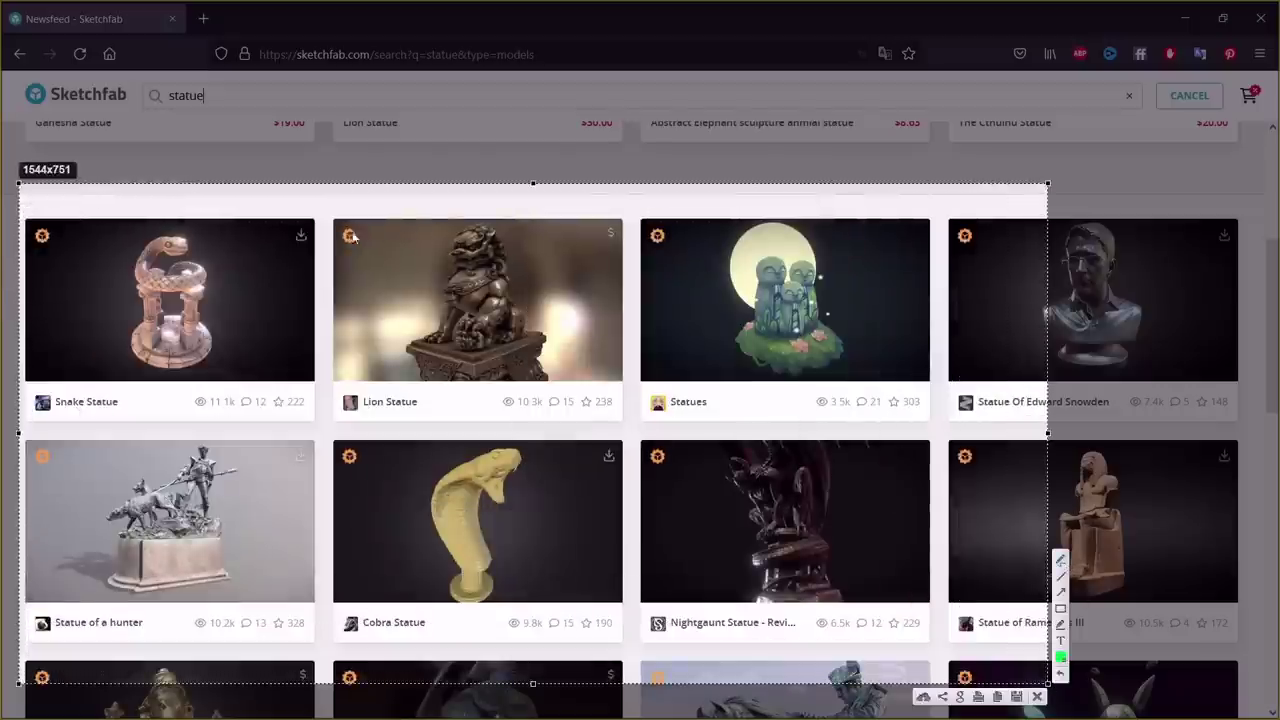
{"action": "left_click_drag", "start_coordinate": [297, 223], "coordinate": [298, 238]}
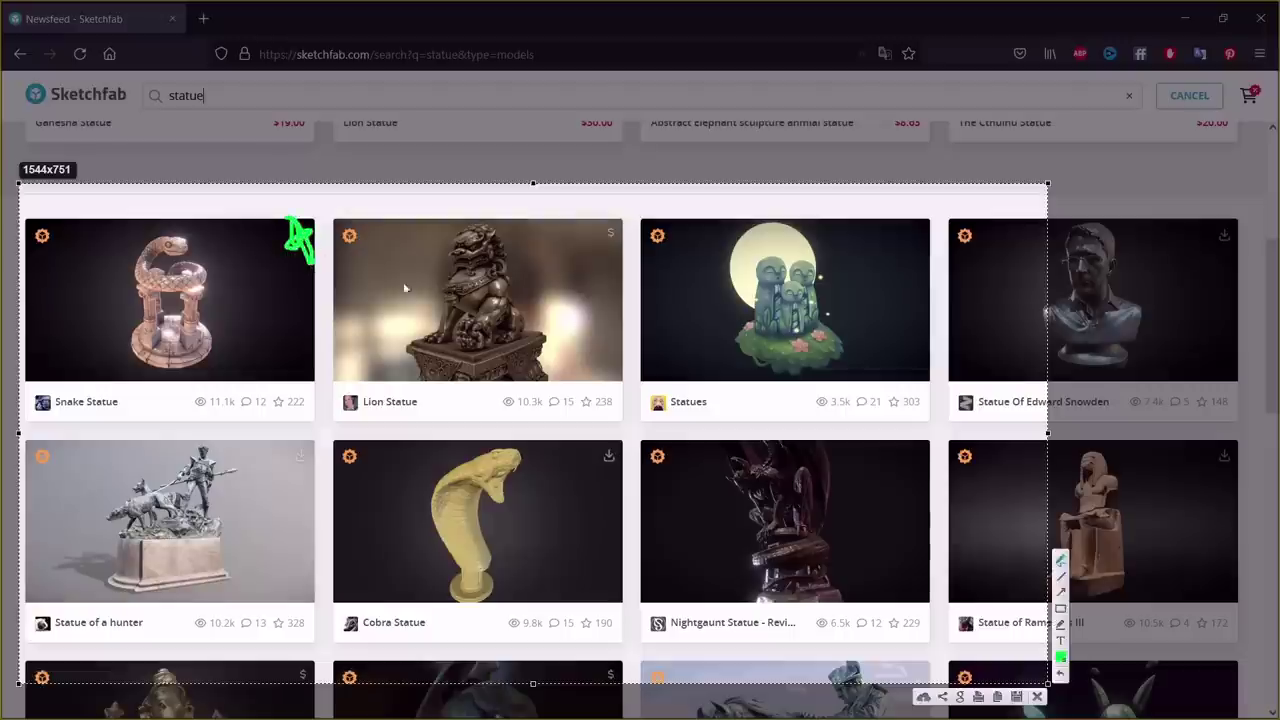
{"action": "mouse_move", "coordinate": [273, 290]}
{"action": "left_mouse_down"}
{"action": "mouse_move", "coordinate": [272, 342]}
{"action": "mouse_move", "coordinate": [285, 315]}
{"action": "left_mouse_up"}
{"action": "mouse_move", "coordinate": [292, 444]}
{"action": "left_mouse_down"}
{"action": "mouse_move", "coordinate": [284, 457]}
{"action": "mouse_move", "coordinate": [294, 436]}
{"action": "left_mouse_up"}
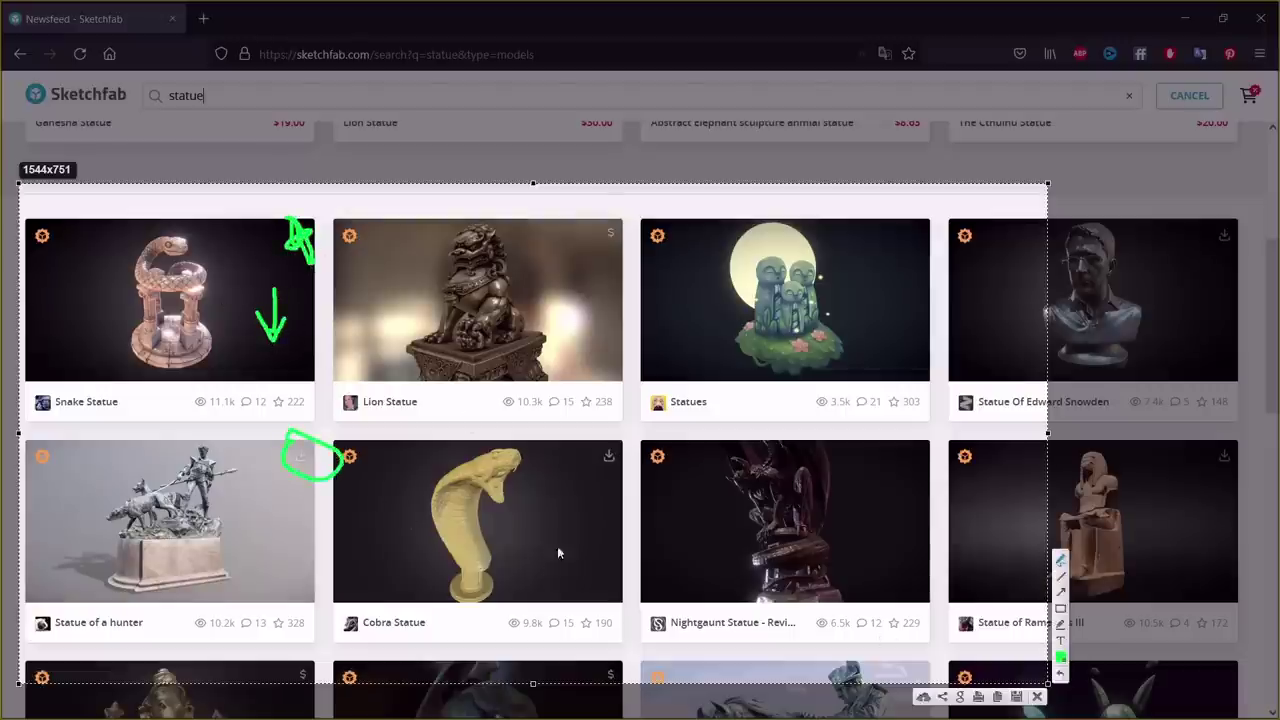
{"action": "mouse_move", "coordinate": [620, 435]}
{"action": "left_mouse_down"}
{"action": "mouse_move", "coordinate": [600, 446]}
{"action": "mouse_move", "coordinate": [627, 456]}
{"action": "left_mouse_up"}
{"action": "left_click", "coordinate": [1037, 696]}
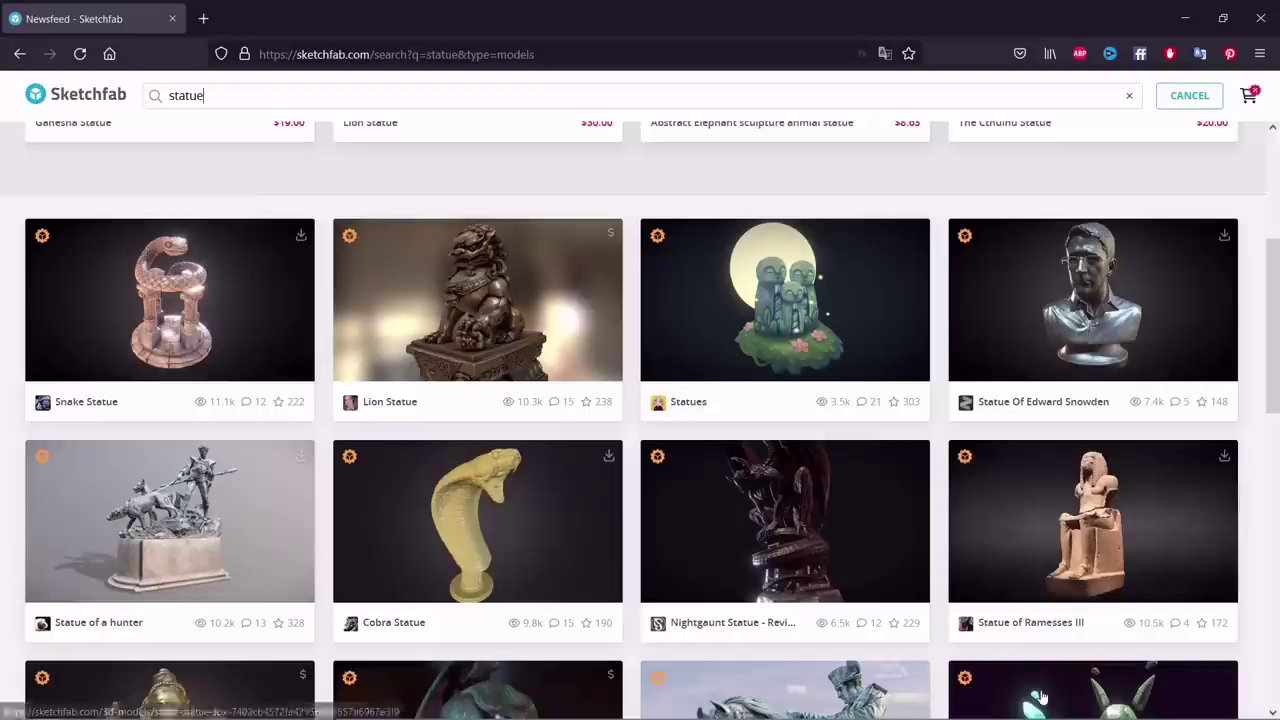
Open the Snake Statue model in a new tab and examine its 3D preview and description
{"action": "middle_click", "coordinate": [270, 305]}
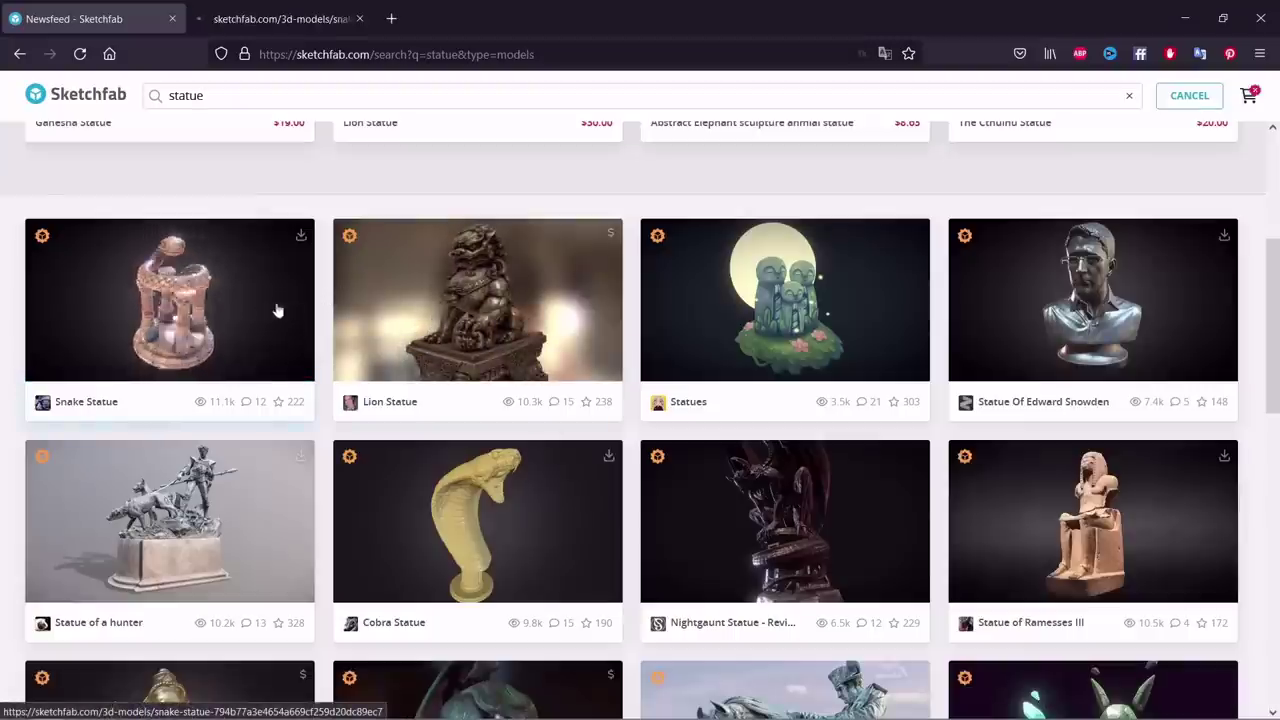
{"action": "scroll", "coordinate": [285, 325], "scroll_direction": "down", "scroll_amount": 2}
{"action": "left_click", "coordinate": [302, 8]}
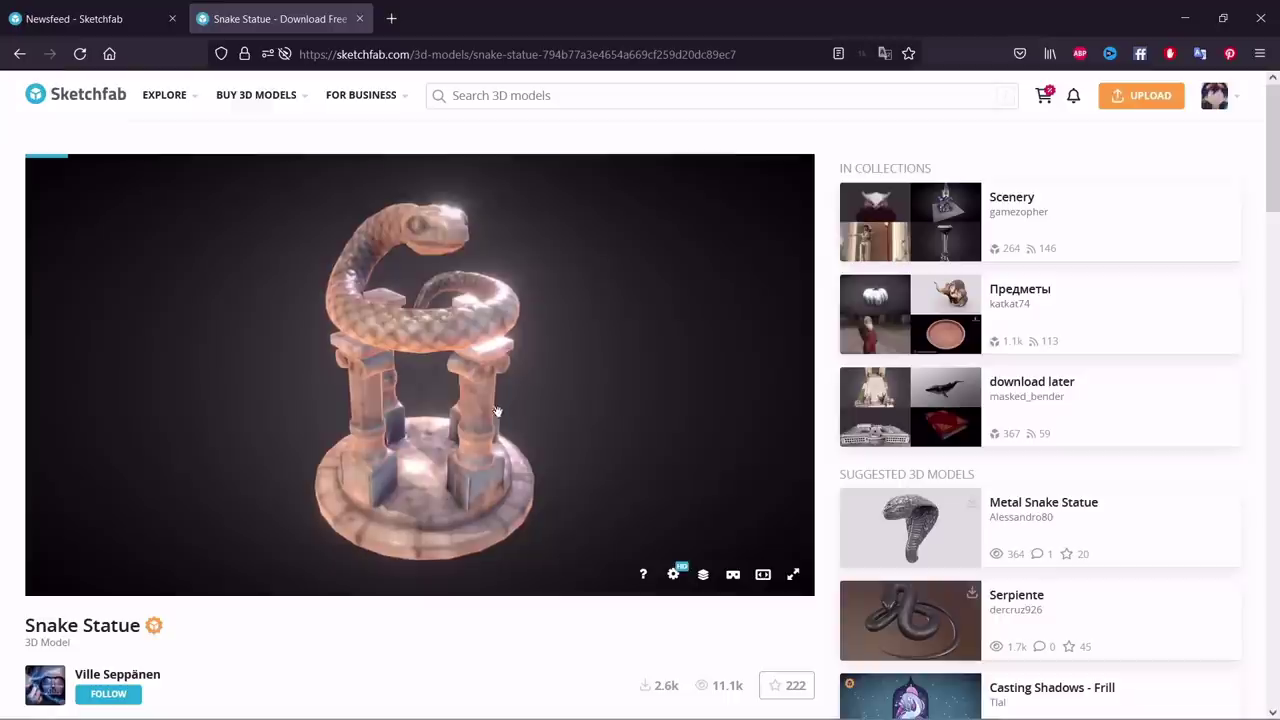
{"action": "left_click_drag", "start_coordinate": [497, 411], "coordinate": [350, 625]}
{"action": "scroll", "coordinate": [351, 640], "scroll_direction": "down", "scroll_amount": 2}
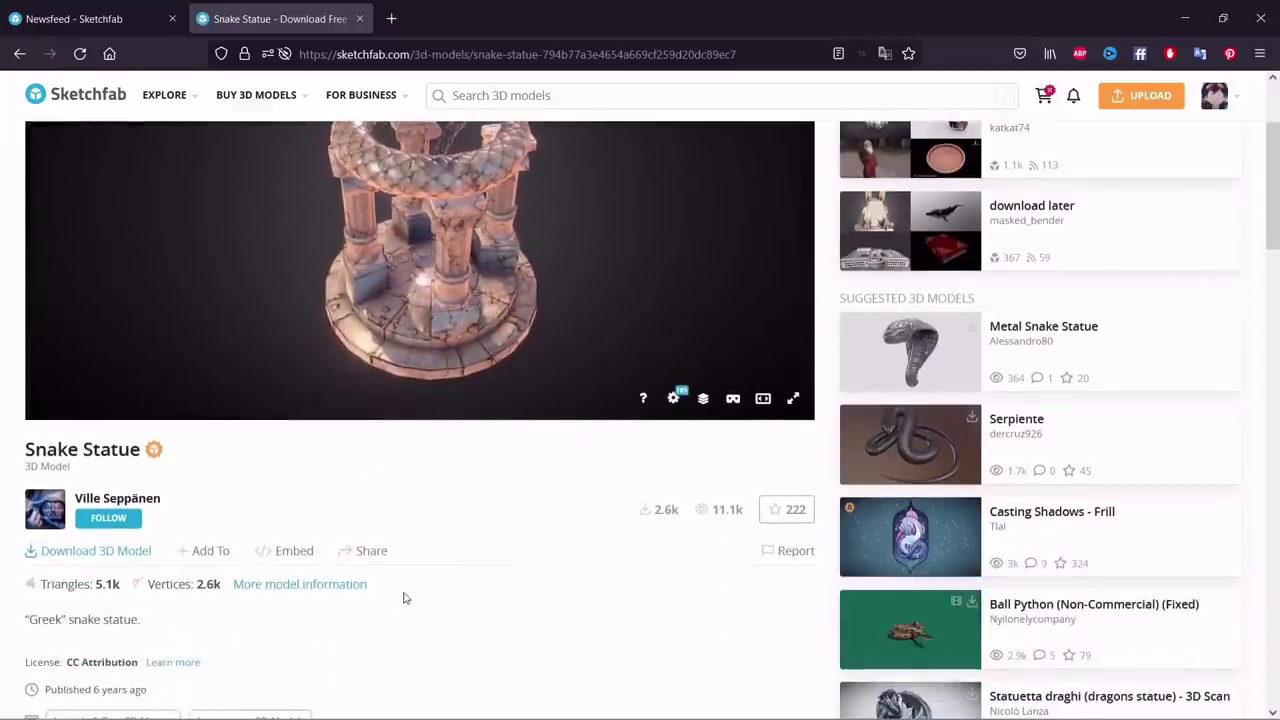
Review the Snake Statue's license and available download formats, close them and examine the 3D preview from another angle
{"action": "left_click", "coordinate": [100, 551]}
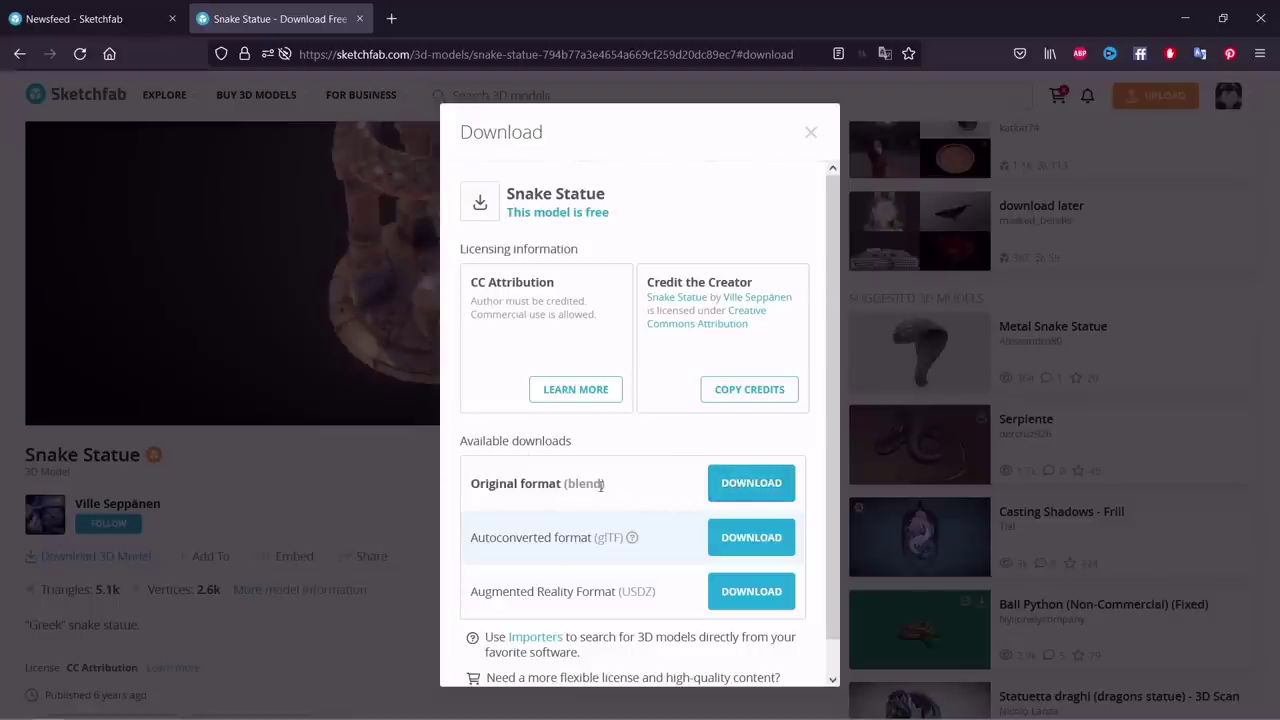
{"action": "scroll", "coordinate": [660, 486], "scroll_direction": "down", "scroll_amount": 1}
{"action": "scroll", "coordinate": [640, 486], "scroll_direction": "up", "scroll_amount": 1}
{"action": "left_click", "coordinate": [401, 470]}
{"action": "scroll", "coordinate": [404, 472], "scroll_direction": "up", "scroll_amount": 2}
{"action": "left_click_drag", "start_coordinate": [406, 446], "coordinate": [445, 286]}
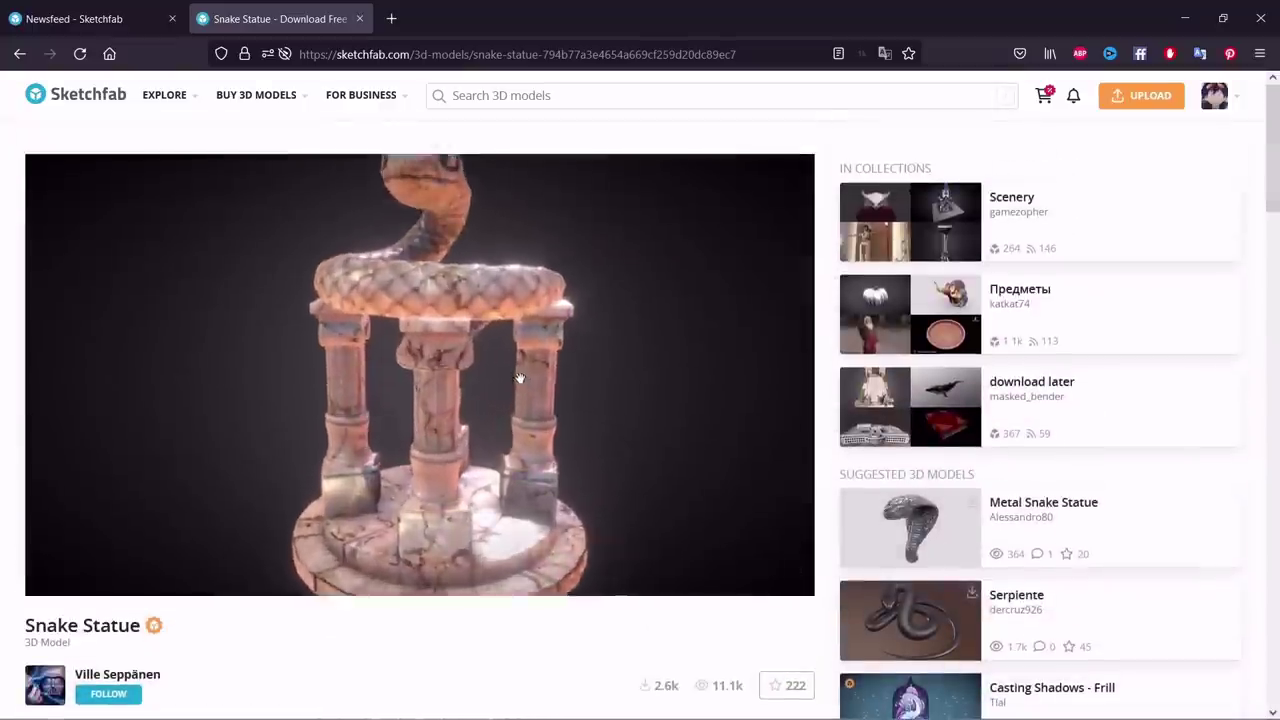
{"action": "scroll", "coordinate": [830, 494], "scroll_direction": "down", "scroll_amount": 2}
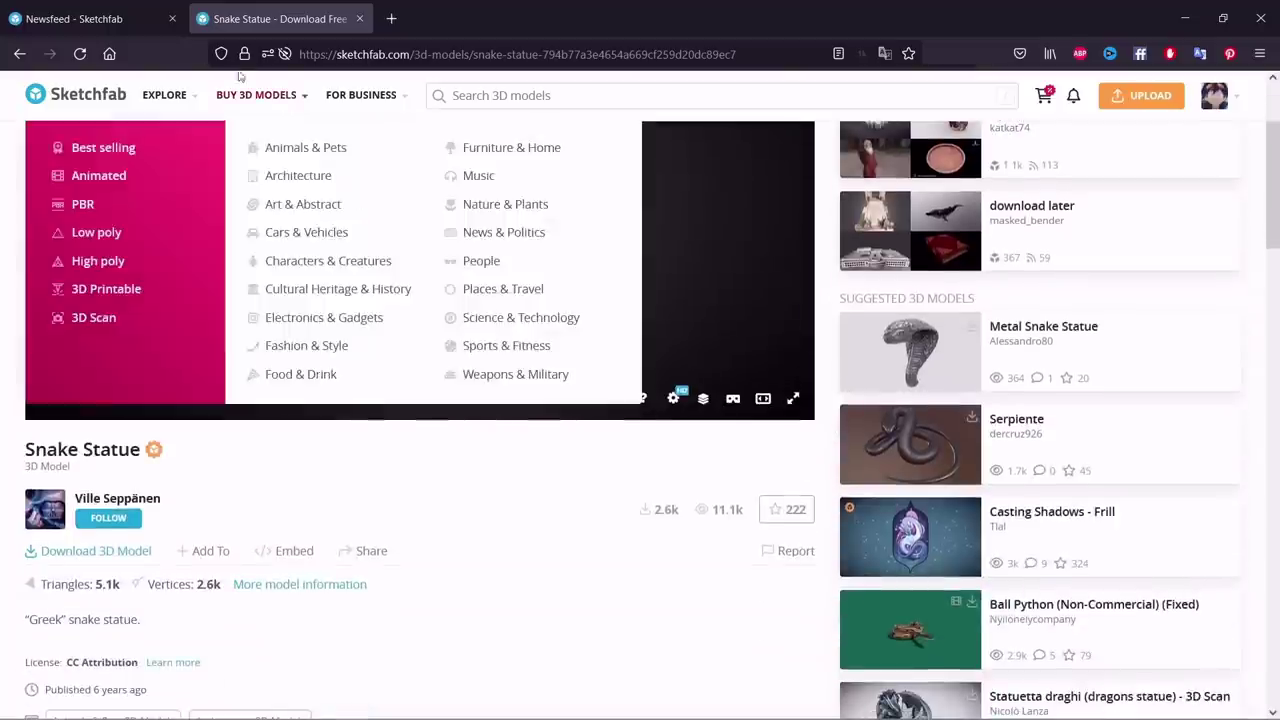
Glance over the statue results again and add the Snake Statue to the Architecture assets collection
{"action": "left_click", "coordinate": [118, 20]}
{"action": "scroll", "coordinate": [562, 452], "scroll_direction": "down", "scroll_amount": 4}
{"action": "scroll", "coordinate": [562, 452], "scroll_direction": "up", "scroll_amount": 5}
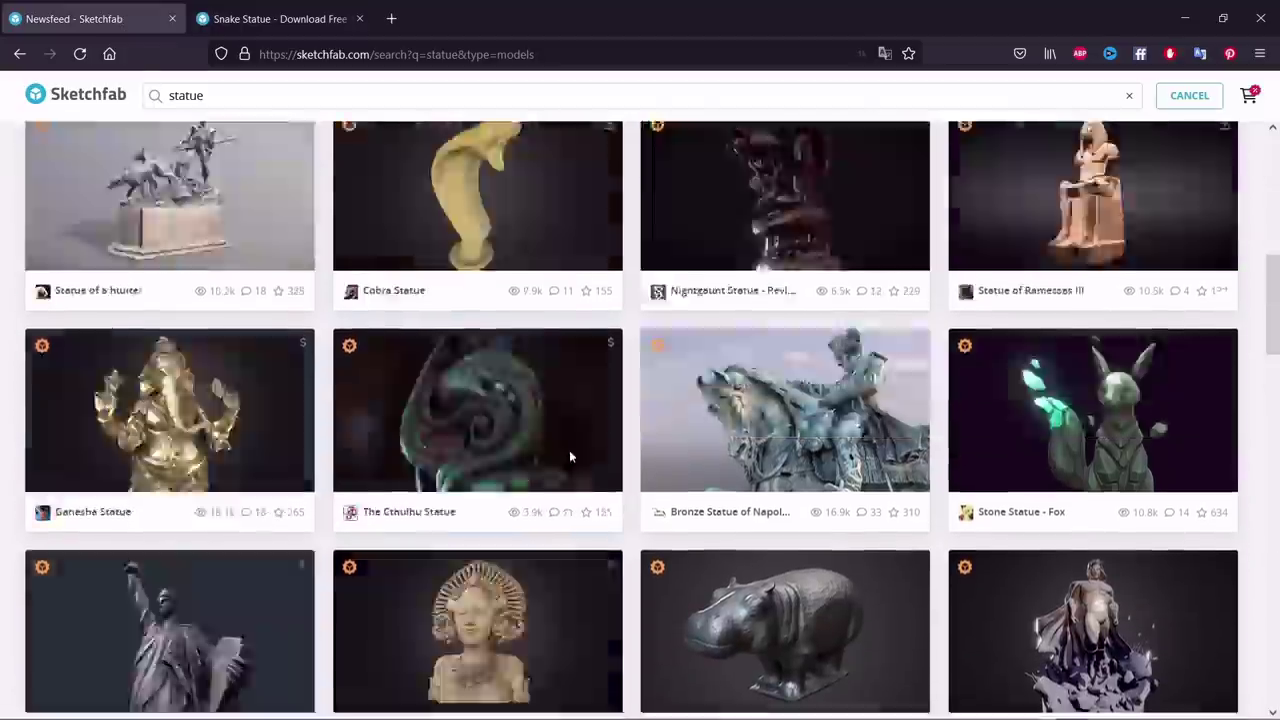
{"action": "left_click", "coordinate": [280, 18]}
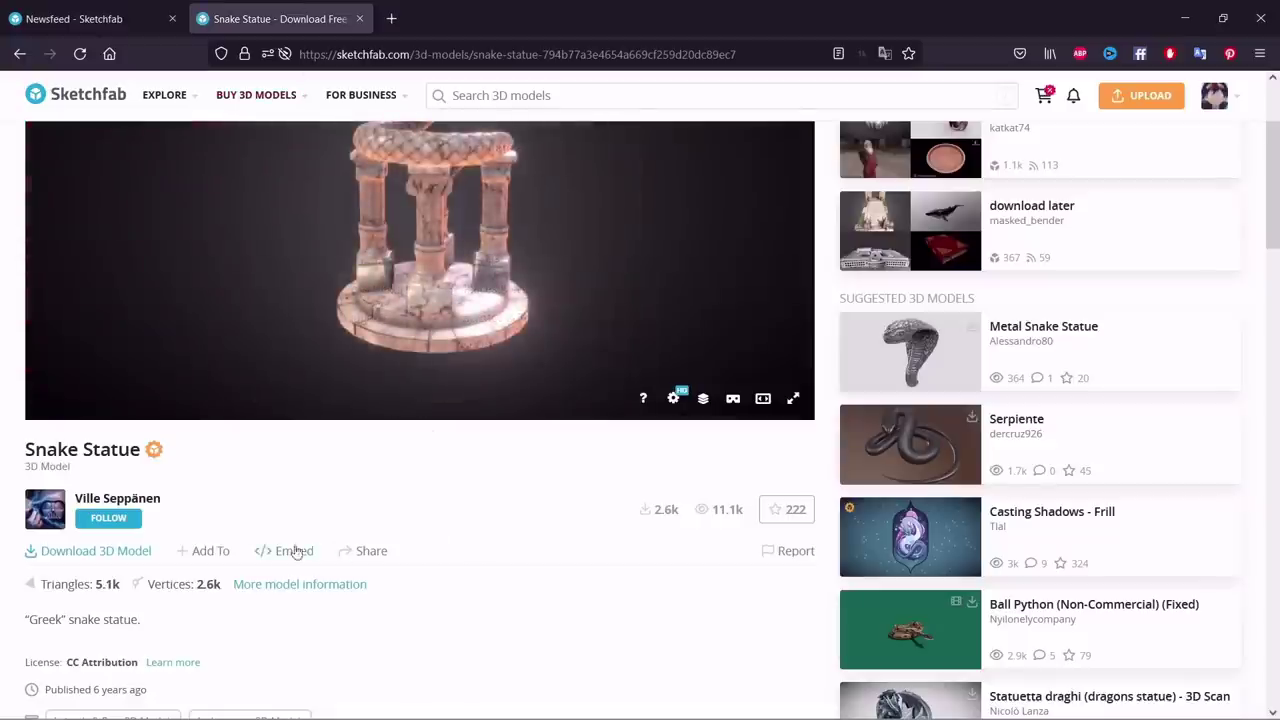
{"action": "left_click", "coordinate": [218, 553]}
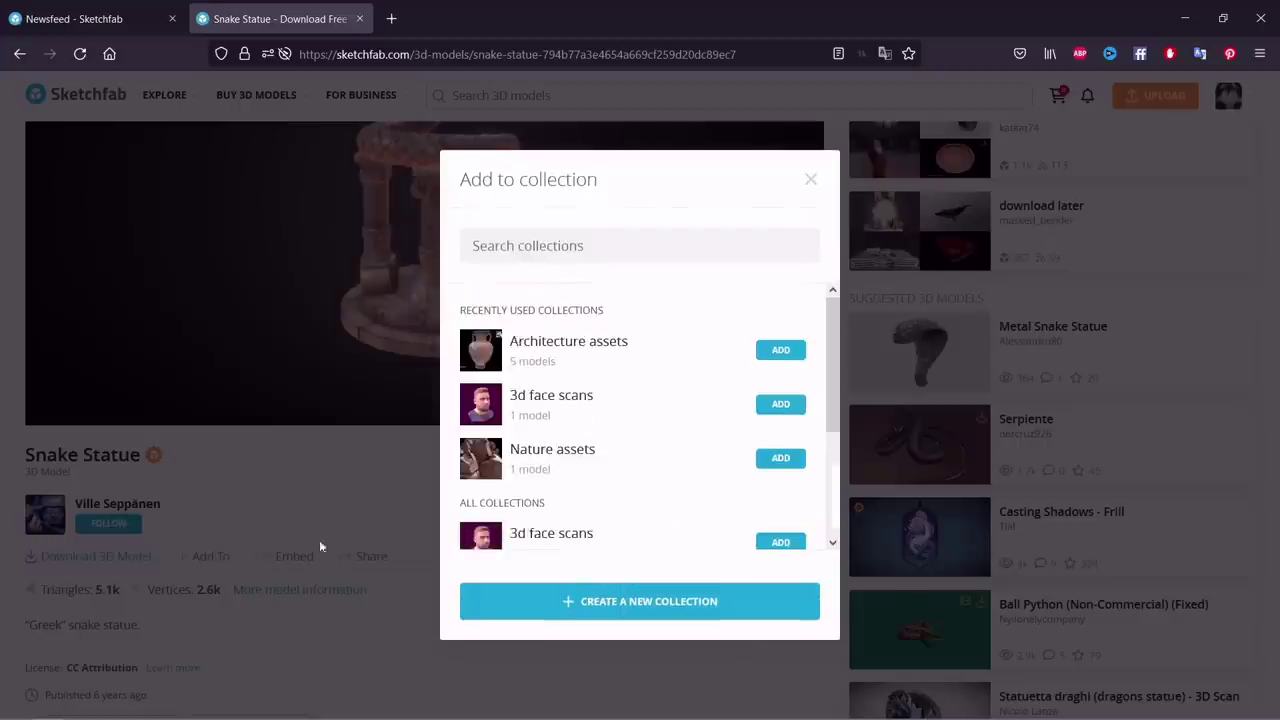
{"action": "scroll", "coordinate": [564, 354], "scroll_direction": "down", "scroll_amount": 2}
{"action": "scroll", "coordinate": [578, 366], "scroll_direction": "up", "scroll_amount": 2}
{"action": "left_click", "coordinate": [781, 353]}
{"action": "left_click", "coordinate": [811, 182]}
Browse the account's Architecture assets collection and open its Engel model in a new tab
{"action": "mouse_move", "coordinate": [1214, 104]}
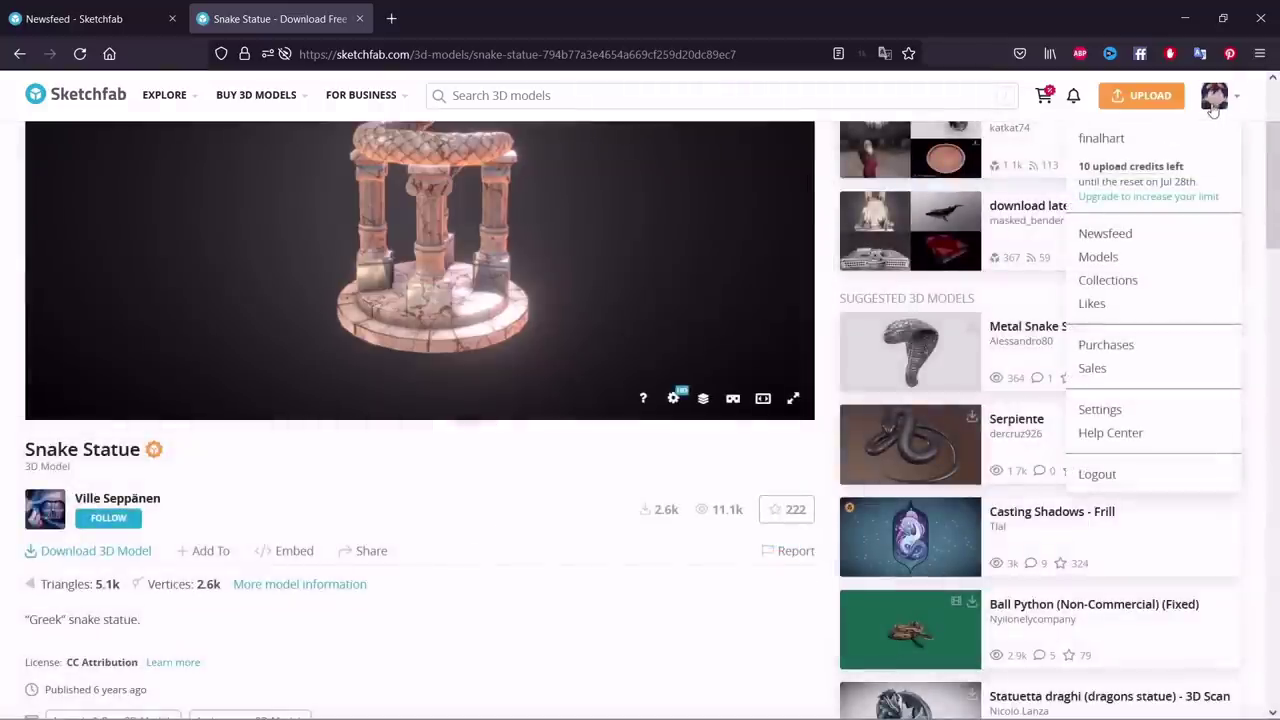
{"action": "left_click", "coordinate": [1123, 286]}
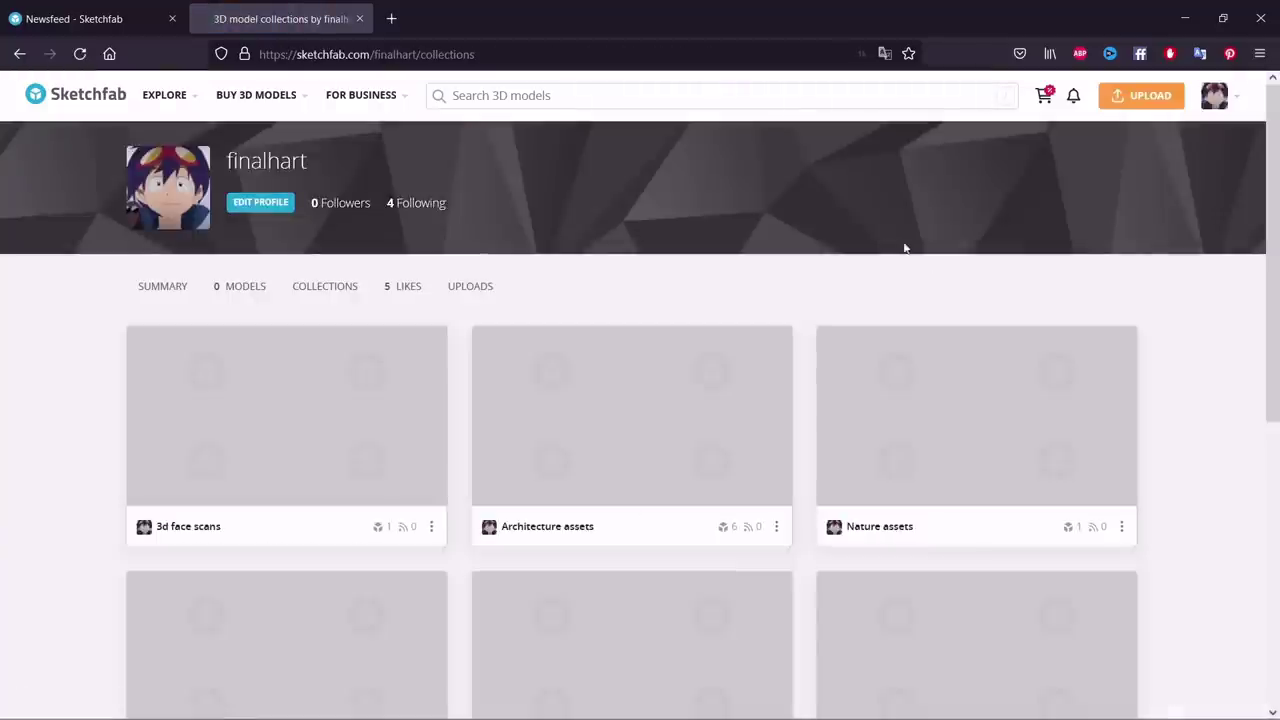
{"action": "scroll", "coordinate": [815, 383], "scroll_direction": "down", "scroll_amount": 2}
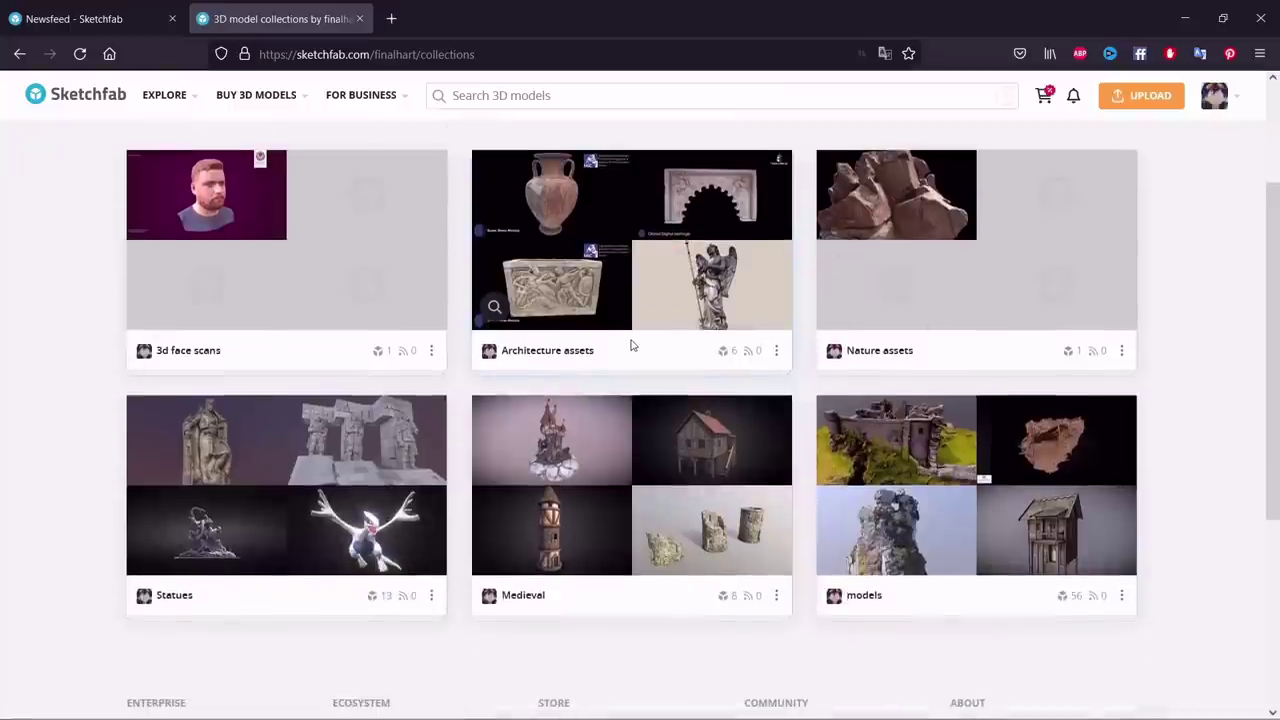
{"action": "left_click", "coordinate": [731, 232]}
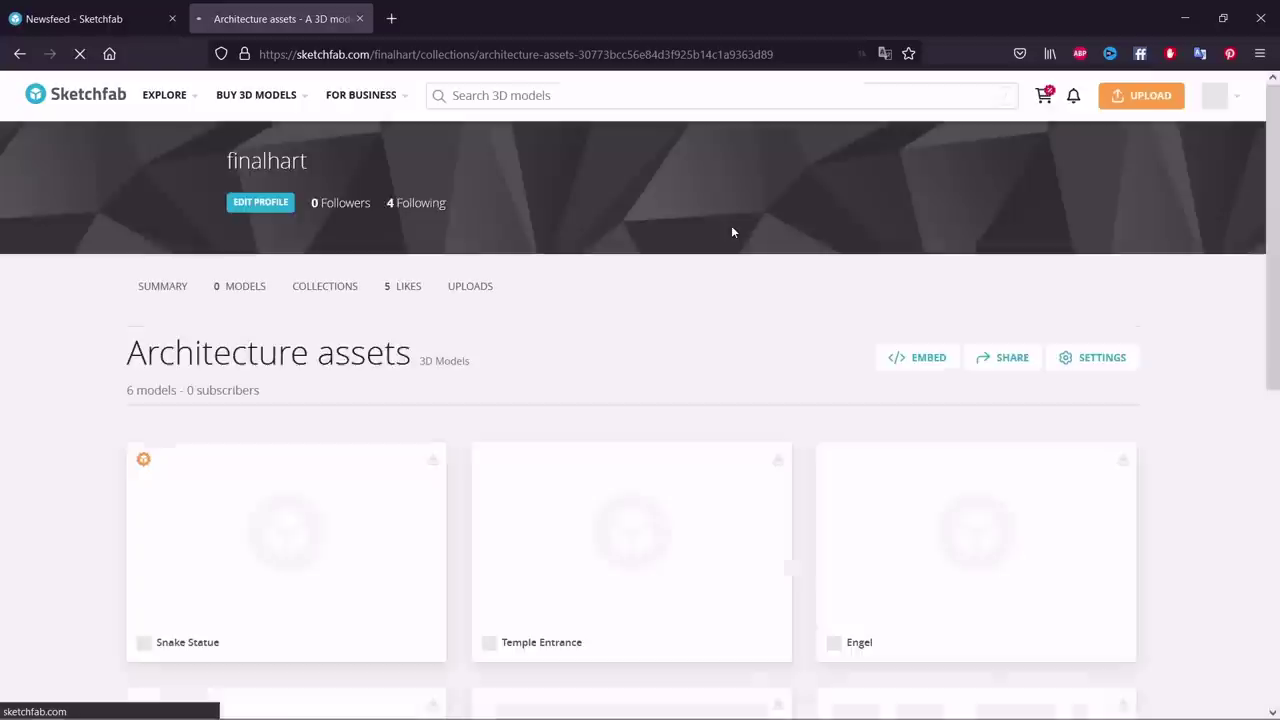
{"action": "scroll", "coordinate": [494, 351], "scroll_direction": "down", "scroll_amount": 5}
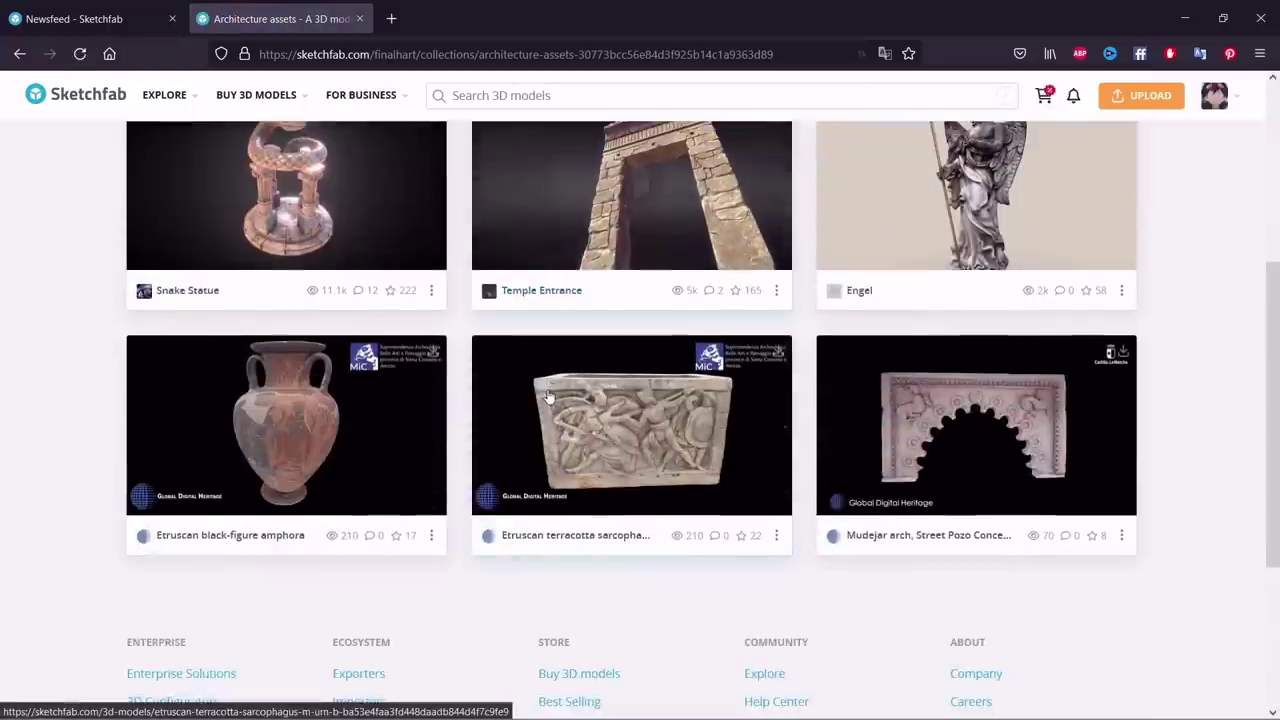
{"action": "scroll", "coordinate": [738, 347], "scroll_direction": "up", "scroll_amount": 4}
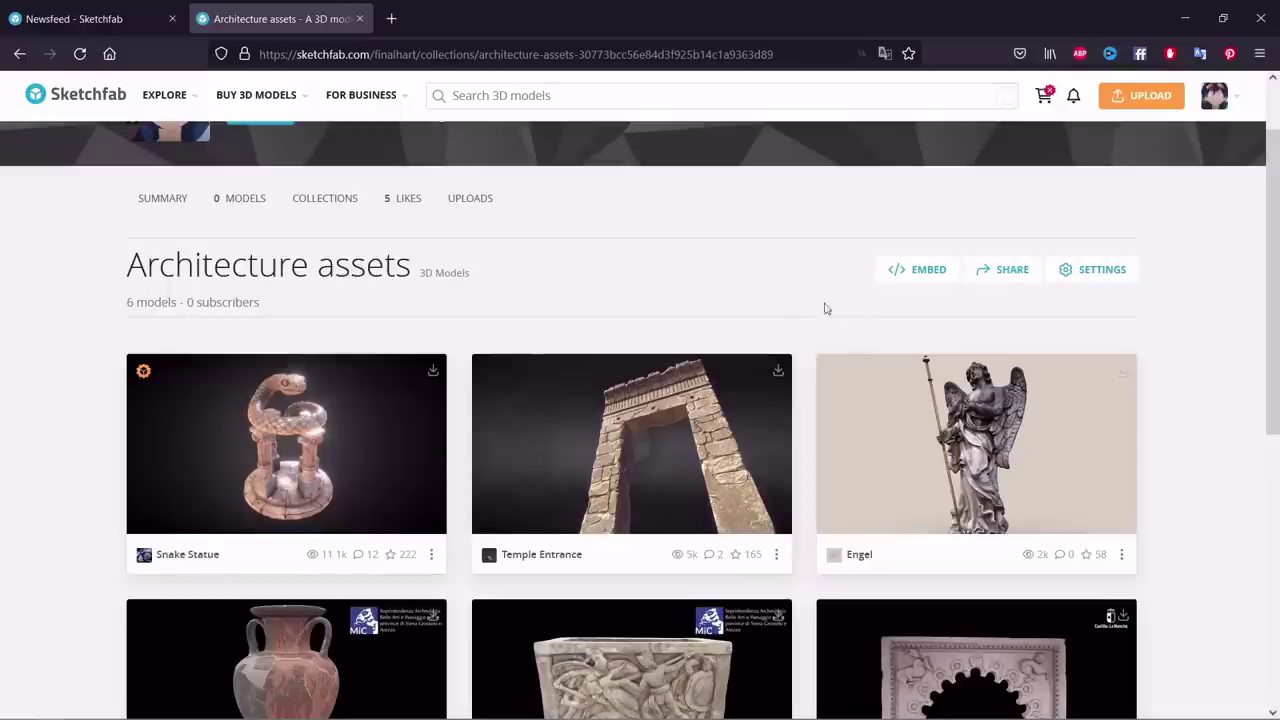
{"action": "middle_click", "coordinate": [983, 450]}
{"action": "left_click", "coordinate": [462, 20]}
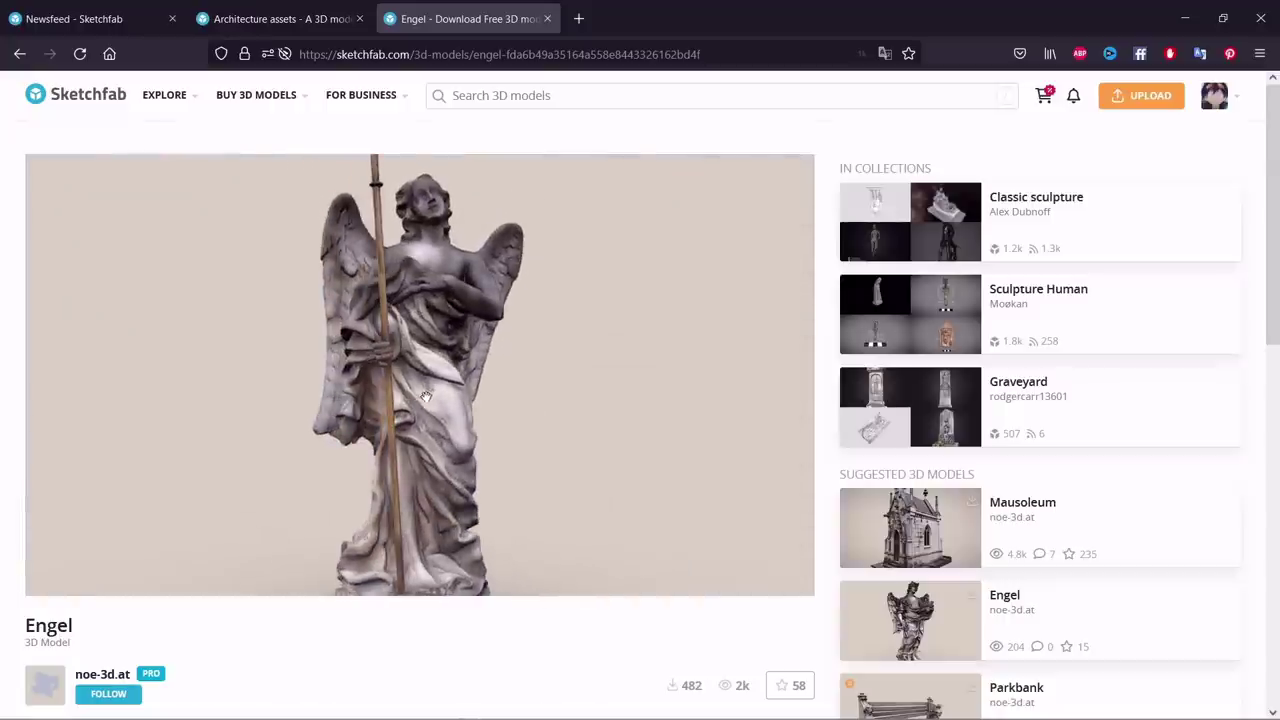
Examine the Engel statue's 3D preview from several angles and download the model in its original obj format
{"action": "scroll", "coordinate": [425, 395], "scroll_direction": "down", "scroll_amount": 3}
{"action": "scroll", "coordinate": [463, 486], "scroll_direction": "up", "scroll_amount": 3}
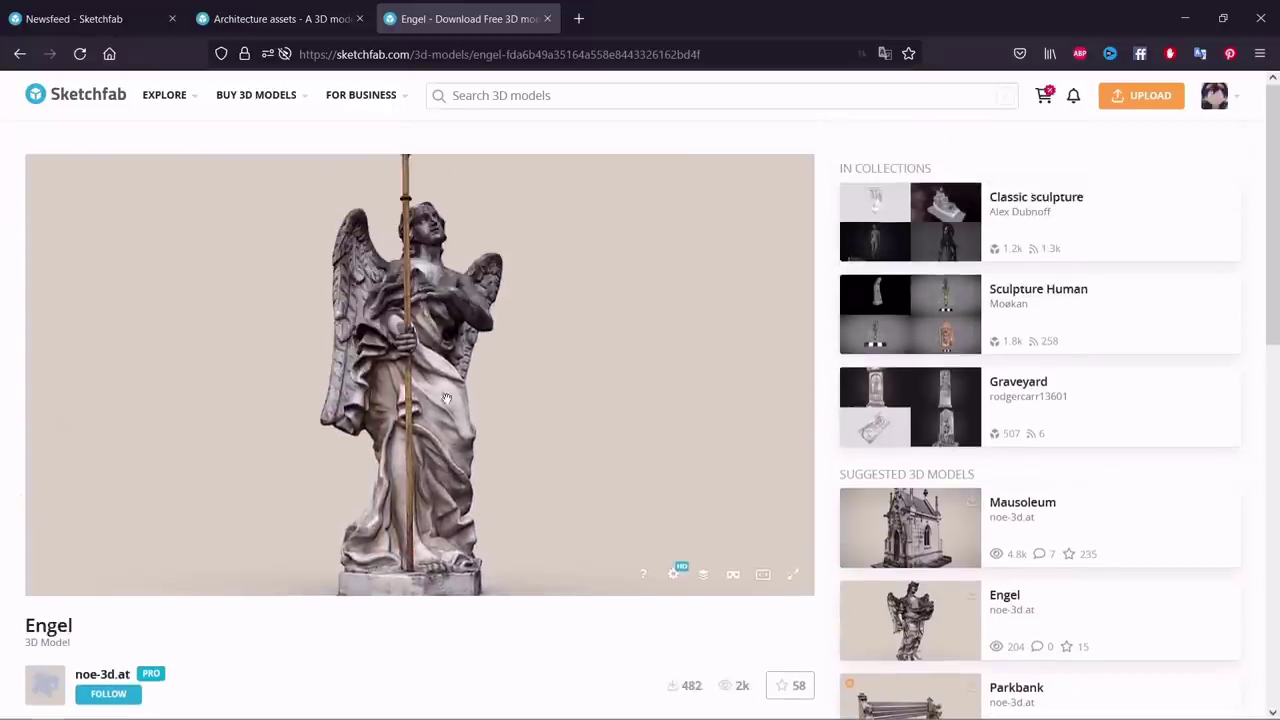
{"action": "scroll", "coordinate": [497, 421], "scroll_direction": "up", "scroll_amount": 1}
{"action": "left_click_drag", "start_coordinate": [447, 398], "coordinate": [599, 322]}
{"action": "scroll", "coordinate": [440, 390], "scroll_direction": "up", "scroll_amount": 3}
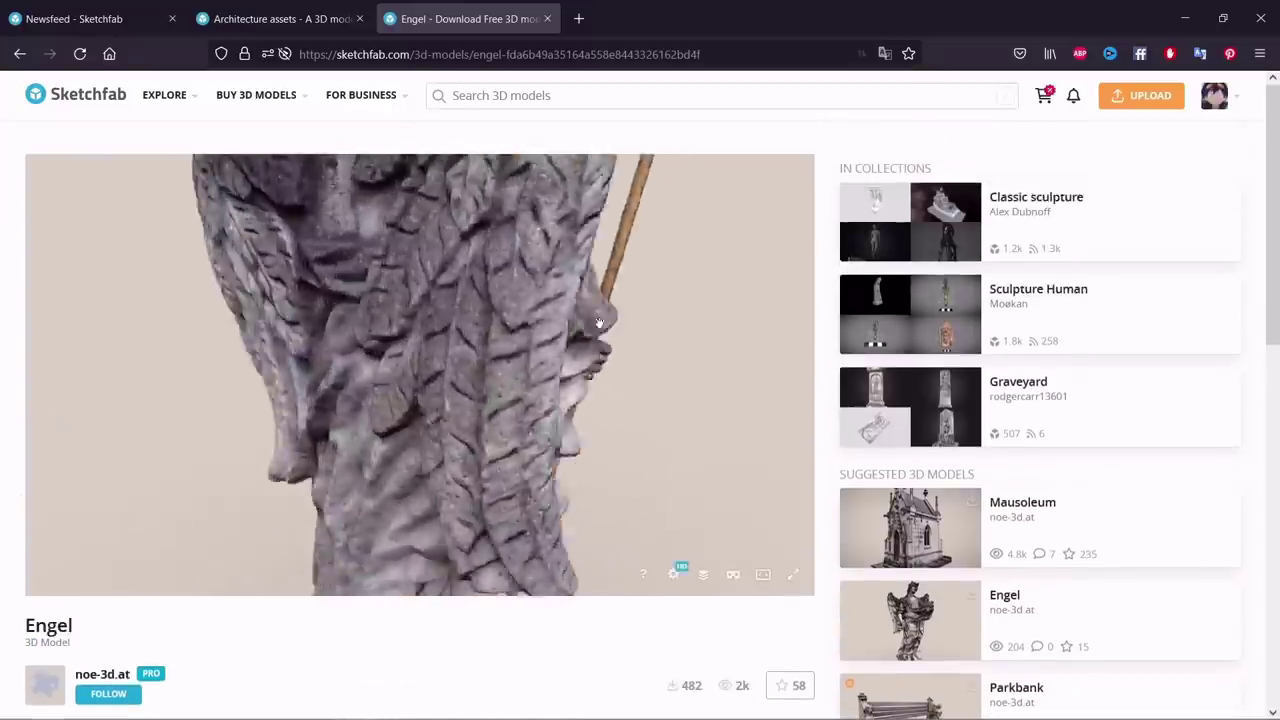
{"action": "scroll", "coordinate": [598, 322], "scroll_direction": "down", "scroll_amount": 5}
{"action": "scroll", "coordinate": [20, 432], "scroll_direction": "down", "scroll_amount": 2}
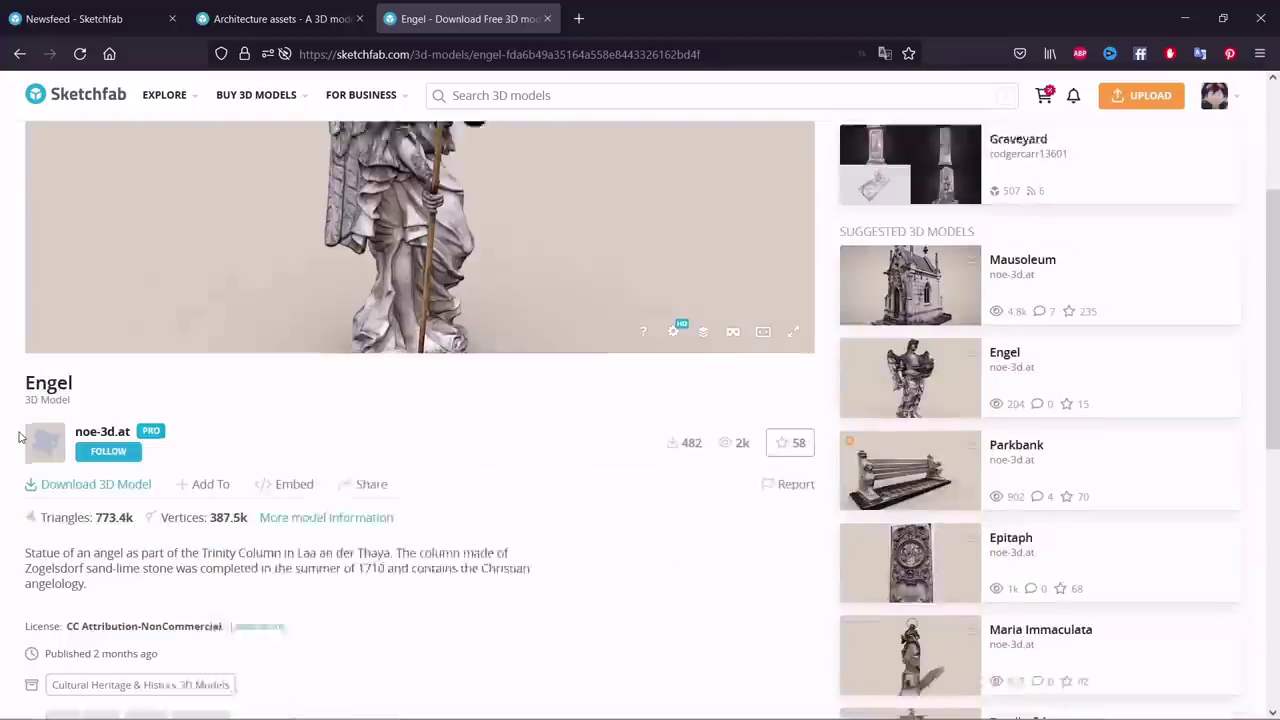
{"action": "left_click", "coordinate": [67, 464]}
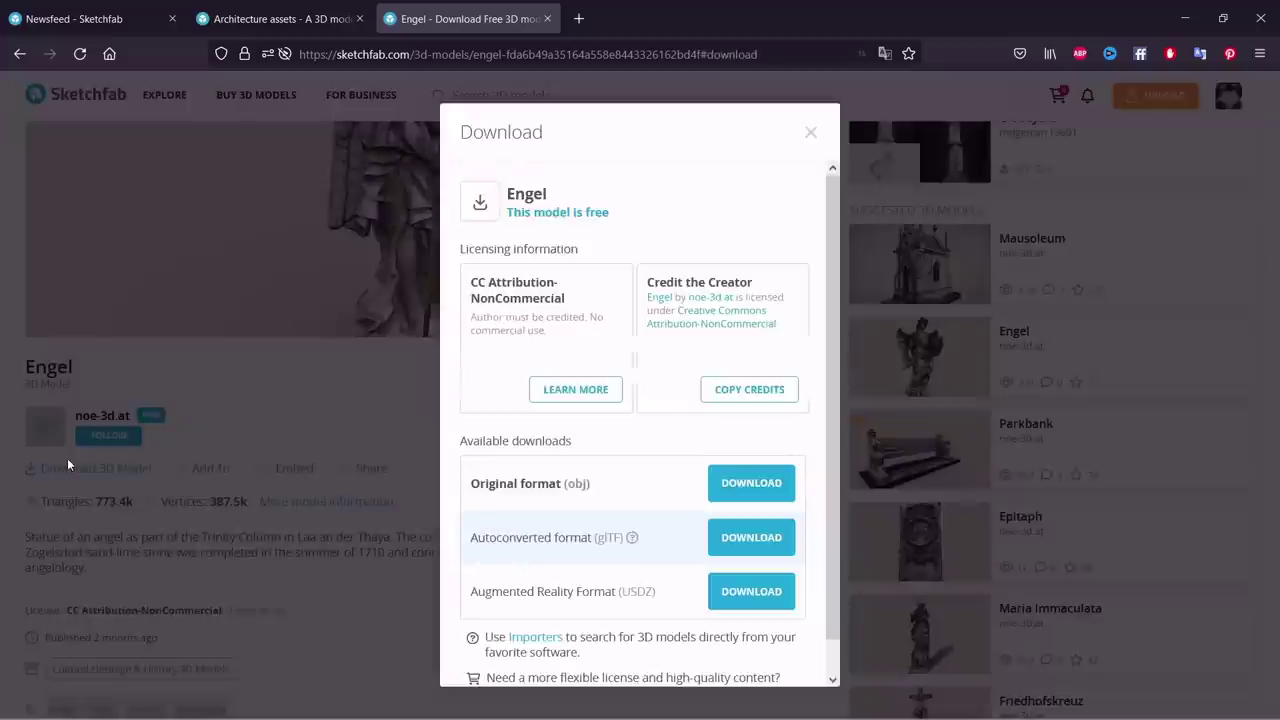
{"action": "left_click", "coordinate": [751, 484]}
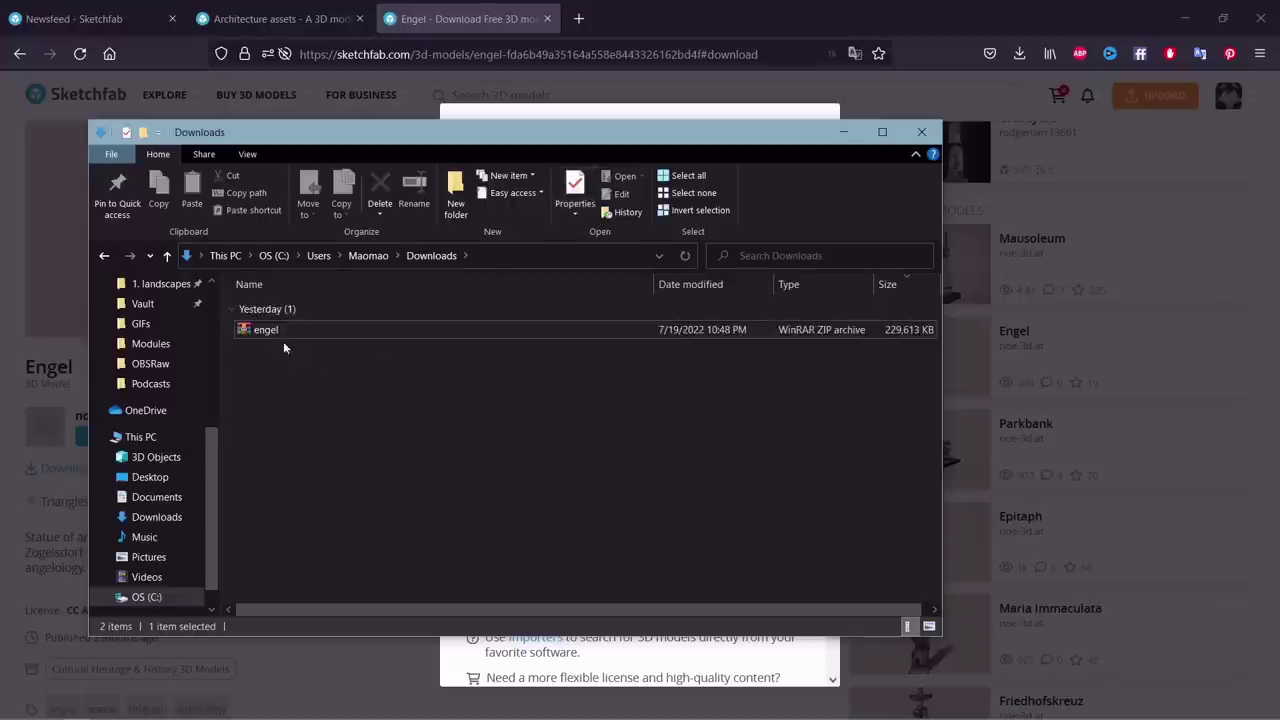
Extract the engel archive in the Downloads folder, and also the Engel_C archive inside the extracted source folder
{"action": "left_click", "coordinate": [279, 333]}
{"action": "right_click", "coordinate": [279, 333]}
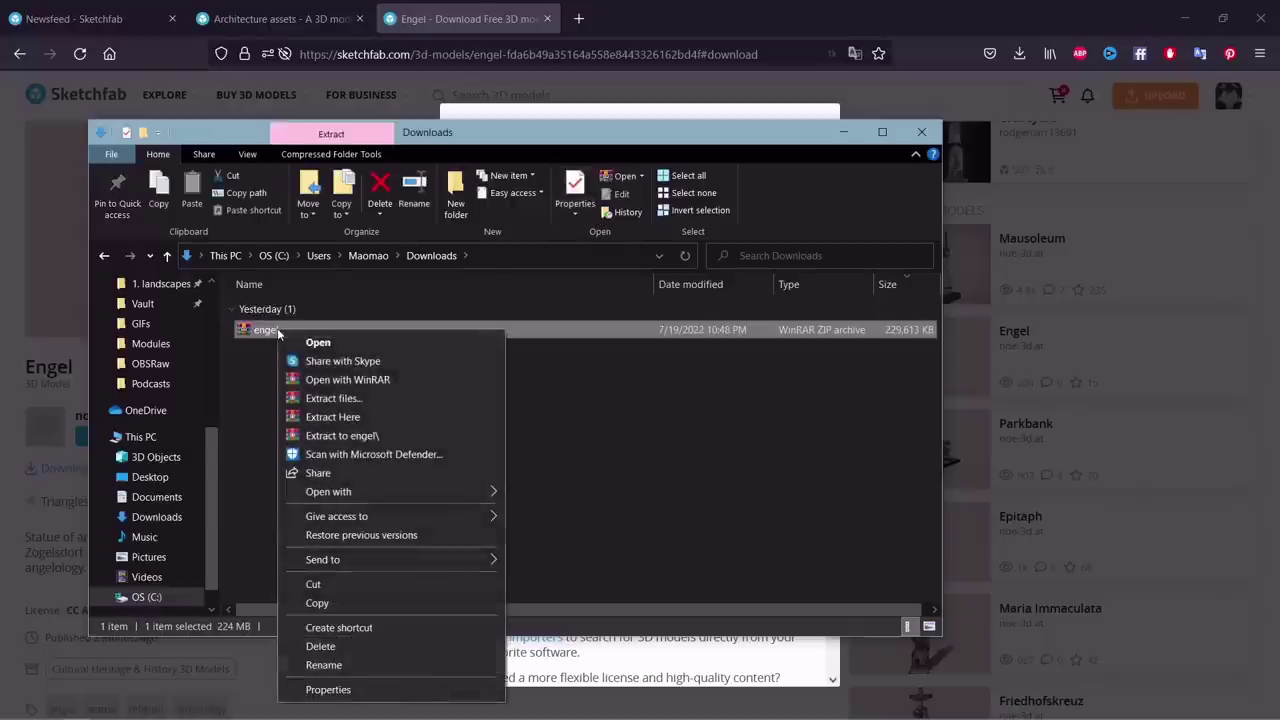
{"action": "left_click", "coordinate": [358, 416]}
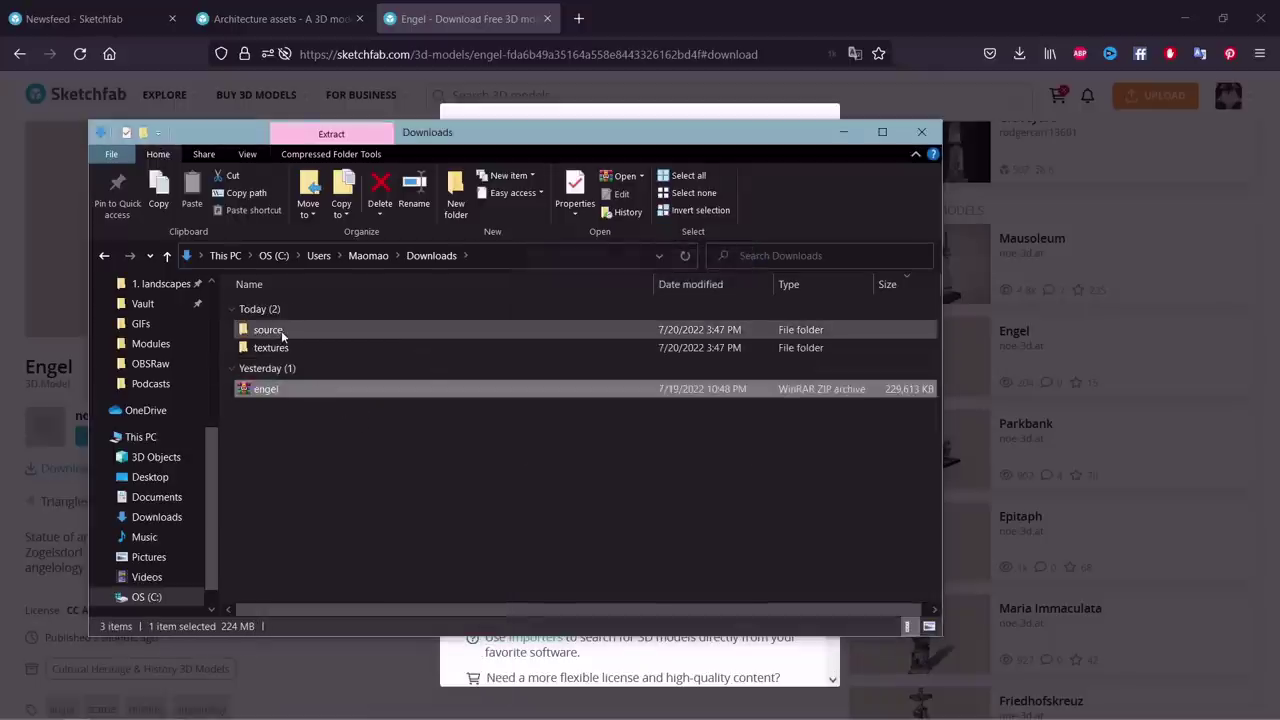
{"action": "double_click", "coordinate": [281, 333]}
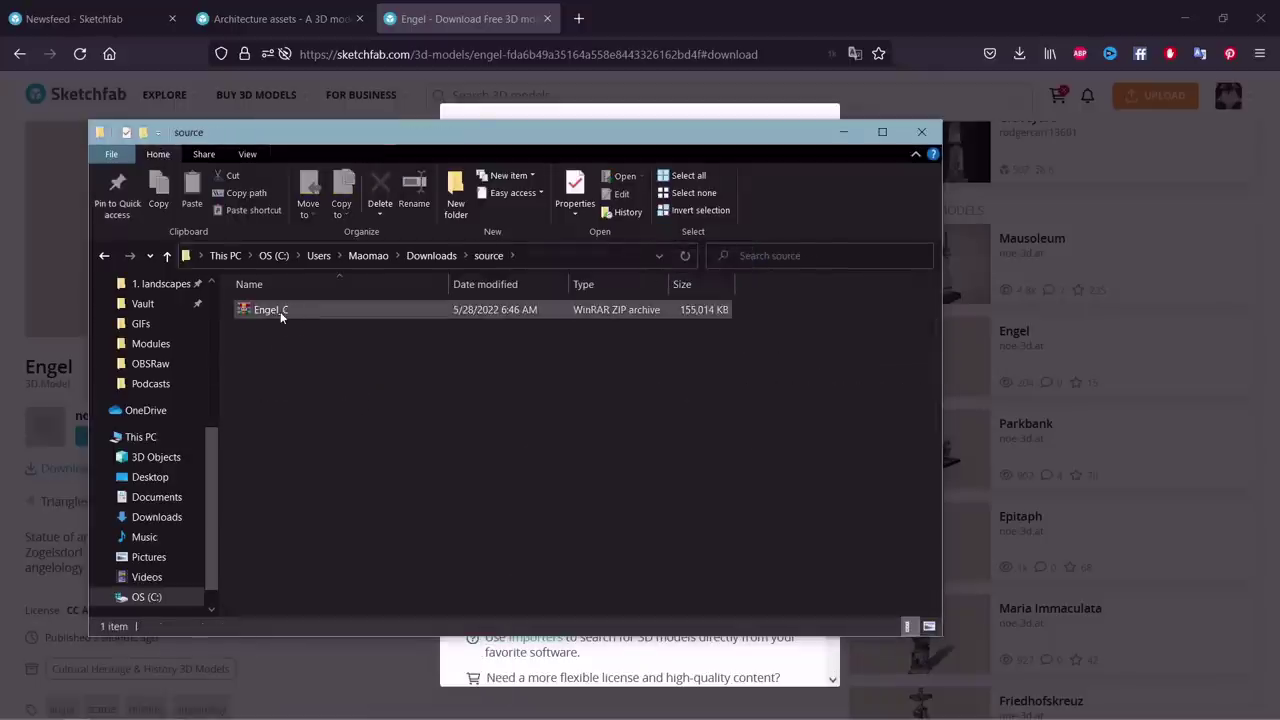
{"action": "left_click", "coordinate": [281, 312]}
{"action": "right_click", "coordinate": [281, 316]}
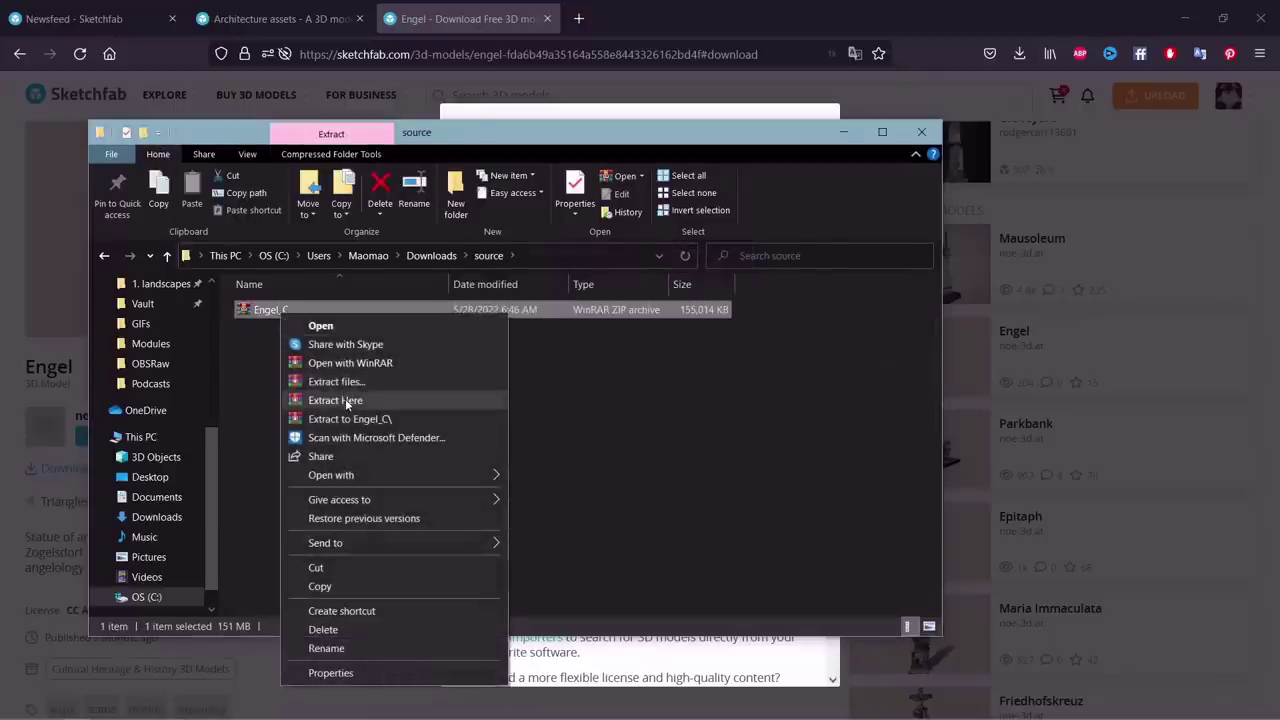
{"action": "left_click", "coordinate": [345, 398]}
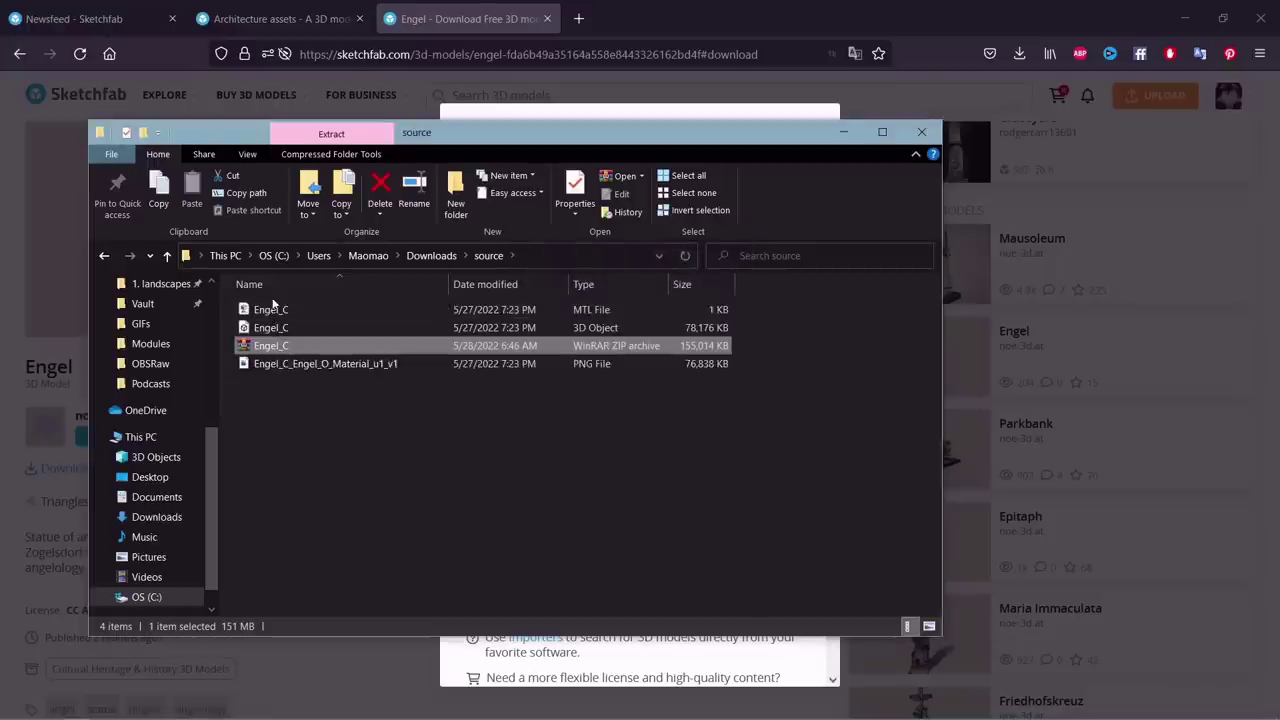
View the Engel_C_Engel_O_Material_u1_v1 texture image, close it, and check the Engel_C 3D object and its folder path
{"action": "double_click", "coordinate": [318, 368]}
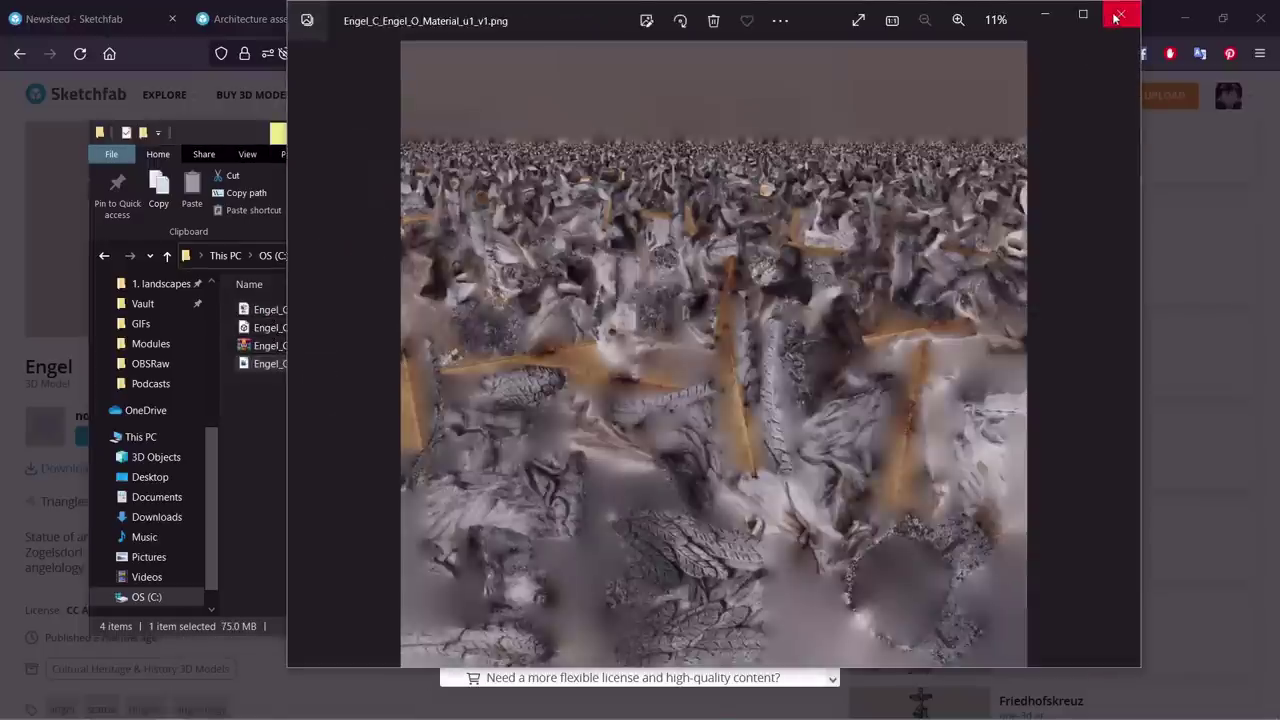
{"action": "left_click", "coordinate": [1119, 16]}
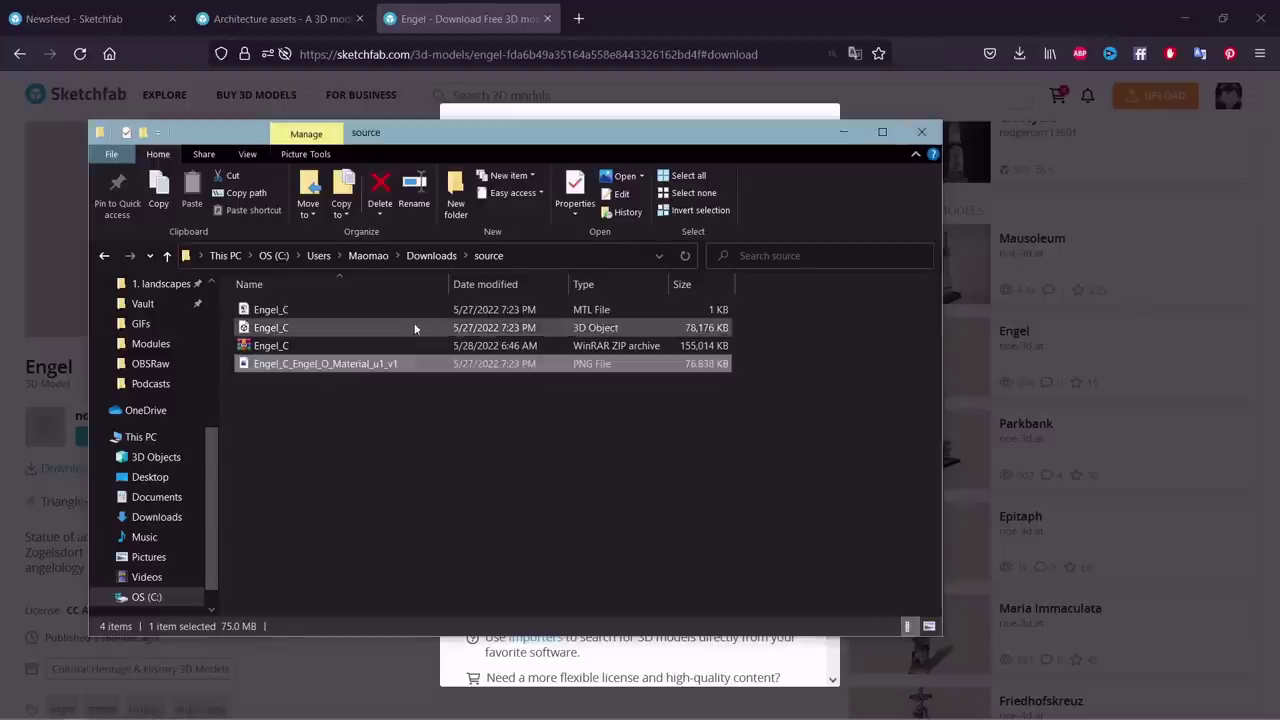
{"action": "left_click", "coordinate": [304, 325]}
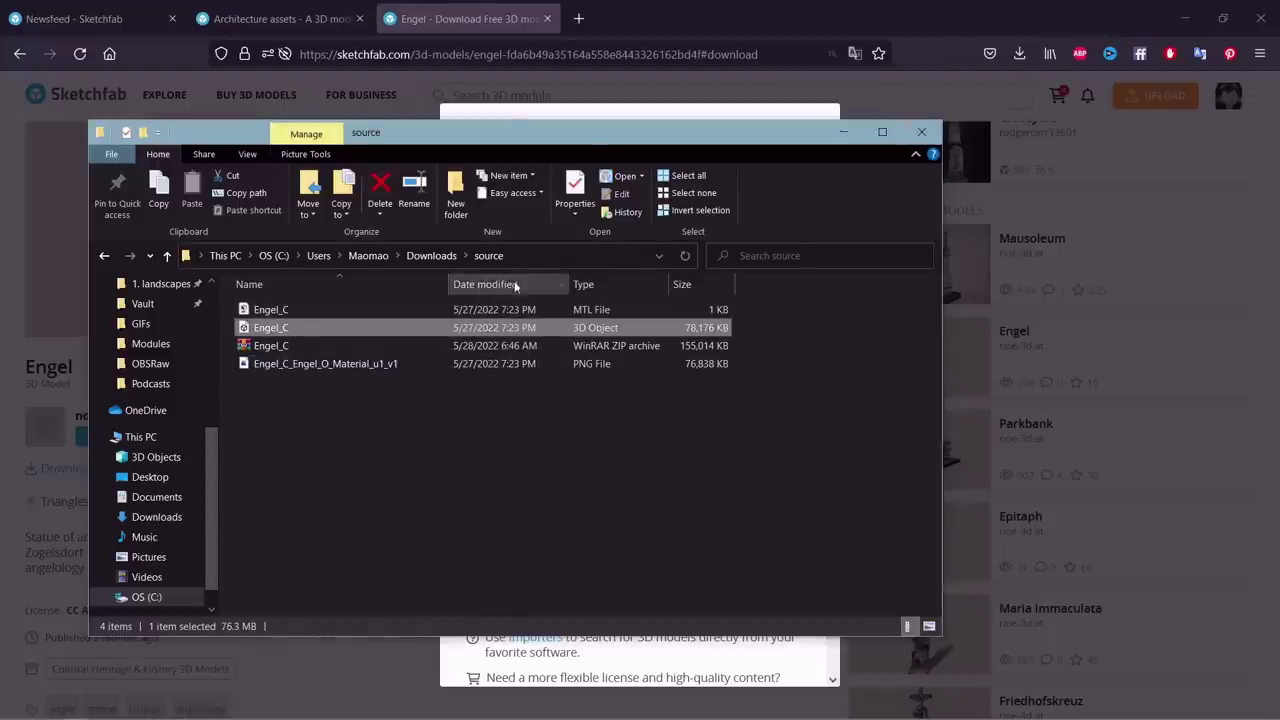
{"action": "left_click", "coordinate": [552, 256]}
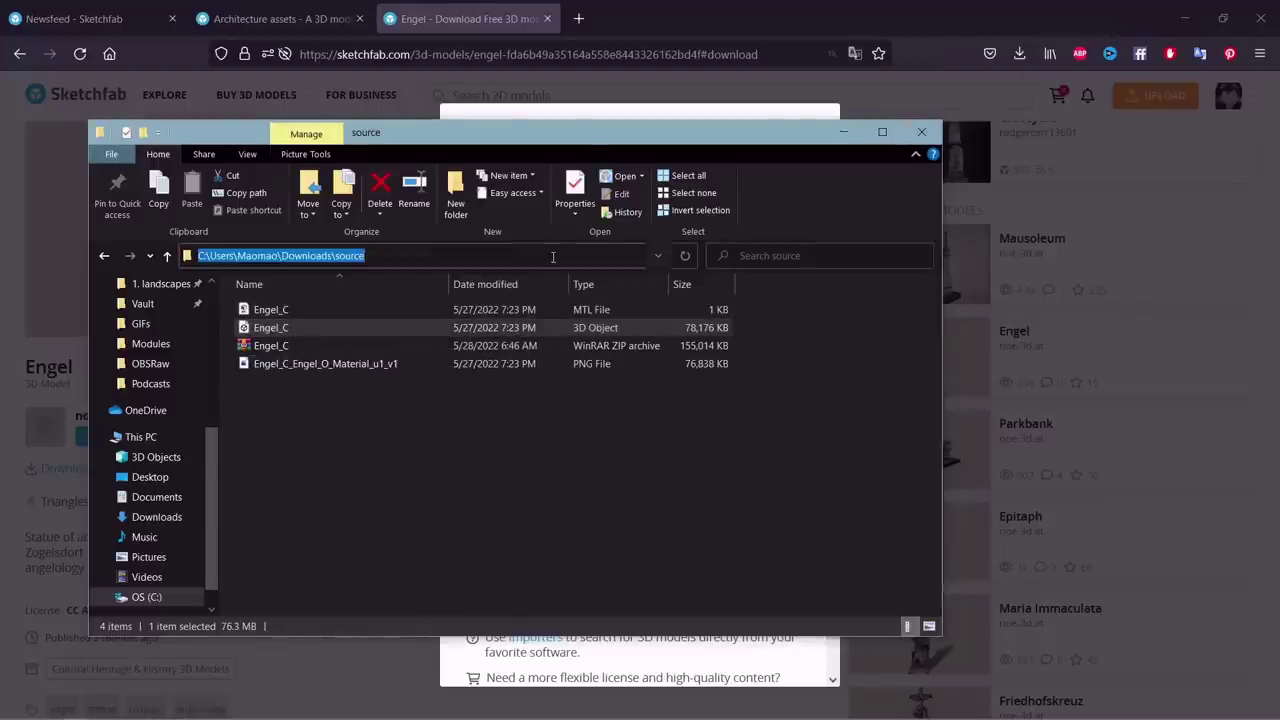
Switch to Unreal Engine and open Content Browser 1 for the SecretTemple project
{"action": "key", "text": "alt+Tab"}
{"action": "key", "text": "alt+Tab"}
{"action": "key", "text": "alt+Tab"}
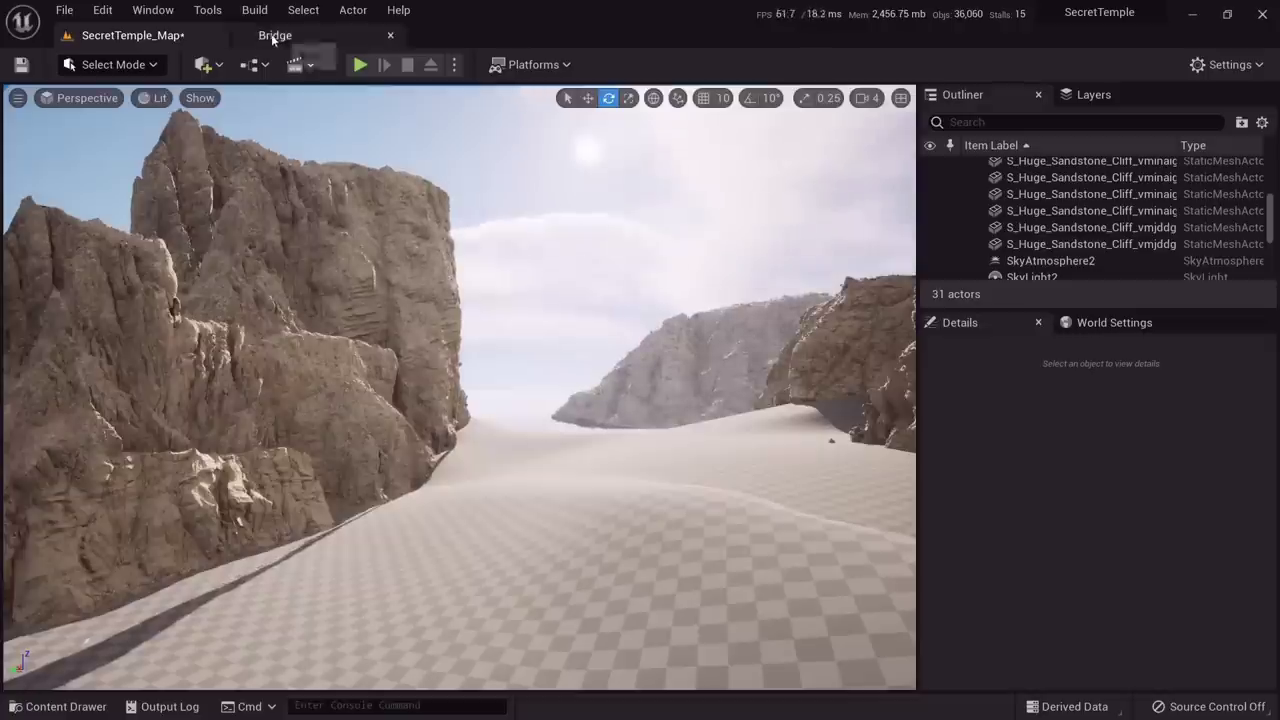
{"action": "key", "text": "ctrl+space"}
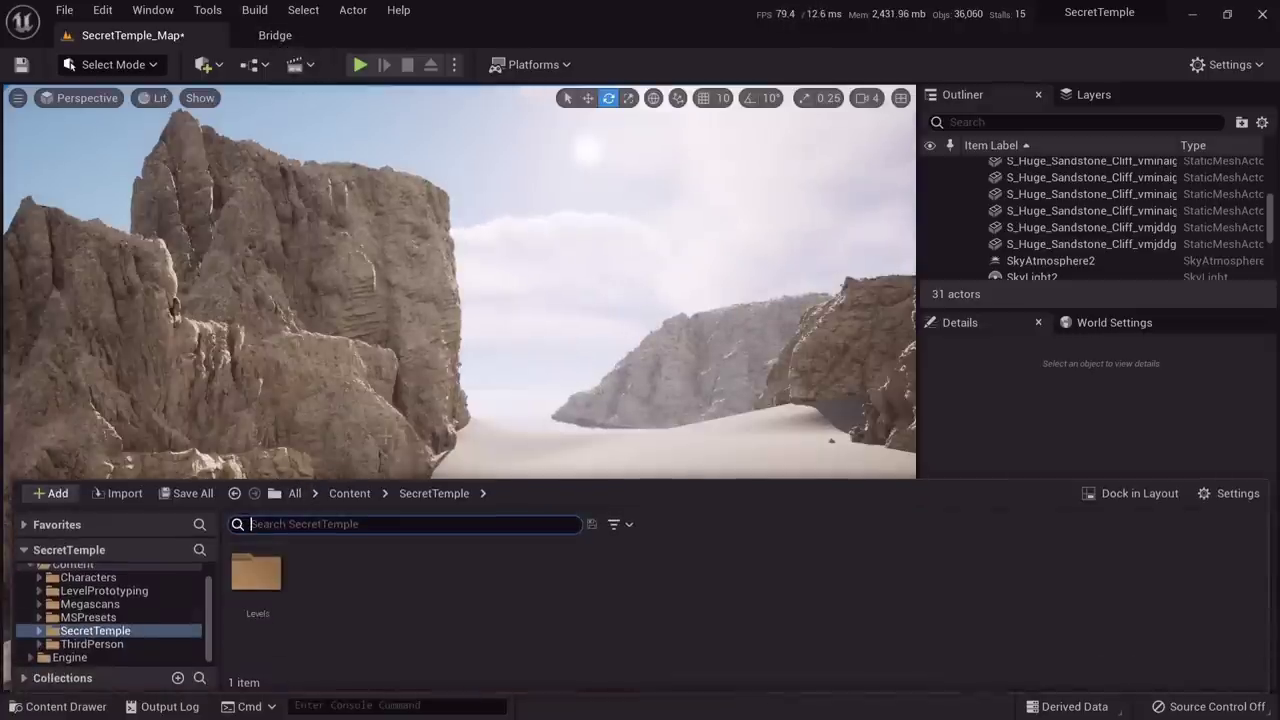
{"action": "left_click", "coordinate": [150, 604]}
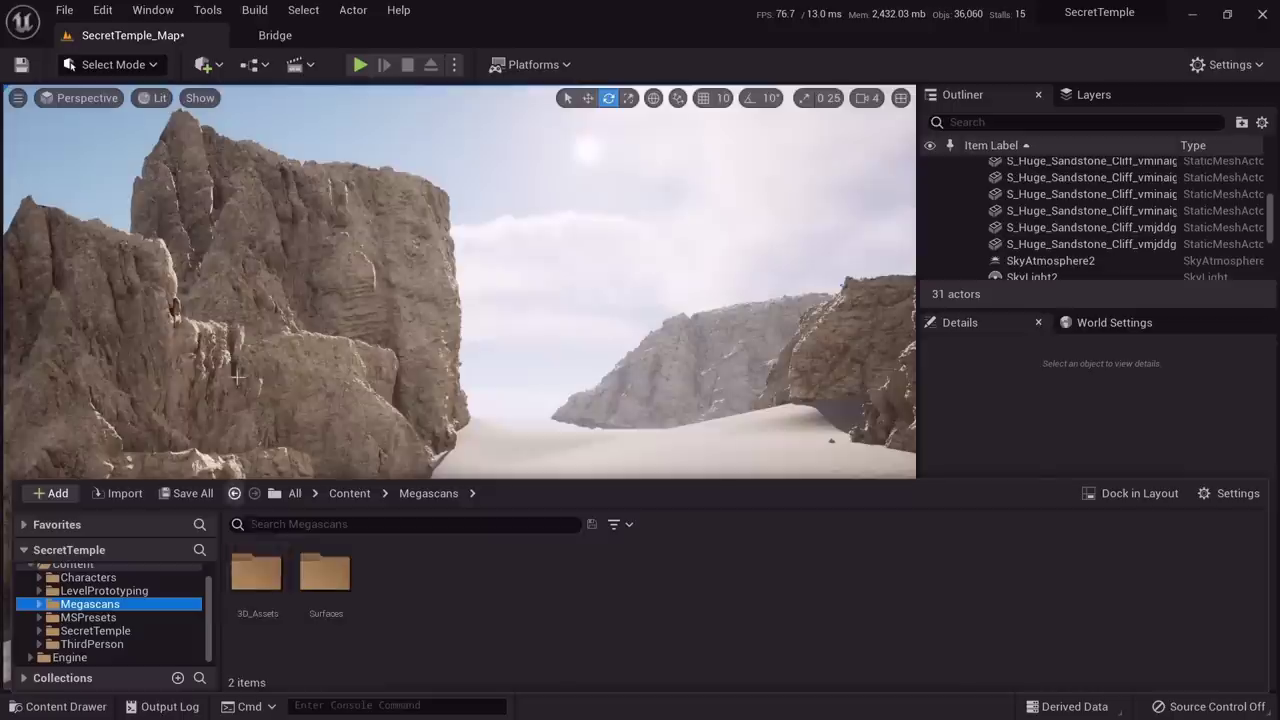
{"action": "left_click", "coordinate": [153, 10]}
{"action": "mouse_move", "coordinate": [271, 73]}
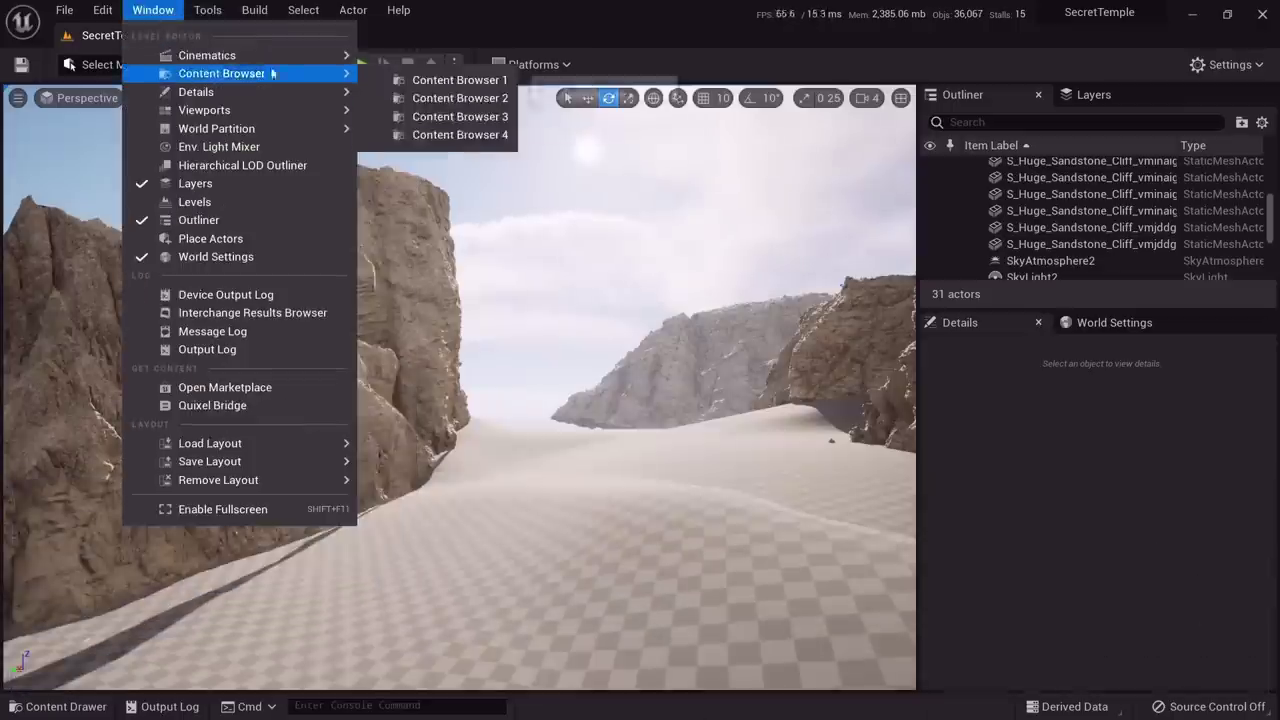
{"action": "left_click", "coordinate": [458, 80]}
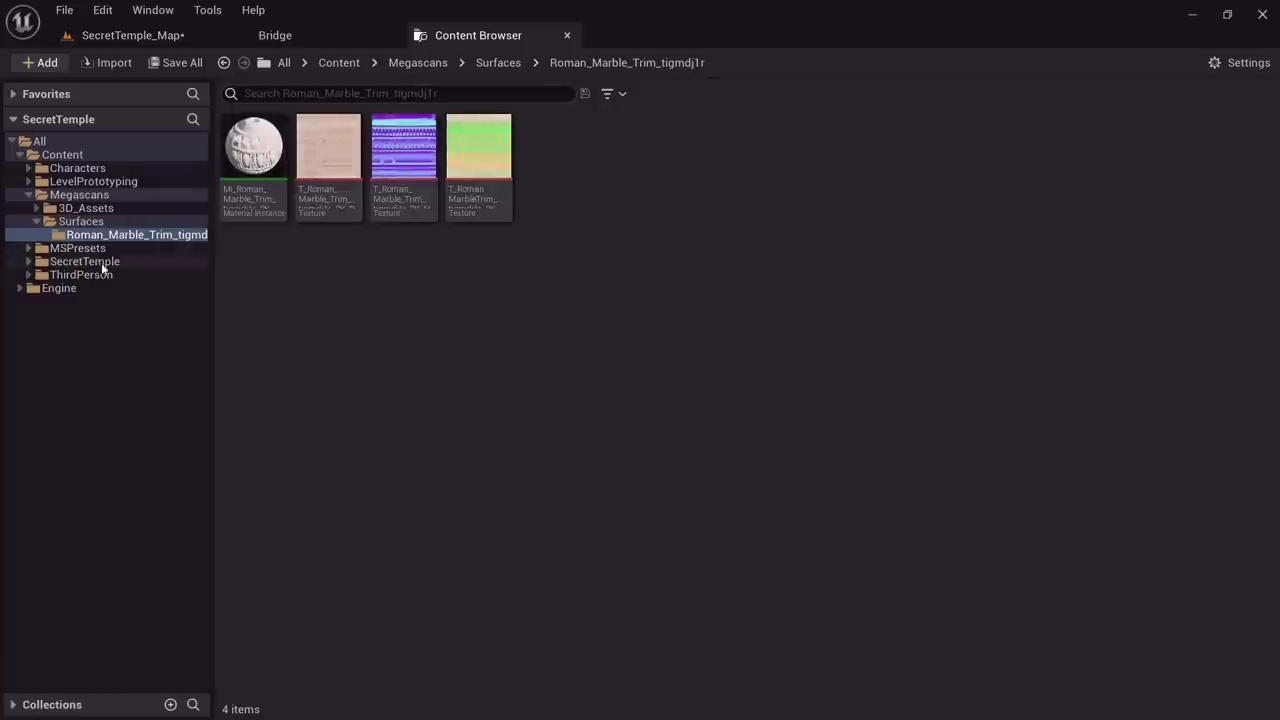
Look through the Megascans folder and expand the MSPresets folder to review its material subfolders
{"action": "left_click", "coordinate": [85, 248]}
{"action": "left_click", "coordinate": [80, 195]}
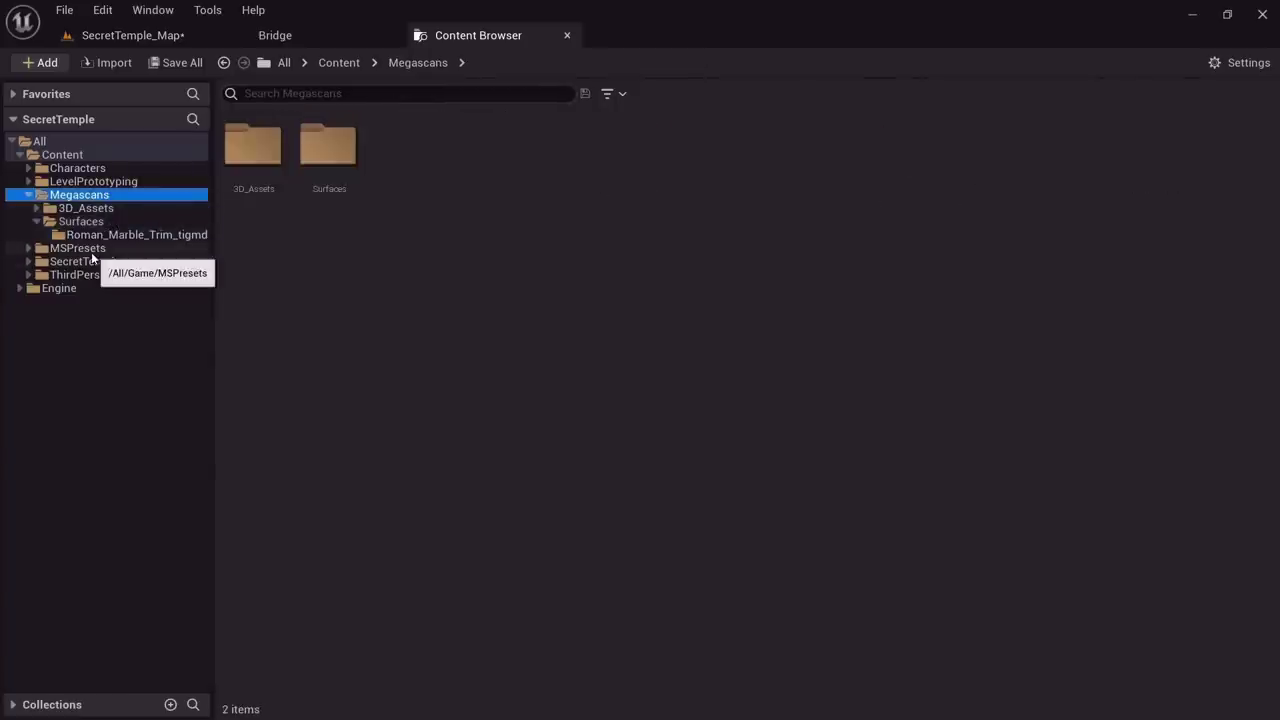
{"action": "left_click", "coordinate": [91, 252]}
{"action": "left_click", "coordinate": [28, 248]}
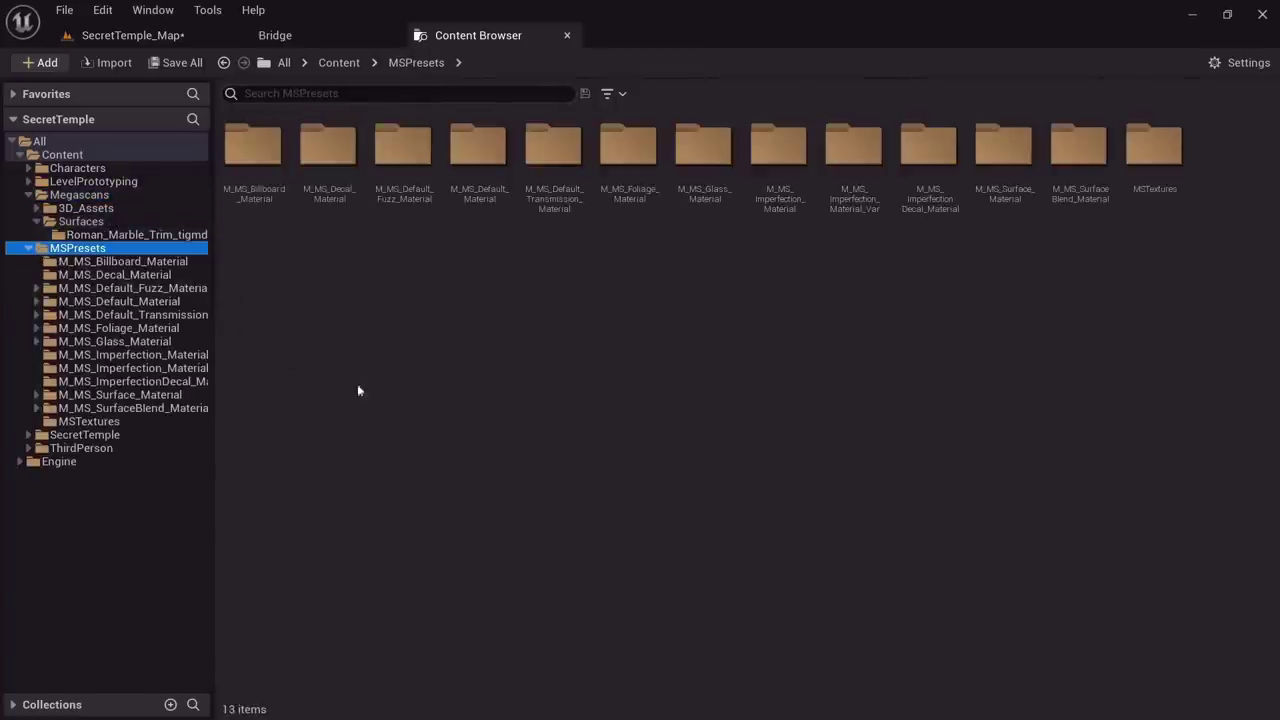
Outline the Megascans and MSPresets folders with a red rectangle in a temporary screen capture and discard the capture
{"action": "key", "text": "Print"}
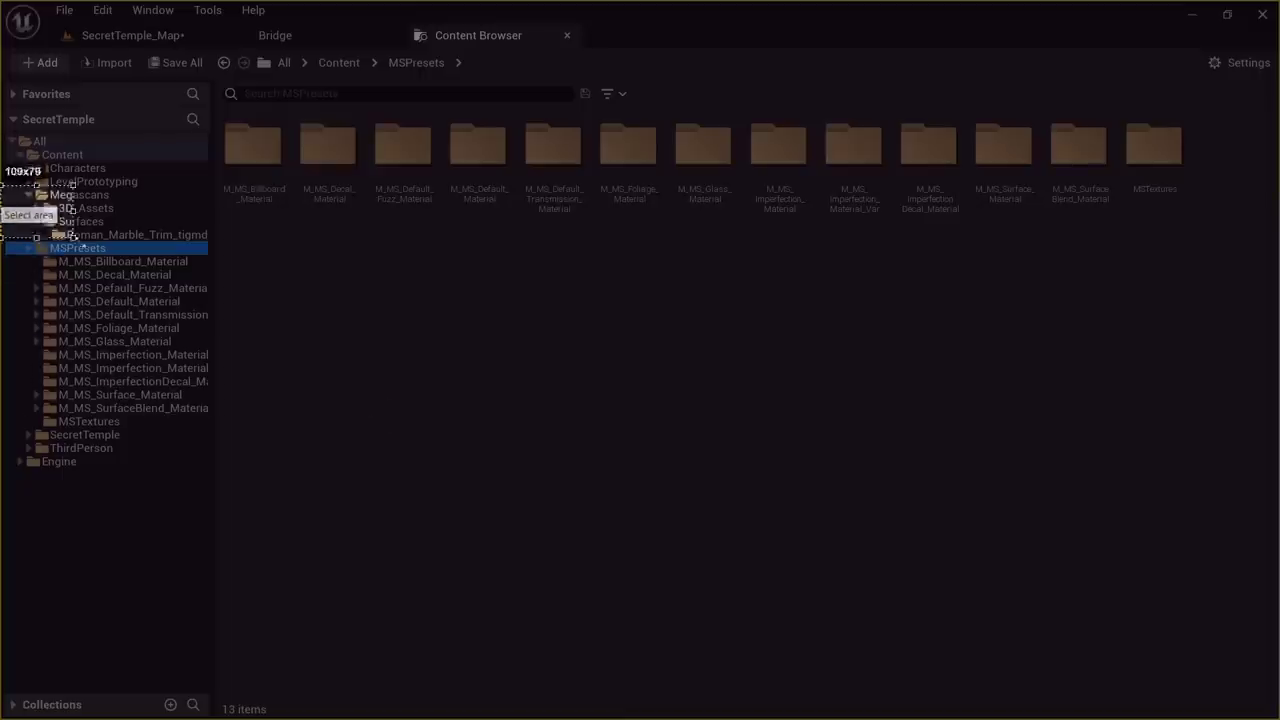
{"action": "left_click_drag", "start_coordinate": [72, 236], "coordinate": [301, 460]}
{"action": "left_click", "coordinate": [314, 432]}
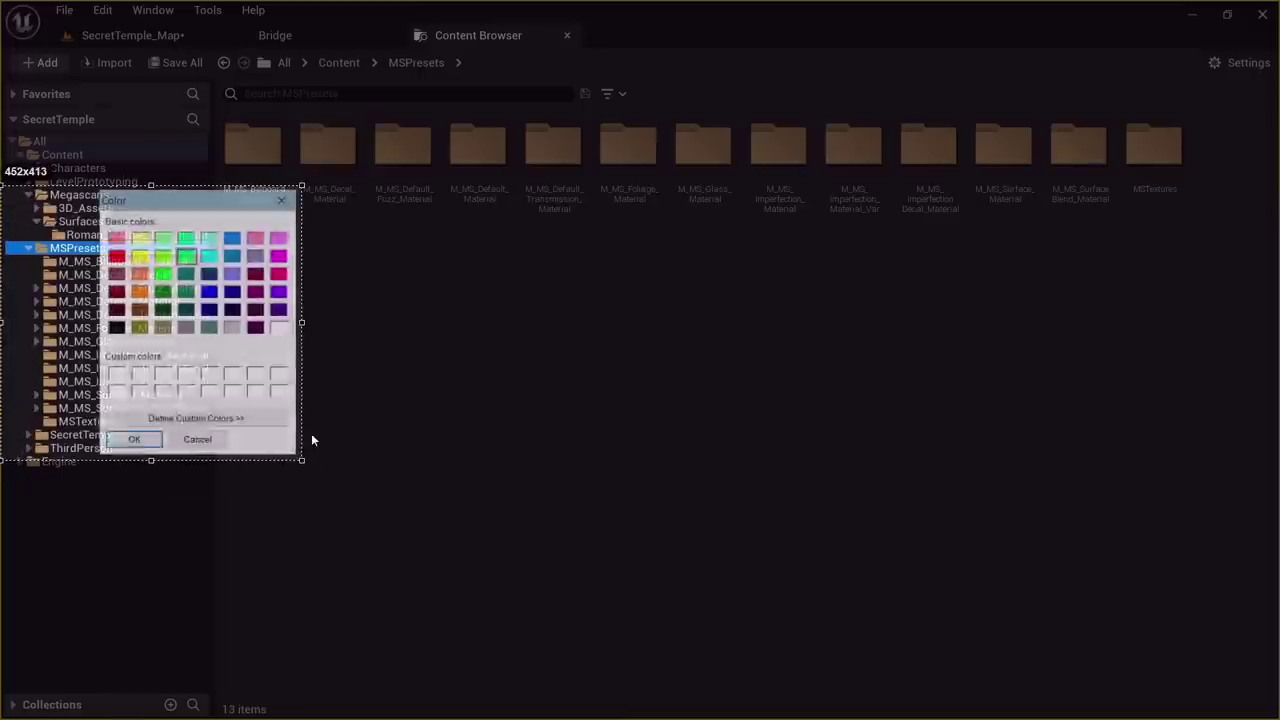
{"action": "left_click", "coordinate": [133, 441]}
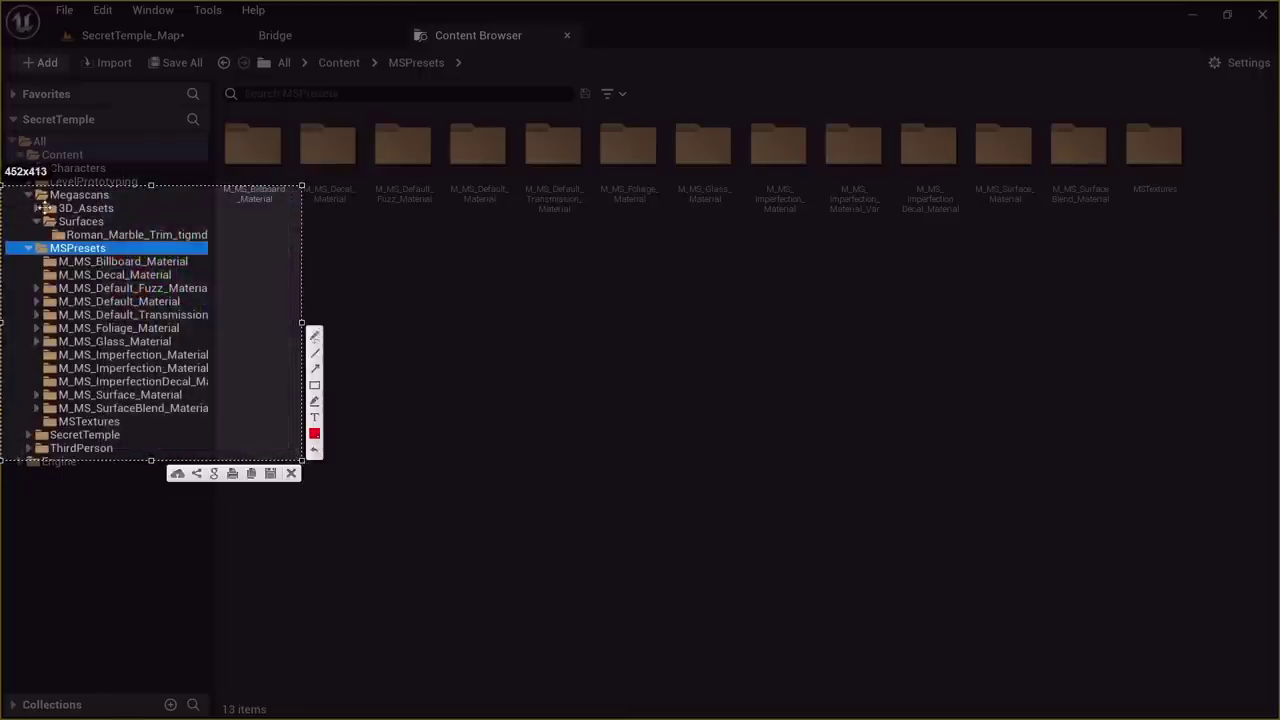
{"action": "left_click", "coordinate": [315, 386]}
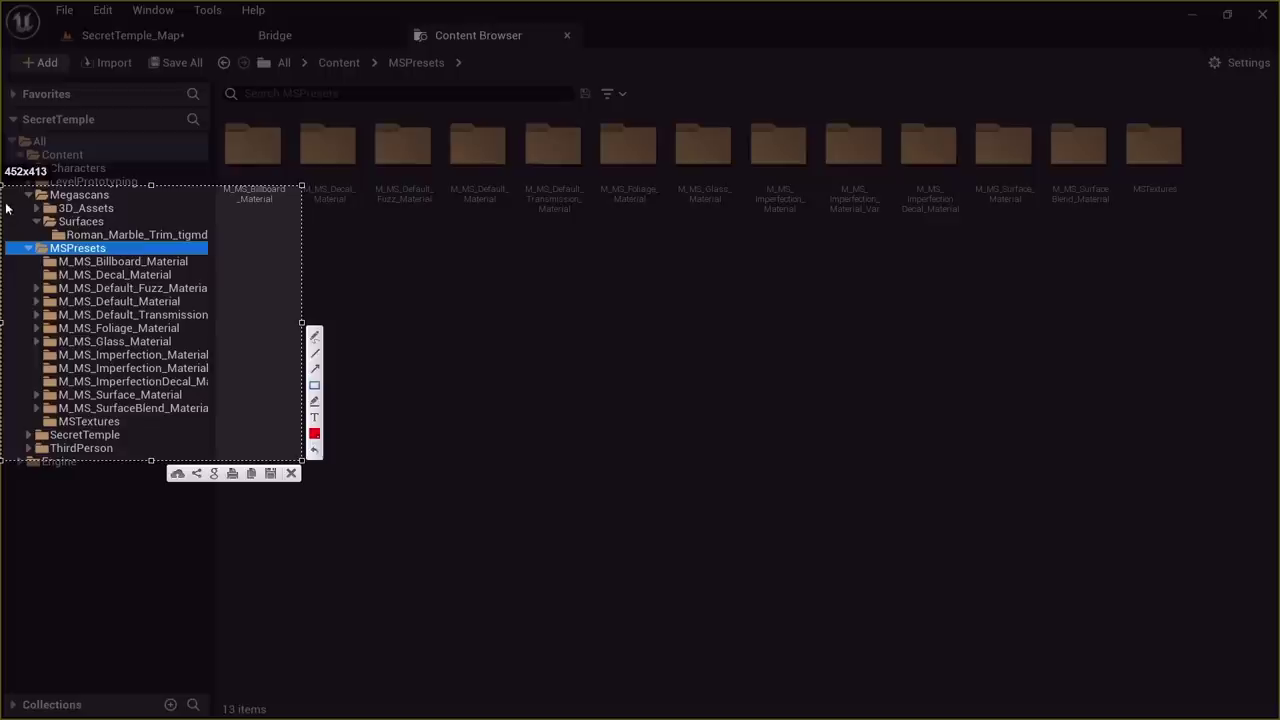
{"action": "mouse_move", "coordinate": [10, 186]}
{"action": "left_mouse_down"}
{"action": "mouse_move", "coordinate": [126, 266]}
{"action": "mouse_move", "coordinate": [230, 430]}
{"action": "mouse_move", "coordinate": [216, 431]}
{"action": "left_mouse_up"}
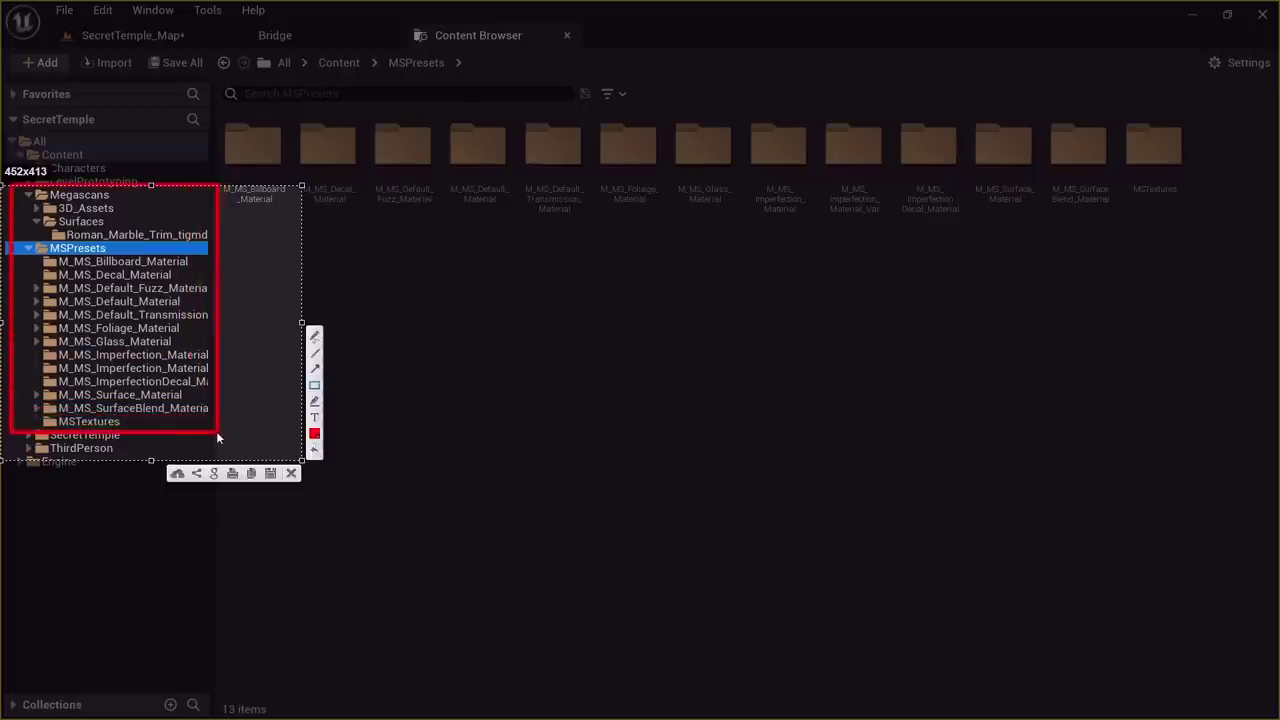
{"action": "left_click", "coordinate": [291, 474]}
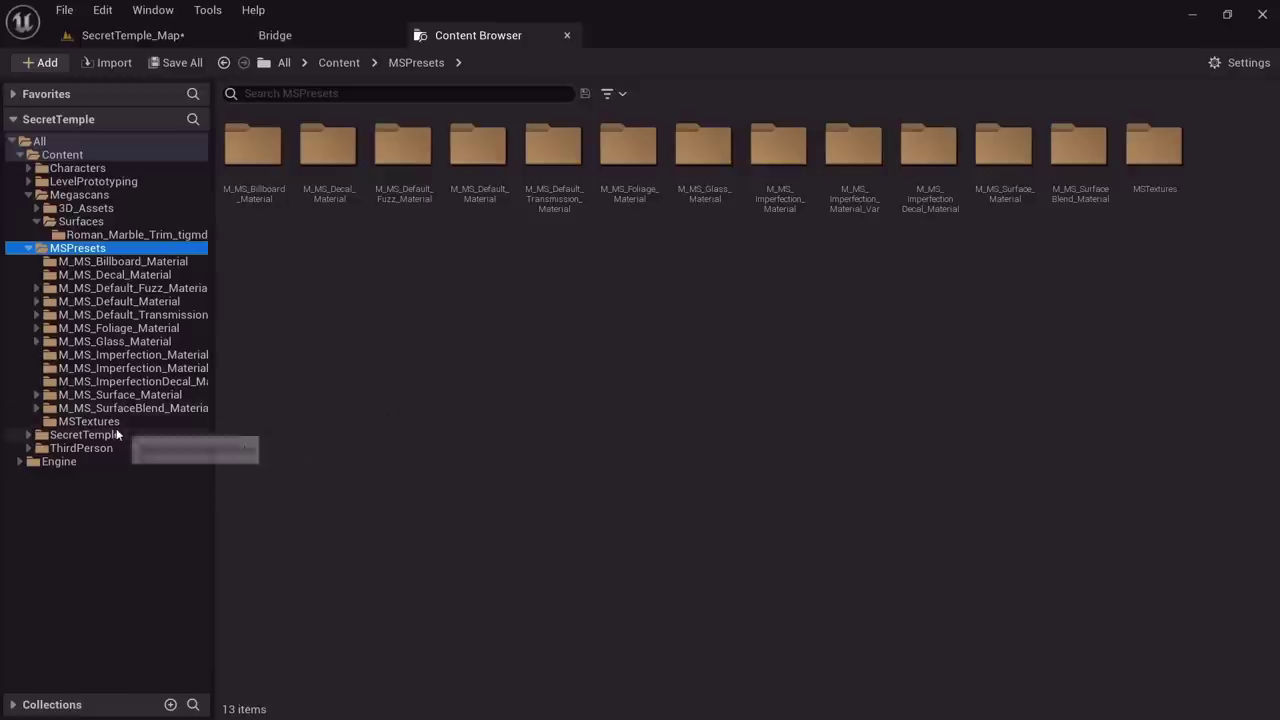
Create a folder named Scans inside the SecretTemple content folder
{"action": "left_click", "coordinate": [116, 434]}
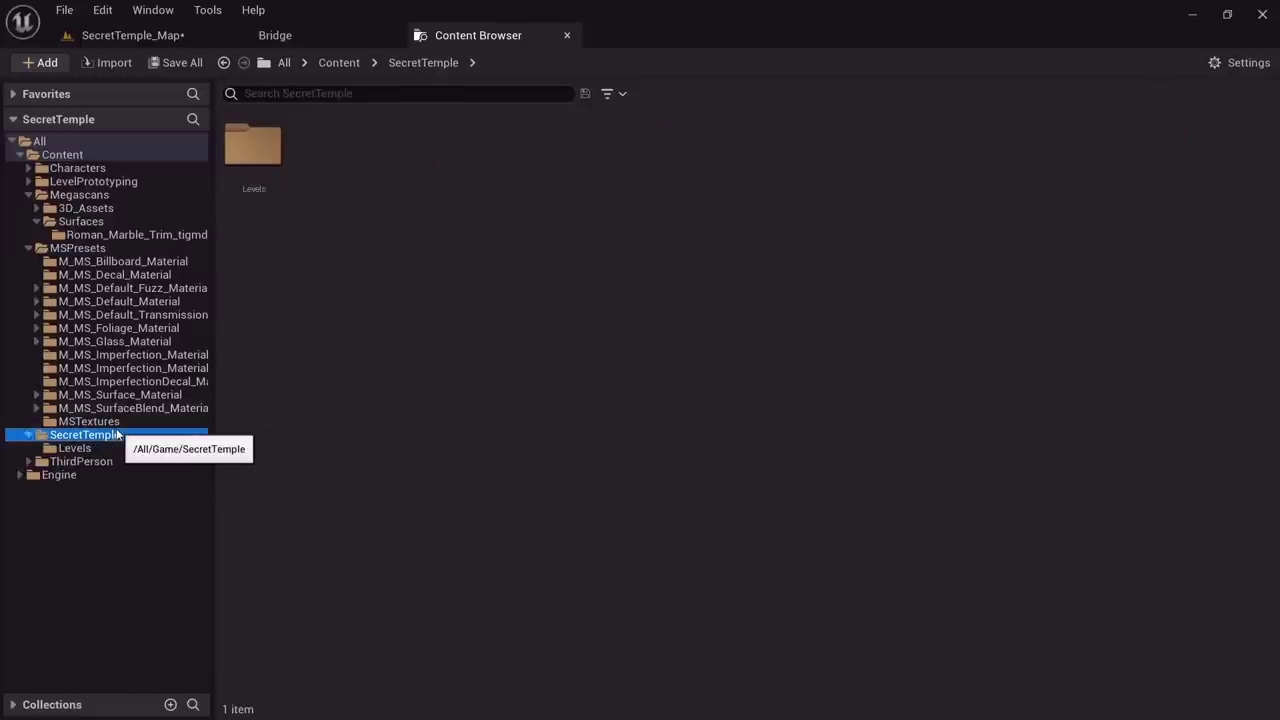
{"action": "right_click", "coordinate": [376, 176]}
{"action": "left_click", "coordinate": [478, 255]}
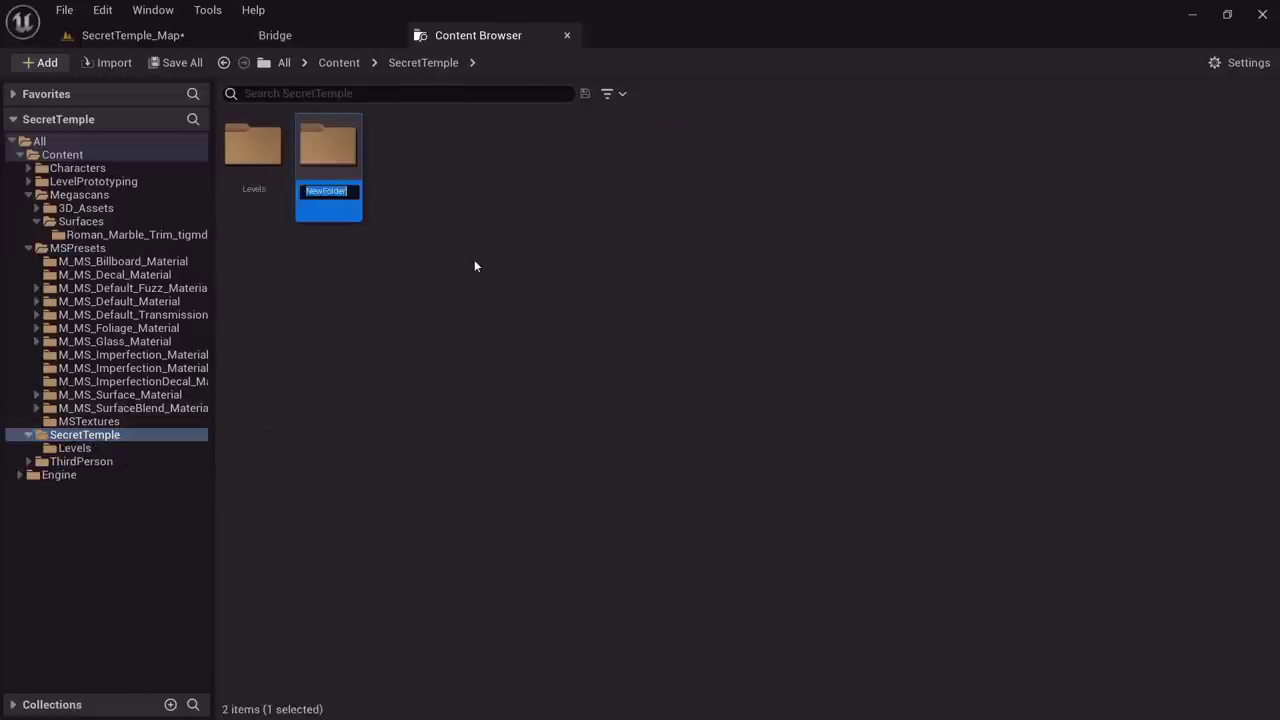
{"action": "type", "text": "Scans"}
{"action": "key", "text": "Return"}
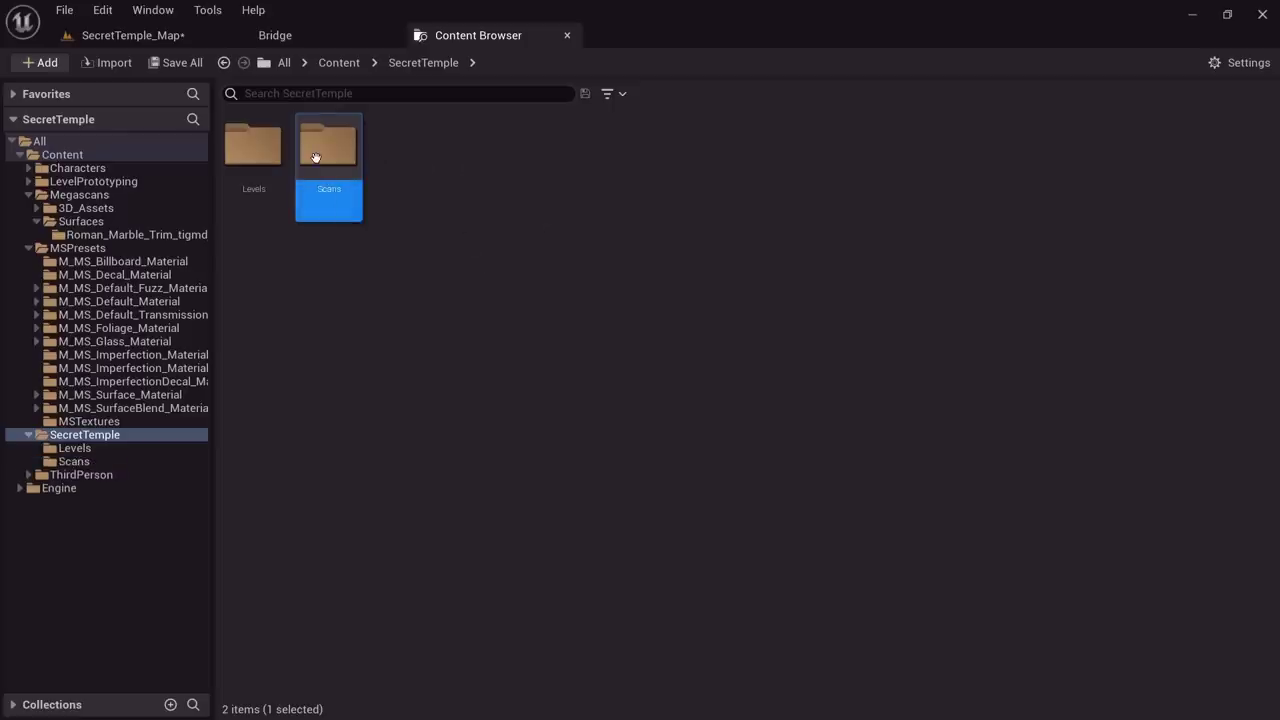
Open the Scans folder and choose Engel_C from the source folder in Downloads for import
{"action": "double_click", "coordinate": [325, 155]}
{"action": "left_click", "coordinate": [124, 70]}
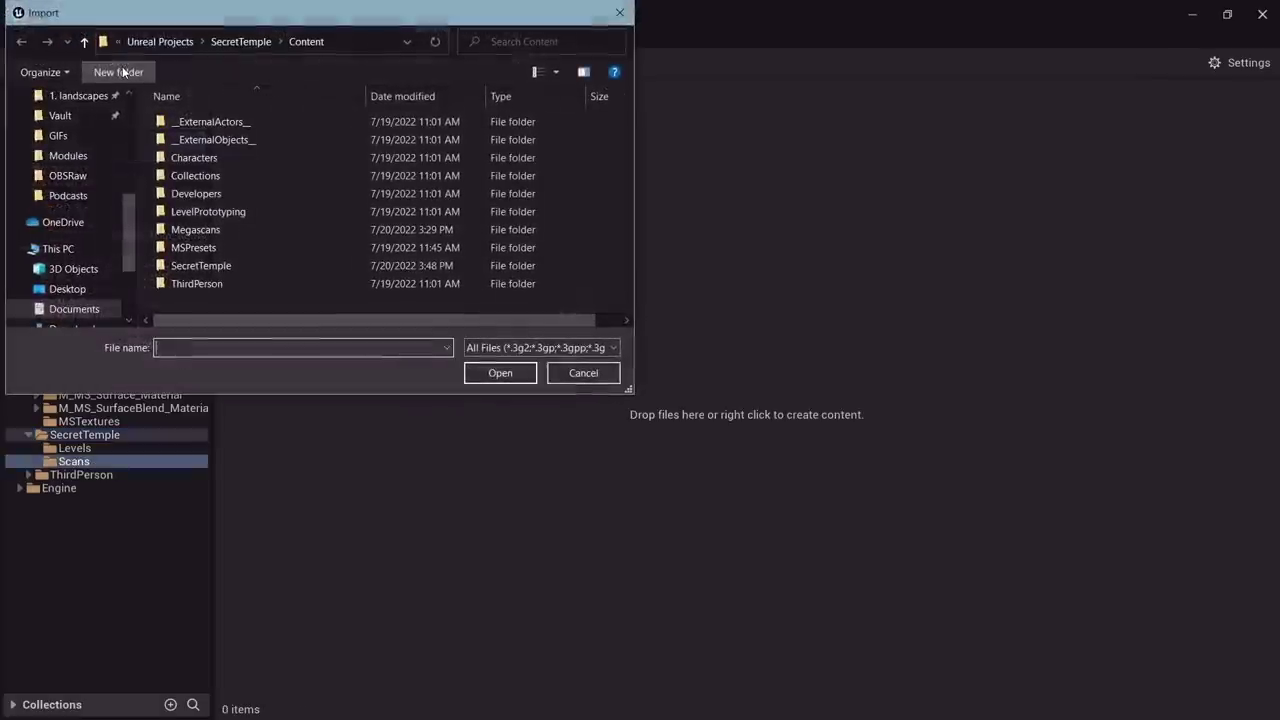
{"action": "scroll", "coordinate": [80, 141], "scroll_direction": "up", "scroll_amount": 5}
{"action": "left_click", "coordinate": [76, 148]}
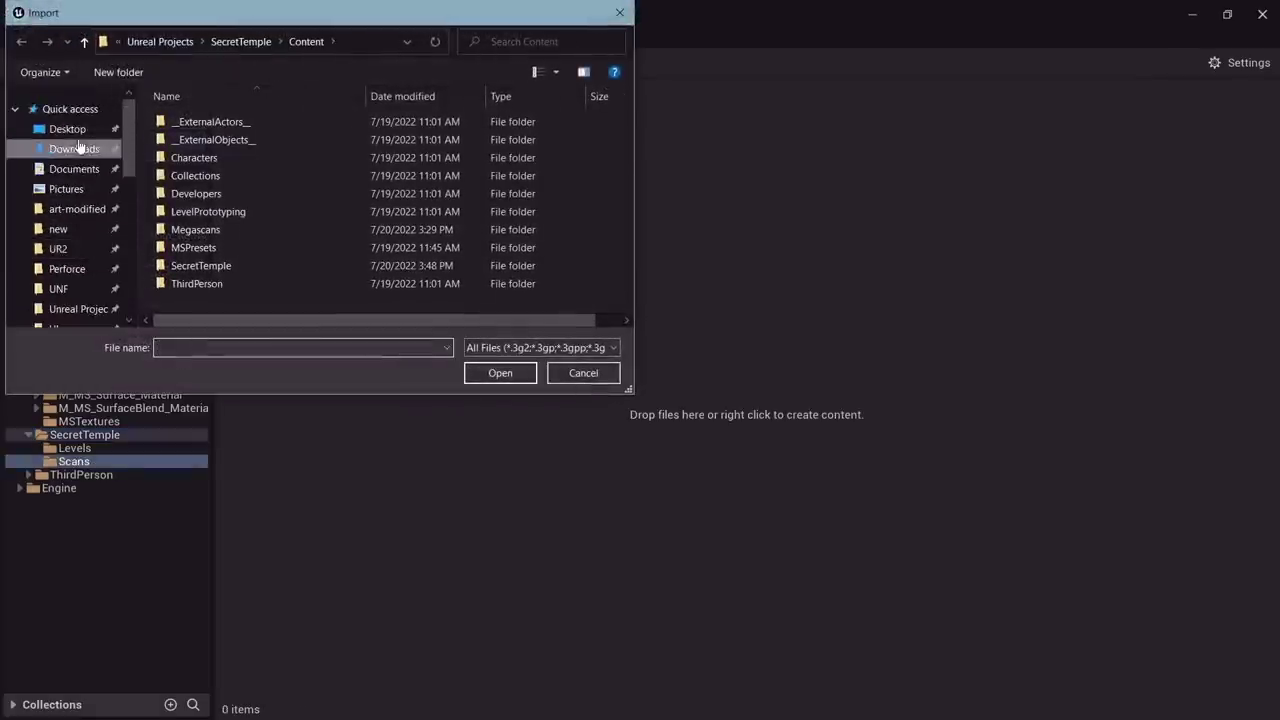
{"action": "double_click", "coordinate": [210, 134]}
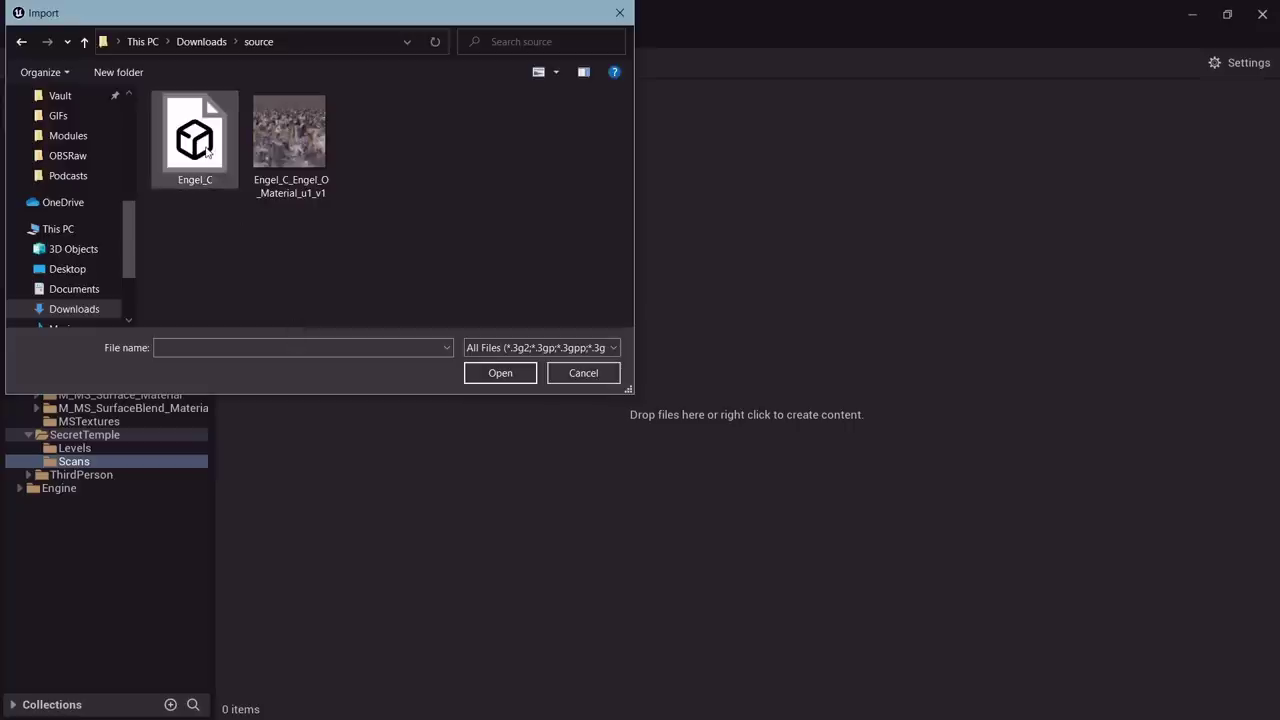
{"action": "left_click", "coordinate": [201, 155]}
{"action": "double_click", "coordinate": [201, 155]}
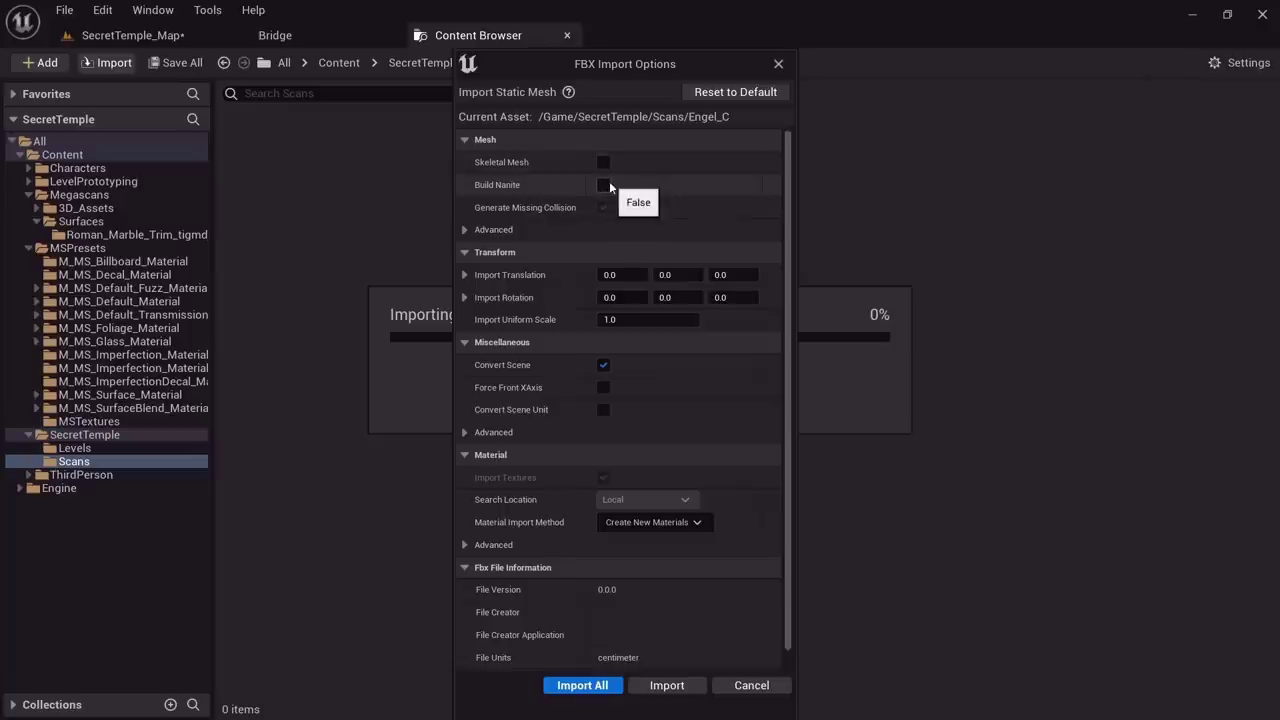
Import Engel_C as a static mesh with Do Not Create Material selected and Import Textures turned off
{"action": "left_click", "coordinate": [653, 522]}
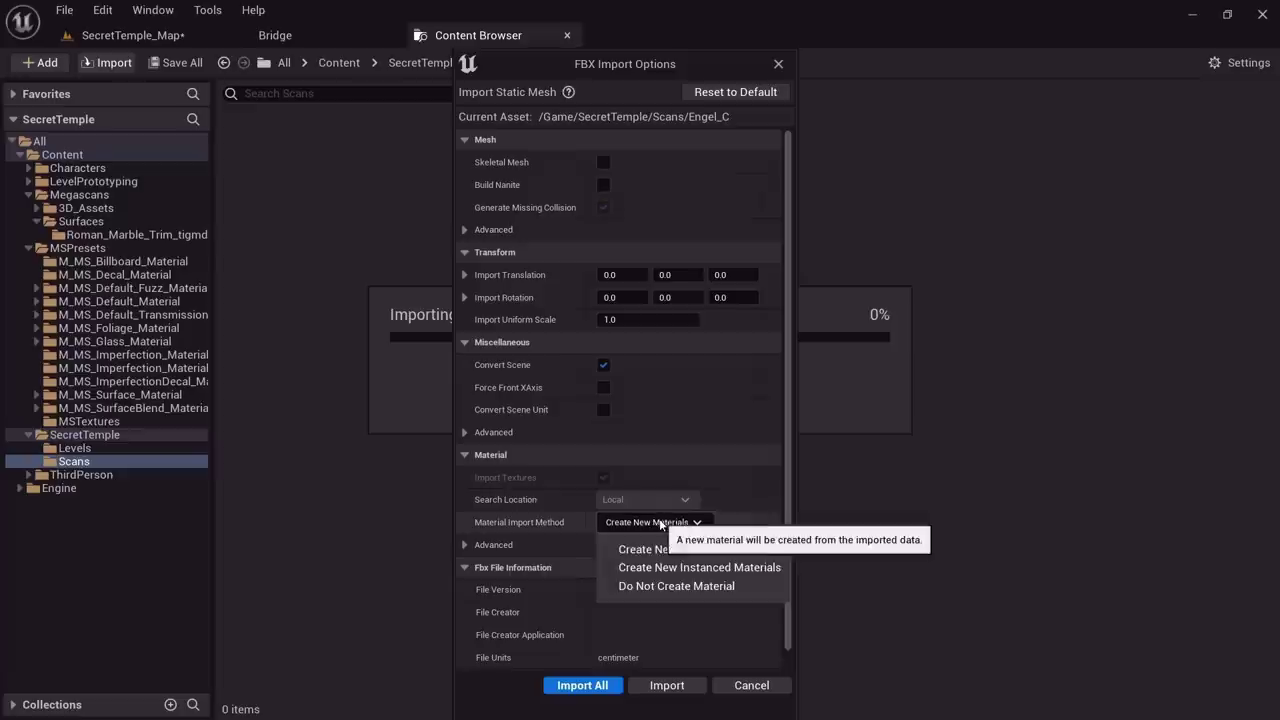
{"action": "left_click", "coordinate": [690, 587]}
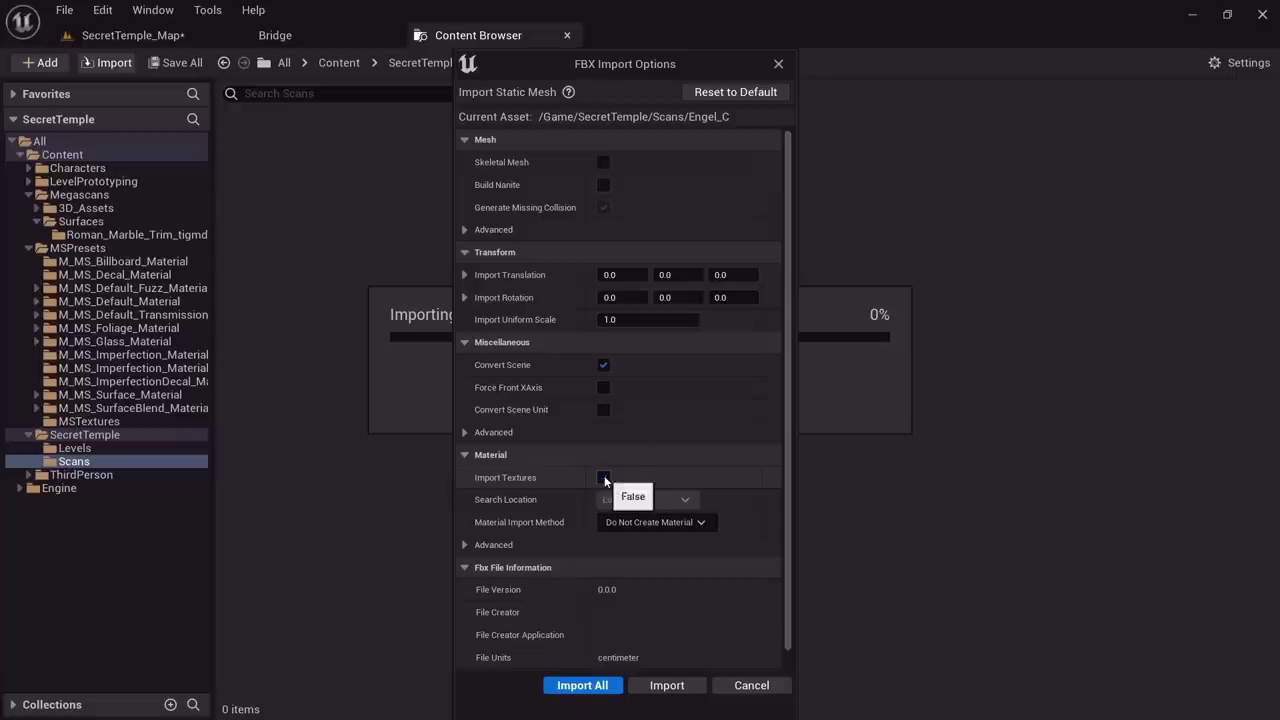
{"action": "scroll", "coordinate": [601, 161], "scroll_direction": "down", "scroll_amount": 1}
{"action": "scroll", "coordinate": [652, 298], "scroll_direction": "up", "scroll_amount": 1}
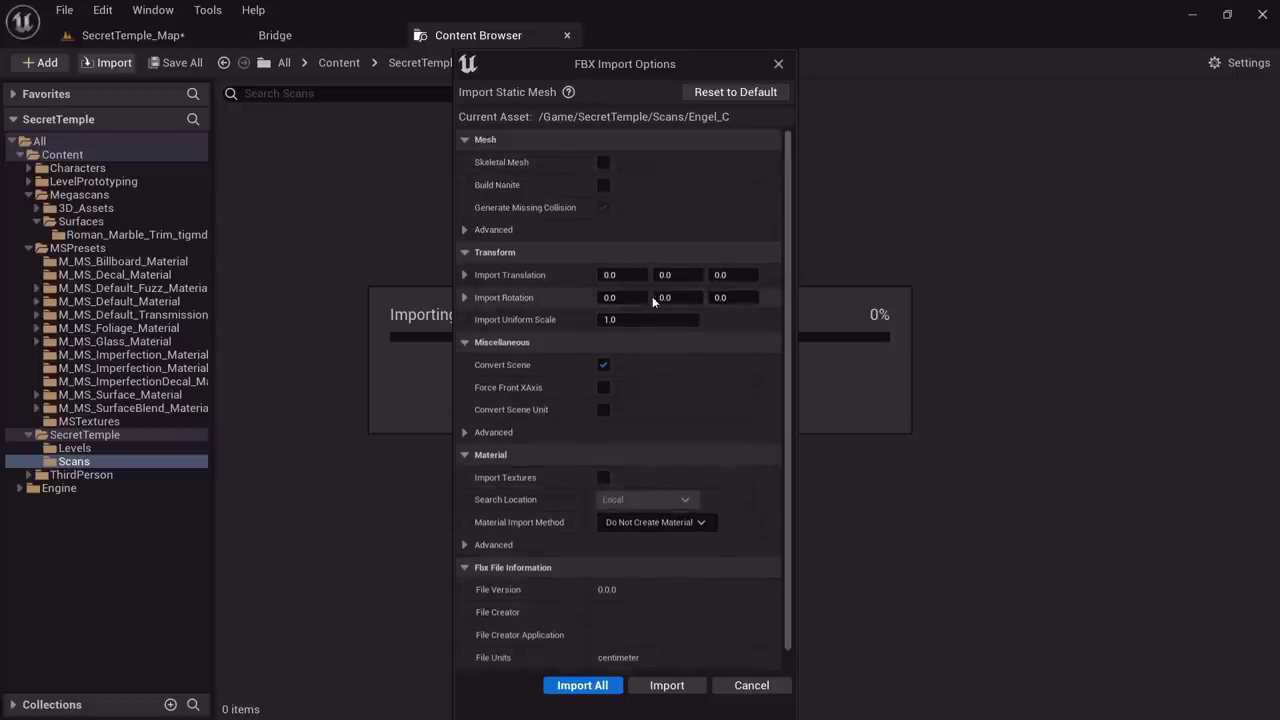
{"action": "scroll", "coordinate": [693, 367], "scroll_direction": "down", "scroll_amount": 1}
{"action": "left_click", "coordinate": [670, 686]}
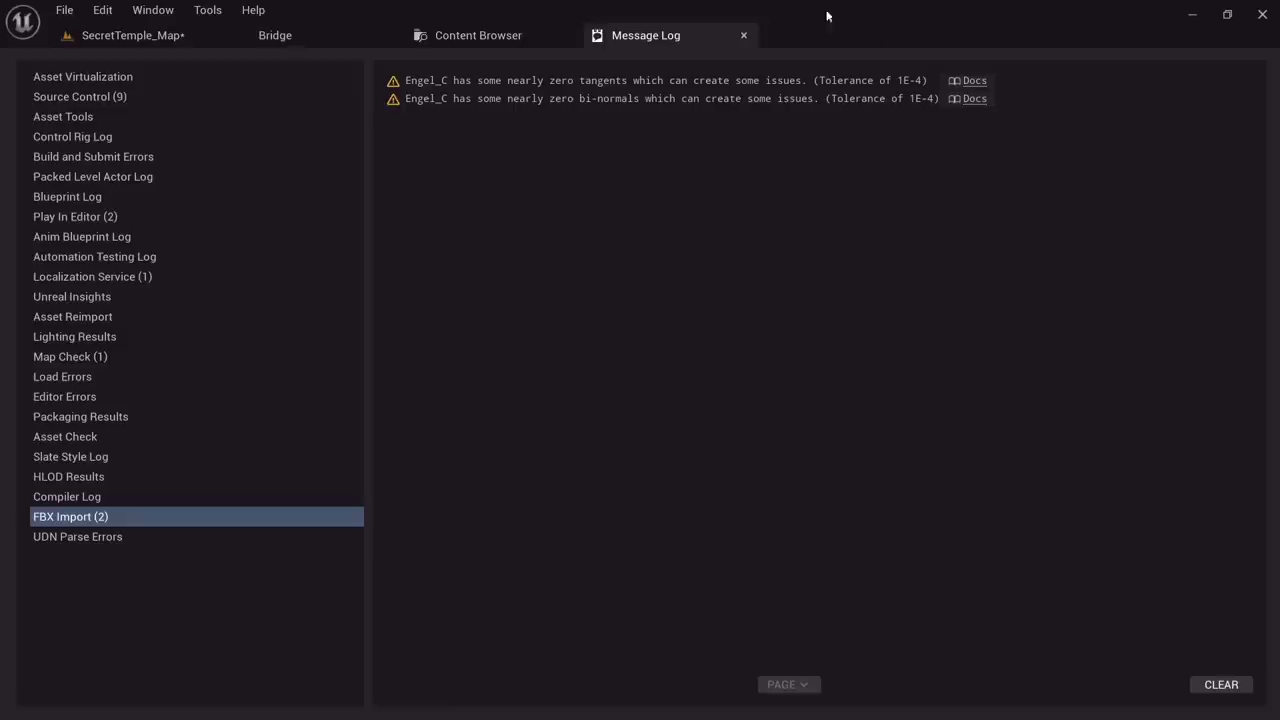
Review the two FBX import messages for Engel_C and close the Message Log
{"action": "left_click", "coordinate": [540, 84]}
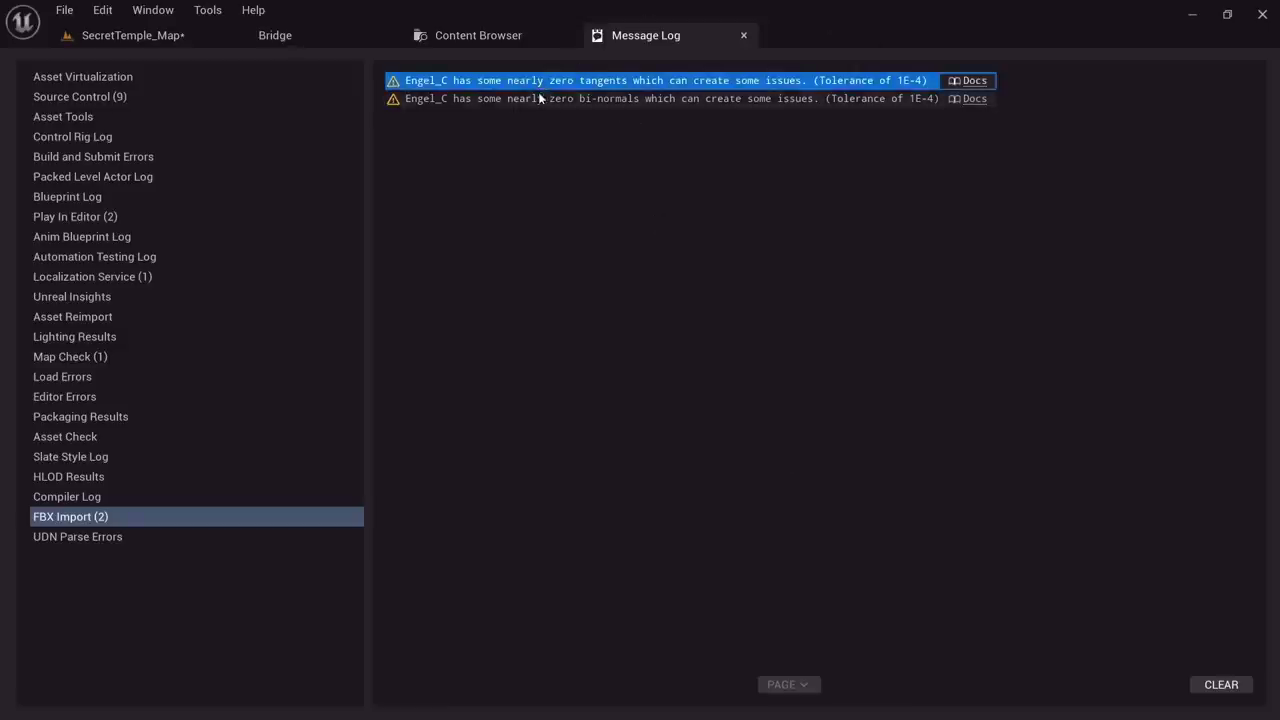
{"action": "left_click", "coordinate": [558, 97]}
{"action": "left_click", "coordinate": [566, 83]}
{"action": "left_click", "coordinate": [568, 99]}
{"action": "left_click", "coordinate": [585, 84]}
{"action": "left_click", "coordinate": [592, 98]}
{"action": "left_click", "coordinate": [592, 80], "text": "shift"}
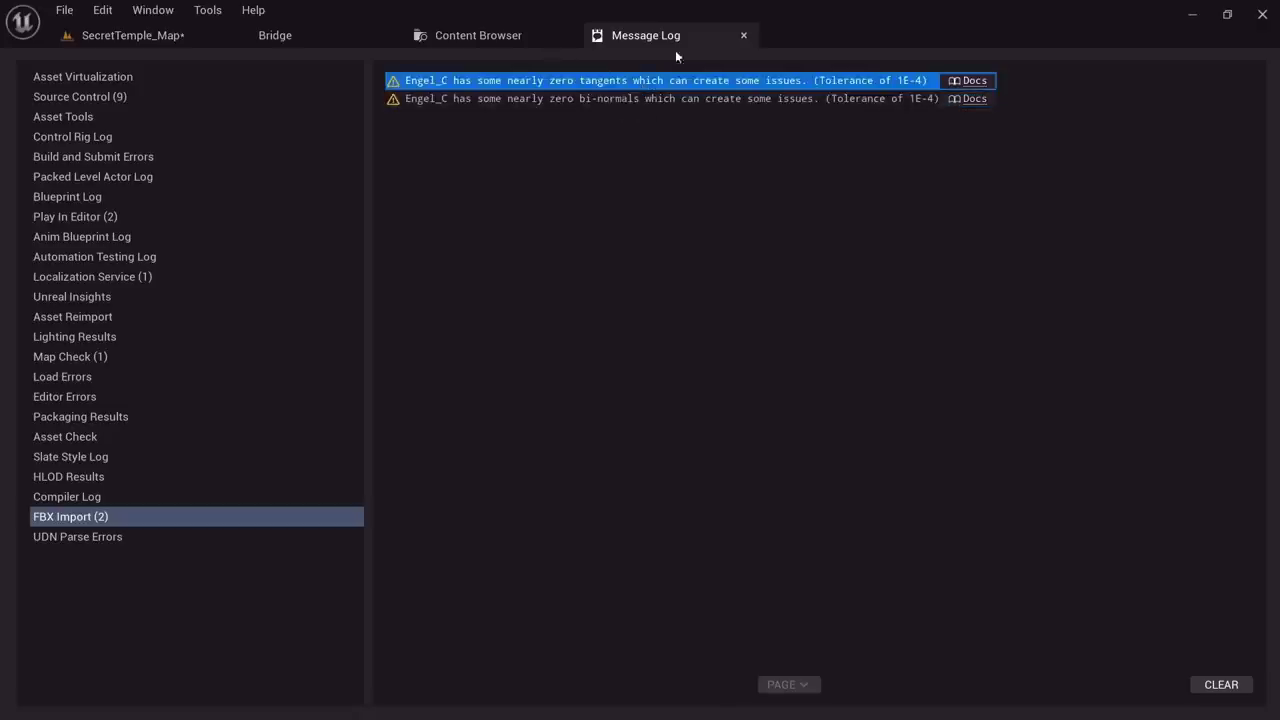
{"action": "left_click", "coordinate": [743, 35]}
Place the Engel_C mesh on the desert floor of the SecretTemple_Map level and focus on it
{"action": "mouse_move", "coordinate": [250, 155]}
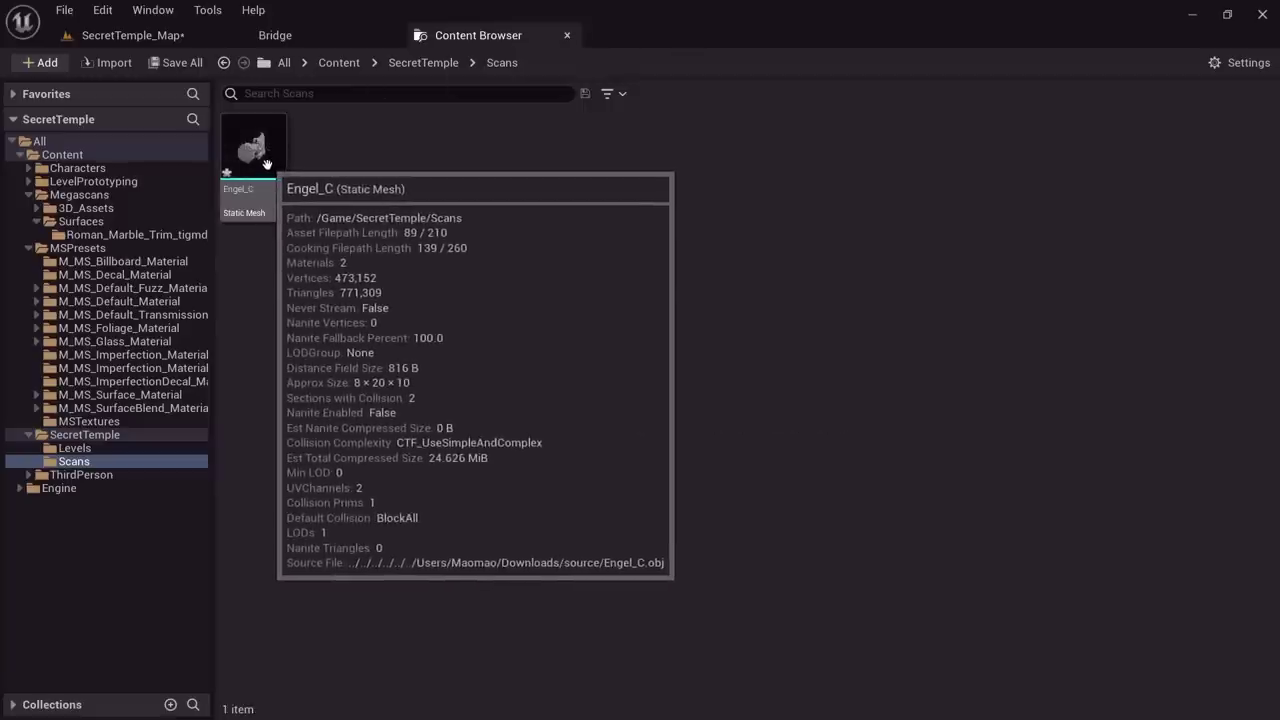
{"action": "left_click_drag", "start_coordinate": [250, 155], "coordinate": [351, 445]}
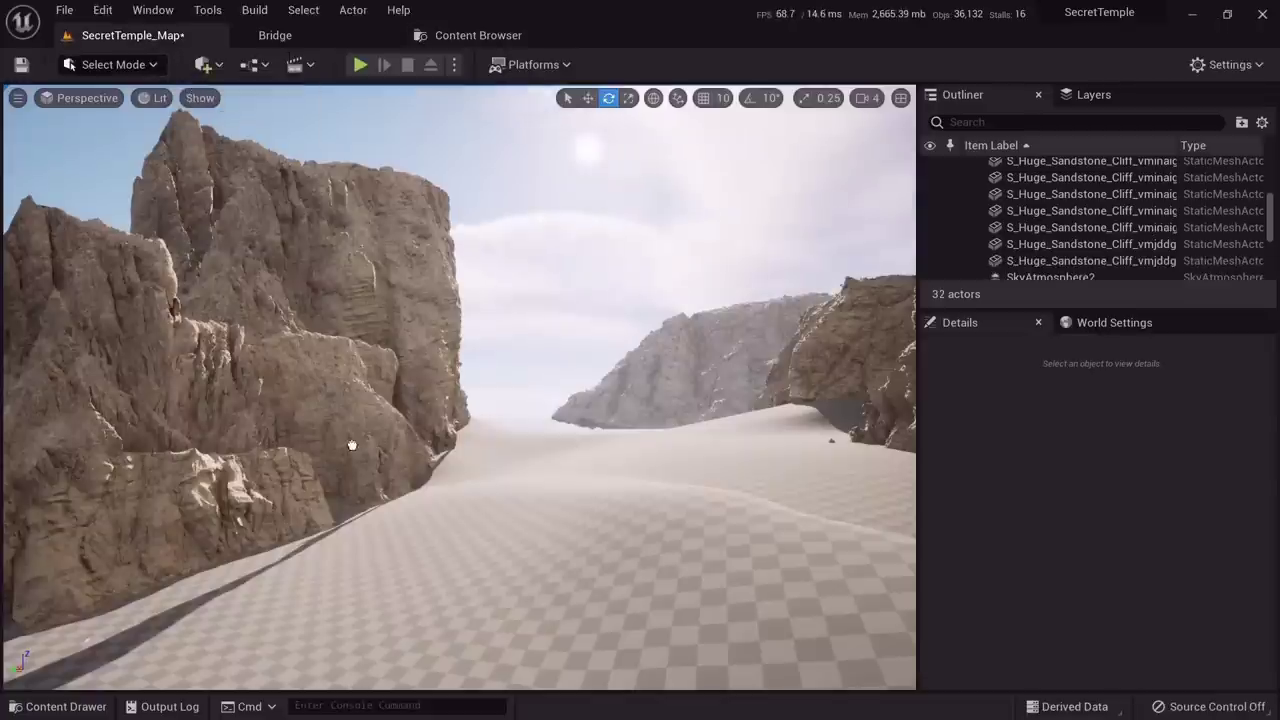
{"action": "left_click_drag", "start_coordinate": [285, 583], "coordinate": [286, 583]}
{"action": "right_click_drag", "start_coordinate": [391, 554], "coordinate": [352, 600]}
{"action": "key", "text": "f"}
{"action": "right_click_drag", "start_coordinate": [517, 491], "coordinate": [455, 575]}
{"action": "right_click_drag", "start_coordinate": [565, 470], "coordinate": [481, 492]}
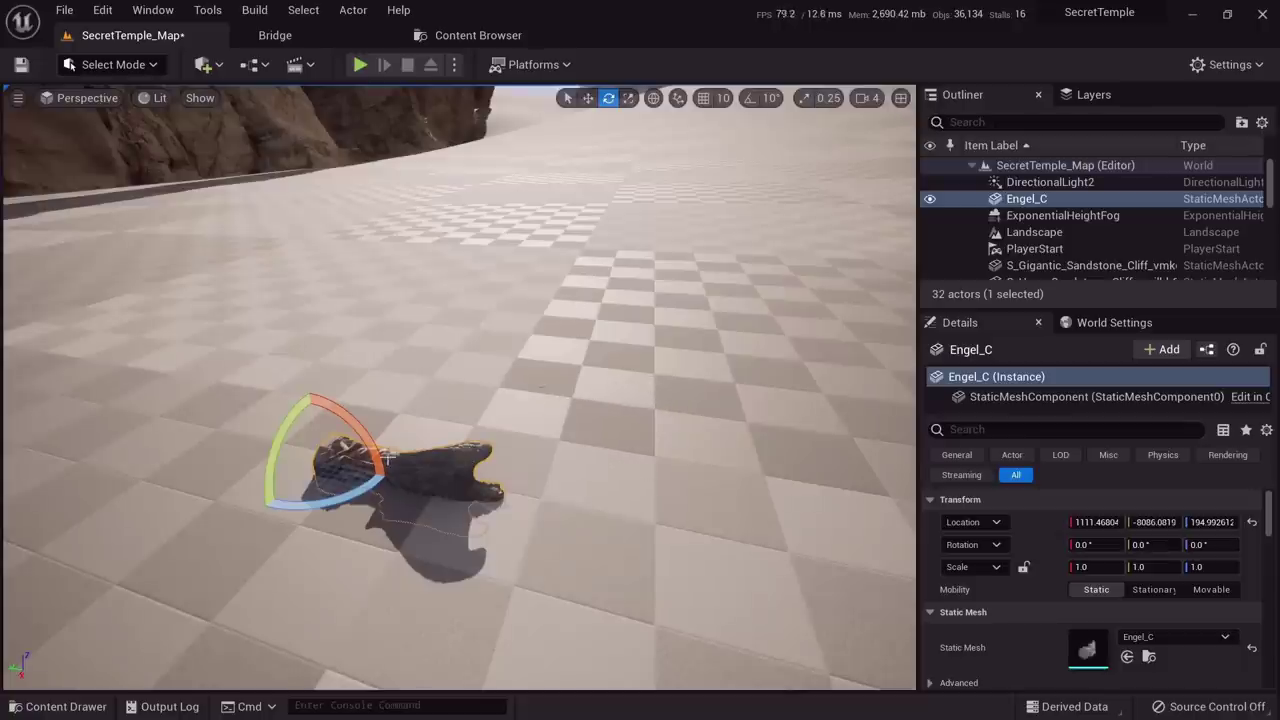
Turn on 10° rotation snapping and stand the Engel_C statue upright by rotating it 90° about its X axis
{"action": "left_click_drag", "start_coordinate": [374, 450], "coordinate": [262, 442]}
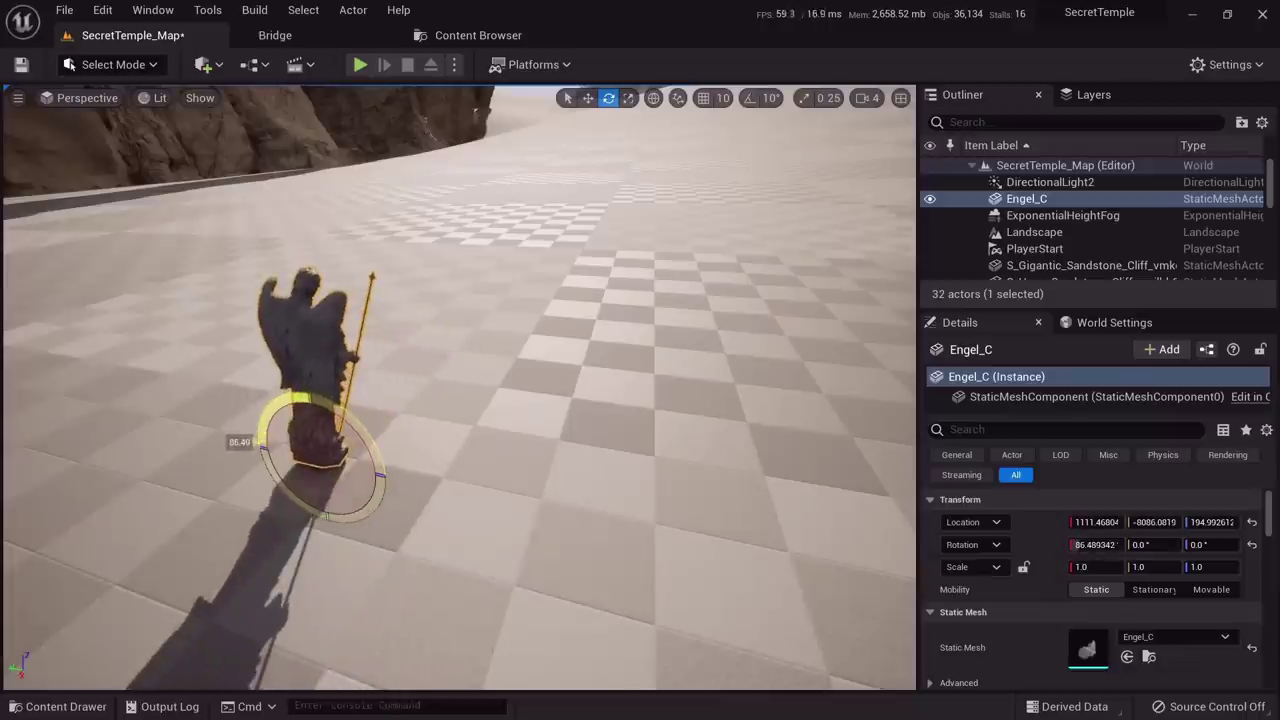
{"action": "key", "text": "ctrl+z"}
{"action": "left_click", "coordinate": [749, 97]}
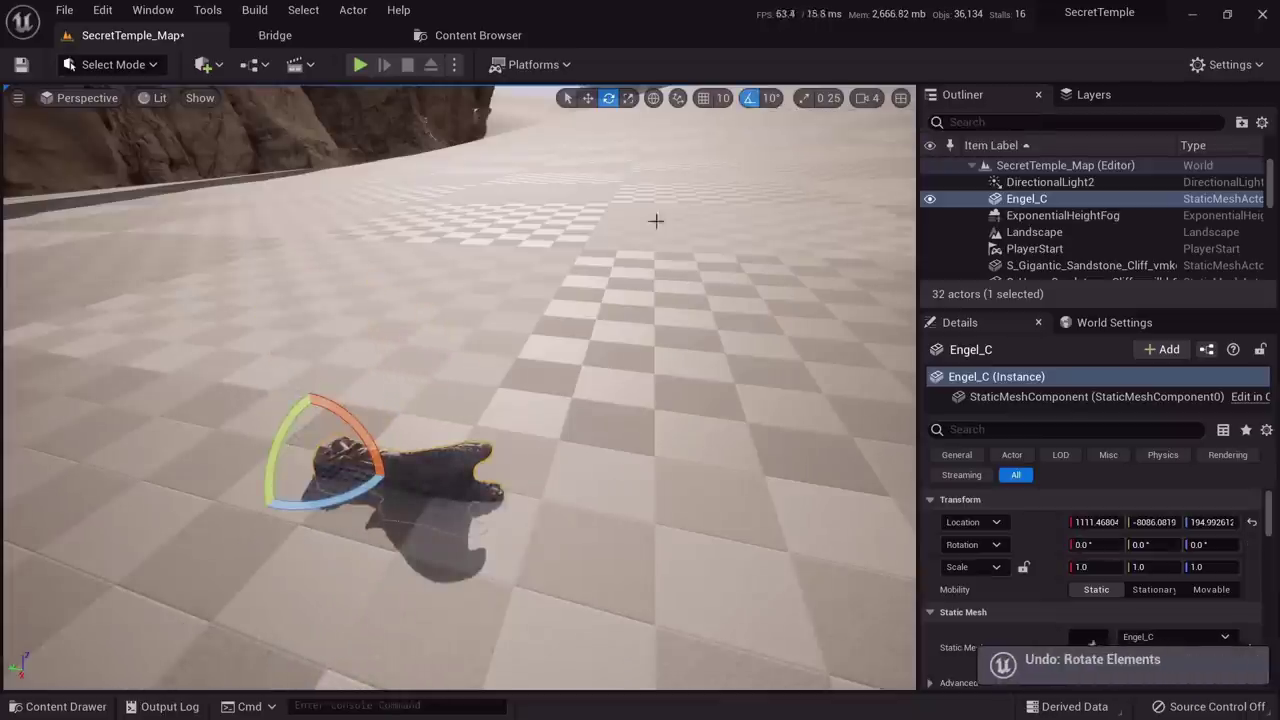
{"action": "left_click_drag", "start_coordinate": [374, 450], "coordinate": [262, 447]}
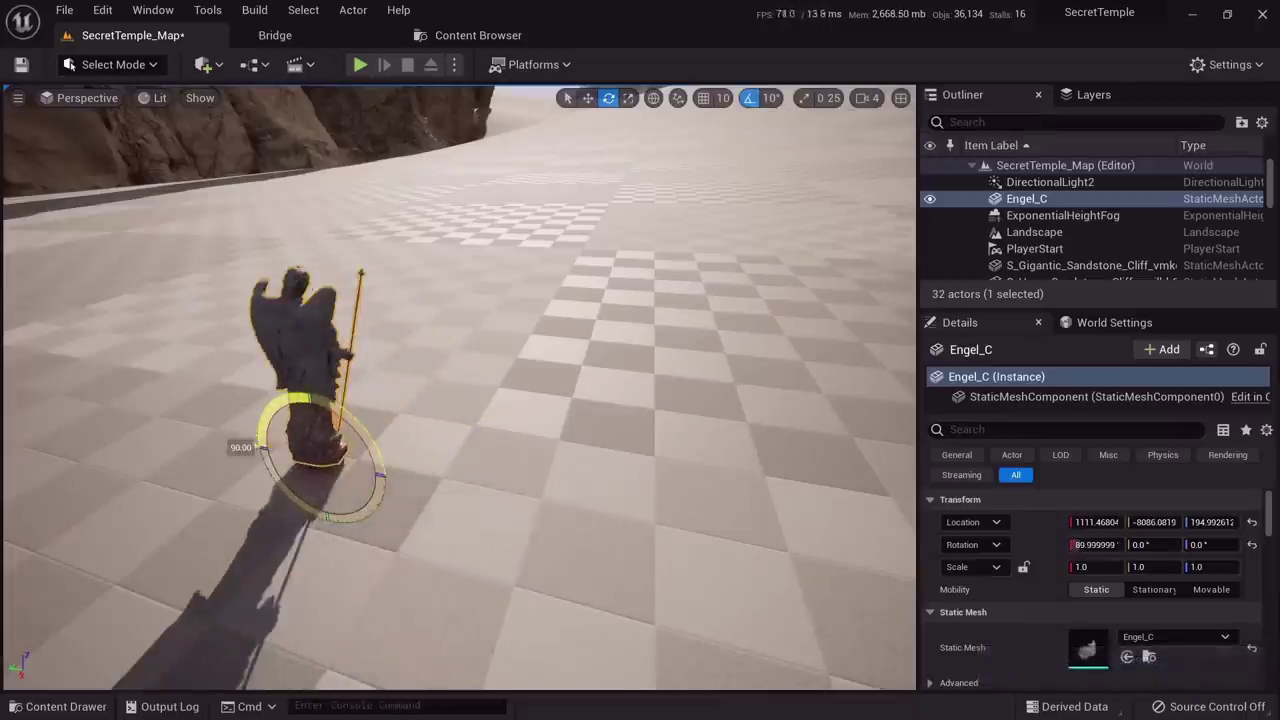
{"action": "mouse_move", "coordinate": [465, 430]}
{"action": "right_mouse_down"}
{"action": "mouse_move", "coordinate": [455, 330]}
{"action": "mouse_move", "coordinate": [400, 390]}
{"action": "mouse_move", "coordinate": [465, 430]}
{"action": "mouse_move", "coordinate": [390, 435]}
{"action": "mouse_move", "coordinate": [450, 400]}
{"action": "mouse_move", "coordinate": [440, 392]}
{"action": "mouse_move", "coordinate": [465, 430]}
{"action": "right_mouse_up"}
Enlarge the Engel_C statue, lock its scale proportions and set the scale to 5
{"action": "key", "text": "w"}
{"action": "key", "text": "r"}
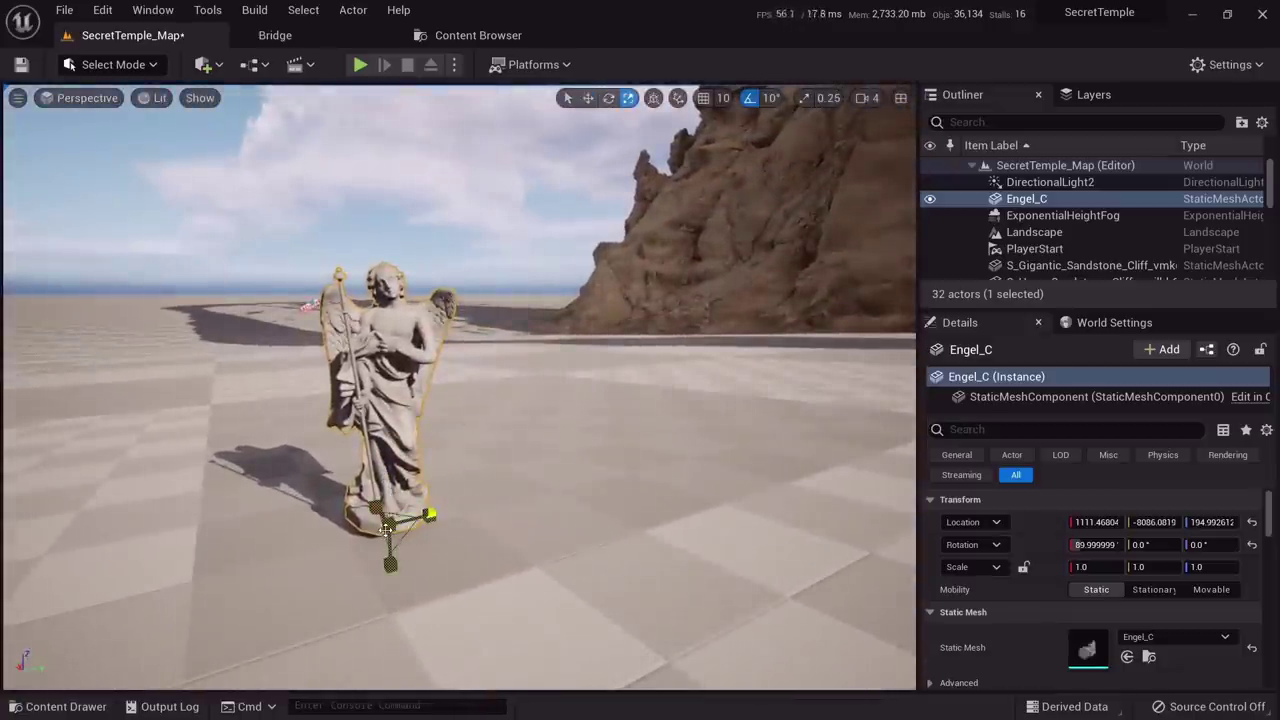
{"action": "left_click_drag", "start_coordinate": [385, 530], "coordinate": [808, 569]}
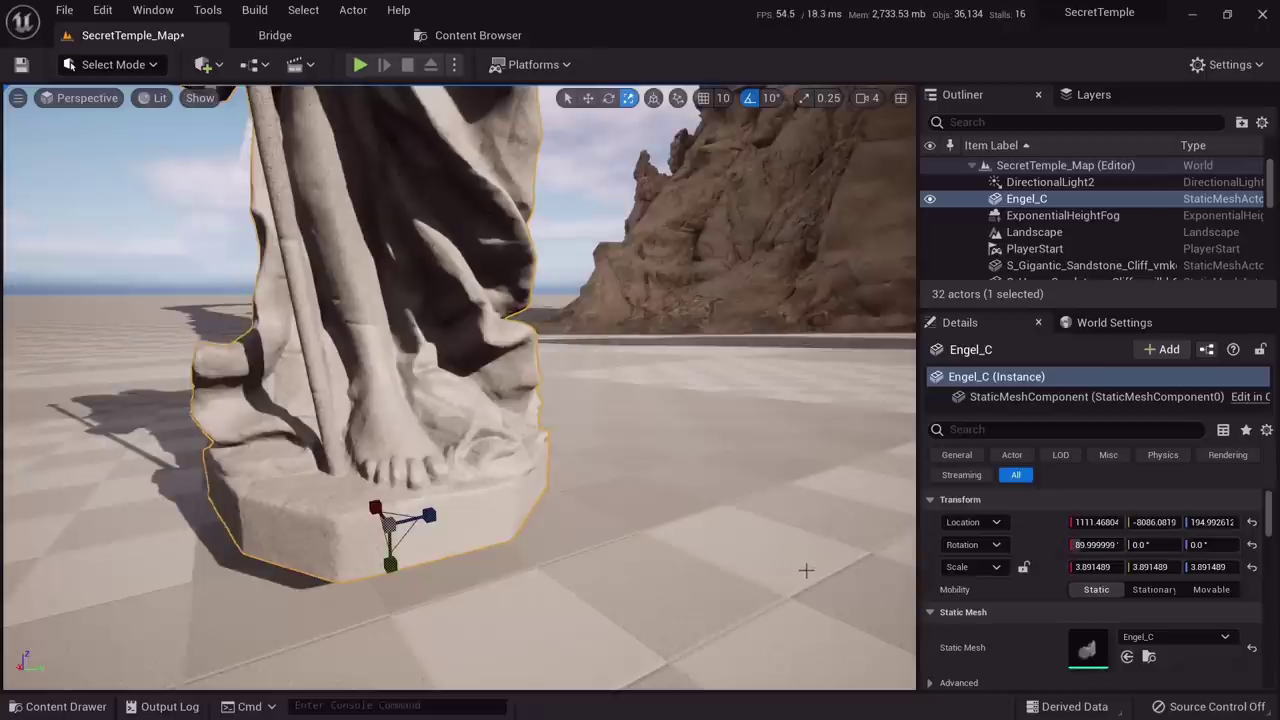
{"action": "left_click", "coordinate": [1023, 567]}
{"action": "left_click", "coordinate": [1093, 567]}
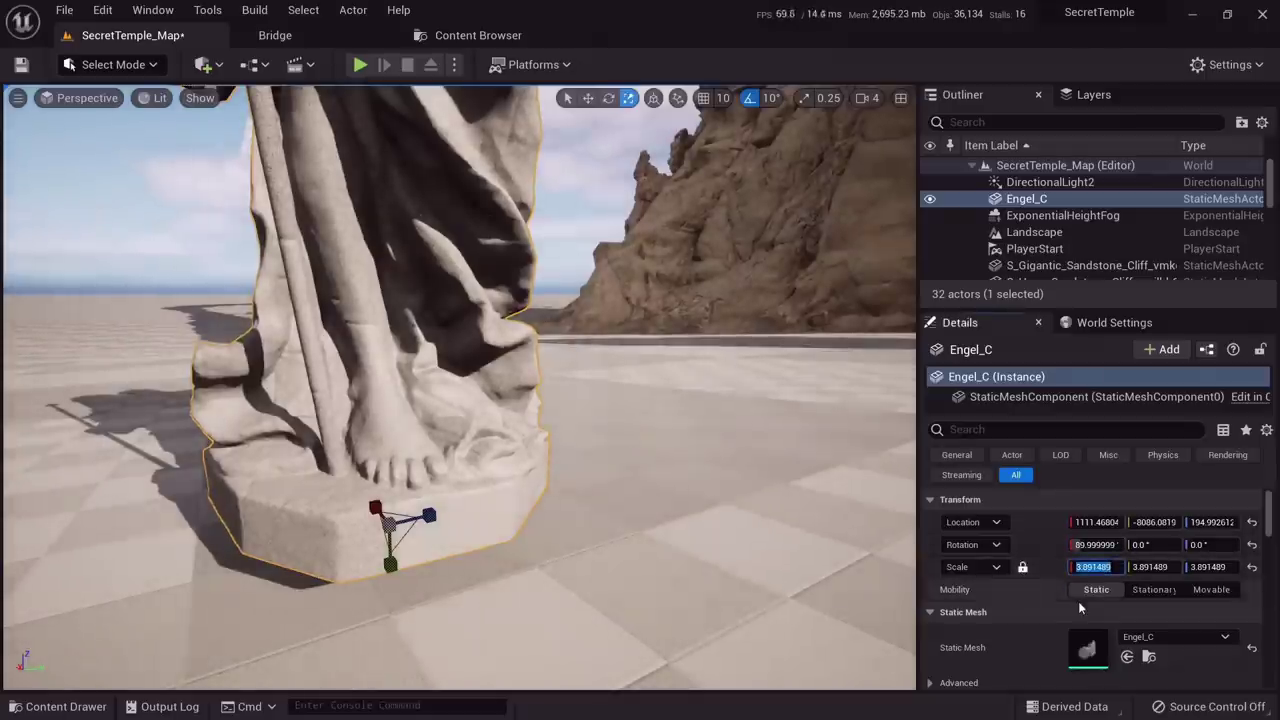
{"action": "type", "text": "5"}
{"action": "key", "text": "Return"}
Try a uniform scale of 10 on the Engel_C statue, and settle on a scale of 15
{"action": "right_click_drag", "start_coordinate": [560, 471], "coordinate": [560, 471]}
{"action": "left_click", "coordinate": [1083, 567]}
{"action": "type", "text": "10"}
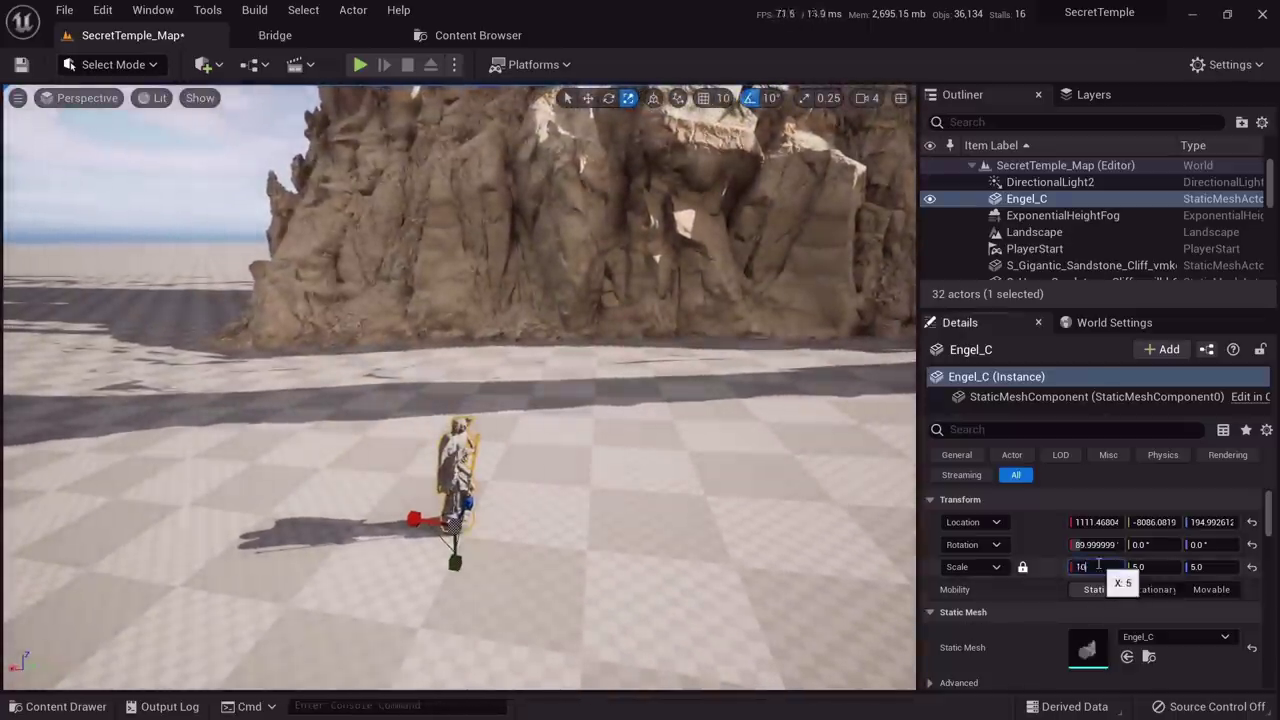
{"action": "key", "text": "Return"}
{"action": "type", "text": "15"}
{"action": "key", "text": "Return"}
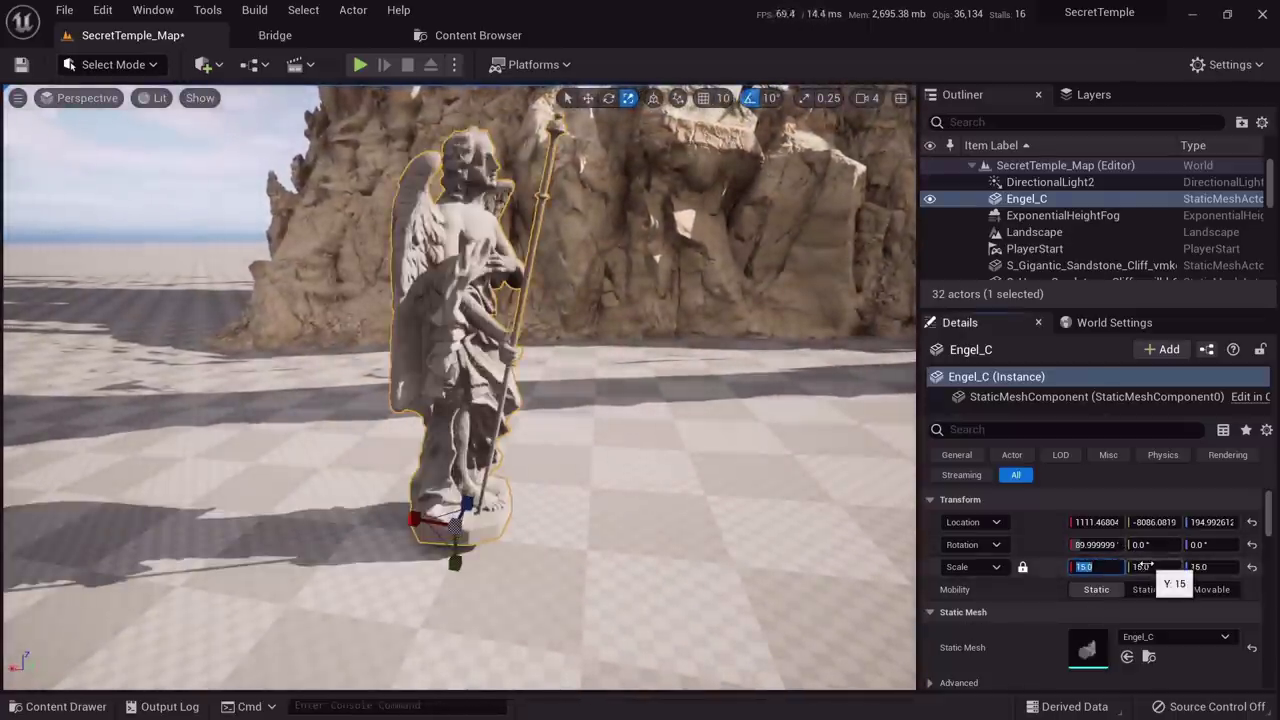
{"action": "right_click_drag", "start_coordinate": [672, 505], "coordinate": [672, 505]}
{"action": "right_click_drag", "start_coordinate": [523, 286], "coordinate": [523, 286]}
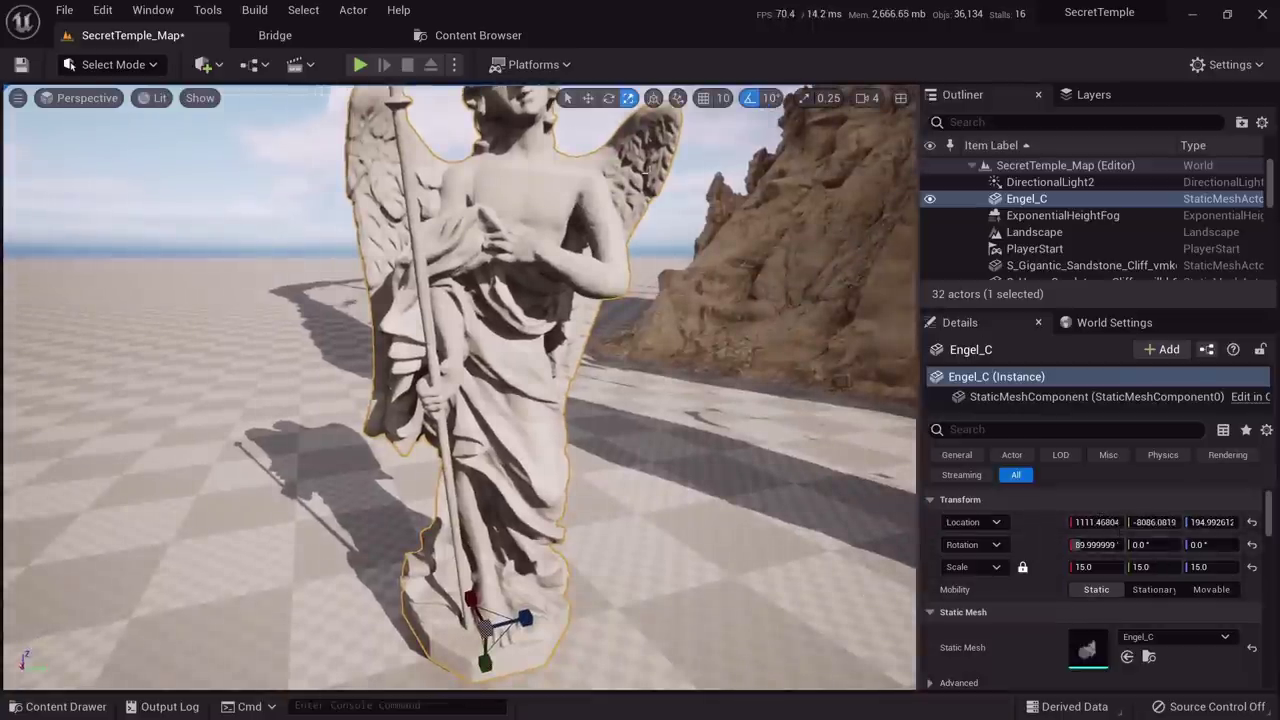
Place a second copy of the Engel_C mesh on the ground beside the large statue
{"action": "left_click", "coordinate": [468, 36]}
{"action": "left_click_drag", "start_coordinate": [253, 152], "coordinate": [736, 476]}
{"action": "key", "text": "w"}
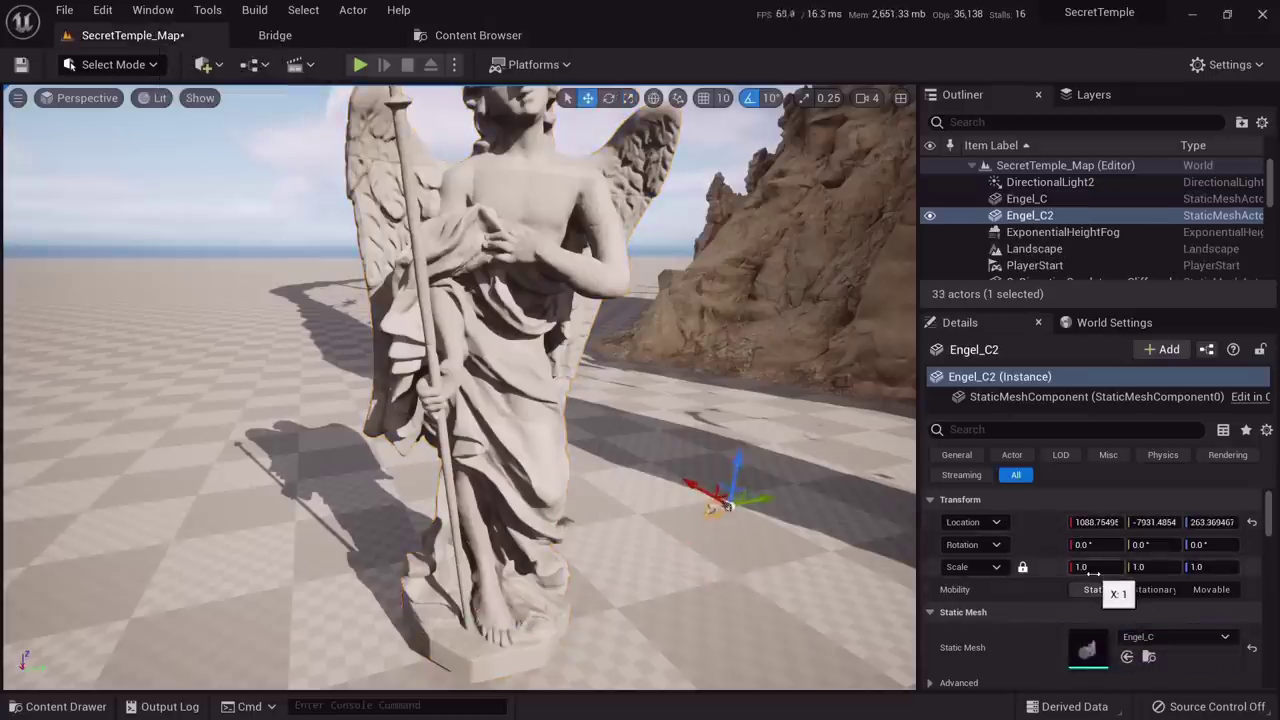
Outline the copy's Rotation and Scale values with a rectangle in a temporary screen capture and discard the capture
{"action": "key", "text": "Print"}
{"action": "left_click_drag", "start_coordinate": [420, 10], "coordinate": [1279, 698]}
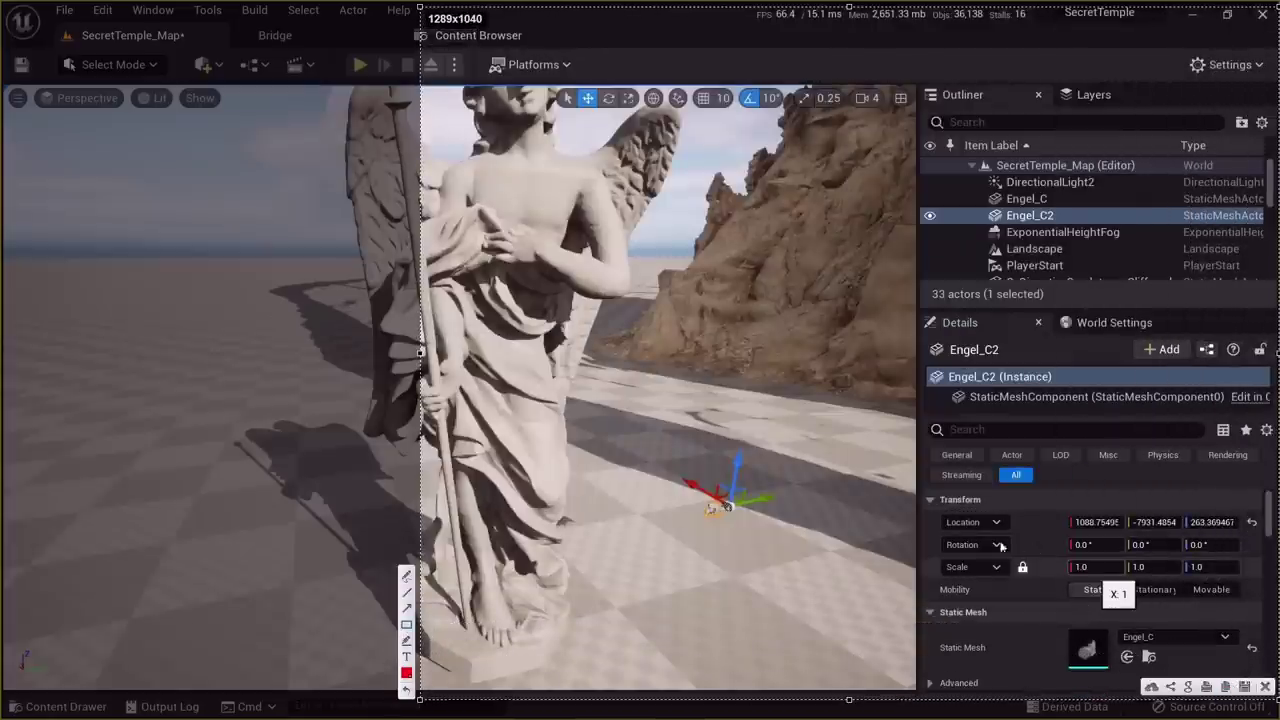
{"action": "mouse_move", "coordinate": [936, 545]}
{"action": "left_mouse_down"}
{"action": "mouse_move", "coordinate": [1214, 606]}
{"action": "mouse_move", "coordinate": [1214, 514]}
{"action": "mouse_move", "coordinate": [1257, 597]}
{"action": "mouse_move", "coordinate": [1257, 572]}
{"action": "left_mouse_up"}
{"action": "left_click", "coordinate": [1264, 688]}
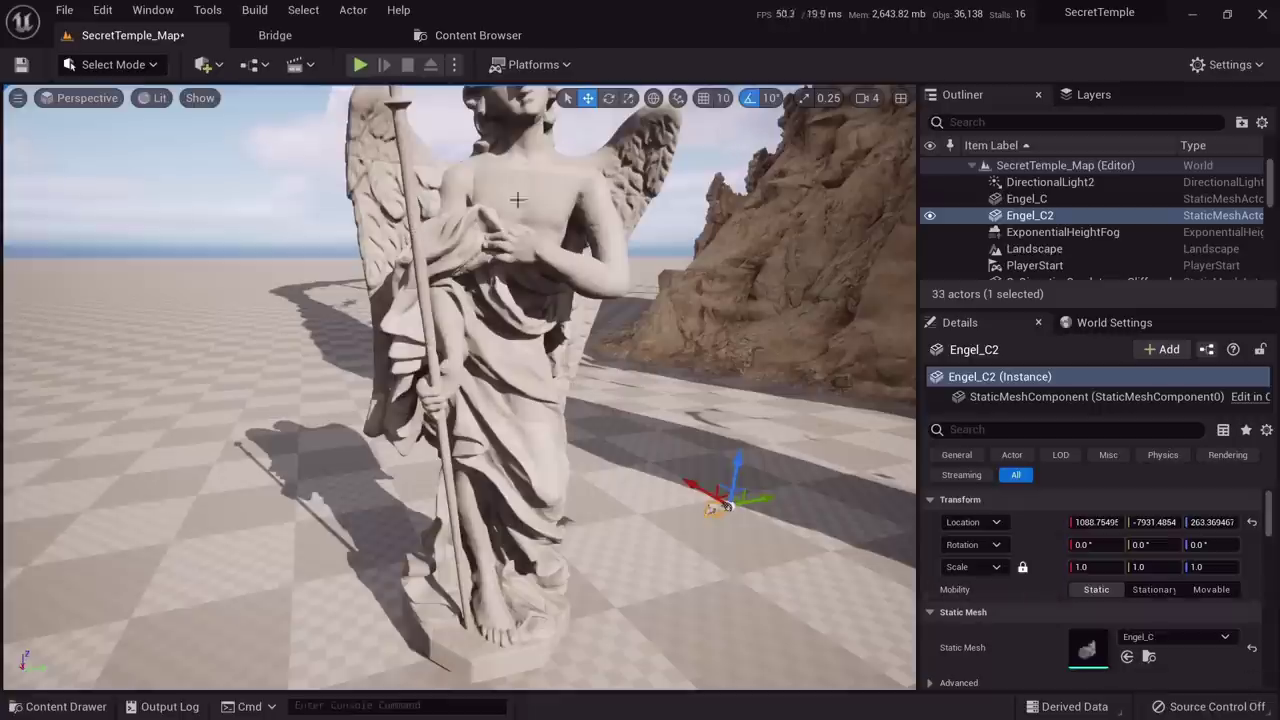
Compare the large statue's transform values and delete the small second copy of Engel_C
{"action": "left_click", "coordinate": [622, 313]}
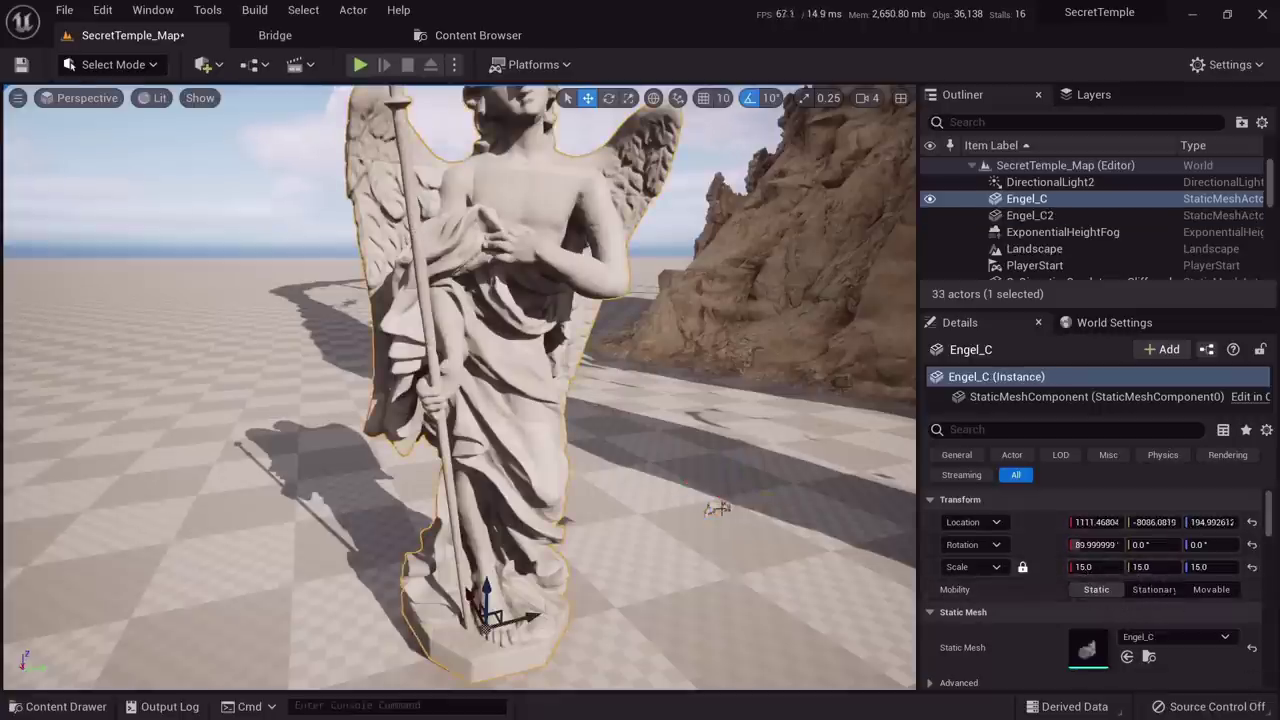
{"action": "left_click", "coordinate": [718, 508]}
{"action": "key", "text": "Delete"}
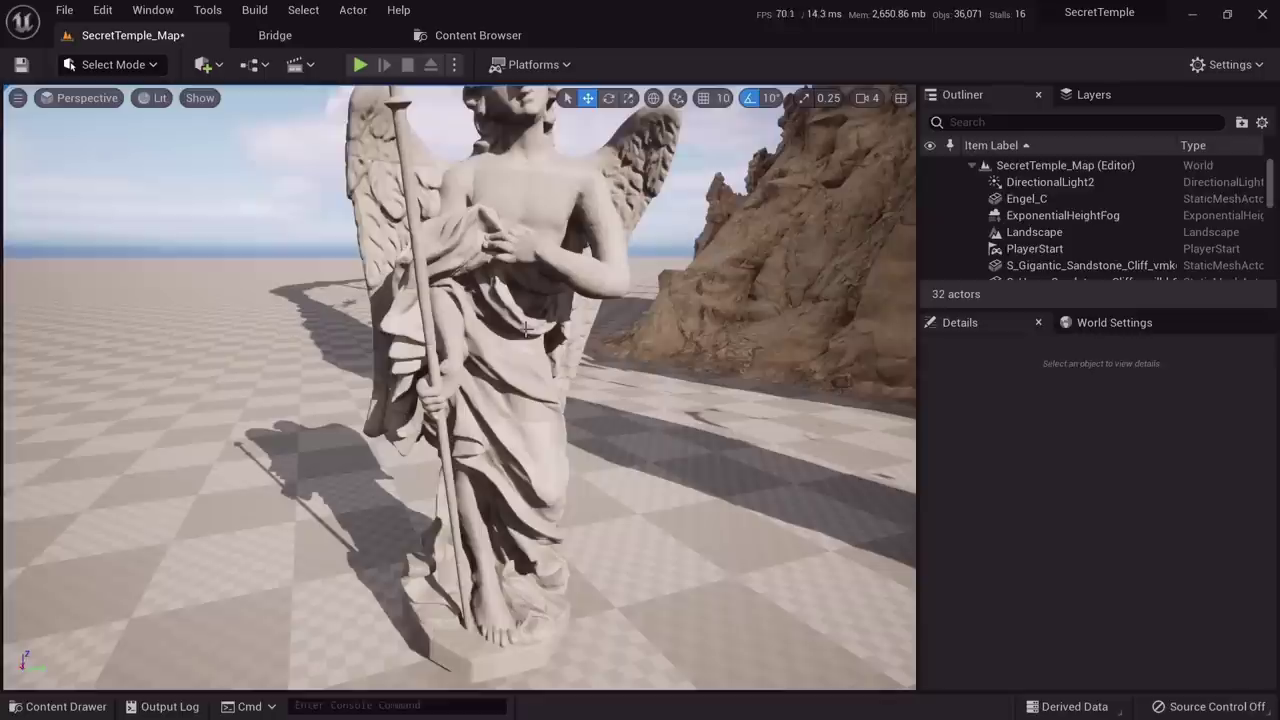
Select the large Engel_C statue and switch the editor to Modeling mode
{"action": "left_click", "coordinate": [486, 605]}
{"action": "left_click", "coordinate": [150, 64]}
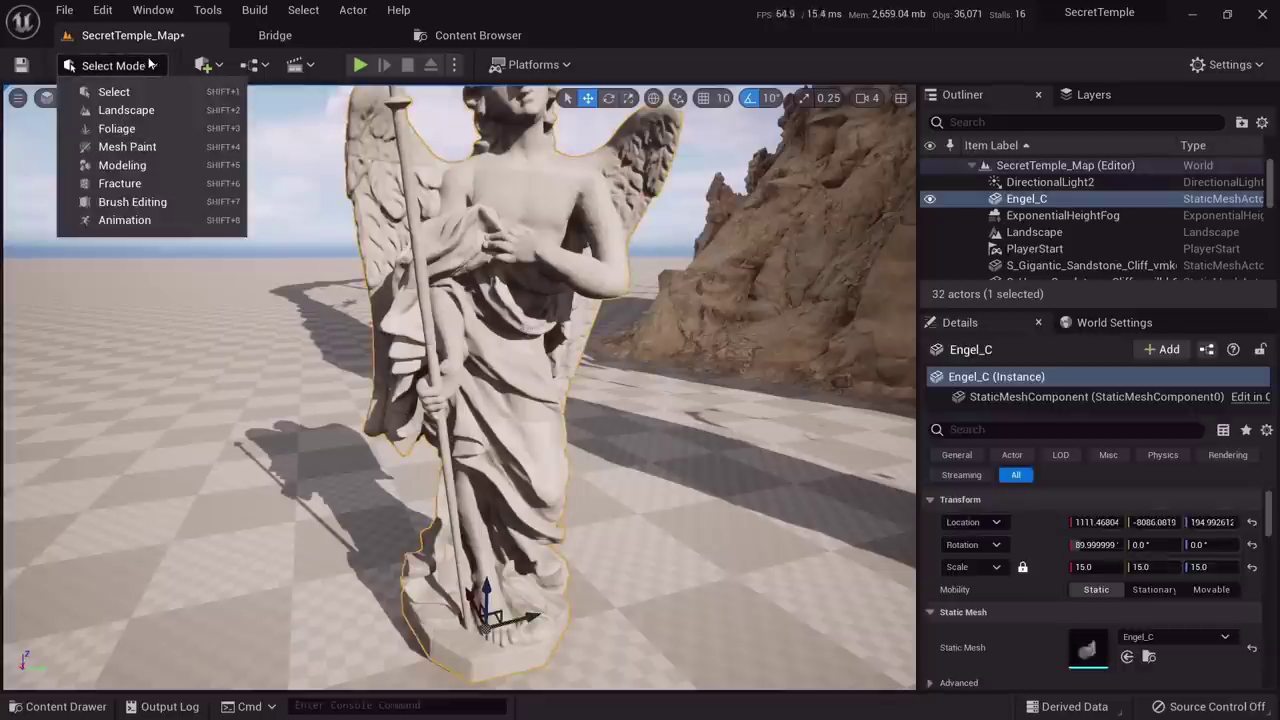
{"action": "left_click", "coordinate": [135, 168]}
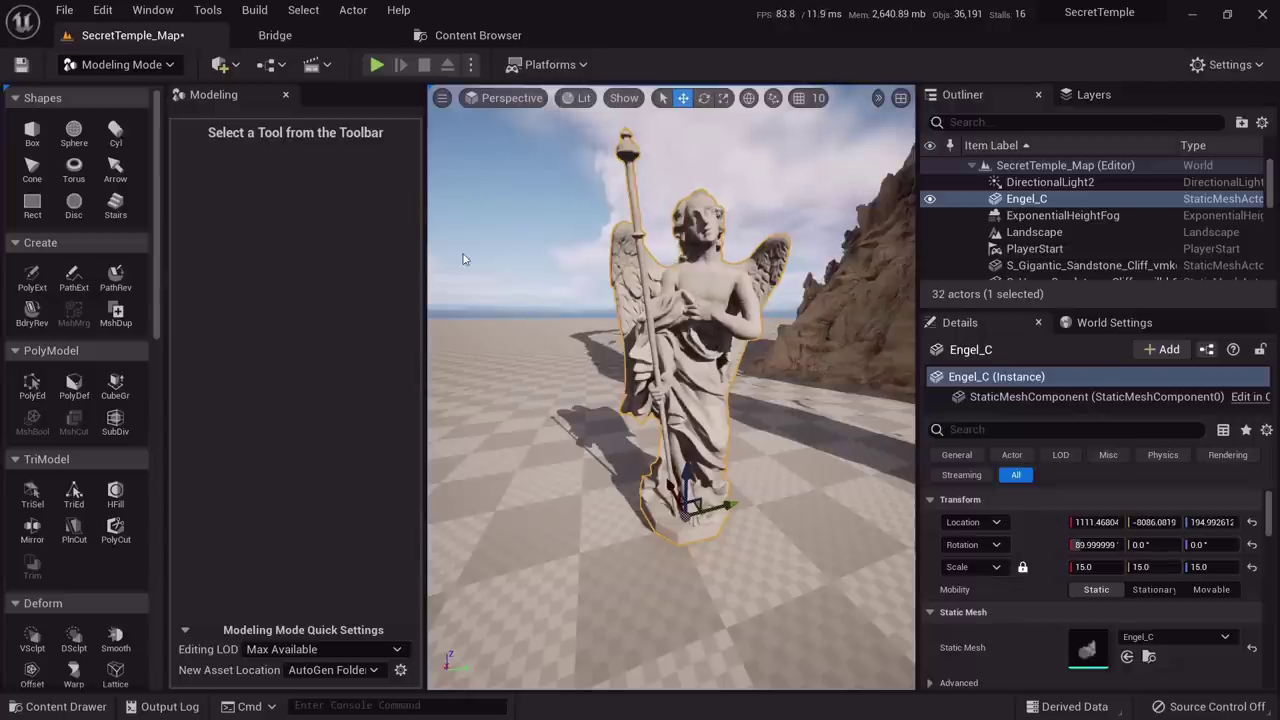
{"action": "right_click_drag", "start_coordinate": [467, 260], "coordinate": [455, 180]}
{"action": "right_click_drag", "start_coordinate": [625, 259], "coordinate": [649, 292]}
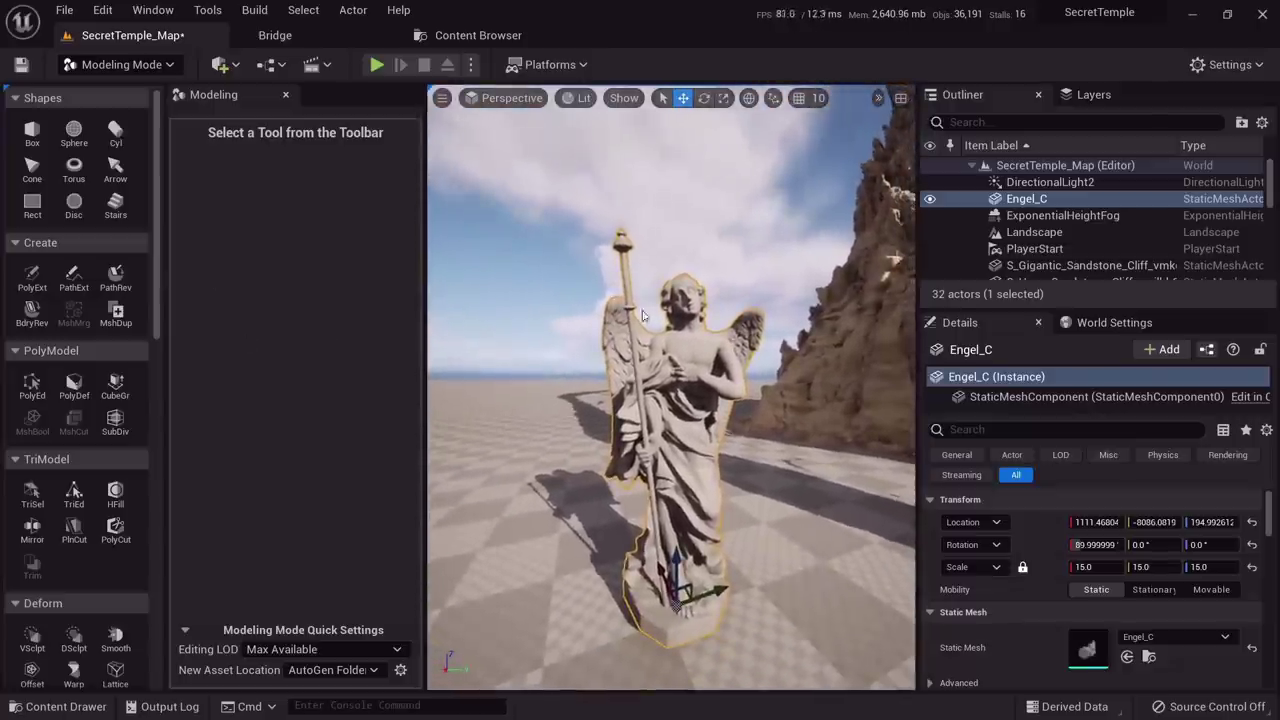
Bake the Engel_C statue's rotation and full scale into its mesh with Bake Transform, leaving the pivot uncentred
{"action": "scroll", "coordinate": [80, 335], "scroll_direction": "down", "scroll_amount": 4}
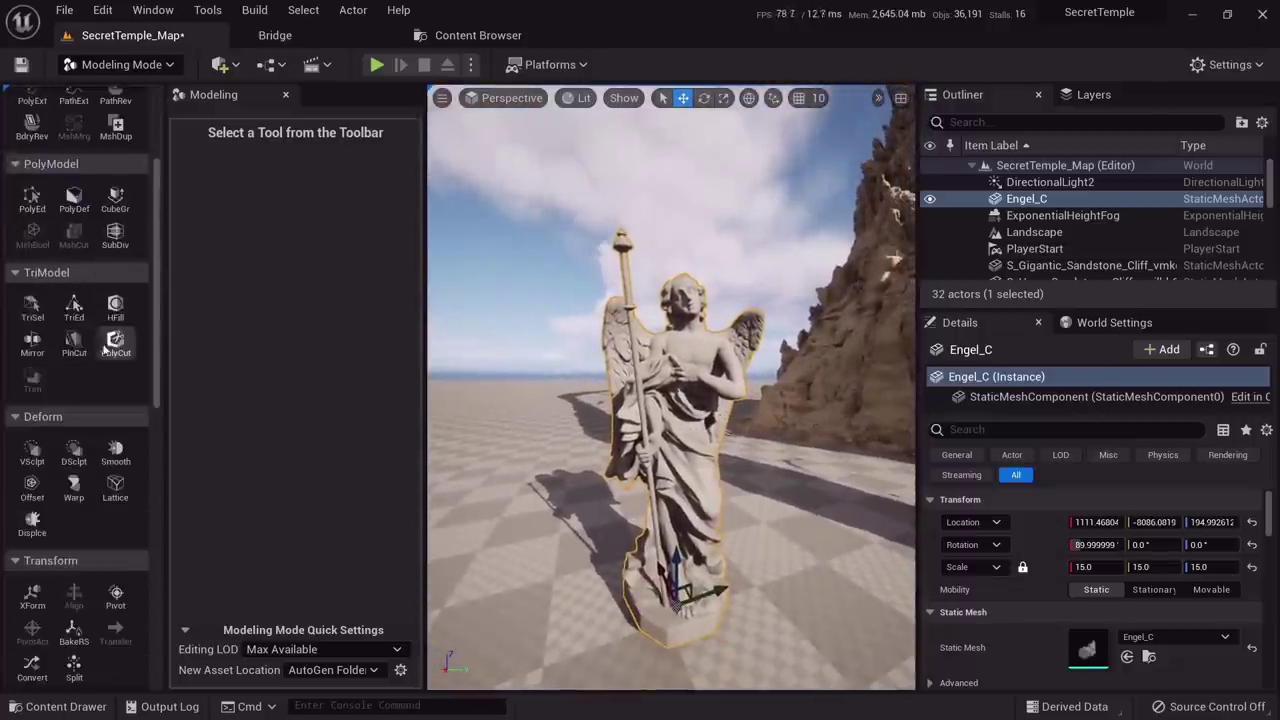
{"action": "scroll", "coordinate": [100, 351], "scroll_direction": "up", "scroll_amount": 4}
{"action": "scroll", "coordinate": [90, 272], "scroll_direction": "down", "scroll_amount": 1}
{"action": "scroll", "coordinate": [89, 250], "scroll_direction": "down", "scroll_amount": 3}
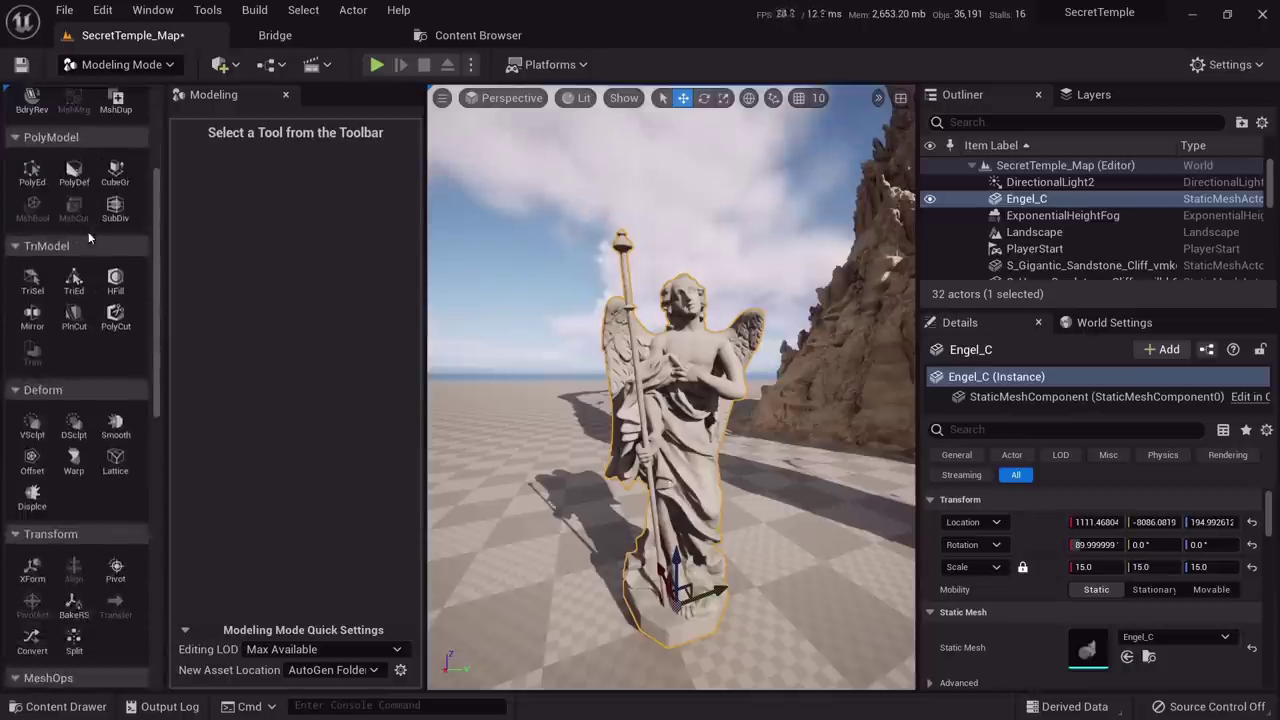
{"action": "scroll", "coordinate": [88, 314], "scroll_direction": "down", "scroll_amount": 3}
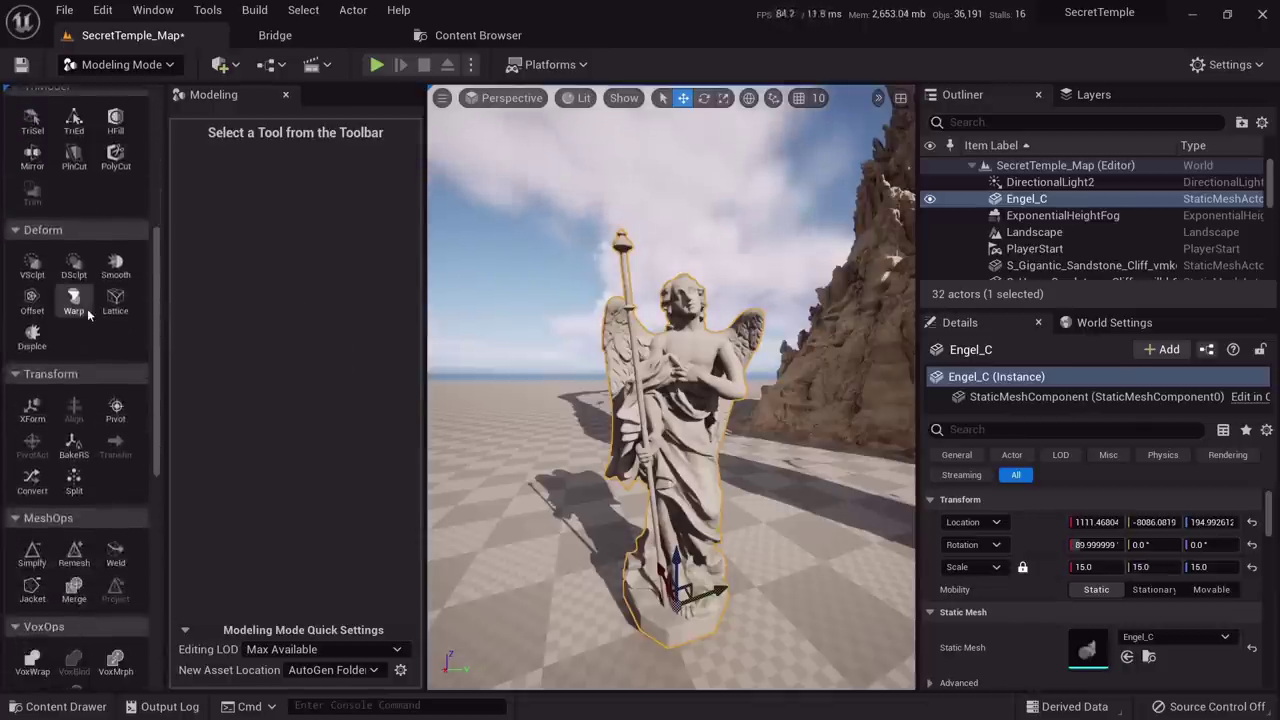
{"action": "scroll", "coordinate": [88, 314], "scroll_direction": "down", "scroll_amount": 1}
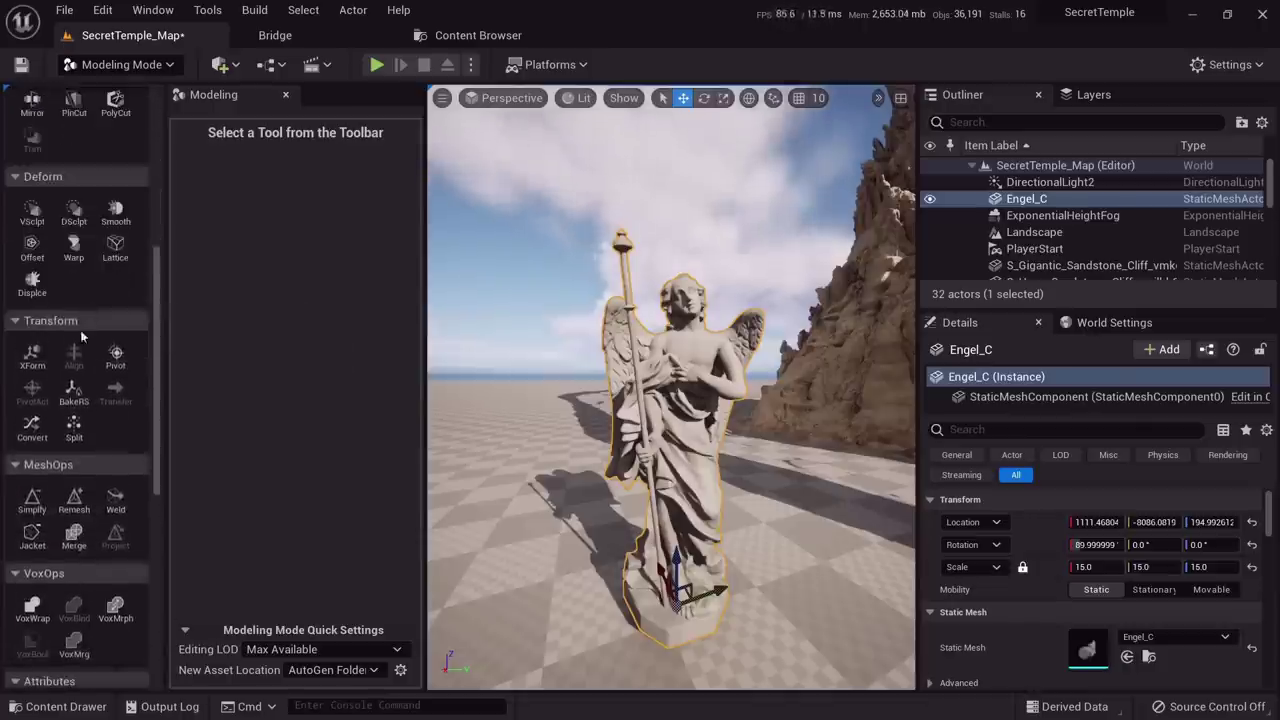
{"action": "left_click", "coordinate": [75, 395]}
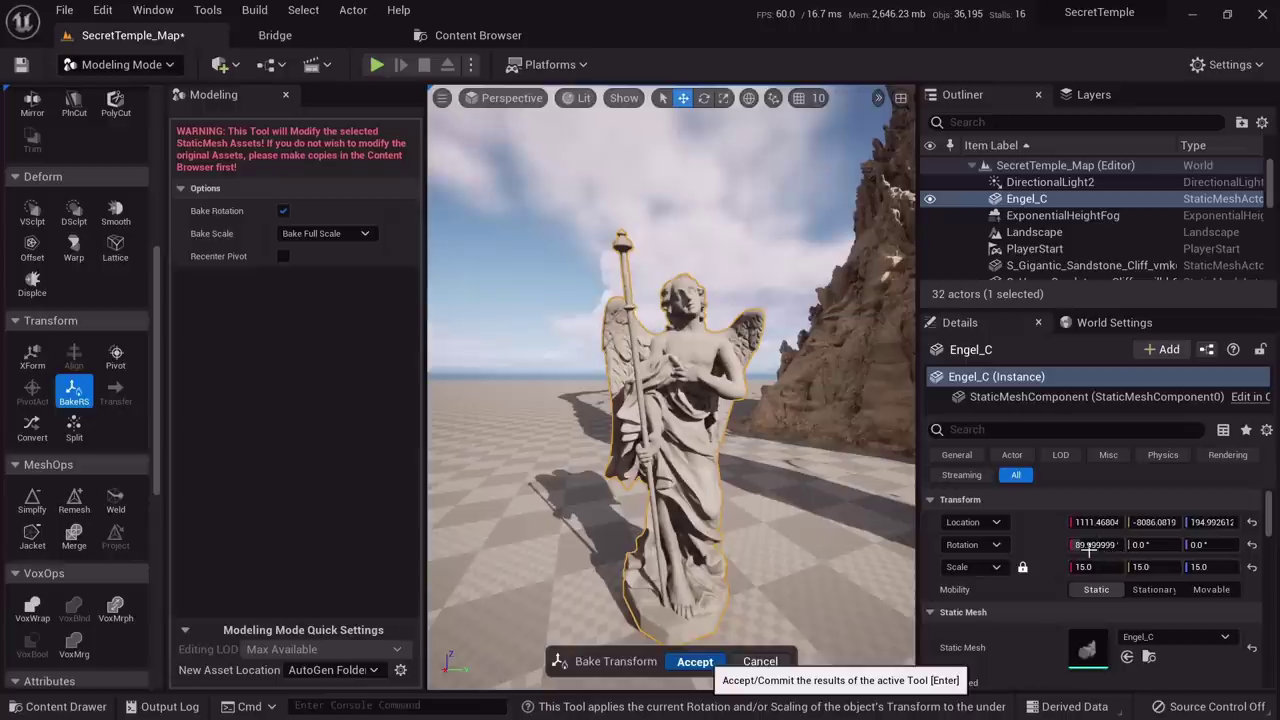
{"action": "key", "text": "Return"}
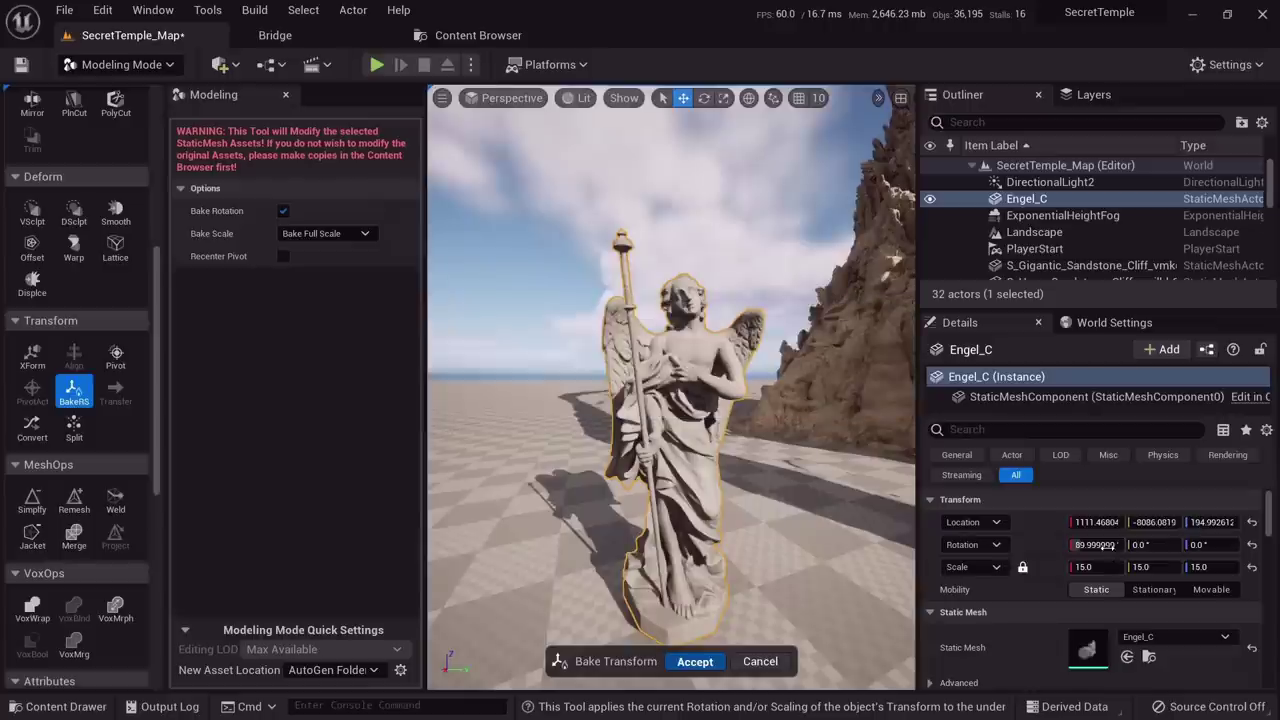
{"action": "key", "text": "Return"}
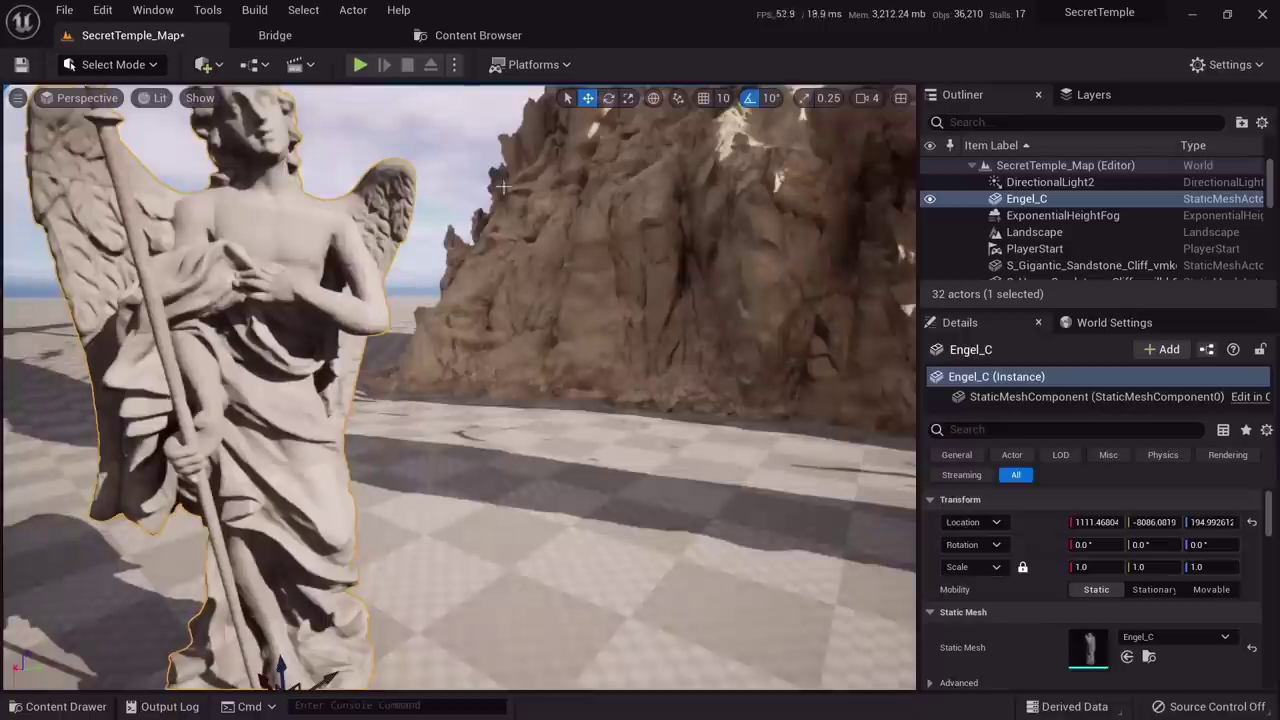
Place a test copy of the baked Engel_C mesh from the Scans folder in the level and delete it
{"action": "left_click", "coordinate": [470, 35]}
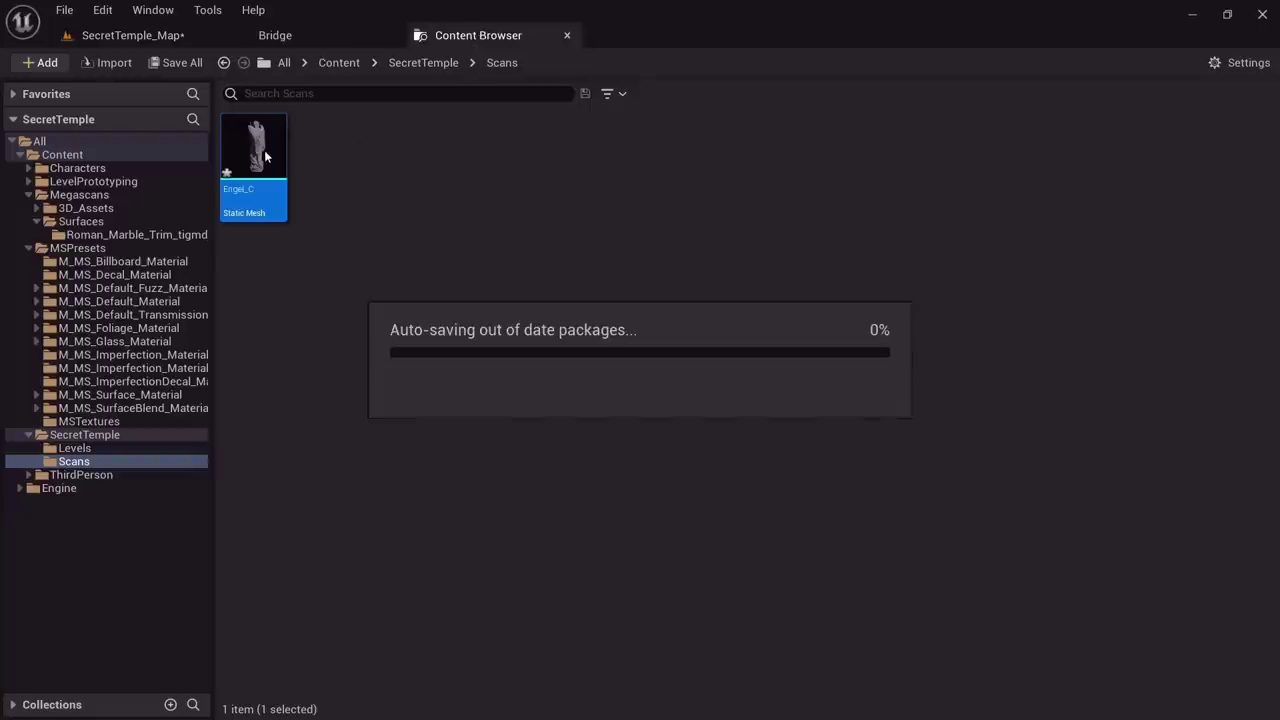
{"action": "left_click_drag", "start_coordinate": [263, 155], "coordinate": [576, 604]}
{"action": "key", "text": "Delete"}
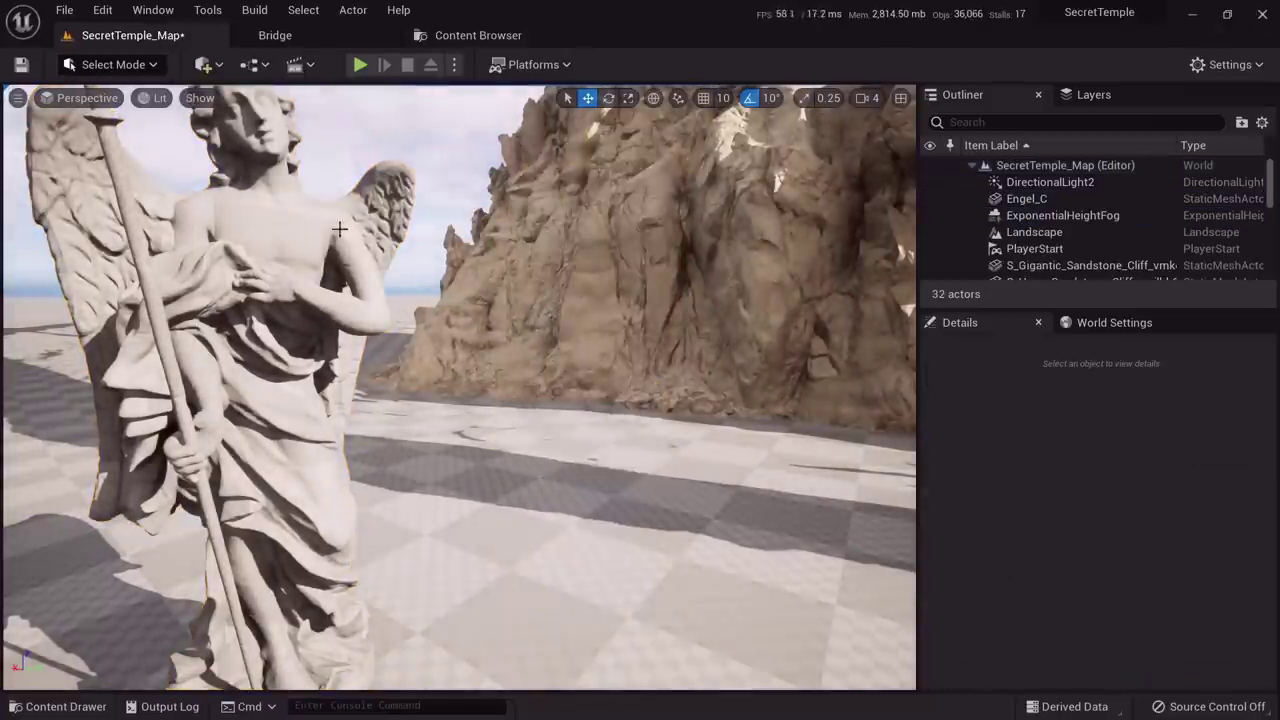
Open the Engel_C statue's mesh for editing, enable Nanite support and apply the changes
{"action": "left_click", "coordinate": [350, 248]}
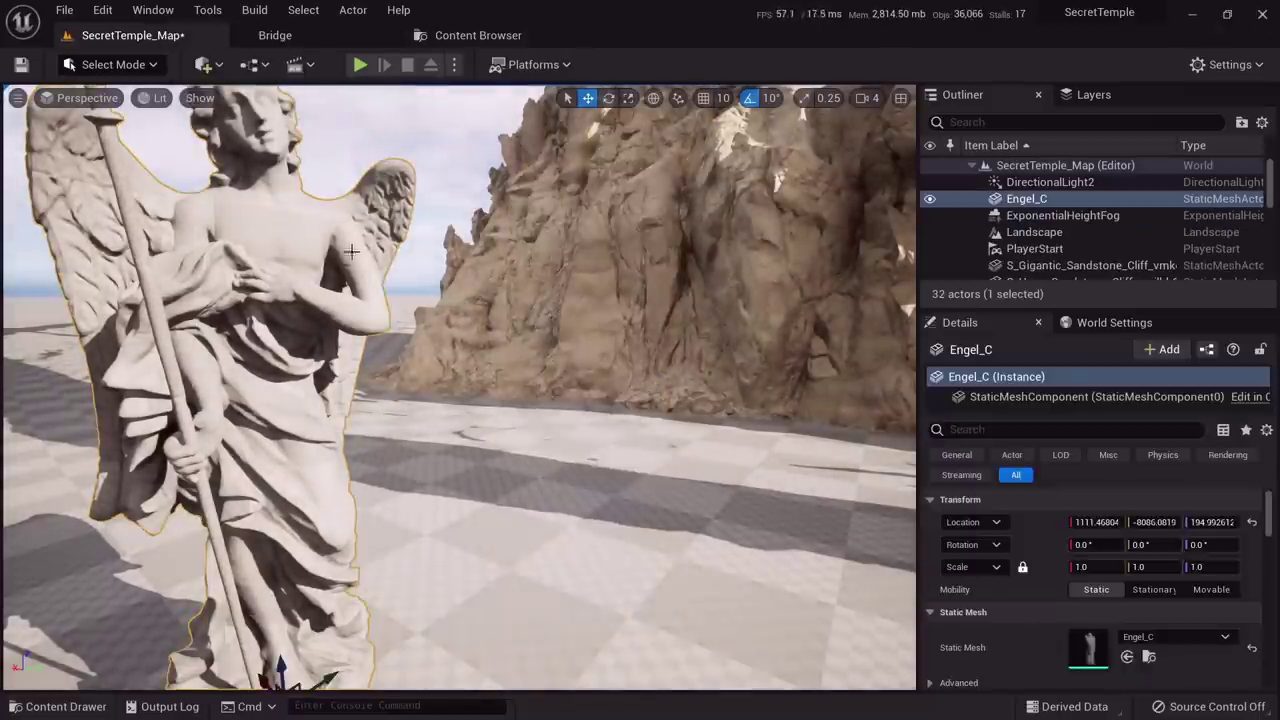
{"action": "double_click", "coordinate": [1089, 649]}
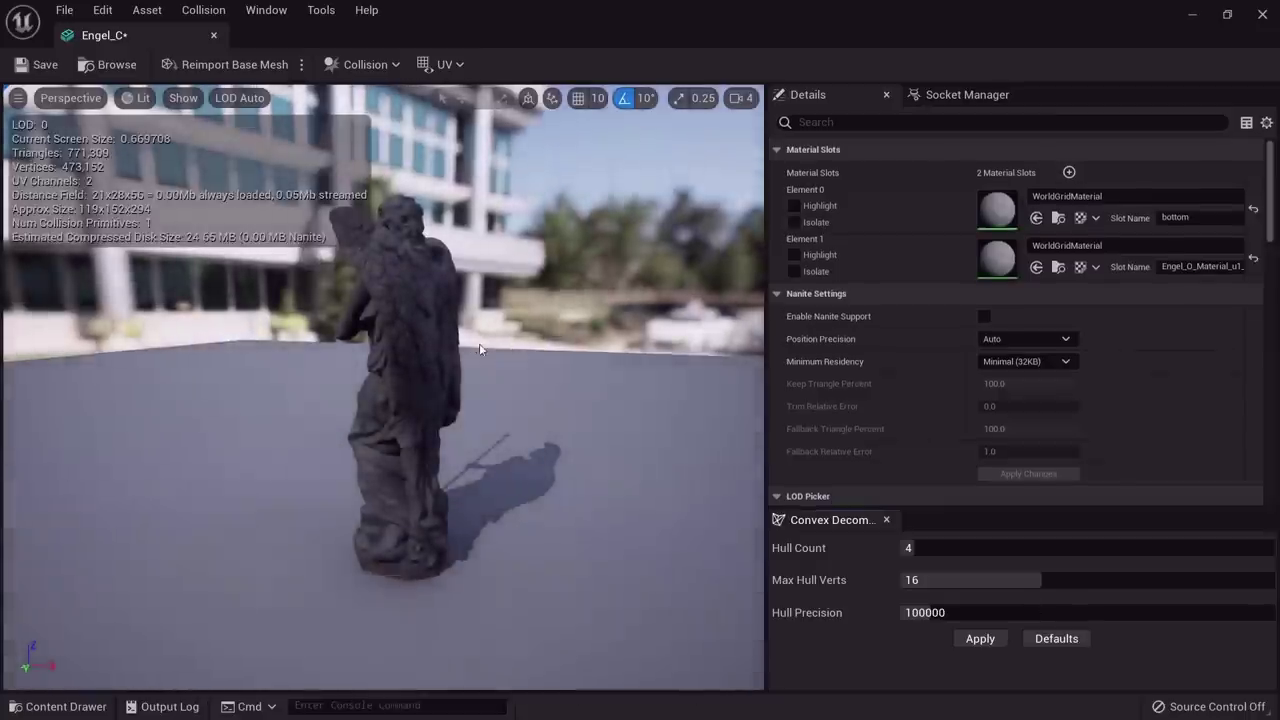
{"action": "mouse_move", "coordinate": [479, 343]}
{"action": "left_mouse_down"}
{"action": "mouse_move", "coordinate": [420, 380]}
{"action": "mouse_move", "coordinate": [490, 360]}
{"action": "mouse_move", "coordinate": [500, 340]}
{"action": "mouse_move", "coordinate": [470, 420]}
{"action": "mouse_move", "coordinate": [430, 420]}
{"action": "mouse_move", "coordinate": [490, 405]}
{"action": "mouse_move", "coordinate": [490, 360]}
{"action": "mouse_move", "coordinate": [465, 330]}
{"action": "left_mouse_up"}
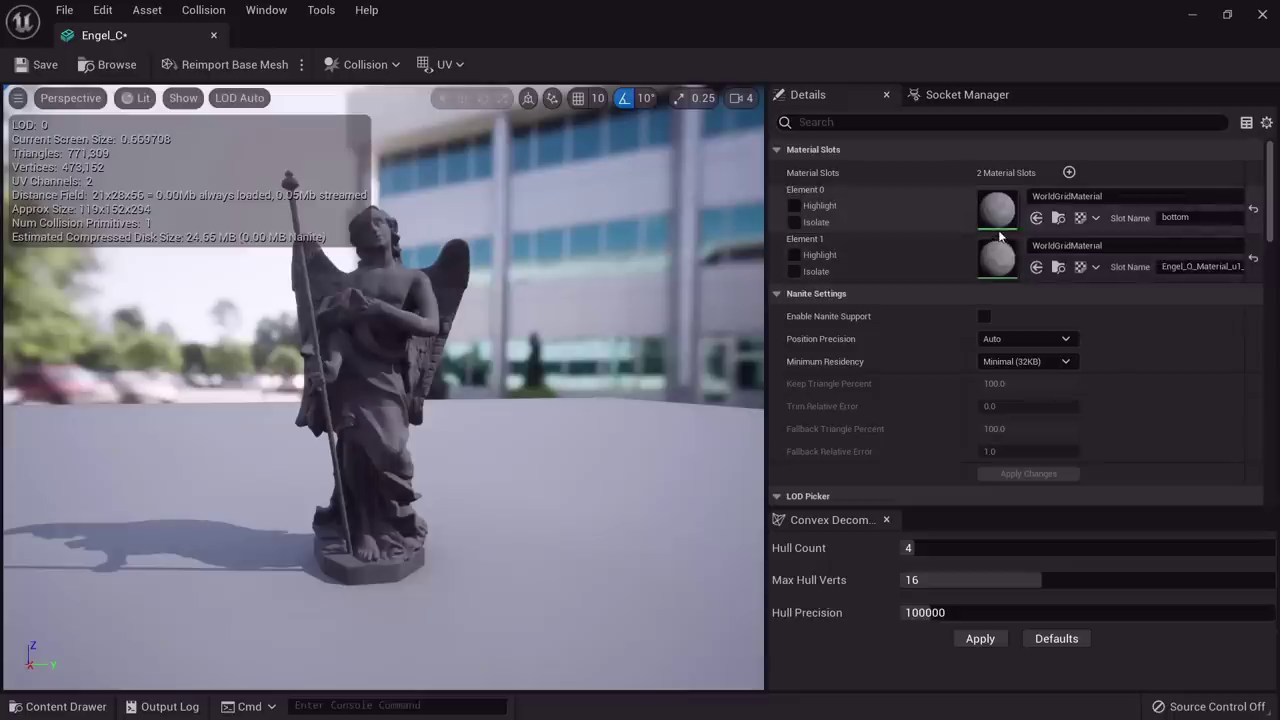
{"action": "left_click", "coordinate": [986, 317]}
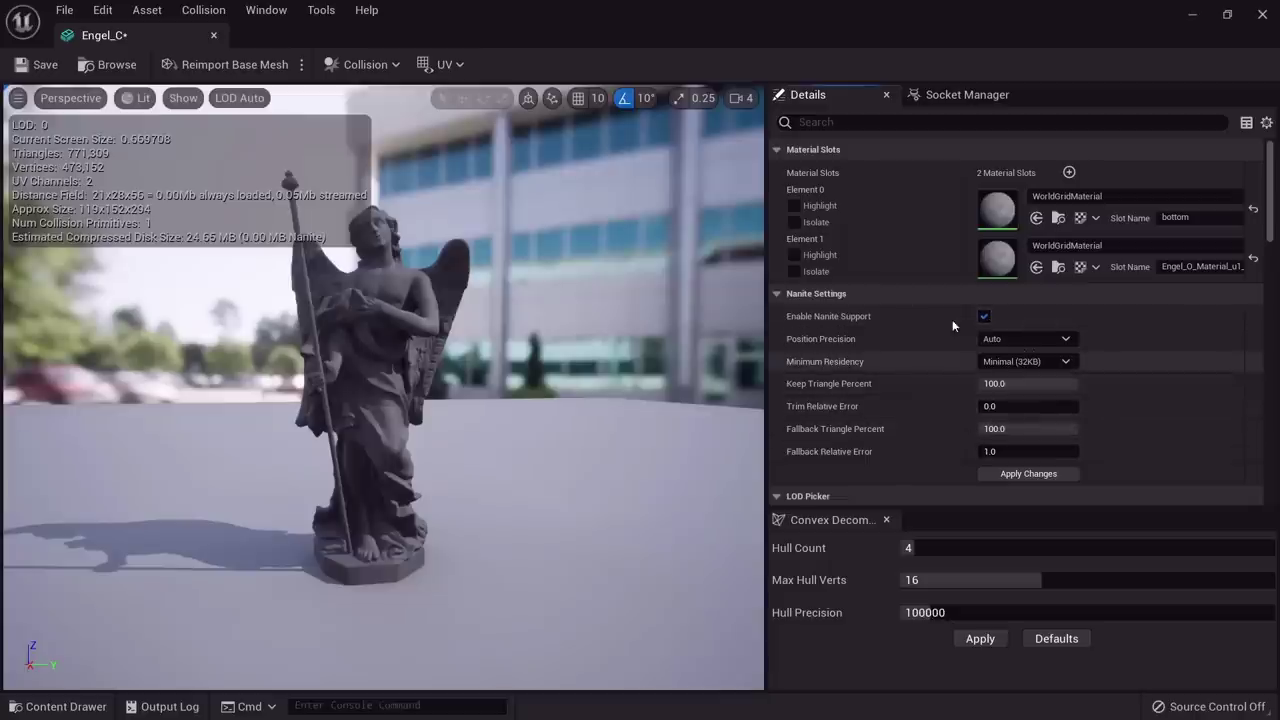
{"action": "left_click", "coordinate": [1030, 476]}
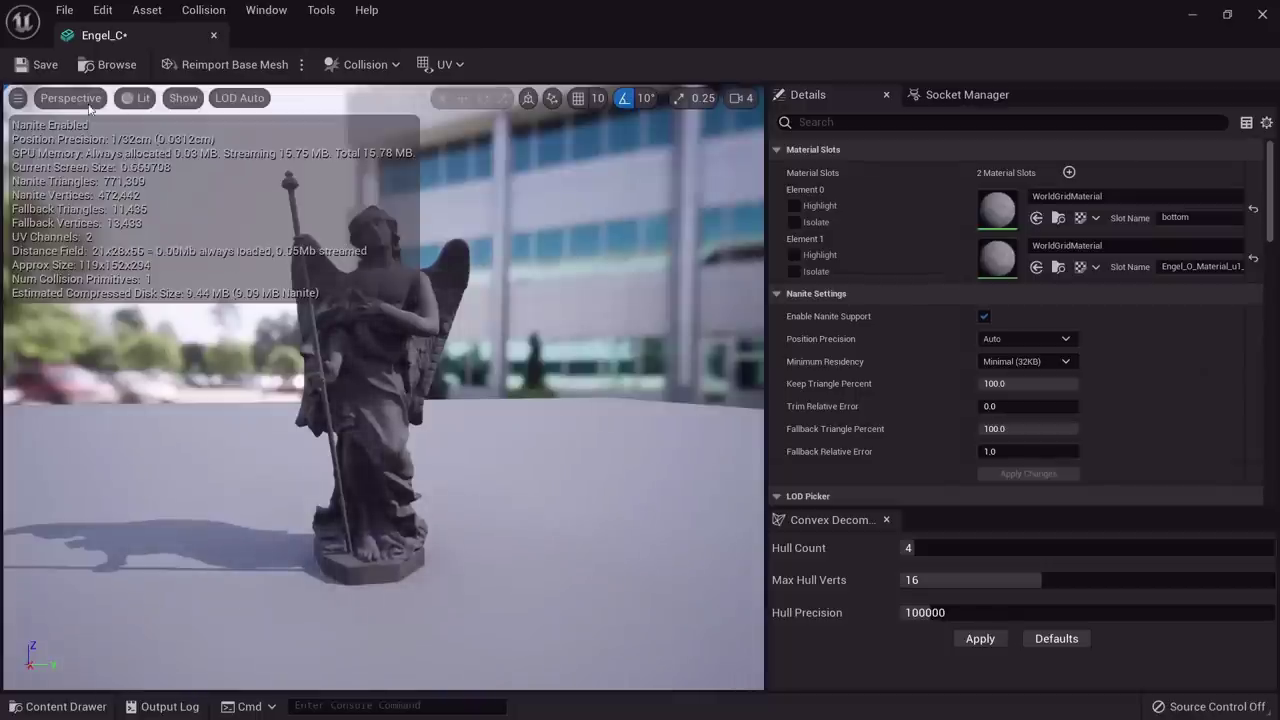
Close the mesh editor, examine the statue's triangle density in wireframe view and return to lit view
{"action": "middle_click", "coordinate": [165, 36]}
{"action": "key", "text": "s"}
{"action": "mouse_move", "coordinate": [339, 312]}
{"action": "right_mouse_down"}
{"action": "mouse_move", "coordinate": [335, 385]}
{"action": "mouse_move", "coordinate": [285, 435]}
{"action": "mouse_move", "coordinate": [345, 270]}
{"action": "right_mouse_up"}
{"action": "key", "text": "w"}
{"action": "key", "text": "w"}
{"action": "key", "text": "alt+3"}
{"action": "key", "text": "alt+2"}
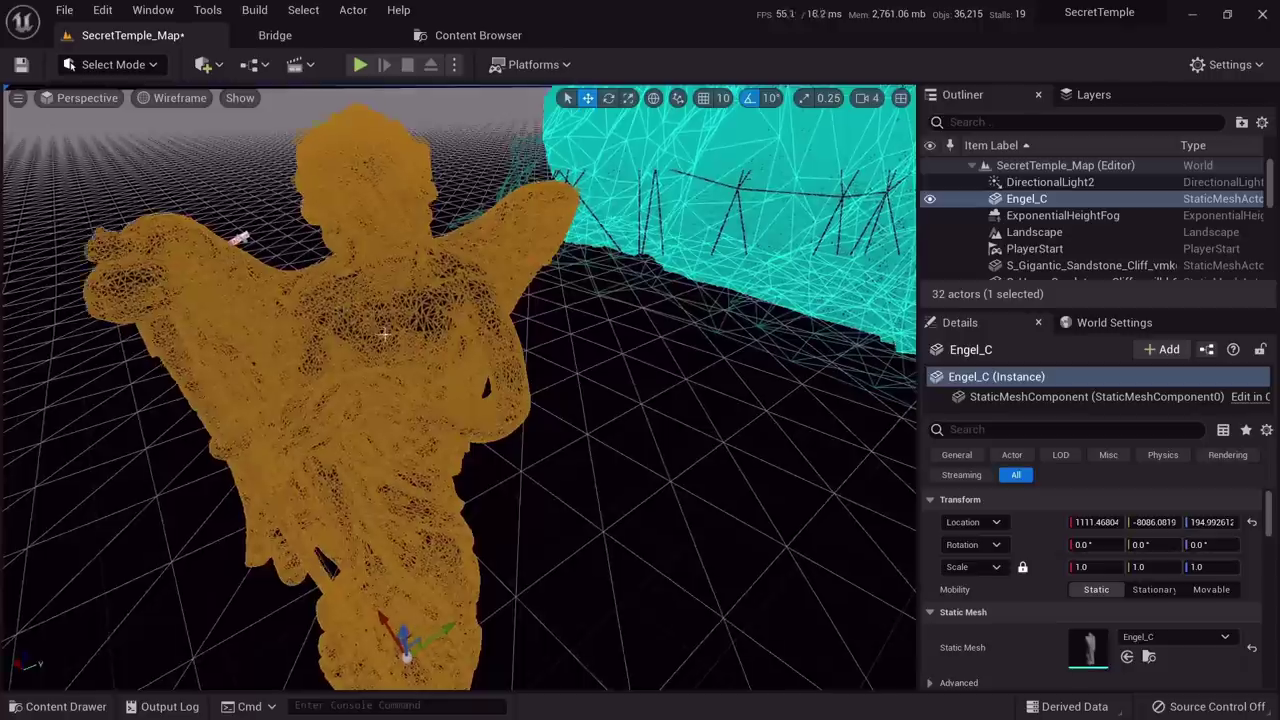
{"action": "mouse_move", "coordinate": [386, 336]}
{"action": "right_mouse_down"}
{"action": "mouse_move", "coordinate": [378, 318]}
{"action": "mouse_move", "coordinate": [480, 370]}
{"action": "mouse_move", "coordinate": [474, 346]}
{"action": "right_mouse_up"}
{"action": "key", "text": "s"}
{"action": "key", "text": "alt+4"}
Rotate the Engel_C statue 90° about Z and move it across the ground to the foot of the rocky cliff
{"action": "key", "text": "e"}
{"action": "left_click_drag", "start_coordinate": [325, 580], "coordinate": [244, 554]}
{"action": "right_click_drag", "start_coordinate": [244, 554], "coordinate": [228, 455]}
{"action": "key", "text": "s"}
{"action": "right_click_drag", "start_coordinate": [240, 532], "coordinate": [418, 566]}
{"action": "key", "text": "w"}
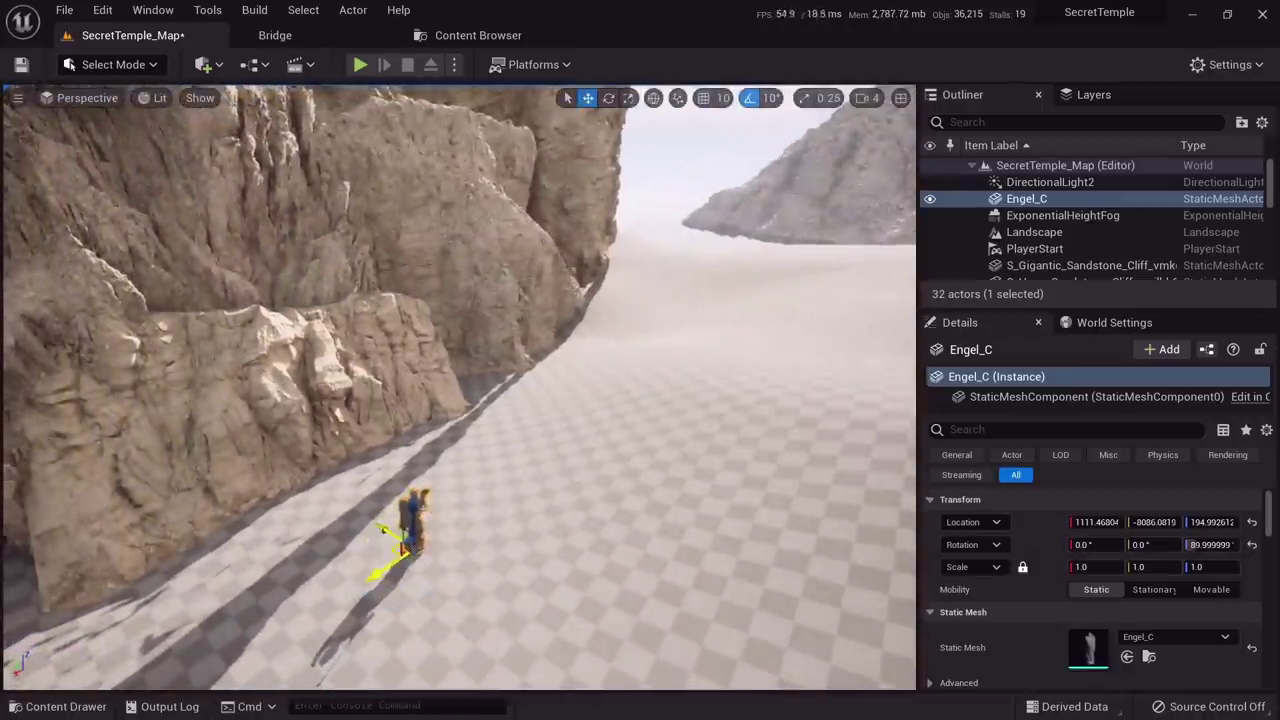
{"action": "left_click_drag", "start_coordinate": [407, 545], "coordinate": [478, 385]}
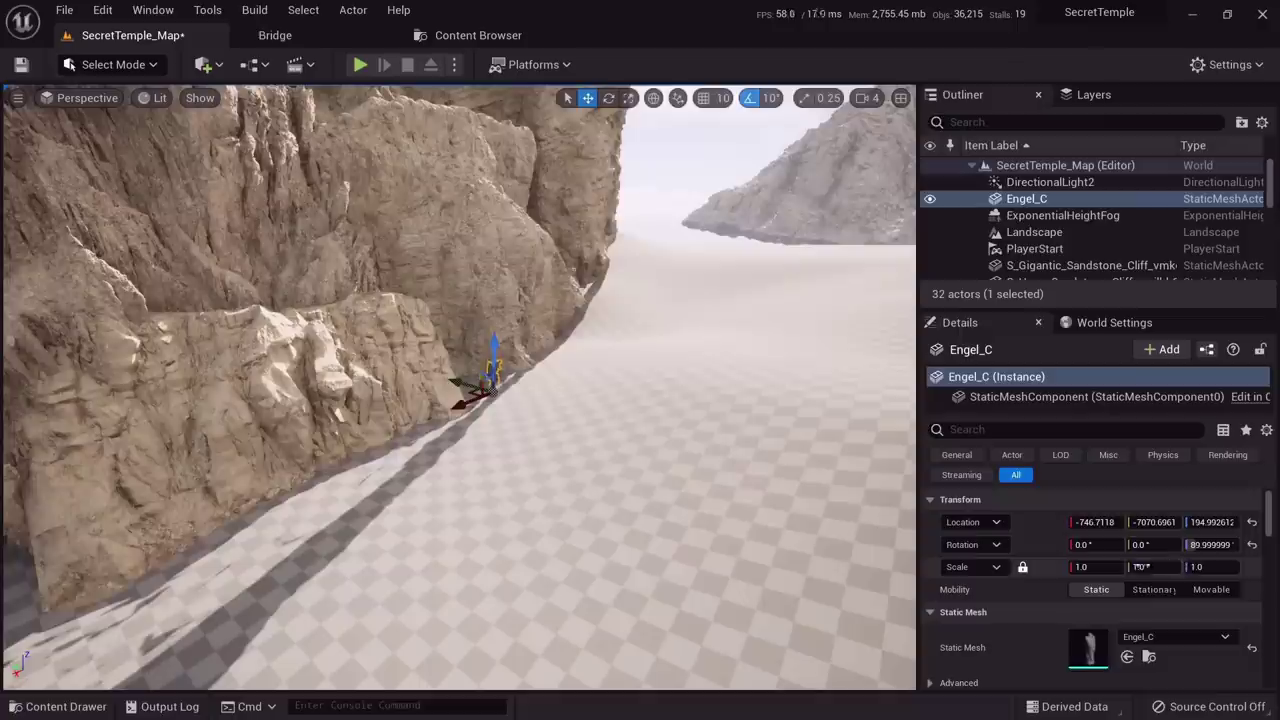
Set the statue's uniform scale to 15 and move it farther along the cliff to about X -2509, Y -5935
{"action": "left_click", "coordinate": [1108, 565]}
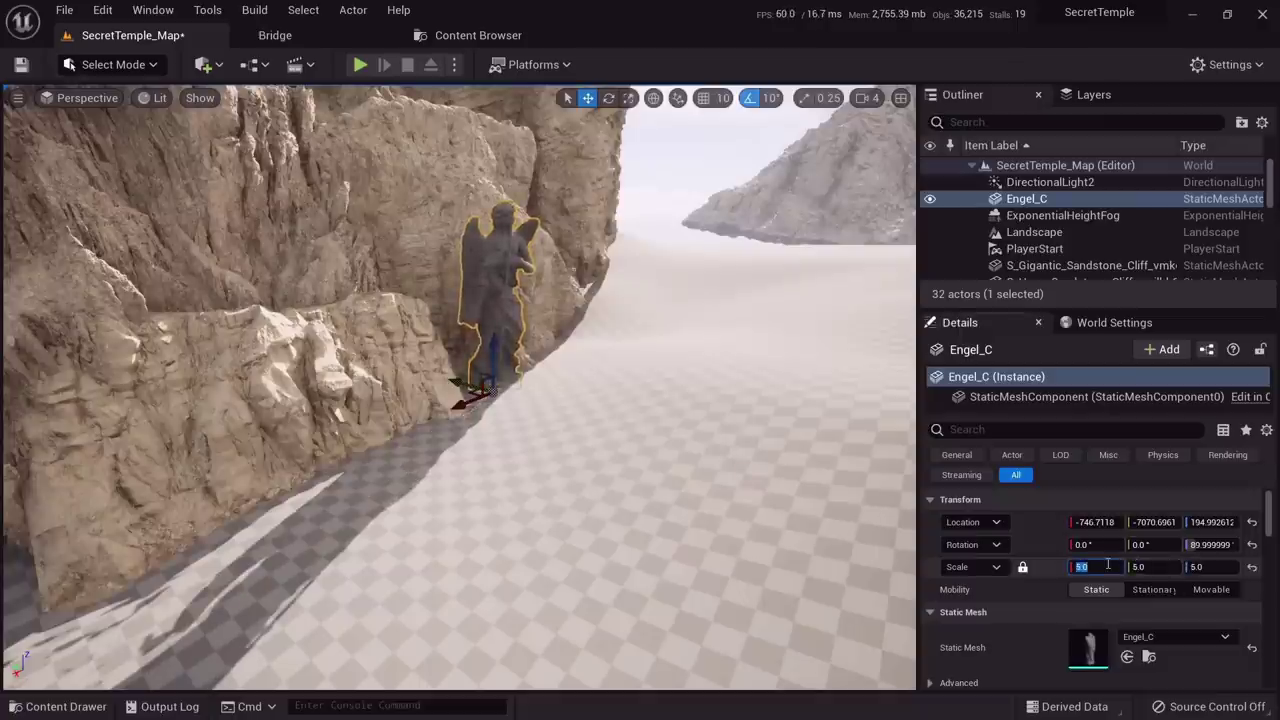
{"action": "type", "text": "15"}
{"action": "key", "text": "Return"}
{"action": "key", "text": "f"}
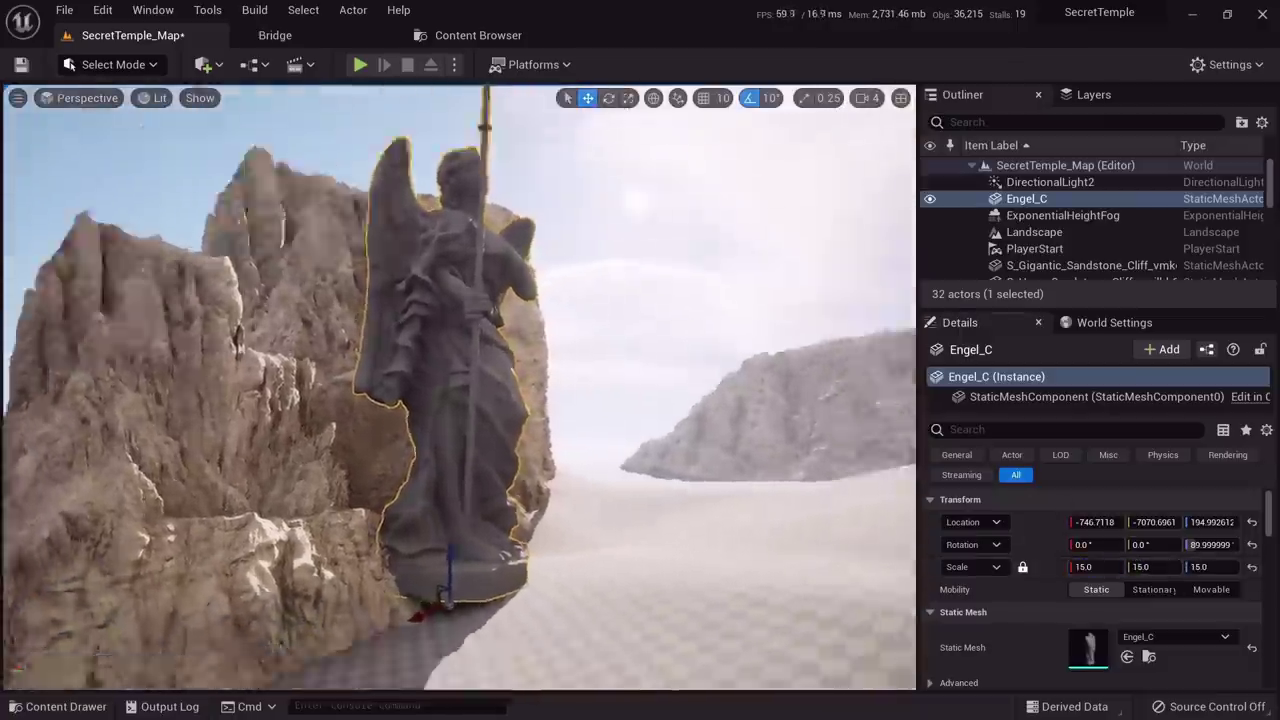
{"action": "right_click_drag", "start_coordinate": [431, 423], "coordinate": [420, 486]}
{"action": "left_click_drag", "start_coordinate": [408, 486], "coordinate": [426, 403]}
{"action": "right_click_drag", "start_coordinate": [426, 403], "coordinate": [398, 299]}
Enlarge the statue to a uniform scale of 20, lower it to about Z -144, and refine the scale to 21
{"action": "left_click", "coordinate": [1096, 562]}
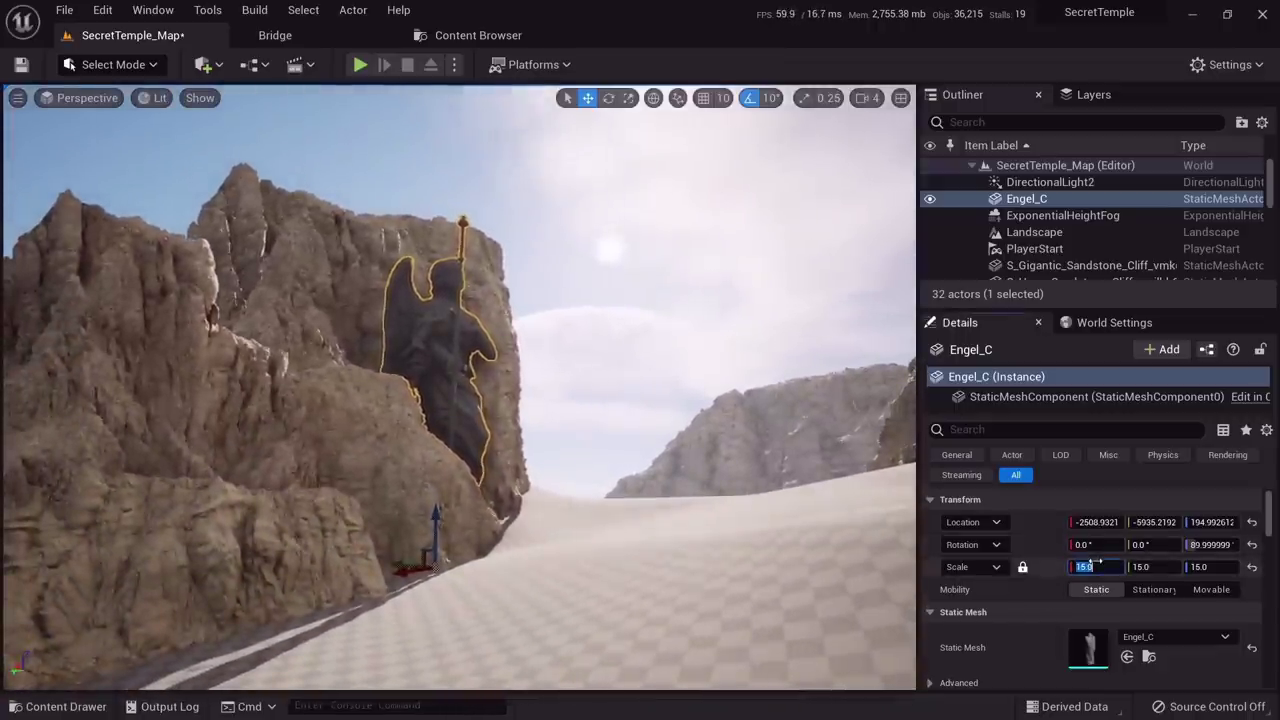
{"action": "type", "text": "20"}
{"action": "key", "text": "Return"}
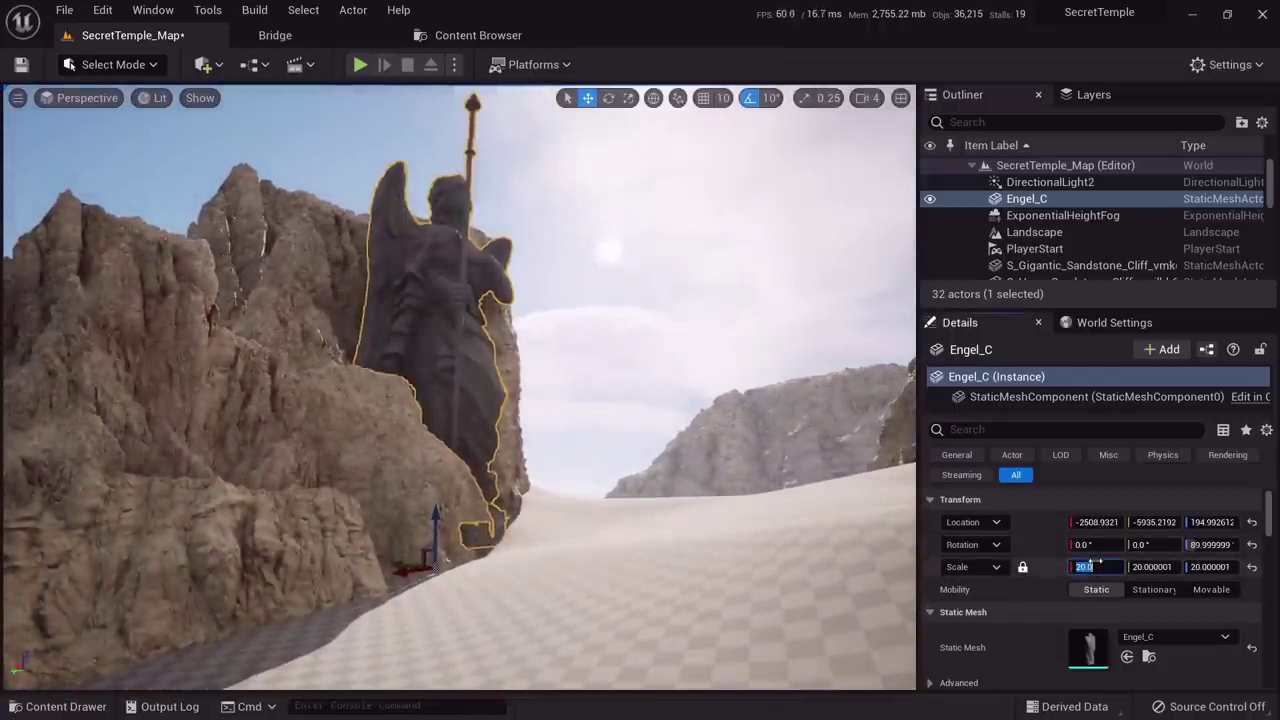
{"action": "left_click_drag", "start_coordinate": [435, 528], "coordinate": [435, 555]}
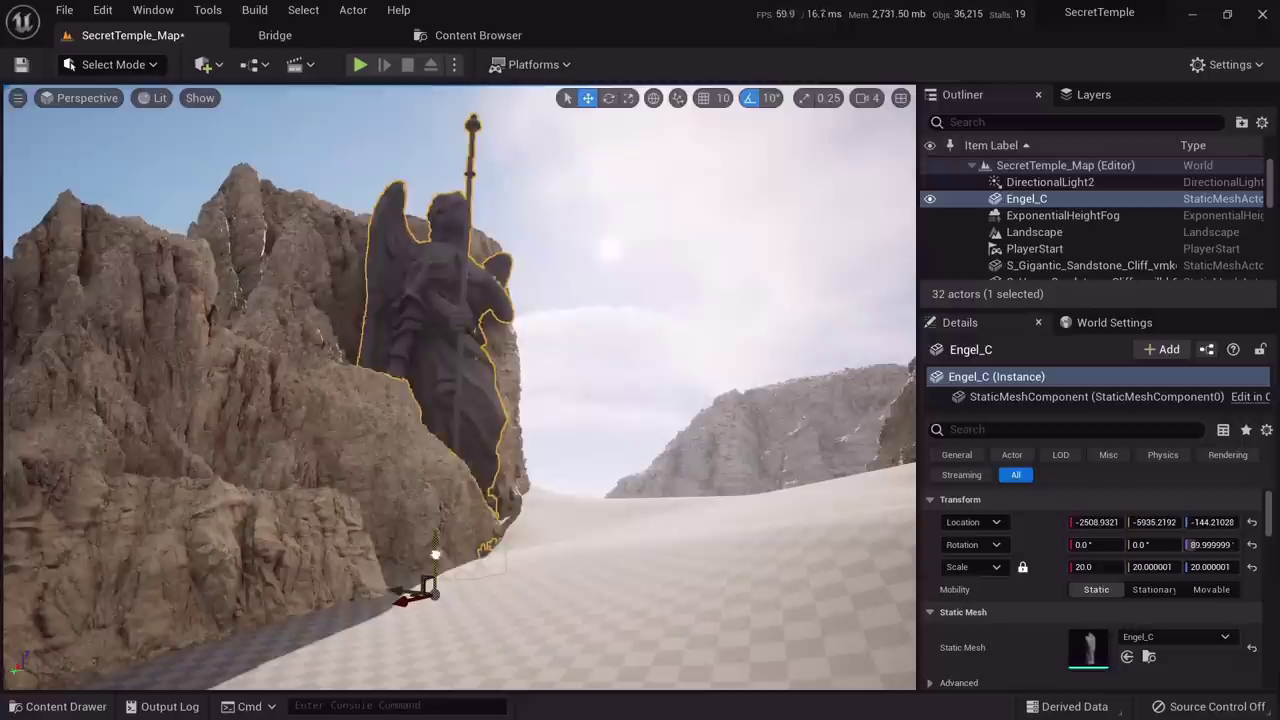
{"action": "left_click", "coordinate": [1107, 565]}
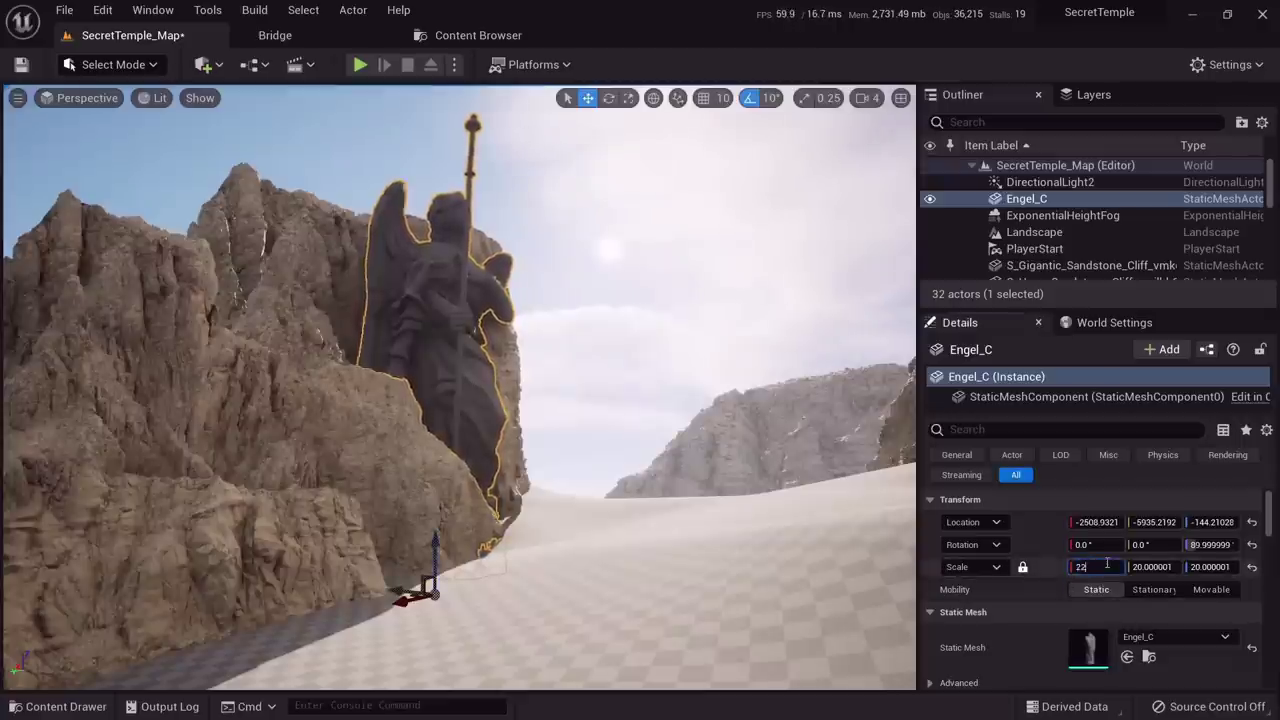
{"action": "key", "text": "Return"}
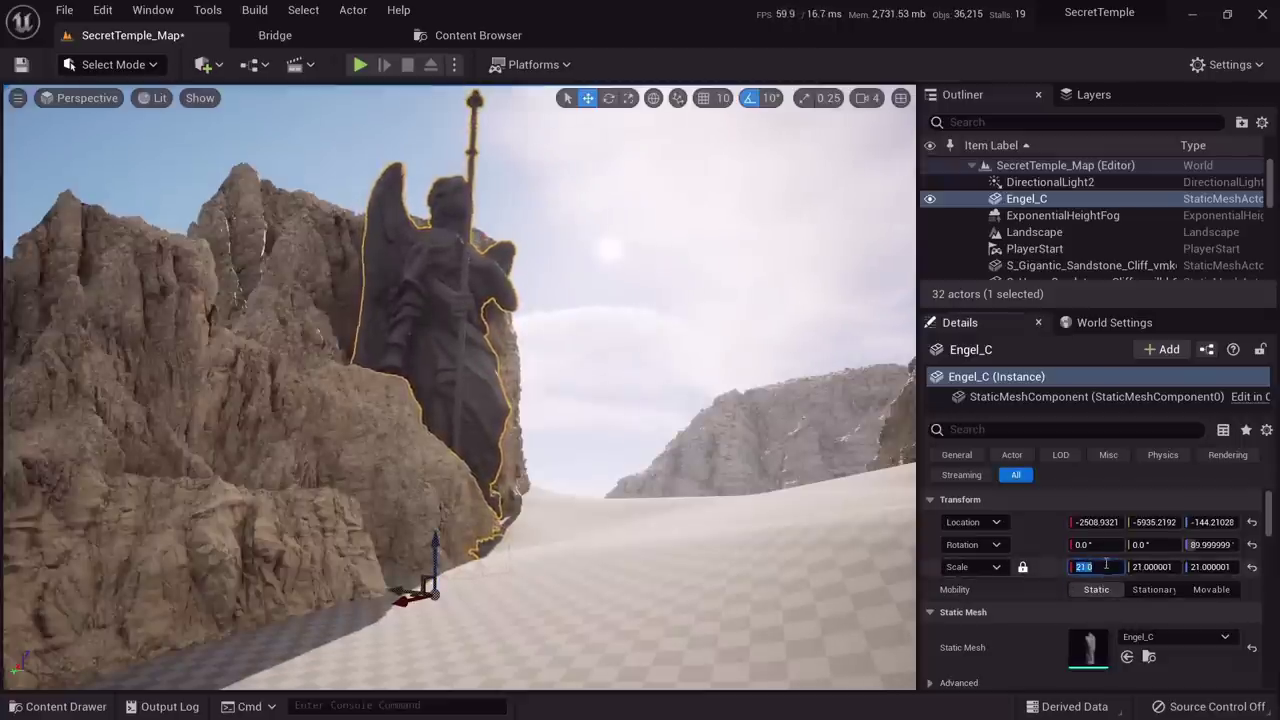
Turn off rotation snapping, turn the statue to about 87.4° about Z, and sink it to about Z -349 beside the cliff
{"action": "right_click_drag", "start_coordinate": [466, 587], "coordinate": [466, 600]}
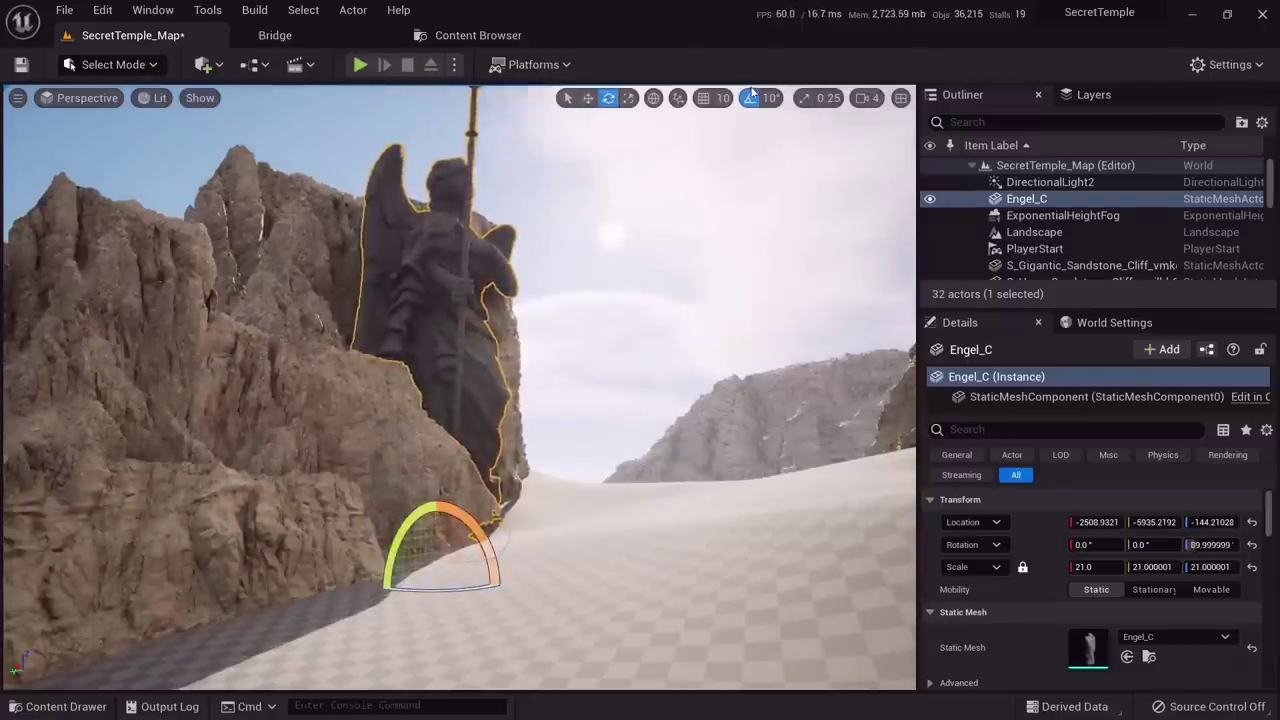
{"action": "left_click_drag", "start_coordinate": [444, 591], "coordinate": [366, 594]}
{"action": "key", "text": "w"}
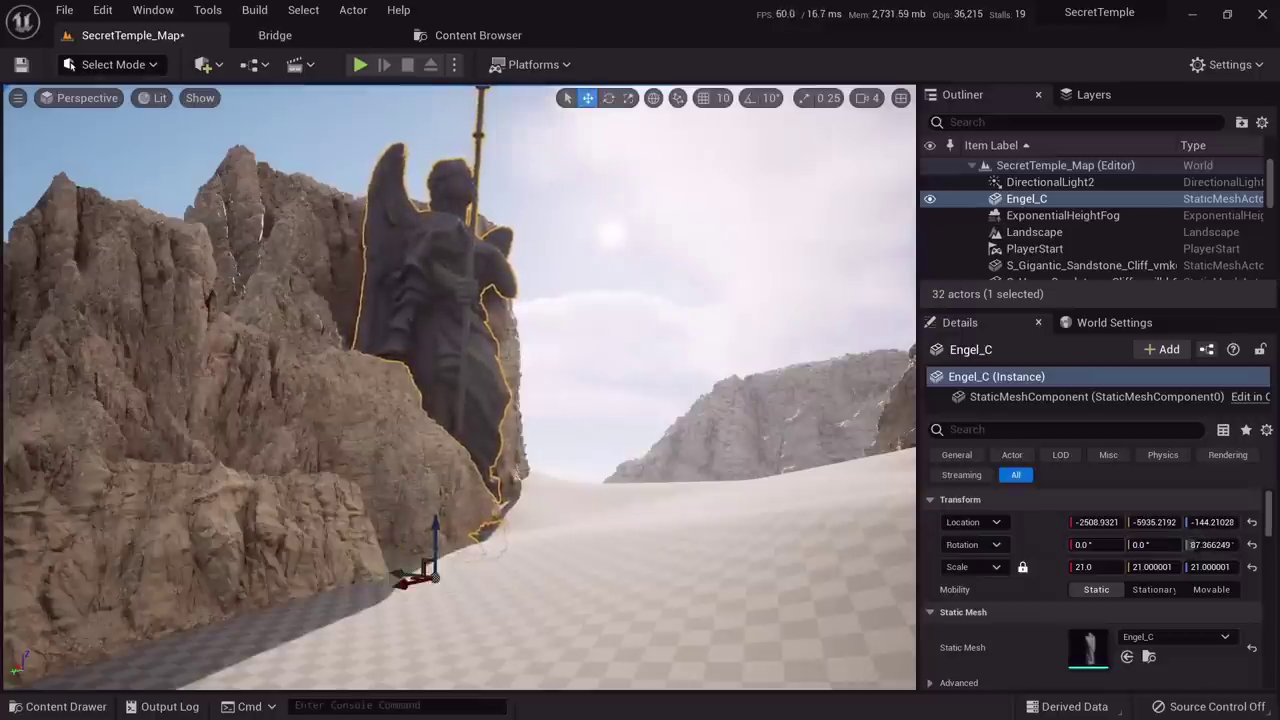
{"action": "right_click_drag", "start_coordinate": [375, 504], "coordinate": [401, 472]}
{"action": "right_click_drag", "start_coordinate": [372, 576], "coordinate": [409, 532]}
{"action": "right_click_drag", "start_coordinate": [542, 410], "coordinate": [532, 437]}
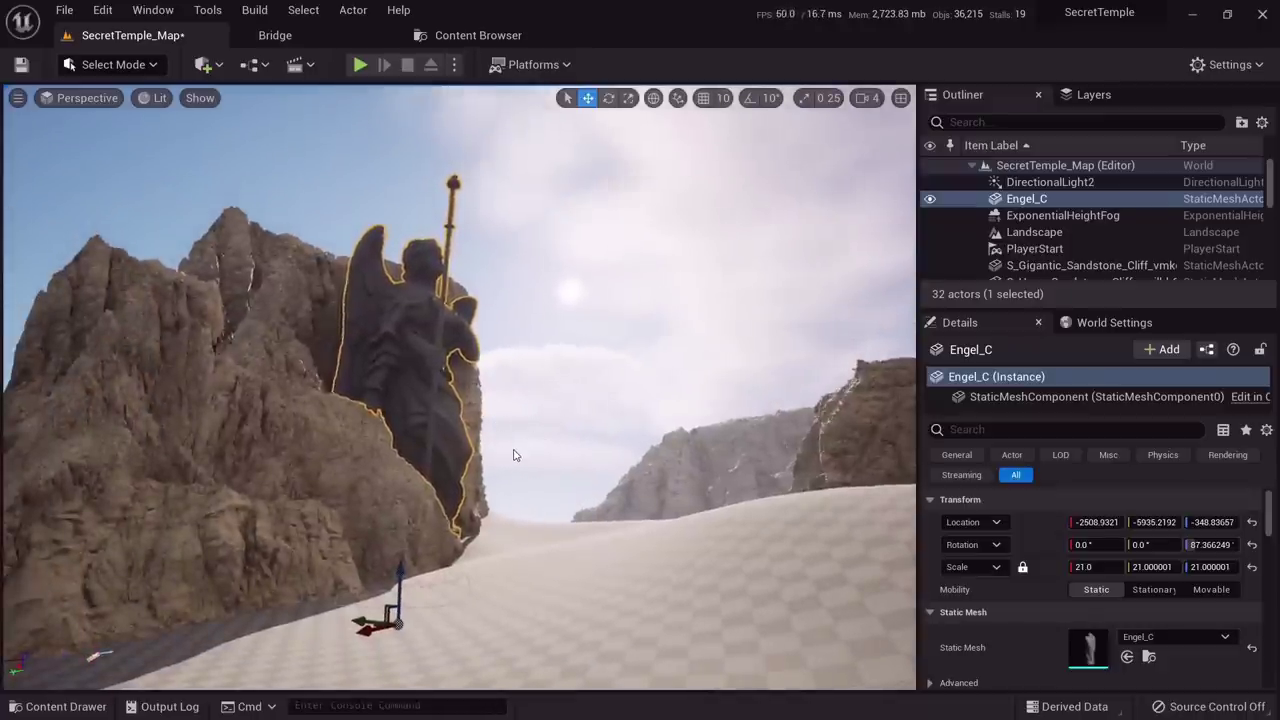
{"action": "key", "text": "Escape"}
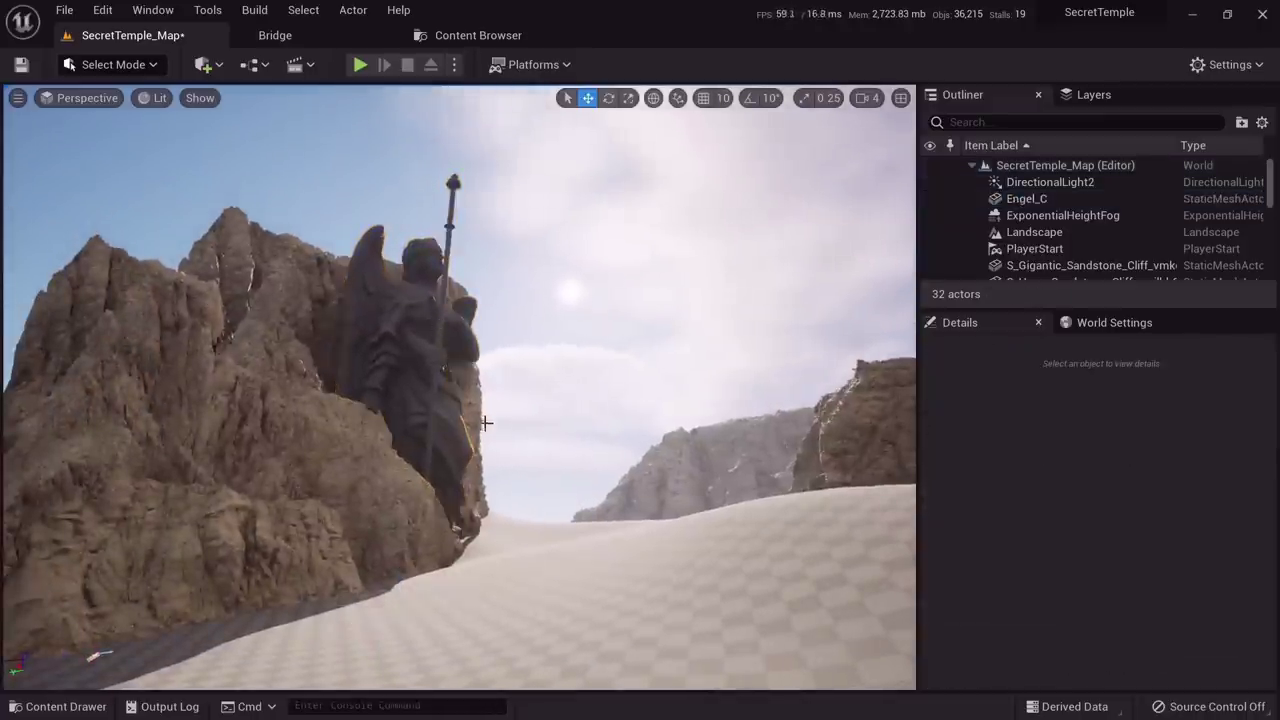
{"action": "right_click_drag", "start_coordinate": [434, 320], "coordinate": [462, 426]}
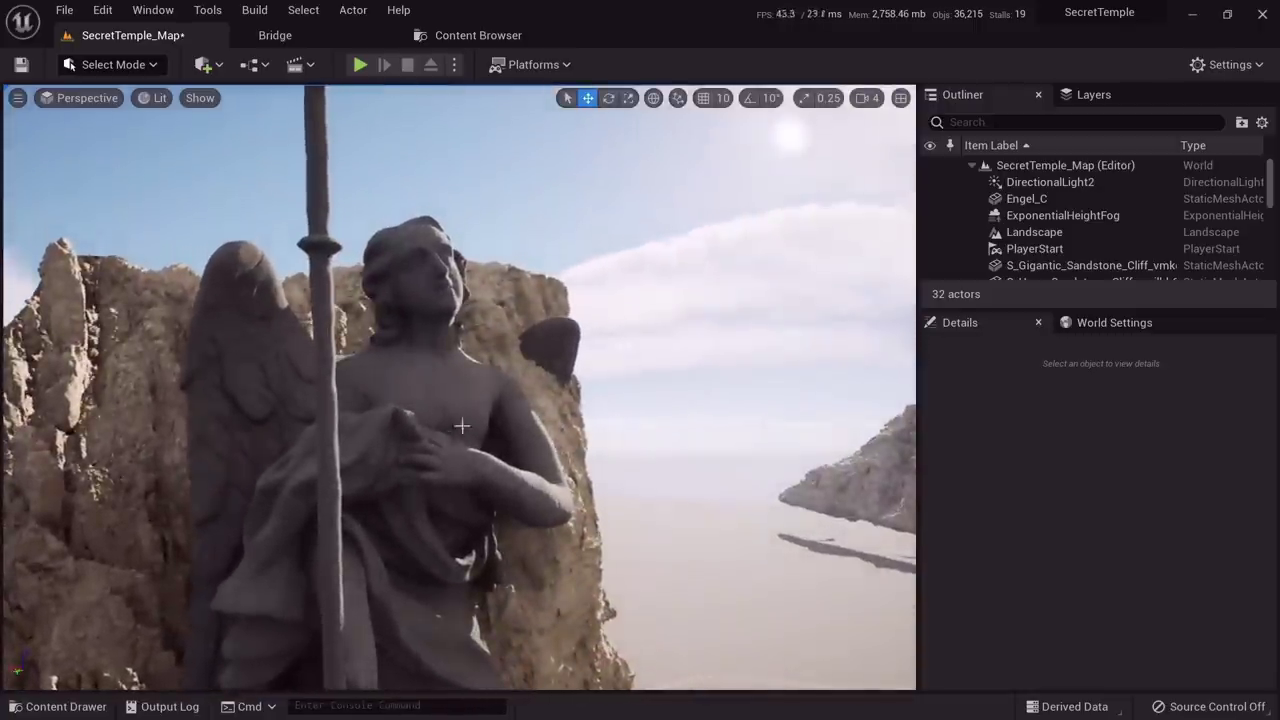
{"action": "right_click_drag", "start_coordinate": [528, 358], "coordinate": [431, 342]}
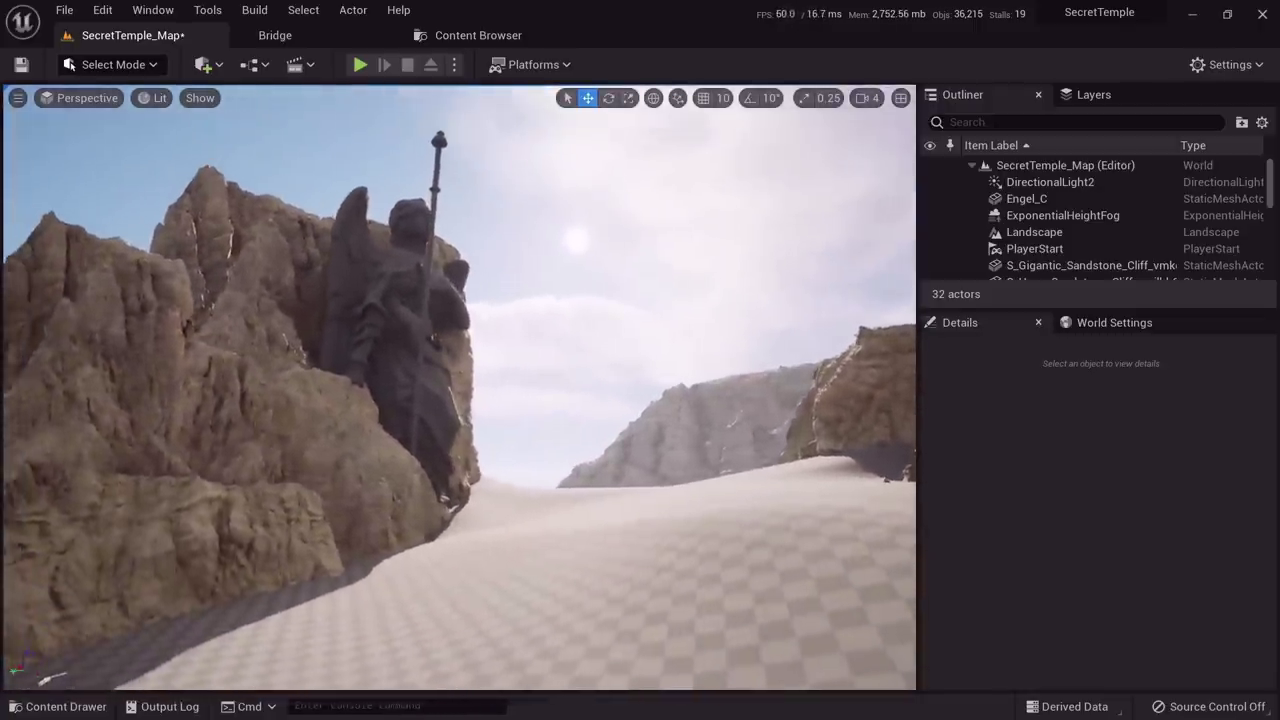
Select the directional light and adjust its Z rotation to about 18°, undoing the trial changes to its other angles
{"action": "left_click", "coordinate": [1040, 183]}
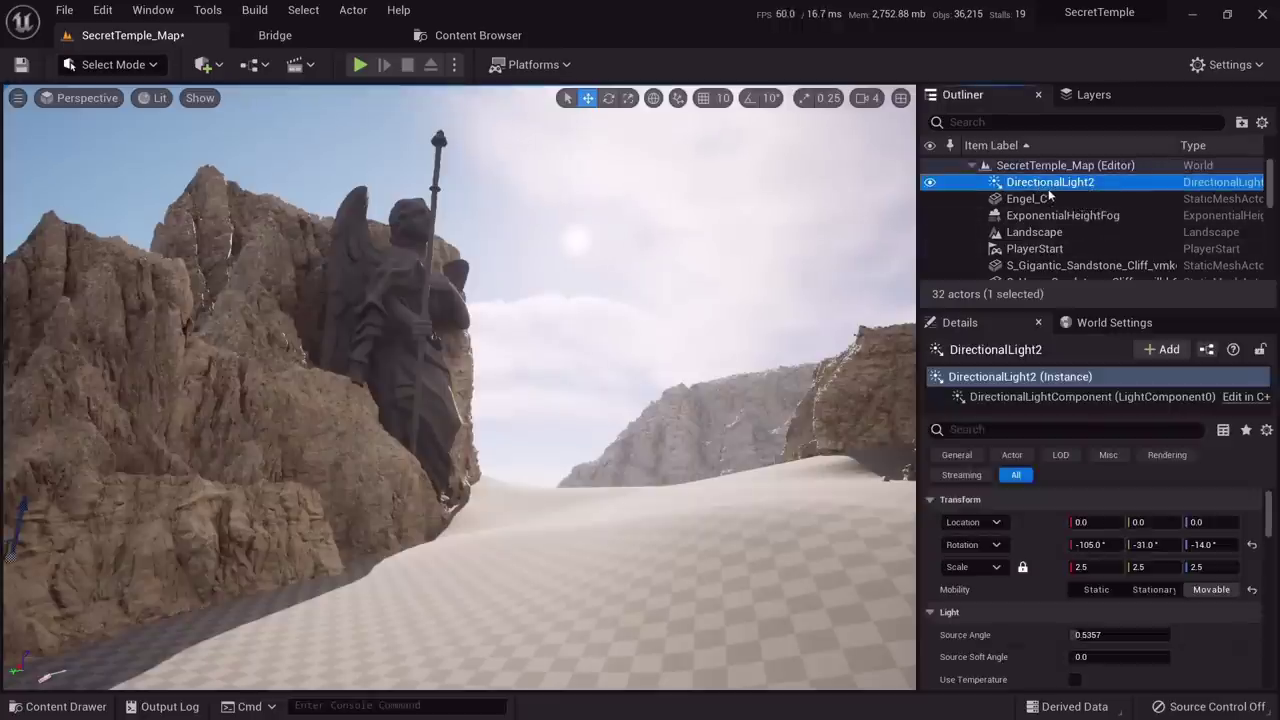
{"action": "left_click_drag", "start_coordinate": [1092, 544], "coordinate": [1214, 546]}
{"action": "key", "text": "ctrl+z"}
{"action": "key", "text": "ctrl+z"}
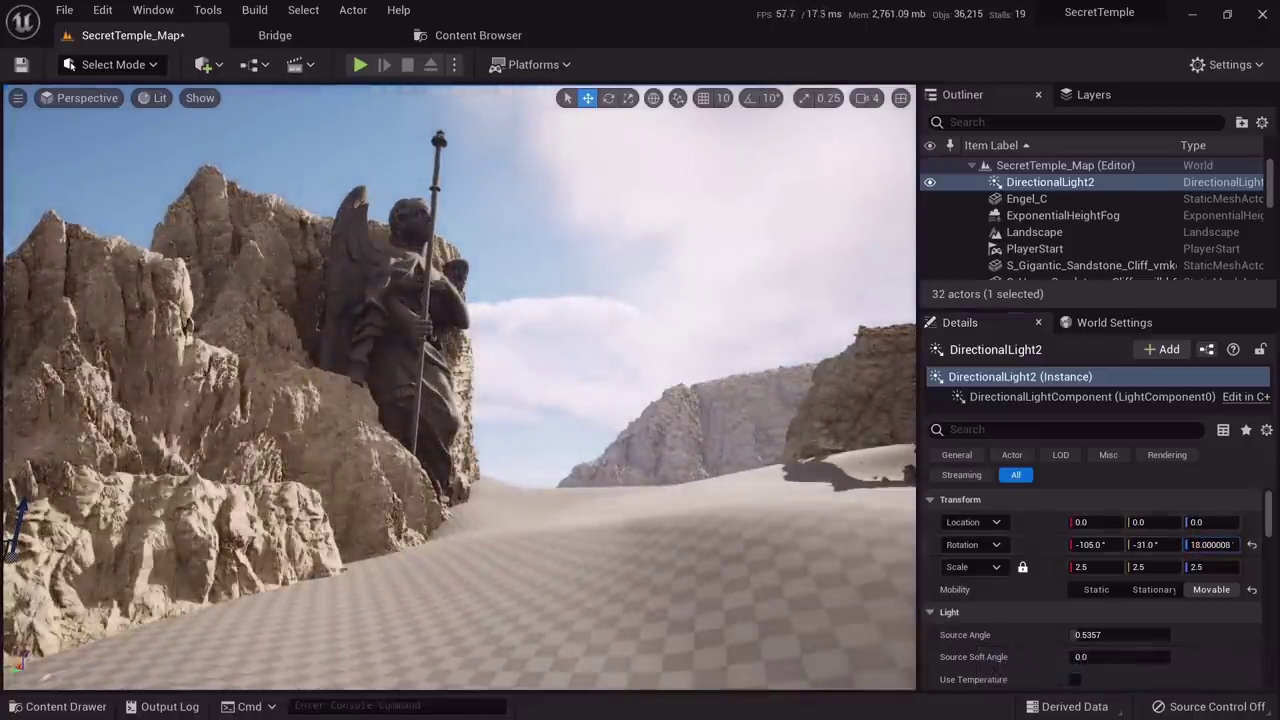
Examine the statue and cliff composition under the new lighting in a fullscreen viewport
{"action": "right_click_drag", "start_coordinate": [600, 400], "coordinate": [652, 392]}
{"action": "mouse_move", "coordinate": [500, 257]}
{"action": "right_mouse_down"}
{"action": "mouse_move", "coordinate": [440, 256]}
{"action": "mouse_move", "coordinate": [458, 270]}
{"action": "mouse_move", "coordinate": [480, 266]}
{"action": "mouse_move", "coordinate": [478, 252]}
{"action": "right_mouse_up"}
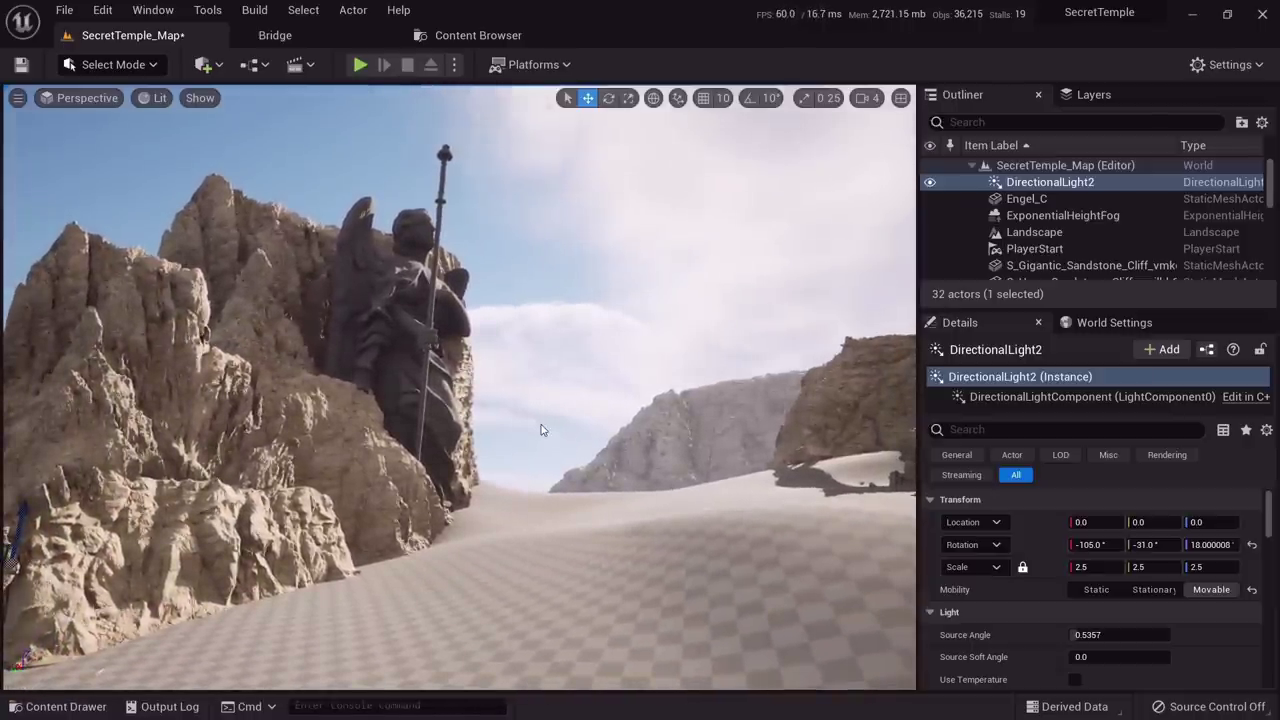
{"action": "key", "text": "F11"}
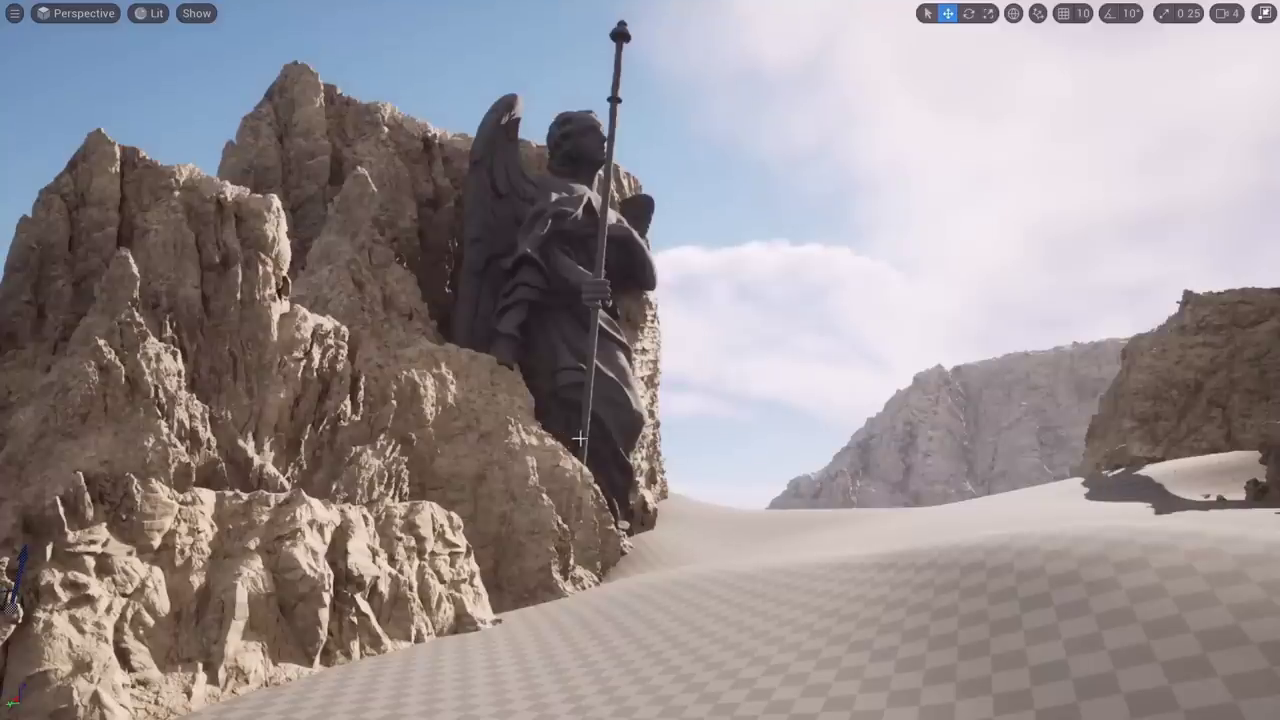
{"action": "right_click_drag", "start_coordinate": [579, 438], "coordinate": [663, 473]}
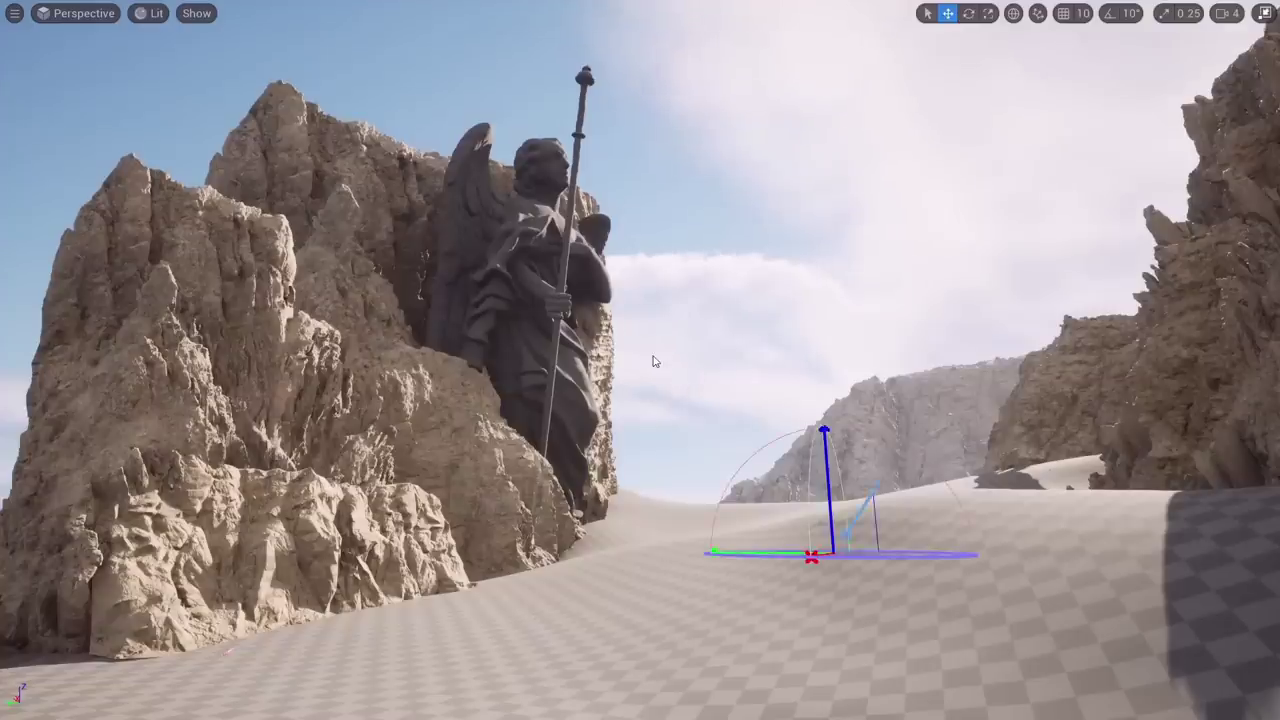
Rotate the sun so light rakes across the statue and cliff face while the foreground sand falls into shadow
{"action": "key", "text": "ctrl+l"}
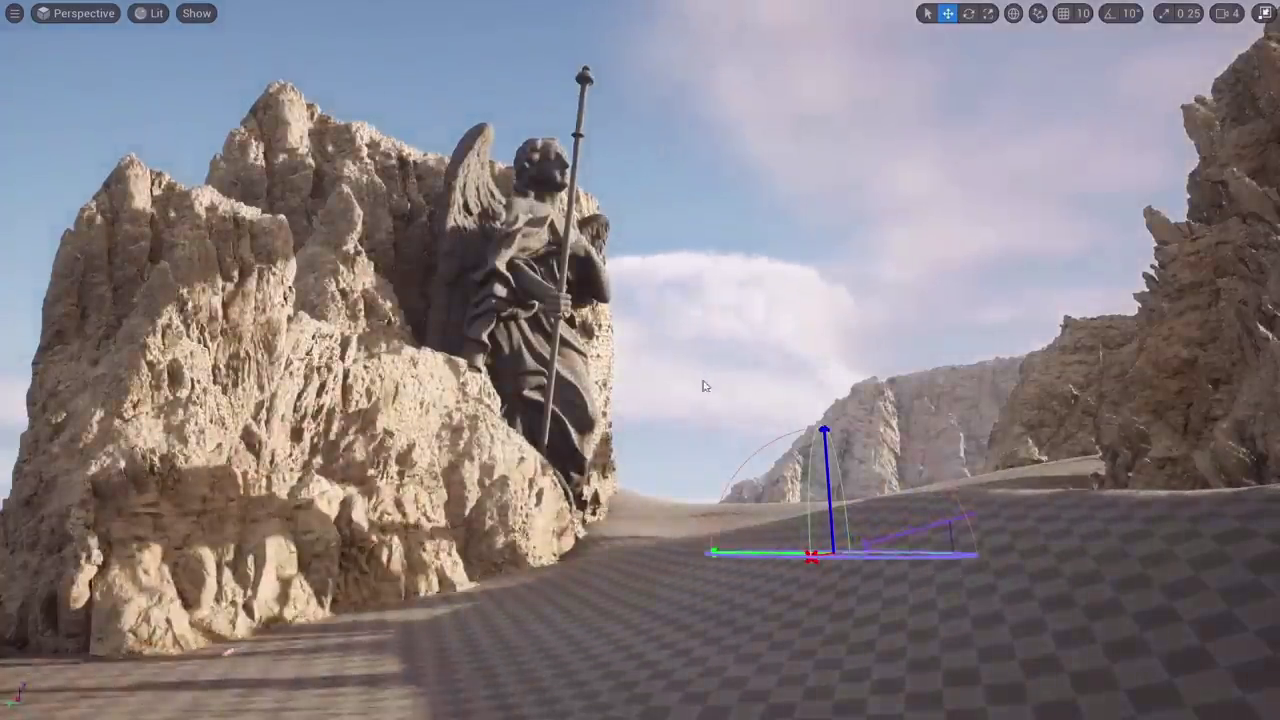
{"action": "key", "text": "ctrl+l"}
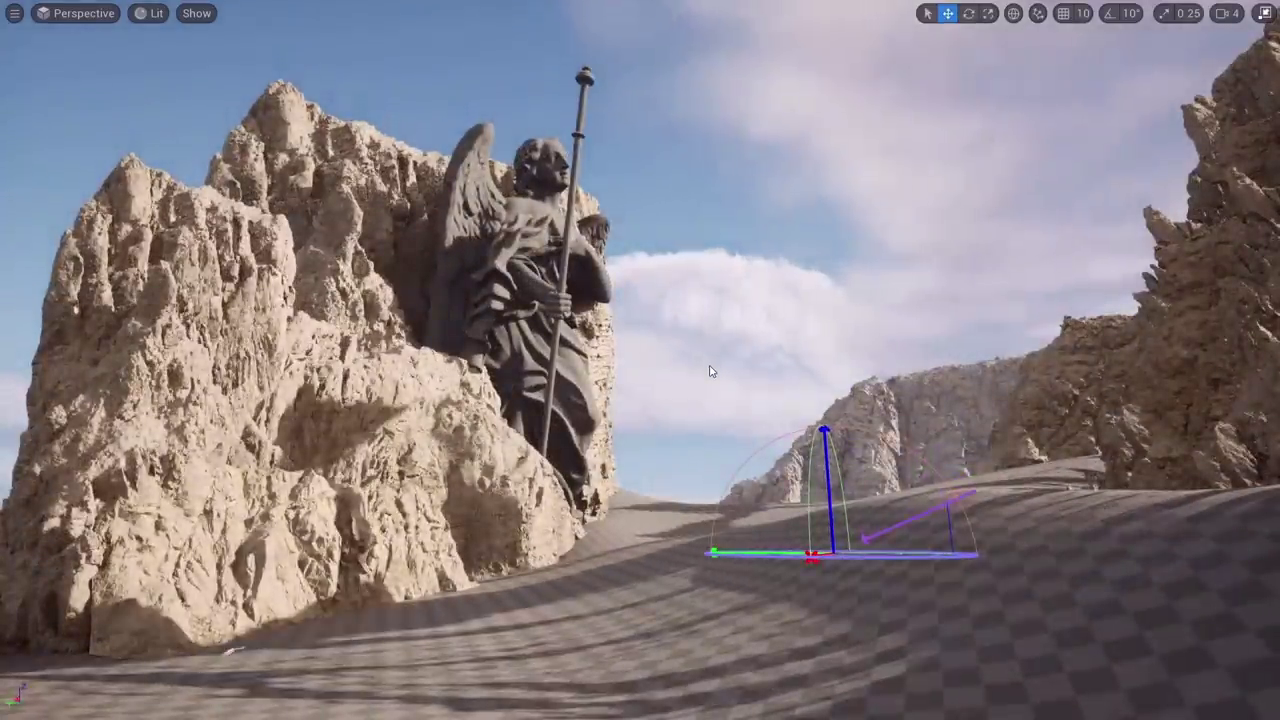
Capture the statue and cliff area of the screen and outline the shadowed folds of the statue in red
{"action": "key", "text": "Print"}
{"action": "left_click_drag", "start_coordinate": [79, 68], "coordinate": [884, 686]}
{"action": "mouse_move", "coordinate": [566, 243]}
{"action": "left_mouse_down"}
{"action": "mouse_move", "coordinate": [592, 264]}
{"action": "mouse_move", "coordinate": [545, 305]}
{"action": "mouse_move", "coordinate": [537, 358]}
{"action": "left_mouse_up"}
{"action": "left_click_drag", "start_coordinate": [567, 408], "coordinate": [546, 368]}
{"action": "left_click_drag", "start_coordinate": [525, 397], "coordinate": [505, 401]}
Outline the statue's lit shoulder and fold areas in green on the capture, and close it without saving
{"action": "left_click", "coordinate": [898, 658]}
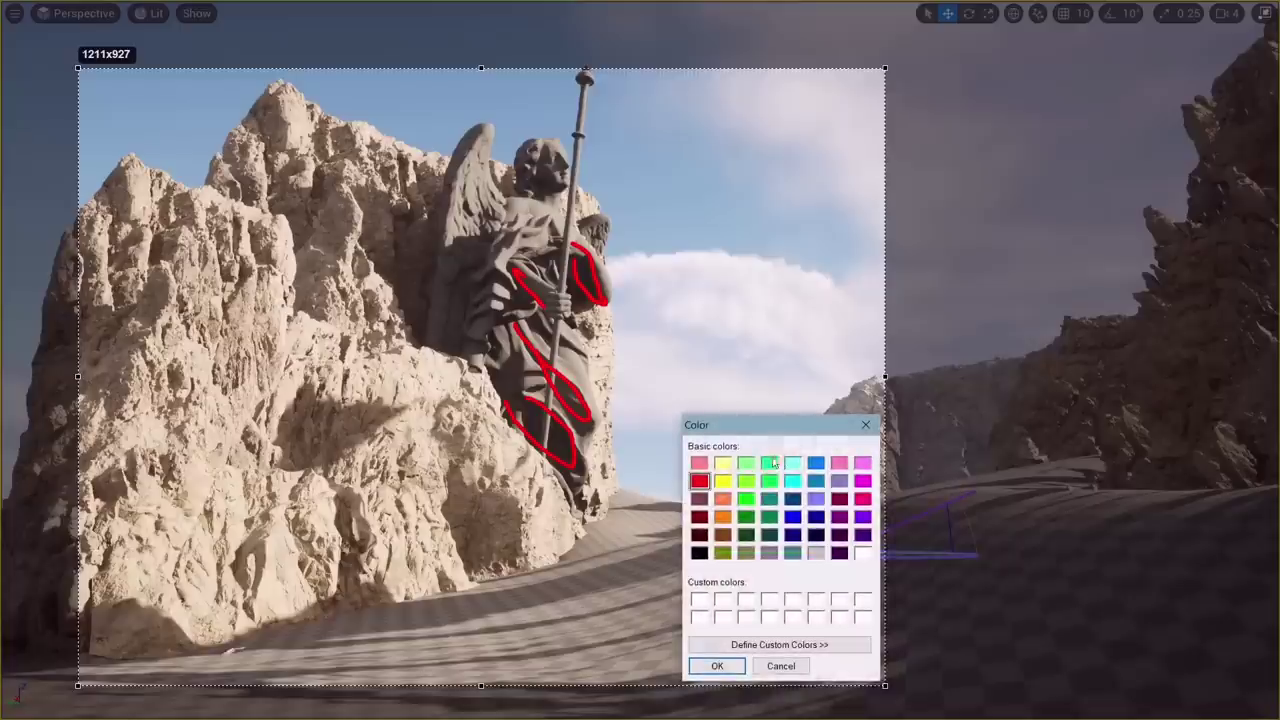
{"action": "left_click", "coordinate": [718, 666]}
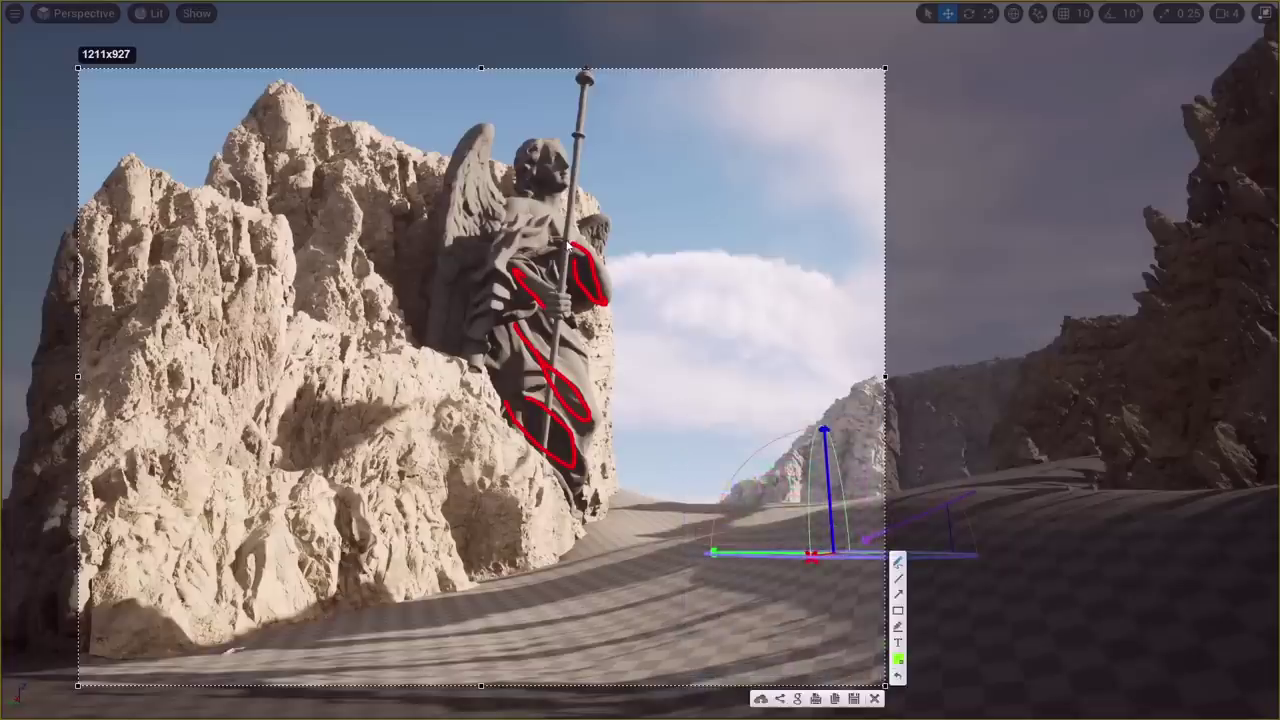
{"action": "mouse_move", "coordinate": [612, 300]}
{"action": "left_mouse_down"}
{"action": "mouse_move", "coordinate": [573, 230]}
{"action": "mouse_move", "coordinate": [562, 250]}
{"action": "left_mouse_up"}
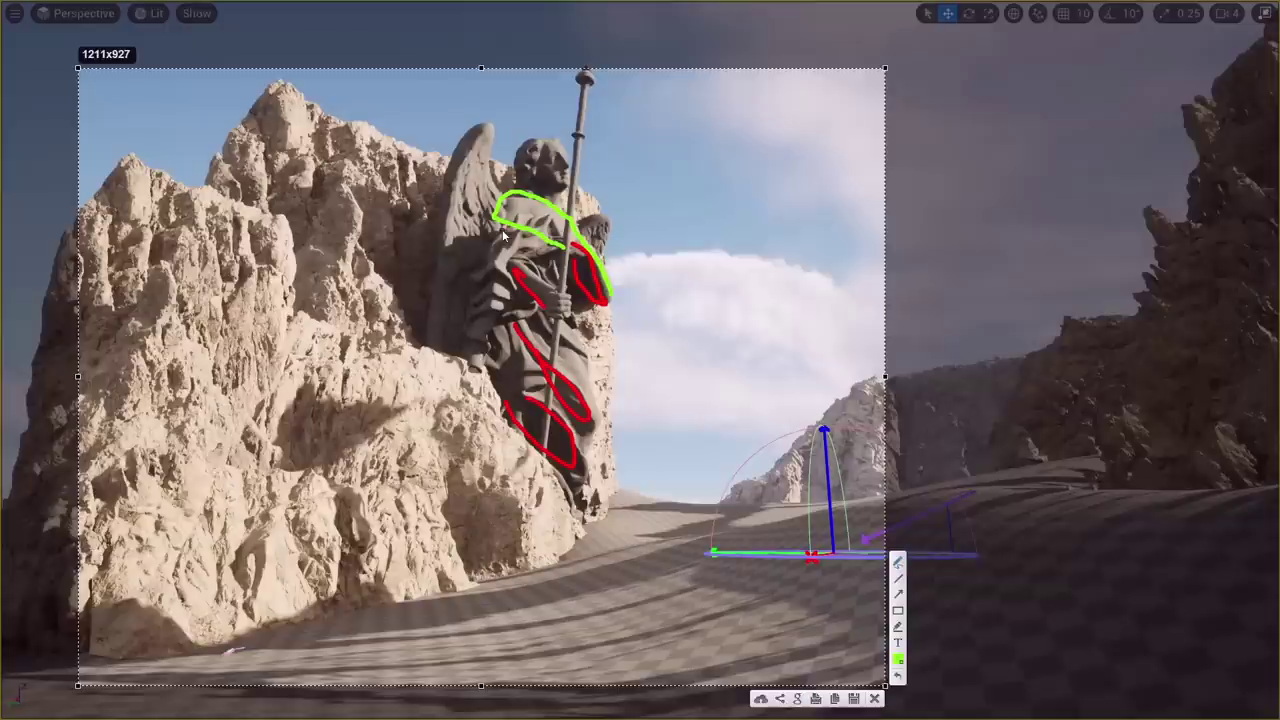
{"action": "left_click_drag", "start_coordinate": [543, 305], "coordinate": [538, 300]}
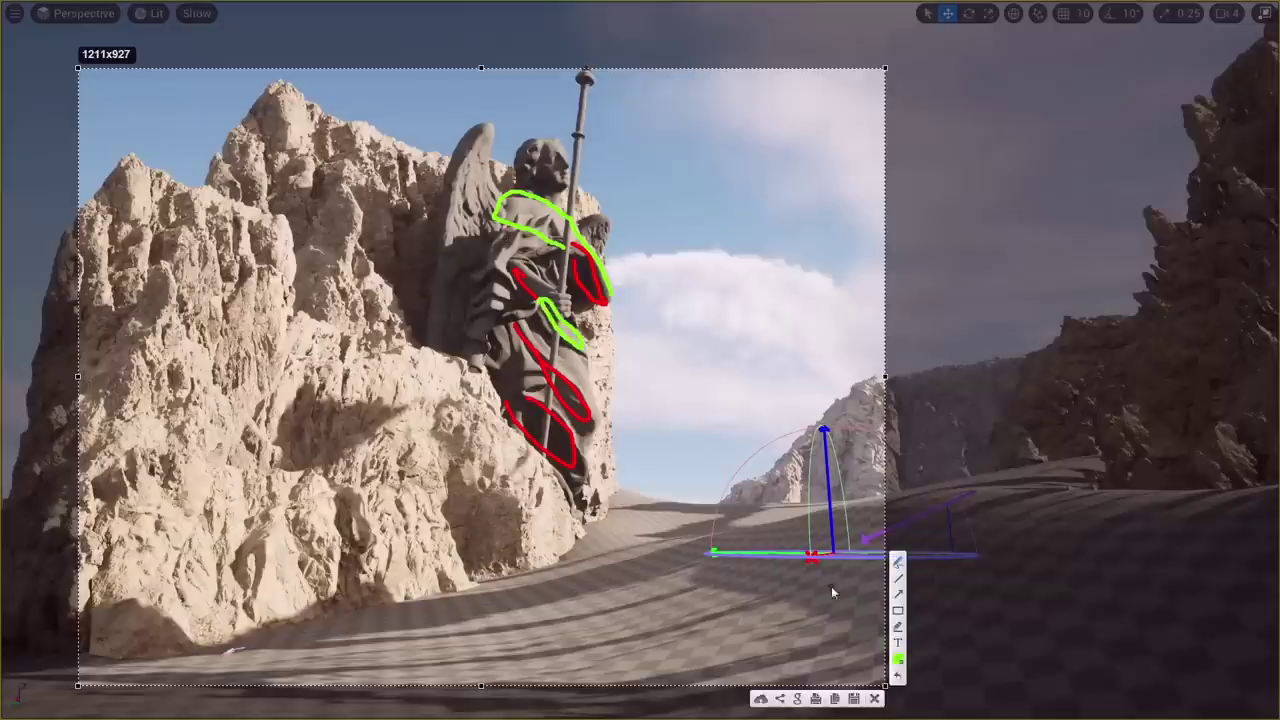
{"action": "left_click", "coordinate": [902, 668]}
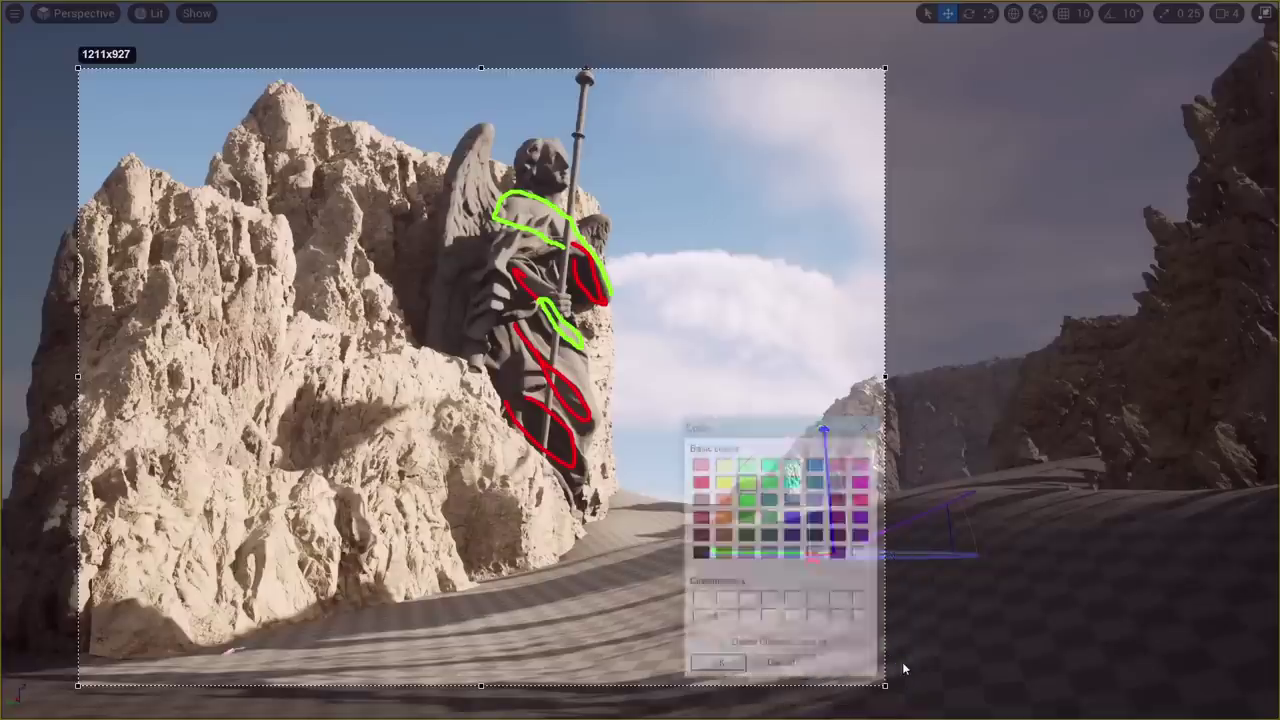
{"action": "left_click", "coordinate": [717, 666]}
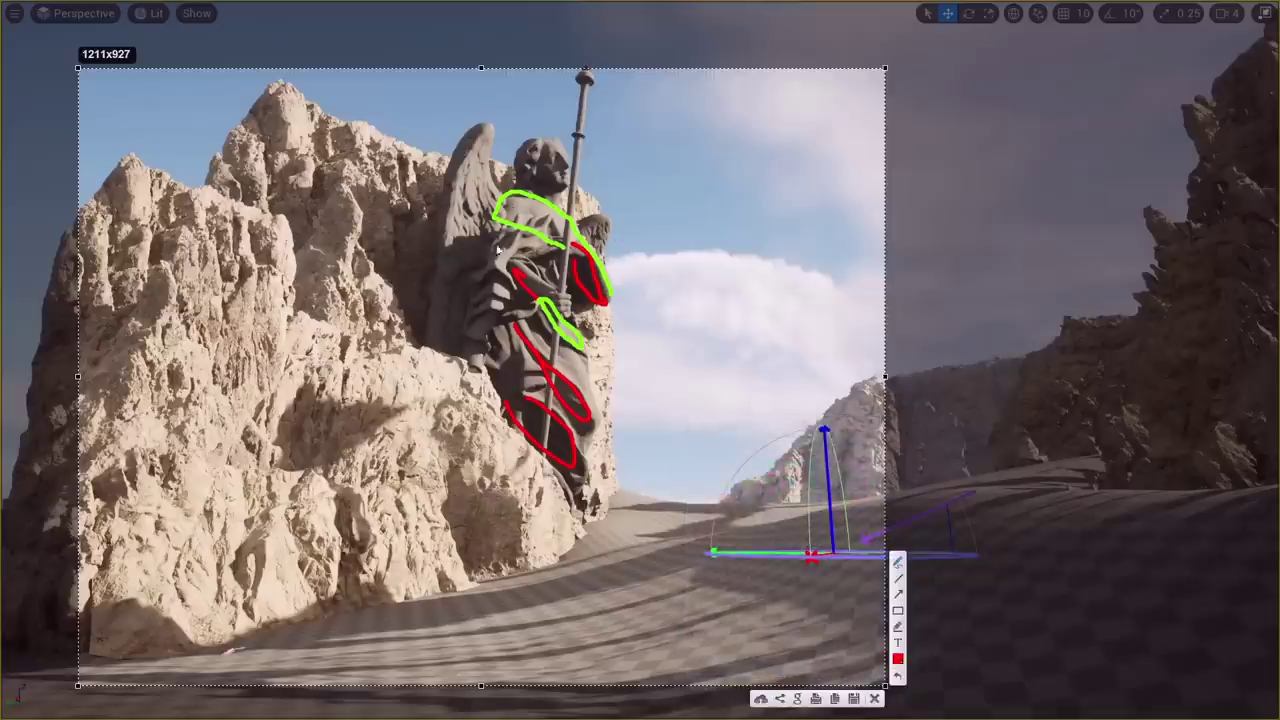
{"action": "left_click", "coordinate": [876, 698]}
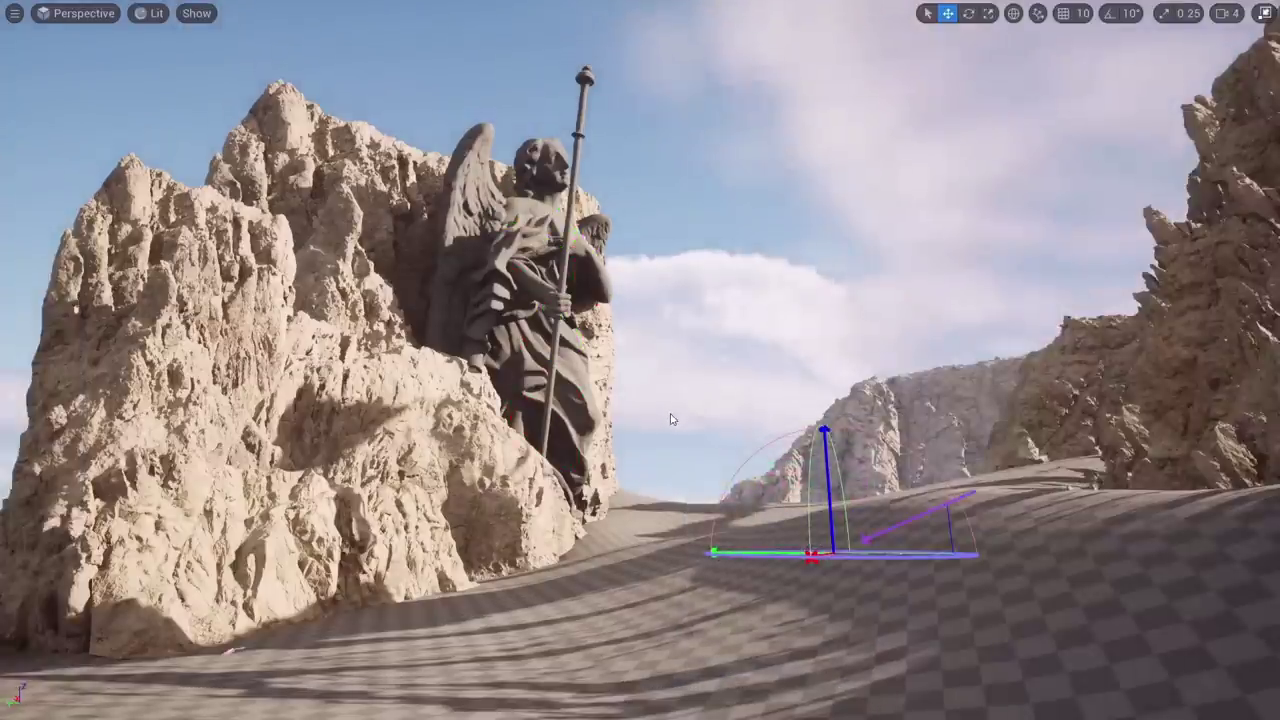
Try several sun directions, ending with high light that leaves the statue partly shaded and the foreground sand fully lit
{"action": "key", "text": "ctrl+l"}
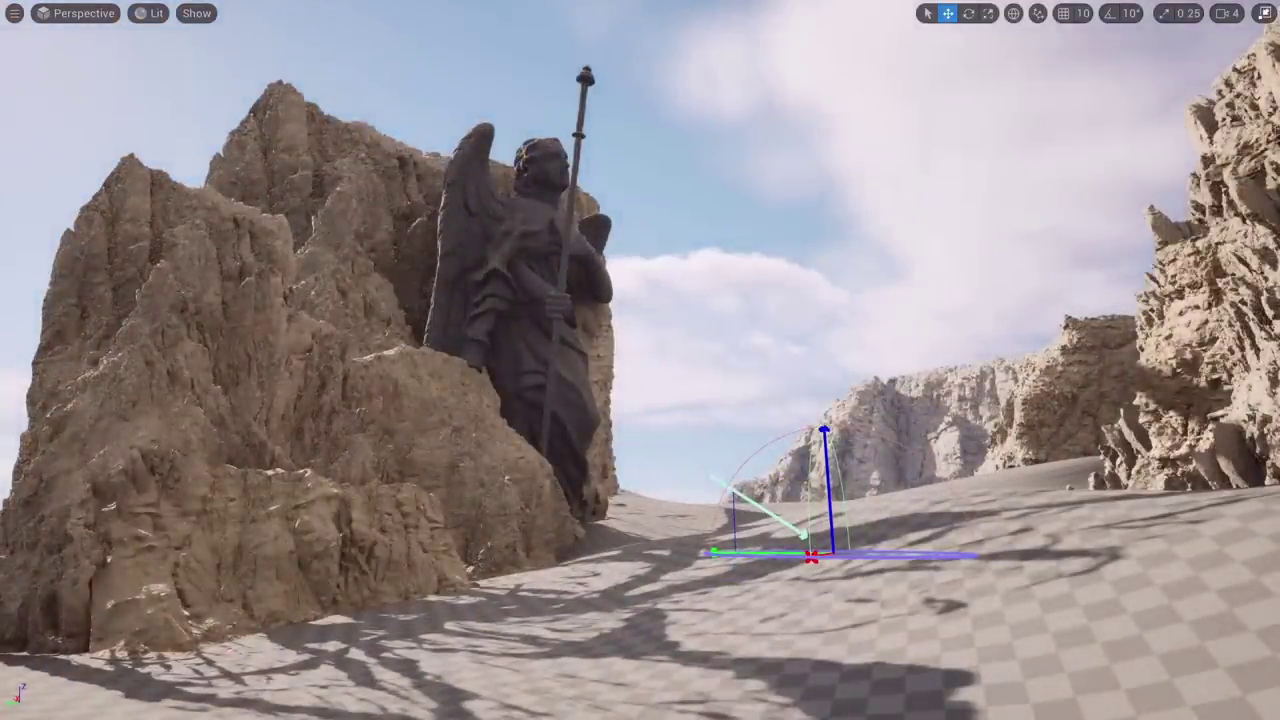
{"action": "key", "text": "ctrl+l"}
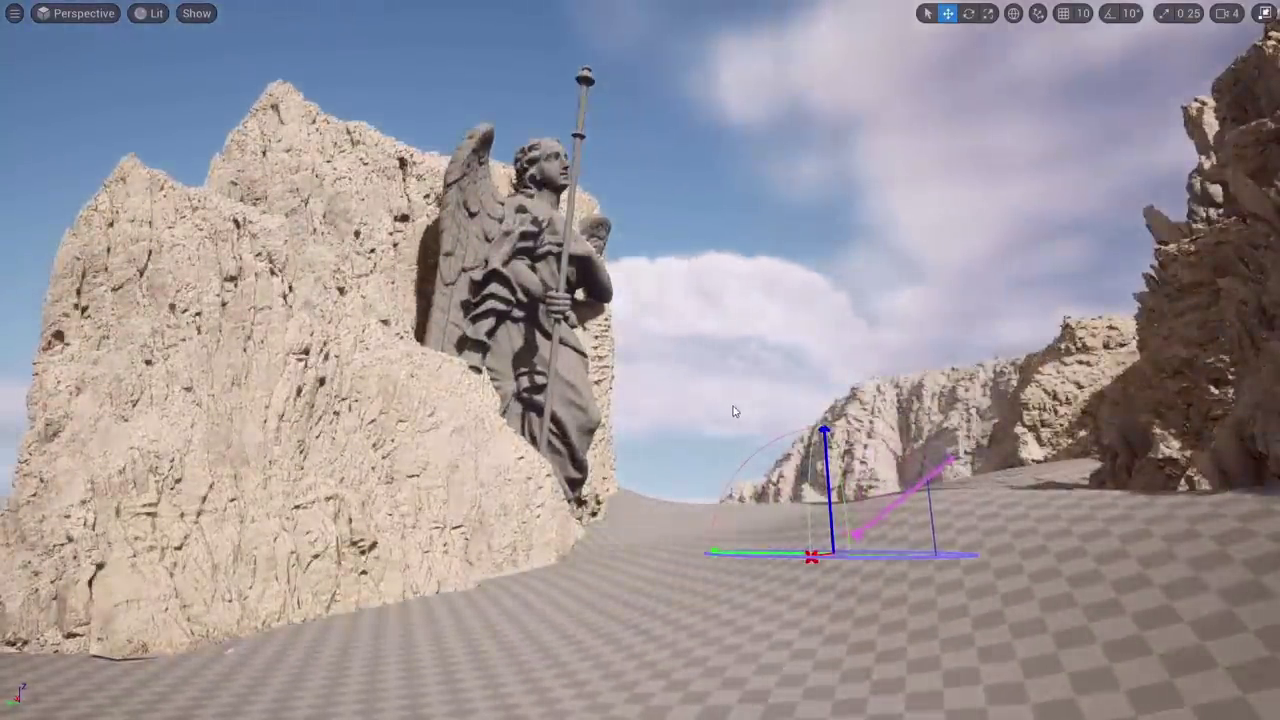
{"action": "key", "text": "ctrl+l"}
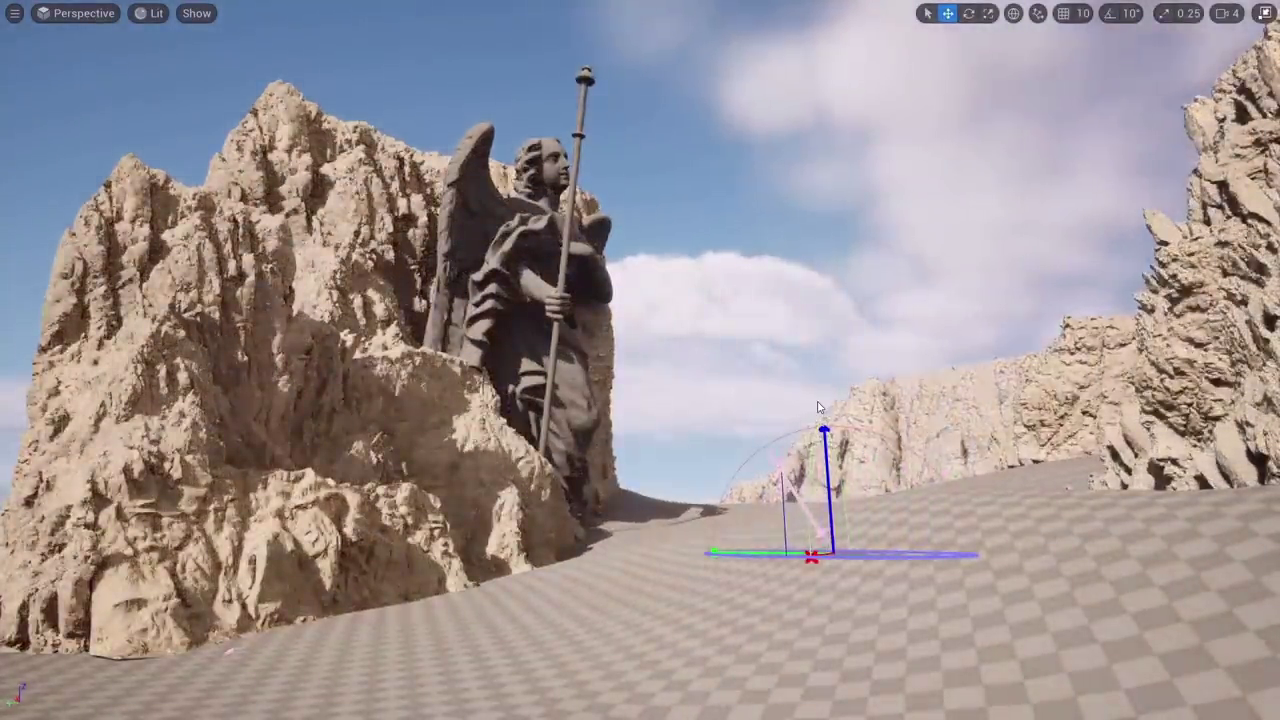
{"action": "key", "text": "ctrl+l"}
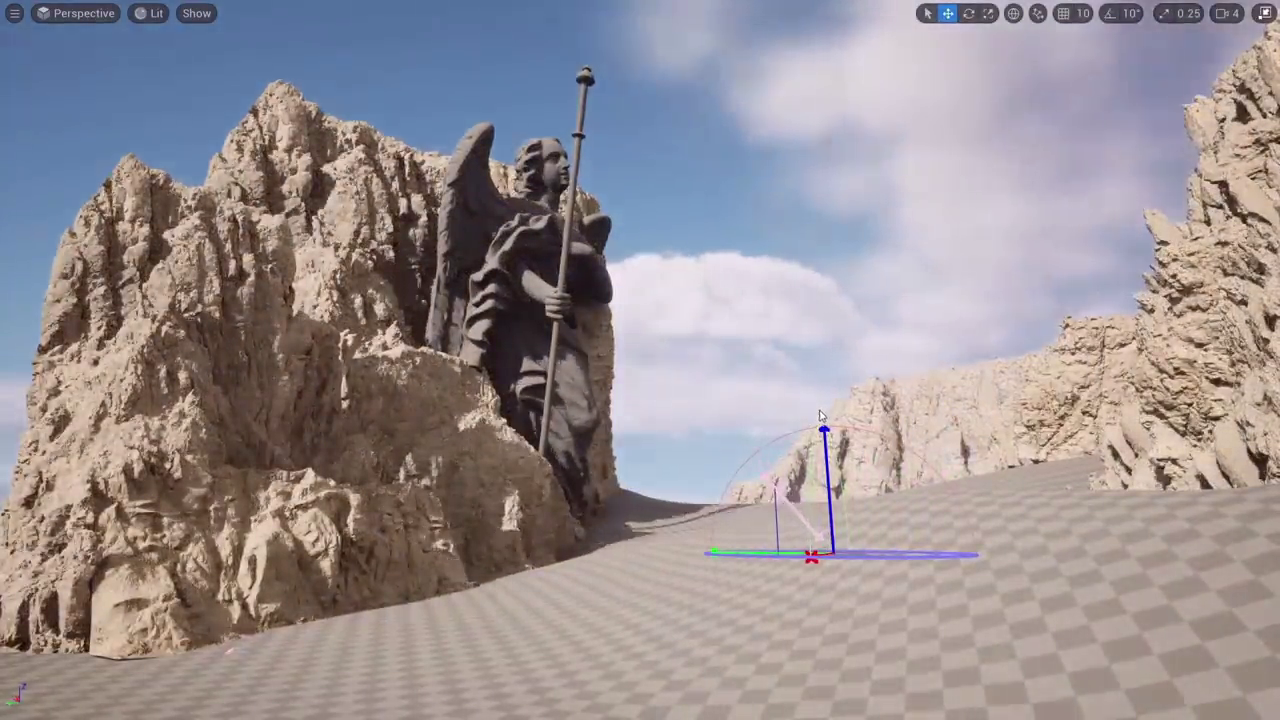
{"action": "key", "text": "ctrl+l"}
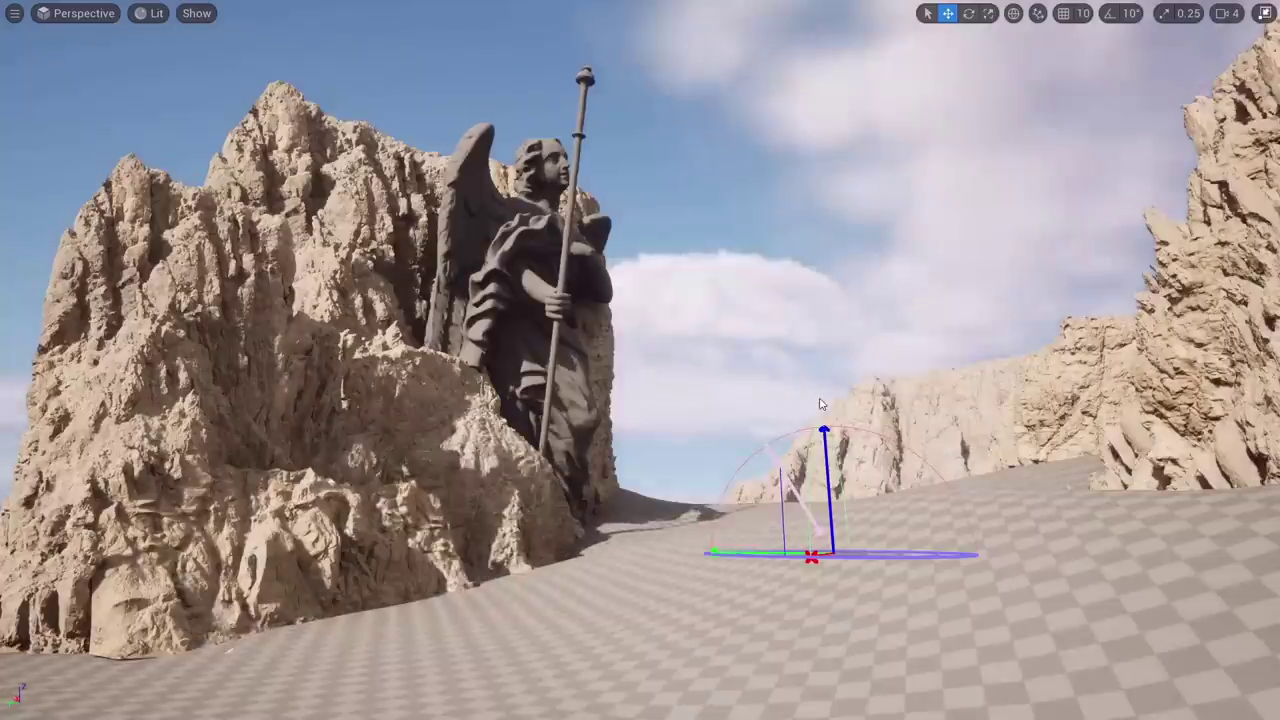
{"action": "key", "text": "ctrl+l"}
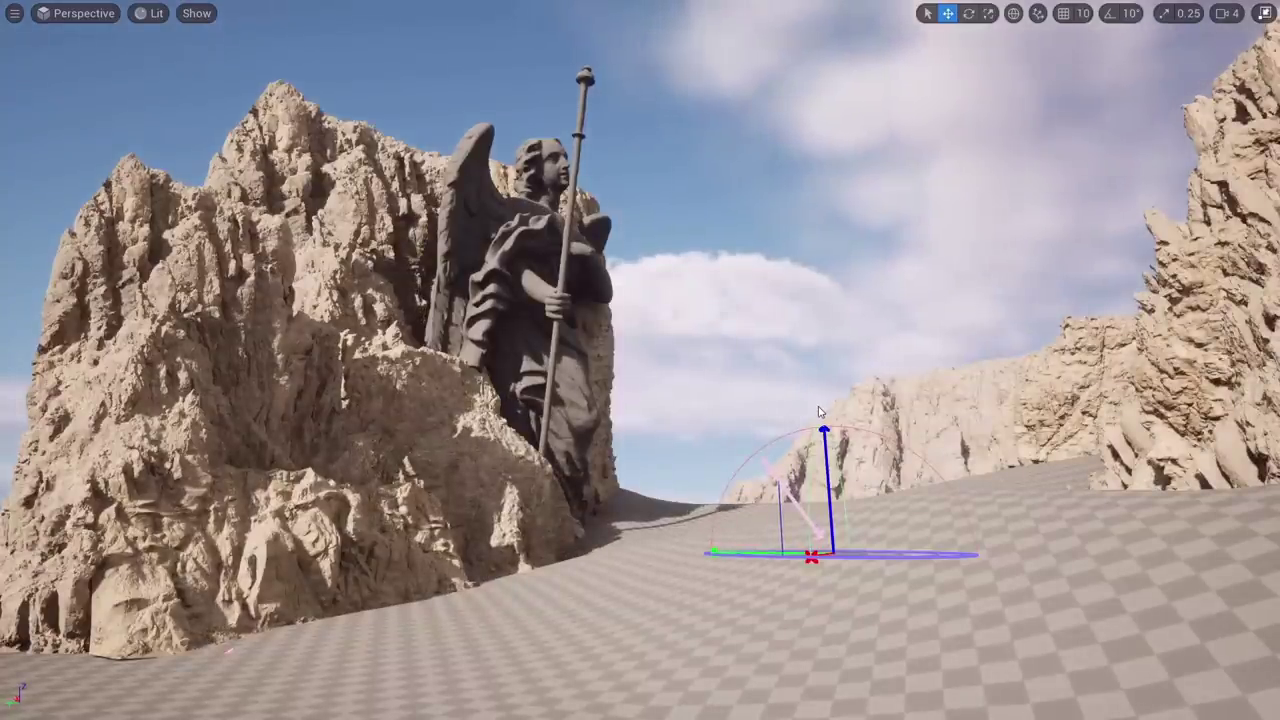
Select the foreground cliff rocks beside the statue together and shift them to expose more of its base
{"action": "right_click_drag", "start_coordinate": [802, 366], "coordinate": [812, 336]}
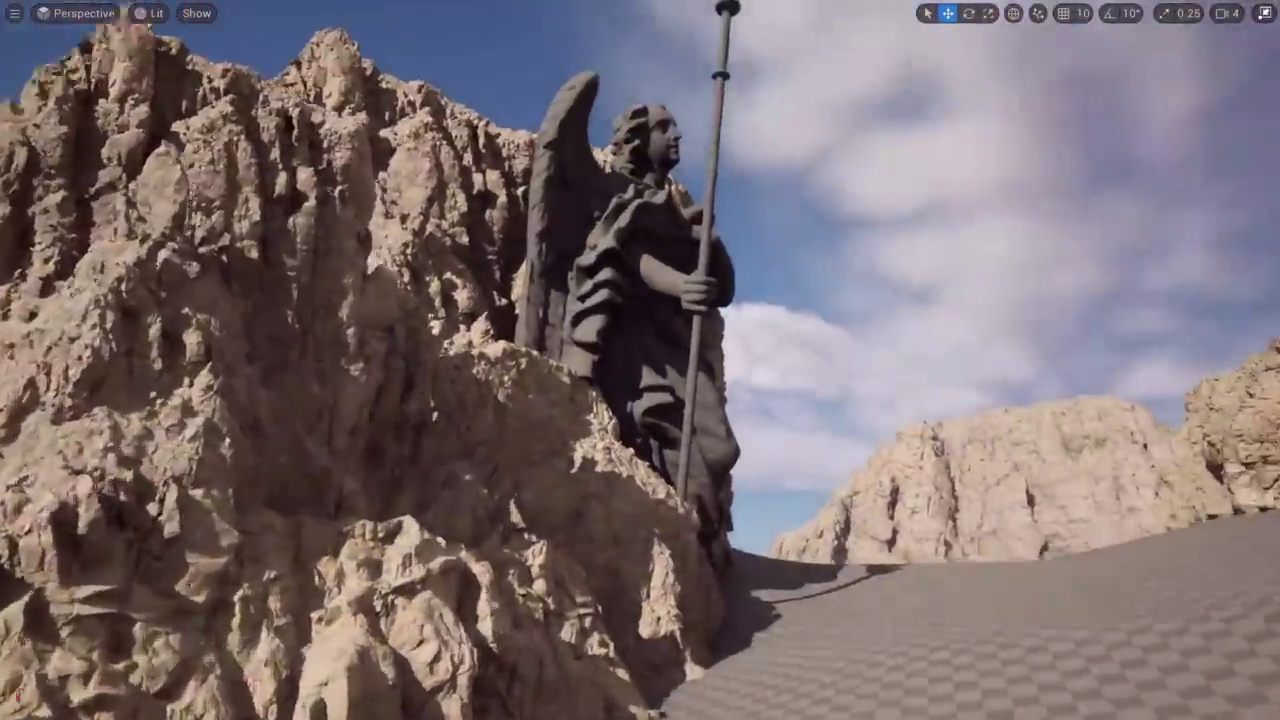
{"action": "left_click_drag", "start_coordinate": [580, 420], "coordinate": [650, 450], "text": "alt"}
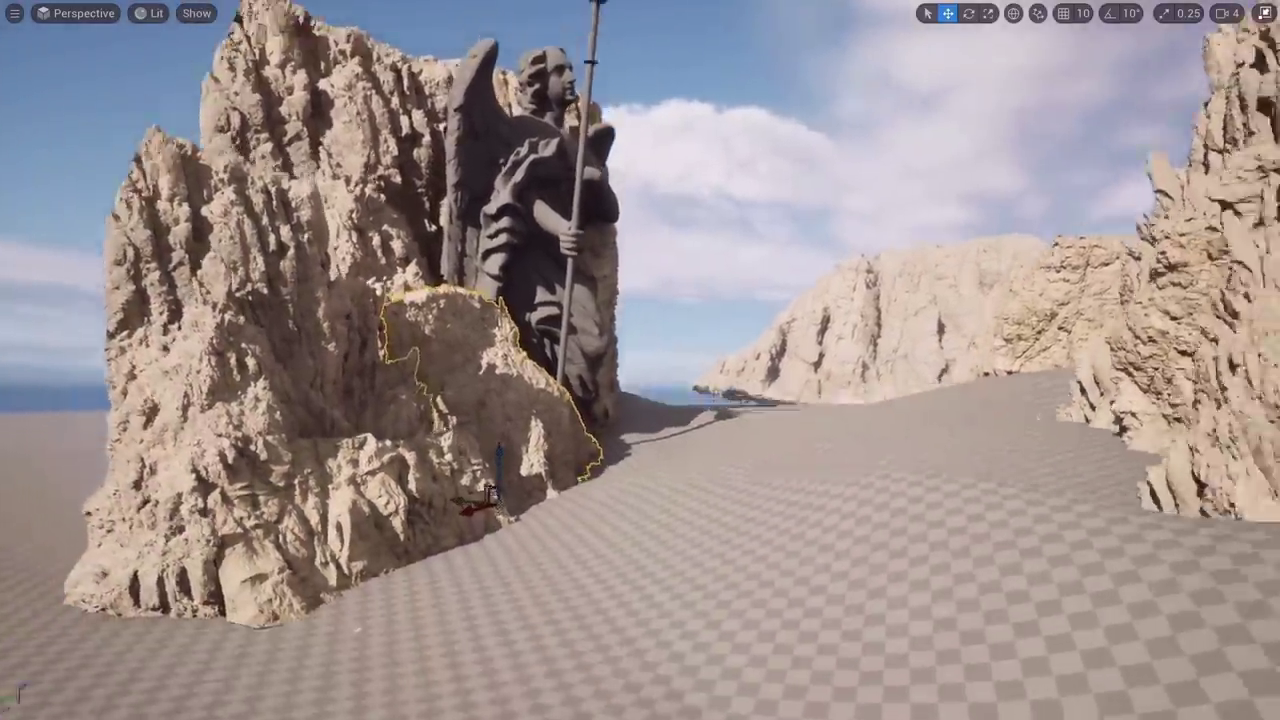
{"action": "right_click_drag", "start_coordinate": [640, 360], "coordinate": [640, 450]}
{"action": "left_click", "coordinate": [300, 351], "text": "ctrl"}
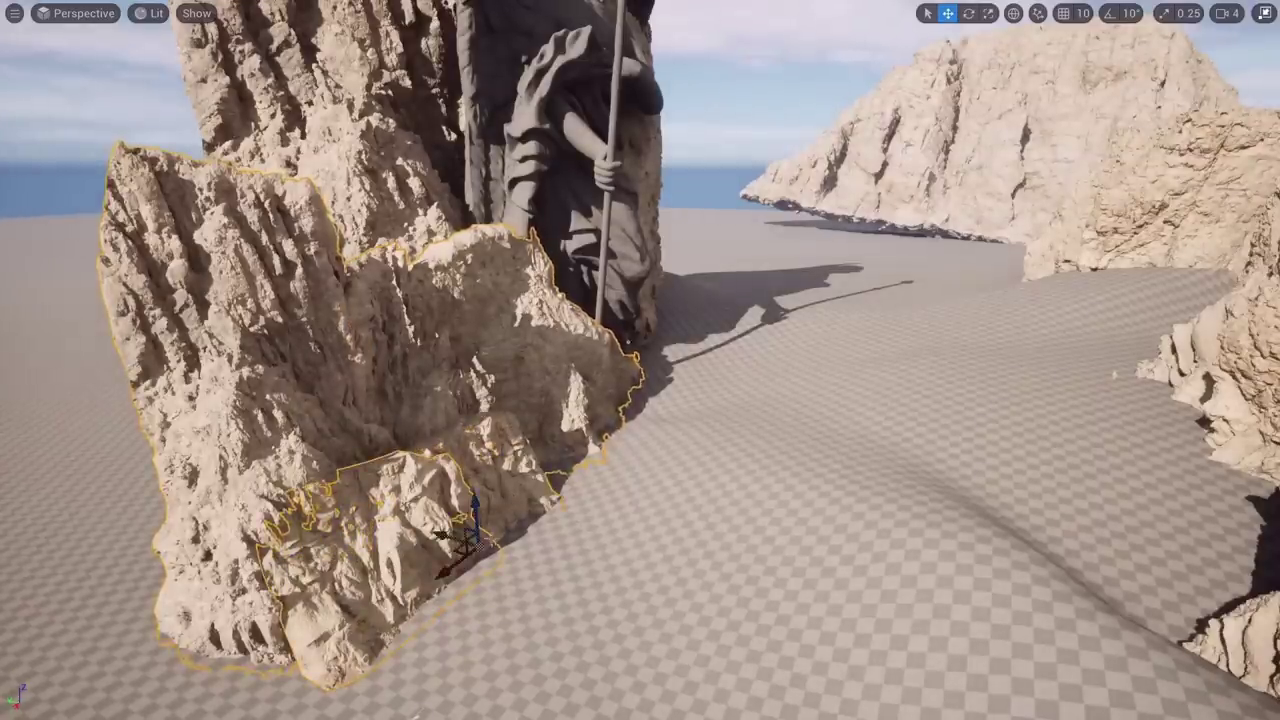
{"action": "left_click_drag", "start_coordinate": [489, 585], "coordinate": [337, 548]}
{"action": "key", "text": "w"}
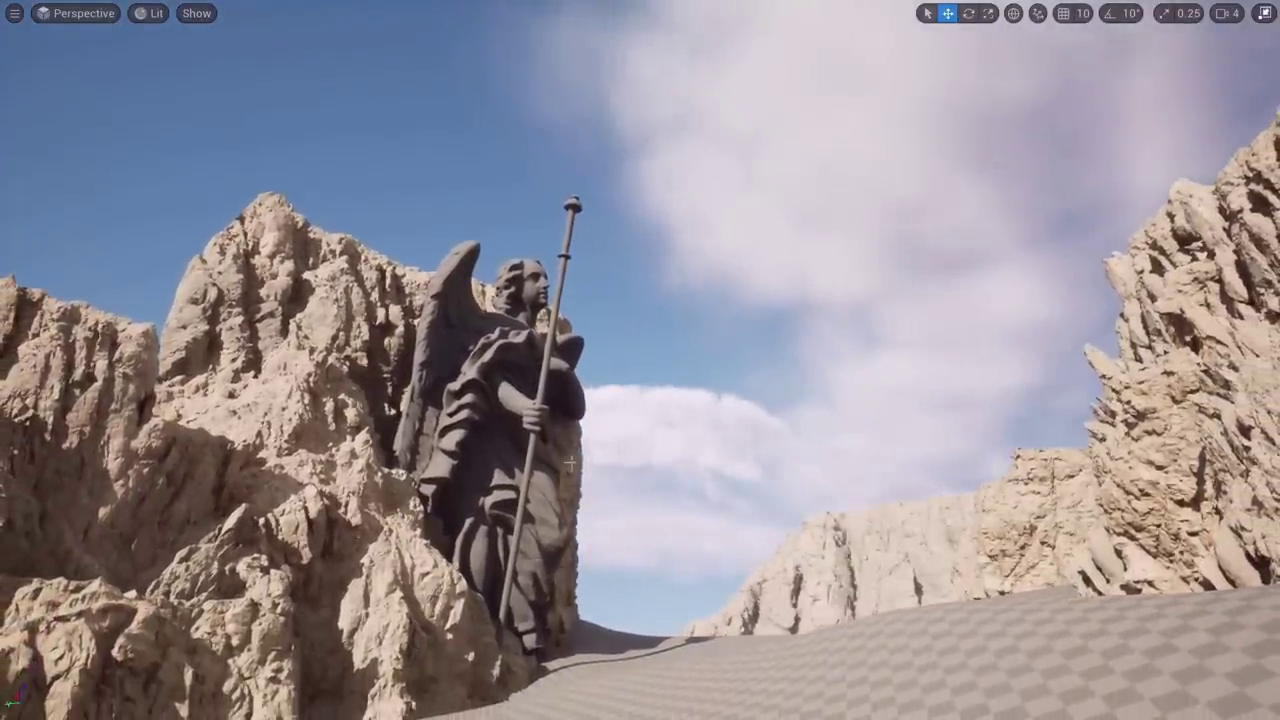
Try moving the cliff piece behind the statue, and undo the move
{"action": "left_click", "coordinate": [540, 618]}
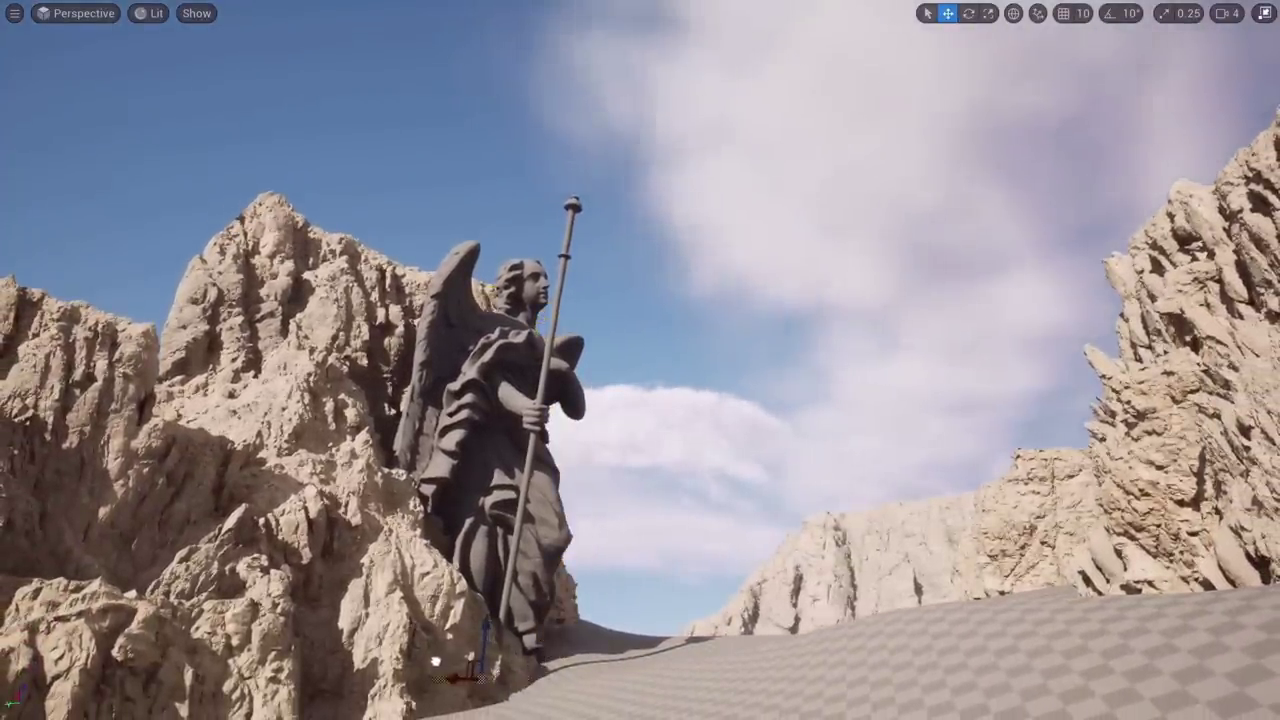
{"action": "key", "text": "ctrl+z"}
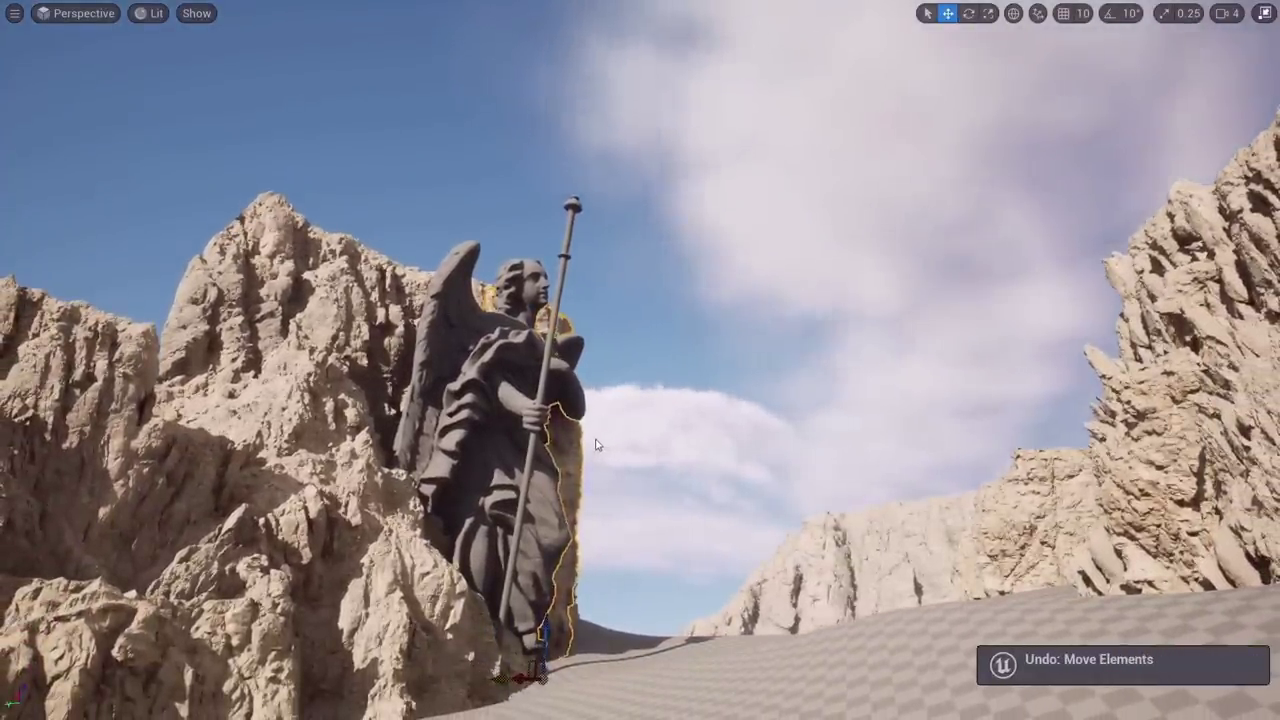
{"action": "left_click", "coordinate": [597, 443]}
Show the Specular buffer visualization to examine the silhouettes of the statue and cliffs against the sky
{"action": "right_click_drag", "start_coordinate": [597, 443], "coordinate": [565, 473]}
{"action": "left_click", "coordinate": [150, 13]}
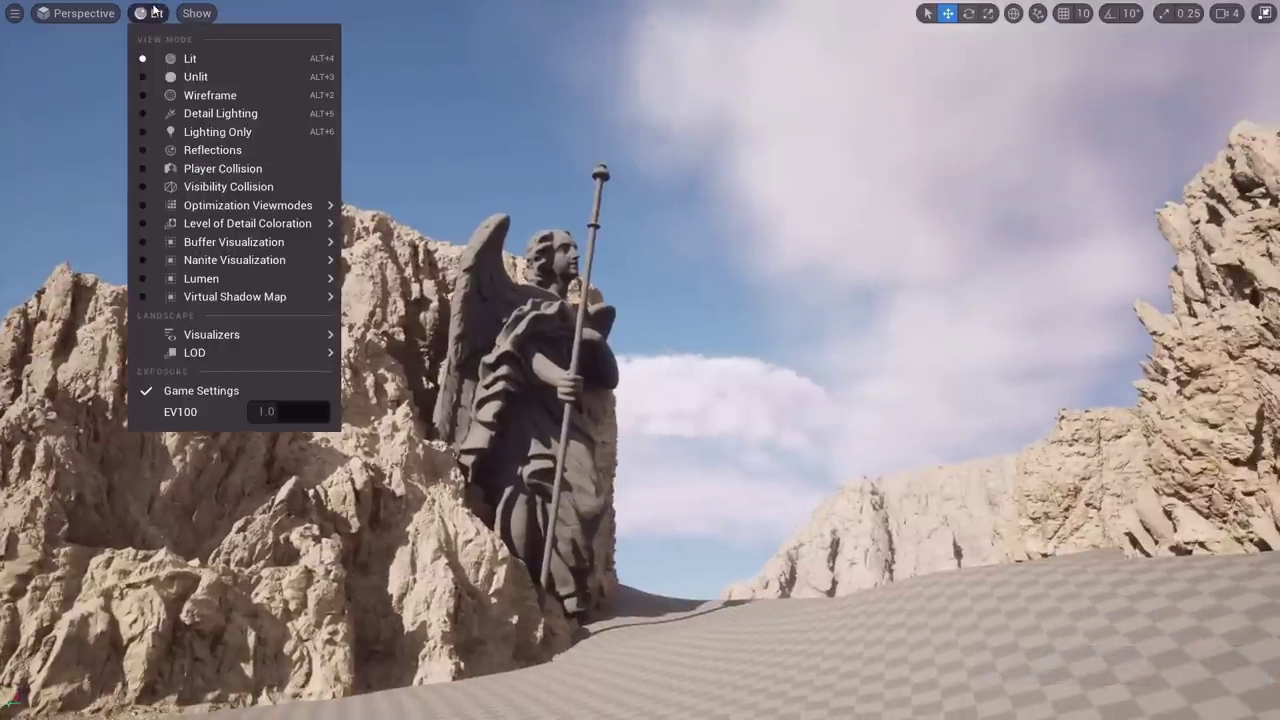
{"action": "mouse_move", "coordinate": [288, 246]}
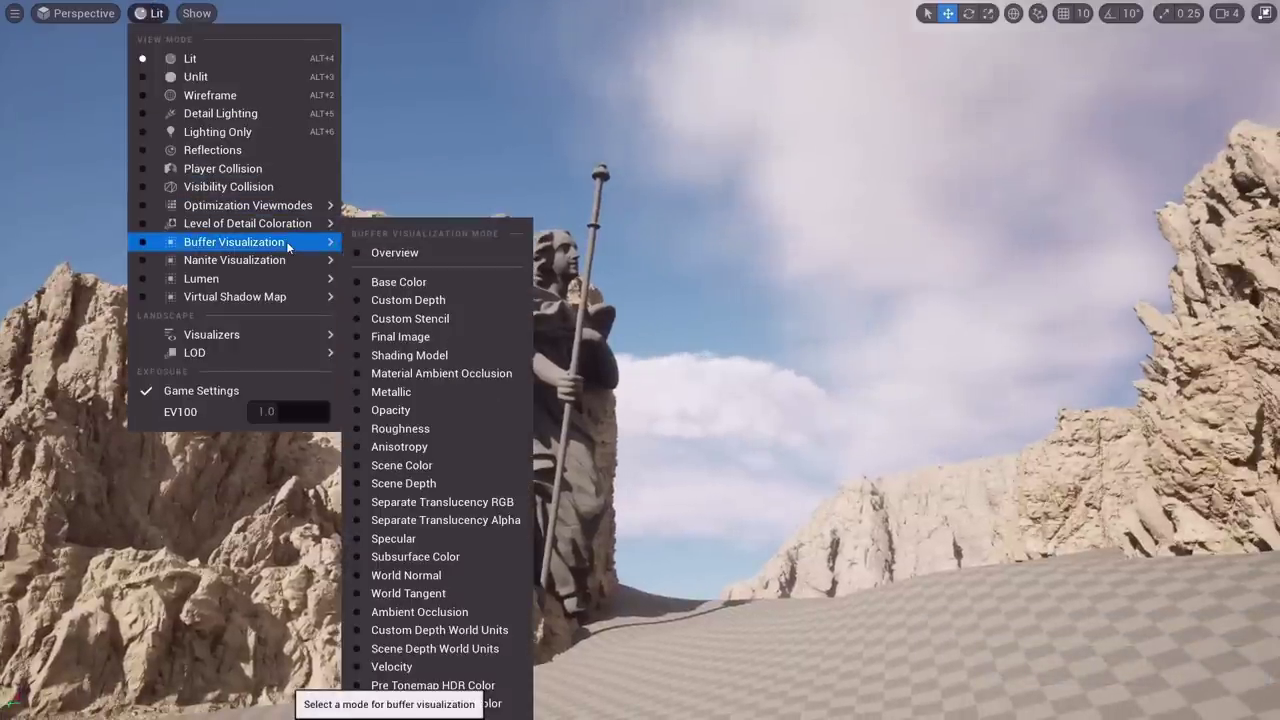
{"action": "left_click", "coordinate": [414, 540]}
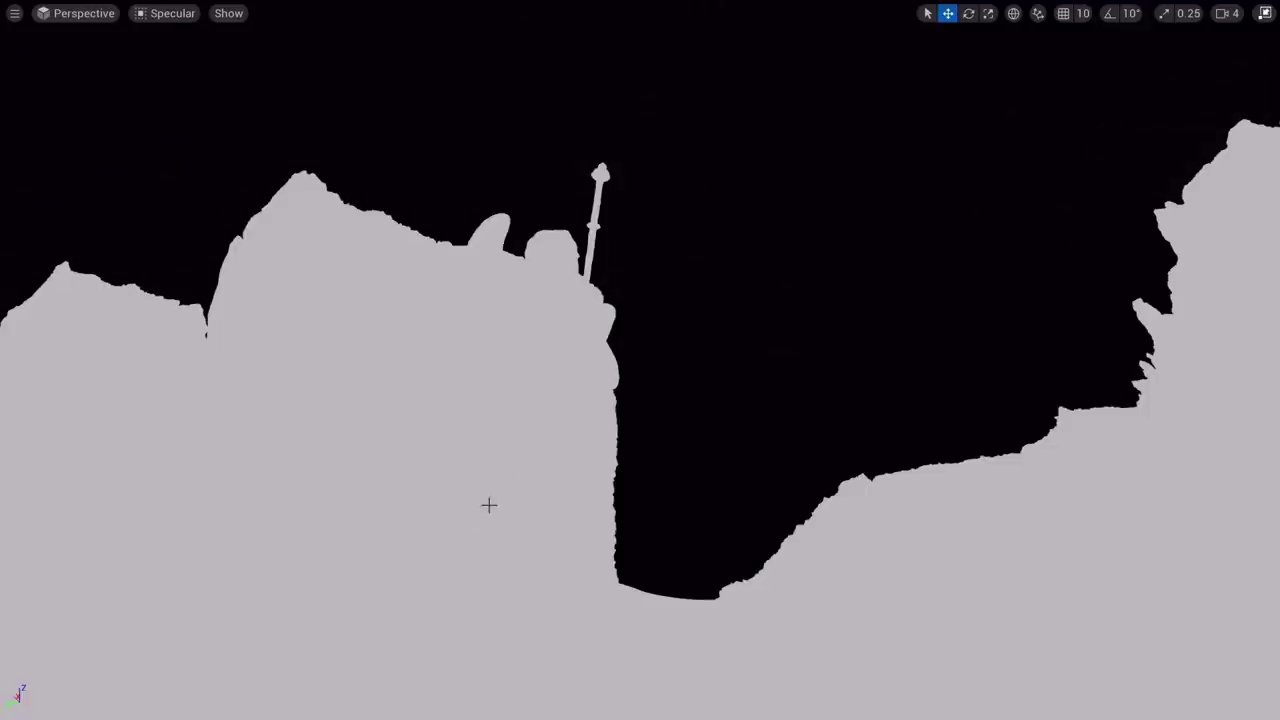
{"action": "mouse_move", "coordinate": [494, 464]}
{"action": "right_mouse_down"}
{"action": "mouse_move", "coordinate": [468, 492]}
{"action": "mouse_move", "coordinate": [500, 480]}
{"action": "mouse_move", "coordinate": [492, 463]}
{"action": "right_mouse_up"}
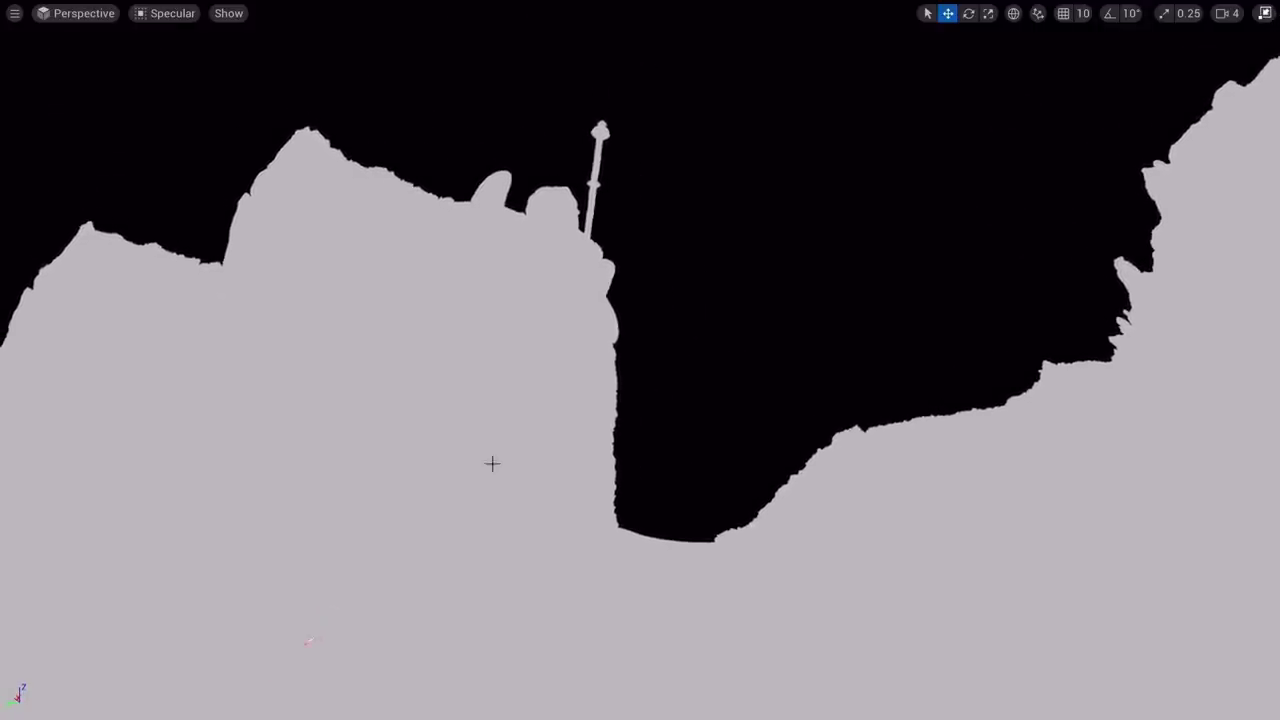
Outline the cliff and statue silhouette in red on a full-screen capture, discard it, and return to the Lit view
{"action": "key", "text": "Print"}
{"action": "left_click_drag", "start_coordinate": [0, 0], "coordinate": [1279, 719]}
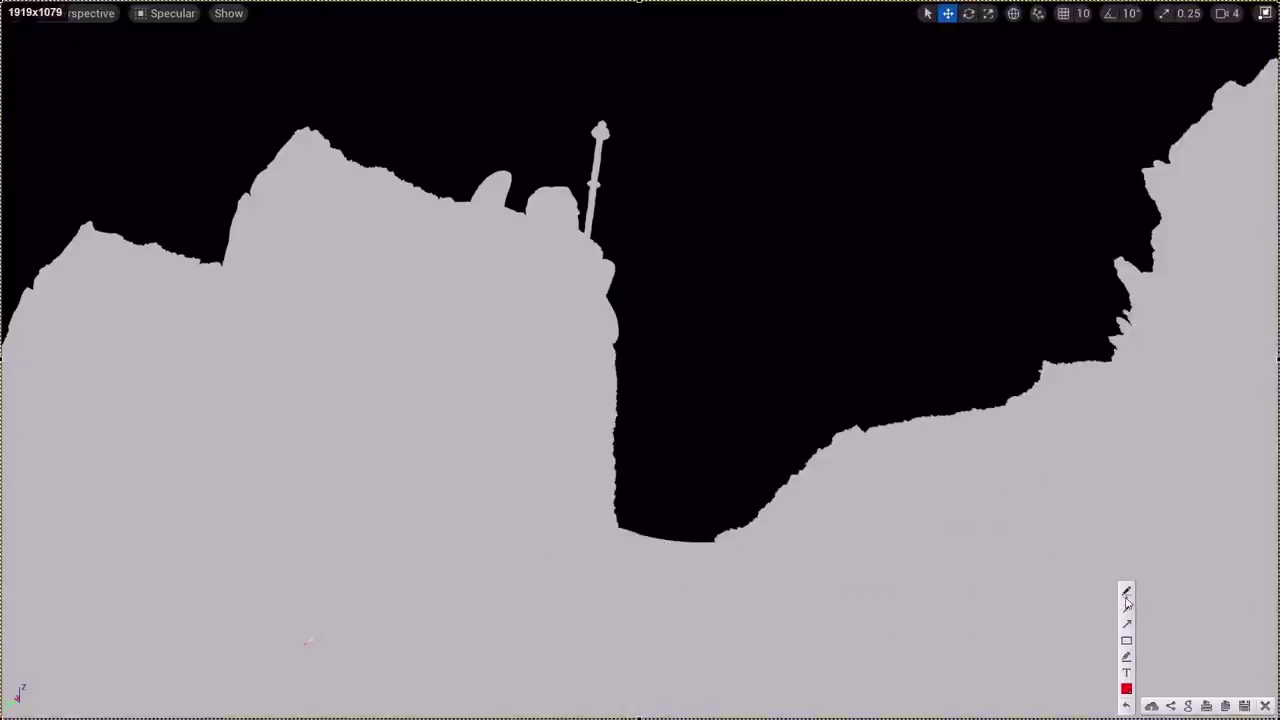
{"action": "left_click_drag", "start_coordinate": [214, 263], "coordinate": [305, 136]}
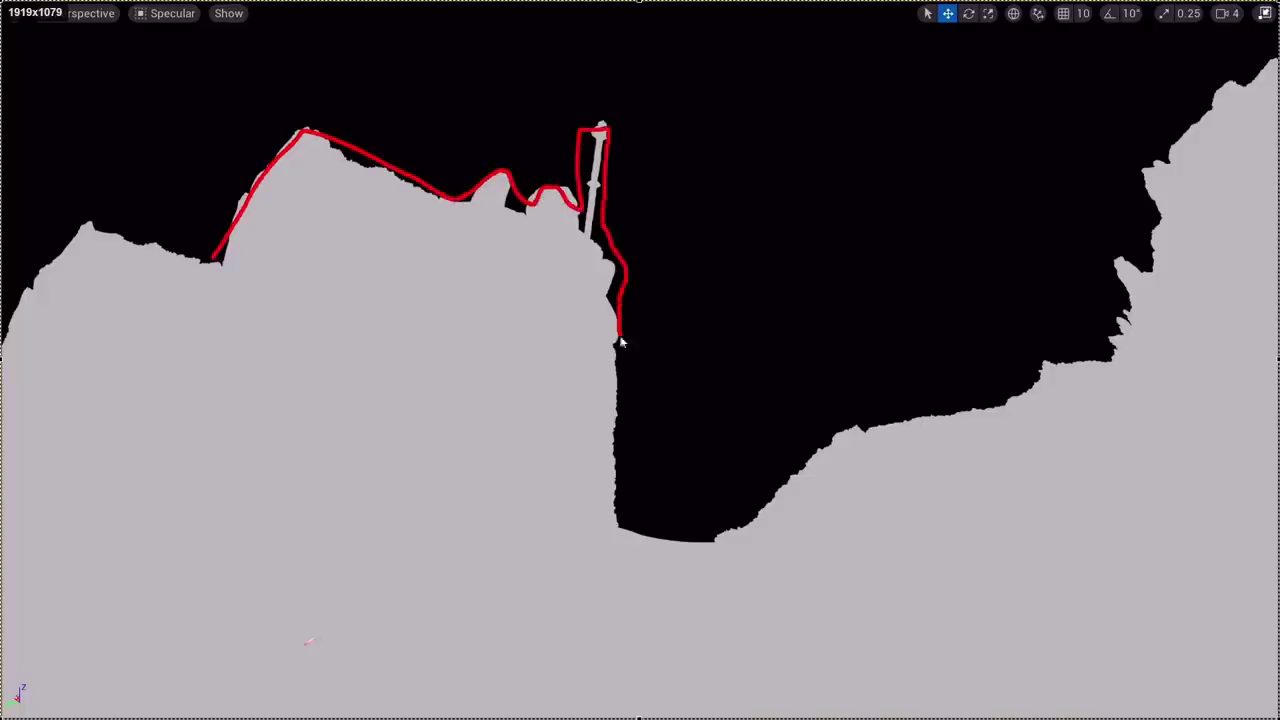
{"action": "left_click_drag", "start_coordinate": [632, 537], "coordinate": [625, 536]}
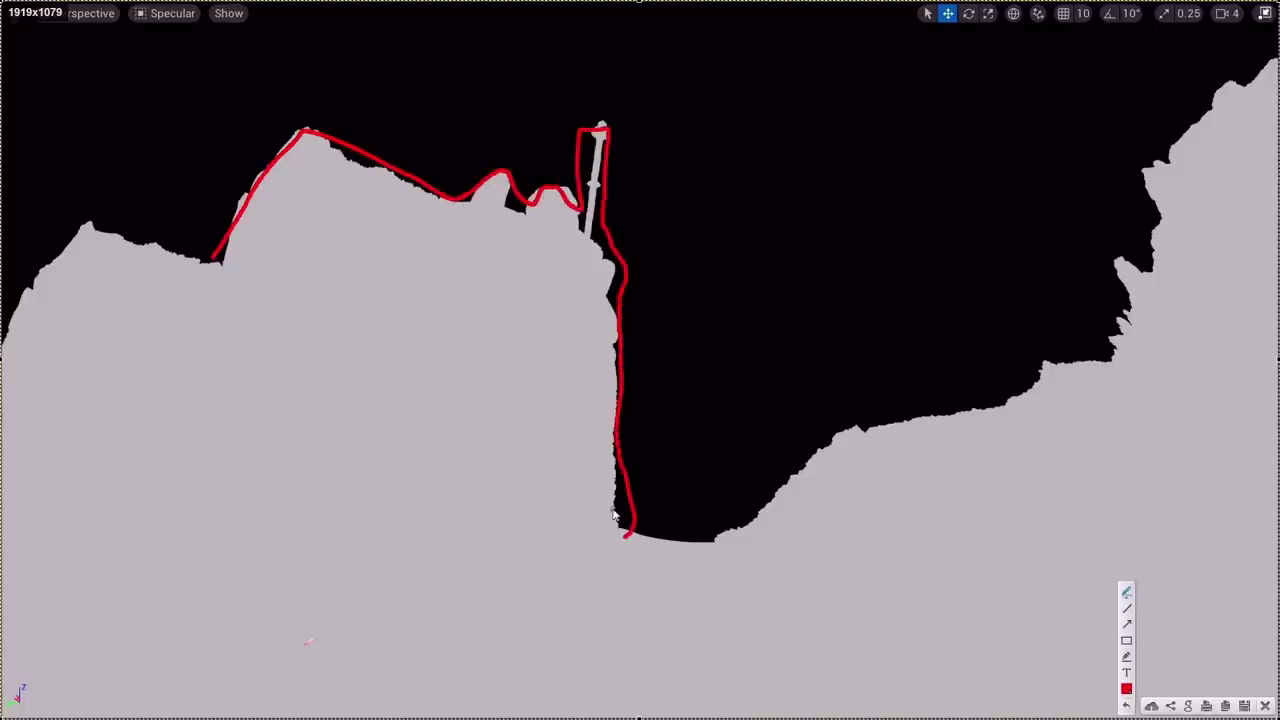
{"action": "left_click", "coordinate": [1267, 709]}
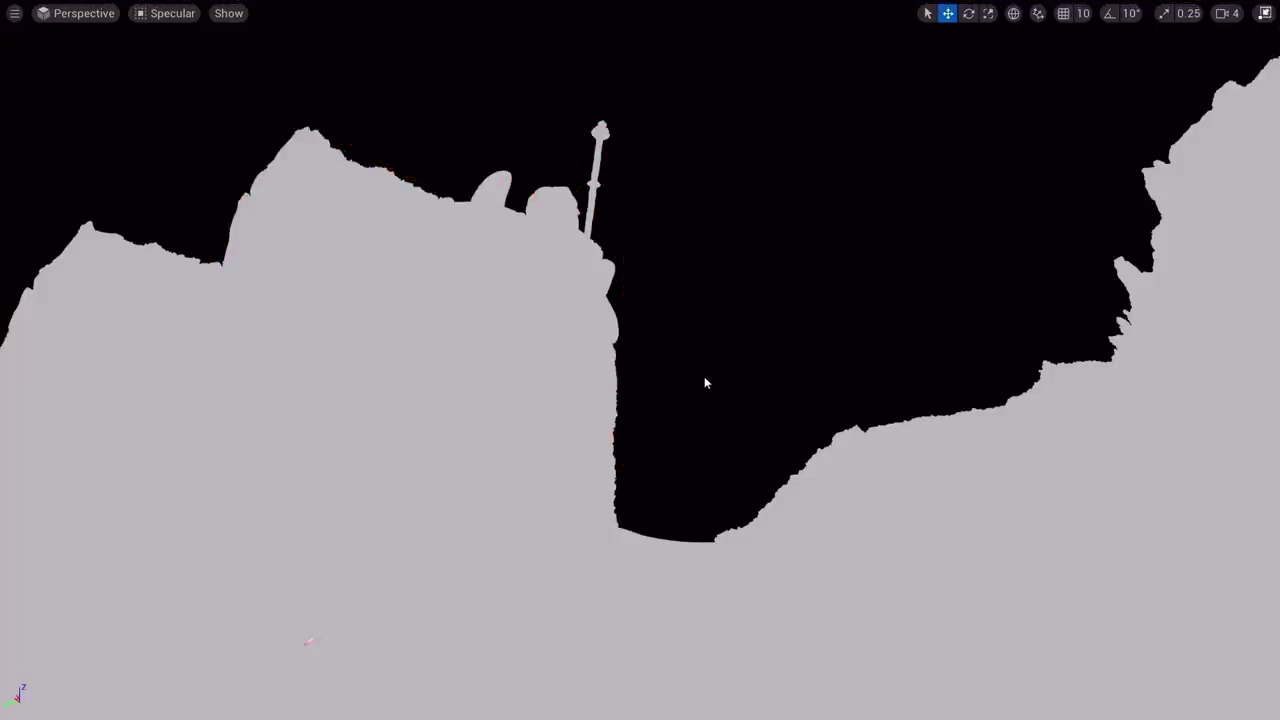
{"action": "key", "text": "alt+4"}
Leave the fullscreen viewport and rotate the sun to light the statue and its cliff, with long shadows across the foreground sand
{"action": "left_click", "coordinate": [604, 380]}
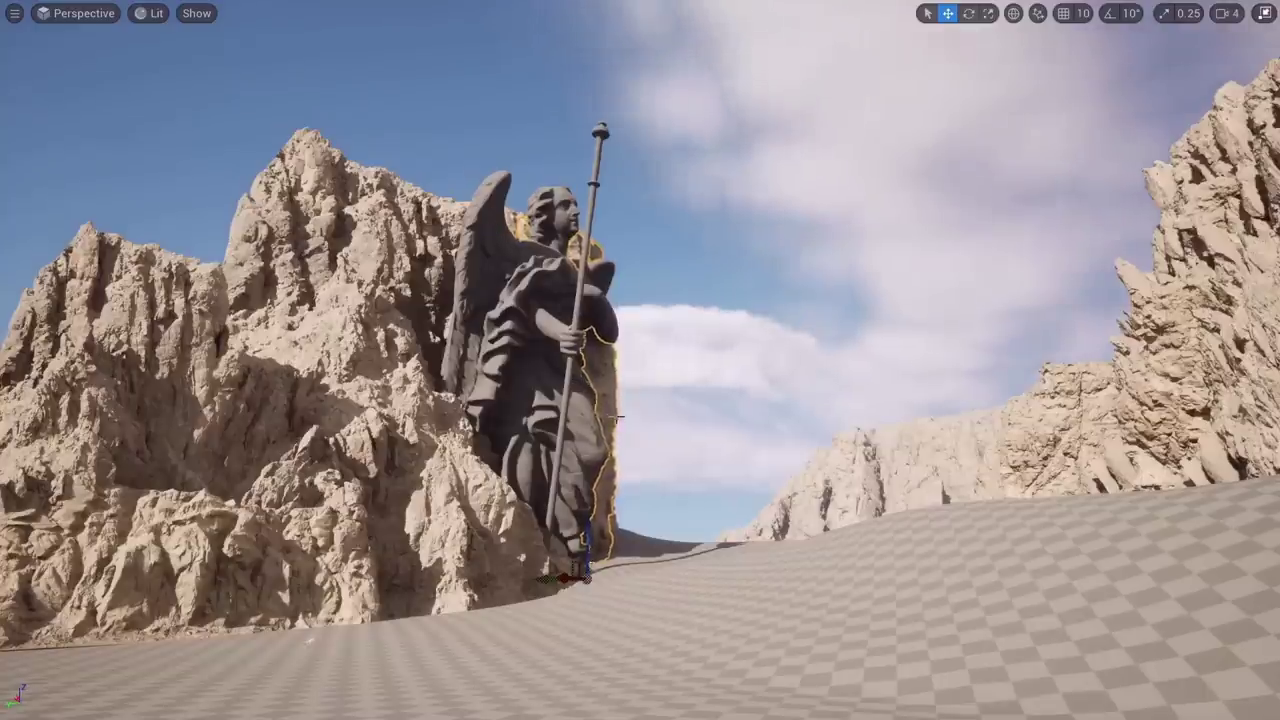
{"action": "left_click", "coordinate": [631, 451]}
{"action": "key", "text": "F11"}
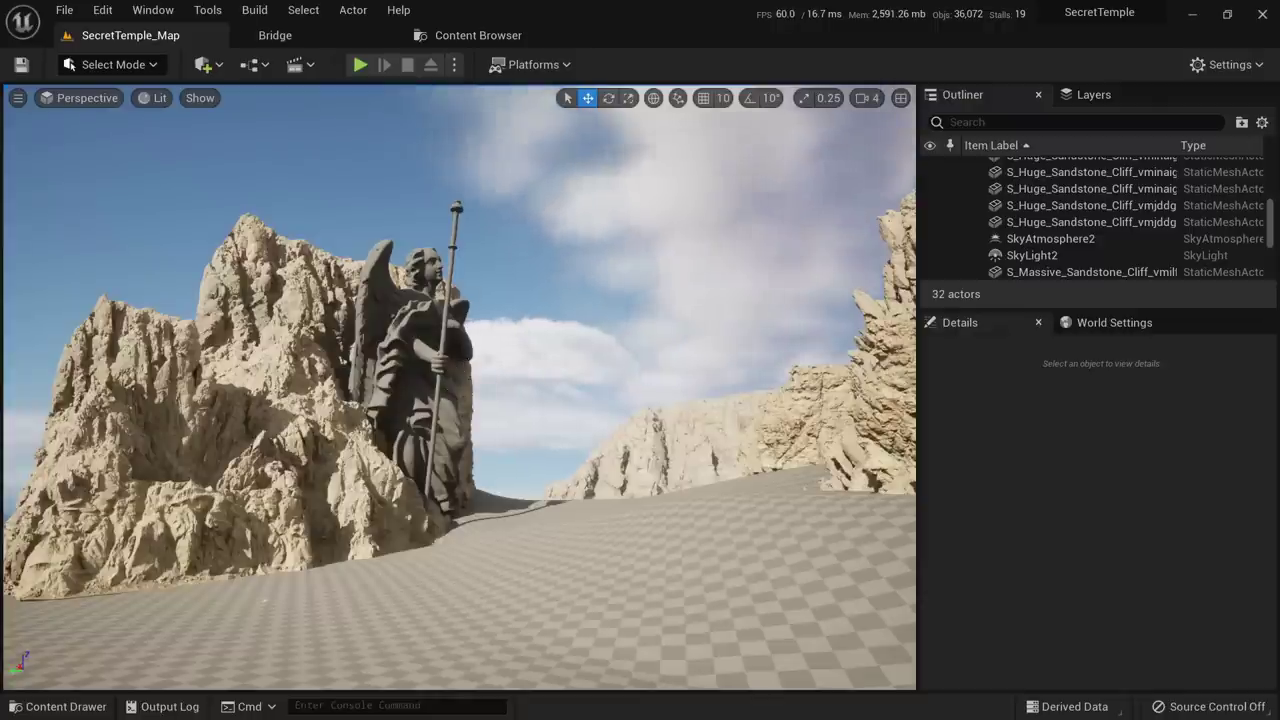
{"action": "mouse_move", "coordinate": [451, 392]}
{"action": "right_mouse_down"}
{"action": "mouse_move", "coordinate": [490, 388]}
{"action": "mouse_move", "coordinate": [451, 392]}
{"action": "right_mouse_up"}
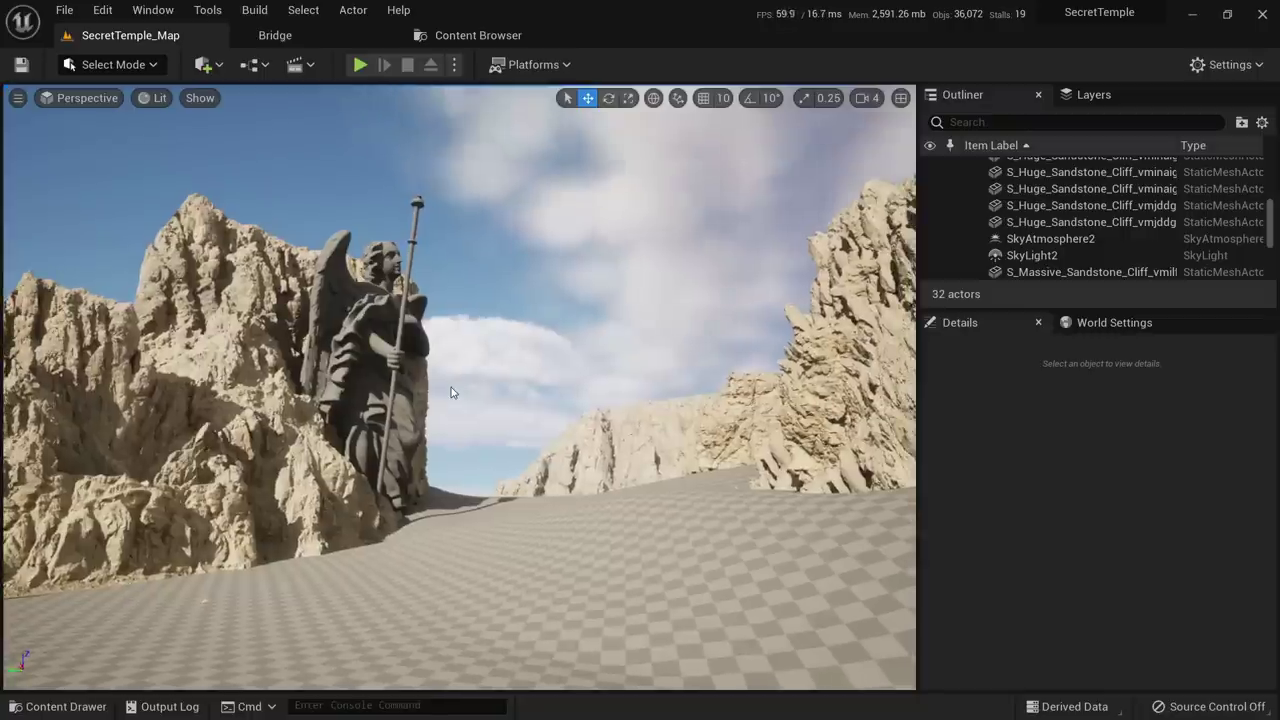
{"action": "key", "text": "ctrl+l"}
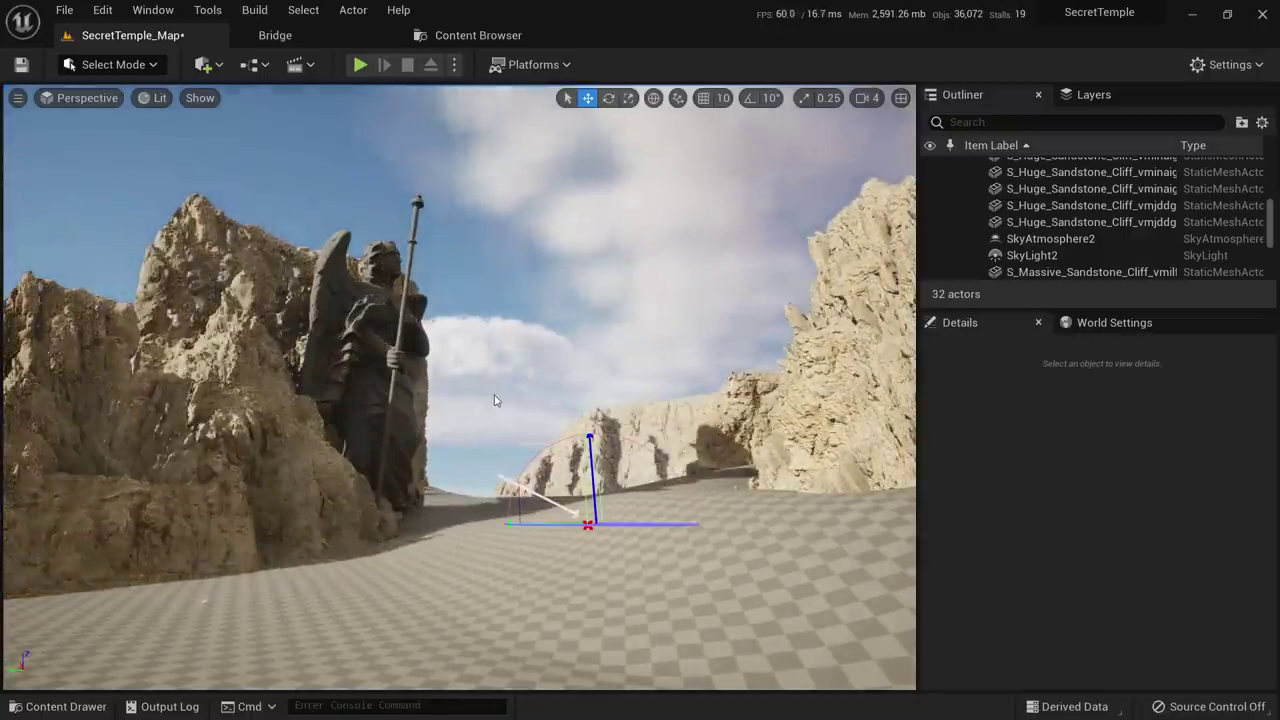
{"action": "left_click_drag", "start_coordinate": [494, 400], "coordinate": [518, 402], "text": "alt"}
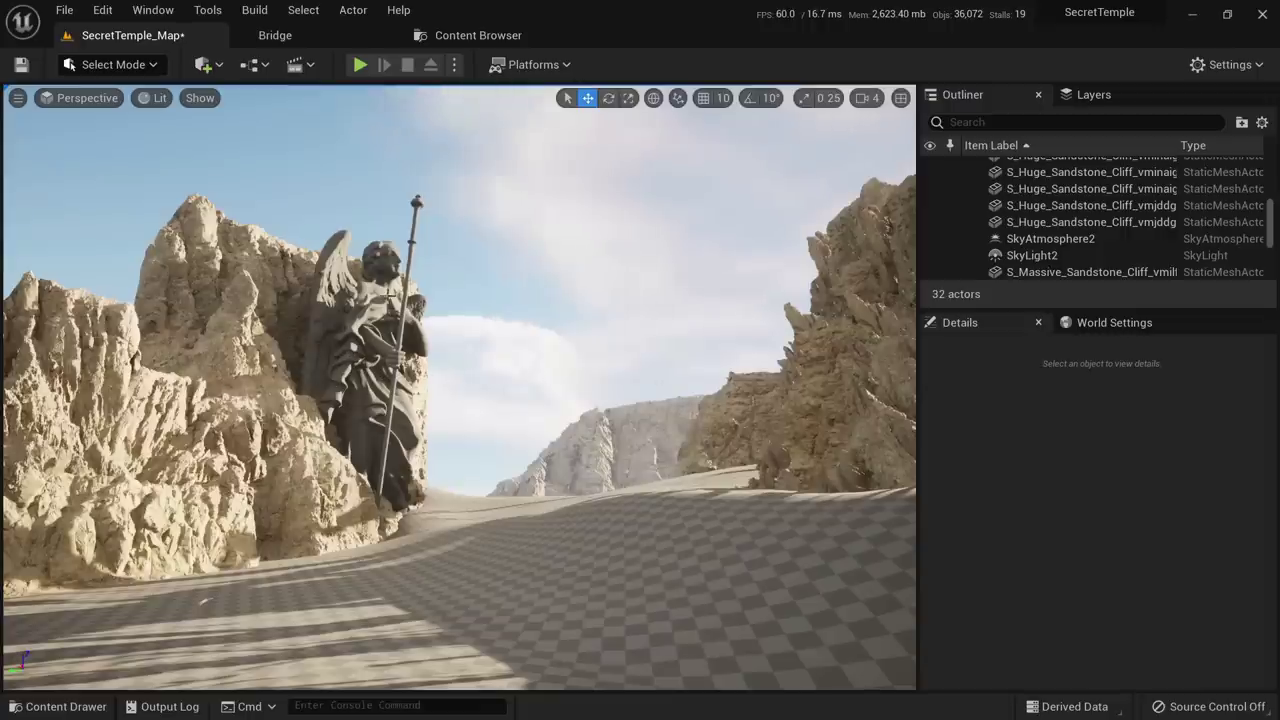
Examine the huge sandstone cliff behind the statue close up and compare it with the wide hero view
{"action": "left_click", "coordinate": [417, 388]}
{"action": "right_click_drag", "start_coordinate": [417, 388], "coordinate": [416, 287]}
{"action": "key", "text": "w"}
{"action": "key", "text": "s"}
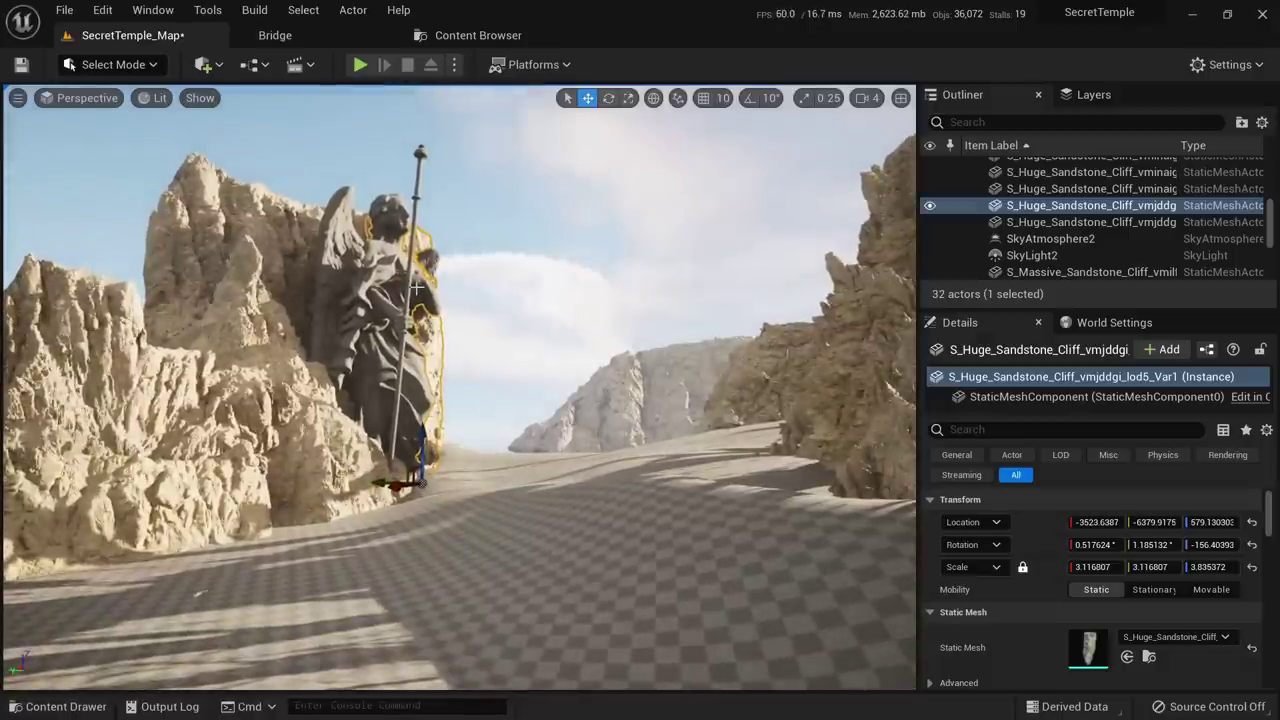
{"action": "key", "text": "d"}
{"action": "mouse_move", "coordinate": [428, 559]}
{"action": "right_mouse_down"}
{"action": "mouse_move", "coordinate": [388, 515]}
{"action": "mouse_move", "coordinate": [428, 559]}
{"action": "right_mouse_up"}
{"action": "key", "text": "a"}
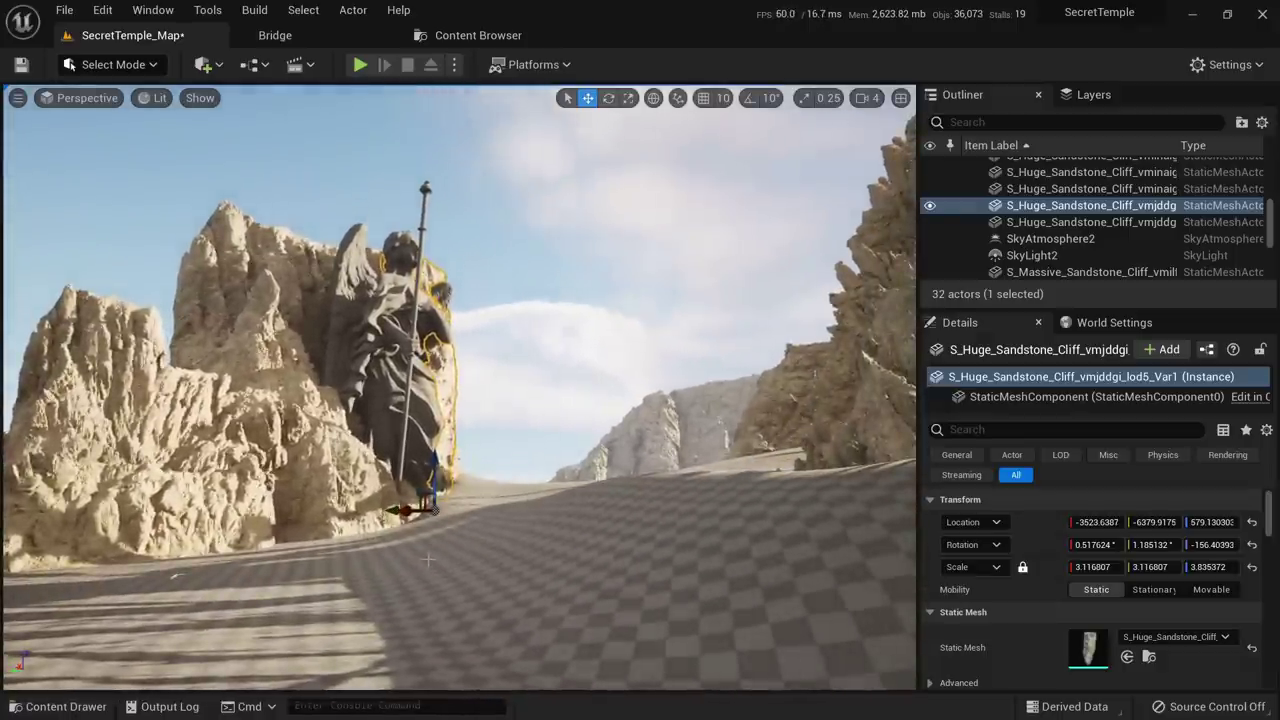
{"action": "key", "text": "w"}
{"action": "right_click_drag", "start_coordinate": [590, 523], "coordinate": [480, 465]}
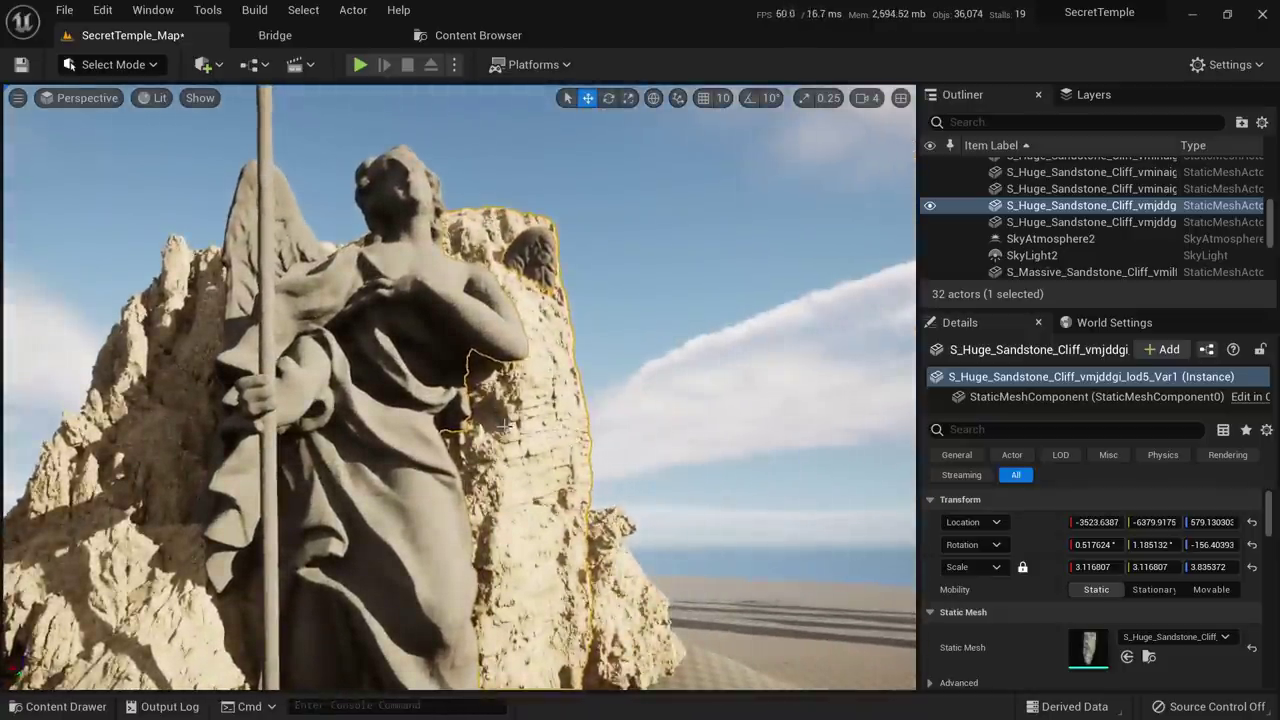
{"action": "key", "text": "1"}
{"action": "key", "text": "2"}
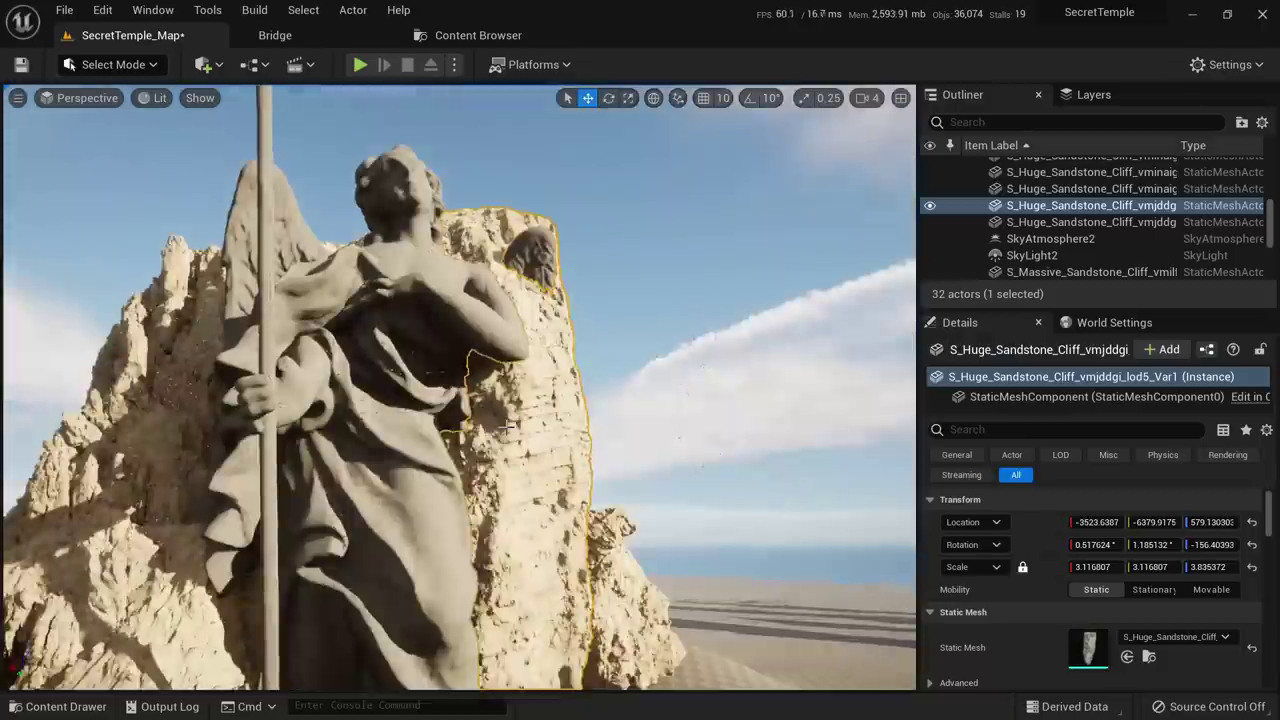
{"action": "key", "text": "1"}
{"action": "key", "text": "2"}
{"action": "key", "text": "1"}
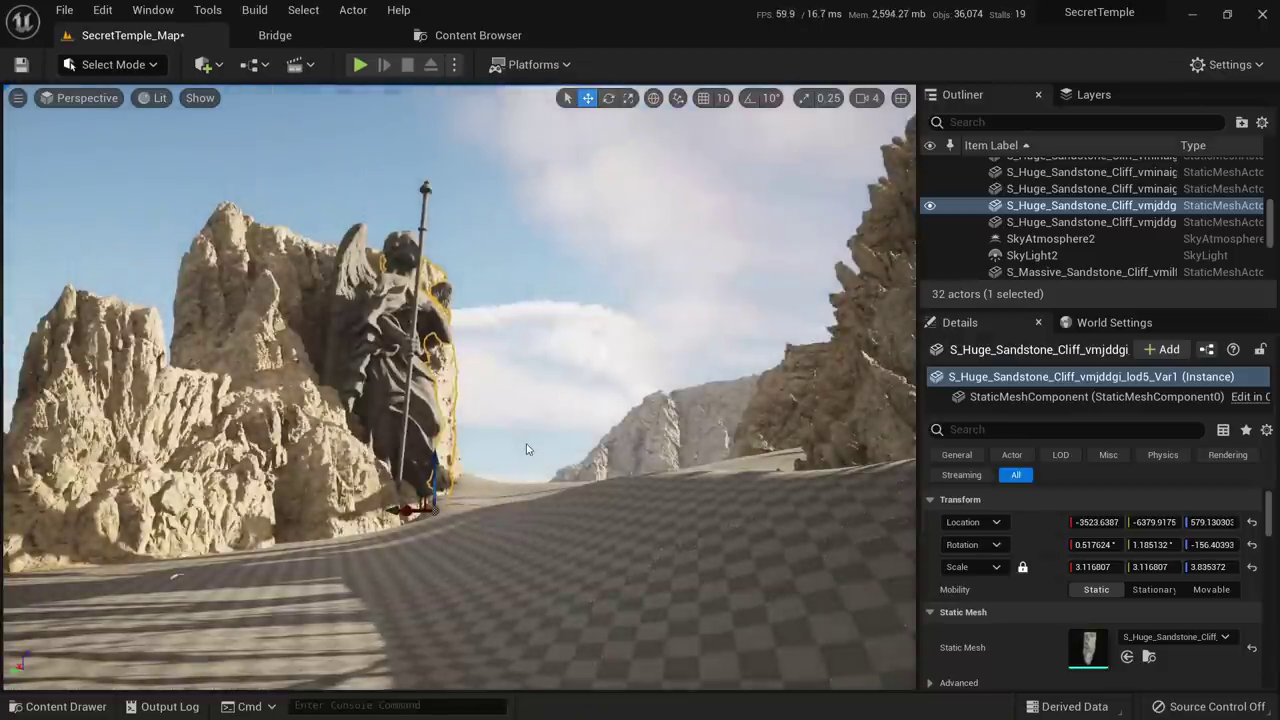
Lower the selected sandstone cliff behind the statue and delete a surplus Huge Sandstone Cliff piece
{"action": "left_click_drag", "start_coordinate": [433, 485], "coordinate": [440, 608]}
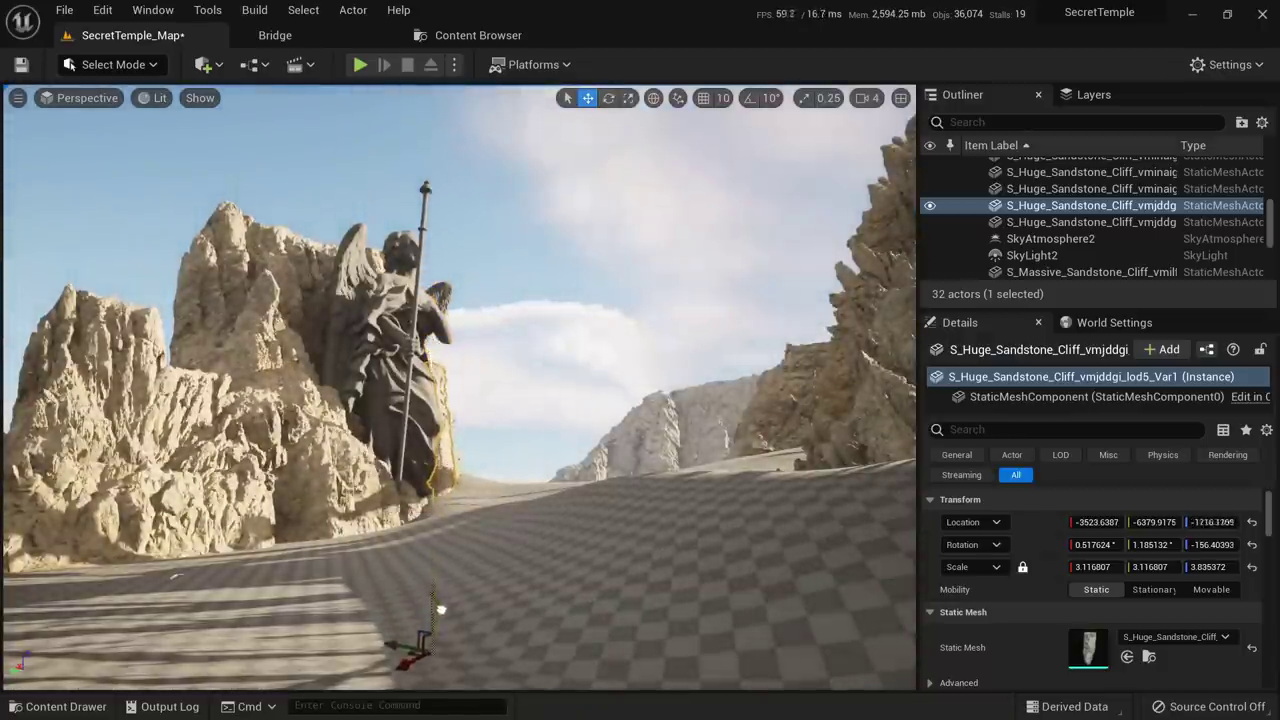
{"action": "left_click", "coordinate": [375, 255]}
{"action": "key", "text": "Delete"}
Hide and unhide the massive sandstone cliff beside the statue's wing for comparison, and raise it to a Z location of about 219
{"action": "left_click", "coordinate": [335, 265]}
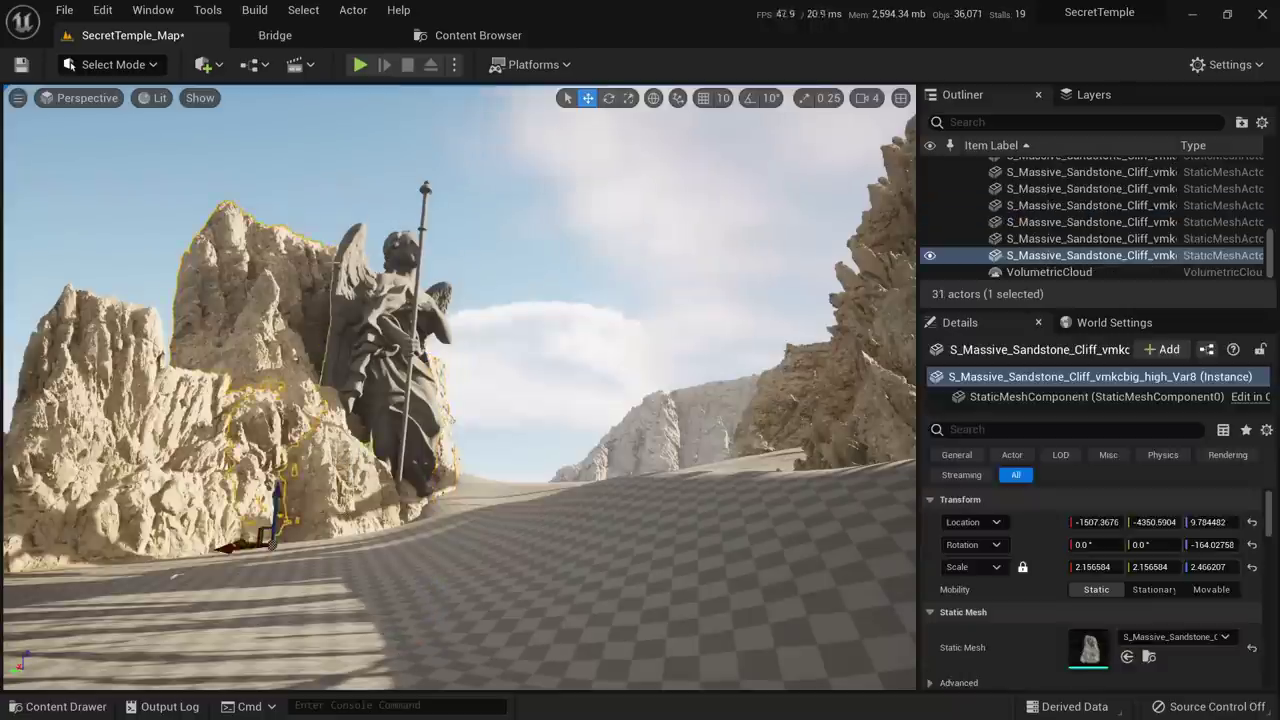
{"action": "key", "text": "h"}
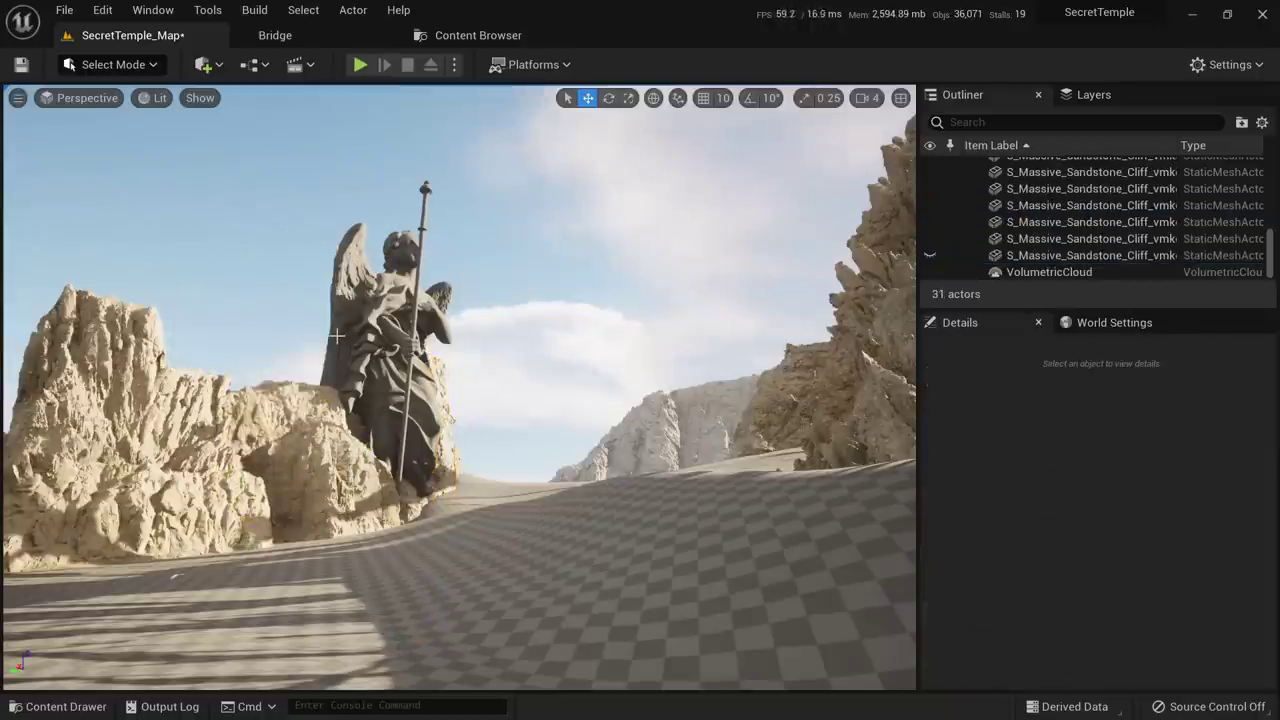
{"action": "key", "text": "ctrl+h"}
{"action": "left_click", "coordinate": [298, 317]}
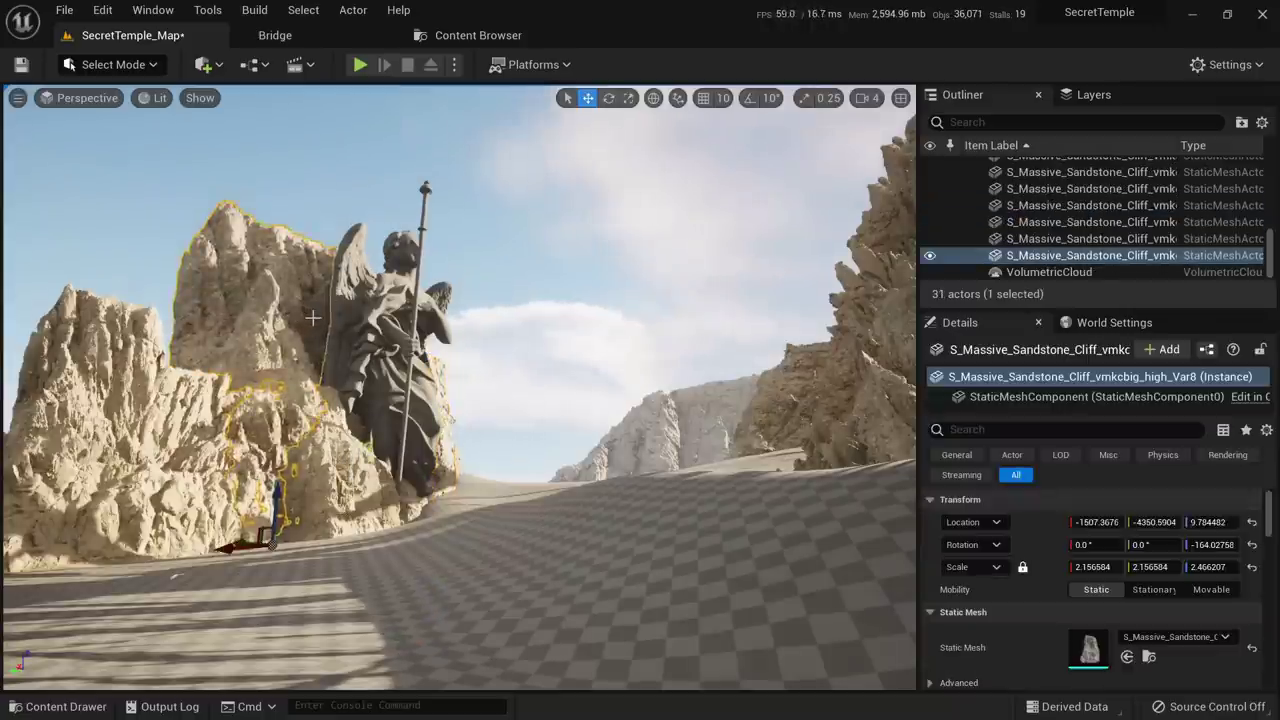
{"action": "left_click_drag", "start_coordinate": [276, 505], "coordinate": [276, 478]}
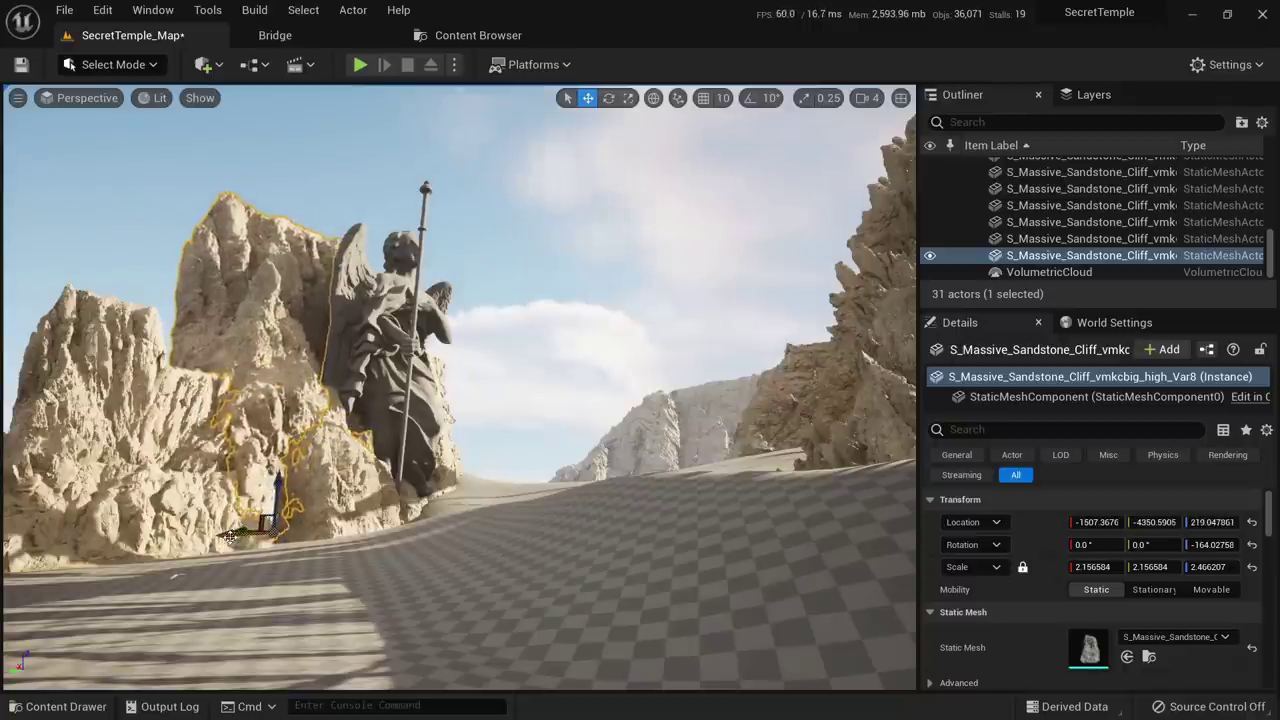
Duplicate the massive sandstone cliff behind the statue and mirror the copy with an X scale of -2.156584
{"action": "left_click_drag", "start_coordinate": [230, 535], "coordinate": [277, 532], "text": "alt"}
{"action": "left_click_drag", "start_coordinate": [330, 479], "coordinate": [386, 432], "text": "alt"}
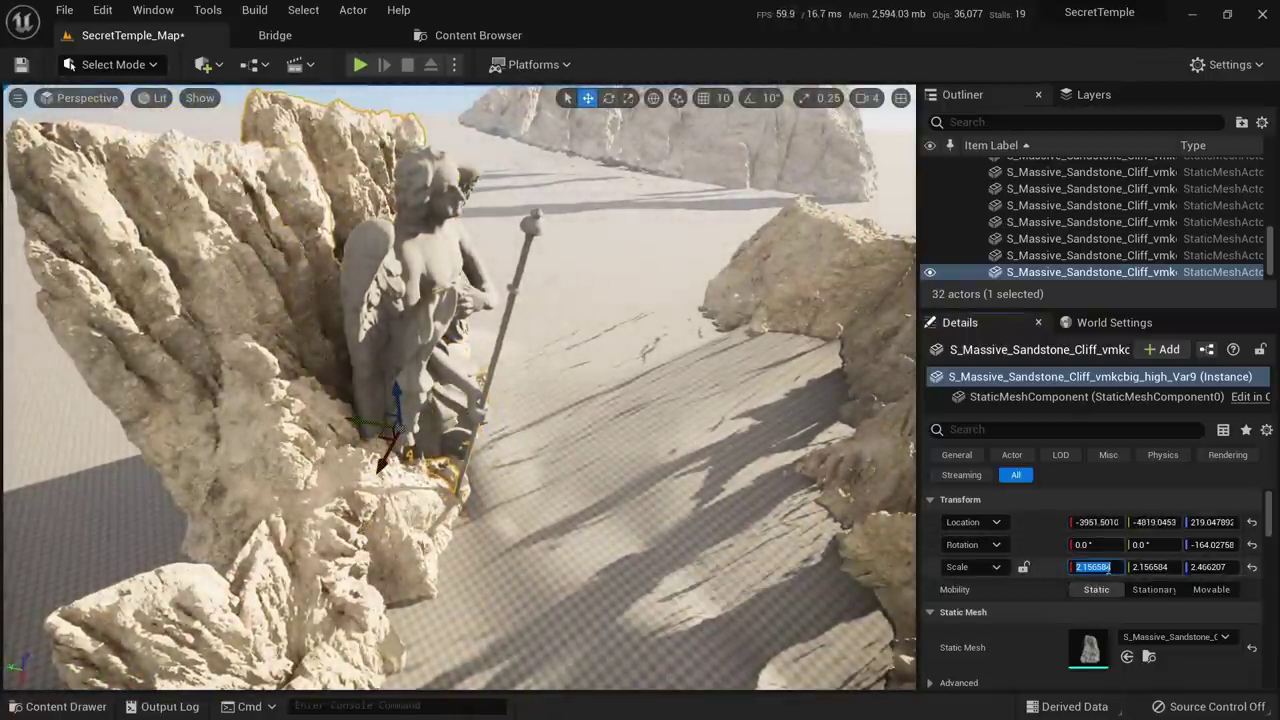
{"action": "key", "text": "Return"}
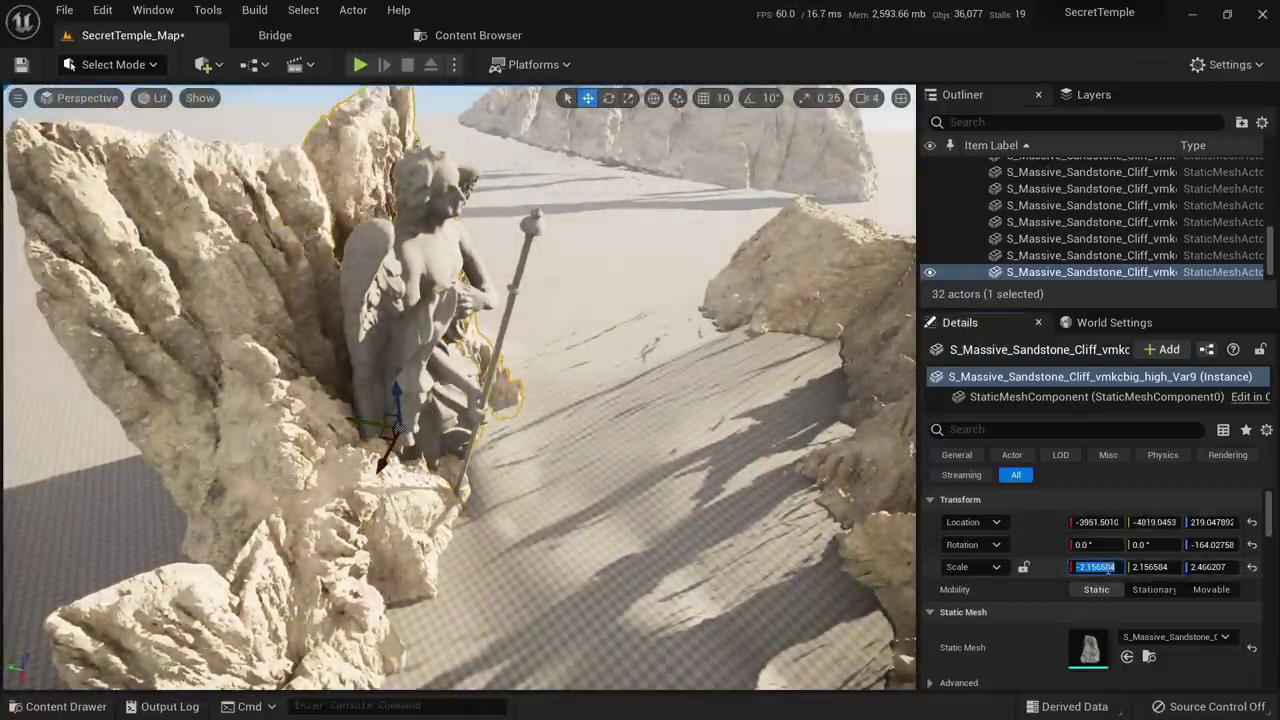
Enlarge the mirrored cliff to a scale of about -3.11, 3.11, 3.42 and position it behind the statue as a second peak
{"action": "mouse_move", "coordinate": [470, 567]}
{"action": "right_mouse_down"}
{"action": "mouse_move", "coordinate": [470, 480]}
{"action": "mouse_move", "coordinate": [470, 567]}
{"action": "right_mouse_up"}
{"action": "key", "text": "r"}
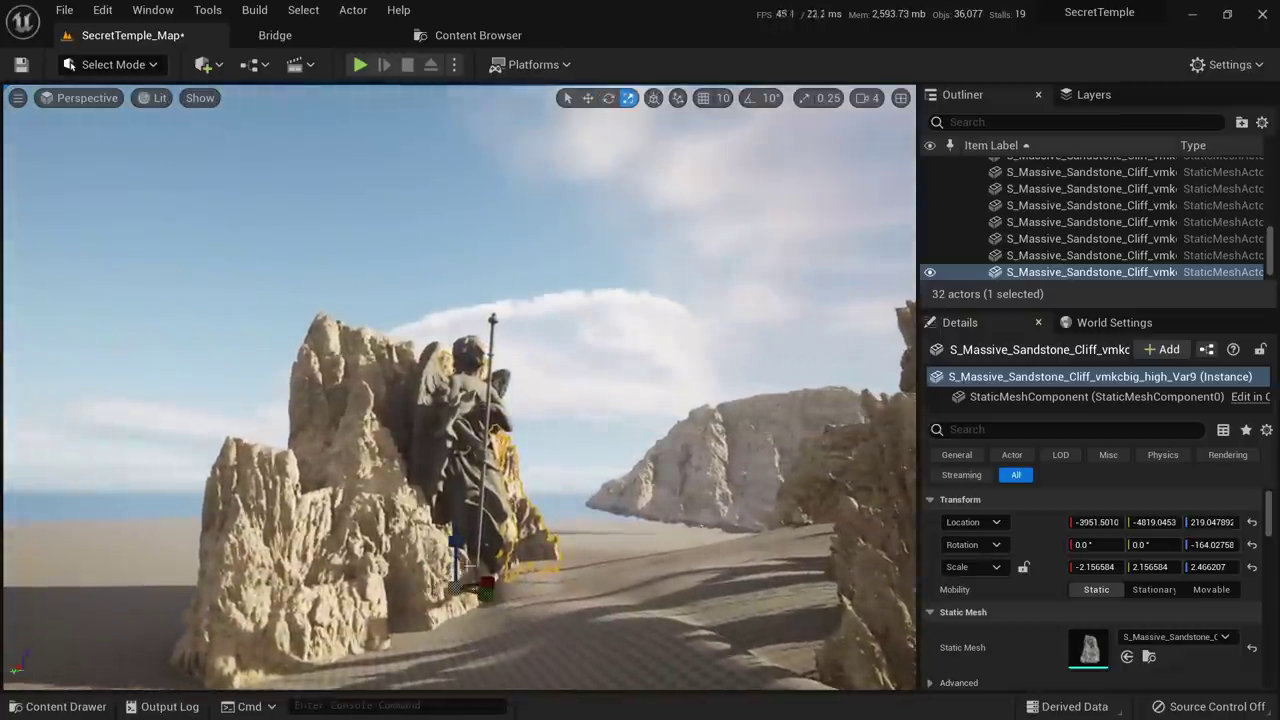
{"action": "left_click_drag", "start_coordinate": [452, 590], "coordinate": [408, 594]}
{"action": "key", "text": "q"}
{"action": "key", "text": "e"}
{"action": "mouse_move", "coordinate": [408, 594]}
{"action": "right_mouse_down"}
{"action": "mouse_move", "coordinate": [420, 690]}
{"action": "mouse_move", "coordinate": [420, 590]}
{"action": "right_mouse_up"}
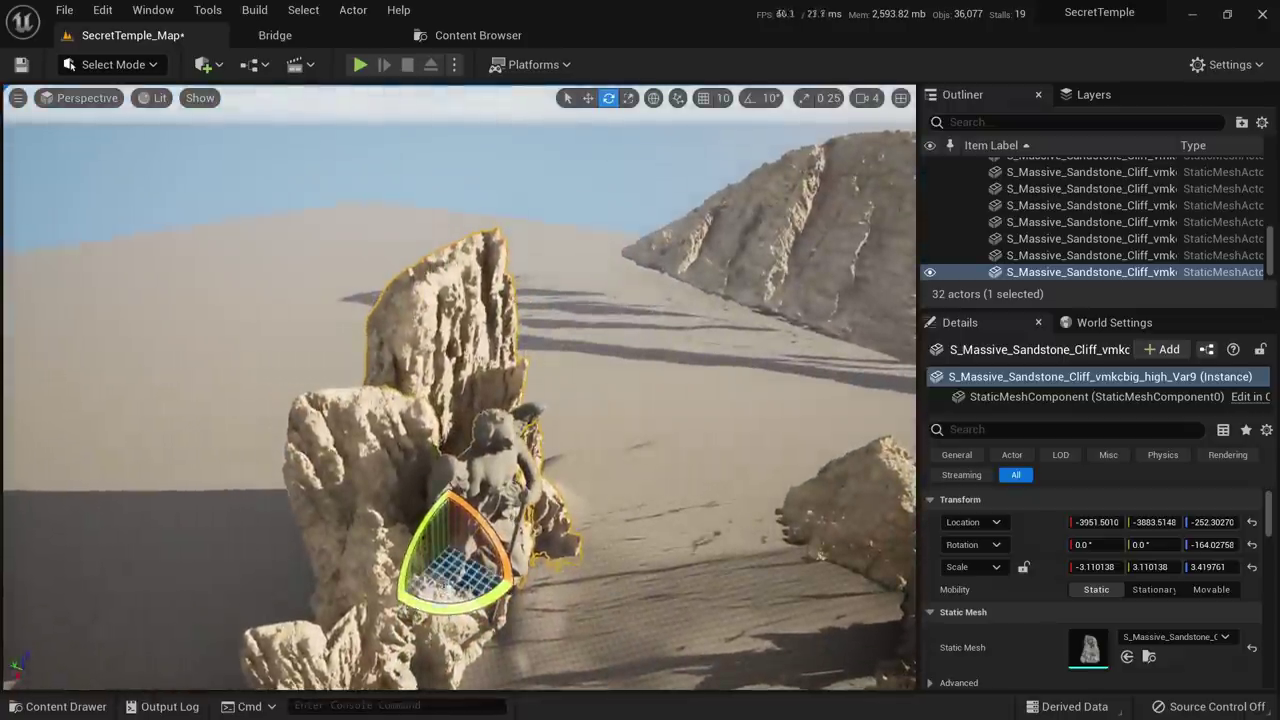
{"action": "key", "text": "w"}
{"action": "left_click_drag", "start_coordinate": [436, 573], "coordinate": [410, 582]}
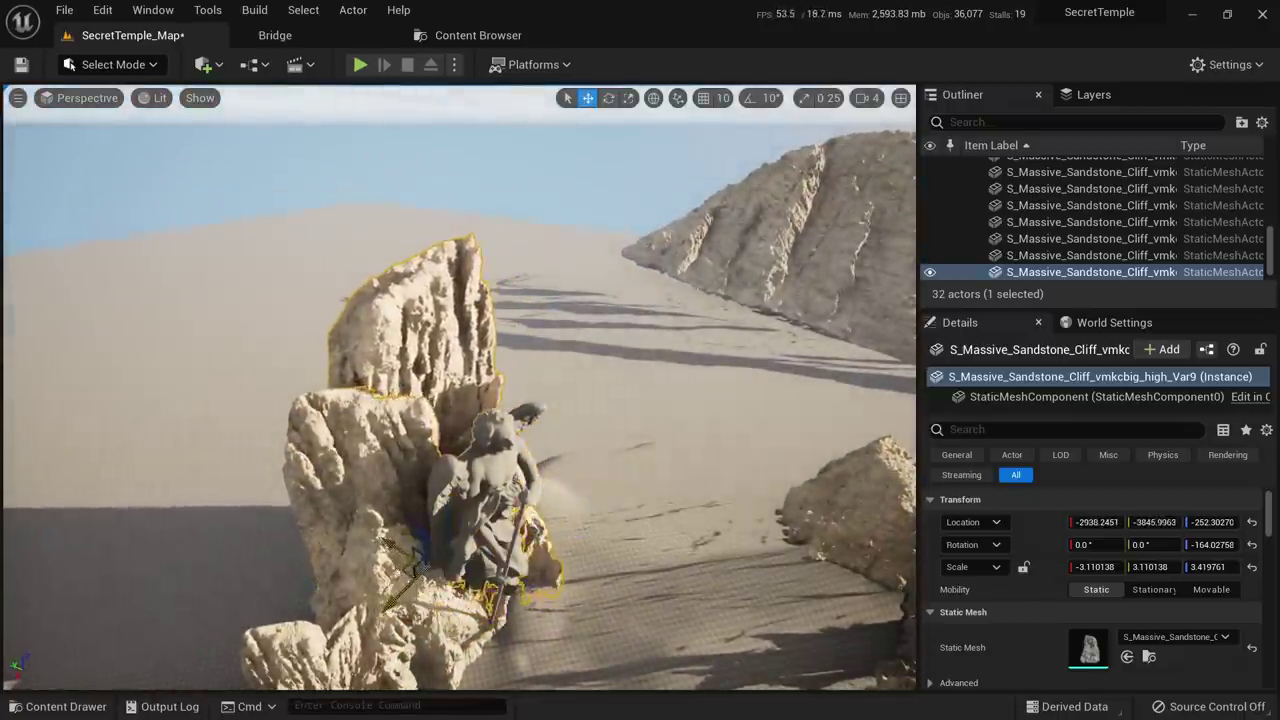
{"action": "right_click_drag", "start_coordinate": [410, 582], "coordinate": [380, 582]}
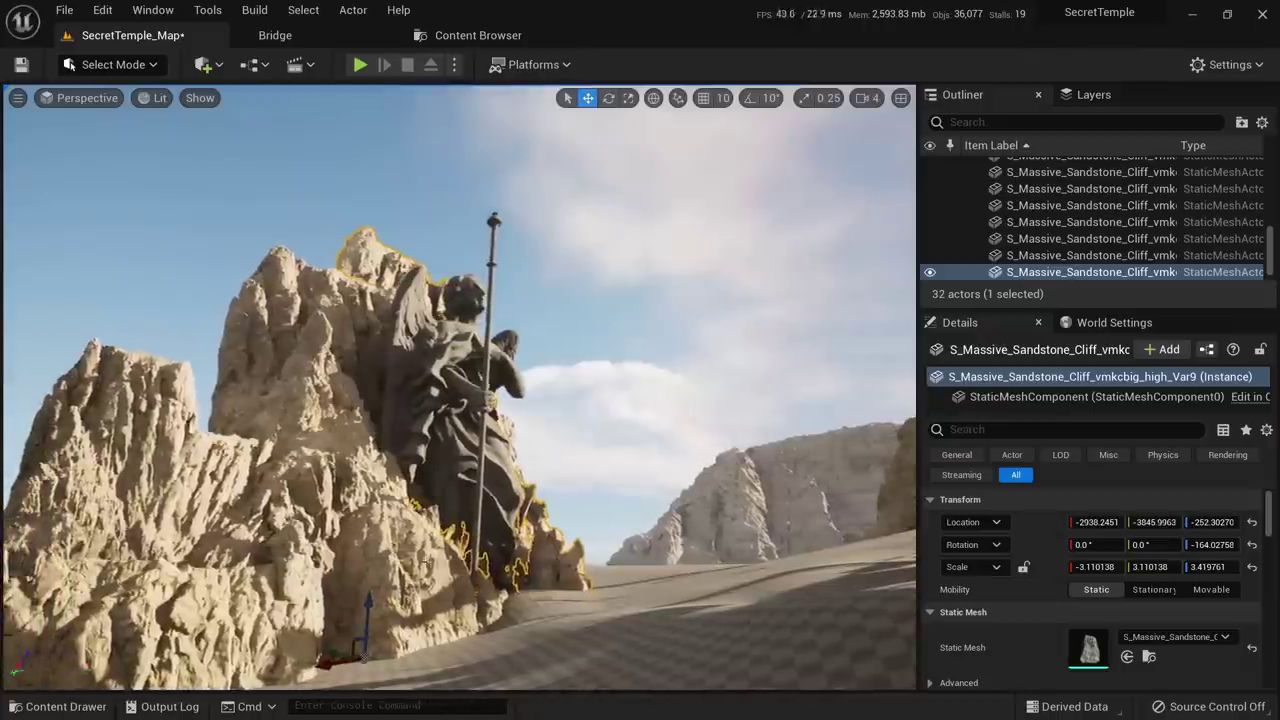
{"action": "left_click_drag", "start_coordinate": [370, 614], "coordinate": [371, 608]}
{"action": "key", "text": "Escape"}
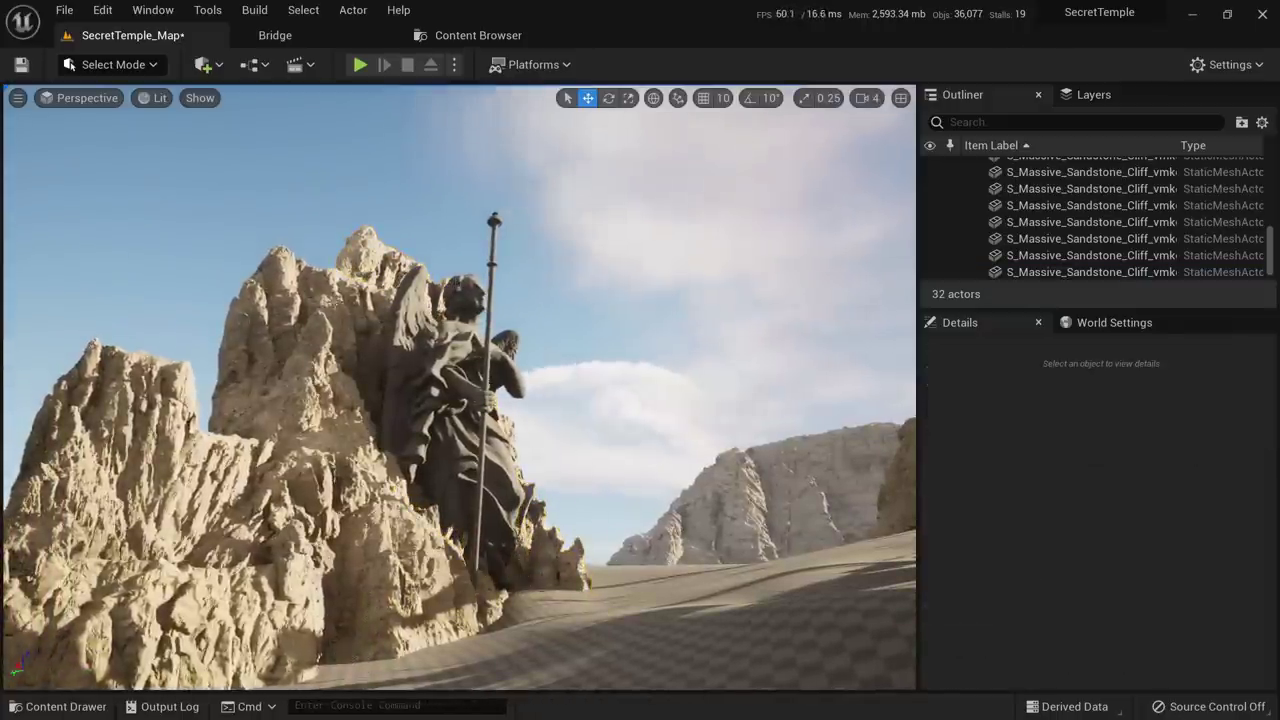
Rotate the original massive cliff beside the statue slightly to a Z rotation of about -163.13°
{"action": "left_click", "coordinate": [340, 490]}
{"action": "key", "text": "e"}
{"action": "mouse_move", "coordinate": [324, 647]}
{"action": "left_mouse_down"}
{"action": "mouse_move", "coordinate": [364, 647]}
{"action": "mouse_move", "coordinate": [348, 647]}
{"action": "left_mouse_up"}
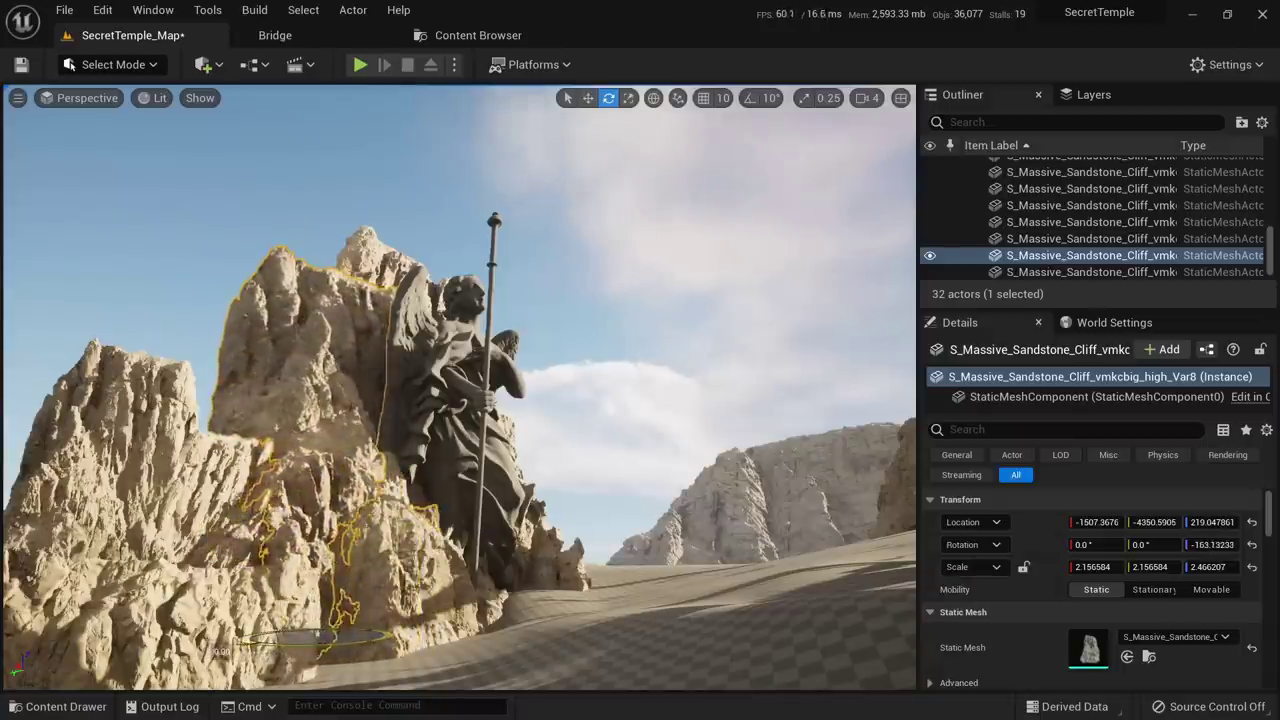
{"action": "key", "text": "Escape"}
{"action": "left_click", "coordinate": [384, 262]}
{"action": "key", "text": "Escape"}
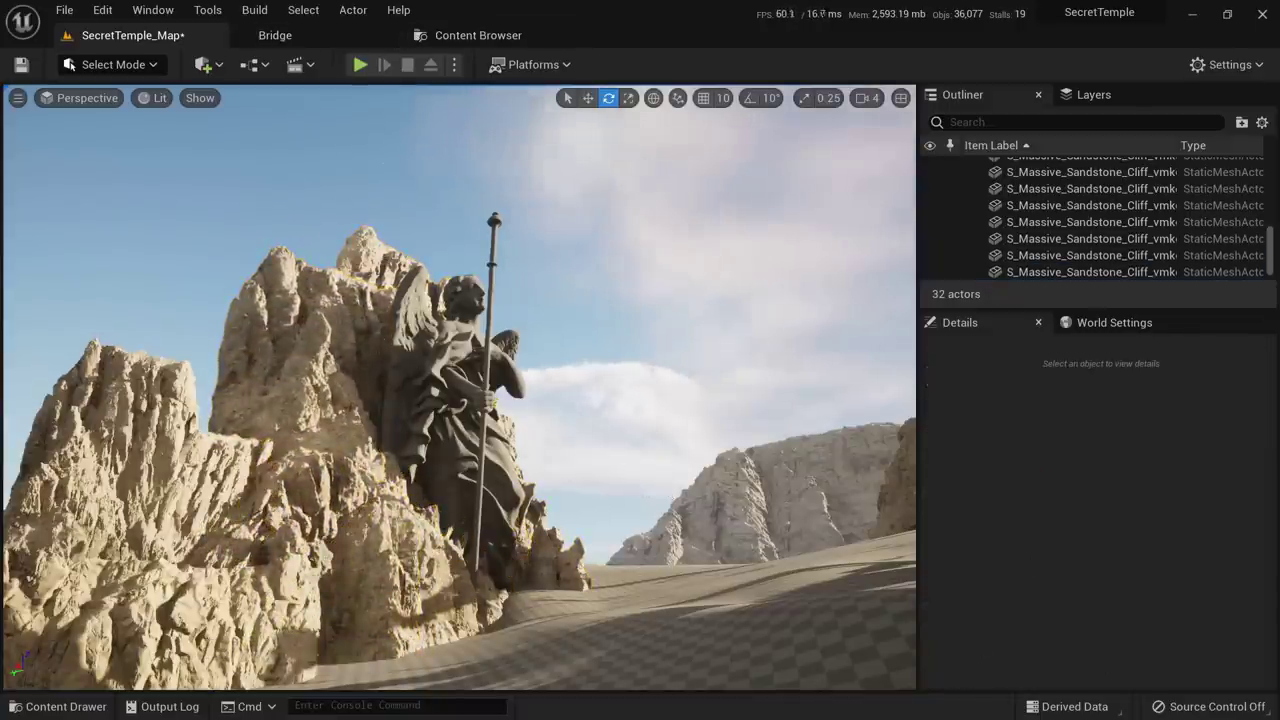
Try duplicating the distant gigantic sandstone cliff and bringing the copy toward the statue
{"action": "right_click_drag", "start_coordinate": [560, 350], "coordinate": [680, 375]}
{"action": "left_click", "coordinate": [530, 430]}
{"action": "right_click_drag", "start_coordinate": [639, 295], "coordinate": [600, 350]}
{"action": "key", "text": "w"}
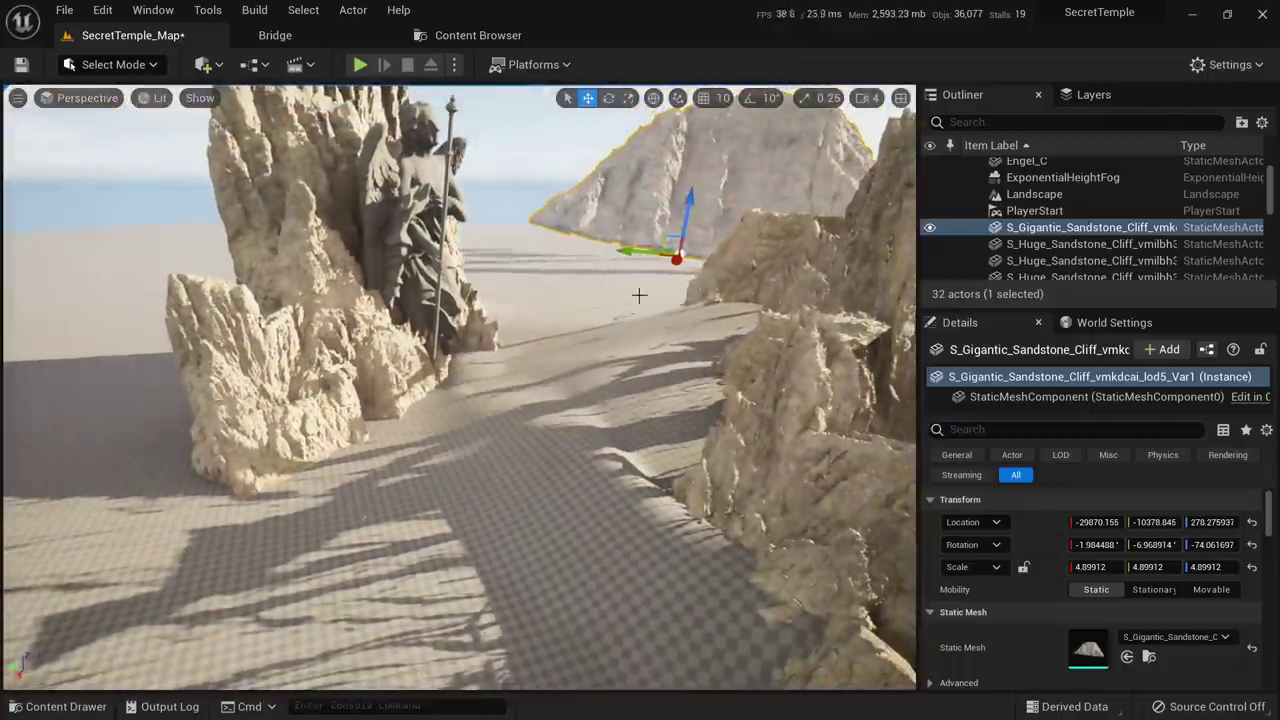
{"action": "left_click_drag", "start_coordinate": [661, 256], "coordinate": [555, 385], "text": "alt"}
Try rotating the duplicated gigantic cliff and moving it closer to the statue, with a uniform scale of about 2.16
{"action": "right_click_drag", "start_coordinate": [555, 385], "coordinate": [630, 345]}
{"action": "key", "text": "e"}
{"action": "left_click_drag", "start_coordinate": [512, 420], "coordinate": [400, 330]}
{"action": "key", "text": "w"}
{"action": "left_click_drag", "start_coordinate": [463, 421], "coordinate": [345, 371]}
{"action": "key", "text": "r"}
{"action": "right_click_drag", "start_coordinate": [447, 430], "coordinate": [448, 461]}
{"action": "left_click_drag", "start_coordinate": [479, 388], "coordinate": [413, 456]}
Try turning the gigantic cliff copy on its side and placing it directly behind the statue
{"action": "right_click_drag", "start_coordinate": [413, 456], "coordinate": [414, 400]}
{"action": "key", "text": "e"}
{"action": "left_click_drag", "start_coordinate": [424, 397], "coordinate": [250, 408]}
{"action": "right_click_drag", "start_coordinate": [420, 398], "coordinate": [404, 412]}
{"action": "key", "text": "w"}
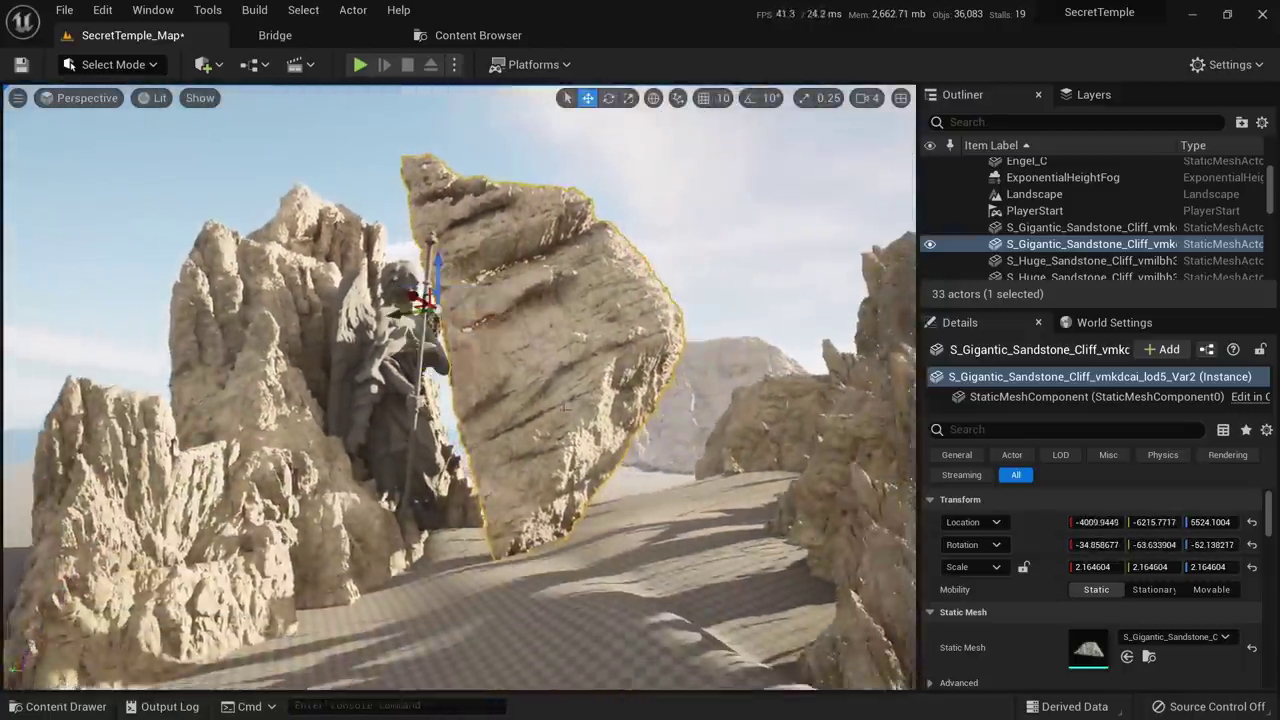
{"action": "left_click_drag", "start_coordinate": [420, 305], "coordinate": [296, 356]}
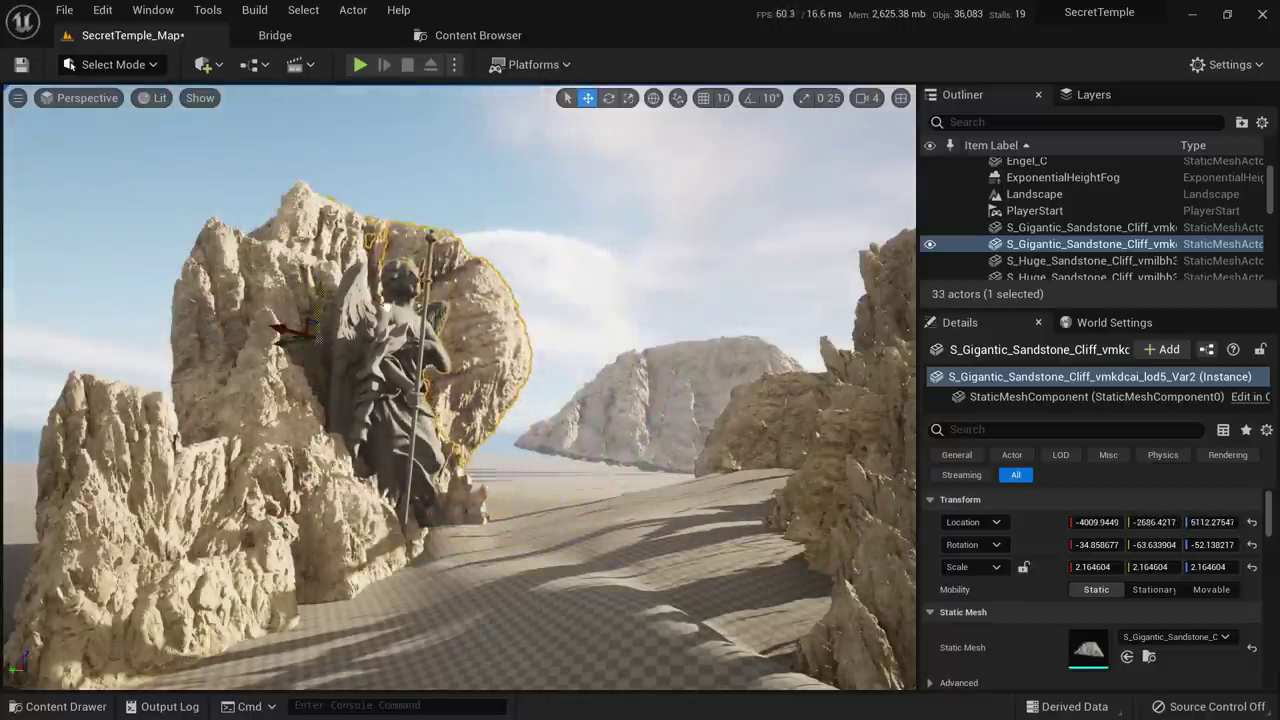
Try moving the gigantic cliff copy away behind the rock group, and rotate it to a new orientation
{"action": "left_click_drag", "start_coordinate": [294, 345], "coordinate": [94, 378]}
{"action": "key", "text": "e"}
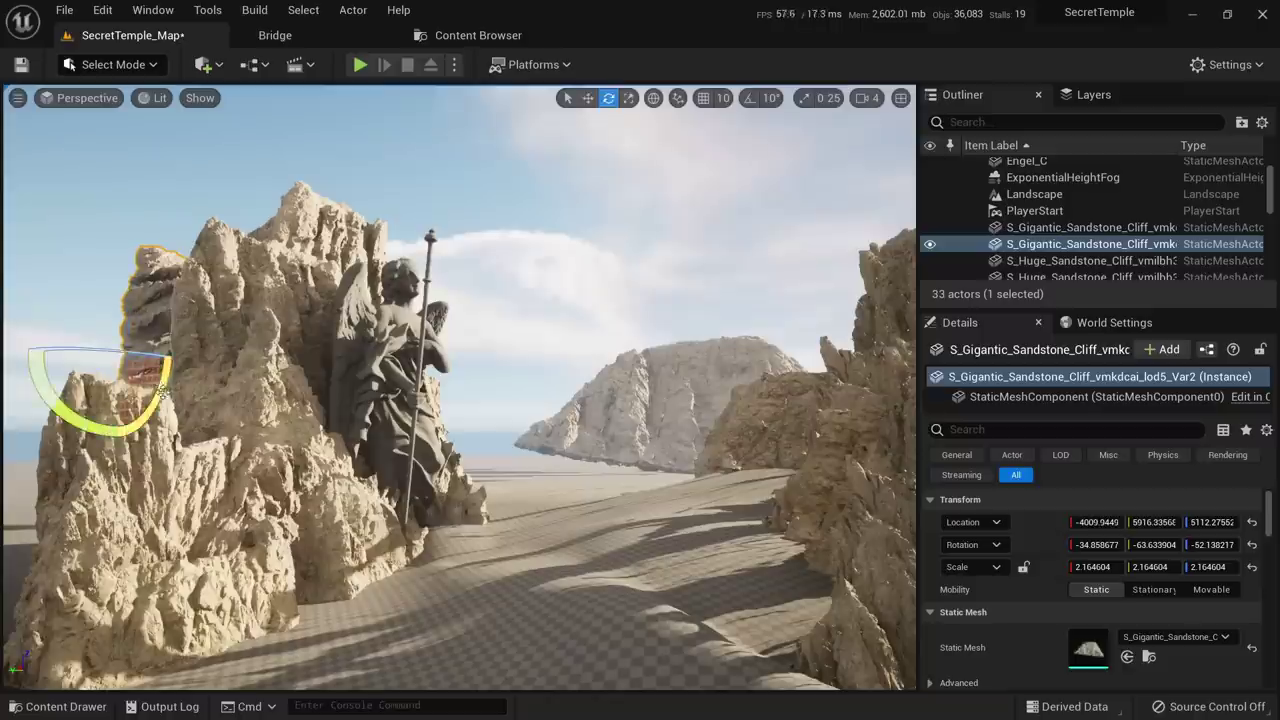
{"action": "left_click_drag", "start_coordinate": [136, 420], "coordinate": [82, 418]}
{"action": "right_click_drag", "start_coordinate": [174, 377], "coordinate": [120, 380]}
{"action": "left_click_drag", "start_coordinate": [289, 330], "coordinate": [293, 366]}
{"action": "mouse_move", "coordinate": [293, 366]}
{"action": "right_mouse_down"}
{"action": "mouse_move", "coordinate": [270, 420]}
{"action": "mouse_move", "coordinate": [293, 366]}
{"action": "right_mouse_up"}
Try fitting the gigantic cliff copy against the back of the rock group on the side away from the canyon
{"action": "key", "text": "w"}
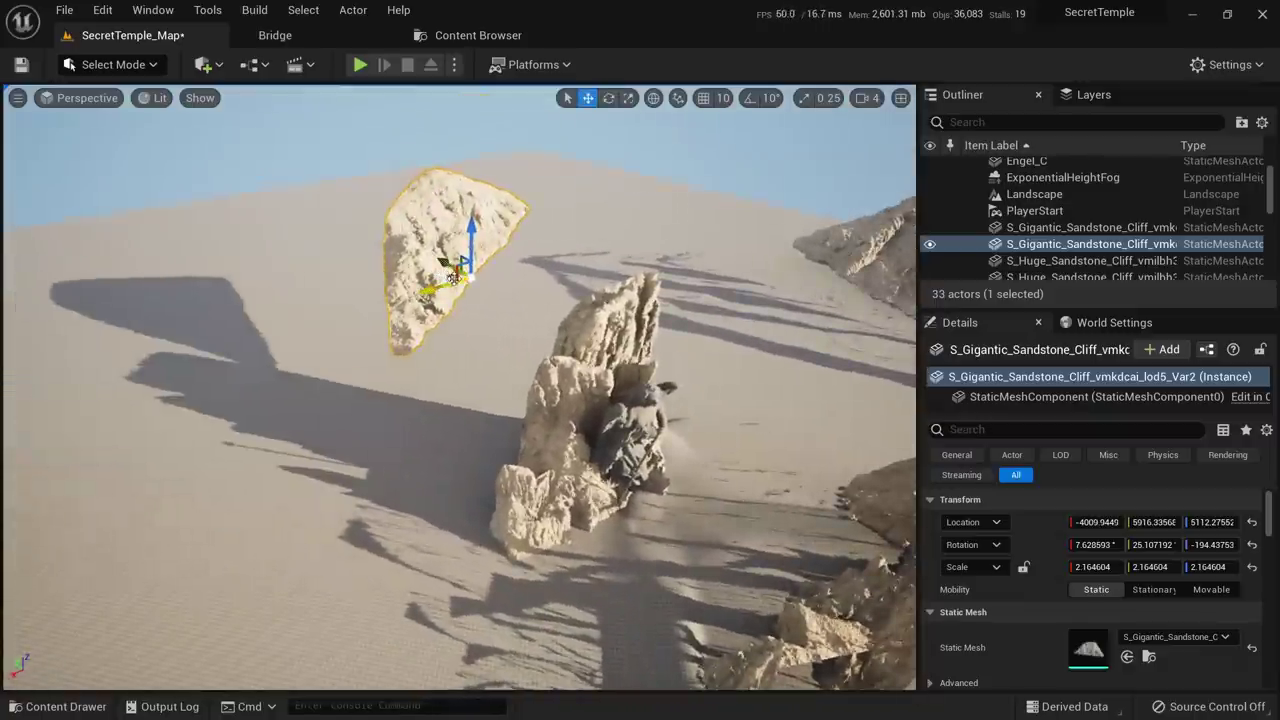
{"action": "left_click_drag", "start_coordinate": [449, 278], "coordinate": [538, 371]}
{"action": "right_click_drag", "start_coordinate": [538, 371], "coordinate": [515, 340]}
{"action": "left_click_drag", "start_coordinate": [437, 374], "coordinate": [416, 490]}
{"action": "key", "text": "w"}
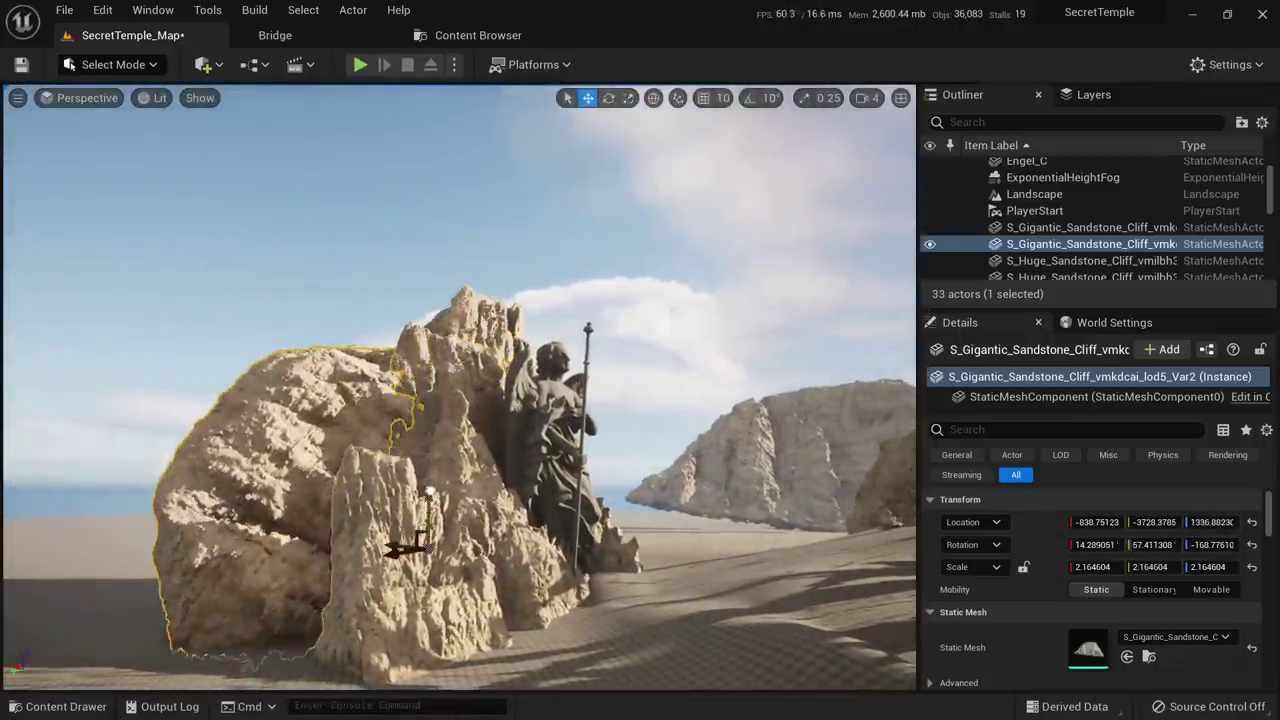
{"action": "key", "text": "Escape"}
Try sinking the gigantic cliff copy into the ground so its top sits below the main peaks
{"action": "right_click_drag", "start_coordinate": [193, 319], "coordinate": [298, 298]}
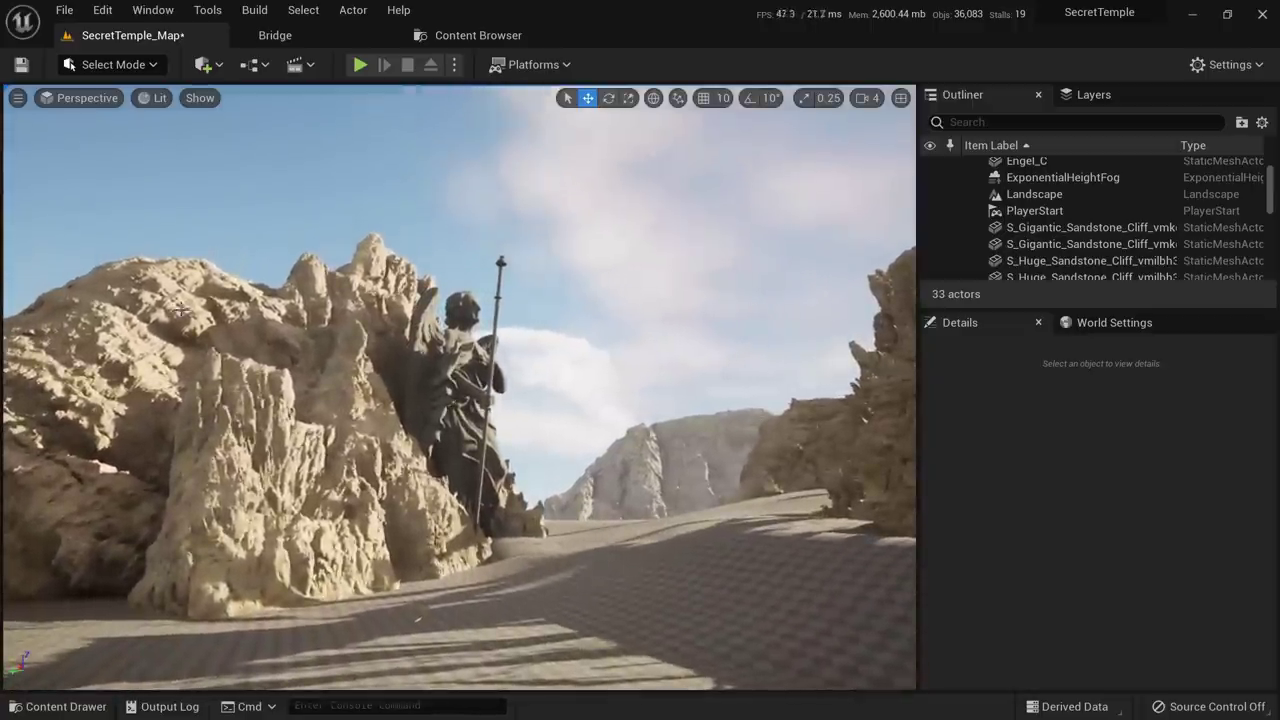
{"action": "left_click", "coordinate": [193, 319]}
{"action": "right_click_drag", "start_coordinate": [281, 415], "coordinate": [277, 408]}
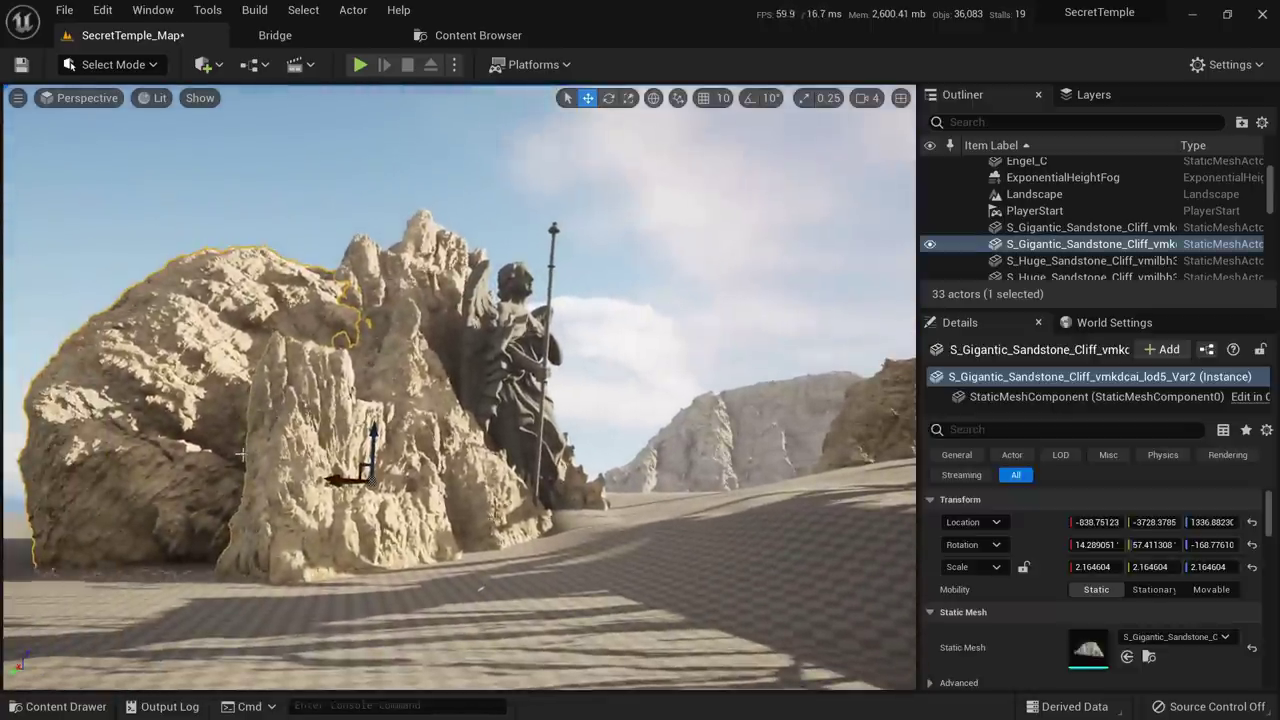
{"action": "key", "text": "End"}
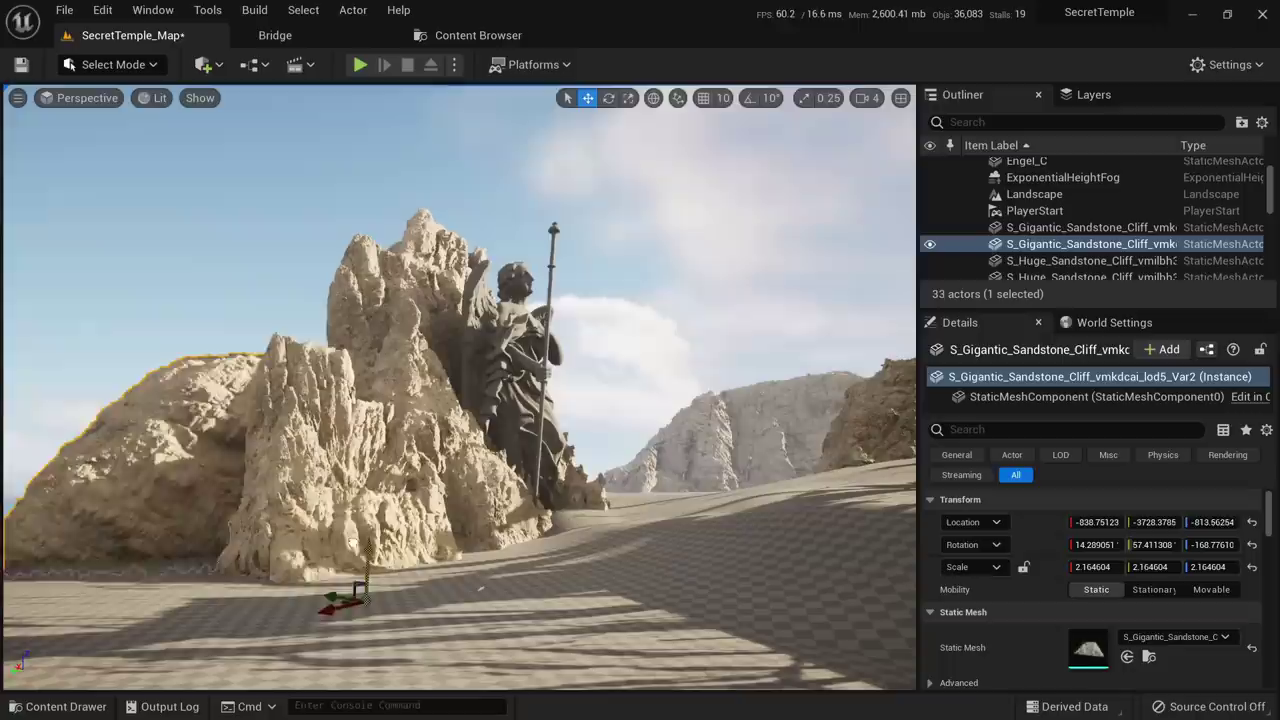
{"action": "key", "text": "w"}
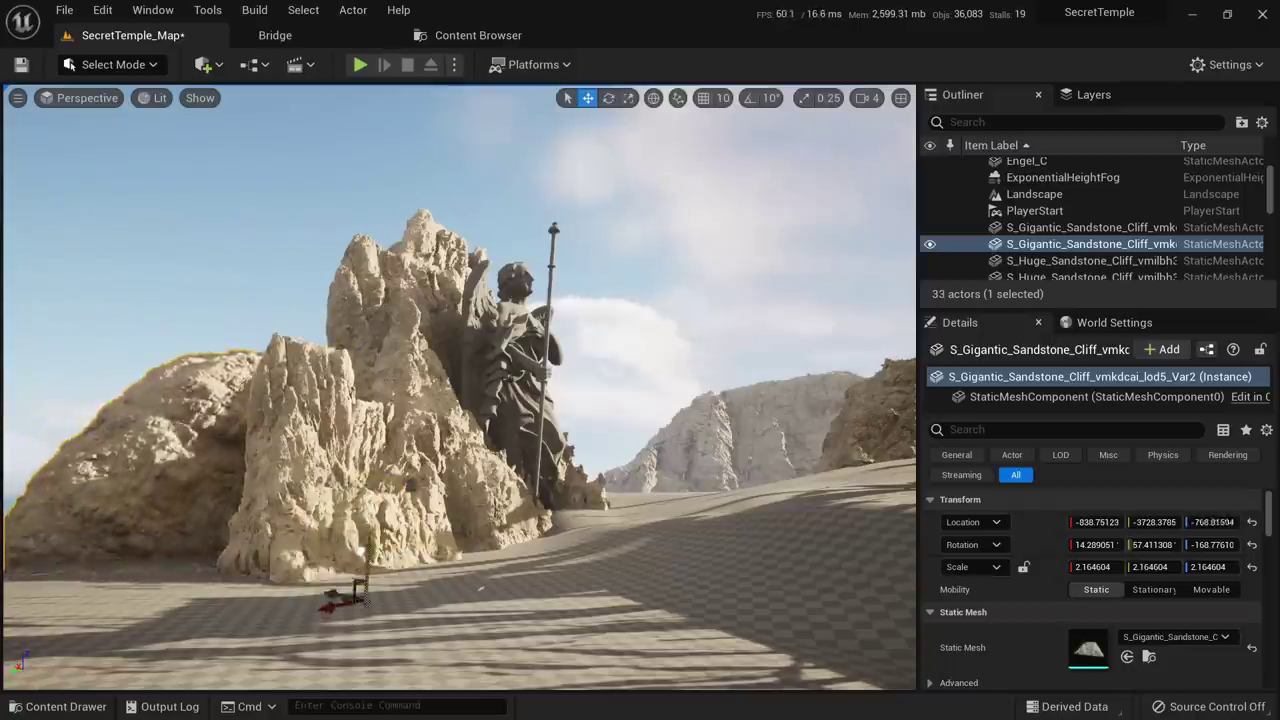
Compare the rock group with and without the gigantic cliff copy, and delete the copy
{"action": "key", "text": "h"}
{"action": "key", "text": "w"}
{"action": "right_click_drag", "start_coordinate": [480, 588], "coordinate": [455, 550]}
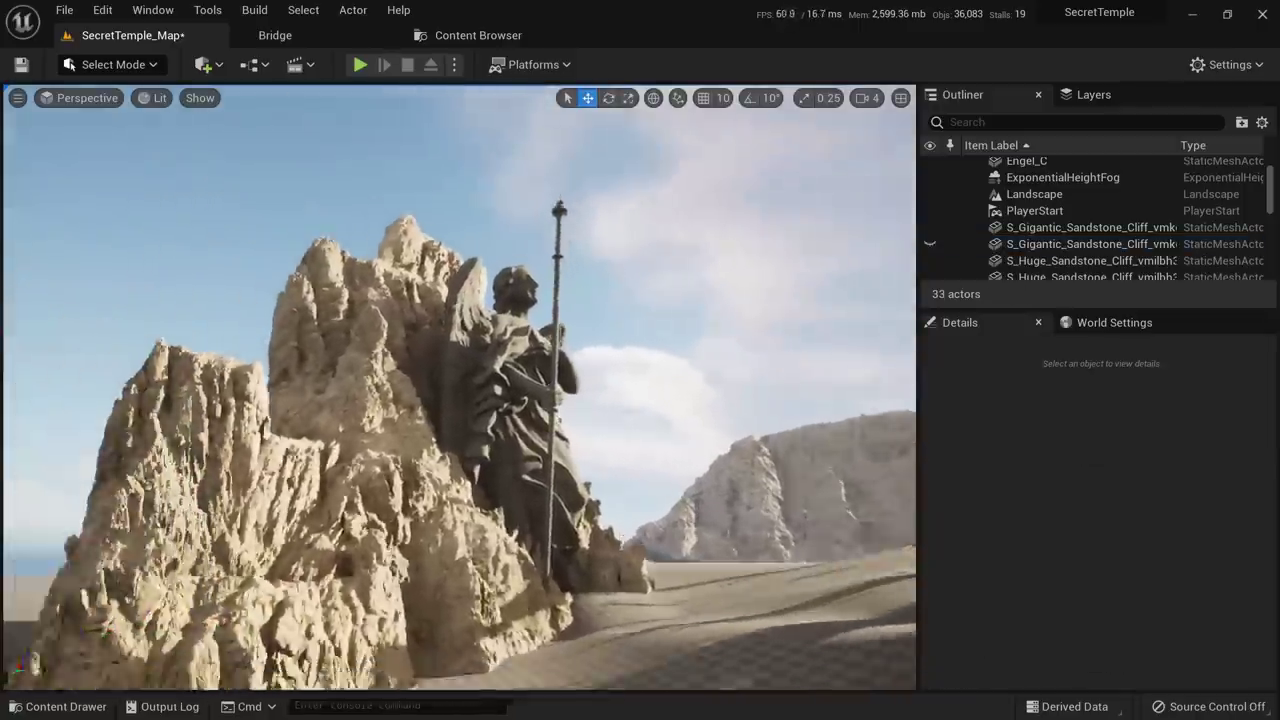
{"action": "key", "text": "ctrl+h"}
{"action": "left_click", "coordinate": [140, 426]}
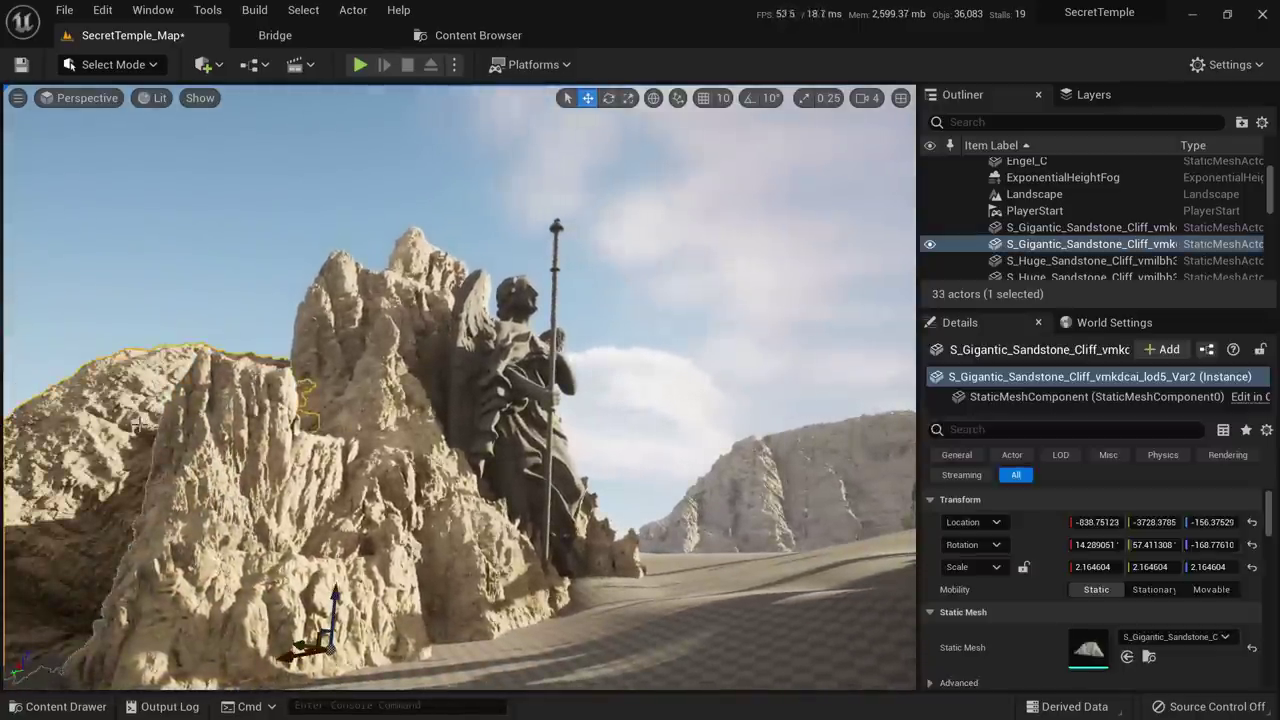
{"action": "key", "text": "Delete"}
Duplicate a smaller huge sandstone cliff from the foreground rocks and place the copy at the base of the statue
{"action": "right_click_drag", "start_coordinate": [146, 427], "coordinate": [540, 550]}
{"action": "key", "text": "s"}
{"action": "left_click", "coordinate": [688, 465]}
{"action": "right_click_drag", "start_coordinate": [688, 465], "coordinate": [383, 515]}
{"action": "key", "text": "w"}
{"action": "left_click", "coordinate": [580, 425]}
{"action": "key", "text": "s"}
{"action": "right_click_drag", "start_coordinate": [580, 425], "coordinate": [660, 475]}
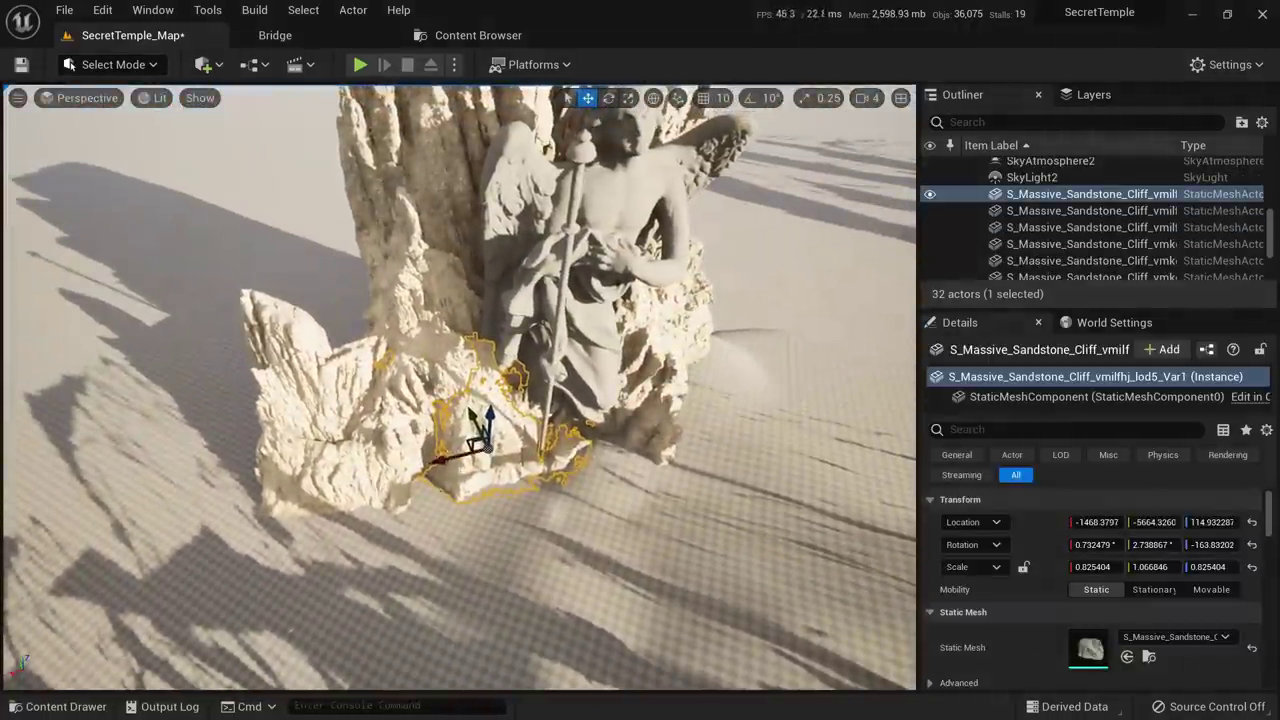
{"action": "left_click", "coordinate": [333, 494]}
{"action": "left_click_drag", "start_coordinate": [345, 488], "coordinate": [605, 422], "text": "alt"}
{"action": "key", "text": "r"}
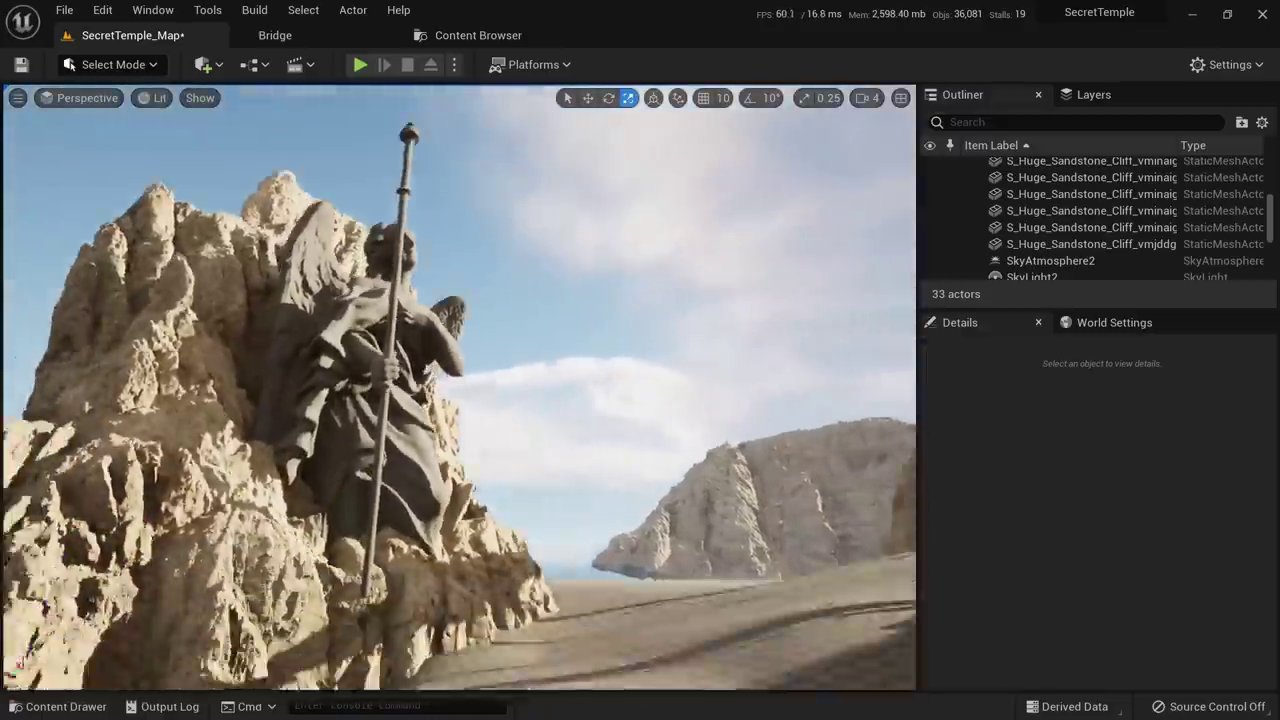
Hide the huge sandstone cliff at the base of the statue to check the silhouette from a low viewpoint
{"action": "right_click_drag", "start_coordinate": [604, 475], "coordinate": [604, 510]}
{"action": "left_click", "coordinate": [553, 521]}
{"action": "key", "text": "h"}
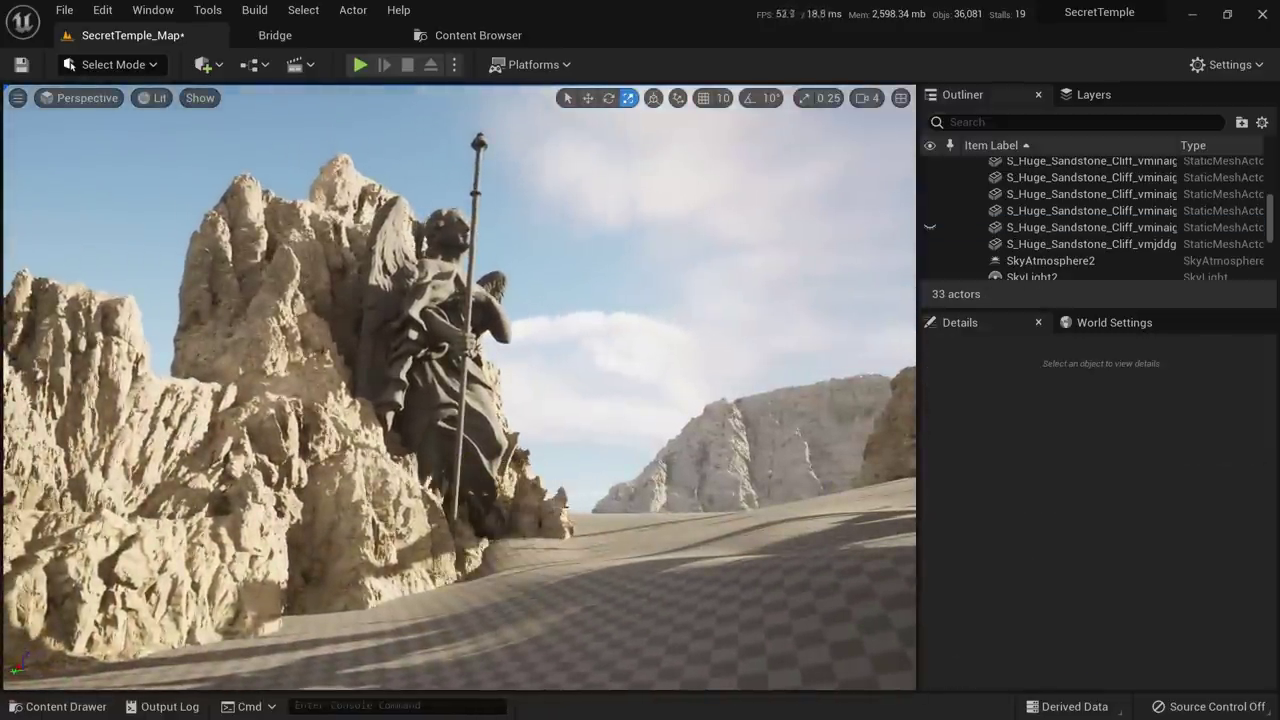
Capture the area around the statue, trace the silhouette of the rocks, arm and spear in red, and discard the capture
{"action": "left_click", "coordinate": [566, 510]}
{"action": "key", "text": "F1"}
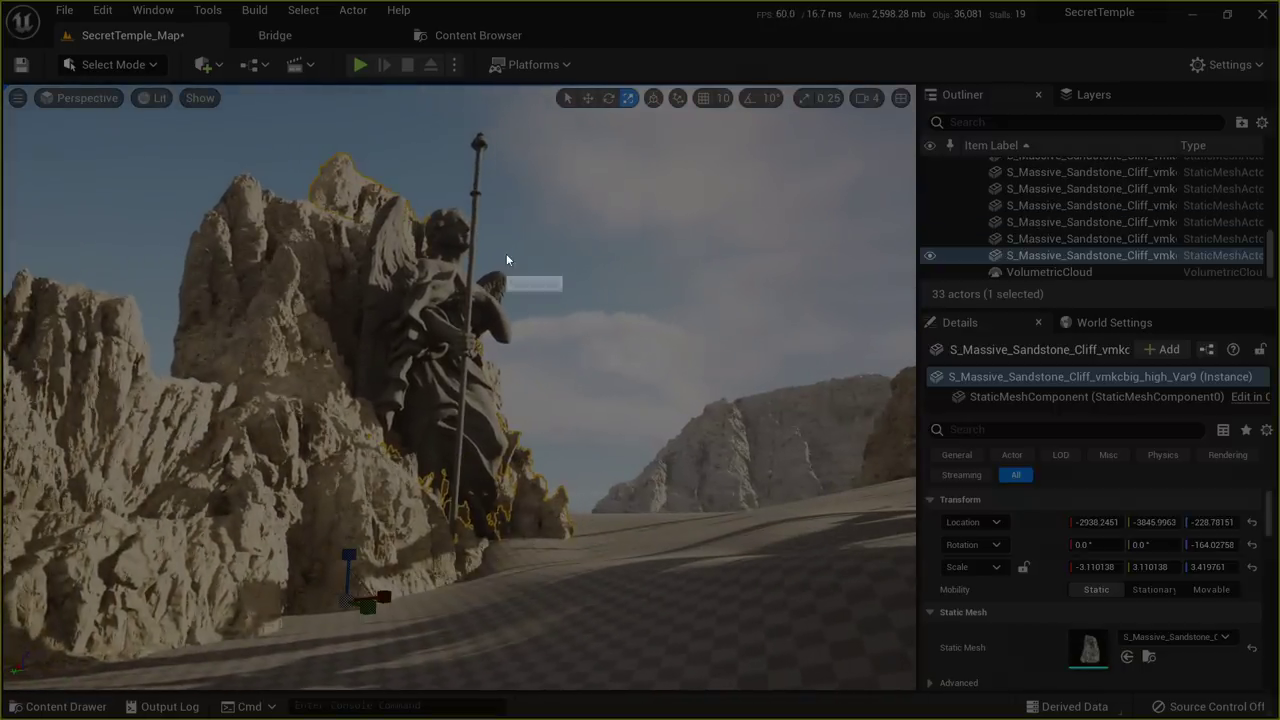
{"action": "mouse_move", "coordinate": [245, 142]}
{"action": "left_mouse_down"}
{"action": "mouse_move", "coordinate": [874, 614]}
{"action": "mouse_move", "coordinate": [895, 667]}
{"action": "left_mouse_up"}
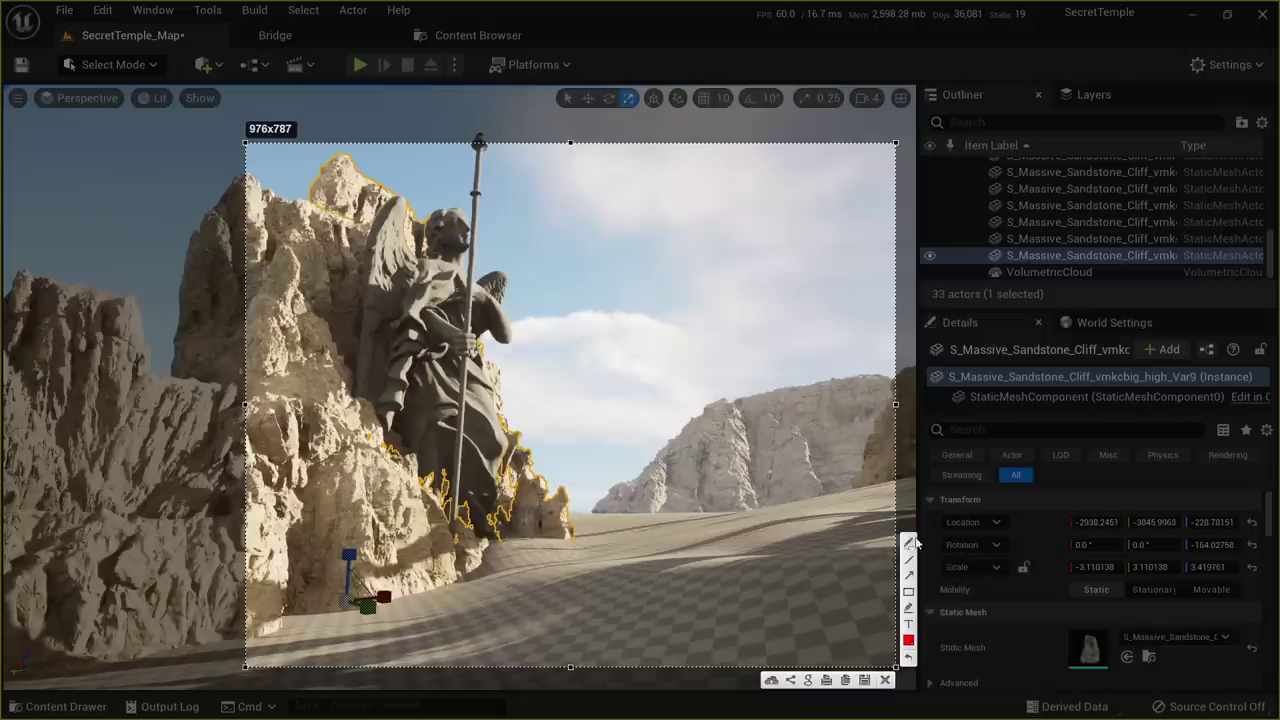
{"action": "key", "text": "ctrl+c"}
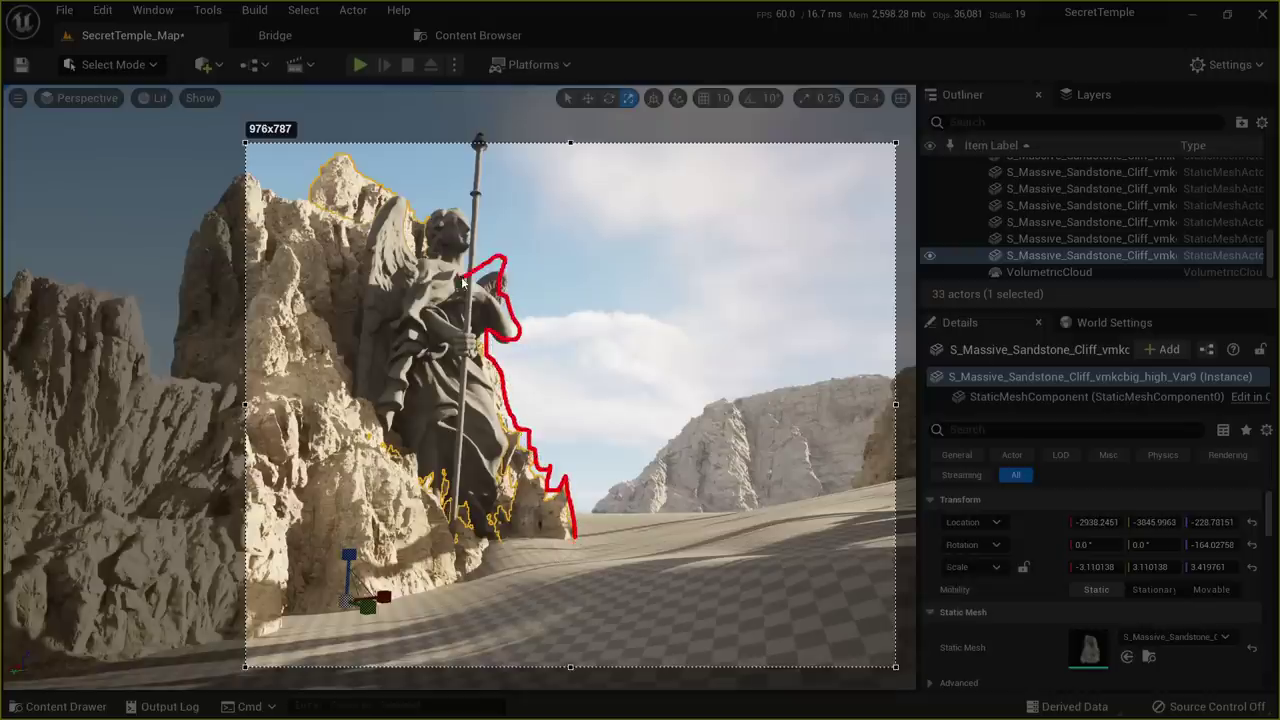
{"action": "left_click_drag", "start_coordinate": [437, 198], "coordinate": [435, 198]}
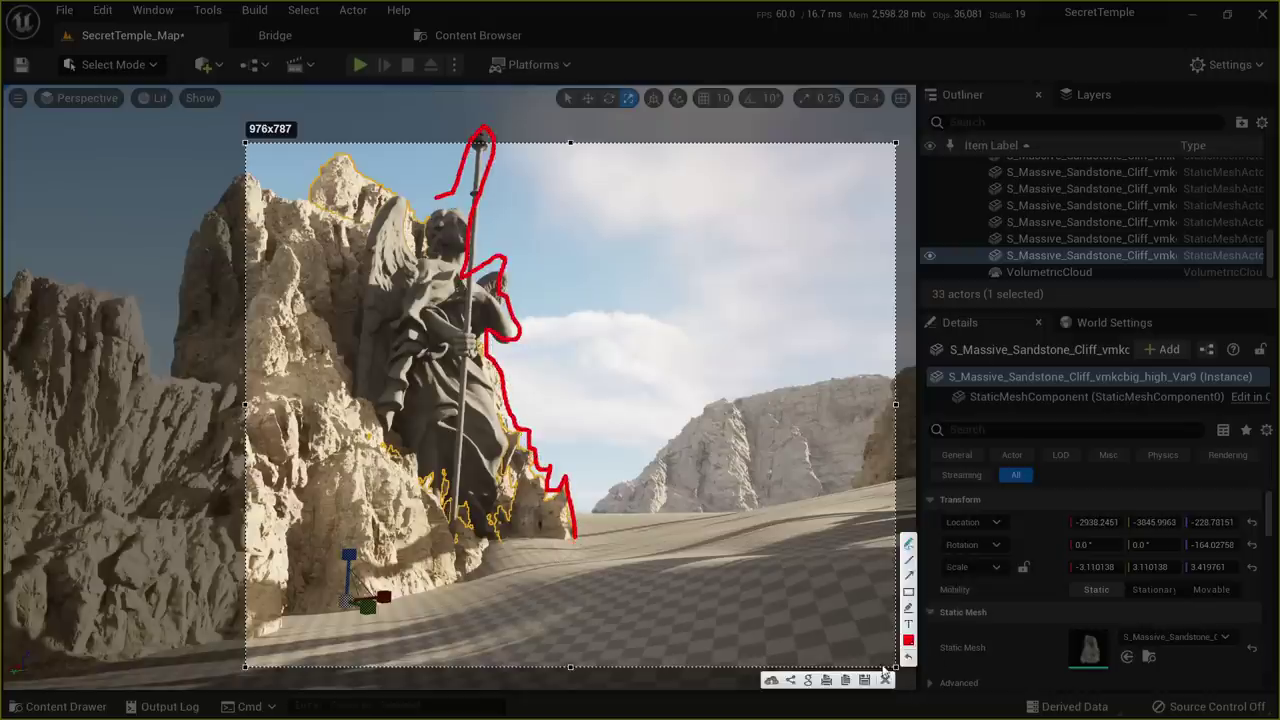
{"action": "left_click", "coordinate": [885, 680]}
Duplicate the foreground huge sandstone cliff and place the copy along the foot of the rock wall below the statue
{"action": "right_click_drag", "start_coordinate": [590, 345], "coordinate": [580, 430]}
{"action": "left_click", "coordinate": [398, 461]}
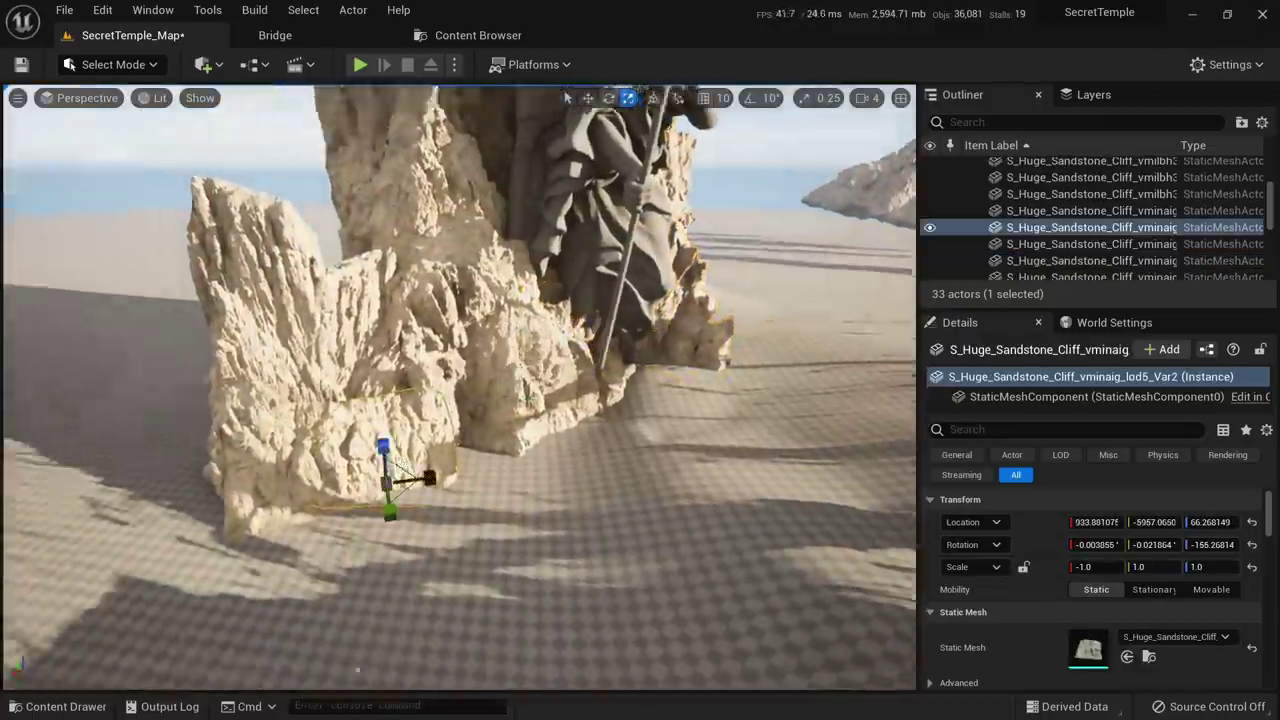
{"action": "right_click_drag", "start_coordinate": [398, 461], "coordinate": [430, 520]}
{"action": "key", "text": "w"}
{"action": "right_click_drag", "start_coordinate": [300, 455], "coordinate": [270, 470]}
{"action": "left_click_drag", "start_coordinate": [376, 459], "coordinate": [516, 369], "text": "alt"}
{"action": "key", "text": "Escape"}
{"action": "right_click_drag", "start_coordinate": [516, 369], "coordinate": [510, 230]}
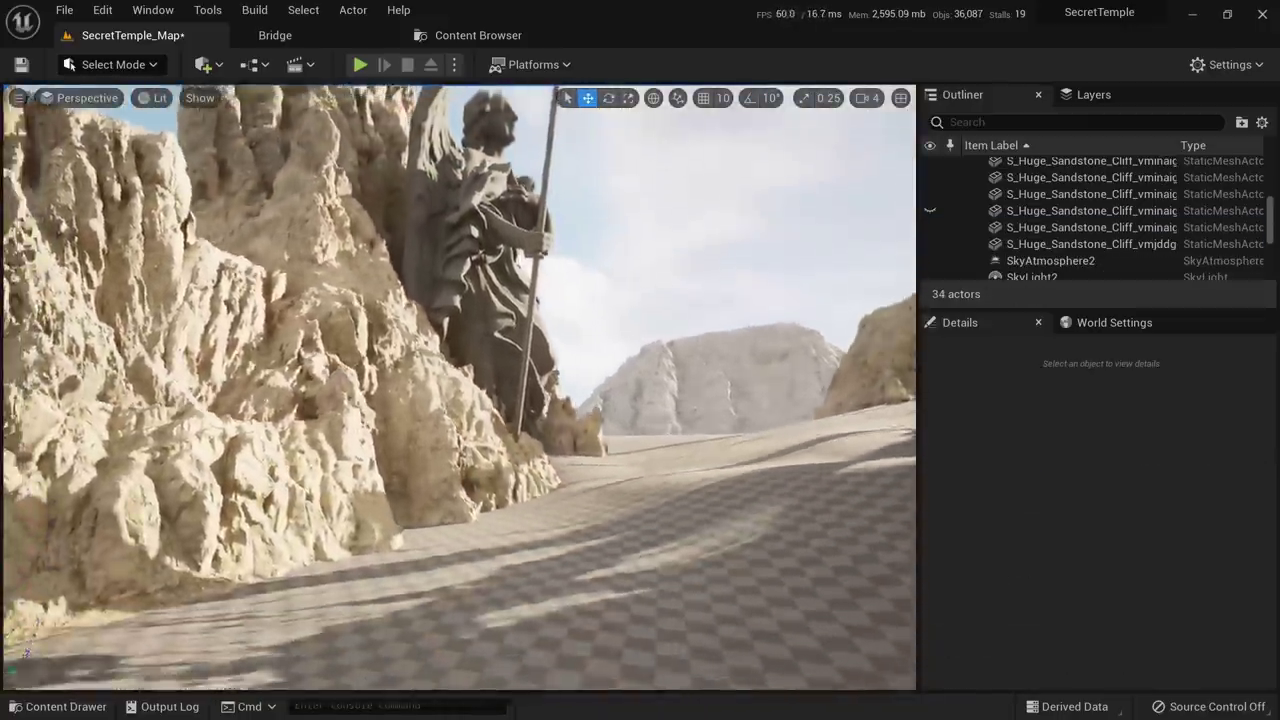
{"action": "right_click_drag", "start_coordinate": [597, 345], "coordinate": [508, 274]}
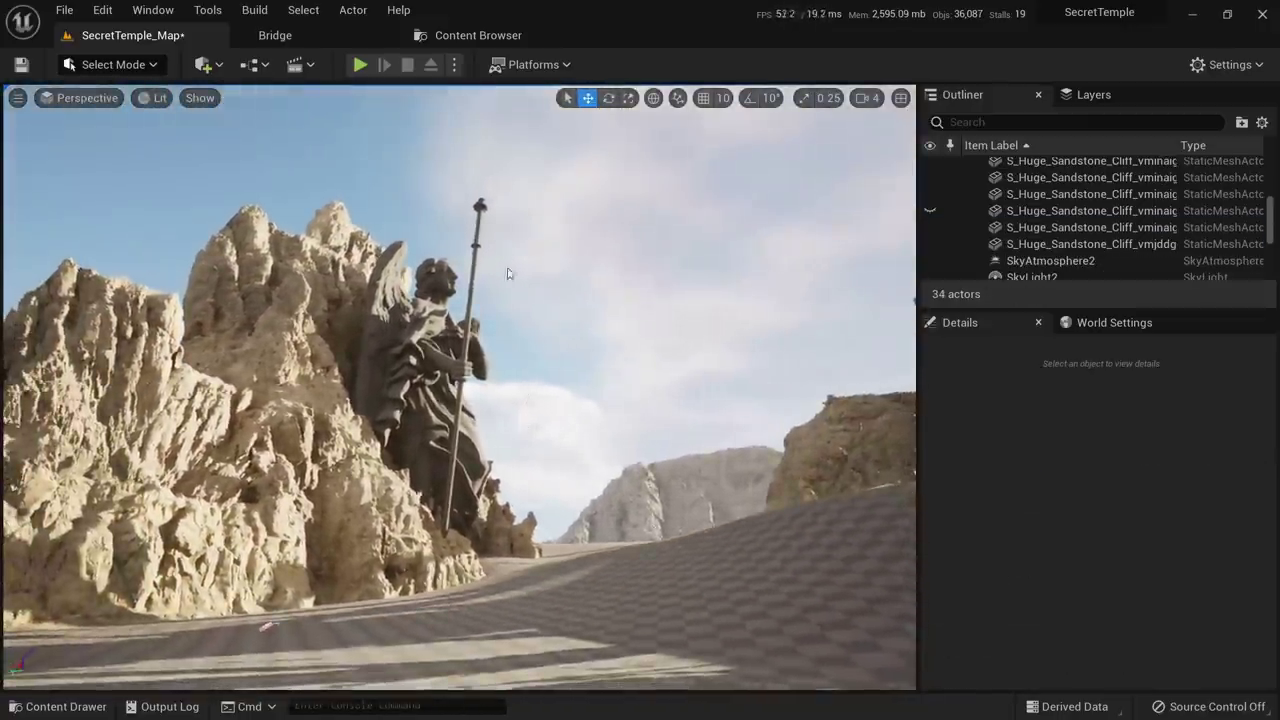
Switch to Bridge, find the hollowed Huge Sandstone Cliff among the 3D assets, and place it in the level near the statue
{"action": "left_click", "coordinate": [275, 35]}
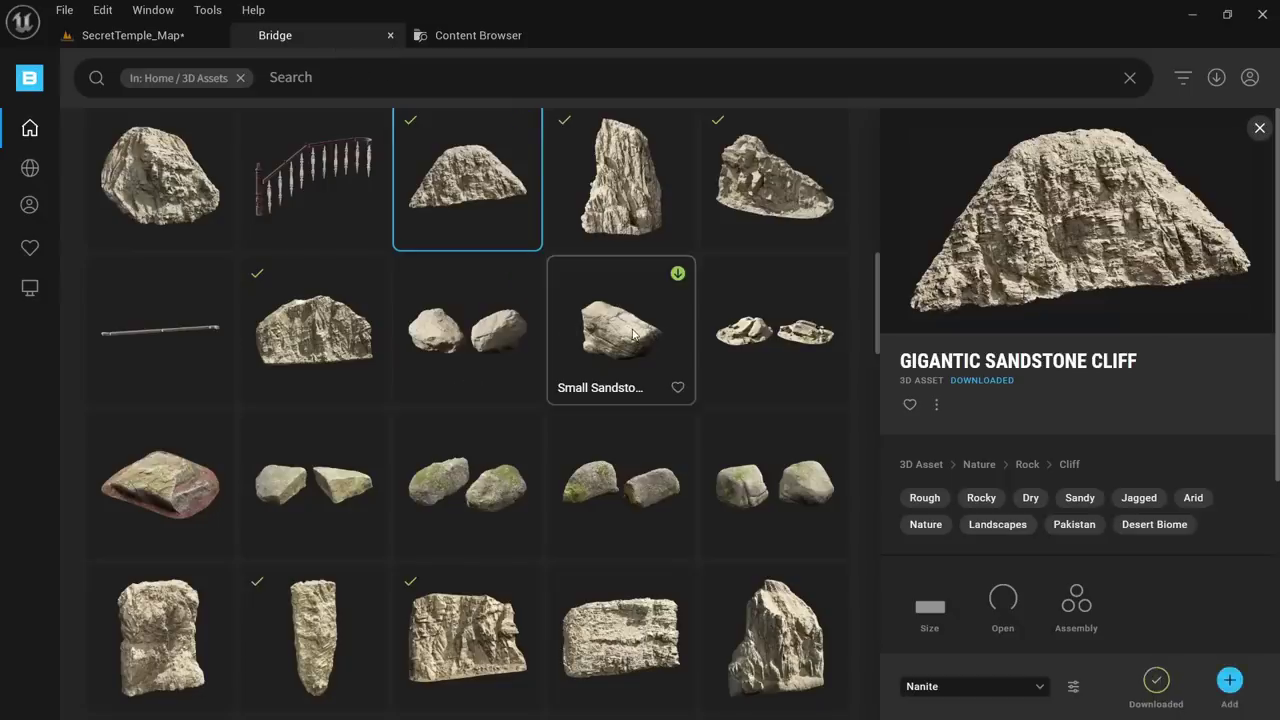
{"action": "scroll", "coordinate": [604, 395], "scroll_direction": "down", "scroll_amount": 3}
{"action": "scroll", "coordinate": [614, 476], "scroll_direction": "down", "scroll_amount": 6}
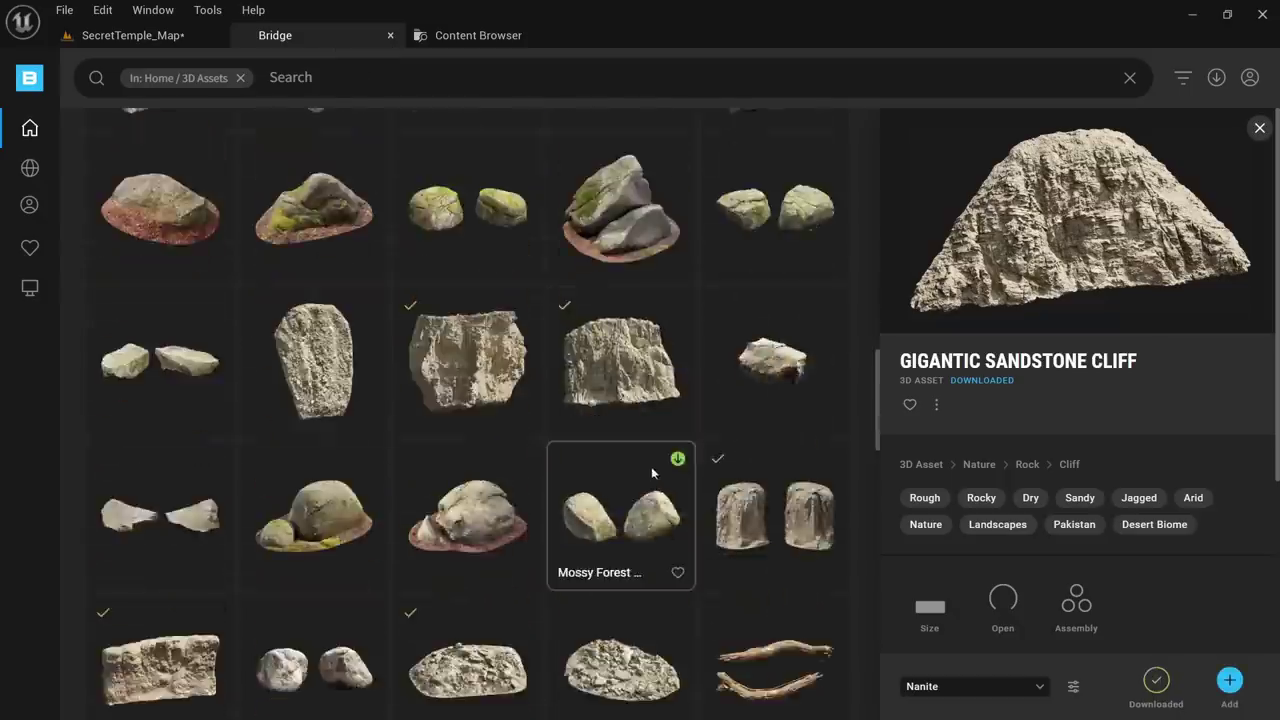
{"action": "scroll", "coordinate": [546, 535], "scroll_direction": "down", "scroll_amount": 3}
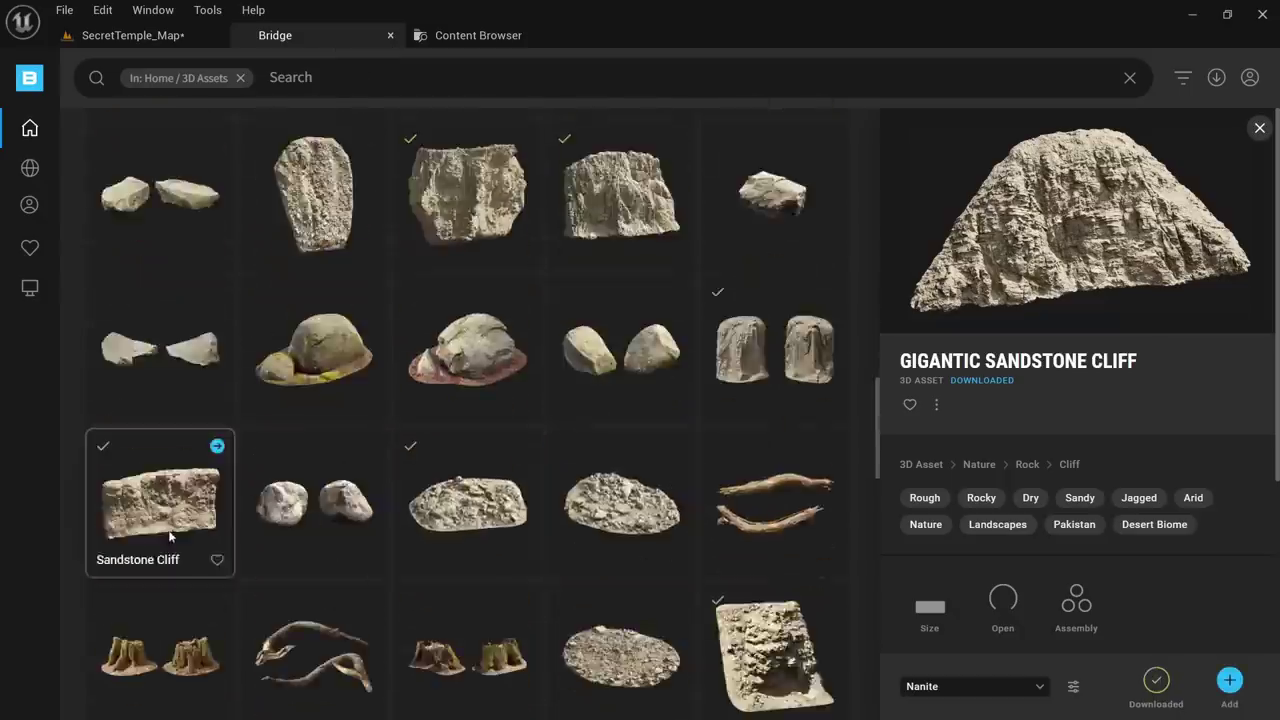
{"action": "scroll", "coordinate": [757, 468], "scroll_direction": "down", "scroll_amount": 3}
{"action": "left_click", "coordinate": [754, 492]}
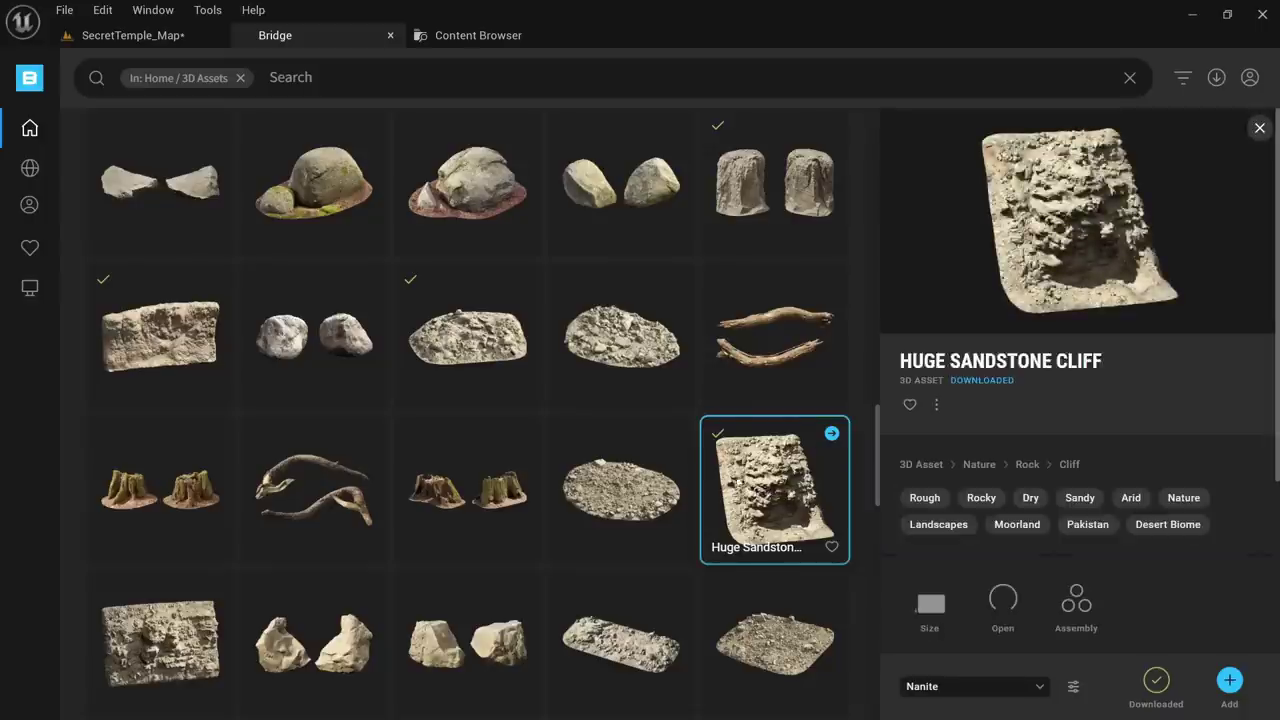
{"action": "left_click_drag", "start_coordinate": [770, 485], "coordinate": [500, 612]}
Rotate the added cliff to about -144° around the vertical, scale it to about 2.84, and fit it against the rock wall
{"action": "right_click_drag", "start_coordinate": [500, 612], "coordinate": [510, 655]}
{"action": "key", "text": "alt+2"}
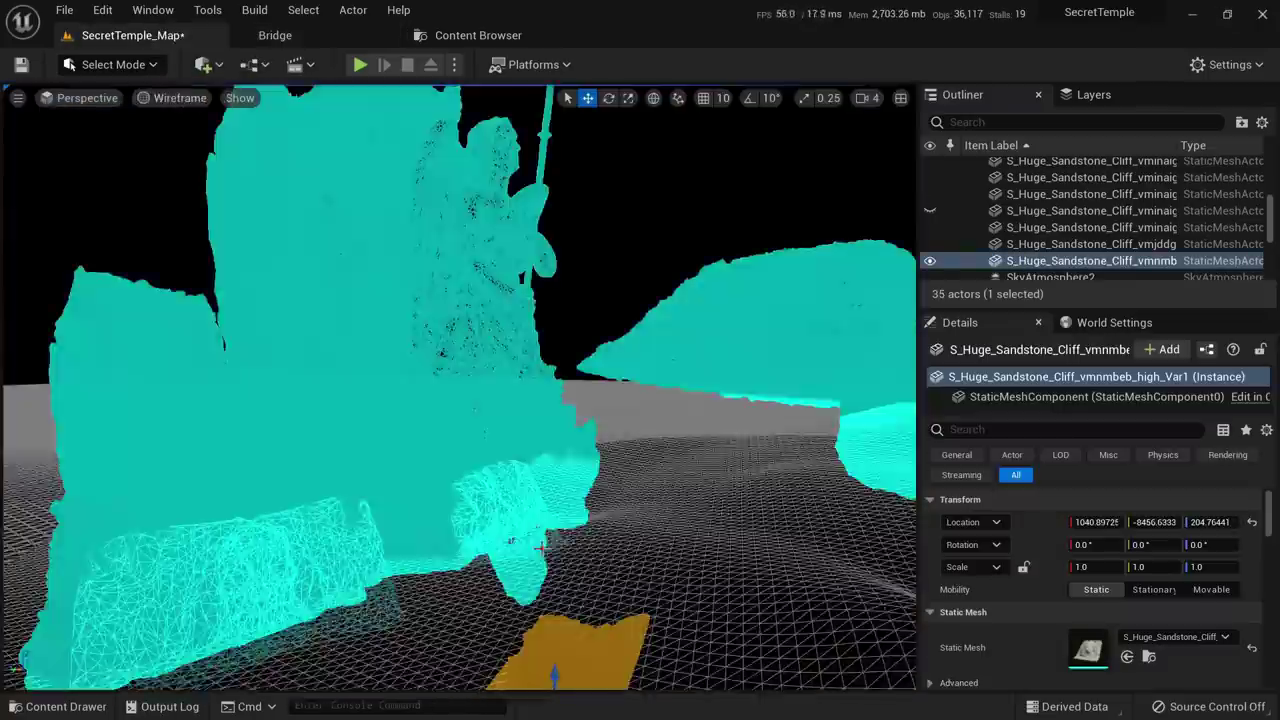
{"action": "right_click_drag", "start_coordinate": [541, 547], "coordinate": [546, 563]}
{"action": "key", "text": "alt+4"}
{"action": "key", "text": "e"}
{"action": "left_click_drag", "start_coordinate": [522, 602], "coordinate": [330, 642]}
{"action": "key", "text": "r"}
{"action": "left_click_drag", "start_coordinate": [503, 543], "coordinate": [383, 427]}
{"action": "key", "text": "w"}
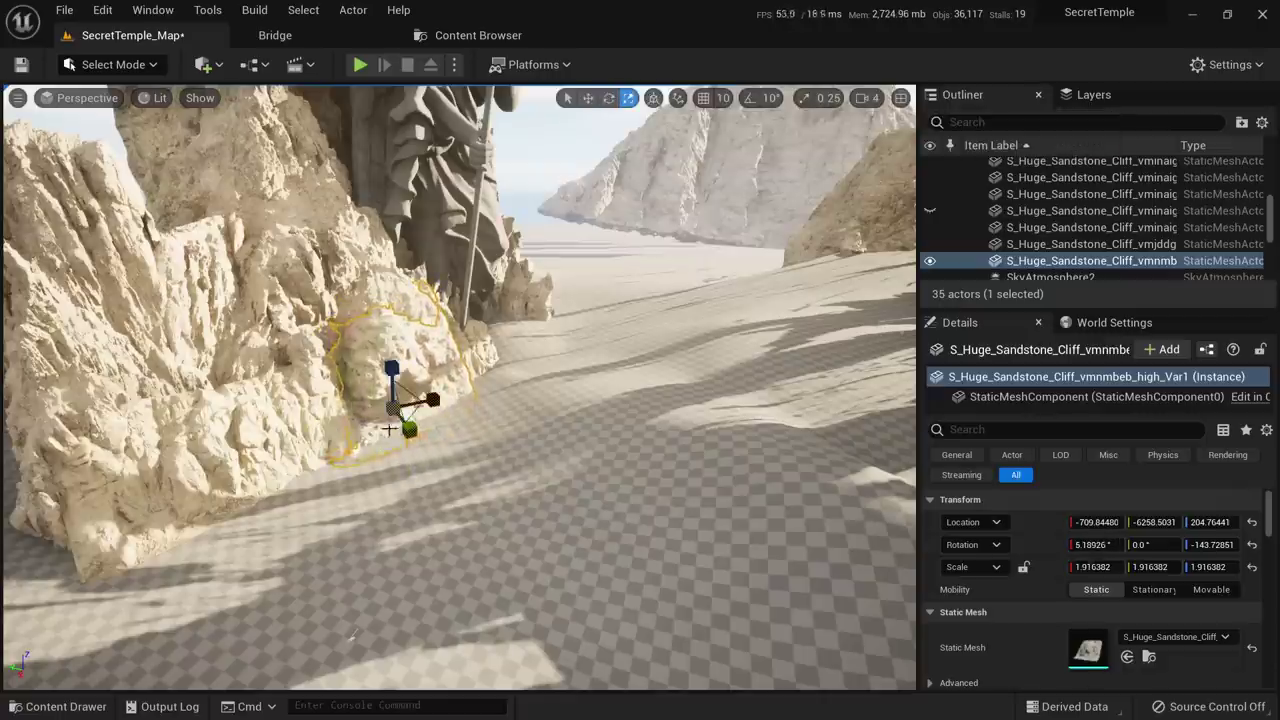
{"action": "mouse_move", "coordinate": [394, 408]}
{"action": "left_mouse_down"}
{"action": "mouse_move", "coordinate": [404, 346]}
{"action": "mouse_move", "coordinate": [403, 386]}
{"action": "left_mouse_up"}
{"action": "key", "text": "Escape"}
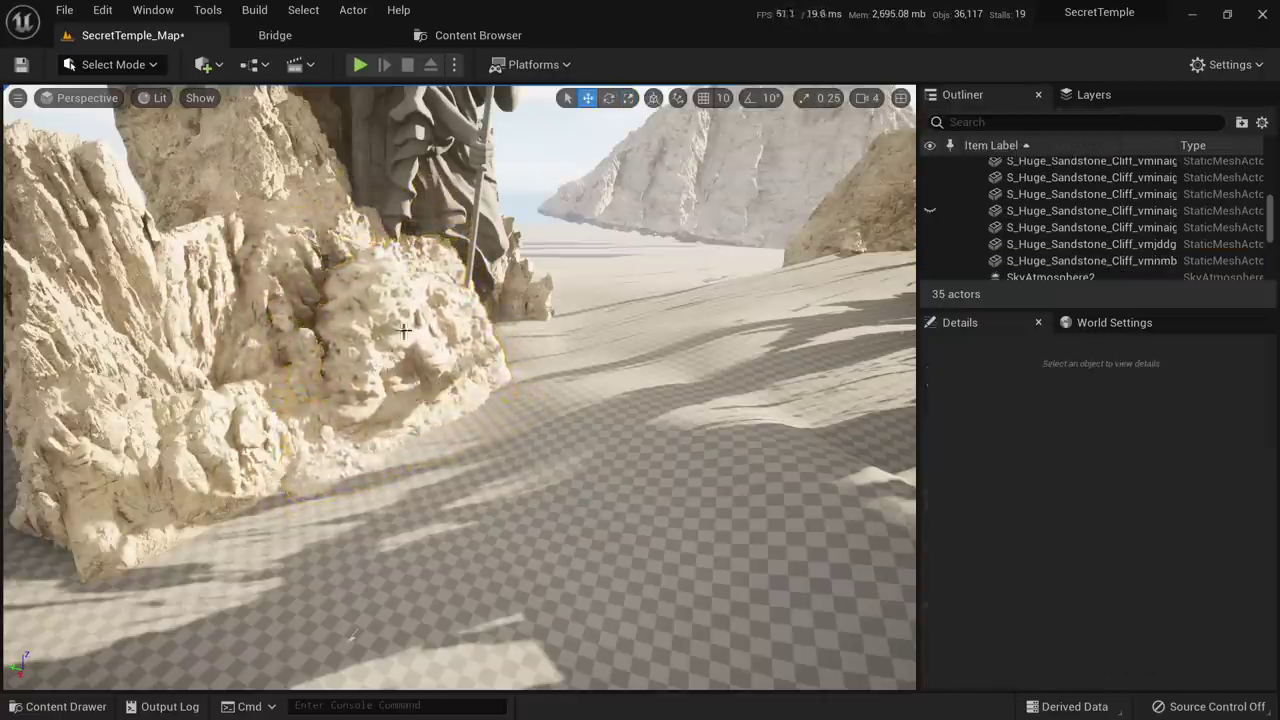
Hide the newly added cliff to compare the rock wall with and without it from a low viewpoint
{"action": "right_click_drag", "start_coordinate": [404, 327], "coordinate": [400, 230]}
{"action": "right_click_drag", "start_coordinate": [432, 415], "coordinate": [425, 400]}
{"action": "left_click", "coordinate": [432, 415]}
{"action": "key", "text": "h"}
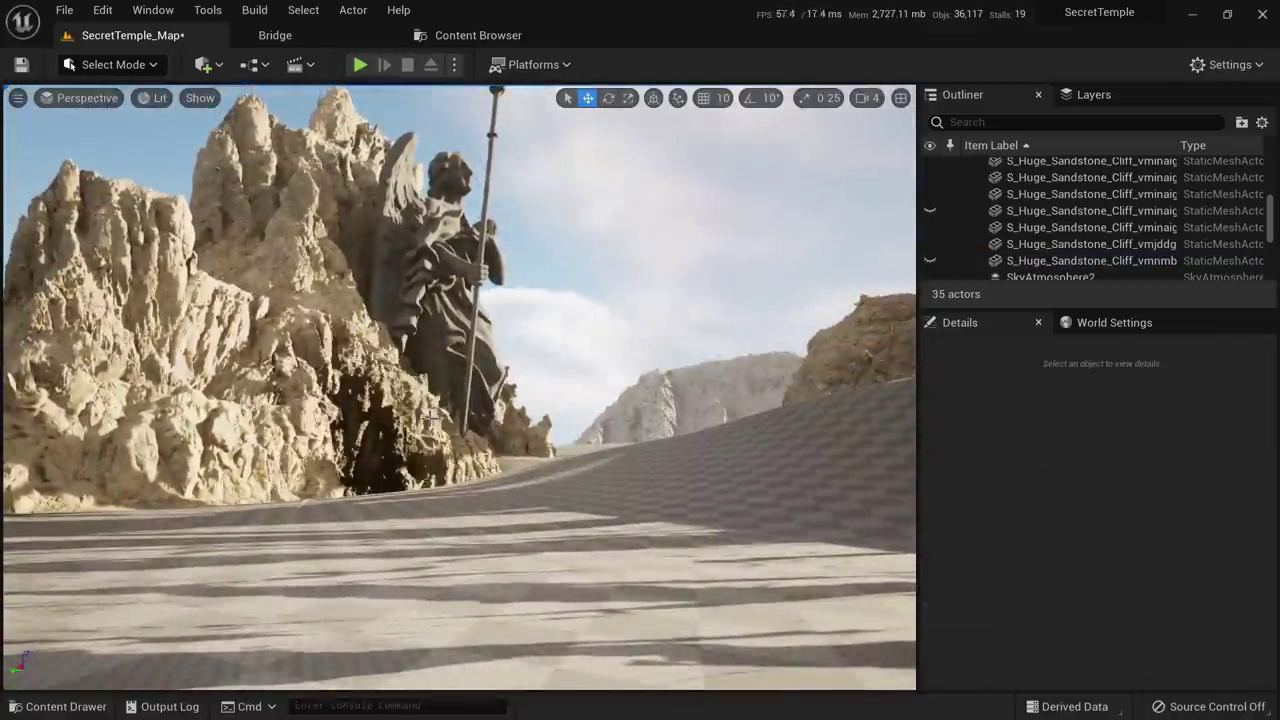
Move the newly added cliff along the rock wall, away from the statue and closer to the foreground rocks
{"action": "left_click", "coordinate": [410, 460]}
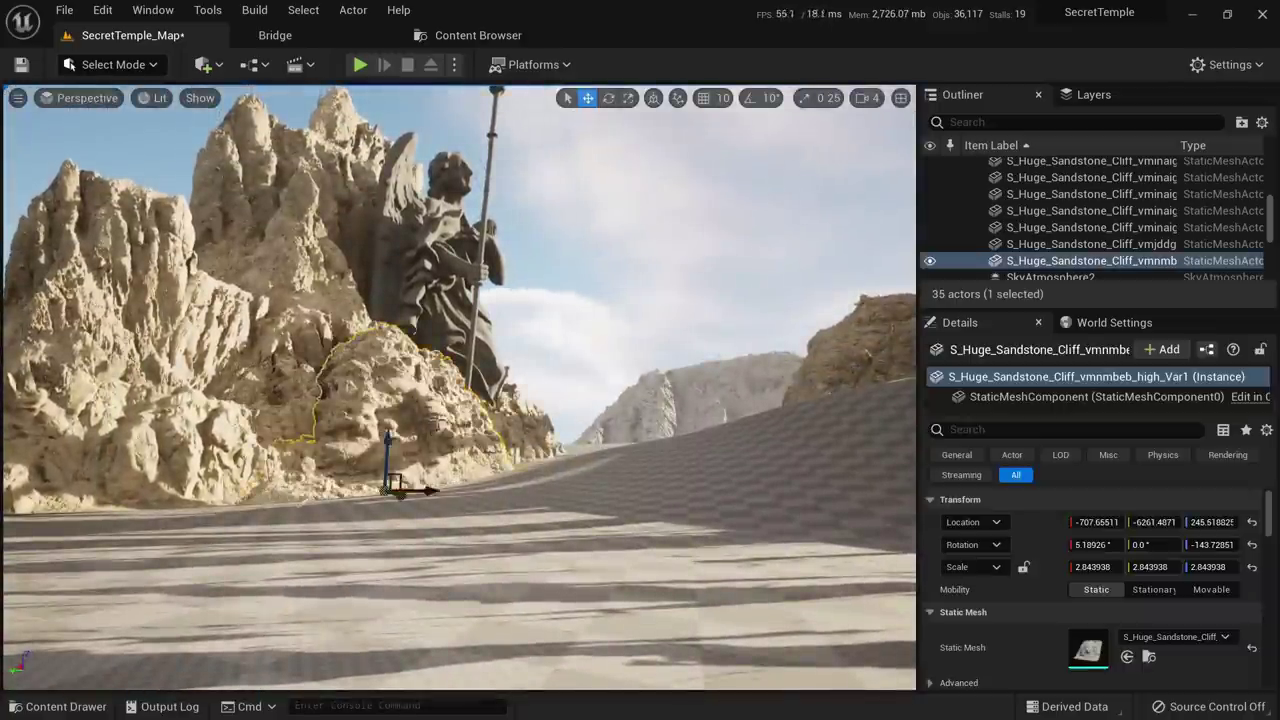
{"action": "key", "text": "f"}
{"action": "left_click_drag", "start_coordinate": [427, 439], "coordinate": [408, 439]}
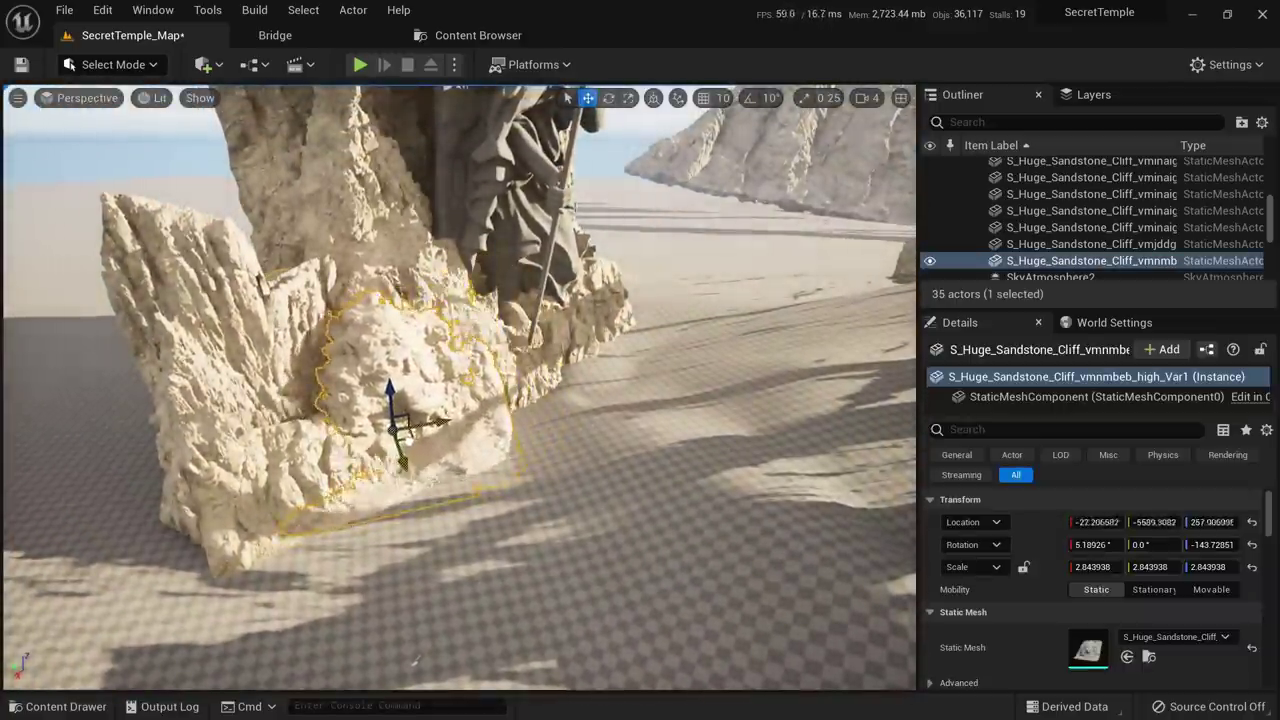
{"action": "key", "text": "Escape"}
{"action": "right_click_drag", "start_coordinate": [412, 441], "coordinate": [394, 390]}
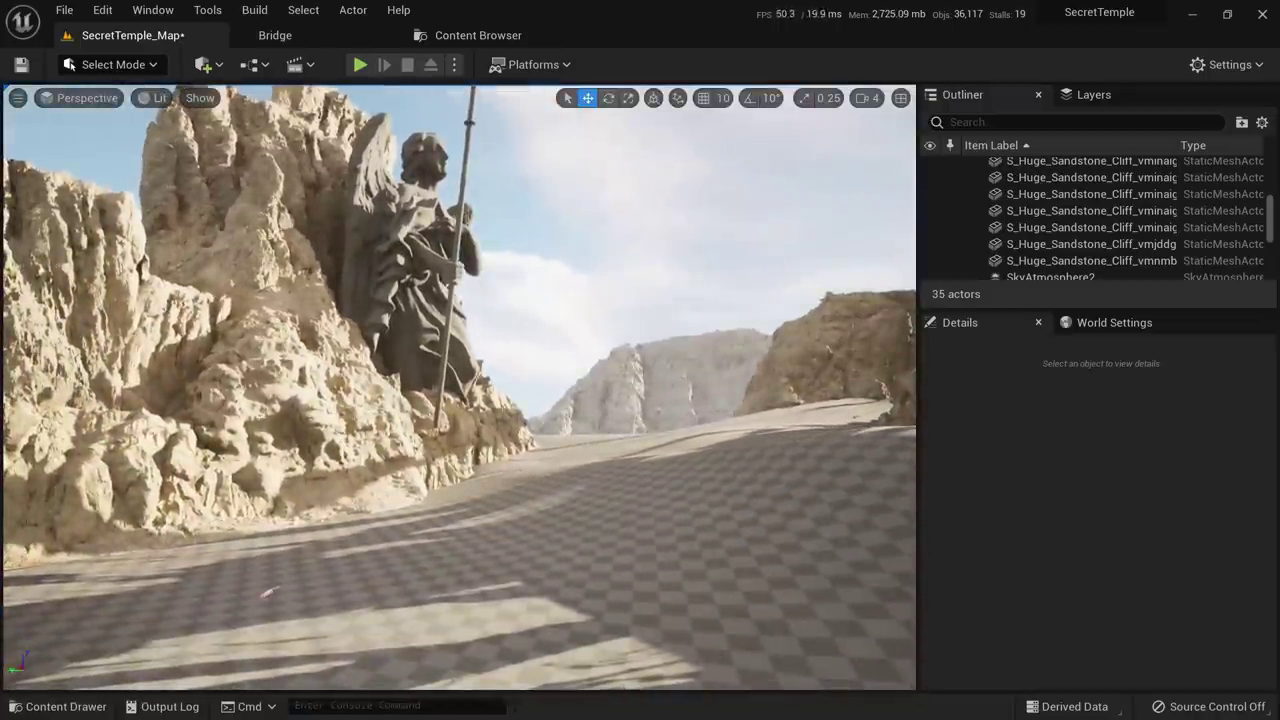
Try sinking the added cliff below the ground and raising it again to compare the rock wall without it
{"action": "left_click", "coordinate": [290, 462]}
{"action": "left_click_drag", "start_coordinate": [278, 497], "coordinate": [272, 556]}
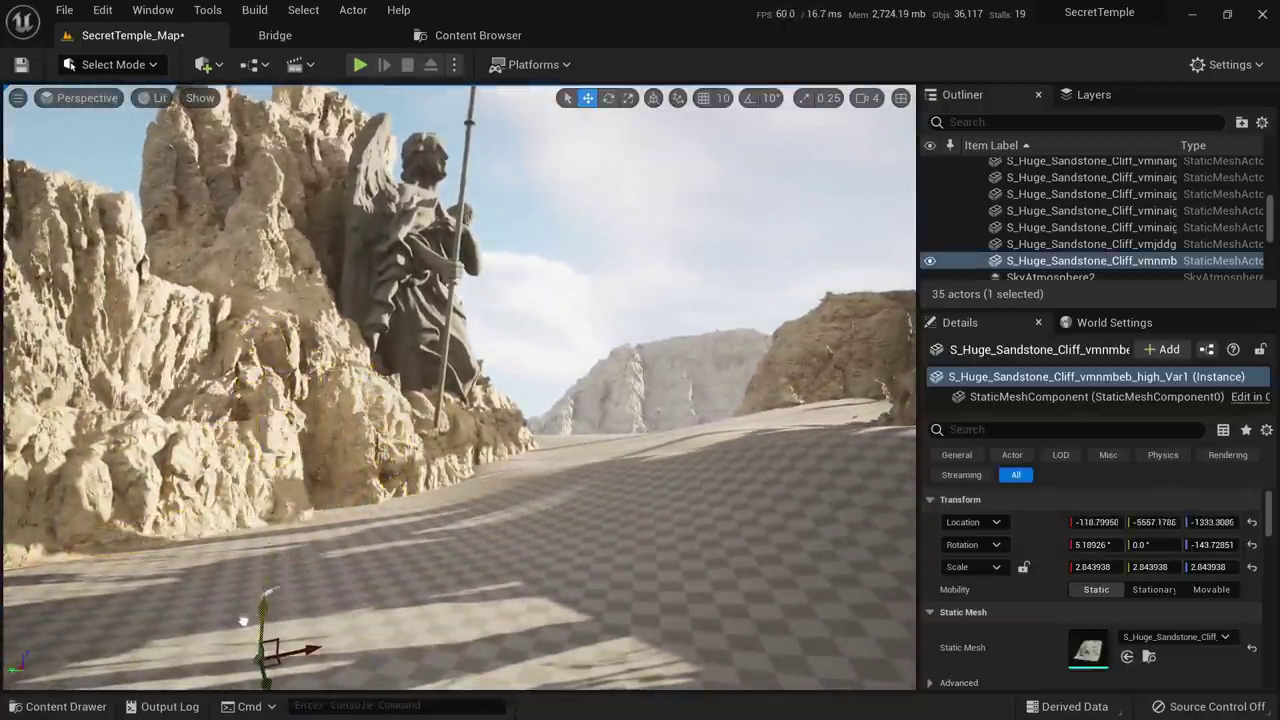
{"action": "left_click_drag", "start_coordinate": [242, 621], "coordinate": [239, 470]}
{"action": "key", "text": "Escape"}
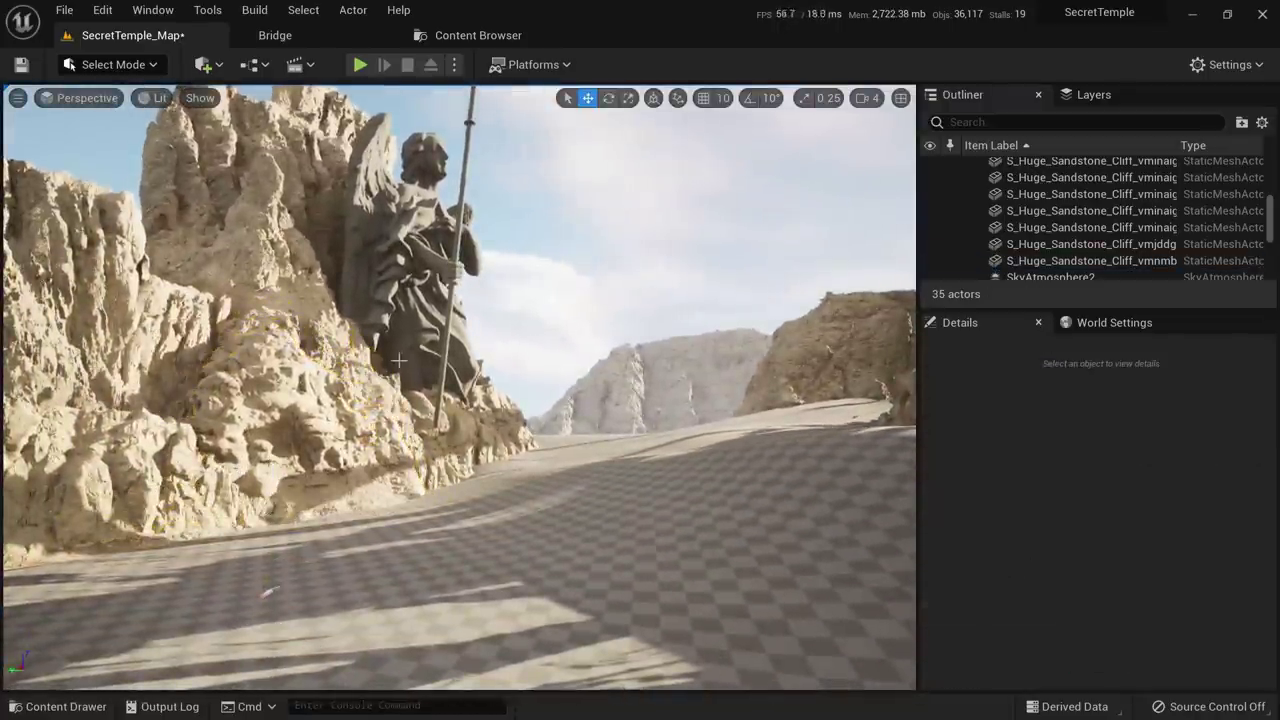
{"action": "key", "text": "ctrl+z"}
Duplicate the added cliff onto the opposite canyon wall, rotate the copy to face the canyon, and stretch its height to scale 3.22
{"action": "right_click_drag", "start_coordinate": [240, 470], "coordinate": [300, 580]}
{"action": "key", "text": "e"}
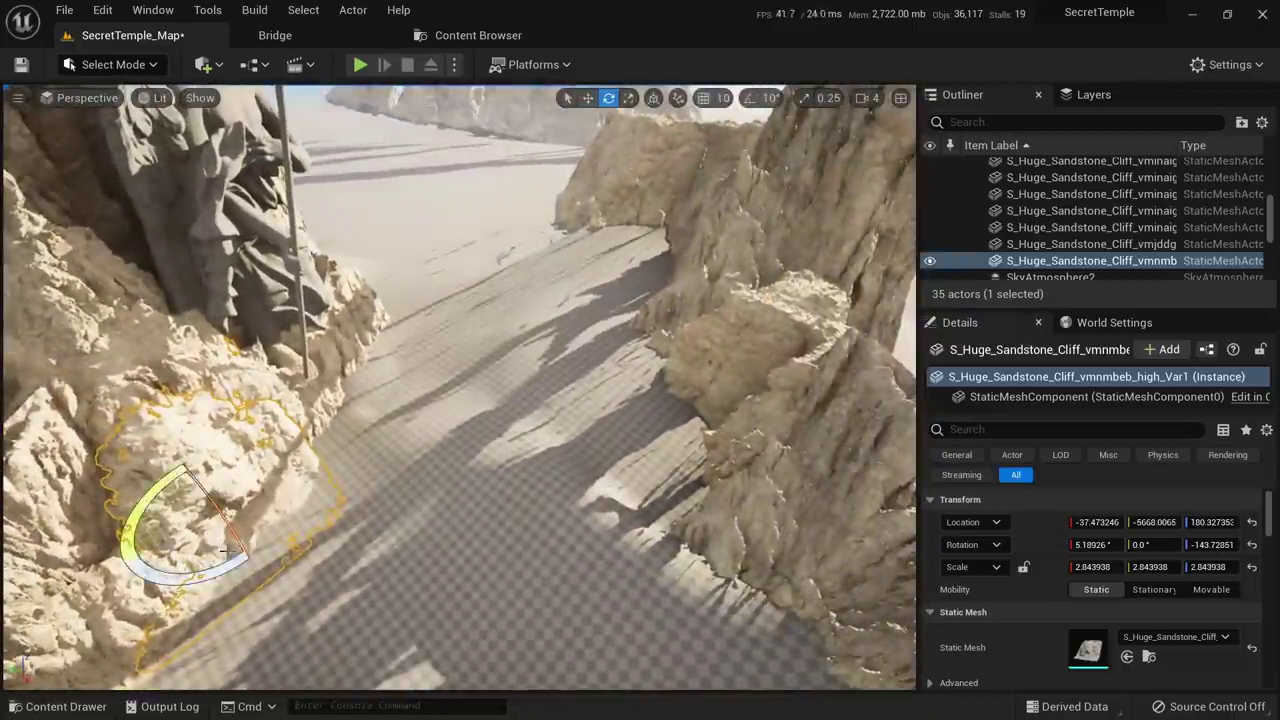
{"action": "left_click_drag", "start_coordinate": [196, 578], "coordinate": [96, 552]}
{"action": "key", "text": "w"}
{"action": "left_click_drag", "start_coordinate": [222, 545], "coordinate": [672, 520]}
{"action": "key", "text": "e"}
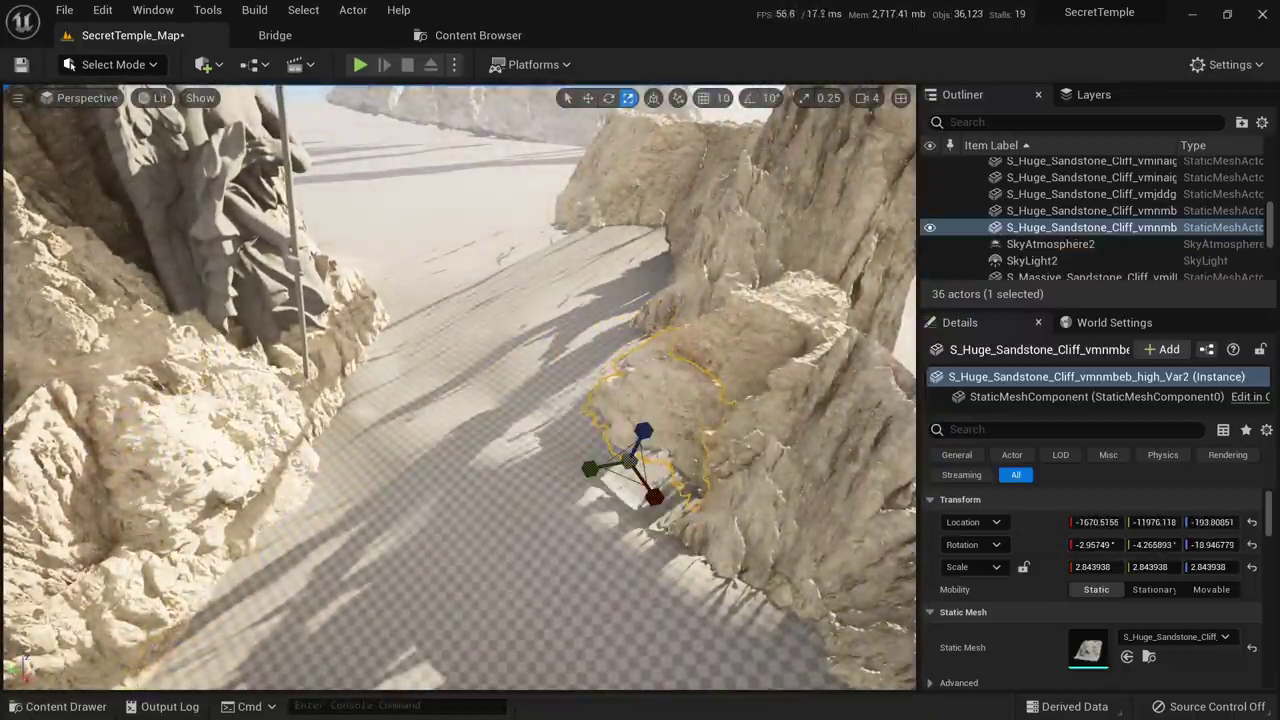
{"action": "left_click_drag", "start_coordinate": [643, 432], "coordinate": [672, 404]}
{"action": "key", "text": "e"}
{"action": "key", "text": "w"}
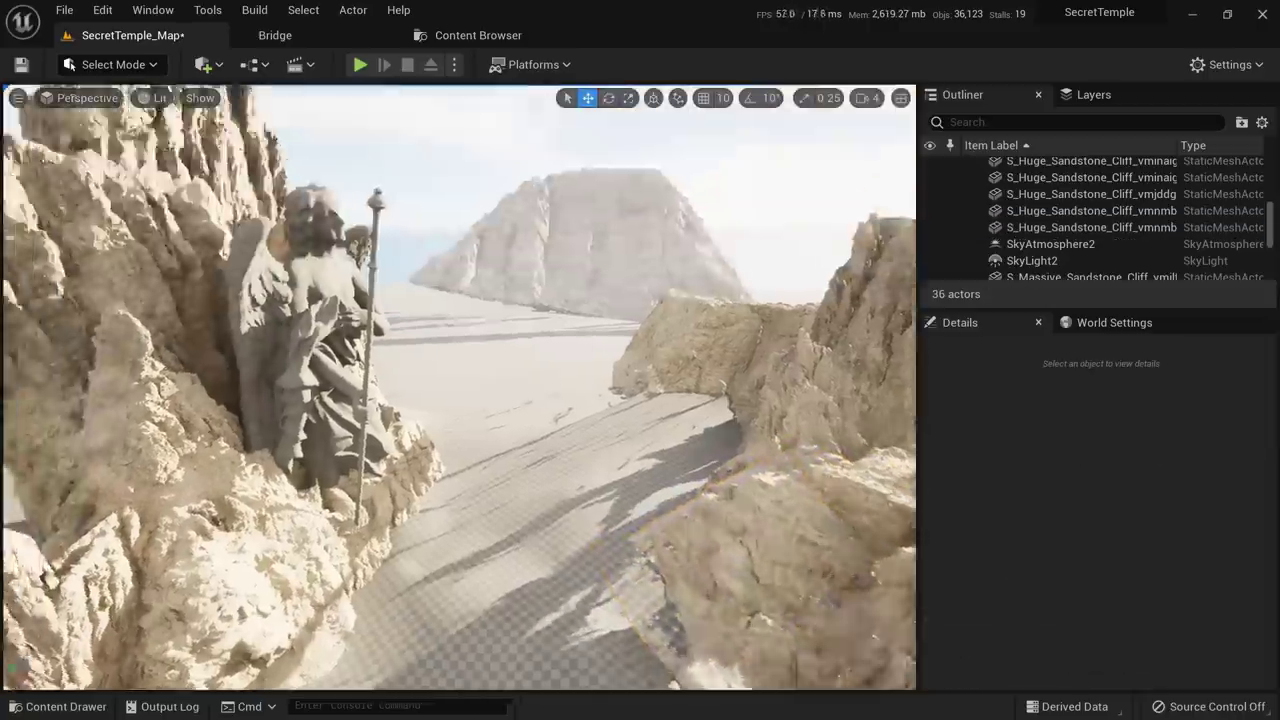
{"action": "right_click_drag", "start_coordinate": [460, 387], "coordinate": [444, 341]}
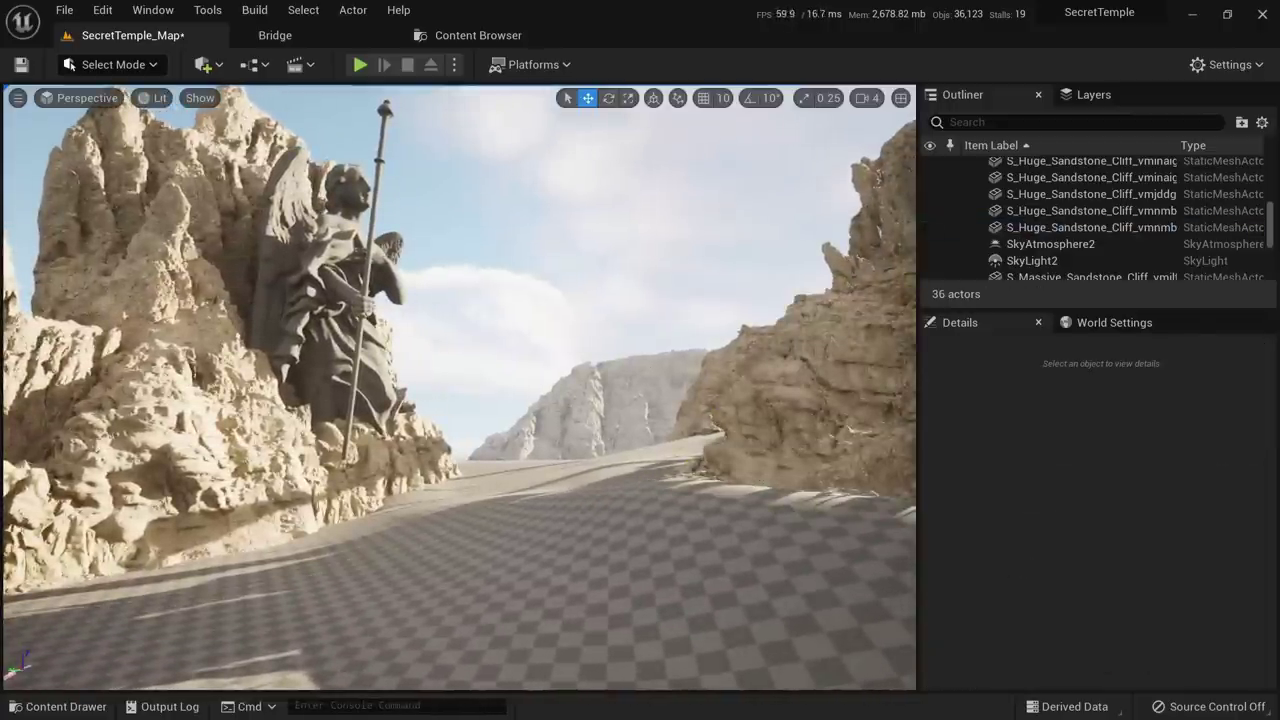
Adjust the rotation of the cliff copy on the opposite canyon wall around its vertical axis
{"action": "left_click", "coordinate": [800, 420]}
{"action": "key", "text": "e"}
{"action": "left_click_drag", "start_coordinate": [822, 520], "coordinate": [875, 533]}
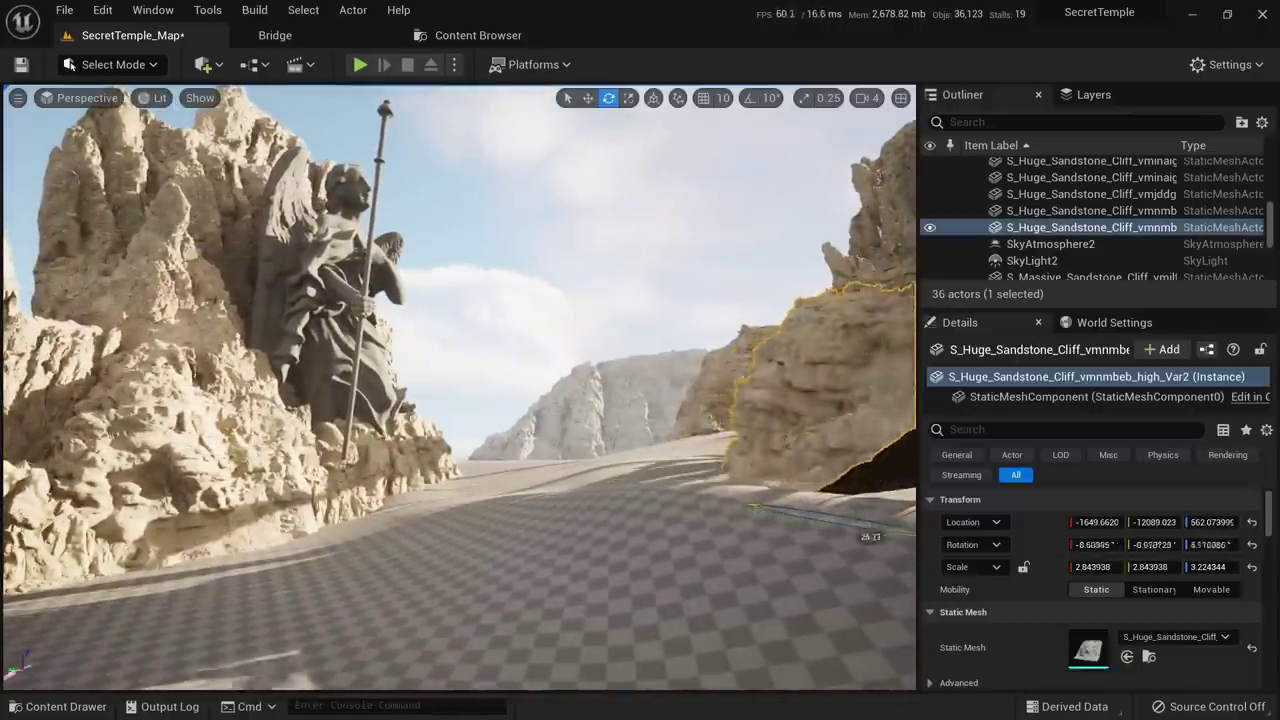
{"action": "left_click_drag", "start_coordinate": [755, 508], "coordinate": [760, 509]}
{"action": "key", "text": "Escape"}
Compare the opposite canyon wall with and without the cliff copy from the low viewpoint
{"action": "mouse_move", "coordinate": [740, 500]}
{"action": "right_mouse_down"}
{"action": "mouse_move", "coordinate": [718, 478]}
{"action": "mouse_move", "coordinate": [726, 518]}
{"action": "right_mouse_up"}
{"action": "left_click", "coordinate": [800, 375]}
{"action": "key", "text": "h"}
{"action": "right_click_drag", "start_coordinate": [800, 375], "coordinate": [786, 325]}
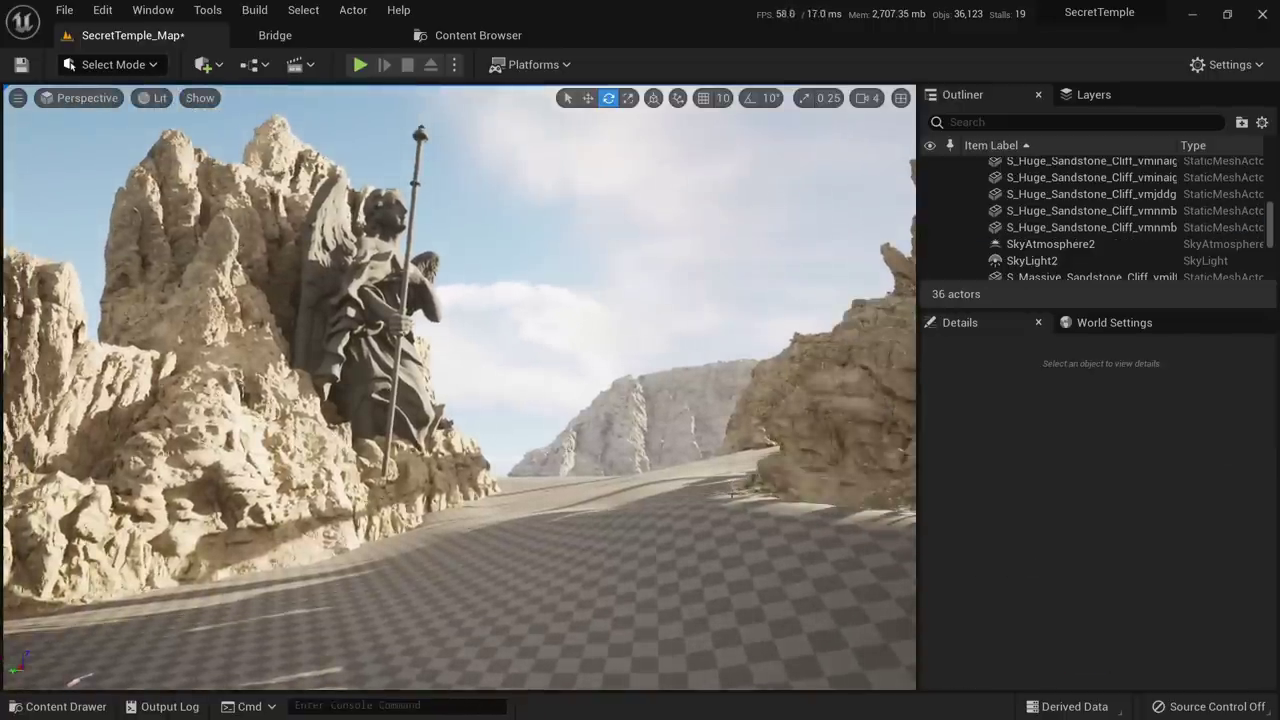
{"action": "key", "text": "w"}
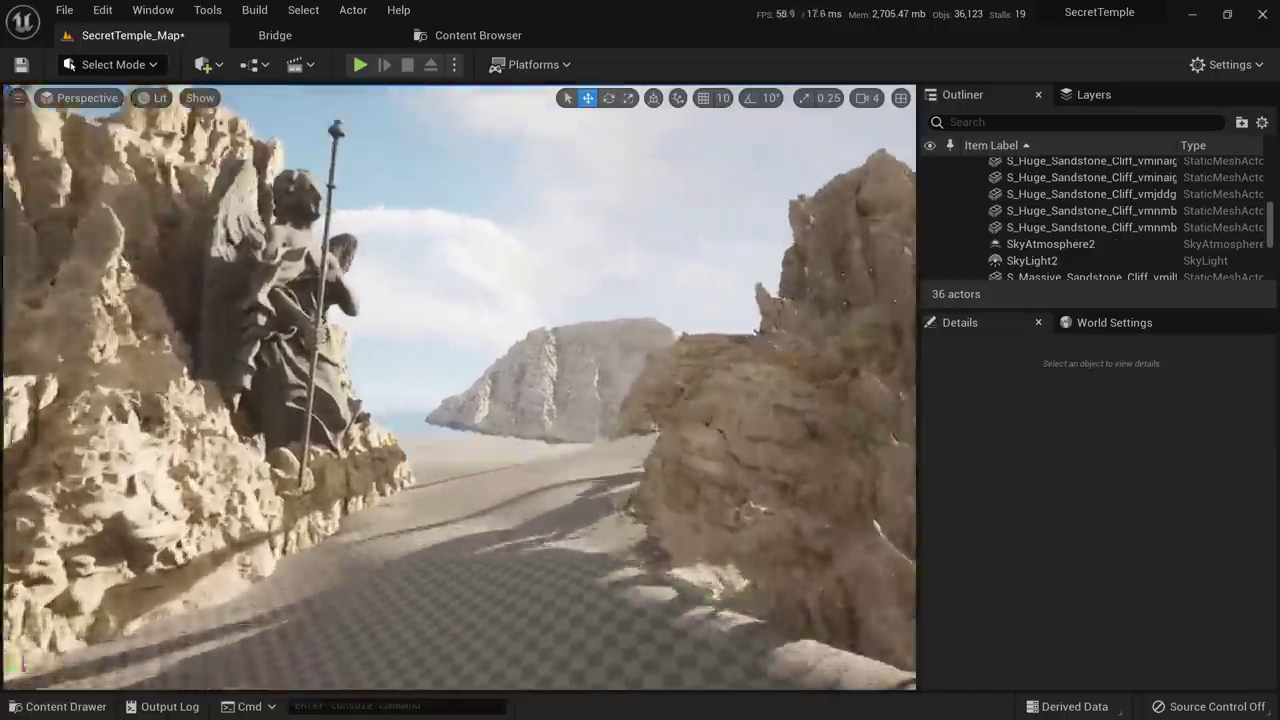
Duplicate the massive sandstone cliff from the opposite wall, rotate the copy, and place it on the distant plain behind the statue
{"action": "right_click_drag", "start_coordinate": [640, 420], "coordinate": [712, 540]}
{"action": "left_click", "coordinate": [712, 380]}
{"action": "right_click_drag", "start_coordinate": [712, 380], "coordinate": [716, 360]}
{"action": "key", "text": "e"}
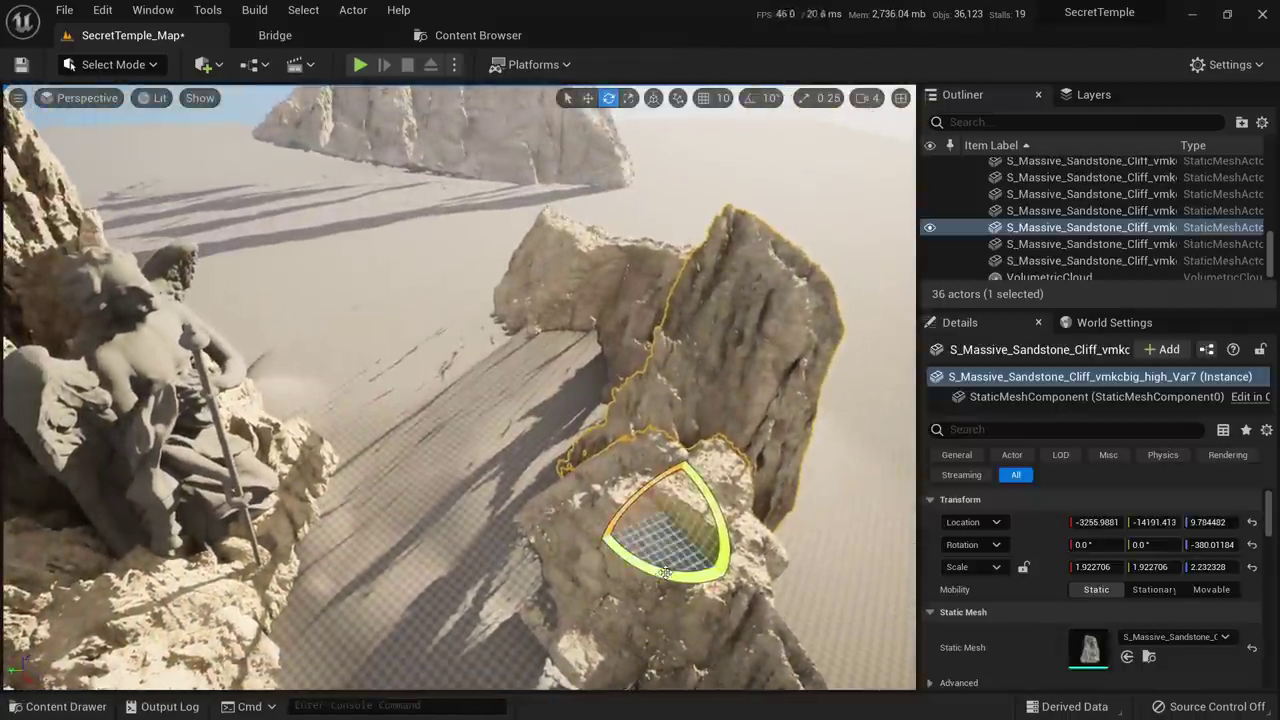
{"action": "left_click_drag", "start_coordinate": [680, 574], "coordinate": [728, 580], "text": "alt"}
{"action": "left_click_drag", "start_coordinate": [680, 513], "coordinate": [232, 254]}
{"action": "right_click_drag", "start_coordinate": [232, 254], "coordinate": [136, 206]}
{"action": "left_click", "coordinate": [488, 438]}
{"action": "left_click", "coordinate": [490, 414]}
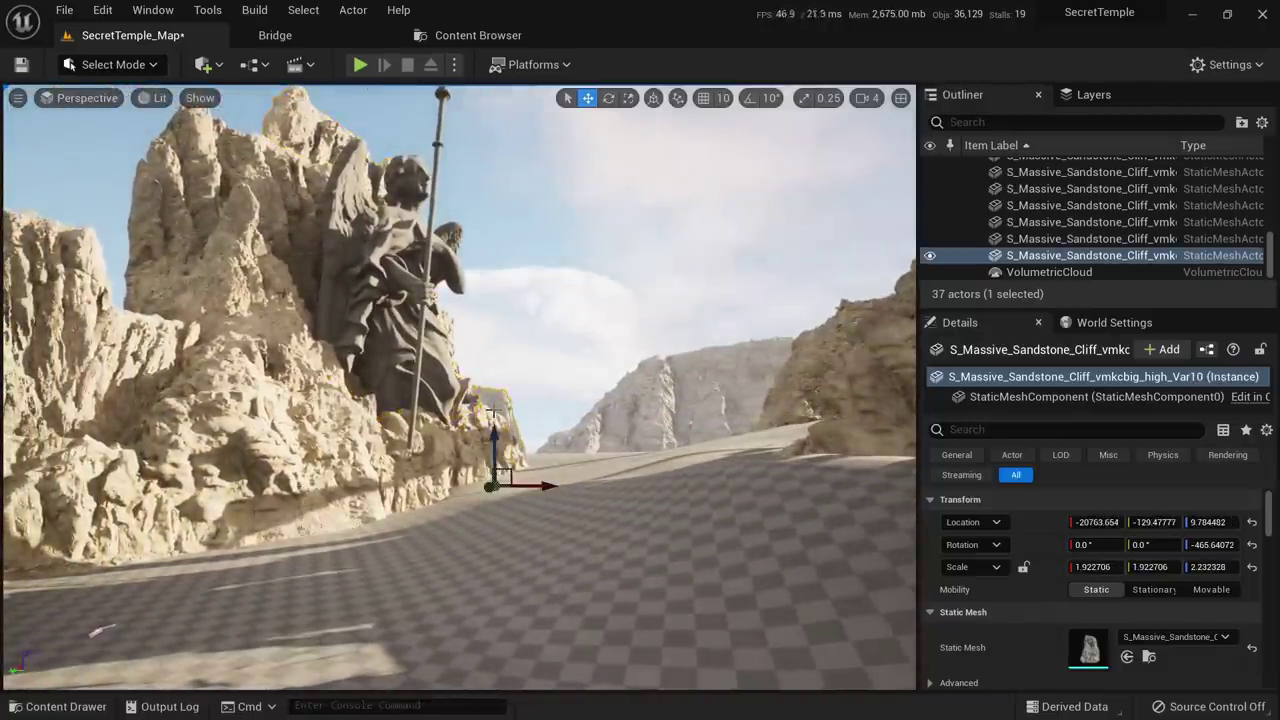
Delete the huge sandstone cliff protruding from the rock base under the statue's feet
{"action": "right_click_drag", "start_coordinate": [494, 417], "coordinate": [482, 474]}
{"action": "left_click", "coordinate": [422, 432]}
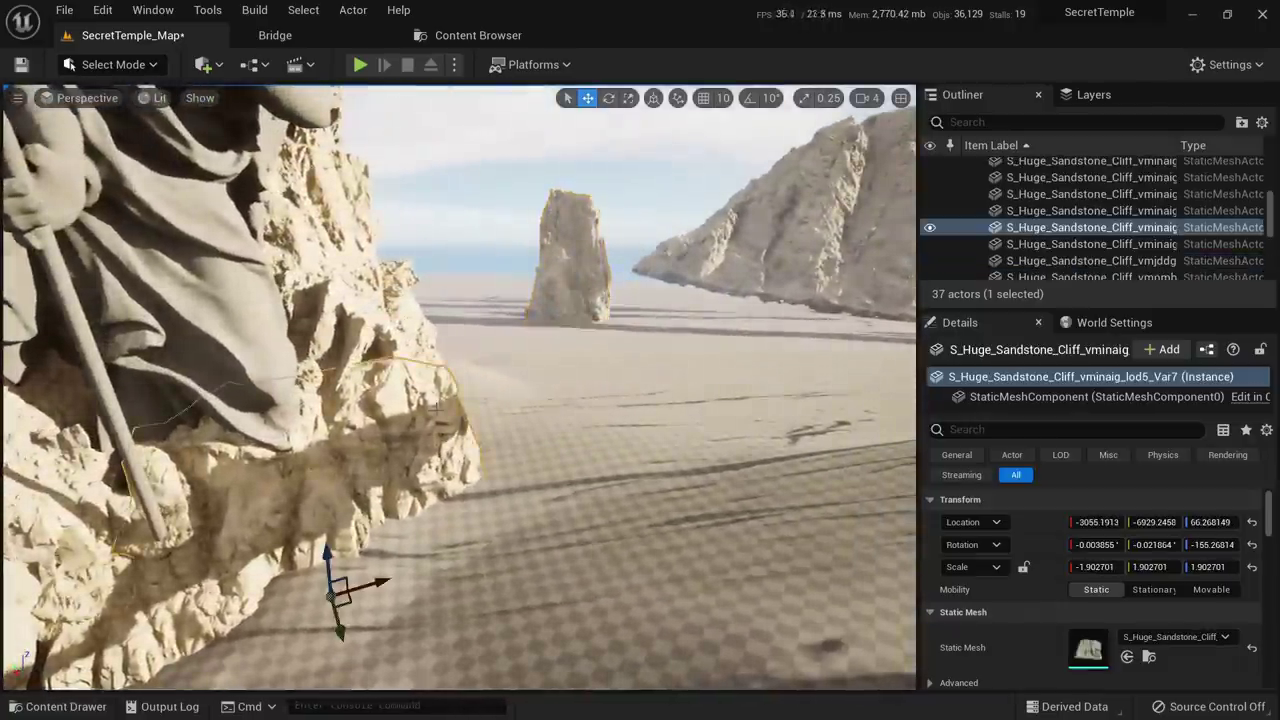
{"action": "right_click_drag", "start_coordinate": [422, 432], "coordinate": [427, 425]}
{"action": "key", "text": "Escape"}
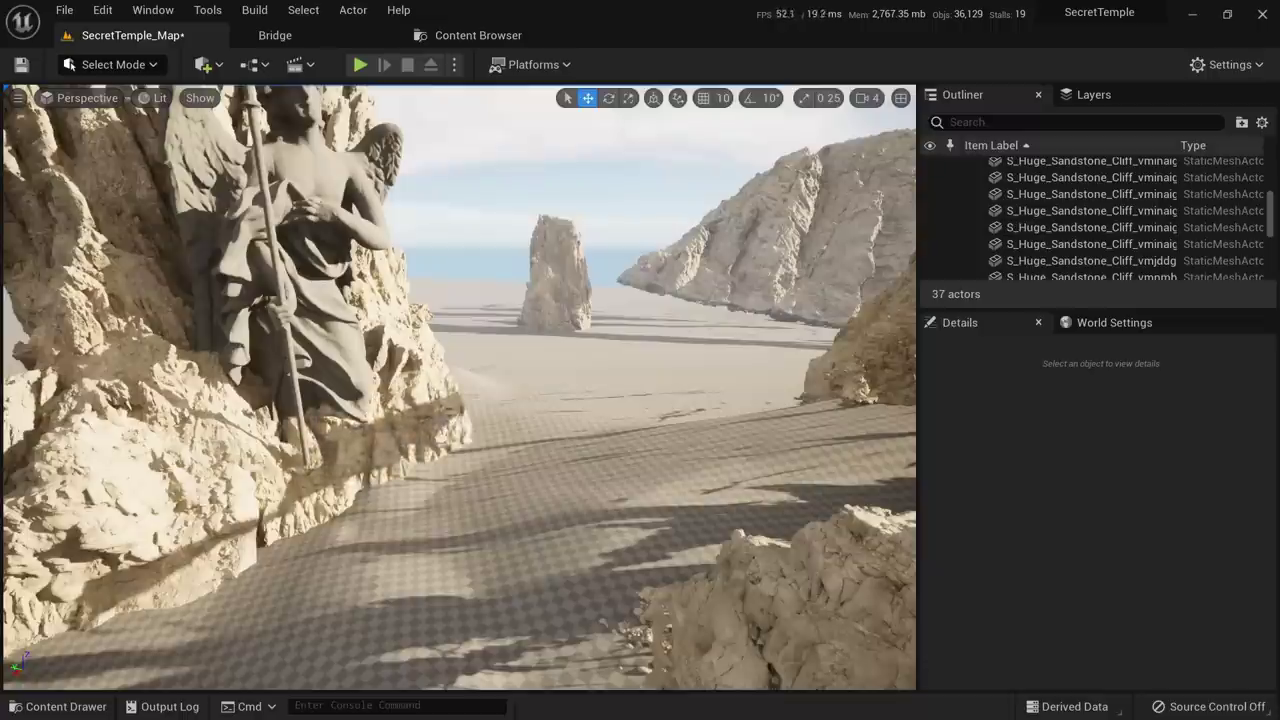
{"action": "left_click", "coordinate": [454, 407]}
{"action": "key", "text": "Delete"}
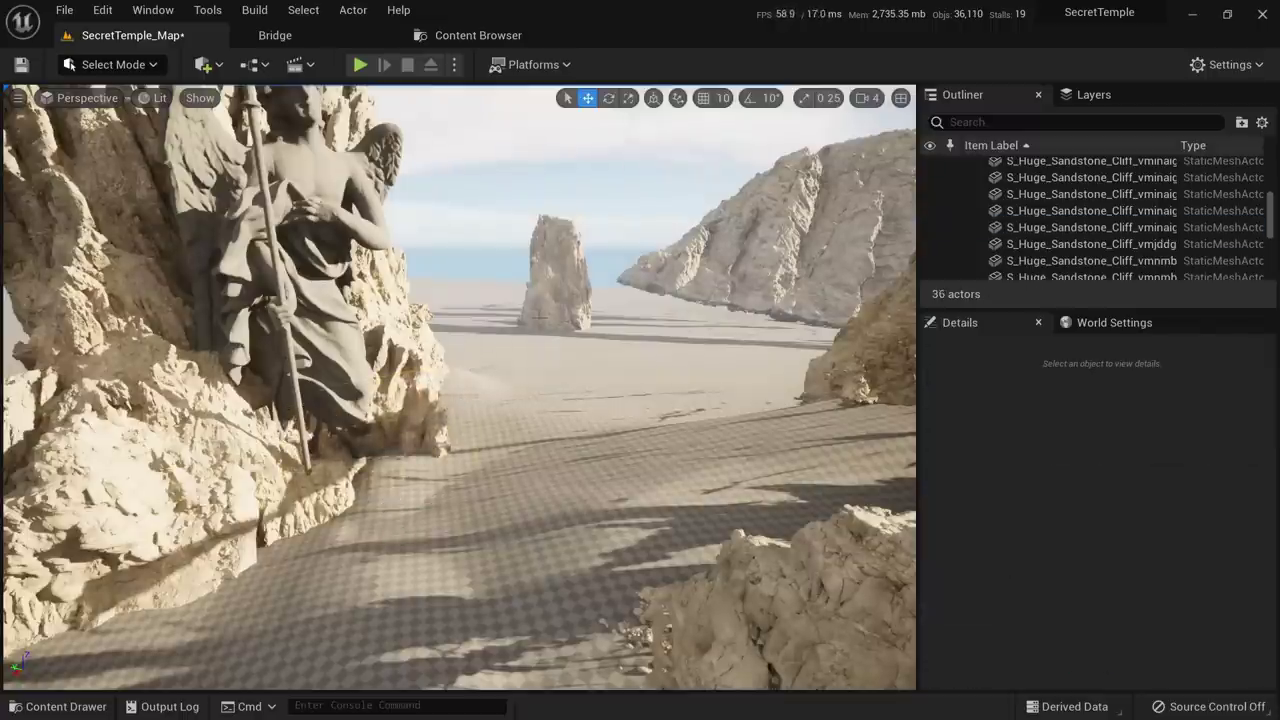
Lock the scale ratio of the massive sandstone cliff on the distant plain and set its scale to 10
{"action": "mouse_move", "coordinate": [546, 326]}
{"action": "right_mouse_down"}
{"action": "mouse_move", "coordinate": [538, 280]}
{"action": "mouse_move", "coordinate": [546, 326]}
{"action": "mouse_move", "coordinate": [570, 322]}
{"action": "right_mouse_up"}
{"action": "left_click", "coordinate": [532, 414]}
{"action": "right_click_drag", "start_coordinate": [532, 414], "coordinate": [542, 376]}
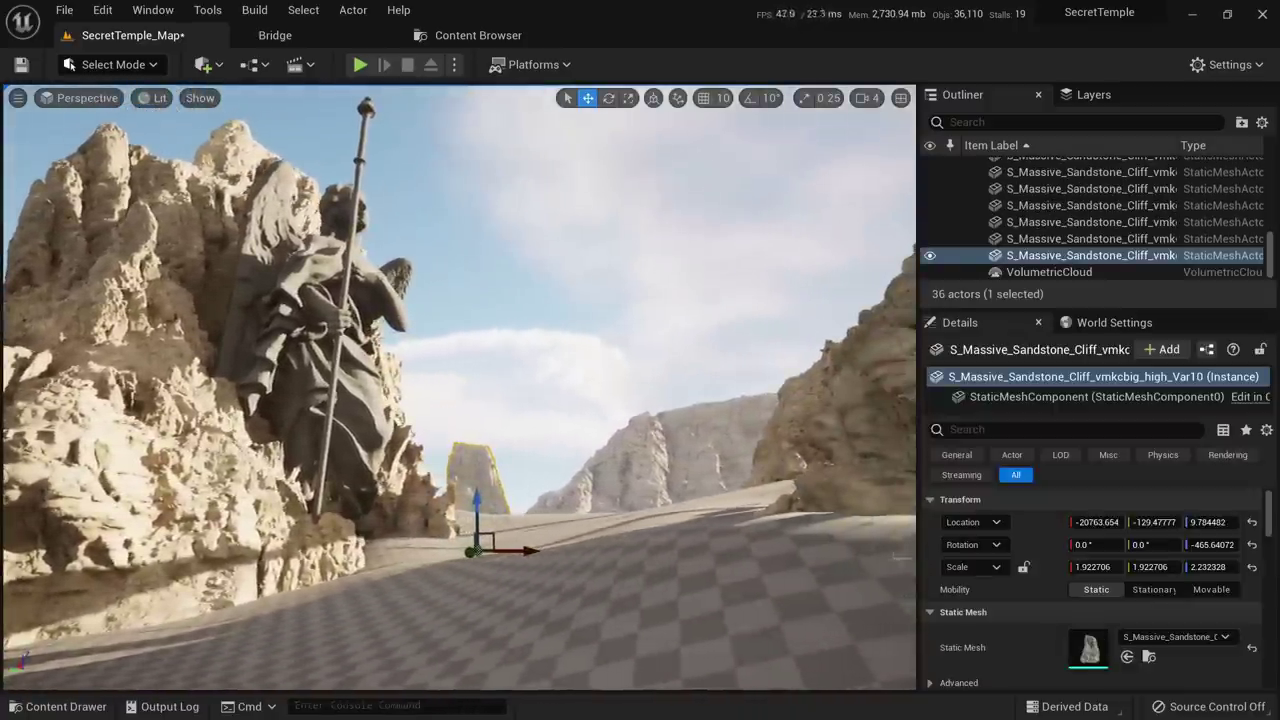
{"action": "left_click", "coordinate": [1024, 567]}
{"action": "type", "text": "10"}
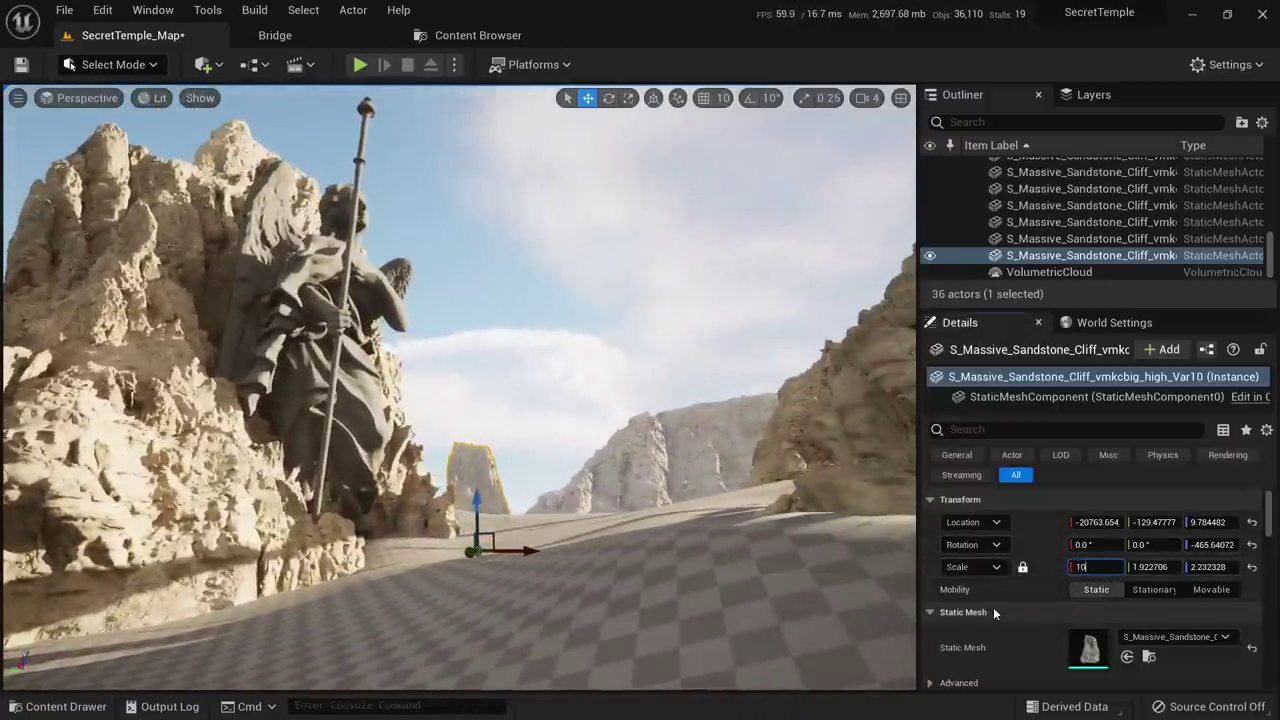
{"action": "key", "text": "Return"}
{"action": "right_click_drag", "start_coordinate": [640, 420], "coordinate": [640, 492]}
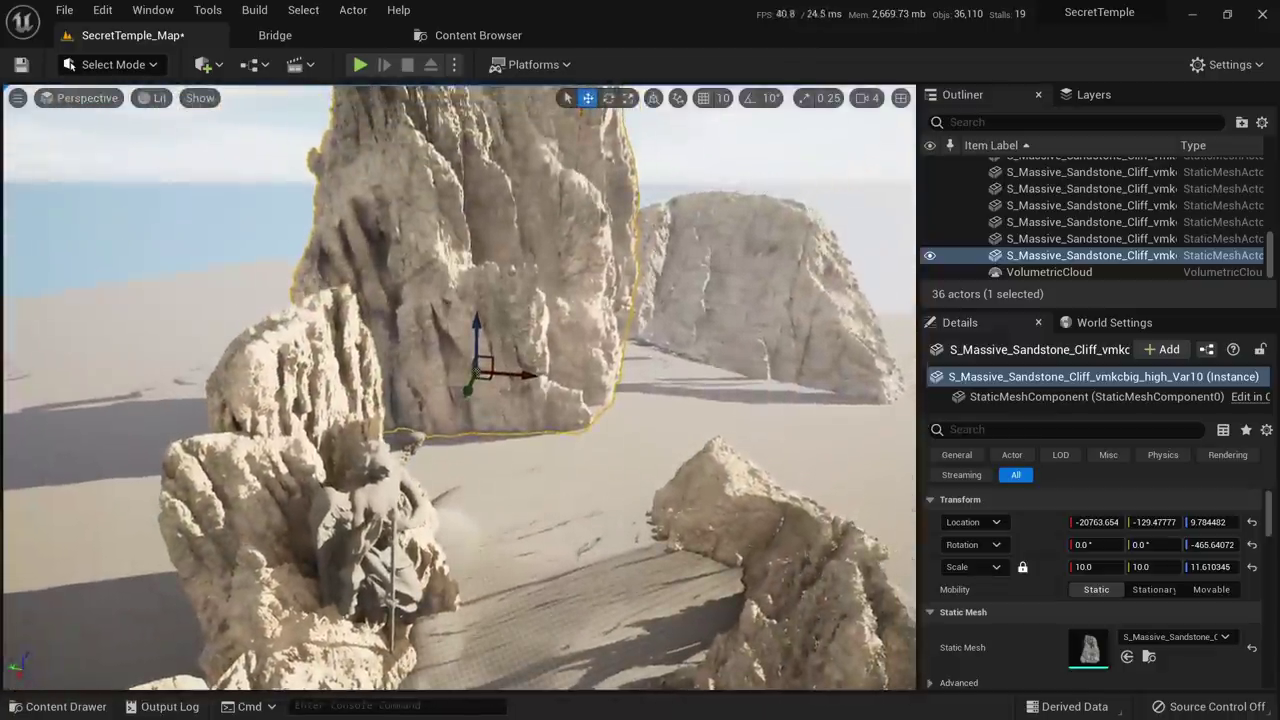
Move the enlarged cliff far back on the plain so it rises just beside the statue on the horizon
{"action": "left_click_drag", "start_coordinate": [494, 378], "coordinate": [403, 269]}
{"action": "right_click_drag", "start_coordinate": [403, 269], "coordinate": [380, 166]}
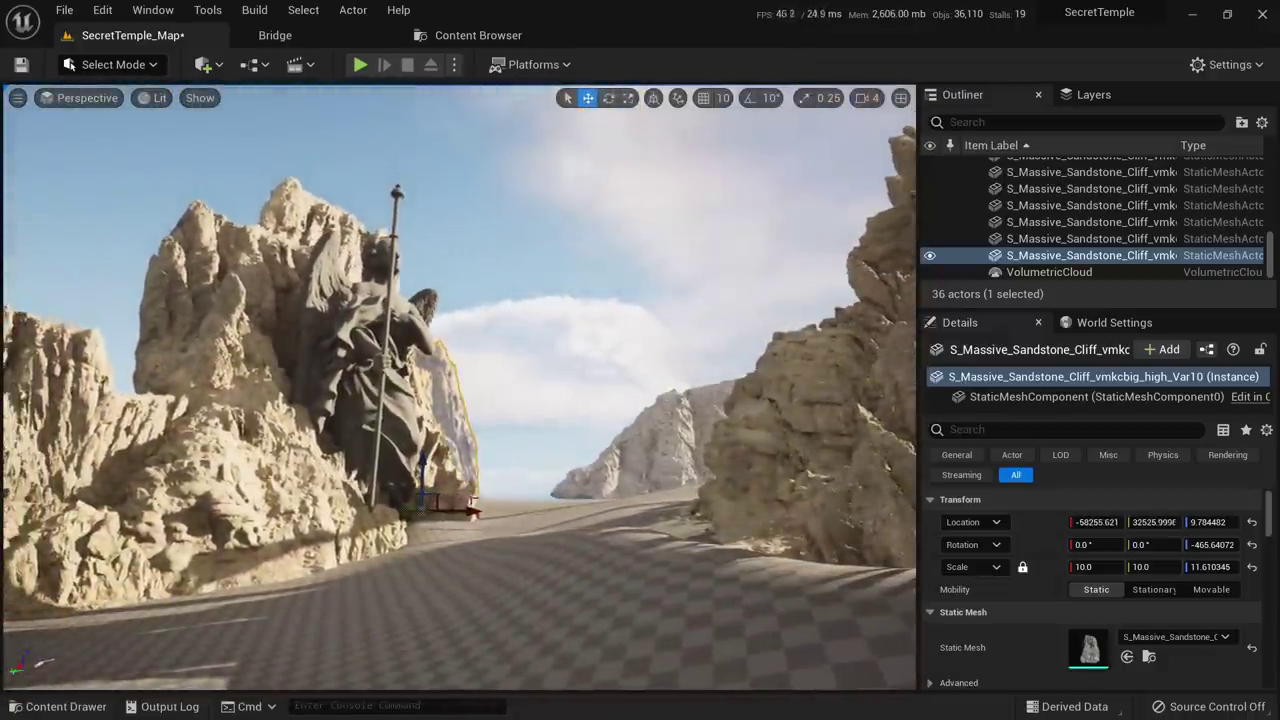
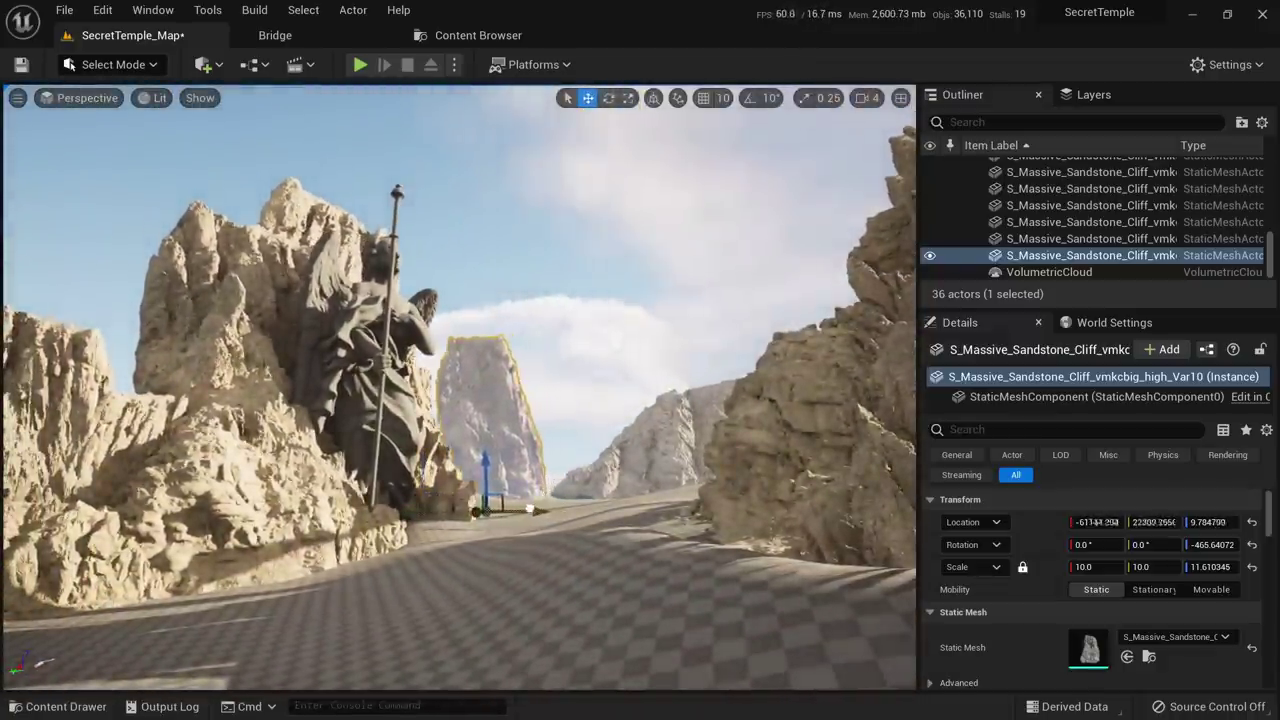
{"action": "key", "text": "Escape"}
{"action": "mouse_move", "coordinate": [530, 509]}
{"action": "right_mouse_down"}
{"action": "mouse_move", "coordinate": [534, 474]}
{"action": "mouse_move", "coordinate": [516, 500]}
{"action": "right_mouse_up"}
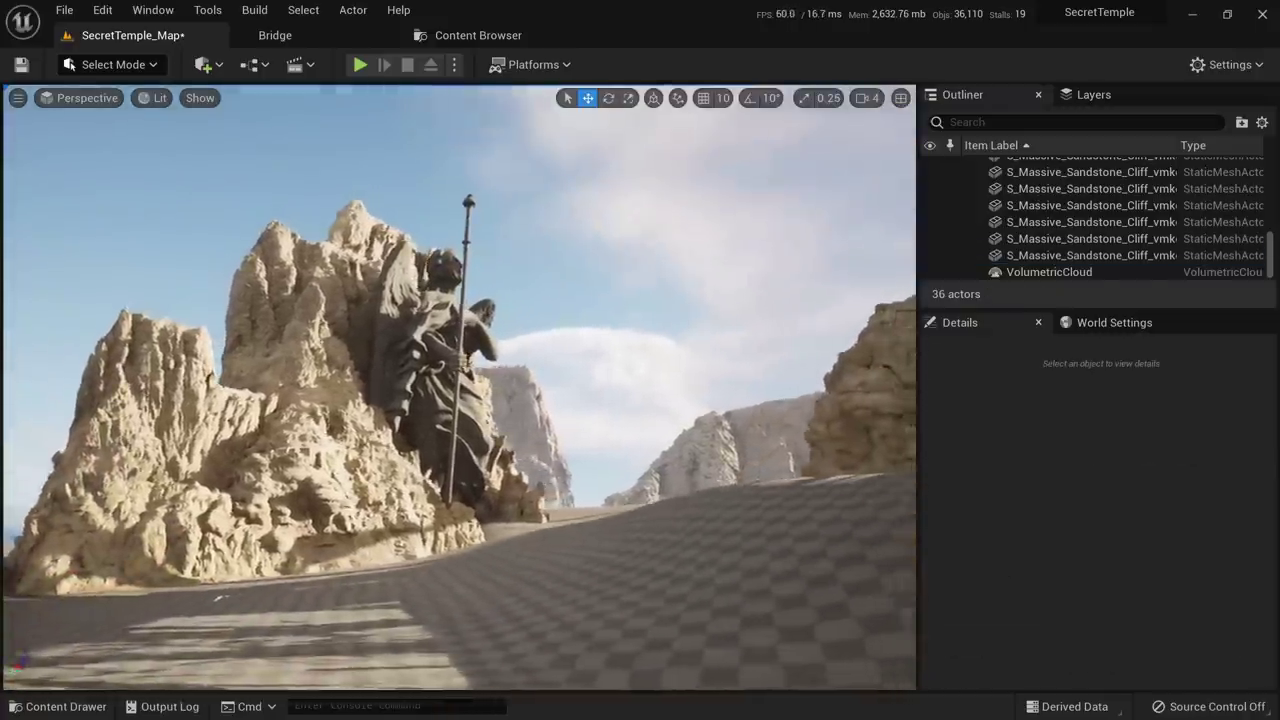
{"action": "right_click_drag", "start_coordinate": [619, 483], "coordinate": [619, 483]}
Shift the background cliff sideways beside the statue, tilt it slightly, and raise it above the horizon
{"action": "left_click", "coordinate": [512, 440]}
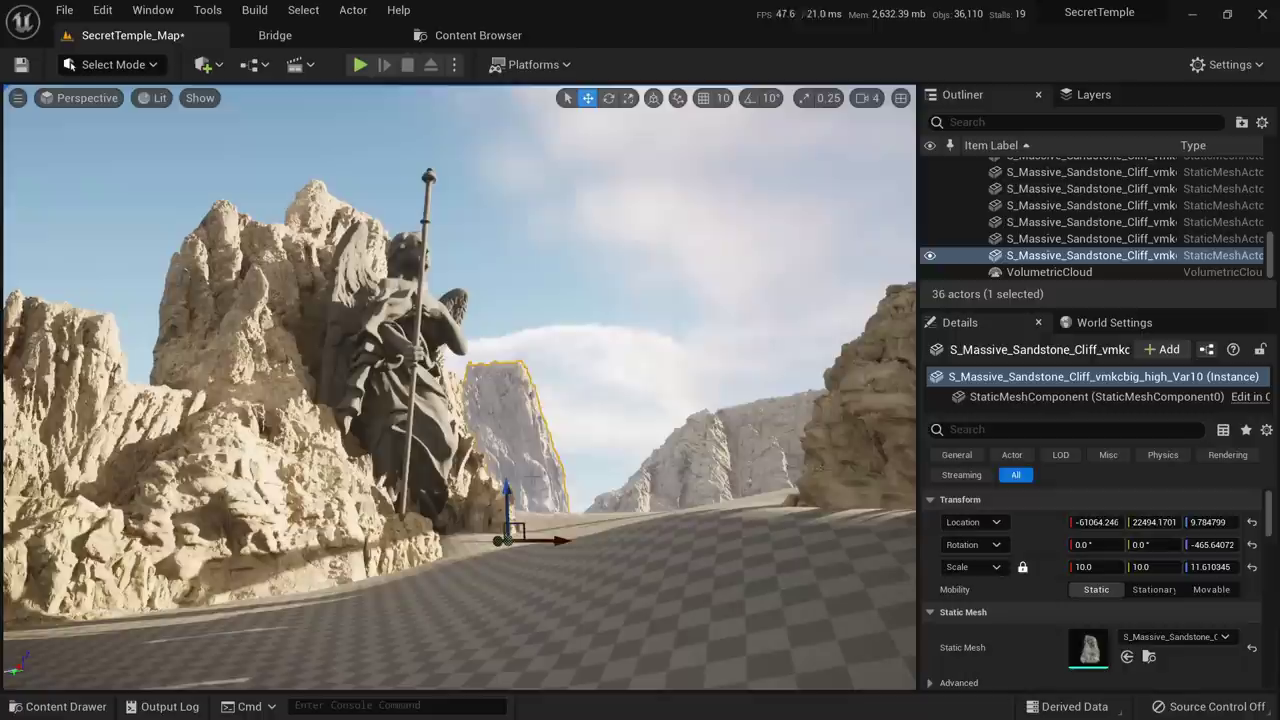
{"action": "left_click_drag", "start_coordinate": [578, 545], "coordinate": [487, 517]}
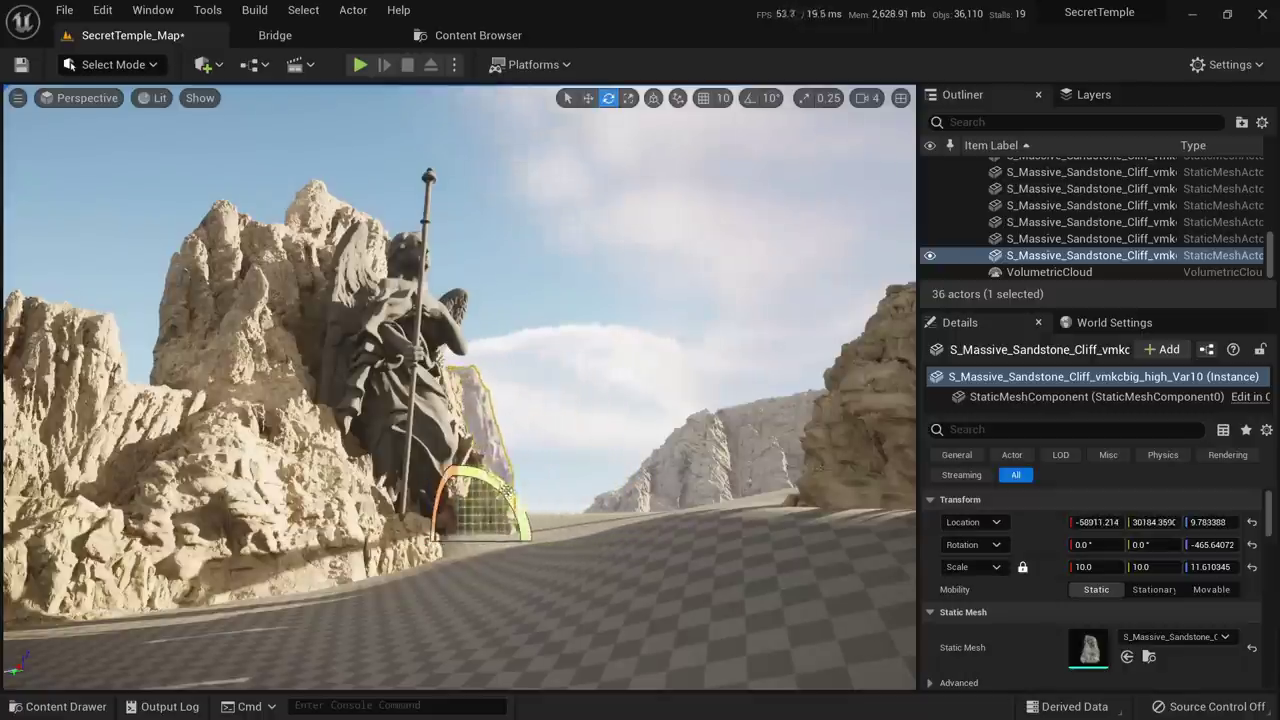
{"action": "key", "text": "w"}
{"action": "left_click_drag", "start_coordinate": [535, 541], "coordinate": [551, 447]}
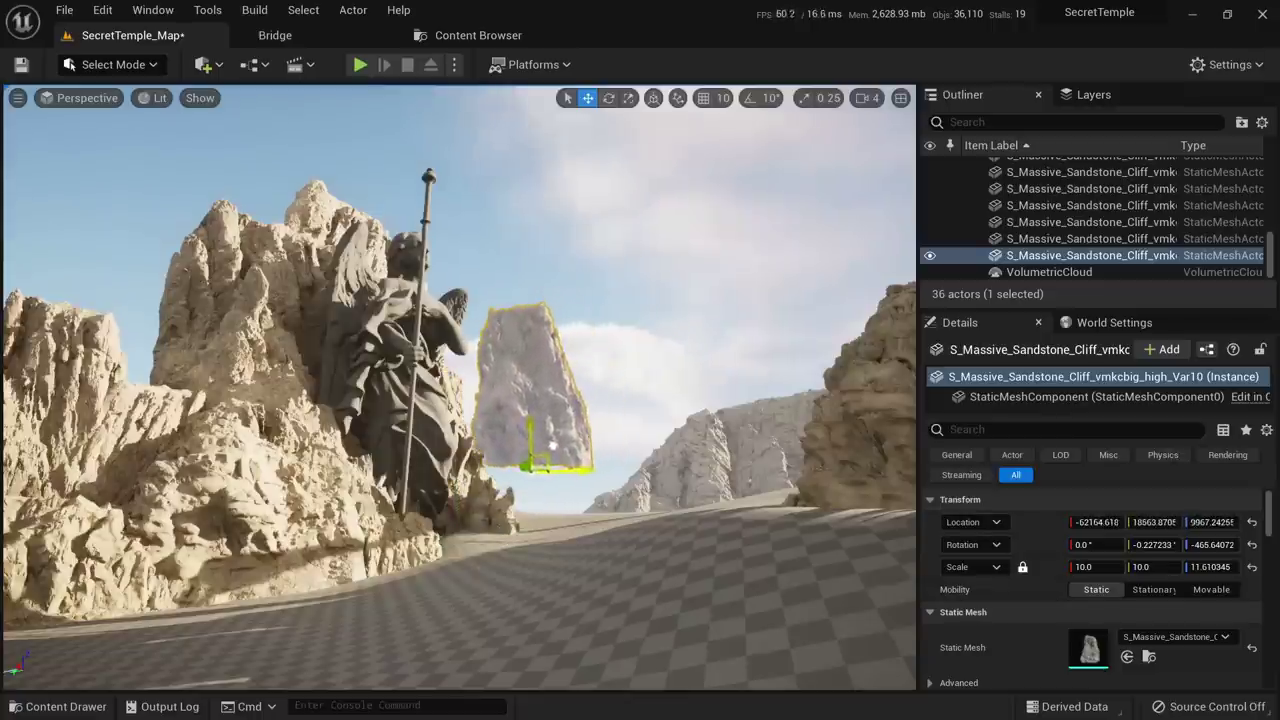
Mirror the background cliff with an X scale of -10, tilt it about 5.7°, and place it between the statue and the distant ridge
{"action": "left_click", "coordinate": [1092, 566]}
{"action": "type", "text": "-10"}
{"action": "key", "text": "Return"}
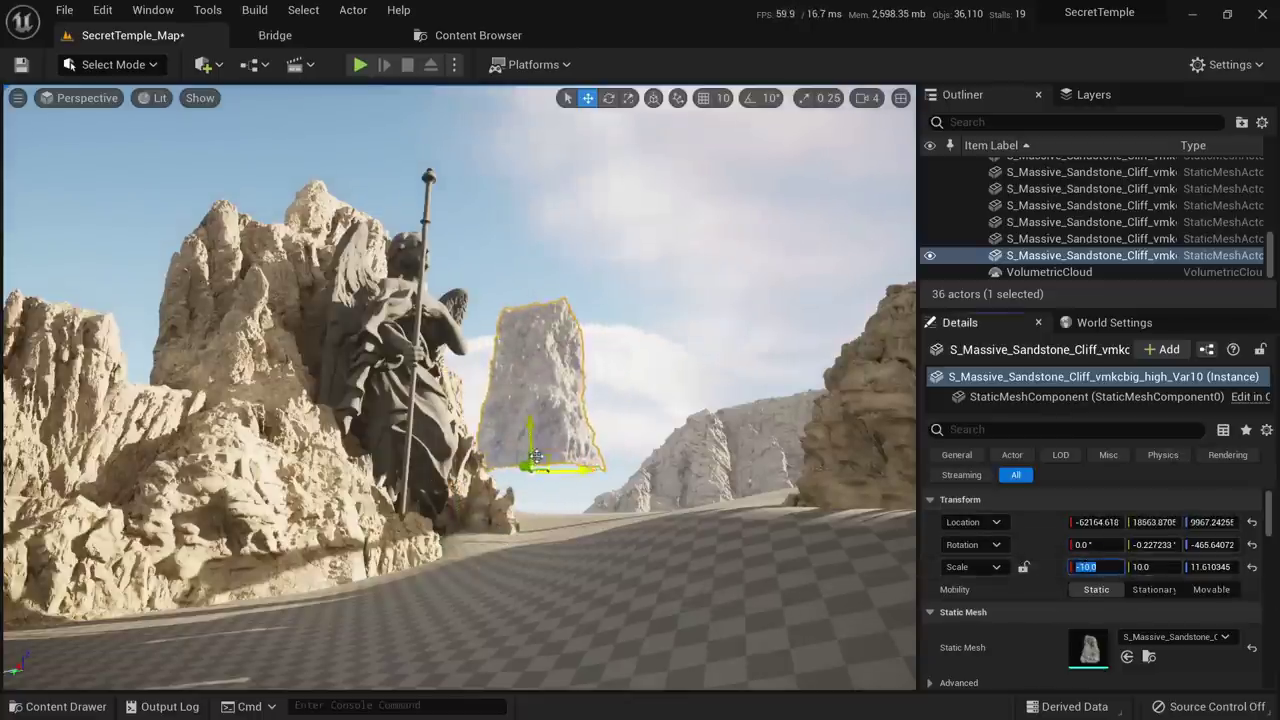
{"action": "left_click_drag", "start_coordinate": [536, 457], "coordinate": [522, 550]}
{"action": "key", "text": "e"}
{"action": "key", "text": "w"}
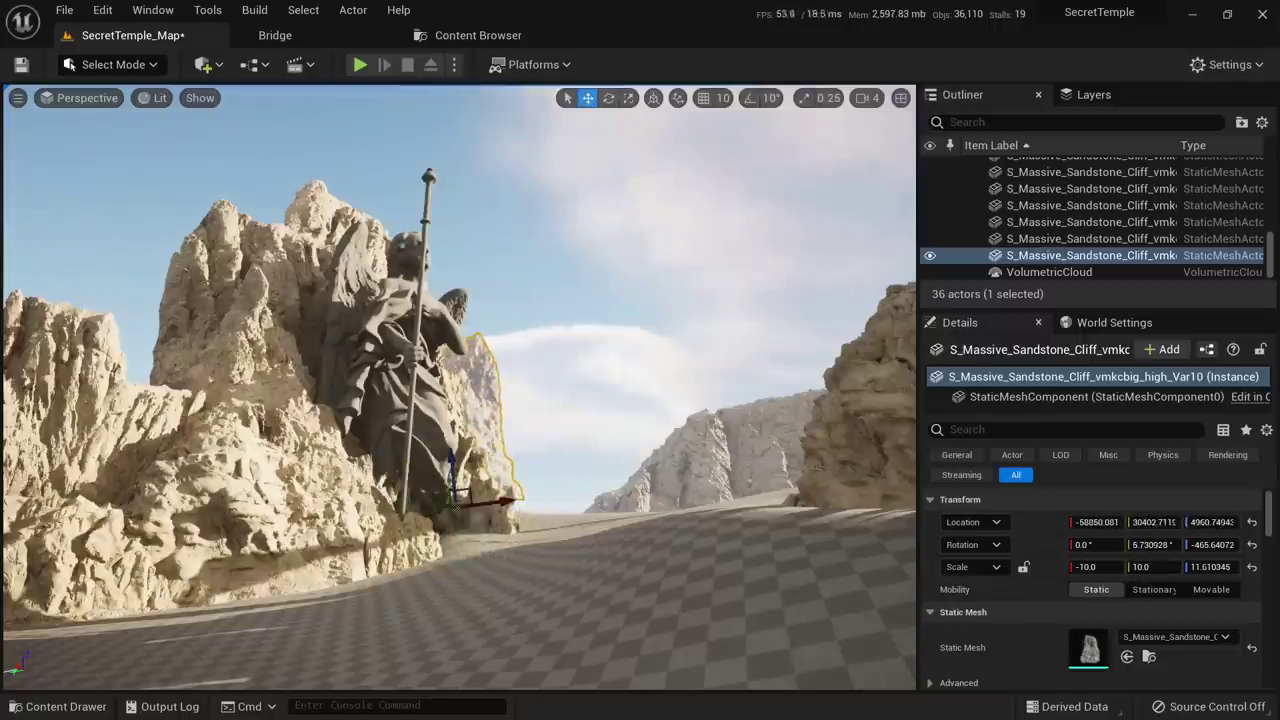
{"action": "left_click_drag", "start_coordinate": [471, 493], "coordinate": [603, 528]}
{"action": "key", "text": "Escape"}
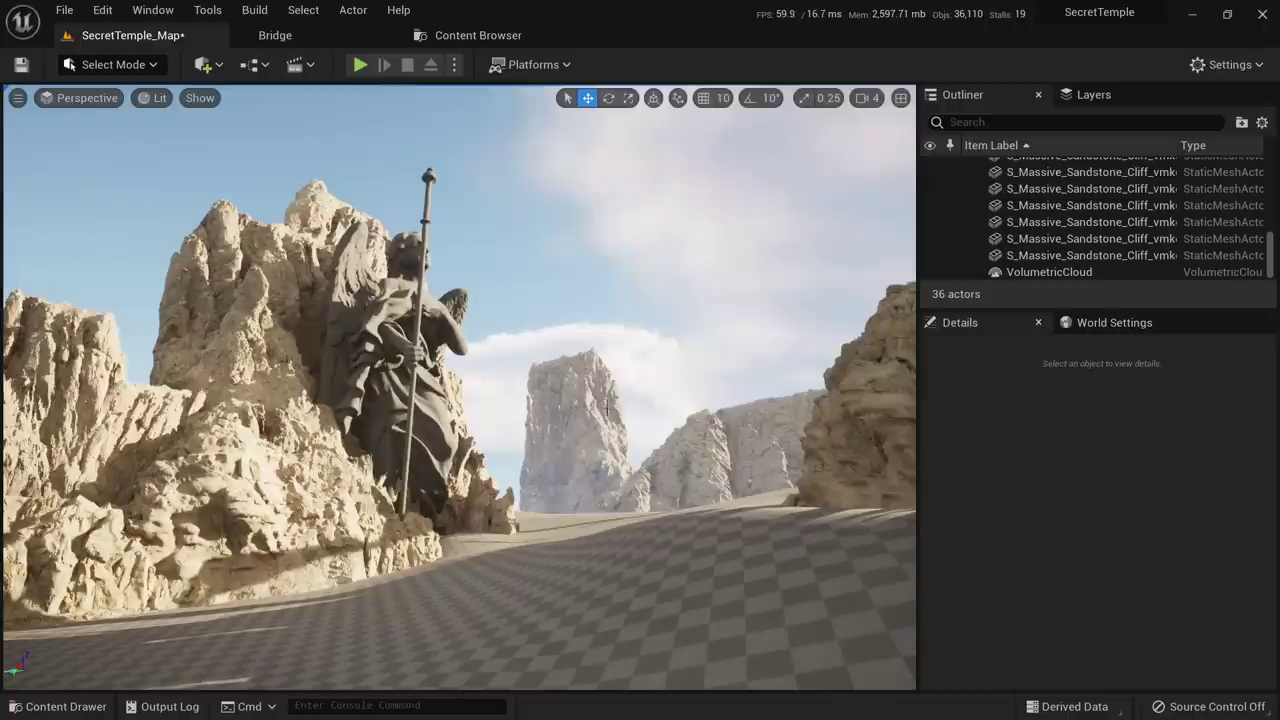
Mark up a screen capture with red arrows along the distant ridge and a line down the background cliff, and discard it
{"action": "left_click", "coordinate": [606, 408]}
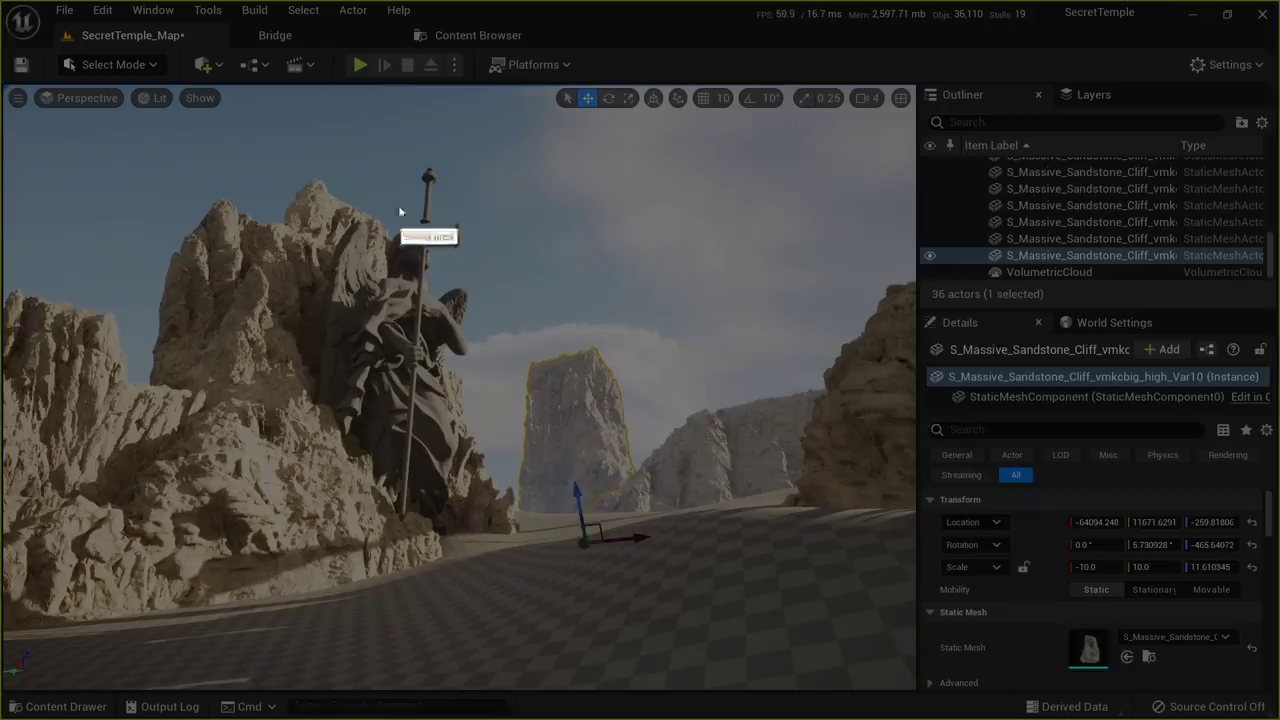
{"action": "mouse_move", "coordinate": [191, 107]}
{"action": "left_mouse_down"}
{"action": "mouse_move", "coordinate": [731, 543]}
{"action": "mouse_move", "coordinate": [921, 671]}
{"action": "left_mouse_up"}
{"action": "left_click", "coordinate": [936, 580]}
{"action": "mouse_move", "coordinate": [830, 398]}
{"action": "left_mouse_down"}
{"action": "mouse_move", "coordinate": [700, 414]}
{"action": "mouse_move", "coordinate": [620, 470]}
{"action": "left_mouse_up"}
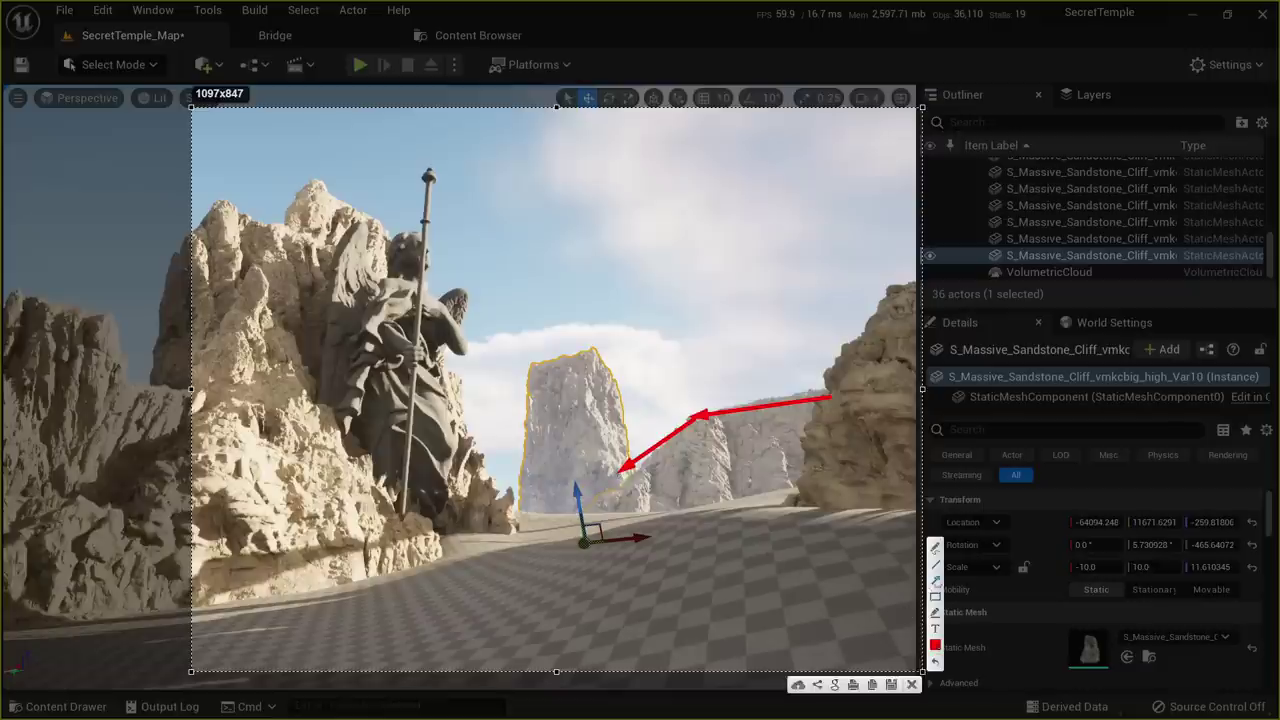
{"action": "left_click_drag", "start_coordinate": [592, 333], "coordinate": [592, 334]}
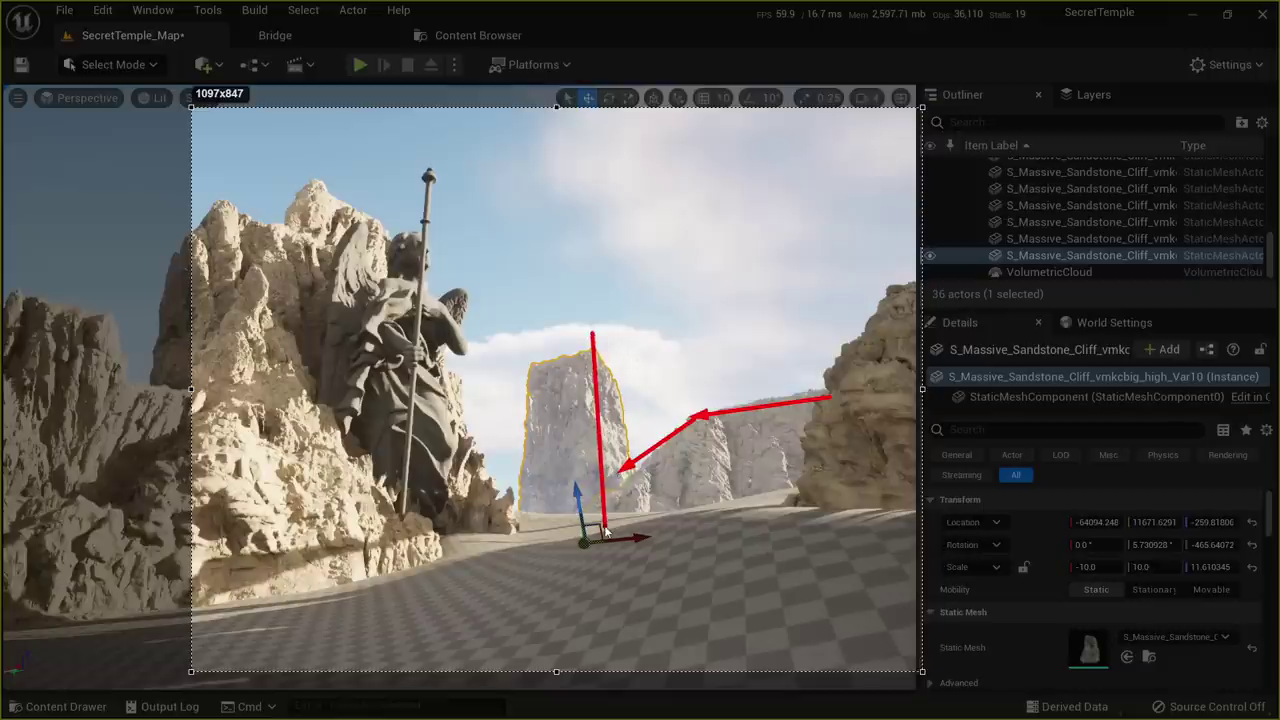
{"action": "left_click_drag", "start_coordinate": [604, 532], "coordinate": [604, 532]}
{"action": "left_click", "coordinate": [916, 689]}
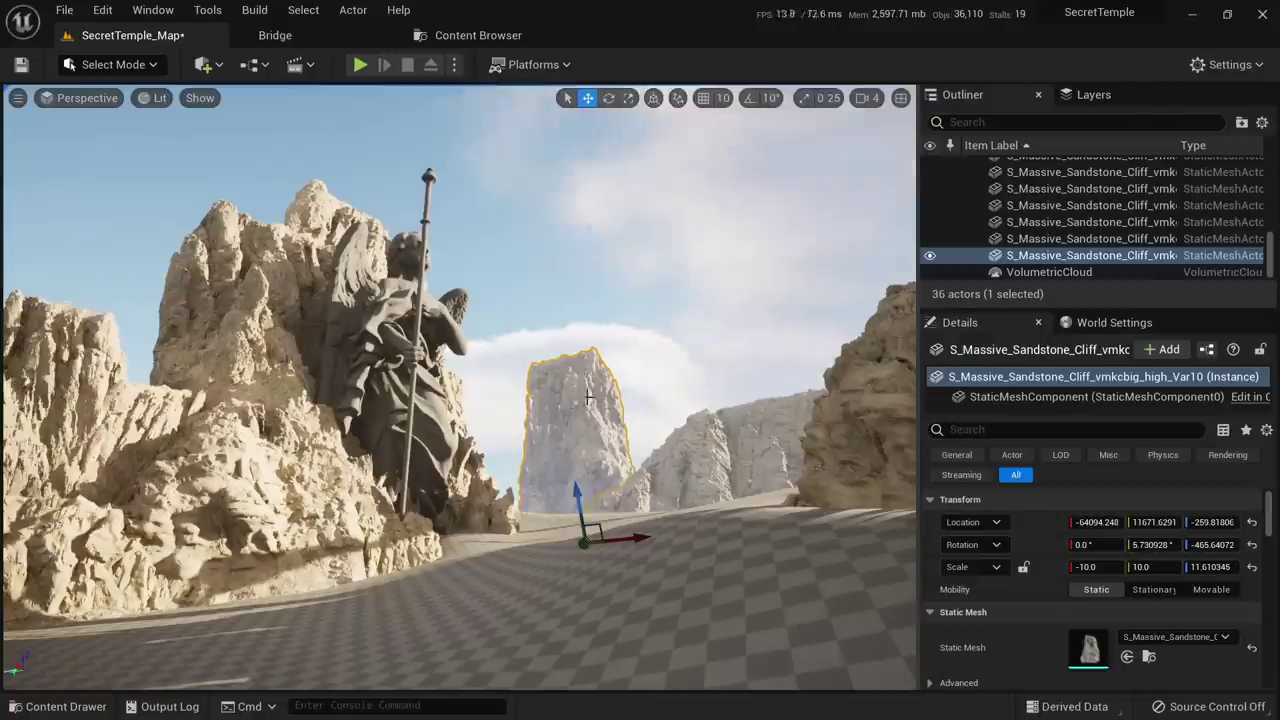
Move the mirrored cliff partly behind the statue and reduce its tilt to about 3.4°
{"action": "left_click_drag", "start_coordinate": [632, 545], "coordinate": [482, 477]}
{"action": "key", "text": "e"}
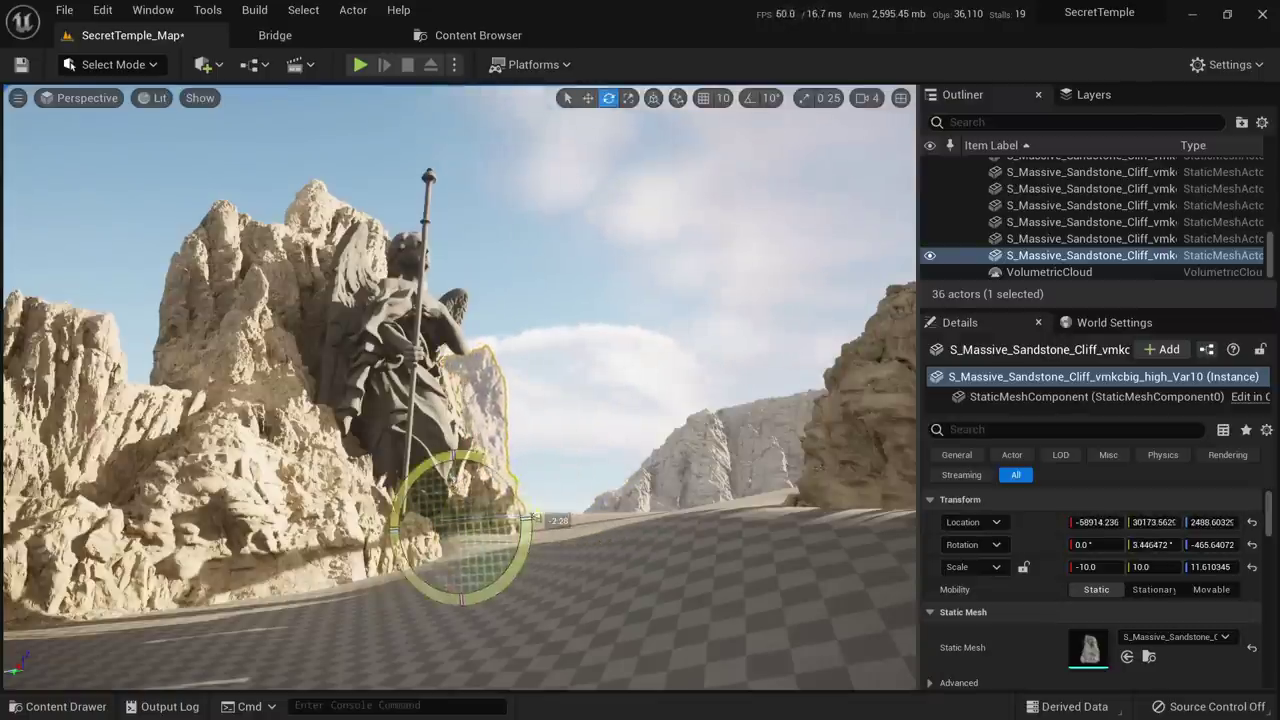
{"action": "left_click", "coordinate": [637, 433]}
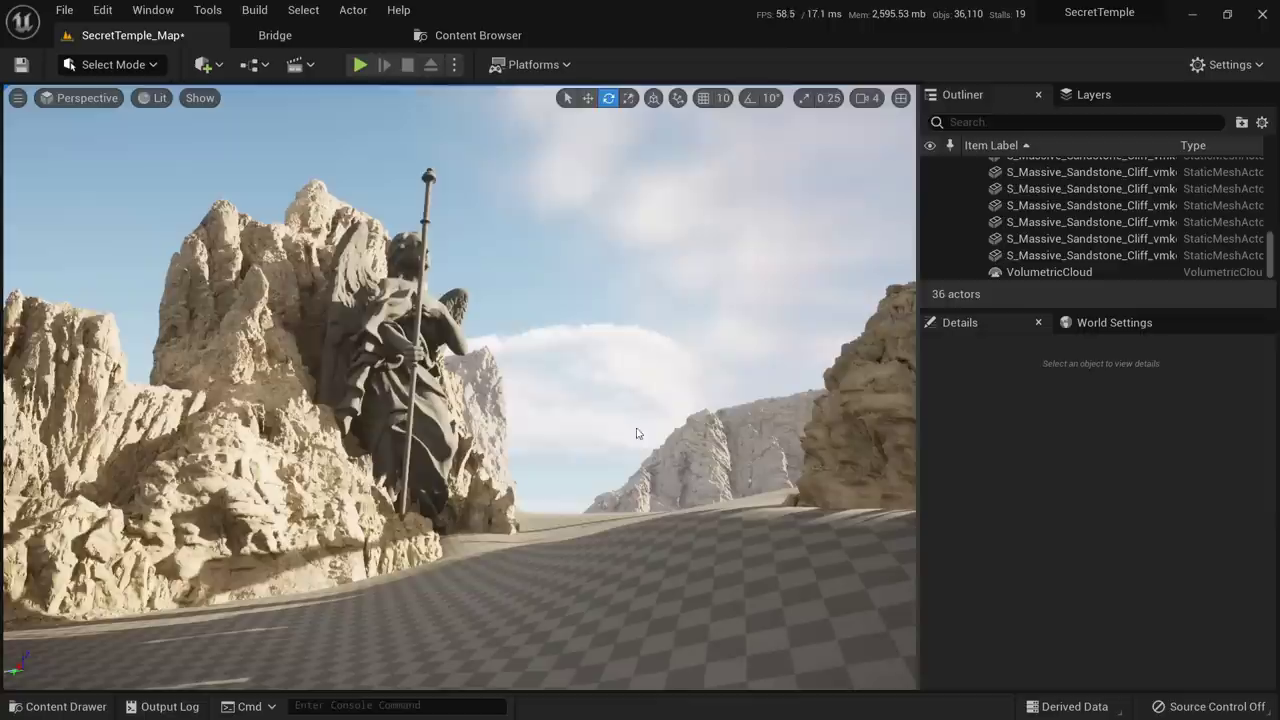
Switch to the Specular buffer visualization and compare the statue's silhouette with and without the background cliff
{"action": "left_click", "coordinate": [150, 97]}
{"action": "mouse_move", "coordinate": [293, 325]}
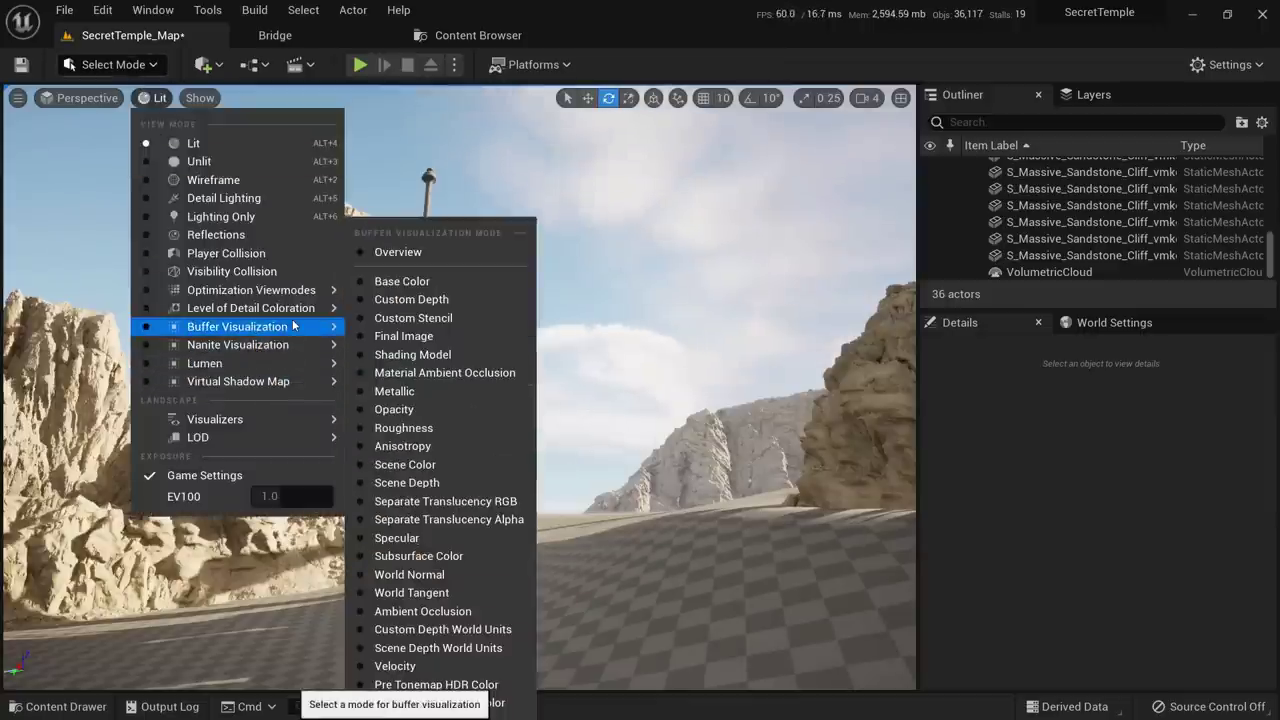
{"action": "left_click", "coordinate": [470, 537]}
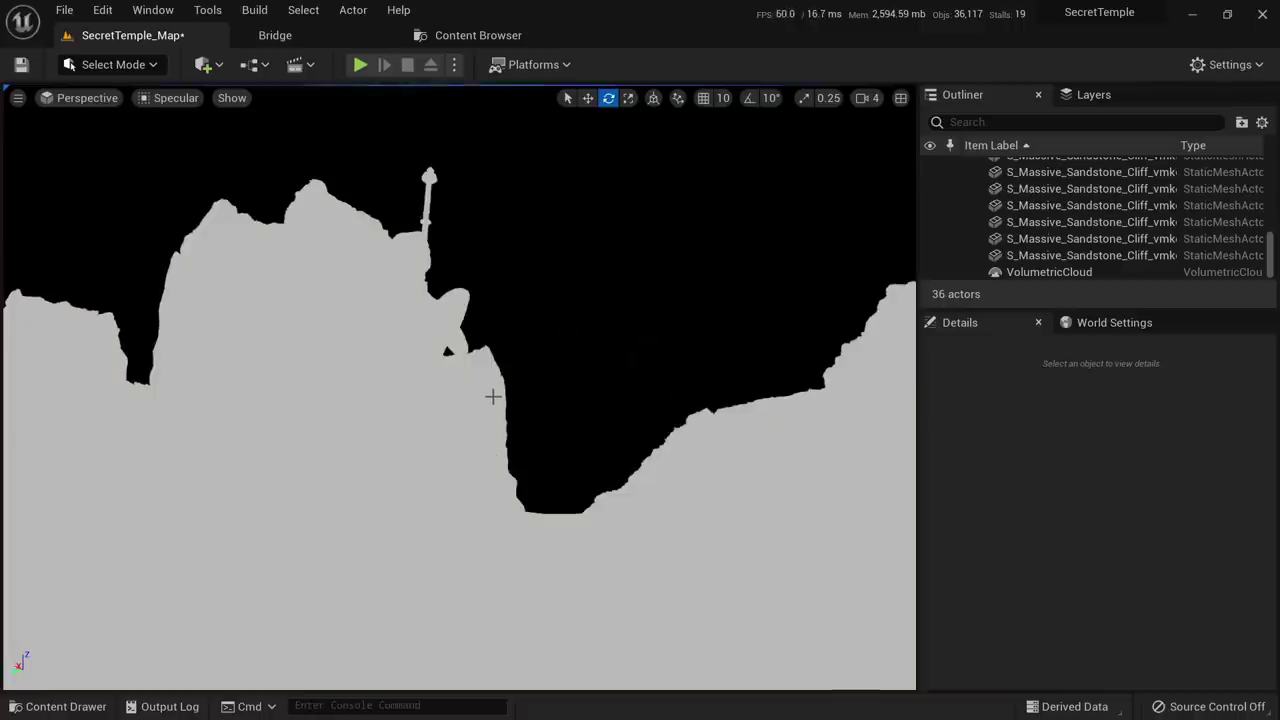
{"action": "left_click", "coordinate": [493, 396]}
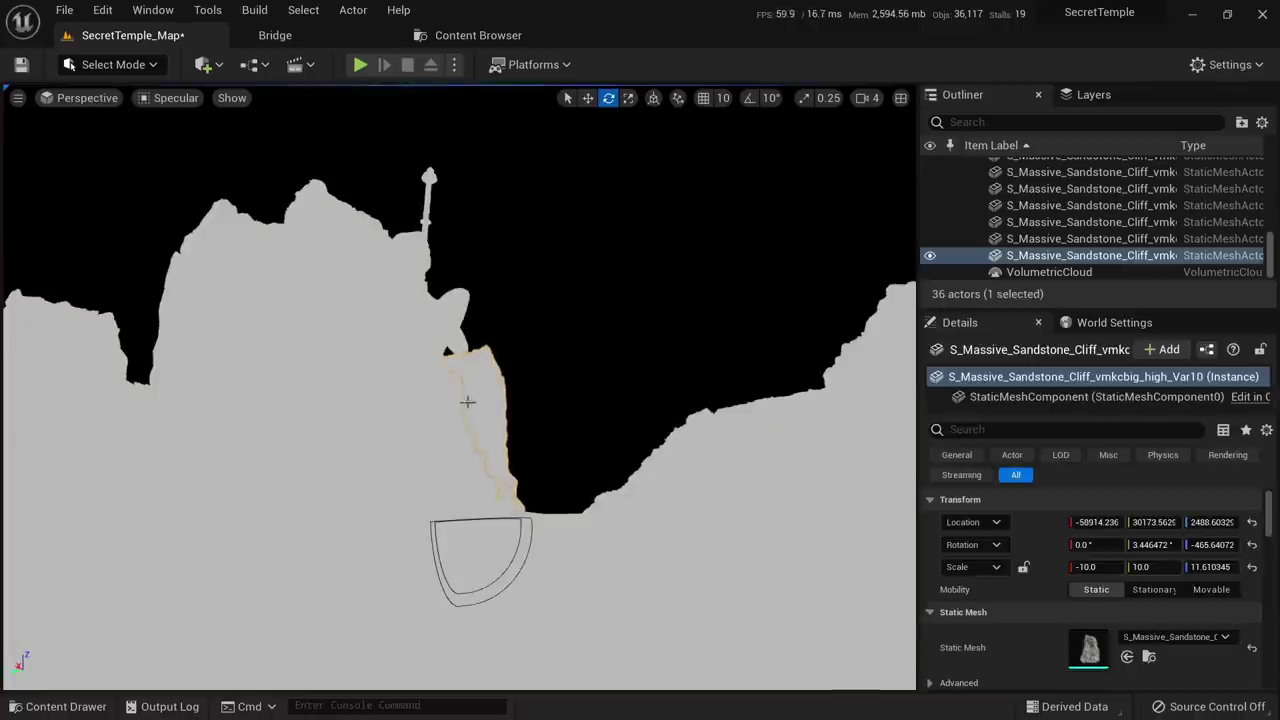
{"action": "left_click", "coordinate": [519, 381]}
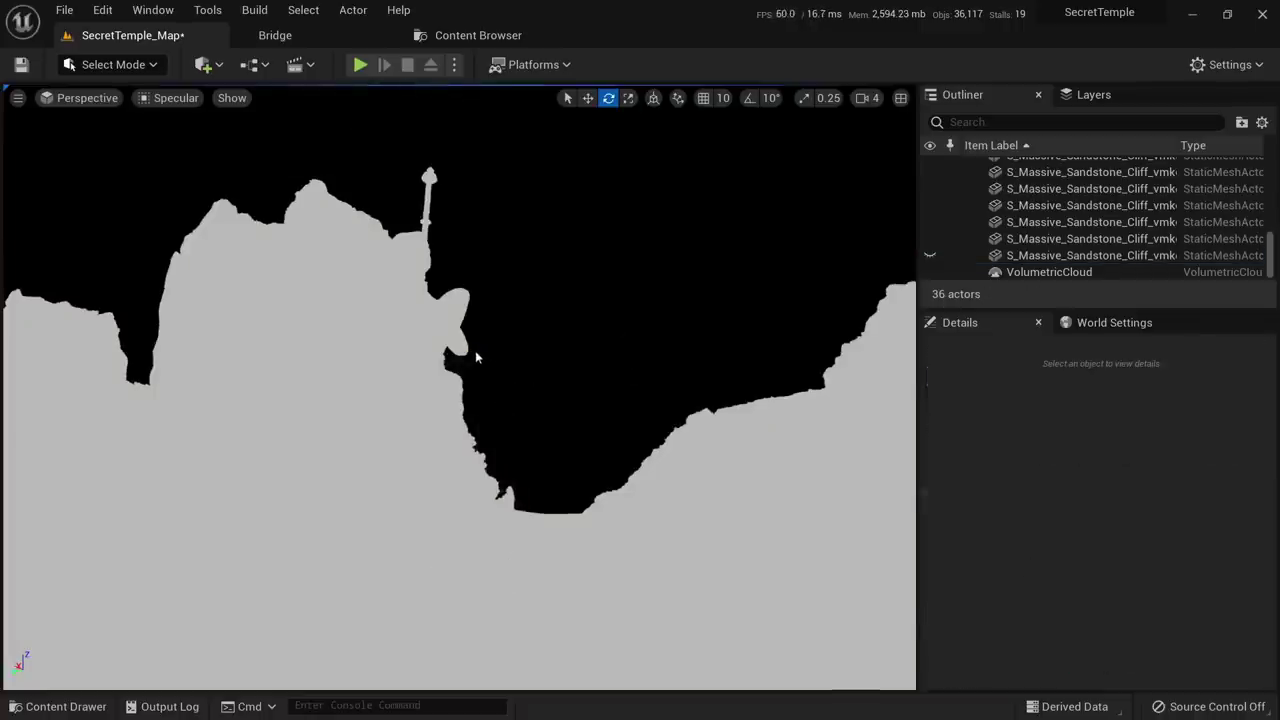
{"action": "left_click", "coordinate": [491, 381]}
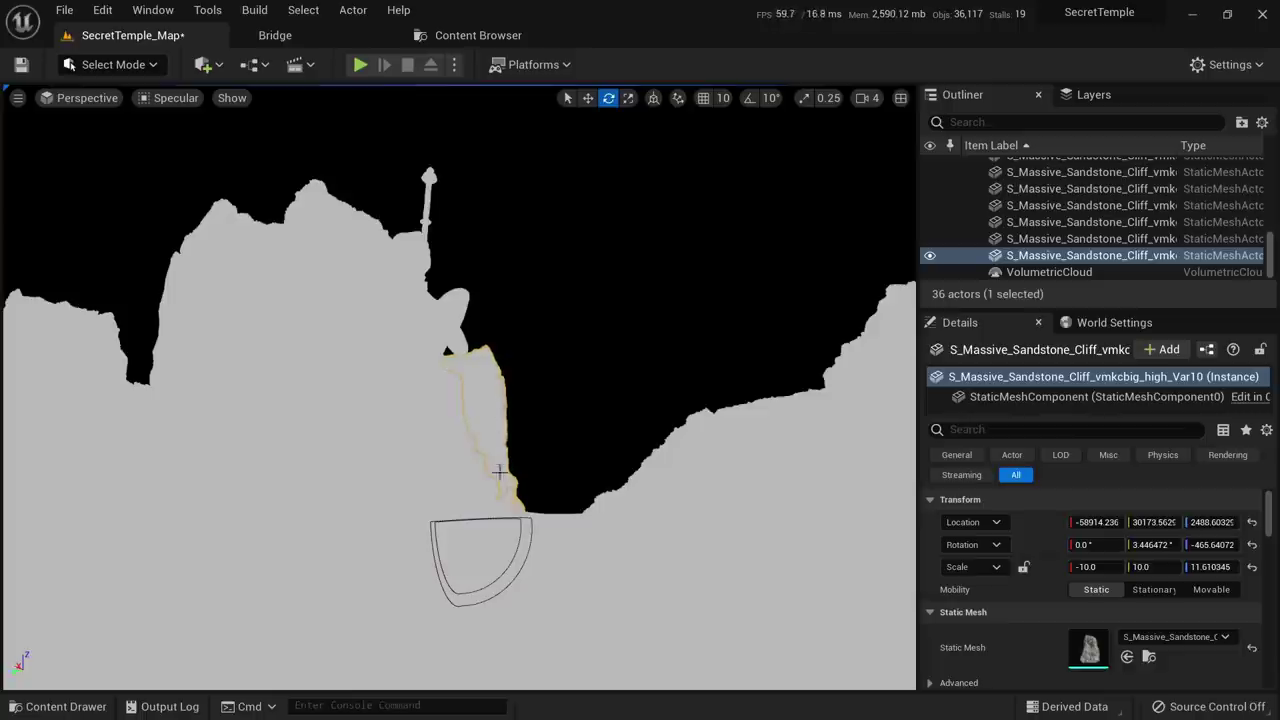
Return the viewport to Lit shading and delete the mirrored background cliff
{"action": "left_click_drag", "start_coordinate": [482, 514], "coordinate": [370, 262]}
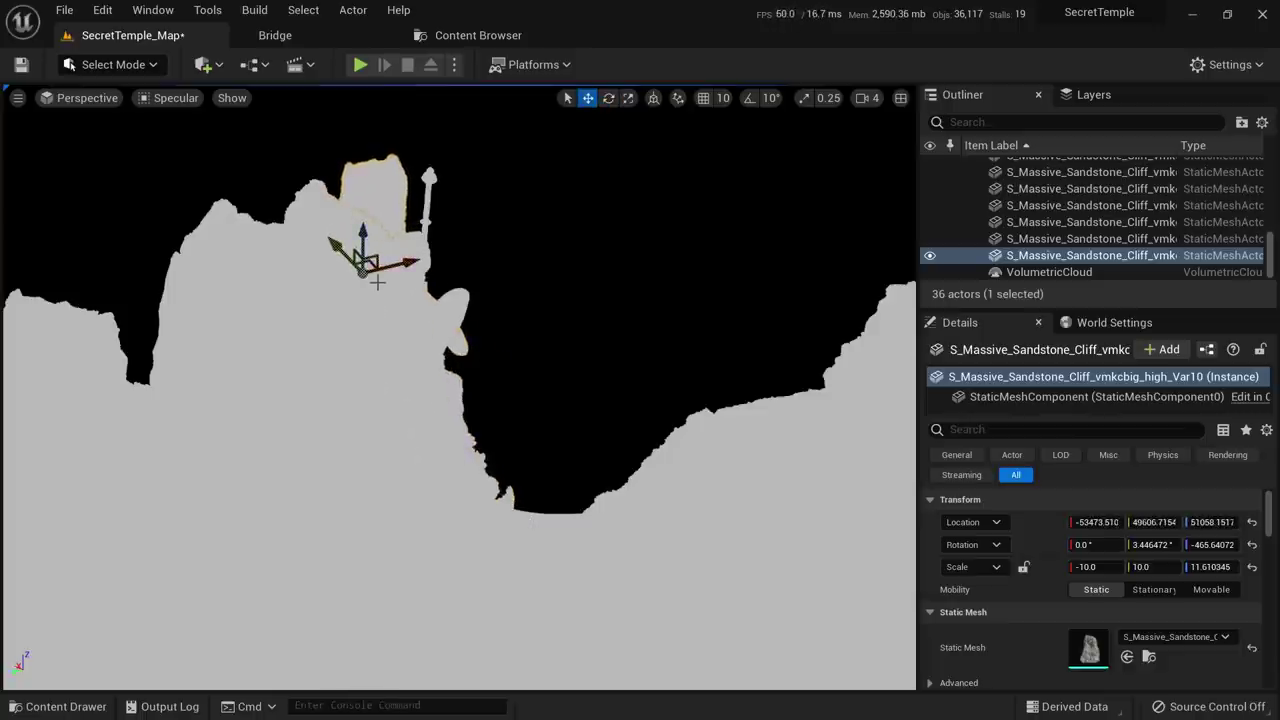
{"action": "key", "text": "ctrl+s"}
{"action": "left_click", "coordinate": [874, 560]}
{"action": "key", "text": "alt+4"}
{"action": "mouse_move", "coordinate": [374, 260]}
{"action": "left_mouse_down"}
{"action": "mouse_move", "coordinate": [368, 250]}
{"action": "mouse_move", "coordinate": [358, 262]}
{"action": "left_mouse_up"}
{"action": "key", "text": "Delete"}
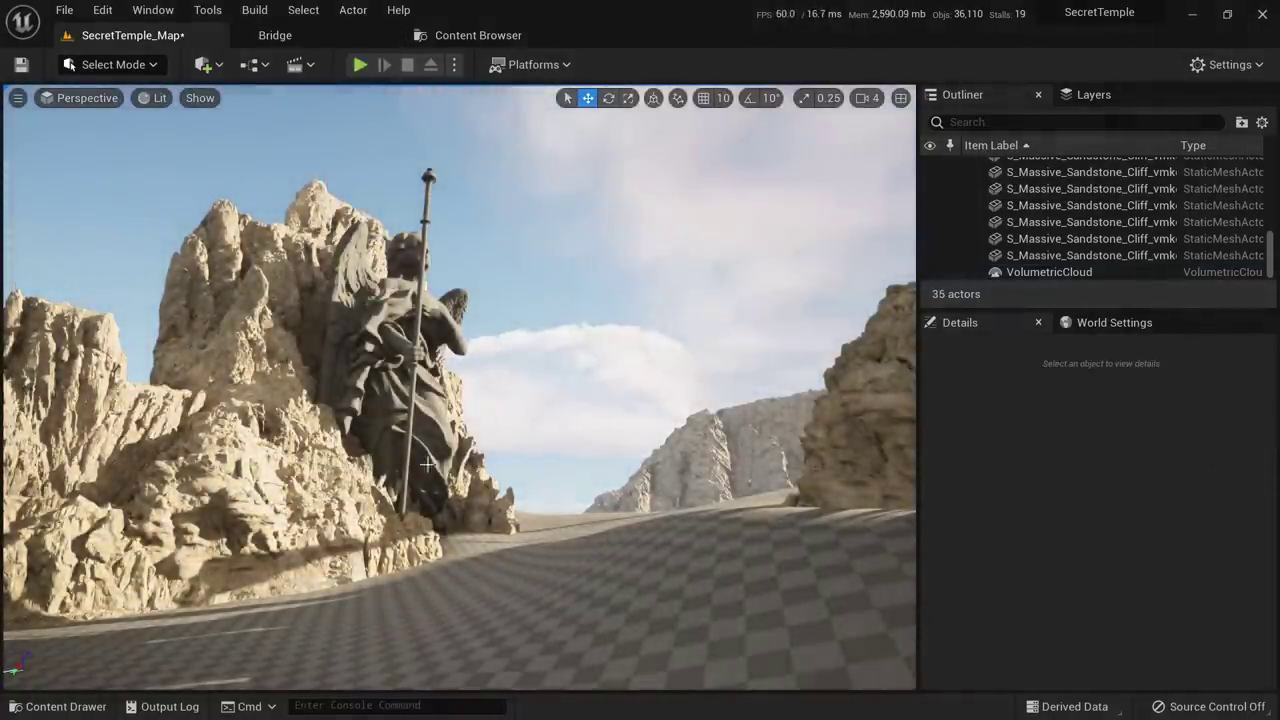
Browse the 3D assets in Bridge and add the pointed Massive Sandstone Cliff to the canyon floor near the statue
{"action": "left_click", "coordinate": [284, 44]}
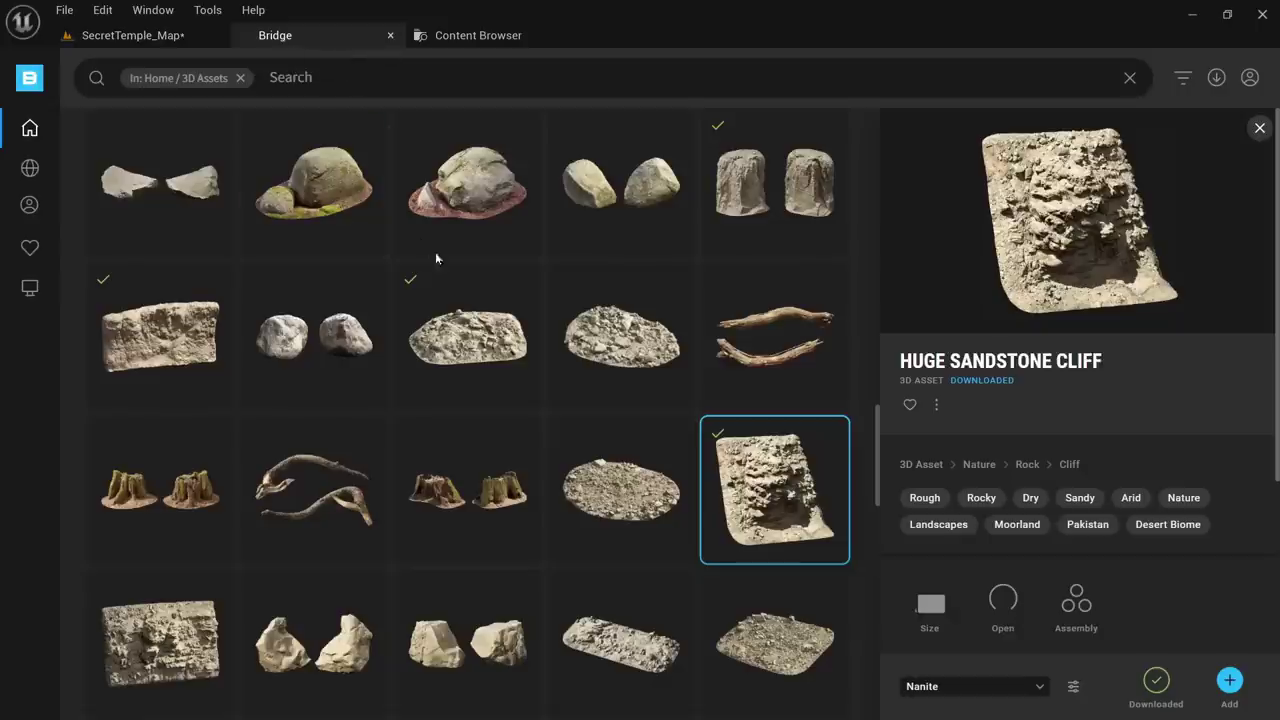
{"action": "left_click", "coordinate": [168, 38]}
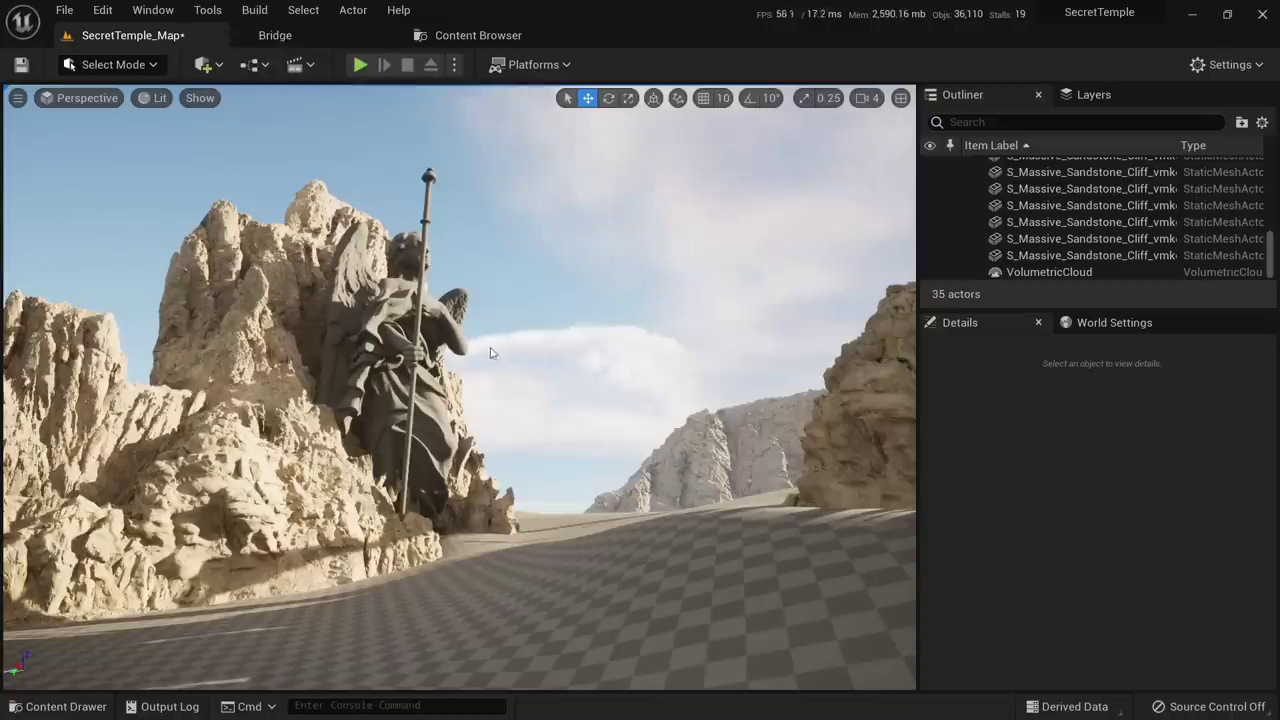
{"action": "left_click", "coordinate": [275, 35]}
{"action": "scroll", "coordinate": [538, 370], "scroll_direction": "down", "scroll_amount": 5}
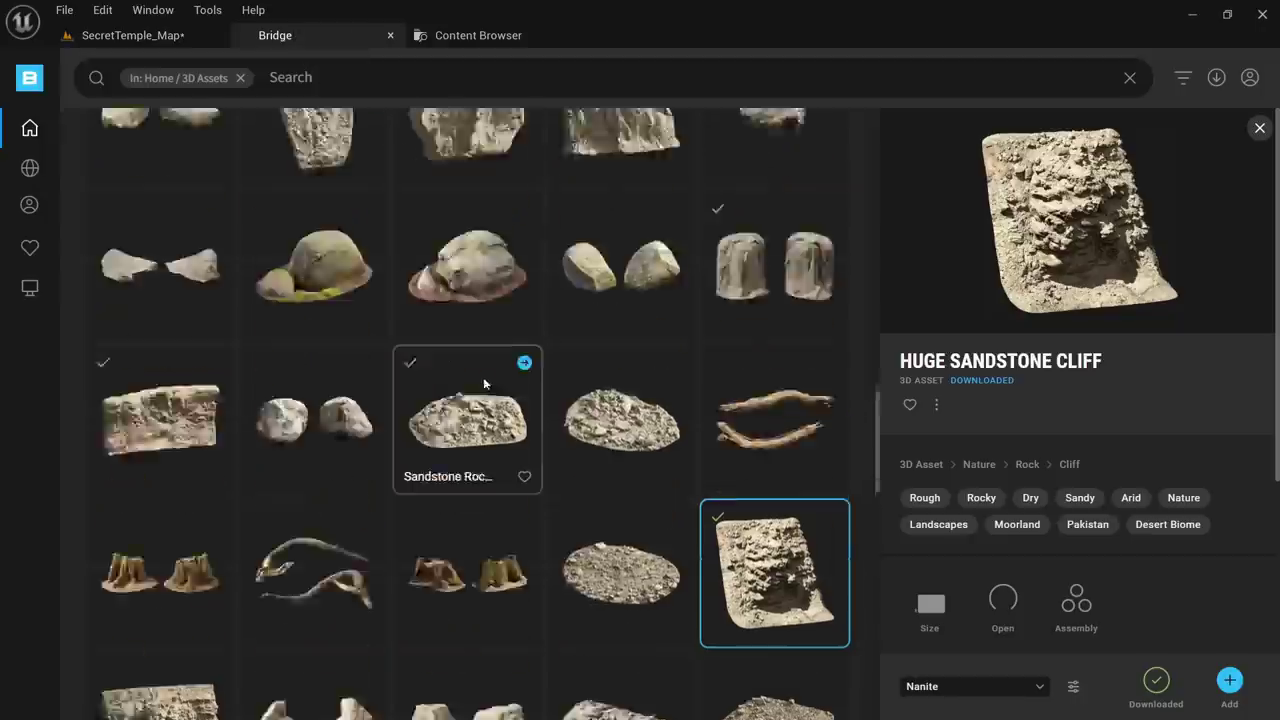
{"action": "scroll", "coordinate": [613, 405], "scroll_direction": "up", "scroll_amount": 2}
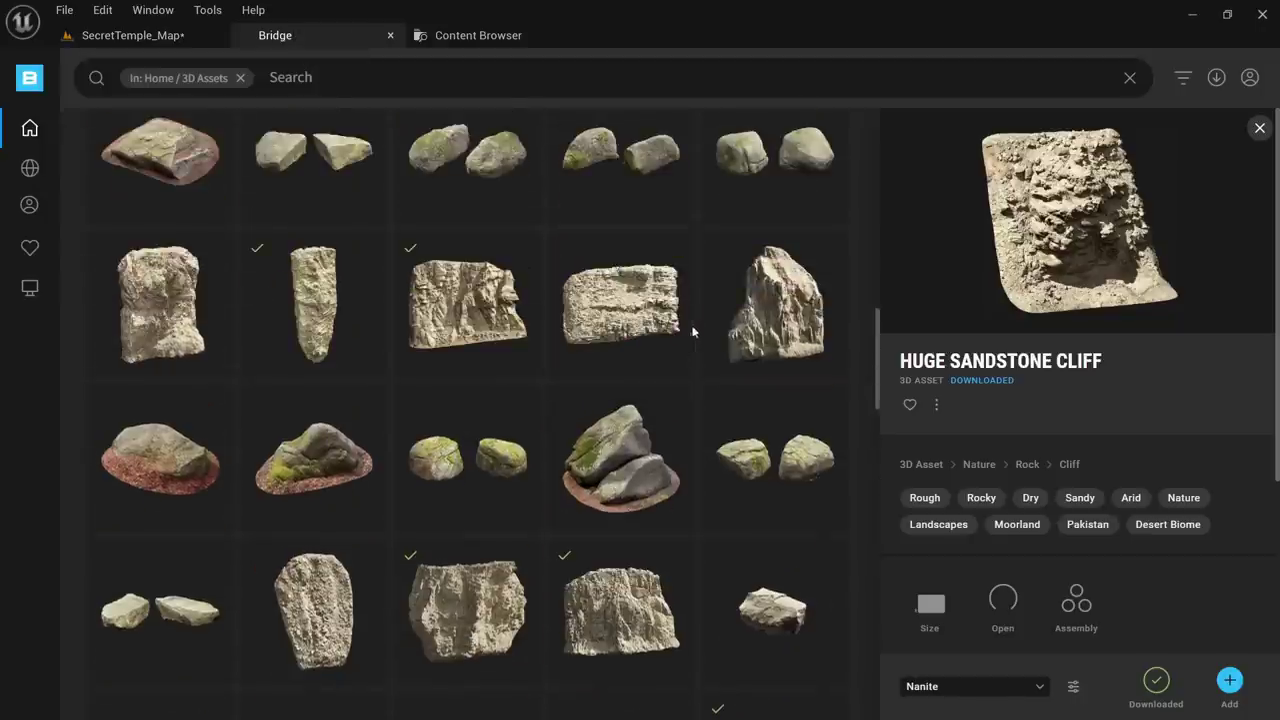
{"action": "left_click", "coordinate": [192, 308]}
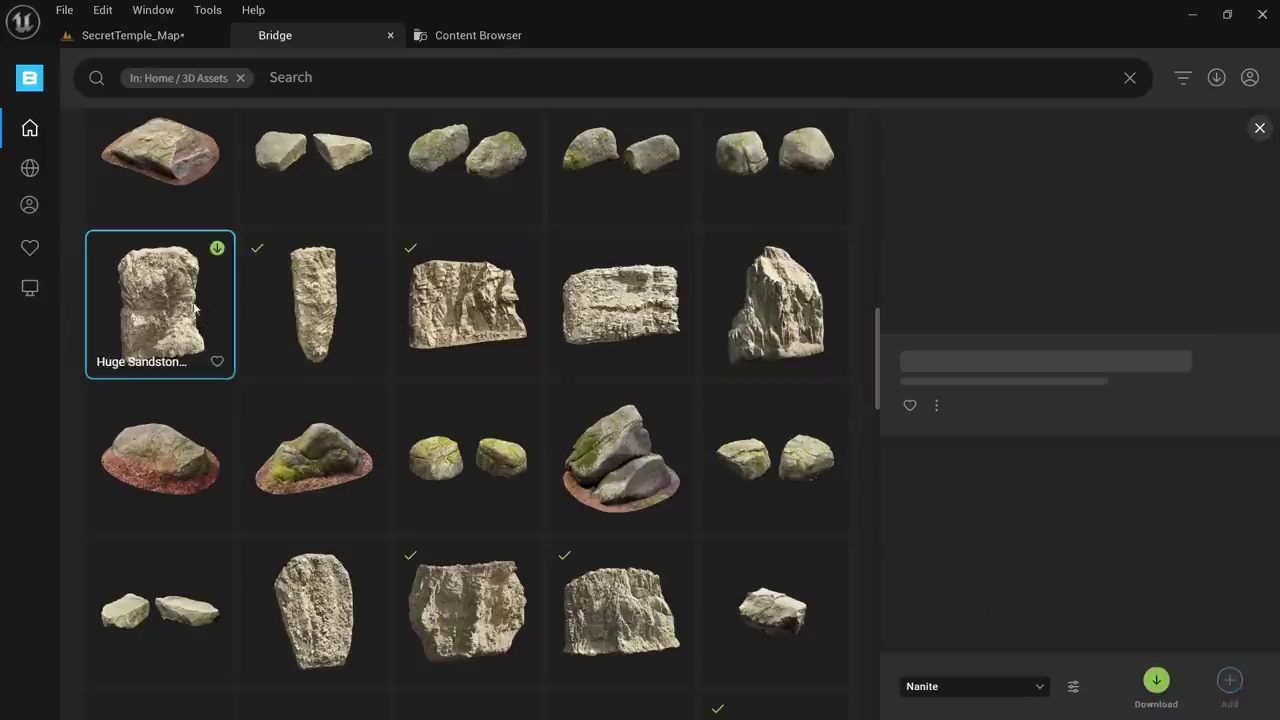
{"action": "left_click", "coordinate": [815, 318]}
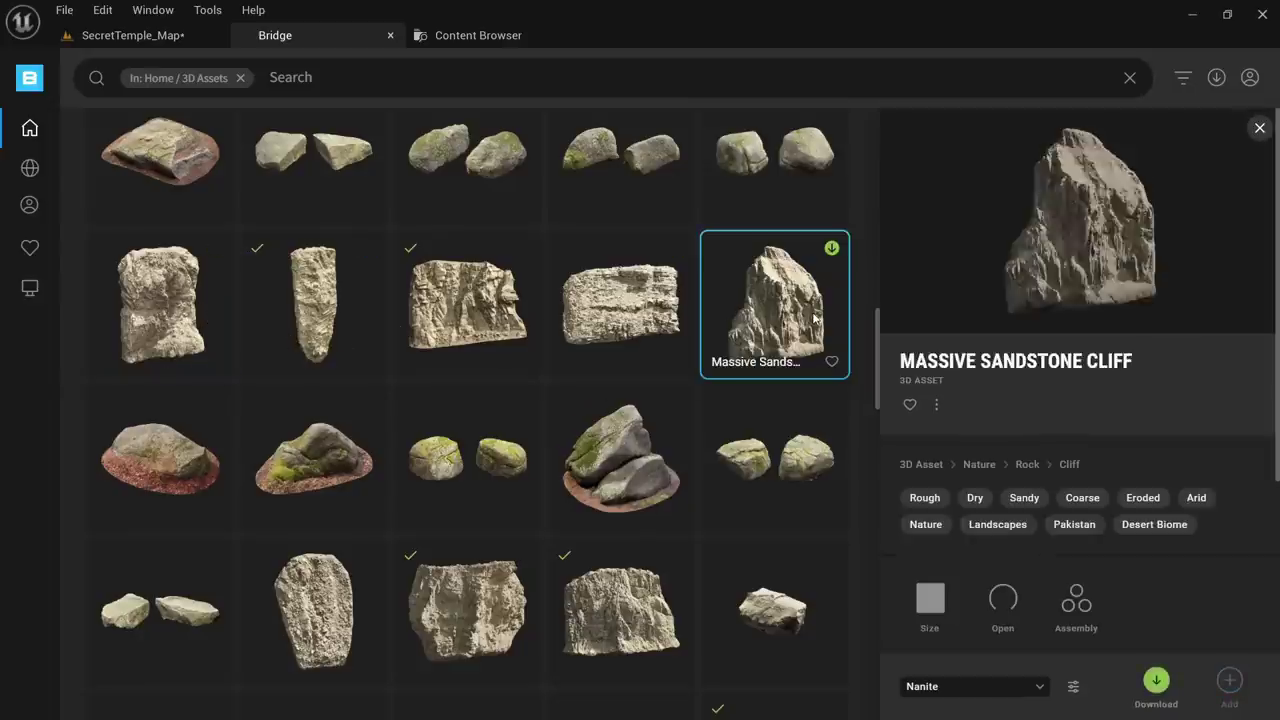
{"action": "left_click_drag", "start_coordinate": [779, 305], "coordinate": [501, 562]}
Rotate the new pointed cliff to about -125° around its vertical axis on the canyon floor
{"action": "right_click_drag", "start_coordinate": [501, 562], "coordinate": [507, 501]}
{"action": "key", "text": "e"}
{"action": "left_click_drag", "start_coordinate": [507, 499], "coordinate": [600, 497]}
{"action": "key", "text": "a"}
{"action": "right_click_drag", "start_coordinate": [507, 499], "coordinate": [608, 550]}
{"action": "key", "text": "e"}
{"action": "key", "text": "w"}
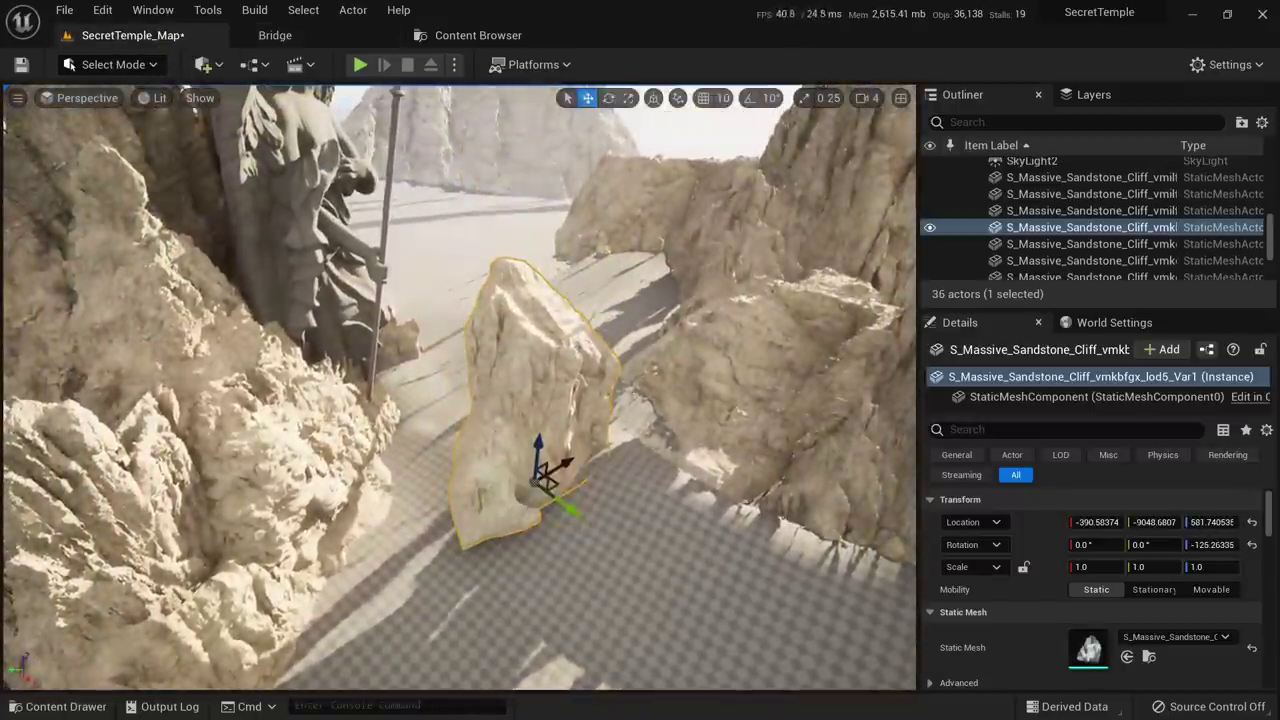
Move the pointed cliff into the rock wall beside the statue, stretch its Z scale to about 1.31, and compare the view without it
{"action": "left_click_drag", "start_coordinate": [550, 482], "coordinate": [242, 380]}
{"action": "key", "text": "q"}
{"action": "right_click_drag", "start_coordinate": [300, 400], "coordinate": [306, 308]}
{"action": "key", "text": "e"}
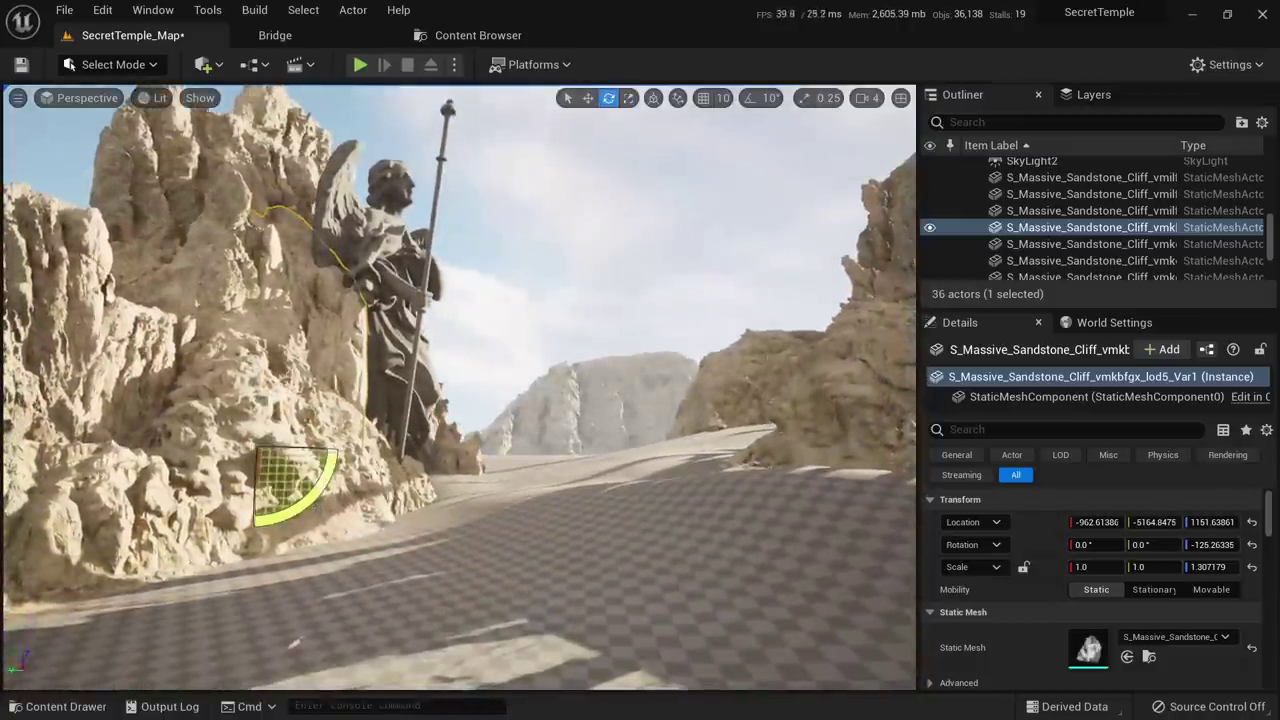
{"action": "key", "text": "Escape"}
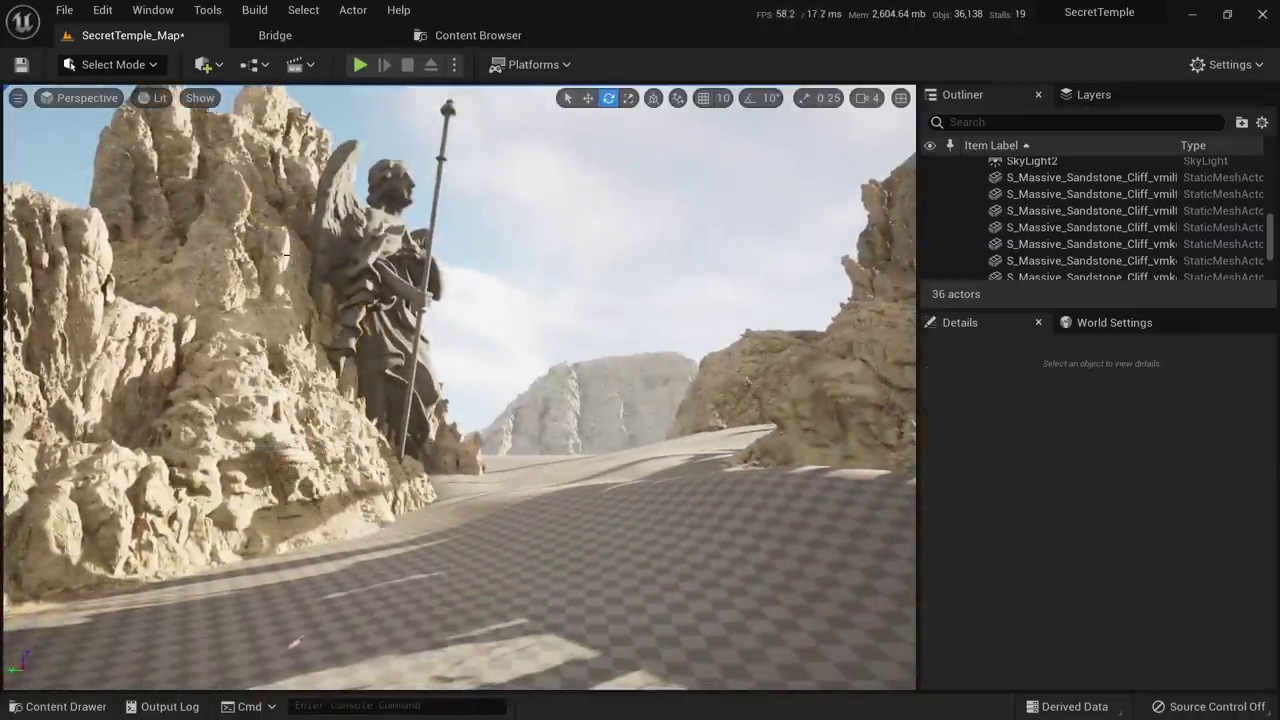
{"action": "right_click_drag", "start_coordinate": [363, 277], "coordinate": [340, 255]}
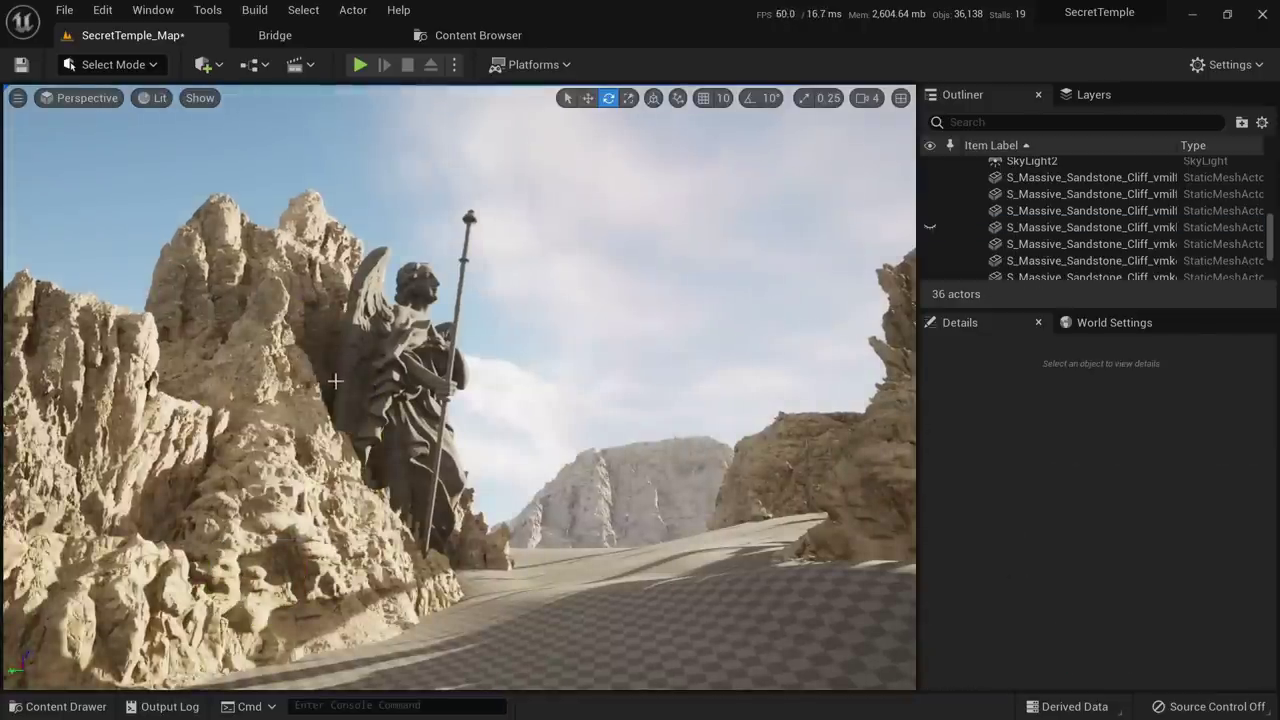
Examine the pointed cliff beside the statue from closer and higher angles, trying other shading modes before returning to Lit
{"action": "left_click", "coordinate": [262, 440]}
{"action": "key", "text": "w"}
{"action": "right_click_drag", "start_coordinate": [262, 440], "coordinate": [226, 492]}
{"action": "right_click_drag", "start_coordinate": [344, 401], "coordinate": [344, 405]}
{"action": "key", "text": "s"}
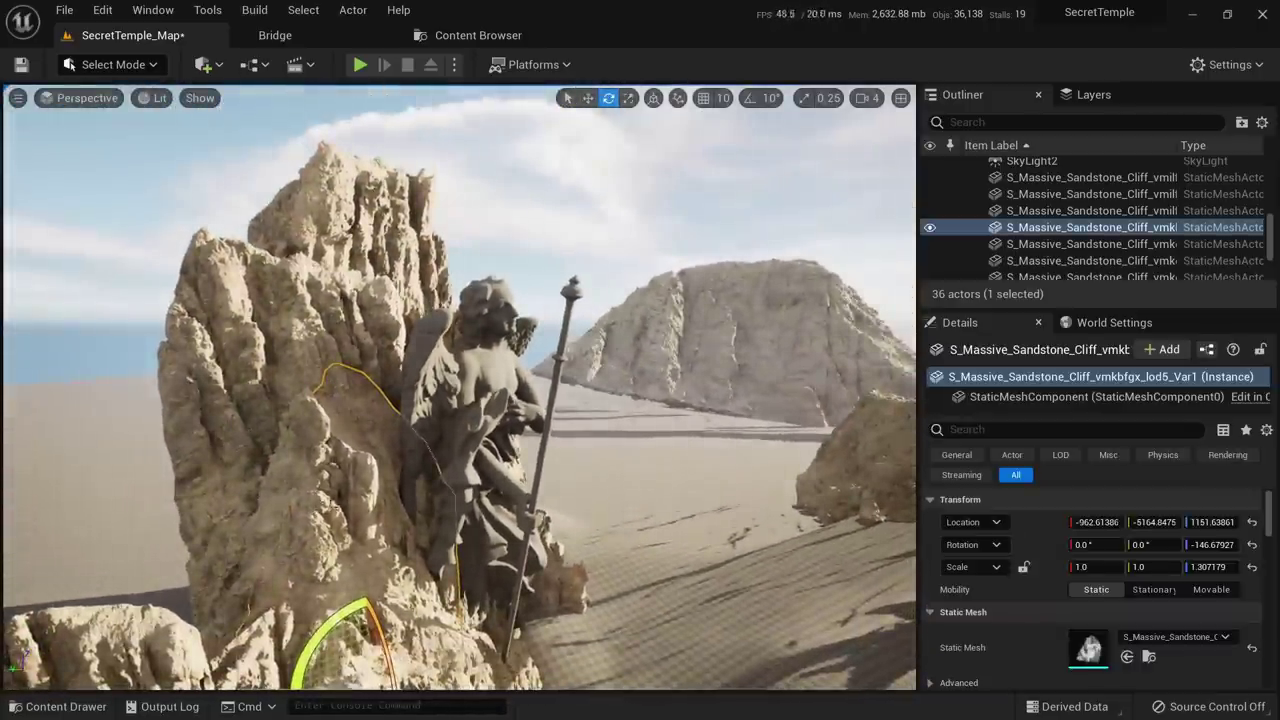
{"action": "key", "text": "alt+3"}
{"action": "key", "text": "alt+2"}
{"action": "right_click_drag", "start_coordinate": [454, 449], "coordinate": [402, 362]}
{"action": "key", "text": "alt+4"}
Switch to Lighting Only shading and compare the rock wall with the pointed cliff hidden and shown
{"action": "key", "text": "q"}
{"action": "left_click", "coordinate": [152, 97]}
{"action": "left_click", "coordinate": [250, 214]}
{"action": "key", "text": "s"}
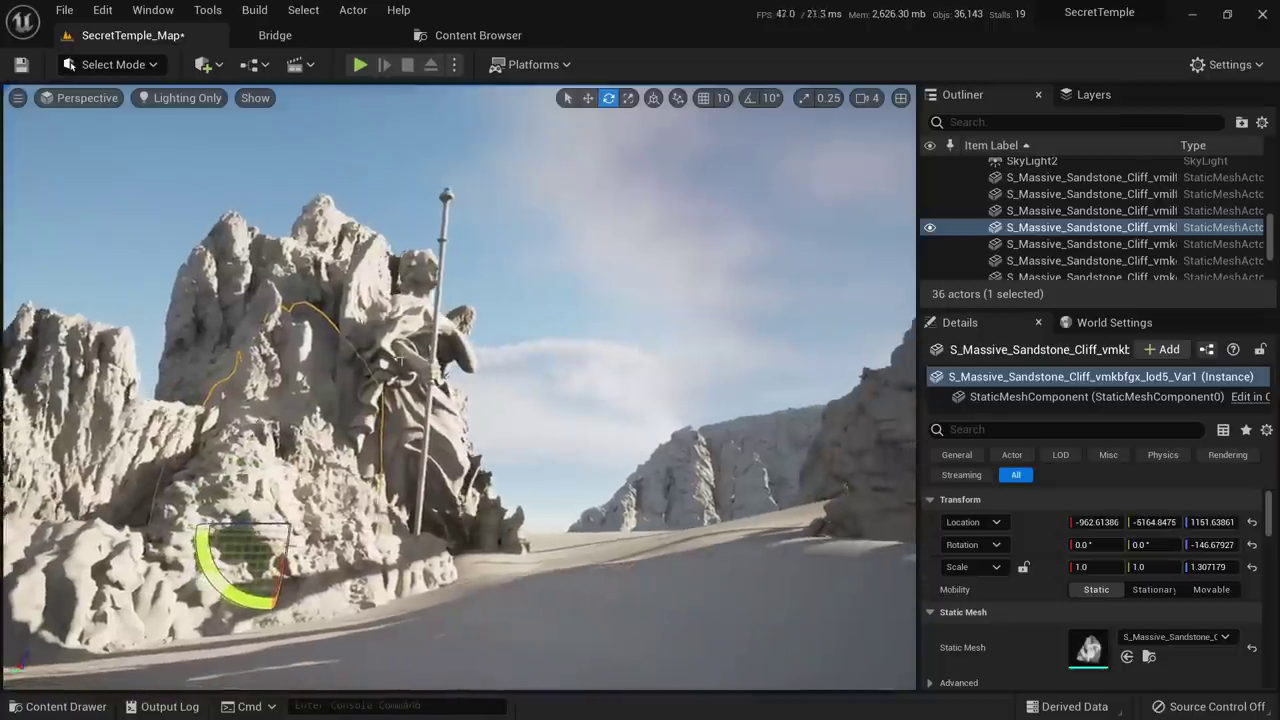
{"action": "key", "text": "h"}
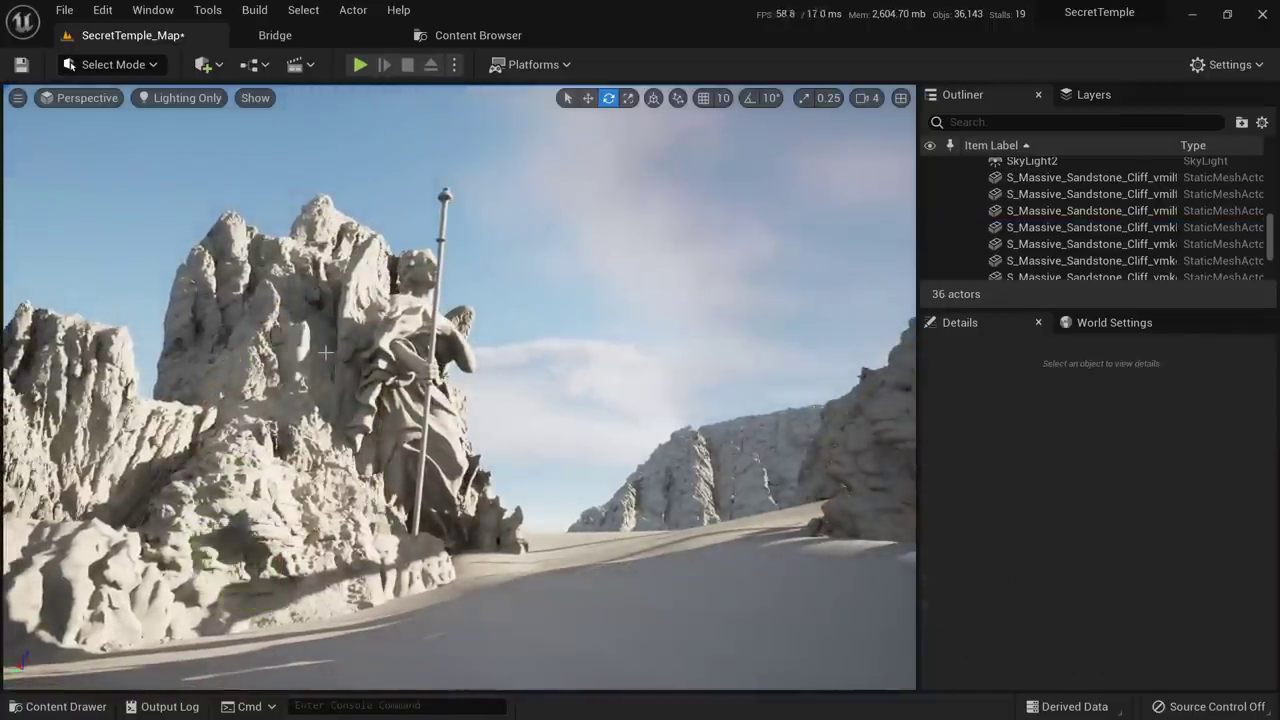
{"action": "right_click_drag", "start_coordinate": [352, 393], "coordinate": [352, 356]}
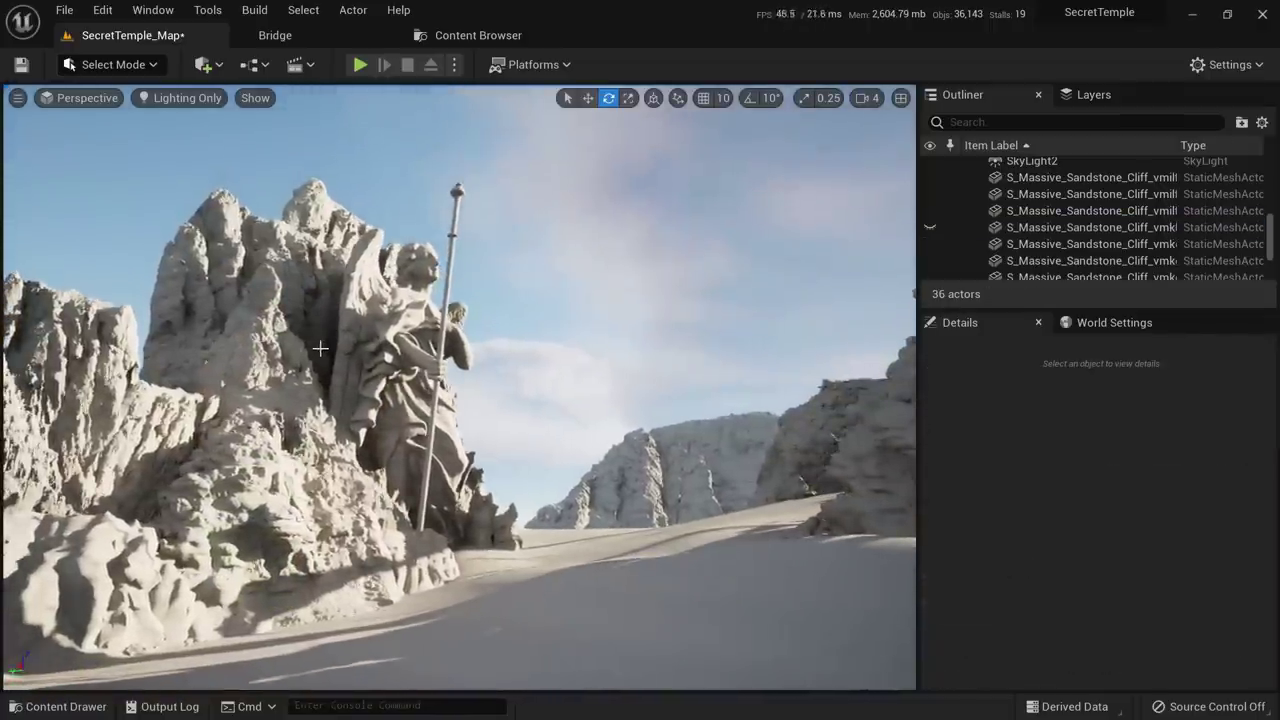
{"action": "left_click", "coordinate": [323, 354]}
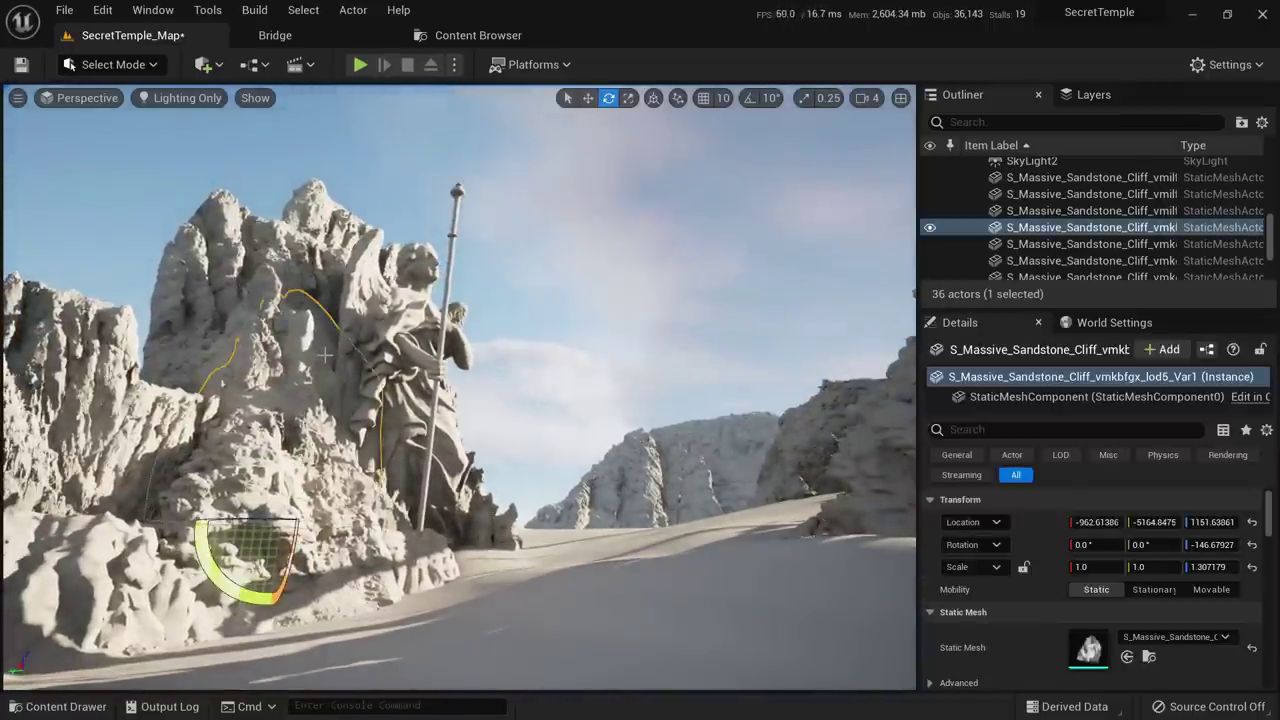
Move the pointed cliff across the canyon to the rock wall opposite the statue and return the viewport to Lit shading
{"action": "right_click_drag", "start_coordinate": [325, 355], "coordinate": [360, 440]}
{"action": "key", "text": "w"}
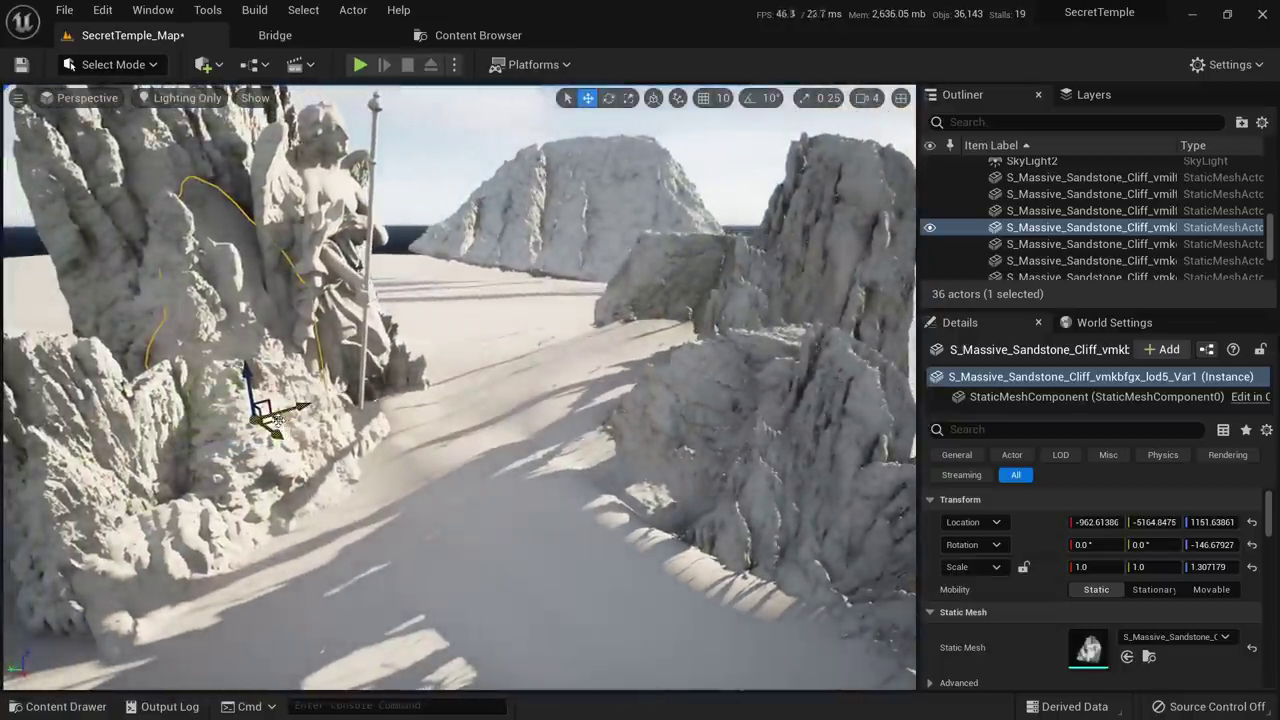
{"action": "left_click_drag", "start_coordinate": [278, 420], "coordinate": [520, 388]}
{"action": "key", "text": "e"}
{"action": "key", "text": "alt+4"}
{"action": "right_click_drag", "start_coordinate": [615, 390], "coordinate": [655, 329]}
Rotate the moved cliff to about -33° on X and -58° on Z and embed it in the wall near X -6068, Y -12728, Z 584
{"action": "key", "text": "w"}
{"action": "key", "text": "e"}
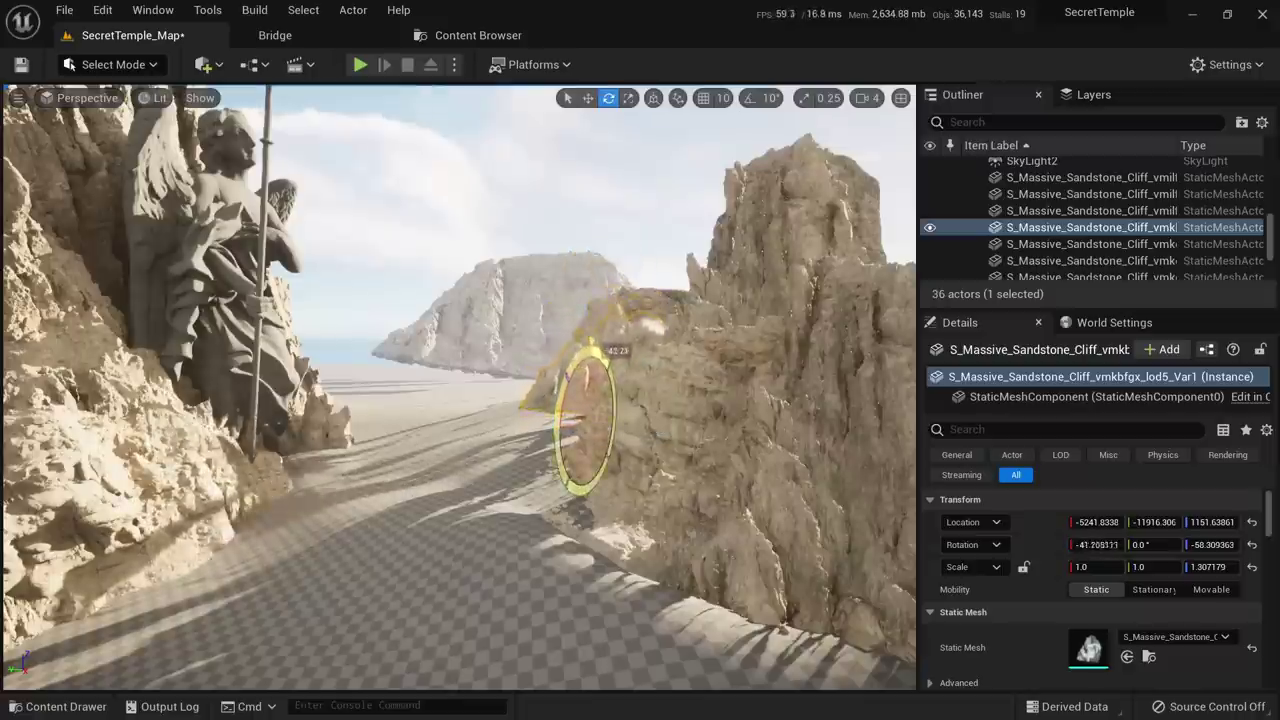
{"action": "key", "text": "f"}
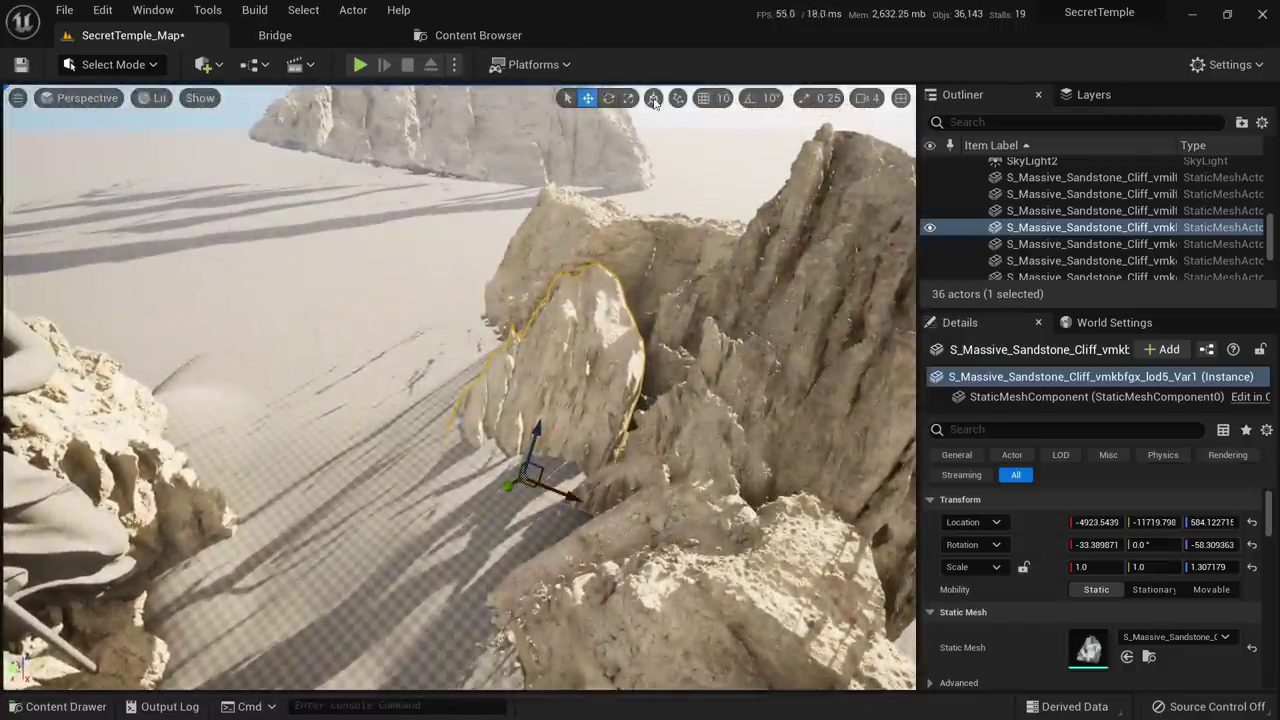
{"action": "left_click_drag", "start_coordinate": [517, 470], "coordinate": [543, 468]}
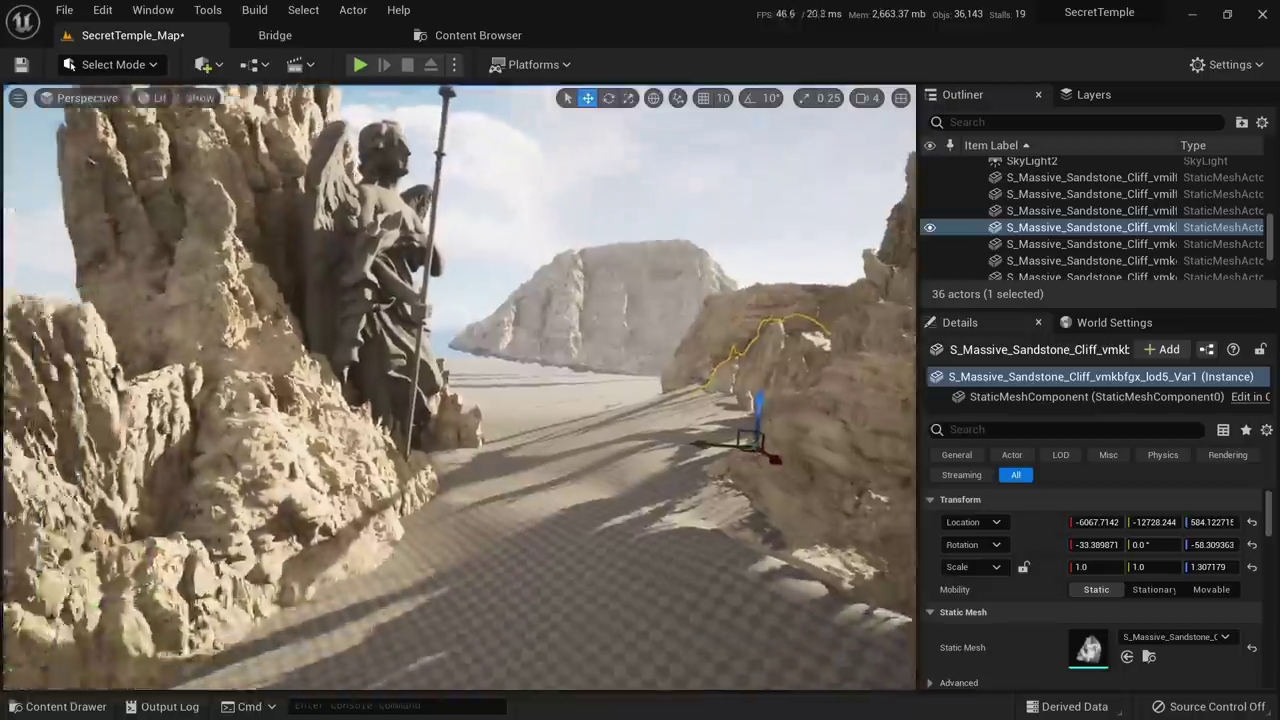
Duplicate the tilted cliff along the wall toward the camera, rotate the copy to about -29° on Z and lower it to about Z -78
{"action": "right_click_drag", "start_coordinate": [460, 388], "coordinate": [575, 465]}
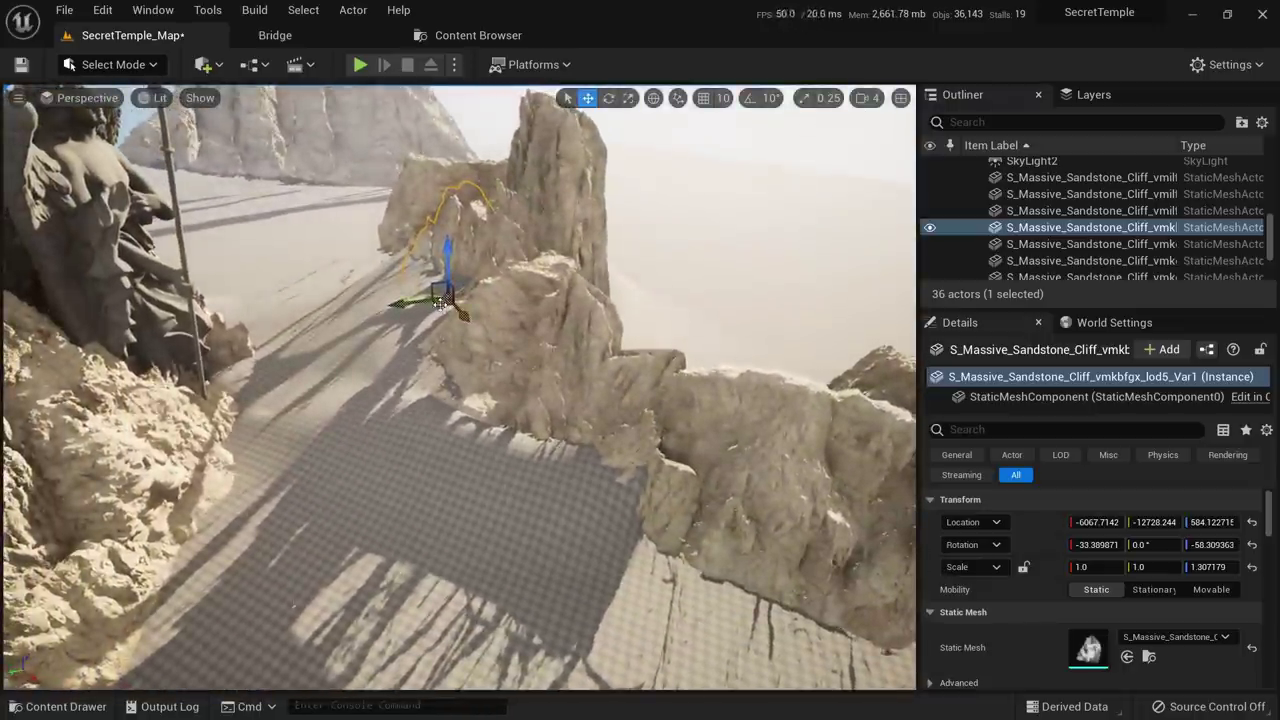
{"action": "left_click_drag", "start_coordinate": [440, 302], "coordinate": [500, 490], "text": "alt"}
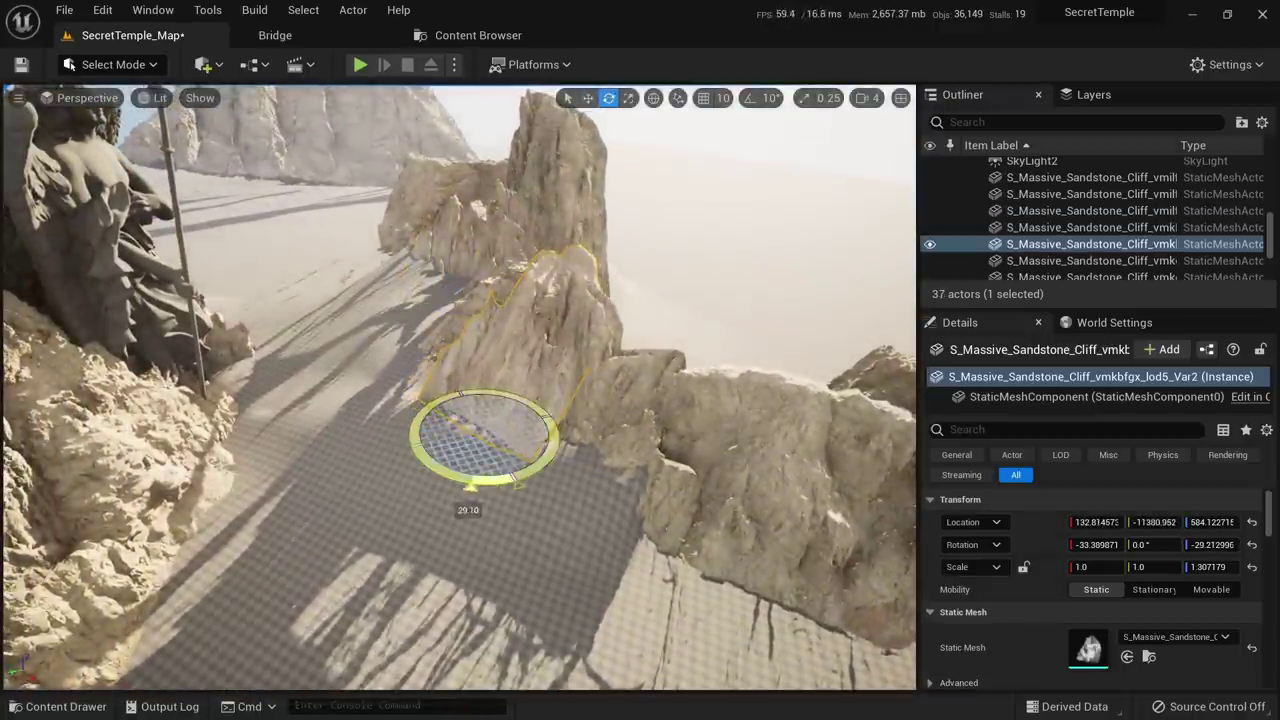
{"action": "right_click_drag", "start_coordinate": [470, 485], "coordinate": [463, 375]}
{"action": "key", "text": "w"}
{"action": "left_click_drag", "start_coordinate": [529, 312], "coordinate": [515, 345]}
{"action": "right_click_drag", "start_coordinate": [515, 345], "coordinate": [547, 499]}
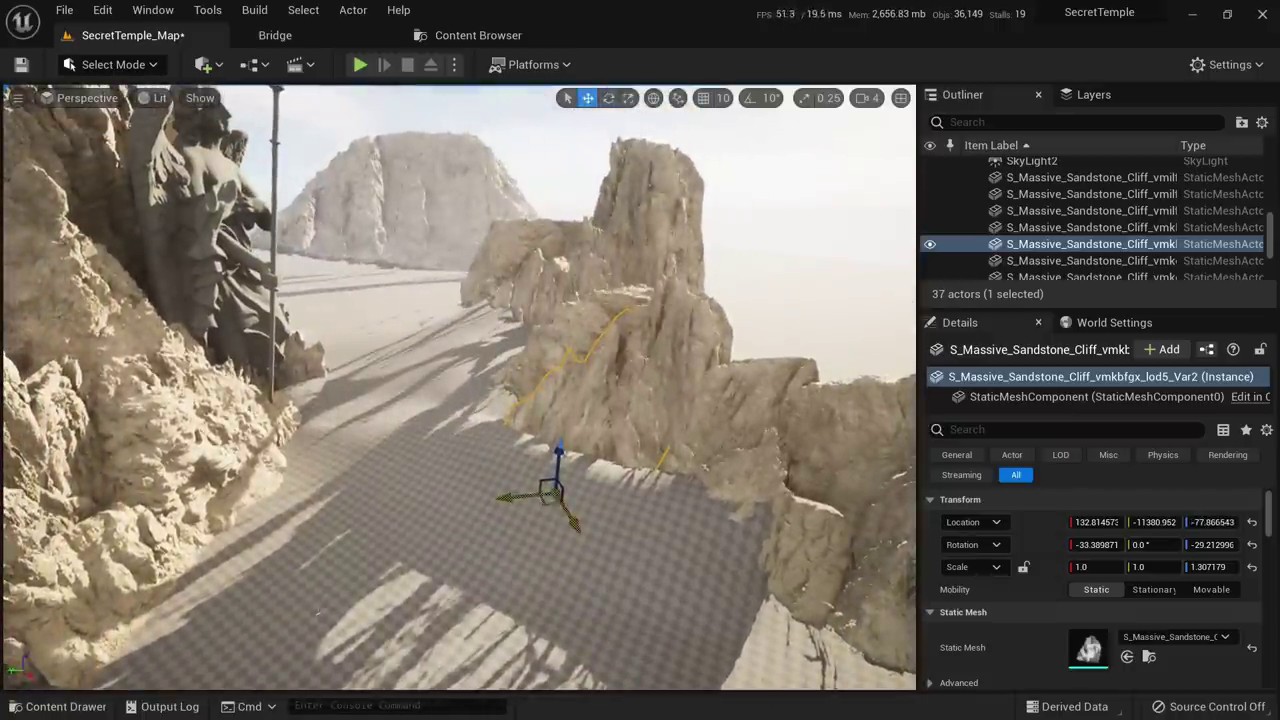
{"action": "left_click_drag", "start_coordinate": [504, 504], "coordinate": [494, 488]}
{"action": "right_click_drag", "start_coordinate": [494, 488], "coordinate": [478, 432]}
Delete the Huge Sandstone Cliff piece overlapping the copied cliff in the wall opposite the statue
{"action": "key", "text": "h"}
{"action": "left_click", "coordinate": [478, 352]}
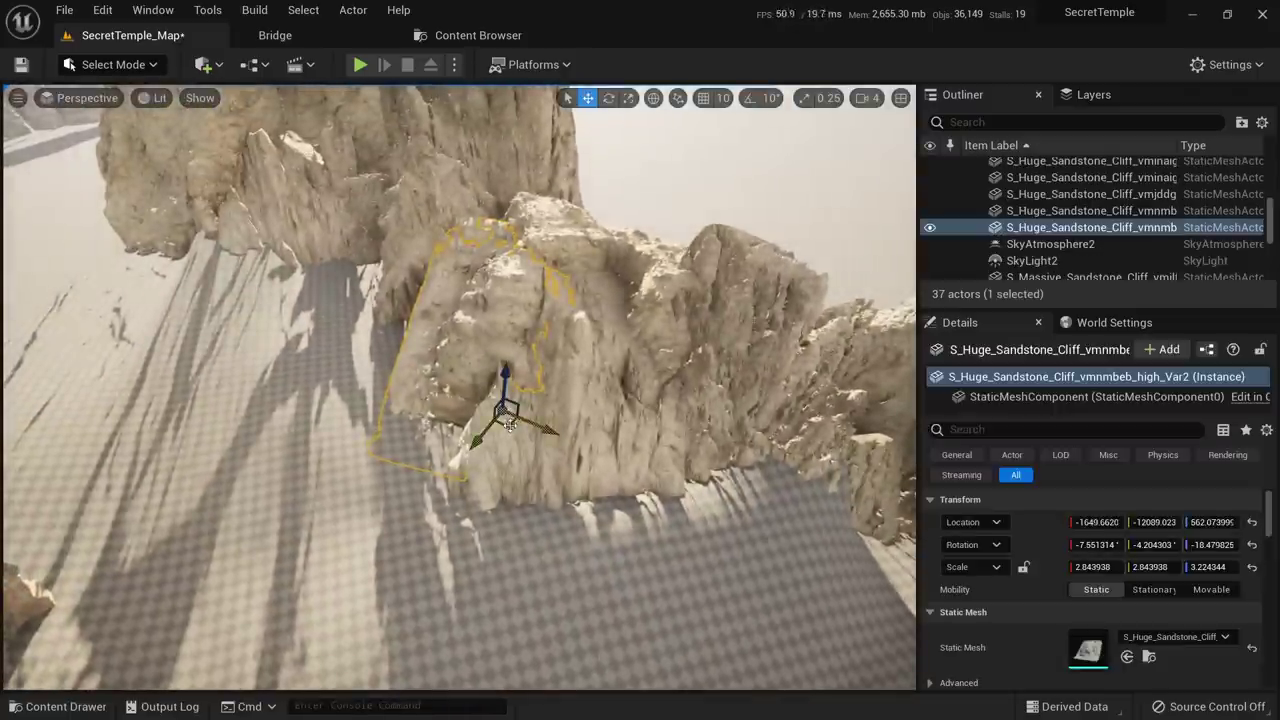
{"action": "left_click_drag", "start_coordinate": [504, 425], "coordinate": [340, 388]}
{"action": "mouse_move", "coordinate": [340, 388]}
{"action": "right_mouse_down"}
{"action": "mouse_move", "coordinate": [305, 305]}
{"action": "mouse_move", "coordinate": [318, 303]}
{"action": "mouse_move", "coordinate": [357, 388]}
{"action": "right_mouse_up"}
{"action": "key", "text": "Delete"}
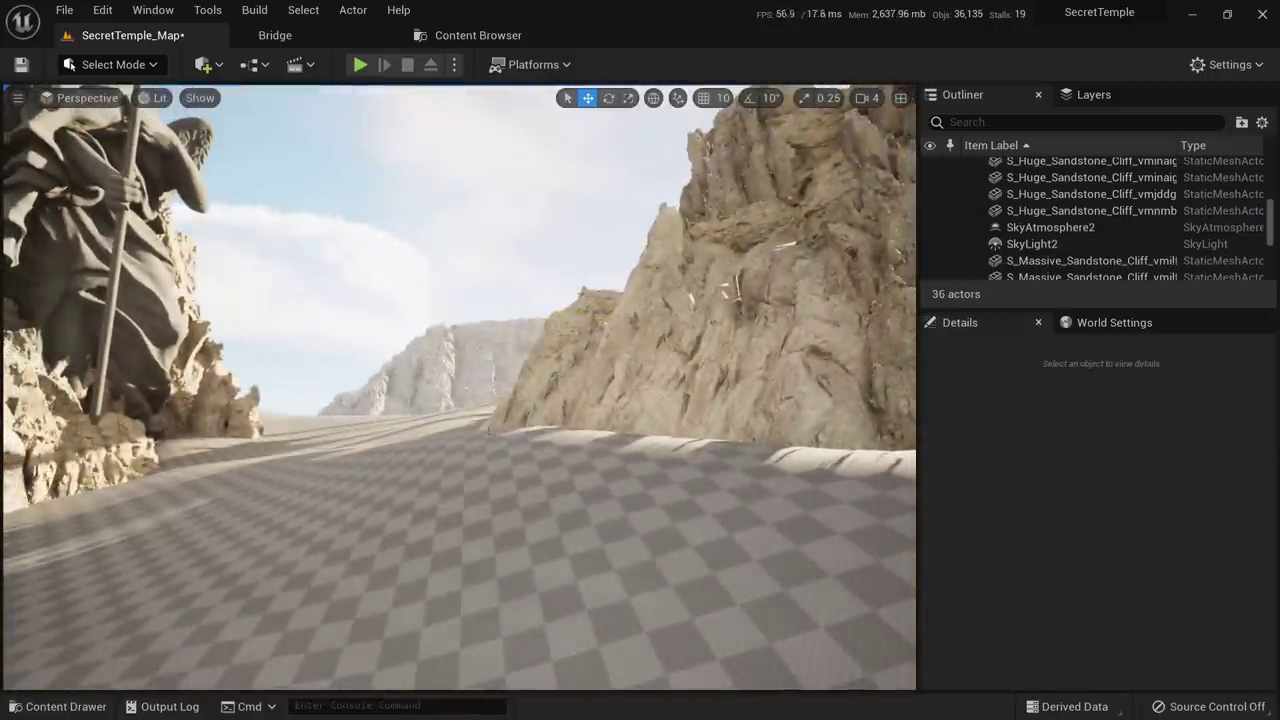
Duplicate the copied cliff with a changed rotation and move the new copy into the gap farther back in the same wall
{"action": "left_click", "coordinate": [720, 420]}
{"action": "right_click_drag", "start_coordinate": [720, 440], "coordinate": [830, 540]}
{"action": "key", "text": "e"}
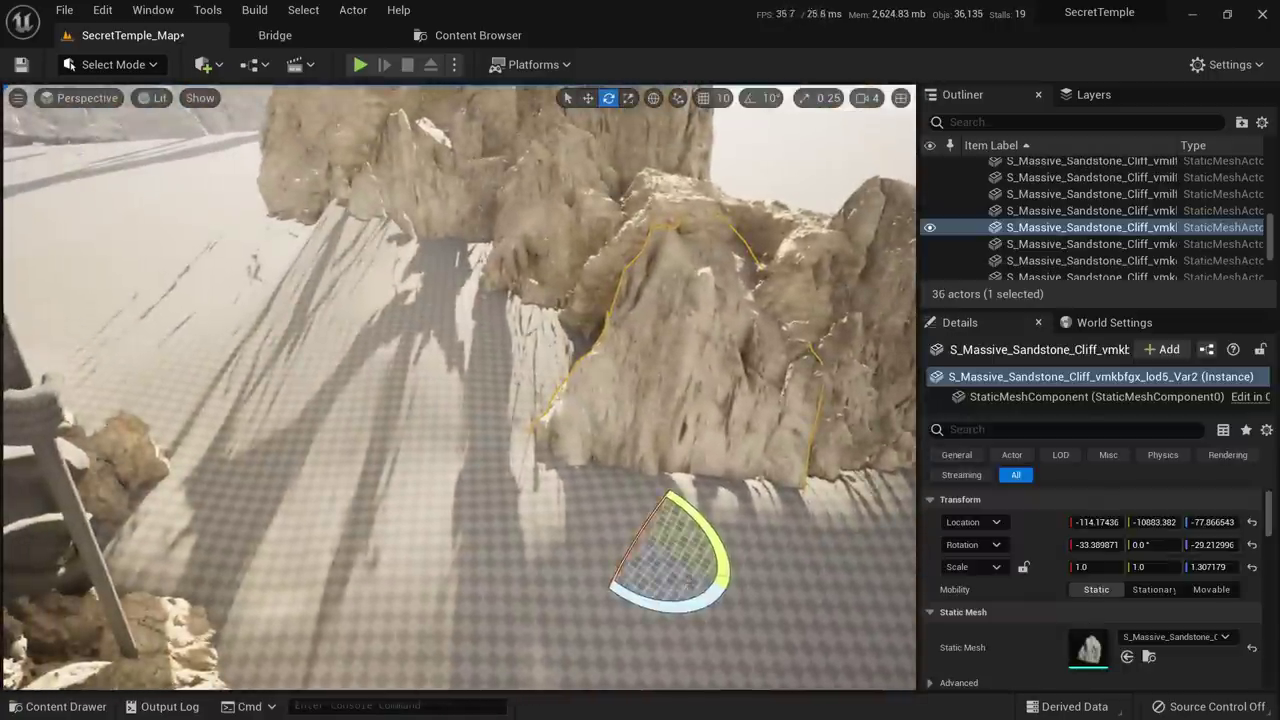
{"action": "left_click_drag", "start_coordinate": [672, 606], "coordinate": [740, 590], "text": "alt"}
{"action": "key", "text": "w"}
{"action": "left_click_drag", "start_coordinate": [657, 557], "coordinate": [514, 421]}
{"action": "key", "text": "Escape"}
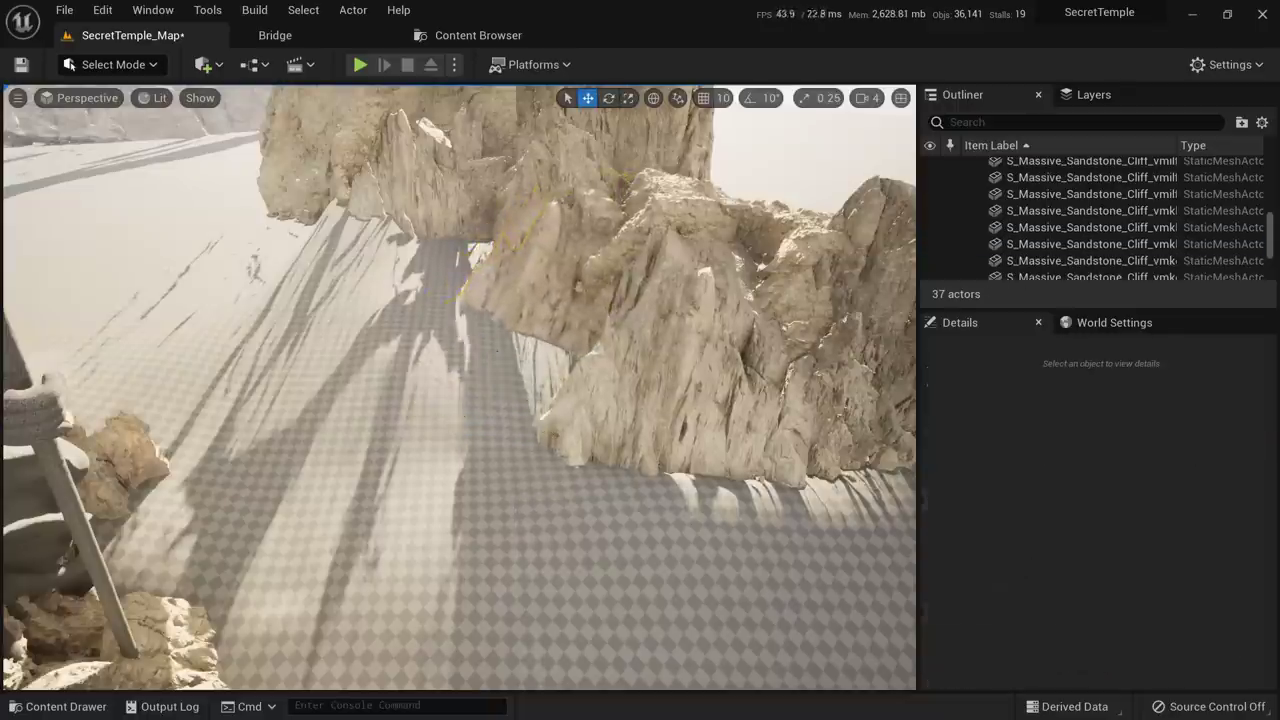
{"action": "right_click_drag", "start_coordinate": [514, 421], "coordinate": [440, 345]}
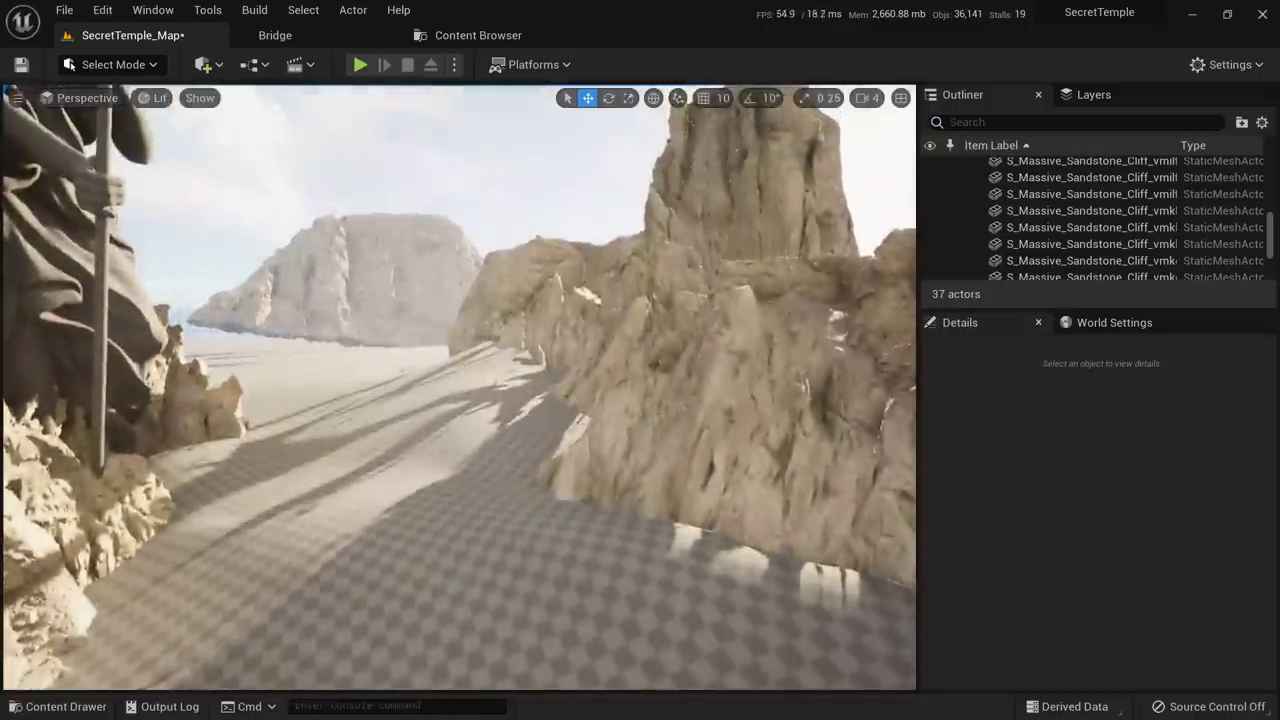
Make another copy of the tilted cliff in the wall opposite the statue, rotated to about -135° on Z
{"action": "left_click", "coordinate": [632, 400]}
{"action": "right_click_drag", "start_coordinate": [632, 400], "coordinate": [560, 438]}
{"action": "key", "text": "e"}
{"action": "left_click_drag", "start_coordinate": [534, 530], "coordinate": [549, 483], "text": "alt"}
{"action": "right_click_drag", "start_coordinate": [549, 483], "coordinate": [530, 520]}
{"action": "key", "text": "w"}
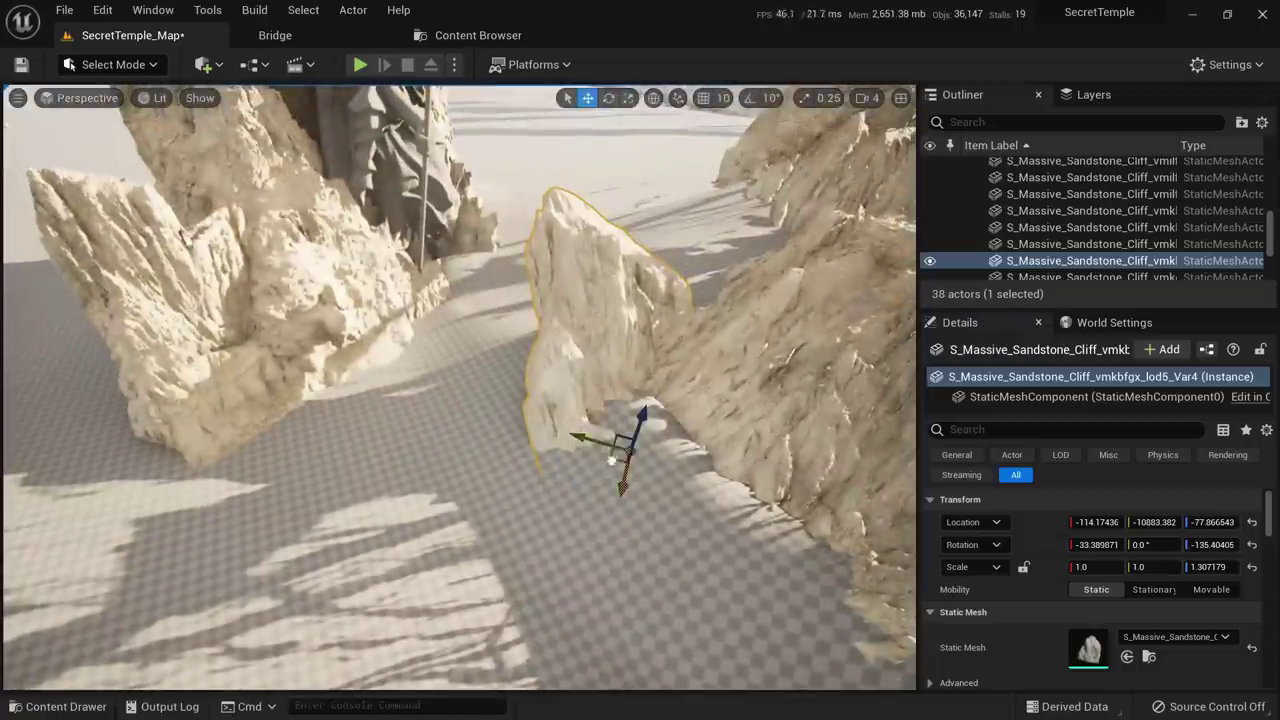
Move this copy to the foreground on the statue's side, rotate it to about -193° on Z and lower it to about Z -744
{"action": "left_click_drag", "start_coordinate": [612, 460], "coordinate": [276, 438]}
{"action": "right_click_drag", "start_coordinate": [276, 438], "coordinate": [276, 370]}
{"action": "key", "text": "e"}
{"action": "mouse_move", "coordinate": [236, 486]}
{"action": "left_mouse_down"}
{"action": "mouse_move", "coordinate": [300, 486]}
{"action": "mouse_move", "coordinate": [230, 491]}
{"action": "left_mouse_up"}
{"action": "left_click_drag", "start_coordinate": [260, 425], "coordinate": [260, 508]}
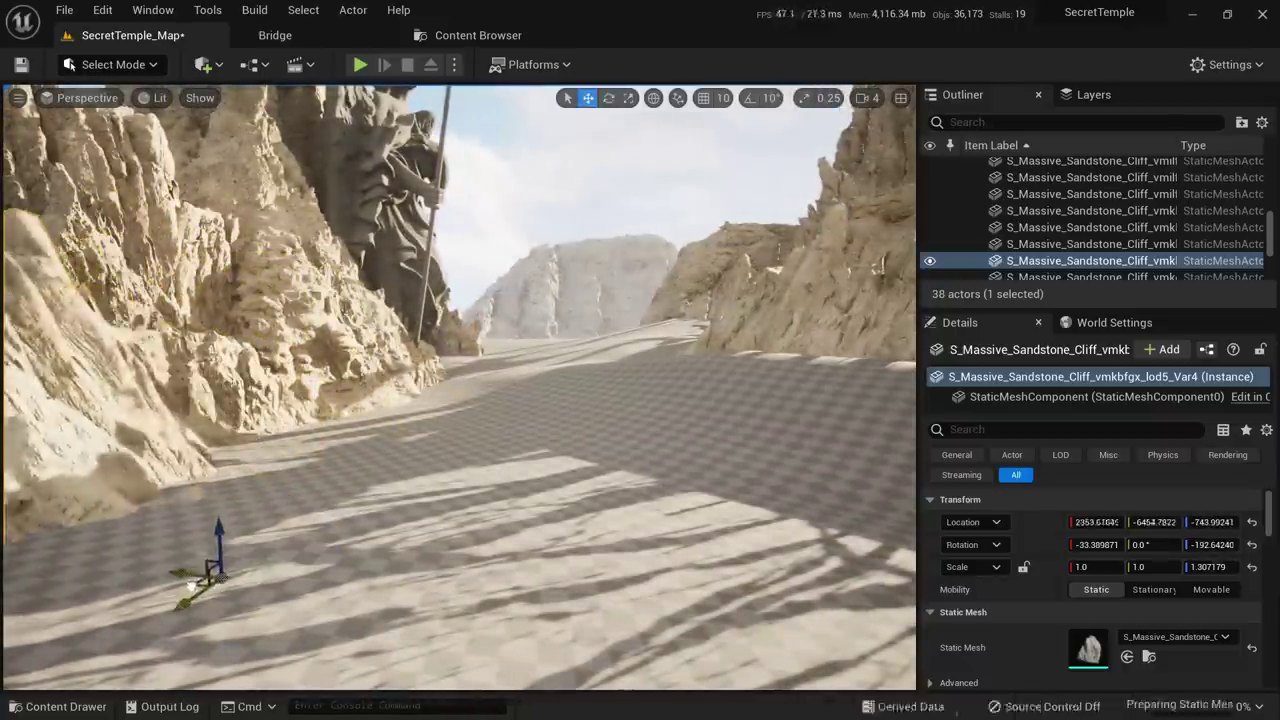
Shift the foreground cliff to about X 2657, Y -6480 and tilt it to about -41° on X and -1.7° on Y
{"action": "left_click_drag", "start_coordinate": [190, 587], "coordinate": [160, 605]}
{"action": "right_click_drag", "start_coordinate": [160, 605], "coordinate": [273, 587]}
{"action": "key", "text": "a"}
{"action": "key", "text": "e"}
{"action": "key", "text": "Escape"}
Try enlarging the foreground cliff on the statue's side so it towers at the edge of the view
{"action": "left_click", "coordinate": [186, 546]}
{"action": "key", "text": "r"}
{"action": "left_click_drag", "start_coordinate": [311, 587], "coordinate": [355, 411]}
{"action": "key", "text": "Escape"}
{"action": "key", "text": "s"}
{"action": "right_click_drag", "start_coordinate": [355, 411], "coordinate": [368, 464]}
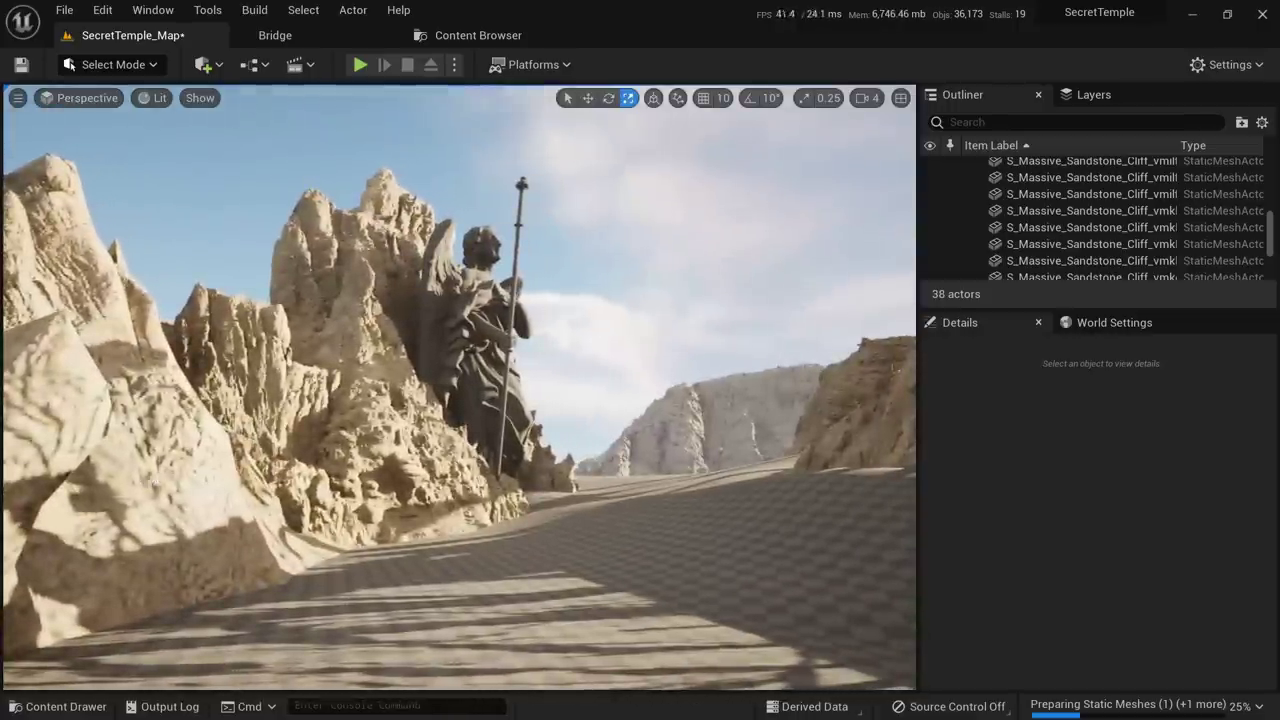
Compare the view with the enlarged foreground cliff hidden, and undo its scaling
{"action": "left_click", "coordinate": [207, 482]}
{"action": "key", "text": "h"}
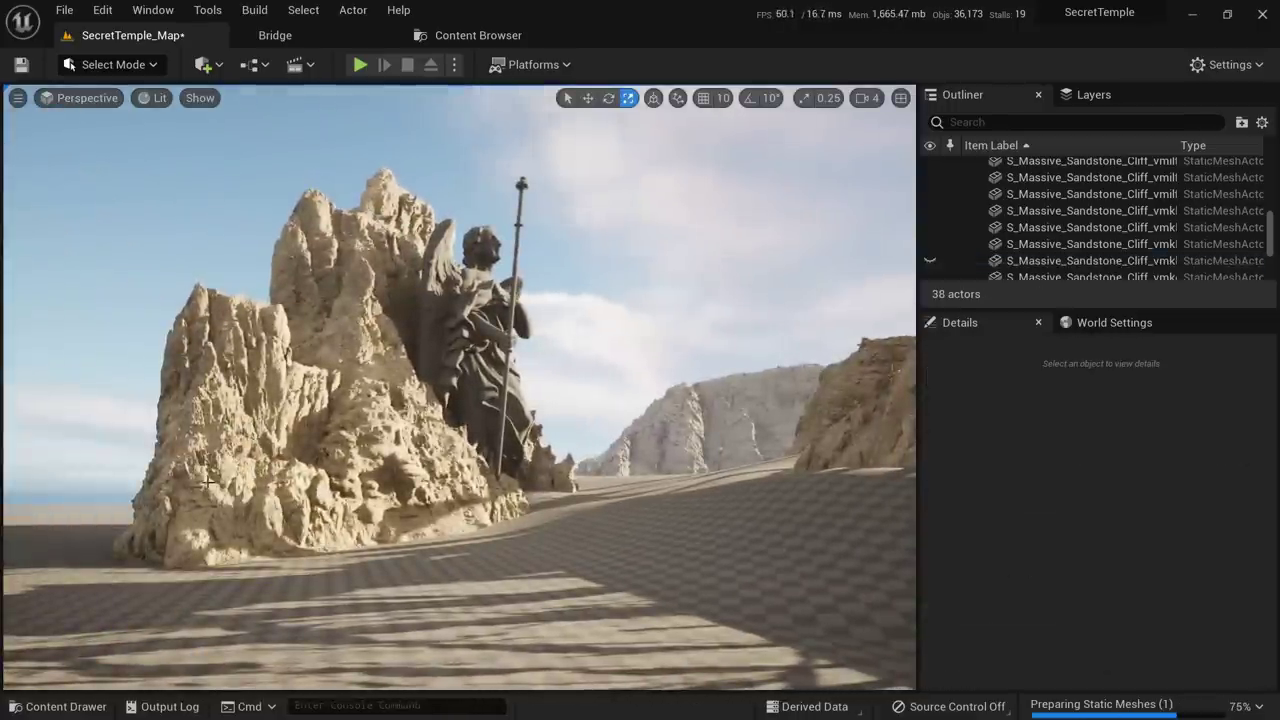
{"action": "key", "text": "ctrl+z"}
{"action": "key", "text": "ctrl+z"}
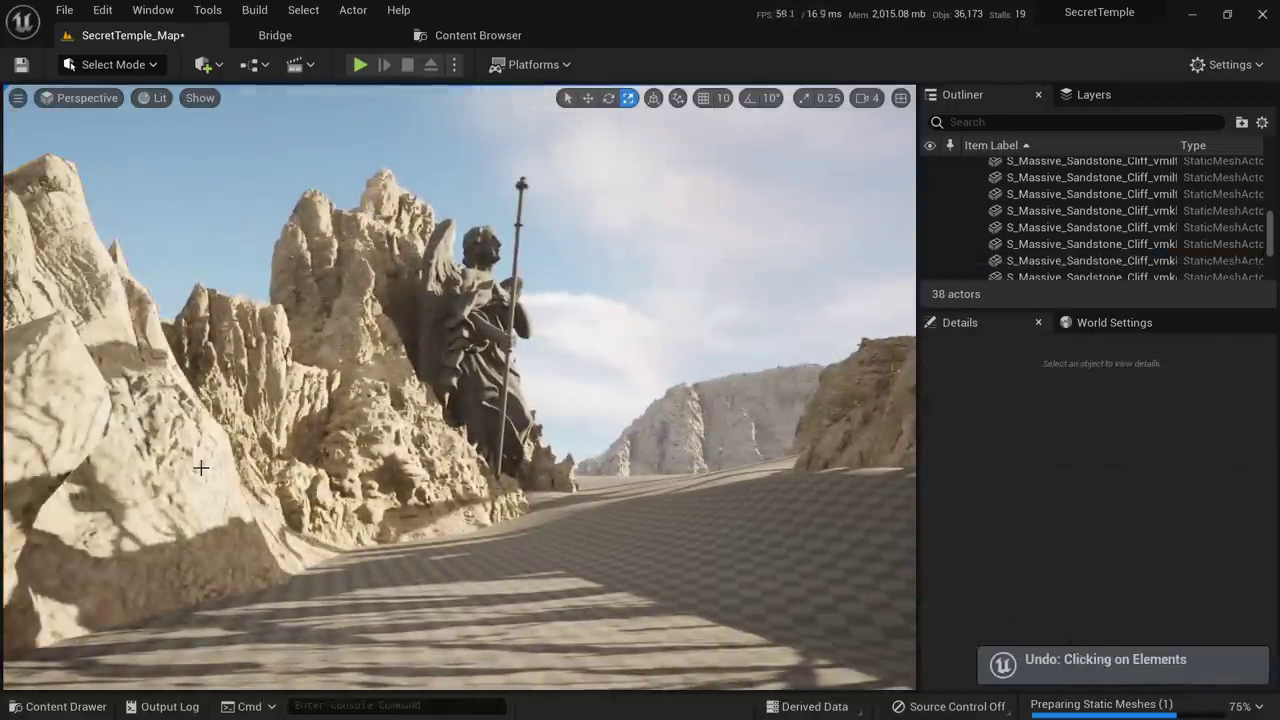
{"action": "key", "text": "ctrl+z"}
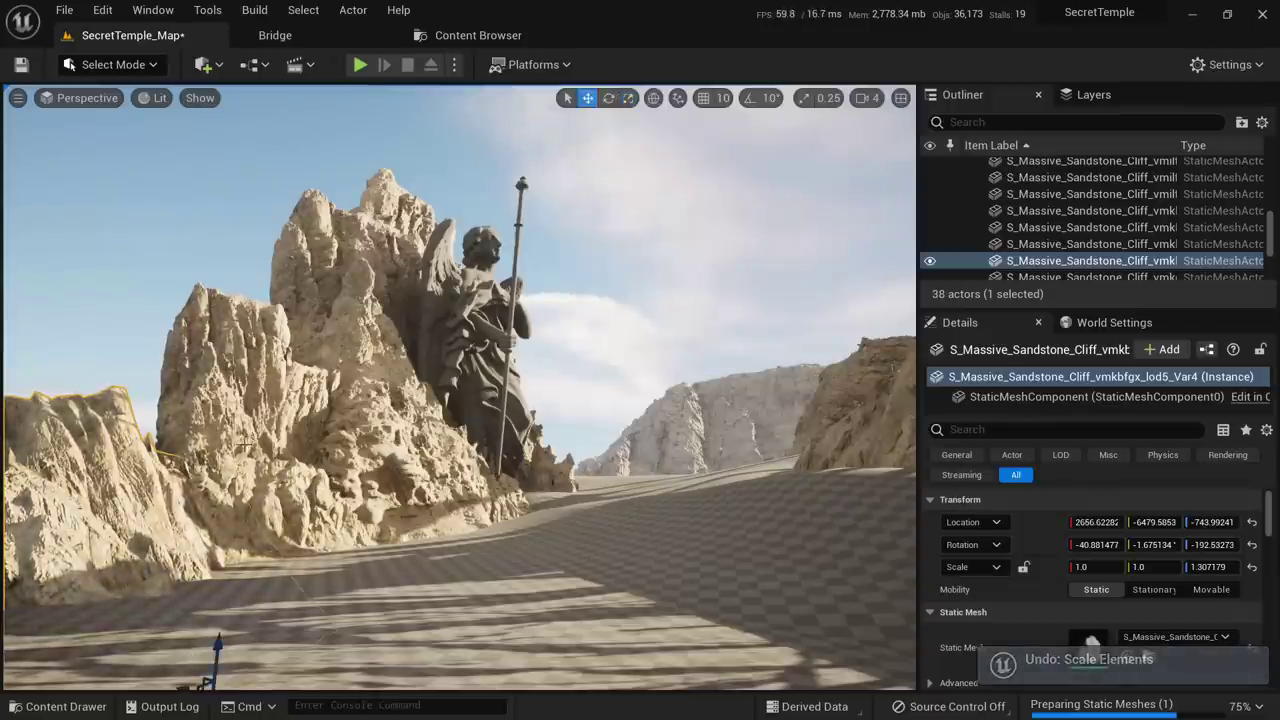
Select the upright Massive Sandstone Cliff between the foreground cliff and the statue for moving
{"action": "left_click", "coordinate": [255, 373]}
{"action": "right_click_drag", "start_coordinate": [255, 373], "coordinate": [145, 370]}
{"action": "key", "text": "w"}
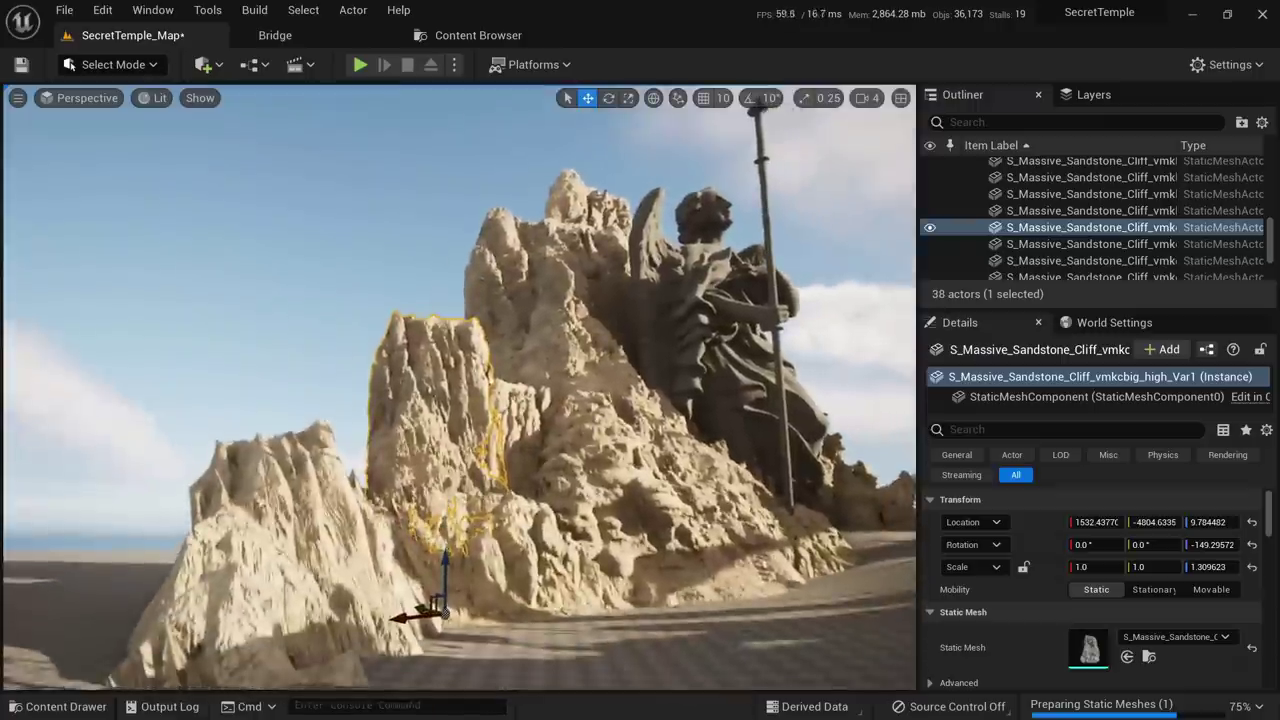
Mark the tops of the three stepped cliff tiers with red lines on a screen capture of the viewport, and discard the capture
{"action": "key", "text": "Print"}
{"action": "mouse_move", "coordinate": [40, 65]}
{"action": "left_mouse_down"}
{"action": "mouse_move", "coordinate": [516, 370]}
{"action": "mouse_move", "coordinate": [870, 690]}
{"action": "left_mouse_up"}
{"action": "left_click_drag", "start_coordinate": [209, 432], "coordinate": [332, 424]}
{"action": "left_click_drag", "start_coordinate": [385, 317], "coordinate": [523, 298]}
{"action": "left_click_drag", "start_coordinate": [499, 203], "coordinate": [662, 207]}
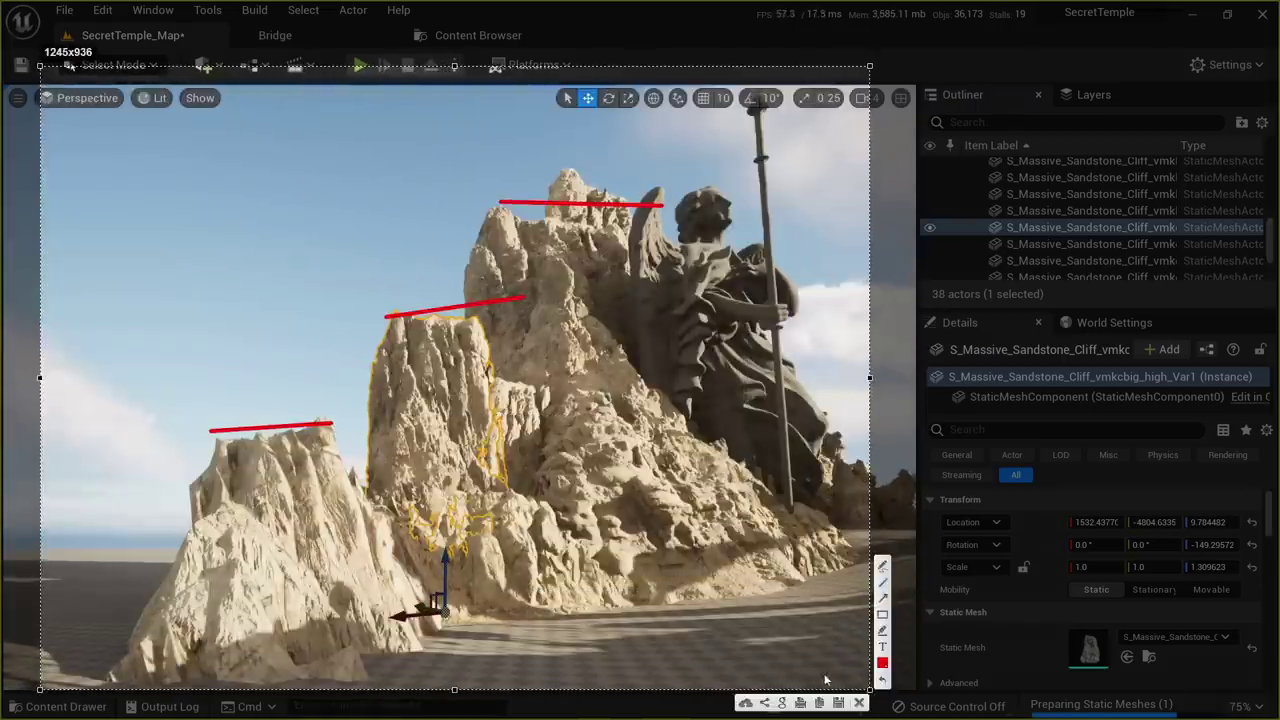
{"action": "left_click", "coordinate": [860, 703]}
Try scaling the low front cliff to 0.815815 on X and raising it to about -212 on Z
{"action": "left_click", "coordinate": [299, 594]}
{"action": "key", "text": "r"}
{"action": "right_click_drag", "start_coordinate": [299, 594], "coordinate": [298, 646]}
{"action": "mouse_move", "coordinate": [457, 629]}
{"action": "left_mouse_down"}
{"action": "mouse_move", "coordinate": [438, 636]}
{"action": "mouse_move", "coordinate": [455, 608]}
{"action": "left_mouse_up"}
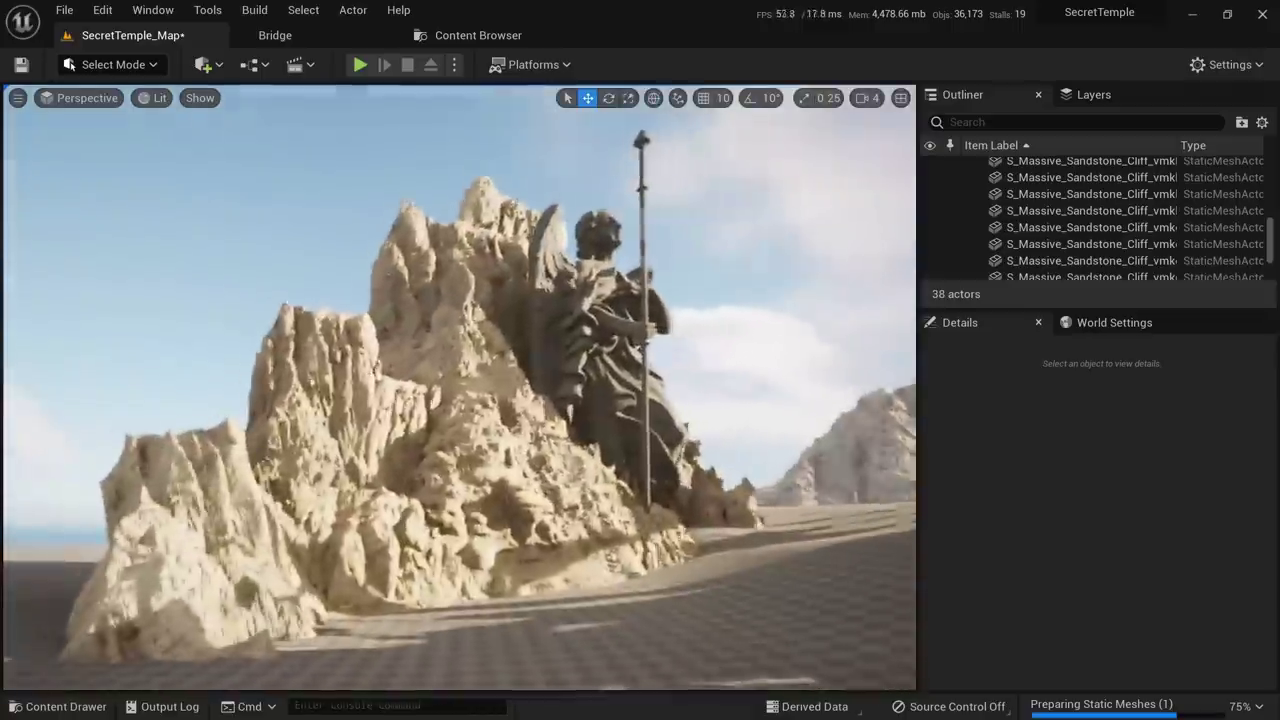
{"action": "left_click", "coordinate": [169, 499]}
{"action": "right_click_drag", "start_coordinate": [169, 499], "coordinate": [200, 540]}
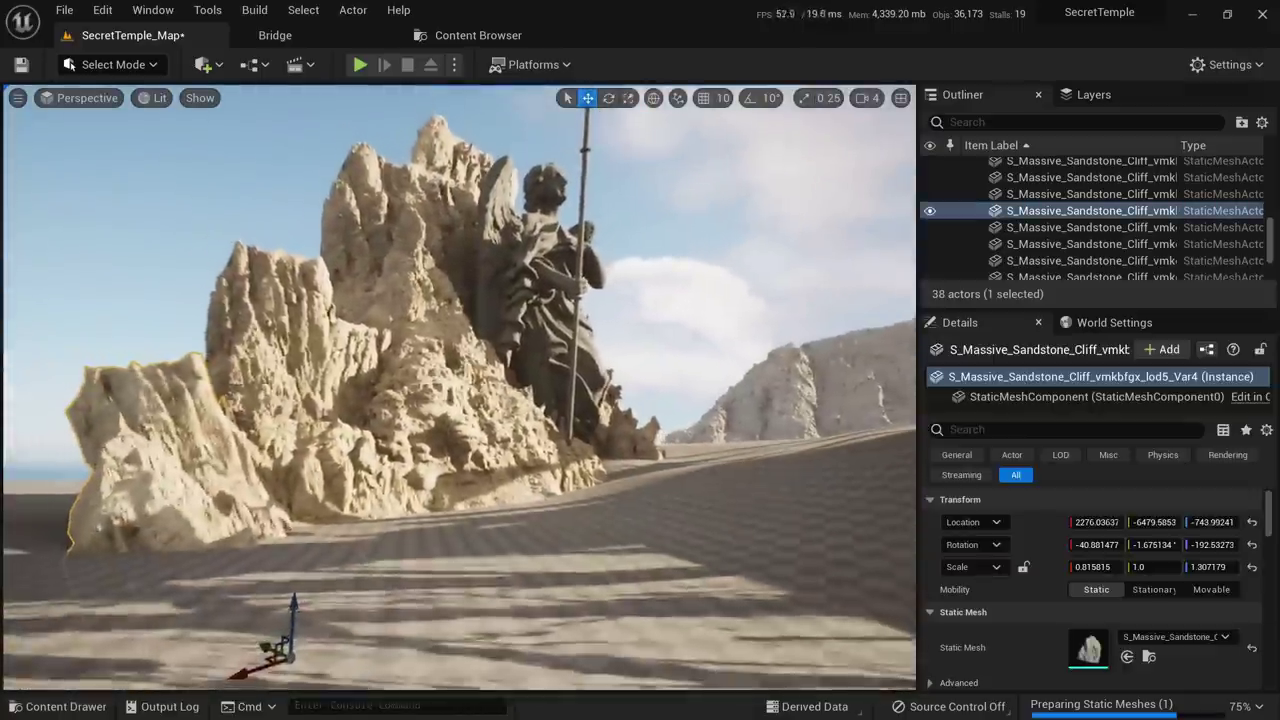
{"action": "left_click_drag", "start_coordinate": [300, 604], "coordinate": [303, 528]}
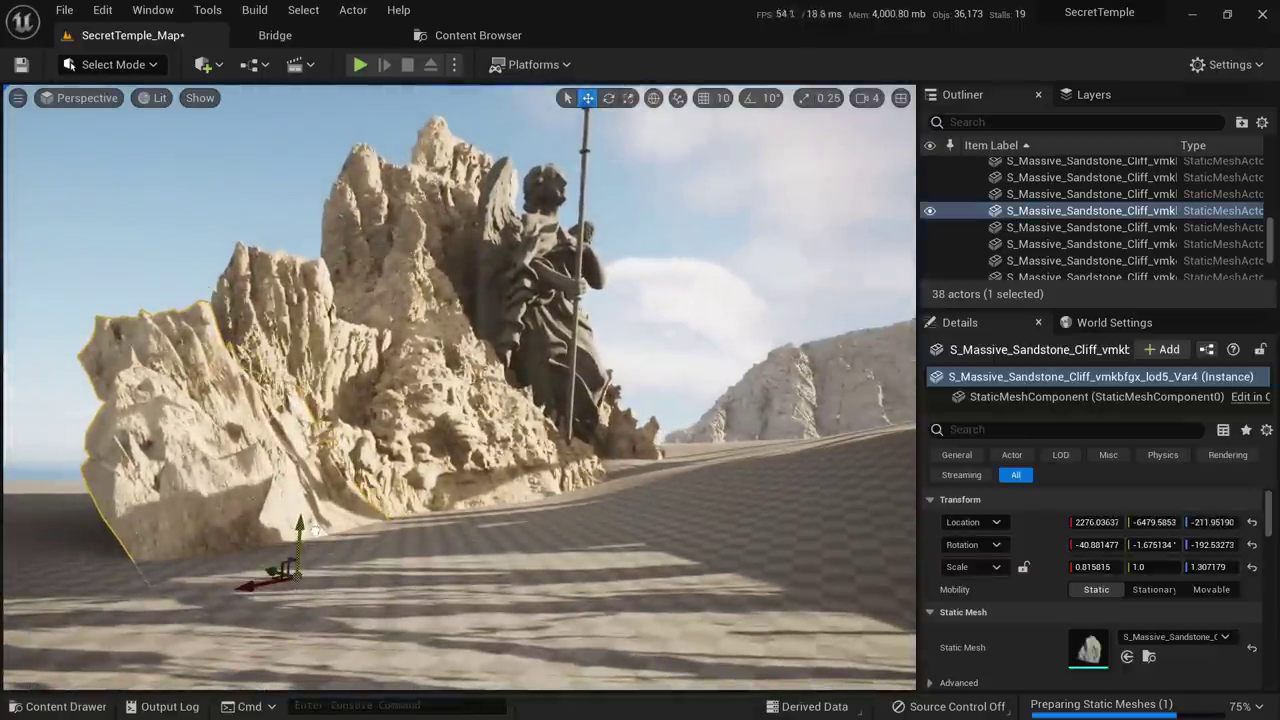
Undo the raising and scaling of the low front cliff
{"action": "key", "text": "Escape"}
{"action": "right_click_drag", "start_coordinate": [316, 530], "coordinate": [276, 510]}
{"action": "key", "text": "ctrl+z"}
{"action": "key", "text": "ctrl+z"}
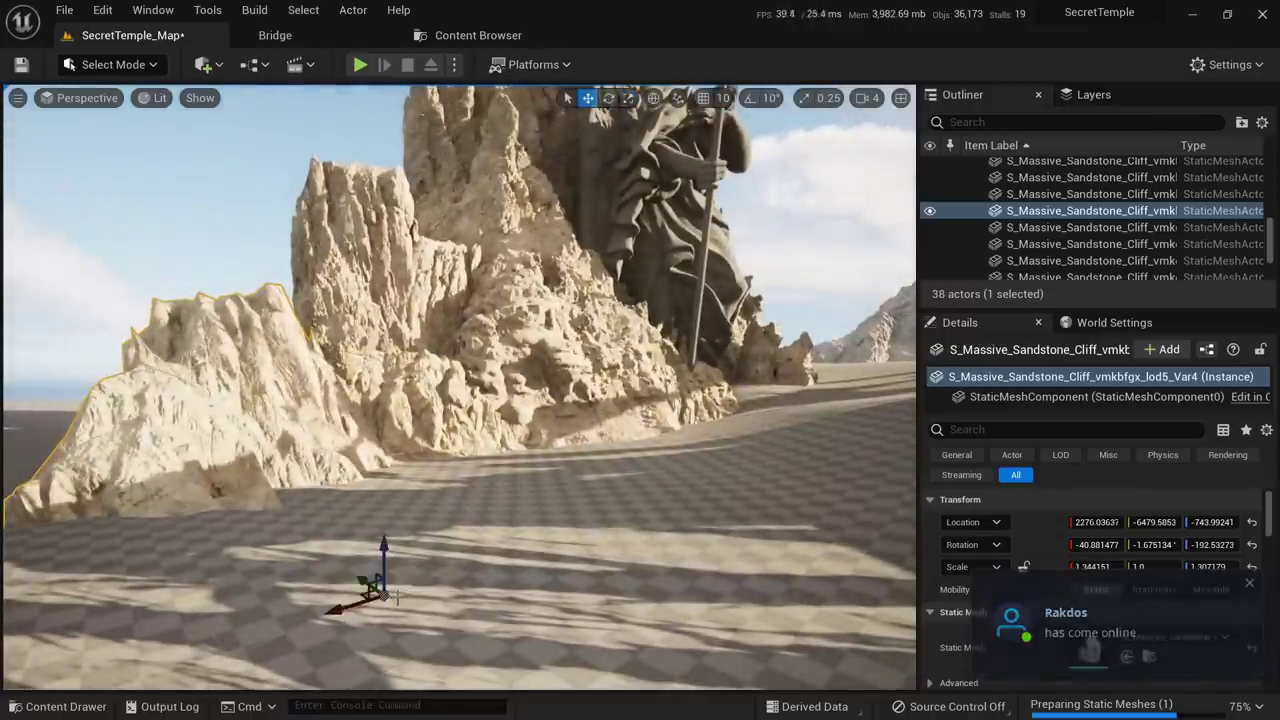
Move the low front cliff away from the neighbouring cliffs to about 2837 on X, lower it slightly and deselect it
{"action": "key", "text": "Escape"}
{"action": "right_click_drag", "start_coordinate": [265, 607], "coordinate": [227, 562]}
{"action": "left_click", "coordinate": [215, 530]}
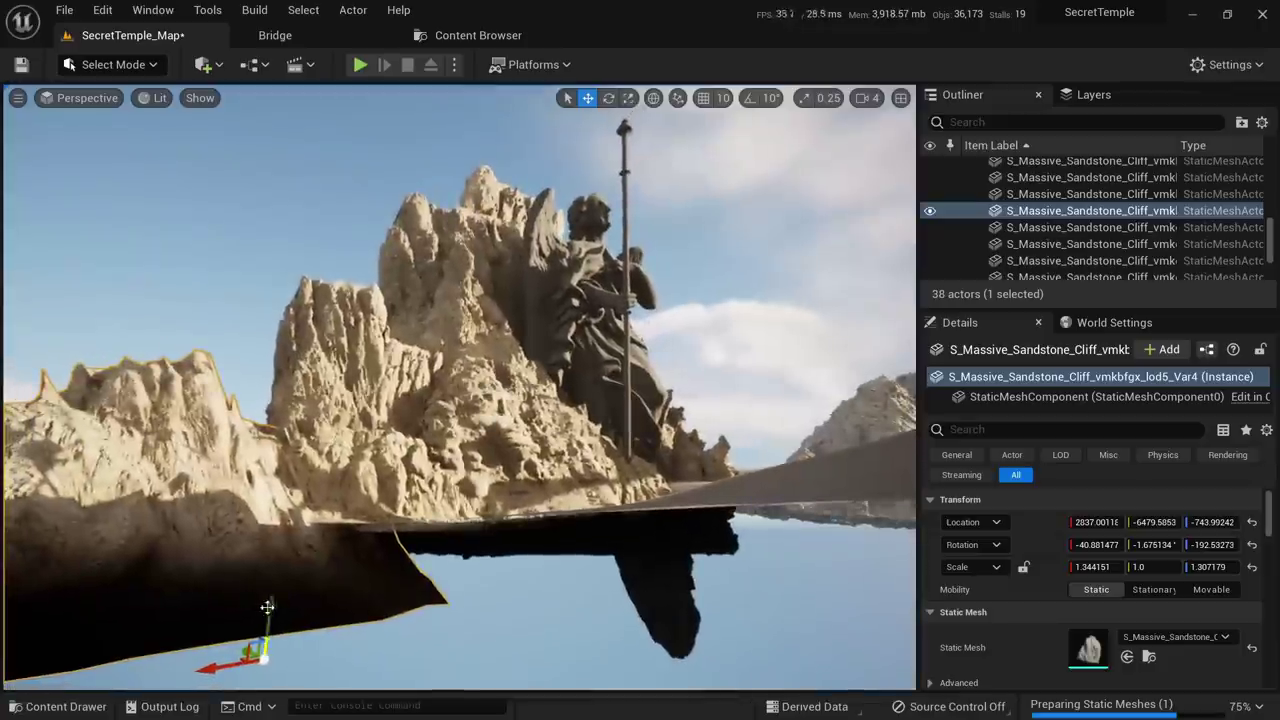
{"action": "key", "text": "Escape"}
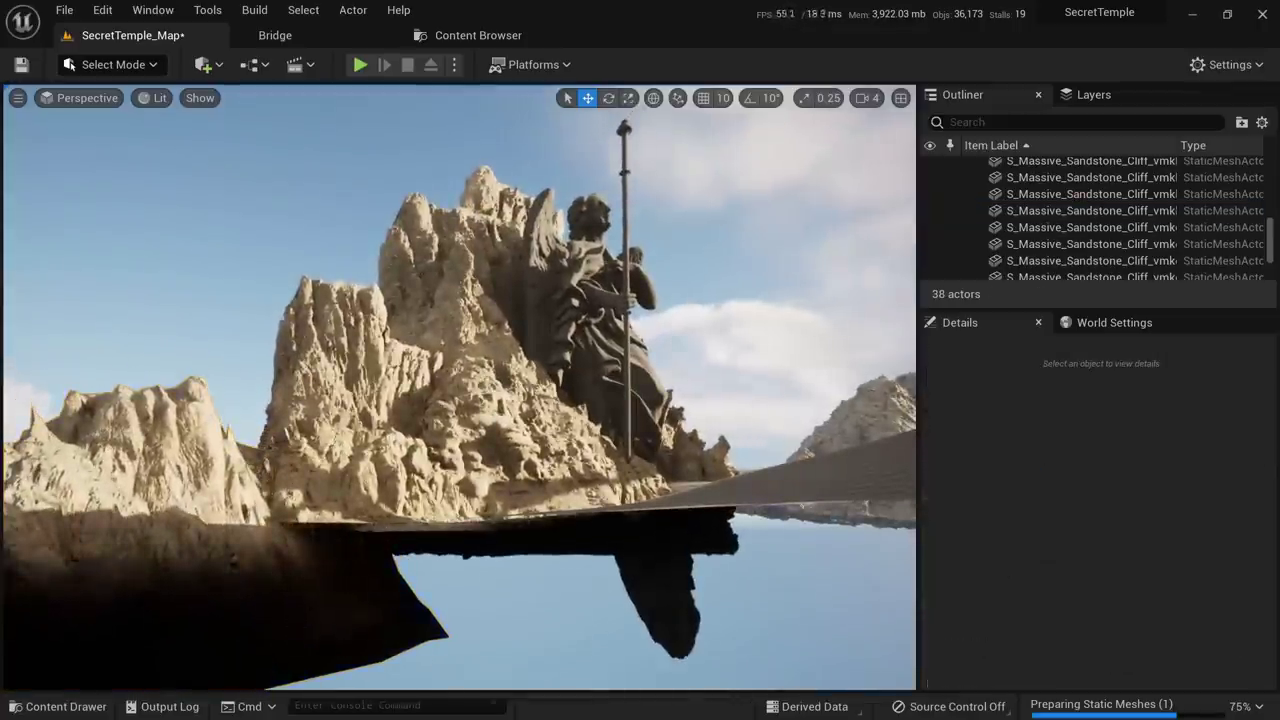
{"action": "right_click_drag", "start_coordinate": [282, 655], "coordinate": [312, 676]}
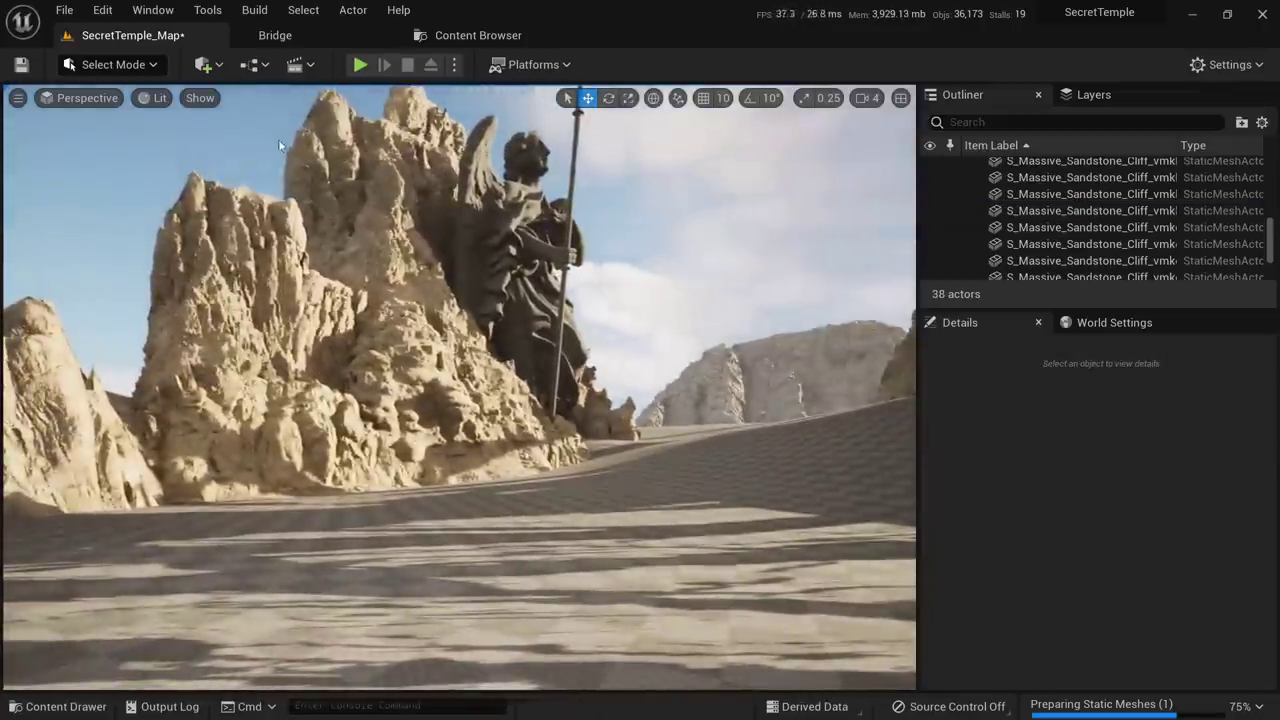
Play-test the level, running the character past the cliffs and the angel statue, and stop the session
{"action": "left_click", "coordinate": [360, 64]}
{"action": "key", "text": "s"}
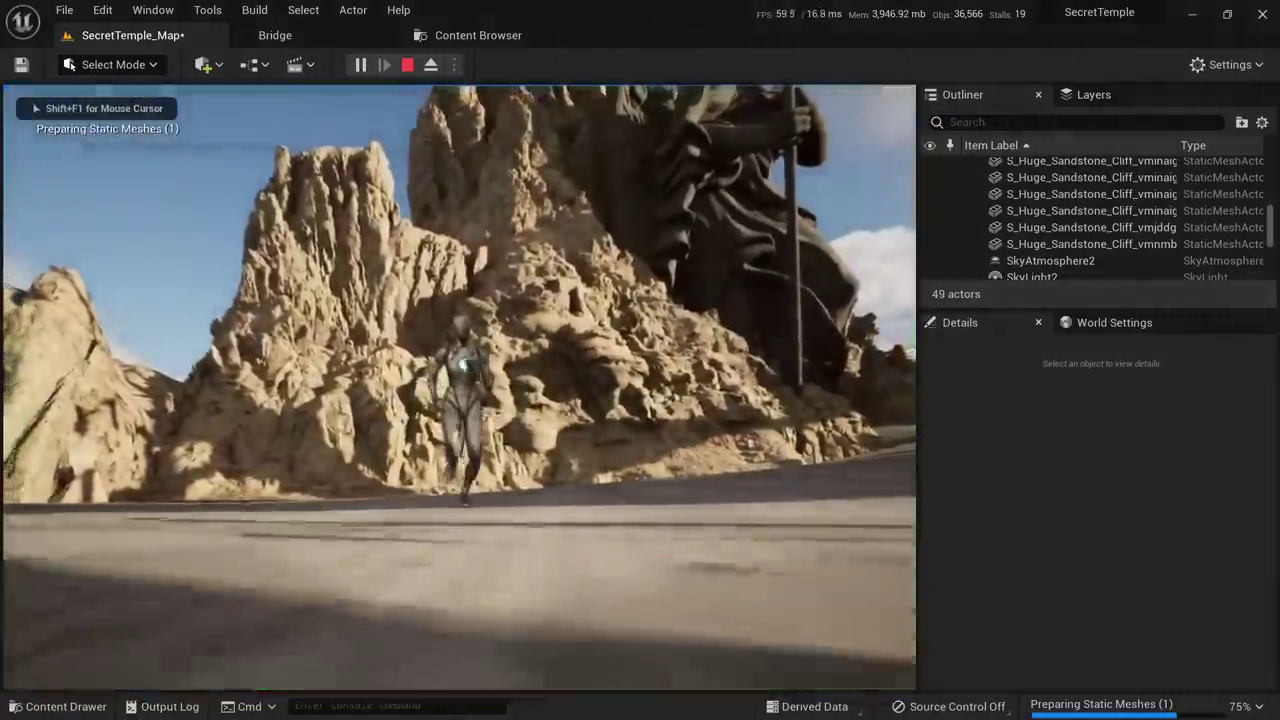
{"action": "key", "text": "d"}
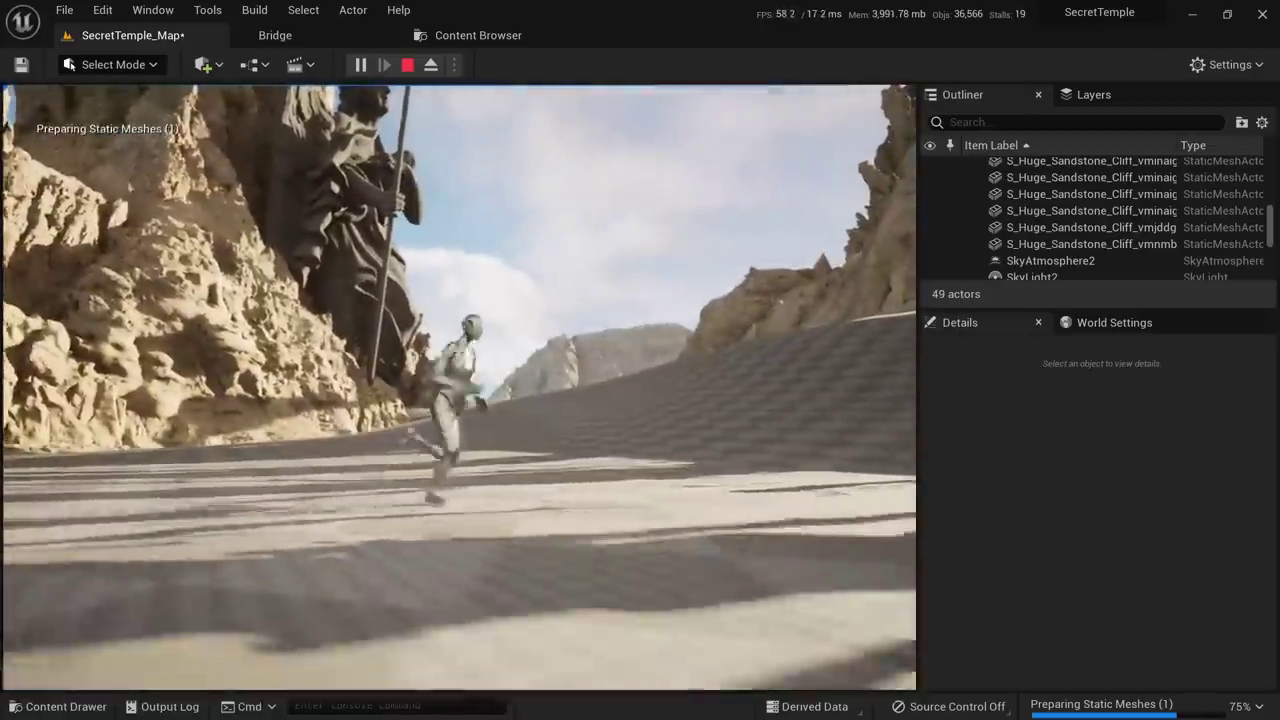
{"action": "key", "text": "Escape"}
{"action": "right_click_drag", "start_coordinate": [497, 345], "coordinate": [518, 362]}
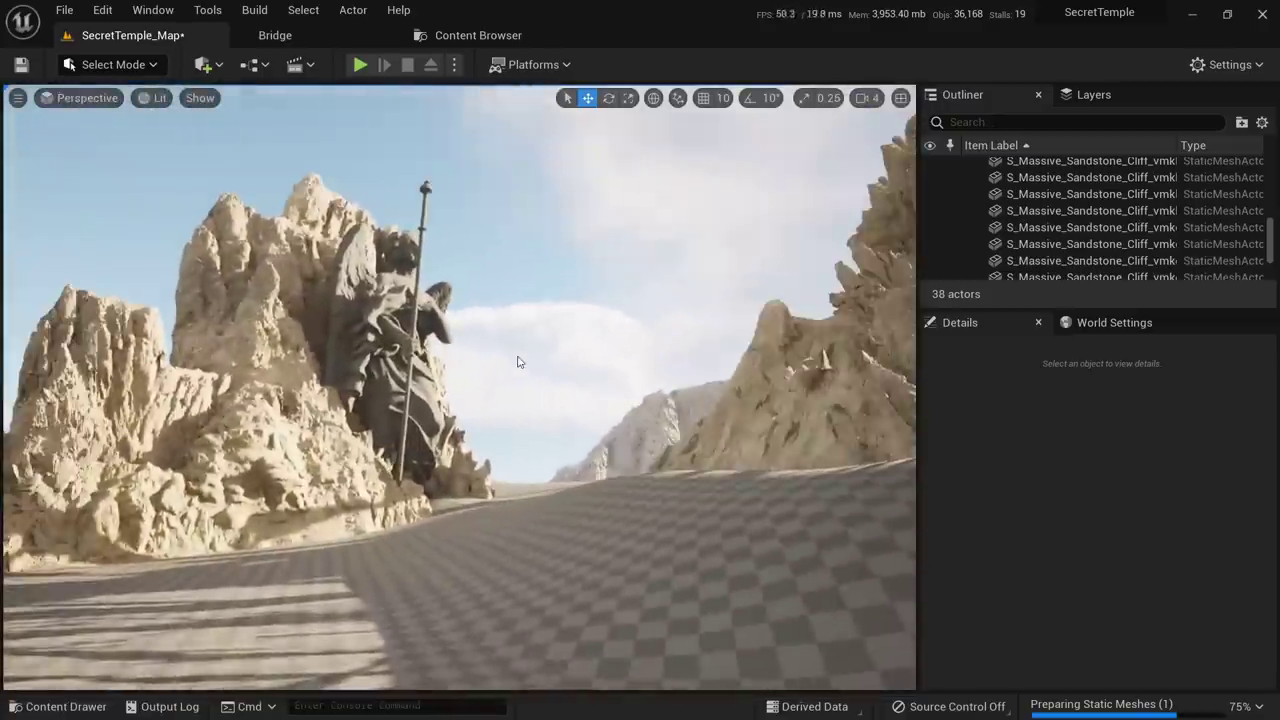
Rotate the directional sunlight to adjust how light and shadows fall on the statue, the cliffs and the ground
{"action": "left_click", "coordinate": [485, 458]}
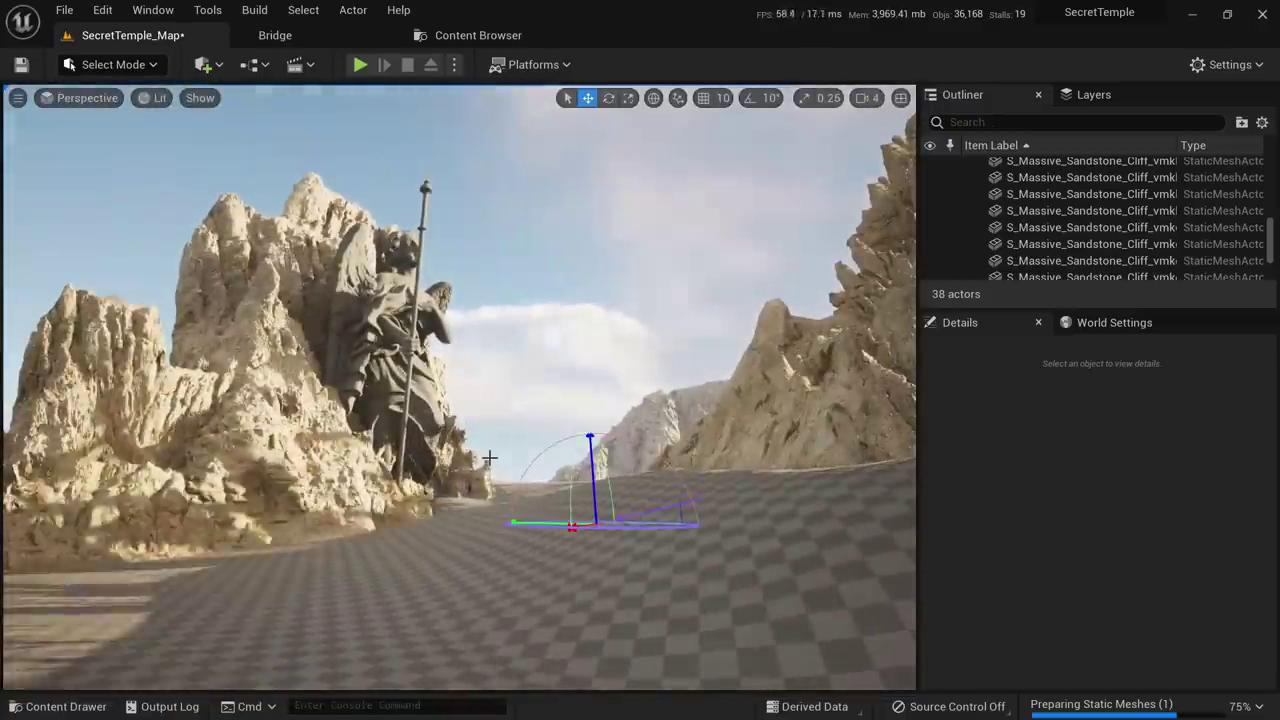
{"action": "key", "text": "ctrl+l"}
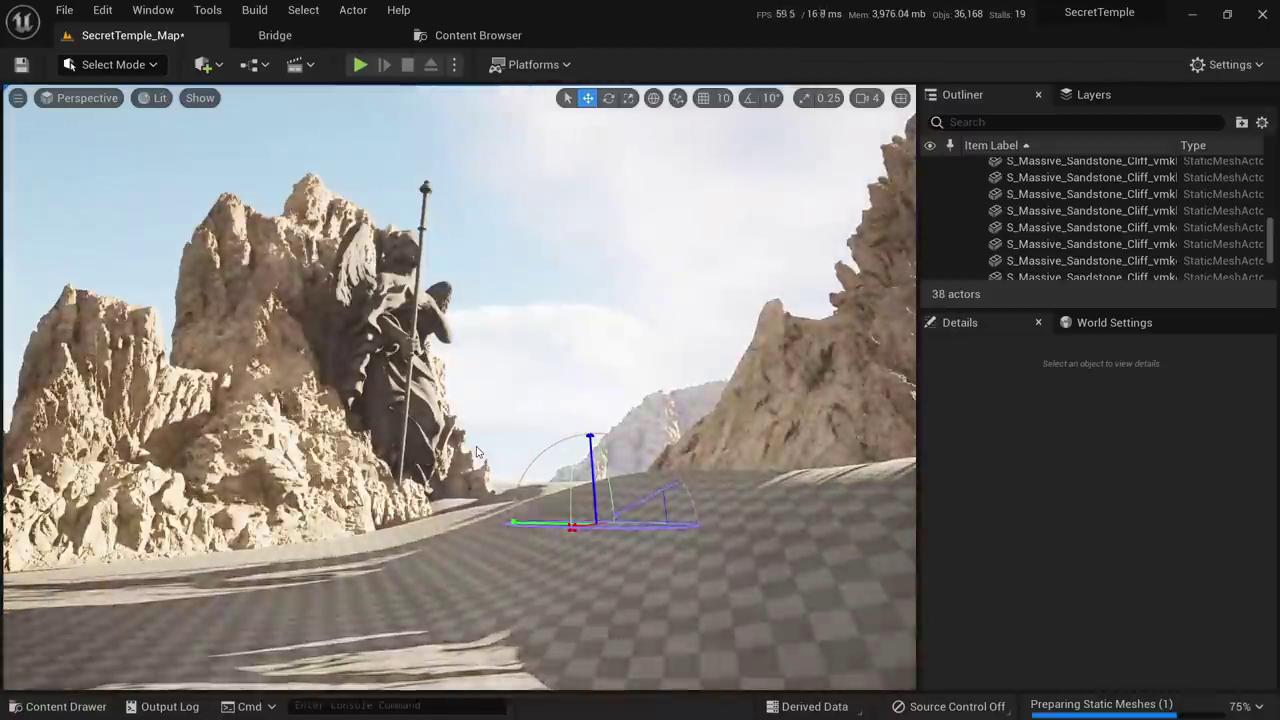
{"action": "key", "text": "ctrl+l"}
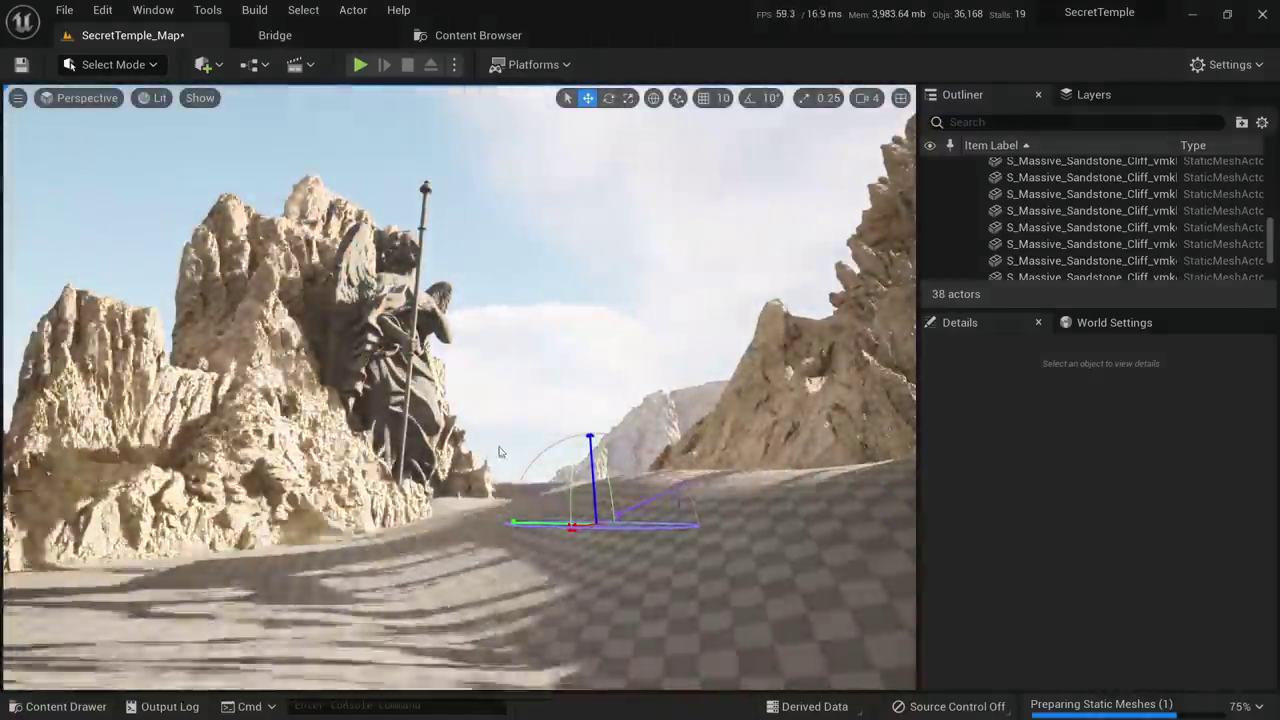
{"action": "key", "text": "ctrl+l"}
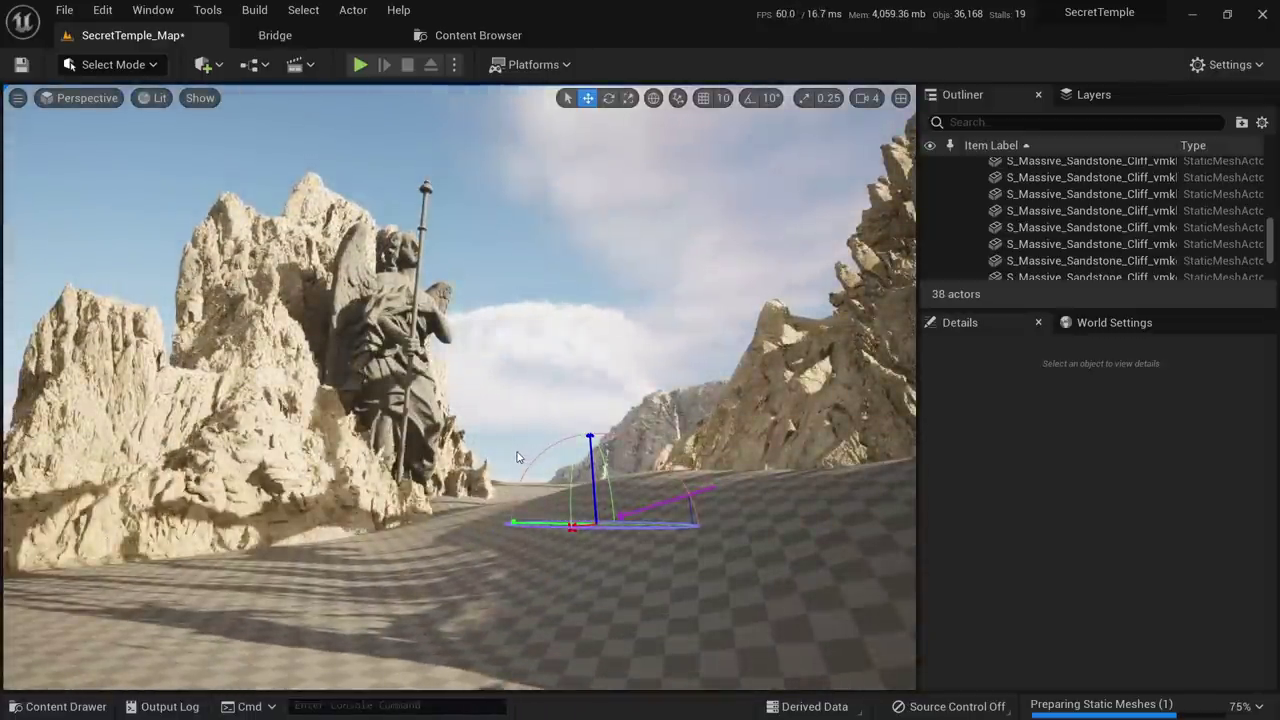
{"action": "key", "text": "ctrl+z"}
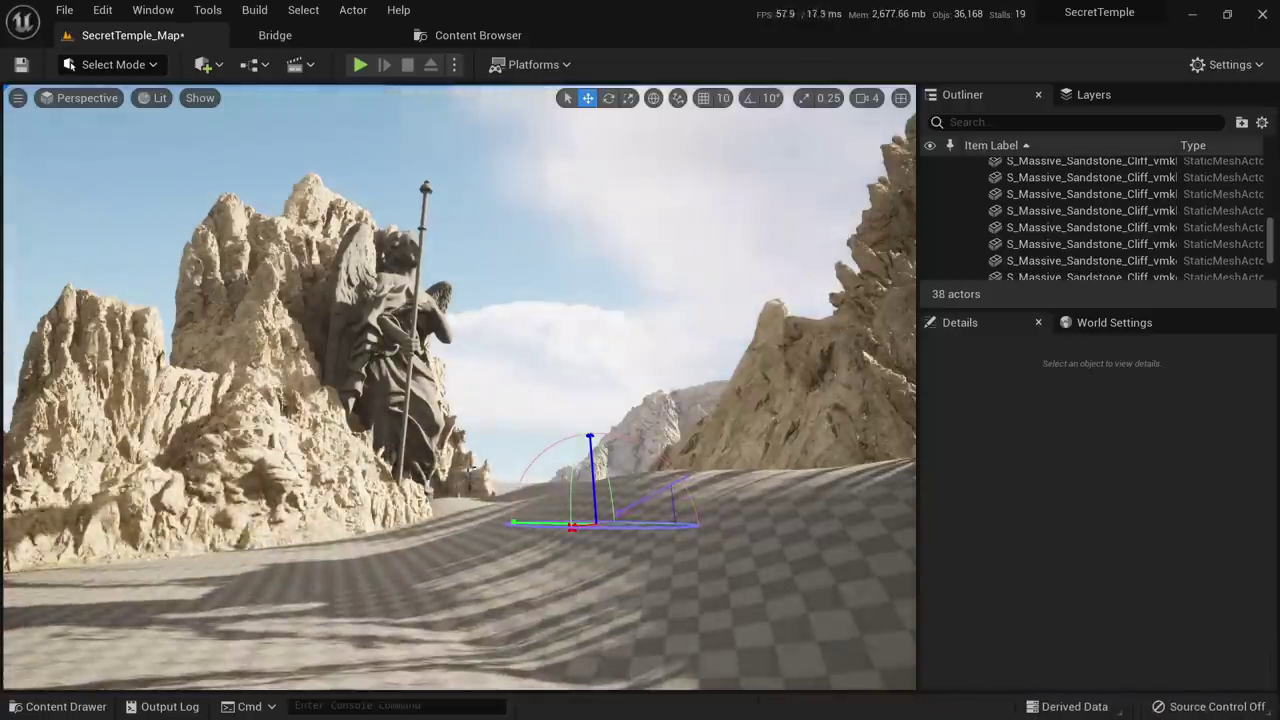
{"action": "key", "text": "ctrl+z"}
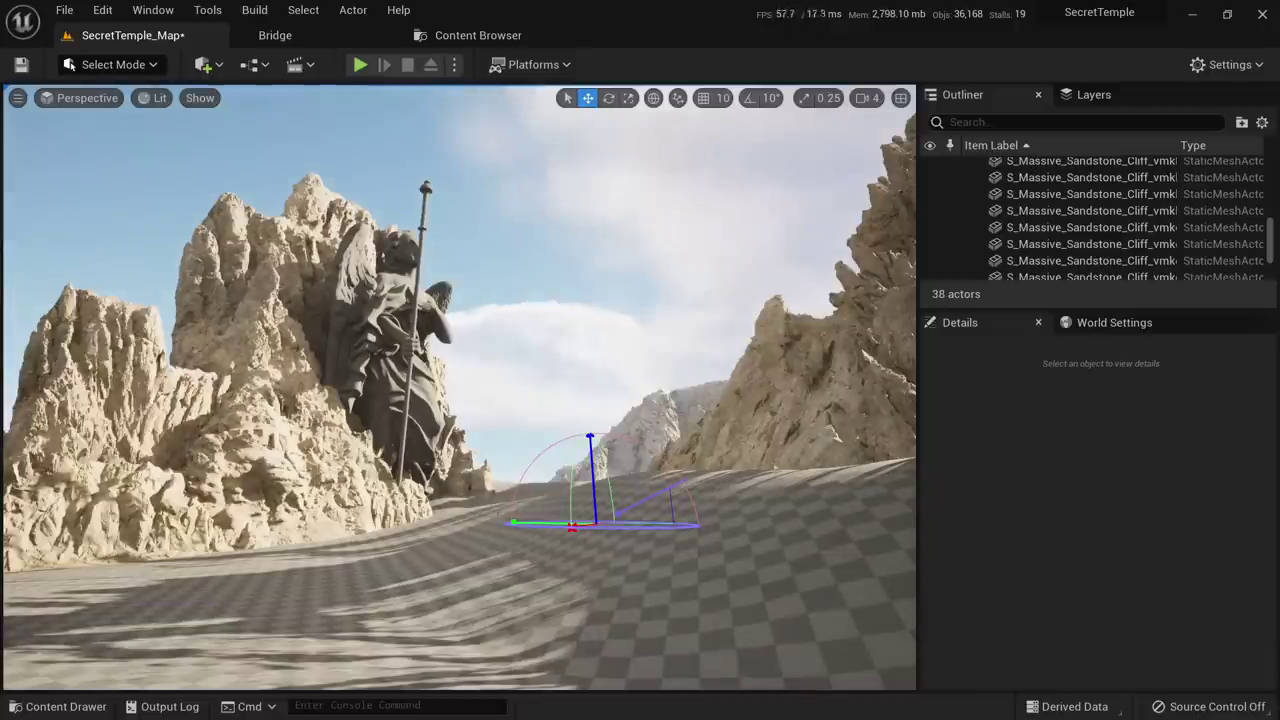
Check the shapes of the statue and cliffs in Unlit view mode, and restore Lit view
{"action": "right_click_drag", "start_coordinate": [452, 570], "coordinate": [456, 600]}
{"action": "key", "text": "w"}
{"action": "key", "text": "alt+3"}
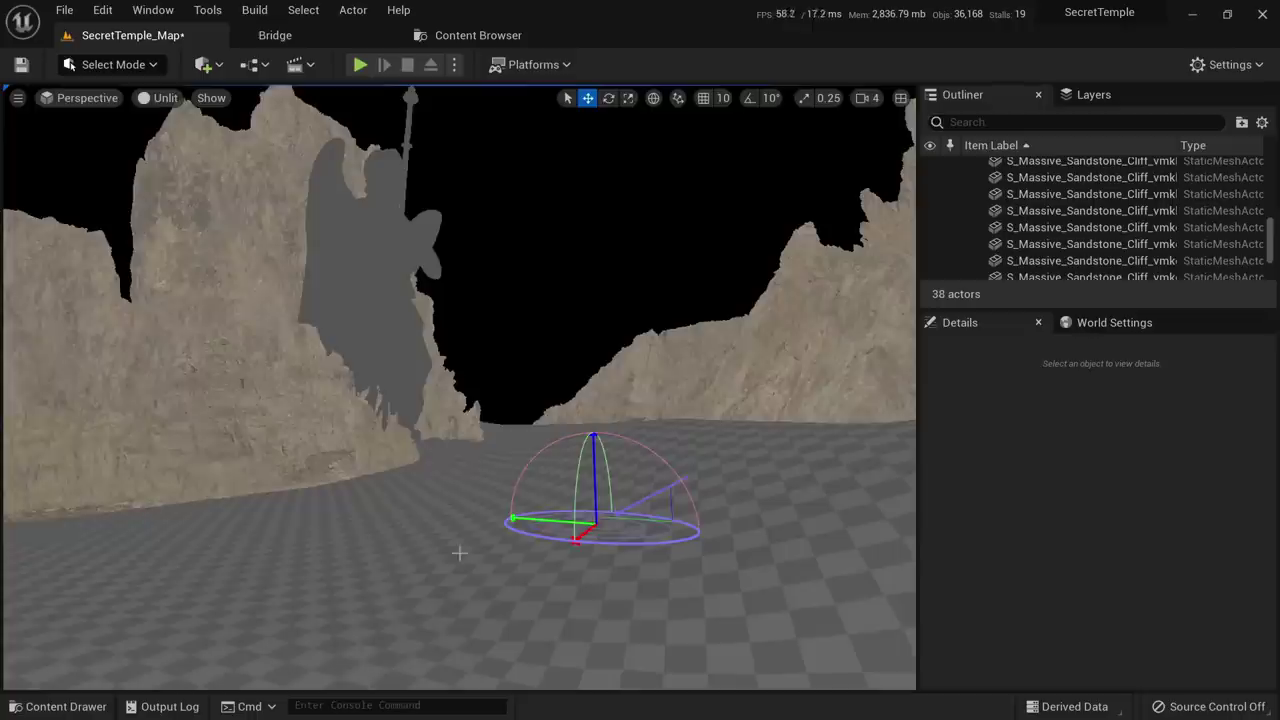
{"action": "key", "text": "alt+4"}
{"action": "right_click_drag", "start_coordinate": [460, 551], "coordinate": [540, 582]}
{"action": "right_click_drag", "start_coordinate": [491, 492], "coordinate": [463, 510]}
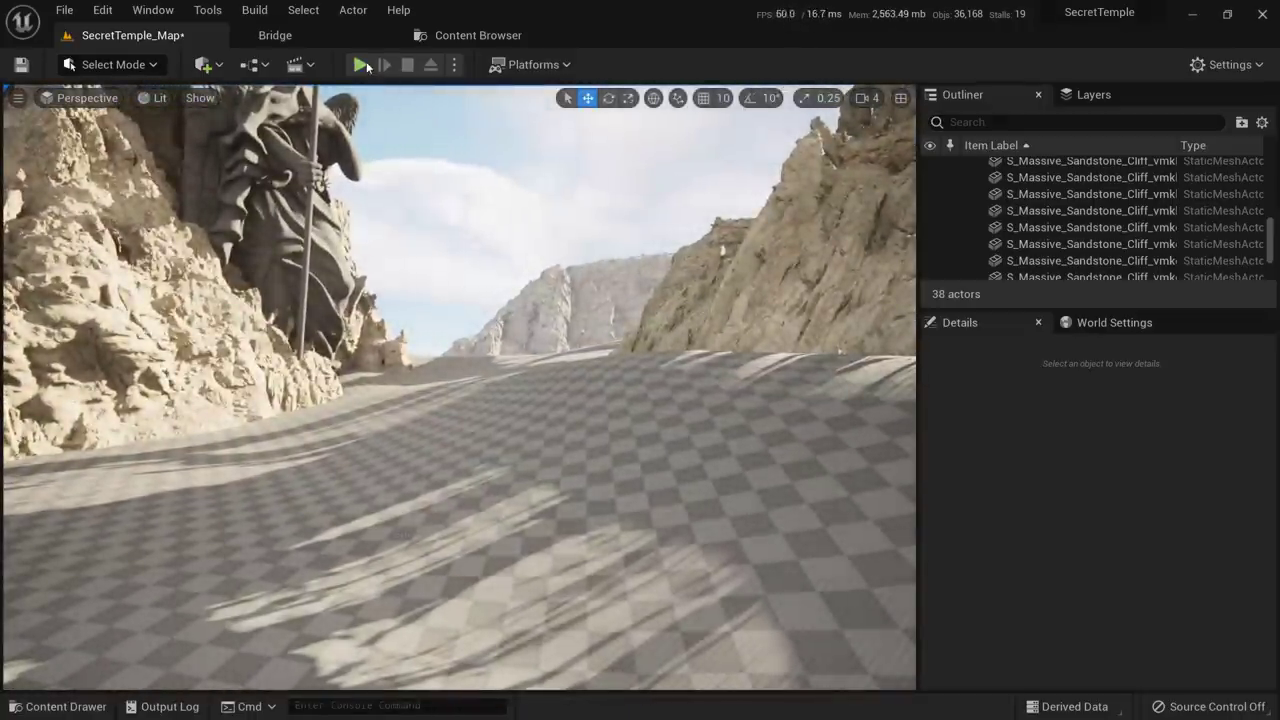
Play the level again, viewing the statue and cliffs from the character's height, and end play mode
{"action": "left_click", "coordinate": [362, 64]}
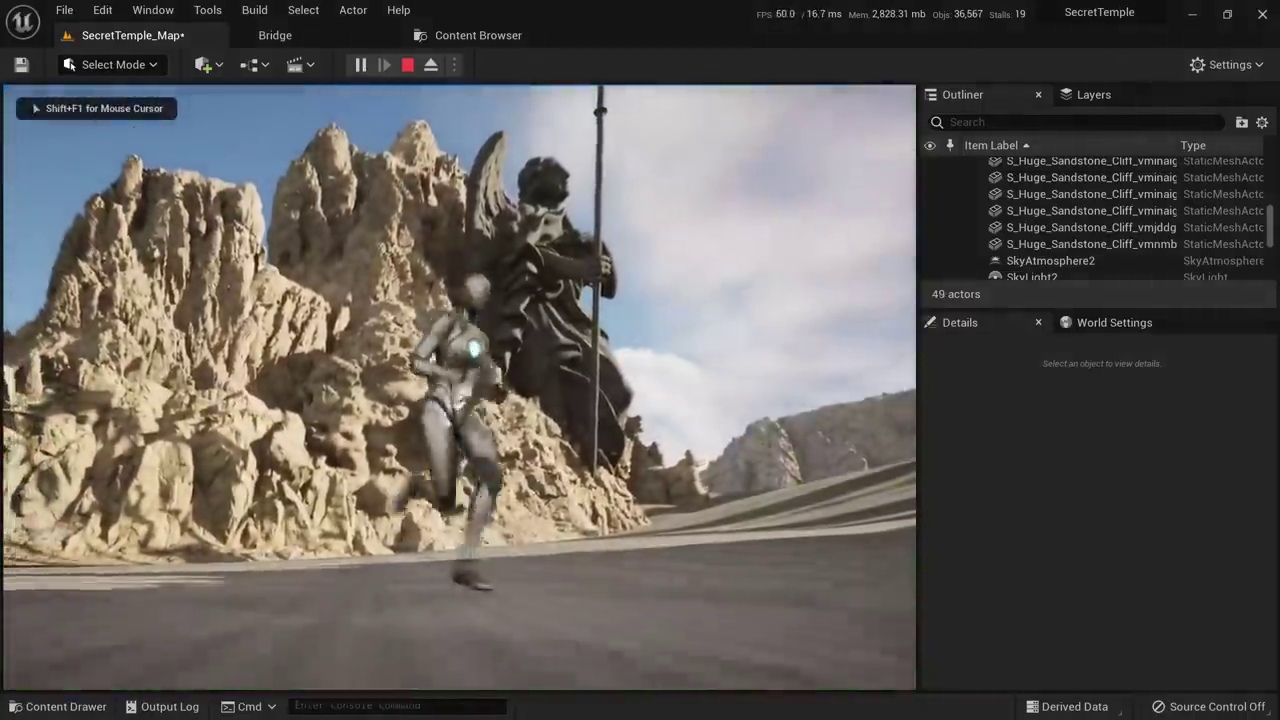
{"action": "key", "text": "w"}
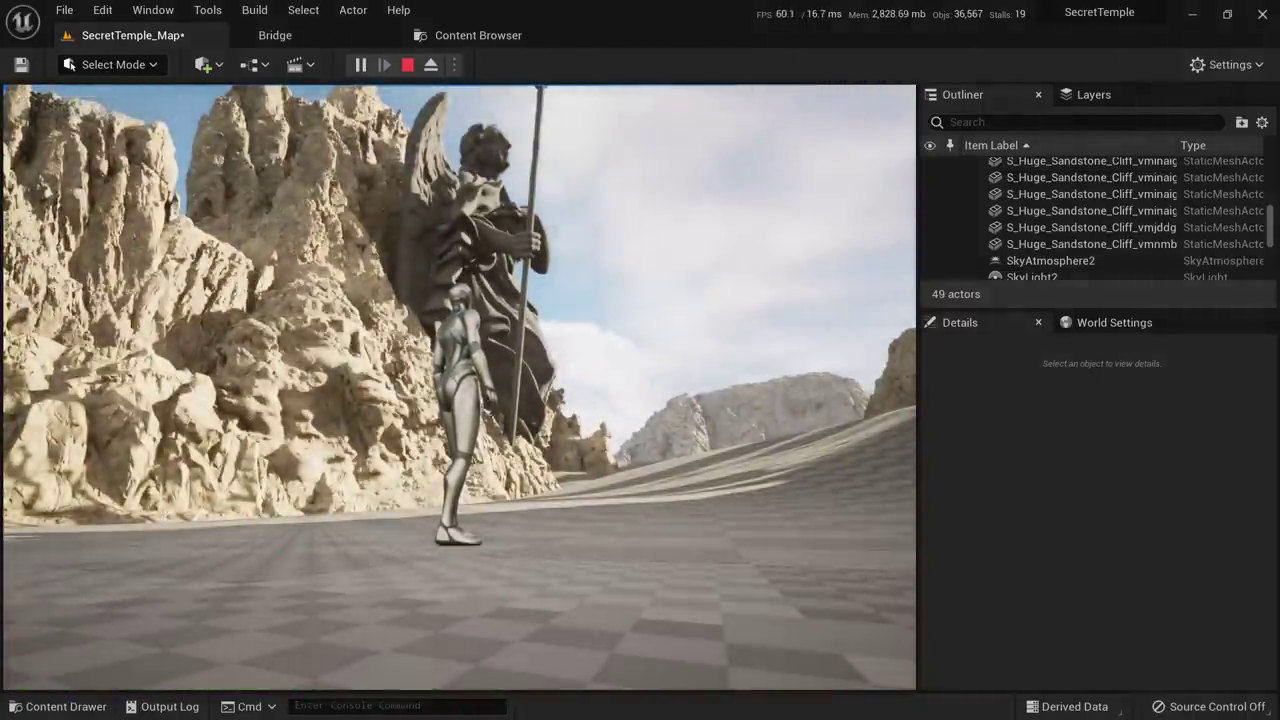
{"action": "key", "text": "w"}
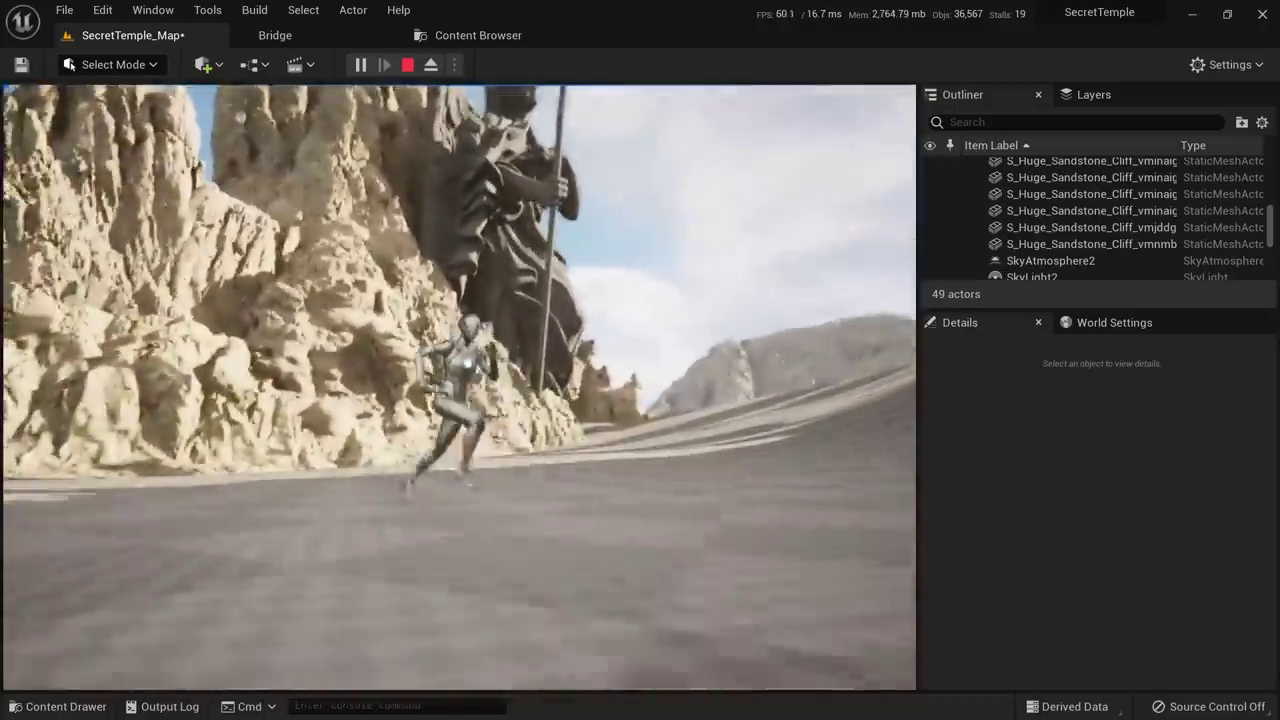
{"action": "key", "text": "s"}
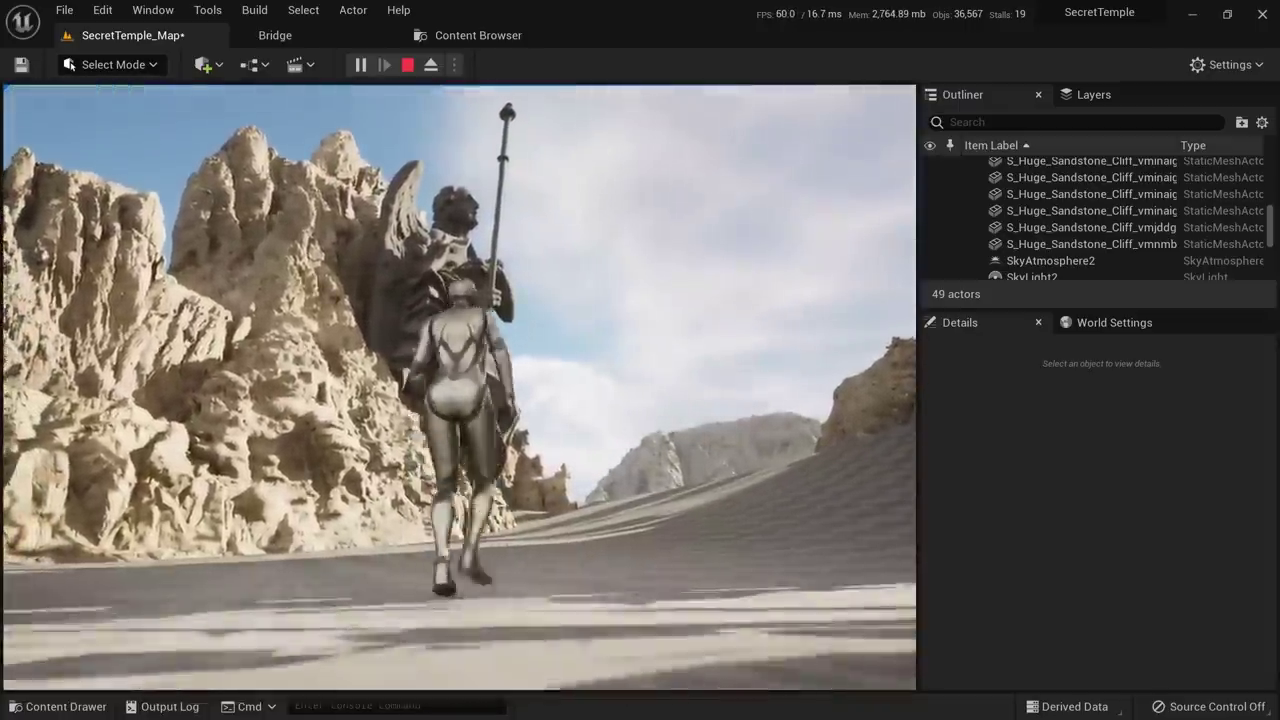
{"action": "key", "text": "Escape"}
Try rotating the Engel_C statue to about 130.4° around Z, and undo the rotation
{"action": "left_click", "coordinate": [436, 250]}
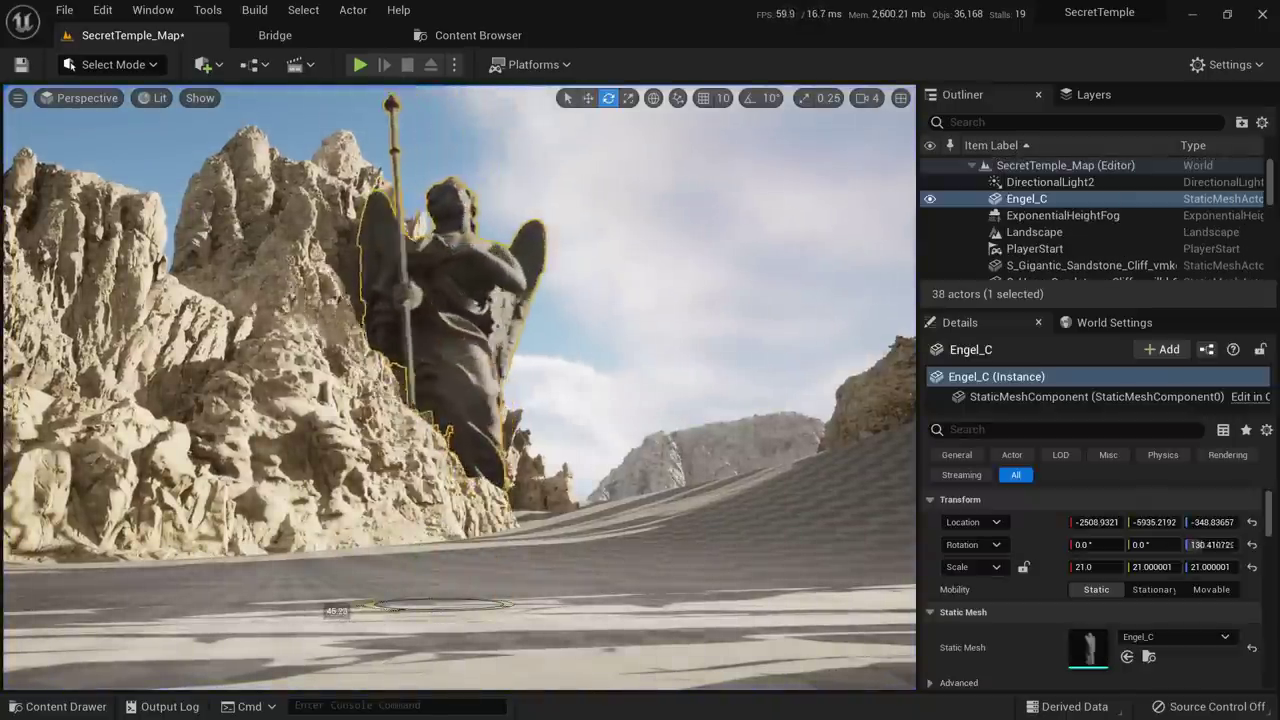
{"action": "key", "text": "ctrl+z"}
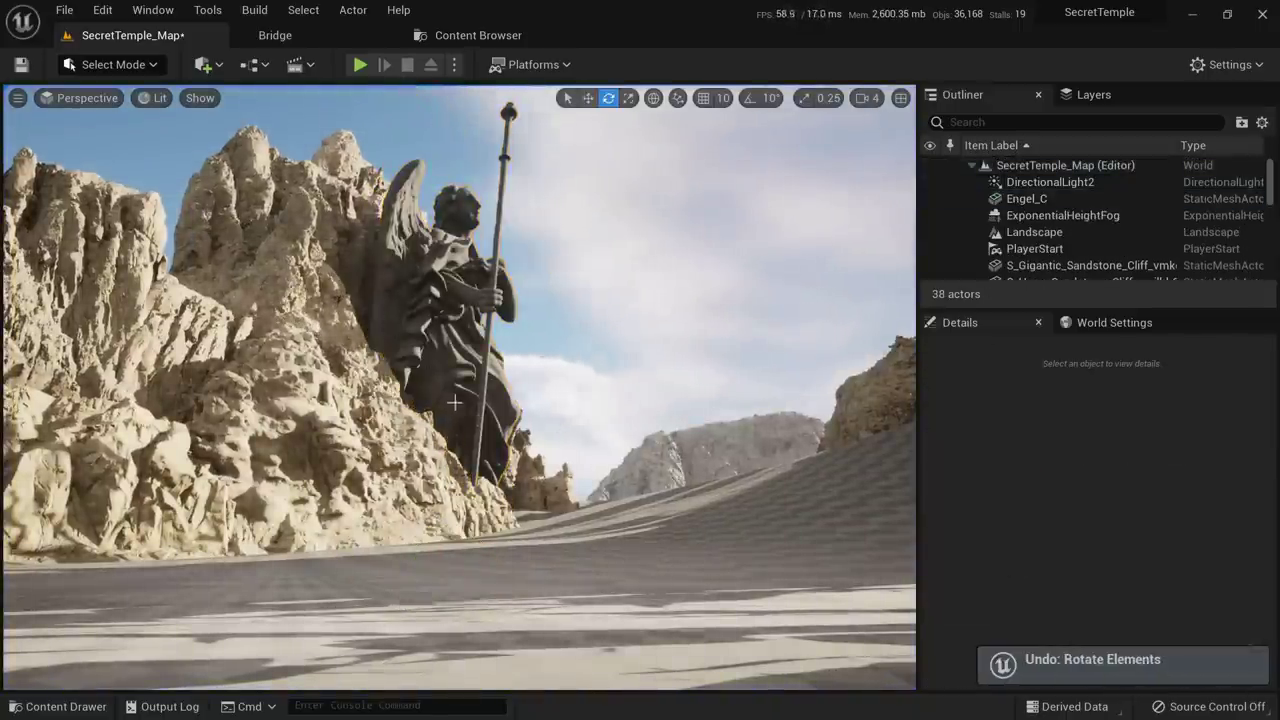
Examine the composition of the passage between the statue's cliffs and the opposite cliffs from several distances
{"action": "right_click_drag", "start_coordinate": [446, 492], "coordinate": [490, 492]}
{"action": "key", "text": "w"}
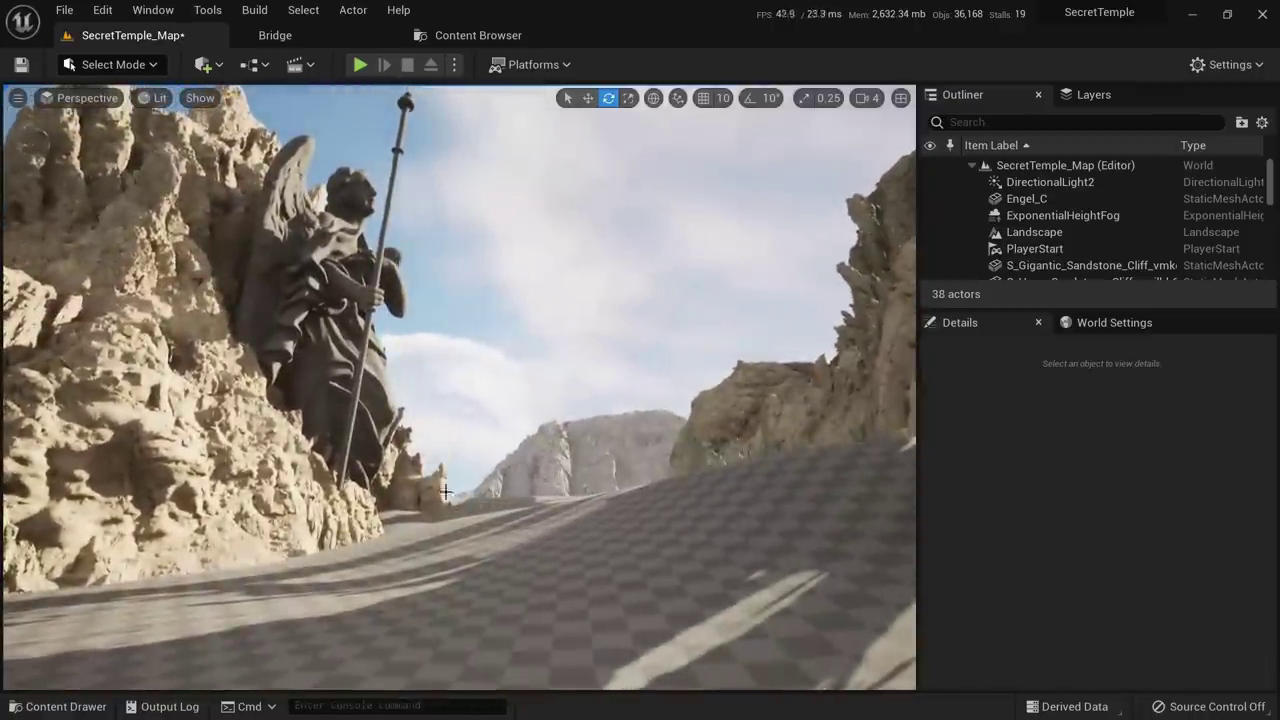
{"action": "key", "text": "w"}
{"action": "right_click_drag", "start_coordinate": [702, 377], "coordinate": [680, 356]}
{"action": "key", "text": "s"}
{"action": "key", "text": "e"}
{"action": "key", "text": "s"}
{"action": "key", "text": "w"}
{"action": "right_click_drag", "start_coordinate": [630, 402], "coordinate": [198, 148]}
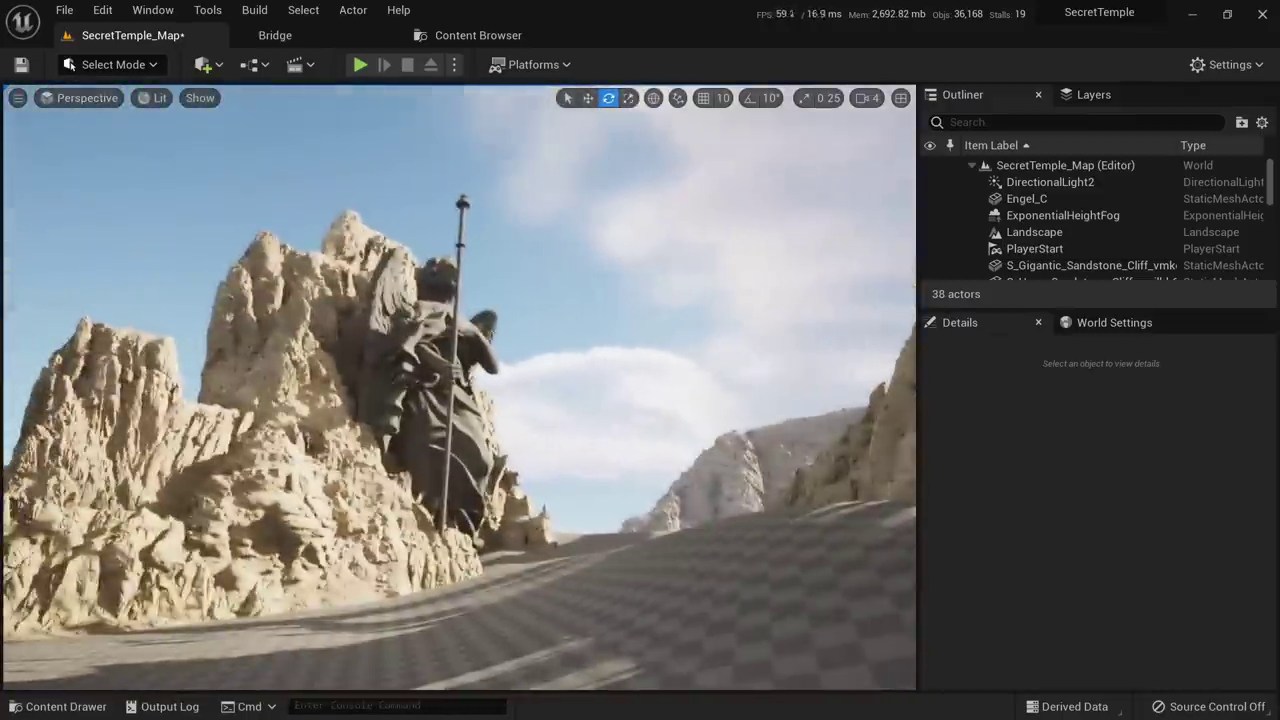
View the scene full screen in the Specular buffer visualization to examine the statue and cliff silhouettes
{"action": "key", "text": "F11"}
{"action": "left_click", "coordinate": [166, 12]}
{"action": "mouse_move", "coordinate": [300, 248]}
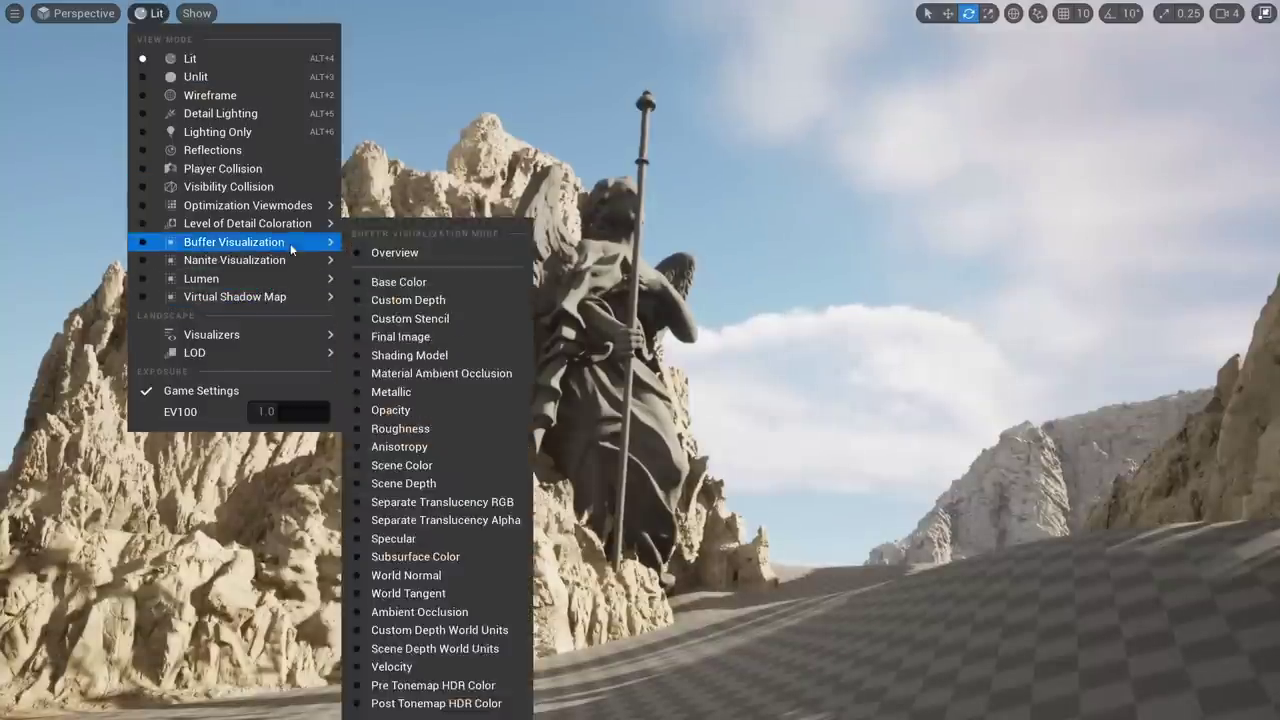
{"action": "left_click", "coordinate": [393, 539]}
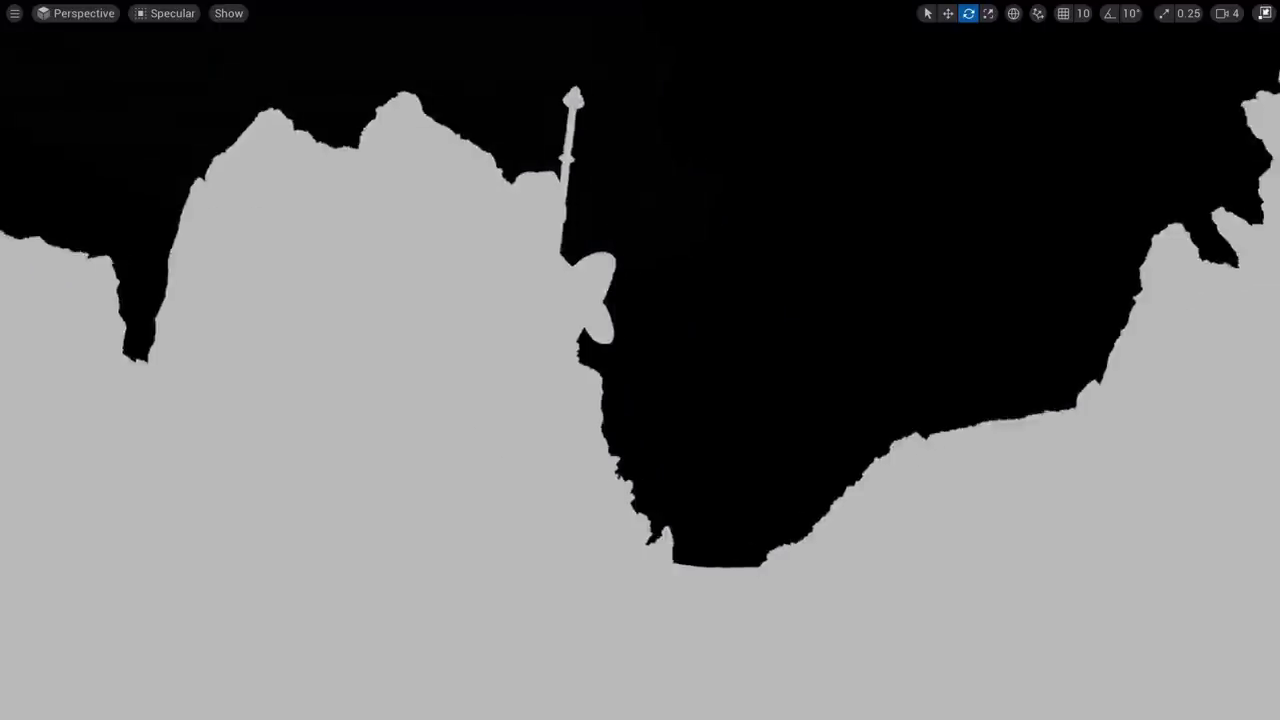
{"action": "key", "text": "d"}
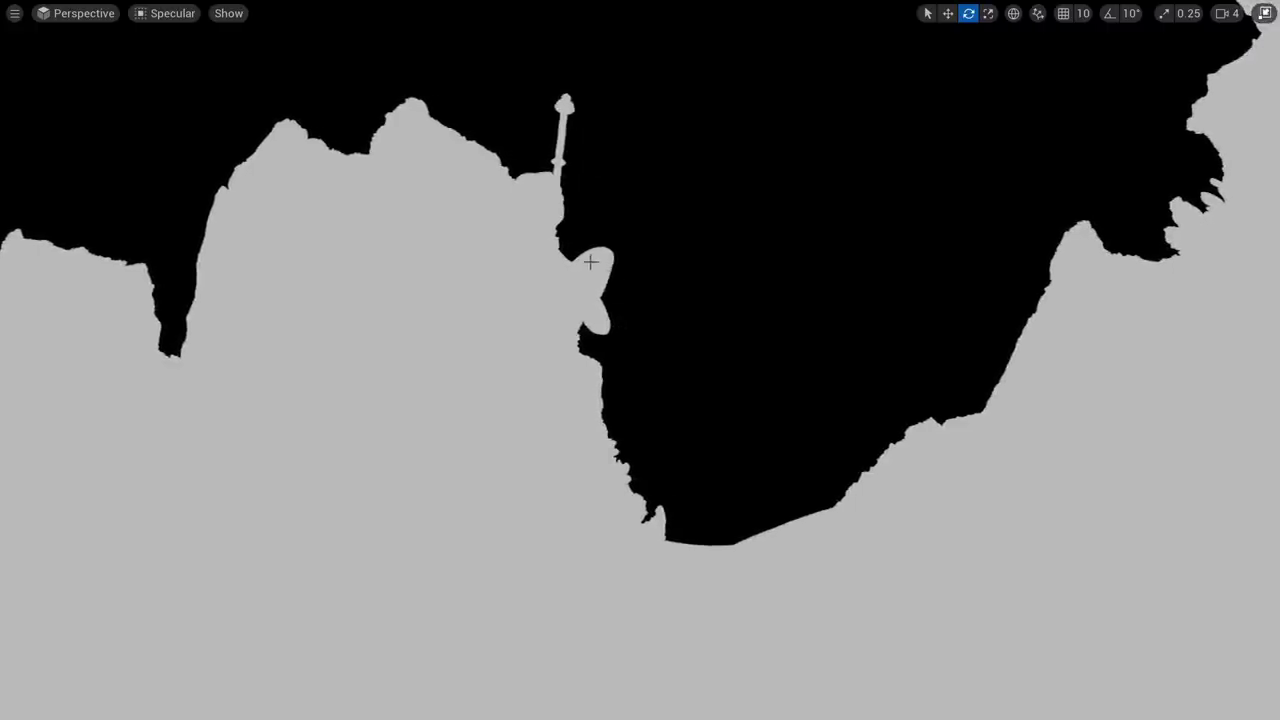
Delete the angel statue and the cliff behind it to compare silhouettes, undo both deletions and restore Lit view
{"action": "key", "text": "Delete"}
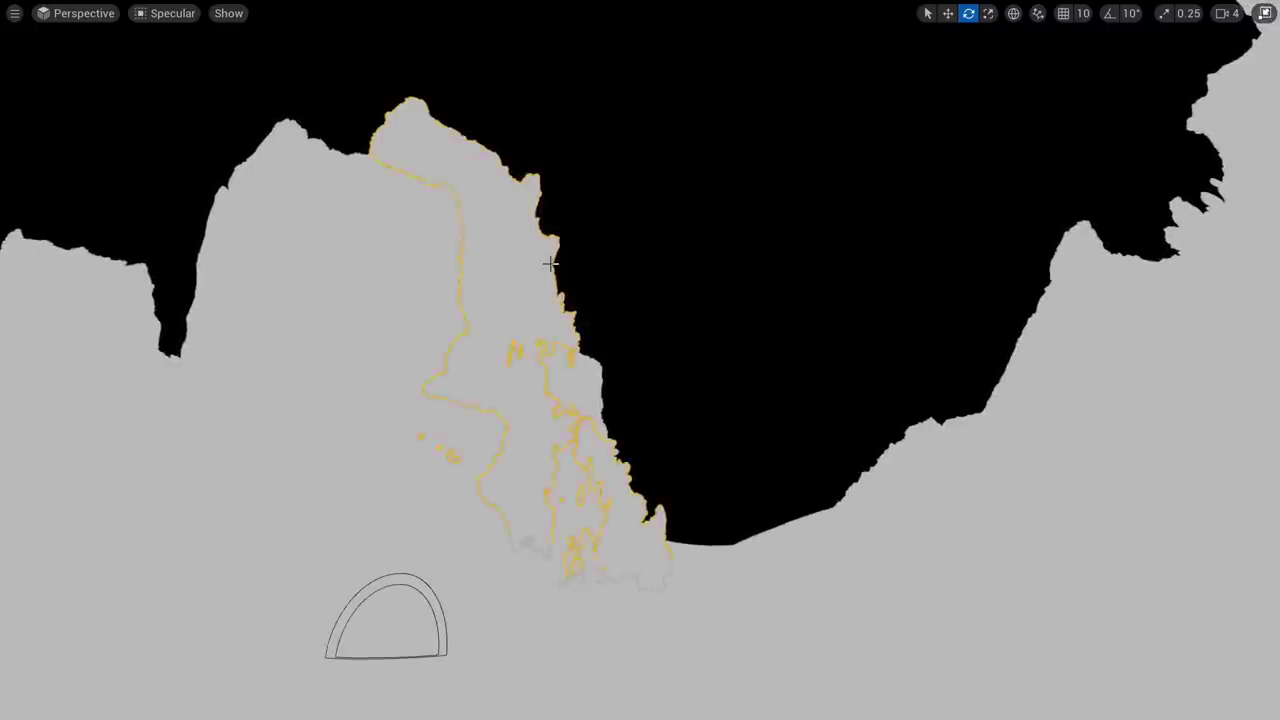
{"action": "key", "text": "Delete"}
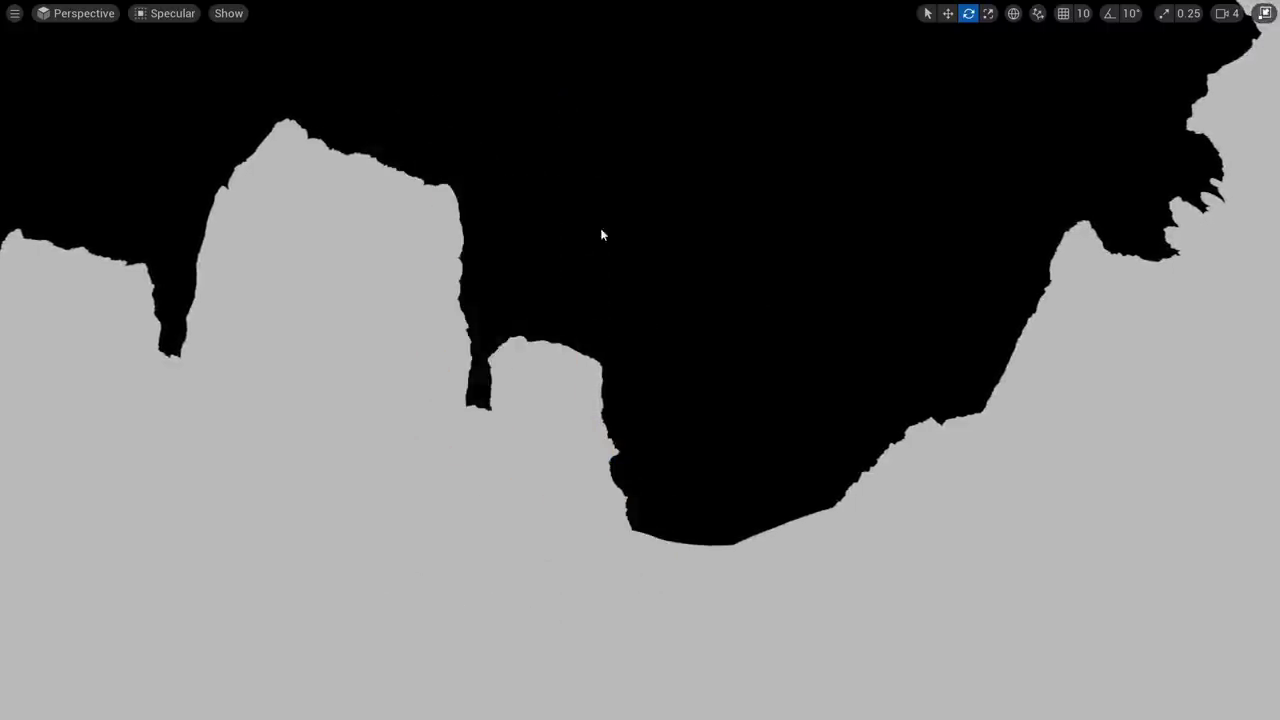
{"action": "key", "text": "ctrl+z"}
{"action": "key", "text": "alt+4"}
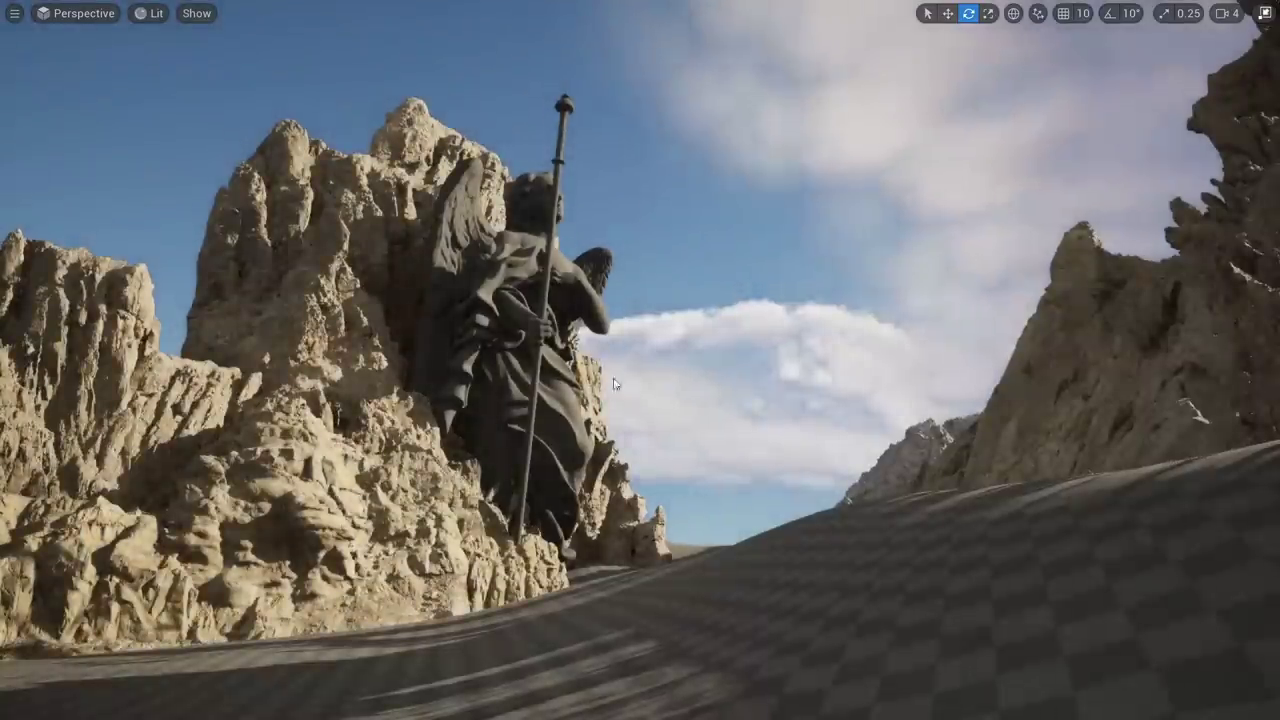
{"action": "key", "text": "s"}
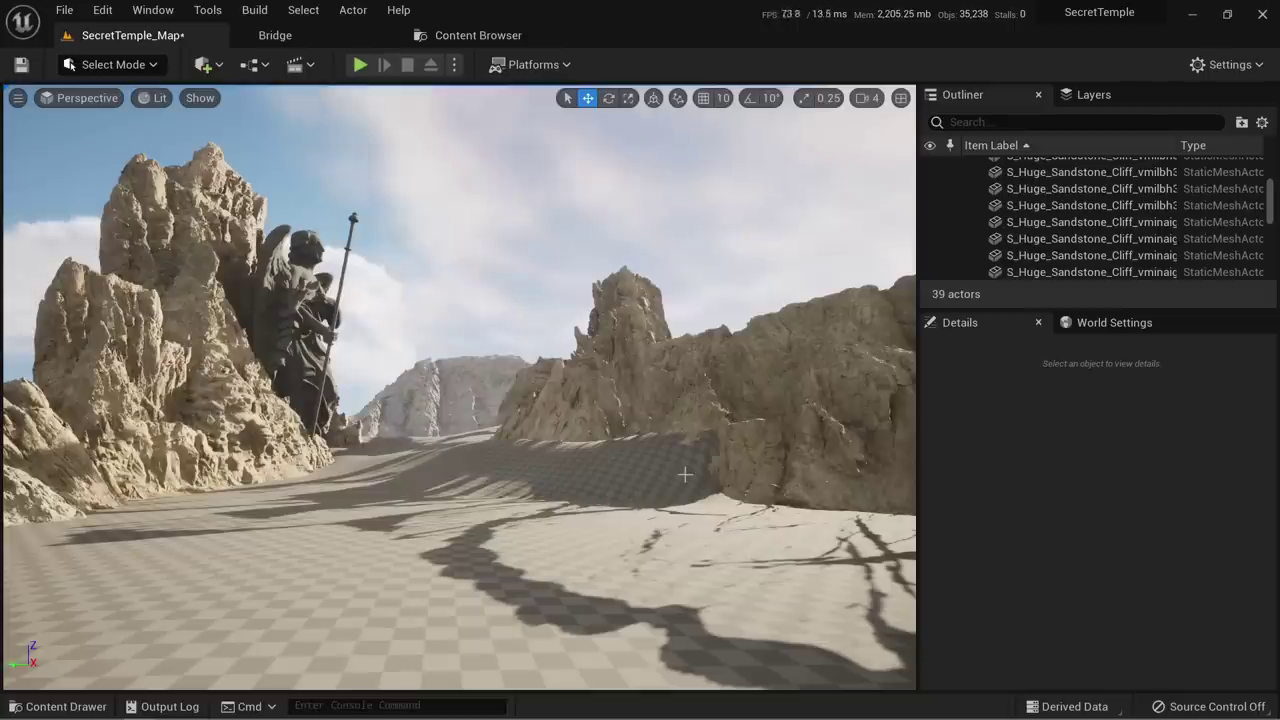
{"action": "right_click_drag", "start_coordinate": [494, 496], "coordinate": [526, 508]}
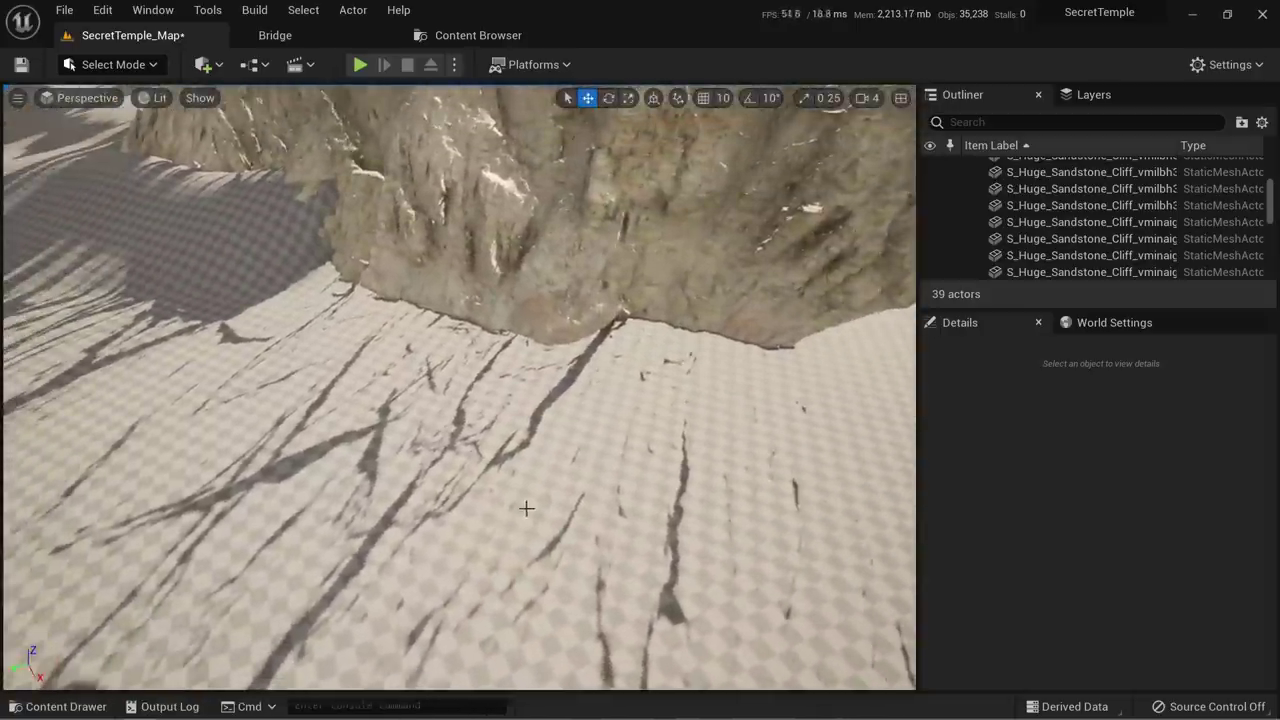
Examine the rear side and thickness of the cliff wall opposite the angel statue from several angles
{"action": "right_click_drag", "start_coordinate": [467, 447], "coordinate": [467, 447]}
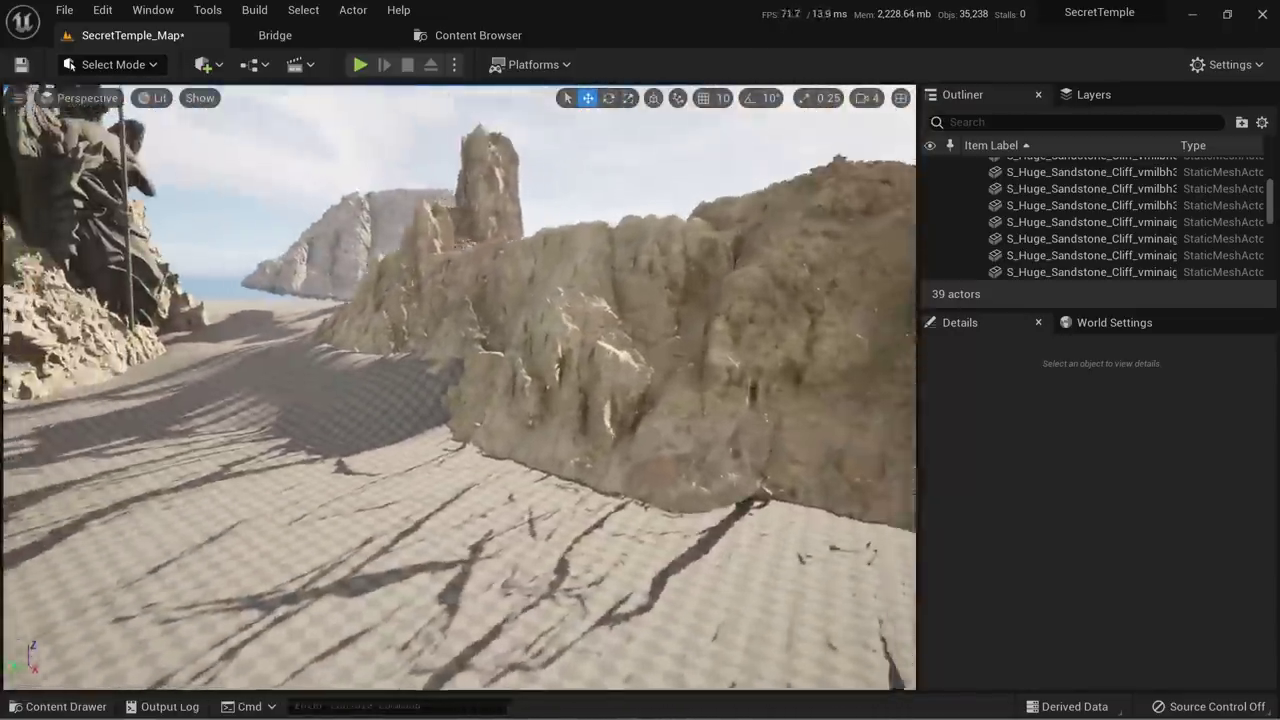
{"action": "right_click_drag", "start_coordinate": [460, 388], "coordinate": [325, 440]}
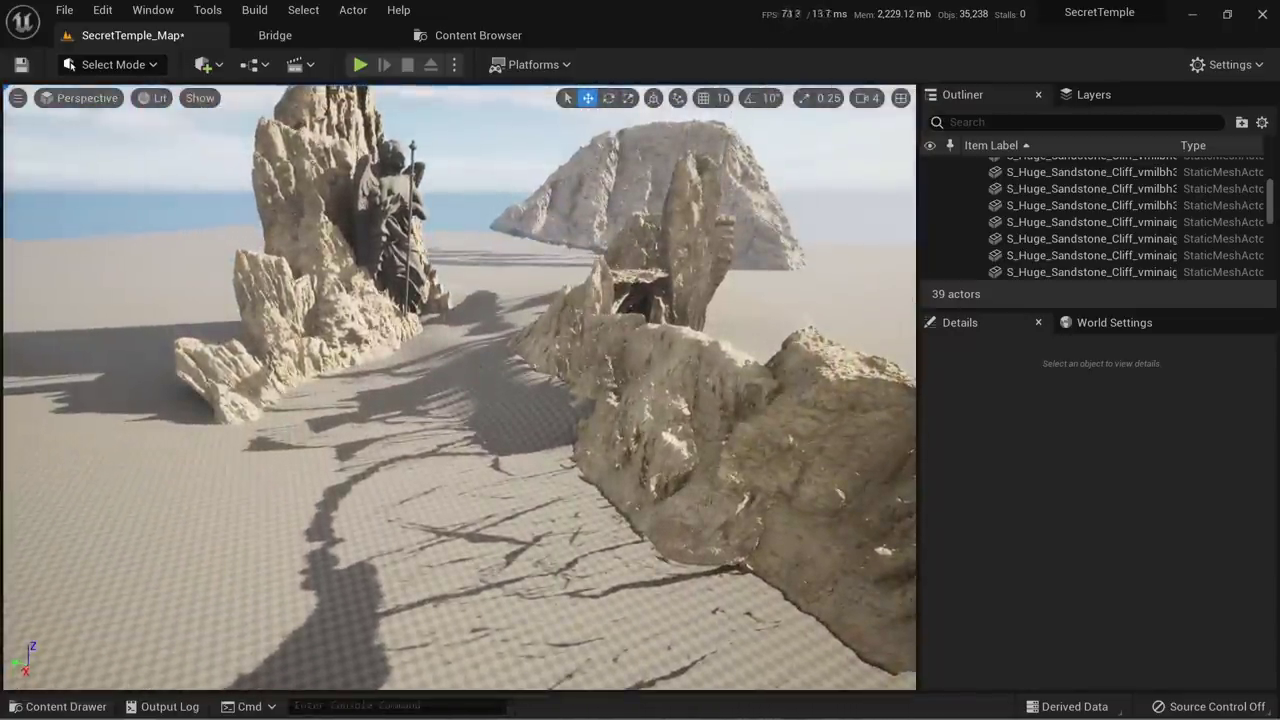
{"action": "right_click_drag", "start_coordinate": [410, 390], "coordinate": [626, 541]}
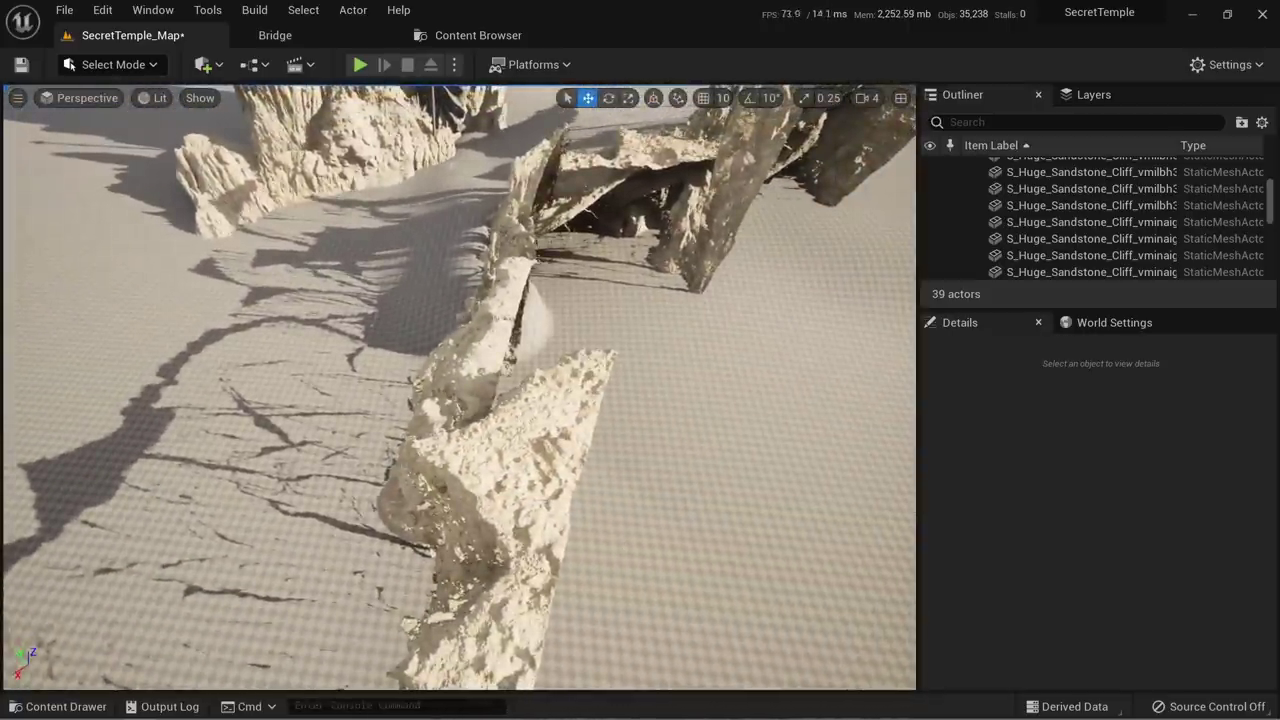
{"action": "right_click_drag", "start_coordinate": [460, 388], "coordinate": [400, 385]}
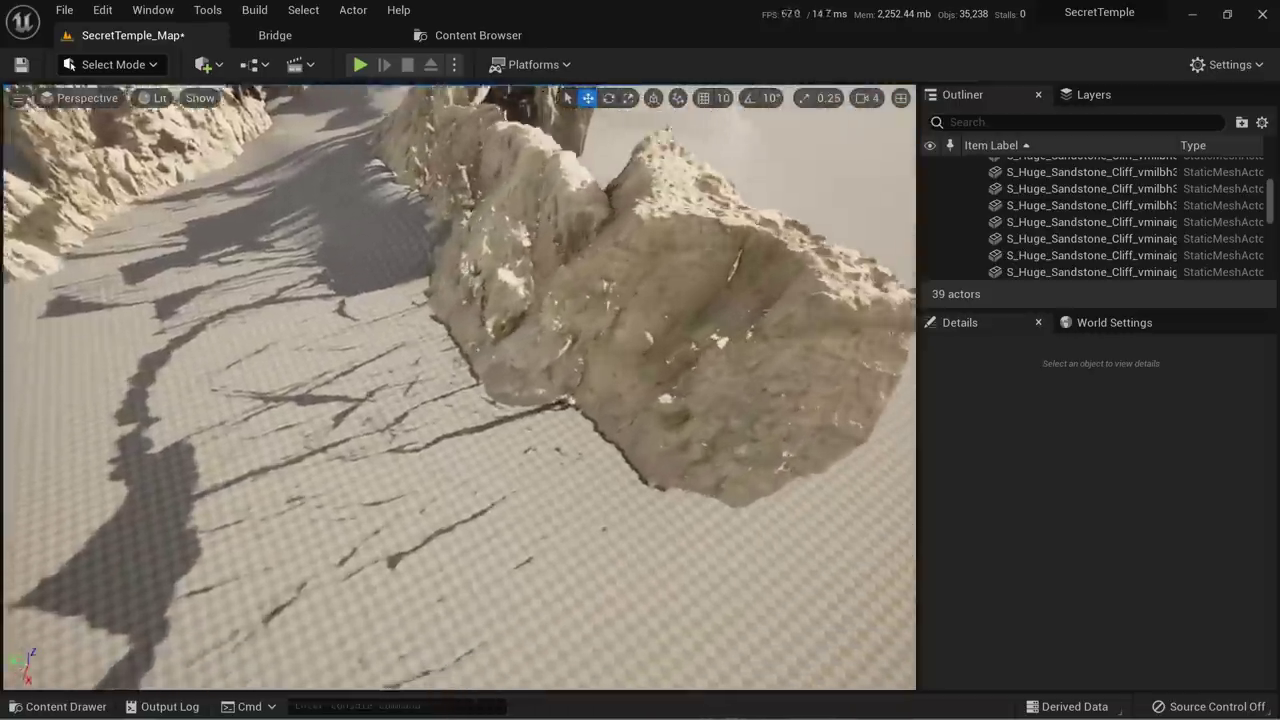
{"action": "right_click_drag", "start_coordinate": [592, 542], "coordinate": [498, 472]}
{"action": "right_click_drag", "start_coordinate": [512, 401], "coordinate": [499, 430]}
{"action": "mouse_move", "coordinate": [387, 313]}
{"action": "right_mouse_down"}
{"action": "mouse_move", "coordinate": [400, 305]}
{"action": "mouse_move", "coordinate": [387, 313]}
{"action": "right_mouse_up"}
{"action": "right_click_drag", "start_coordinate": [524, 318], "coordinate": [598, 300]}
Duplicate the huge sandstone cliff at the wall's near end, mirror the copy with Y scale -2.551709 and set it behind the original
{"action": "left_click", "coordinate": [442, 448]}
{"action": "right_click_drag", "start_coordinate": [442, 448], "coordinate": [600, 209]}
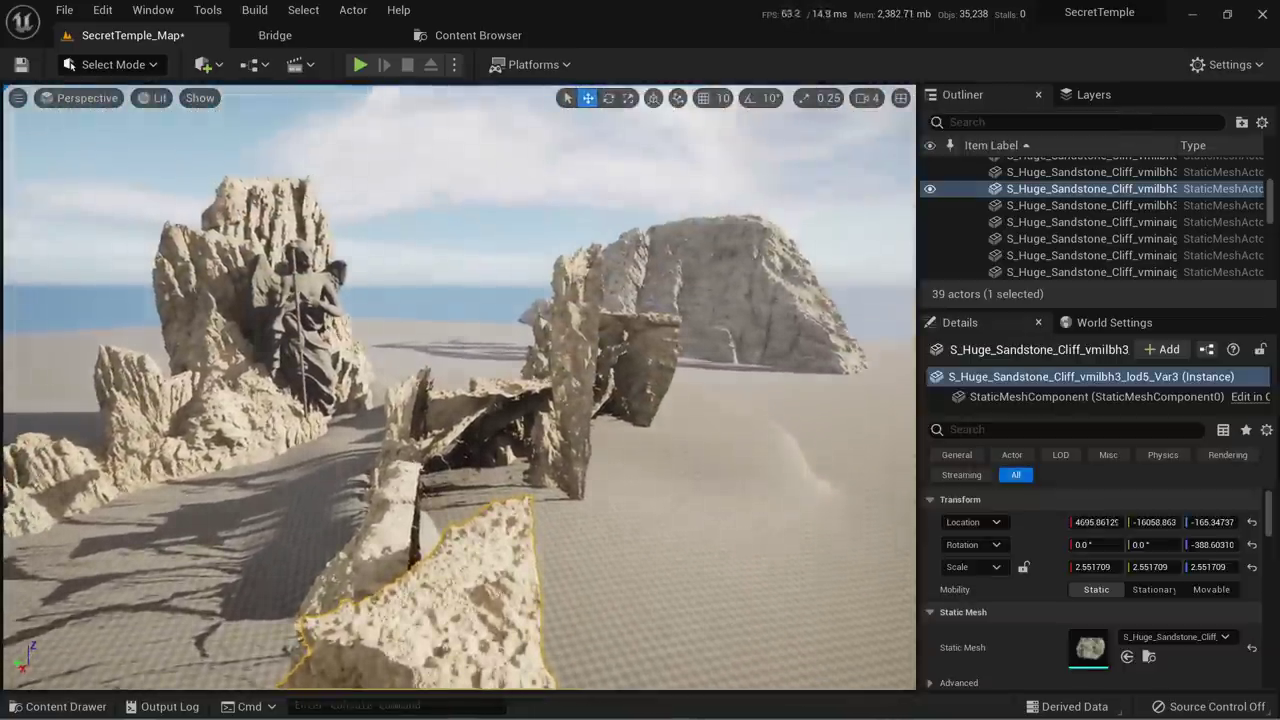
{"action": "key", "text": "f"}
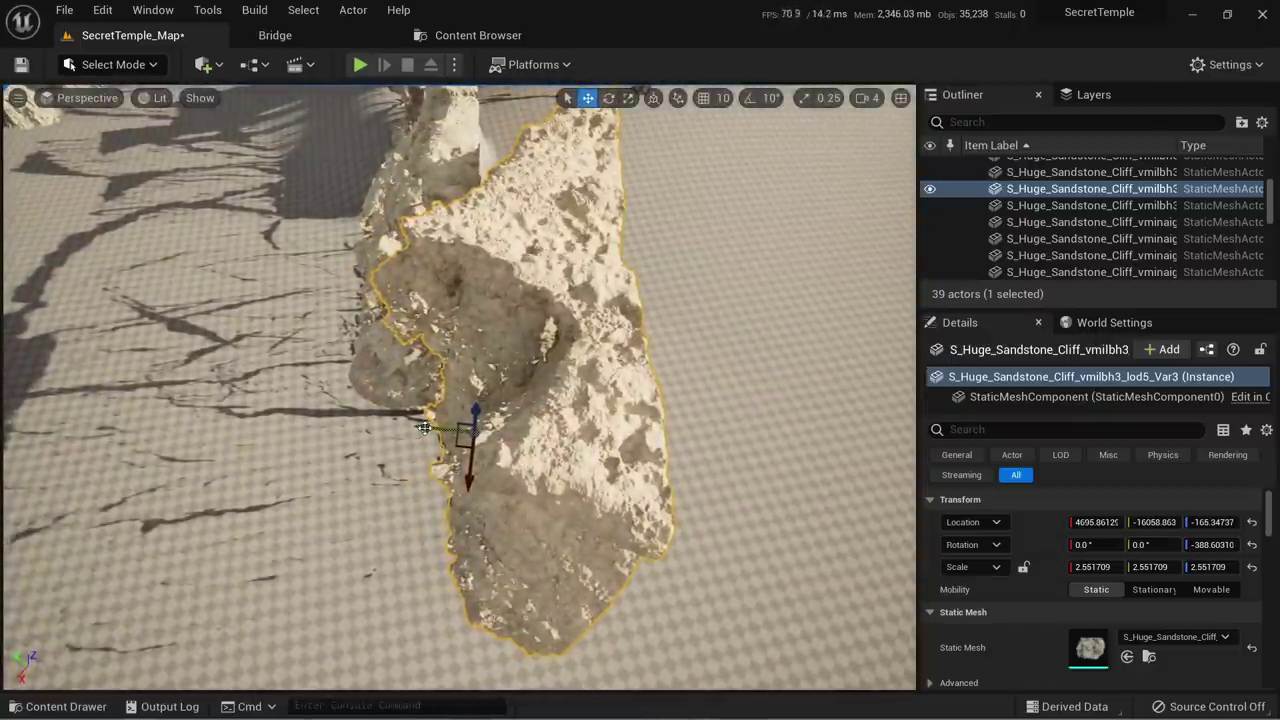
{"action": "left_click_drag", "start_coordinate": [425, 428], "coordinate": [530, 440], "text": "alt"}
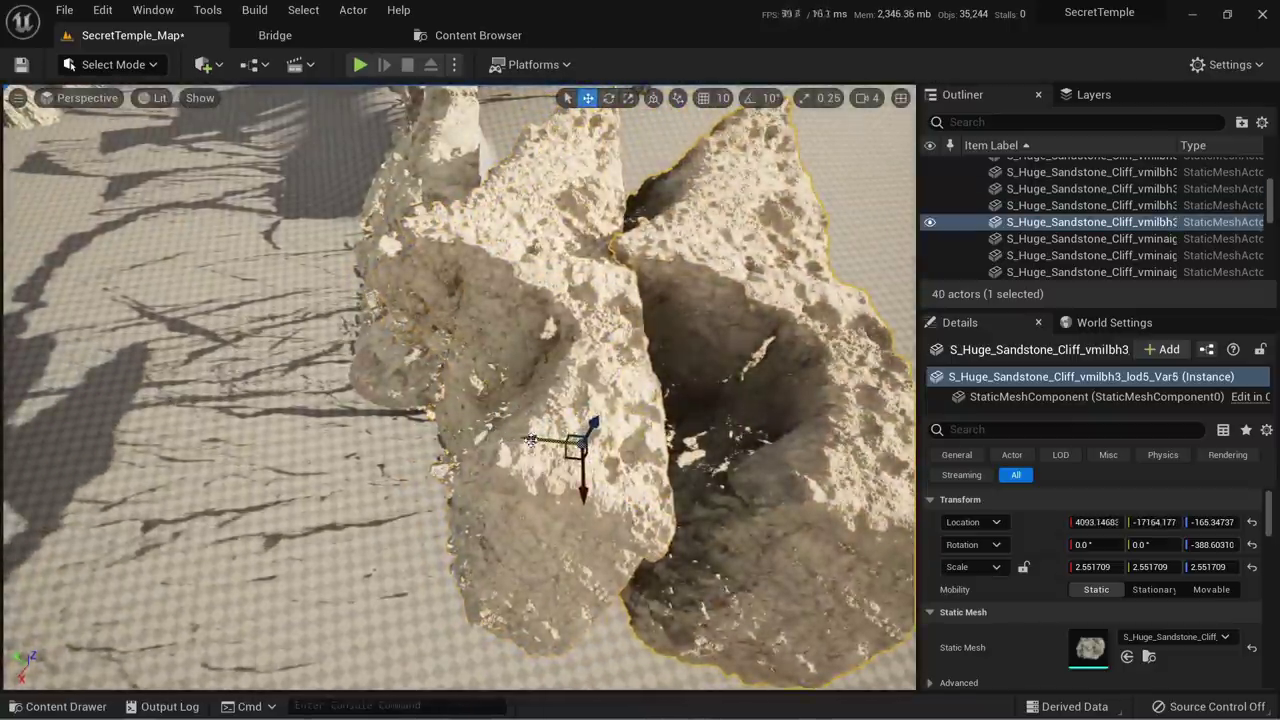
{"action": "right_click_drag", "start_coordinate": [716, 372], "coordinate": [770, 420]}
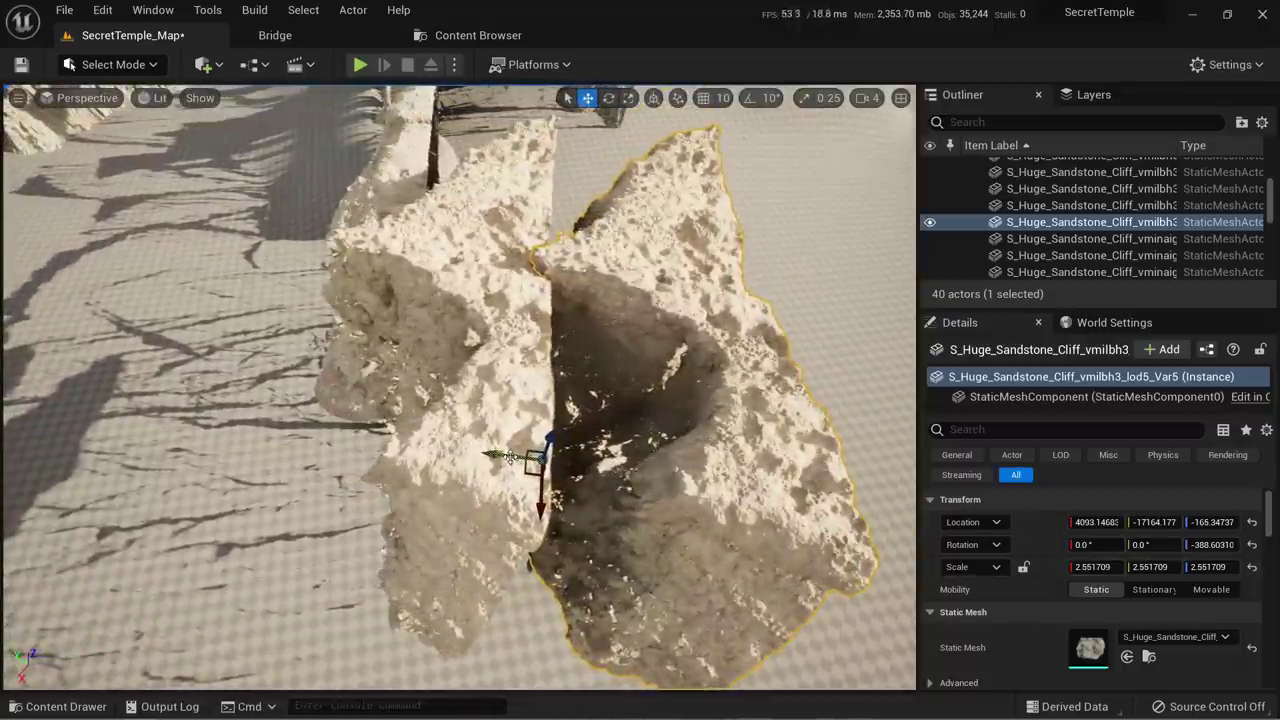
{"action": "left_click", "coordinate": [1160, 567]}
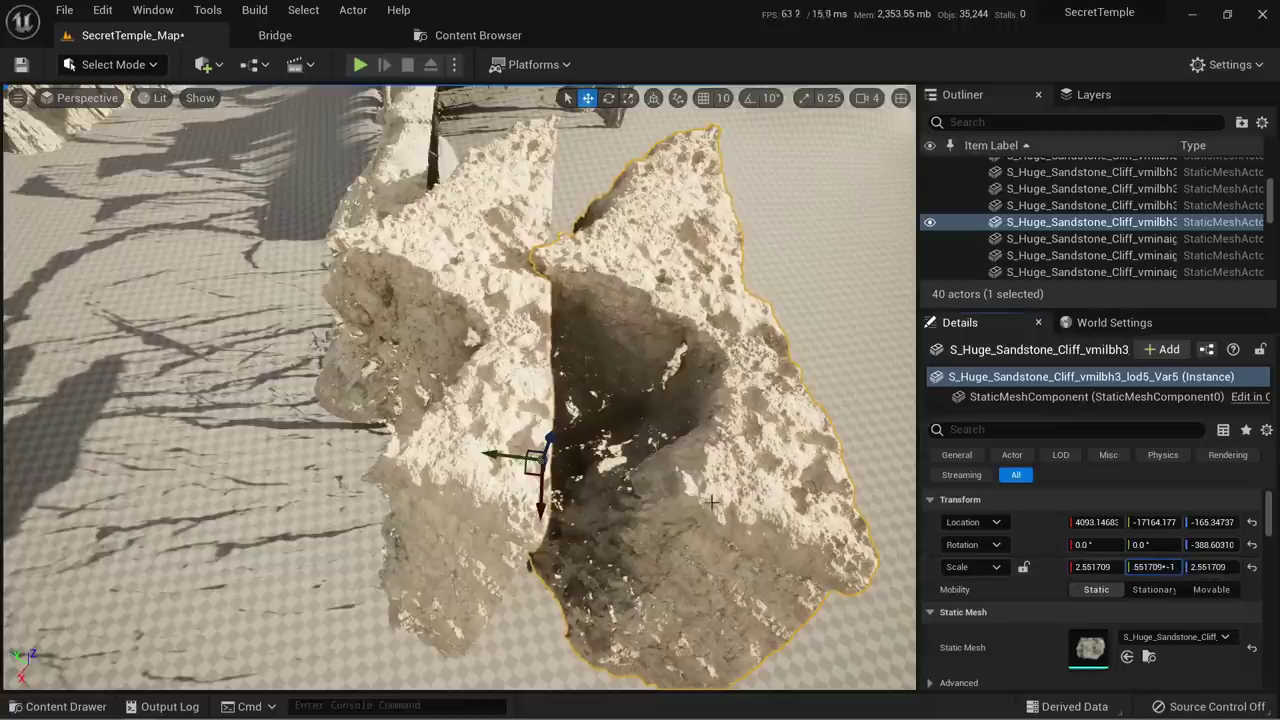
{"action": "type", "text": "*-1"}
{"action": "key", "text": "Return"}
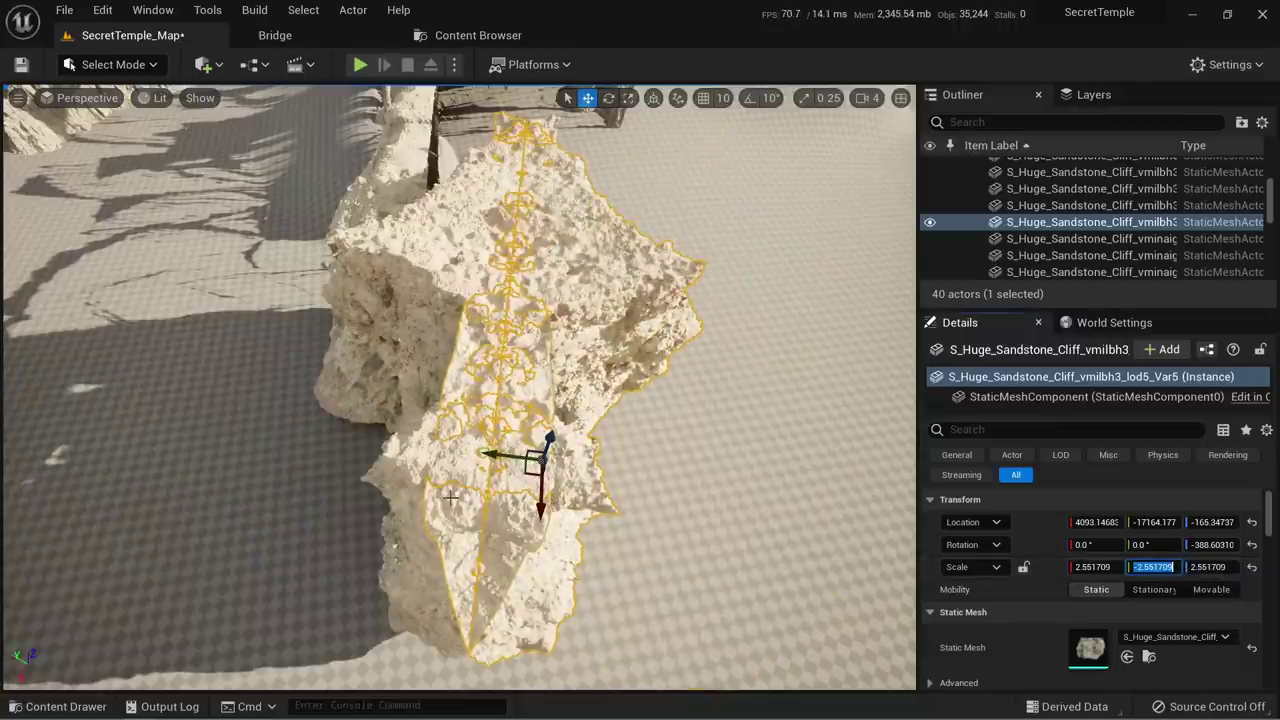
{"action": "left_click_drag", "start_coordinate": [491, 457], "coordinate": [523, 458]}
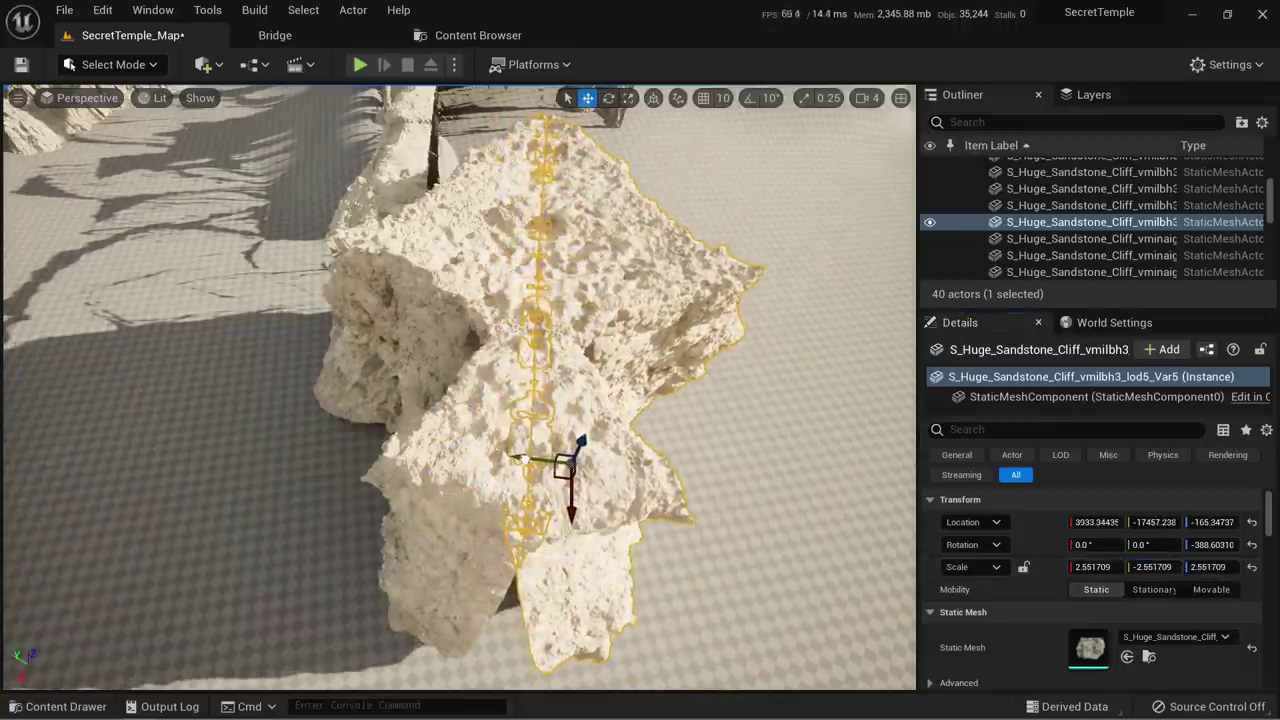
Duplicate the adjoining S_Massive_Sandstone_Cliff_vmilfhj piece towards the wall's rear and mirror the copy with Y scale -1.066846
{"action": "right_click_drag", "start_coordinate": [523, 458], "coordinate": [400, 290]}
{"action": "left_click", "coordinate": [433, 264]}
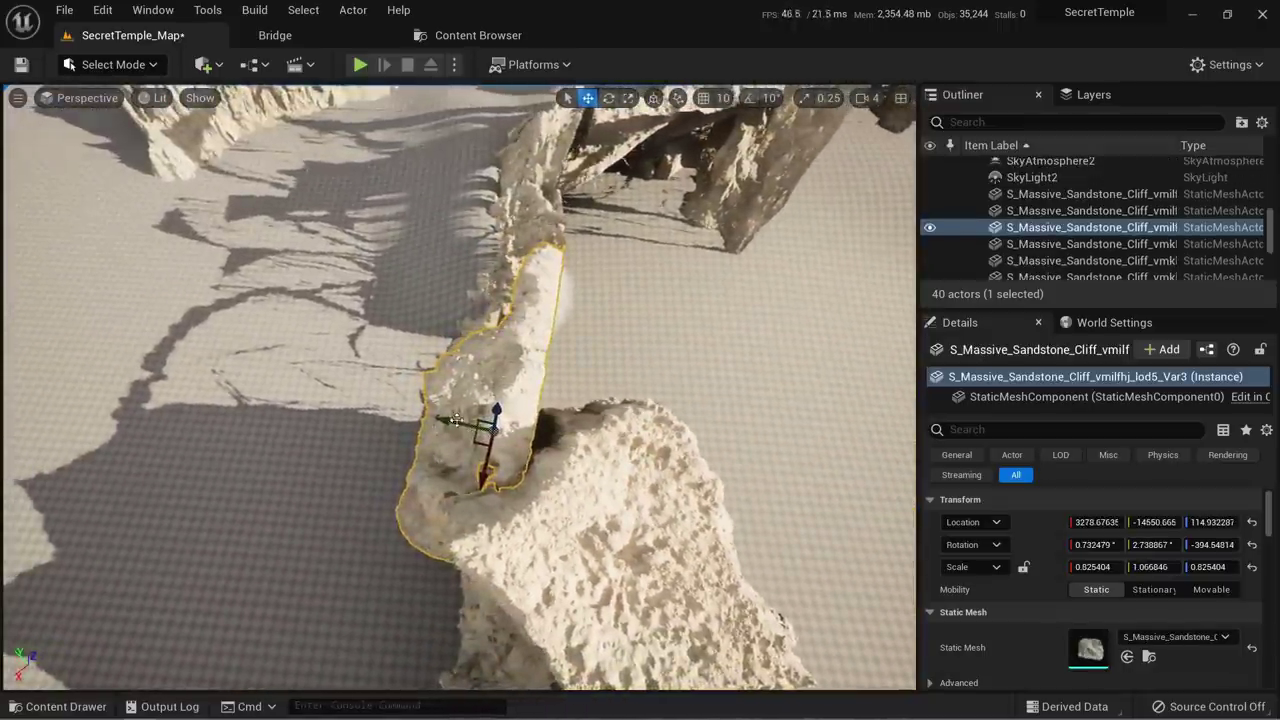
{"action": "left_click_drag", "start_coordinate": [459, 421], "coordinate": [513, 429], "text": "alt"}
{"action": "left_click", "coordinate": [1161, 566]}
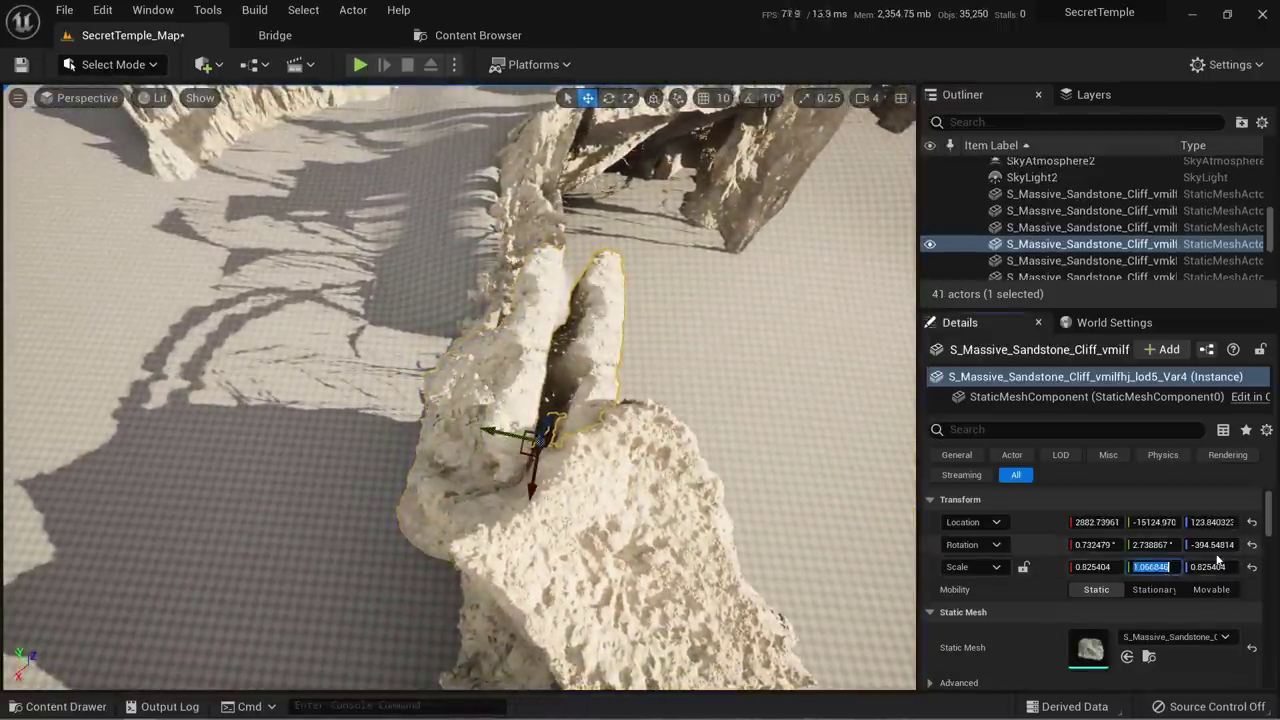
{"action": "type", "text": "-1.066846"}
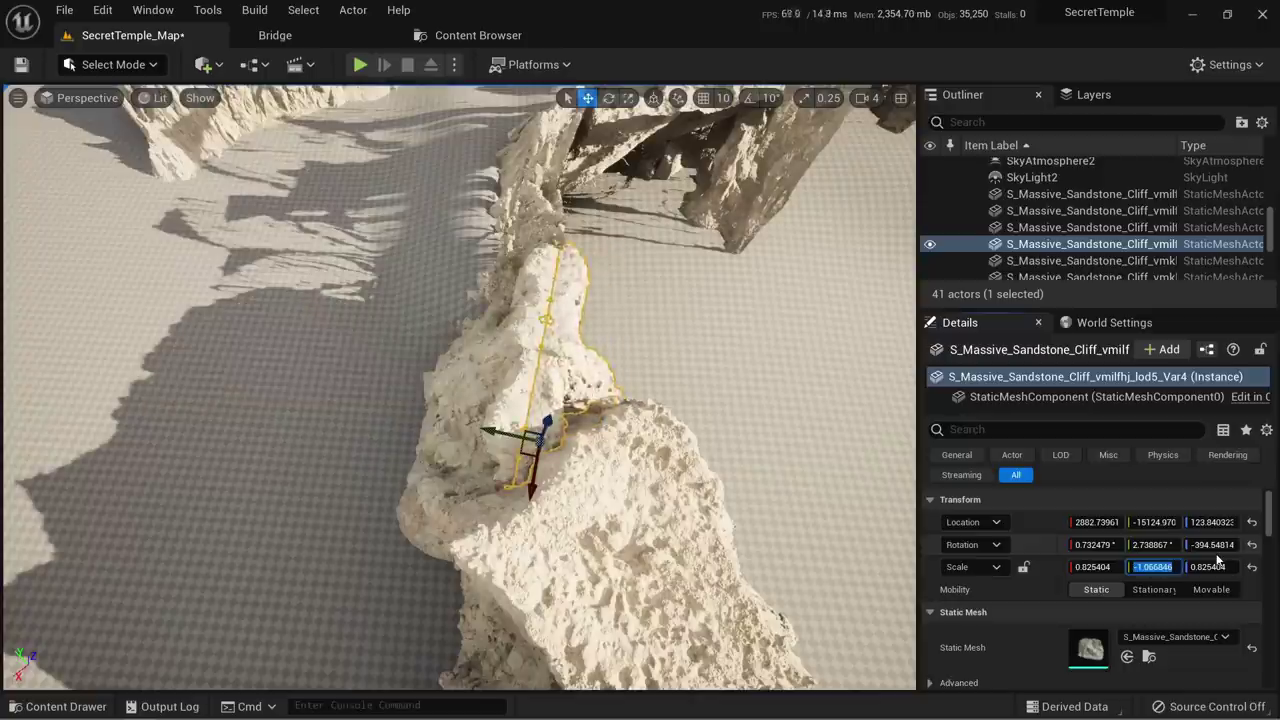
{"action": "key", "text": "Return"}
Duplicate the next vmkcbig_high cliff along the wall, set the copy's Y scale to -1 and shift it slightly further behind
{"action": "right_click_drag", "start_coordinate": [460, 330], "coordinate": [472, 368]}
{"action": "left_click", "coordinate": [446, 342]}
{"action": "left_click_drag", "start_coordinate": [402, 431], "coordinate": [438, 427], "text": "alt"}
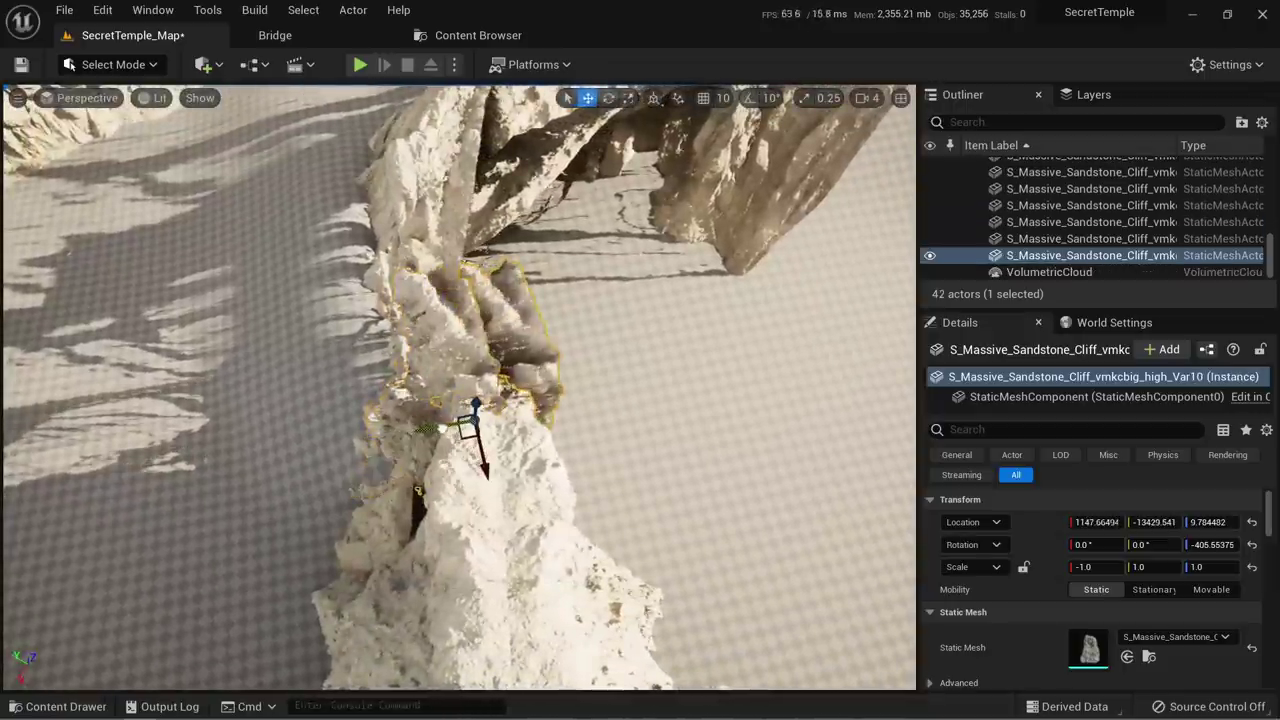
{"action": "left_click", "coordinate": [1157, 567]}
{"action": "type", "text": "-1"}
{"action": "key", "text": "Return"}
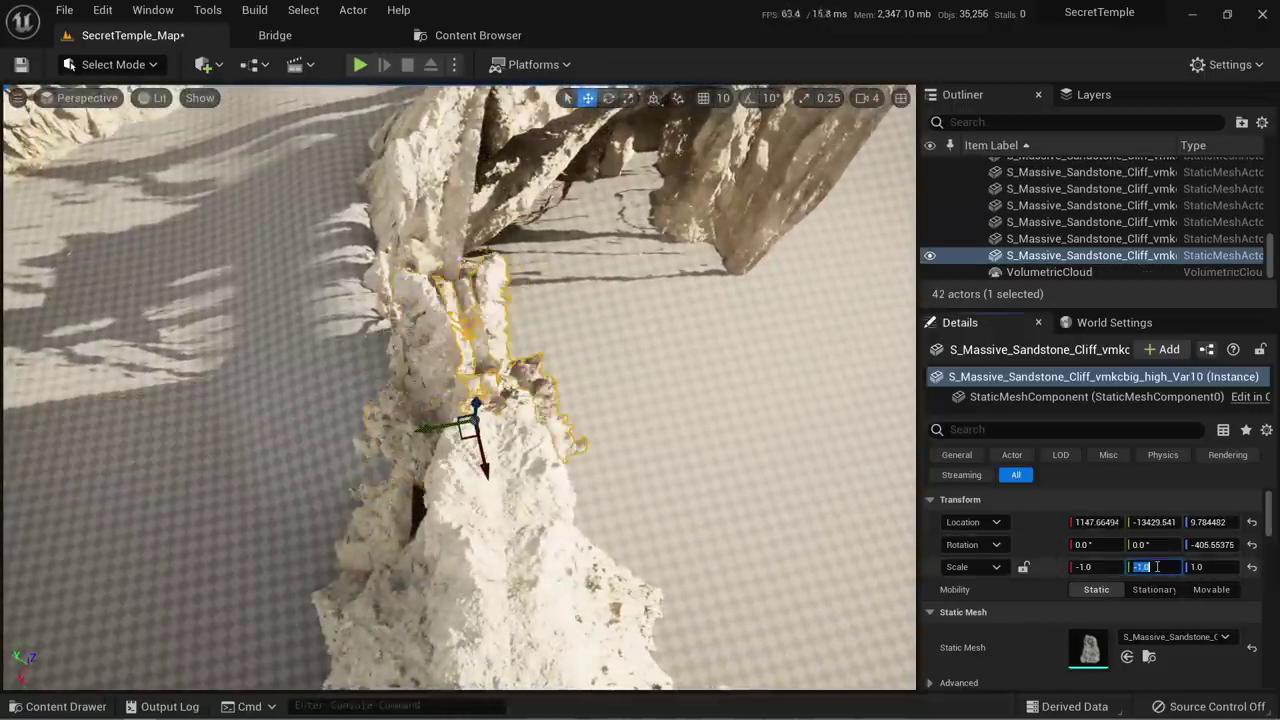
{"action": "left_click_drag", "start_coordinate": [453, 427], "coordinate": [466, 426]}
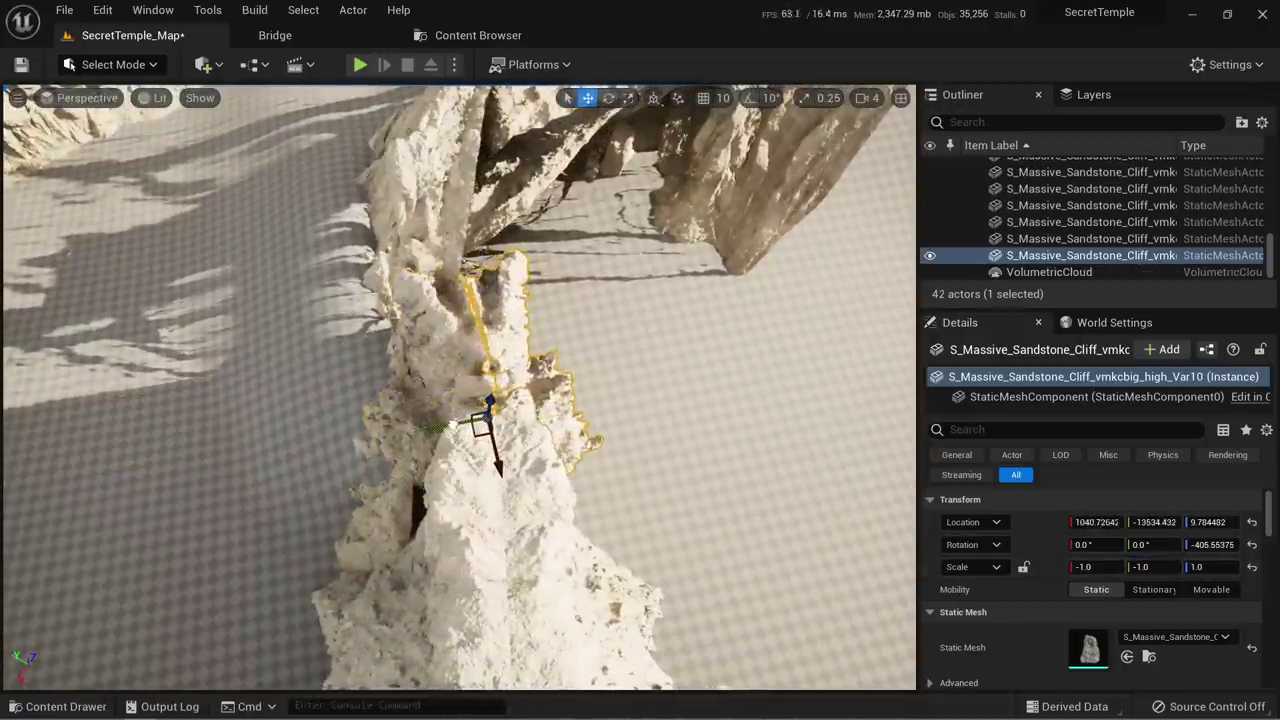
Back the vmkcbig_high_Var5 cliff beside the rock bridge with a duplicate mirrored by Y scale -1
{"action": "right_click_drag", "start_coordinate": [466, 426], "coordinate": [462, 350]}
{"action": "left_click", "coordinate": [444, 585]}
{"action": "right_click_drag", "start_coordinate": [444, 585], "coordinate": [442, 625]}
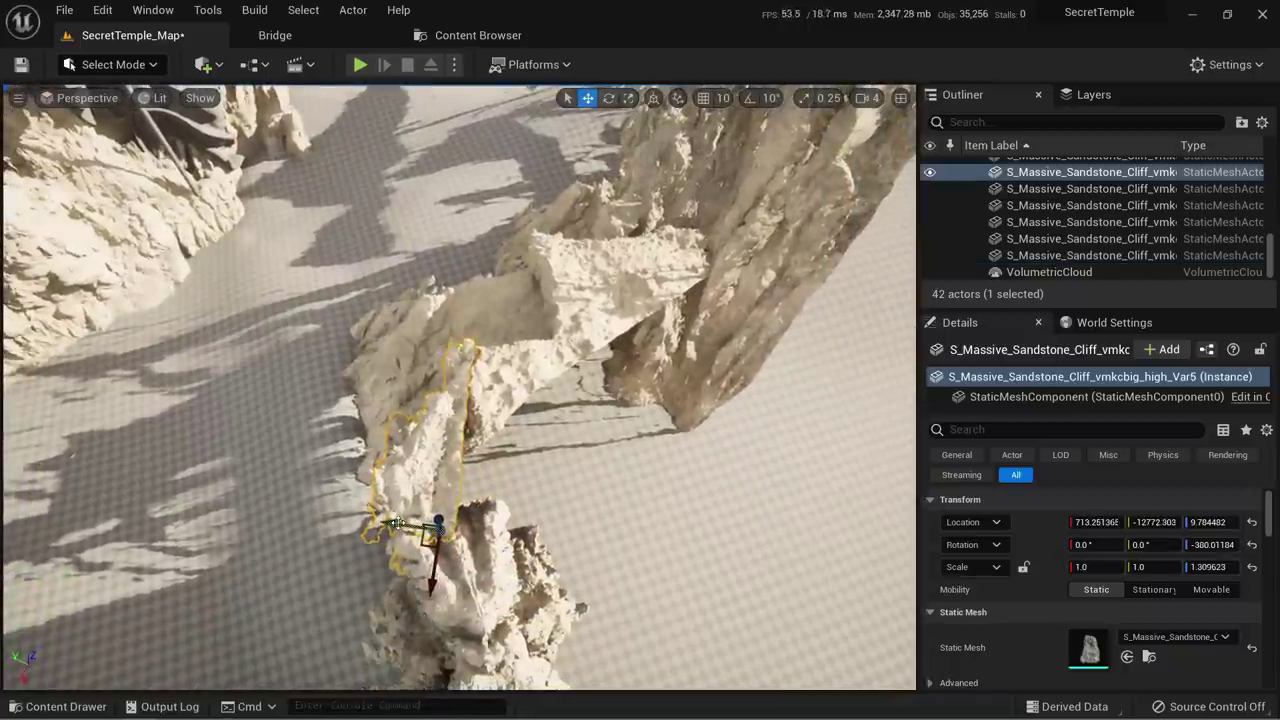
{"action": "left_click_drag", "start_coordinate": [404, 527], "coordinate": [440, 530], "text": "alt"}
{"action": "left_click", "coordinate": [1160, 567]}
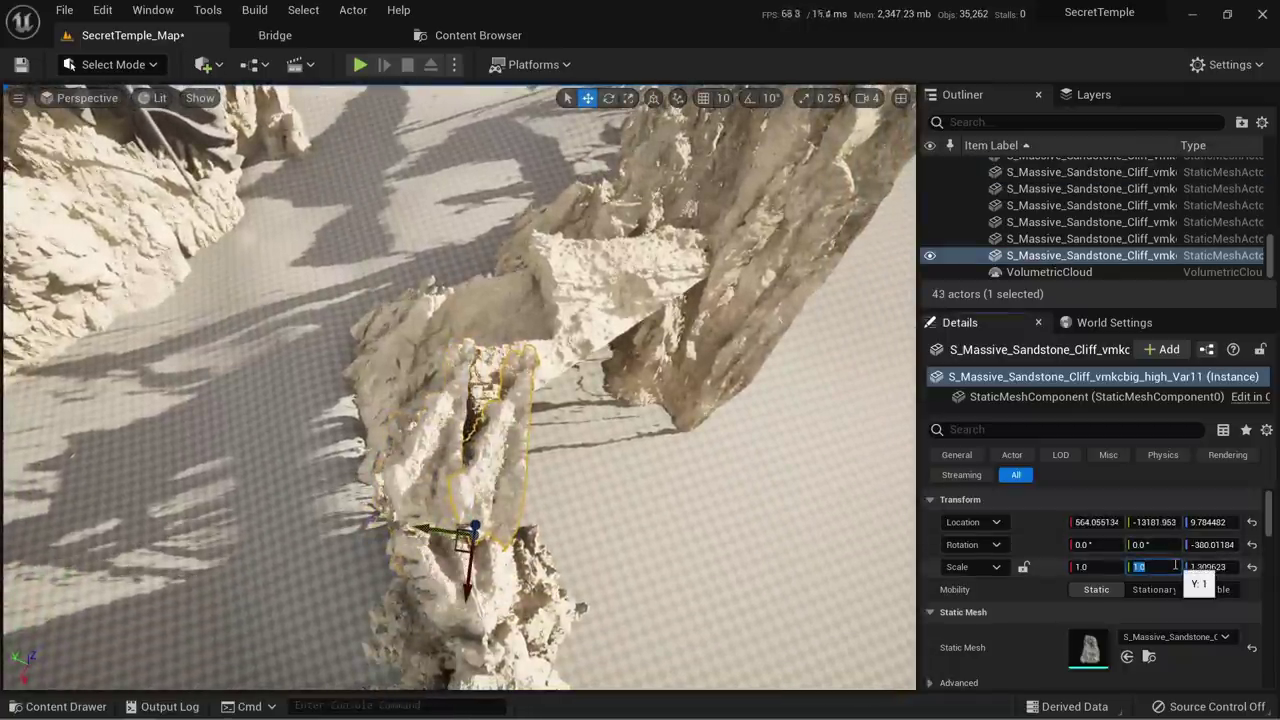
{"action": "type", "text": "-1"}
{"action": "key", "text": "Return"}
{"action": "left_click_drag", "start_coordinate": [437, 525], "coordinate": [443, 527]}
Duplicate the huge cliff forming the rock bridge, mirror the copy with Y scale -2.551709 and move it back to close the rear
{"action": "left_click", "coordinate": [540, 373]}
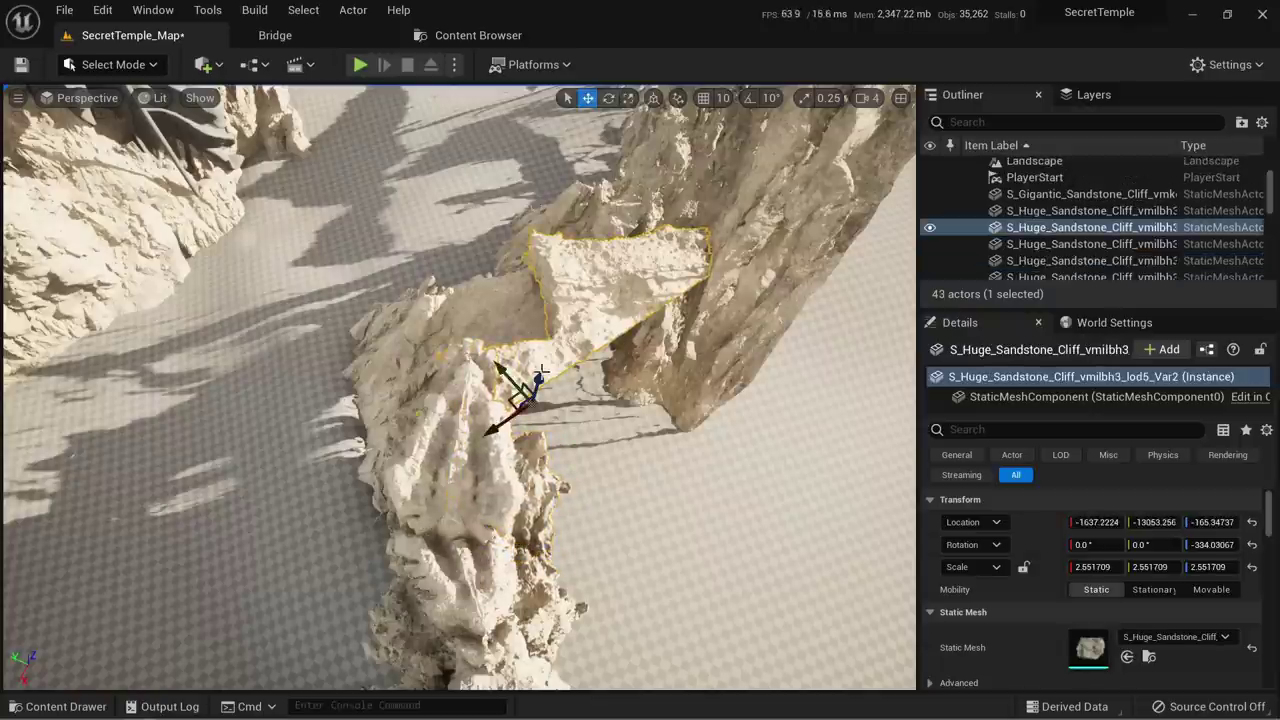
{"action": "left_click_drag", "start_coordinate": [504, 373], "coordinate": [538, 411], "text": "alt"}
{"action": "left_click", "coordinate": [1176, 568]}
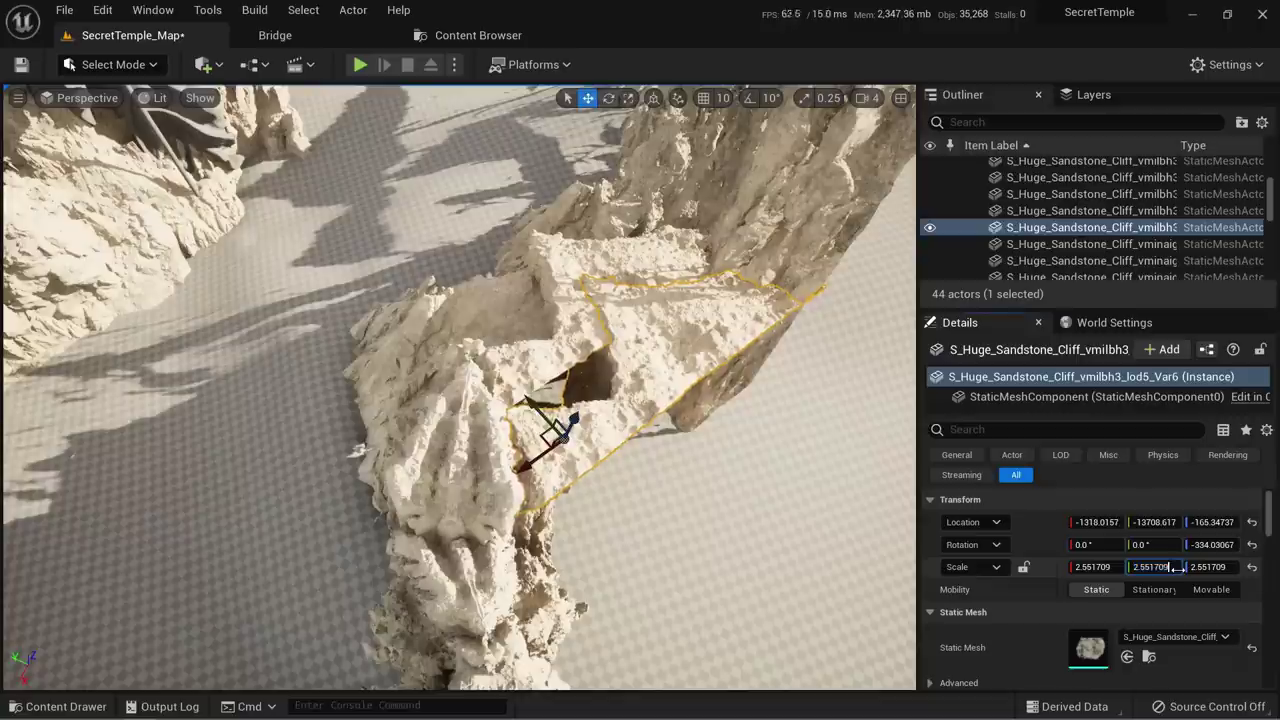
{"action": "key", "text": "Return"}
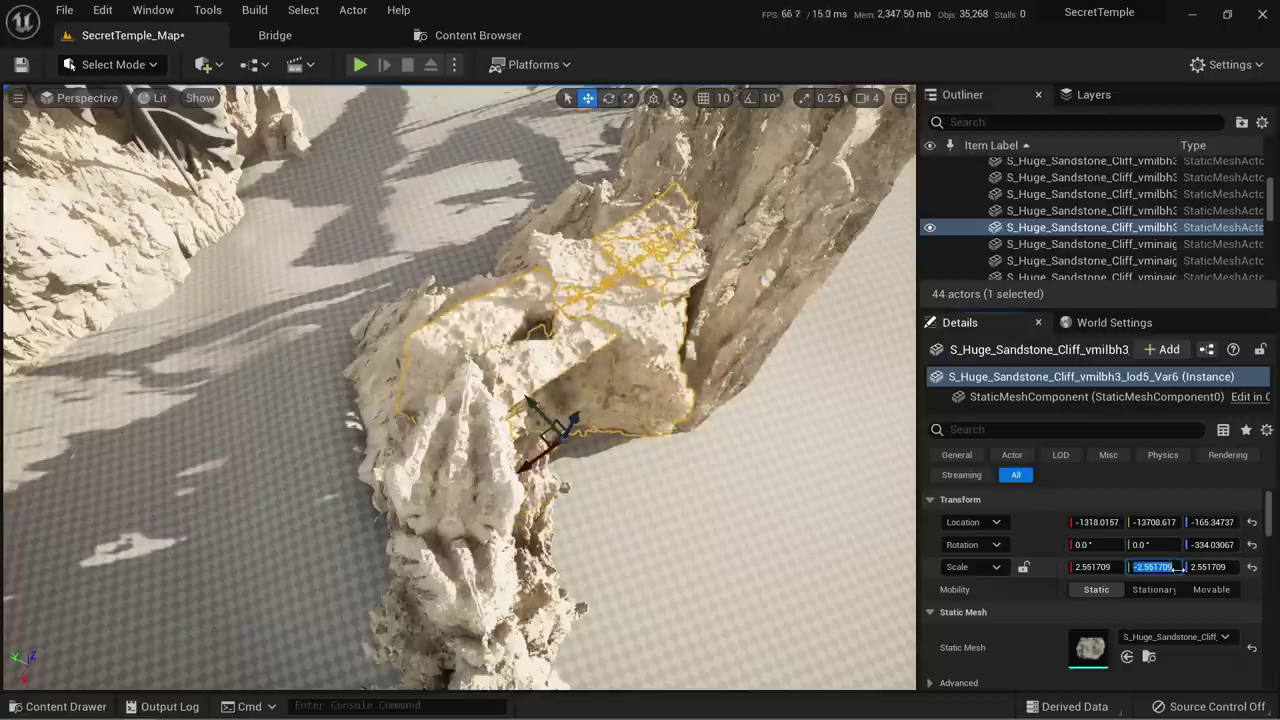
{"action": "left_click_drag", "start_coordinate": [536, 409], "coordinate": [586, 446]}
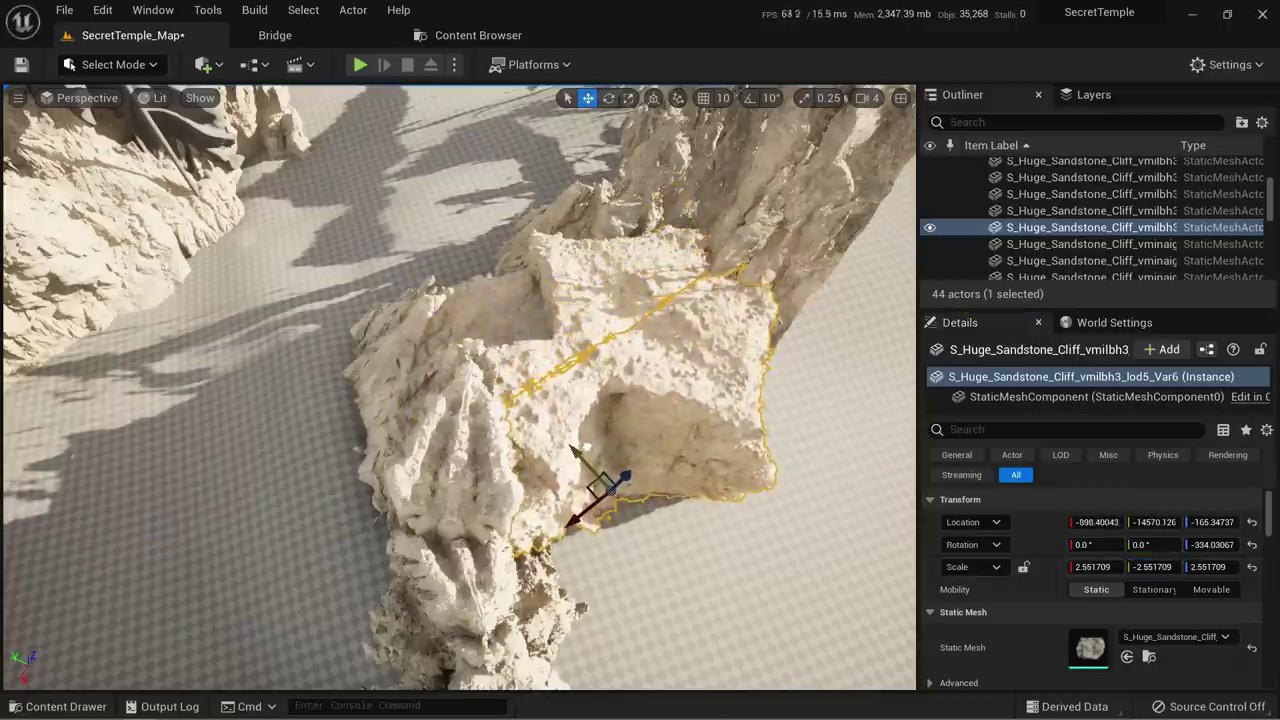
Duplicate the tall pillar cliff beyond the bridge, mirror the copy with Y scale -1.922706 and adjust its position against the original's back
{"action": "right_click_drag", "start_coordinate": [586, 446], "coordinate": [620, 446]}
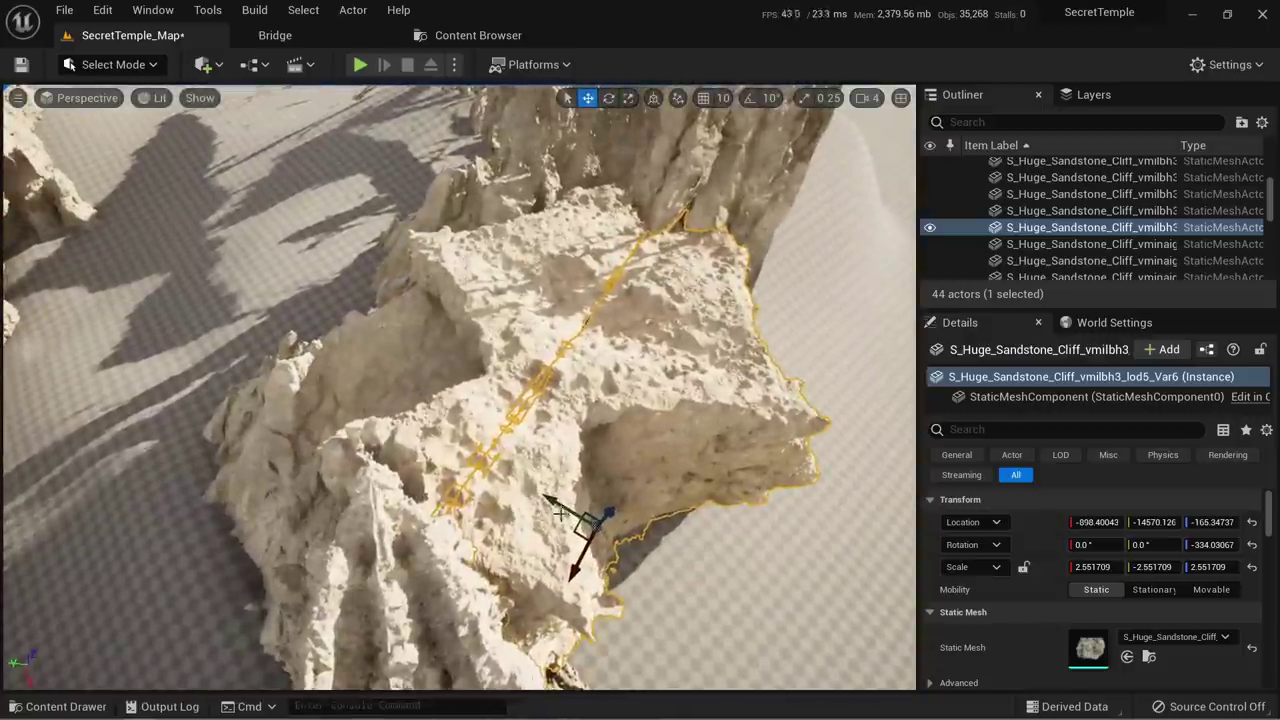
{"action": "right_click_drag", "start_coordinate": [508, 491], "coordinate": [580, 360]}
{"action": "left_click", "coordinate": [449, 430]}
{"action": "right_click_drag", "start_coordinate": [449, 430], "coordinate": [436, 482]}
{"action": "left_click_drag", "start_coordinate": [418, 515], "coordinate": [473, 520], "text": "alt"}
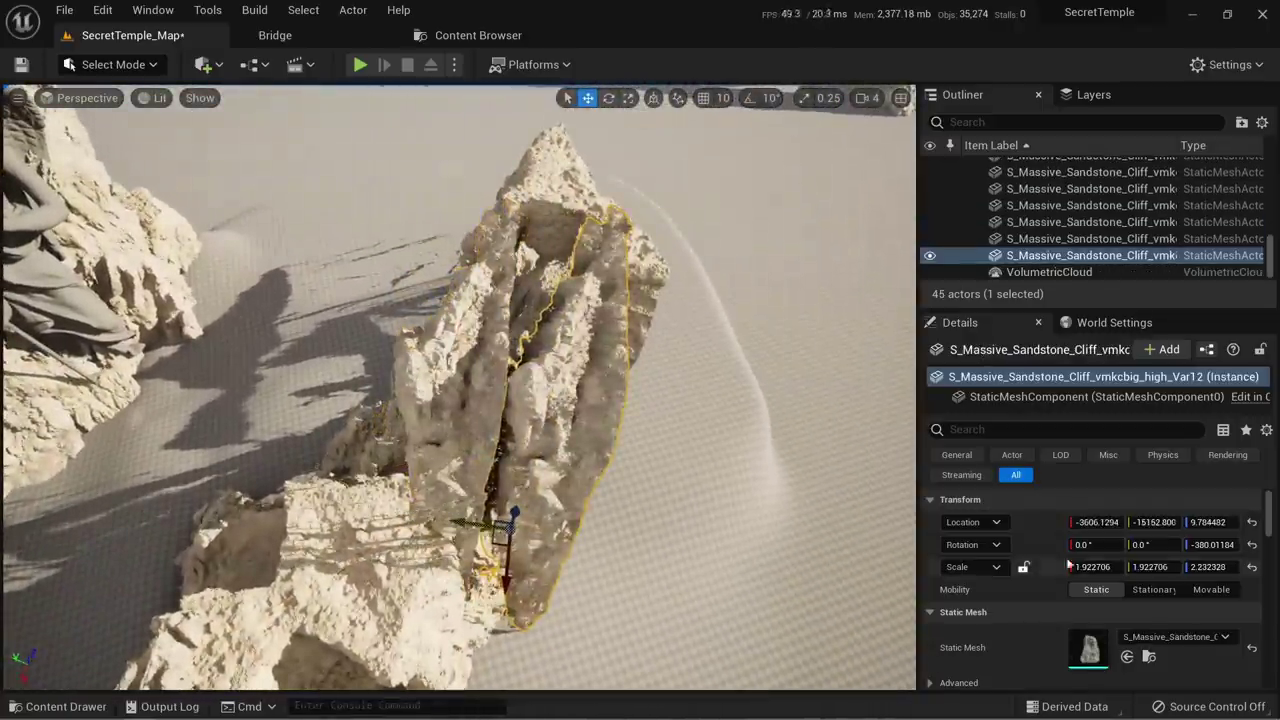
{"action": "left_click", "coordinate": [1150, 566]}
{"action": "key", "text": "End"}
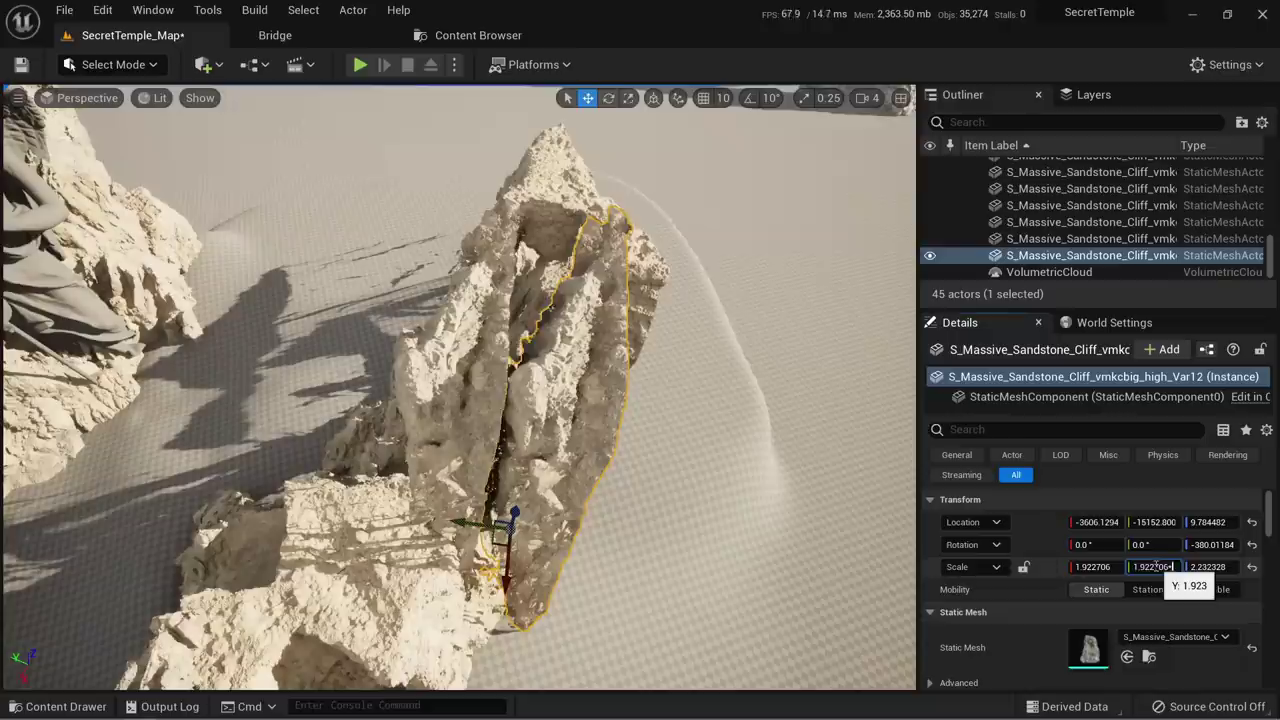
{"action": "key", "text": "Return"}
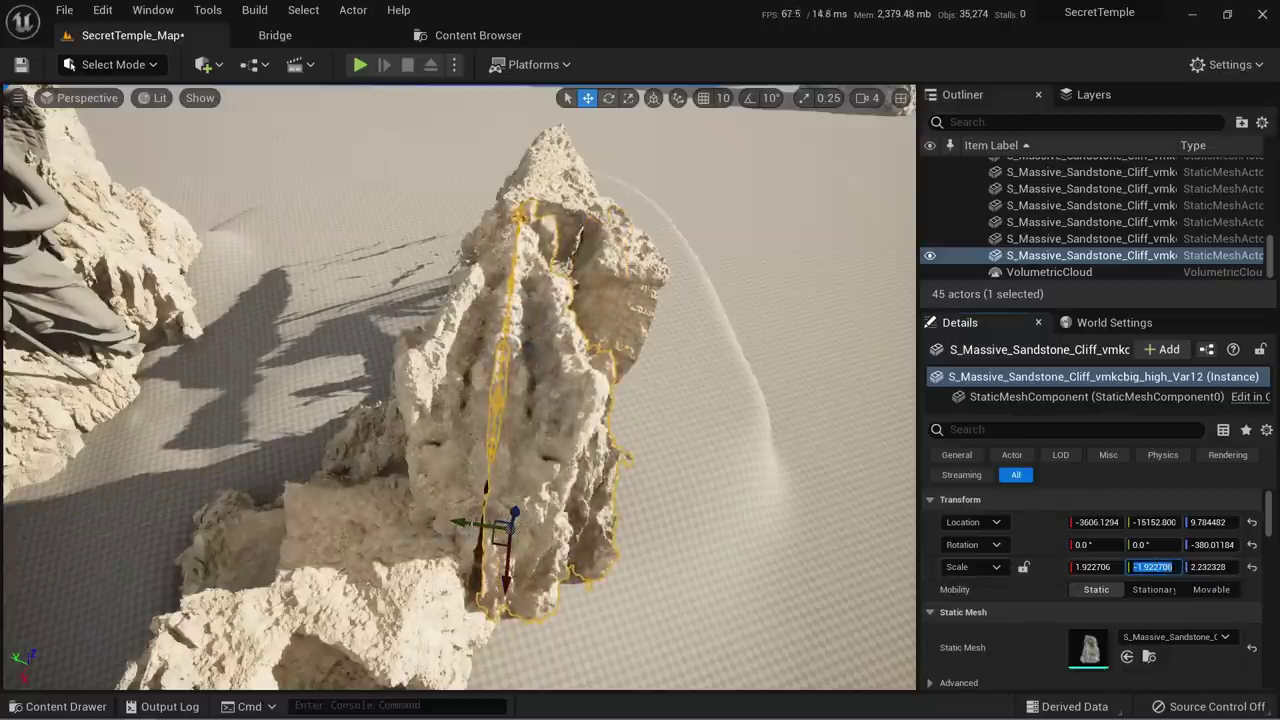
{"action": "mouse_move", "coordinate": [460, 430]}
{"action": "right_mouse_down"}
{"action": "mouse_move", "coordinate": [500, 431]}
{"action": "mouse_move", "coordinate": [480, 430]}
{"action": "right_mouse_up"}
{"action": "mouse_move", "coordinate": [440, 521]}
{"action": "left_mouse_down"}
{"action": "mouse_move", "coordinate": [498, 522]}
{"action": "mouse_move", "coordinate": [460, 517]}
{"action": "left_mouse_up"}
Duplicate the large vmilbh3 cliff at the wall's far end, mirror the copy with Y scale -3.513875 and move it behind the original
{"action": "right_click_drag", "start_coordinate": [460, 517], "coordinate": [458, 565]}
{"action": "key", "text": "w"}
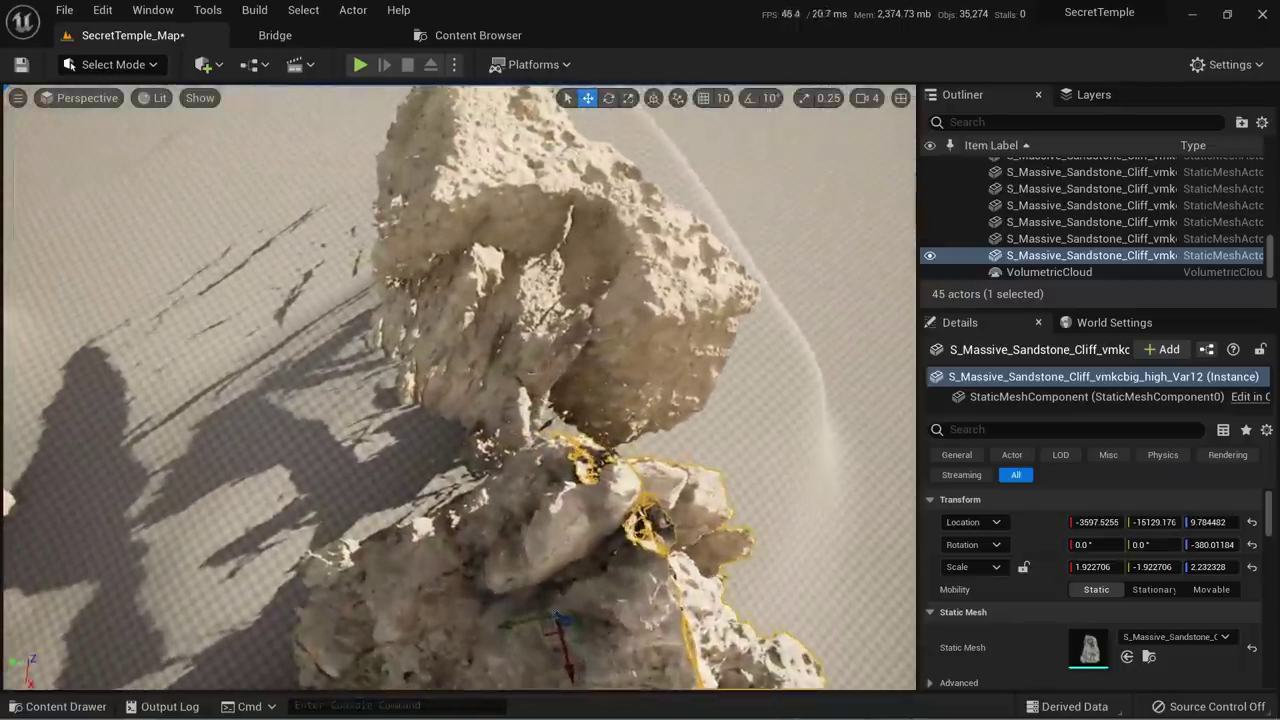
{"action": "left_click", "coordinate": [566, 325]}
{"action": "left_click", "coordinate": [612, 306]}
{"action": "key", "text": "d"}
{"action": "right_click_drag", "start_coordinate": [612, 306], "coordinate": [562, 316]}
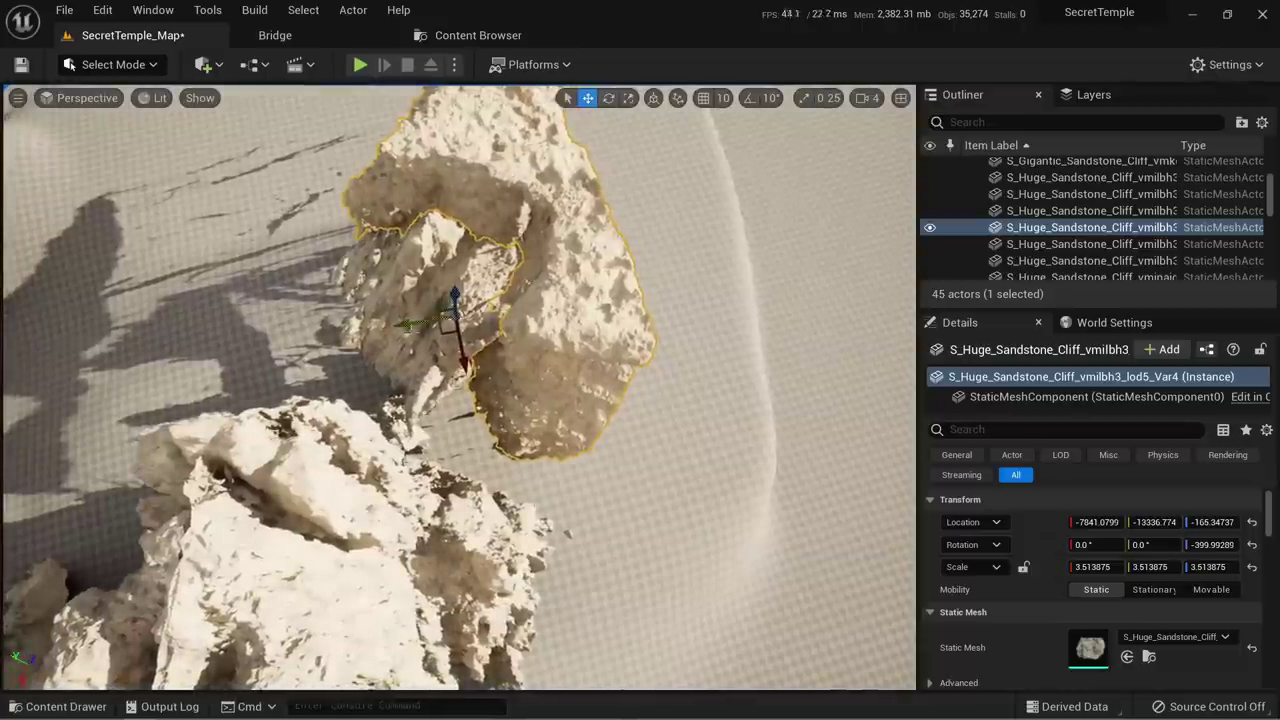
{"action": "left_click_drag", "start_coordinate": [411, 323], "coordinate": [476, 311], "text": "alt"}
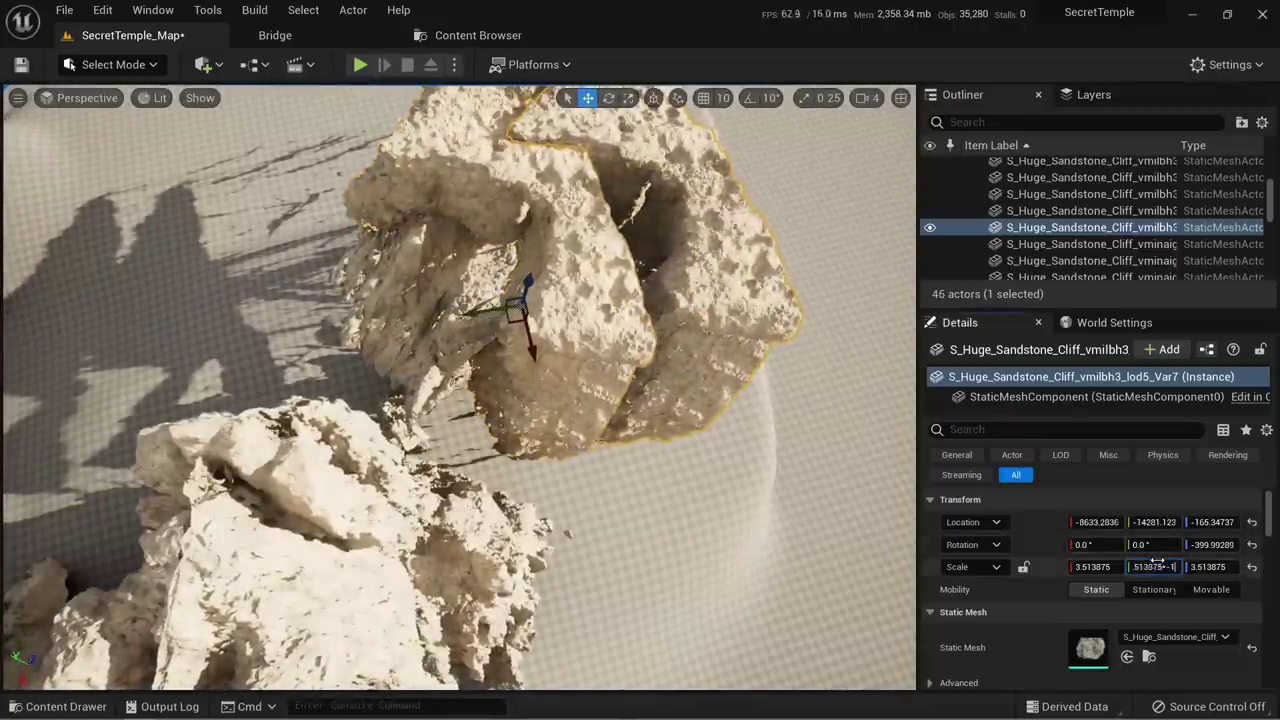
{"action": "key", "text": "Return"}
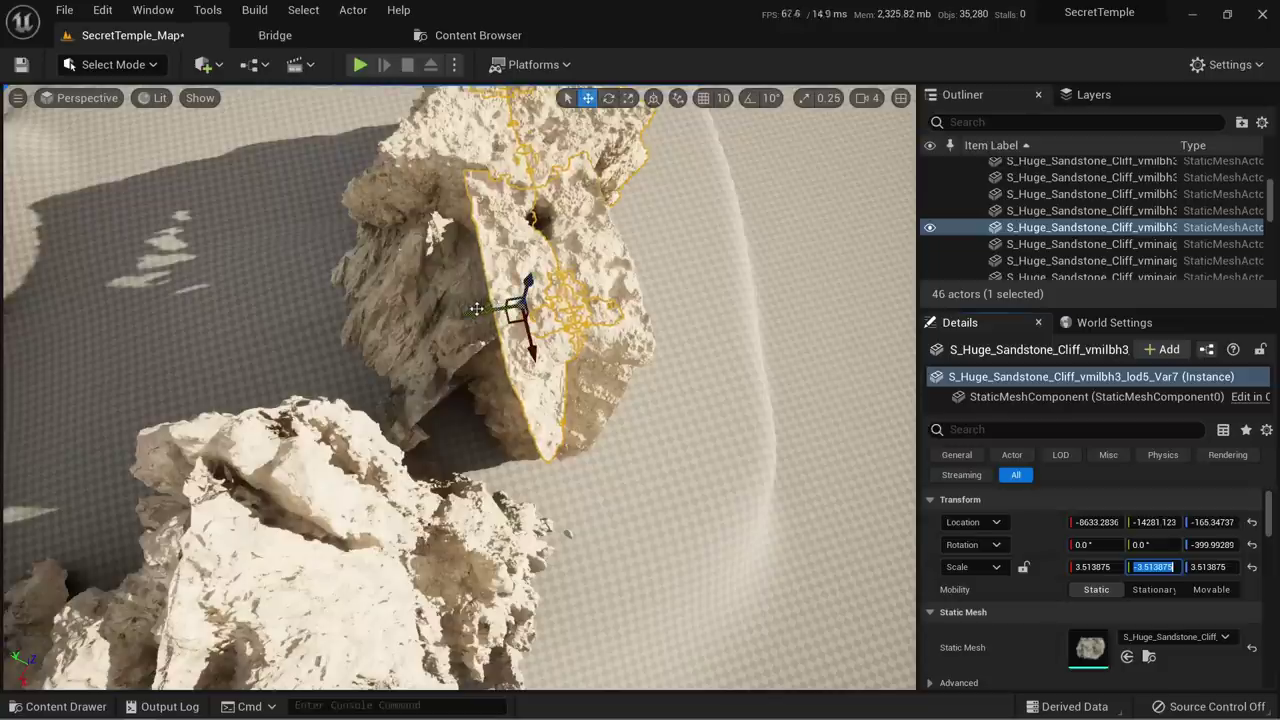
{"action": "left_click_drag", "start_coordinate": [477, 309], "coordinate": [660, 270]}
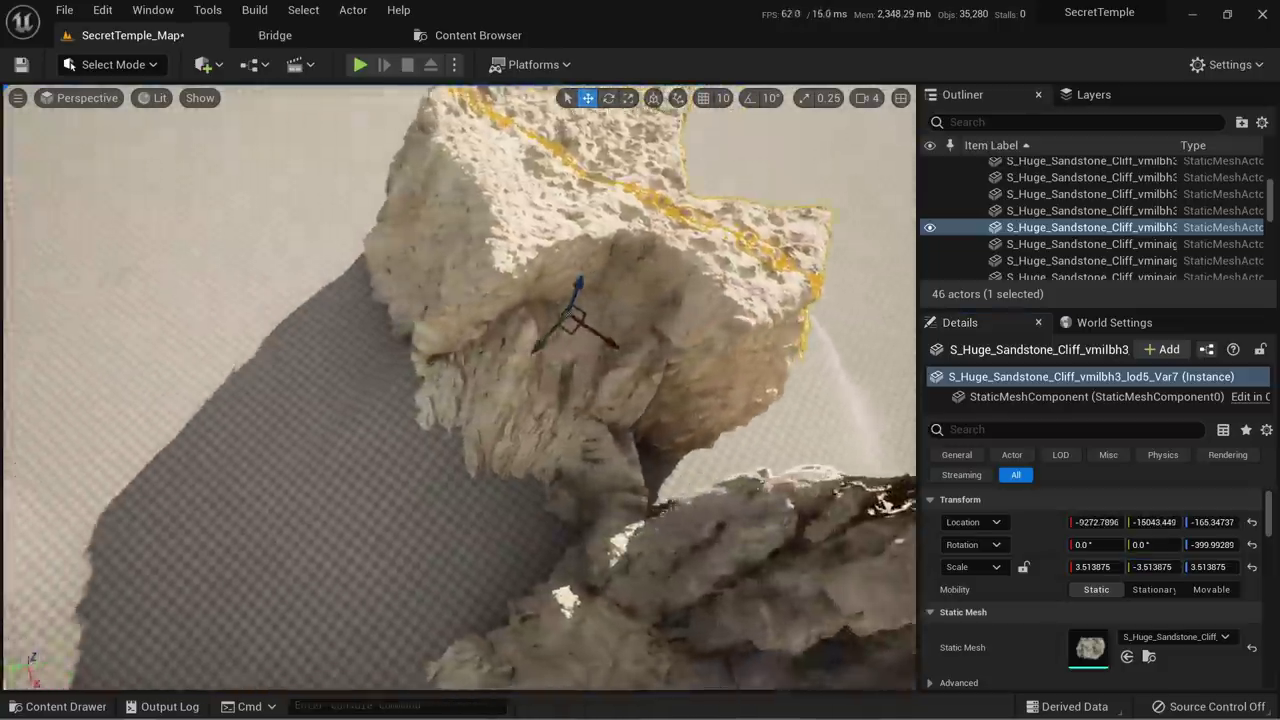
Duplicate the small vmkcbig_high_Var4 cliff between the large formations, mirror the copy with Y scale -1 and nudge it against the original
{"action": "right_click_drag", "start_coordinate": [500, 497], "coordinate": [760, 450]}
{"action": "key", "text": "w"}
{"action": "left_click", "coordinate": [545, 385]}
{"action": "right_click_drag", "start_coordinate": [545, 385], "coordinate": [610, 430]}
{"action": "left_click_drag", "start_coordinate": [392, 494], "coordinate": [408, 495], "text": "alt"}
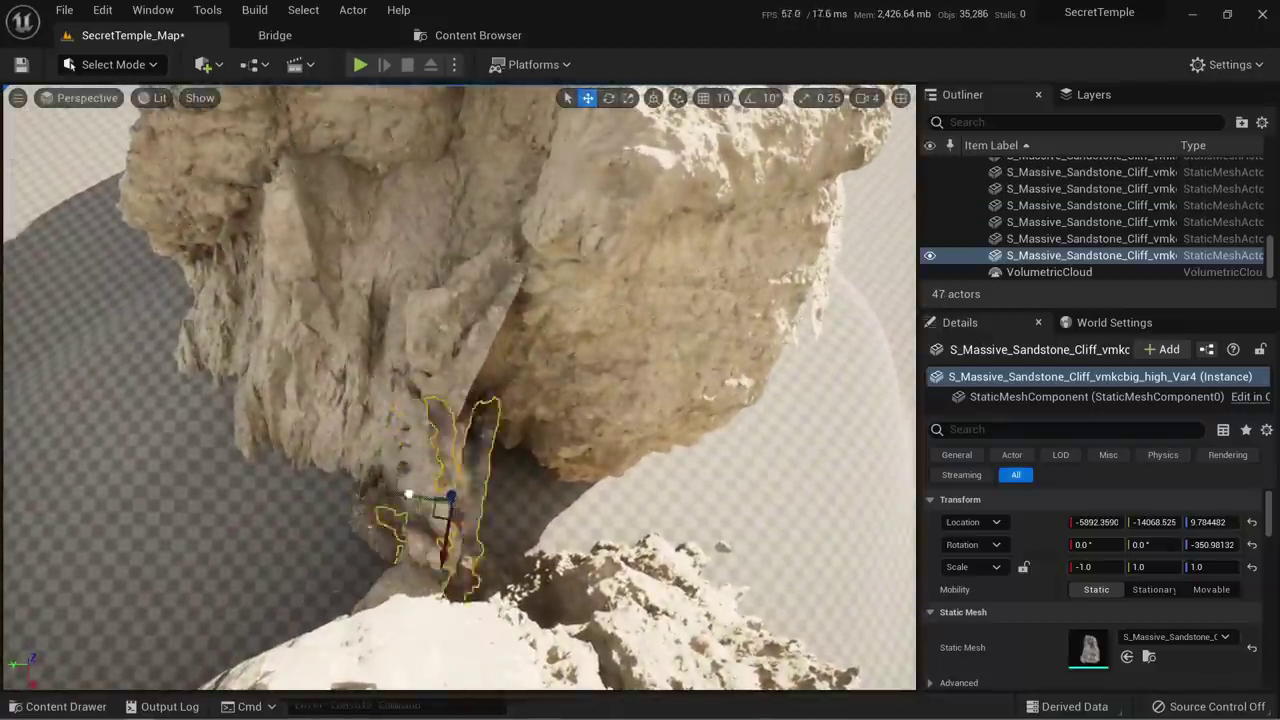
{"action": "left_click", "coordinate": [505, 470]}
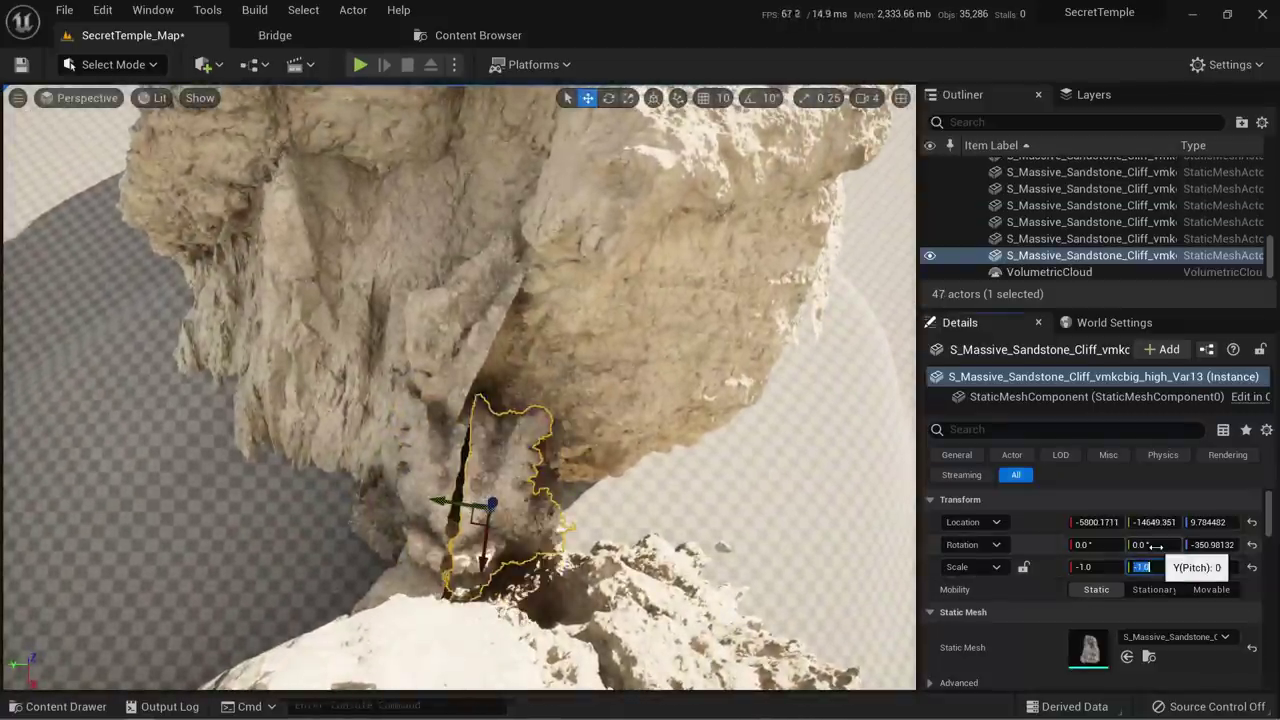
{"action": "left_click_drag", "start_coordinate": [455, 503], "coordinate": [445, 504]}
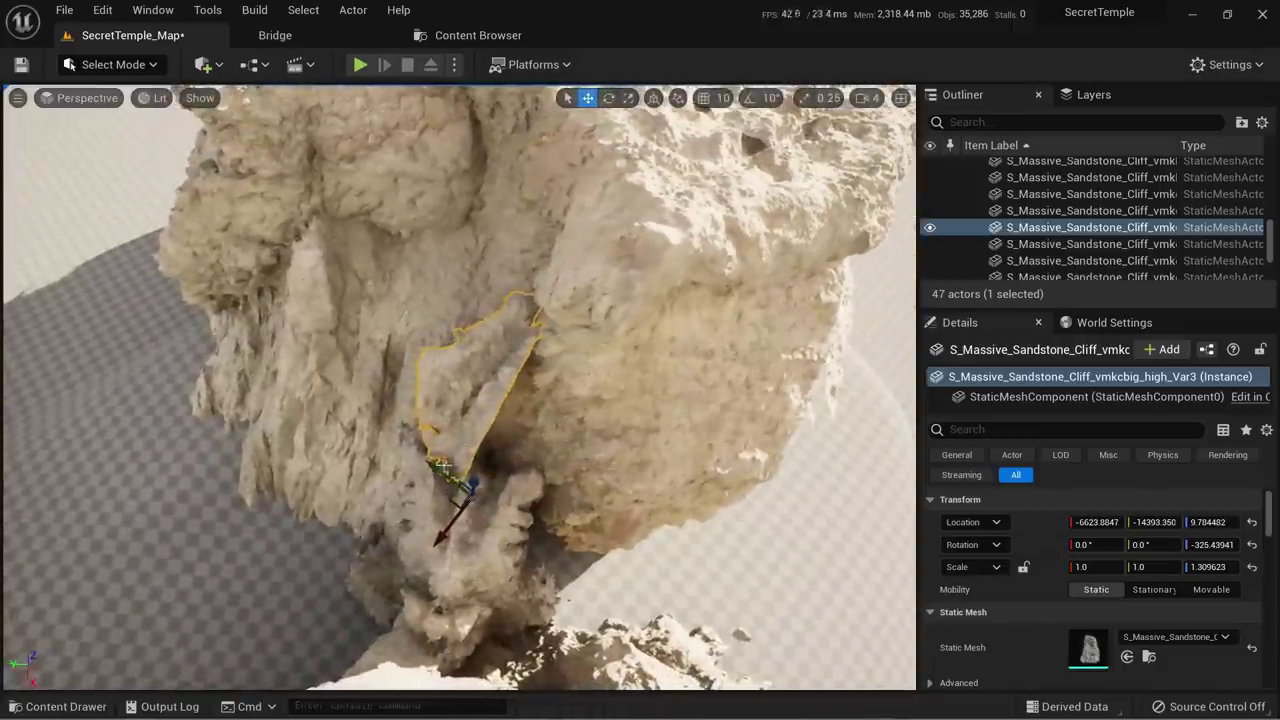
Duplicate the small vmkcbig_high_Var3 cliff in the wall's gap, mirror the copy with Y scale -1 and position it against the original
{"action": "left_click_drag", "start_coordinate": [465, 481], "coordinate": [470, 485]}
{"action": "left_click", "coordinate": [1150, 566]}
{"action": "type", "text": "-"}
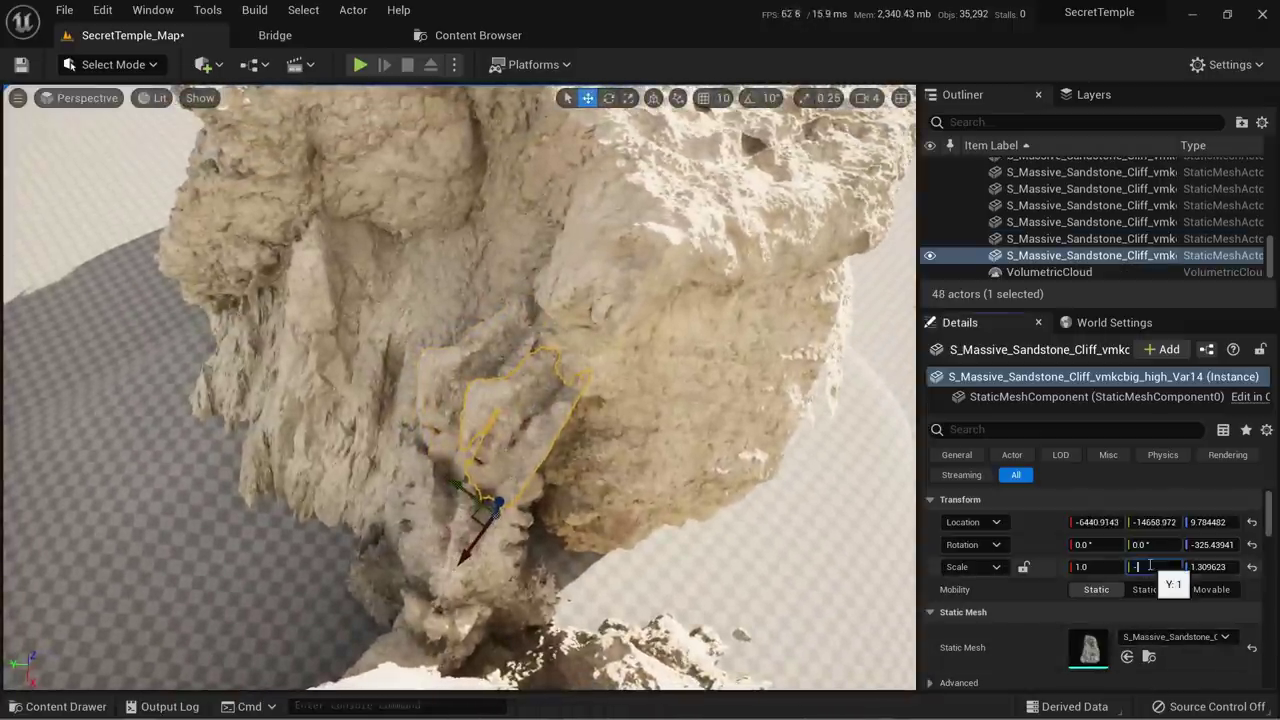
{"action": "left_click_drag", "start_coordinate": [466, 488], "coordinate": [479, 497]}
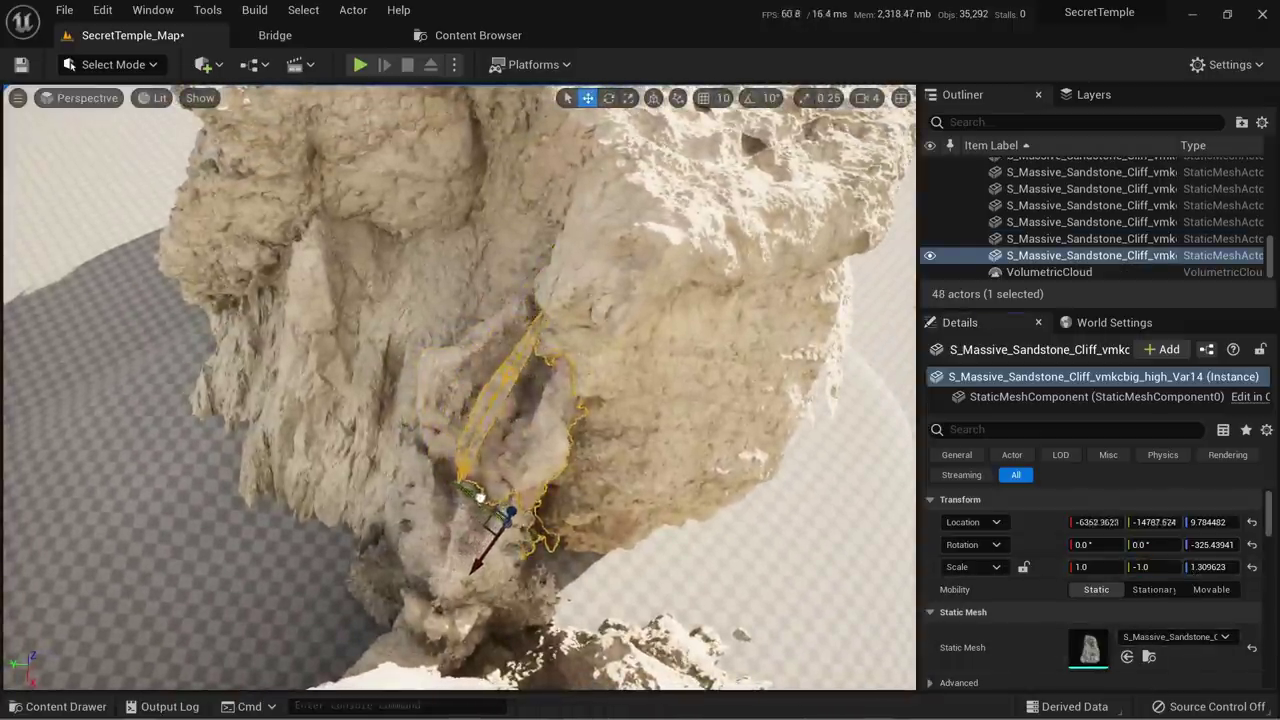
{"action": "key", "text": "Escape"}
In a full-screen view facing the statue, rotate the sun so the opposite wall's jagged shadow crosses the sand toward the sunlit statue cliff
{"action": "right_click_drag", "start_coordinate": [481, 500], "coordinate": [455, 486]}
{"action": "key", "text": "F11"}
{"action": "right_click_drag", "start_coordinate": [617, 451], "coordinate": [617, 451]}
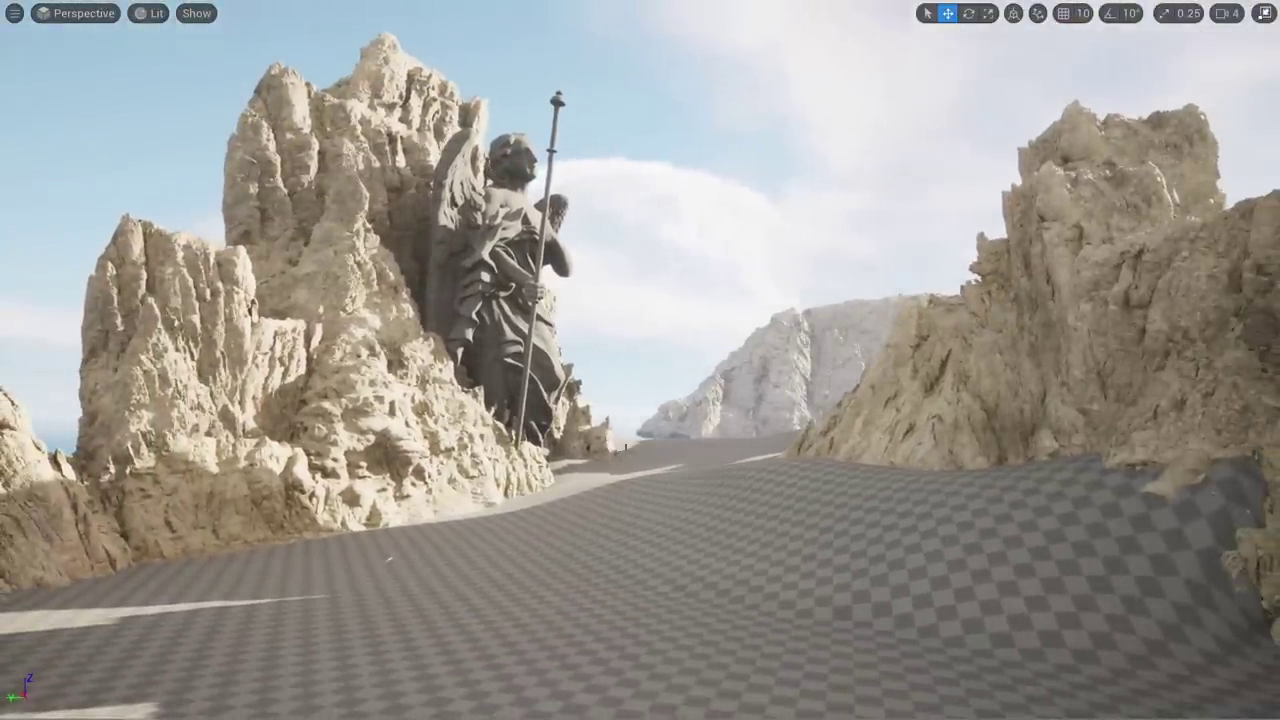
{"action": "key", "text": "ctrl+l"}
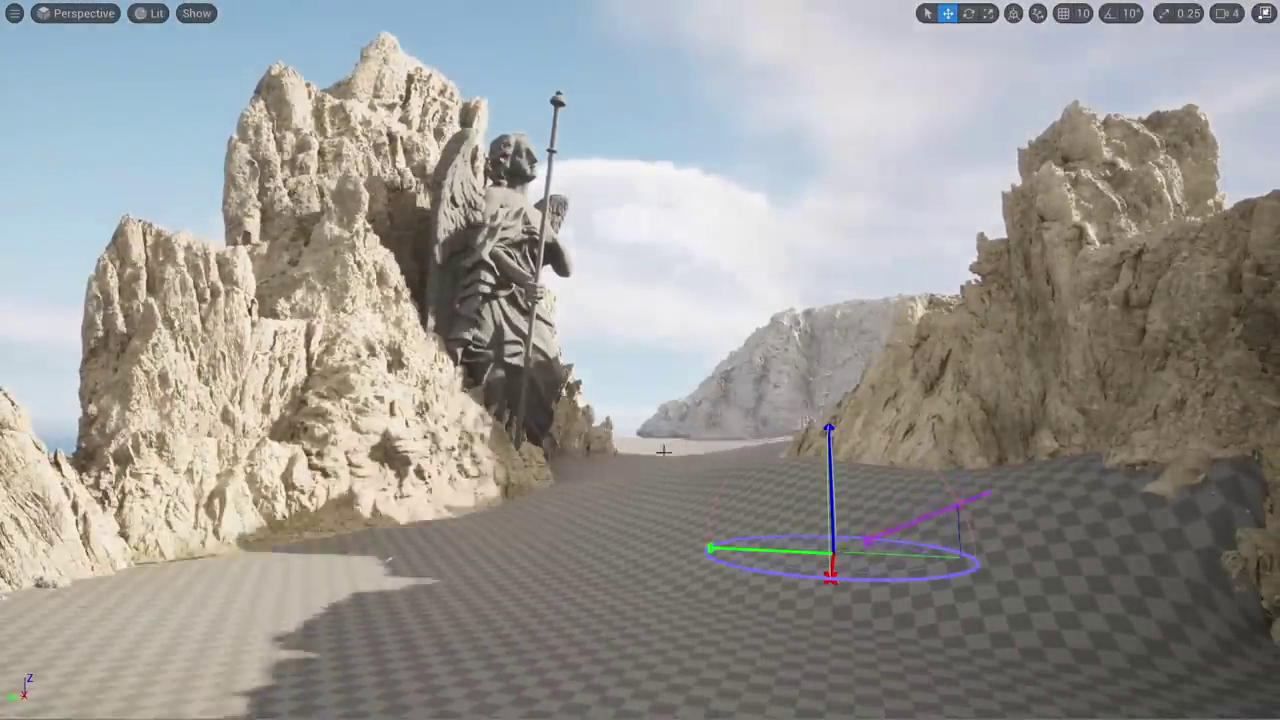
{"action": "key", "text": "ctrl+l"}
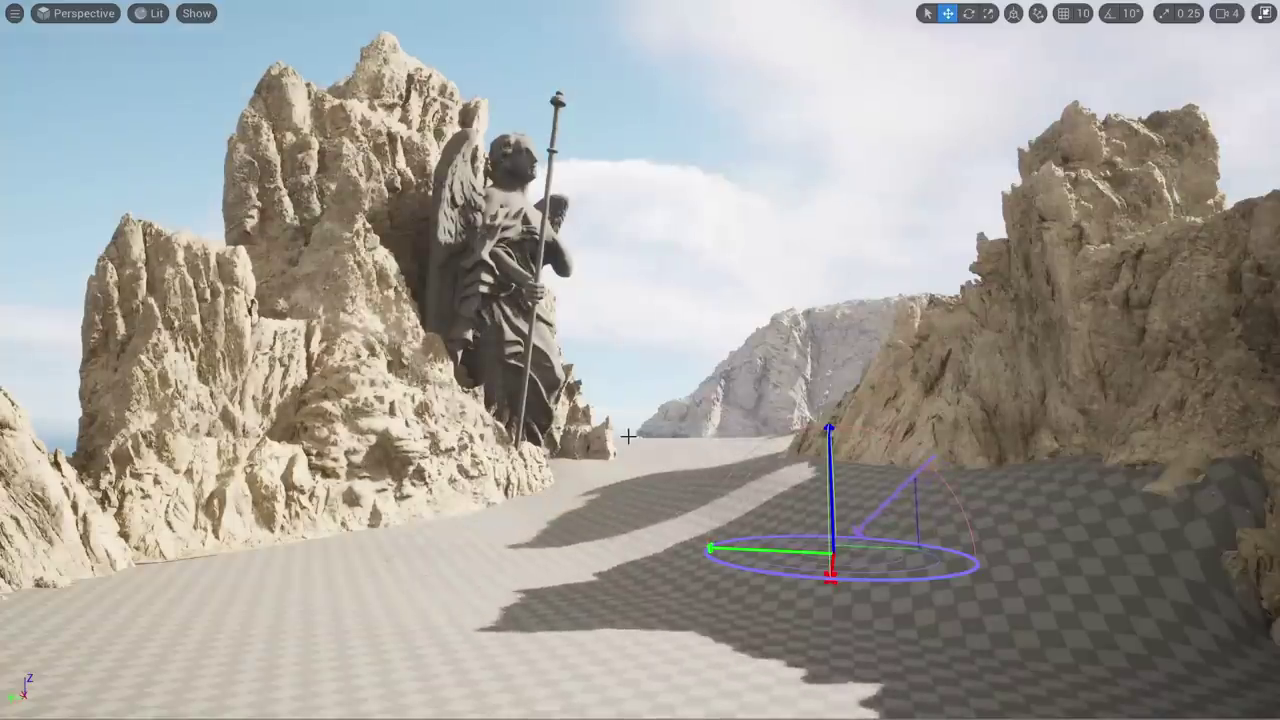
{"action": "key", "text": "ctrl+l"}
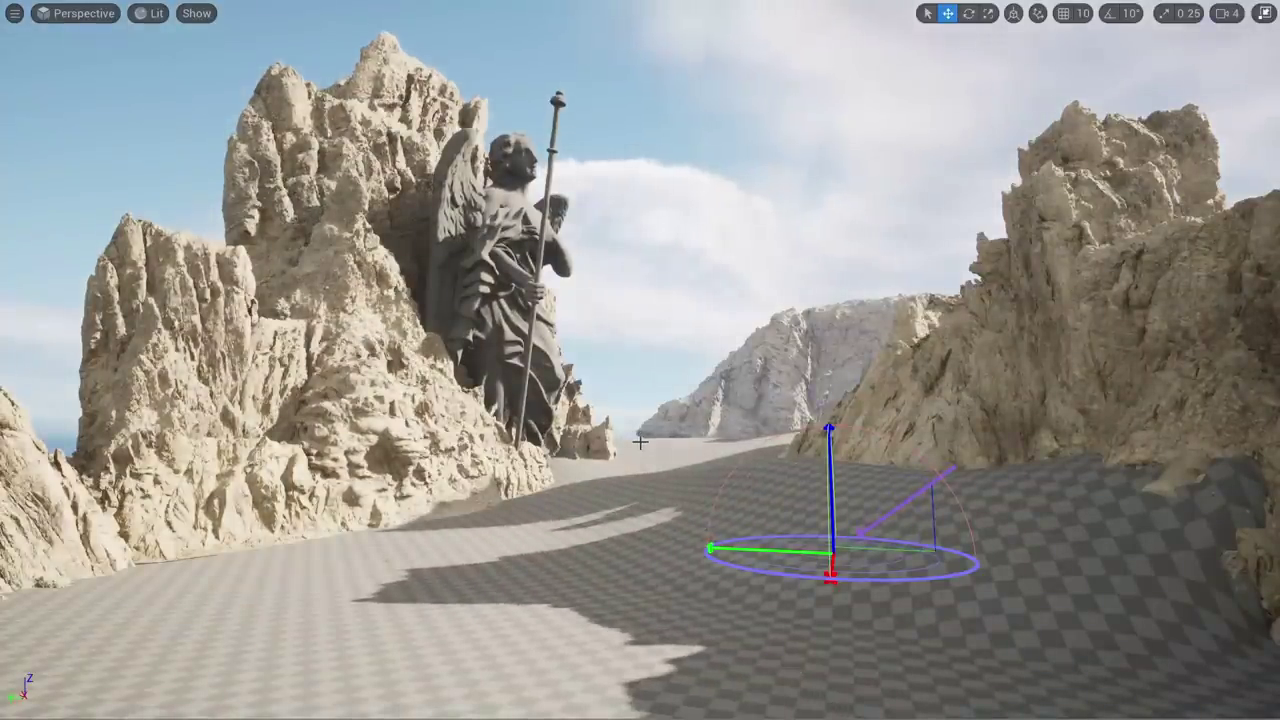
{"action": "key", "text": "ctrl+l"}
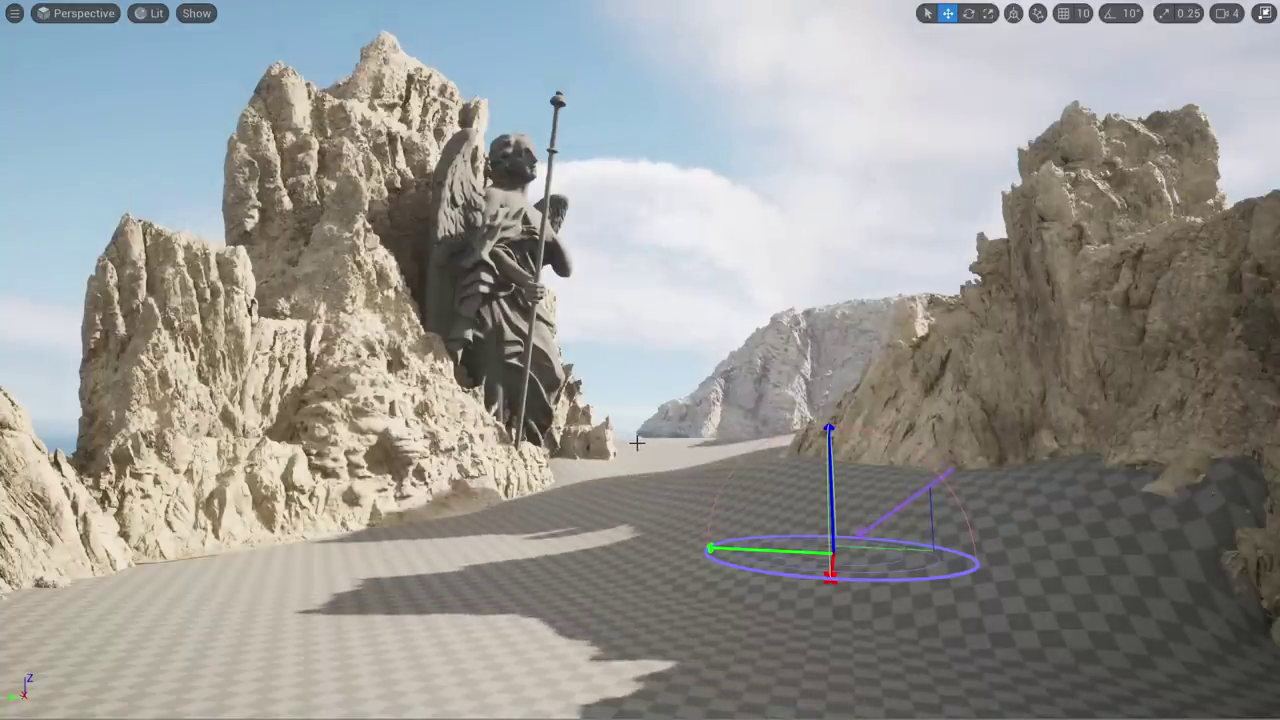
Switch the viewport to Detail Lighting and capture the entire view as a screenshot for markup
{"action": "left_click", "coordinate": [146, 14]}
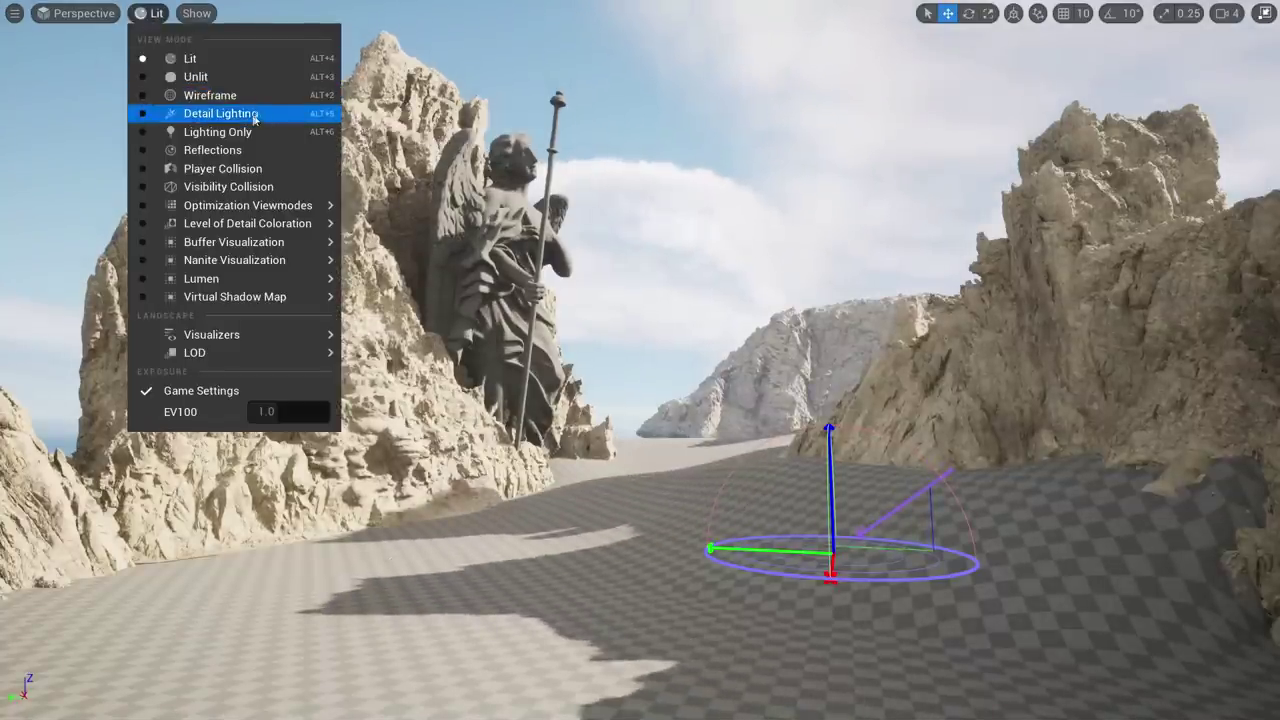
{"action": "left_click", "coordinate": [221, 113]}
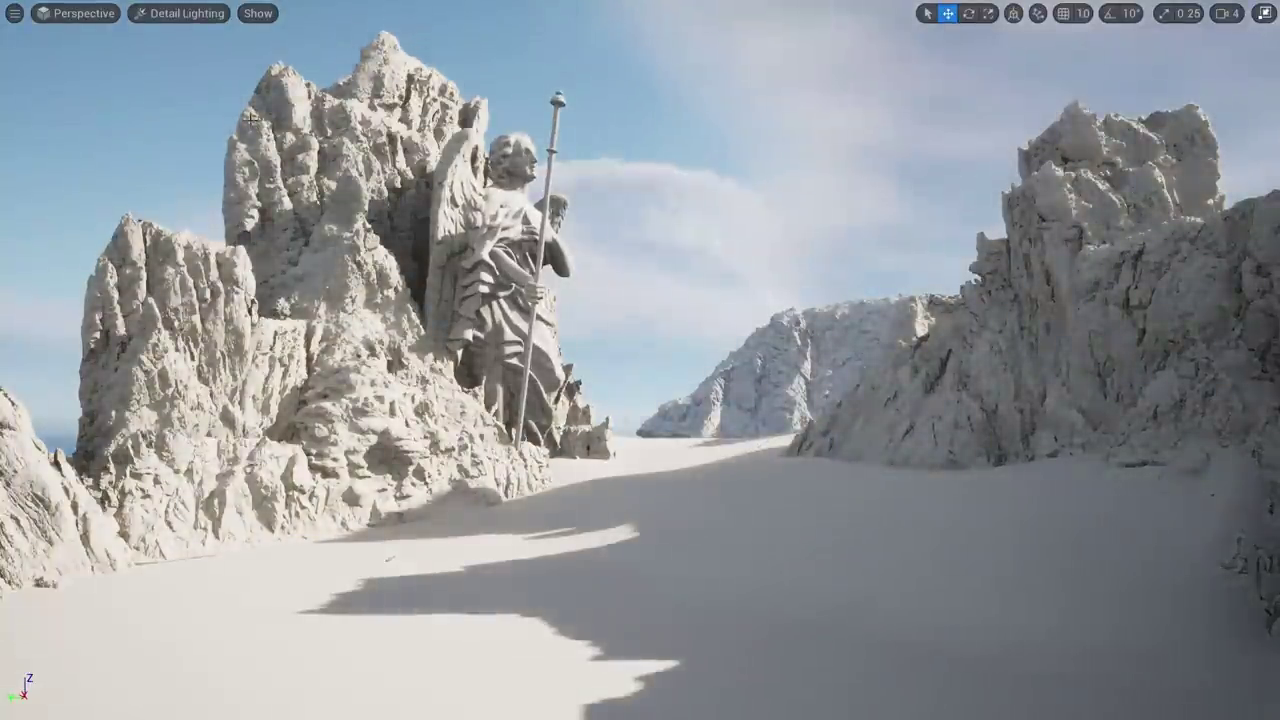
{"action": "key", "text": "Print"}
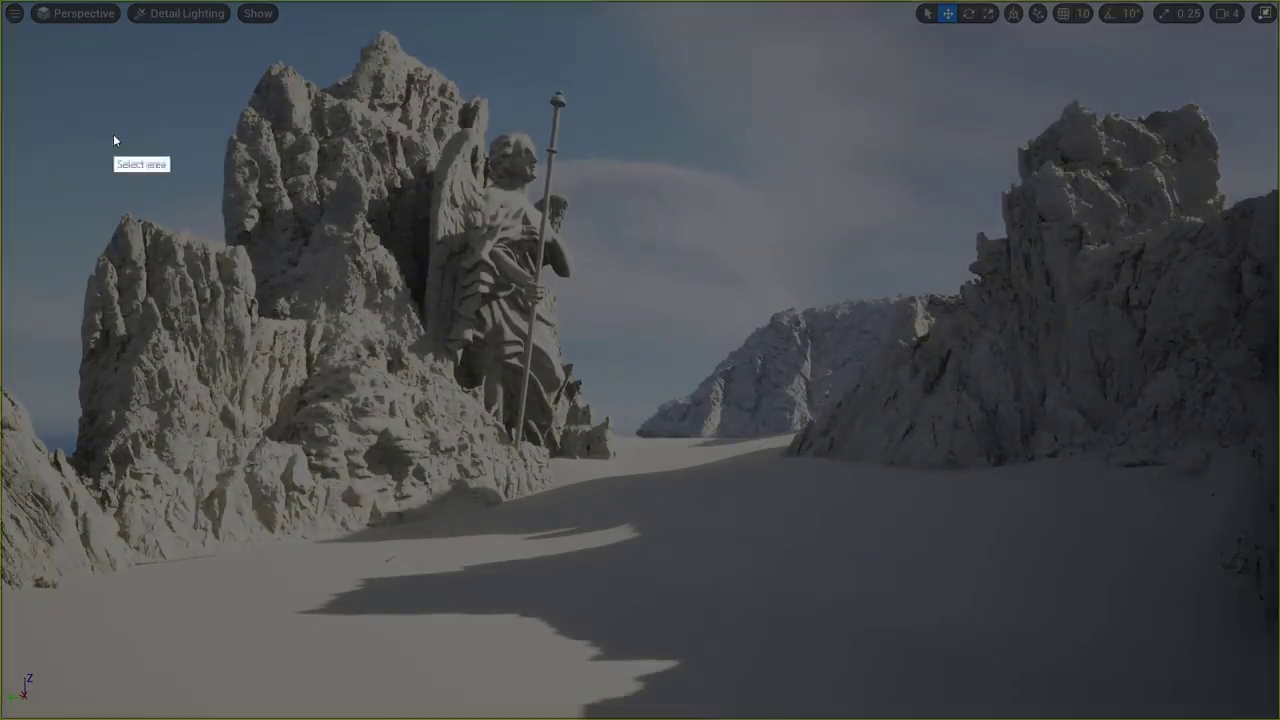
{"action": "mouse_move", "coordinate": [0, 0]}
{"action": "left_mouse_down"}
{"action": "mouse_move", "coordinate": [286, 102]}
{"action": "mouse_move", "coordinate": [1279, 719]}
{"action": "left_mouse_up"}
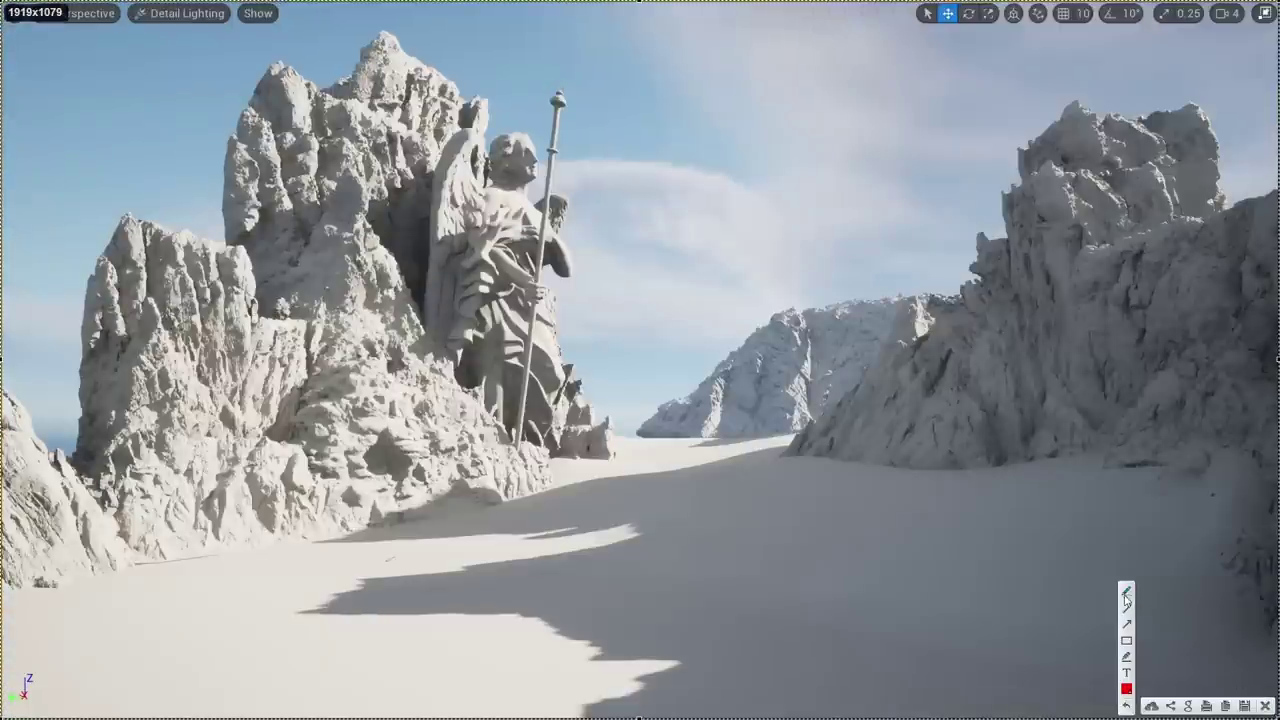
Outline the shadow shapes in red on the screenshot: the opposite wall with its ground shadow, statue-side cliff recesses, statue folds and distant cliff
{"action": "mouse_move", "coordinate": [584, 714]}
{"action": "left_mouse_down"}
{"action": "mouse_move", "coordinate": [638, 684]}
{"action": "mouse_move", "coordinate": [572, 640]}
{"action": "mouse_move", "coordinate": [386, 606]}
{"action": "mouse_move", "coordinate": [468, 568]}
{"action": "mouse_move", "coordinate": [630, 537]}
{"action": "mouse_move", "coordinate": [360, 533]}
{"action": "mouse_move", "coordinate": [652, 482]}
{"action": "left_mouse_up"}
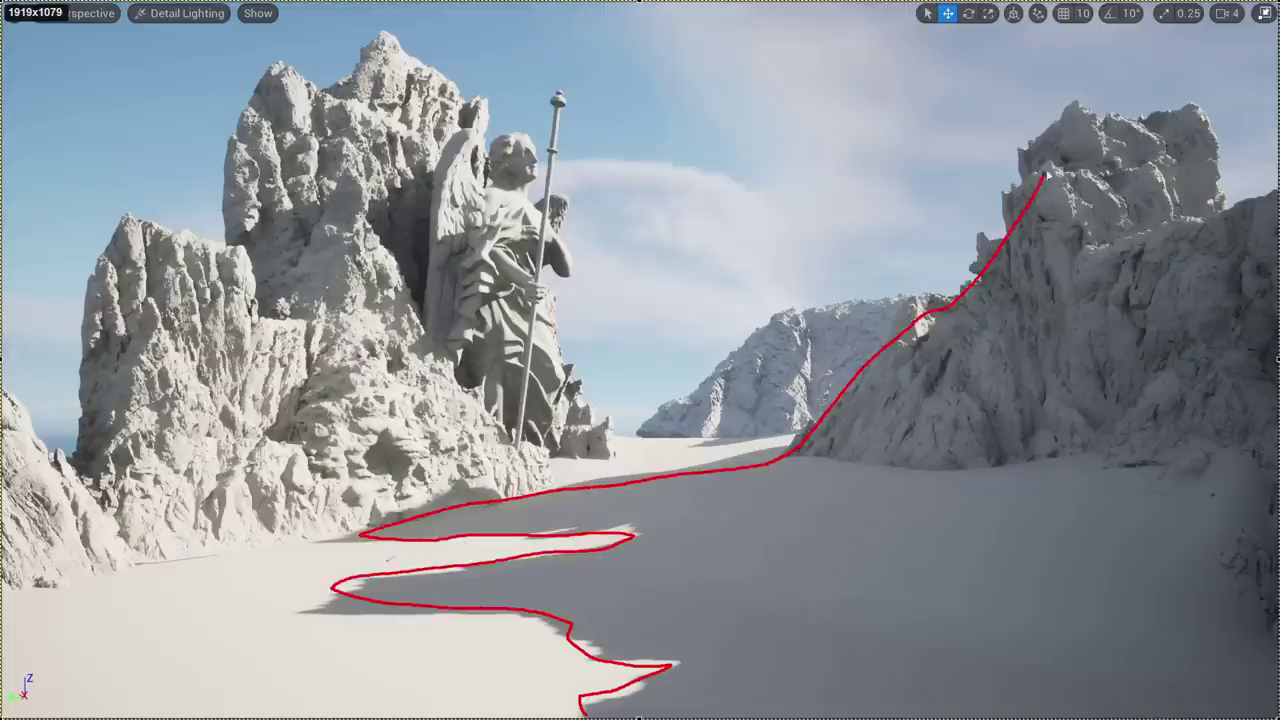
{"action": "left_click_drag", "start_coordinate": [1272, 680], "coordinate": [850, 717]}
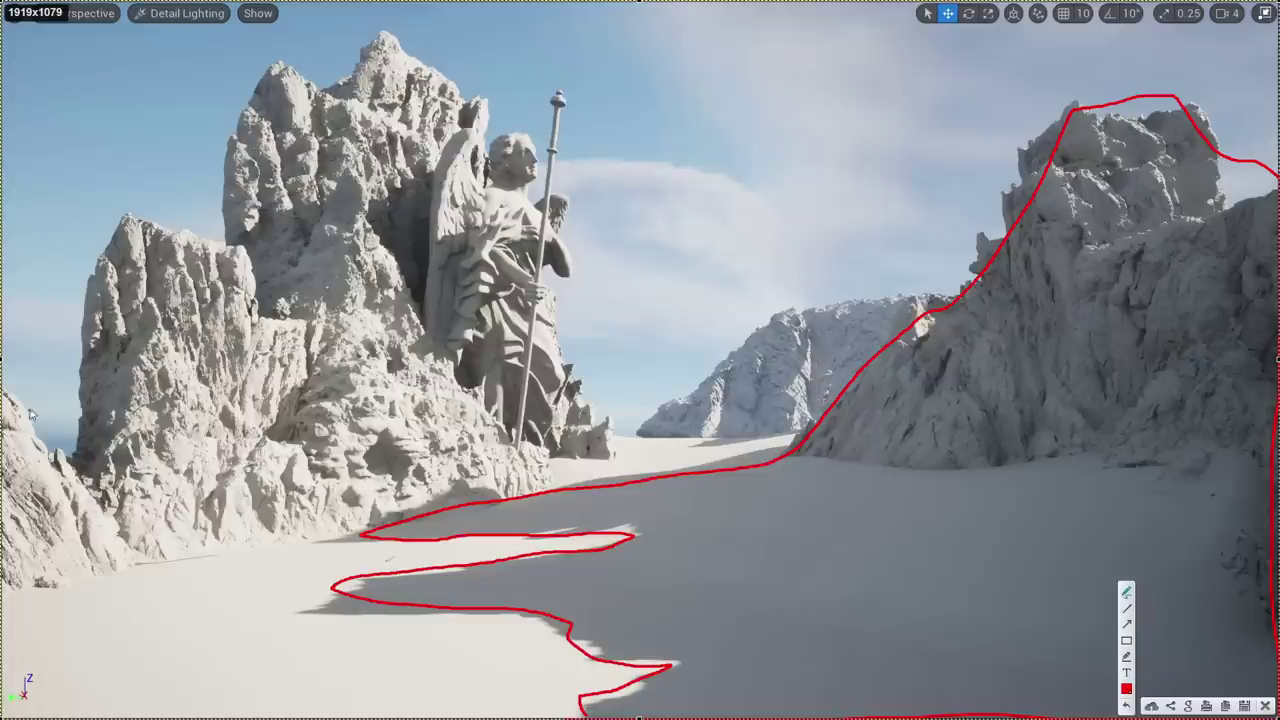
{"action": "left_click_drag", "start_coordinate": [5, 390], "coordinate": [31, 418]}
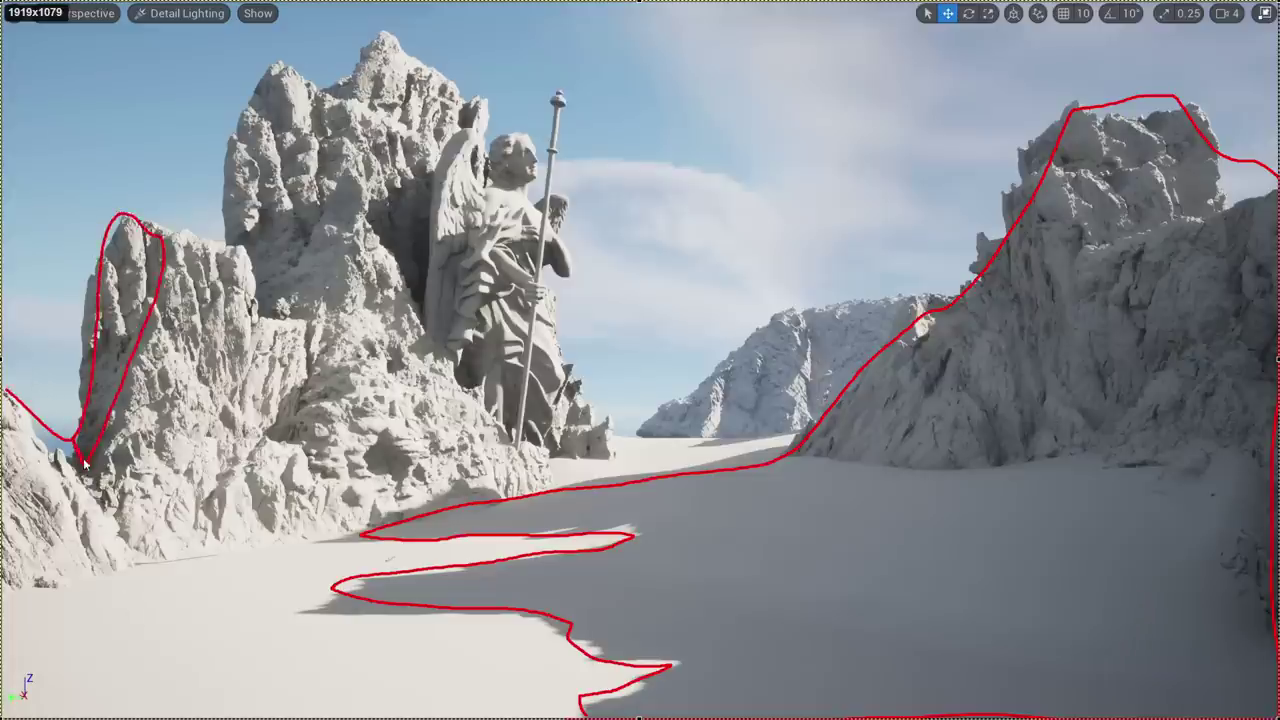
{"action": "mouse_move", "coordinate": [228, 254]}
{"action": "left_mouse_down"}
{"action": "mouse_move", "coordinate": [300, 196]}
{"action": "mouse_move", "coordinate": [343, 308]}
{"action": "mouse_move", "coordinate": [268, 316]}
{"action": "left_mouse_up"}
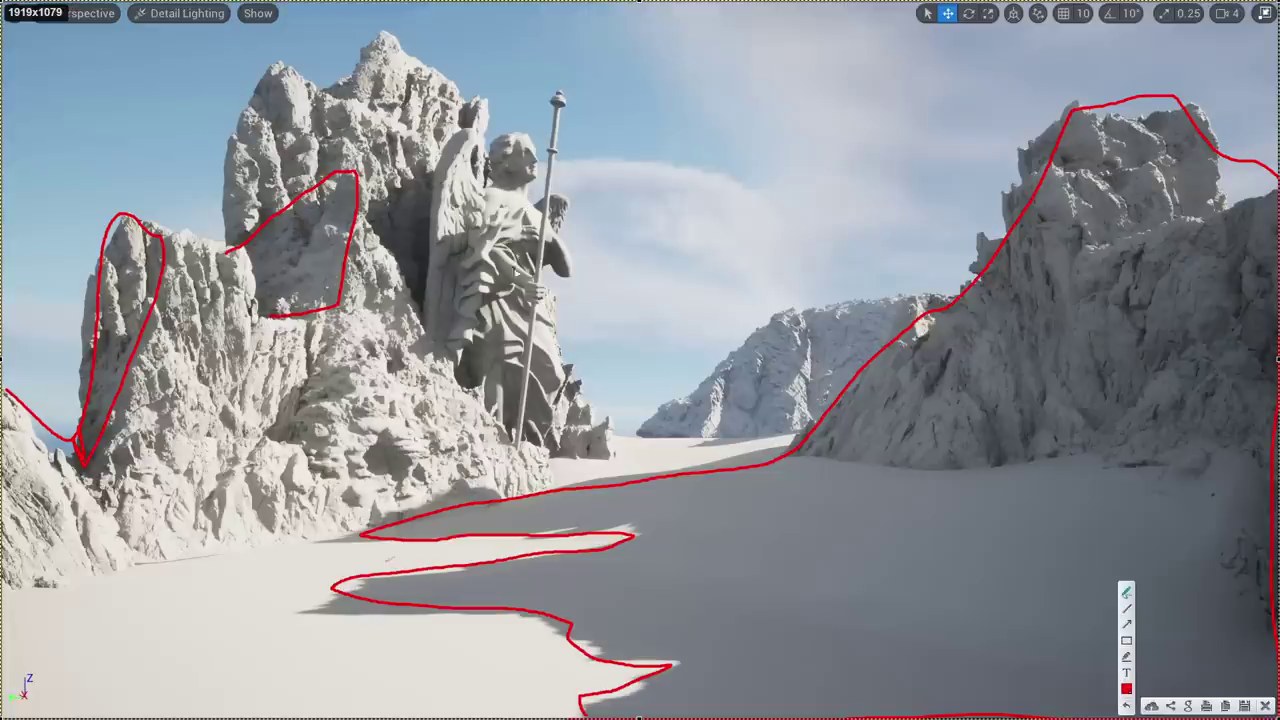
{"action": "left_click_drag", "start_coordinate": [517, 327], "coordinate": [518, 331]}
{"action": "left_click_drag", "start_coordinate": [545, 410], "coordinate": [530, 425]}
{"action": "left_click_drag", "start_coordinate": [550, 242], "coordinate": [560, 272]}
{"action": "left_click_drag", "start_coordinate": [470, 260], "coordinate": [466, 286]}
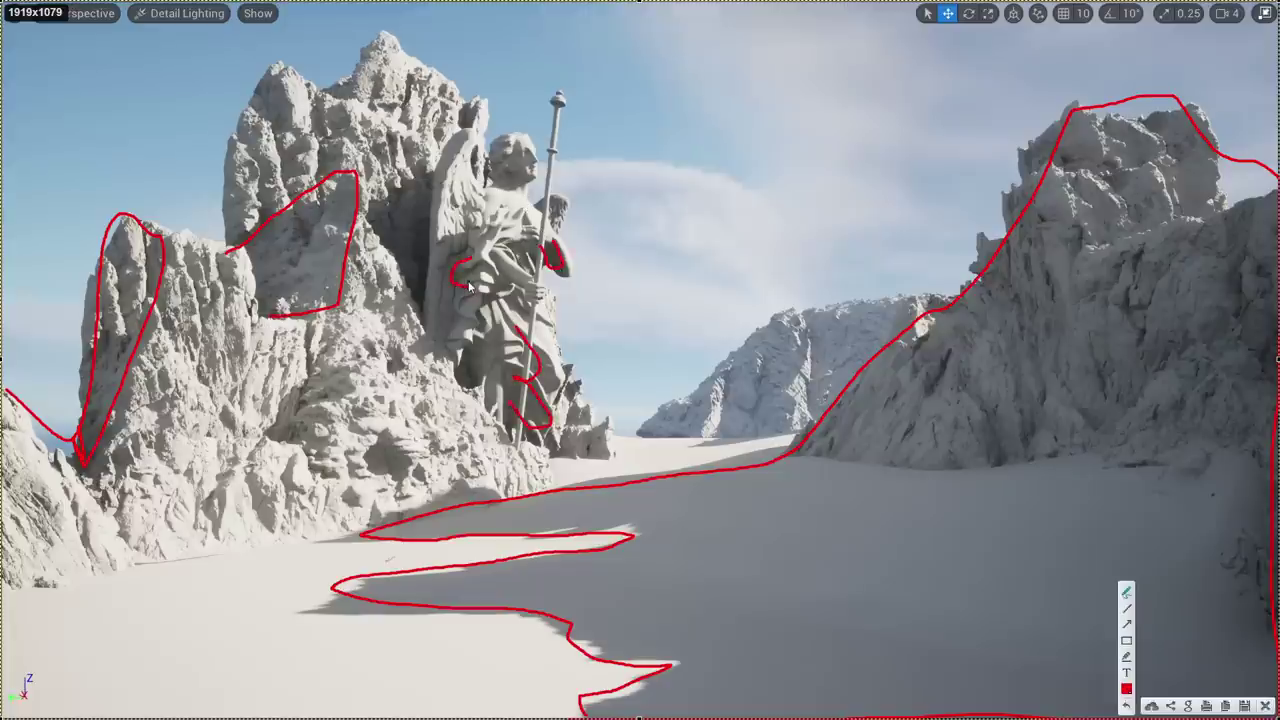
{"action": "mouse_move", "coordinate": [908, 297]}
{"action": "left_mouse_down"}
{"action": "mouse_move", "coordinate": [852, 300]}
{"action": "mouse_move", "coordinate": [687, 387]}
{"action": "left_mouse_up"}
{"action": "left_click_drag", "start_coordinate": [836, 401], "coordinate": [832, 405]}
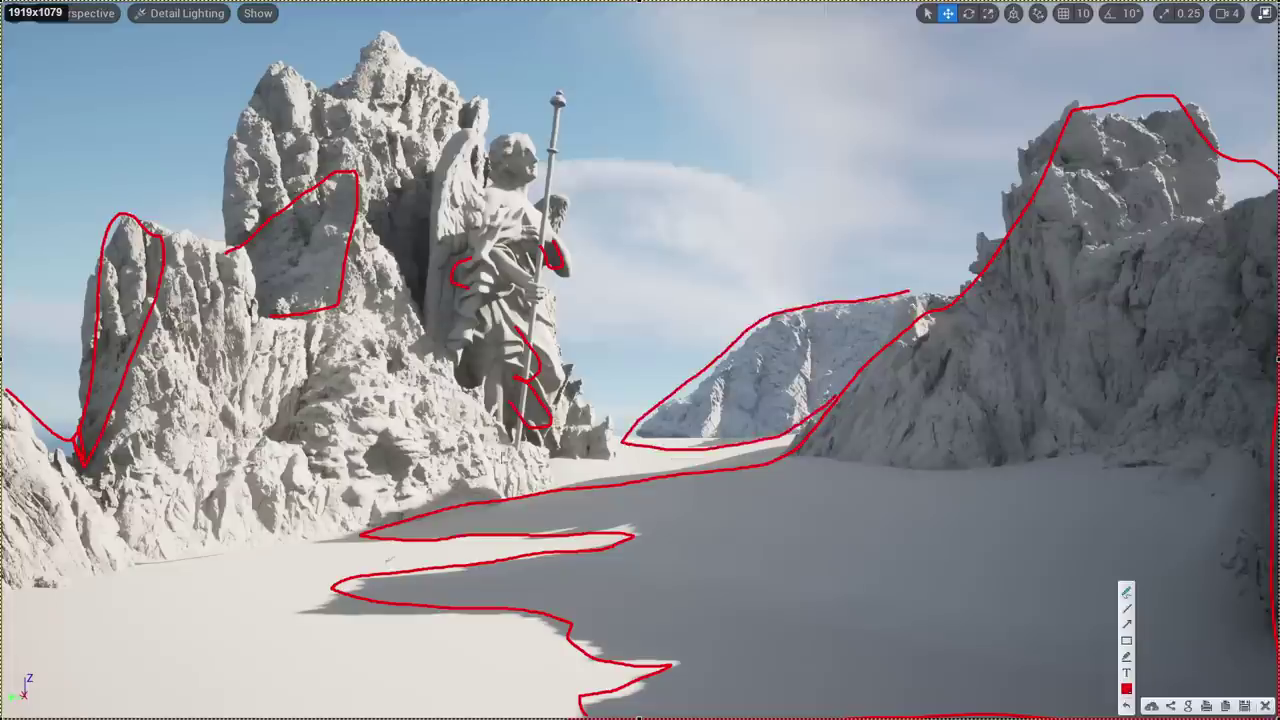
Change the pen to light green, outline the sunlit sand and the lit cliff face beside the statue, and discard the marked-up screenshot
{"action": "left_click", "coordinate": [1127, 689]}
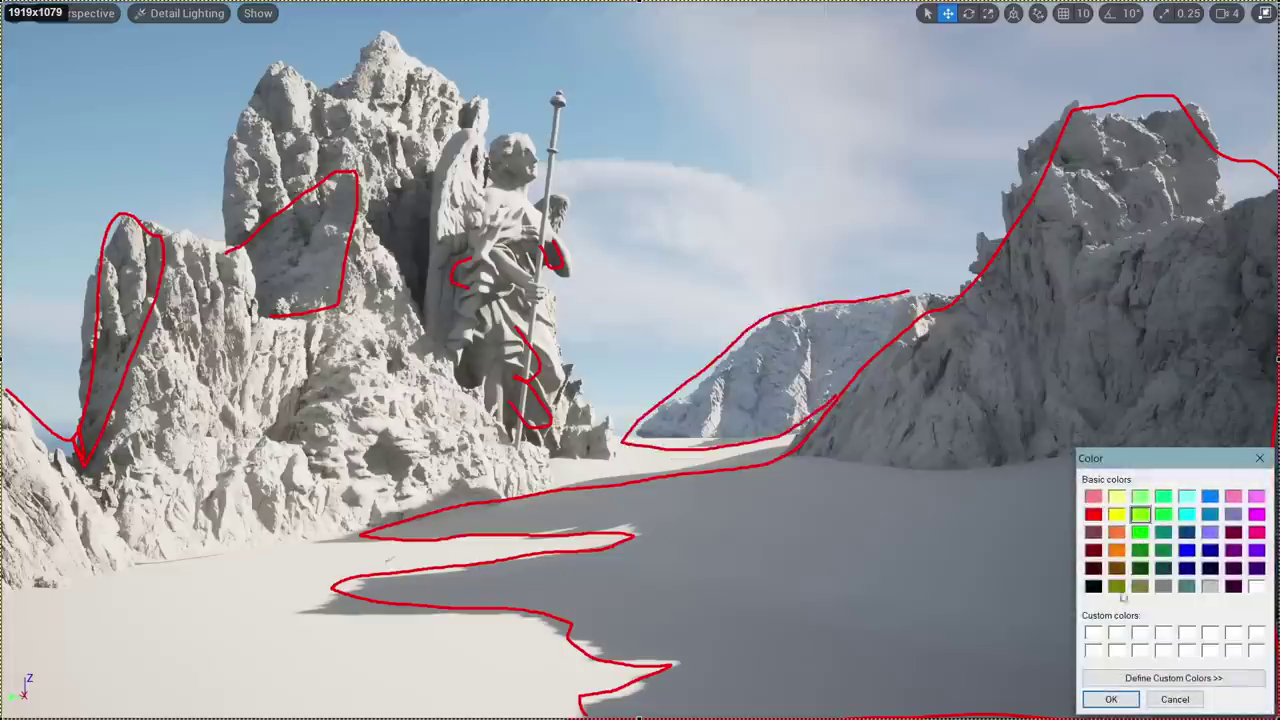
{"action": "left_click", "coordinate": [1114, 697]}
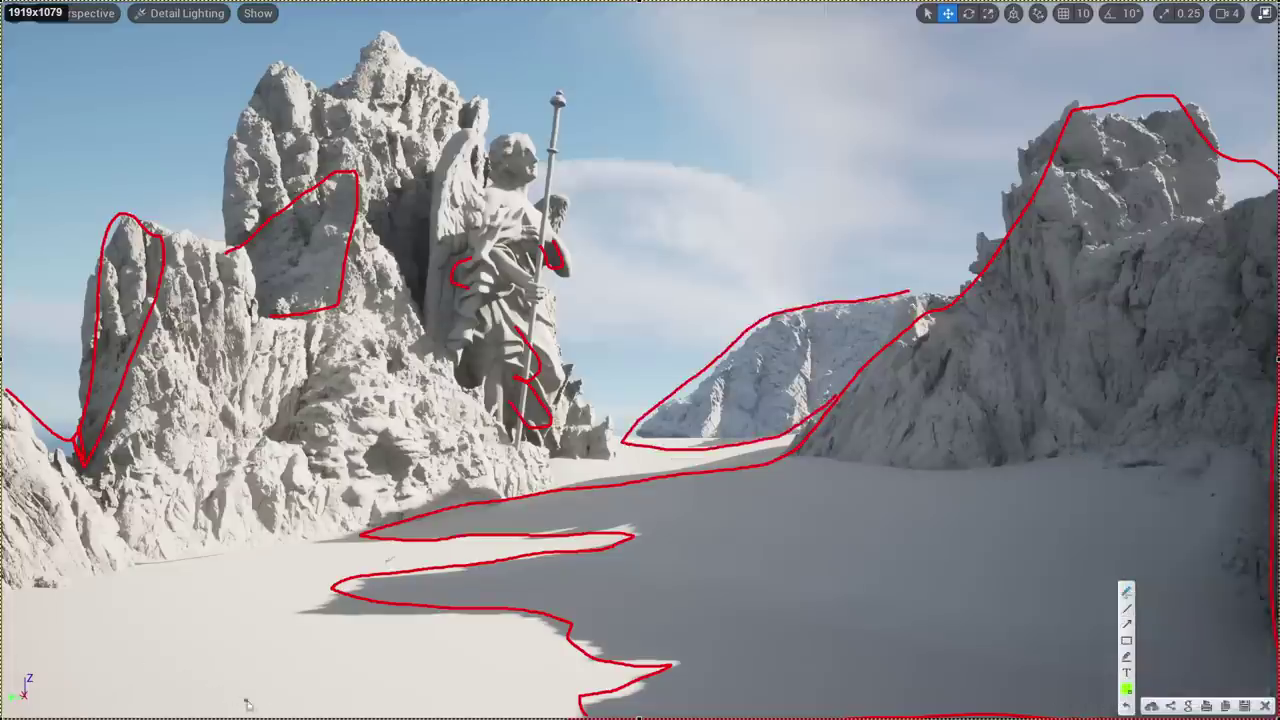
{"action": "left_click_drag", "start_coordinate": [510, 711], "coordinate": [564, 703]}
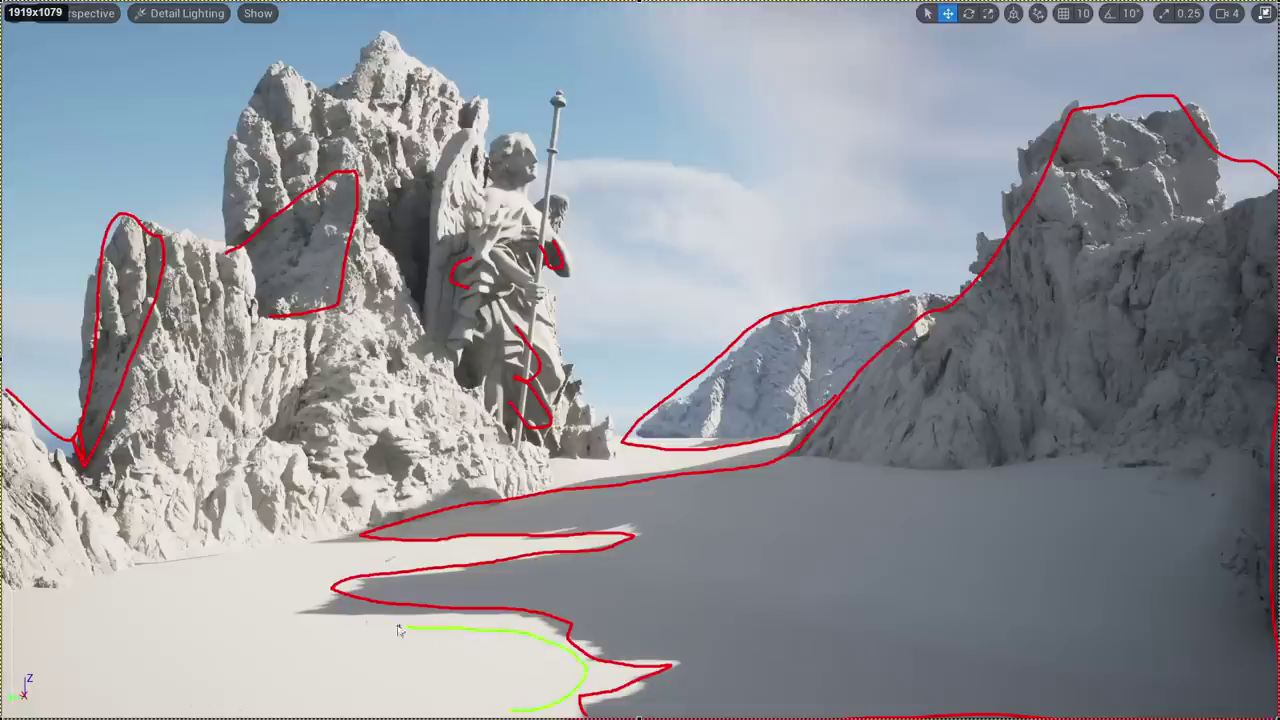
{"action": "mouse_move", "coordinate": [398, 630]}
{"action": "left_mouse_down"}
{"action": "mouse_move", "coordinate": [515, 553]}
{"action": "mouse_move", "coordinate": [65, 563]}
{"action": "left_mouse_up"}
{"action": "left_click_drag", "start_coordinate": [548, 465], "coordinate": [378, 290]}
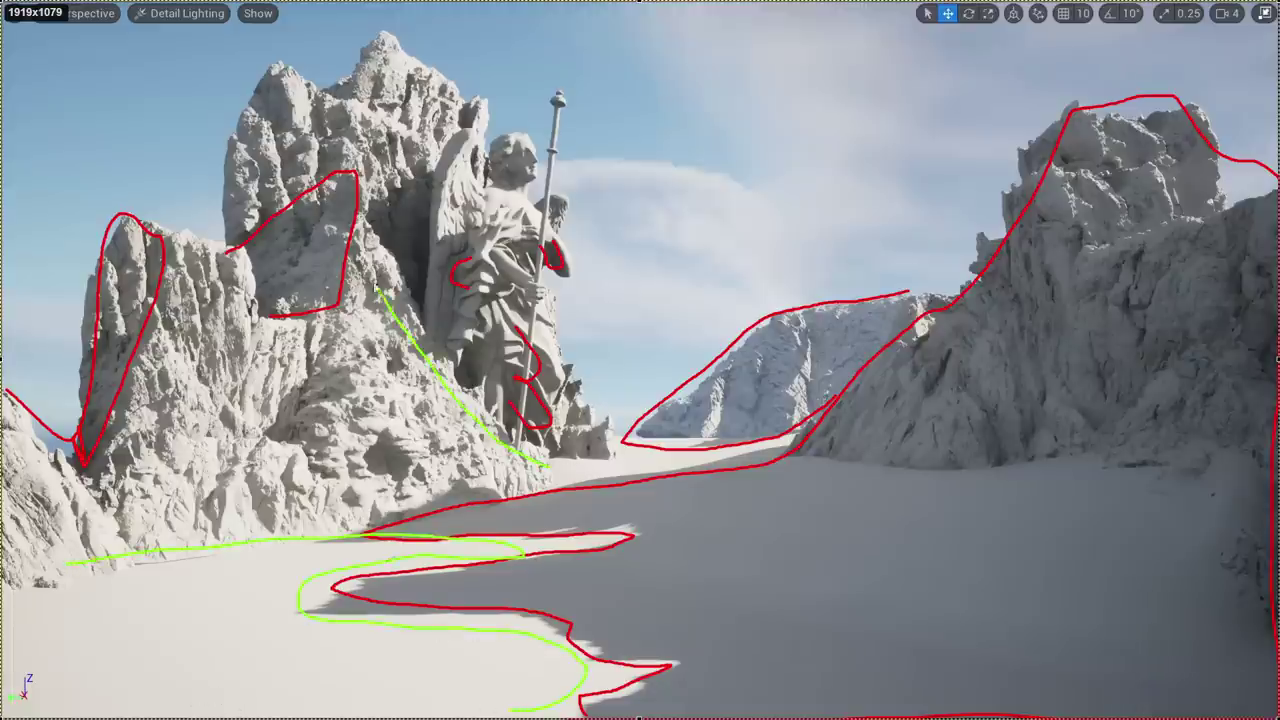
{"action": "left_click_drag", "start_coordinate": [165, 475], "coordinate": [80, 551]}
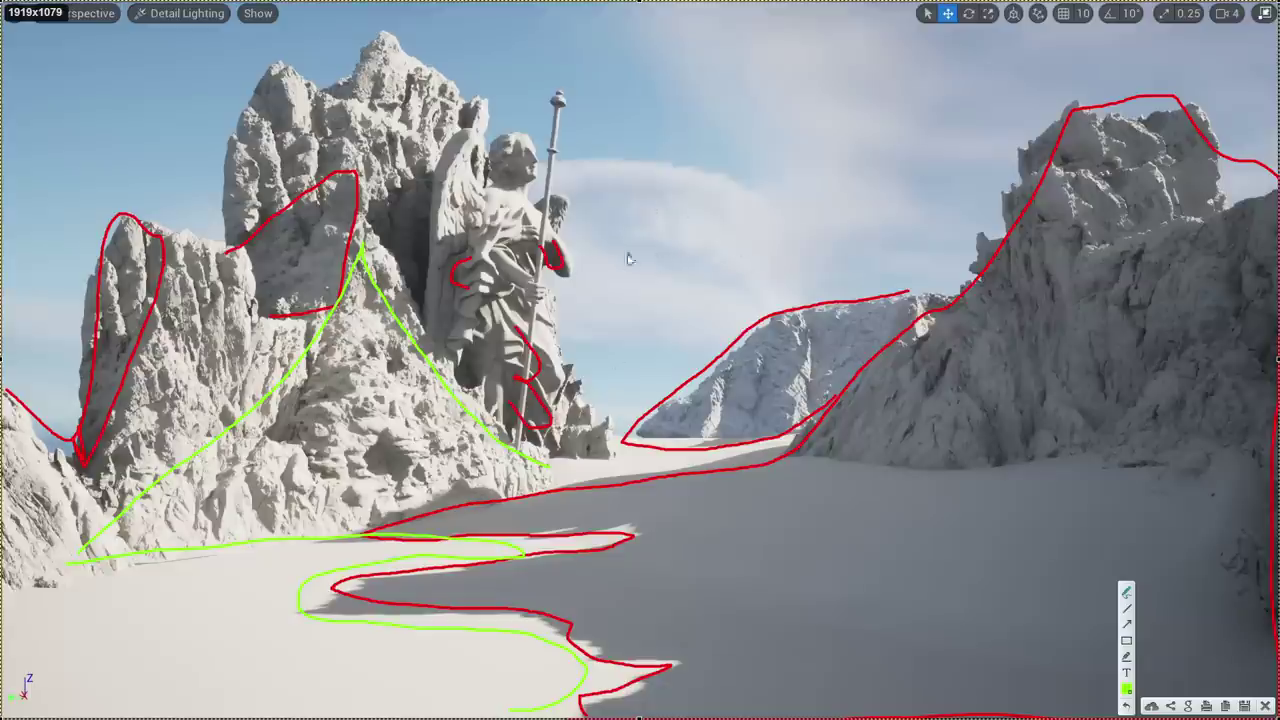
{"action": "left_click", "coordinate": [1253, 706]}
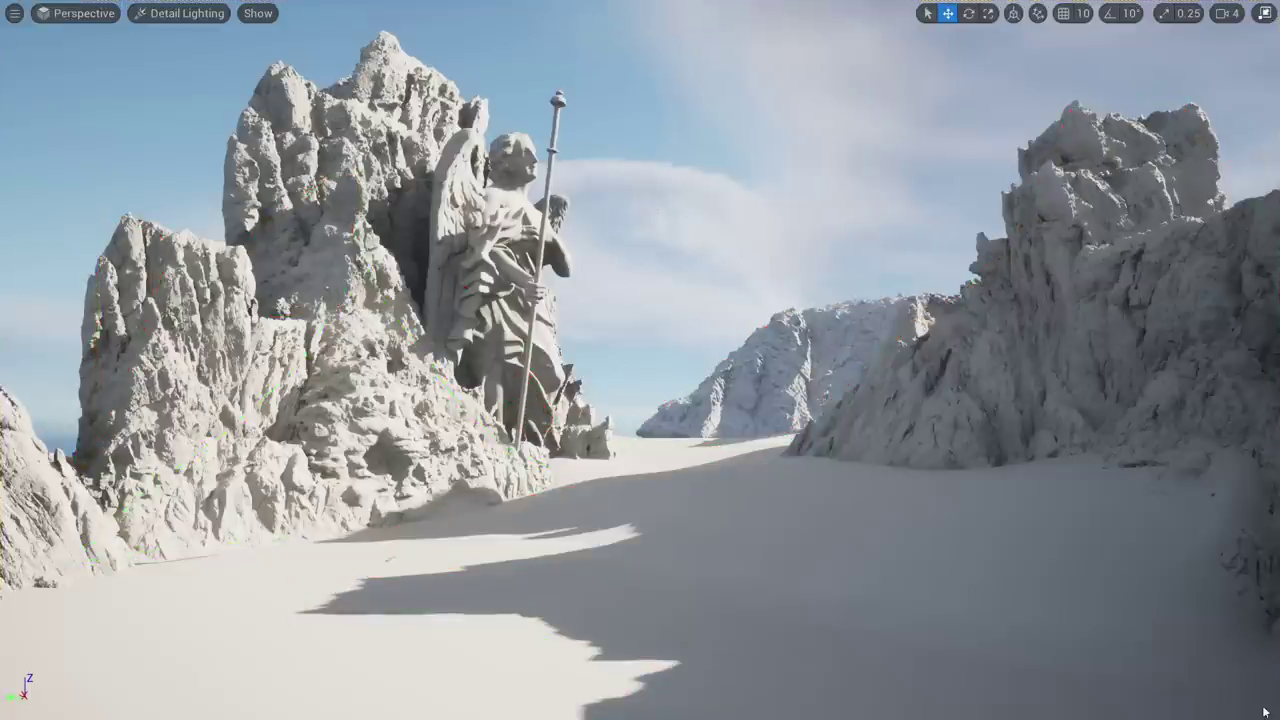
Return to Lit view, try several other sun directions on the scene, and undo them to the earlier lighting
{"action": "key", "text": "alt+4"}
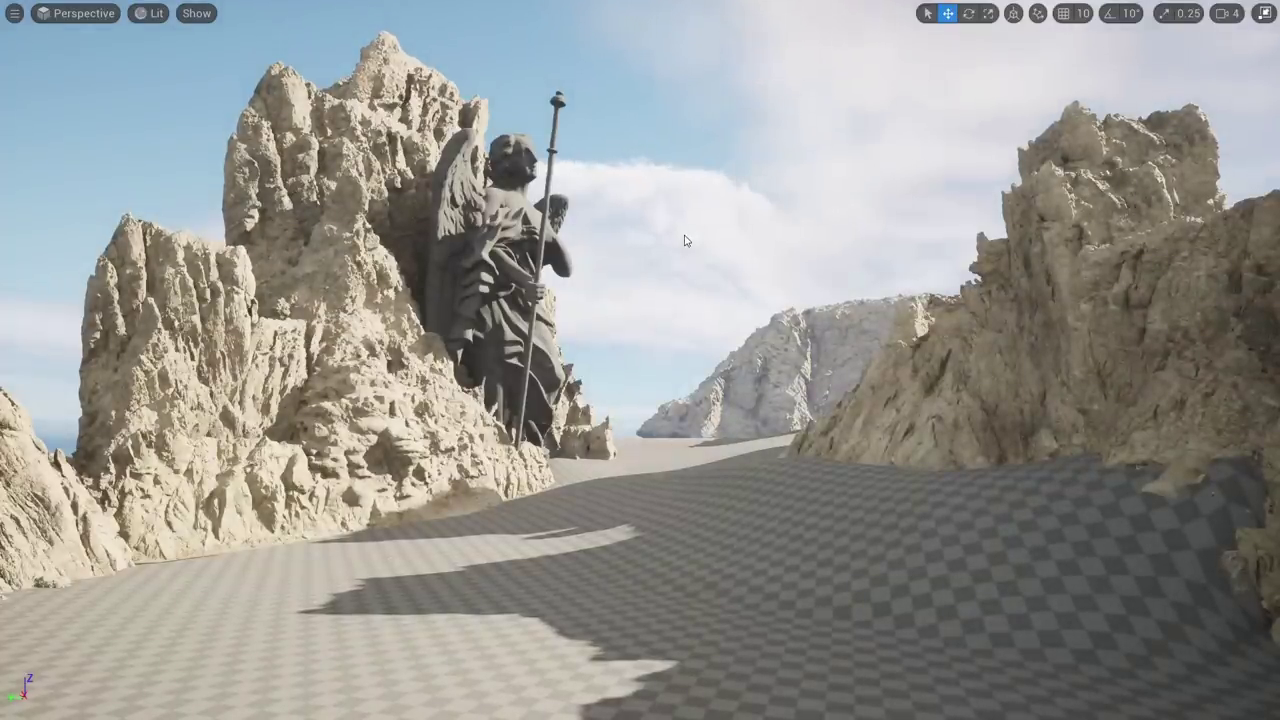
{"action": "key", "text": "ctrl+l"}
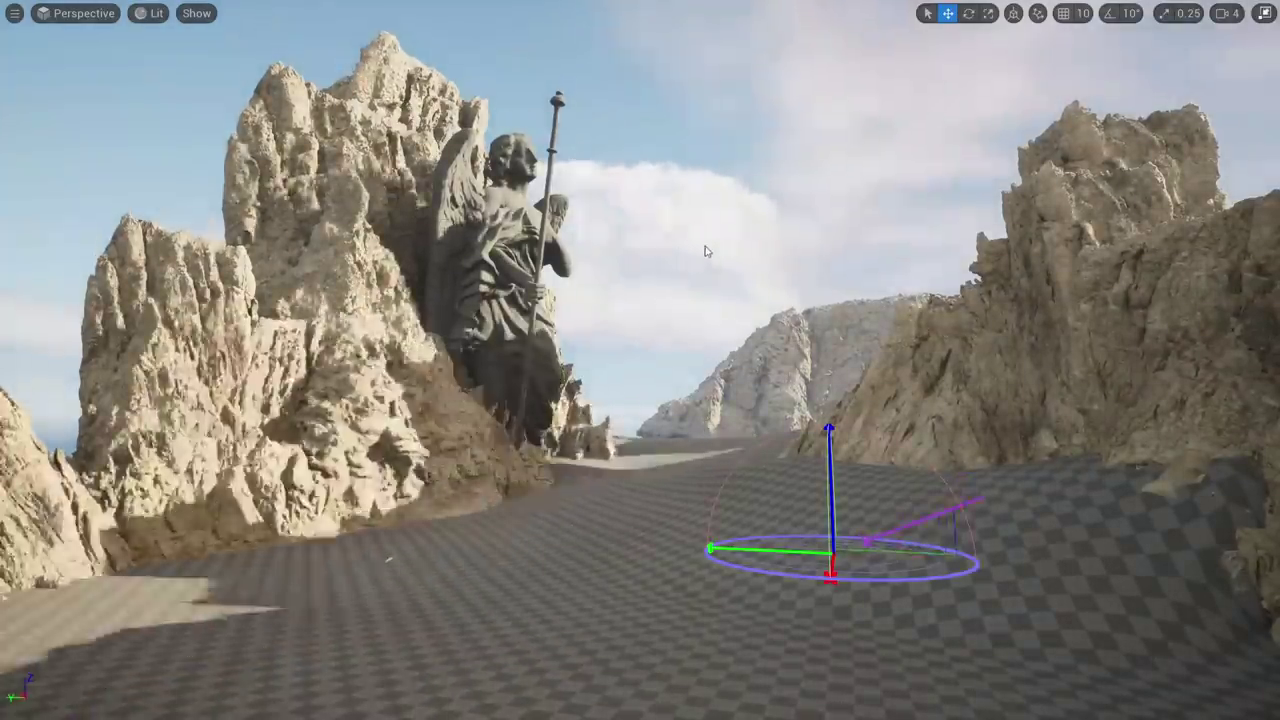
{"action": "key", "text": "ctrl+l"}
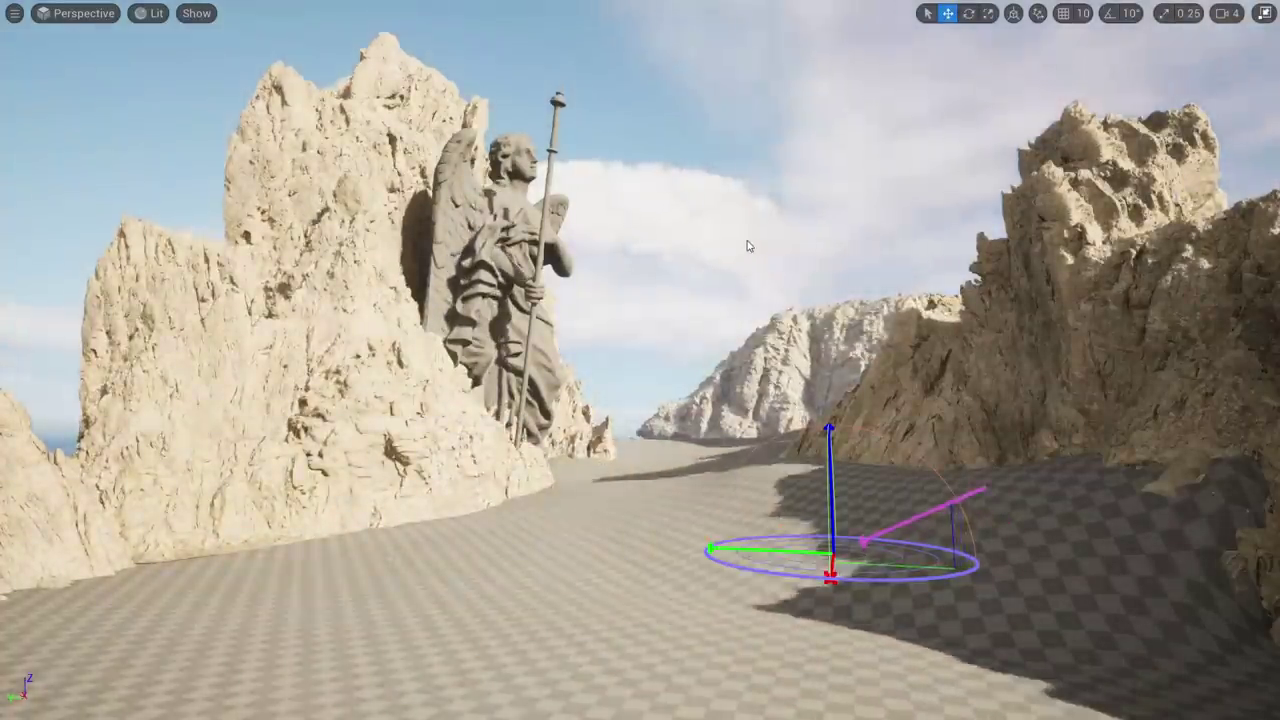
{"action": "key", "text": "ctrl+l"}
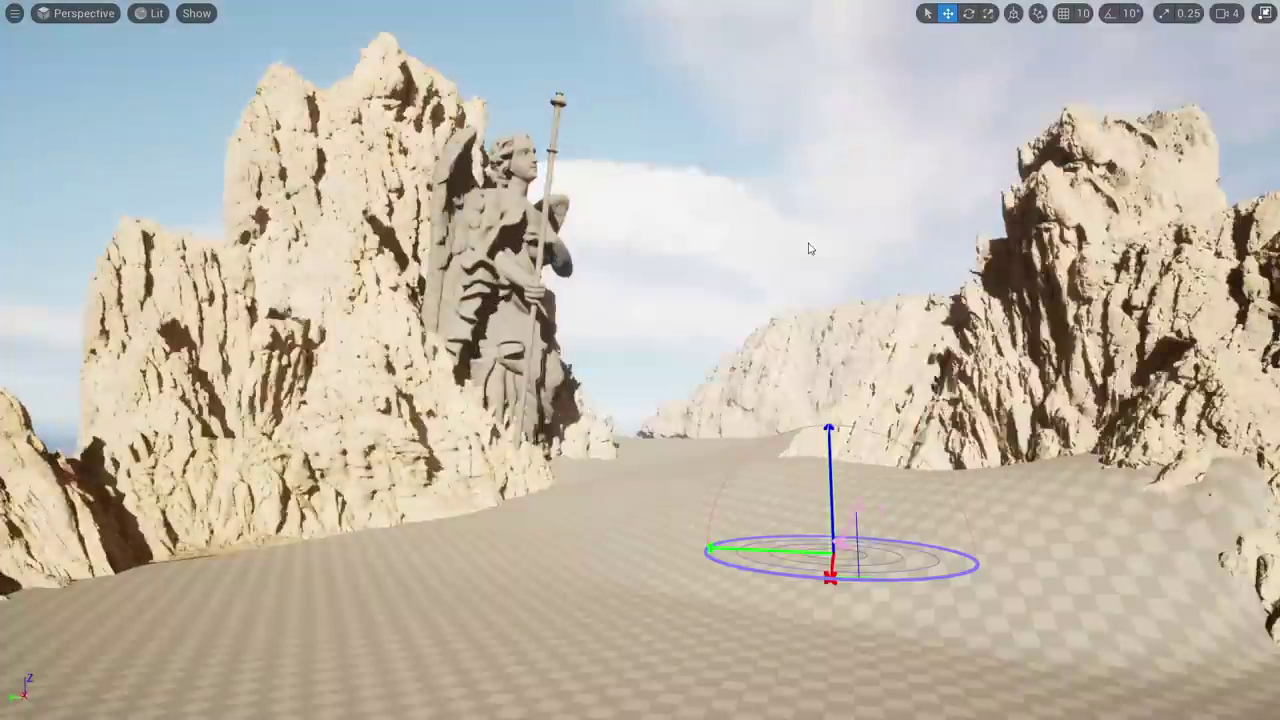
{"action": "key", "text": "ctrl+l"}
{"action": "key", "text": "ctrl+l"}
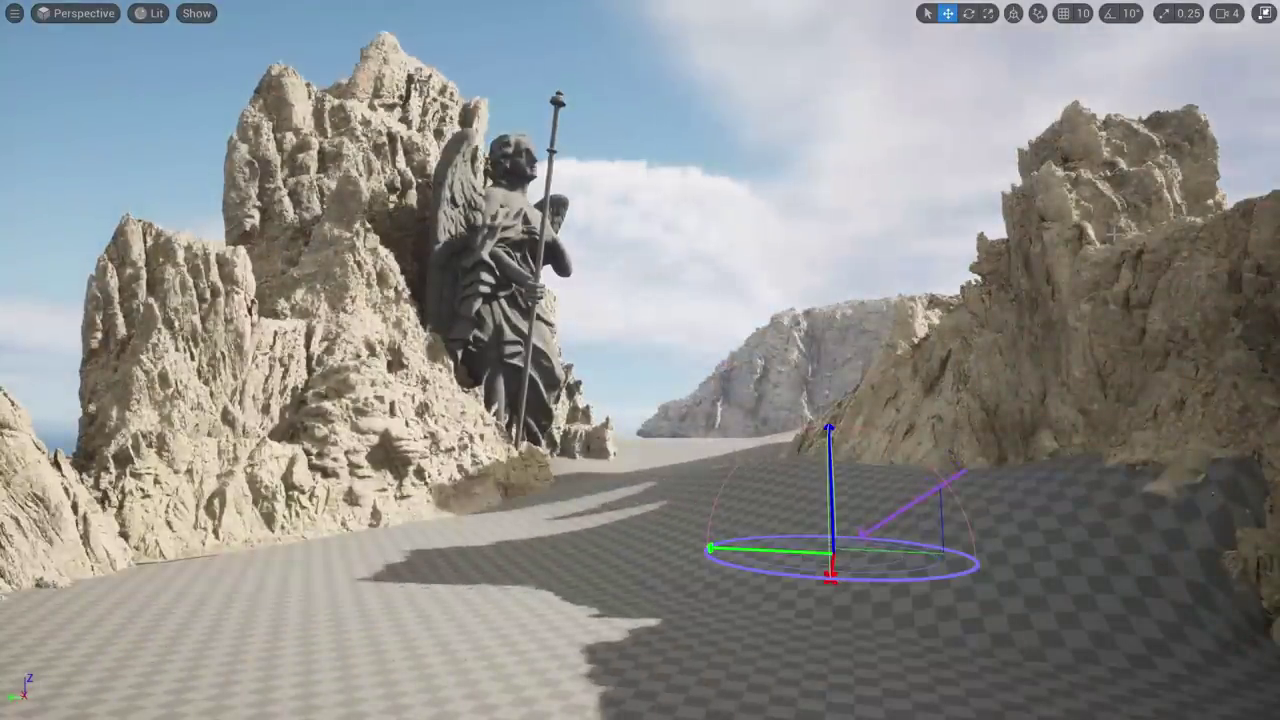
{"action": "key", "text": "ctrl+l"}
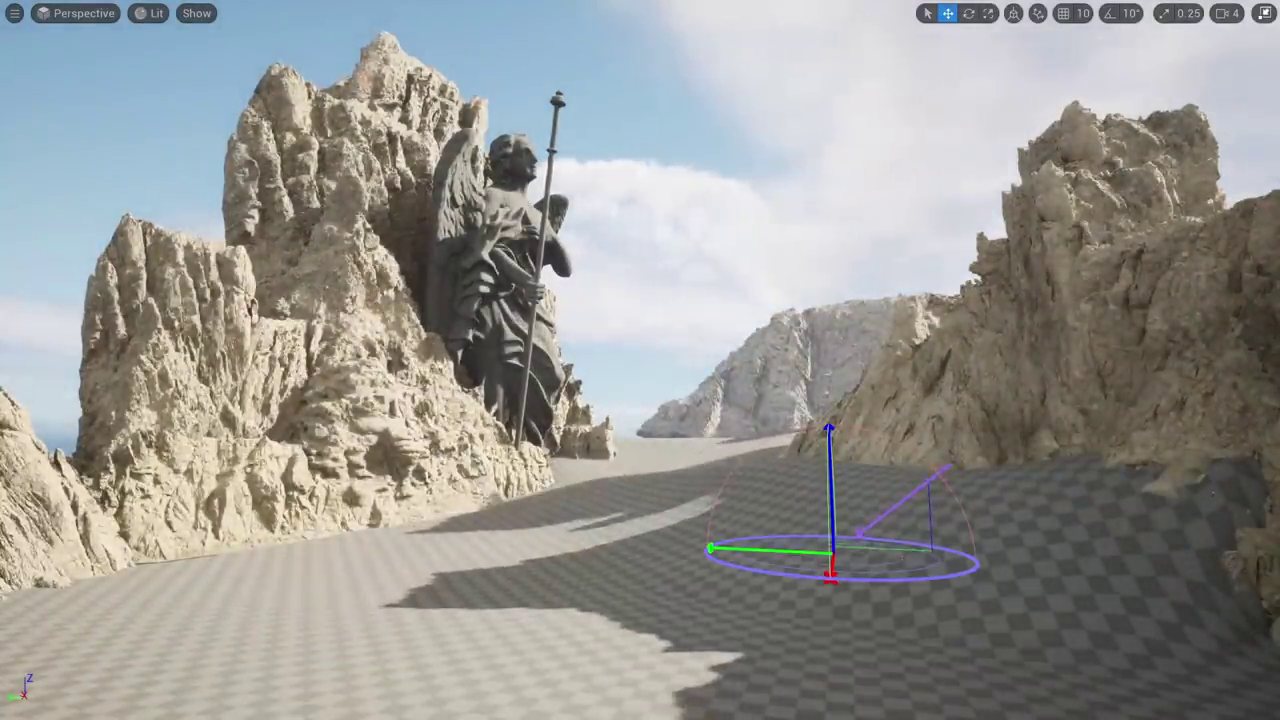
{"action": "key", "text": "ctrl+l"}
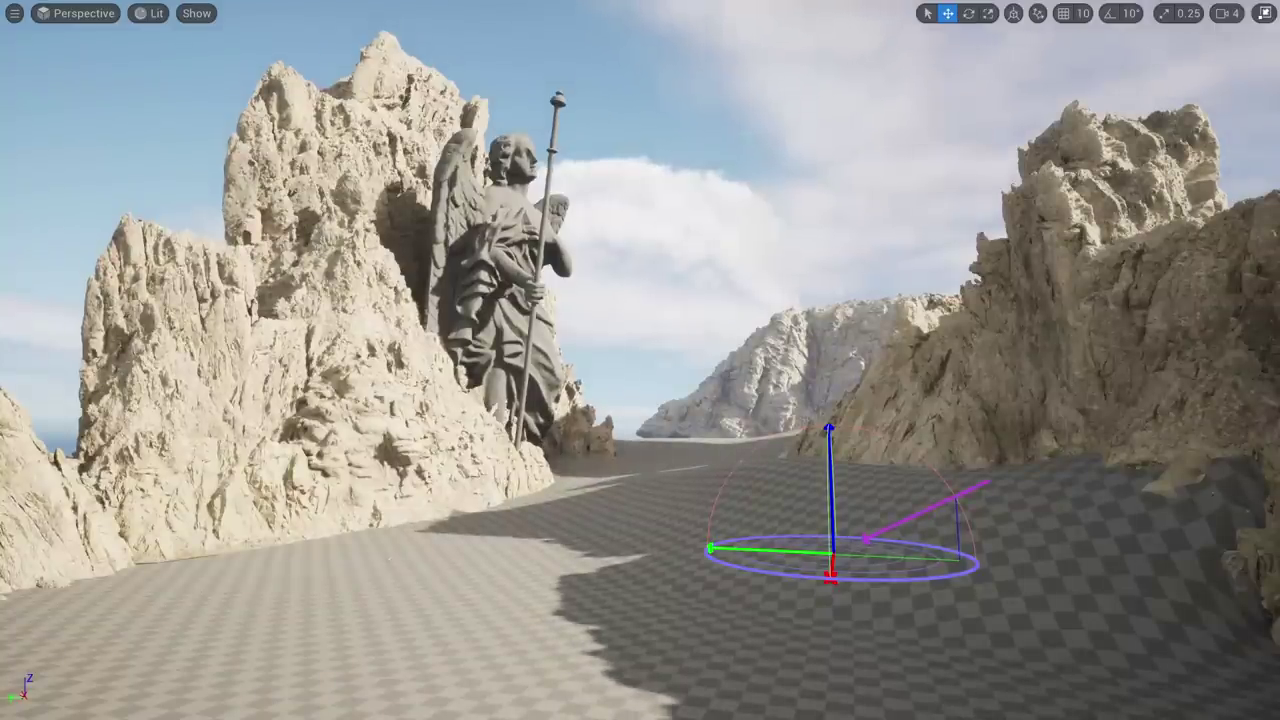
{"action": "key", "text": "ctrl+z"}
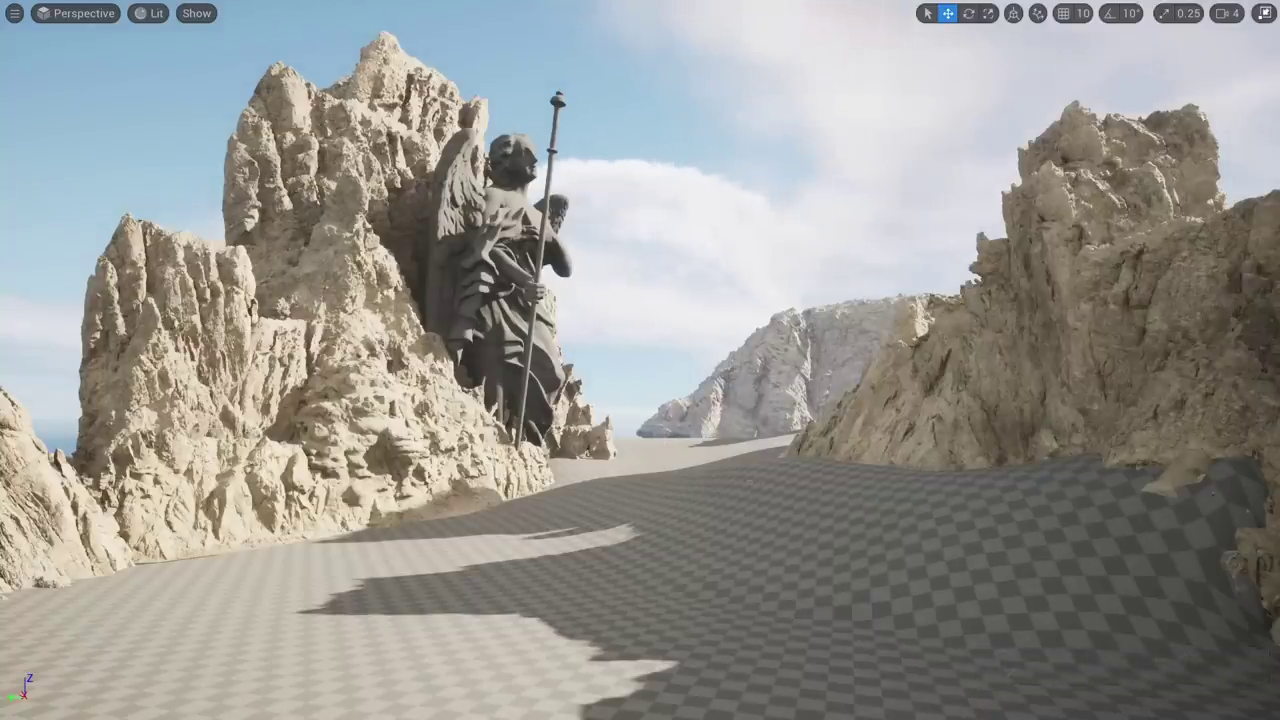
Examine the canyon composition, cliff silhouettes and ground shadows around the statue from several nearer and farther viewpoints
{"action": "right_click_drag", "start_coordinate": [640, 360], "coordinate": [588, 340]}
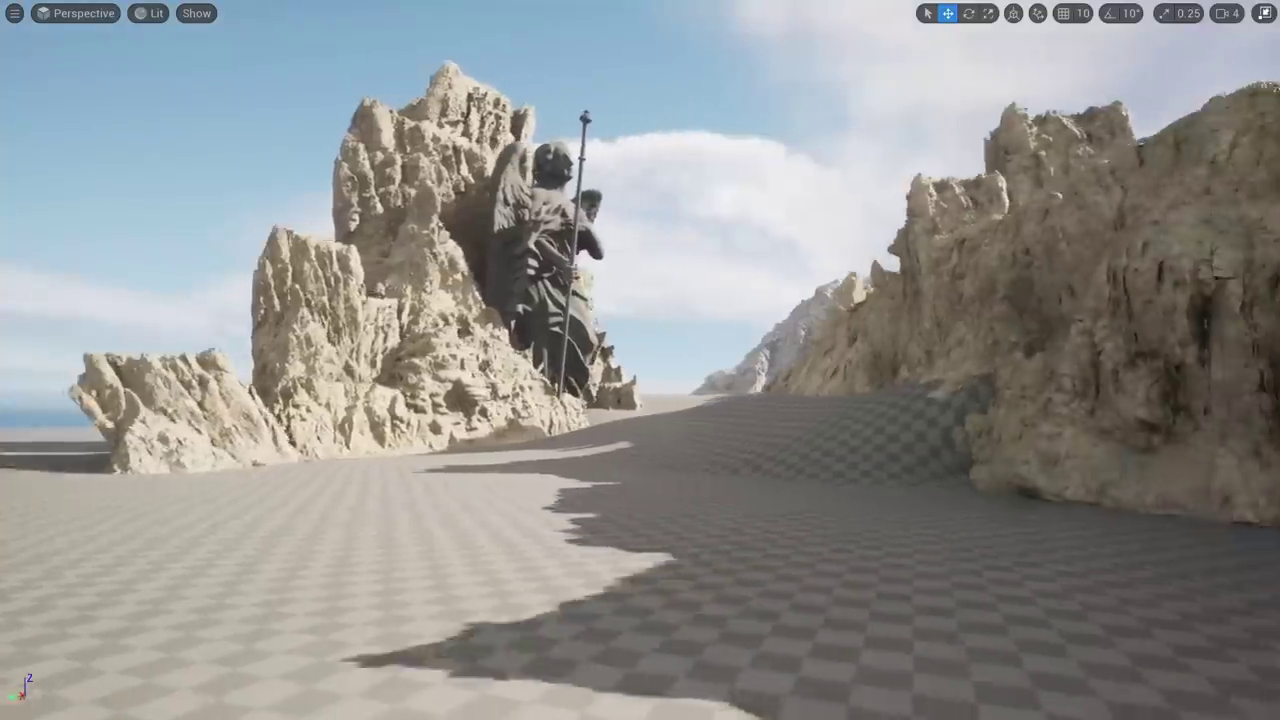
{"action": "right_click_drag", "start_coordinate": [755, 481], "coordinate": [755, 481]}
{"action": "key", "text": "w"}
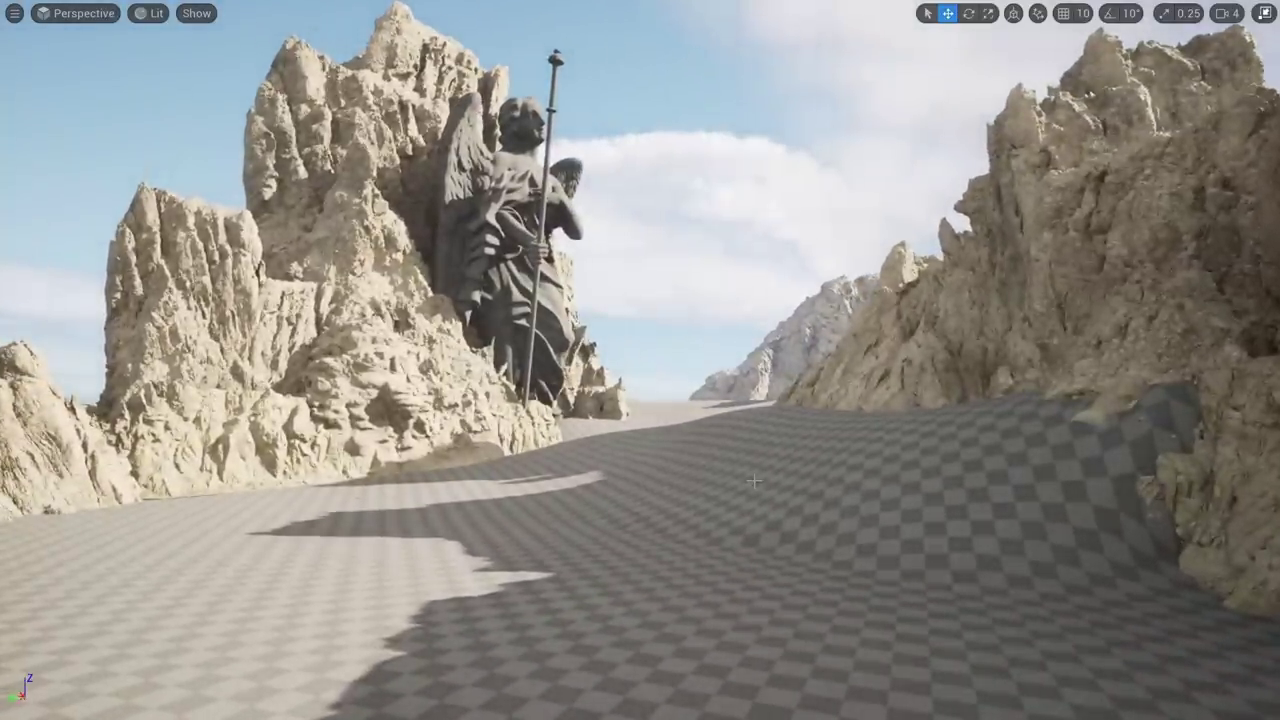
{"action": "key", "text": "w"}
{"action": "right_click_drag", "start_coordinate": [698, 505], "coordinate": [652, 483]}
{"action": "key", "text": "s"}
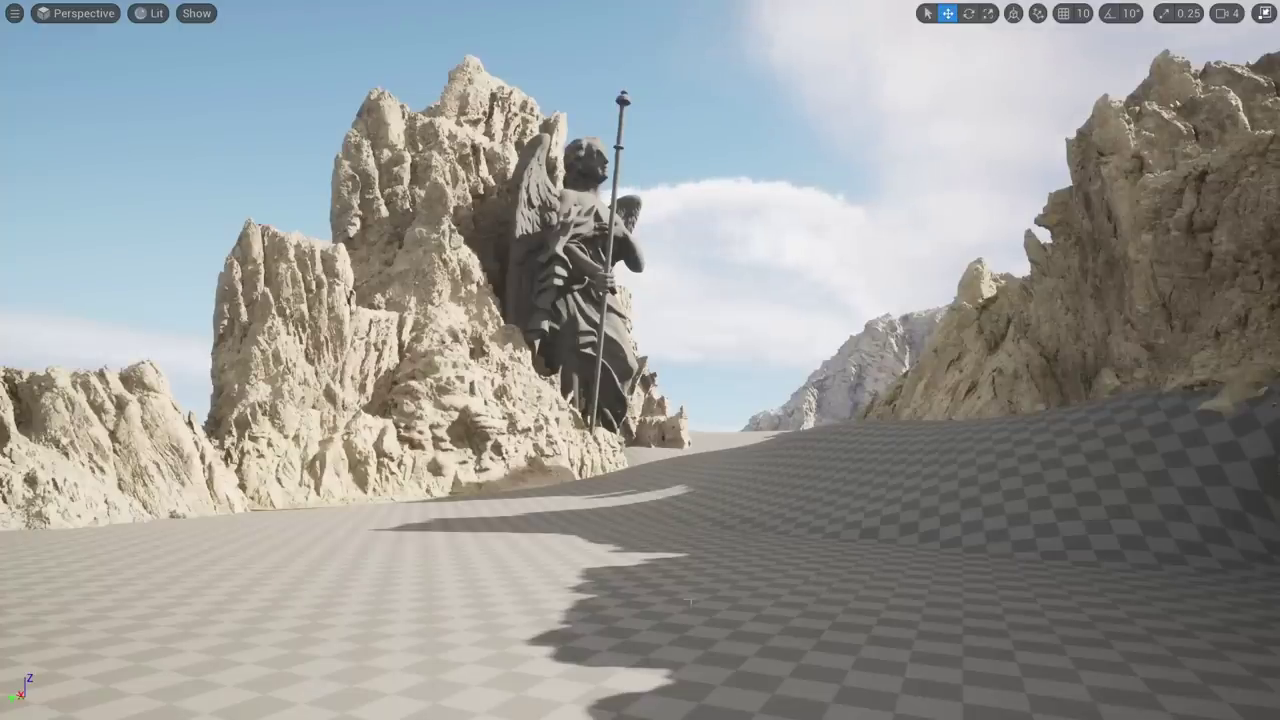
{"action": "key", "text": "e"}
{"action": "right_click_drag", "start_coordinate": [691, 602], "coordinate": [664, 620]}
{"action": "key", "text": "s"}
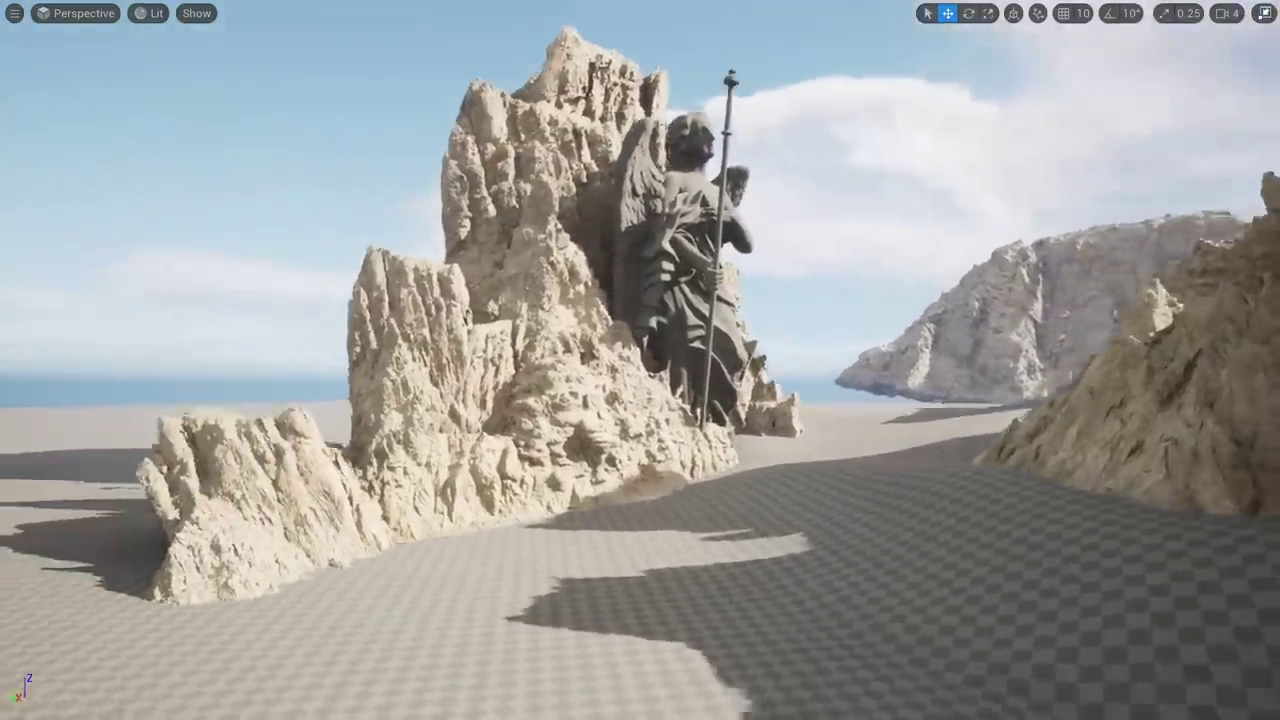
Exit the full-screen viewport, switch to Bridge and open its Surfaces category
{"action": "right_click_drag", "start_coordinate": [629, 428], "coordinate": [684, 423]}
{"action": "key", "text": "w"}
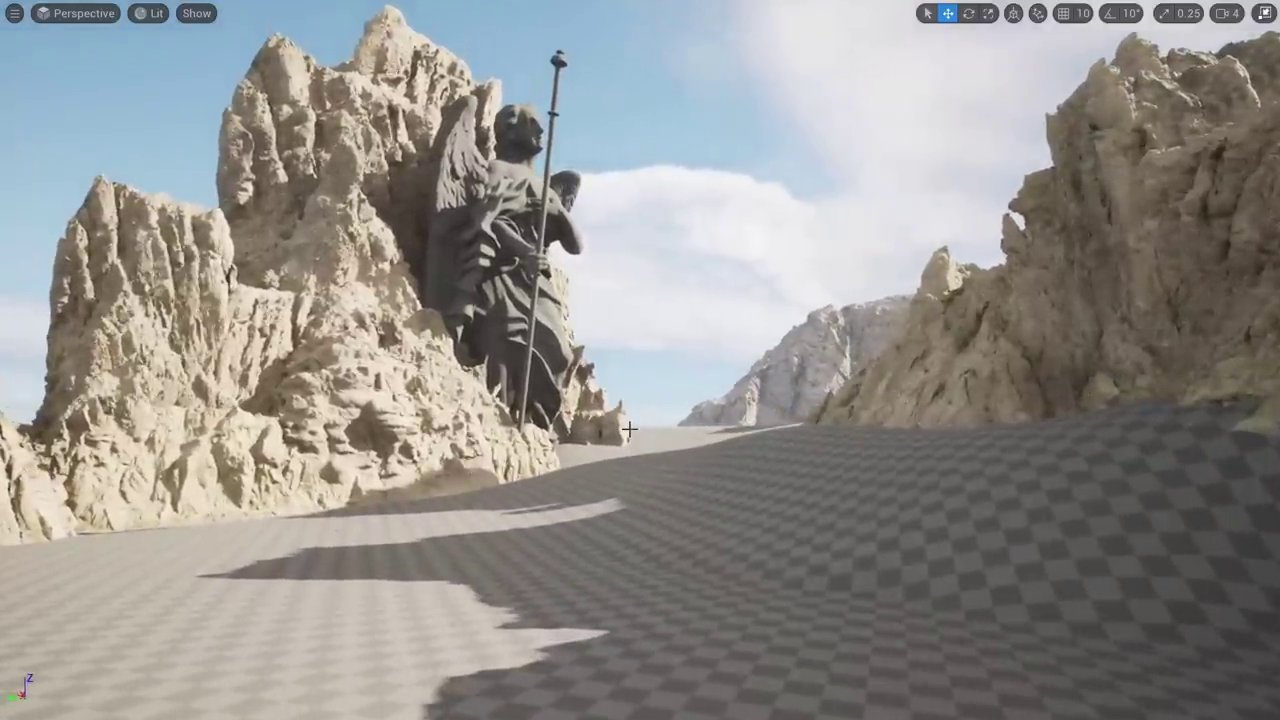
{"action": "key", "text": "F11"}
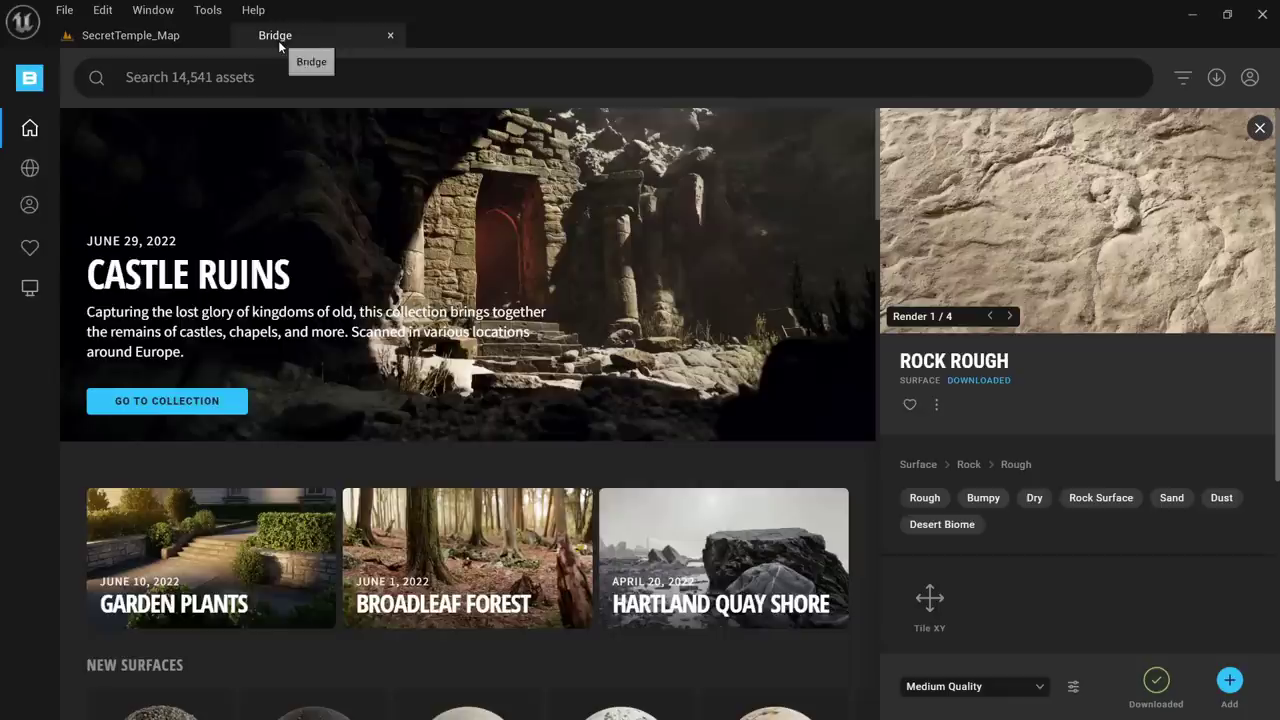
{"action": "left_click", "coordinate": [278, 38]}
{"action": "mouse_move", "coordinate": [31, 136]}
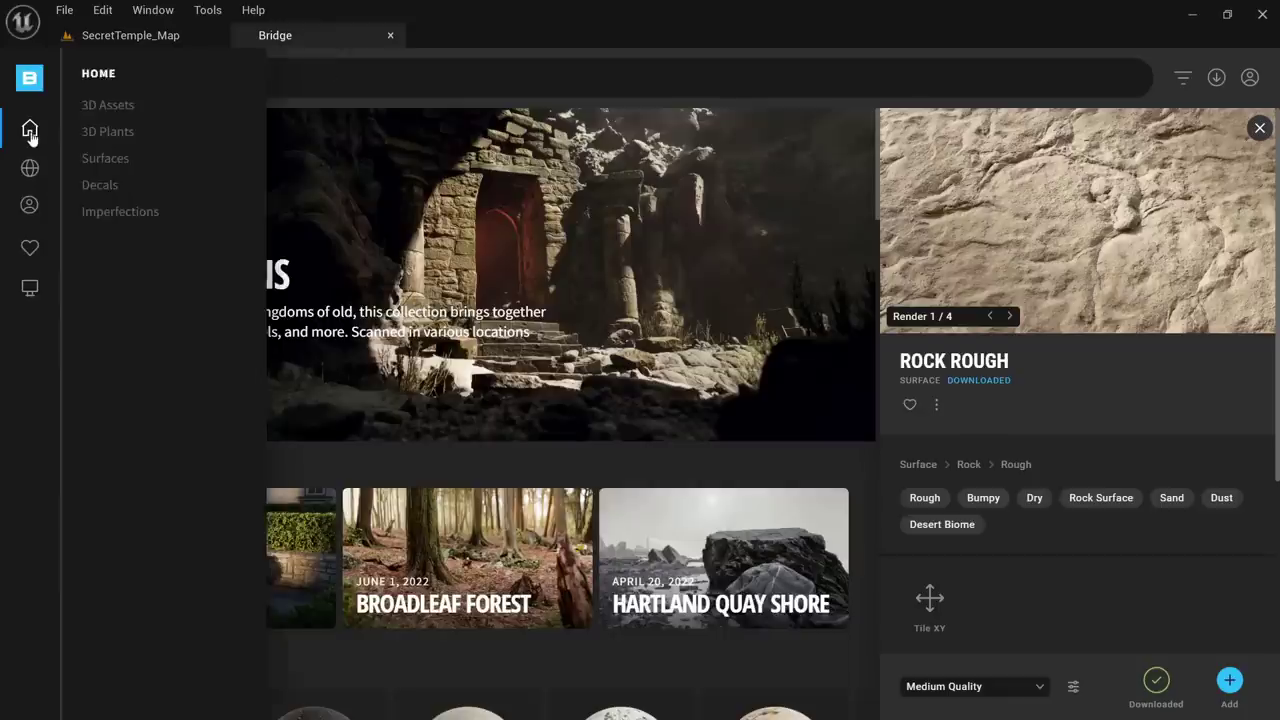
{"action": "left_click", "coordinate": [117, 160]}
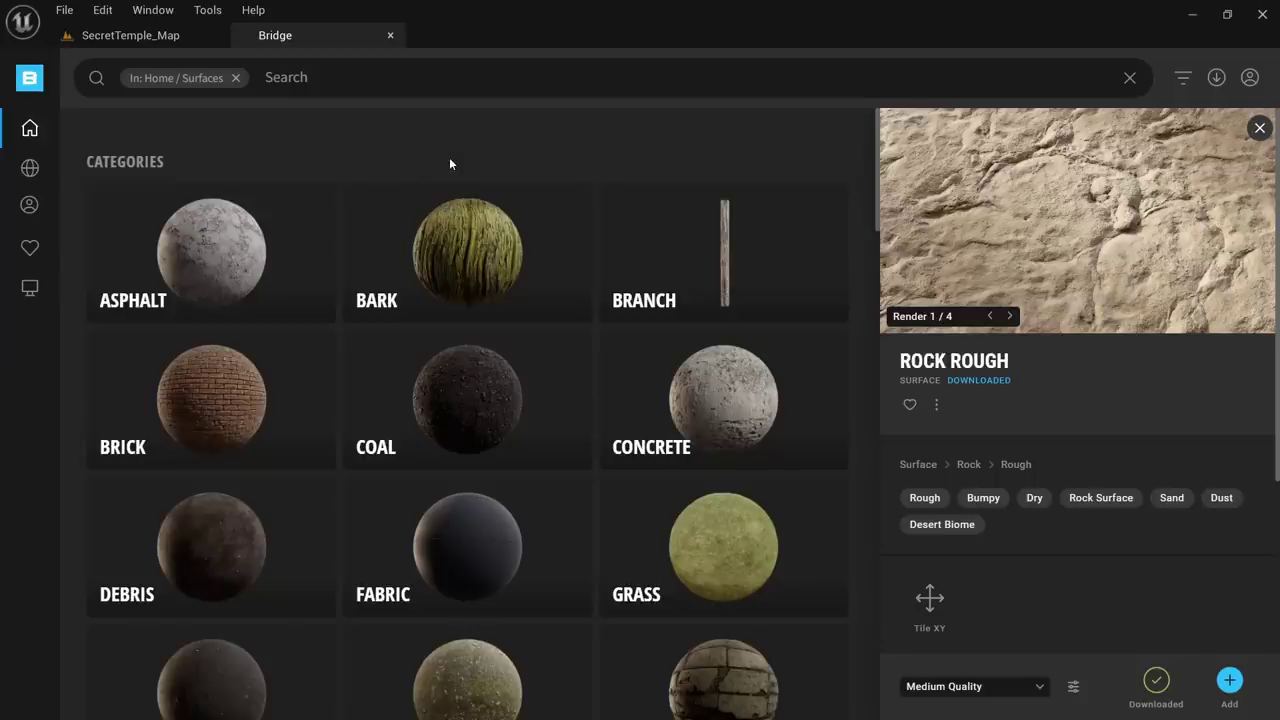
Look through the surface categories and search the surfaces for "sand"
{"action": "scroll", "coordinate": [486, 314], "scroll_direction": "down", "scroll_amount": 5}
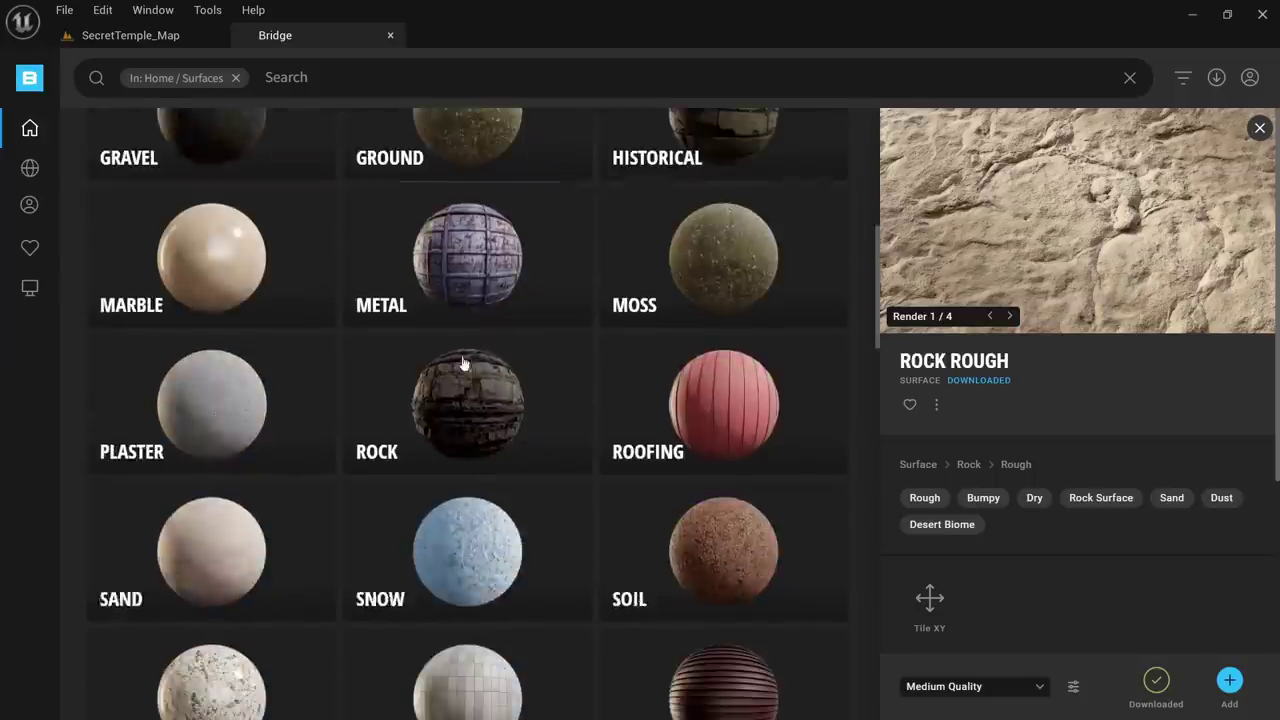
{"action": "scroll", "coordinate": [553, 364], "scroll_direction": "down", "scroll_amount": 6}
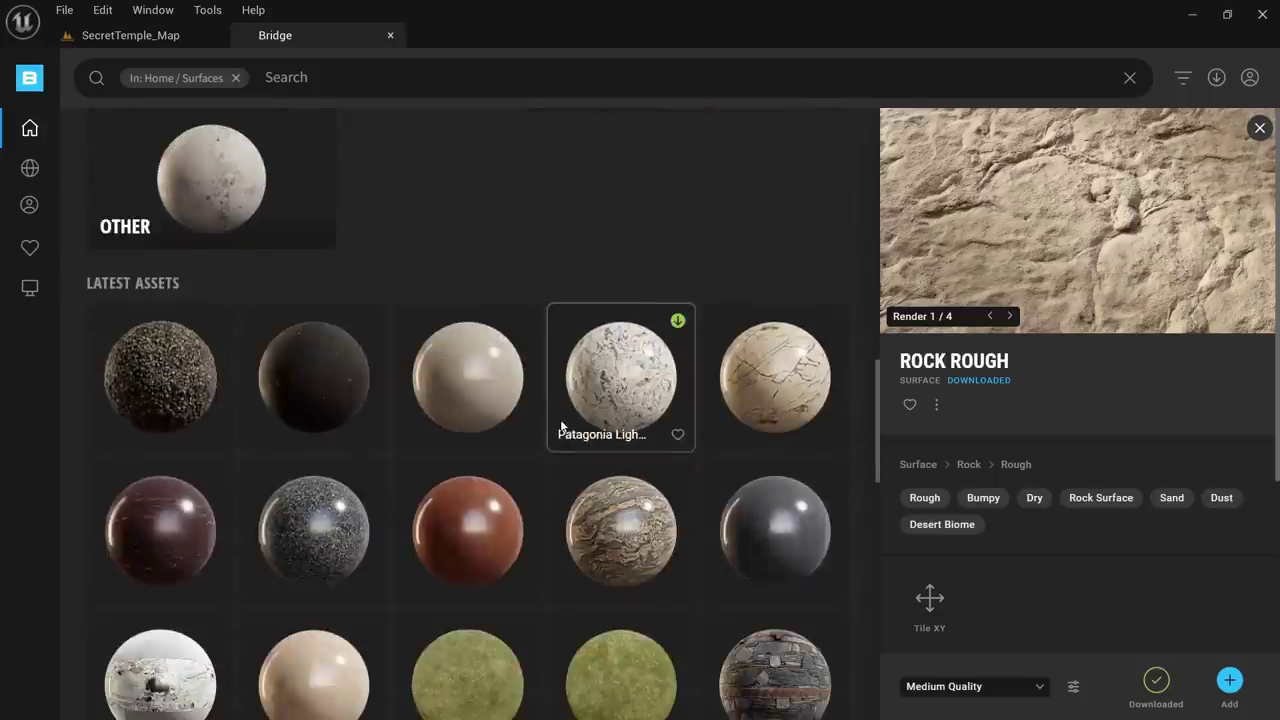
{"action": "scroll", "coordinate": [561, 427], "scroll_direction": "up", "scroll_amount": 4}
{"action": "left_click", "coordinate": [310, 78]}
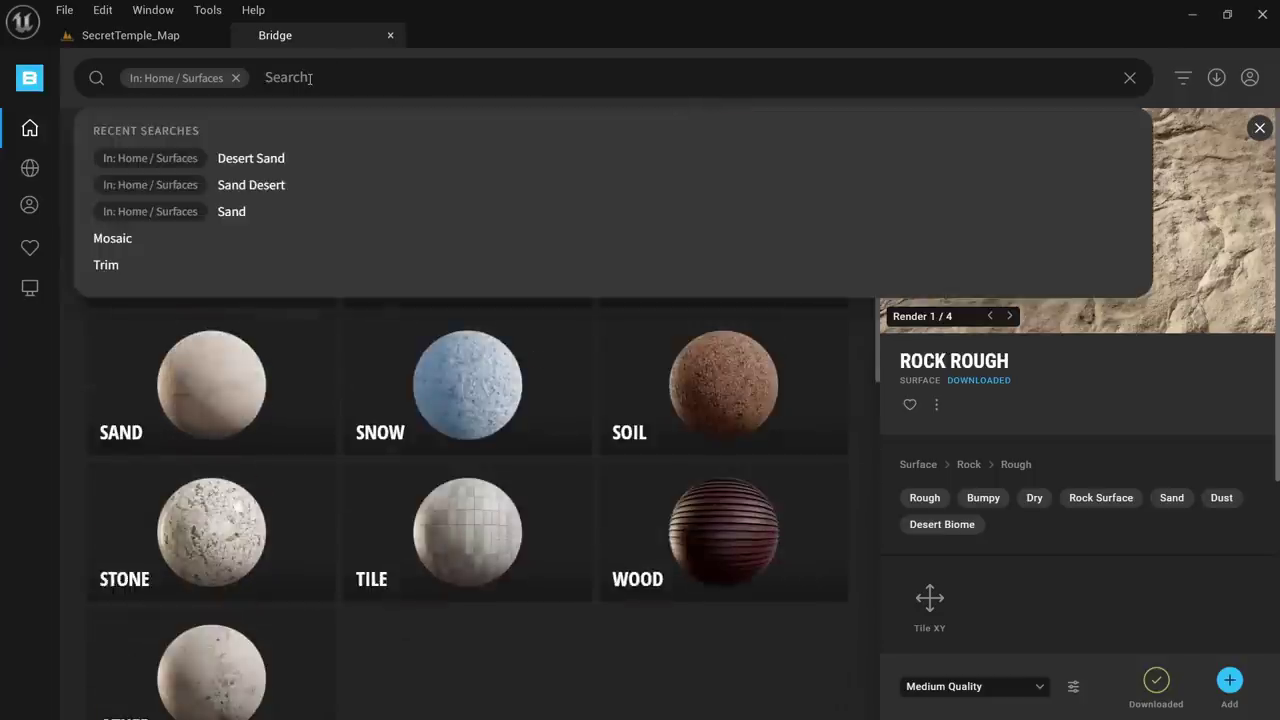
{"action": "type", "text": "sand"}
{"action": "key", "text": "Return"}
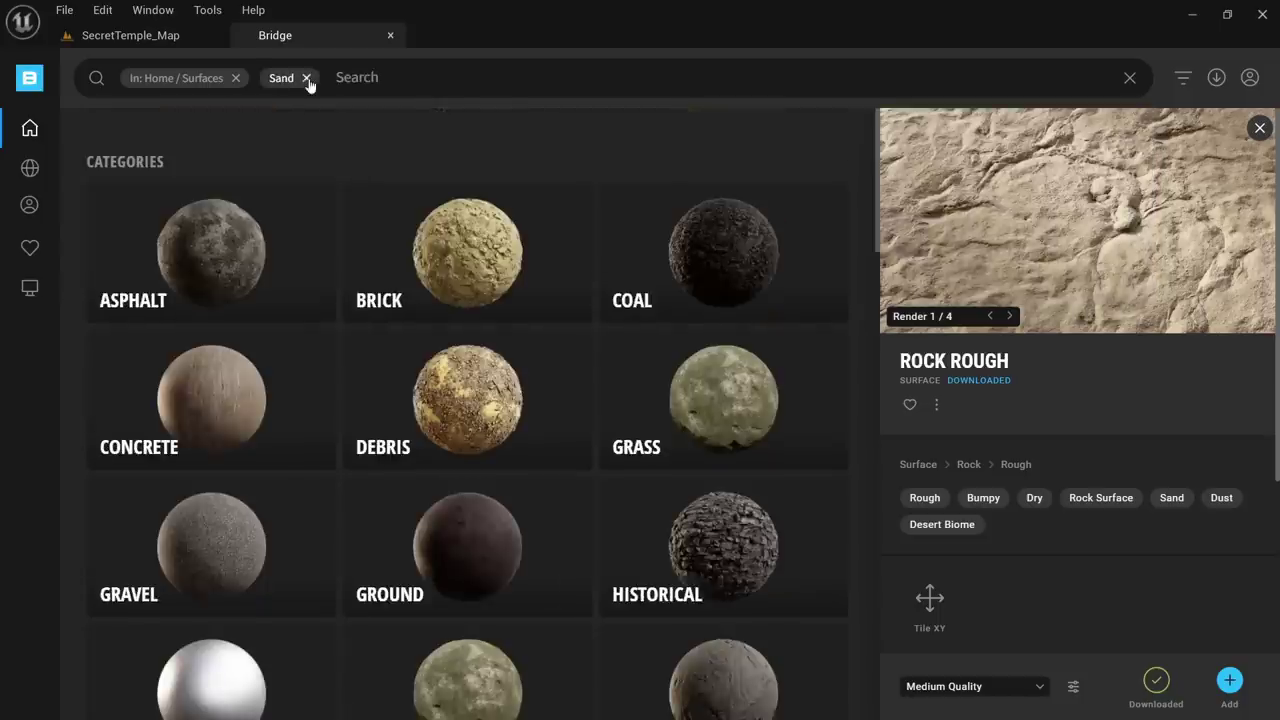
Browse the sand search results and open the details of the yellowish Rippled Sand surface
{"action": "scroll", "coordinate": [557, 366], "scroll_direction": "down", "scroll_amount": 6}
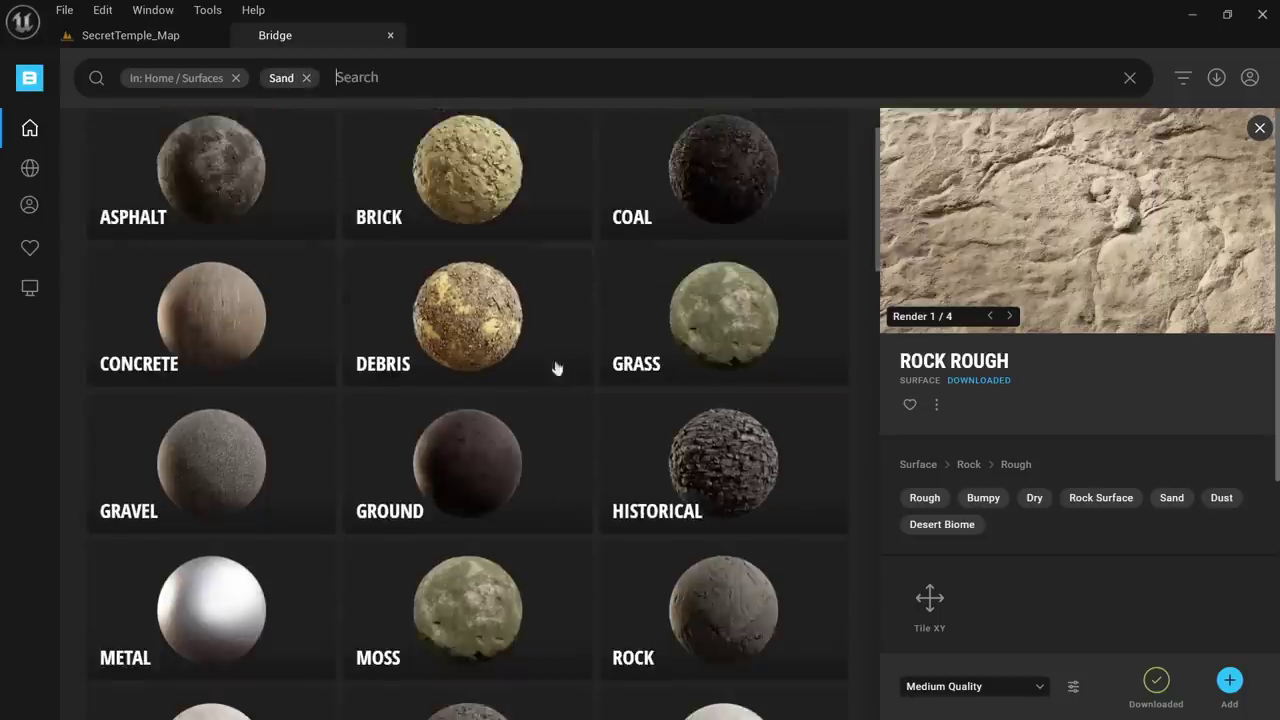
{"action": "scroll", "coordinate": [618, 368], "scroll_direction": "down", "scroll_amount": 2}
{"action": "scroll", "coordinate": [597, 314], "scroll_direction": "up", "scroll_amount": 2}
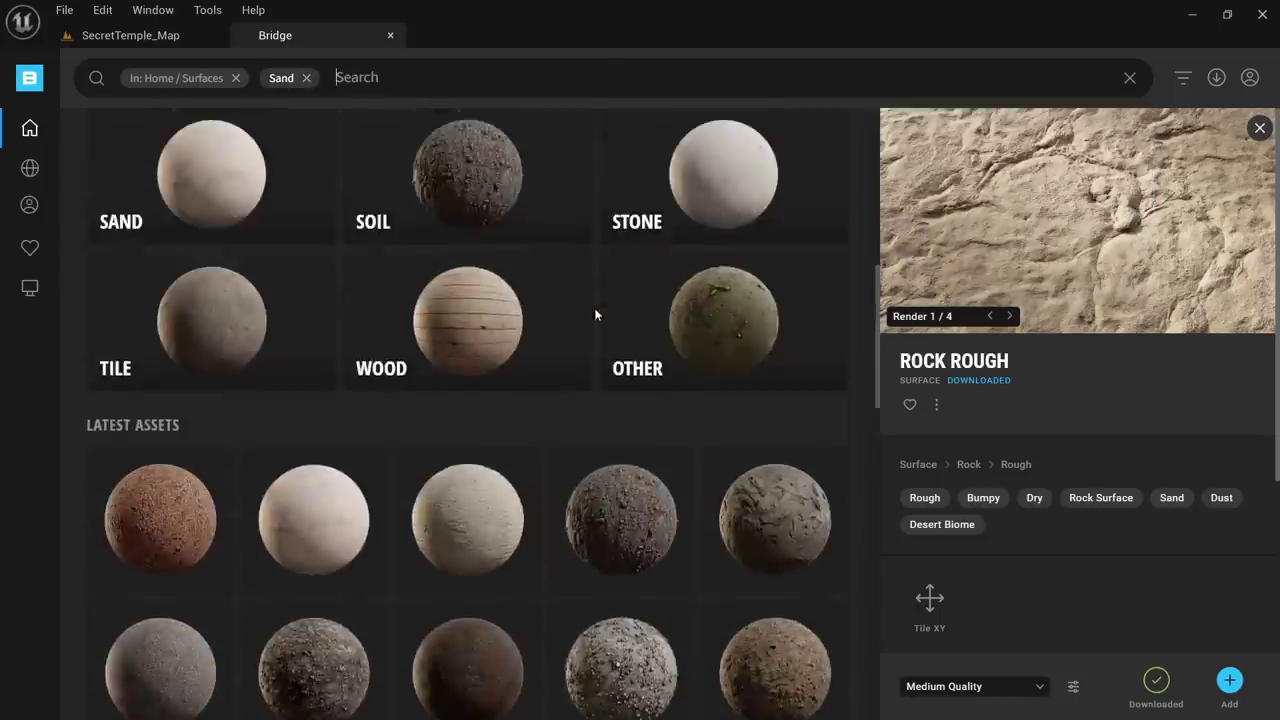
{"action": "scroll", "coordinate": [563, 457], "scroll_direction": "down", "scroll_amount": 2}
{"action": "scroll", "coordinate": [330, 450], "scroll_direction": "down", "scroll_amount": 2}
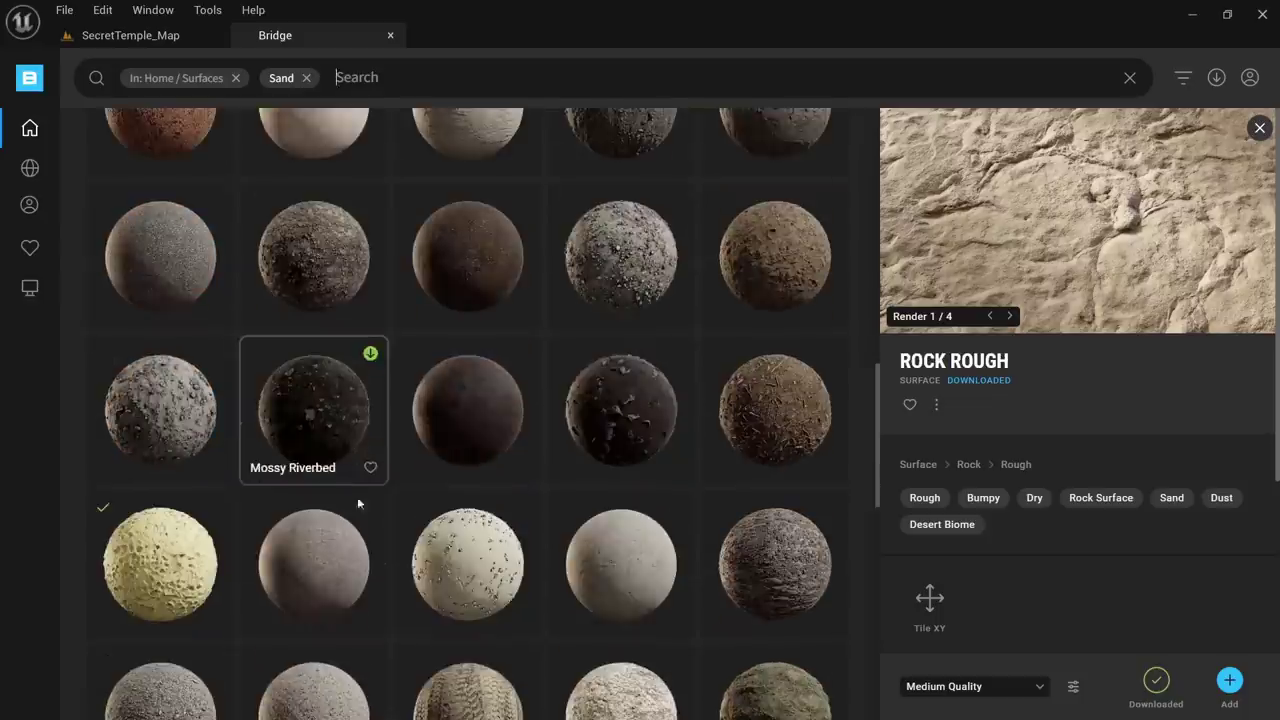
{"action": "left_click", "coordinate": [170, 573]}
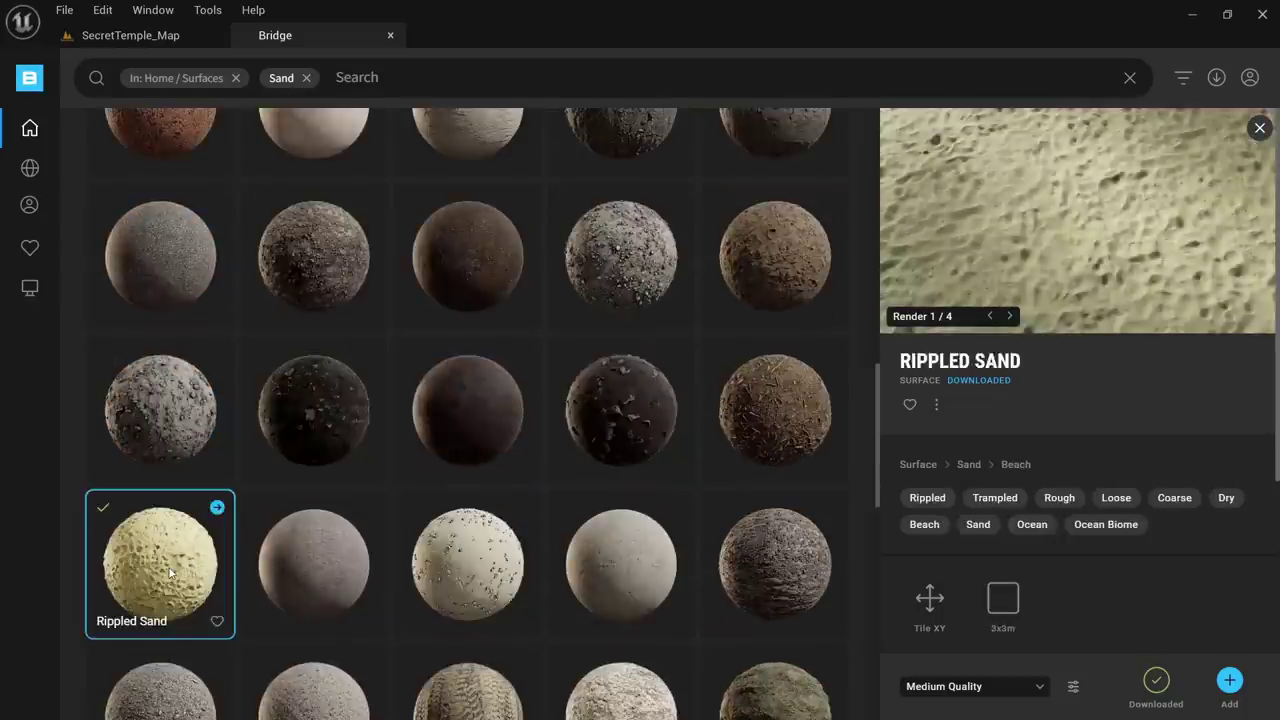
Open Trampled Beach Sand from the Rippled Sand related assets and check its details and available quality levels
{"action": "scroll", "coordinate": [170, 572], "scroll_direction": "down", "scroll_amount": 2}
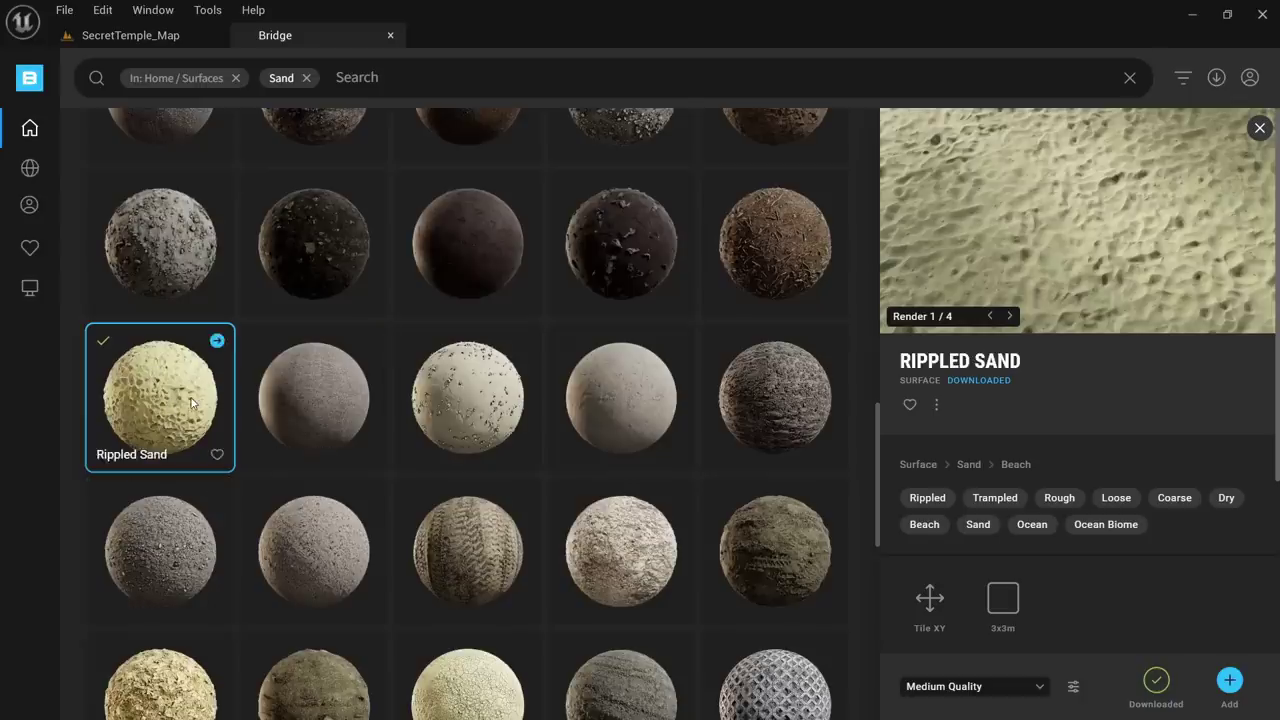
{"action": "scroll", "coordinate": [1086, 352], "scroll_direction": "down", "scroll_amount": 3}
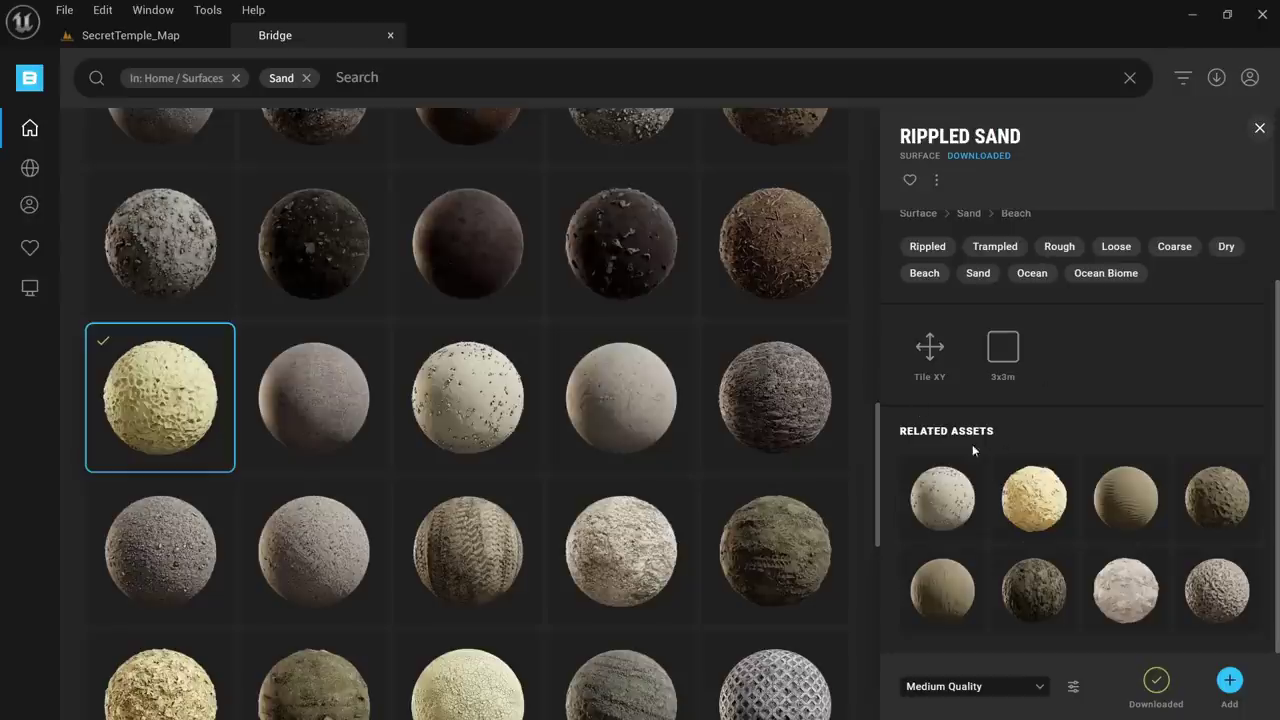
{"action": "left_click", "coordinate": [1061, 505]}
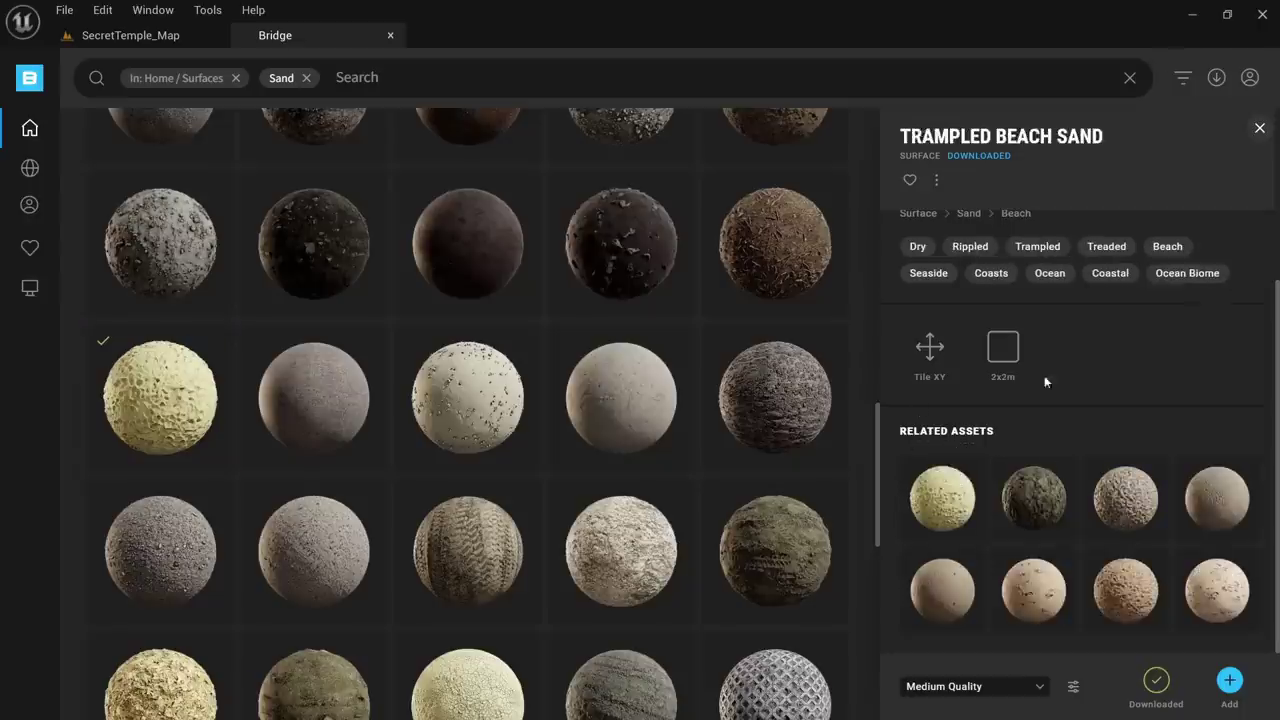
{"action": "scroll", "coordinate": [1101, 402], "scroll_direction": "up", "scroll_amount": 3}
{"action": "scroll", "coordinate": [1090, 262], "scroll_direction": "down", "scroll_amount": 3}
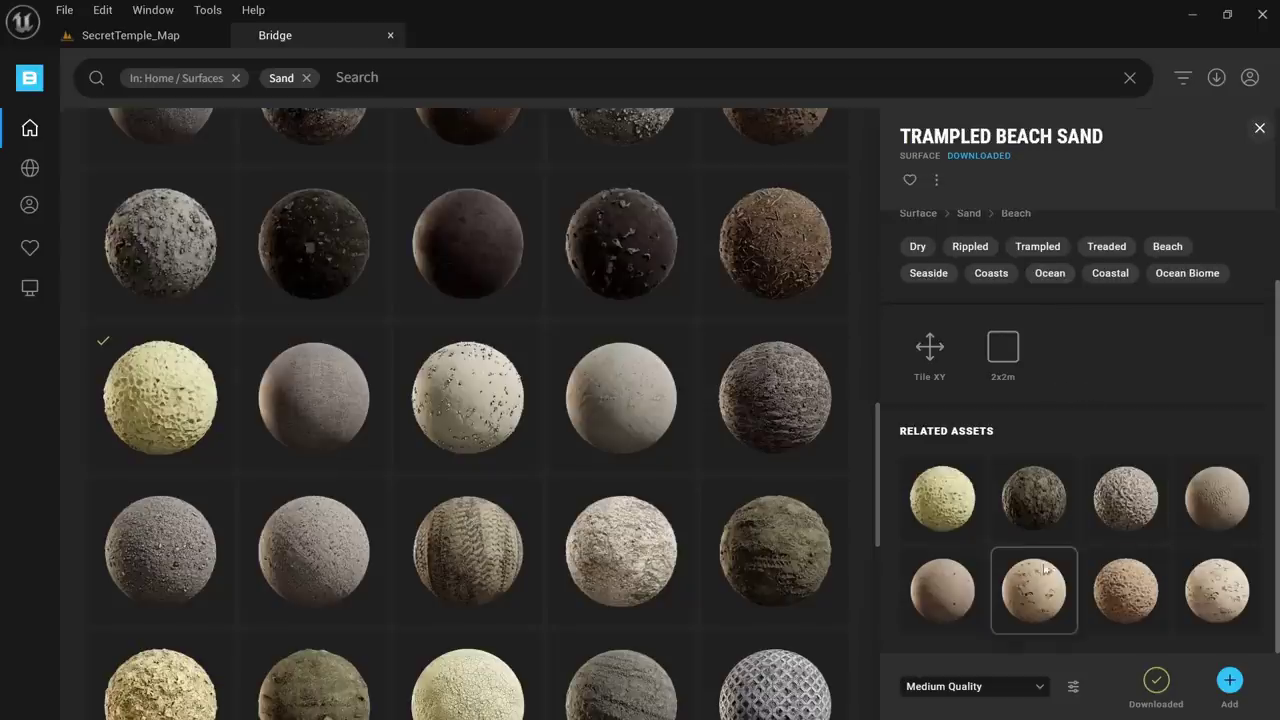
{"action": "left_click", "coordinate": [1040, 686]}
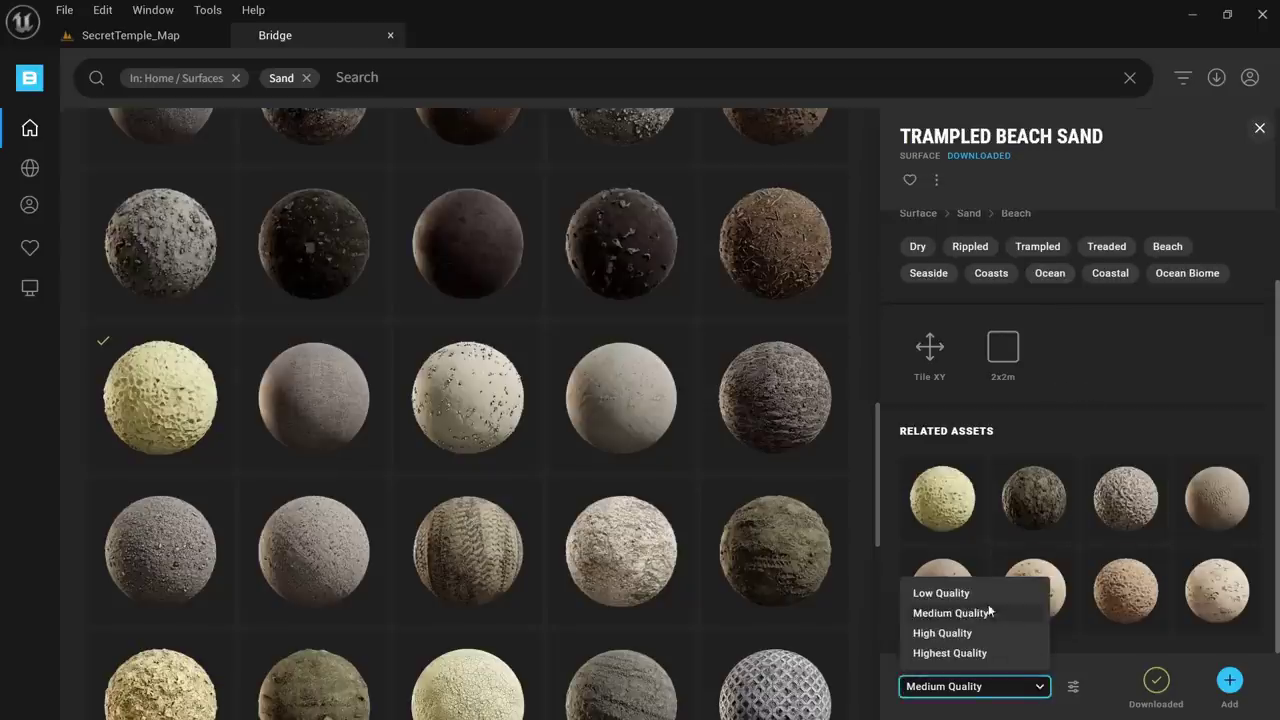
{"action": "left_click", "coordinate": [1036, 690]}
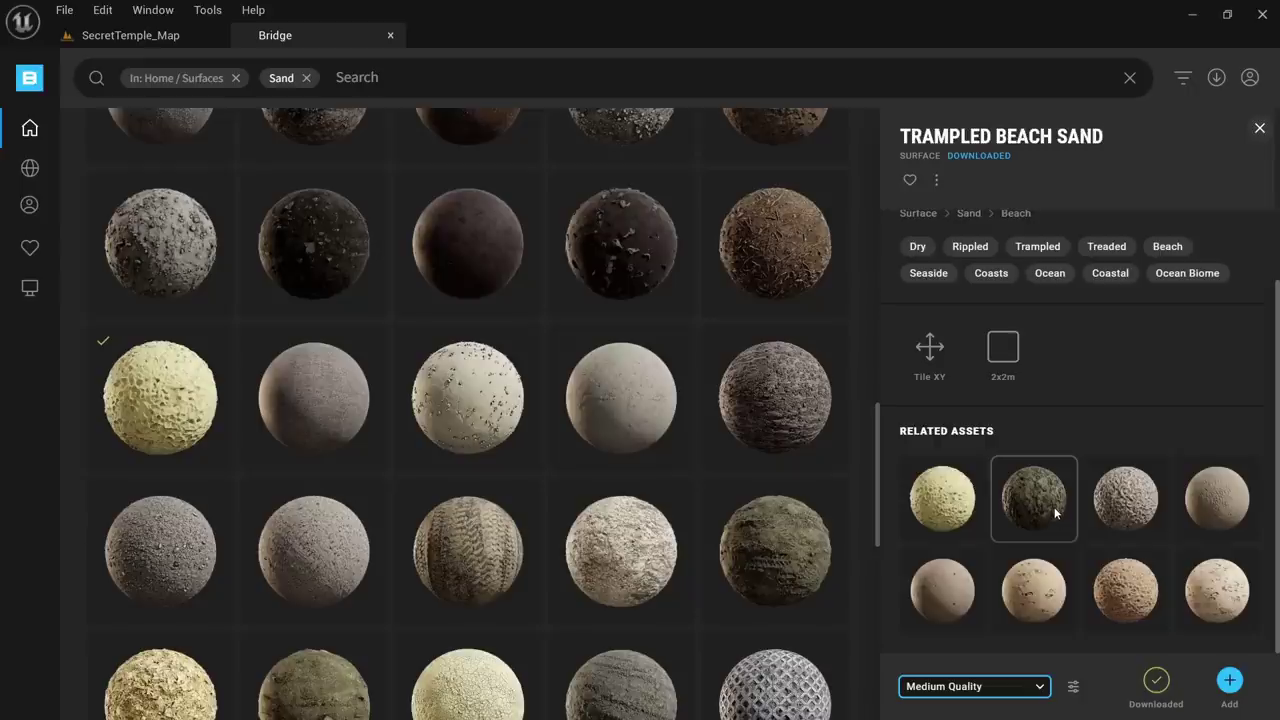
Download the Beach Sand with Pebbles surface at Medium Quality
{"action": "left_click", "coordinate": [467, 398]}
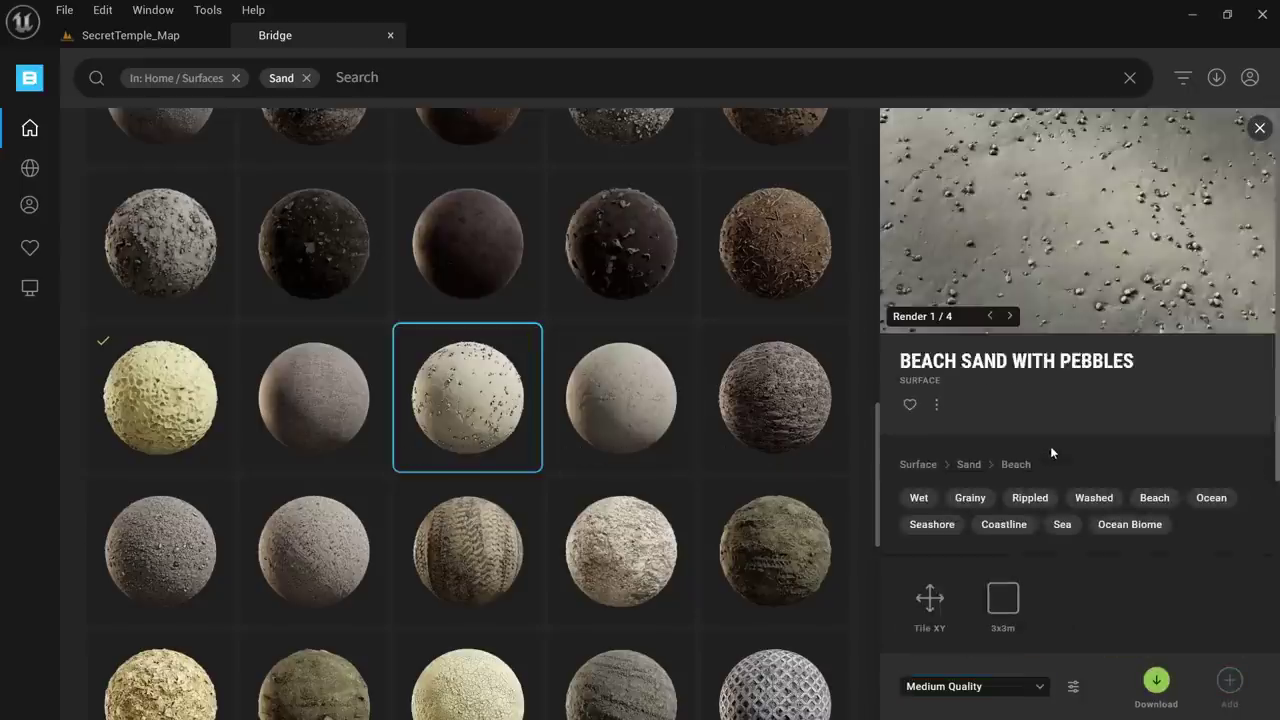
{"action": "scroll", "coordinate": [1069, 450], "scroll_direction": "down", "scroll_amount": 2}
{"action": "left_click", "coordinate": [1156, 681]}
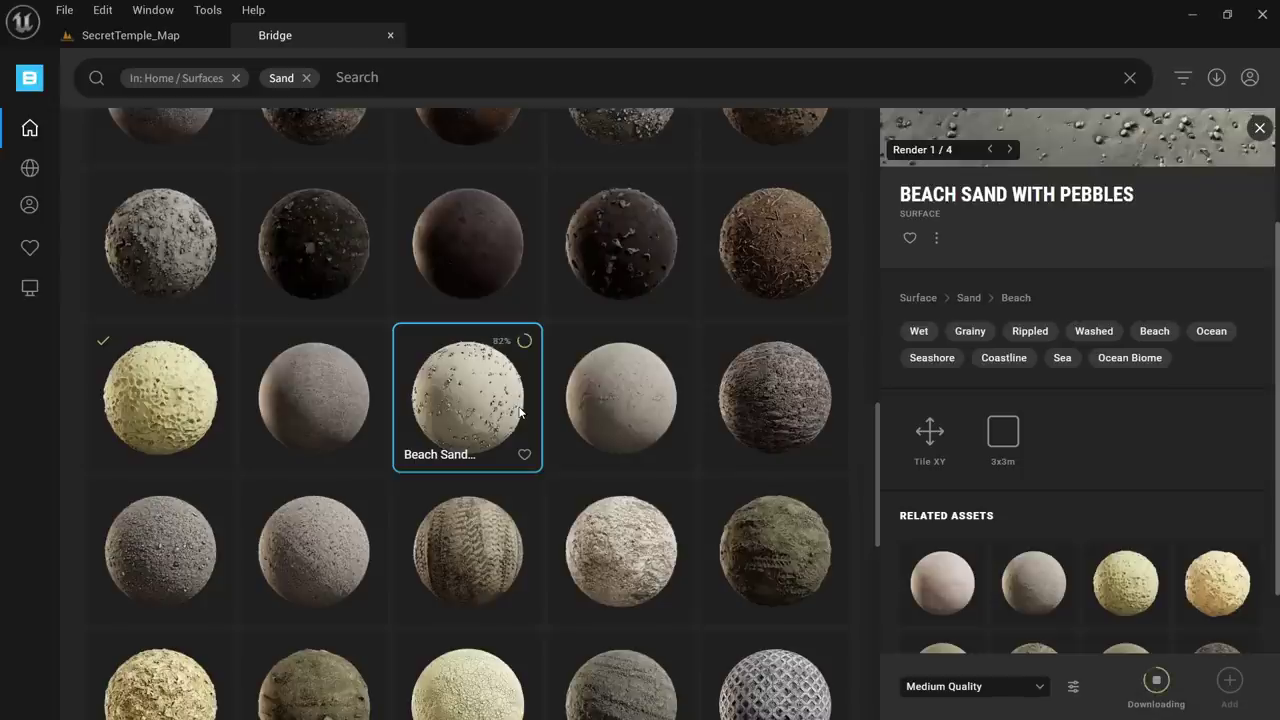
Open the locally downloaded assets and compare the Rock Rough, Trampled Beach Sand and both Rippled Sand surfaces
{"action": "left_click", "coordinate": [30, 288]}
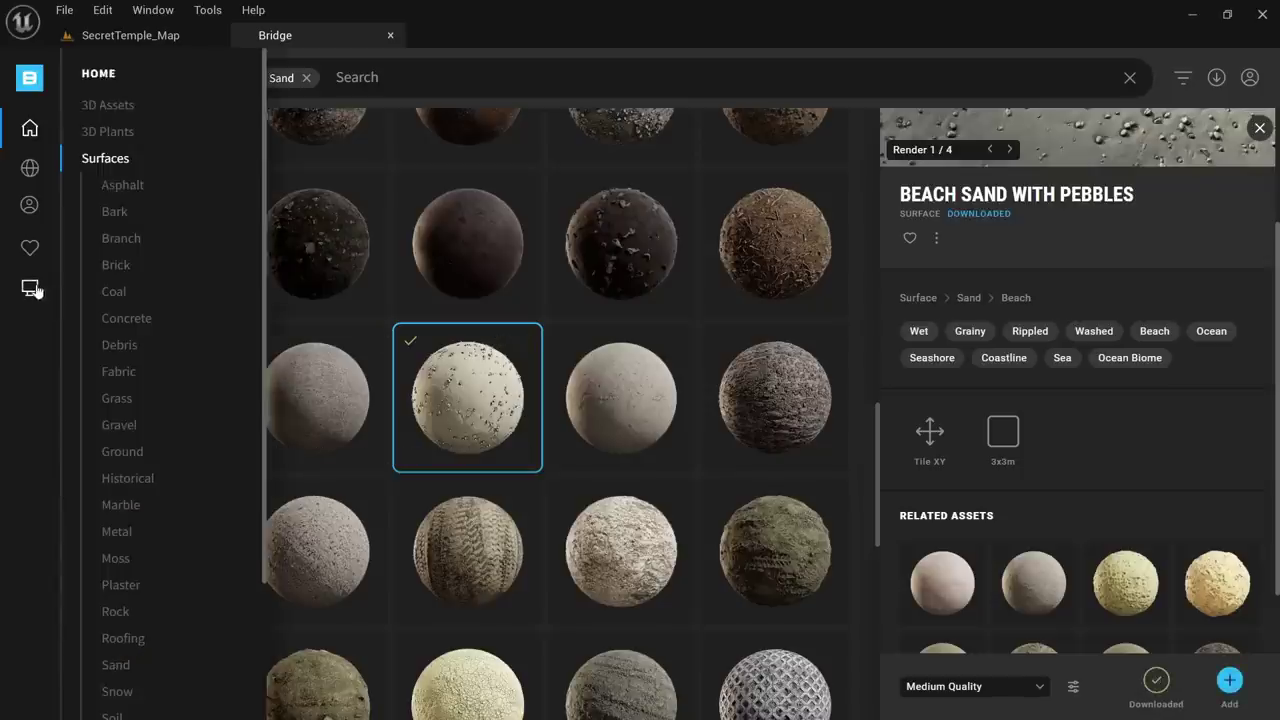
{"action": "left_click", "coordinate": [318, 262]}
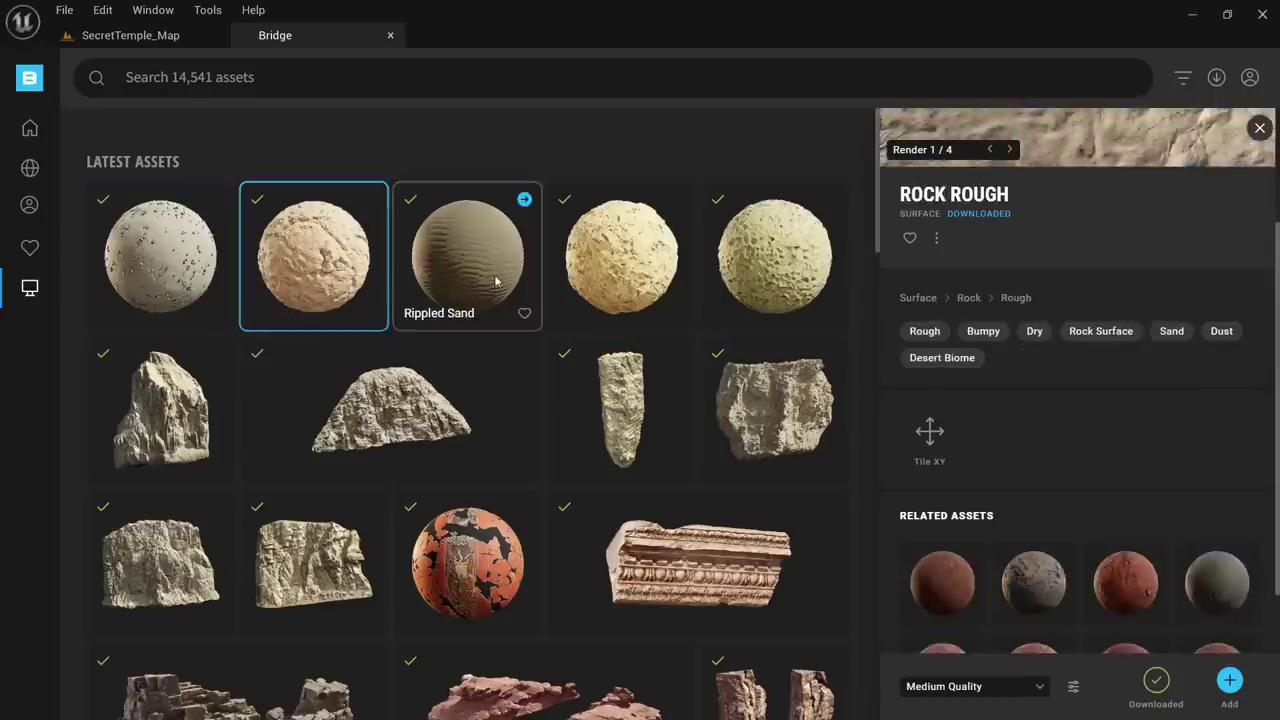
{"action": "left_click", "coordinate": [652, 290]}
{"action": "left_click", "coordinate": [796, 293]}
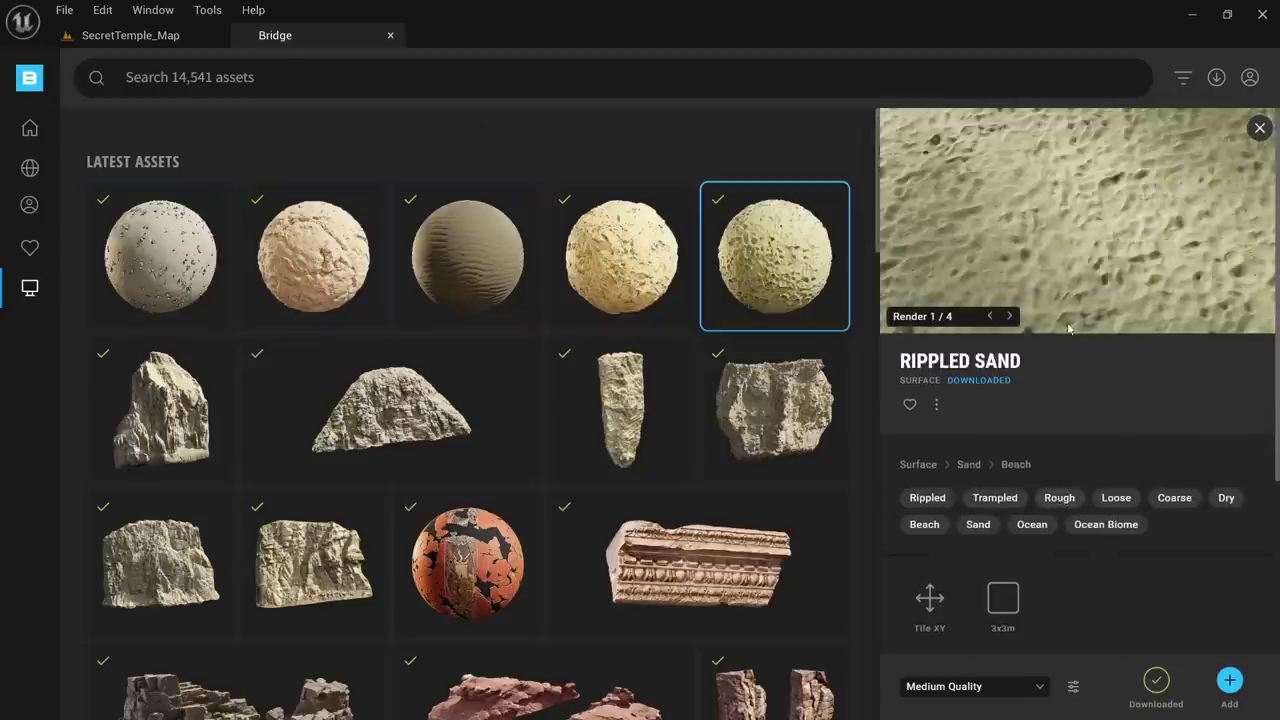
{"action": "left_click", "coordinate": [630, 280]}
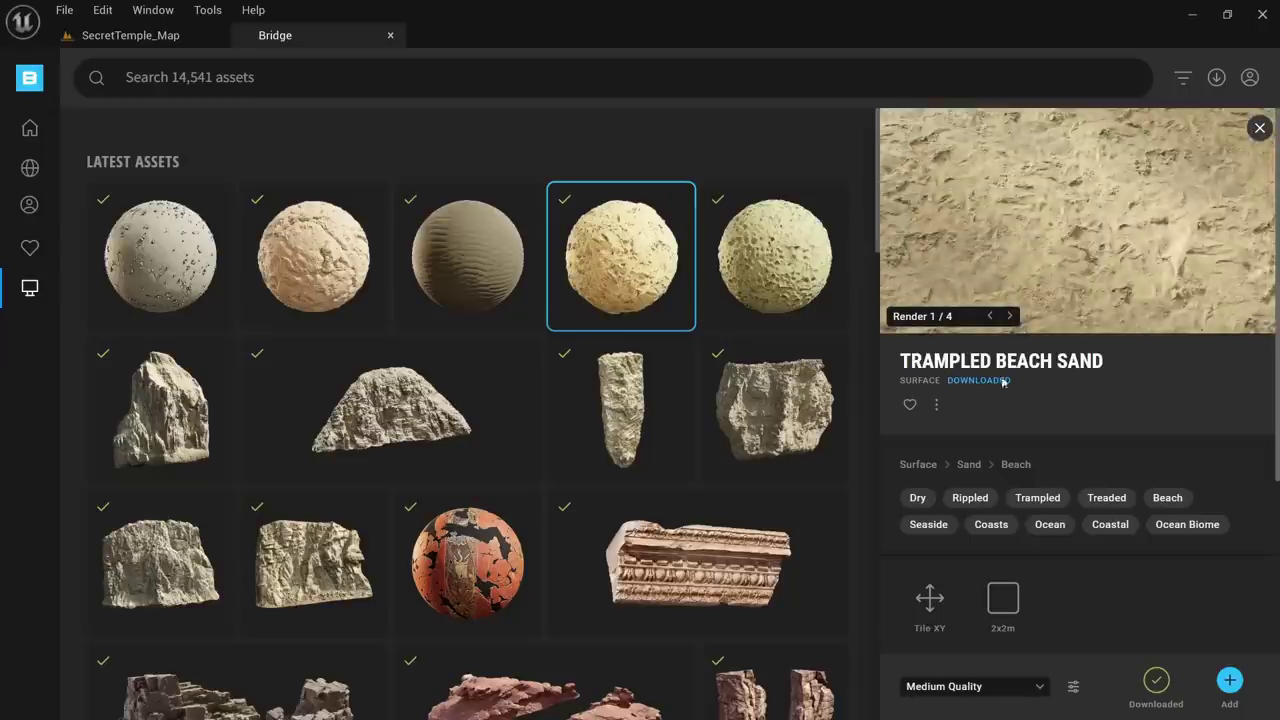
{"action": "left_click", "coordinate": [484, 270]}
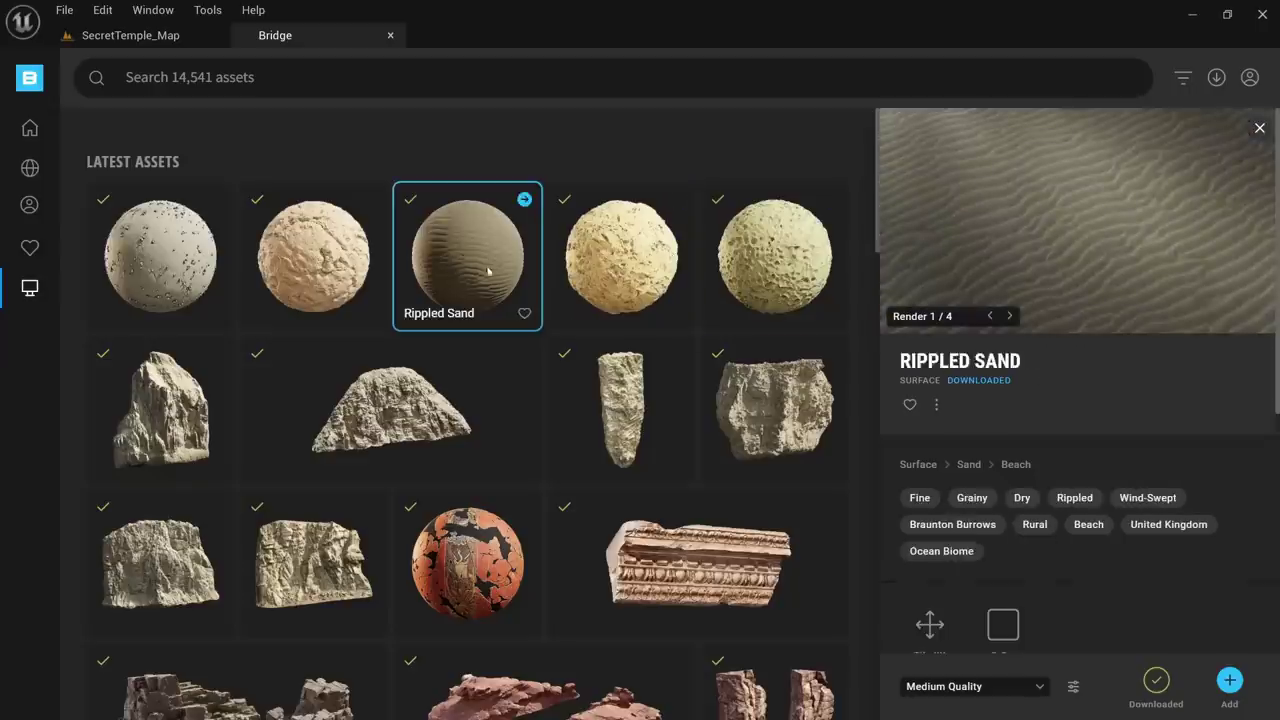
{"action": "left_click", "coordinate": [313, 258]}
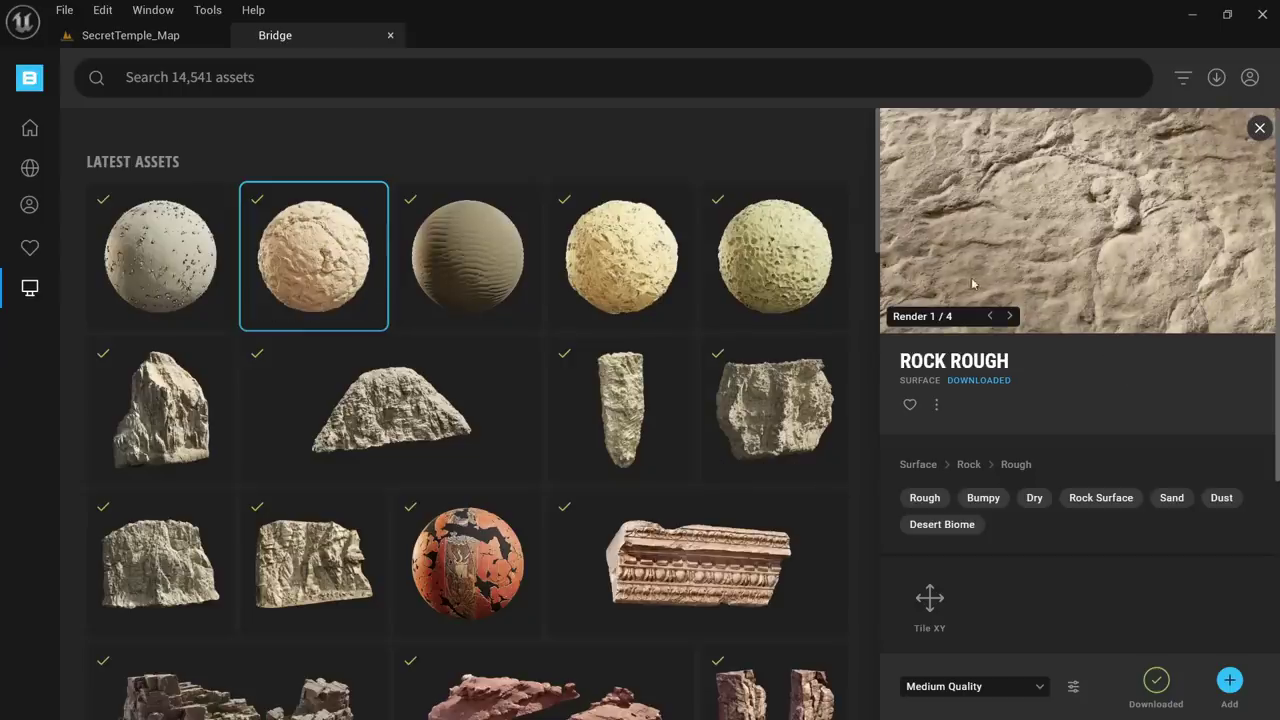
Add the yellowish 3x3m Rippled Sand surface to the project at Medium Quality
{"action": "left_click", "coordinate": [780, 266]}
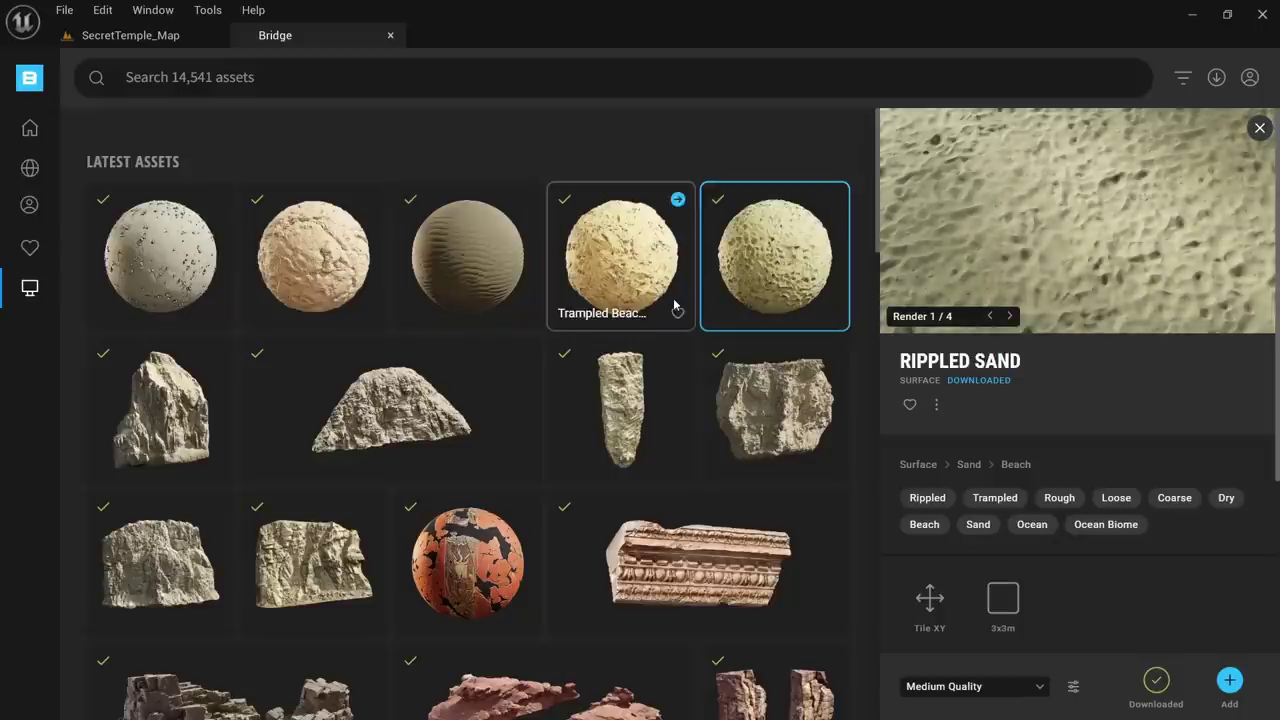
{"action": "left_click", "coordinate": [1229, 681]}
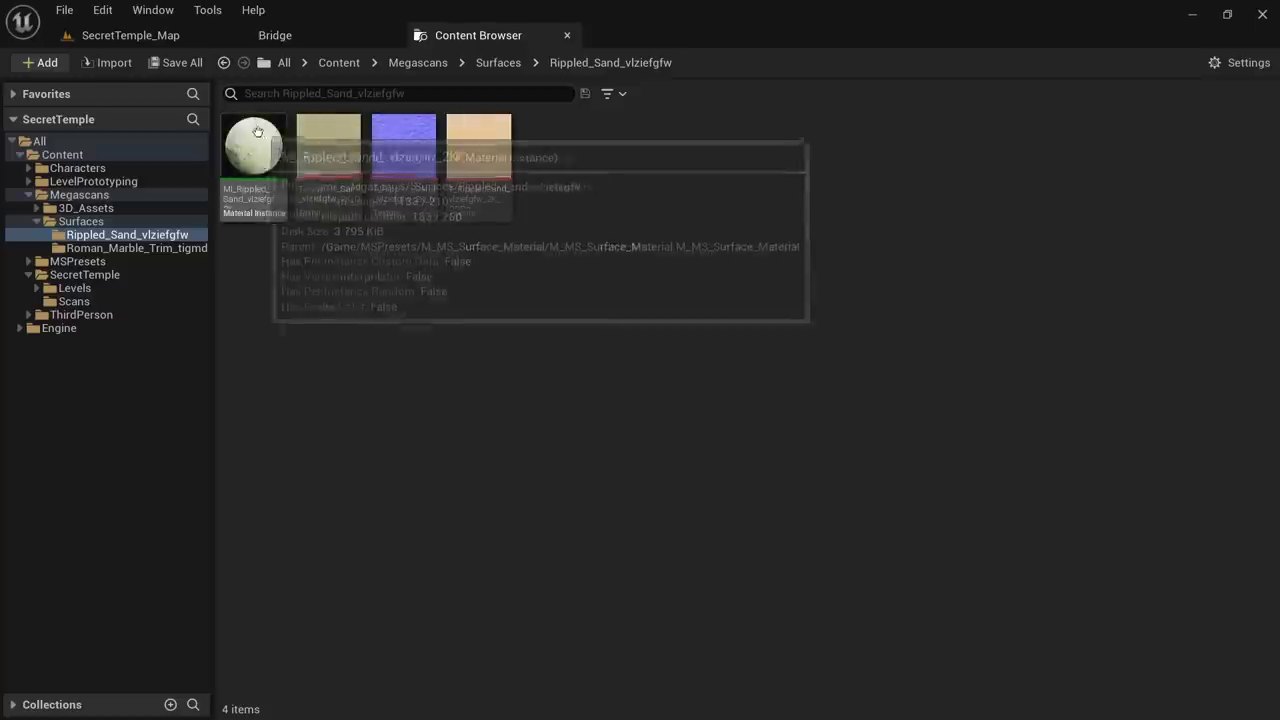
Open the Rippled Sand material instance, inspect its preview and close its editor
{"action": "double_click", "coordinate": [254, 160]}
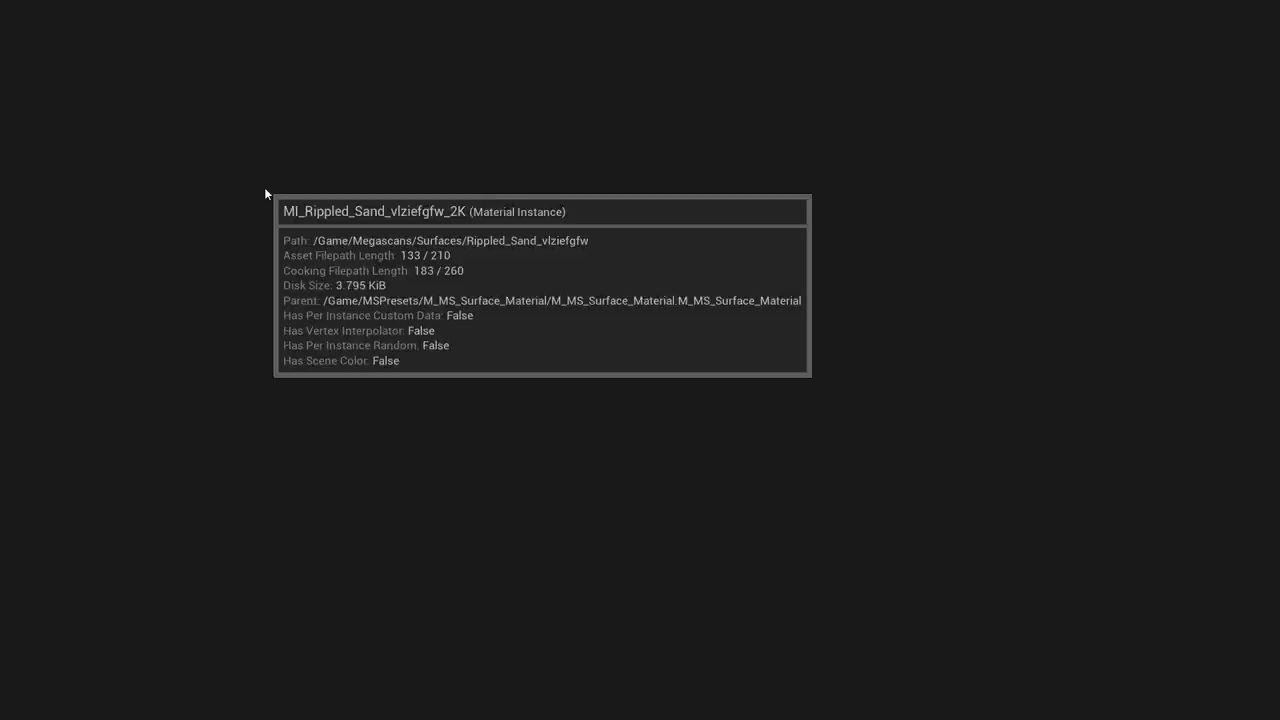
{"action": "mouse_move", "coordinate": [477, 360]}
{"action": "left_mouse_down"}
{"action": "mouse_move", "coordinate": [420, 362]}
{"action": "mouse_move", "coordinate": [530, 362]}
{"action": "mouse_move", "coordinate": [490, 360]}
{"action": "left_mouse_up"}
{"action": "middle_click", "coordinate": [134, 40]}
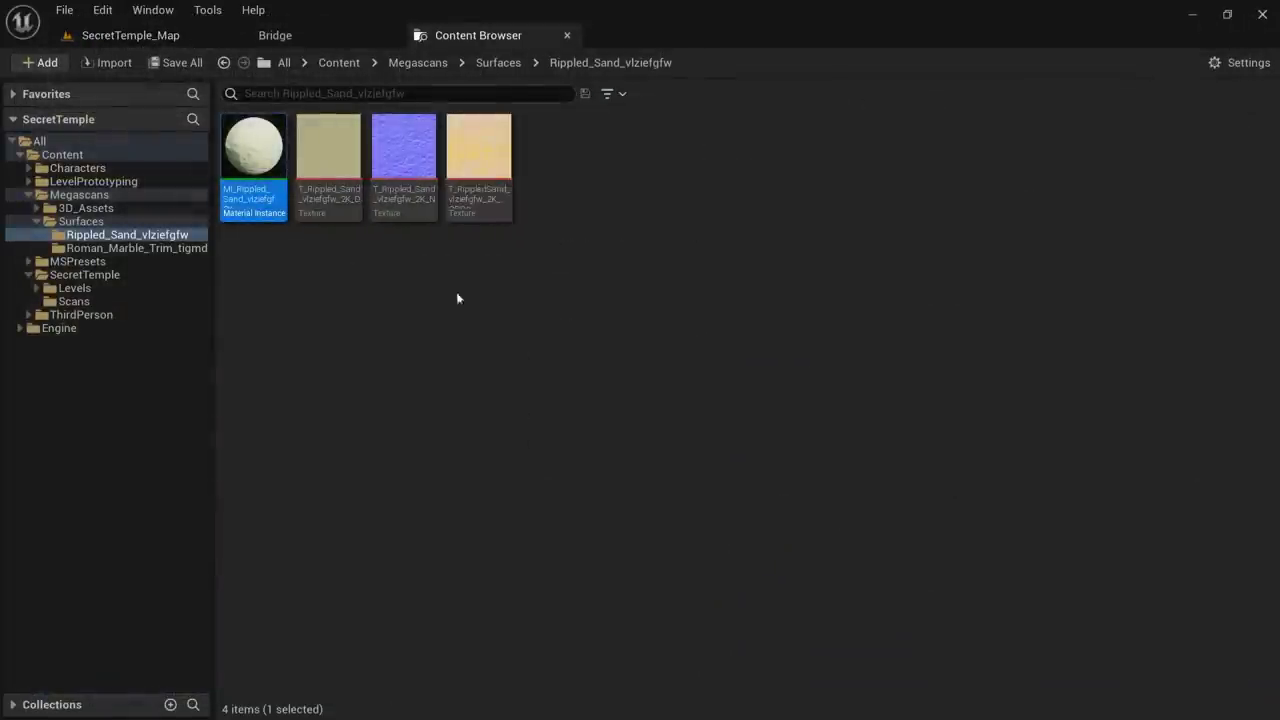
Inspect the imported Rippled Sand albedo, normal and ORDp textures and their properties
{"action": "mouse_move", "coordinate": [362, 167]}
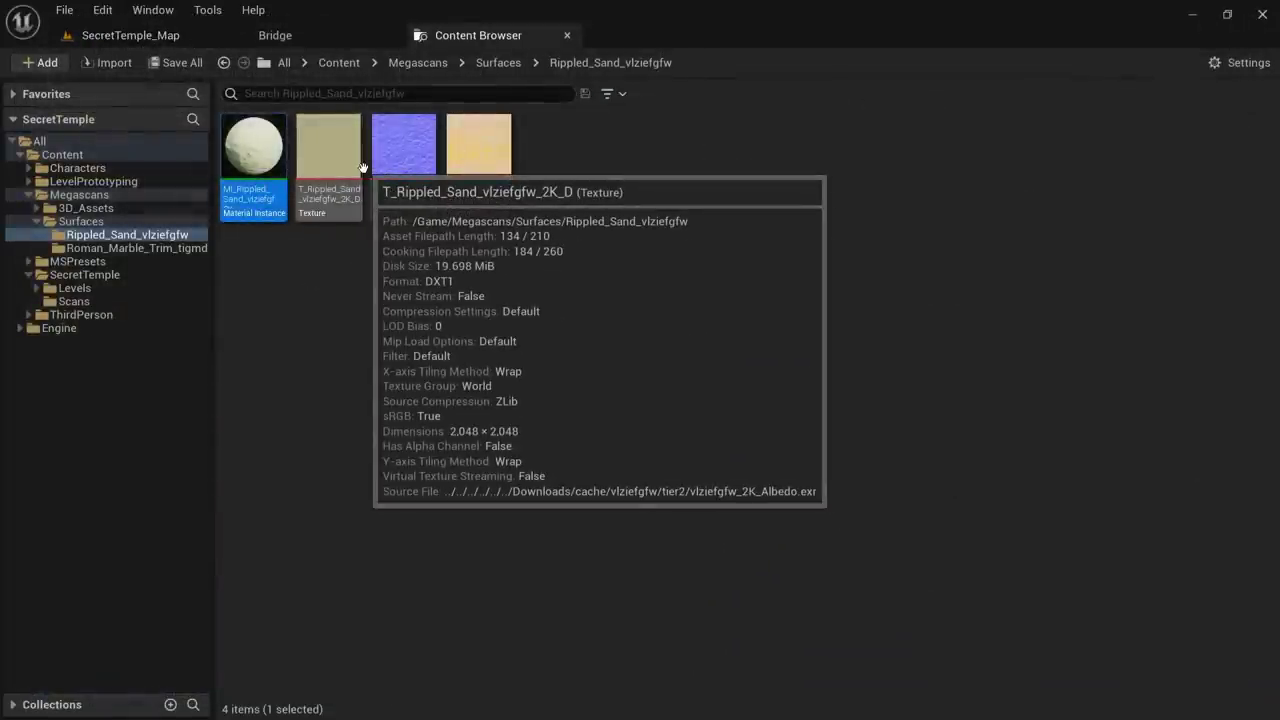
{"action": "left_click", "coordinate": [350, 168]}
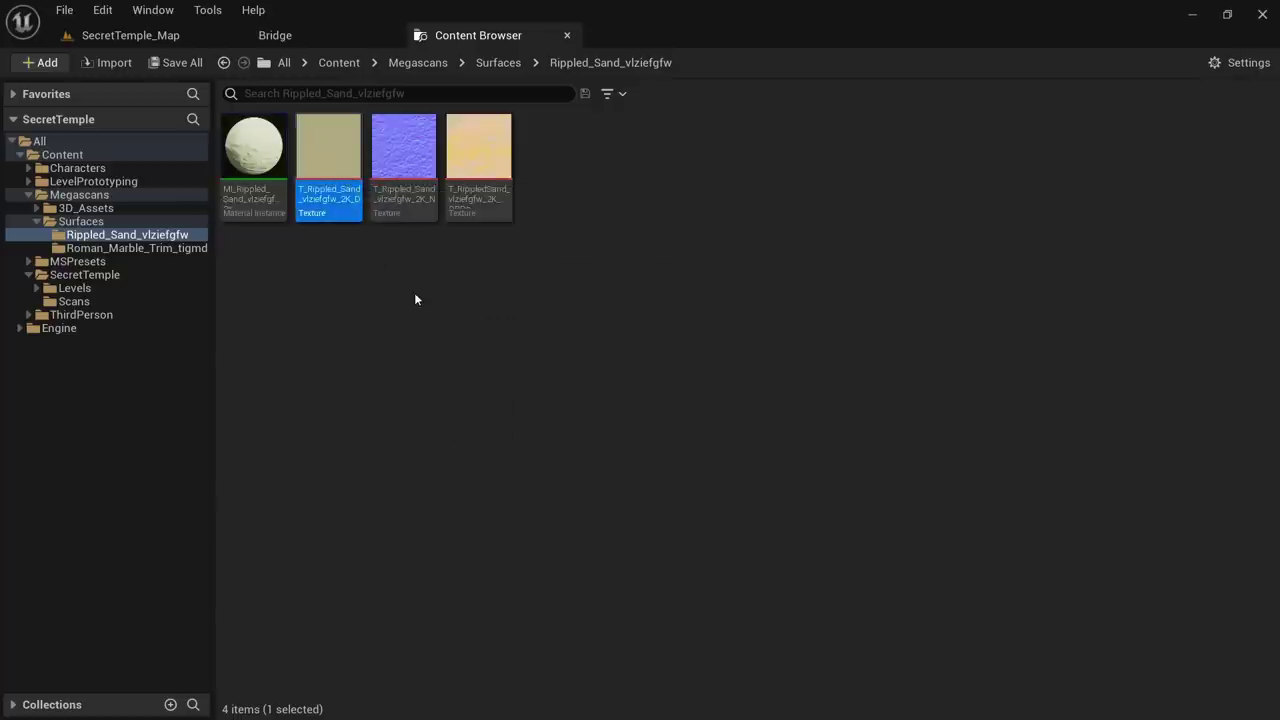
{"action": "left_click", "coordinate": [412, 190]}
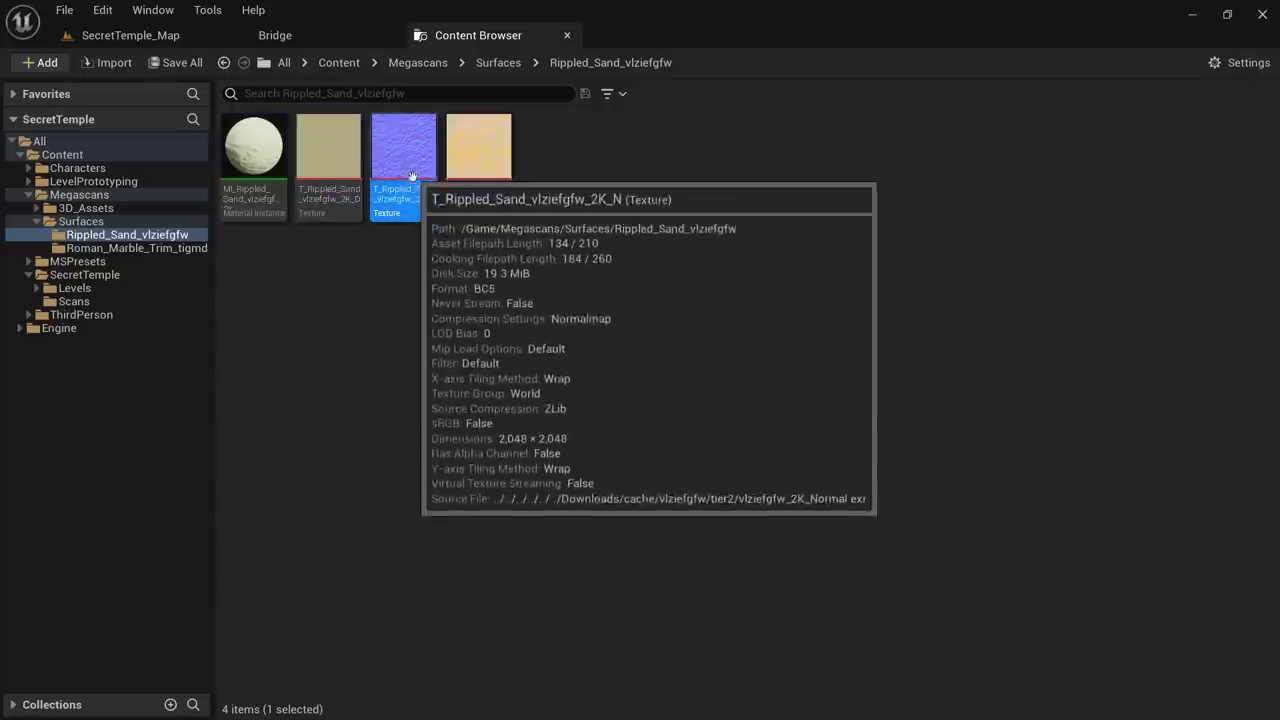
{"action": "left_click", "coordinate": [480, 160]}
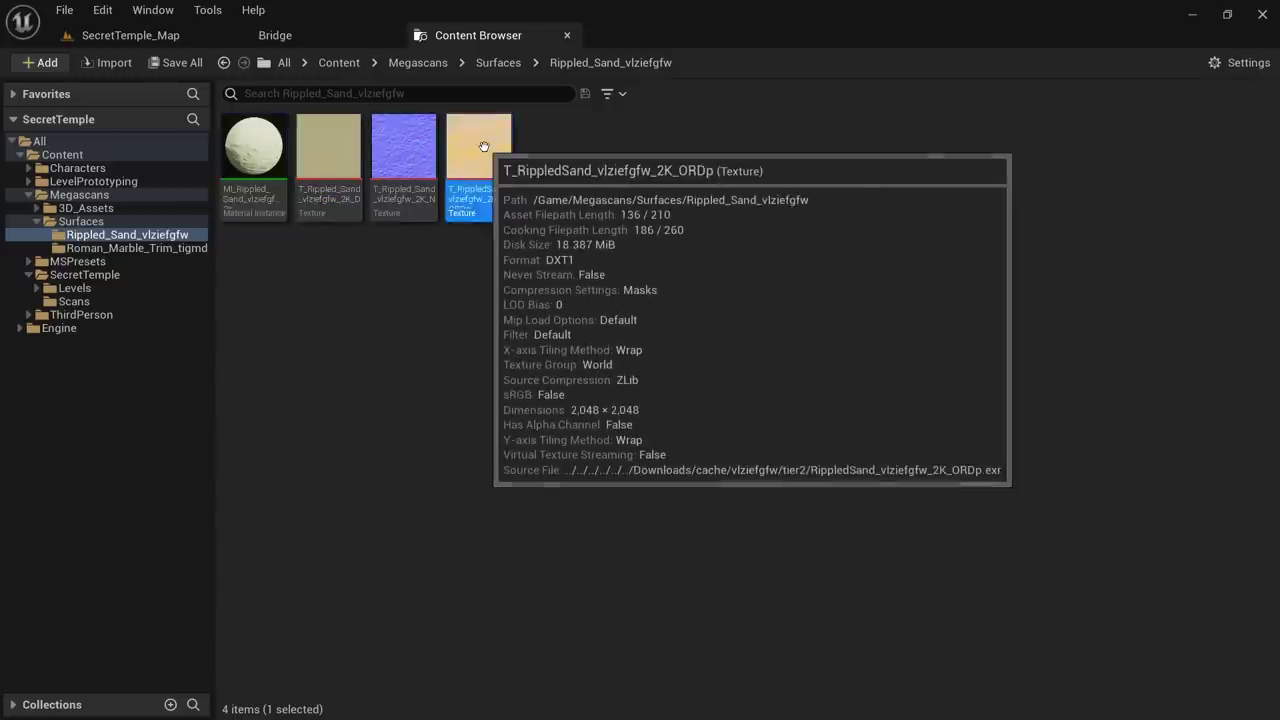
{"action": "mouse_move", "coordinate": [487, 156]}
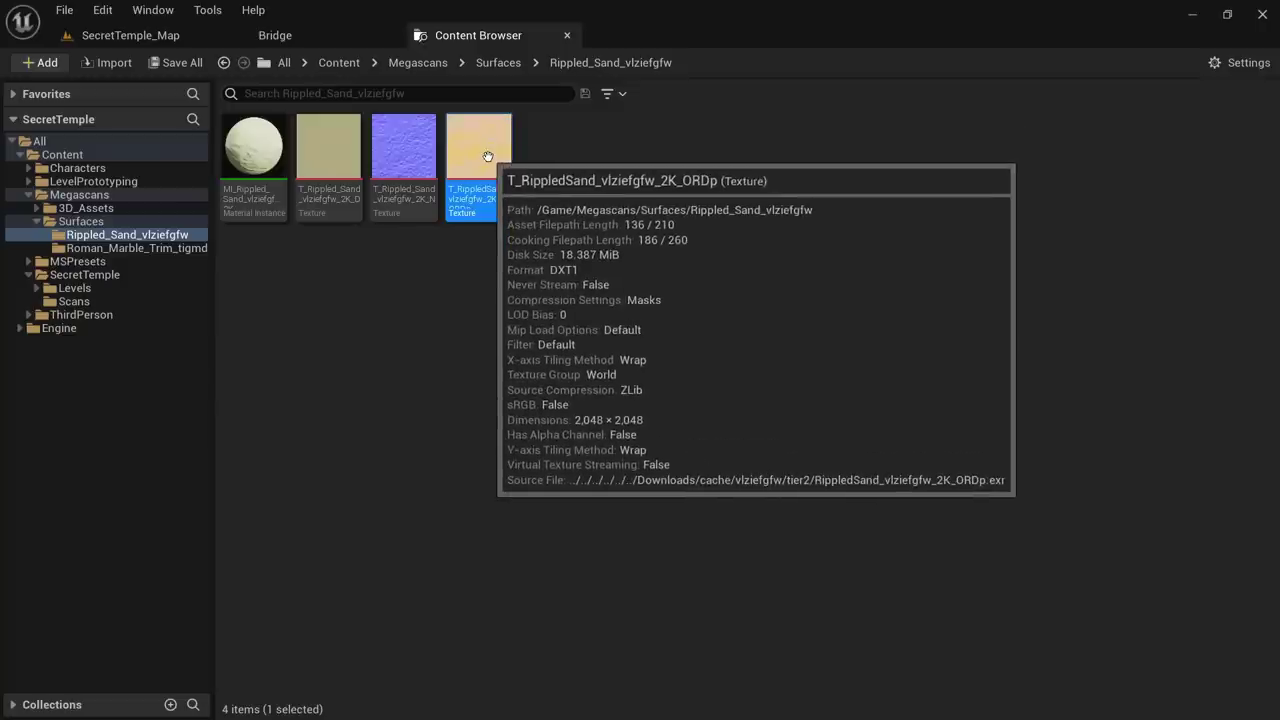
Check the contents of the Roman Marble Trim surface folder, and return to the first Rippled Sand folder
{"action": "left_click", "coordinate": [157, 249]}
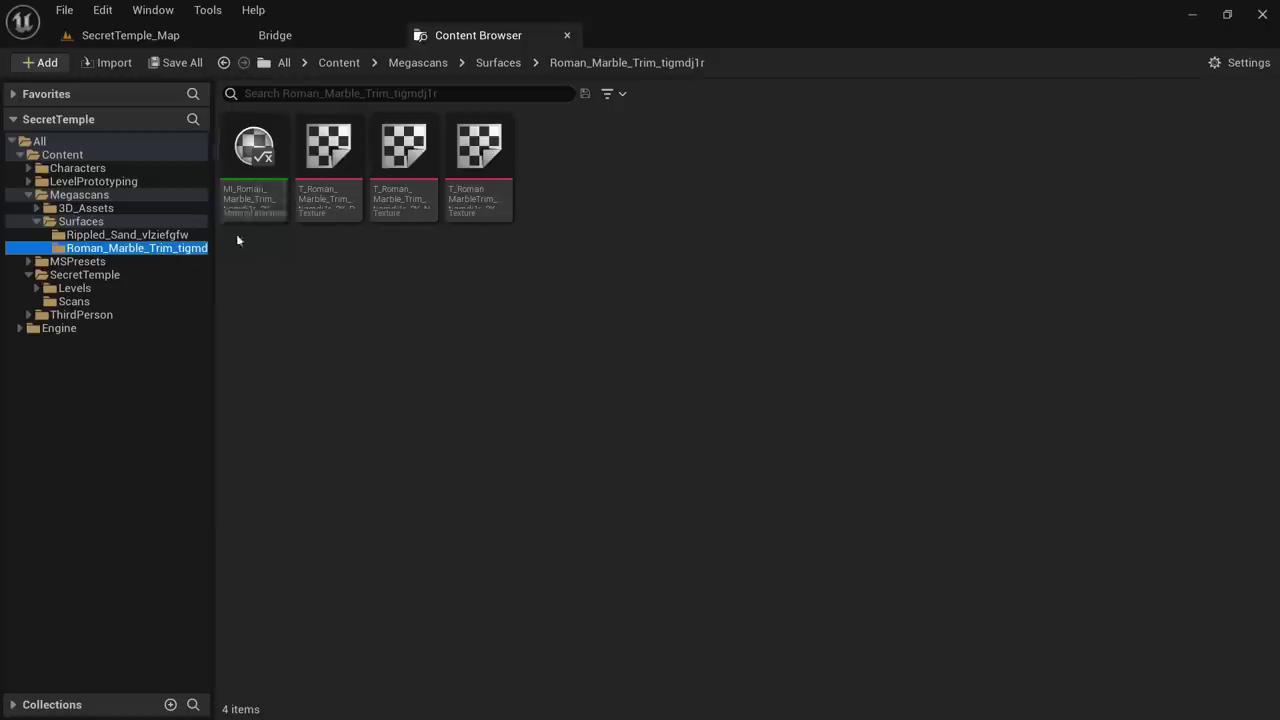
{"action": "mouse_move", "coordinate": [256, 168]}
{"action": "left_click", "coordinate": [145, 235]}
Add the Trampled Beach Sand surface and the brown, finely rippled Rippled Sand surface from Bridge to the project
{"action": "left_click", "coordinate": [321, 34]}
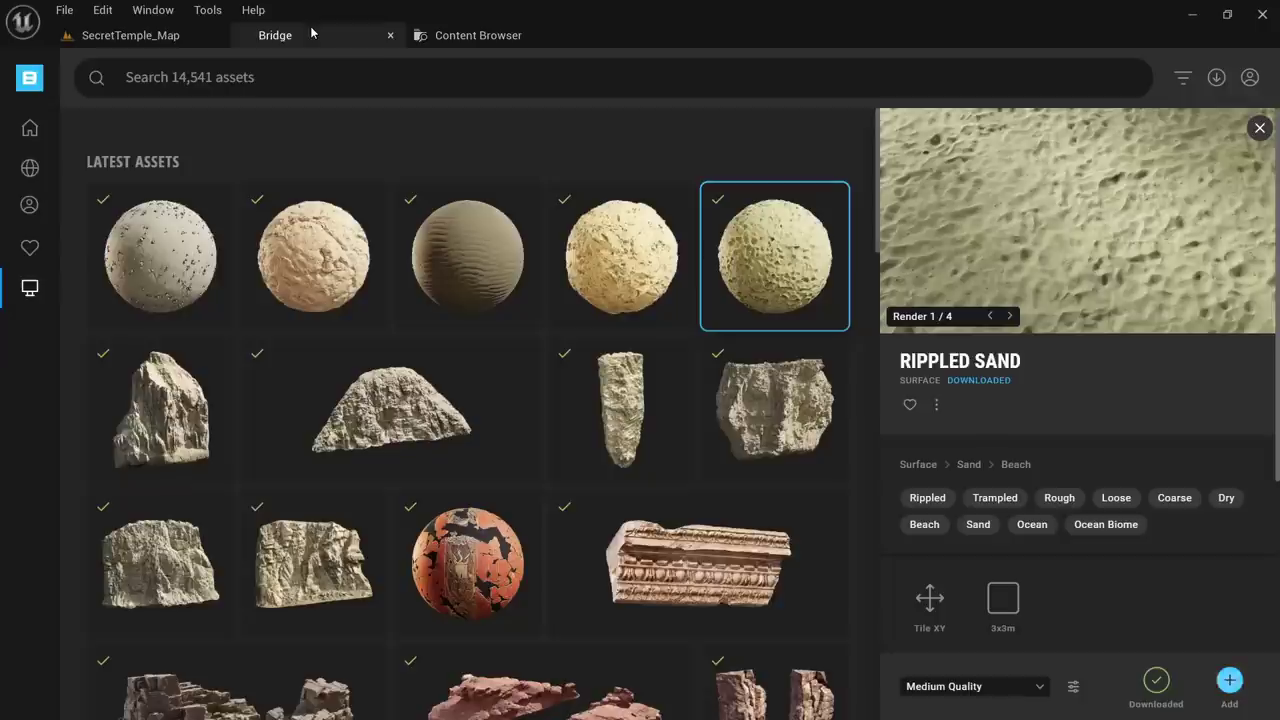
{"action": "left_click", "coordinate": [621, 256]}
{"action": "left_click", "coordinate": [1226, 682]}
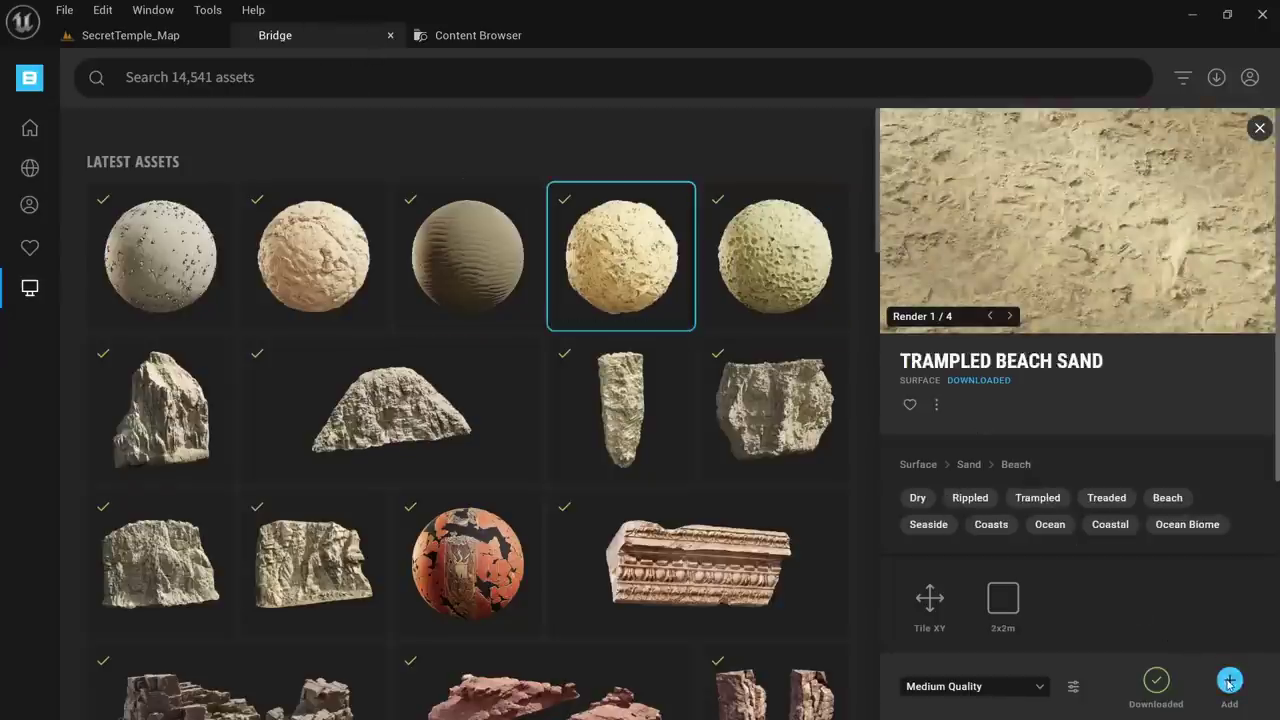
{"action": "left_click", "coordinate": [341, 36]}
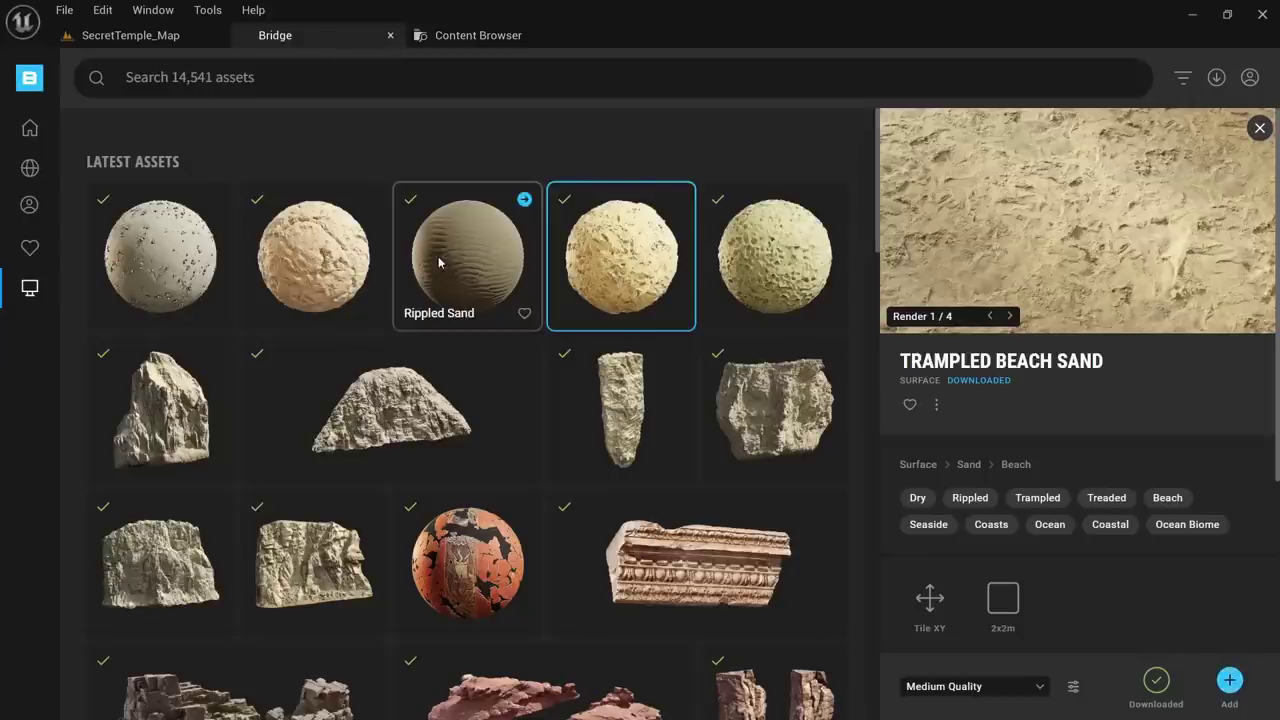
{"action": "left_click", "coordinate": [443, 262]}
{"action": "left_click", "coordinate": [1228, 680]}
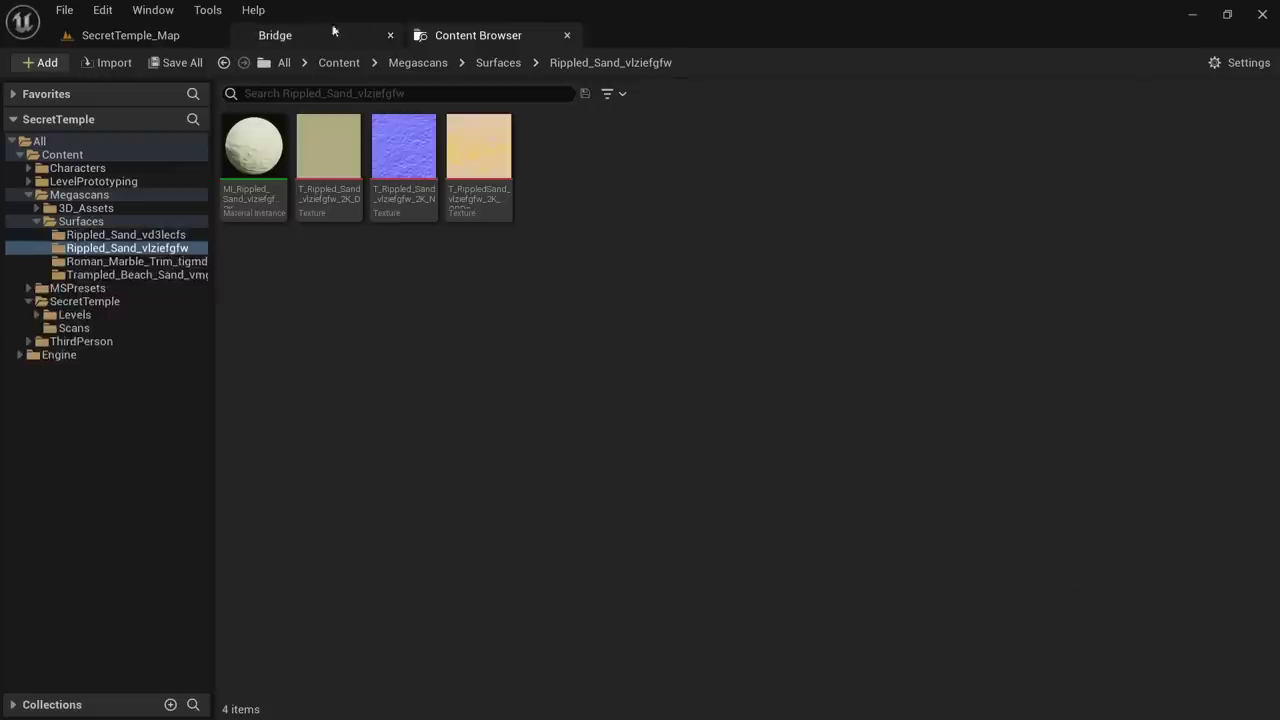
Add the Rock Rough surface from Bridge to the project
{"action": "left_click", "coordinate": [334, 33]}
{"action": "left_click", "coordinate": [313, 256]}
{"action": "left_click", "coordinate": [1229, 680]}
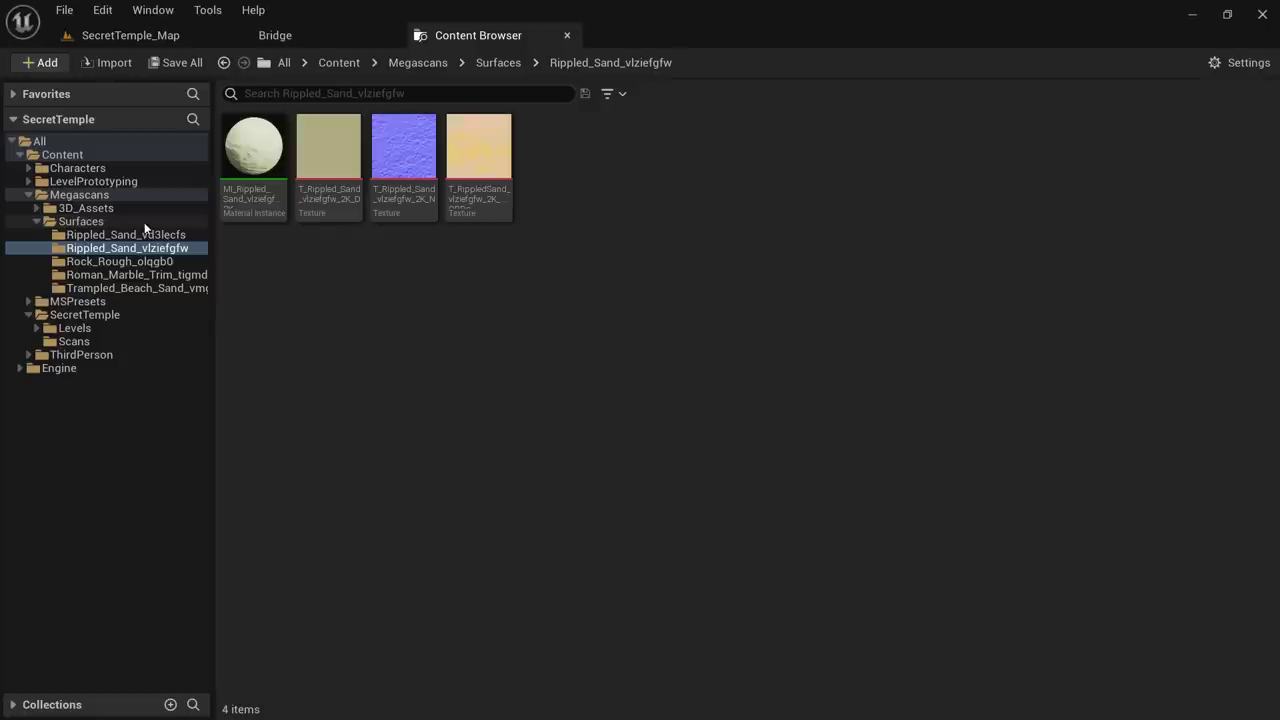
Create a new folder named Materials inside the SecretTemple content folder
{"action": "left_click", "coordinate": [104, 316]}
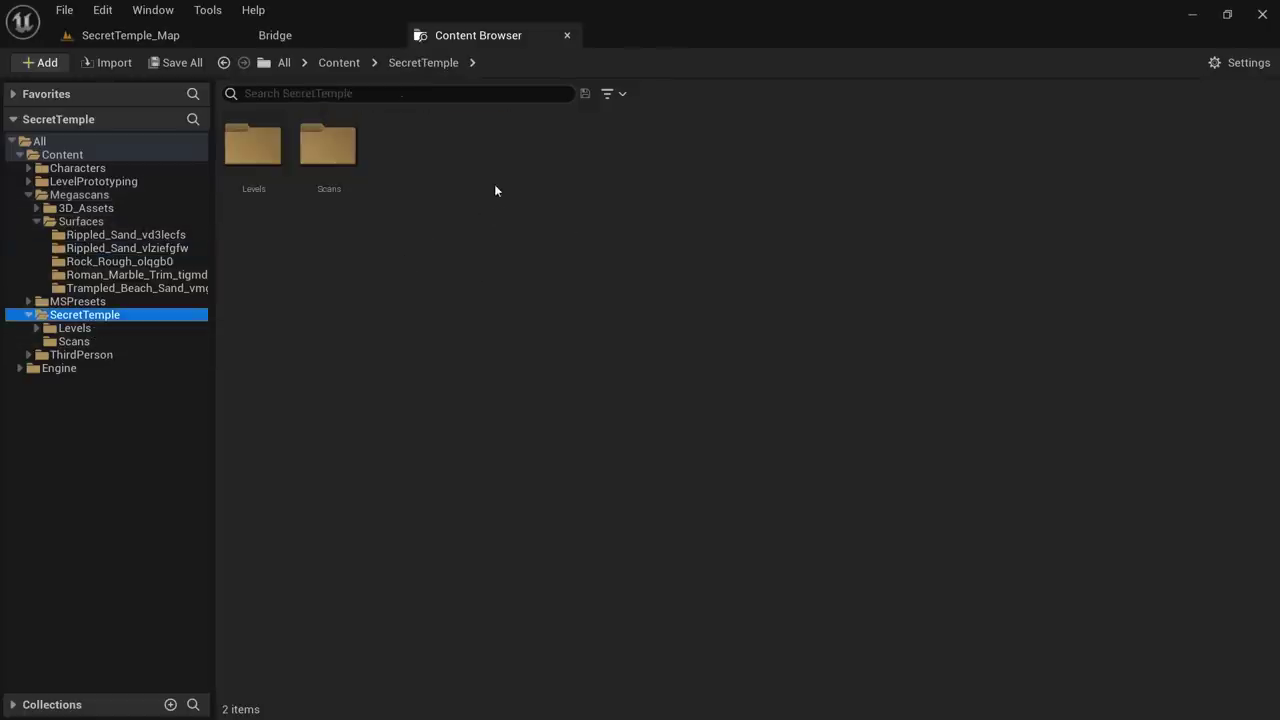
{"action": "right_click", "coordinate": [480, 184]}
{"action": "left_click", "coordinate": [590, 252]}
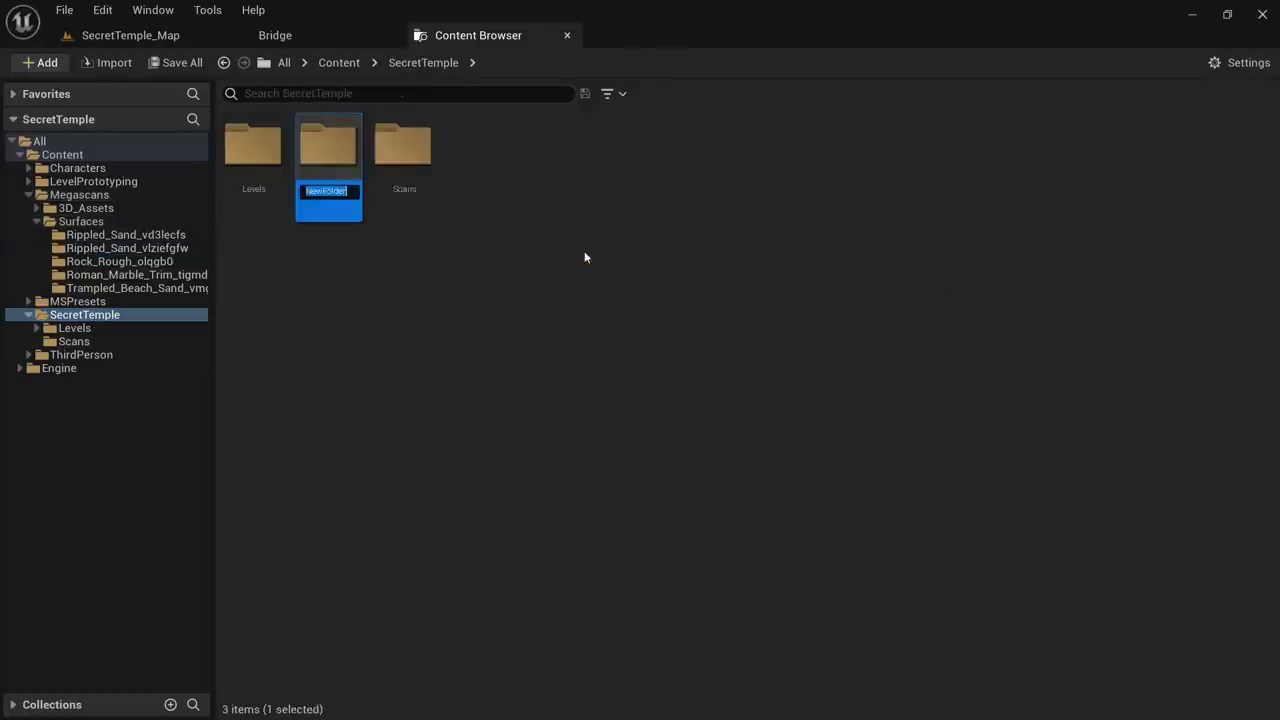
{"action": "type", "text": "Materials"}
{"action": "key", "text": "Return"}
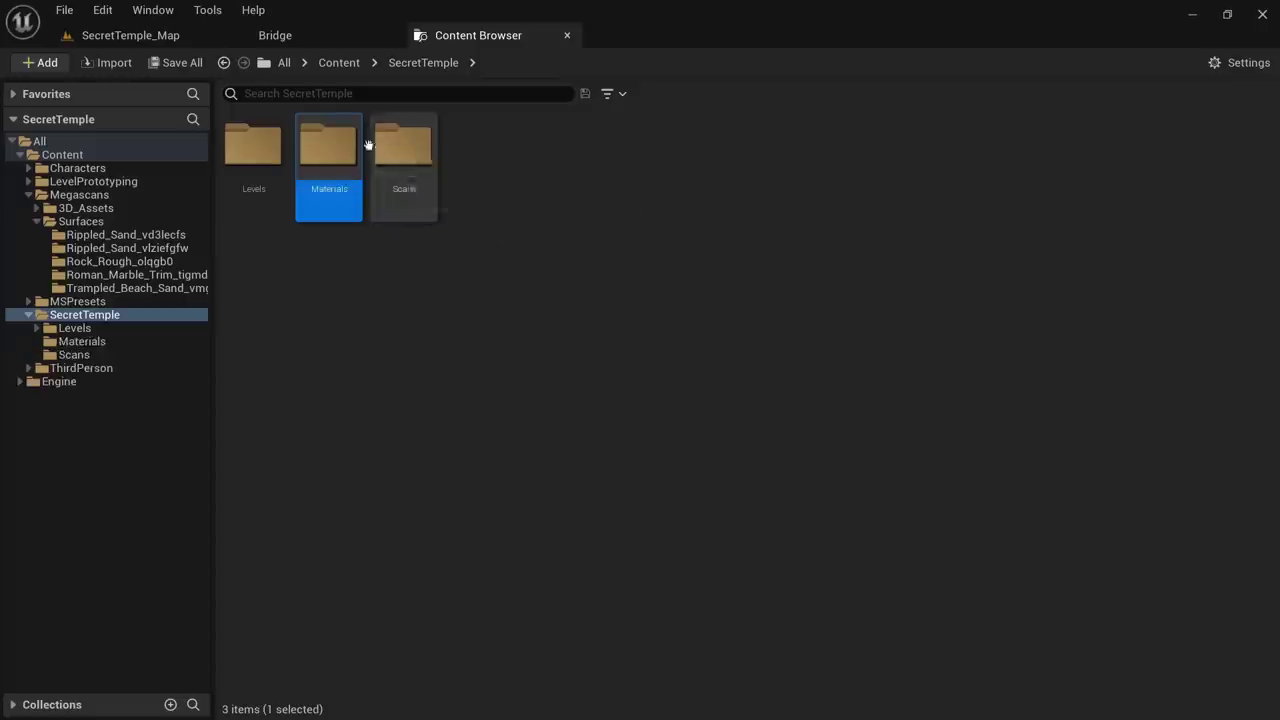
Create a new material named M_Landscape_sand in the Materials folder
{"action": "double_click", "coordinate": [330, 150]}
{"action": "right_click", "coordinate": [345, 185]}
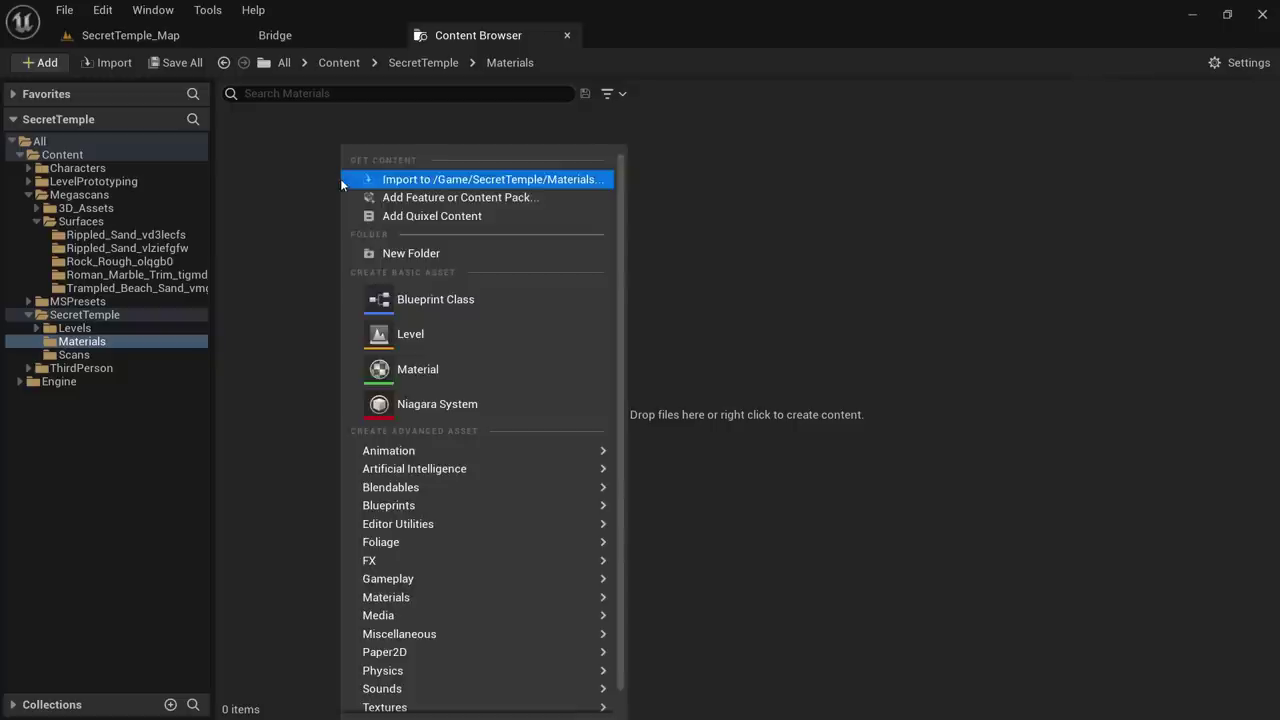
{"action": "left_click", "coordinate": [447, 383]}
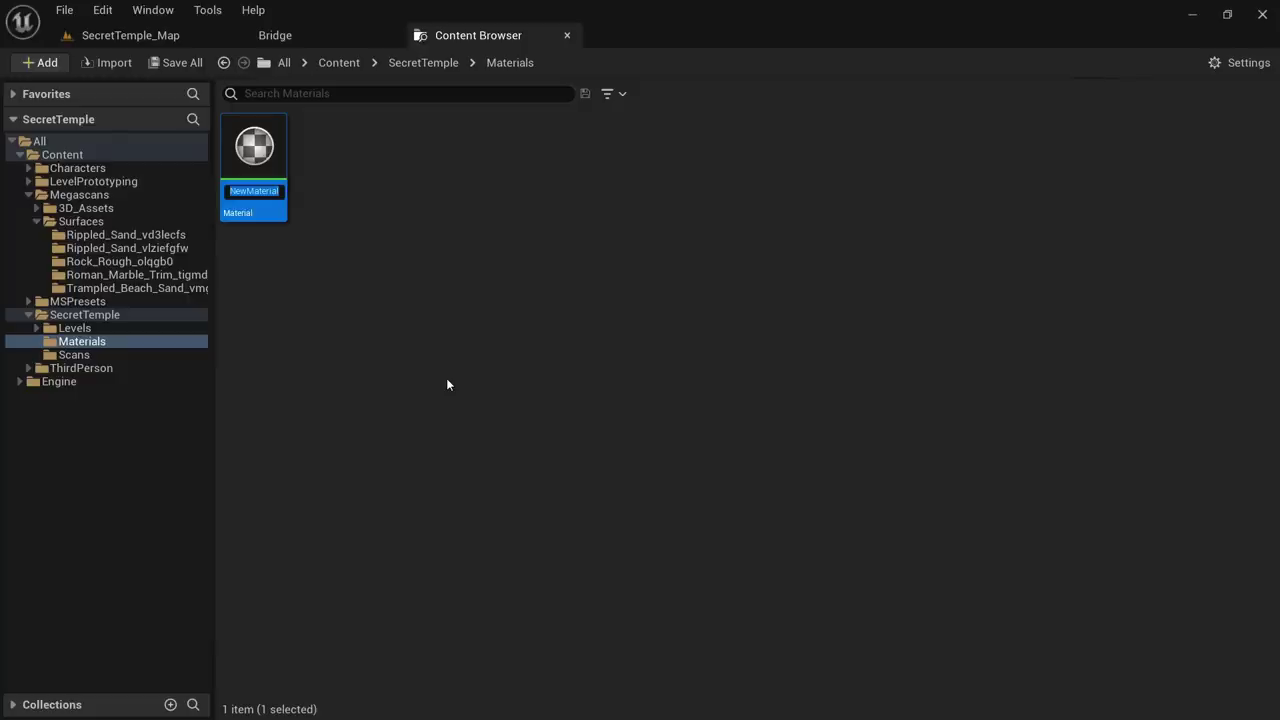
{"action": "type", "text": "M"}
{"action": "type", "text": "_Landscape_"}
{"action": "type", "text": "sand"}
{"action": "key", "text": "Return"}
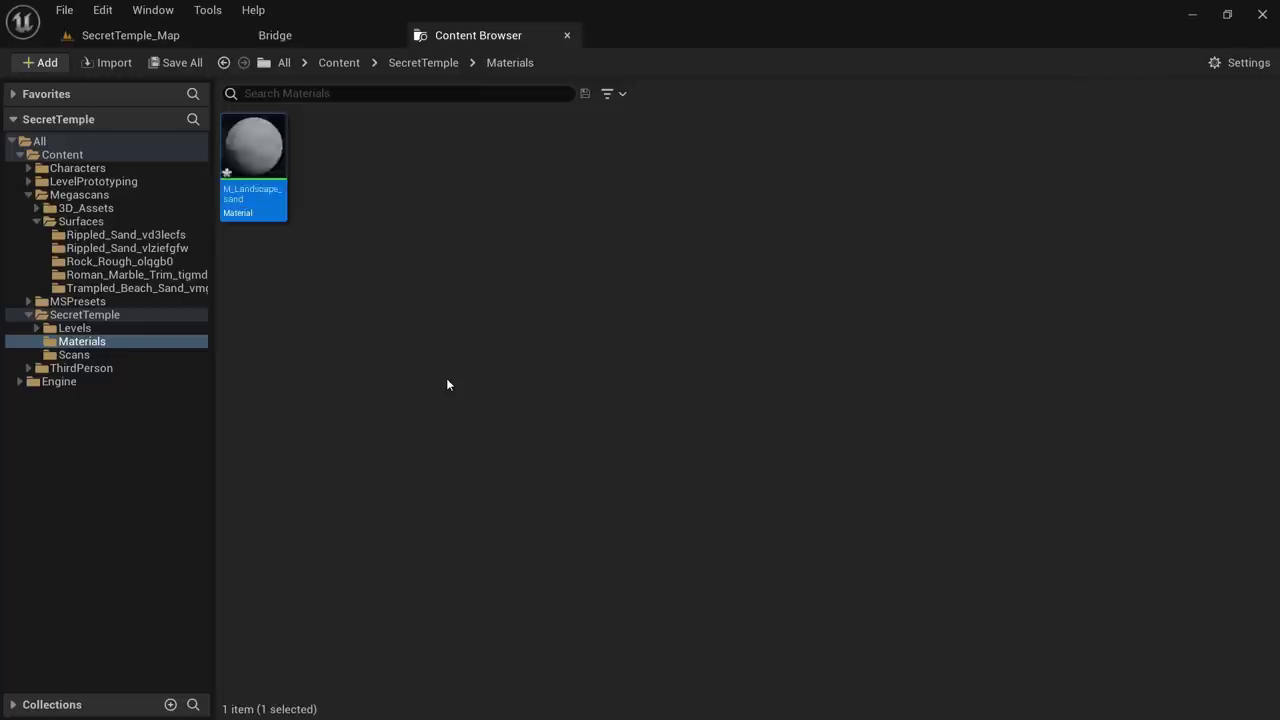
Open the M_Landscape_sand material, dock its editor beside the Content Browser, and examine the preview and the result node's inputs
{"action": "double_click", "coordinate": [240, 155]}
{"action": "left_click_drag", "start_coordinate": [141, 37], "coordinate": [677, 44]}
{"action": "scroll", "coordinate": [742, 293], "scroll_direction": "down", "scroll_amount": 3}
{"action": "scroll", "coordinate": [750, 296], "scroll_direction": "up", "scroll_amount": 3}
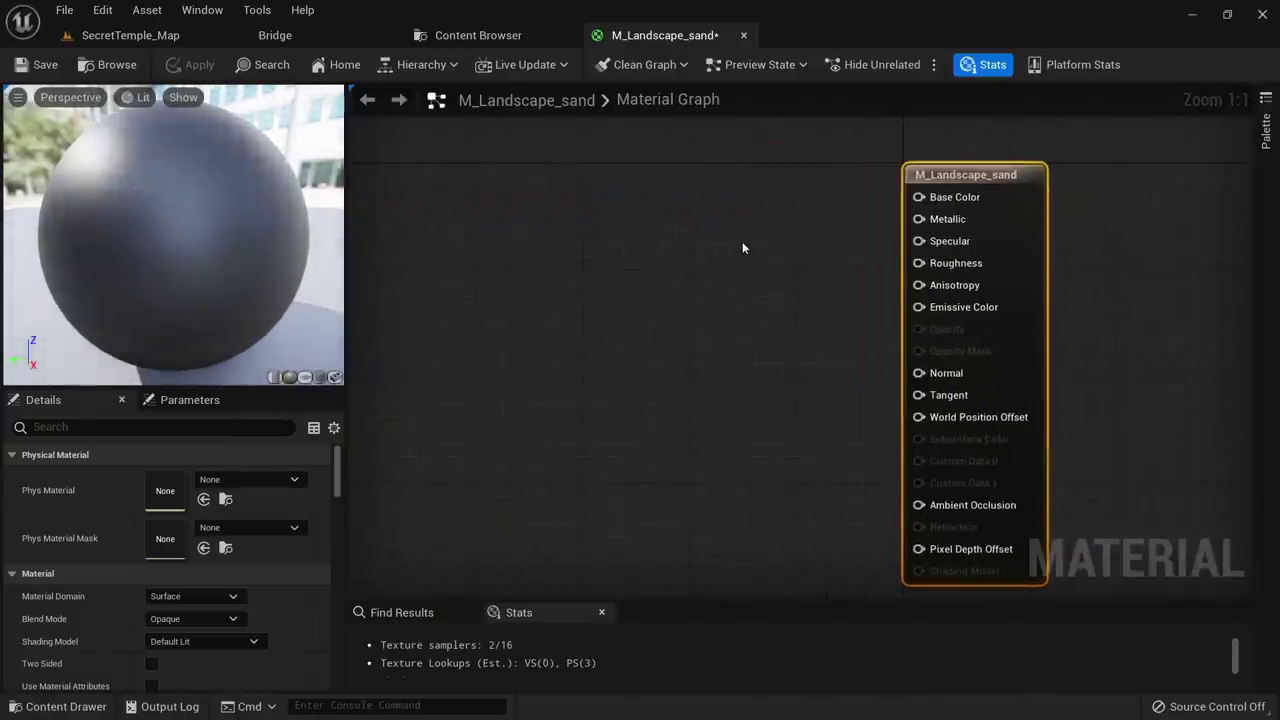
{"action": "left_click", "coordinate": [503, 37]}
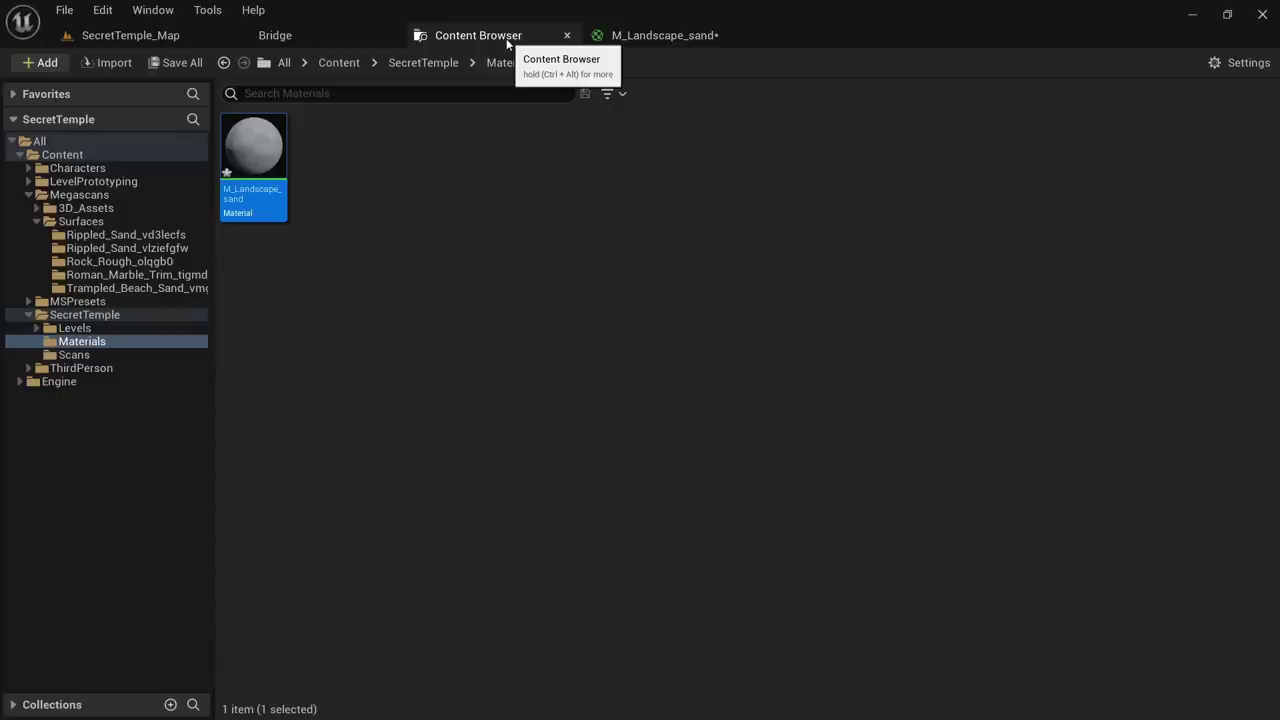
{"action": "left_click", "coordinate": [662, 36]}
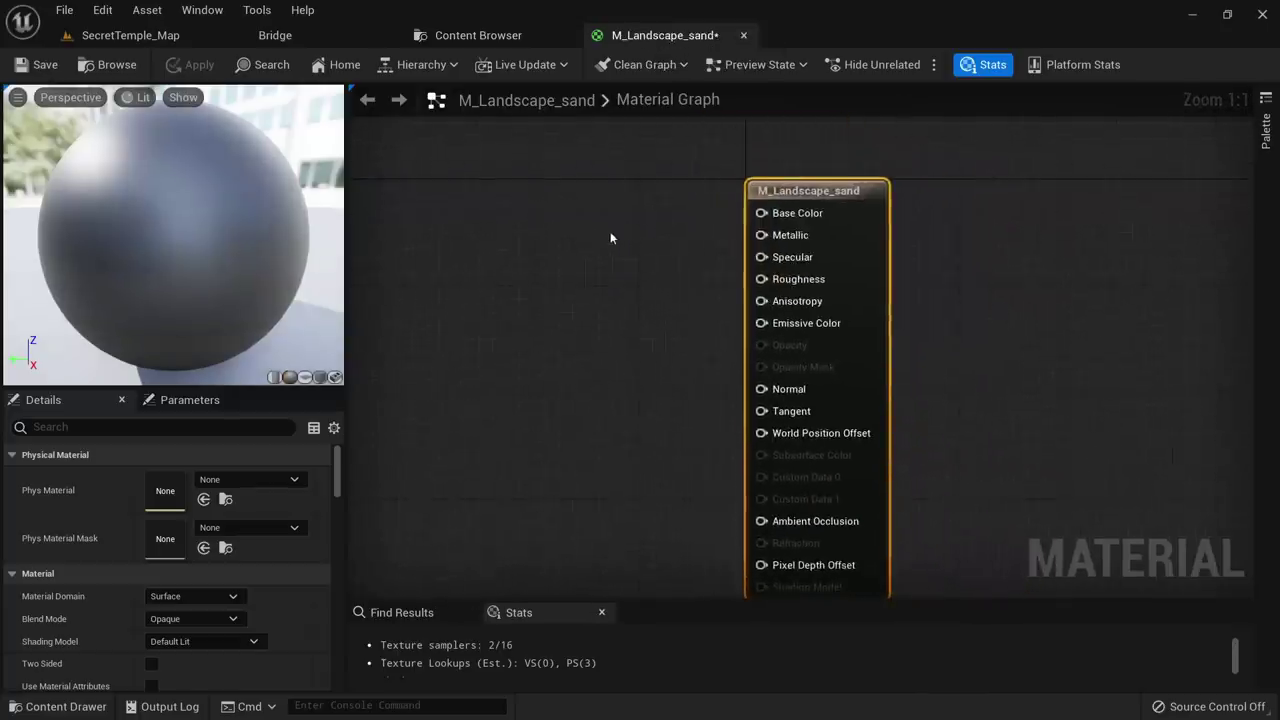
{"action": "right_click_drag", "start_coordinate": [574, 234], "coordinate": [536, 261]}
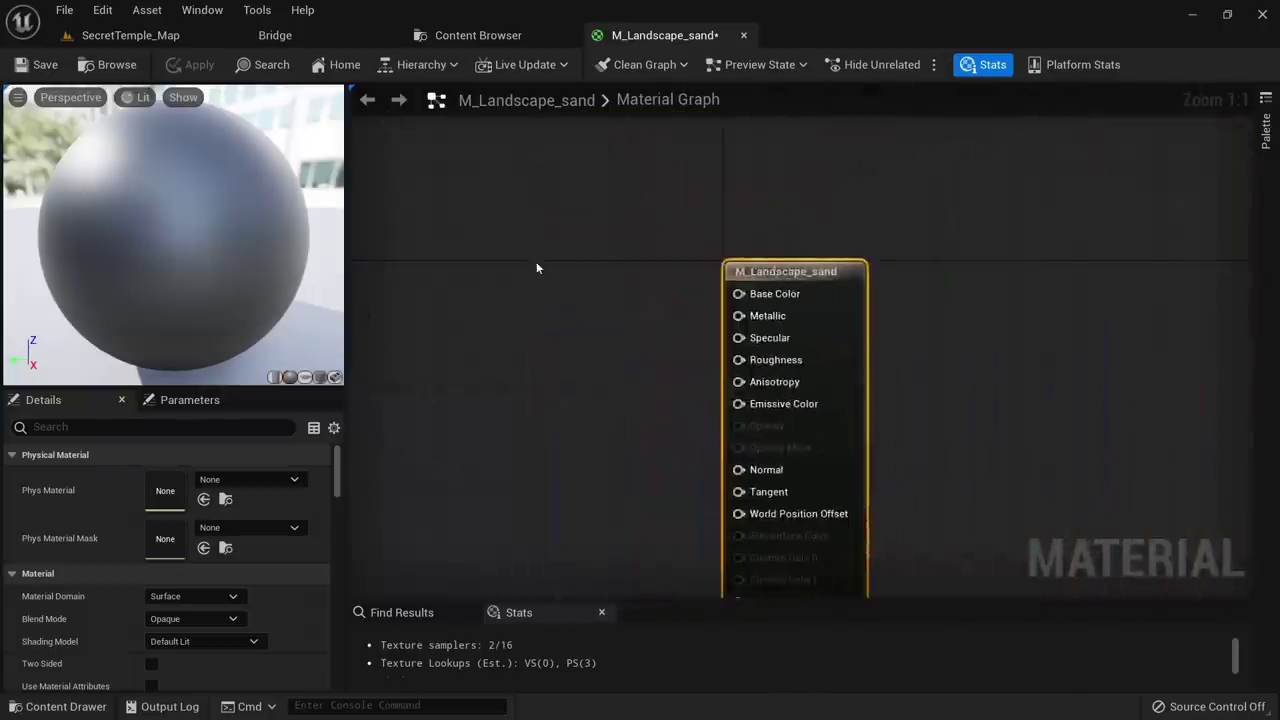
{"action": "mouse_move", "coordinate": [236, 211]}
{"action": "left_mouse_down"}
{"action": "mouse_move", "coordinate": [160, 215]}
{"action": "mouse_move", "coordinate": [250, 208]}
{"action": "mouse_move", "coordinate": [170, 214]}
{"action": "mouse_move", "coordinate": [225, 211]}
{"action": "left_mouse_up"}
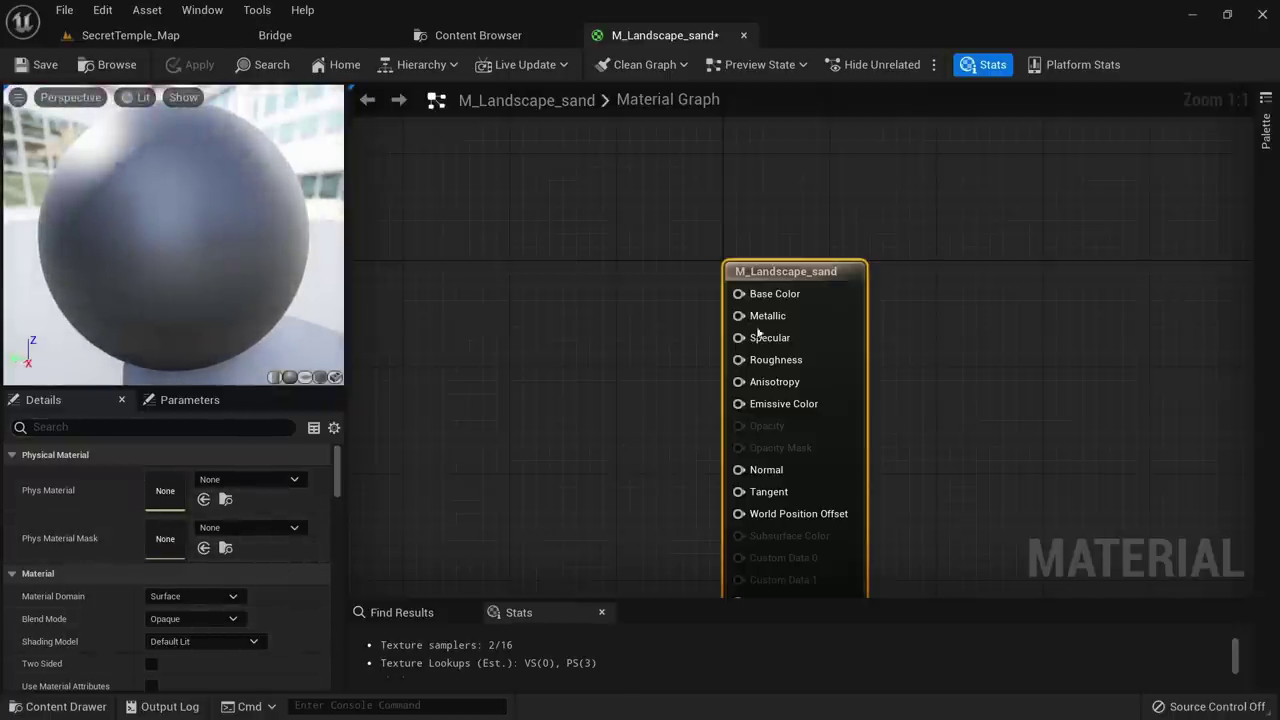
{"action": "right_click_drag", "start_coordinate": [757, 333], "coordinate": [635, 244]}
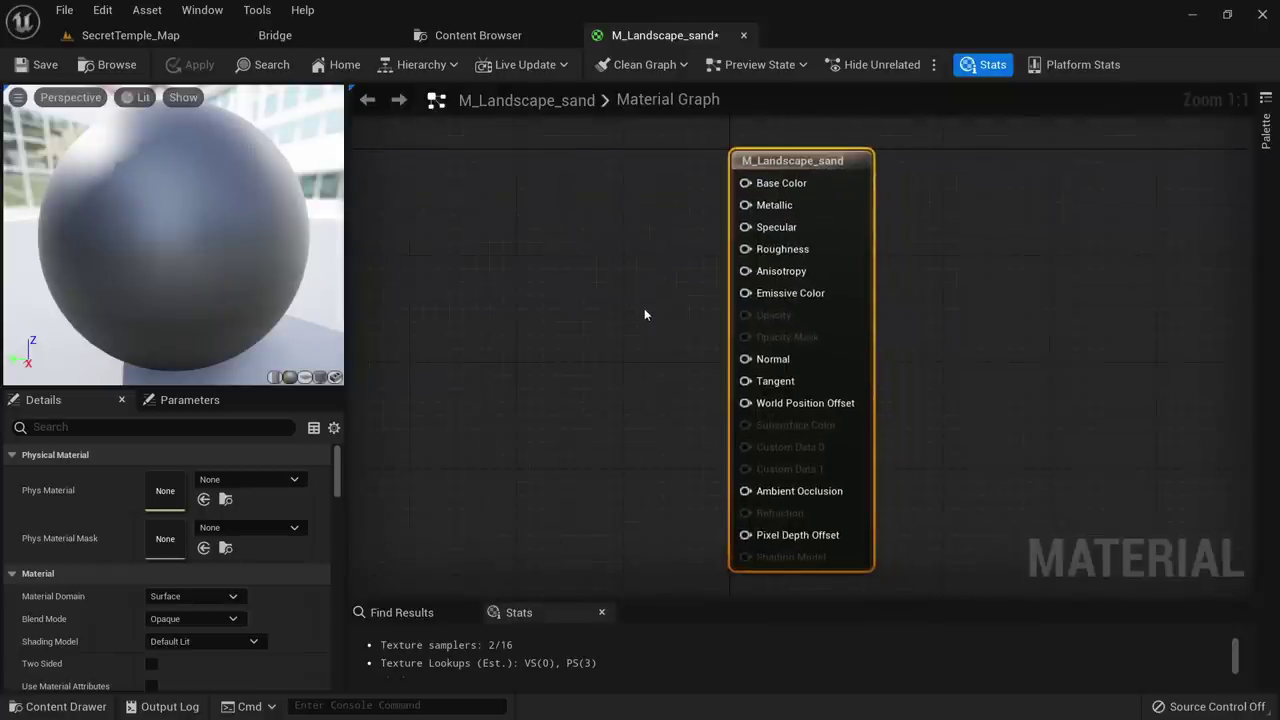
Bring the albedo, normal and ORDp textures from Rippled_Sand_vd3lecfs into the M_Landscape_sand graph as Texture Sample nodes
{"action": "left_click", "coordinate": [454, 38]}
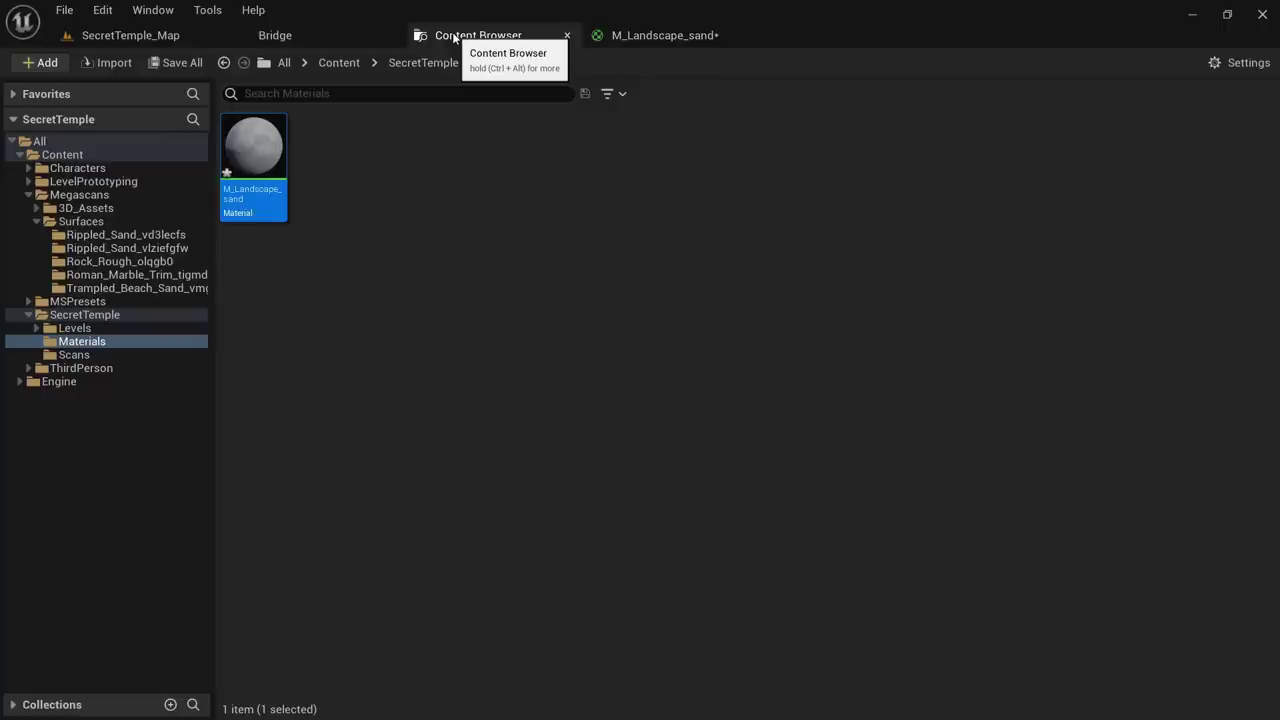
{"action": "left_click", "coordinate": [140, 235]}
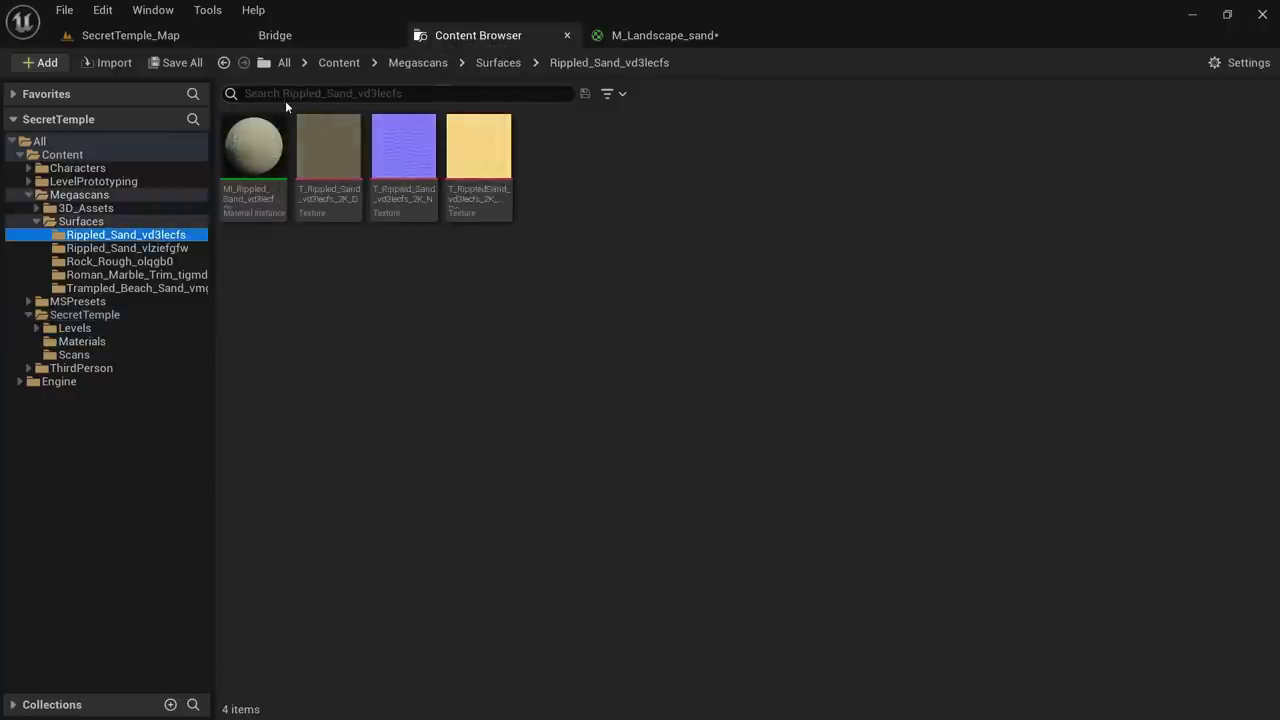
{"action": "left_click", "coordinate": [333, 190]}
{"action": "left_click", "coordinate": [478, 150], "text": "shift"}
{"action": "left_click_drag", "start_coordinate": [391, 163], "coordinate": [533, 278]}
{"action": "right_click_drag", "start_coordinate": [533, 278], "coordinate": [786, 280]}
{"action": "scroll", "coordinate": [812, 298], "scroll_direction": "down", "scroll_amount": 1}
Arrange the three Texture Sample nodes in a vertical column before the result node: ORDp above, normal between, albedo below
{"action": "left_click_drag", "start_coordinate": [812, 298], "coordinate": [483, 306]}
{"action": "left_click_drag", "start_coordinate": [860, 440], "coordinate": [471, 172]}
{"action": "left_click_drag", "start_coordinate": [515, 400], "coordinate": [492, 528]}
{"action": "left_click_drag", "start_coordinate": [903, 434], "coordinate": [526, 377]}
{"action": "left_click_drag", "start_coordinate": [514, 206], "coordinate": [491, 206]}
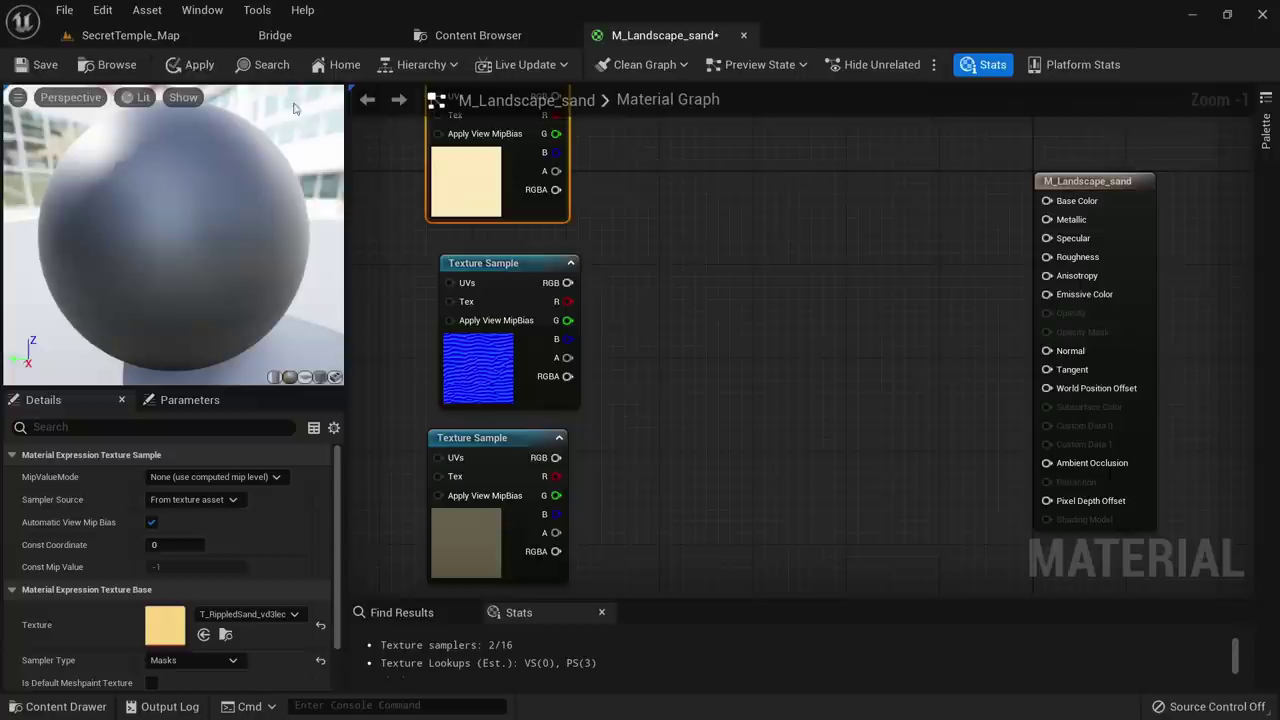
{"action": "left_click_drag", "start_coordinate": [477, 378], "coordinate": [465, 366]}
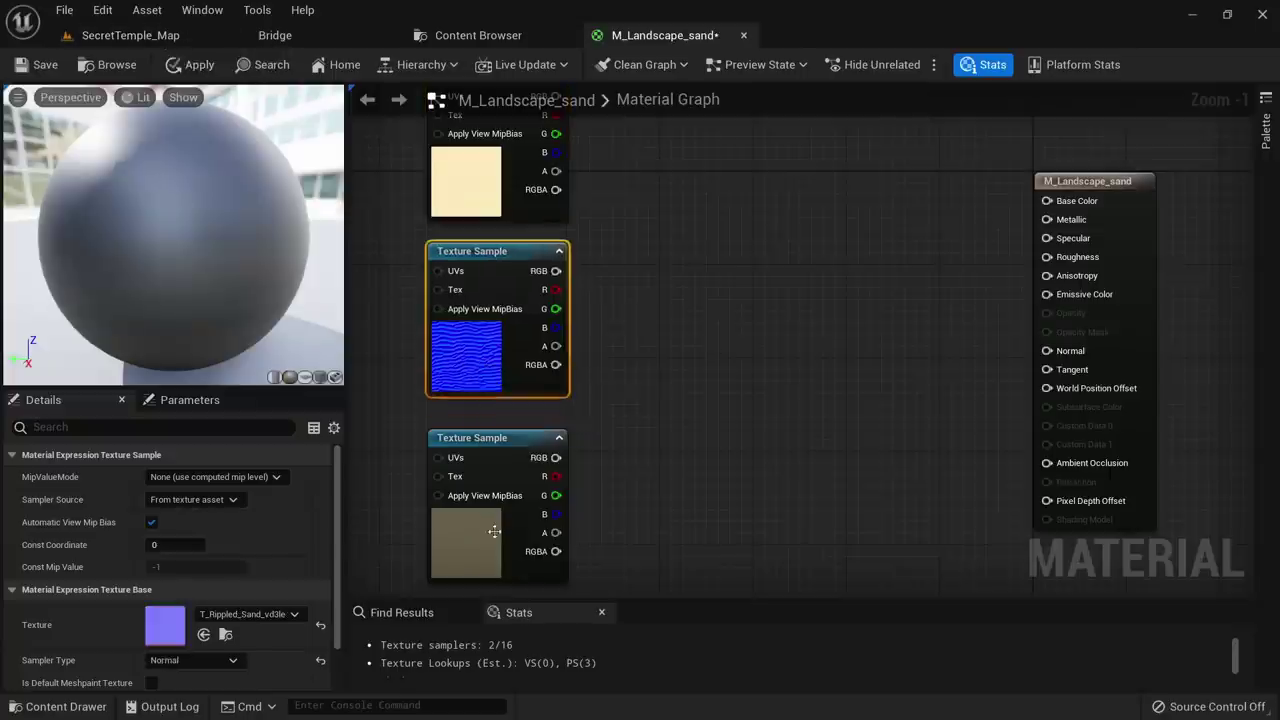
{"action": "mouse_move", "coordinate": [496, 537]}
{"action": "left_mouse_down"}
{"action": "mouse_move", "coordinate": [498, 514]}
{"action": "mouse_move", "coordinate": [498, 538]}
{"action": "left_mouse_up"}
Switch the SecretTemple_Map level to Landscape Mode and examine the target layers in its Paint tools
{"action": "left_click", "coordinate": [168, 38]}
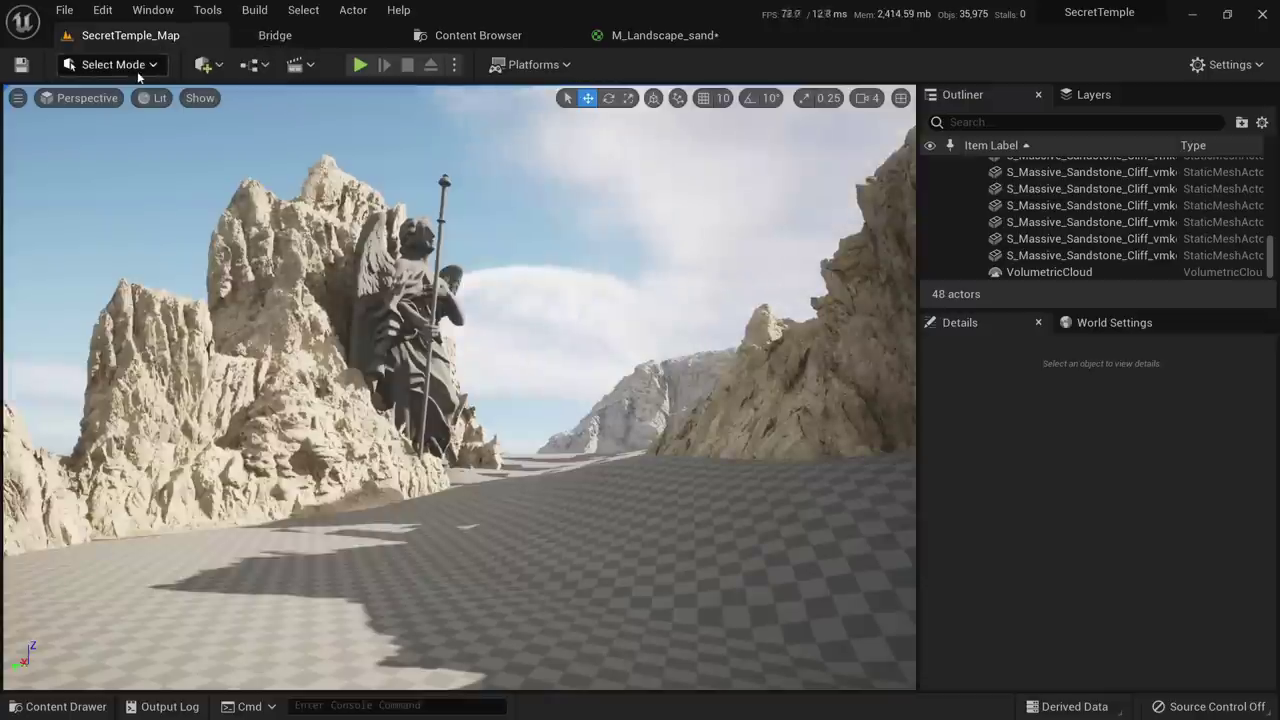
{"action": "left_click", "coordinate": [137, 71]}
{"action": "left_click", "coordinate": [134, 115]}
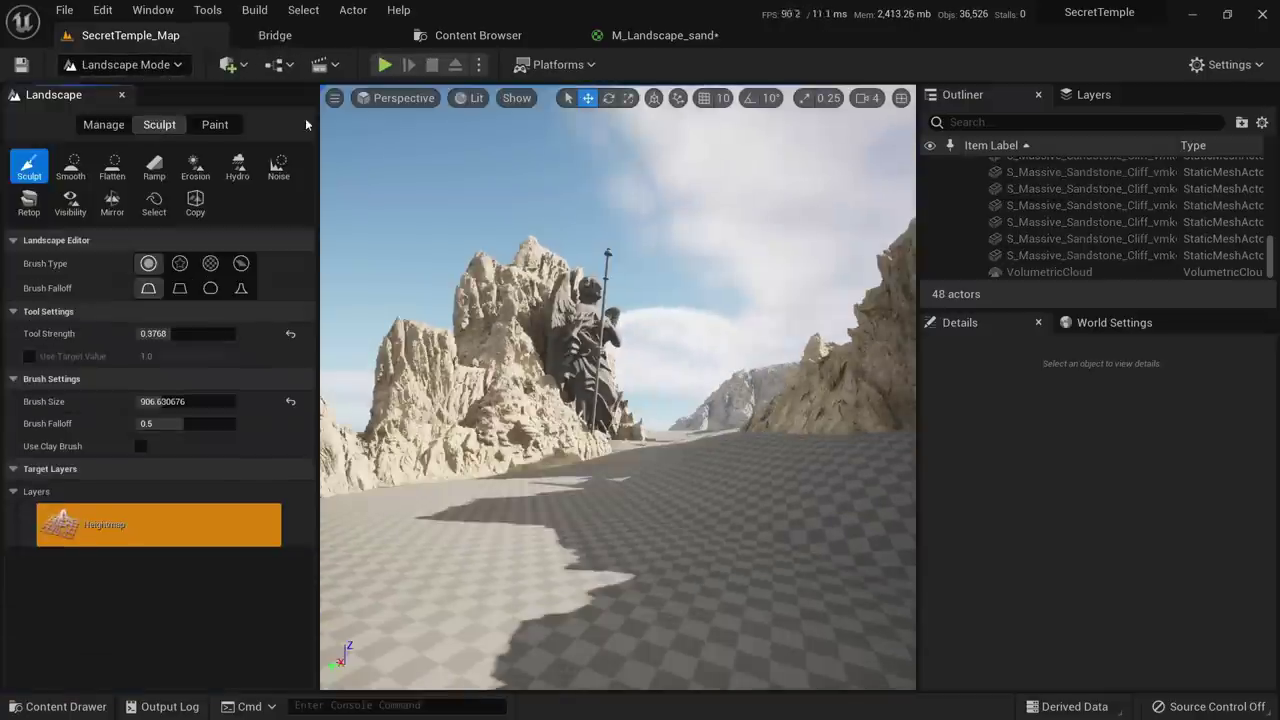
{"action": "left_click", "coordinate": [217, 125]}
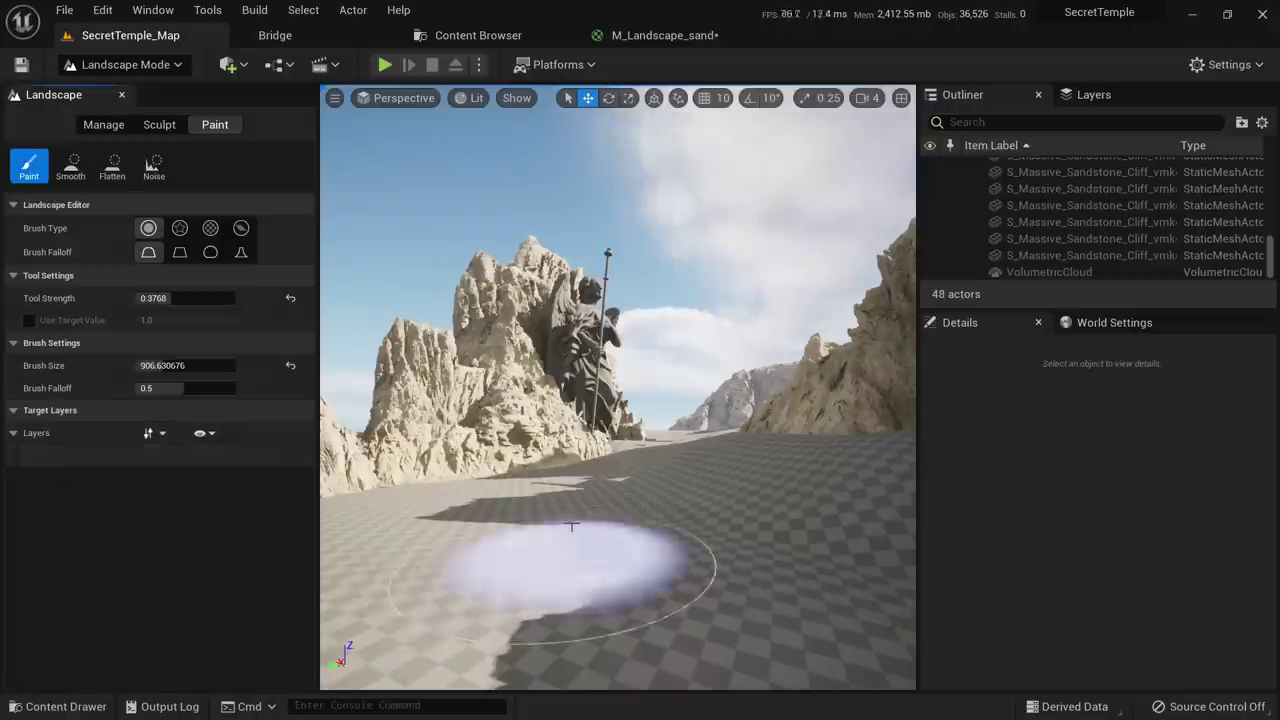
{"action": "key", "text": "F1"}
{"action": "left_click_drag", "start_coordinate": [1, 79], "coordinate": [316, 690]}
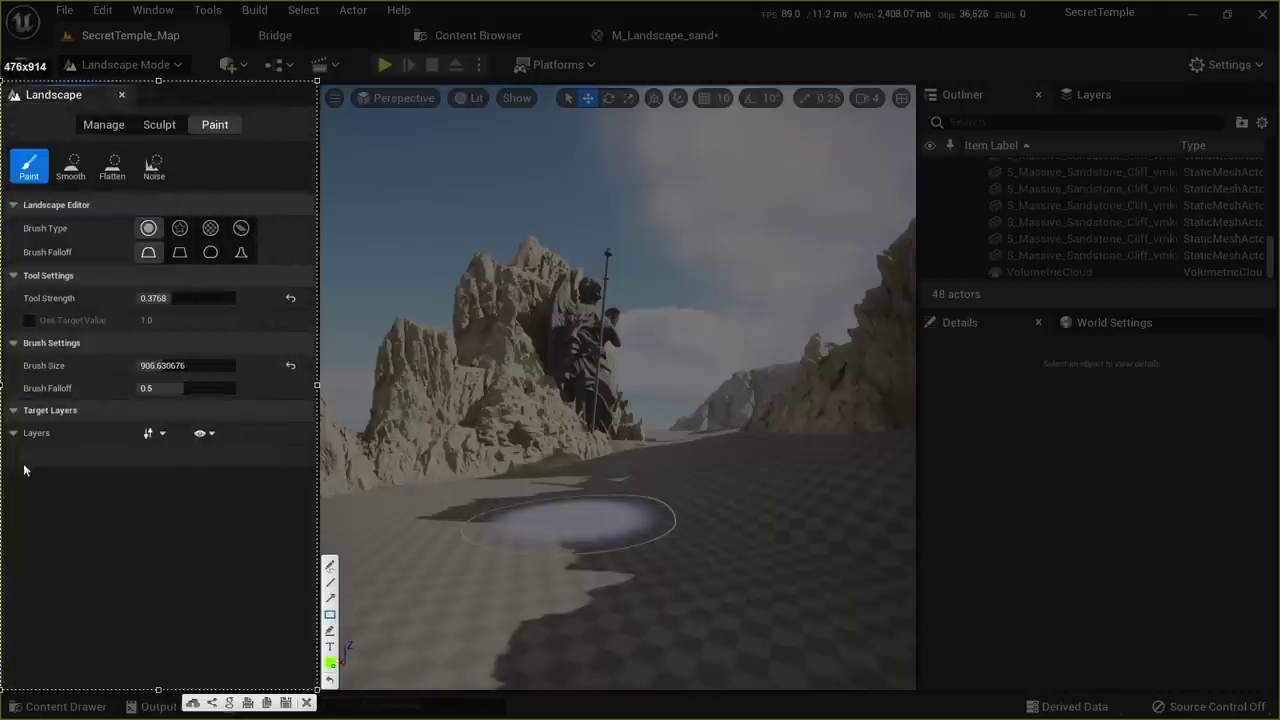
{"action": "left_click_drag", "start_coordinate": [15, 444], "coordinate": [285, 474]}
{"action": "left_click_drag", "start_coordinate": [15, 489], "coordinate": [283, 525]}
{"action": "mouse_move", "coordinate": [15, 545]}
{"action": "left_mouse_down"}
{"action": "mouse_move", "coordinate": [26, 566]}
{"action": "mouse_move", "coordinate": [232, 607]}
{"action": "mouse_move", "coordinate": [284, 600]}
{"action": "left_mouse_up"}
{"action": "mouse_move", "coordinate": [16, 624]}
{"action": "left_mouse_down"}
{"action": "mouse_move", "coordinate": [263, 630]}
{"action": "mouse_move", "coordinate": [275, 656]}
{"action": "left_mouse_up"}
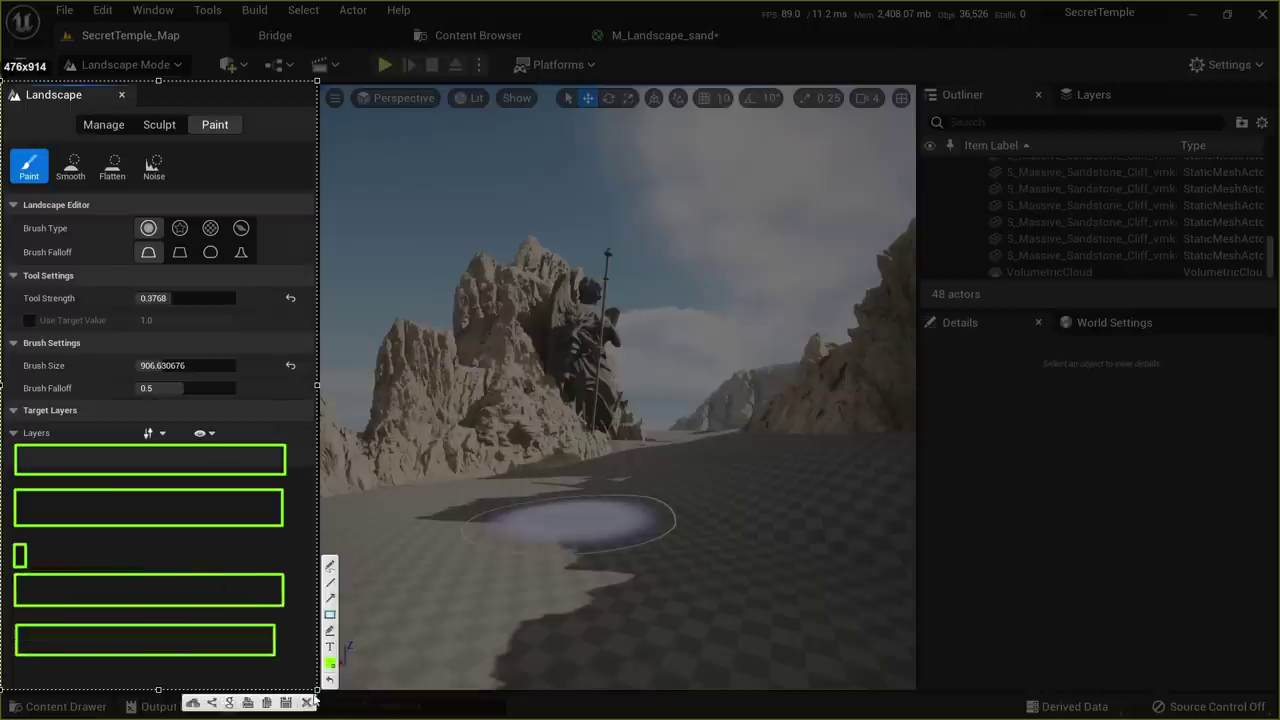
{"action": "left_click", "coordinate": [307, 703]}
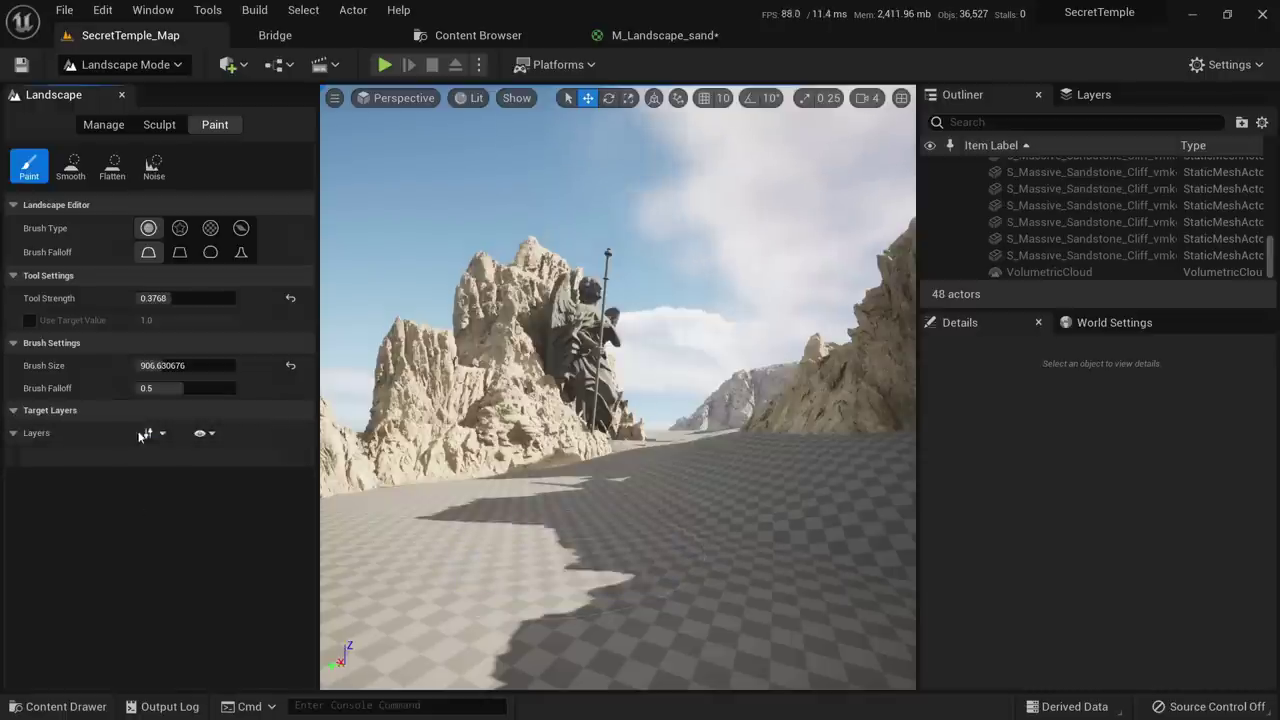
Set the Sampler Source of all three Texture Sample nodes in M_Landscape_sand to Shared: Wrap
{"action": "left_click", "coordinate": [618, 34]}
{"action": "right_click_drag", "start_coordinate": [616, 290], "coordinate": [676, 322]}
{"action": "scroll", "coordinate": [743, 254], "scroll_direction": "down", "scroll_amount": 1}
{"action": "left_click_drag", "start_coordinate": [436, 186], "coordinate": [767, 558]}
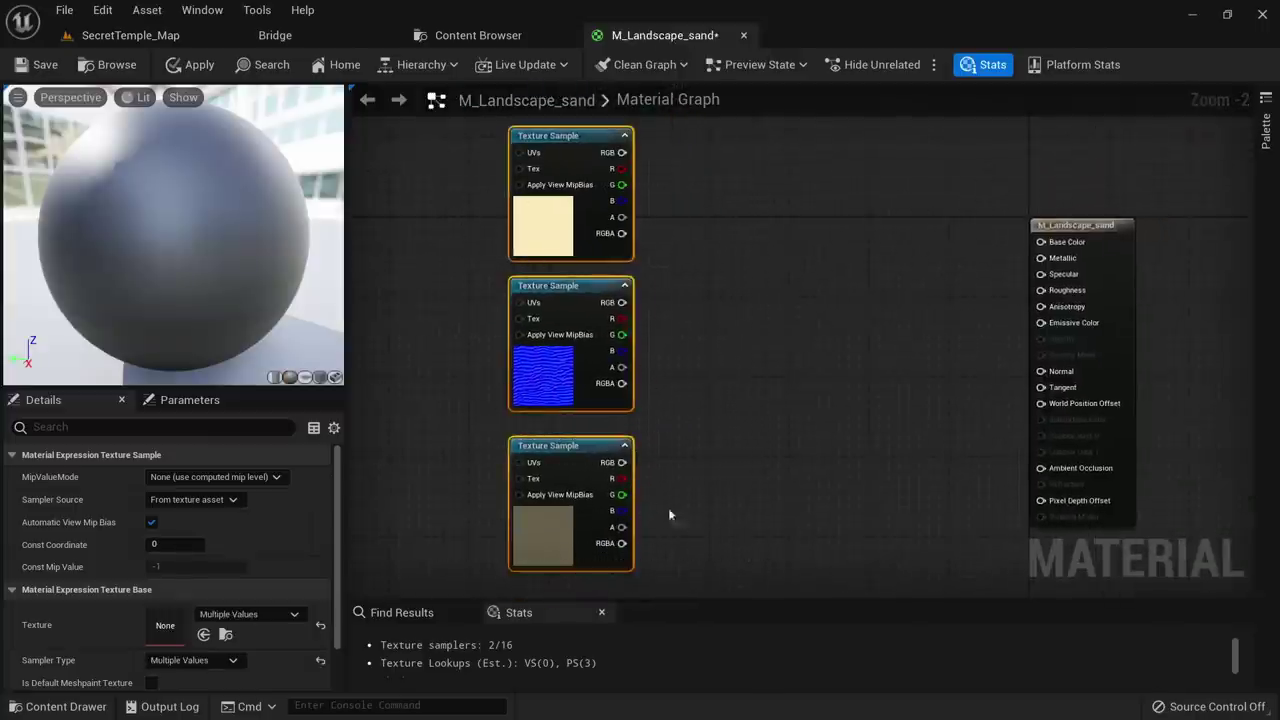
{"action": "left_click", "coordinate": [152, 521]}
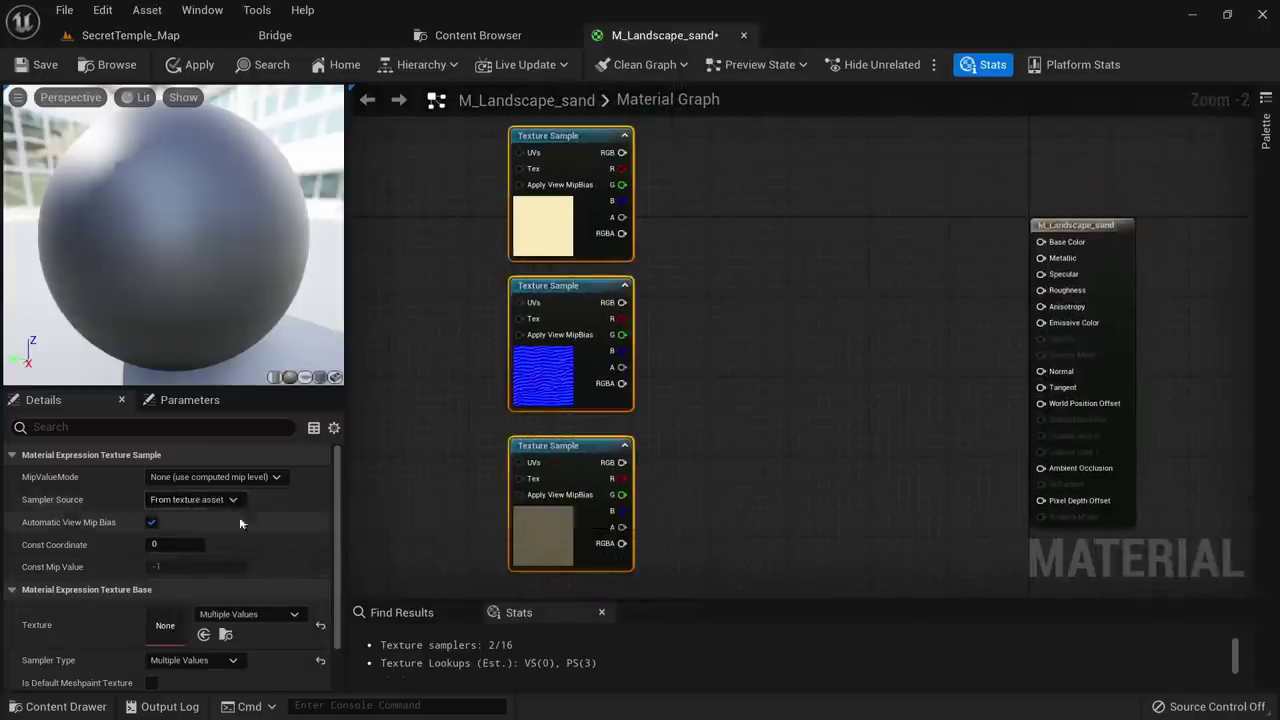
{"action": "left_click", "coordinate": [208, 500]}
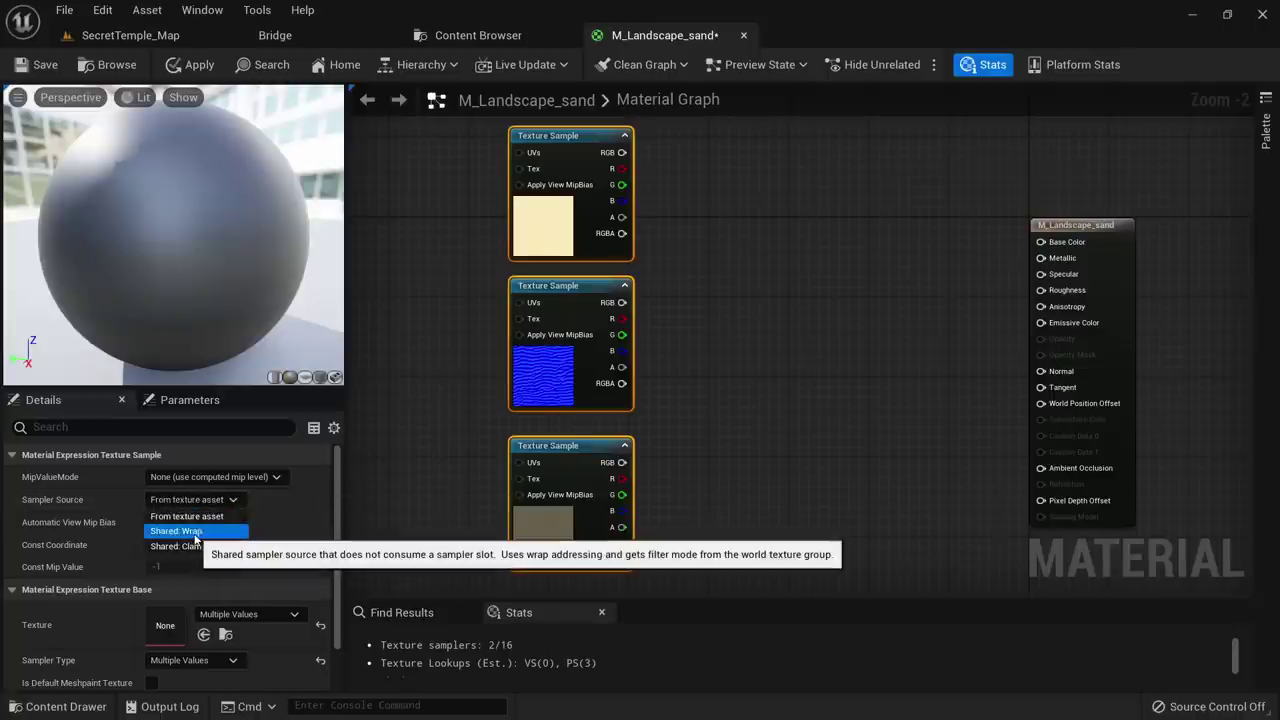
{"action": "left_click", "coordinate": [178, 531]}
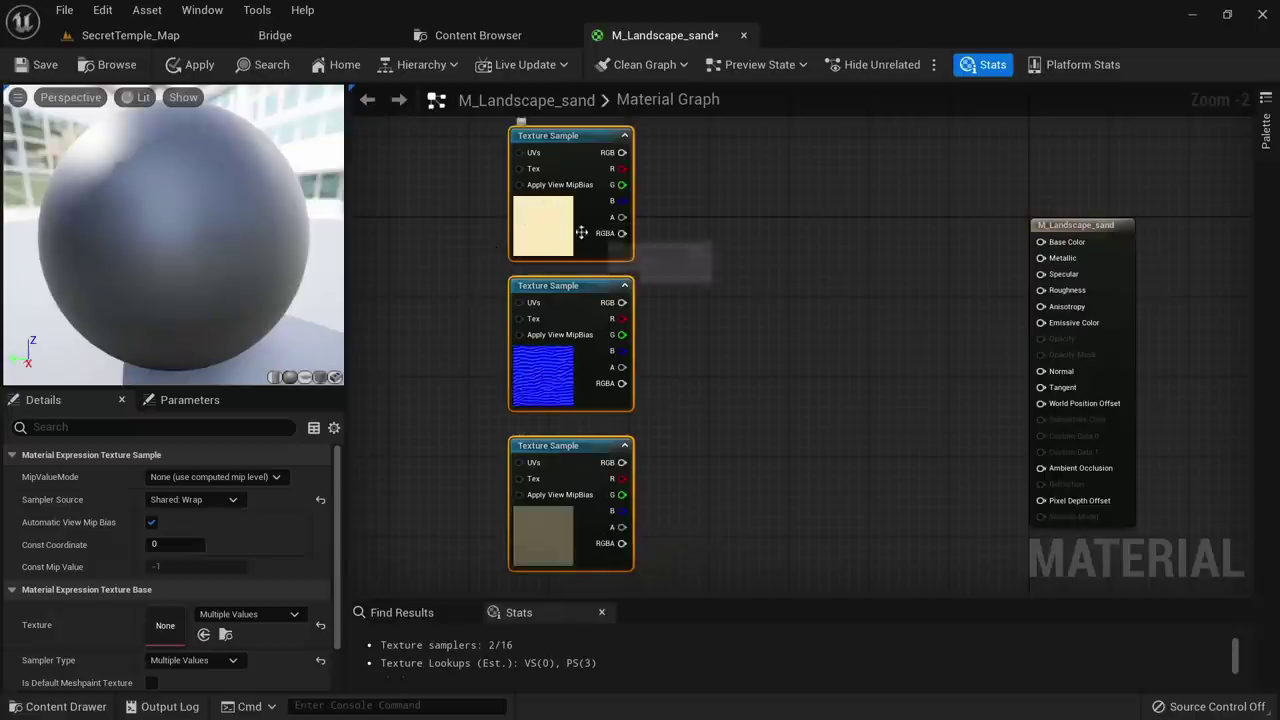
{"action": "right_click_drag", "start_coordinate": [438, 183], "coordinate": [417, 143]}
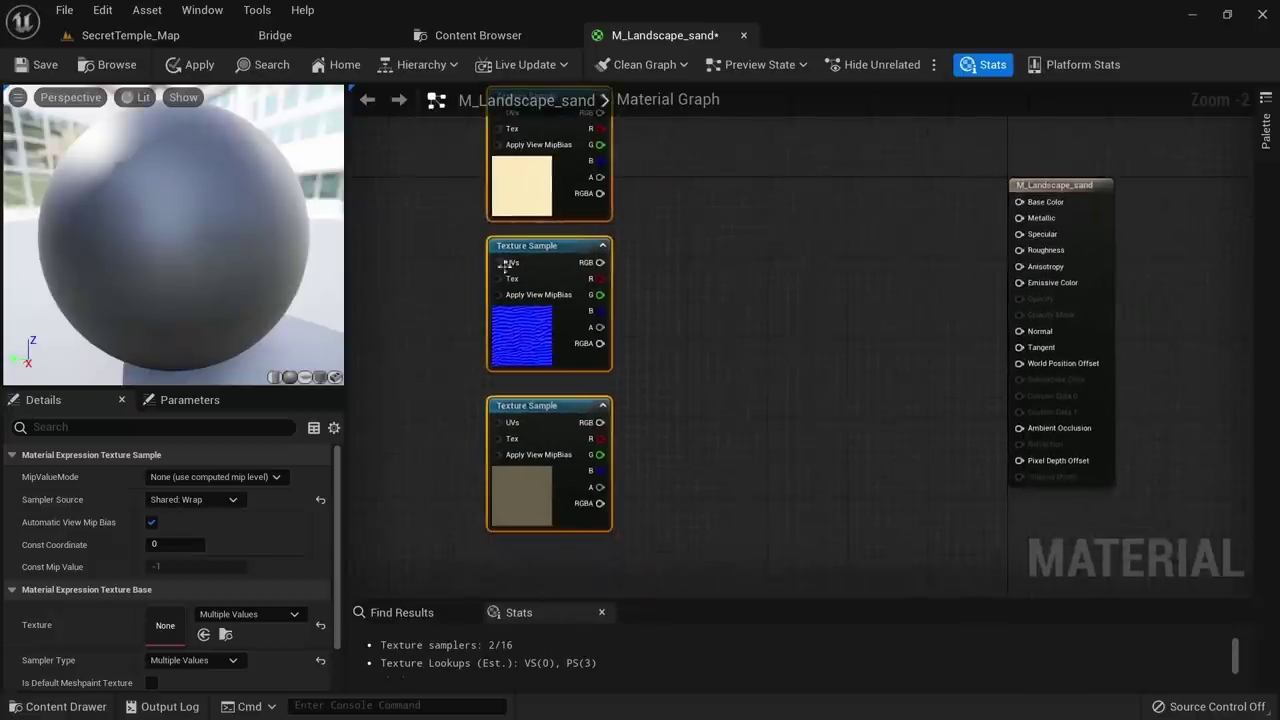
{"action": "right_click_drag", "start_coordinate": [653, 409], "coordinate": [760, 414]}
{"action": "scroll", "coordinate": [546, 249], "scroll_direction": "down", "scroll_amount": 2}
{"action": "left_click_drag", "start_coordinate": [529, 214], "coordinate": [615, 469]}
{"action": "right_click_drag", "start_coordinate": [615, 469], "coordinate": [478, 383]}
{"action": "scroll", "coordinate": [594, 265], "scroll_direction": "up", "scroll_amount": 2}
{"action": "right_click_drag", "start_coordinate": [594, 265], "coordinate": [617, 456]}
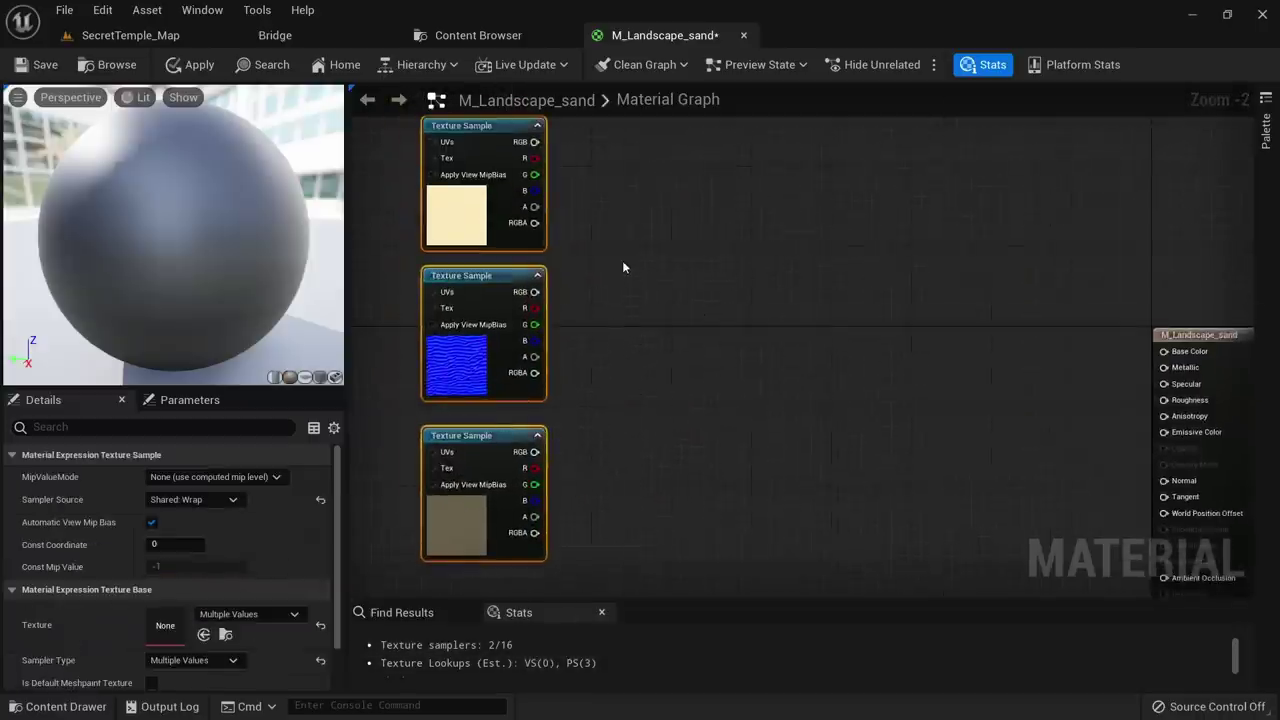
{"action": "left_click", "coordinate": [743, 288]}
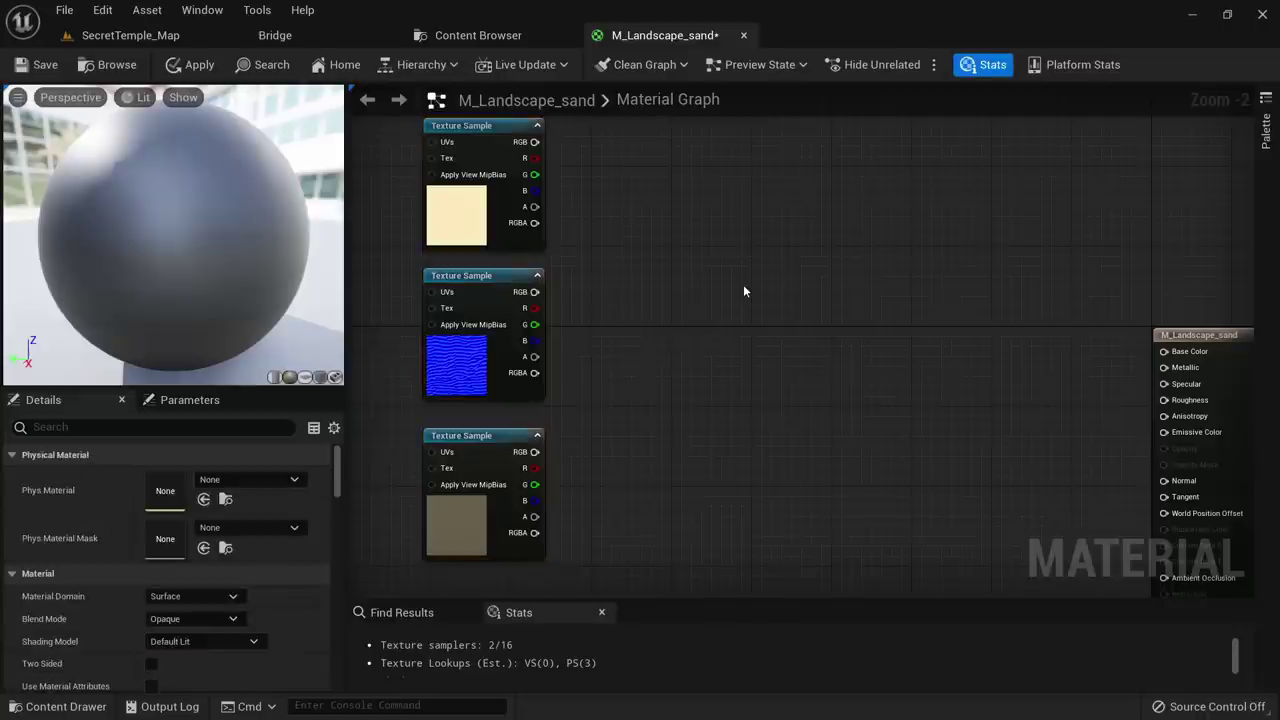
Add a MakeMaterialAttributes node between the three Texture Sample nodes and the M_Landscape_sand result node
{"action": "left_click_drag", "start_coordinate": [368, 191], "coordinate": [591, 543]}
{"action": "left_click", "coordinate": [614, 248]}
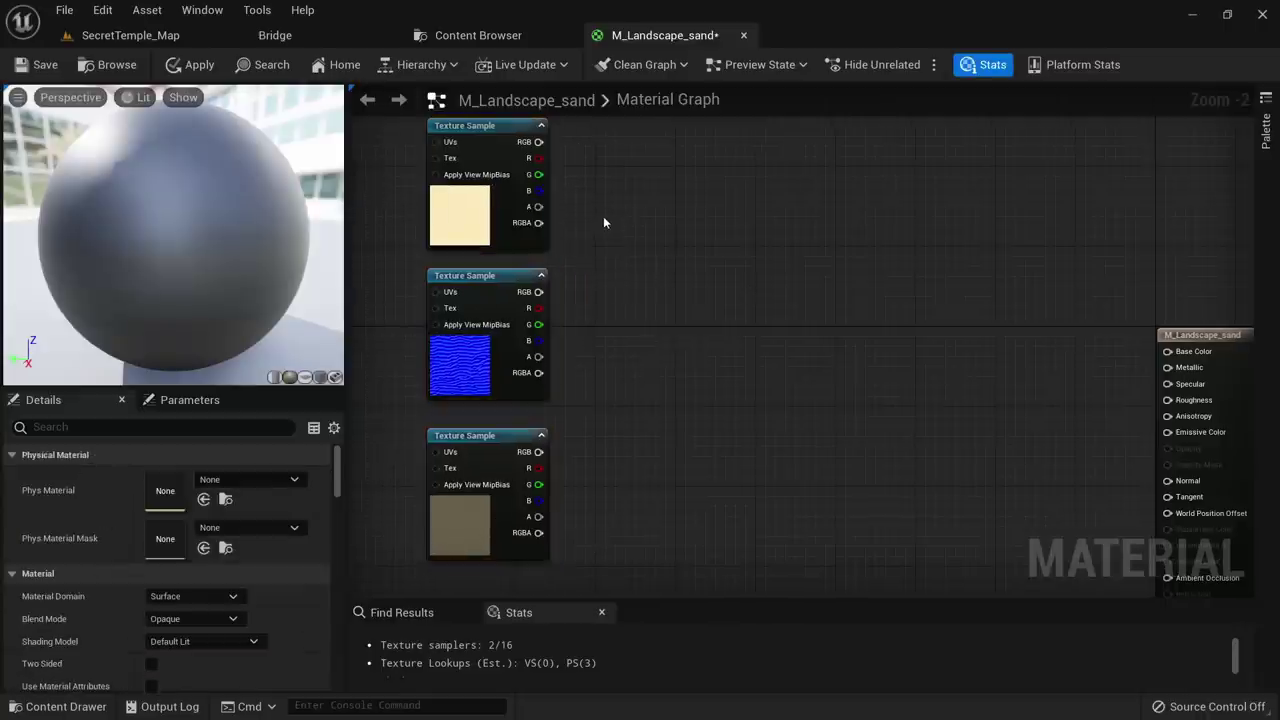
{"action": "right_click_drag", "start_coordinate": [603, 216], "coordinate": [600, 230]}
{"action": "right_click", "coordinate": [601, 236]}
{"action": "type", "text": "make mate"}
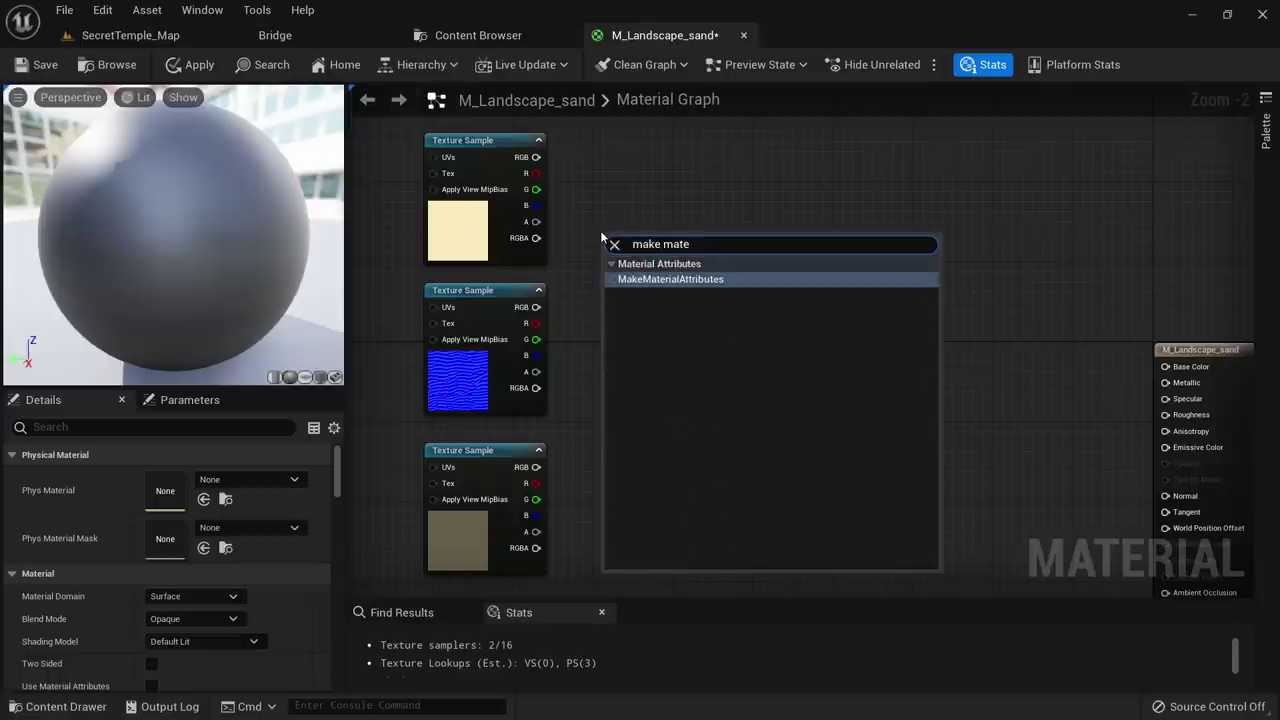
{"action": "key", "text": "Return"}
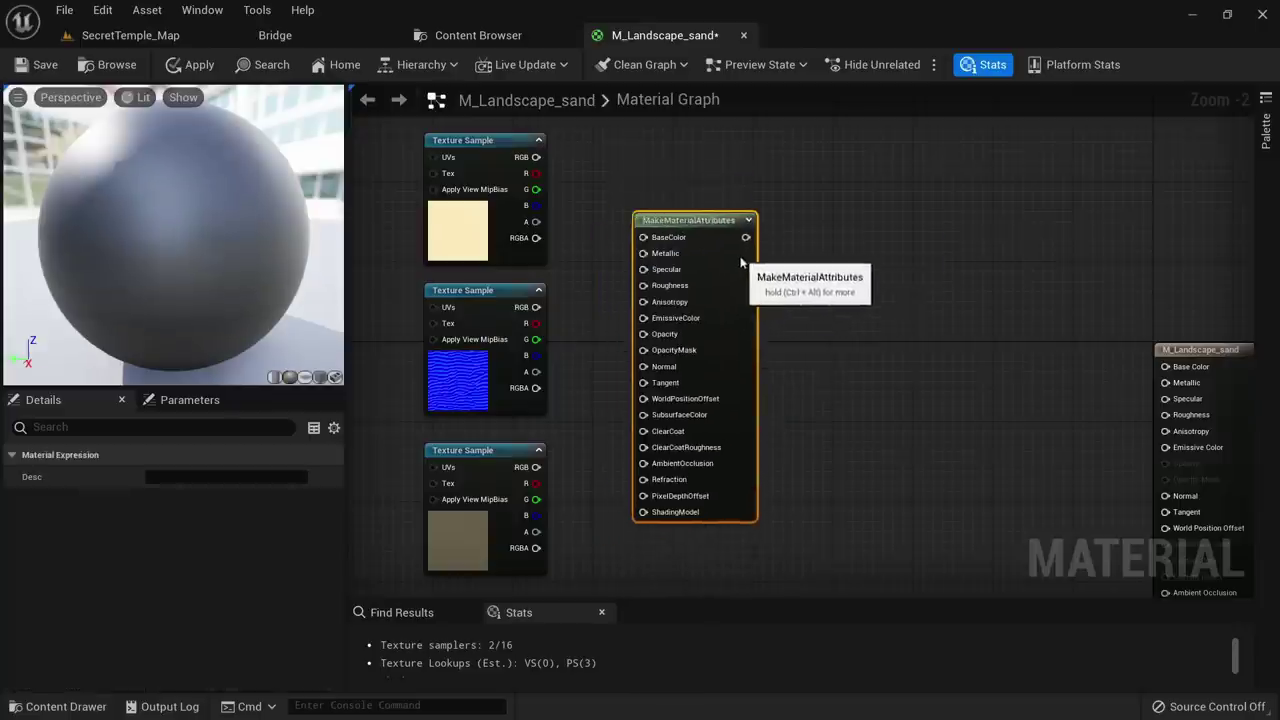
{"action": "right_click_drag", "start_coordinate": [576, 277], "coordinate": [679, 275]}
{"action": "left_click_drag", "start_coordinate": [639, 154], "coordinate": [755, 239]}
{"action": "mouse_move", "coordinate": [639, 304]}
{"action": "left_mouse_down"}
{"action": "mouse_move", "coordinate": [665, 327]}
{"action": "mouse_move", "coordinate": [680, 302]}
{"action": "mouse_move", "coordinate": [649, 291]}
{"action": "left_mouse_up"}
{"action": "left_click", "coordinate": [622, 165]}
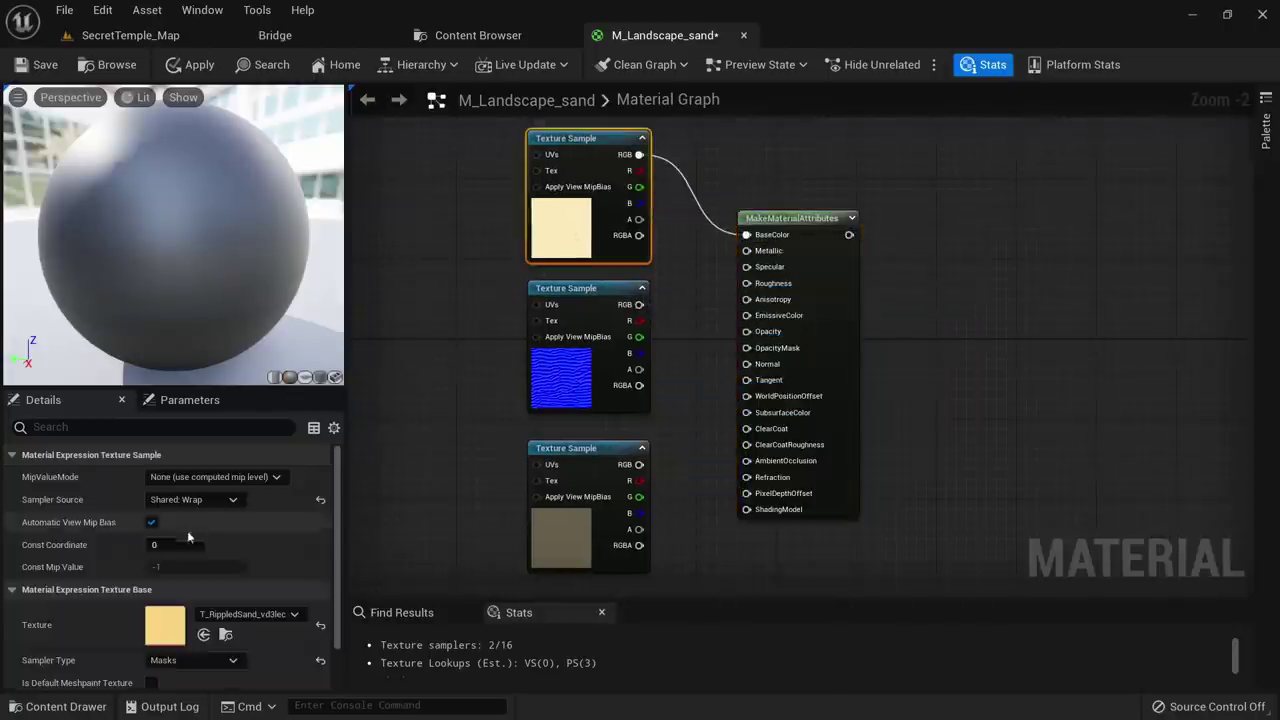
{"action": "double_click", "coordinate": [168, 625]}
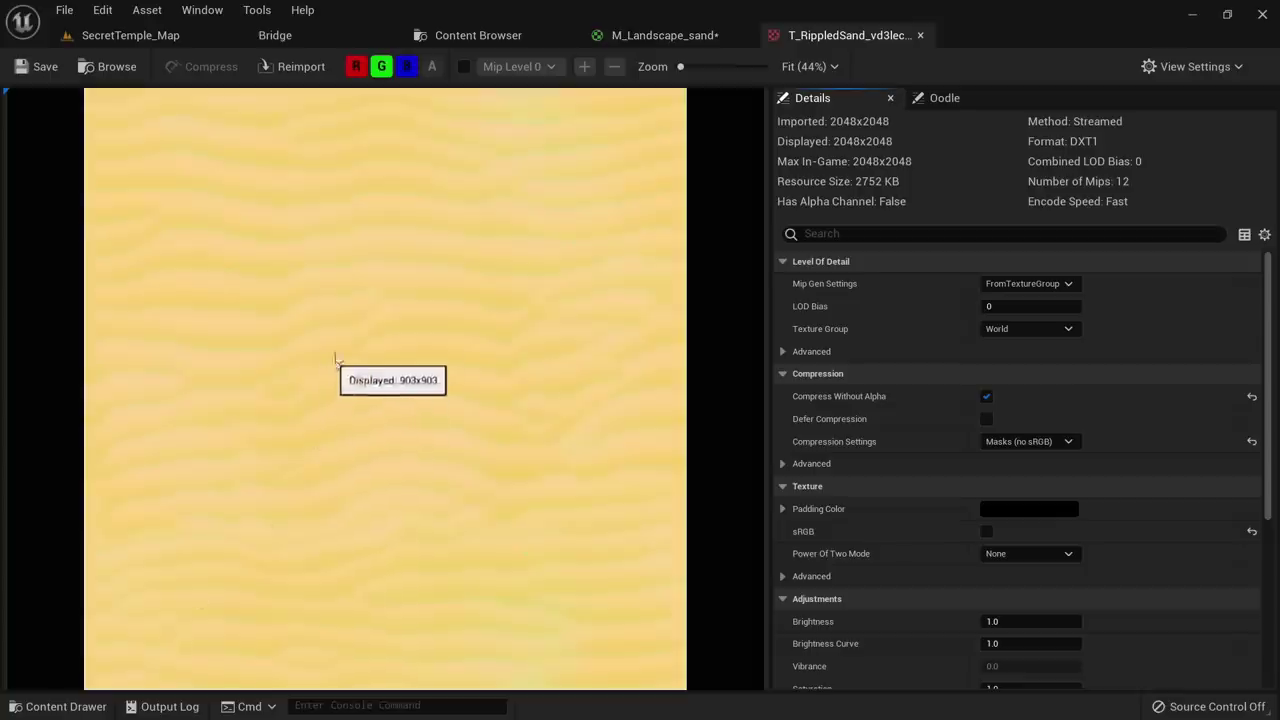
{"action": "middle_click", "coordinate": [833, 38]}
Swap the ORDp and albedo Texture Sample nodes so albedo sits above the normal and ORDp below, removing the ORDp link to BaseColor
{"action": "left_click_drag", "start_coordinate": [550, 497], "coordinate": [404, 277]}
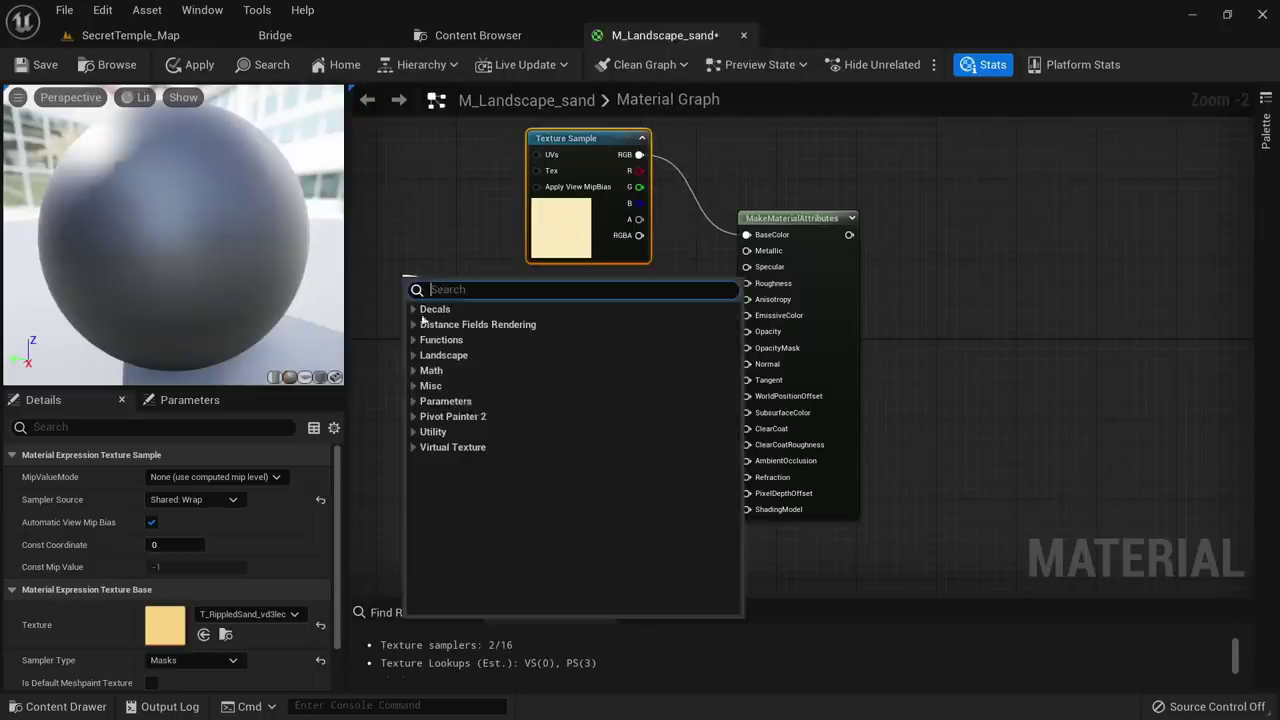
{"action": "left_click", "coordinate": [397, 520]}
{"action": "left_click_drag", "start_coordinate": [560, 535], "coordinate": [410, 242]}
{"action": "left_click_drag", "start_coordinate": [605, 202], "coordinate": [584, 522]}
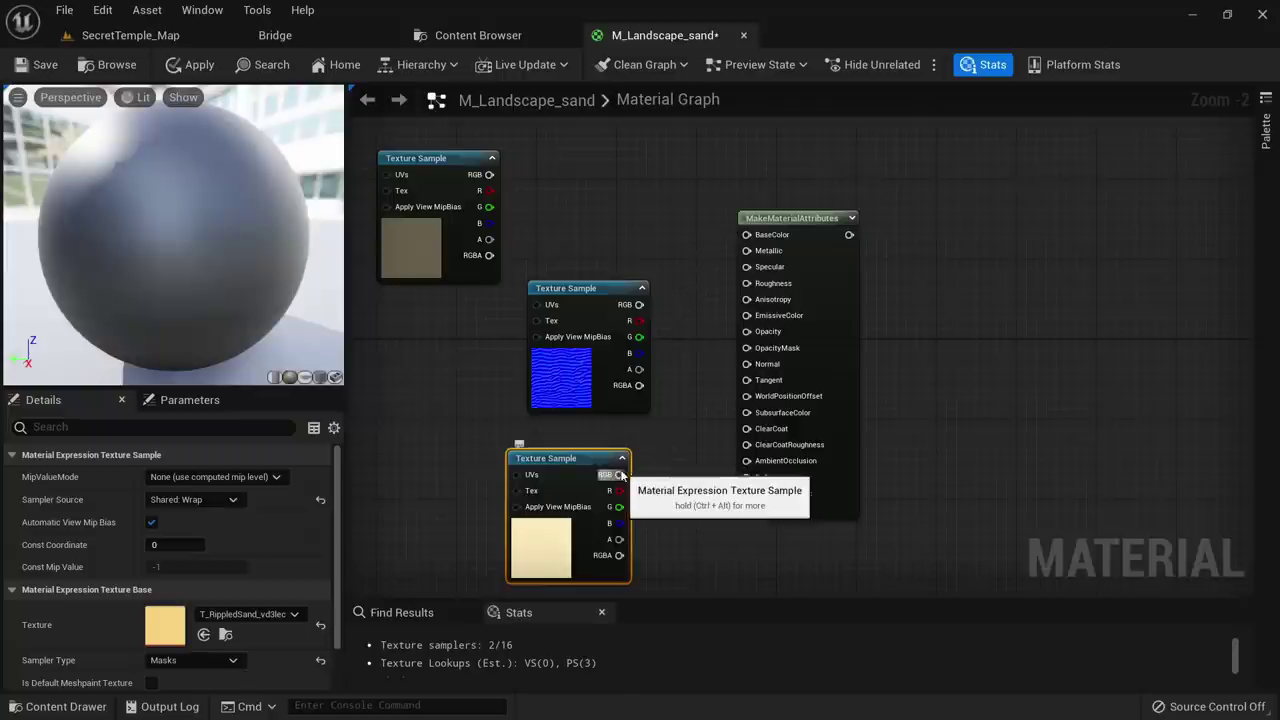
{"action": "left_click_drag", "start_coordinate": [440, 255], "coordinate": [578, 235]}
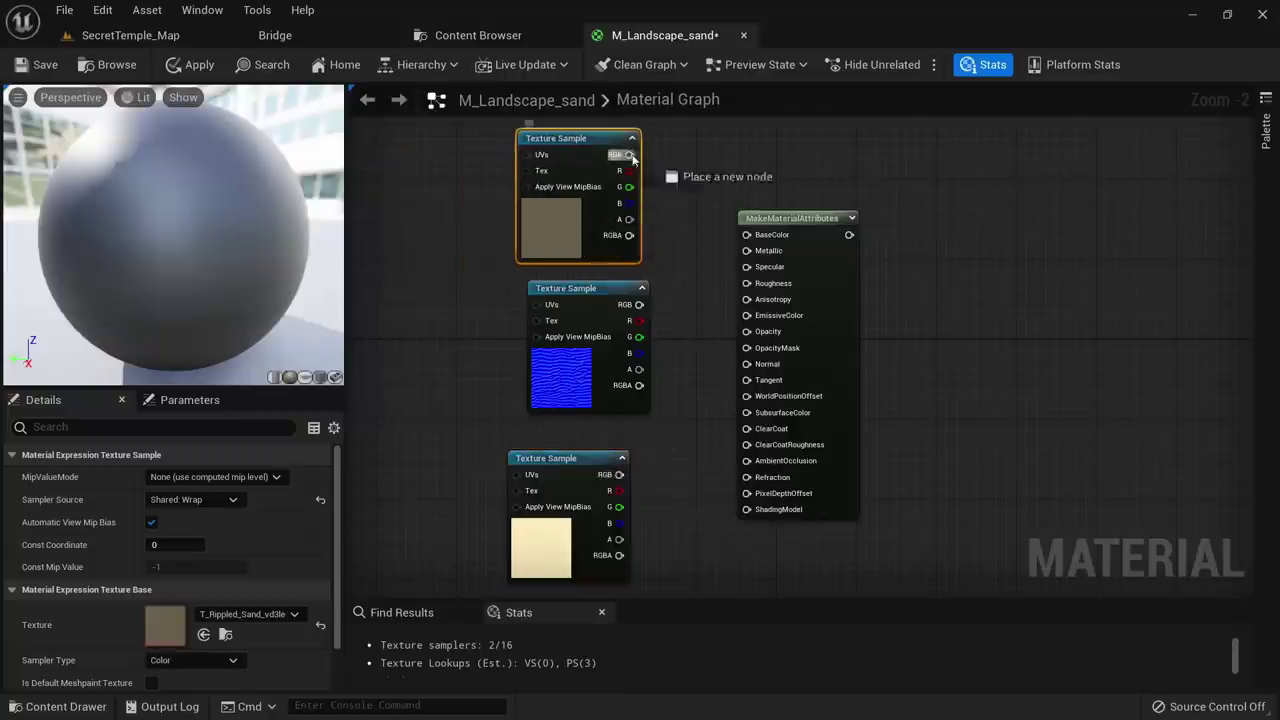
Connect the albedo texture's RGB output to BaseColor and the normal texture's RGB output to Normal on MakeMaterialAttributes
{"action": "left_click_drag", "start_coordinate": [632, 156], "coordinate": [746, 234]}
{"action": "scroll", "coordinate": [640, 365], "scroll_direction": "up", "scroll_amount": 2}
{"action": "left_click_drag", "start_coordinate": [593, 351], "coordinate": [547, 371]}
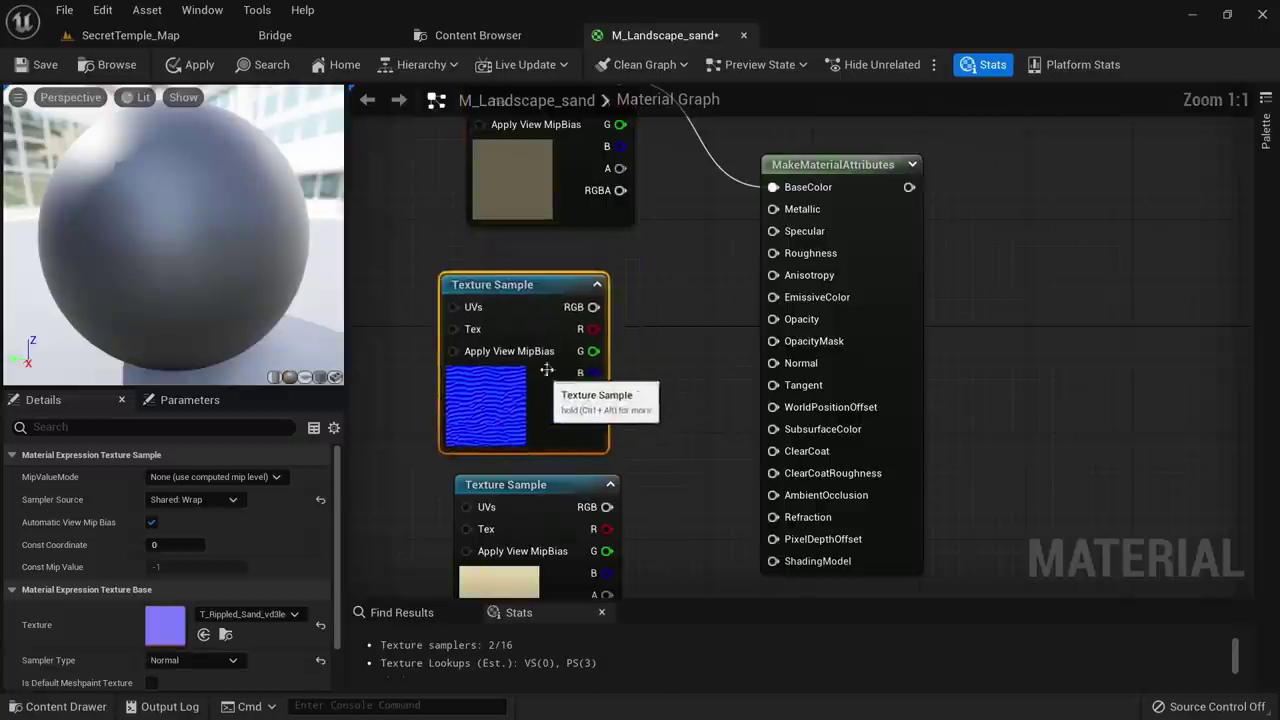
{"action": "left_click_drag", "start_coordinate": [593, 307], "coordinate": [773, 363]}
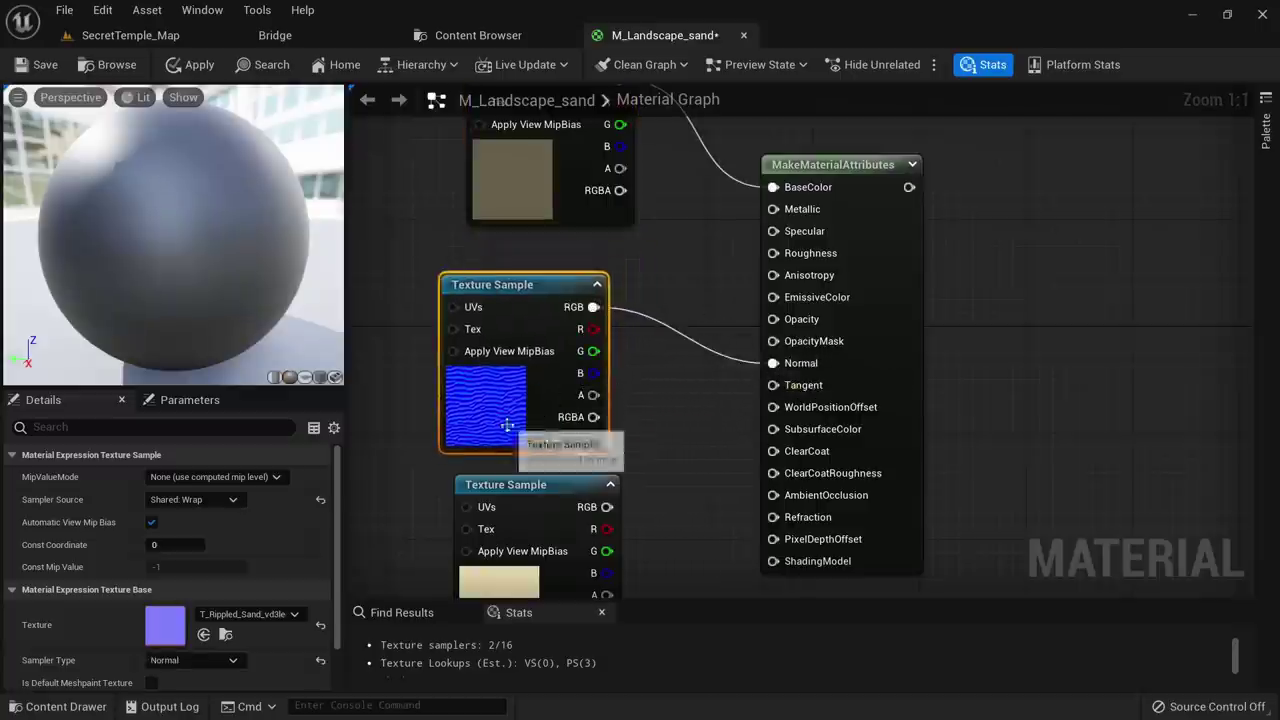
Connect the ORDp texture's R output to AmbientOcclusion and its G output to Roughness on MakeMaterialAttributes
{"action": "right_click_drag", "start_coordinate": [401, 496], "coordinate": [394, 320]}
{"action": "left_click", "coordinate": [497, 420]}
{"action": "right_click_drag", "start_coordinate": [657, 391], "coordinate": [687, 471]}
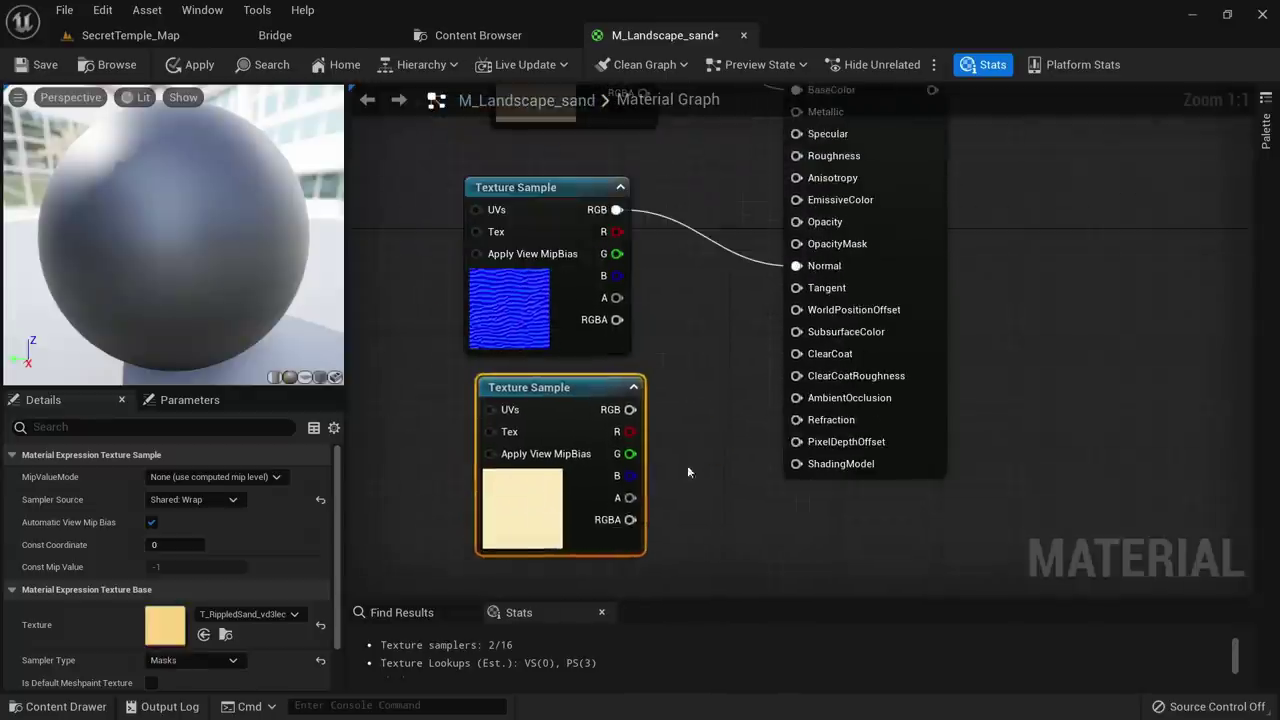
{"action": "right_click_drag", "start_coordinate": [767, 419], "coordinate": [734, 453]}
{"action": "left_click_drag", "start_coordinate": [597, 465], "coordinate": [768, 433]}
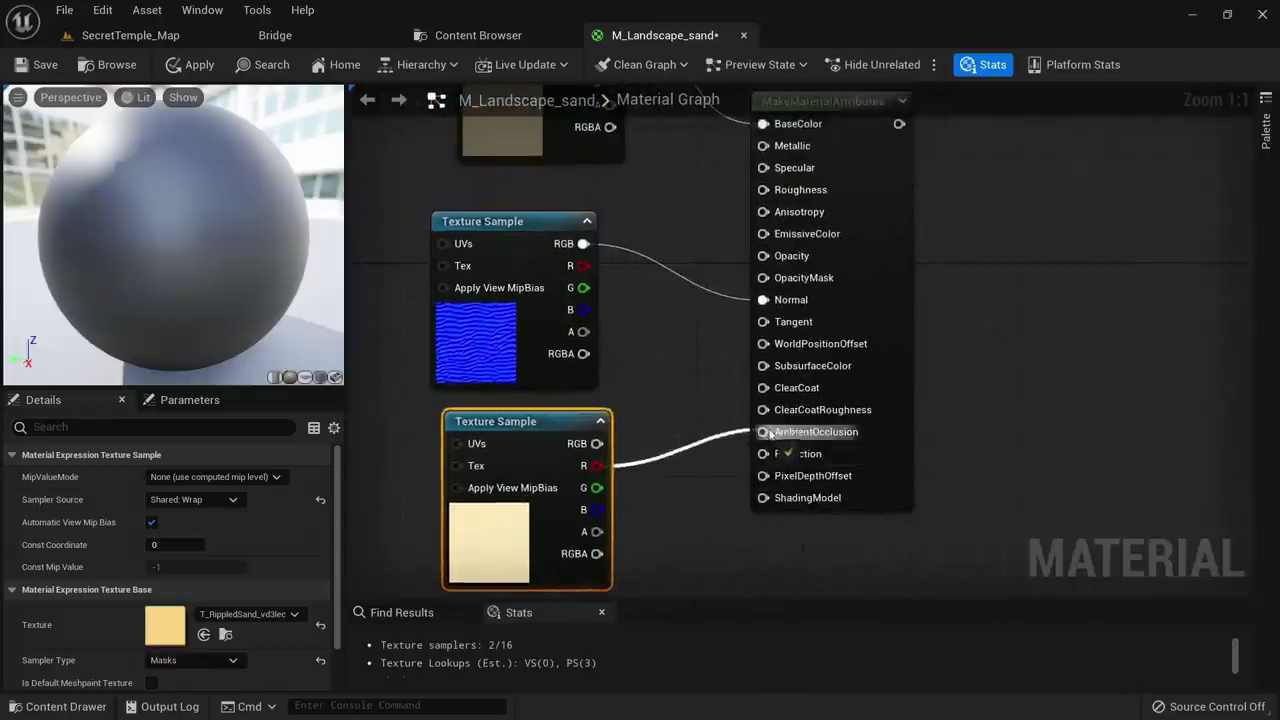
{"action": "left_click_drag", "start_coordinate": [597, 487], "coordinate": [764, 189]}
Examine the red, green and blue channels of the ORDp texture one at a time, and return to the M_Landscape_sand graph
{"action": "double_click", "coordinate": [170, 640]}
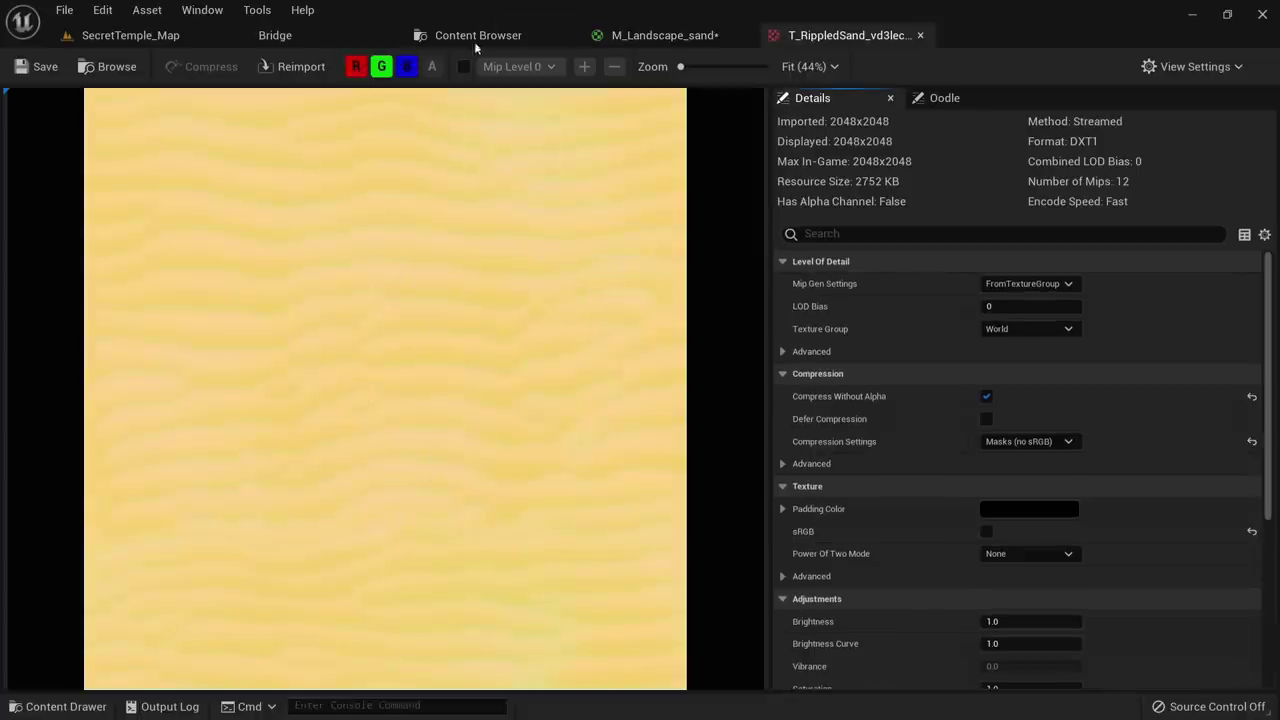
{"action": "left_click", "coordinate": [358, 66]}
{"action": "left_click", "coordinate": [380, 67]}
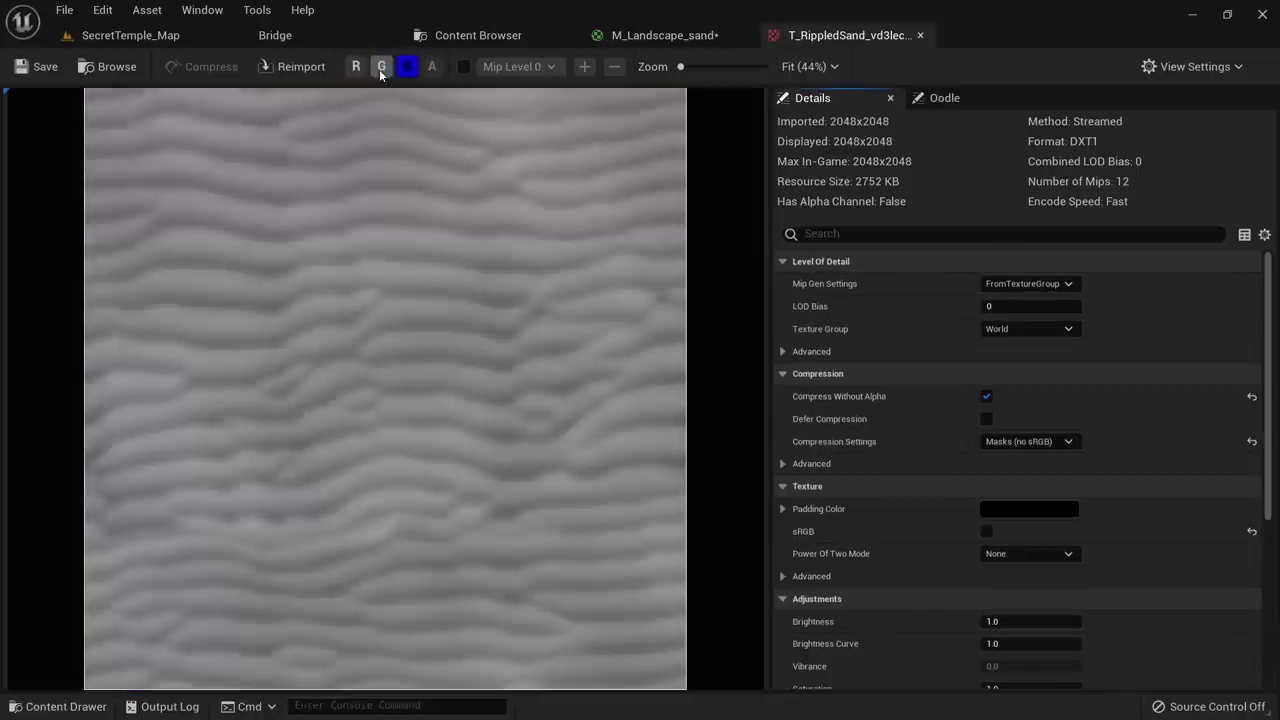
{"action": "left_click", "coordinate": [406, 67]}
{"action": "left_click", "coordinate": [356, 67]}
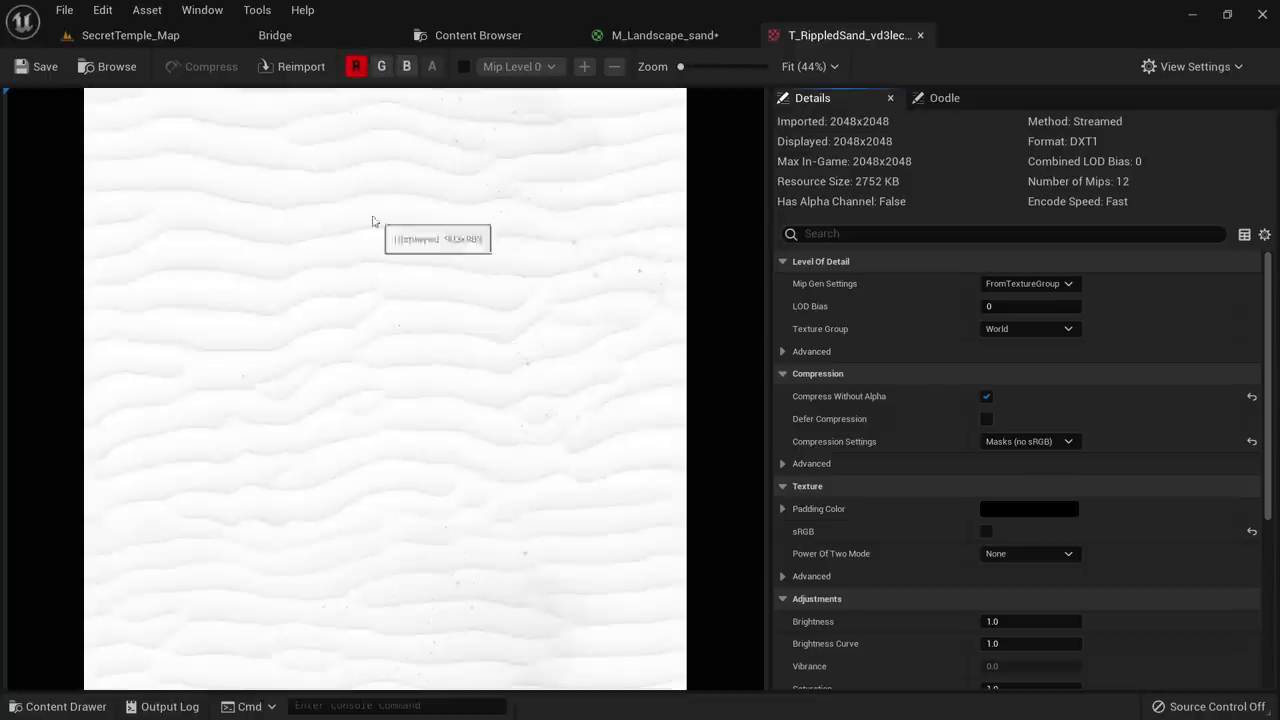
{"action": "scroll", "coordinate": [400, 260], "scroll_direction": "up", "scroll_amount": 4}
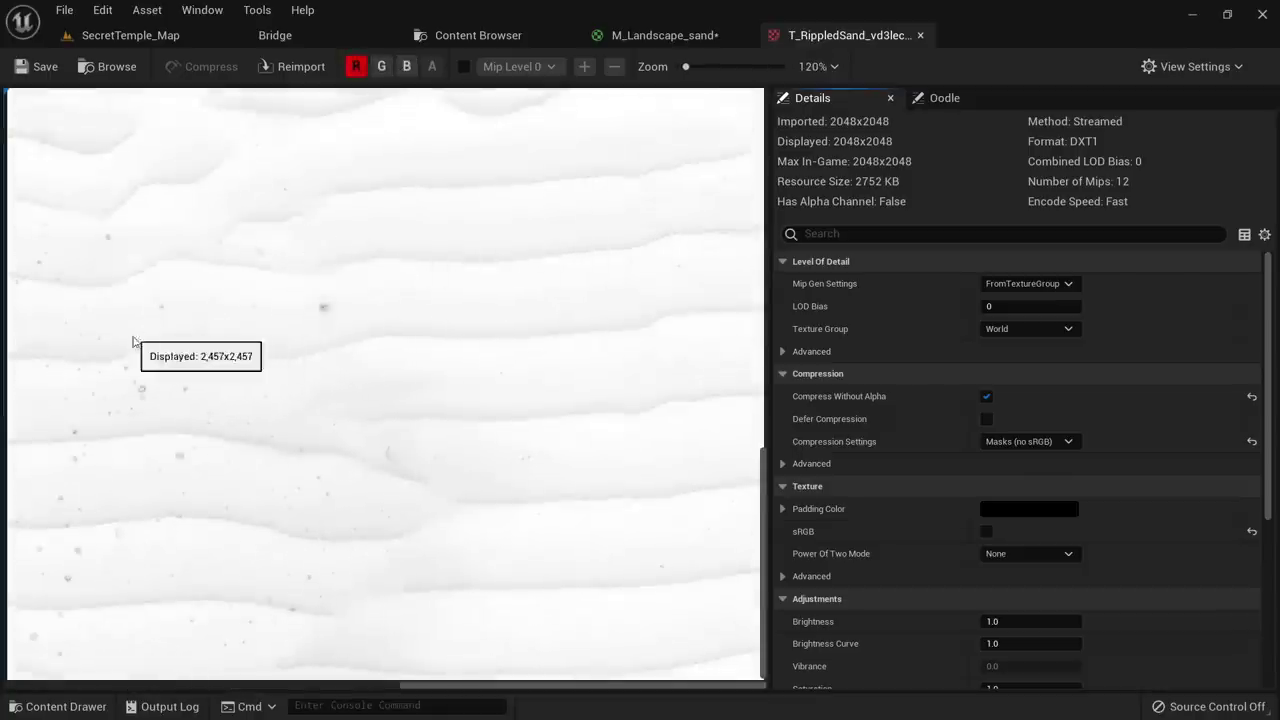
{"action": "scroll", "coordinate": [500, 330], "scroll_direction": "down", "scroll_amount": 3}
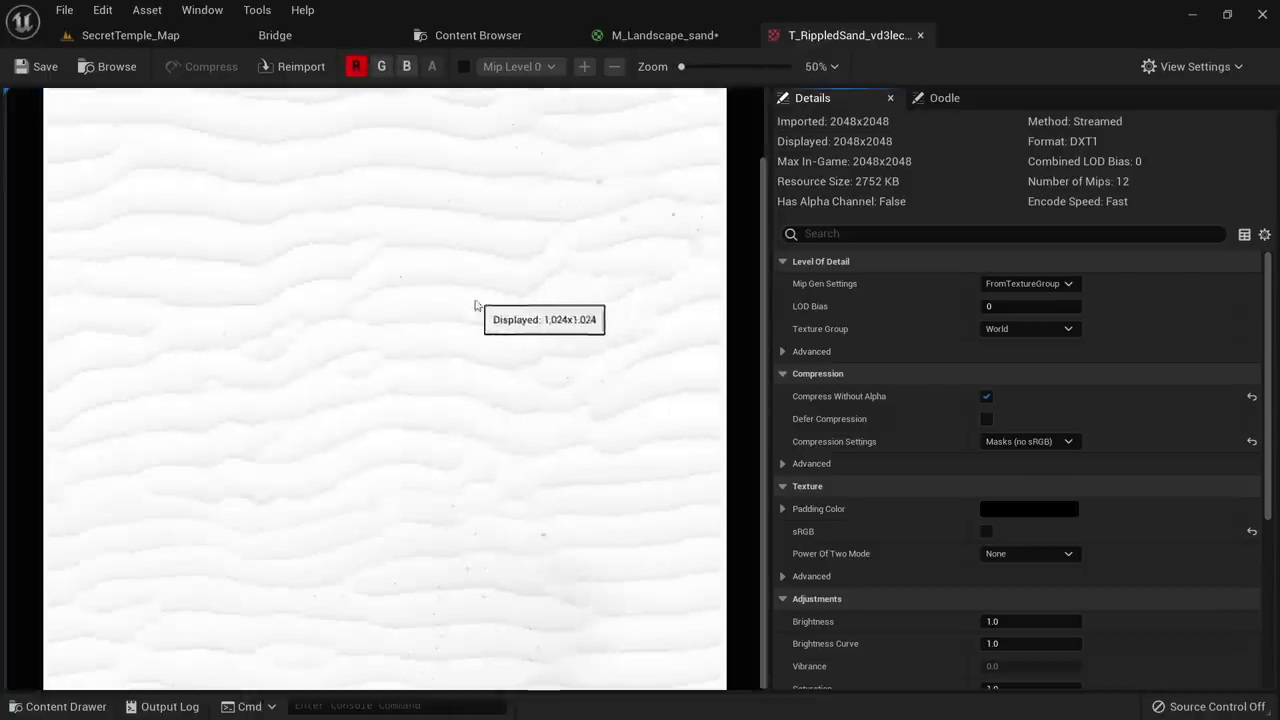
{"action": "left_click", "coordinate": [381, 67]}
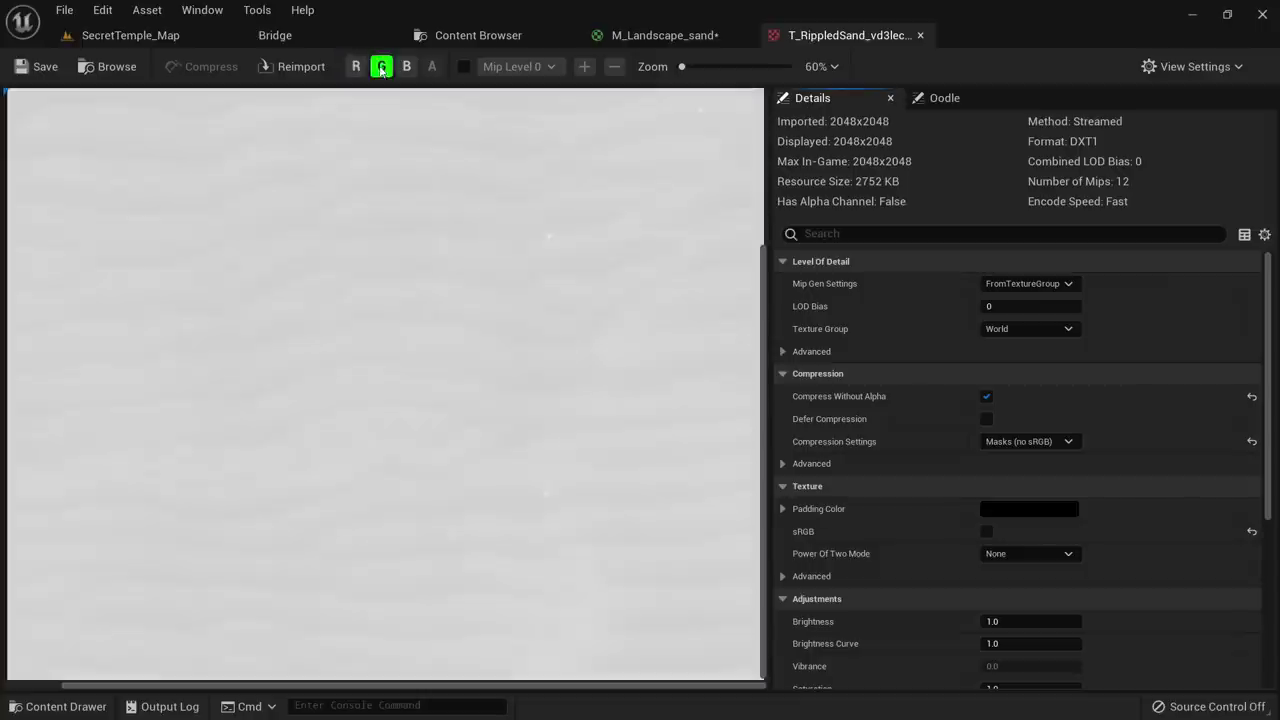
{"action": "scroll", "coordinate": [455, 330], "scroll_direction": "up", "scroll_amount": 3}
{"action": "scroll", "coordinate": [330, 370], "scroll_direction": "down", "scroll_amount": 5}
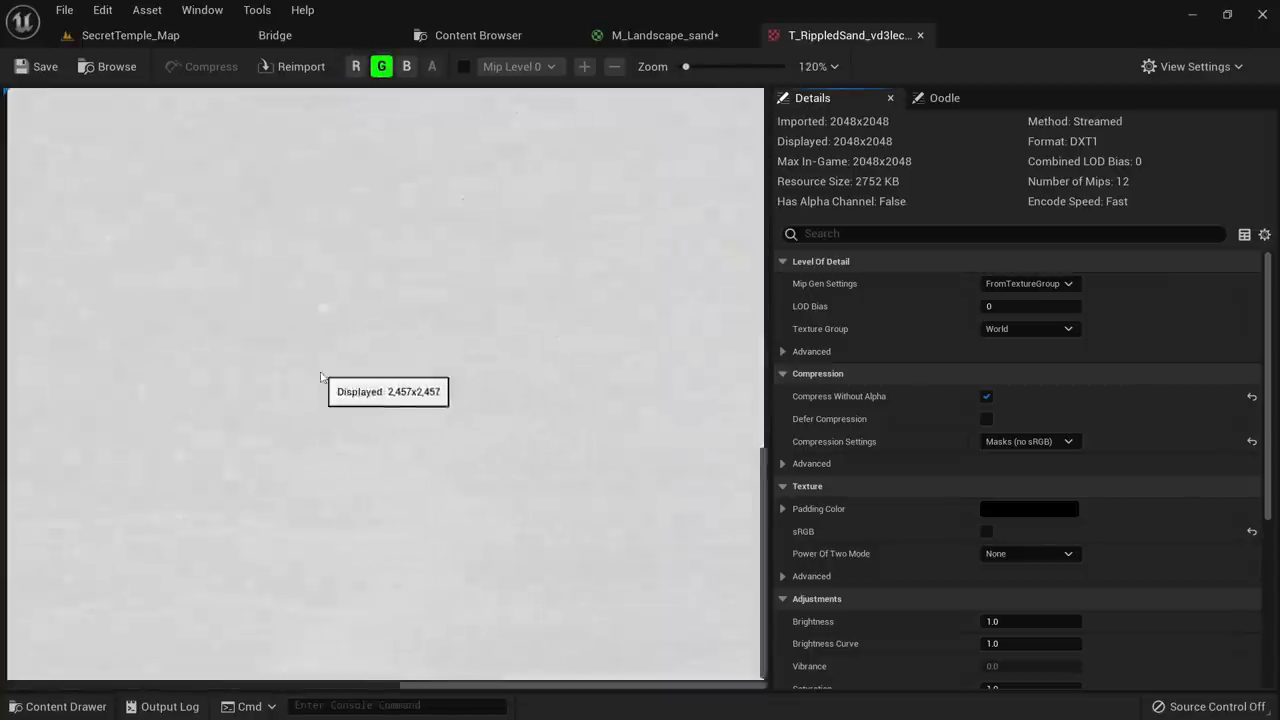
{"action": "left_click", "coordinate": [381, 67]}
{"action": "left_click", "coordinate": [406, 67]}
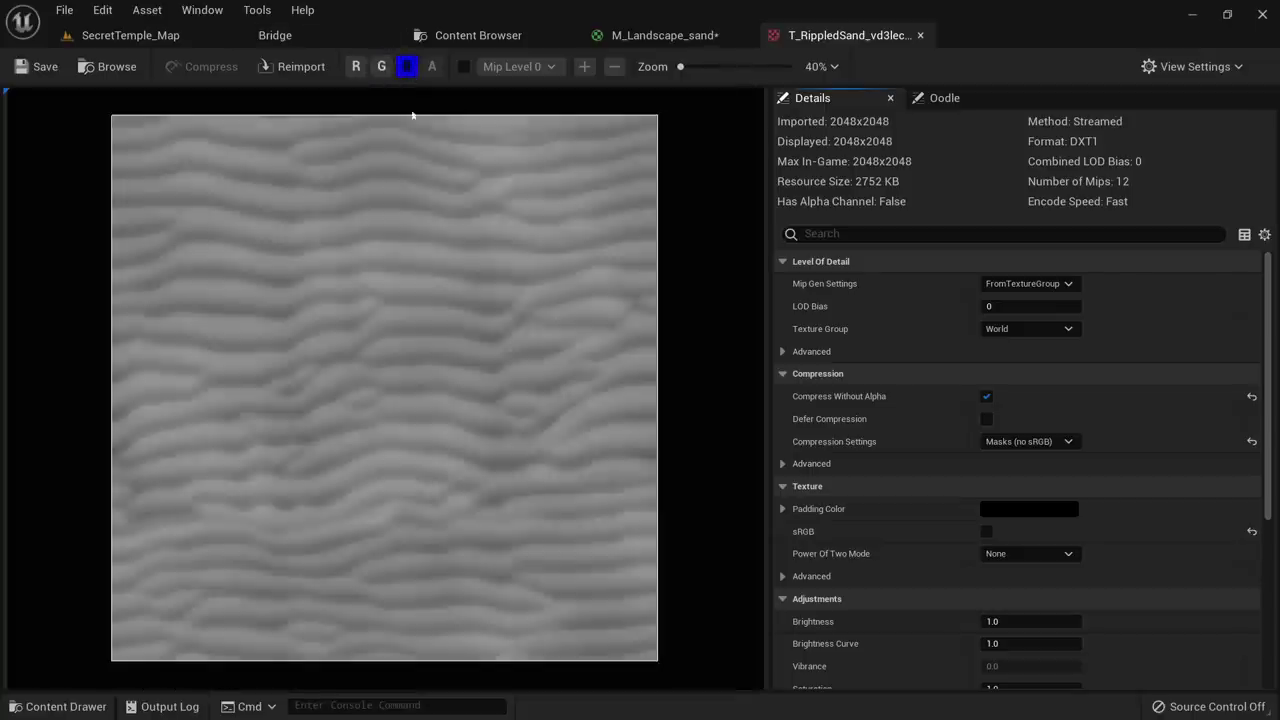
{"action": "scroll", "coordinate": [402, 291], "scroll_direction": "up", "scroll_amount": 4}
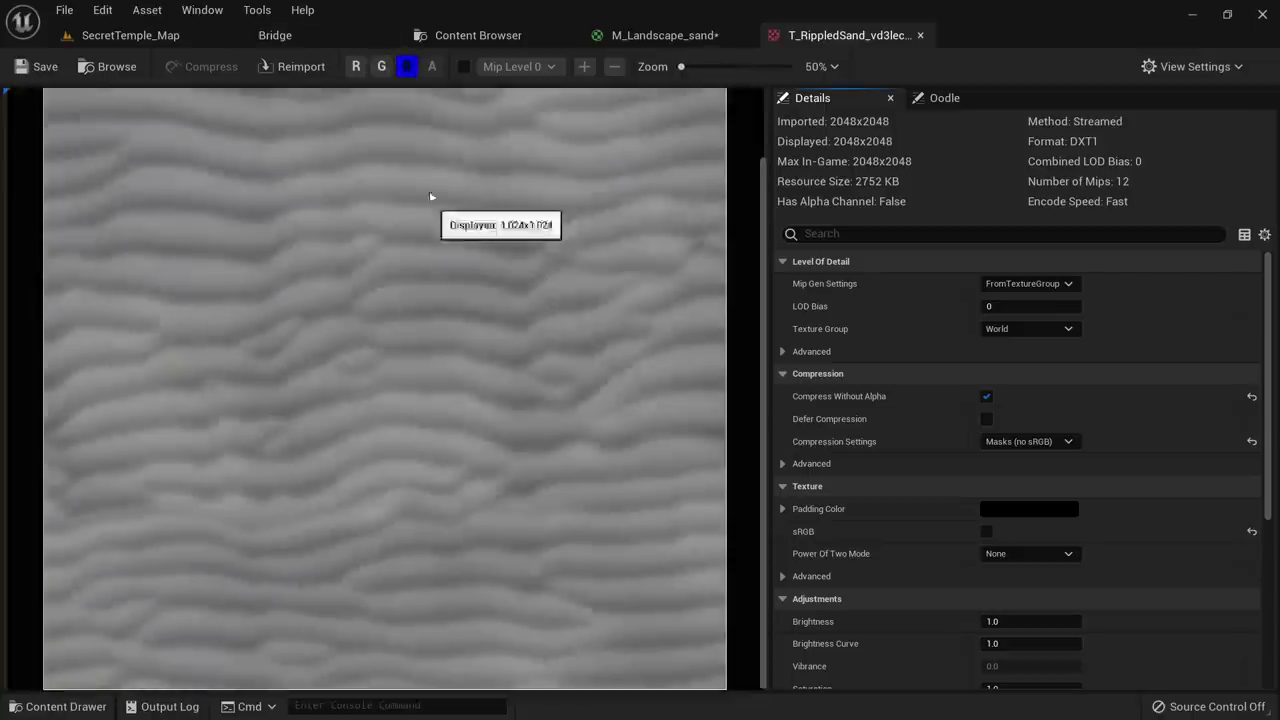
{"action": "left_click", "coordinate": [381, 67]}
{"action": "left_click", "coordinate": [355, 66]}
{"action": "scroll", "coordinate": [414, 250], "scroll_direction": "down", "scroll_amount": 1}
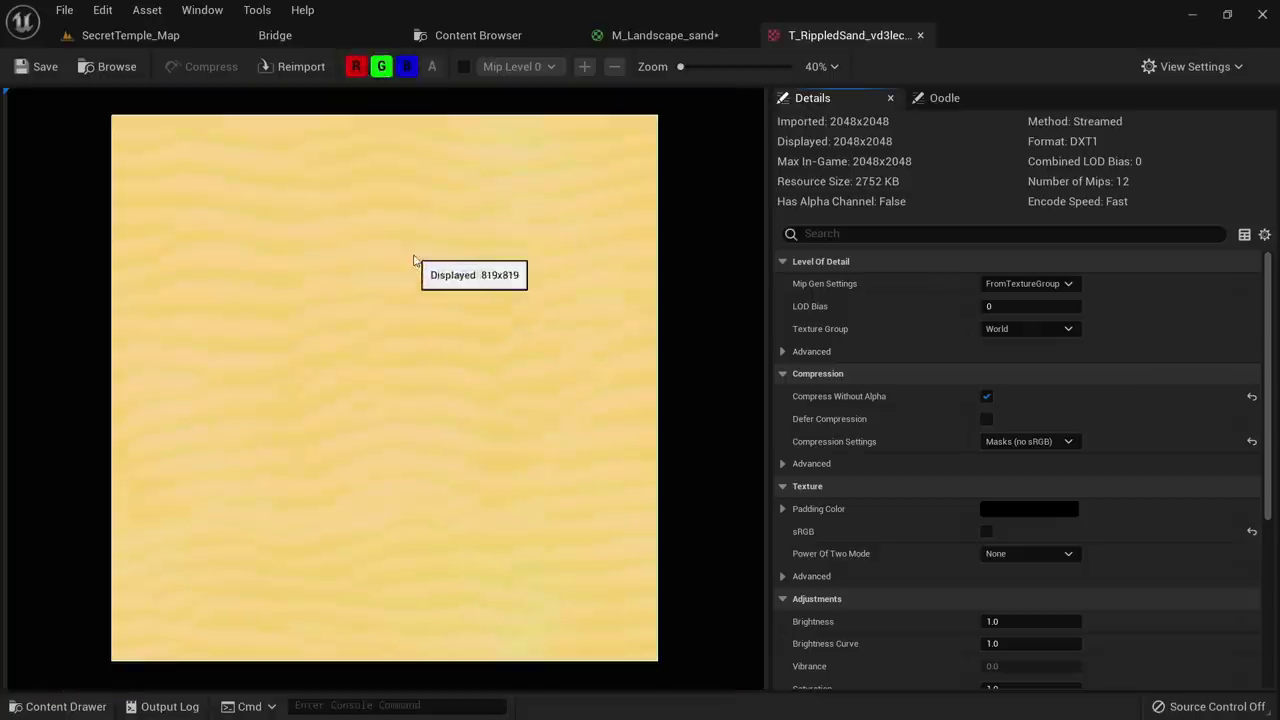
{"action": "scroll", "coordinate": [386, 243], "scroll_direction": "up", "scroll_amount": 1}
{"action": "scroll", "coordinate": [410, 190], "scroll_direction": "down", "scroll_amount": 1}
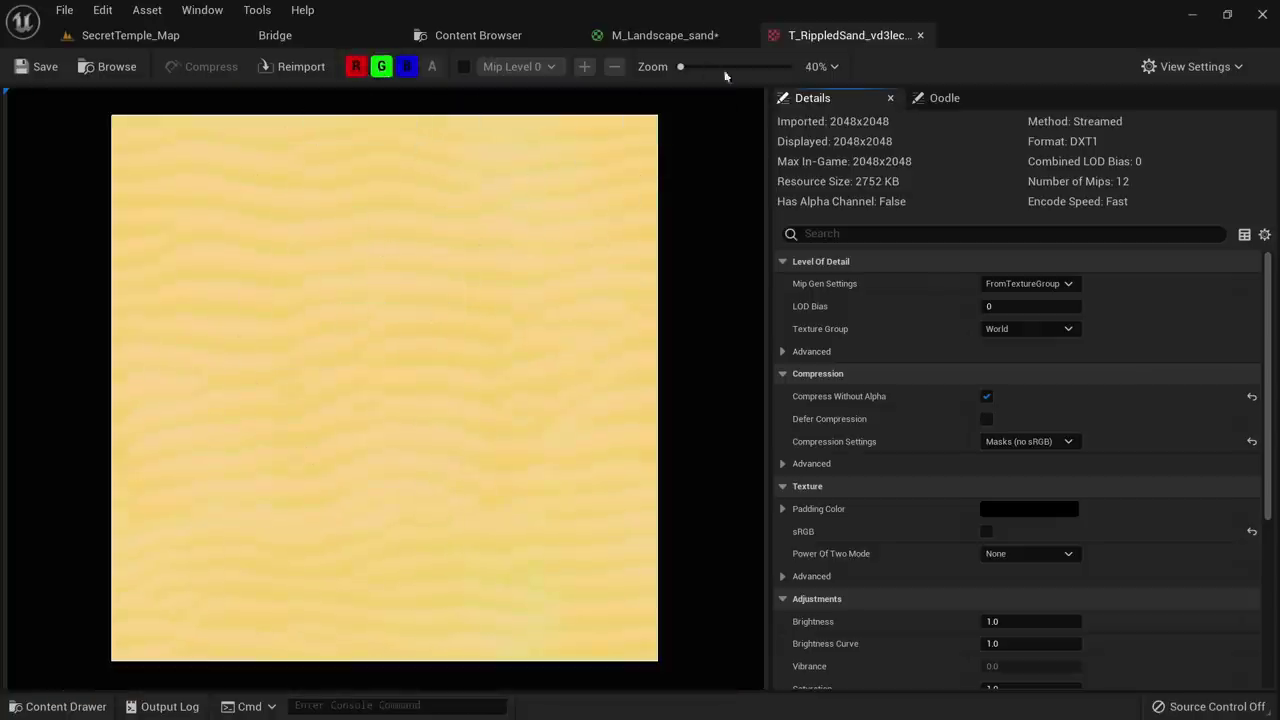
{"action": "left_click", "coordinate": [660, 35]}
Move the three Texture Sample nodes and MakeMaterialAttributes together farther away from the M_Landscape_sand result node
{"action": "right_click_drag", "start_coordinate": [640, 242], "coordinate": [551, 259]}
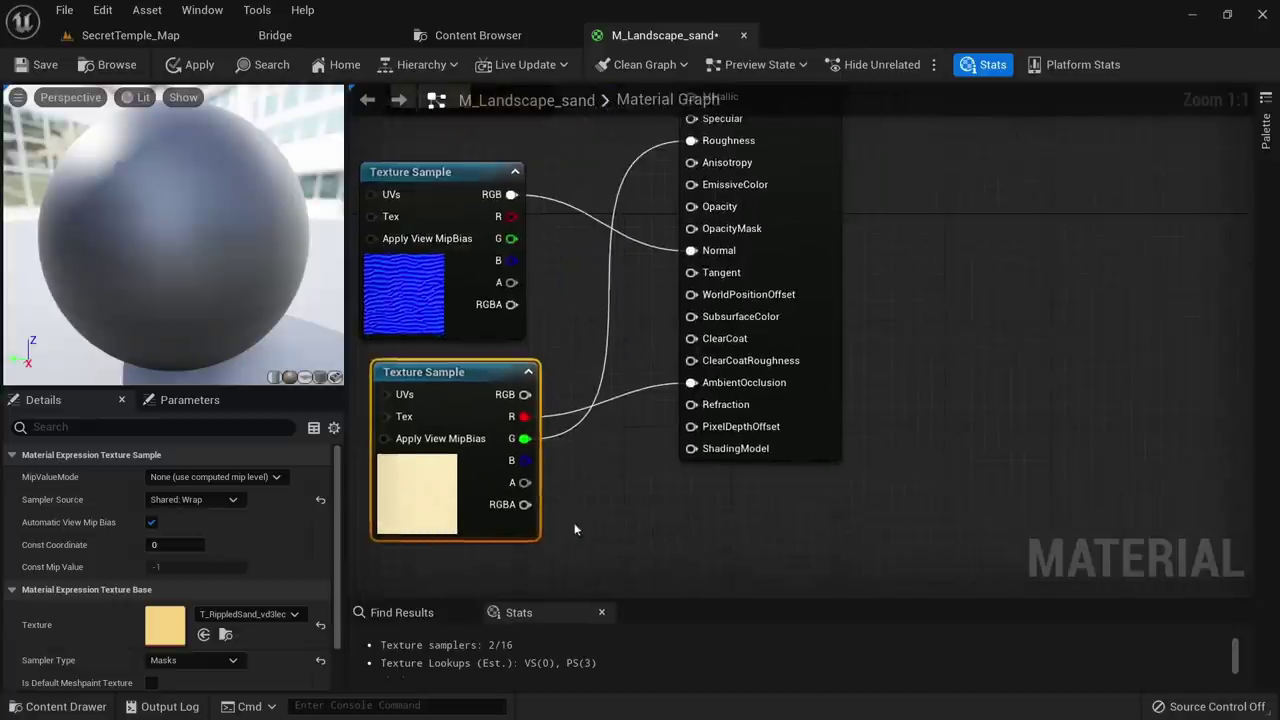
{"action": "left_click_drag", "start_coordinate": [524, 416], "coordinate": [691, 382]}
{"action": "right_click_drag", "start_coordinate": [638, 296], "coordinate": [616, 420]}
{"action": "scroll", "coordinate": [890, 393], "scroll_direction": "down", "scroll_amount": 3}
{"action": "right_click_drag", "start_coordinate": [910, 451], "coordinate": [796, 375]}
{"action": "right_click_drag", "start_coordinate": [739, 408], "coordinate": [816, 417]}
{"action": "scroll", "coordinate": [816, 417], "scroll_direction": "down", "scroll_amount": 3}
{"action": "left_click_drag", "start_coordinate": [786, 511], "coordinate": [672, 322]}
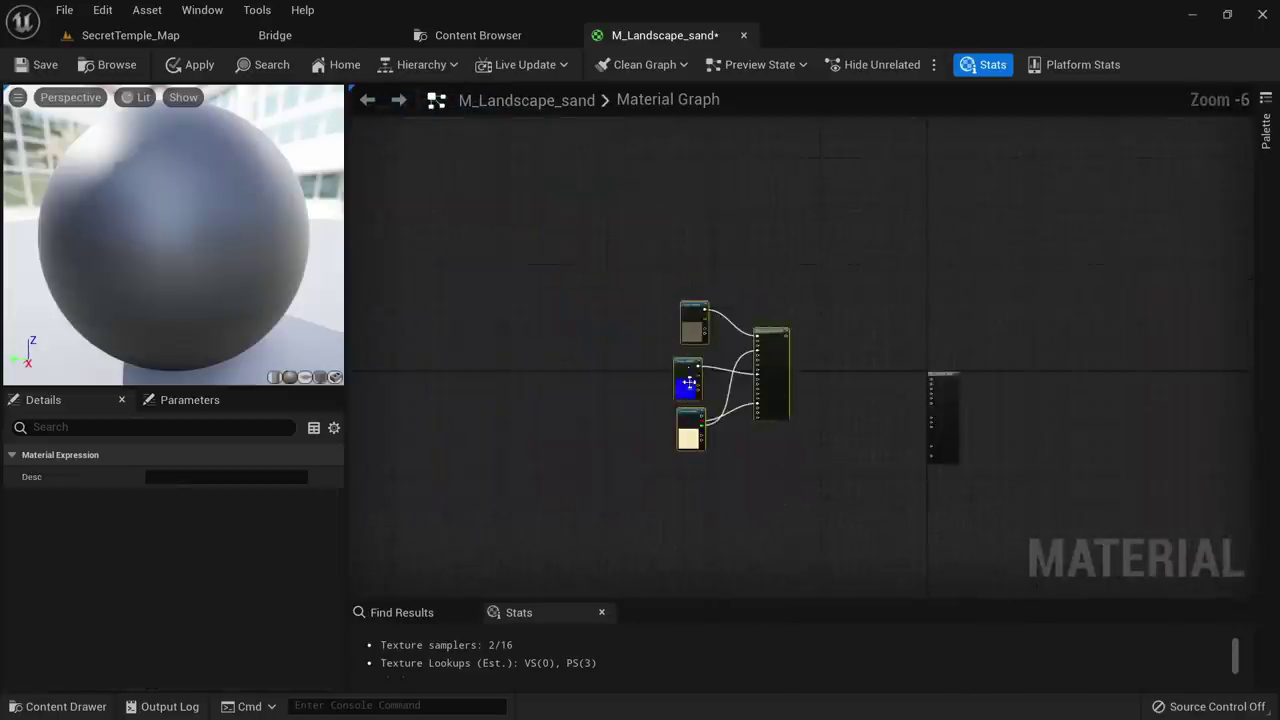
{"action": "scroll", "coordinate": [689, 382], "scroll_direction": "up", "scroll_amount": 4}
{"action": "left_click_drag", "start_coordinate": [722, 259], "coordinate": [563, 289]}
Add a LandscapeLayerBlend node between MakeMaterialAttributes and the result node
{"action": "right_click_drag", "start_coordinate": [968, 380], "coordinate": [681, 331]}
{"action": "left_click", "coordinate": [673, 325]}
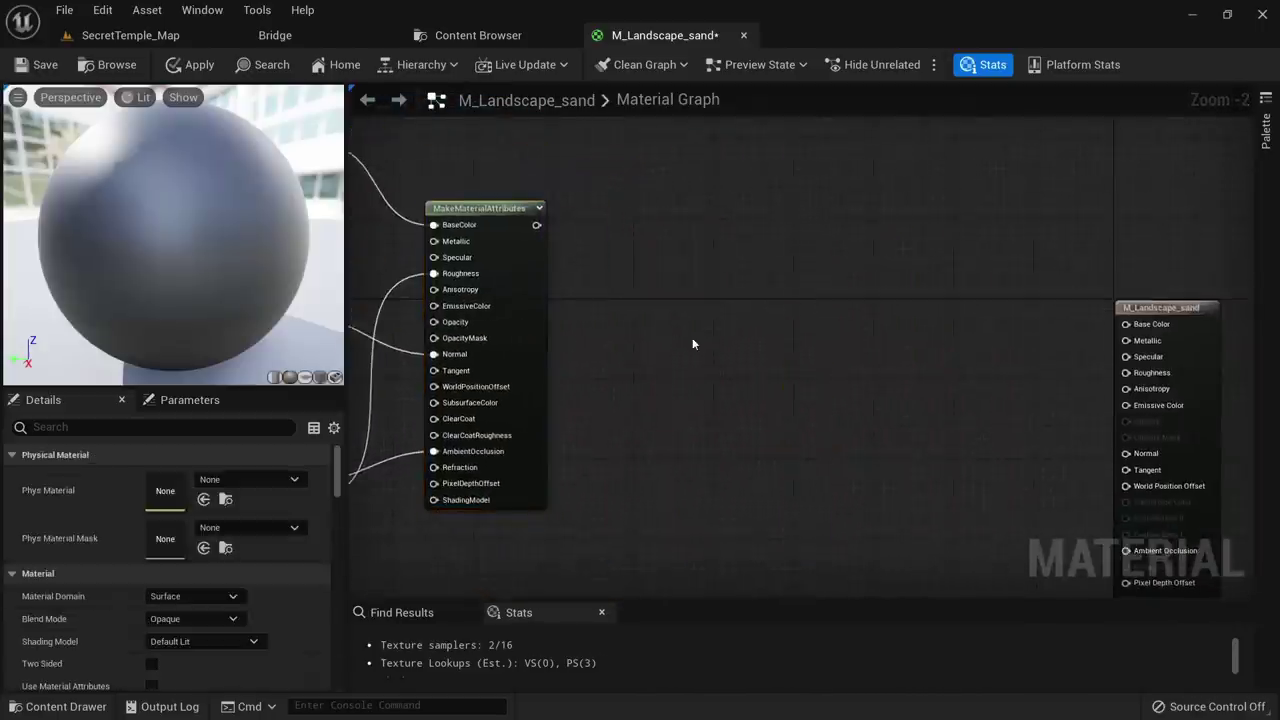
{"action": "right_click", "coordinate": [692, 343]}
{"action": "type", "text": "l"}
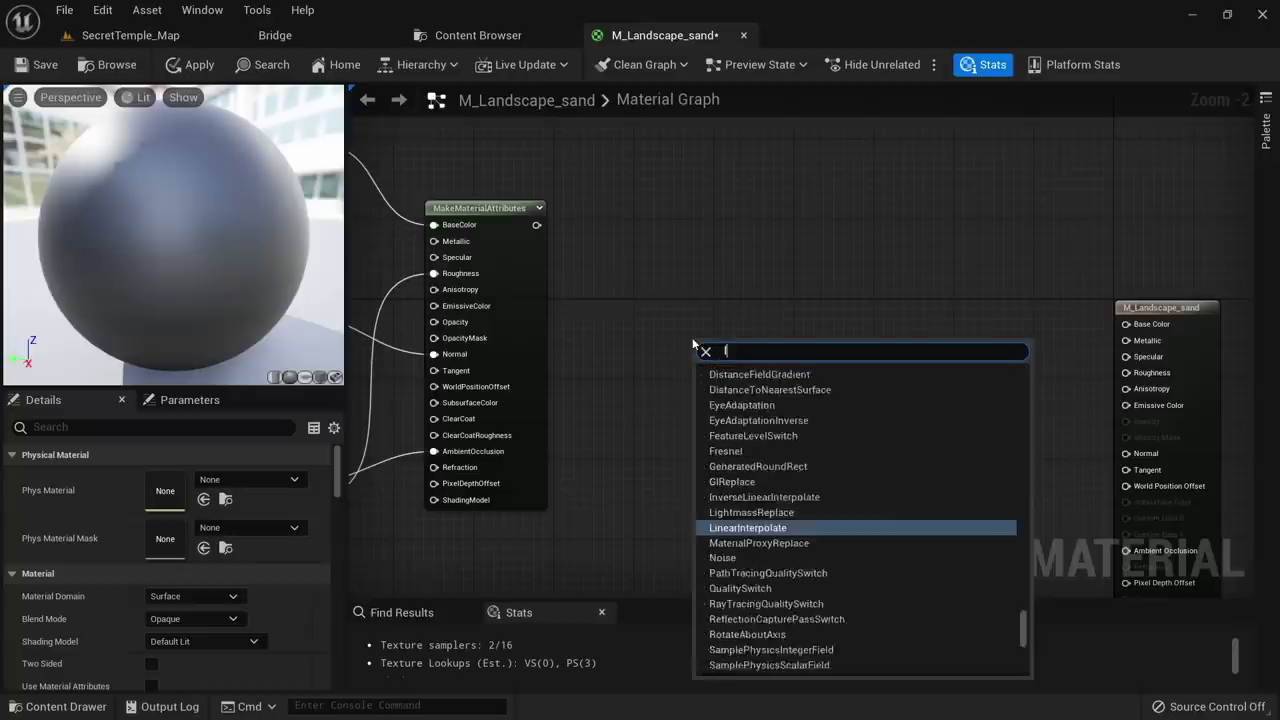
{"action": "type", "text": "andscape"}
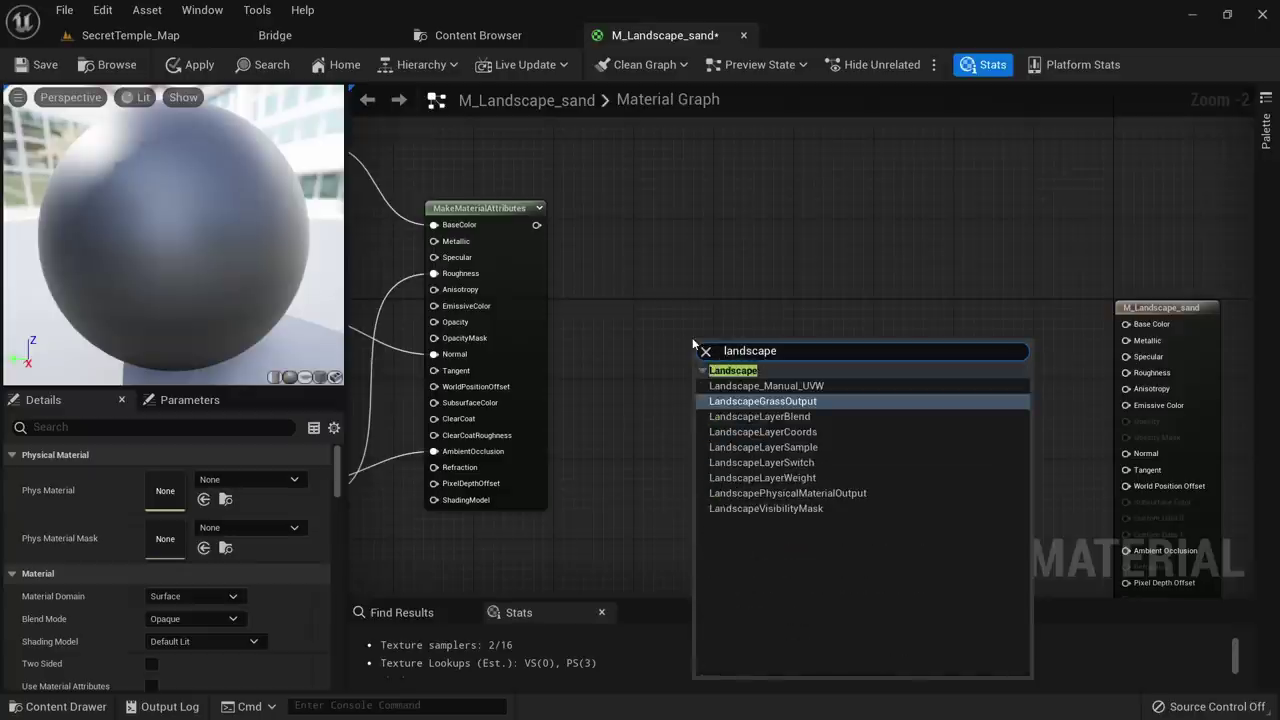
{"action": "left_click", "coordinate": [788, 418]}
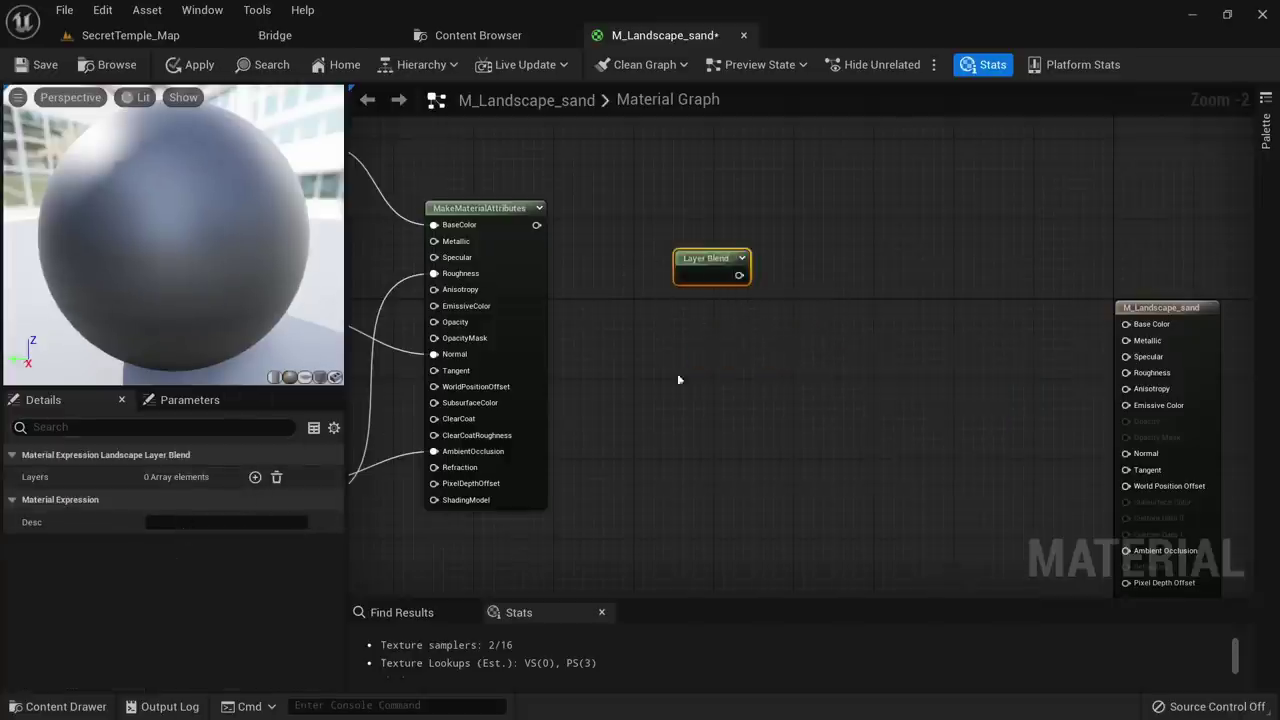
Add a layer named L1 to the Layer Blend node and connect the MakeMaterialAttributes output to it
{"action": "left_click", "coordinate": [256, 477]}
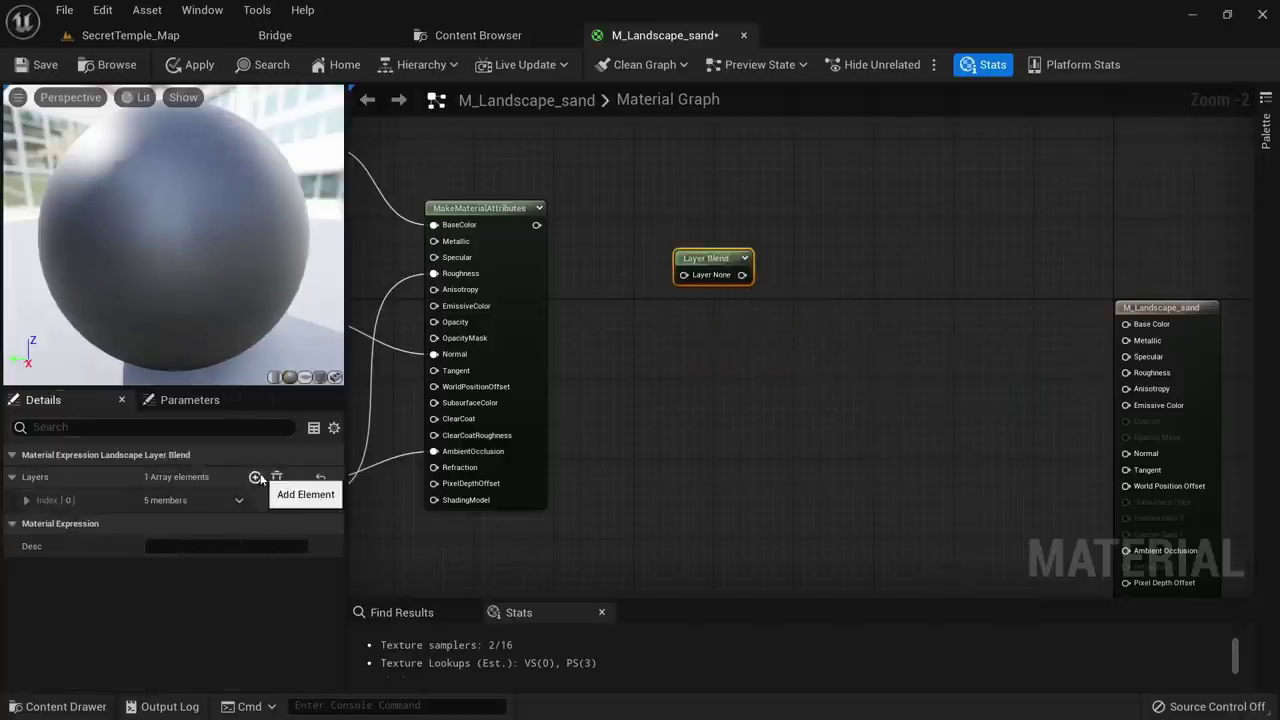
{"action": "left_click", "coordinate": [27, 500]}
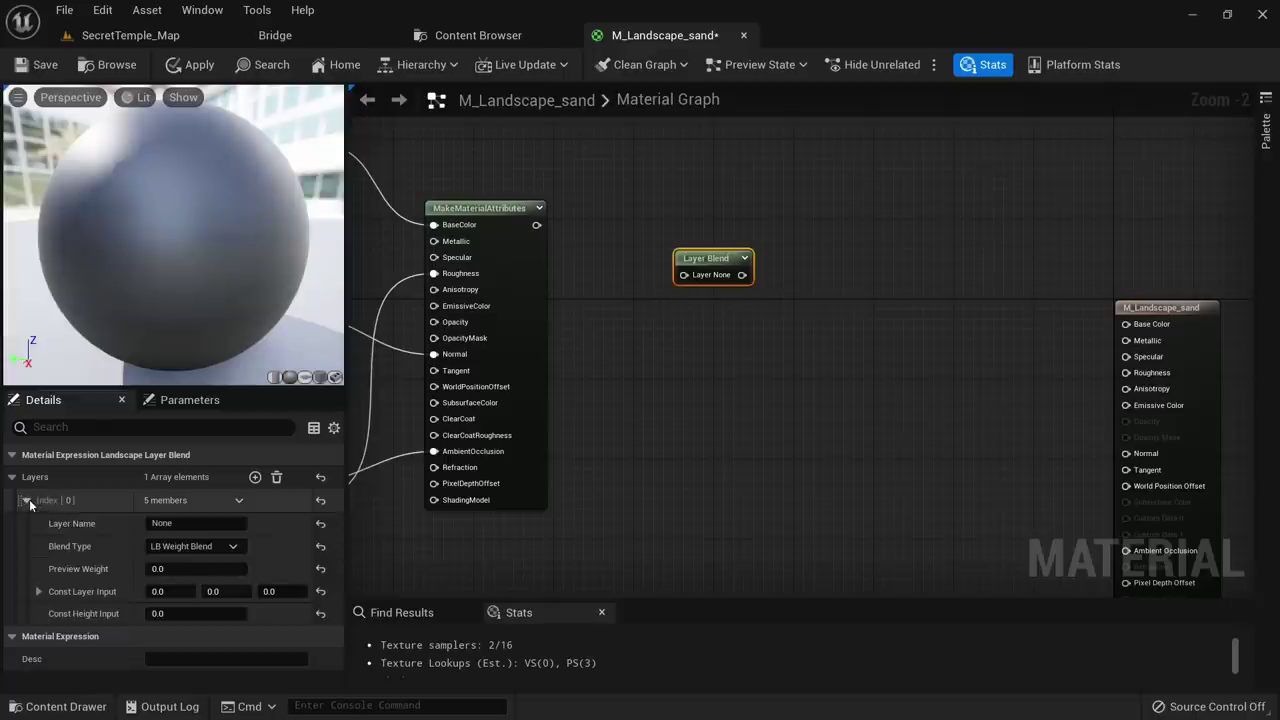
{"action": "left_click", "coordinate": [204, 522]}
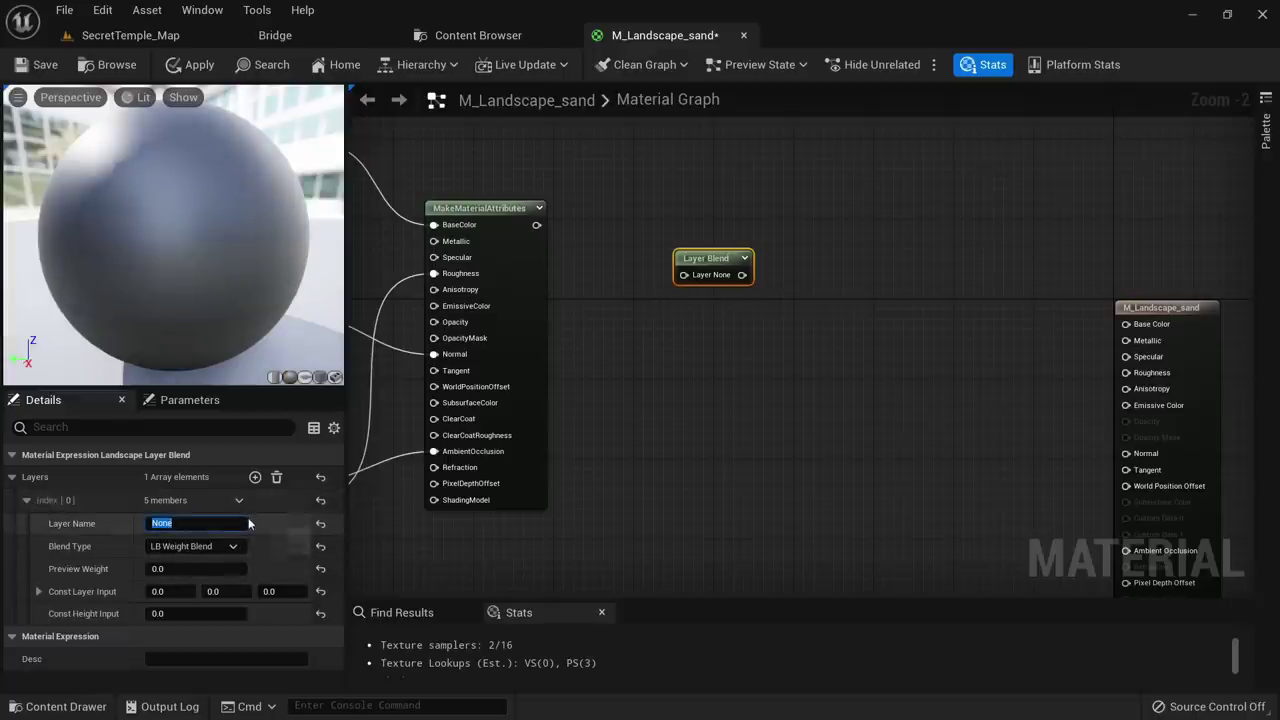
{"action": "type", "text": "L1"}
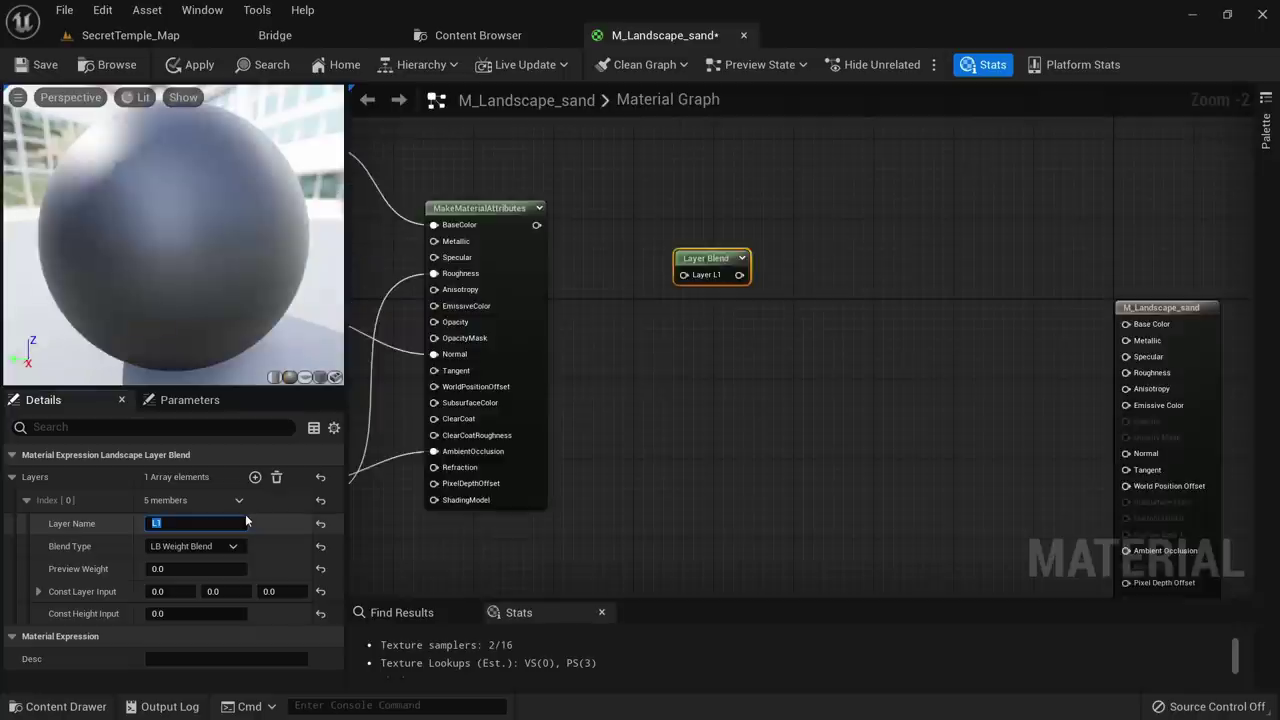
{"action": "right_click_drag", "start_coordinate": [652, 332], "coordinate": [779, 325]}
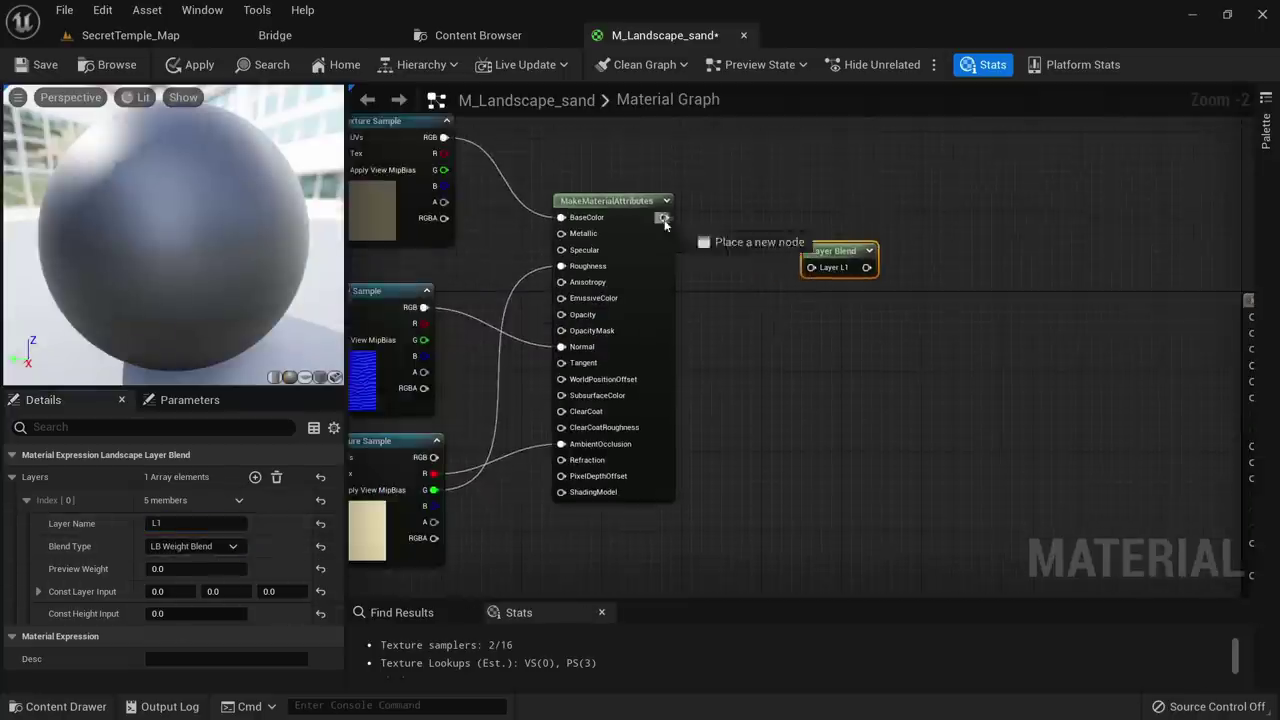
{"action": "right_click_drag", "start_coordinate": [838, 280], "coordinate": [617, 288]}
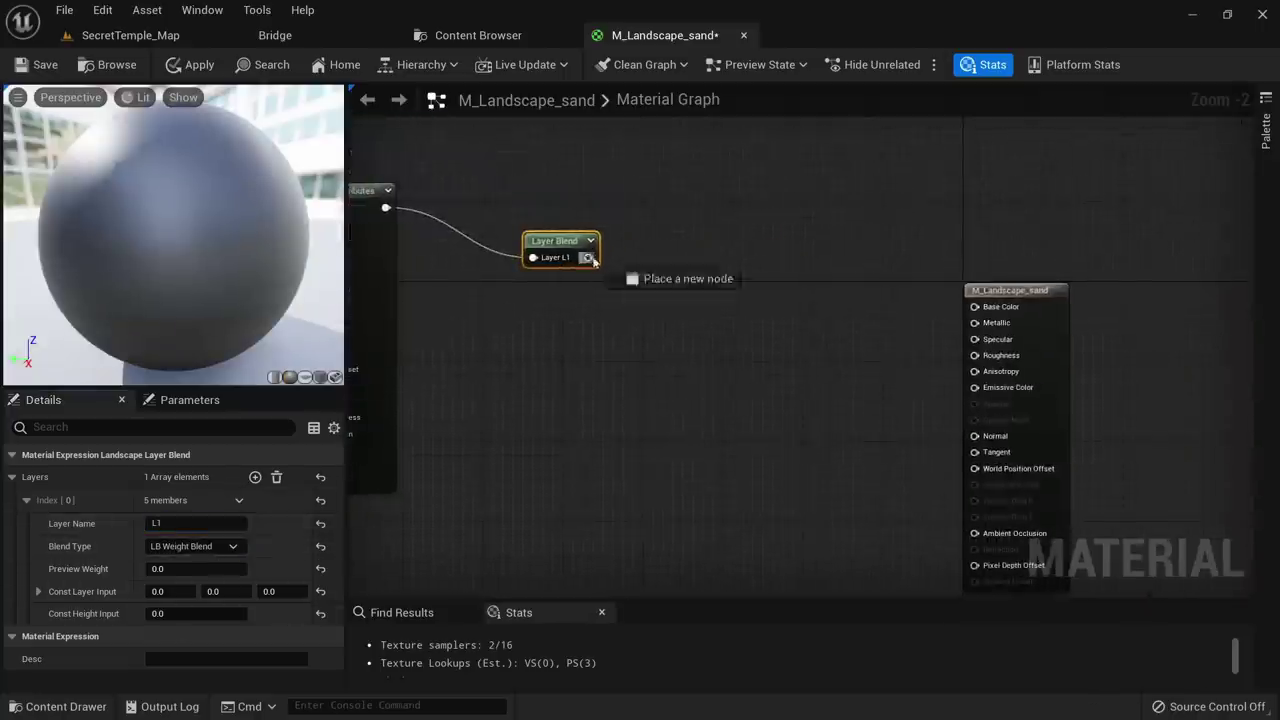
{"action": "left_click_drag", "start_coordinate": [593, 262], "coordinate": [746, 290]}
{"action": "right_click_drag", "start_coordinate": [678, 247], "coordinate": [634, 258]}
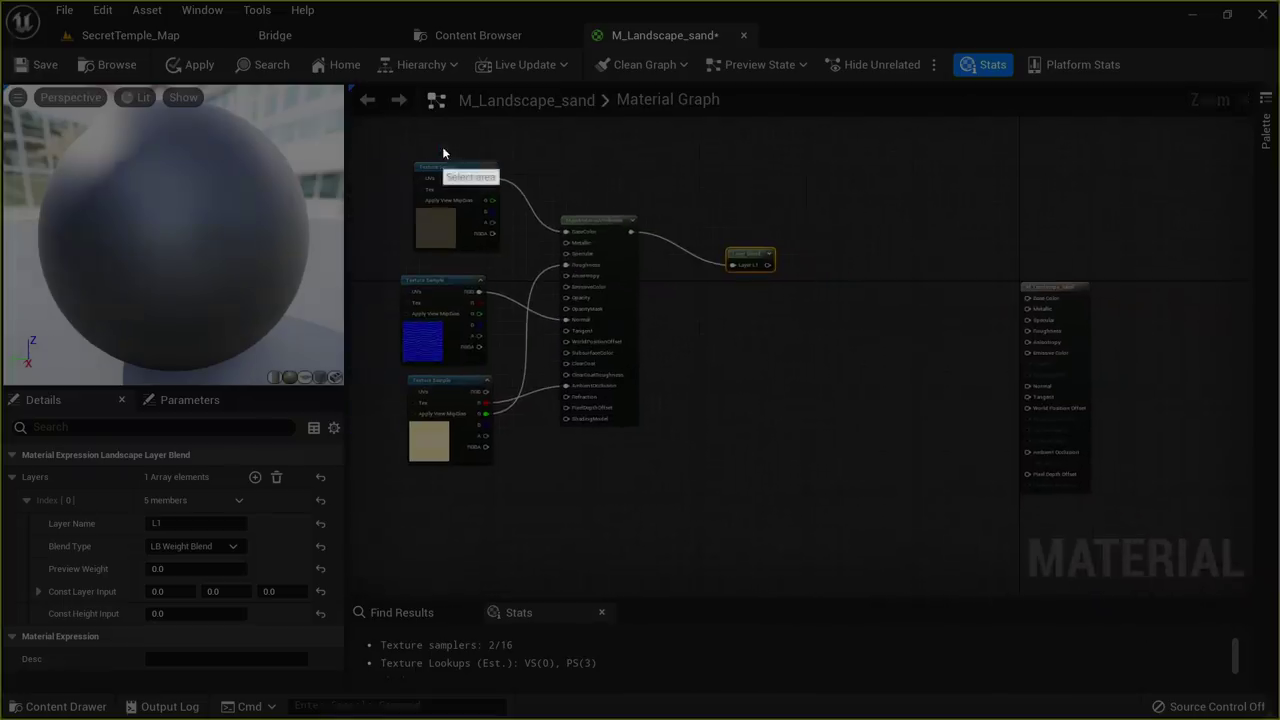
{"action": "left_click_drag", "start_coordinate": [372, 128], "coordinate": [996, 518]}
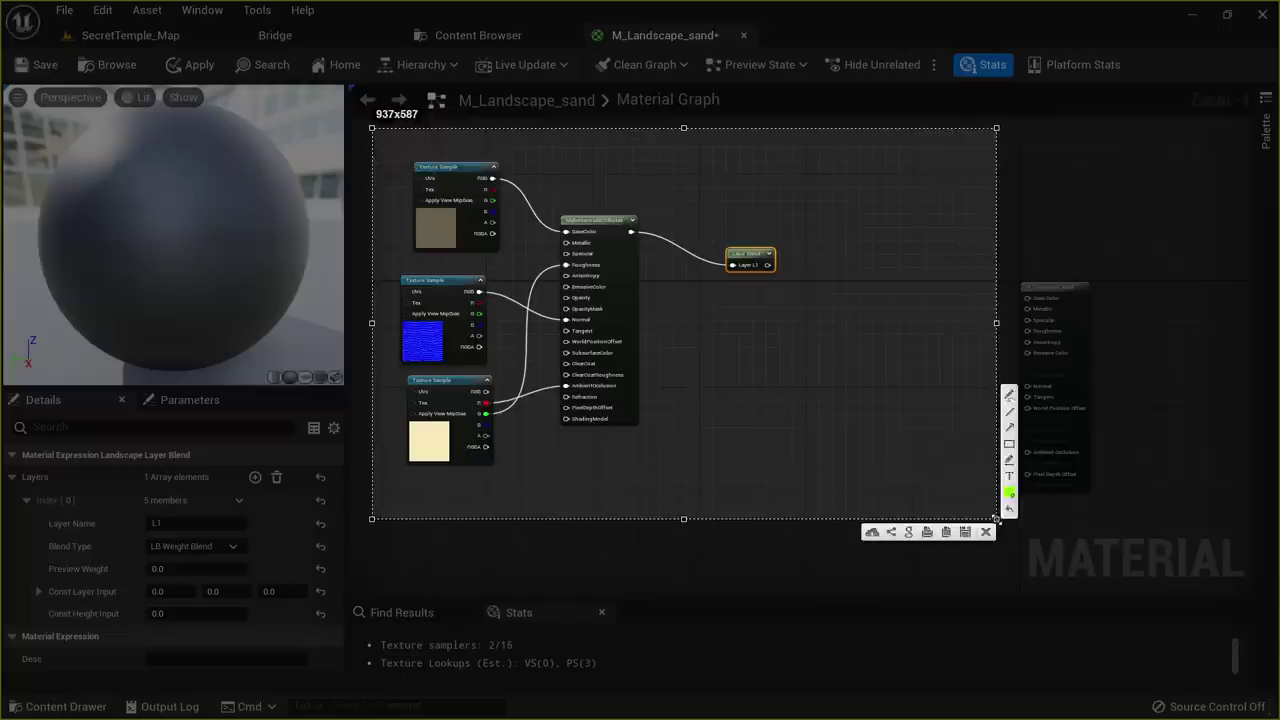
{"action": "left_click_drag", "start_coordinate": [389, 143], "coordinate": [791, 487]}
{"action": "mouse_move", "coordinate": [951, 226]}
{"action": "left_mouse_down"}
{"action": "mouse_move", "coordinate": [1068, 360]}
{"action": "mouse_move", "coordinate": [1157, 573]}
{"action": "left_mouse_up"}
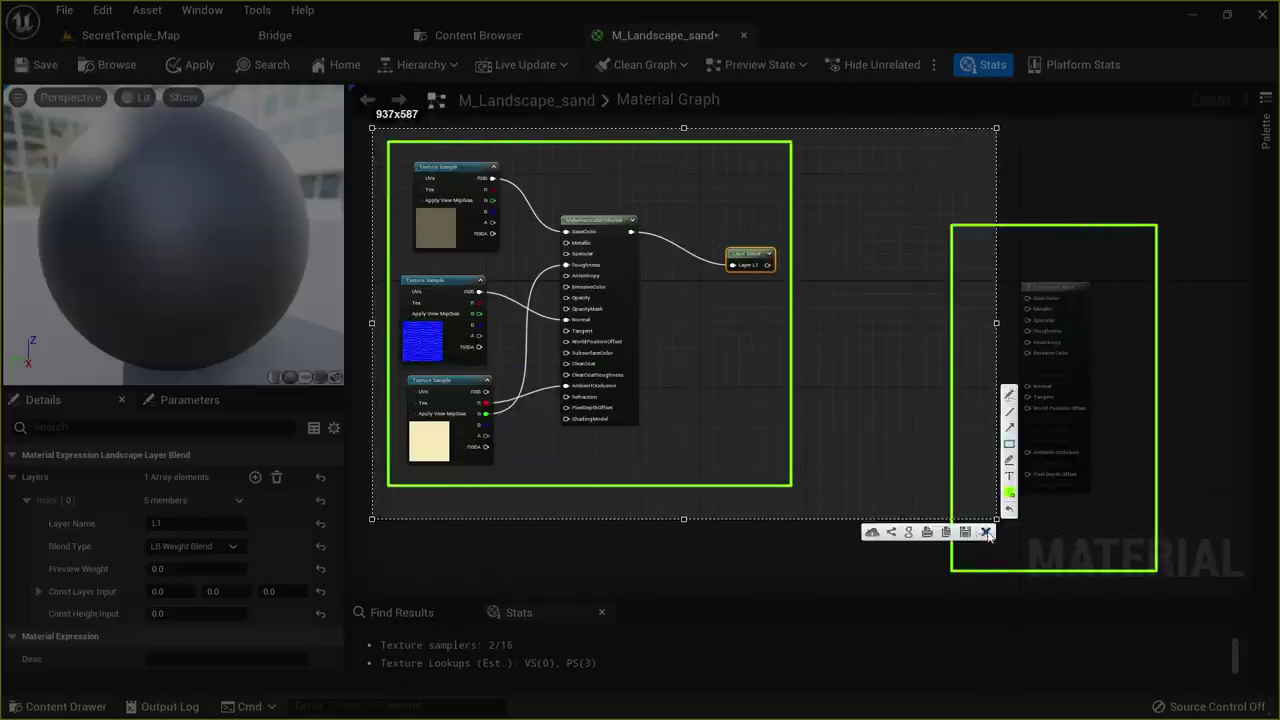
{"action": "left_click", "coordinate": [987, 533]}
Enable Use Material Attributes for the M_Landscape_sand material
{"action": "scroll", "coordinate": [760, 300], "scroll_direction": "up", "scroll_amount": 3}
{"action": "left_click", "coordinate": [720, 280]}
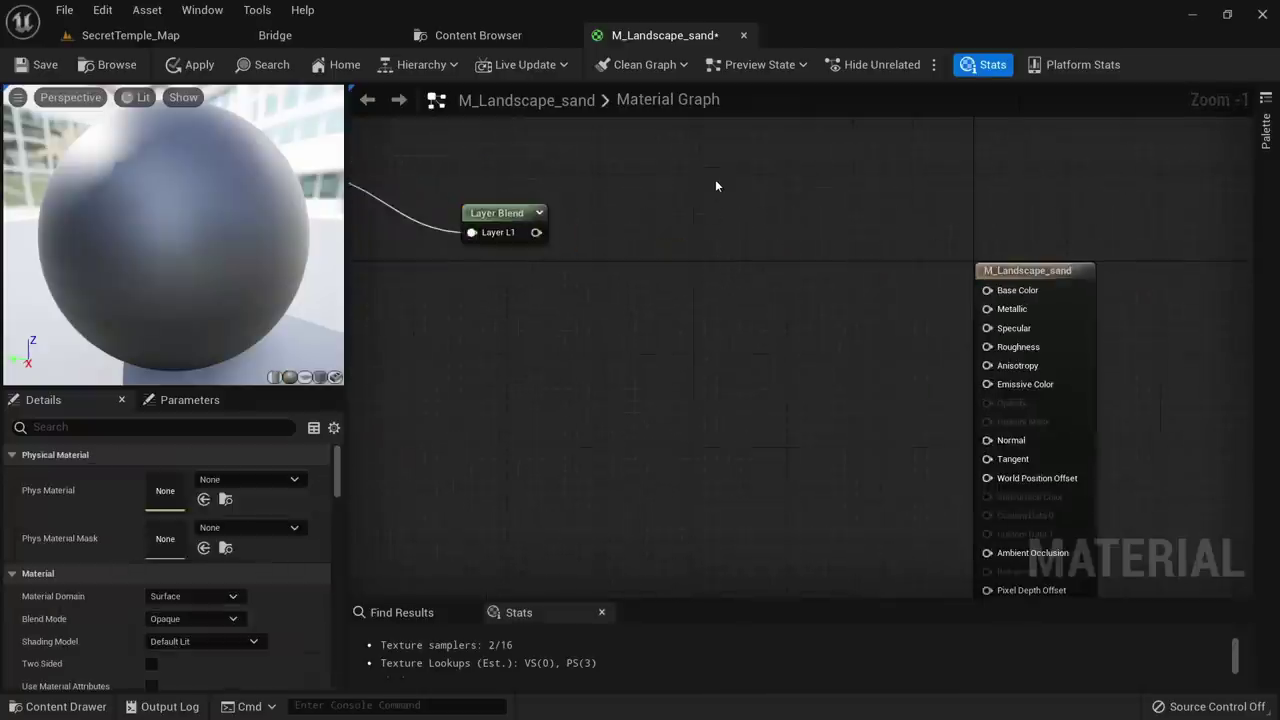
{"action": "scroll", "coordinate": [127, 572], "scroll_direction": "down", "scroll_amount": 2}
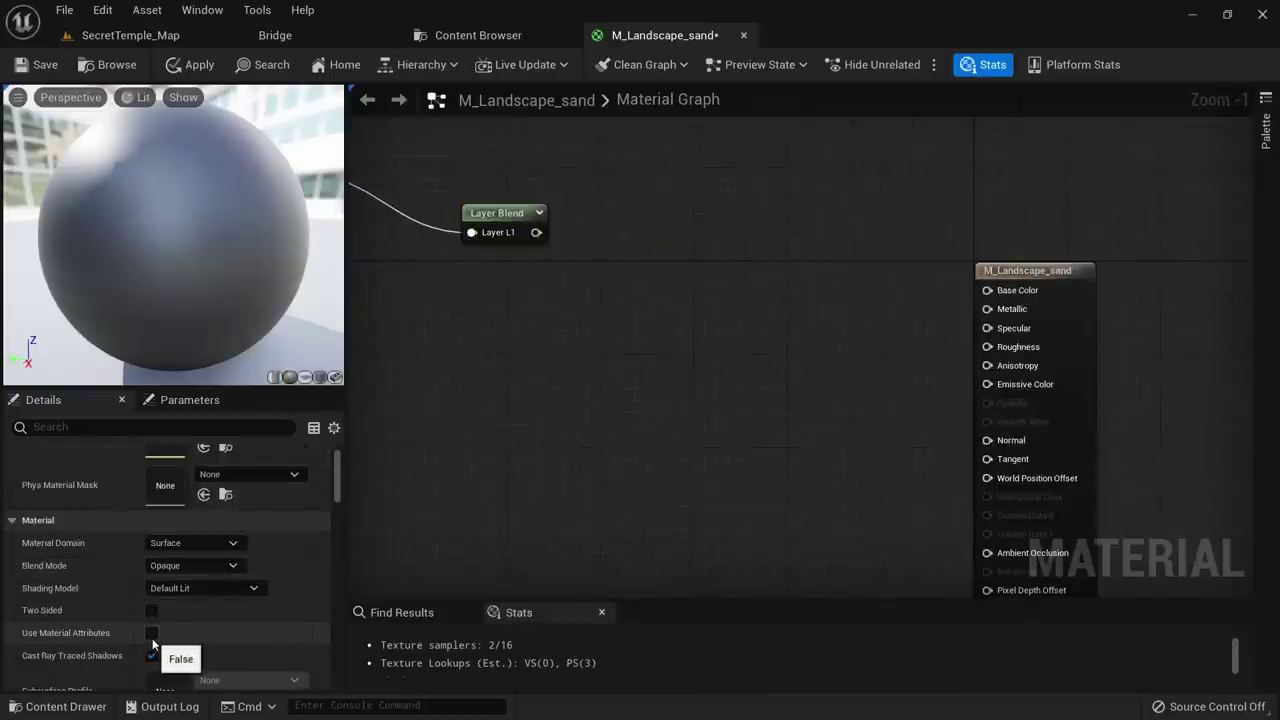
{"action": "left_click", "coordinate": [151, 633]}
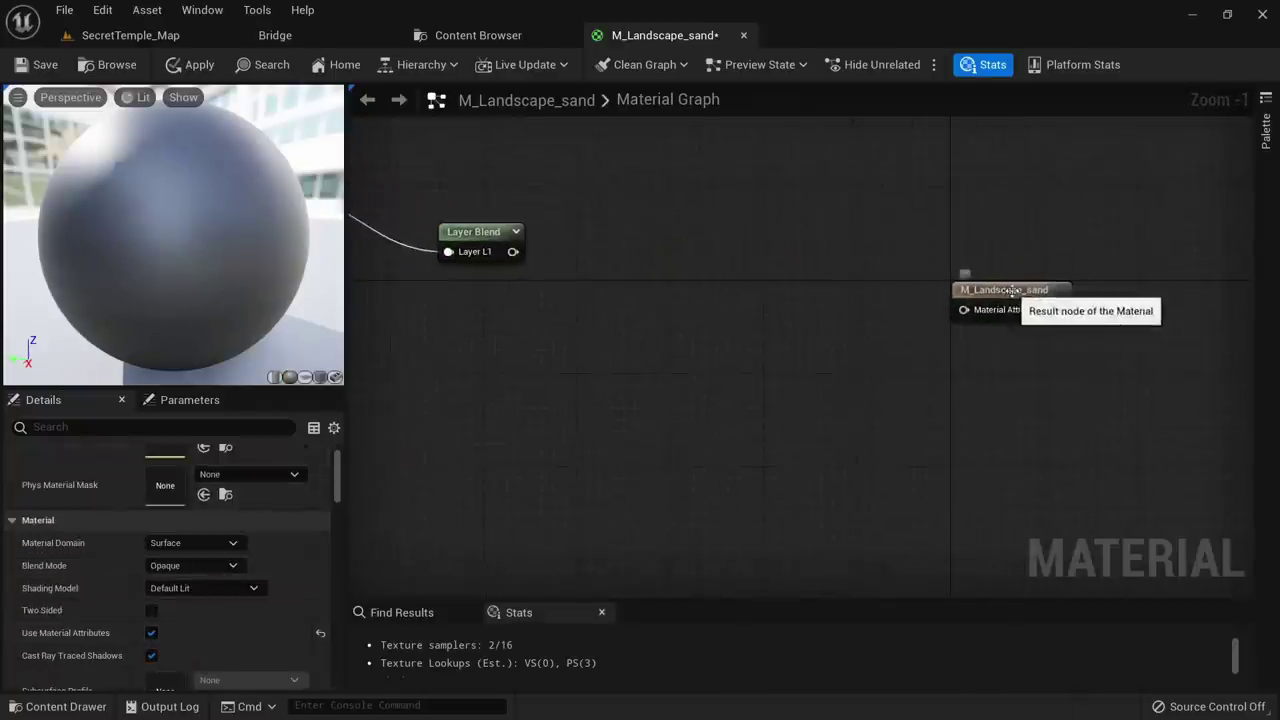
Move the result node closer, connect the Layer Blend output to its Material Attributes input, and apply and save the material
{"action": "left_click_drag", "start_coordinate": [980, 288], "coordinate": [891, 245]}
{"action": "left_click_drag", "start_coordinate": [516, 258], "coordinate": [882, 264]}
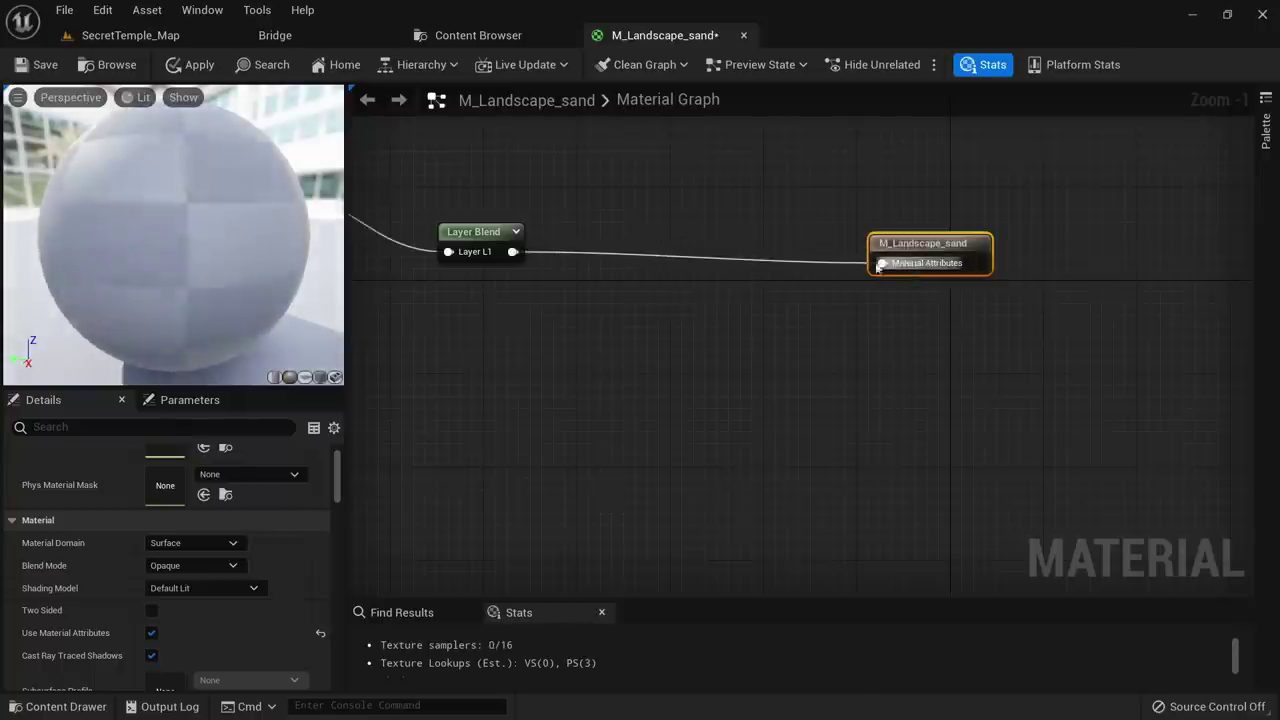
{"action": "left_click", "coordinate": [199, 66]}
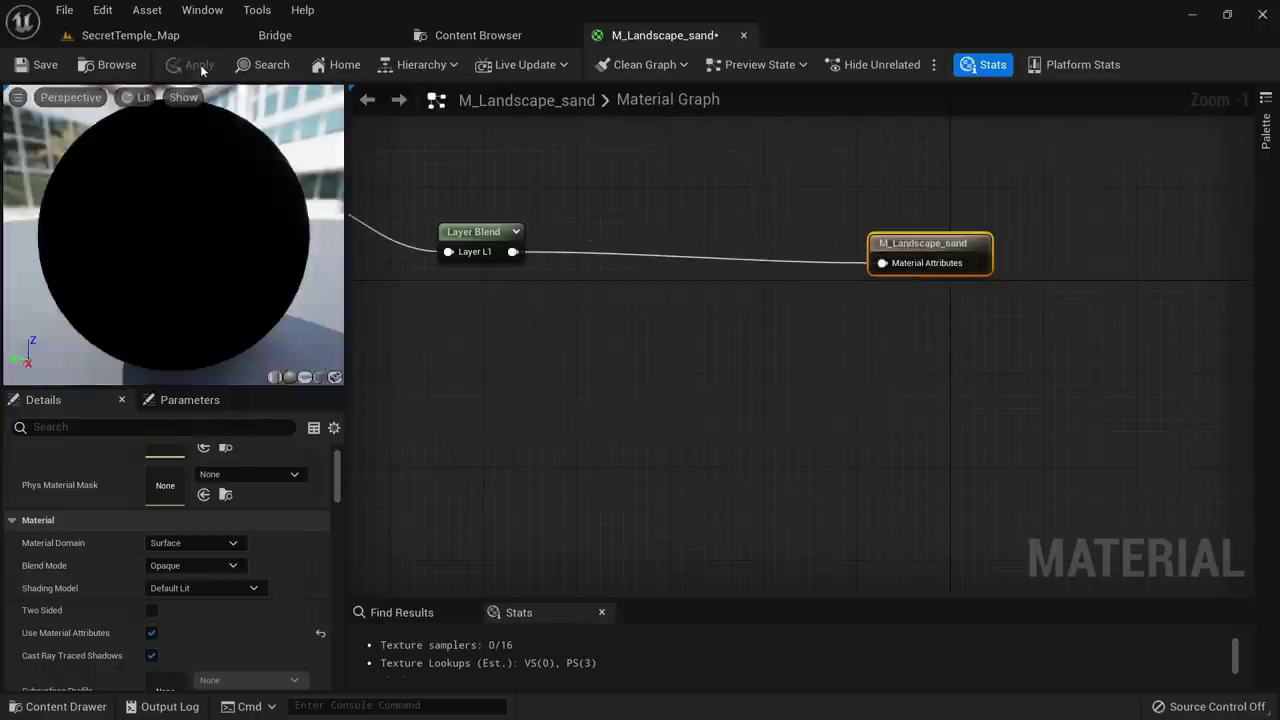
{"action": "left_click", "coordinate": [42, 65]}
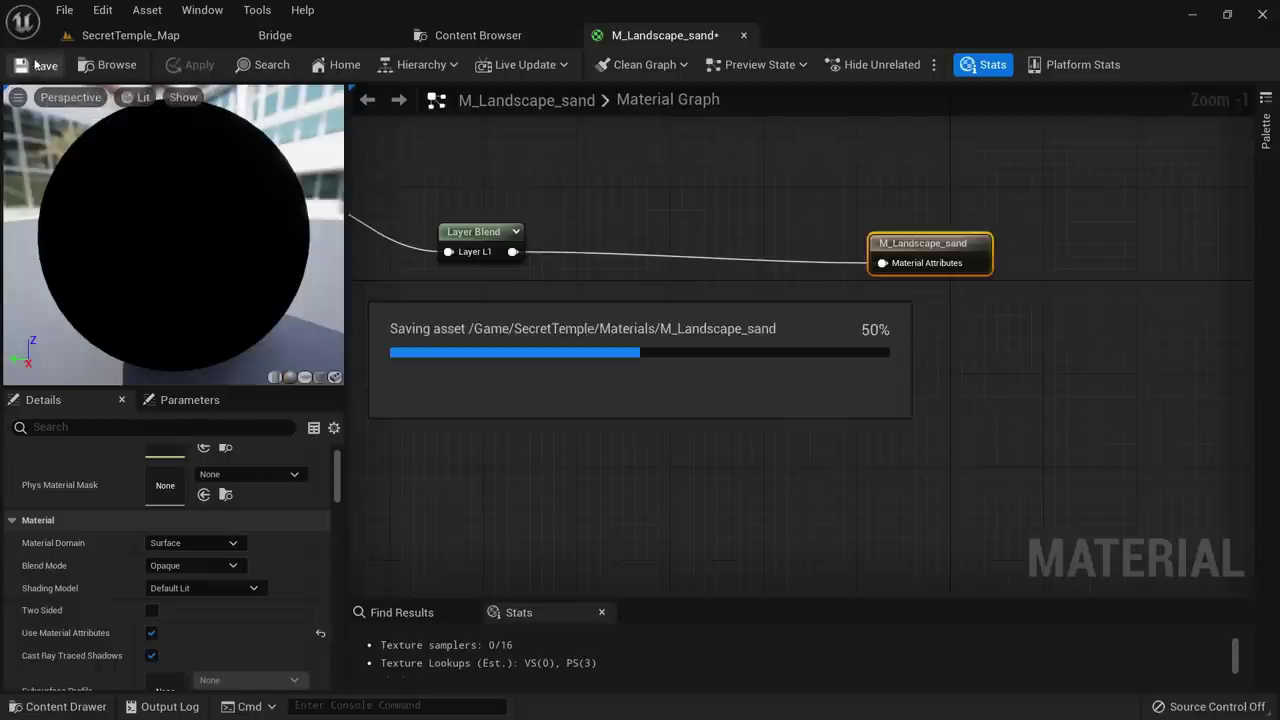
Return to the SecretTemple_Map level, switch to selection mode, and select the Landscape actor to find its Landscape Material setting
{"action": "left_click", "coordinate": [143, 37]}
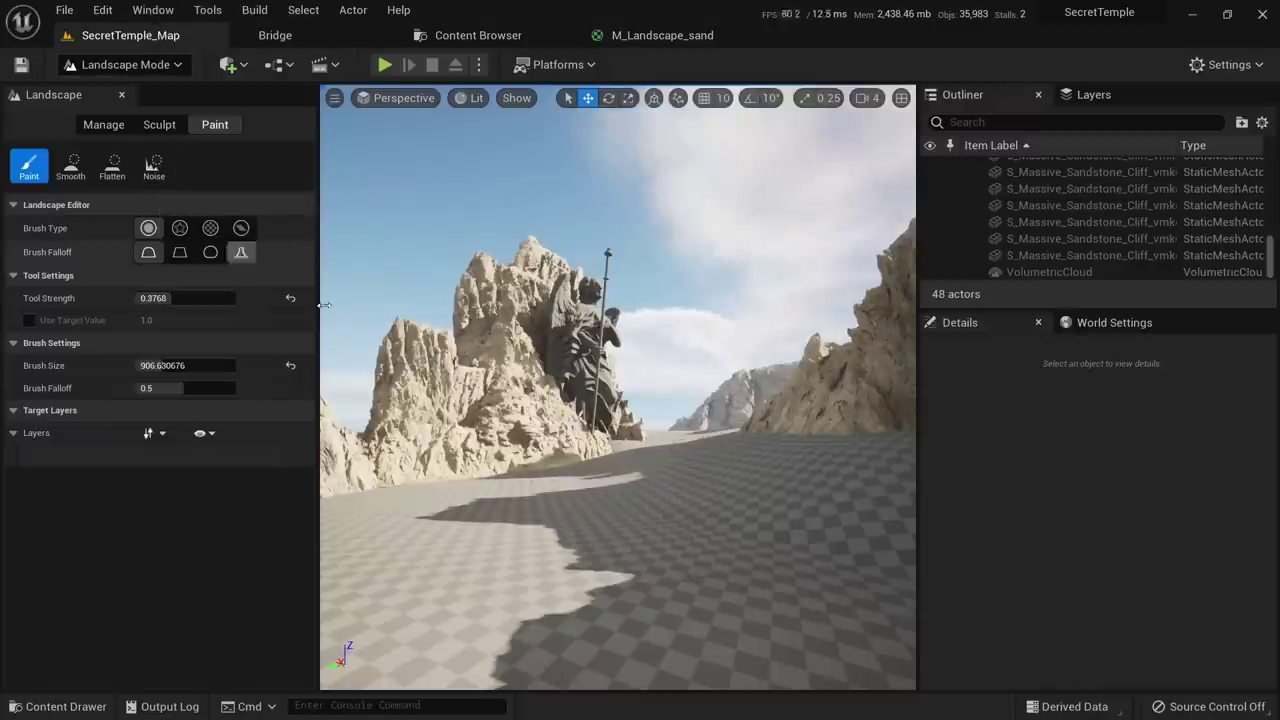
{"action": "right_click_drag", "start_coordinate": [600, 372], "coordinate": [600, 452]}
{"action": "key", "text": "shift+1"}
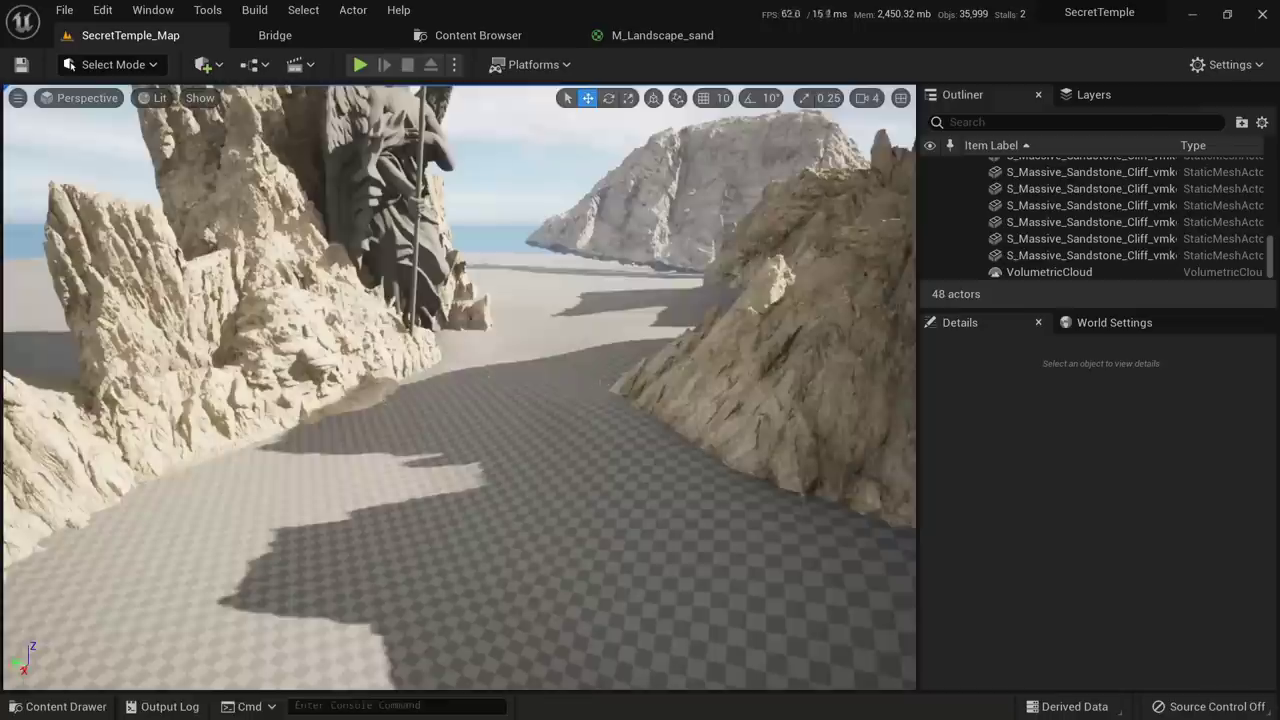
{"action": "right_click_drag", "start_coordinate": [598, 331], "coordinate": [598, 331]}
{"action": "left_click", "coordinate": [598, 331]}
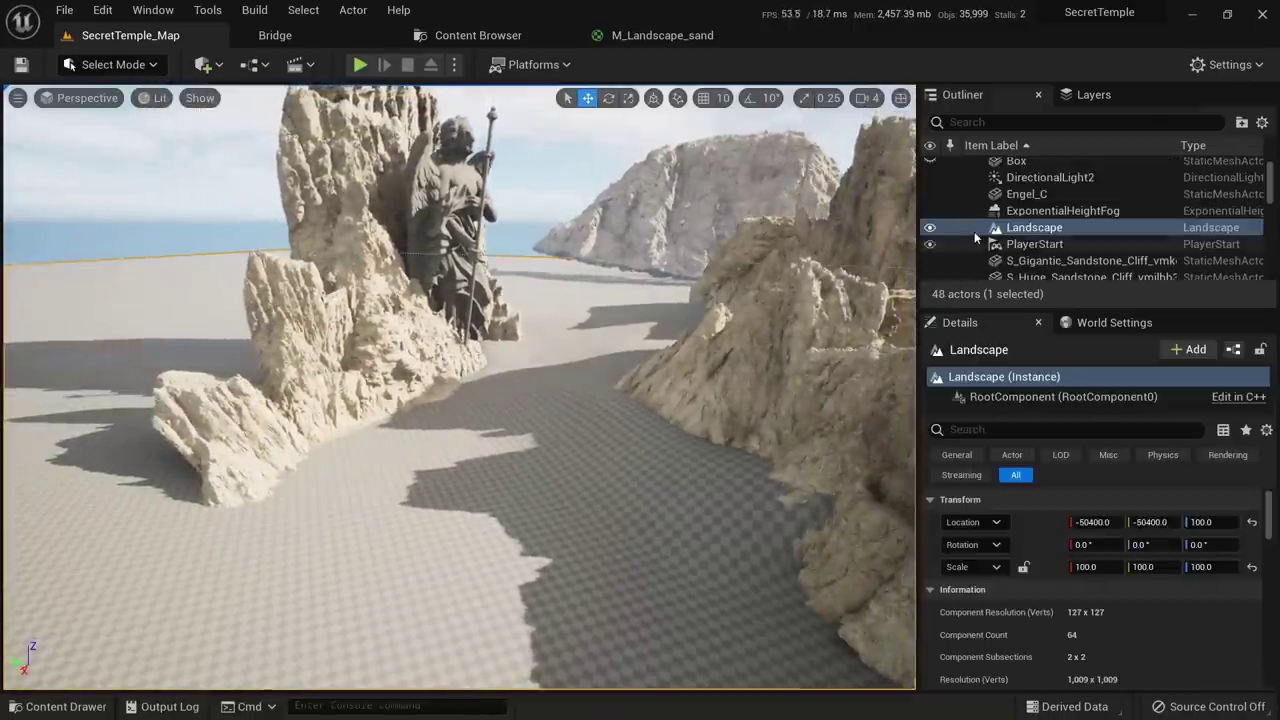
{"action": "scroll", "coordinate": [1065, 544], "scroll_direction": "down", "scroll_amount": 8}
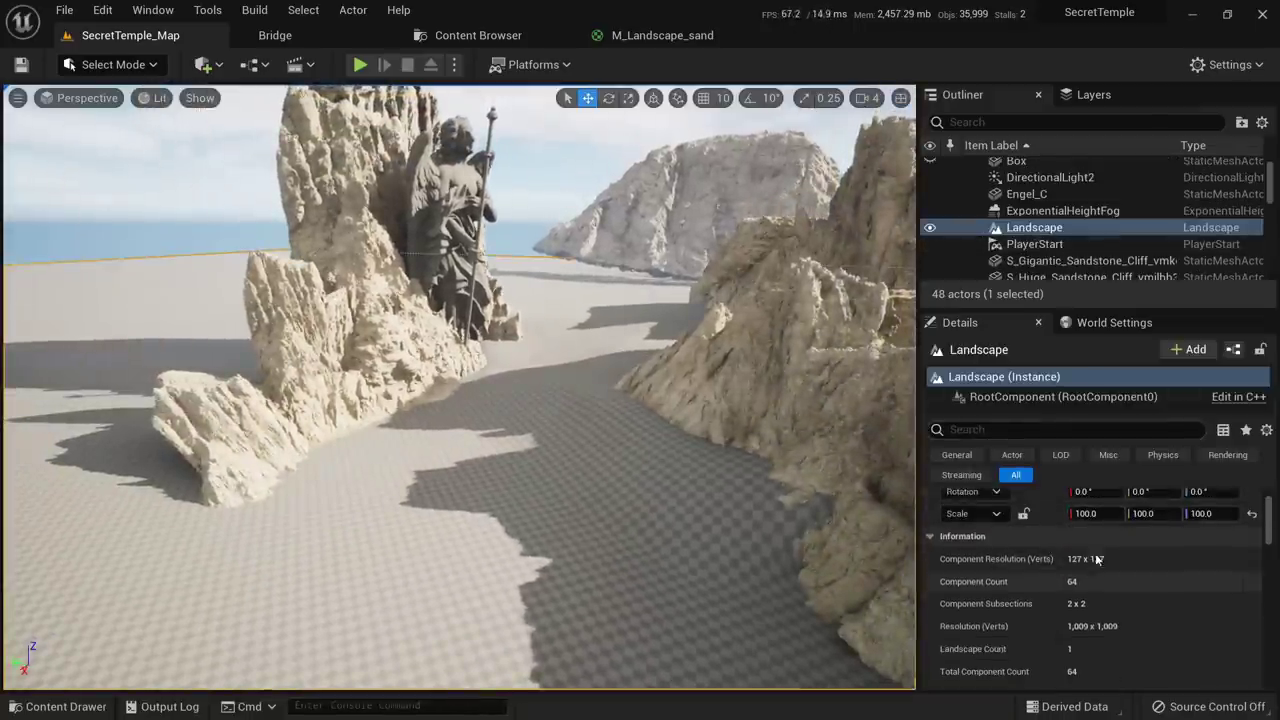
{"action": "scroll", "coordinate": [1033, 558], "scroll_direction": "down", "scroll_amount": 1}
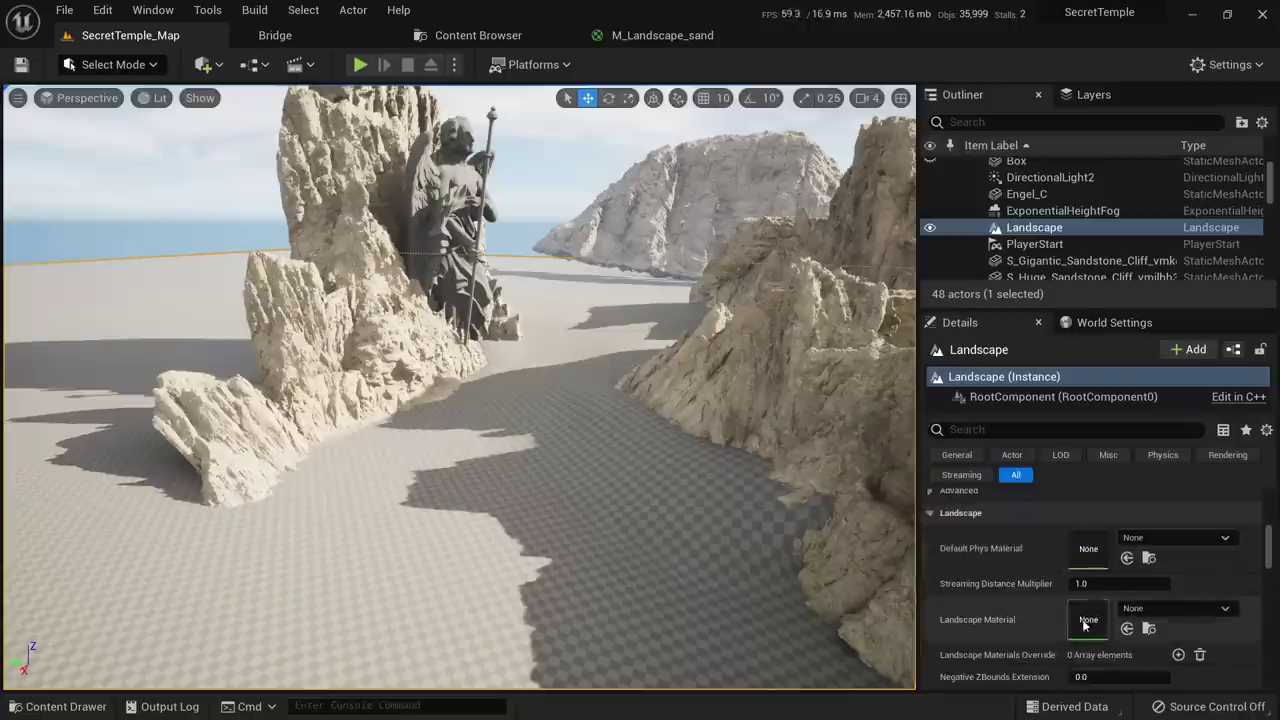
Assign M_Landscape_sand from the SecretTemple Materials folder as the Landscape actor's Landscape Material
{"action": "left_click", "coordinate": [478, 35]}
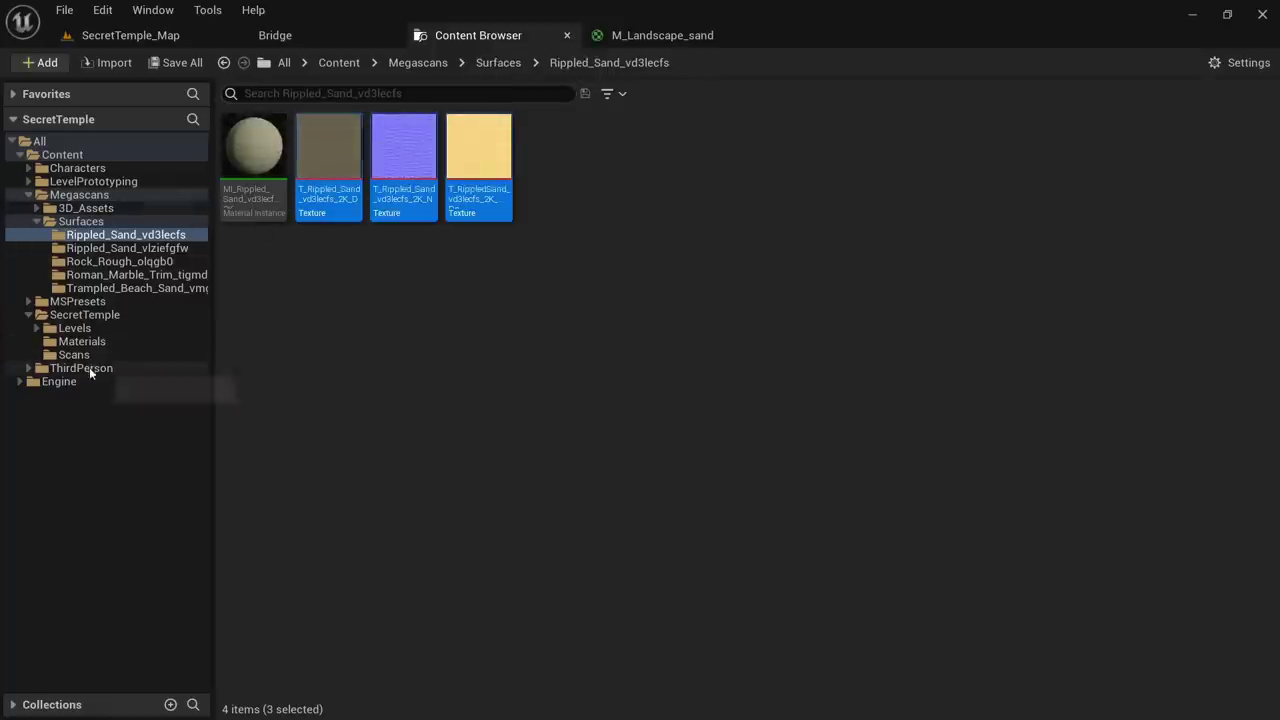
{"action": "left_click", "coordinate": [100, 315]}
{"action": "left_click", "coordinate": [340, 160]}
{"action": "double_click", "coordinate": [340, 160]}
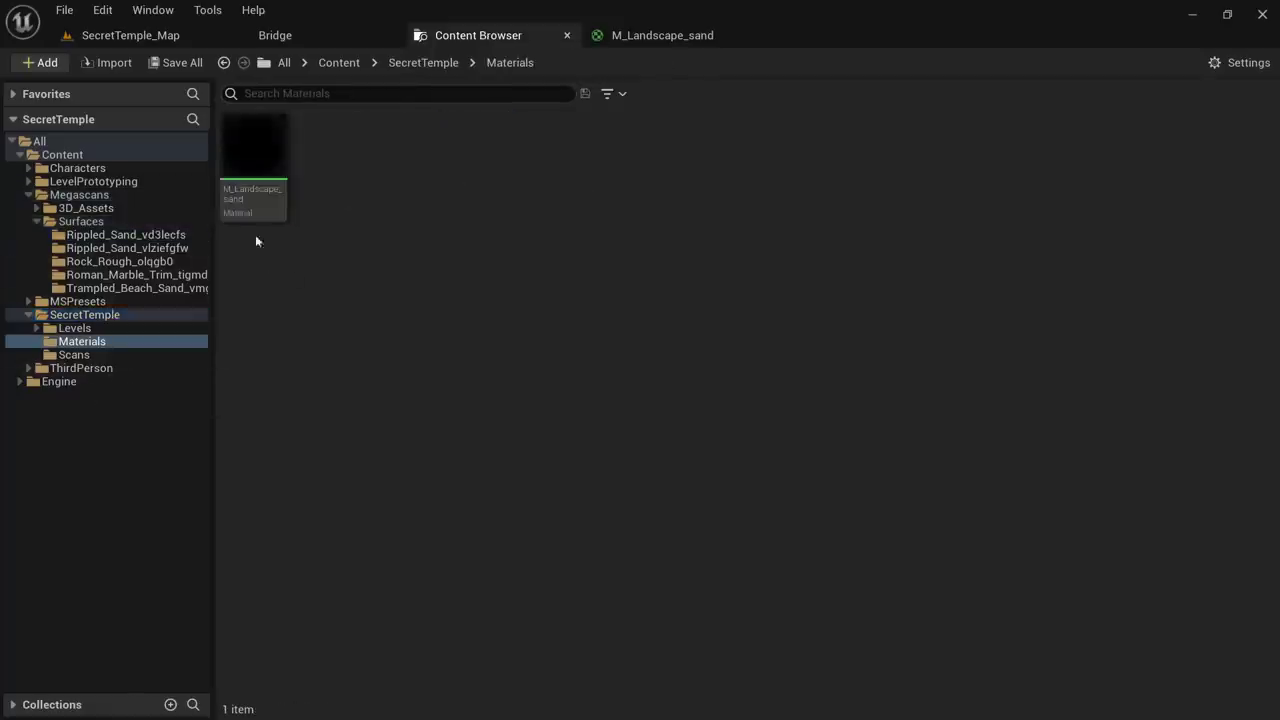
{"action": "left_click", "coordinate": [270, 150]}
{"action": "left_click", "coordinate": [161, 37]}
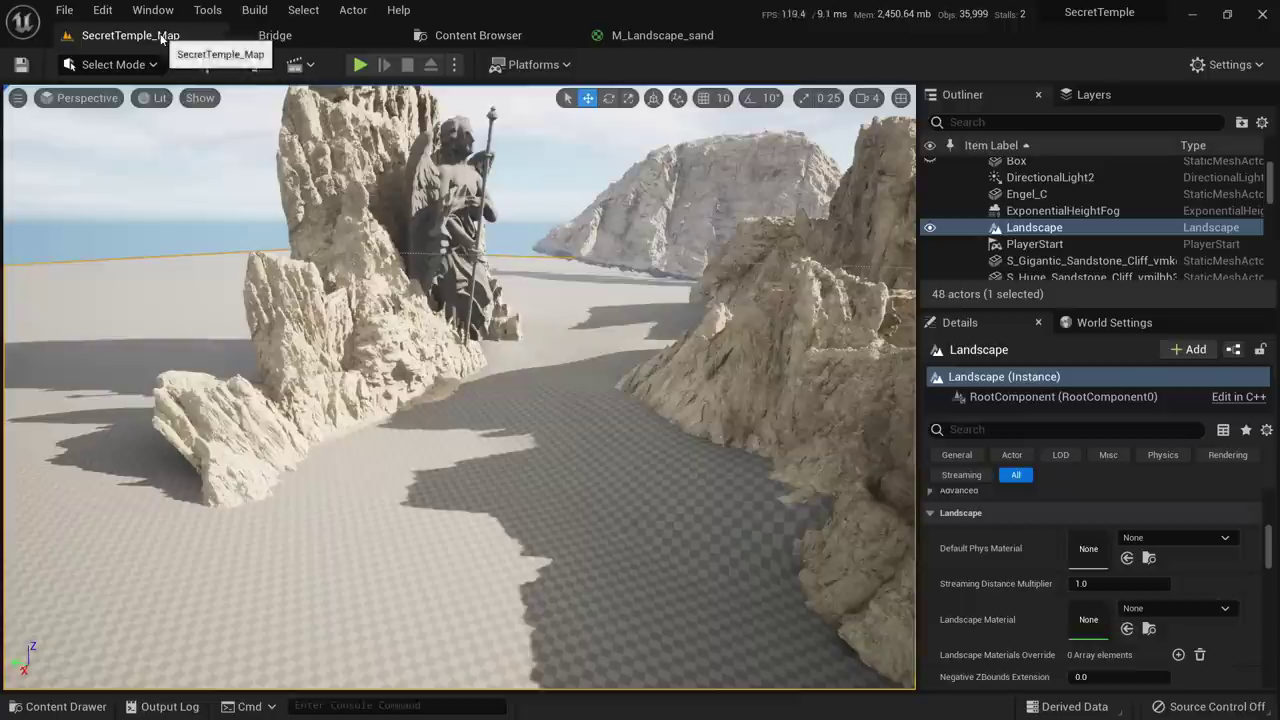
{"action": "left_click", "coordinate": [1128, 630]}
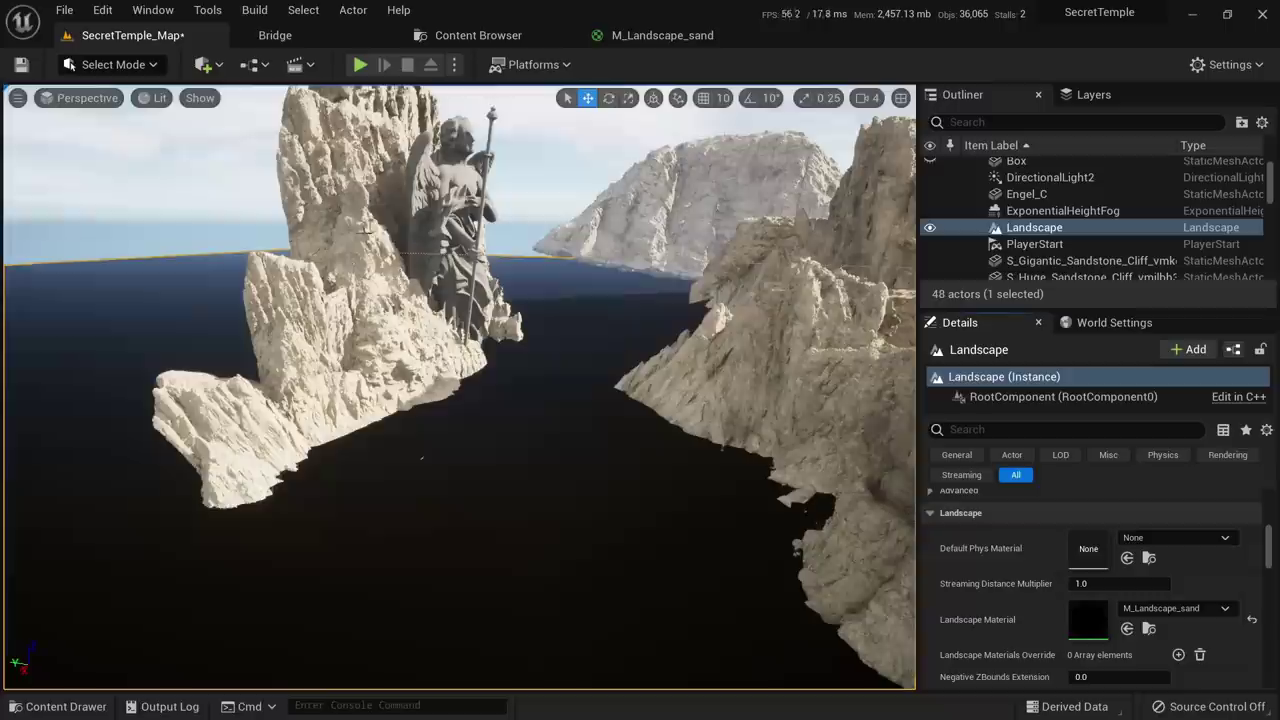
In Landscape paint mode, create a weight-blended layer info object for L1, saved as L1_LayerInfo in the SecretTemple_Map_sharedassets folder
{"action": "left_click", "coordinate": [152, 65]}
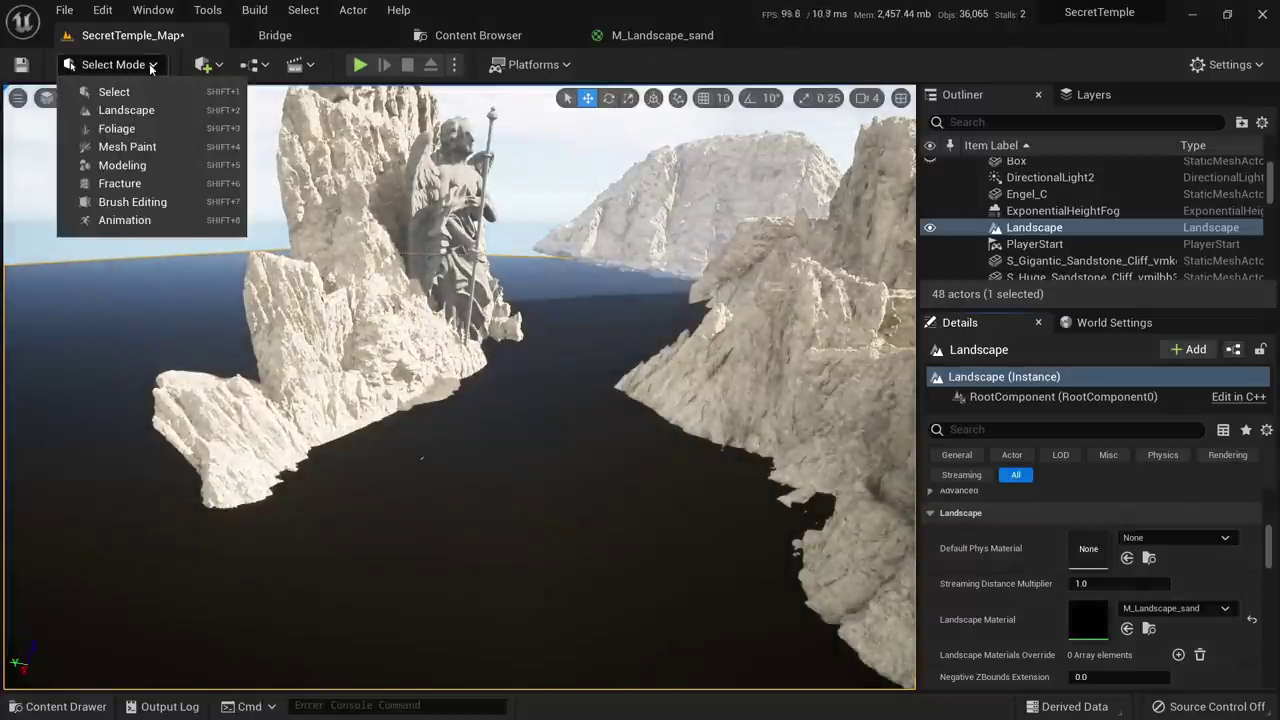
{"action": "left_click", "coordinate": [126, 110]}
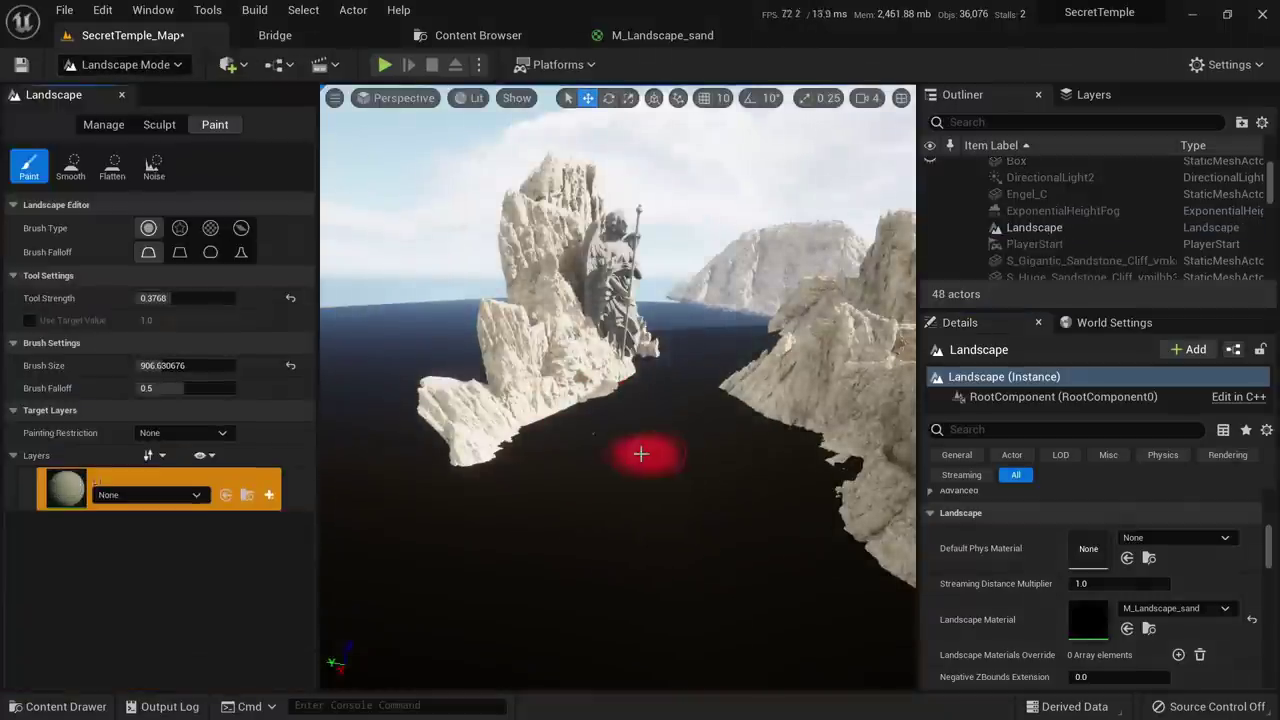
{"action": "mouse_move", "coordinate": [640, 452]}
{"action": "right_mouse_down"}
{"action": "mouse_move", "coordinate": [680, 470]}
{"action": "mouse_move", "coordinate": [650, 495]}
{"action": "mouse_move", "coordinate": [640, 455]}
{"action": "mouse_move", "coordinate": [509, 480]}
{"action": "right_mouse_up"}
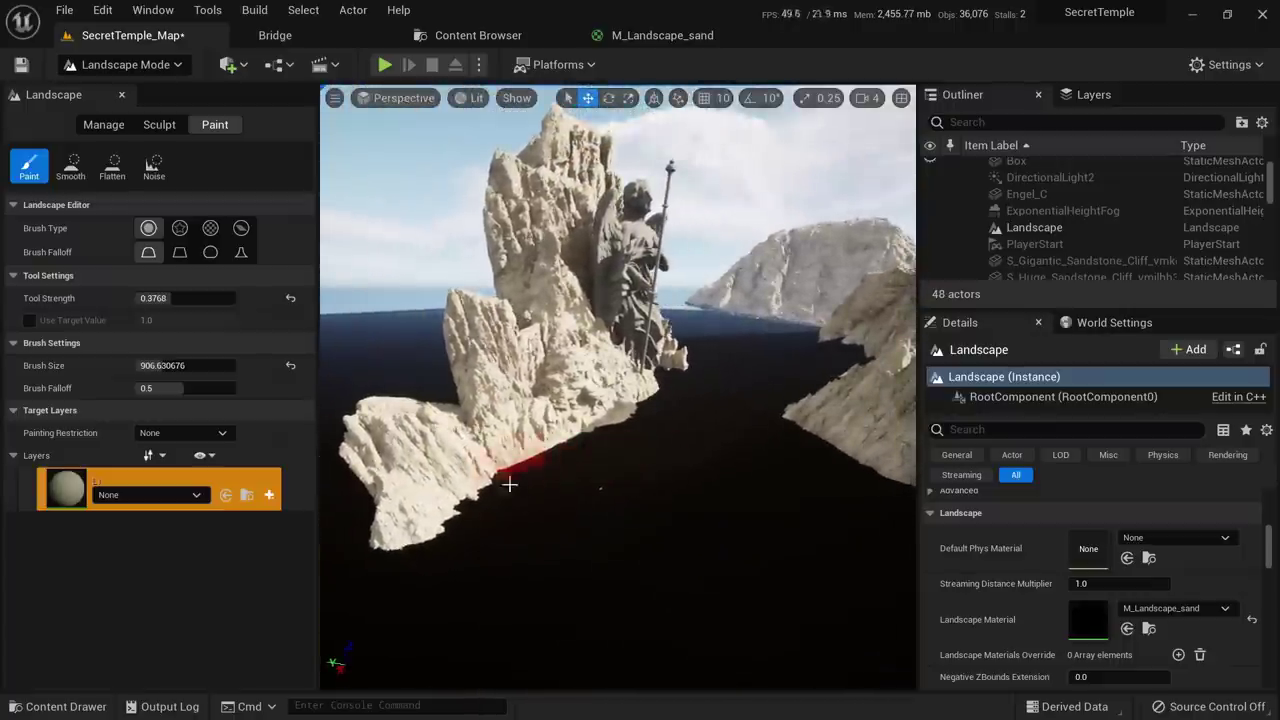
{"action": "left_click", "coordinate": [157, 485]}
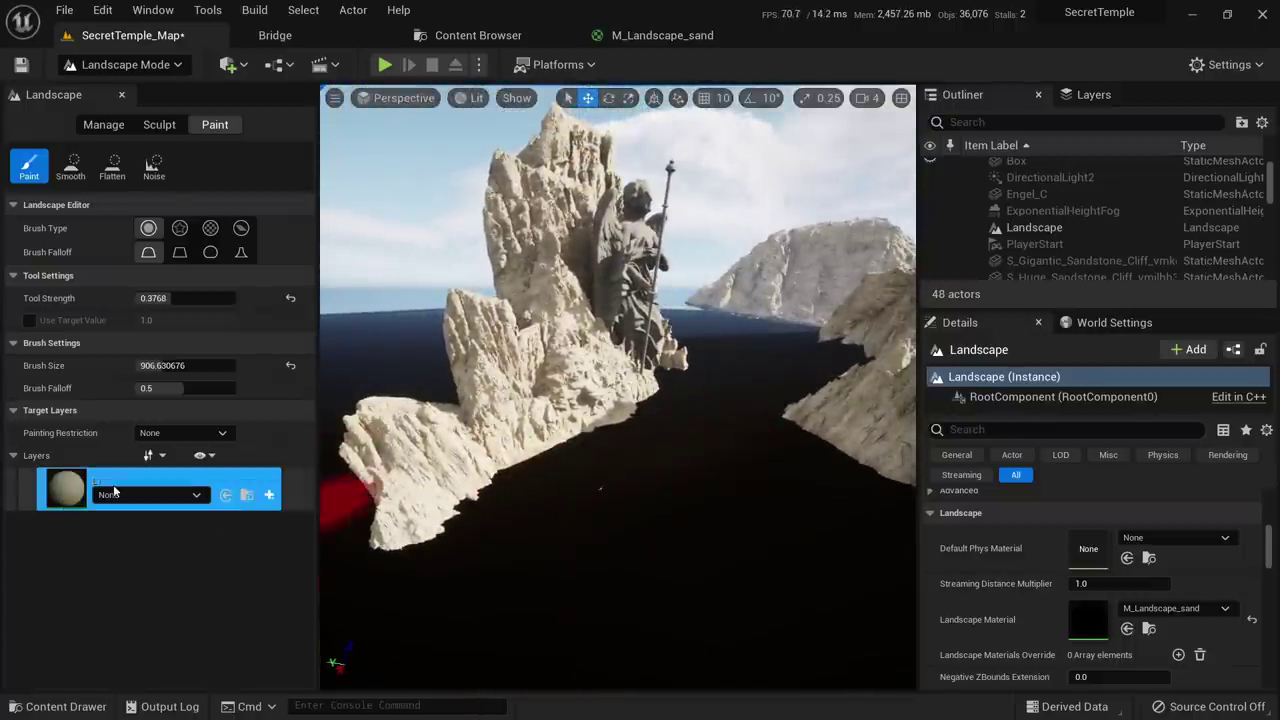
{"action": "left_click", "coordinate": [269, 496]}
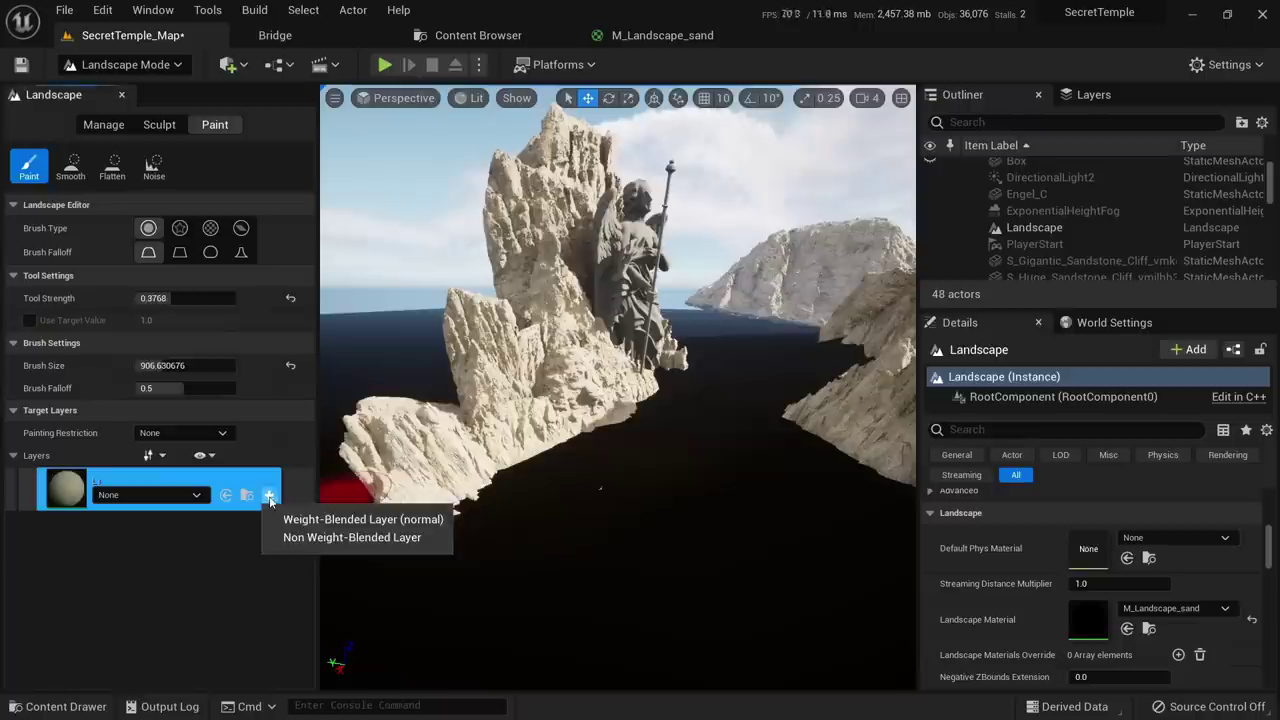
{"action": "left_click", "coordinate": [269, 499]}
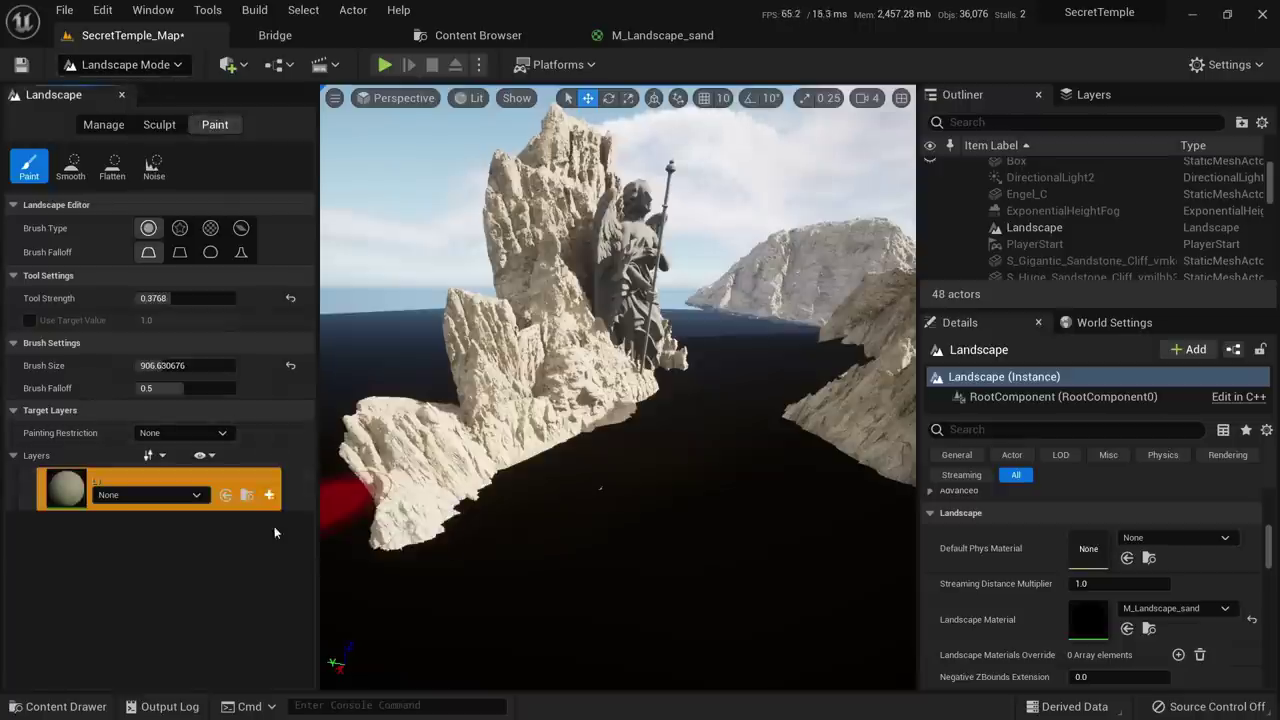
{"action": "left_click", "coordinate": [269, 496]}
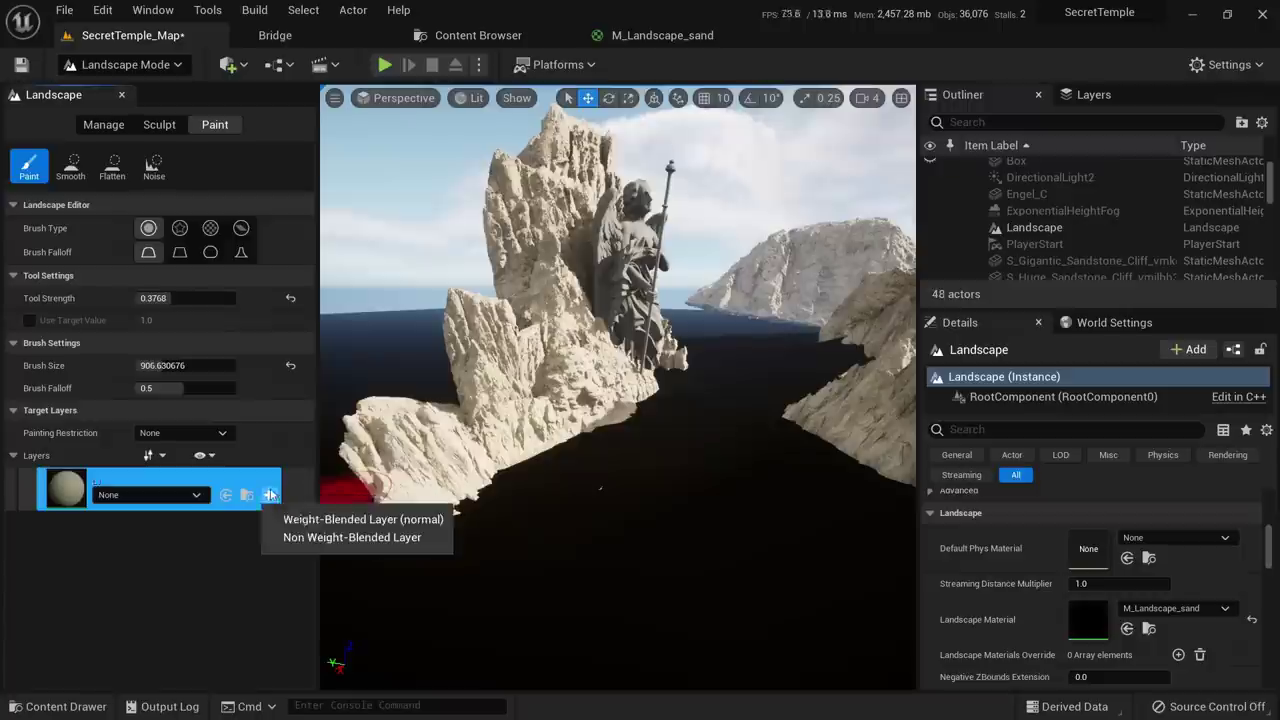
{"action": "left_click", "coordinate": [315, 521]}
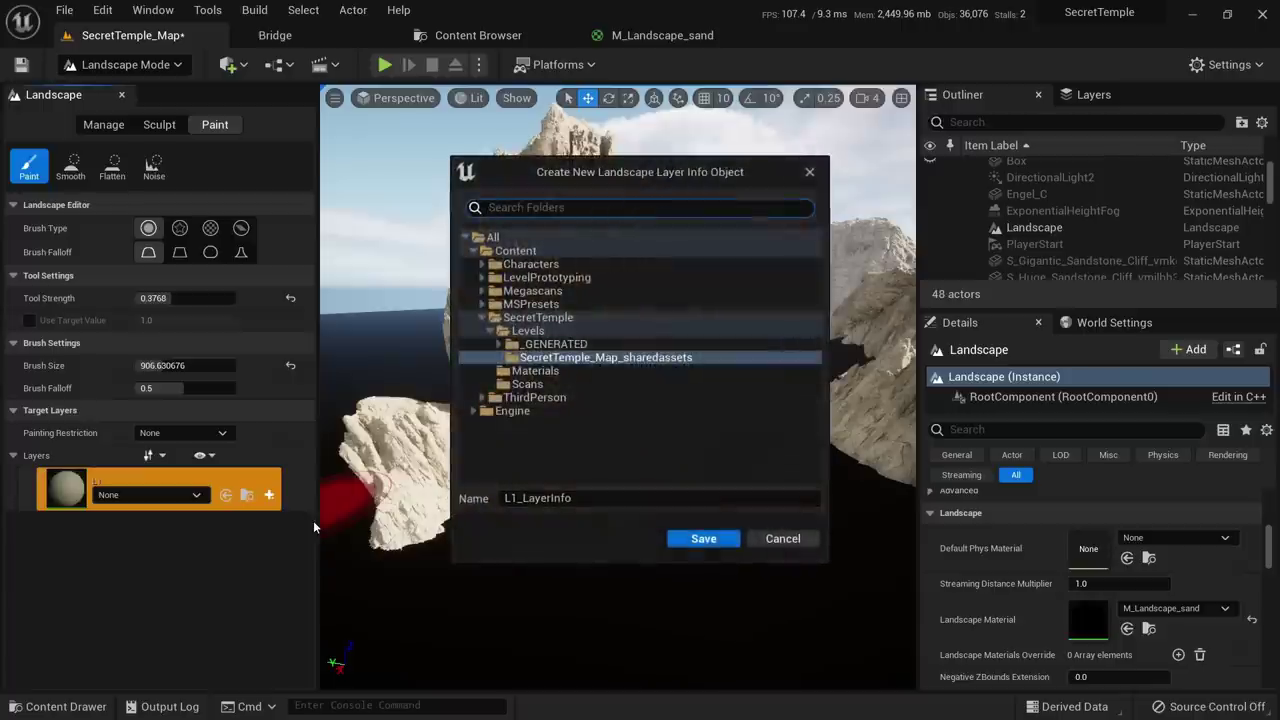
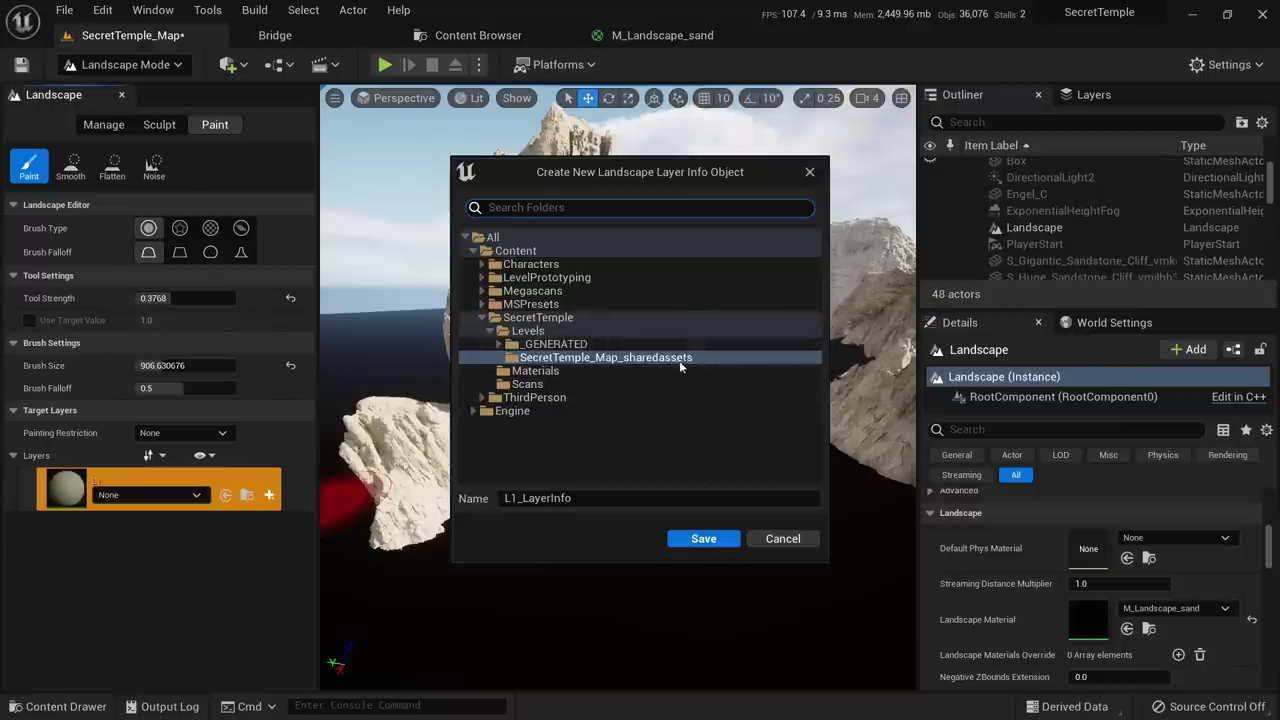
{"action": "left_click", "coordinate": [733, 545]}
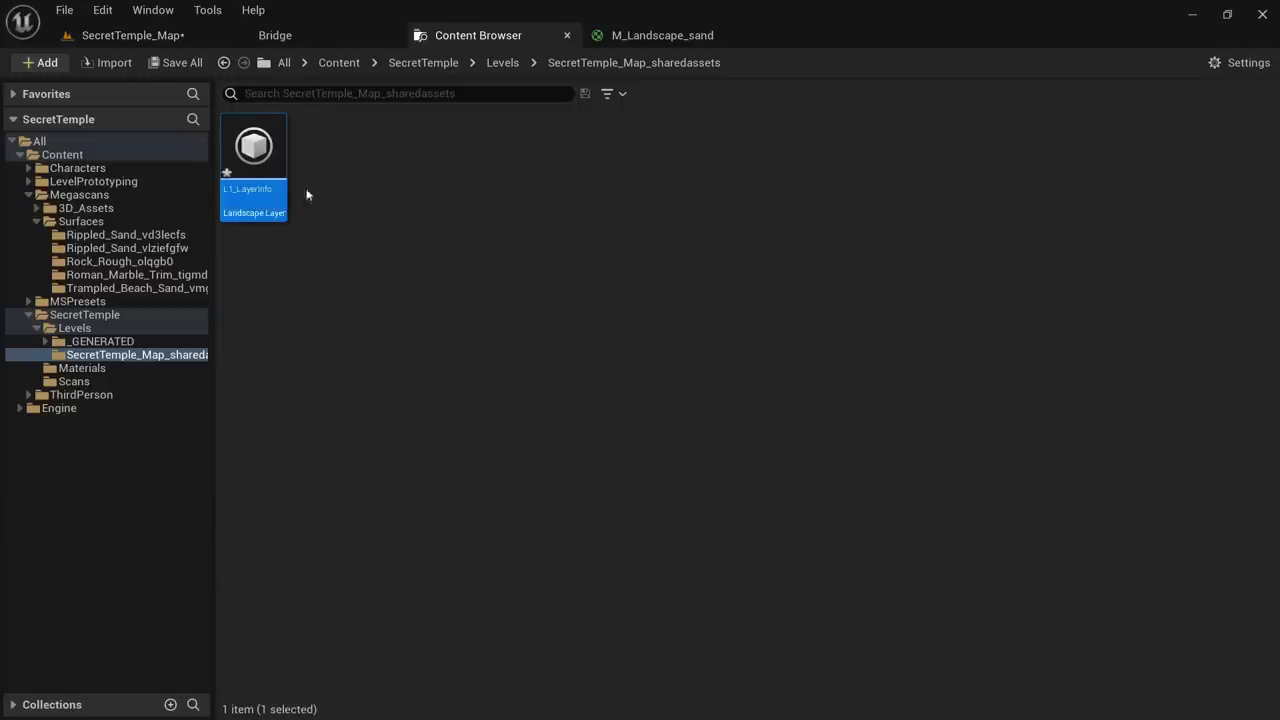
Return to the level in selection mode and examine the sand material on the ground between the cliffs and the angel statue
{"action": "left_click", "coordinate": [121, 33]}
{"action": "mouse_move", "coordinate": [586, 471]}
{"action": "right_mouse_down"}
{"action": "mouse_move", "coordinate": [599, 478]}
{"action": "mouse_move", "coordinate": [608, 458]}
{"action": "mouse_move", "coordinate": [581, 467]}
{"action": "mouse_move", "coordinate": [618, 474]}
{"action": "right_mouse_up"}
{"action": "key", "text": "shift+1"}
{"action": "right_click_drag", "start_coordinate": [546, 455], "coordinate": [564, 456]}
{"action": "left_click", "coordinate": [661, 40]}
{"action": "left_click", "coordinate": [180, 36]}
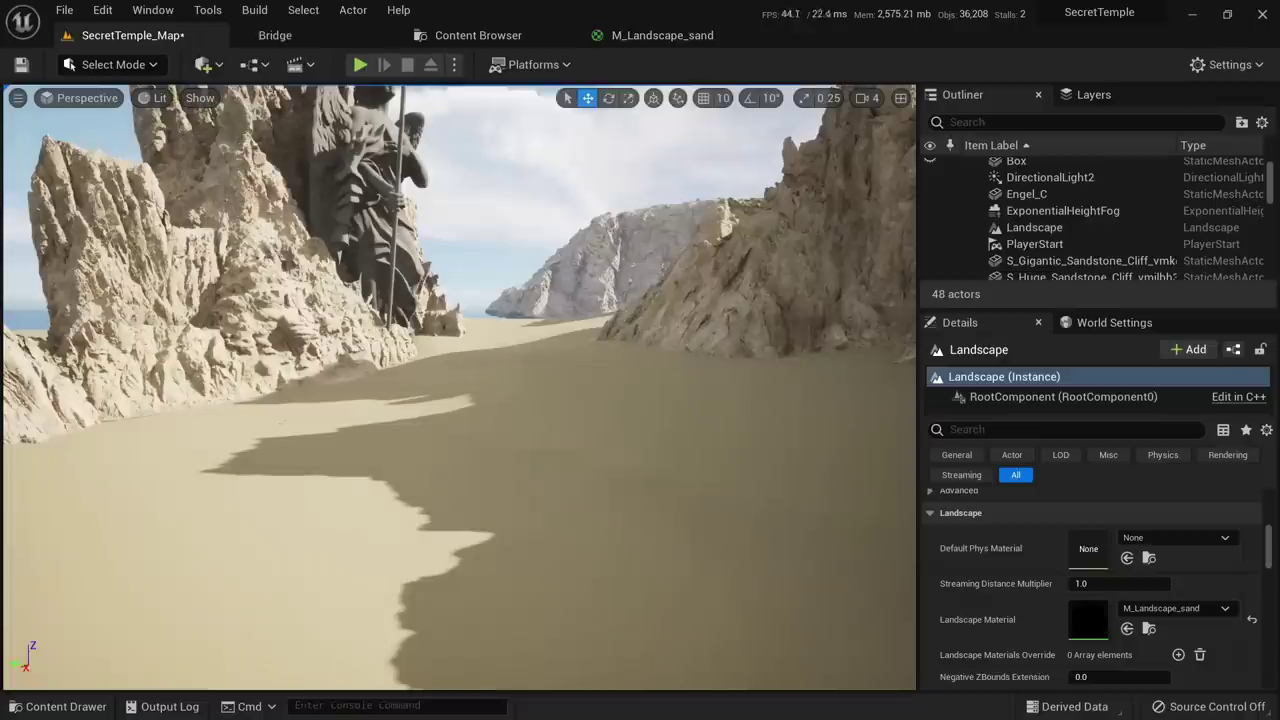
{"action": "right_click_drag", "start_coordinate": [560, 400], "coordinate": [535, 381]}
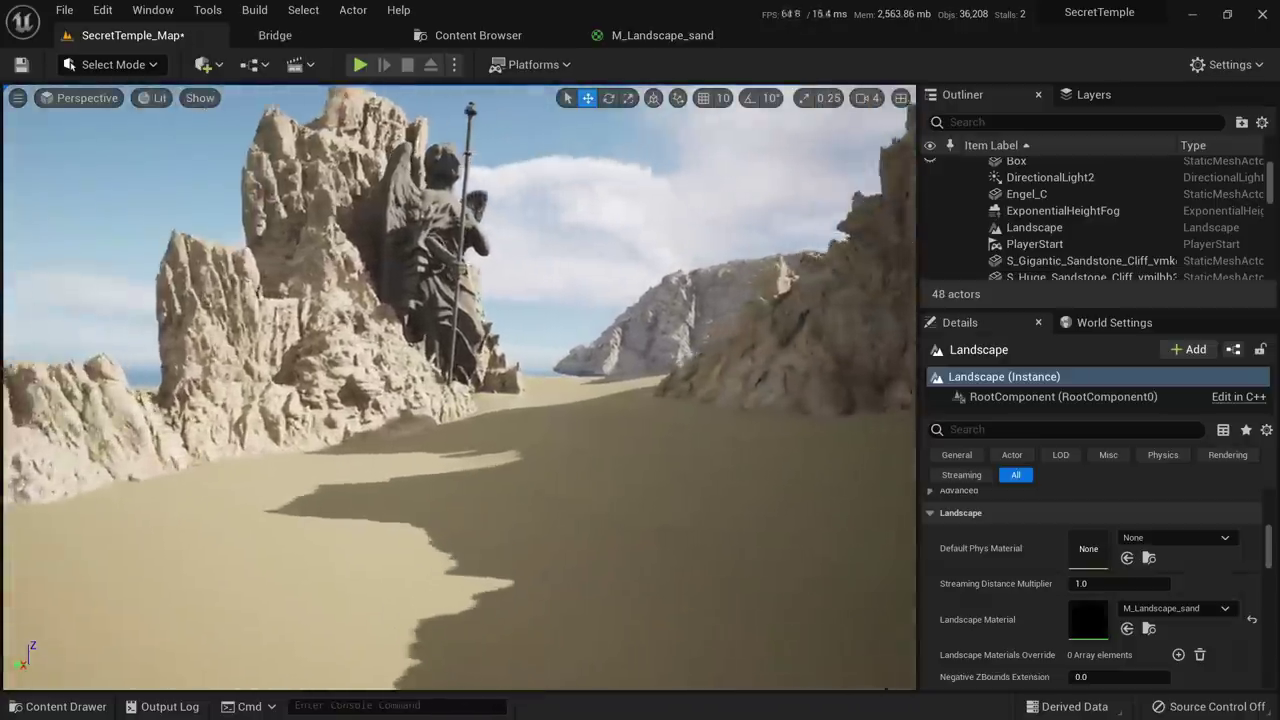
{"action": "right_click_drag", "start_coordinate": [444, 391], "coordinate": [520, 424]}
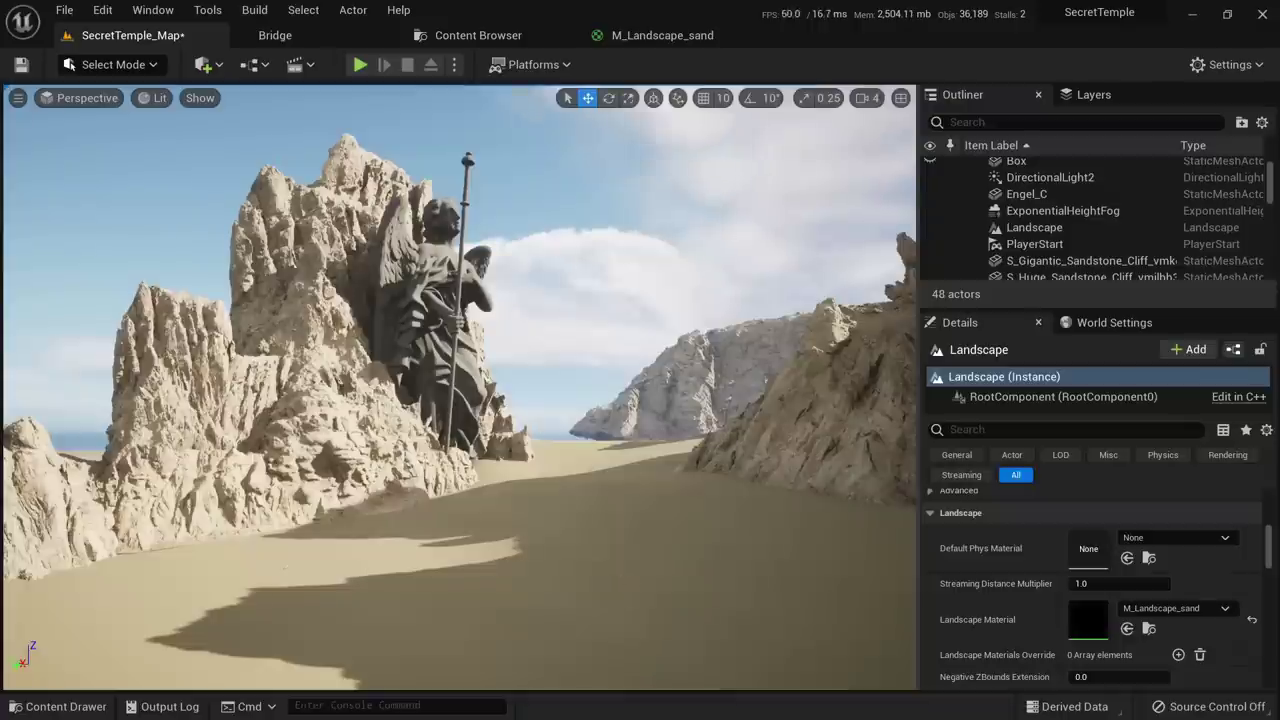
{"action": "mouse_move", "coordinate": [520, 424]}
{"action": "right_mouse_down"}
{"action": "mouse_move", "coordinate": [524, 474]}
{"action": "mouse_move", "coordinate": [546, 476]}
{"action": "mouse_move", "coordinate": [520, 414]}
{"action": "right_mouse_up"}
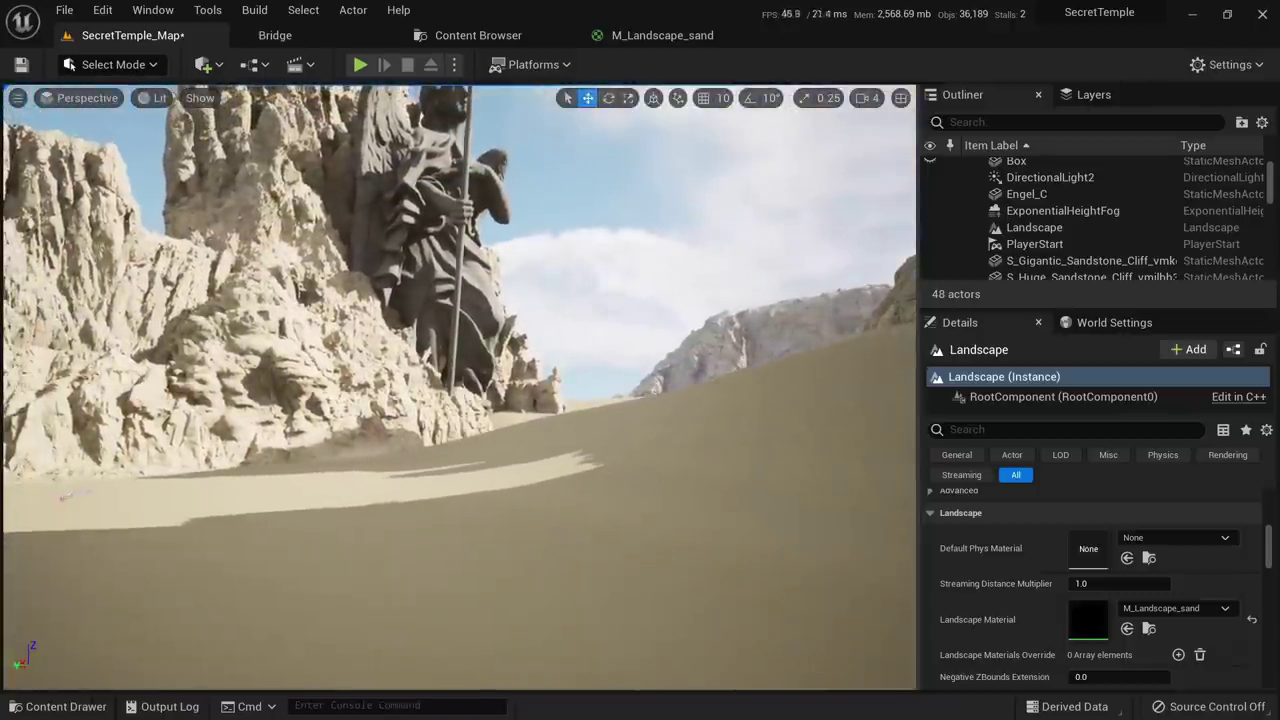
Return to the M_Landscape_sand graph and line up the three Texture Sample nodes in one column
{"action": "left_click", "coordinate": [640, 38]}
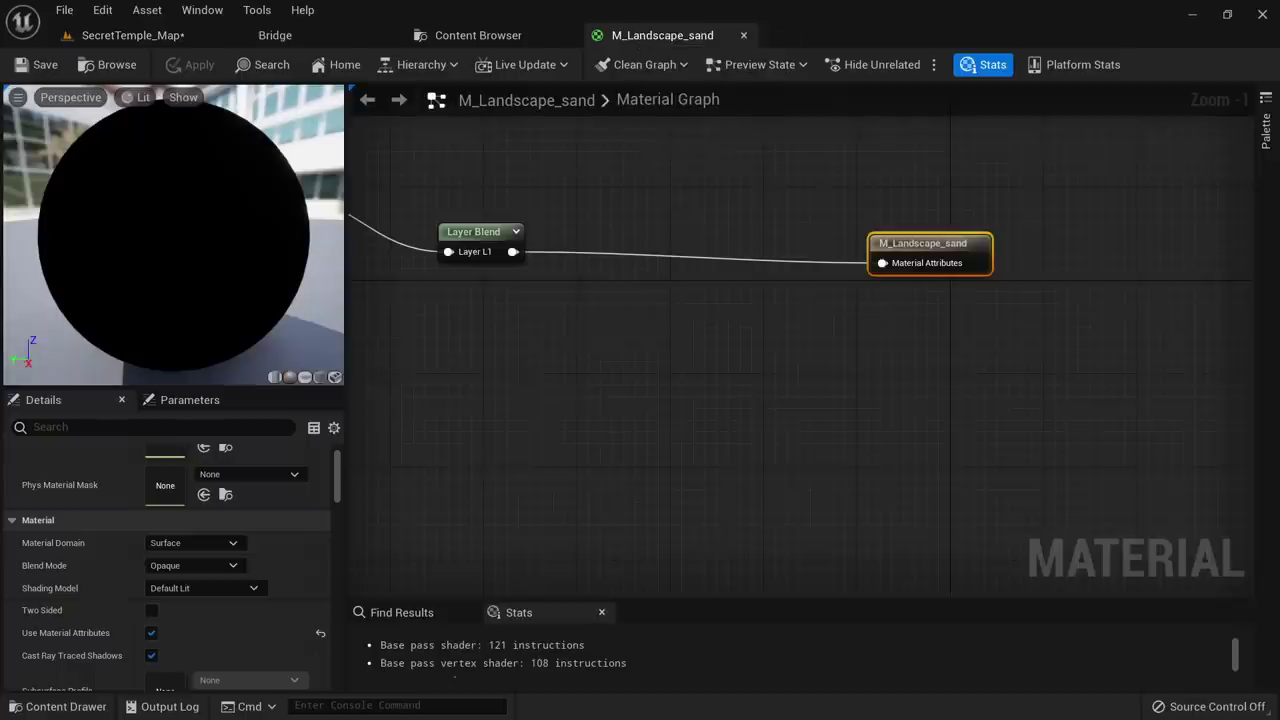
{"action": "right_click_drag", "start_coordinate": [585, 328], "coordinate": [1197, 379]}
{"action": "right_click_drag", "start_coordinate": [710, 311], "coordinate": [1060, 333]}
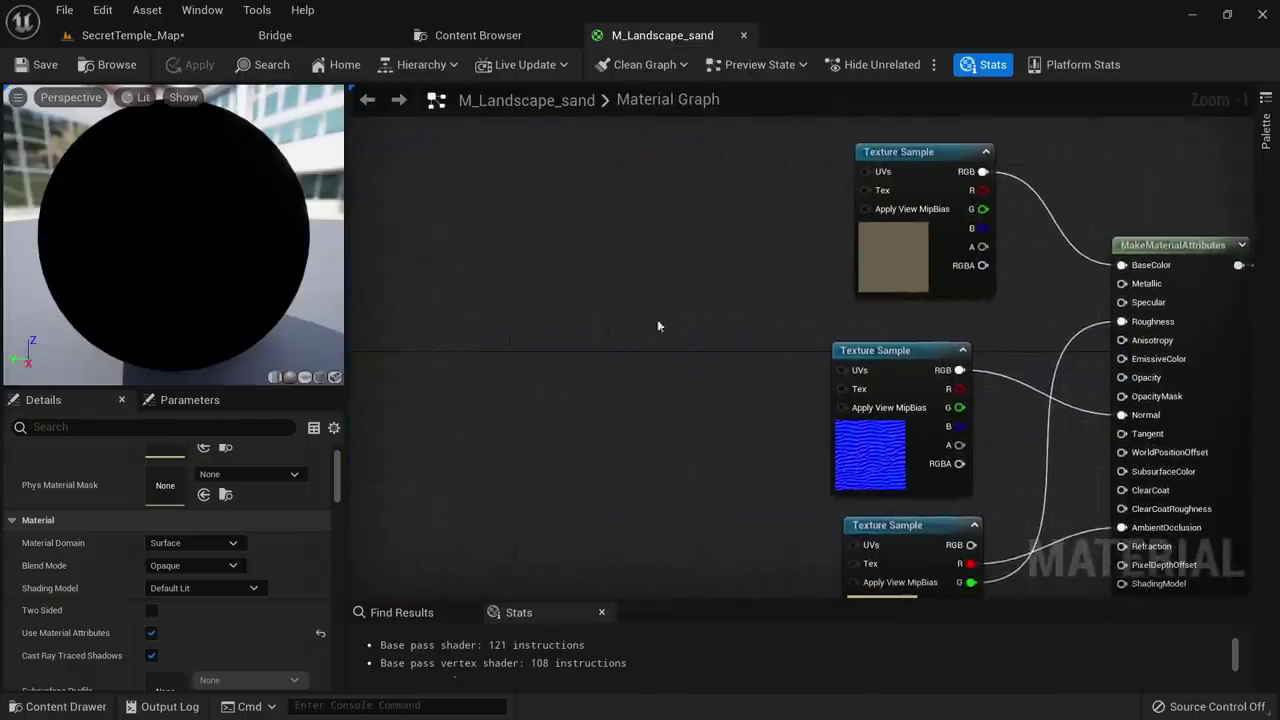
{"action": "mouse_move", "coordinate": [571, 317]}
{"action": "right_mouse_down"}
{"action": "mouse_move", "coordinate": [737, 326]}
{"action": "mouse_move", "coordinate": [614, 263]}
{"action": "right_mouse_up"}
{"action": "scroll", "coordinate": [616, 264], "scroll_direction": "down", "scroll_amount": 2}
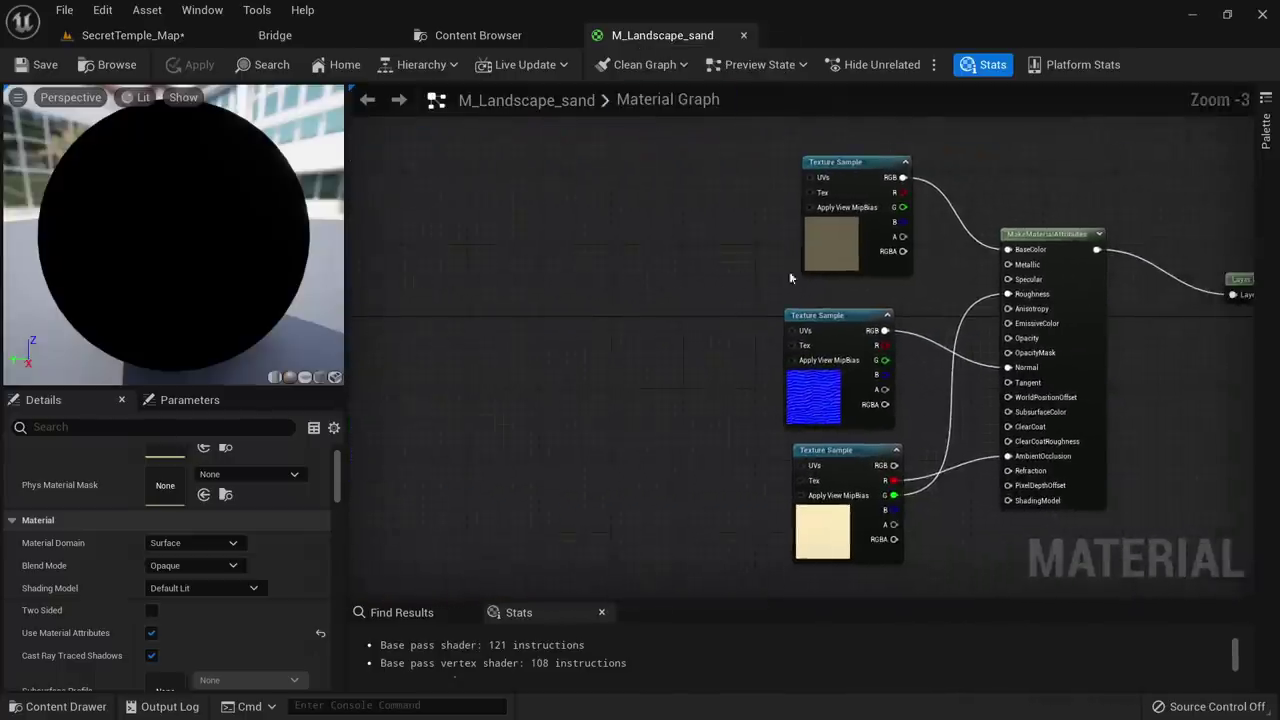
{"action": "left_click", "coordinate": [795, 262]}
{"action": "left_click_drag", "start_coordinate": [830, 540], "coordinate": [822, 549]}
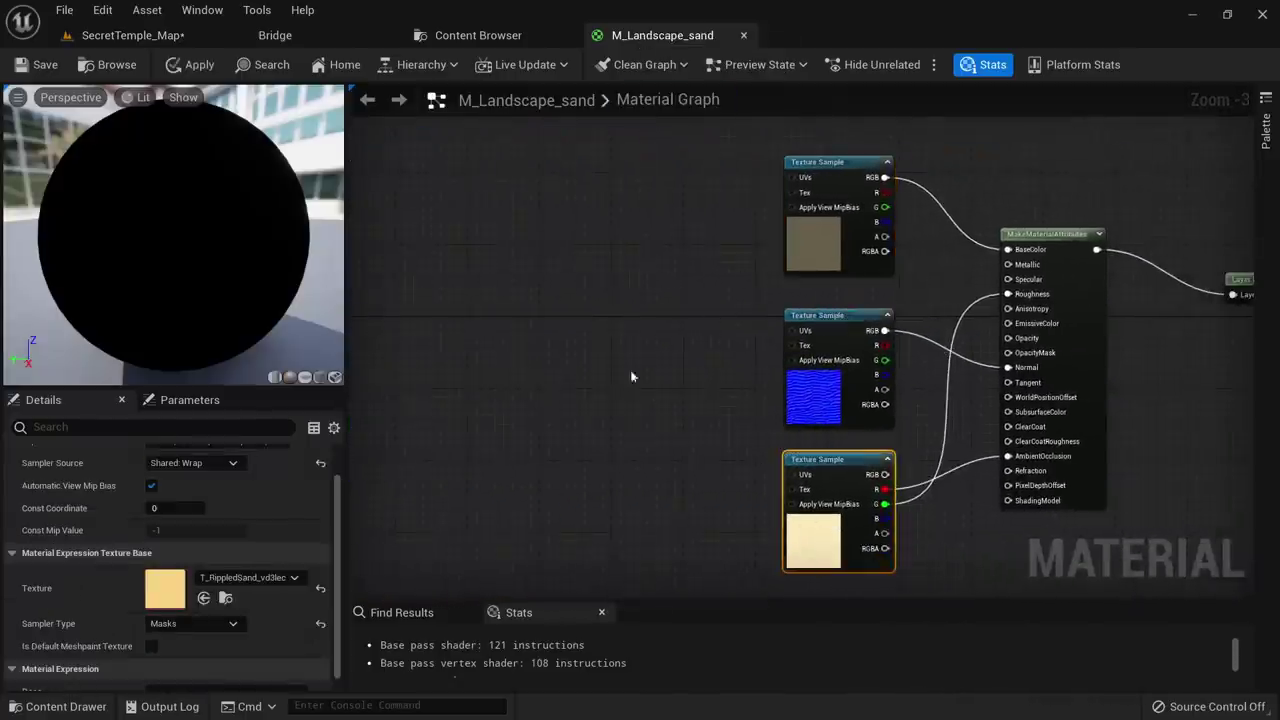
Add a TextureCoordinate node in the empty graph area ahead of the Texture Sample nodes
{"action": "left_click", "coordinate": [543, 273]}
{"action": "right_click", "coordinate": [534, 239]}
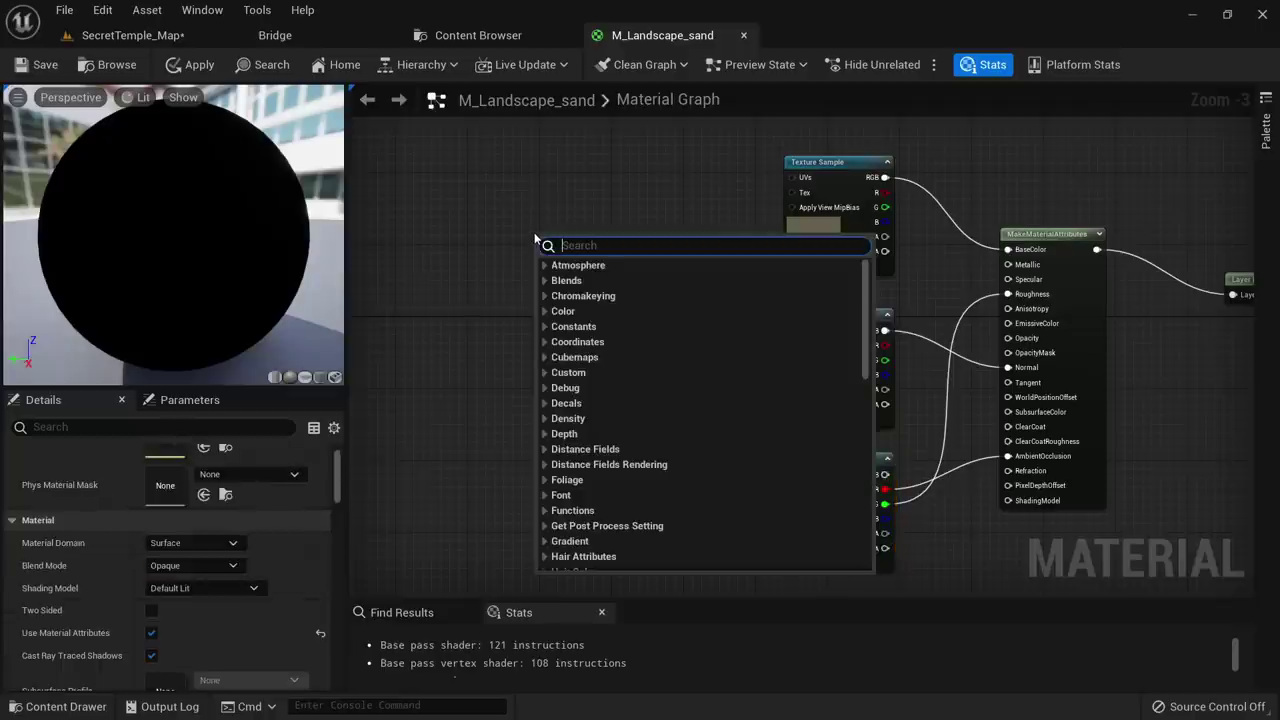
{"action": "type", "text": "texture coo"}
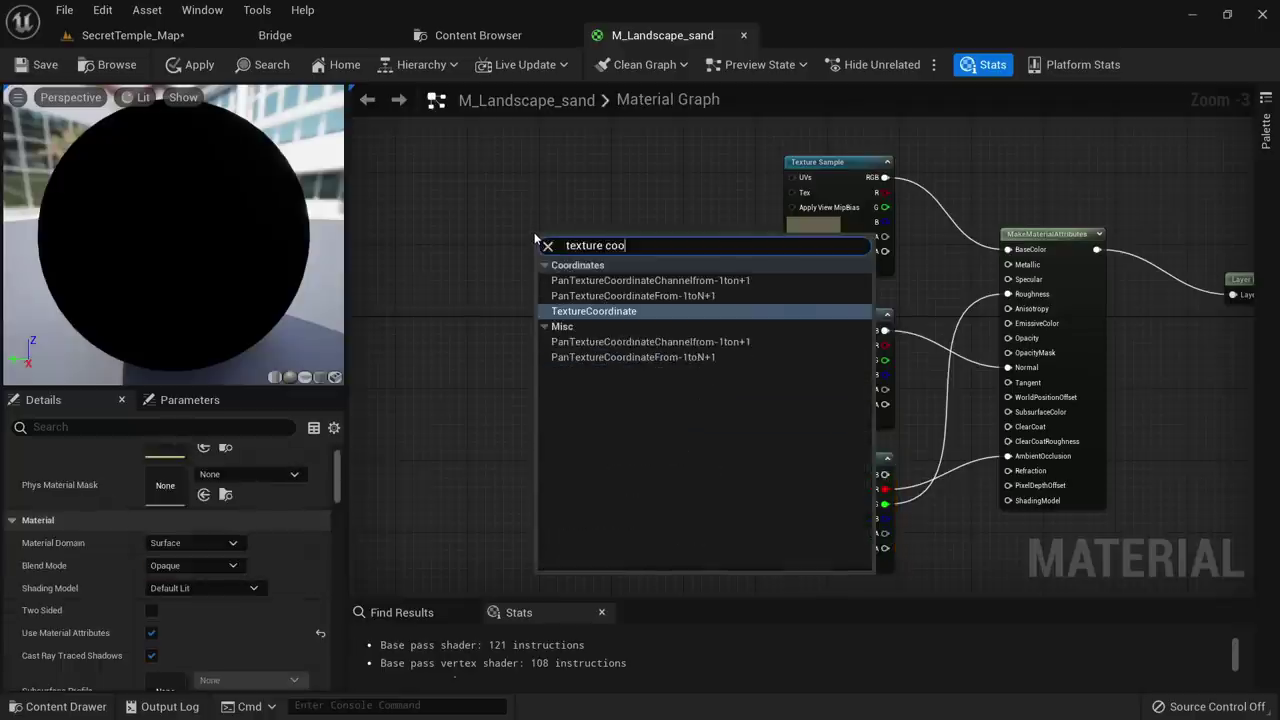
{"action": "key", "text": "Return"}
{"action": "scroll", "coordinate": [565, 256], "scroll_direction": "up", "scroll_amount": 4}
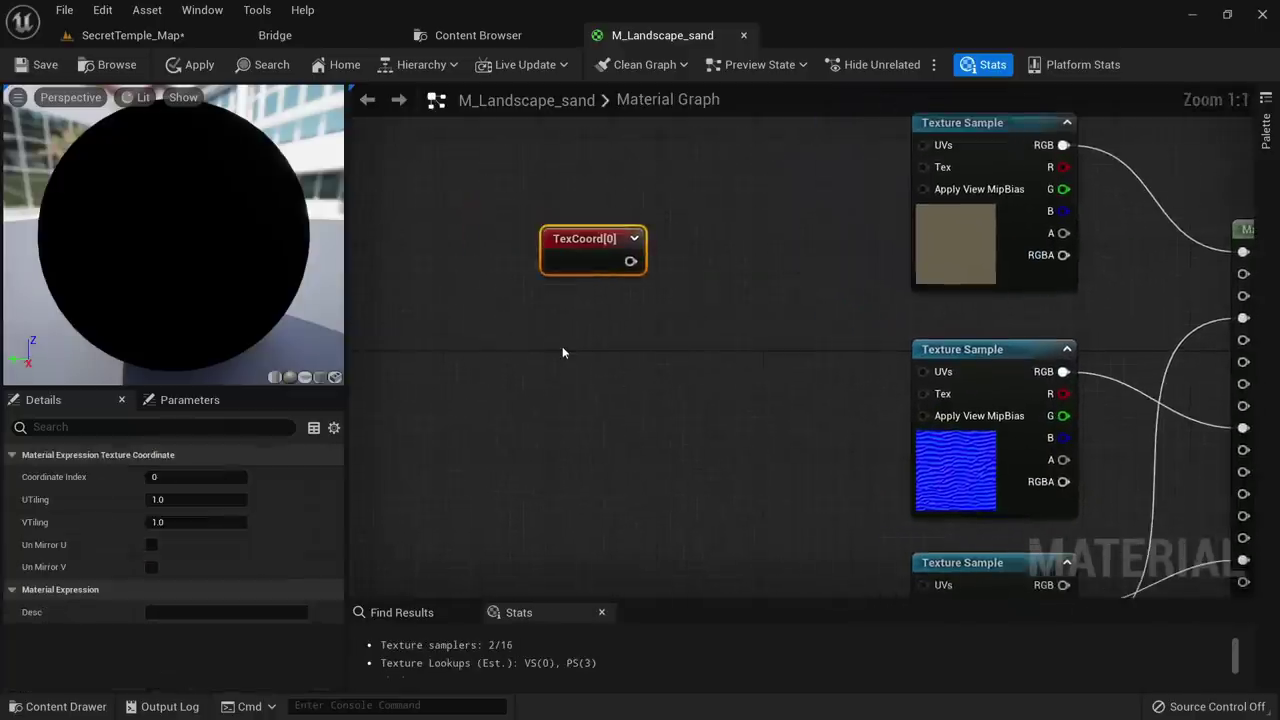
{"action": "key", "text": "u"}
{"action": "left_click", "coordinate": [562, 347]}
{"action": "left_click_drag", "start_coordinate": [591, 362], "coordinate": [564, 364]}
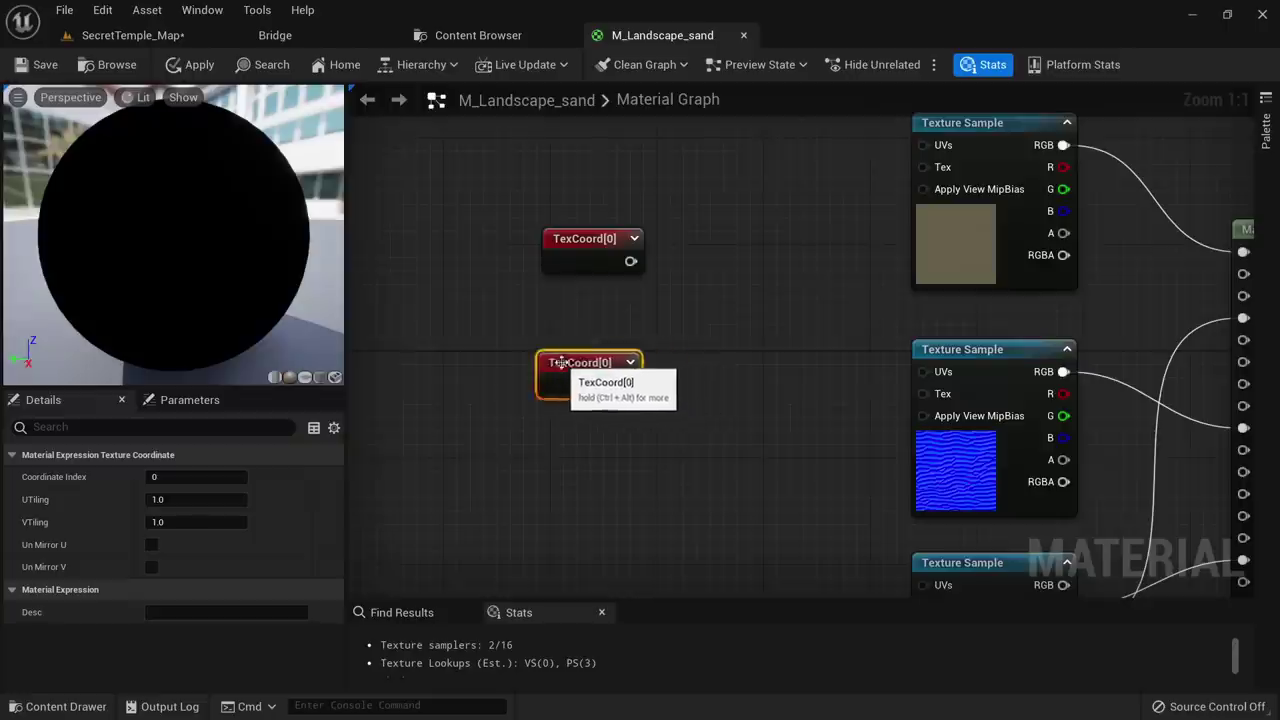
{"action": "key", "text": "Delete"}
Add a Multiply node beside the TexCoord node and connect the texture coordinate output to its A input
{"action": "right_click", "coordinate": [685, 262]}
{"action": "type", "text": "multi"}
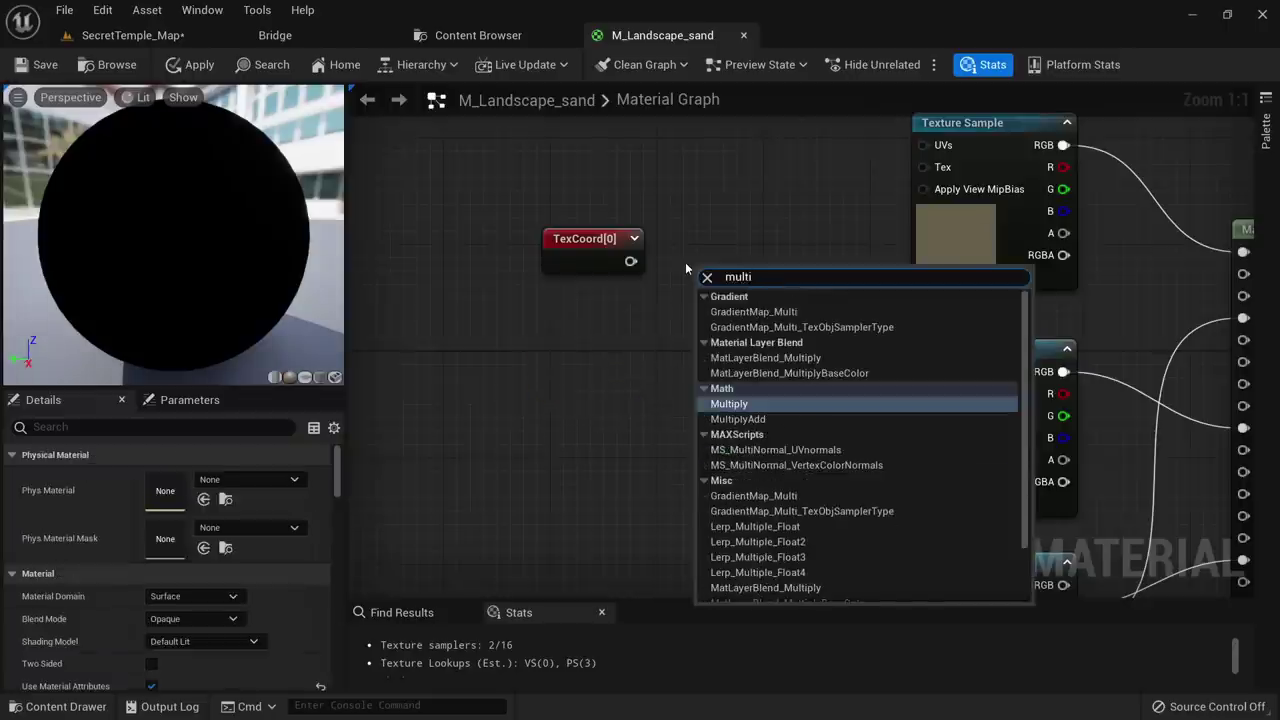
{"action": "key", "text": "Return"}
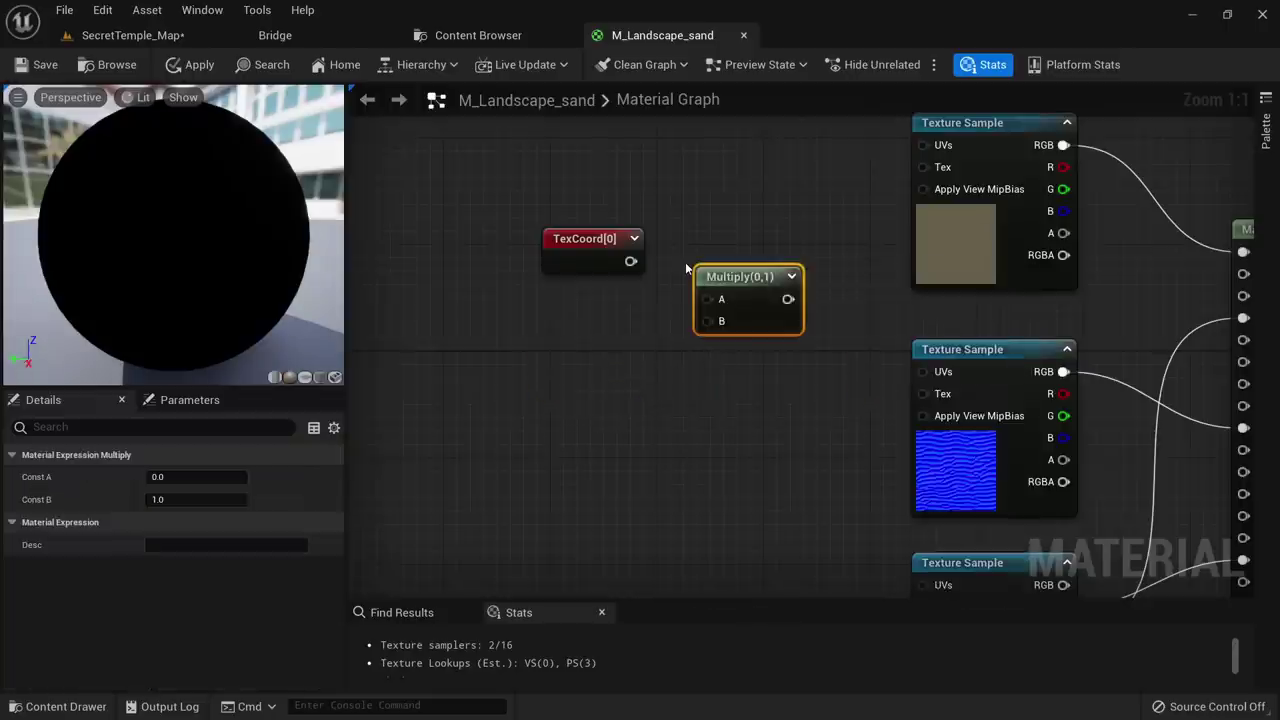
{"action": "left_click_drag", "start_coordinate": [631, 261], "coordinate": [708, 299]}
{"action": "left_click", "coordinate": [611, 377]}
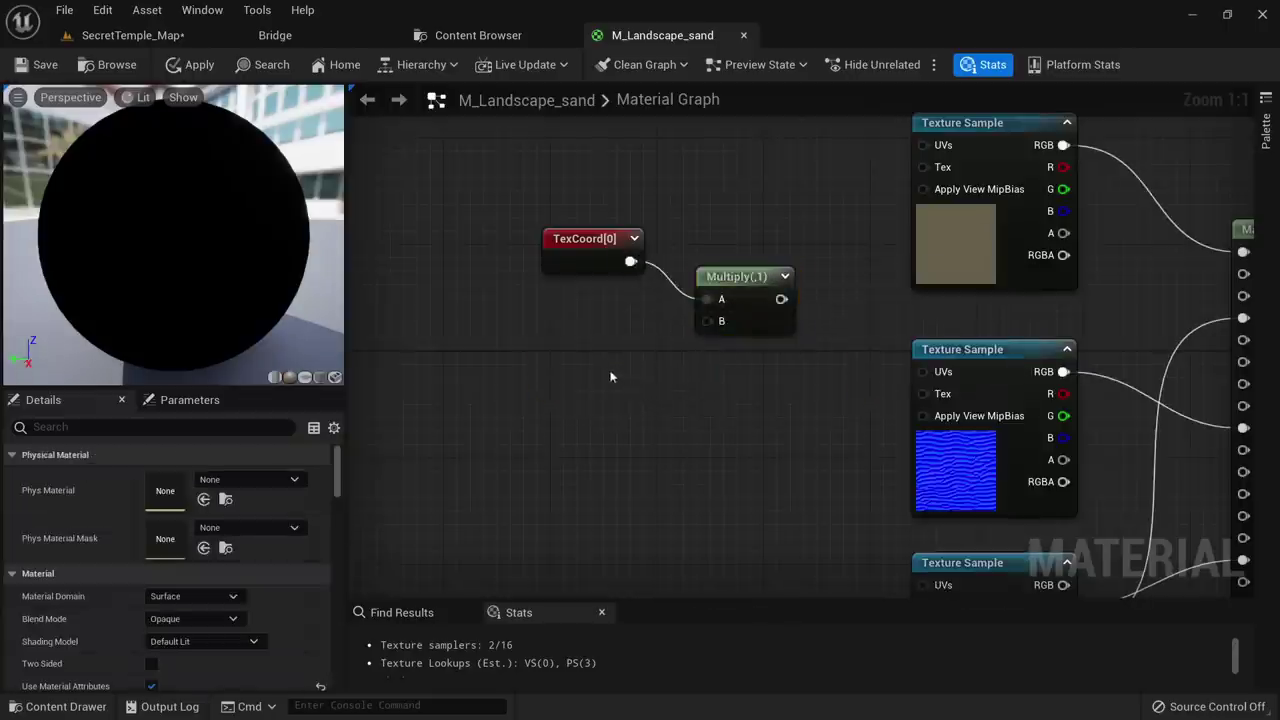
{"action": "left_click", "coordinate": [754, 283]}
{"action": "left_click", "coordinate": [498, 393]}
Add a Constant node below TexCoord, connect it to the Multiply node's B input, and set its value to 1
{"action": "right_click", "coordinate": [498, 393]}
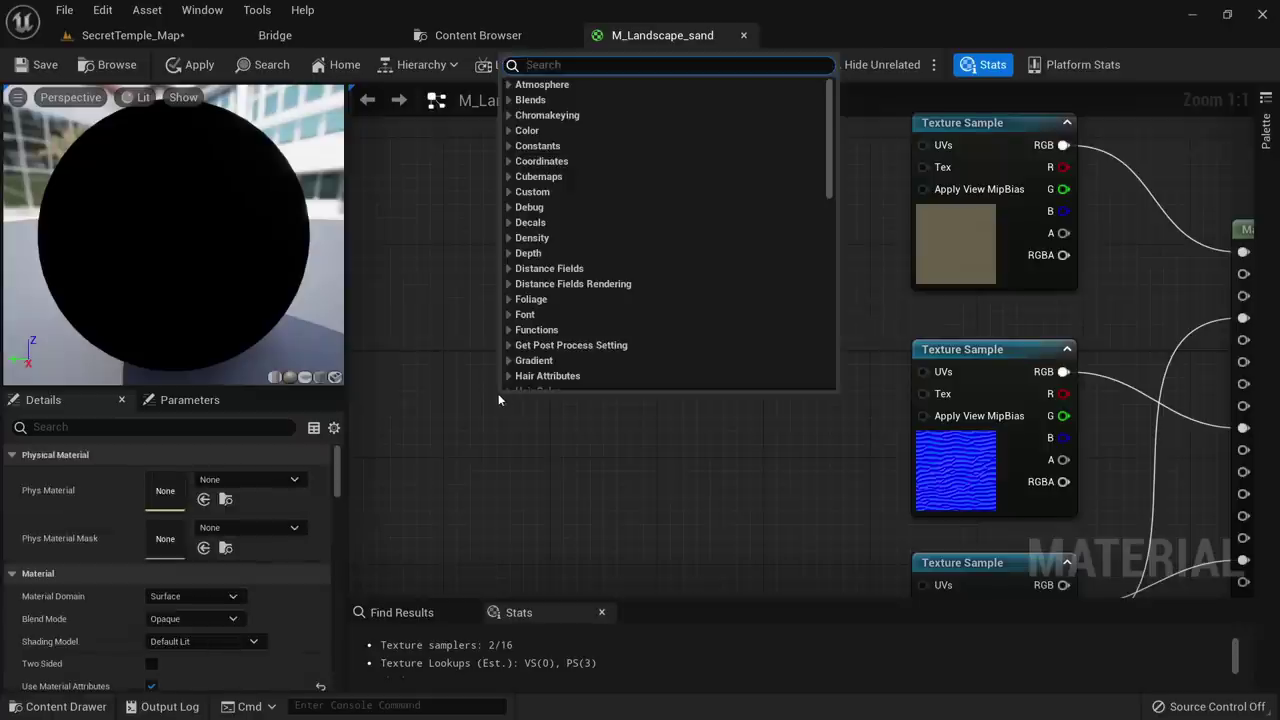
{"action": "type", "text": "cons"}
{"action": "key", "text": "Return"}
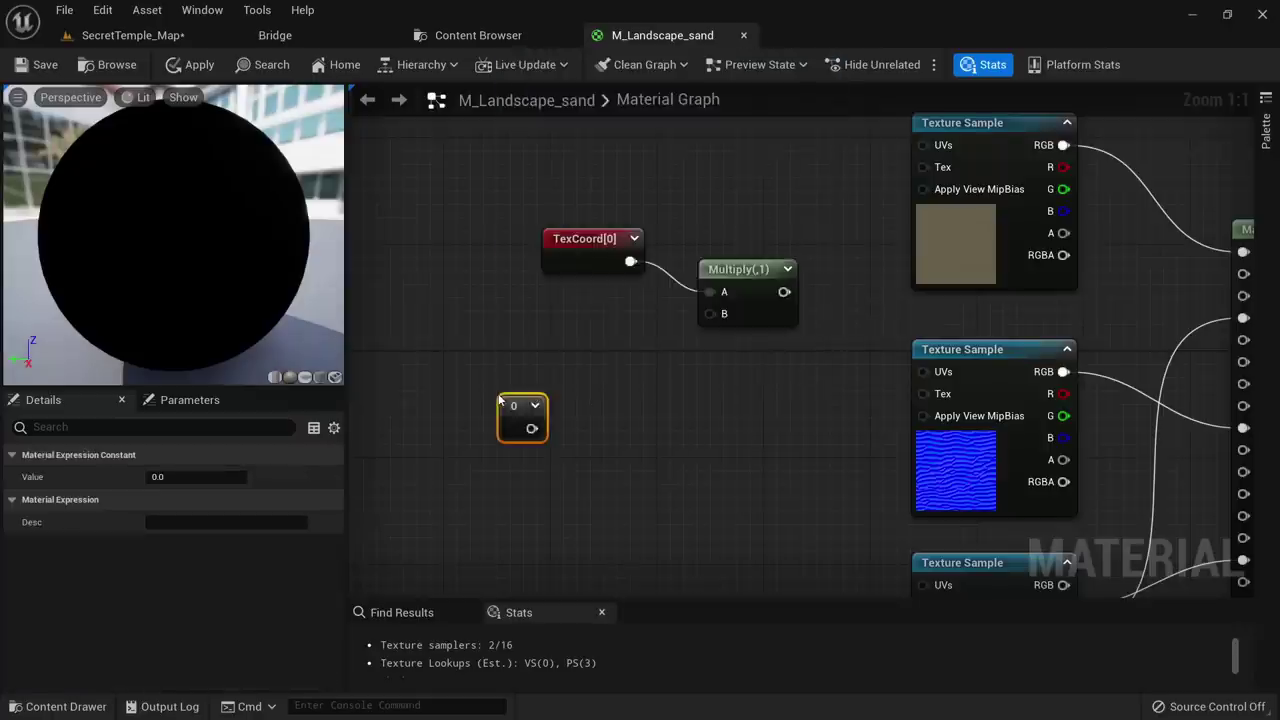
{"action": "left_click_drag", "start_coordinate": [534, 421], "coordinate": [710, 314]}
{"action": "left_click", "coordinate": [220, 476]}
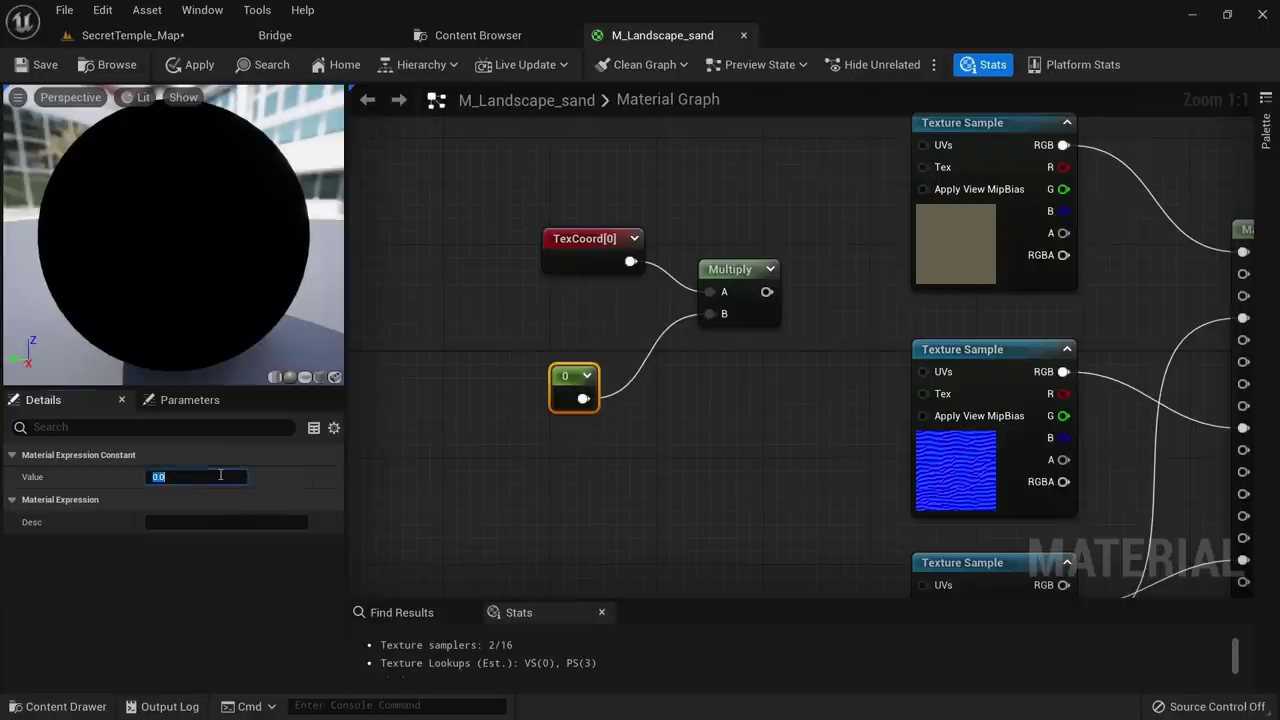
{"action": "left_click", "coordinate": [592, 240]}
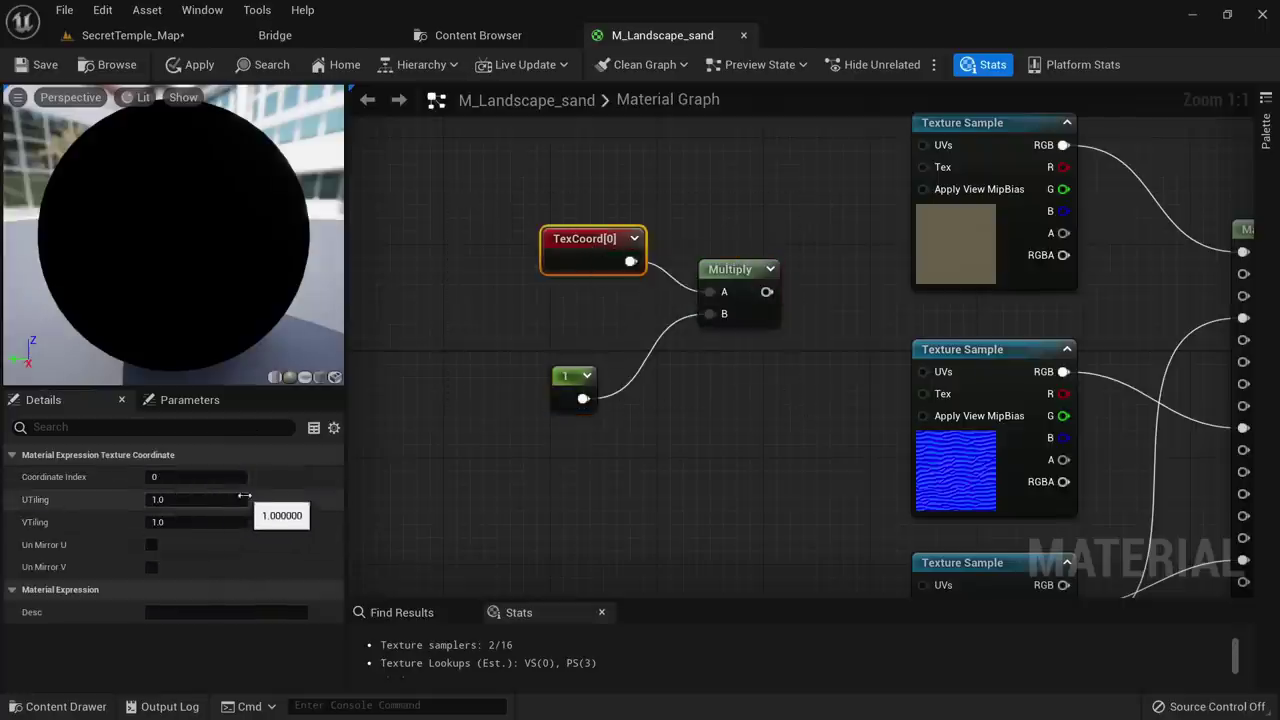
Connect the Multiply output to the UVs of all three Texture Samples and move the TexCoord, Constant and Multiply nodes further away from them
{"action": "right_click_drag", "start_coordinate": [629, 359], "coordinate": [496, 381]}
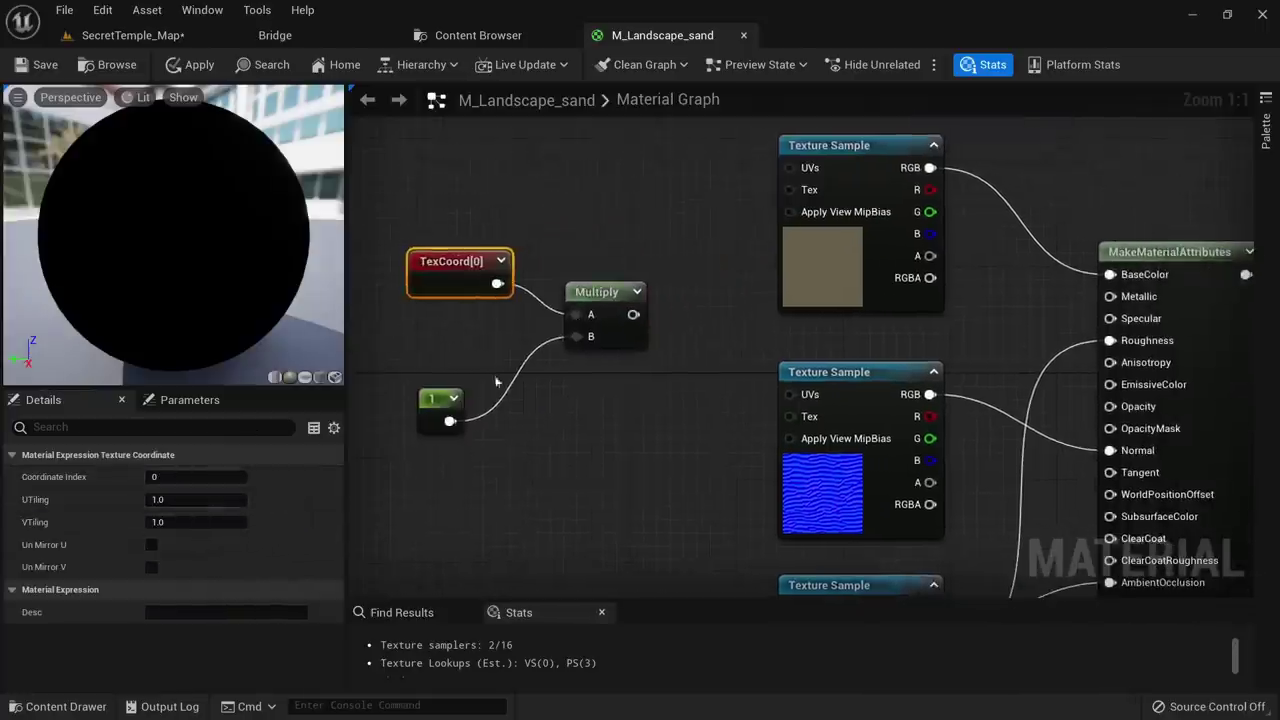
{"action": "left_click_drag", "start_coordinate": [502, 397], "coordinate": [442, 335]}
{"action": "right_click_drag", "start_coordinate": [696, 366], "coordinate": [648, 377]}
{"action": "left_click", "coordinate": [648, 377]}
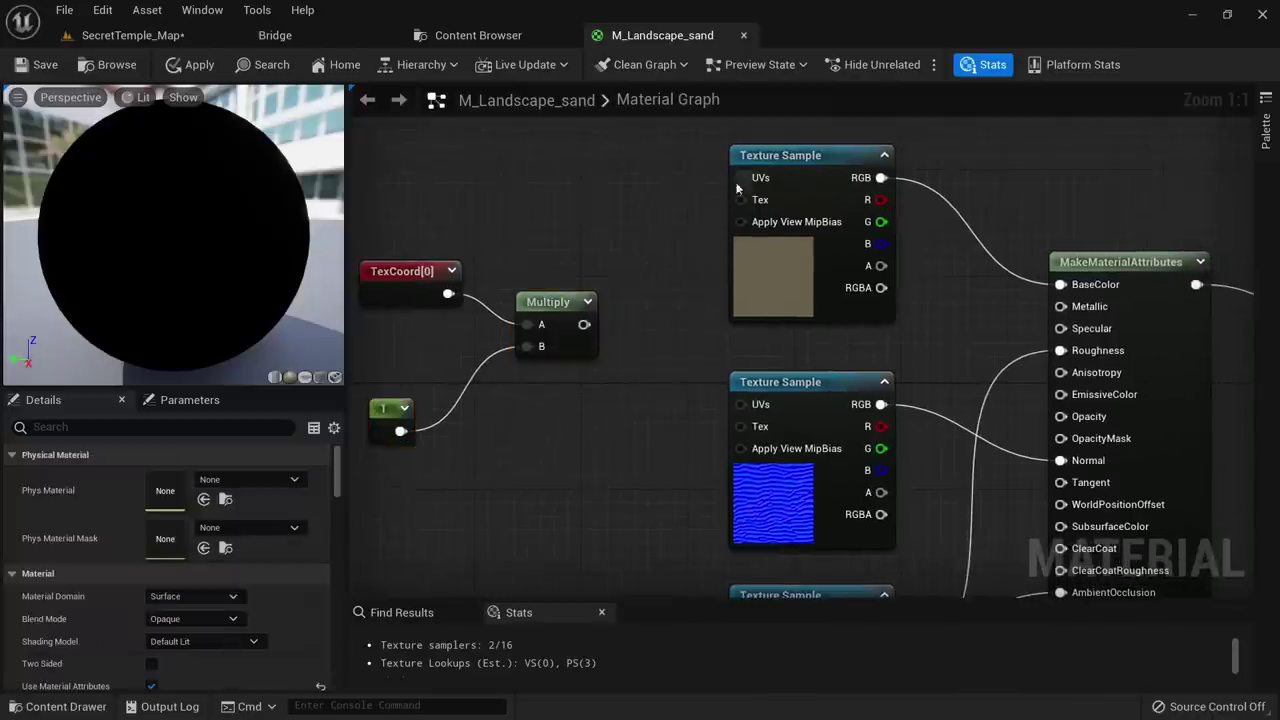
{"action": "left_click_drag", "start_coordinate": [740, 179], "coordinate": [740, 404]}
{"action": "scroll", "coordinate": [649, 407], "scroll_direction": "down", "scroll_amount": 1}
{"action": "right_click_drag", "start_coordinate": [649, 407], "coordinate": [563, 279]}
{"action": "left_click_drag", "start_coordinate": [506, 206], "coordinate": [647, 465]}
{"action": "right_click_drag", "start_coordinate": [470, 393], "coordinate": [654, 408]}
{"action": "left_click_drag", "start_coordinate": [790, 370], "coordinate": [475, 160]}
{"action": "left_click_drag", "start_coordinate": [678, 203], "coordinate": [630, 285]}
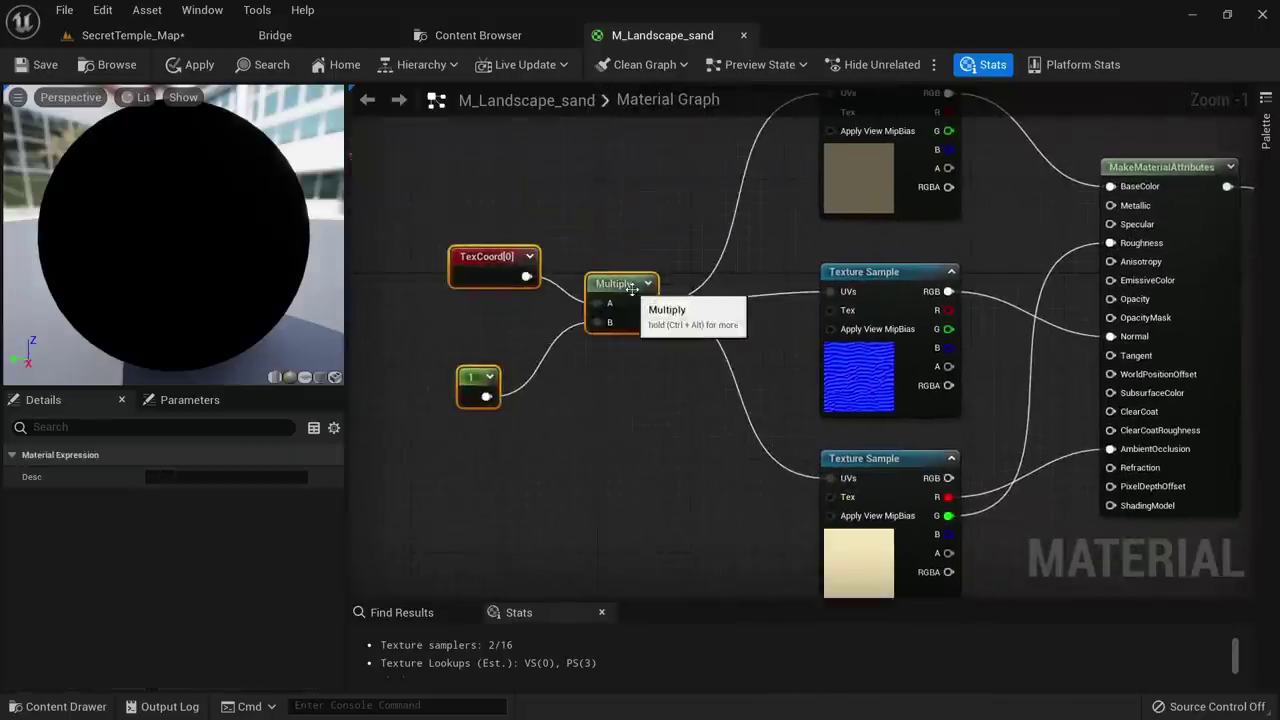
Set the Constant that multiplies the texture coordinates to 0.05 and apply the changes to the material
{"action": "right_click_drag", "start_coordinate": [764, 327], "coordinate": [727, 320]}
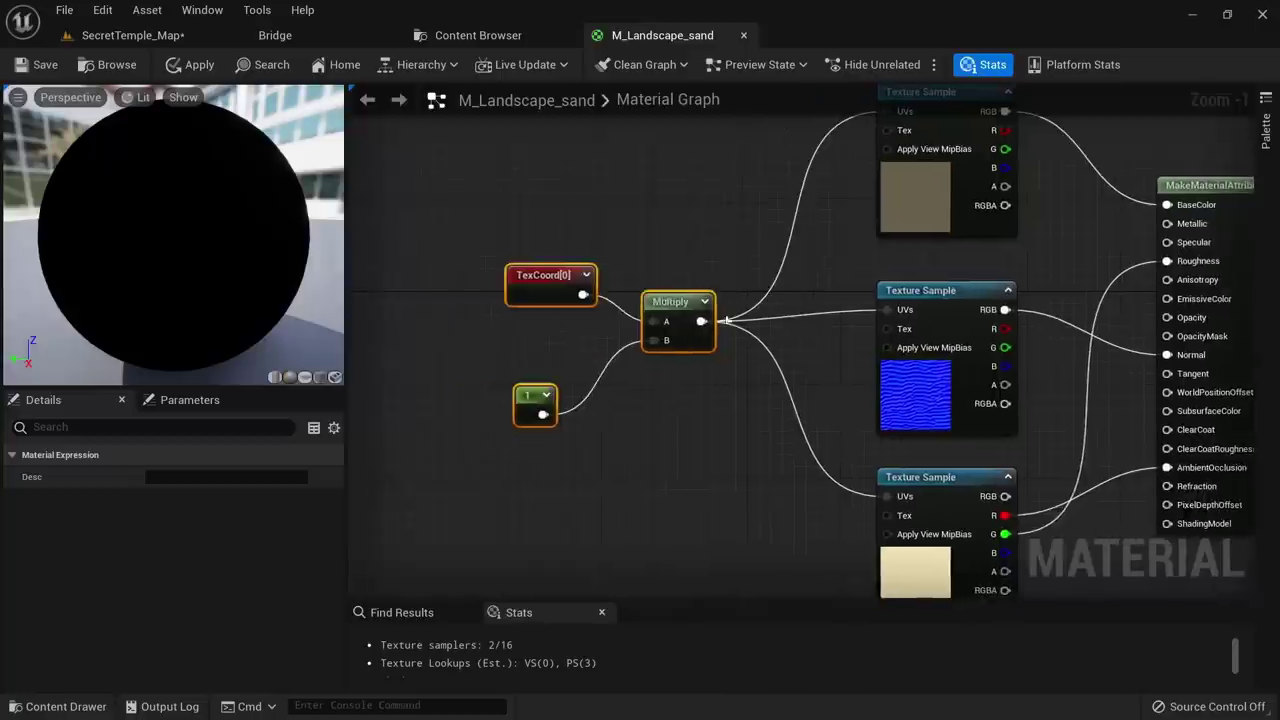
{"action": "scroll", "coordinate": [505, 432], "scroll_direction": "up", "scroll_amount": 1}
{"action": "left_click", "coordinate": [536, 400]}
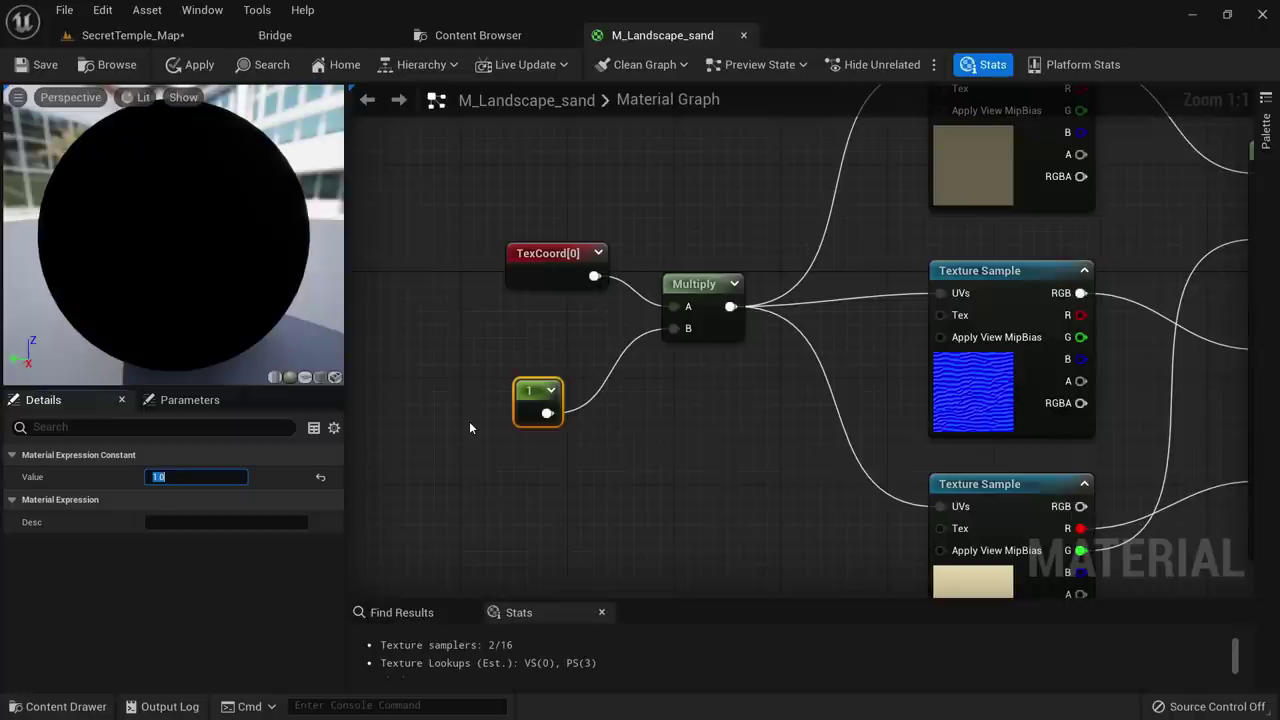
{"action": "type", "text": "0.05"}
{"action": "key", "text": "Return"}
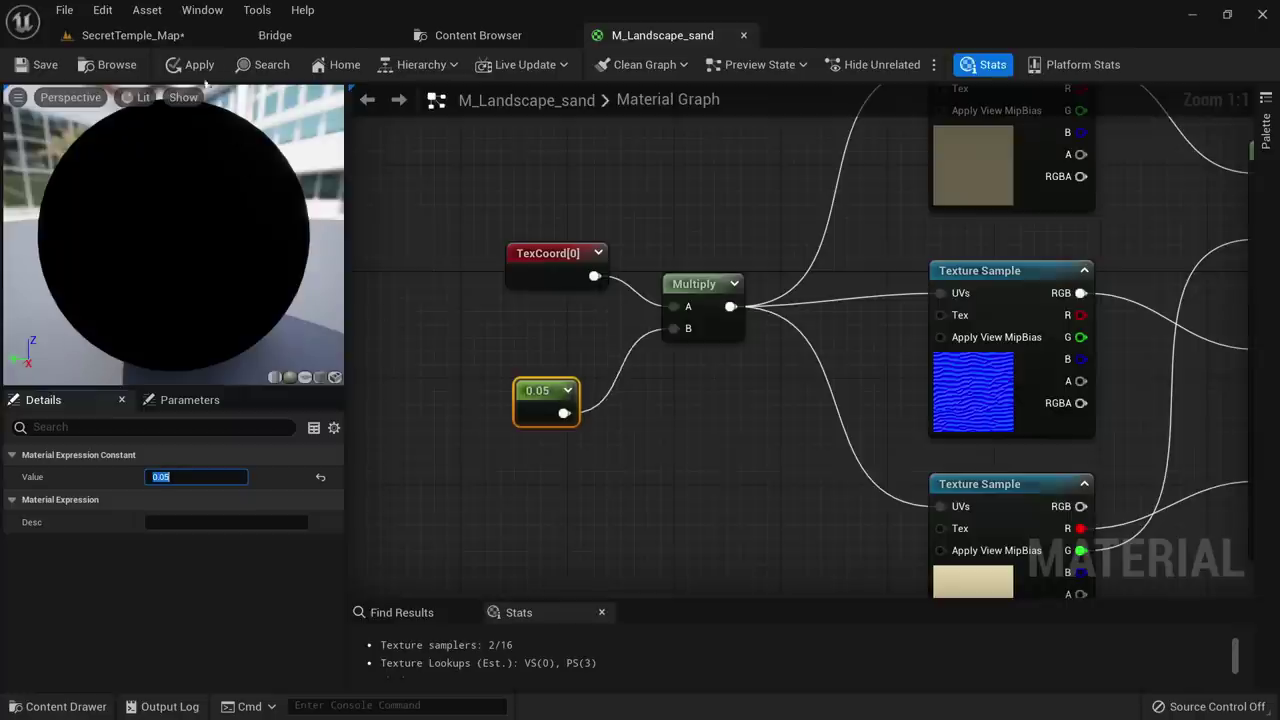
{"action": "left_click", "coordinate": [197, 66]}
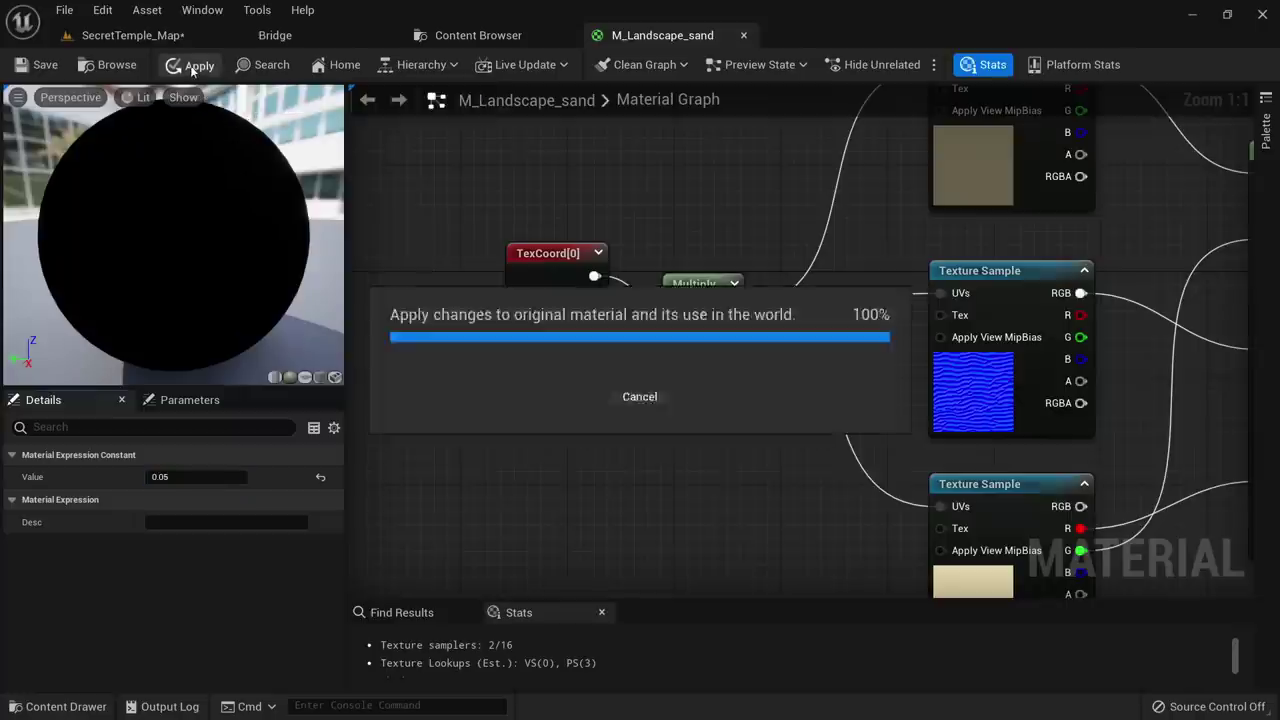
Return to the SecretTemple_Map level and examine the sand ripple scale across the landscape between the cliffs
{"action": "left_click", "coordinate": [493, 35]}
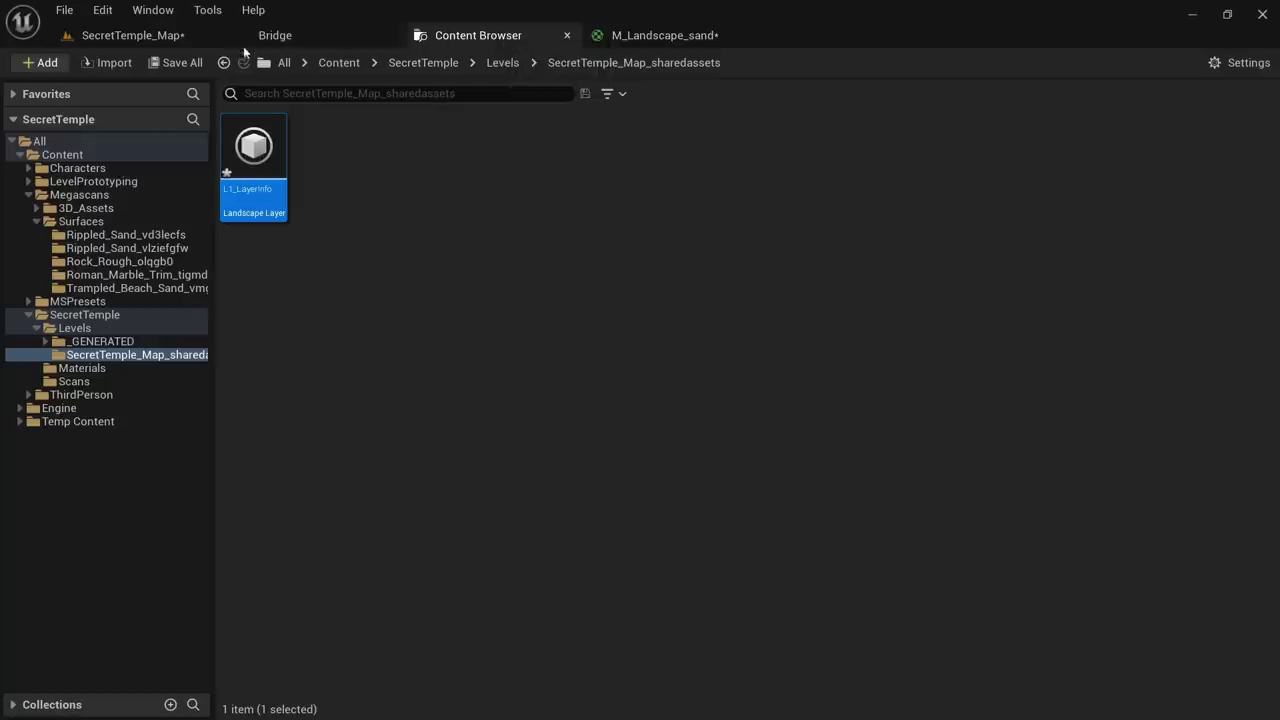
{"action": "left_click", "coordinate": [130, 35]}
{"action": "right_click_drag", "start_coordinate": [314, 211], "coordinate": [312, 262]}
{"action": "key", "text": "s"}
{"action": "key", "text": "q"}
{"action": "right_click_drag", "start_coordinate": [470, 432], "coordinate": [480, 392]}
{"action": "key", "text": "alt+3"}
{"action": "key", "text": "alt+4"}
{"action": "key", "text": "e"}
{"action": "key", "text": "q"}
{"action": "right_click_drag", "start_coordinate": [472, 213], "coordinate": [484, 236]}
{"action": "key", "text": "e"}
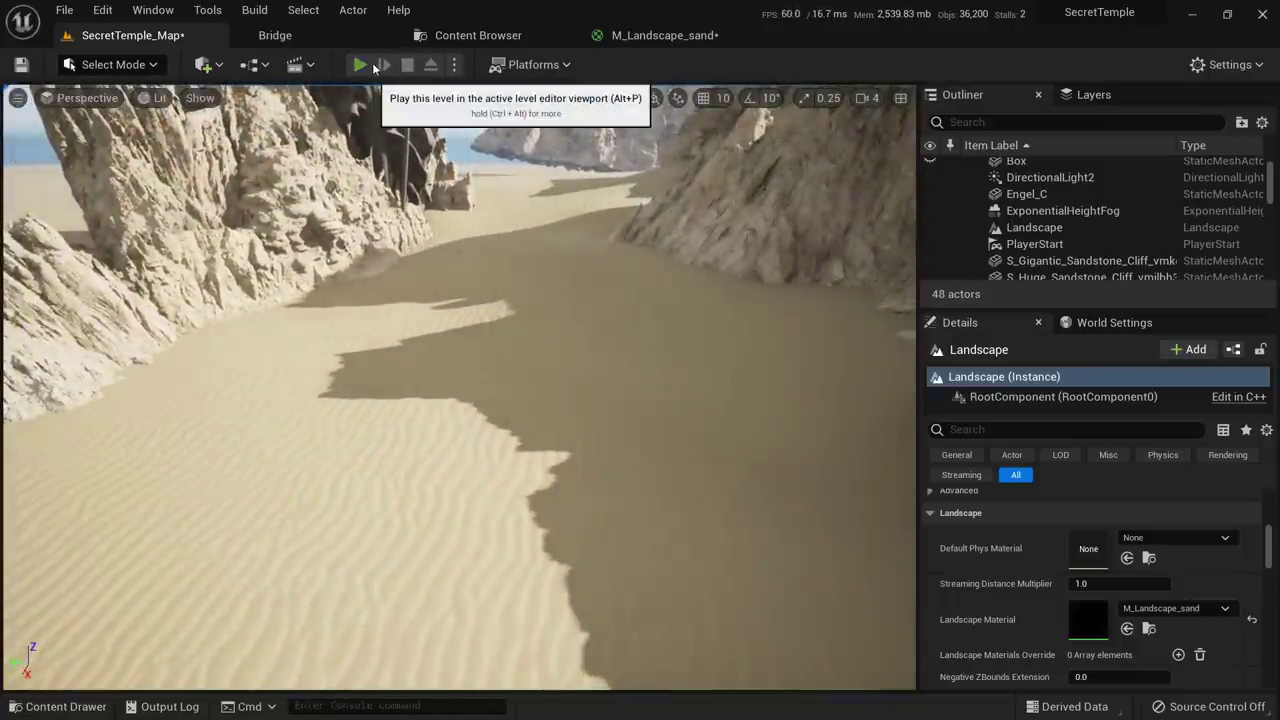
Play-test the level with the character to judge the sand tiling, stop the session, and look over the sand toward the statue
{"action": "left_click", "coordinate": [360, 64]}
{"action": "key", "text": "d"}
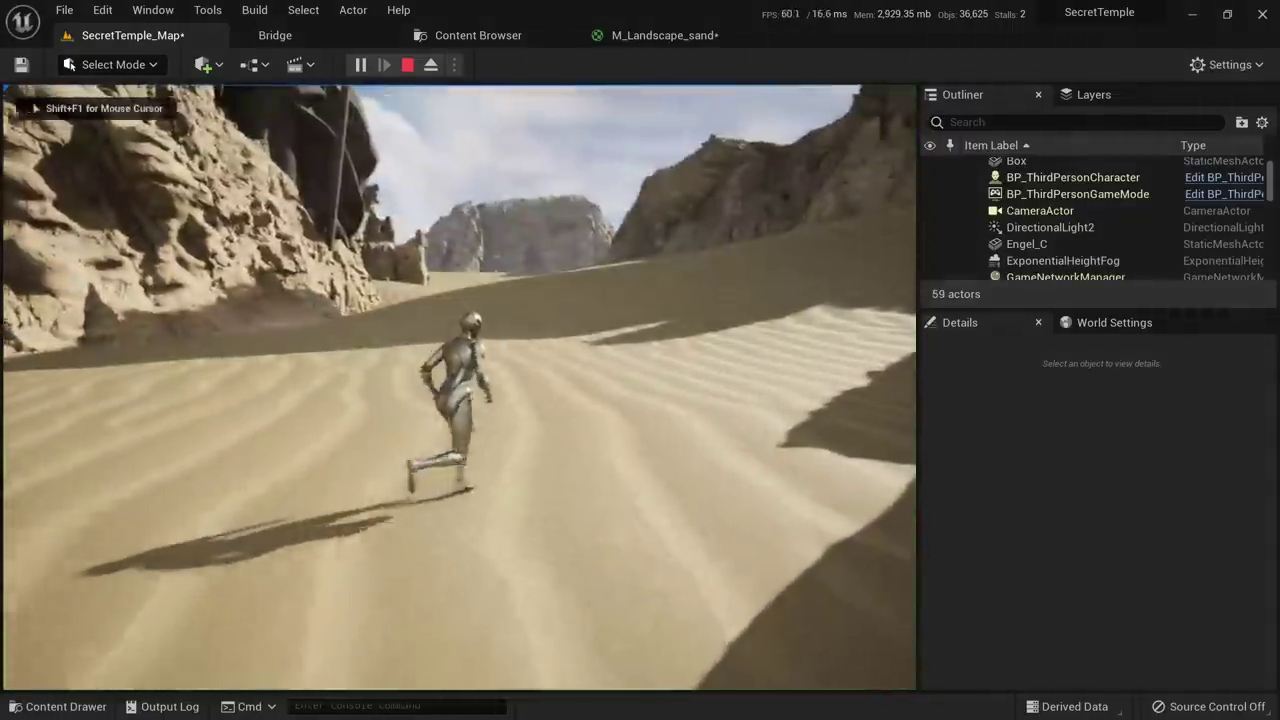
{"action": "key", "text": "shift+F1"}
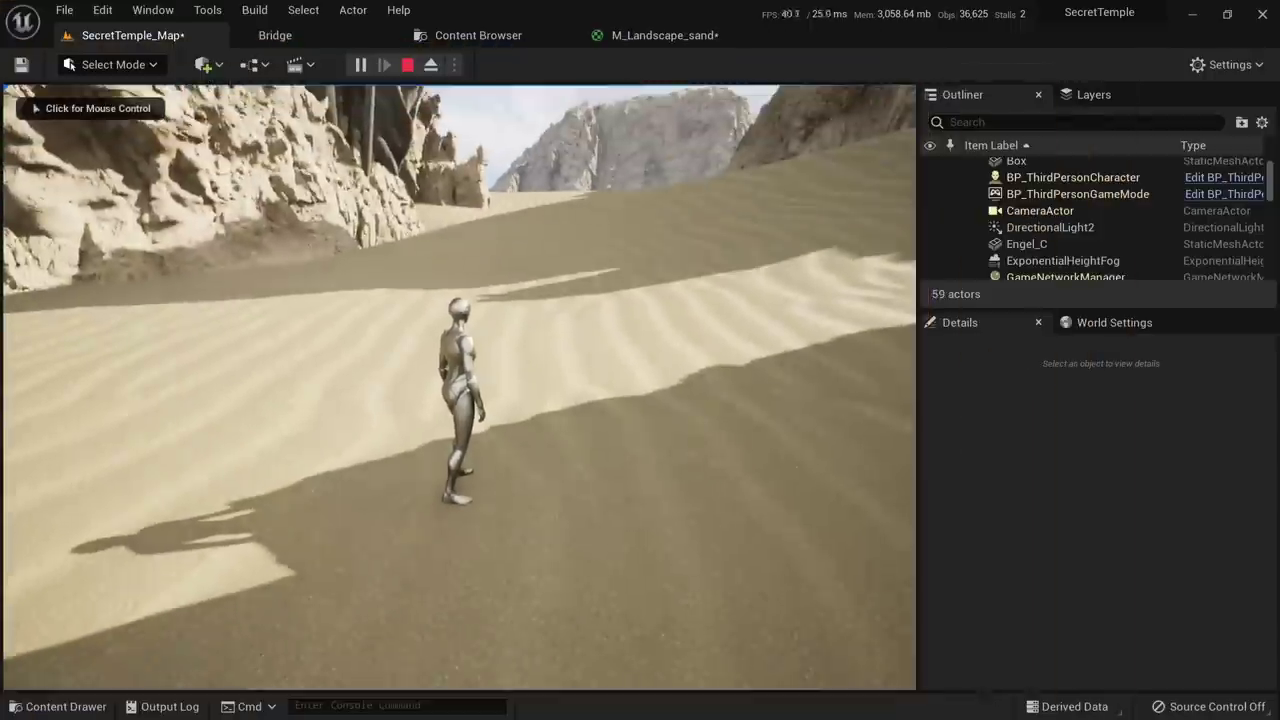
{"action": "key", "text": "Escape"}
{"action": "mouse_move", "coordinate": [460, 388]}
{"action": "right_mouse_down"}
{"action": "mouse_move", "coordinate": [440, 396]}
{"action": "mouse_move", "coordinate": [480, 400]}
{"action": "mouse_move", "coordinate": [450, 390]}
{"action": "right_mouse_up"}
{"action": "right_click_drag", "start_coordinate": [525, 138], "coordinate": [493, 123]}
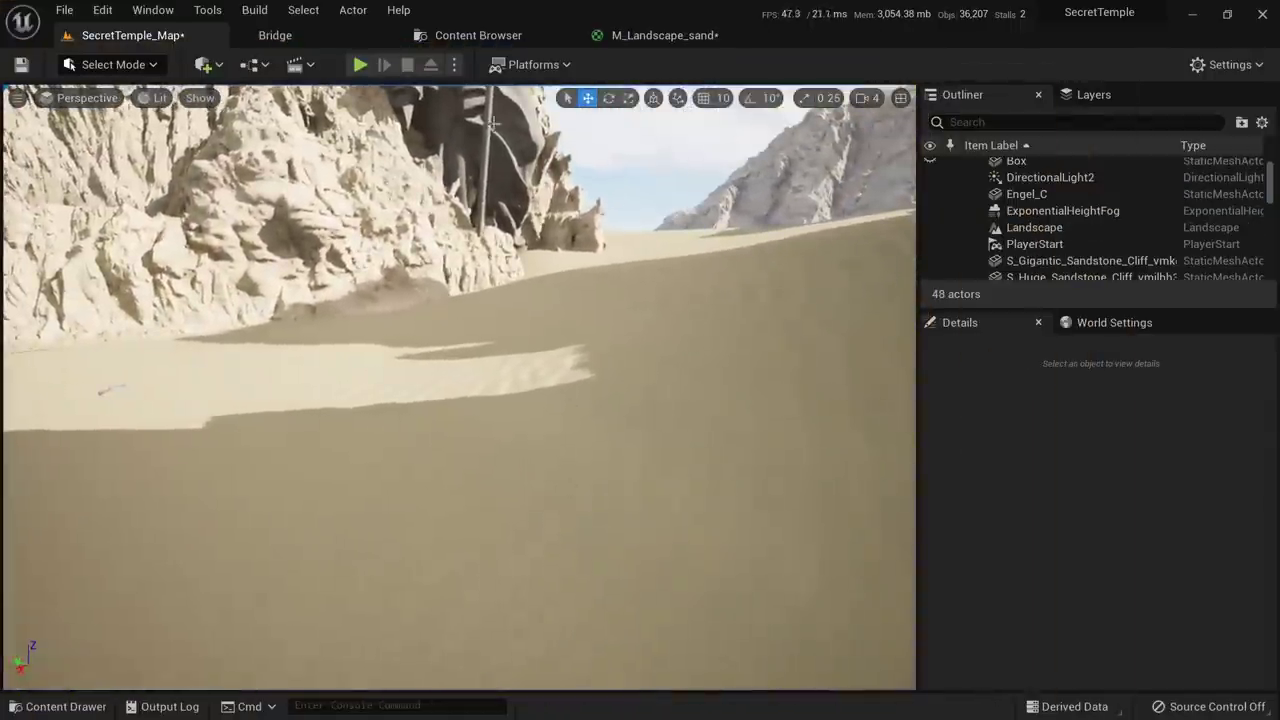
{"action": "left_click", "coordinate": [465, 38]}
{"action": "left_click", "coordinate": [169, 40]}
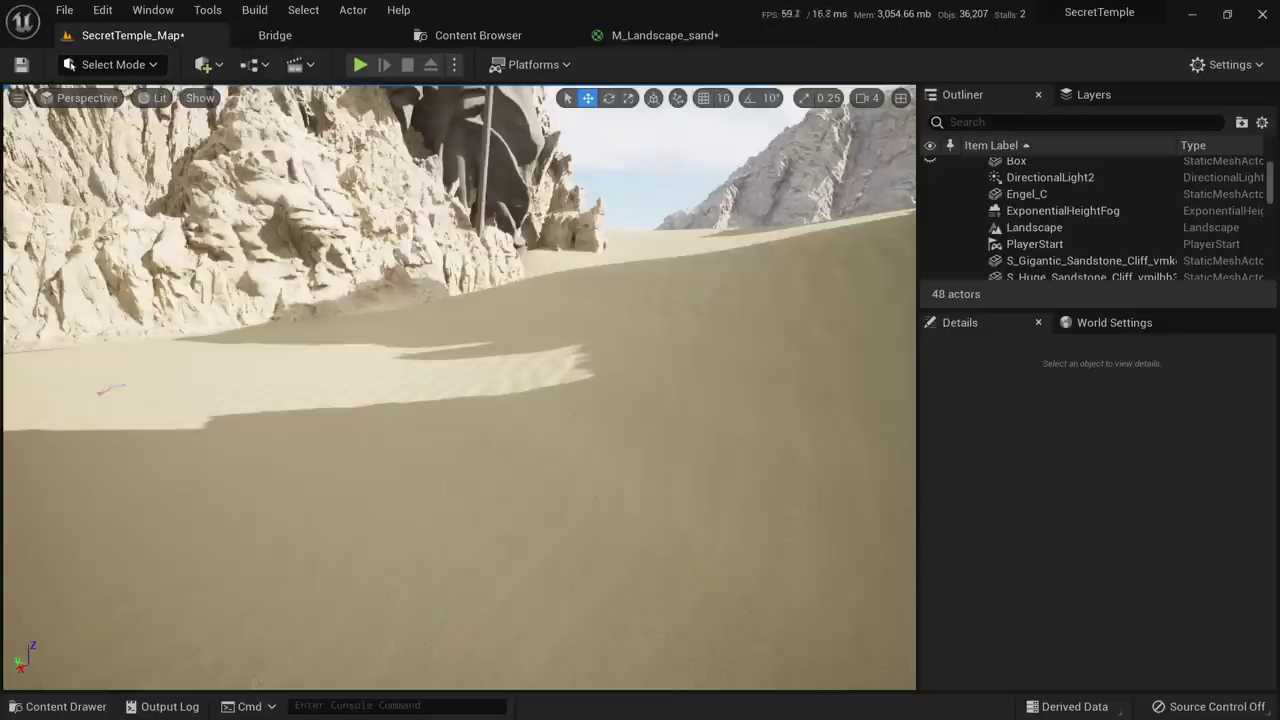
{"action": "right_click_drag", "start_coordinate": [574, 421], "coordinate": [626, 376]}
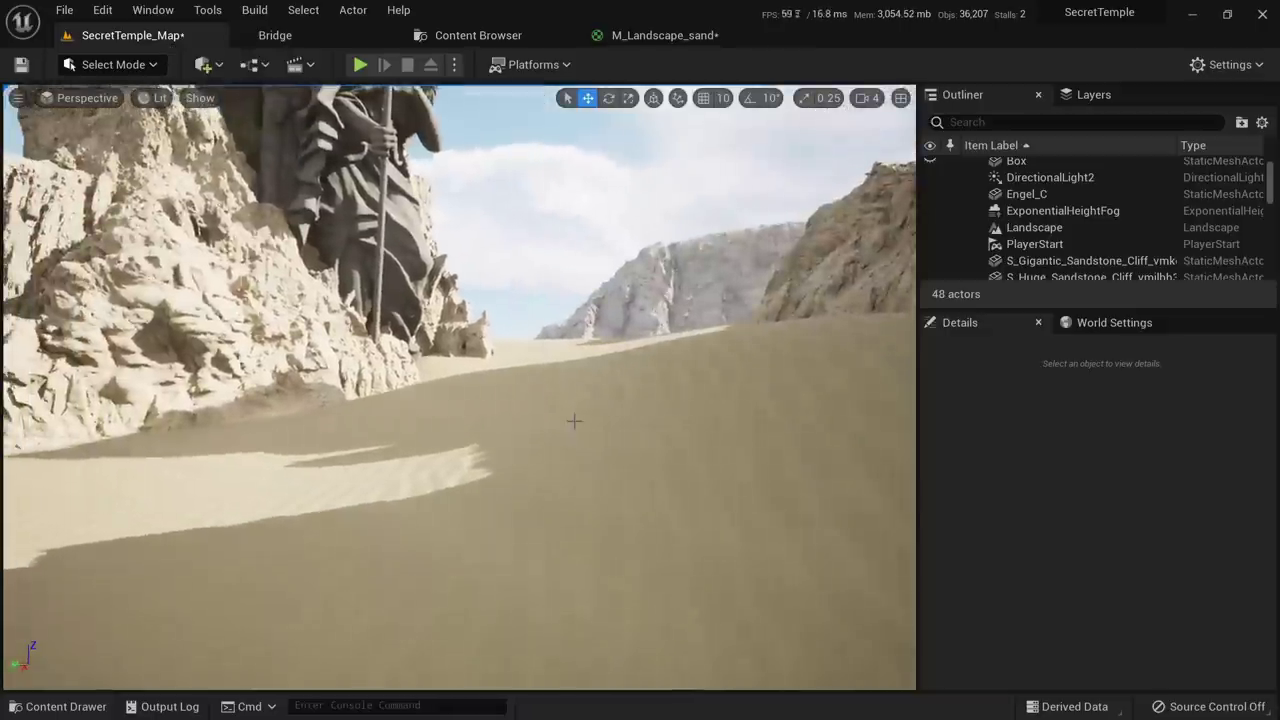
Create a material instance of M_Landscape_sand in the SecretTemple Materials folder and name it MI_Landscape_sand_base
{"action": "left_click", "coordinate": [468, 37]}
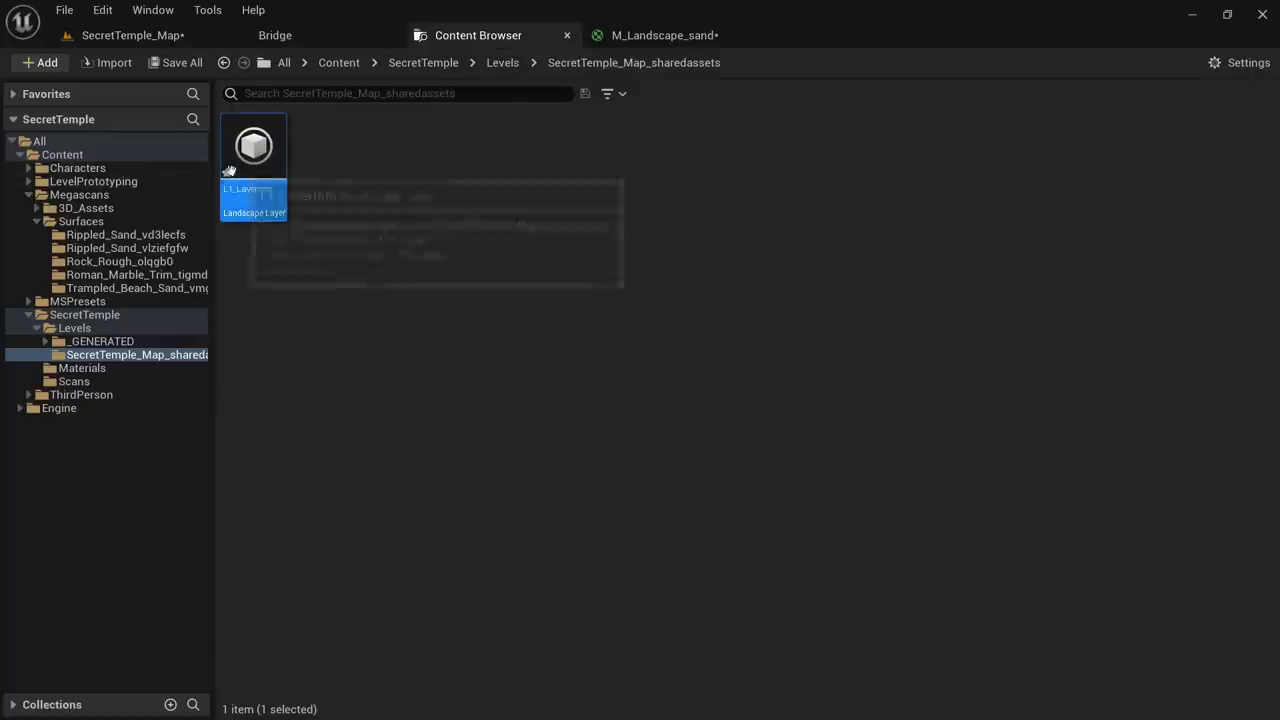
{"action": "left_click", "coordinate": [88, 315]}
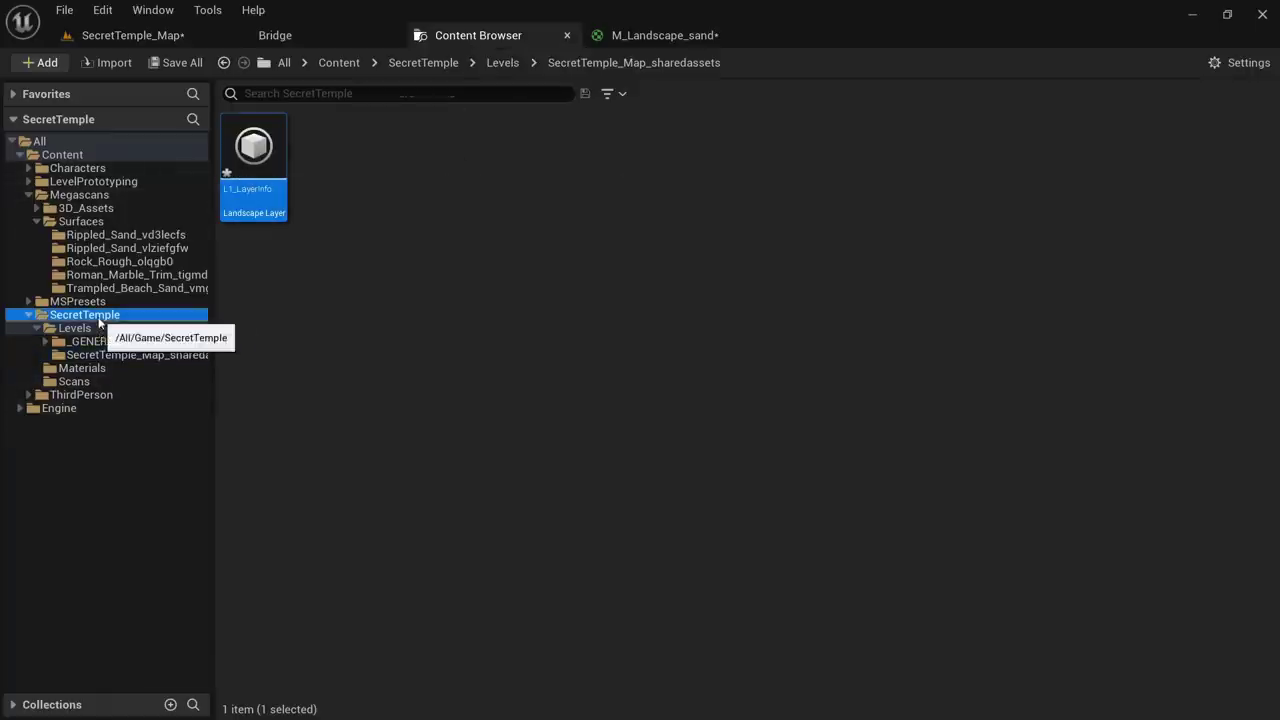
{"action": "double_click", "coordinate": [330, 160]}
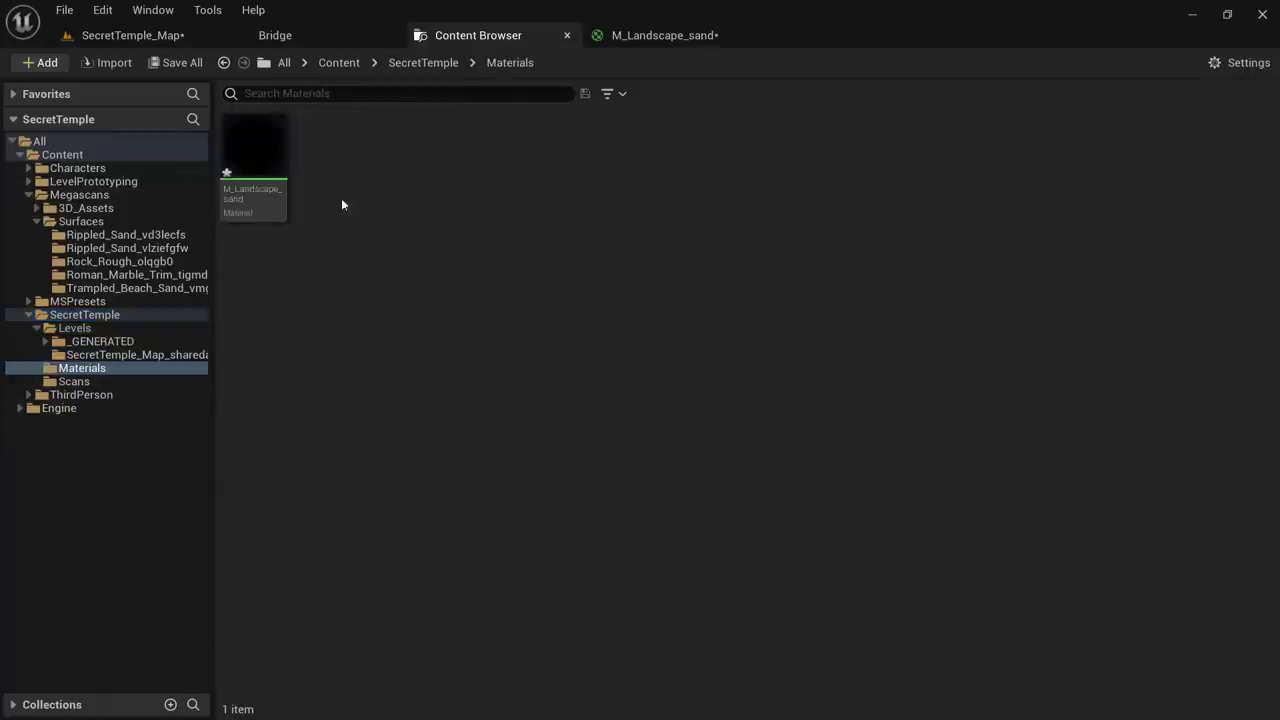
{"action": "right_click", "coordinate": [243, 155]}
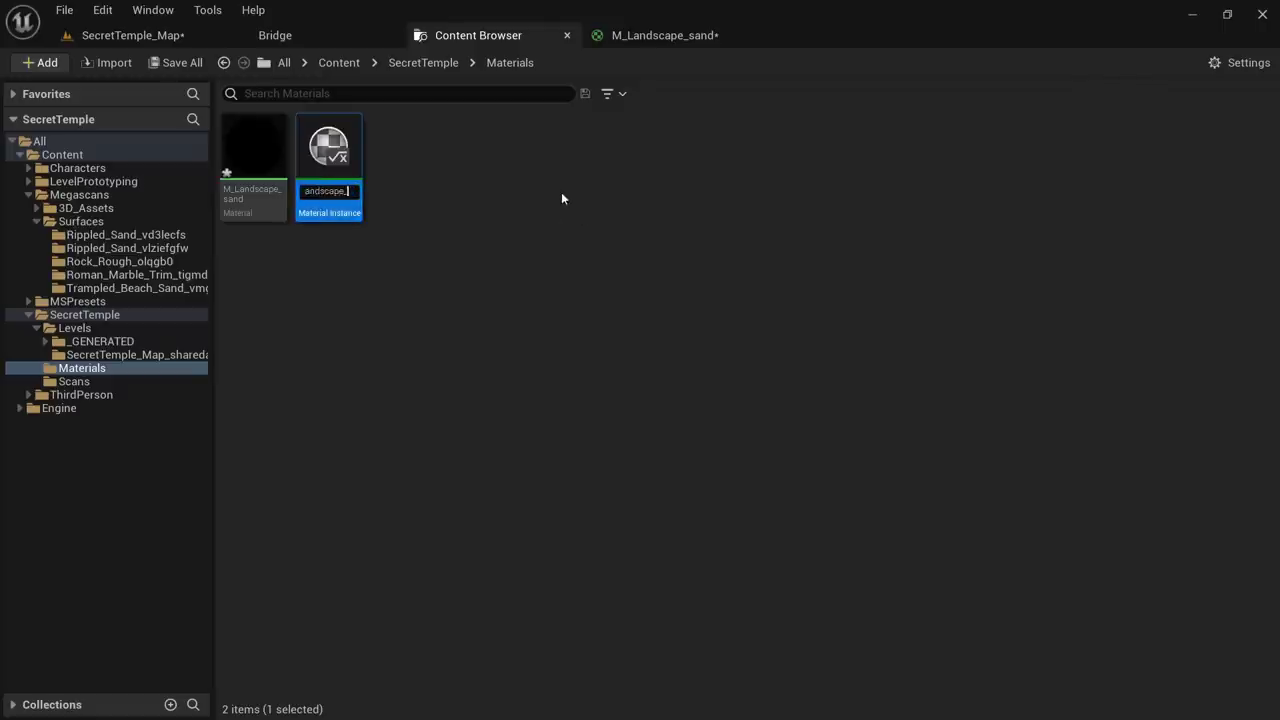
{"action": "type", "text": "t"}
{"action": "key", "text": "Return"}
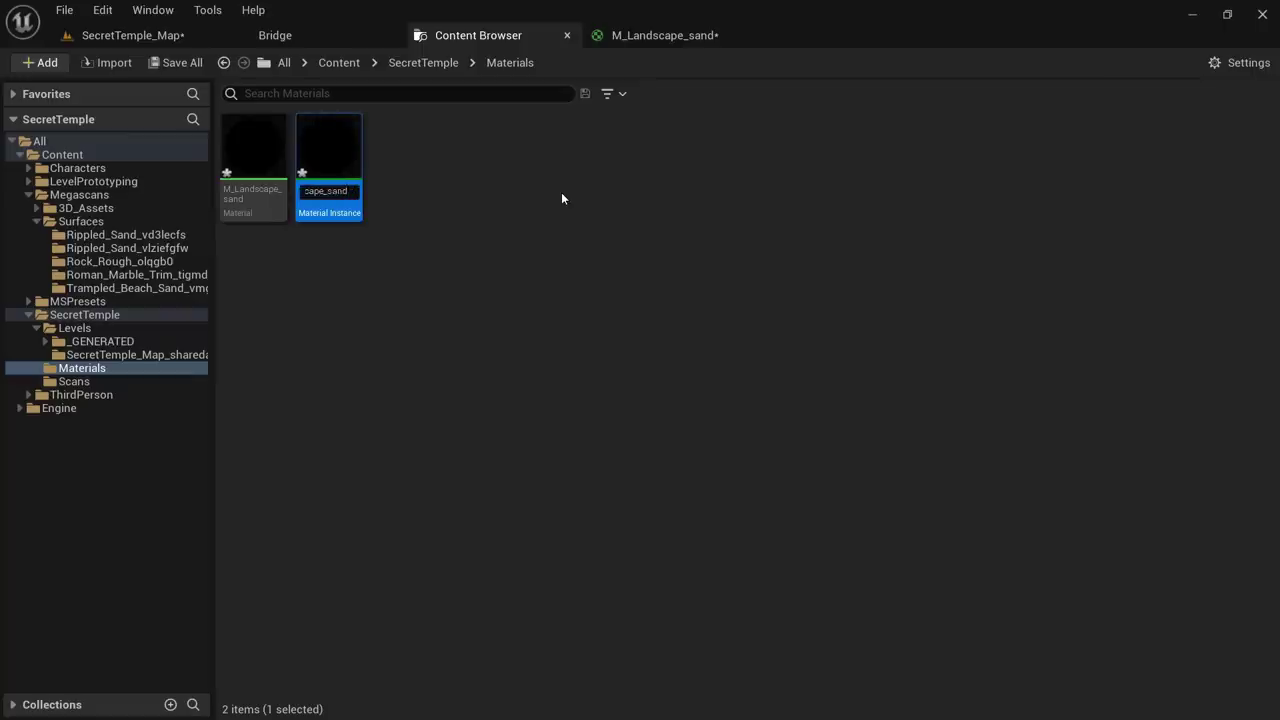
{"action": "key", "text": "Return"}
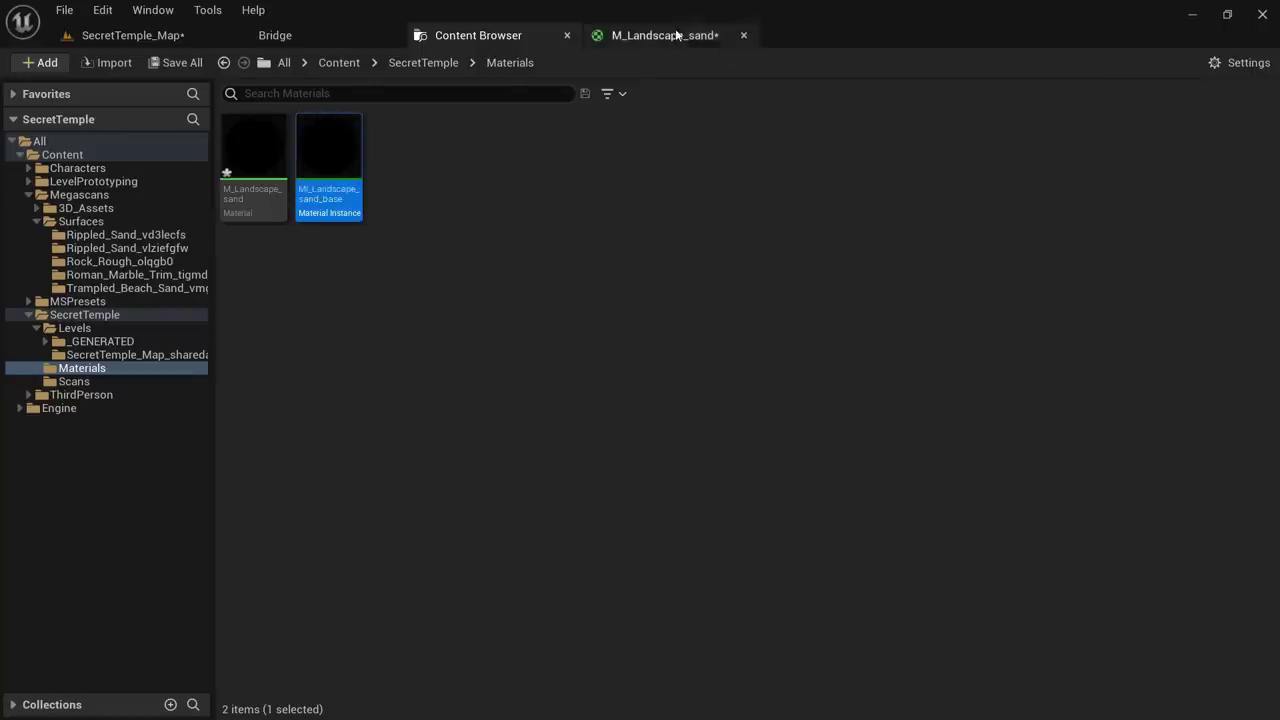
Assign MI_Landscape_sand_base as the Landscape Material of the Landscape actor in SecretTemple_Map
{"action": "left_click", "coordinate": [665, 35]}
{"action": "left_click", "coordinate": [478, 35]}
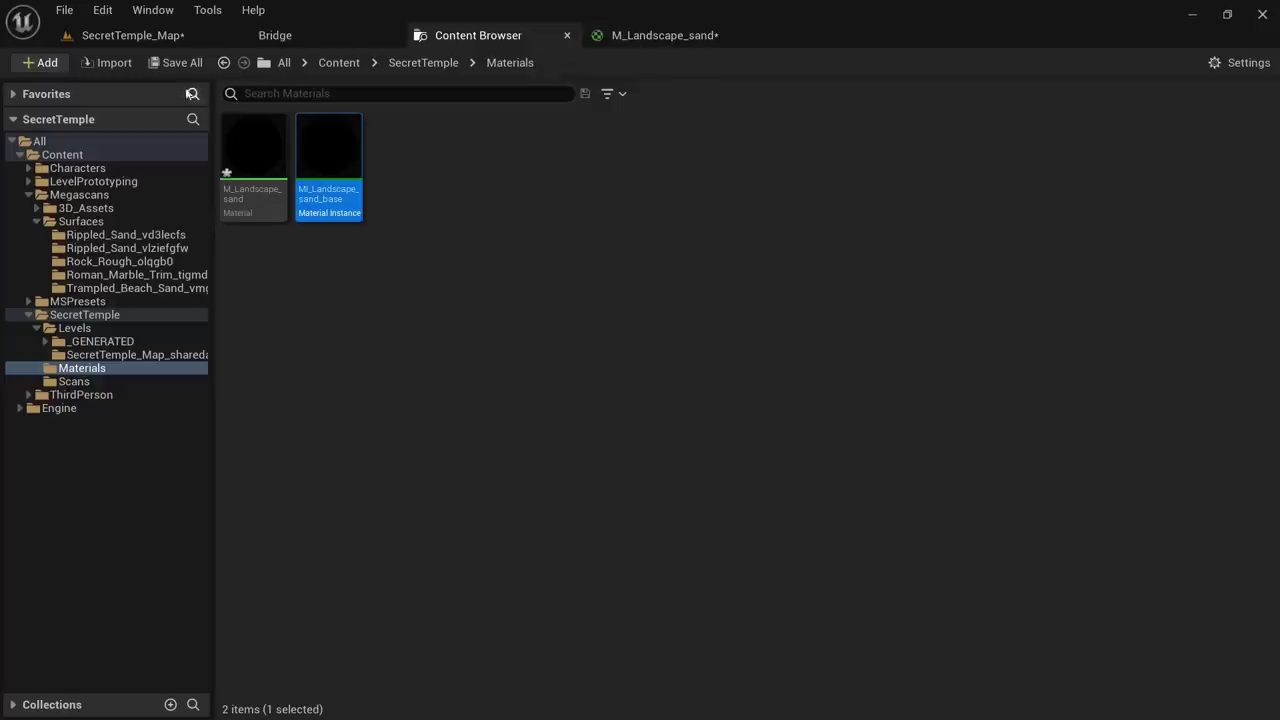
{"action": "left_click", "coordinate": [180, 36]}
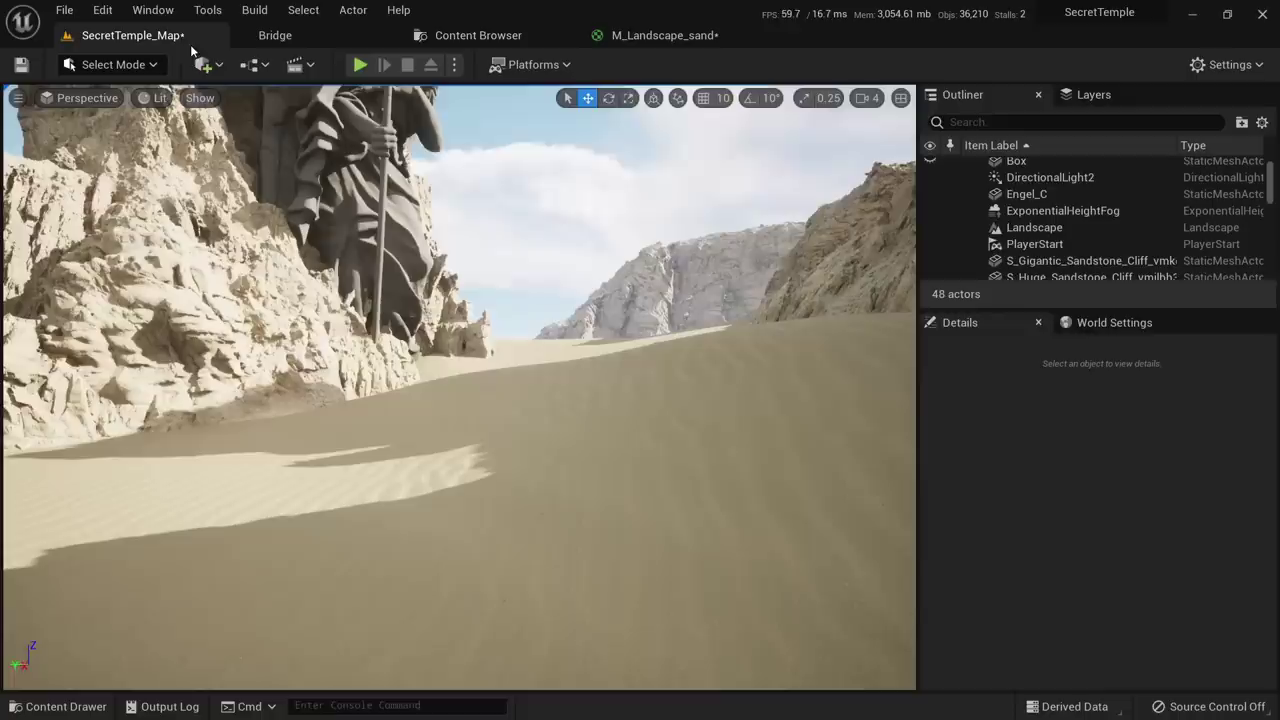
{"action": "left_click", "coordinate": [566, 371]}
{"action": "scroll", "coordinate": [1127, 553], "scroll_direction": "down", "scroll_amount": 2}
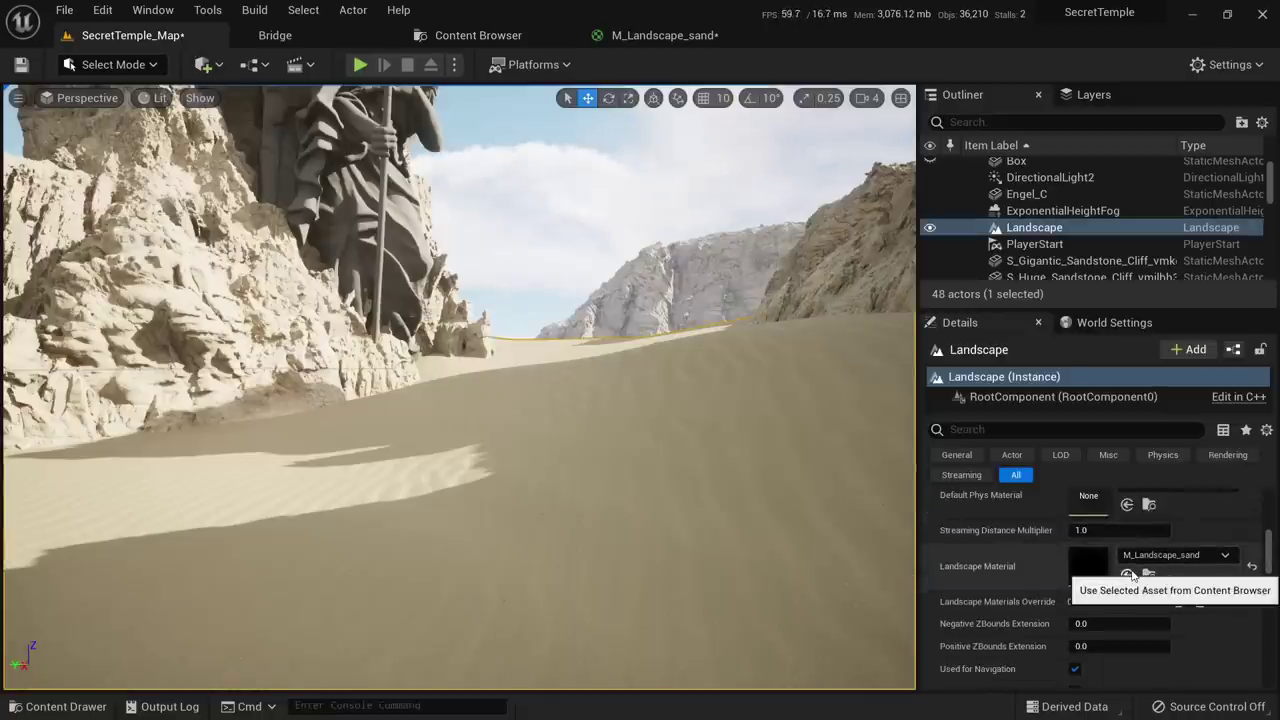
{"action": "left_click", "coordinate": [478, 35]}
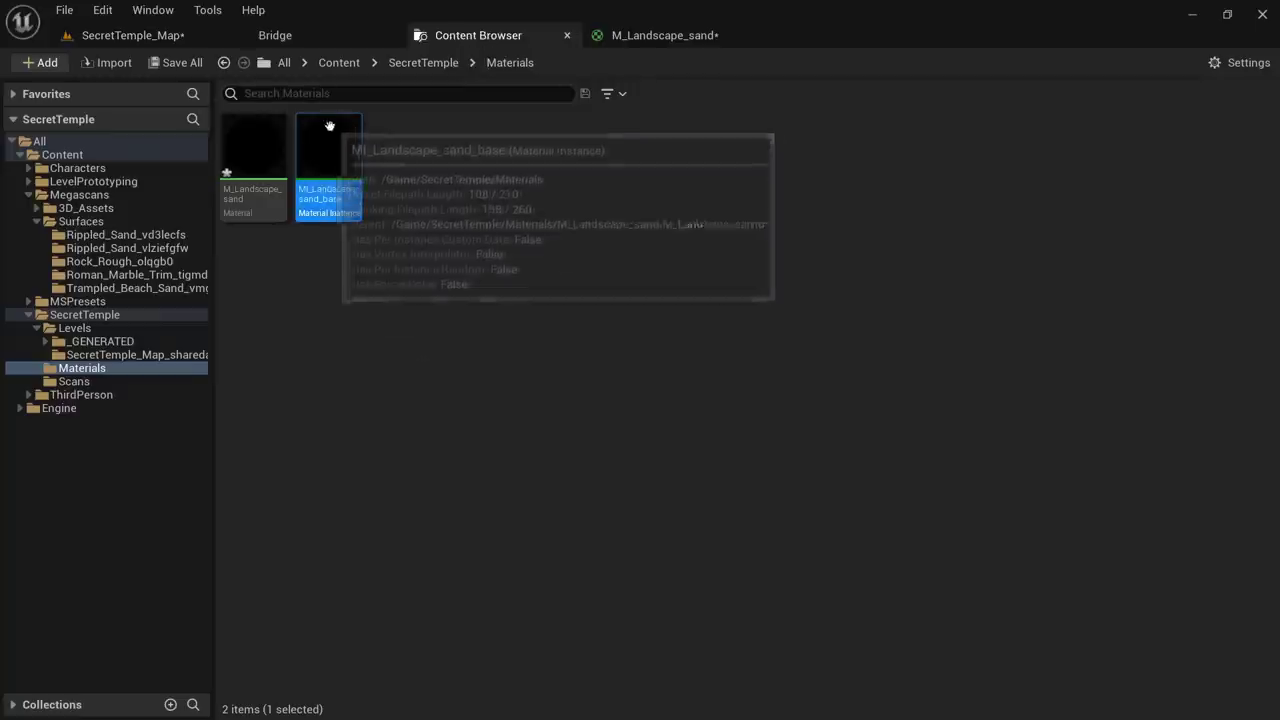
{"action": "left_click", "coordinate": [158, 35]}
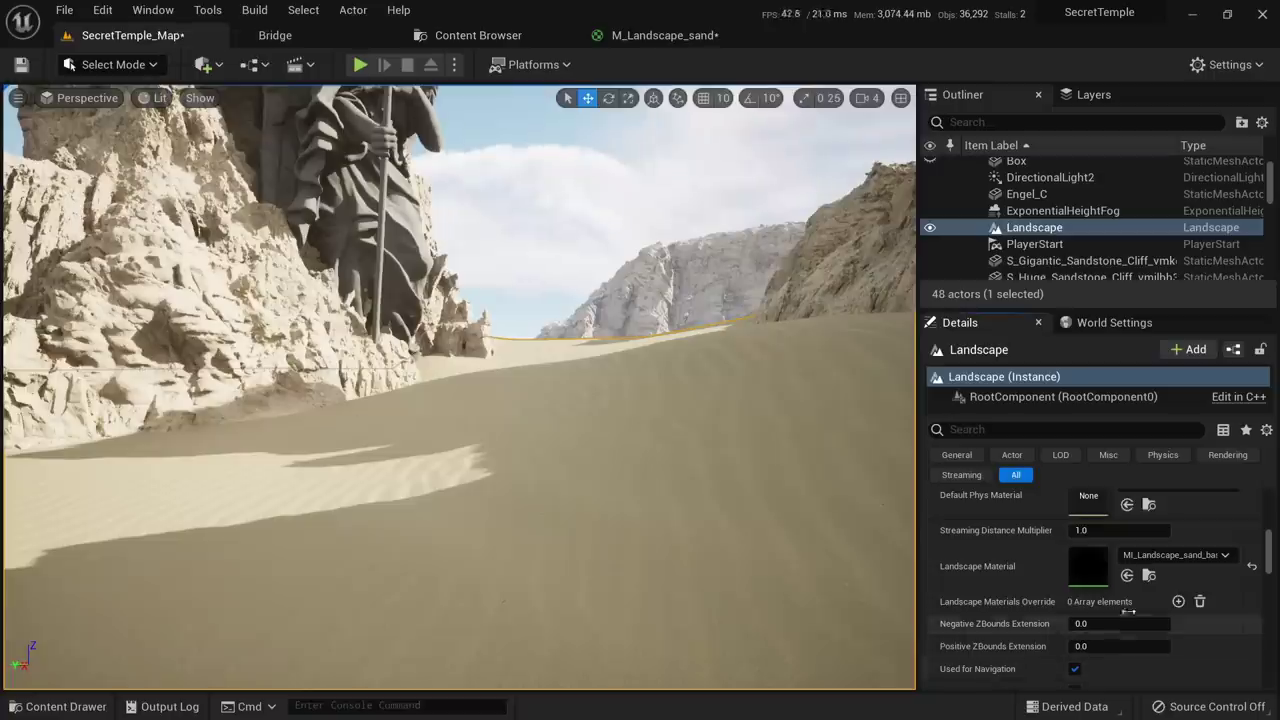
{"action": "left_click", "coordinate": [1127, 575]}
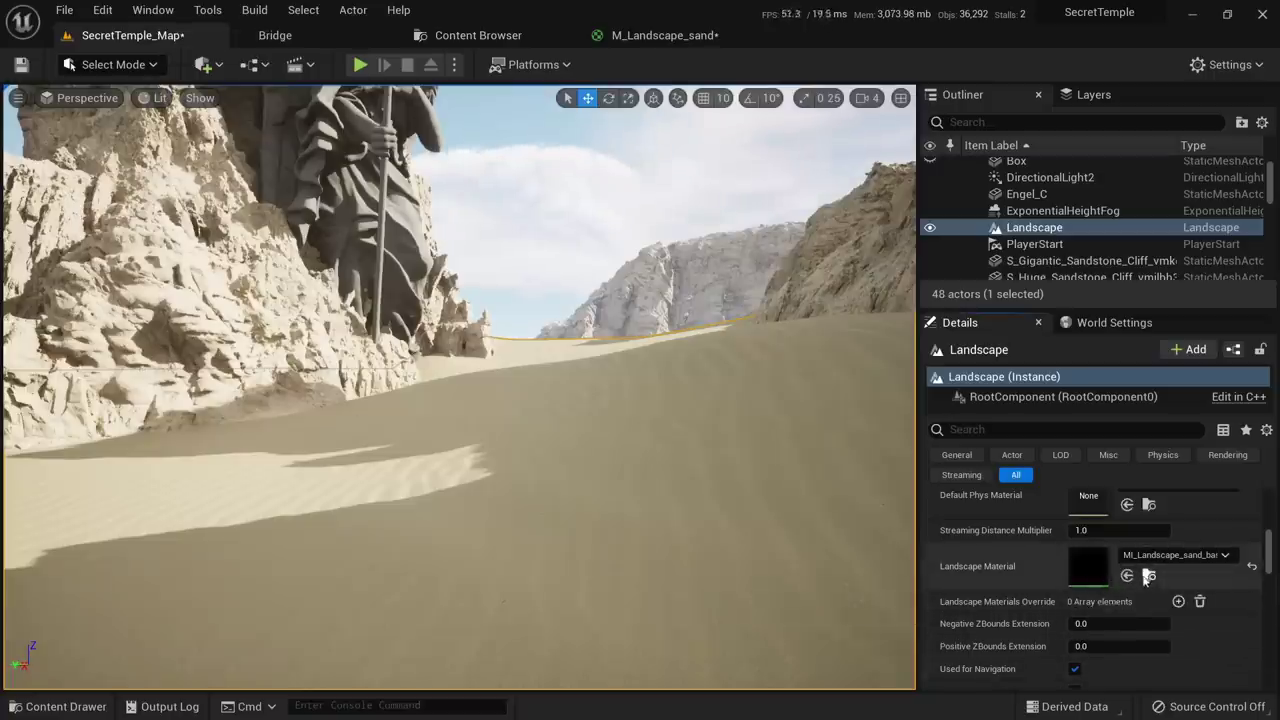
Look over the sand with the new material, check the tiling nodes in M_Landscape_sand, and open MI_Landscape_sand_base to see its parameters
{"action": "key", "text": "s"}
{"action": "right_click_drag", "start_coordinate": [640, 400], "coordinate": [650, 455]}
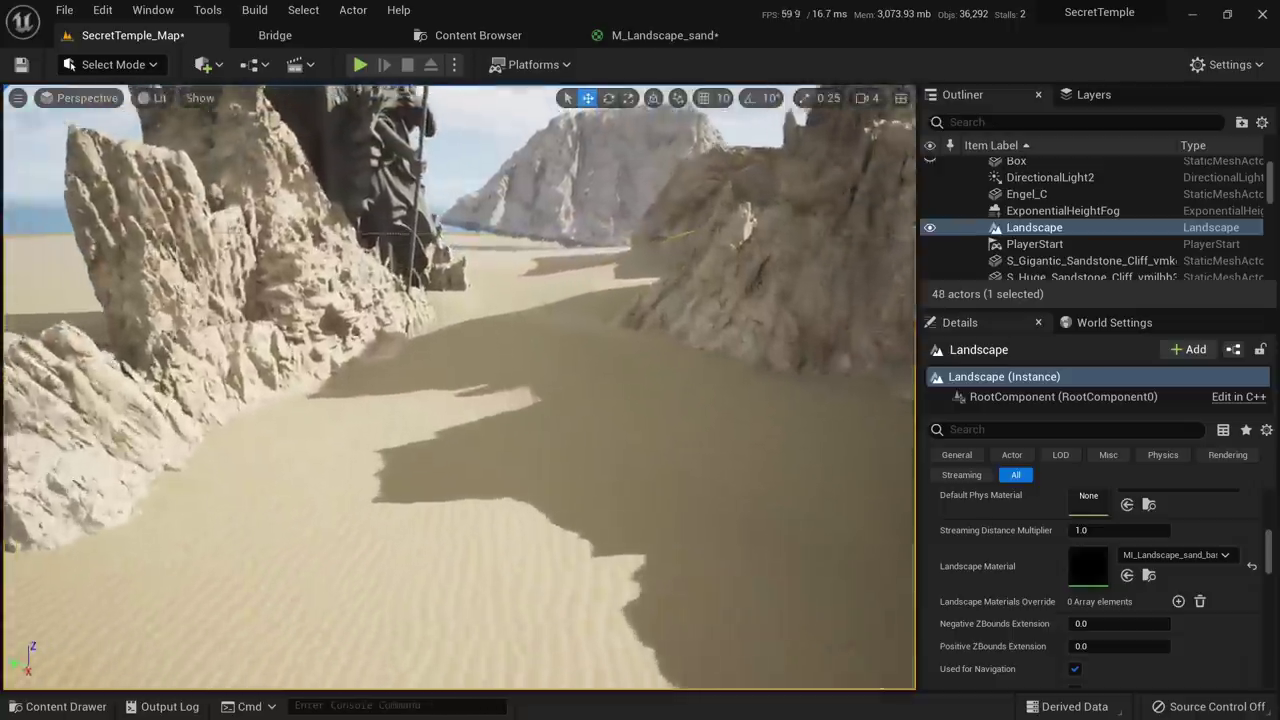
{"action": "right_click_drag", "start_coordinate": [490, 392], "coordinate": [495, 392]}
{"action": "left_click", "coordinate": [665, 35]}
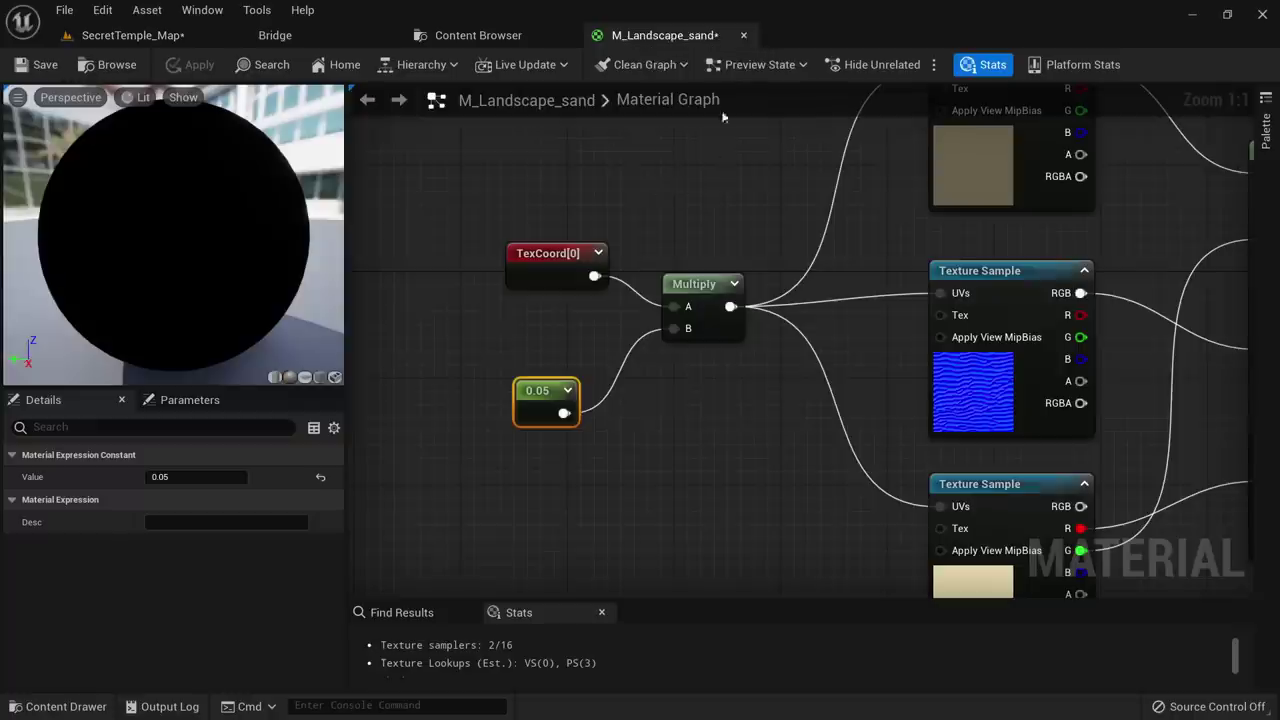
{"action": "right_click_drag", "start_coordinate": [697, 211], "coordinate": [613, 187]}
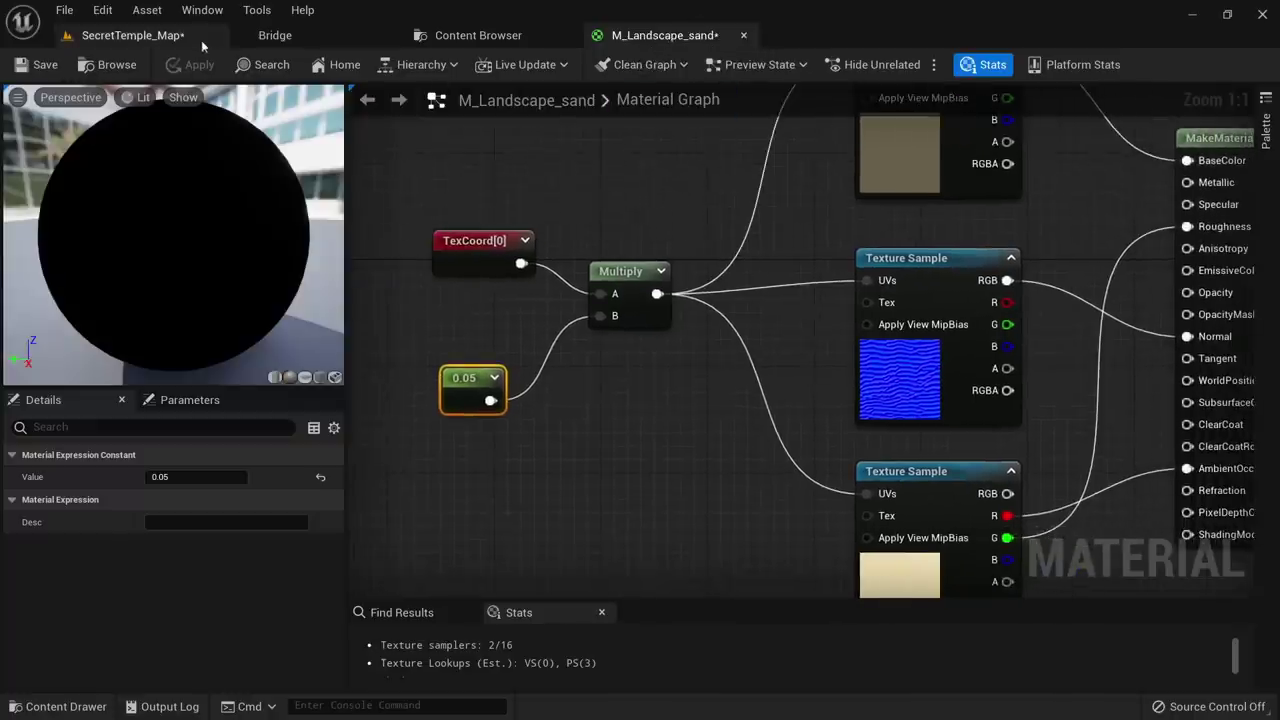
{"action": "left_click", "coordinate": [500, 36]}
{"action": "double_click", "coordinate": [340, 150]}
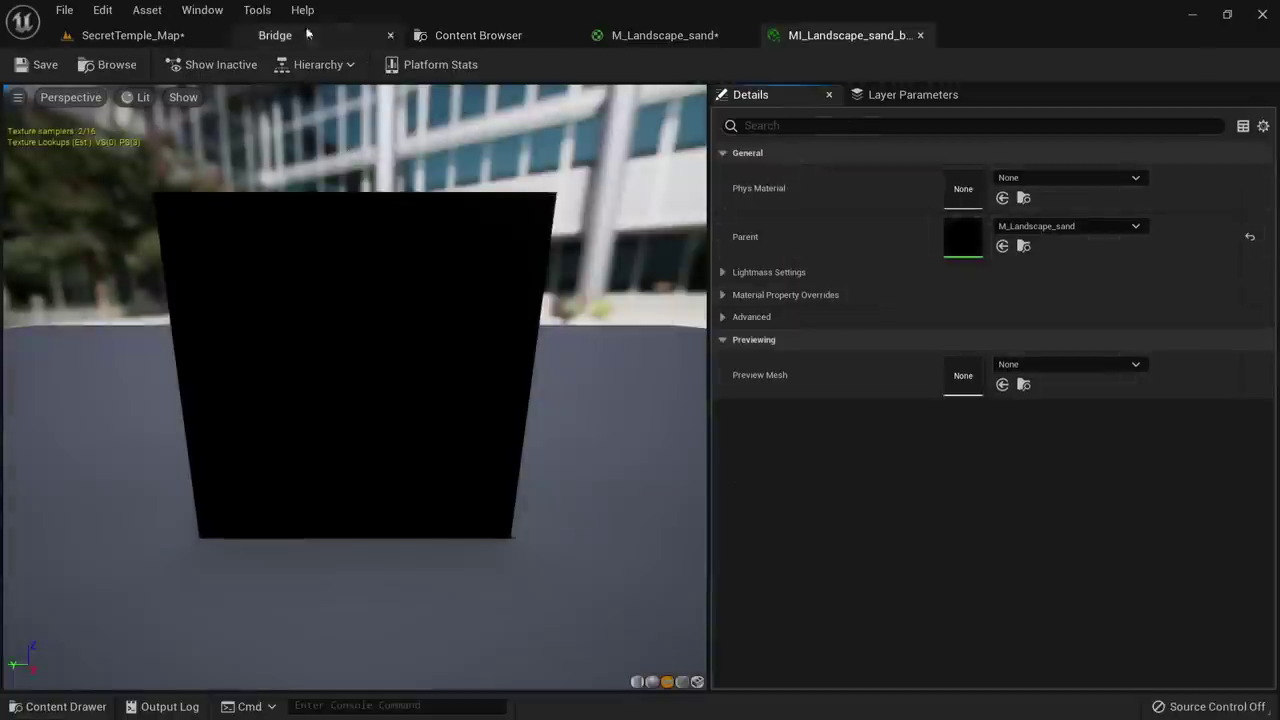
{"action": "left_click", "coordinate": [150, 35]}
{"action": "left_click", "coordinate": [470, 35]}
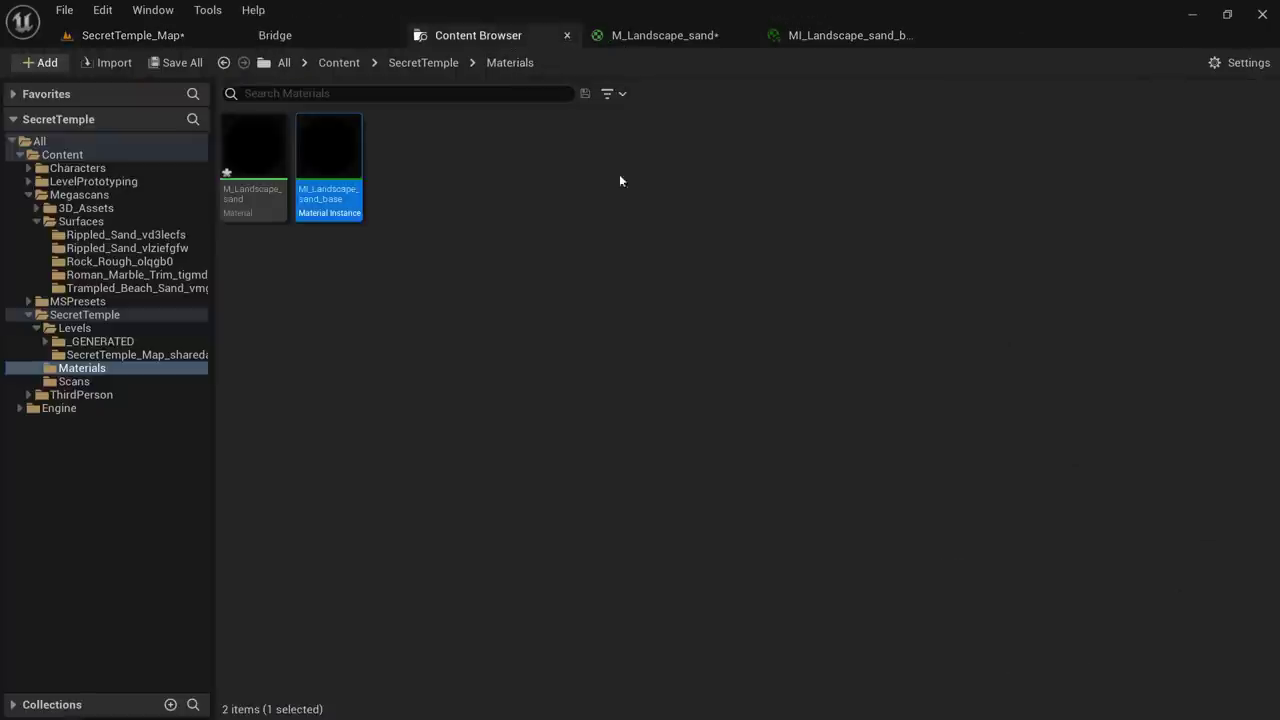
{"action": "left_click", "coordinate": [845, 35]}
Convert the 0.05 tiling Constant in M_Landscape_sand into a parameter named "L1 tiling" and apply the material changes
{"action": "left_click", "coordinate": [660, 35]}
{"action": "right_click_drag", "start_coordinate": [520, 456], "coordinate": [612, 437]}
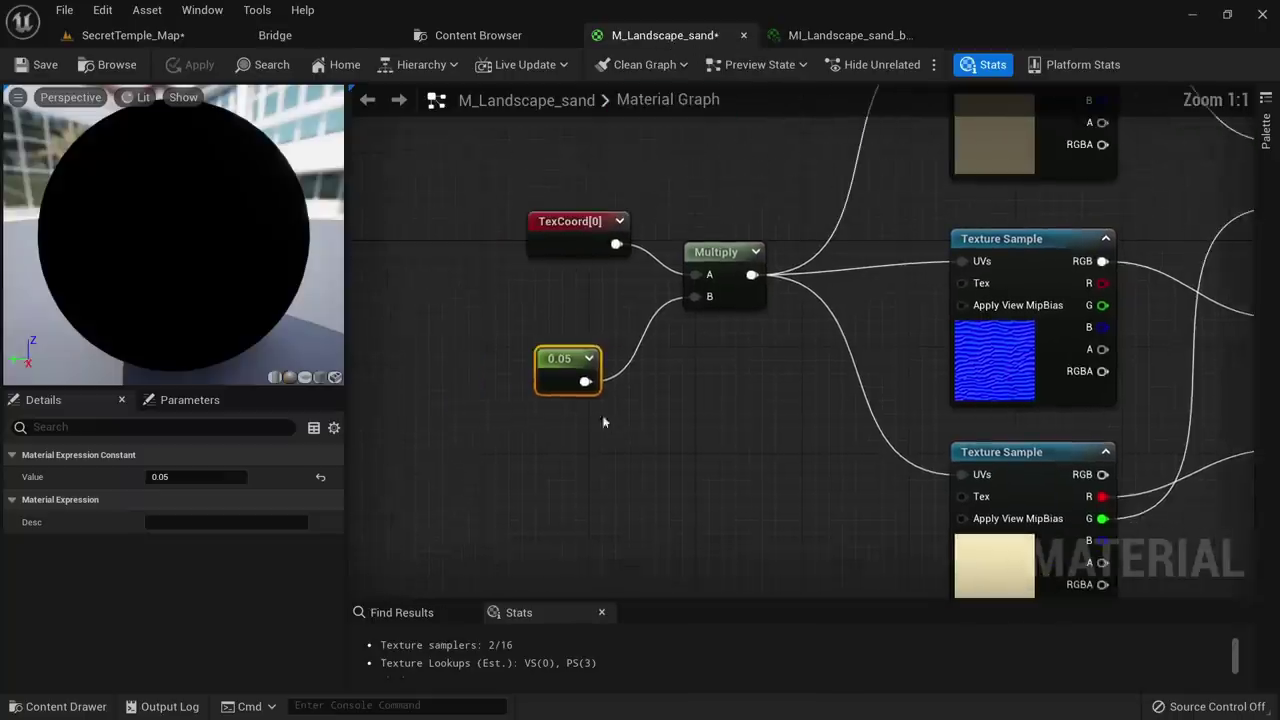
{"action": "right_click", "coordinate": [552, 364]}
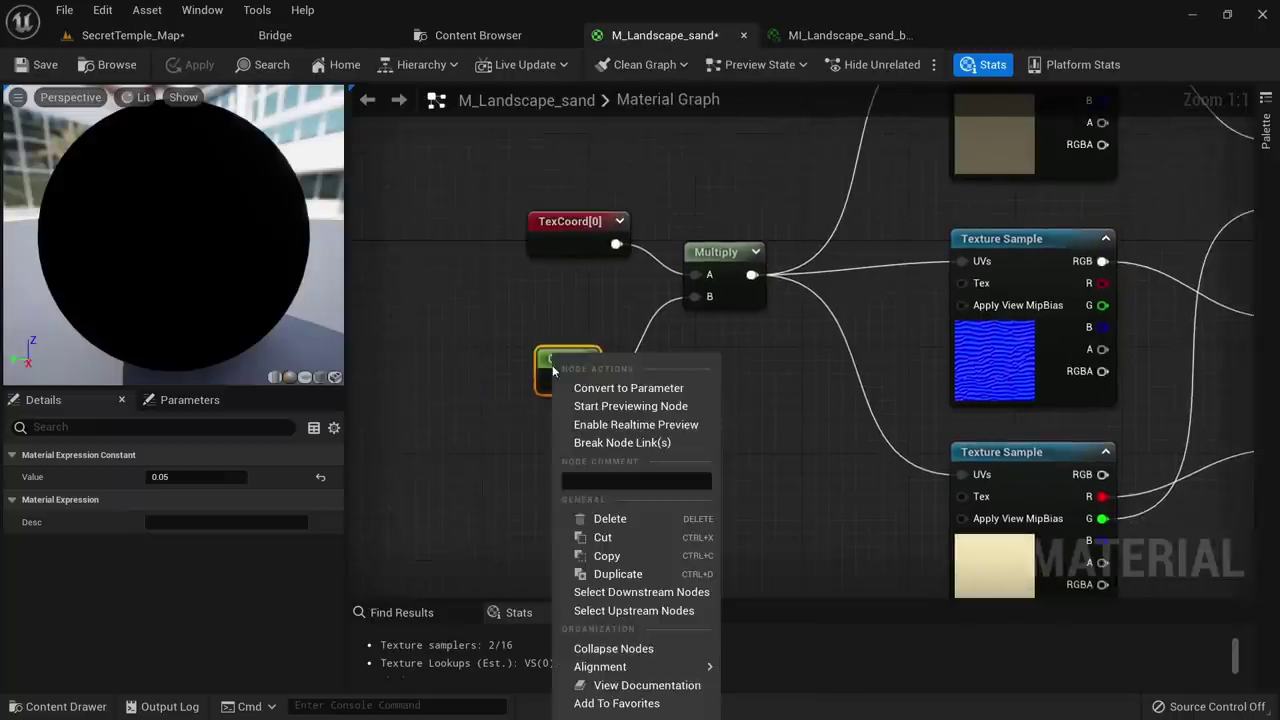
{"action": "left_click", "coordinate": [610, 389]}
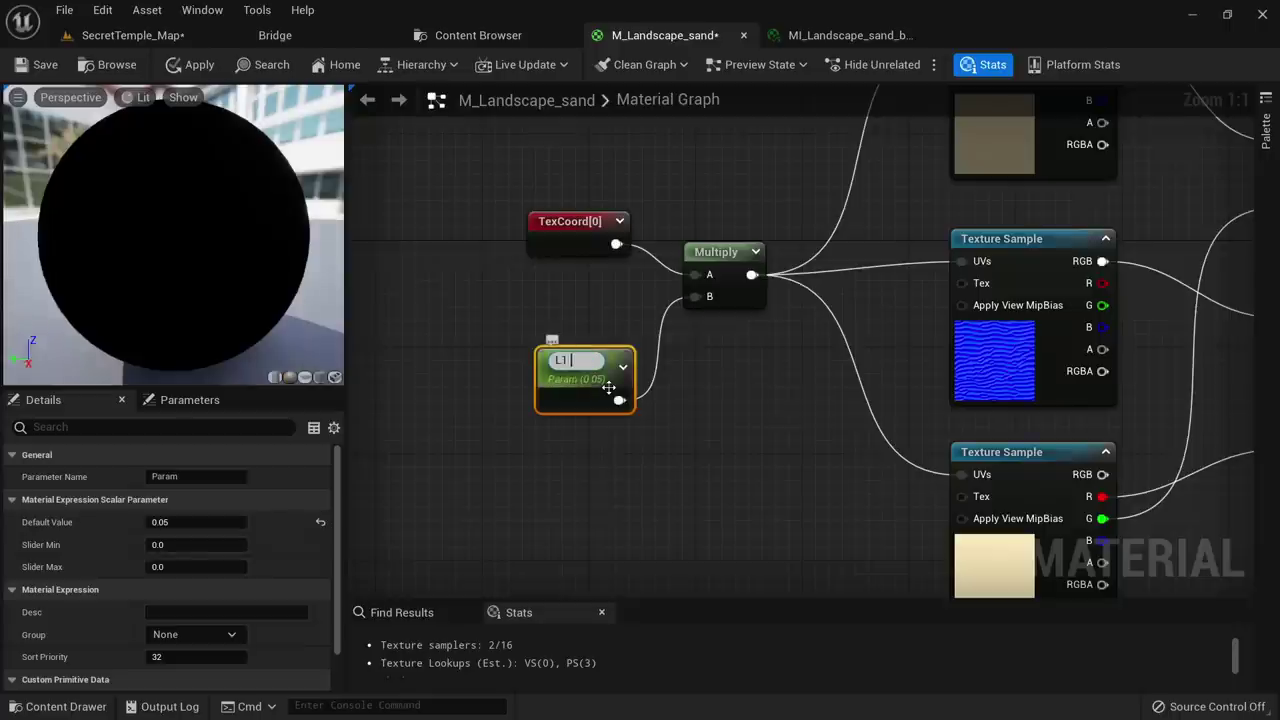
{"action": "type", "text": "L1 tiling"}
{"action": "key", "text": "Return"}
{"action": "scroll", "coordinate": [600, 383], "scroll_direction": "down", "scroll_amount": 3}
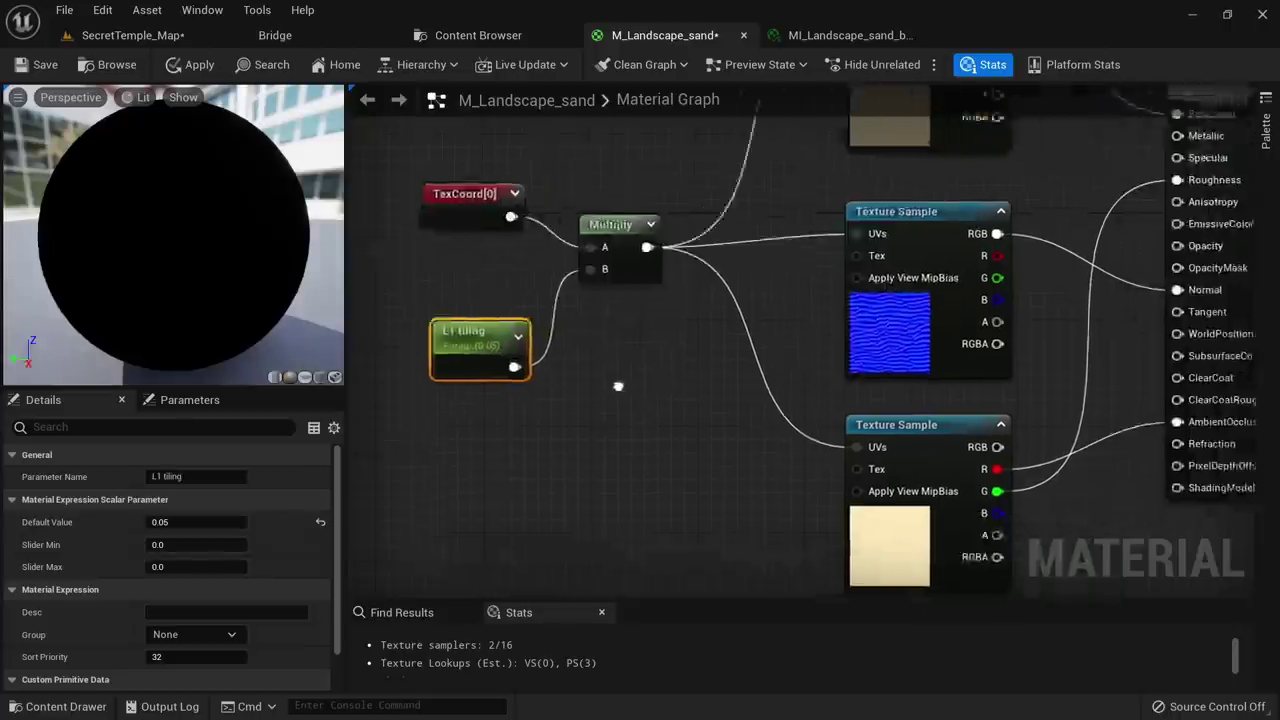
{"action": "right_click_drag", "start_coordinate": [860, 357], "coordinate": [792, 434]}
{"action": "right_click_drag", "start_coordinate": [636, 354], "coordinate": [720, 311]}
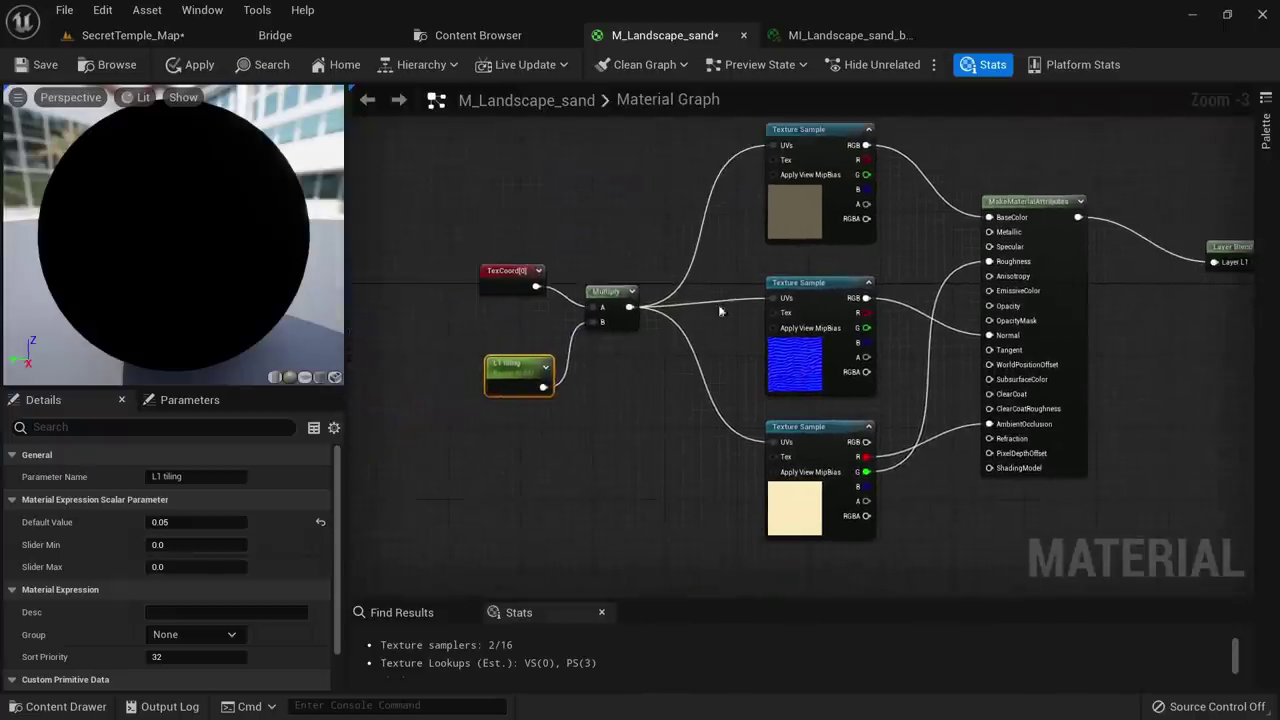
{"action": "left_click", "coordinate": [195, 66]}
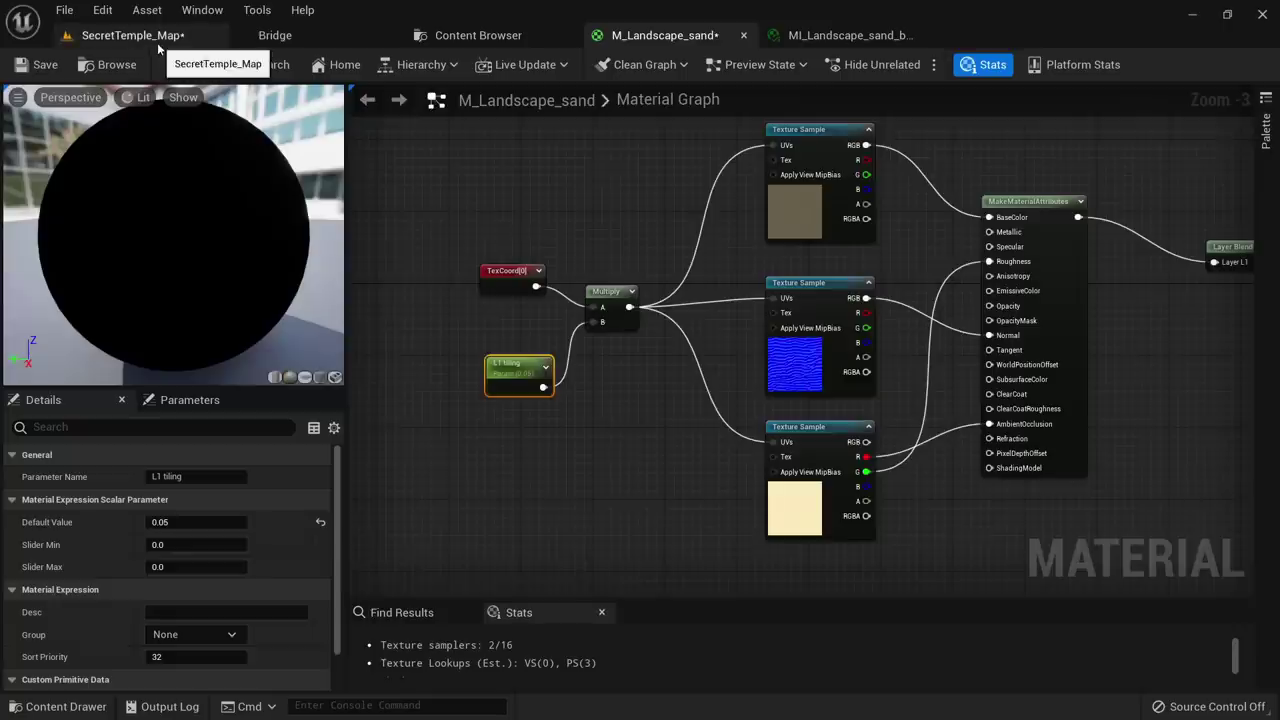
Float the MI_Landscape_sand_base editor over the SecretTemple_Map level and override its L1 tiling parameter with 0.05*2
{"action": "left_click", "coordinate": [157, 42]}
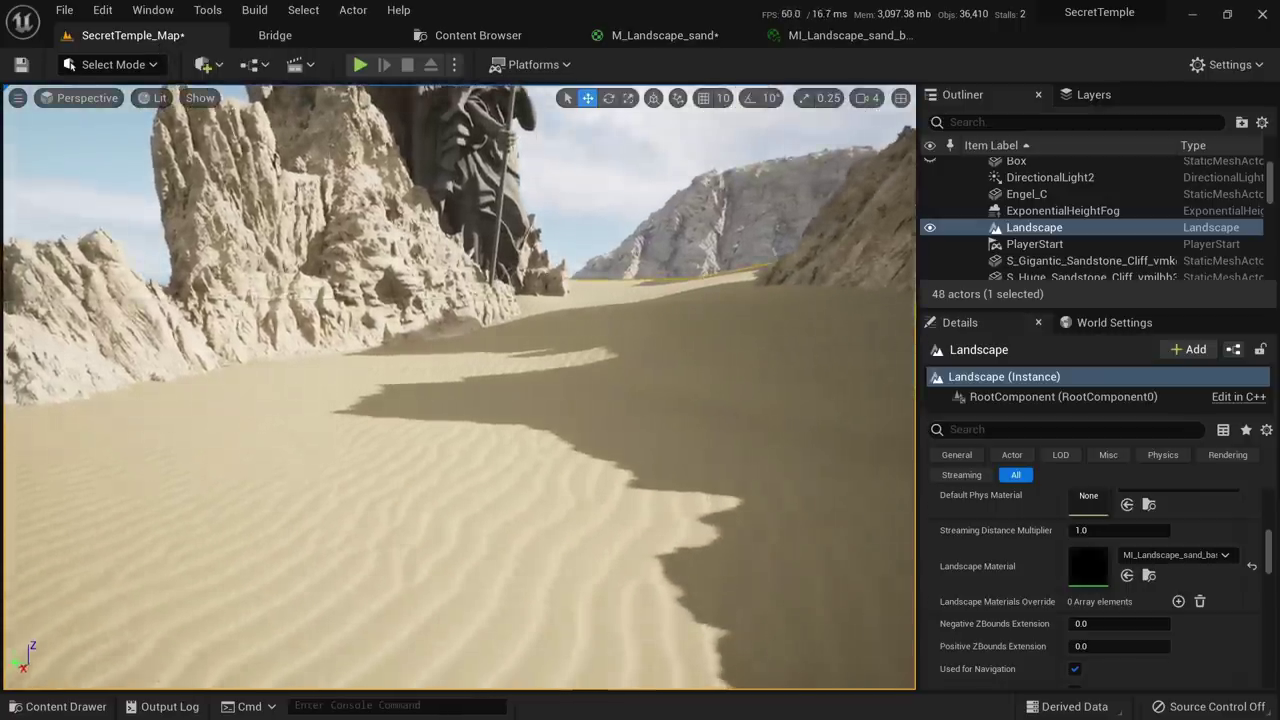
{"action": "left_click", "coordinate": [815, 38]}
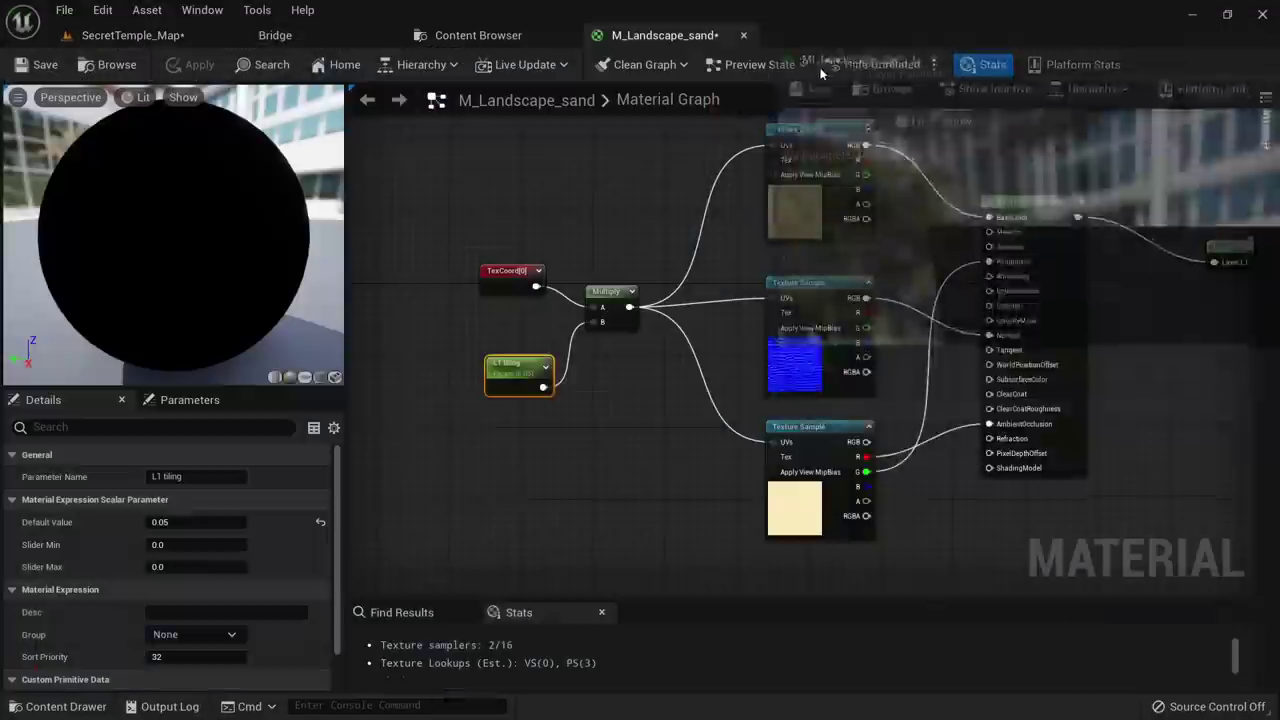
{"action": "left_click", "coordinate": [140, 36]}
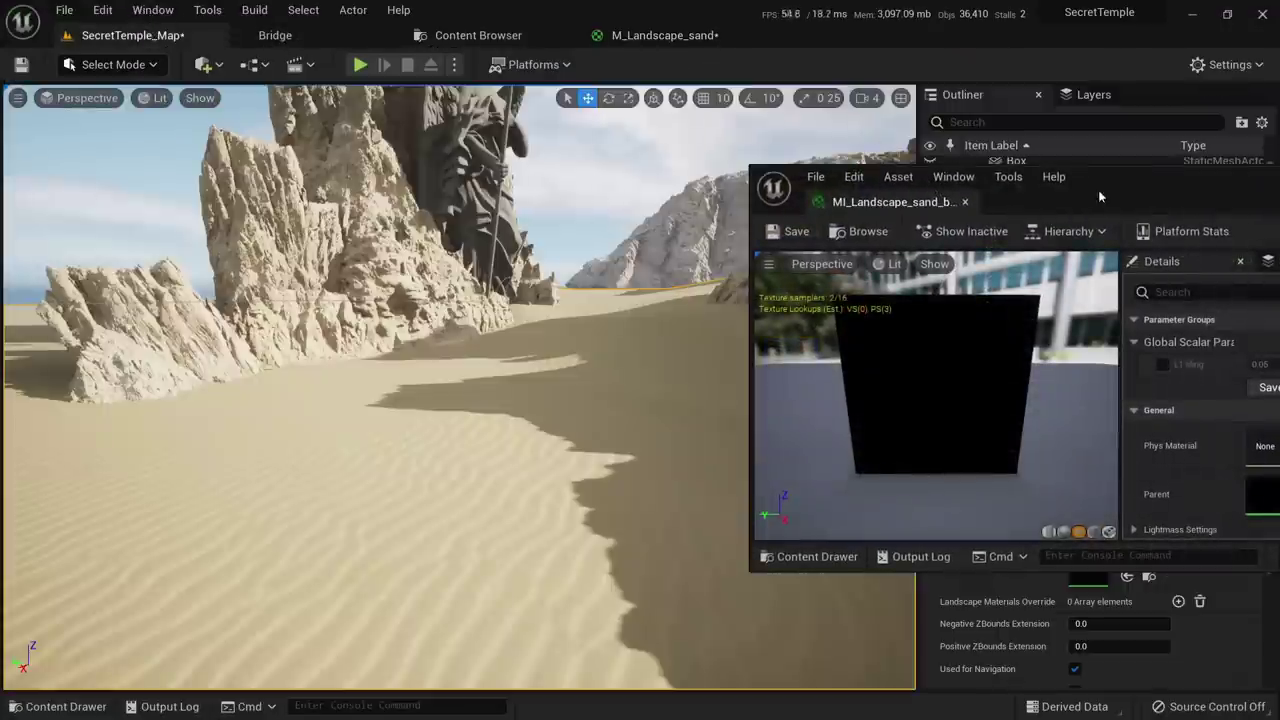
{"action": "left_click_drag", "start_coordinate": [1099, 196], "coordinate": [941, 112]}
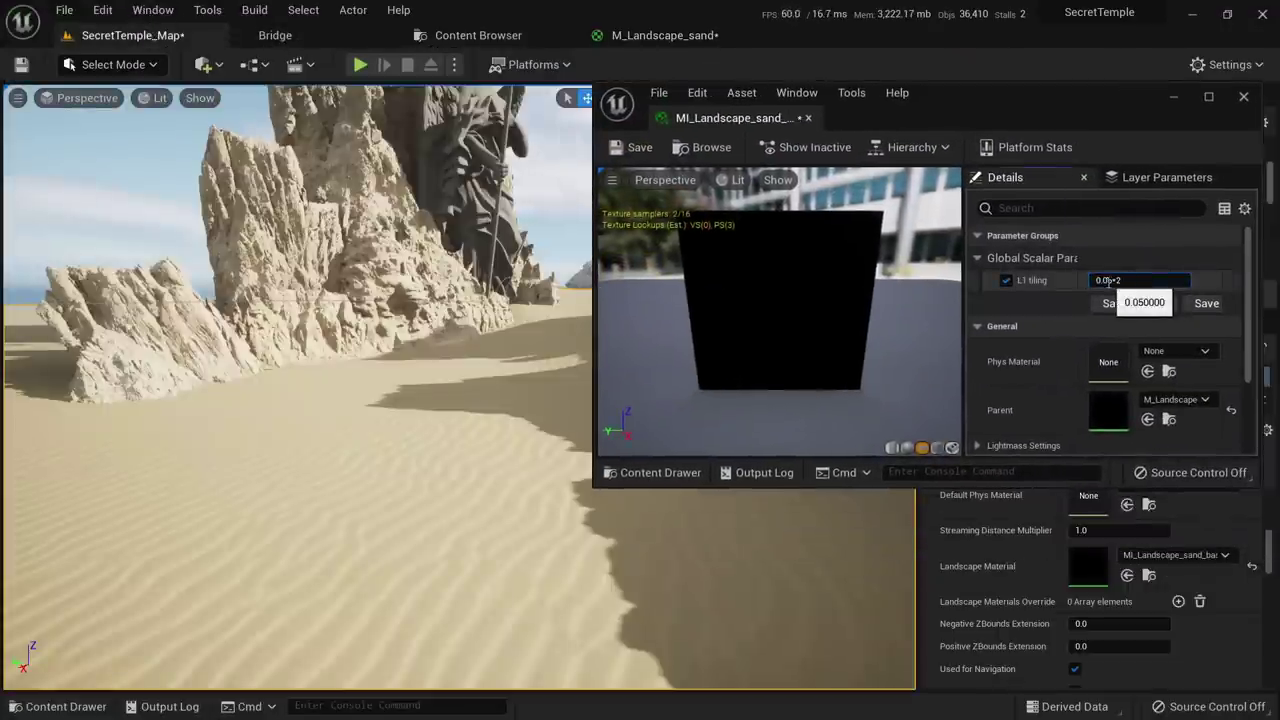
Inspect the sand ripples in the level at the doubled tiling and briefly play-test it
{"action": "key", "text": "w"}
{"action": "right_click_drag", "start_coordinate": [480, 380], "coordinate": [488, 408]}
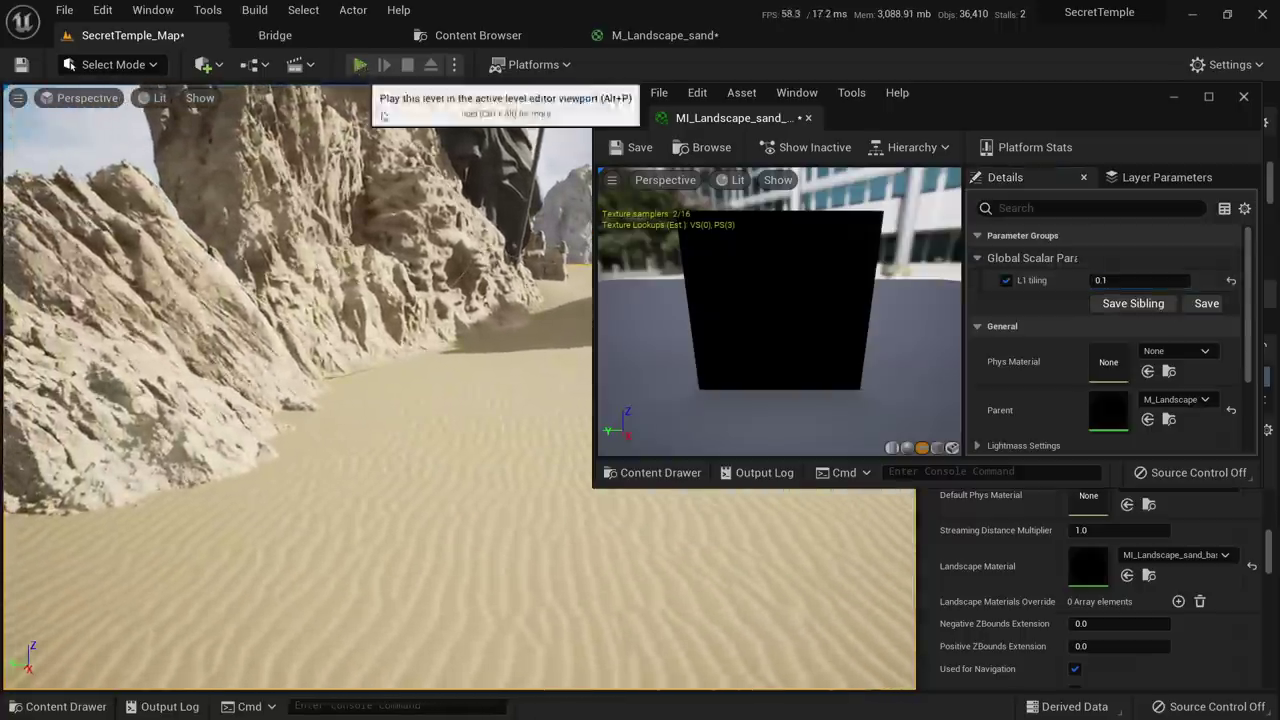
{"action": "left_click", "coordinate": [360, 64]}
{"action": "key", "text": "Escape"}
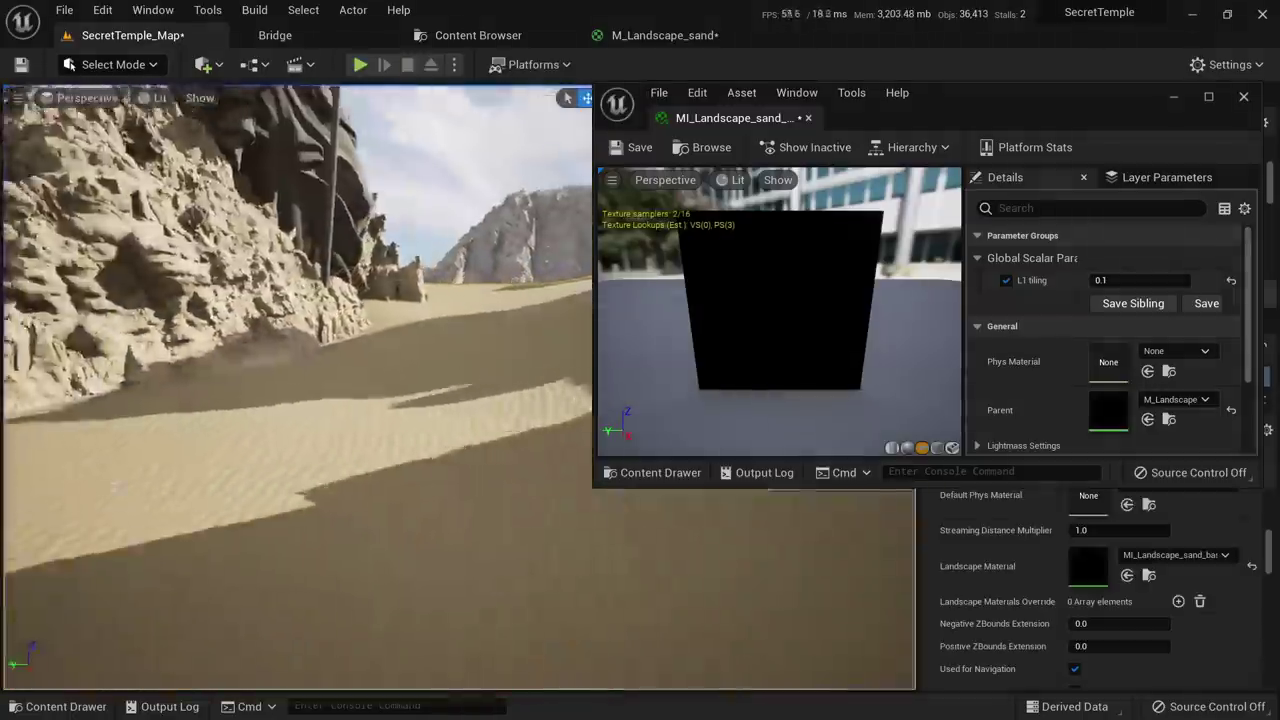
{"action": "key", "text": "d"}
{"action": "right_click_drag", "start_coordinate": [480, 400], "coordinate": [455, 388]}
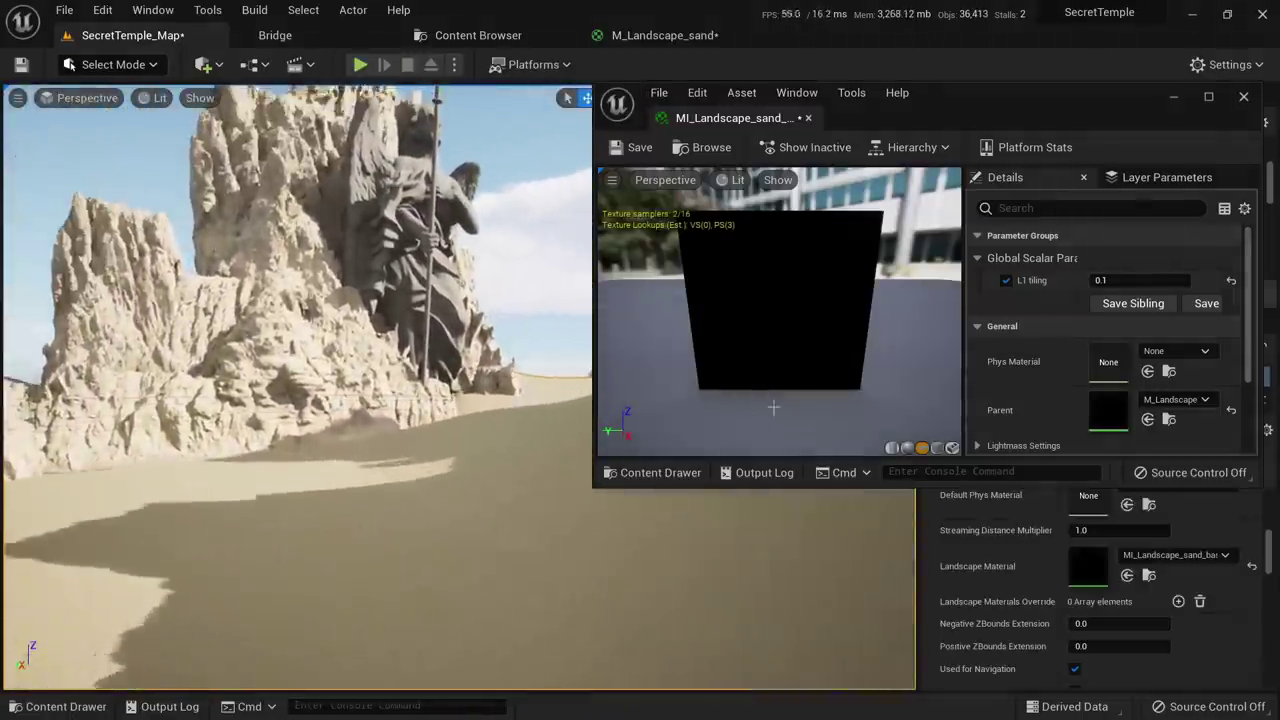
Divide the L1 tiling value of MI_Landscape_sand_base by 1.5 so it is set to 0.066667
{"action": "key", "text": "Right"}
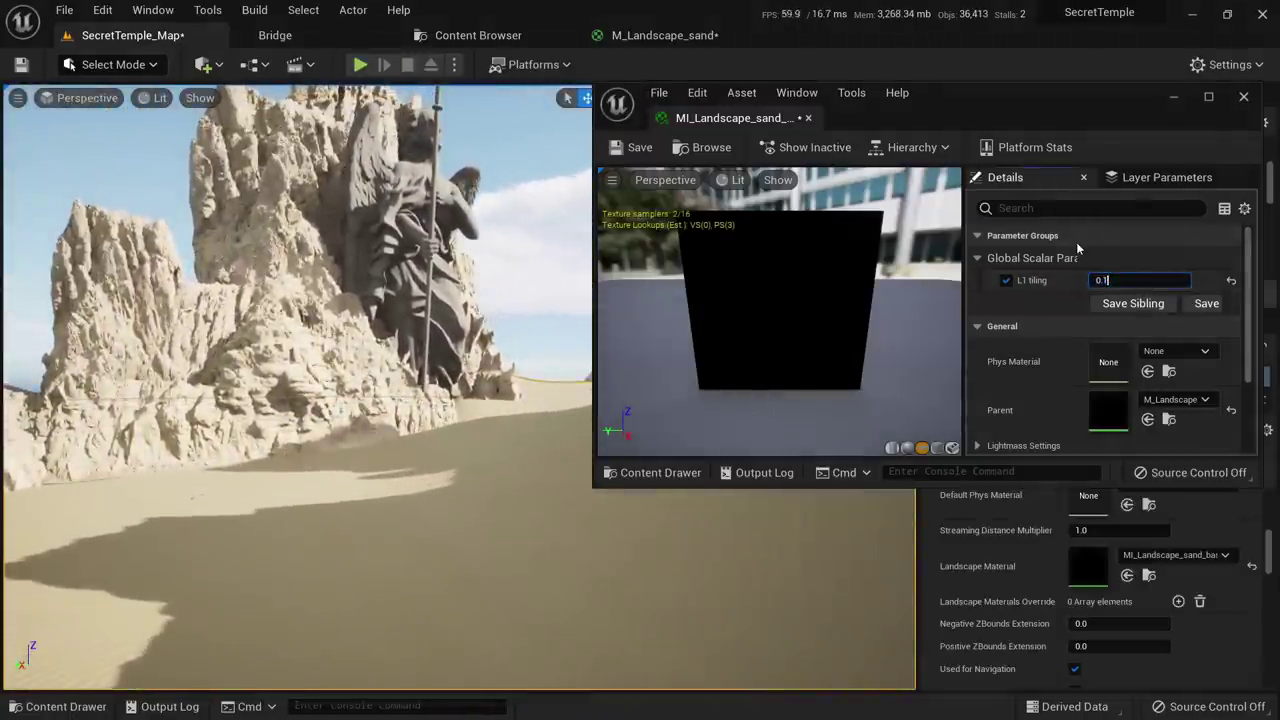
{"action": "type", "text": "/1.5"}
{"action": "key", "text": "Return"}
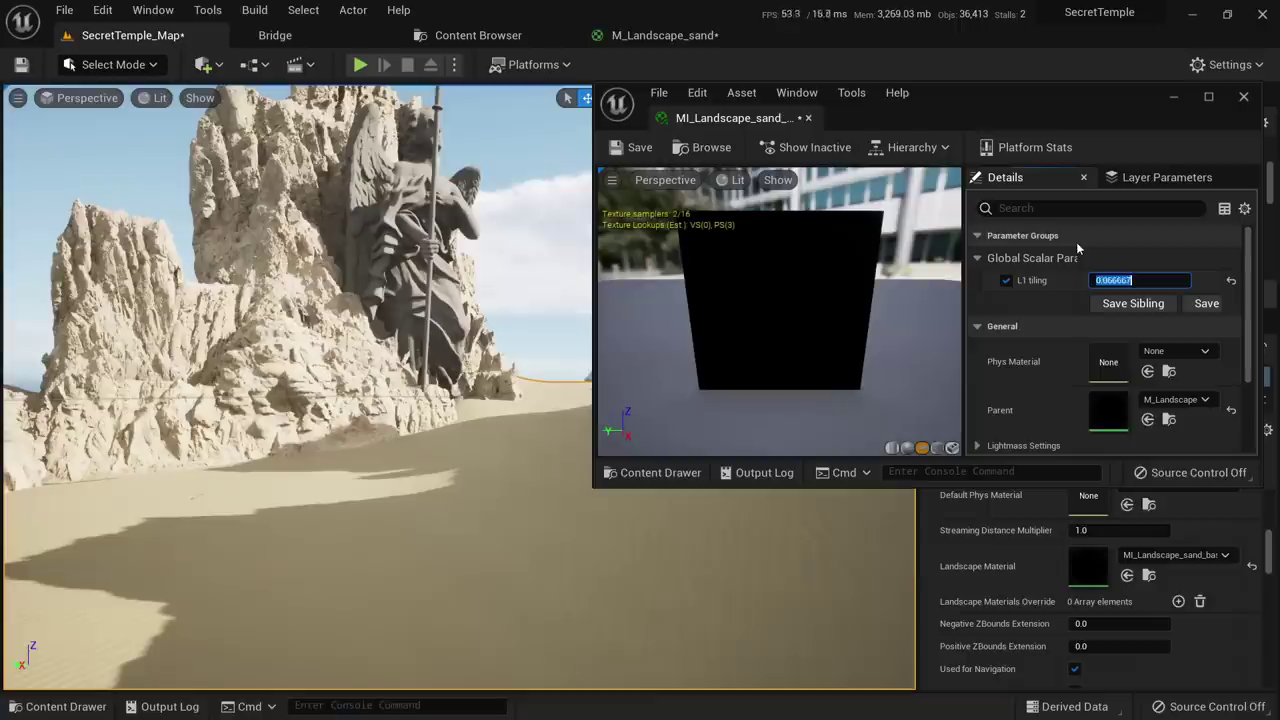
Examine the reduced sand tiling up close, play-test it with the character in full screen, and stop the session
{"action": "key", "text": "w"}
{"action": "right_click_drag", "start_coordinate": [517, 396], "coordinate": [514, 440]}
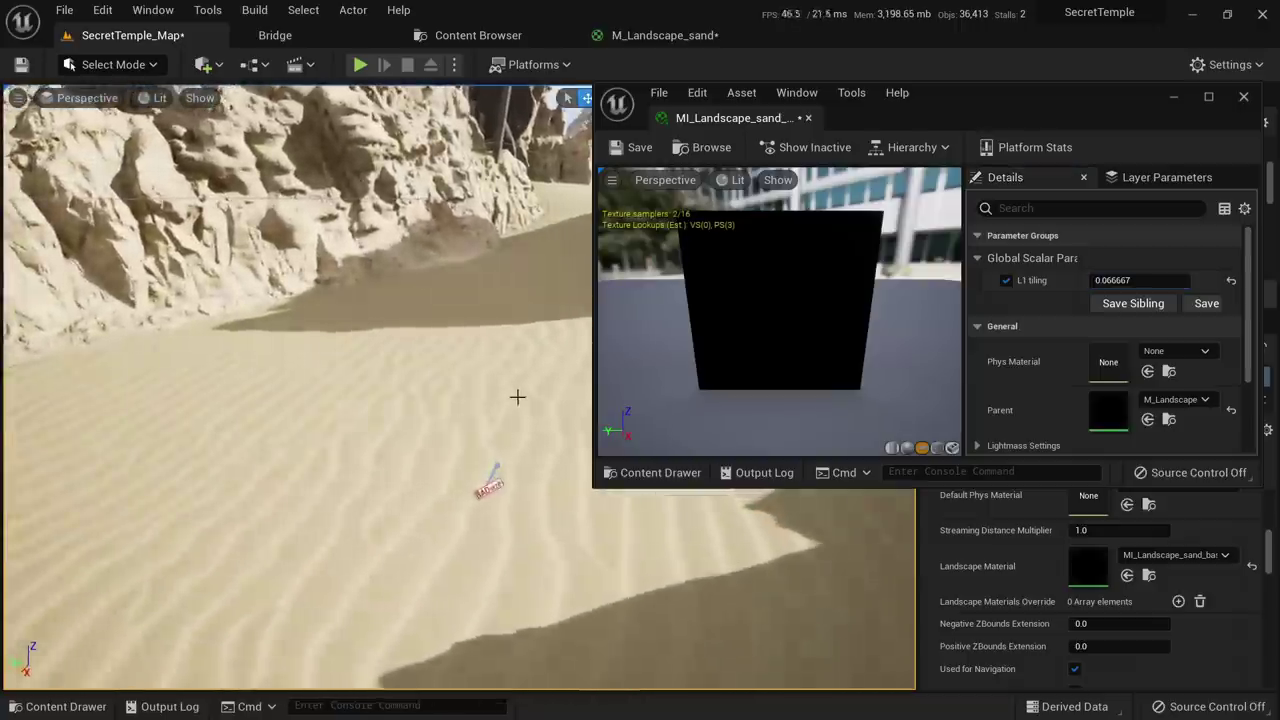
{"action": "left_click", "coordinate": [355, 66]}
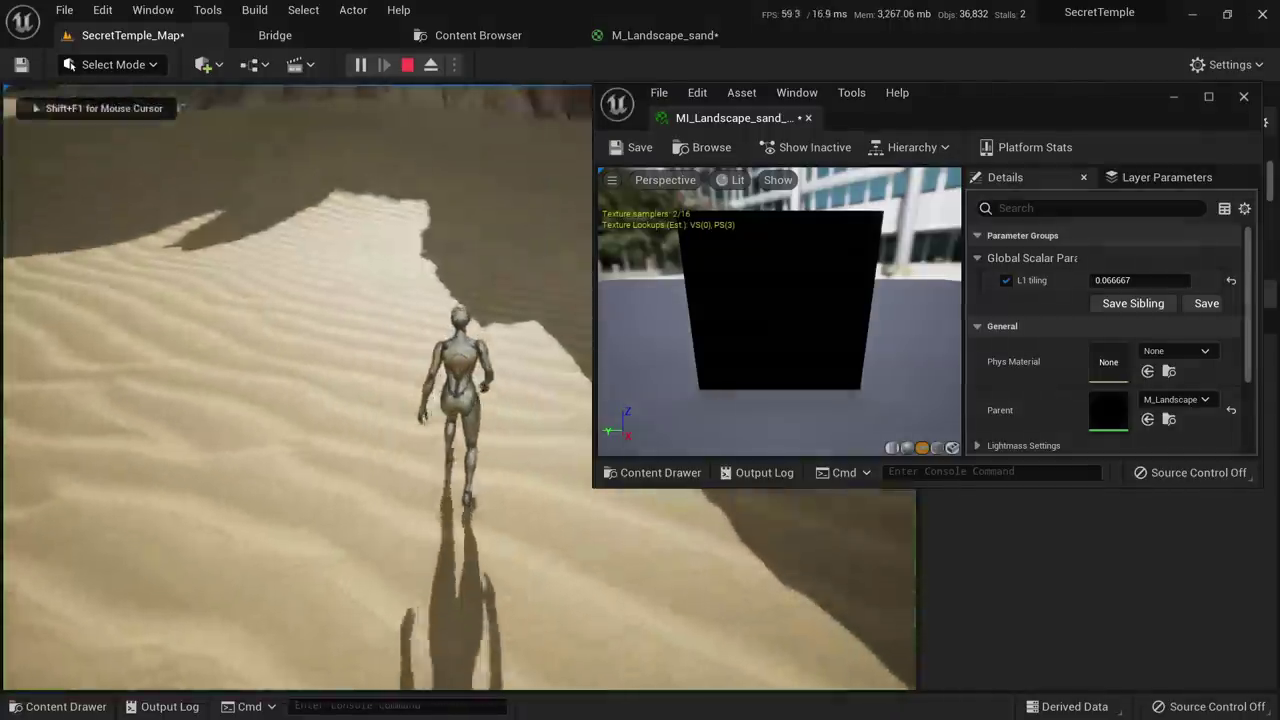
{"action": "key", "text": "F11"}
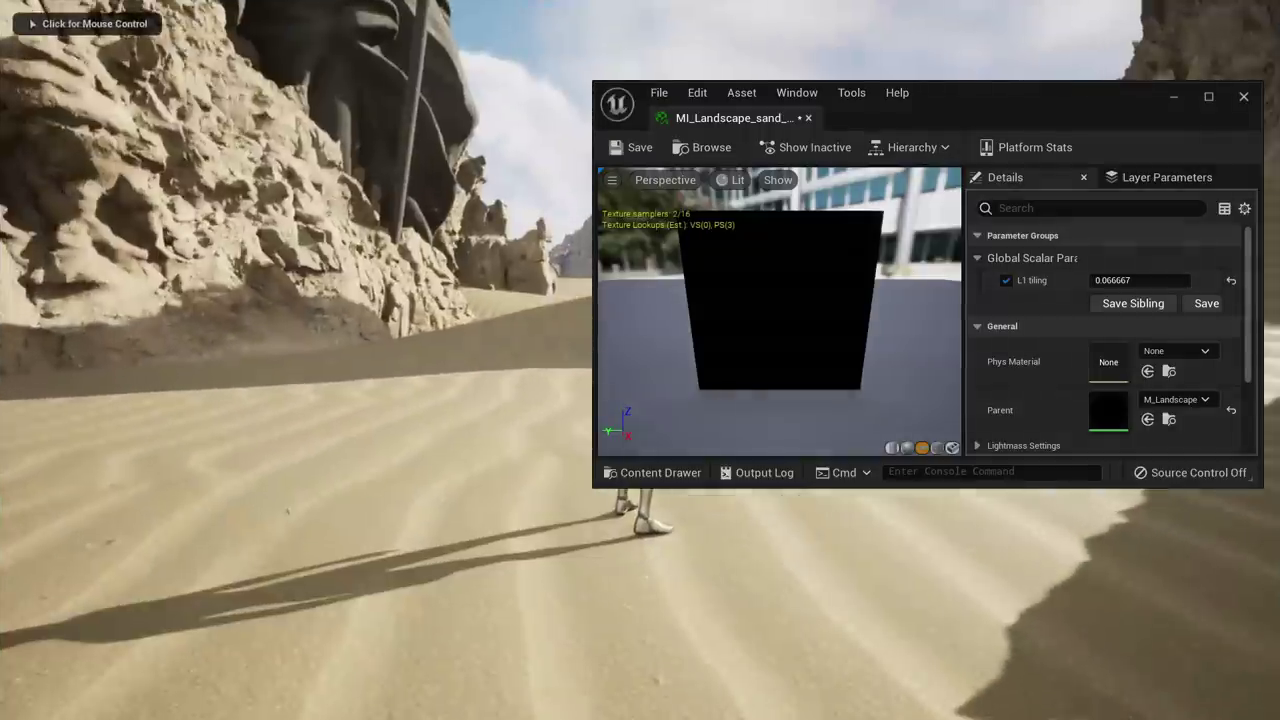
{"action": "key", "text": "Escape"}
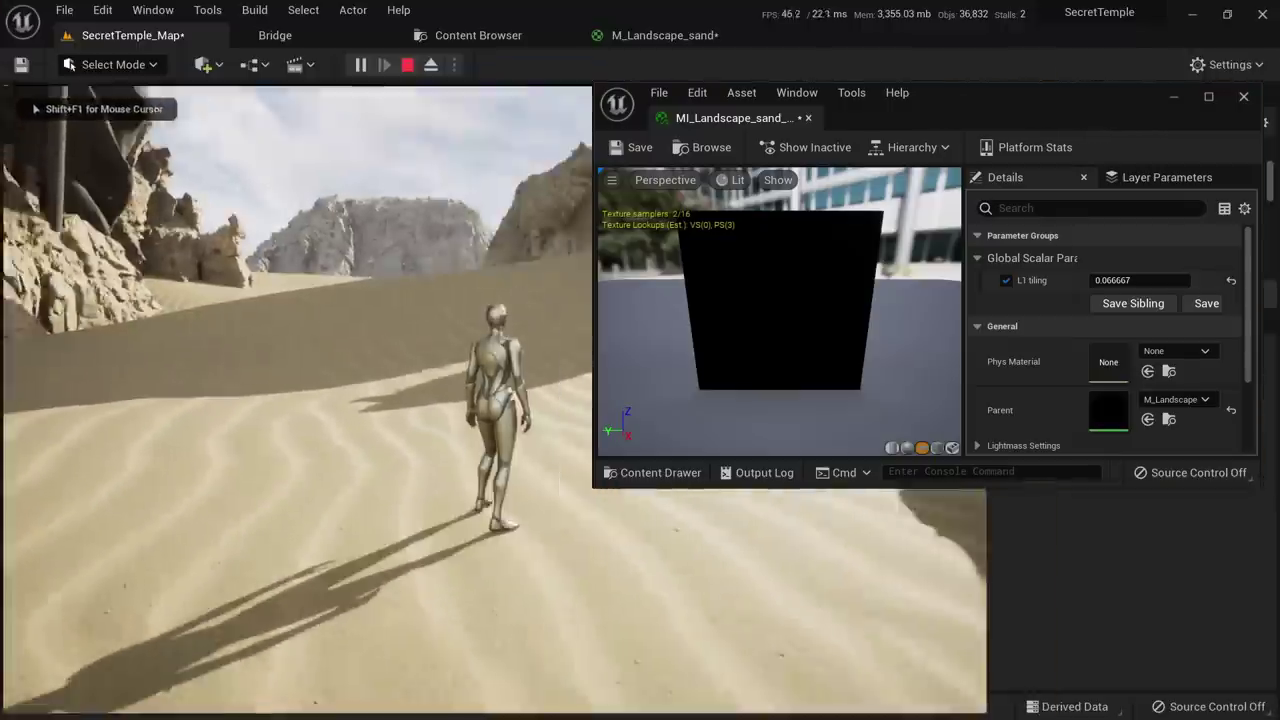
{"action": "right_click_drag", "start_coordinate": [480, 465], "coordinate": [515, 400]}
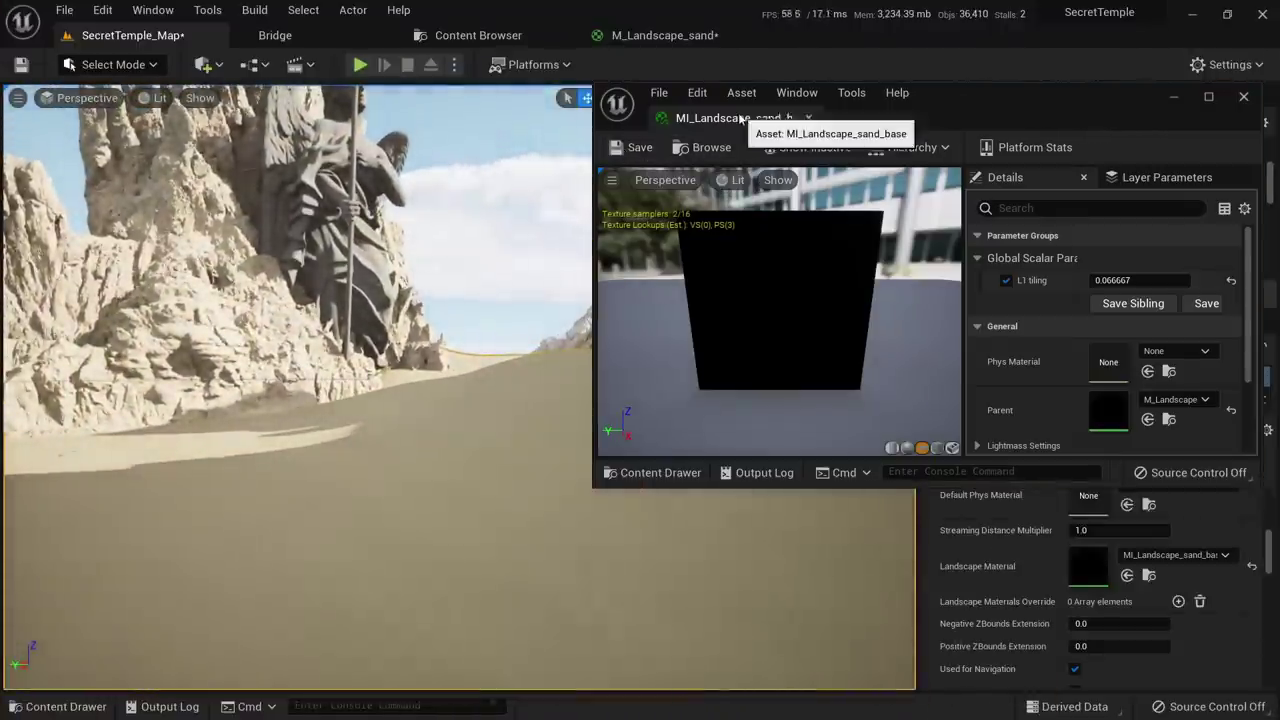
Close the material instance editor and select the sand layer nodes from TexCoord to MakeMaterialAttributes in the M_Landscape_sand graph
{"action": "middle_click", "coordinate": [740, 118]}
{"action": "left_click", "coordinate": [645, 38]}
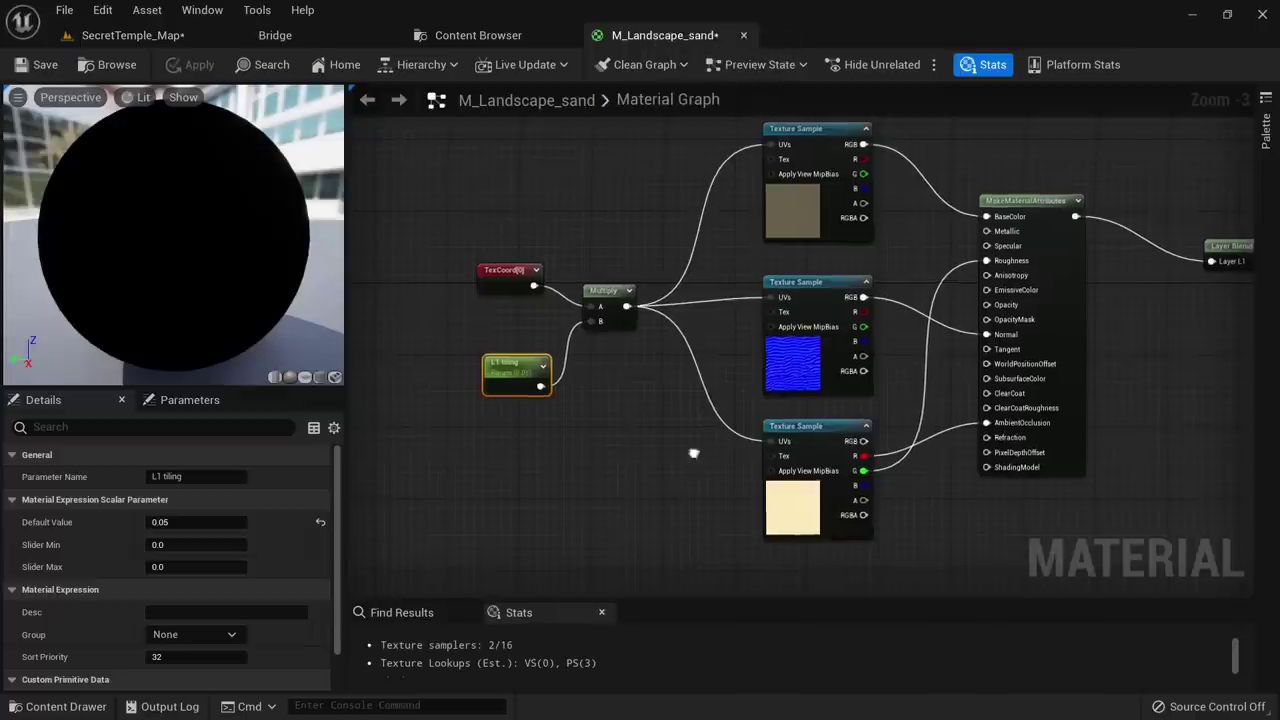
{"action": "scroll", "coordinate": [595, 438], "scroll_direction": "down", "scroll_amount": 3}
{"action": "left_click_drag", "start_coordinate": [477, 232], "coordinate": [800, 470]}
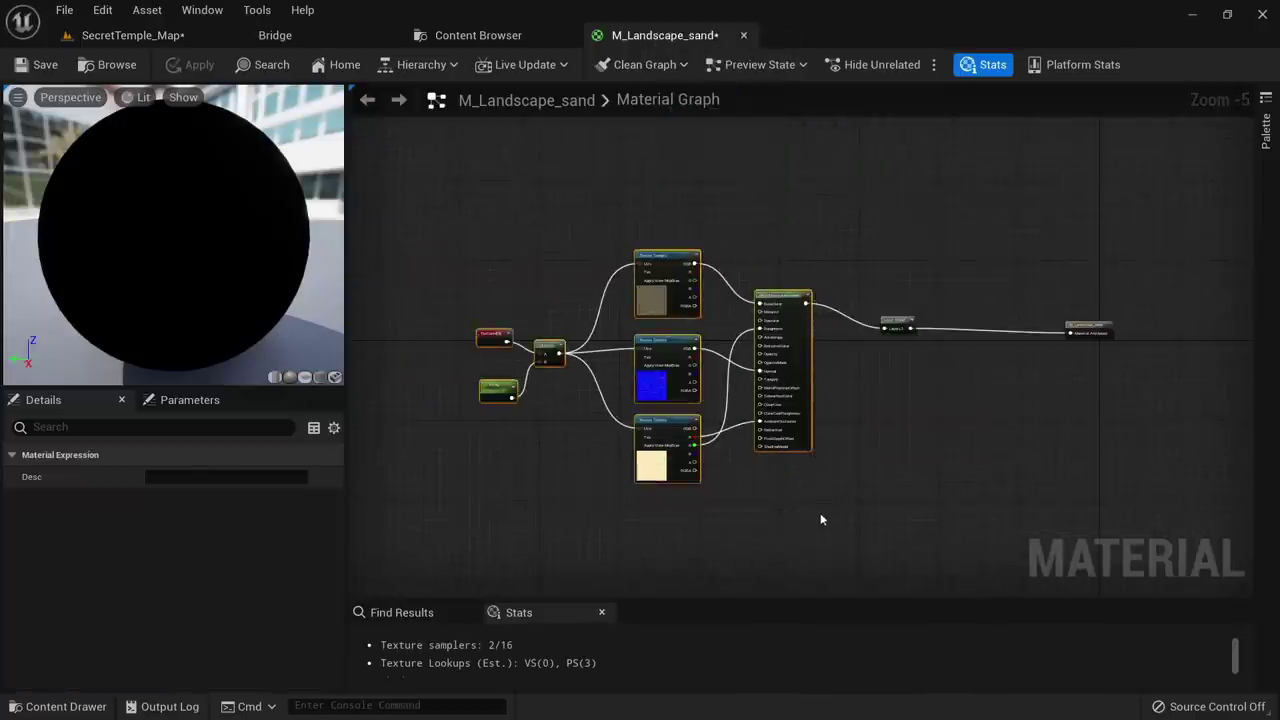
{"action": "right_click_drag", "start_coordinate": [825, 496], "coordinate": [887, 509]}
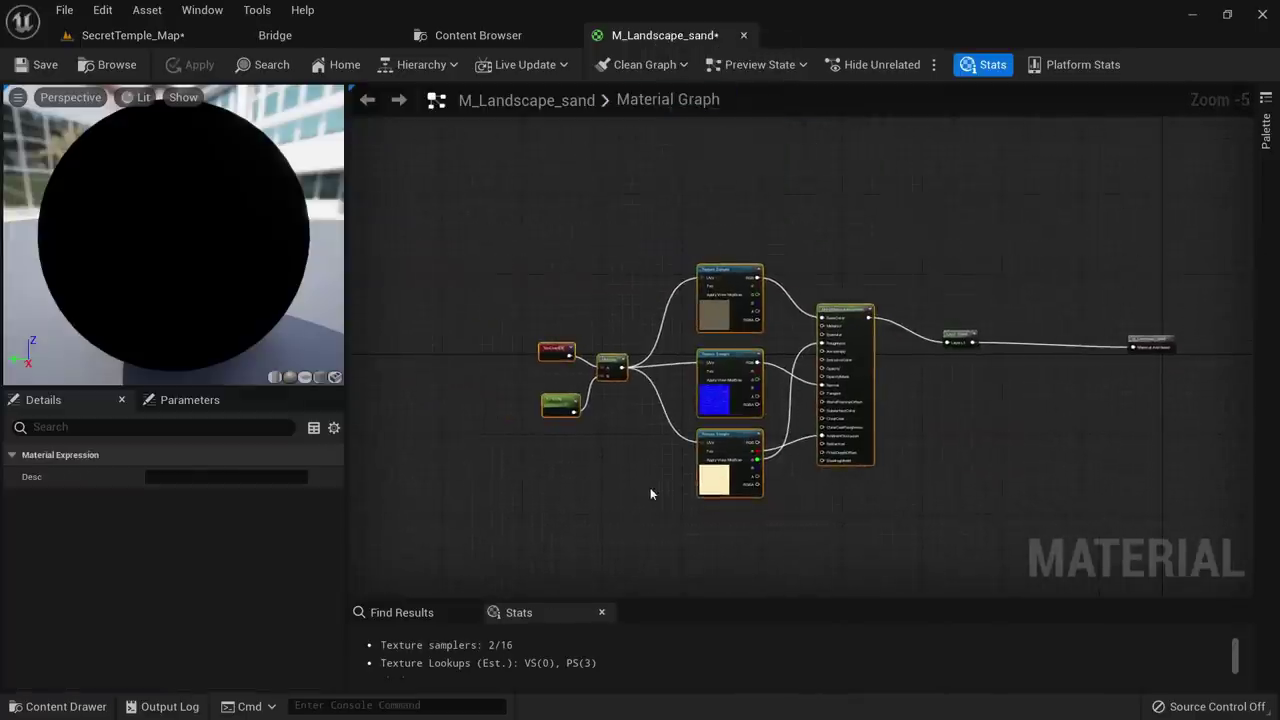
Return to the SecretTemple_Map level and look across the sand toward the angel statue
{"action": "left_click", "coordinate": [130, 35]}
{"action": "right_click_drag", "start_coordinate": [648, 386], "coordinate": [565, 390]}
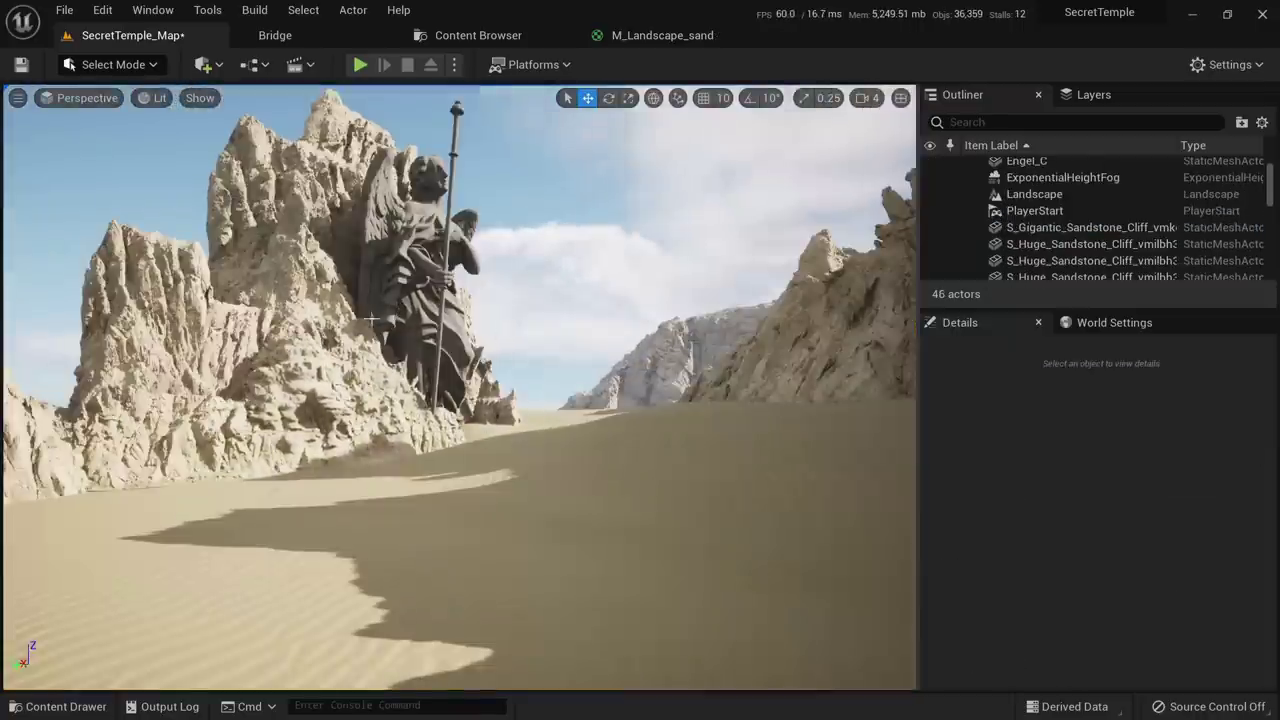
Duplicate the sand layer's nodes, from TexCoord to MakeMaterialAttributes, below the originals in the M_Landscape_sand graph
{"action": "left_click", "coordinate": [662, 35]}
{"action": "scroll", "coordinate": [688, 334], "scroll_direction": "up", "scroll_amount": 2}
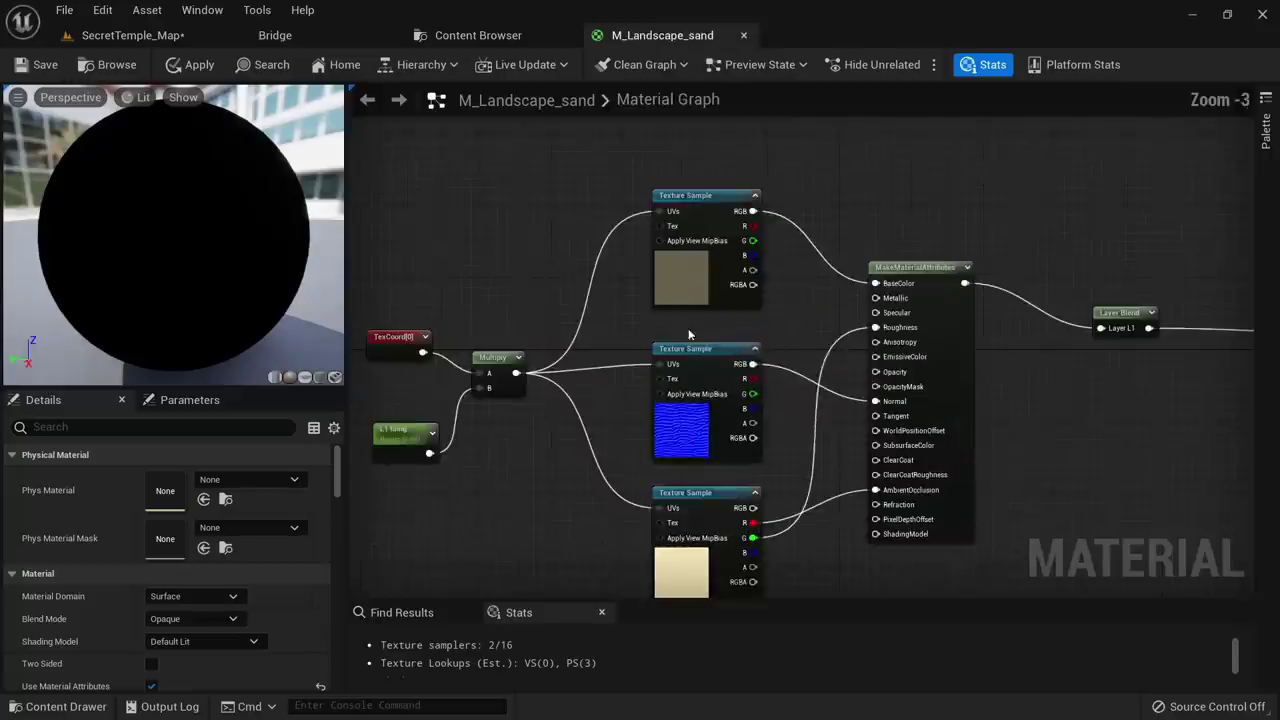
{"action": "right_click_drag", "start_coordinate": [688, 332], "coordinate": [713, 279]}
{"action": "scroll", "coordinate": [710, 278], "scroll_direction": "down", "scroll_amount": 1}
{"action": "left_click_drag", "start_coordinate": [471, 151], "coordinate": [848, 386]}
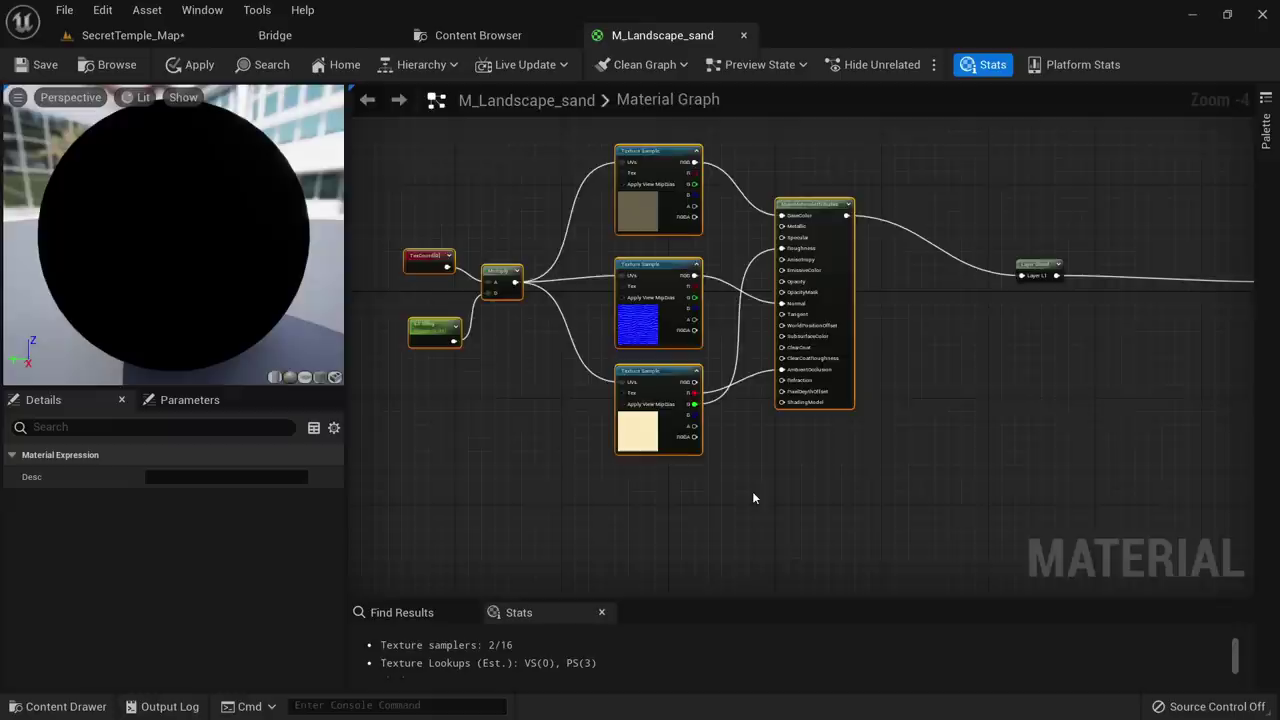
{"action": "right_click_drag", "start_coordinate": [752, 497], "coordinate": [802, 395]}
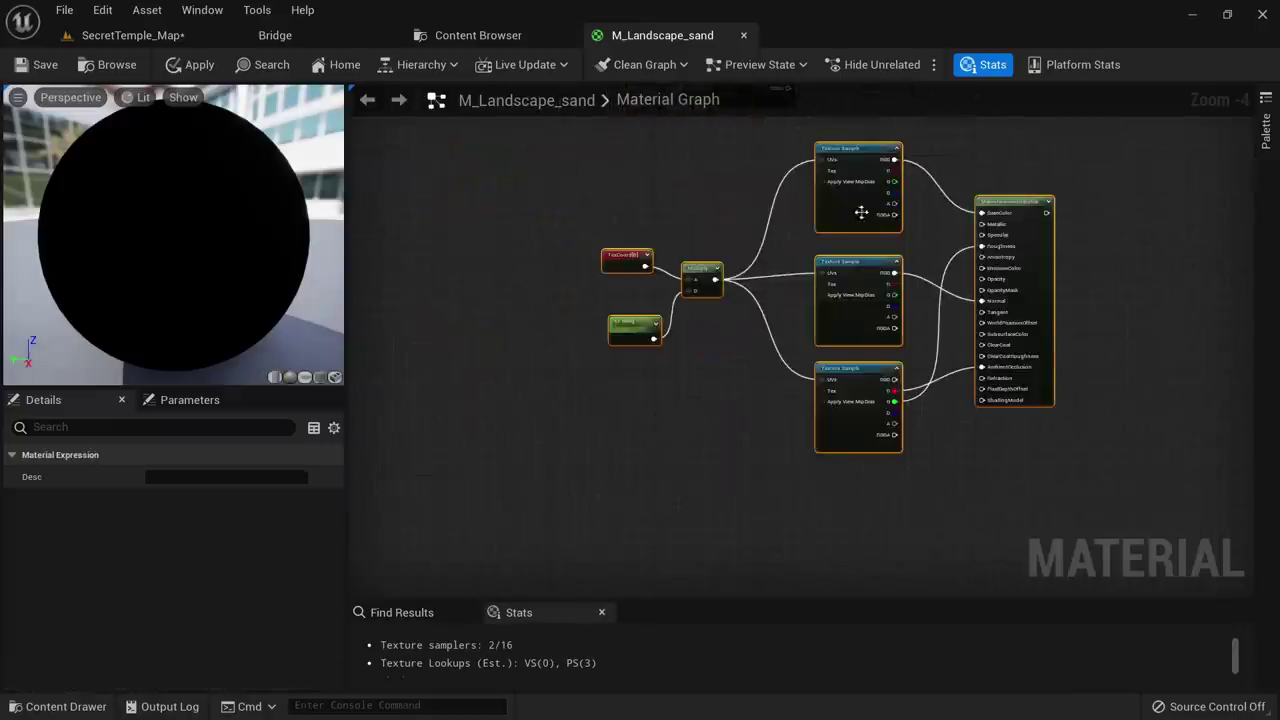
{"action": "scroll", "coordinate": [771, 266], "scroll_direction": "up", "scroll_amount": 3}
{"action": "left_click", "coordinate": [814, 323]}
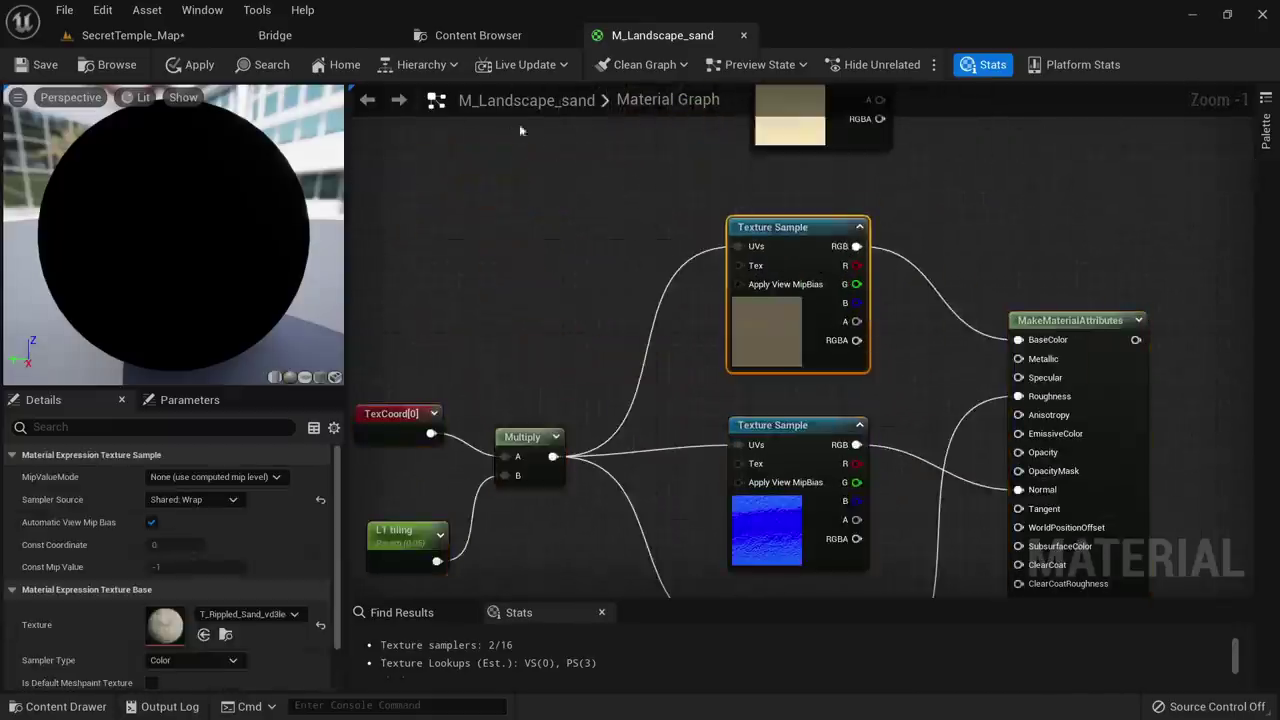
Enclose the original sand layer nodes connected to the Layer Blend in a comment box titled L1
{"action": "scroll", "coordinate": [614, 277], "scroll_direction": "down", "scroll_amount": 4}
{"action": "left_click", "coordinate": [782, 300]}
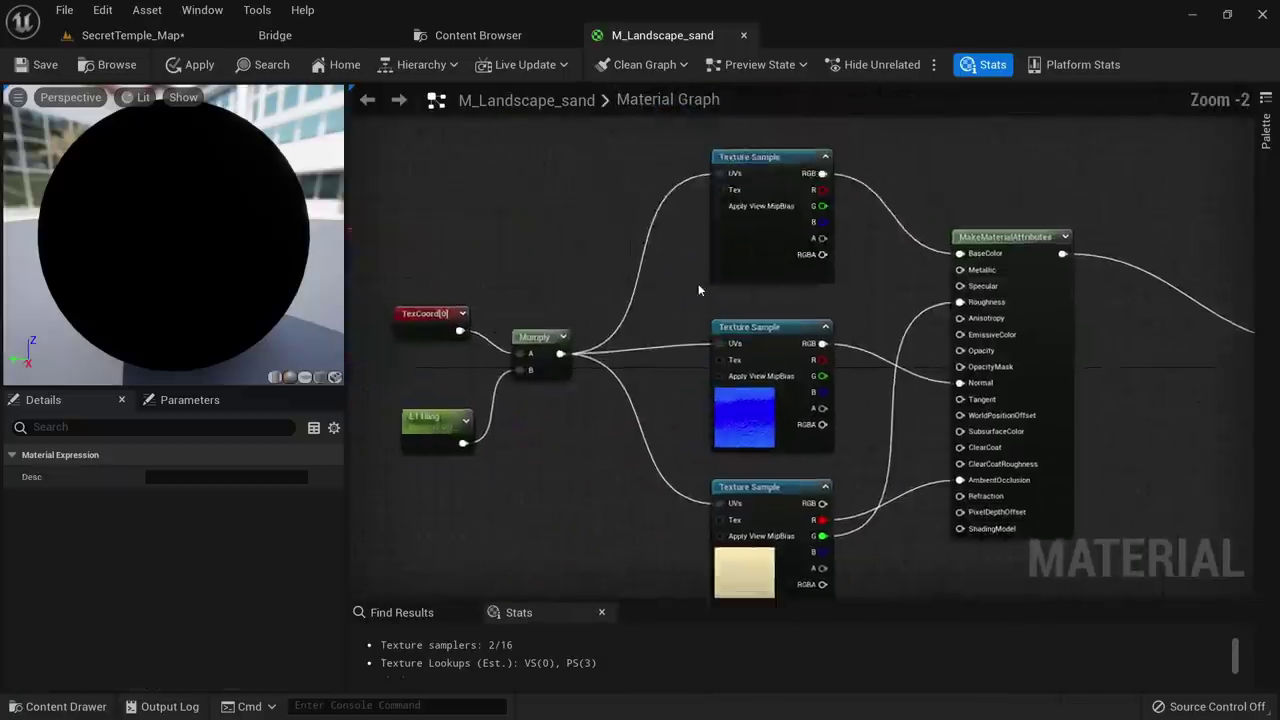
{"action": "scroll", "coordinate": [568, 230], "scroll_direction": "down", "scroll_amount": 1}
{"action": "left_click_drag", "start_coordinate": [664, 278], "coordinate": [952, 495]}
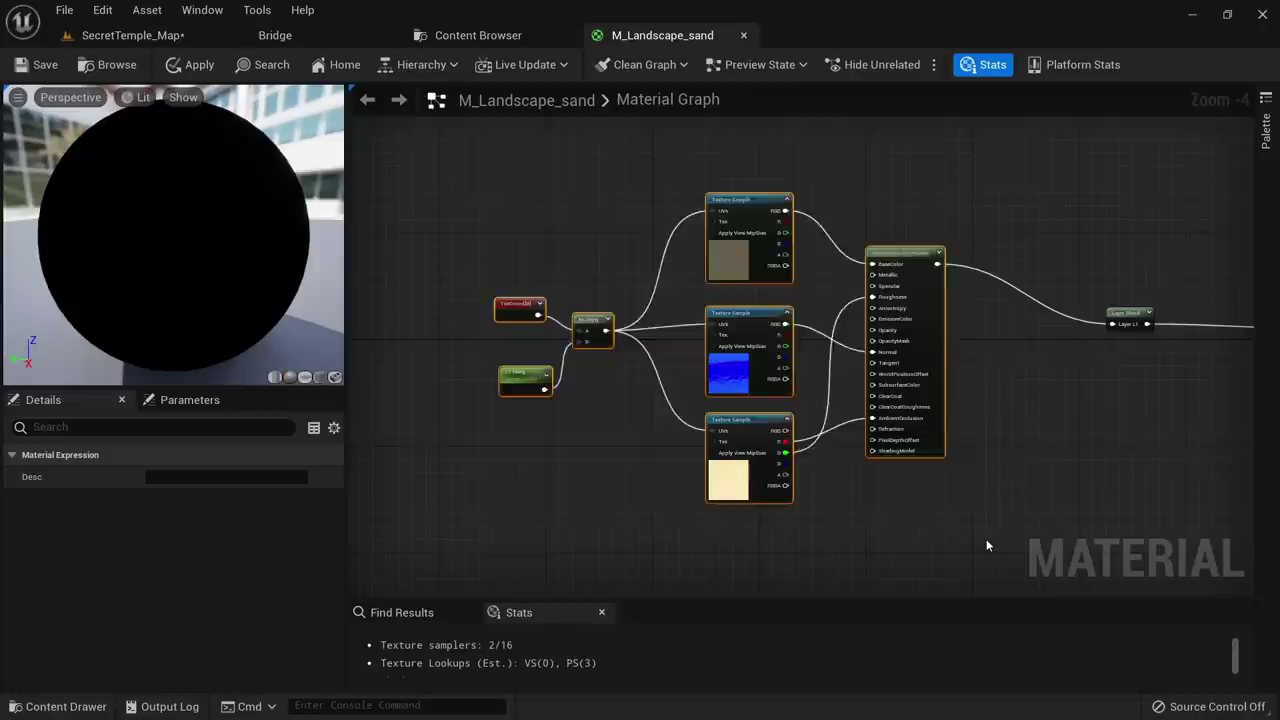
{"action": "key", "text": "c"}
{"action": "key", "text": "Return"}
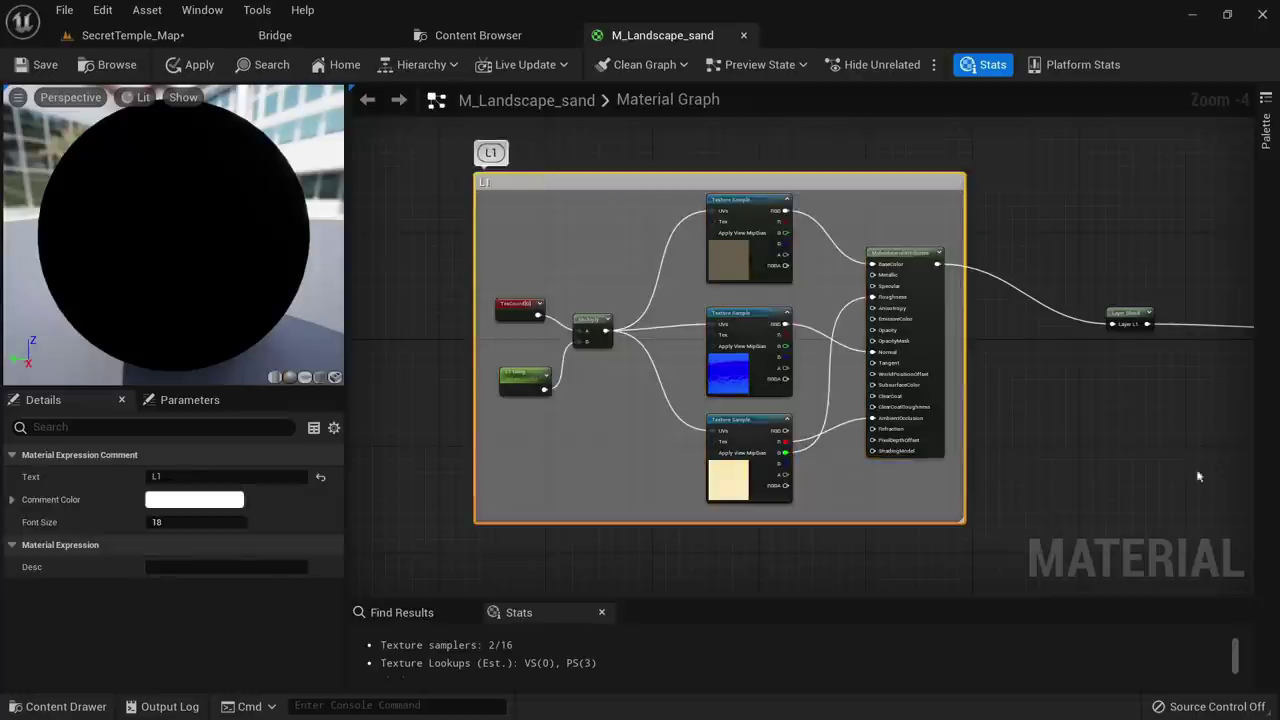
Enclose the duplicated node group below L1 in a comment box titled L2
{"action": "right_click_drag", "start_coordinate": [867, 521], "coordinate": [772, 312]}
{"action": "right_click_drag", "start_coordinate": [677, 420], "coordinate": [746, 239]}
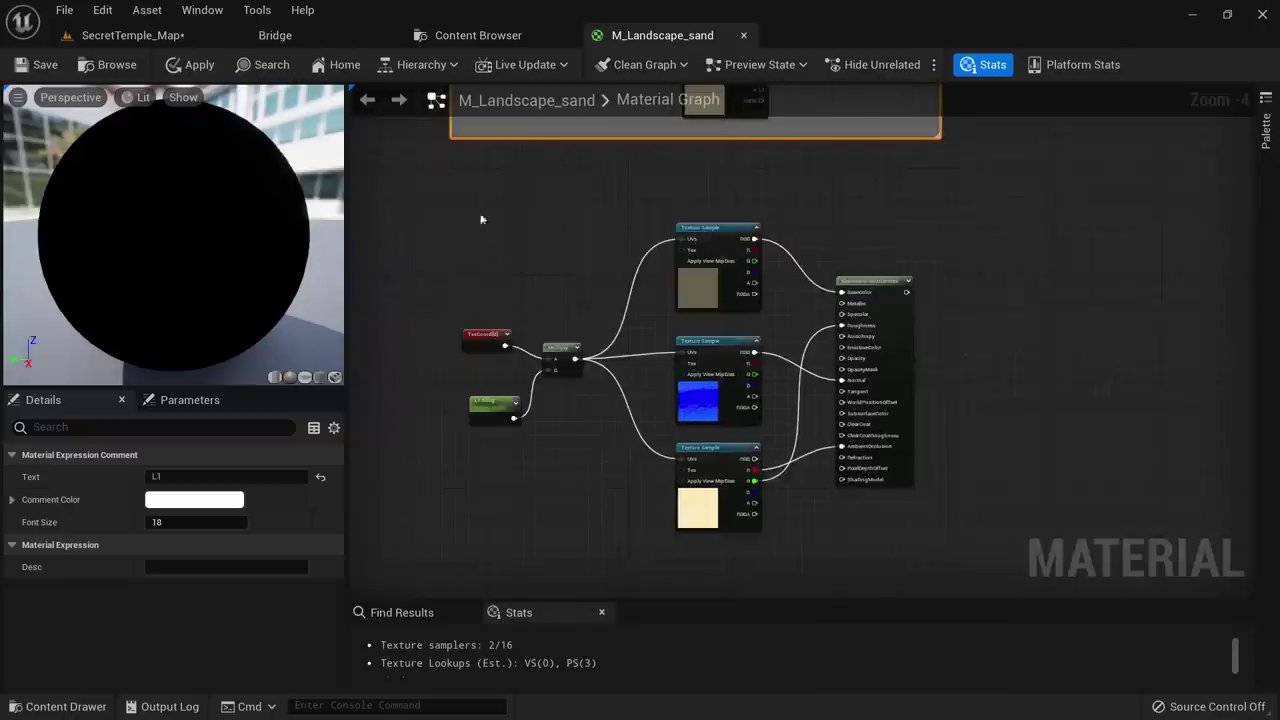
{"action": "left_click_drag", "start_coordinate": [417, 181], "coordinate": [972, 532]}
{"action": "type", "text": "c"}
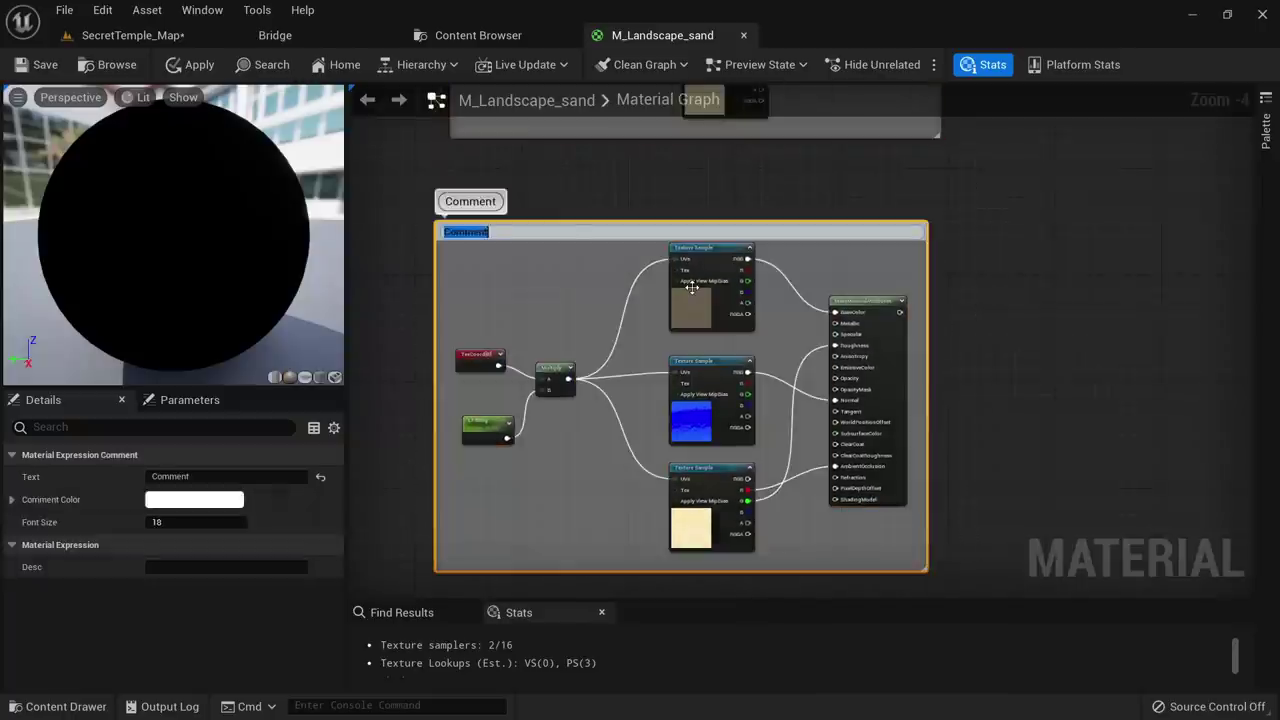
{"action": "type", "text": "L2"}
{"action": "key", "text": "Return"}
Rename the tiling parameter inside the L2 group as L2 tiling
{"action": "scroll", "coordinate": [692, 287], "scroll_direction": "up", "scroll_amount": 3}
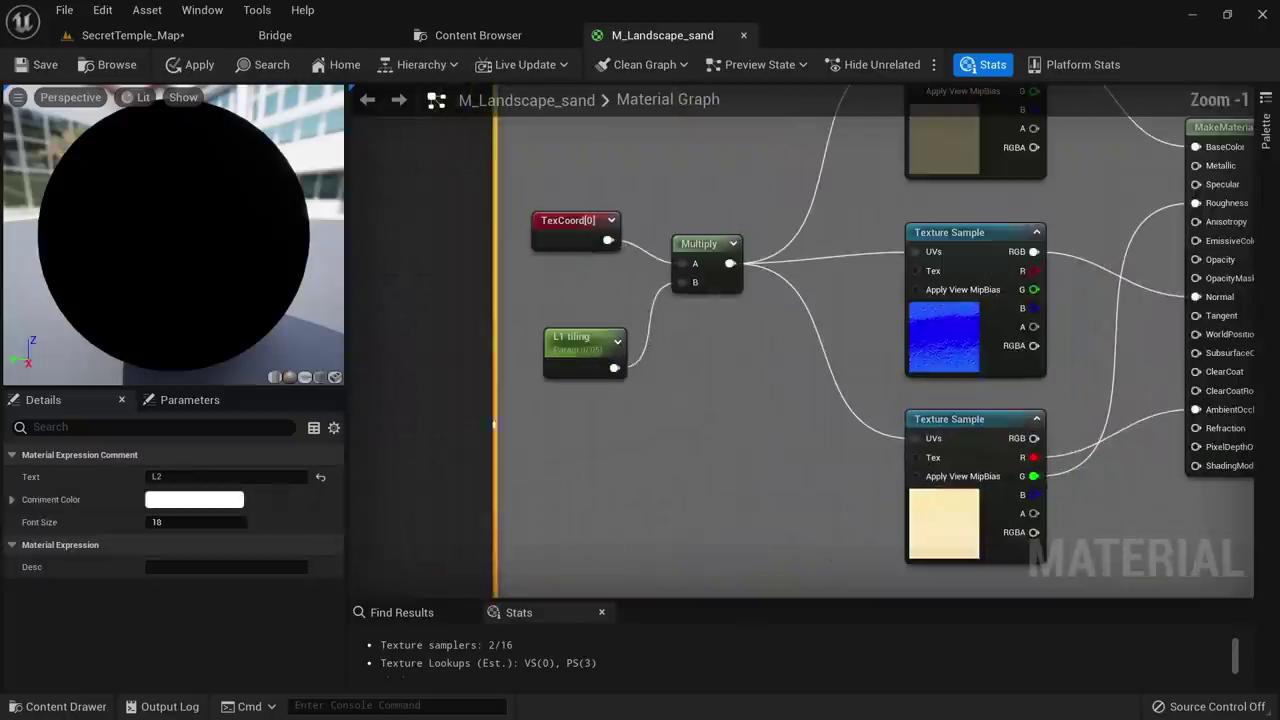
{"action": "left_click", "coordinate": [582, 345]}
{"action": "left_click", "coordinate": [228, 481]}
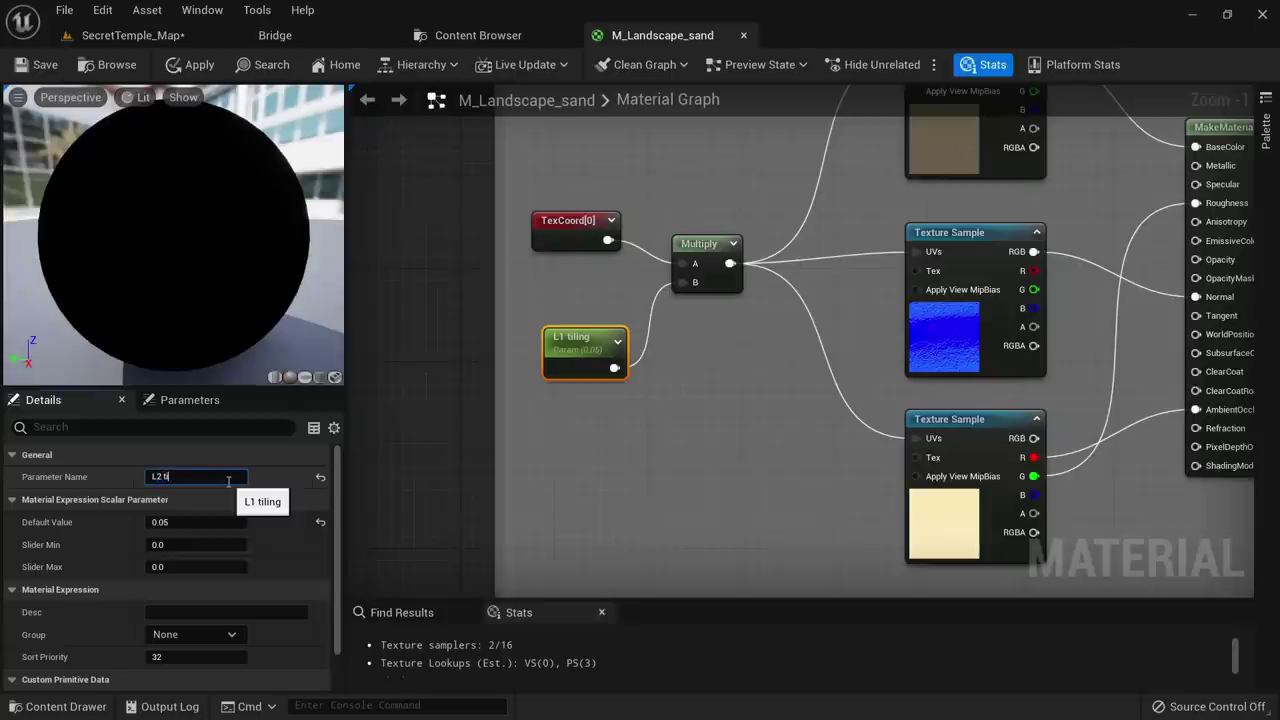
Assign the colour texture from Megascans/Surfaces/Rippled_Sand_vlziefgfw to the L2 group's BaseColor texture sample
{"action": "right_click_drag", "start_coordinate": [783, 394], "coordinate": [571, 549]}
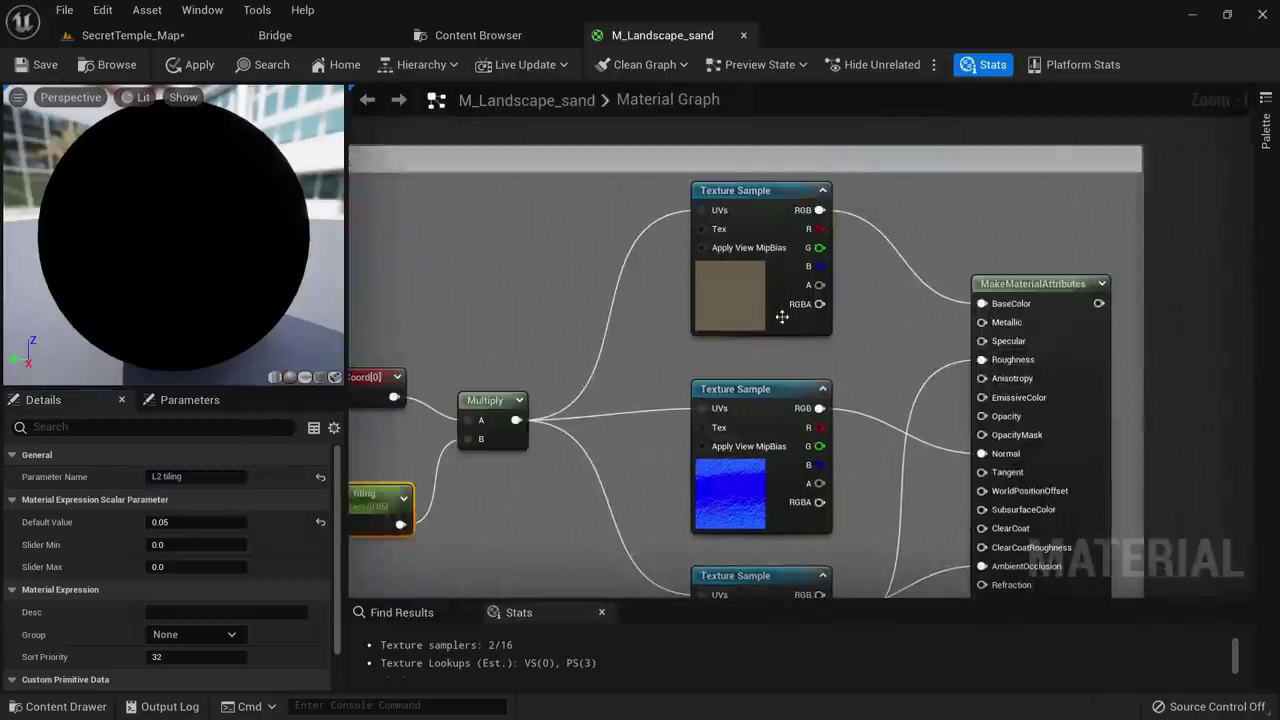
{"action": "left_click", "coordinate": [783, 316]}
{"action": "left_click", "coordinate": [490, 35]}
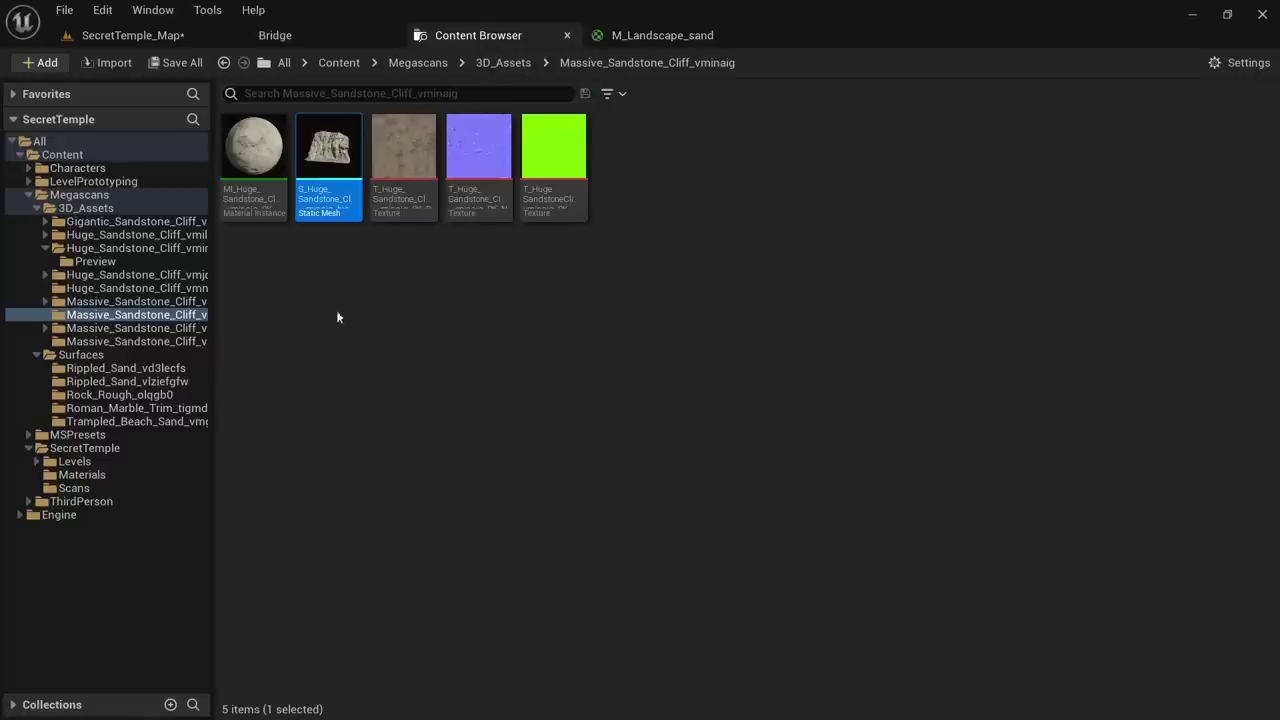
{"action": "left_click", "coordinate": [660, 35]}
{"action": "key", "text": "ctrl+space"}
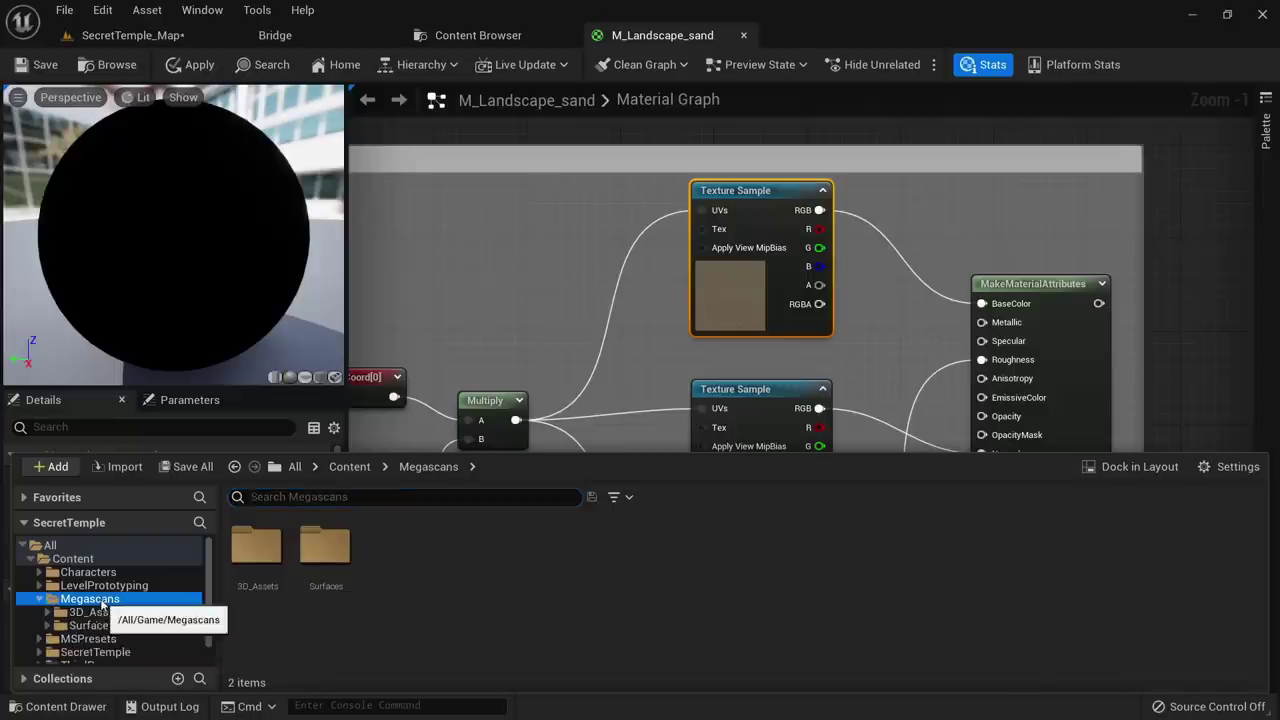
{"action": "double_click", "coordinate": [90, 599]}
{"action": "double_click", "coordinate": [89, 604]}
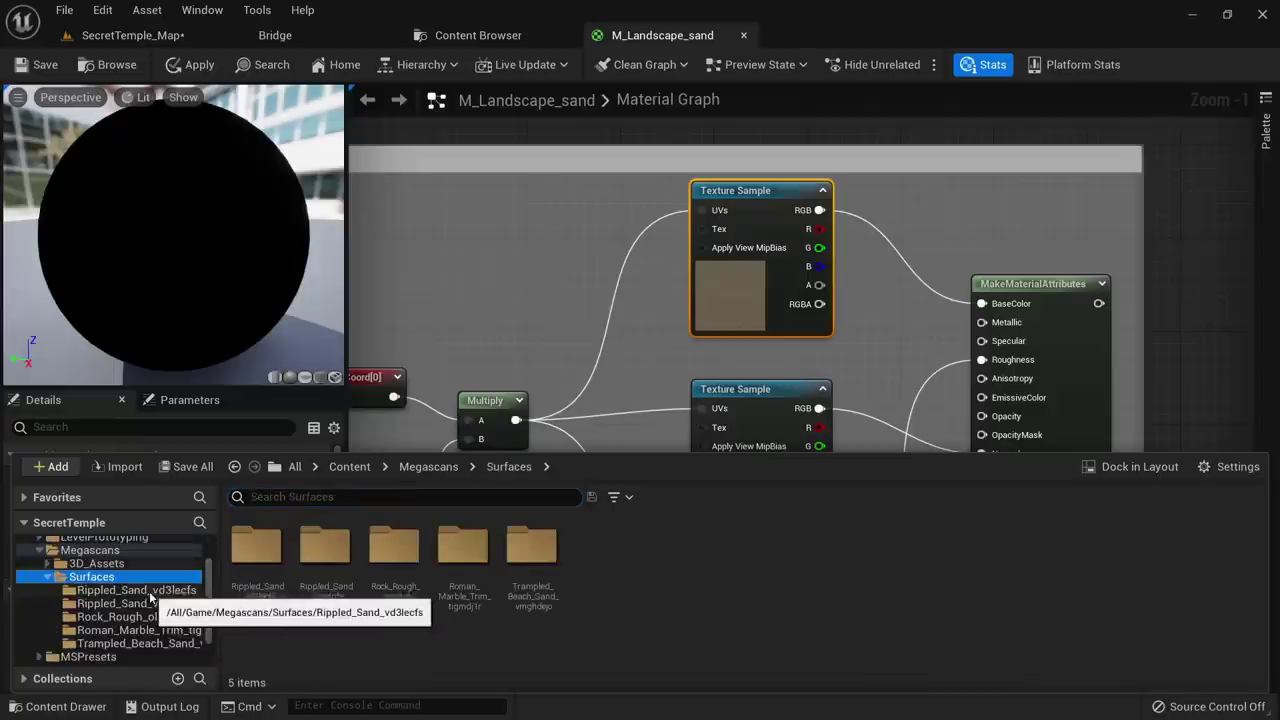
{"action": "left_click", "coordinate": [150, 592]}
{"action": "left_click", "coordinate": [156, 604]}
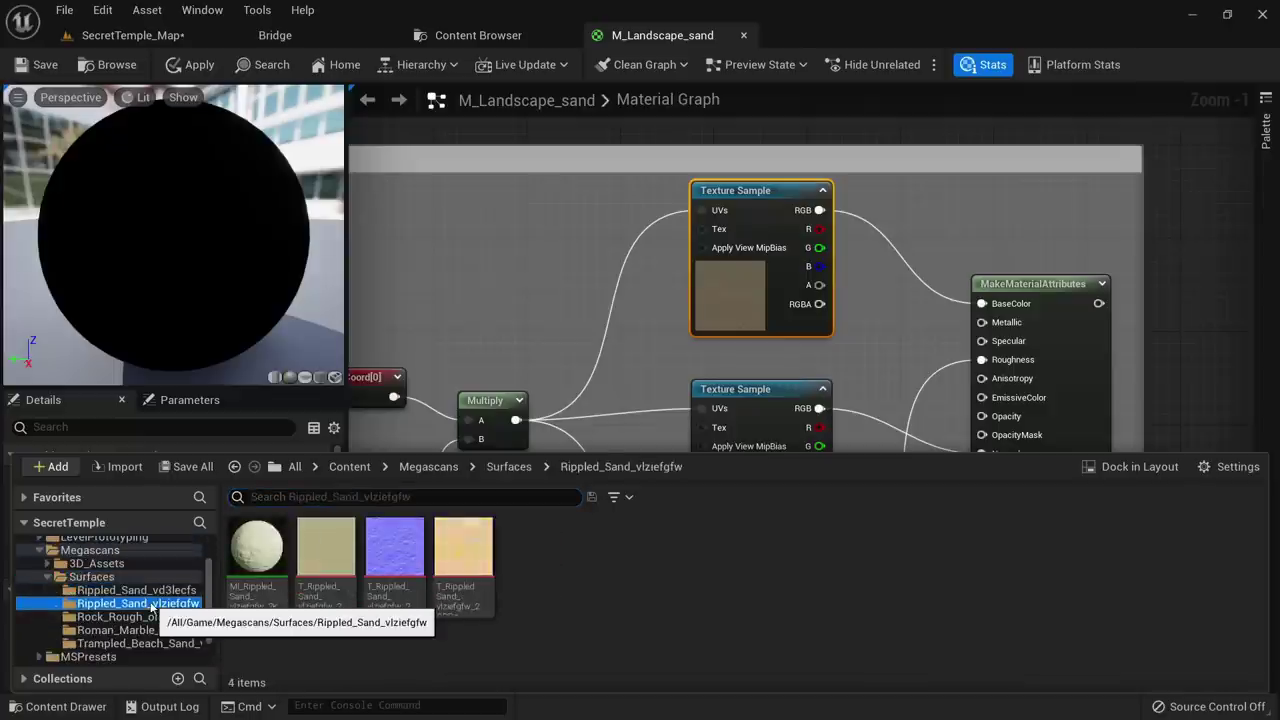
{"action": "left_click_drag", "start_coordinate": [326, 548], "coordinate": [449, 357]}
{"action": "right_click_drag", "start_coordinate": [449, 357], "coordinate": [496, 265]}
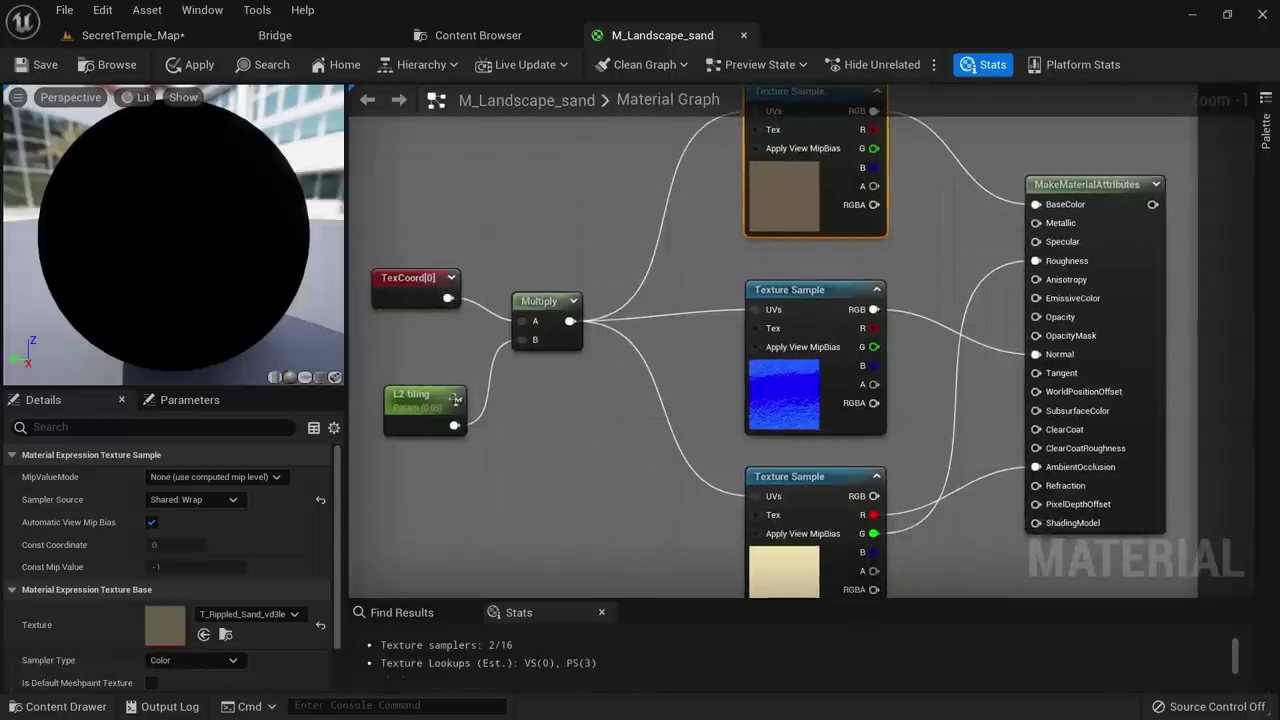
{"action": "left_click", "coordinate": [203, 634]}
Assign the Rippled_Sand_vlziefgfw normal map to the L2 group's Normal texture sample
{"action": "right_click_drag", "start_coordinate": [572, 461], "coordinate": [476, 384]}
{"action": "key", "text": "ctrl+space"}
{"action": "left_click", "coordinate": [714, 328]}
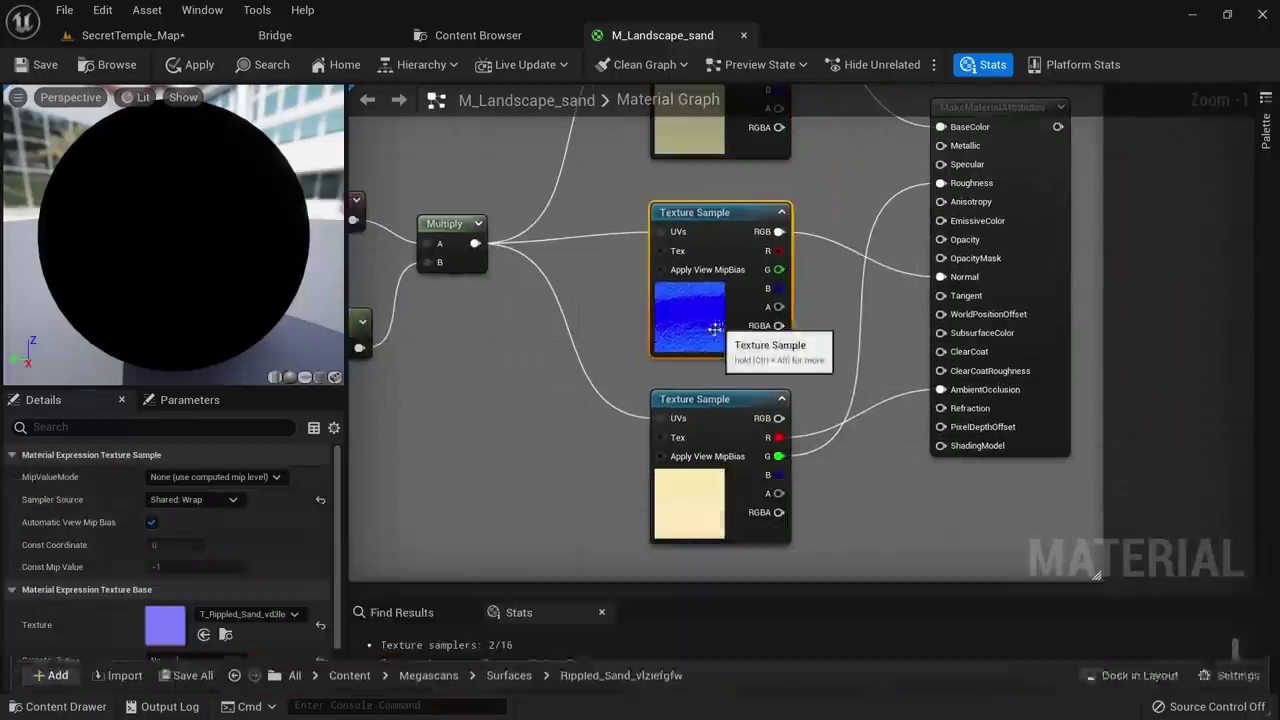
{"action": "key", "text": "ctrl+space"}
{"action": "left_click", "coordinate": [388, 590]}
{"action": "right_click_drag", "start_coordinate": [440, 403], "coordinate": [408, 385]}
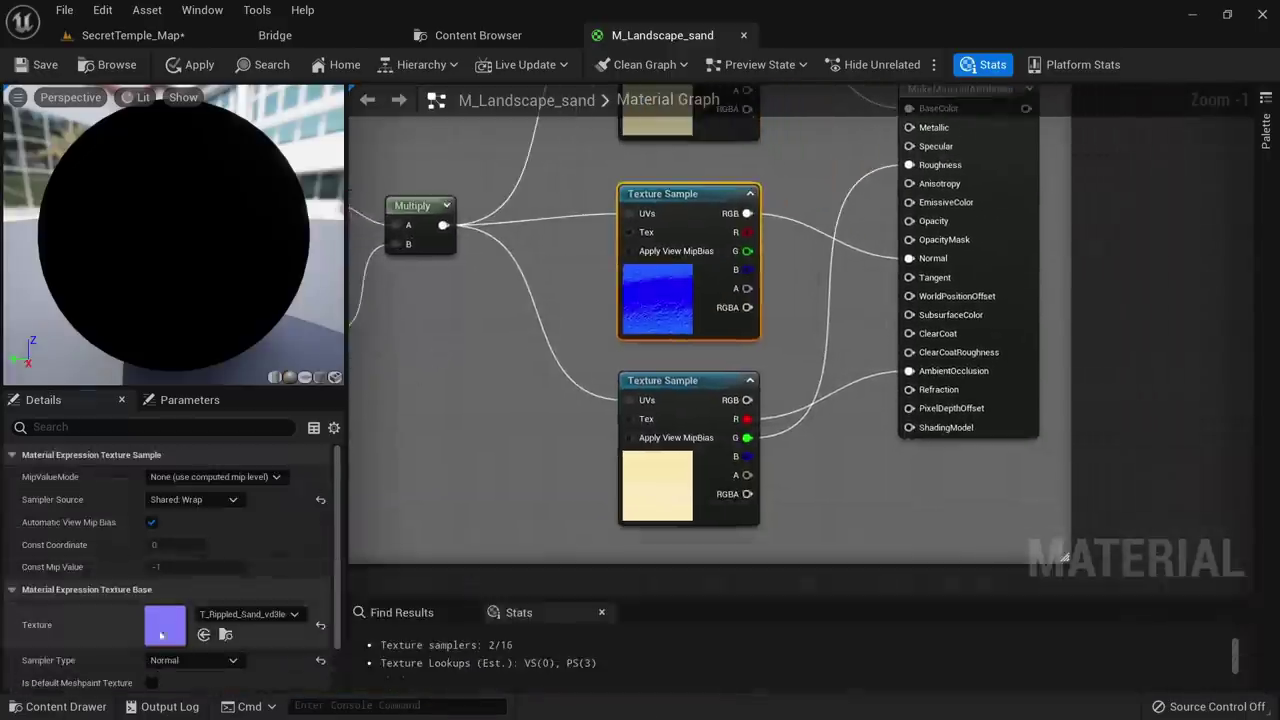
{"action": "left_click", "coordinate": [203, 636]}
Assign the Rippled_Sand_vlziefgfw mask texture to the L2 group's roughness and ambient occlusion texture sample
{"action": "right_click_drag", "start_coordinate": [444, 458], "coordinate": [469, 353]}
{"action": "left_click", "coordinate": [677, 381]}
{"action": "key", "text": "ctrl+space"}
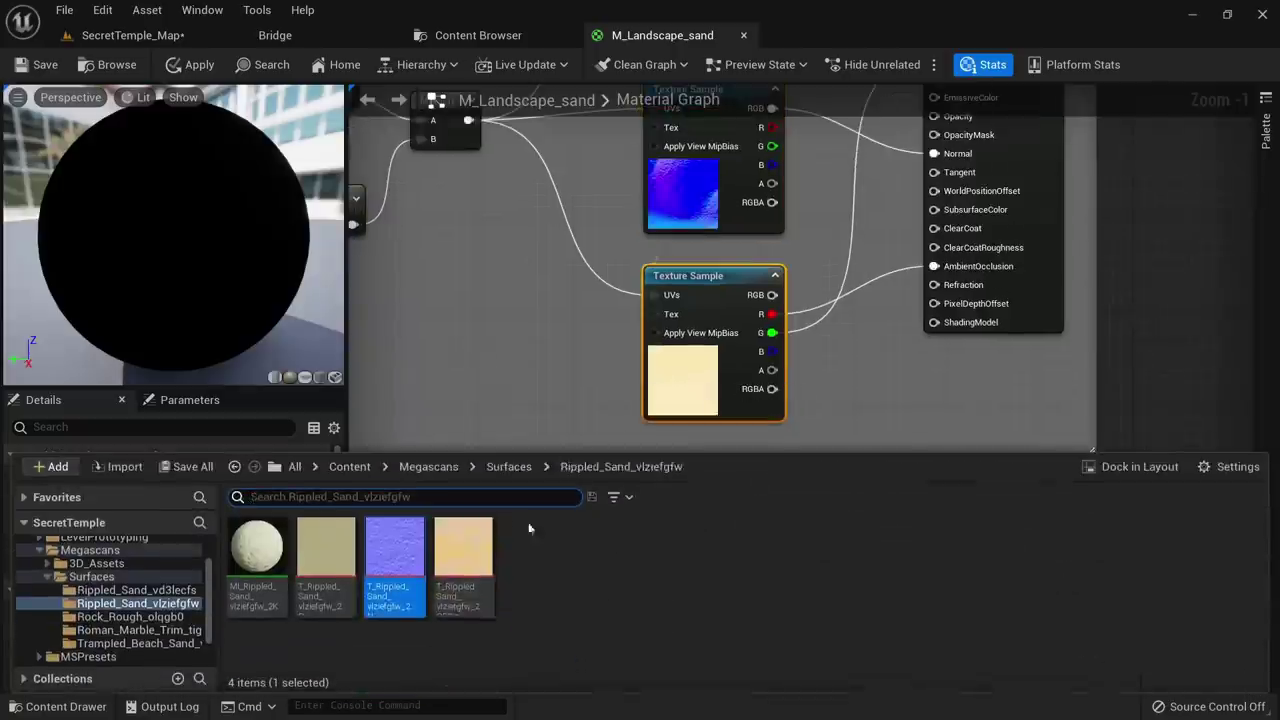
{"action": "left_click", "coordinate": [485, 557]}
{"action": "right_click_drag", "start_coordinate": [543, 400], "coordinate": [528, 333]}
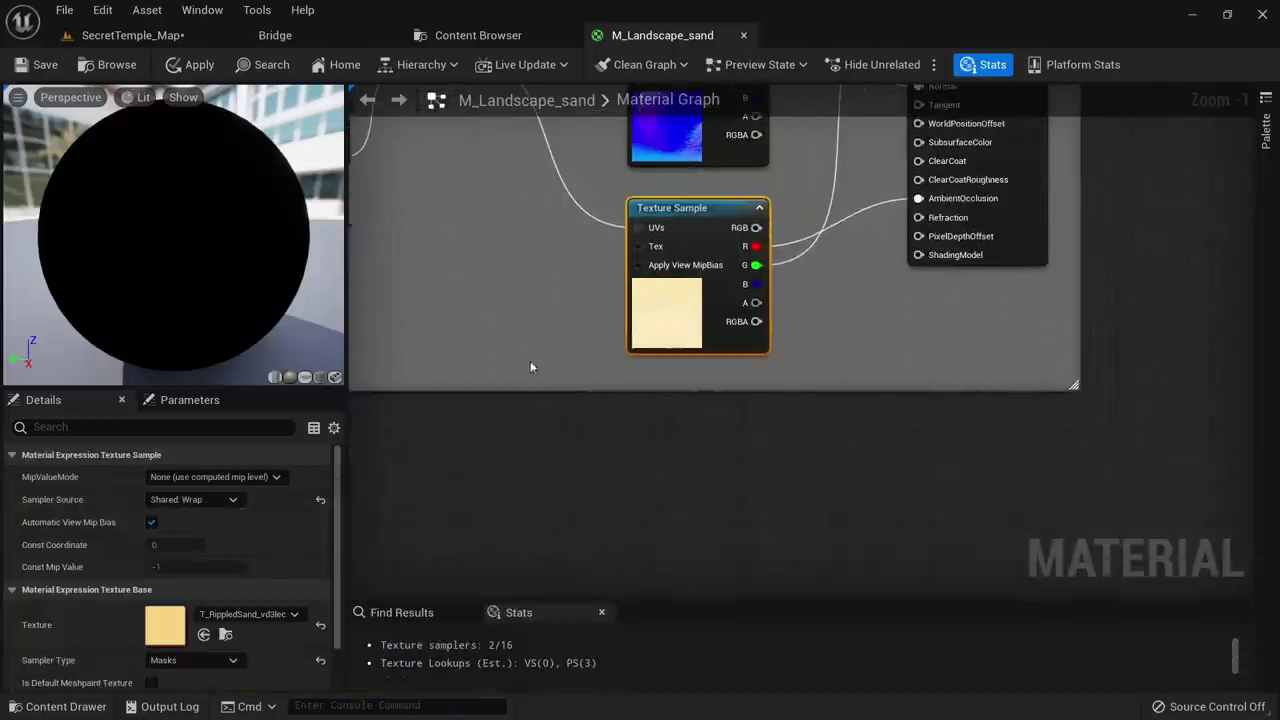
{"action": "left_click", "coordinate": [208, 641]}
Duplicate the whole L2 comment group below itself and retitle the copy's comment L3
{"action": "scroll", "coordinate": [600, 340], "scroll_direction": "down", "scroll_amount": 5}
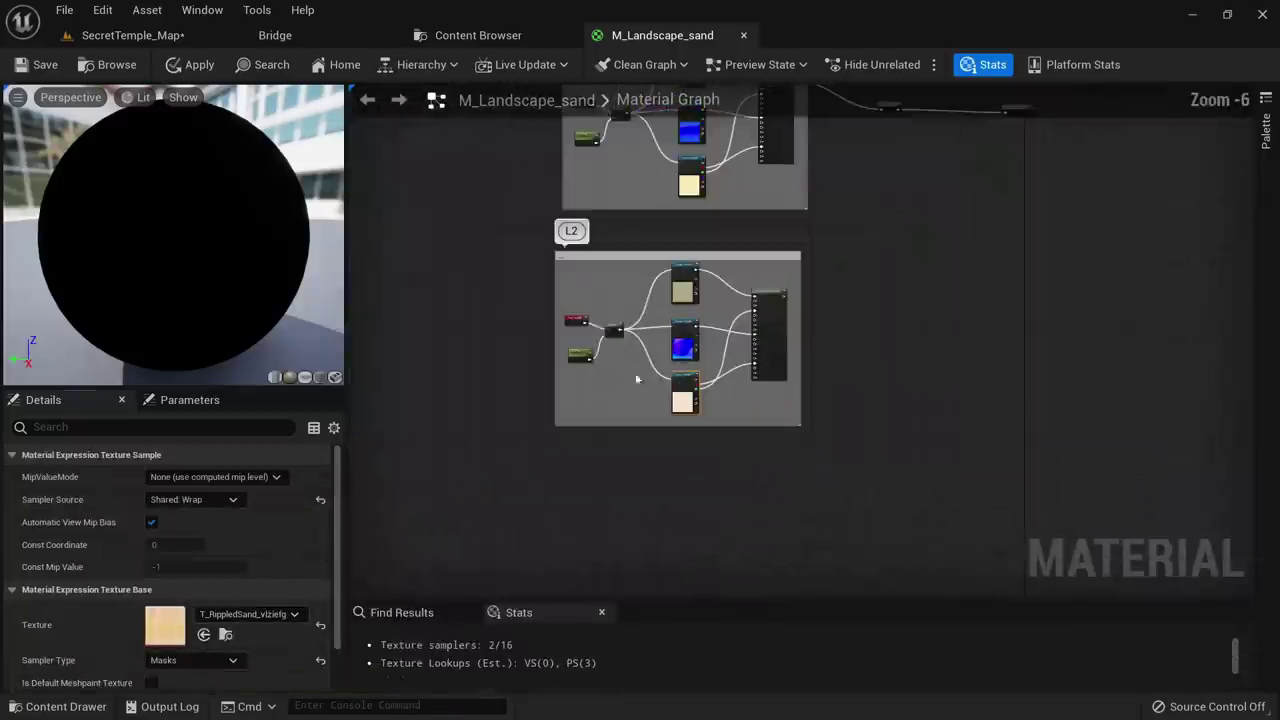
{"action": "scroll", "coordinate": [531, 256], "scroll_direction": "up", "scroll_amount": 2}
{"action": "left_click_drag", "start_coordinate": [531, 254], "coordinate": [1052, 583]}
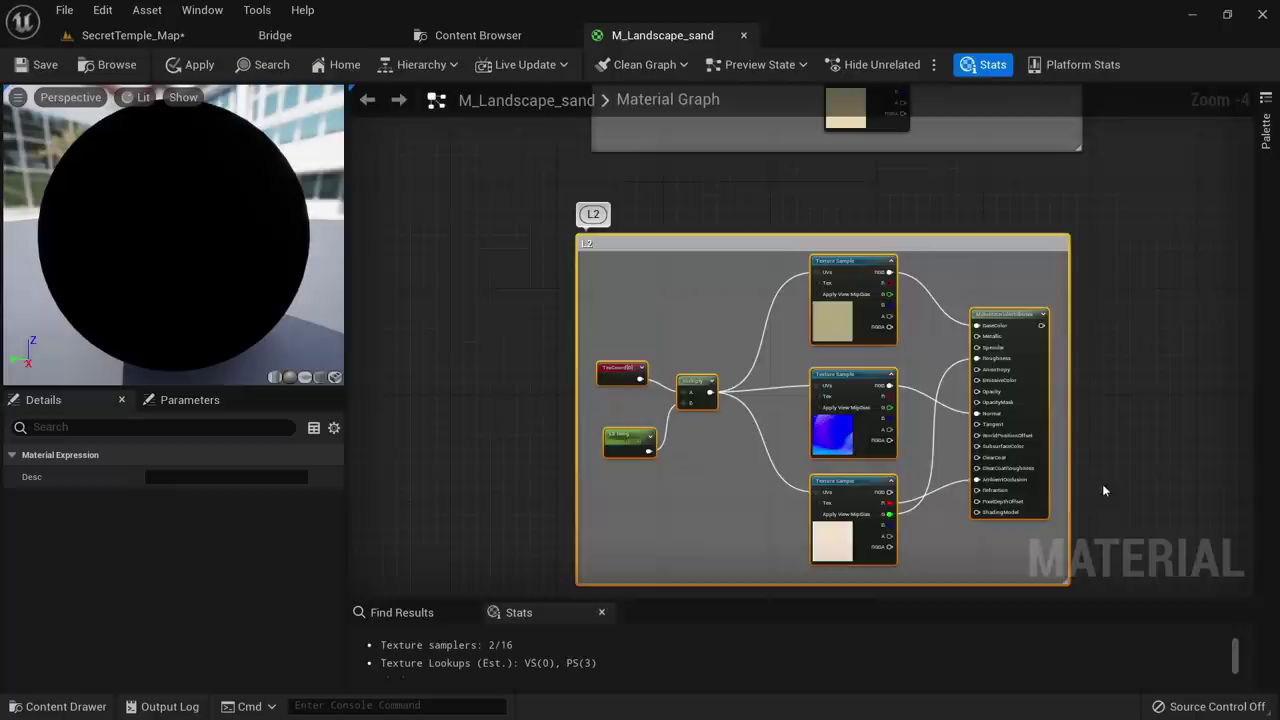
{"action": "right_click_drag", "start_coordinate": [1120, 487], "coordinate": [1017, 234]}
{"action": "left_click", "coordinate": [684, 500]}
{"action": "key", "text": "ctrl+v"}
{"action": "right_click_drag", "start_coordinate": [617, 429], "coordinate": [640, 322]}
{"action": "left_click_drag", "start_coordinate": [628, 290], "coordinate": [613, 301]}
{"action": "scroll", "coordinate": [613, 302], "scroll_direction": "up", "scroll_amount": 4}
{"action": "left_click", "coordinate": [577, 286]}
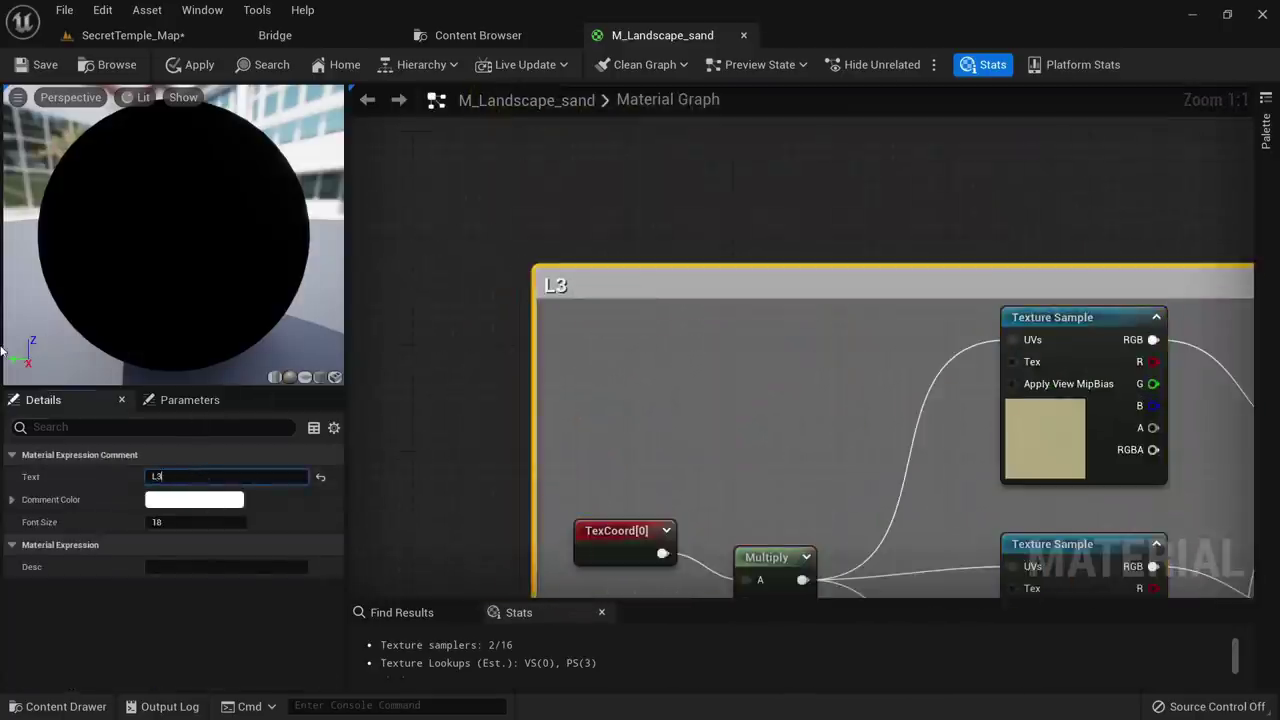
Rename the tiling parameter inside the L3 group as L3 tiling
{"action": "right_click_drag", "start_coordinate": [614, 448], "coordinate": [630, 245]}
{"action": "left_click", "coordinate": [629, 283]}
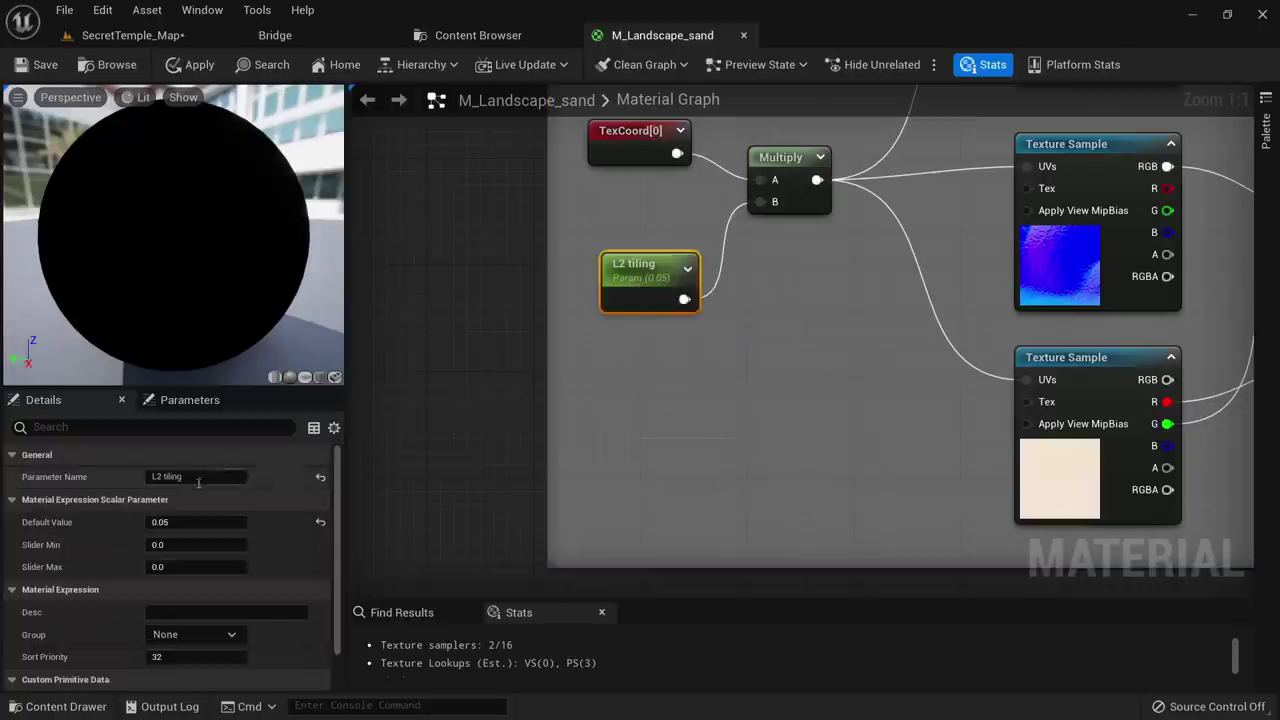
{"action": "left_click", "coordinate": [205, 476]}
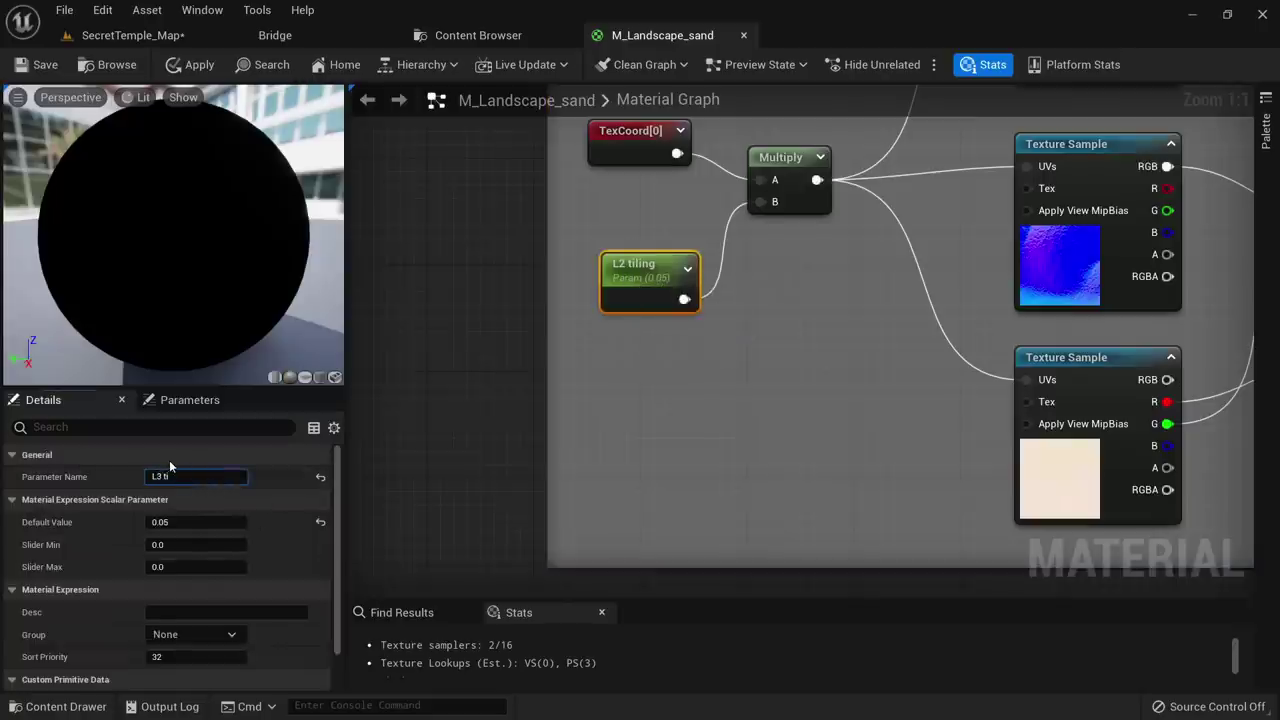
Assign the colour texture from the Rock_Rough_olqgb0 surface folder to the L3 group's BaseColor texture sample
{"action": "right_click_drag", "start_coordinate": [720, 347], "coordinate": [744, 319]}
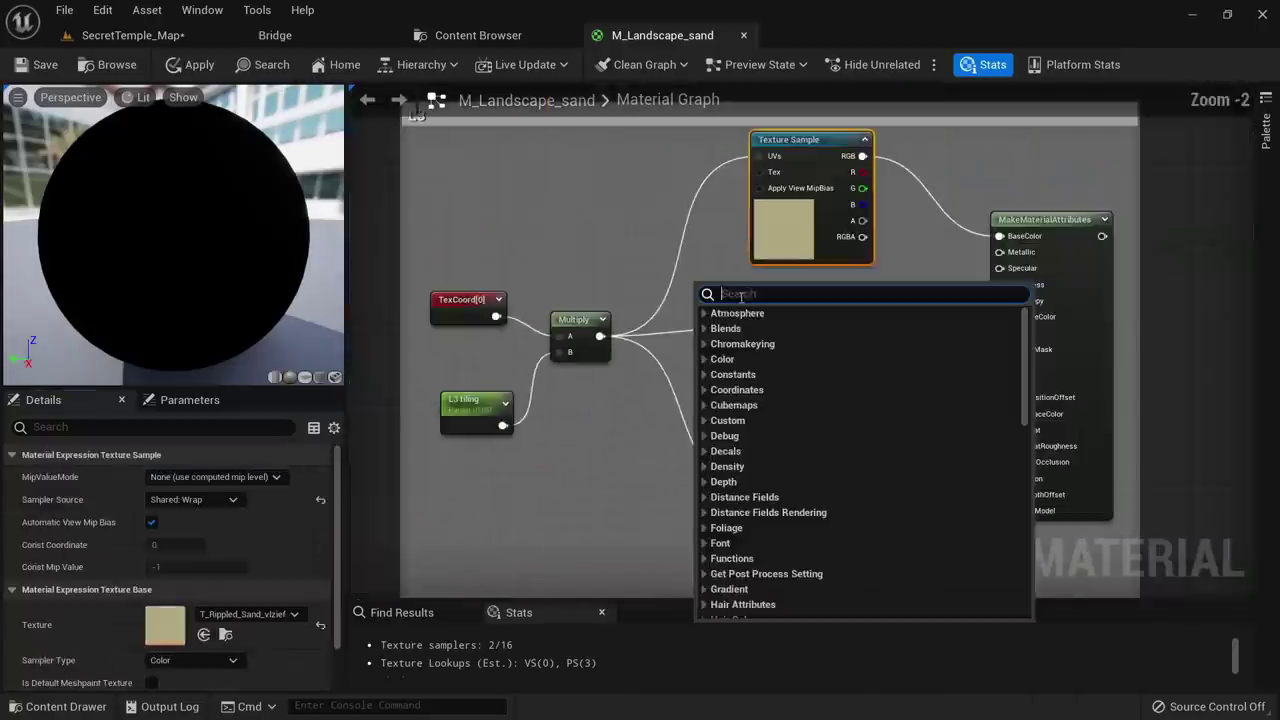
{"action": "right_click_drag", "start_coordinate": [766, 259], "coordinate": [709, 232]}
{"action": "key", "text": "ctrl+space"}
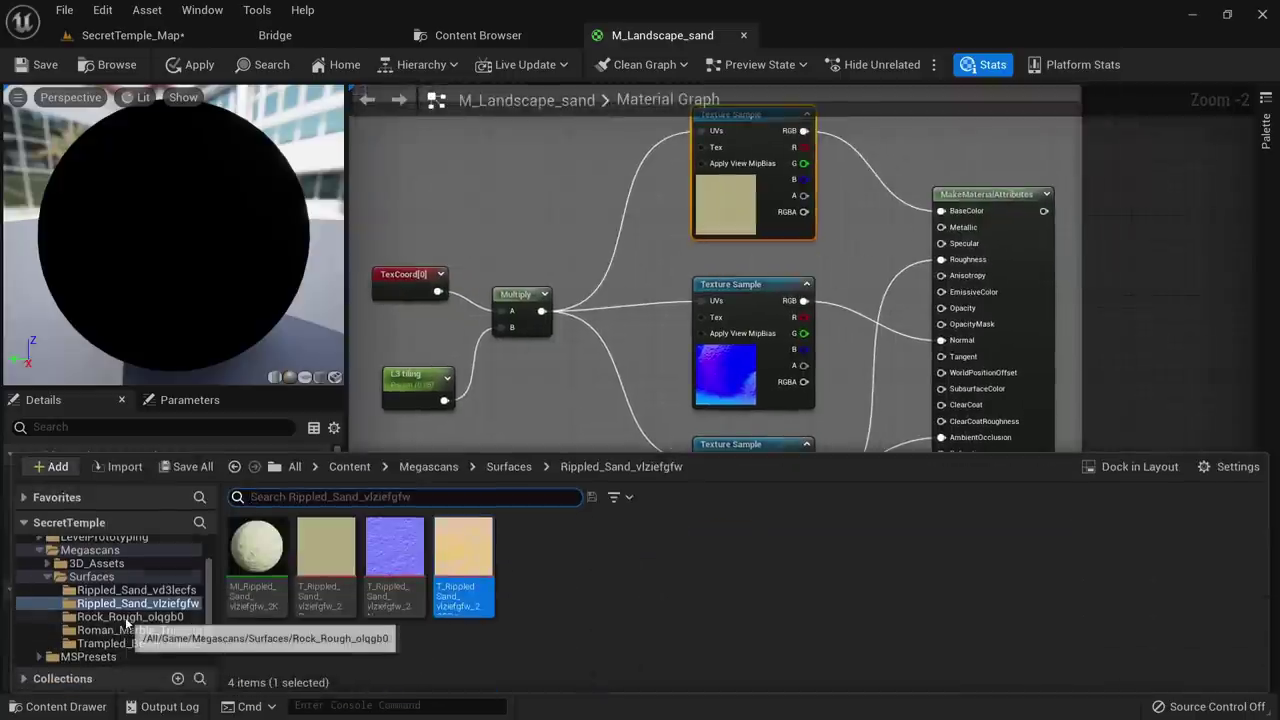
{"action": "left_click", "coordinate": [120, 617]}
{"action": "left_click", "coordinate": [330, 568]}
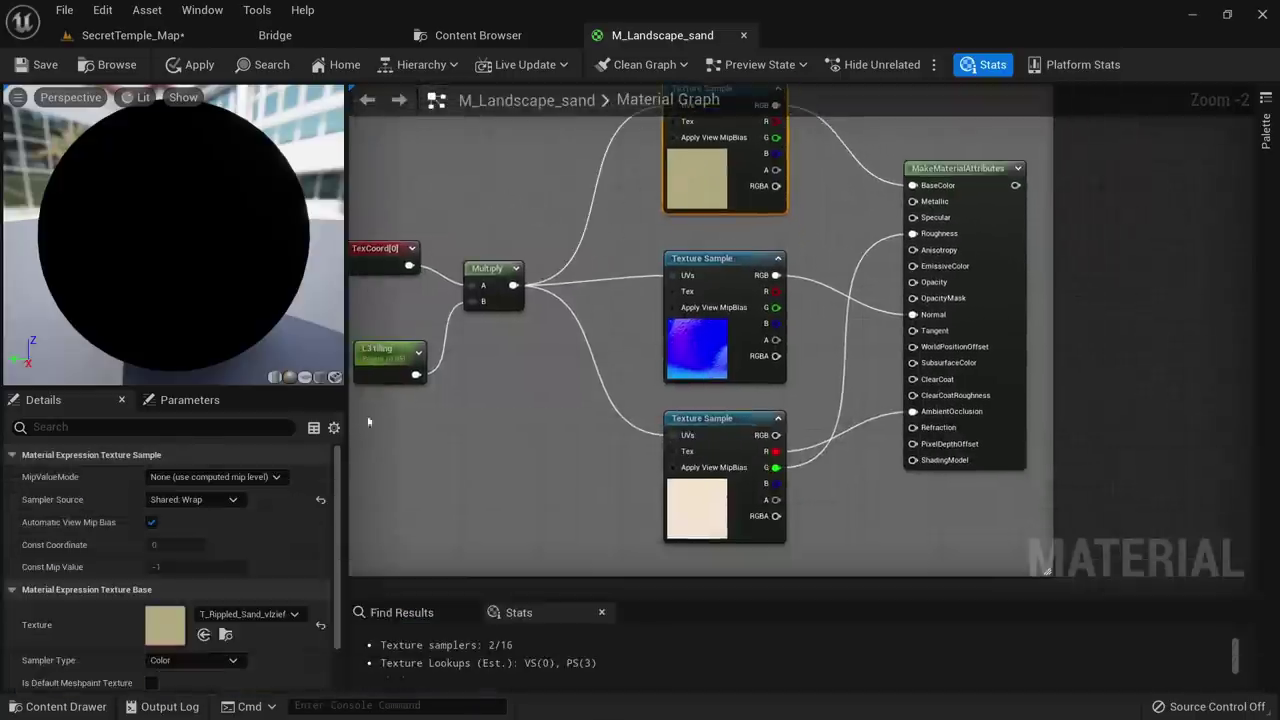
{"action": "left_click", "coordinate": [203, 634]}
Assign the Rock_Rough_olqgb0 normal map to the L3 group's Normal texture sample
{"action": "right_click_drag", "start_coordinate": [488, 458], "coordinate": [461, 409]}
{"action": "left_click", "coordinate": [660, 310]}
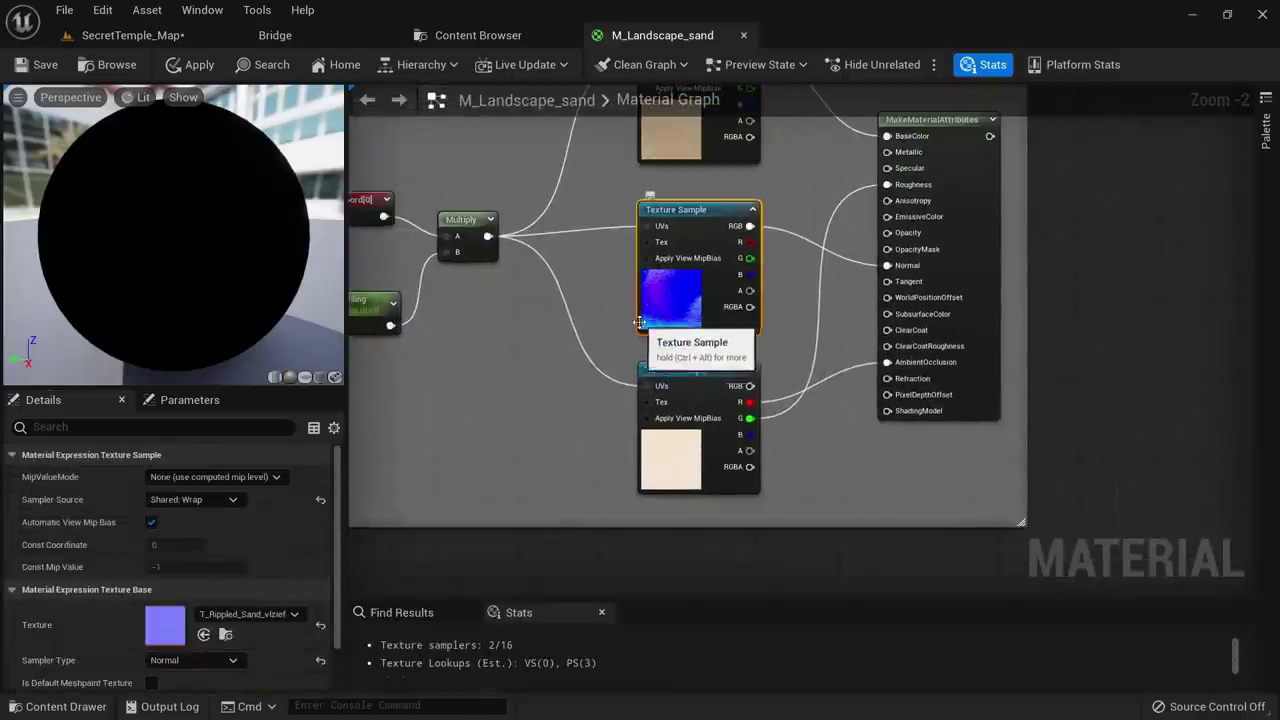
{"action": "key", "text": "ctrl+b"}
{"action": "right_click_drag", "start_coordinate": [544, 385], "coordinate": [532, 329]}
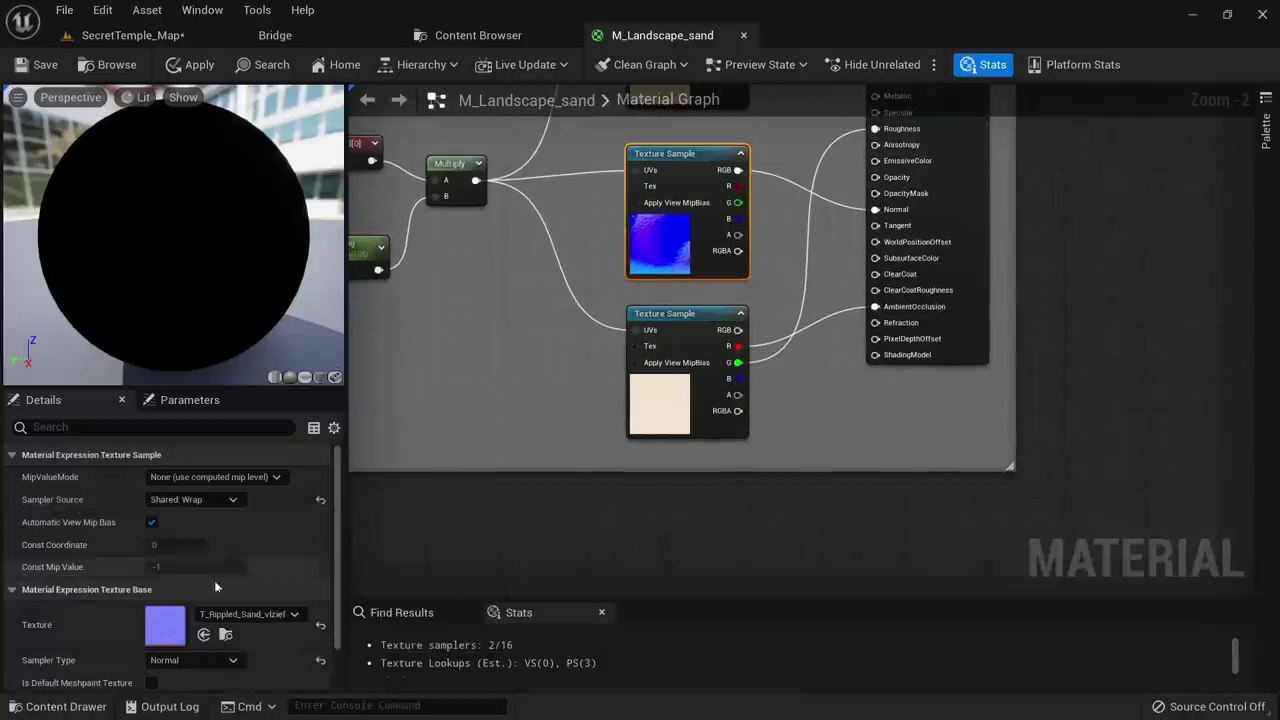
{"action": "left_click", "coordinate": [203, 634]}
Assign the Rock_Rough_olqgb0 mask texture to the L3 group's roughness and ambient occlusion texture sample
{"action": "left_click", "coordinate": [644, 431]}
{"action": "key", "text": "ctrl+space"}
{"action": "left_click", "coordinate": [465, 566]}
{"action": "right_click_drag", "start_coordinate": [480, 441], "coordinate": [457, 383]}
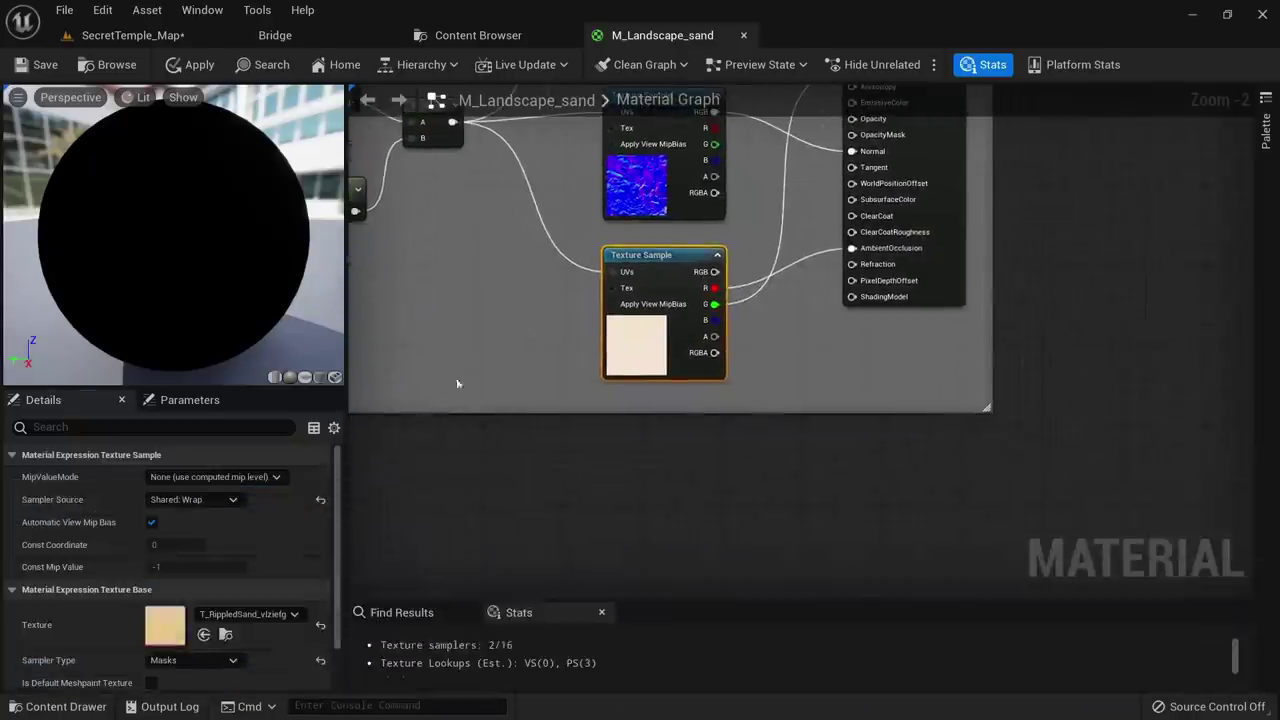
{"action": "left_click", "coordinate": [204, 635]}
Duplicate the whole L3 comment group below itself and retitle the copy's comment L4
{"action": "scroll", "coordinate": [648, 364], "scroll_direction": "down", "scroll_amount": 4}
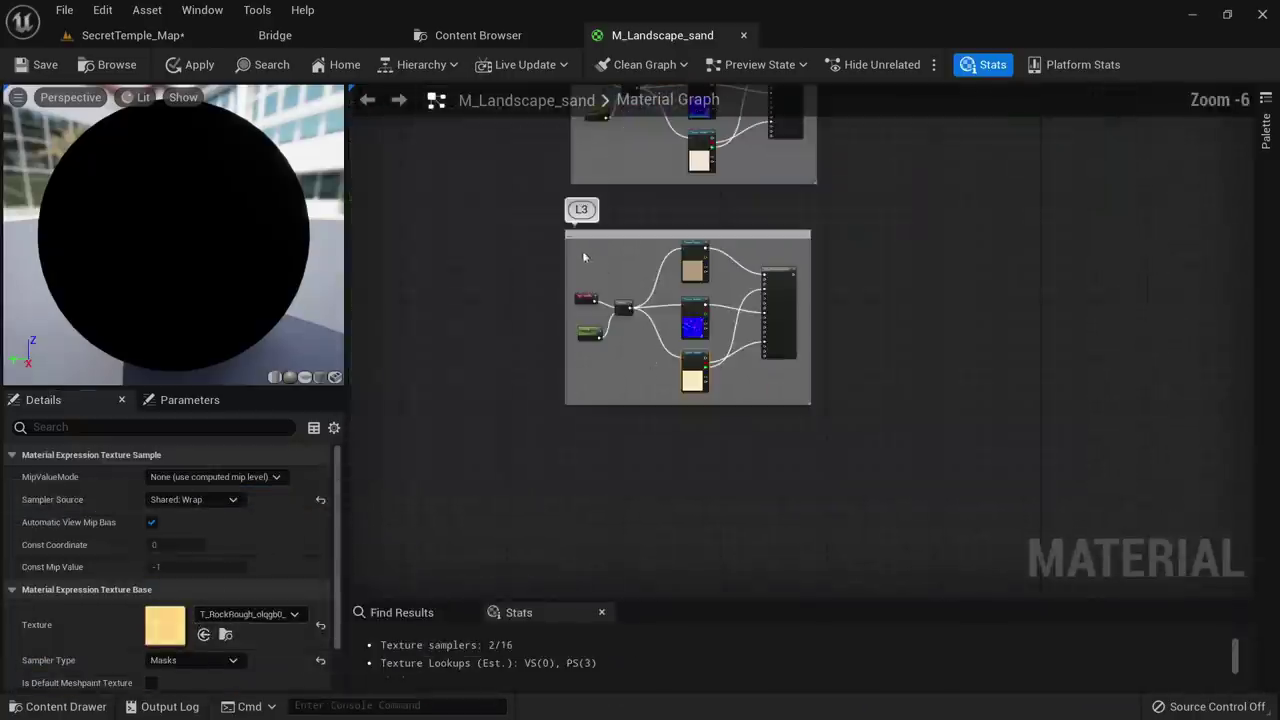
{"action": "left_click", "coordinate": [760, 393]}
{"action": "right_click_drag", "start_coordinate": [728, 462], "coordinate": [731, 346]}
{"action": "left_click", "coordinate": [643, 421]}
{"action": "key", "text": "ctrl+v"}
{"action": "scroll", "coordinate": [645, 383], "scroll_direction": "up", "scroll_amount": 4}
{"action": "right_click_drag", "start_coordinate": [607, 298], "coordinate": [600, 165]}
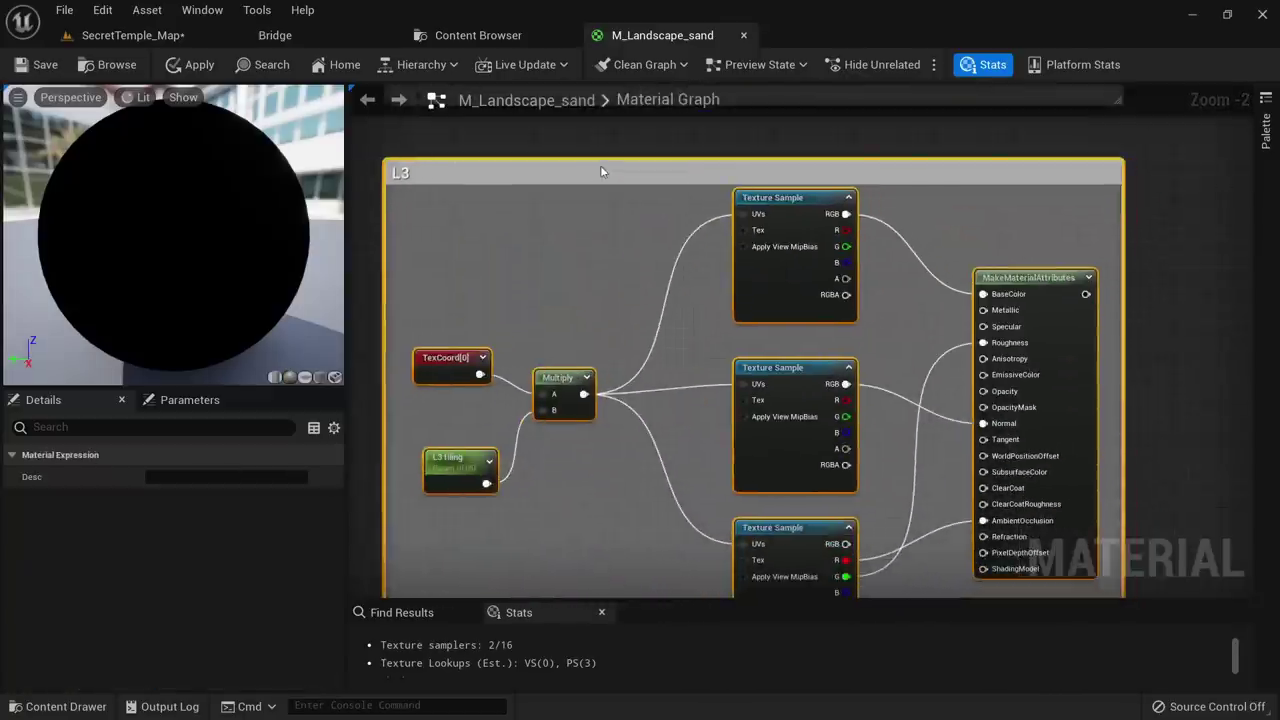
{"action": "double_click", "coordinate": [500, 175]}
{"action": "type", "text": "L4"}
{"action": "key", "text": "Return"}
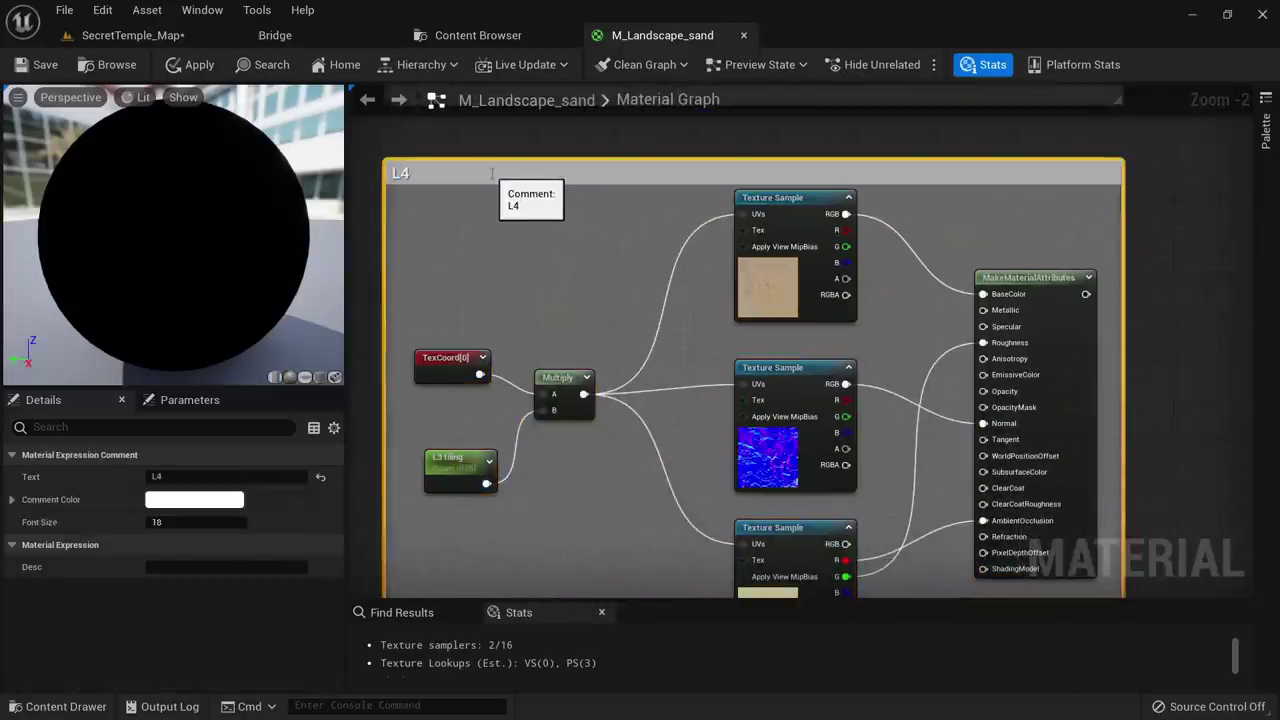
Rename the tiling parameter in the copied L4 group to L4 tiling
{"action": "right_click_drag", "start_coordinate": [595, 502], "coordinate": [629, 449]}
{"action": "left_click", "coordinate": [520, 410]}
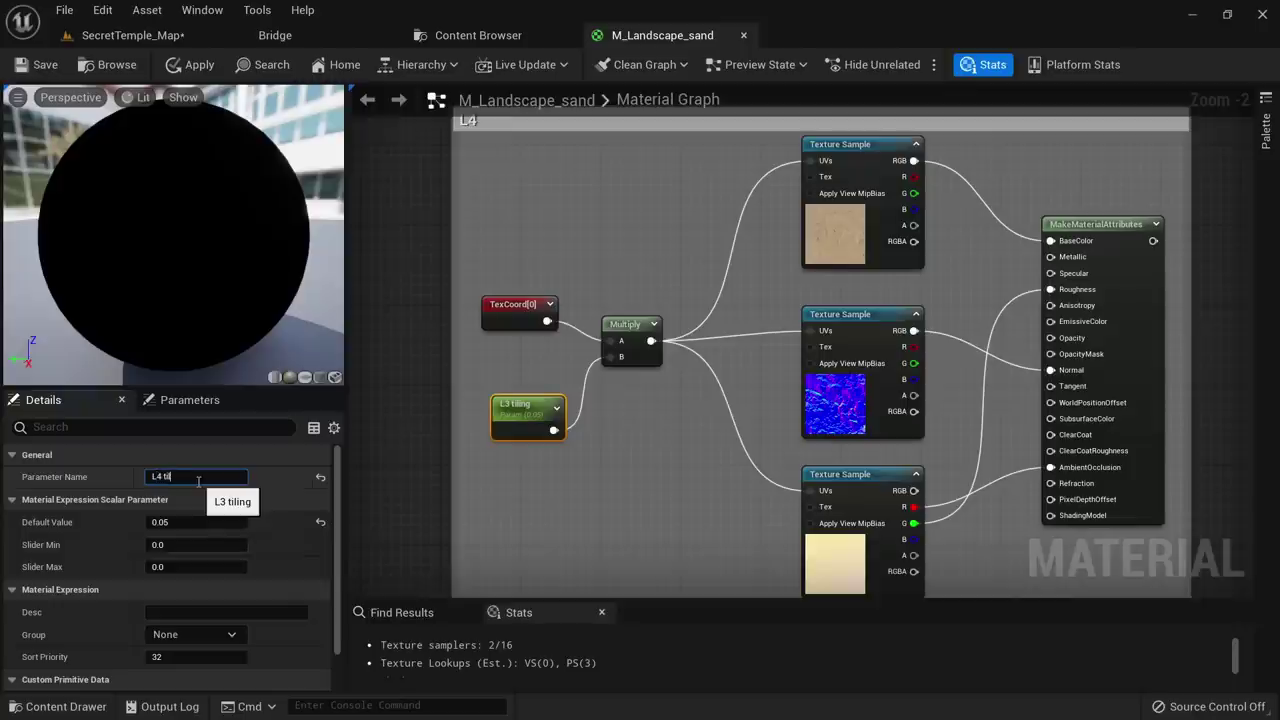
Assign the colour texture from the Trampled_Beach_Sand_vmghdejo surface folder to the L4 group's BaseColor texture sample
{"action": "left_click", "coordinate": [790, 191]}
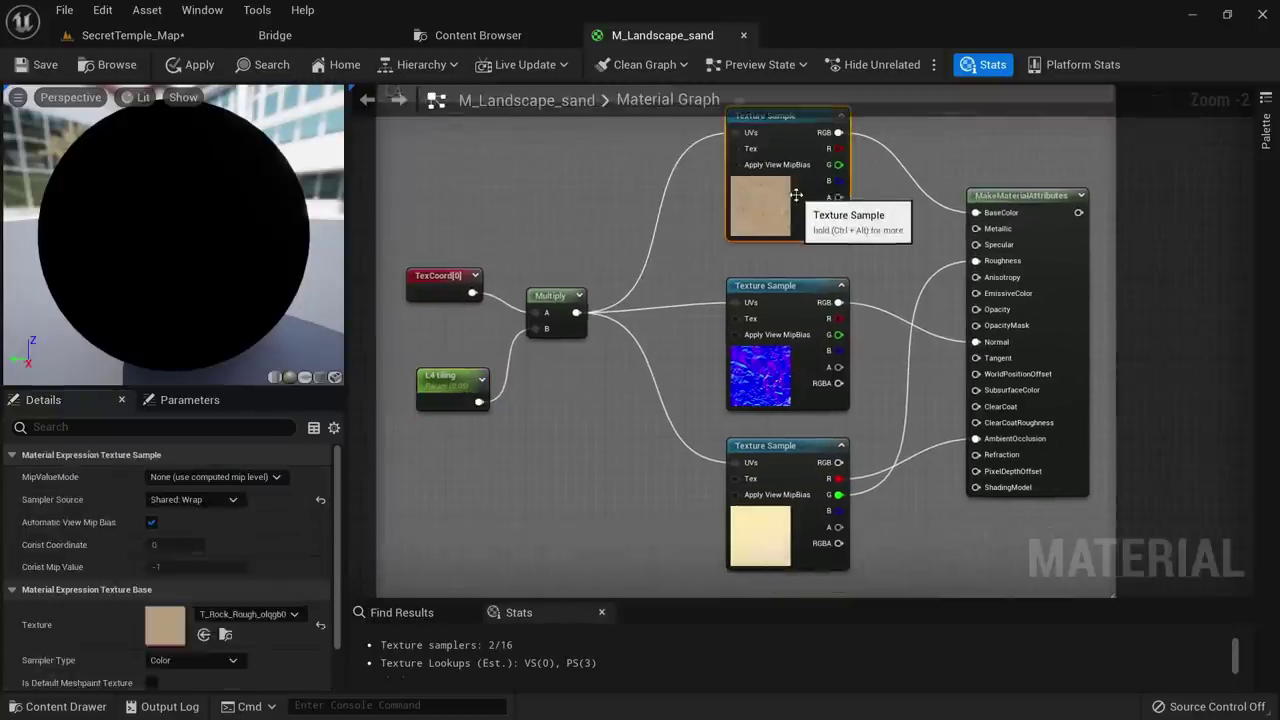
{"action": "left_click", "coordinate": [66, 706]}
{"action": "left_click", "coordinate": [120, 631]}
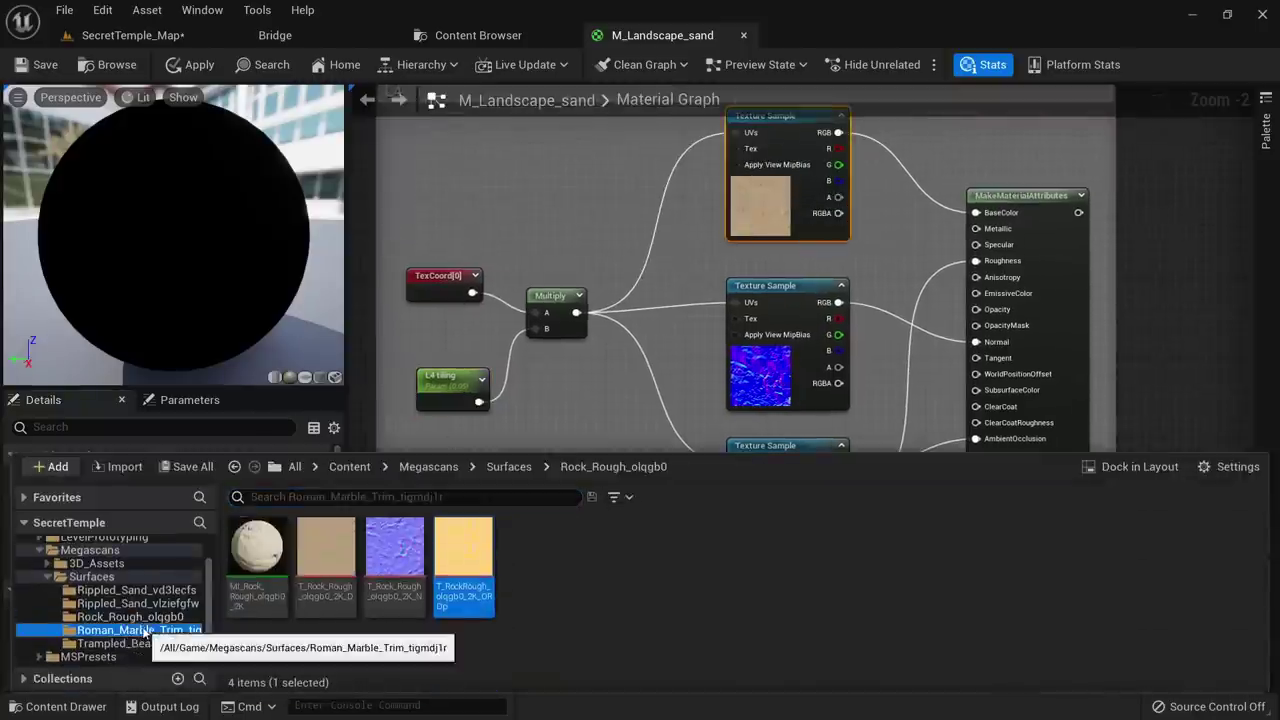
{"action": "left_click", "coordinate": [120, 644]}
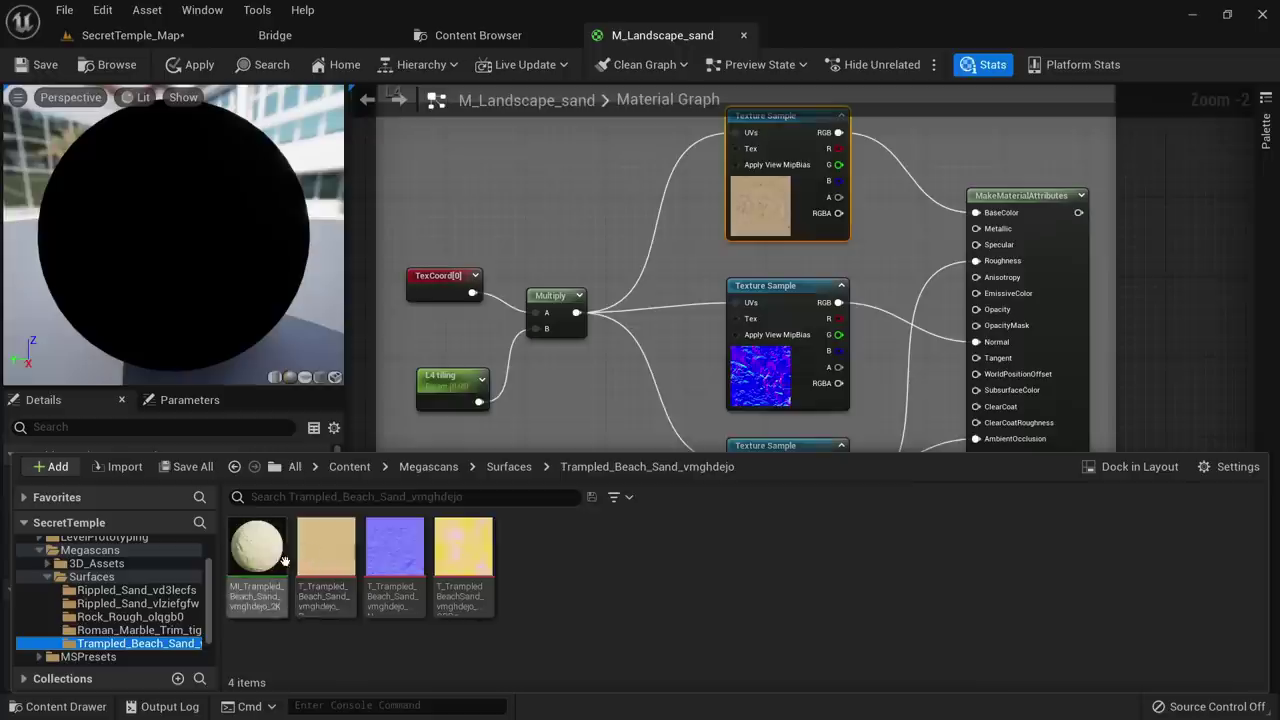
{"action": "left_click", "coordinate": [342, 560]}
{"action": "right_click_drag", "start_coordinate": [590, 351], "coordinate": [512, 337]}
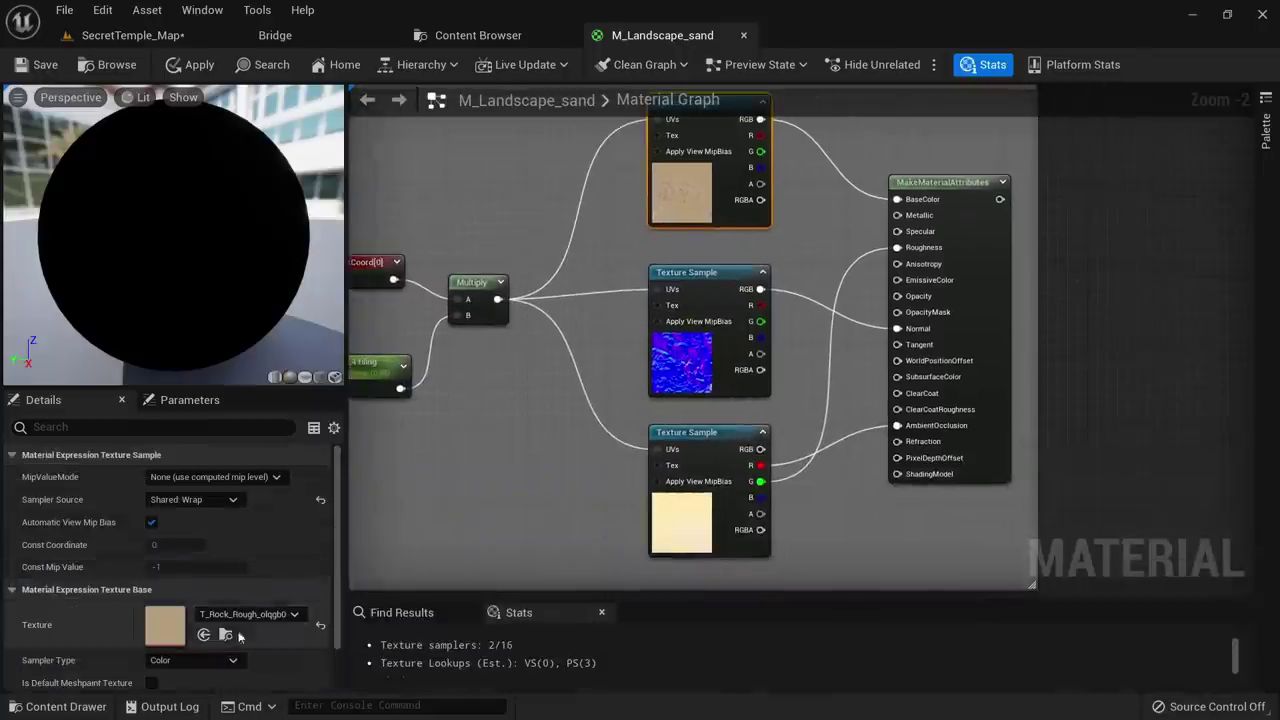
{"action": "left_click", "coordinate": [204, 634]}
Assign the Trampled_Beach_Sand normal map to the L4 group's Normal texture sample
{"action": "right_click_drag", "start_coordinate": [641, 399], "coordinate": [641, 344]}
{"action": "left_click", "coordinate": [671, 307]}
{"action": "key", "text": "ctrl+space"}
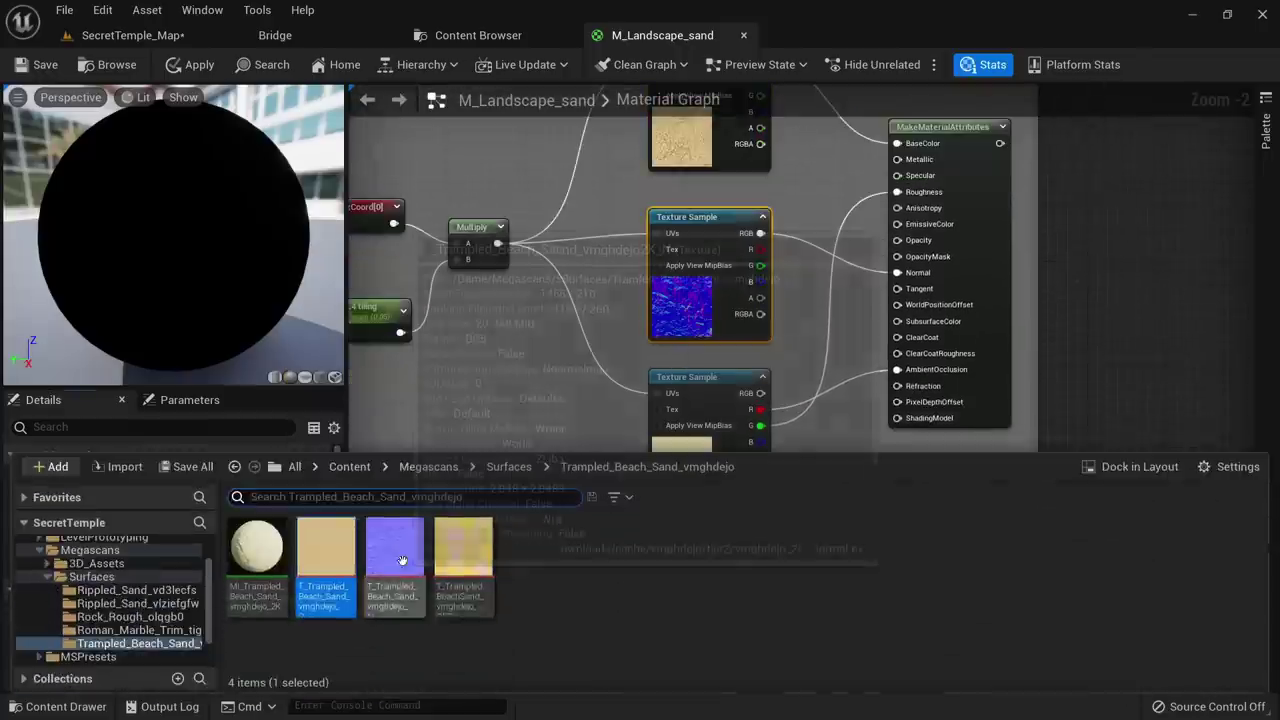
{"action": "left_click", "coordinate": [396, 562]}
{"action": "right_click_drag", "start_coordinate": [529, 425], "coordinate": [525, 313]}
{"action": "left_click", "coordinate": [204, 634]}
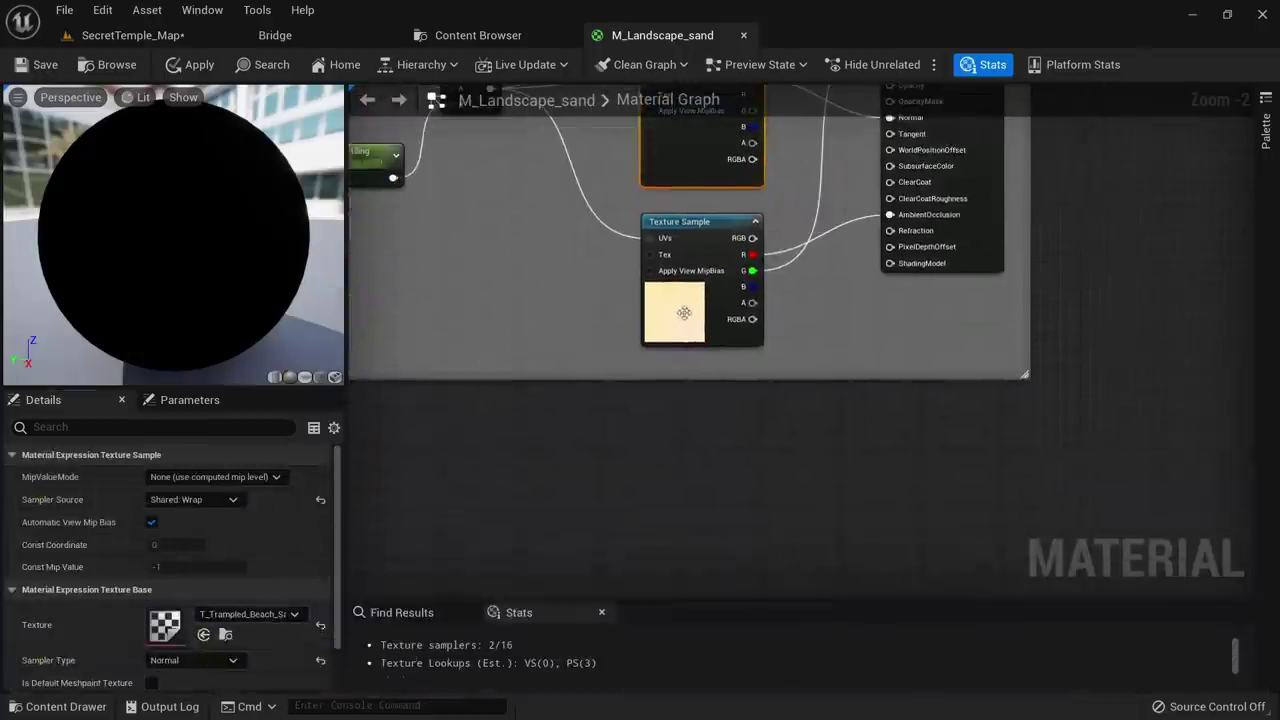
Assign the Trampled_Beach_Sand mask texture to the L4 group's roughness and ambient occlusion texture sample
{"action": "left_click", "coordinate": [665, 320]}
{"action": "key", "text": "ctrl+space"}
{"action": "left_click", "coordinate": [459, 548]}
{"action": "key", "text": "ctrl+space"}
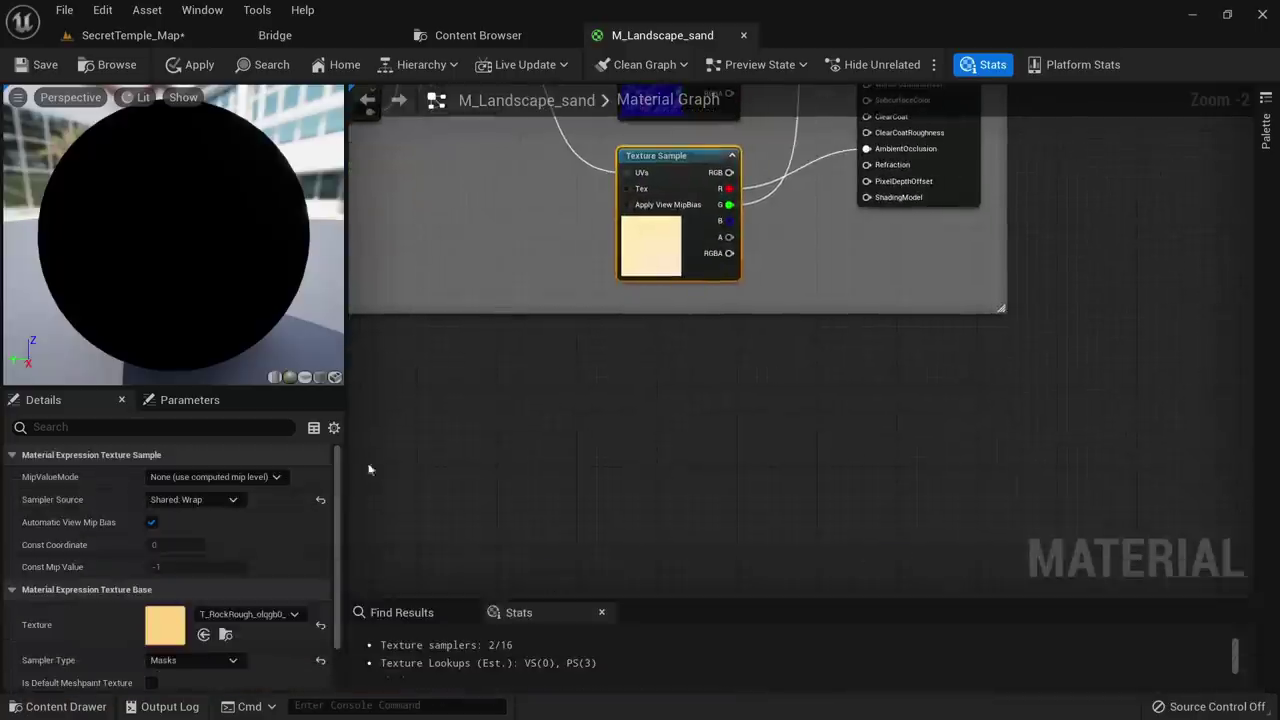
{"action": "left_click", "coordinate": [203, 634]}
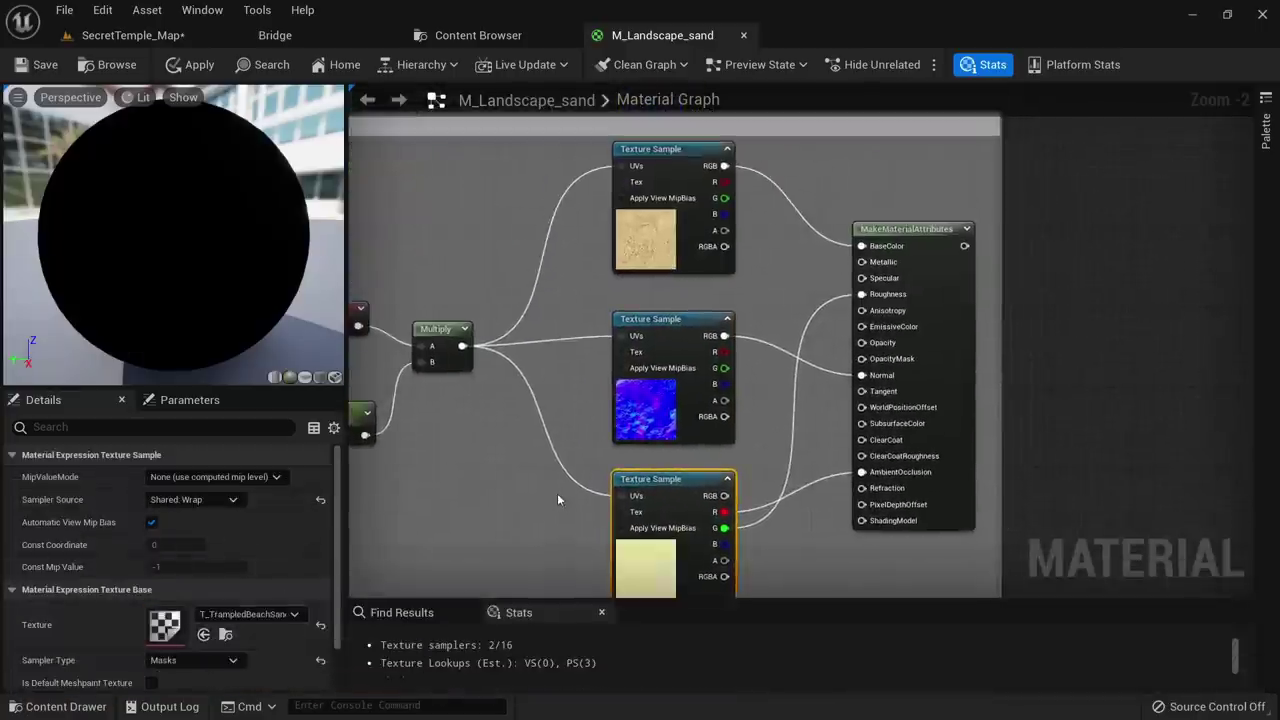
Add a second layer named L2 with LB Weight Blend to the Layer Blend node
{"action": "scroll", "coordinate": [595, 440], "scroll_direction": "down", "scroll_amount": 3}
{"action": "left_click", "coordinate": [813, 428]}
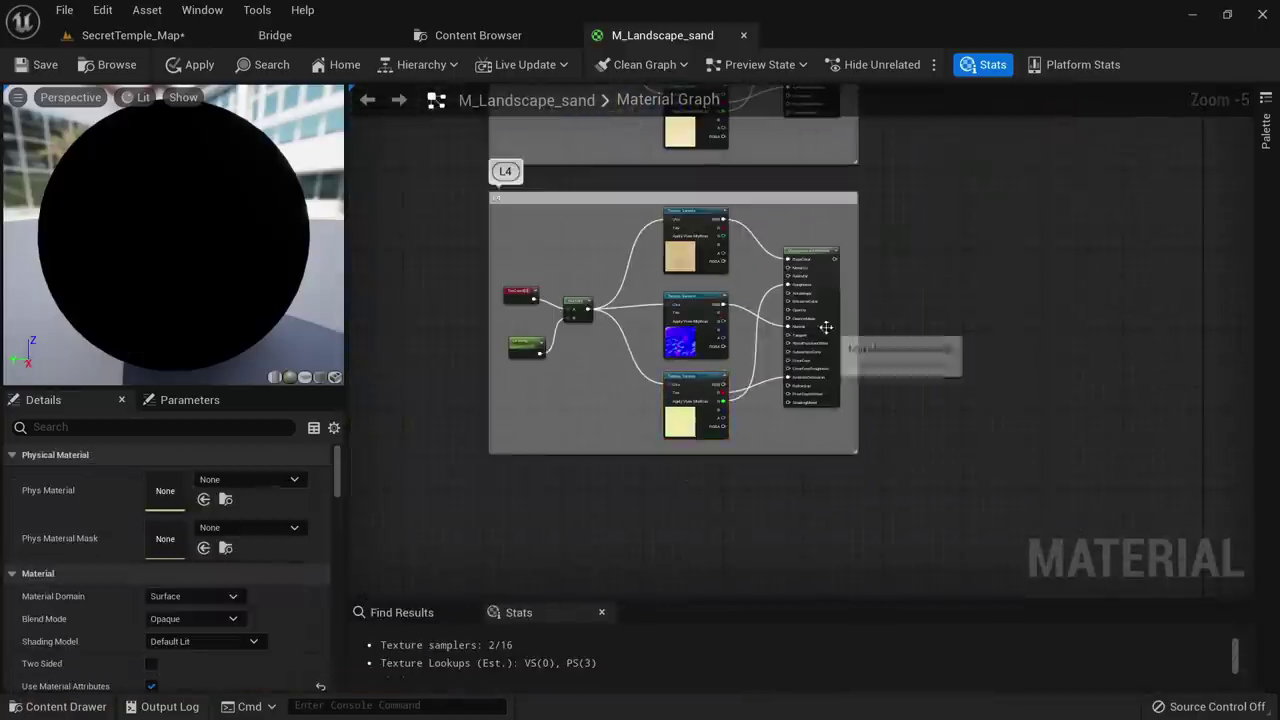
{"action": "right_click_drag", "start_coordinate": [971, 207], "coordinate": [800, 563]}
{"action": "scroll", "coordinate": [861, 338], "scroll_direction": "down", "scroll_amount": 5}
{"action": "right_click_drag", "start_coordinate": [861, 338], "coordinate": [828, 522]}
{"action": "scroll", "coordinate": [790, 260], "scroll_direction": "up", "scroll_amount": 10}
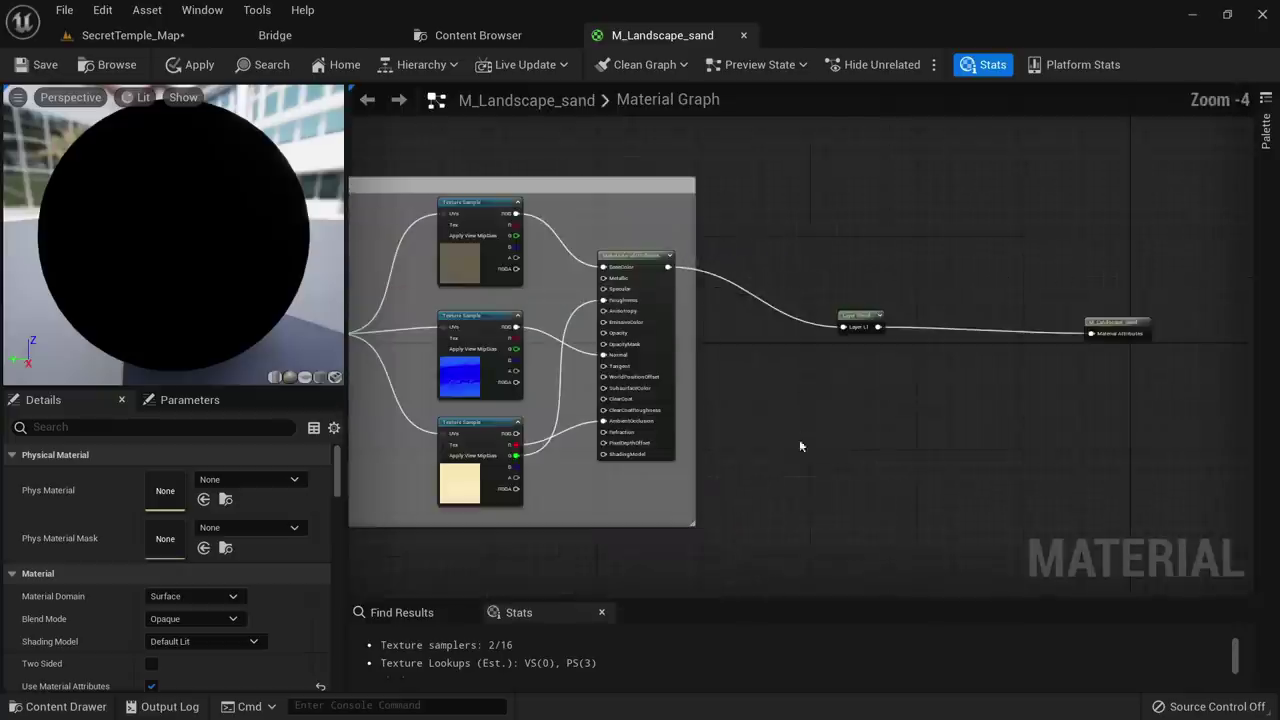
{"action": "left_click", "coordinate": [886, 298]}
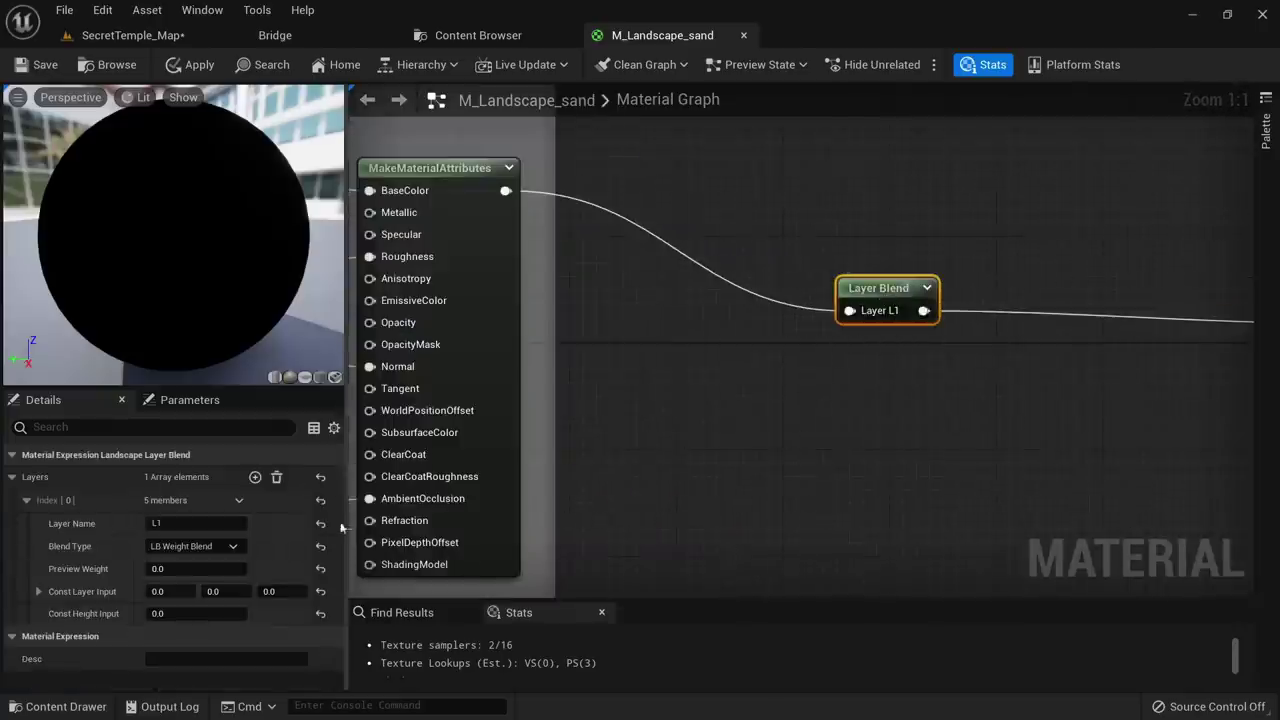
{"action": "left_click", "coordinate": [256, 478]}
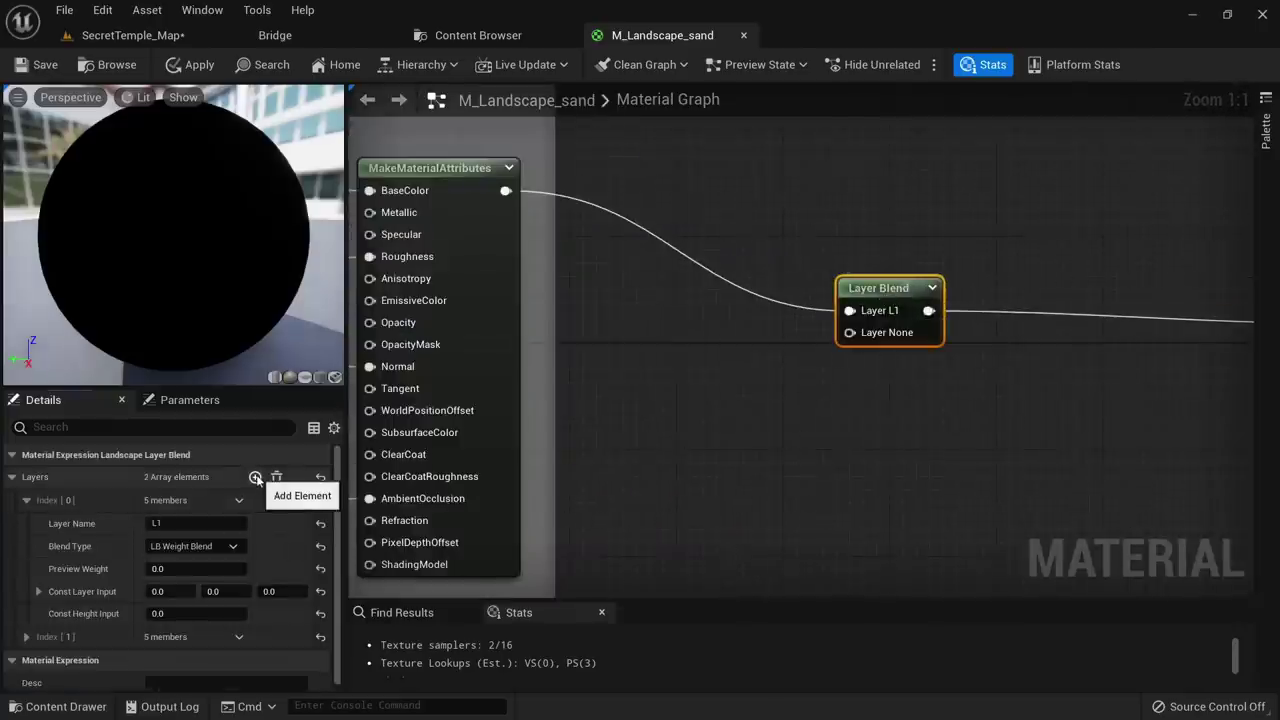
{"action": "left_click", "coordinate": [27, 637]}
{"action": "scroll", "coordinate": [120, 620], "scroll_direction": "down", "scroll_amount": 2}
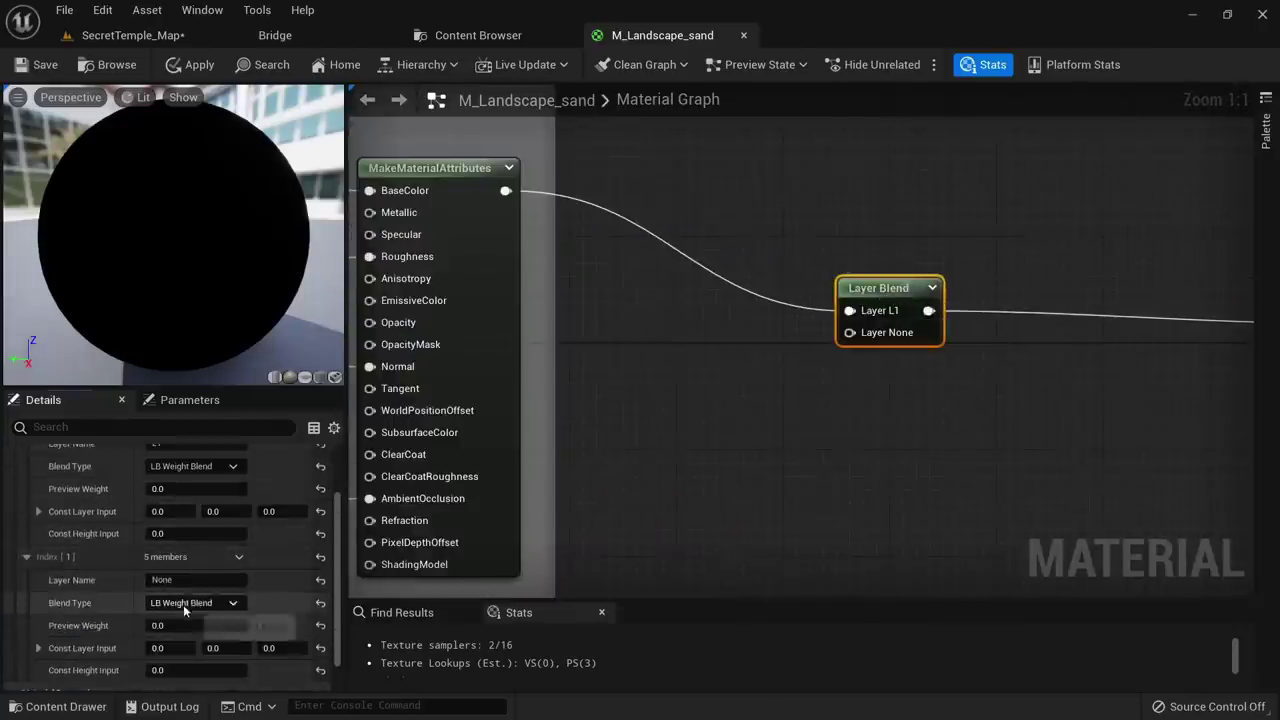
{"action": "left_click", "coordinate": [195, 603]}
{"action": "left_click", "coordinate": [189, 607]}
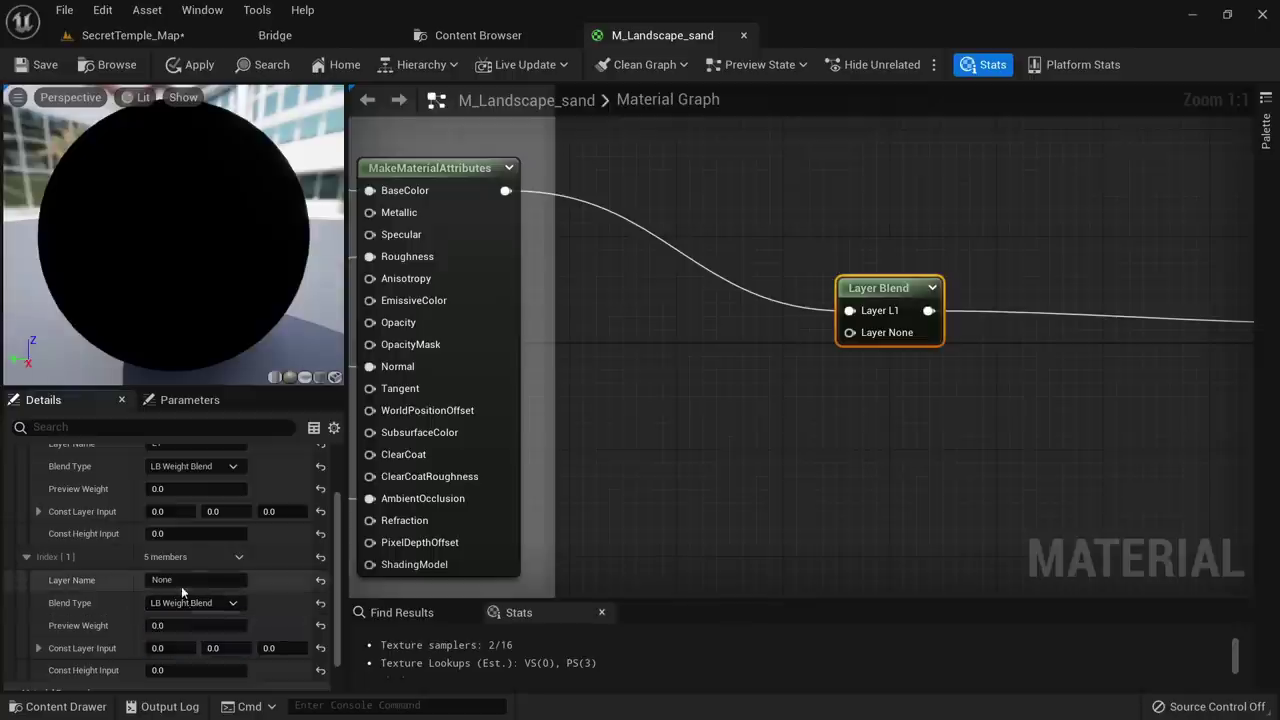
{"action": "type", "text": "L2"}
{"action": "key", "text": "Return"}
{"action": "left_click", "coordinate": [165, 577]}
{"action": "left_click", "coordinate": [26, 557]}
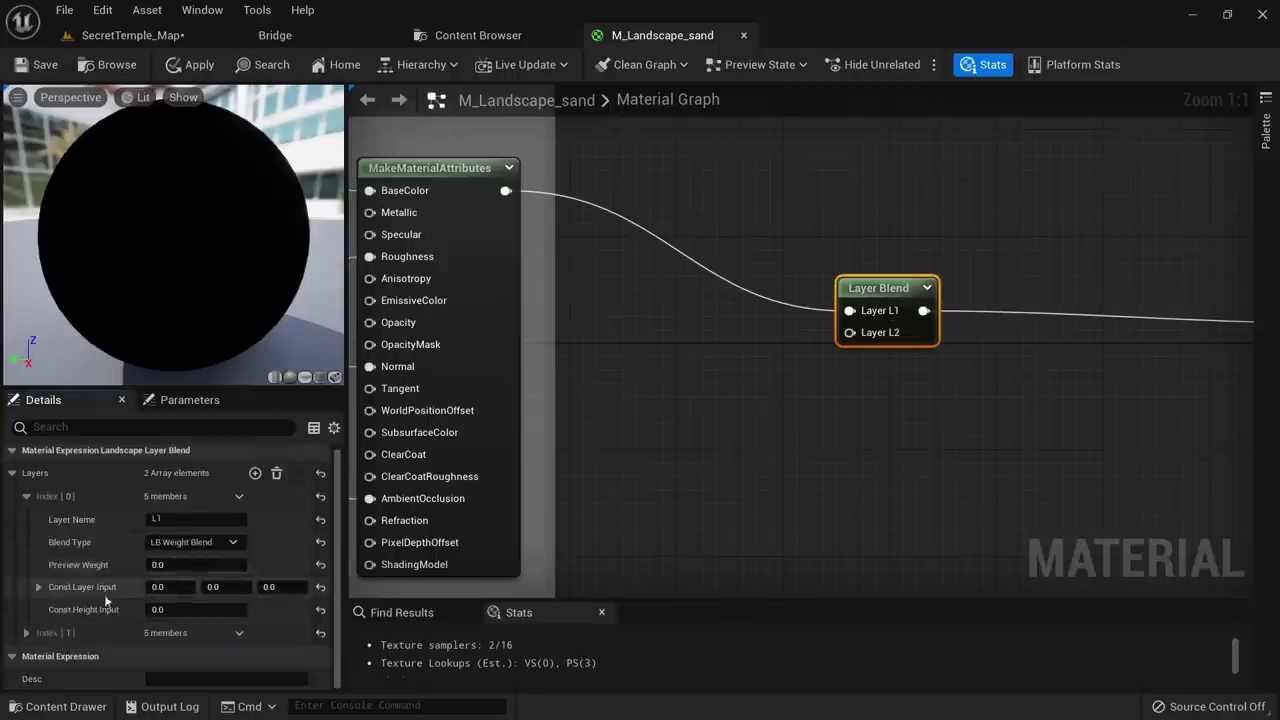
Add two more layers to the Layer Blend node and name them L3 and L4
{"action": "left_click", "coordinate": [256, 474]}
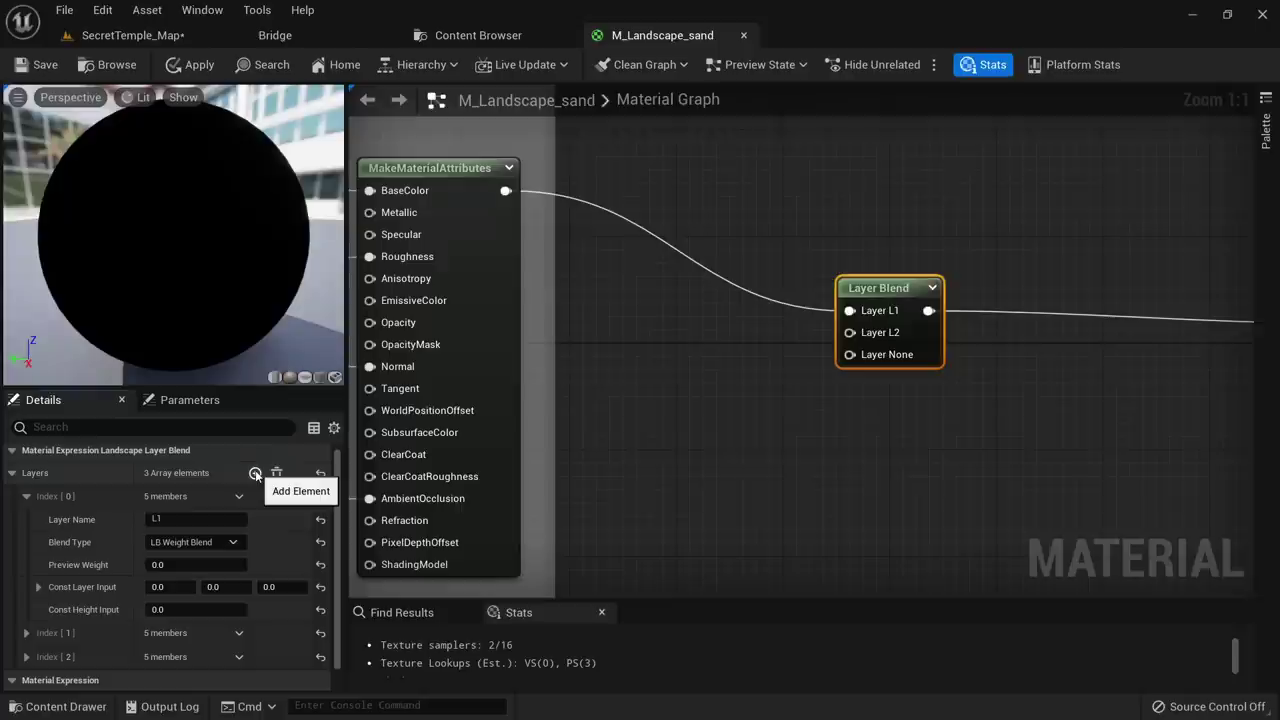
{"action": "left_click", "coordinate": [256, 474]}
{"action": "scroll", "coordinate": [150, 540], "scroll_direction": "down", "scroll_amount": 2}
{"action": "left_click", "coordinate": [26, 608]}
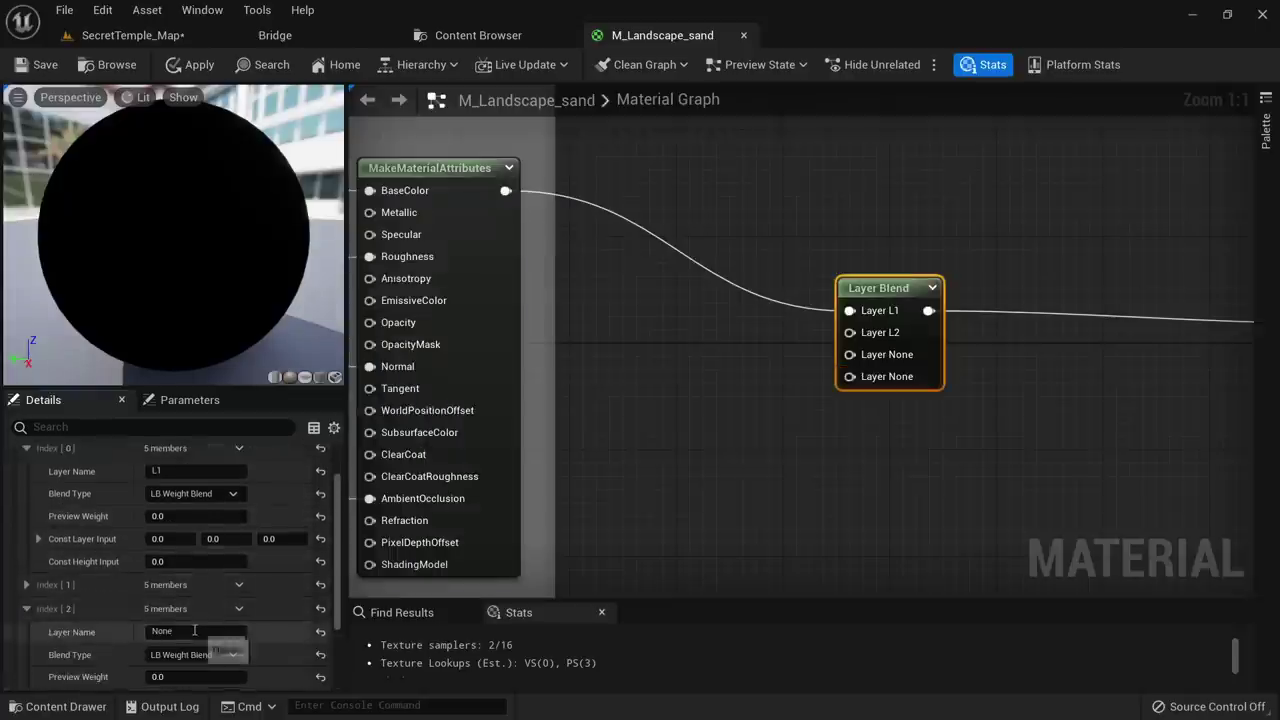
{"action": "scroll", "coordinate": [190, 635], "scroll_direction": "down", "scroll_amount": 3}
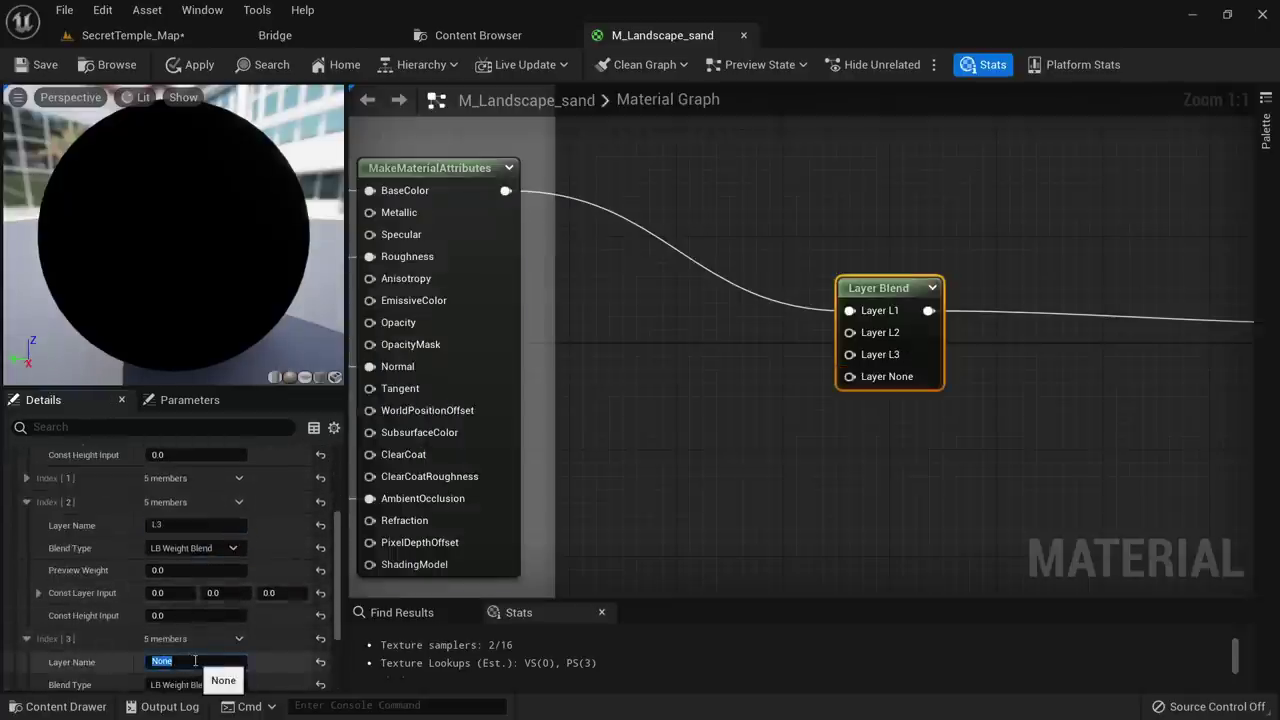
{"action": "scroll", "coordinate": [703, 551], "scroll_direction": "down", "scroll_amount": 2}
Wire the L2 group's MakeMaterialAttributes output directly into the Layer L2 input of the Layer Blend node
{"action": "right_click_drag", "start_coordinate": [703, 551], "coordinate": [714, 197]}
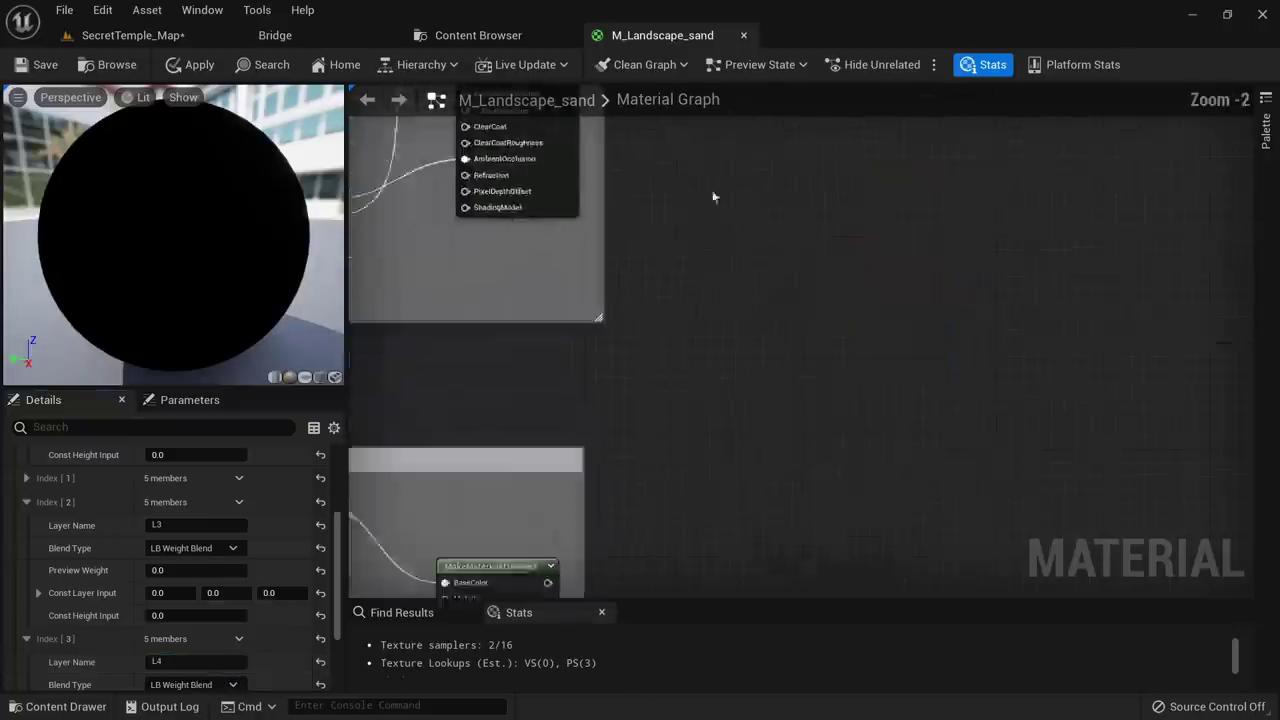
{"action": "scroll", "coordinate": [714, 197], "scroll_direction": "down", "scroll_amount": 1}
{"action": "right_click_drag", "start_coordinate": [668, 442], "coordinate": [660, 303]}
{"action": "left_click_drag", "start_coordinate": [555, 407], "coordinate": [810, 311]}
{"action": "right_click_drag", "start_coordinate": [746, 399], "coordinate": [795, 141]}
{"action": "right_click_drag", "start_coordinate": [763, 331], "coordinate": [746, 251]}
{"action": "scroll", "coordinate": [717, 369], "scroll_direction": "down", "scroll_amount": 5}
{"action": "right_click_drag", "start_coordinate": [716, 292], "coordinate": [683, 530]}
{"action": "scroll", "coordinate": [692, 393], "scroll_direction": "up", "scroll_amount": 5}
{"action": "right_click_drag", "start_coordinate": [686, 429], "coordinate": [712, 301]}
{"action": "scroll", "coordinate": [735, 328], "scroll_direction": "down", "scroll_amount": 6}
{"action": "right_click_drag", "start_coordinate": [736, 398], "coordinate": [734, 301]}
{"action": "scroll", "coordinate": [734, 205], "scroll_direction": "down", "scroll_amount": 2}
{"action": "scroll", "coordinate": [719, 185], "scroll_direction": "up", "scroll_amount": 4}
{"action": "scroll", "coordinate": [735, 254], "scroll_direction": "up", "scroll_amount": 5}
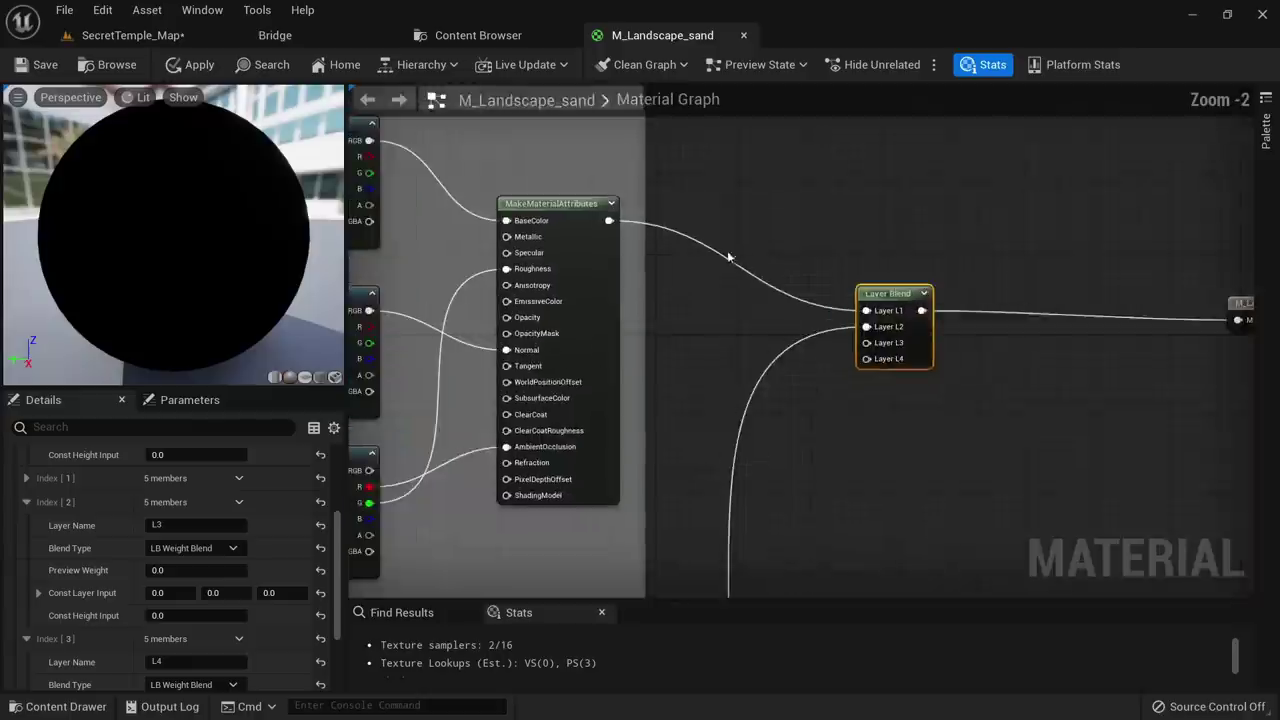
Create a named reroute declaration called L1 from the L1 group's MakeMaterialAttributes output
{"action": "right_click_drag", "start_coordinate": [731, 257], "coordinate": [715, 347]}
{"action": "scroll", "coordinate": [681, 300], "scroll_direction": "up", "scroll_amount": 2}
{"action": "right_click_drag", "start_coordinate": [681, 300], "coordinate": [772, 197]}
{"action": "scroll", "coordinate": [703, 347], "scroll_direction": "down", "scroll_amount": 2}
{"action": "scroll", "coordinate": [702, 347], "scroll_direction": "up", "scroll_amount": 2}
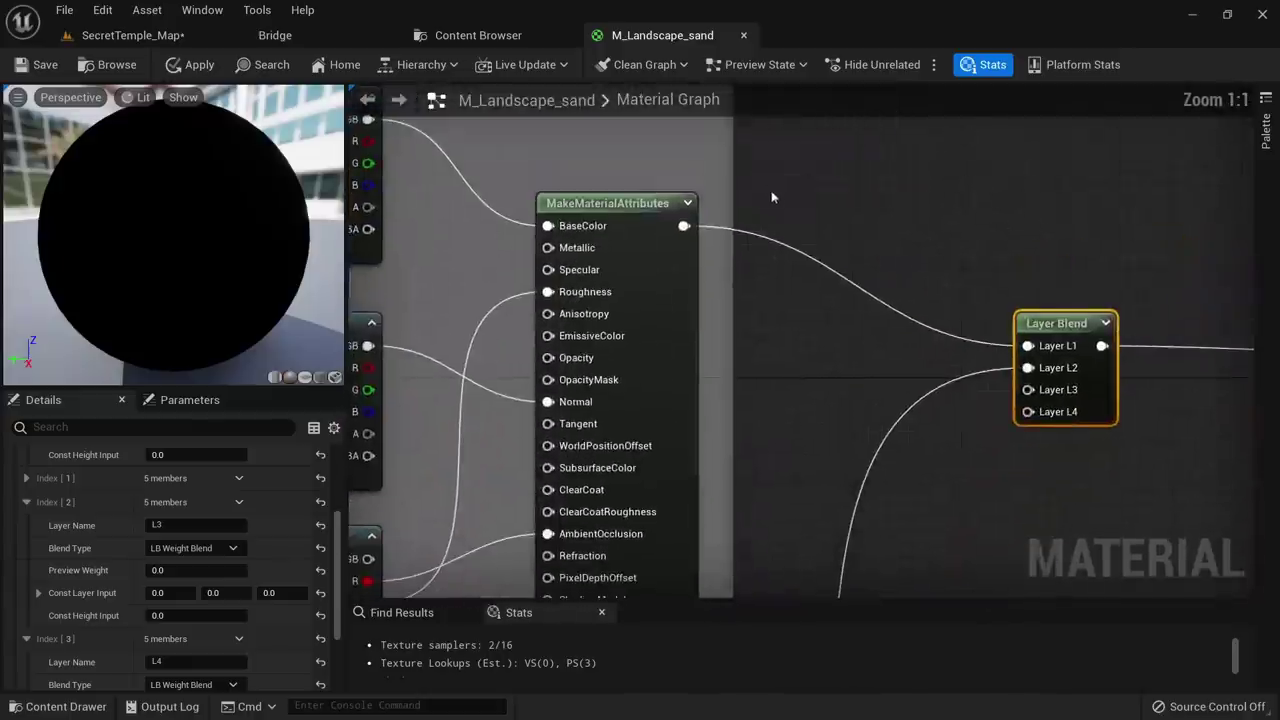
{"action": "left_click_drag", "start_coordinate": [685, 226], "coordinate": [802, 169]}
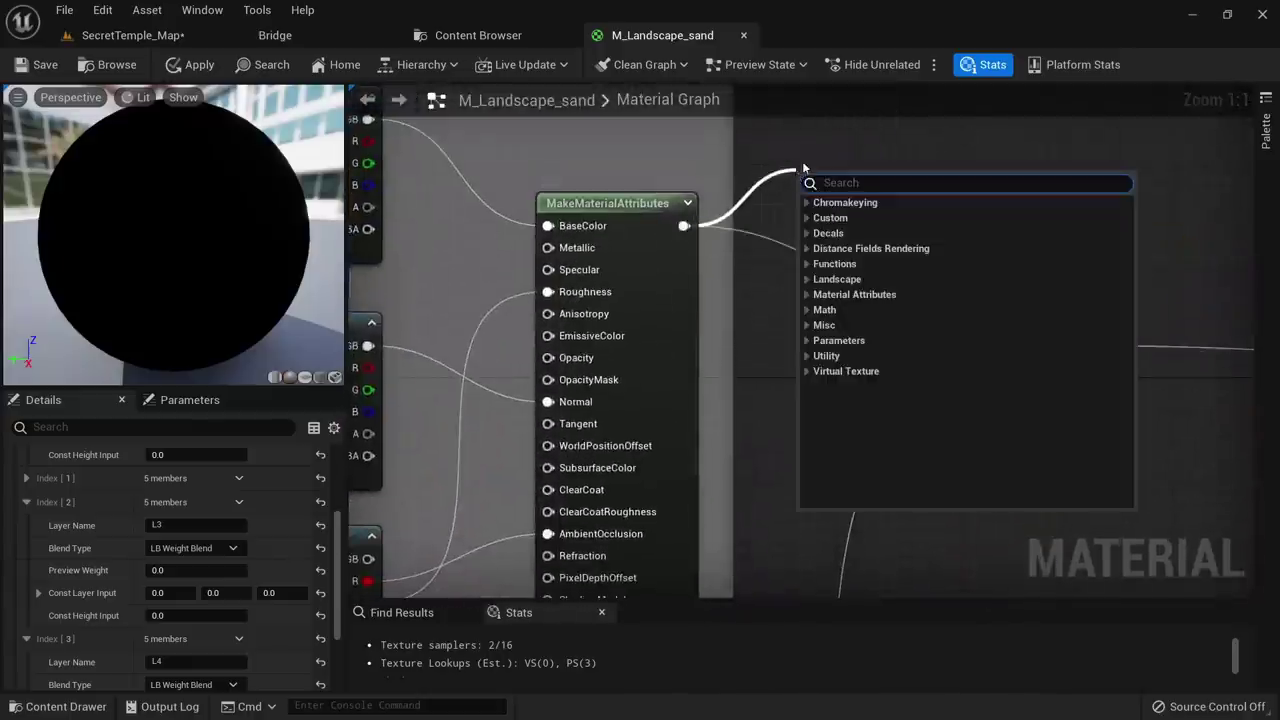
{"action": "type", "text": "name"}
{"action": "key", "text": "Return"}
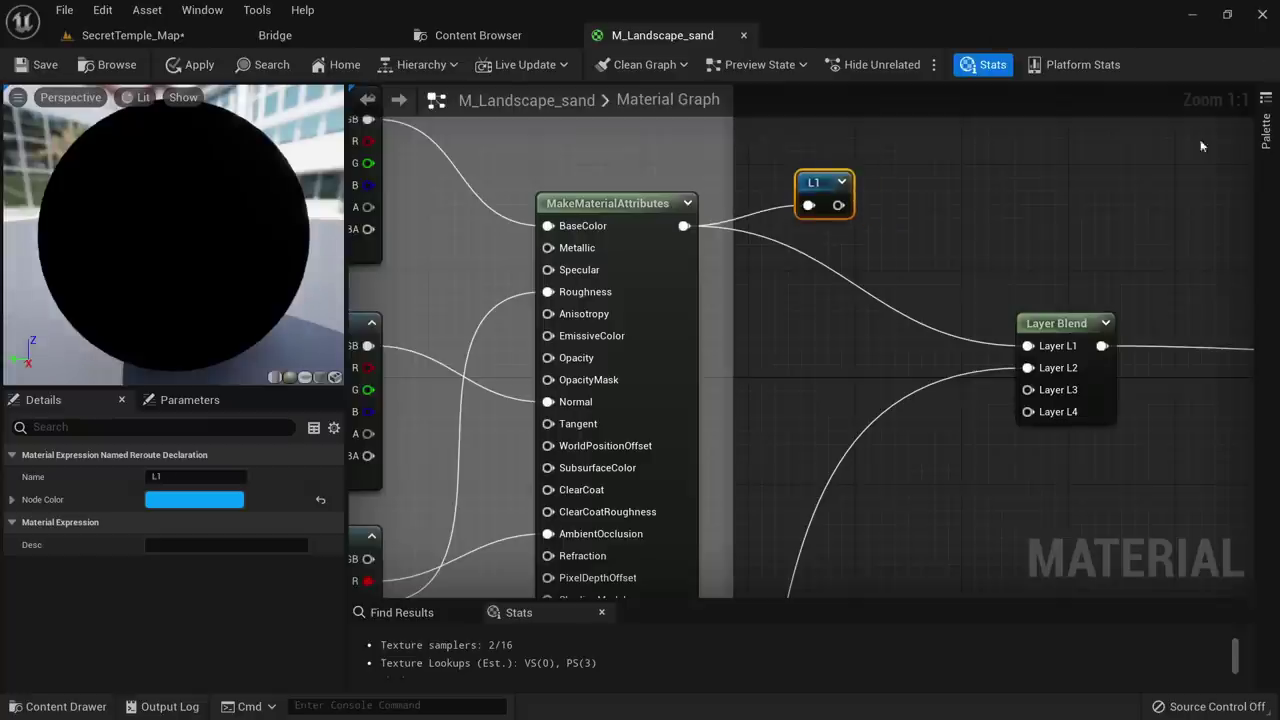
Disconnect the direct wires from the Layer L1 and Layer L2 inputs of the Layer Blend node
{"action": "right_click_drag", "start_coordinate": [1019, 345], "coordinate": [918, 306]}
{"action": "left_click", "coordinate": [927, 307], "text": "alt"}
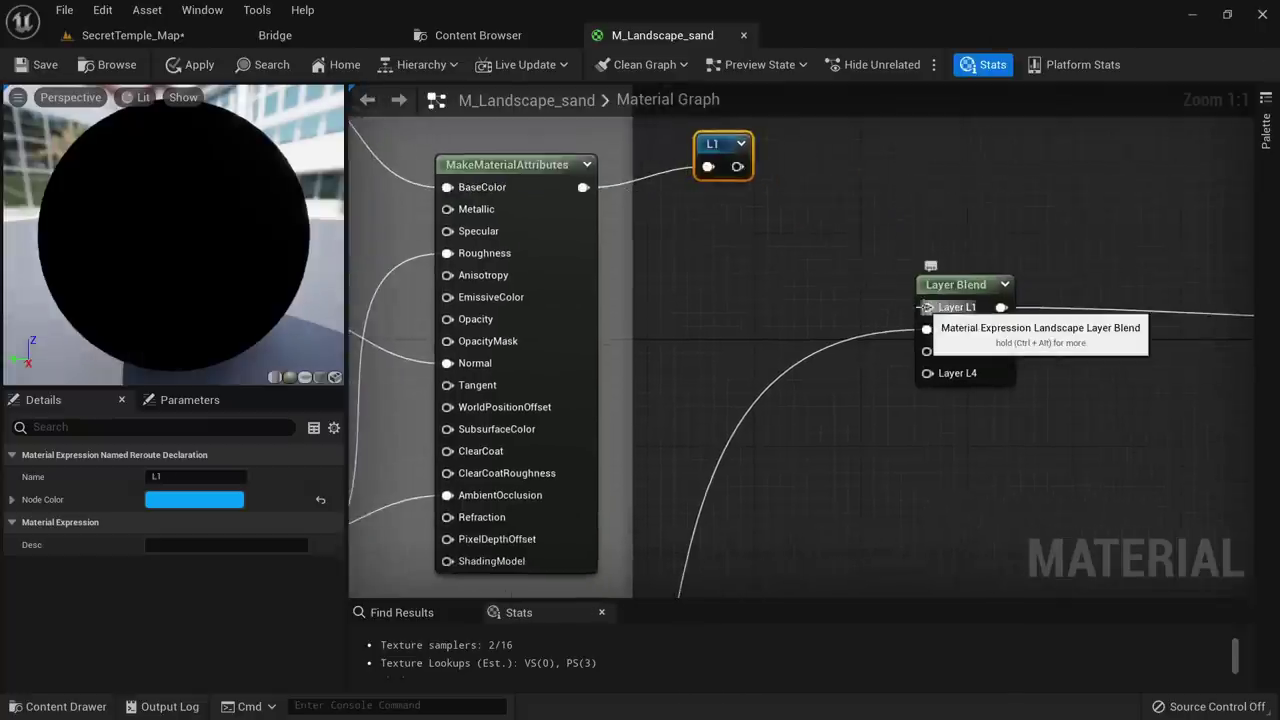
{"action": "left_click", "coordinate": [927, 329], "text": "alt"}
Create a named reroute declaration called L2 from the L2 group's MakeMaterialAttributes output
{"action": "scroll", "coordinate": [799, 287], "scroll_direction": "down", "scroll_amount": 1}
{"action": "right_click_drag", "start_coordinate": [884, 411], "coordinate": [784, 420]}
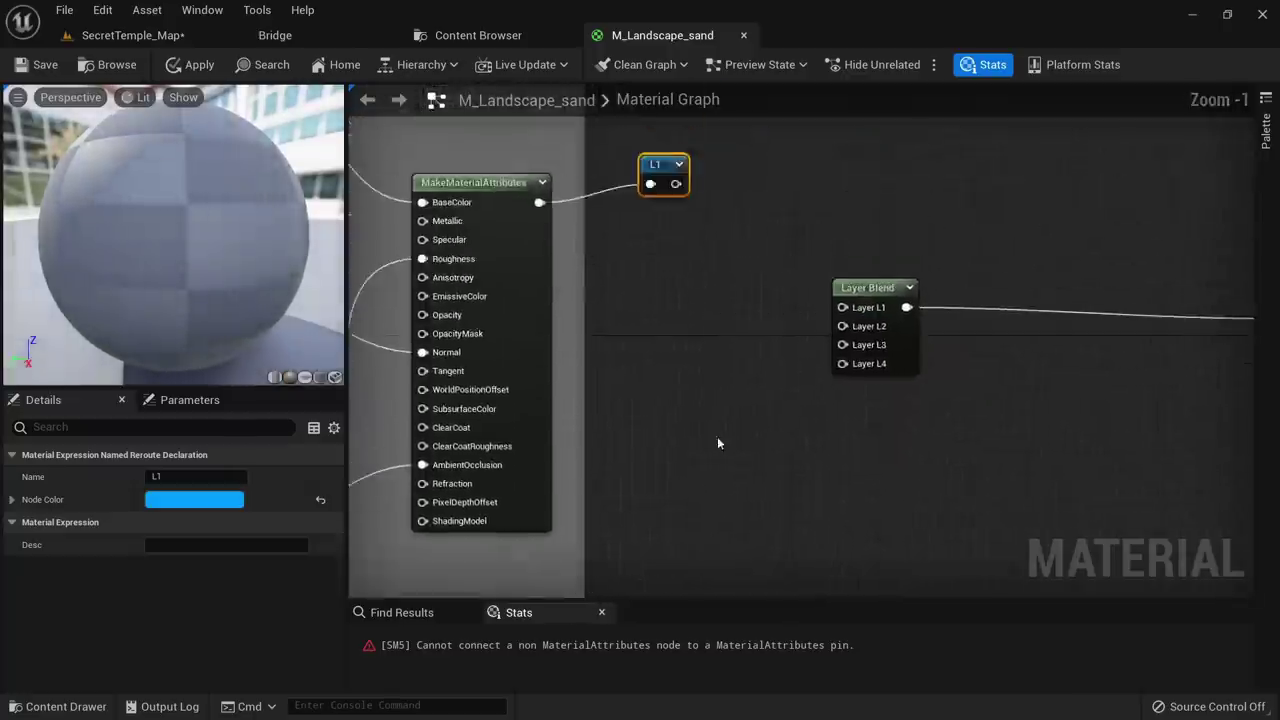
{"action": "scroll", "coordinate": [717, 436], "scroll_direction": "down", "scroll_amount": 3}
{"action": "right_click_drag", "start_coordinate": [720, 585], "coordinate": [749, 359]}
{"action": "scroll", "coordinate": [663, 500], "scroll_direction": "up", "scroll_amount": 3}
{"action": "right_click_drag", "start_coordinate": [663, 500], "coordinate": [666, 391]}
{"action": "left_click_drag", "start_coordinate": [610, 396], "coordinate": [708, 380]}
{"action": "type", "text": "name"}
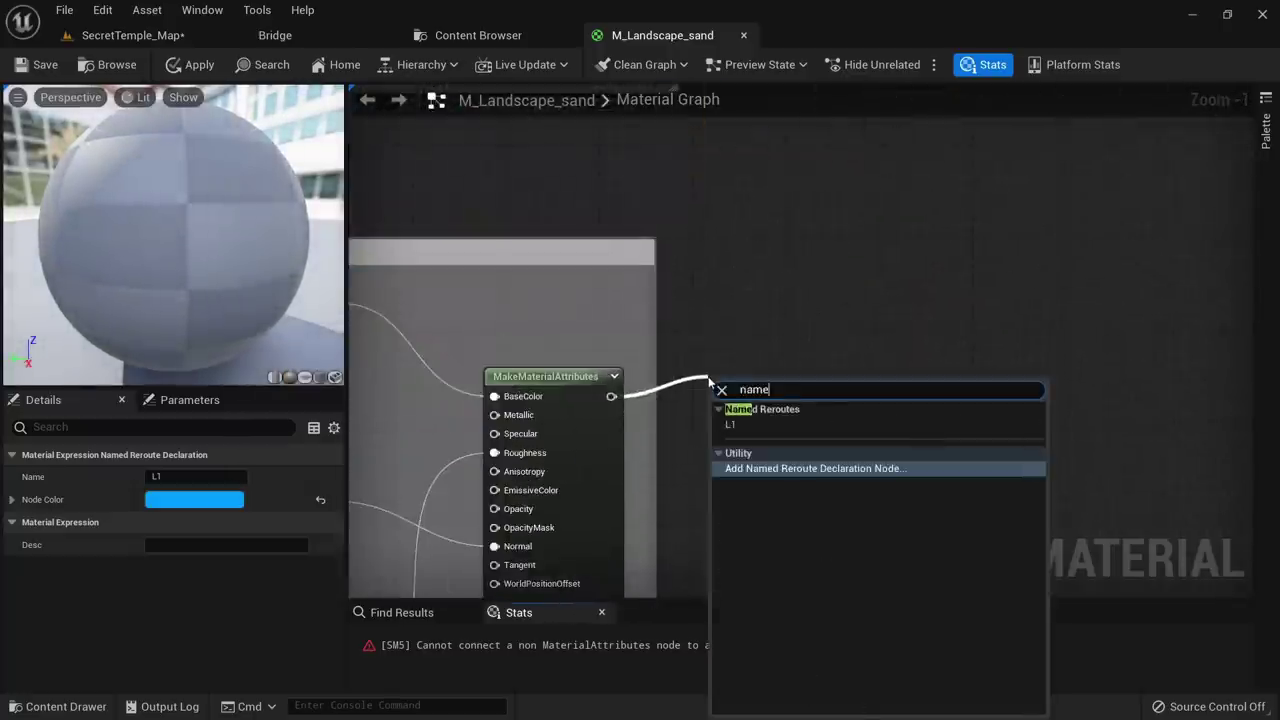
{"action": "key", "text": "Return"}
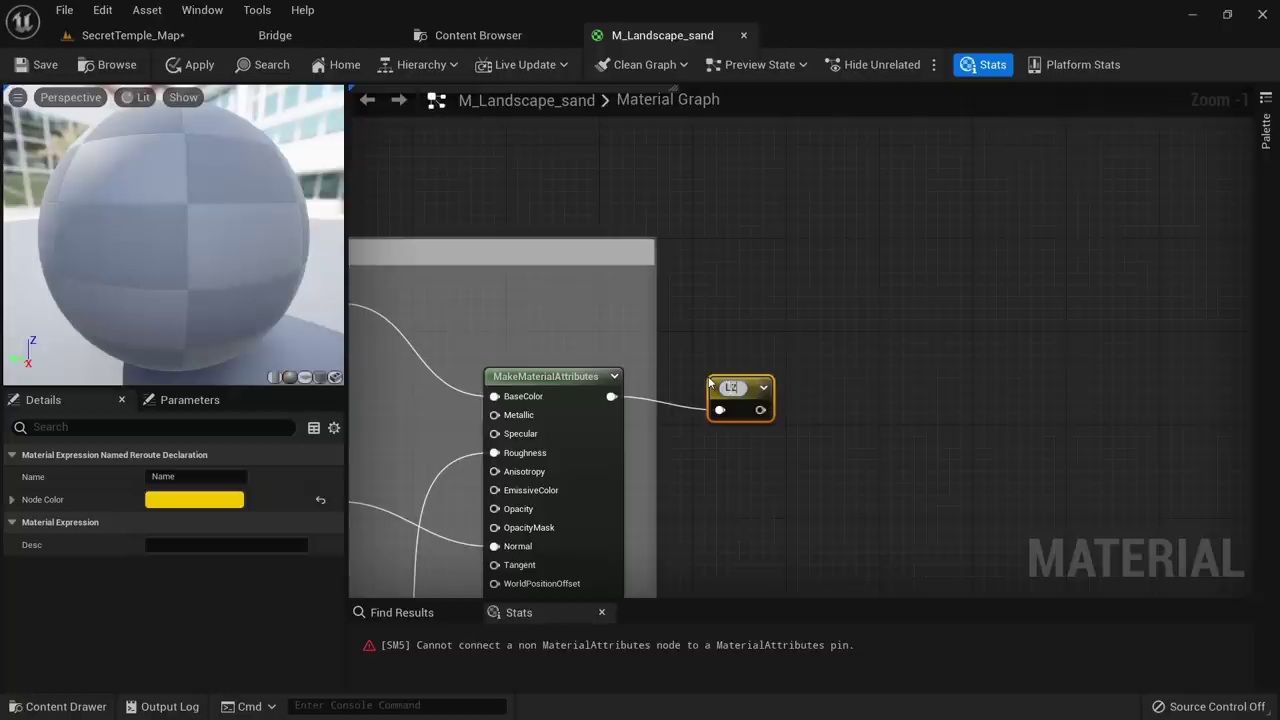
Place an L1 named reroute node beside the Layer Blend node and connect it to the Layer L1 input
{"action": "right_click_drag", "start_coordinate": [812, 277], "coordinate": [727, 495]}
{"action": "right_click_drag", "start_coordinate": [710, 235], "coordinate": [693, 458]}
{"action": "scroll", "coordinate": [680, 320], "scroll_direction": "down", "scroll_amount": 2}
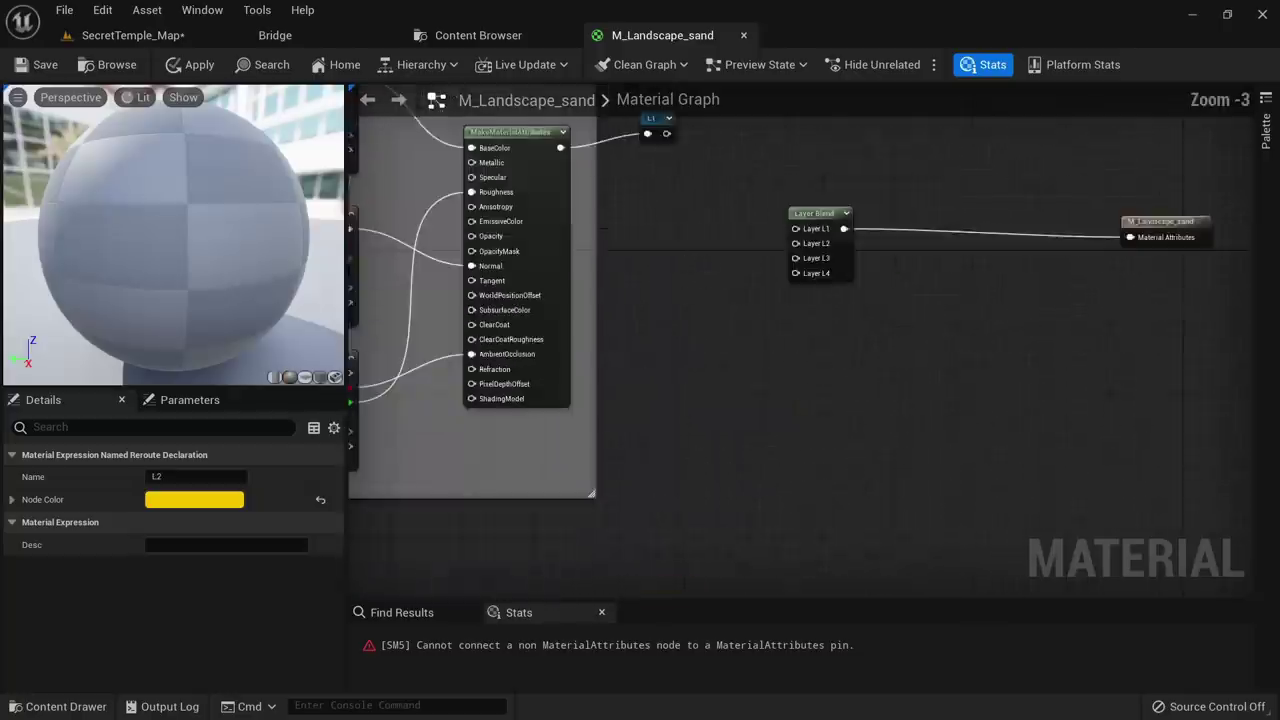
{"action": "right_click_drag", "start_coordinate": [681, 320], "coordinate": [684, 400]}
{"action": "scroll", "coordinate": [717, 268], "scroll_direction": "up", "scroll_amount": 3}
{"action": "right_click_drag", "start_coordinate": [717, 268], "coordinate": [616, 258]}
{"action": "right_click", "coordinate": [616, 258]}
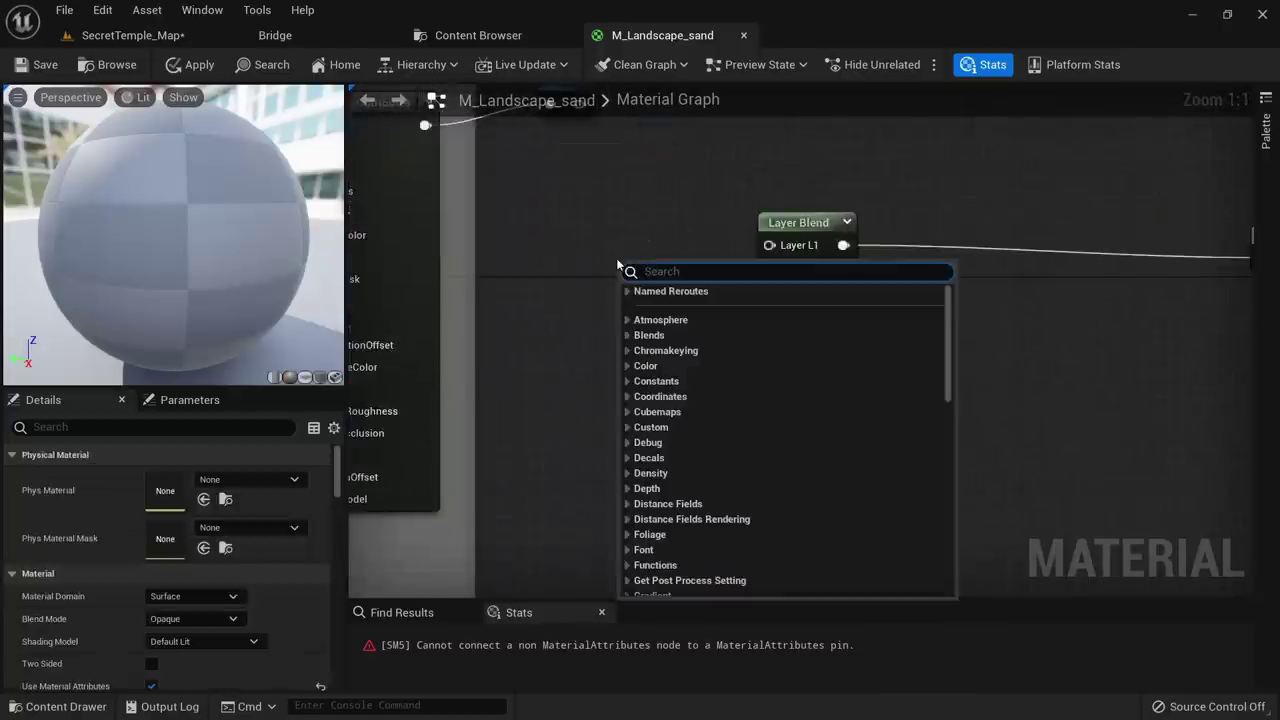
{"action": "type", "text": "l1"}
{"action": "key", "text": "Return"}
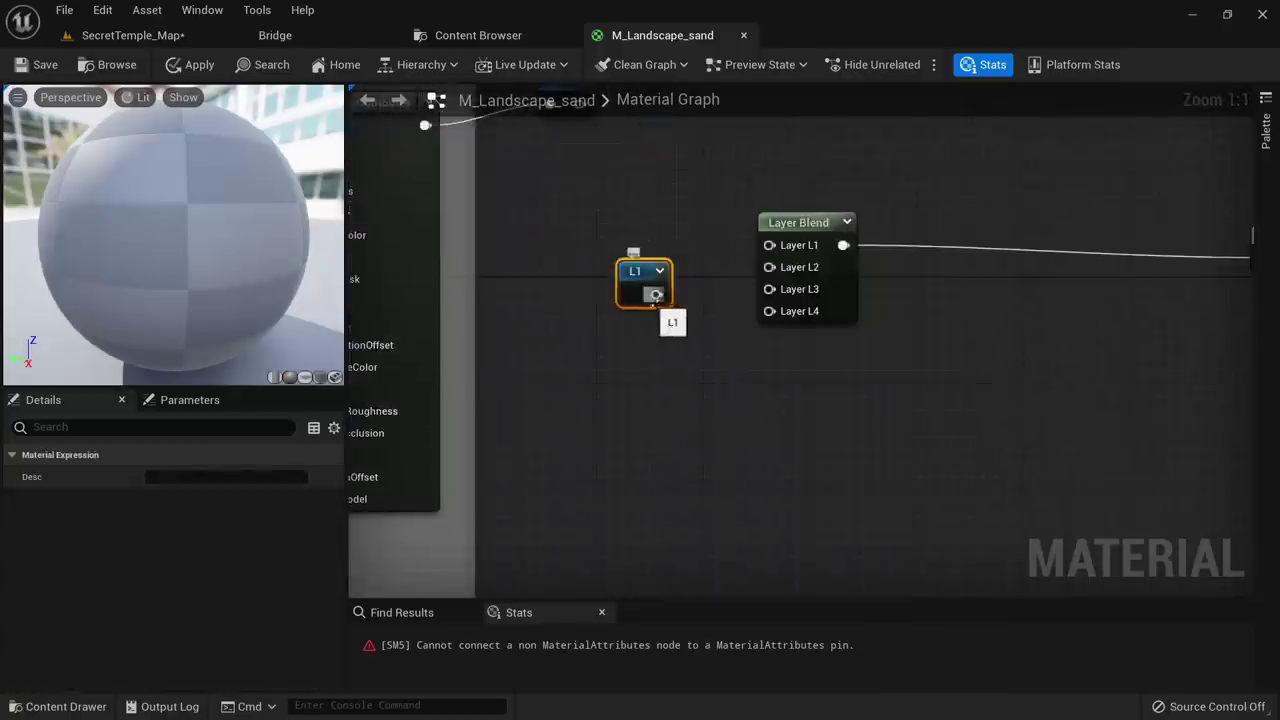
{"action": "left_click_drag", "start_coordinate": [762, 258], "coordinate": [769, 246]}
Move the L1 reroute node and the Layer Blend node together farther away from the L1 group
{"action": "right_click_drag", "start_coordinate": [632, 210], "coordinate": [684, 264]}
{"action": "left_click", "coordinate": [698, 314]}
{"action": "left_click_drag", "start_coordinate": [720, 366], "coordinate": [741, 335]}
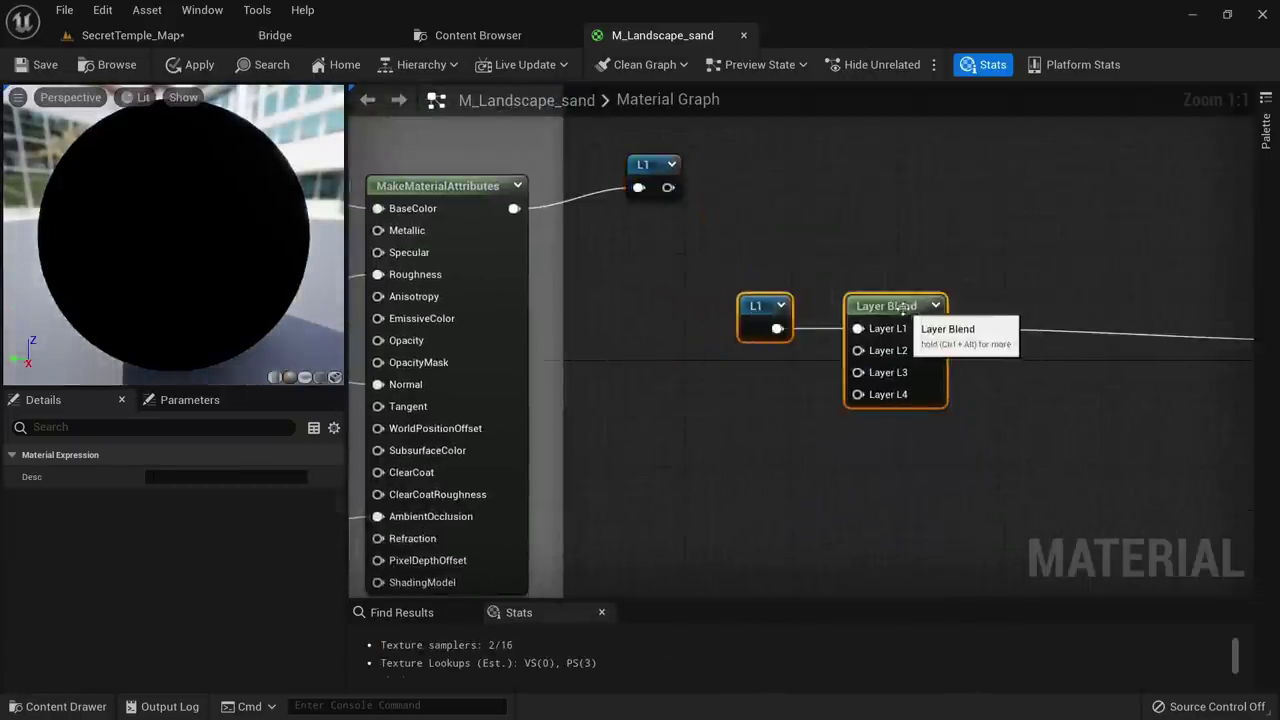
{"action": "left_click_drag", "start_coordinate": [901, 311], "coordinate": [992, 318]}
Jump from the L1 reroute node beside Layer Blend to its declaration to inspect how they are linked
{"action": "double_click", "coordinate": [847, 319]}
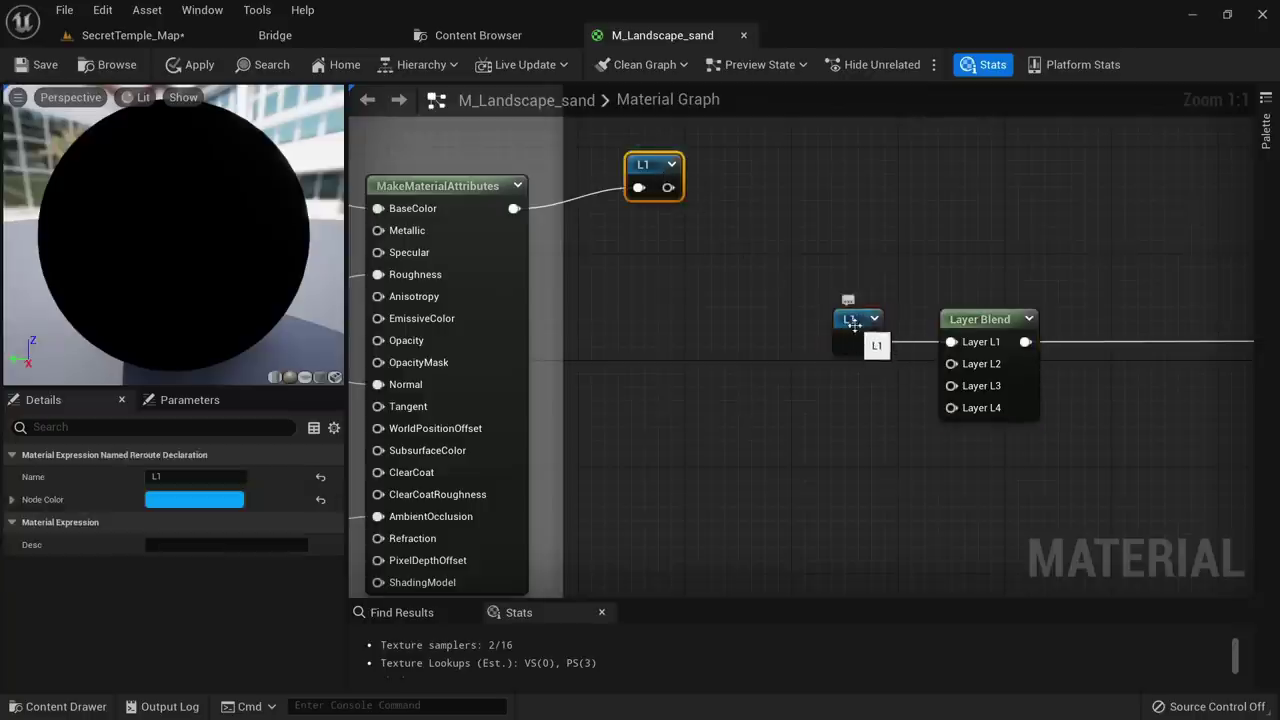
{"action": "left_click", "coordinate": [854, 324]}
{"action": "right_click_drag", "start_coordinate": [836, 436], "coordinate": [661, 328]}
{"action": "left_click", "coordinate": [759, 295]}
{"action": "scroll", "coordinate": [677, 140], "scroll_direction": "down", "scroll_amount": 4}
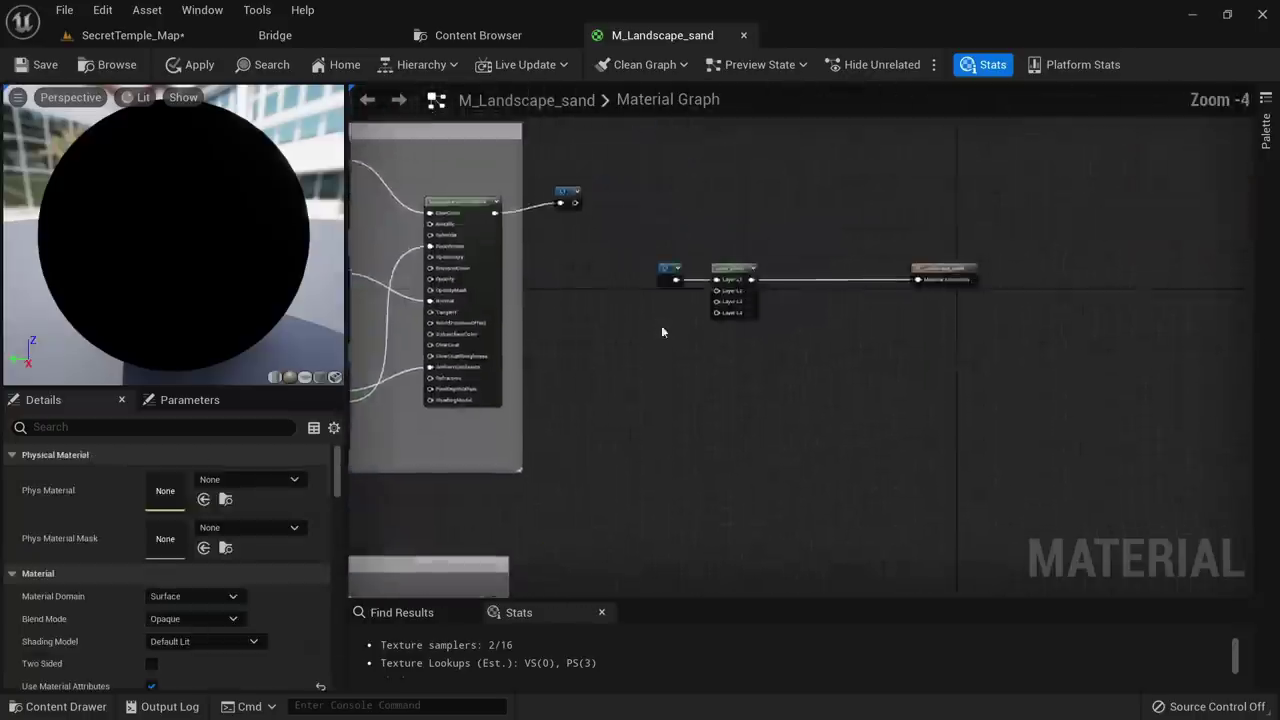
Move the L1 reroute node higher, add an L2 named reroute node below it, and connect it to the Layer L2 input
{"action": "scroll", "coordinate": [661, 325], "scroll_direction": "up", "scroll_amount": 4}
{"action": "left_click_drag", "start_coordinate": [695, 272], "coordinate": [681, 207]}
{"action": "right_click", "coordinate": [669, 305]}
{"action": "type", "text": "l2"}
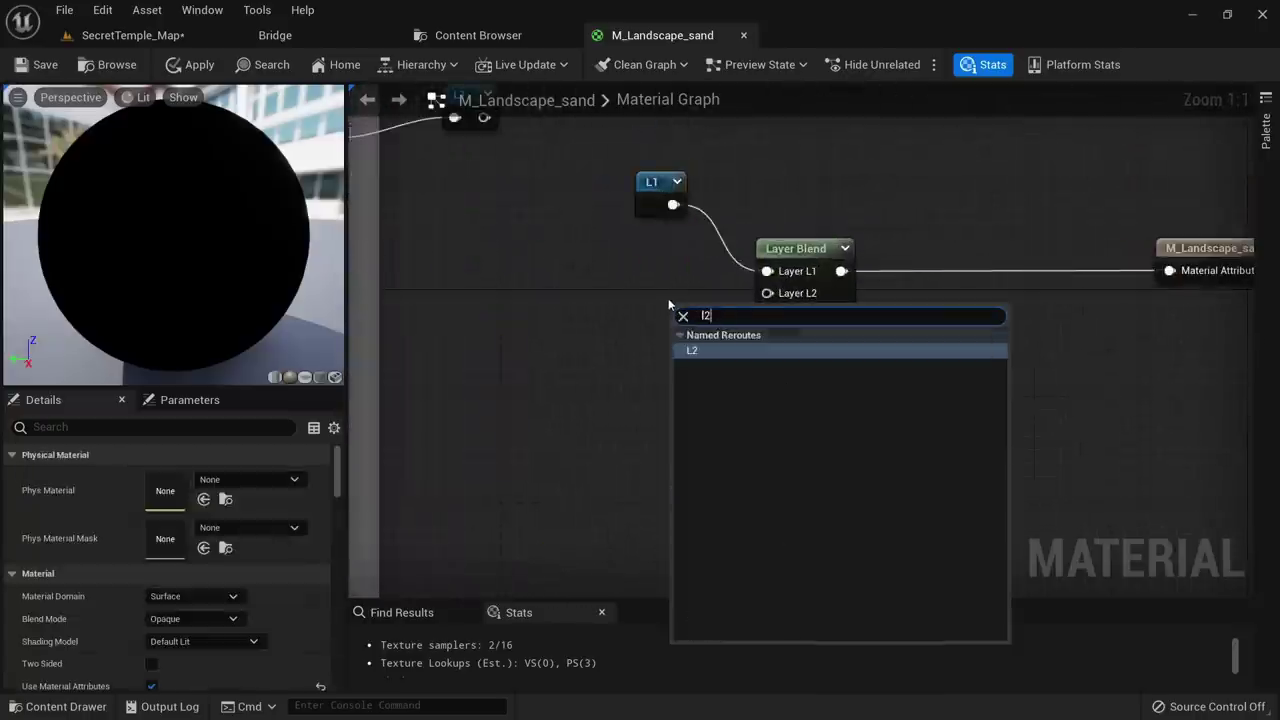
{"action": "key", "text": "Return"}
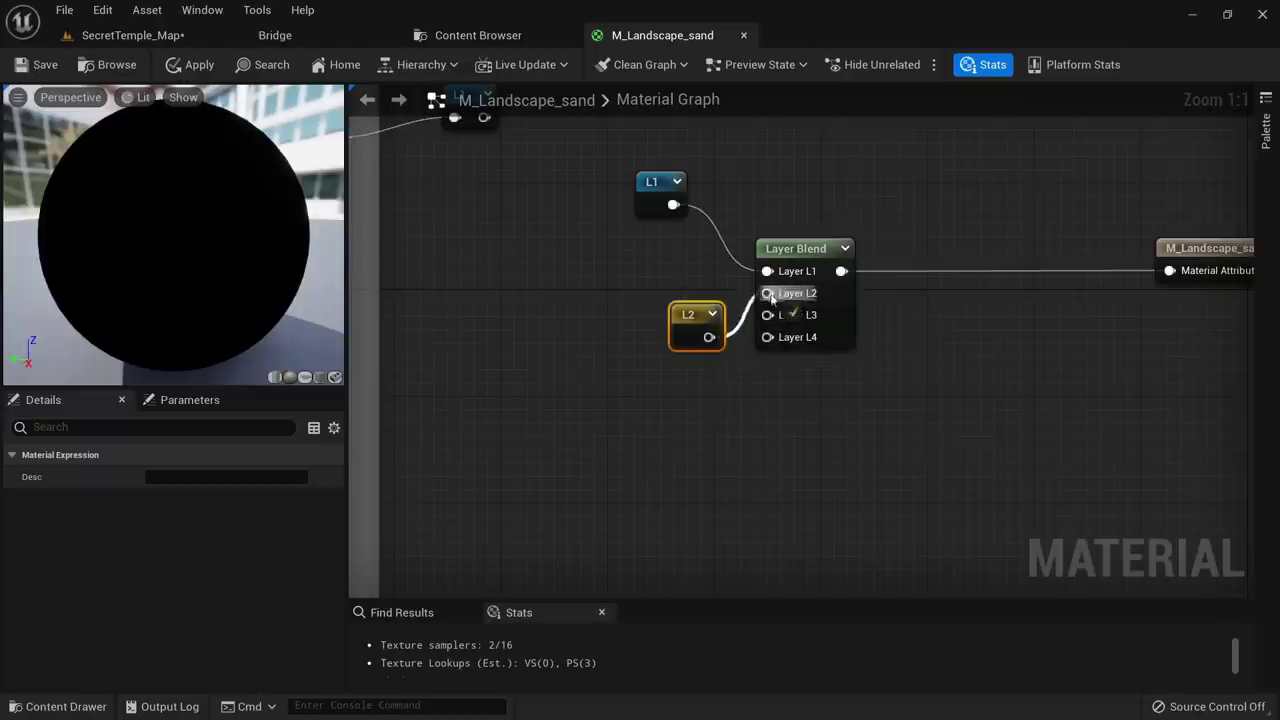
{"action": "left_click_drag", "start_coordinate": [772, 298], "coordinate": [768, 294]}
{"action": "left_click", "coordinate": [653, 458]}
Create a named reroute declaration called L3 from the L3 group's MakeMaterialAttributes output
{"action": "scroll", "coordinate": [632, 454], "scroll_direction": "down", "scroll_amount": 6}
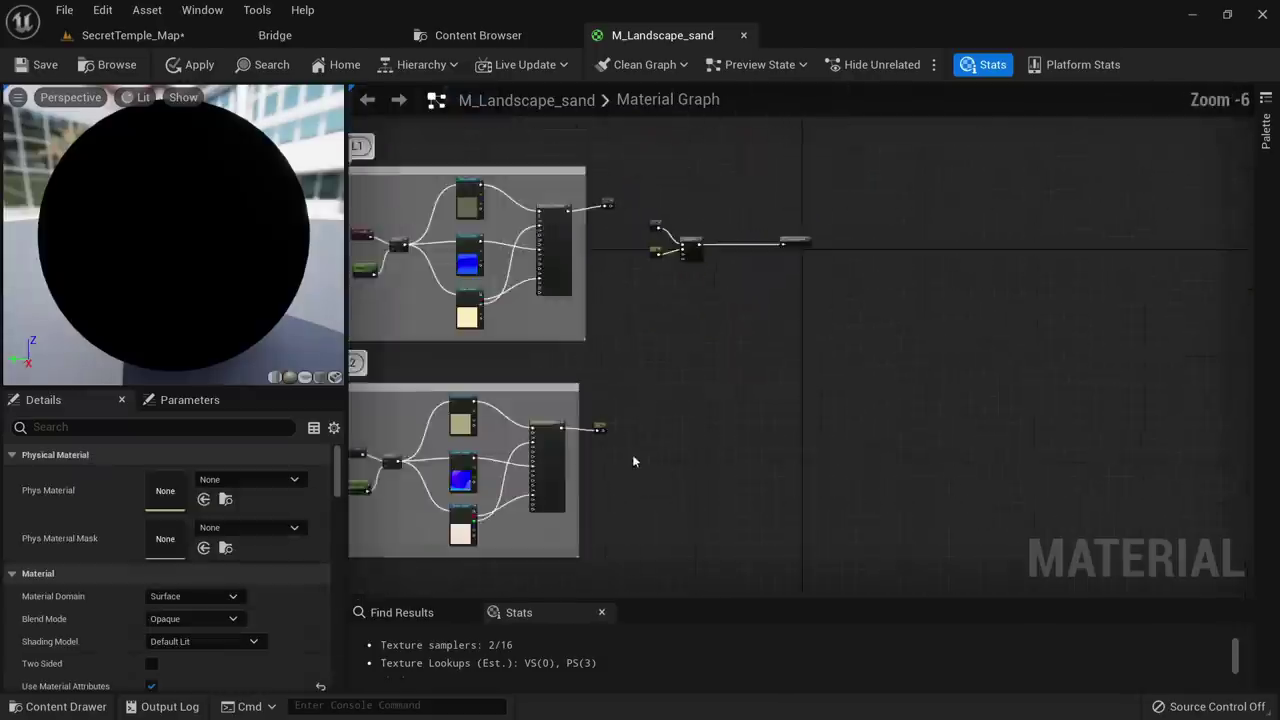
{"action": "scroll", "coordinate": [629, 305], "scroll_direction": "up", "scroll_amount": 5}
{"action": "left_click_drag", "start_coordinate": [629, 301], "coordinate": [746, 292]}
{"action": "type", "text": "name"}
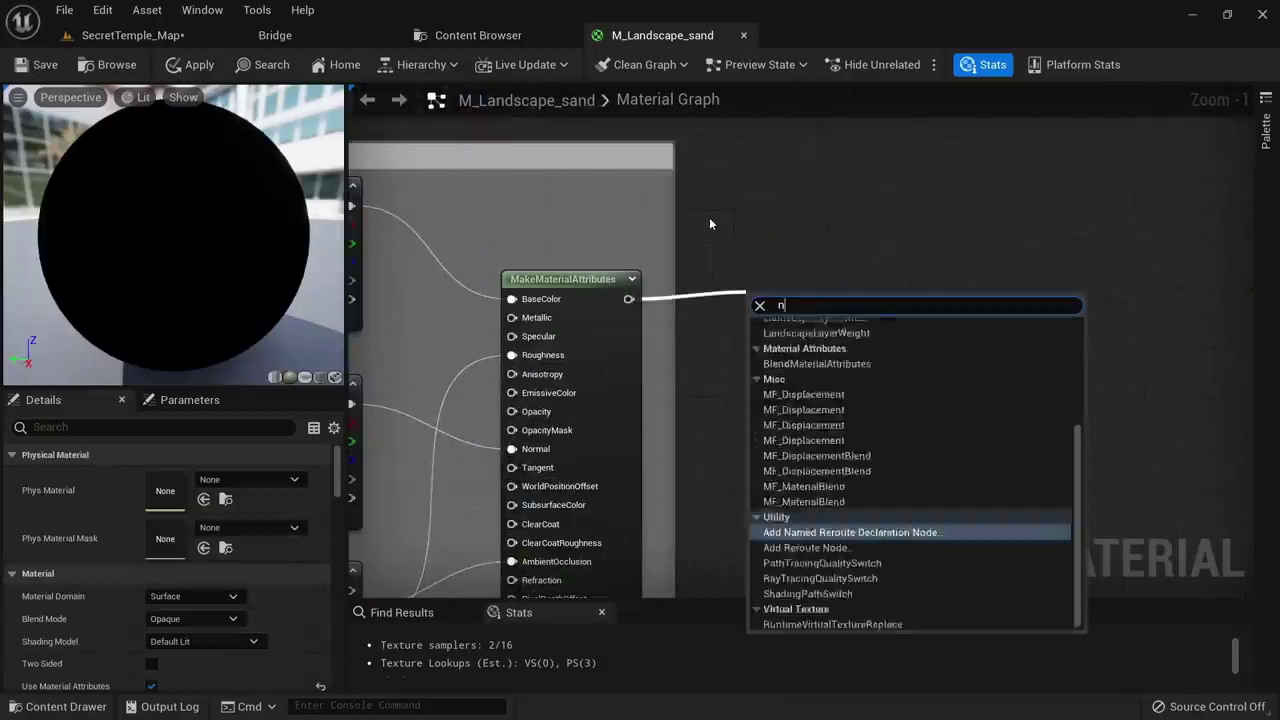
{"action": "key", "text": "Return"}
{"action": "type", "text": "L3"}
{"action": "key", "text": "Return"}
{"action": "scroll", "coordinate": [709, 220], "scroll_direction": "up", "scroll_amount": 1}
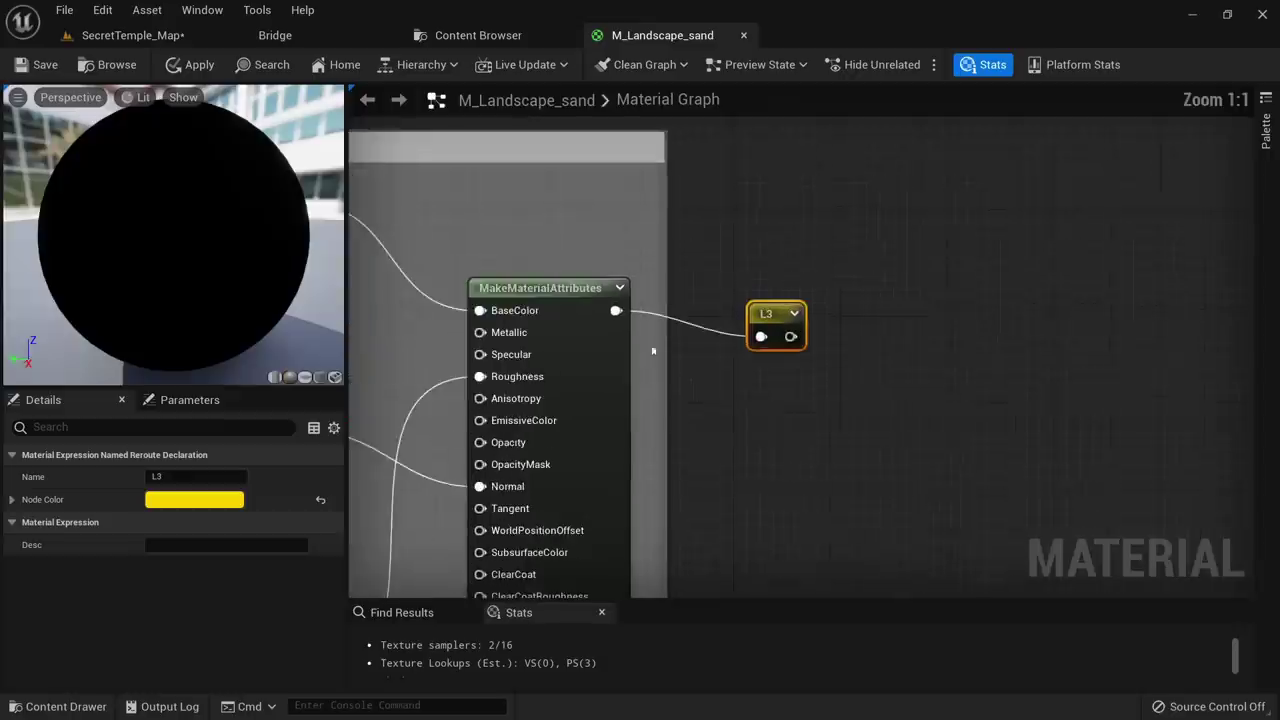
Create a named reroute declaration called L4 from the L4 group's MakeMaterialAttributes output
{"action": "scroll", "coordinate": [686, 219], "scroll_direction": "down", "scroll_amount": 4}
{"action": "scroll", "coordinate": [676, 408], "scroll_direction": "up", "scroll_amount": 4}
{"action": "left_click_drag", "start_coordinate": [698, 369], "coordinate": [908, 340]}
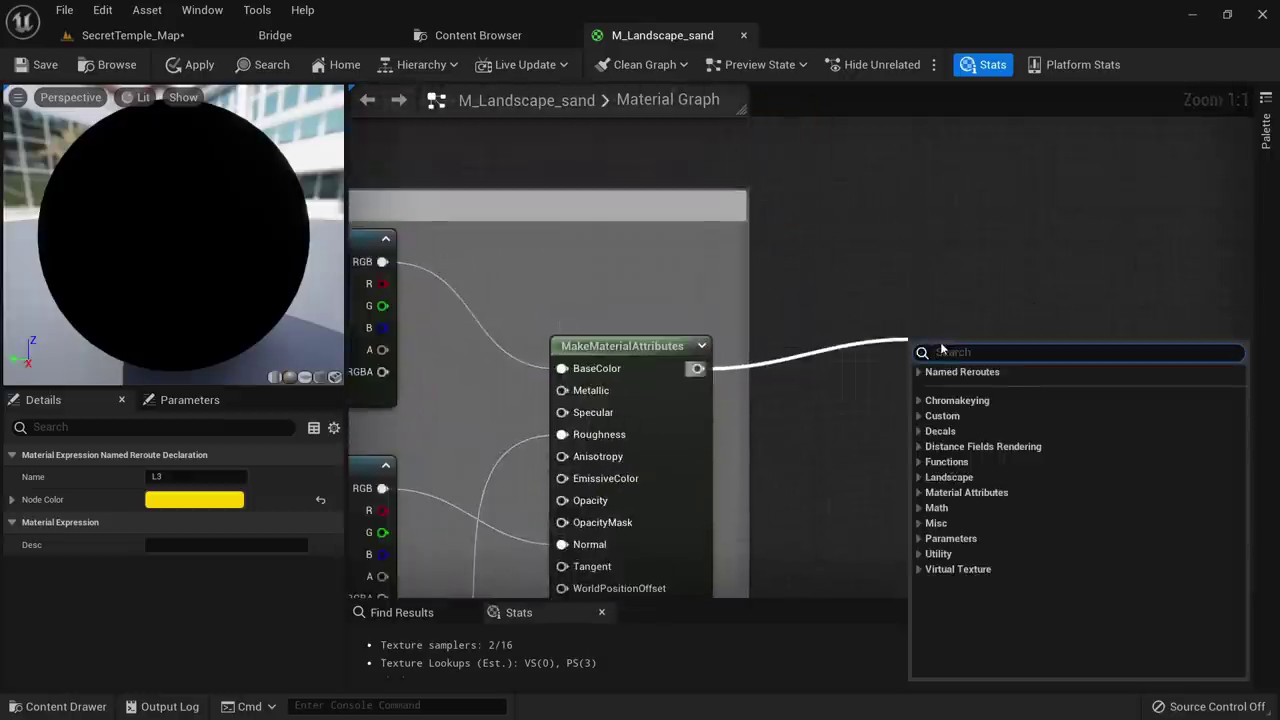
{"action": "type", "text": "name"}
{"action": "key", "text": "Return"}
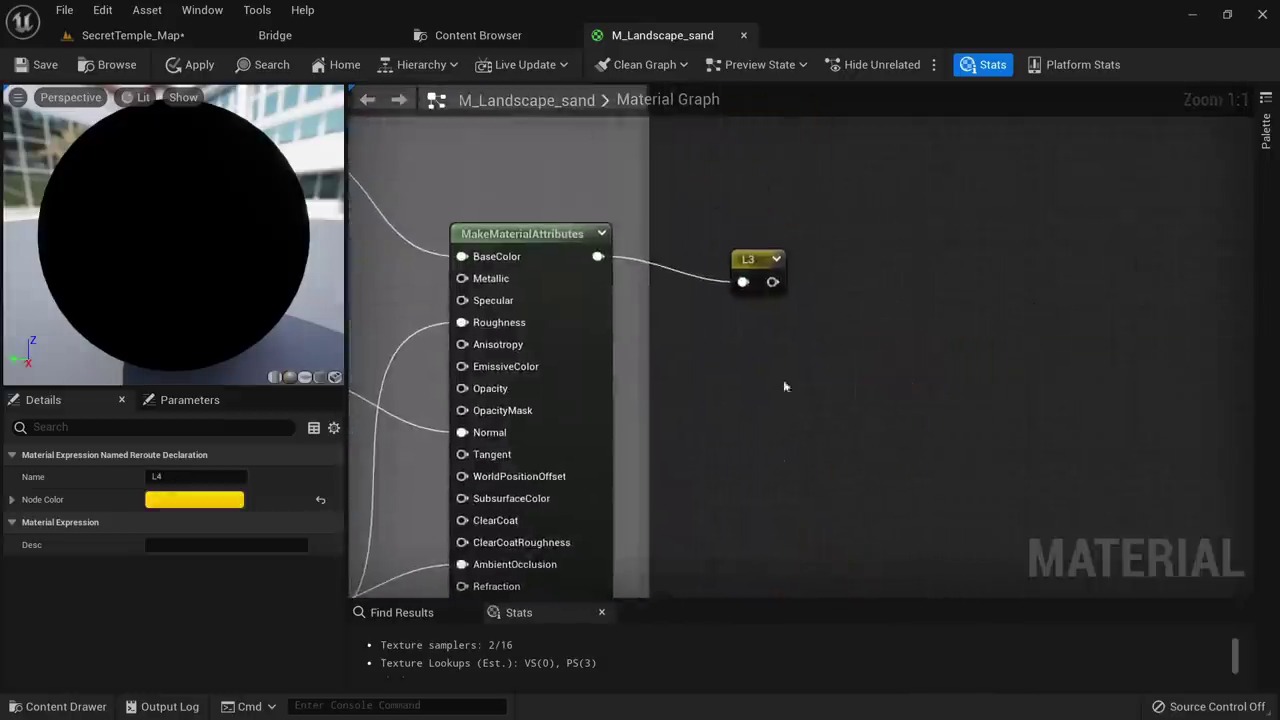
Select the L3 reroute declaration to check its properties, and return to the Layer Blend node
{"action": "left_click", "coordinate": [760, 276]}
{"action": "right_click_drag", "start_coordinate": [760, 276], "coordinate": [722, 577]}
{"action": "scroll", "coordinate": [722, 577], "scroll_direction": "down", "scroll_amount": 5}
{"action": "right_click_drag", "start_coordinate": [850, 326], "coordinate": [746, 537]}
{"action": "right_click_drag", "start_coordinate": [680, 264], "coordinate": [665, 494]}
{"action": "scroll", "coordinate": [665, 490], "scroll_direction": "up", "scroll_amount": 5}
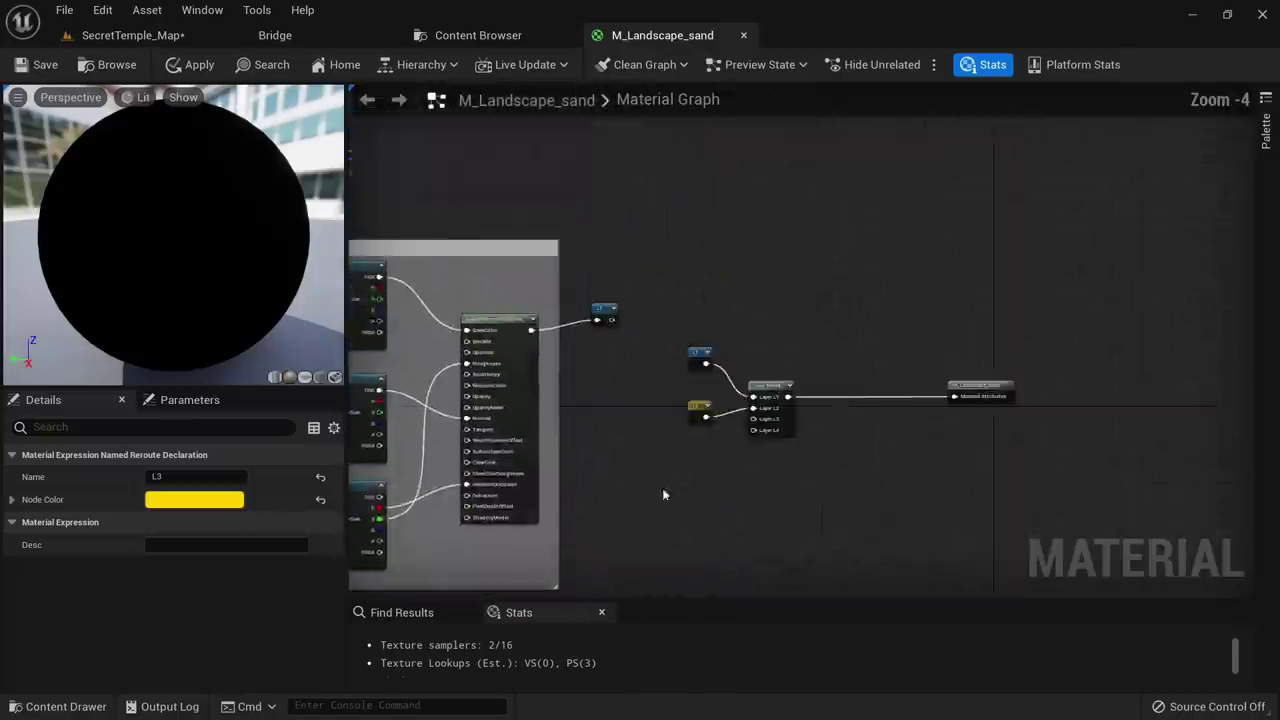
Add named reroute usage nodes for L3 and L4 below the L2 node beside the Layer Blend node
{"action": "left_click_drag", "start_coordinate": [660, 293], "coordinate": [692, 383]}
{"action": "left_click", "coordinate": [683, 460]}
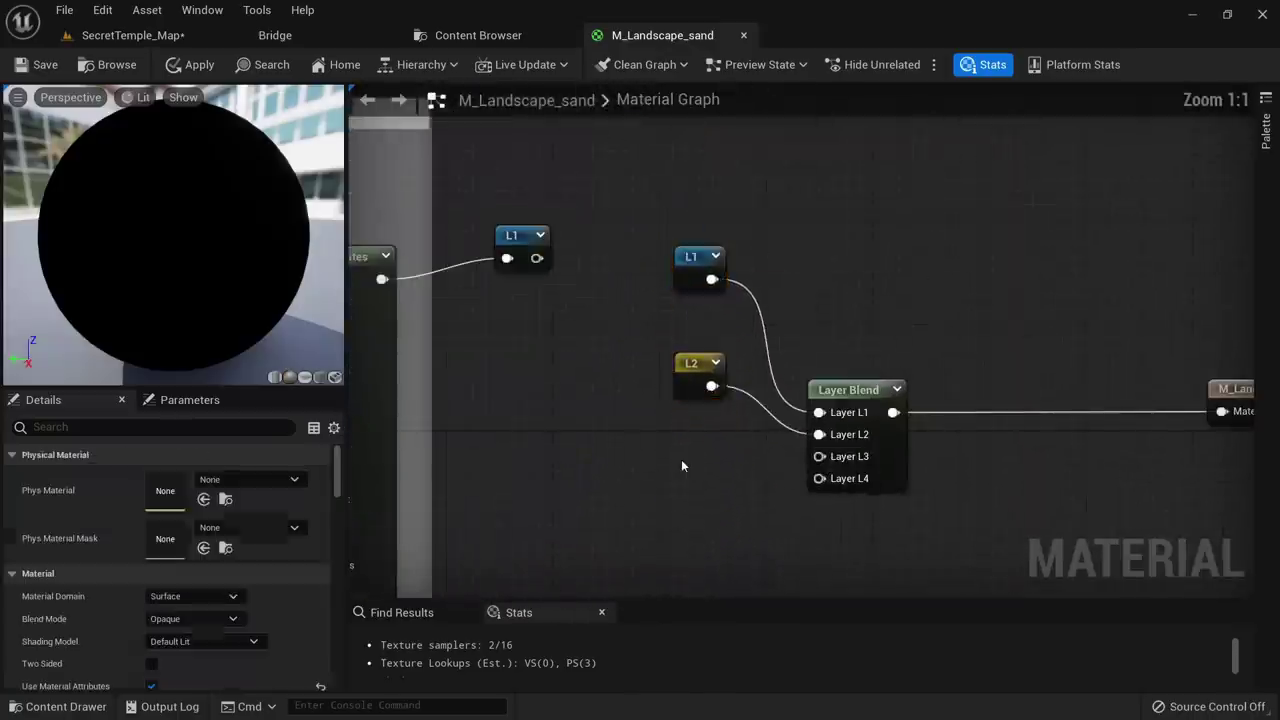
{"action": "right_click", "coordinate": [682, 461]}
{"action": "type", "text": "L3"}
{"action": "key", "text": "Return"}
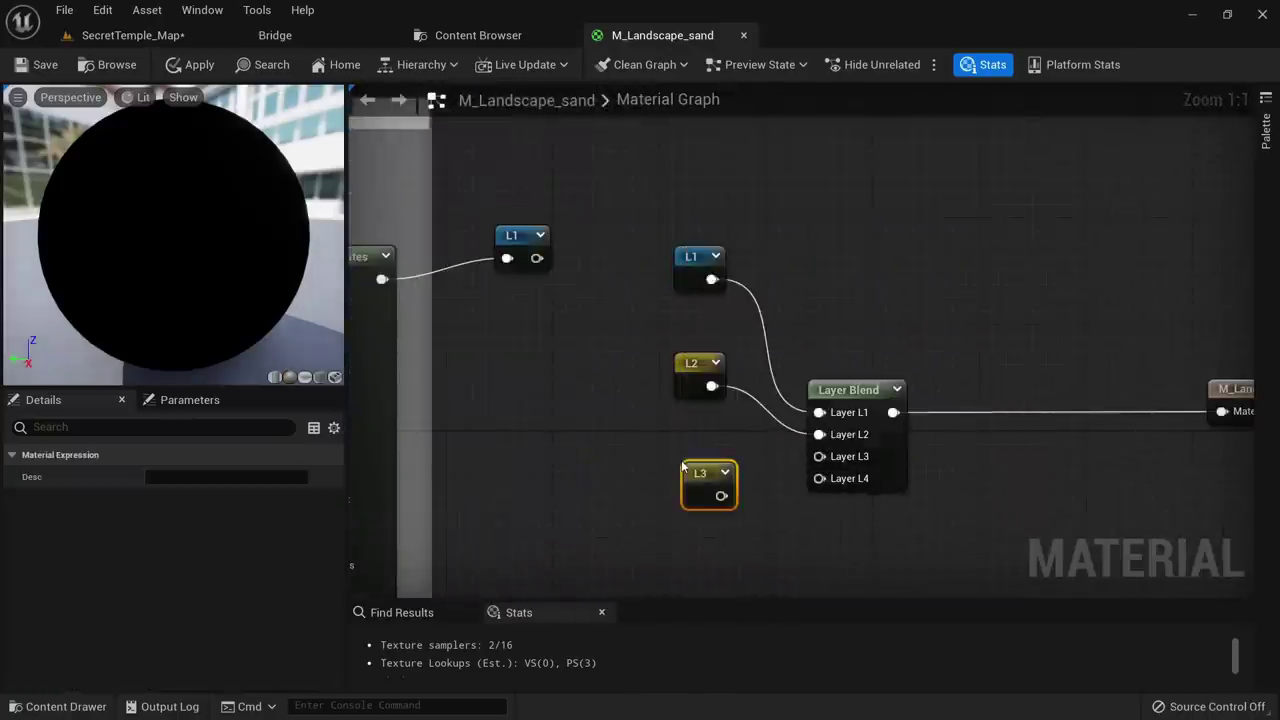
{"action": "right_click", "coordinate": [682, 464]}
{"action": "type", "text": "L4"}
{"action": "key", "text": "Return"}
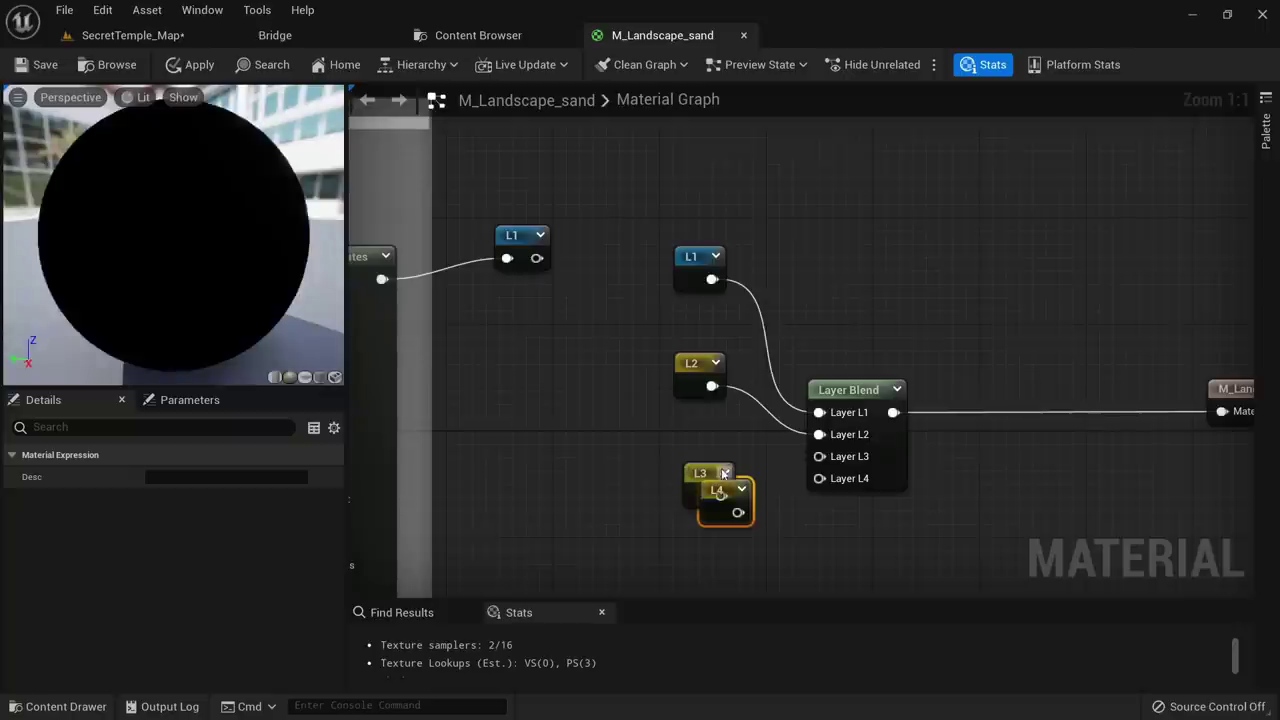
Connect the L3 and L4 reroute nodes to the Layer L3 and Layer L4 inputs of the Layer Blend node
{"action": "left_click_drag", "start_coordinate": [699, 472], "coordinate": [819, 456]}
{"action": "left_click_drag", "start_coordinate": [748, 520], "coordinate": [741, 527]}
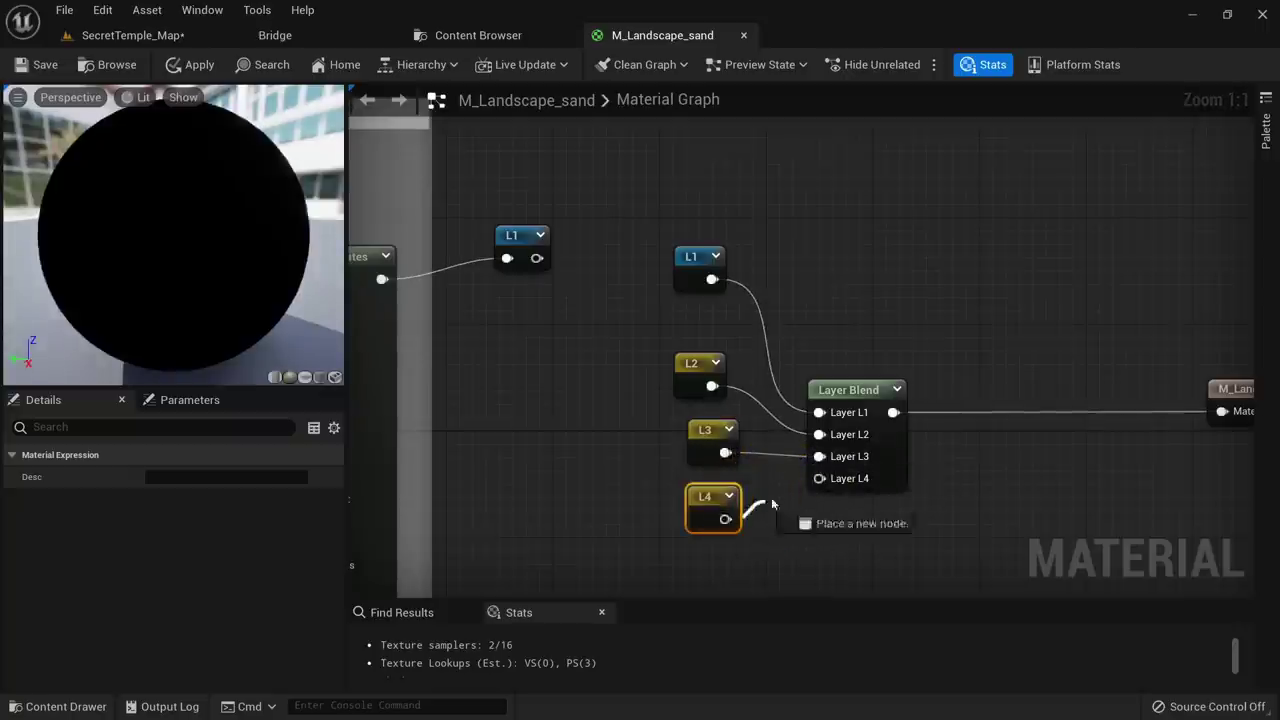
{"action": "left_click_drag", "start_coordinate": [818, 482], "coordinate": [819, 478]}
Shift the L1 reroute node slightly beside the Layer Blend and apply the changes to the M_Landscape_sand material
{"action": "scroll", "coordinate": [971, 289], "scroll_direction": "down", "scroll_amount": 6}
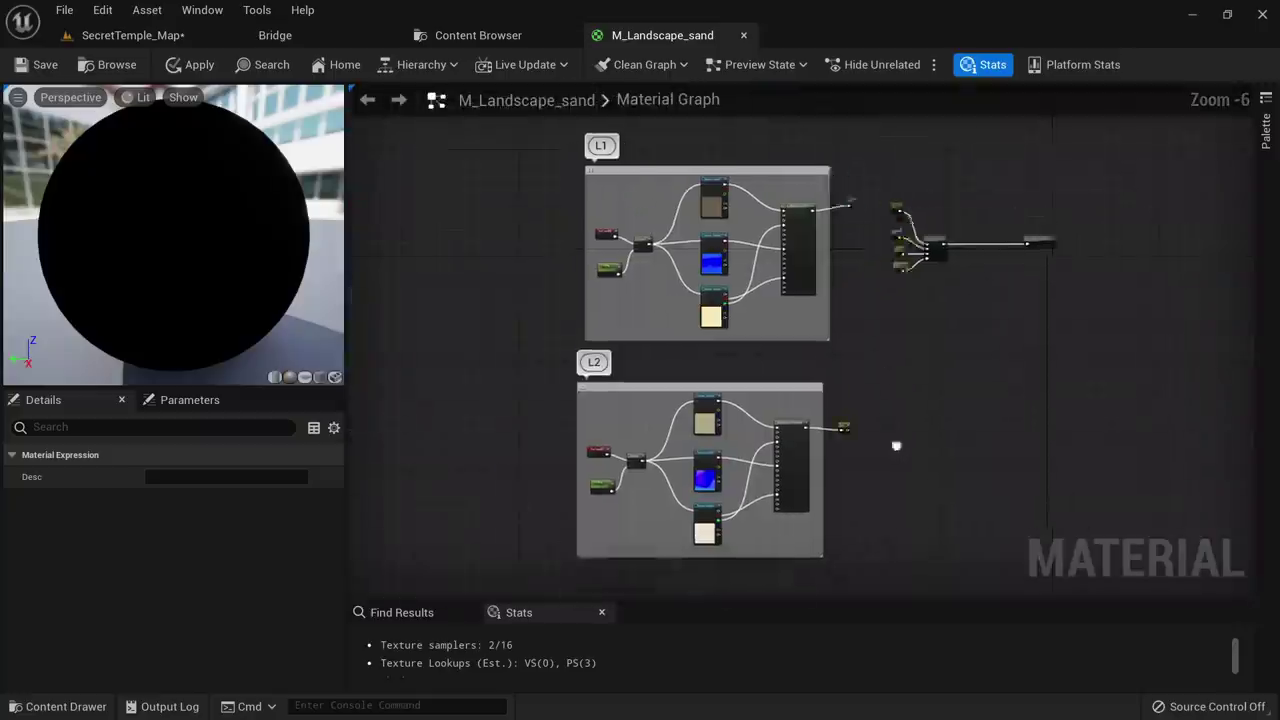
{"action": "right_click_drag", "start_coordinate": [897, 446], "coordinate": [807, 456]}
{"action": "right_click_drag", "start_coordinate": [844, 246], "coordinate": [785, 593]}
{"action": "scroll", "coordinate": [737, 298], "scroll_direction": "up", "scroll_amount": 5}
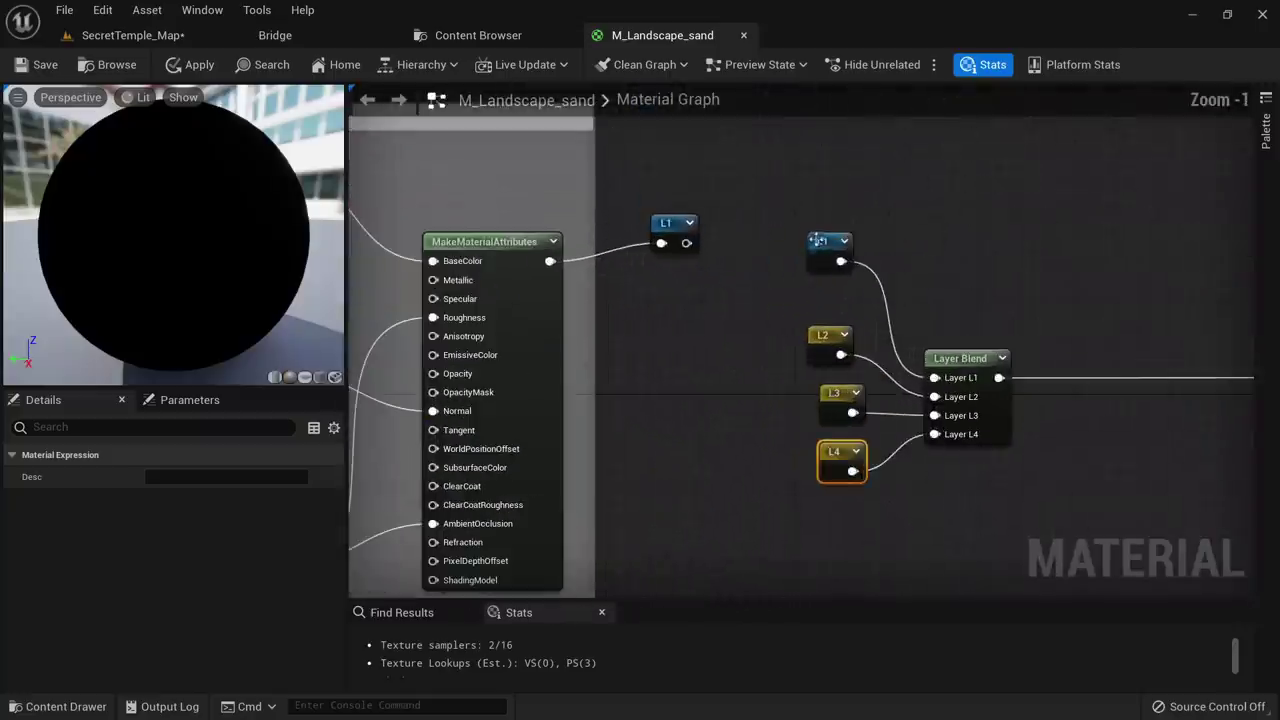
{"action": "left_click", "coordinate": [199, 65]}
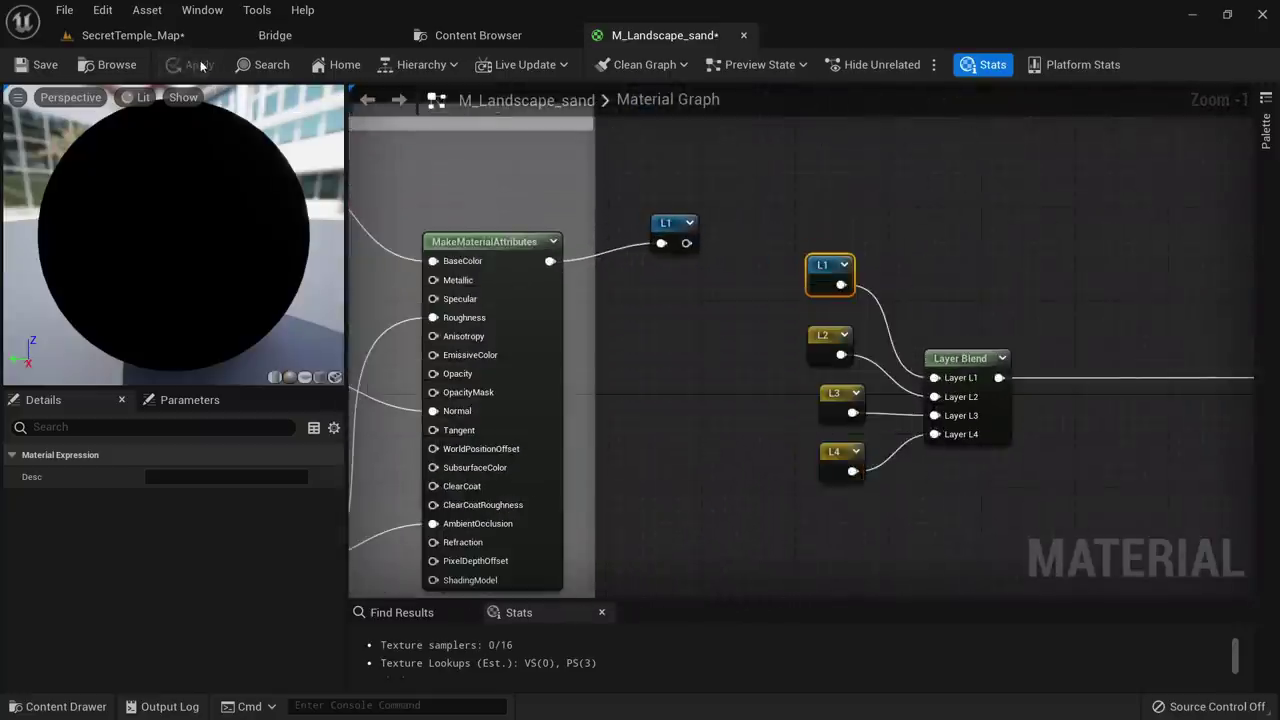
Switch to the SecretTemple_Map level and save the level together with all modified assets
{"action": "left_click", "coordinate": [133, 35]}
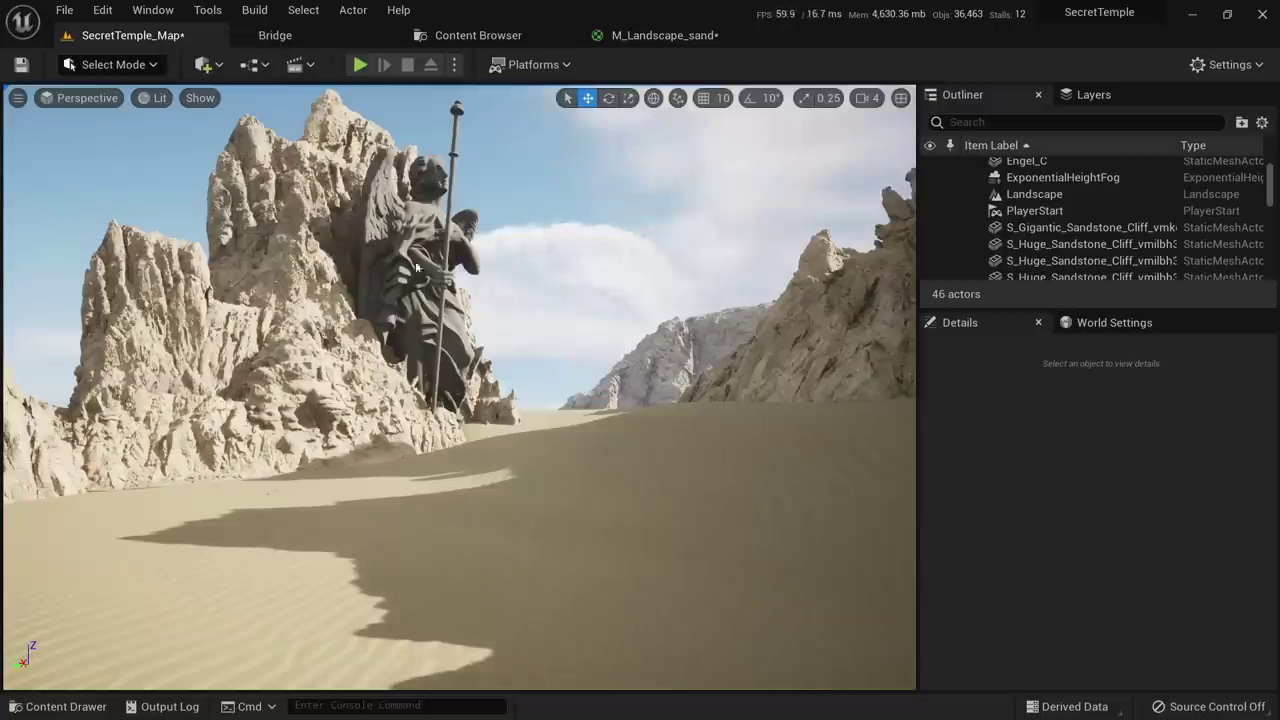
{"action": "right_click_drag", "start_coordinate": [416, 267], "coordinate": [408, 380]}
{"action": "left_click", "coordinate": [122, 64]}
{"action": "left_click", "coordinate": [120, 64]}
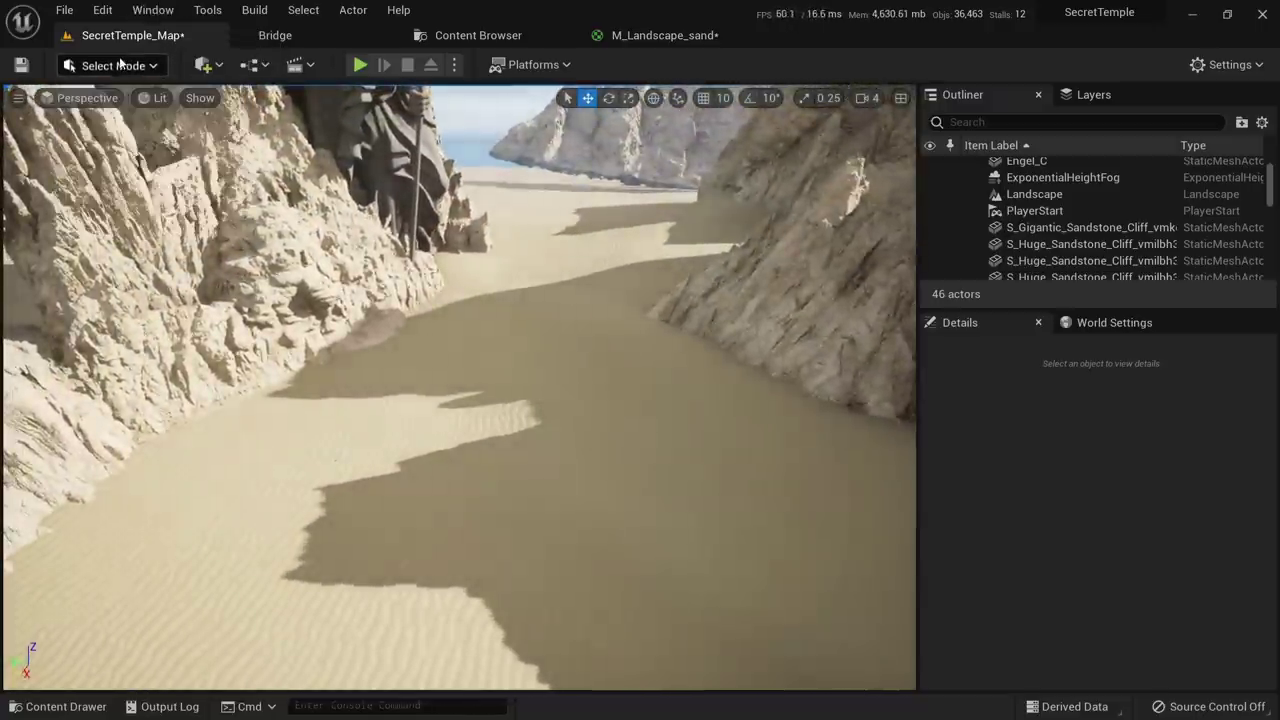
{"action": "right_click_drag", "start_coordinate": [408, 306], "coordinate": [441, 329]}
{"action": "key", "text": "ctrl+s"}
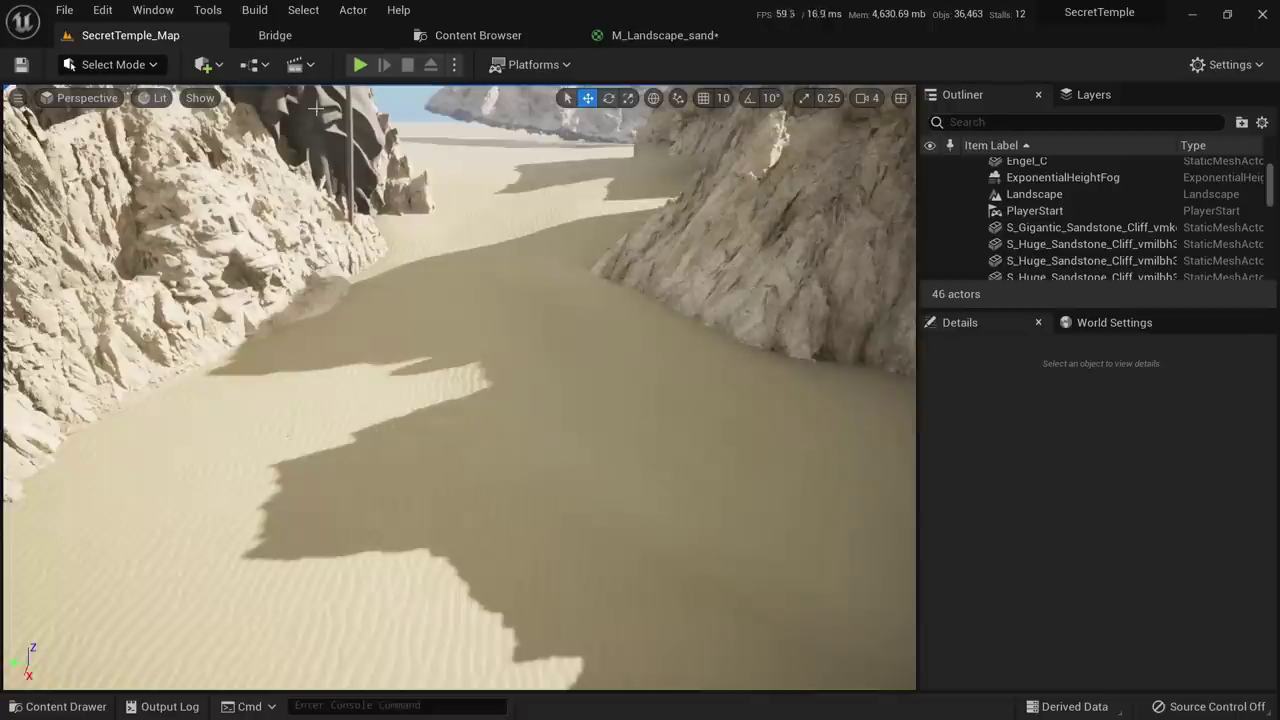
{"action": "left_click", "coordinate": [64, 10]}
{"action": "left_click", "coordinate": [120, 198]}
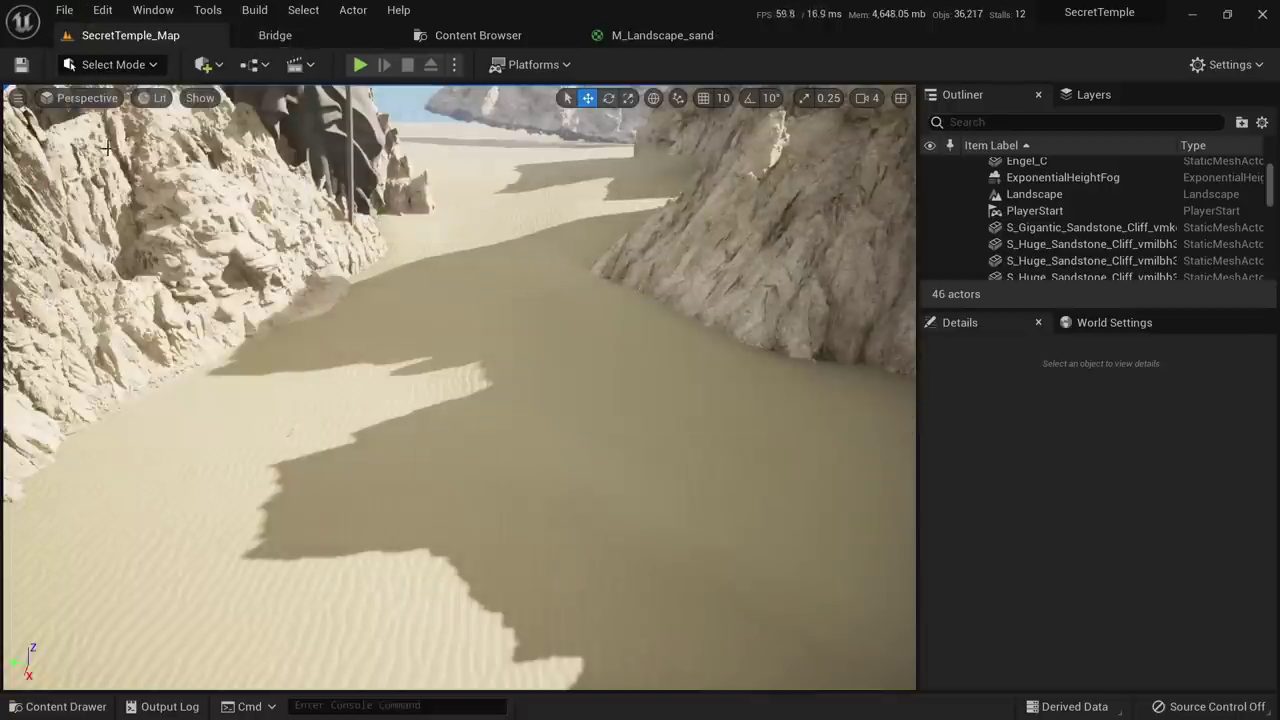
Check the landscape's target paint layers in Landscape mode
{"action": "left_click", "coordinate": [131, 66]}
{"action": "left_click", "coordinate": [132, 112]}
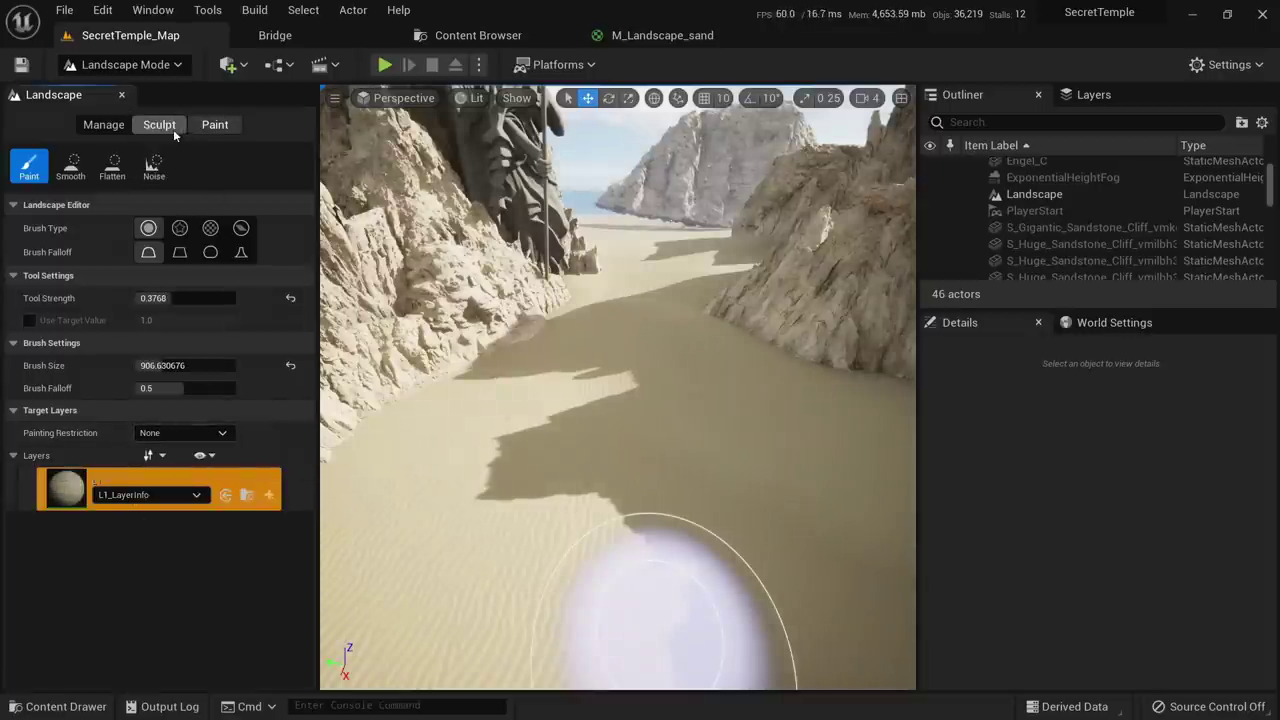
{"action": "right_click_drag", "start_coordinate": [577, 366], "coordinate": [545, 358]}
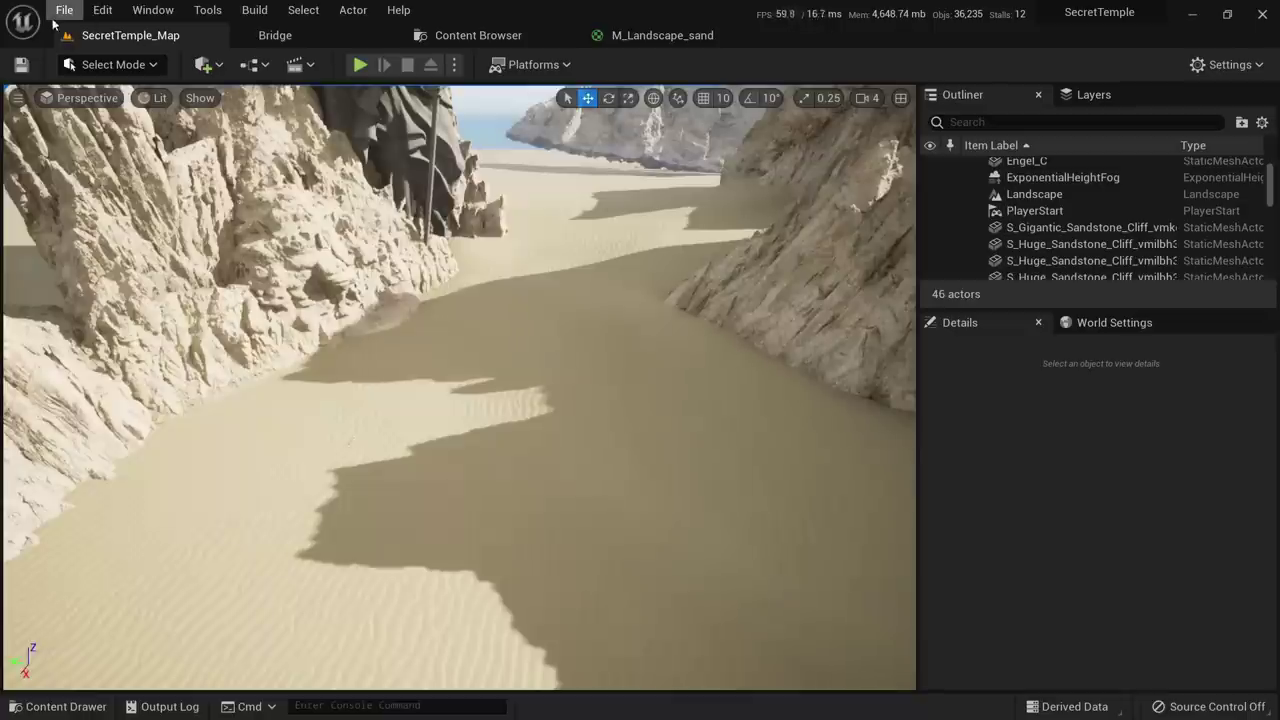
Create a new Empty Level and reopen the recent SecretTemple_Map level to reload the landscape
{"action": "left_click", "coordinate": [63, 11]}
{"action": "left_click", "coordinate": [100, 51]}
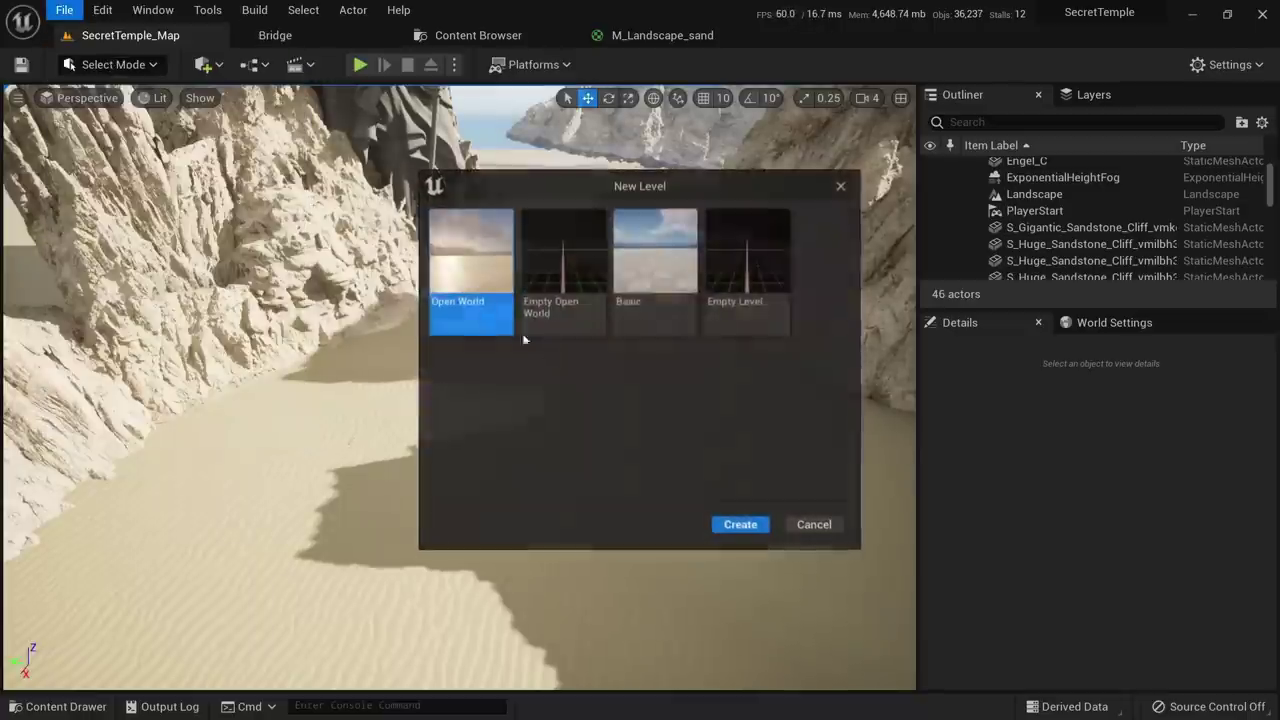
{"action": "double_click", "coordinate": [747, 290]}
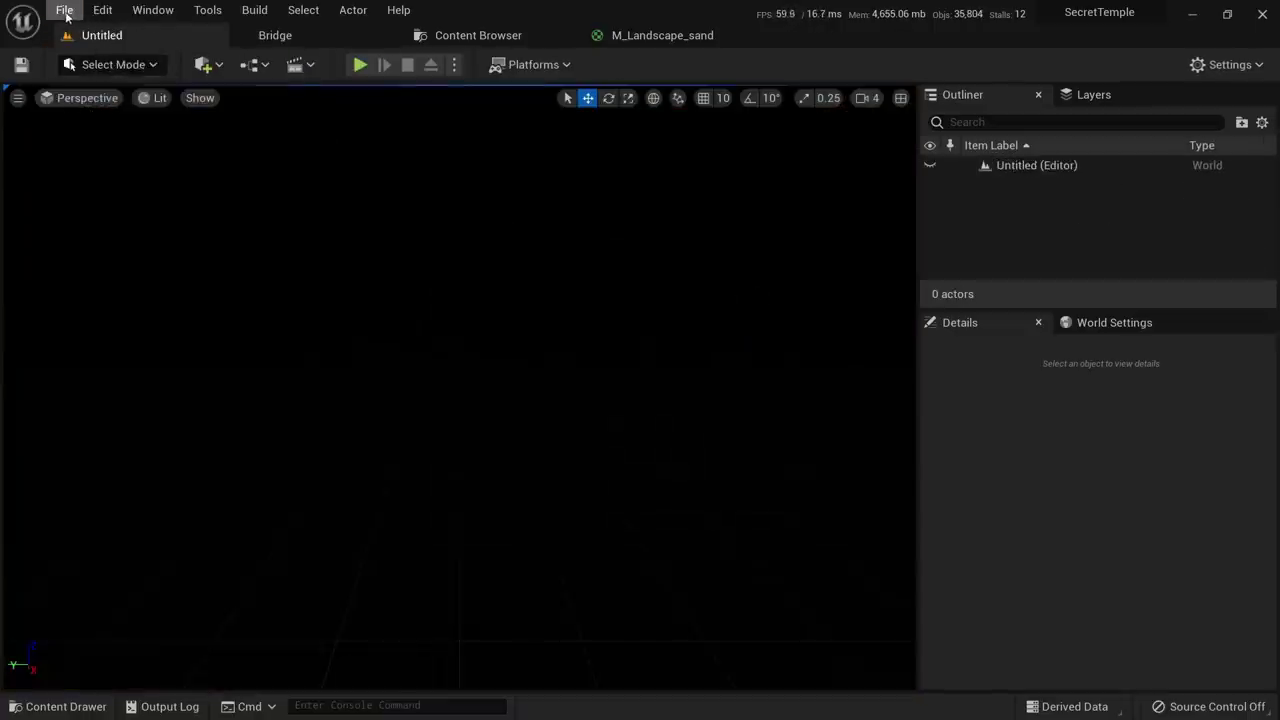
{"action": "left_click", "coordinate": [65, 12]}
{"action": "mouse_move", "coordinate": [136, 130]}
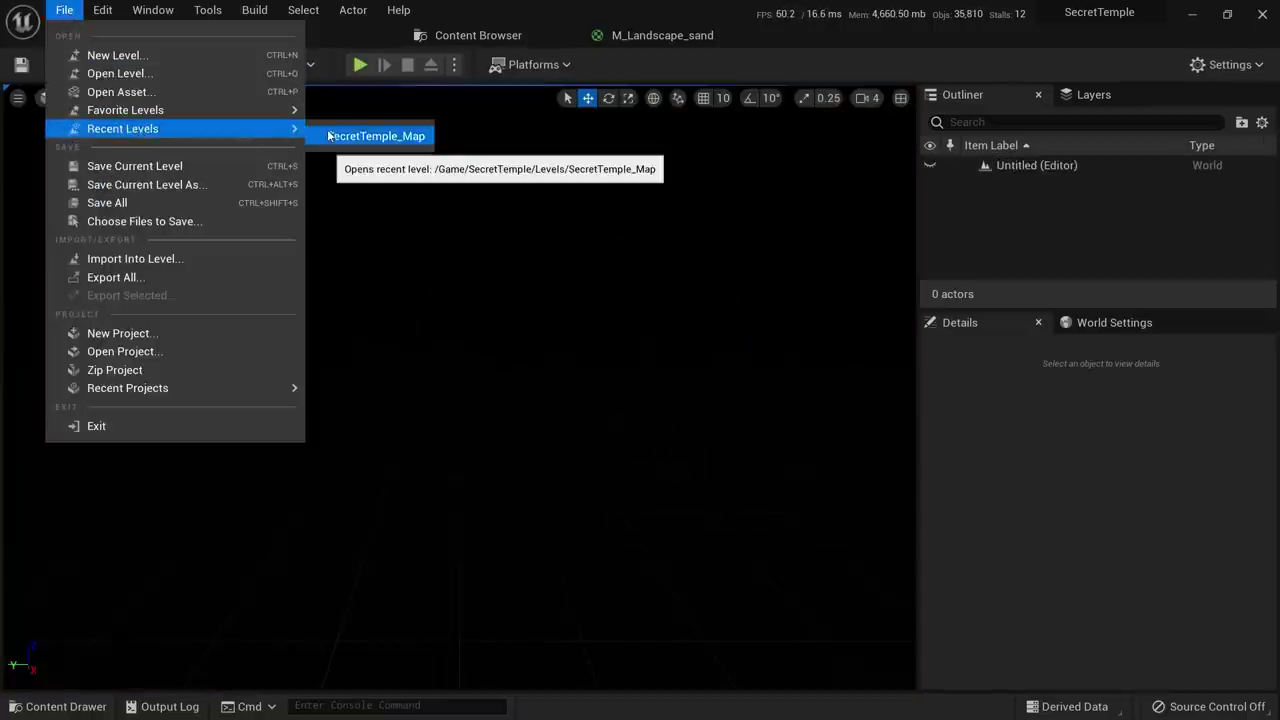
{"action": "left_click", "coordinate": [376, 135]}
{"action": "right_click_drag", "start_coordinate": [397, 349], "coordinate": [330, 300]}
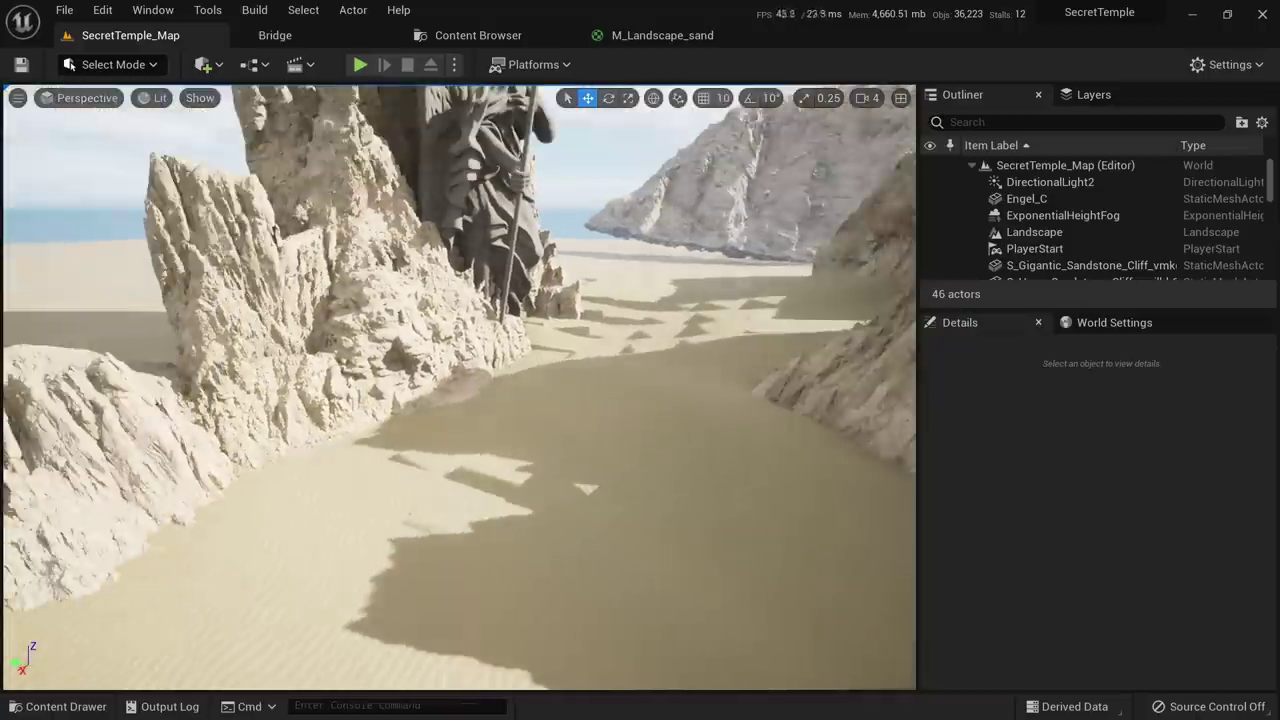
{"action": "middle_click_drag", "start_coordinate": [397, 349], "coordinate": [420, 285]}
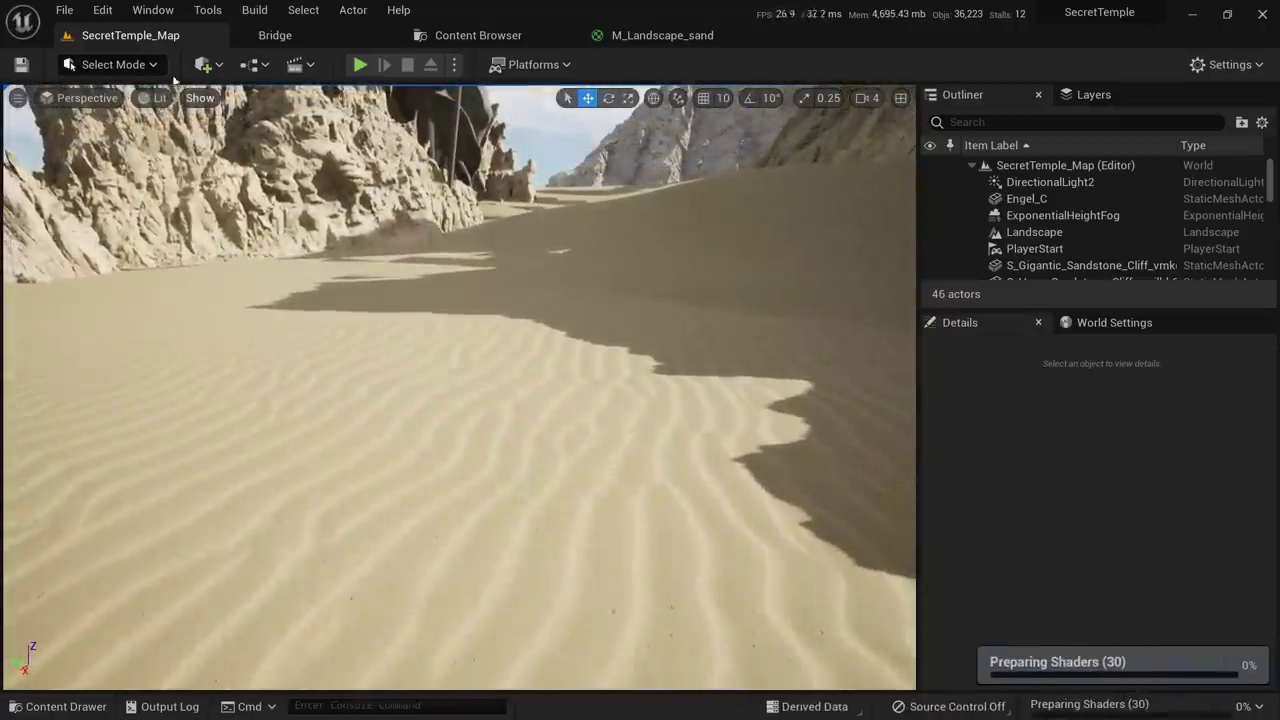
In Landscape mode, create a weight-blended layer info named L2_LayerInfo for layer L2 in the SecretTemple_Map_sharedassets folder
{"action": "left_click", "coordinate": [113, 64]}
{"action": "left_click", "coordinate": [126, 110]}
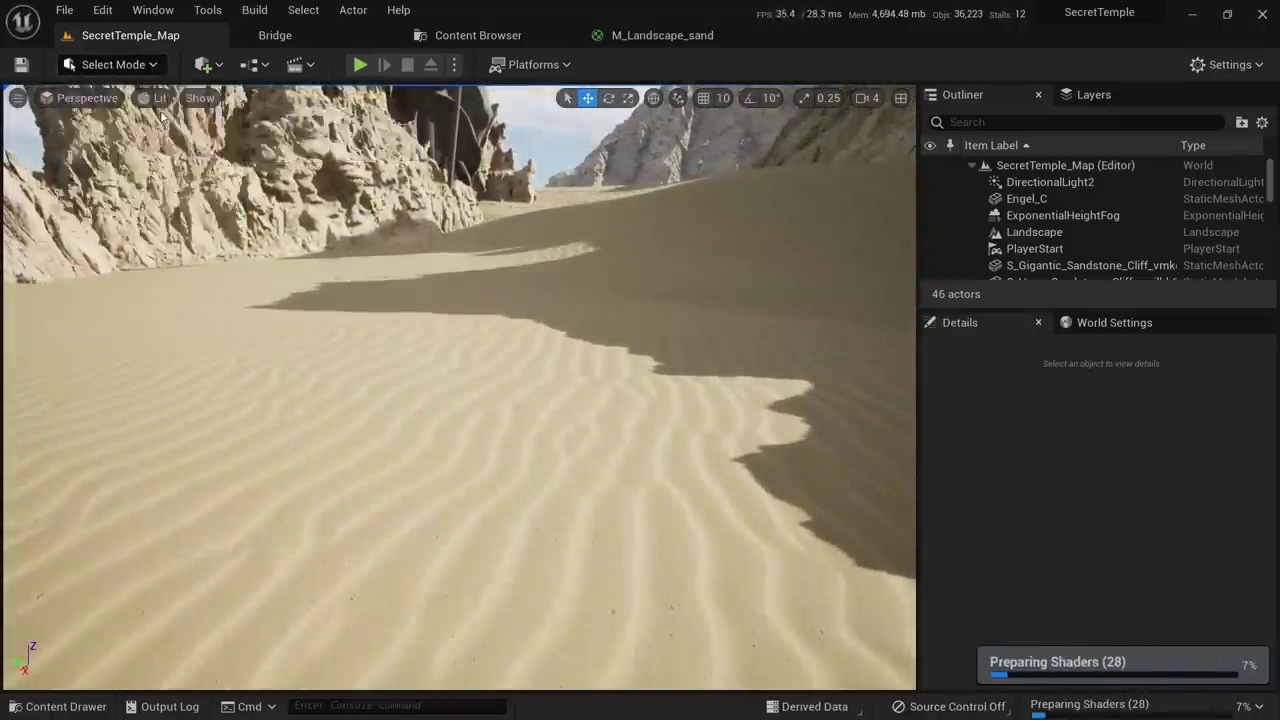
{"action": "right_click_drag", "start_coordinate": [395, 515], "coordinate": [424, 534]}
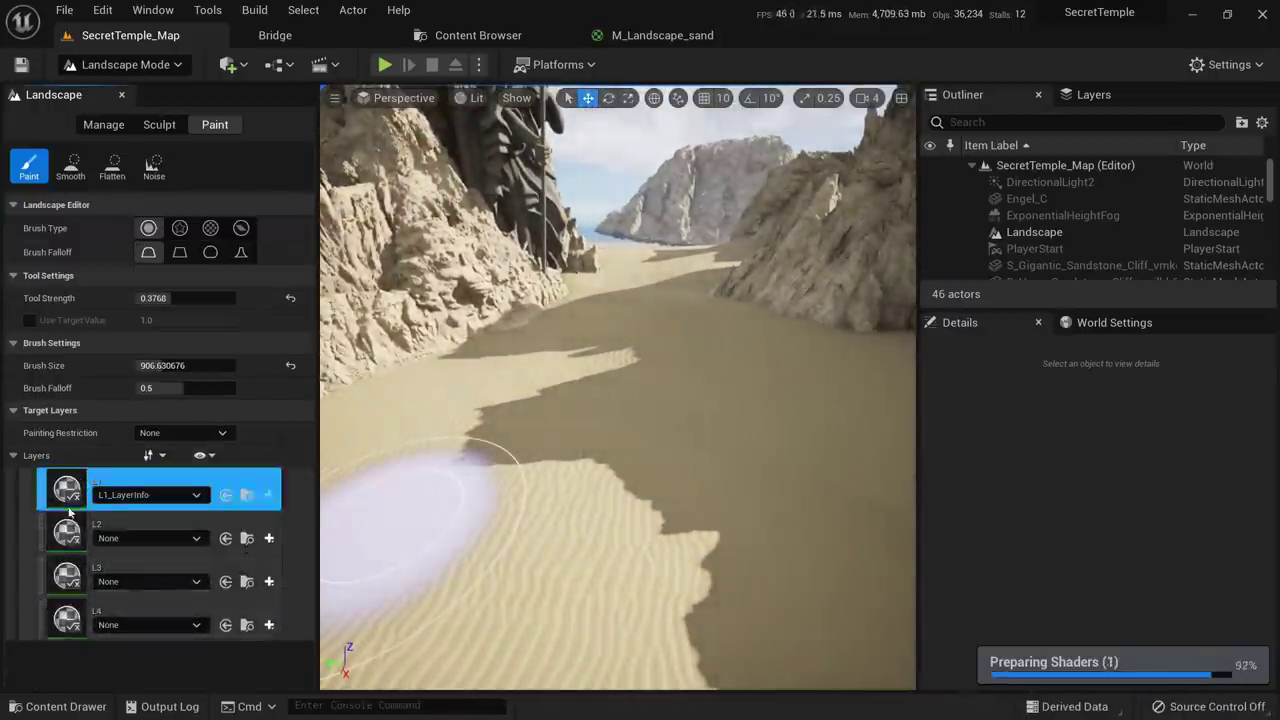
{"action": "left_click", "coordinate": [269, 538]}
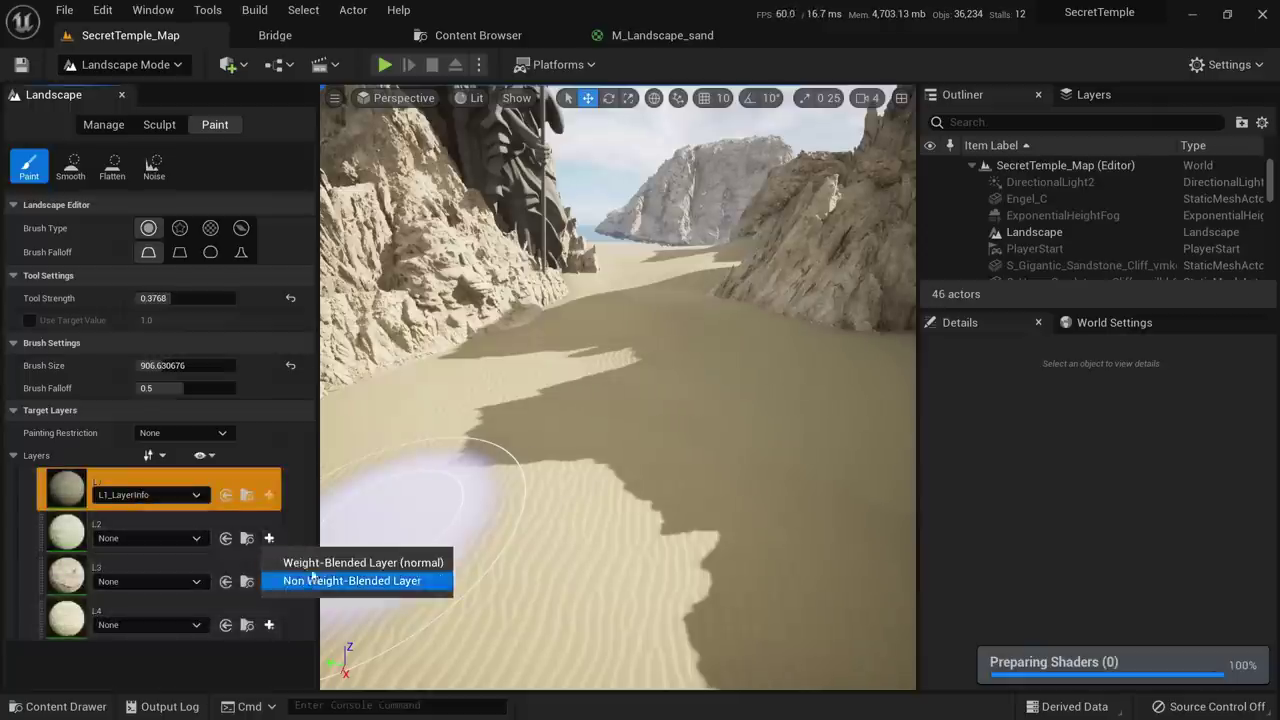
{"action": "left_click", "coordinate": [326, 564]}
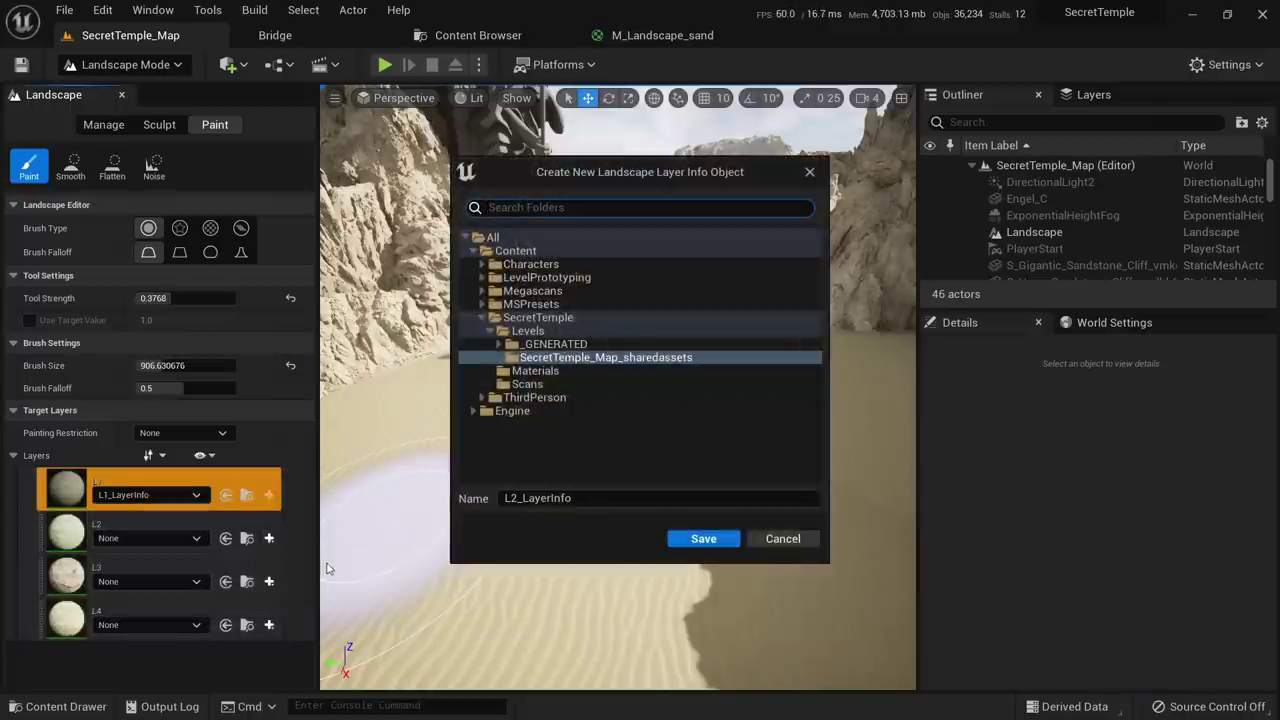
{"action": "left_click", "coordinate": [672, 544]}
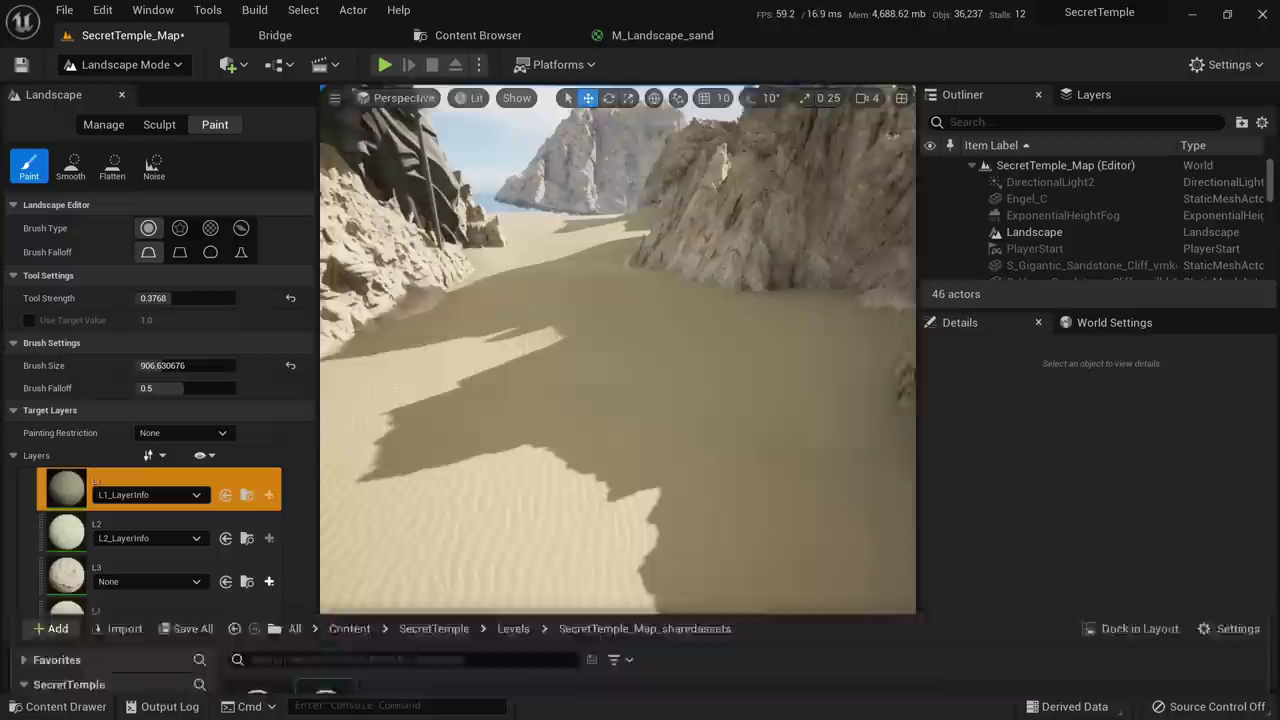
Create weight-blended layer infos L3_LayerInfo and L4_LayerInfo for layers L3 and L4 in the same shared assets folder
{"action": "left_click", "coordinate": [270, 582]}
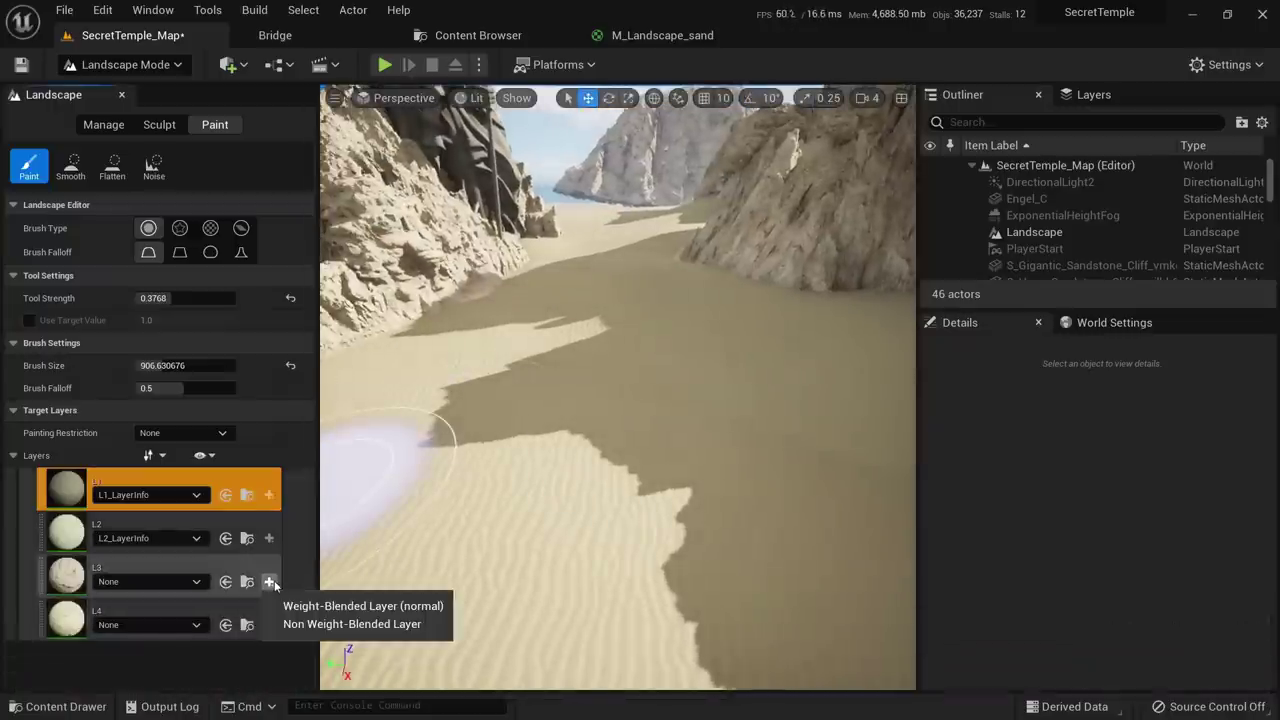
{"action": "left_click", "coordinate": [330, 604]}
{"action": "left_click", "coordinate": [702, 540]}
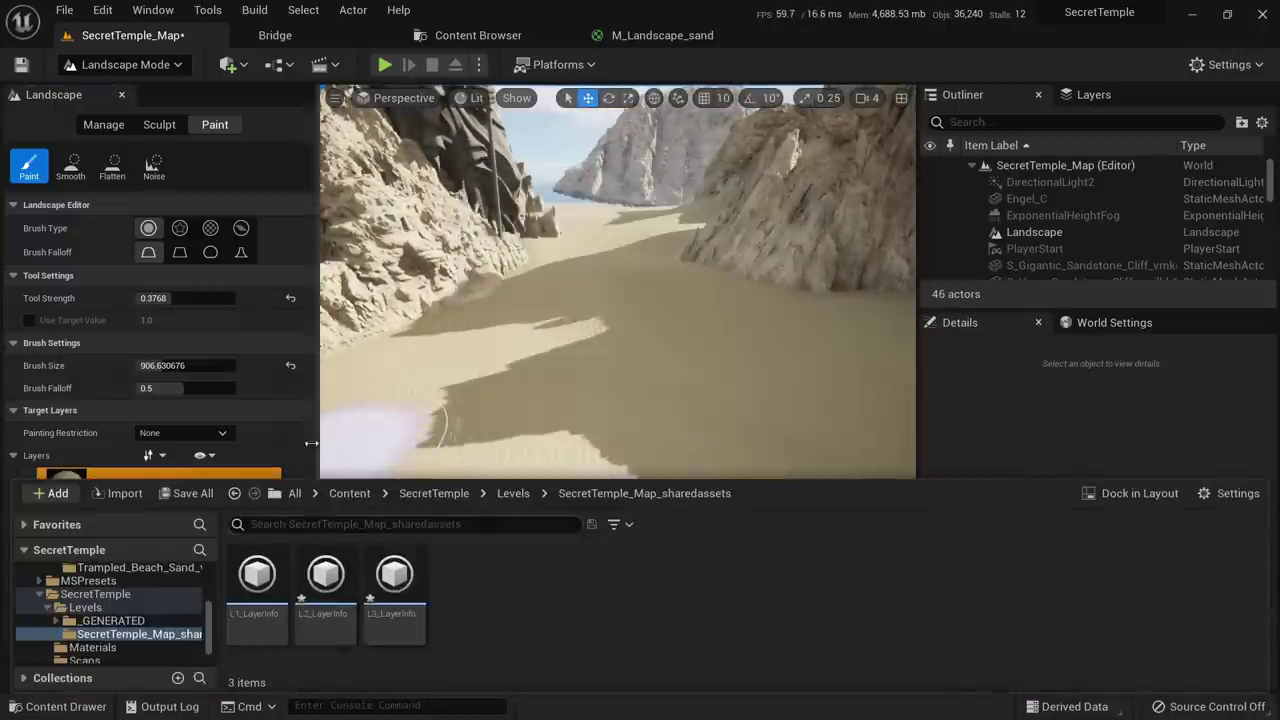
{"action": "left_click", "coordinate": [269, 625]}
{"action": "left_click", "coordinate": [300, 648]}
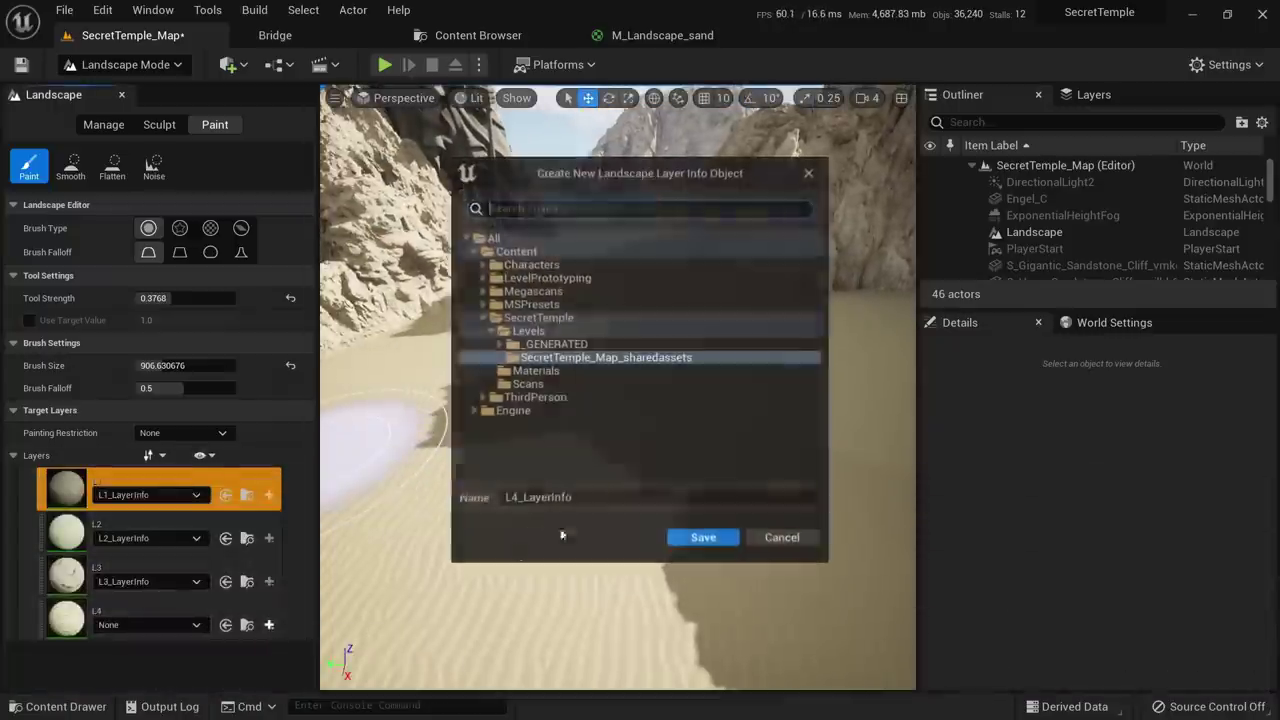
{"action": "left_click", "coordinate": [703, 539]}
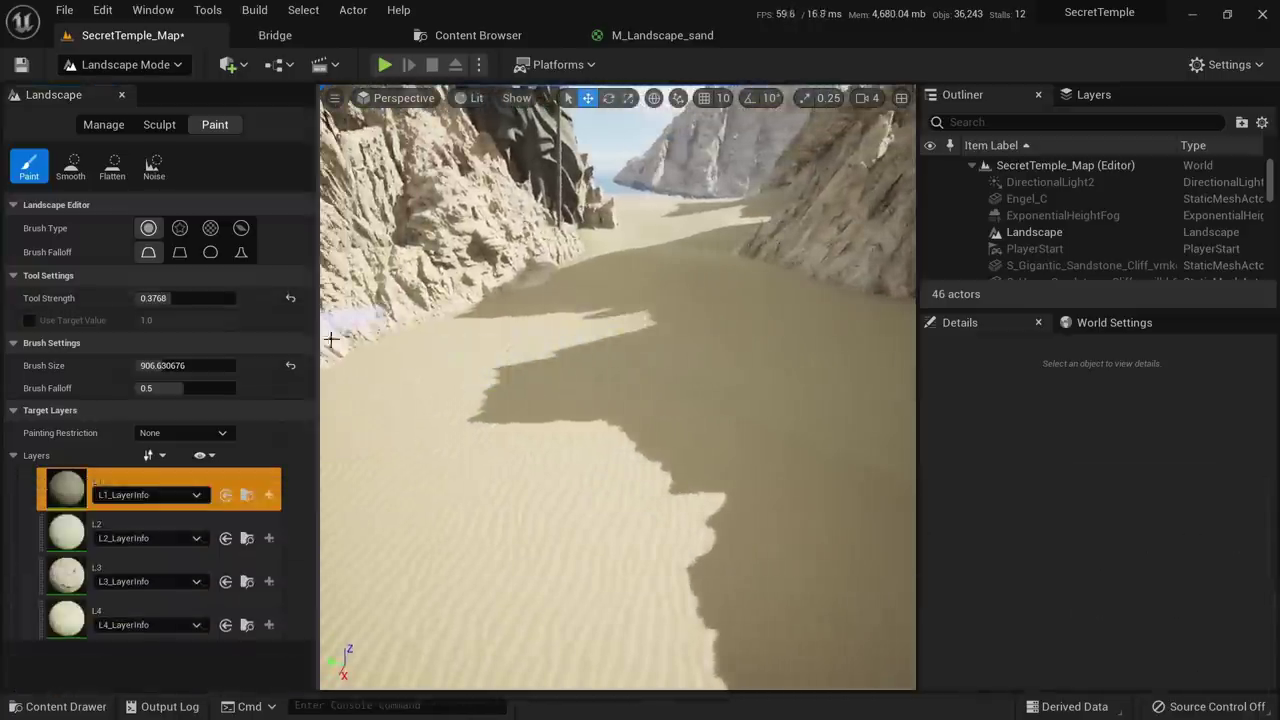
Make L2 the active paint layer, with a brush size of about 1560 and a tool strength of 0.3064
{"action": "left_click", "coordinate": [70, 536]}
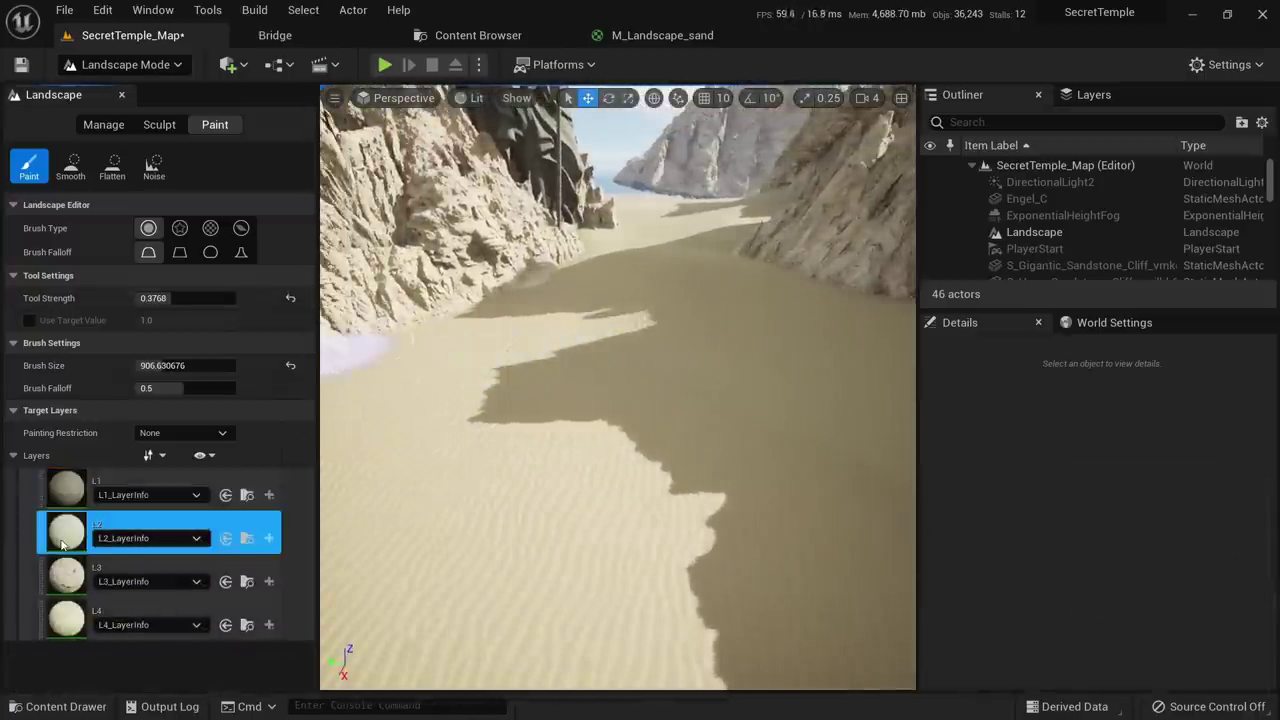
{"action": "right_click_drag", "start_coordinate": [436, 456], "coordinate": [375, 440]}
{"action": "right_click_drag", "start_coordinate": [560, 400], "coordinate": [697, 462]}
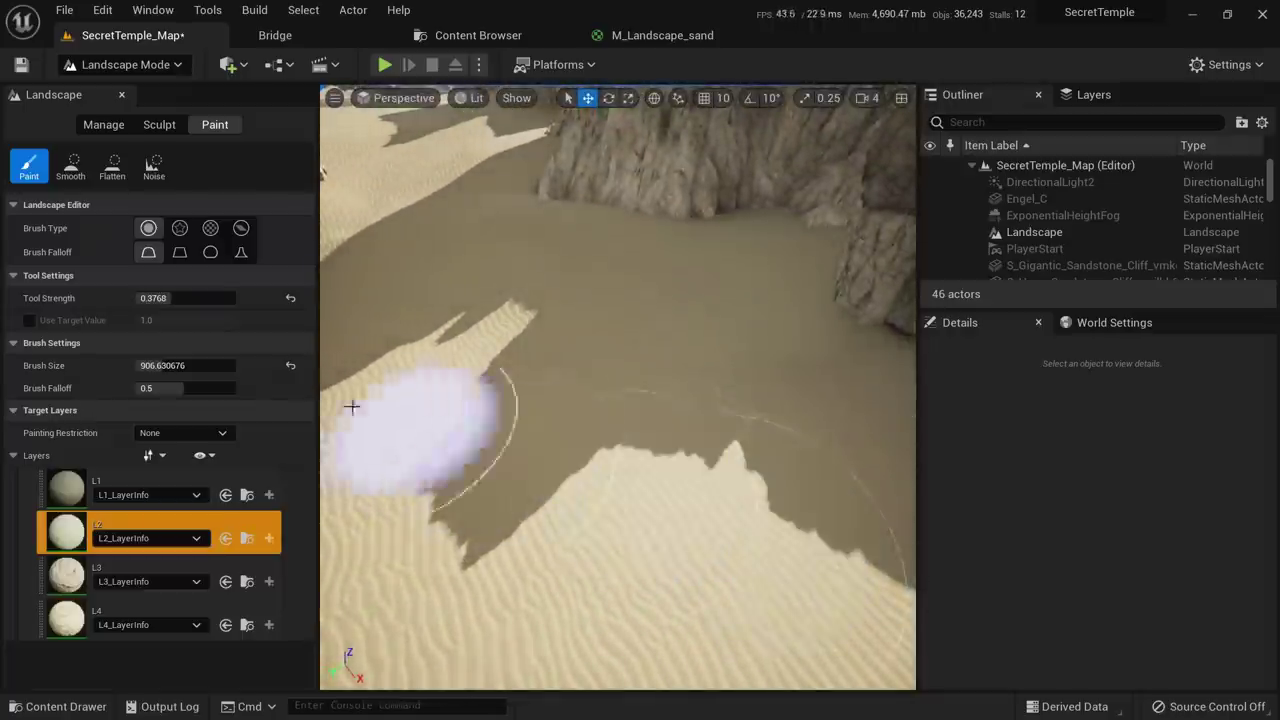
{"action": "left_click_drag", "start_coordinate": [160, 366], "coordinate": [182, 366]}
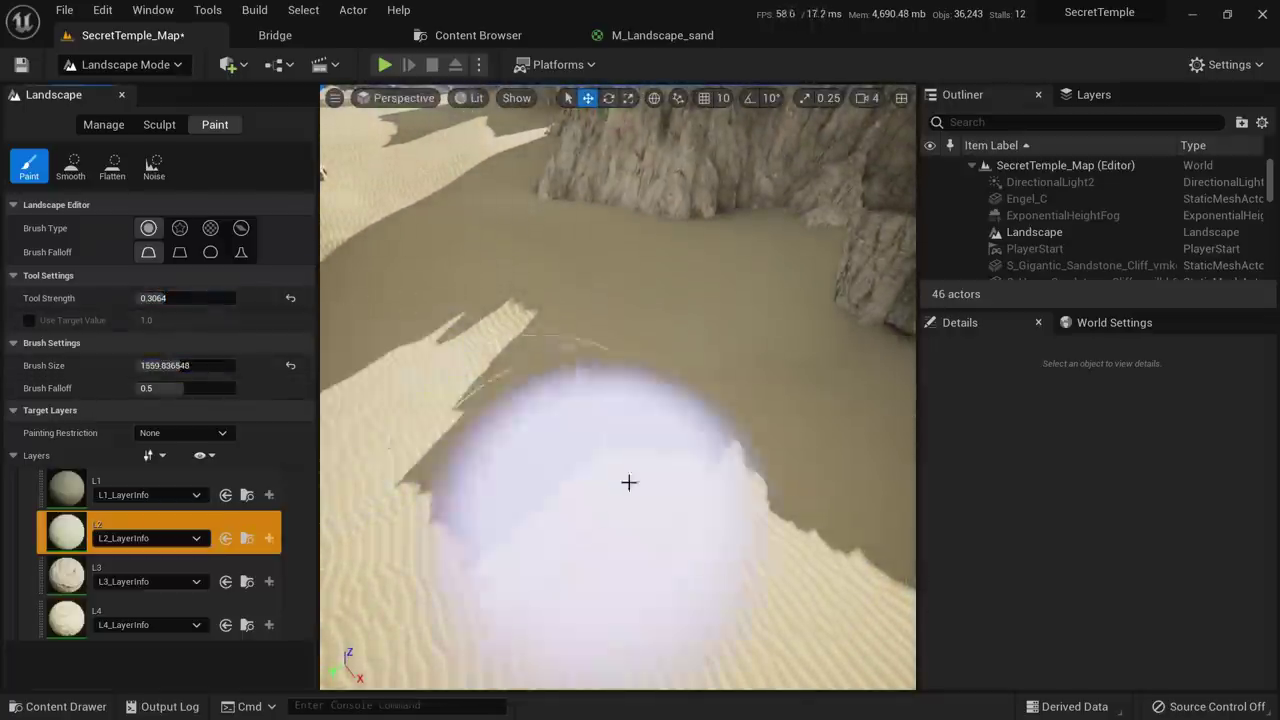
Paint layer L2 over the sand in broad strokes along the path between the cliffs
{"action": "mouse_move", "coordinate": [632, 468]}
{"action": "left_mouse_down"}
{"action": "mouse_move", "coordinate": [635, 449]}
{"action": "mouse_move", "coordinate": [542, 399]}
{"action": "left_mouse_up"}
{"action": "left_click_drag", "start_coordinate": [583, 451], "coordinate": [705, 530]}
{"action": "mouse_move", "coordinate": [705, 530]}
{"action": "right_mouse_down"}
{"action": "mouse_move", "coordinate": [780, 500]}
{"action": "mouse_move", "coordinate": [870, 495]}
{"action": "right_mouse_up"}
{"action": "right_click_drag", "start_coordinate": [585, 440], "coordinate": [603, 398]}
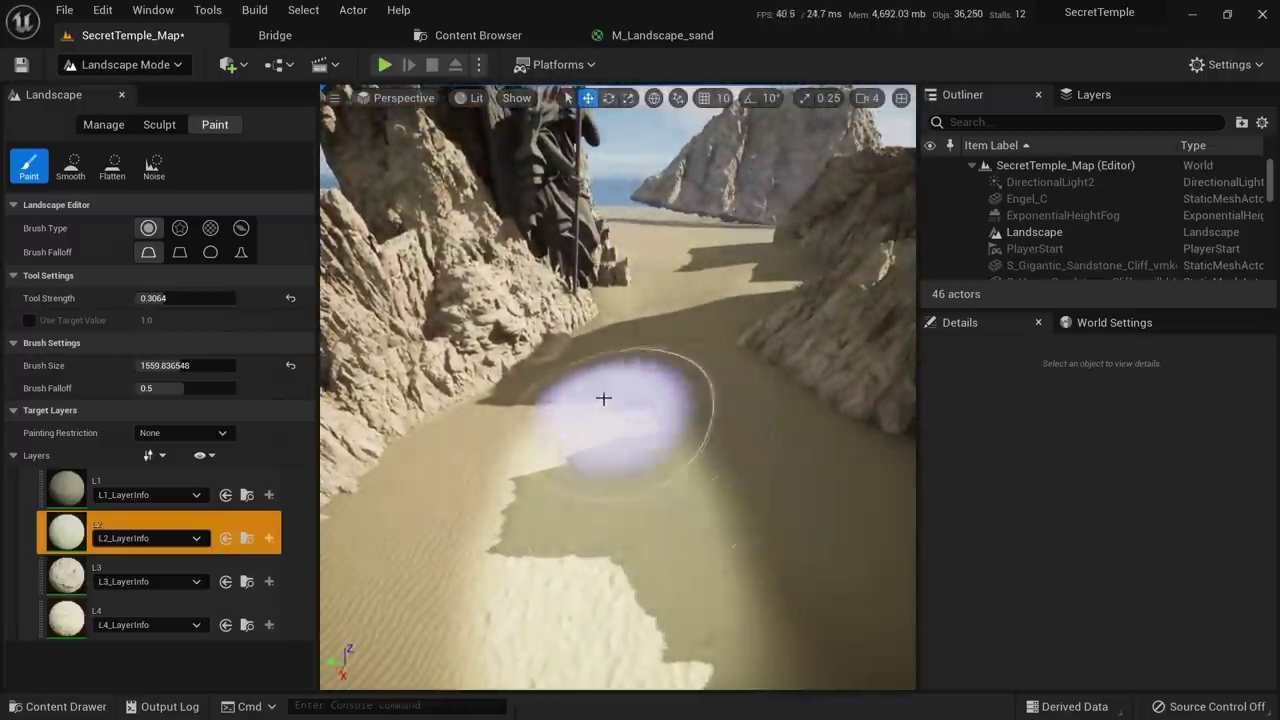
{"action": "right_click_drag", "start_coordinate": [645, 450], "coordinate": [596, 469]}
{"action": "scroll", "coordinate": [587, 474], "scroll_direction": "up", "scroll_amount": 5}
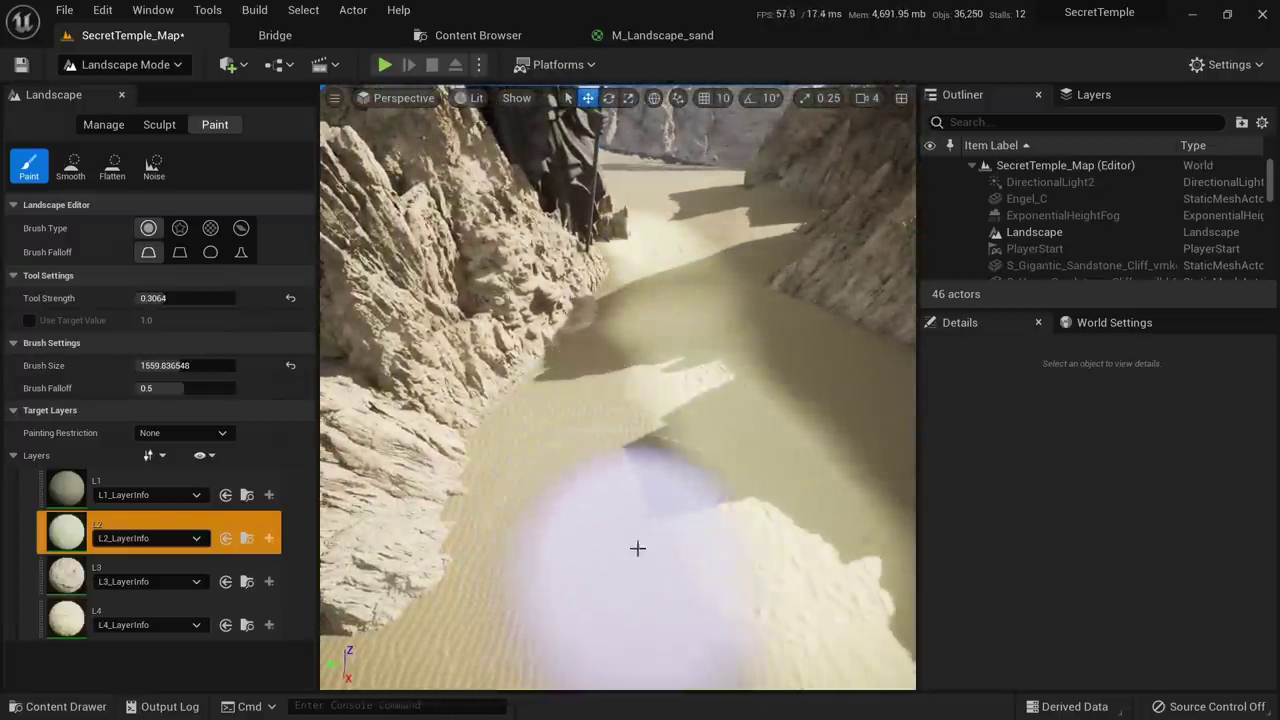
Reduce the brush size to about 798 and extend the L2 painting along the sand path toward the statue
{"action": "right_click_drag", "start_coordinate": [607, 259], "coordinate": [640, 438]}
{"action": "right_click_drag", "start_coordinate": [647, 313], "coordinate": [616, 490]}
{"action": "mouse_move", "coordinate": [732, 418]}
{"action": "right_mouse_down"}
{"action": "mouse_move", "coordinate": [800, 396]}
{"action": "mouse_move", "coordinate": [818, 456]}
{"action": "right_mouse_up"}
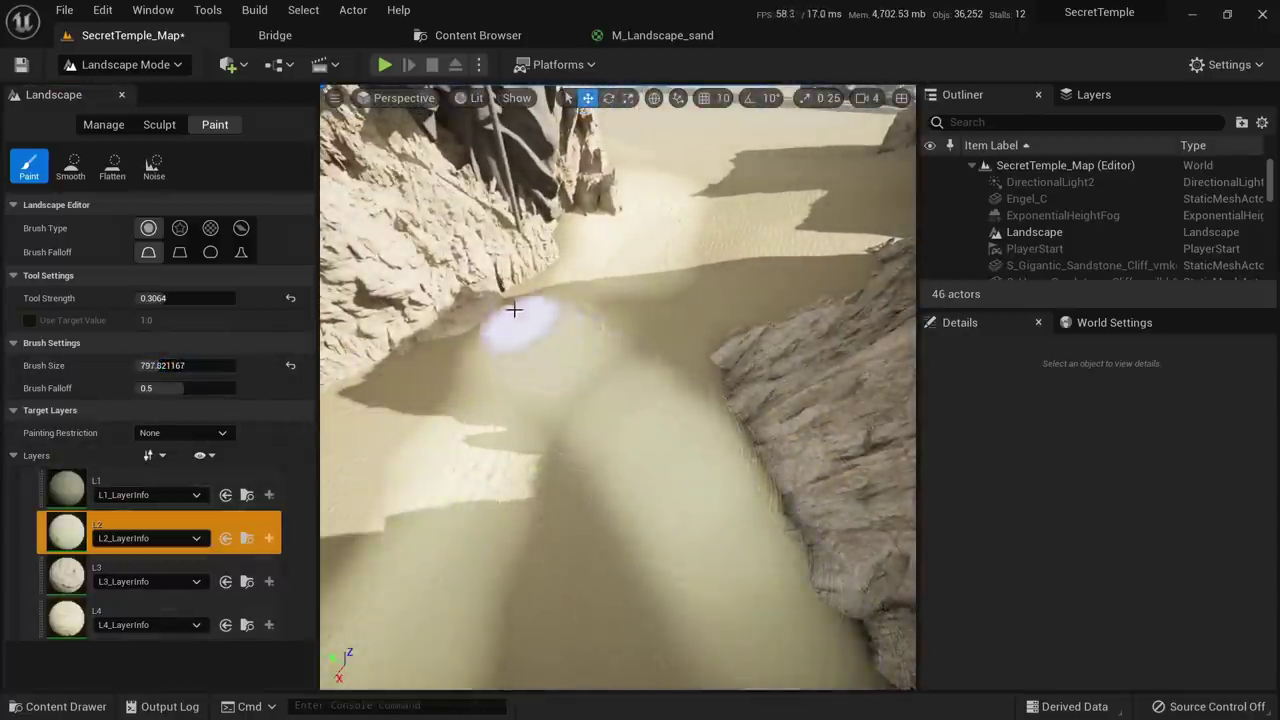
{"action": "right_click_drag", "start_coordinate": [691, 527], "coordinate": [712, 556]}
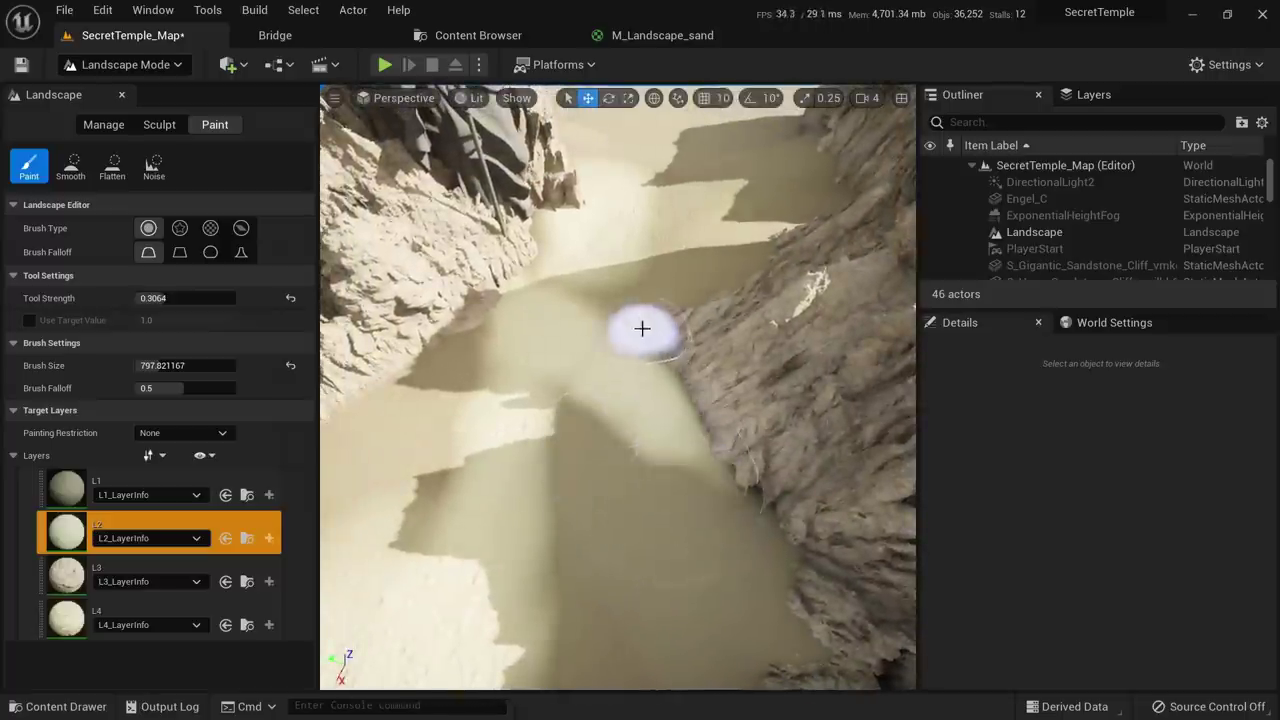
{"action": "right_click_drag", "start_coordinate": [642, 328], "coordinate": [620, 318]}
{"action": "right_click_drag", "start_coordinate": [471, 485], "coordinate": [455, 487]}
{"action": "key", "text": "alt+3"}
{"action": "mouse_move", "coordinate": [659, 362]}
{"action": "right_mouse_down"}
{"action": "mouse_move", "coordinate": [659, 400]}
{"action": "mouse_move", "coordinate": [659, 362]}
{"action": "right_mouse_up"}
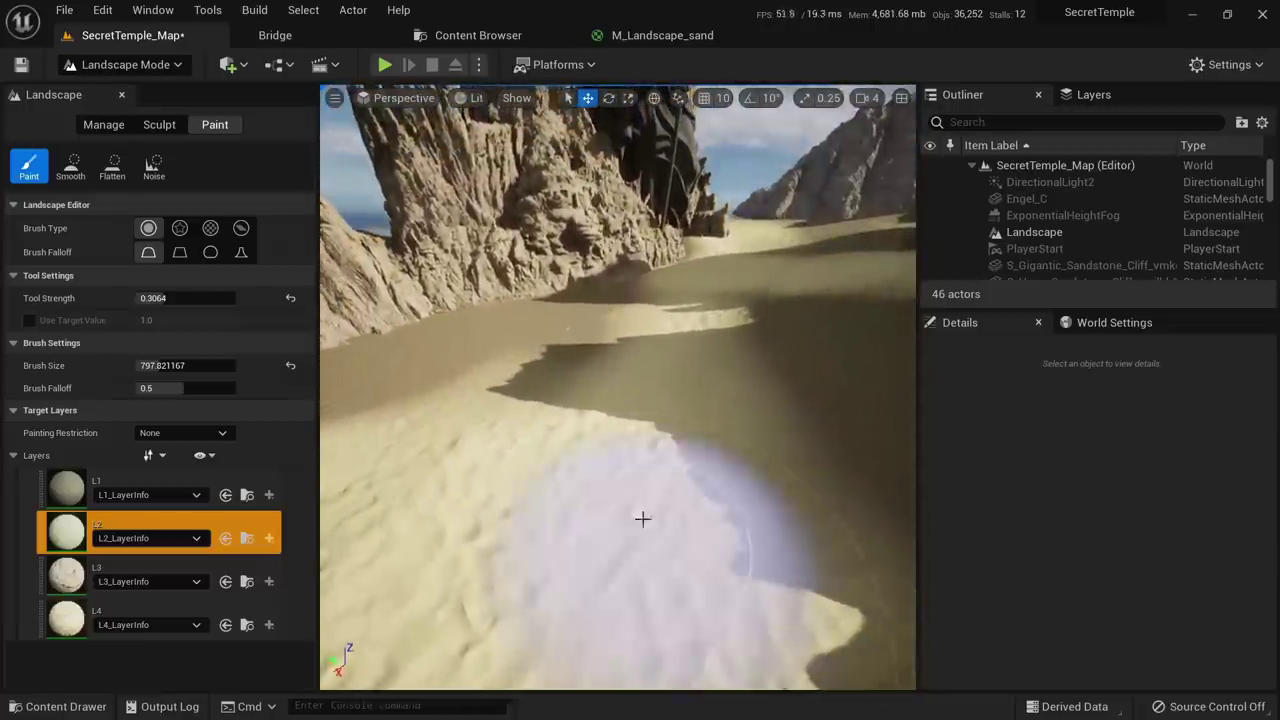
Make L3 the active layer and paint it over the sand along the base of the cliffs and statue
{"action": "left_click", "coordinate": [110, 582]}
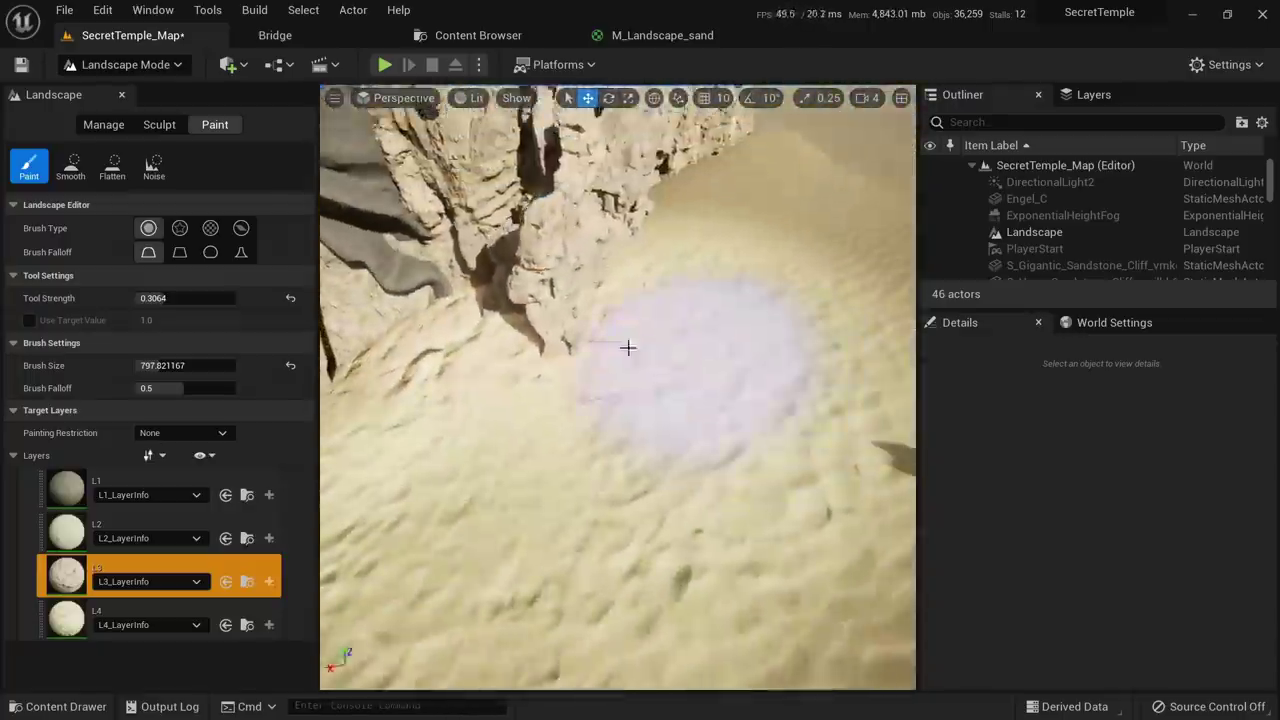
{"action": "right_click_drag", "start_coordinate": [628, 348], "coordinate": [562, 321]}
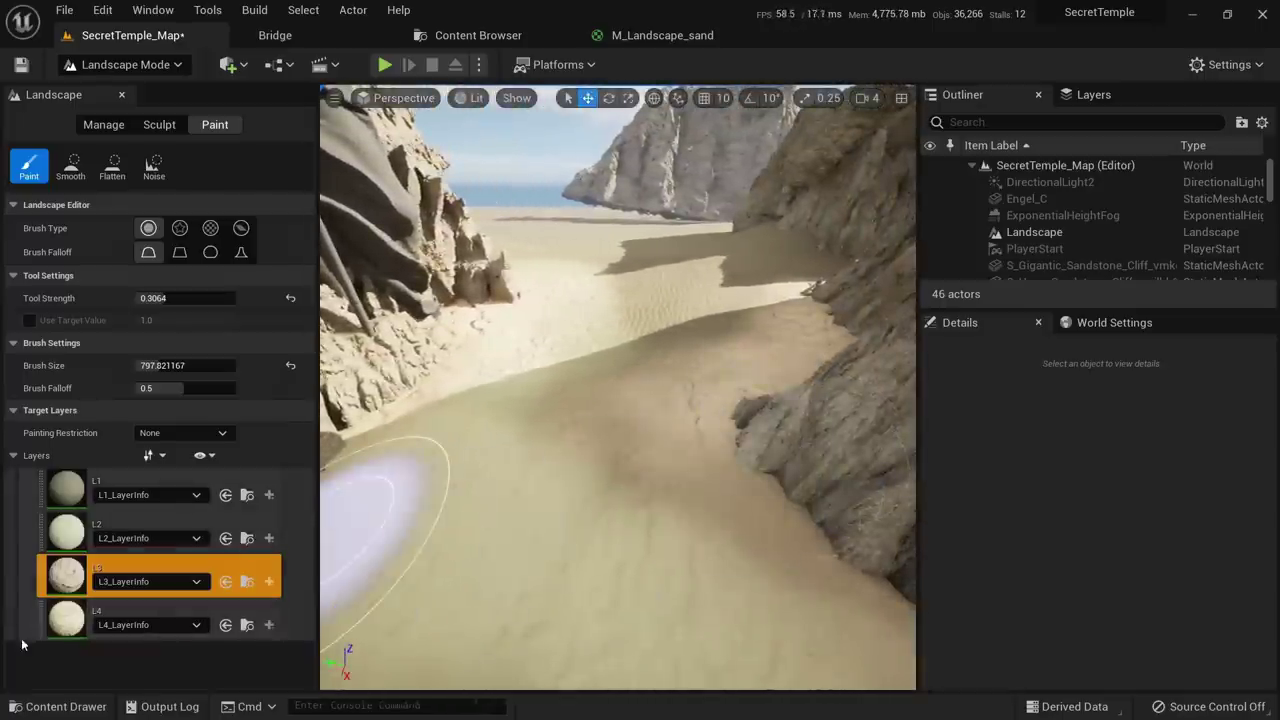
Paint layer L4 over the sand path between the cliffs, working along its length toward the statue
{"action": "left_click", "coordinate": [100, 612]}
{"action": "right_click_drag", "start_coordinate": [500, 480], "coordinate": [450, 560]}
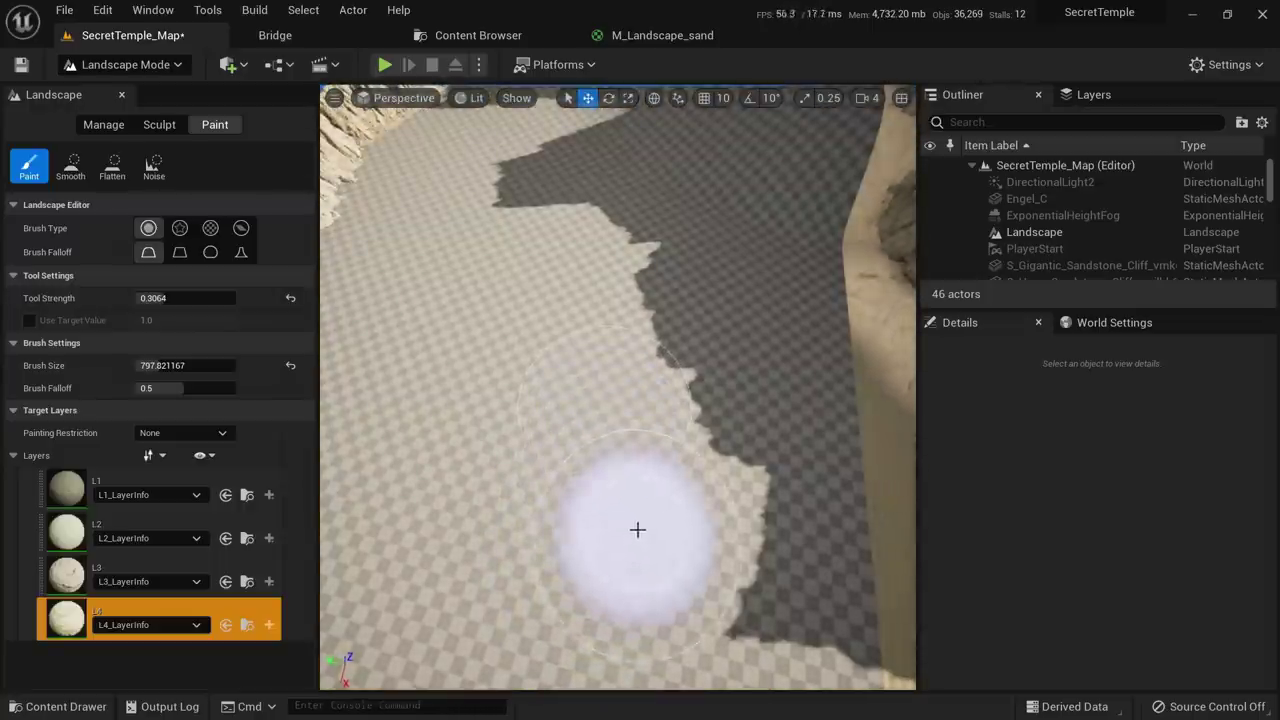
{"action": "scroll", "coordinate": [649, 466], "scroll_direction": "up", "scroll_amount": 5}
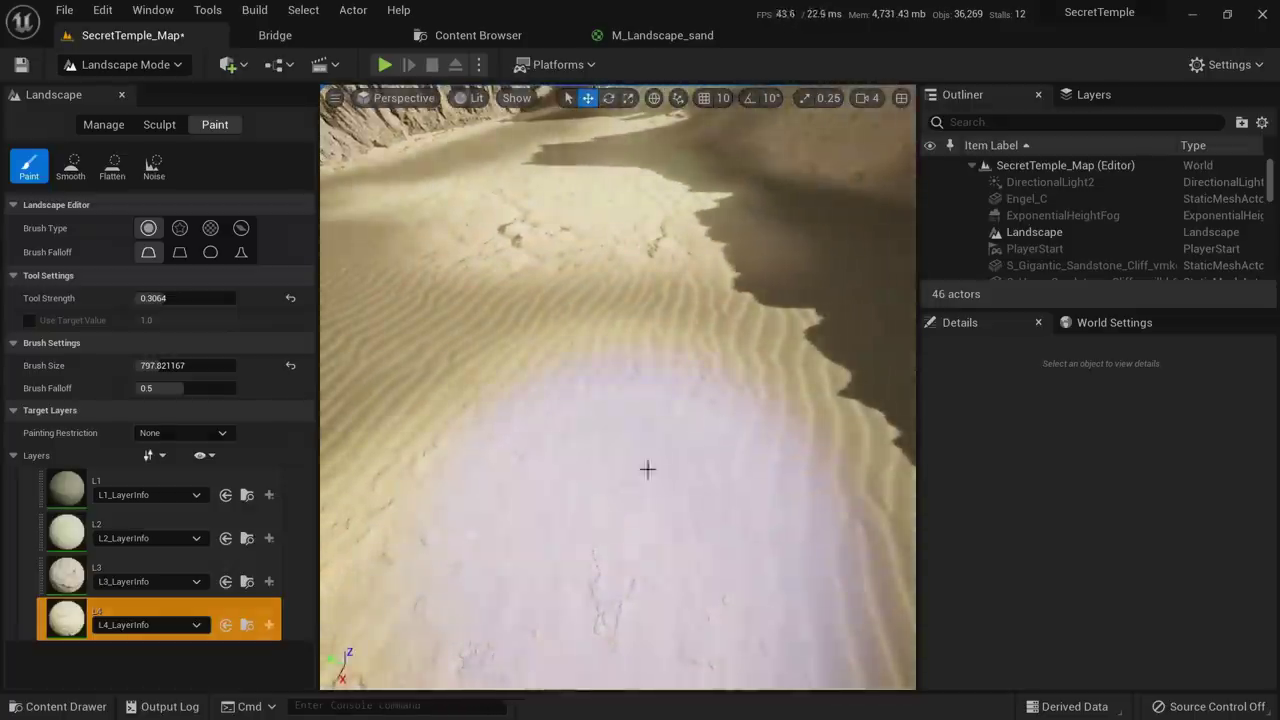
{"action": "key", "text": "s"}
{"action": "mouse_move", "coordinate": [642, 246]}
{"action": "right_mouse_down"}
{"action": "mouse_move", "coordinate": [600, 200]}
{"action": "mouse_move", "coordinate": [596, 170]}
{"action": "right_mouse_up"}
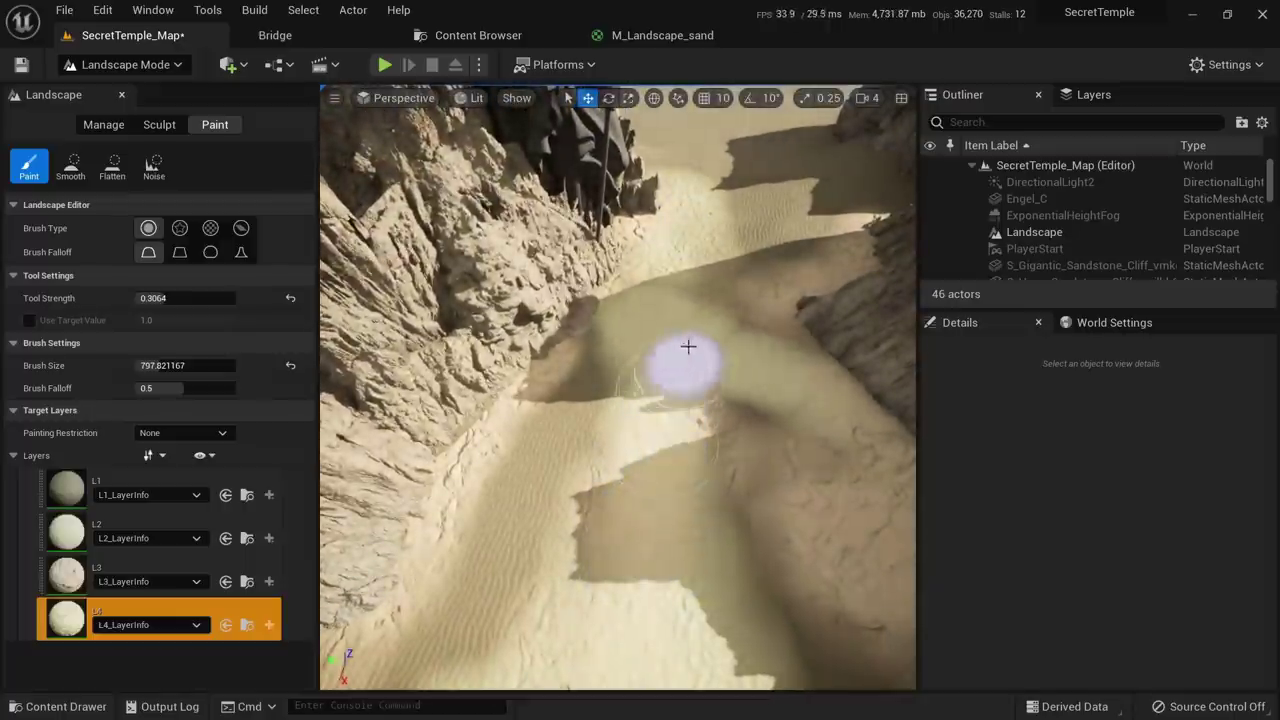
{"action": "key", "text": "s"}
{"action": "right_click_drag", "start_coordinate": [677, 209], "coordinate": [662, 102]}
{"action": "key", "text": "w"}
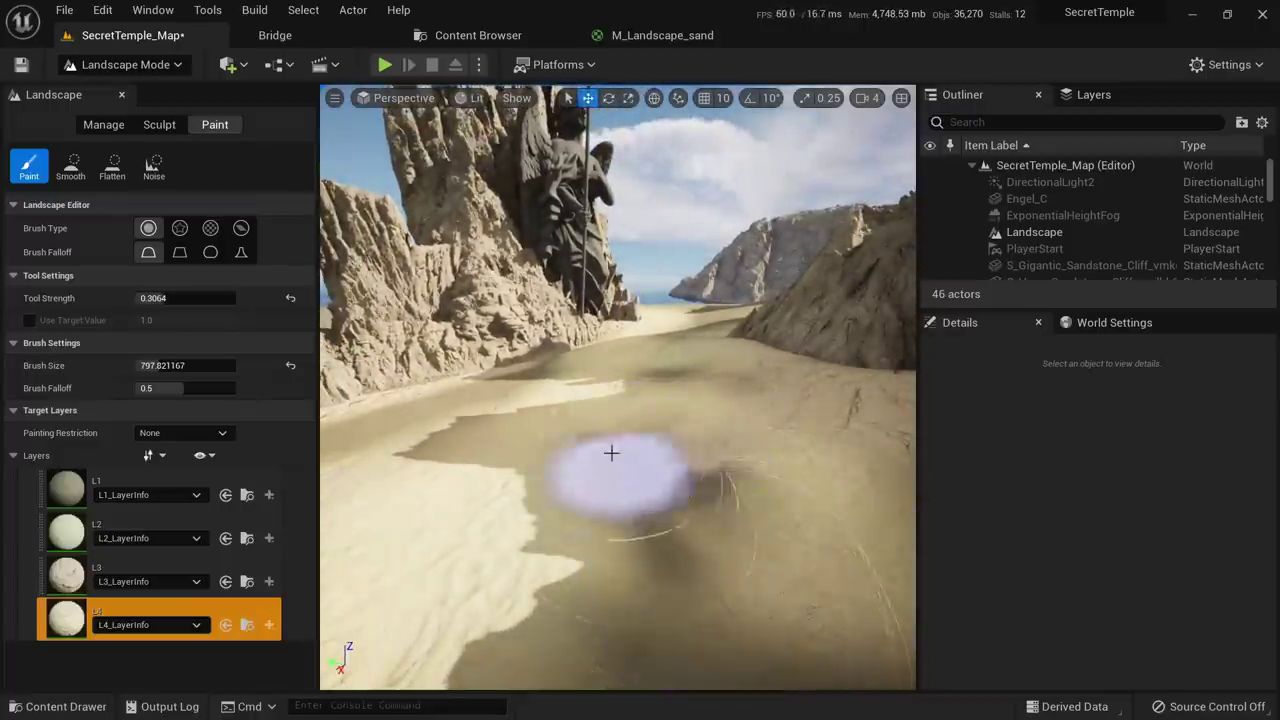
Paint layer L2 over the shaded sand in the foreground to vary the middle of the path
{"action": "left_click", "coordinate": [140, 522]}
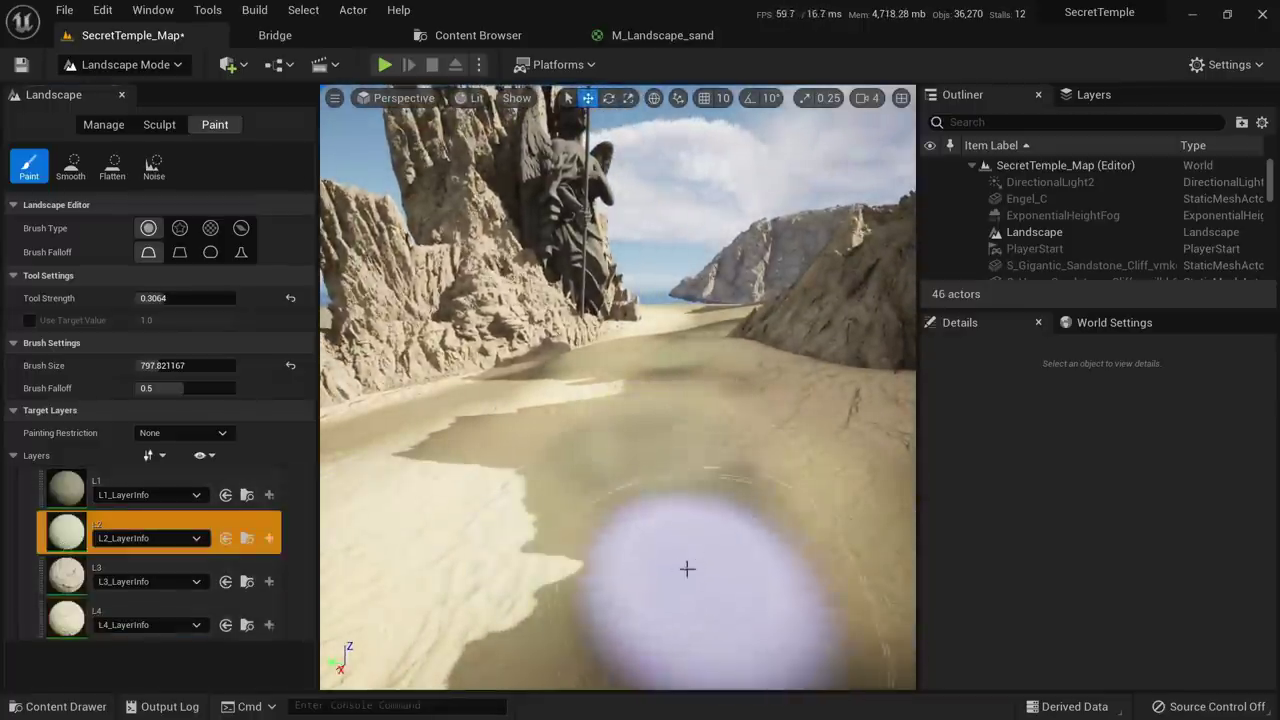
{"action": "right_click_drag", "start_coordinate": [687, 569], "coordinate": [634, 586]}
{"action": "key", "text": "s"}
{"action": "key", "text": "w"}
{"action": "right_click_drag", "start_coordinate": [663, 506], "coordinate": [663, 460]}
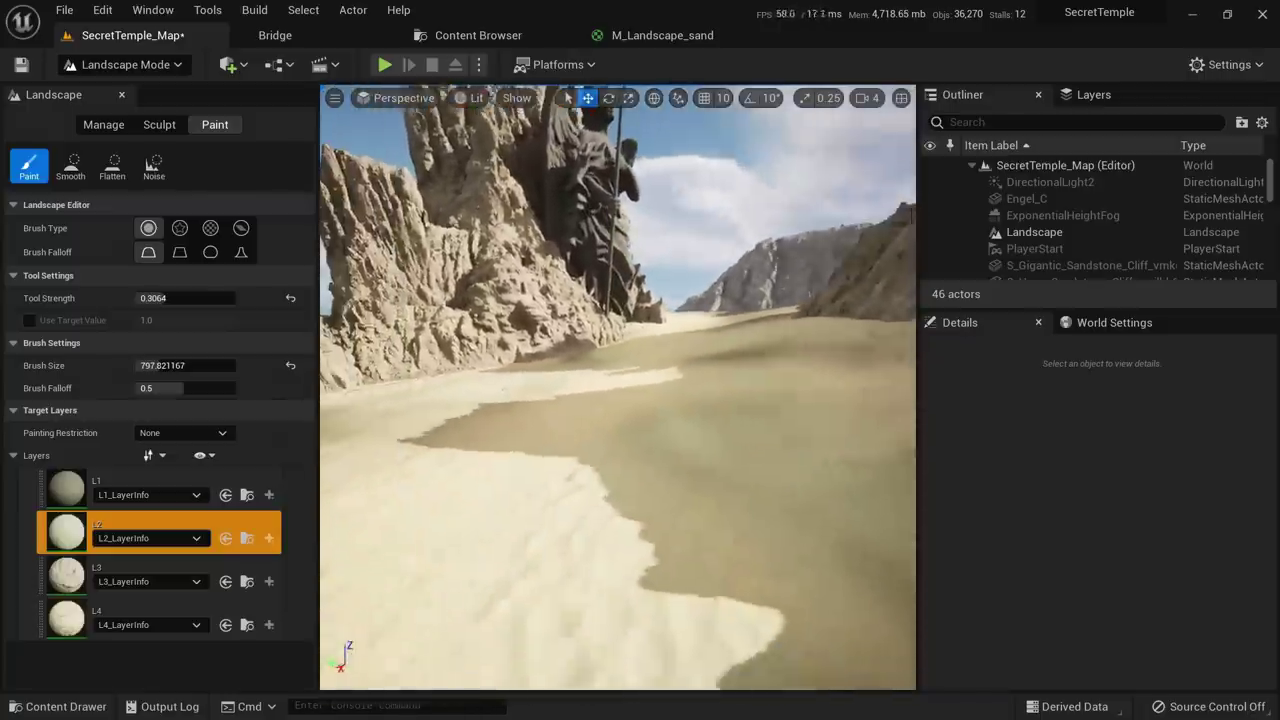
Paint patches of layer L1 on the shaded sand slope beside the path
{"action": "left_click", "coordinate": [86, 490]}
{"action": "right_click_drag", "start_coordinate": [238, 474], "coordinate": [246, 543]}
{"action": "right_click_drag", "start_coordinate": [430, 500], "coordinate": [490, 540]}
{"action": "key", "text": "e"}
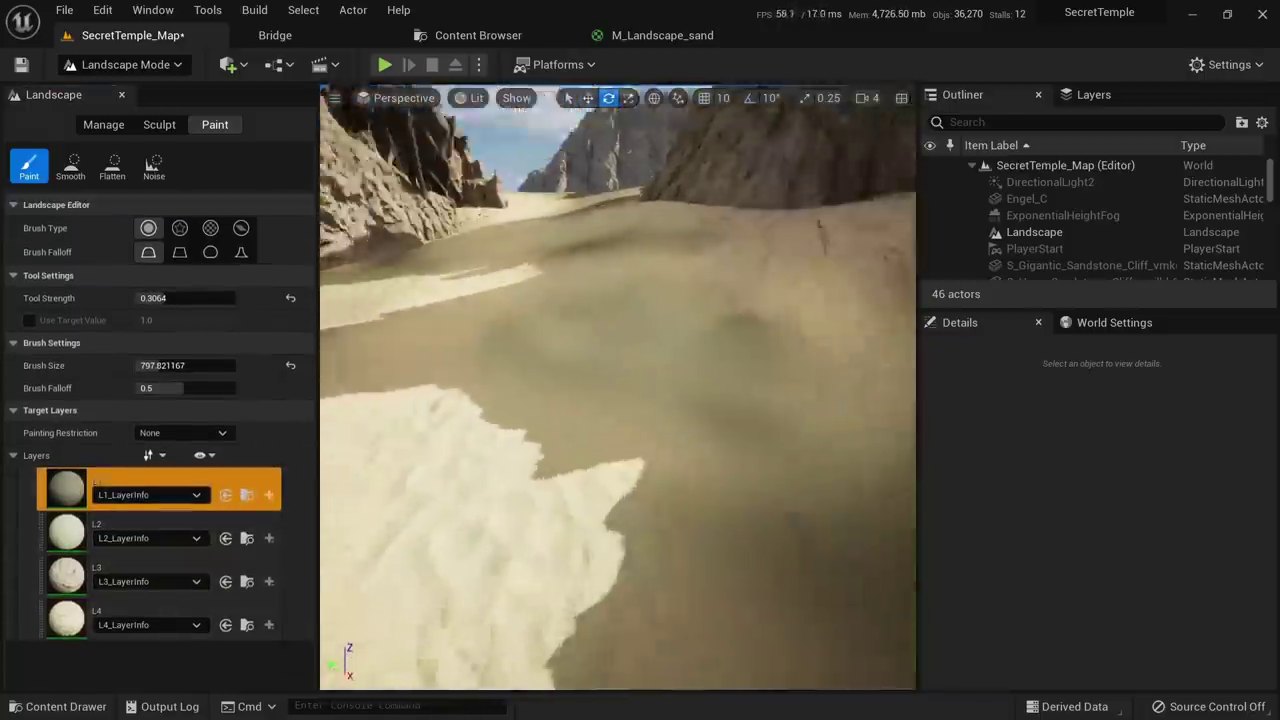
{"action": "right_click_drag", "start_coordinate": [580, 400], "coordinate": [596, 357]}
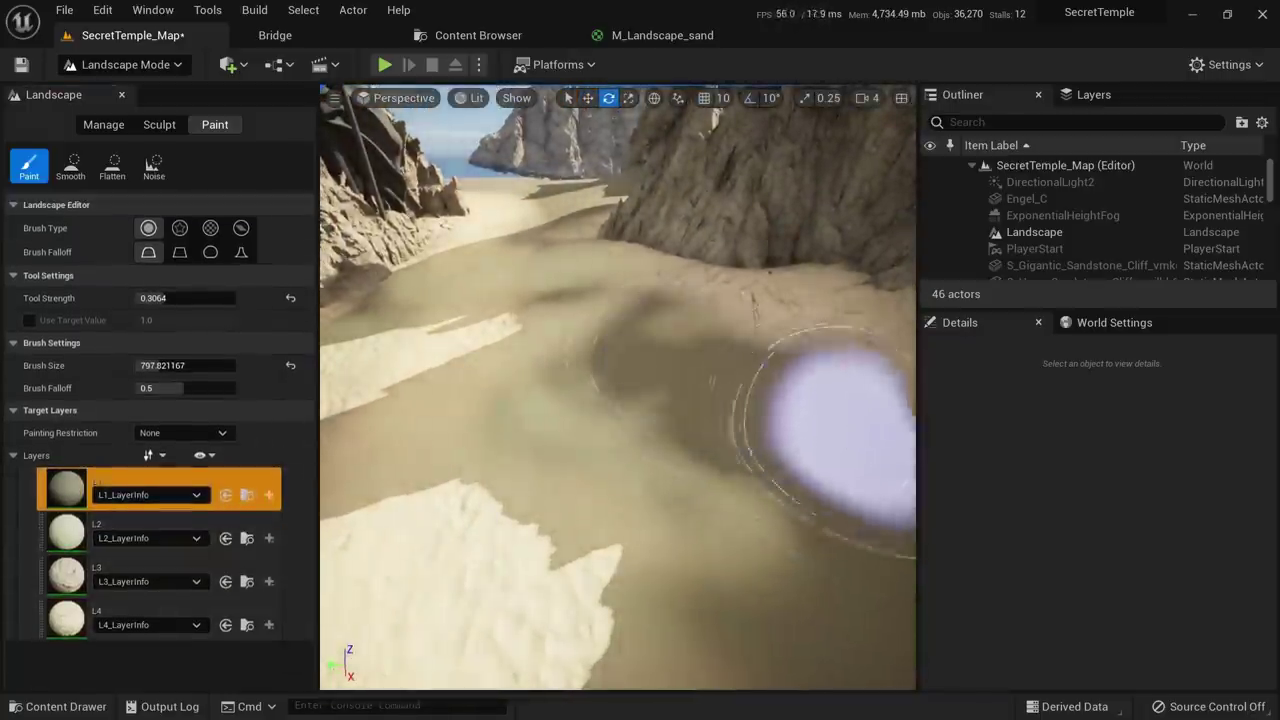
{"action": "key", "text": "w"}
{"action": "right_click_drag", "start_coordinate": [850, 430], "coordinate": [818, 412]}
Paint touches of layers L3 and L4 around the L1 patches to break up the path's surface
{"action": "left_click", "coordinate": [165, 565]}
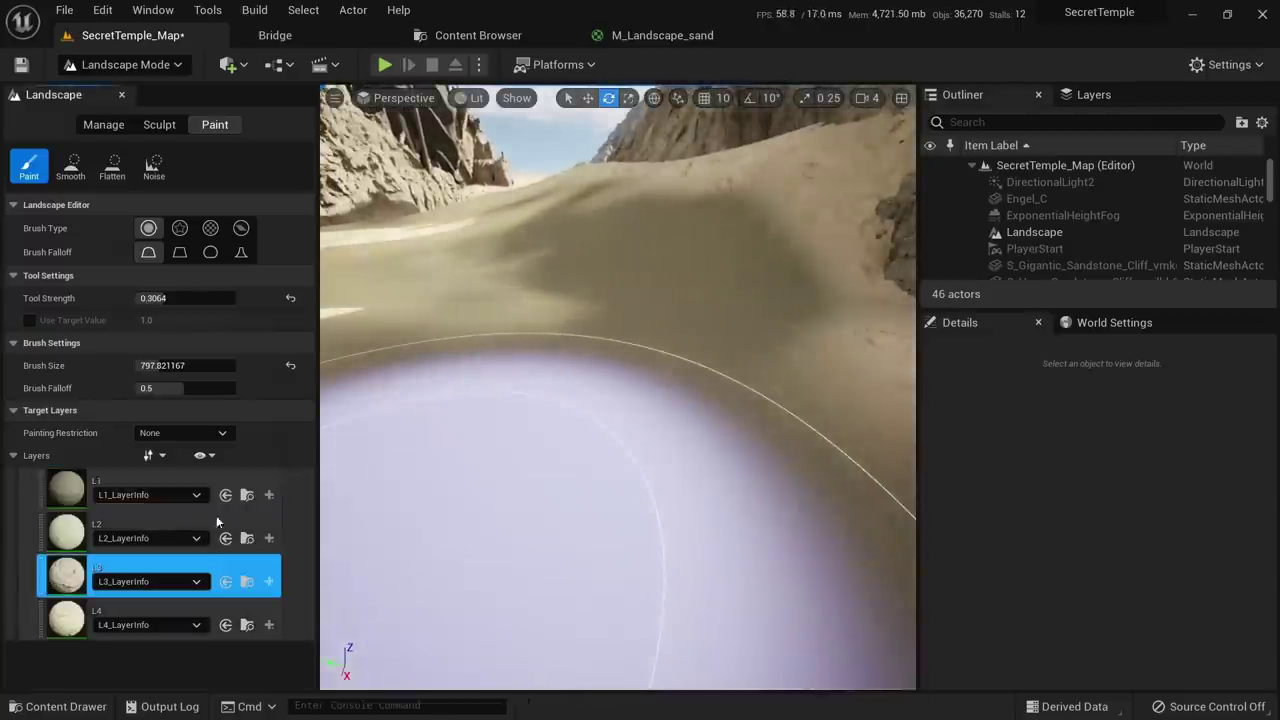
{"action": "right_click_drag", "start_coordinate": [571, 443], "coordinate": [571, 443]}
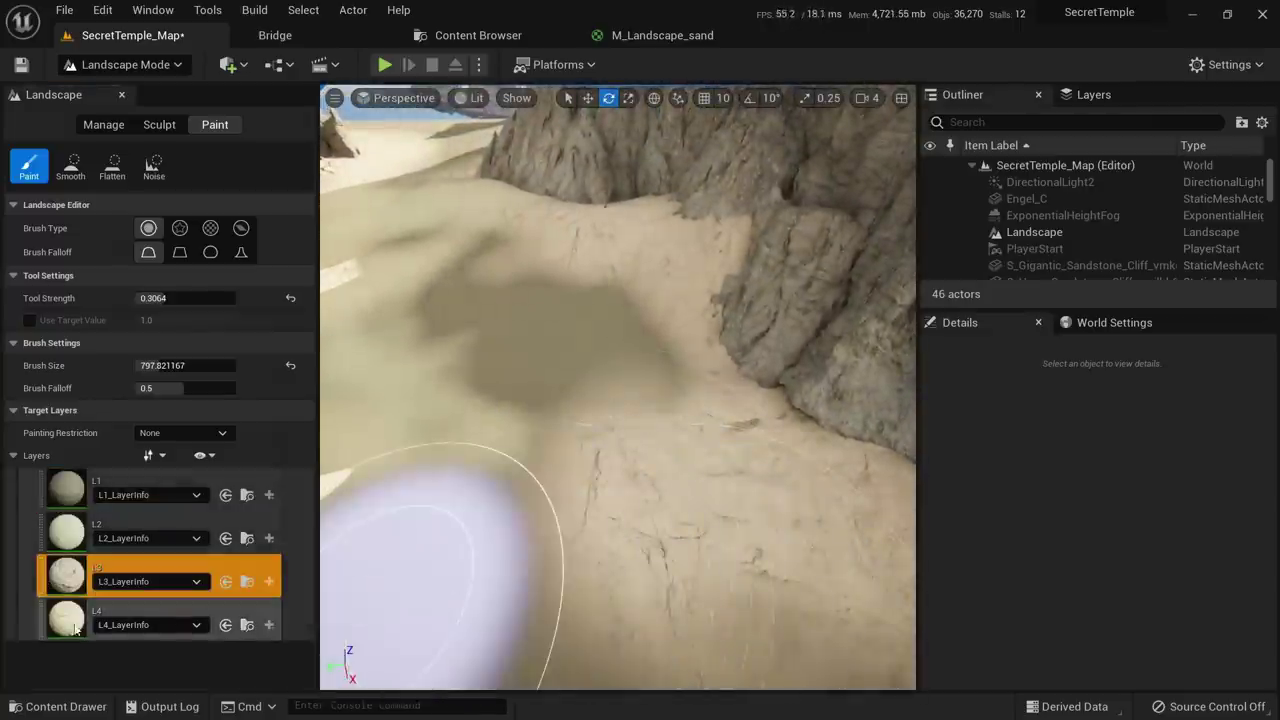
{"action": "left_click", "coordinate": [75, 628]}
{"action": "right_click_drag", "start_coordinate": [563, 354], "coordinate": [563, 354]}
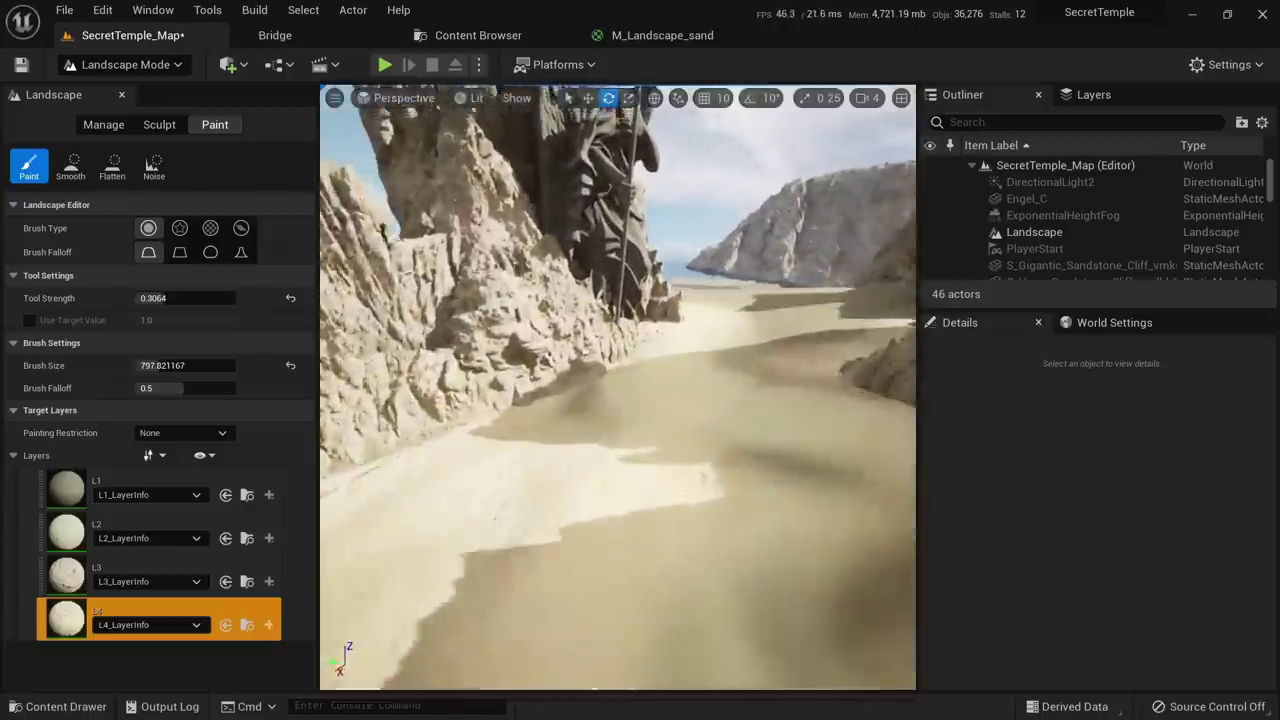
{"action": "mouse_move", "coordinate": [686, 546]}
{"action": "right_mouse_down"}
{"action": "mouse_move", "coordinate": [684, 497]}
{"action": "mouse_move", "coordinate": [686, 520]}
{"action": "right_mouse_up"}
Check the colour blending of the painted layers along the path in Unlit view mode and return to Lit
{"action": "key", "text": "alt+3"}
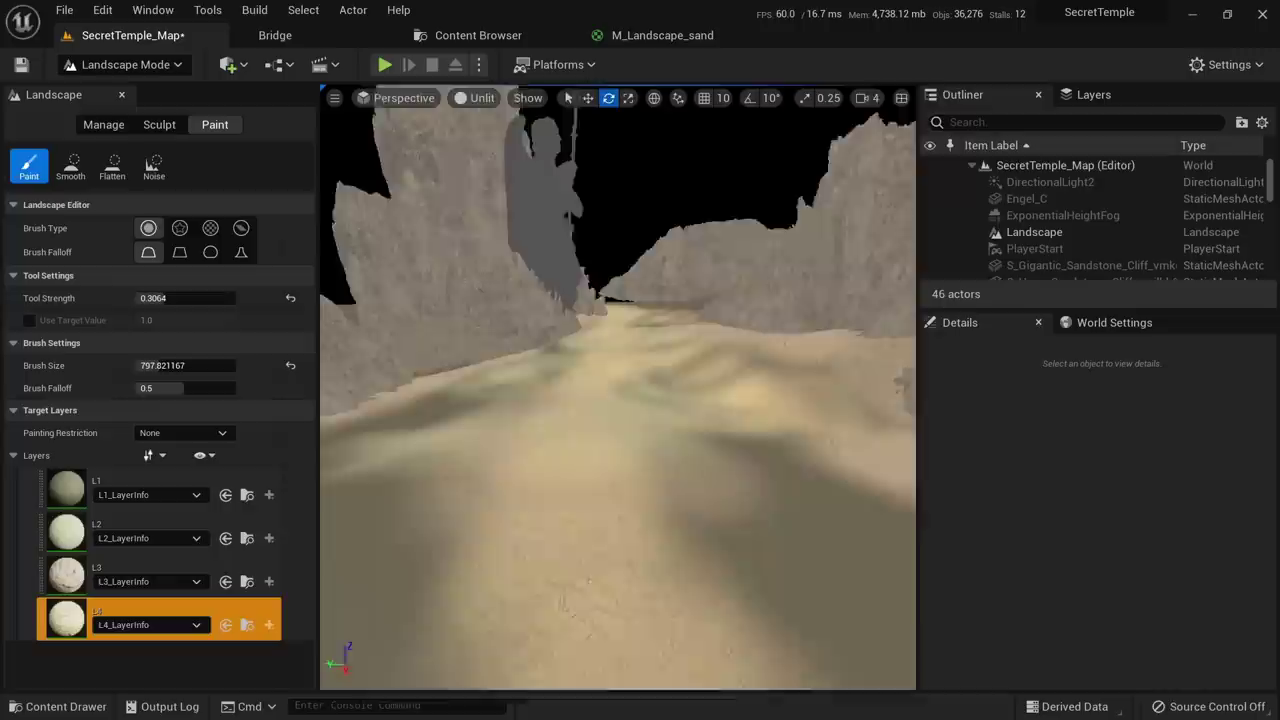
{"action": "right_click_drag", "start_coordinate": [707, 430], "coordinate": [707, 430]}
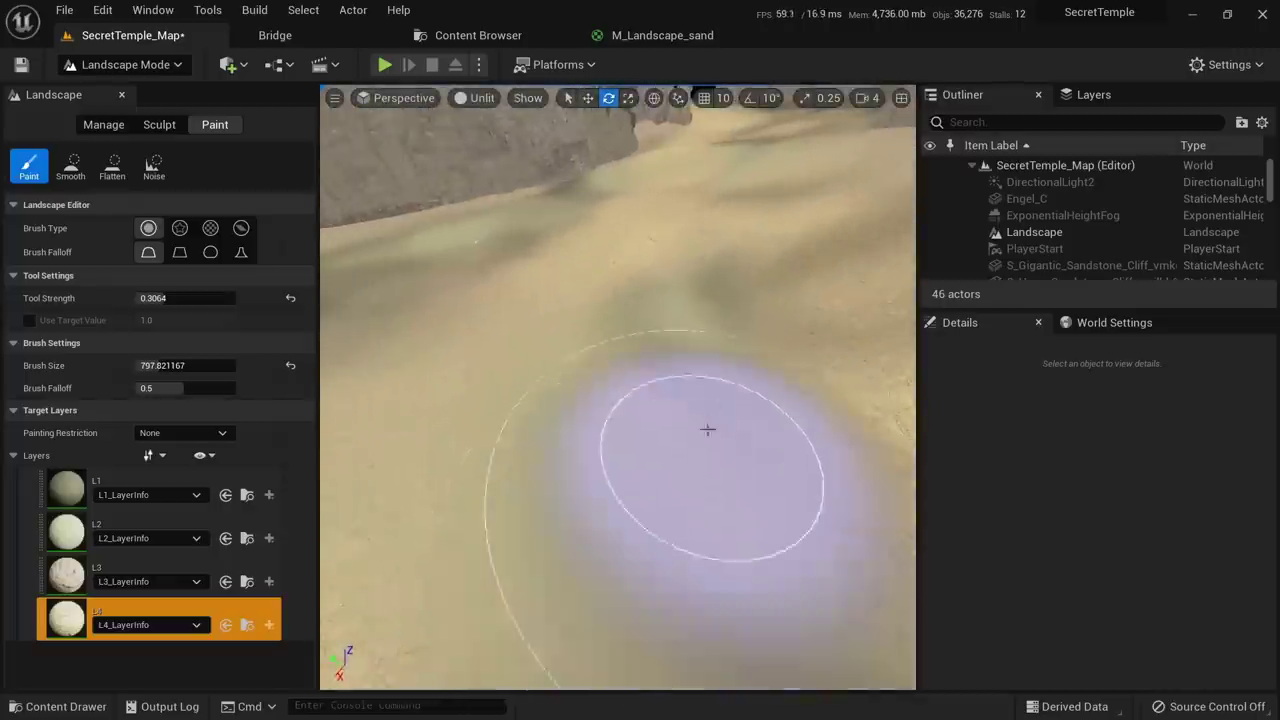
{"action": "right_click_drag", "start_coordinate": [731, 303], "coordinate": [712, 313]}
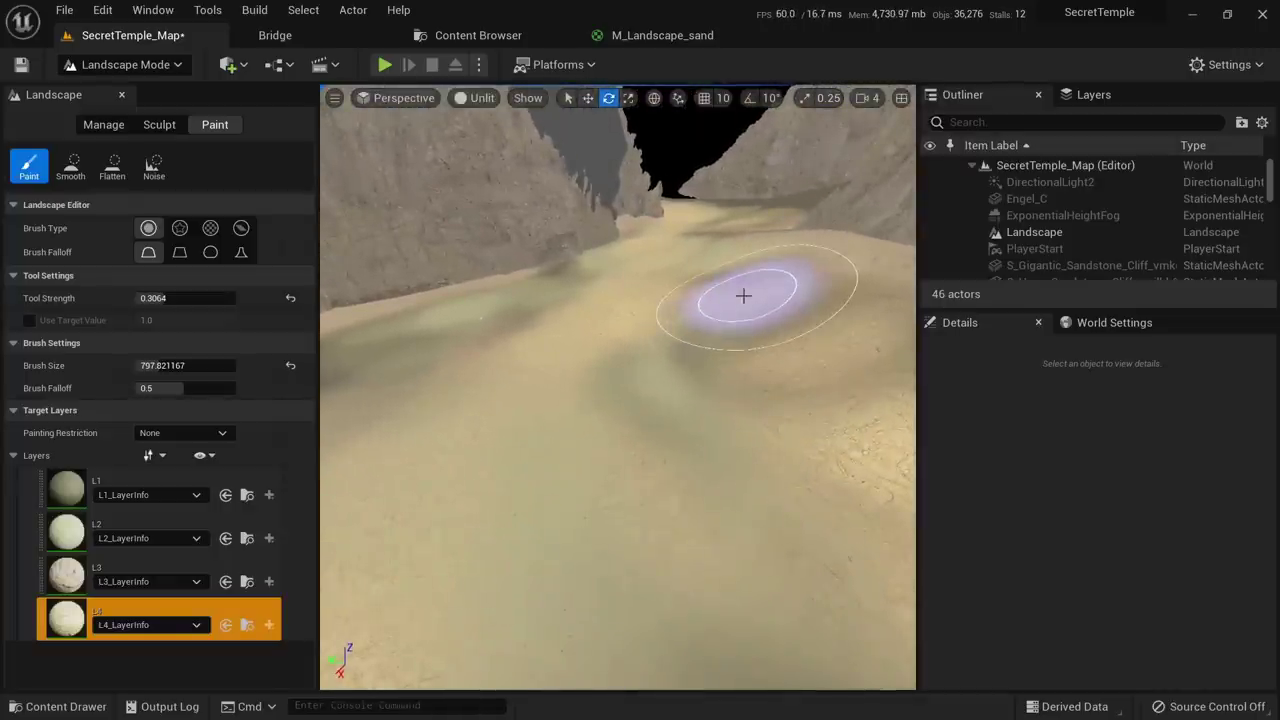
{"action": "key", "text": "alt+4"}
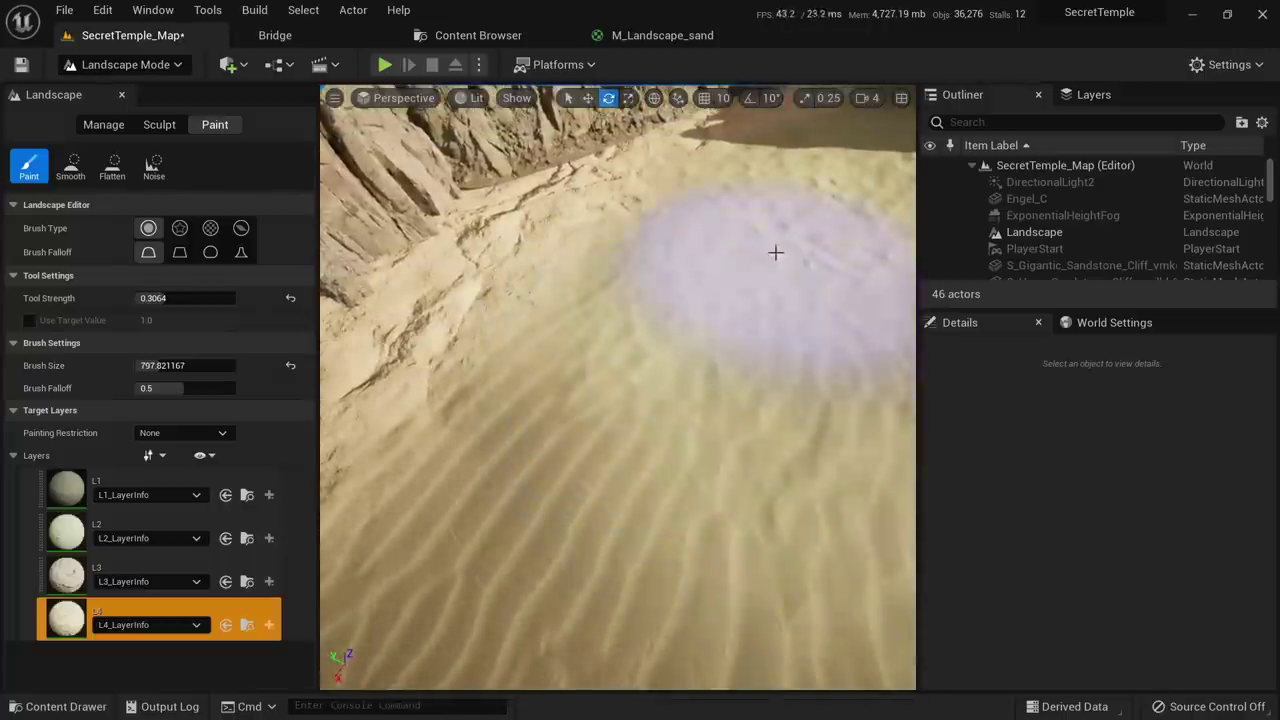
Paint layer L3 over the sunlit foreground sand and along the foot of the cliff
{"action": "right_click_drag", "start_coordinate": [858, 156], "coordinate": [835, 100]}
{"action": "left_click", "coordinate": [72, 580]}
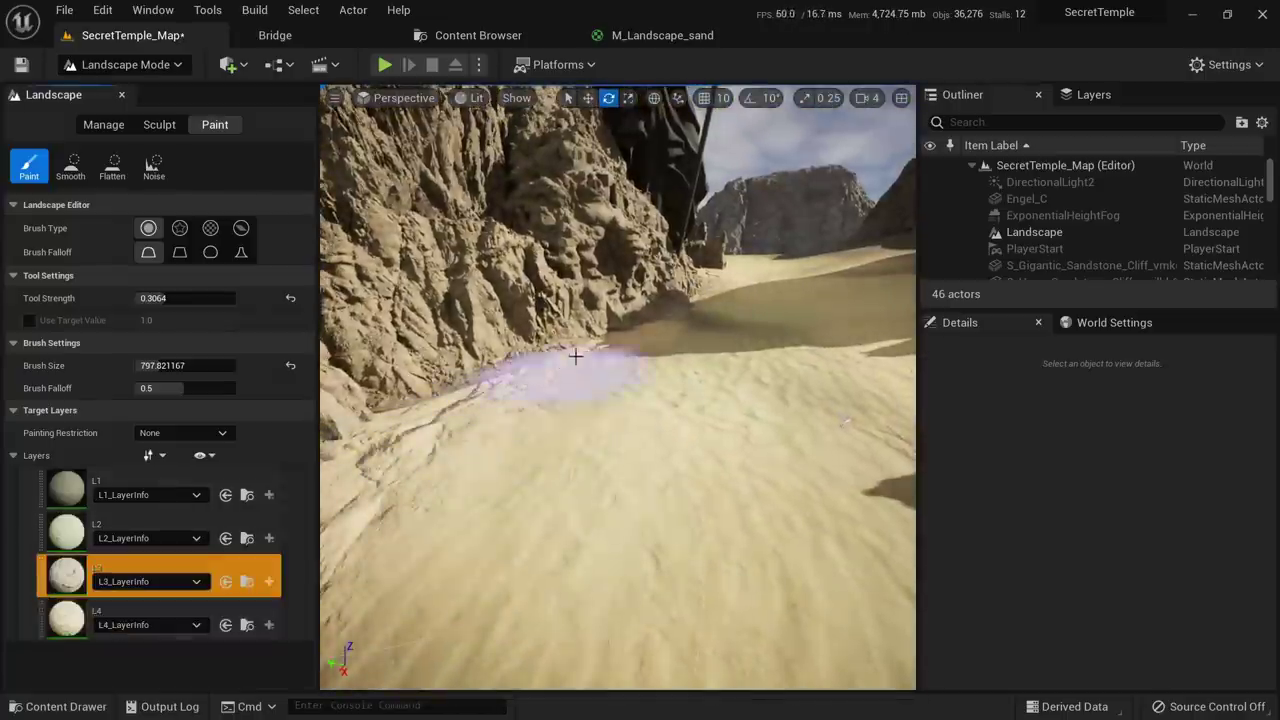
{"action": "mouse_move", "coordinate": [590, 345]}
{"action": "right_mouse_down"}
{"action": "mouse_move", "coordinate": [588, 435]}
{"action": "mouse_move", "coordinate": [592, 420]}
{"action": "mouse_move", "coordinate": [602, 450]}
{"action": "mouse_move", "coordinate": [591, 407]}
{"action": "right_mouse_up"}
{"action": "mouse_move", "coordinate": [668, 314]}
{"action": "right_mouse_down"}
{"action": "mouse_move", "coordinate": [676, 284]}
{"action": "mouse_move", "coordinate": [756, 282]}
{"action": "mouse_move", "coordinate": [676, 286]}
{"action": "mouse_move", "coordinate": [752, 304]}
{"action": "mouse_move", "coordinate": [746, 286]}
{"action": "right_mouse_up"}
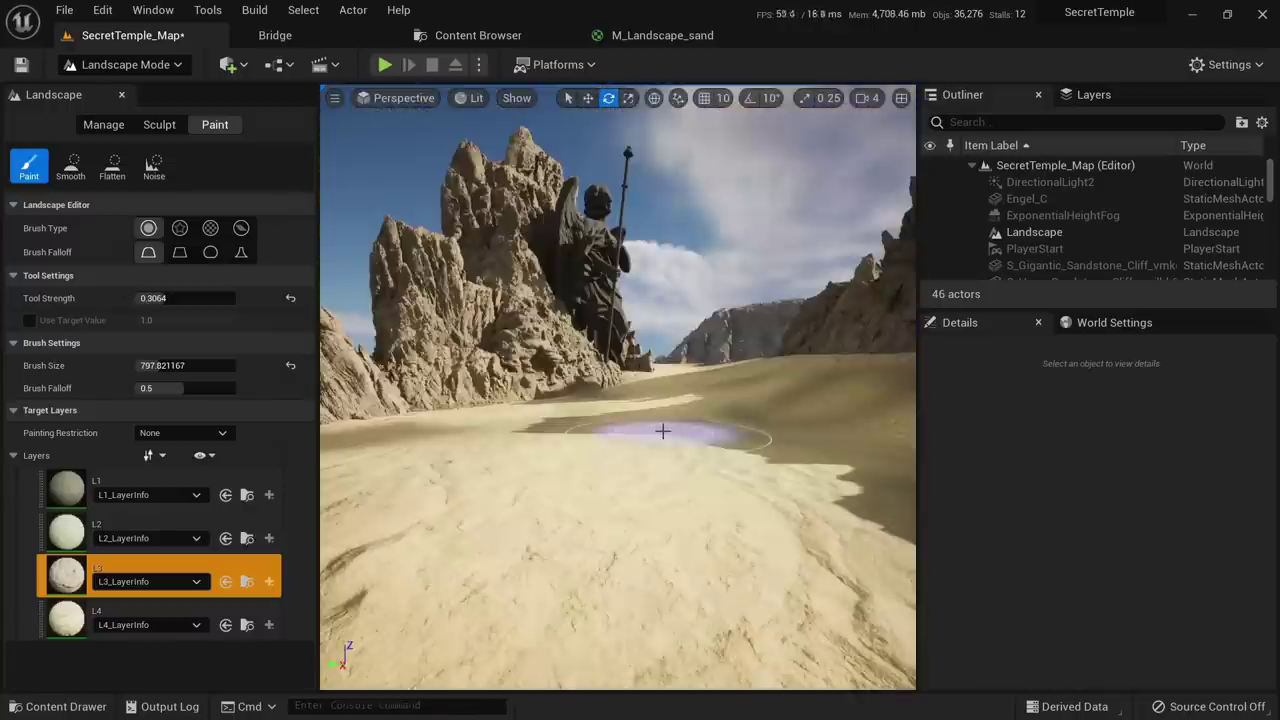
{"action": "right_click_drag", "start_coordinate": [662, 431], "coordinate": [623, 389]}
Switch to Select mode and open the T_RippledSand mask texture from its Texture Sample in the M_Landscape_sand material
{"action": "key", "text": "shift+1"}
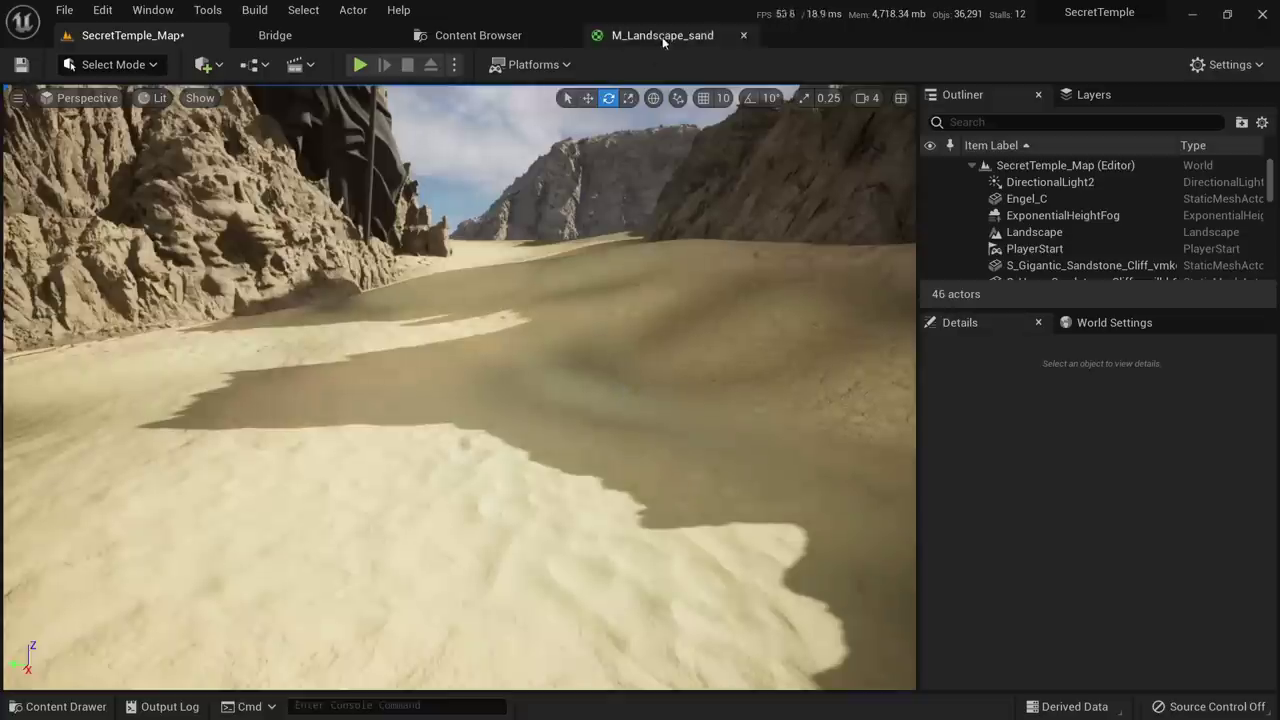
{"action": "left_click", "coordinate": [680, 35]}
{"action": "right_click_drag", "start_coordinate": [714, 326], "coordinate": [1111, 178]}
{"action": "right_click_drag", "start_coordinate": [766, 478], "coordinate": [666, 390]}
{"action": "scroll", "coordinate": [570, 392], "scroll_direction": "up", "scroll_amount": 1}
{"action": "double_click", "coordinate": [480, 410]}
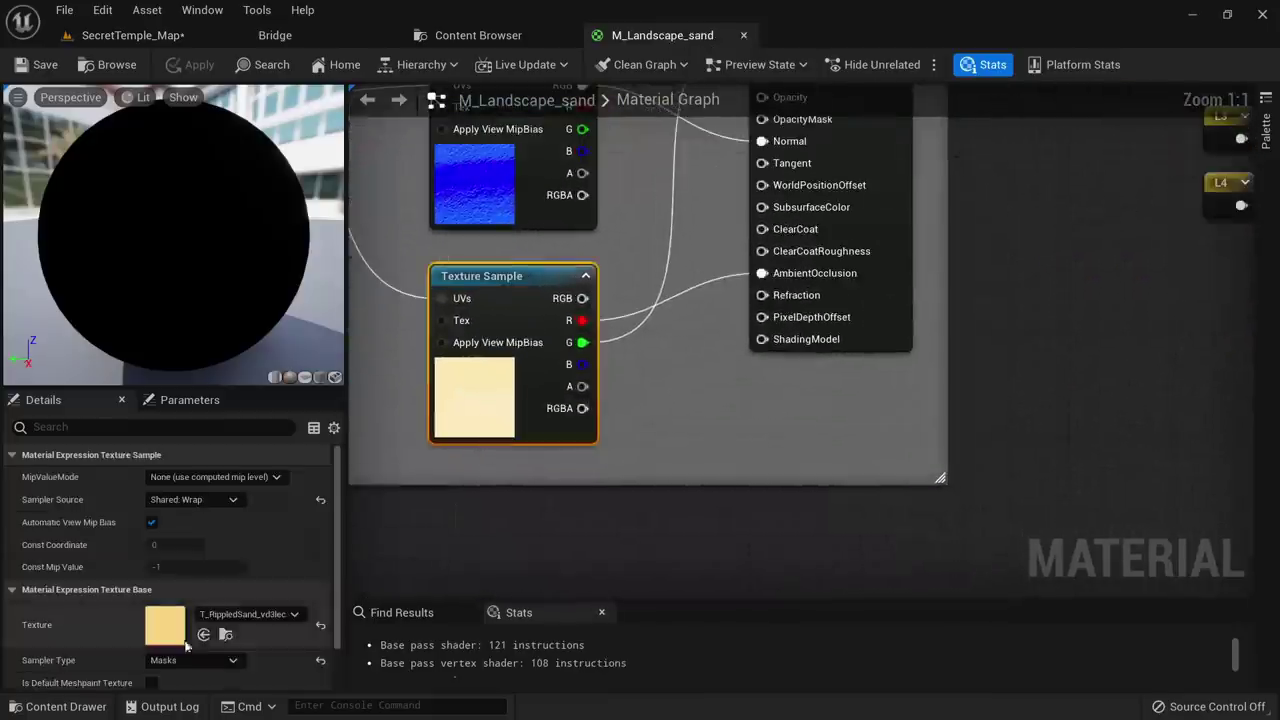
Isolate the blue channel of the rippled sand texture to examine it, restore the red and green channels, and close the texture
{"action": "left_click", "coordinate": [381, 66]}
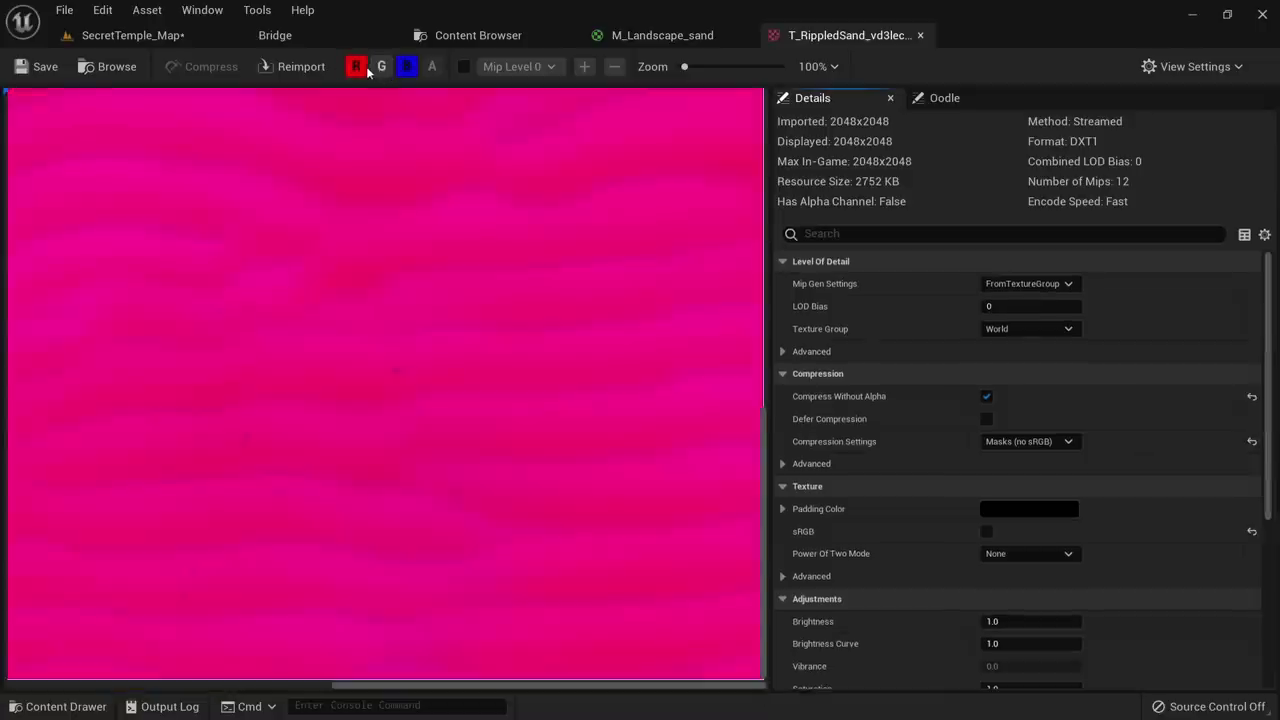
{"action": "left_click", "coordinate": [355, 66]}
{"action": "scroll", "coordinate": [400, 285], "scroll_direction": "down", "scroll_amount": 3}
{"action": "scroll", "coordinate": [407, 266], "scroll_direction": "up", "scroll_amount": 2}
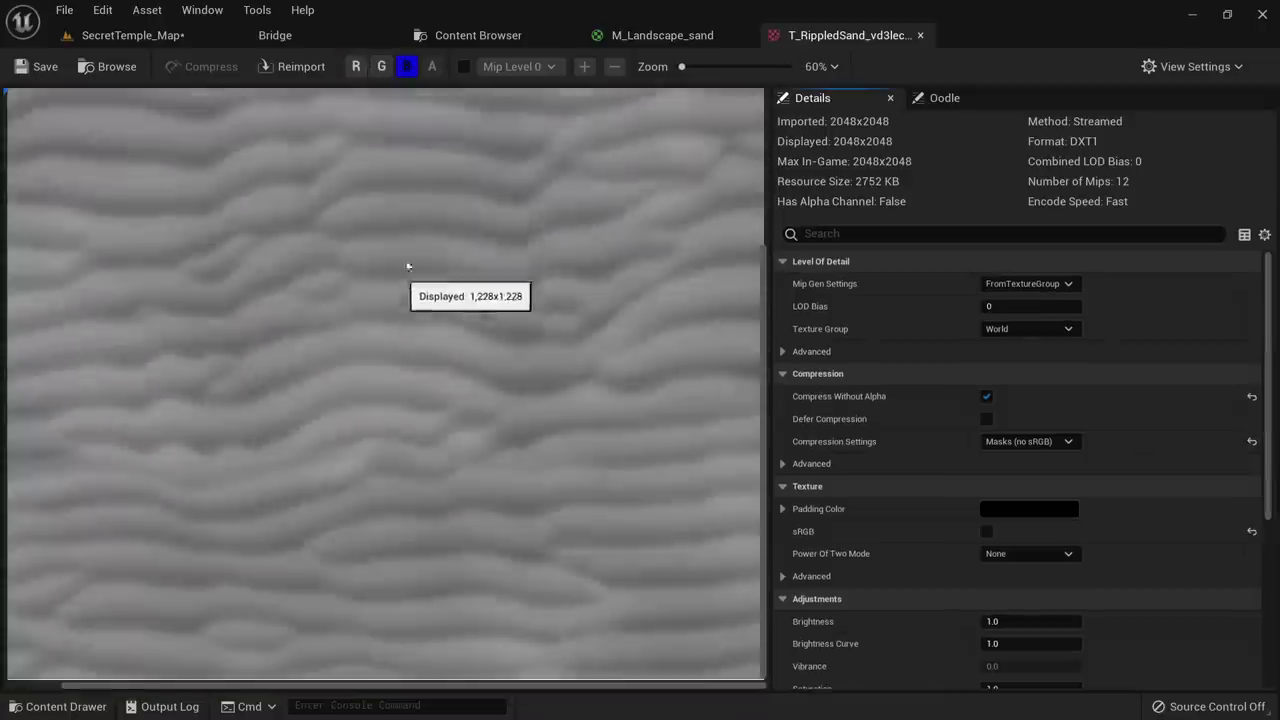
{"action": "left_click", "coordinate": [355, 66]}
{"action": "left_click", "coordinate": [381, 66]}
{"action": "left_click", "coordinate": [920, 35]}
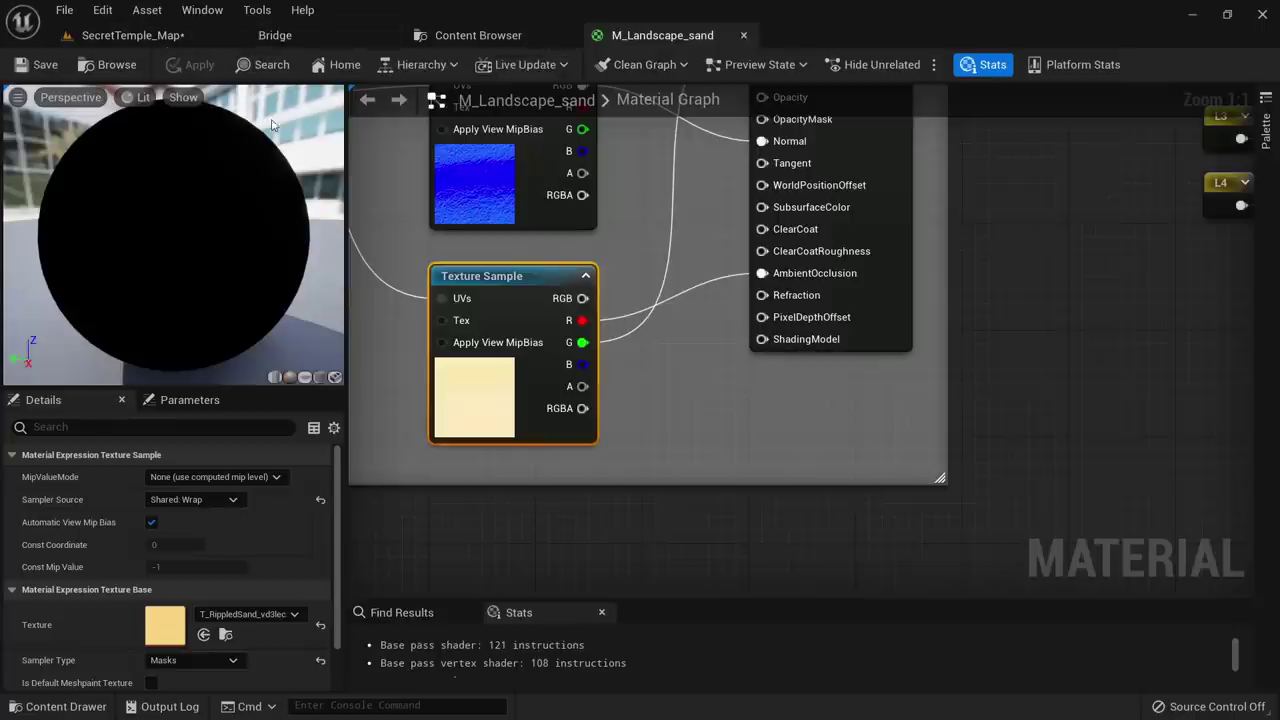
Feed the blue channel of the L2 group's mask Texture Sample into a new CheapContrast node and start previewing that node
{"action": "scroll", "coordinate": [560, 384], "scroll_direction": "down", "scroll_amount": 4}
{"action": "right_click_drag", "start_coordinate": [560, 384], "coordinate": [657, 246]}
{"action": "right_click_drag", "start_coordinate": [811, 249], "coordinate": [687, 162]}
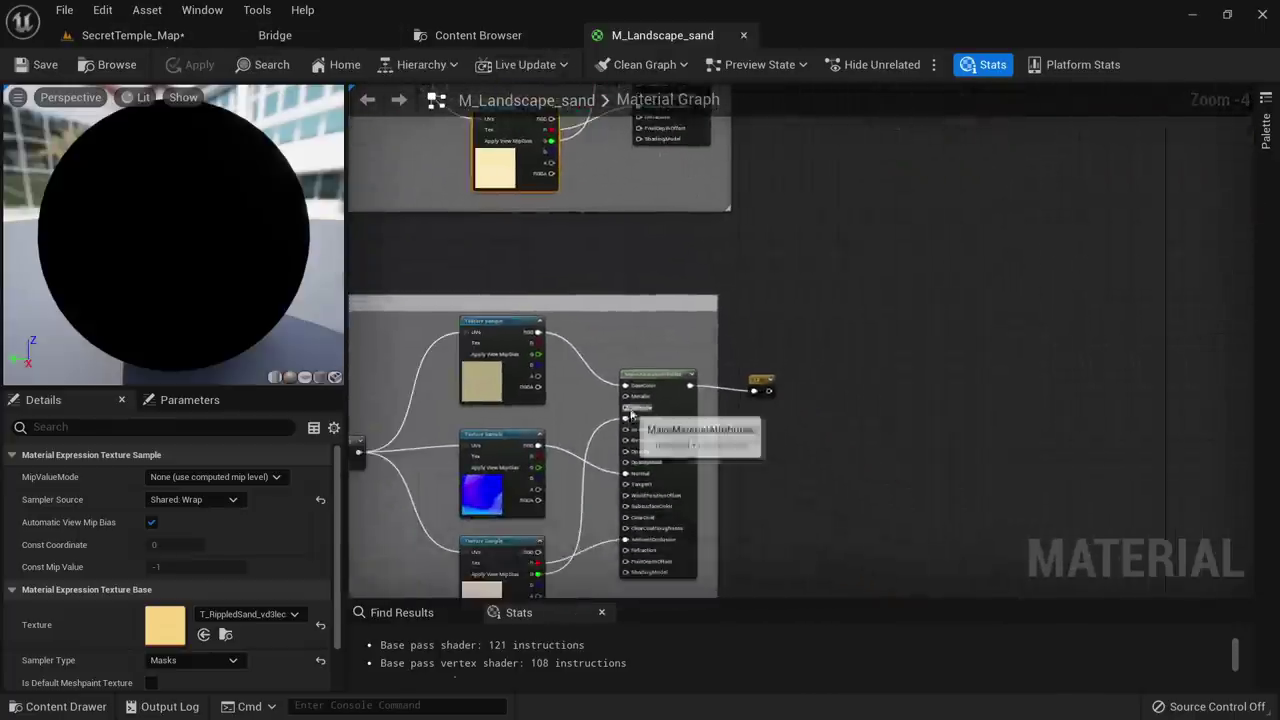
{"action": "right_click_drag", "start_coordinate": [633, 416], "coordinate": [628, 219]}
{"action": "scroll", "coordinate": [565, 448], "scroll_direction": "down", "scroll_amount": 2}
{"action": "scroll", "coordinate": [570, 420], "scroll_direction": "up", "scroll_amount": 6}
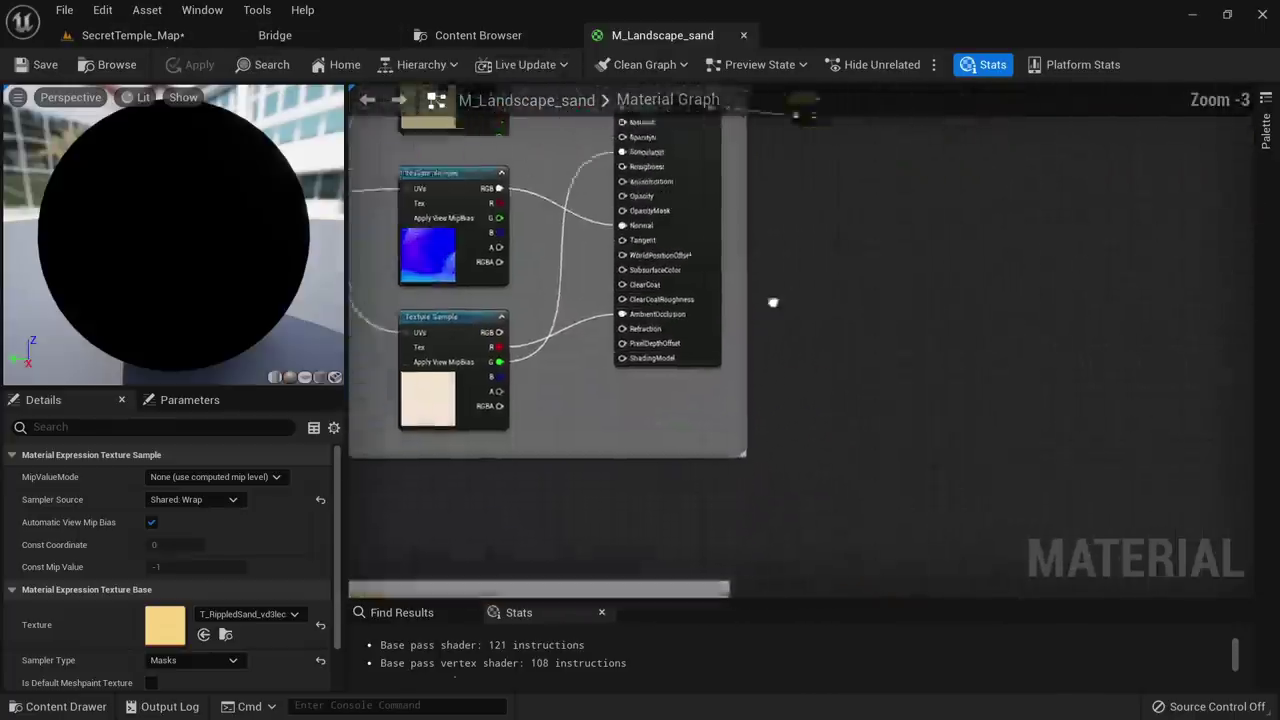
{"action": "left_click_drag", "start_coordinate": [481, 297], "coordinate": [679, 455]}
{"action": "type", "text": "cheap con"}
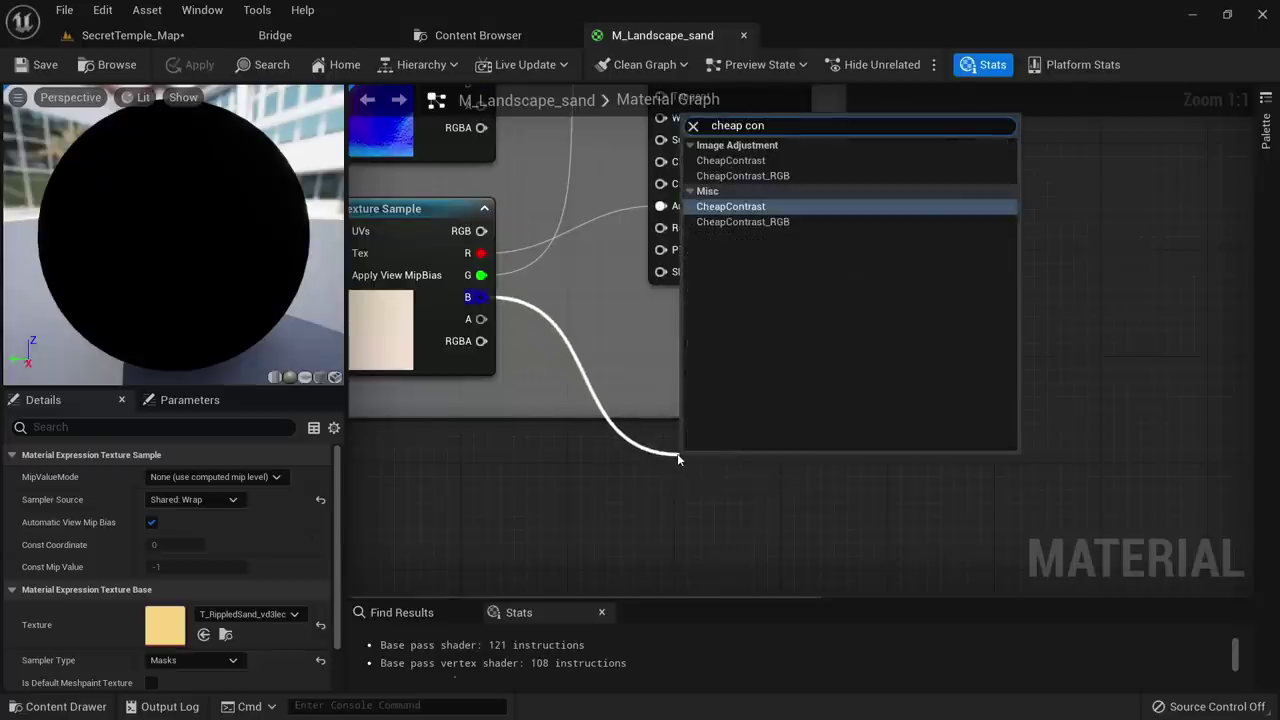
{"action": "key", "text": "Return"}
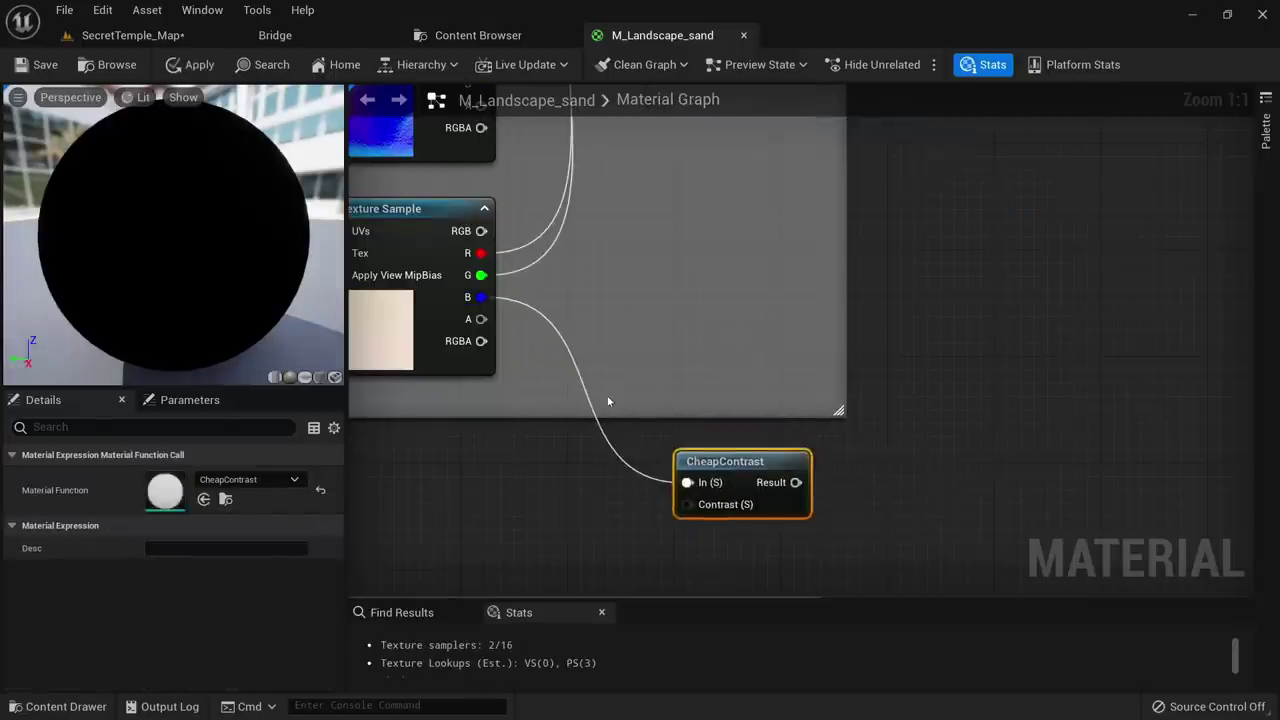
{"action": "right_click", "coordinate": [731, 462]}
{"action": "left_click", "coordinate": [808, 134]}
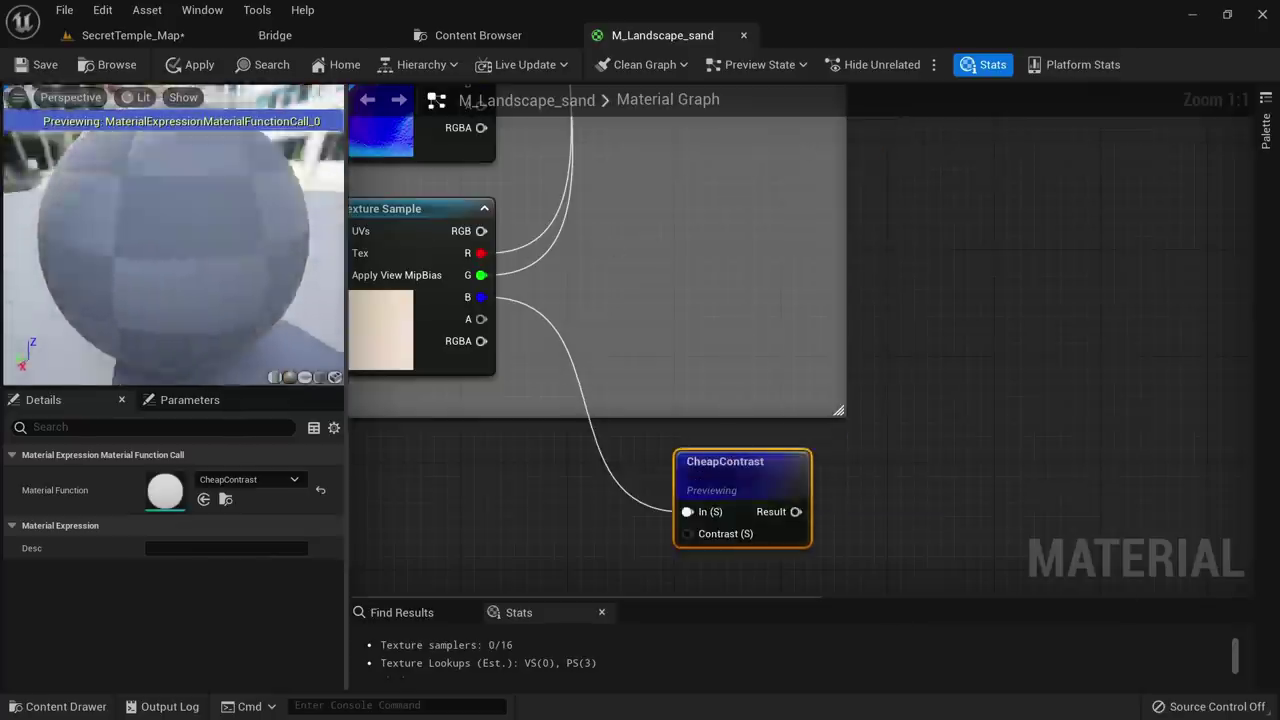
Examine the L2 tiling parameter and the node chain leading from it to the CheapContrast node
{"action": "scroll", "coordinate": [543, 273], "scroll_direction": "down", "scroll_amount": 4}
{"action": "right_click_drag", "start_coordinate": [543, 273], "coordinate": [1022, 373]}
{"action": "scroll", "coordinate": [722, 307], "scroll_direction": "up", "scroll_amount": 3}
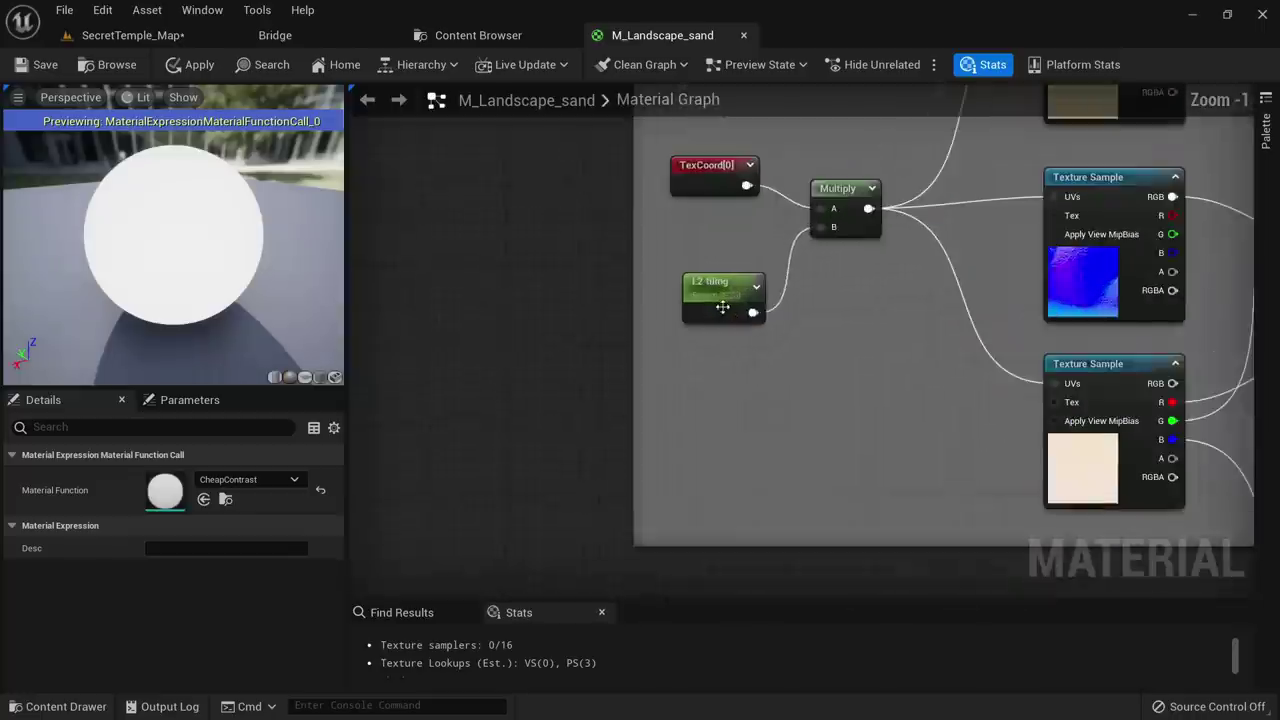
{"action": "right_click_drag", "start_coordinate": [722, 307], "coordinate": [634, 254]}
{"action": "left_click", "coordinate": [632, 254]}
{"action": "right_click_drag", "start_coordinate": [733, 374], "coordinate": [540, 344]}
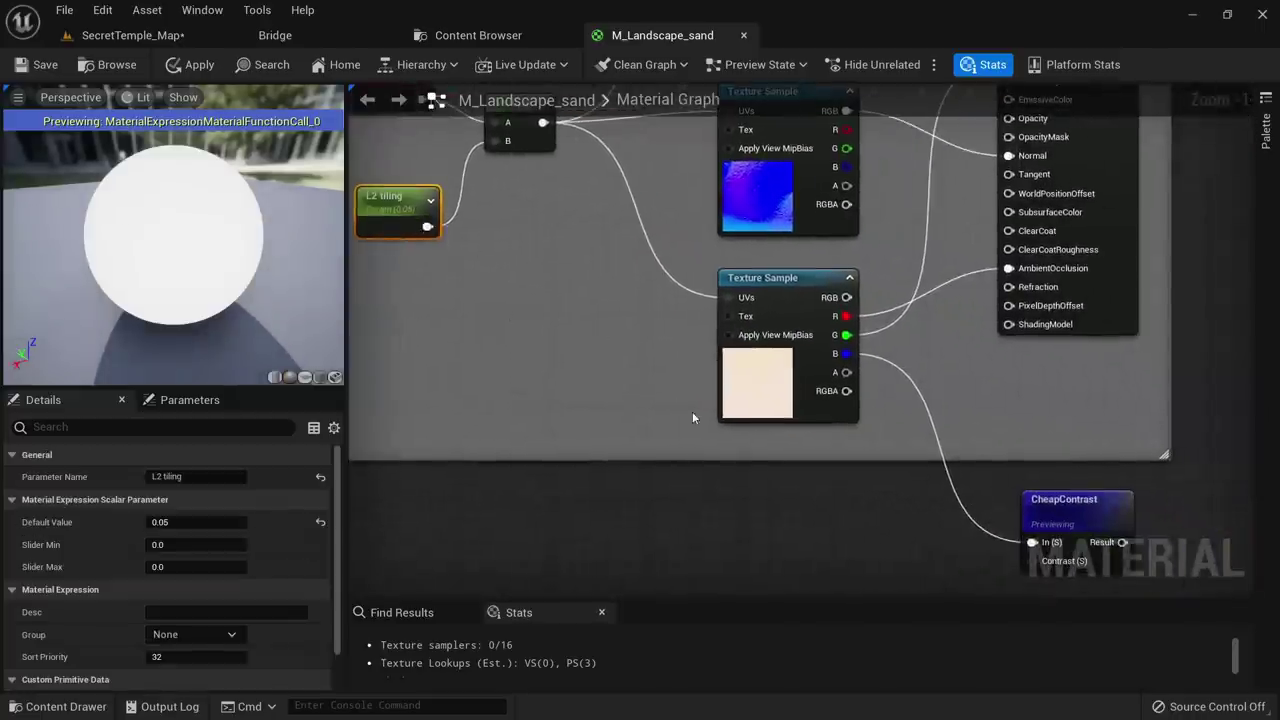
{"action": "right_click_drag", "start_coordinate": [692, 411], "coordinate": [481, 332]}
{"action": "scroll", "coordinate": [626, 366], "scroll_direction": "up", "scroll_amount": 1}
{"action": "right_click_drag", "start_coordinate": [763, 413], "coordinate": [743, 454]}
{"action": "right_click_drag", "start_coordinate": [825, 459], "coordinate": [660, 337]}
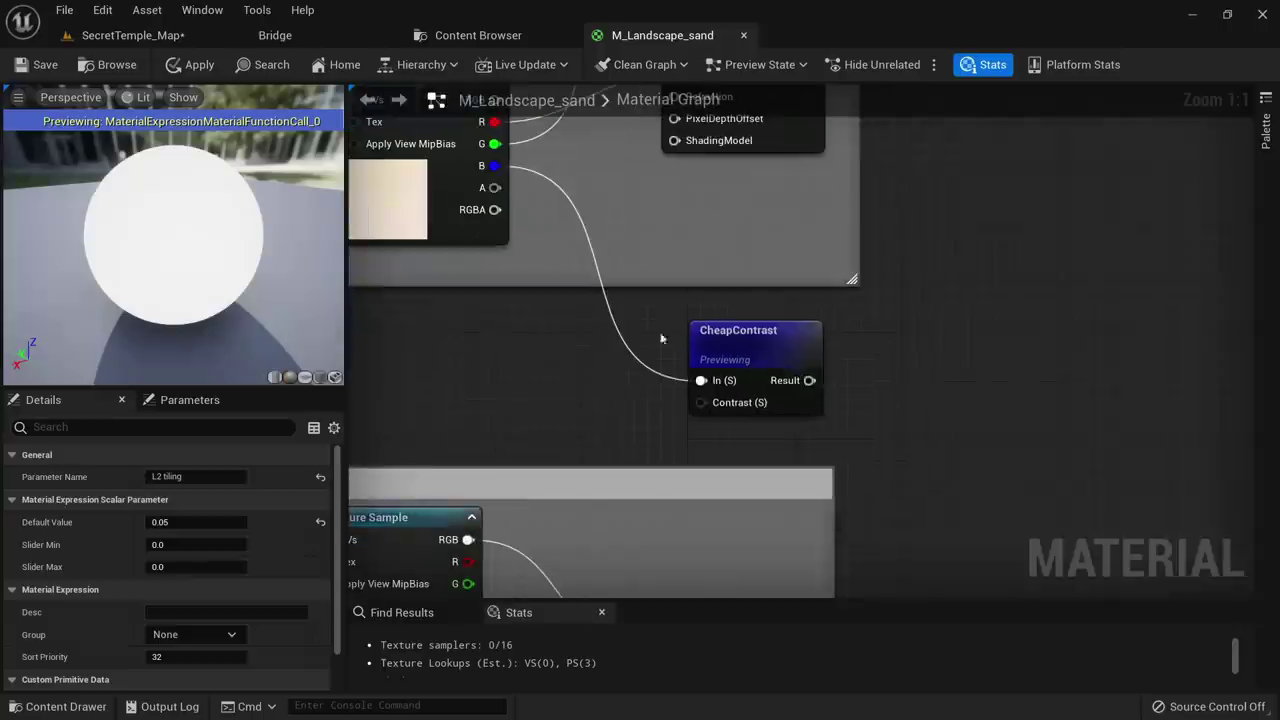
Move the CheapContrast node slightly up, closer to the L2 texture group
{"action": "left_click", "coordinate": [745, 335]}
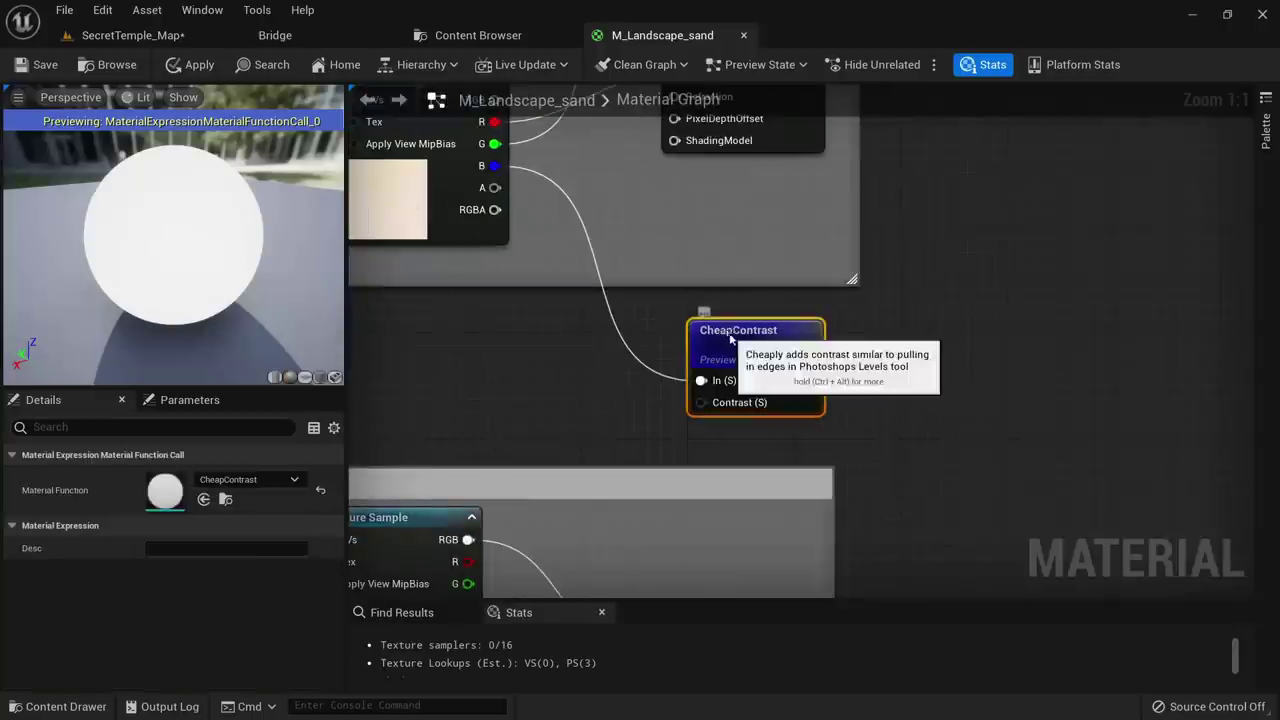
{"action": "left_click_drag", "start_coordinate": [697, 335], "coordinate": [697, 321]}
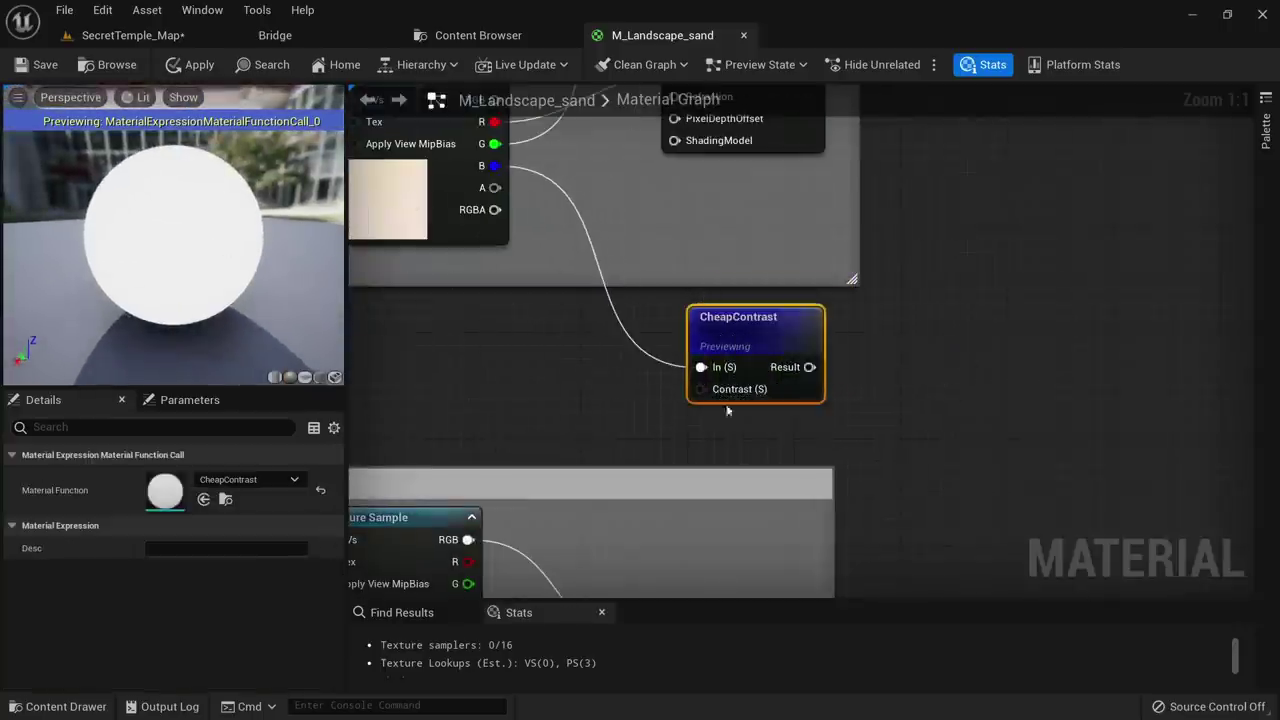
{"action": "scroll", "coordinate": [894, 506], "scroll_direction": "down", "scroll_amount": 3}
{"action": "scroll", "coordinate": [866, 504], "scroll_direction": "up", "scroll_amount": 3}
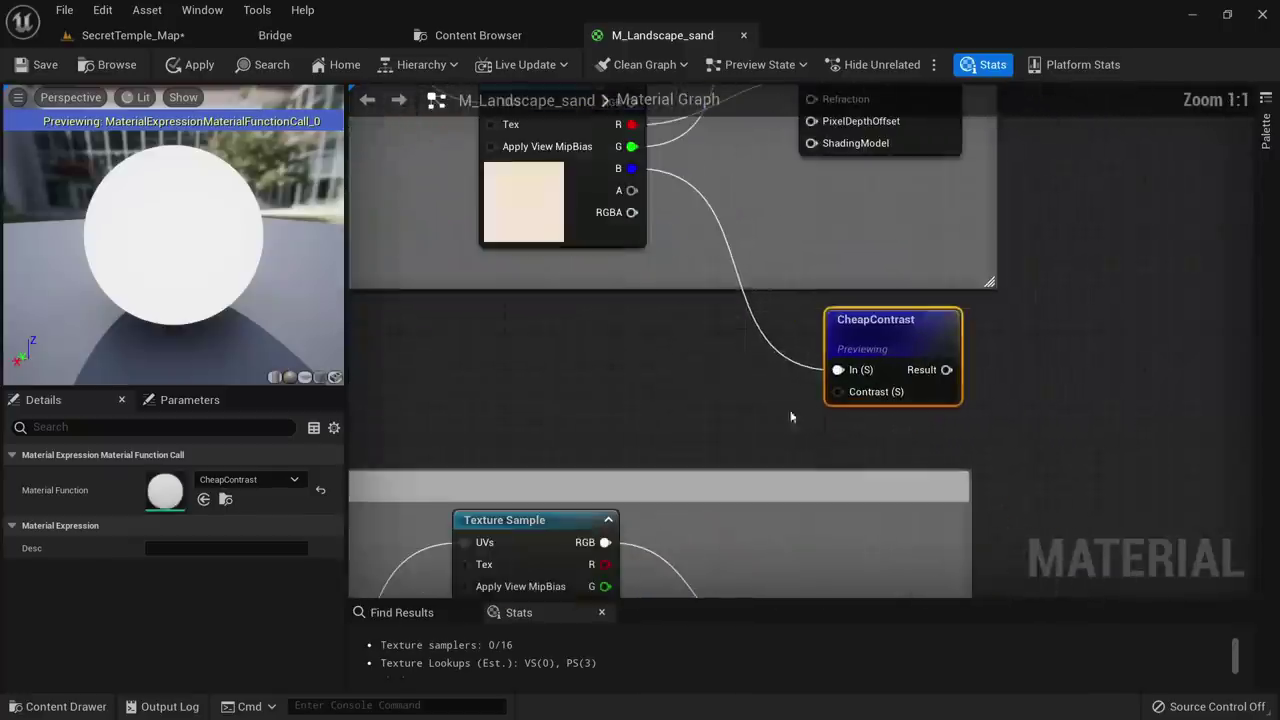
Add a constant beside the CheapContrast node, convert it to a parameter and name it L2 height contrast
{"action": "key", "text": "1"}
{"action": "left_click", "coordinate": [669, 374]}
{"action": "right_click", "coordinate": [690, 382]}
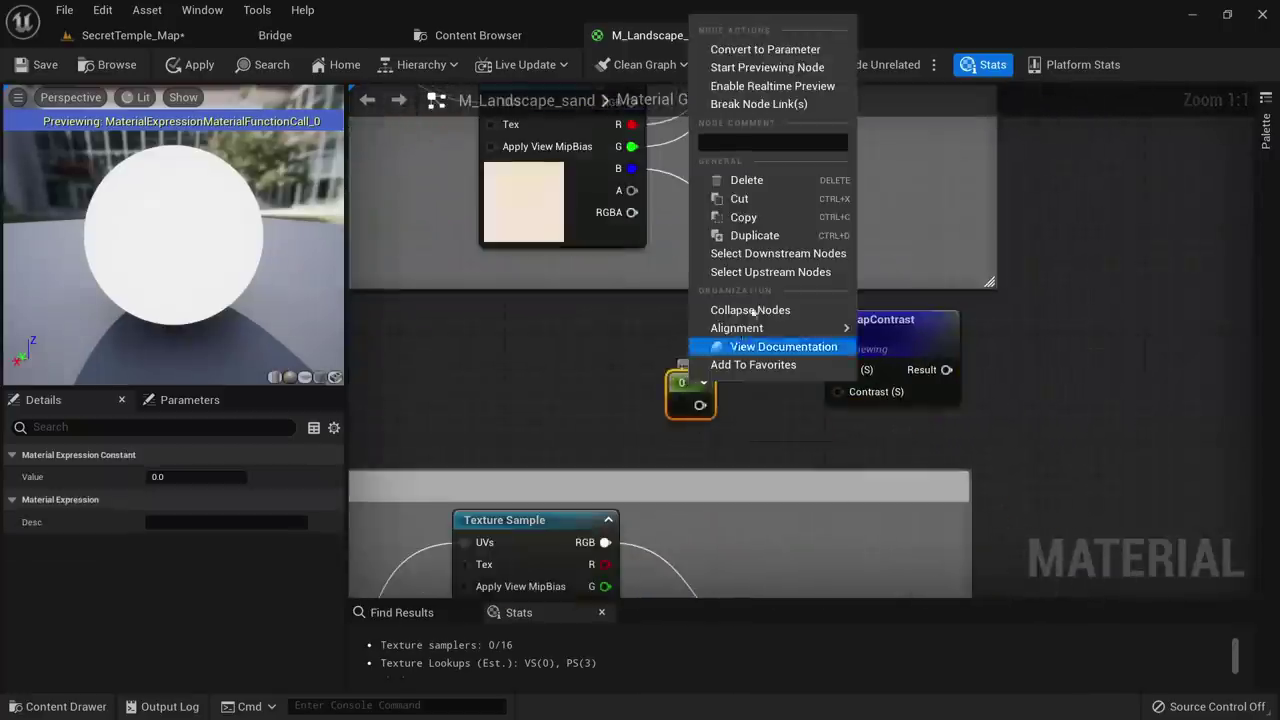
{"action": "left_click", "coordinate": [766, 50]}
{"action": "type", "text": "Contrast"}
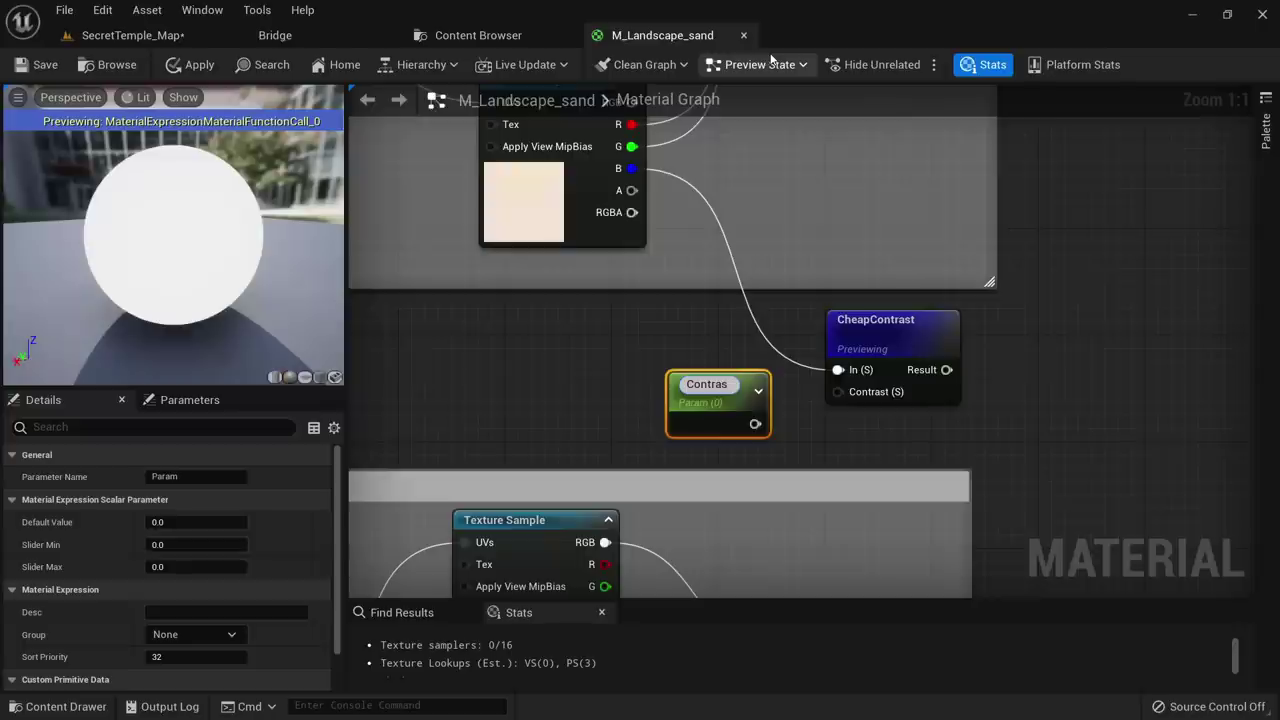
{"action": "key", "text": "BackSpace"}
{"action": "key", "text": "BackSpace"}
{"action": "key", "text": "BackSpace"}
{"action": "key", "text": "BackSpace"}
{"action": "key", "text": "BackSpace"}
{"action": "key", "text": "BackSpace"}
{"action": "key", "text": "BackSpace"}
{"action": "key", "text": "BackSpace"}
{"action": "type", "text": "L2 height contrast"}
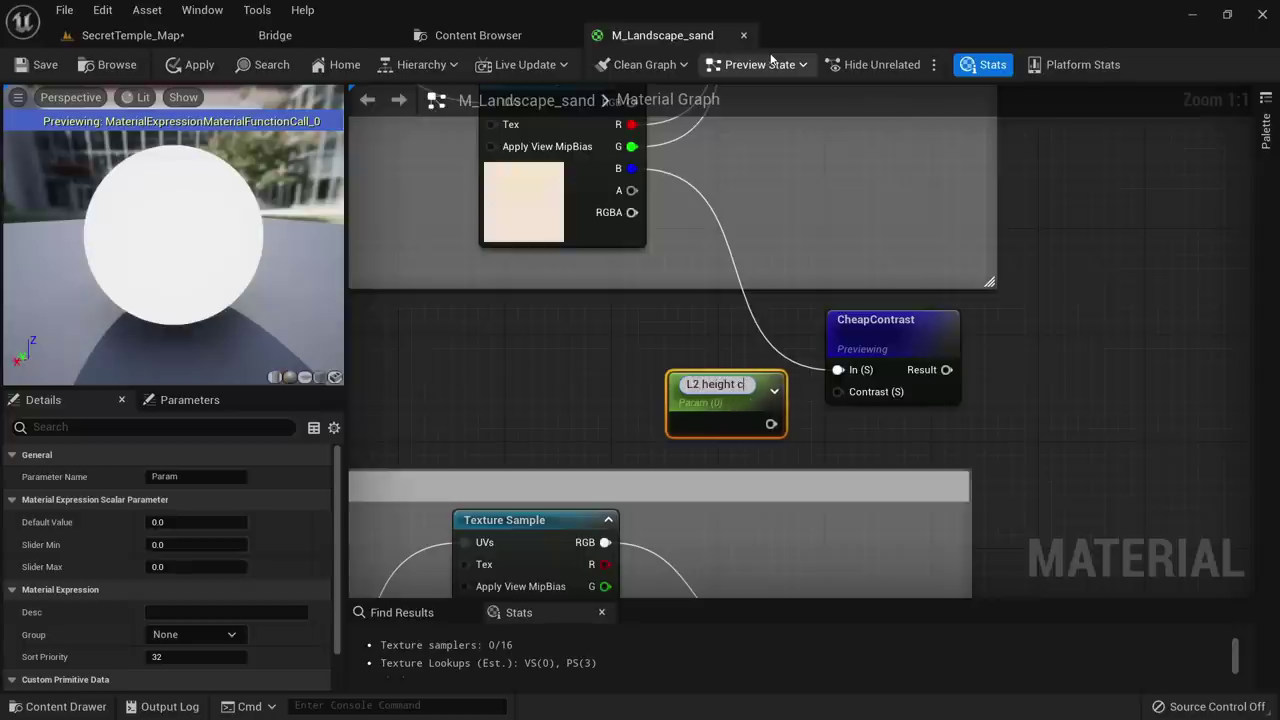
{"action": "key", "text": "Return"}
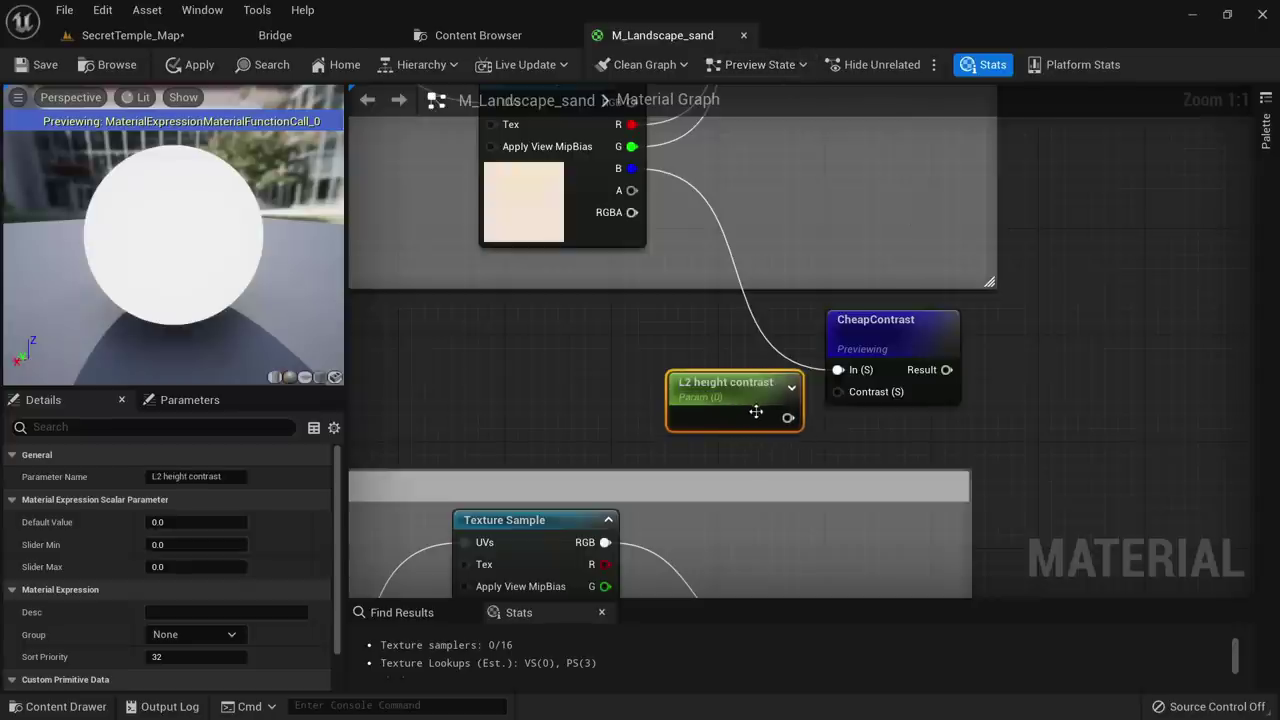
Move the new parameter away from the CheapContrast node, rename it Height contrast and set its default value to 2
{"action": "left_click_drag", "start_coordinate": [677, 408], "coordinate": [569, 385]}
{"action": "left_click", "coordinate": [233, 477]}
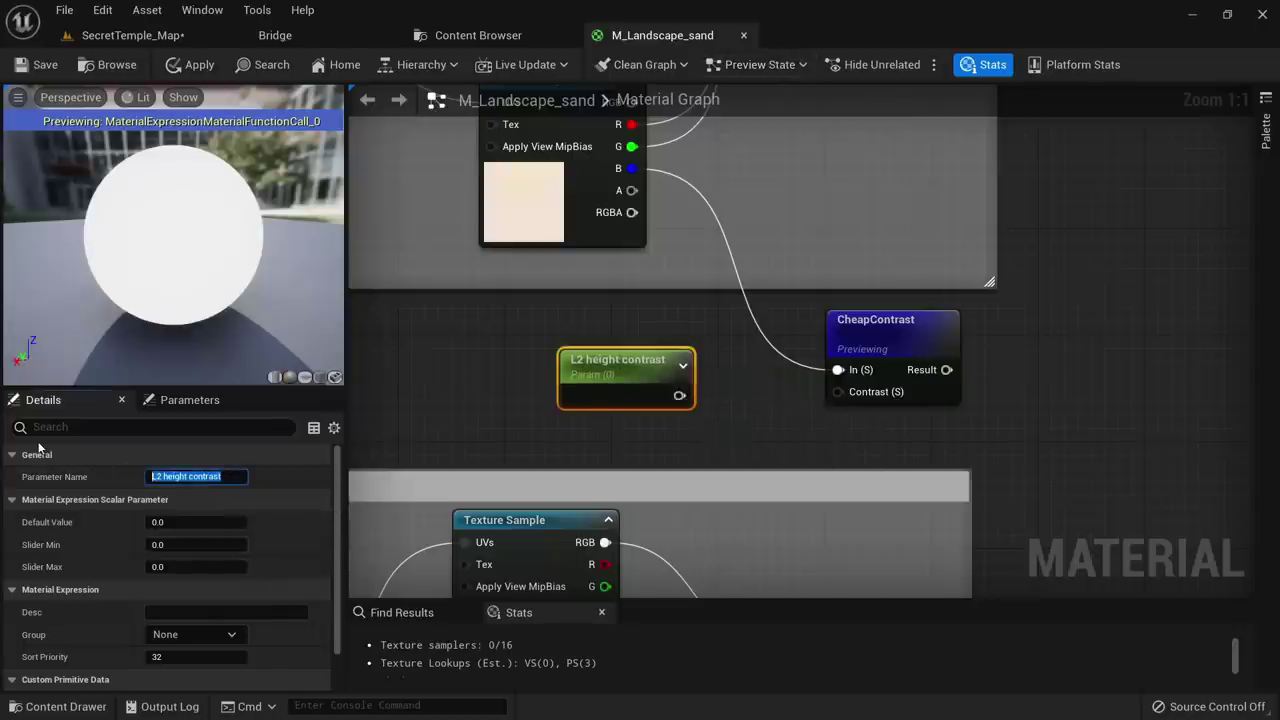
{"action": "type", "text": "Hei"}
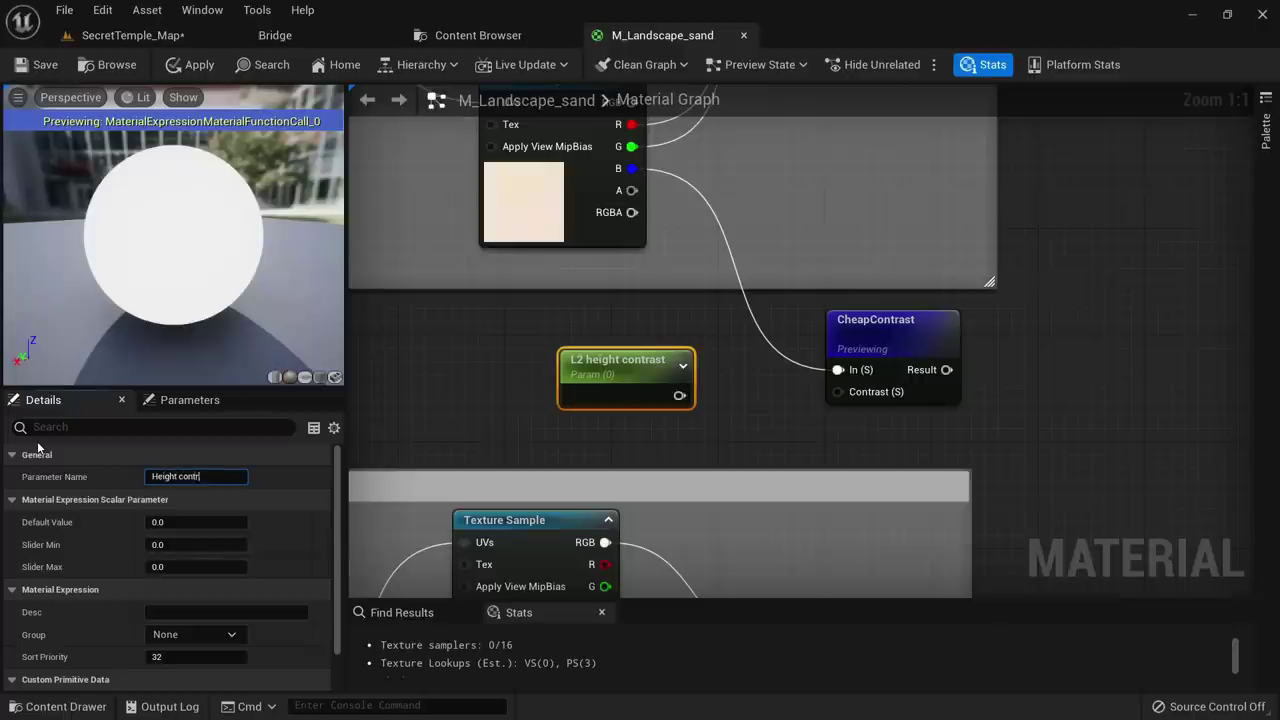
{"action": "key", "text": "Return"}
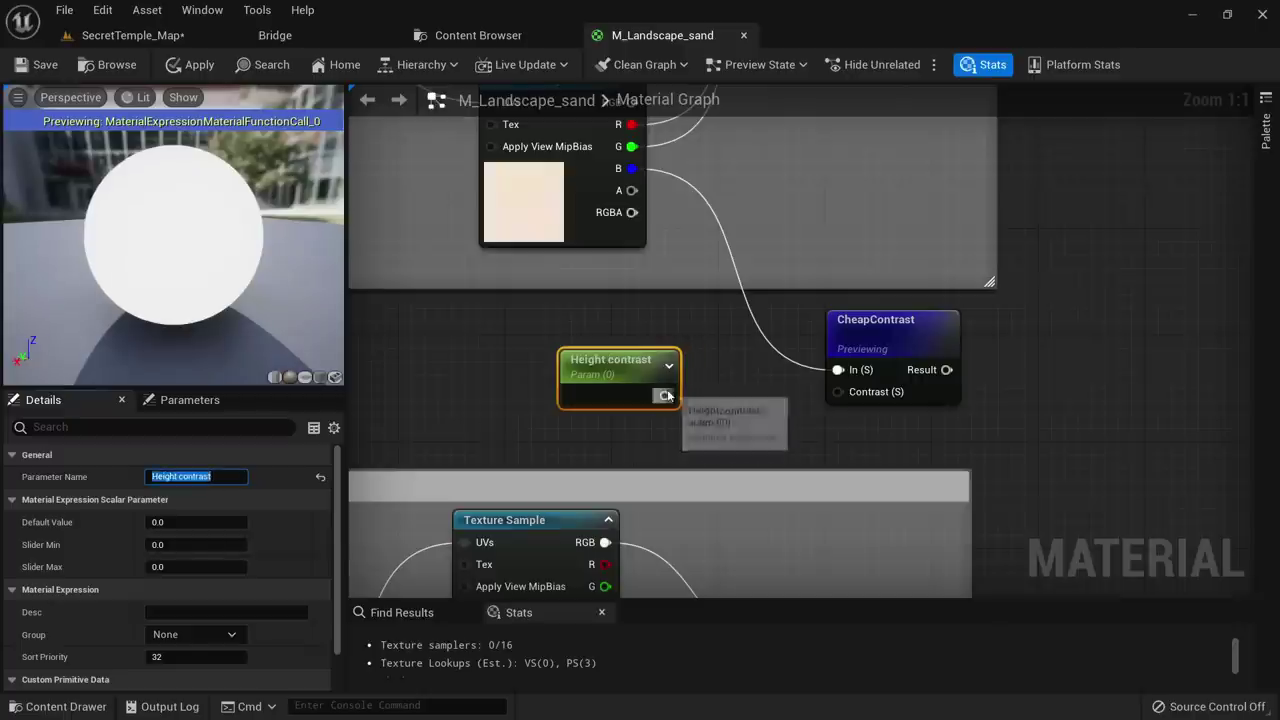
{"action": "key", "text": "Tab"}
{"action": "type", "text": "2"}
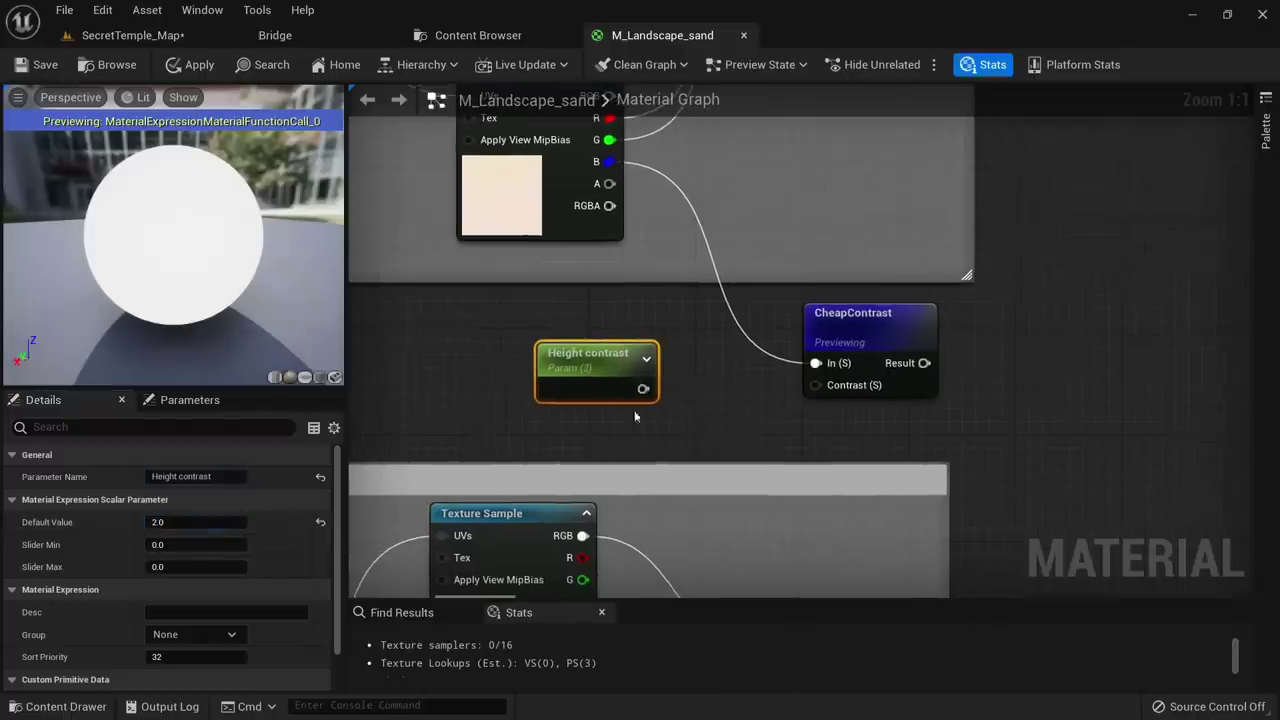
Feed Height contrast into the CheapContrast node's Contrast input and output its Result to a named reroute called L2 height
{"action": "left_click_drag", "start_coordinate": [648, 390], "coordinate": [800, 370]}
{"action": "type", "text": "named"}
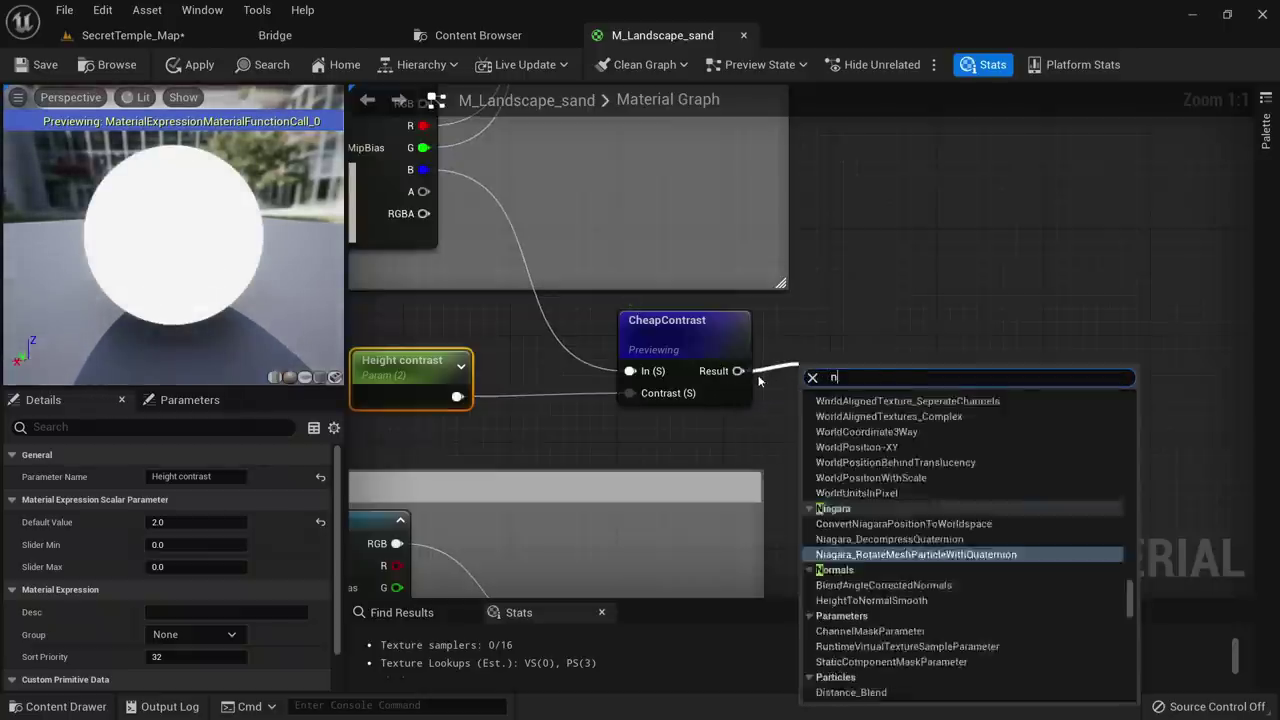
{"action": "key", "text": "Return"}
{"action": "type", "text": "L2 height"}
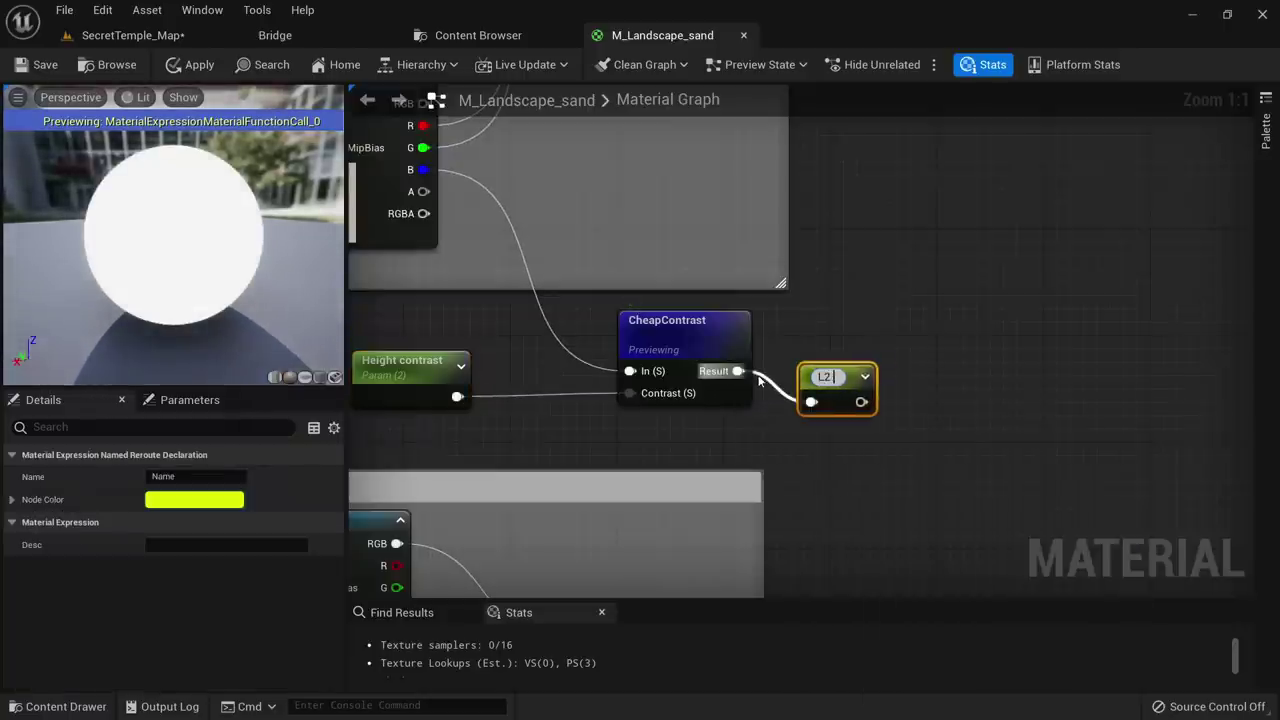
{"action": "key", "text": "Return"}
Copy the Height contrast and CheapContrast nodes to the L3 group and feed the L3 mask texture's blue channel into the copied CheapContrast
{"action": "left_click_drag", "start_coordinate": [674, 427], "coordinate": [437, 335]}
{"action": "right_click_drag", "start_coordinate": [558, 380], "coordinate": [572, 230]}
{"action": "scroll", "coordinate": [610, 400], "scroll_direction": "down", "scroll_amount": 4}
{"action": "right_click_drag", "start_coordinate": [652, 440], "coordinate": [692, 145]}
{"action": "scroll", "coordinate": [650, 368], "scroll_direction": "up", "scroll_amount": 2}
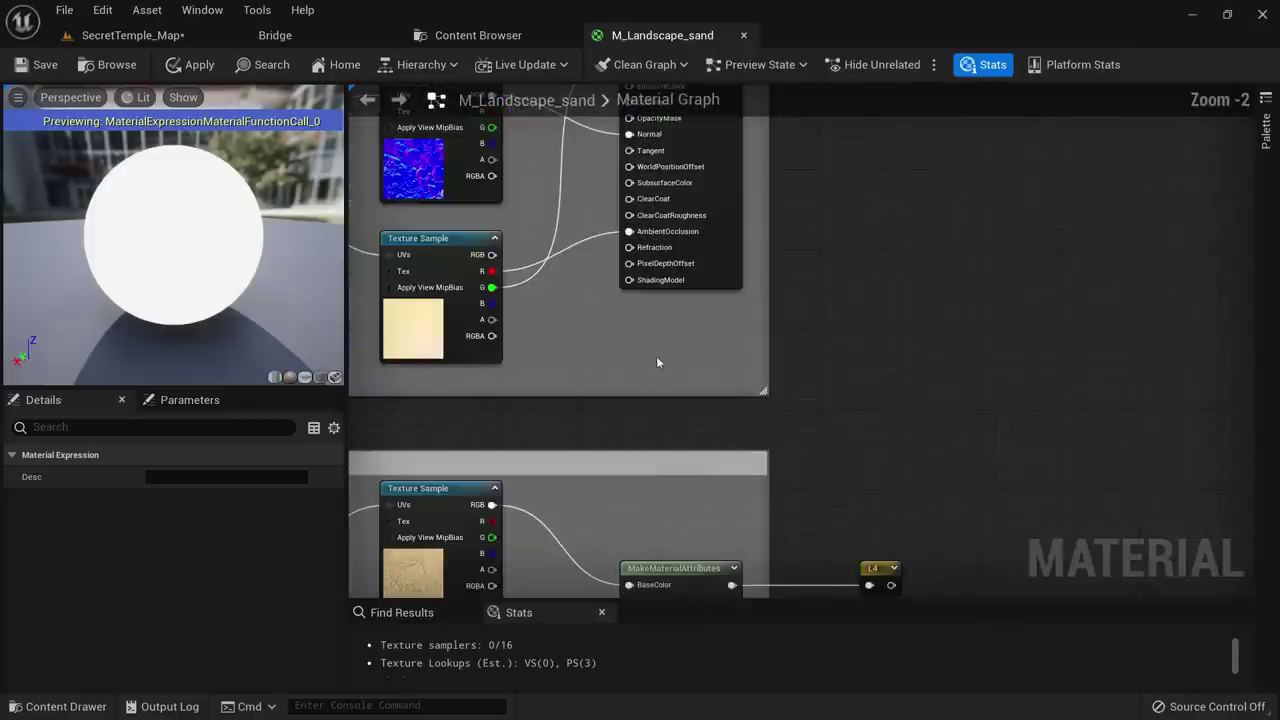
{"action": "key", "text": "ctrl+v"}
{"action": "scroll", "coordinate": [601, 374], "scroll_direction": "up", "scroll_amount": 2}
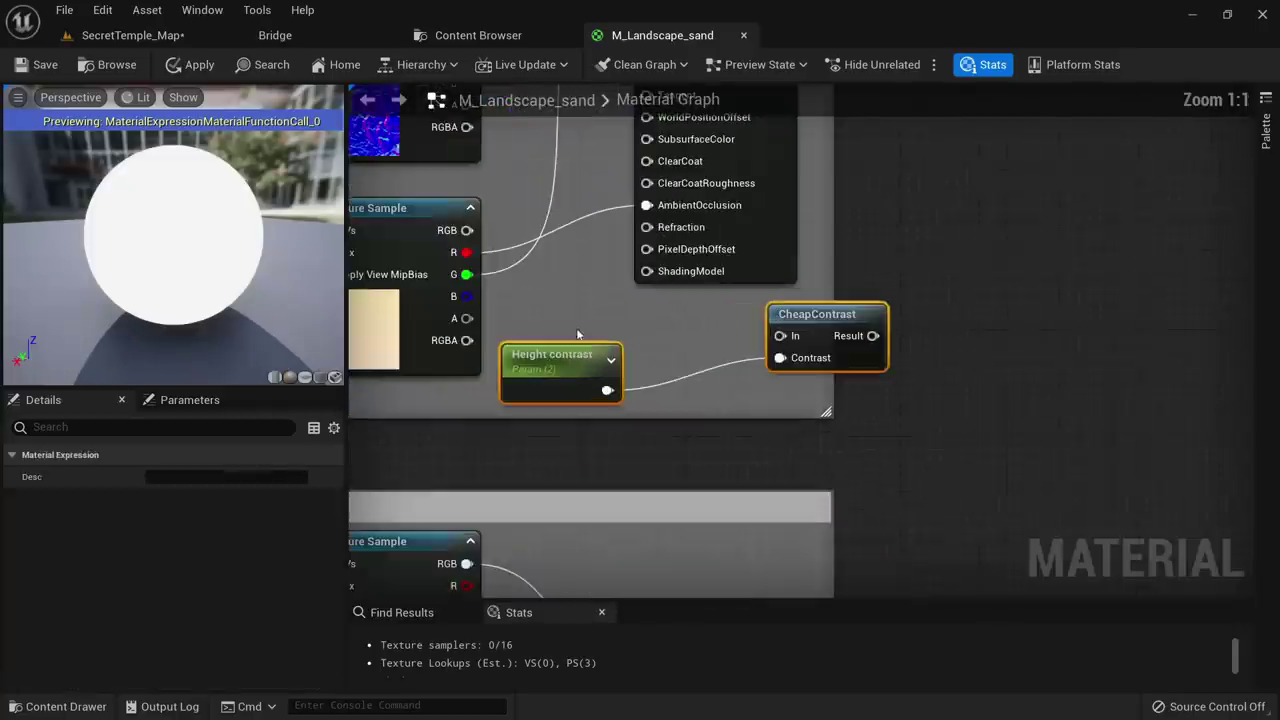
{"action": "left_click", "coordinate": [494, 312]}
{"action": "left_click_drag", "start_coordinate": [466, 296], "coordinate": [781, 336]}
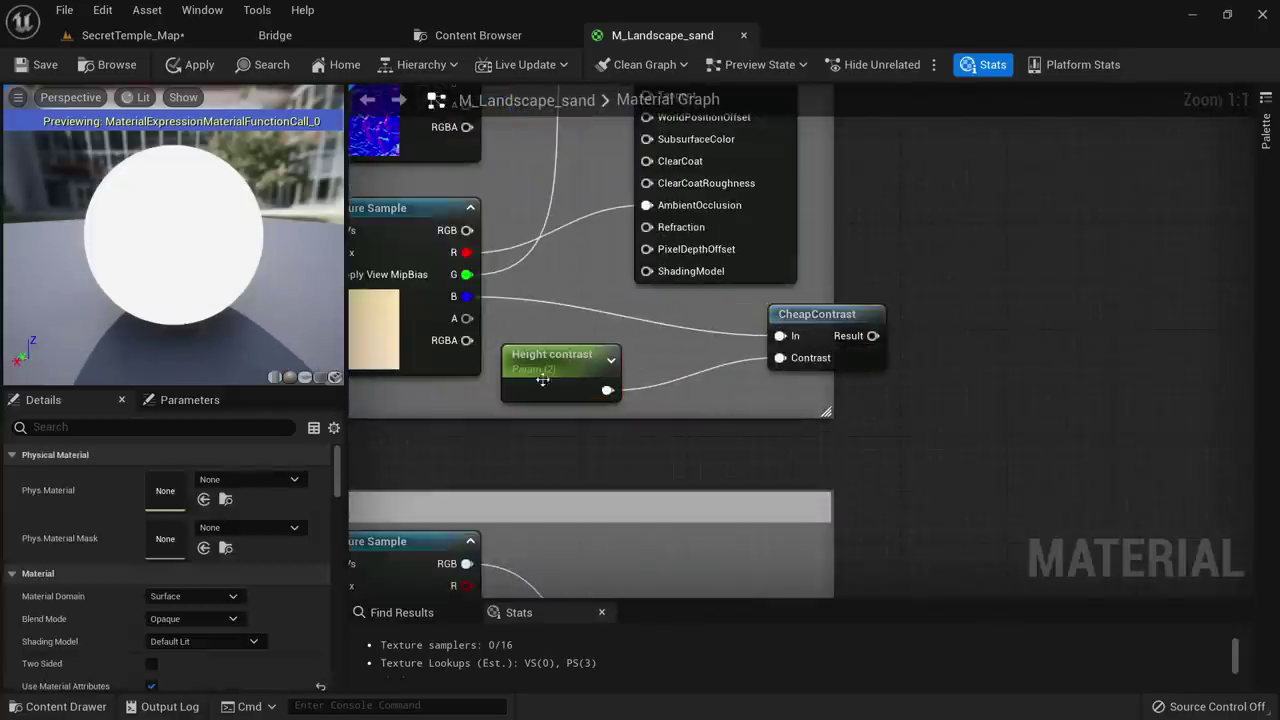
Output the L3 group's CheapContrast Result to a new named reroute called L3 height
{"action": "left_click", "coordinate": [830, 336]}
{"action": "left_click_drag", "start_coordinate": [873, 336], "coordinate": [938, 356]}
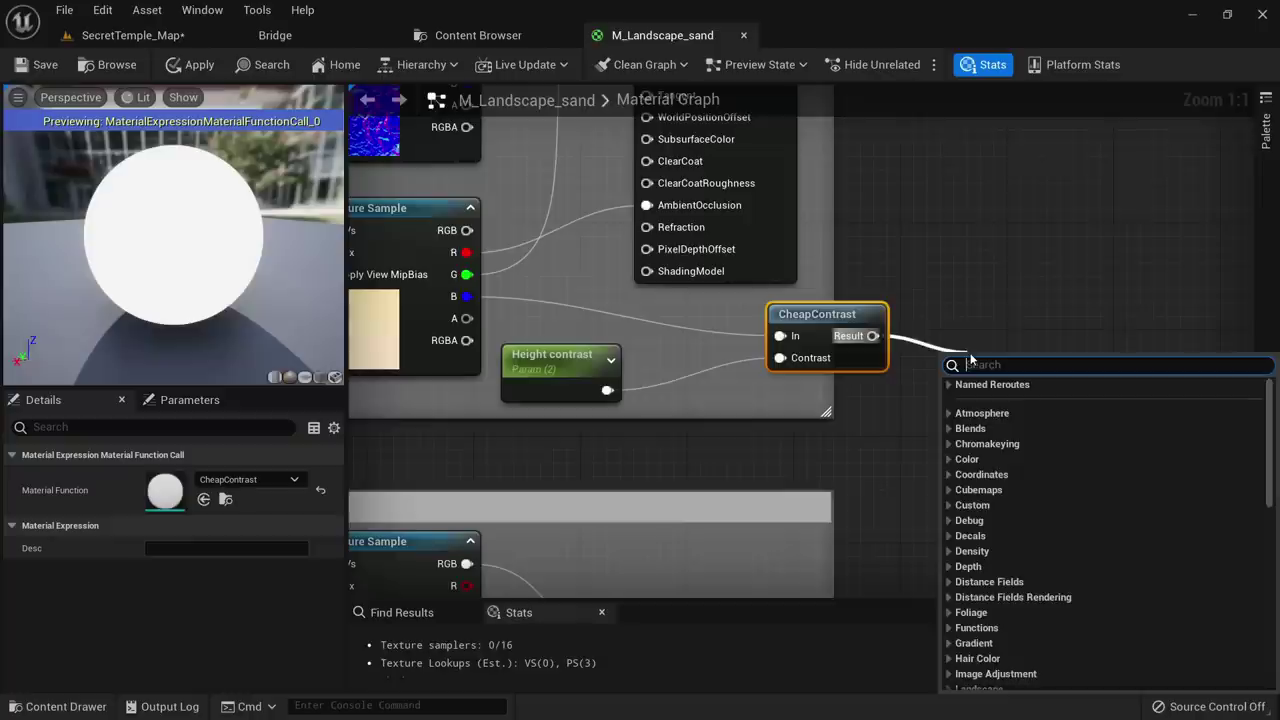
{"action": "type", "text": "reroute"}
{"action": "key", "text": "Return"}
{"action": "type", "text": "L3 height"}
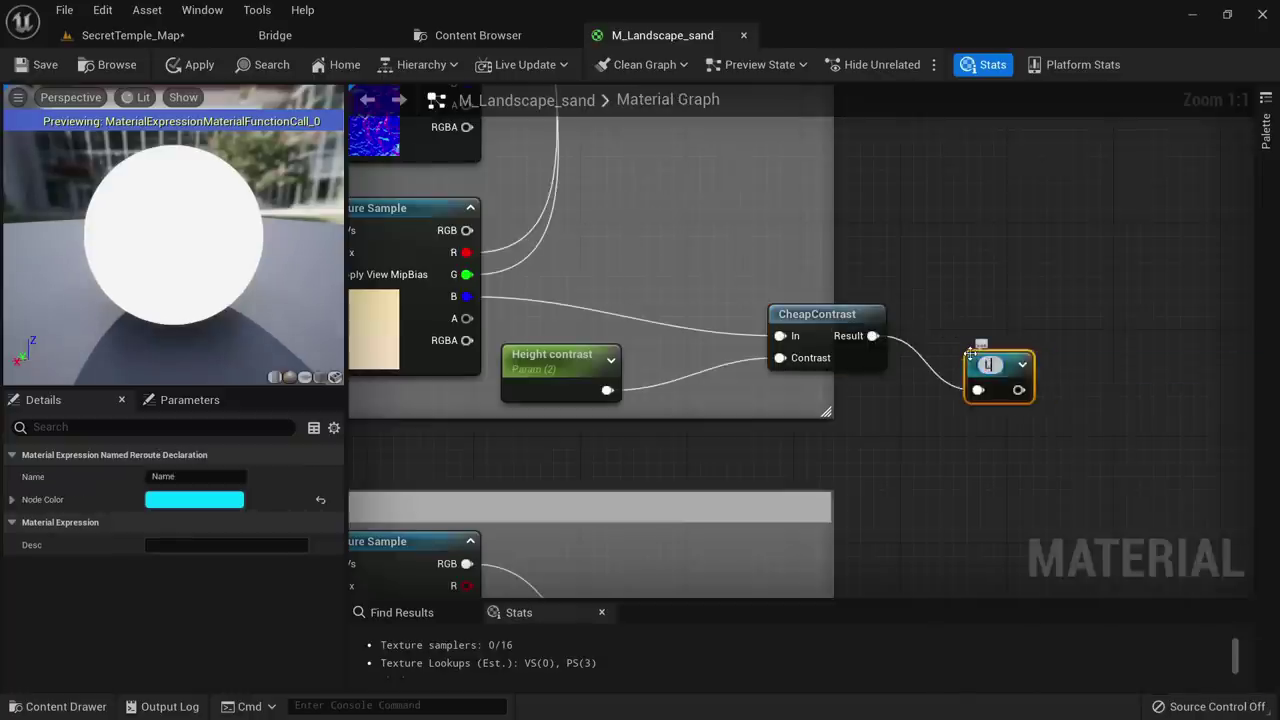
{"action": "key", "text": "Return"}
Paste the Height contrast and CheapContrast nodes at the L4 group and feed in the L4 mask texture's blue channel
{"action": "right_click_drag", "start_coordinate": [848, 493], "coordinate": [868, 148]}
{"action": "scroll", "coordinate": [868, 148], "scroll_direction": "down", "scroll_amount": 2}
{"action": "right_click_drag", "start_coordinate": [874, 431], "coordinate": [941, 171]}
{"action": "left_click", "coordinate": [773, 369]}
{"action": "key", "text": "ctrl+v"}
{"action": "scroll", "coordinate": [795, 403], "scroll_direction": "up", "scroll_amount": 2}
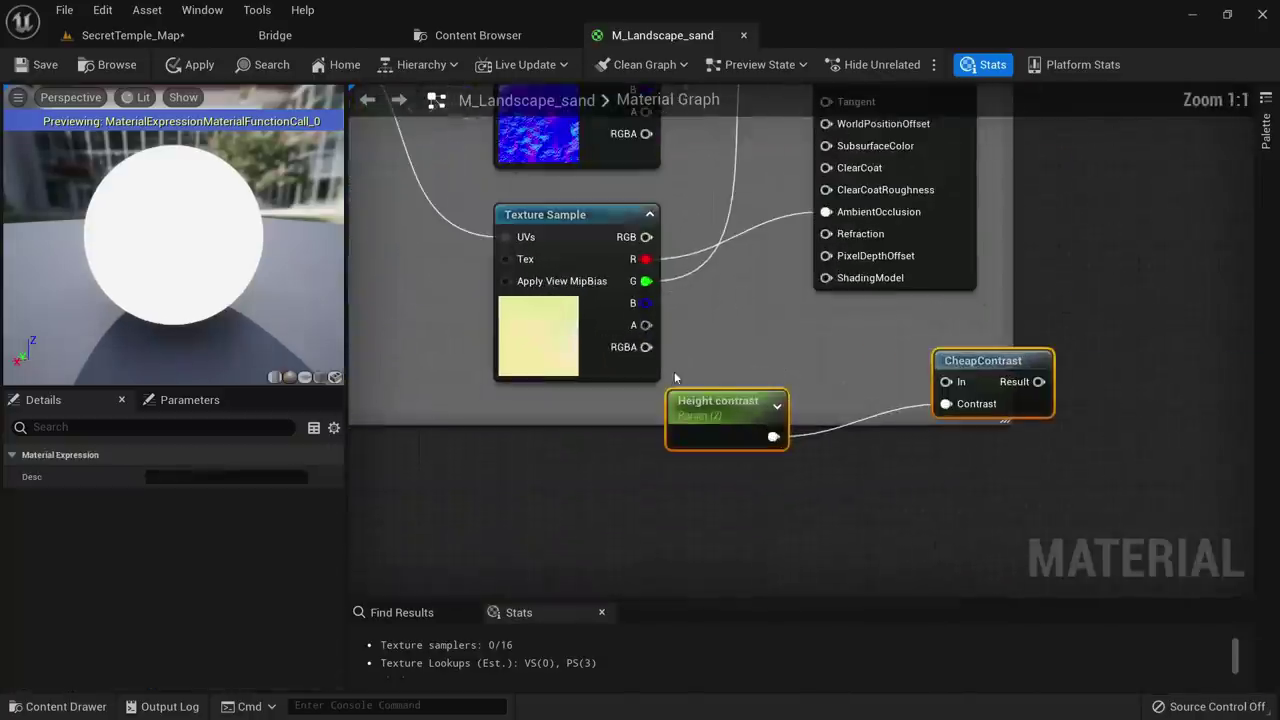
{"action": "left_click_drag", "start_coordinate": [646, 303], "coordinate": [953, 383]}
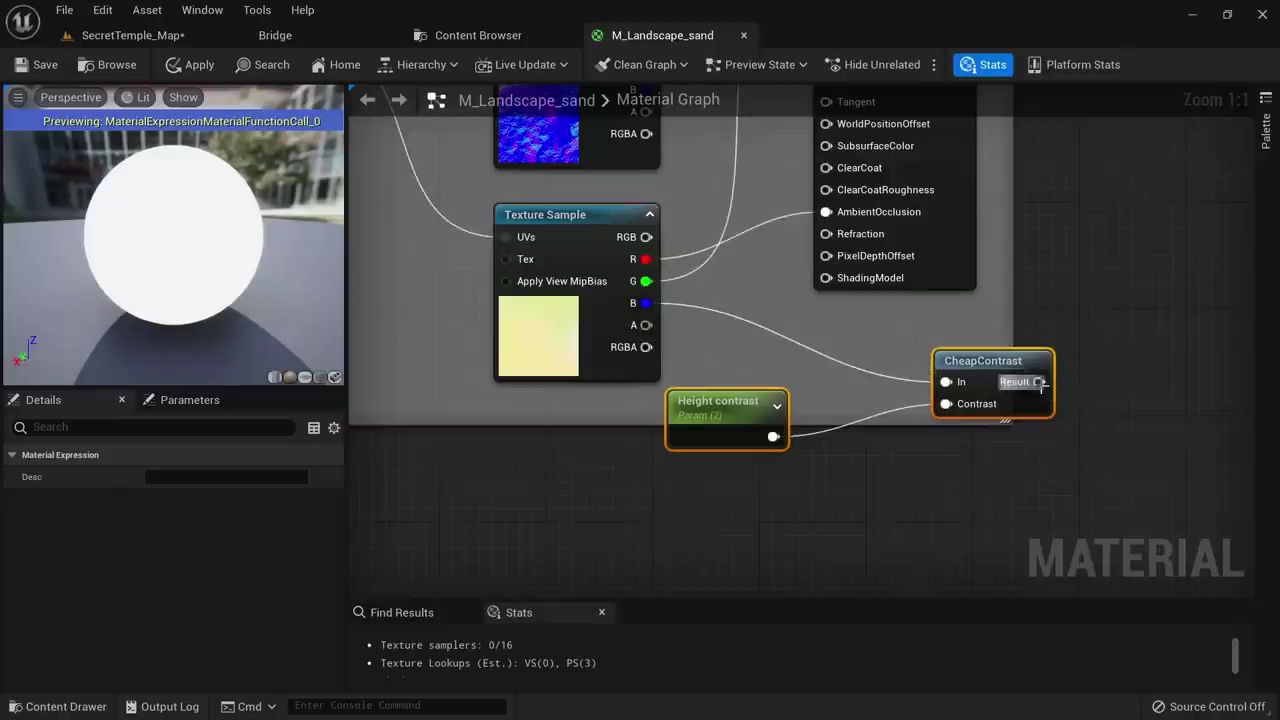
Output the L4 group's CheapContrast Result to a new named reroute called L4 height
{"action": "right_click", "coordinate": [1120, 365]}
{"action": "type", "text": "named"}
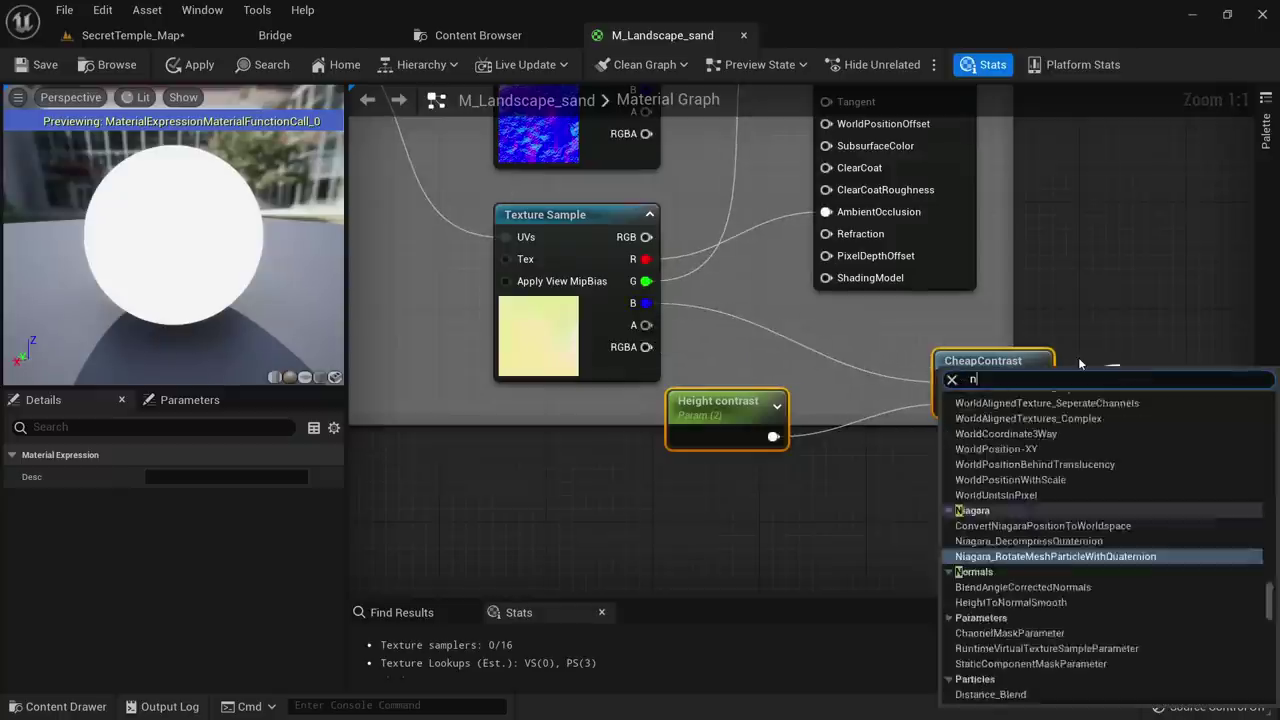
{"action": "key", "text": "Return"}
{"action": "type", "text": "L4 height"}
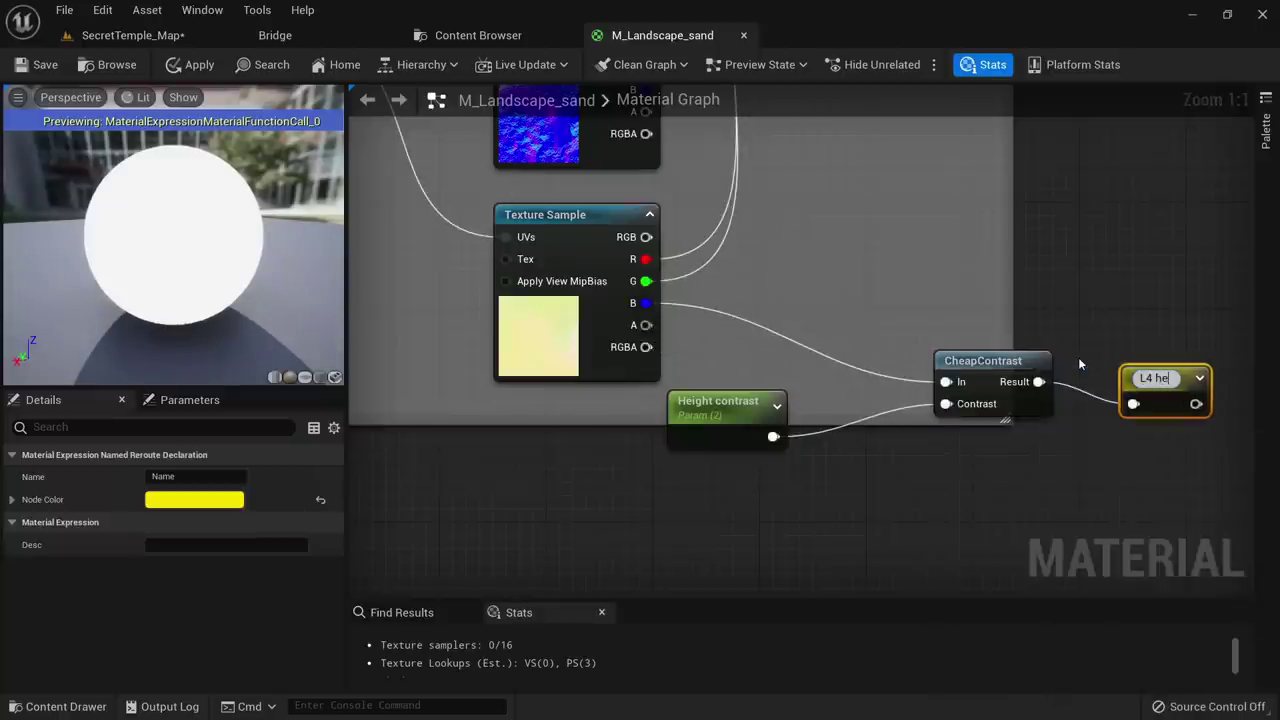
{"action": "key", "text": "Return"}
Move the CheapContrast node inside the L4 comment, enlarge the comment around all its height nodes, and shift the group slightly down
{"action": "left_click_drag", "start_coordinate": [971, 360], "coordinate": [876, 293]}
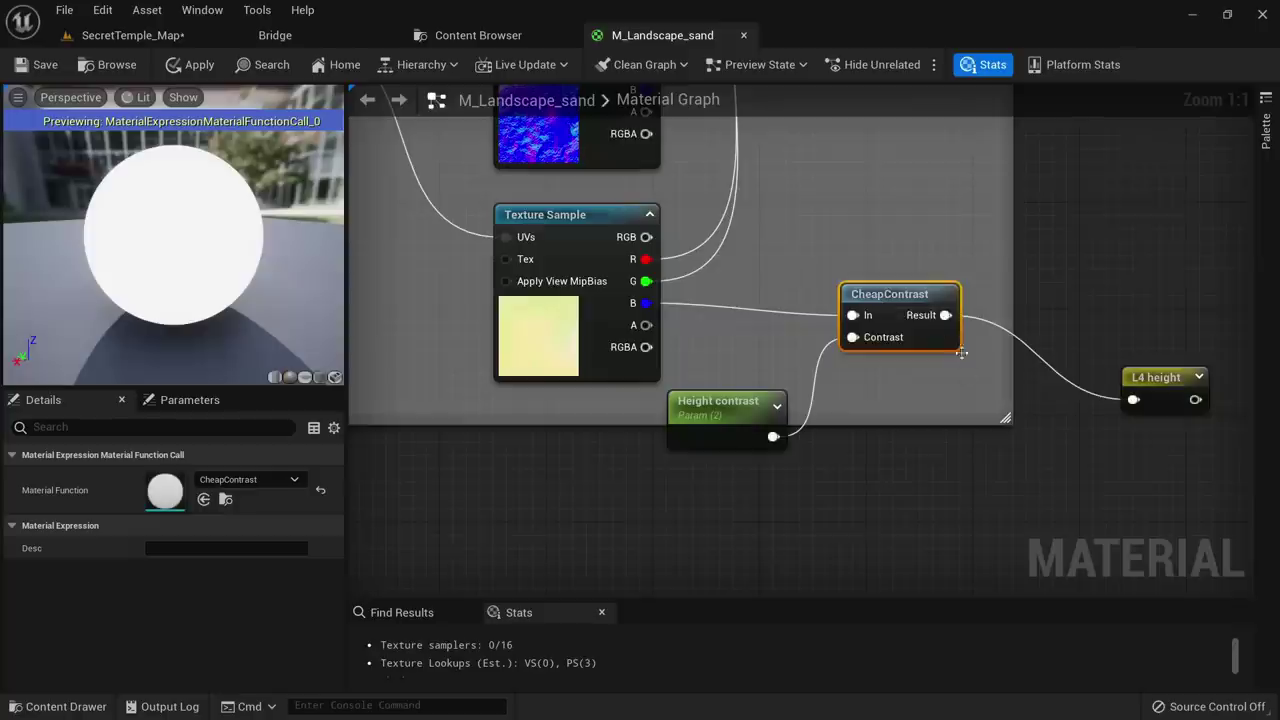
{"action": "left_click_drag", "start_coordinate": [1006, 420], "coordinate": [1148, 455]}
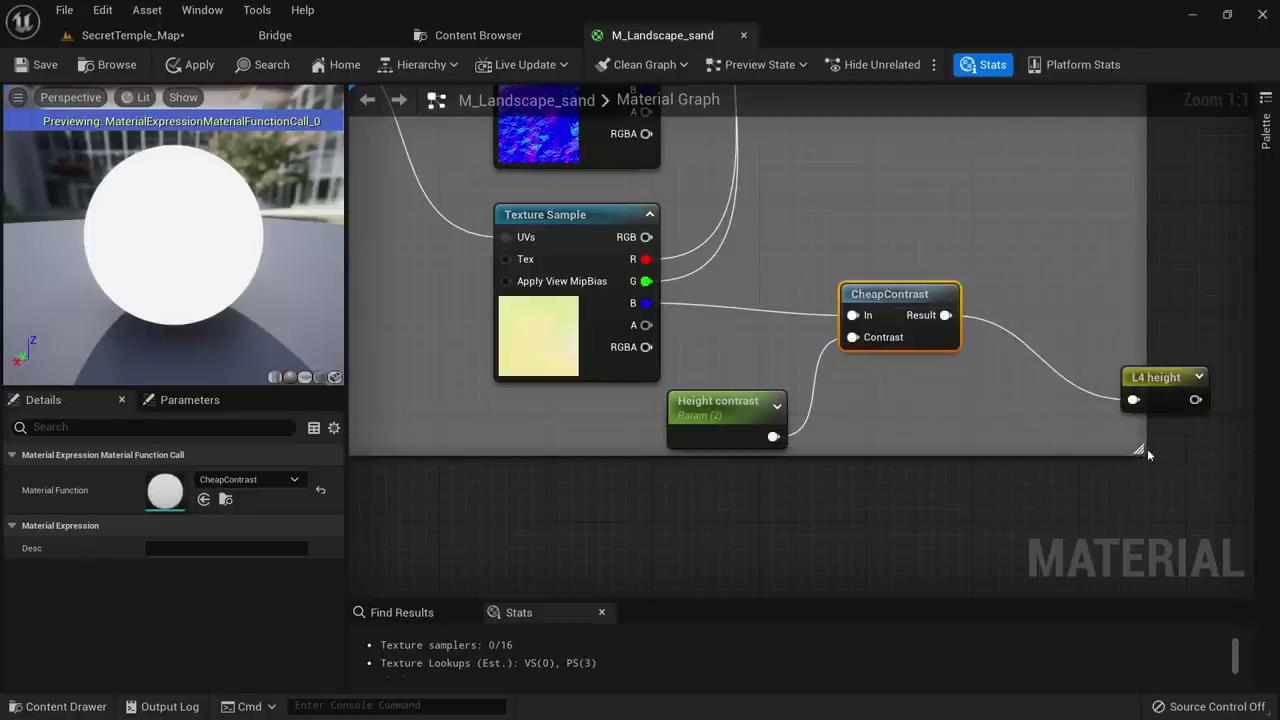
{"action": "left_click", "coordinate": [1202, 452]}
{"action": "scroll", "coordinate": [1202, 452], "scroll_direction": "down", "scroll_amount": 2}
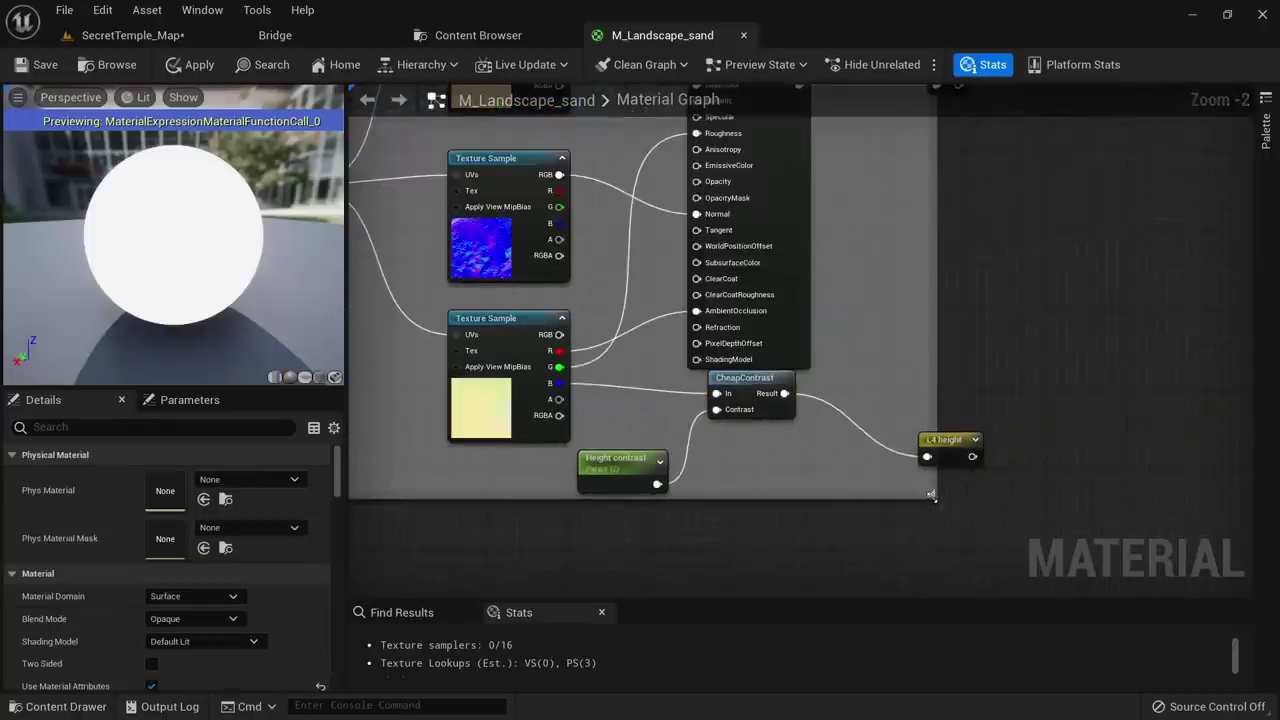
{"action": "left_click_drag", "start_coordinate": [930, 495], "coordinate": [975, 520]}
{"action": "scroll", "coordinate": [1055, 485], "scroll_direction": "down", "scroll_amount": 3}
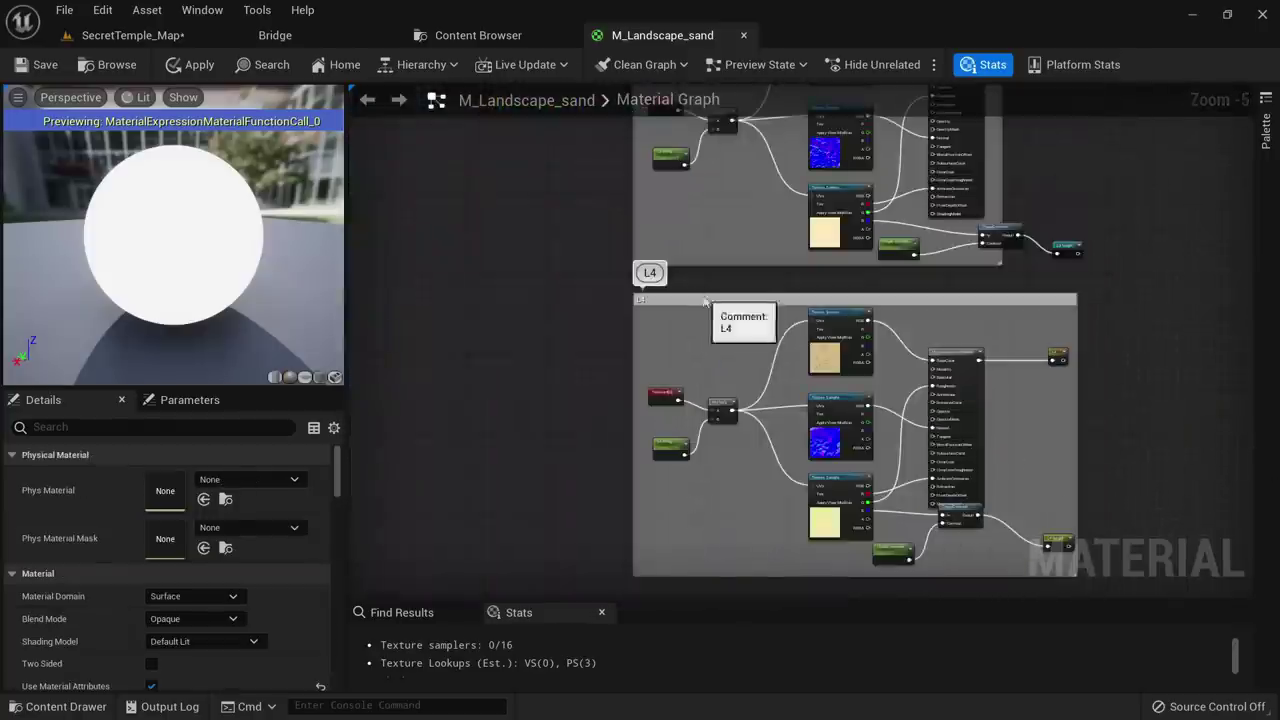
{"action": "left_click_drag", "start_coordinate": [705, 301], "coordinate": [687, 321]}
Widen the L3 comment box to enclose its CheapContrast and L3 height nodes
{"action": "right_click_drag", "start_coordinate": [873, 234], "coordinate": [656, 379]}
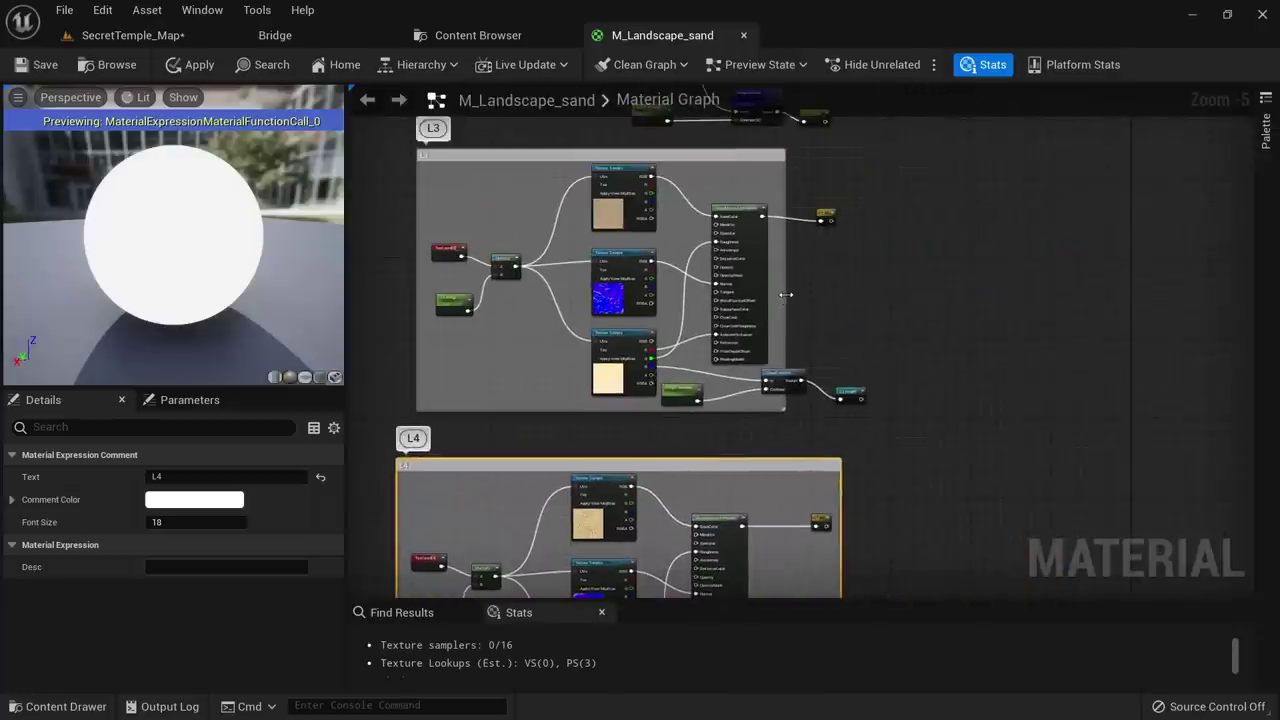
{"action": "left_click_drag", "start_coordinate": [786, 295], "coordinate": [880, 313]}
{"action": "right_click", "coordinate": [890, 307]}
{"action": "left_click", "coordinate": [861, 305]}
Widen the L2 comment box and move the CheapContrast, Height contrast and L2 height nodes into it
{"action": "right_click_drag", "start_coordinate": [927, 234], "coordinate": [868, 482]}
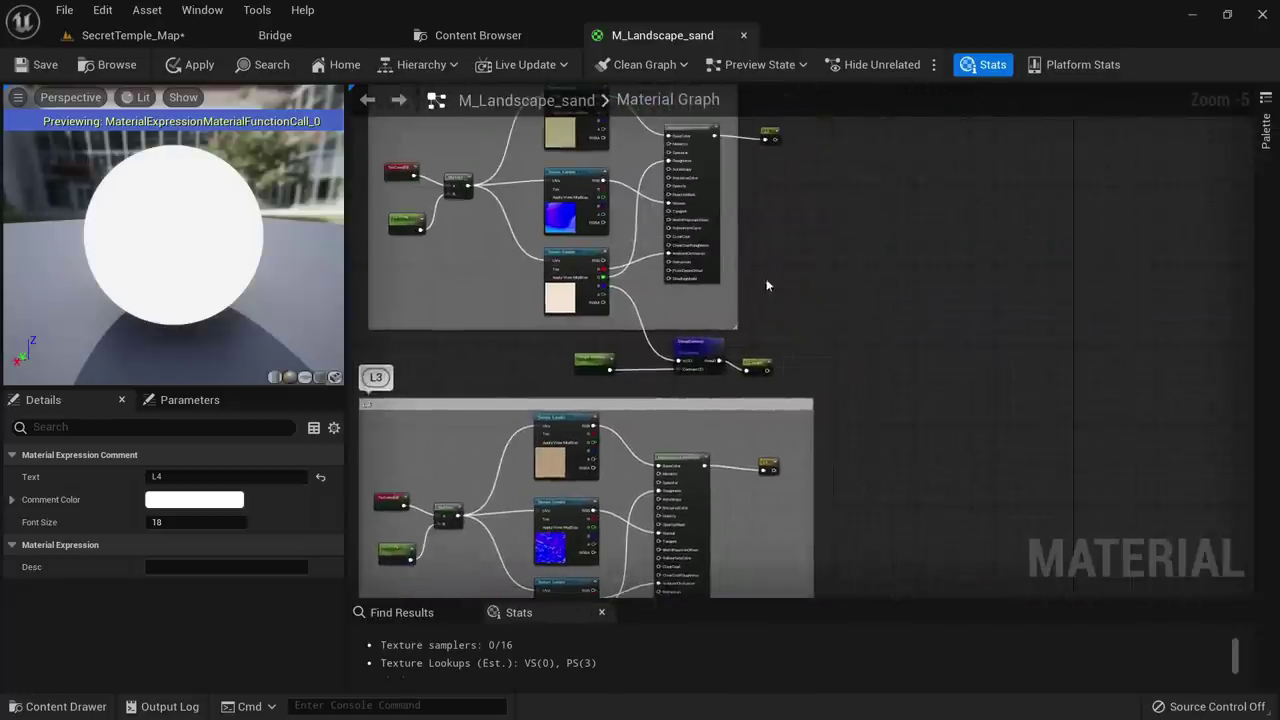
{"action": "left_click_drag", "start_coordinate": [736, 254], "coordinate": [819, 260]}
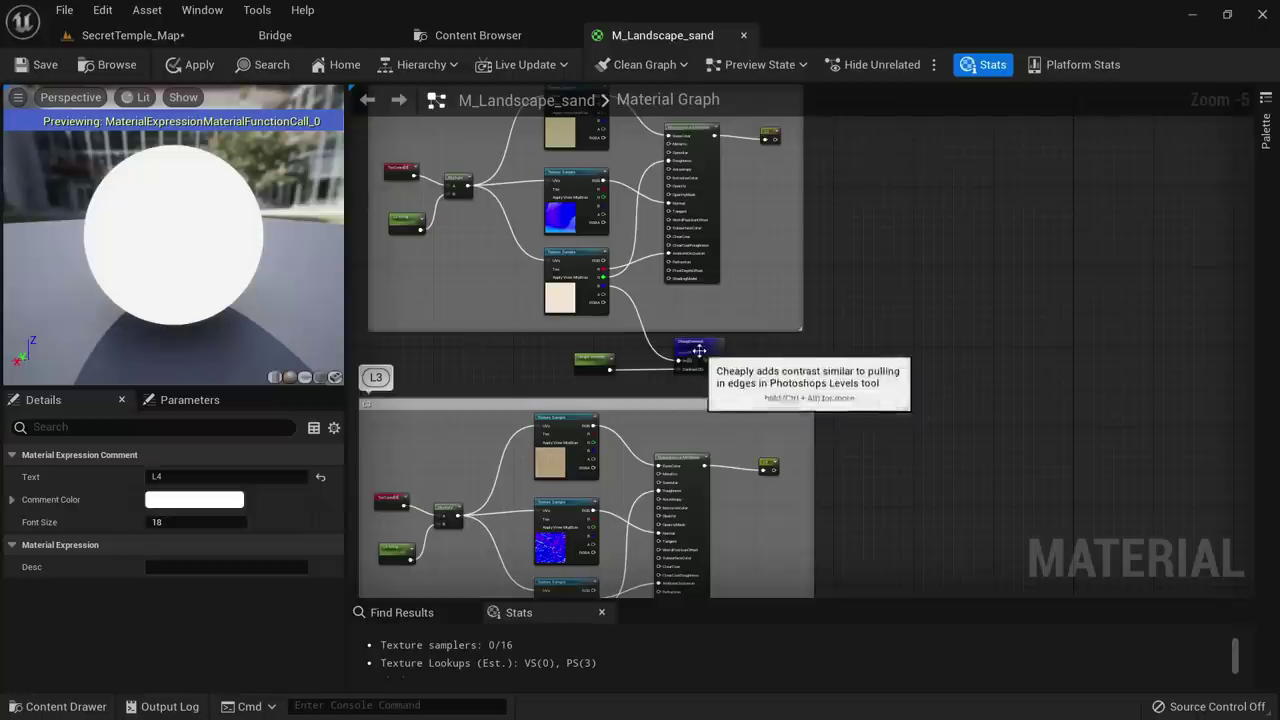
{"action": "left_click_drag", "start_coordinate": [697, 348], "coordinate": [742, 277]}
{"action": "scroll", "coordinate": [614, 354], "scroll_direction": "up", "scroll_amount": 2}
{"action": "left_click_drag", "start_coordinate": [610, 360], "coordinate": [672, 260]}
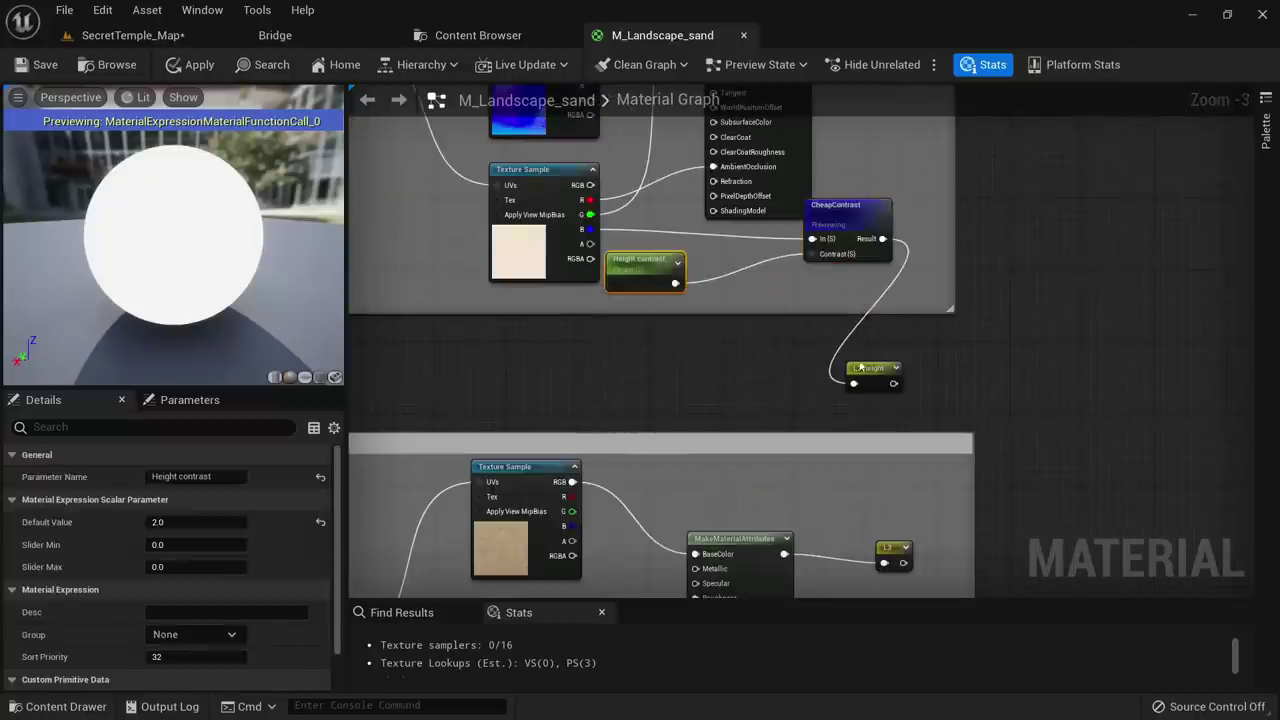
{"action": "left_click_drag", "start_coordinate": [887, 369], "coordinate": [909, 158]}
Spread out the final blend nodes by moving Layer Blend and the material output right and the L3 and L4 reroutes down
{"action": "right_click_drag", "start_coordinate": [909, 158], "coordinate": [884, 400]}
{"action": "scroll", "coordinate": [884, 399], "scroll_direction": "down", "scroll_amount": 5}
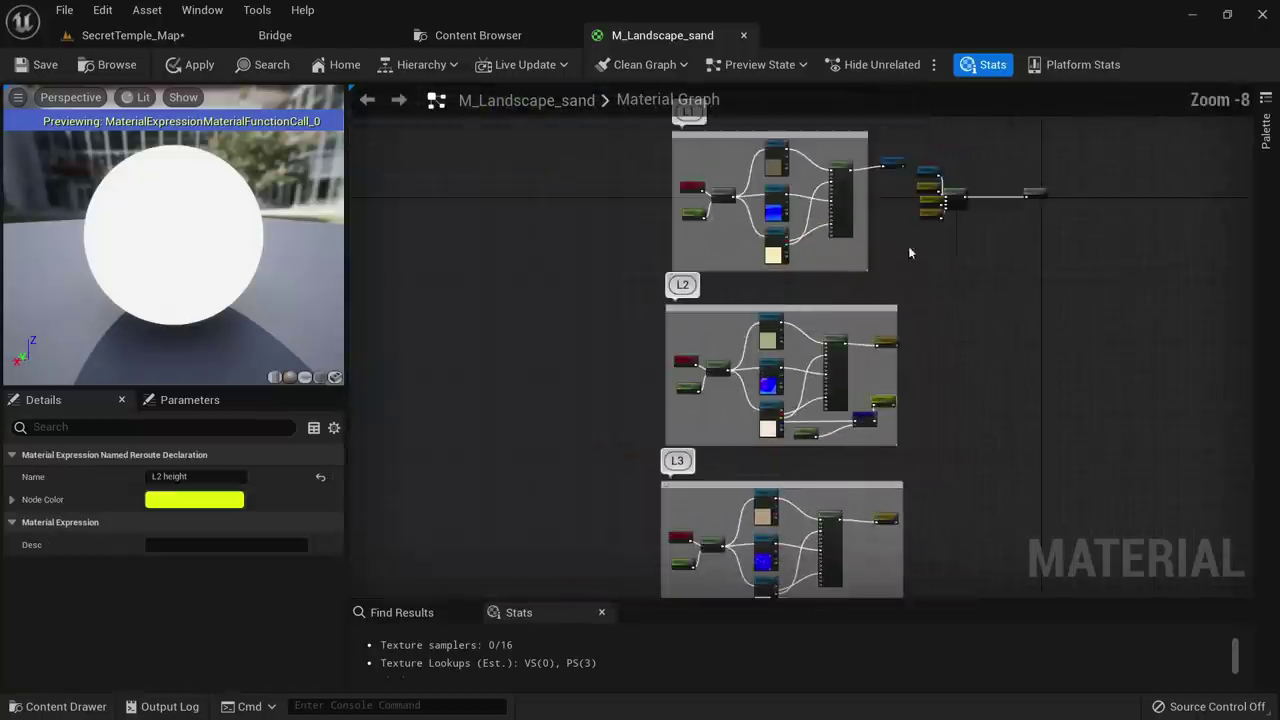
{"action": "right_click_drag", "start_coordinate": [909, 247], "coordinate": [785, 334]}
{"action": "scroll", "coordinate": [785, 338], "scroll_direction": "up", "scroll_amount": 7}
{"action": "left_click_drag", "start_coordinate": [830, 229], "coordinate": [956, 217]}
{"action": "left_click_drag", "start_coordinate": [690, 309], "coordinate": [702, 391]}
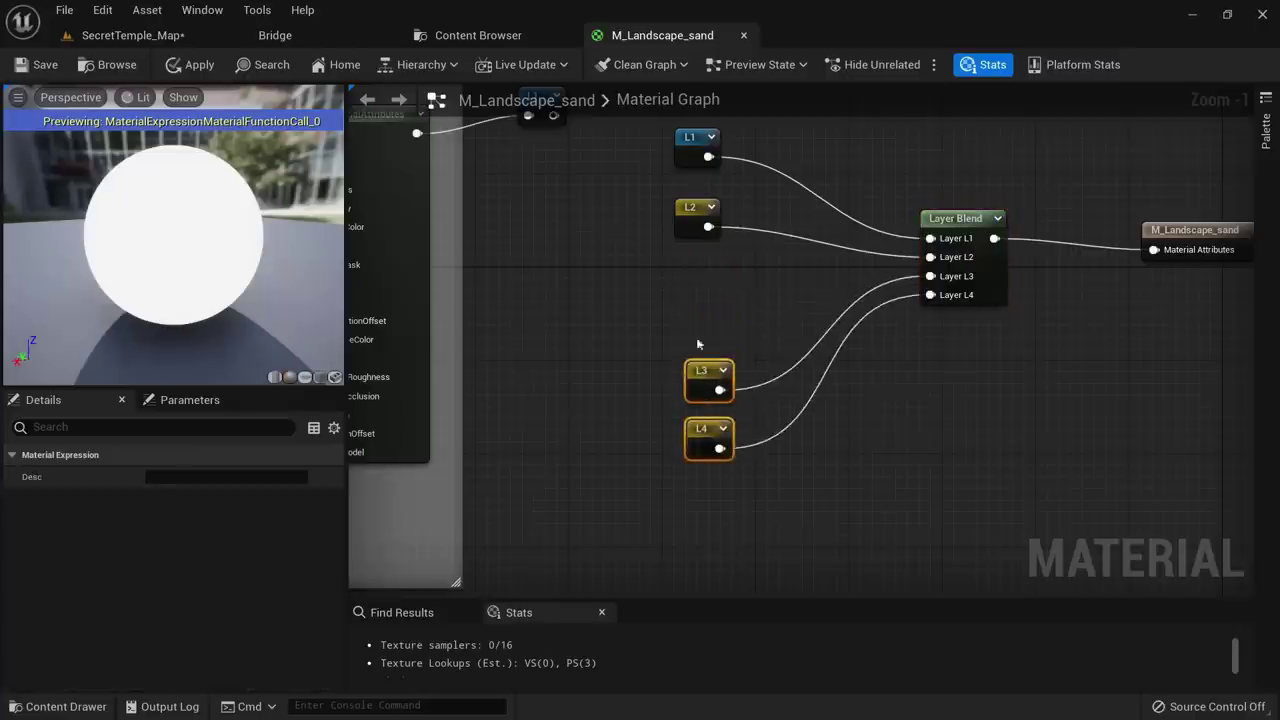
{"action": "scroll", "coordinate": [697, 223], "scroll_direction": "up", "scroll_amount": 1}
{"action": "left_click", "coordinate": [692, 258]}
Set the L2 layer's blend type in the Layer Blend node to LB Height Blend
{"action": "left_click", "coordinate": [962, 228]}
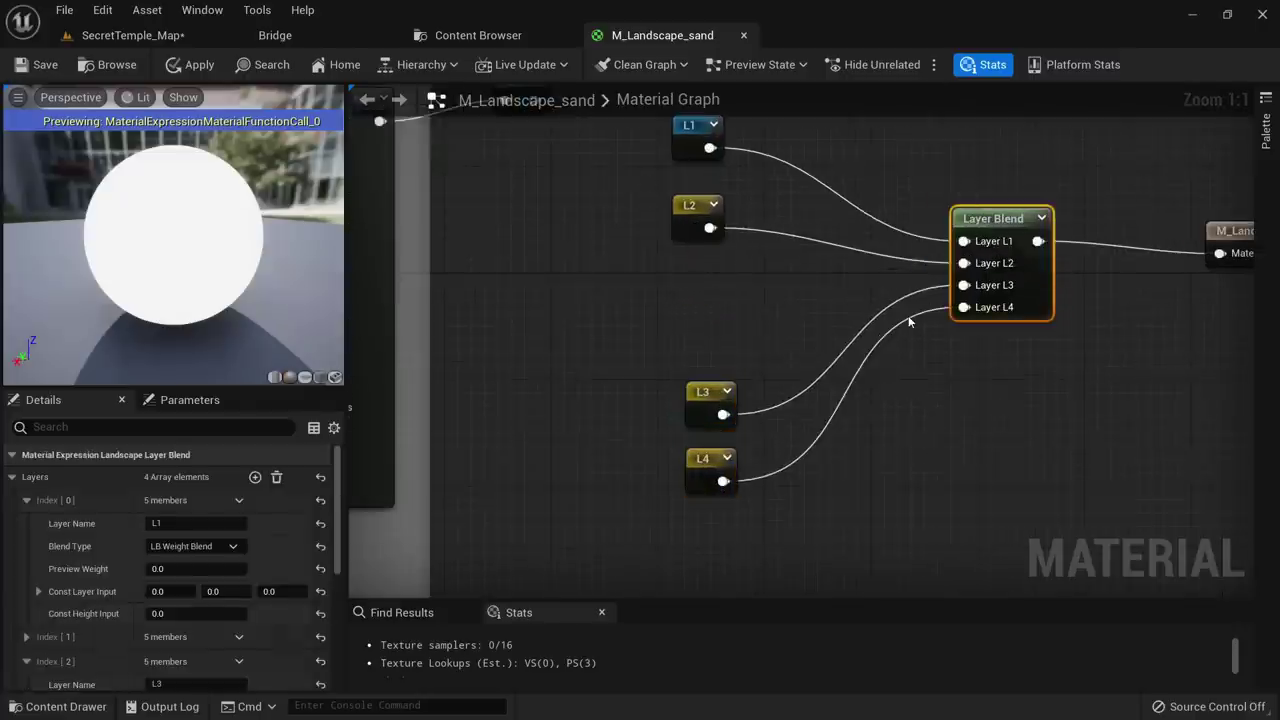
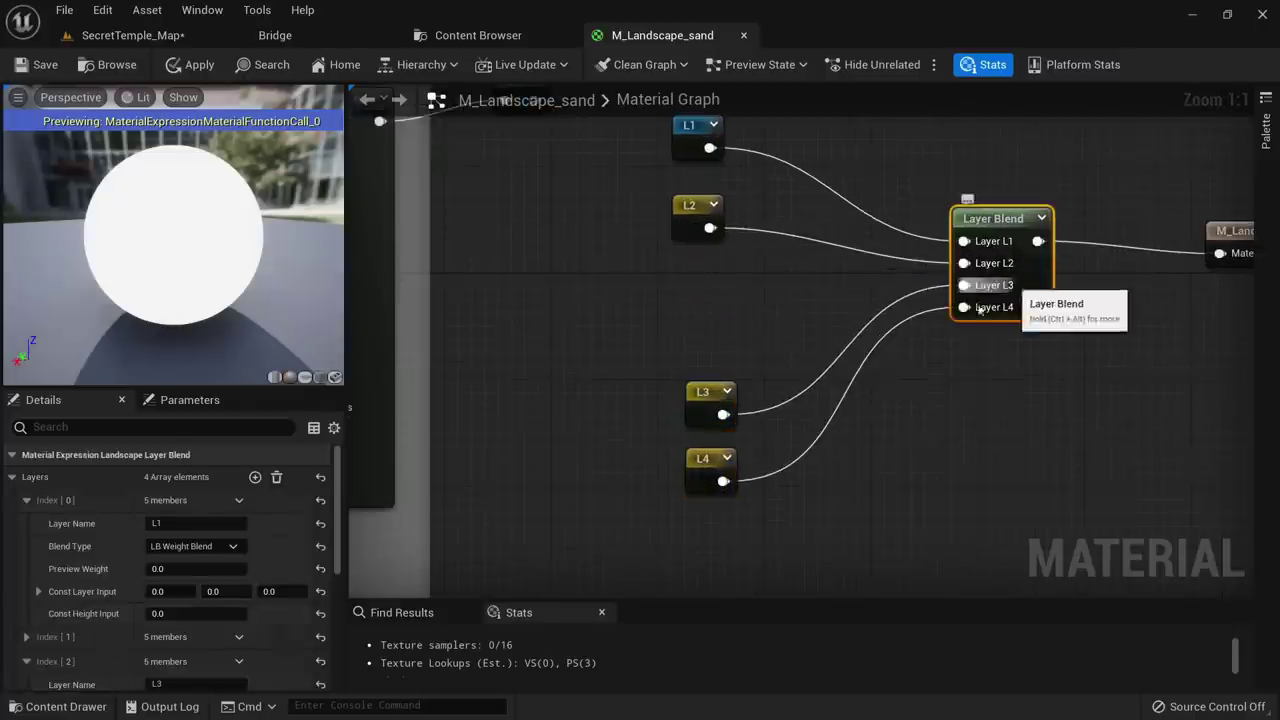
{"action": "scroll", "coordinate": [100, 590], "scroll_direction": "down", "scroll_amount": 2}
{"action": "scroll", "coordinate": [60, 620], "scroll_direction": "up", "scroll_amount": 2}
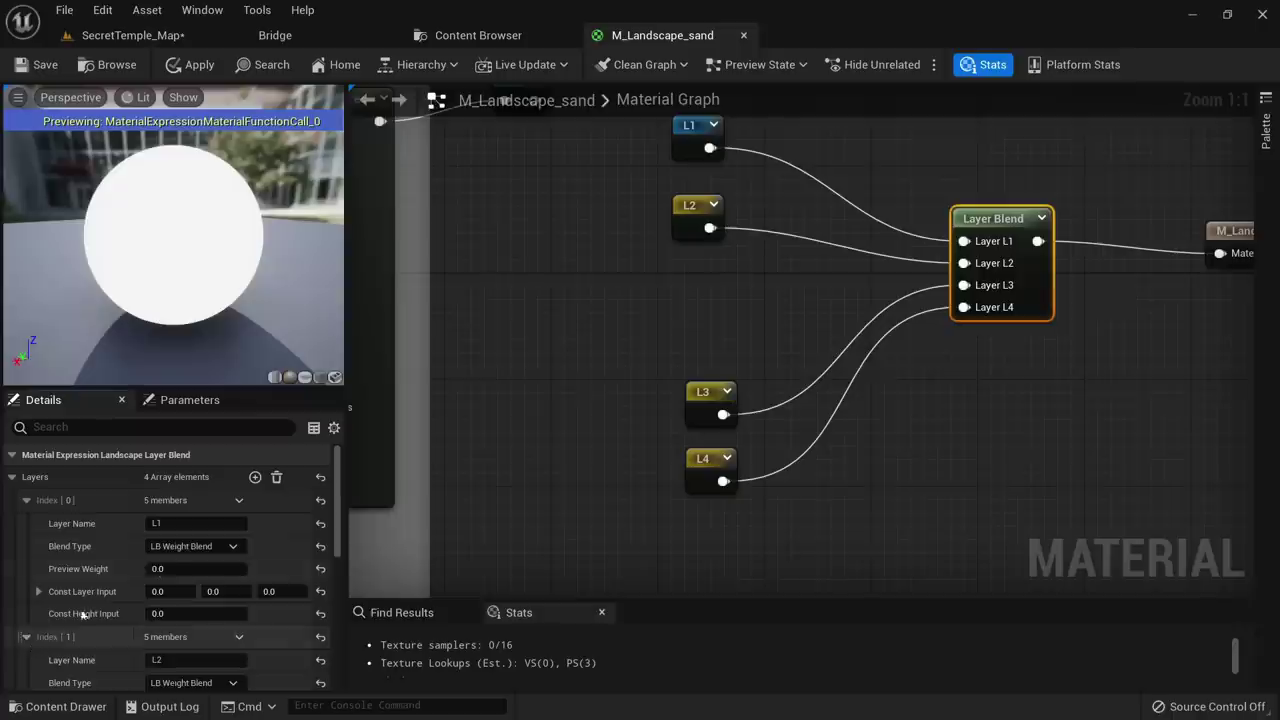
{"action": "scroll", "coordinate": [83, 615], "scroll_direction": "down", "scroll_amount": 2}
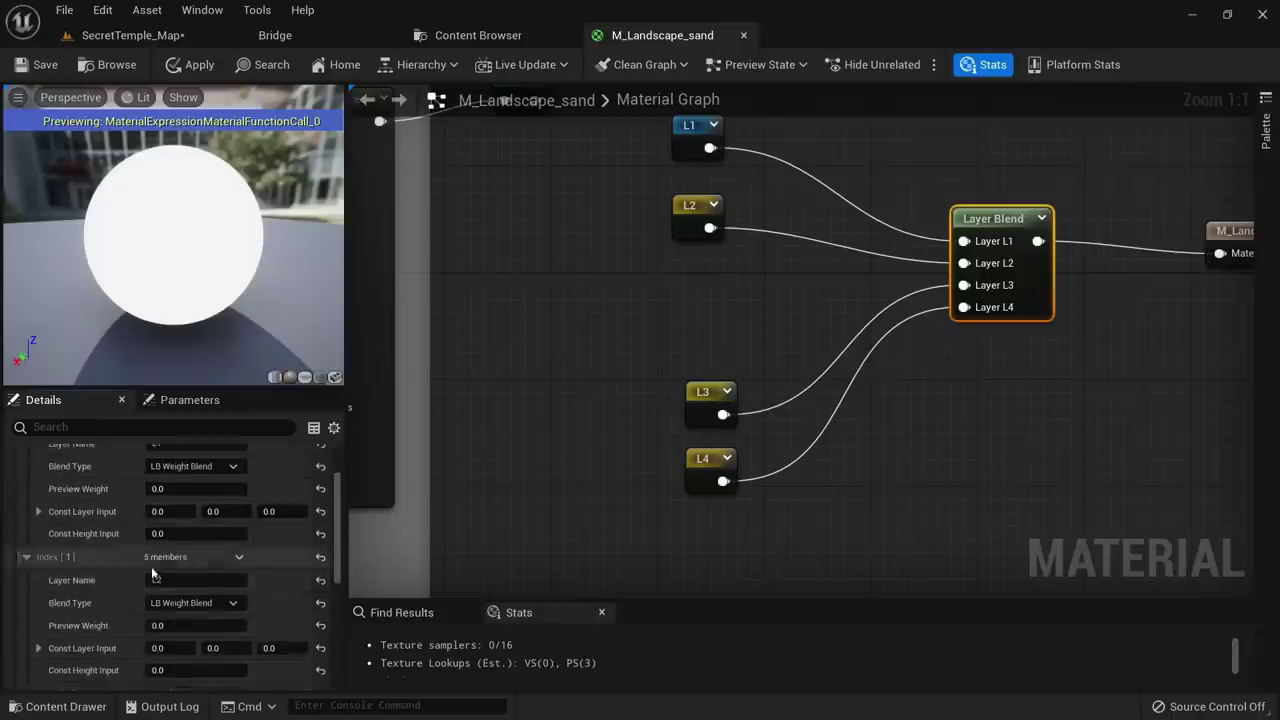
{"action": "left_click", "coordinate": [213, 603]}
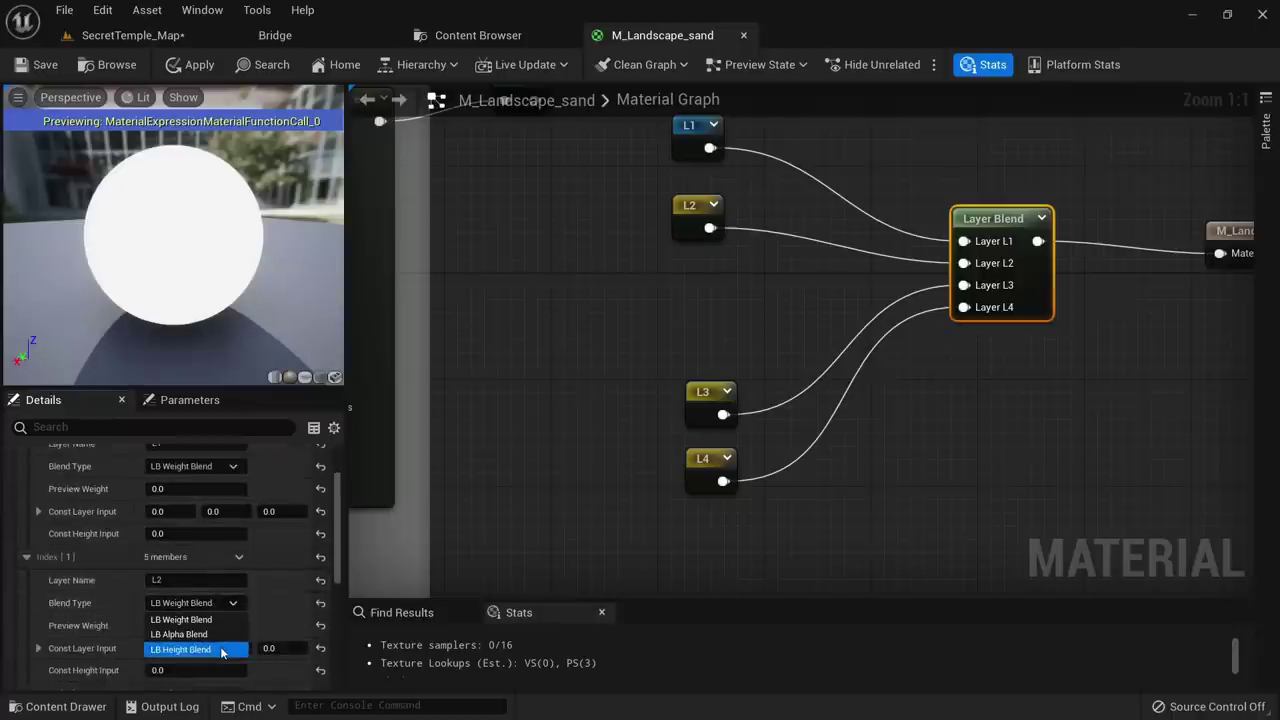
{"action": "left_click", "coordinate": [222, 652]}
{"action": "right_click_drag", "start_coordinate": [715, 290], "coordinate": [615, 317]}
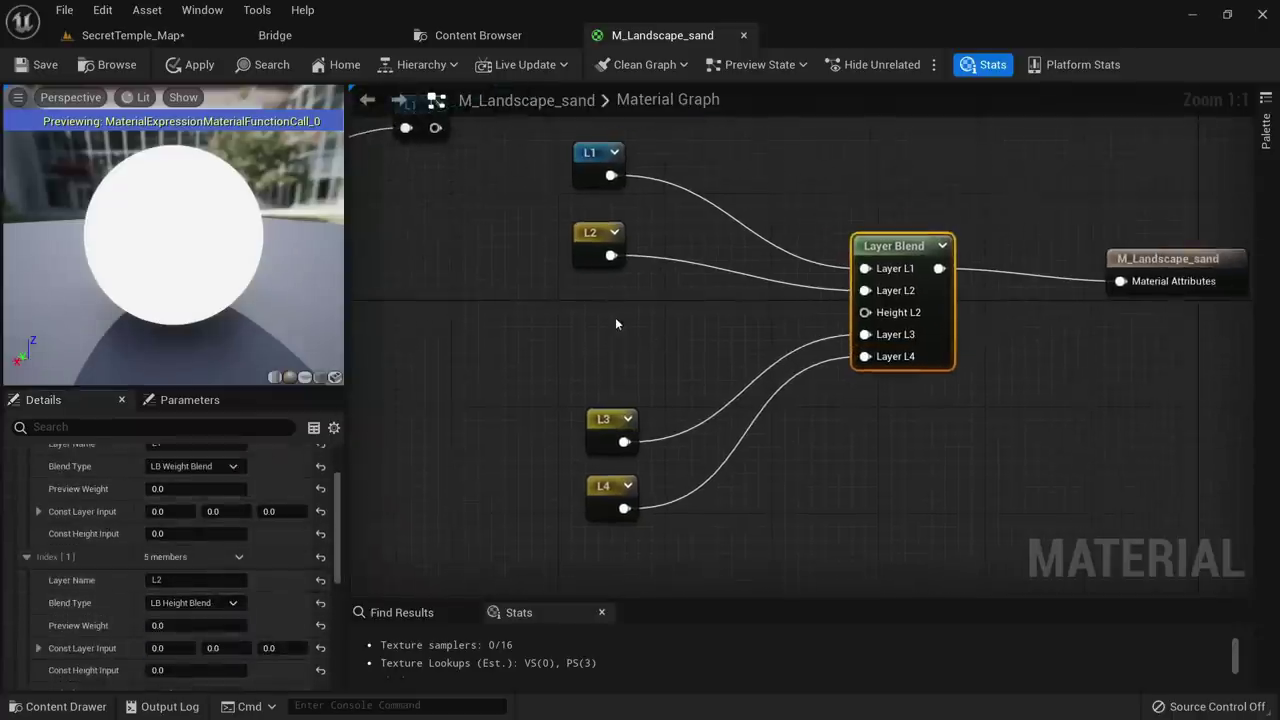
Add an L2 height named reroute below L2 and connect it to the Layer Blend node's Height L2 input
{"action": "left_click", "coordinate": [615, 317]}
{"action": "right_click", "coordinate": [615, 317]}
{"action": "type", "text": "l2"}
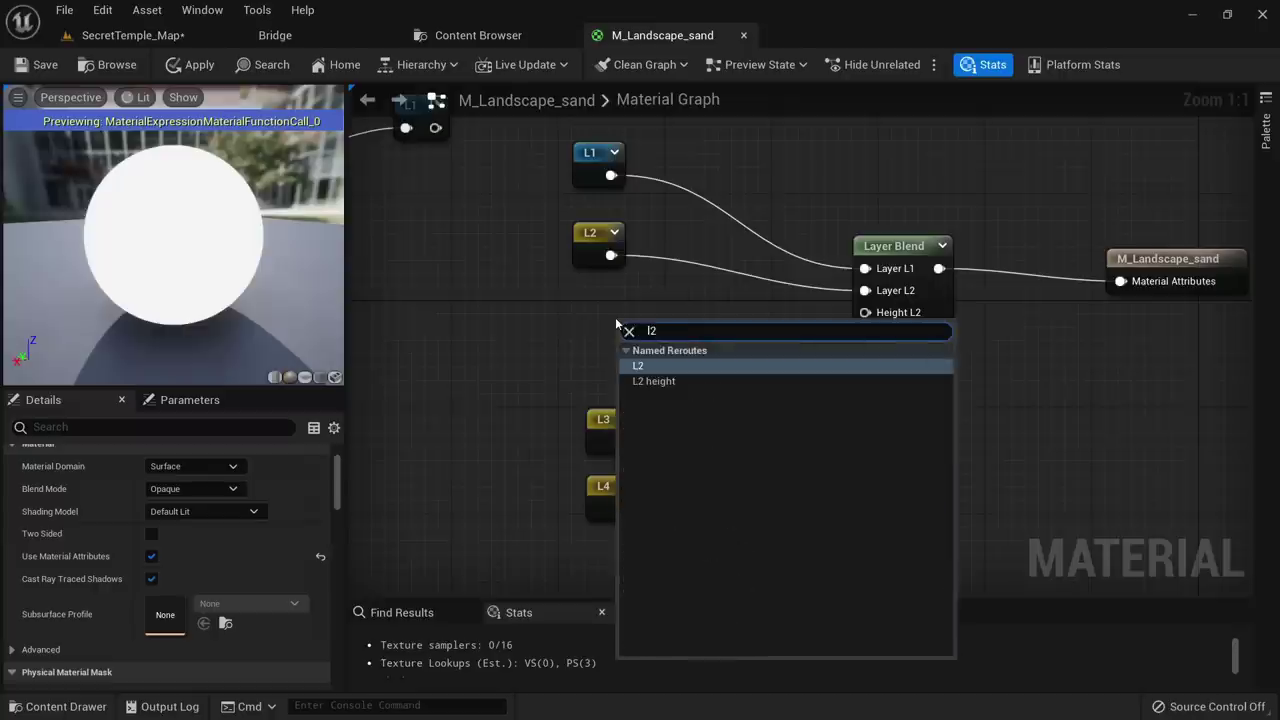
{"action": "key", "text": "Down"}
{"action": "key", "text": "Return"}
{"action": "left_click_drag", "start_coordinate": [700, 354], "coordinate": [618, 313]}
Spread the L3 and L4 reroutes apart vertically and add an L3 height named reroute between them
{"action": "left_click_drag", "start_coordinate": [600, 477], "coordinate": [600, 558]}
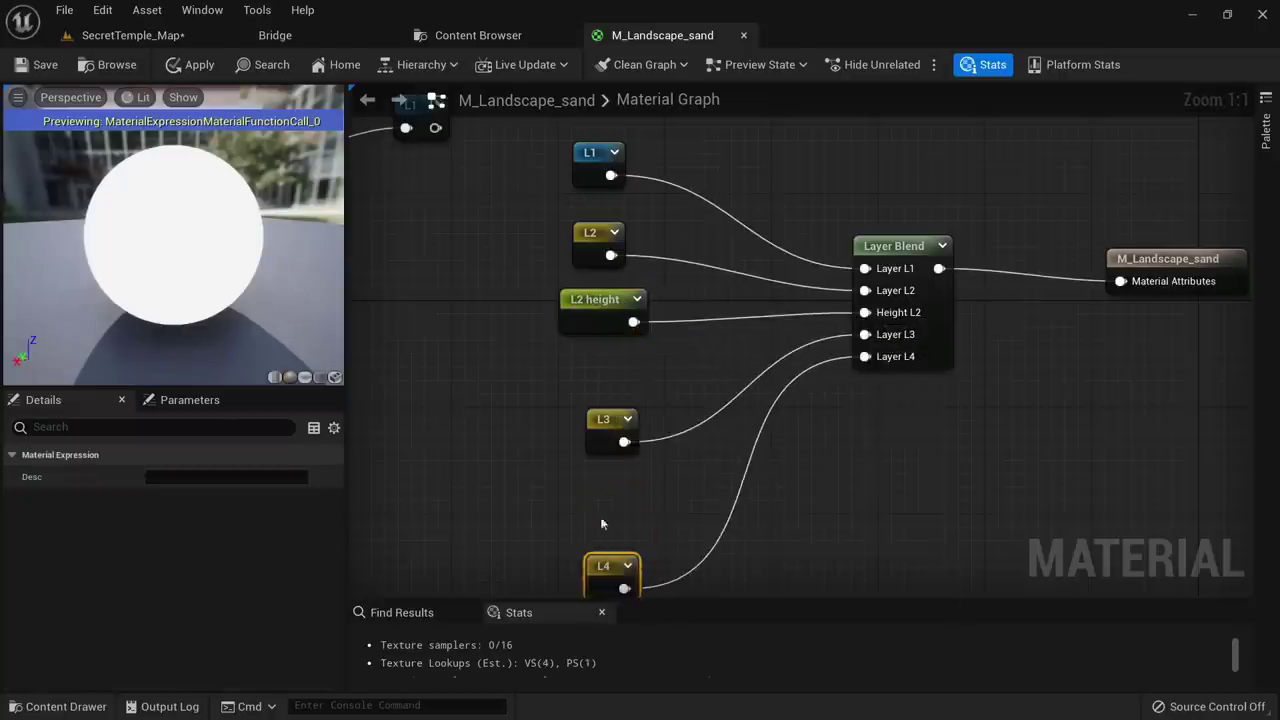
{"action": "left_click_drag", "start_coordinate": [603, 421], "coordinate": [596, 367]}
{"action": "right_click", "coordinate": [580, 458]}
{"action": "type", "text": "l3 h"}
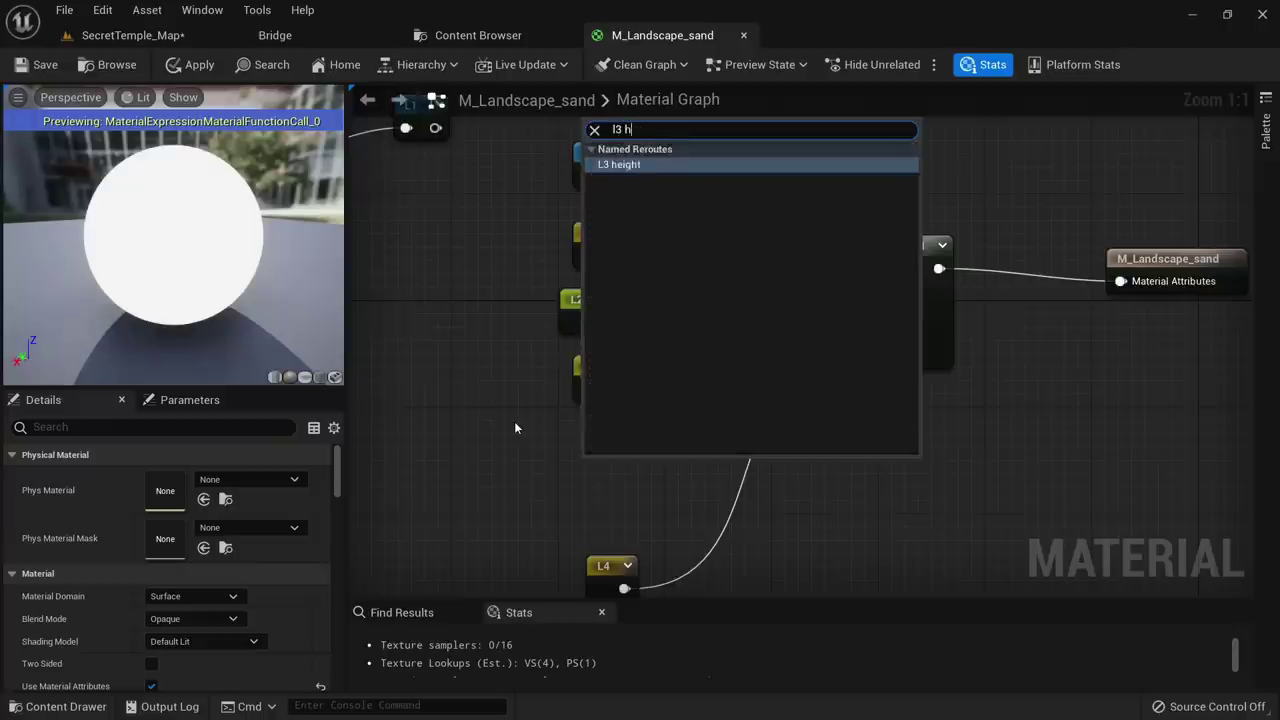
{"action": "key", "text": "Return"}
Add an L4 height named reroute and place it below the L4 reroute
{"action": "right_click_drag", "start_coordinate": [515, 428], "coordinate": [473, 289]}
{"action": "right_click", "coordinate": [572, 500]}
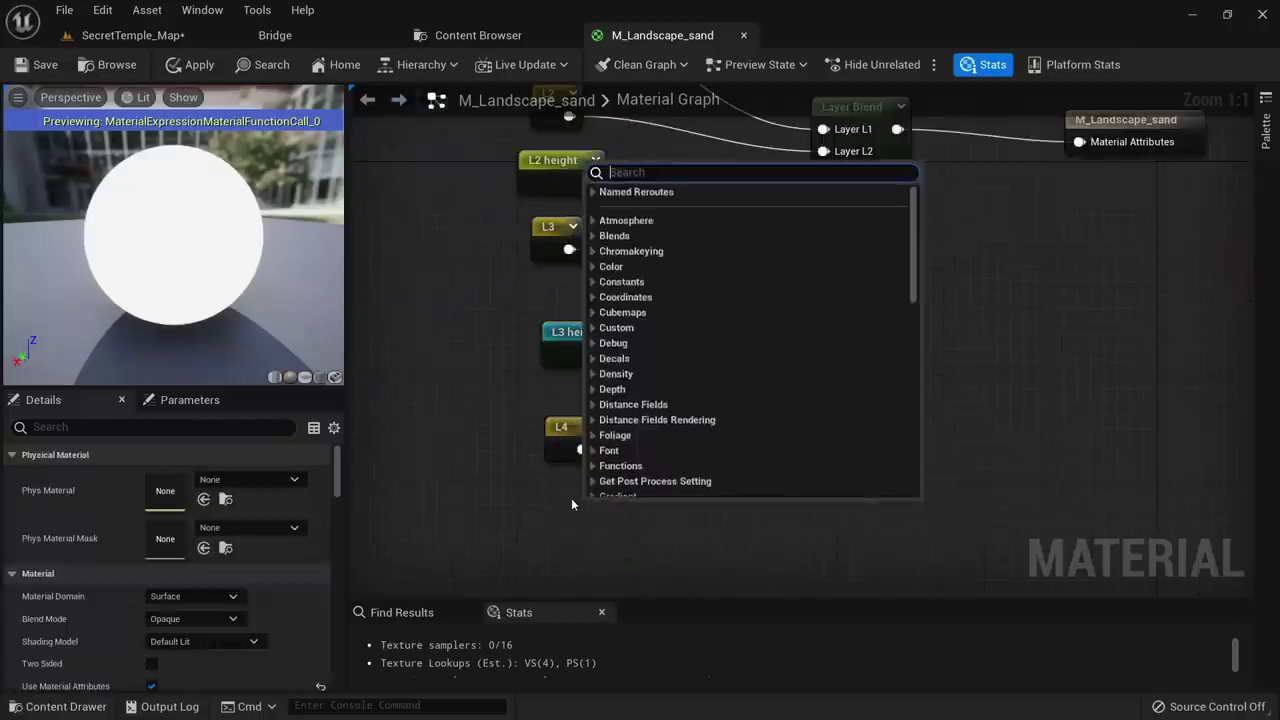
{"action": "type", "text": "l4h"}
{"action": "key", "text": "Return"}
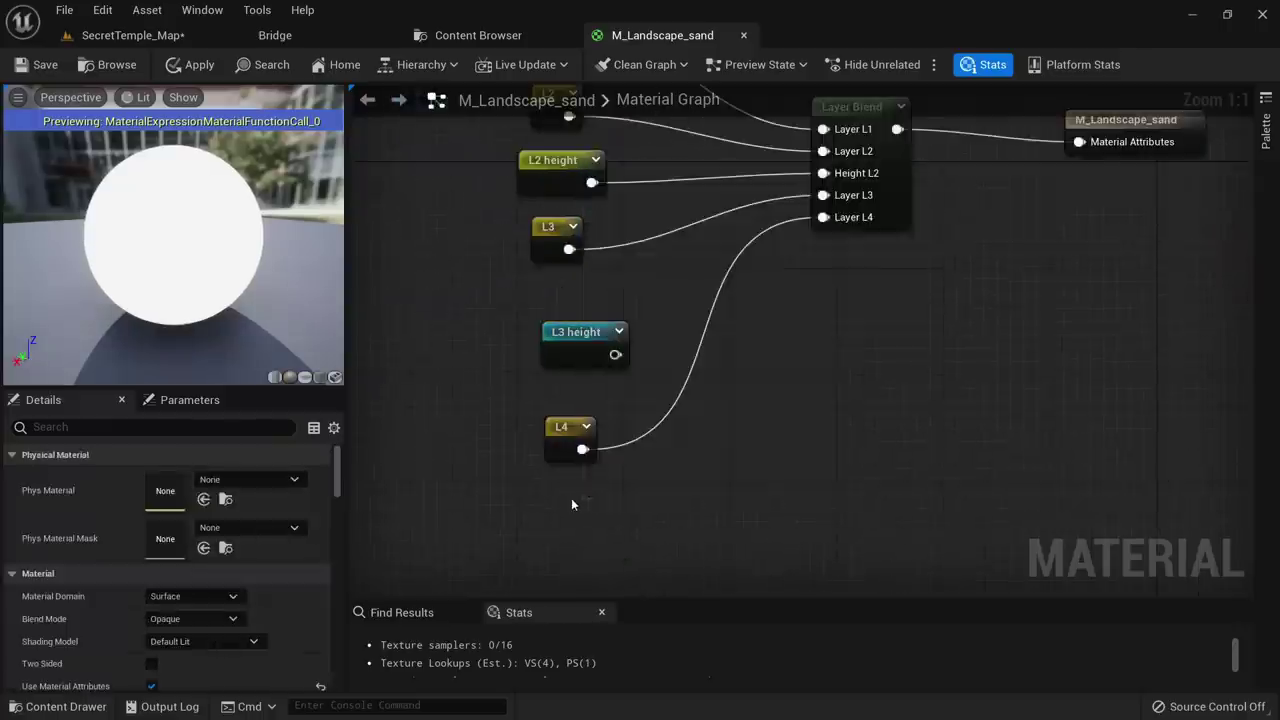
{"action": "left_click_drag", "start_coordinate": [616, 519], "coordinate": [590, 526]}
Set the L3 layer's blend type to LB Height Blend and connect the L3 height reroute to Height L3
{"action": "right_click_drag", "start_coordinate": [763, 252], "coordinate": [750, 267]}
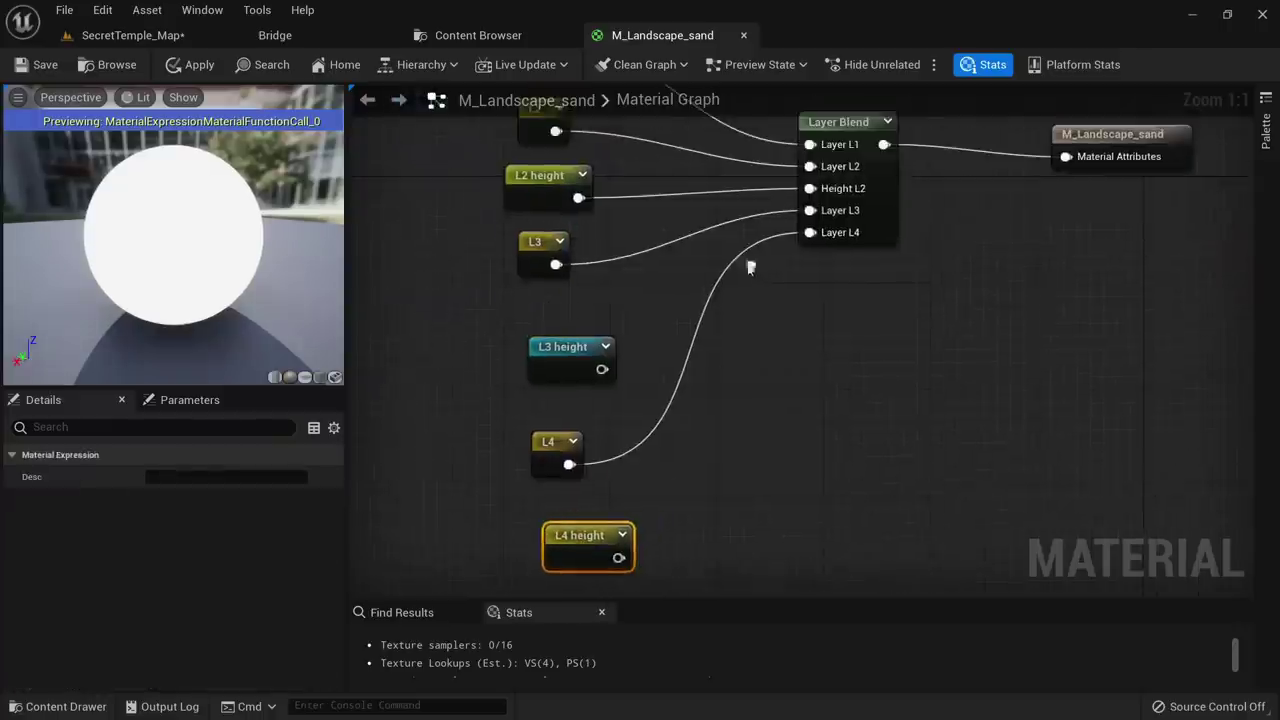
{"action": "left_click", "coordinate": [887, 179]}
{"action": "scroll", "coordinate": [100, 560], "scroll_direction": "down", "scroll_amount": 3}
{"action": "scroll", "coordinate": [93, 521], "scroll_direction": "down", "scroll_amount": 2}
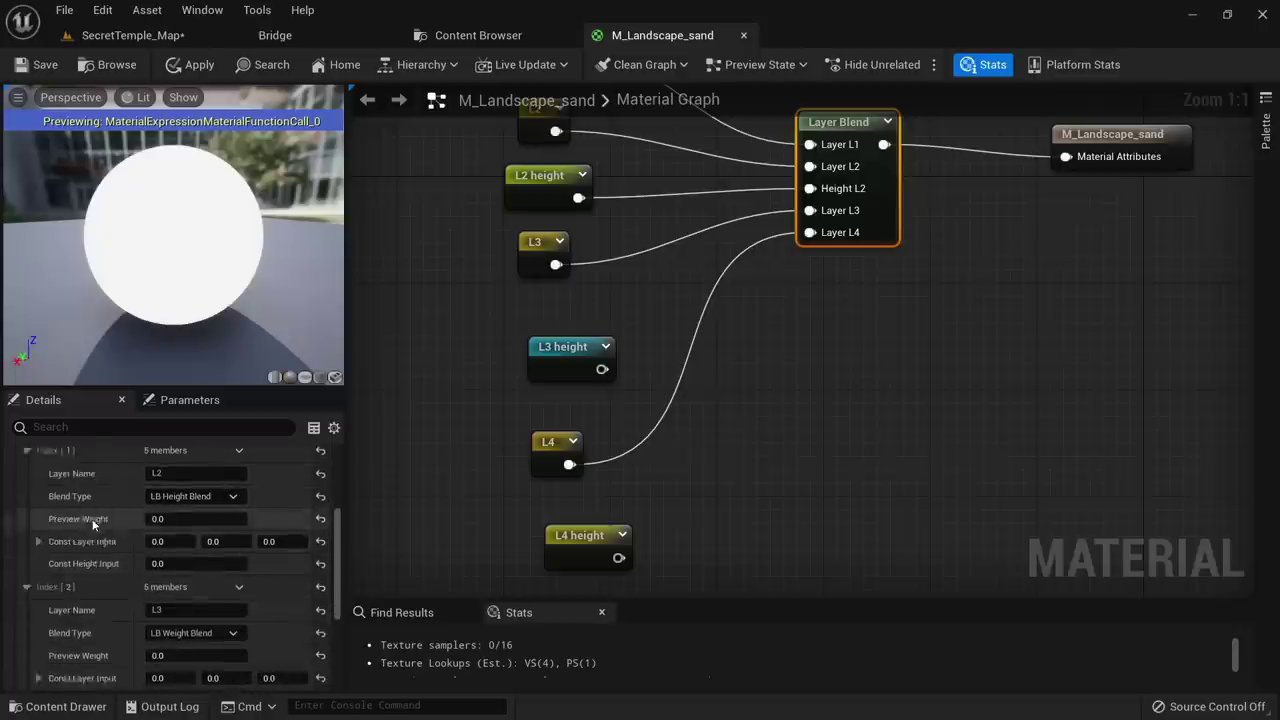
{"action": "scroll", "coordinate": [93, 521], "scroll_direction": "down", "scroll_amount": 1}
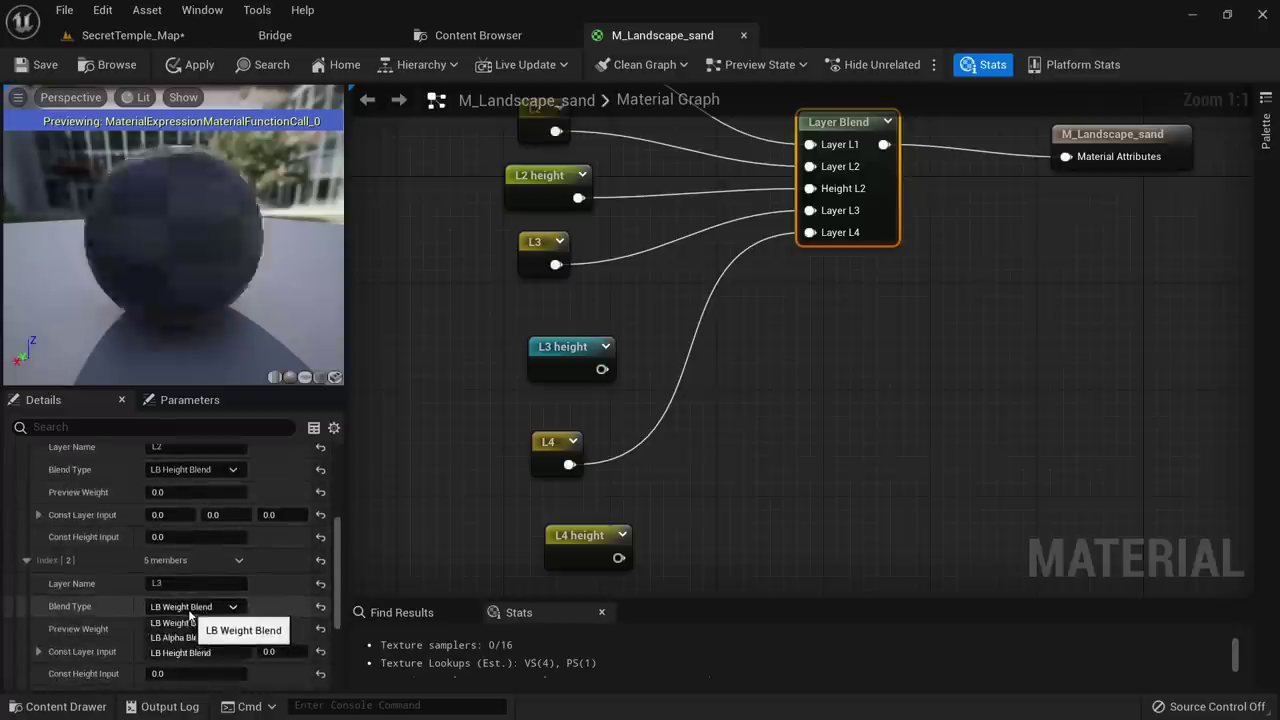
{"action": "left_click", "coordinate": [190, 609]}
{"action": "left_click", "coordinate": [178, 655]}
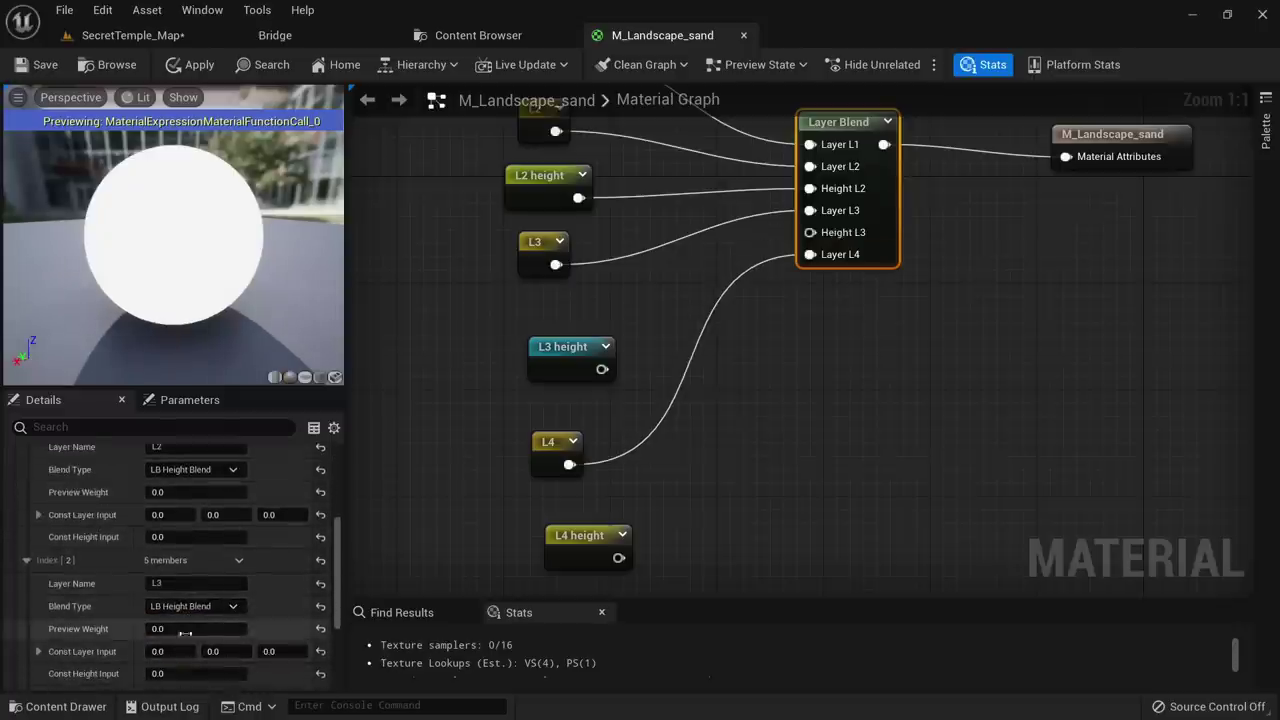
{"action": "left_click_drag", "start_coordinate": [602, 369], "coordinate": [810, 232]}
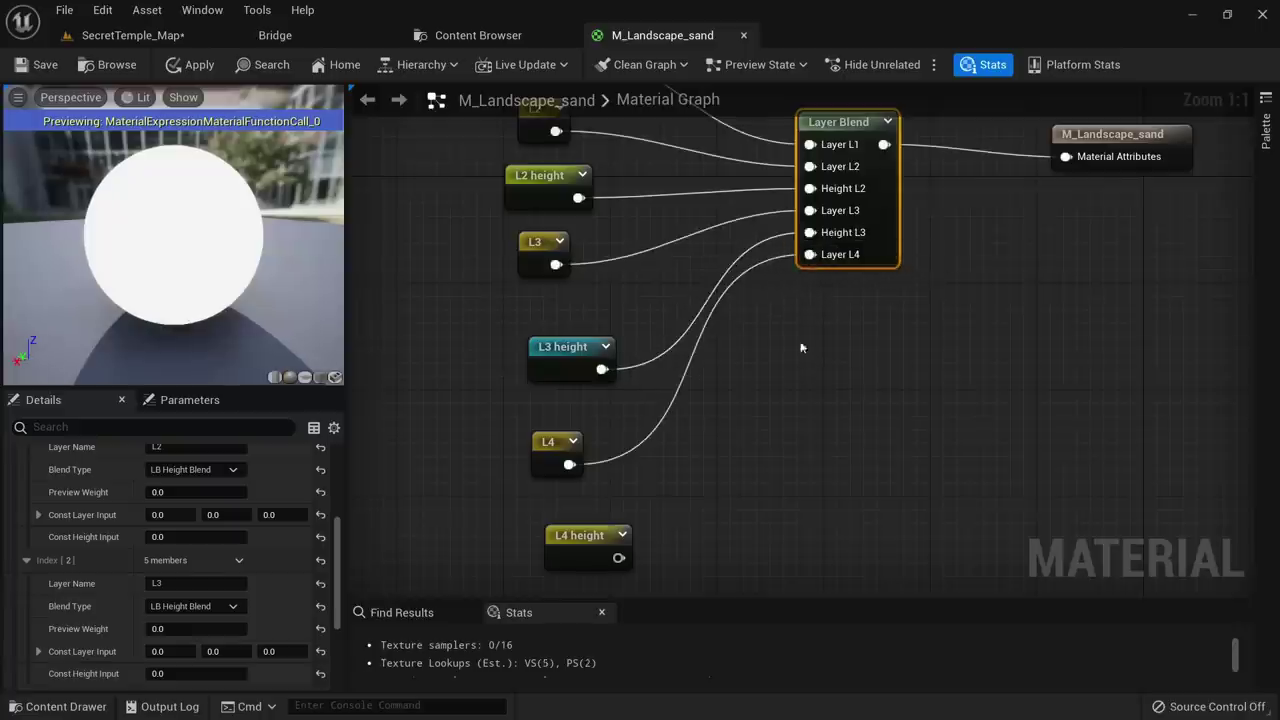
Set the L4 layer's blend type to LB Height Blend, connect L4 height to Height L4, and align that reroute below L4
{"action": "scroll", "coordinate": [190, 560], "scroll_direction": "down", "scroll_amount": 3}
{"action": "left_click", "coordinate": [193, 583]}
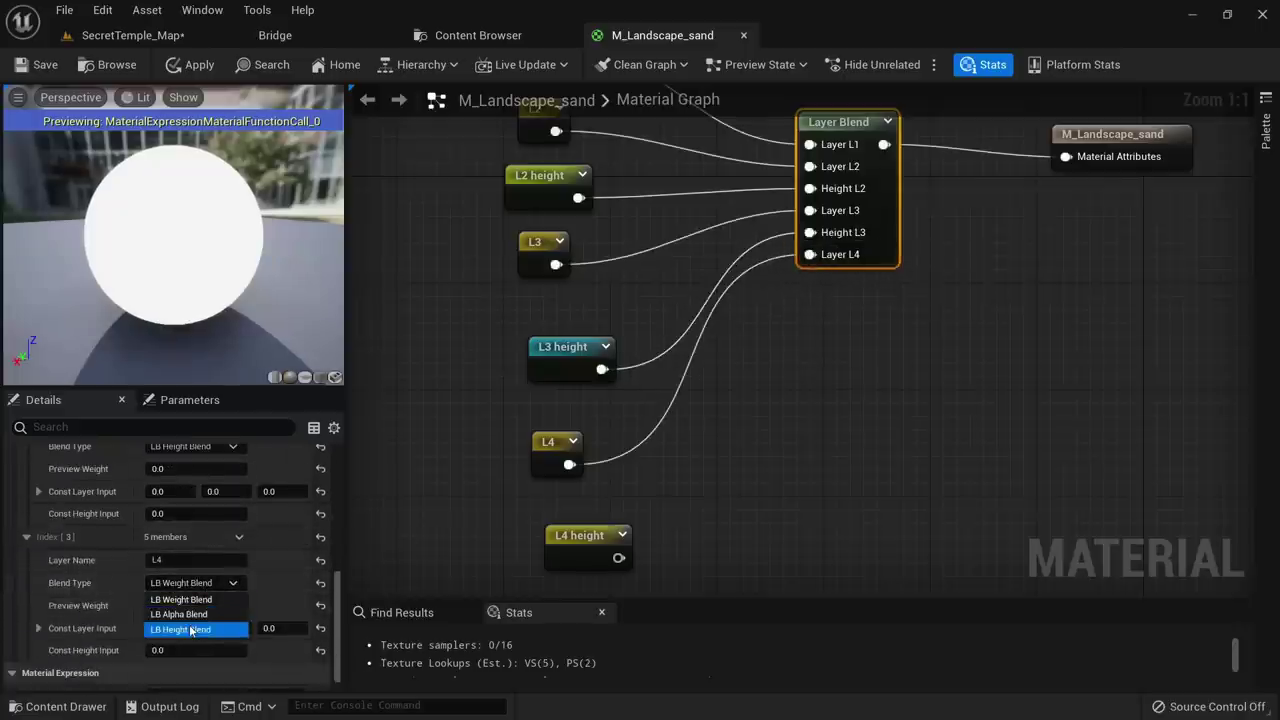
{"action": "left_click", "coordinate": [190, 563]}
{"action": "left_click_drag", "start_coordinate": [614, 565], "coordinate": [810, 277]}
{"action": "scroll", "coordinate": [640, 475], "scroll_direction": "down", "scroll_amount": 3}
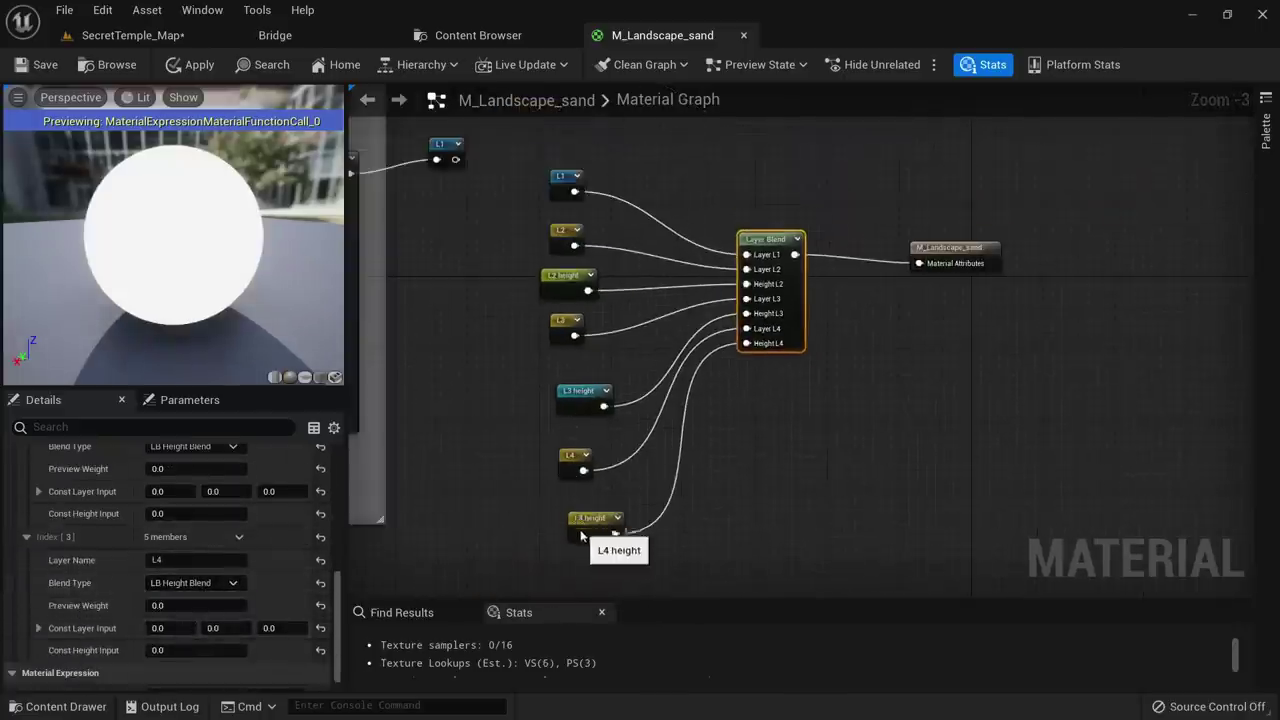
{"action": "left_click_drag", "start_coordinate": [581, 535], "coordinate": [561, 545]}
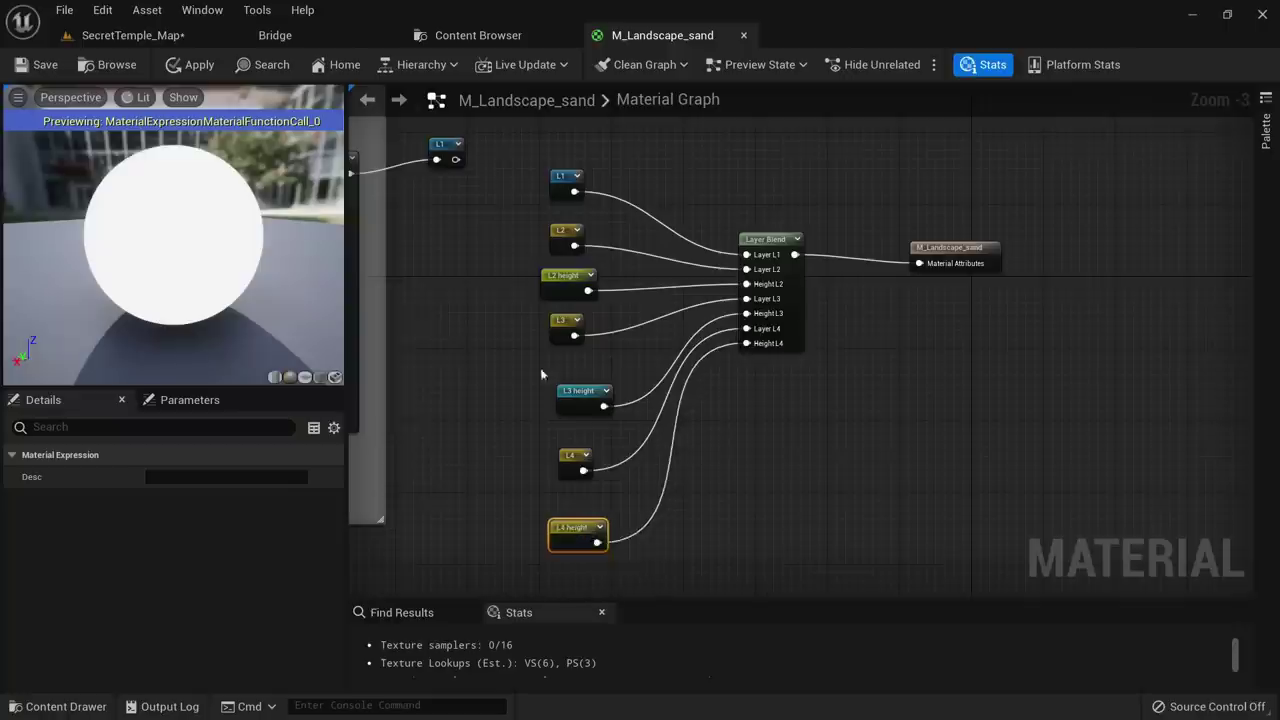
Apply the changes to M_Landscape_sand and open its landscape material instance from the SecretTemple Materials folder
{"action": "left_click", "coordinate": [195, 65]}
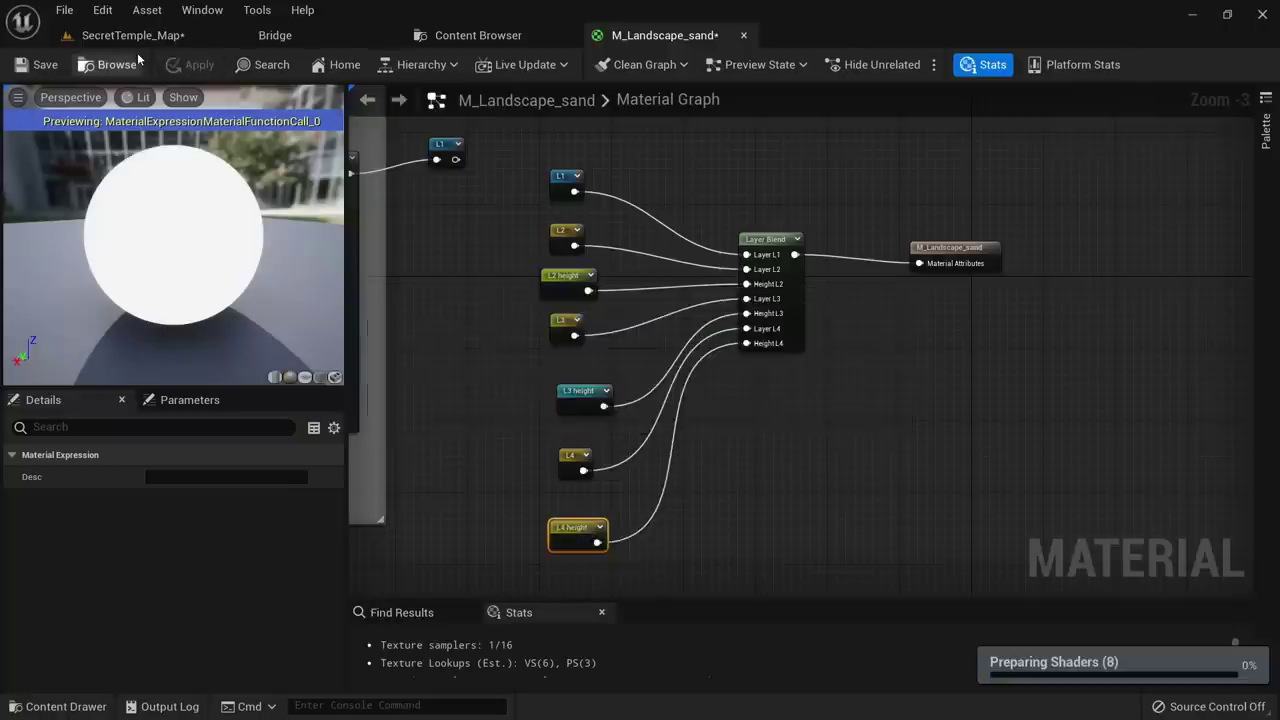
{"action": "left_click", "coordinate": [550, 37]}
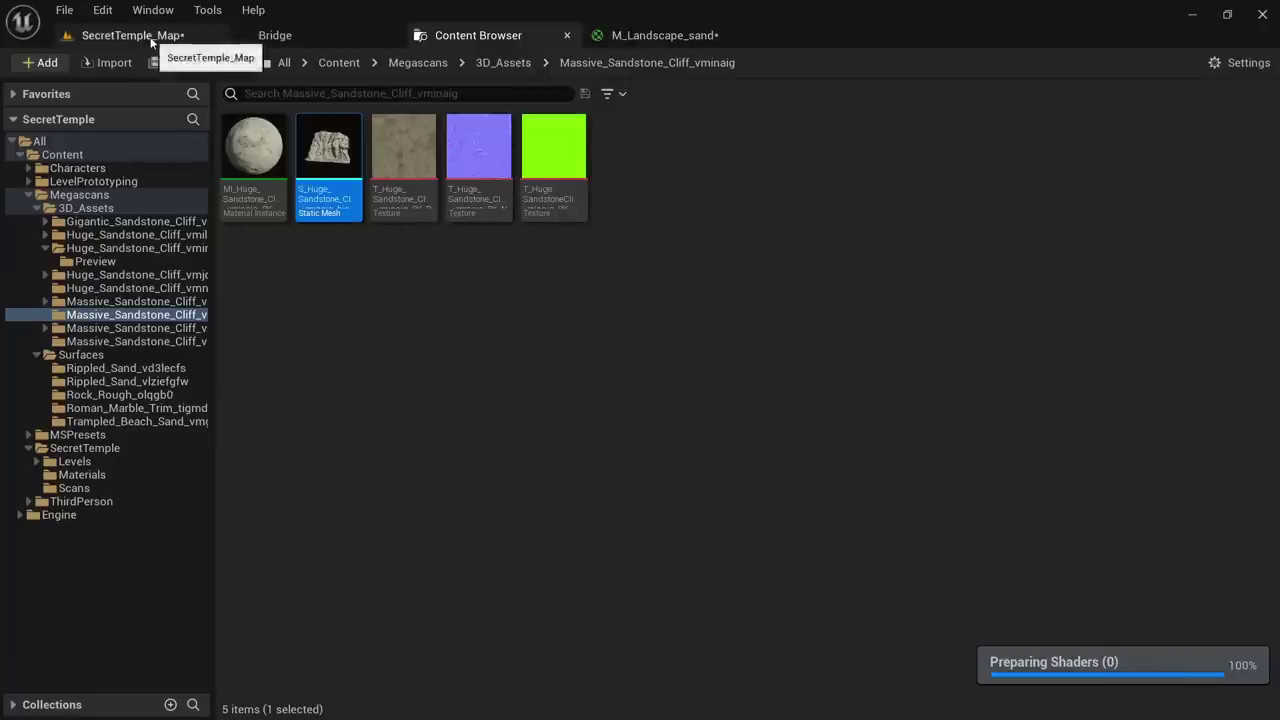
{"action": "left_click", "coordinate": [93, 451]}
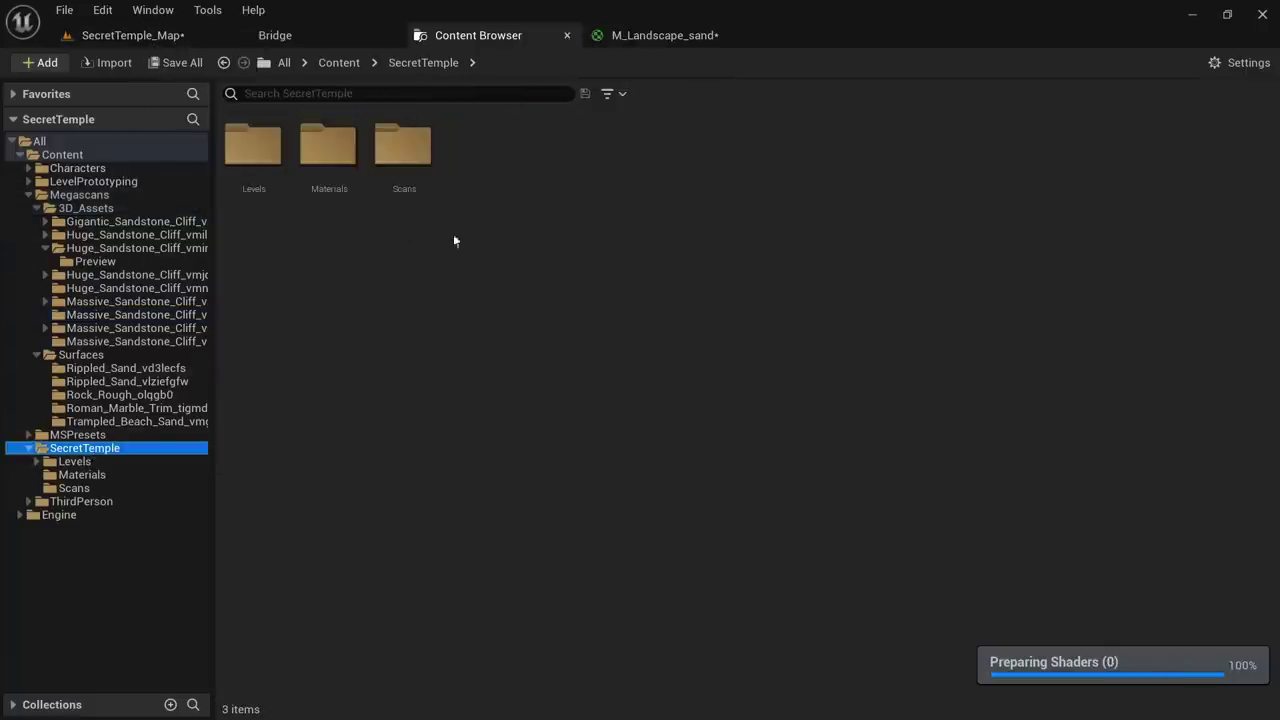
{"action": "double_click", "coordinate": [330, 160]}
{"action": "double_click", "coordinate": [352, 168]}
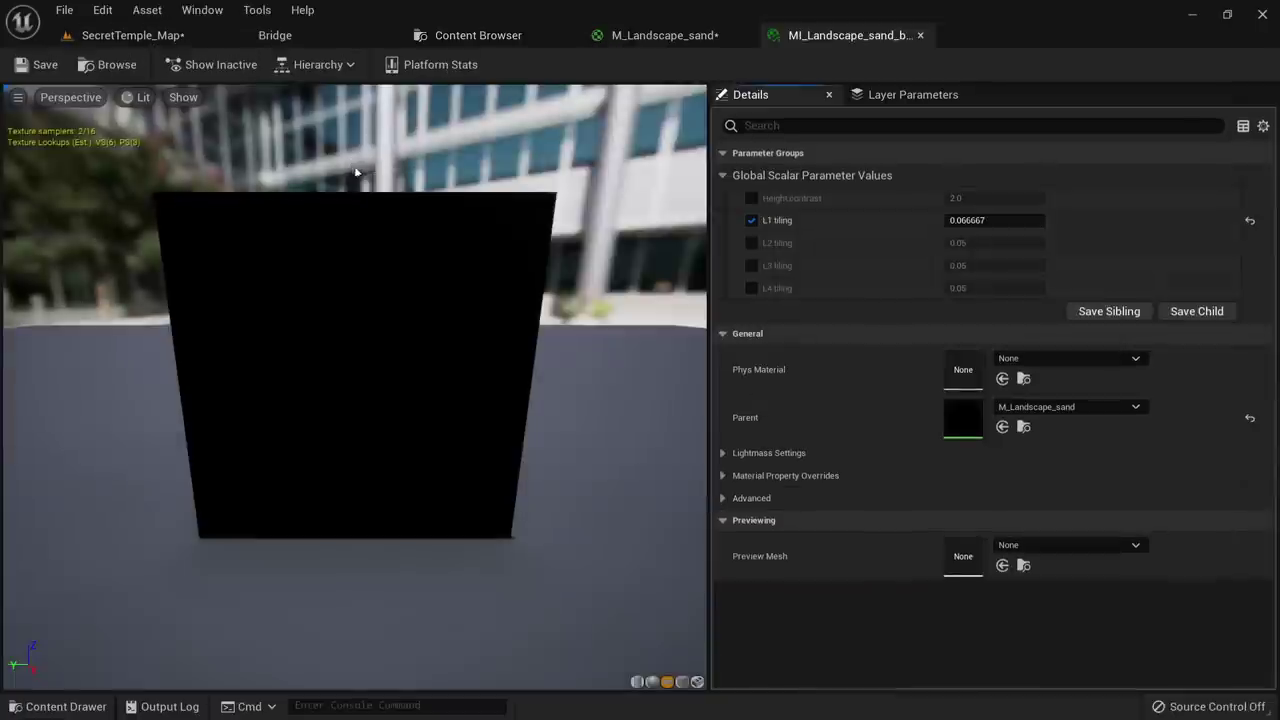
Undock the material instance editor and float it over the SecretTemple_Map viewport, leaving part of the landscape in view
{"action": "left_click_drag", "start_coordinate": [857, 41], "coordinate": [700, 237]}
{"action": "left_click", "coordinate": [162, 36]}
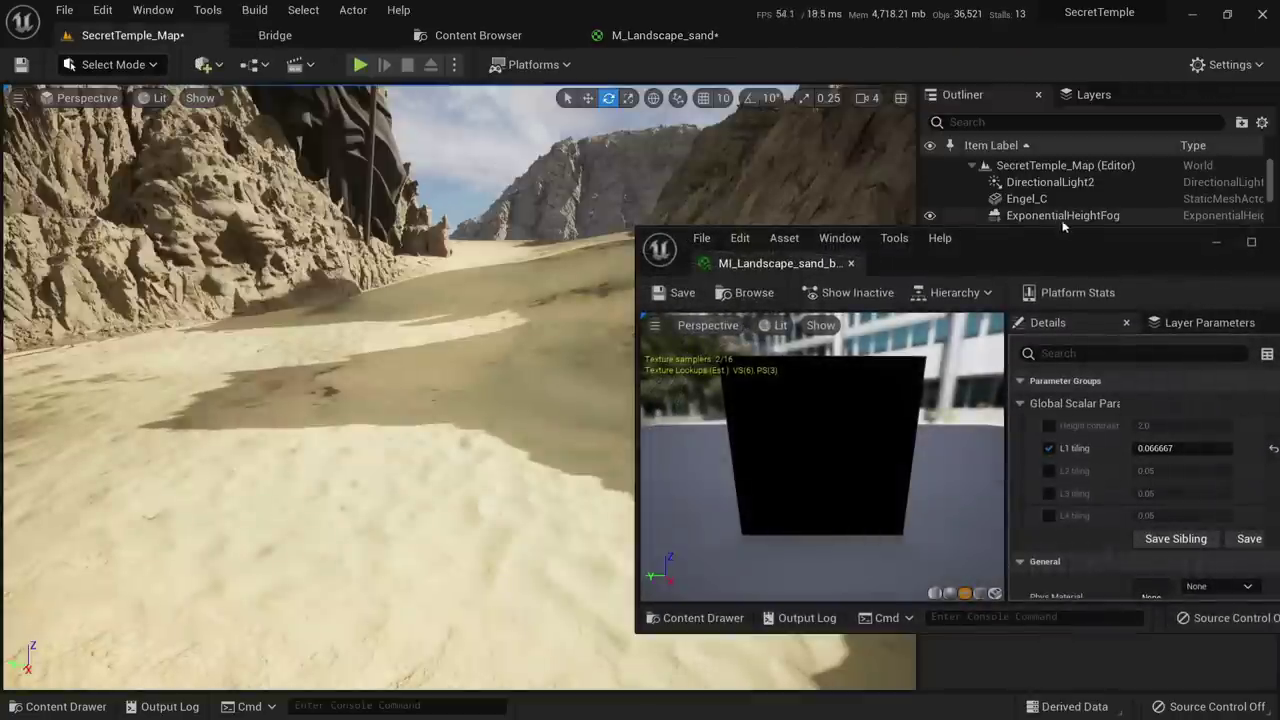
{"action": "left_click_drag", "start_coordinate": [1070, 250], "coordinate": [997, 188]}
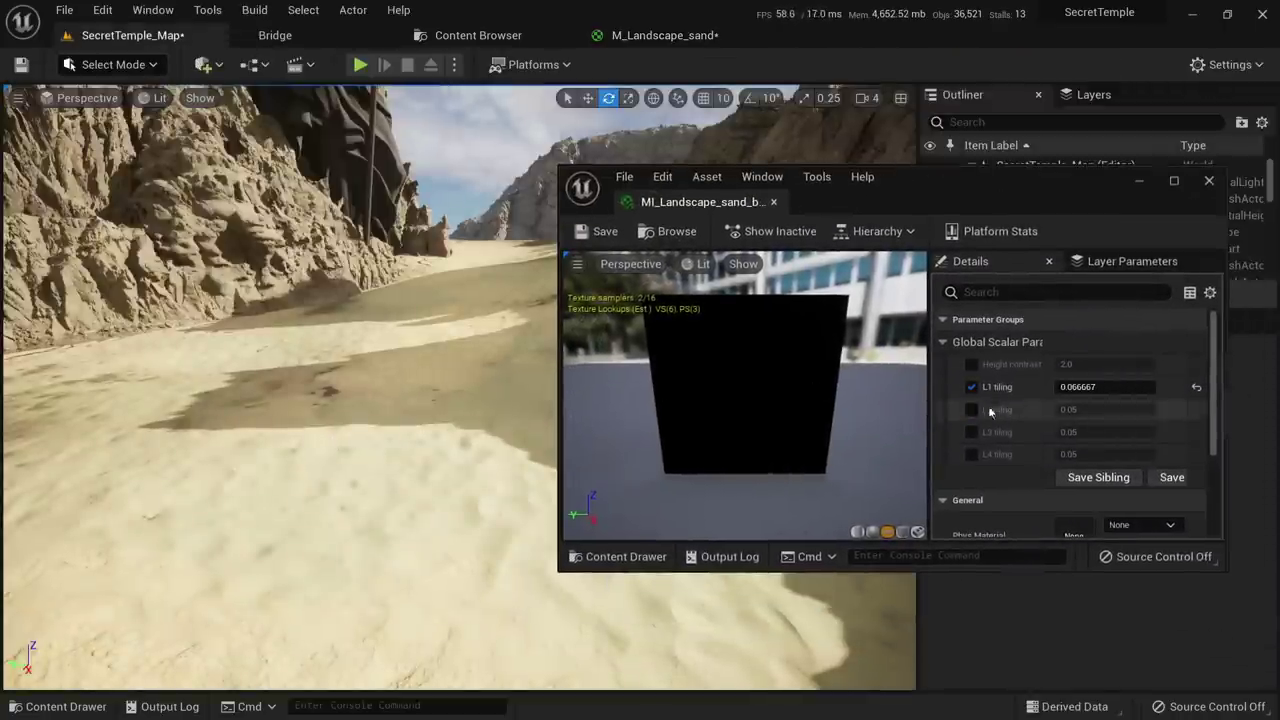
Enable the Height contrast override in the material instance and switch the level viewport to Unlit over the sand
{"action": "left_click", "coordinate": [971, 364]}
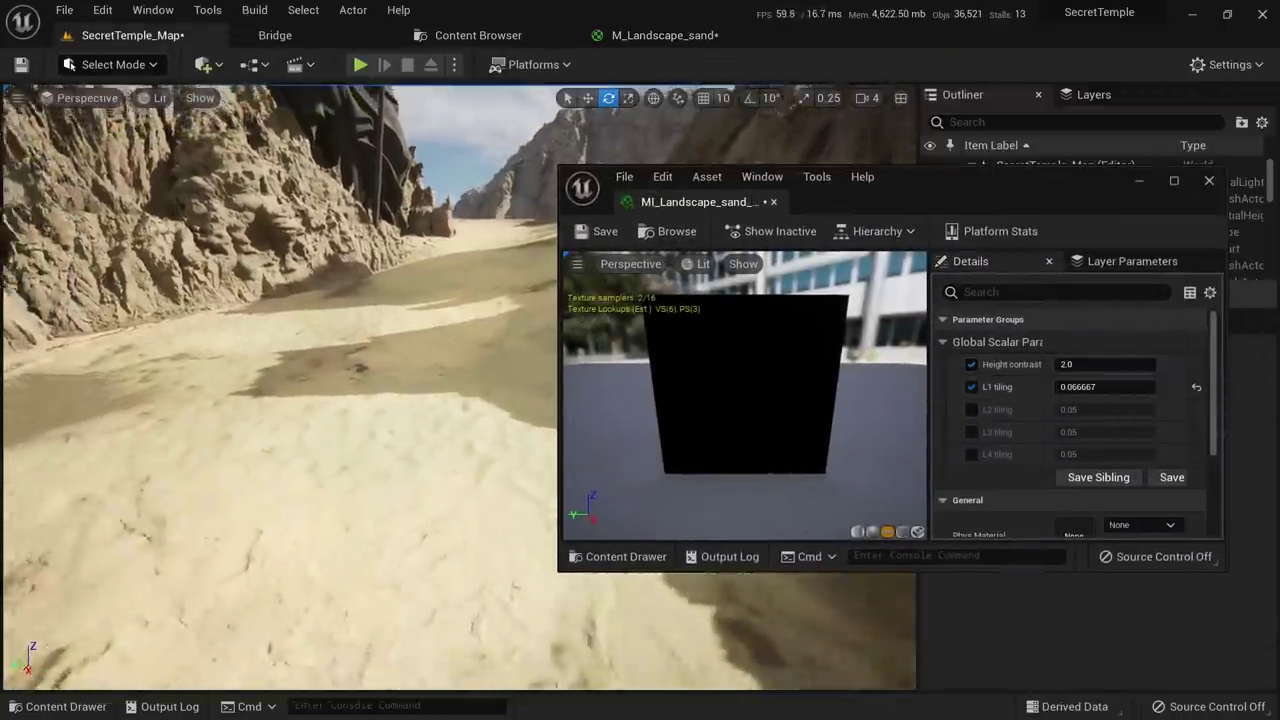
{"action": "right_click_drag", "start_coordinate": [300, 400], "coordinate": [270, 400]}
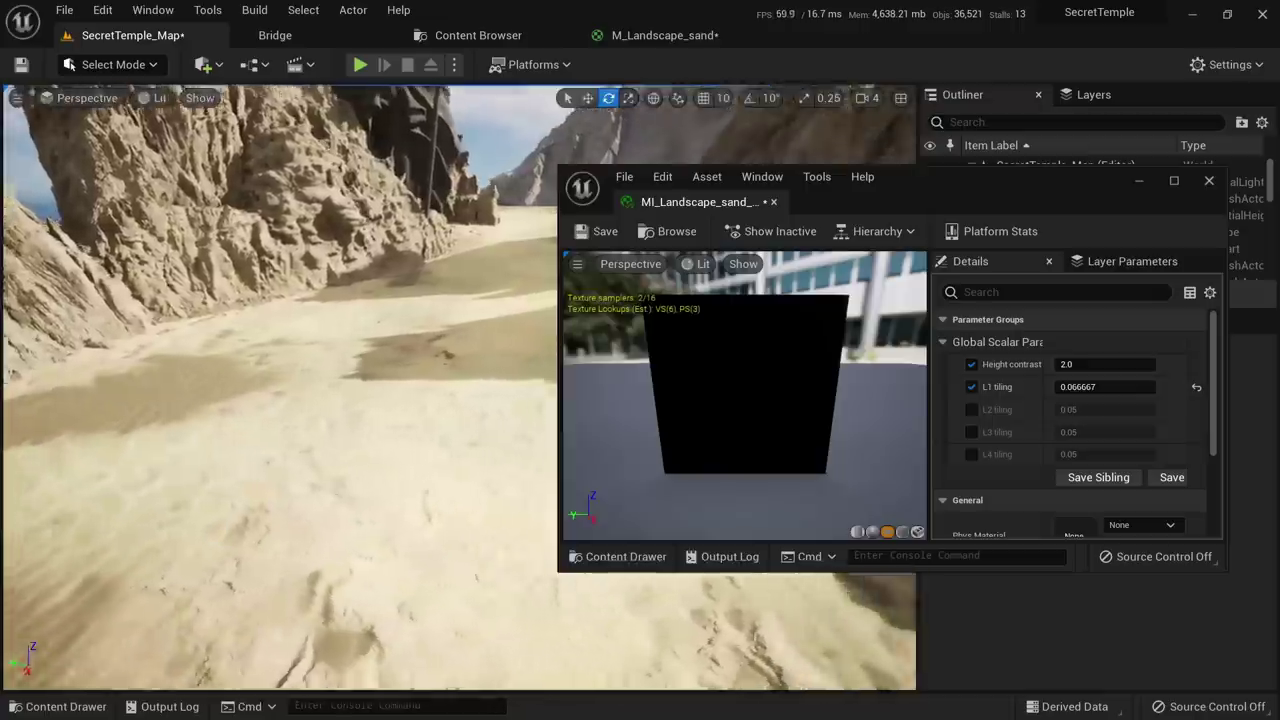
{"action": "key", "text": "alt+3"}
{"action": "mouse_move", "coordinate": [432, 484]}
{"action": "right_mouse_down"}
{"action": "mouse_move", "coordinate": [440, 500]}
{"action": "mouse_move", "coordinate": [475, 475]}
{"action": "mouse_move", "coordinate": [430, 496]}
{"action": "right_mouse_up"}
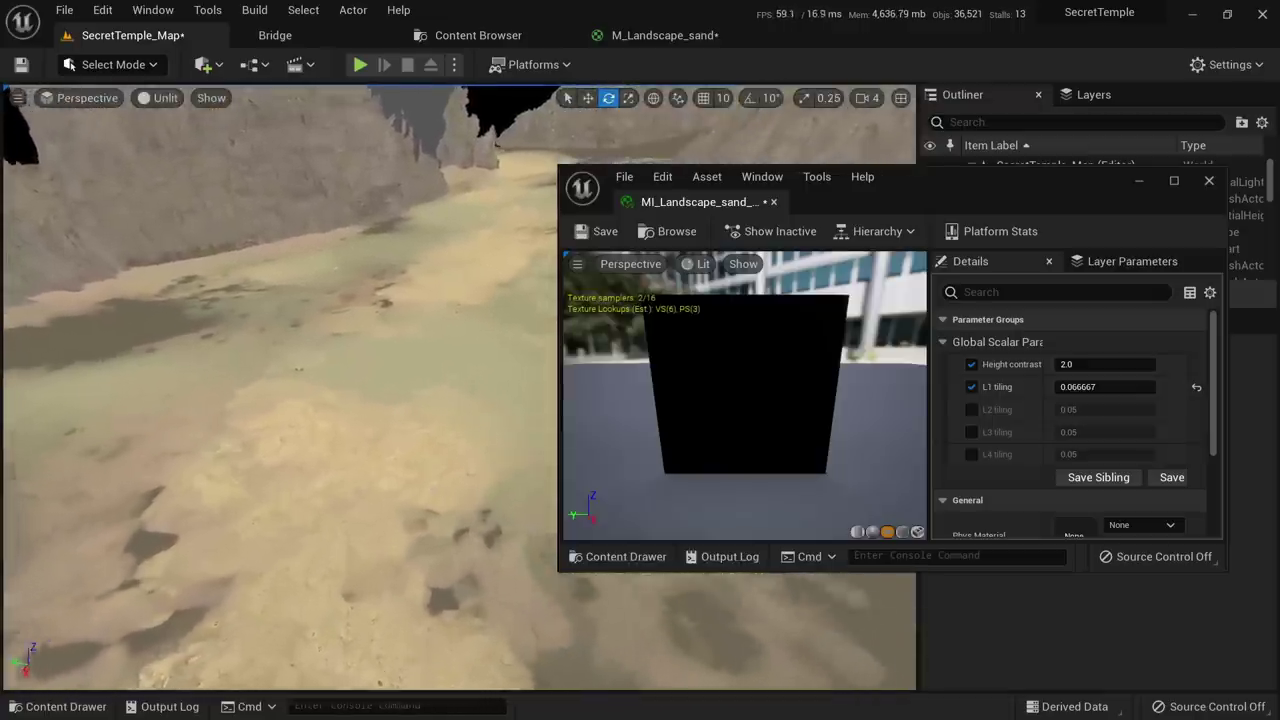
Try Height contrast values of 0, 1, 2 and 50 in the material instance to compare the unlit layer blending
{"action": "left_click", "coordinate": [1066, 364]}
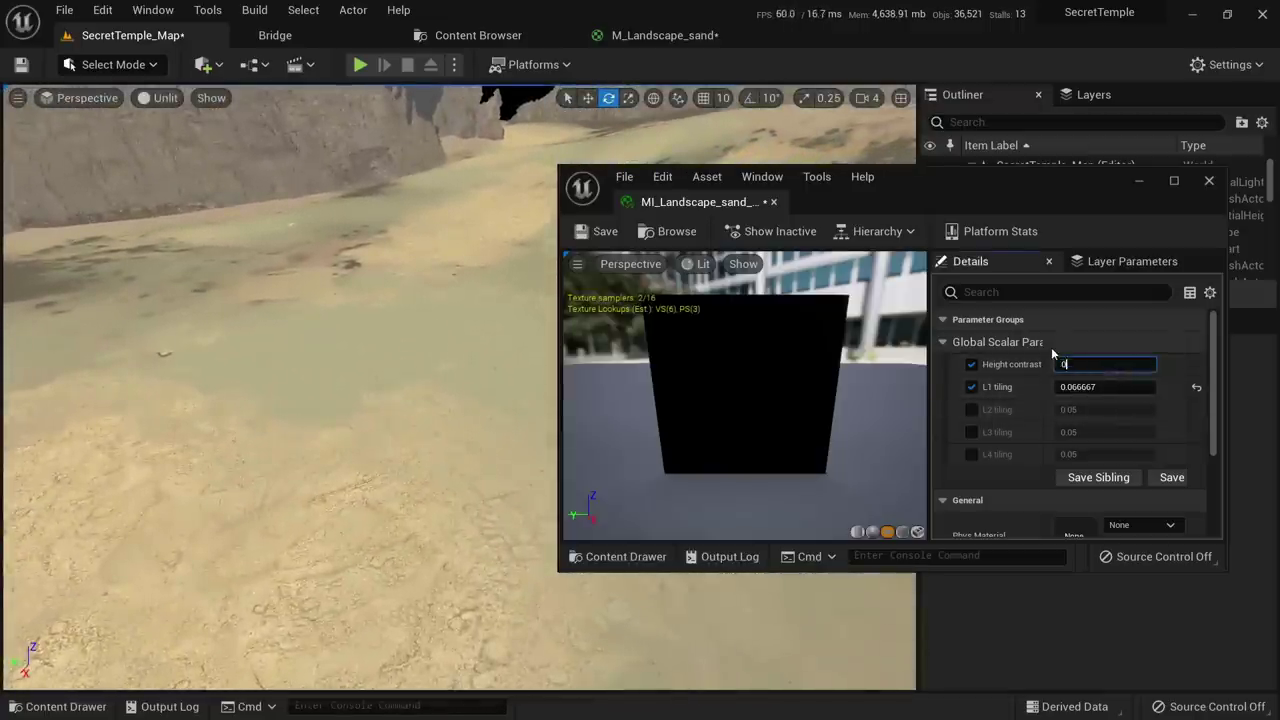
{"action": "type", "text": "0"}
{"action": "key", "text": "Return"}
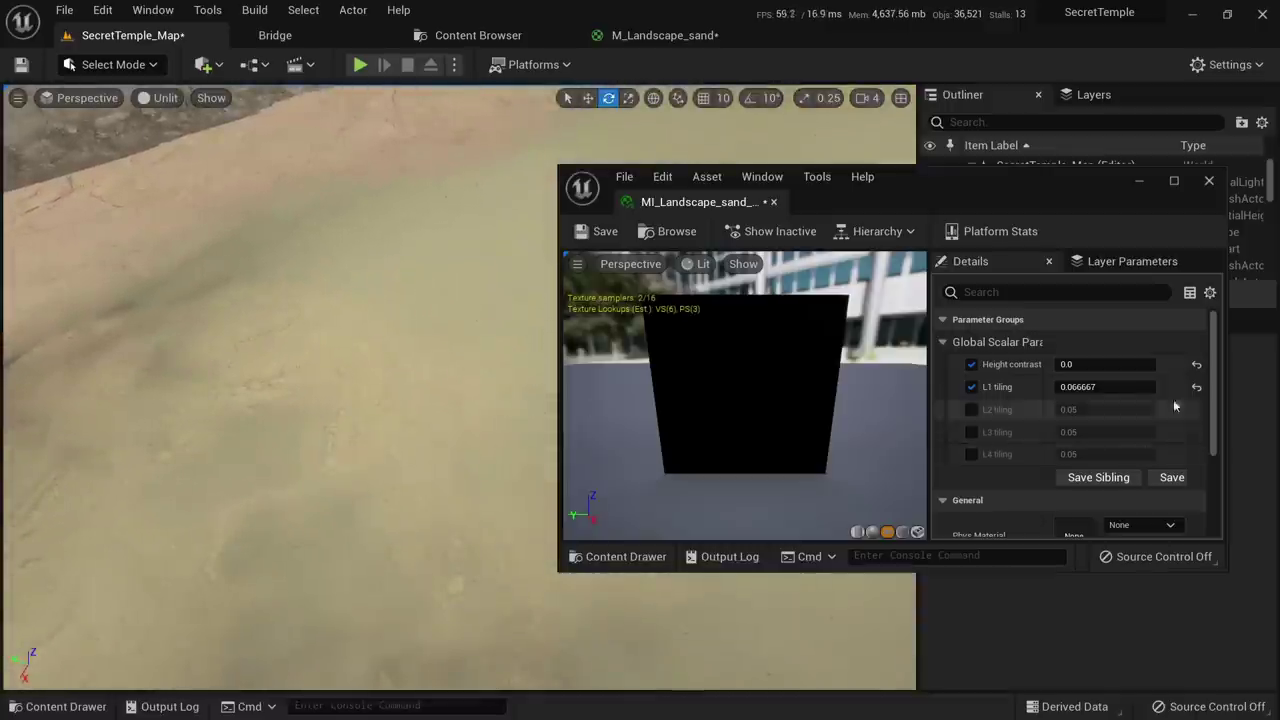
{"action": "type", "text": "1"}
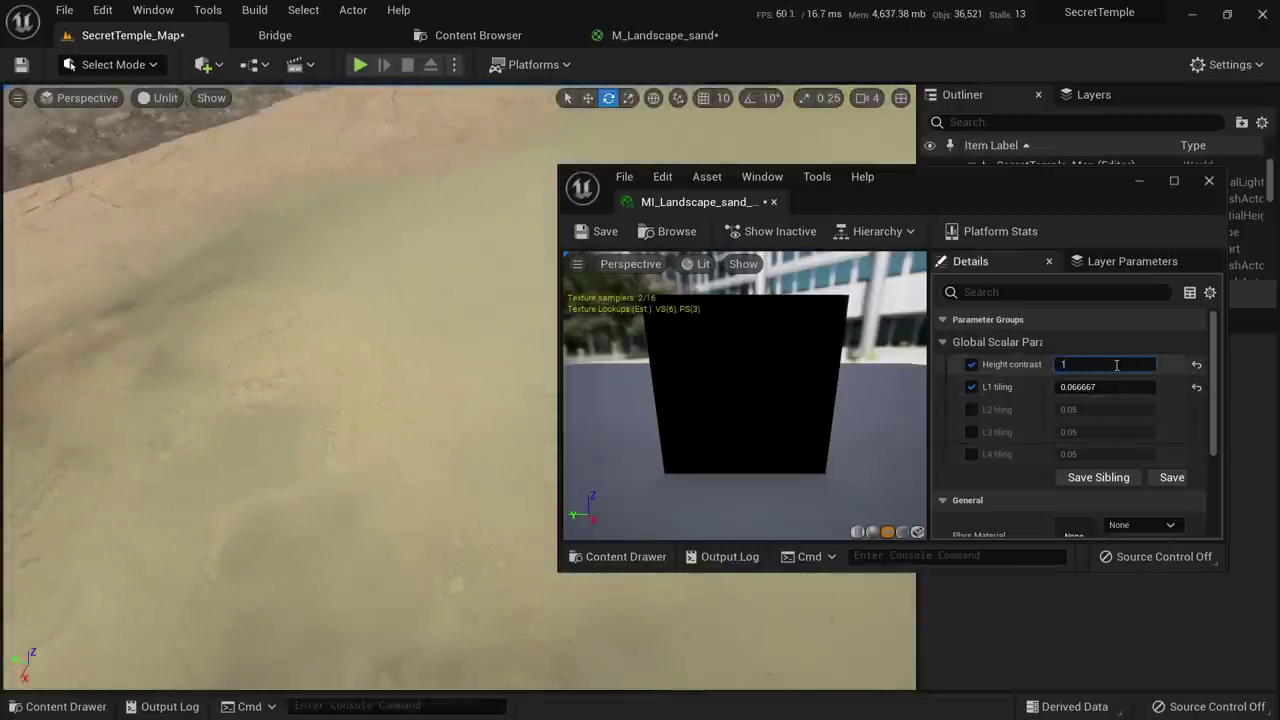
{"action": "key", "text": "Return"}
{"action": "type", "text": "2"}
{"action": "key", "text": "Return"}
{"action": "type", "text": "5"}
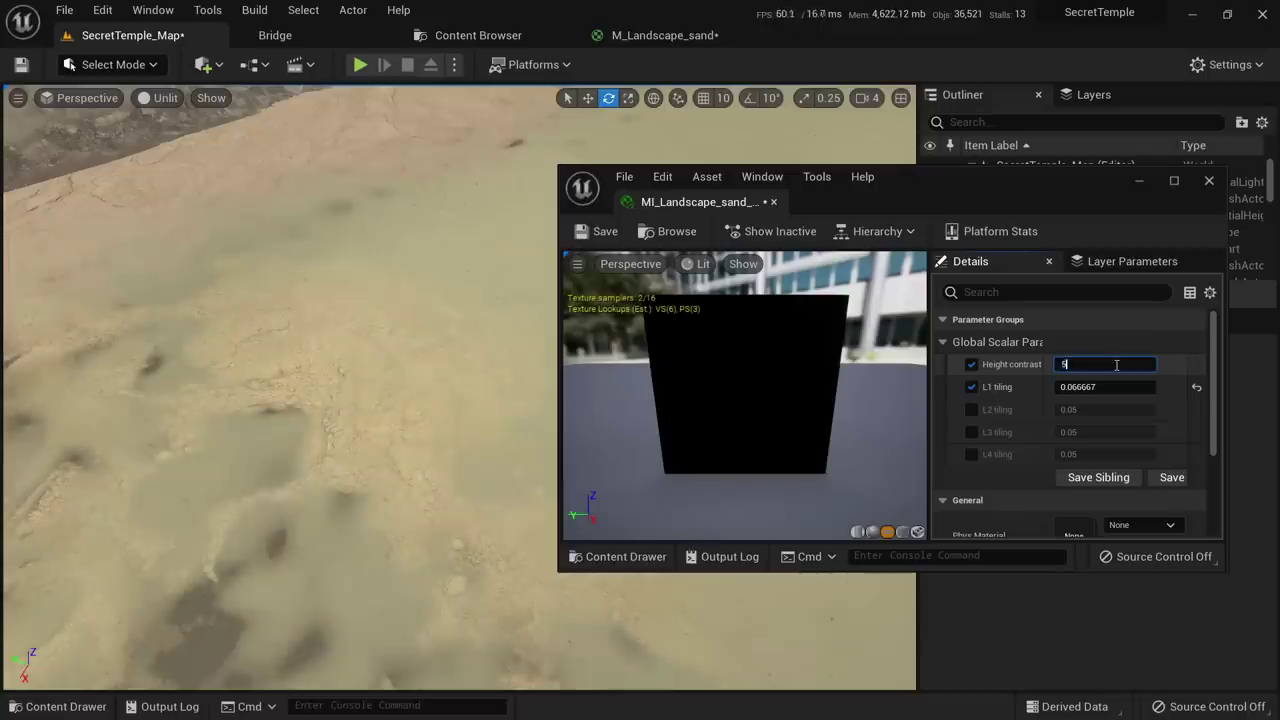
{"action": "type", "text": "0"}
{"action": "key", "text": "Return"}
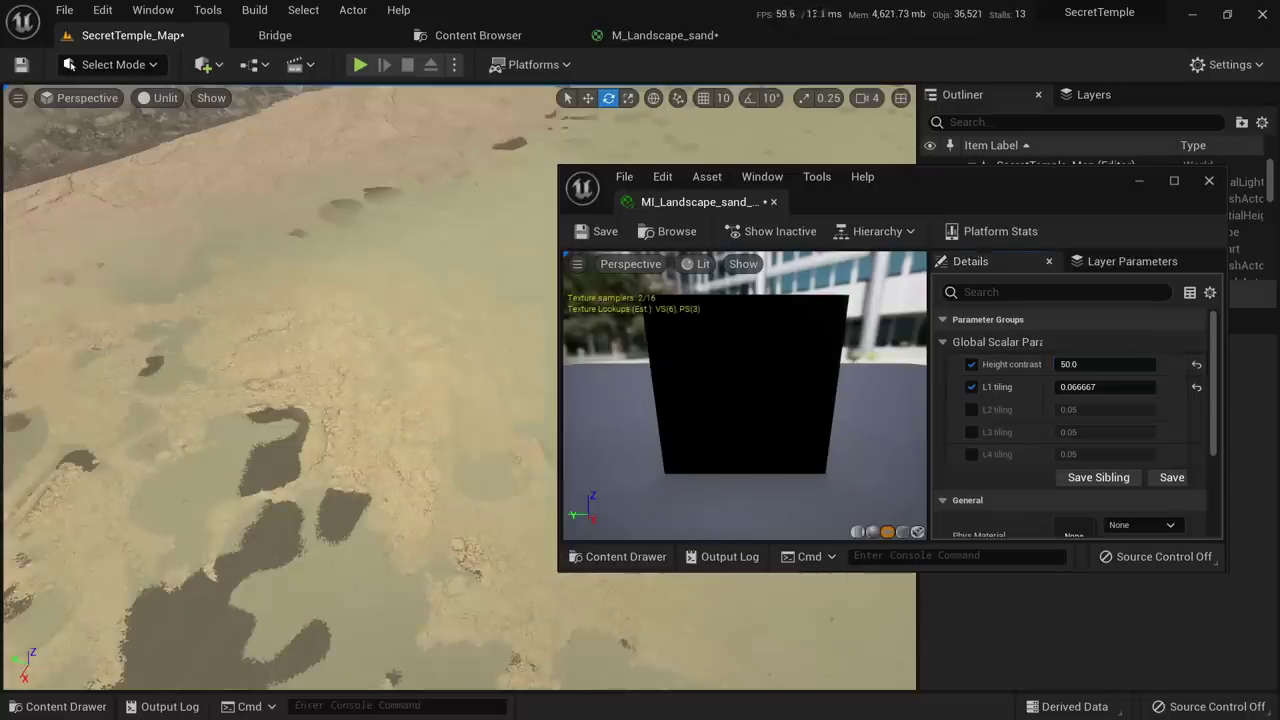
Return the level viewport to Lit and set the instance's Height contrast to 10 and then 5
{"action": "right_click_drag", "start_coordinate": [357, 491], "coordinate": [357, 420]}
{"action": "key", "text": "alt+4"}
{"action": "right_click_drag", "start_coordinate": [357, 491], "coordinate": [240, 600]}
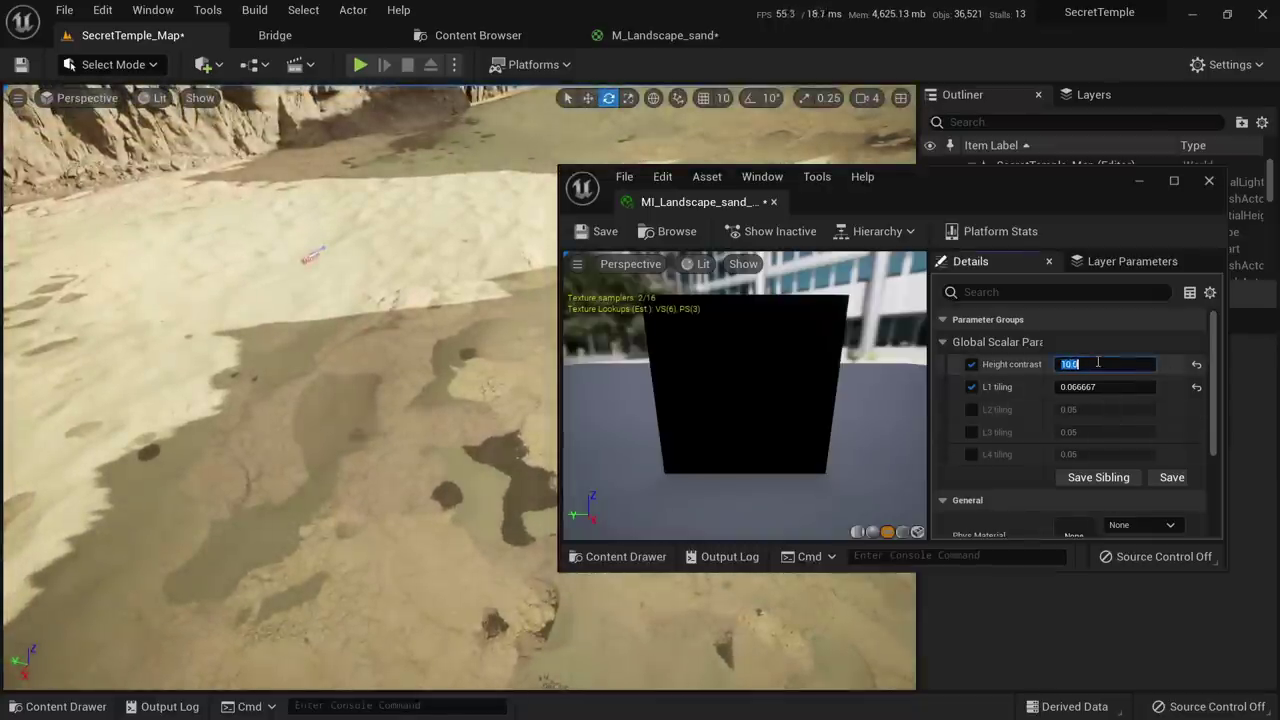
{"action": "type", "text": "5"}
{"action": "key", "text": "Return"}
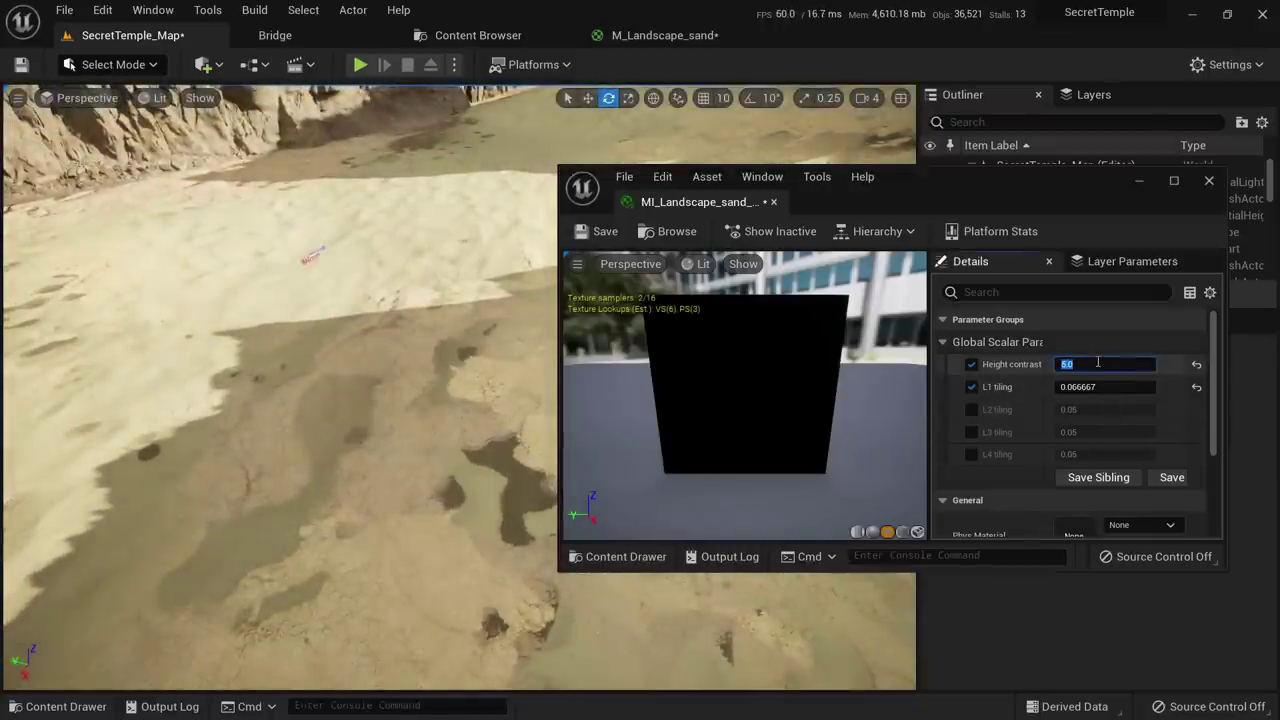
Try Height contrast values of 0, 1, 2, 5 and 50 to compare the sand blending in the lit viewport
{"action": "type", "text": "0"}
{"action": "key", "text": "Return"}
{"action": "type", "text": "1"}
{"action": "key", "text": "Return"}
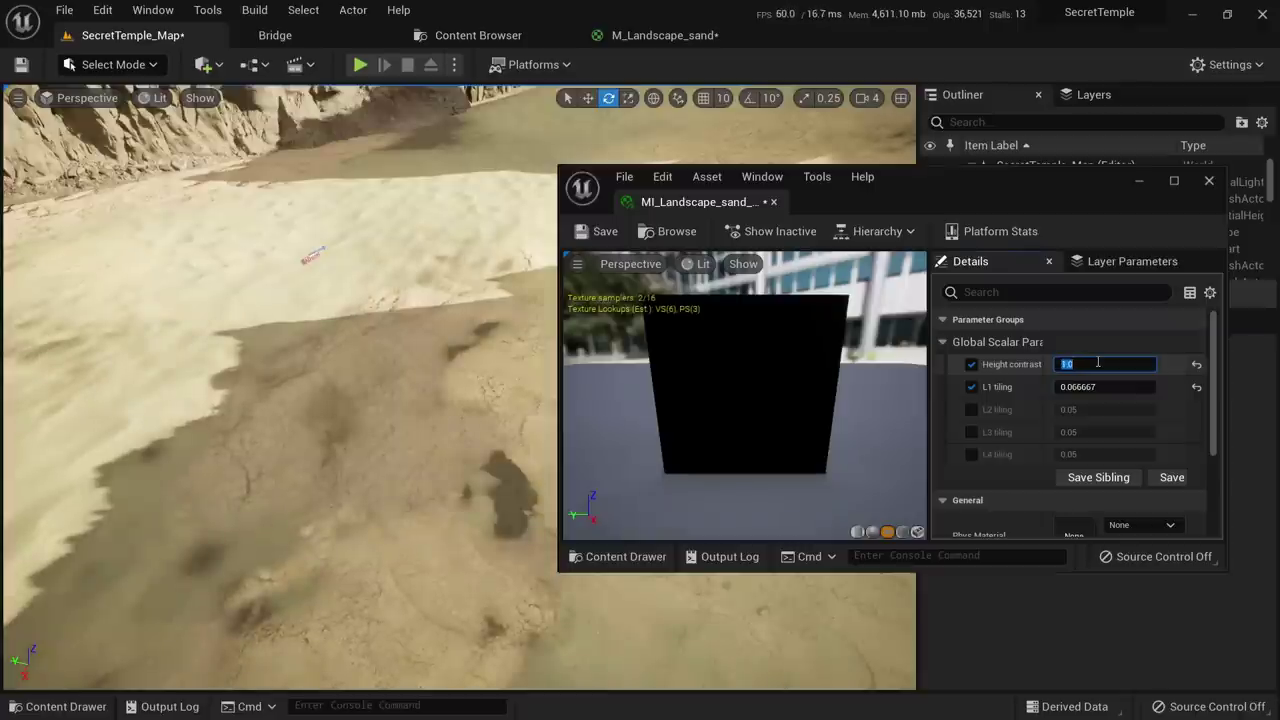
{"action": "type", "text": "2"}
{"action": "key", "text": "Return"}
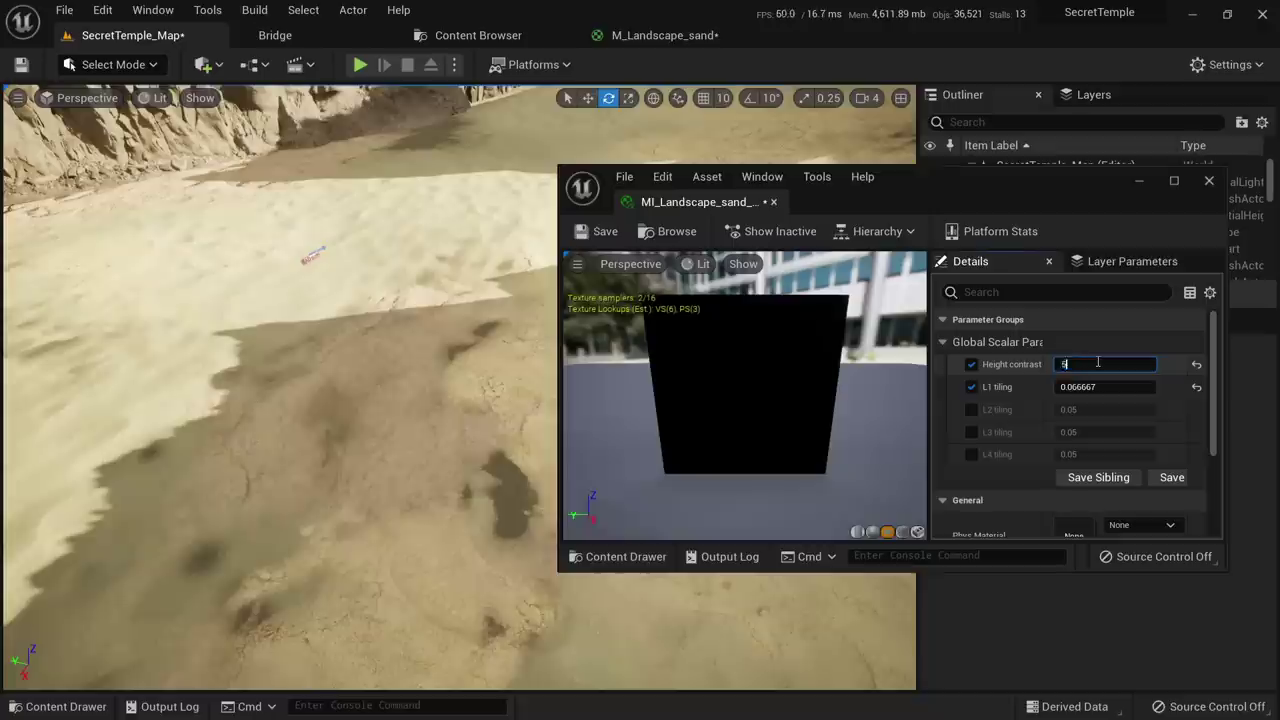
{"action": "key", "text": "Return"}
{"action": "type", "text": "50"}
{"action": "key", "text": "Return"}
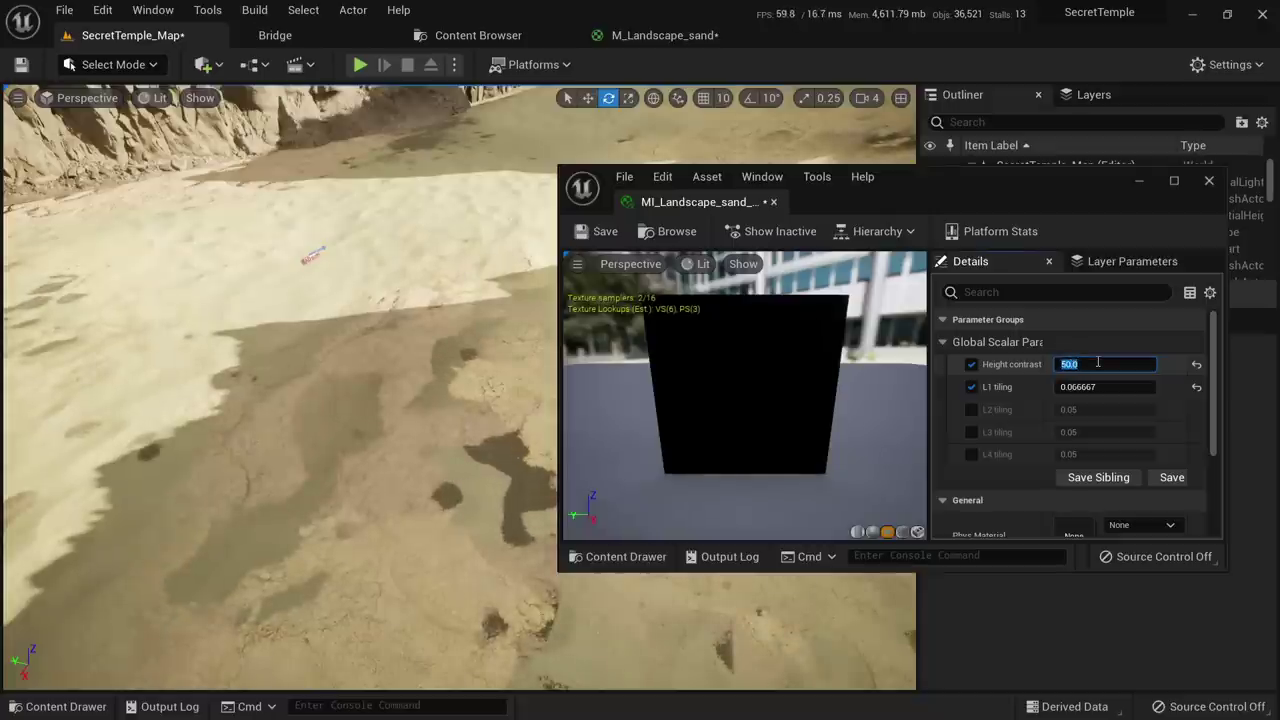
Compare Height contrast values of 5, 1 and 2 again and leave the parameter at 5
{"action": "type", "text": "5"}
{"action": "key", "text": "Return"}
{"action": "type", "text": "1"}
{"action": "key", "text": "Return"}
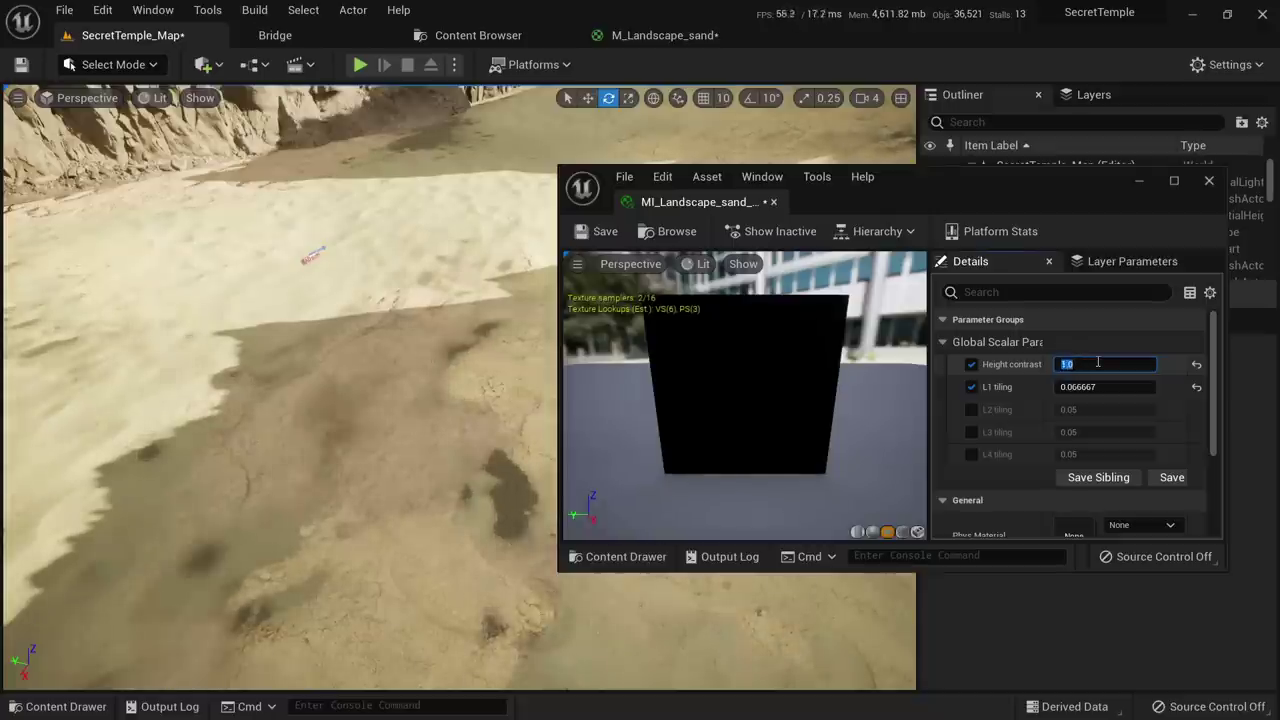
{"action": "key", "text": "Return"}
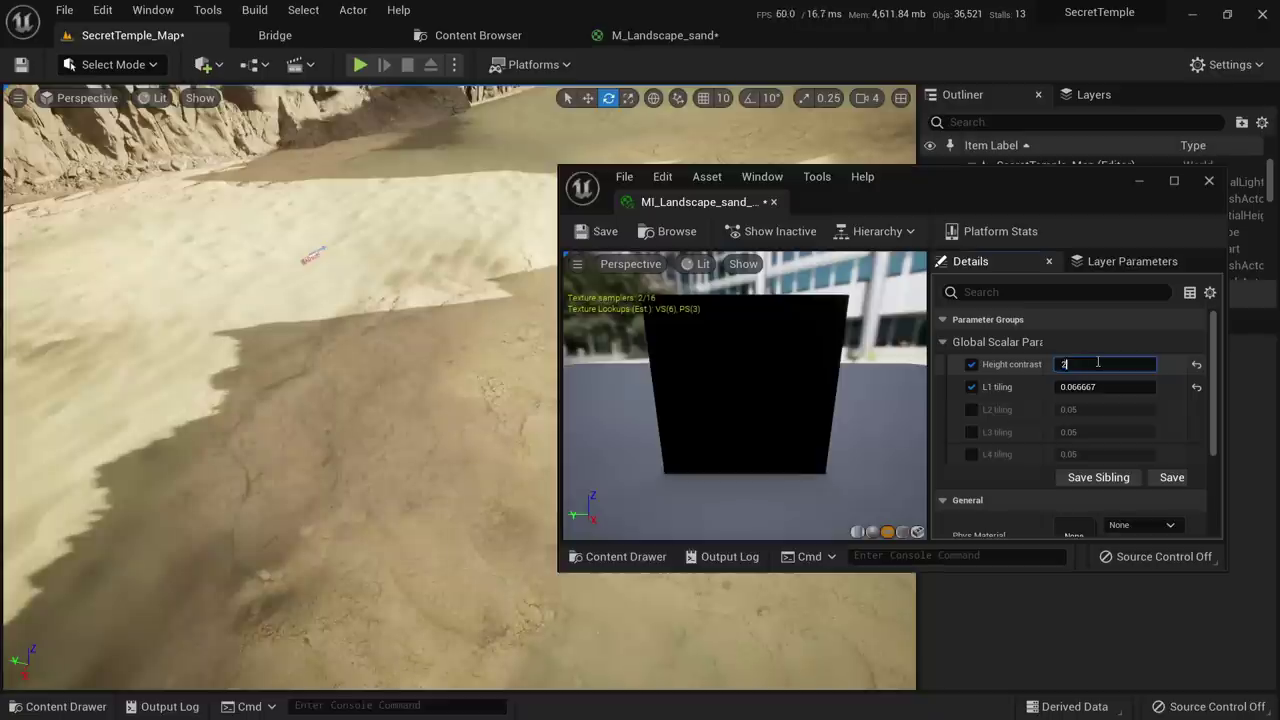
{"action": "type", "text": "2"}
{"action": "key", "text": "Return"}
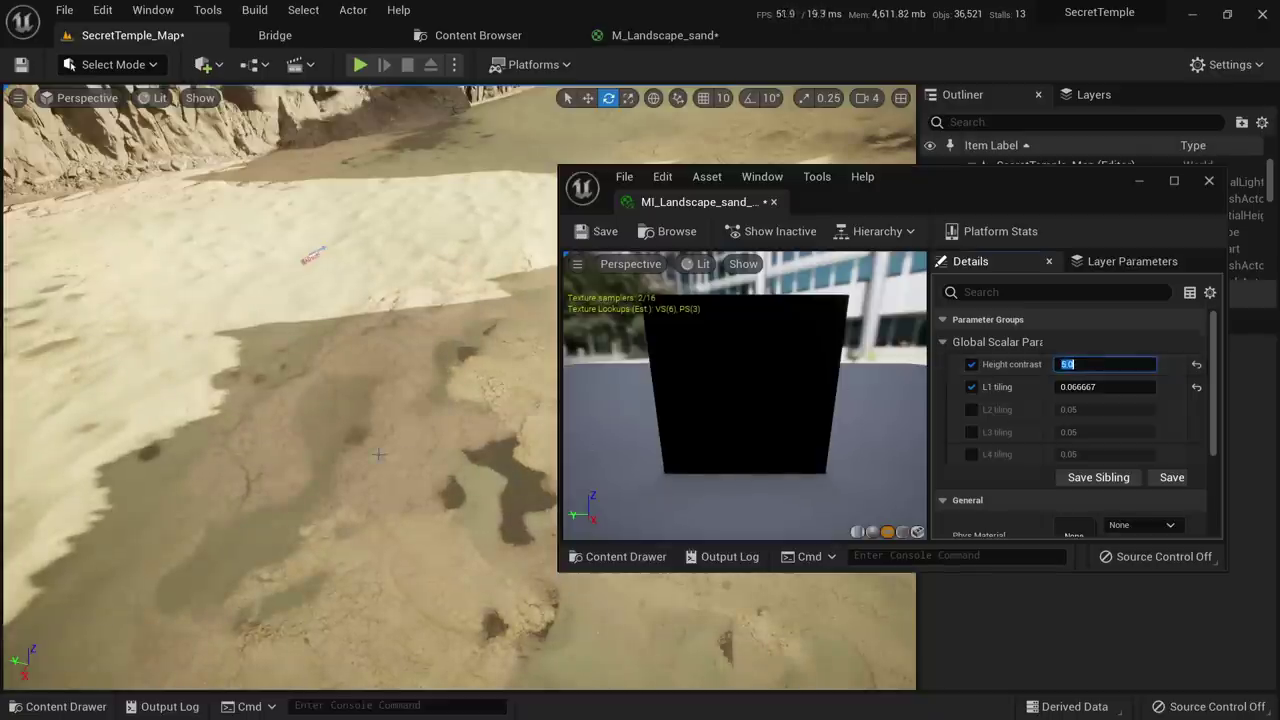
Compare the canyon floor's layer blending in Unlit and Lit, and close the material instance editor
{"action": "right_click_drag", "start_coordinate": [379, 455], "coordinate": [395, 520]}
{"action": "key", "text": "alt+3"}
{"action": "key", "text": "alt+4"}
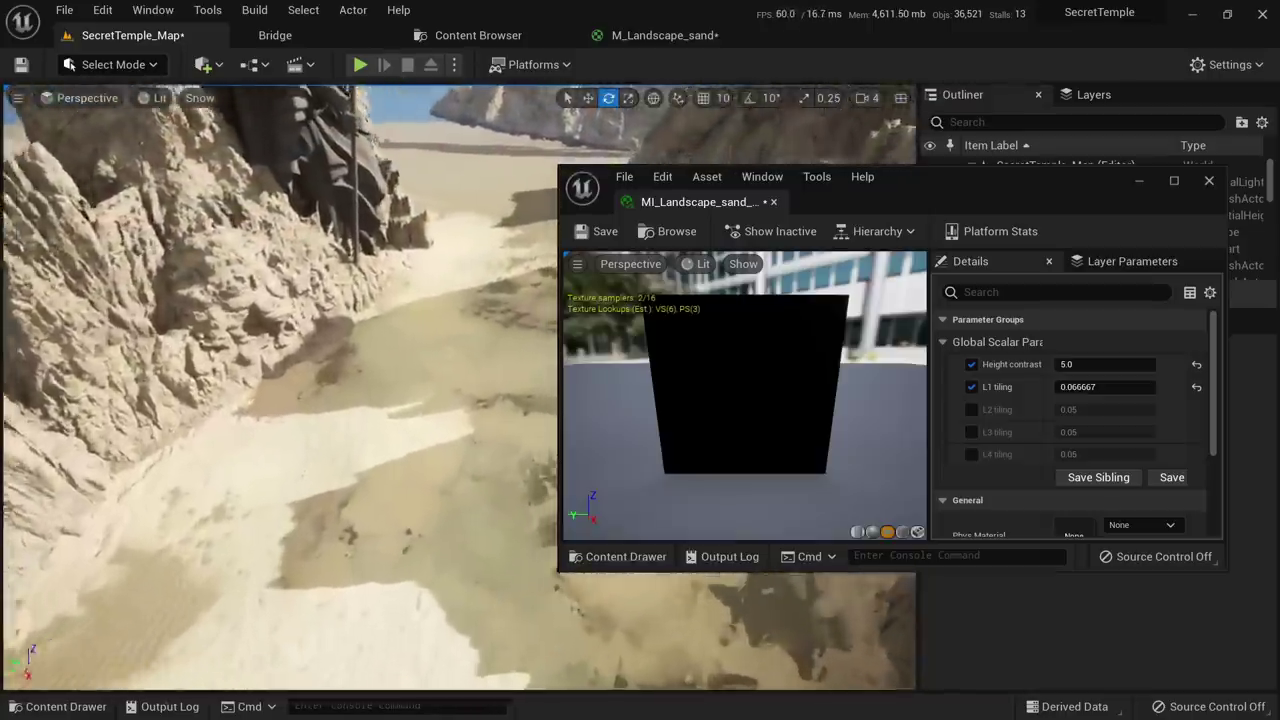
{"action": "right_click_drag", "start_coordinate": [423, 470], "coordinate": [423, 470]}
{"action": "middle_click", "coordinate": [699, 212]}
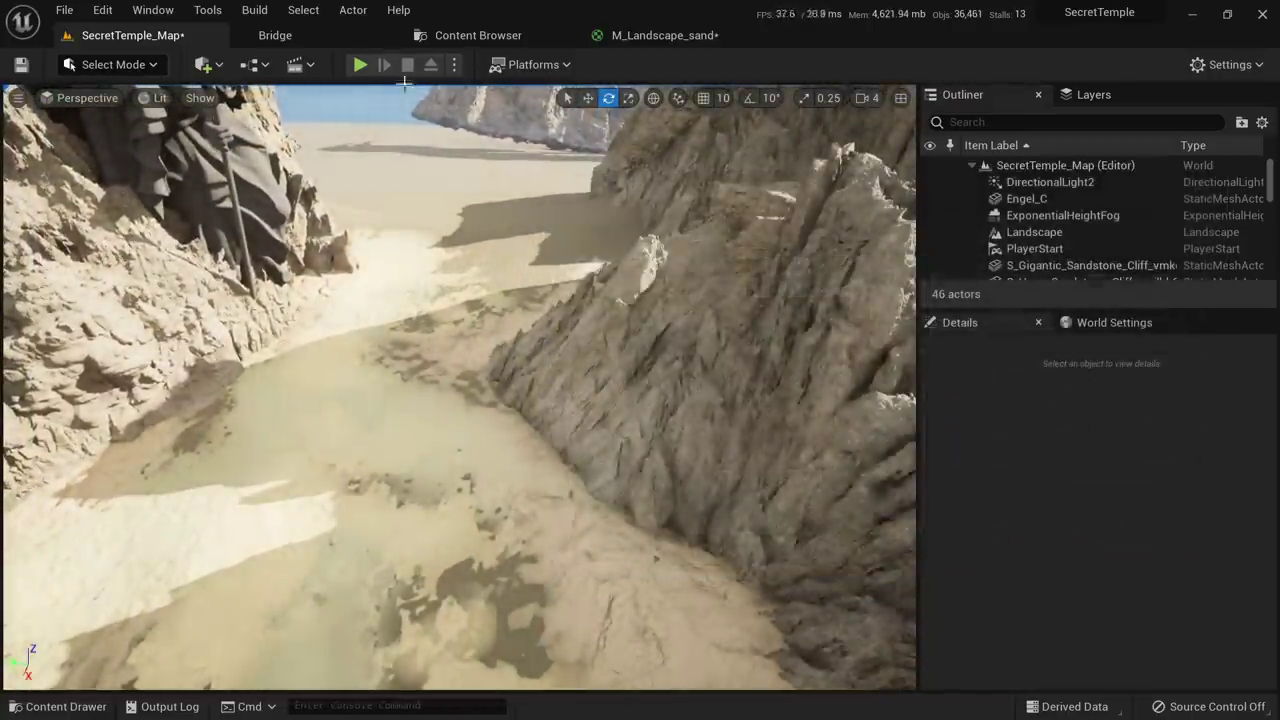
Switch to Landscape mode and paint layer L2 over the sandy path toward the open area past the statue
{"action": "left_click", "coordinate": [112, 64]}
{"action": "left_click", "coordinate": [110, 110]}
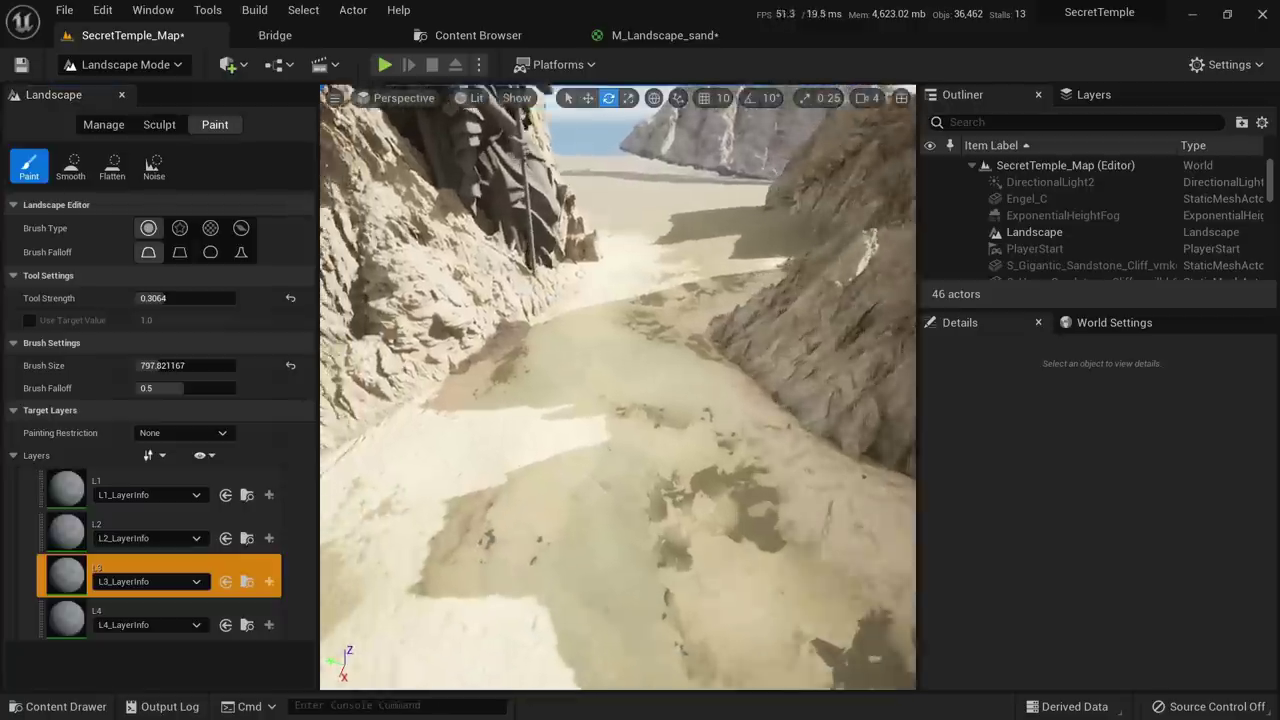
{"action": "left_click", "coordinate": [68, 550]}
{"action": "right_click_drag", "start_coordinate": [639, 481], "coordinate": [640, 477]}
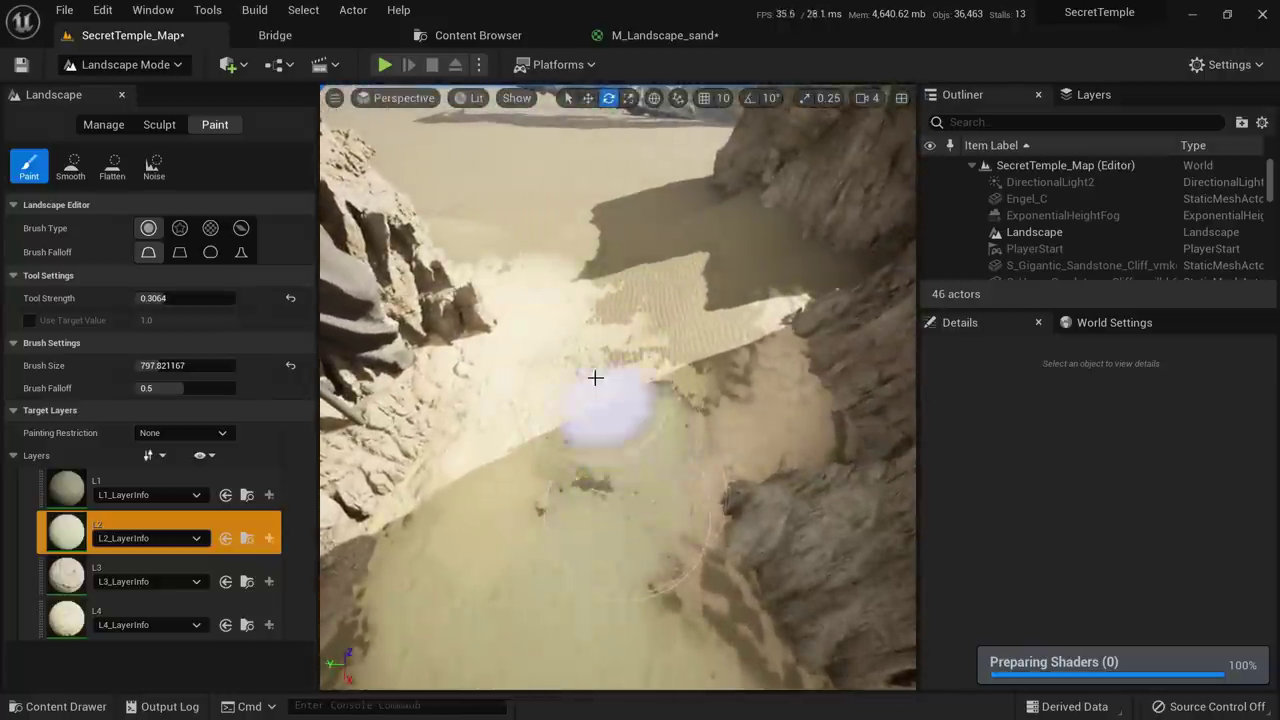
{"action": "right_click_drag", "start_coordinate": [589, 370], "coordinate": [502, 450]}
{"action": "right_click_drag", "start_coordinate": [434, 211], "coordinate": [434, 211]}
Paint layers L3 and L4 on the sand beside the cliffs past the statue, finishing with L3
{"action": "left_click", "coordinate": [83, 580]}
{"action": "mouse_move", "coordinate": [721, 353]}
{"action": "right_mouse_down"}
{"action": "mouse_move", "coordinate": [603, 543]}
{"action": "mouse_move", "coordinate": [666, 337]}
{"action": "right_mouse_up"}
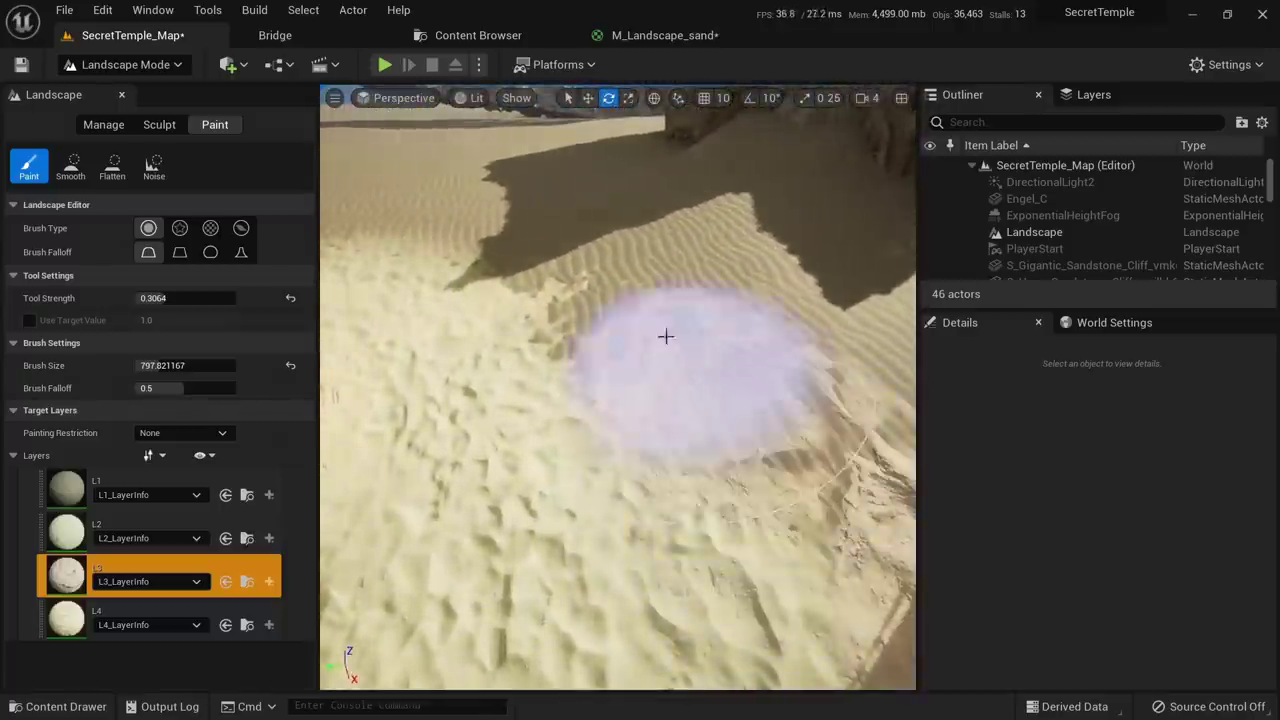
{"action": "right_click_drag", "start_coordinate": [777, 345], "coordinate": [703, 309]}
{"action": "left_click", "coordinate": [72, 618]}
{"action": "left_click", "coordinate": [72, 620]}
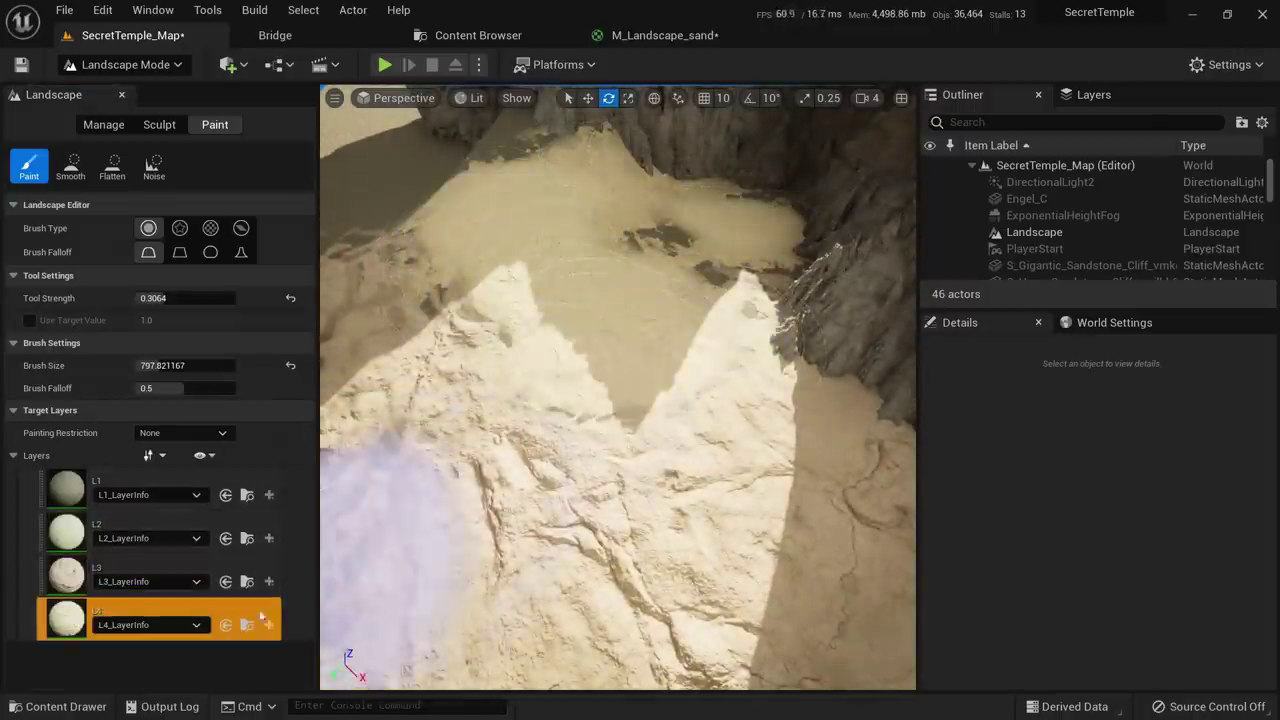
{"action": "left_click", "coordinate": [72, 577]}
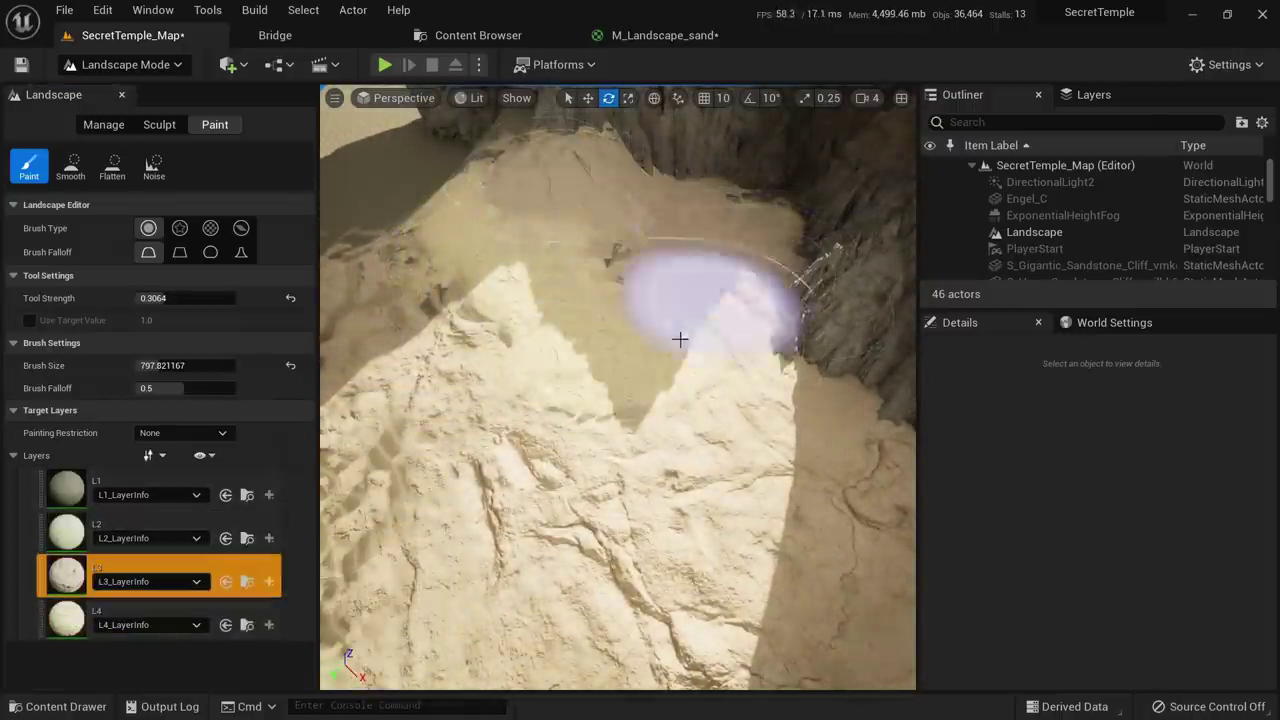
{"action": "right_click_drag", "start_coordinate": [680, 340], "coordinate": [595, 270]}
Check the painted layers in Unlit, and paint layer L2 along the middle of the path in Lit
{"action": "key", "text": "alt+3"}
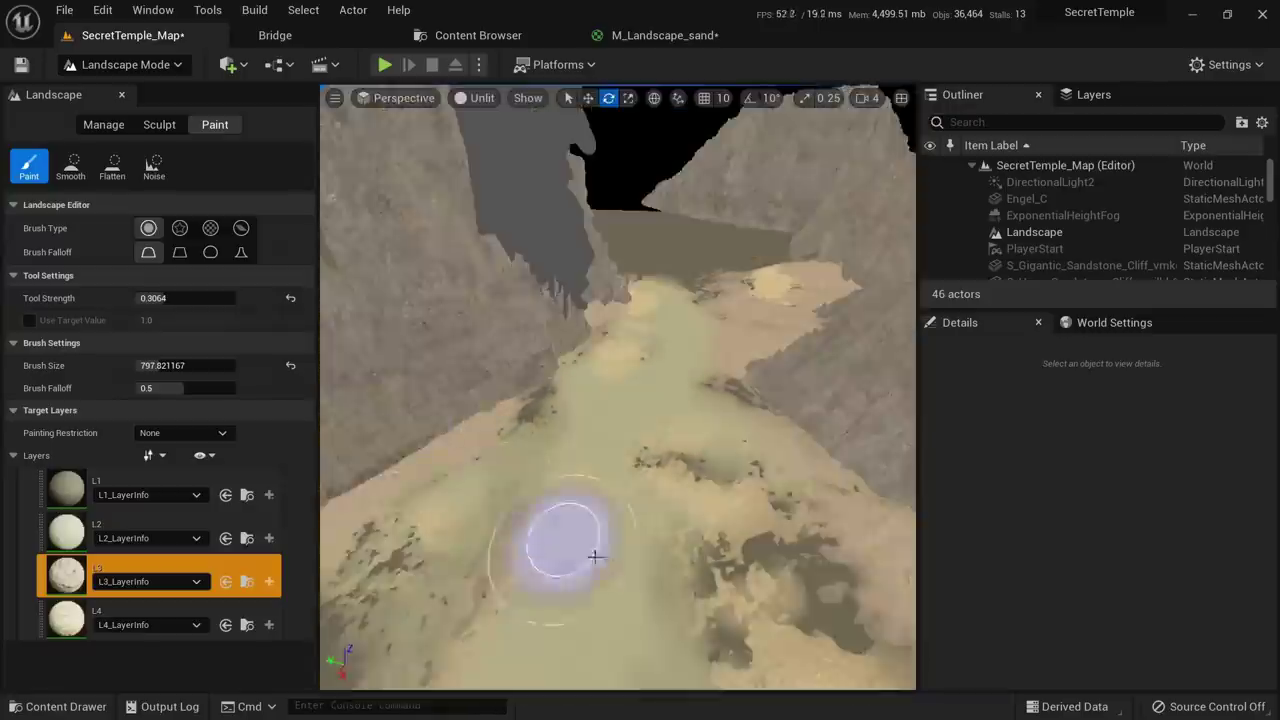
{"action": "right_click_drag", "start_coordinate": [594, 556], "coordinate": [613, 547]}
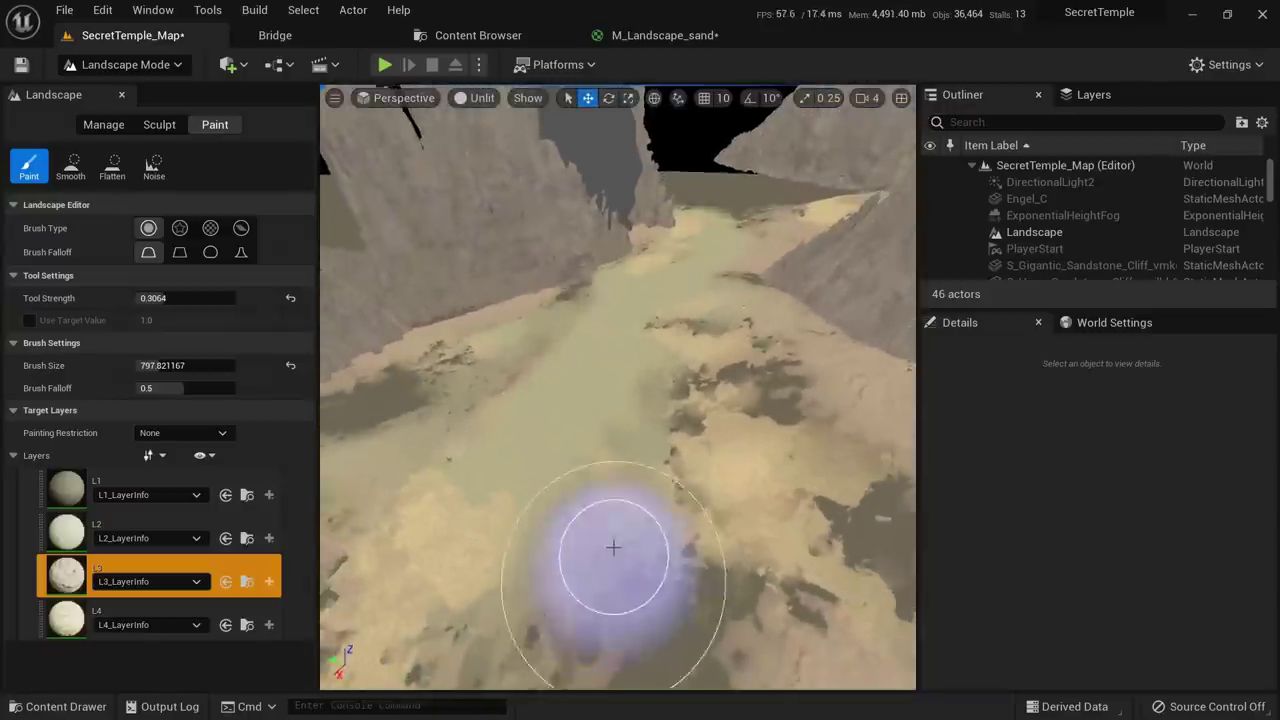
{"action": "left_click", "coordinate": [72, 533]}
{"action": "key", "text": "alt+4"}
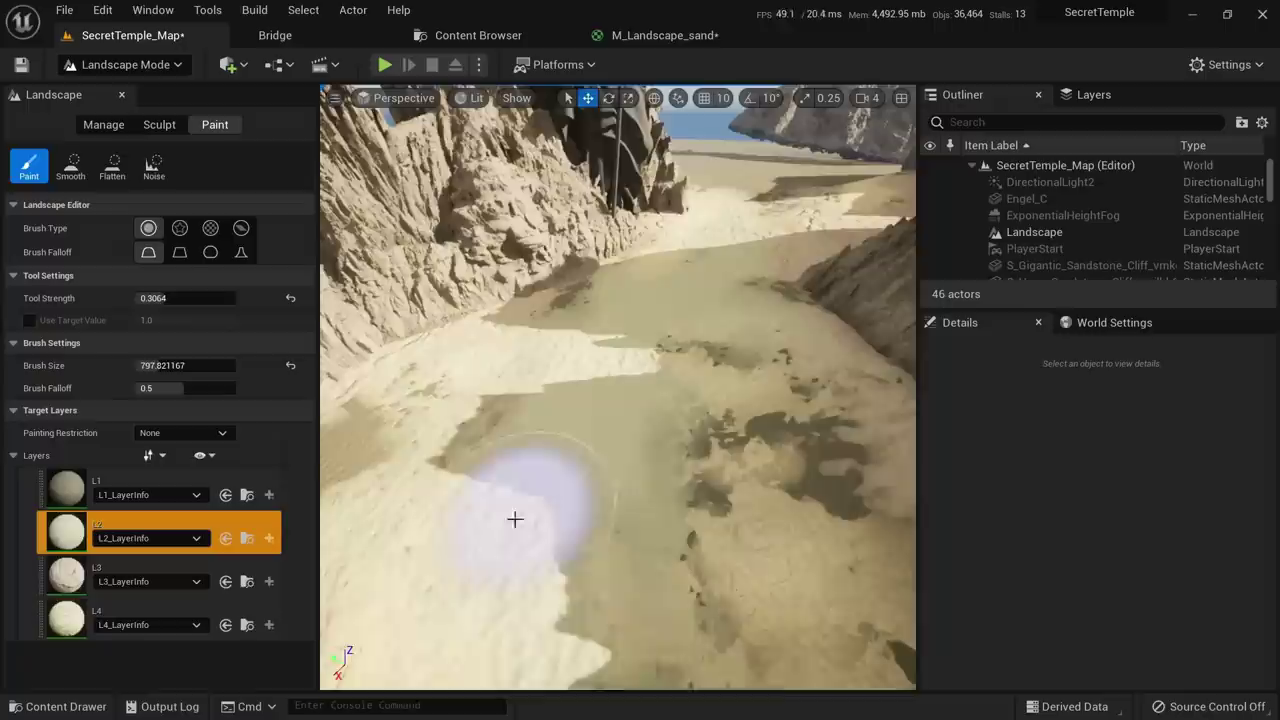
{"action": "left_click_drag", "start_coordinate": [515, 519], "coordinate": [649, 309]}
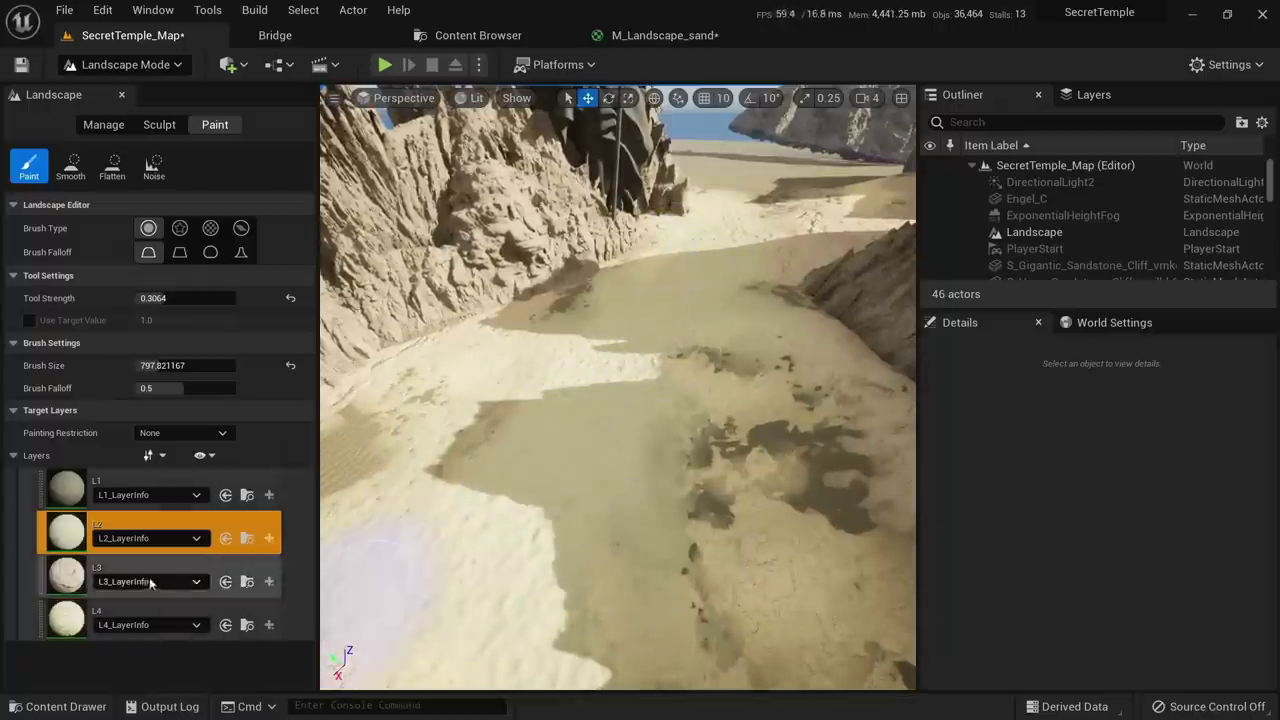
Paint layer L4 along the path with a brush size of about 372, and enlarge the brush to about 776
{"action": "left_click", "coordinate": [72, 620]}
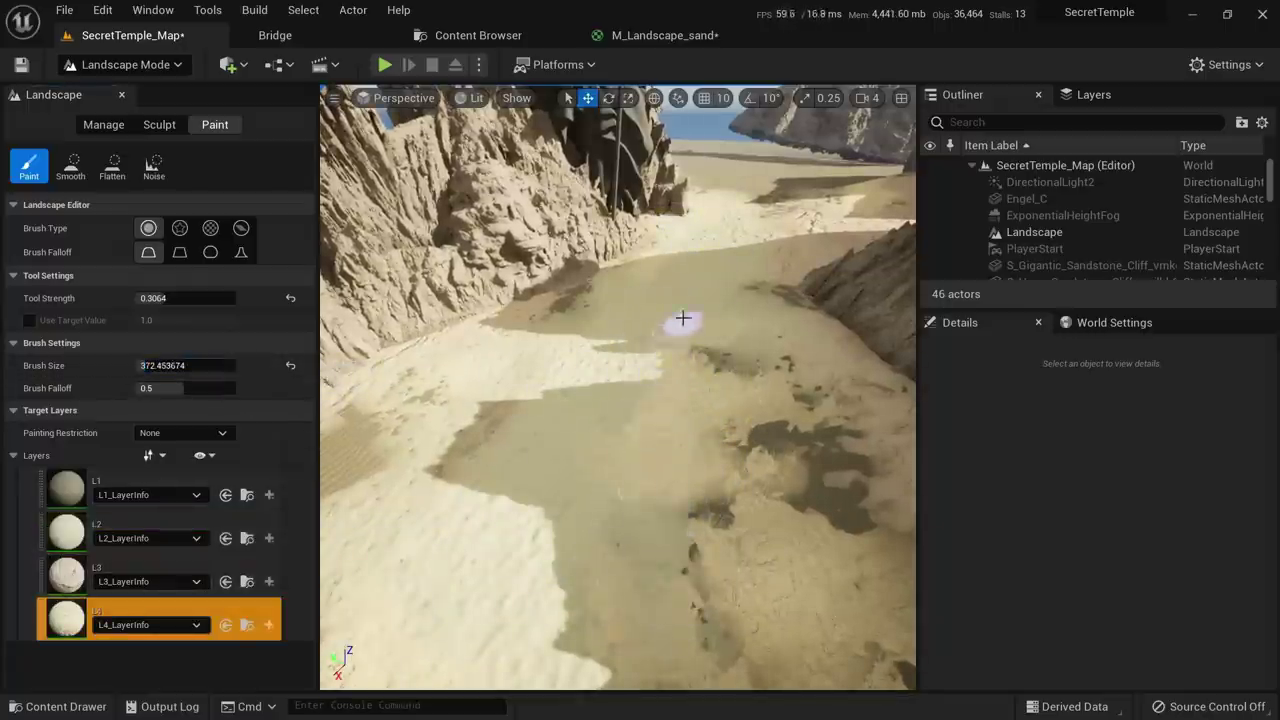
{"action": "right_click_drag", "start_coordinate": [654, 428], "coordinate": [646, 511]}
{"action": "key", "text": "w"}
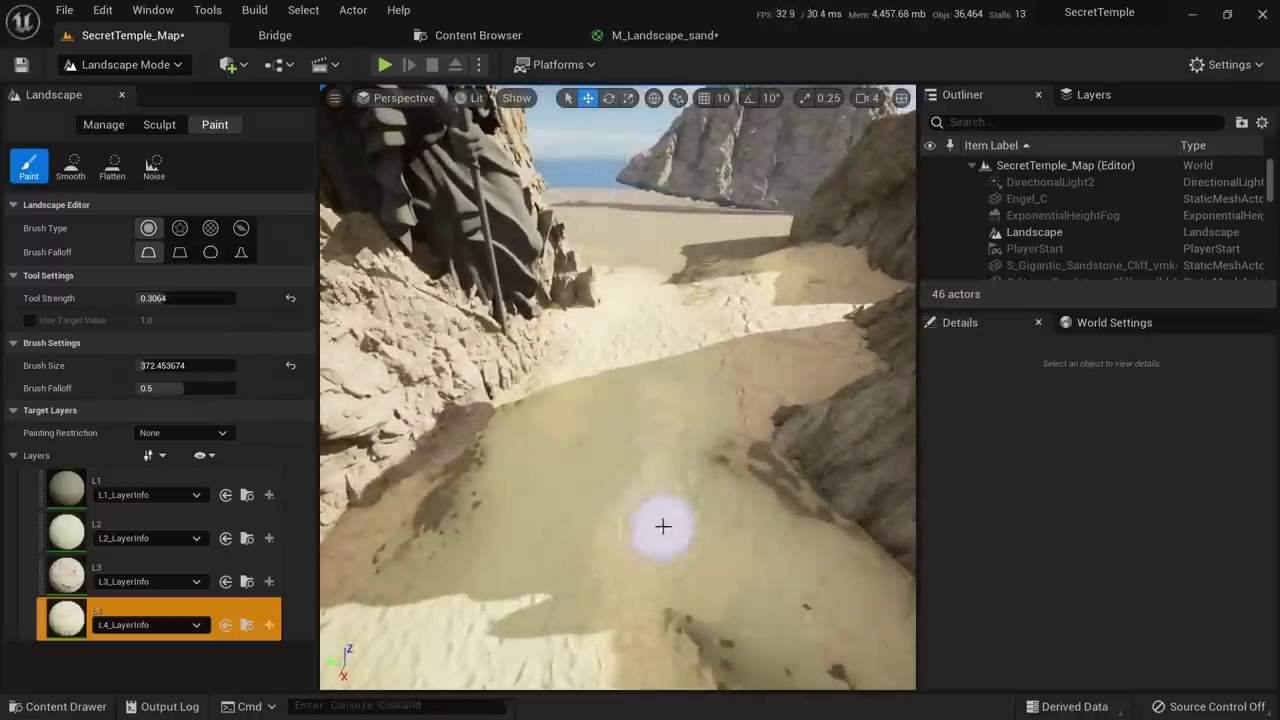
{"action": "left_click_drag", "start_coordinate": [150, 366], "coordinate": [162, 366]}
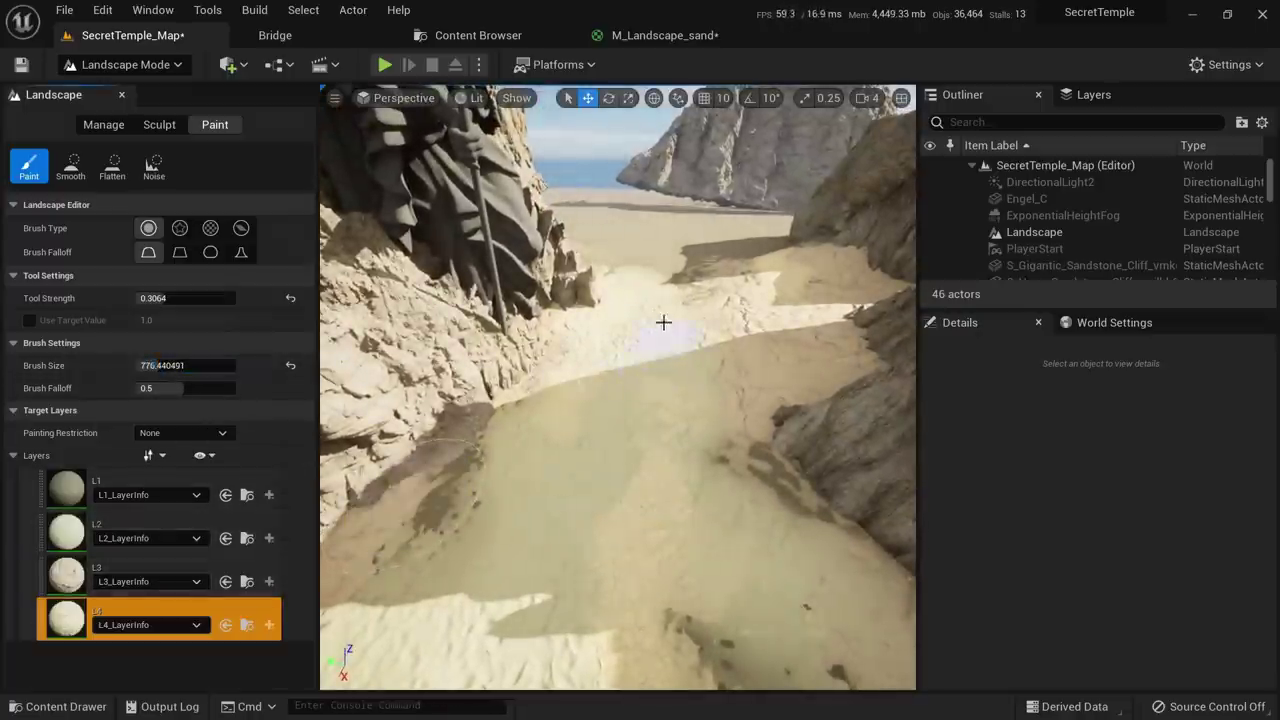
{"action": "key", "text": "s"}
{"action": "right_click_drag", "start_coordinate": [700, 395], "coordinate": [640, 520]}
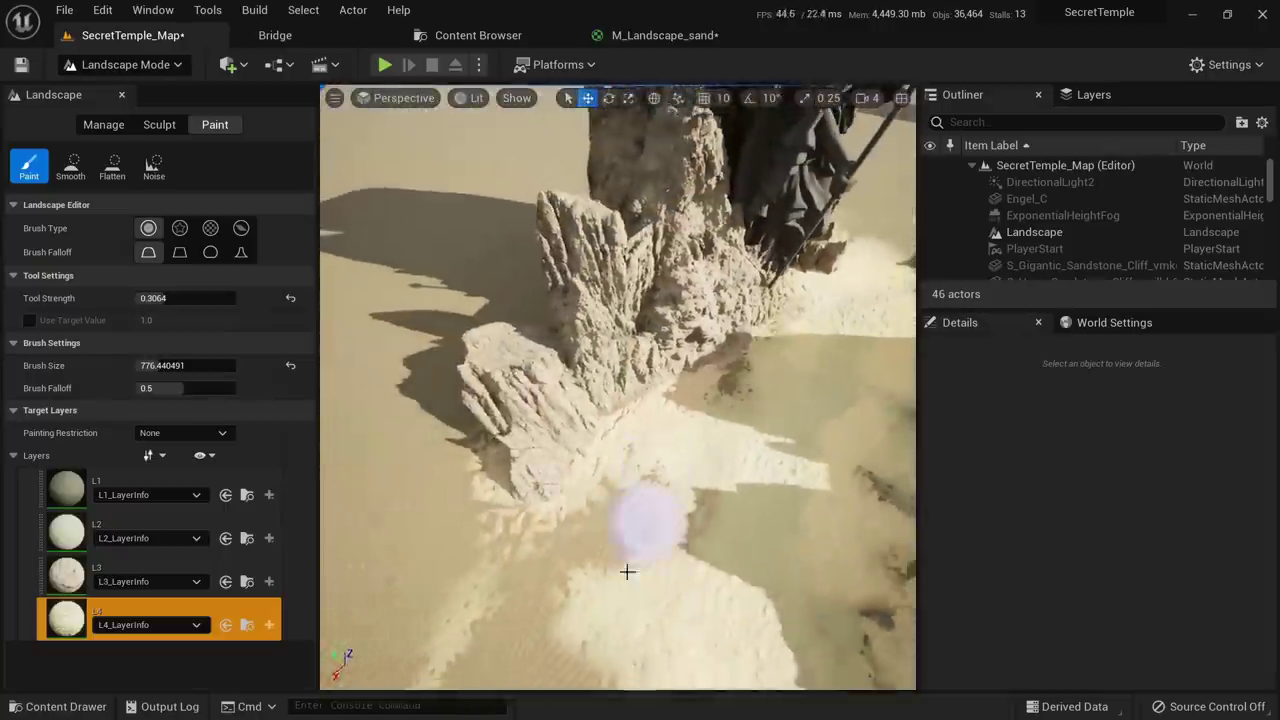
Paint layer L4 over the sand along the cliff side of the path and examine its coverage in Unlit
{"action": "mouse_move", "coordinate": [628, 571]}
{"action": "left_mouse_down"}
{"action": "mouse_move", "coordinate": [471, 600]}
{"action": "mouse_move", "coordinate": [326, 541]}
{"action": "mouse_move", "coordinate": [431, 554]}
{"action": "left_mouse_up"}
{"action": "right_click_drag", "start_coordinate": [431, 554], "coordinate": [375, 530]}
{"action": "key", "text": "s"}
{"action": "mouse_move", "coordinate": [431, 554]}
{"action": "left_mouse_down"}
{"action": "mouse_move", "coordinate": [409, 491]}
{"action": "mouse_move", "coordinate": [440, 640]}
{"action": "left_mouse_up"}
{"action": "right_click_drag", "start_coordinate": [440, 640], "coordinate": [385, 665]}
{"action": "right_click_drag", "start_coordinate": [571, 548], "coordinate": [573, 530]}
{"action": "key", "text": "s"}
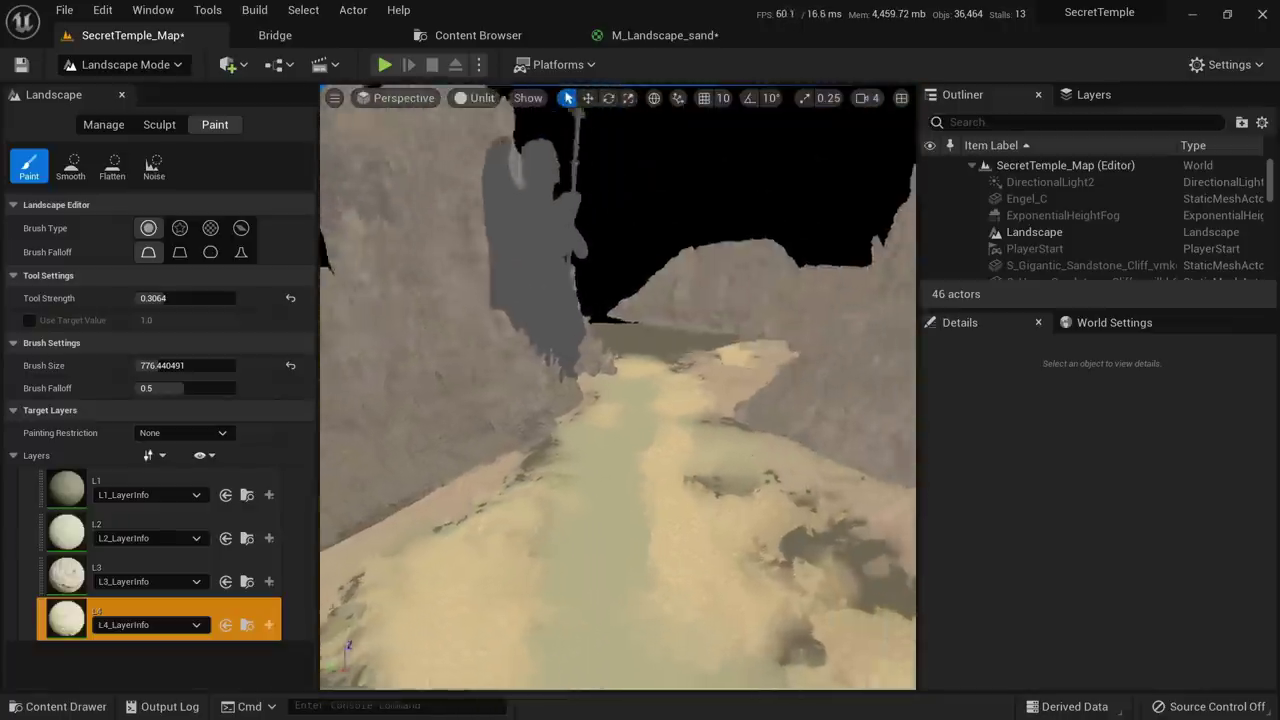
{"action": "right_click_drag", "start_coordinate": [617, 390], "coordinate": [590, 395]}
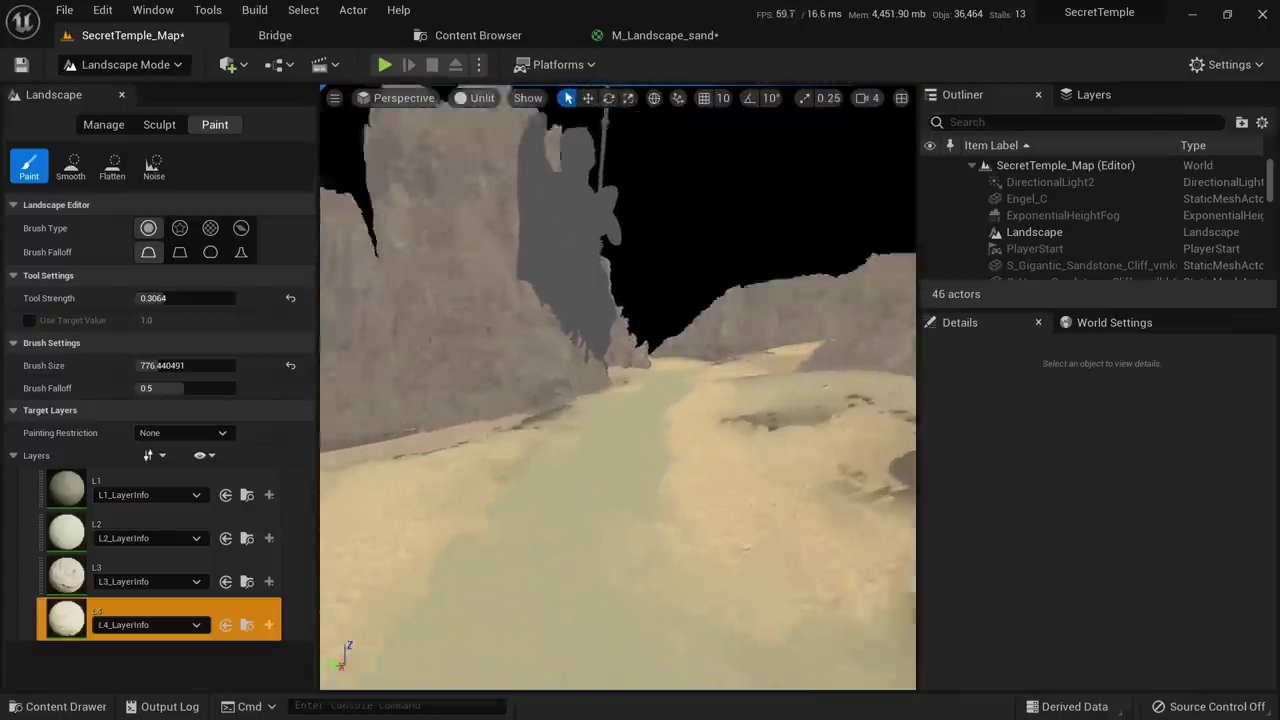
{"action": "right_click_drag", "start_coordinate": [800, 510], "coordinate": [671, 603]}
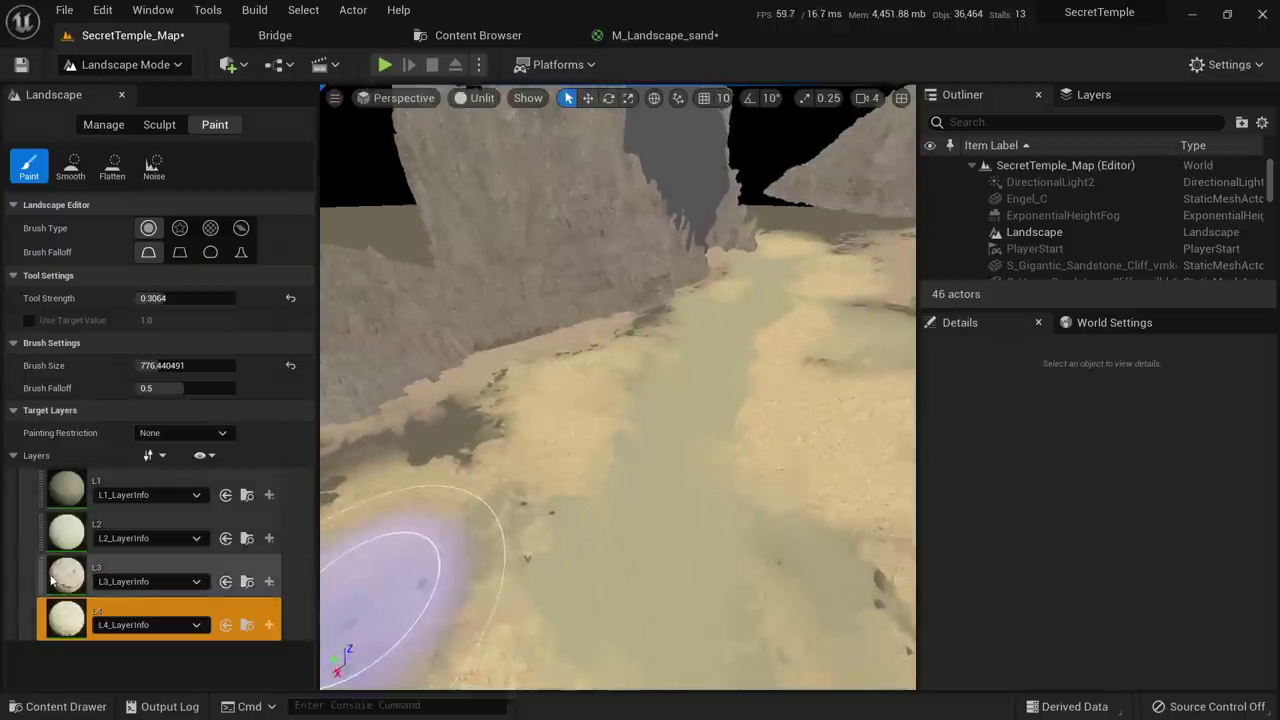
Paint layer L3 along the path's outer edges, checking the blending in Unlit and Lit
{"action": "left_click", "coordinate": [51, 580]}
{"action": "right_click_drag", "start_coordinate": [528, 486], "coordinate": [515, 345]}
{"action": "right_click_drag", "start_coordinate": [522, 585], "coordinate": [640, 468]}
{"action": "right_click_drag", "start_coordinate": [700, 309], "coordinate": [632, 383]}
{"action": "mouse_move", "coordinate": [687, 492]}
{"action": "right_mouse_down"}
{"action": "mouse_move", "coordinate": [657, 529]}
{"action": "mouse_move", "coordinate": [640, 520]}
{"action": "mouse_move", "coordinate": [686, 514]}
{"action": "right_mouse_up"}
{"action": "key", "text": "alt+3"}
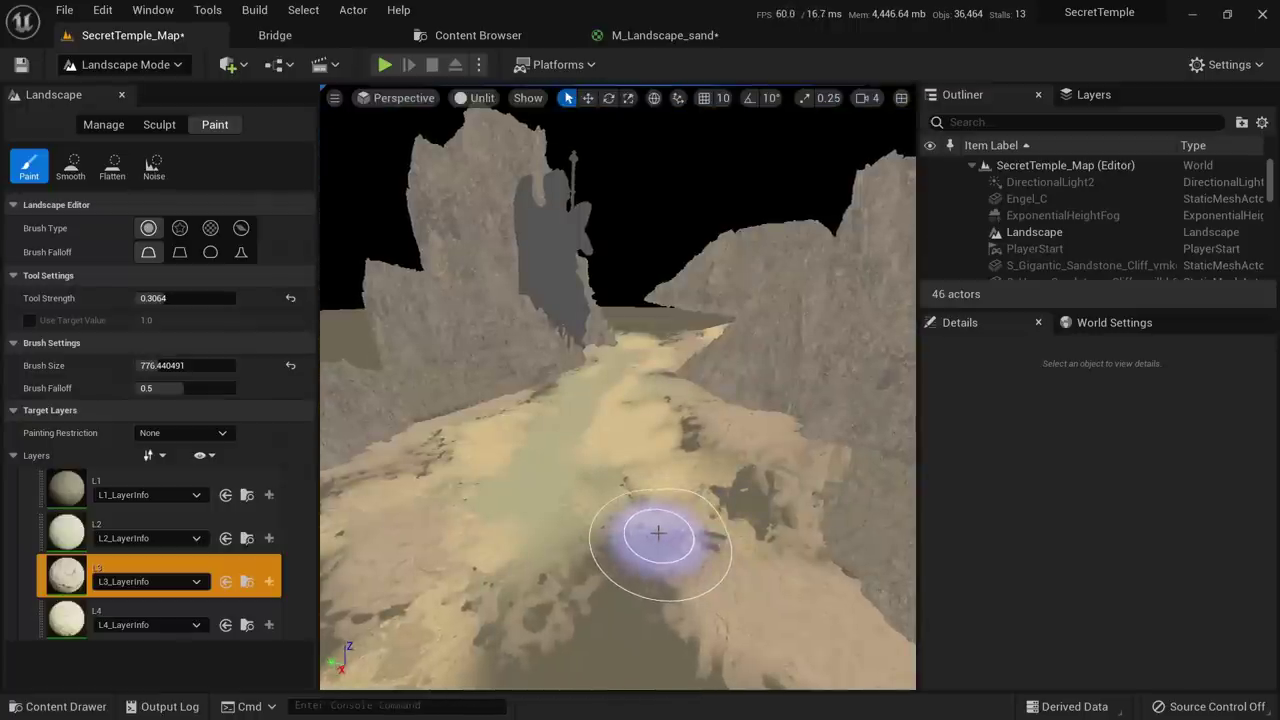
{"action": "key", "text": "alt+4"}
{"action": "mouse_move", "coordinate": [658, 533]}
{"action": "right_mouse_down"}
{"action": "mouse_move", "coordinate": [690, 530]}
{"action": "mouse_move", "coordinate": [615, 535]}
{"action": "right_mouse_up"}
{"action": "left_click_drag", "start_coordinate": [610, 501], "coordinate": [700, 457]}
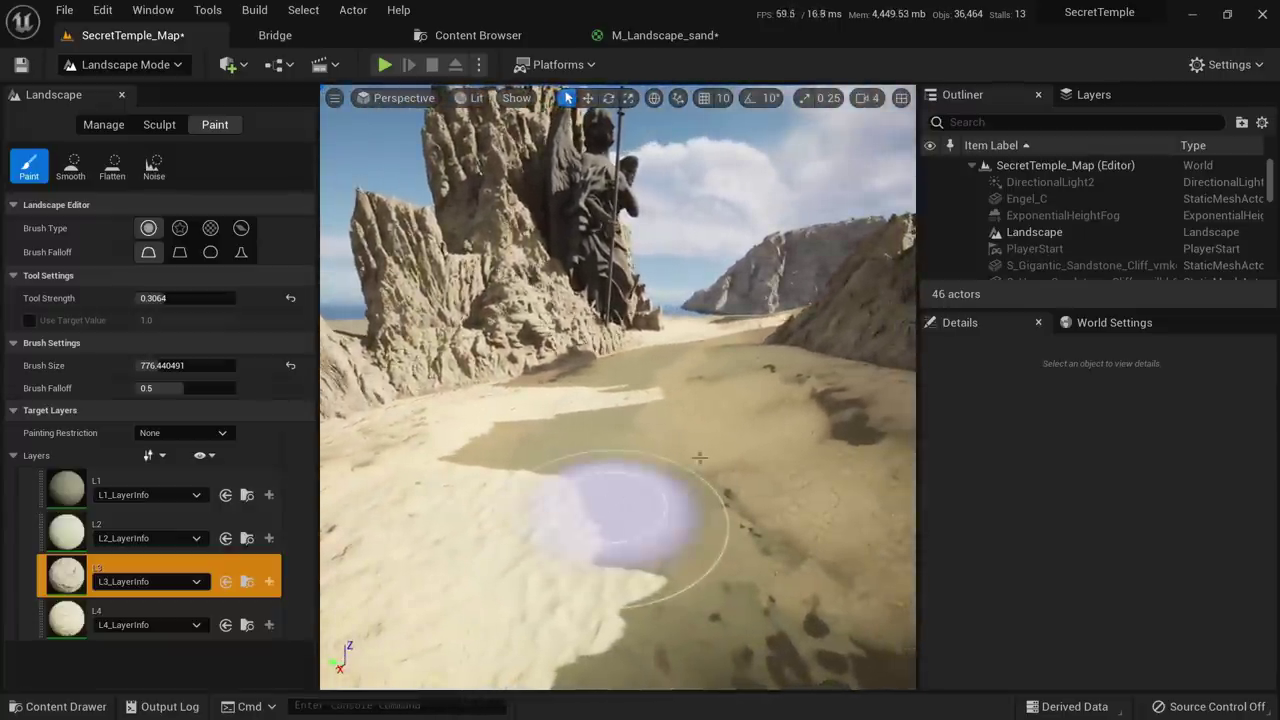
Return to Select Mode and examine the painted path near ground level in Unlit and Lit
{"action": "key", "text": "shift+1"}
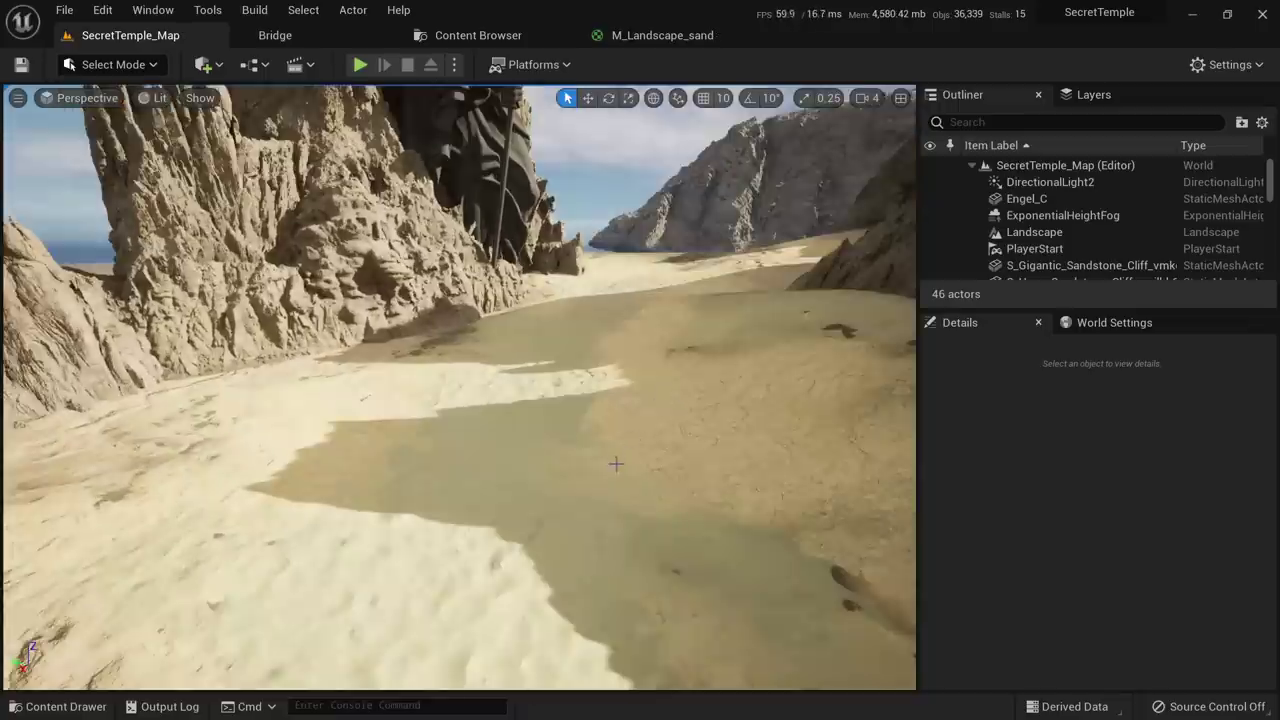
{"action": "right_click_drag", "start_coordinate": [614, 460], "coordinate": [613, 424]}
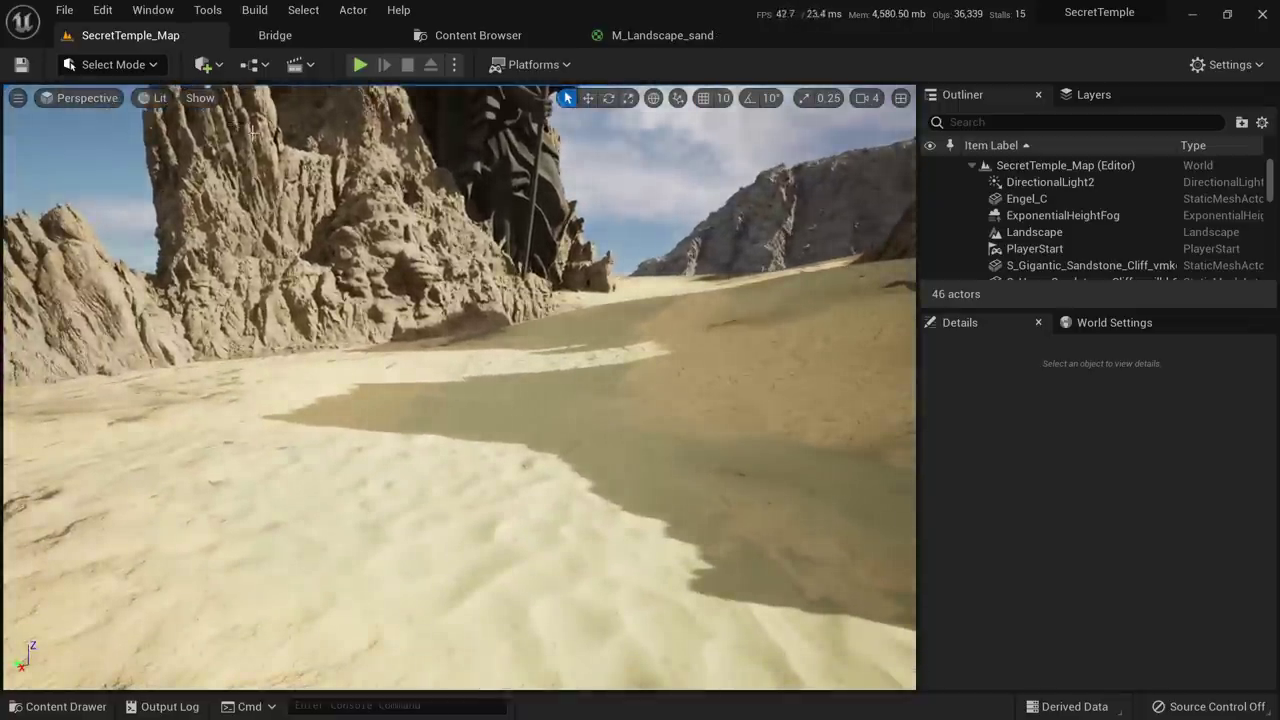
{"action": "left_click", "coordinate": [193, 164]}
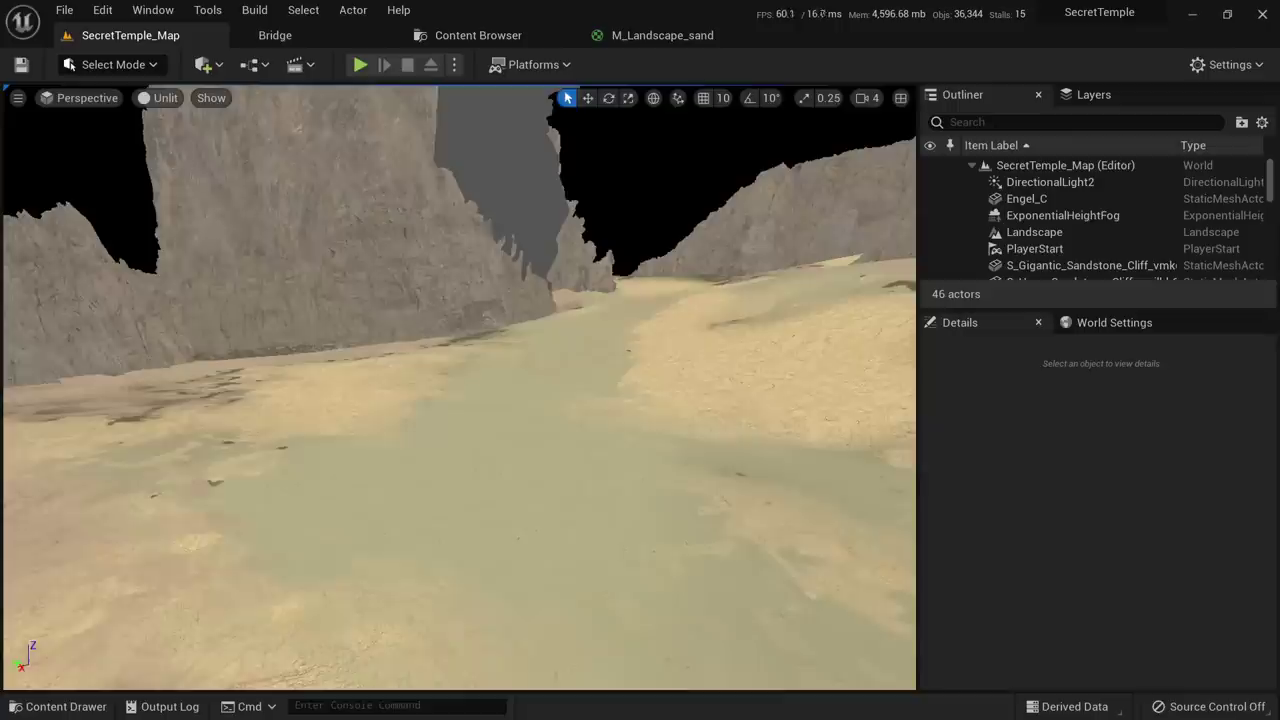
{"action": "right_click_drag", "start_coordinate": [193, 164], "coordinate": [254, 194]}
{"action": "right_click_drag", "start_coordinate": [517, 440], "coordinate": [548, 382]}
{"action": "key", "text": "alt+4"}
{"action": "right_click_drag", "start_coordinate": [239, 146], "coordinate": [520, 440]}
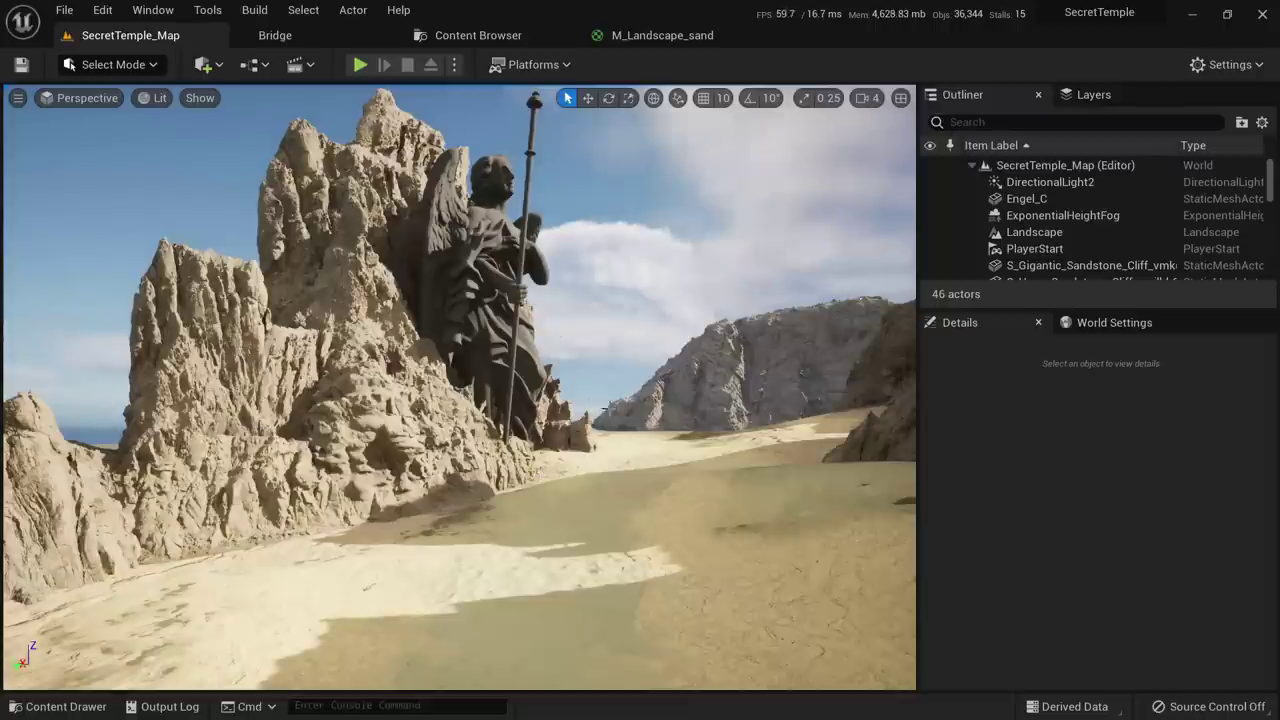
In the M_Landscape_sand graph, widen the L1 comment box around its named reroute node and move the box up
{"action": "left_click", "coordinate": [658, 32]}
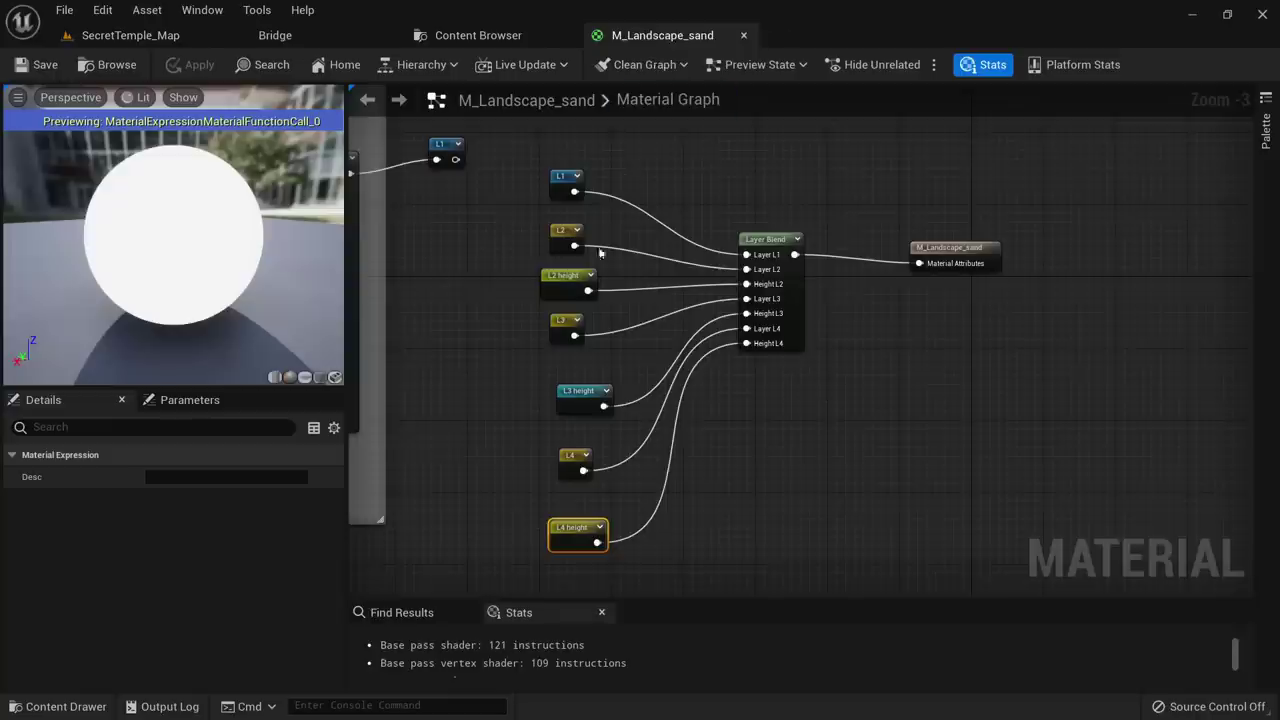
{"action": "scroll", "coordinate": [749, 408], "scroll_direction": "down", "scroll_amount": 6}
{"action": "scroll", "coordinate": [665, 374], "scroll_direction": "up", "scroll_amount": 5}
{"action": "scroll", "coordinate": [614, 203], "scroll_direction": "down", "scroll_amount": 4}
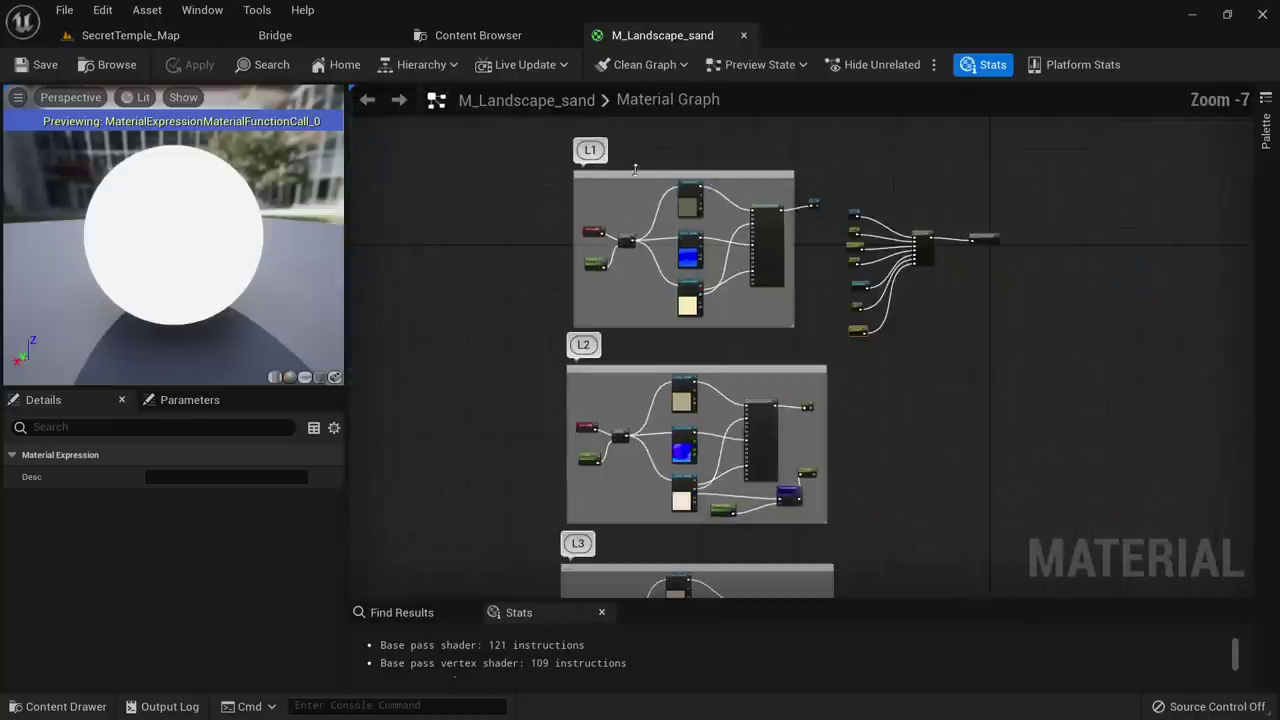
{"action": "scroll", "coordinate": [780, 290], "scroll_direction": "up", "scroll_amount": 6}
{"action": "right_click_drag", "start_coordinate": [752, 199], "coordinate": [802, 228]}
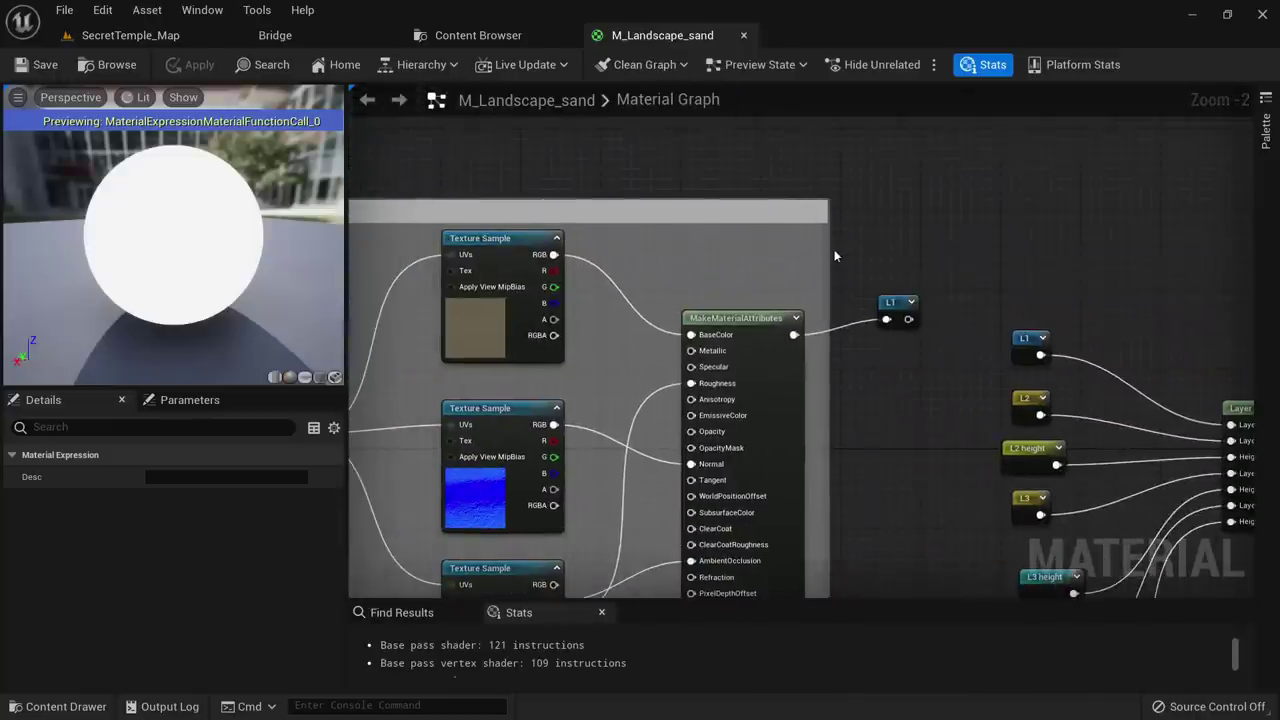
{"action": "left_click_drag", "start_coordinate": [829, 247], "coordinate": [943, 251]}
{"action": "right_click_drag", "start_coordinate": [740, 232], "coordinate": [851, 253]}
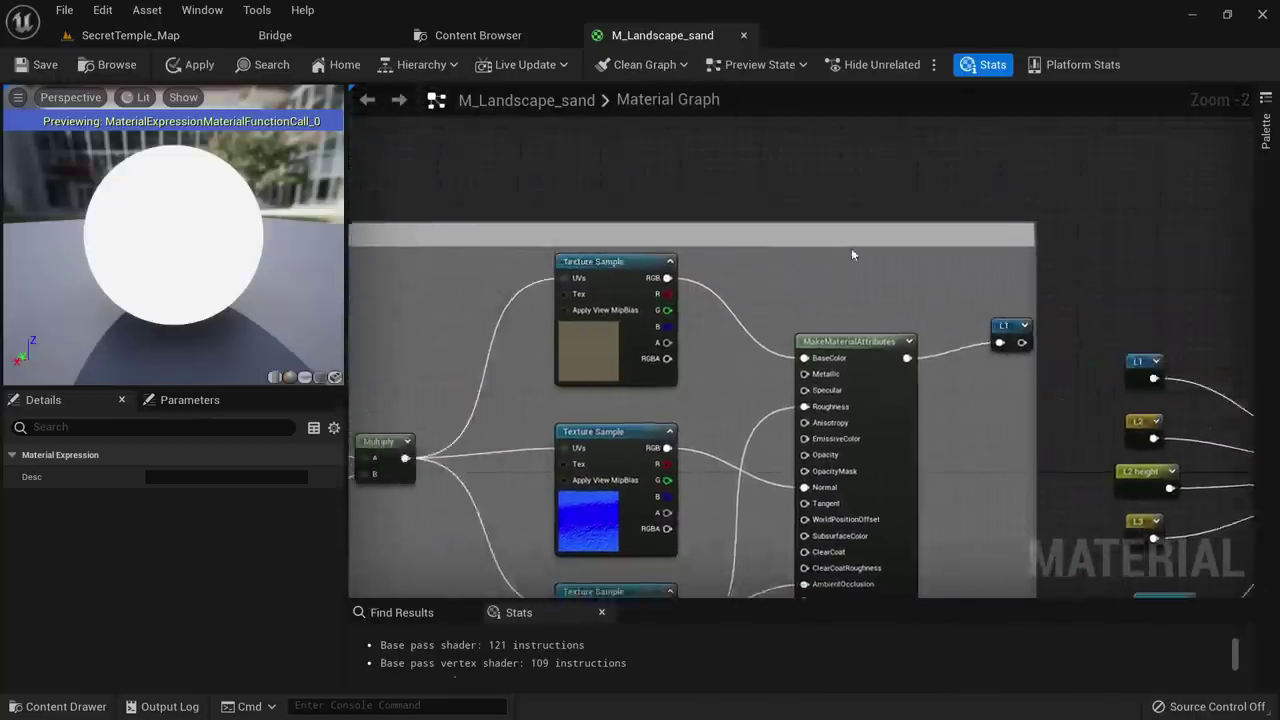
{"action": "scroll", "coordinate": [852, 250], "scroll_direction": "down", "scroll_amount": 2}
{"action": "left_click_drag", "start_coordinate": [849, 239], "coordinate": [837, 142]}
{"action": "right_click_drag", "start_coordinate": [819, 366], "coordinate": [835, 131]}
Move the L2 comment box up and away from the Layer Blend inputs, and widen it on its output side
{"action": "scroll", "coordinate": [669, 391], "scroll_direction": "down", "scroll_amount": 2}
{"action": "right_click_drag", "start_coordinate": [669, 391], "coordinate": [748, 238]}
{"action": "scroll", "coordinate": [701, 251], "scroll_direction": "up", "scroll_amount": 1}
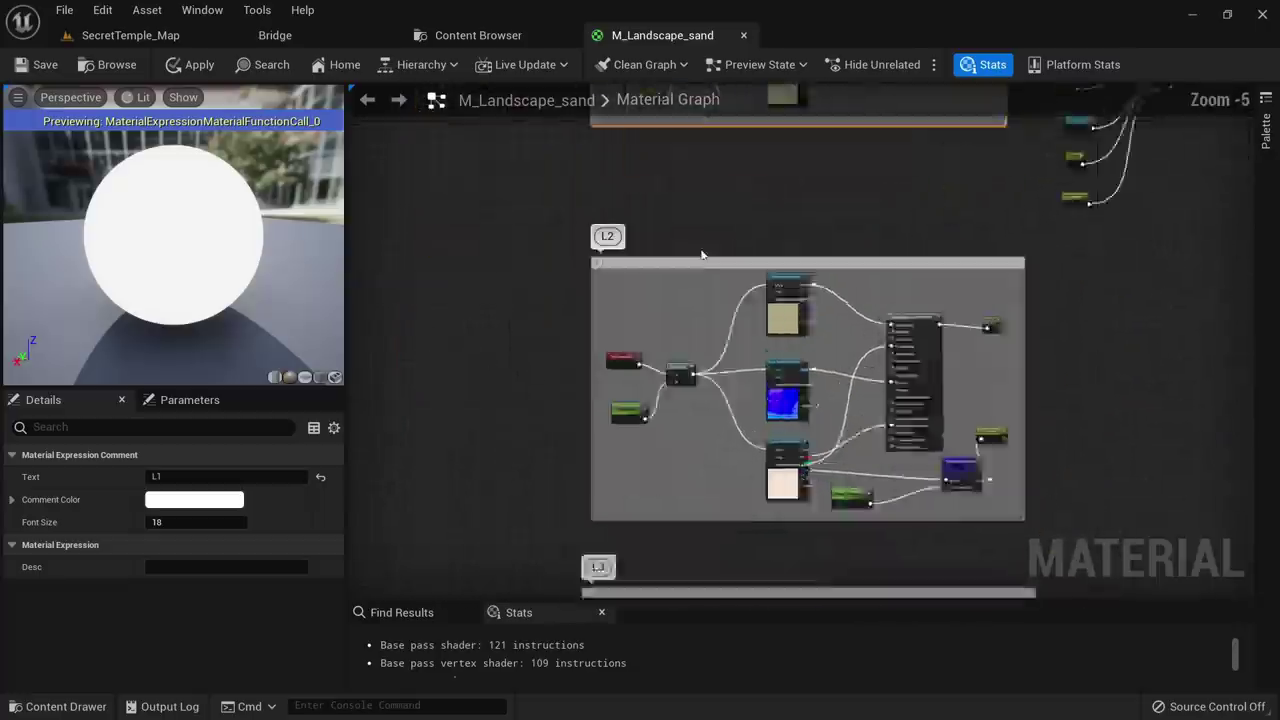
{"action": "scroll", "coordinate": [701, 255], "scroll_direction": "up", "scroll_amount": 1}
{"action": "left_click_drag", "start_coordinate": [705, 263], "coordinate": [522, 204]}
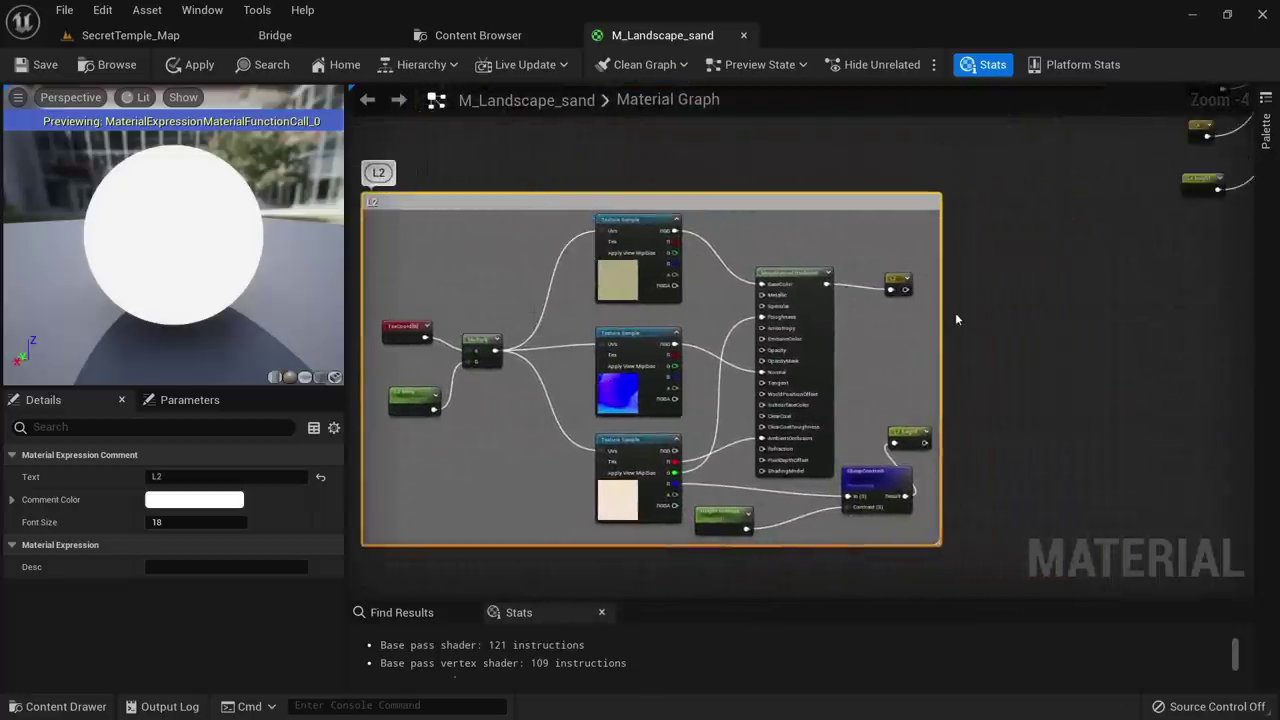
{"action": "left_click_drag", "start_coordinate": [941, 309], "coordinate": [1142, 317]}
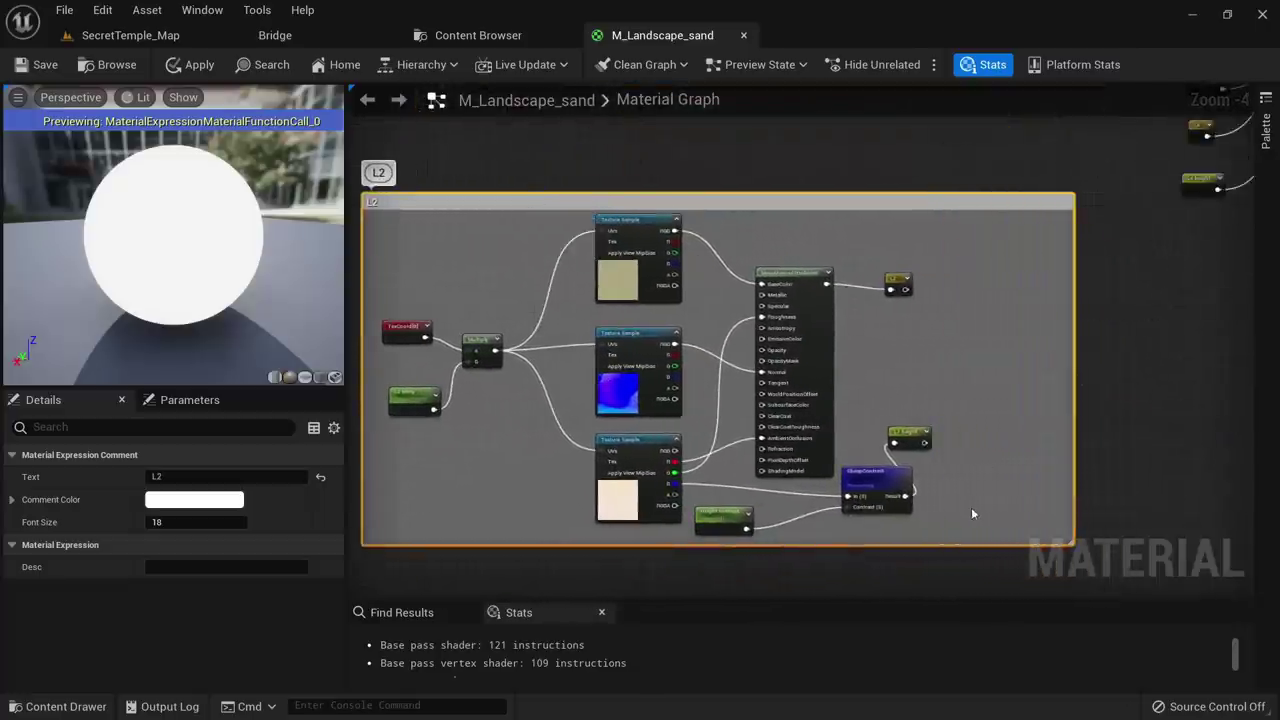
Move L2's MakeMaterialAttributes and output nodes farther from the textures, and shift its base color Texture Sample the opposite way
{"action": "left_click_drag", "start_coordinate": [971, 511], "coordinate": [742, 302]}
{"action": "left_click_drag", "start_coordinate": [738, 257], "coordinate": [737, 256]}
{"action": "left_click_drag", "start_coordinate": [809, 325], "coordinate": [915, 326]}
{"action": "scroll", "coordinate": [593, 242], "scroll_direction": "up", "scroll_amount": 4}
{"action": "left_click_drag", "start_coordinate": [652, 330], "coordinate": [559, 328]}
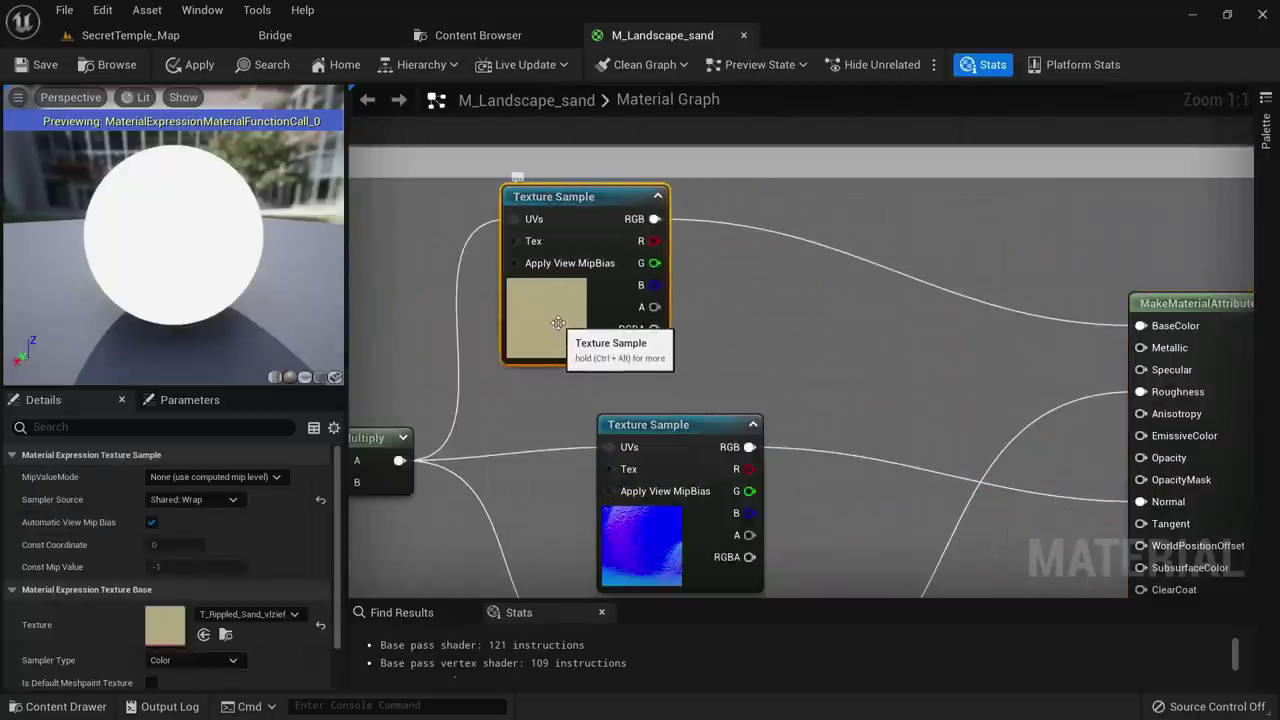
Add a HueShift node in the L2 group and connect the base color texture's RGB to its Texture input
{"action": "left_click", "coordinate": [705, 251]}
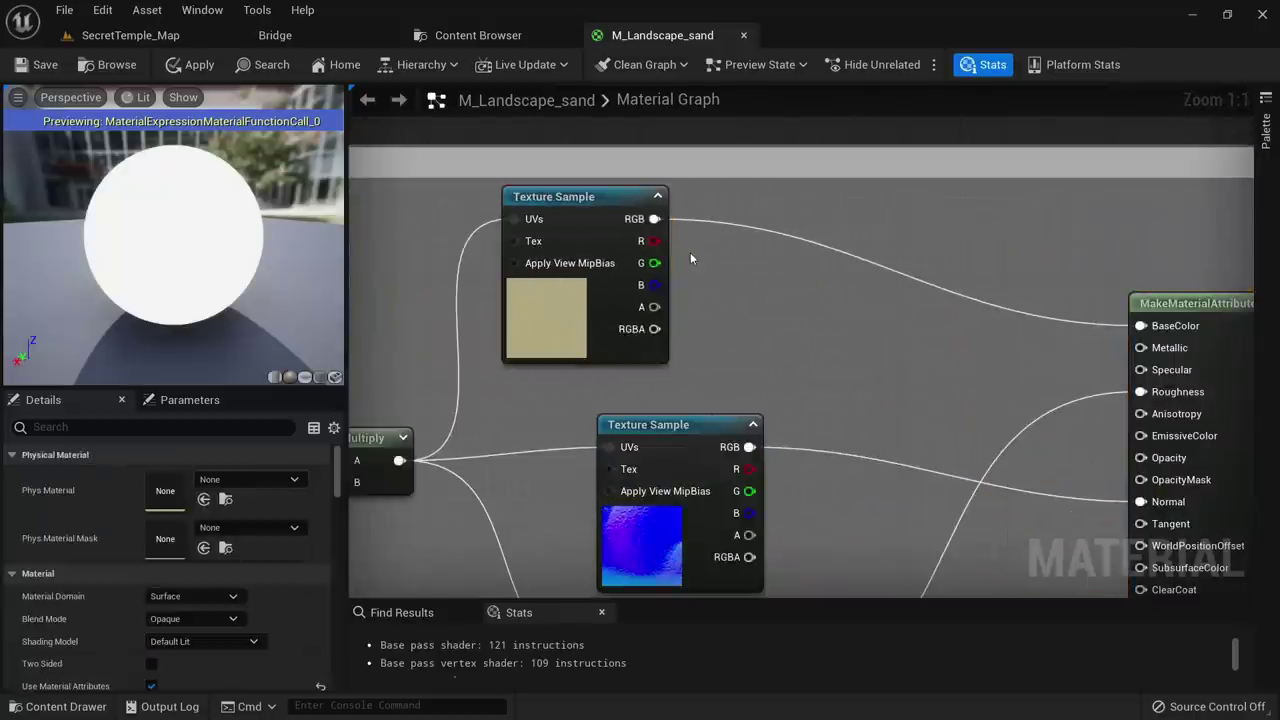
{"action": "right_click", "coordinate": [690, 252]}
{"action": "type", "text": "hue"}
{"action": "key", "text": "Return"}
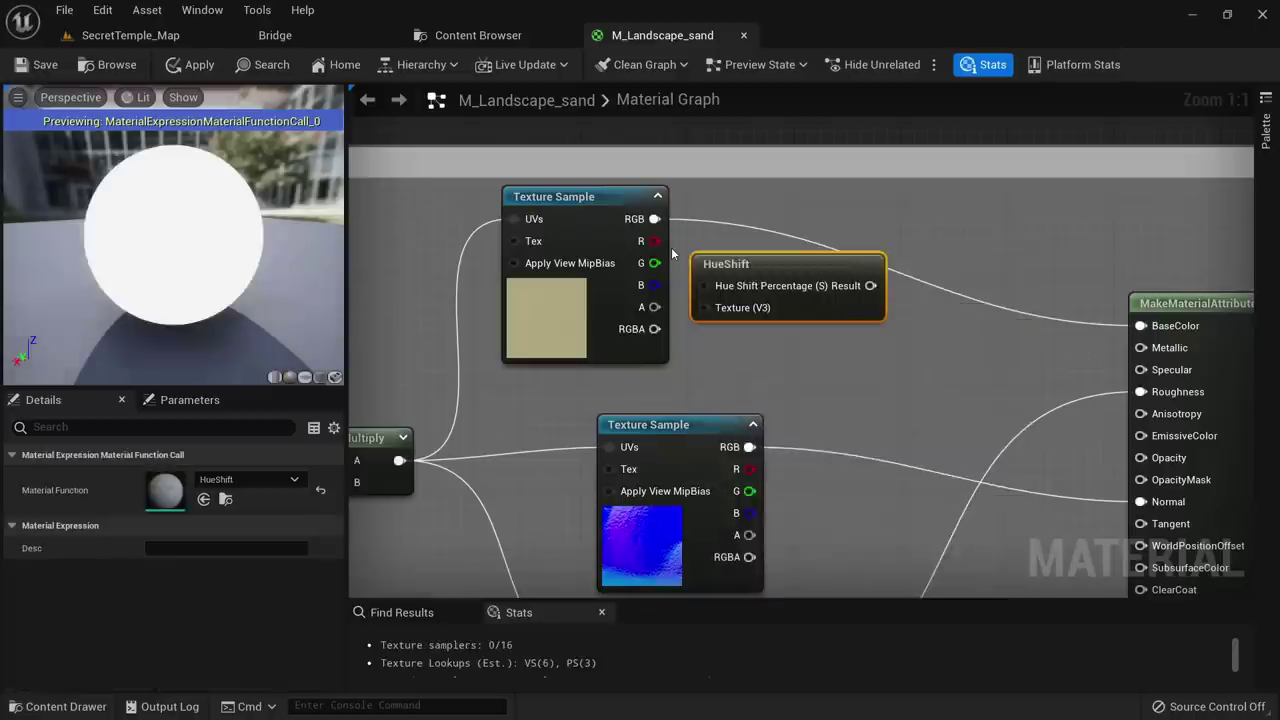
{"action": "left_click_drag", "start_coordinate": [817, 275], "coordinate": [838, 234]}
{"action": "left_click_drag", "start_coordinate": [655, 219], "coordinate": [781, 253]}
{"action": "left_click_drag", "start_coordinate": [850, 214], "coordinate": [878, 285]}
{"action": "right_click_drag", "start_coordinate": [751, 193], "coordinate": [735, 245]}
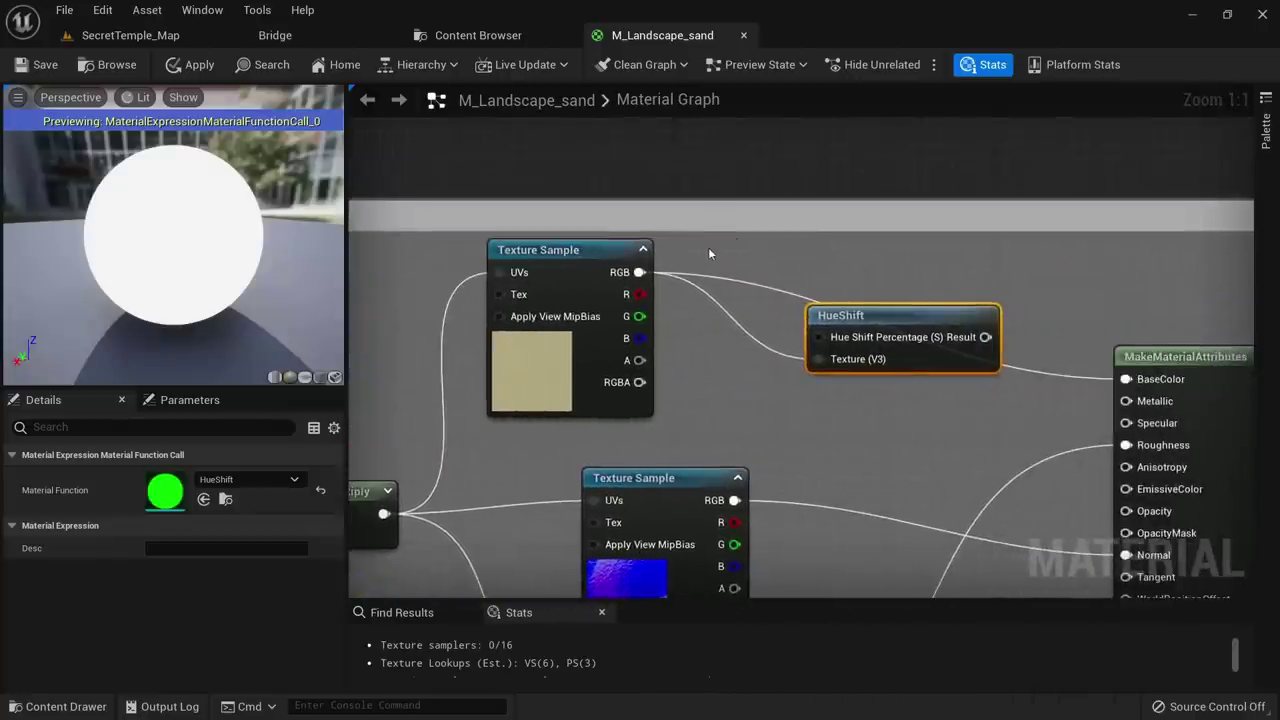
Add a scalar parameter named L2 Hue shift in the L2 group and connect it to HueShift's Hue Shift Percentage input
{"action": "left_click", "coordinate": [703, 248]}
{"action": "right_click", "coordinate": [709, 260]}
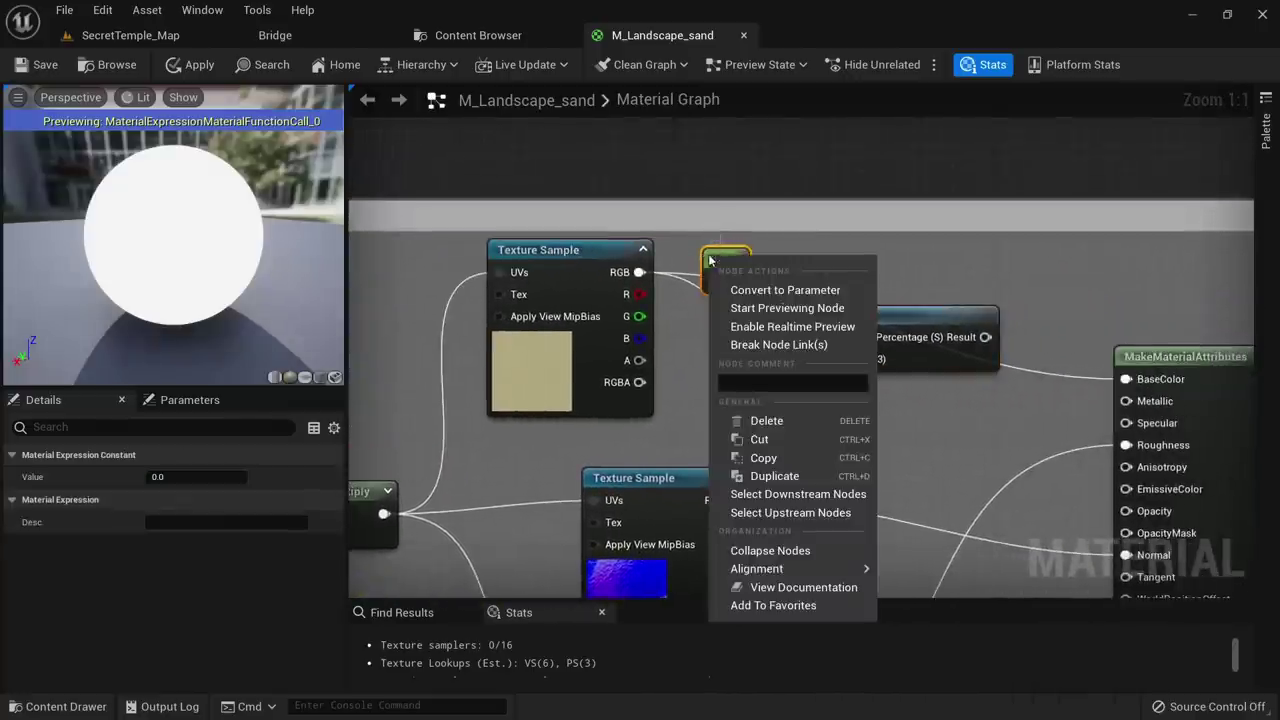
{"action": "left_click", "coordinate": [740, 290]}
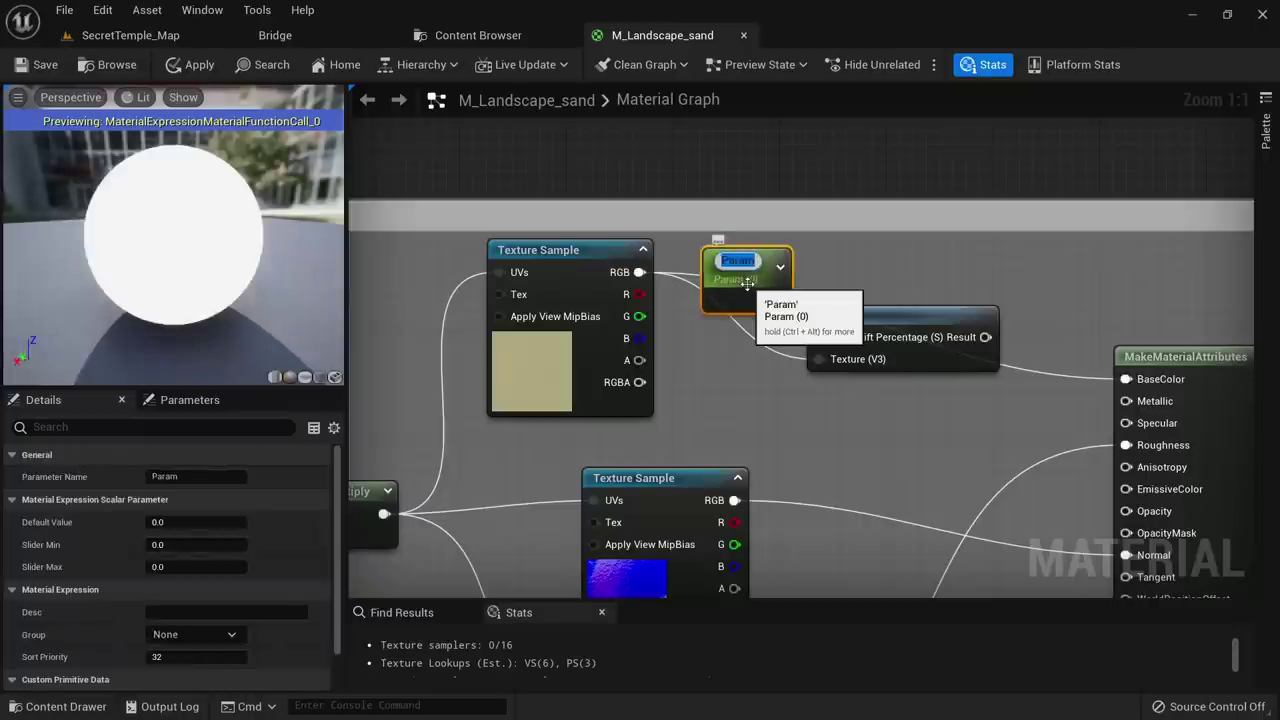
{"action": "type", "text": "L2 Hue sh"}
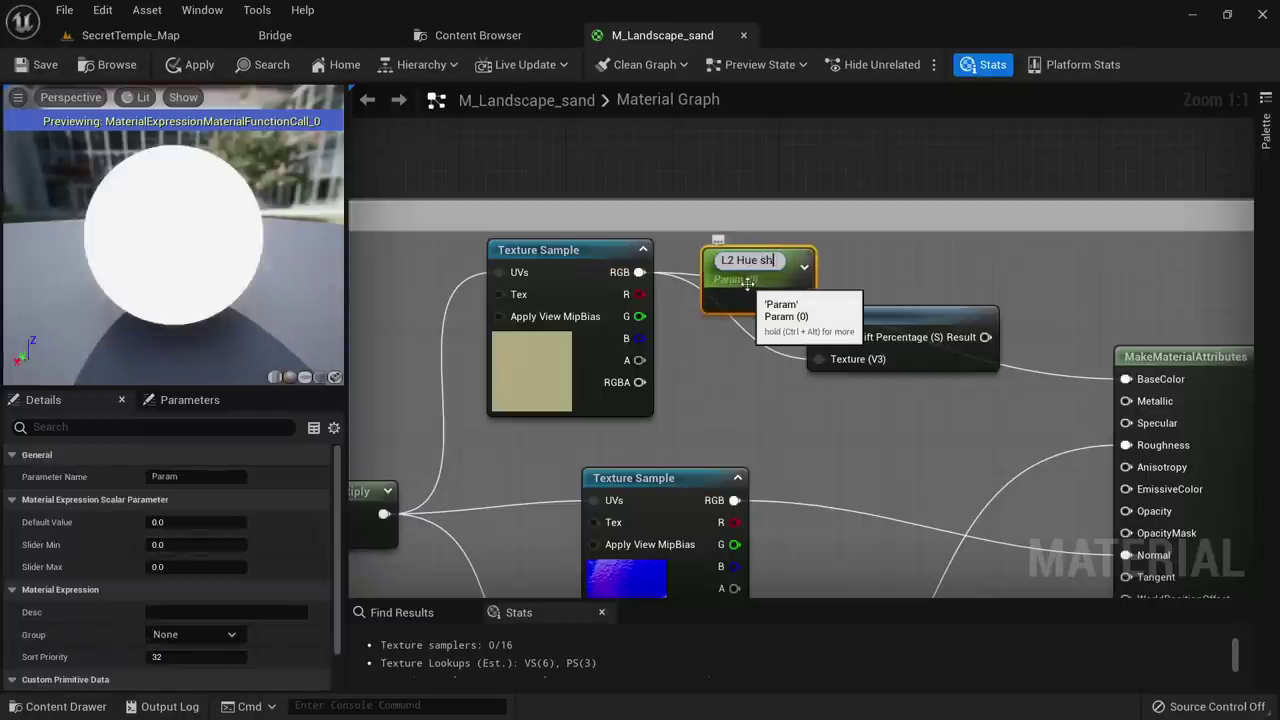
{"action": "type", "text": "ift"}
{"action": "key", "text": "Return"}
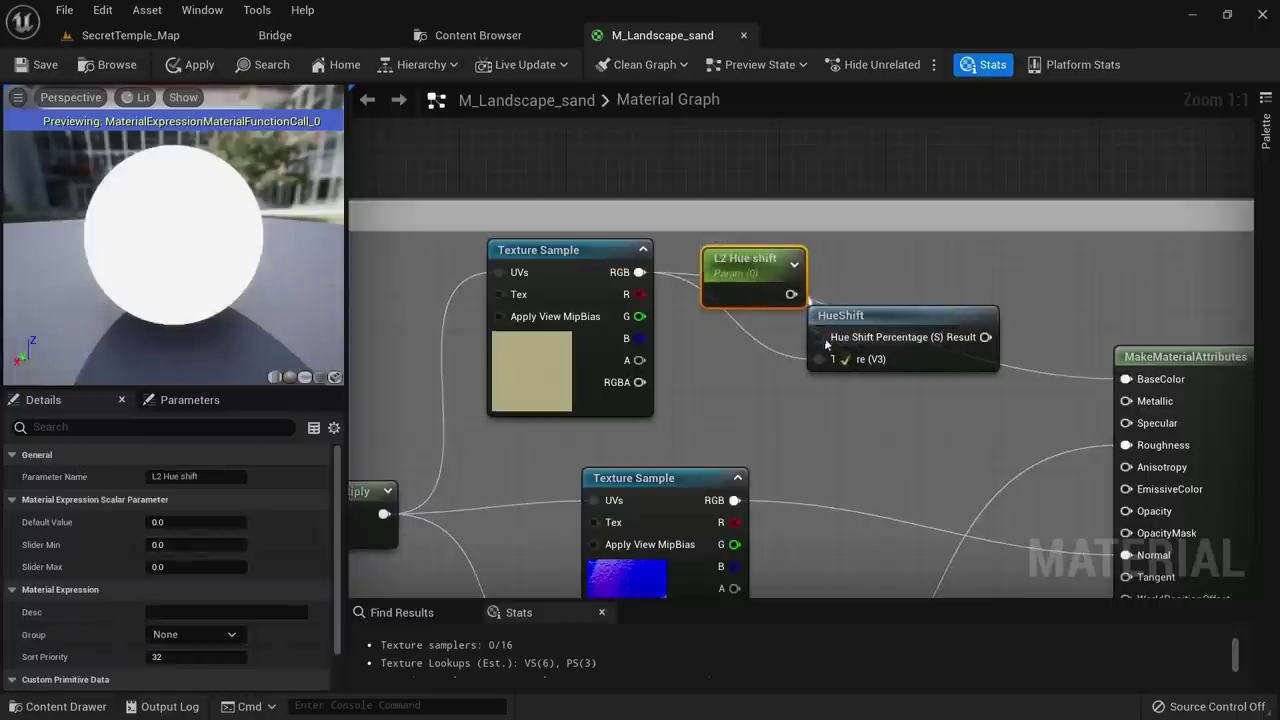
{"action": "left_click_drag", "start_coordinate": [757, 272], "coordinate": [741, 262]}
Connect HueShift's Result to L2's BaseColor and move MakeMaterialAttributes farther from the HueShift node
{"action": "right_click_drag", "start_coordinate": [927, 292], "coordinate": [858, 272]}
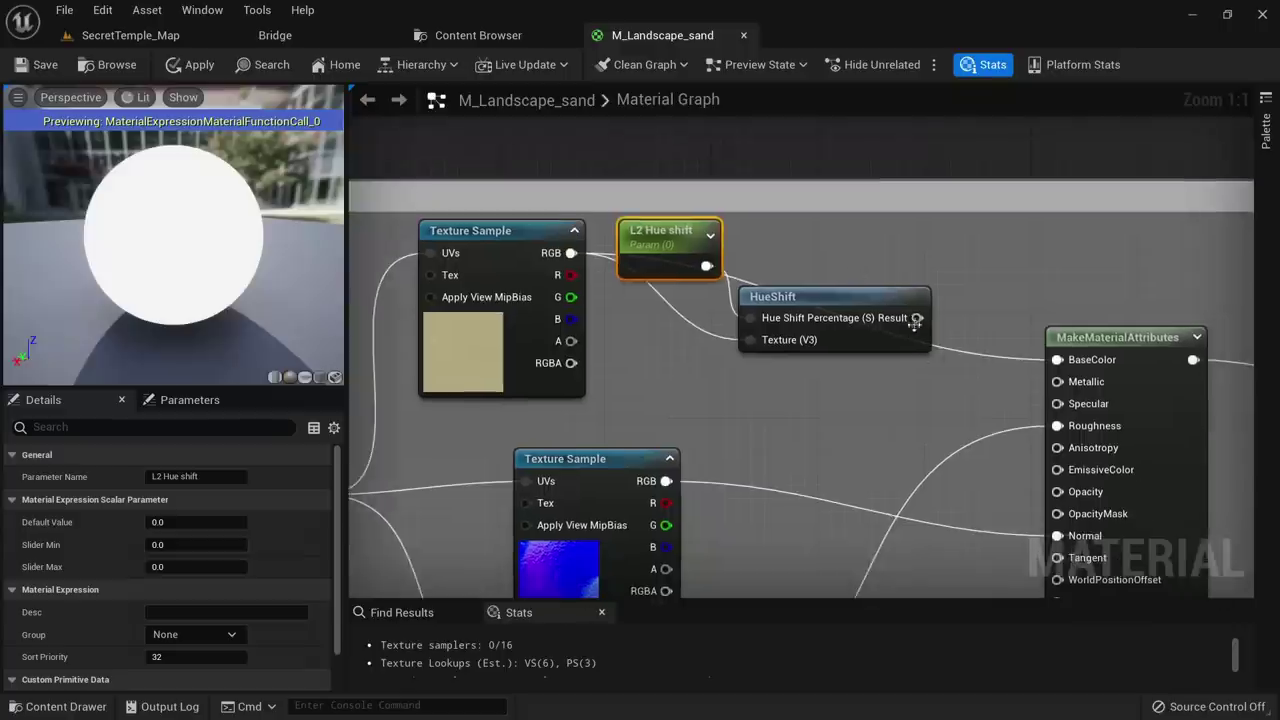
{"action": "left_click_drag", "start_coordinate": [917, 318], "coordinate": [1056, 362]}
{"action": "right_click_drag", "start_coordinate": [1026, 308], "coordinate": [801, 231]}
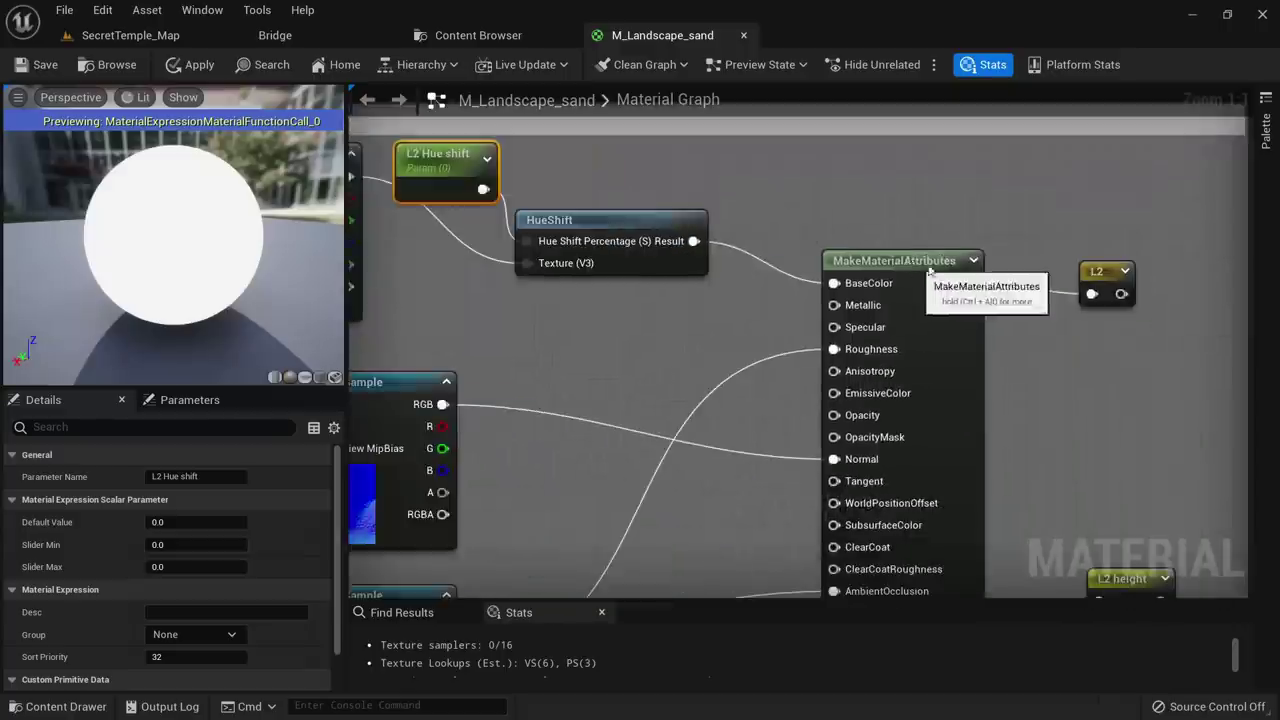
{"action": "left_click_drag", "start_coordinate": [929, 266], "coordinate": [998, 266]}
Insert a Desaturation node between HueShift's Result and L2's BaseColor, and start previewing the Desaturation node
{"action": "left_click_drag", "start_coordinate": [694, 241], "coordinate": [797, 187]}
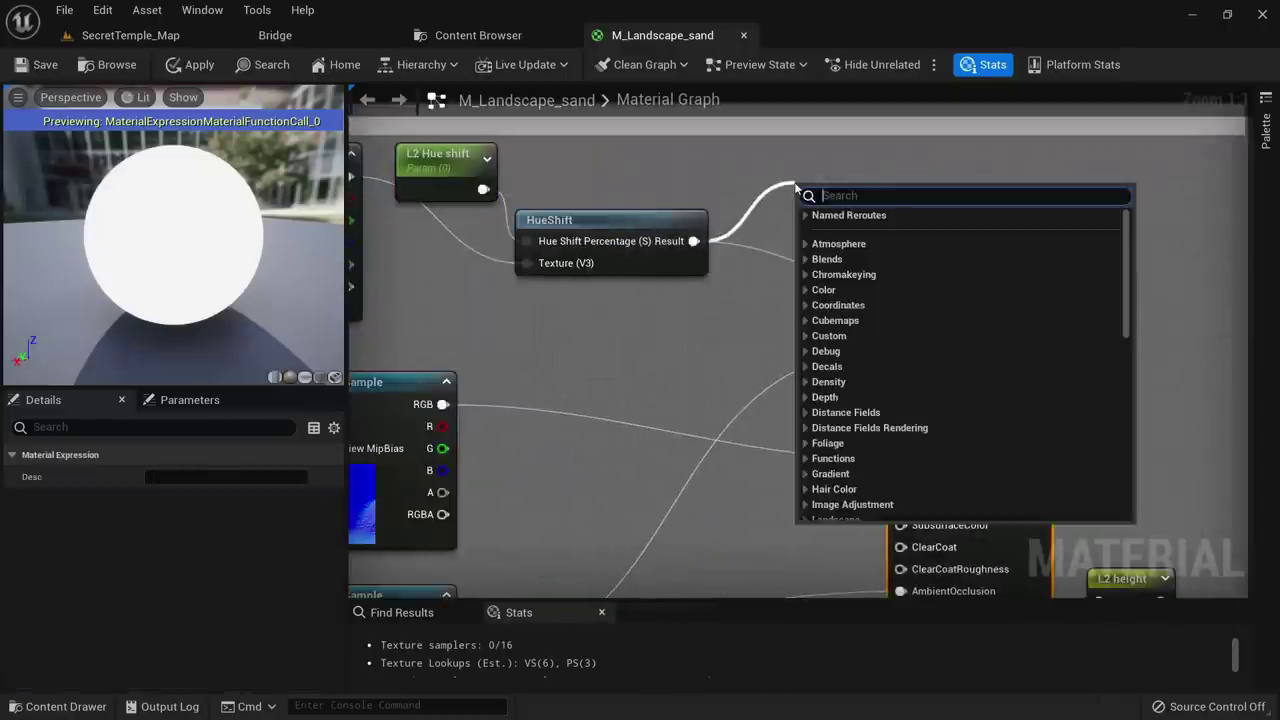
{"action": "type", "text": "desat"}
{"action": "key", "text": "Return"}
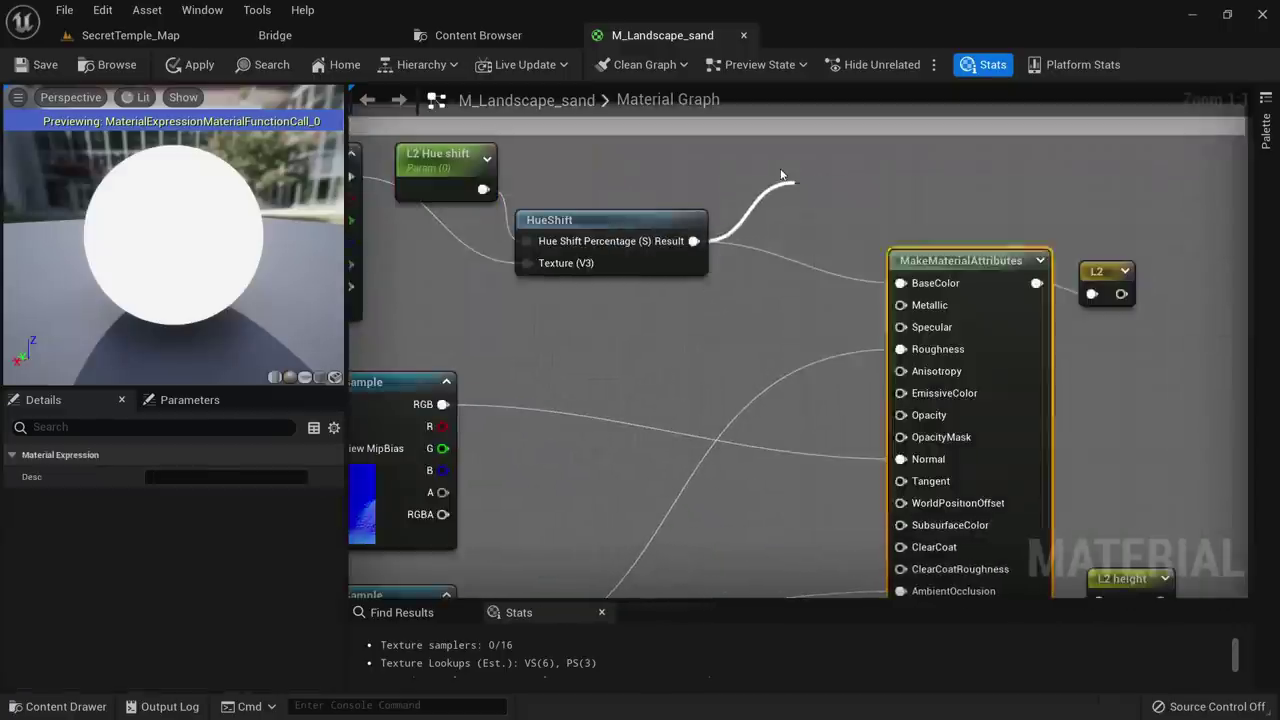
{"action": "left_click_drag", "start_coordinate": [840, 194], "coordinate": [903, 284]}
{"action": "right_click", "coordinate": [804, 192]}
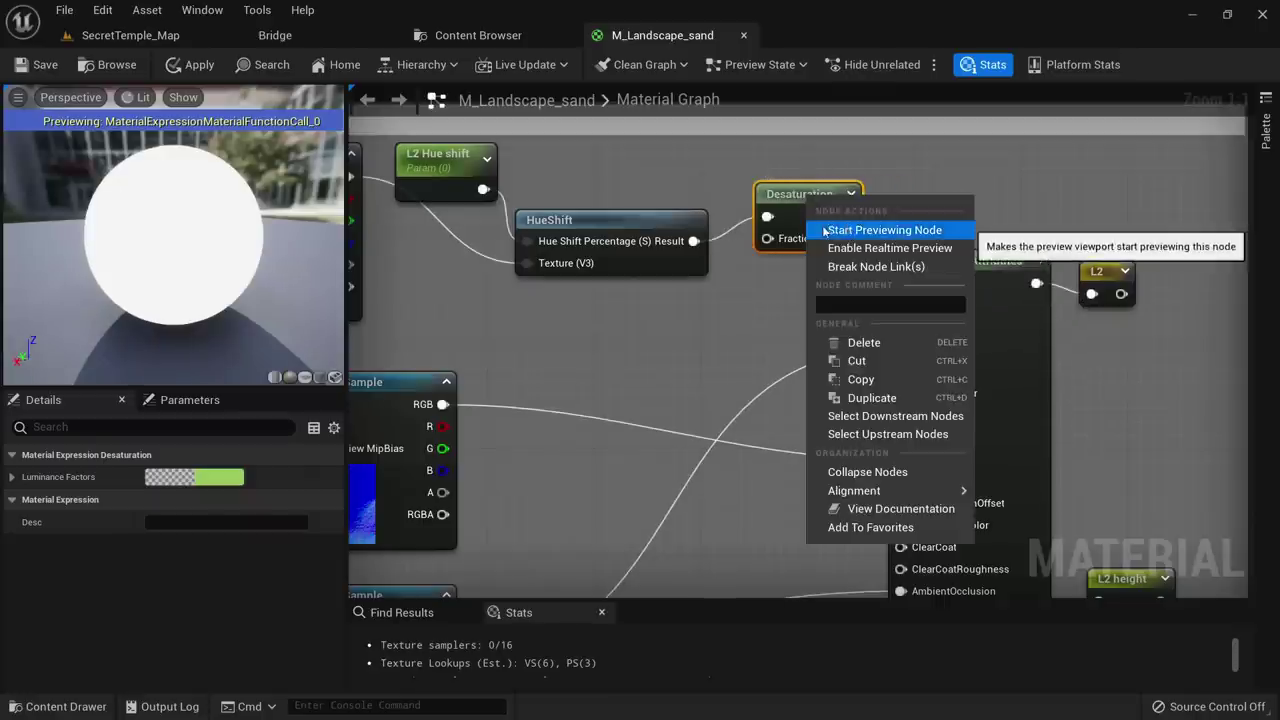
{"action": "left_click", "coordinate": [824, 228]}
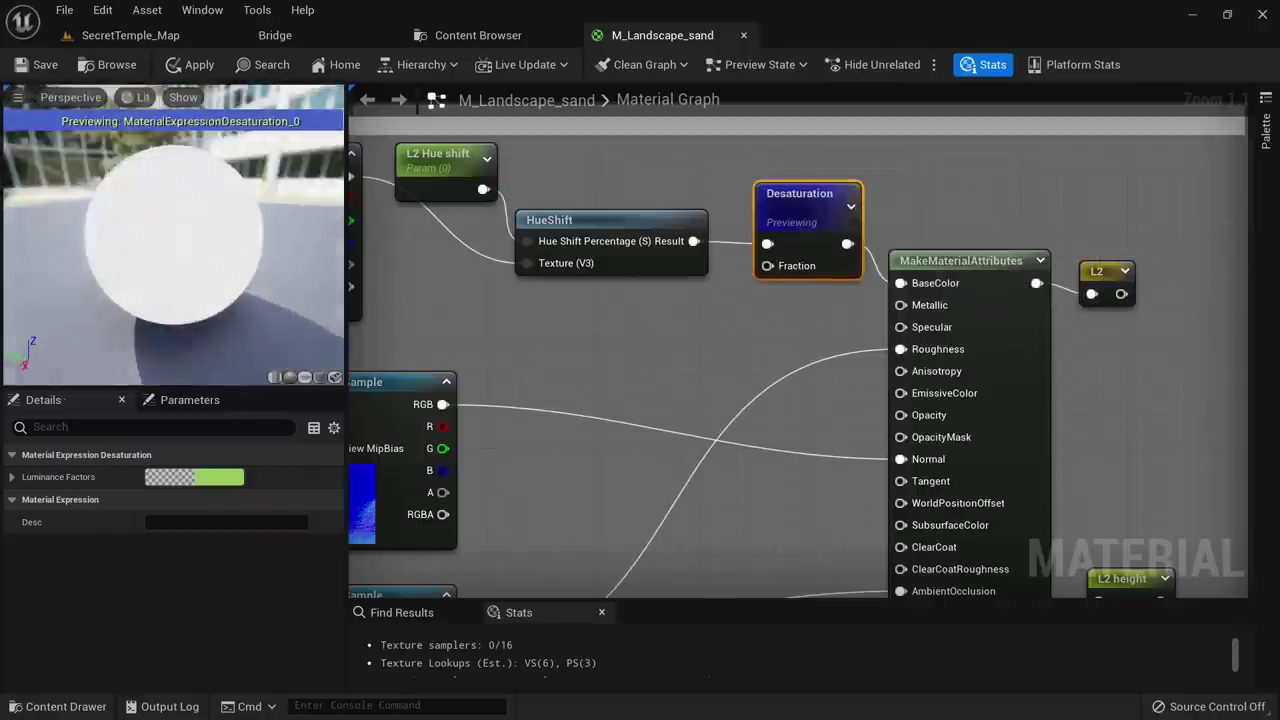
Add a Constant node with value 1.0 below HueShift and connect it to Desaturation's Fraction input
{"action": "left_click", "coordinate": [580, 321]}
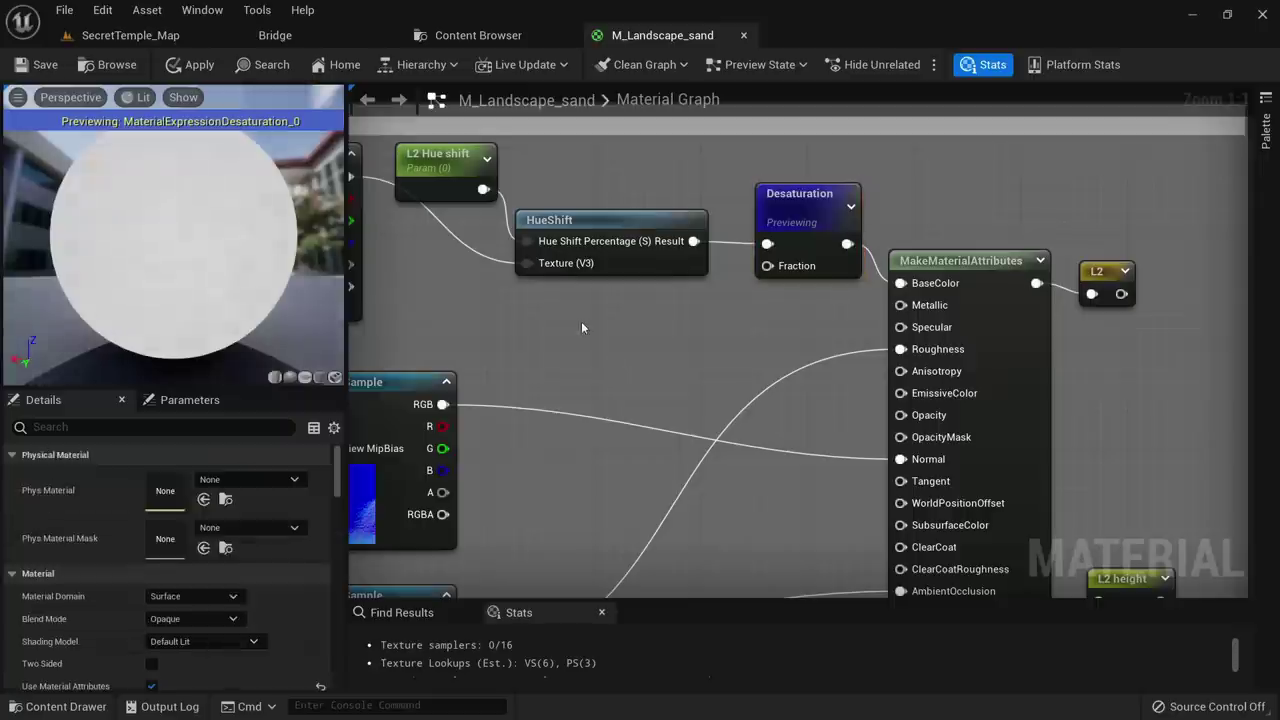
{"action": "left_click", "coordinate": [580, 321]}
{"action": "left_click_drag", "start_coordinate": [612, 354], "coordinate": [767, 265]}
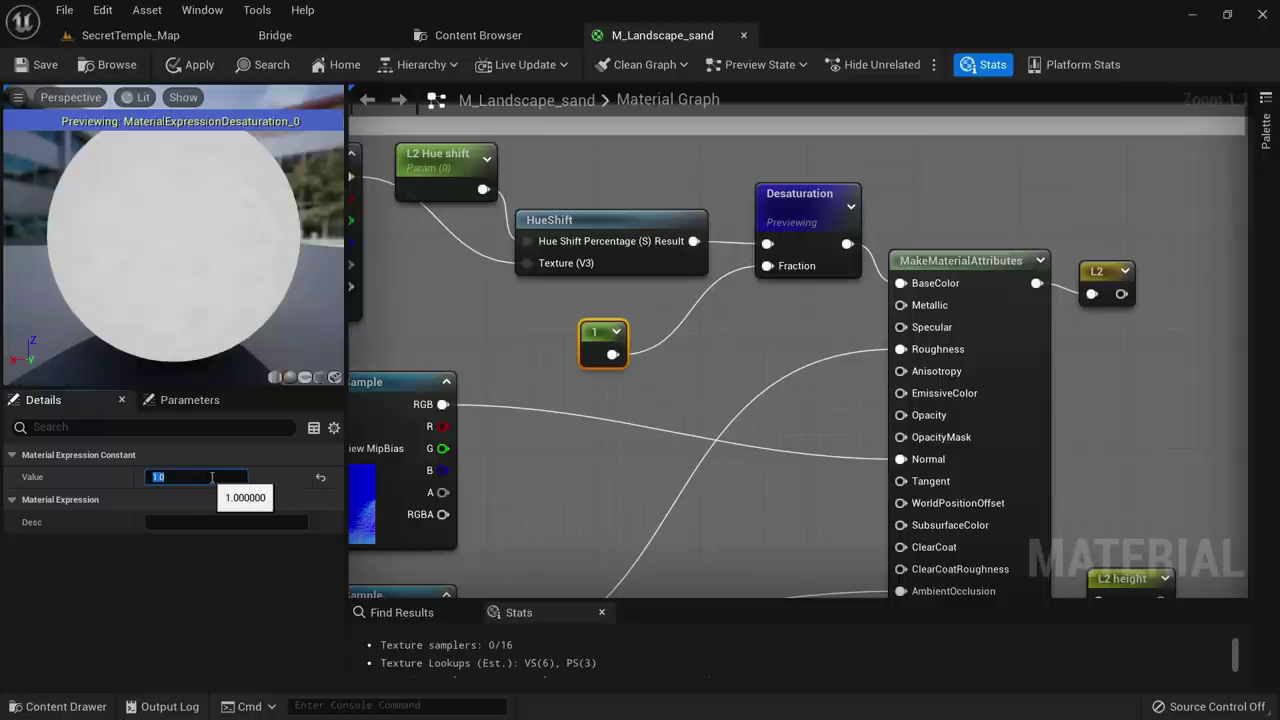
Convert the Fraction constant to a parameter named L2 desaturation and set its default value to 0.0
{"action": "right_click_drag", "start_coordinate": [600, 350], "coordinate": [670, 362]}
{"action": "right_click", "coordinate": [677, 366]}
{"action": "left_click", "coordinate": [730, 375]}
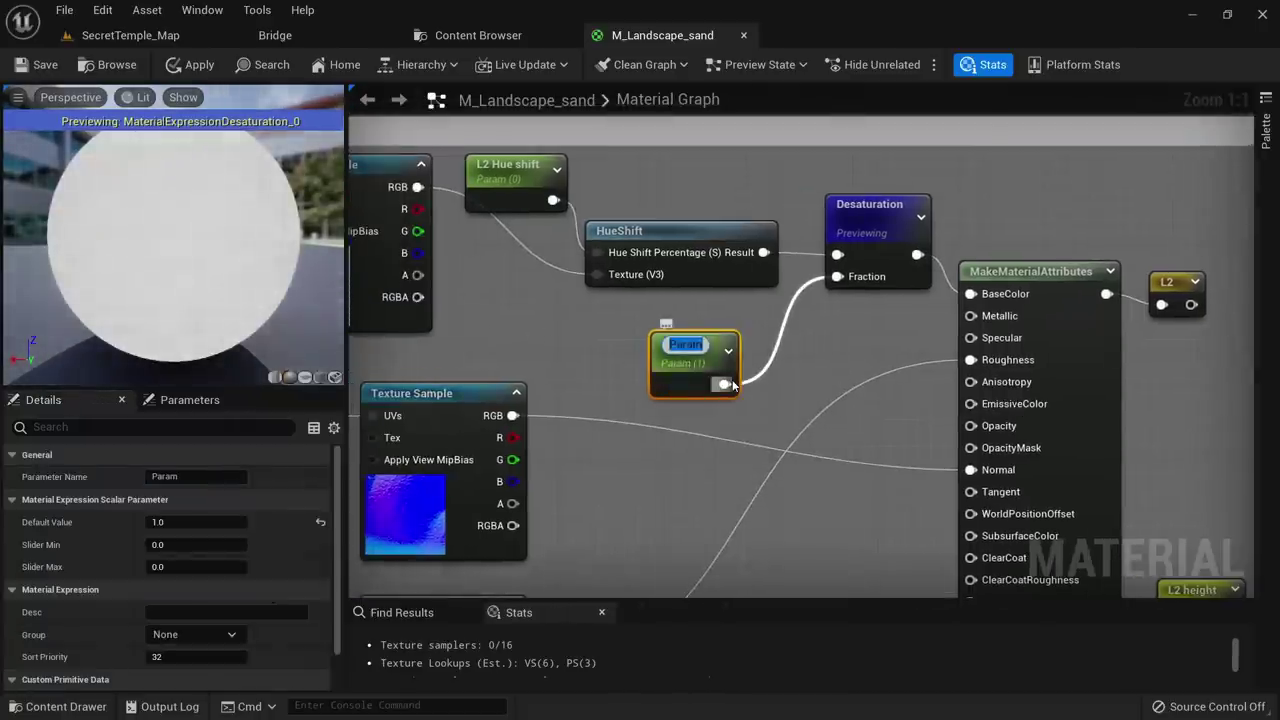
{"action": "type", "text": "L2 des"}
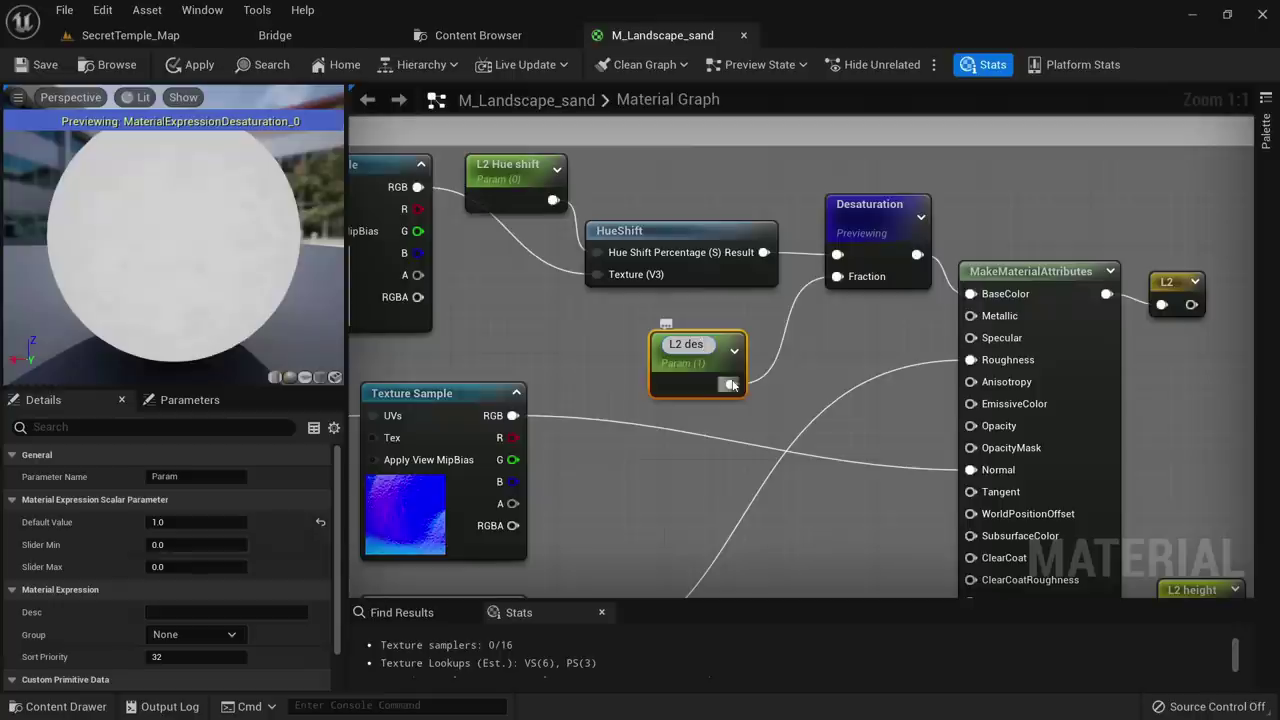
{"action": "type", "text": "aturation"}
{"action": "key", "text": "Return"}
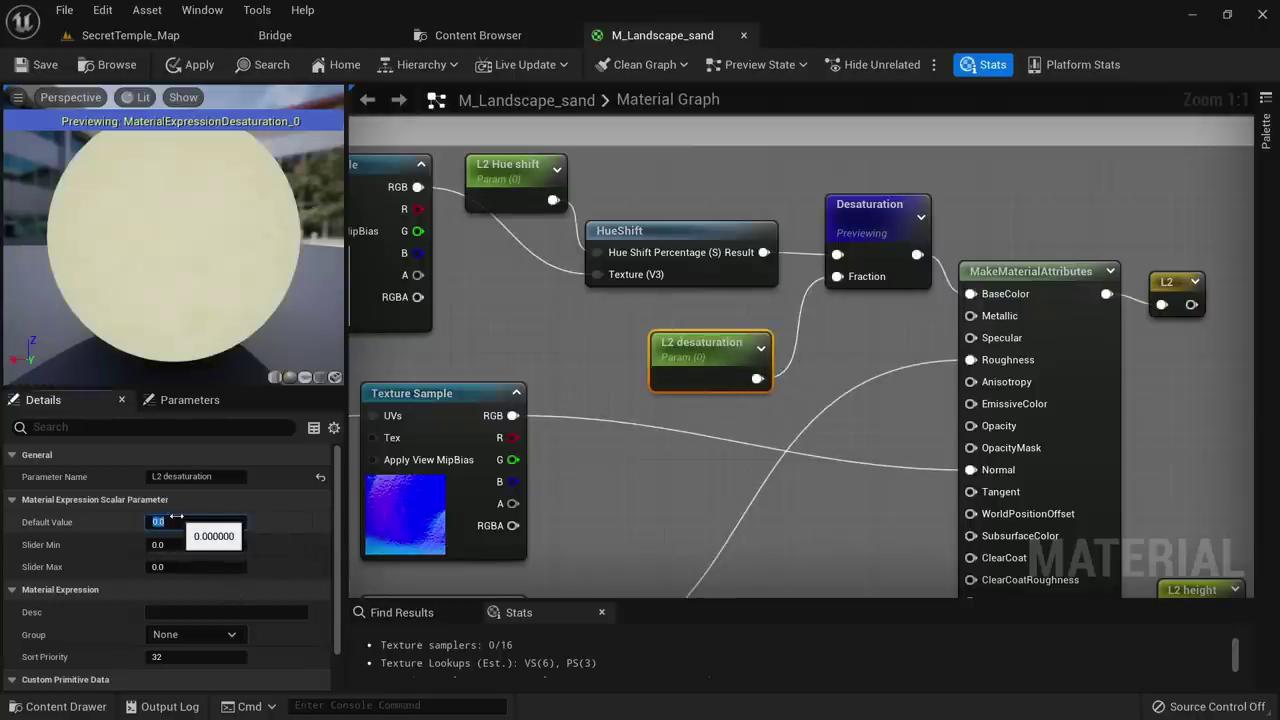
Copy the L2 Hue shift, HueShift, L2 desaturation and Desaturation nodes together
{"action": "scroll", "coordinate": [620, 325], "scroll_direction": "down", "scroll_amount": 2}
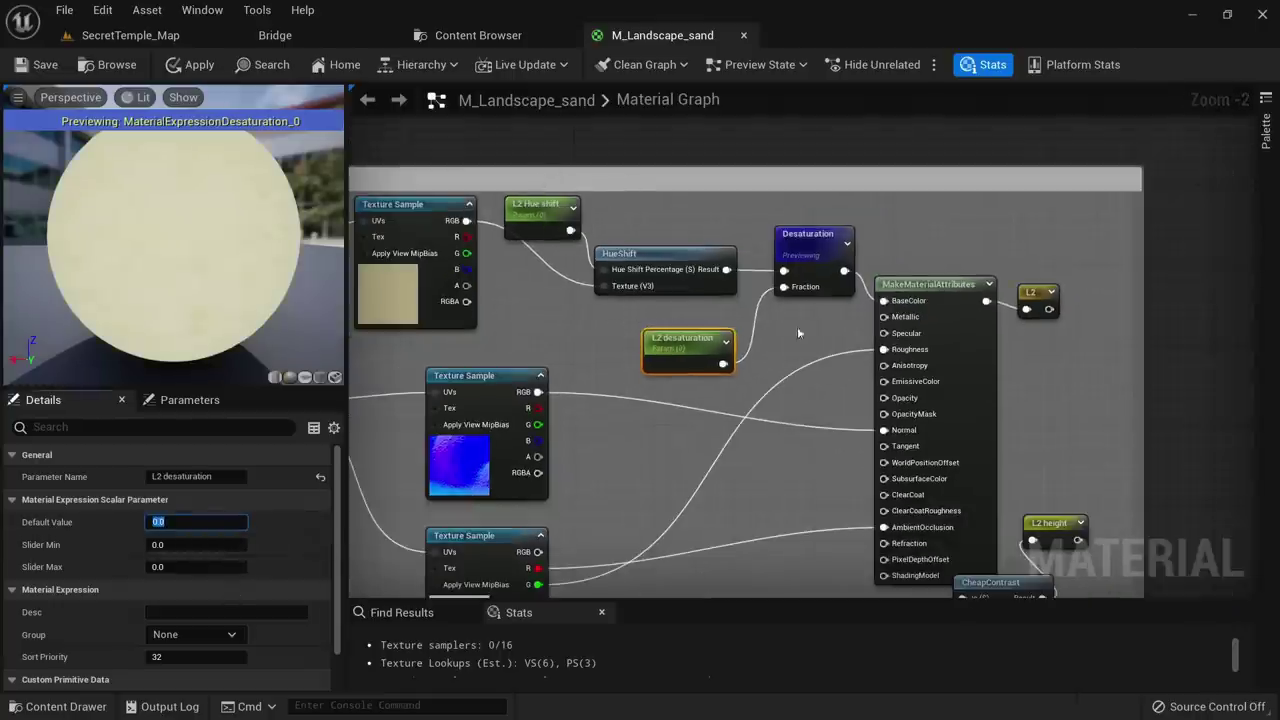
{"action": "left_click_drag", "start_coordinate": [799, 205], "coordinate": [550, 354]}
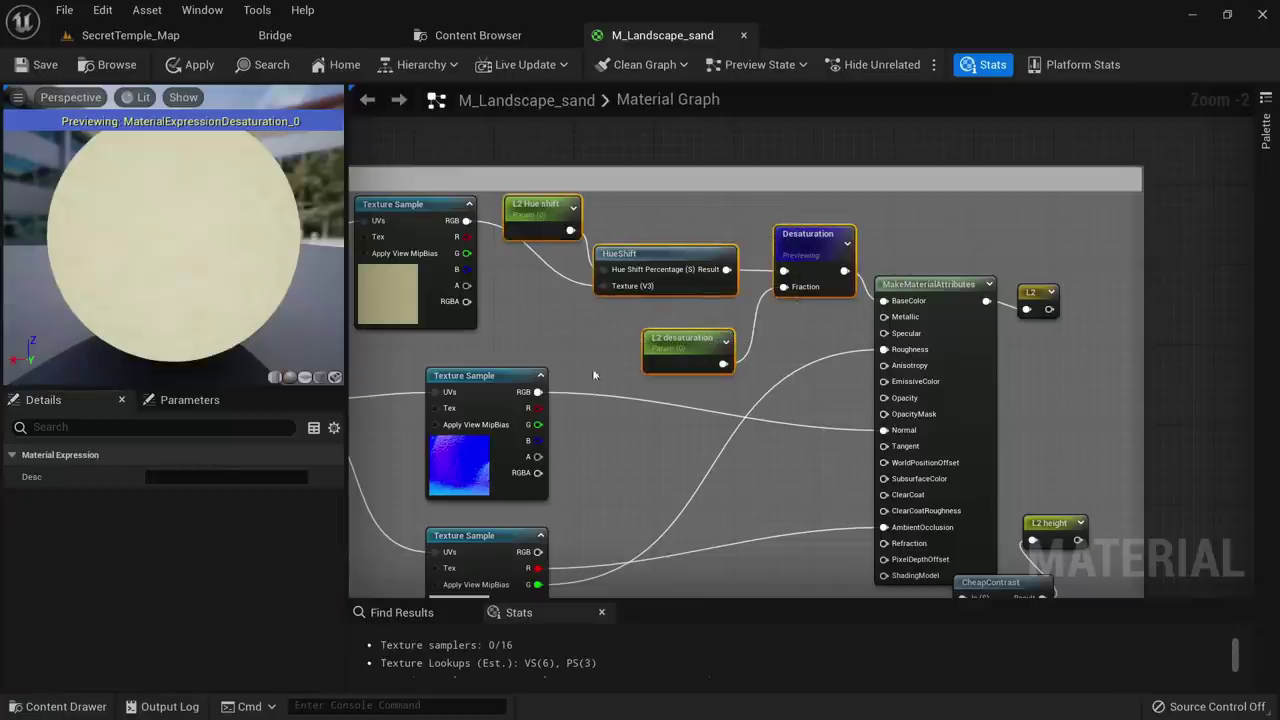
Widen the L3 comment box on its input side and move its coordinate and texture nodes away from MakeMaterialAttributes, the base color texture farthest
{"action": "right_click_drag", "start_coordinate": [700, 432], "coordinate": [654, 267]}
{"action": "scroll", "coordinate": [653, 266], "scroll_direction": "down", "scroll_amount": 5}
{"action": "right_click_drag", "start_coordinate": [565, 444], "coordinate": [542, 370]}
{"action": "scroll", "coordinate": [542, 370], "scroll_direction": "up", "scroll_amount": 3}
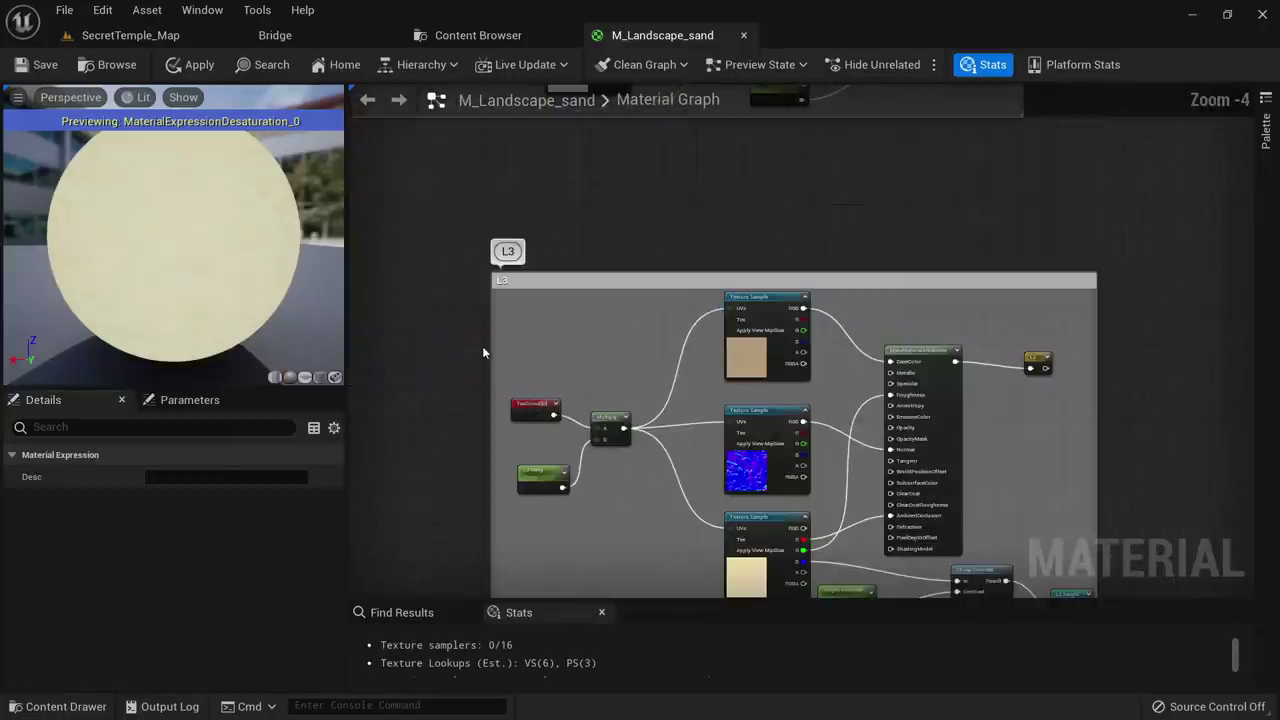
{"action": "left_click_drag", "start_coordinate": [492, 347], "coordinate": [328, 343]}
{"action": "right_click_drag", "start_coordinate": [503, 331], "coordinate": [582, 279]}
{"action": "left_click_drag", "start_coordinate": [577, 272], "coordinate": [858, 522]}
{"action": "left_click_drag", "start_coordinate": [836, 516], "coordinate": [649, 515]}
{"action": "scroll", "coordinate": [654, 290], "scroll_direction": "up", "scroll_amount": 3}
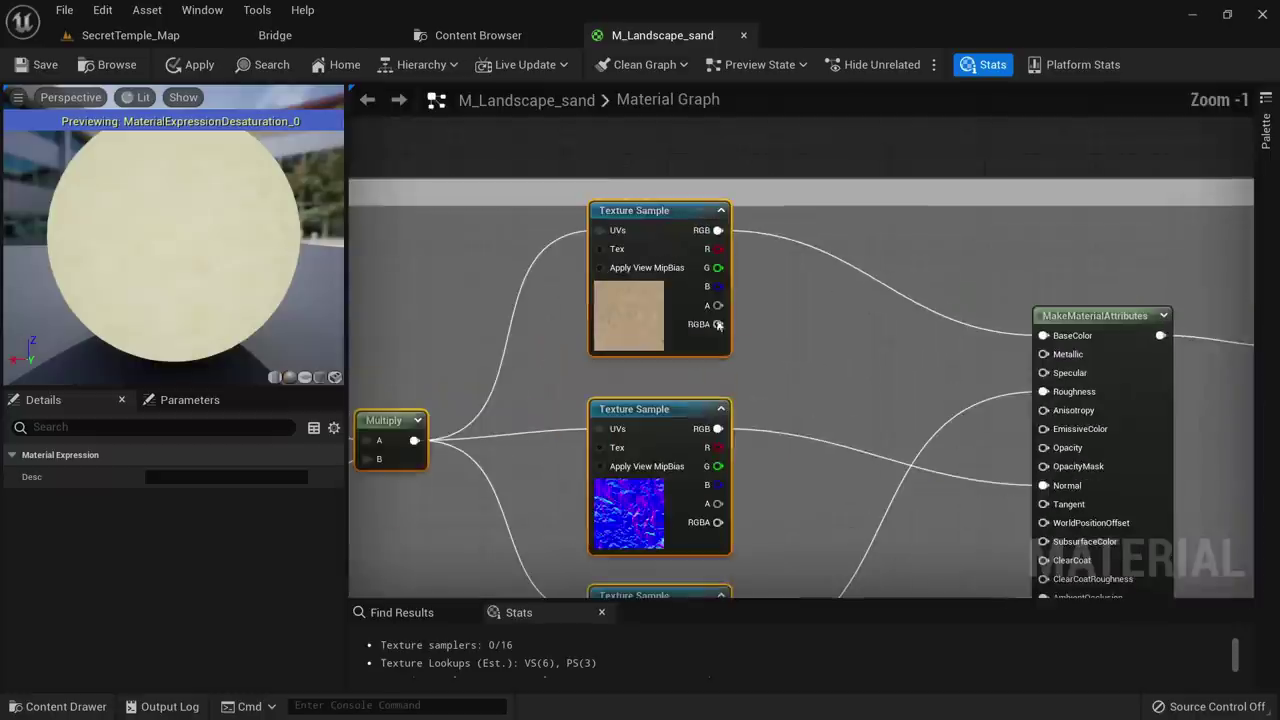
{"action": "left_click", "coordinate": [787, 330]}
{"action": "left_click_drag", "start_coordinate": [656, 326], "coordinate": [528, 338]}
Paste the copied color adjustment nodes into the L3 group and connect the base color texture's RGB to HueShift's Texture input
{"action": "left_click", "coordinate": [729, 291]}
{"action": "key", "text": "ctrl+v"}
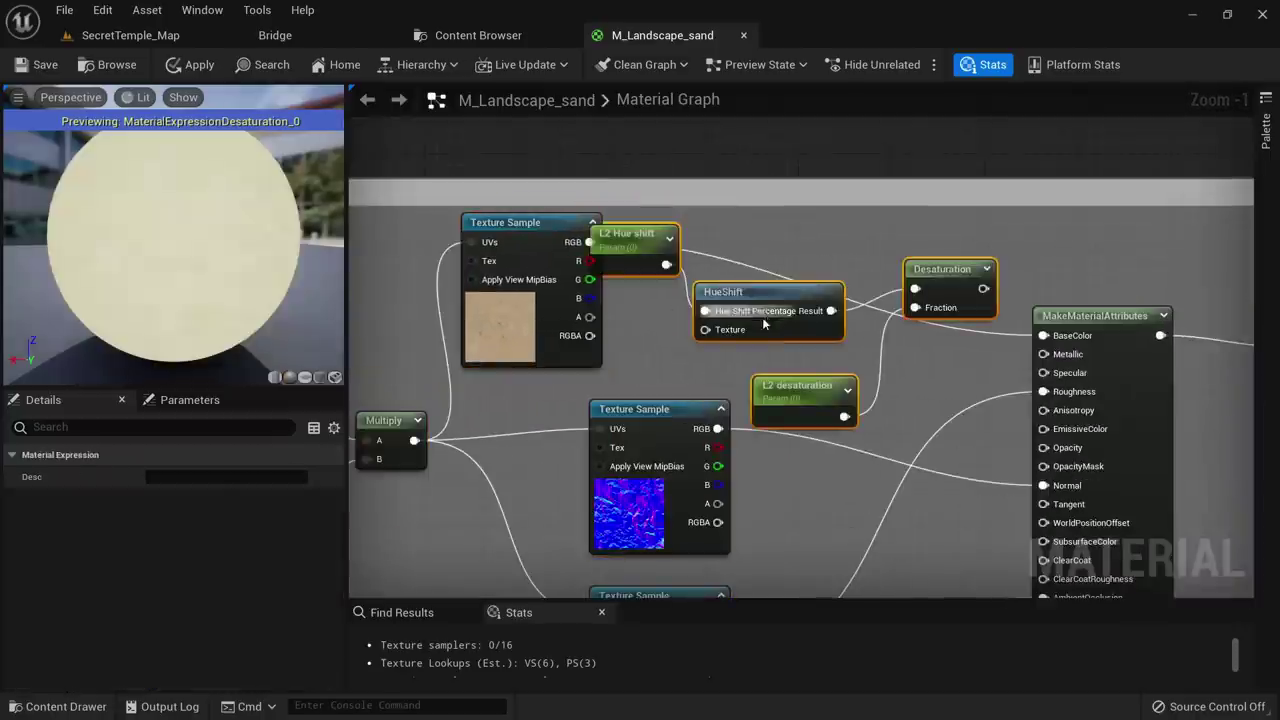
{"action": "left_click_drag", "start_coordinate": [755, 294], "coordinate": [801, 279]}
{"action": "left_click", "coordinate": [639, 289]}
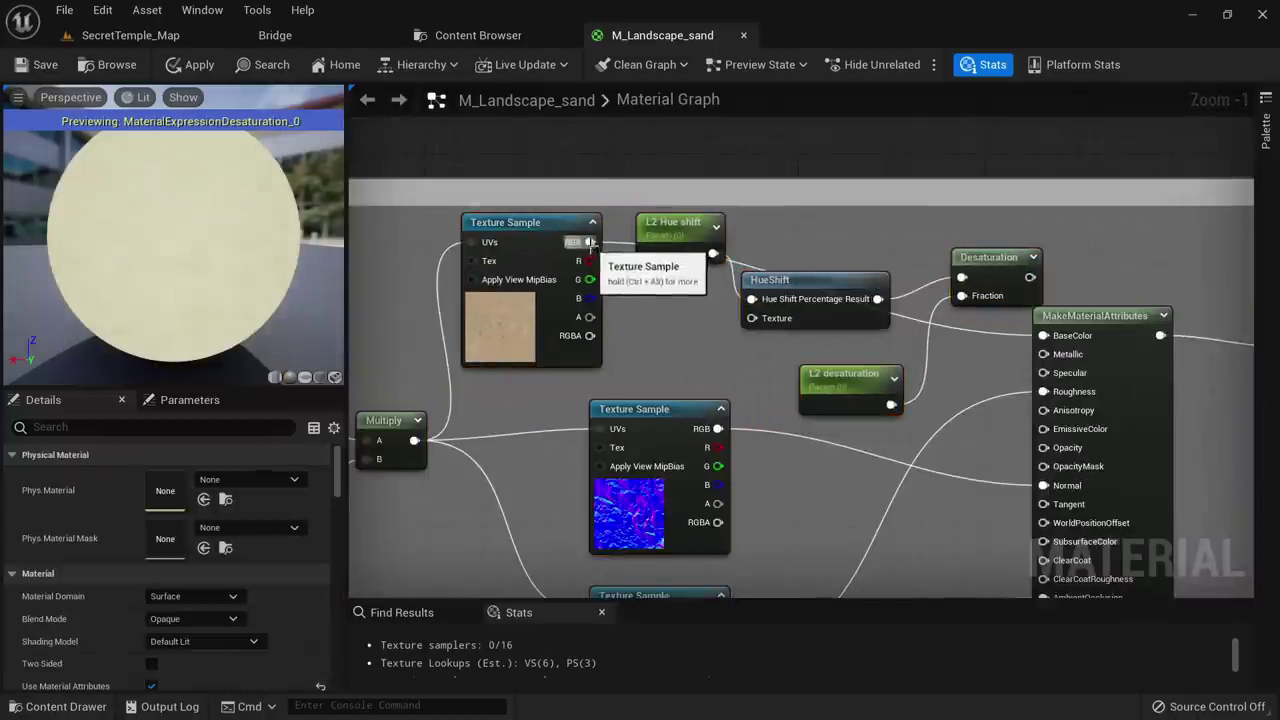
{"action": "left_click_drag", "start_coordinate": [590, 242], "coordinate": [770, 323]}
Rename the two pasted parameters in the L3 group as L3 Hue shift and L3 desaturation
{"action": "left_click", "coordinate": [675, 223]}
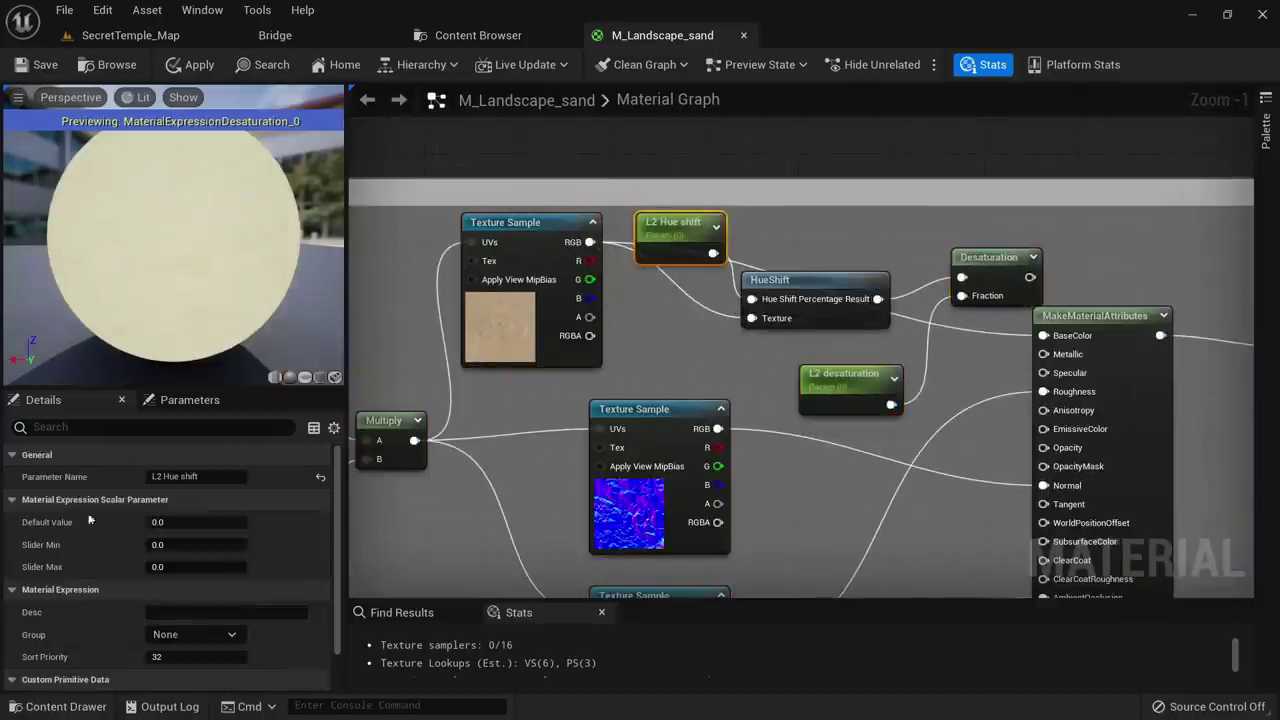
{"action": "left_click", "coordinate": [162, 477]}
{"action": "left_click", "coordinate": [162, 477]}
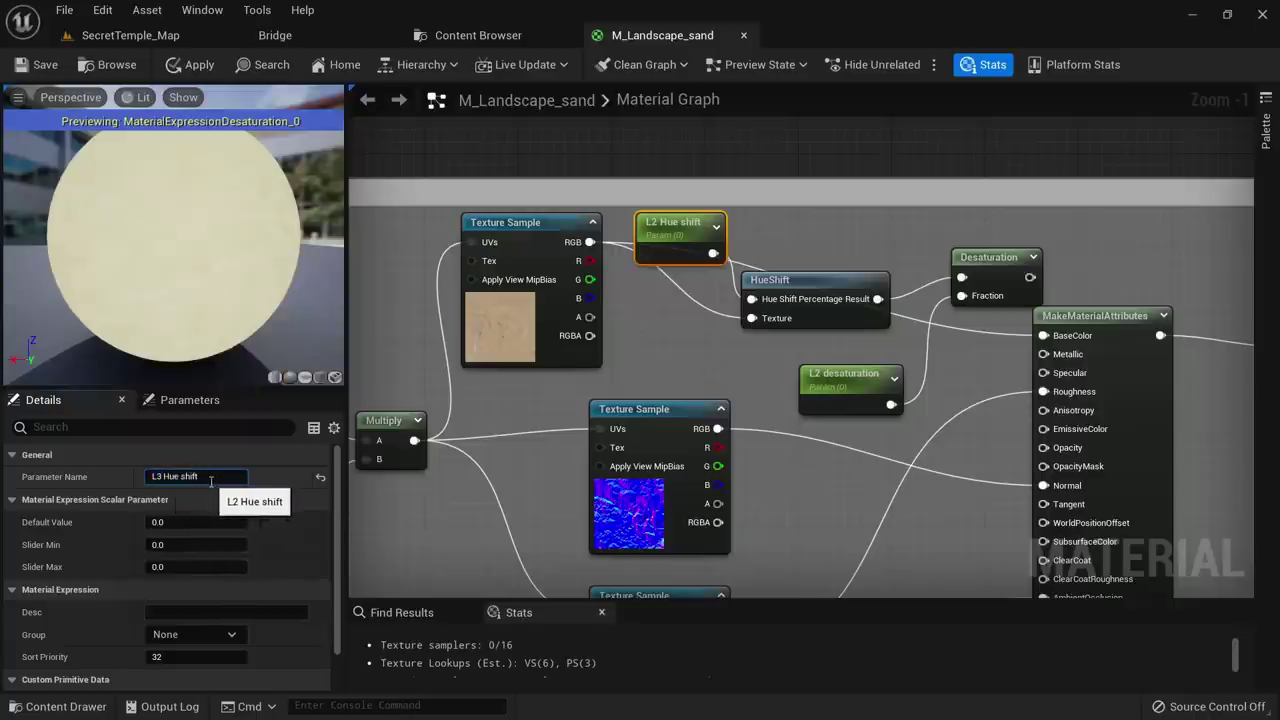
{"action": "right_click_drag", "start_coordinate": [771, 307], "coordinate": [696, 279]}
{"action": "left_click", "coordinate": [743, 370]}
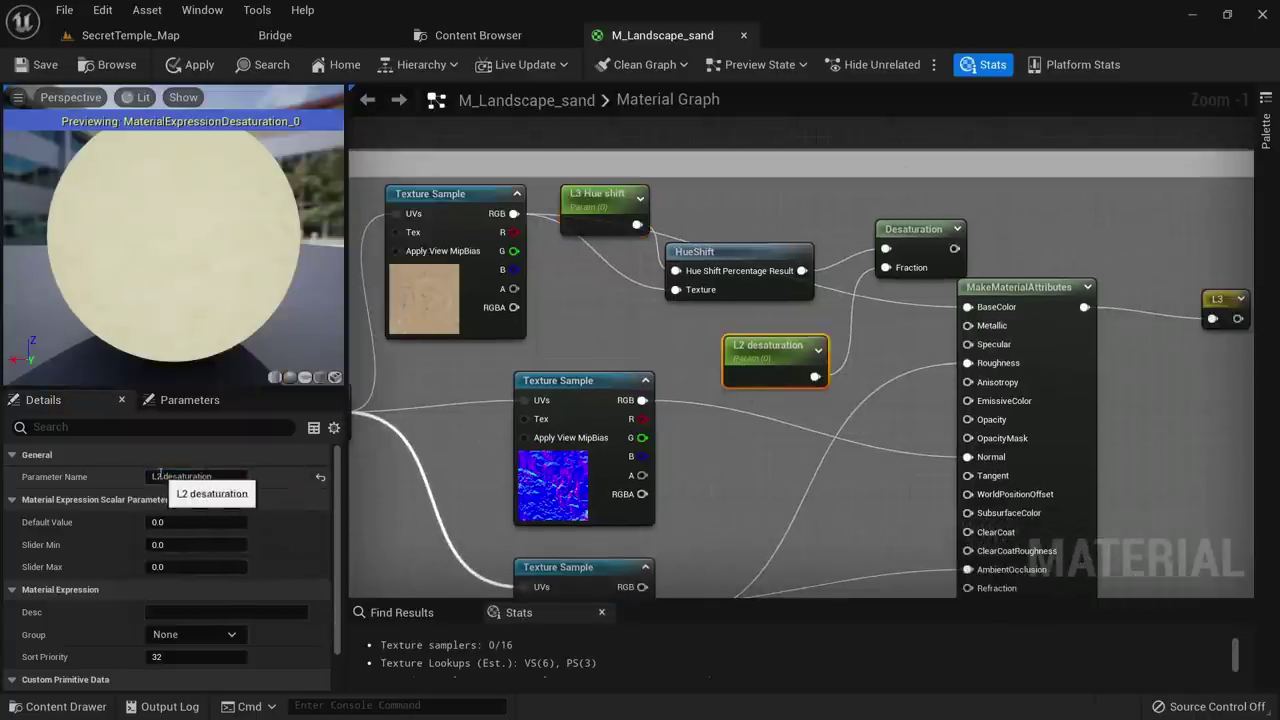
{"action": "left_click", "coordinate": [161, 477]}
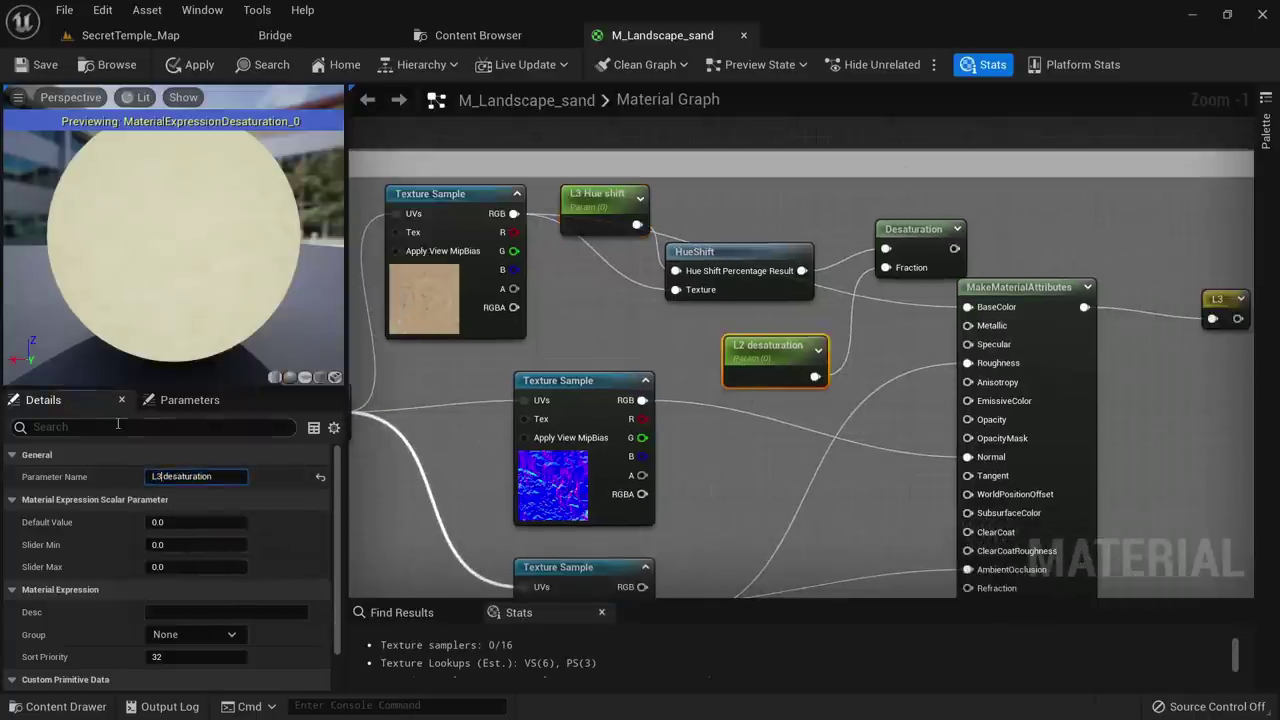
Connect the L3 Desaturation output to BaseColor and move L3's MakeMaterialAttributes node slightly away from it
{"action": "right_click_drag", "start_coordinate": [877, 308], "coordinate": [693, 284]}
{"action": "left_click_drag", "start_coordinate": [798, 259], "coordinate": [833, 254]}
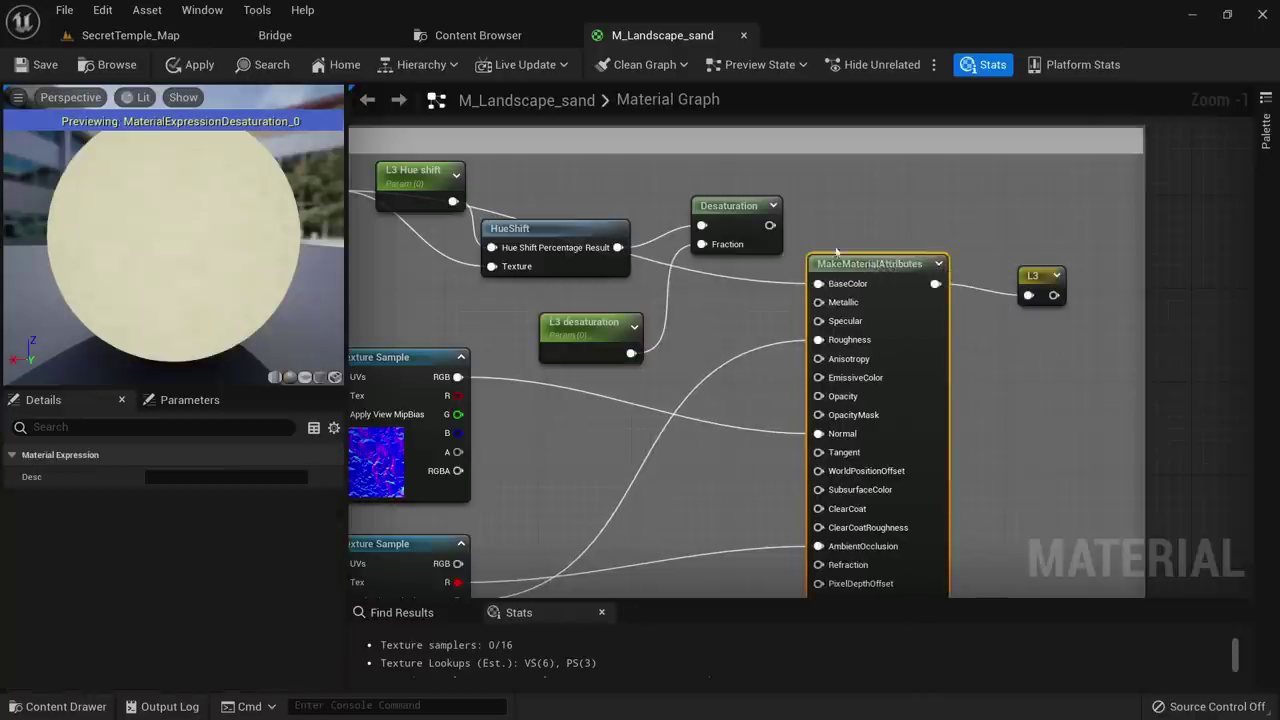
{"action": "scroll", "coordinate": [813, 309], "scroll_direction": "down", "scroll_amount": 2}
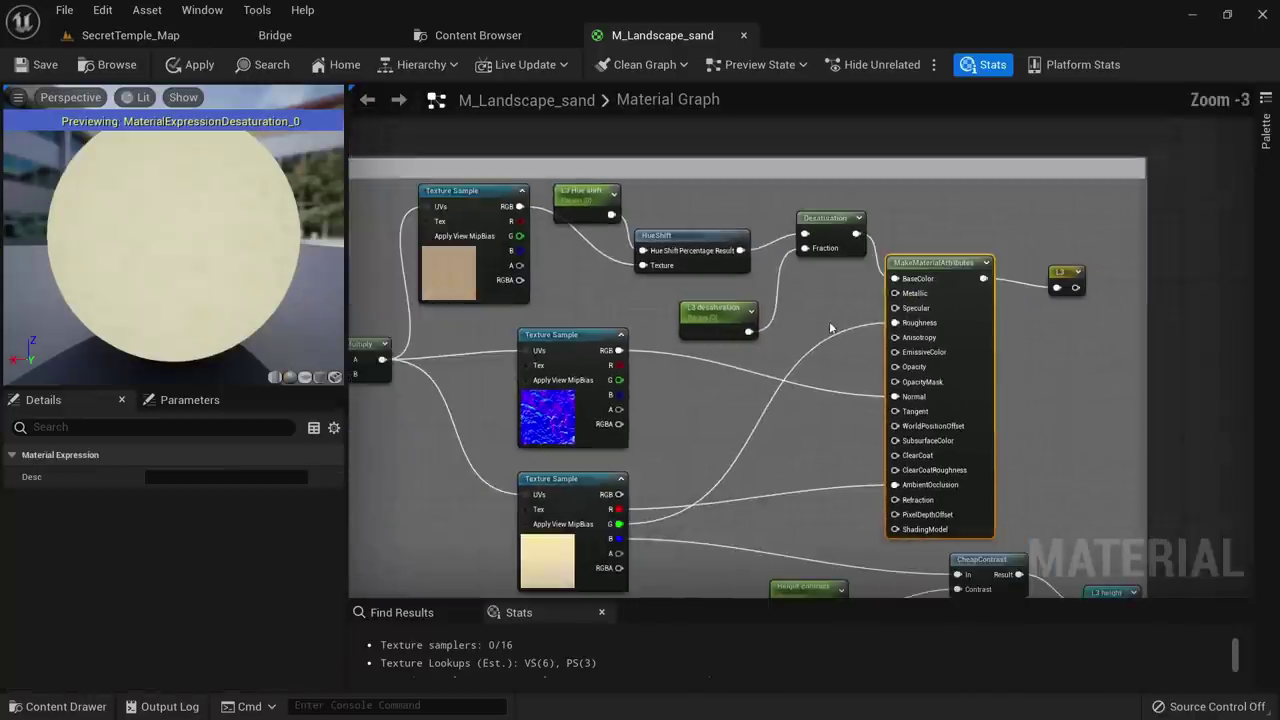
Widen the L4 comment box on its input side and move its coordinate and texture nodes away from MakeMaterialAttributes
{"action": "scroll", "coordinate": [813, 309], "scroll_direction": "down", "scroll_amount": 2}
{"action": "right_click_drag", "start_coordinate": [783, 431], "coordinate": [826, 112]}
{"action": "scroll", "coordinate": [868, 275], "scroll_direction": "up", "scroll_amount": 2}
{"action": "right_click_drag", "start_coordinate": [545, 289], "coordinate": [797, 274]}
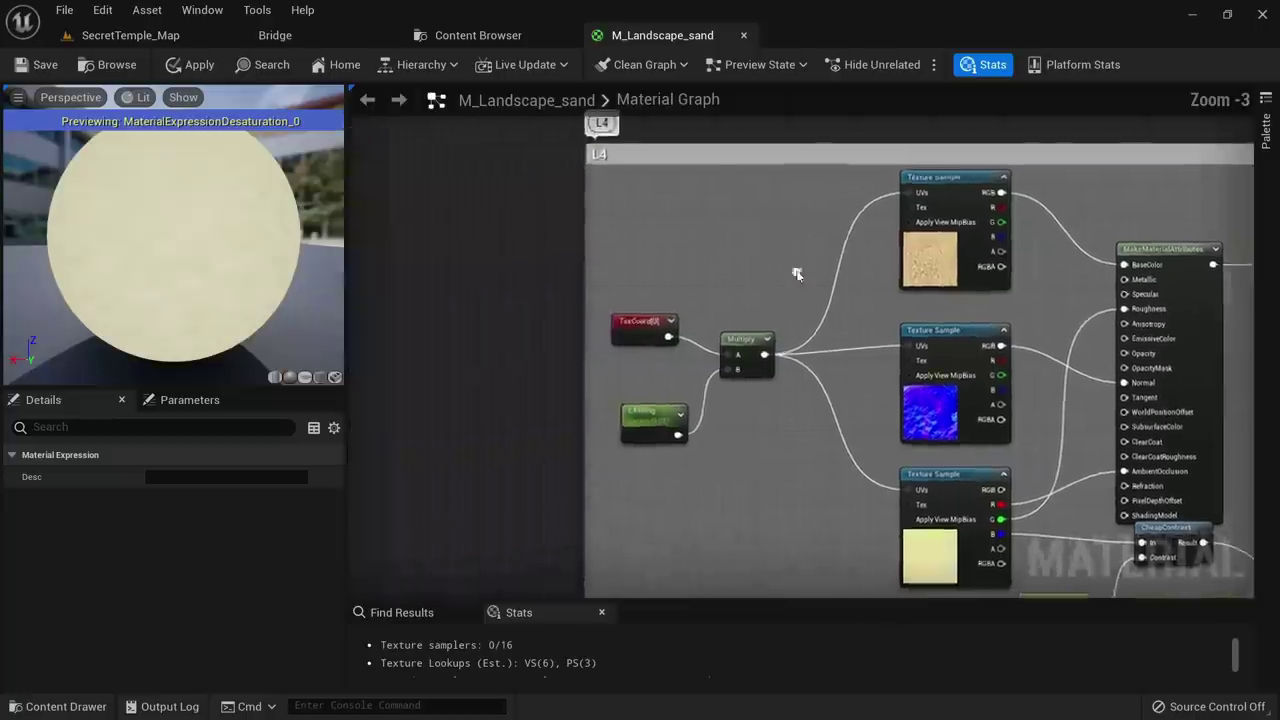
{"action": "scroll", "coordinate": [797, 274], "scroll_direction": "down", "scroll_amount": 1}
{"action": "left_click_drag", "start_coordinate": [645, 276], "coordinate": [514, 265]}
{"action": "left_click_drag", "start_coordinate": [898, 469], "coordinate": [773, 483]}
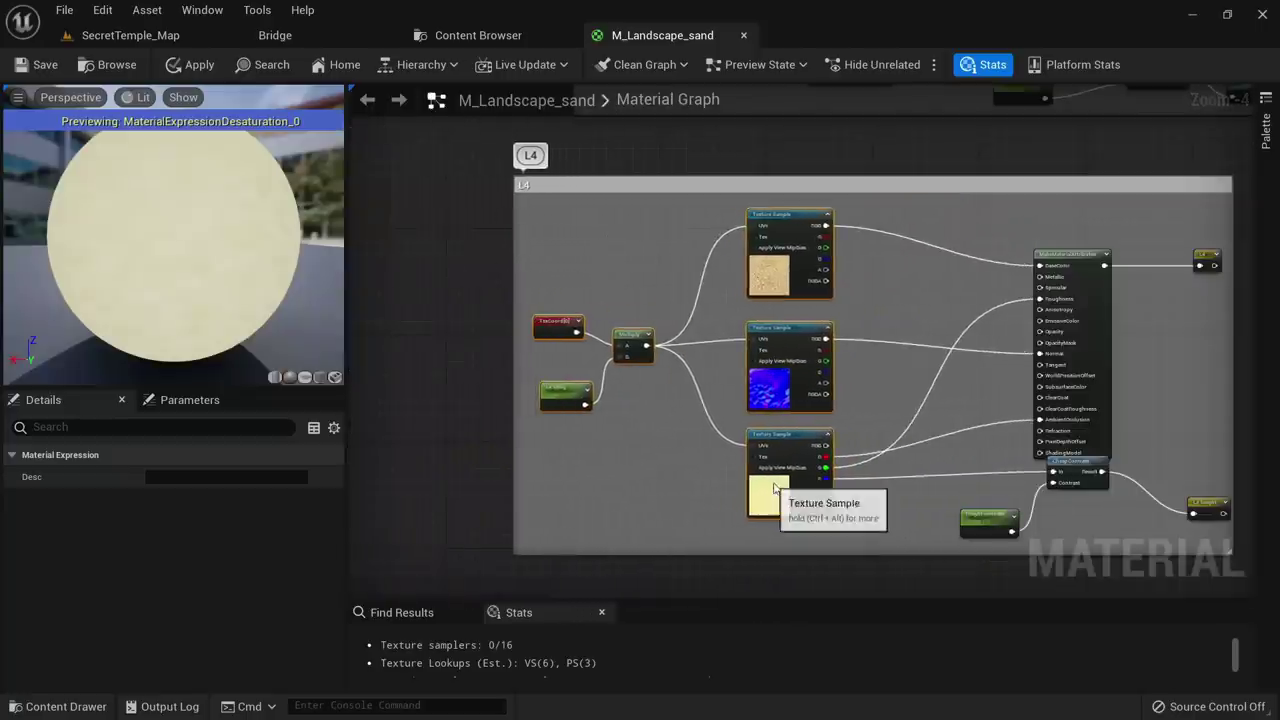
Paste the copied color adjustment nodes into the L4 group and connect the base color texture's RGB to HueShift's Texture input
{"action": "left_click", "coordinate": [889, 275]}
{"action": "scroll", "coordinate": [906, 257], "scroll_direction": "up", "scroll_amount": 4}
{"action": "key", "text": "ctrl+v"}
{"action": "left_click_drag", "start_coordinate": [820, 243], "coordinate": [859, 217]}
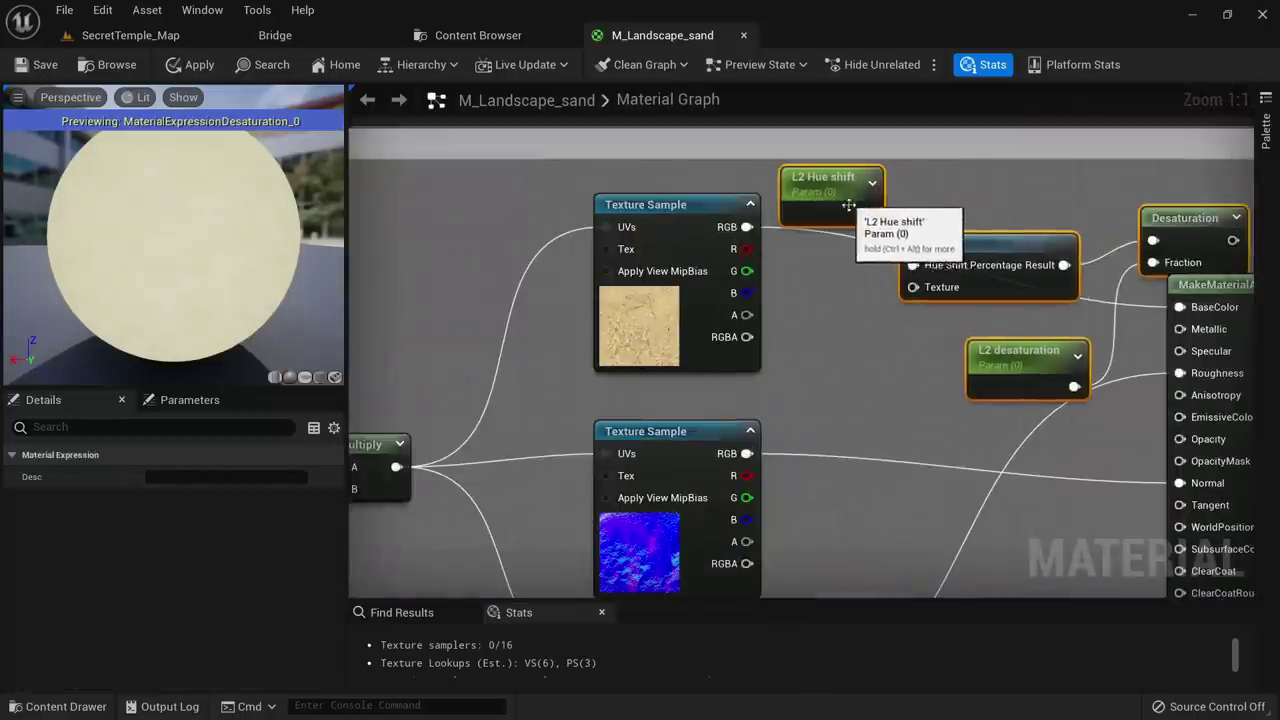
{"action": "left_click", "coordinate": [781, 249]}
{"action": "left_click_drag", "start_coordinate": [772, 245], "coordinate": [915, 288]}
Connect the L4 Desaturation output to BaseColor and shift L4's MakeMaterialAttributes node clear of it
{"action": "right_click_drag", "start_coordinate": [952, 309], "coordinate": [762, 288]}
{"action": "left_click_drag", "start_coordinate": [1041, 219], "coordinate": [1137, 274]}
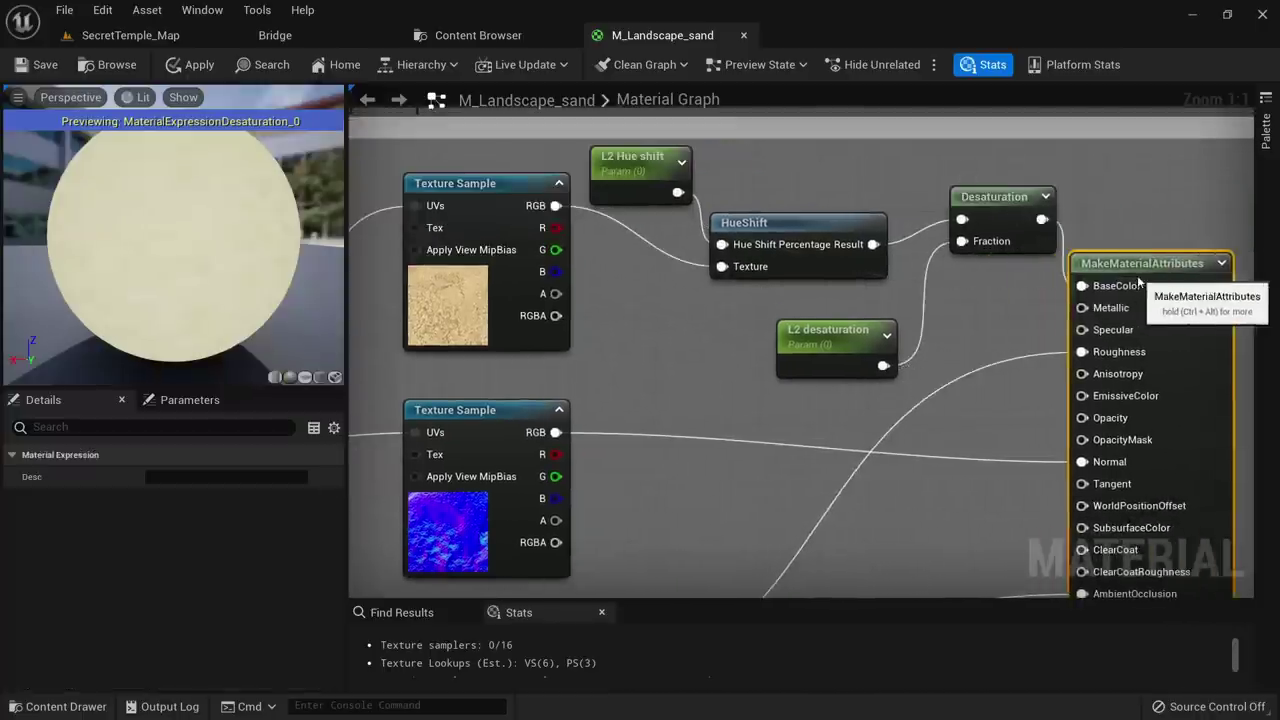
{"action": "right_click_drag", "start_coordinate": [961, 408], "coordinate": [763, 360]}
{"action": "scroll", "coordinate": [755, 232], "scroll_direction": "down", "scroll_amount": 3}
{"action": "scroll", "coordinate": [560, 212], "scroll_direction": "up", "scroll_amount": 3}
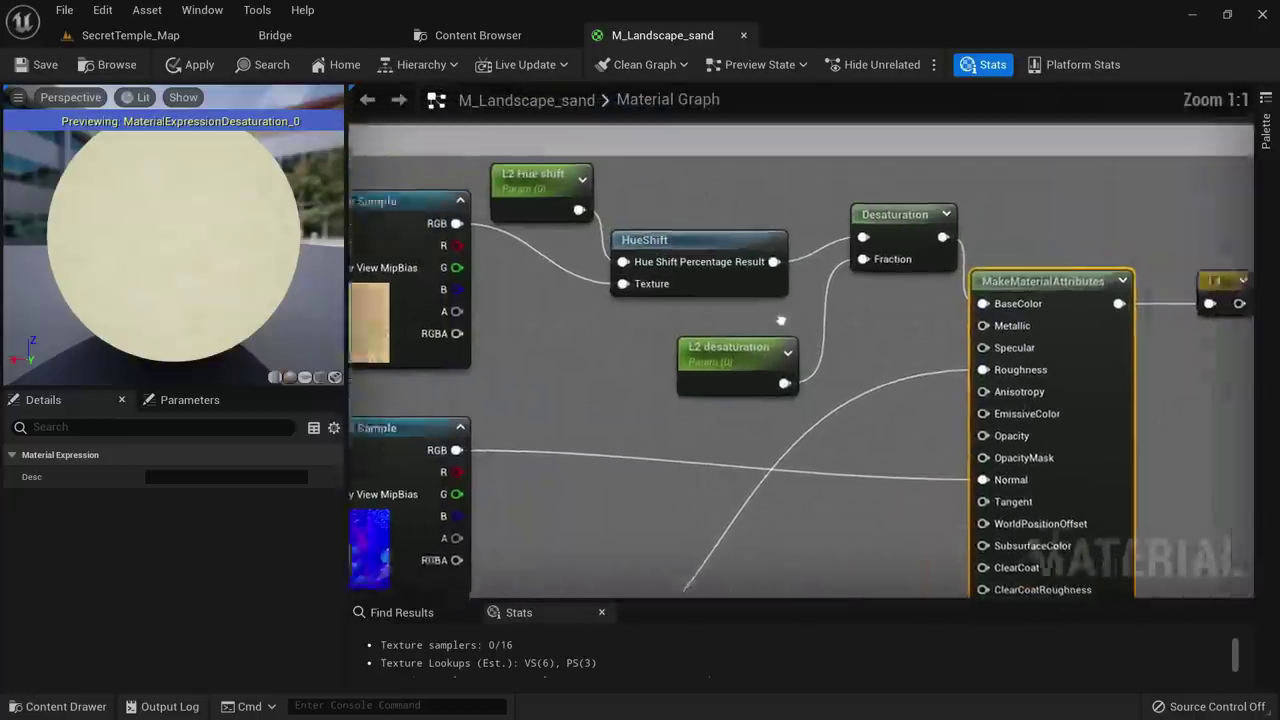
Rename the pasted parameters in the L4 group as L4 Hue shift and L4 desaturation, and apply the material changes
{"action": "right_click_drag", "start_coordinate": [530, 184], "coordinate": [642, 204]}
{"action": "left_click", "coordinate": [642, 204]}
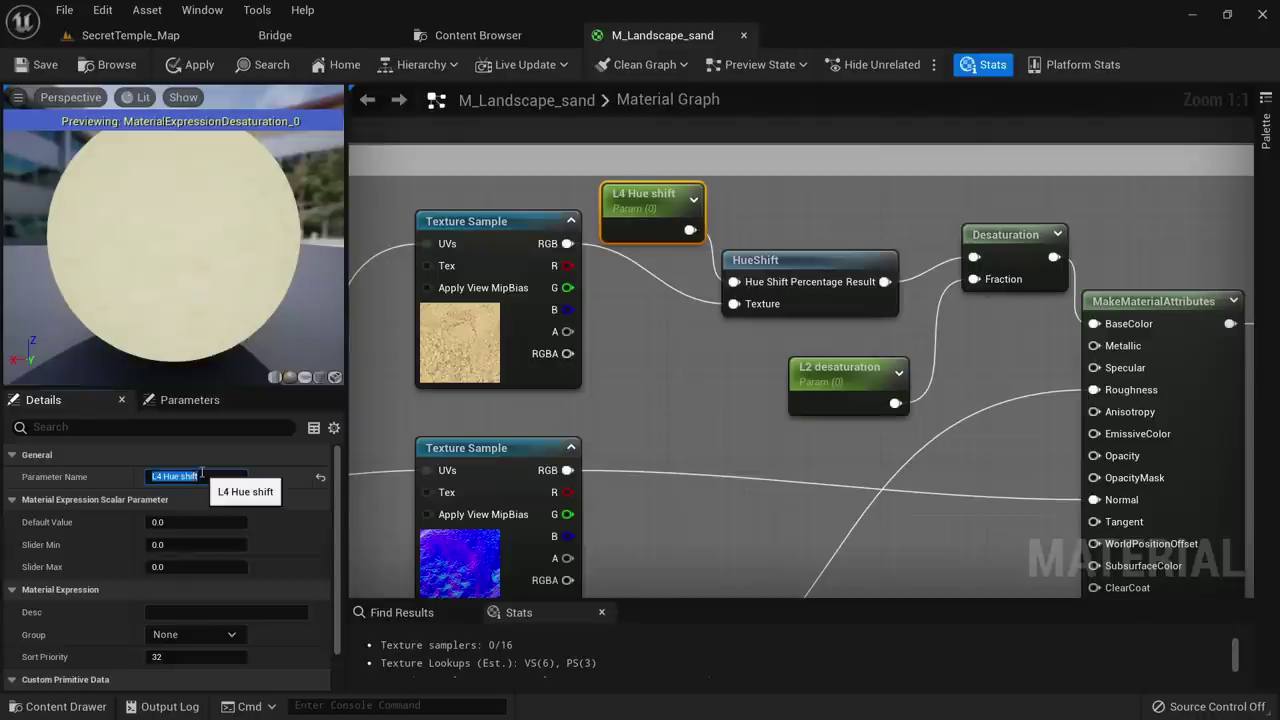
{"action": "left_click", "coordinate": [840, 367]}
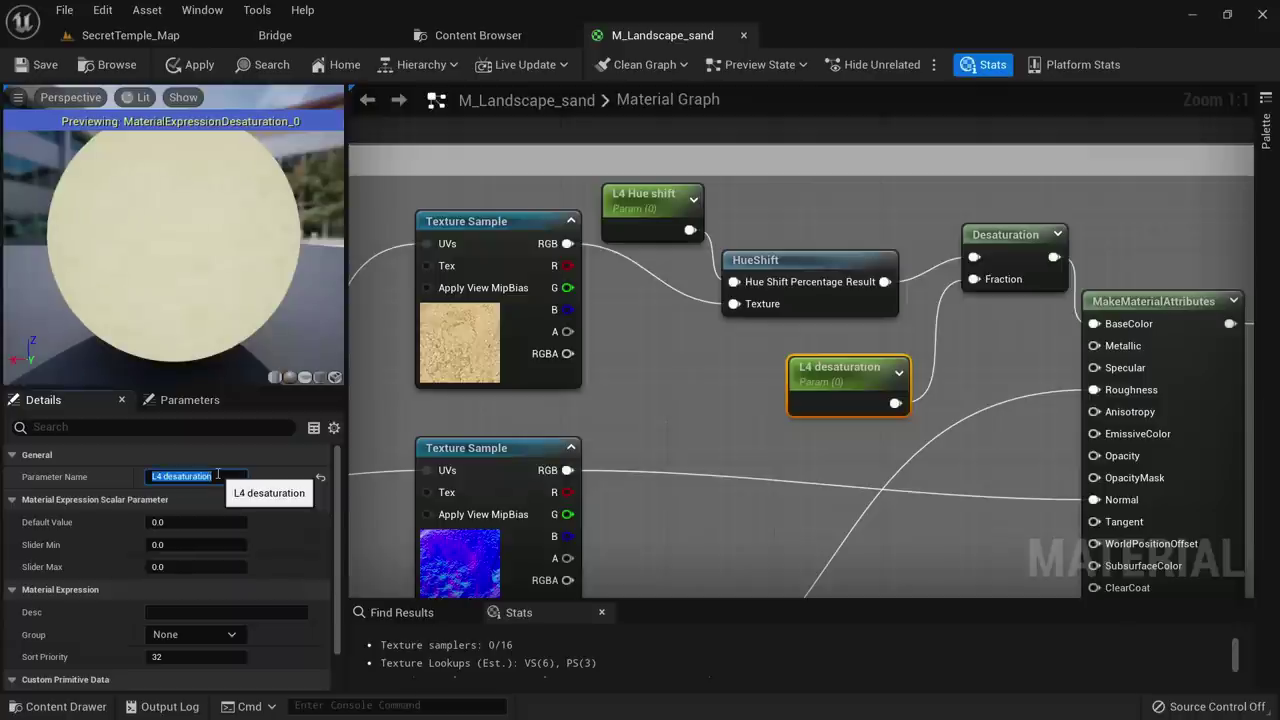
{"action": "left_click", "coordinate": [174, 73]}
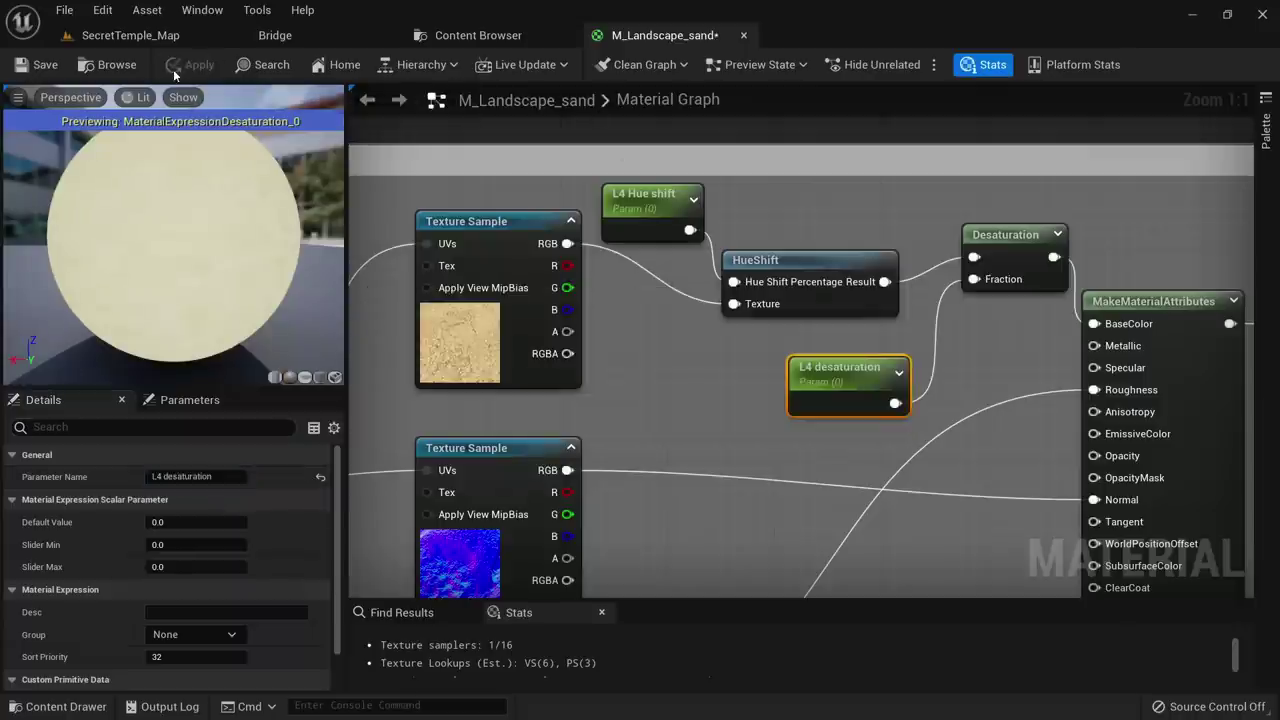
Open the material instance MI_Landscape_sand_base from the SecretTemple Materials folder and check its scalar parameters
{"action": "left_click", "coordinate": [440, 36]}
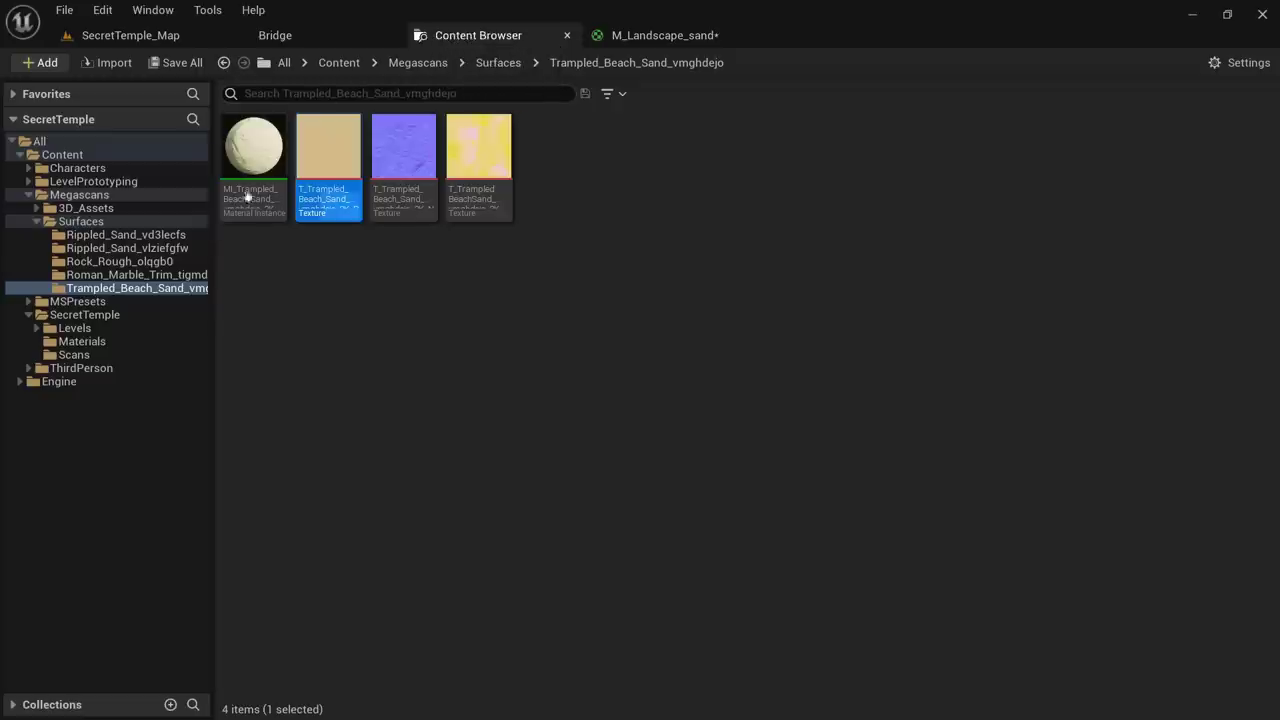
{"action": "left_click", "coordinate": [82, 341]}
{"action": "double_click", "coordinate": [329, 146]}
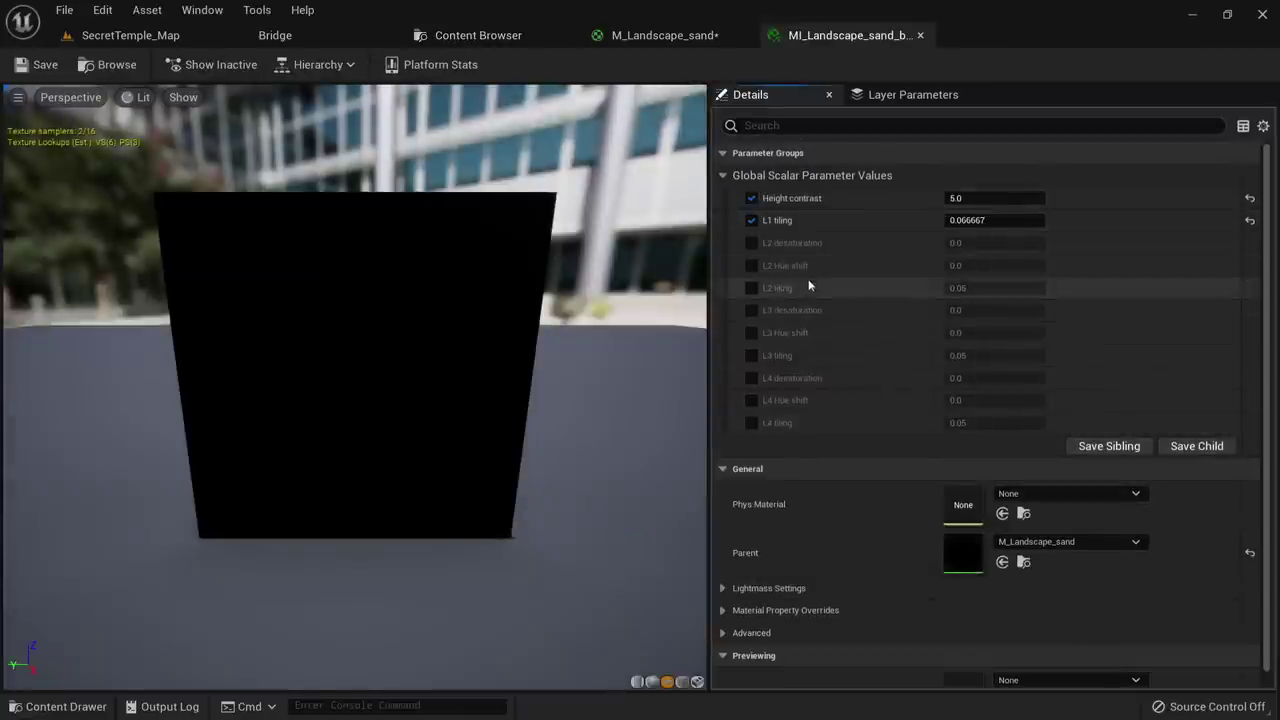
{"action": "left_click", "coordinate": [541, 40]}
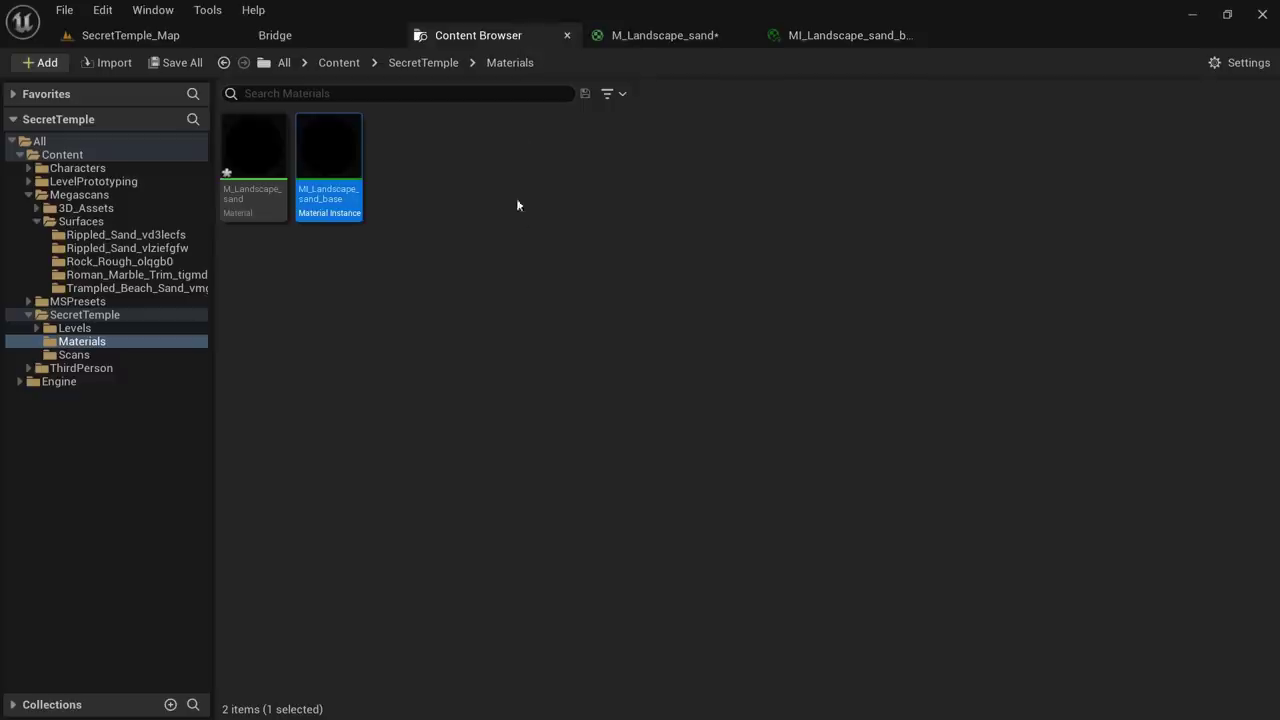
In M_Landscape_sand, widen the L1 comment box on its input side and move its coordinate, tiling and texture nodes away from MakeMaterialAttributes
{"action": "left_click", "coordinate": [641, 32]}
{"action": "scroll", "coordinate": [628, 270], "scroll_direction": "down", "scroll_amount": 4}
{"action": "scroll", "coordinate": [736, 250], "scroll_direction": "up", "scroll_amount": 4}
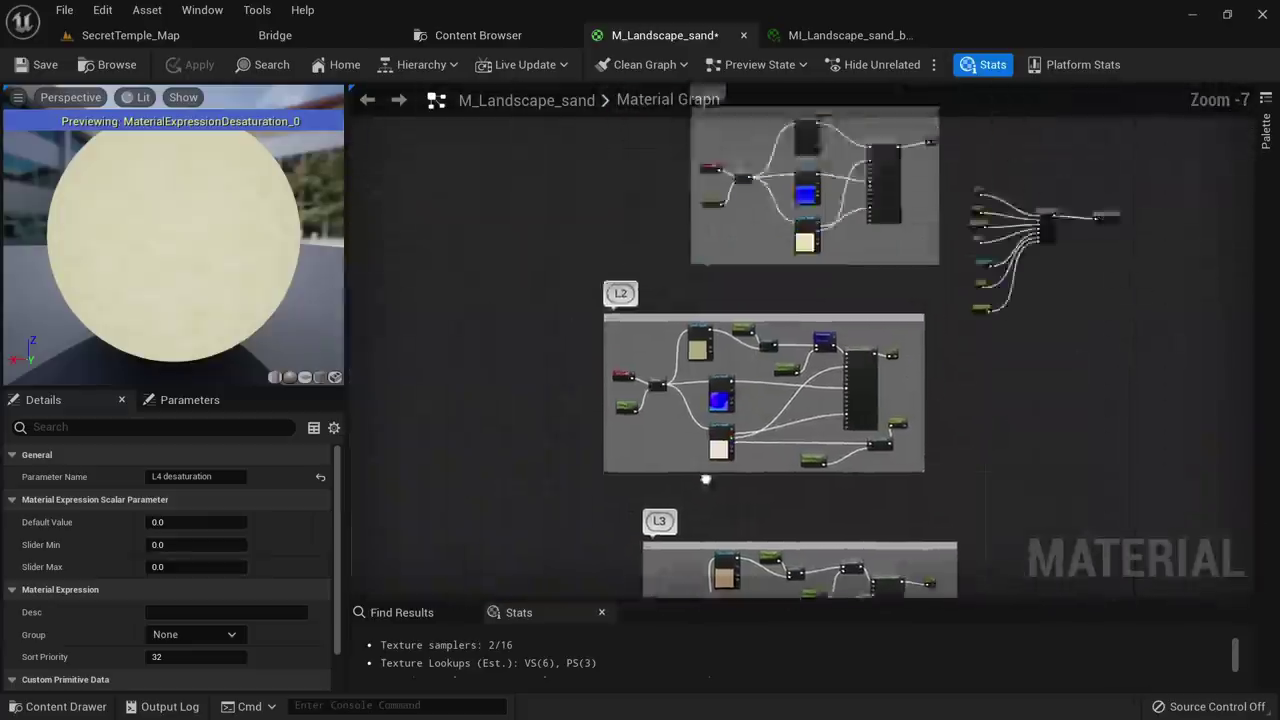
{"action": "right_click_drag", "start_coordinate": [736, 251], "coordinate": [646, 357]}
{"action": "left_click", "coordinate": [555, 422]}
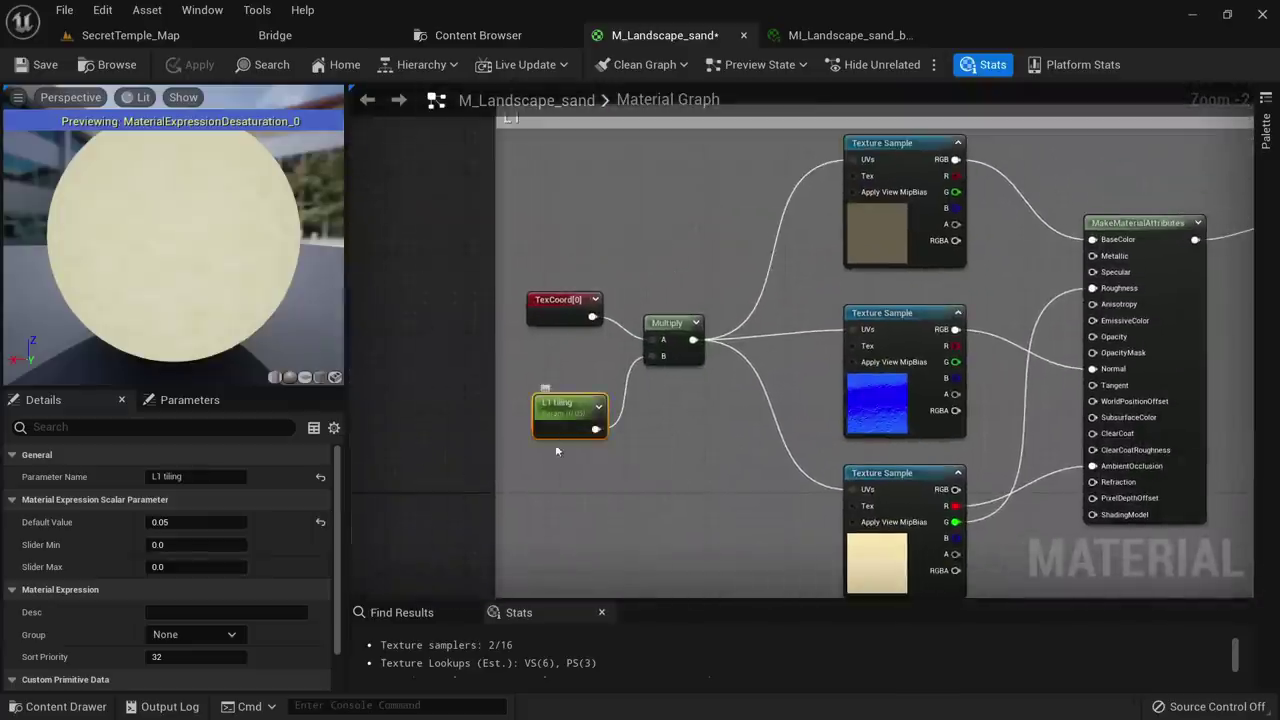
{"action": "right_click_drag", "start_coordinate": [598, 477], "coordinate": [552, 436]}
{"action": "right_click_drag", "start_coordinate": [680, 420], "coordinate": [771, 339]}
{"action": "scroll", "coordinate": [540, 244], "scroll_direction": "down", "scroll_amount": 3}
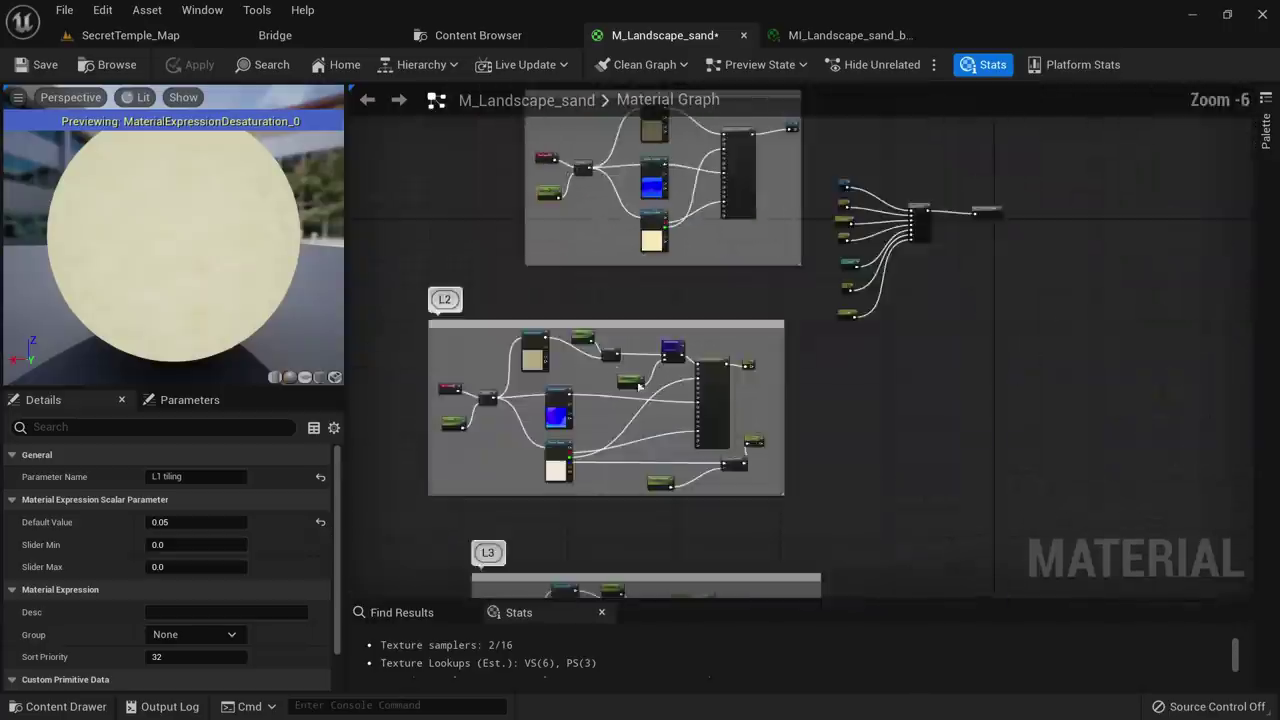
{"action": "scroll", "coordinate": [585, 414], "scroll_direction": "up", "scroll_amount": 3}
{"action": "left_click_drag", "start_coordinate": [523, 407], "coordinate": [402, 381]}
{"action": "scroll", "coordinate": [527, 395], "scroll_direction": "down", "scroll_amount": 3}
{"action": "right_click_drag", "start_coordinate": [464, 388], "coordinate": [586, 318]}
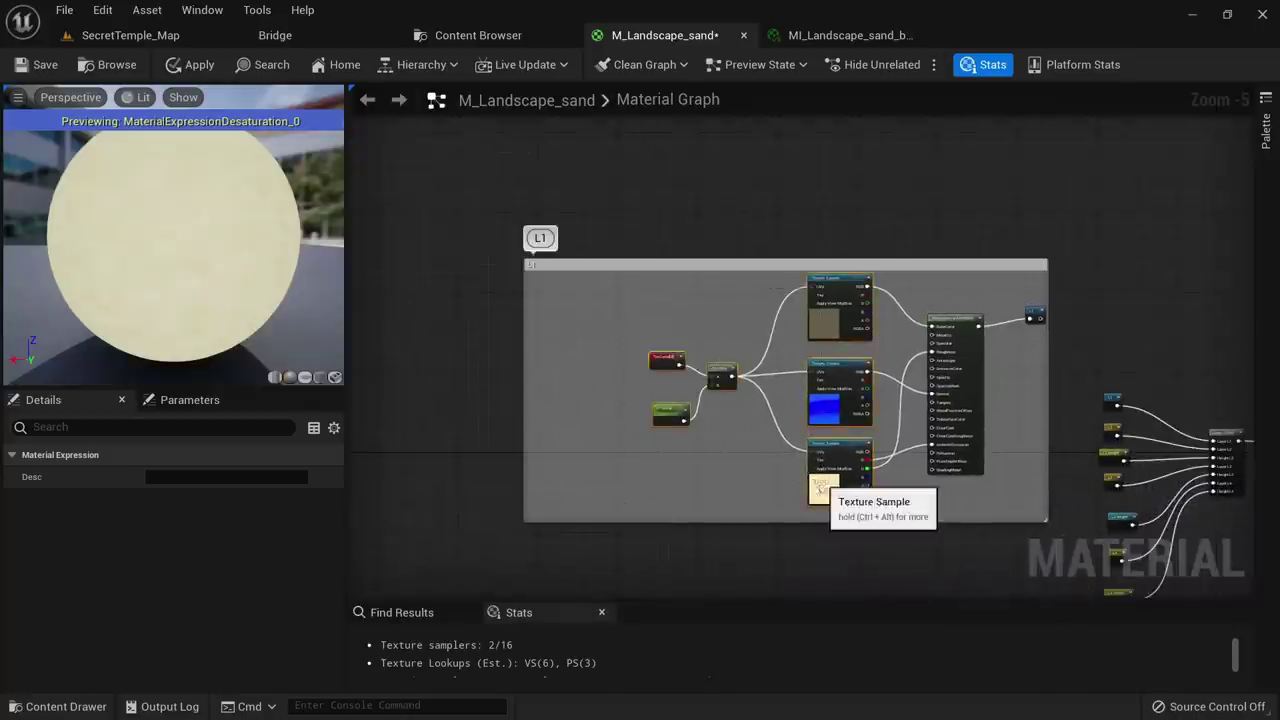
Paste the copied color adjustment nodes into the L1 group and wire them between the base color texture's RGB and BaseColor
{"action": "scroll", "coordinate": [808, 303], "scroll_direction": "up", "scroll_amount": 4}
{"action": "key", "text": "ctrl+v"}
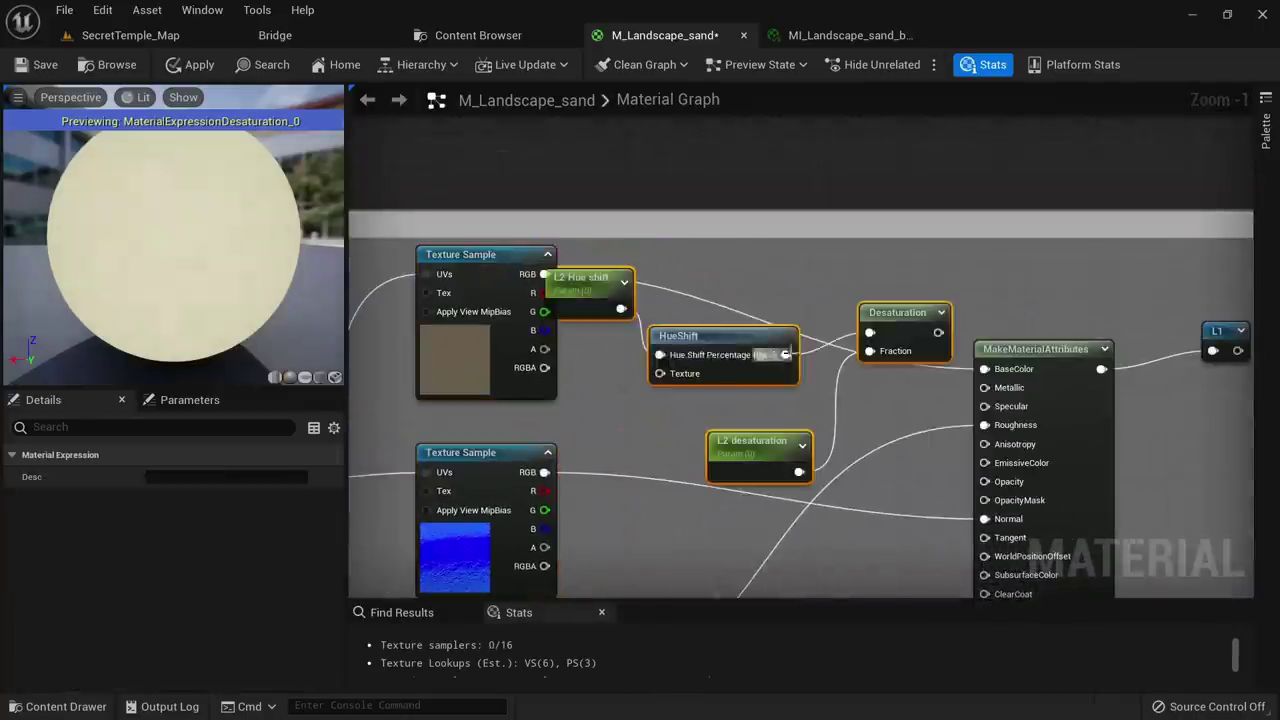
{"action": "left_click_drag", "start_coordinate": [731, 336], "coordinate": [763, 295]}
{"action": "scroll", "coordinate": [652, 326], "scroll_direction": "up", "scroll_amount": 1}
{"action": "left_click", "coordinate": [634, 323]}
{"action": "left_click_drag", "start_coordinate": [531, 271], "coordinate": [700, 327]}
{"action": "left_click_drag", "start_coordinate": [1020, 281], "coordinate": [1031, 376]}
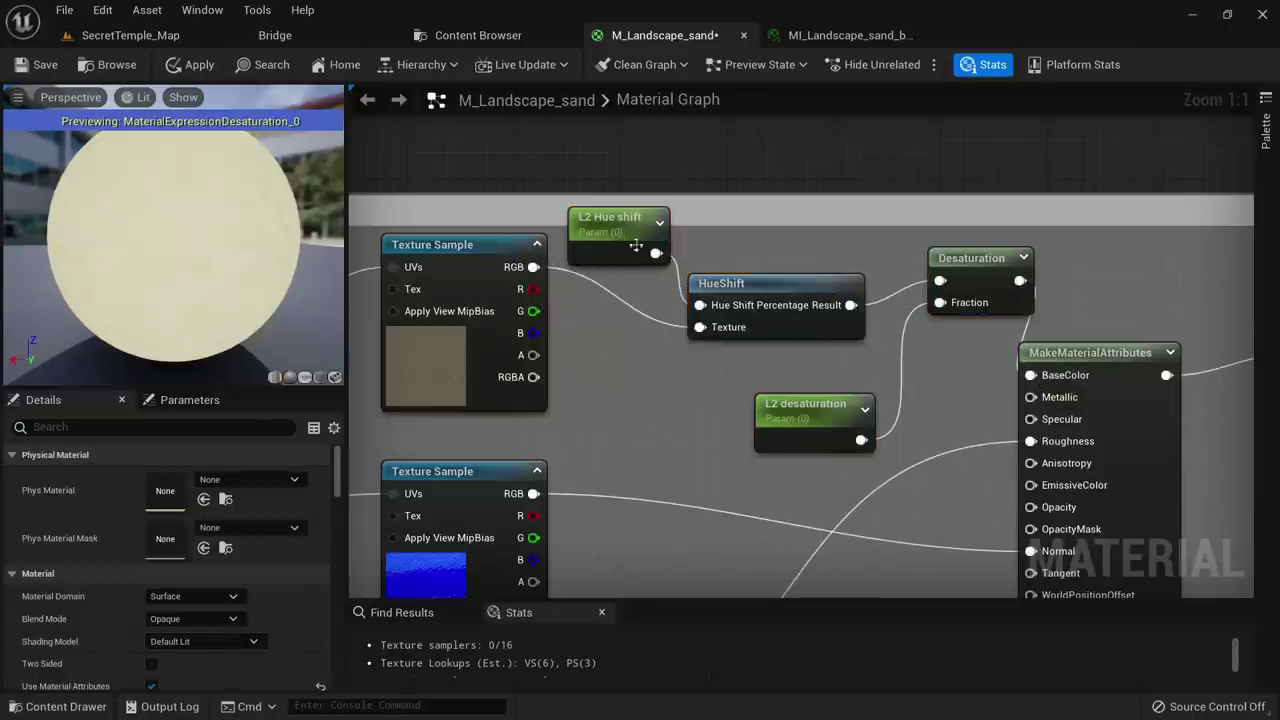
Rename the pasted parameters in the L1 group as L1 Hue shift and L1 desaturation
{"action": "left_click", "coordinate": [636, 245]}
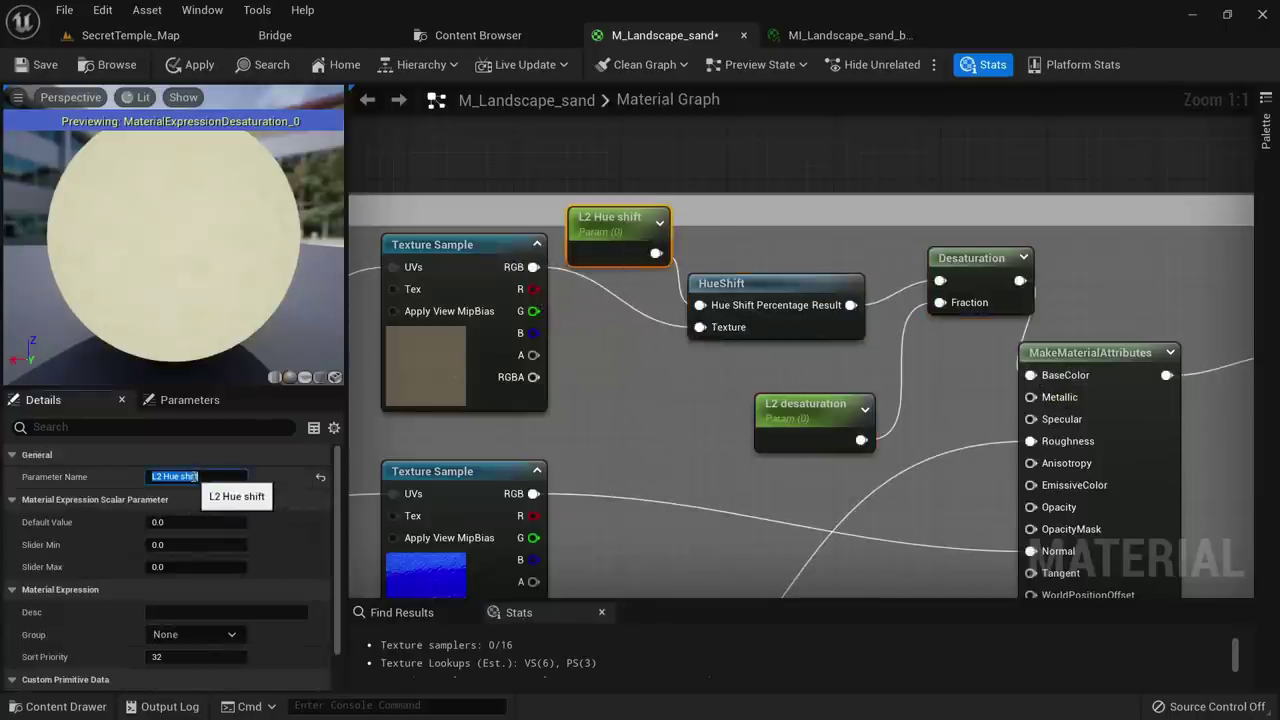
{"action": "left_click", "coordinate": [803, 405]}
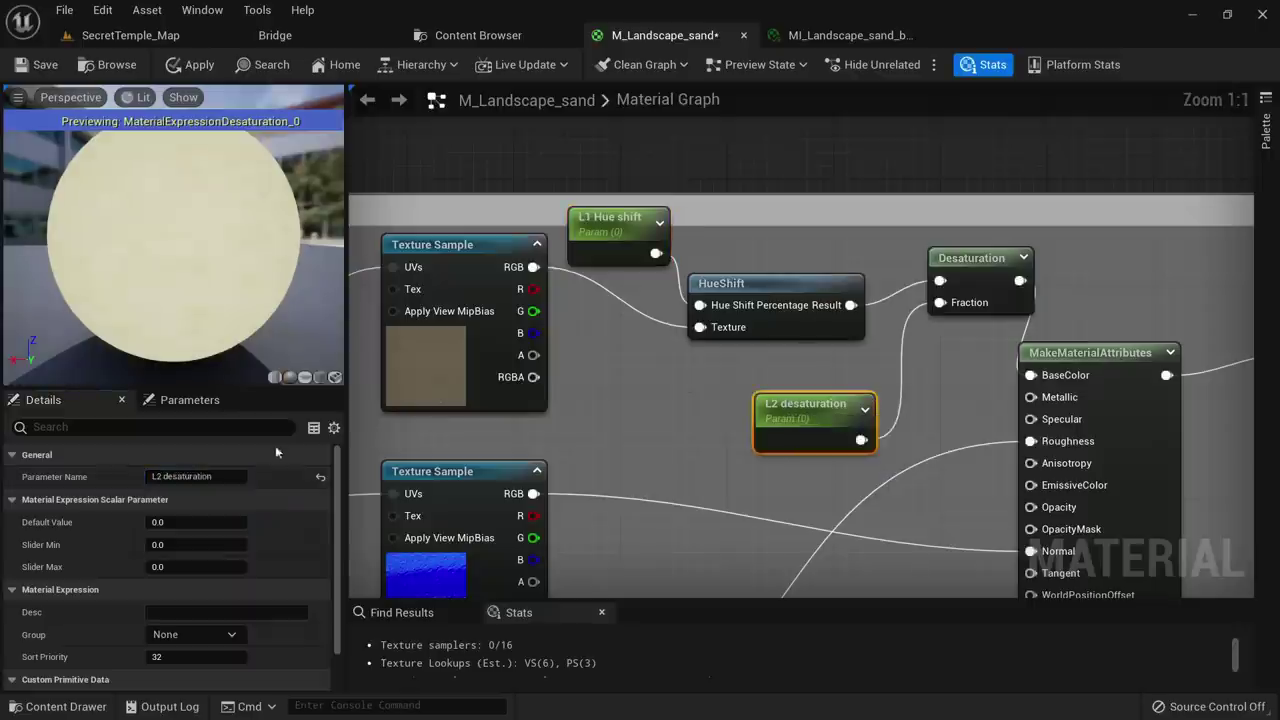
{"action": "left_click", "coordinate": [160, 480]}
{"action": "key", "text": "BackSpace"}
{"action": "type", "text": "1"}
{"action": "key", "text": "Return"}
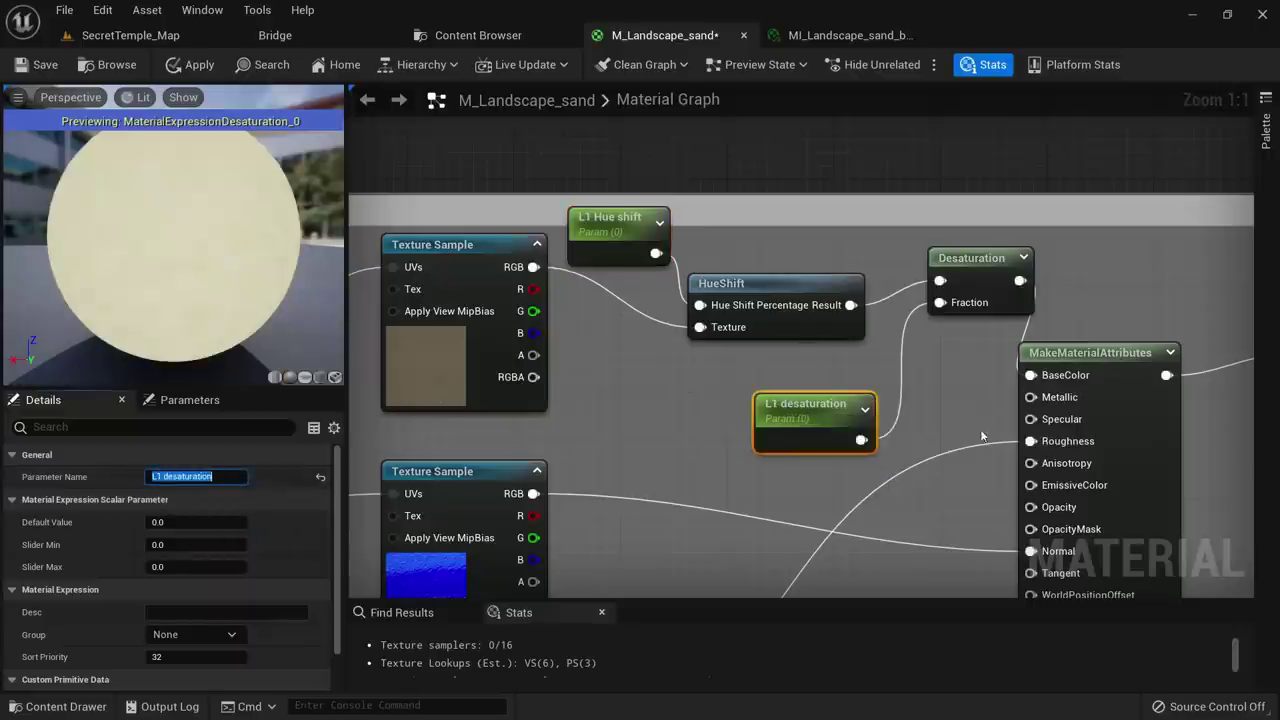
{"action": "scroll", "coordinate": [981, 436], "scroll_direction": "down", "scroll_amount": 2}
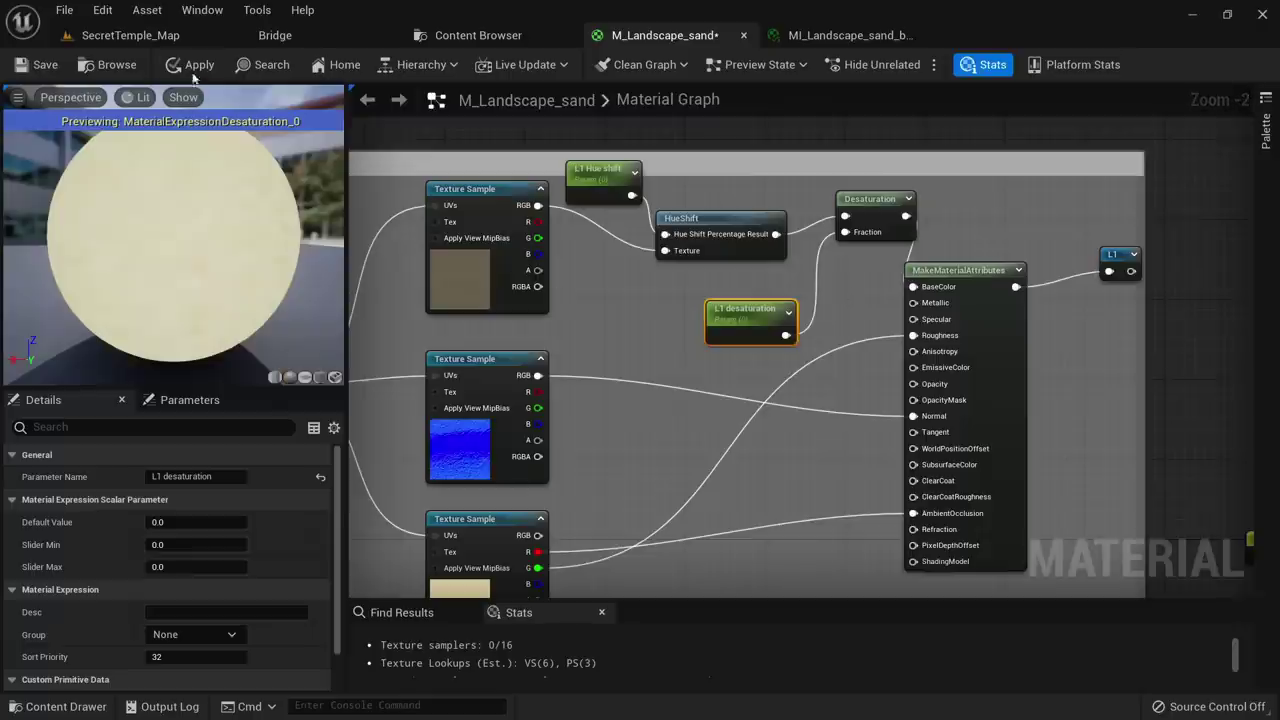
Apply the material changes and check the parameter list in MI_Landscape_sand_base
{"action": "left_click", "coordinate": [193, 65]}
{"action": "scroll", "coordinate": [655, 349], "scroll_direction": "down", "scroll_amount": 4}
{"action": "left_click", "coordinate": [845, 35]}
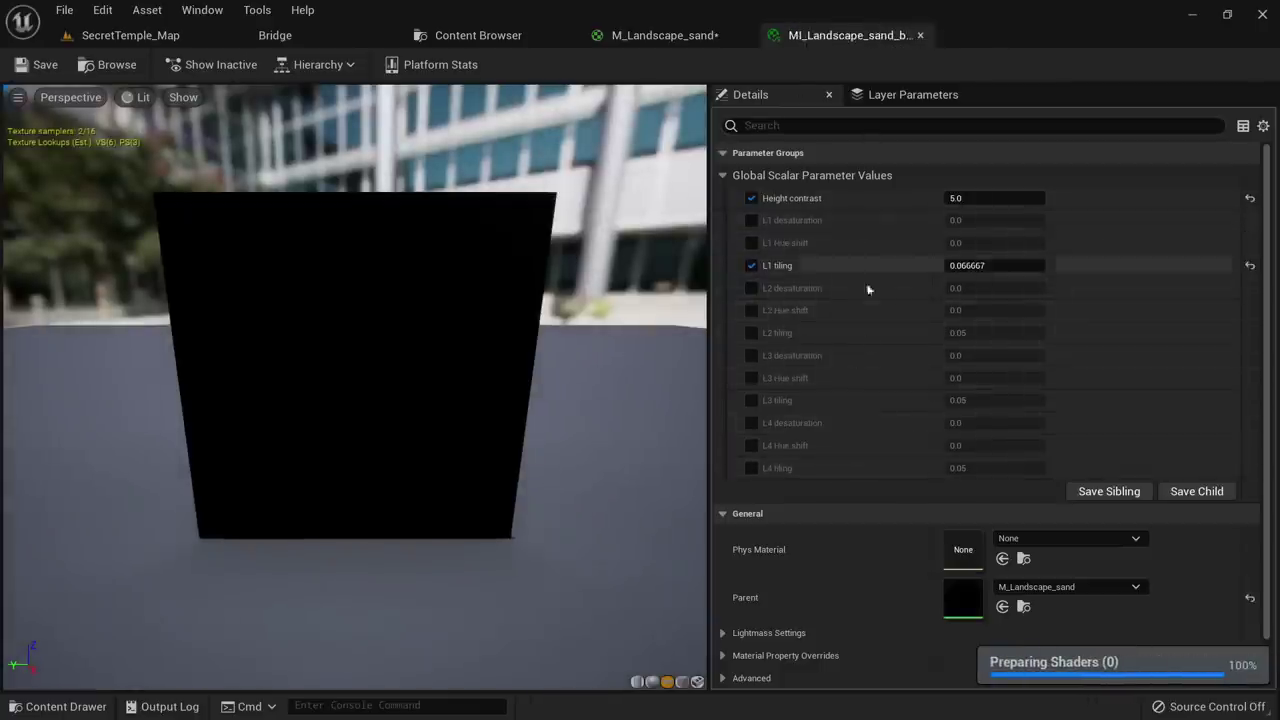
{"action": "left_click", "coordinate": [675, 40]}
Assign the L1 tiling, L1 Hue shift and L1 desaturation parameters to a parameter group named L1
{"action": "scroll", "coordinate": [661, 373], "scroll_direction": "up", "scroll_amount": 5}
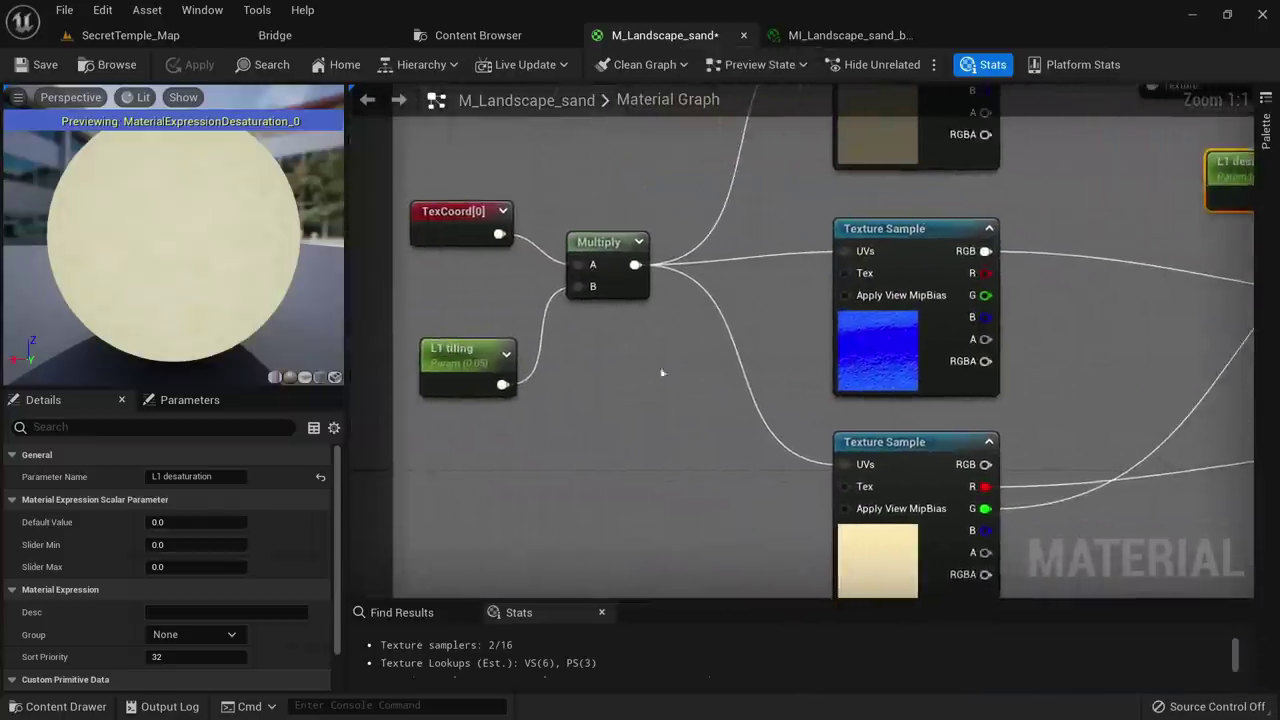
{"action": "scroll", "coordinate": [661, 373], "scroll_direction": "down", "scroll_amount": 1}
{"action": "left_click", "coordinate": [472, 375]}
{"action": "right_click_drag", "start_coordinate": [789, 260], "coordinate": [687, 298]}
{"action": "scroll", "coordinate": [687, 298], "scroll_direction": "down", "scroll_amount": 1}
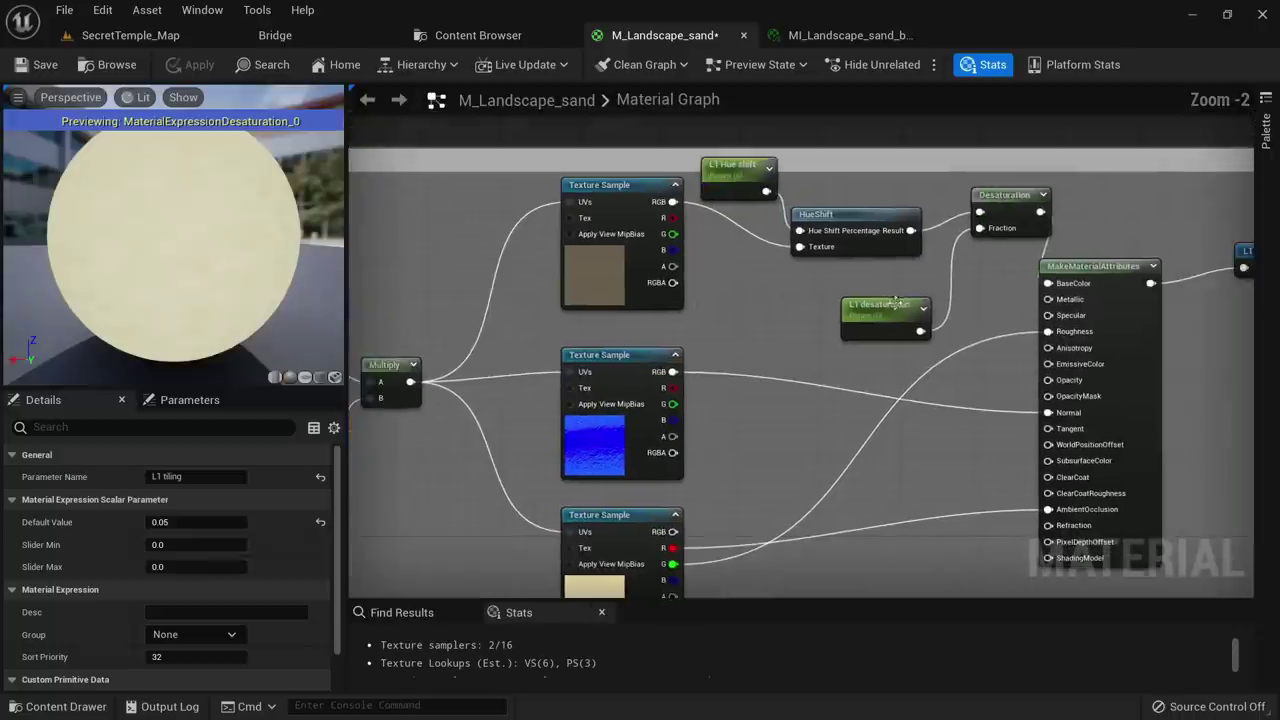
{"action": "left_click", "coordinate": [886, 303], "text": "ctrl"}
{"action": "left_click", "coordinate": [727, 173], "text": "ctrl"}
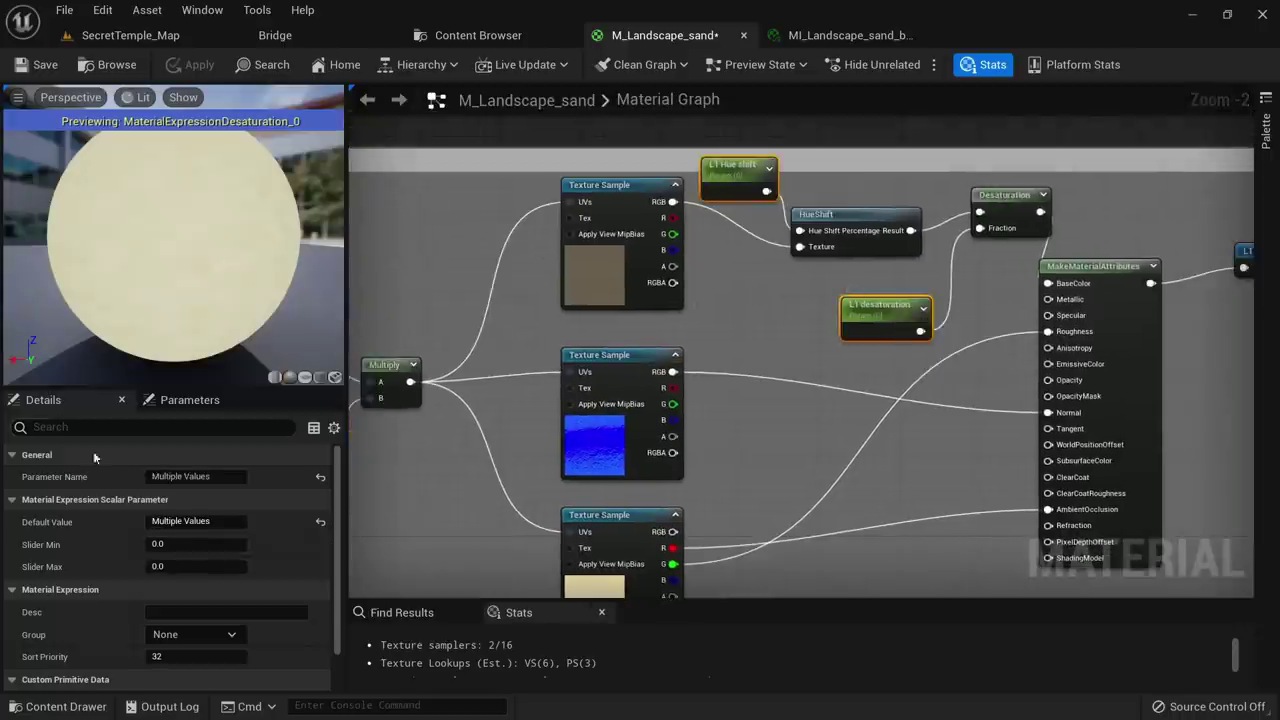
{"action": "left_click", "coordinate": [180, 634]}
{"action": "type", "text": "L1"}
{"action": "key", "text": "Return"}
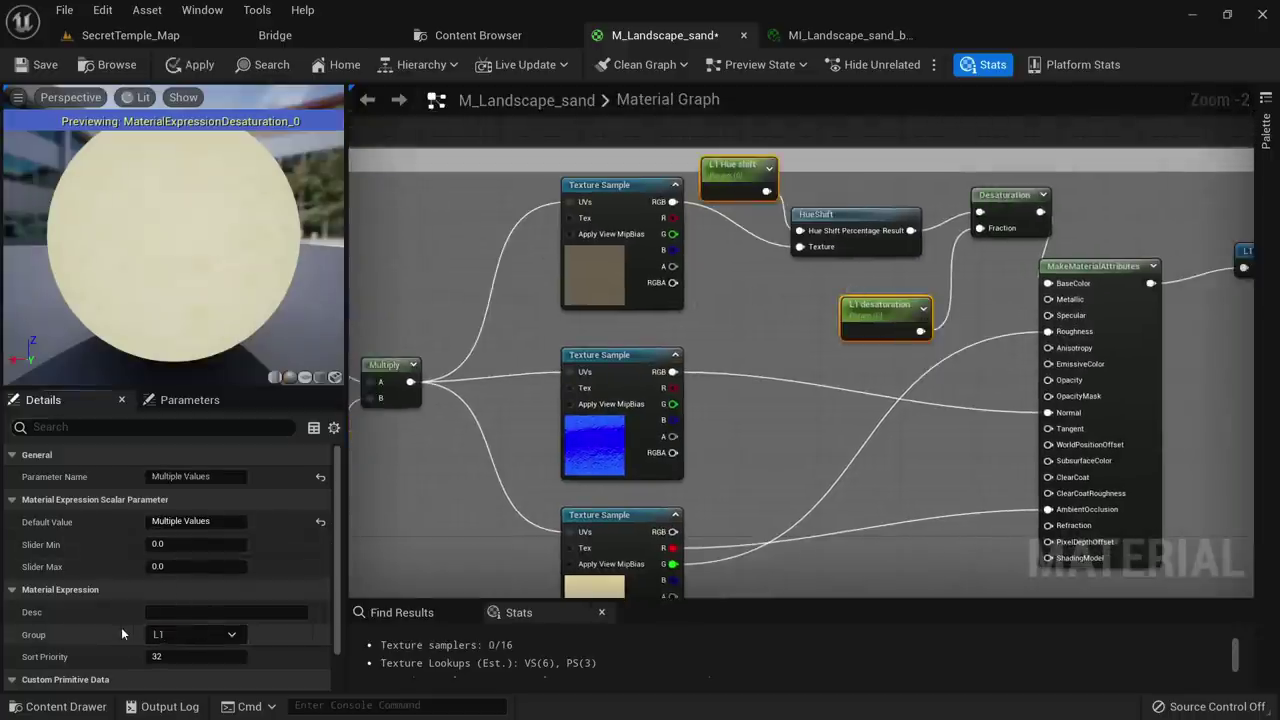
Assign the L2 tiling, L2 Hue shift and L2 desaturation parameters to a parameter group named L2
{"action": "right_click_drag", "start_coordinate": [434, 535], "coordinate": [590, 350]}
{"action": "scroll", "coordinate": [590, 350], "scroll_direction": "down", "scroll_amount": 4}
{"action": "right_click_drag", "start_coordinate": [600, 530], "coordinate": [455, 517]}
{"action": "scroll", "coordinate": [632, 353], "scroll_direction": "up", "scroll_amount": 5}
{"action": "left_click", "coordinate": [578, 316]}
{"action": "left_click", "coordinate": [918, 385], "text": "ctrl"}
{"action": "left_click", "coordinate": [756, 240], "text": "ctrl"}
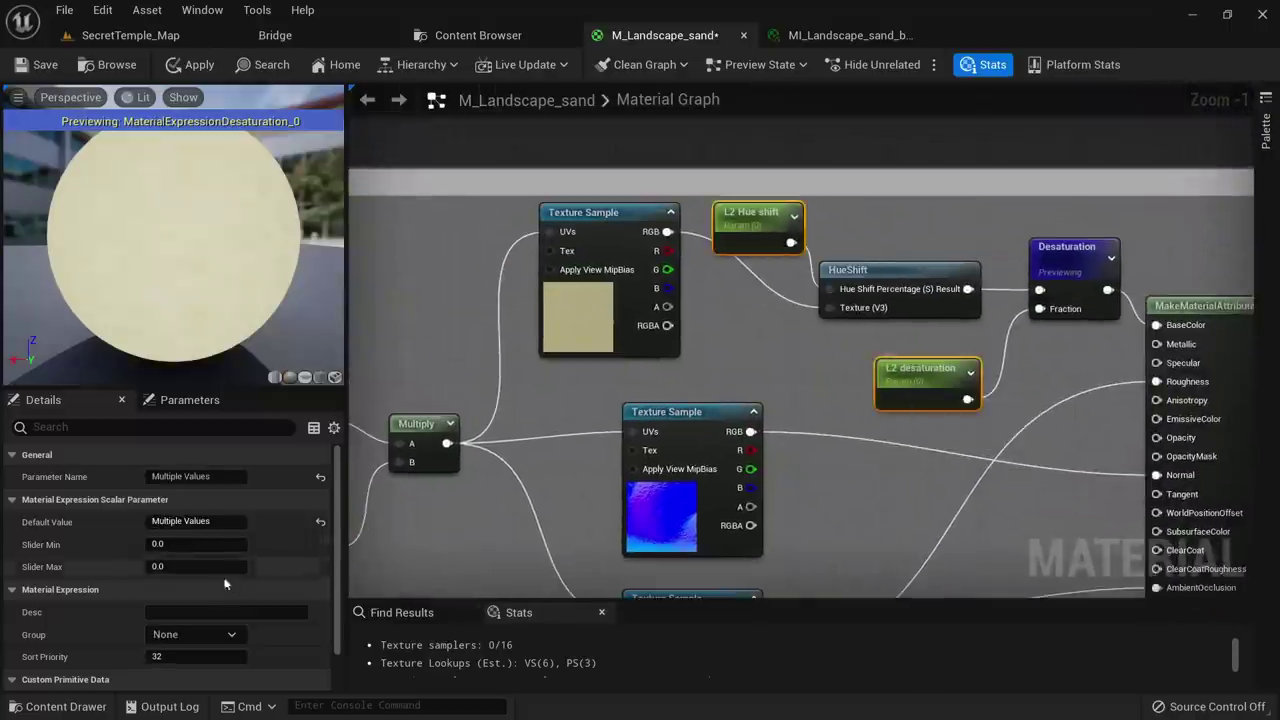
{"action": "left_click", "coordinate": [224, 521]}
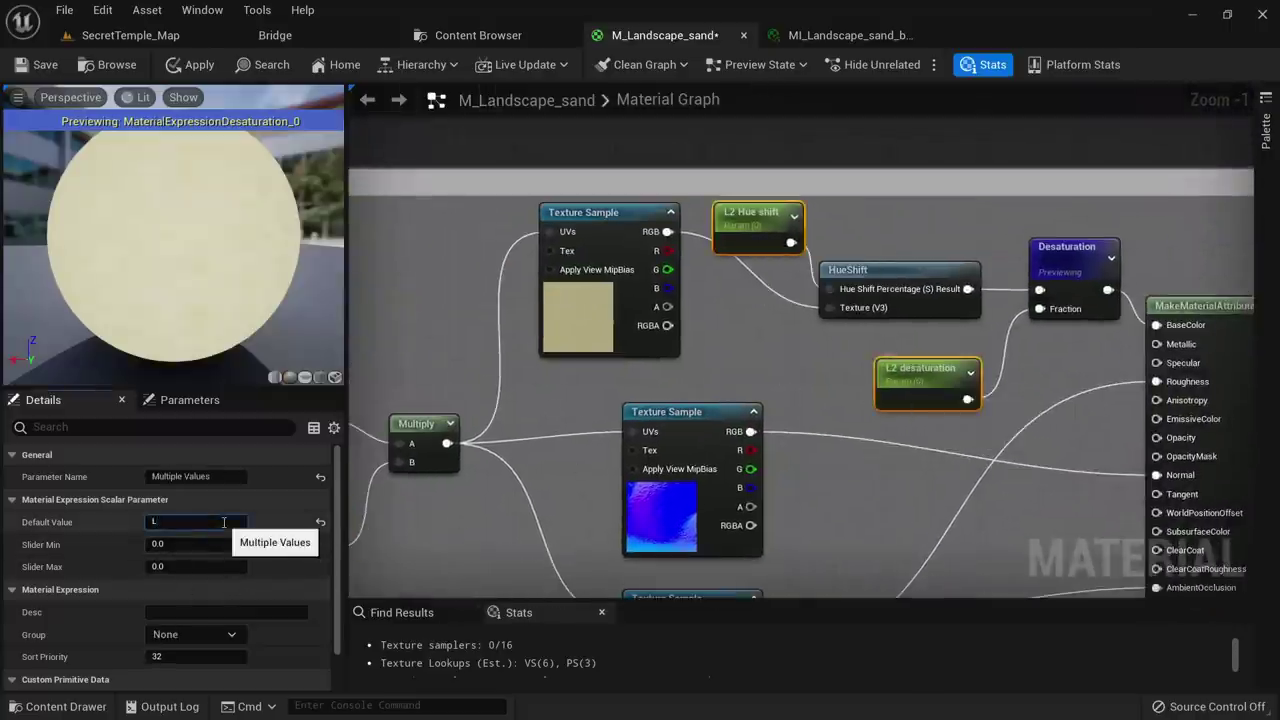
{"action": "key", "text": "Escape"}
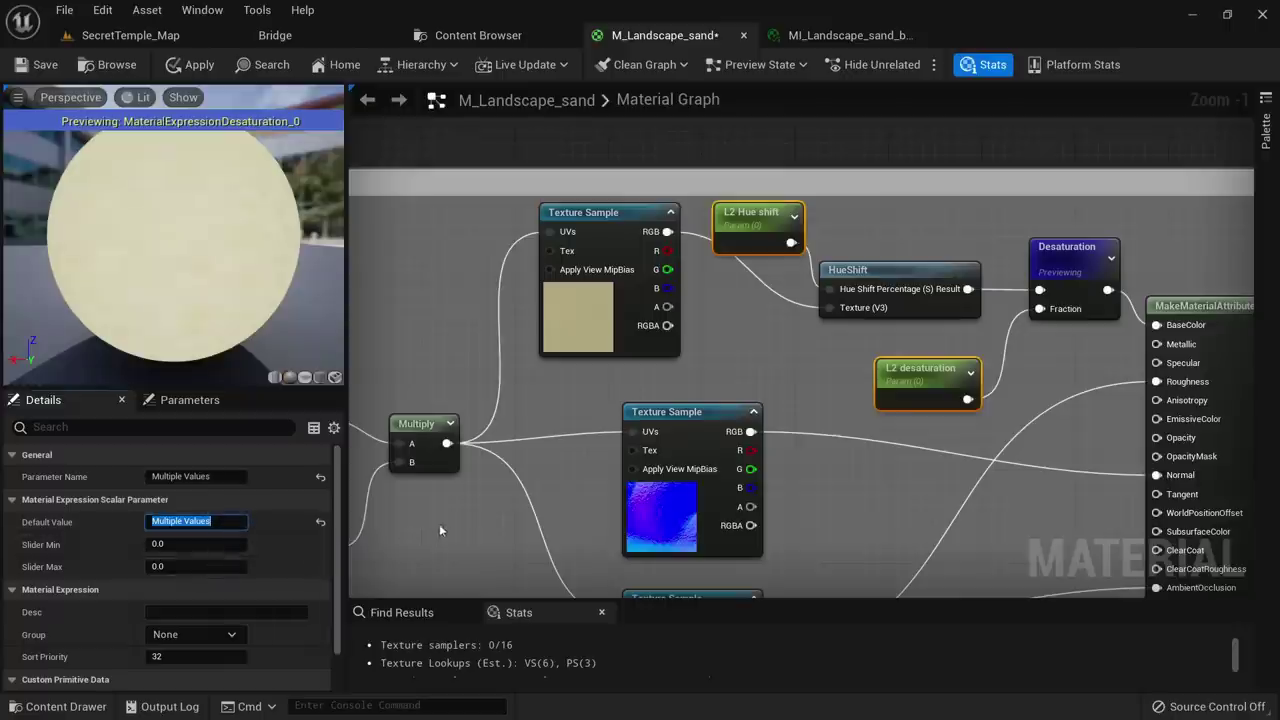
{"action": "left_click", "coordinate": [224, 612]}
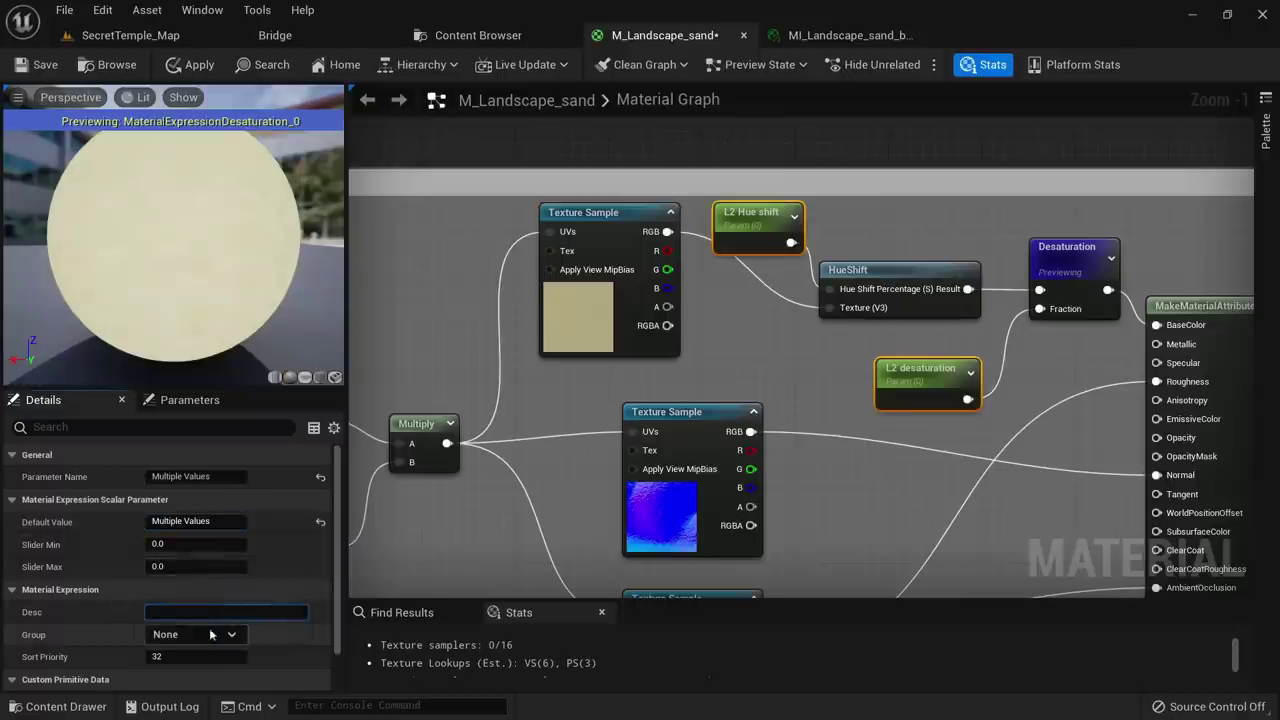
{"action": "left_click", "coordinate": [156, 633]}
Assign the L3 tiling, L3 Hue shift and L3 desaturation parameters to a parameter group named L3
{"action": "right_click_drag", "start_coordinate": [519, 489], "coordinate": [676, 162]}
{"action": "scroll", "coordinate": [676, 162], "scroll_direction": "down", "scroll_amount": 4}
{"action": "right_click_drag", "start_coordinate": [767, 453], "coordinate": [677, 271]}
{"action": "scroll", "coordinate": [677, 271], "scroll_direction": "up", "scroll_amount": 5}
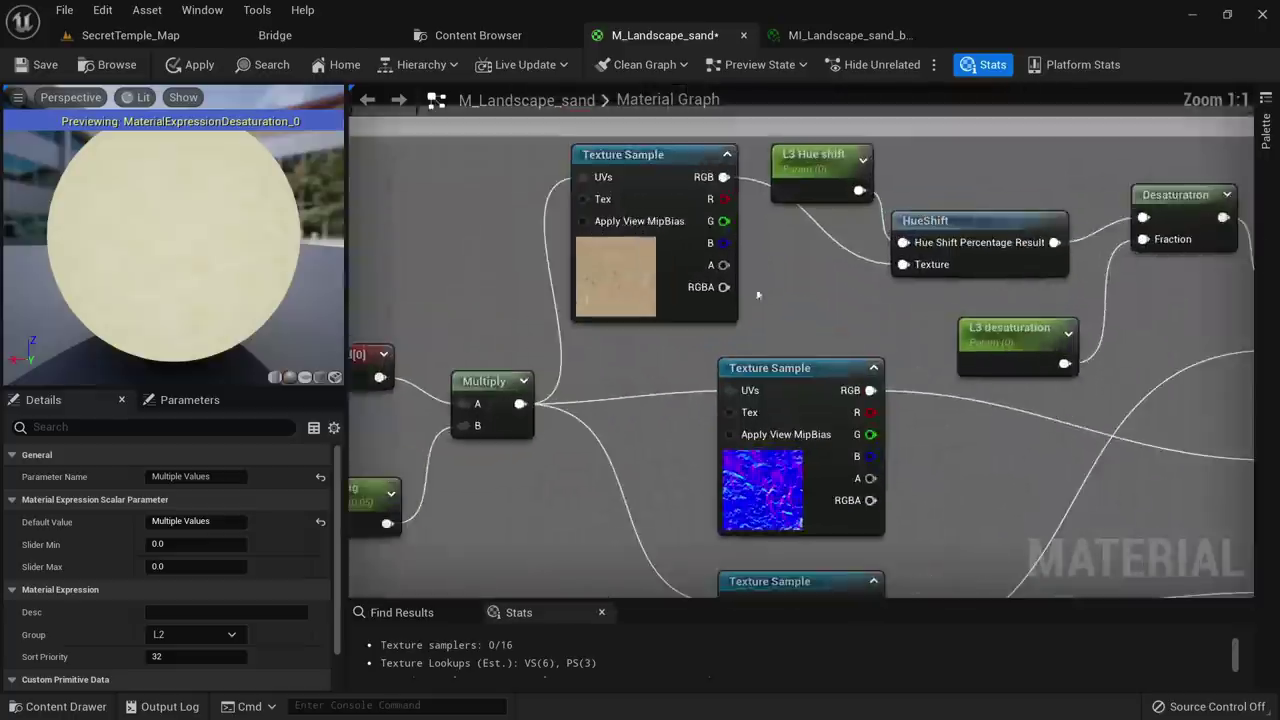
{"action": "right_click_drag", "start_coordinate": [758, 295], "coordinate": [915, 158]}
{"action": "left_click", "coordinate": [574, 366]}
{"action": "left_click_drag", "start_coordinate": [650, 430], "coordinate": [543, 362]}
{"action": "right_click_drag", "start_coordinate": [692, 277], "coordinate": [439, 454]}
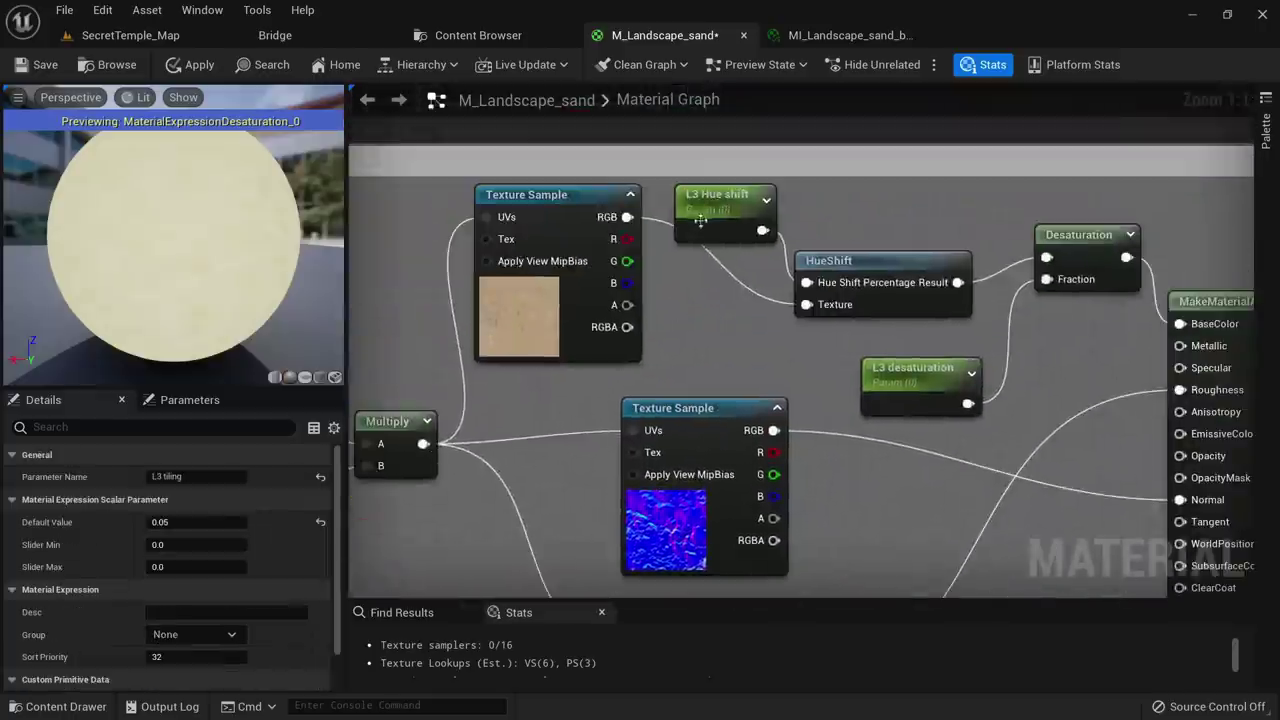
{"action": "left_click", "coordinate": [700, 220], "text": "ctrl"}
{"action": "left_click", "coordinate": [895, 367], "text": "ctrl"}
{"action": "right_click_drag", "start_coordinate": [895, 367], "coordinate": [962, 242]}
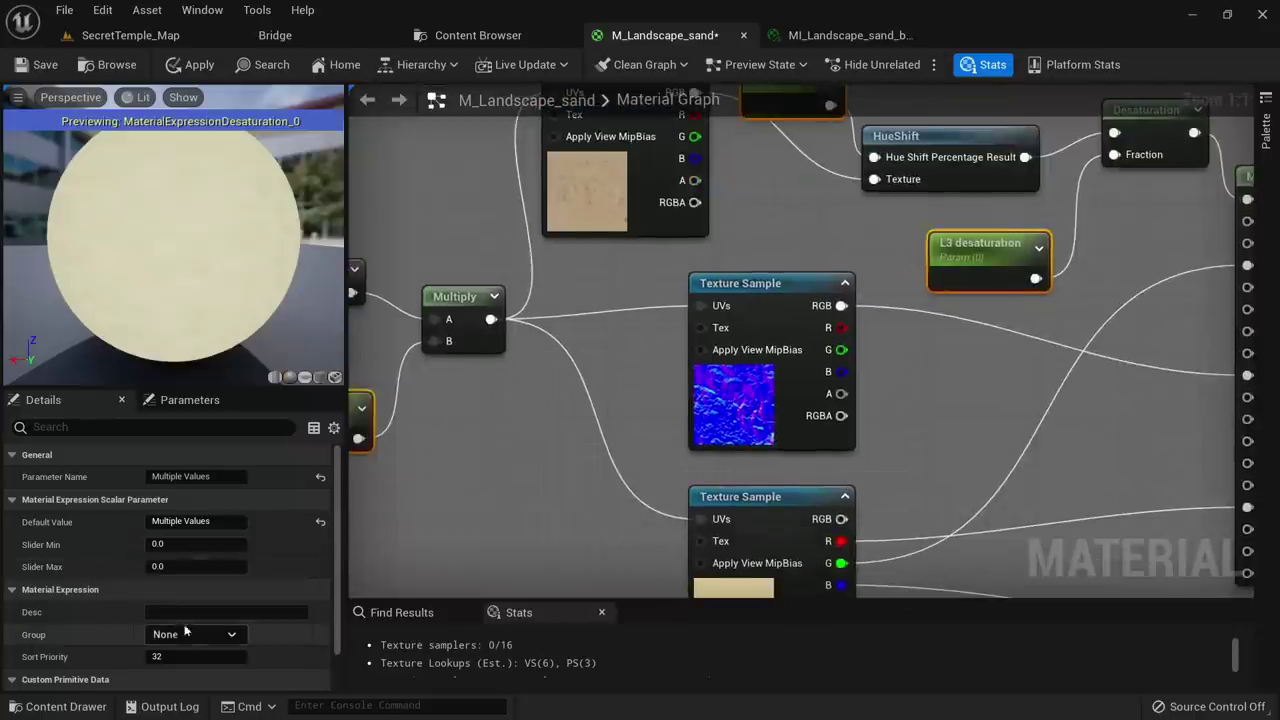
{"action": "left_click", "coordinate": [212, 639]}
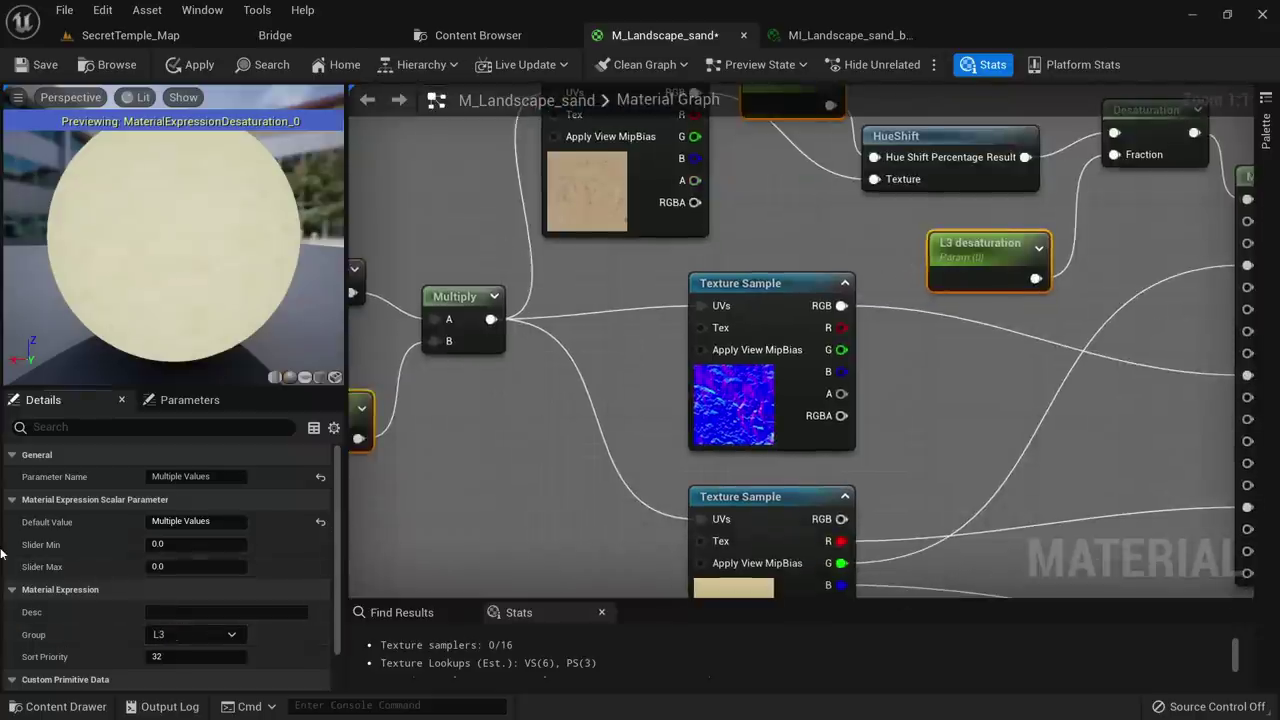
Assign the L4 tiling, L4 Hue shift and L4 desaturation parameters to a parameter group named L4
{"action": "scroll", "coordinate": [580, 442], "scroll_direction": "down", "scroll_amount": 5}
{"action": "right_click_drag", "start_coordinate": [583, 574], "coordinate": [706, 187]}
{"action": "scroll", "coordinate": [606, 308], "scroll_direction": "up", "scroll_amount": 4}
{"action": "left_click", "coordinate": [515, 412]}
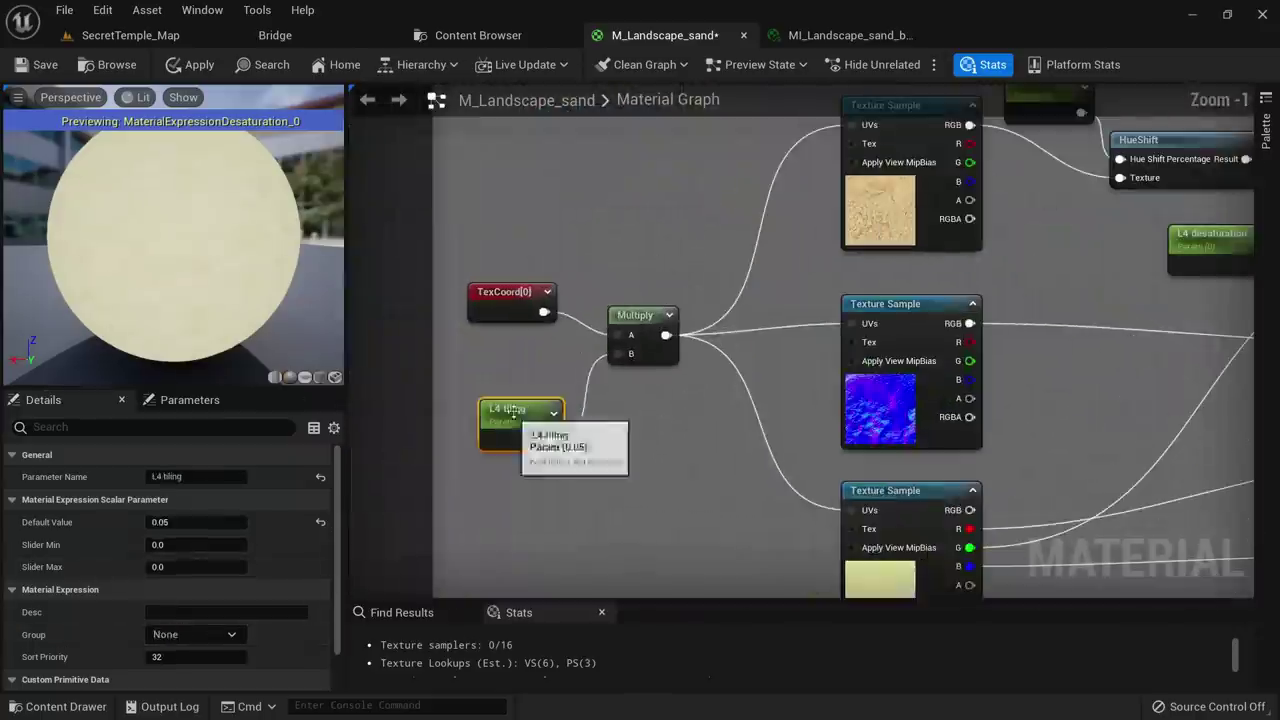
{"action": "right_click_drag", "start_coordinate": [1055, 136], "coordinate": [785, 265]}
{"action": "left_click", "coordinate": [775, 218], "text": "ctrl"}
{"action": "left_click", "coordinate": [910, 366], "text": "ctrl"}
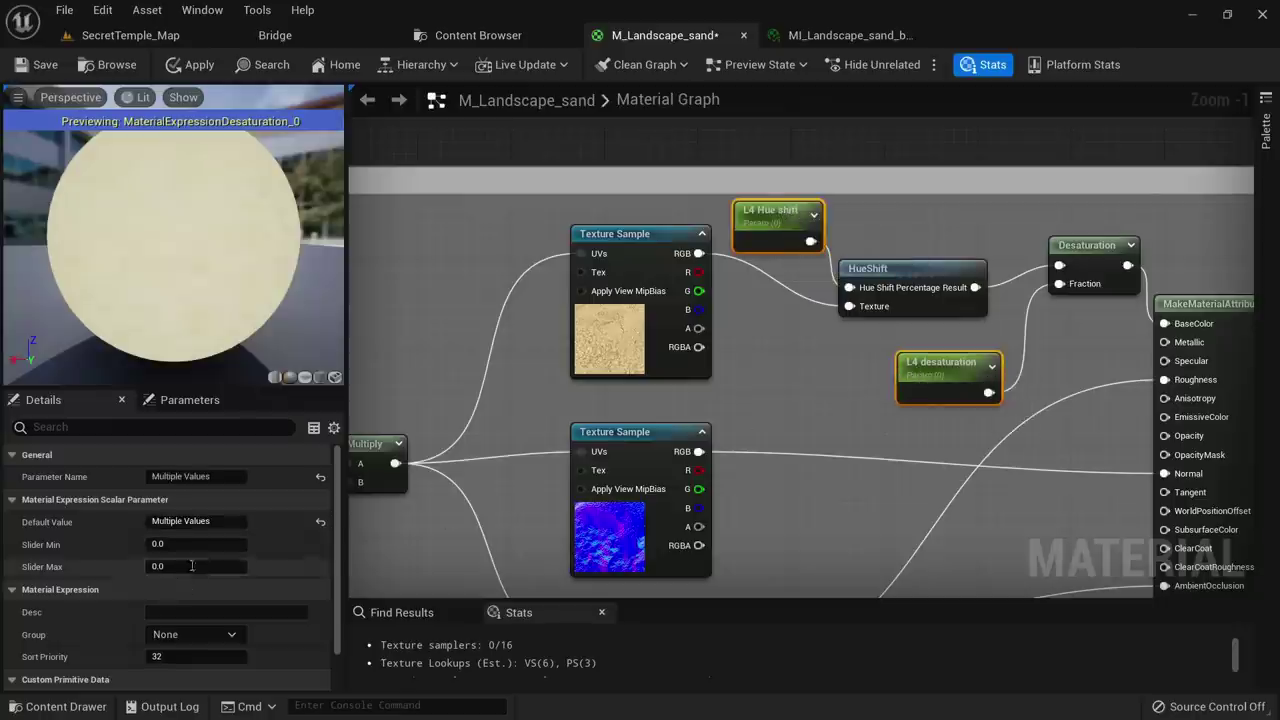
{"action": "left_click", "coordinate": [189, 636]}
{"action": "left_click", "coordinate": [191, 636]}
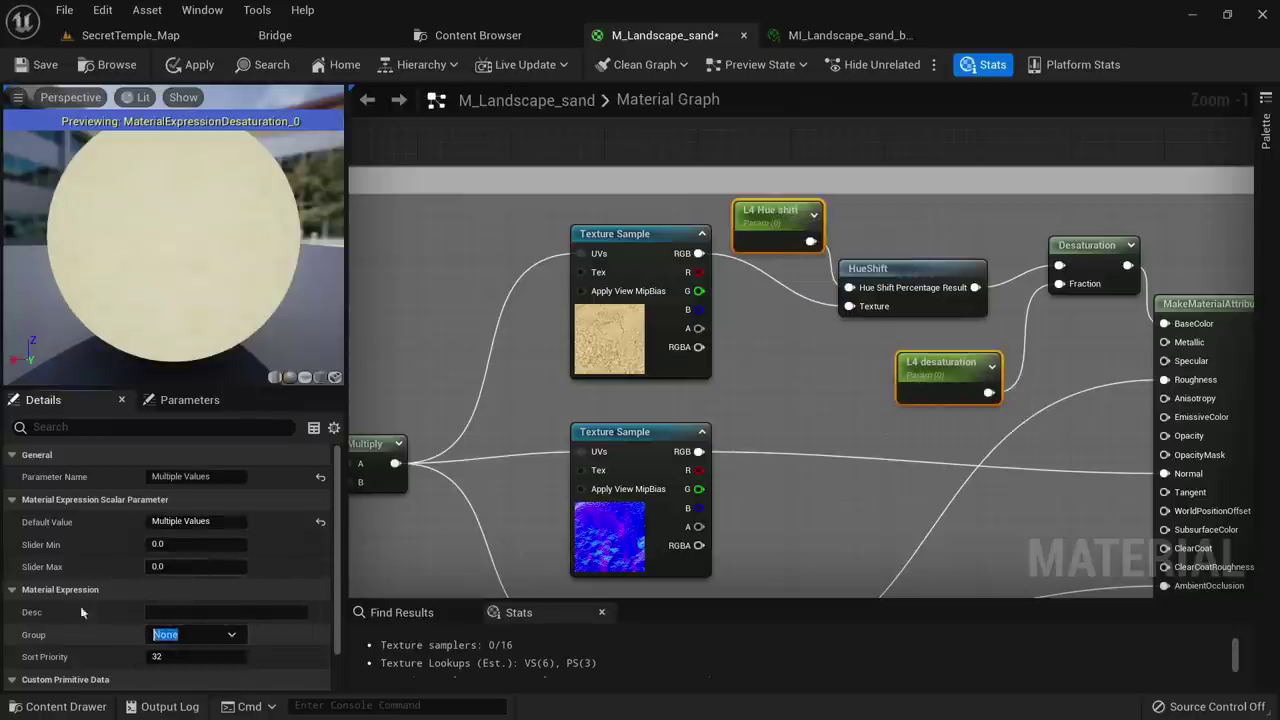
{"action": "type", "text": "L4"}
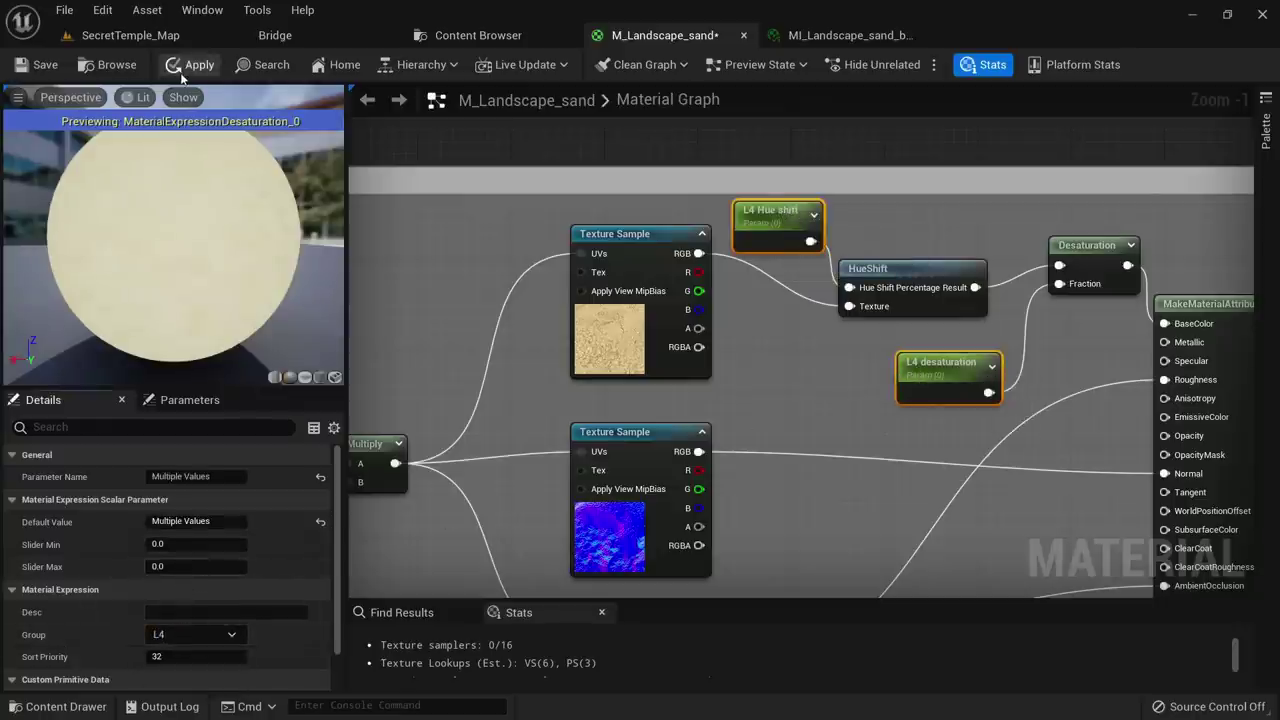
Apply the material changes and check the grouped parameters in MI_Landscape_sand_base
{"action": "left_click", "coordinate": [191, 64]}
{"action": "left_click", "coordinate": [826, 46]}
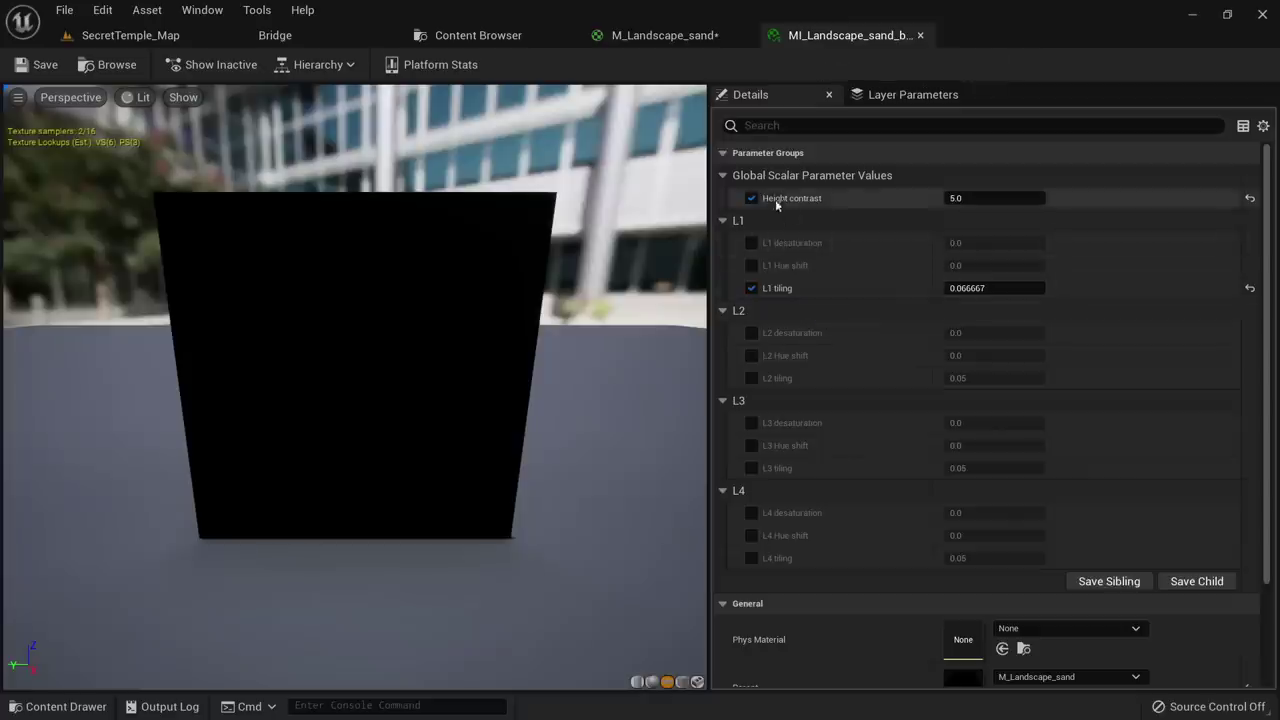
{"action": "left_click", "coordinate": [131, 36]}
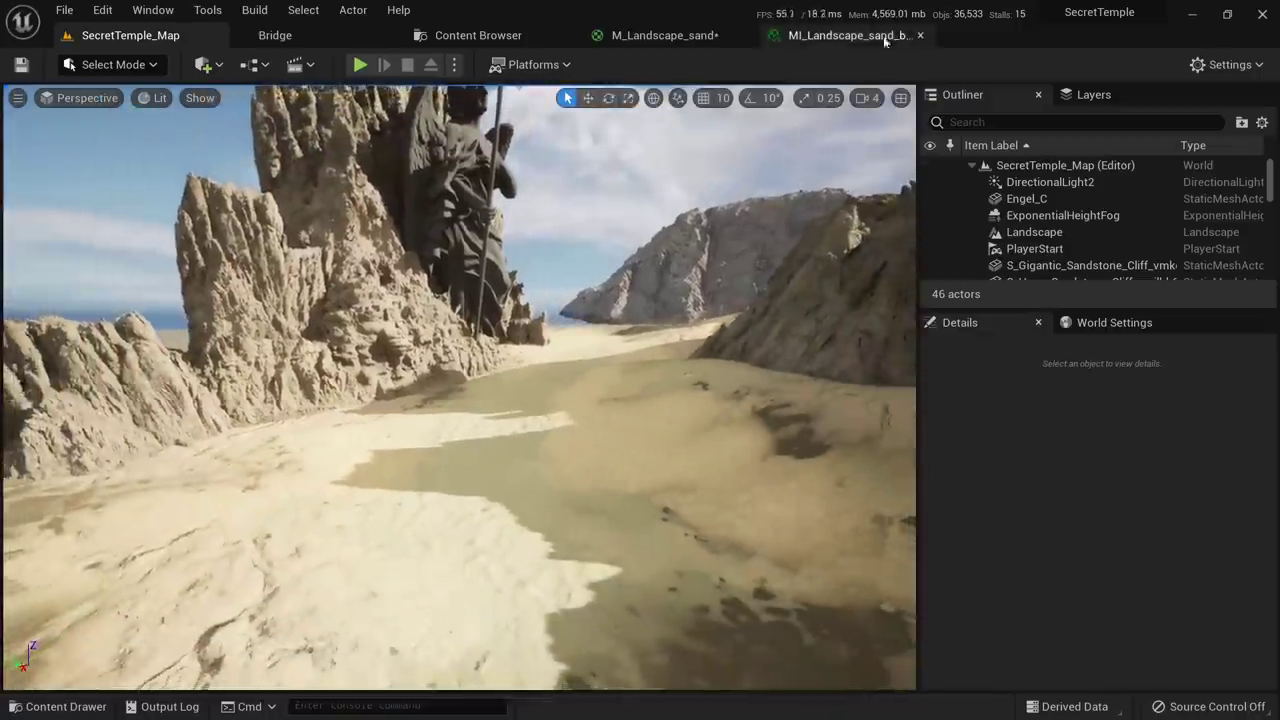
Detach the MI_Landscape_sand_base editor as a floating window and place it over the SecretTemple_Map level
{"action": "left_click", "coordinate": [880, 41]}
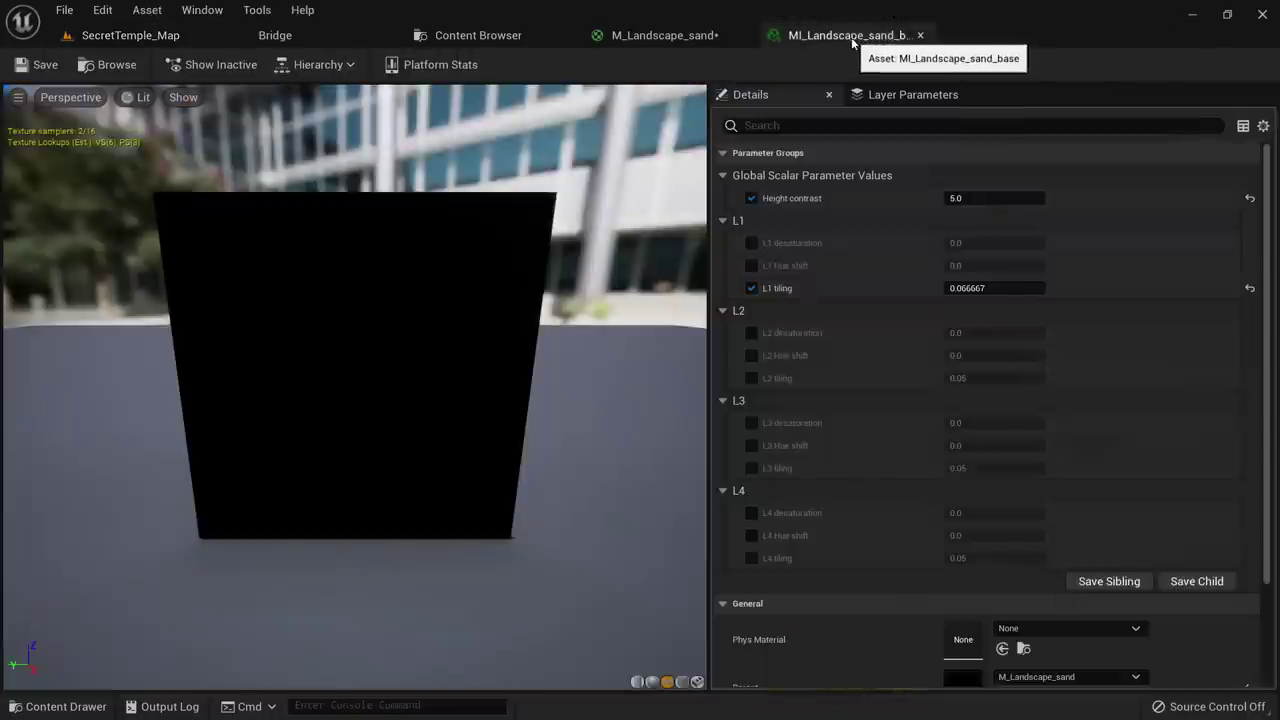
{"action": "left_click_drag", "start_coordinate": [854, 41], "coordinate": [896, 158]}
{"action": "left_click", "coordinate": [168, 41]}
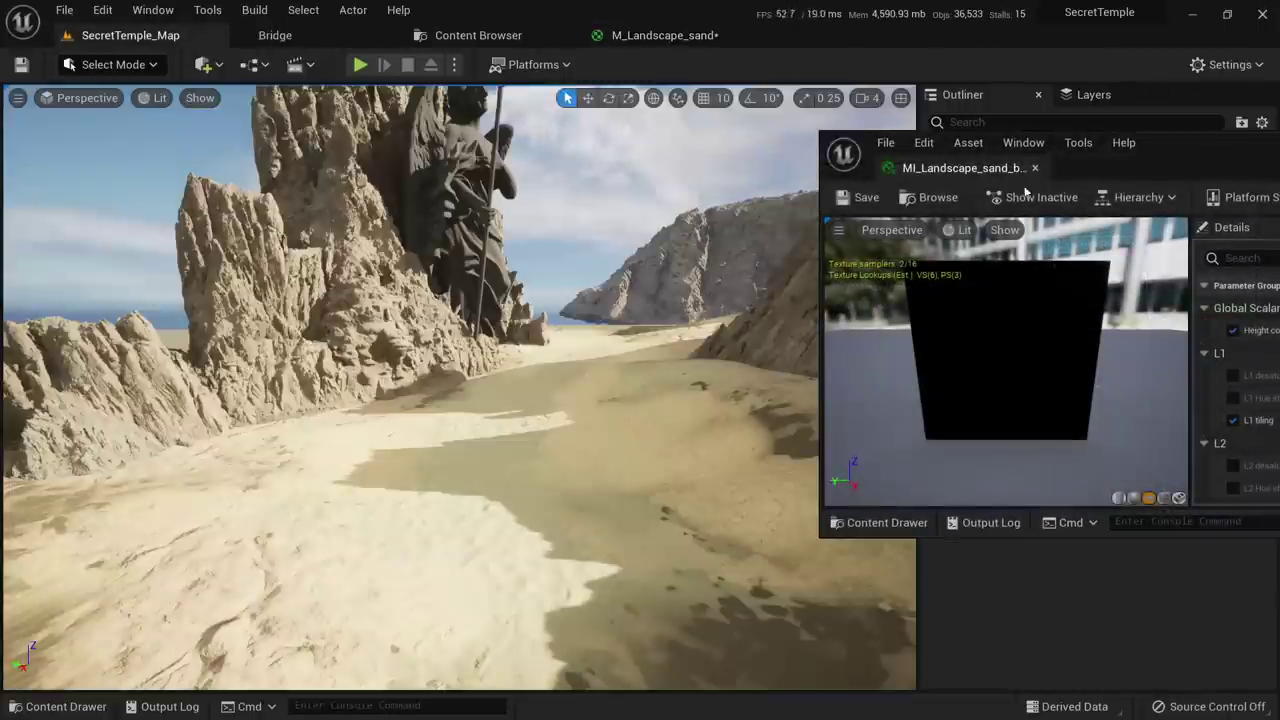
{"action": "left_click_drag", "start_coordinate": [1142, 162], "coordinate": [1108, 157]}
Save all modified files and resize the floating MI_Landscape_sand_base editor so its parameter details fit beside the level view
{"action": "left_click", "coordinate": [64, 10]}
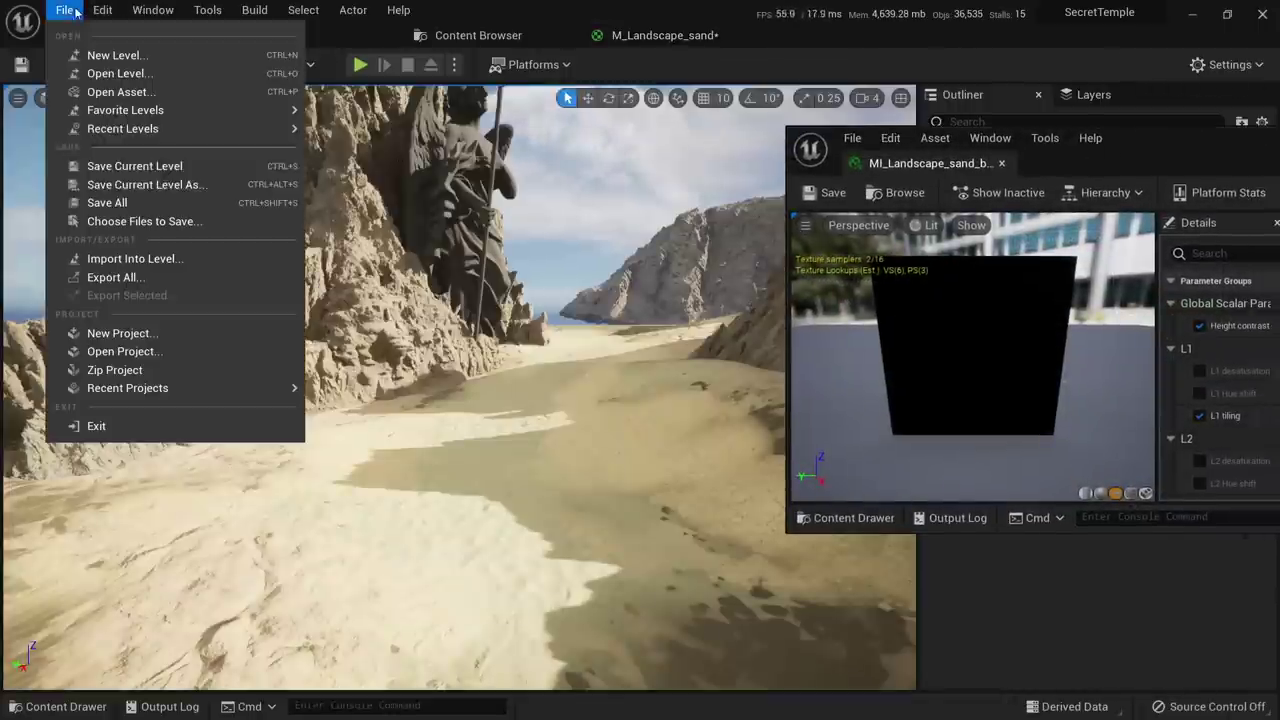
{"action": "left_click", "coordinate": [117, 202]}
{"action": "left_click_drag", "start_coordinate": [1178, 148], "coordinate": [1086, 145]}
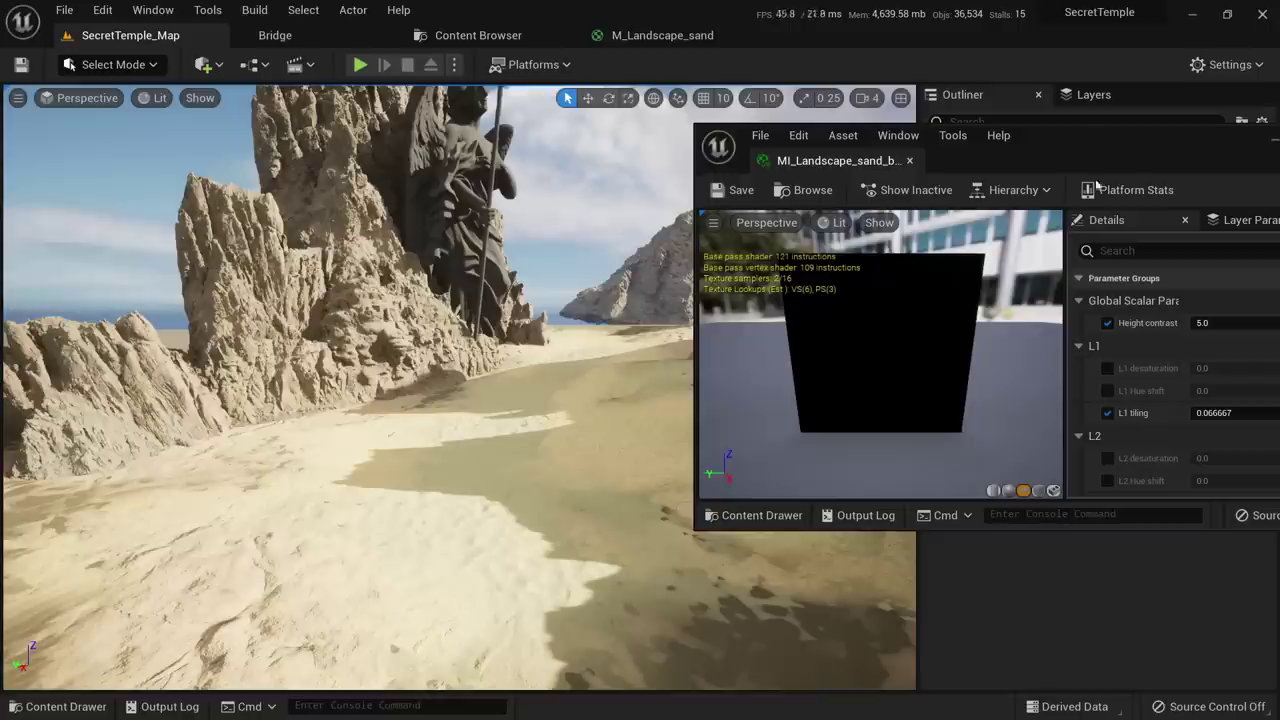
{"action": "left_click_drag", "start_coordinate": [697, 364], "coordinate": [878, 373]}
{"action": "left_click_drag", "start_coordinate": [1205, 143], "coordinate": [1054, 75]}
{"action": "left_click_drag", "start_coordinate": [951, 461], "coordinate": [951, 672]}
{"action": "mouse_move", "coordinate": [996, 310]}
{"action": "left_mouse_down"}
{"action": "mouse_move", "coordinate": [770, 325]}
{"action": "mouse_move", "coordinate": [790, 330]}
{"action": "mouse_move", "coordinate": [753, 338]}
{"action": "mouse_move", "coordinate": [788, 327]}
{"action": "left_mouse_up"}
Enable the desaturation and Hue shift overrides for layers L1, L2, L3 and L4
{"action": "left_click", "coordinate": [830, 299]}
{"action": "left_click", "coordinate": [830, 321]}
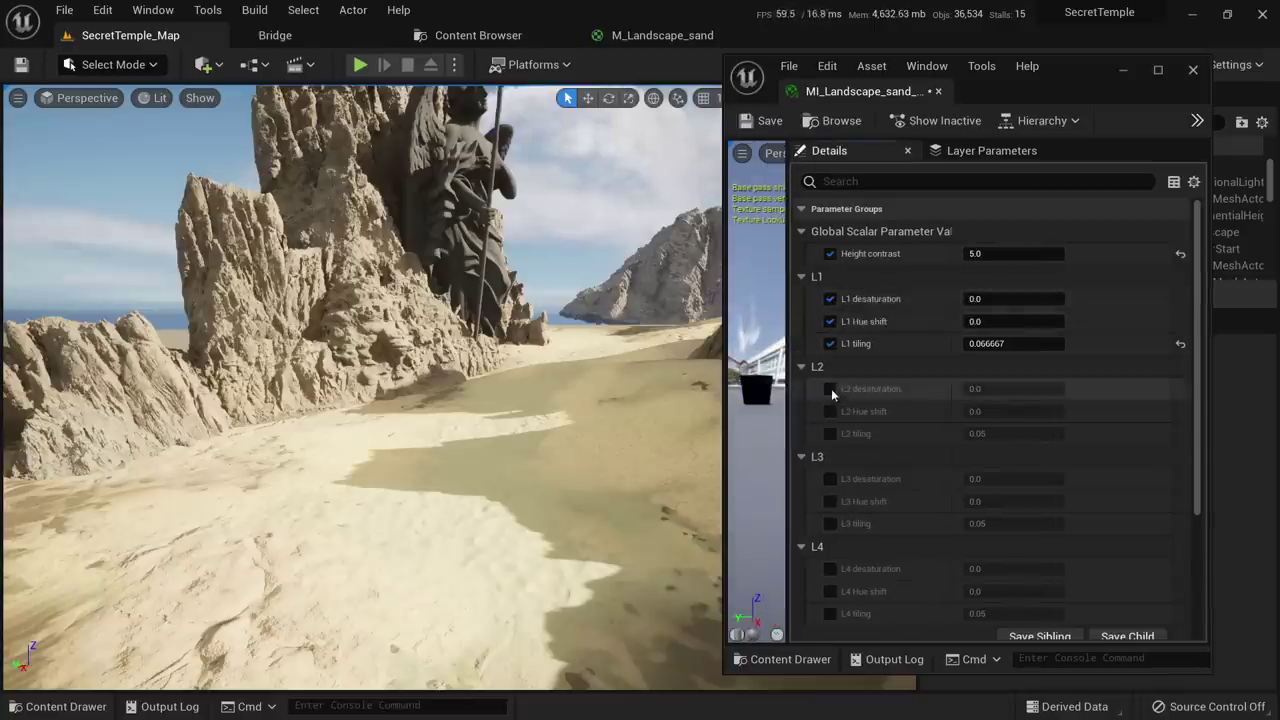
{"action": "left_click", "coordinate": [830, 389]}
{"action": "left_click", "coordinate": [830, 411]}
{"action": "scroll", "coordinate": [831, 440], "scroll_direction": "down", "scroll_amount": 1}
{"action": "left_click", "coordinate": [830, 452]}
{"action": "left_click", "coordinate": [830, 475]}
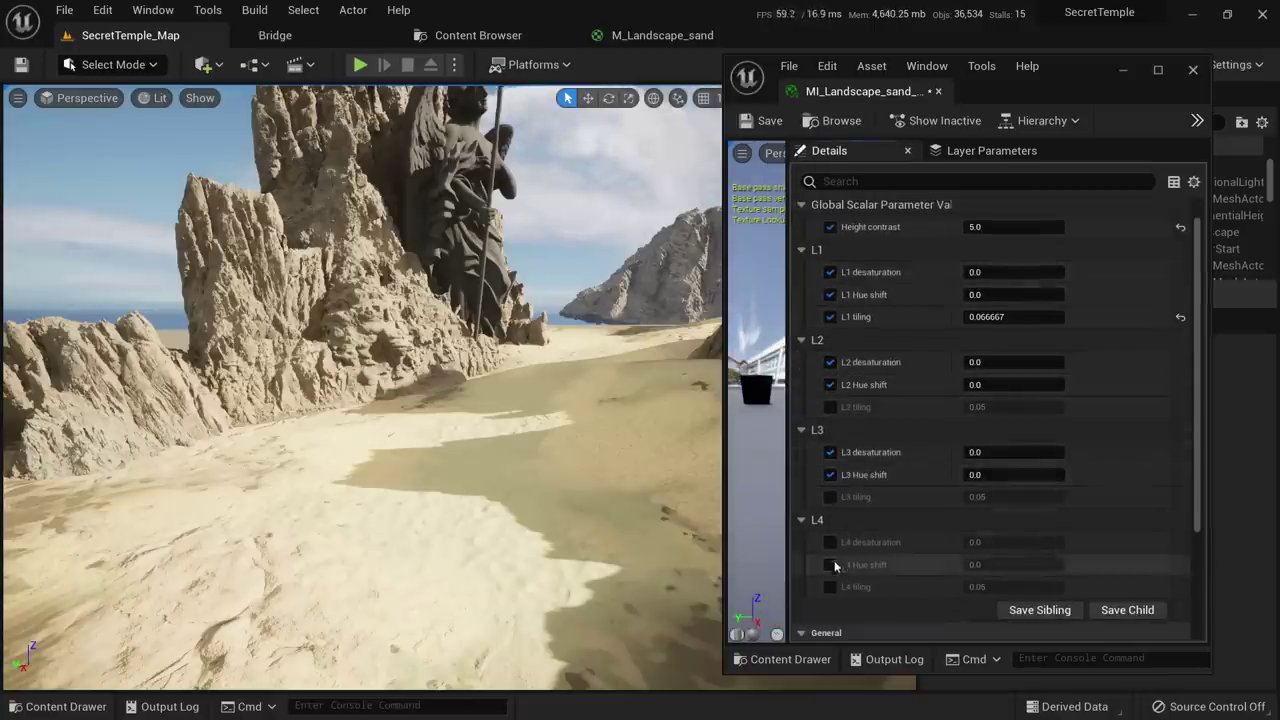
{"action": "left_click", "coordinate": [830, 542]}
{"action": "left_click", "coordinate": [830, 565]}
Try L2 Hue shift values of 0.1, 0.01 and -0.01 while viewing the sand path up close
{"action": "right_click_drag", "start_coordinate": [480, 450], "coordinate": [440, 440]}
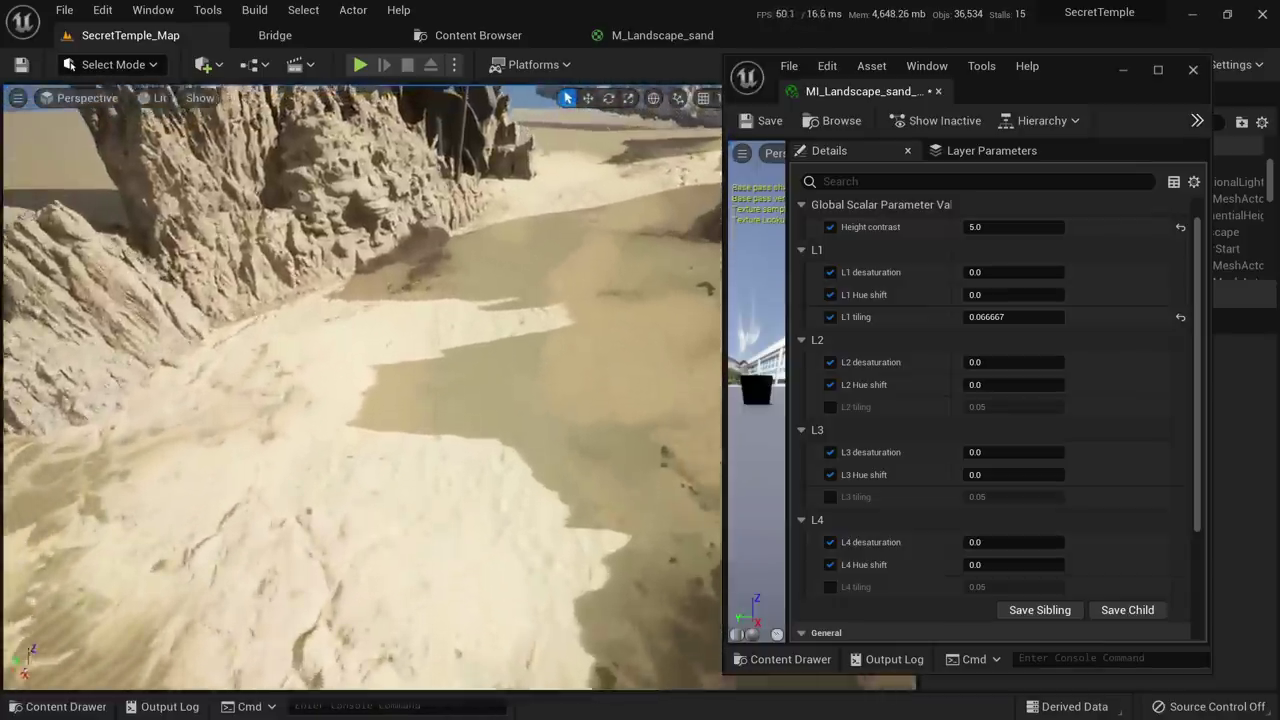
{"action": "right_click_drag", "start_coordinate": [520, 440], "coordinate": [540, 315]}
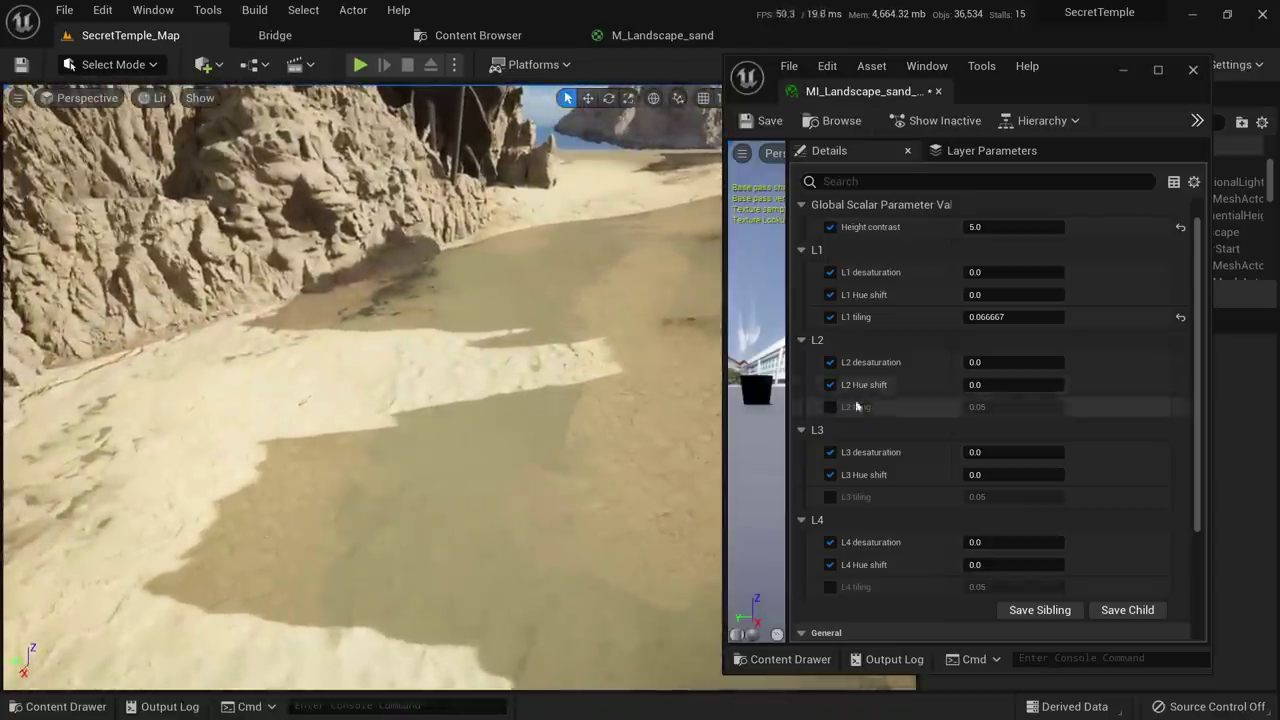
{"action": "left_click", "coordinate": [1028, 363]}
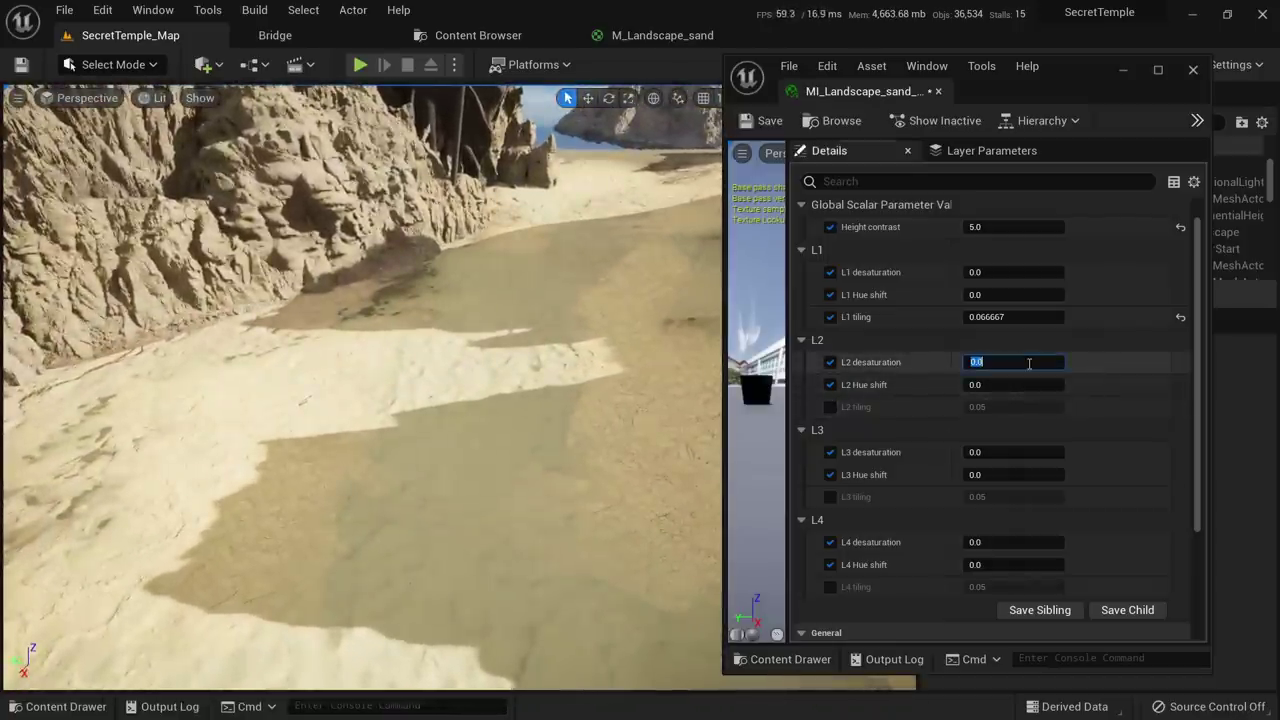
{"action": "left_click", "coordinate": [1030, 385]}
{"action": "type", "text": "0.1"}
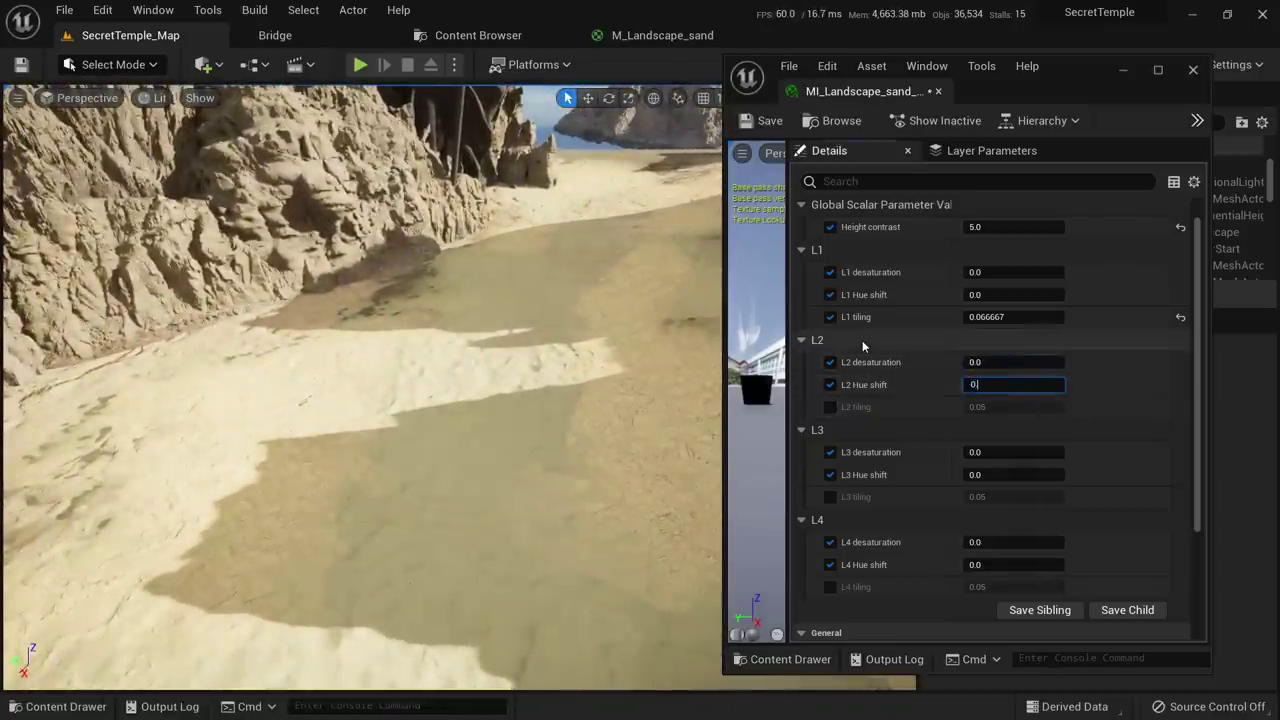
{"action": "key", "text": "Return"}
{"action": "type", "text": "0.01"}
{"action": "key", "text": "Return"}
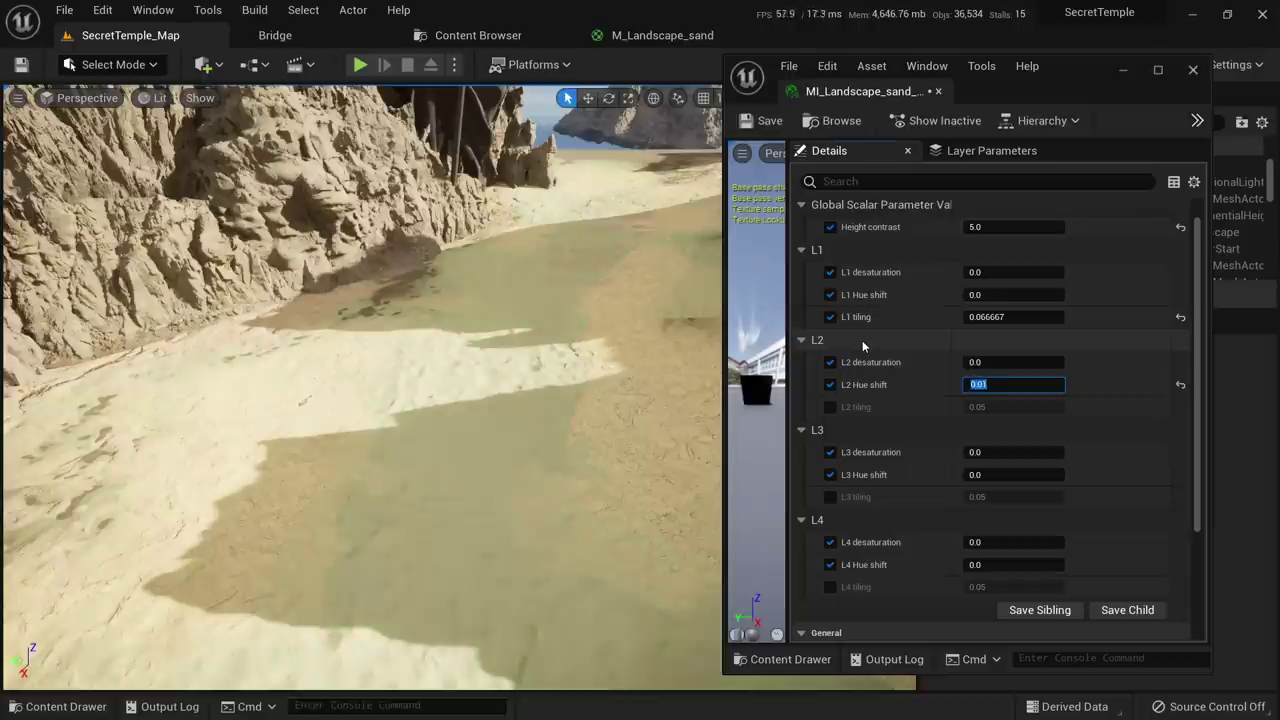
{"action": "type", "text": "-0.01"}
{"action": "key", "text": "Return"}
Switch the level view to Unlit, compare an L2 Hue shift of 0, and set it to -0.02
{"action": "right_click", "coordinate": [481, 390]}
{"action": "key", "text": "alt+3"}
{"action": "right_click_drag", "start_coordinate": [481, 390], "coordinate": [583, 413]}
{"action": "left_click", "coordinate": [995, 384]}
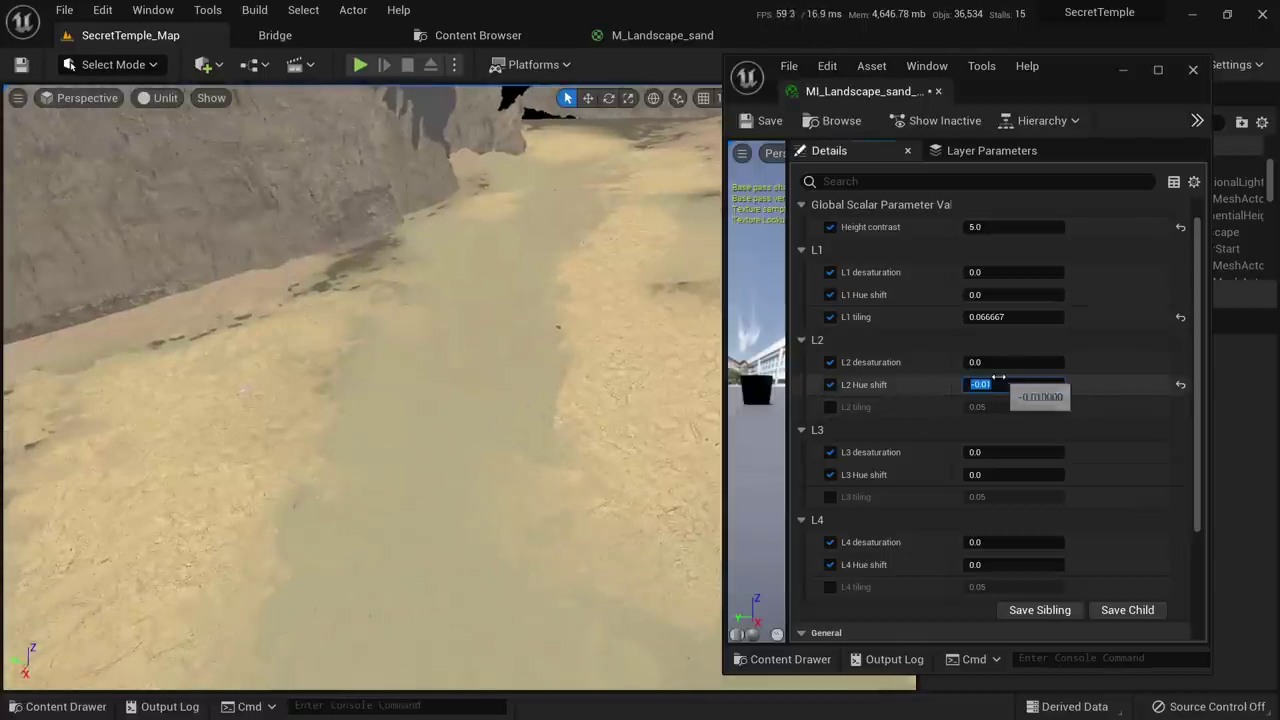
{"action": "type", "text": "0"}
{"action": "key", "text": "Return"}
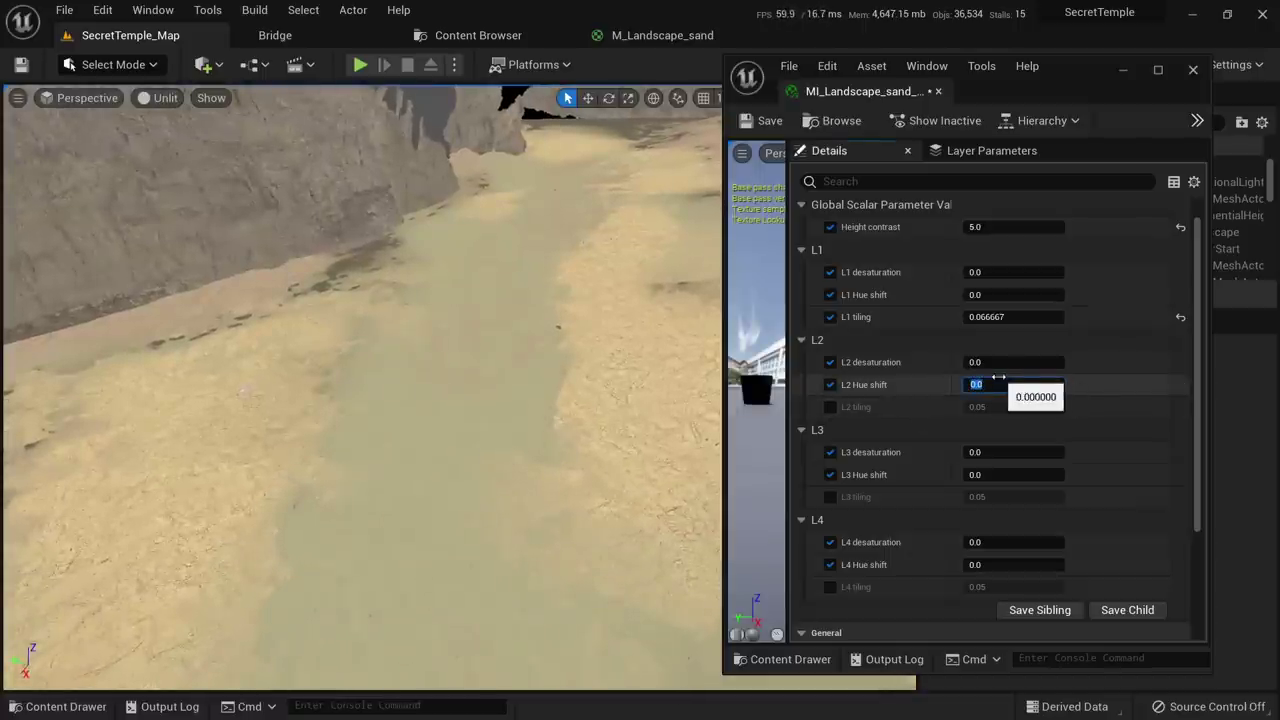
{"action": "type", "text": "-0"}
{"action": "key", "text": "Return"}
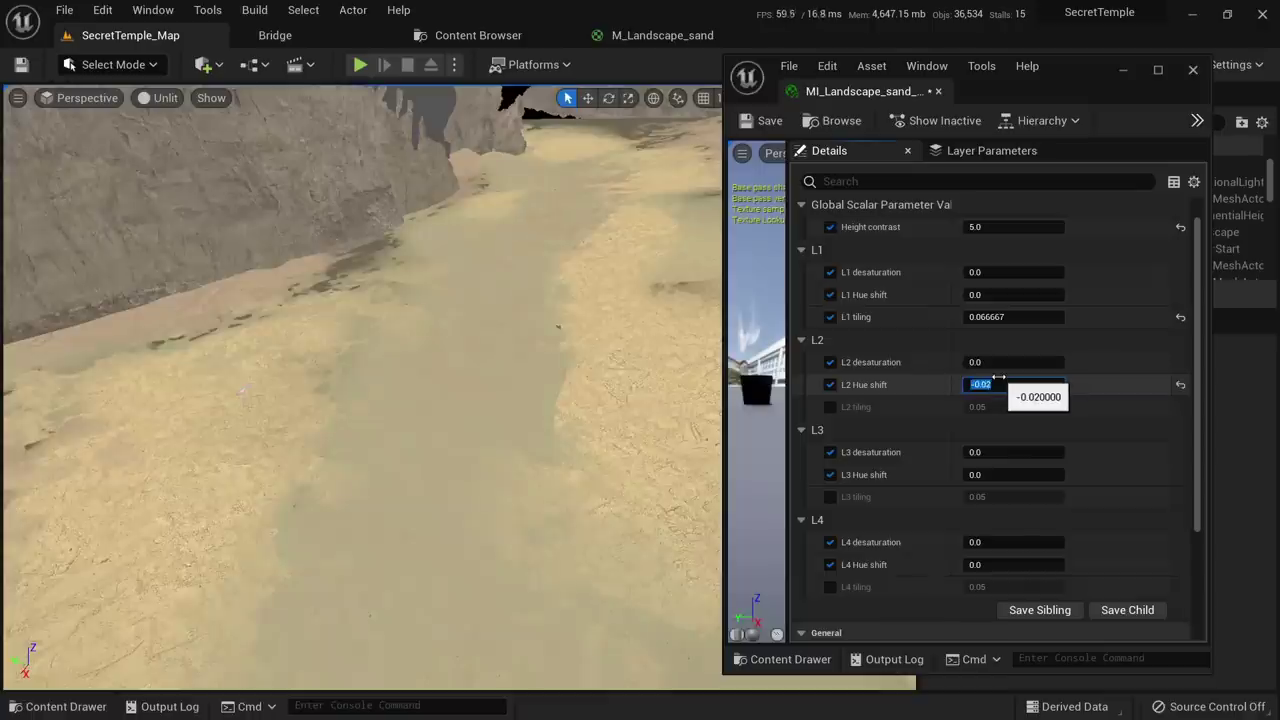
Compare the sand in Lit and Unlit views and try an L2 desaturation of 0.1
{"action": "right_click_drag", "start_coordinate": [523, 489], "coordinate": [523, 462]}
{"action": "key", "text": "alt+4"}
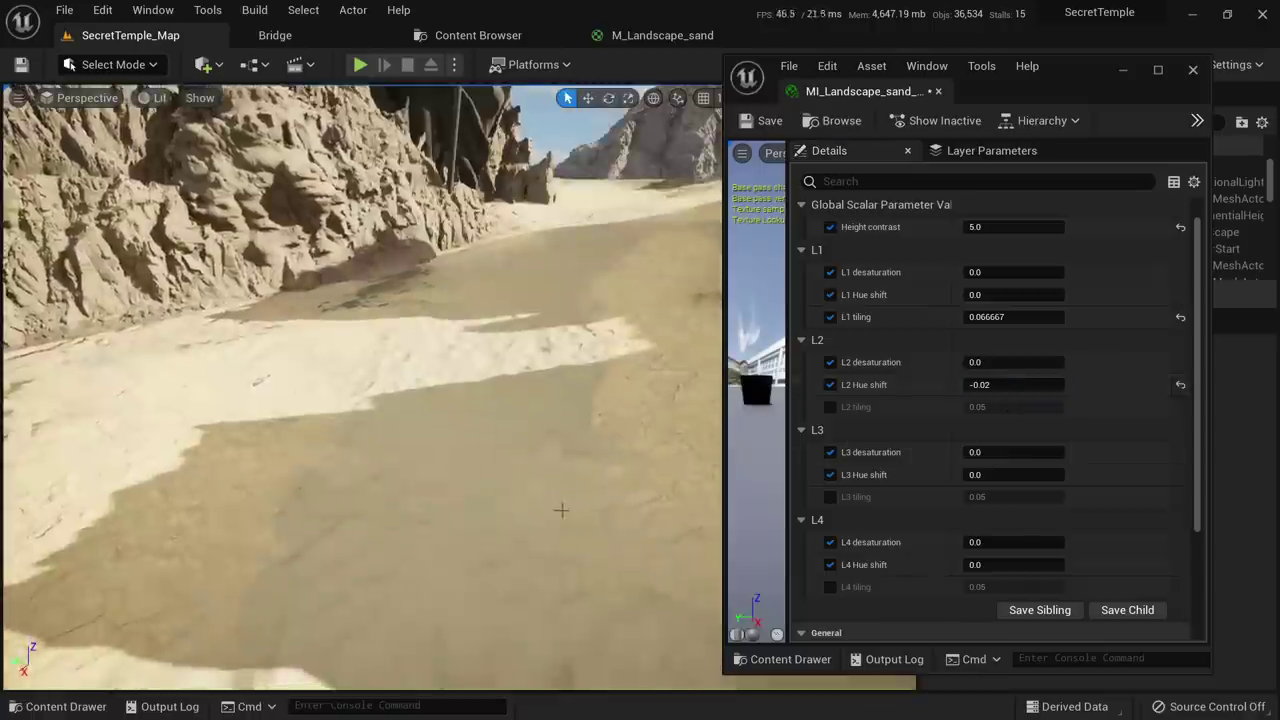
{"action": "right_click_drag", "start_coordinate": [560, 511], "coordinate": [535, 532]}
{"action": "key", "text": "alt+3"}
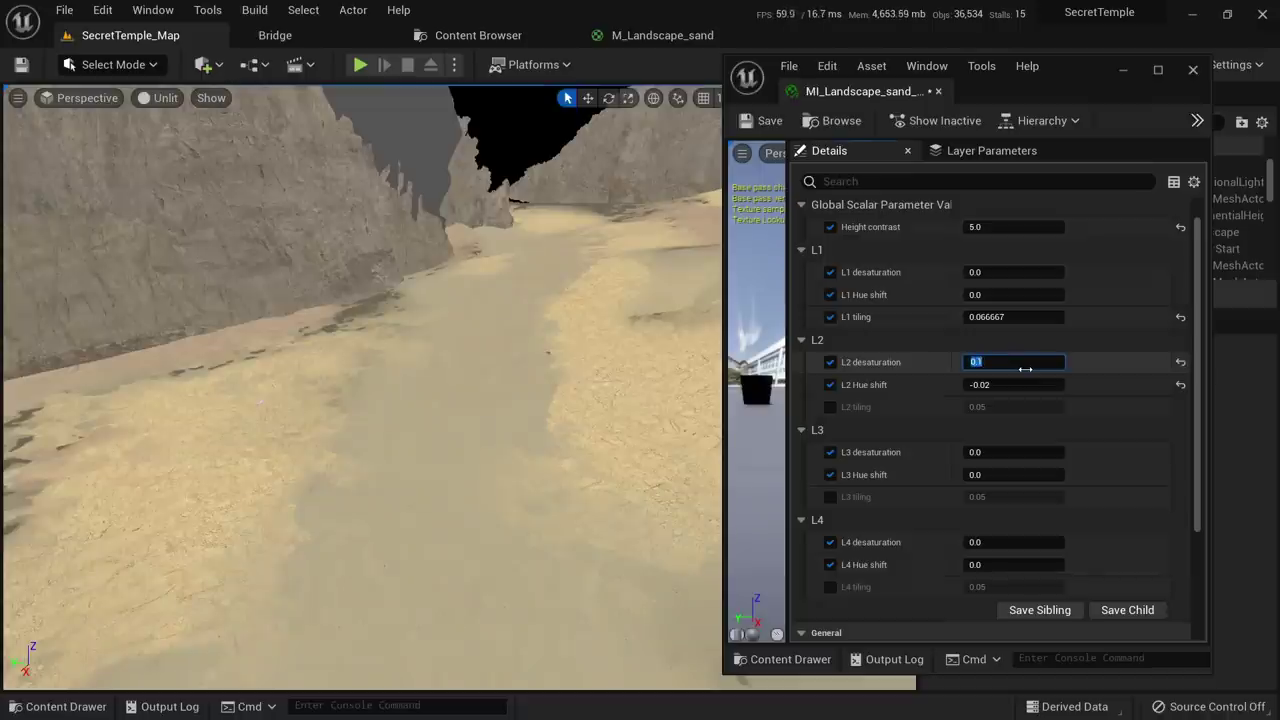
Return the L2 desaturation to 0 and set the L4 desaturation to 0.2
{"action": "right_click_drag", "start_coordinate": [661, 435], "coordinate": [735, 448]}
{"action": "scroll", "coordinate": [975, 535], "scroll_direction": "down", "scroll_amount": 1}
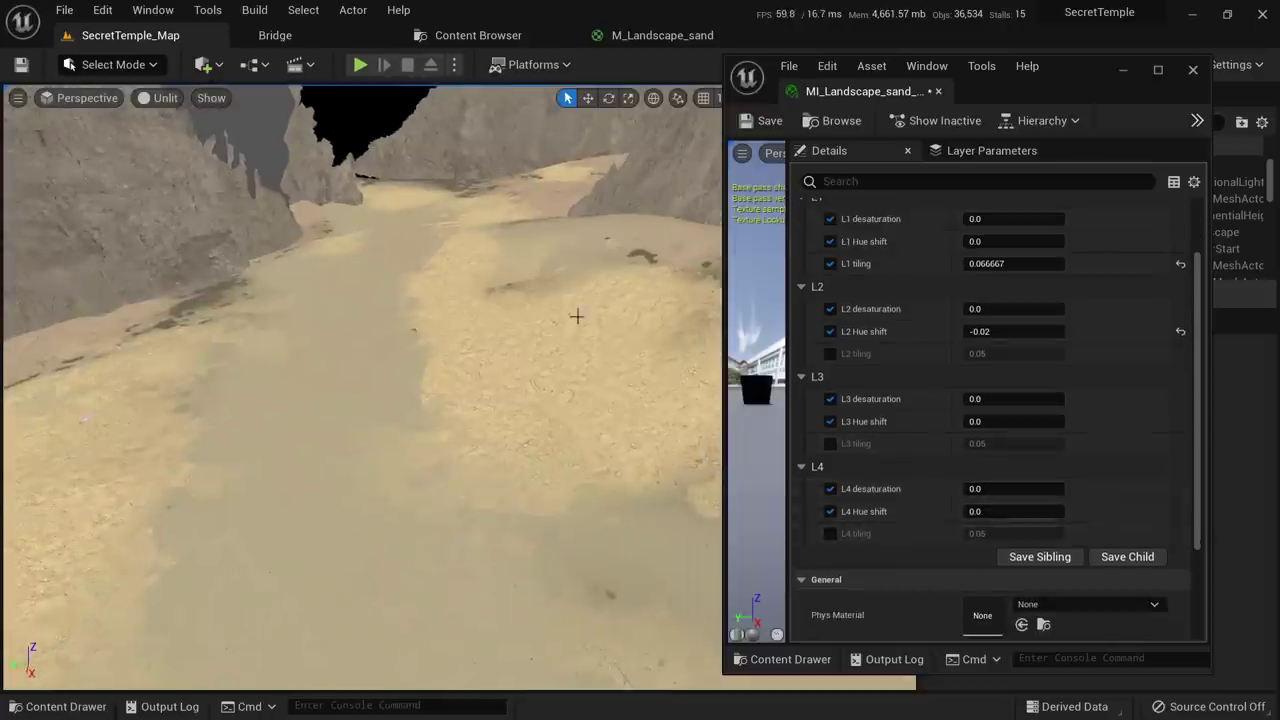
{"action": "left_click_drag", "start_coordinate": [625, 357], "coordinate": [640, 325]}
{"action": "left_click", "coordinate": [996, 489]}
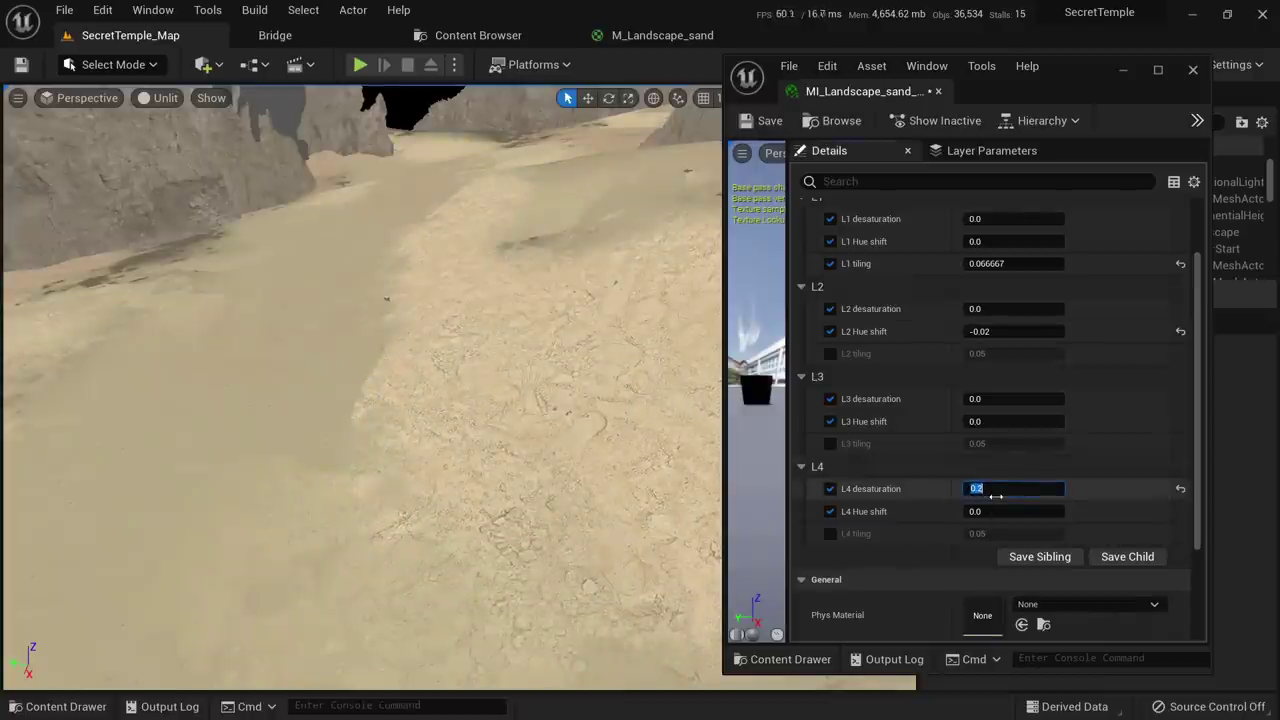
Try L4 Hue shift values of 0.1 and -0.05, and return the parameter to 0
{"action": "left_click", "coordinate": [998, 511]}
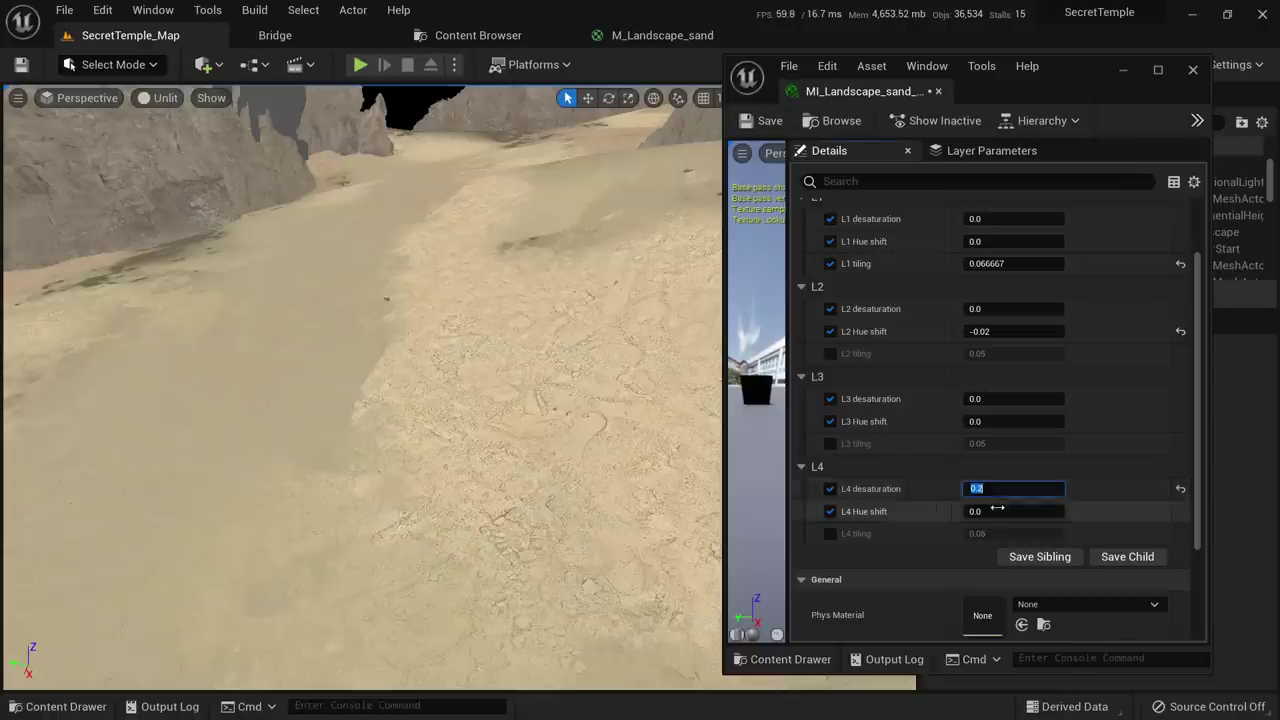
{"action": "type", "text": "0.1"}
{"action": "key", "text": "Return"}
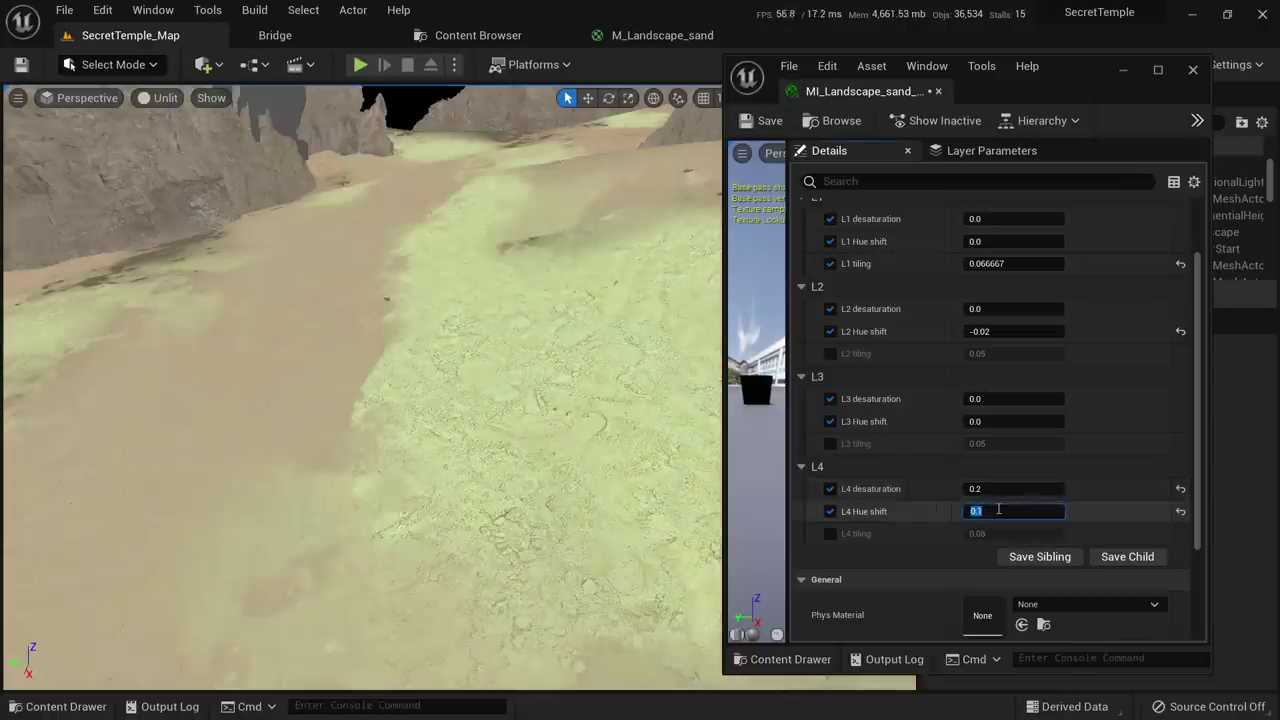
{"action": "type", "text": "-0.05"}
{"action": "key", "text": "Return"}
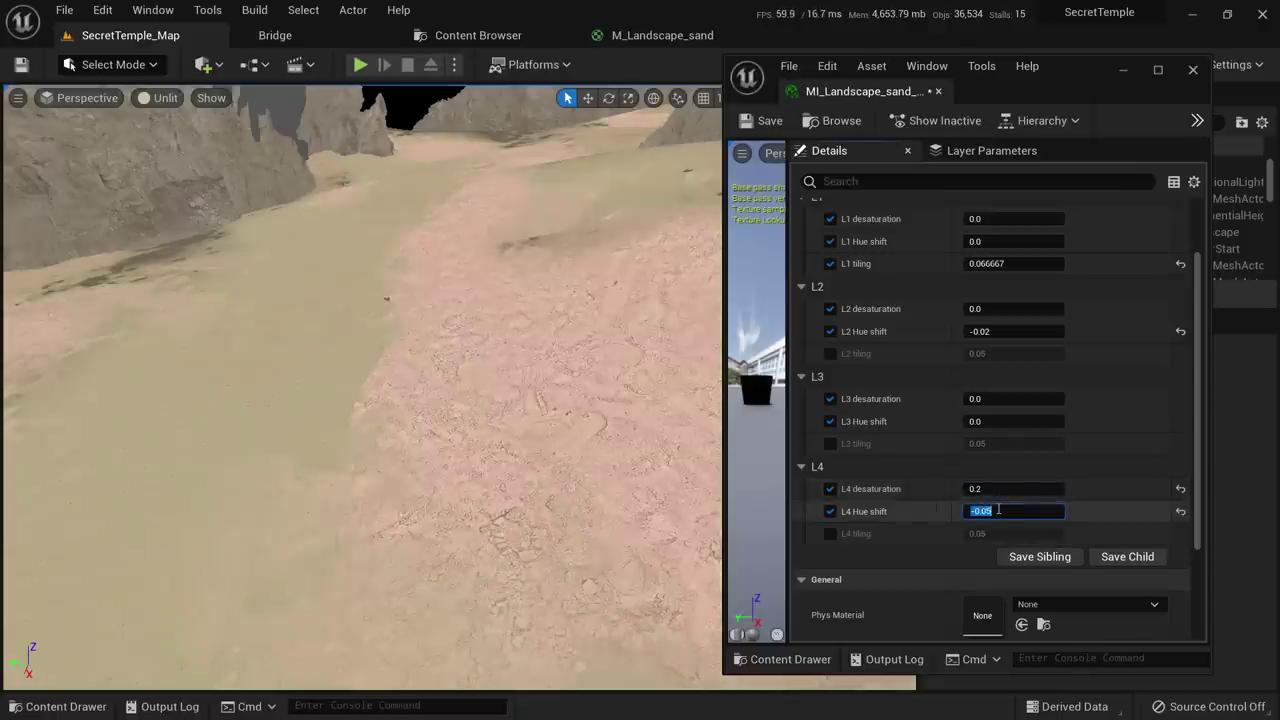
{"action": "type", "text": "0"}
{"action": "key", "text": "Return"}
Examine how the desaturated L4 sand blends with the neighbouring layers in both Lit and Unlit views
{"action": "mouse_move", "coordinate": [620, 450]}
{"action": "right_mouse_down"}
{"action": "mouse_move", "coordinate": [618, 462]}
{"action": "mouse_move", "coordinate": [600, 390]}
{"action": "mouse_move", "coordinate": [630, 460]}
{"action": "right_mouse_up"}
{"action": "left_click", "coordinate": [1010, 489]}
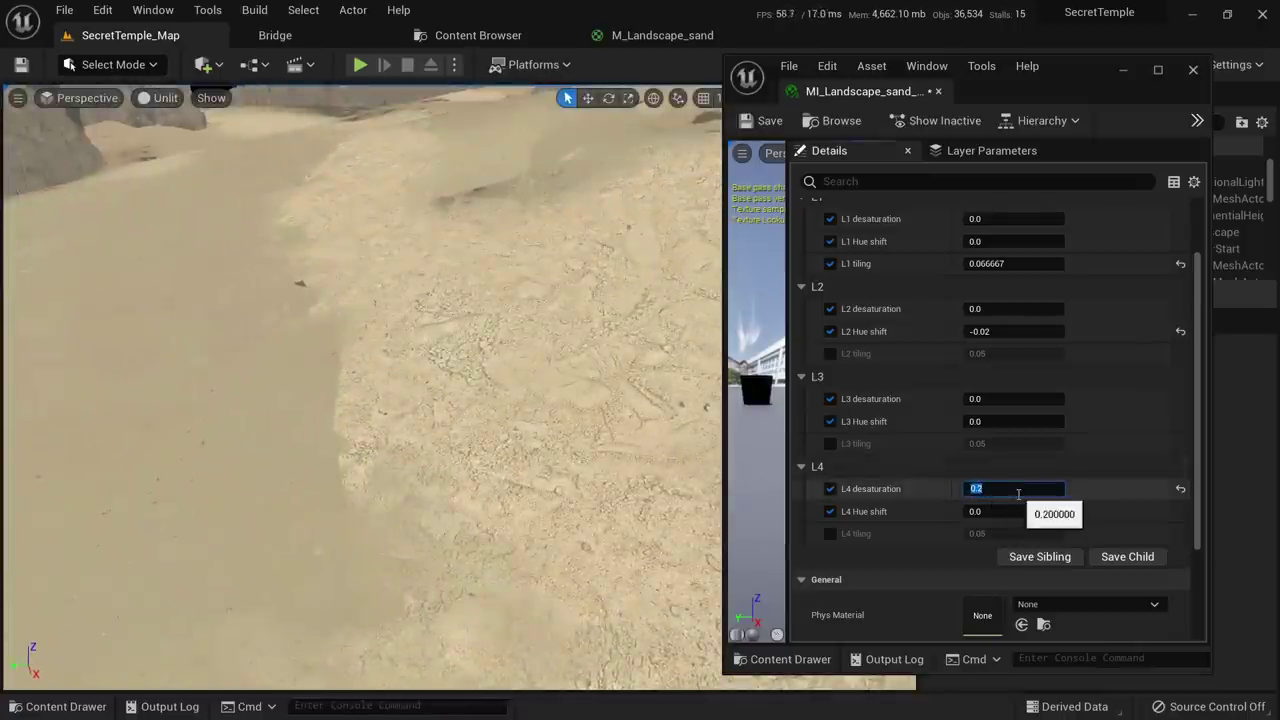
{"action": "right_click_drag", "start_coordinate": [492, 417], "coordinate": [430, 372]}
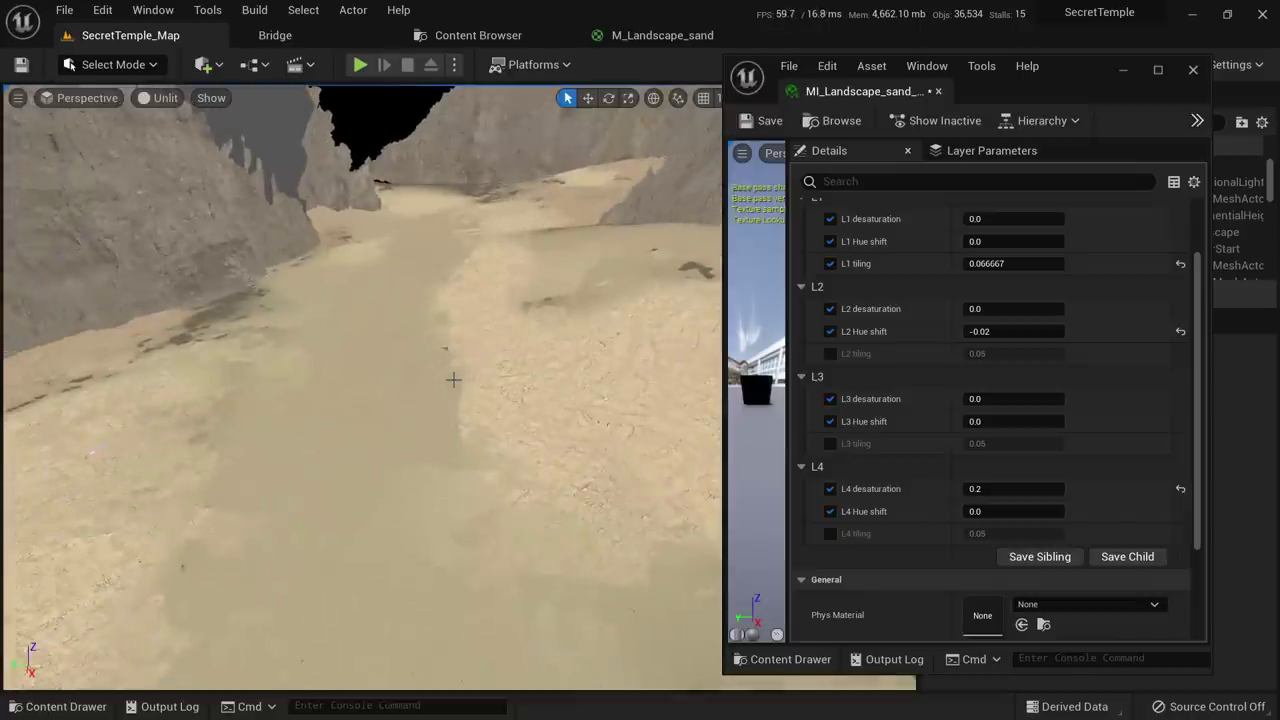
{"action": "right_click_drag", "start_coordinate": [502, 418], "coordinate": [651, 442]}
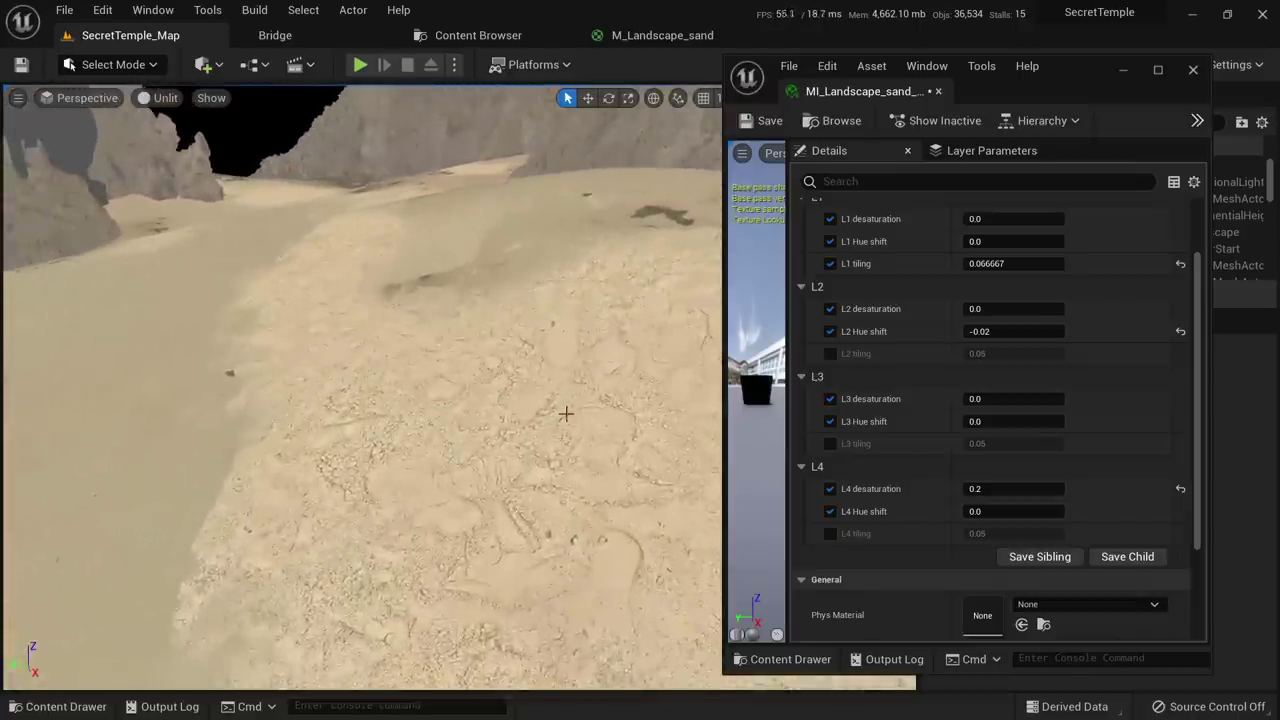
{"action": "right_click_drag", "start_coordinate": [566, 414], "coordinate": [500, 375]}
{"action": "key", "text": "alt+4"}
{"action": "right_click_drag", "start_coordinate": [563, 434], "coordinate": [430, 408]}
{"action": "right_click_drag", "start_coordinate": [568, 411], "coordinate": [540, 490]}
{"action": "key", "text": "alt+3"}
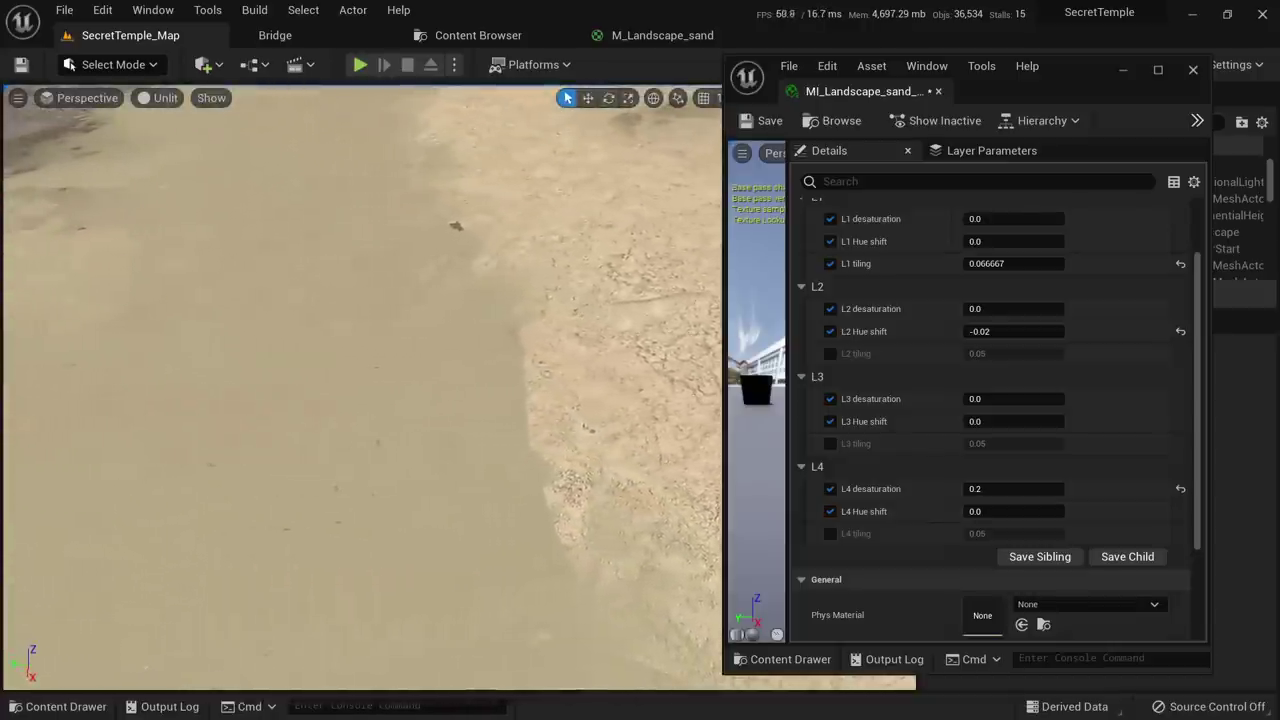
{"action": "right_click_drag", "start_coordinate": [477, 298], "coordinate": [466, 306]}
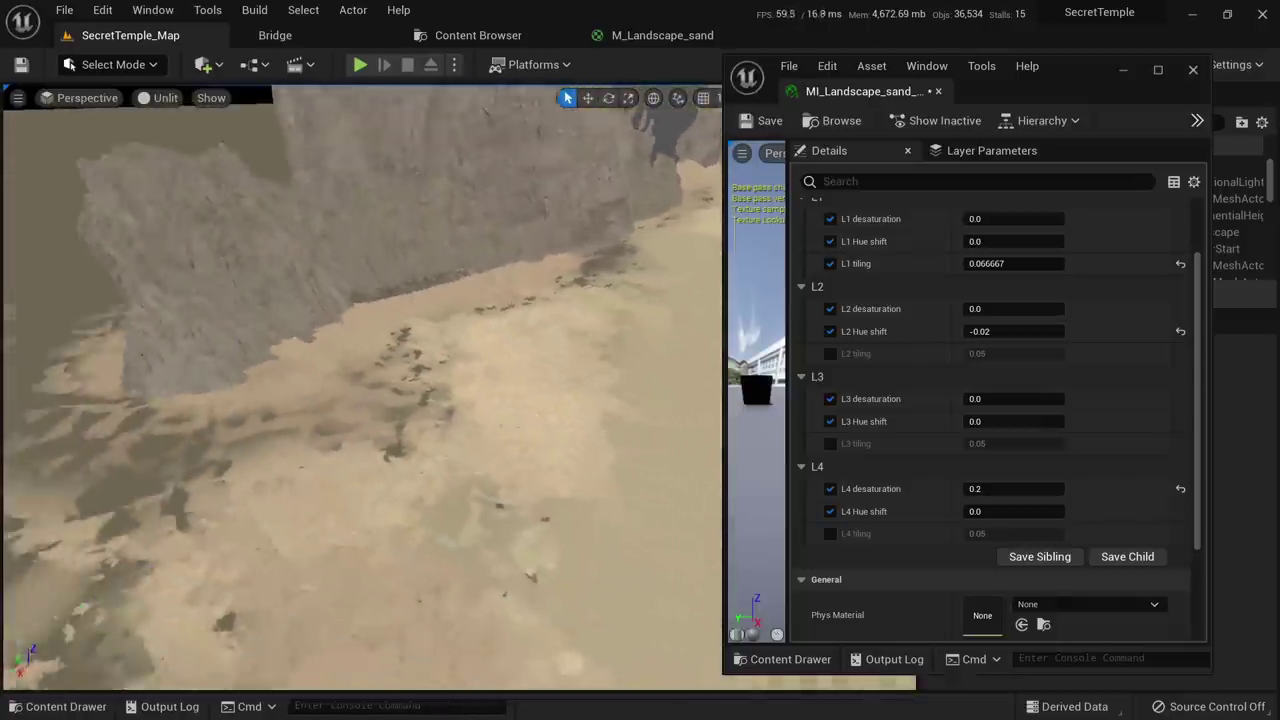
{"action": "right_click_drag", "start_coordinate": [540, 430], "coordinate": [600, 428]}
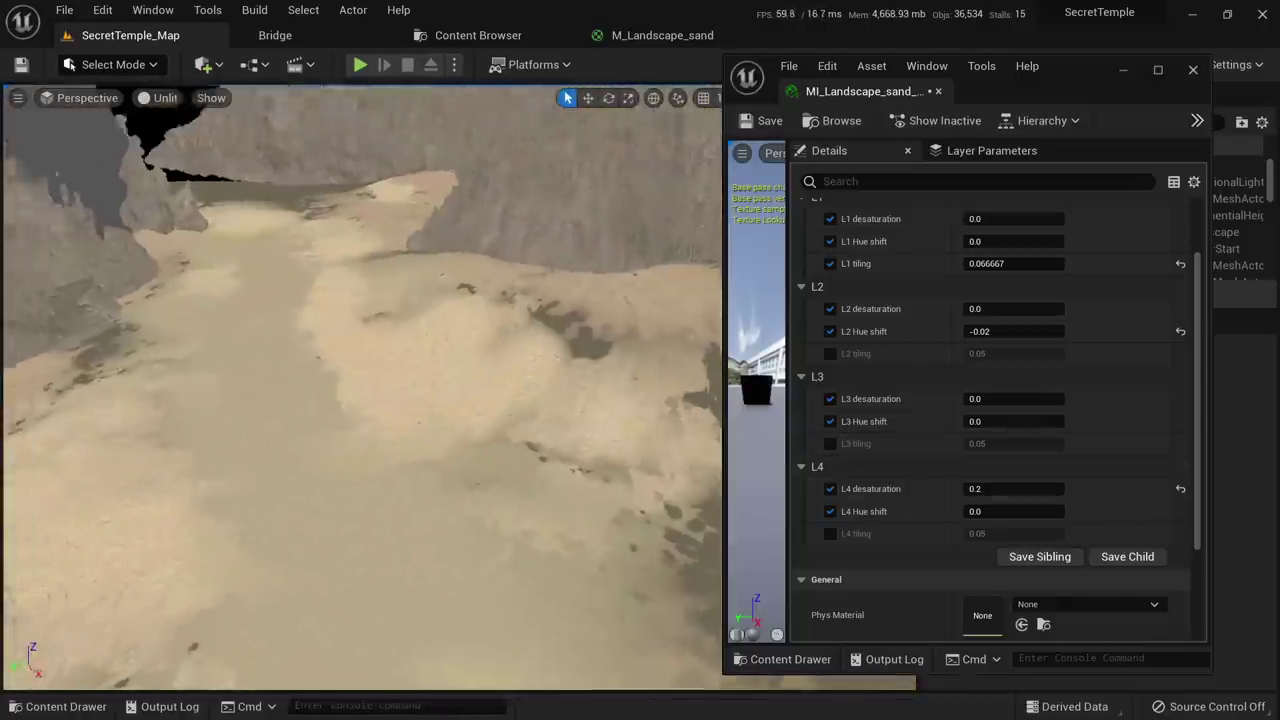
Try an L3 Hue shift of 0.1 on the sand beside the cliff and set it to 0.01
{"action": "right_click_drag", "start_coordinate": [490, 336], "coordinate": [498, 332]}
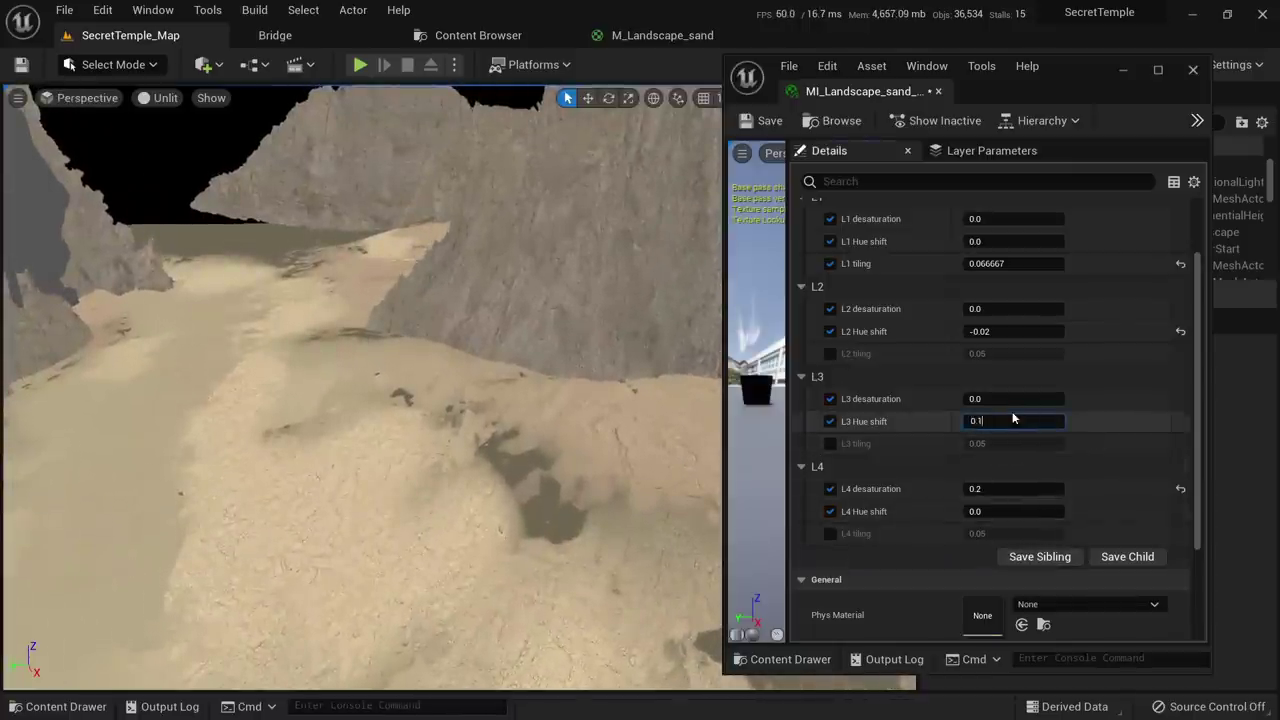
{"action": "key", "text": "Return"}
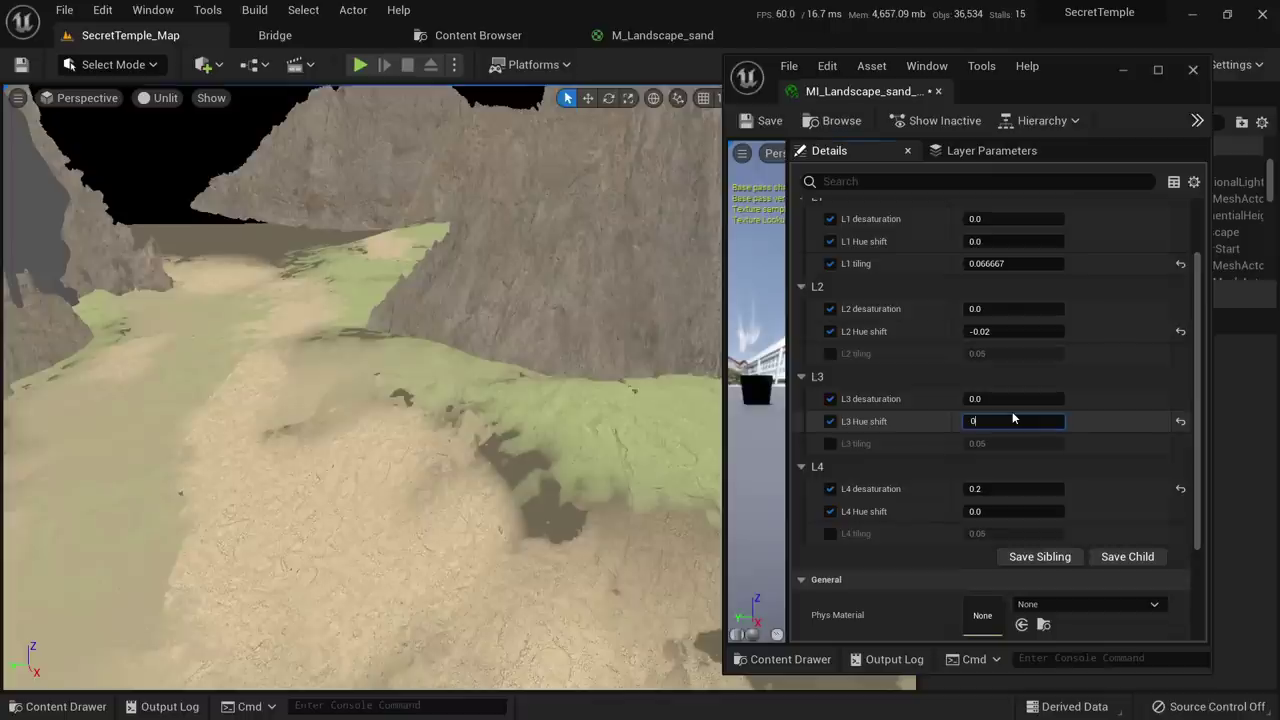
{"action": "key", "text": "Return"}
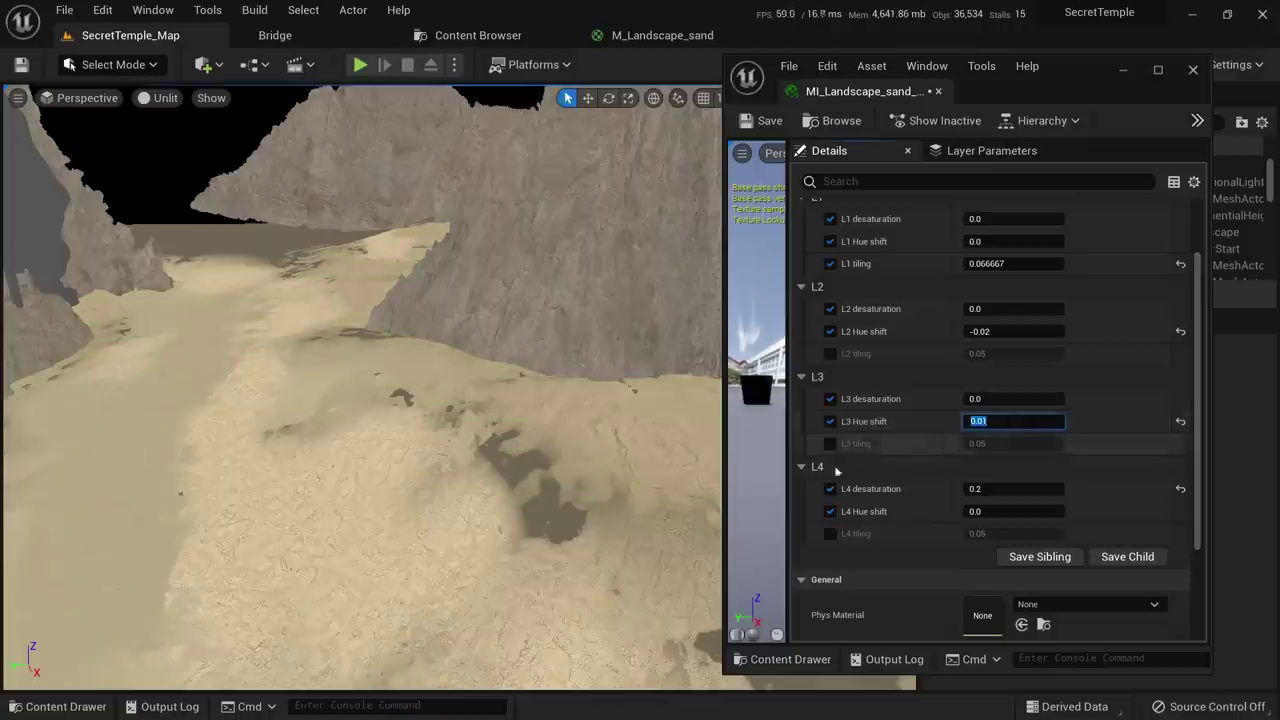
Inspect the L3 sand near the cliff and set the L3 desaturation to 0.1
{"action": "mouse_move", "coordinate": [600, 470]}
{"action": "right_mouse_down"}
{"action": "mouse_move", "coordinate": [646, 498]}
{"action": "mouse_move", "coordinate": [620, 479]}
{"action": "right_mouse_up"}
{"action": "right_click_drag", "start_coordinate": [398, 393], "coordinate": [388, 390]}
{"action": "left_click", "coordinate": [1031, 399]}
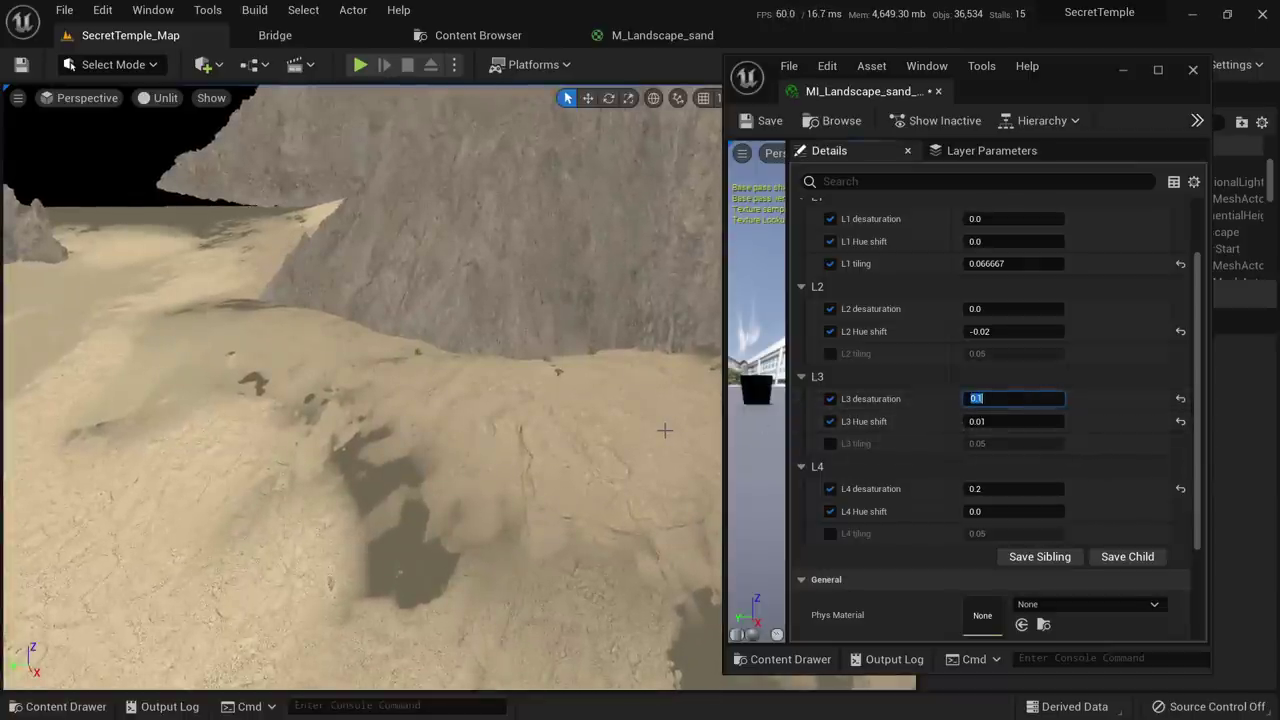
Try L1 Hue shift values of 0.1 and -0.05 on the base sand around the rocks
{"action": "mouse_move", "coordinate": [503, 494]}
{"action": "right_mouse_down"}
{"action": "mouse_move", "coordinate": [490, 492]}
{"action": "mouse_move", "coordinate": [505, 492]}
{"action": "right_mouse_up"}
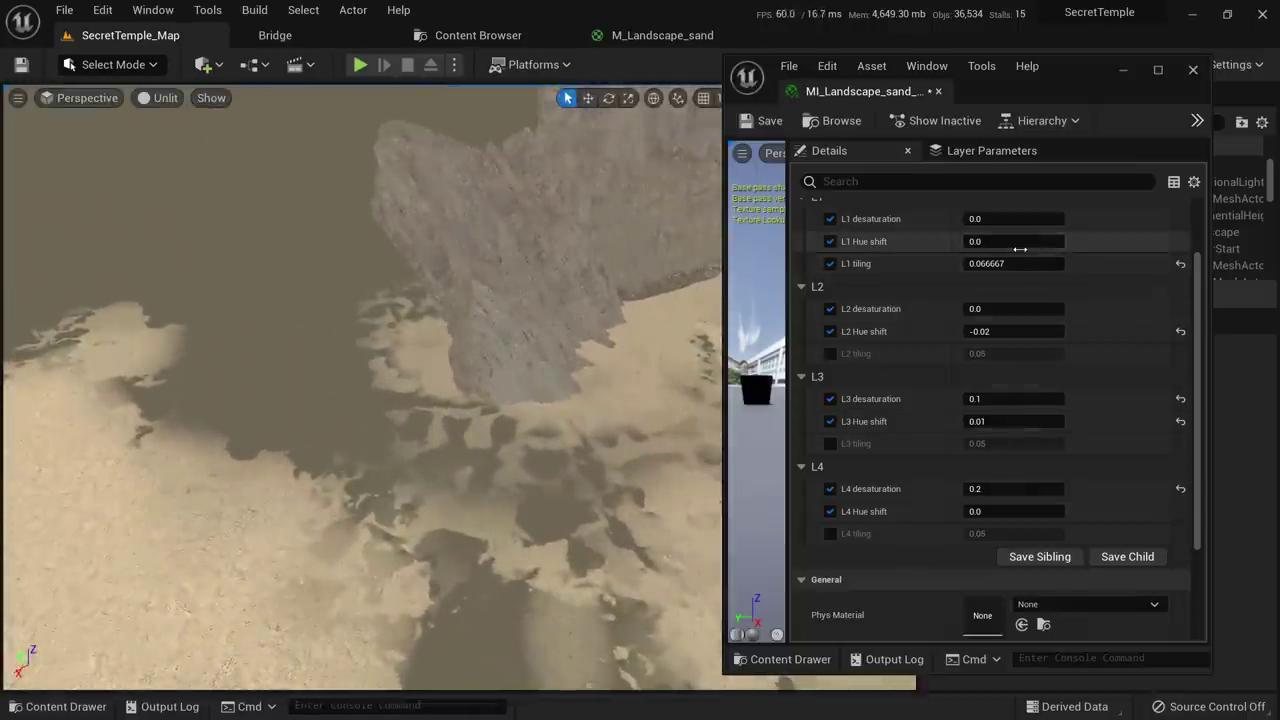
{"action": "left_click", "coordinate": [983, 241]}
{"action": "type", "text": "0.1"}
{"action": "key", "text": "Return"}
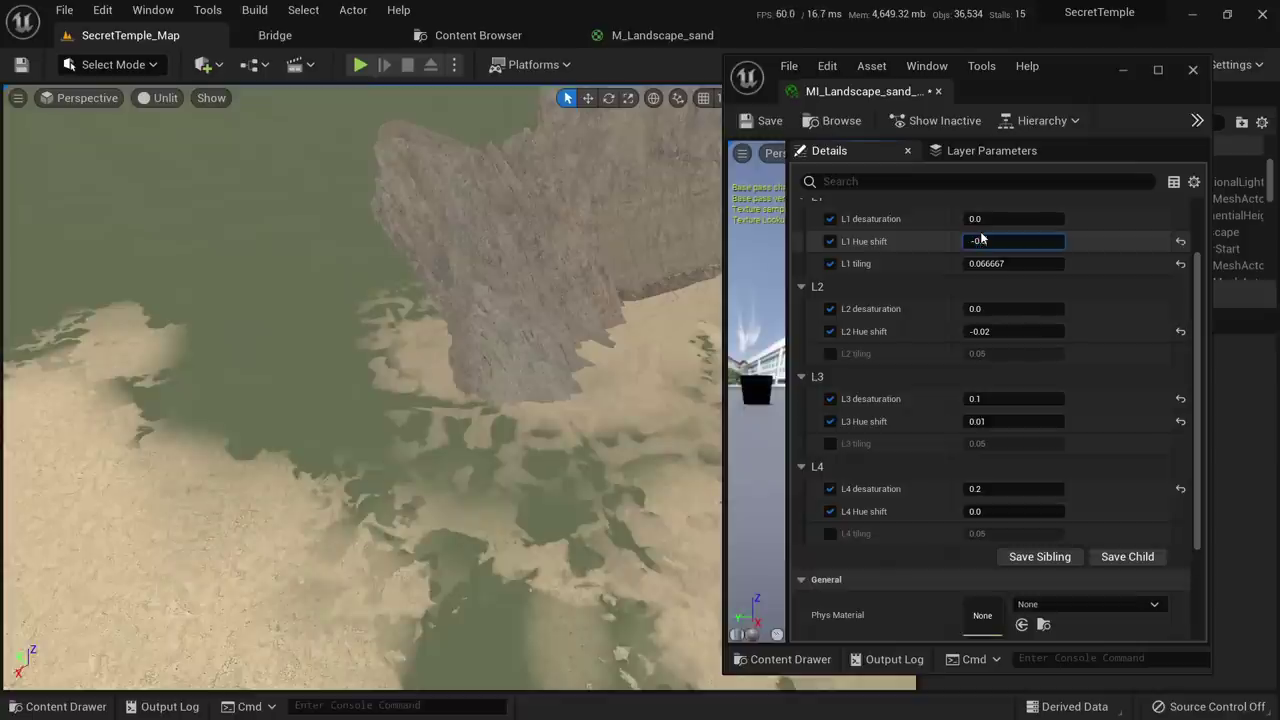
{"action": "type", "text": "-0.05"}
{"action": "key", "text": "Return"}
Try L1 Hue shift values of 5.0, 0.2 and -0.01 on the rippled sand in Lit view
{"action": "right_click_drag", "start_coordinate": [513, 423], "coordinate": [515, 423]}
{"action": "key", "text": "alt+4"}
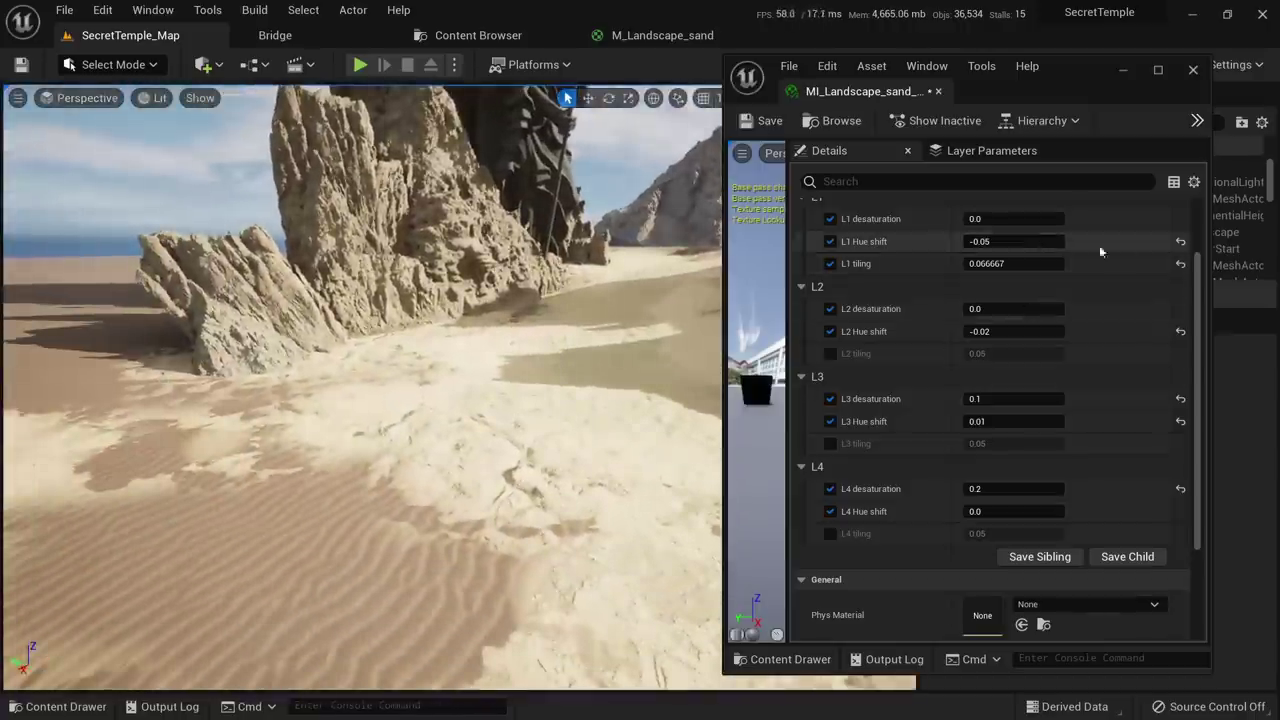
{"action": "left_click", "coordinate": [1181, 242]}
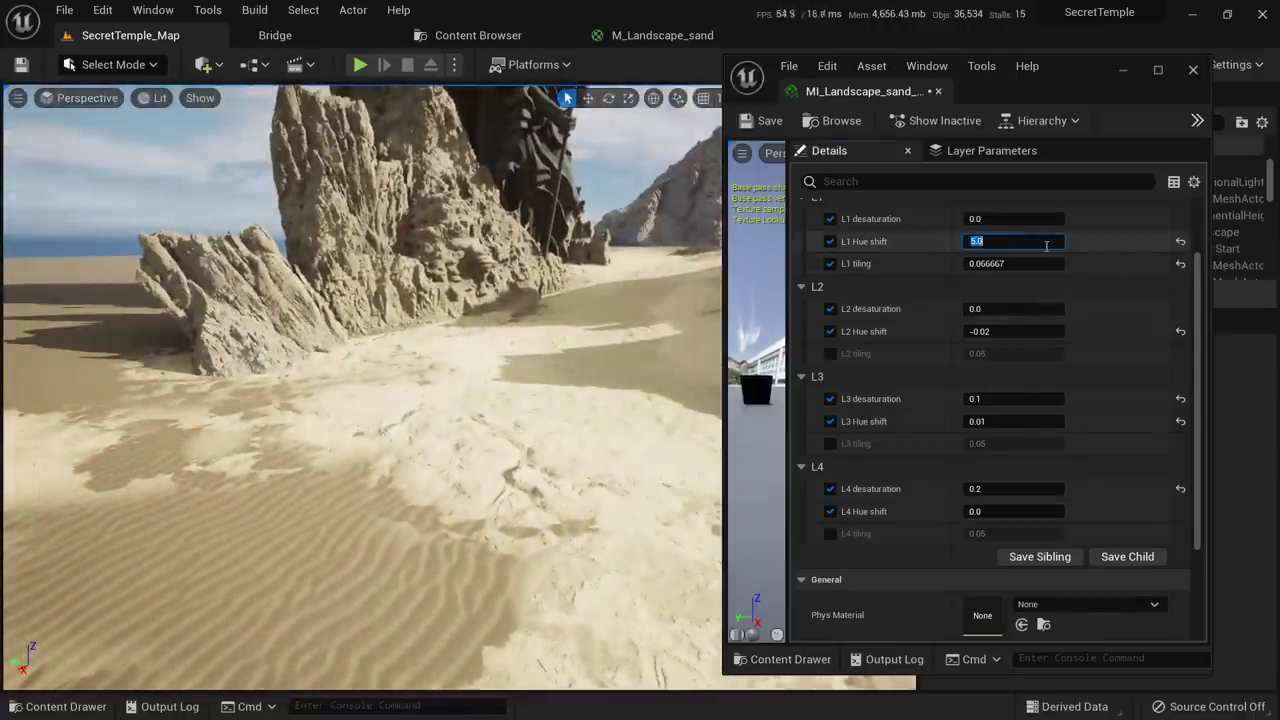
{"action": "key", "text": "Return"}
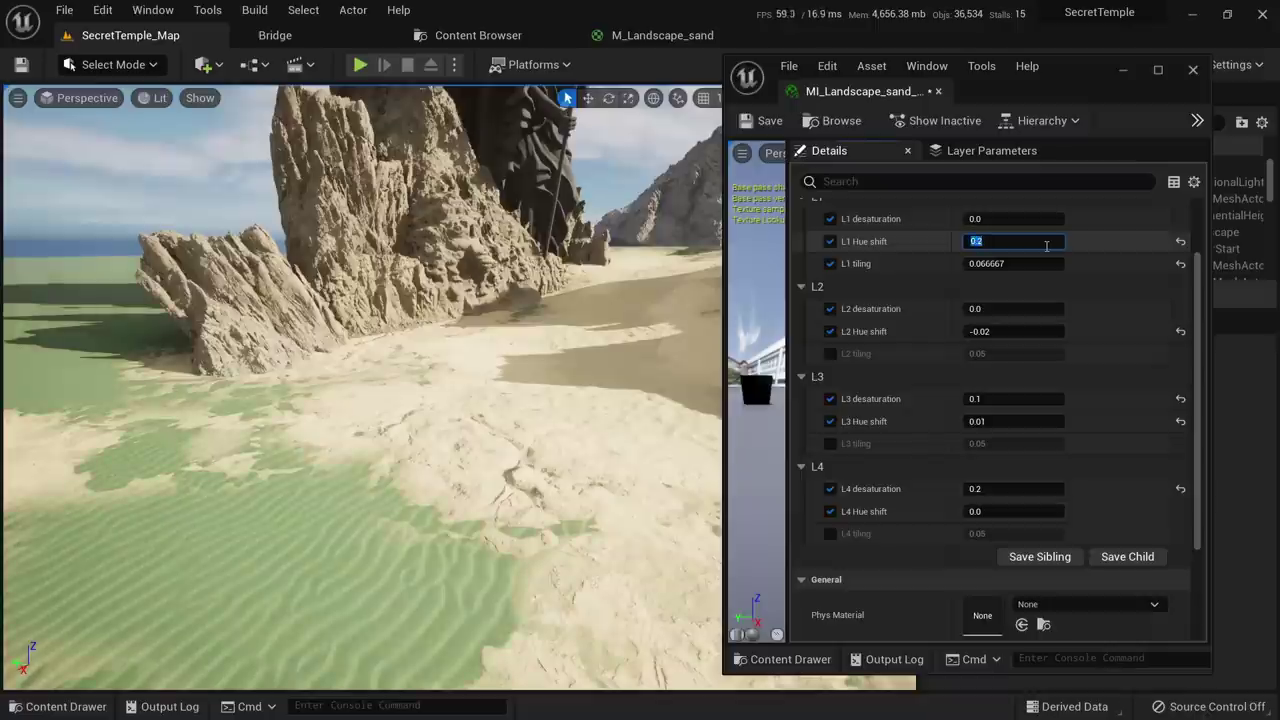
{"action": "key", "text": "Return"}
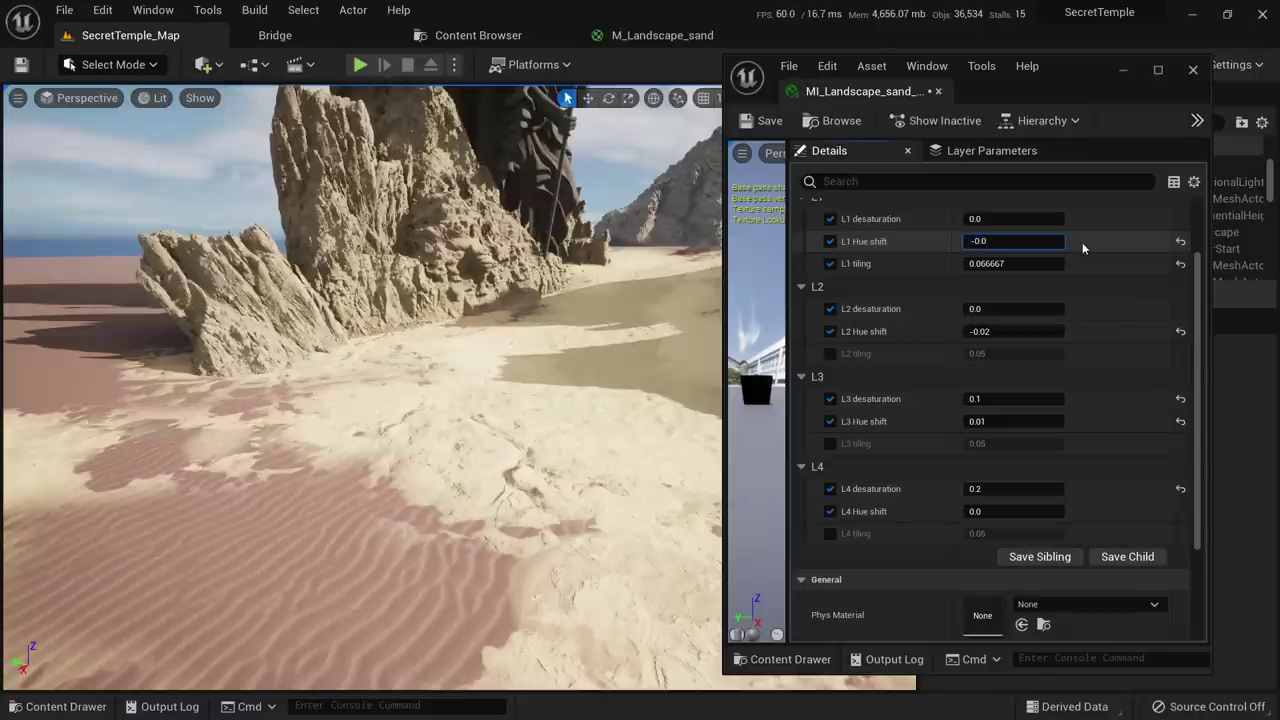
{"action": "key", "text": "Return"}
{"action": "scroll", "coordinate": [1086, 220], "scroll_direction": "up", "scroll_amount": 2}
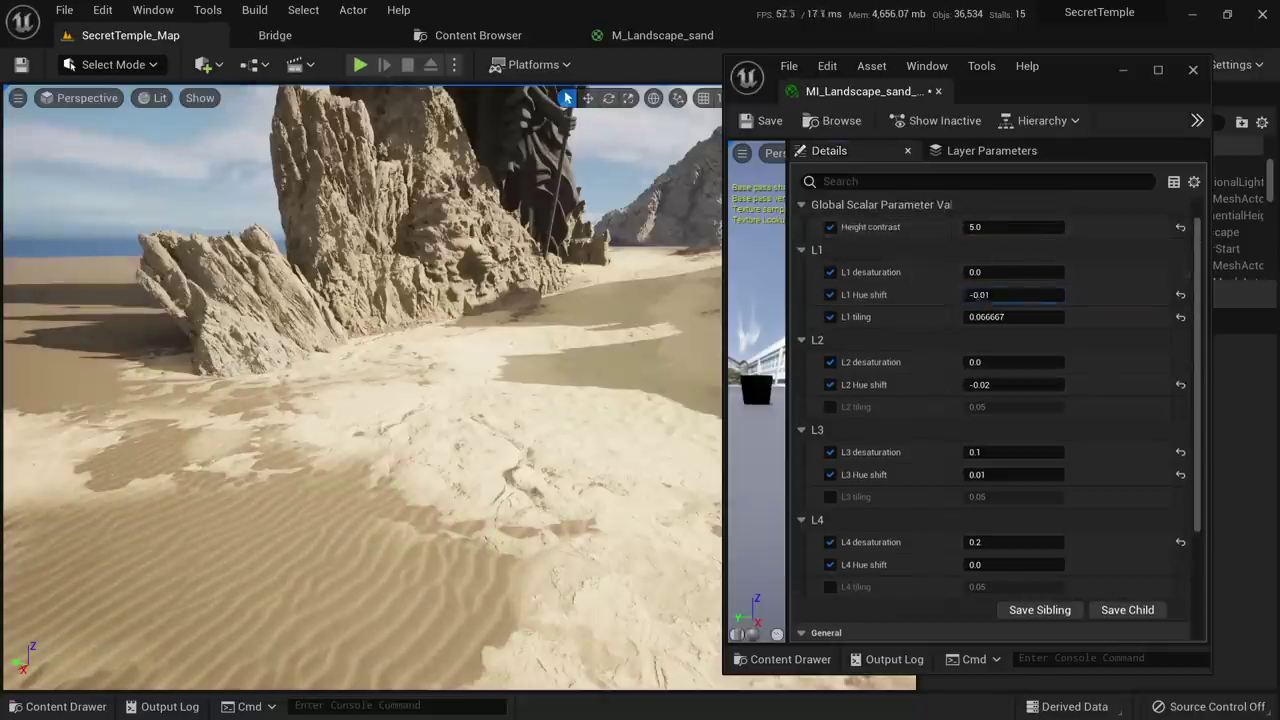
Set the L1 Hue shift to 0 and inspect the layer blending near the rocks in Unlit view
{"action": "right_click_drag", "start_coordinate": [536, 426], "coordinate": [490, 408]}
{"action": "left_click", "coordinate": [990, 294]}
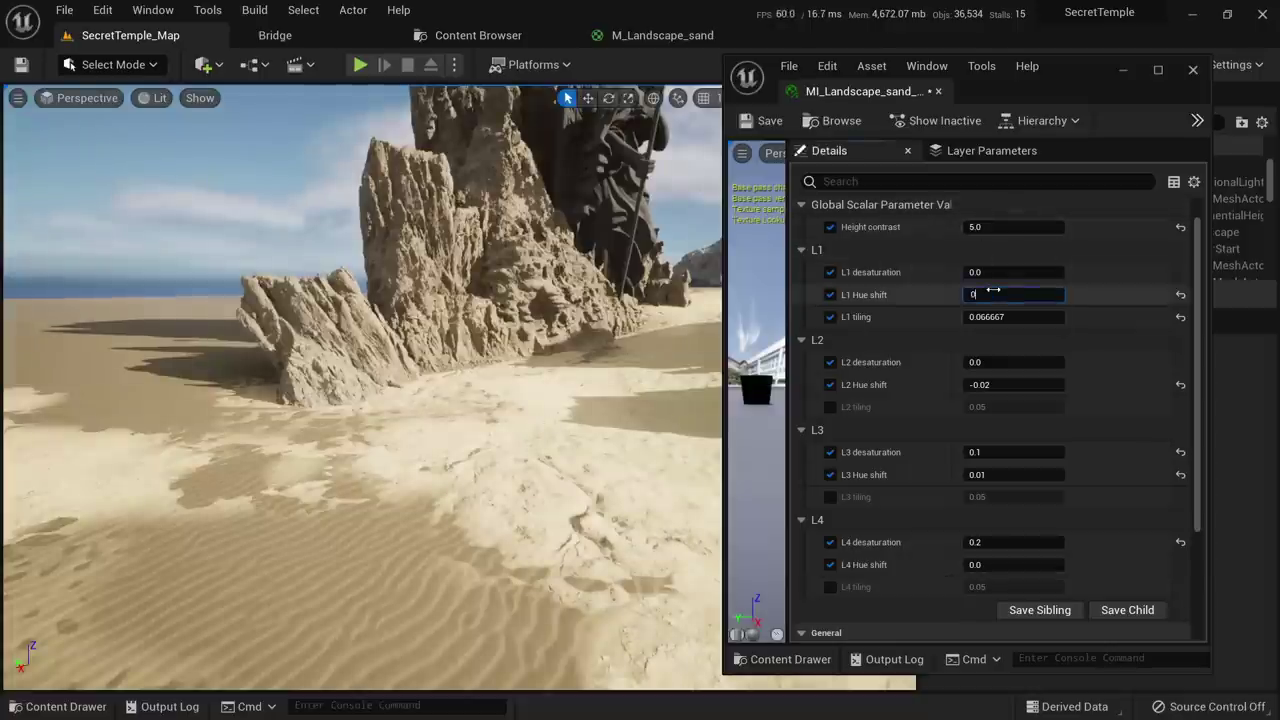
{"action": "key", "text": "alt+3"}
{"action": "right_click_drag", "start_coordinate": [520, 463], "coordinate": [563, 486]}
{"action": "key", "text": "w"}
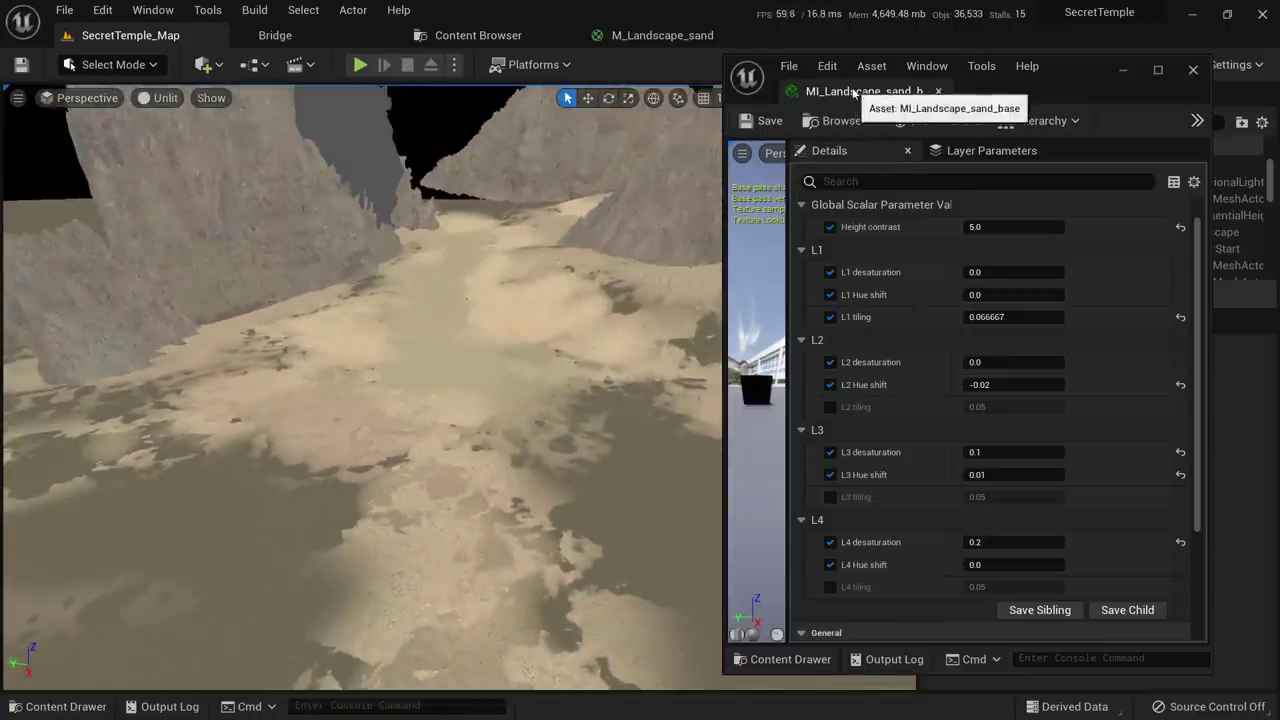
Dock the MI_Landscape_sand_base editor in the main window and bring up the L4 colour nodes in the M_Landscape_sand graph
{"action": "left_click_drag", "start_coordinate": [853, 92], "coordinate": [814, 37]}
{"action": "left_click", "coordinate": [660, 35]}
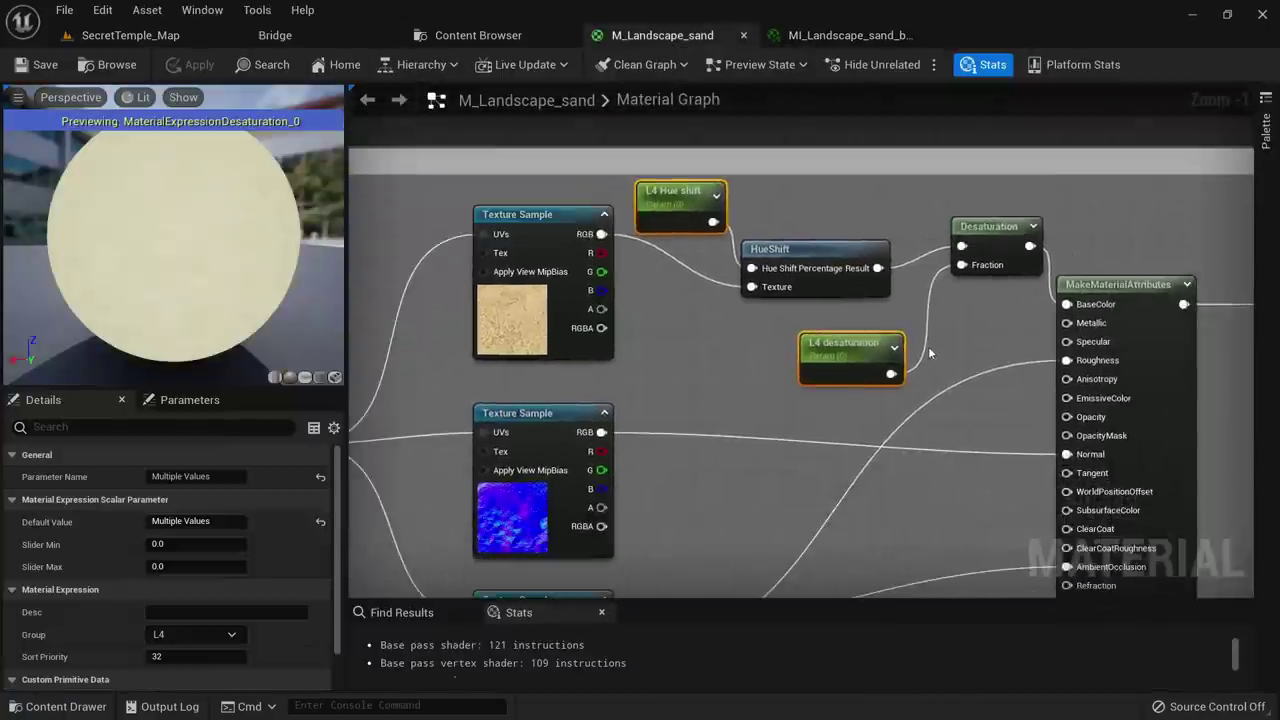
{"action": "scroll", "coordinate": [929, 353], "scroll_direction": "down", "scroll_amount": 3}
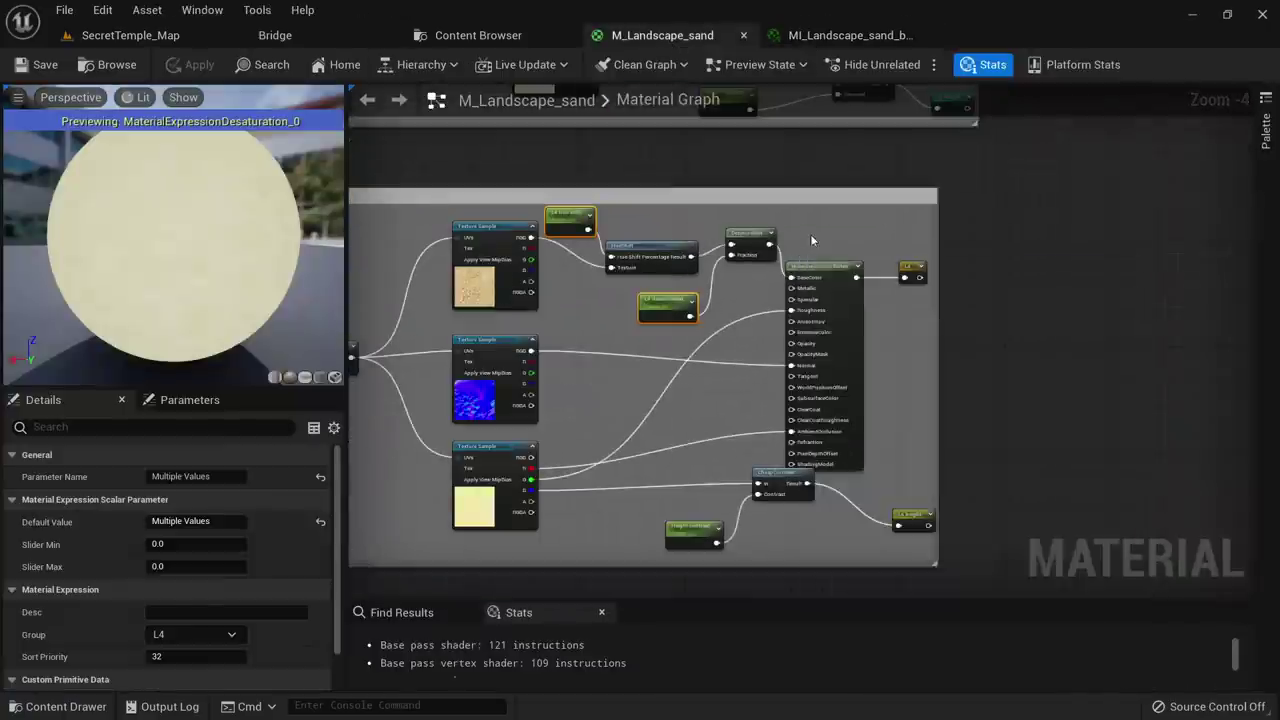
{"action": "left_click", "coordinate": [812, 240]}
{"action": "scroll", "coordinate": [825, 262], "scroll_direction": "up", "scroll_amount": 3}
Make room after the L4 Desaturation node by widening the comment box and moving MakeMaterialAttributes and the L4 reroute node away
{"action": "left_click_drag", "start_coordinate": [829, 264], "coordinate": [864, 276]}
{"action": "scroll", "coordinate": [822, 234], "scroll_direction": "up", "scroll_amount": 1}
{"action": "right_click_drag", "start_coordinate": [750, 268], "coordinate": [772, 270]}
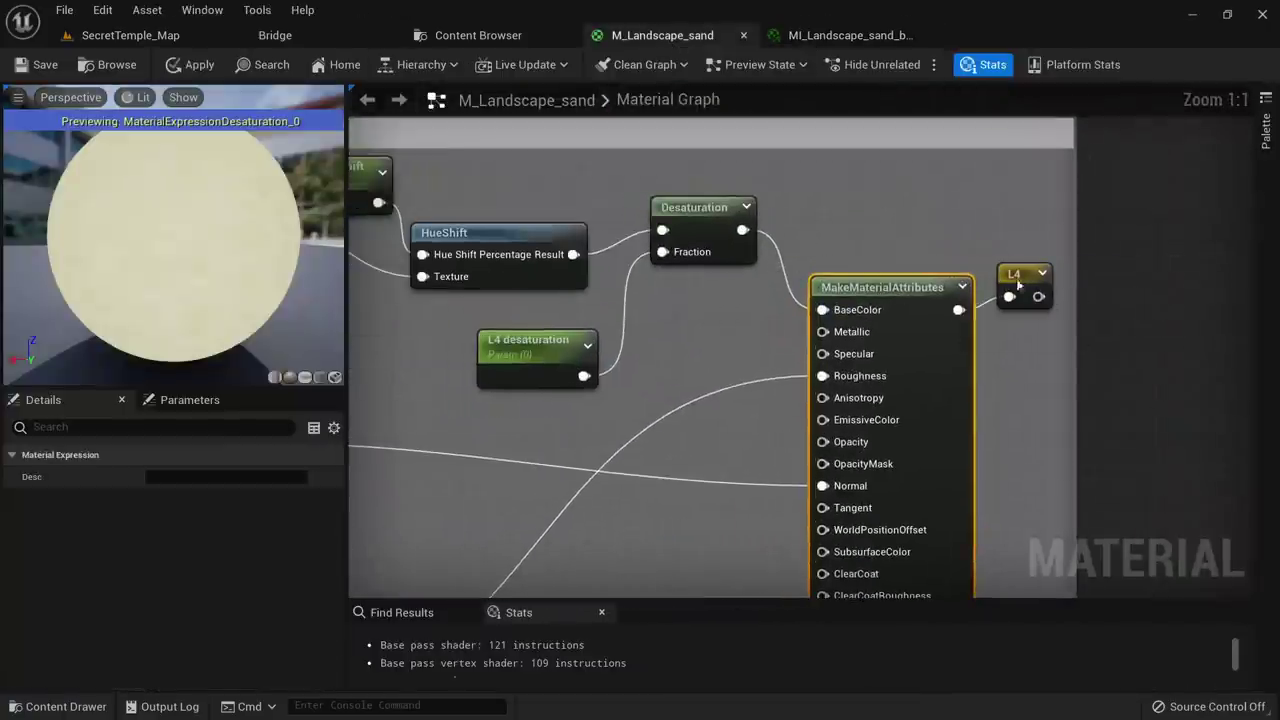
{"action": "left_click_drag", "start_coordinate": [1013, 271], "coordinate": [1039, 272]}
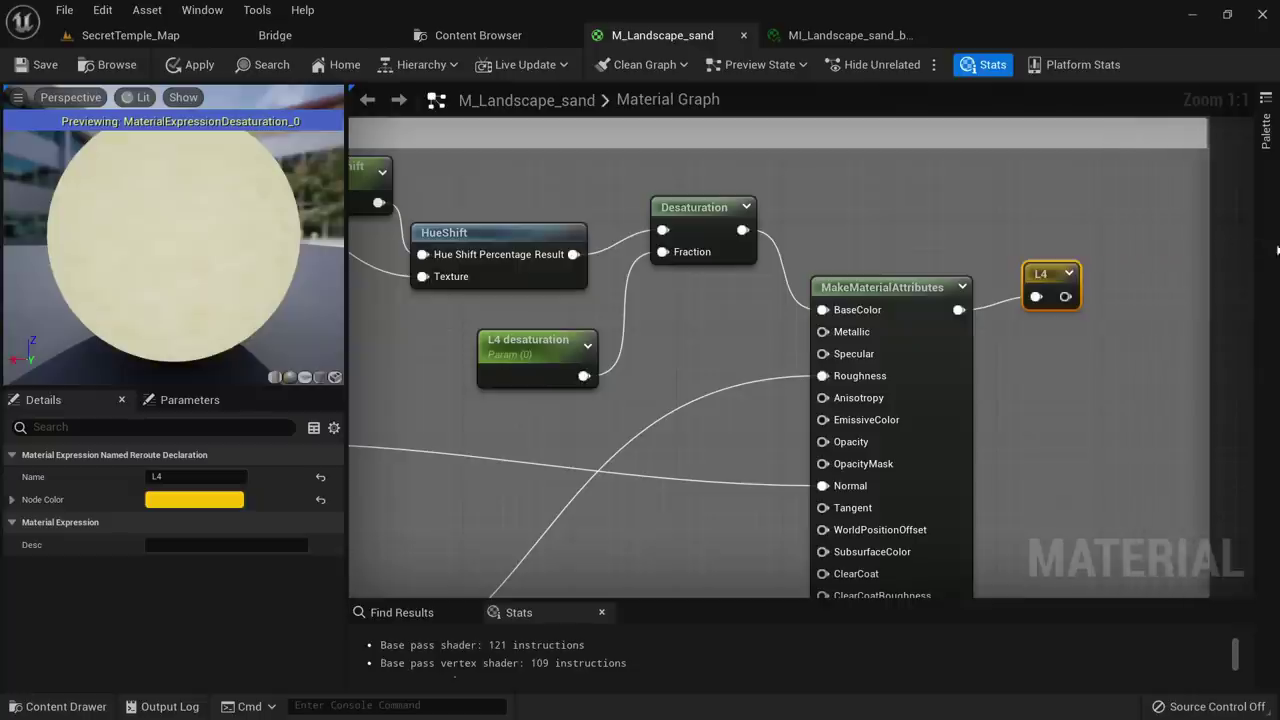
{"action": "left_click_drag", "start_coordinate": [872, 244], "coordinate": [1083, 351]}
{"action": "left_click_drag", "start_coordinate": [955, 287], "coordinate": [1075, 274]}
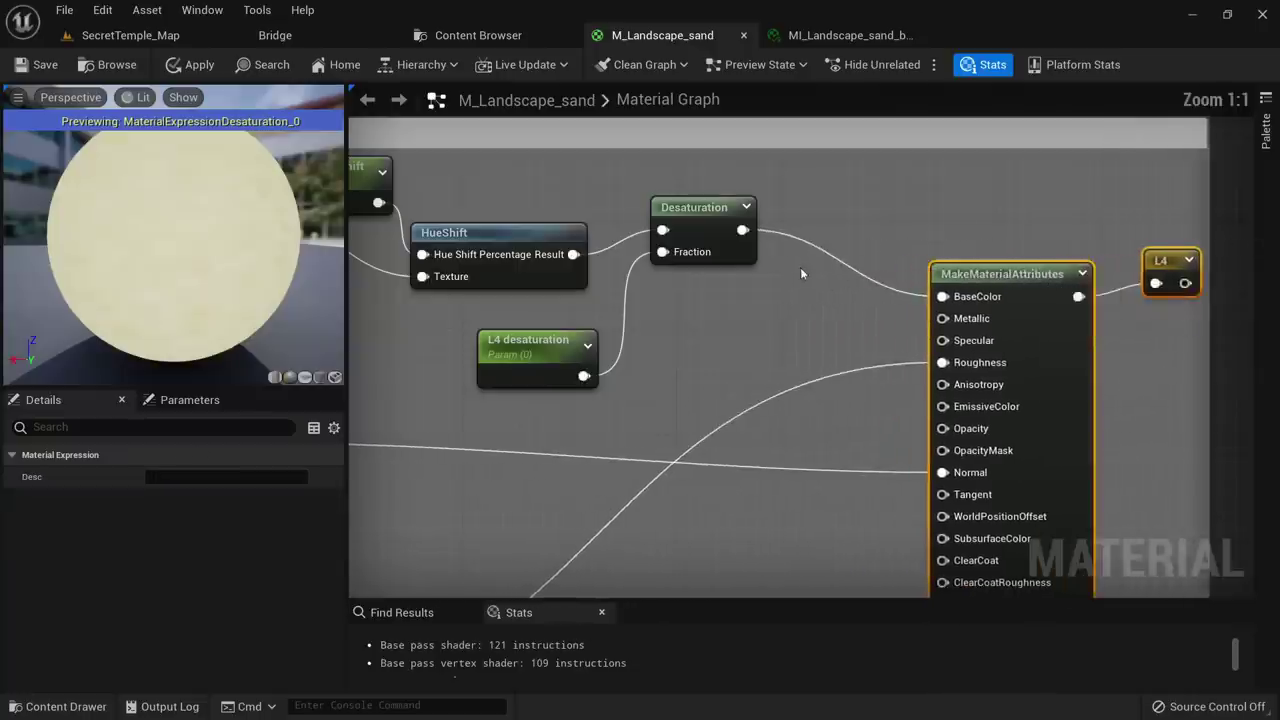
Insert an Add node beside the L4 Desaturation node and feed the Desaturation output into its A input
{"action": "left_click", "coordinate": [805, 288]}
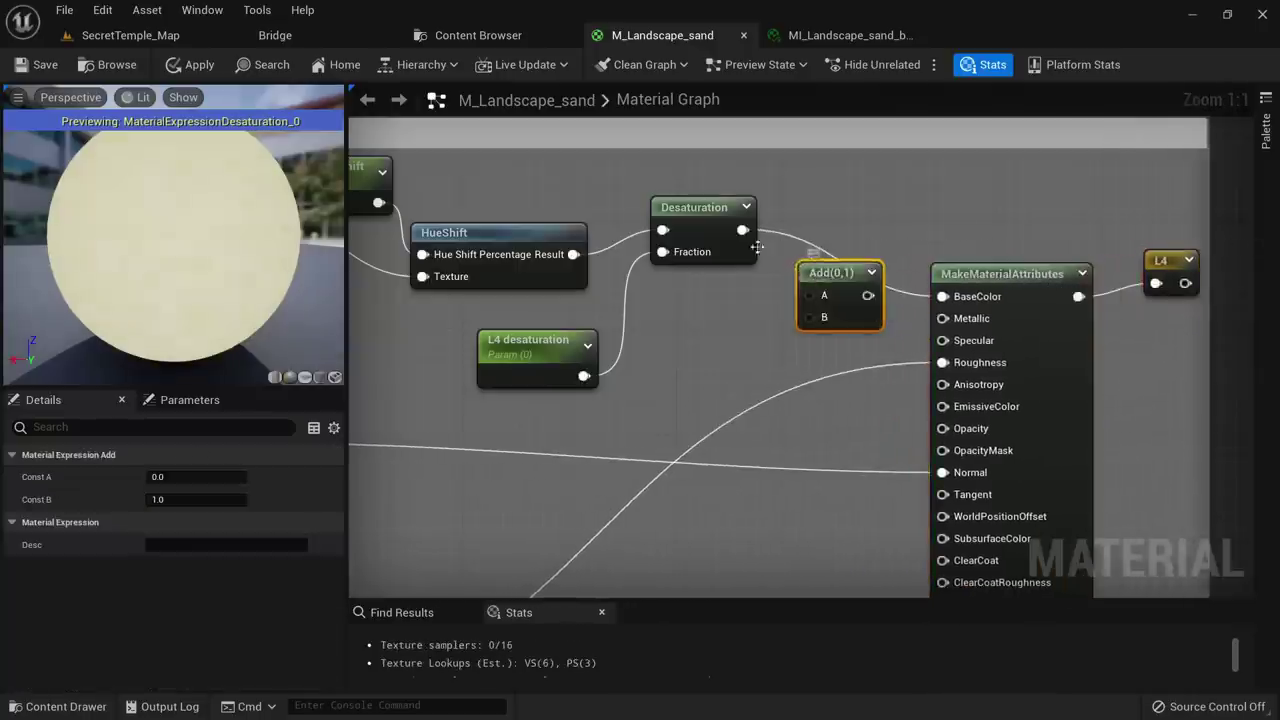
{"action": "left_click_drag", "start_coordinate": [742, 231], "coordinate": [811, 296]}
{"action": "right_click_drag", "start_coordinate": [1011, 256], "coordinate": [887, 250]}
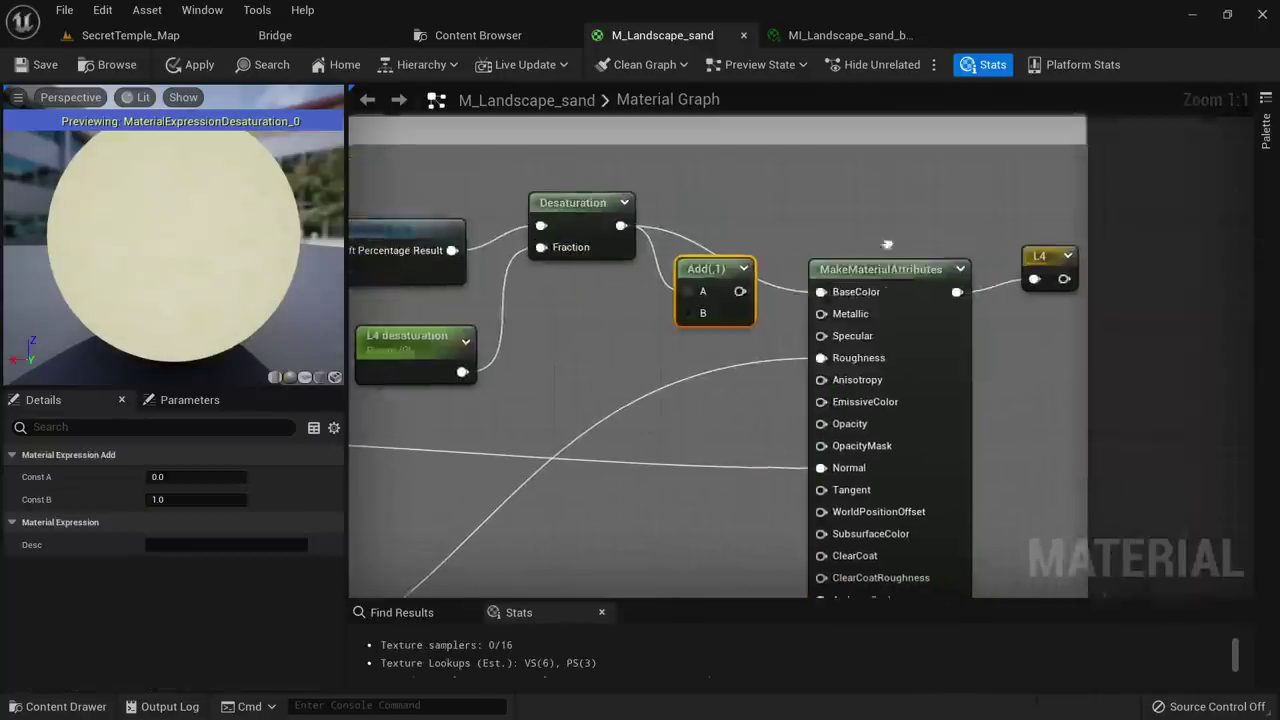
{"action": "left_click_drag", "start_coordinate": [894, 268], "coordinate": [934, 256]}
{"action": "right_click_drag", "start_coordinate": [655, 313], "coordinate": [727, 347]}
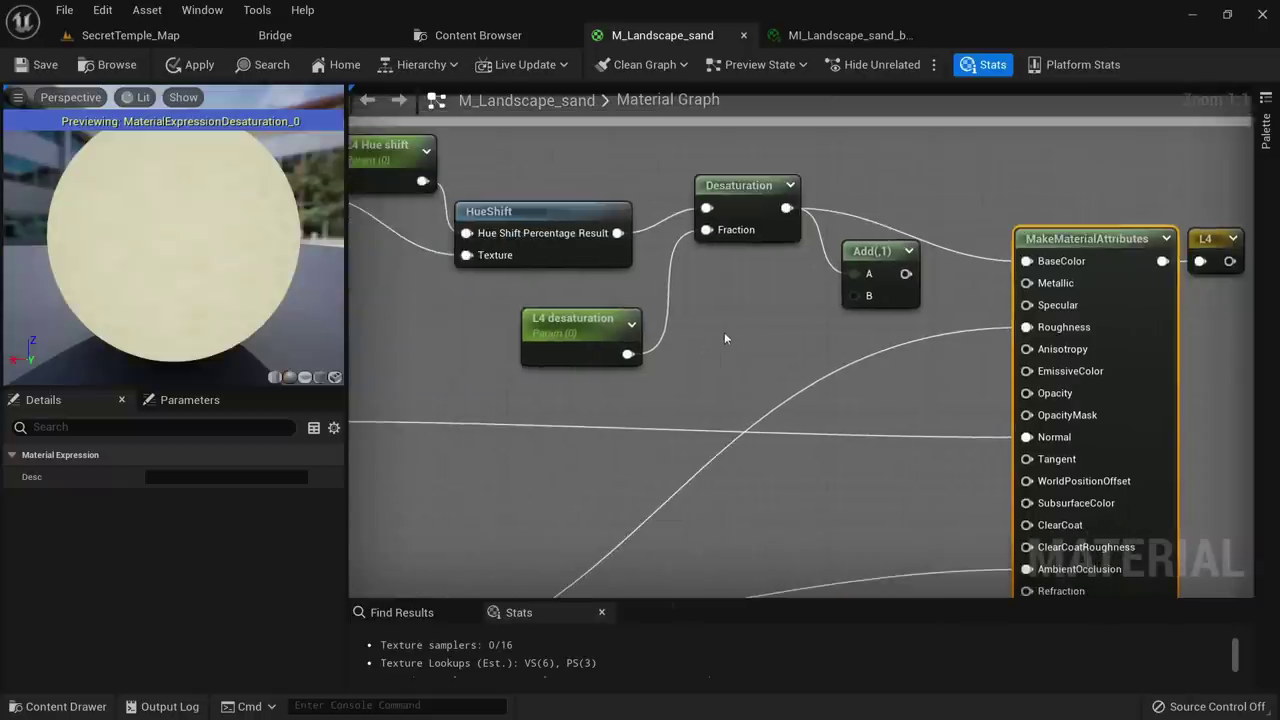
Create a scalar parameter named L4 brightness below the Add node and assign it to group L4
{"action": "left_click", "coordinate": [720, 336]}
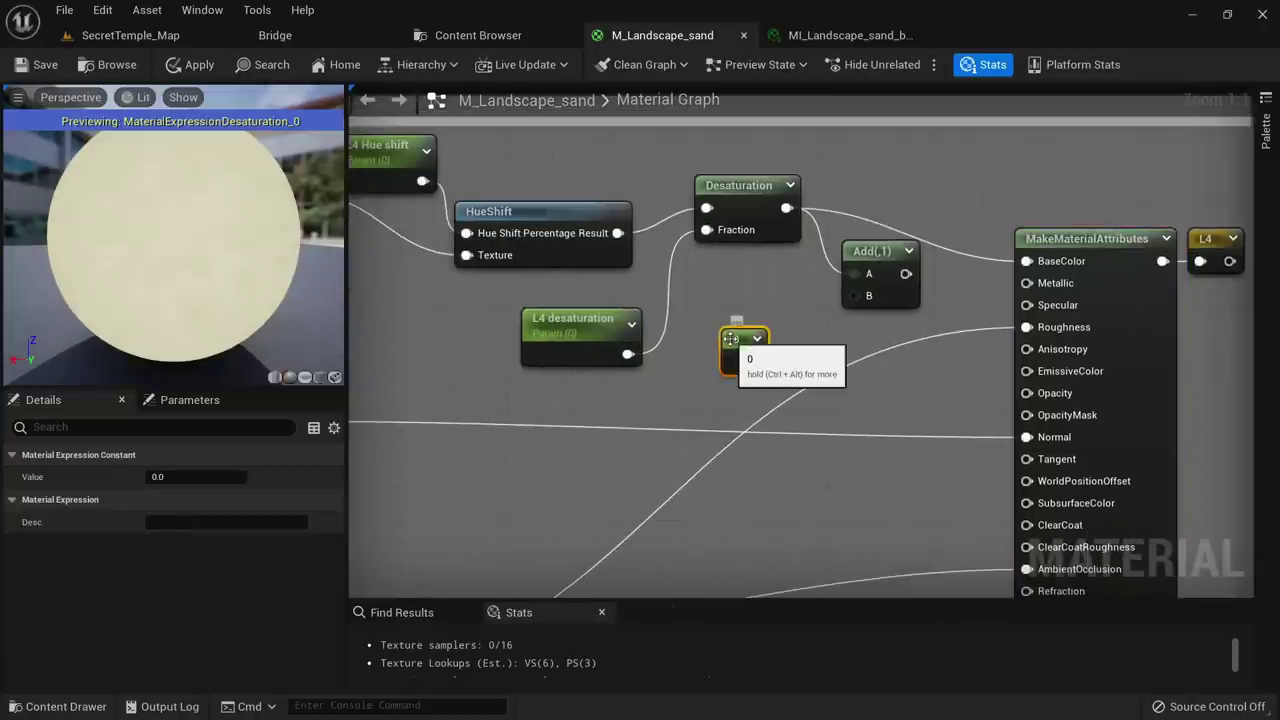
{"action": "right_click", "coordinate": [730, 340]}
{"action": "left_click", "coordinate": [806, 374]}
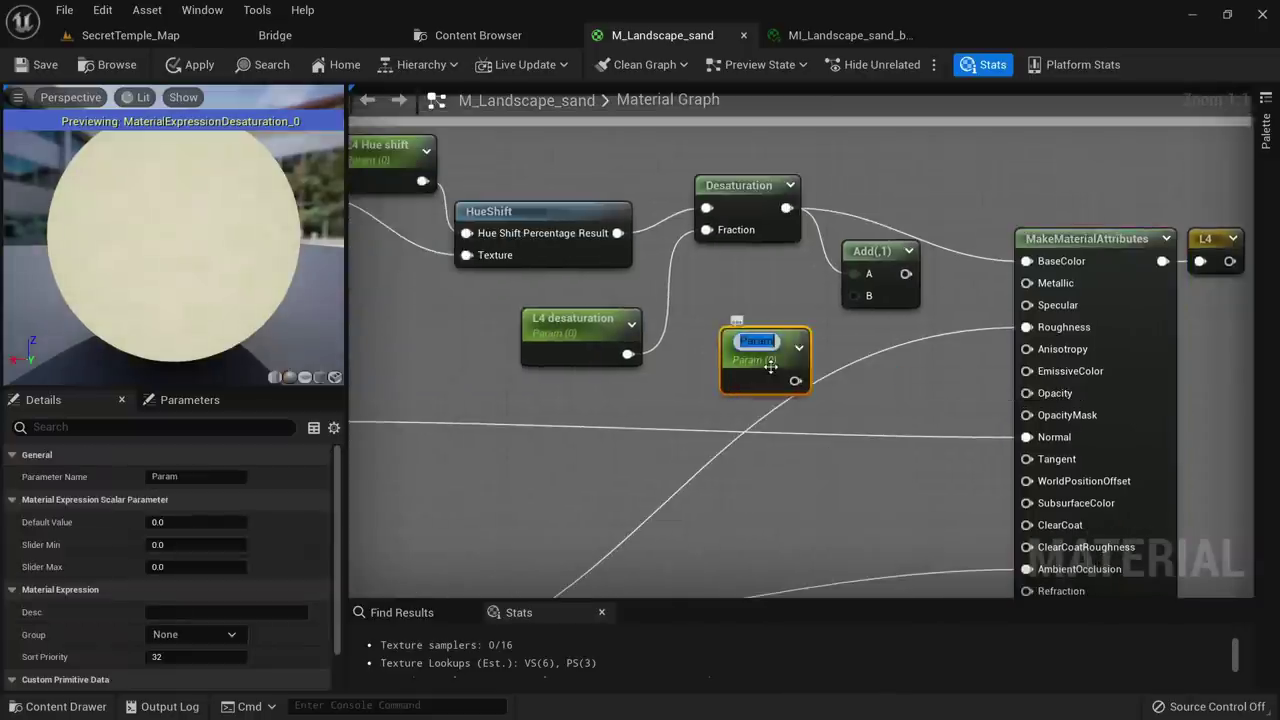
{"action": "type", "text": "L4 bei"}
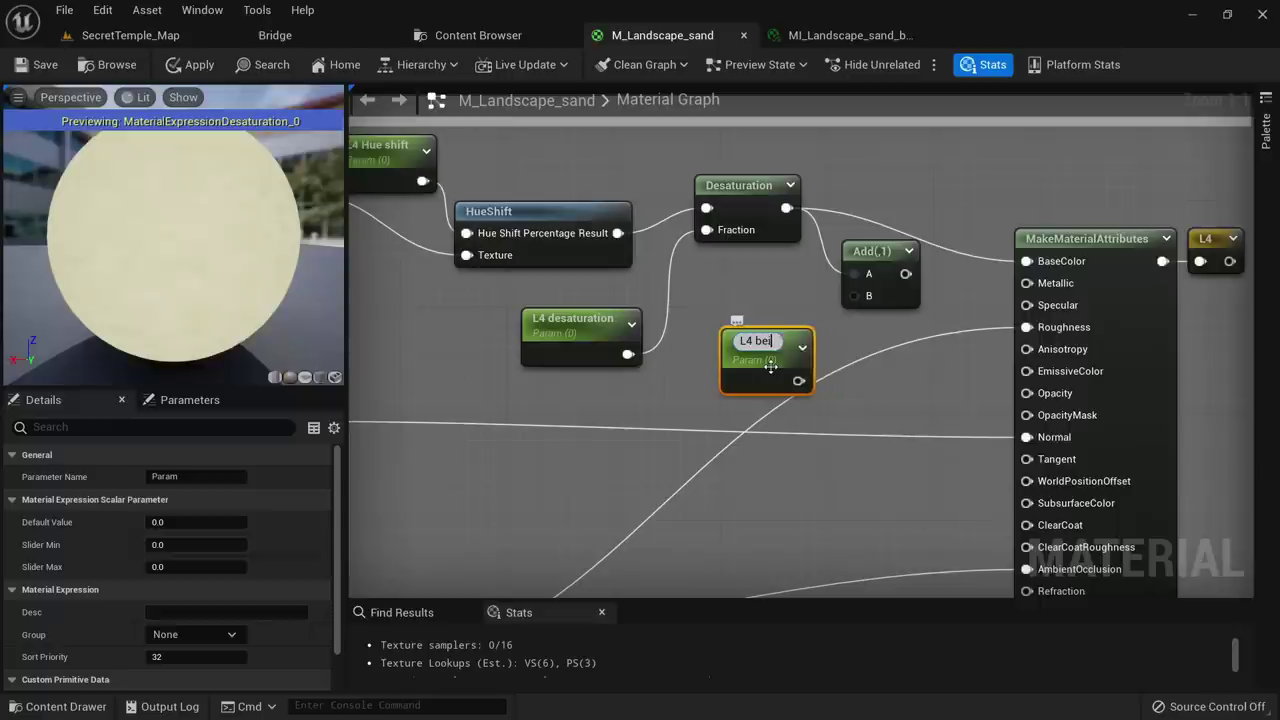
{"action": "type", "text": "rightness"}
{"action": "key", "text": "Return"}
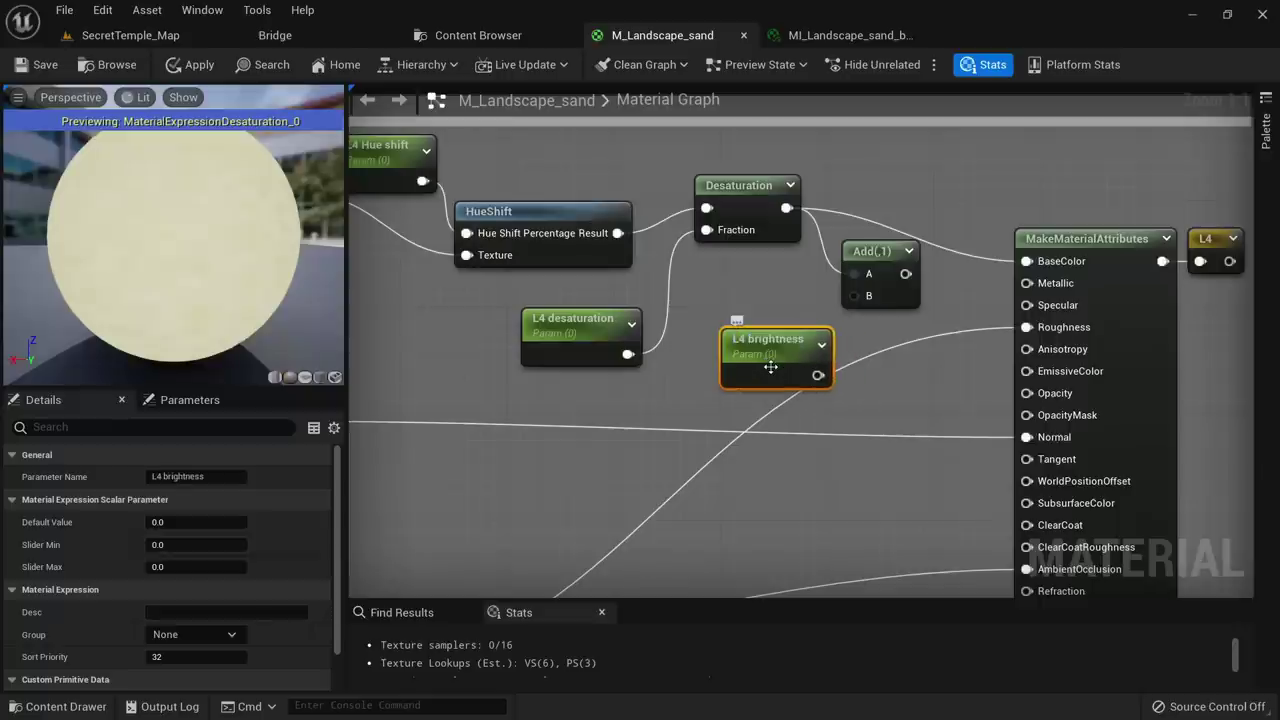
{"action": "left_click", "coordinate": [193, 634]}
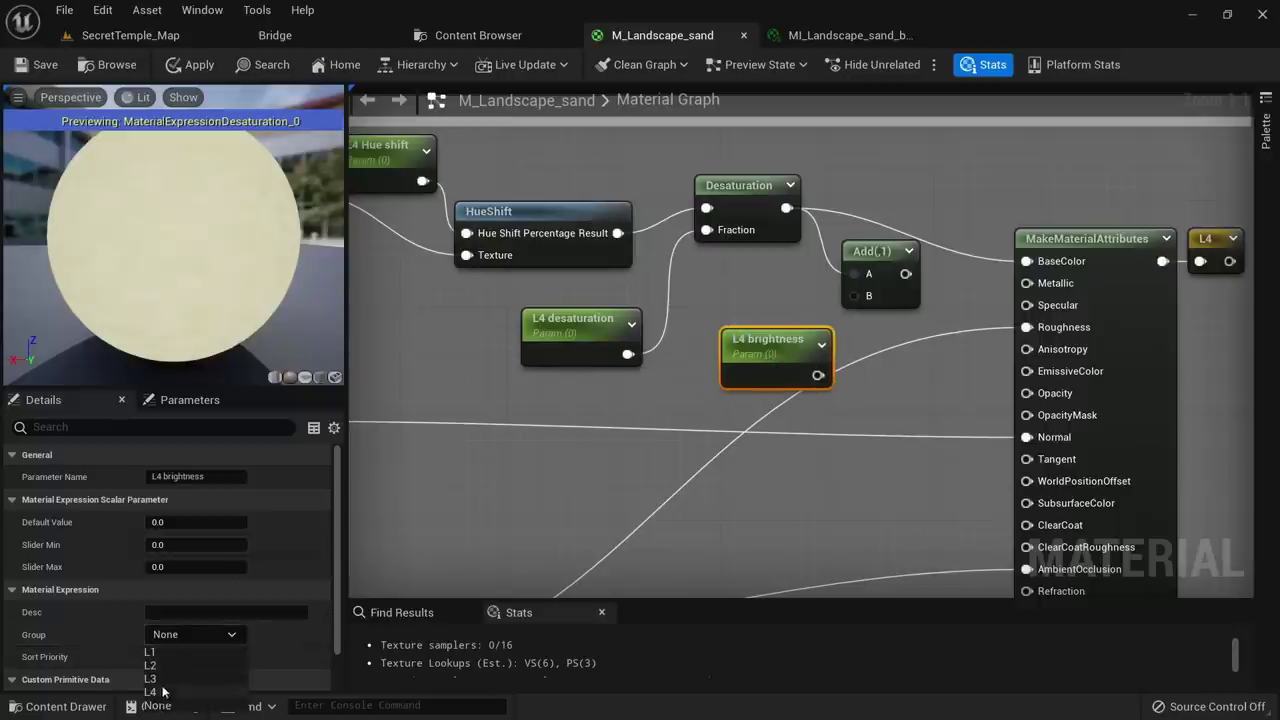
{"action": "left_click", "coordinate": [158, 694]}
Connect L4 brightness to the Add node's B input and extend the L4 section, shifting MakeMaterialAttributes and the L4 reroute node outward
{"action": "right_click_drag", "start_coordinate": [765, 410], "coordinate": [619, 432]}
{"action": "left_click_drag", "start_coordinate": [673, 396], "coordinate": [708, 323]}
{"action": "right_click_drag", "start_coordinate": [815, 330], "coordinate": [658, 338]}
{"action": "left_click_drag", "start_coordinate": [1077, 265], "coordinate": [760, 378]}
{"action": "left_click_drag", "start_coordinate": [806, 283], "coordinate": [952, 269]}
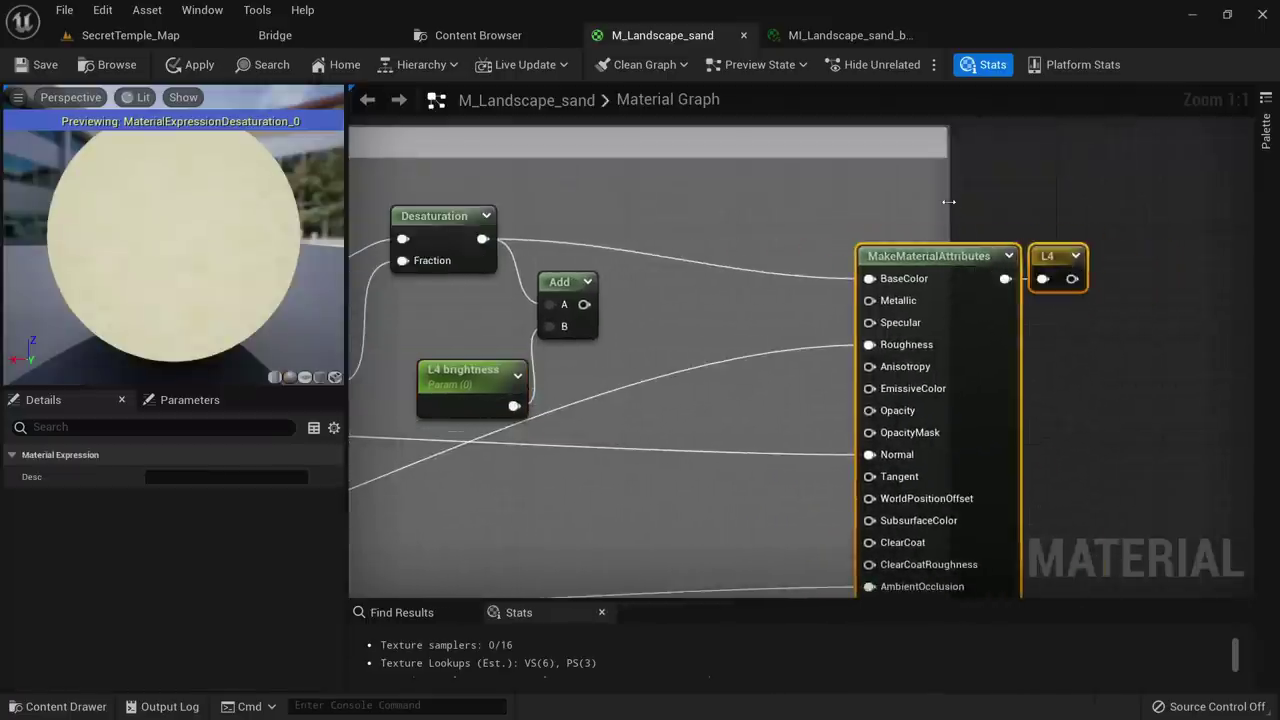
{"action": "left_click_drag", "start_coordinate": [951, 202], "coordinate": [1184, 206]}
Pass the Add result through a new Clamp node into the BaseColor input of the L4 MakeMaterialAttributes
{"action": "left_click_drag", "start_coordinate": [584, 304], "coordinate": [645, 238]}
{"action": "type", "text": "cl"}
{"action": "key", "text": "Return"}
{"action": "left_click_drag", "start_coordinate": [781, 240], "coordinate": [869, 278]}
{"action": "left_click_drag", "start_coordinate": [698, 213], "coordinate": [725, 212]}
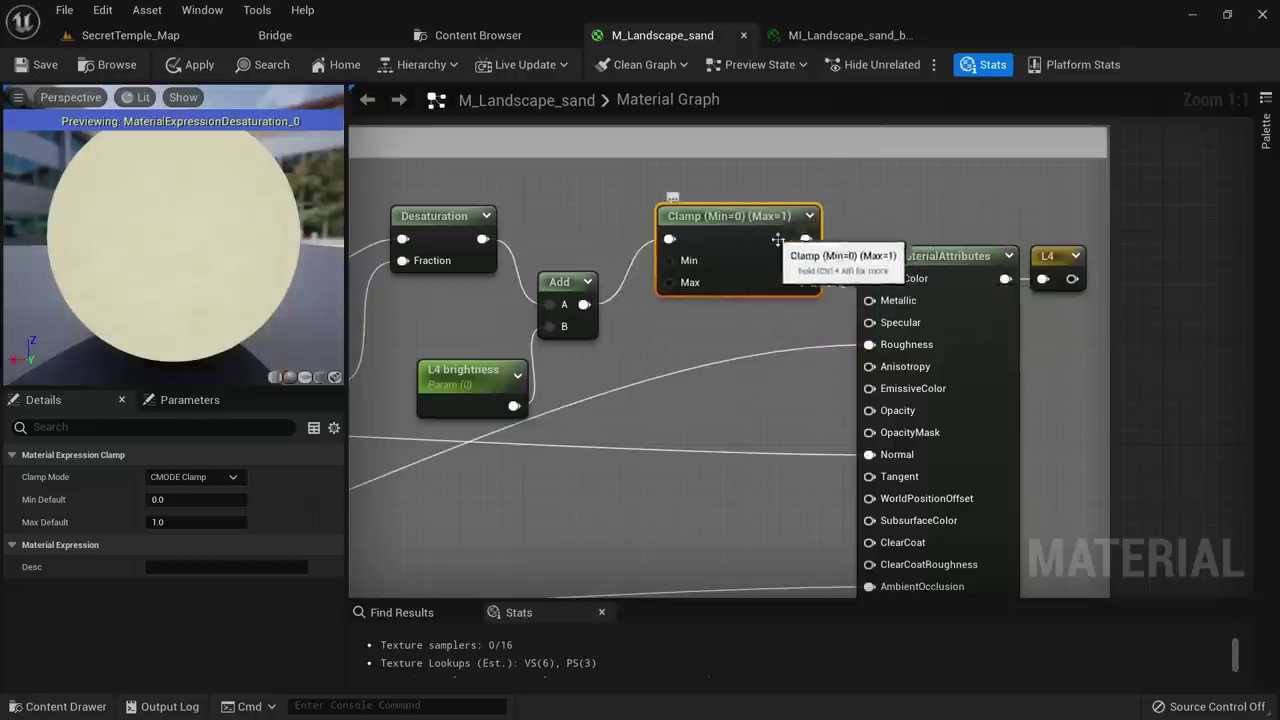
{"action": "scroll", "coordinate": [780, 215], "scroll_direction": "down", "scroll_amount": 2}
{"action": "scroll", "coordinate": [762, 272], "scroll_direction": "up", "scroll_amount": 2}
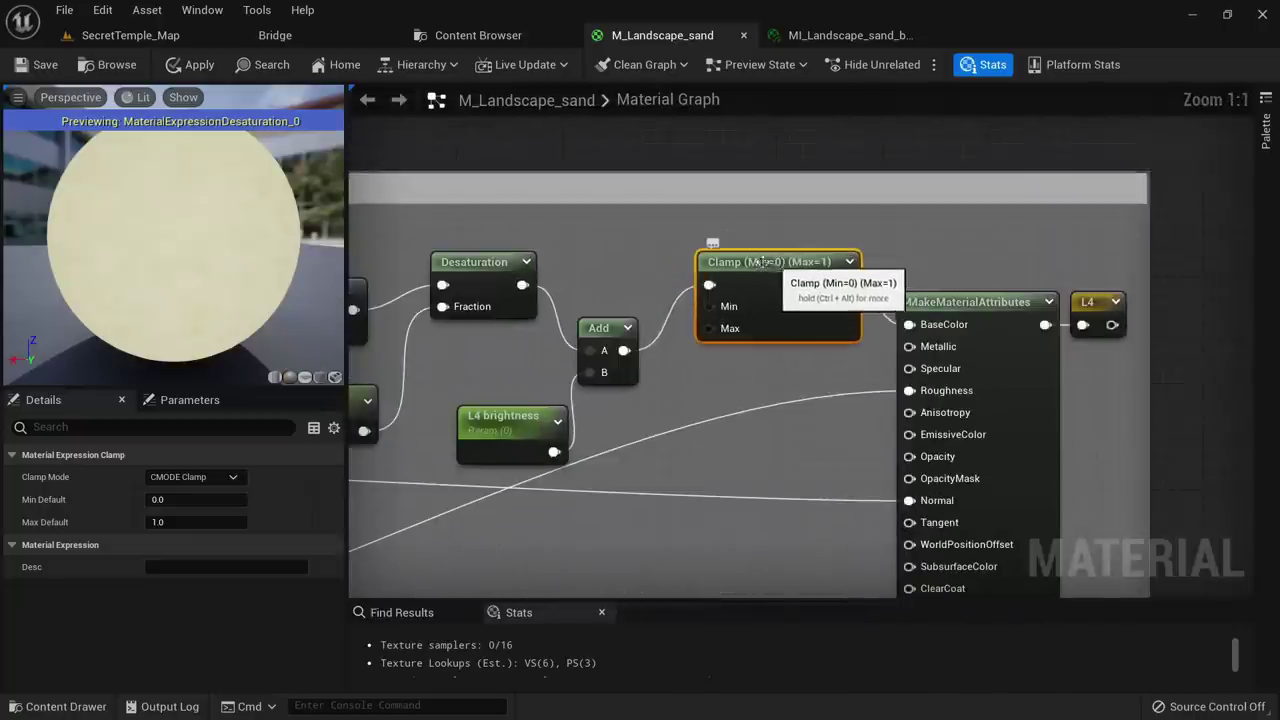
Copy the L4 brightness, Add and Clamp nodes into an enlarged L3 section and connect the L3 Desaturation output to Add's A input
{"action": "scroll", "coordinate": [849, 293], "scroll_direction": "down", "scroll_amount": 3}
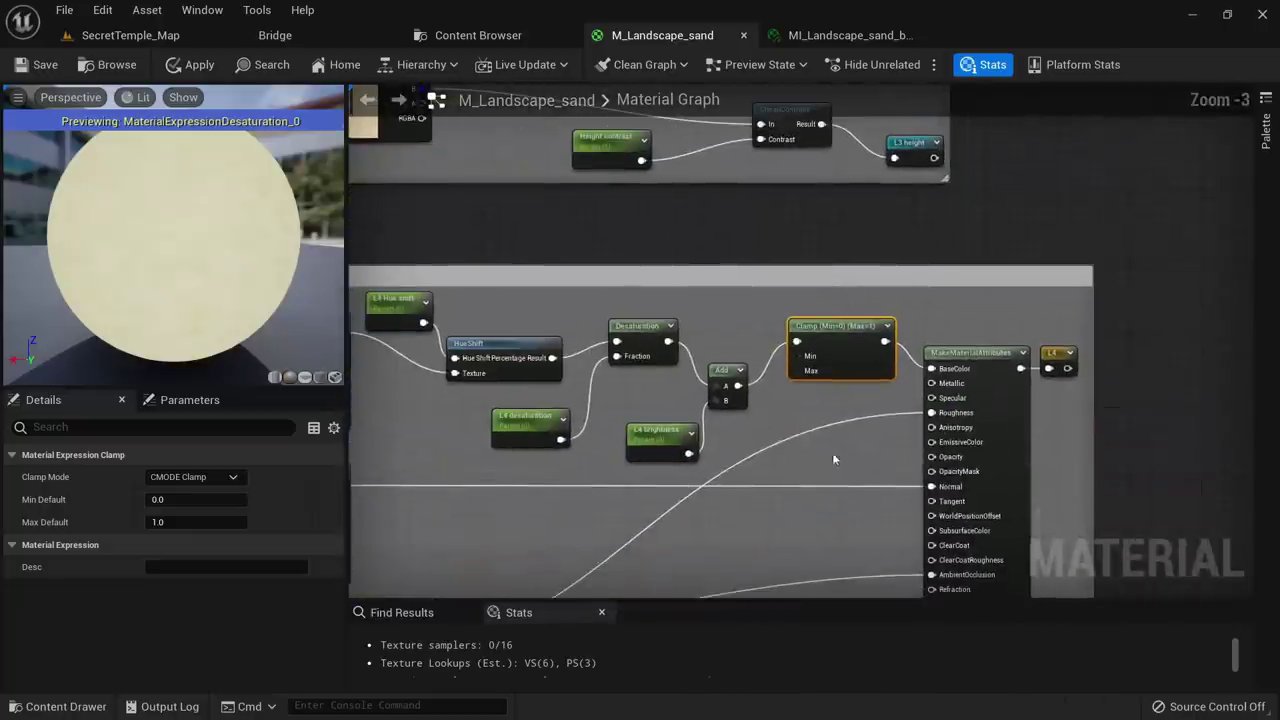
{"action": "left_click_drag", "start_coordinate": [834, 458], "coordinate": [667, 373]}
{"action": "scroll", "coordinate": [800, 248], "scroll_direction": "down", "scroll_amount": 3}
{"action": "right_click_drag", "start_coordinate": [829, 275], "coordinate": [782, 475]}
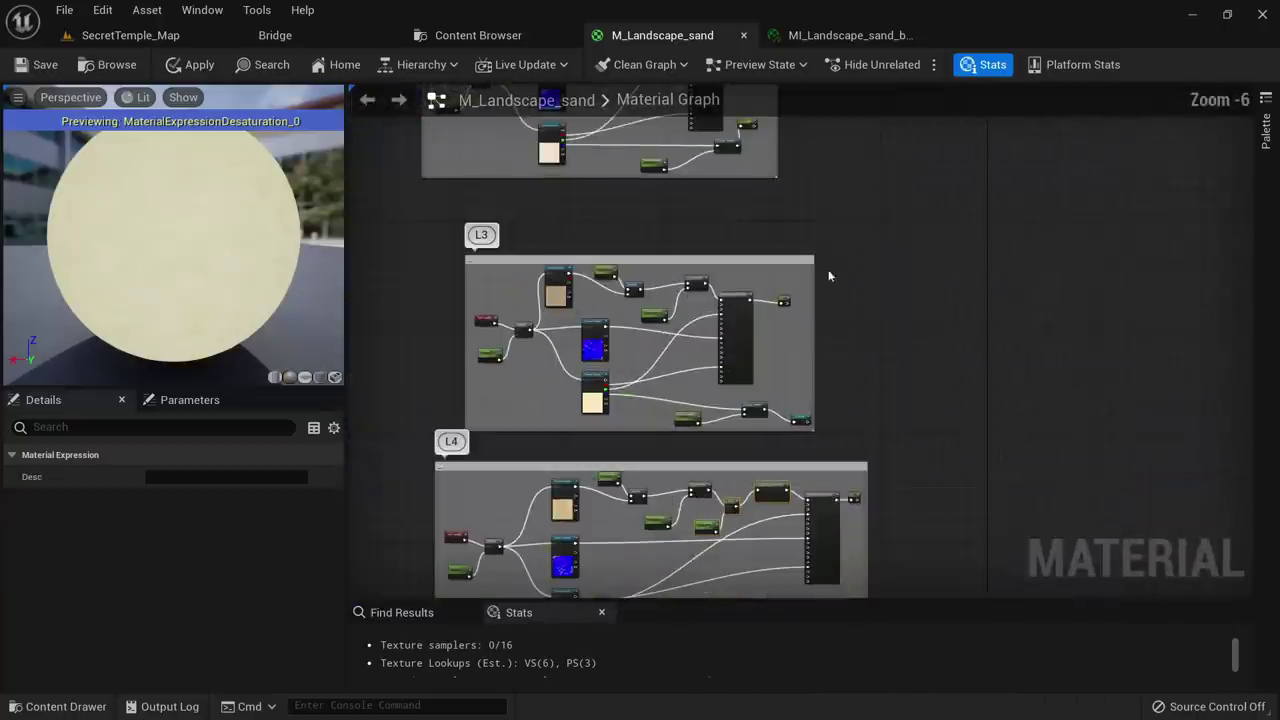
{"action": "scroll", "coordinate": [811, 324], "scroll_direction": "up", "scroll_amount": 2}
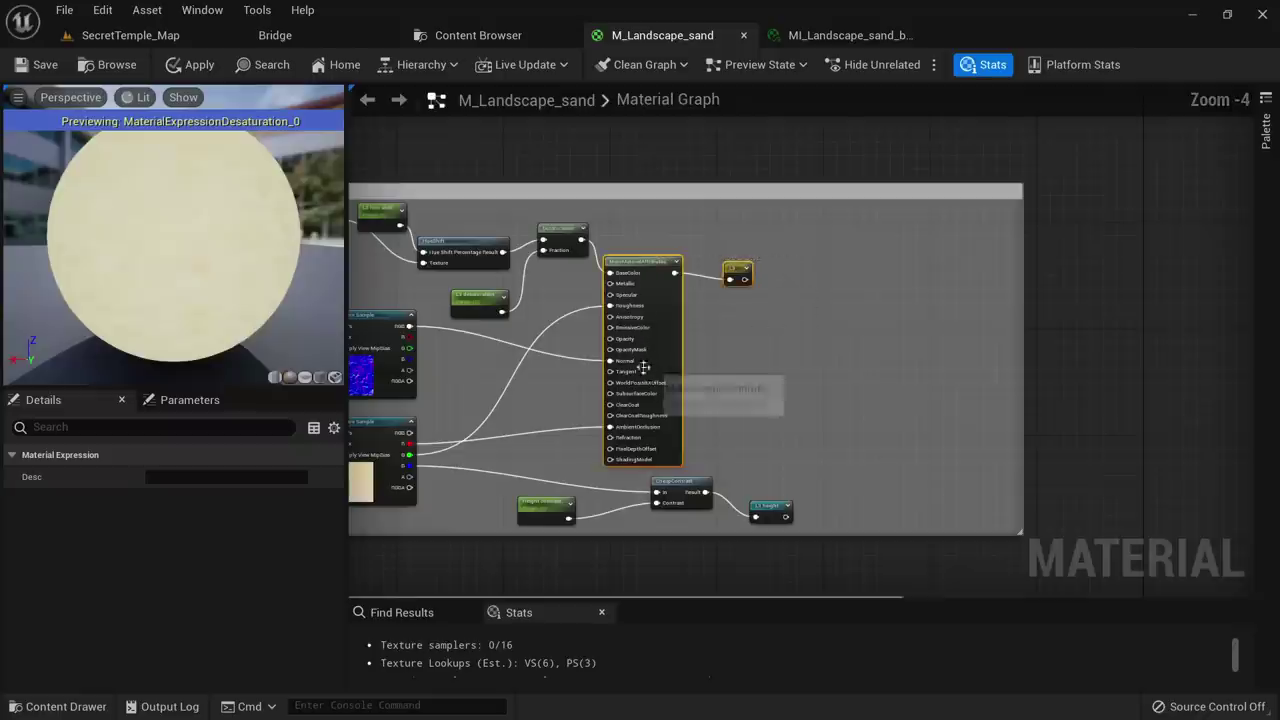
{"action": "scroll", "coordinate": [629, 232], "scroll_direction": "up", "scroll_amount": 4}
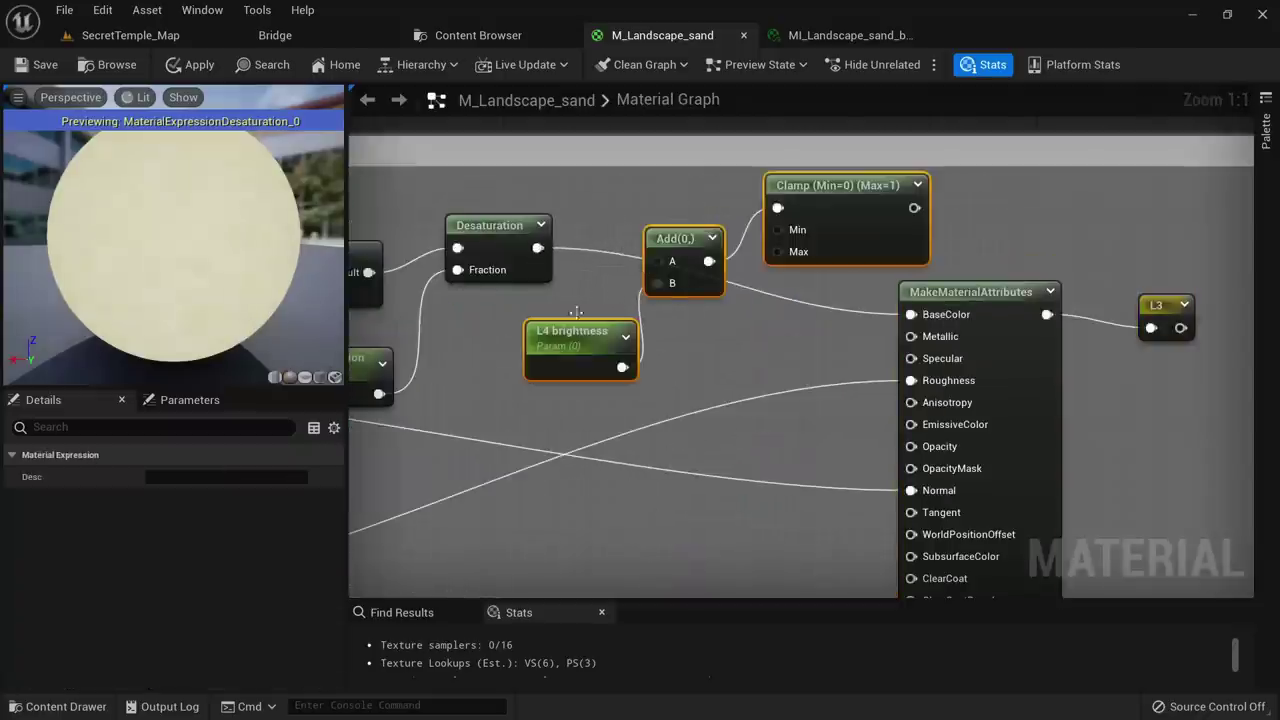
{"action": "left_click_drag", "start_coordinate": [538, 248], "coordinate": [658, 261]}
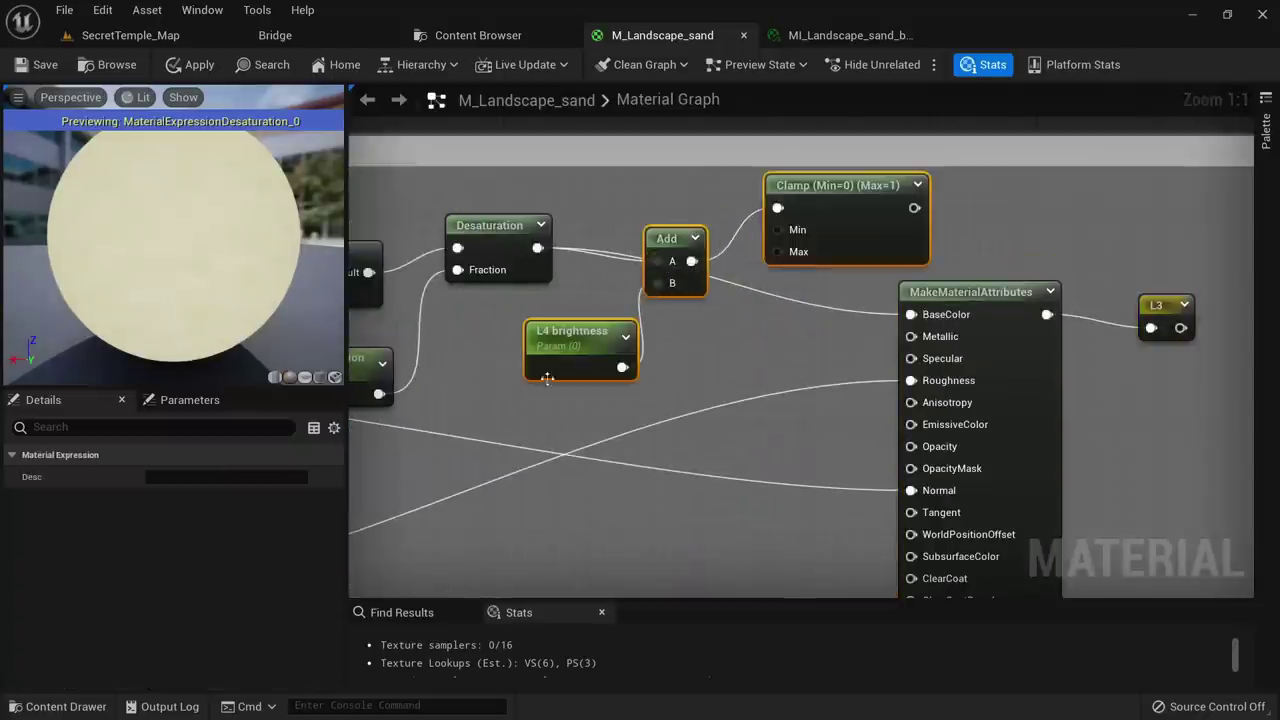
Rename the copied parameter L3 brightness, assign it to group L3, and connect the Clamp output to L3's BaseColor
{"action": "left_click", "coordinate": [547, 378]}
{"action": "left_click", "coordinate": [159, 478]}
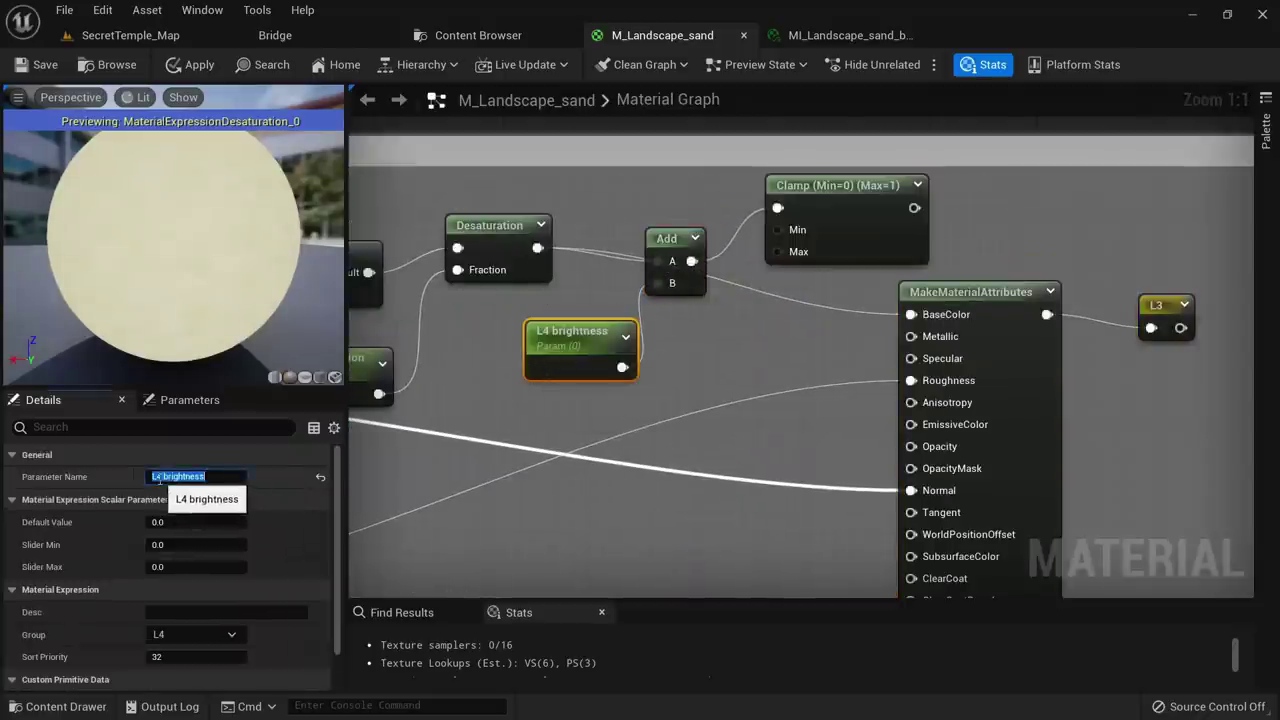
{"action": "type", "text": "L3 brightness"}
{"action": "key", "text": "Return"}
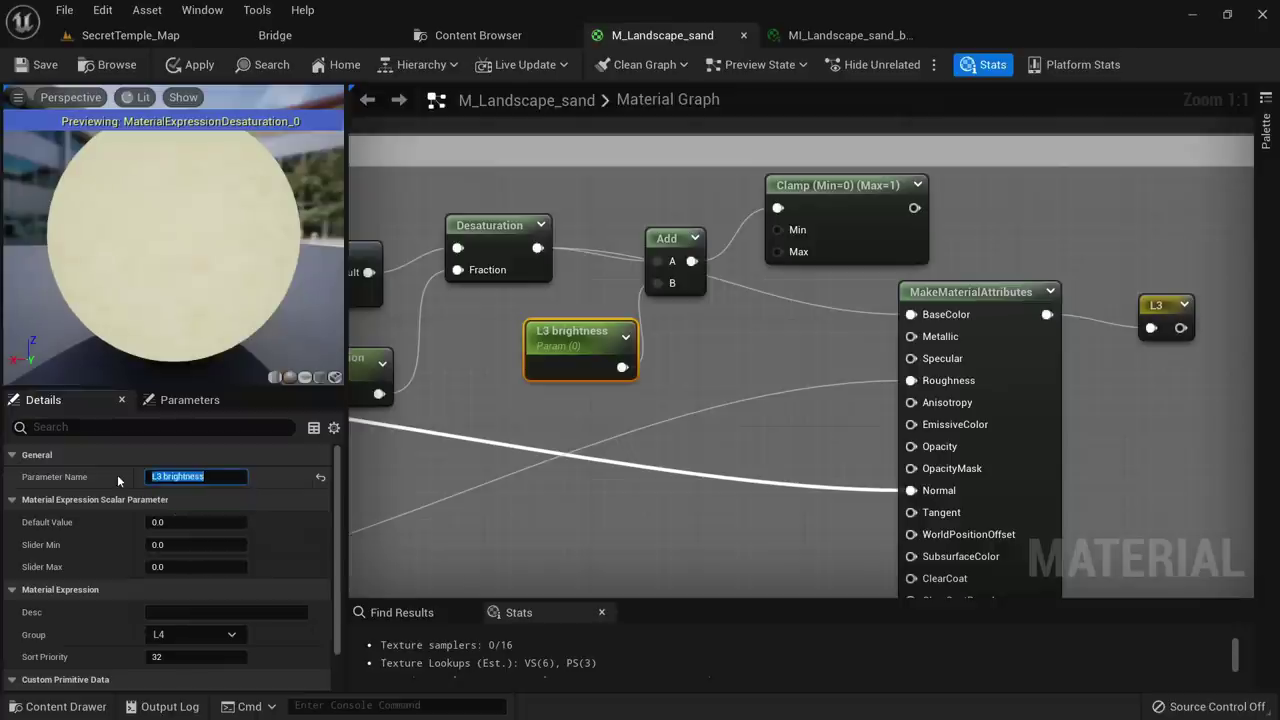
{"action": "left_click", "coordinate": [195, 634]}
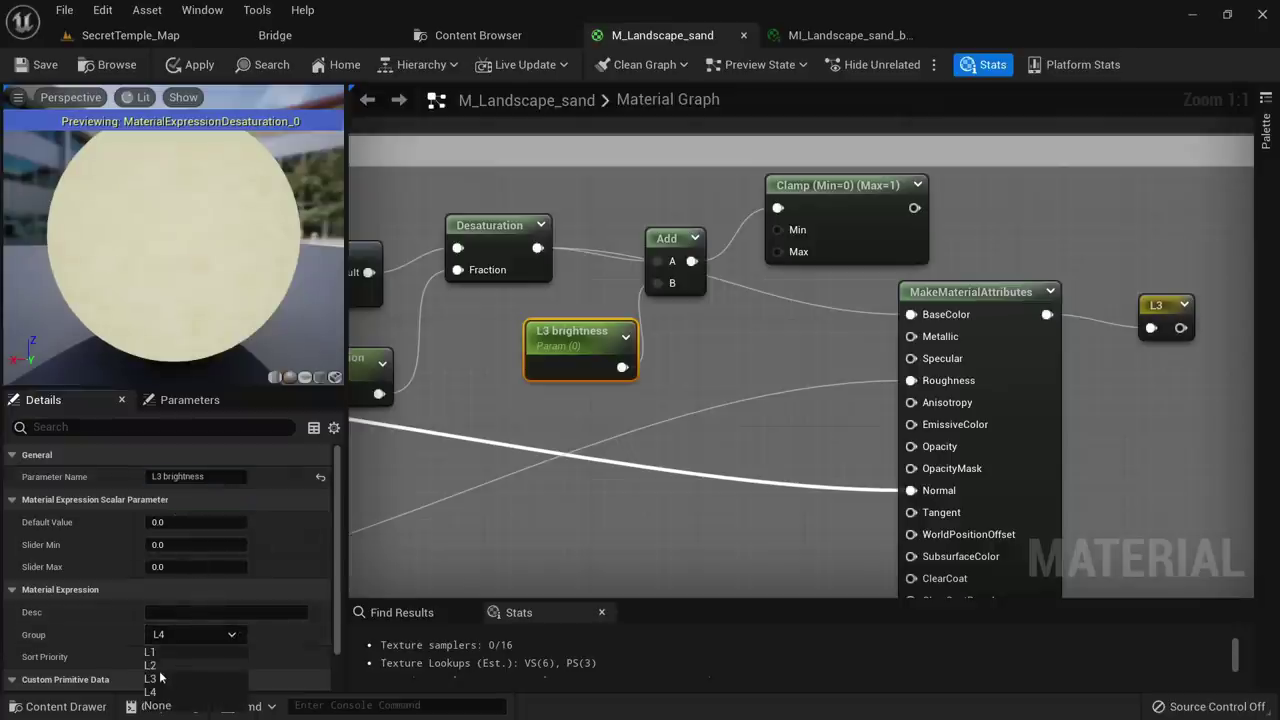
{"action": "left_click", "coordinate": [161, 679]}
{"action": "left_click_drag", "start_coordinate": [914, 208], "coordinate": [916, 318]}
Make room in the L2 section by widening its comment box and moving MakeMaterialAttributes and the L2 reroute node away from Desaturation
{"action": "right_click_drag", "start_coordinate": [851, 260], "coordinate": [883, 465]}
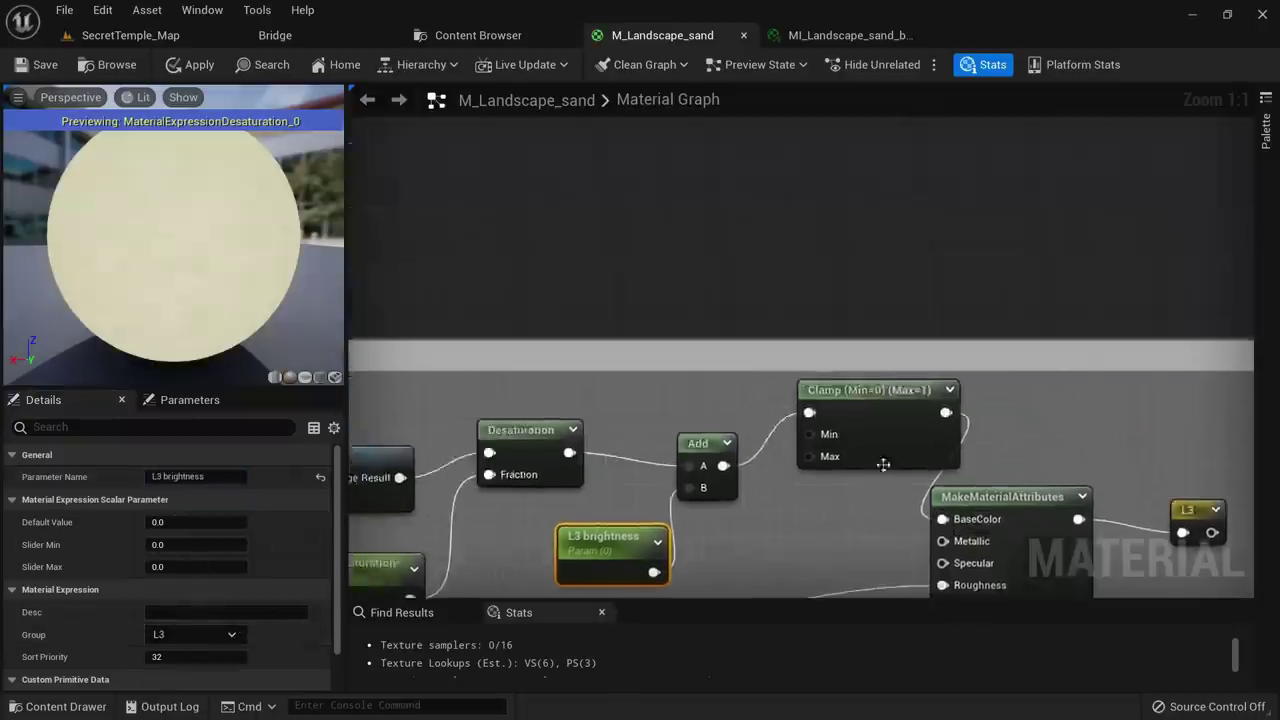
{"action": "scroll", "coordinate": [856, 291], "scroll_direction": "down", "scroll_amount": 6}
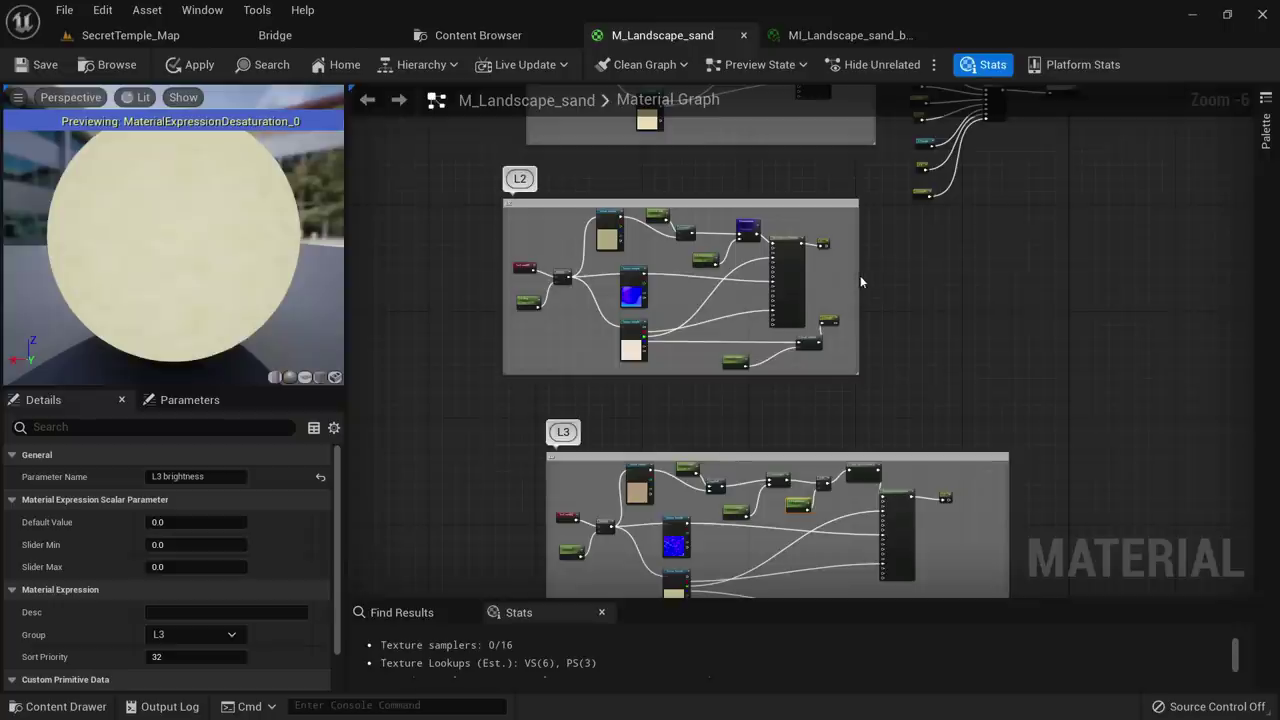
{"action": "scroll", "coordinate": [860, 281], "scroll_direction": "up", "scroll_amount": 6}
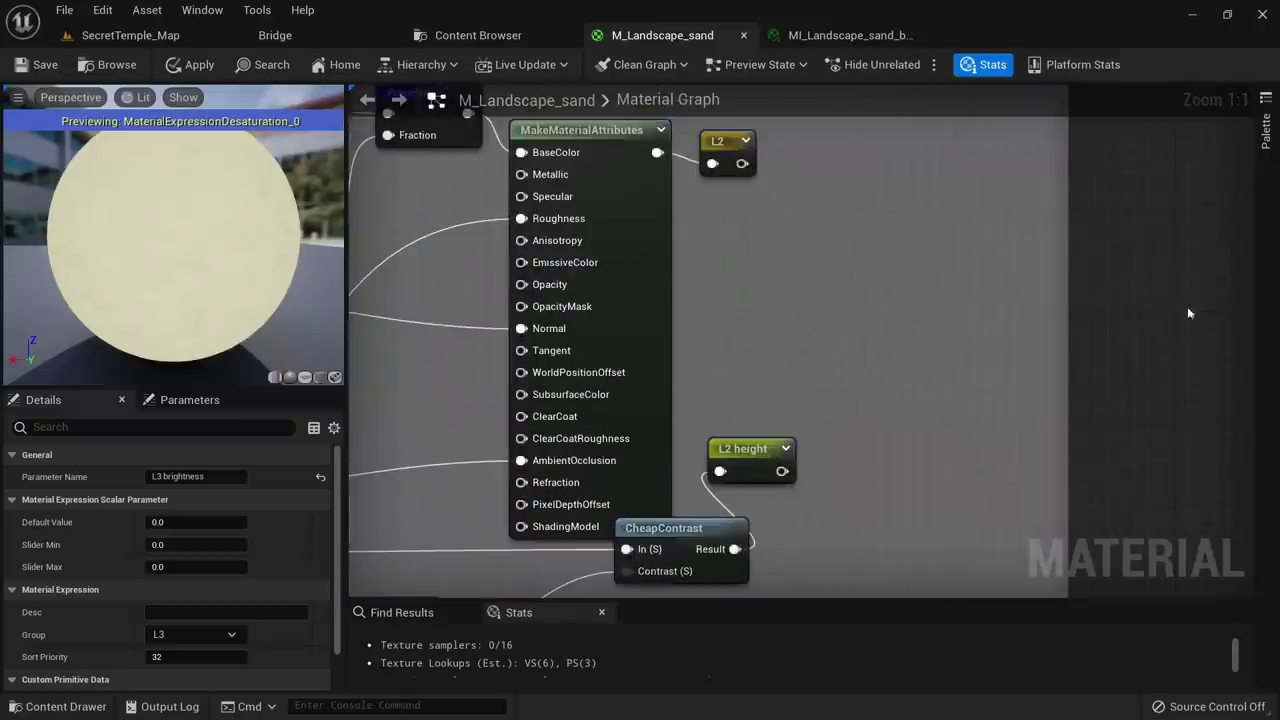
{"action": "right_click_drag", "start_coordinate": [842, 253], "coordinate": [863, 312]}
{"action": "scroll", "coordinate": [863, 312], "scroll_direction": "down", "scroll_amount": 1}
{"action": "left_click_drag", "start_coordinate": [820, 268], "coordinate": [893, 180]}
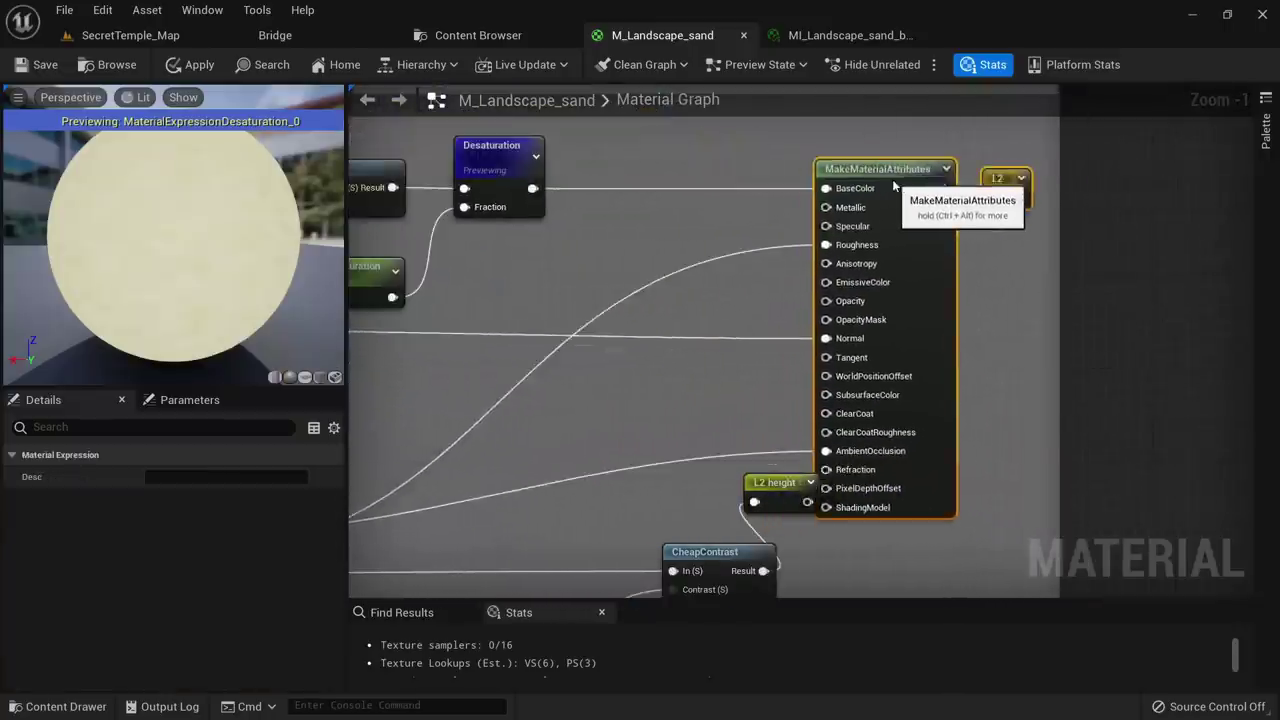
Paste the L4 brightness, Add and Clamp nodes into the L2 section and connect the L2 Desaturation output to Add's A input
{"action": "left_click", "coordinate": [694, 323]}
{"action": "scroll", "coordinate": [590, 229], "scroll_direction": "up", "scroll_amount": 1}
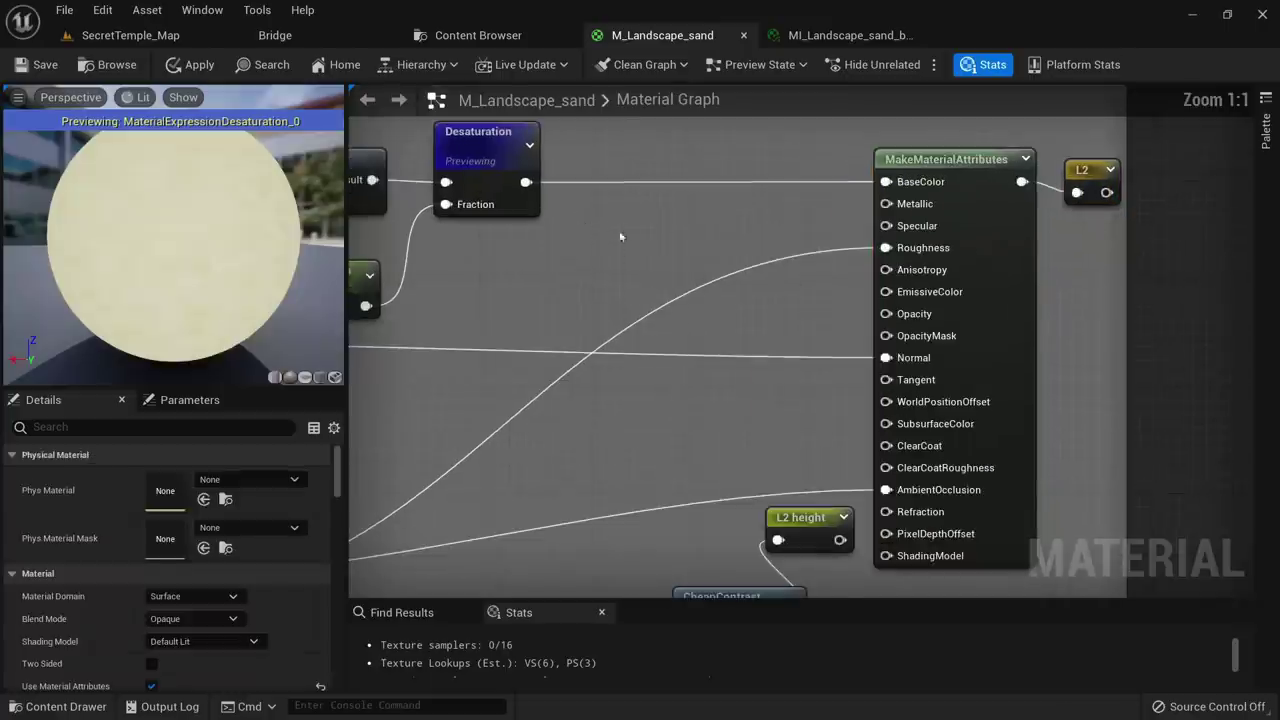
{"action": "key", "text": "ctrl+v"}
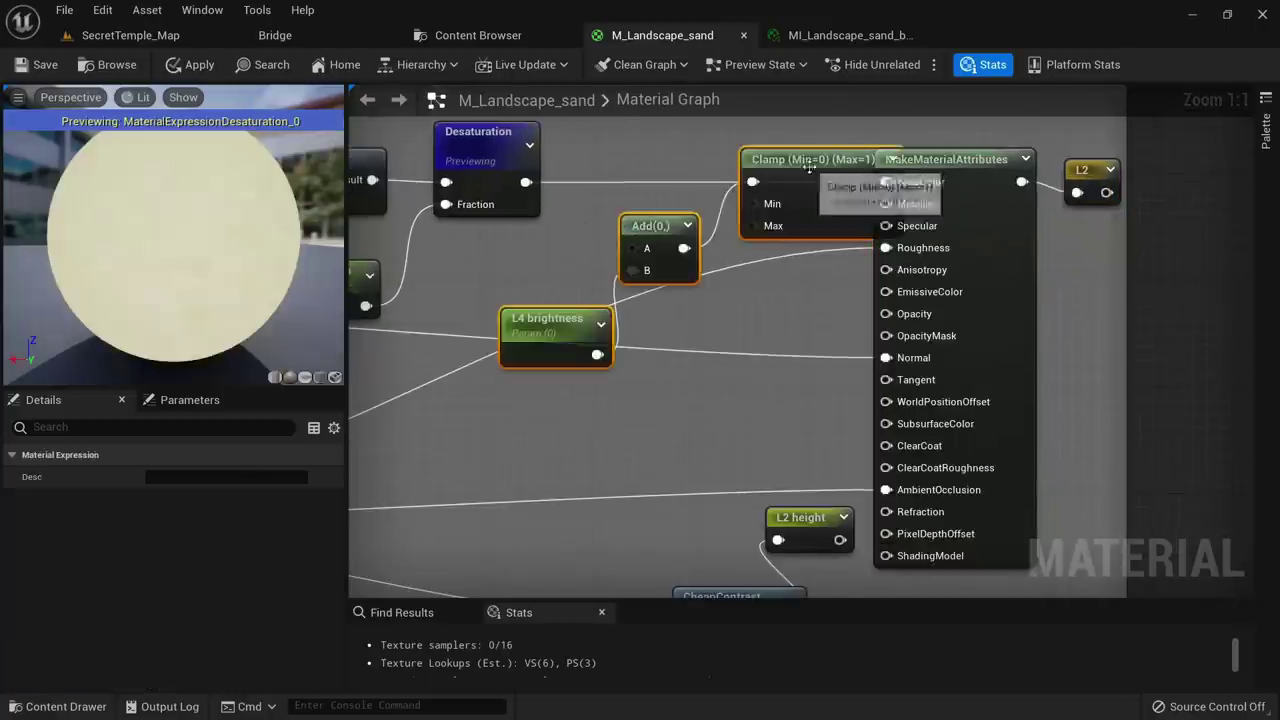
{"action": "left_click_drag", "start_coordinate": [815, 160], "coordinate": [747, 188]}
{"action": "left_click_drag", "start_coordinate": [527, 183], "coordinate": [573, 281]}
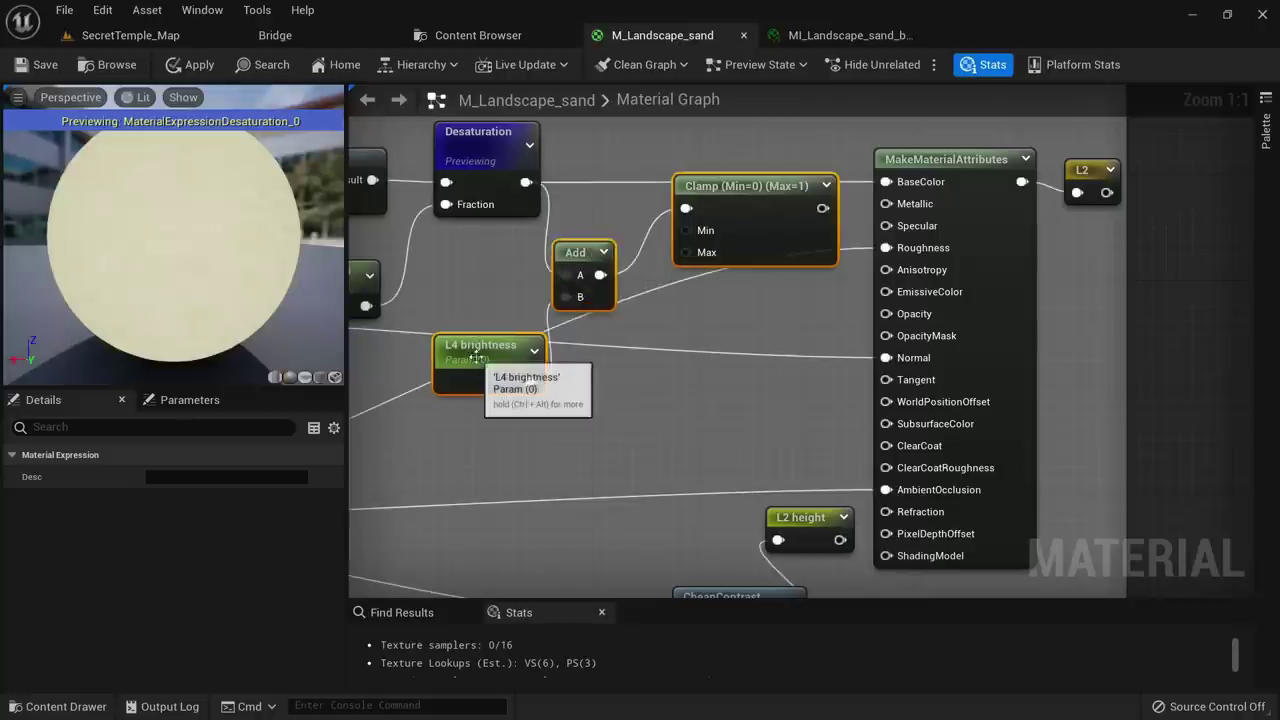
Rename the pasted parameter L2 brightness, assign it to group L2, and connect the Clamp output to L2's BaseColor
{"action": "left_click", "coordinate": [486, 372]}
{"action": "left_click", "coordinate": [219, 477]}
{"action": "type", "text": "L"}
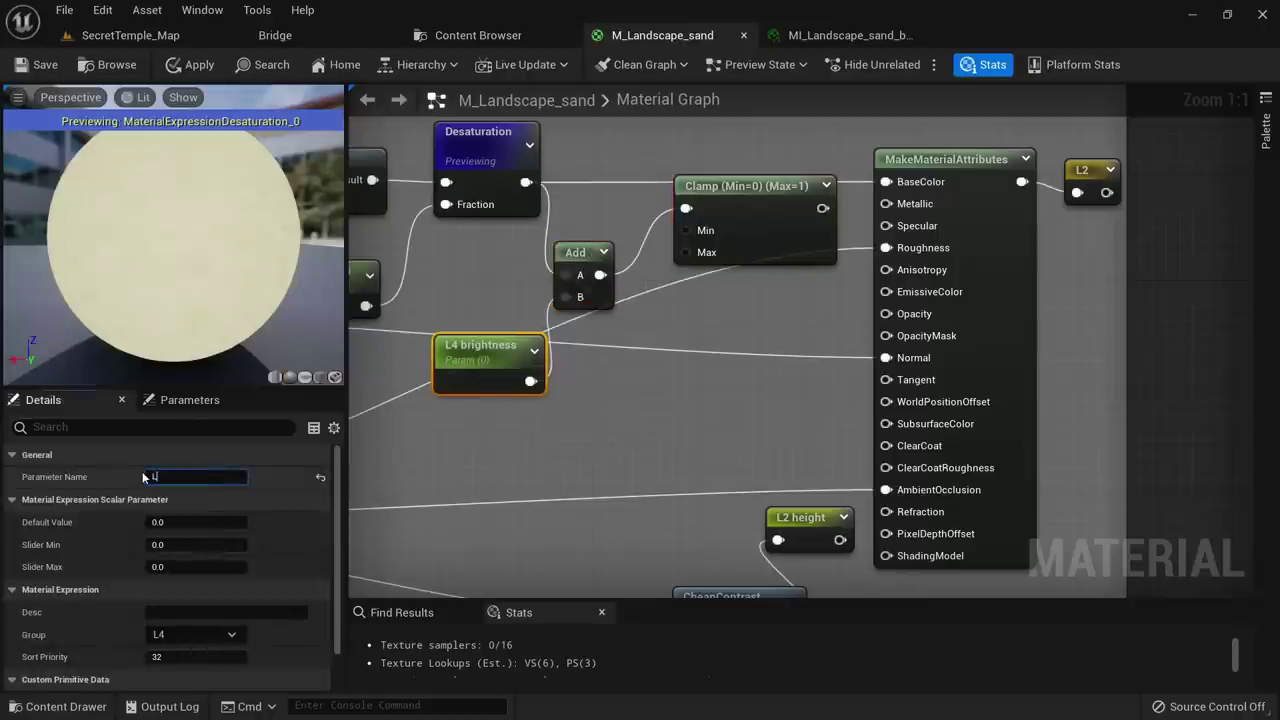
{"action": "type", "text": "2 brightness"}
{"action": "key", "text": "Return"}
{"action": "left_click", "coordinate": [160, 634]}
{"action": "left_click", "coordinate": [152, 666]}
{"action": "right_click_drag", "start_coordinate": [833, 225], "coordinate": [734, 280]}
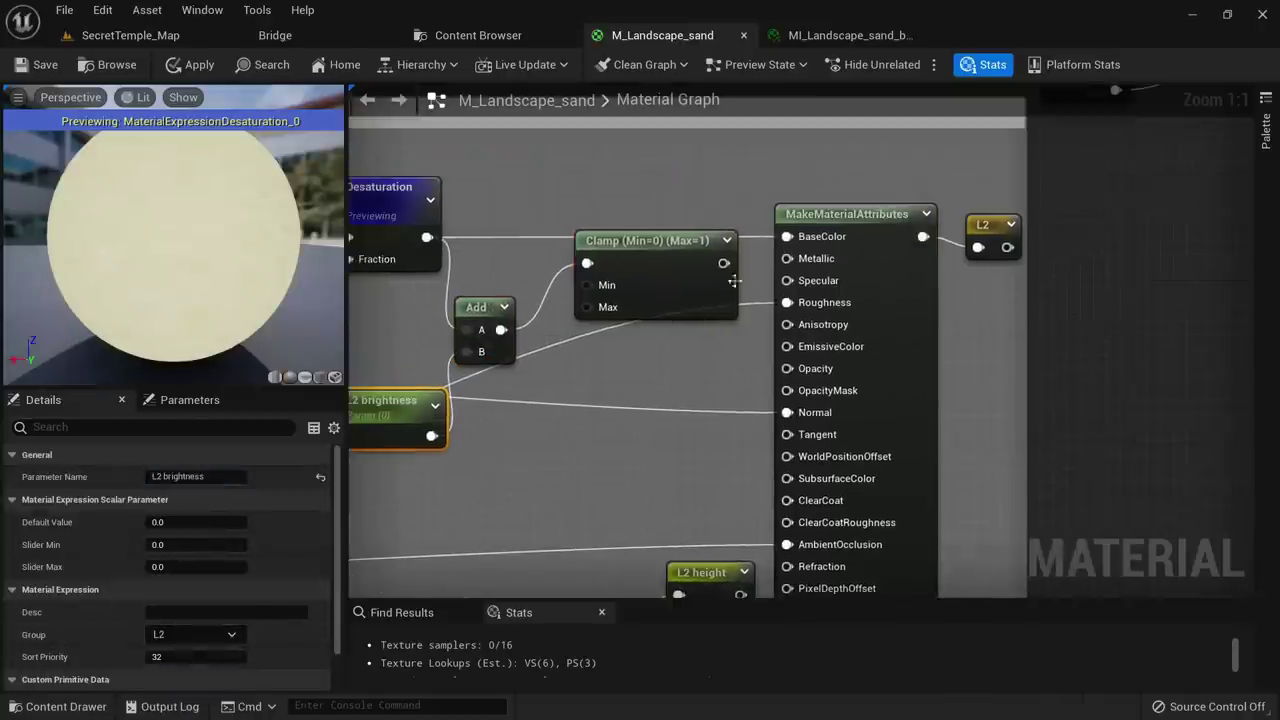
{"action": "left_click_drag", "start_coordinate": [725, 264], "coordinate": [787, 240]}
Make room in the L1 section by widening its comment box and moving MakeMaterialAttributes and the L1 reroute node away from Desaturation
{"action": "scroll", "coordinate": [725, 208], "scroll_direction": "down", "scroll_amount": 4}
{"action": "right_click_drag", "start_coordinate": [726, 208], "coordinate": [773, 455]}
{"action": "right_click_drag", "start_coordinate": [776, 308], "coordinate": [1023, 348]}
{"action": "left_click_drag", "start_coordinate": [825, 230], "coordinate": [586, 202]}
{"action": "left_click_drag", "start_coordinate": [829, 245], "coordinate": [952, 275]}
{"action": "left_click_drag", "start_coordinate": [937, 332], "coordinate": [857, 272]}
{"action": "left_click_drag", "start_coordinate": [954, 224], "coordinate": [994, 228]}
Paste the brightness, Add and Clamp nodes into the L1 section and wire them between the L1 Desaturation output and BaseColor
{"action": "scroll", "coordinate": [711, 252], "scroll_direction": "up", "scroll_amount": 3}
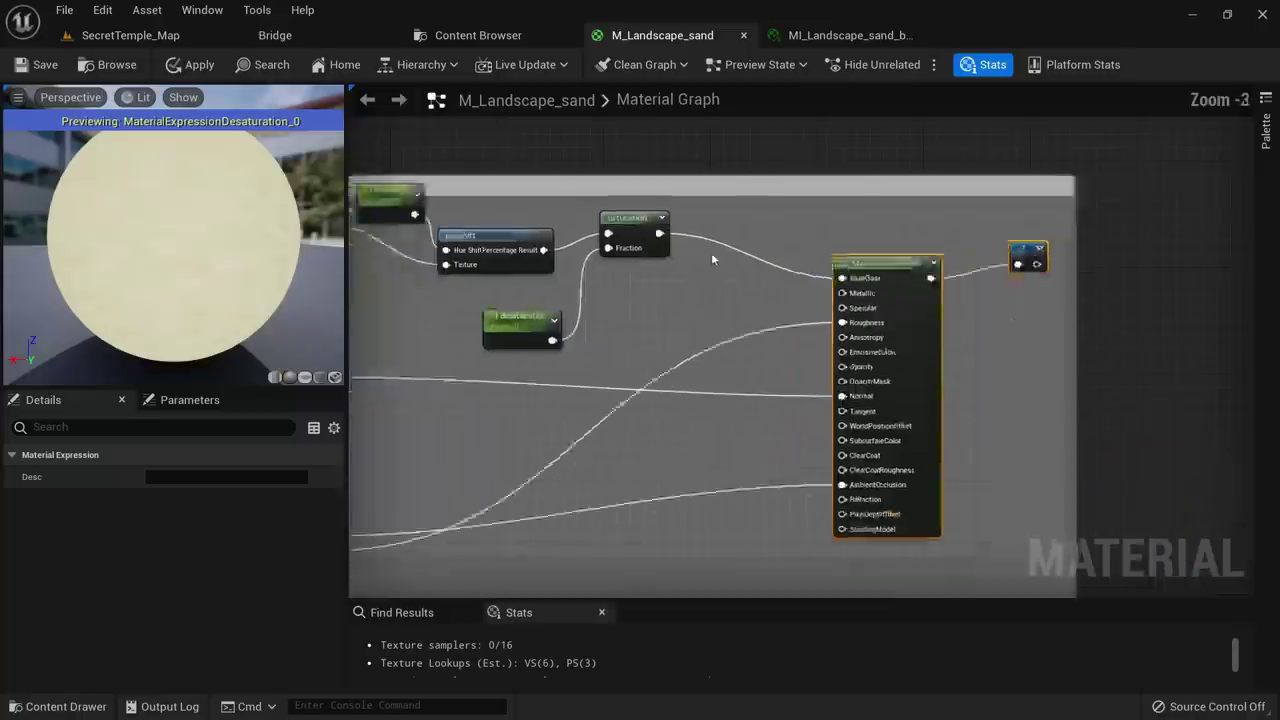
{"action": "left_click", "coordinate": [712, 272]}
{"action": "key", "text": "ctrl+v"}
{"action": "left_click_drag", "start_coordinate": [905, 245], "coordinate": [860, 245]}
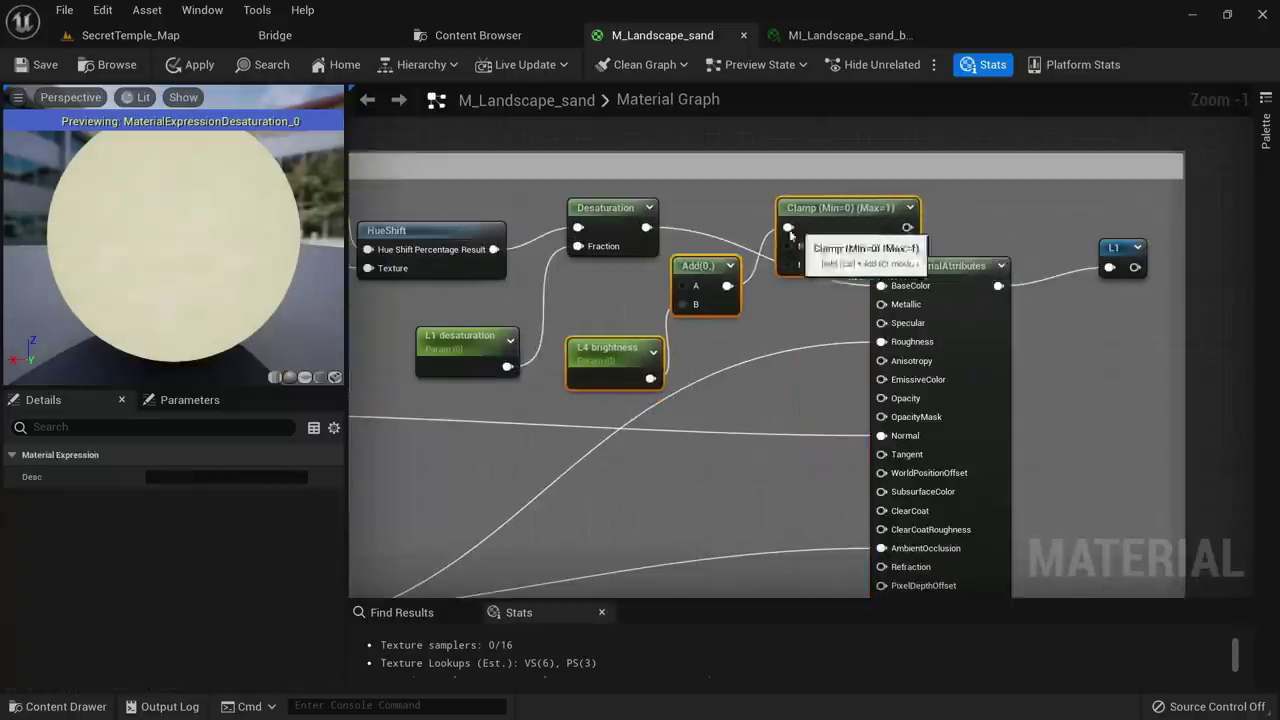
{"action": "scroll", "coordinate": [583, 239], "scroll_direction": "up", "scroll_amount": 1}
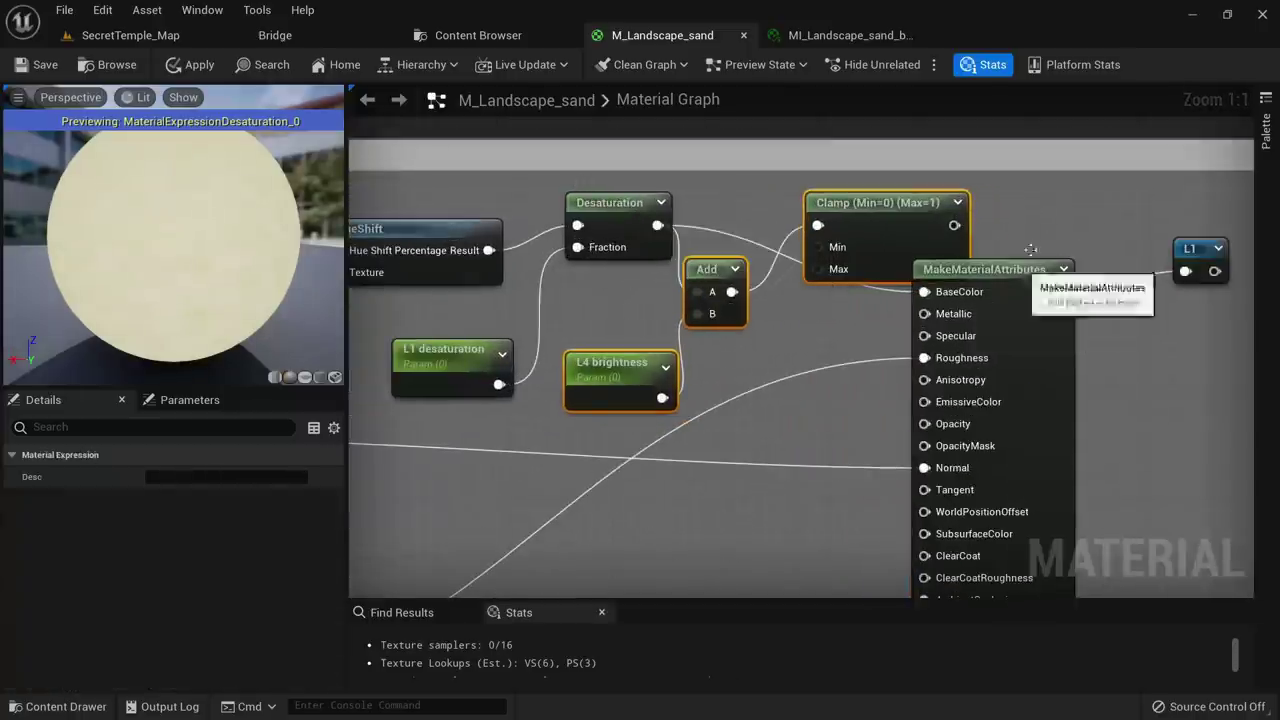
{"action": "left_click", "coordinate": [900, 318]}
Rename the L1 section's pasted parameter L1 brightness and assign it to group L1
{"action": "left_click", "coordinate": [617, 398]}
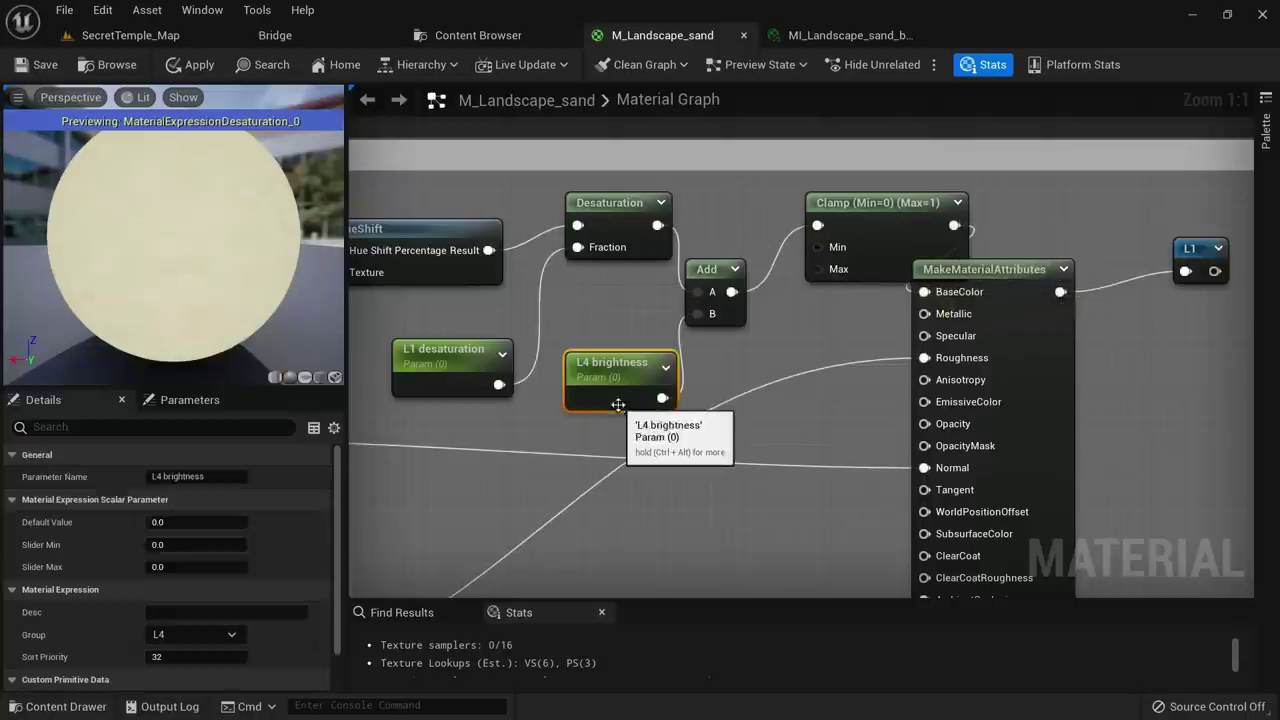
{"action": "left_click", "coordinate": [169, 481]}
{"action": "type", "text": "L1 br"}
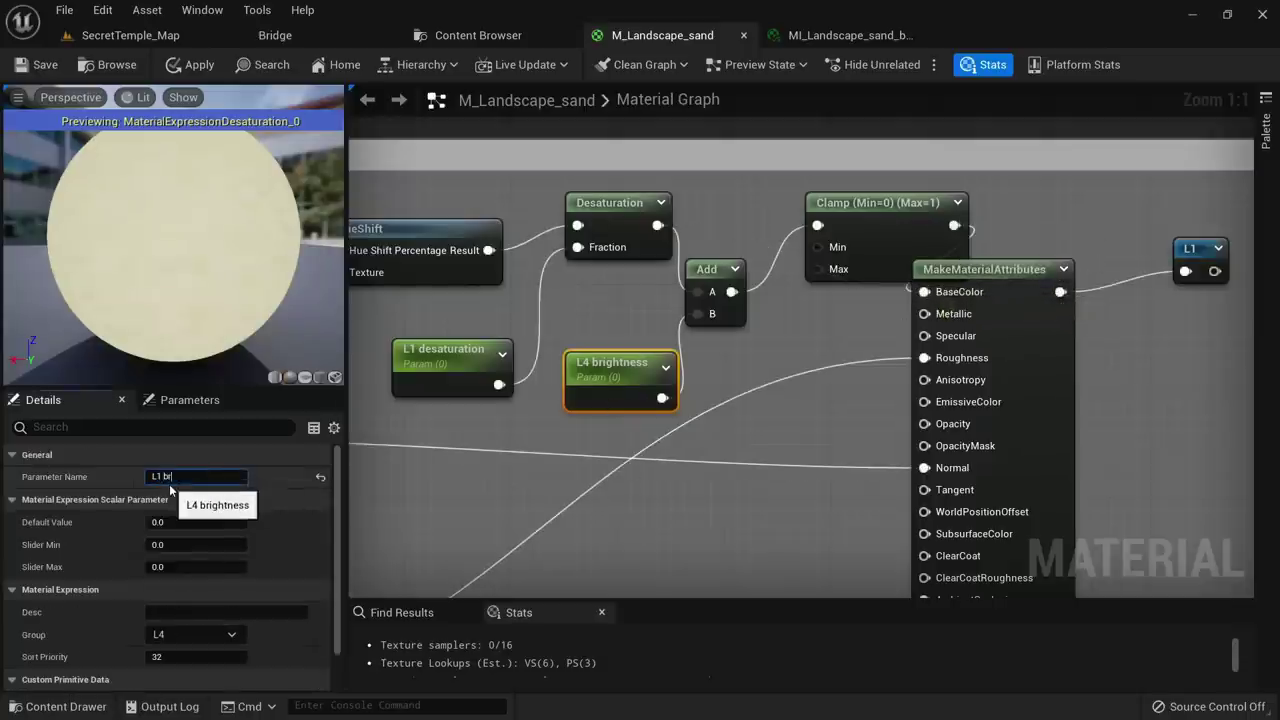
{"action": "type", "text": "ightness"}
{"action": "key", "text": "Return"}
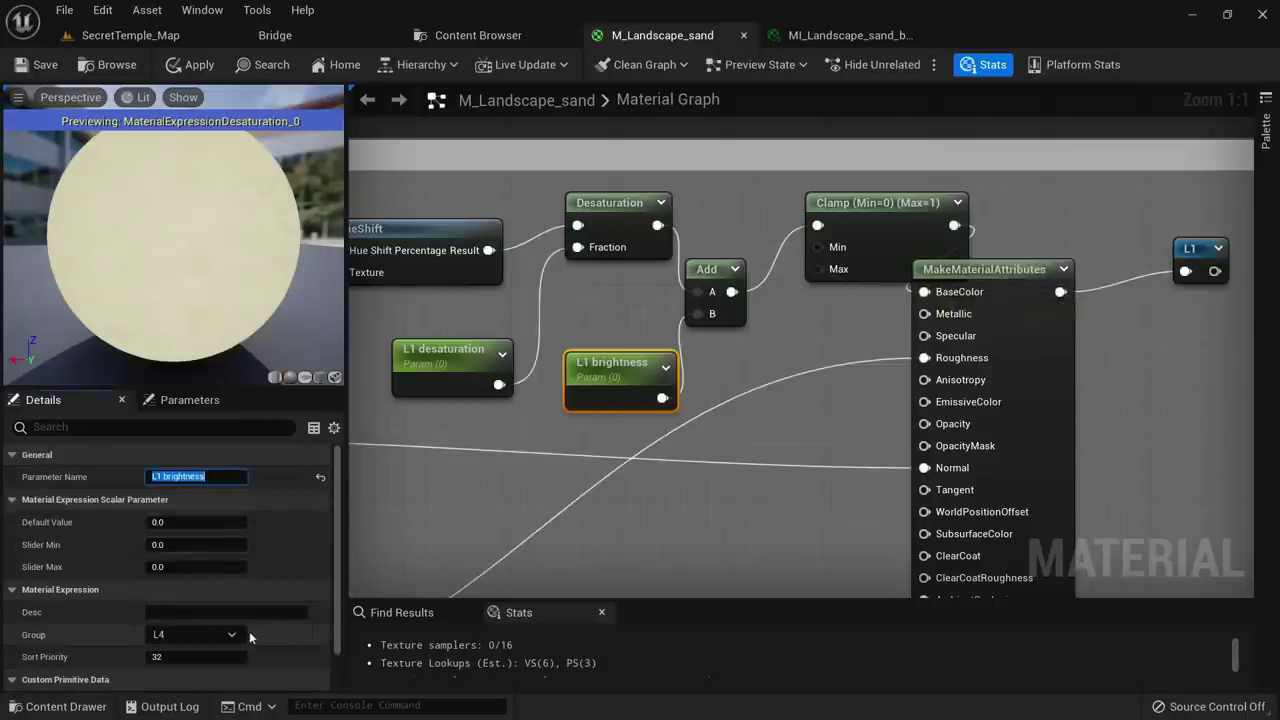
{"action": "left_click", "coordinate": [240, 634]}
{"action": "left_click", "coordinate": [187, 654]}
Check the names and groups of the brightness parameters in the L2, L3 and L4 sections, along with their wiring
{"action": "right_click_drag", "start_coordinate": [485, 549], "coordinate": [541, 285]}
{"action": "scroll", "coordinate": [560, 350], "scroll_direction": "down", "scroll_amount": 5}
{"action": "right_click_drag", "start_coordinate": [608, 450], "coordinate": [644, 260]}
{"action": "scroll", "coordinate": [696, 358], "scroll_direction": "up", "scroll_amount": 4}
{"action": "right_click_drag", "start_coordinate": [796, 396], "coordinate": [596, 300]}
{"action": "left_click", "coordinate": [600, 398]}
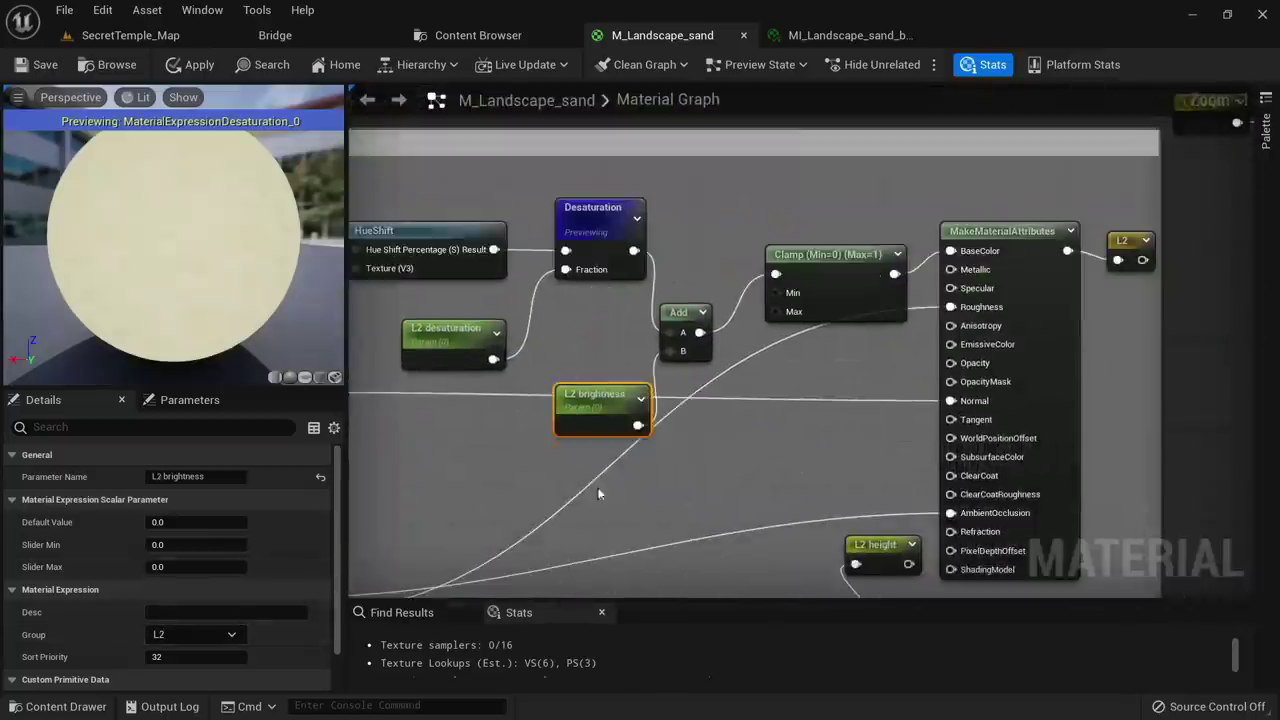
{"action": "scroll", "coordinate": [674, 240], "scroll_direction": "down", "scroll_amount": 5}
{"action": "scroll", "coordinate": [662, 426], "scroll_direction": "up", "scroll_amount": 5}
{"action": "left_click", "coordinate": [765, 434]}
{"action": "right_click_drag", "start_coordinate": [743, 515], "coordinate": [700, 303]}
{"action": "scroll", "coordinate": [700, 303], "scroll_direction": "down", "scroll_amount": 4}
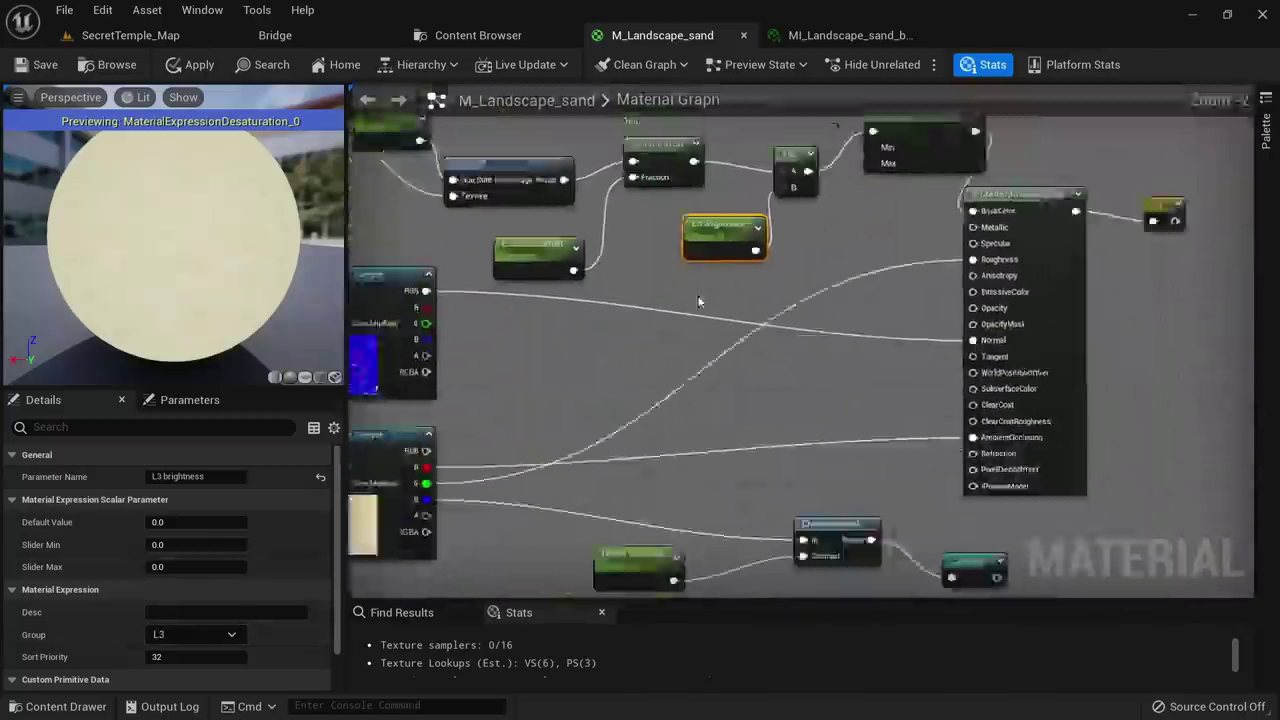
{"action": "scroll", "coordinate": [701, 485], "scroll_direction": "up", "scroll_amount": 5}
{"action": "right_click_drag", "start_coordinate": [701, 487], "coordinate": [728, 398]}
{"action": "left_click", "coordinate": [707, 558]}
{"action": "scroll", "coordinate": [707, 558], "scroll_direction": "down", "scroll_amount": 7}
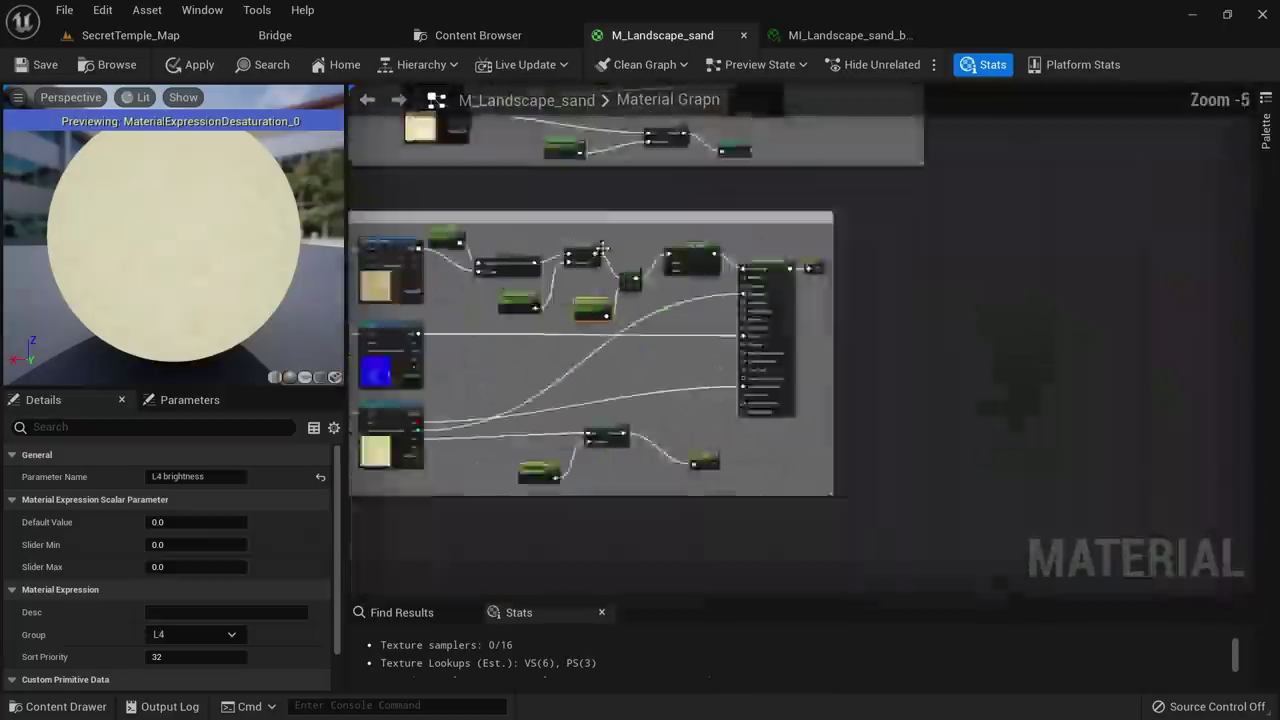
{"action": "scroll", "coordinate": [800, 514], "scroll_direction": "up", "scroll_amount": 3}
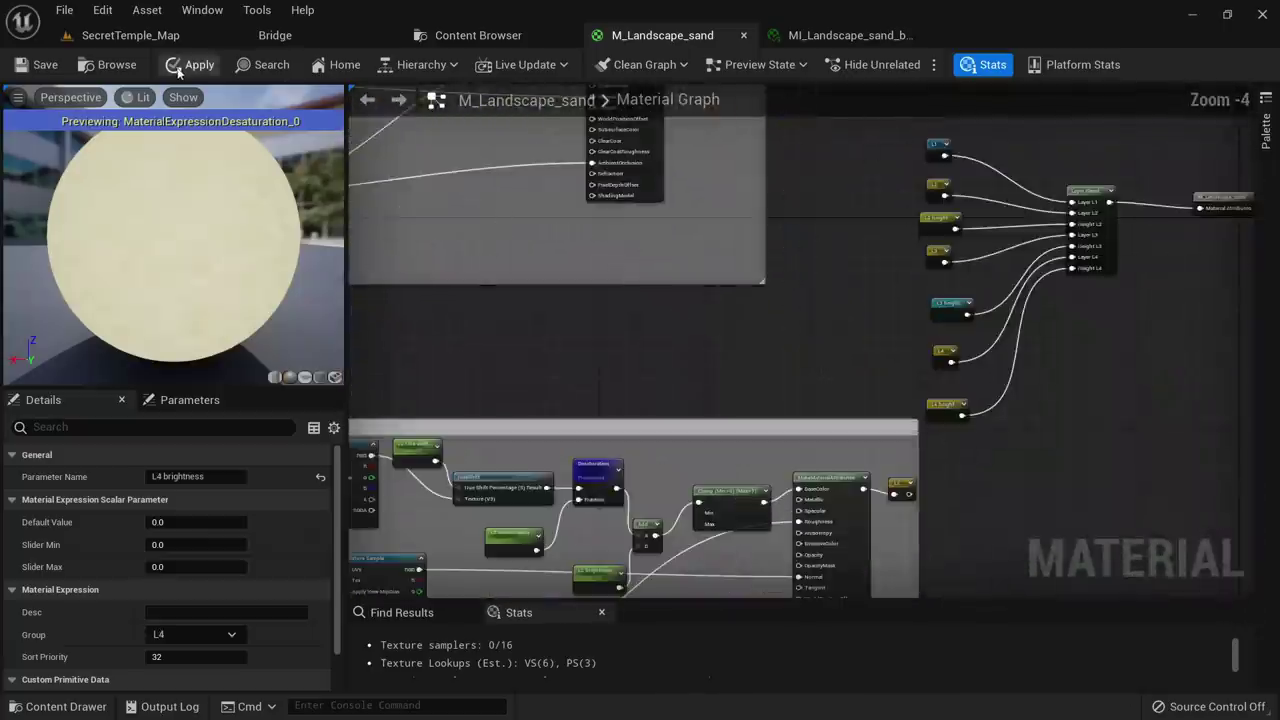
Apply the material changes and float the sand landscape material instance window over the SecretTemple_Map level view
{"action": "left_click", "coordinate": [178, 68]}
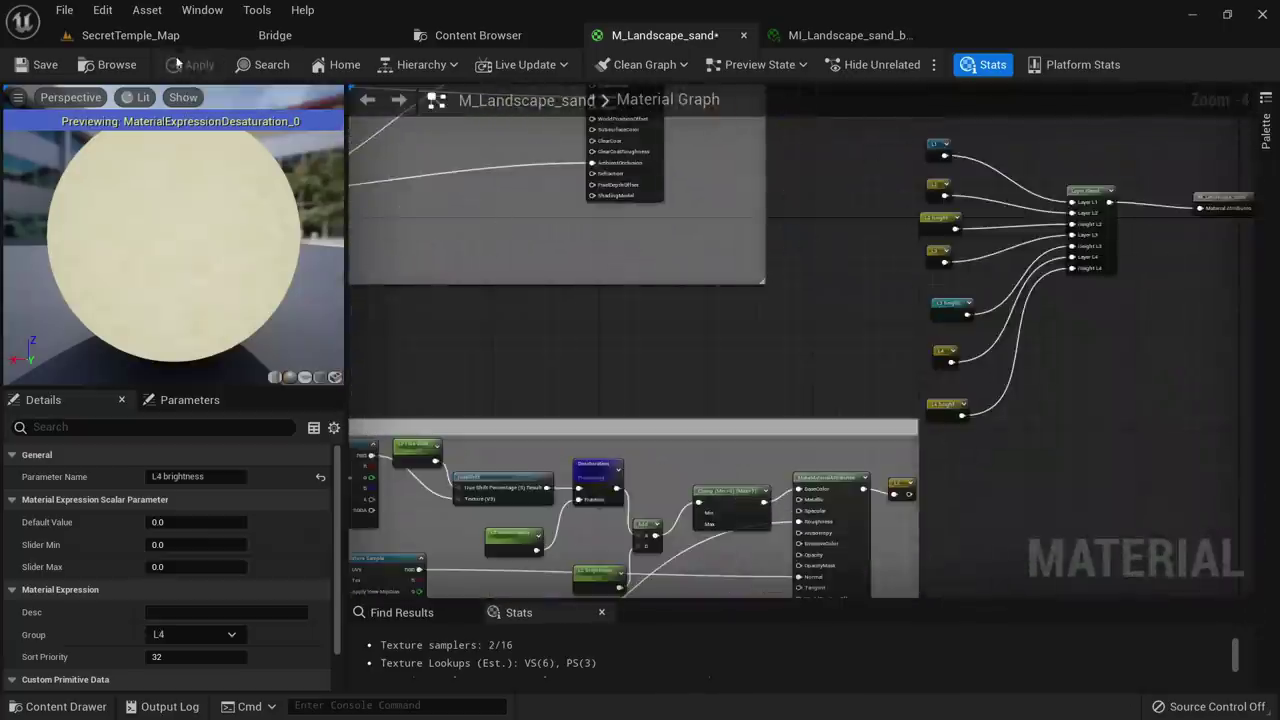
{"action": "left_click", "coordinate": [170, 40]}
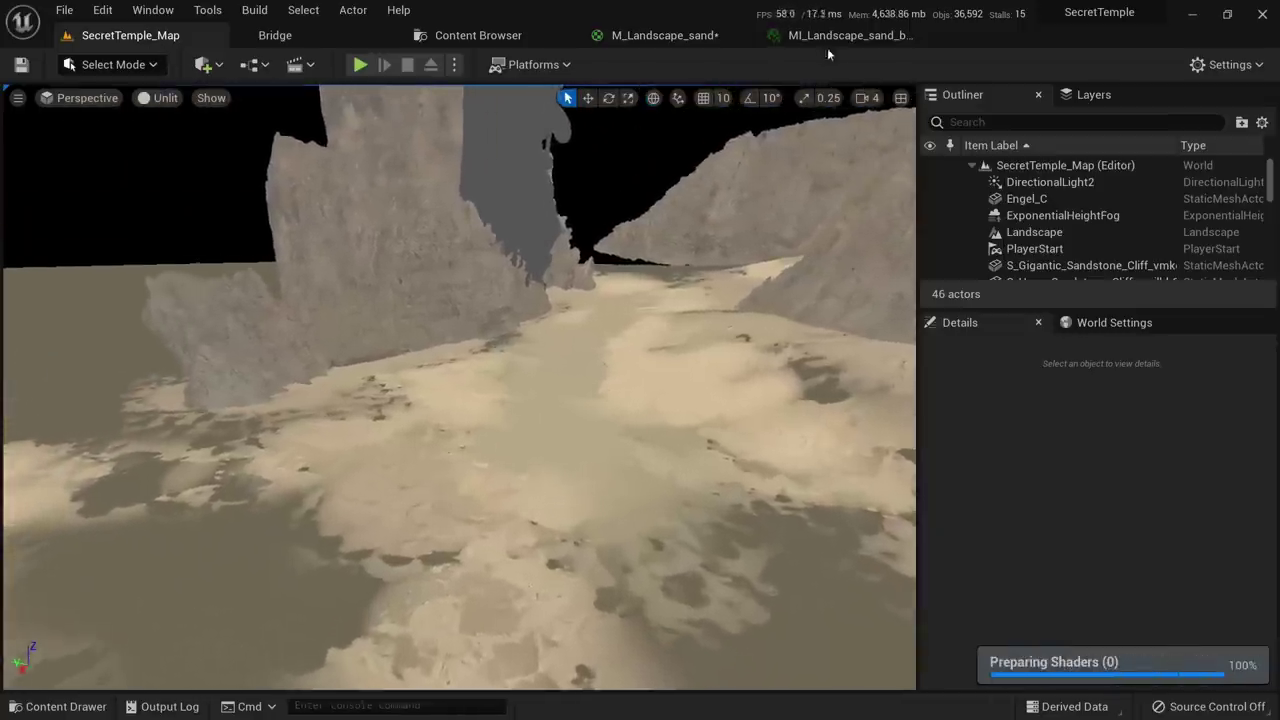
{"action": "left_click", "coordinate": [830, 35]}
{"action": "left_click_drag", "start_coordinate": [800, 35], "coordinate": [839, 245]}
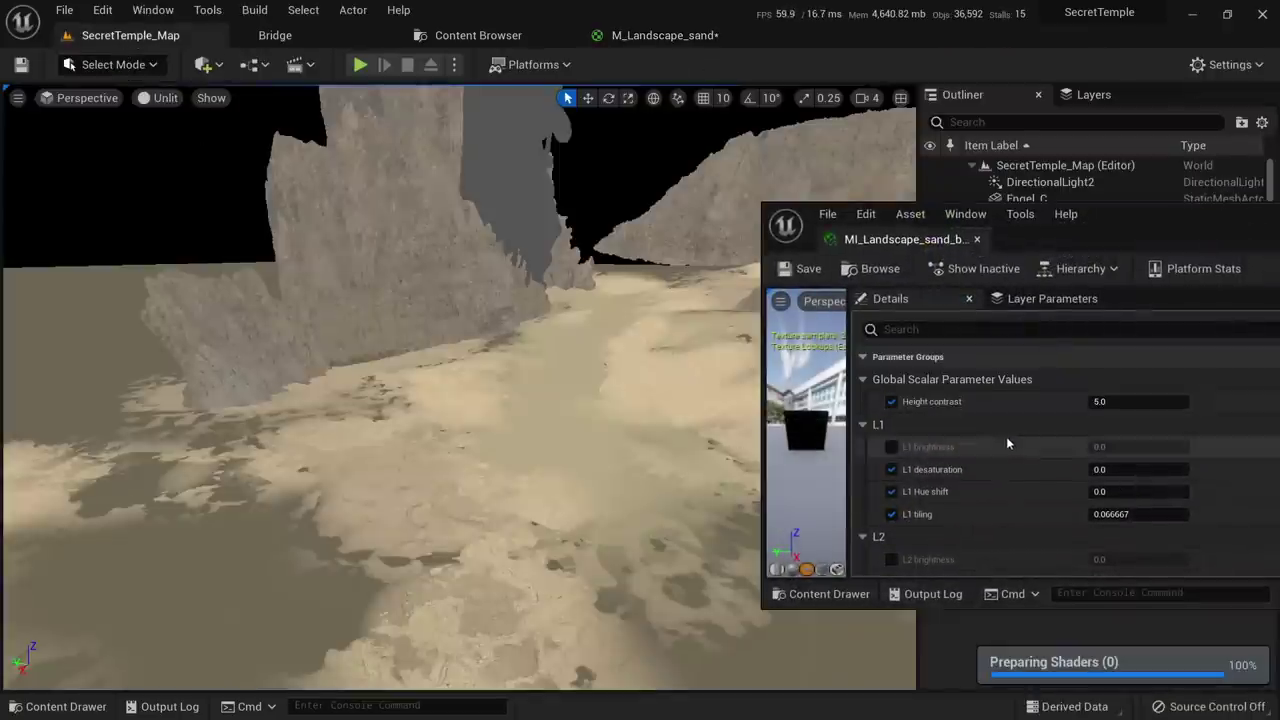
Enable the L1 brightness override, try 0.1, and settle on 0.05
{"action": "left_click", "coordinate": [891, 420]}
{"action": "left_click", "coordinate": [1132, 419]}
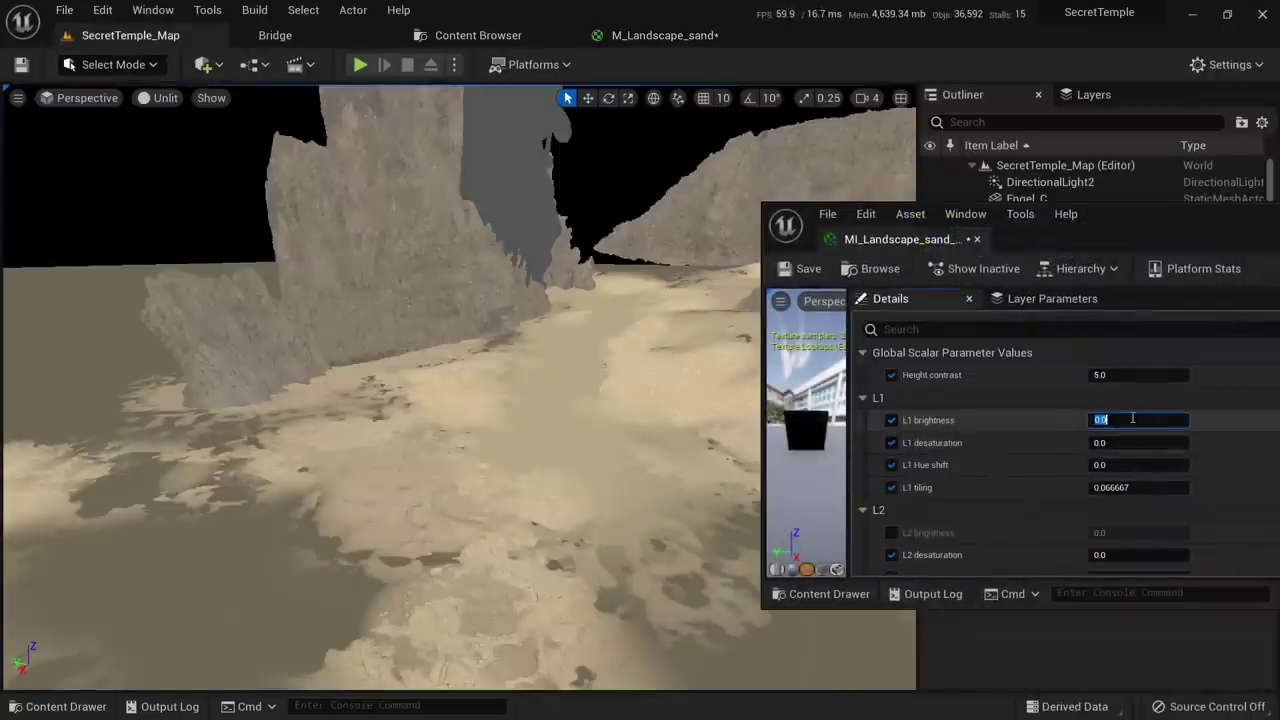
{"action": "type", "text": "0.1"}
{"action": "key", "text": "Return"}
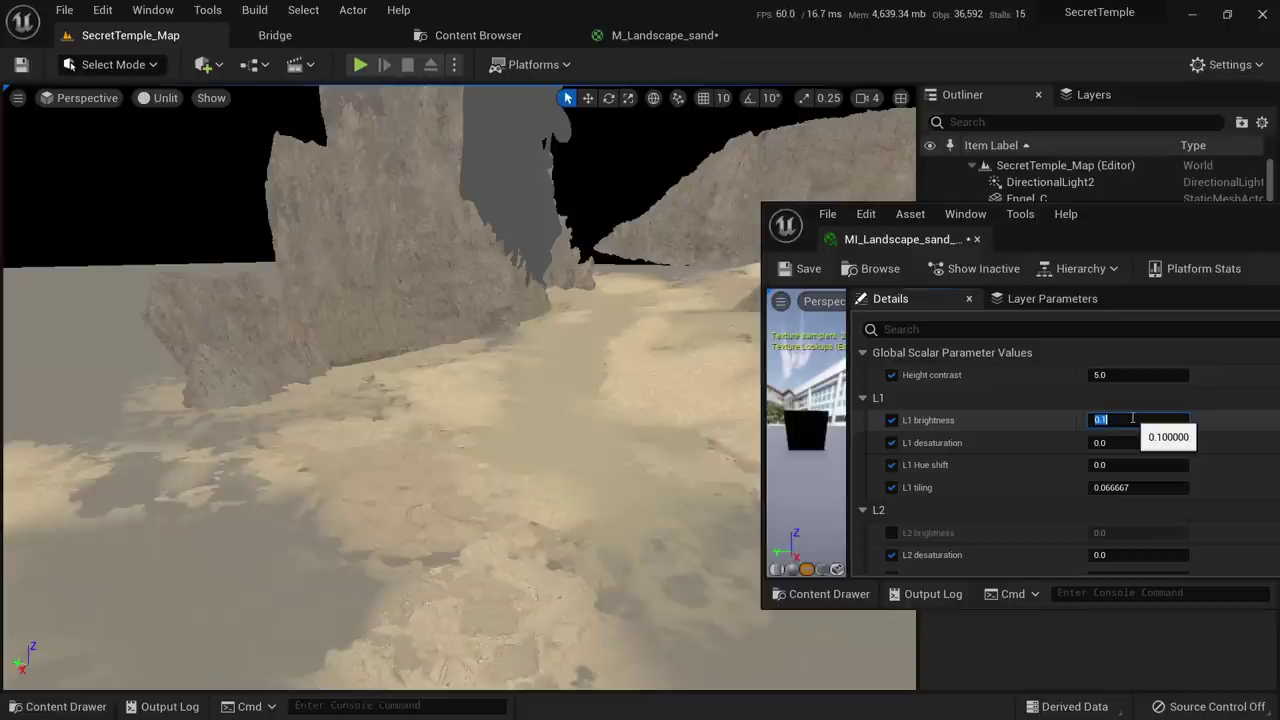
{"action": "type", "text": "0.05"}
{"action": "key", "text": "Return"}
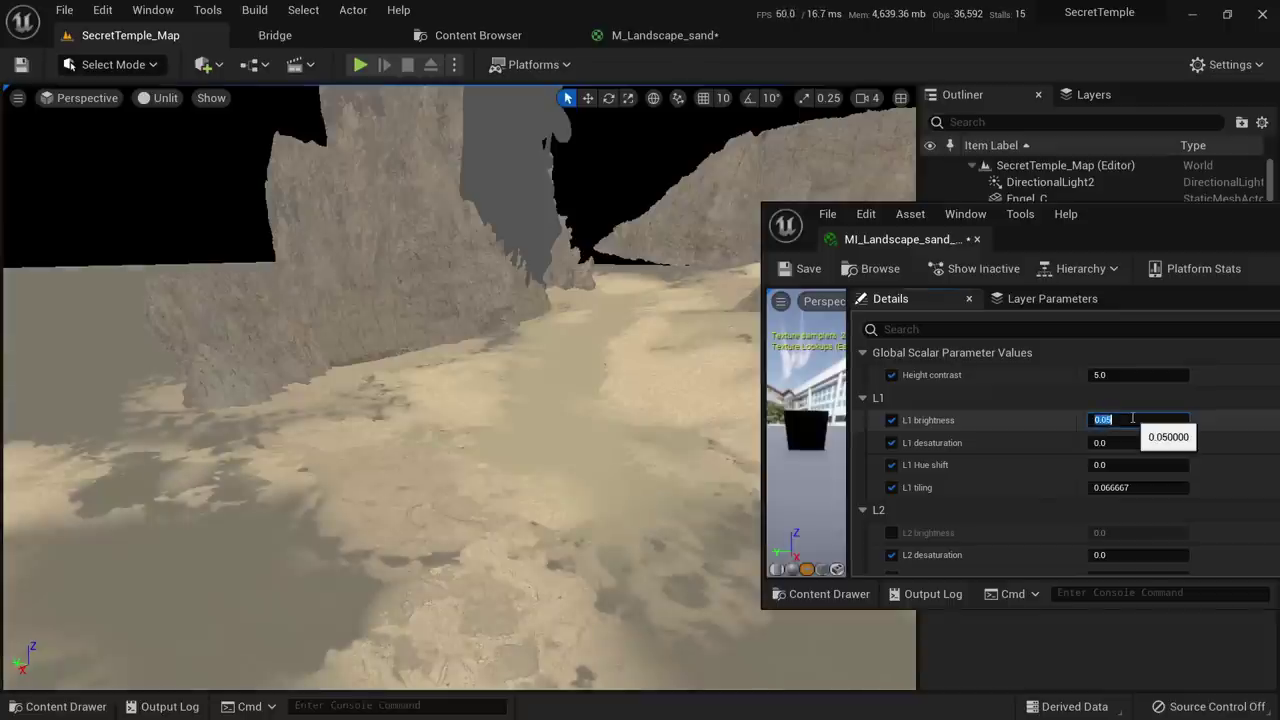
Set L1 desaturation to -0.2 and compare the sand layers in Lit and Unlit view modes
{"action": "left_click", "coordinate": [1134, 443]}
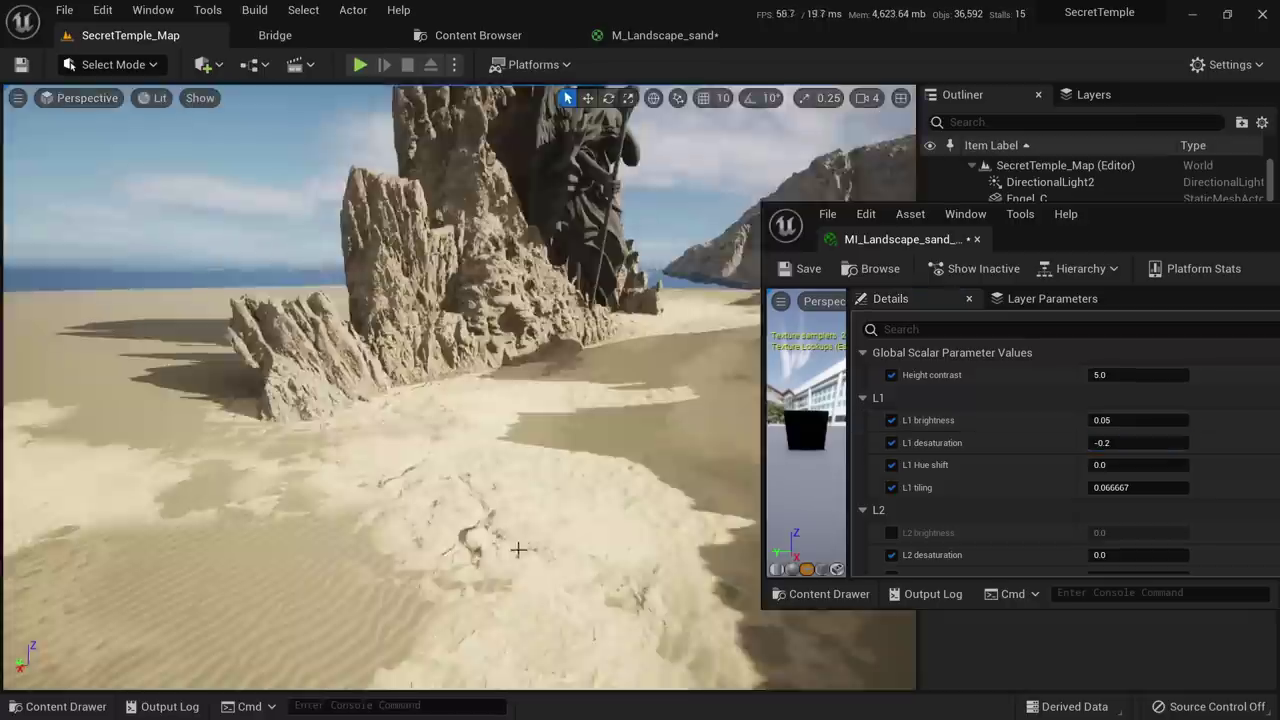
{"action": "right_click_drag", "start_coordinate": [517, 549], "coordinate": [545, 540]}
{"action": "right_click_drag", "start_coordinate": [612, 450], "coordinate": [584, 474]}
{"action": "key", "text": "alt+3"}
{"action": "right_click_drag", "start_coordinate": [650, 358], "coordinate": [586, 434]}
Enable the L3 brightness override, try -0.1, and set it back to 0
{"action": "scroll", "coordinate": [1150, 470], "scroll_direction": "down", "scroll_amount": 3}
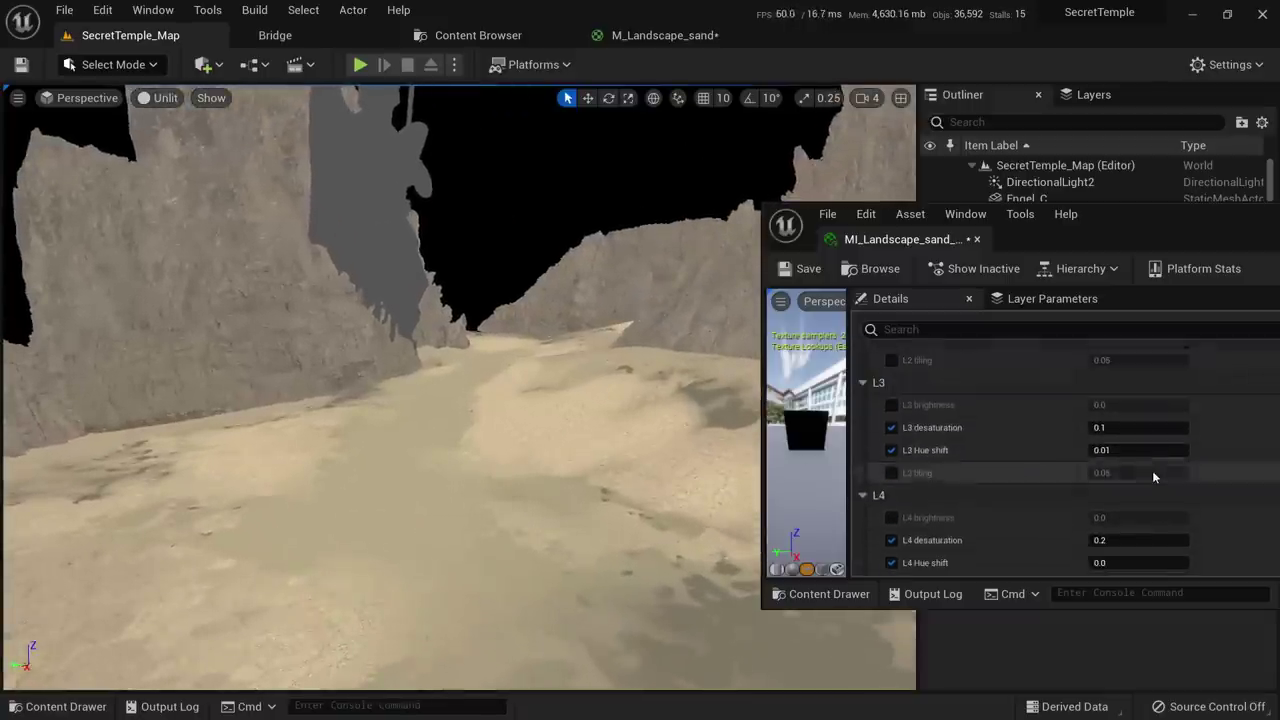
{"action": "scroll", "coordinate": [1007, 524], "scroll_direction": "down", "scroll_amount": 3}
{"action": "scroll", "coordinate": [995, 449], "scroll_direction": "up", "scroll_amount": 1}
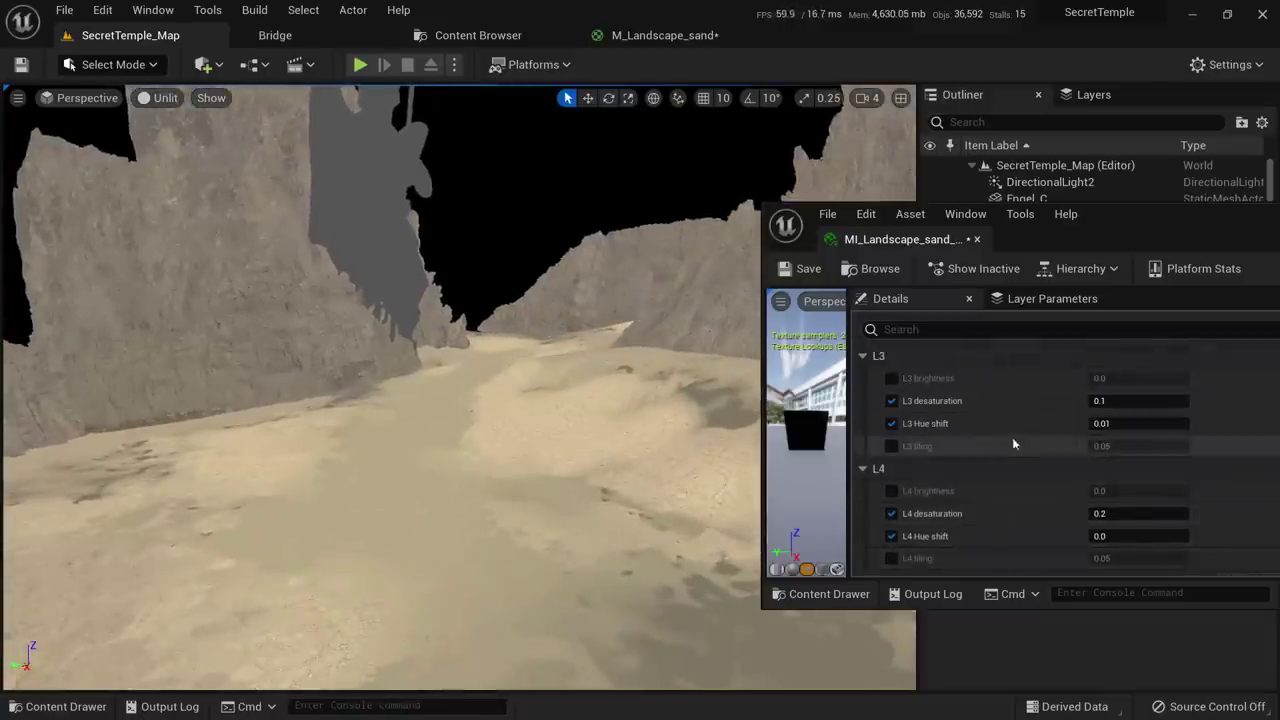
{"action": "left_click", "coordinate": [891, 378]}
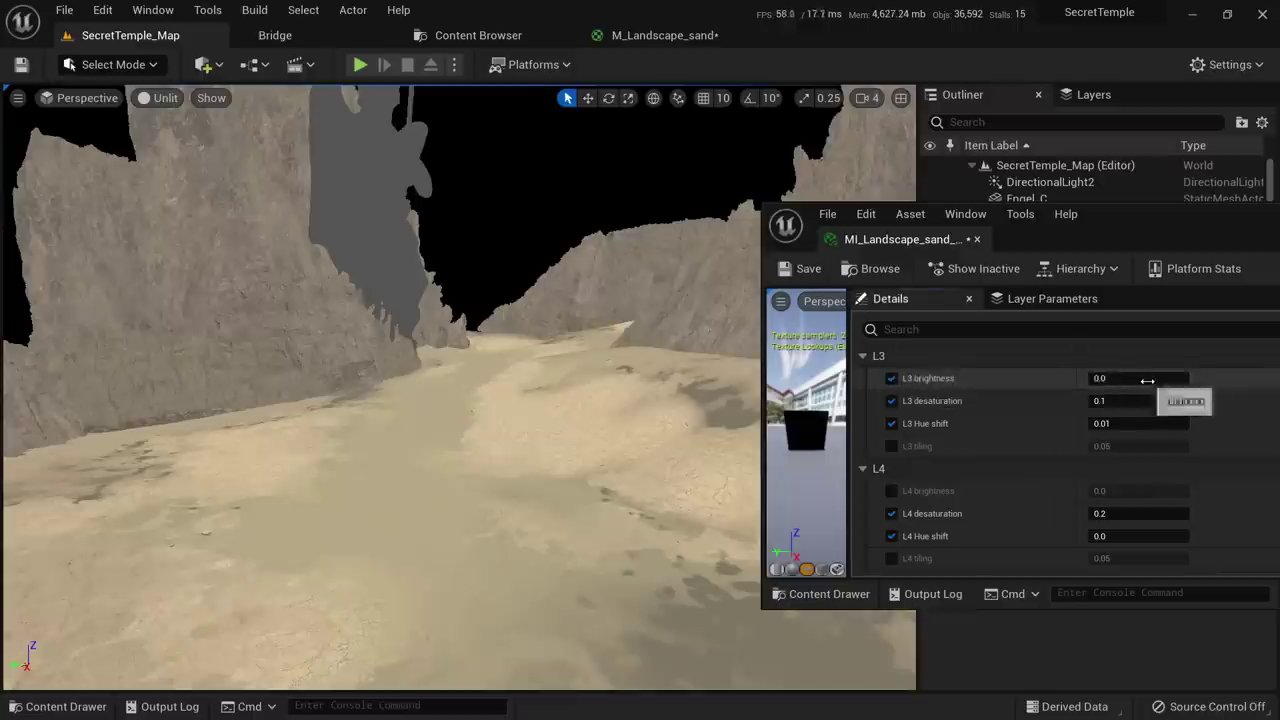
{"action": "left_click", "coordinate": [1095, 377]}
{"action": "type", "text": "0.1"}
{"action": "key", "text": "Return"}
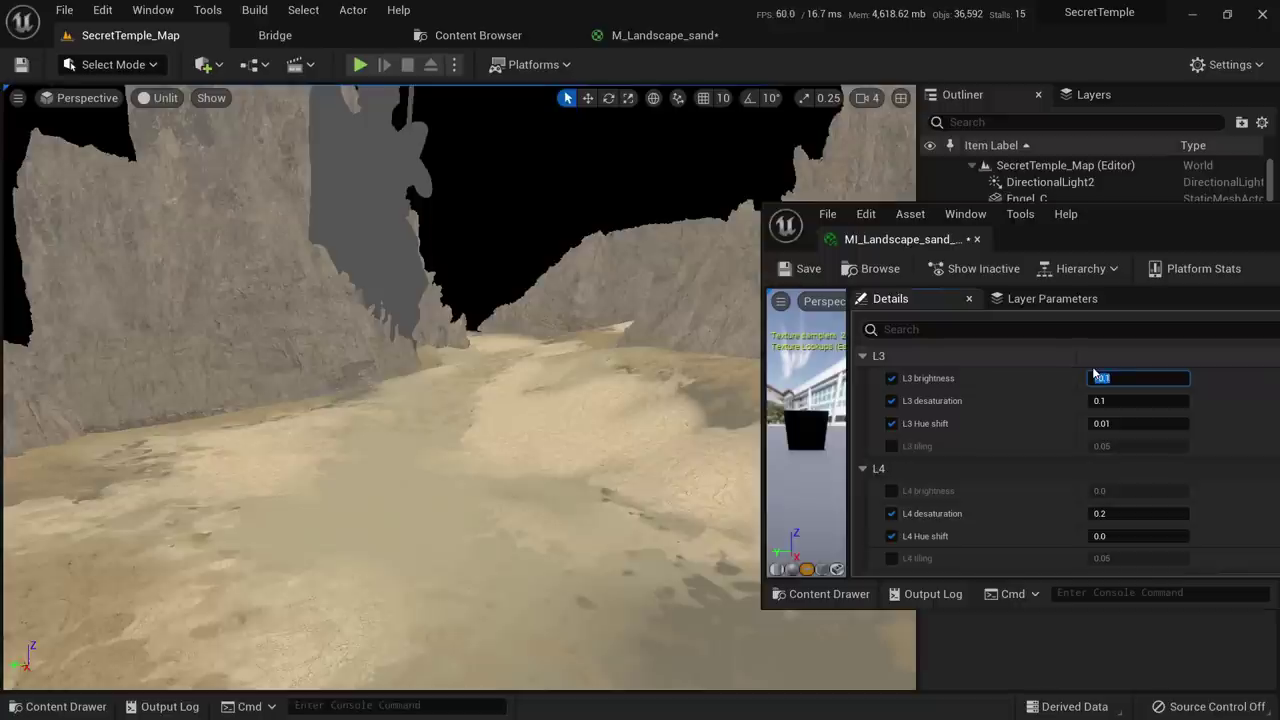
{"action": "type", "text": "0"}
{"action": "key", "text": "Return"}
Enable the L4 brightness override and set it to -0.1
{"action": "left_click", "coordinate": [891, 491]}
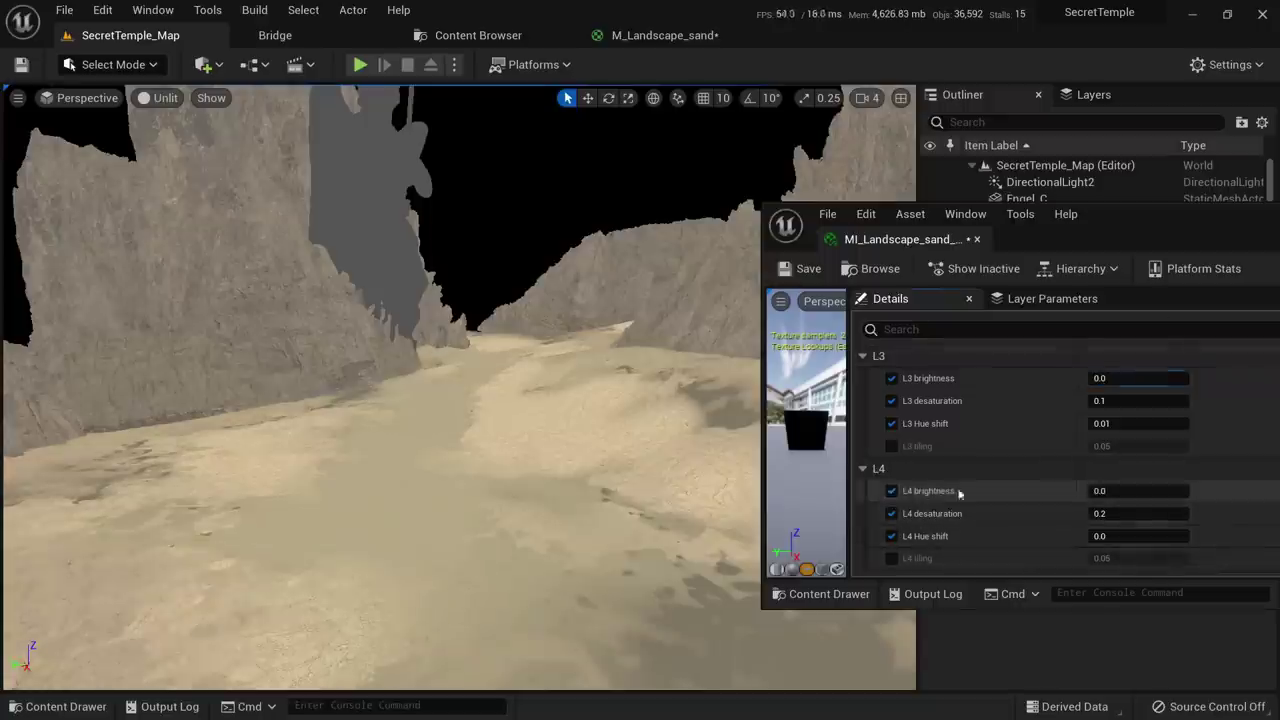
{"action": "left_click", "coordinate": [1114, 491]}
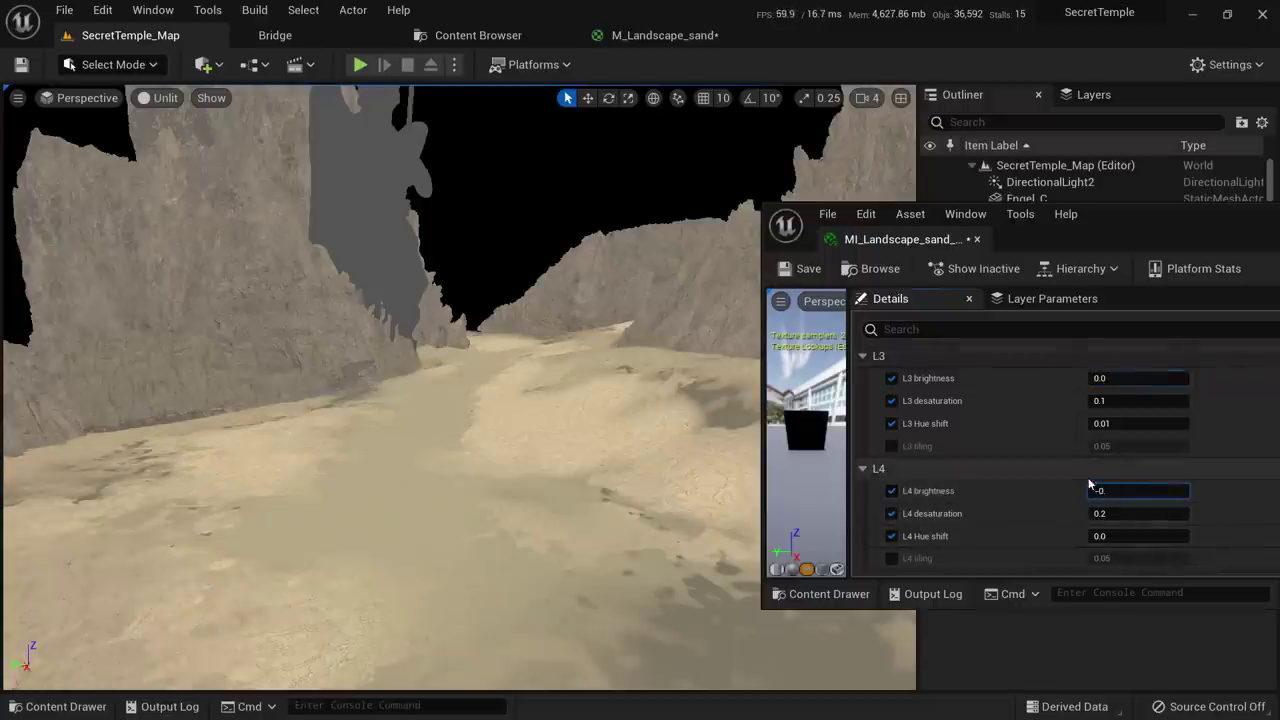
{"action": "key", "text": "Return"}
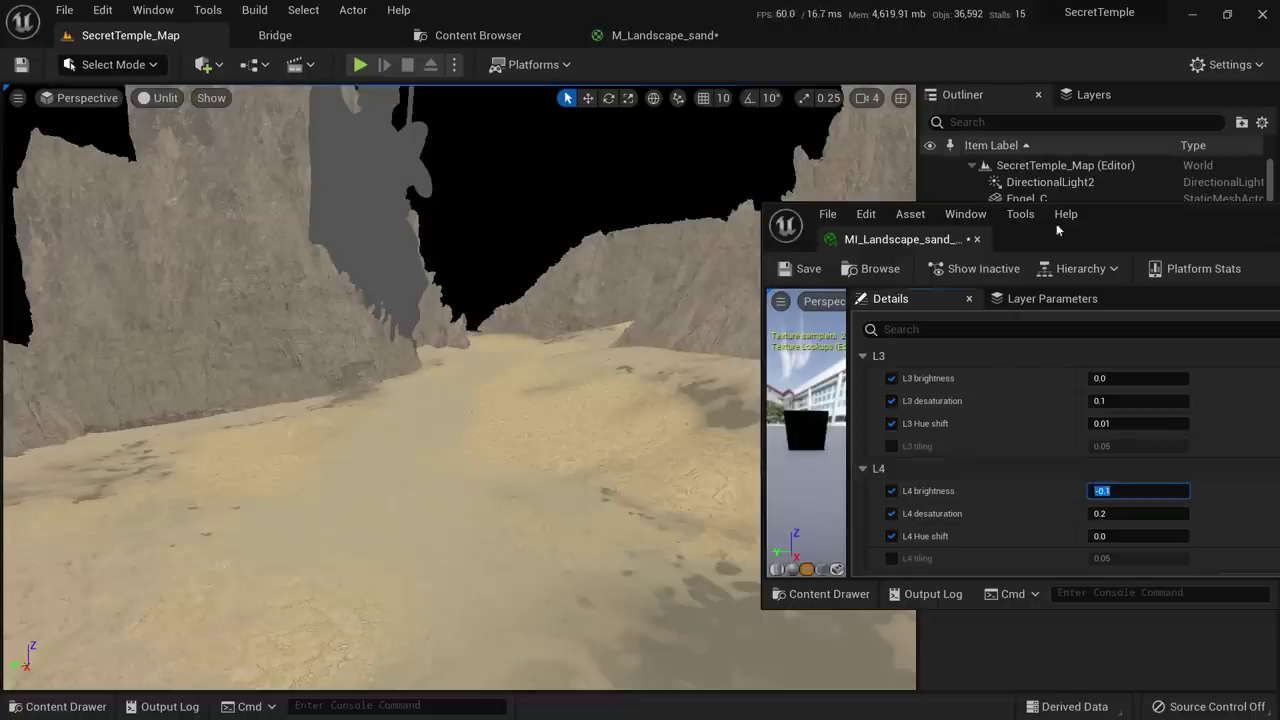
Inspect the sand blend up close in Lit mode, return to Unlit, and set L4 desaturation to 0.3
{"action": "mouse_move", "coordinate": [313, 480]}
{"action": "right_mouse_down"}
{"action": "mouse_move", "coordinate": [375, 482]}
{"action": "mouse_move", "coordinate": [425, 515]}
{"action": "mouse_move", "coordinate": [330, 534]}
{"action": "right_mouse_up"}
{"action": "key", "text": "w"}
{"action": "key", "text": "alt+4"}
{"action": "right_click_drag", "start_coordinate": [480, 494], "coordinate": [530, 492]}
{"action": "key", "text": "alt+3"}
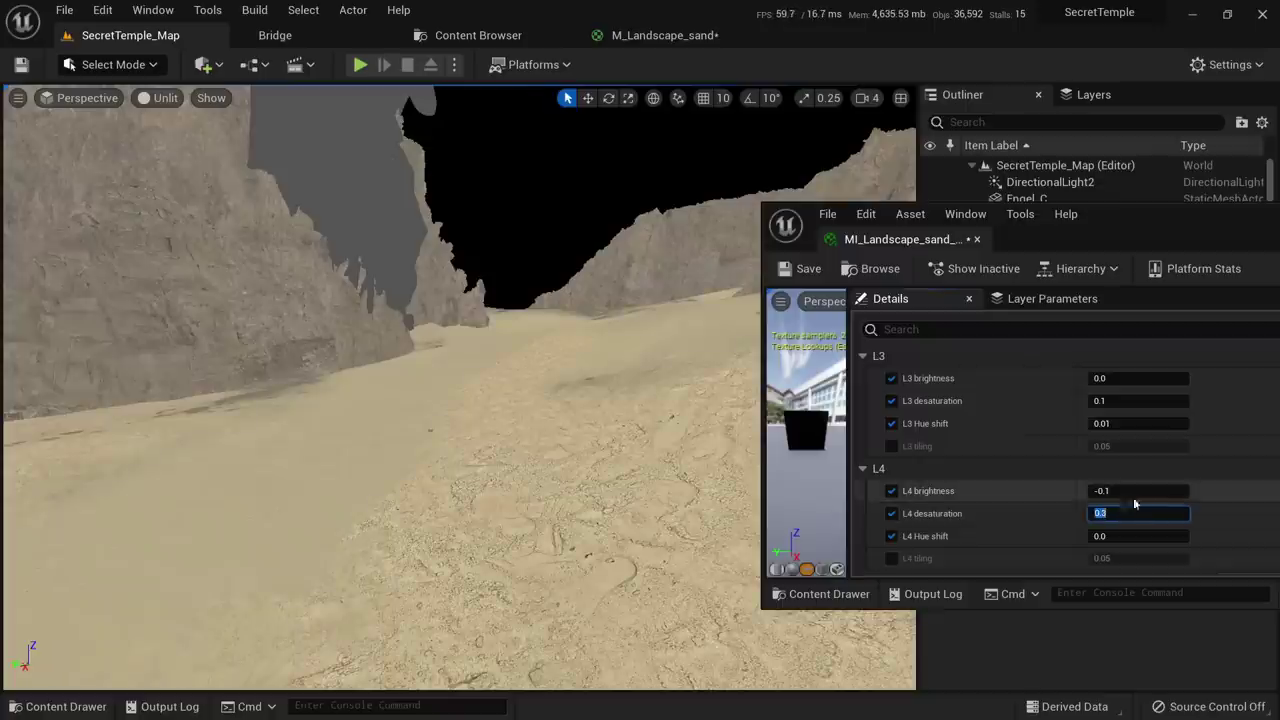
Try L4 brightness values of -0.05, -0.2, 0 and 0.1, and settle on -0.05
{"action": "left_click", "coordinate": [1138, 491]}
{"action": "type", "text": "-0.0"}
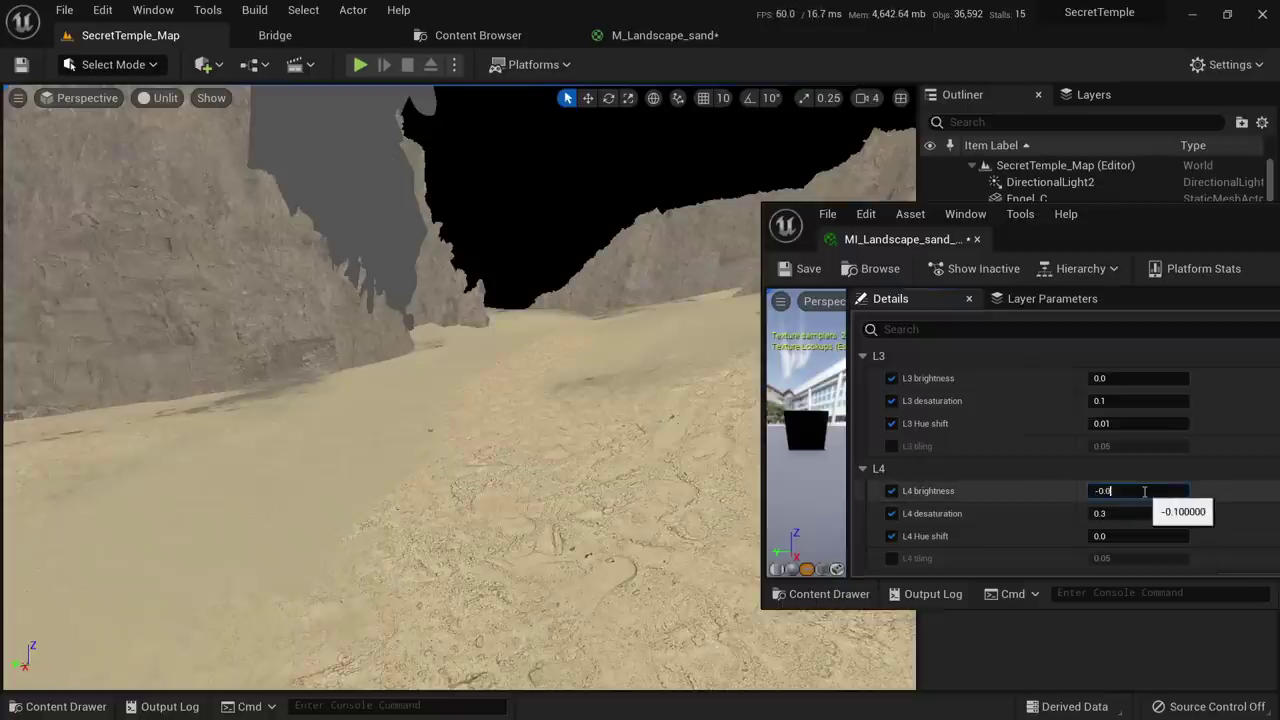
{"action": "type", "text": "5"}
{"action": "key", "text": "Return"}
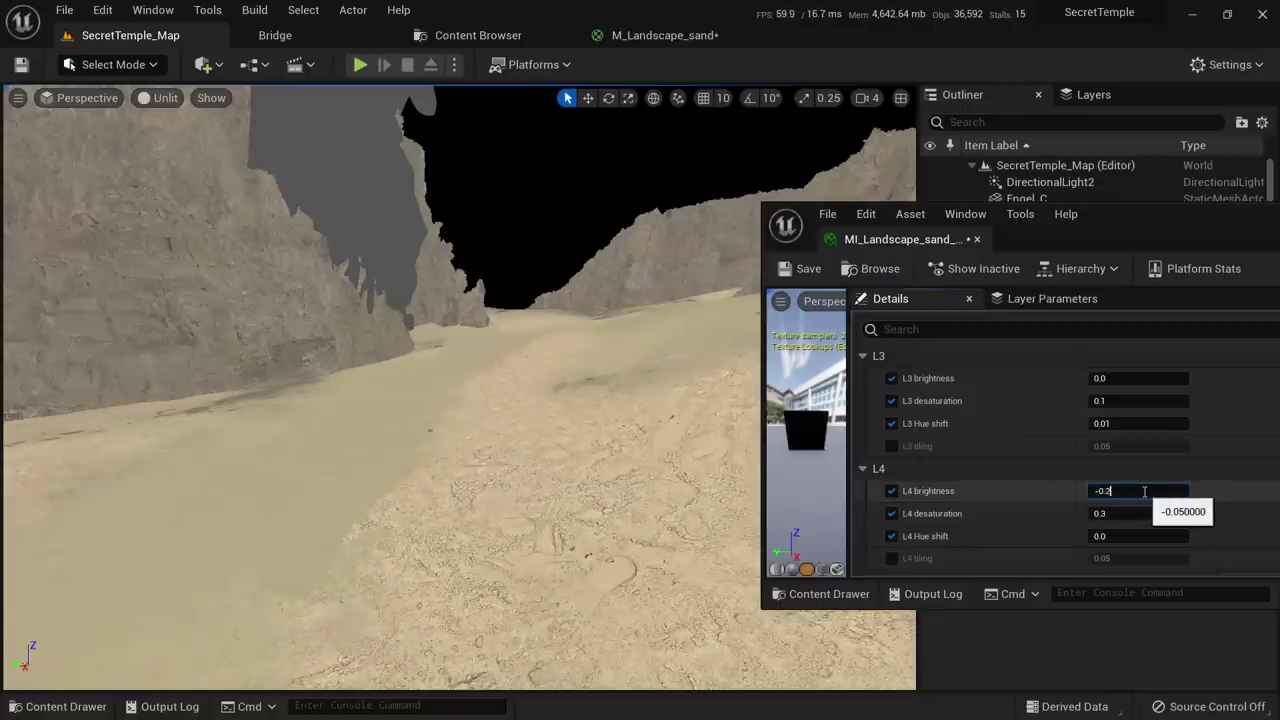
{"action": "type", "text": "-0.2"}
{"action": "key", "text": "Return"}
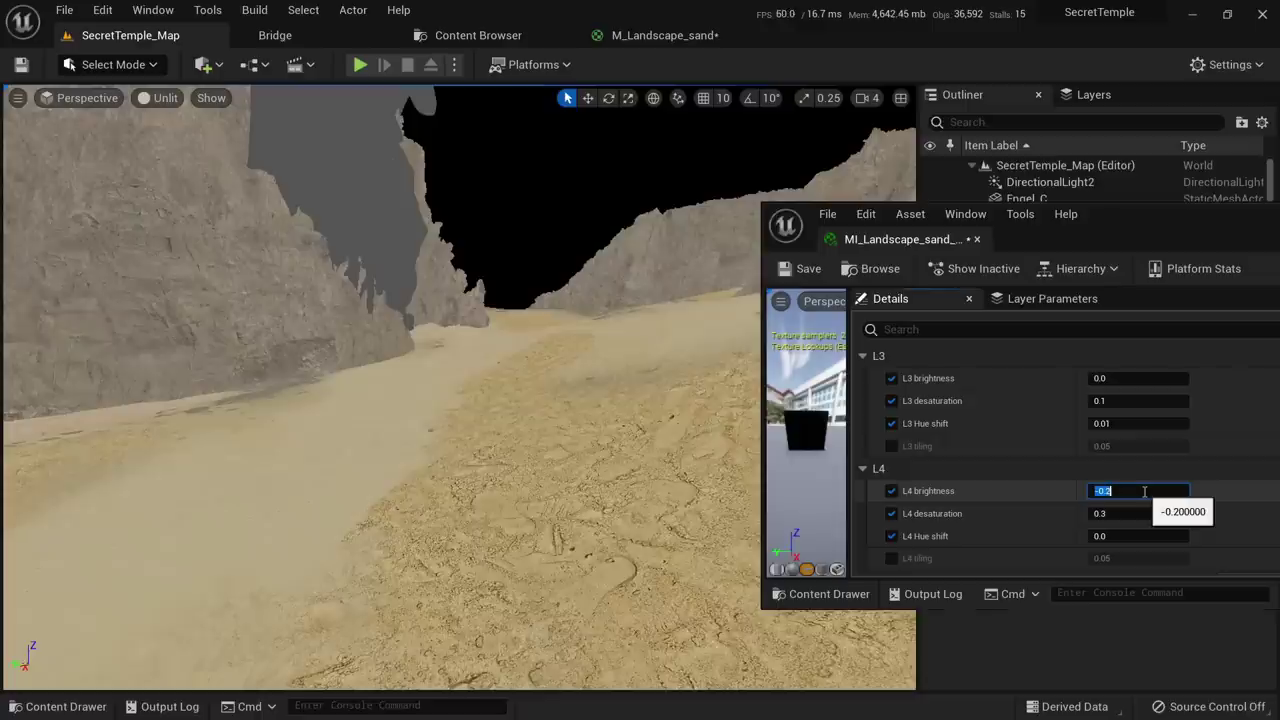
{"action": "type", "text": "0"}
{"action": "key", "text": "Return"}
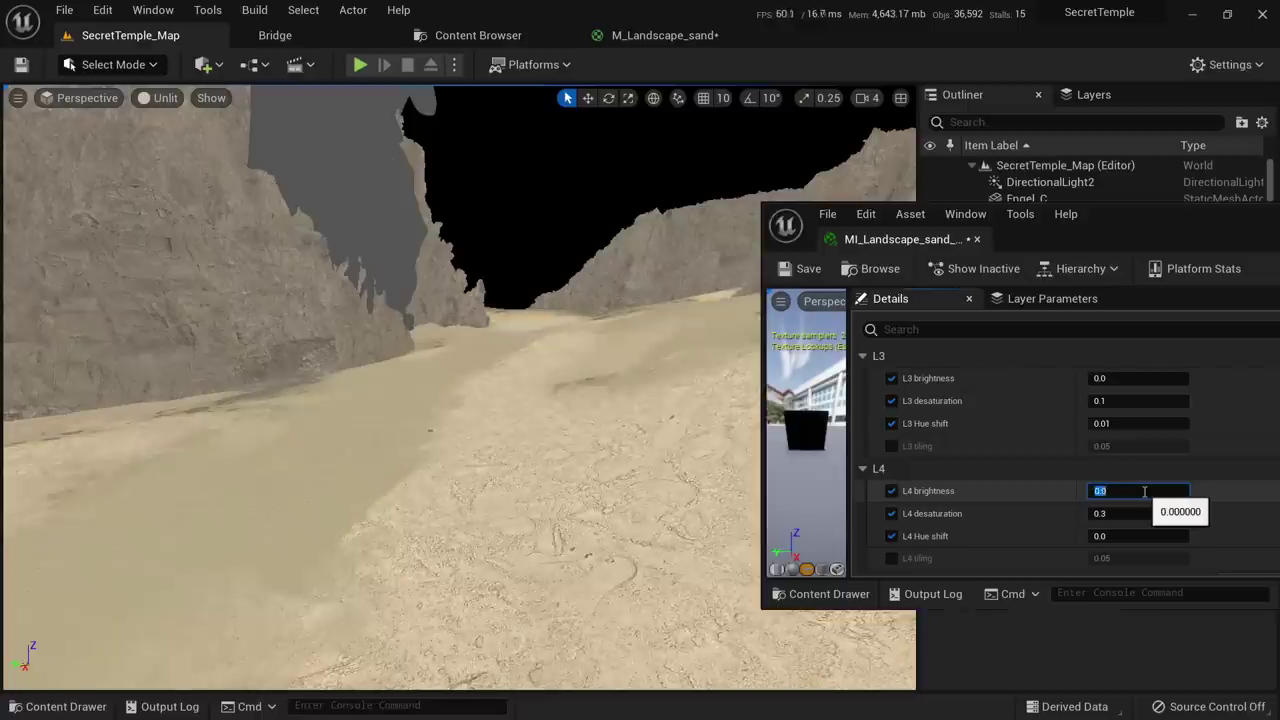
{"action": "type", "text": "0.1"}
{"action": "key", "text": "Return"}
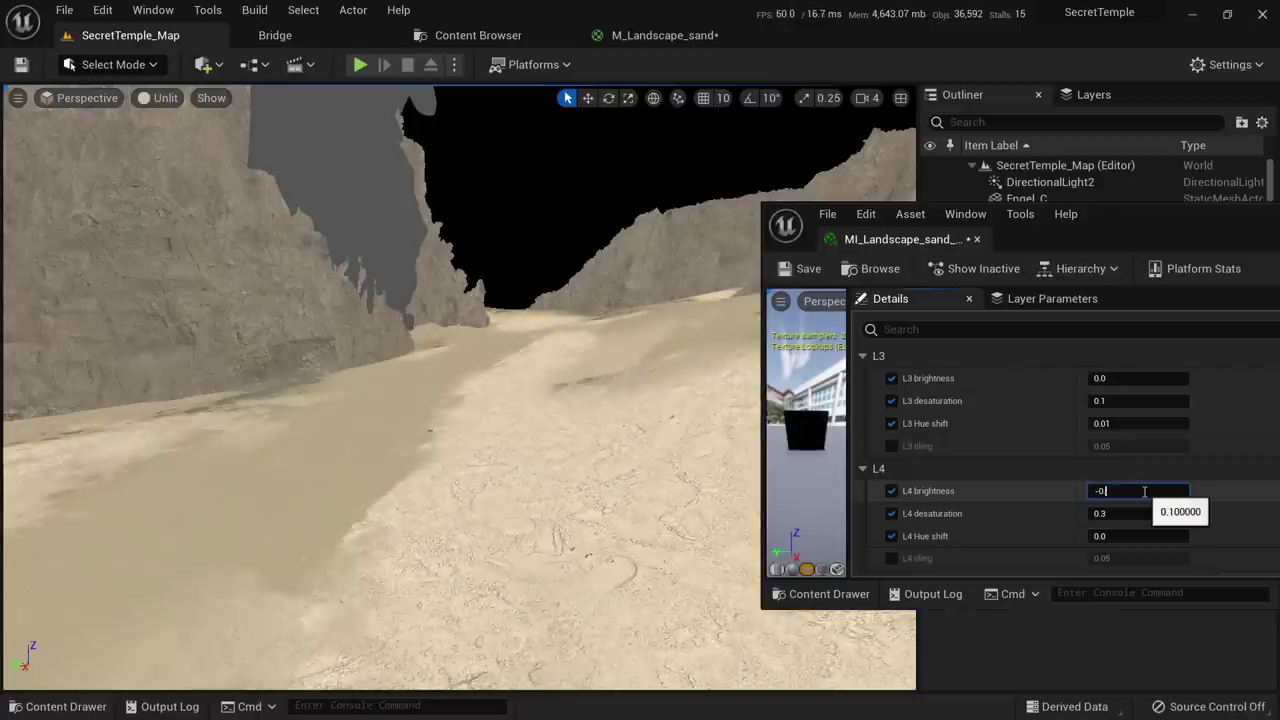
{"action": "type", "text": "-0.01"}
{"action": "key", "text": "Return"}
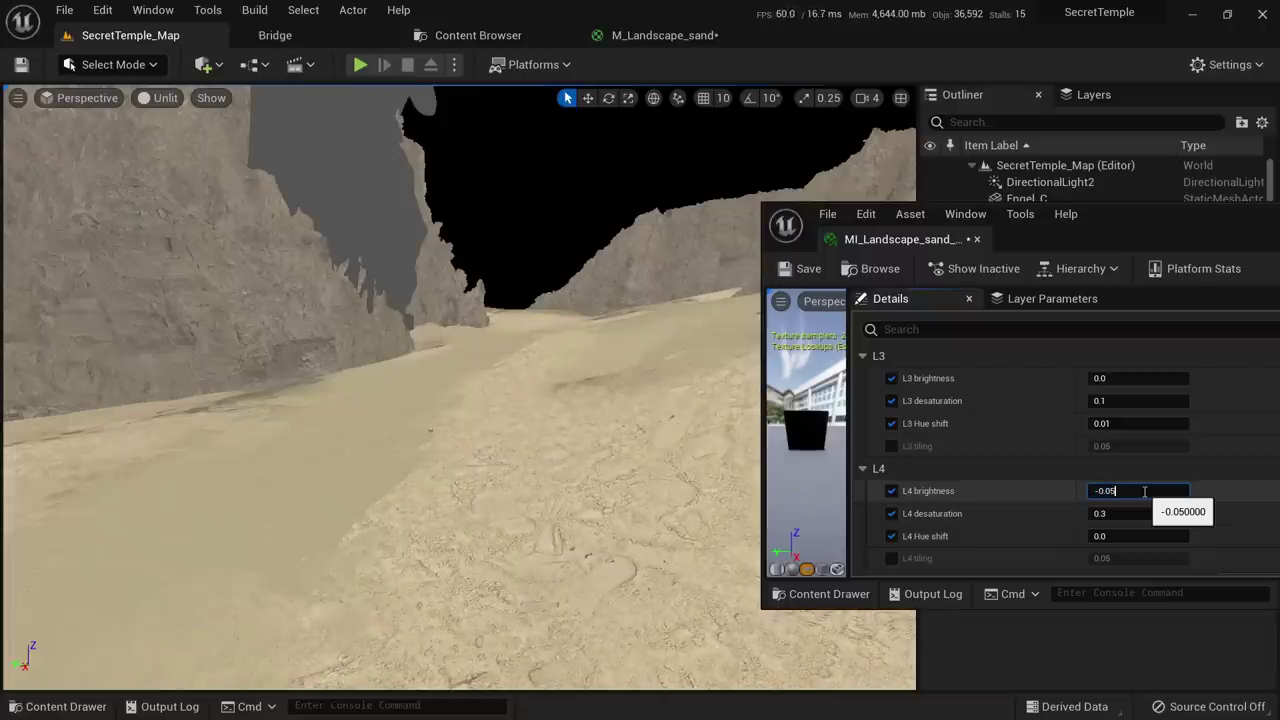
Lower the L3 brightness slightly to -0.0064
{"action": "scroll", "coordinate": [952, 514], "scroll_direction": "down", "scroll_amount": 1}
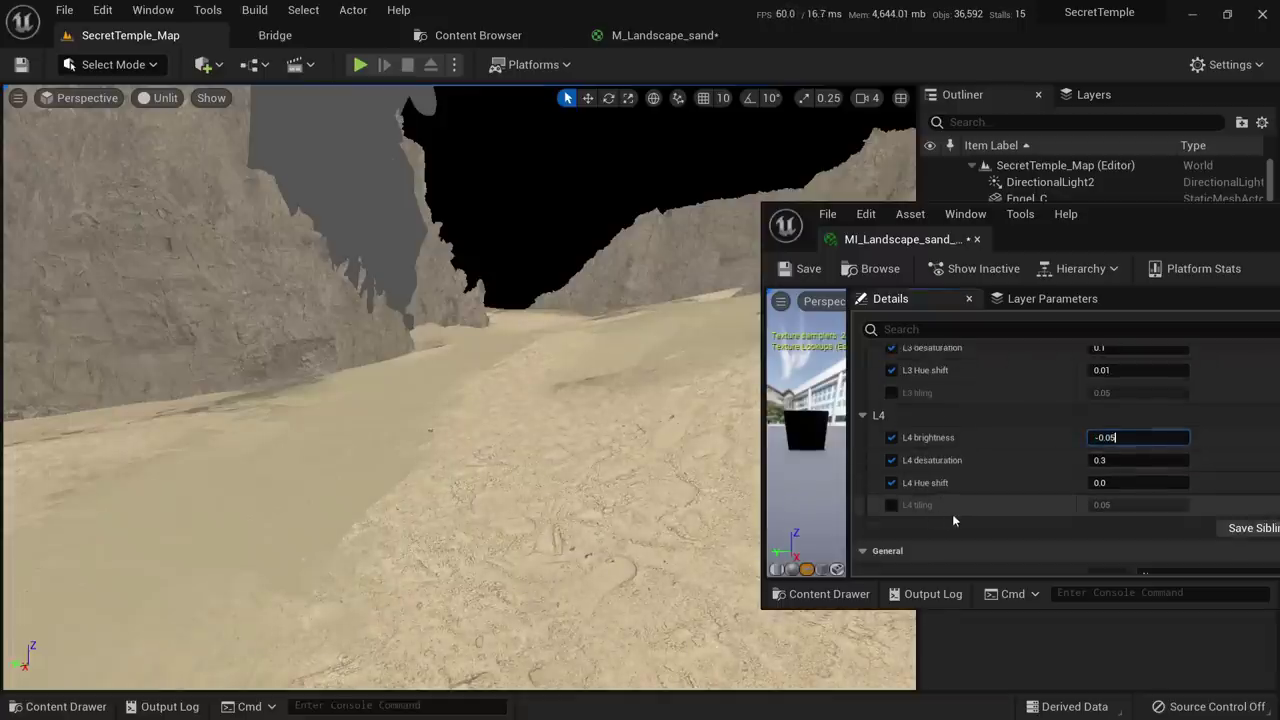
{"action": "scroll", "coordinate": [952, 514], "scroll_direction": "up", "scroll_amount": 3}
{"action": "right_click_drag", "start_coordinate": [640, 460], "coordinate": [730, 500]}
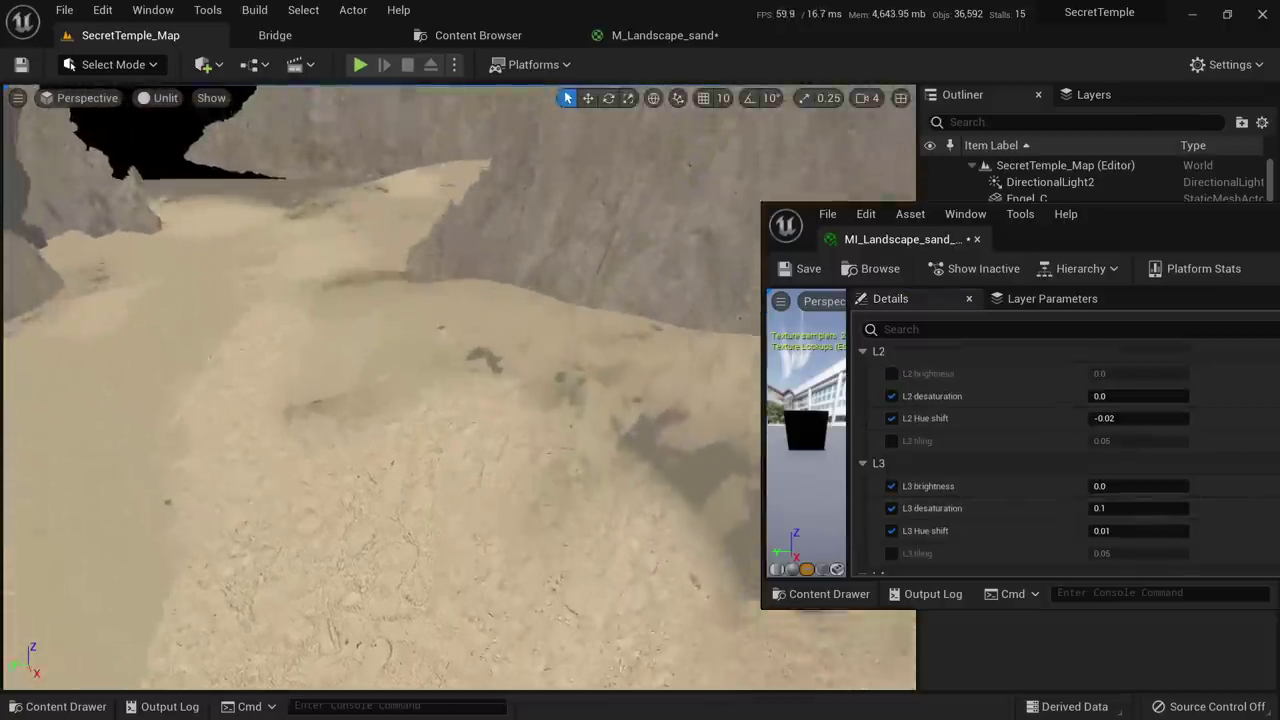
{"action": "mouse_move", "coordinate": [1146, 486]}
{"action": "left_mouse_down"}
{"action": "mouse_move", "coordinate": [1160, 486]}
{"action": "mouse_move", "coordinate": [1110, 486]}
{"action": "mouse_move", "coordinate": [1141, 486]}
{"action": "left_mouse_up"}
Tune the L1 layer by setting its brightness to 0.1268 and its desaturation to -0.7568
{"action": "right_click_drag", "start_coordinate": [640, 440], "coordinate": [570, 440]}
{"action": "scroll", "coordinate": [1120, 420], "scroll_direction": "up", "scroll_amount": 5}
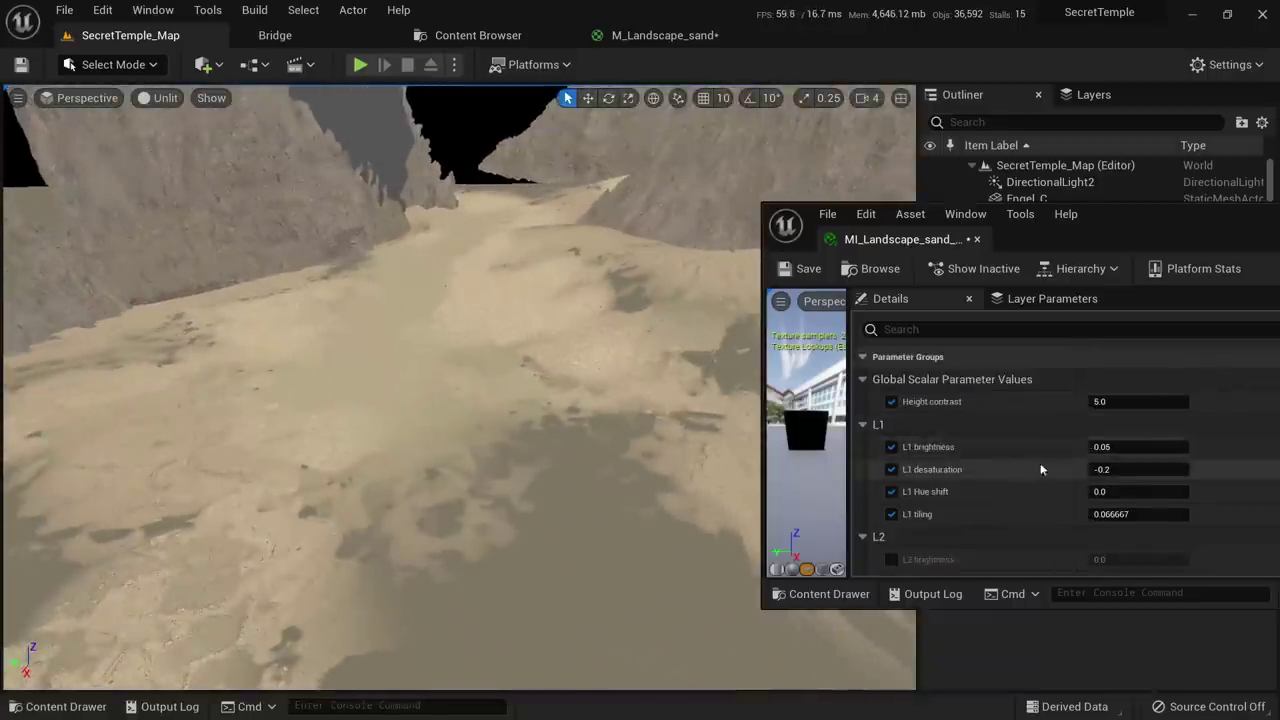
{"action": "scroll", "coordinate": [1125, 410], "scroll_direction": "down", "scroll_amount": 2}
{"action": "mouse_move", "coordinate": [1135, 393]}
{"action": "left_mouse_down"}
{"action": "mouse_move", "coordinate": [1182, 393]}
{"action": "mouse_move", "coordinate": [1149, 414]}
{"action": "left_mouse_up"}
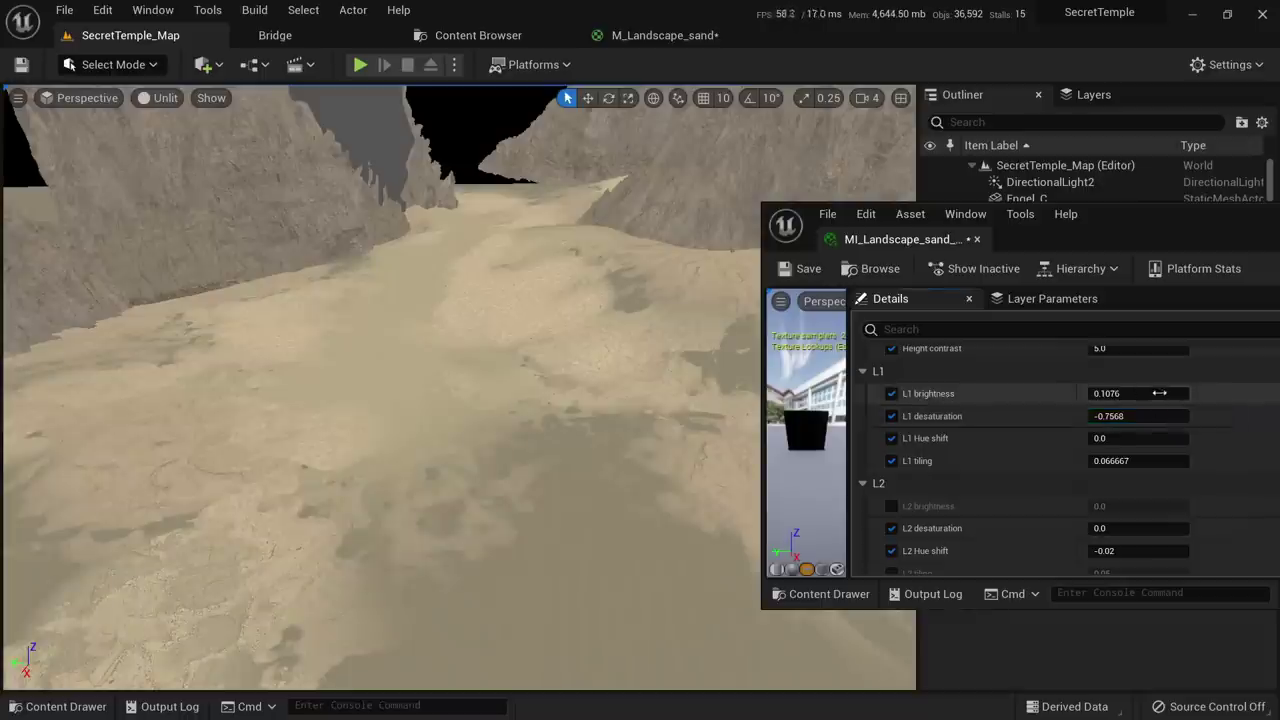
{"action": "left_click_drag", "start_coordinate": [1158, 392], "coordinate": [1146, 393]}
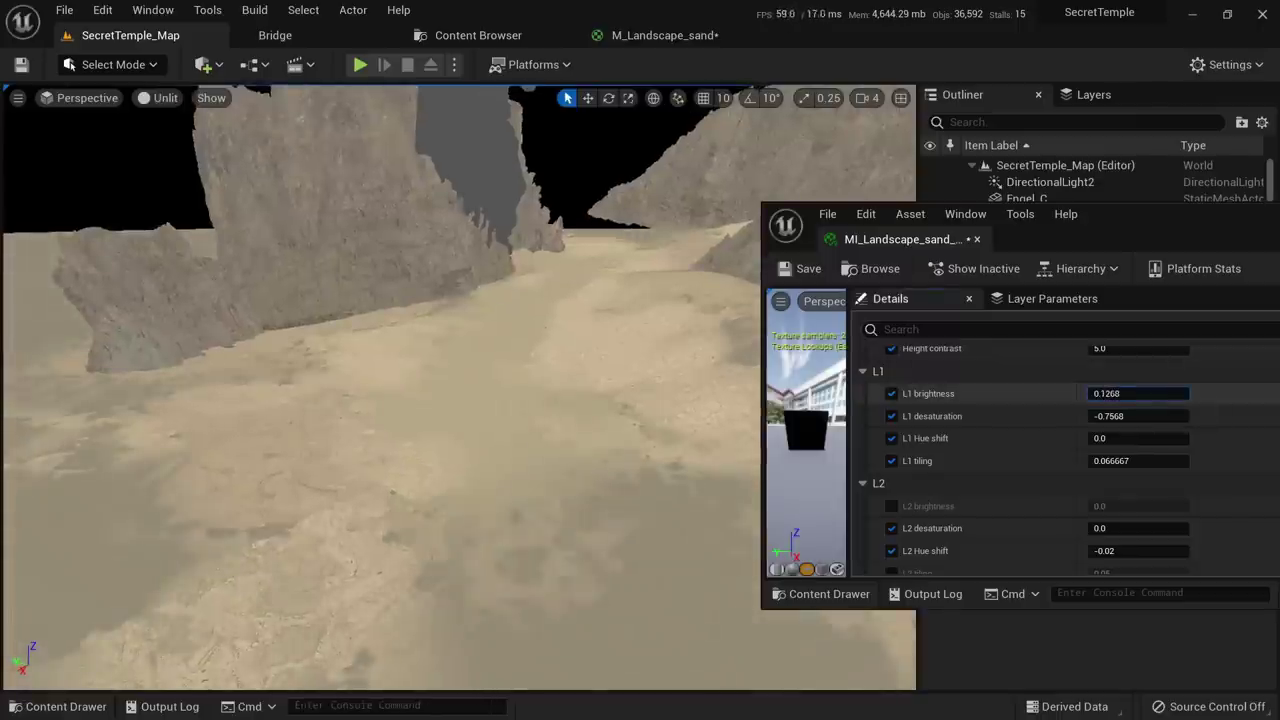
Switch the viewport to Lit mode and examine the sand blend around the angel statue
{"action": "right_click_drag", "start_coordinate": [605, 474], "coordinate": [660, 420]}
{"action": "key", "text": "alt+4"}
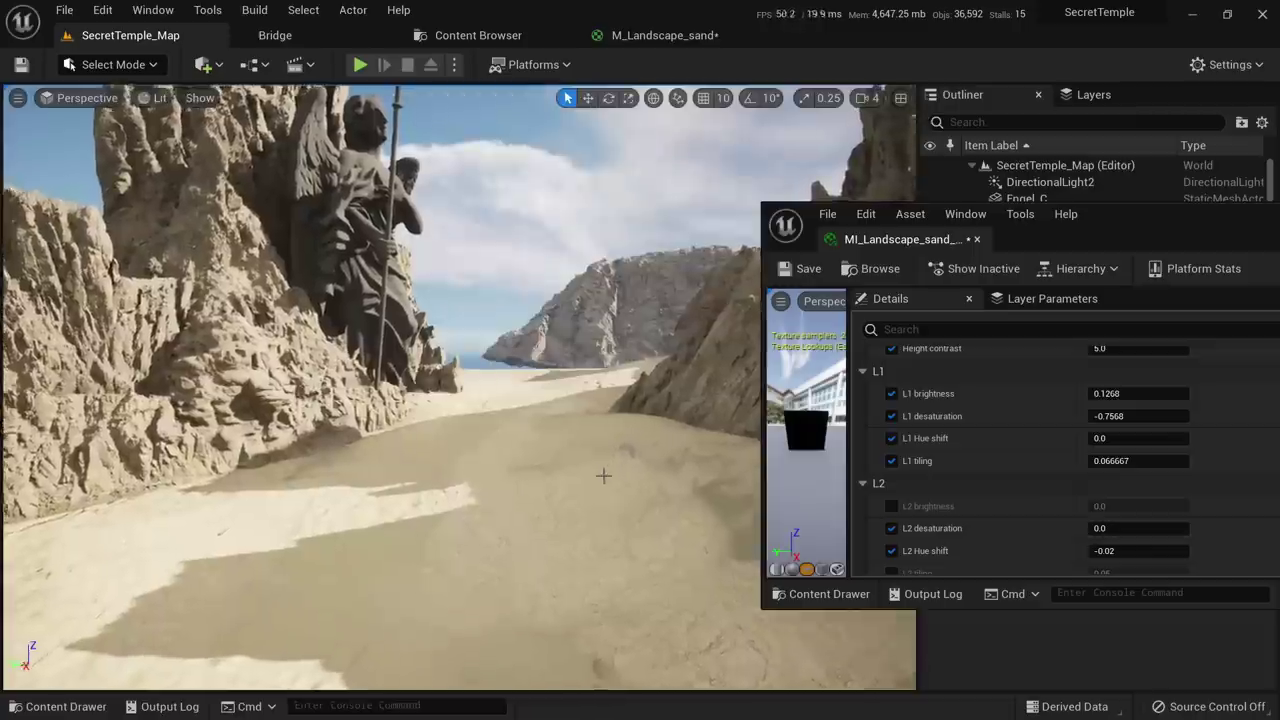
{"action": "mouse_move", "coordinate": [605, 474]}
{"action": "right_mouse_down"}
{"action": "mouse_move", "coordinate": [555, 458]}
{"action": "mouse_move", "coordinate": [560, 510]}
{"action": "mouse_move", "coordinate": [420, 530]}
{"action": "mouse_move", "coordinate": [545, 522]}
{"action": "mouse_move", "coordinate": [585, 468]}
{"action": "right_mouse_up"}
{"action": "right_click_drag", "start_coordinate": [458, 390], "coordinate": [458, 390]}
Close the MI_Landscape_sand_base editor and switch the level editor to Landscape mode for layer painting
{"action": "middle_click", "coordinate": [897, 236]}
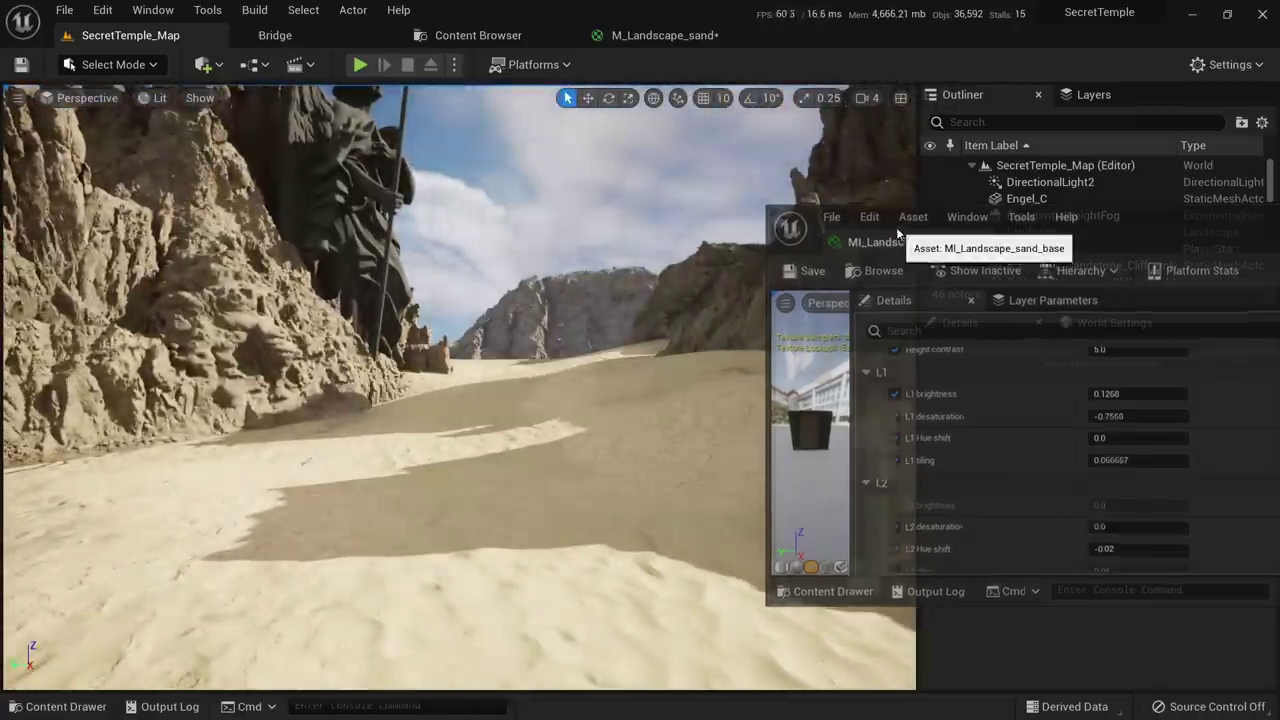
{"action": "left_click", "coordinate": [149, 67]}
{"action": "left_click", "coordinate": [141, 111]}
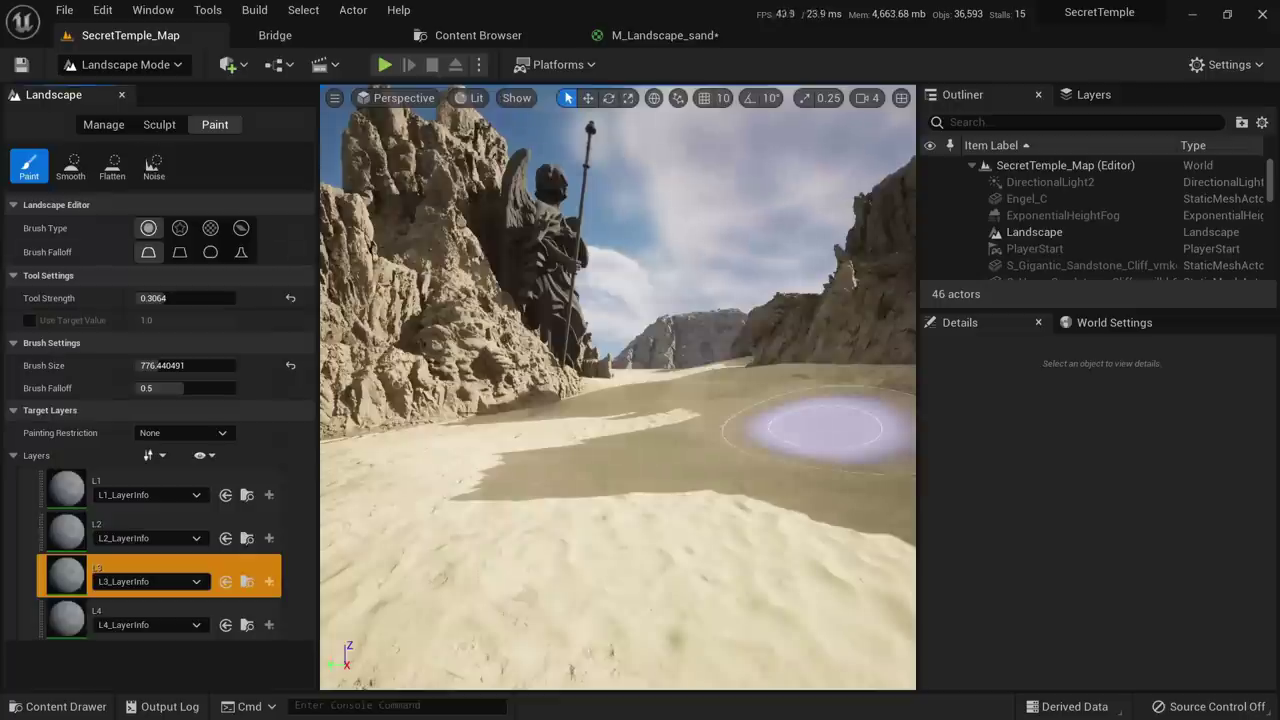
Examine the painted sand along the canyon in Unlit and Lit modes, selecting the L2 and L1 target layers
{"action": "right_click_drag", "start_coordinate": [829, 429], "coordinate": [478, 421]}
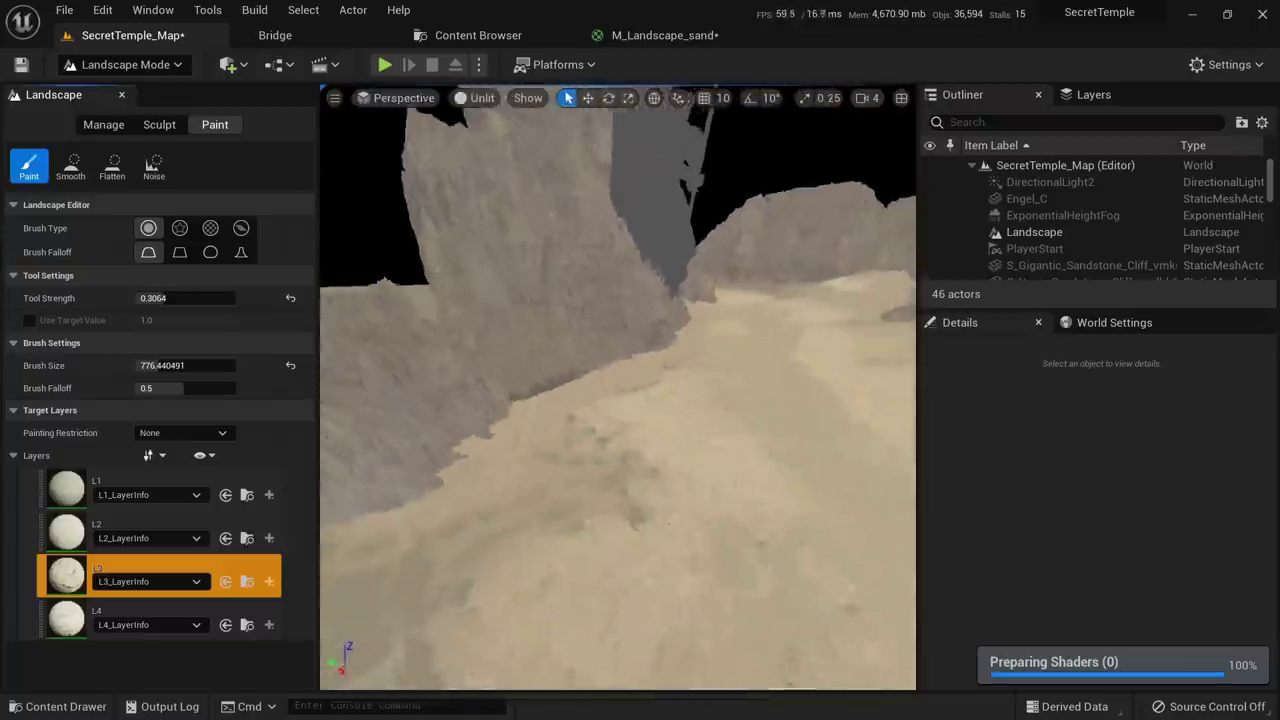
{"action": "right_click_drag", "start_coordinate": [618, 388], "coordinate": [800, 382]}
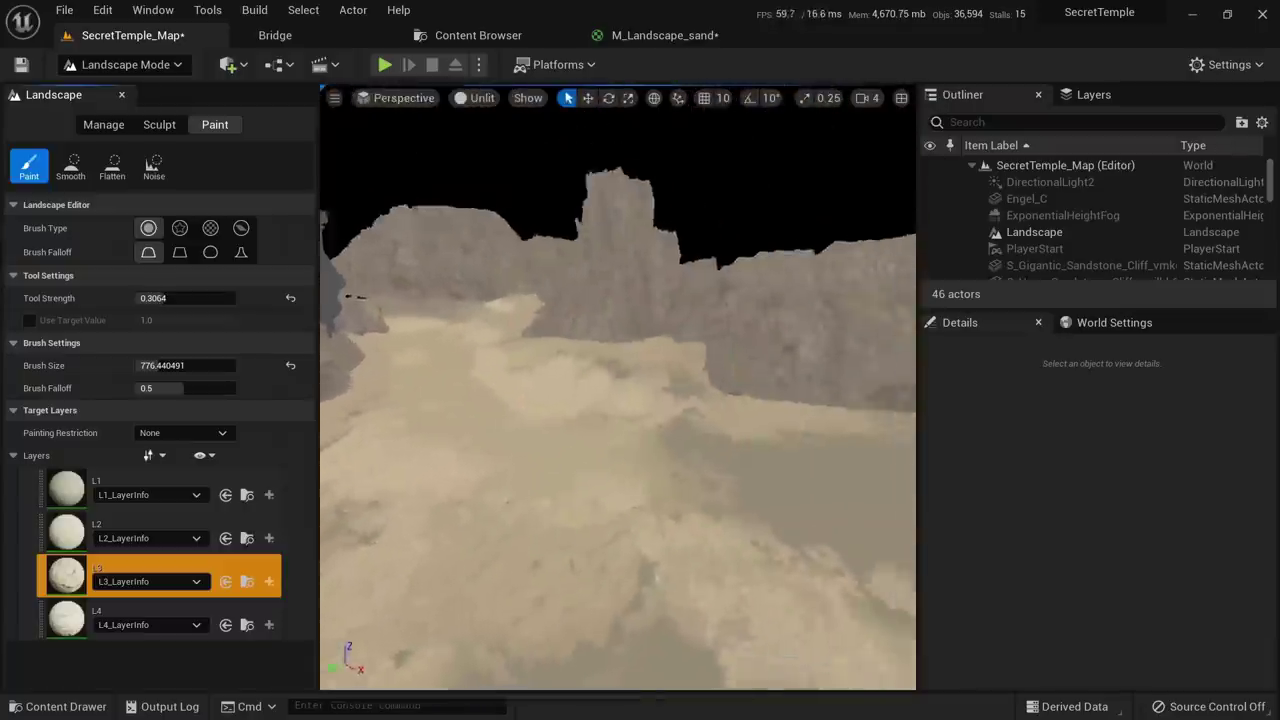
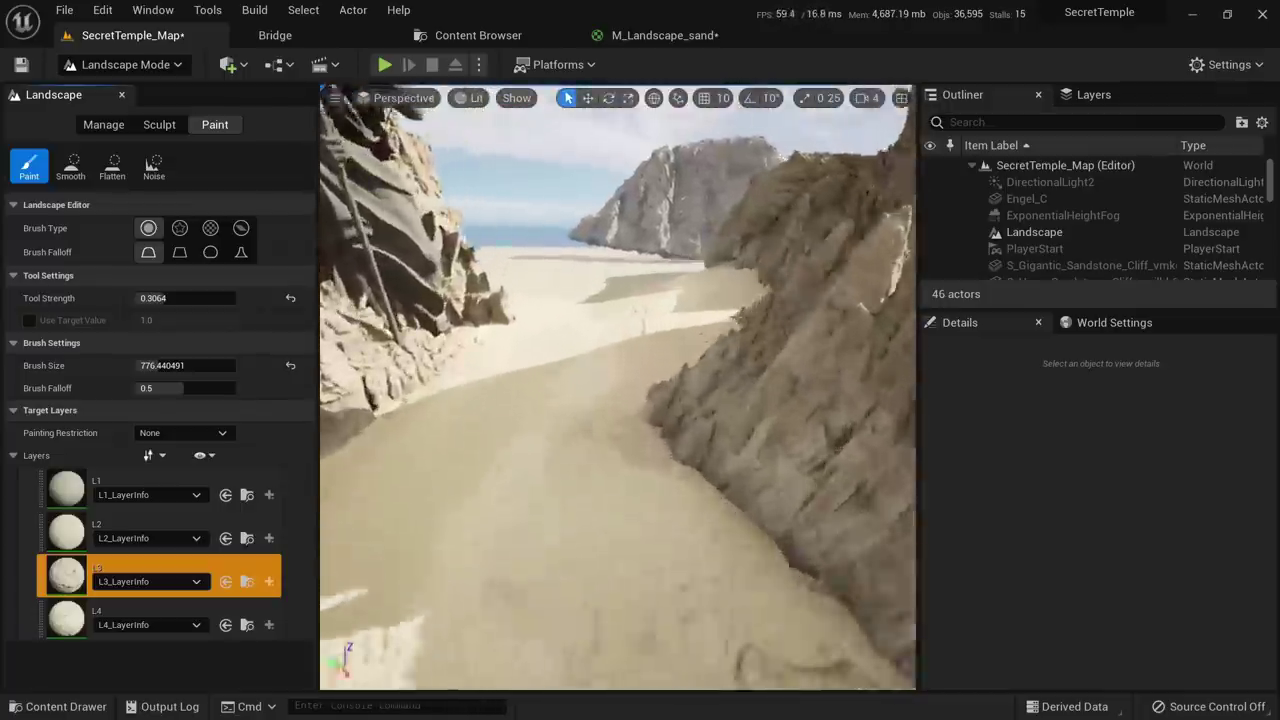
{"action": "right_click_drag", "start_coordinate": [618, 388], "coordinate": [760, 415]}
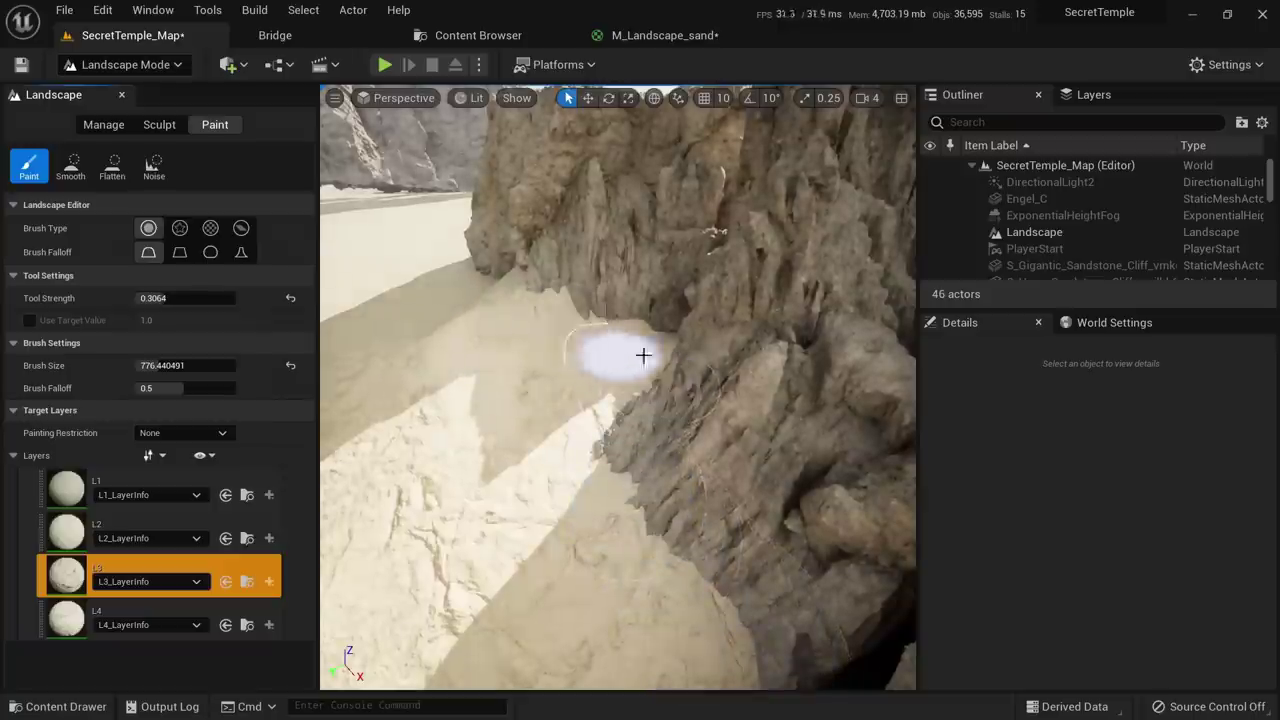
{"action": "right_click_drag", "start_coordinate": [643, 355], "coordinate": [465, 415]}
{"action": "left_click", "coordinate": [60, 533]}
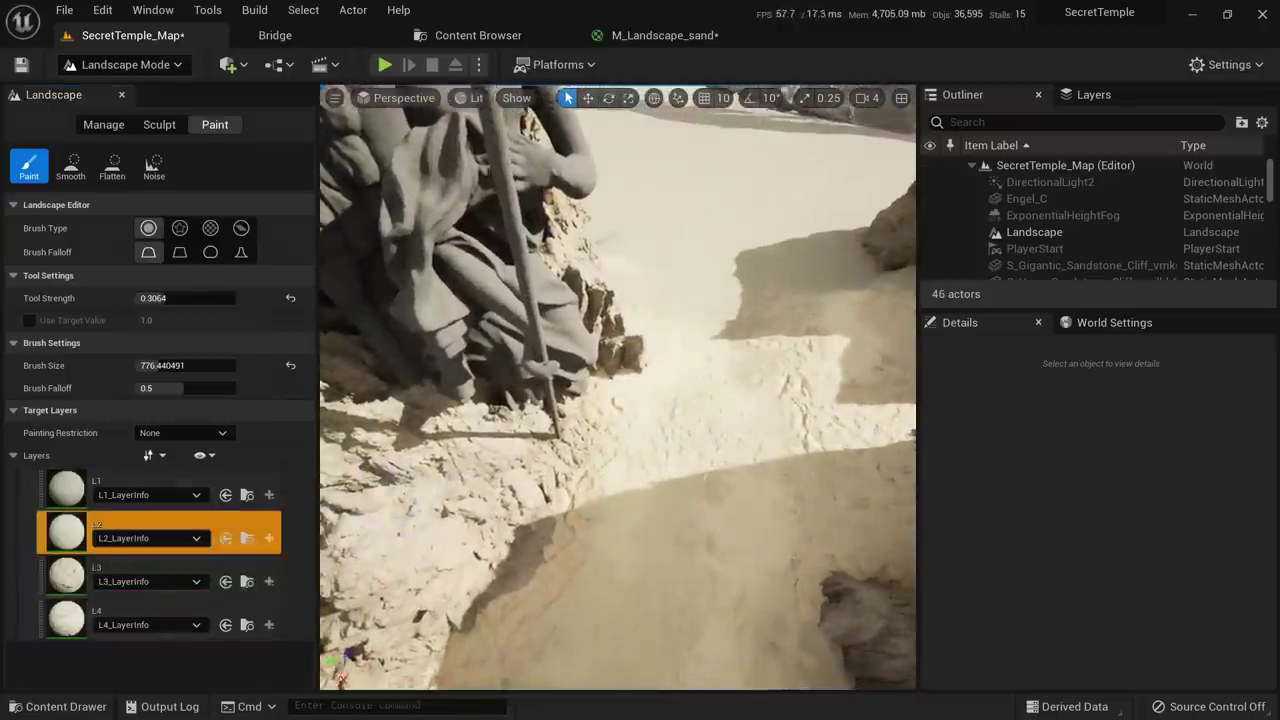
{"action": "key", "text": "alt+3"}
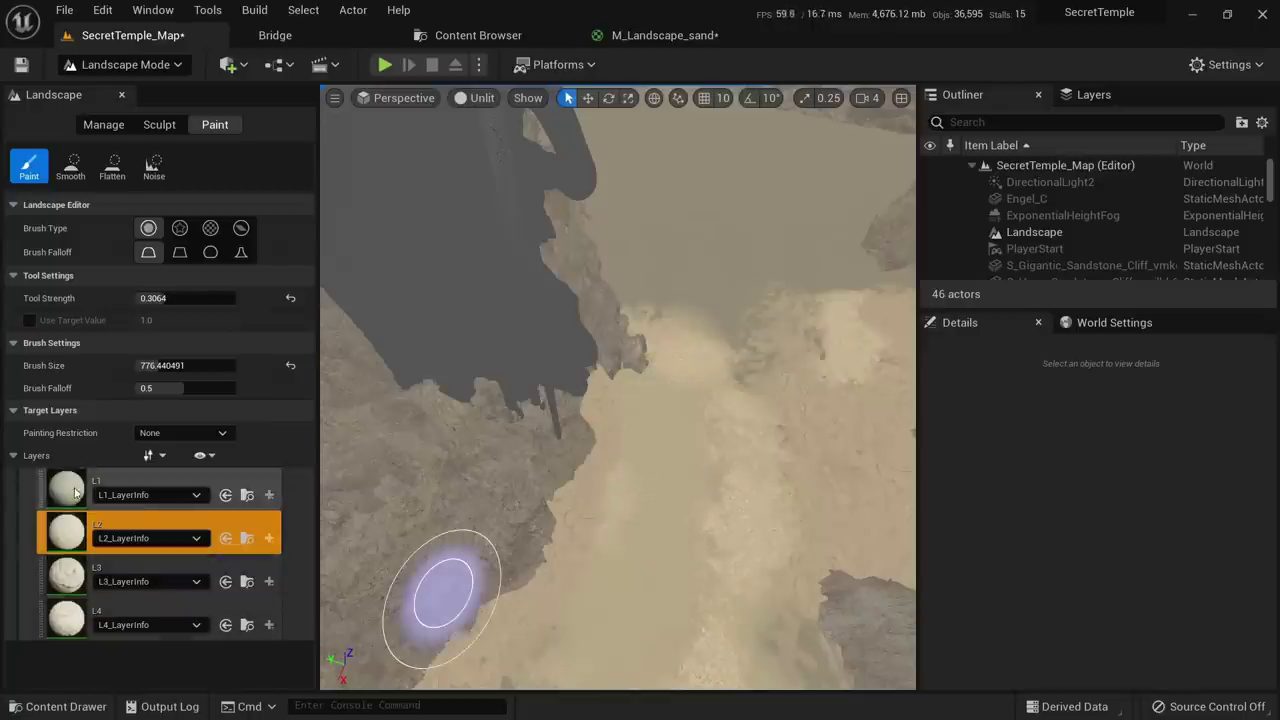
{"action": "left_click", "coordinate": [110, 482]}
{"action": "right_click_drag", "start_coordinate": [593, 385], "coordinate": [651, 357]}
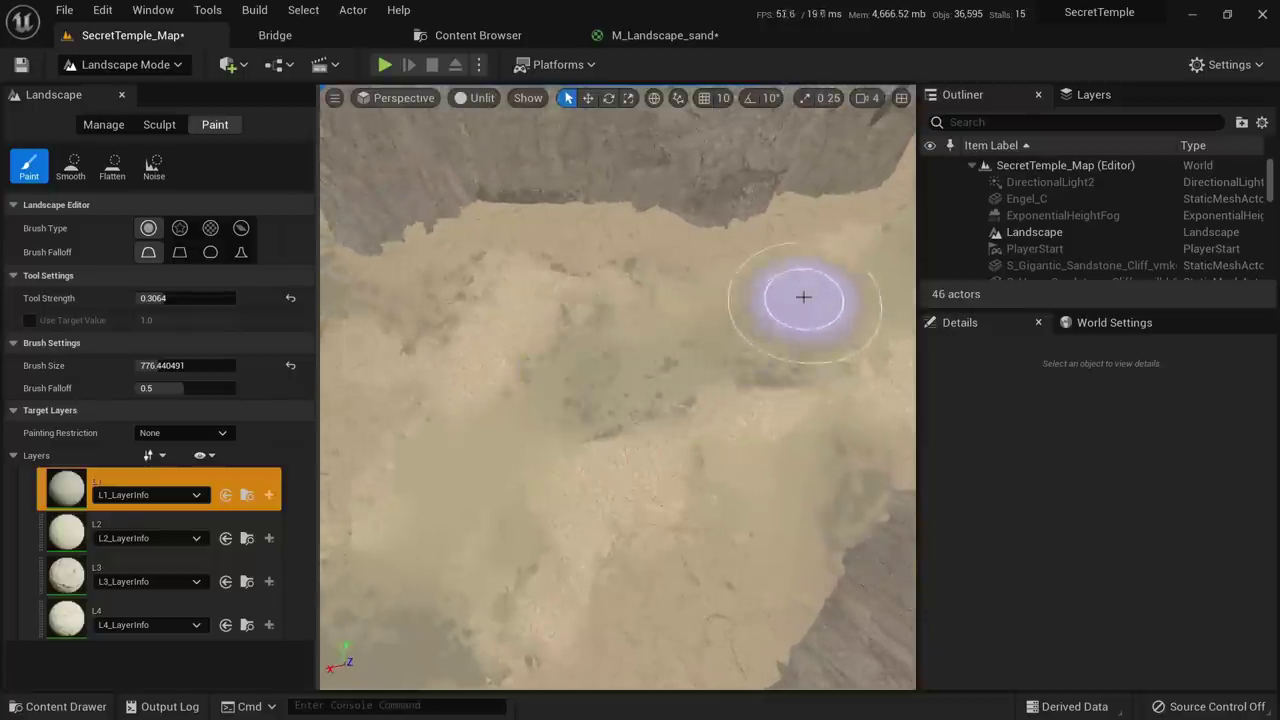
{"action": "mouse_move", "coordinate": [804, 297]}
{"action": "right_mouse_down"}
{"action": "mouse_move", "coordinate": [794, 369]}
{"action": "mouse_move", "coordinate": [734, 231]}
{"action": "mouse_move", "coordinate": [730, 166]}
{"action": "right_mouse_up"}
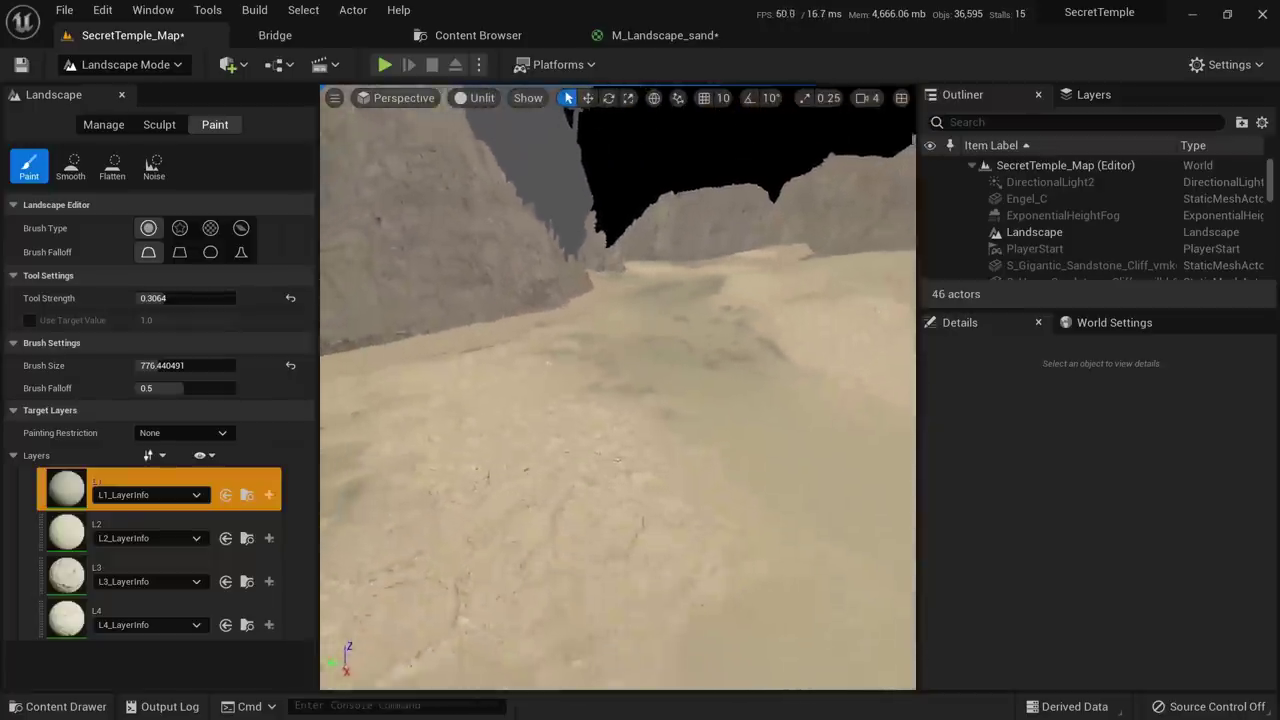
Return to Lit view and Select mode, and play-test the level by running the character across the sand
{"action": "right_click_drag", "start_coordinate": [612, 300], "coordinate": [575, 395]}
{"action": "key", "text": "alt+4"}
{"action": "right_click_drag", "start_coordinate": [700, 371], "coordinate": [318, 62]}
{"action": "key", "text": "shift+1"}
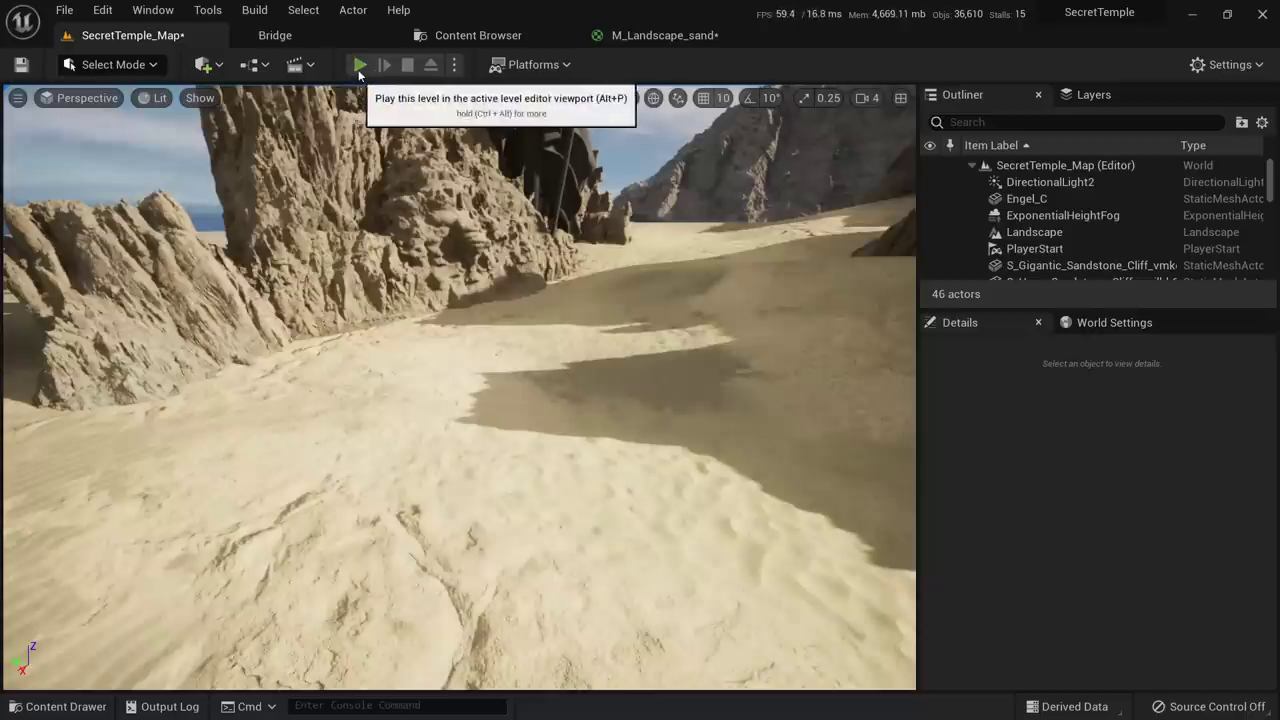
{"action": "left_click", "coordinate": [362, 64]}
{"action": "key", "text": "w"}
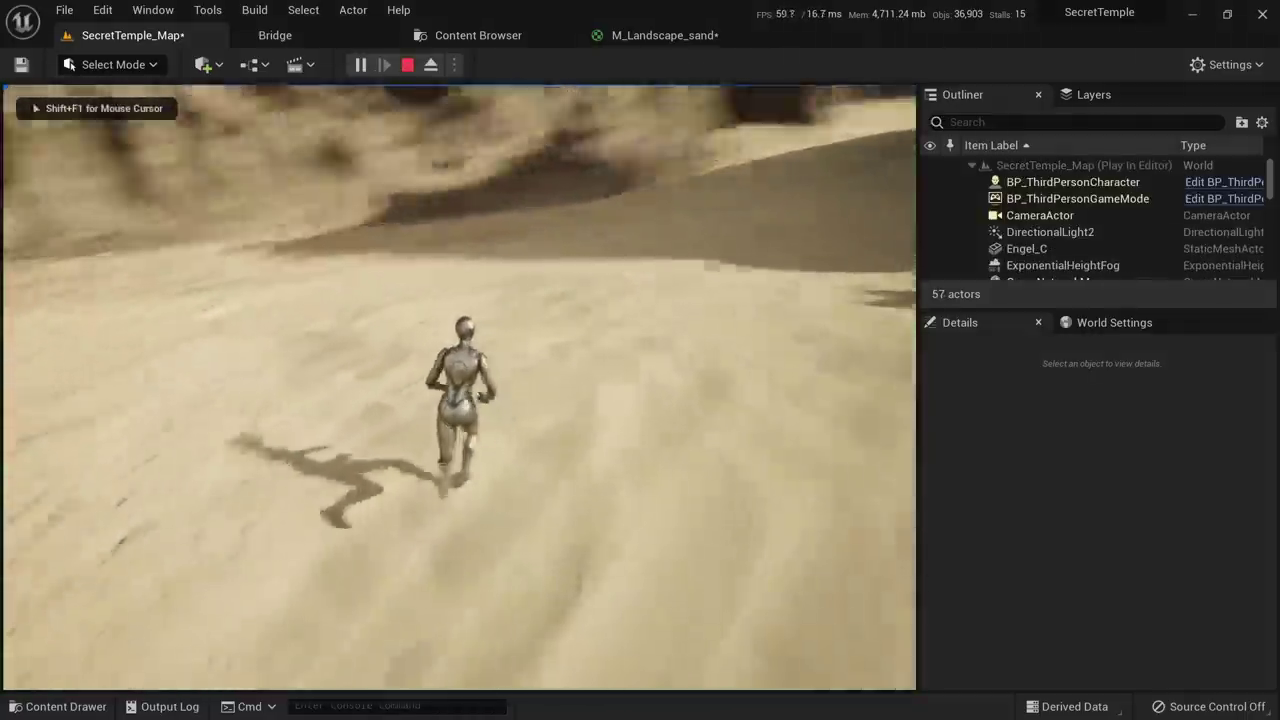
{"action": "key", "text": "Escape"}
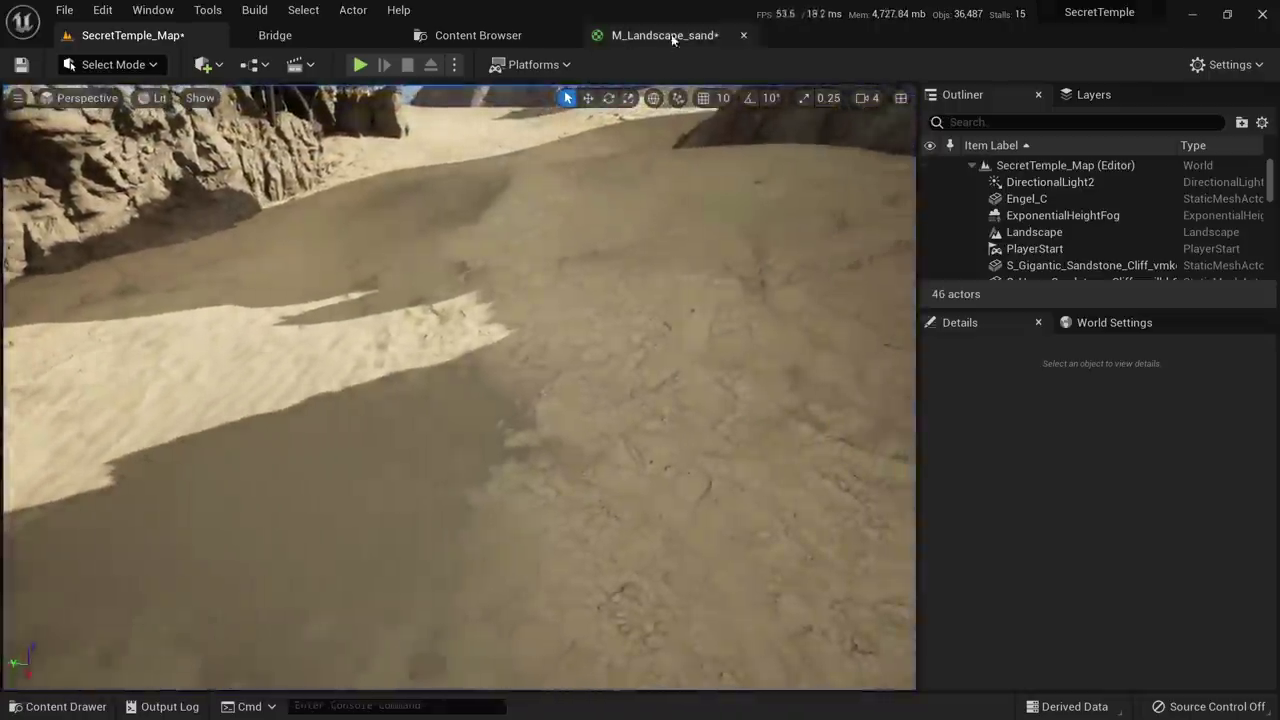
Reopen MI_Landscape_sand_base in a floating window over the SecretTemple_Map viewport
{"action": "left_click", "coordinate": [665, 35]}
{"action": "left_click", "coordinate": [478, 35]}
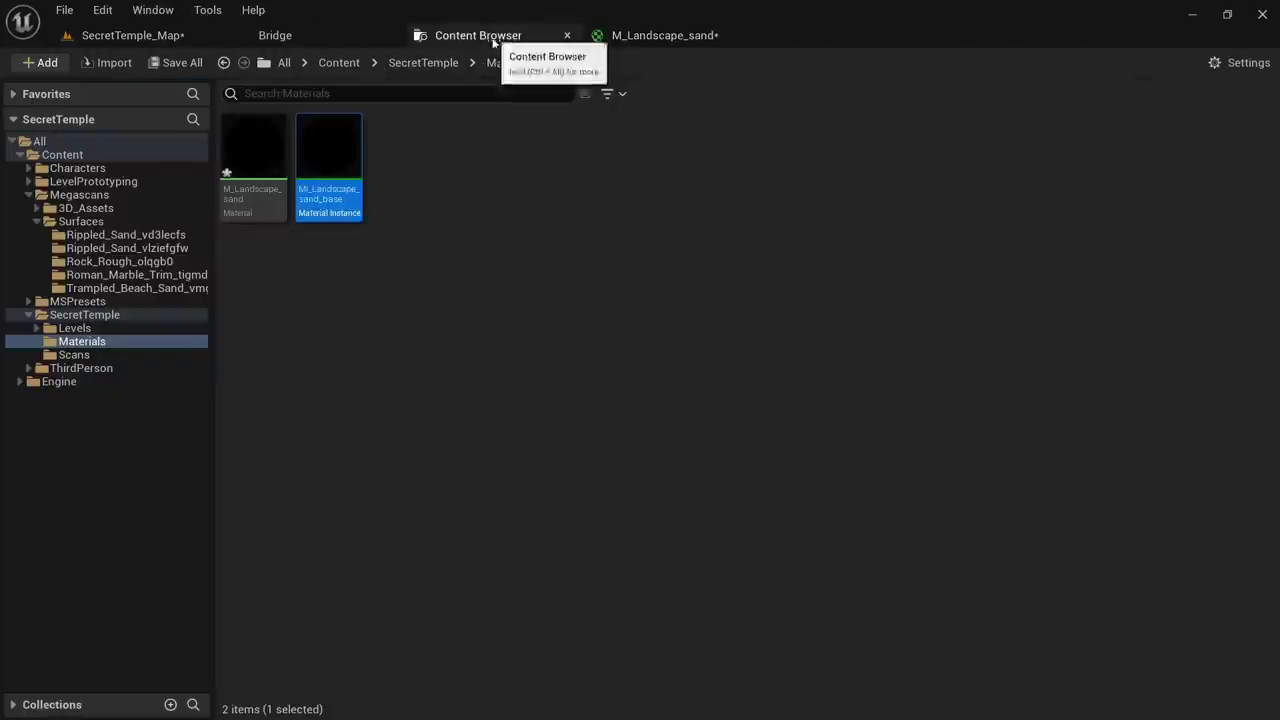
{"action": "double_click", "coordinate": [329, 170]}
{"action": "left_click_drag", "start_coordinate": [829, 36], "coordinate": [845, 166]}
{"action": "left_click", "coordinate": [133, 35]}
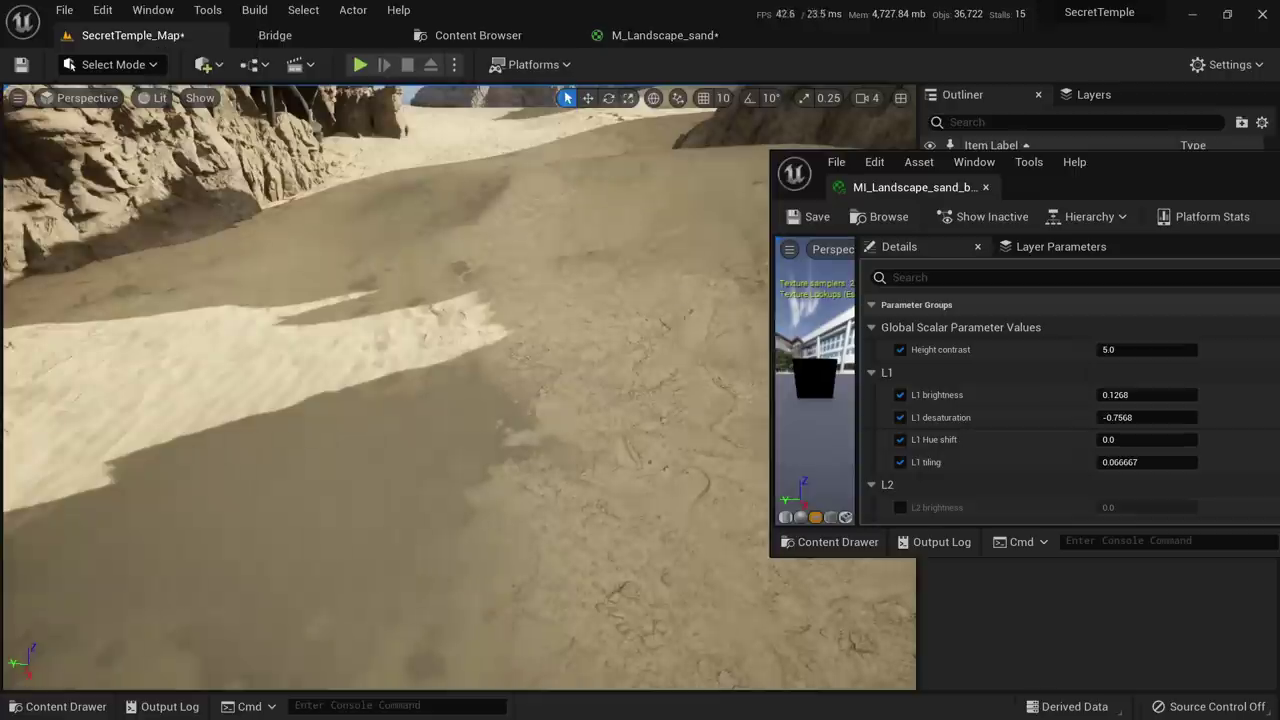
Enable the L2 brightness override and set L2 tiling to 0.066667 by copying the L1 tiling value
{"action": "scroll", "coordinate": [1131, 403], "scroll_direction": "down", "scroll_amount": 3}
{"action": "scroll", "coordinate": [1020, 434], "scroll_direction": "up", "scroll_amount": 1}
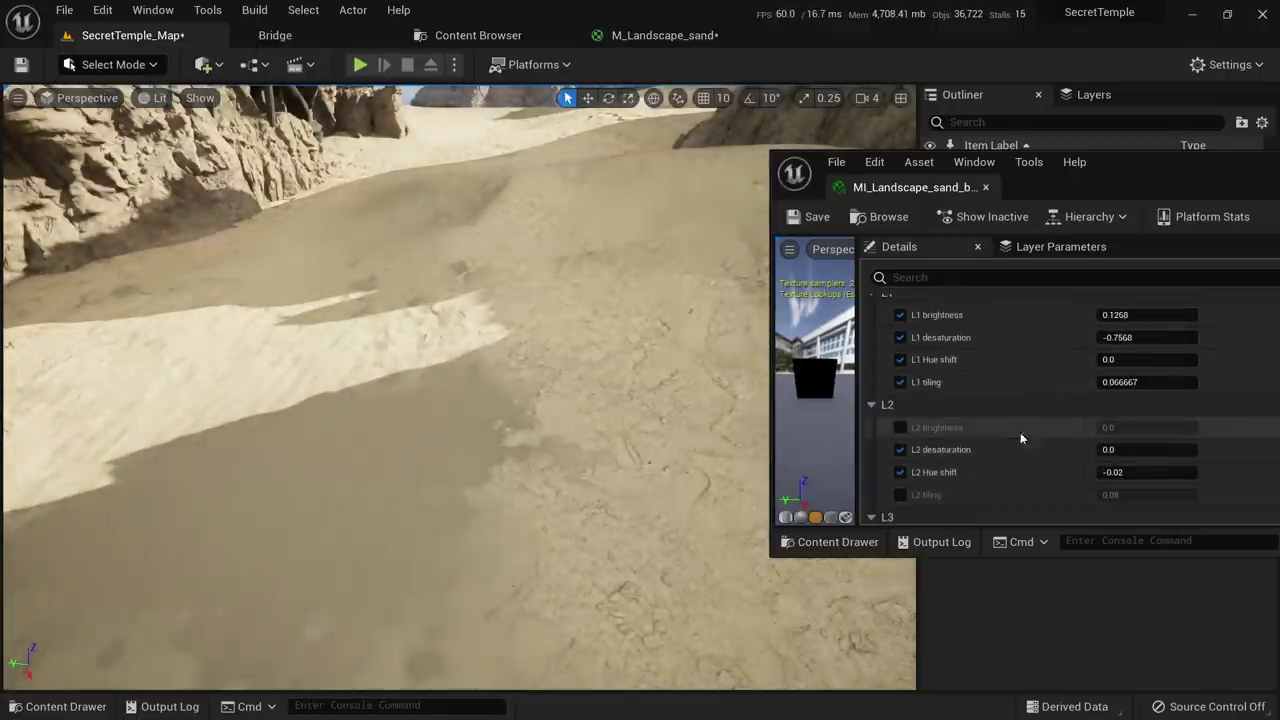
{"action": "scroll", "coordinate": [1000, 415], "scroll_direction": "down", "scroll_amount": 1}
{"action": "left_click", "coordinate": [1140, 355]}
{"action": "key", "text": "ctrl+c"}
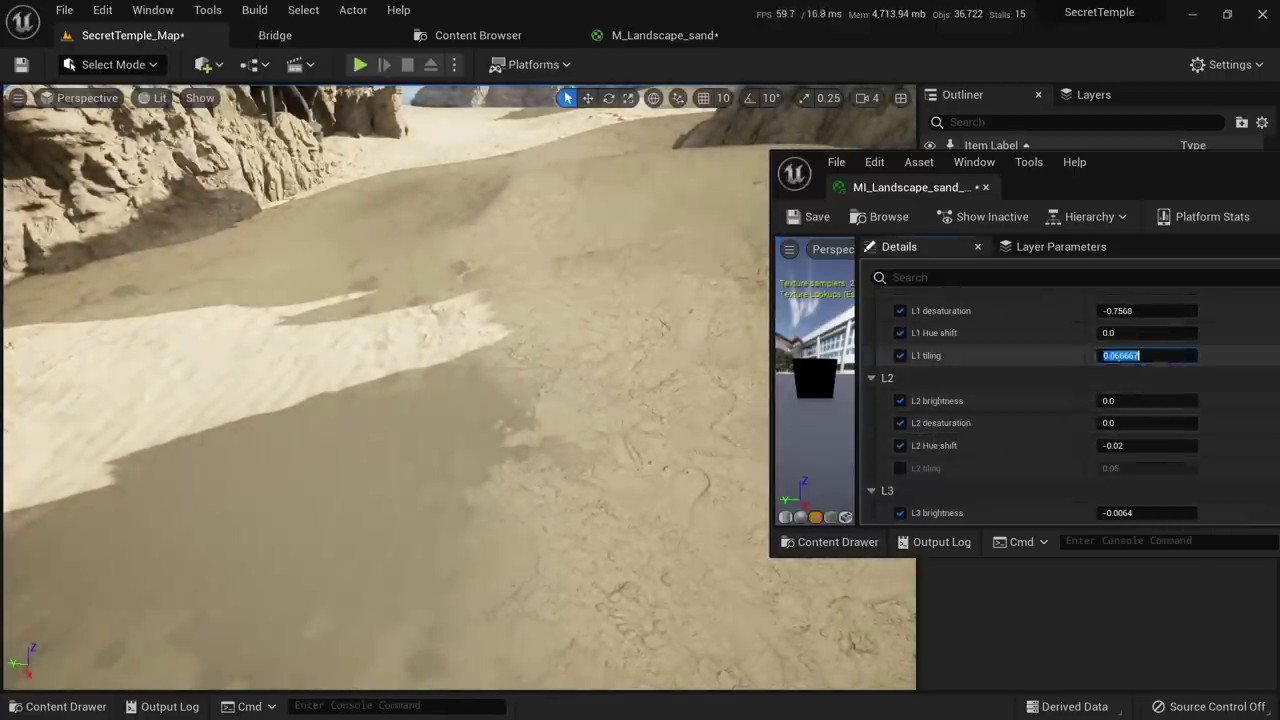
{"action": "left_click", "coordinate": [1104, 467]}
{"action": "key", "text": "ctrl+v"}
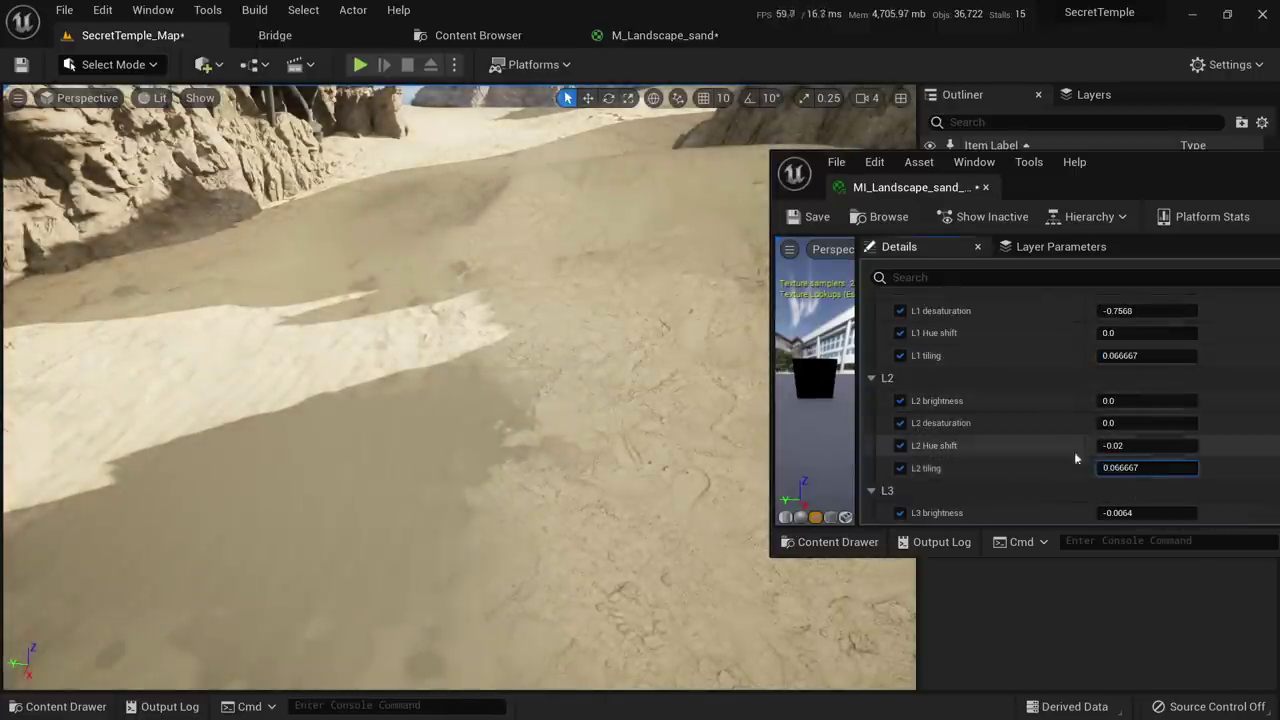
Override the L3 and L4 tiling with 0.066667, inspect the sand up close, and change L4 tiling to 0.08
{"action": "scroll", "coordinate": [1021, 442], "scroll_direction": "down", "scroll_amount": 4}
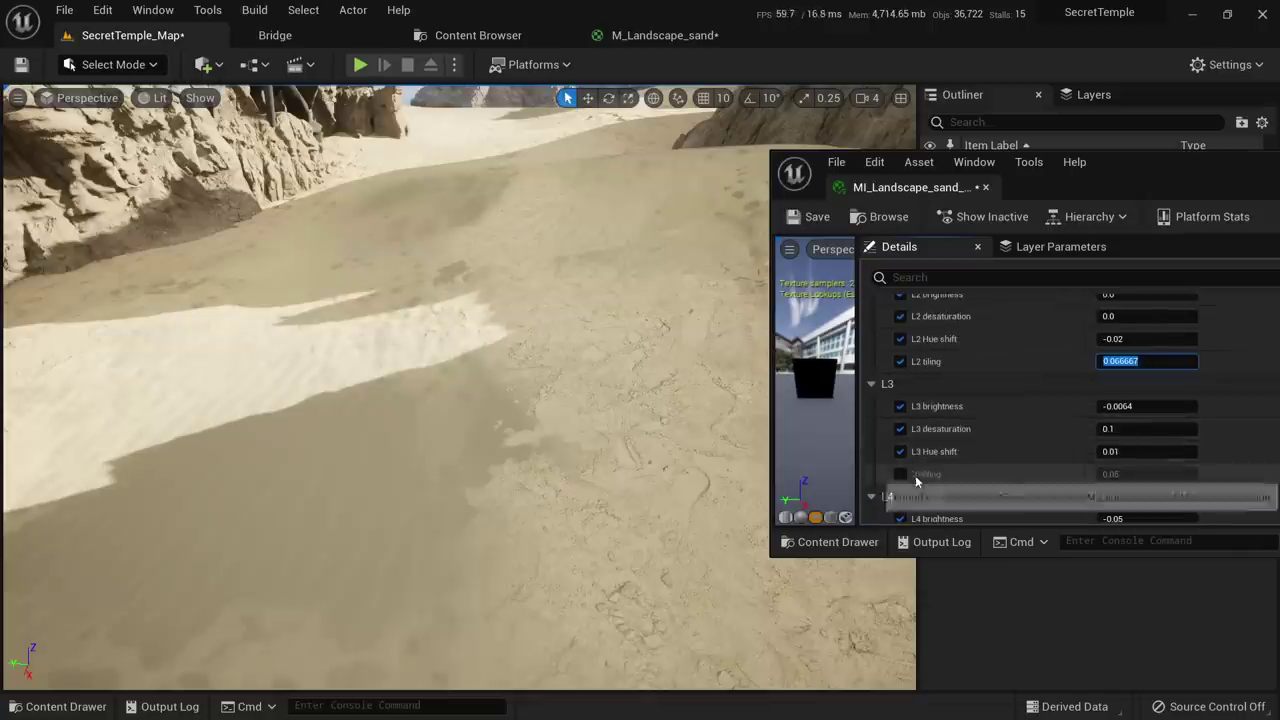
{"action": "key", "text": "ctrl+v"}
{"action": "scroll", "coordinate": [997, 462], "scroll_direction": "down", "scroll_amount": 4}
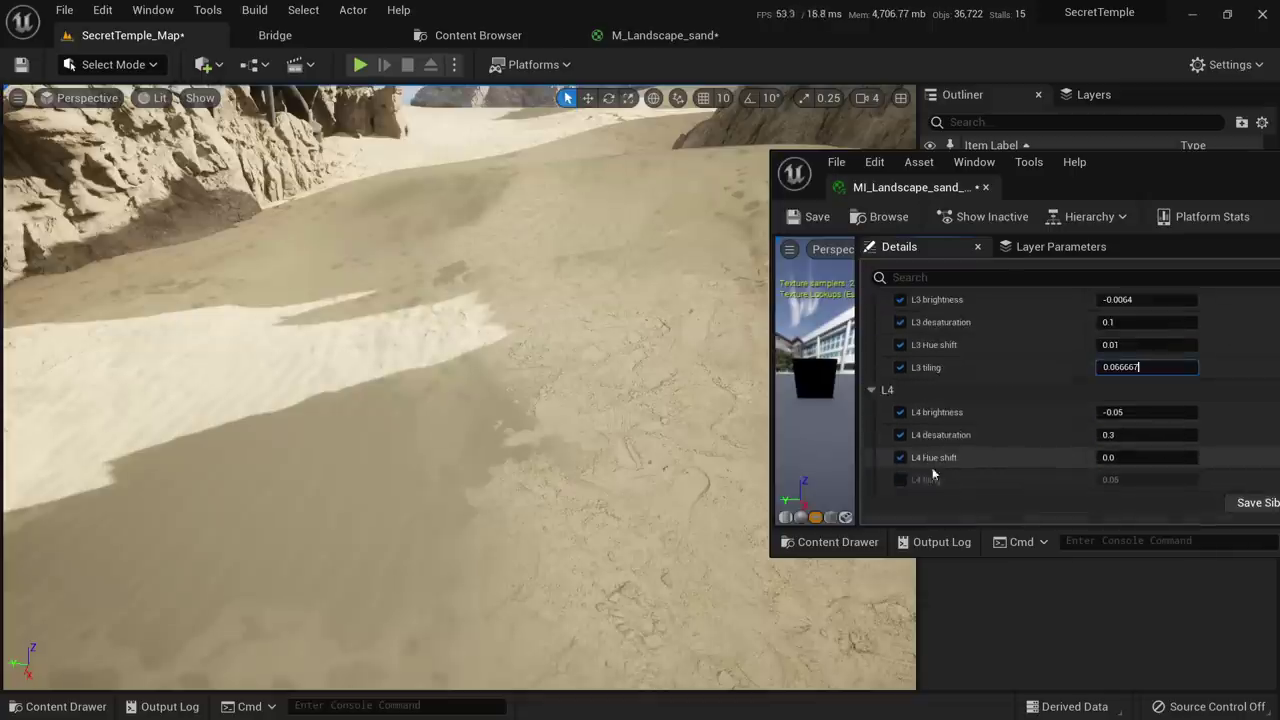
{"action": "key", "text": "Return"}
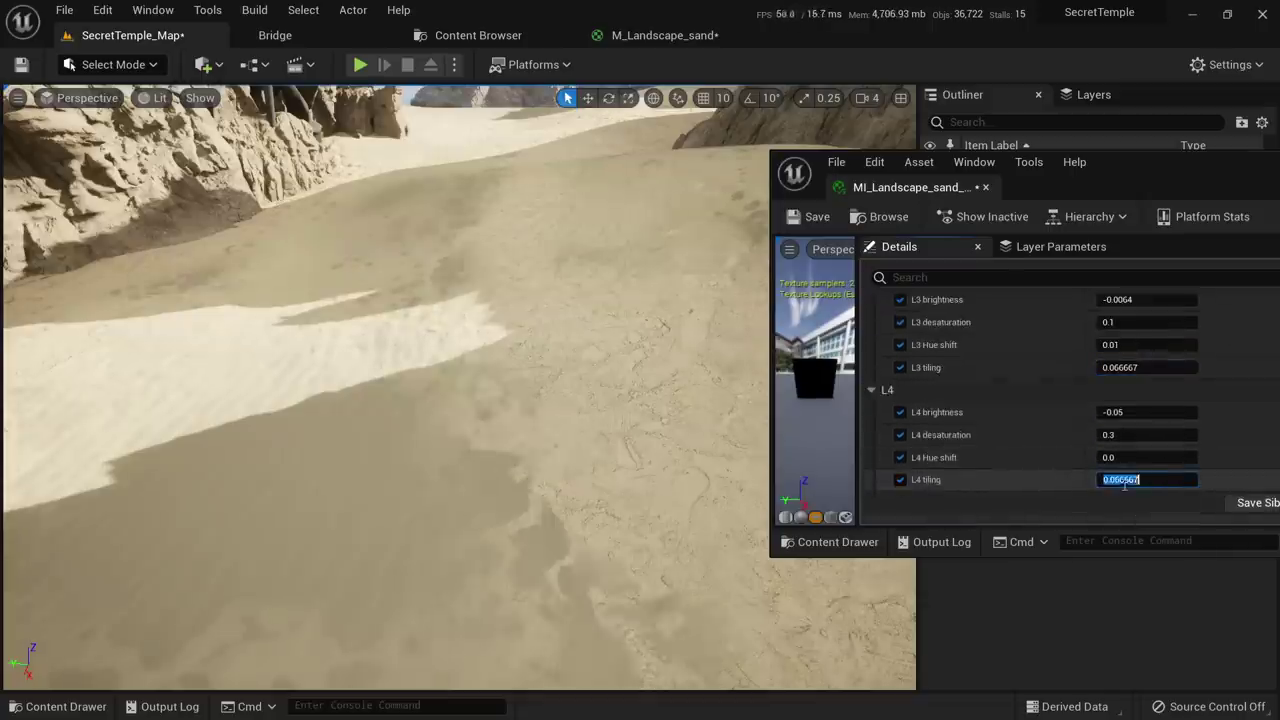
{"action": "right_click_drag", "start_coordinate": [523, 423], "coordinate": [569, 409]}
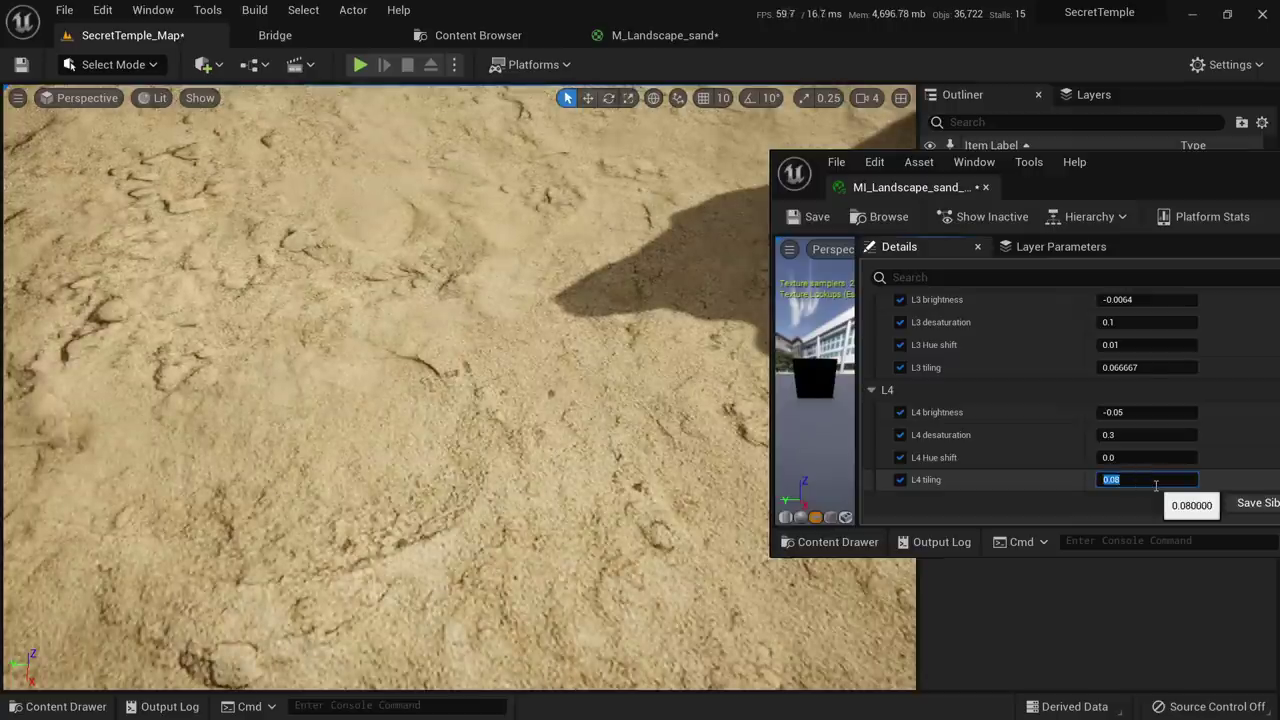
{"action": "key", "text": "Return"}
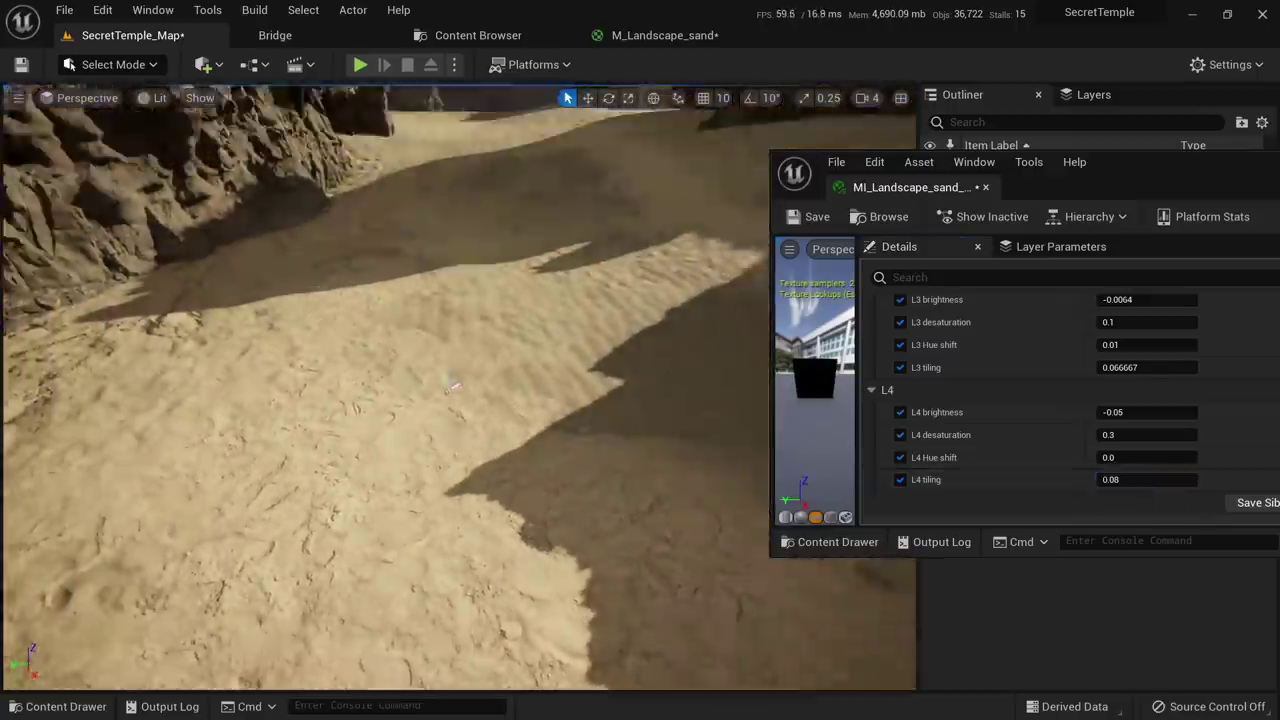
Multiply the L2 tiling value by 1.2 to set it to 0.08
{"action": "right_click_drag", "start_coordinate": [452, 388], "coordinate": [452, 388]}
{"action": "scroll", "coordinate": [1053, 428], "scroll_direction": "up", "scroll_amount": 2}
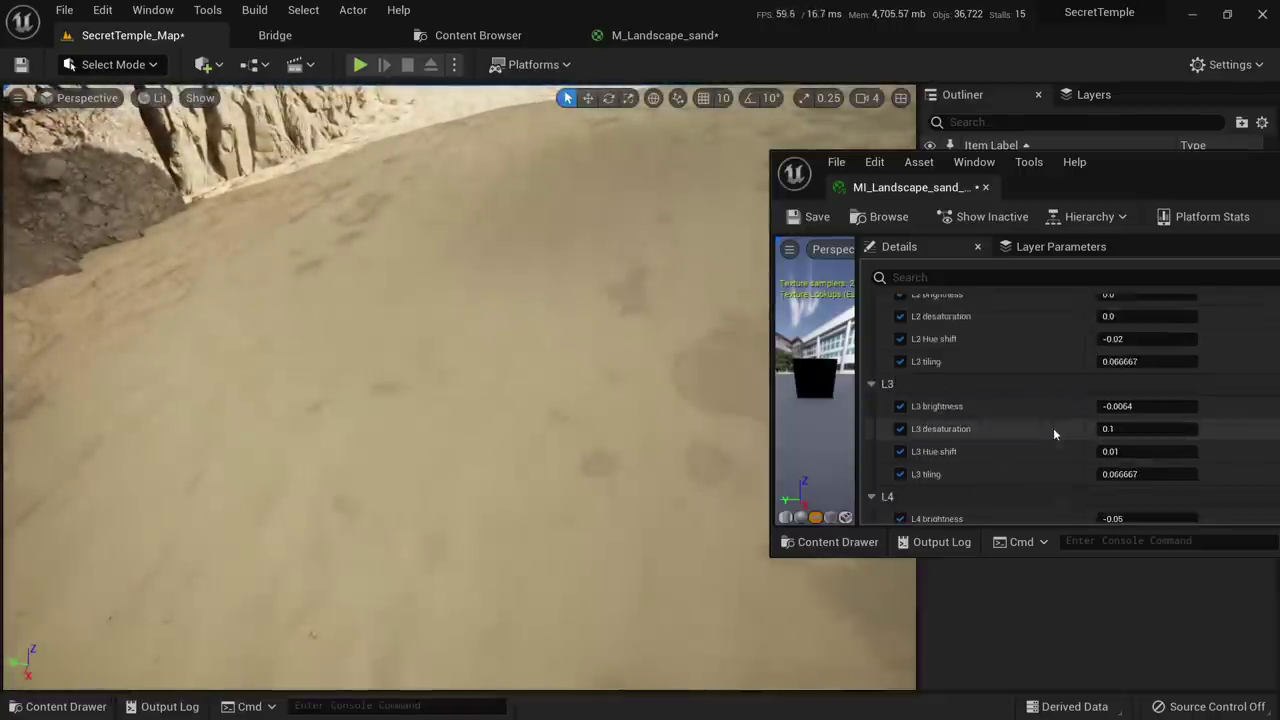
{"action": "scroll", "coordinate": [1053, 428], "scroll_direction": "up", "scroll_amount": 3}
{"action": "left_click", "coordinate": [1143, 468]}
{"action": "key", "text": "End"}
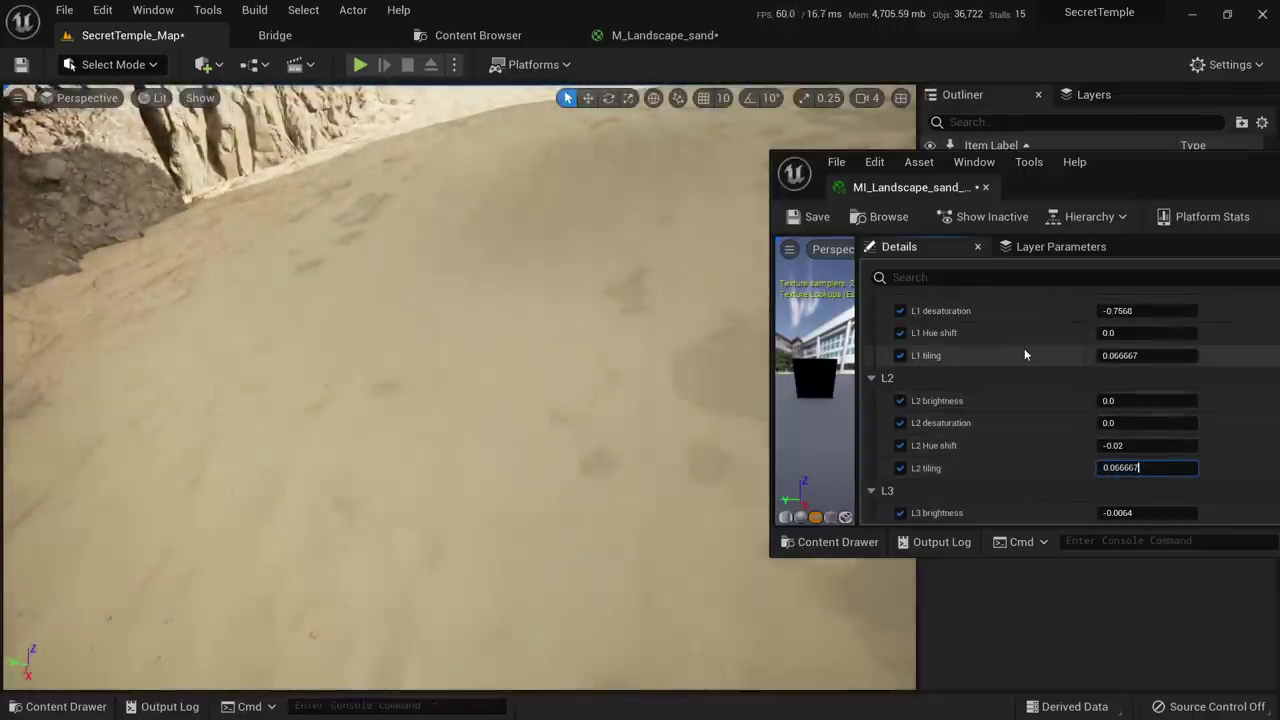
{"action": "type", "text": "*1.2"}
{"action": "key", "text": "Return"}
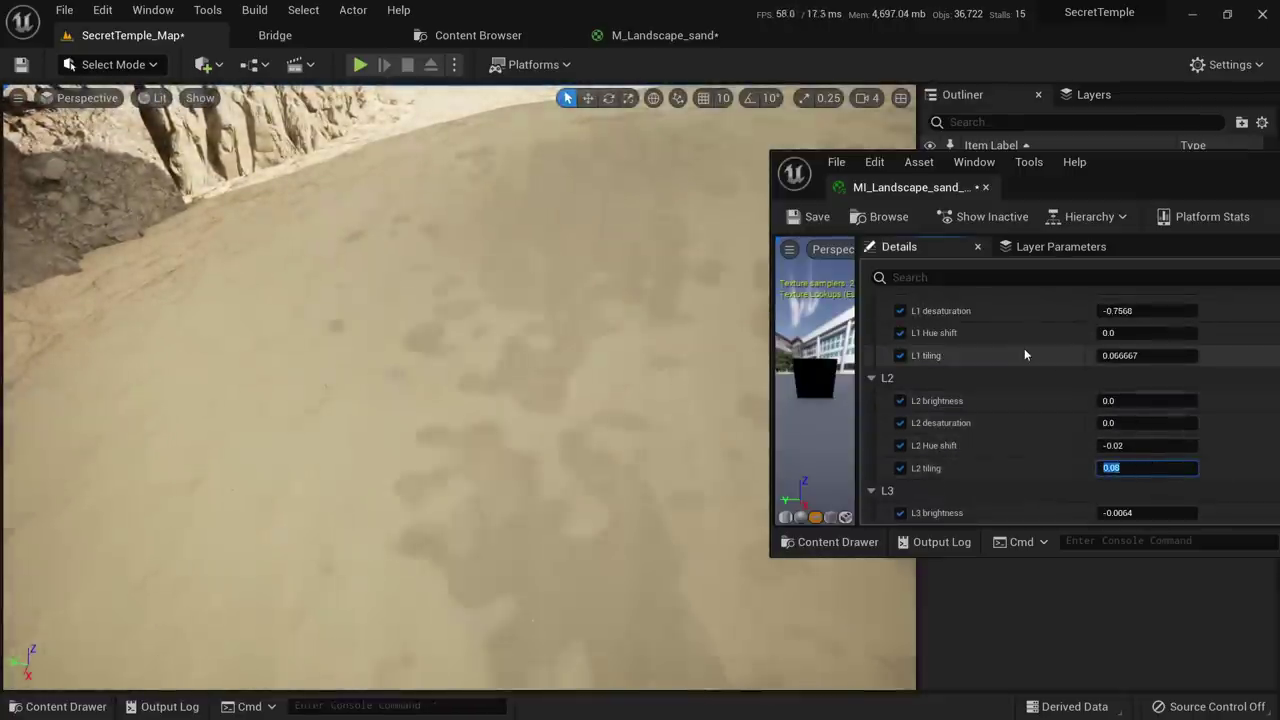
Inspect the sand in Unlit view and set the L3 tiling and L1 tiling to the same 0.08 as L2
{"action": "right_click_drag", "start_coordinate": [453, 505], "coordinate": [512, 510]}
{"action": "scroll", "coordinate": [1120, 479], "scroll_direction": "down", "scroll_amount": 3}
{"action": "scroll", "coordinate": [1125, 470], "scroll_direction": "up", "scroll_amount": 6}
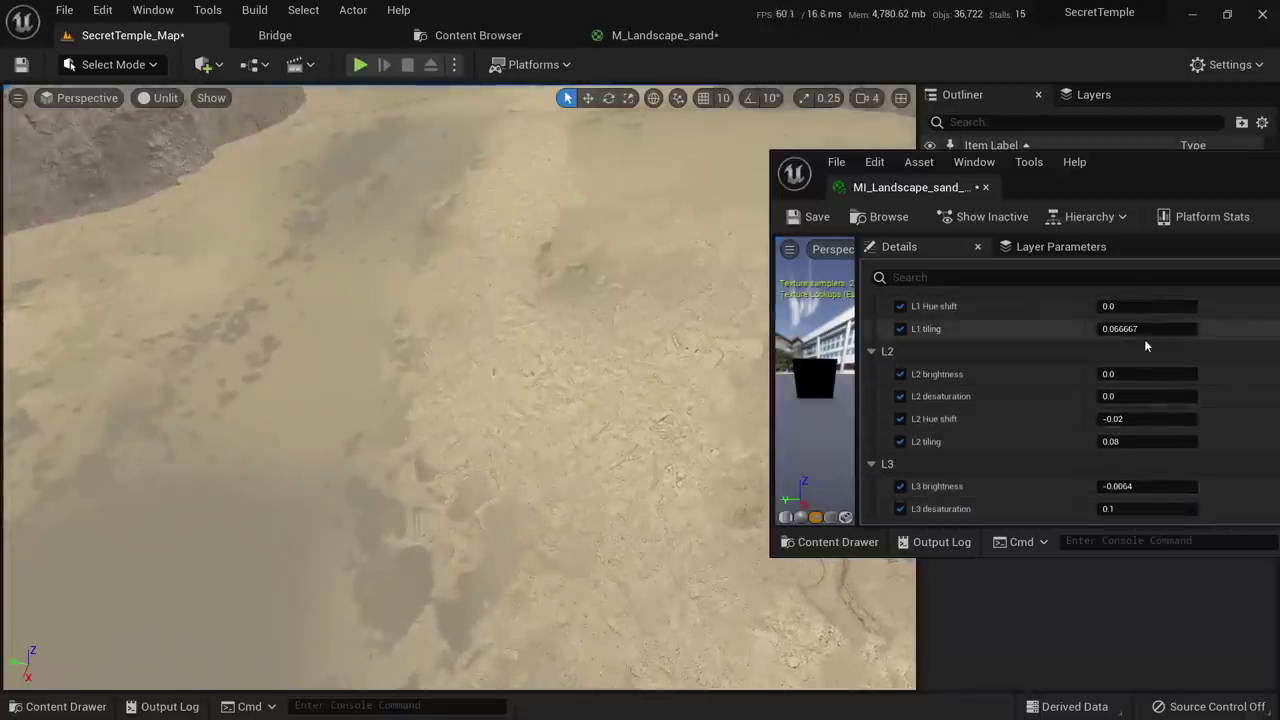
{"action": "scroll", "coordinate": [1155, 415], "scroll_direction": "down", "scroll_amount": 1}
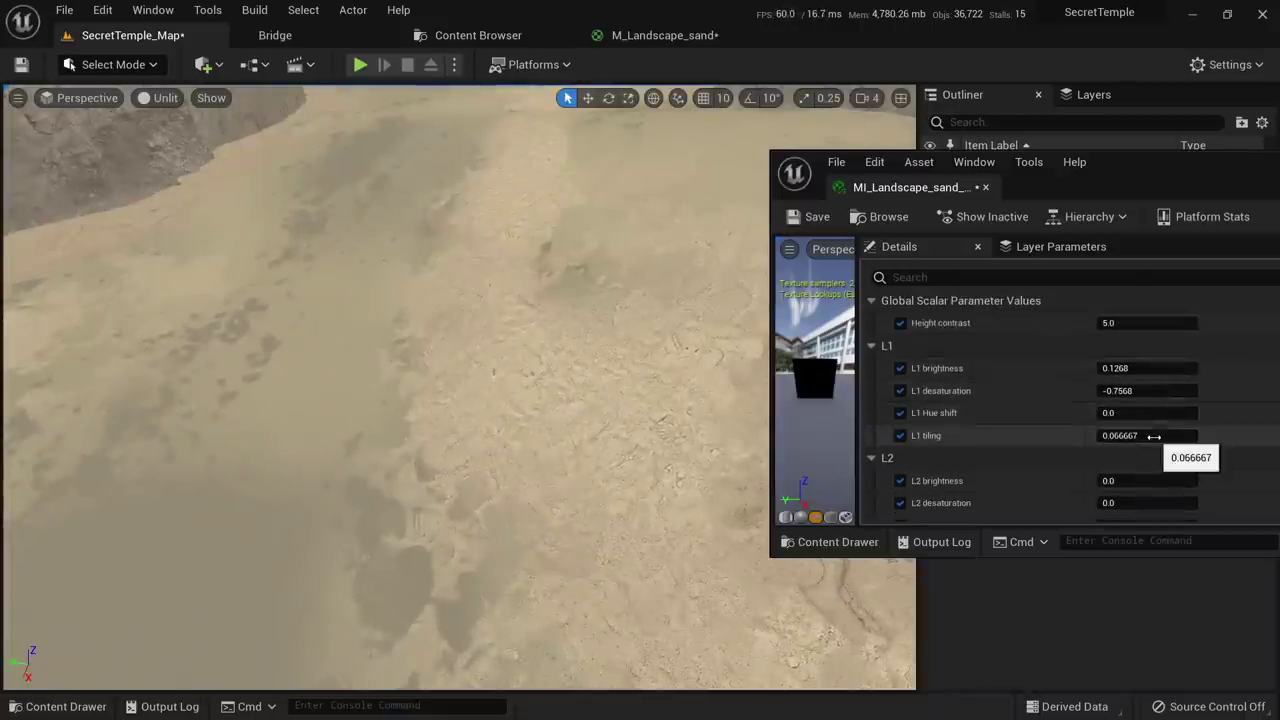
{"action": "scroll", "coordinate": [1157, 450], "scroll_direction": "down", "scroll_amount": 3}
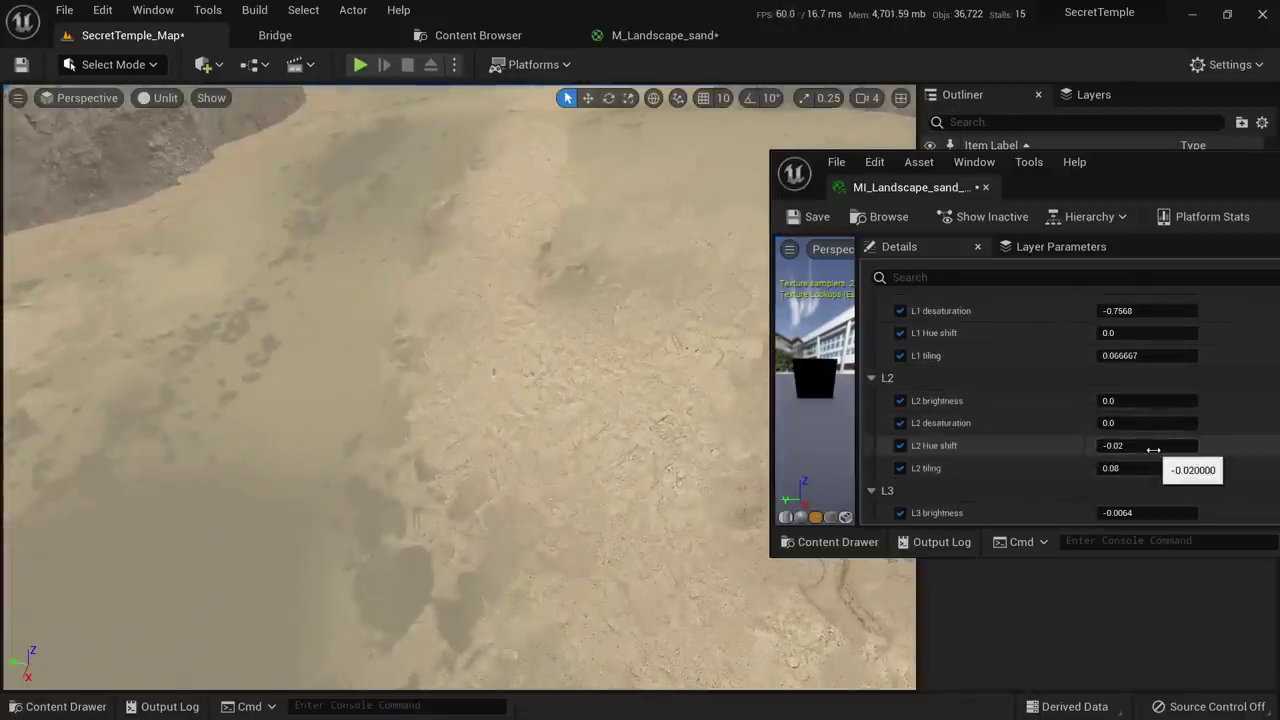
{"action": "scroll", "coordinate": [1158, 468], "scroll_direction": "down", "scroll_amount": 3}
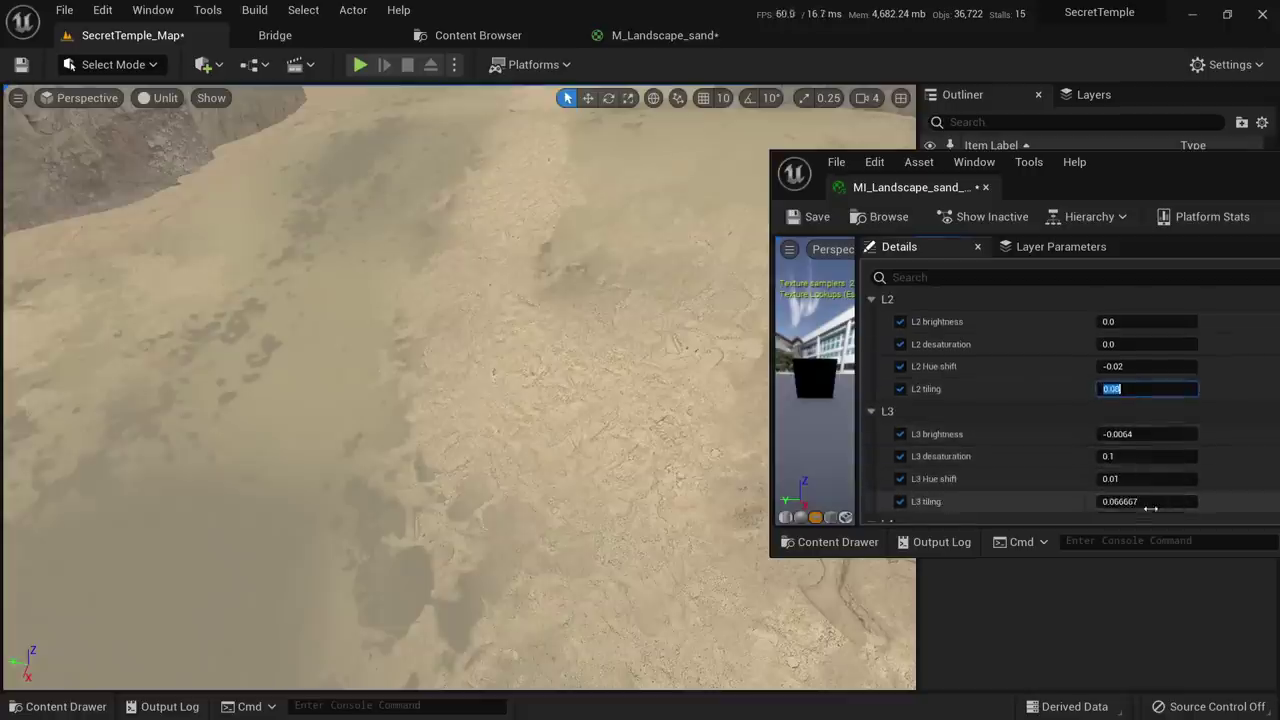
{"action": "scroll", "coordinate": [1172, 503], "scroll_direction": "down", "scroll_amount": 5}
{"action": "scroll", "coordinate": [1166, 483], "scroll_direction": "up", "scroll_amount": 10}
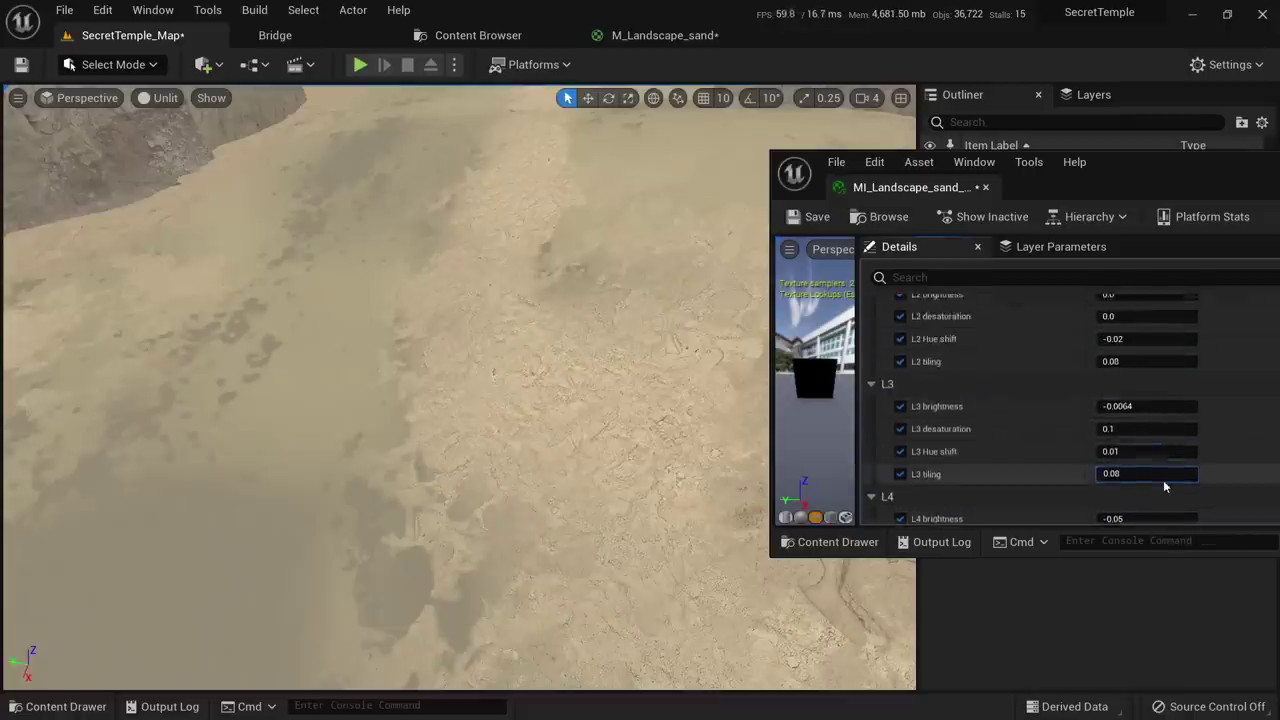
{"action": "scroll", "coordinate": [1159, 441], "scroll_direction": "up", "scroll_amount": 2}
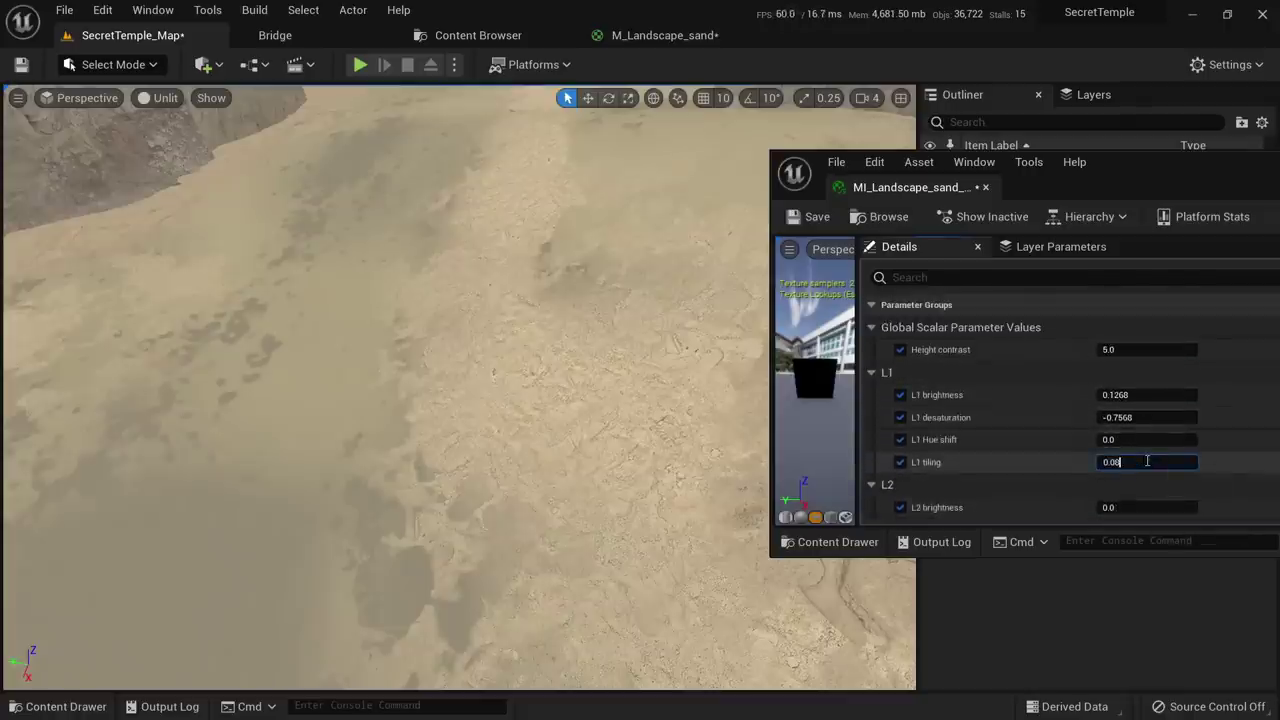
{"action": "left_click", "coordinate": [1147, 461]}
Return to Lit view, look across the sand toward the angel statue, and dismiss the floating MI_Landscape_sand_base window
{"action": "right_click_drag", "start_coordinate": [591, 389], "coordinate": [600, 262]}
{"action": "key", "text": "alt+4"}
{"action": "right_click_drag", "start_coordinate": [590, 433], "coordinate": [614, 348]}
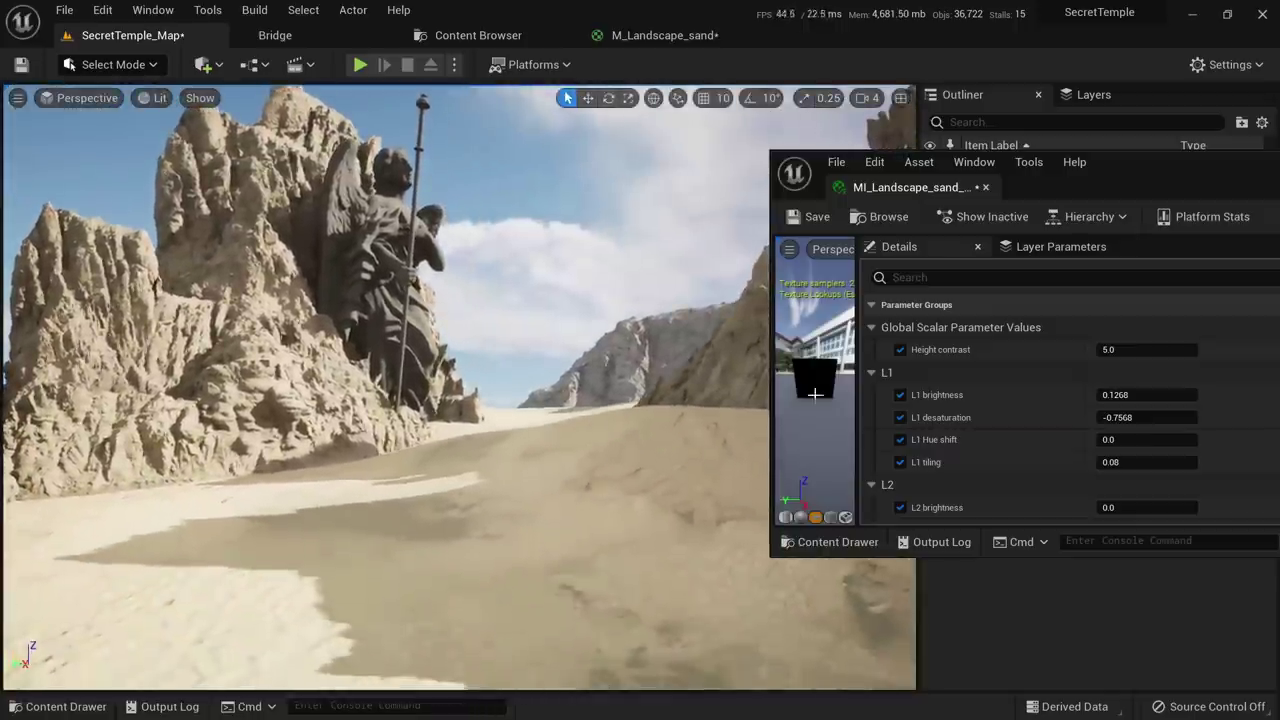
{"action": "left_click", "coordinate": [837, 151]}
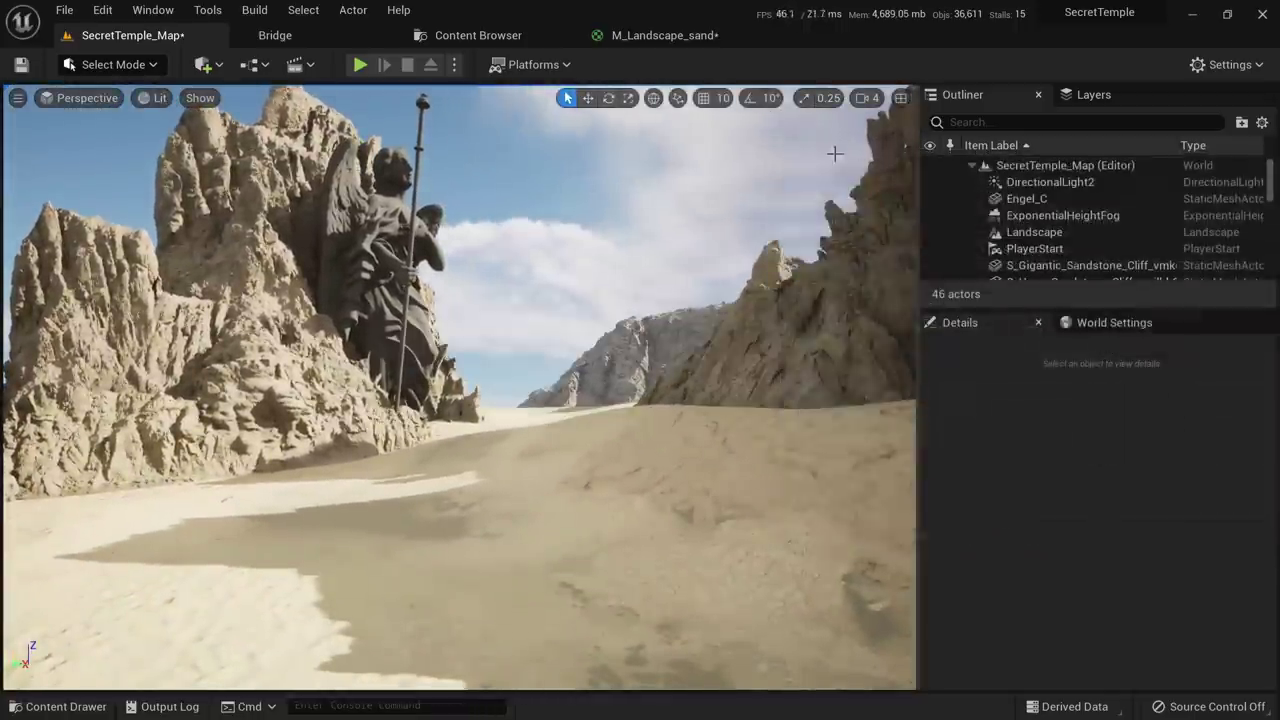
Save the M_Landscape_sand material, look over its layer graph, and return to SecretTemple_Map
{"action": "left_click", "coordinate": [665, 35]}
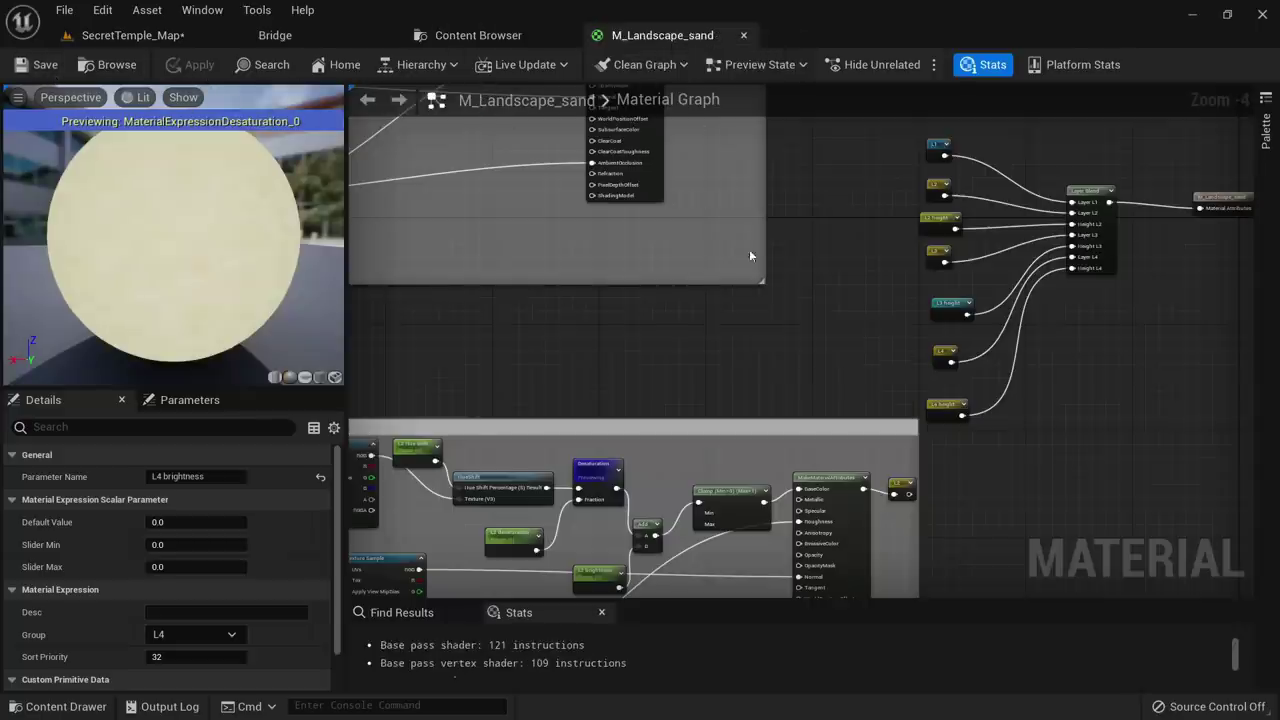
{"action": "scroll", "coordinate": [750, 250], "scroll_direction": "down", "scroll_amount": 5}
{"action": "right_click_drag", "start_coordinate": [786, 239], "coordinate": [802, 310]}
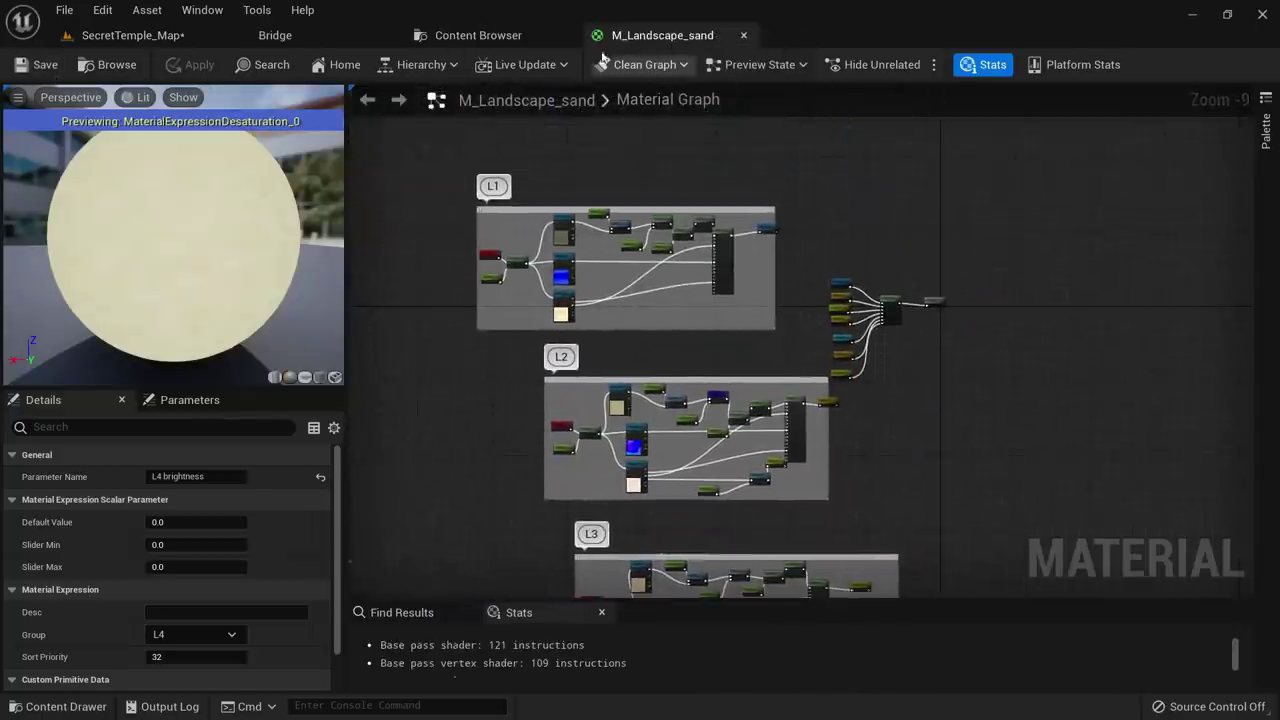
{"action": "left_click", "coordinate": [133, 35]}
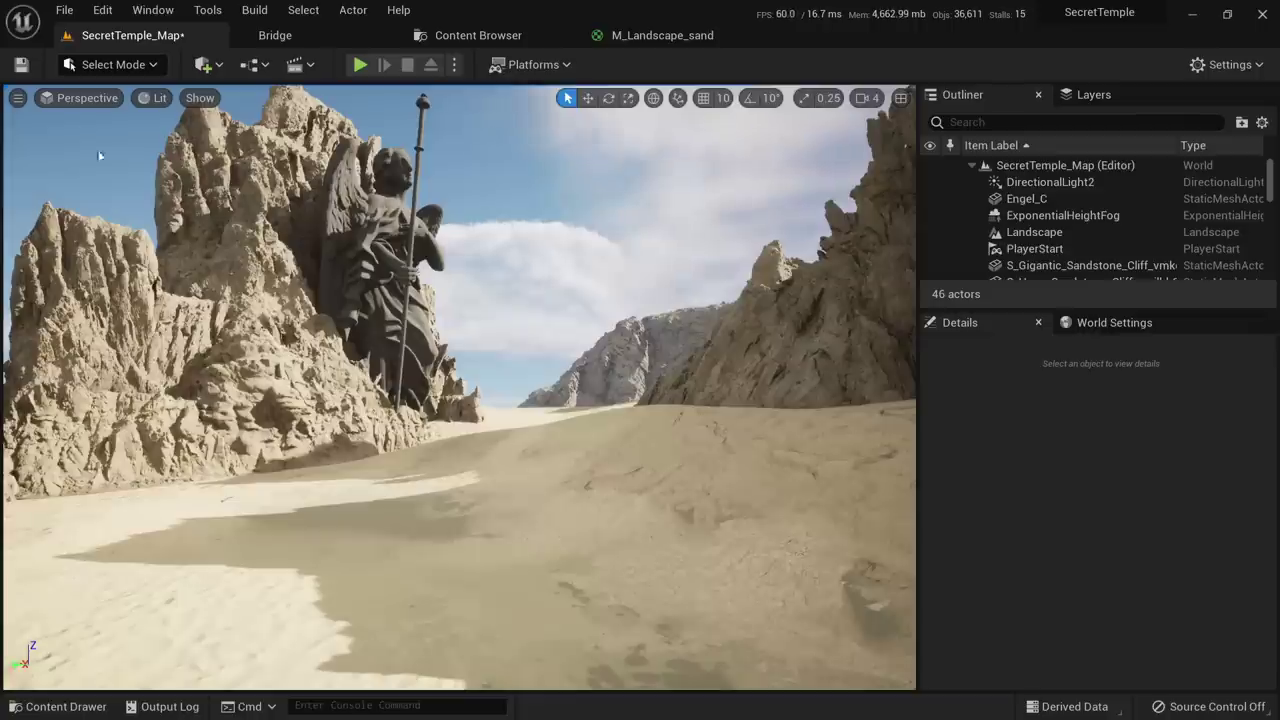
Save the SecretTemple_Map level
{"action": "left_click", "coordinate": [64, 10]}
{"action": "left_click", "coordinate": [120, 181]}
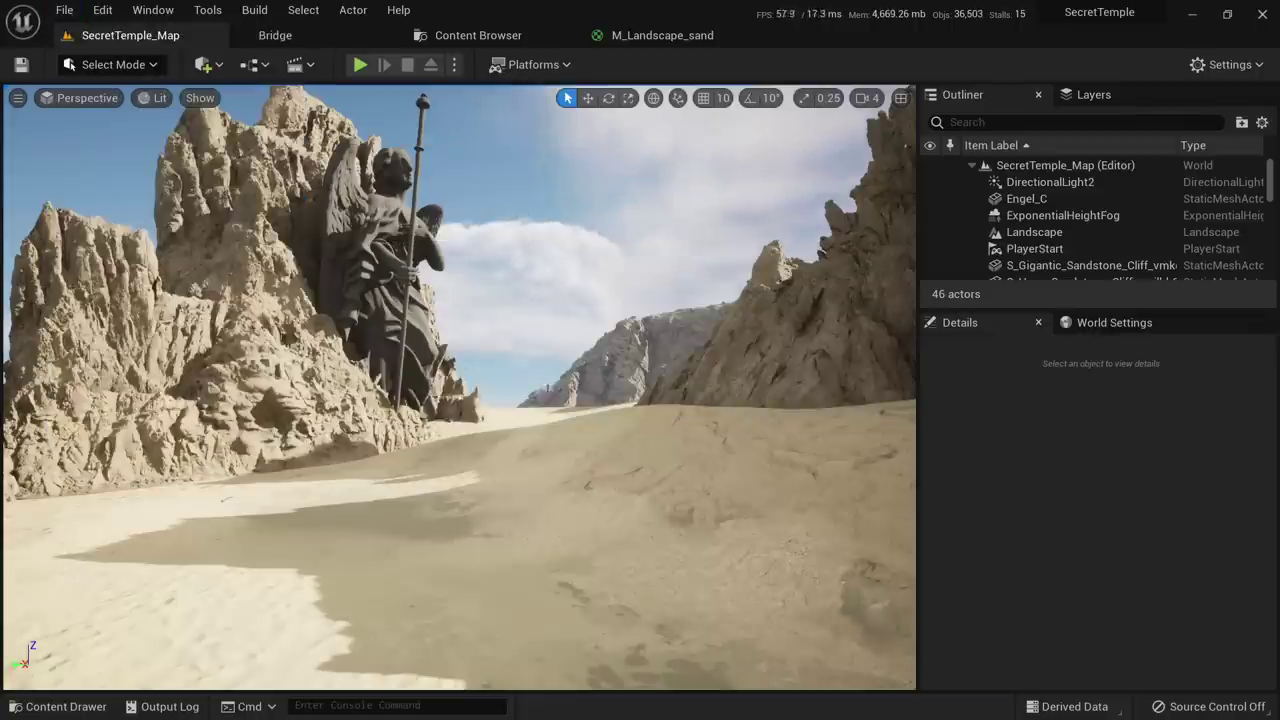
{"action": "right_click_drag", "start_coordinate": [536, 472], "coordinate": [482, 456]}
{"action": "key", "text": "w"}
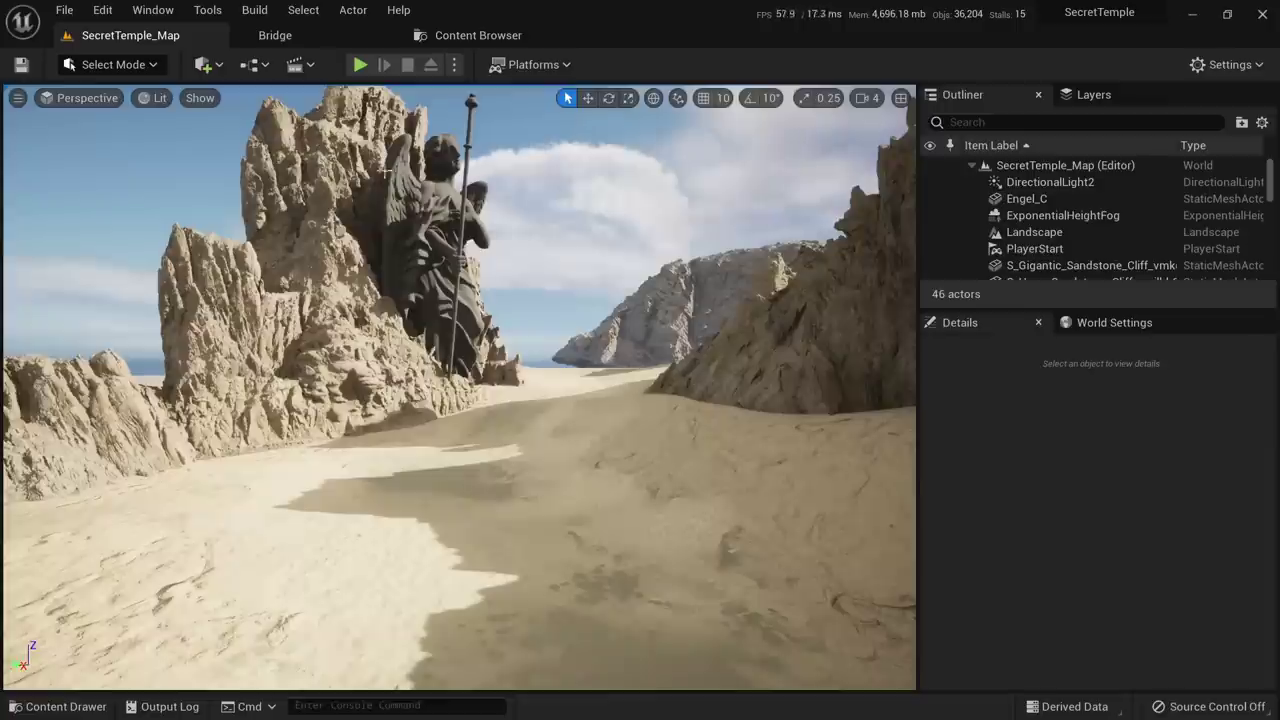
Get the flat two-piece Sandstone Boulder from Bridge and place it on the sand near the cliff beside the statue
{"action": "left_click", "coordinate": [267, 38]}
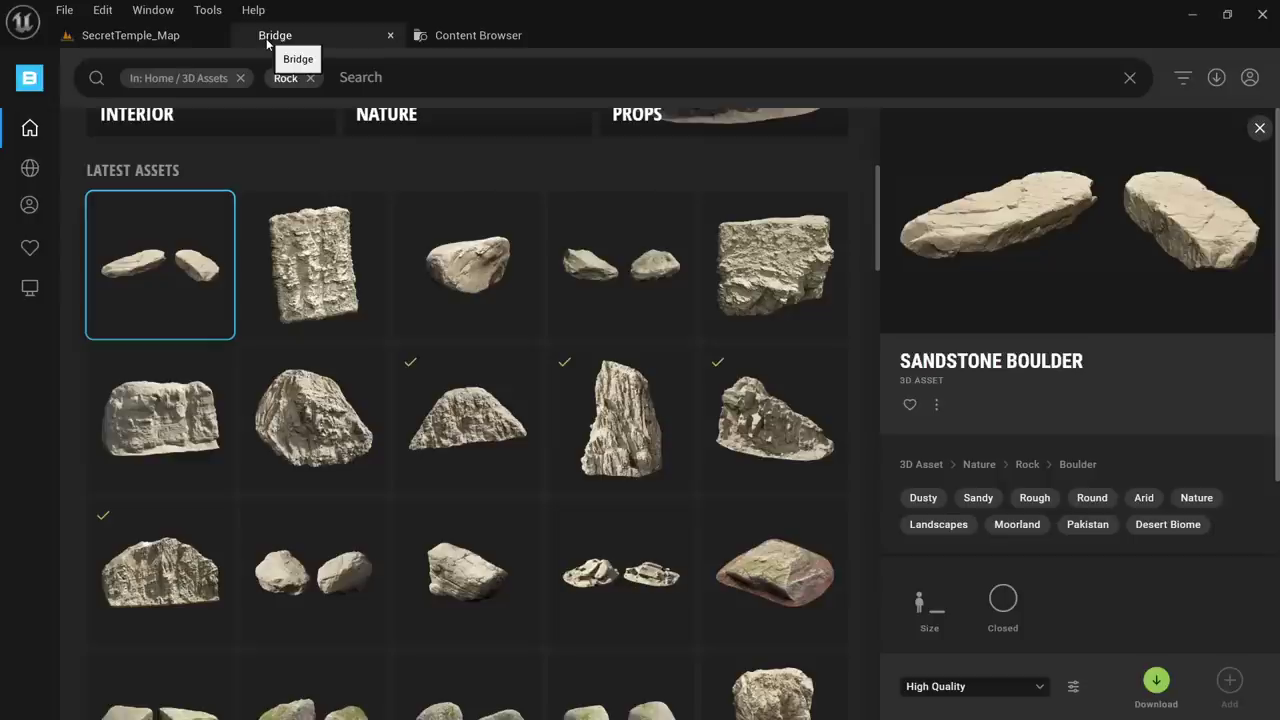
{"action": "scroll", "coordinate": [417, 257], "scroll_direction": "up", "scroll_amount": 3}
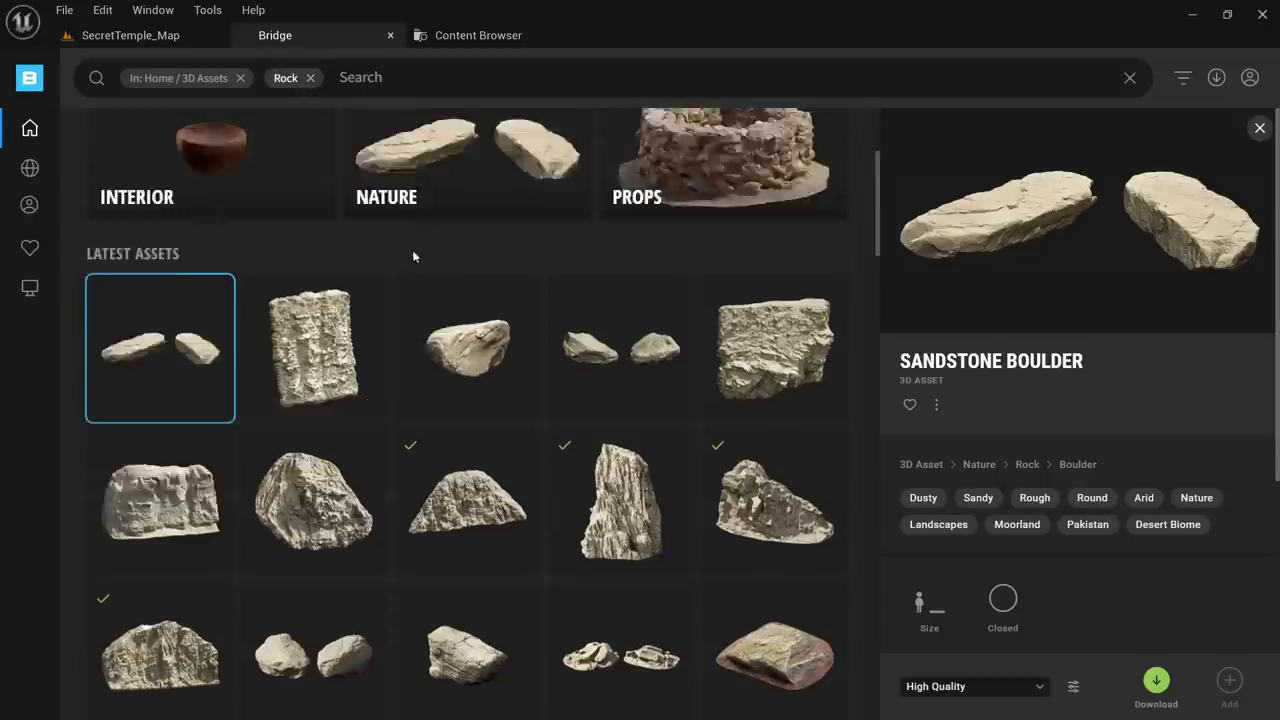
{"action": "scroll", "coordinate": [474, 294], "scroll_direction": "down", "scroll_amount": 3}
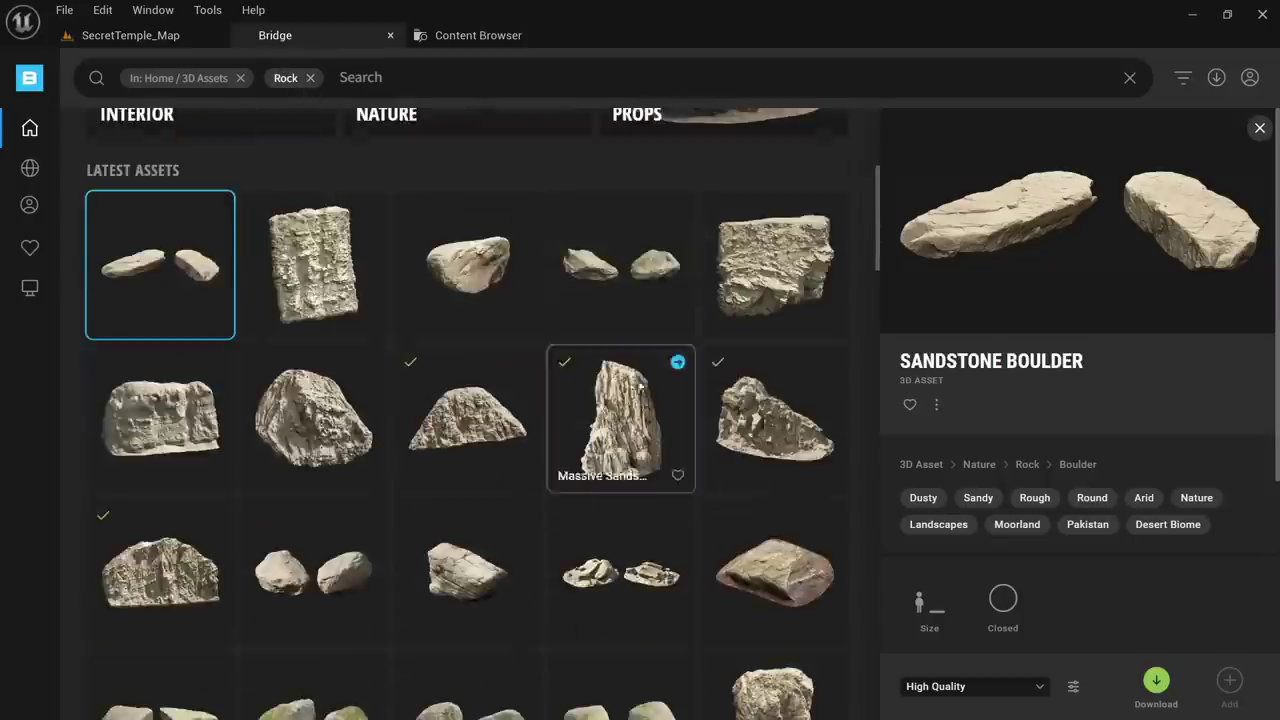
{"action": "left_click", "coordinate": [437, 444]}
{"action": "left_click", "coordinate": [620, 420]}
{"action": "left_click", "coordinate": [161, 265]}
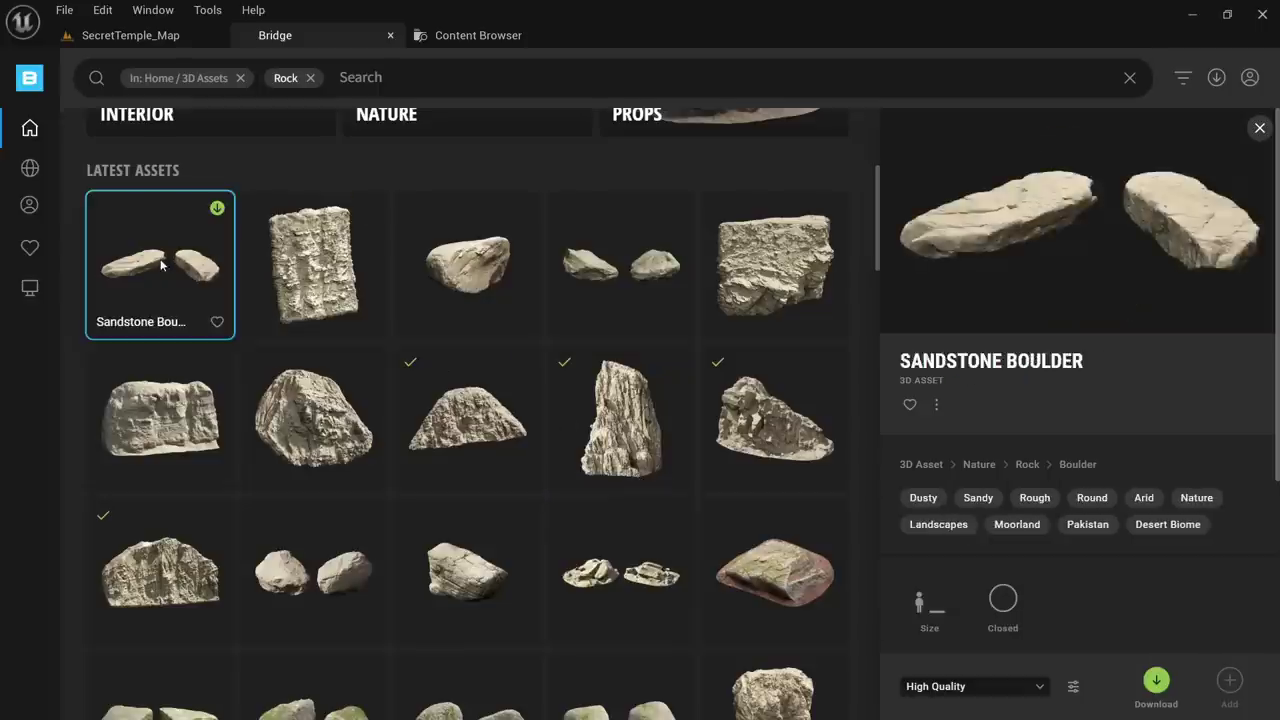
{"action": "left_click_drag", "start_coordinate": [161, 265], "coordinate": [191, 183]}
{"action": "left_click_drag", "start_coordinate": [204, 488], "coordinate": [195, 488]}
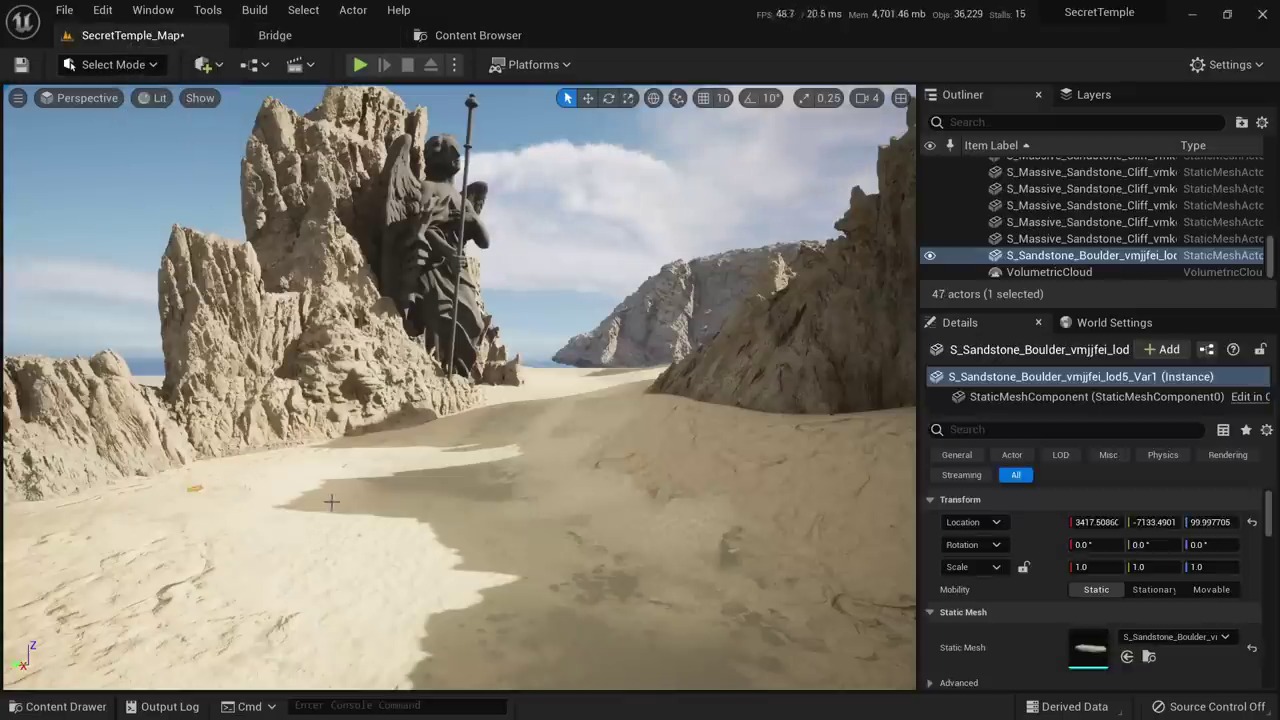
Enlarge the boulder uniformly to a scale of about 14.06 and reposition it on the sand, at about Z 190
{"action": "key", "text": "w"}
{"action": "right_click_drag", "start_coordinate": [331, 503], "coordinate": [344, 566]}
{"action": "key", "text": "r"}
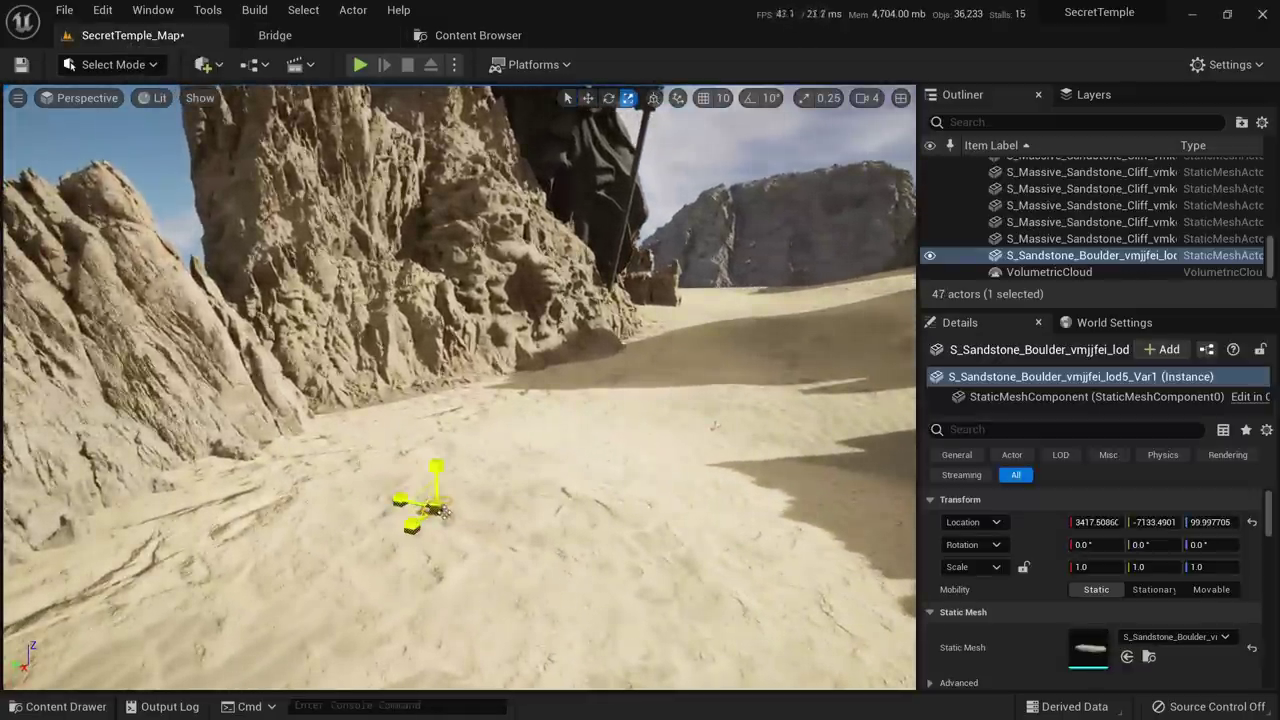
{"action": "left_click_drag", "start_coordinate": [436, 507], "coordinate": [515, 455]}
{"action": "key", "text": "a"}
{"action": "right_click_drag", "start_coordinate": [515, 455], "coordinate": [592, 482]}
{"action": "key", "text": "w"}
{"action": "left_click_drag", "start_coordinate": [502, 441], "coordinate": [523, 412]}
Tilt the boulder to about -40.2° around X, shift it against the cliff foot and deselect it
{"action": "key", "text": "e"}
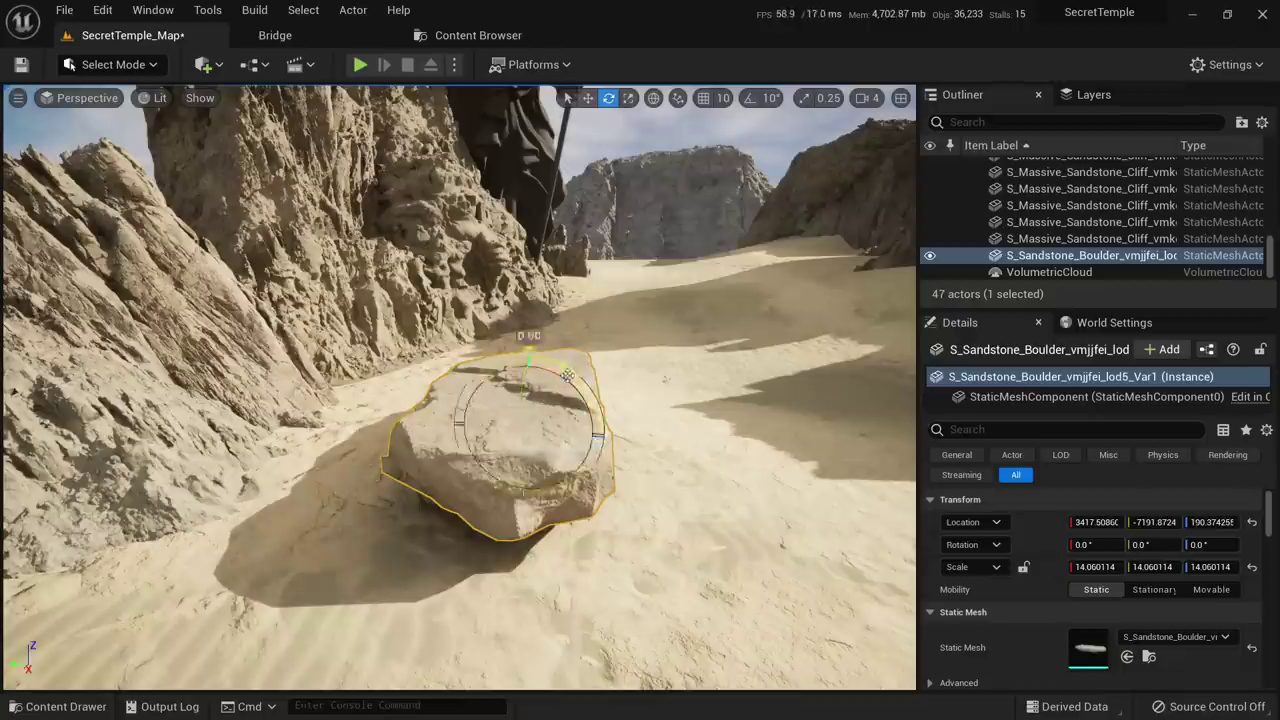
{"action": "left_click_drag", "start_coordinate": [567, 375], "coordinate": [507, 388]}
{"action": "key", "text": "d"}
{"action": "right_click_drag", "start_coordinate": [507, 388], "coordinate": [435, 358]}
{"action": "key", "text": "w"}
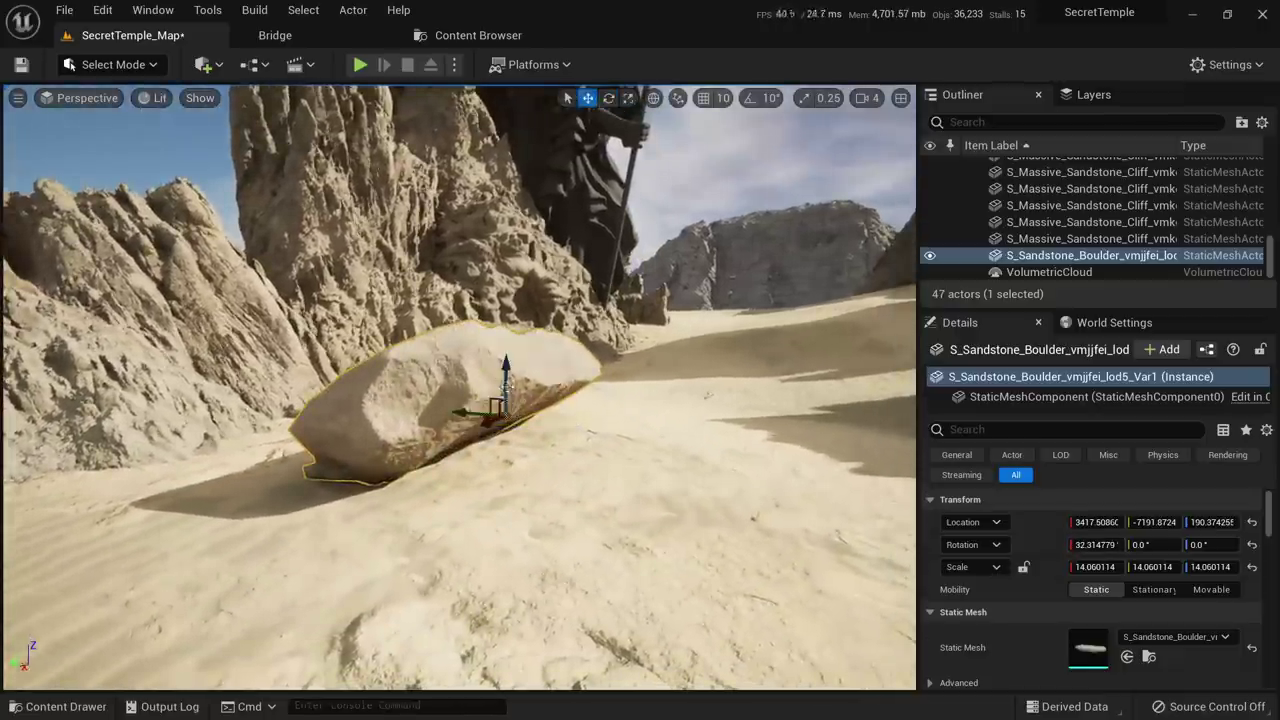
{"action": "left_click_drag", "start_coordinate": [540, 357], "coordinate": [590, 412]}
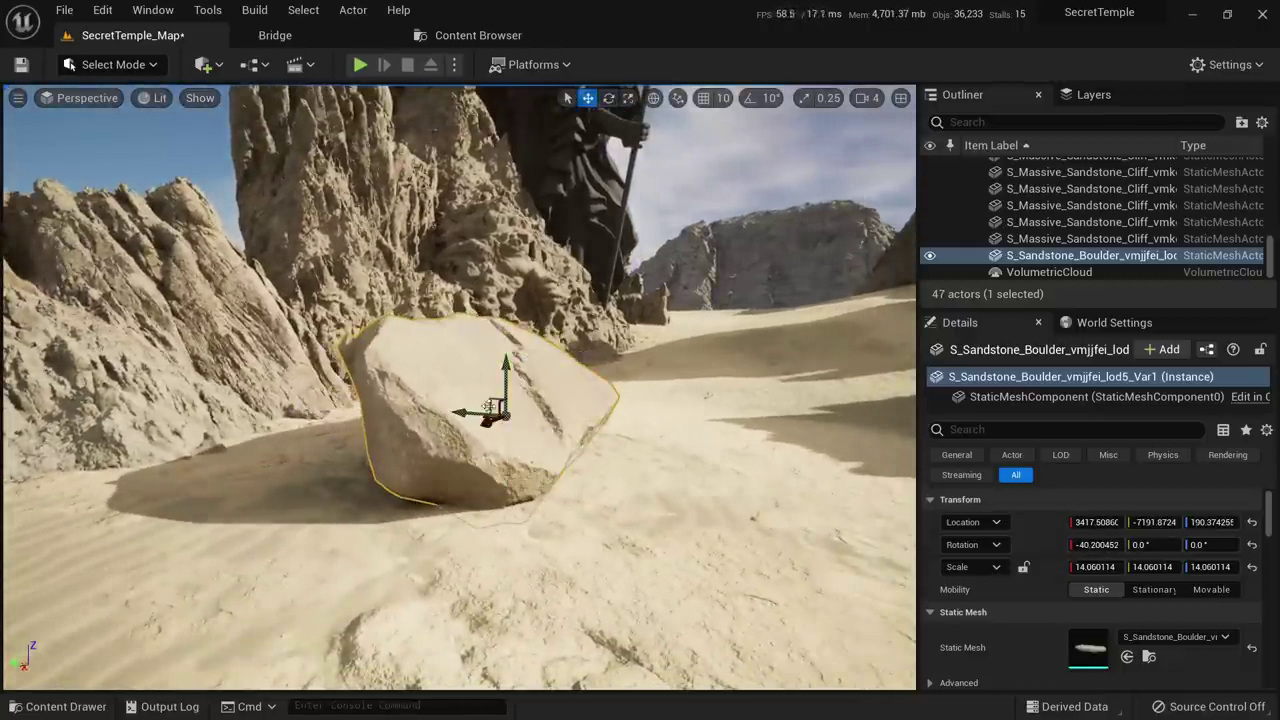
{"action": "left_click_drag", "start_coordinate": [357, 372], "coordinate": [357, 382]}
{"action": "right_click_drag", "start_coordinate": [471, 477], "coordinate": [476, 446]}
{"action": "key", "text": "Escape"}
Select the boulder at the cliff foot again and reduce its uniform scale to about 9.16
{"action": "key", "text": "s"}
{"action": "key", "text": "d"}
{"action": "key", "text": "w"}
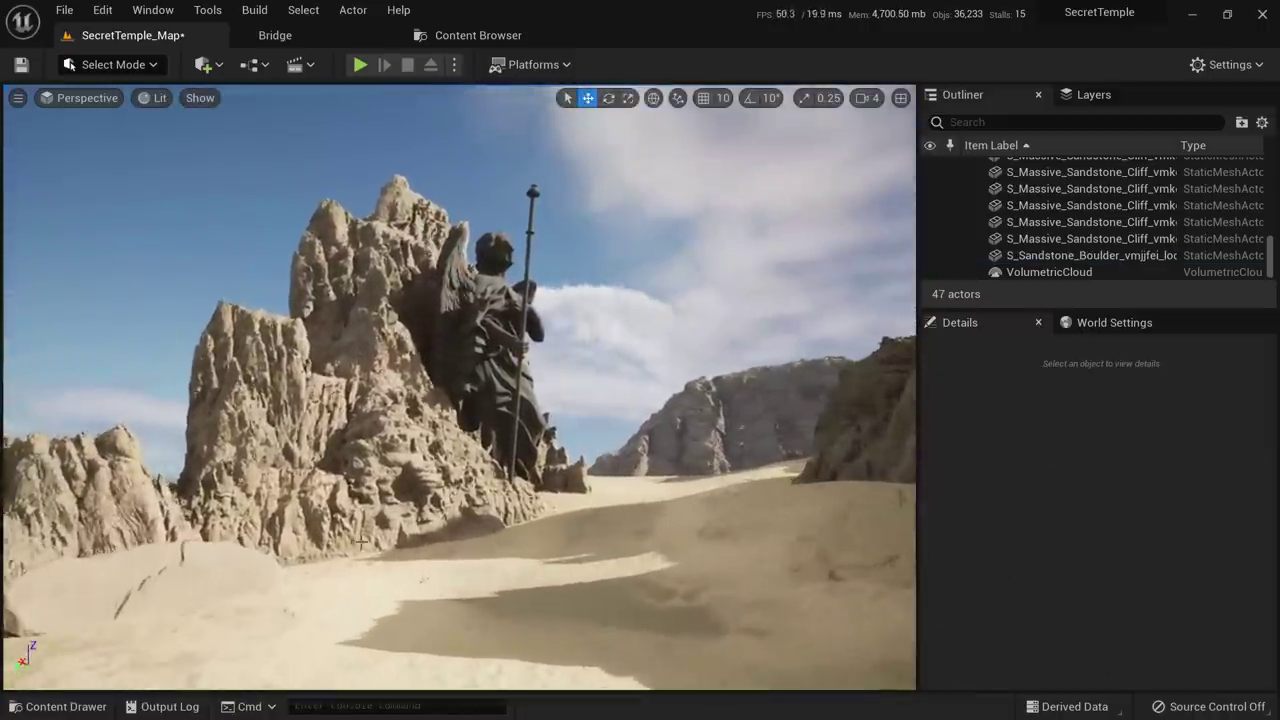
{"action": "left_click", "coordinate": [492, 345]}
{"action": "key", "text": "s"}
{"action": "right_click_drag", "start_coordinate": [492, 345], "coordinate": [496, 412]}
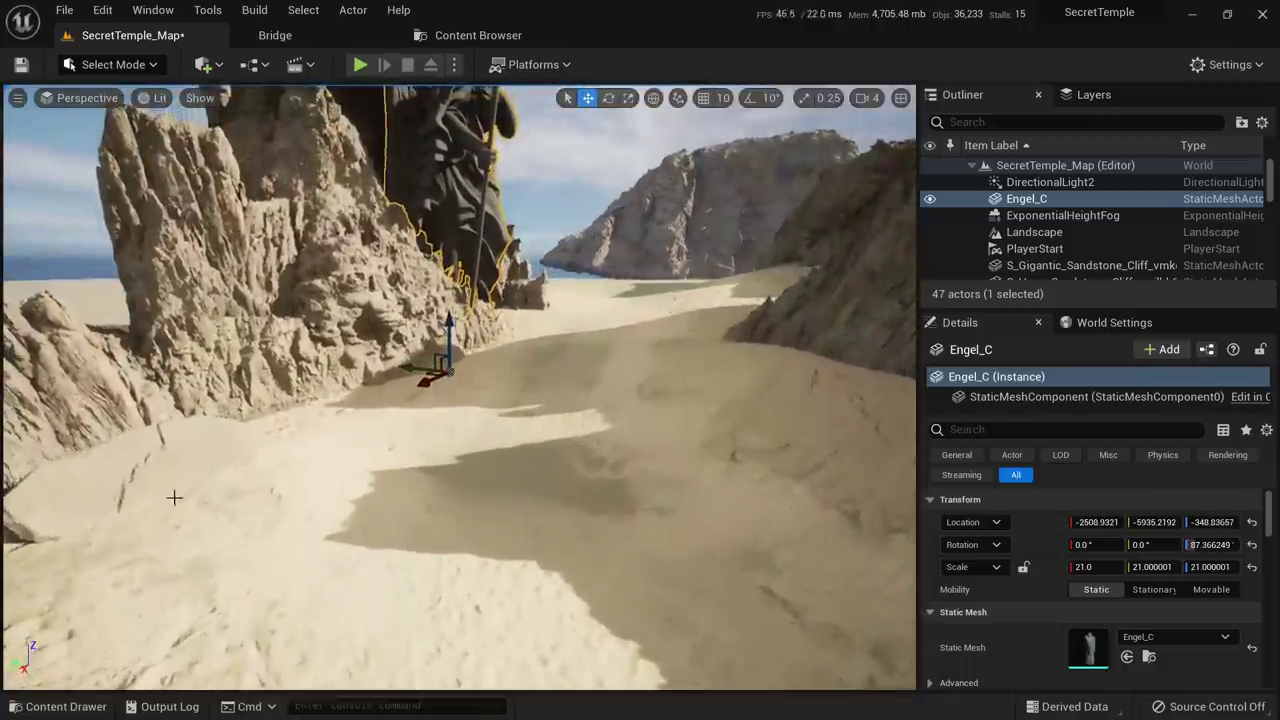
{"action": "left_click", "coordinate": [174, 497]}
{"action": "right_click_drag", "start_coordinate": [174, 497], "coordinate": [271, 489]}
{"action": "key", "text": "s"}
{"action": "key", "text": "r"}
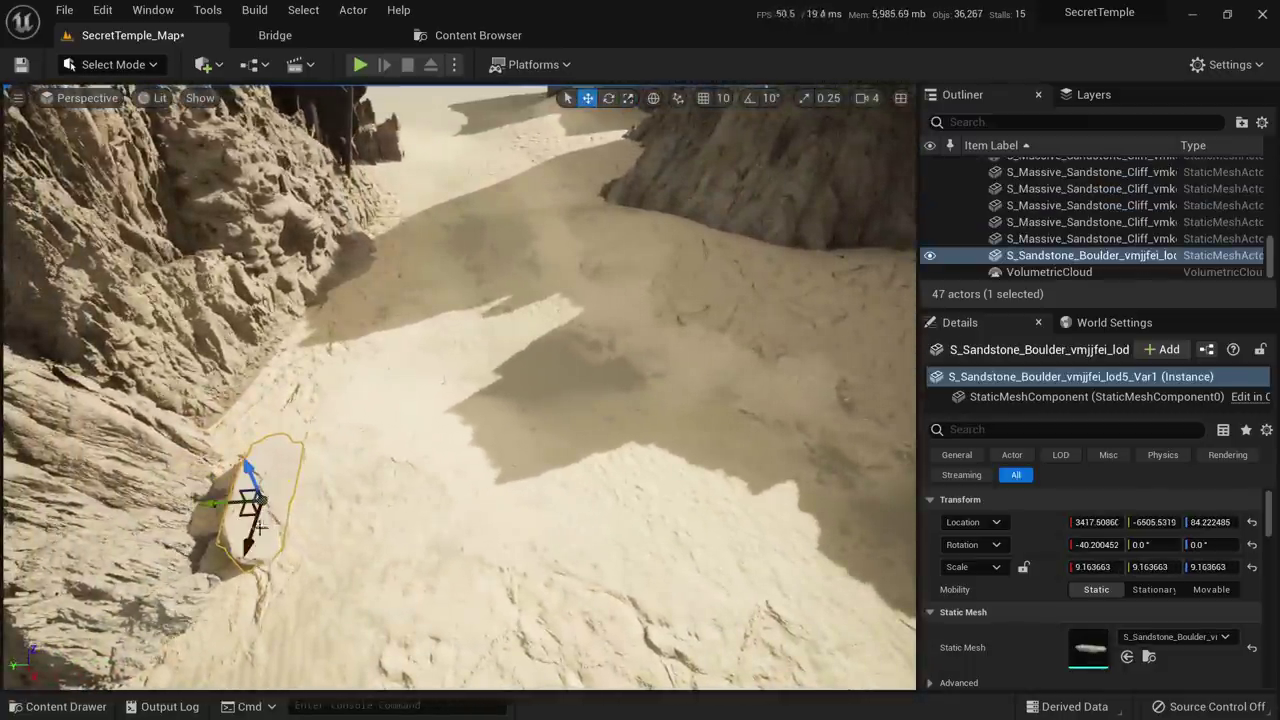
Move the boulder onto the distant dune near the opposite cliff, to about X -4709, Y -10758, Z 1100
{"action": "left_click_drag", "start_coordinate": [248, 503], "coordinate": [545, 174]}
{"action": "right_click_drag", "start_coordinate": [545, 174], "coordinate": [556, 110]}
{"action": "key", "text": "w"}
{"action": "right_click_drag", "start_coordinate": [521, 345], "coordinate": [519, 396]}
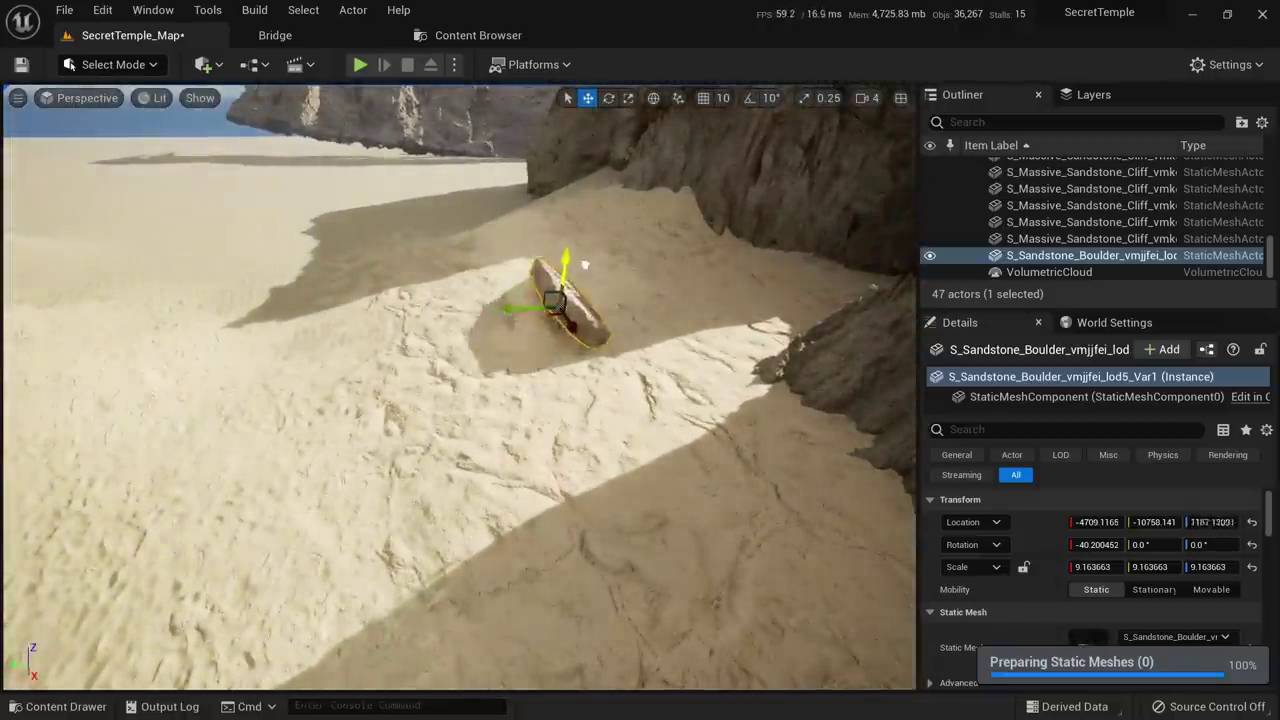
{"action": "left_click_drag", "start_coordinate": [582, 278], "coordinate": [581, 285]}
Tilt the boulder on the distant dune to about 5.5° around Y and deselect it
{"action": "right_click_drag", "start_coordinate": [581, 285], "coordinate": [525, 245]}
{"action": "key", "text": "e"}
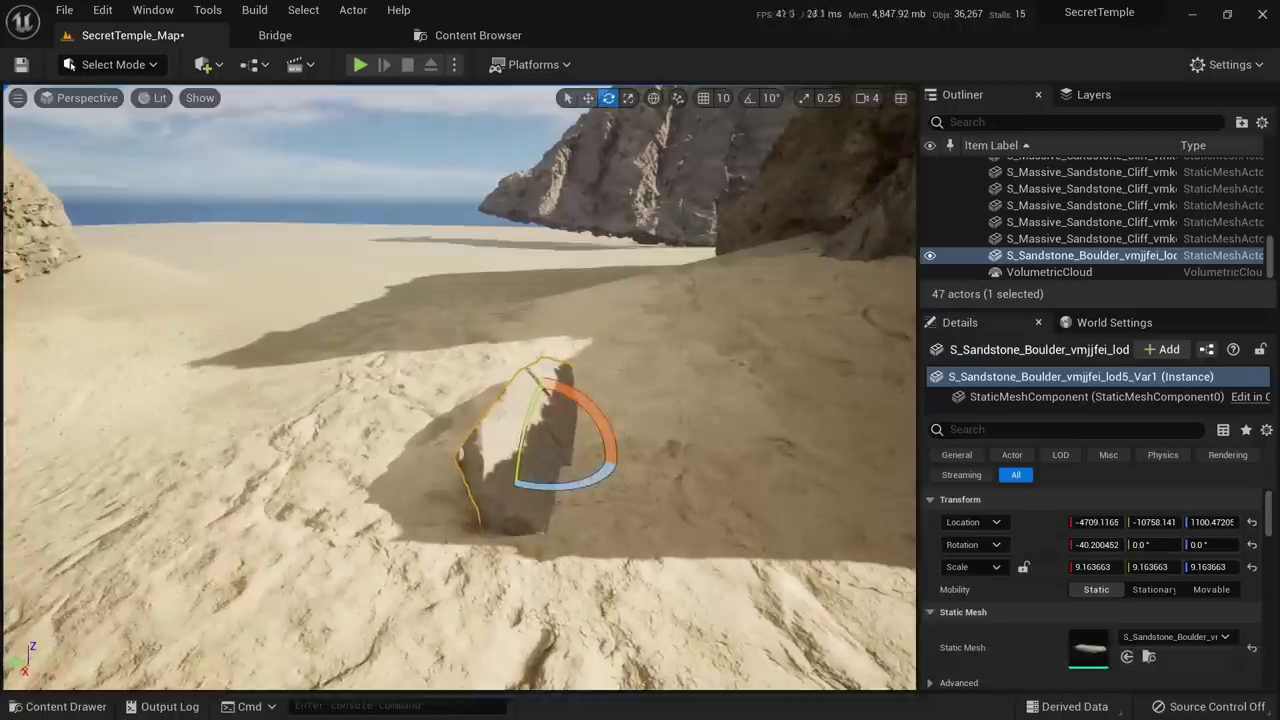
{"action": "left_click_drag", "start_coordinate": [515, 482], "coordinate": [517, 480]}
{"action": "key", "text": "Escape"}
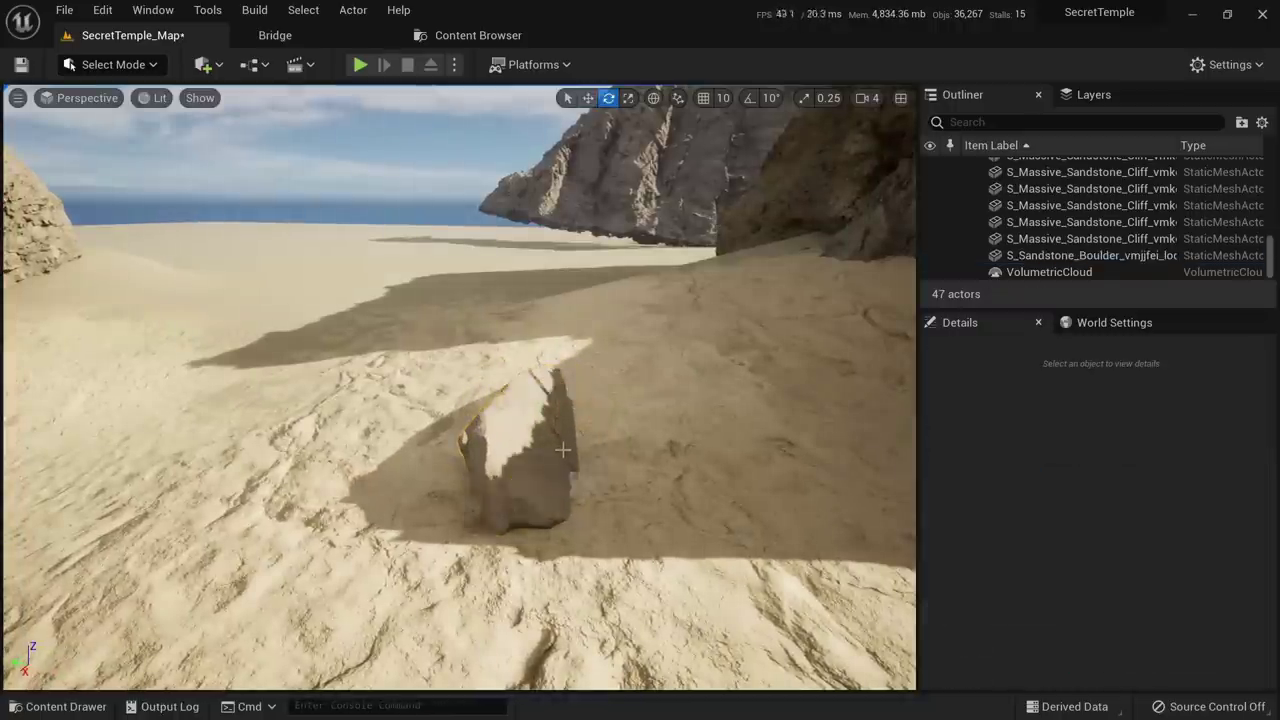
Duplicate the dune boulder toward the statue and lower the copy into the sand, at about X -4100, Y -8698, Z 805
{"action": "key", "text": "s"}
{"action": "right_click_drag", "start_coordinate": [563, 449], "coordinate": [535, 466]}
{"action": "left_click", "coordinate": [654, 406]}
{"action": "mouse_move", "coordinate": [720, 451]}
{"action": "right_mouse_down"}
{"action": "mouse_move", "coordinate": [665, 485]}
{"action": "mouse_move", "coordinate": [720, 451]}
{"action": "right_mouse_up"}
{"action": "key", "text": "w"}
{"action": "left_click_drag", "start_coordinate": [735, 388], "coordinate": [460, 297], "text": "alt"}
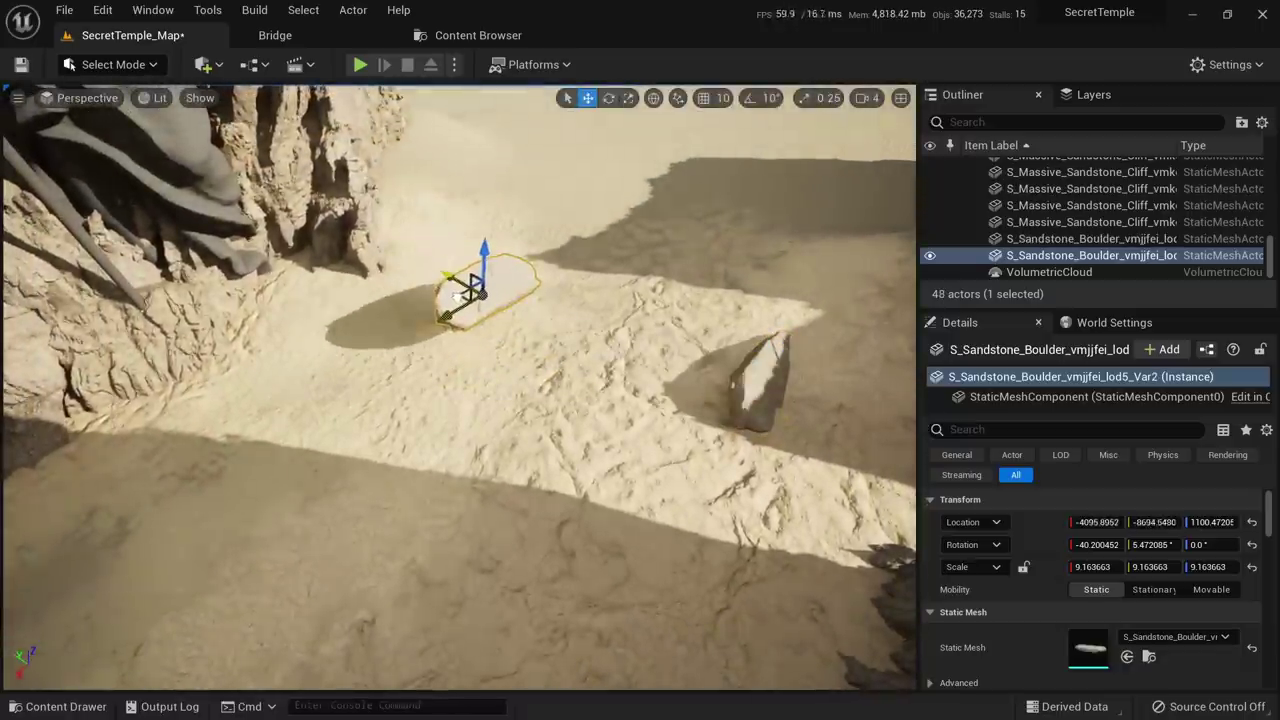
{"action": "left_click_drag", "start_coordinate": [487, 252], "coordinate": [487, 284]}
{"action": "key", "text": "w"}
{"action": "right_click_drag", "start_coordinate": [487, 284], "coordinate": [545, 235]}
Rotate the copied boulder to about -184.7°, 9.9°, -112.0° and raise it so it lies partly buried in the sand
{"action": "key", "text": "e"}
{"action": "mouse_move", "coordinate": [572, 494]}
{"action": "left_mouse_down"}
{"action": "mouse_move", "coordinate": [660, 488]}
{"action": "mouse_move", "coordinate": [572, 490]}
{"action": "left_mouse_up"}
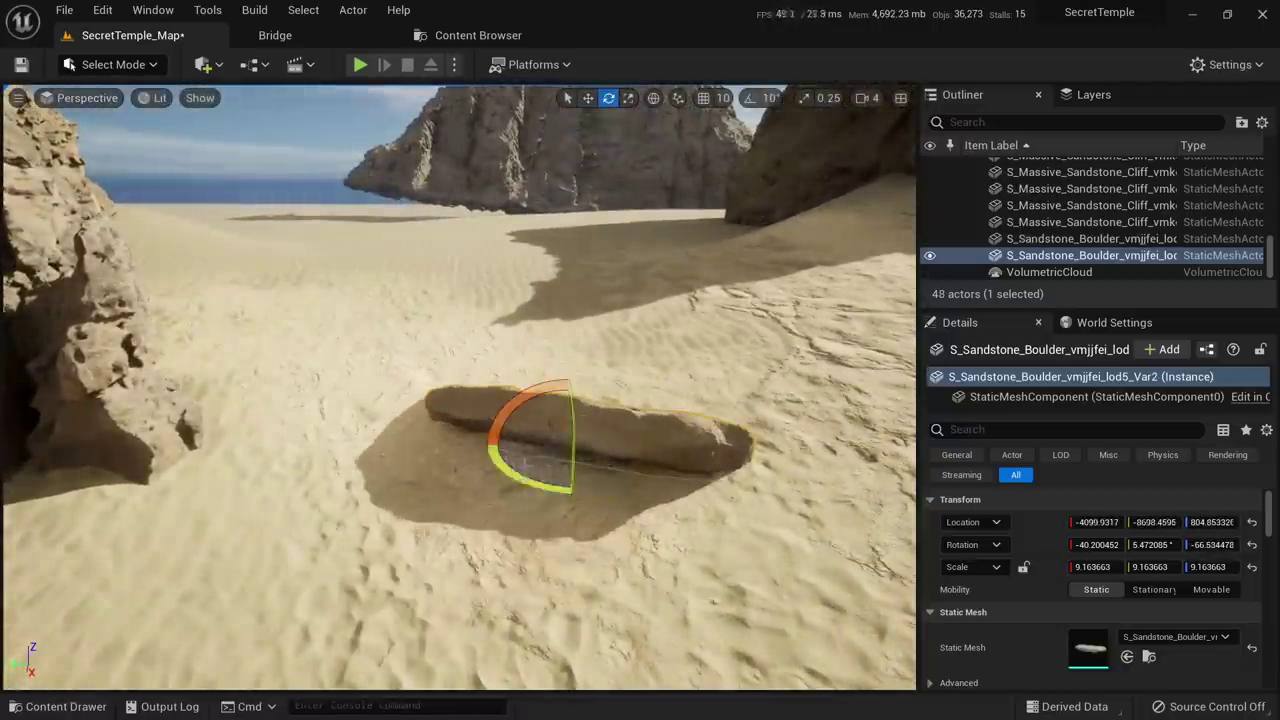
{"action": "left_click_drag", "start_coordinate": [575, 430], "coordinate": [575, 500]}
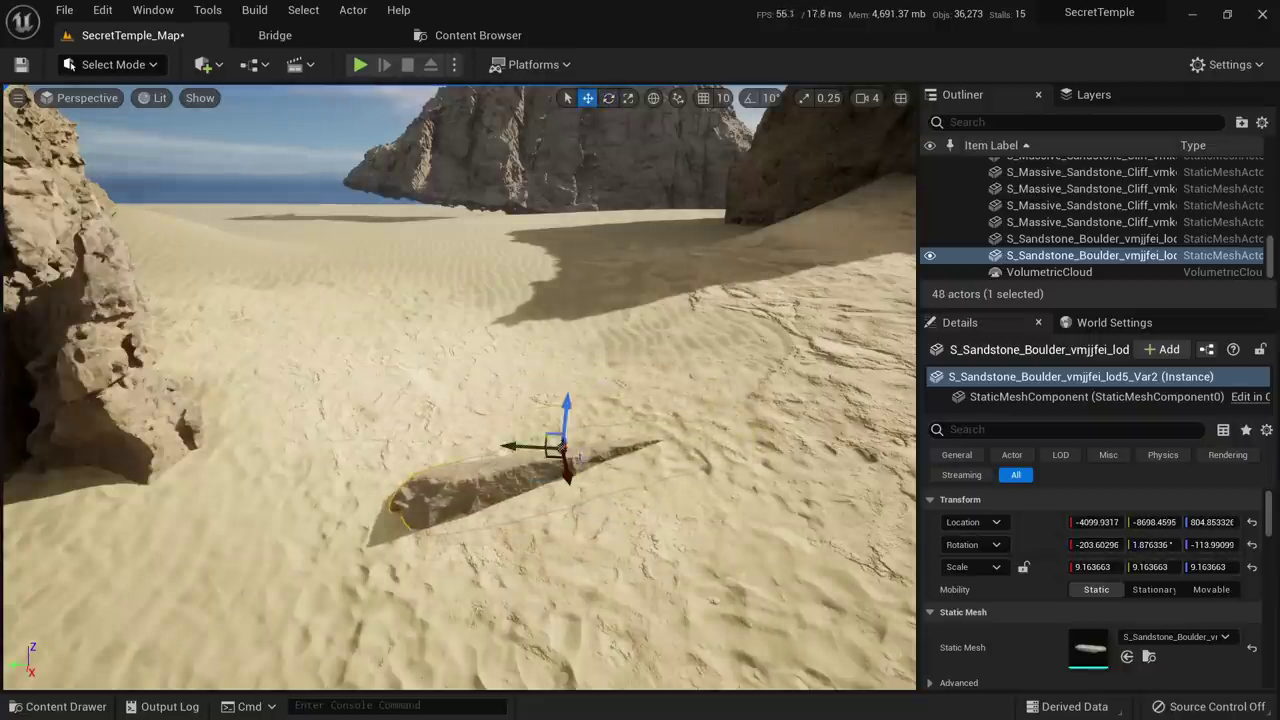
{"action": "left_click_drag", "start_coordinate": [565, 412], "coordinate": [566, 495]}
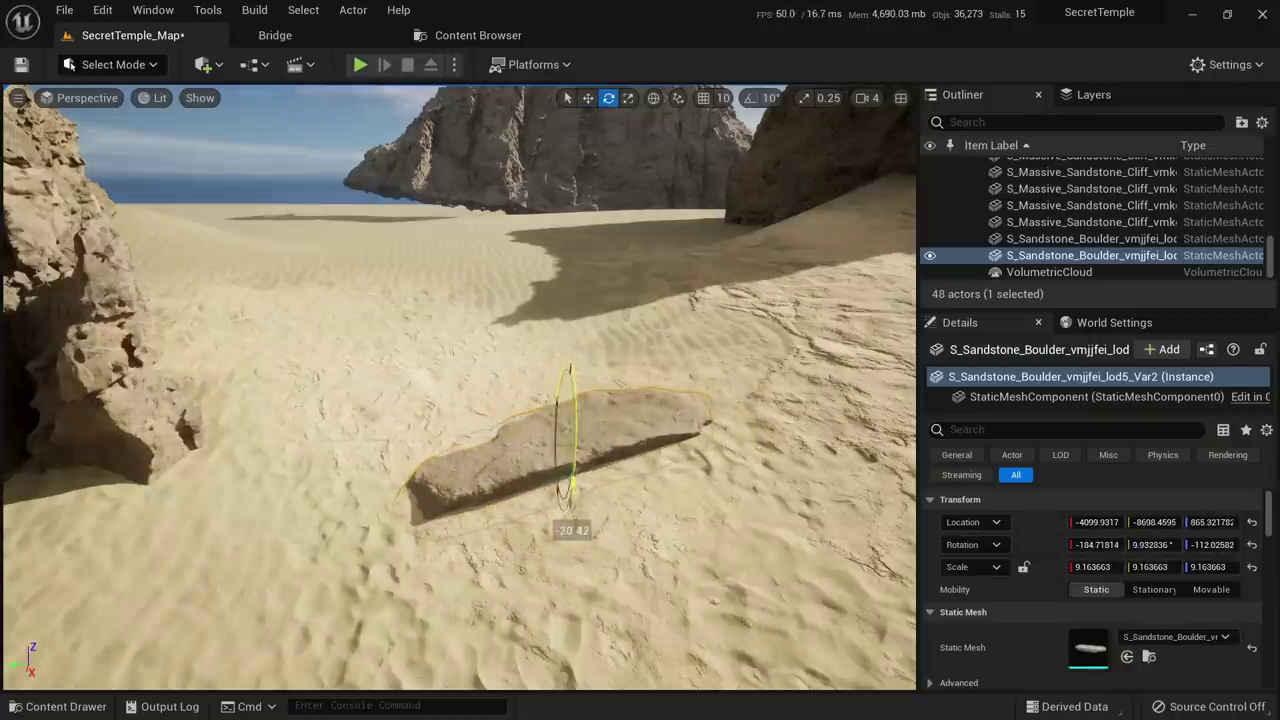
{"action": "left_click_drag", "start_coordinate": [568, 405], "coordinate": [568, 394]}
{"action": "key", "text": "s"}
{"action": "right_click_drag", "start_coordinate": [568, 394], "coordinate": [540, 440]}
Duplicate the partly buried boulder toward the foreground, to about X 722, Y -7826
{"action": "key", "text": "w"}
{"action": "left_click_drag", "start_coordinate": [547, 400], "coordinate": [85, 630], "text": "alt"}
{"action": "key", "text": "s"}
{"action": "right_click_drag", "start_coordinate": [107, 622], "coordinate": [45, 595]}
Rotate the foreground copy to about -5.4°, -11.7°, -226.6° and lower it to the sand by the cliff, at about Z 172
{"action": "key", "text": "e"}
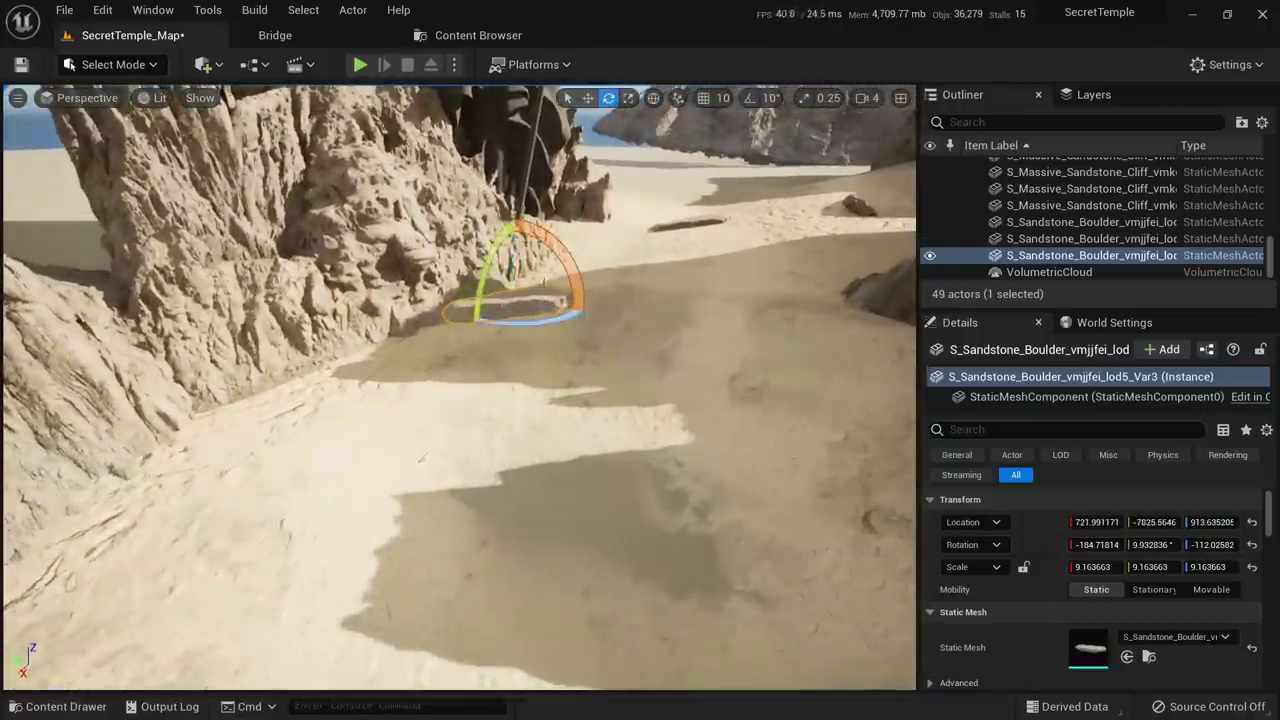
{"action": "left_click_drag", "start_coordinate": [563, 245], "coordinate": [468, 370]}
{"action": "key", "text": "a"}
{"action": "right_click_drag", "start_coordinate": [520, 325], "coordinate": [606, 282]}
{"action": "key", "text": "w"}
{"action": "left_click_drag", "start_coordinate": [457, 356], "coordinate": [265, 495]}
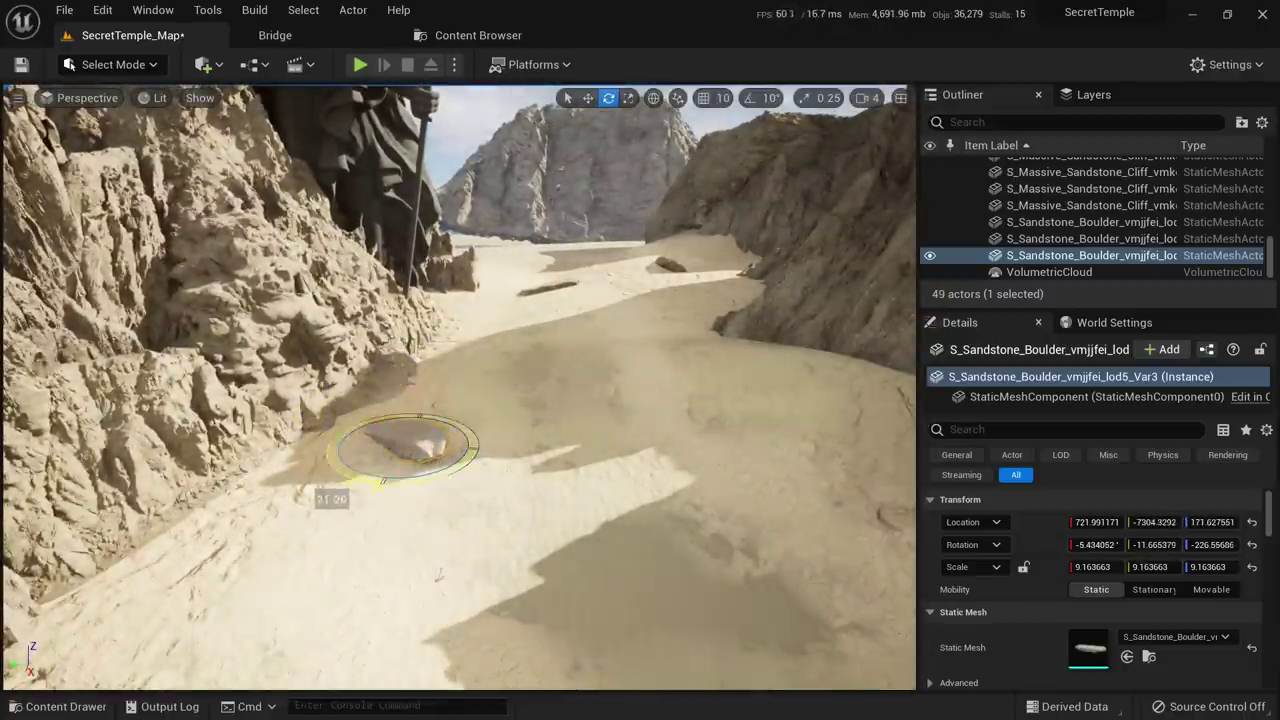
Duplicate the foreground boulder toward the cliff, to about X 972, Y -6895, and turn the copy to about -86.7° around Z
{"action": "key", "text": "w"}
{"action": "right_click_drag", "start_coordinate": [400, 450], "coordinate": [345, 560]}
{"action": "key", "text": "w"}
{"action": "left_click_drag", "start_coordinate": [496, 432], "coordinate": [358, 449], "text": "alt"}
{"action": "key", "text": "e"}
{"action": "left_click_drag", "start_coordinate": [331, 509], "coordinate": [248, 416]}
Shrink the new copy to a scale of about 6.58, rotate it to about -184.4°, -5.8°, 86.8° and raise it to about Z 205
{"action": "right_click_drag", "start_coordinate": [248, 416], "coordinate": [335, 323]}
{"action": "key", "text": "r"}
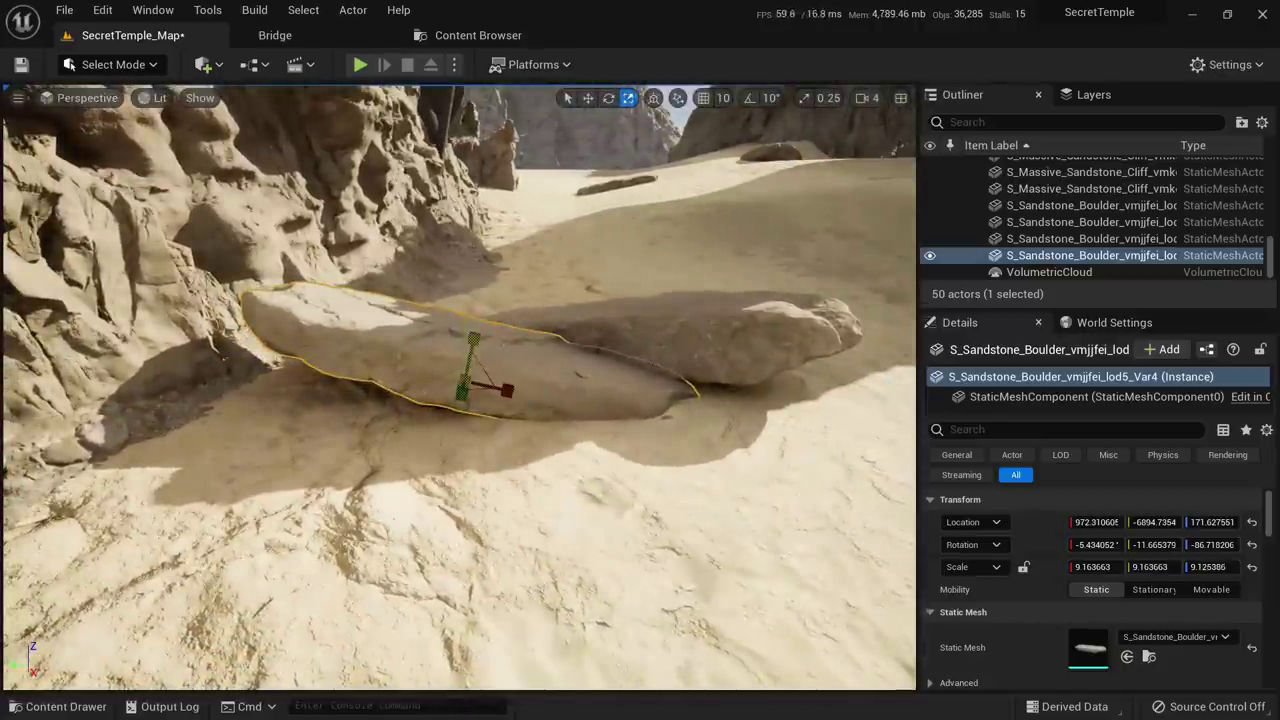
{"action": "left_click_drag", "start_coordinate": [464, 388], "coordinate": [436, 404]}
{"action": "key", "text": "e"}
{"action": "left_click_drag", "start_coordinate": [513, 326], "coordinate": [464, 331]}
{"action": "key", "text": "w"}
{"action": "key", "text": "e"}
{"action": "key", "text": "w"}
{"action": "key", "text": "e"}
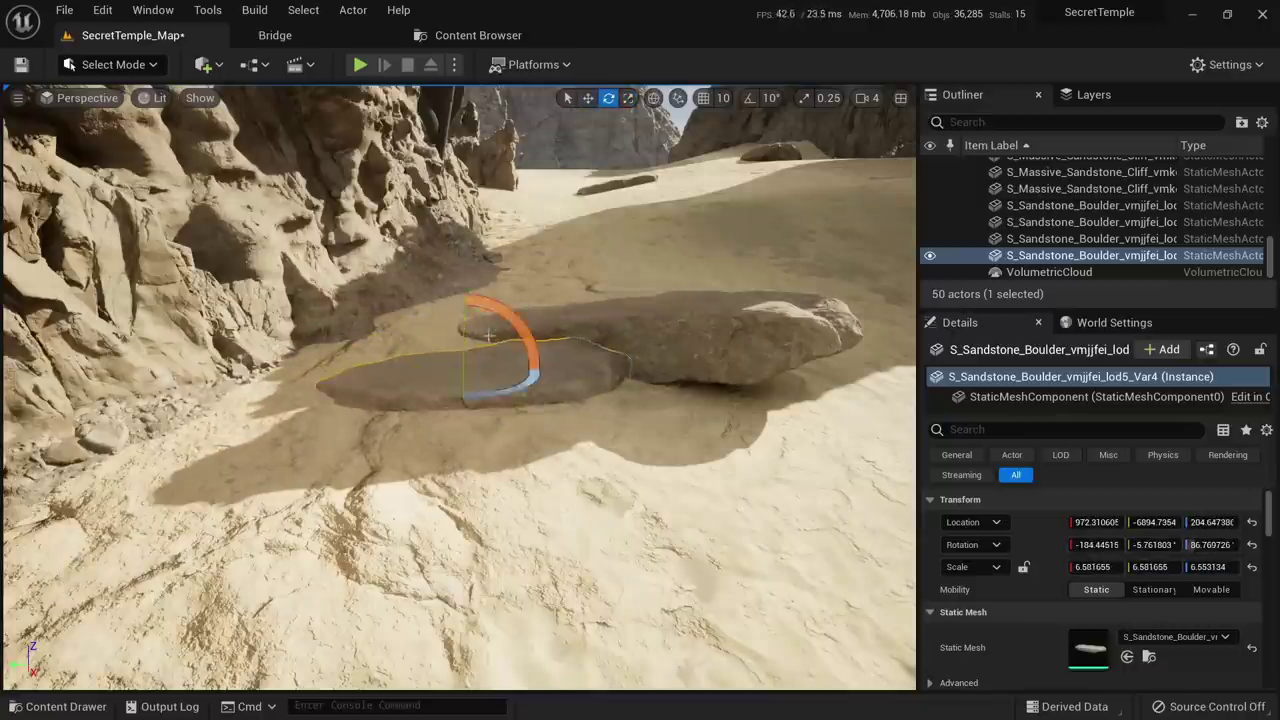
Get the weathered two-piece Sandstone Boulder from Bridge in Nanite quality and place it beside the two foreground boulders
{"action": "right_click_drag", "start_coordinate": [480, 335], "coordinate": [480, 430]}
{"action": "key", "text": "w"}
{"action": "left_click", "coordinate": [375, 36]}
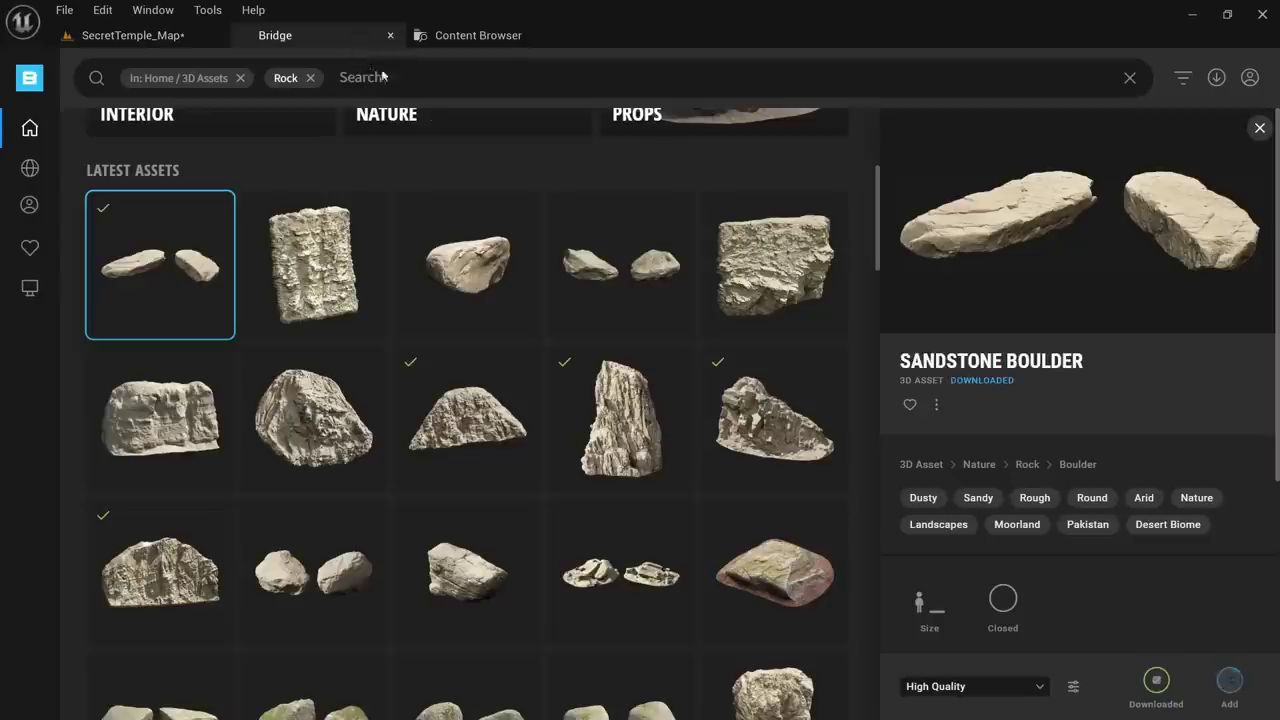
{"action": "left_click", "coordinate": [585, 281]}
{"action": "left_click", "coordinate": [988, 688]}
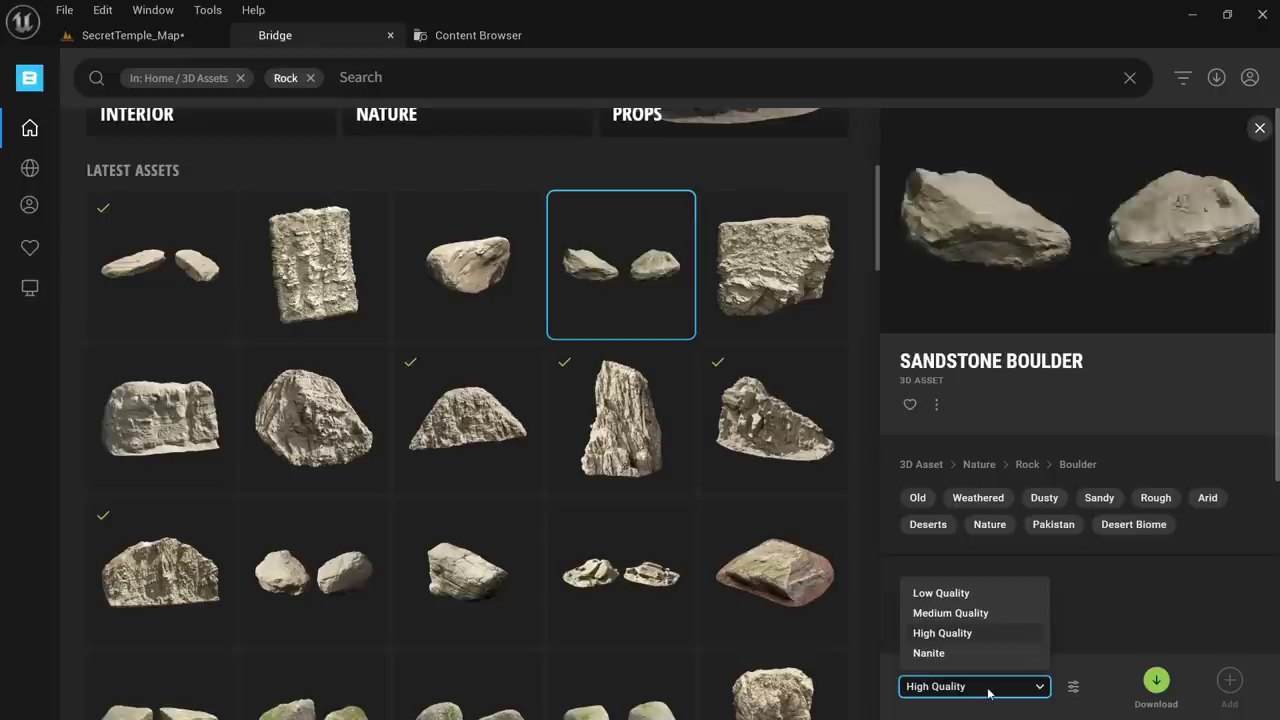
{"action": "left_click", "coordinate": [930, 653]}
{"action": "left_click_drag", "start_coordinate": [620, 265], "coordinate": [525, 294]}
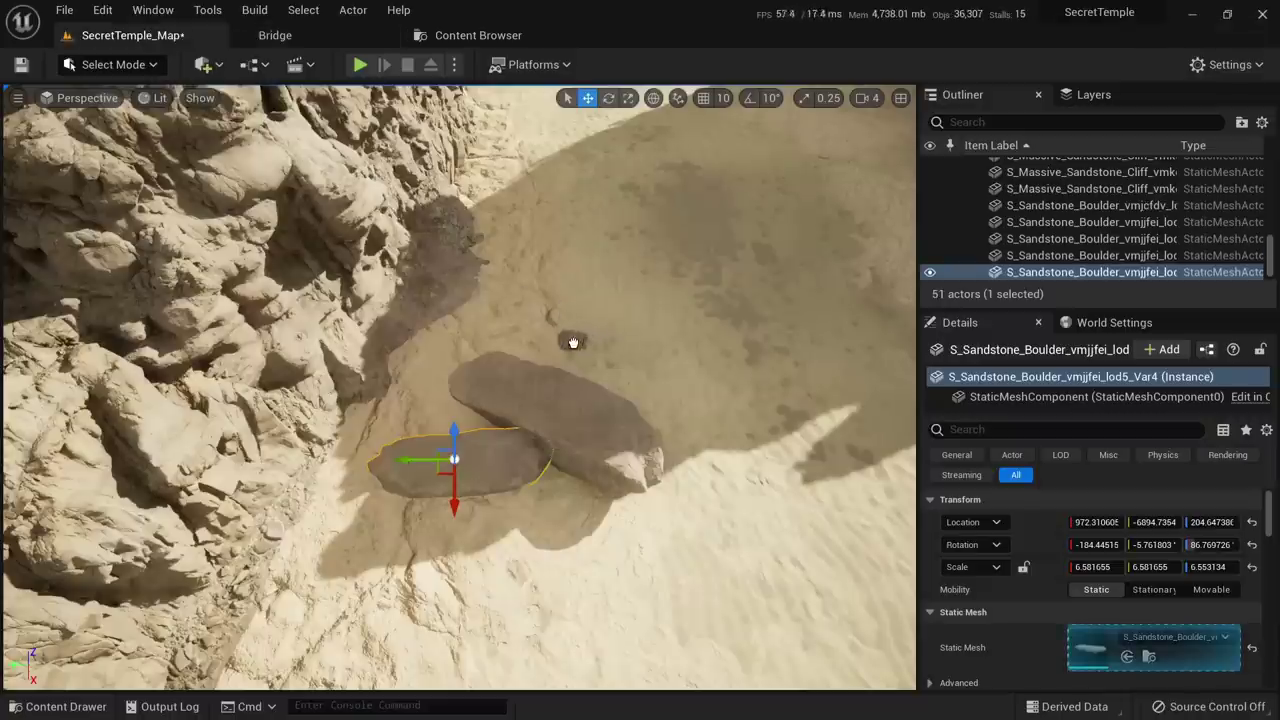
Select the newly placed boulder and enlarge it uniformly to a scale of about 6.38
{"action": "left_click_drag", "start_coordinate": [573, 343], "coordinate": [573, 343]}
{"action": "right_click_drag", "start_coordinate": [573, 343], "coordinate": [508, 350]}
{"action": "key", "text": "r"}
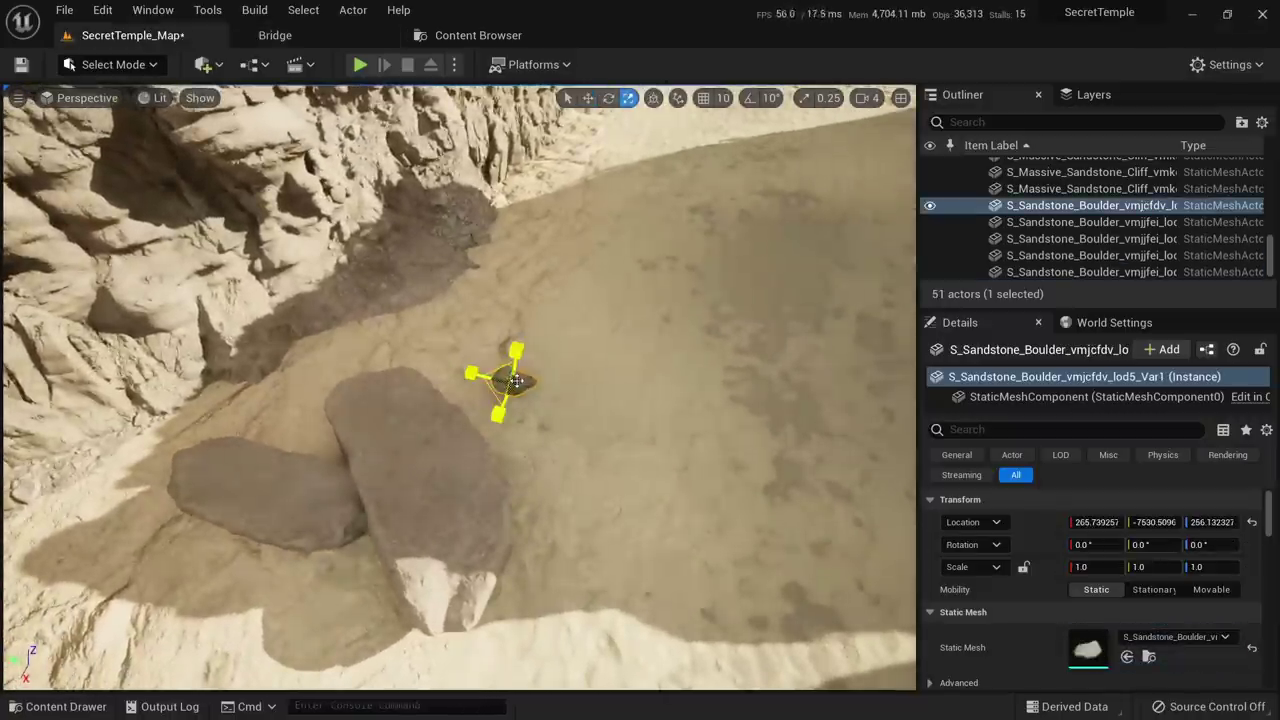
{"action": "left_click_drag", "start_coordinate": [512, 384], "coordinate": [455, 377]}
{"action": "right_click_drag", "start_coordinate": [455, 377], "coordinate": [416, 300]}
{"action": "key", "text": "w"}
Rotate the new boulder to about 67.7° around Z and fit it behind the pile, at about X 183, Y -7545, Z 237
{"action": "left_click_drag", "start_coordinate": [482, 356], "coordinate": [575, 400]}
{"action": "key", "text": "e"}
{"action": "key", "text": "w"}
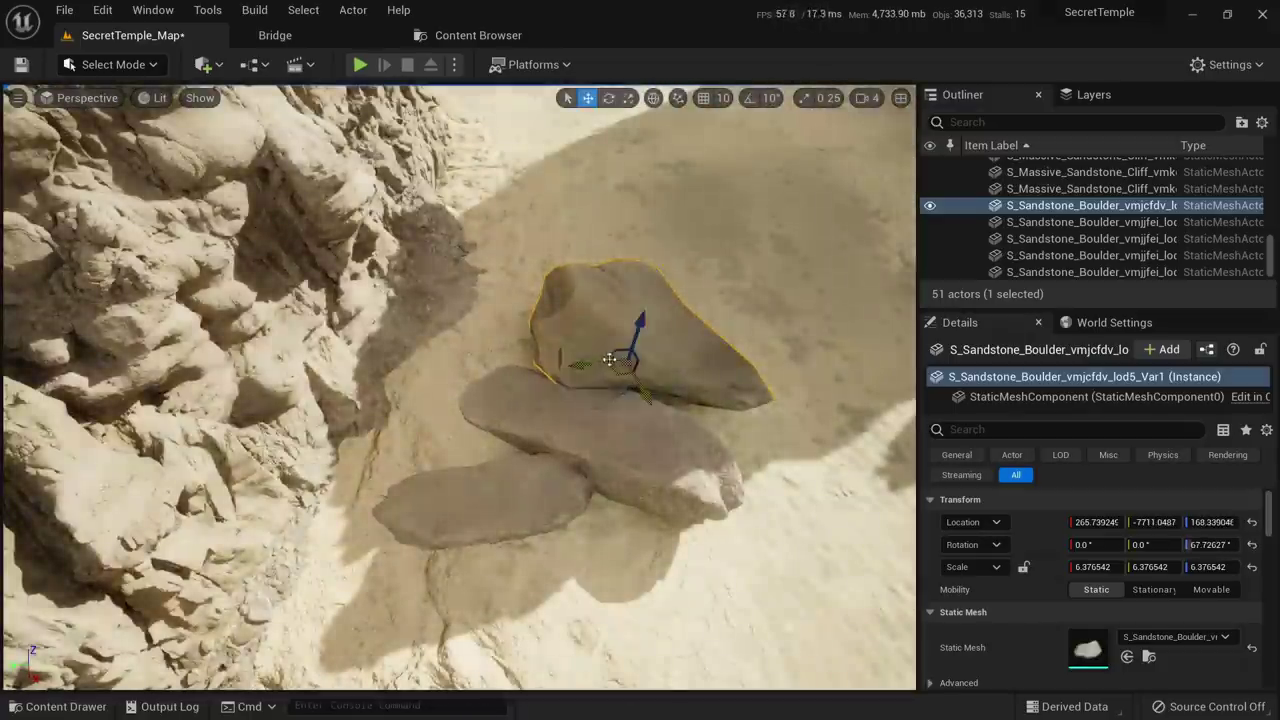
{"action": "left_click_drag", "start_coordinate": [608, 359], "coordinate": [571, 363]}
{"action": "right_click_drag", "start_coordinate": [571, 363], "coordinate": [520, 430]}
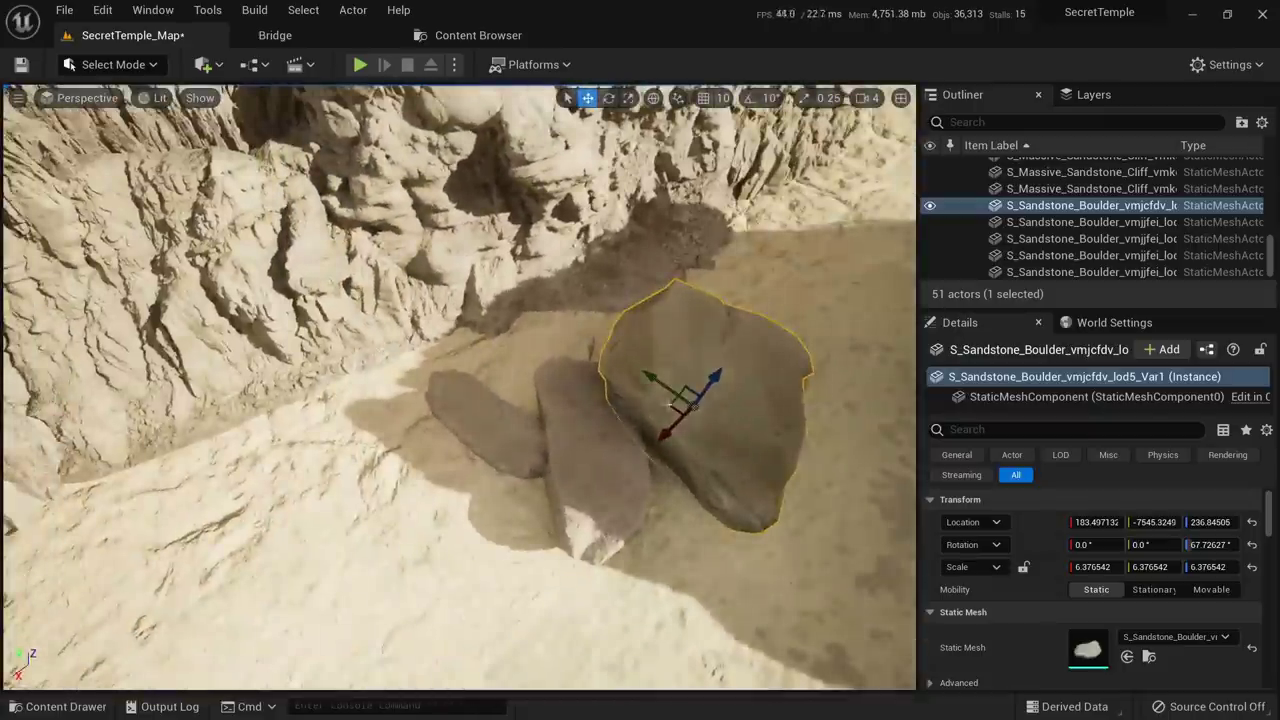
Duplicate the large boulder to the front of the pile and rotate the copy to about 183.4°, 8.2°, -67.5°
{"action": "left_click_drag", "start_coordinate": [670, 404], "coordinate": [490, 540], "text": "alt"}
{"action": "right_click_drag", "start_coordinate": [490, 540], "coordinate": [580, 446]}
{"action": "key", "text": "e"}
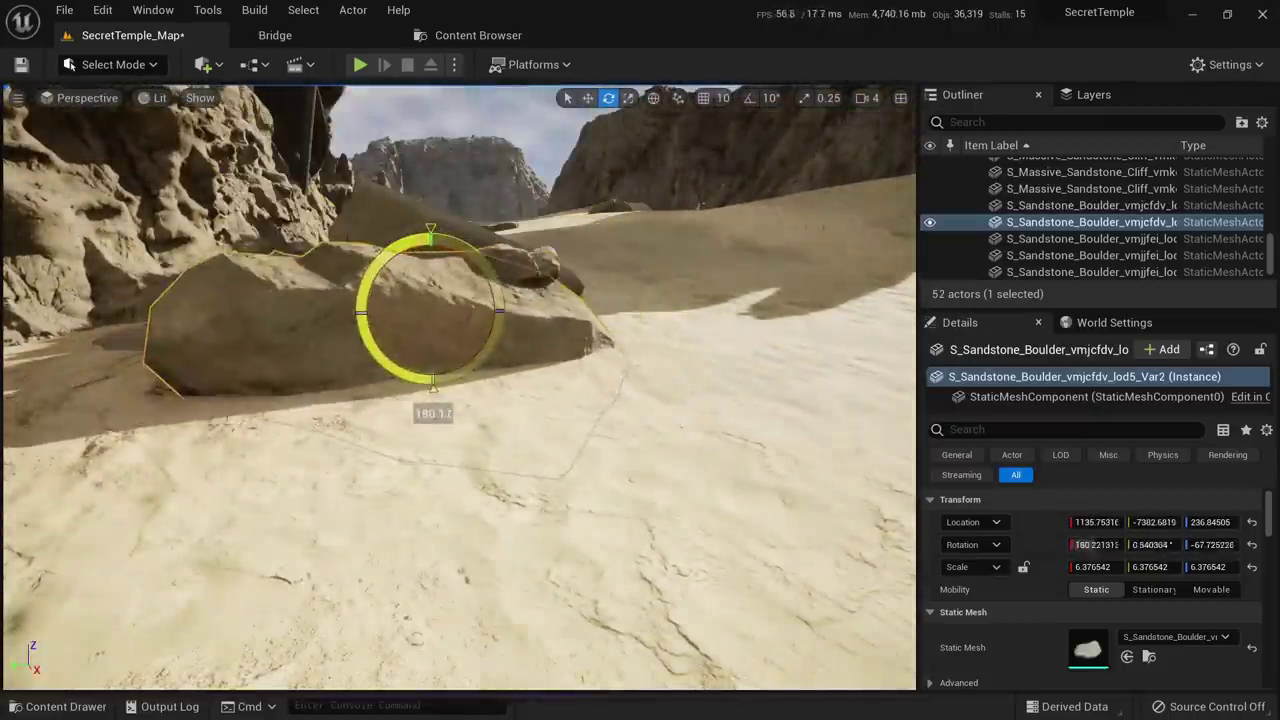
{"action": "left_click_drag", "start_coordinate": [487, 278], "coordinate": [490, 281]}
{"action": "right_click_drag", "start_coordinate": [487, 278], "coordinate": [484, 410]}
{"action": "key", "text": "w"}
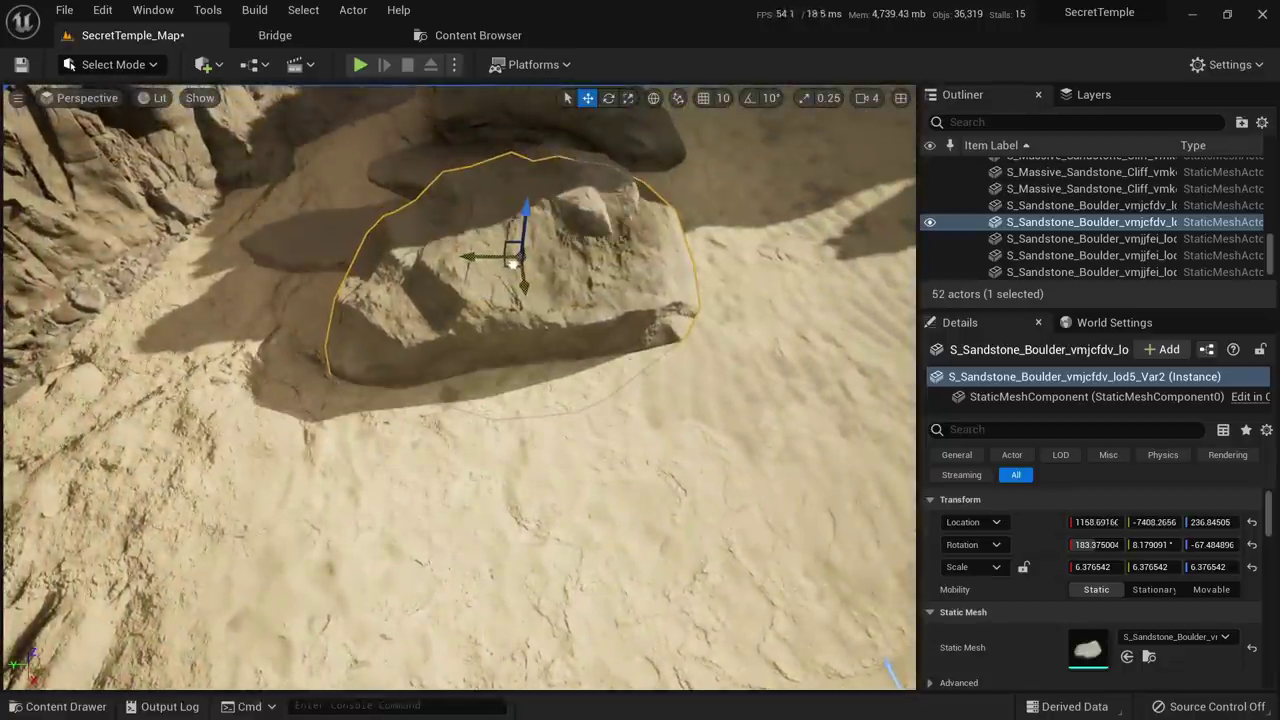
Select the long boulder in the middle of the pile, raise it and rotate it to rest over its neighbours
{"action": "left_click", "coordinate": [566, 172]}
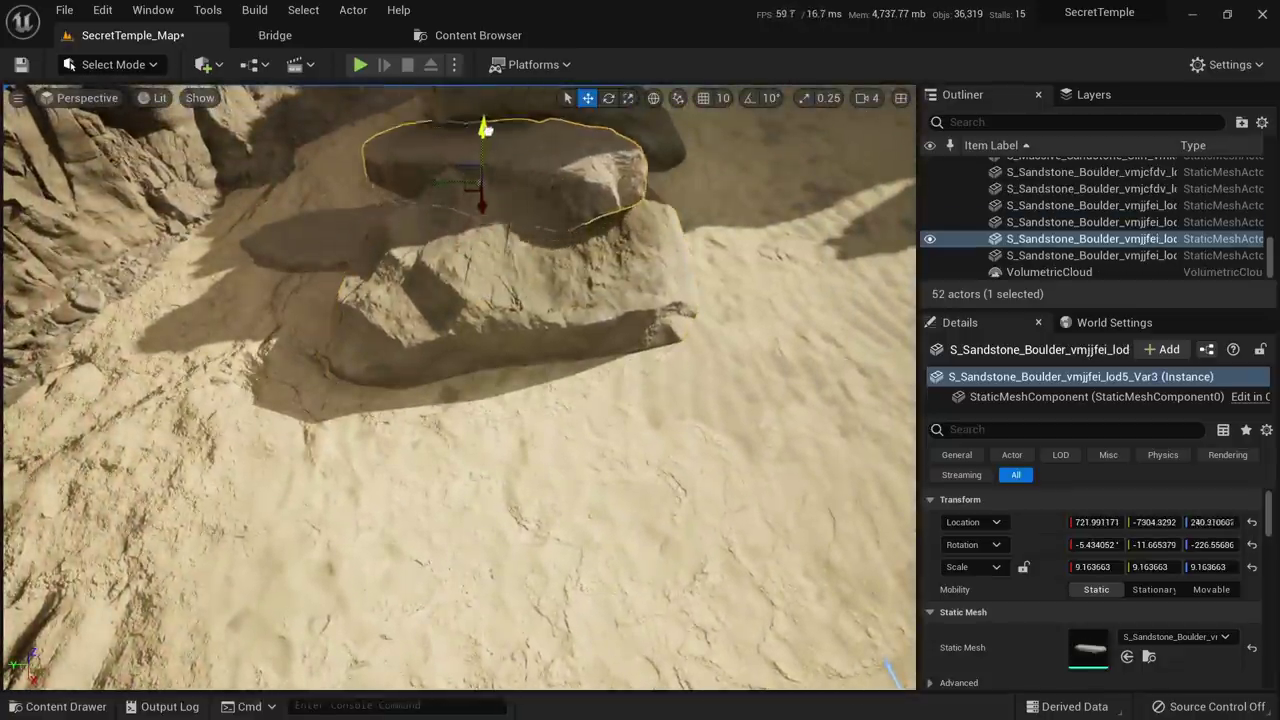
{"action": "left_click_drag", "start_coordinate": [487, 130], "coordinate": [490, 94]}
{"action": "right_click_drag", "start_coordinate": [490, 94], "coordinate": [575, 62]}
{"action": "key", "text": "e"}
{"action": "left_click_drag", "start_coordinate": [553, 300], "coordinate": [578, 277]}
Move the large front boulder back against the pile, to about X 1026, Y -7562
{"action": "right_click_drag", "start_coordinate": [578, 277], "coordinate": [603, 262]}
{"action": "left_click", "coordinate": [400, 540]}
{"action": "right_click_drag", "start_coordinate": [400, 540], "coordinate": [405, 590]}
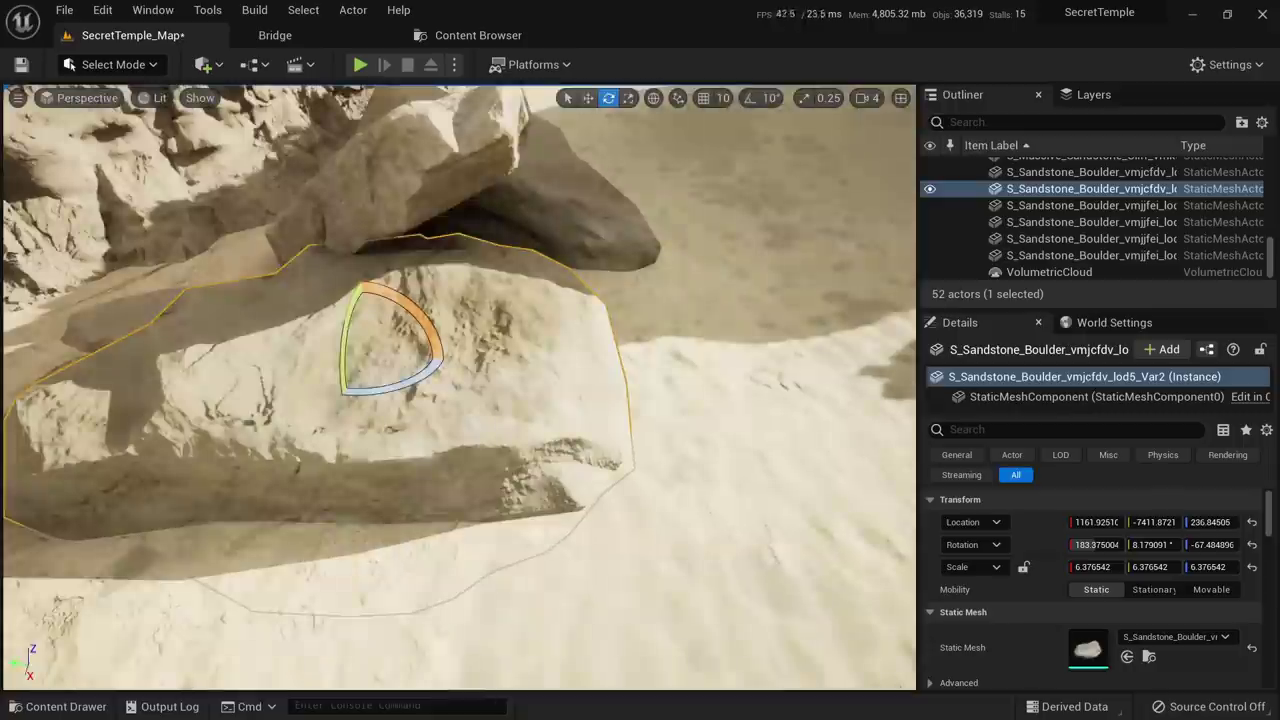
{"action": "key", "text": "w"}
{"action": "left_click_drag", "start_coordinate": [357, 360], "coordinate": [436, 322]}
{"action": "key", "text": "Escape"}
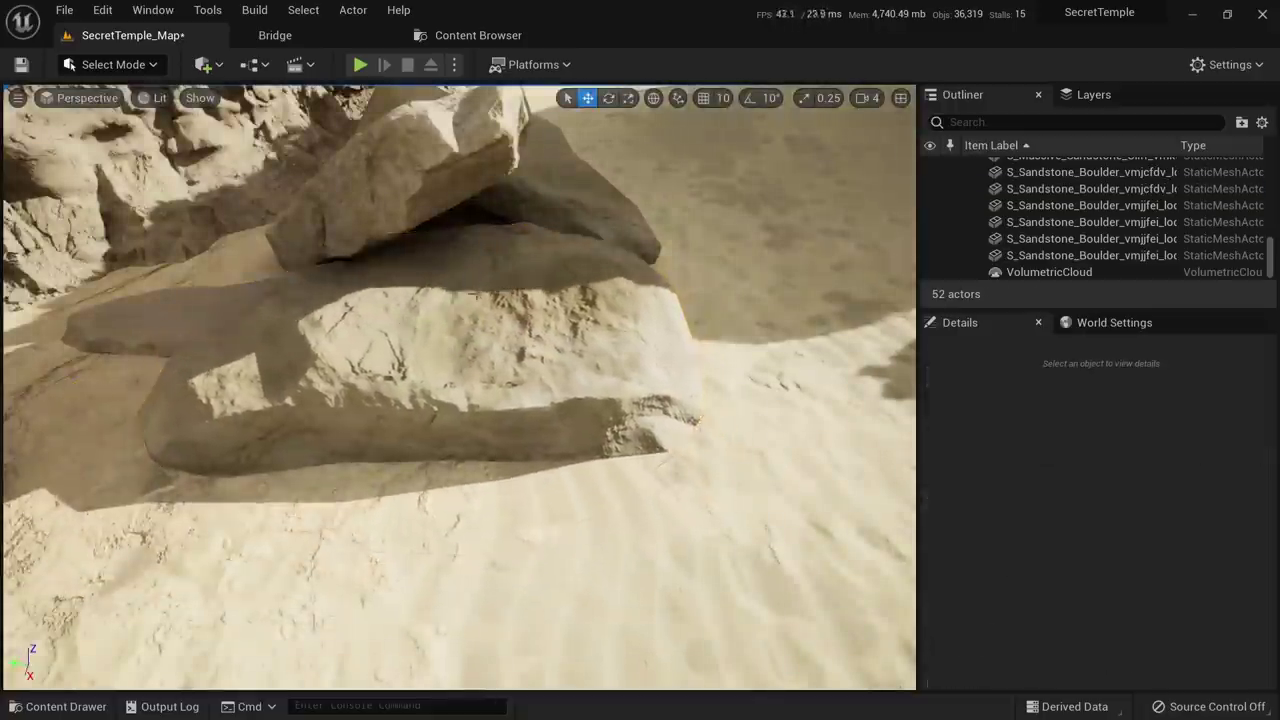
{"action": "right_click_drag", "start_coordinate": [436, 322], "coordinate": [445, 355]}
Switch to Bridge, browse the rock assets and open the rounded Sandstone Boulder pair
{"action": "left_click", "coordinate": [433, 40]}
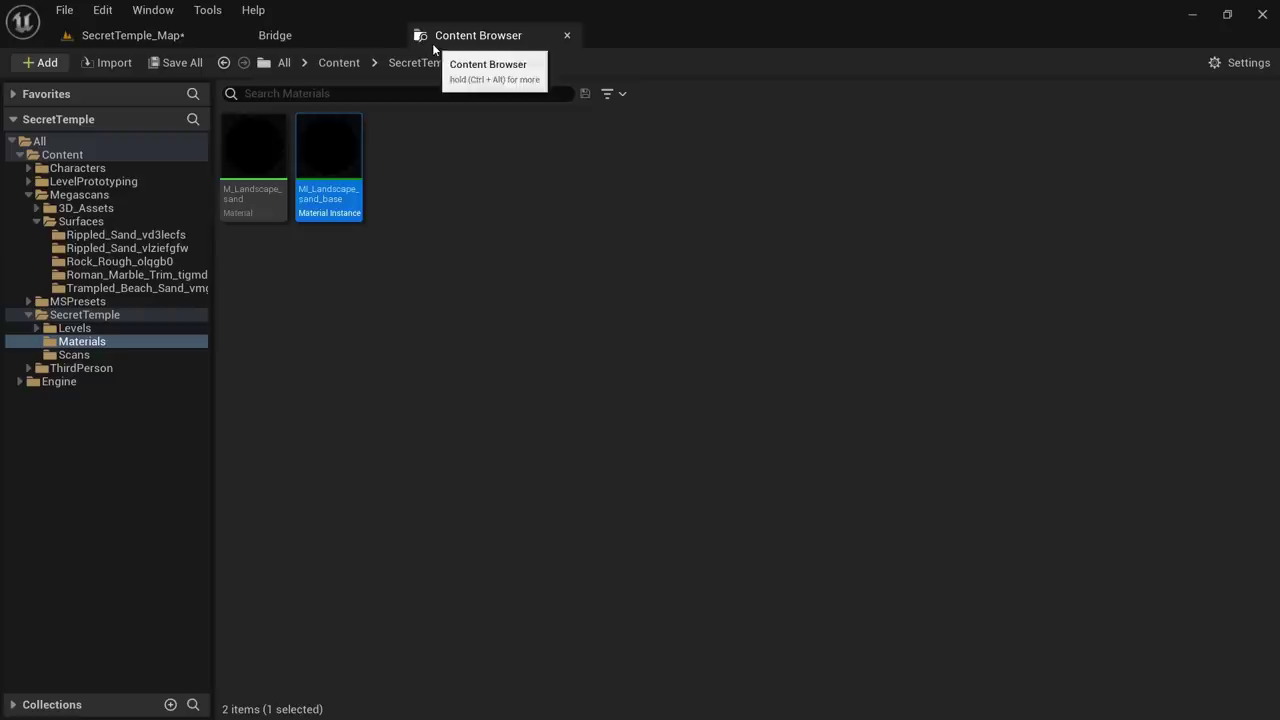
{"action": "left_click", "coordinate": [311, 35]}
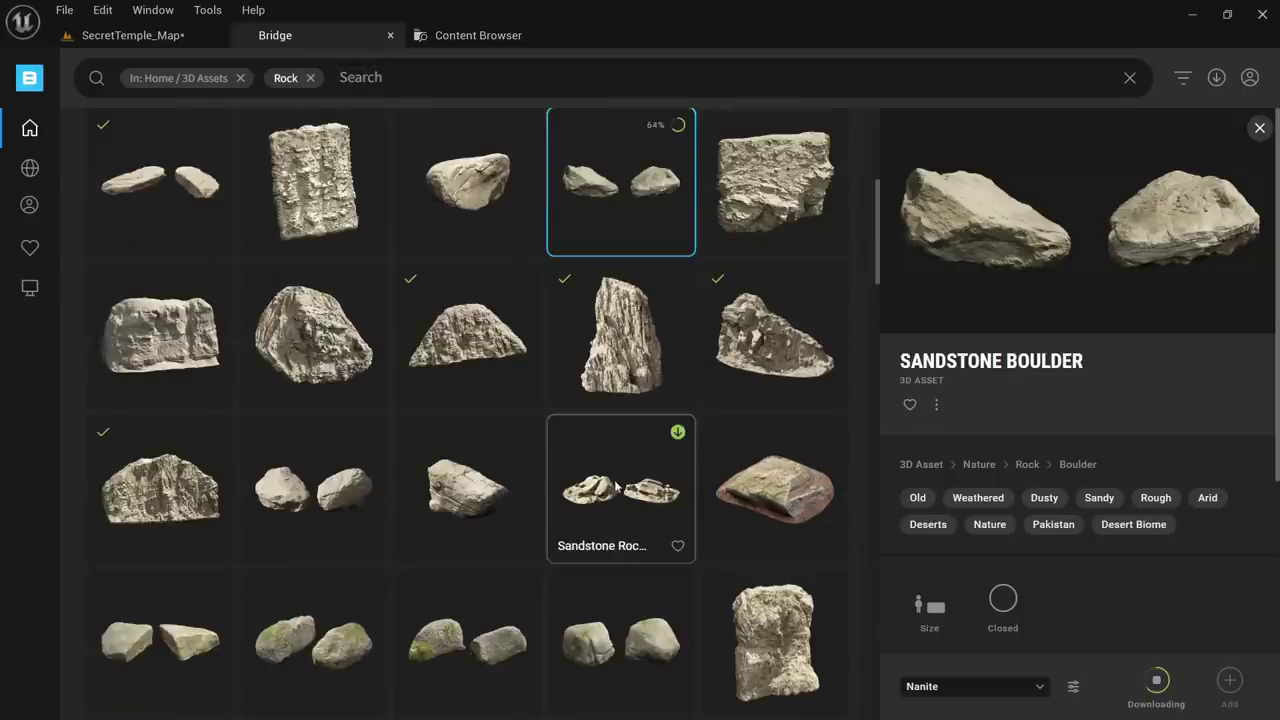
{"action": "scroll", "coordinate": [619, 483], "scroll_direction": "down", "scroll_amount": 2}
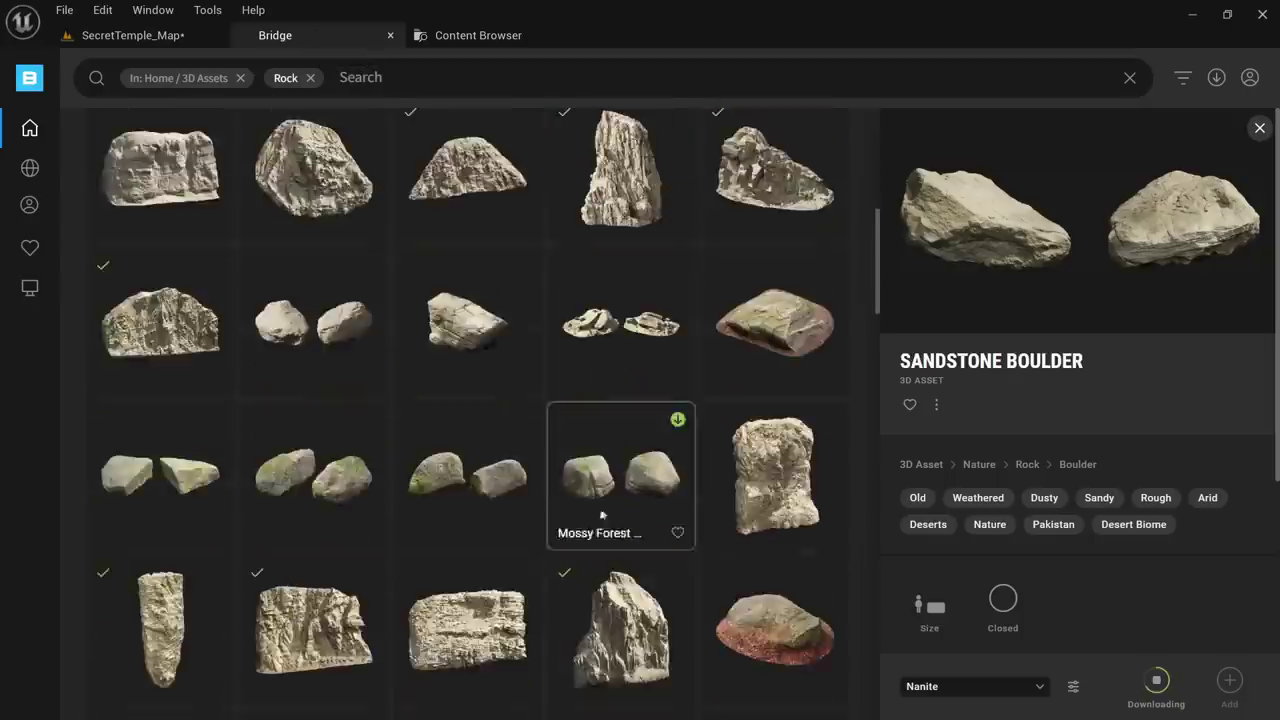
{"action": "left_click", "coordinate": [168, 463]}
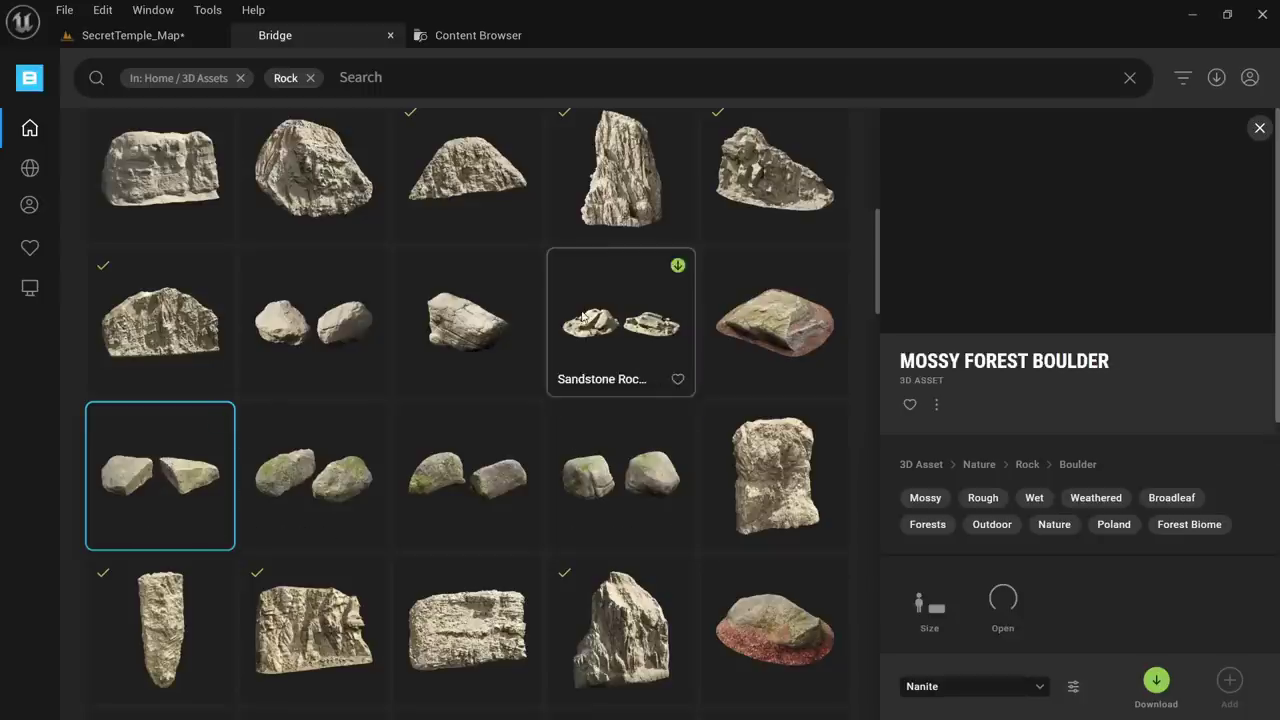
{"action": "left_click", "coordinate": [325, 335]}
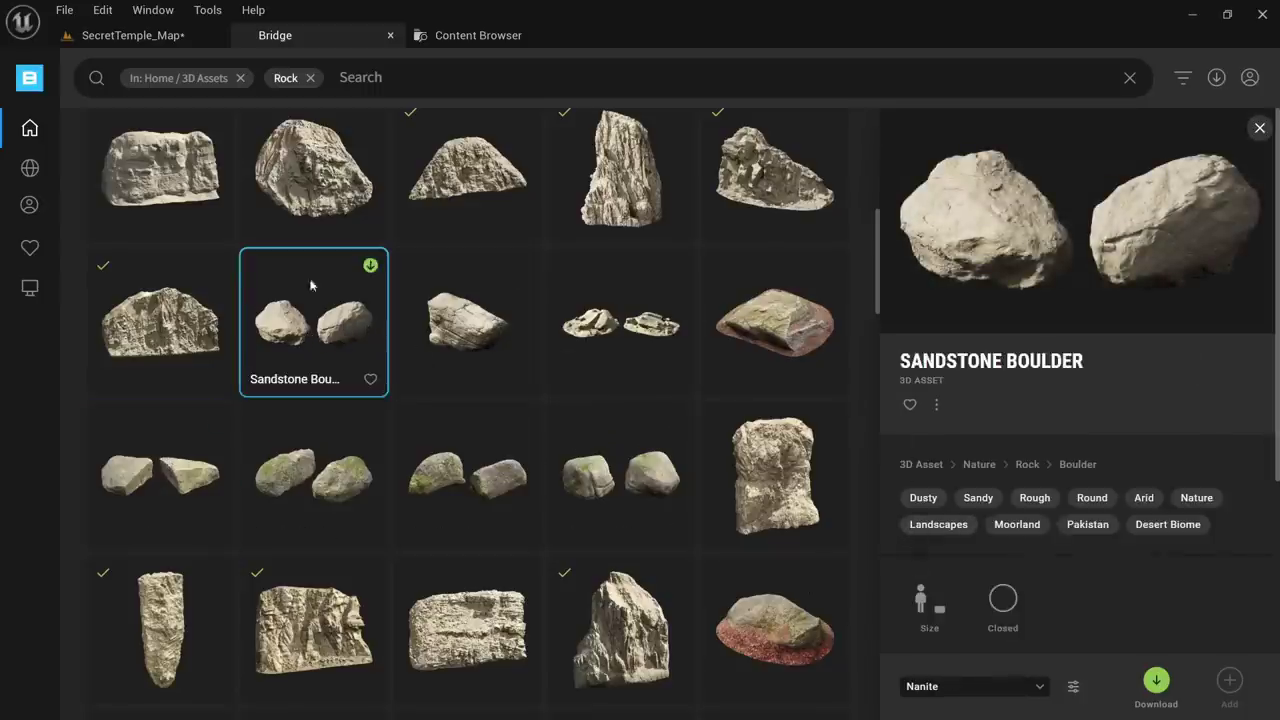
Place the rounded sandstone boulder on top of the large front boulder, at about X 1270, Y -7688, Z 306
{"action": "left_click_drag", "start_coordinate": [311, 286], "coordinate": [533, 493]}
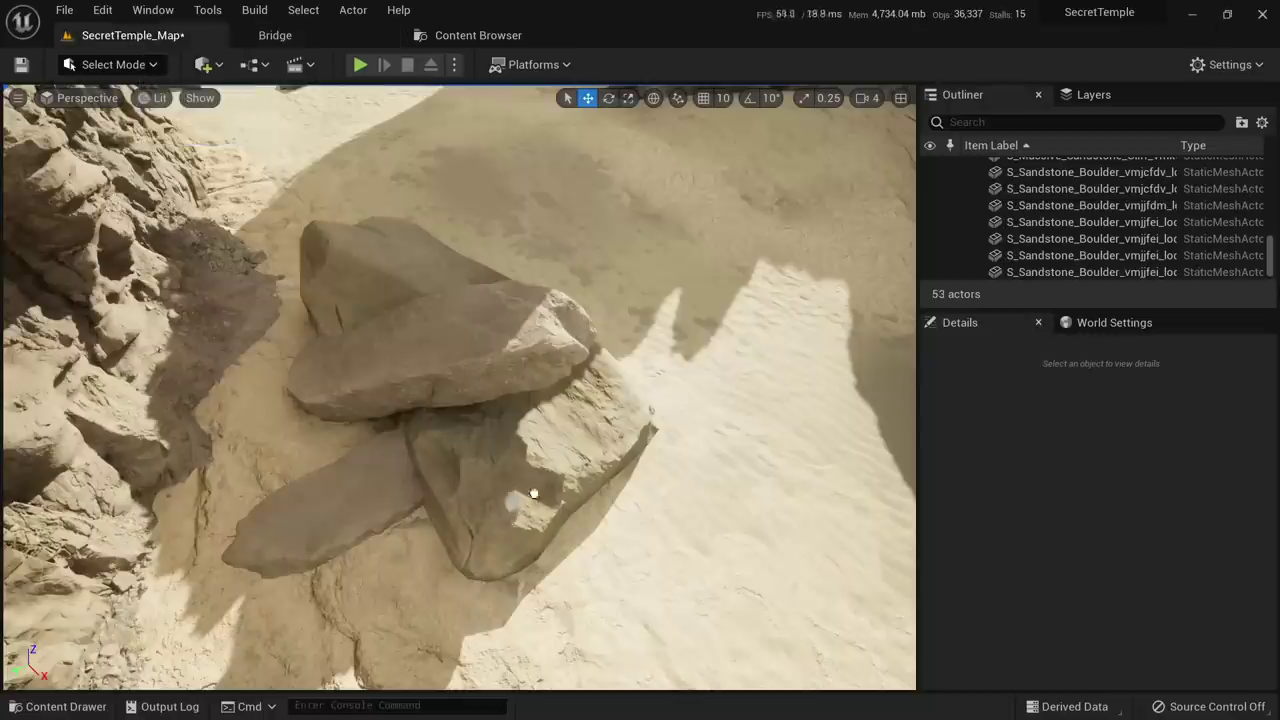
{"action": "left_click_drag", "start_coordinate": [608, 428], "coordinate": [608, 428]}
{"action": "key", "text": "w"}
{"action": "mouse_move", "coordinate": [608, 428]}
{"action": "right_mouse_down"}
{"action": "mouse_move", "coordinate": [625, 415]}
{"action": "mouse_move", "coordinate": [600, 360]}
{"action": "mouse_move", "coordinate": [620, 310]}
{"action": "mouse_move", "coordinate": [608, 428]}
{"action": "right_mouse_up"}
{"action": "key", "text": "e"}
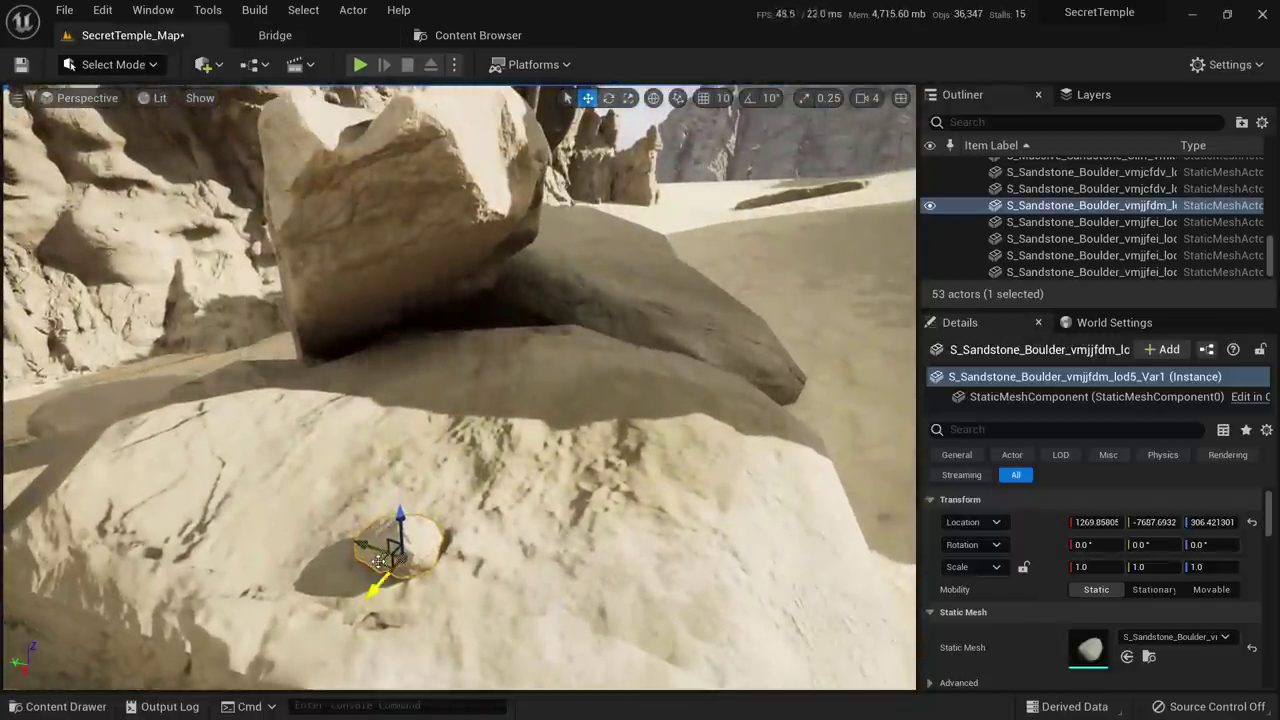
Duplicate the small stone to the far end of the front boulder, at about X 989, Y -7884, Z 363
{"action": "left_click_drag", "start_coordinate": [380, 560], "coordinate": [712, 371], "text": "alt"}
{"action": "key", "text": "e"}
{"action": "right_click_drag", "start_coordinate": [712, 371], "coordinate": [610, 480]}
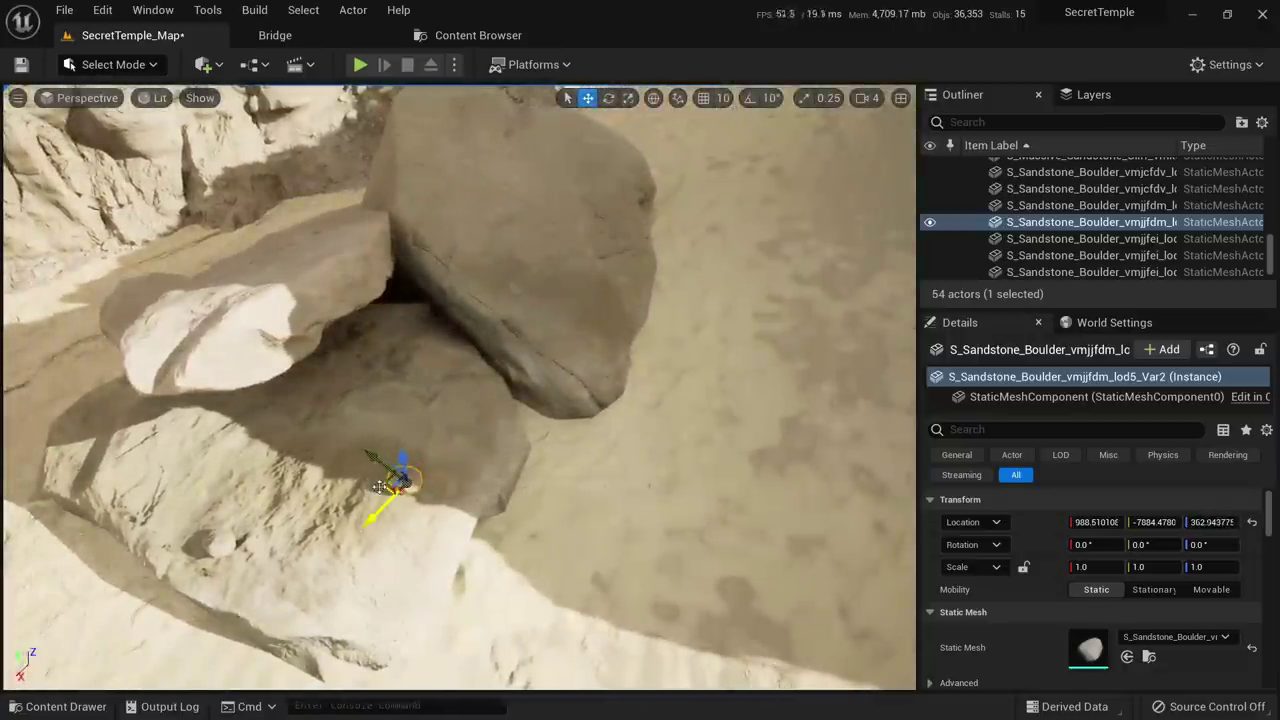
Duplicate the small stone again and lower the copy onto the sand beside the pile, at about X 1079, Y -8121, Z 206
{"action": "left_click_drag", "start_coordinate": [380, 487], "coordinate": [456, 612], "text": "alt"}
{"action": "right_click_drag", "start_coordinate": [456, 612], "coordinate": [500, 415]}
{"action": "key", "text": "q"}
{"action": "key", "text": "a"}
{"action": "key", "text": "s"}
{"action": "left_click_drag", "start_coordinate": [491, 345], "coordinate": [491, 578]}
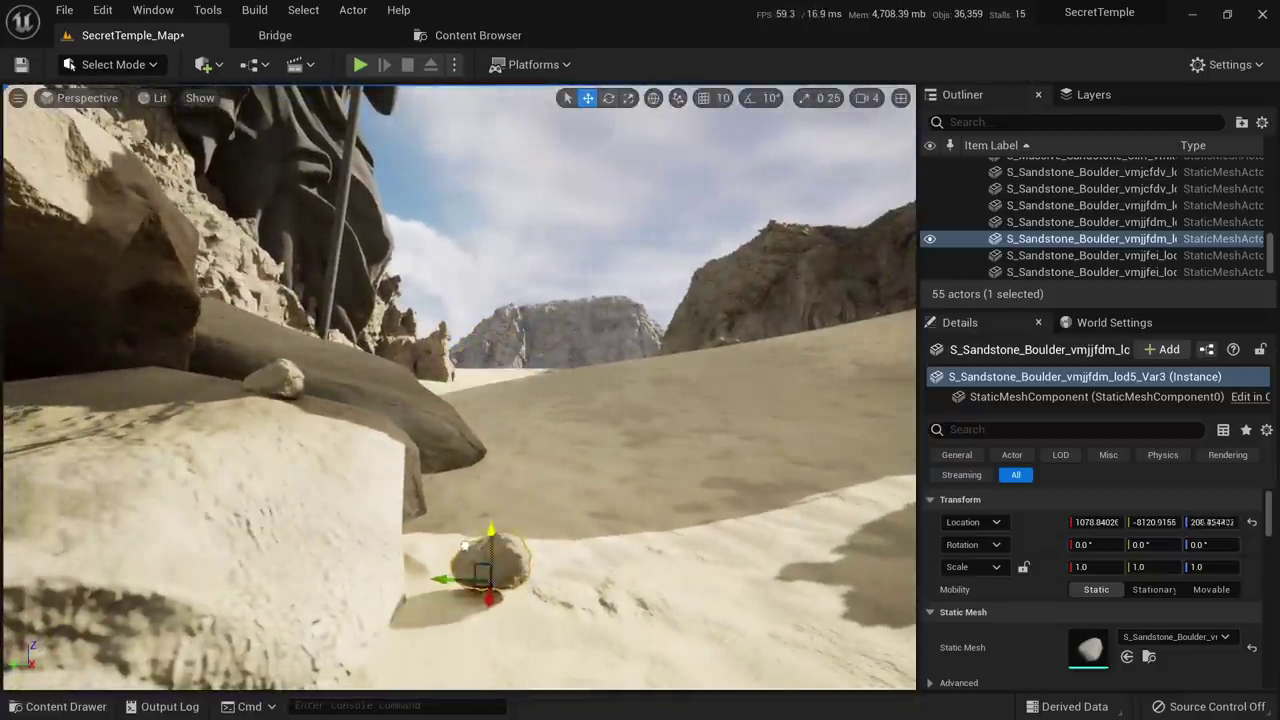
{"action": "key", "text": "w"}
{"action": "right_click_drag", "start_coordinate": [506, 571], "coordinate": [435, 625]}
Enlarge the stone at the far end of the front boulder uniformly to about 2.01 and rotate it to about 58.1° around Z
{"action": "left_click", "coordinate": [518, 352]}
{"action": "key", "text": "s"}
{"action": "right_click_drag", "start_coordinate": [518, 352], "coordinate": [515, 425]}
{"action": "key", "text": "w"}
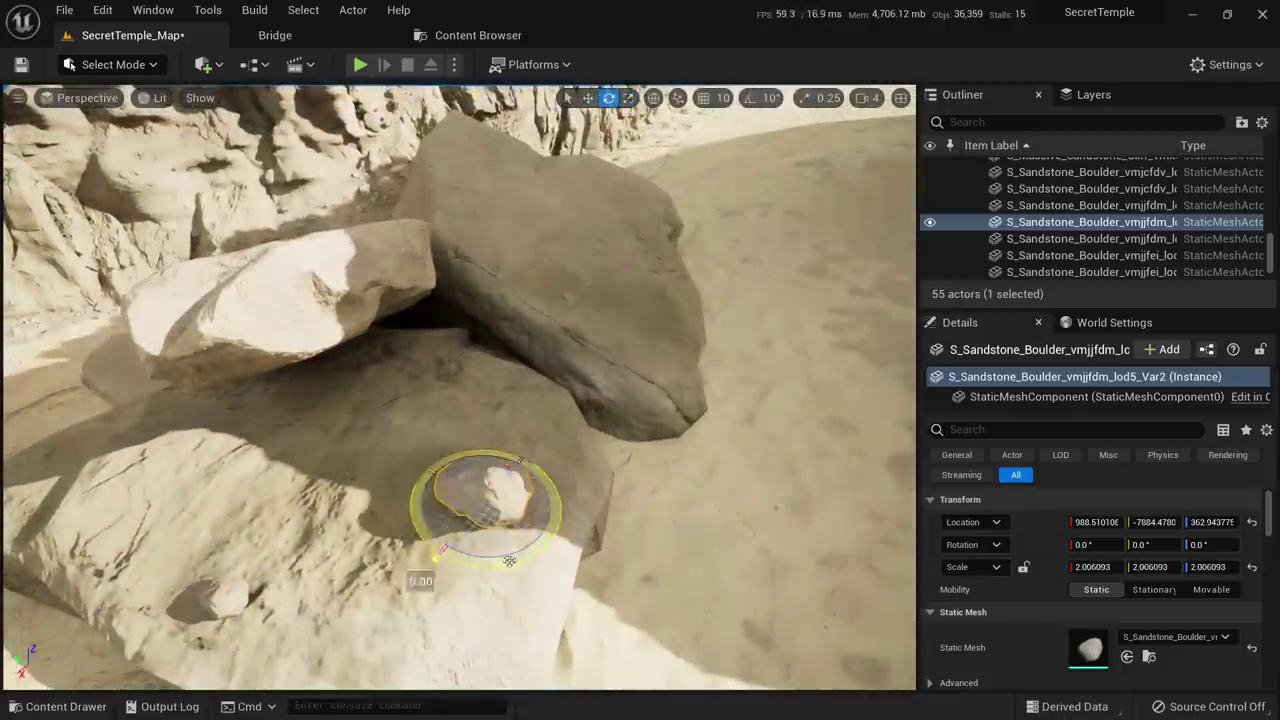
{"action": "key", "text": "Escape"}
{"action": "key", "text": "s"}
{"action": "right_click_drag", "start_coordinate": [490, 565], "coordinate": [580, 485]}
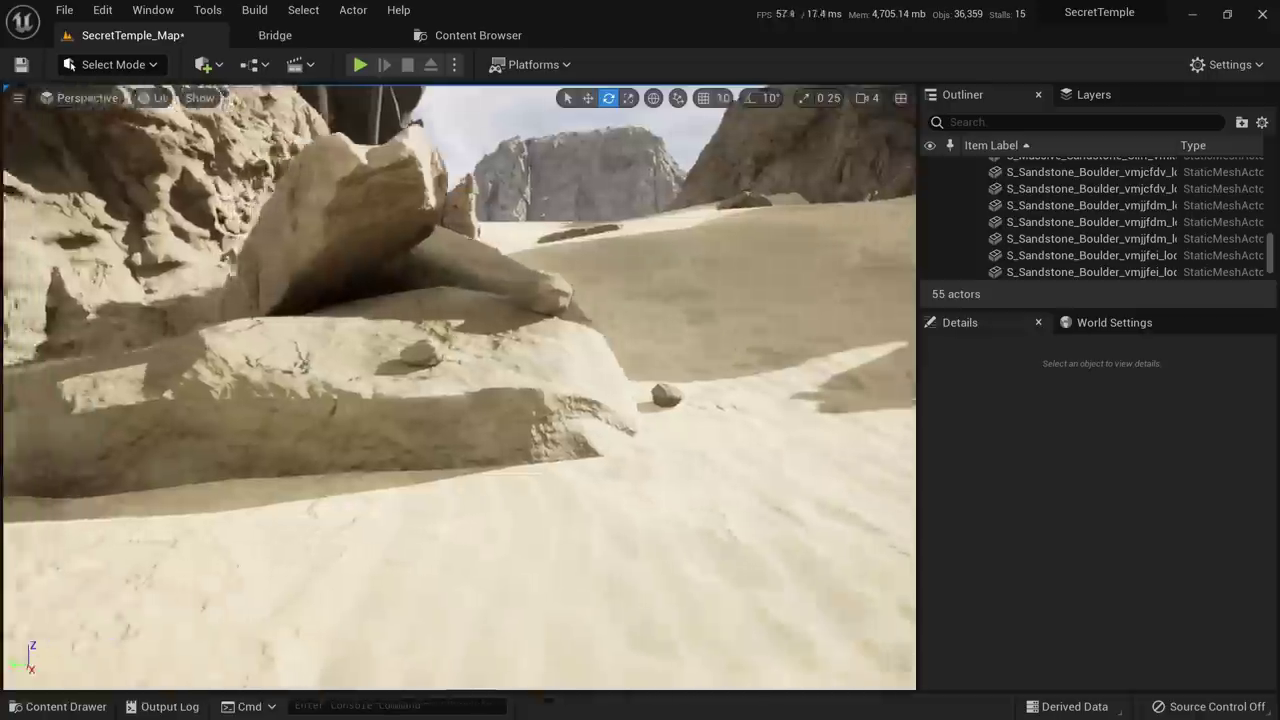
Examine how the stones and long boulders sit in the pile from several angles, in wireframe and lit view
{"action": "left_click", "coordinate": [588, 468]}
{"action": "key", "text": "w"}
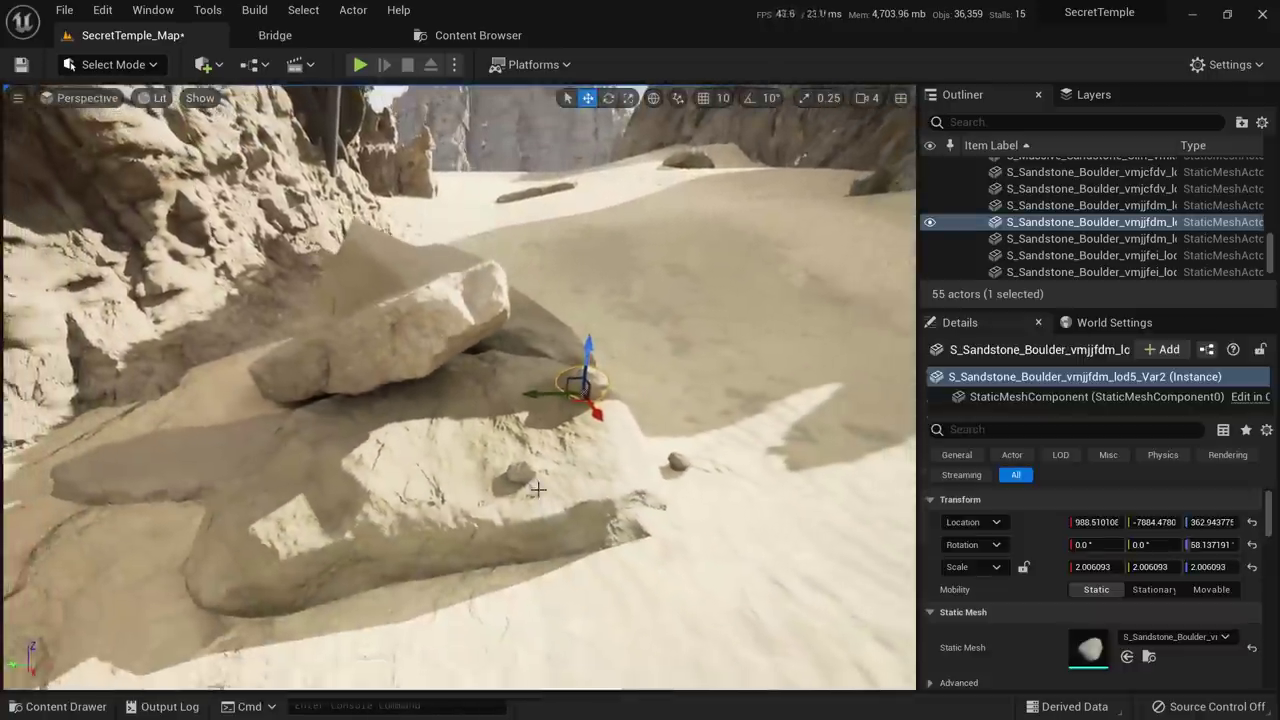
{"action": "left_click", "coordinate": [515, 473]}
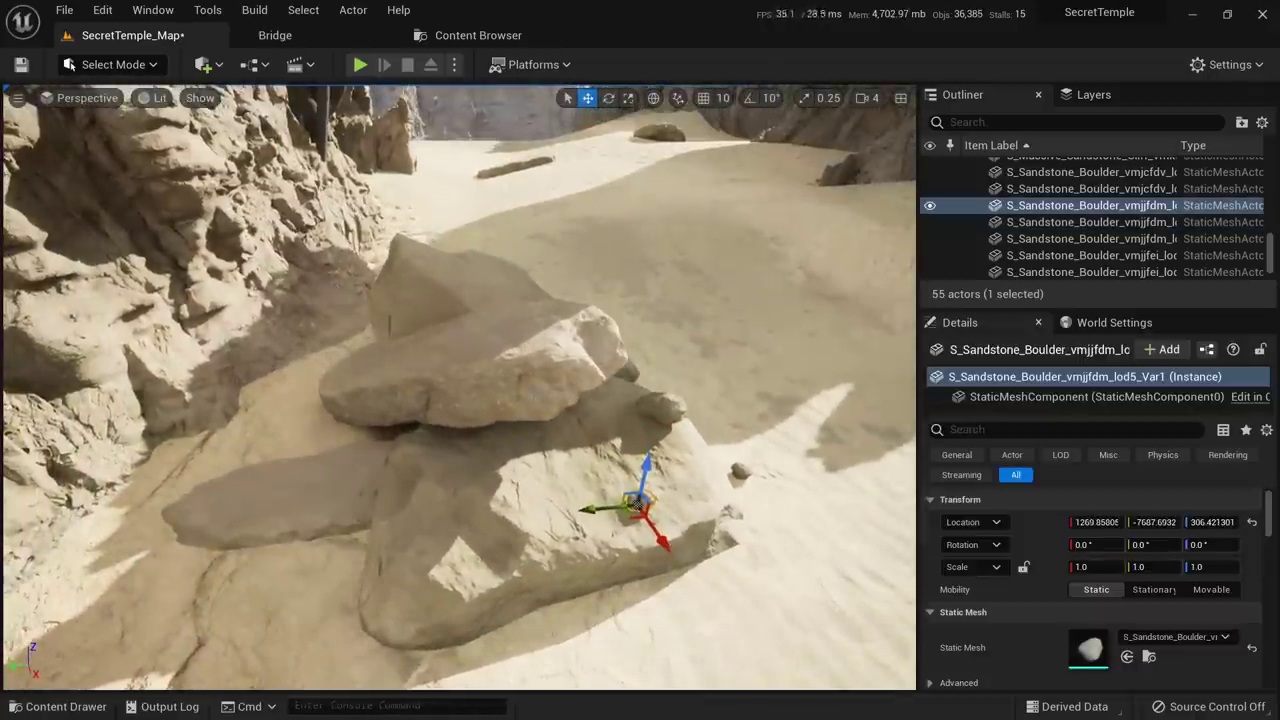
{"action": "left_click", "coordinate": [500, 375]}
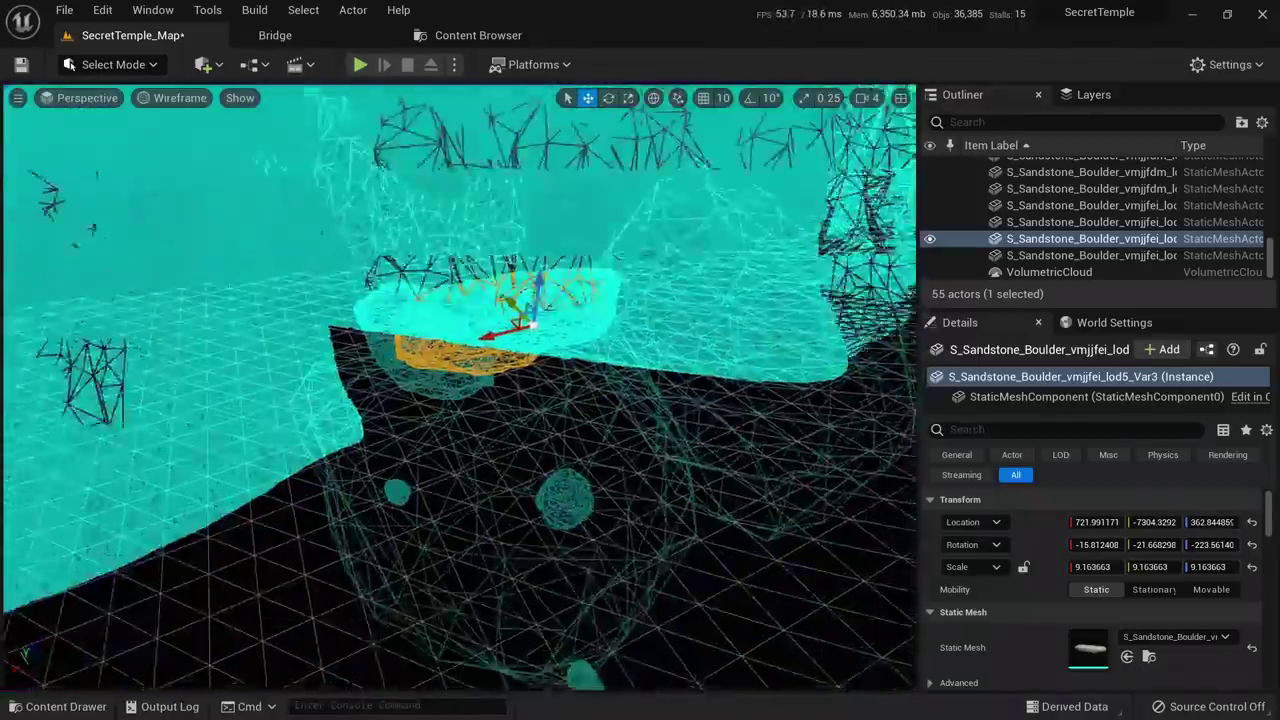
{"action": "right_click_drag", "start_coordinate": [582, 438], "coordinate": [582, 460]}
{"action": "key", "text": "alt+4"}
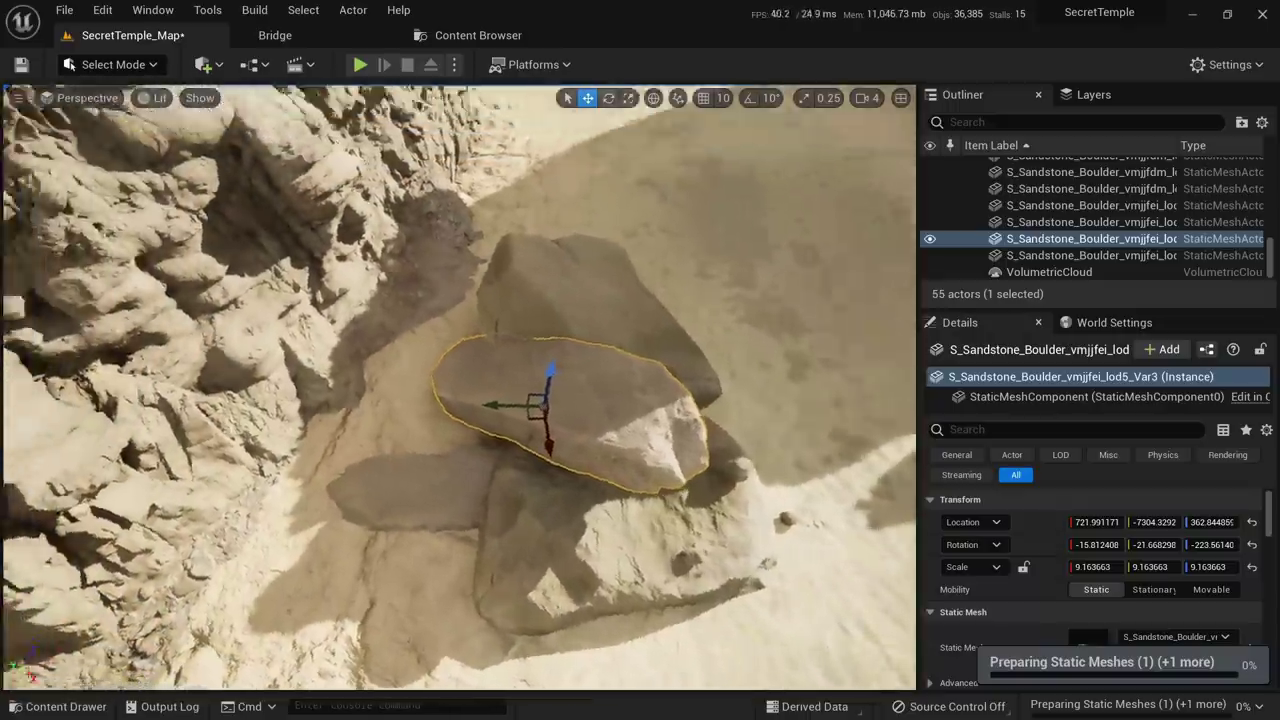
{"action": "right_click_drag", "start_coordinate": [560, 440], "coordinate": [440, 400]}
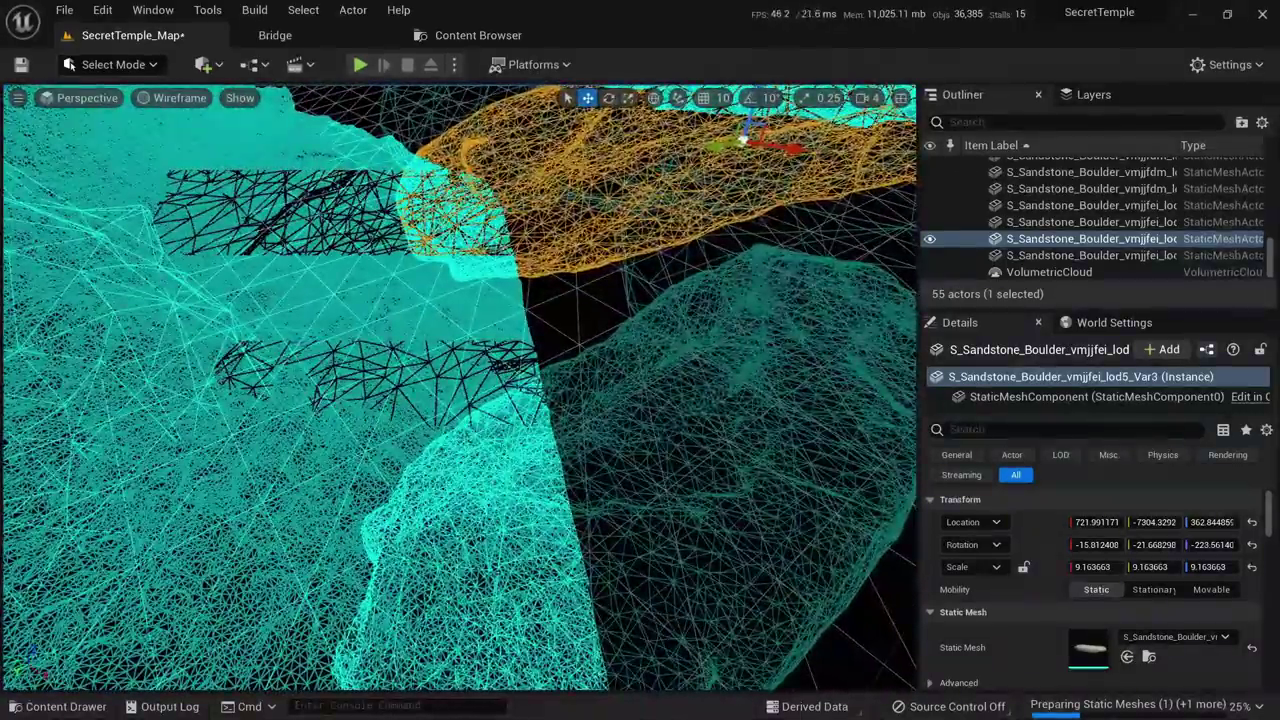
{"action": "left_click", "coordinate": [662, 437]}
{"action": "right_click_drag", "start_coordinate": [662, 437], "coordinate": [635, 265]}
{"action": "key", "text": "alt+4"}
{"action": "right_click_drag", "start_coordinate": [544, 385], "coordinate": [544, 385]}
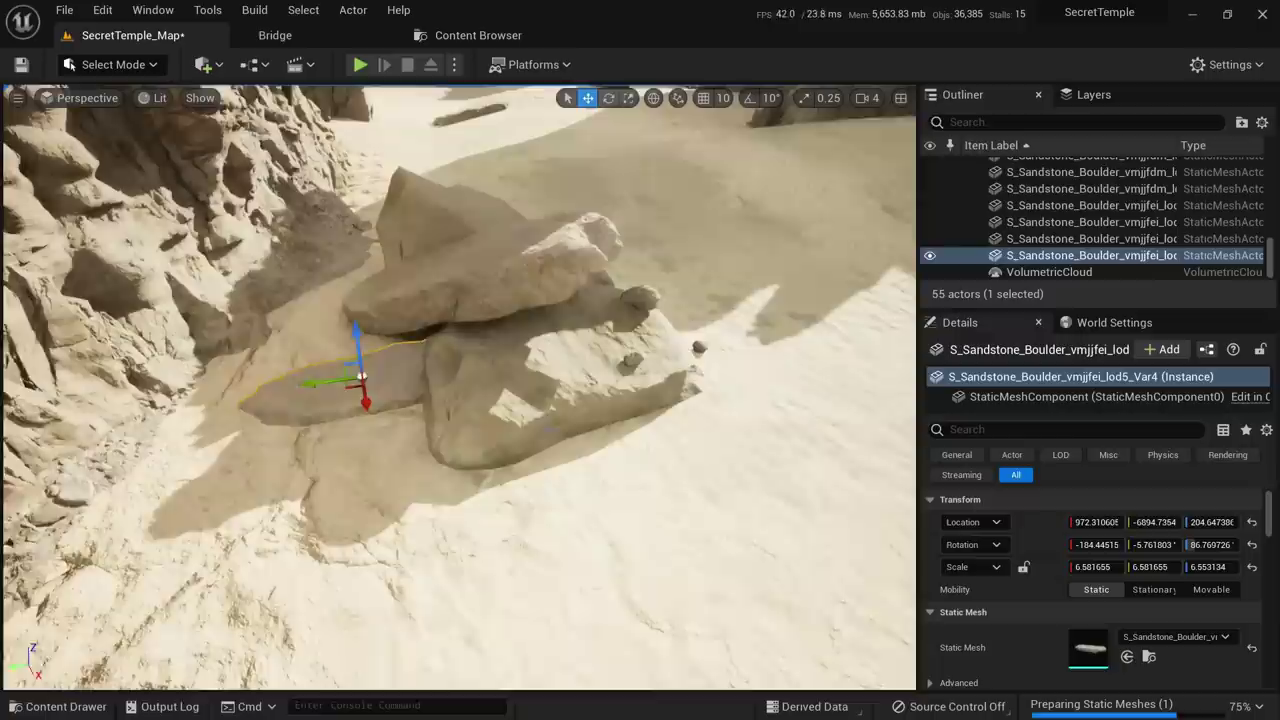
Duplicate the front boulder to about X 649, Y -6825, shrink the copy to about 3.31 and rotate it to about 6.4°, -15.2°, 66.9°
{"action": "left_click", "coordinate": [544, 385]}
{"action": "key", "text": "e"}
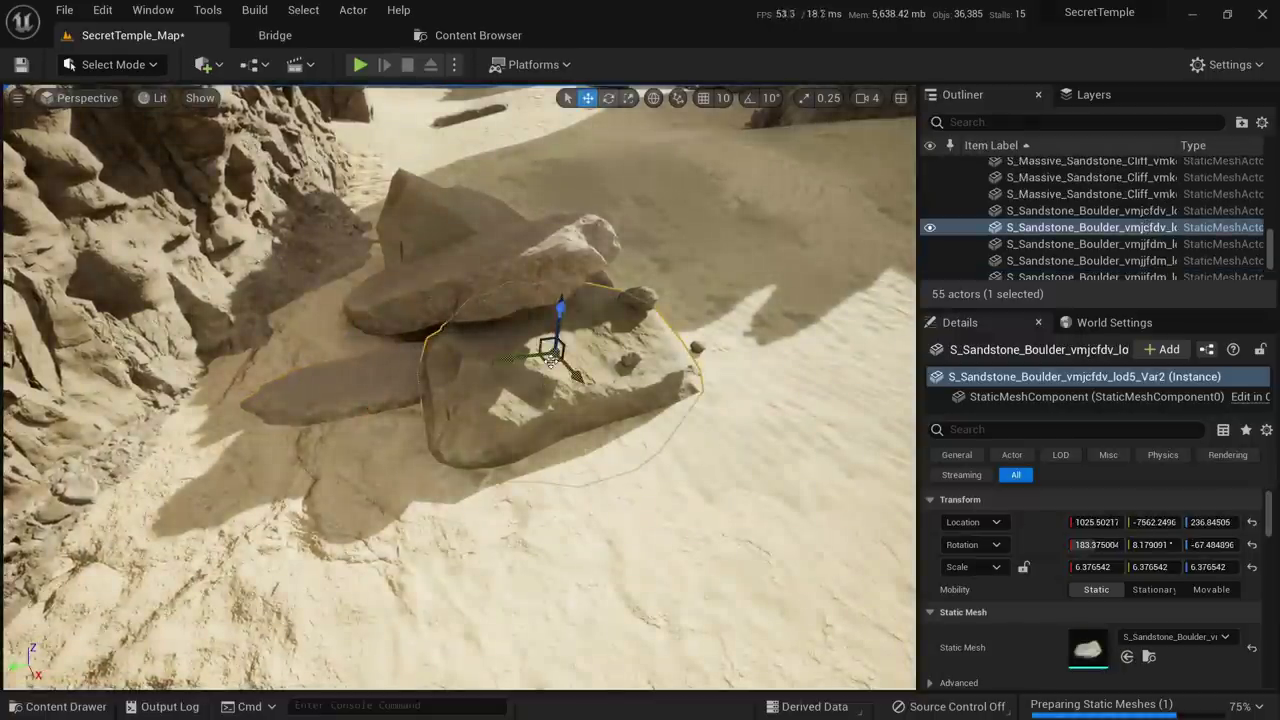
{"action": "left_click_drag", "start_coordinate": [549, 362], "coordinate": [338, 420], "text": "alt"}
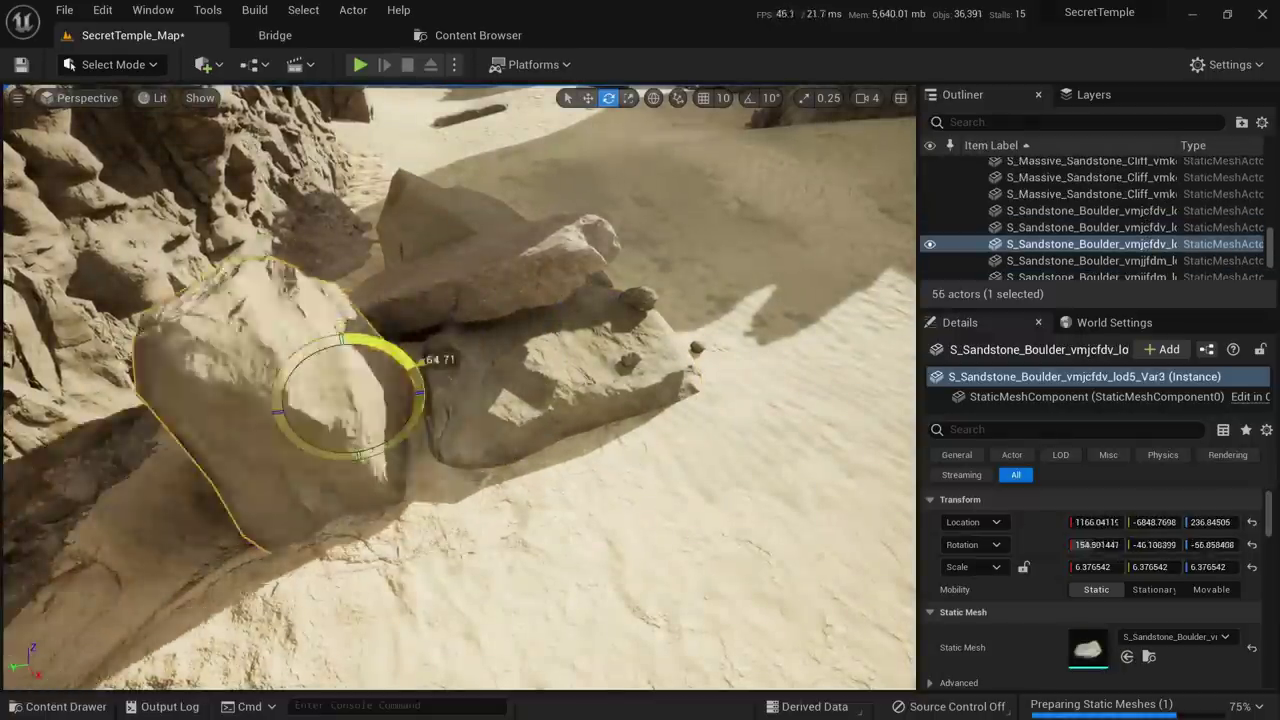
{"action": "left_click_drag", "start_coordinate": [420, 360], "coordinate": [392, 465]}
{"action": "mouse_move", "coordinate": [350, 399]}
{"action": "left_mouse_down"}
{"action": "mouse_move", "coordinate": [345, 380]}
{"action": "mouse_move", "coordinate": [348, 401]}
{"action": "left_mouse_up"}
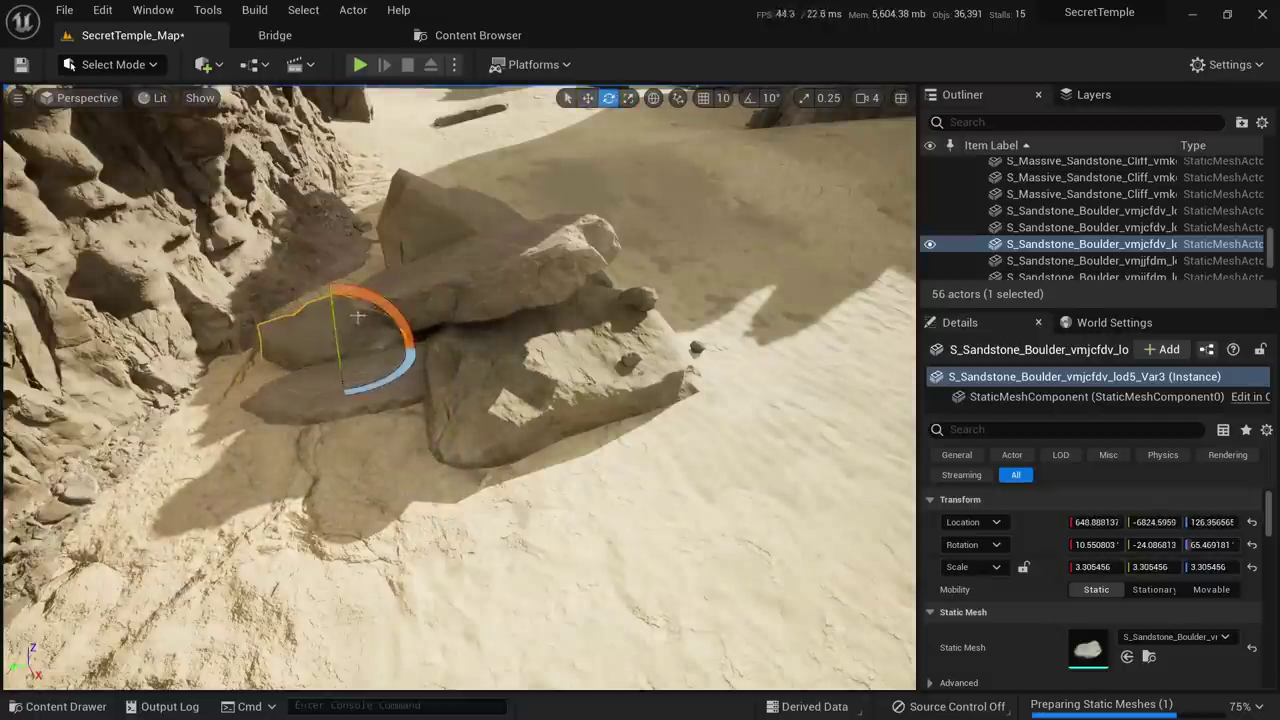
{"action": "left_click_drag", "start_coordinate": [367, 293], "coordinate": [434, 306]}
{"action": "key", "text": "Escape"}
{"action": "right_click_drag", "start_coordinate": [434, 306], "coordinate": [395, 220]}
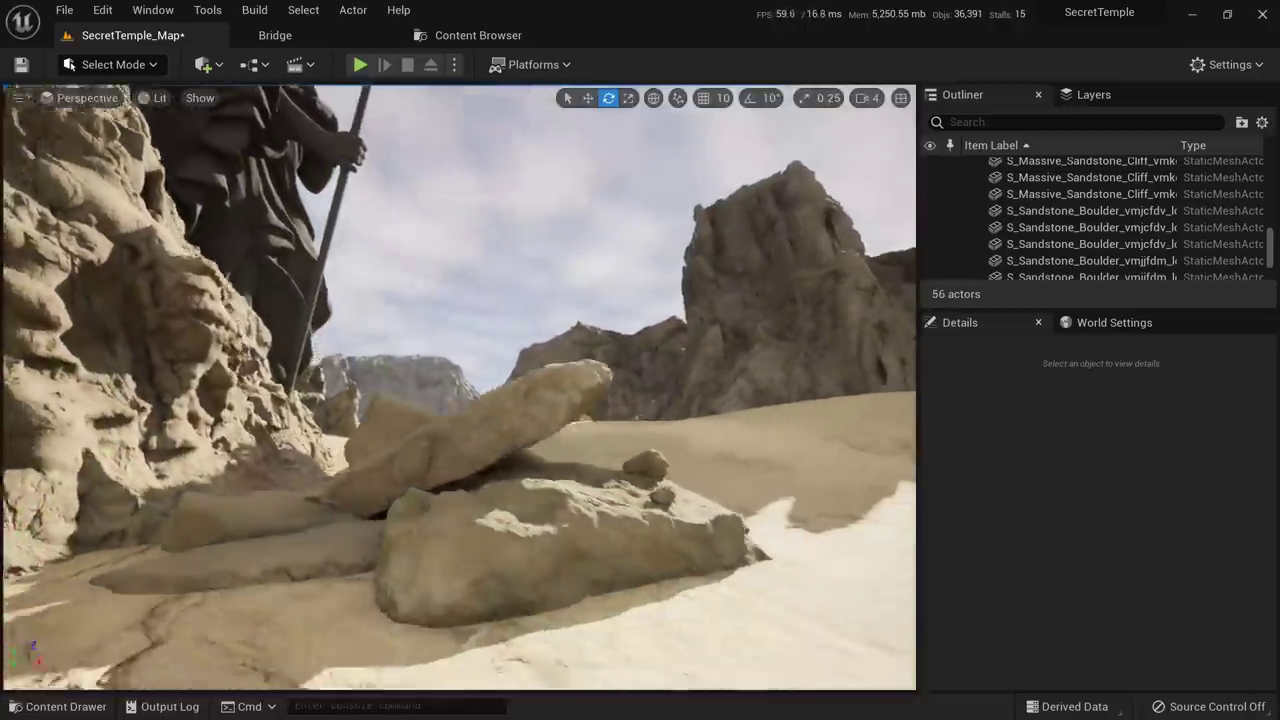
{"action": "right_click_drag", "start_coordinate": [520, 400], "coordinate": [512, 398]}
{"action": "left_click", "coordinate": [540, 402]}
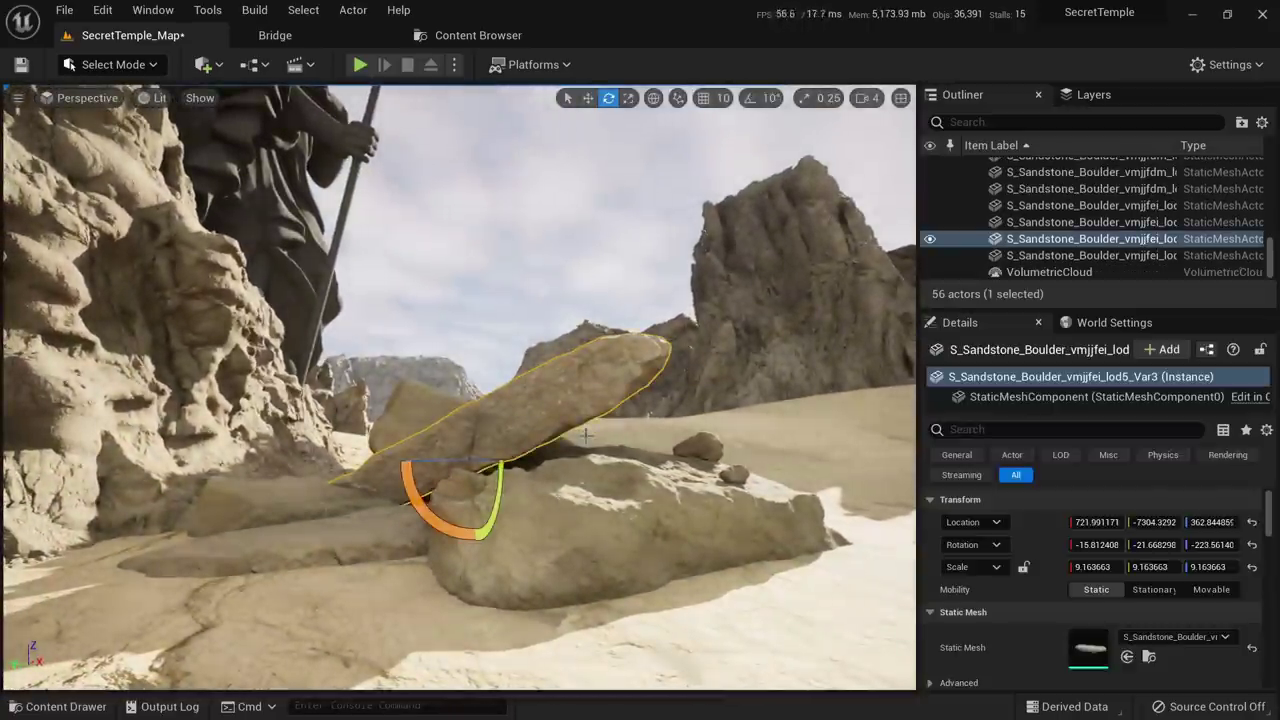
{"action": "left_click", "coordinate": [428, 481]}
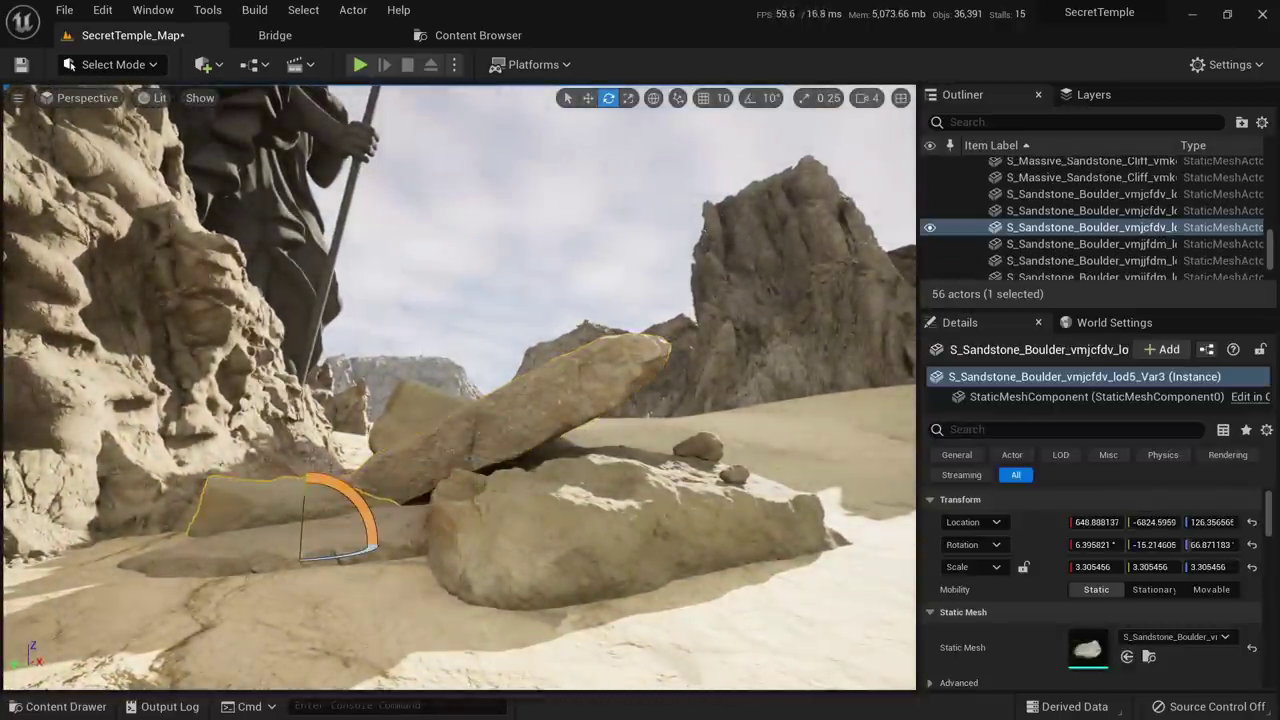
{"action": "left_click", "coordinate": [540, 402]}
{"action": "right_click_drag", "start_coordinate": [540, 402], "coordinate": [240, 392]}
{"action": "key", "text": "Escape"}
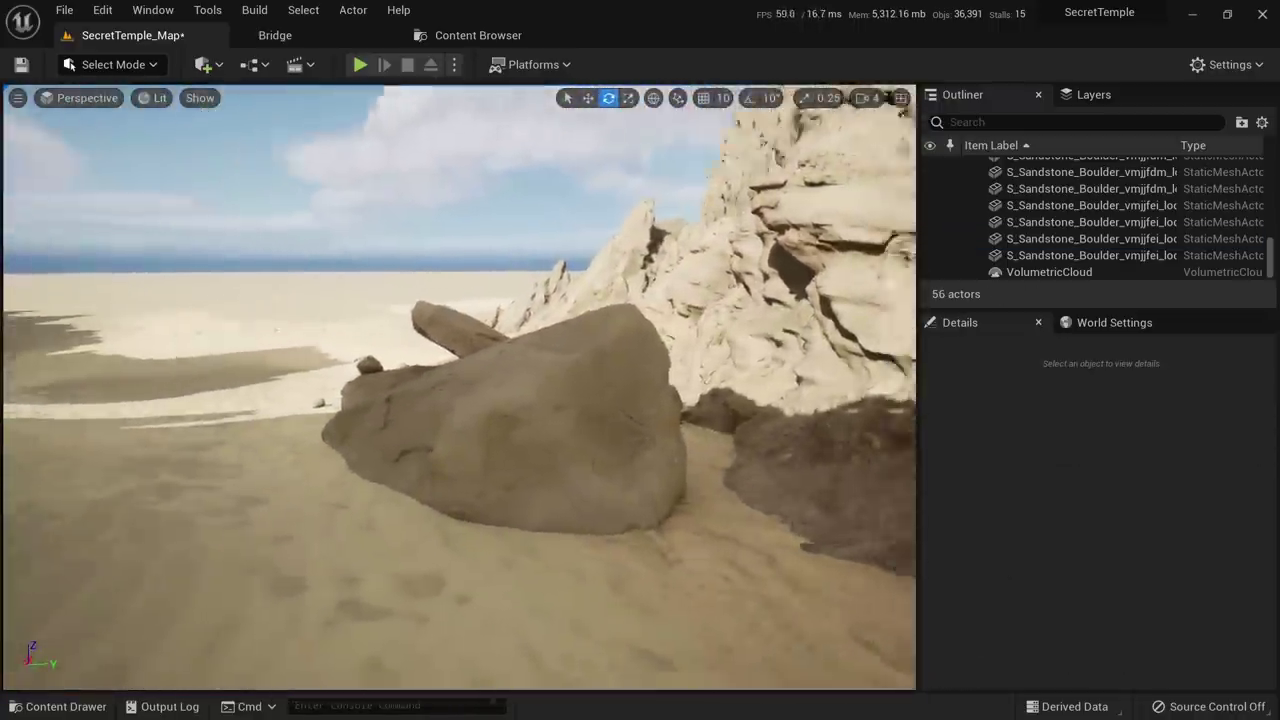
Duplicate the large rear boulder to about X -410, Y -7545 and rotate the copy to about 71.4°, 21.2°, 83.1°
{"action": "right_click_drag", "start_coordinate": [460, 390], "coordinate": [640, 455]}
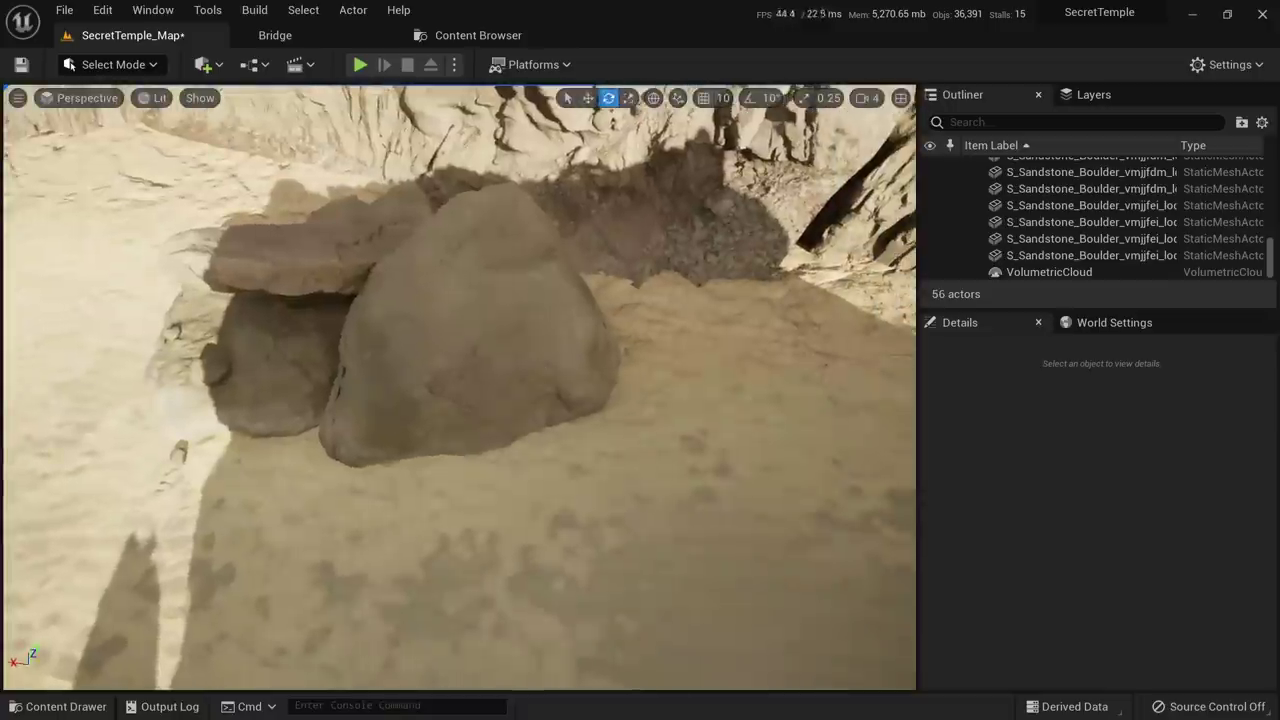
{"action": "left_click", "coordinate": [490, 393]}
{"action": "key", "text": "w"}
{"action": "left_click_drag", "start_coordinate": [426, 353], "coordinate": [582, 378], "text": "alt"}
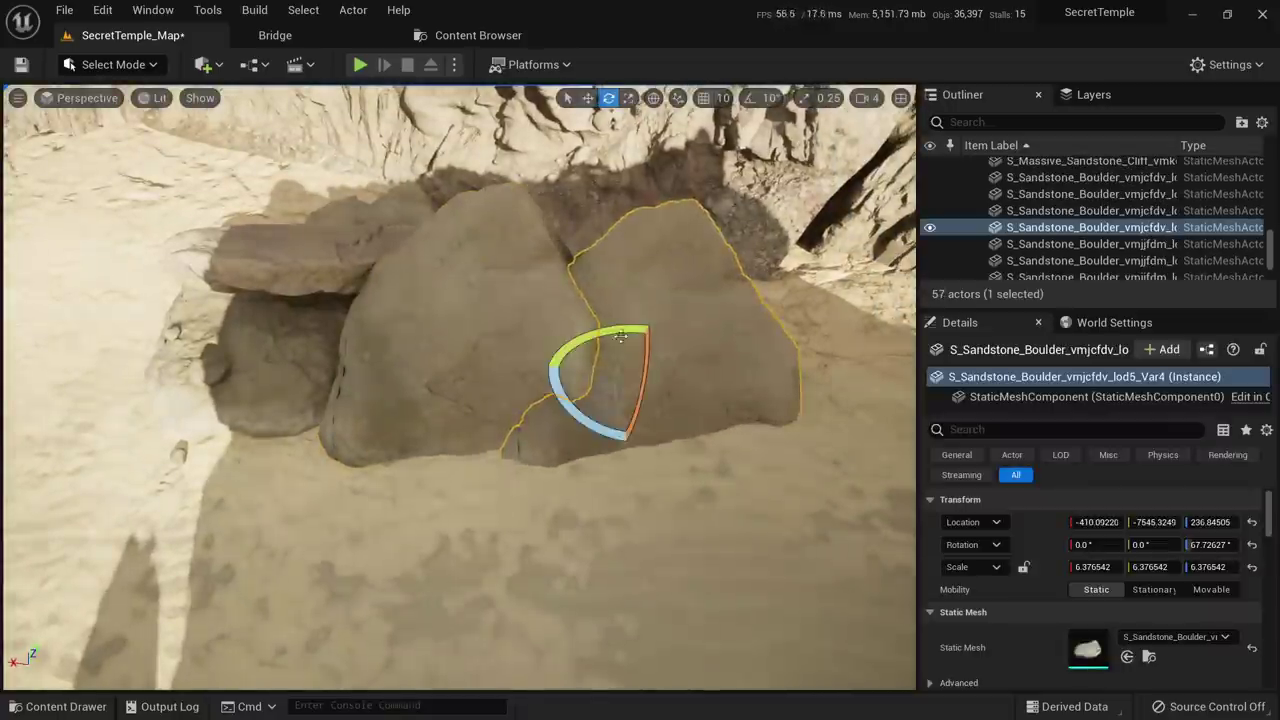
{"action": "left_click_drag", "start_coordinate": [621, 337], "coordinate": [703, 339]}
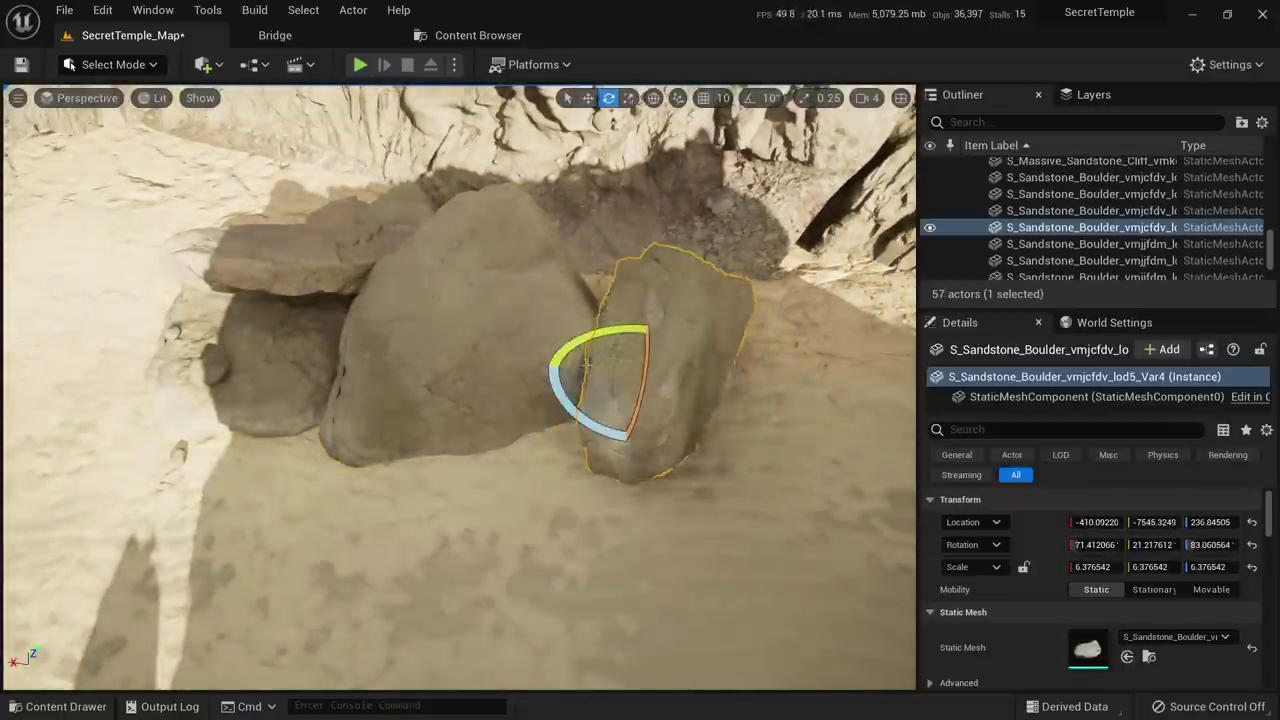
Reduce the rear copy uniformly to a scale of about 4.05 and rotate it to about 54.4°, 18.4°, 77.2°
{"action": "right_click_drag", "start_coordinate": [681, 391], "coordinate": [710, 370]}
{"action": "key", "text": "r"}
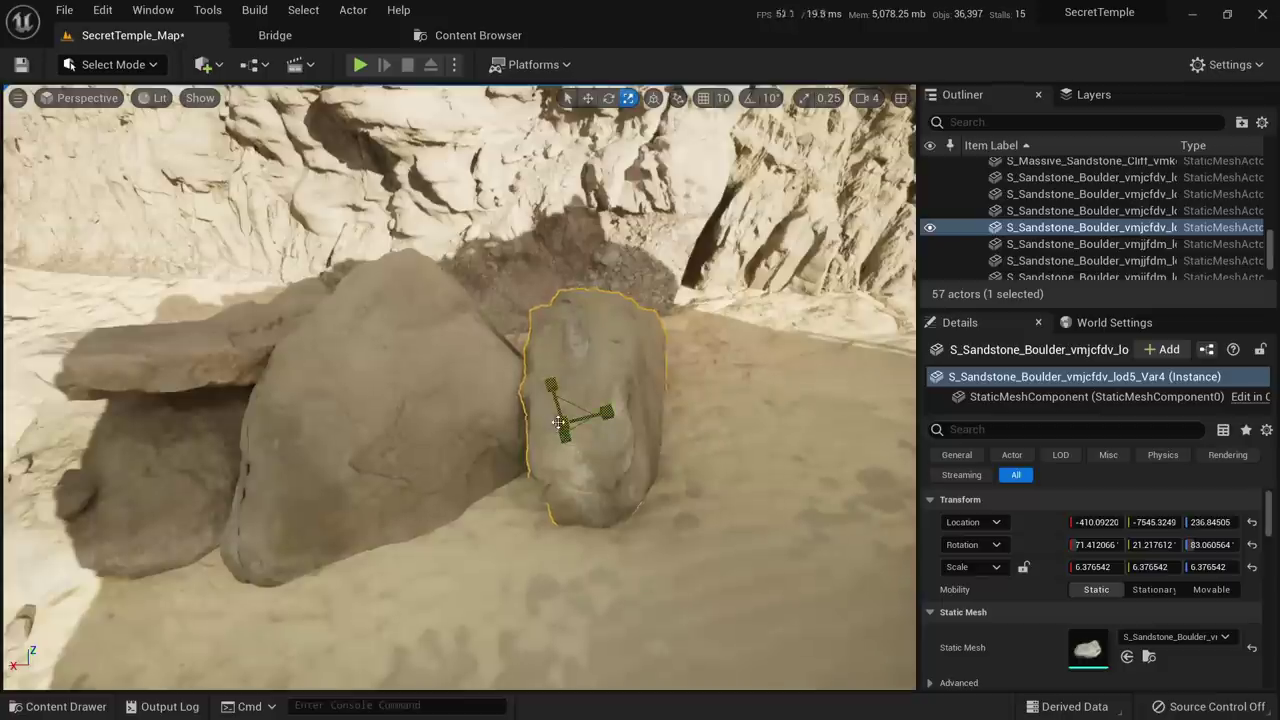
{"action": "mouse_move", "coordinate": [558, 422]}
{"action": "left_mouse_down"}
{"action": "mouse_move", "coordinate": [532, 434]}
{"action": "mouse_move", "coordinate": [545, 428]}
{"action": "left_mouse_up"}
{"action": "key", "text": "e"}
{"action": "right_click_drag", "start_coordinate": [570, 420], "coordinate": [625, 405]}
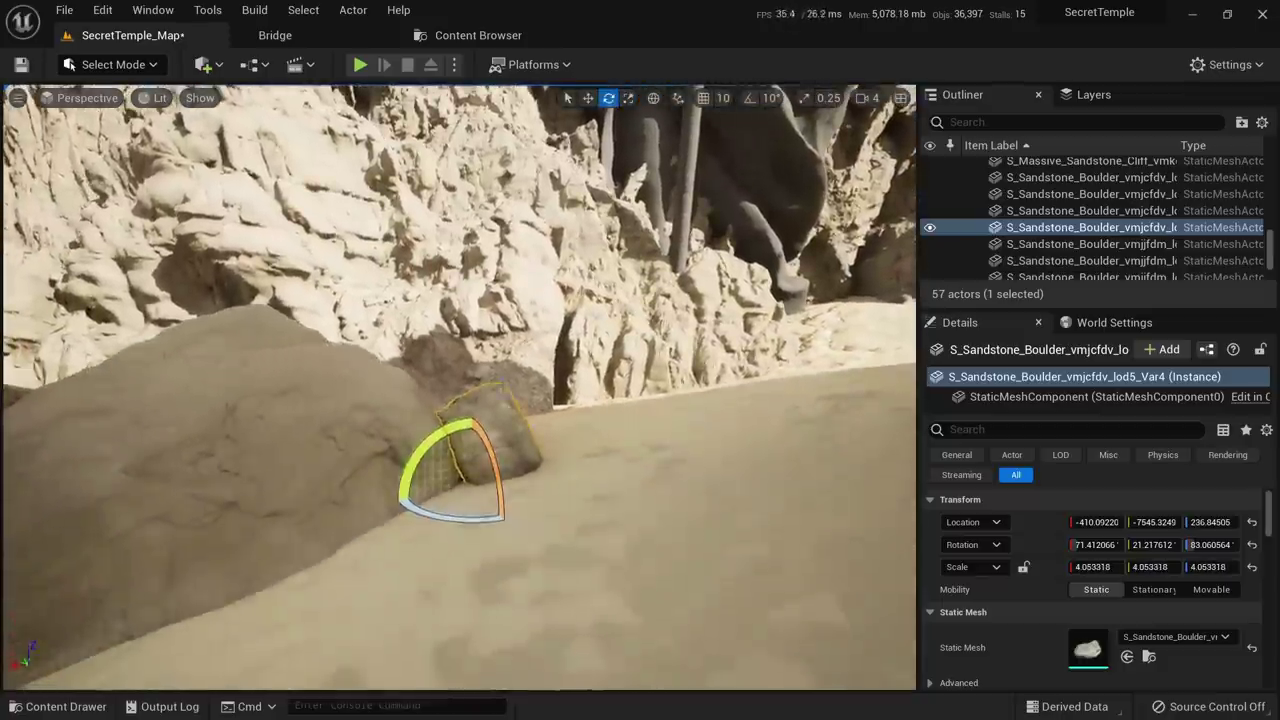
{"action": "key", "text": "Escape"}
{"action": "right_click_drag", "start_coordinate": [460, 400], "coordinate": [400, 430]}
{"action": "right_click_drag", "start_coordinate": [335, 505], "coordinate": [560, 360]}
Duplicate the smaller rear boulder to the open-sand side of the pile, rotate the copy to about 78.6°, 40.8°, -40.0° and adjust its position
{"action": "left_click", "coordinate": [572, 352]}
{"action": "key", "text": "w"}
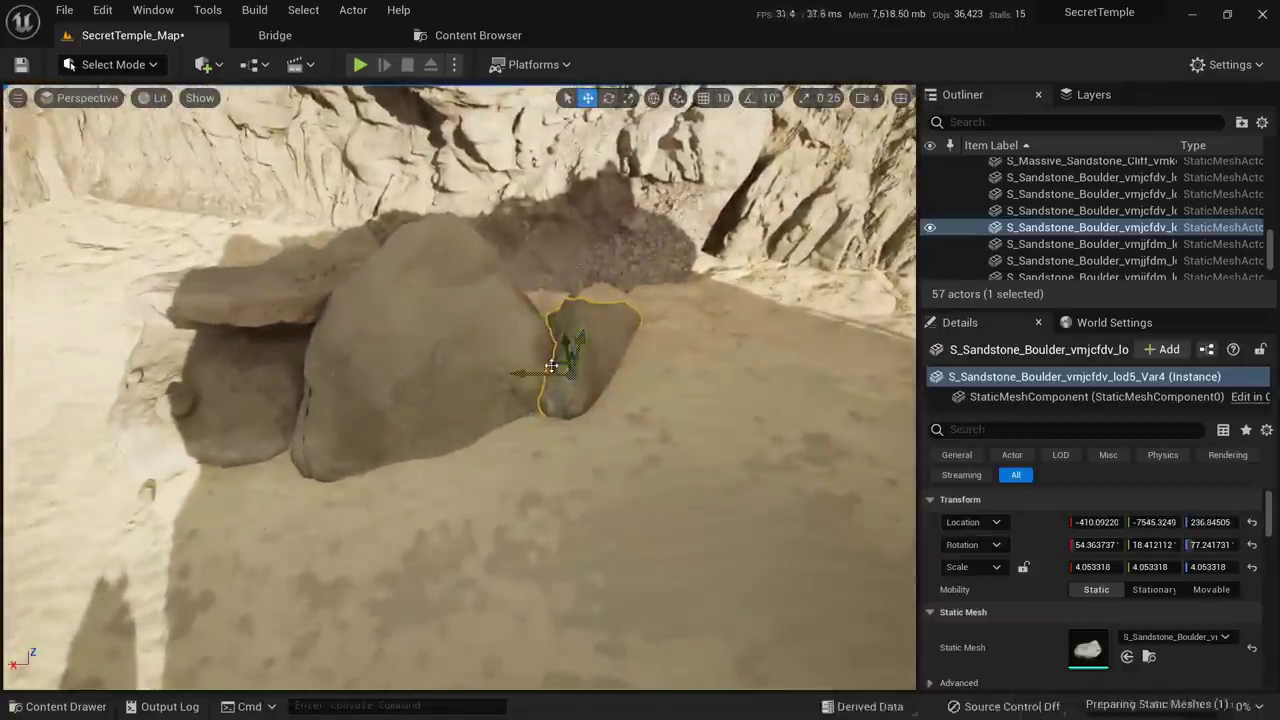
{"action": "left_click_drag", "start_coordinate": [551, 365], "coordinate": [444, 547], "text": "alt"}
{"action": "key", "text": "e"}
{"action": "right_click_drag", "start_coordinate": [444, 547], "coordinate": [509, 374]}
{"action": "left_click_drag", "start_coordinate": [508, 374], "coordinate": [512, 390]}
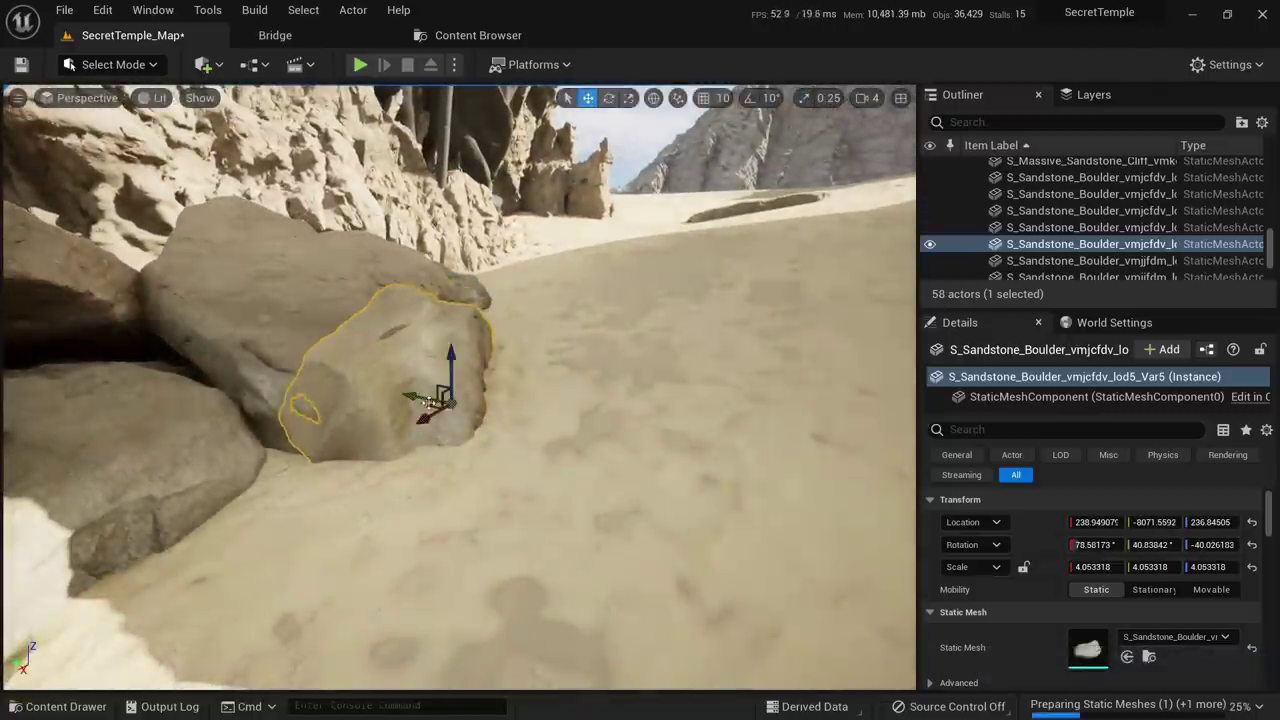
{"action": "left_click_drag", "start_coordinate": [435, 409], "coordinate": [494, 415]}
{"action": "key", "text": "Escape"}
Duplicate the small stone onto the newest boulder, at about X 331, Y -8120, Z 466, and reduce the copy to a scale of about 1.19
{"action": "right_click_drag", "start_coordinate": [495, 418], "coordinate": [418, 468]}
{"action": "left_click", "coordinate": [482, 386]}
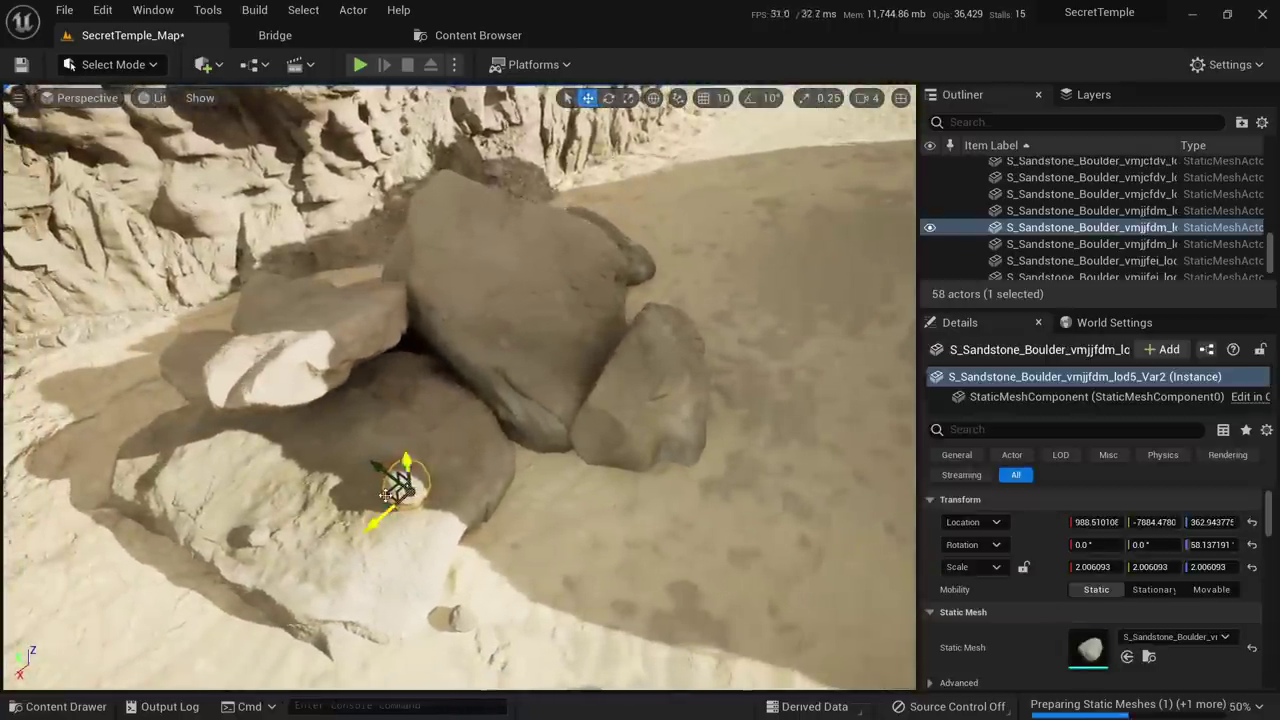
{"action": "left_click_drag", "start_coordinate": [399, 508], "coordinate": [606, 400], "text": "alt"}
{"action": "right_click_drag", "start_coordinate": [606, 400], "coordinate": [664, 342]}
{"action": "left_click_drag", "start_coordinate": [556, 410], "coordinate": [563, 280]}
{"action": "key", "text": "r"}
{"action": "key", "text": "w"}
{"action": "right_click_drag", "start_coordinate": [648, 225], "coordinate": [606, 256]}
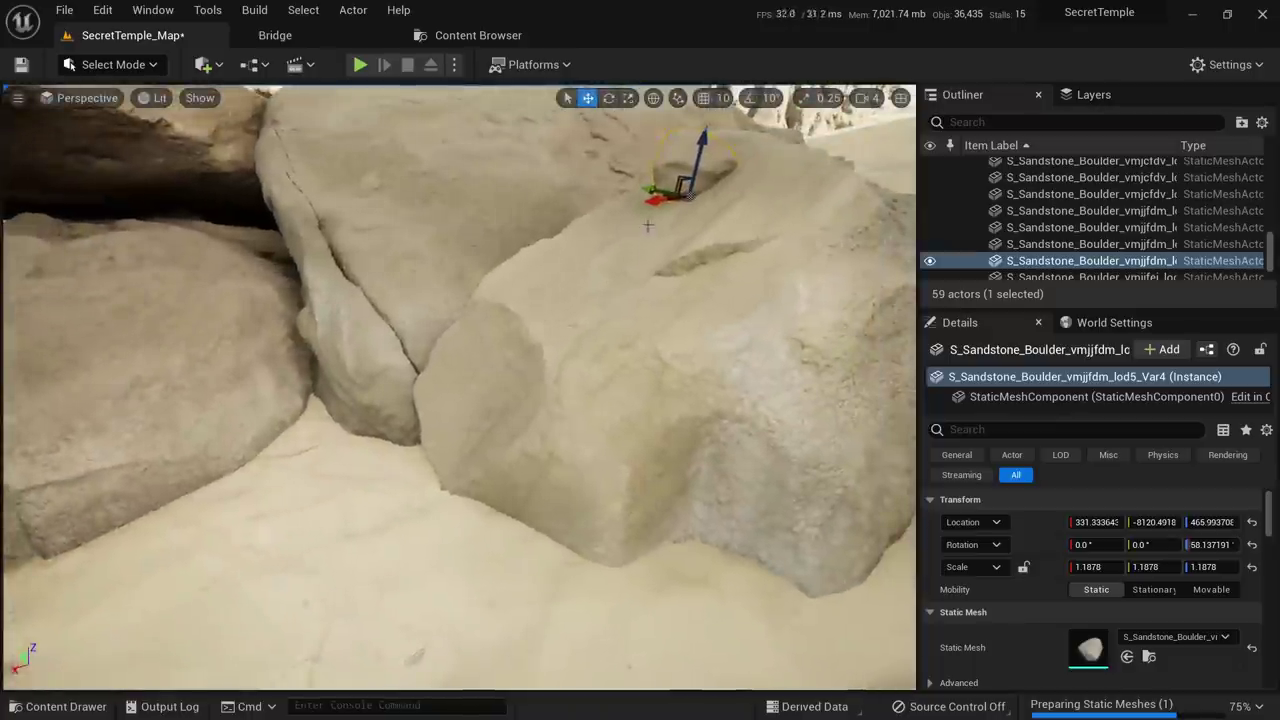
Duplicate the small stone down to the sand at the foot of the newest boulder, at about X 568, Y -8120, Z 250
{"action": "left_click_drag", "start_coordinate": [655, 200], "coordinate": [403, 480], "text": "alt"}
{"action": "left_click_drag", "start_coordinate": [346, 524], "coordinate": [385, 514]}
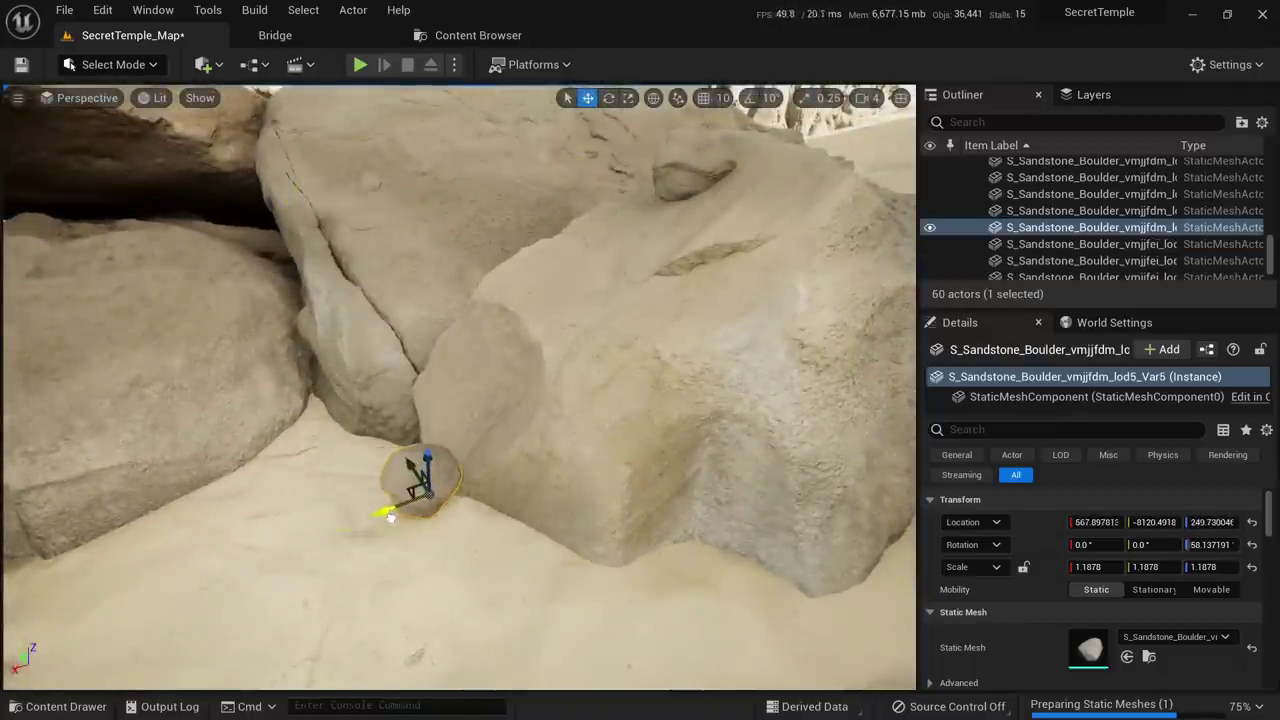
{"action": "mouse_move", "coordinate": [385, 514]}
{"action": "right_mouse_down"}
{"action": "mouse_move", "coordinate": [385, 450]}
{"action": "mouse_move", "coordinate": [392, 500]}
{"action": "right_mouse_up"}
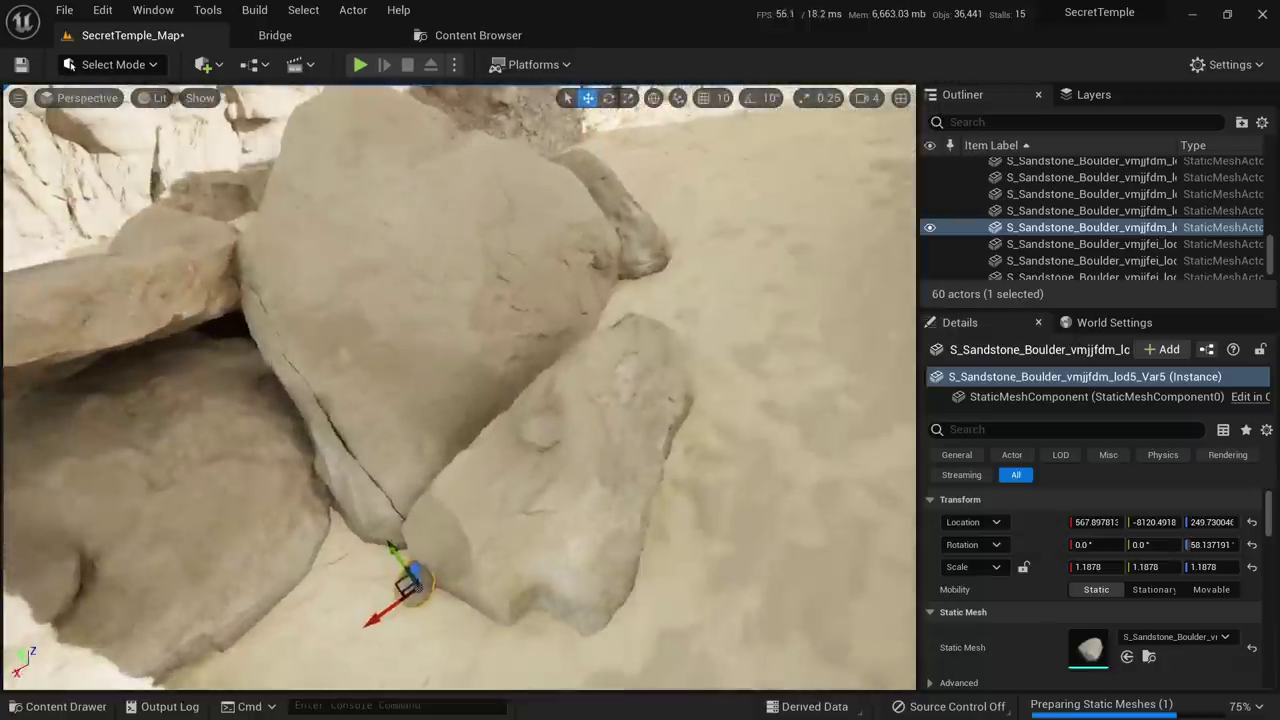
Duplicate the stone on the newest boulder onto the rear copy at about X -316, Y -7773, and rotate it to about -72.7° around Z
{"action": "left_click", "coordinate": [535, 427]}
{"action": "right_click_drag", "start_coordinate": [535, 427], "coordinate": [246, 553]}
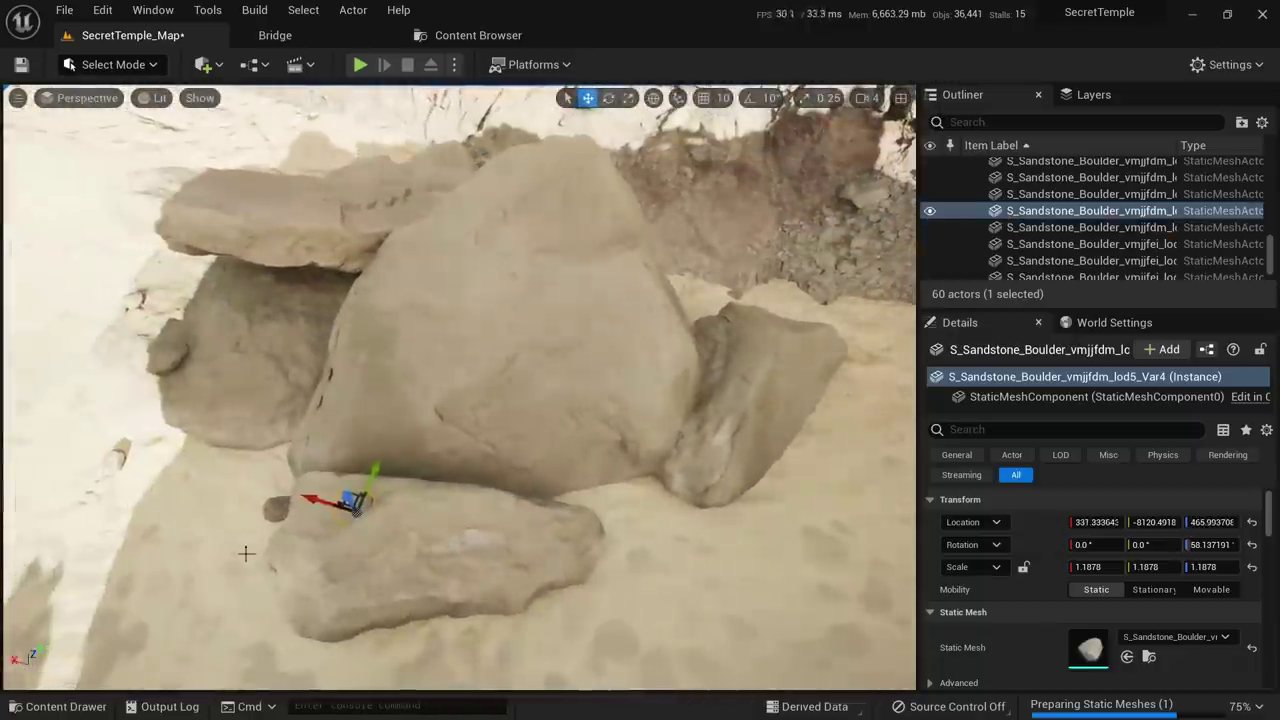
{"action": "left_click_drag", "start_coordinate": [320, 498], "coordinate": [677, 350], "text": "alt"}
{"action": "right_click_drag", "start_coordinate": [677, 350], "coordinate": [260, 310]}
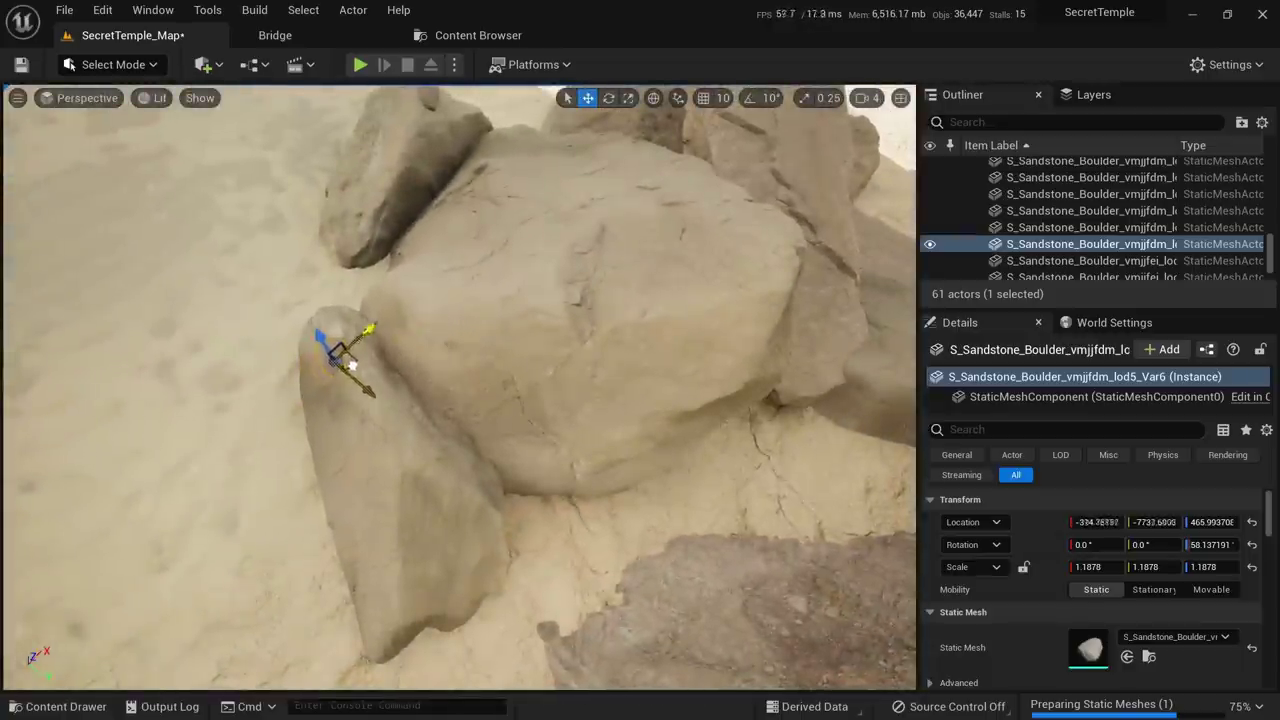
{"action": "left_click_drag", "start_coordinate": [364, 336], "coordinate": [350, 335]}
{"action": "right_click_drag", "start_coordinate": [350, 335], "coordinate": [405, 260]}
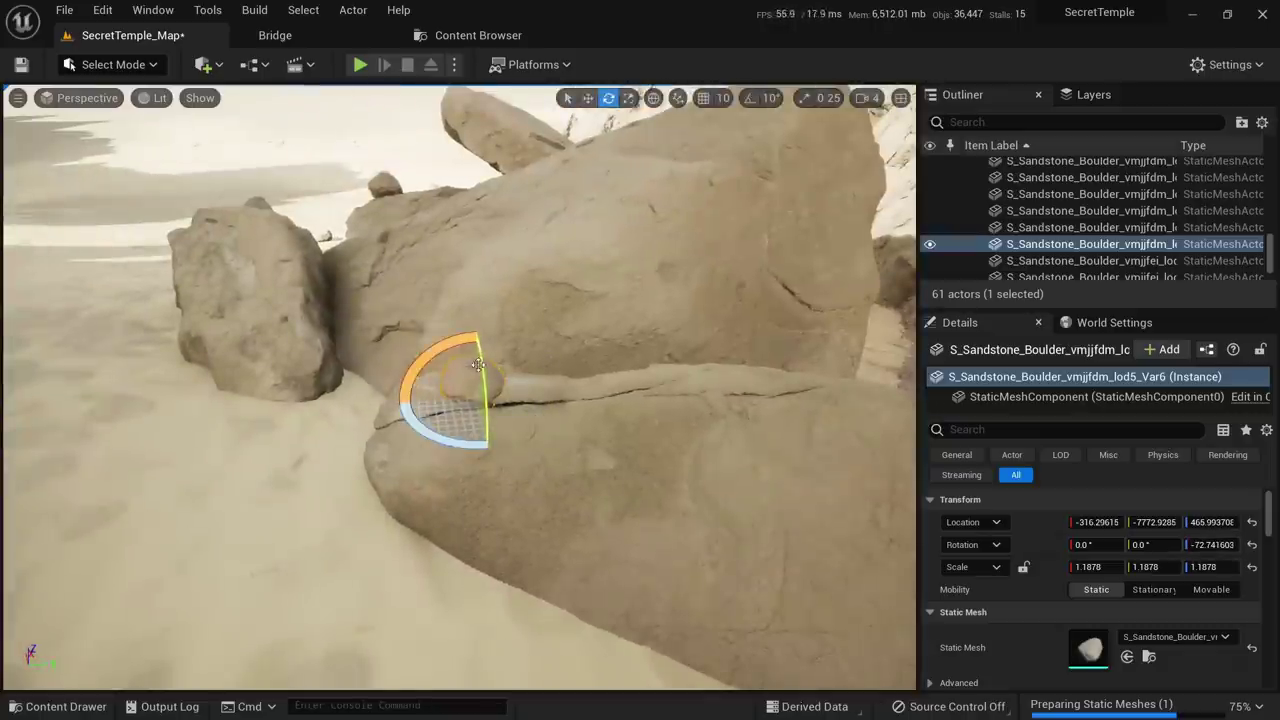
{"action": "key", "text": "Escape"}
Inspect the finished boulder pile from several angles in both wireframe and lit views
{"action": "right_click_drag", "start_coordinate": [480, 398], "coordinate": [570, 345]}
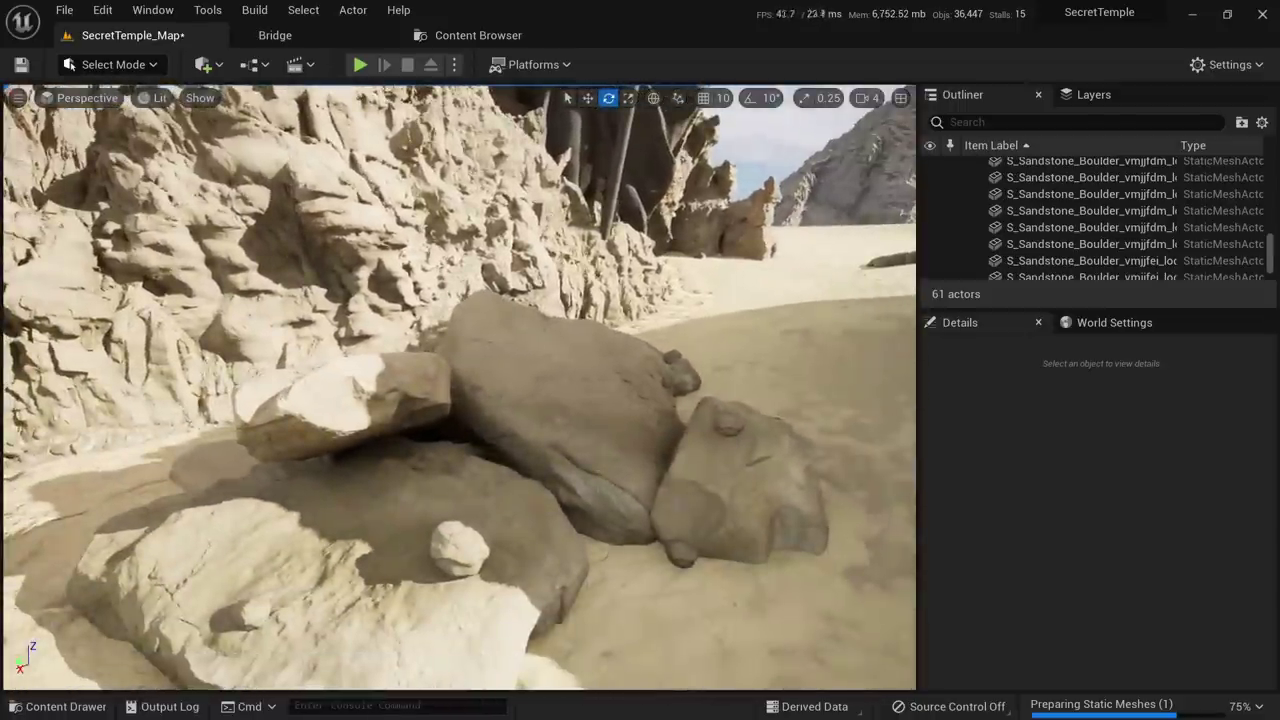
{"action": "right_click_drag", "start_coordinate": [460, 388], "coordinate": [405, 430]}
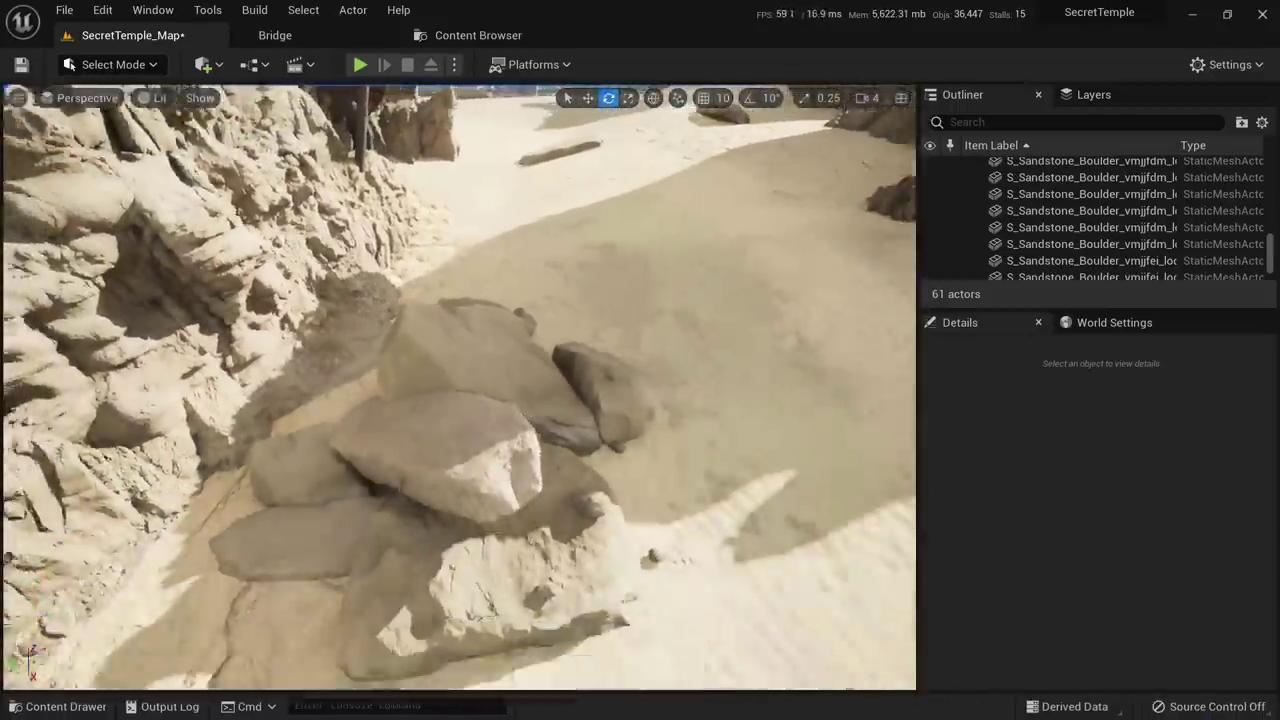
{"action": "key", "text": "alt+2"}
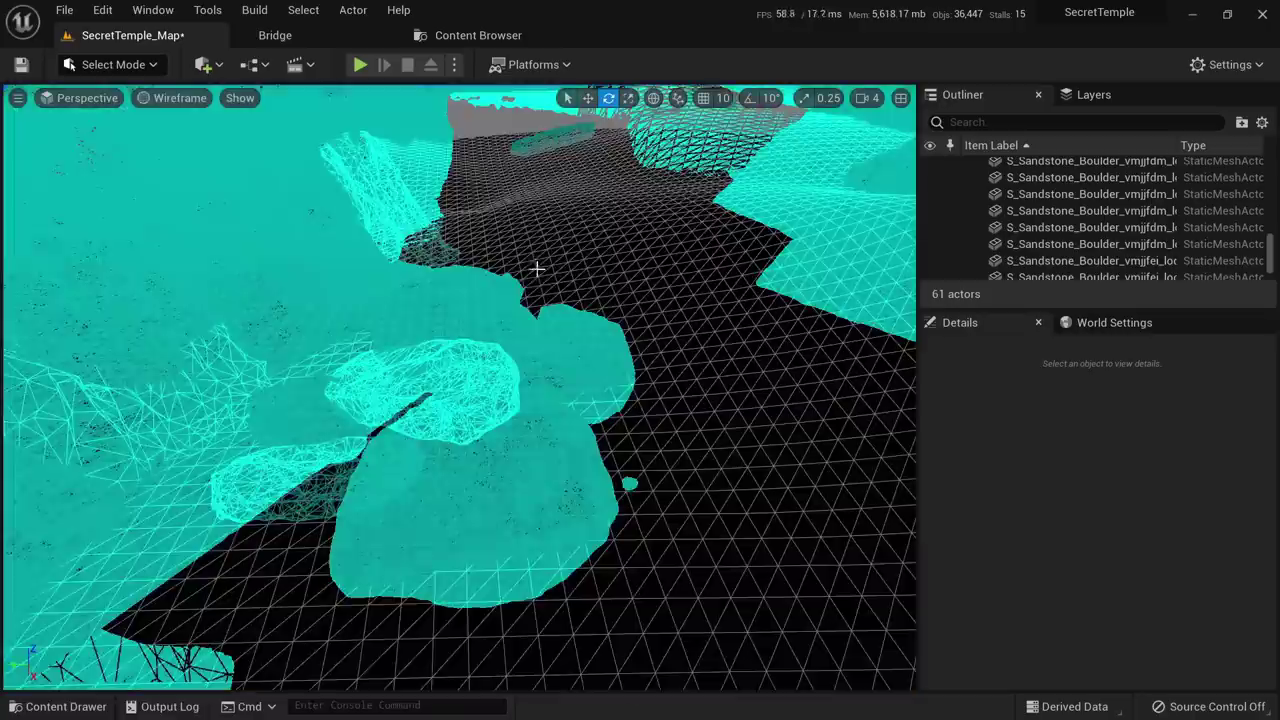
{"action": "key", "text": "w"}
{"action": "right_click_drag", "start_coordinate": [537, 269], "coordinate": [598, 303]}
{"action": "key", "text": "w"}
{"action": "key", "text": "alt+4"}
{"action": "mouse_move", "coordinate": [600, 400]}
{"action": "right_mouse_down"}
{"action": "mouse_move", "coordinate": [660, 390]}
{"action": "mouse_move", "coordinate": [650, 375]}
{"action": "mouse_move", "coordinate": [608, 410]}
{"action": "right_mouse_up"}
{"action": "key", "text": "w"}
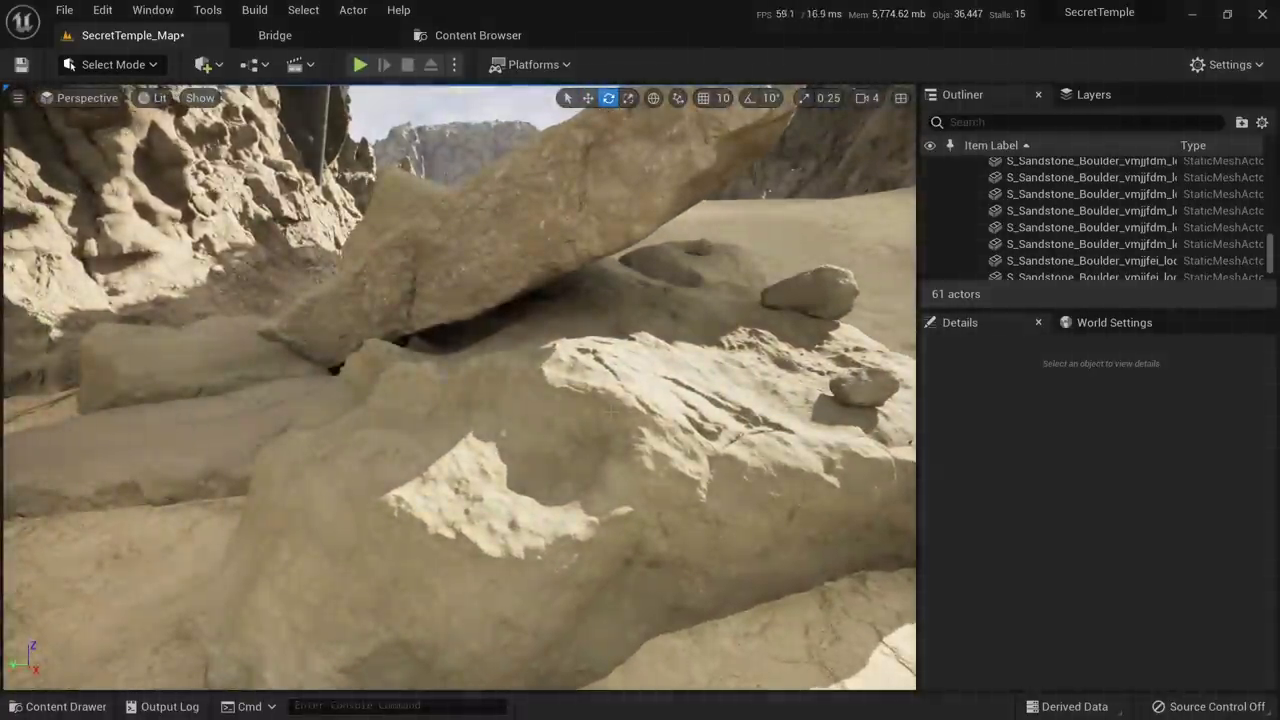
Save the changes to the SecretTemple_Map level
{"action": "left_click", "coordinate": [62, 10]}
{"action": "left_click", "coordinate": [135, 205]}
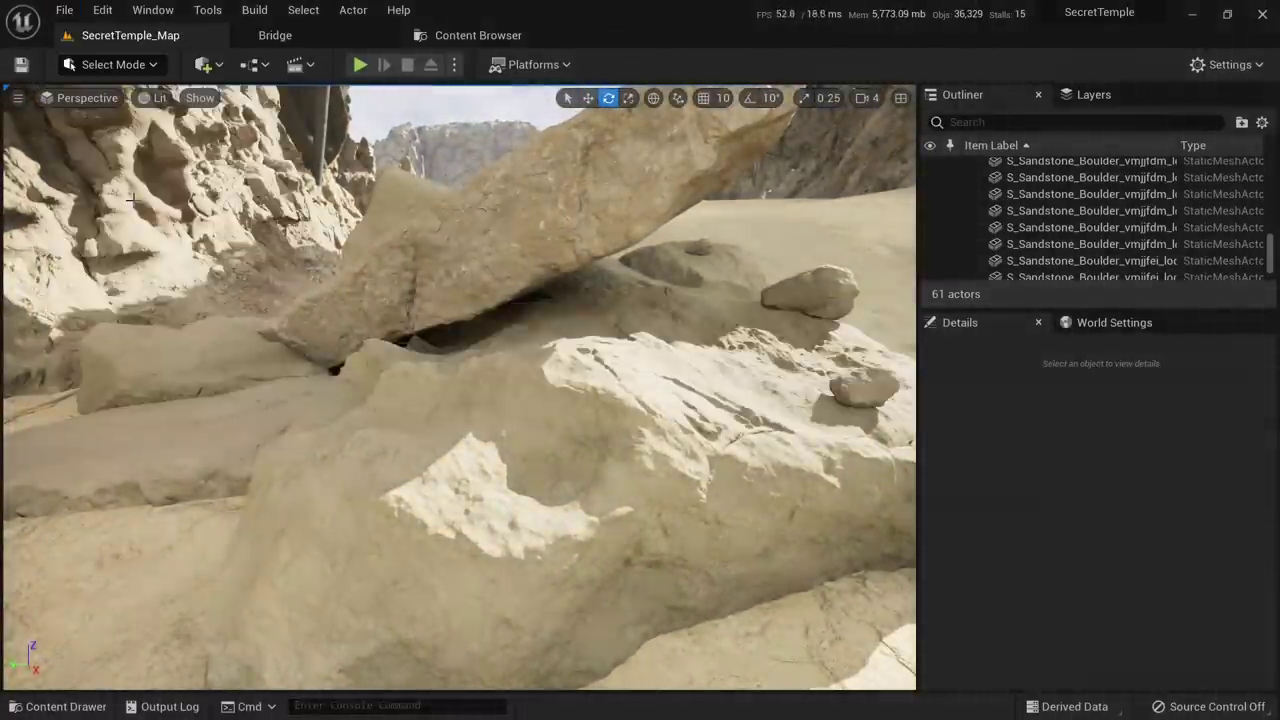
Hide the landscape and the adjacent cliff pieces so that the boulder pile is isolated for selection
{"action": "right_click_drag", "start_coordinate": [345, 418], "coordinate": [325, 580]}
{"action": "left_click", "coordinate": [345, 418]}
{"action": "key", "text": "h"}
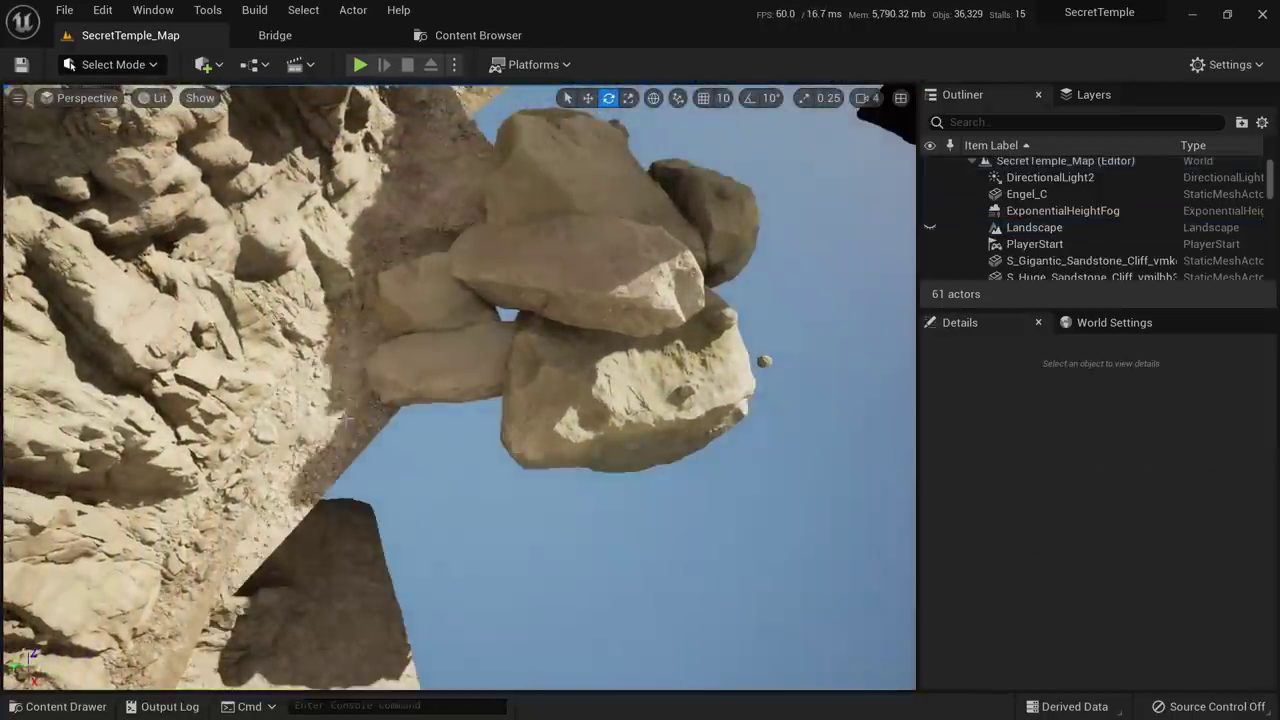
{"action": "left_click", "coordinate": [323, 370]}
{"action": "right_click_drag", "start_coordinate": [323, 370], "coordinate": [326, 300]}
{"action": "key", "text": "h"}
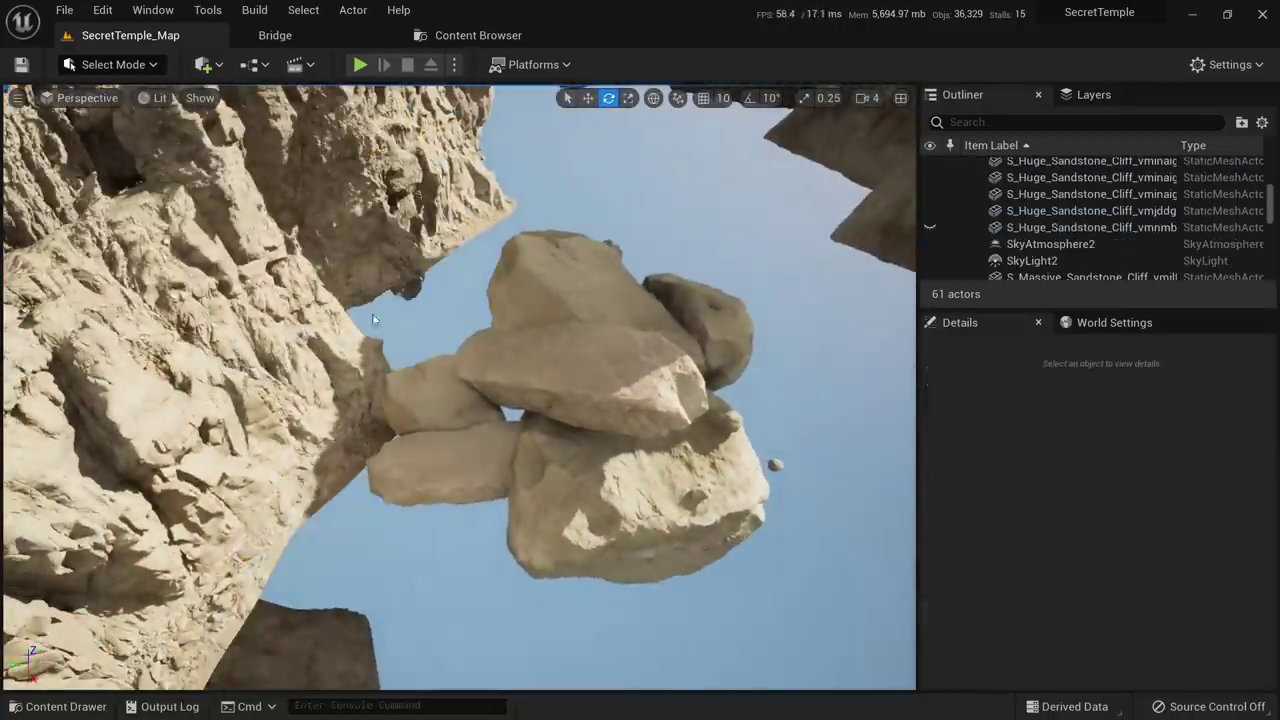
{"action": "left_click", "coordinate": [370, 318]}
{"action": "key", "text": "h"}
Select all 13 boulders and small stones that make up the pile, including the pieces at its rear
{"action": "right_click_drag", "start_coordinate": [643, 390], "coordinate": [478, 513]}
{"action": "left_click", "coordinate": [540, 540]}
{"action": "left_click", "coordinate": [450, 466], "text": "ctrl"}
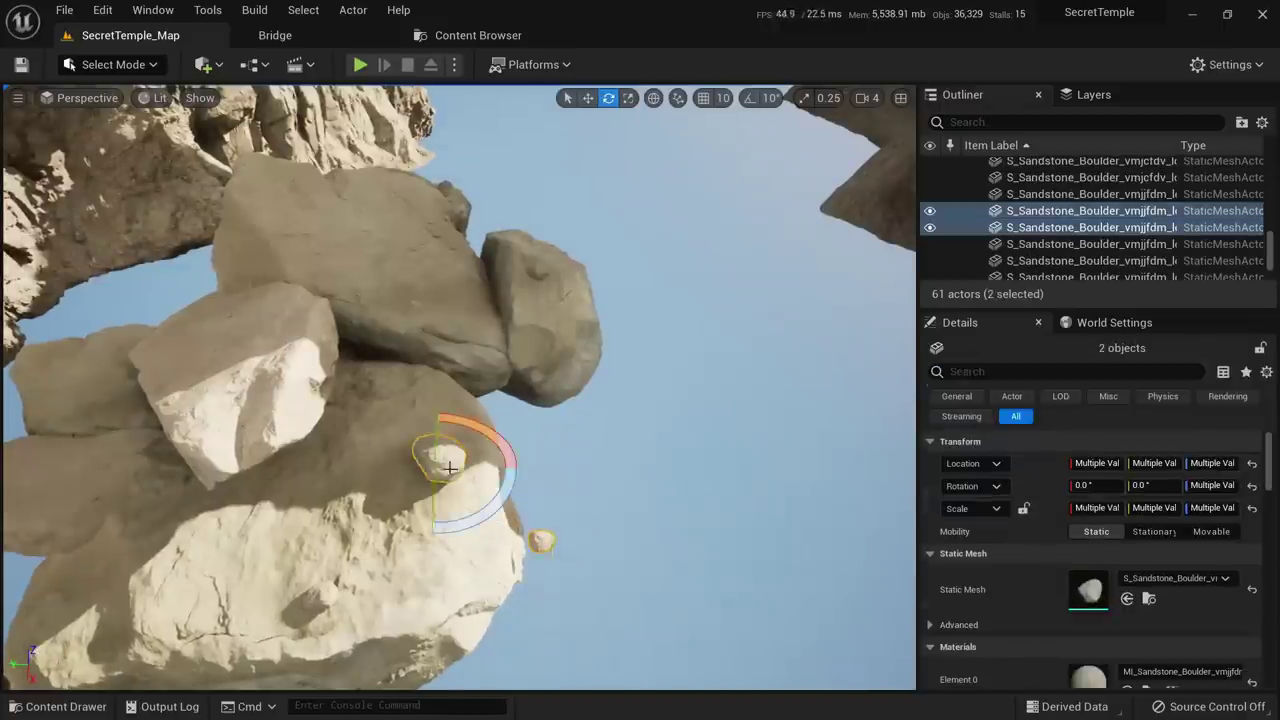
{"action": "left_click", "coordinate": [356, 547], "text": "ctrl"}
{"action": "left_click", "coordinate": [325, 600], "text": "ctrl"}
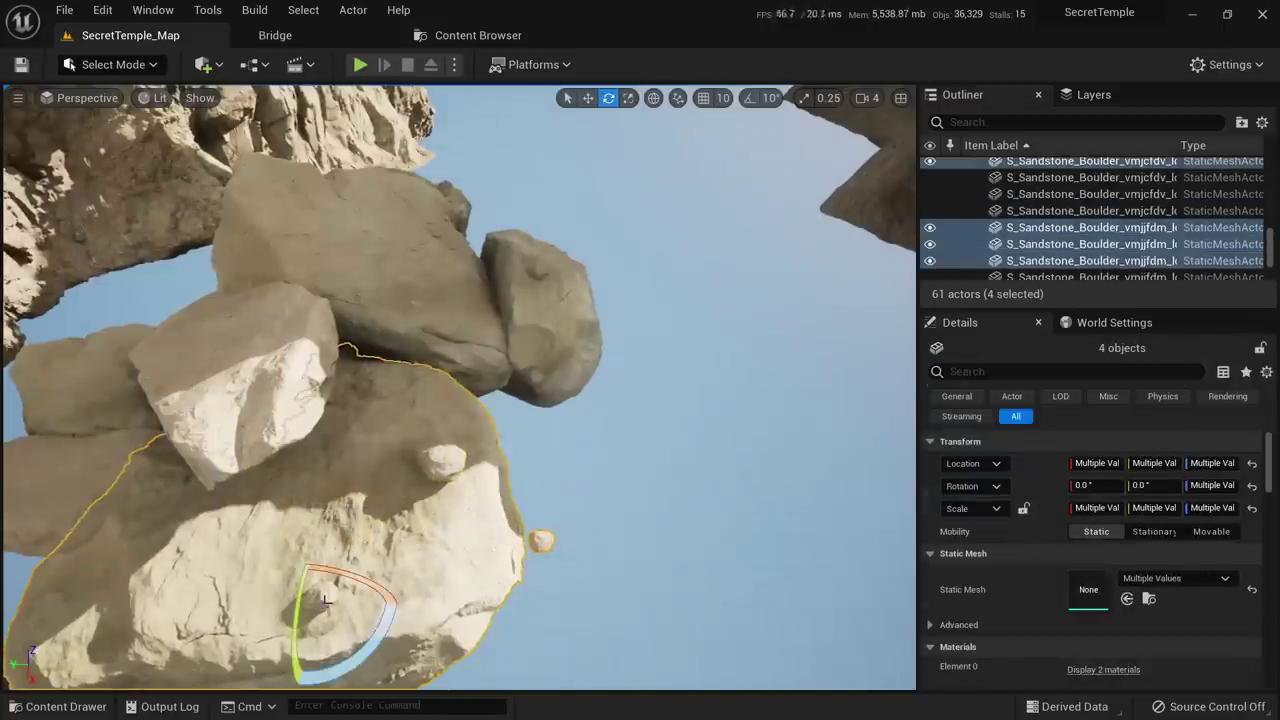
{"action": "left_click", "coordinate": [266, 403], "text": "ctrl"}
{"action": "right_click_drag", "start_coordinate": [266, 403], "coordinate": [215, 403]}
{"action": "left_click", "coordinate": [268, 452], "text": "ctrl"}
{"action": "left_click", "coordinate": [270, 355], "text": "ctrl"}
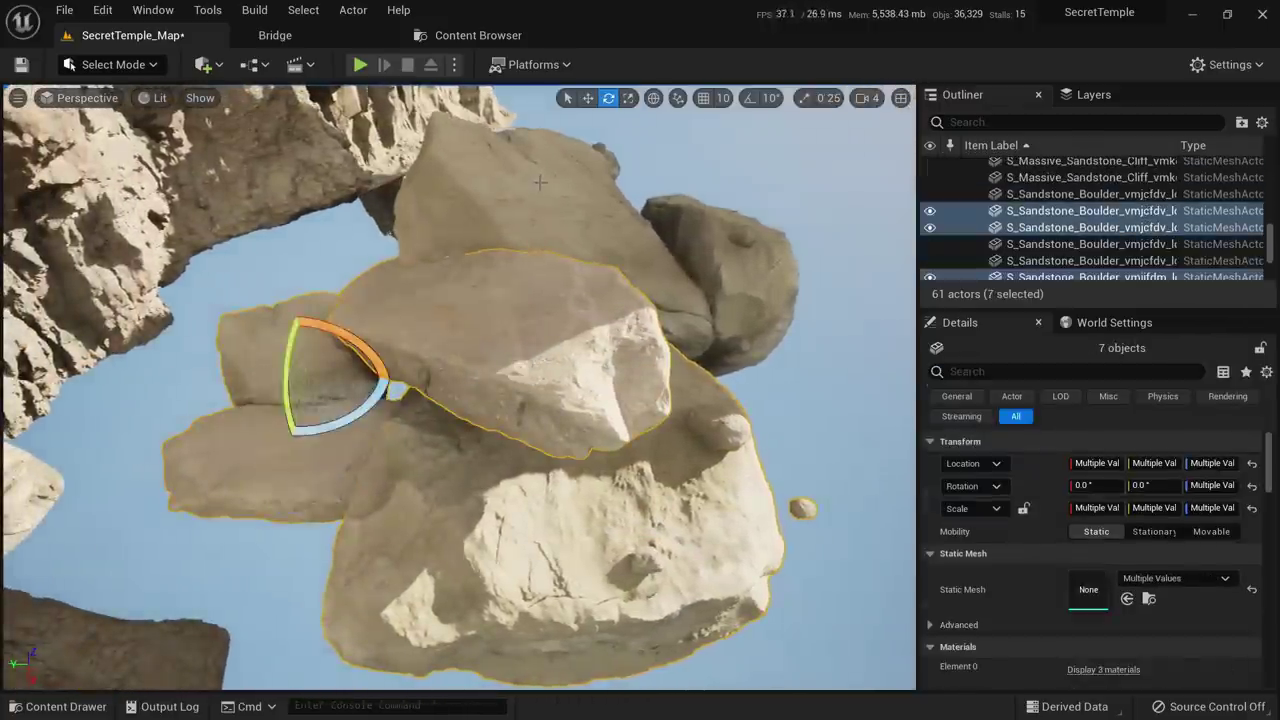
{"action": "left_click", "coordinate": [540, 182], "text": "ctrl"}
{"action": "left_click", "coordinate": [694, 229], "text": "ctrl"}
{"action": "right_click_drag", "start_coordinate": [694, 229], "coordinate": [629, 346]}
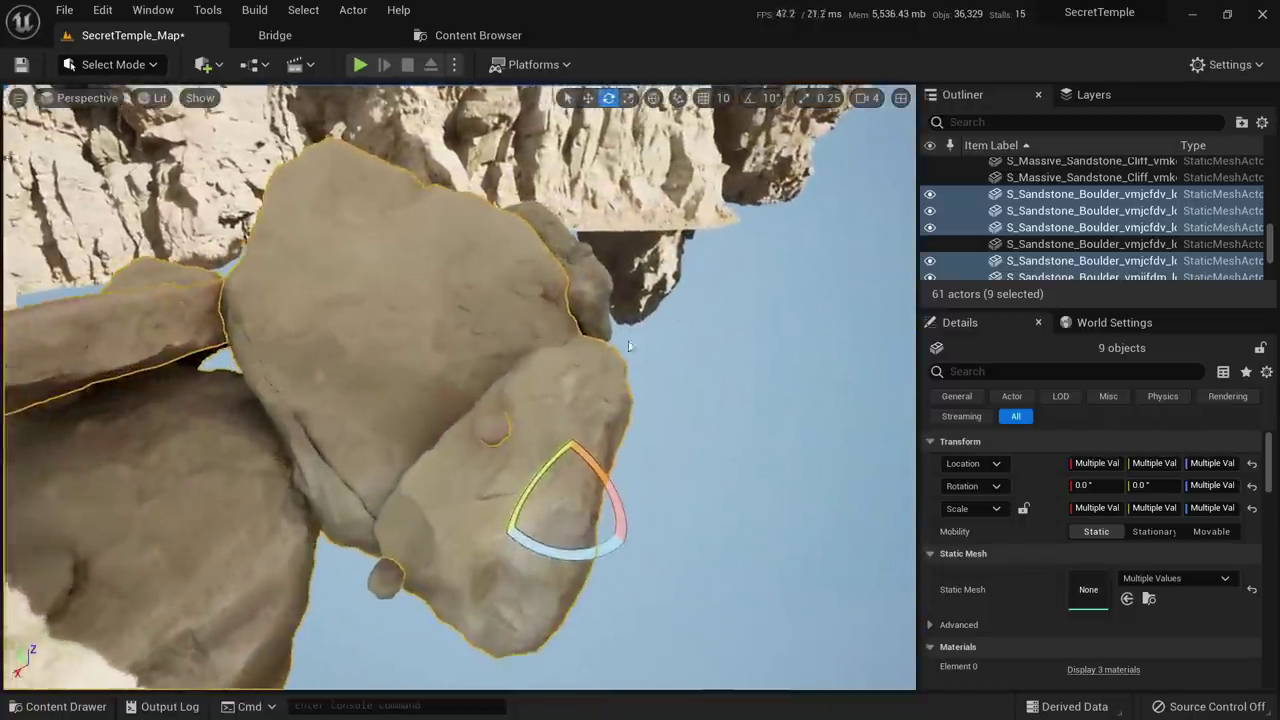
{"action": "left_click", "coordinate": [483, 490], "text": "ctrl"}
{"action": "left_click", "coordinate": [381, 585], "text": "ctrl"}
{"action": "right_click_drag", "start_coordinate": [381, 585], "coordinate": [658, 366]}
{"action": "left_click", "coordinate": [626, 429], "text": "ctrl"}
{"action": "left_click", "coordinate": [700, 424], "text": "ctrl"}
Try moving the selected boulder pile as a whole and undo the move
{"action": "key", "text": "w"}
{"action": "left_click_drag", "start_coordinate": [632, 368], "coordinate": [583, 337]}
{"action": "key", "text": "ctrl+z"}
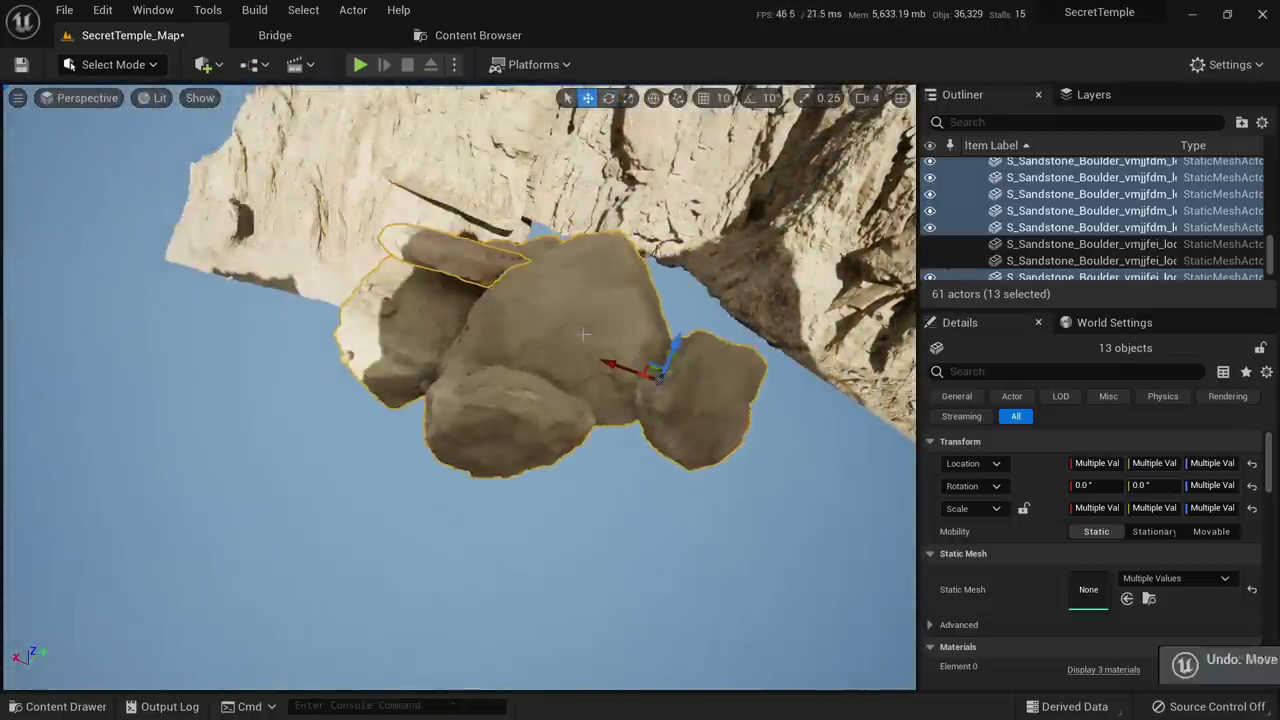
Create a packed level actor from the selected boulders, with External Actors enabled and the pivot type Center Min Z
{"action": "mouse_move", "coordinate": [600, 412]}
{"action": "right_mouse_down"}
{"action": "mouse_move", "coordinate": [670, 395]}
{"action": "mouse_move", "coordinate": [610, 430]}
{"action": "right_mouse_up"}
{"action": "mouse_move", "coordinate": [496, 321]}
{"action": "right_mouse_down"}
{"action": "mouse_move", "coordinate": [540, 270]}
{"action": "mouse_move", "coordinate": [560, 325]}
{"action": "mouse_move", "coordinate": [496, 321]}
{"action": "right_mouse_up"}
{"action": "right_click", "coordinate": [497, 324]}
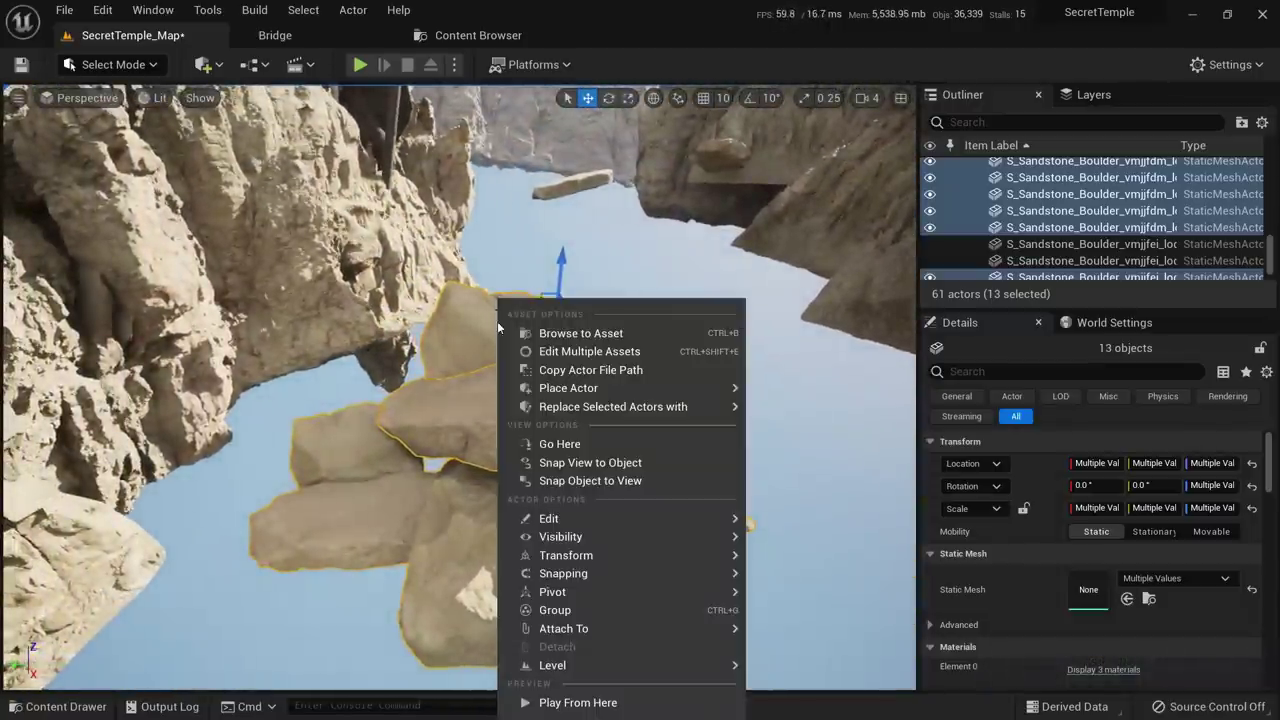
{"action": "mouse_move", "coordinate": [660, 665]}
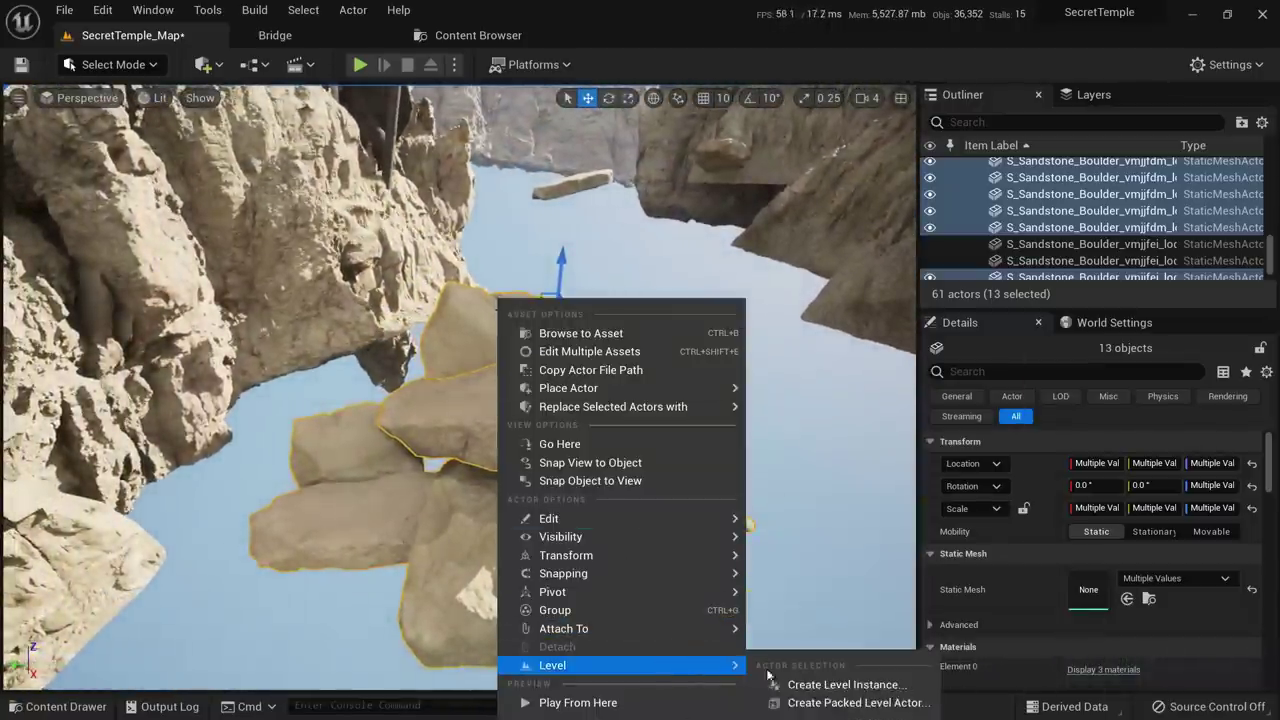
{"action": "left_click", "coordinate": [902, 705]}
{"action": "left_click_drag", "start_coordinate": [735, 320], "coordinate": [757, 127]}
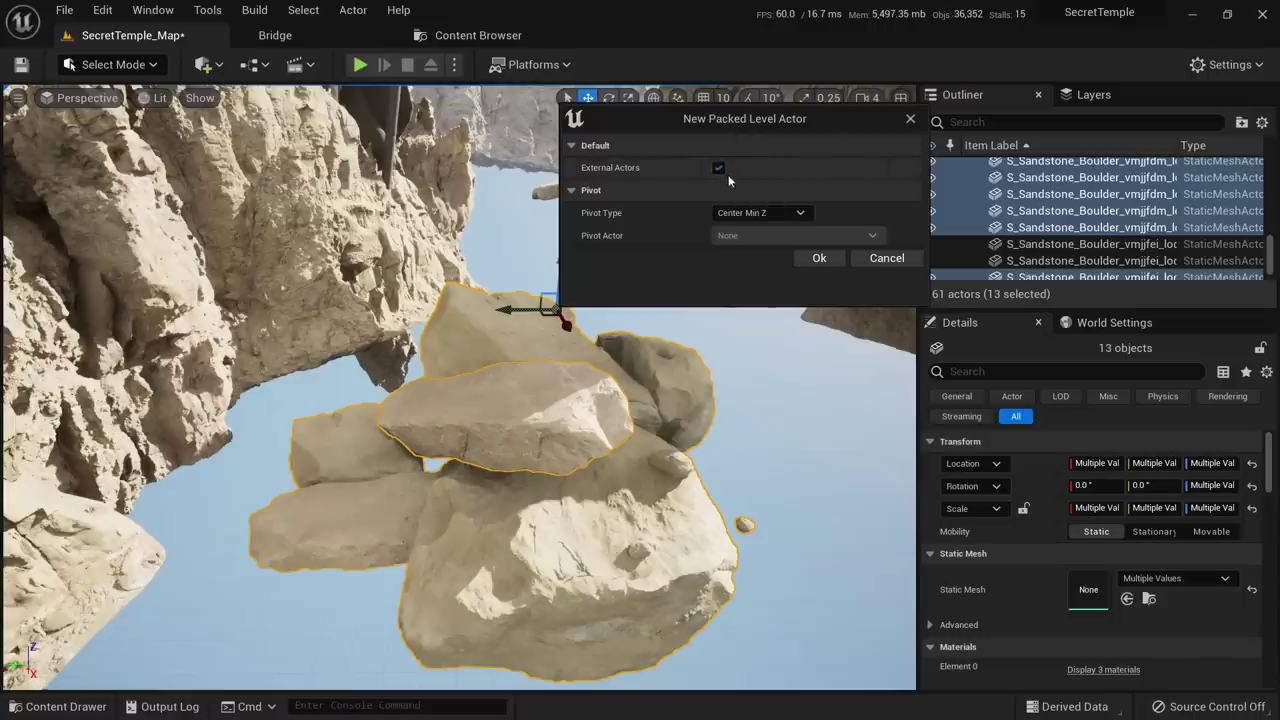
{"action": "left_click", "coordinate": [757, 213]}
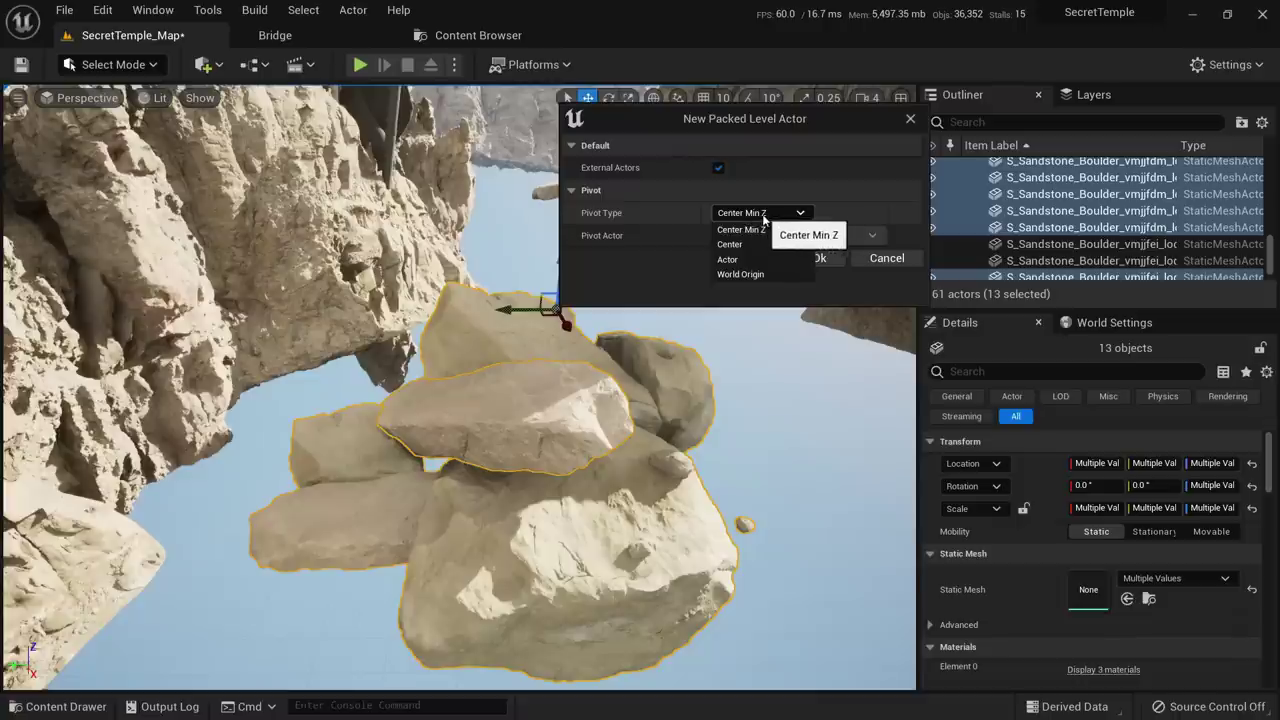
{"action": "left_click", "coordinate": [758, 213]}
{"action": "left_click", "coordinate": [755, 227]}
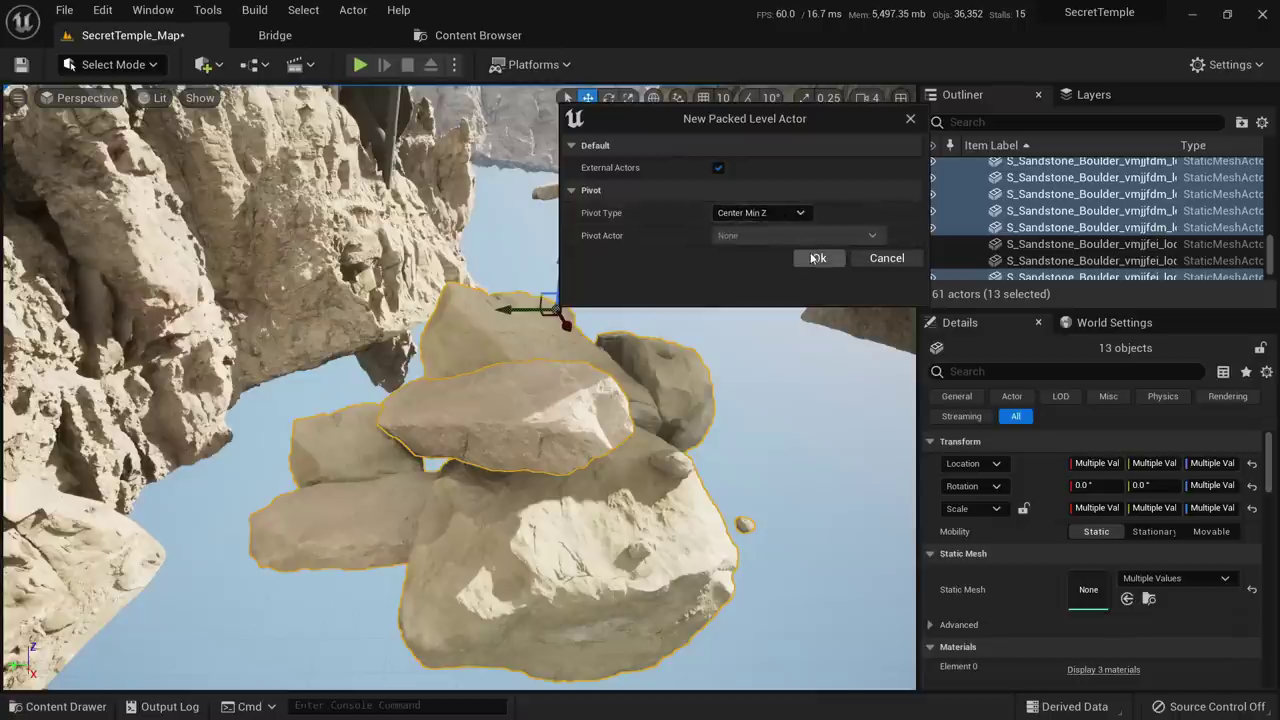
{"action": "left_click", "coordinate": [818, 259]}
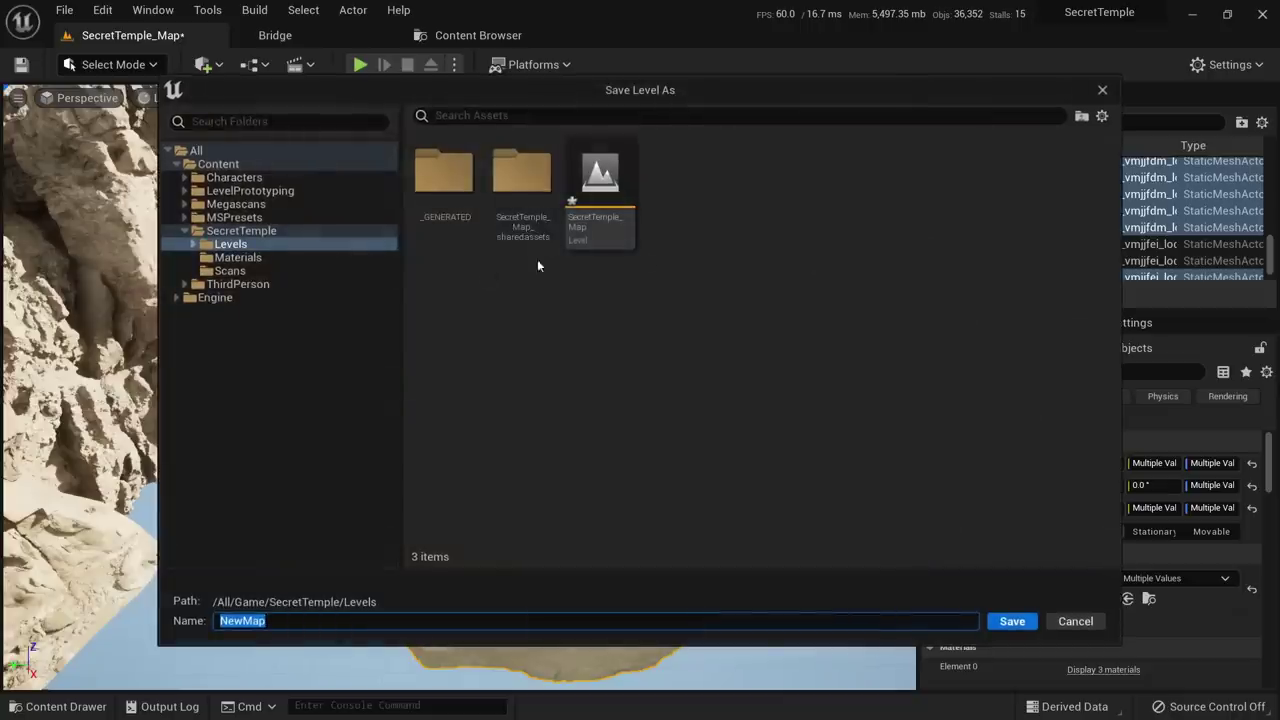
Create a MASS folder inside SecretTemple and save the packed level there as MASS_Rock_01
{"action": "left_click", "coordinate": [274, 236]}
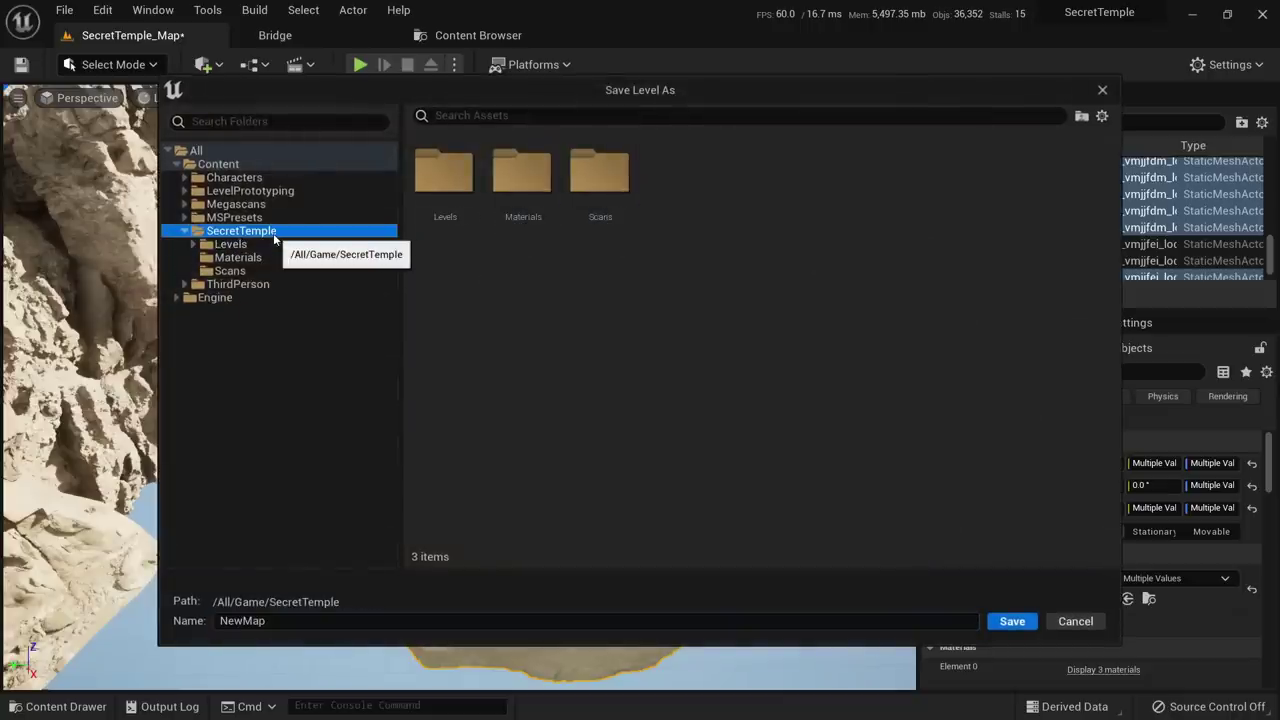
{"action": "right_click", "coordinate": [274, 236]}
{"action": "left_click", "coordinate": [344, 269]}
{"action": "type", "text": "MA"}
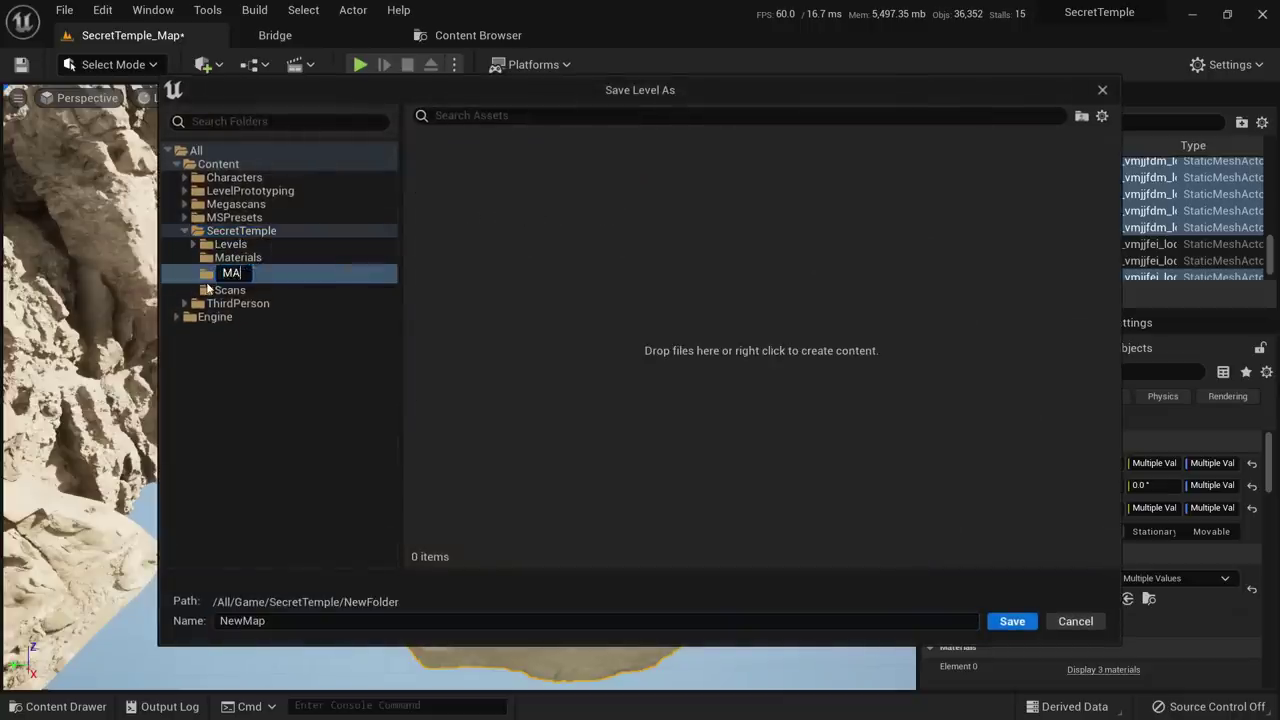
{"action": "type", "text": "SS"}
{"action": "key", "text": "Return"}
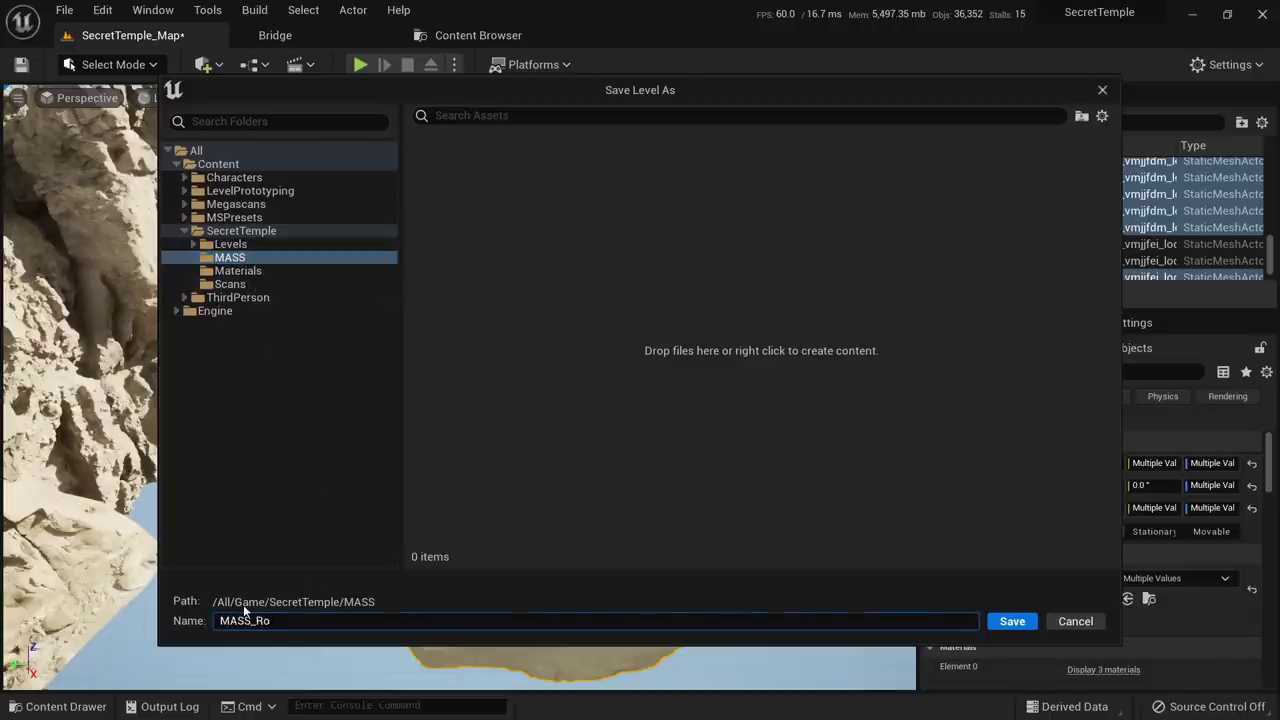
{"action": "key", "text": "Return"}
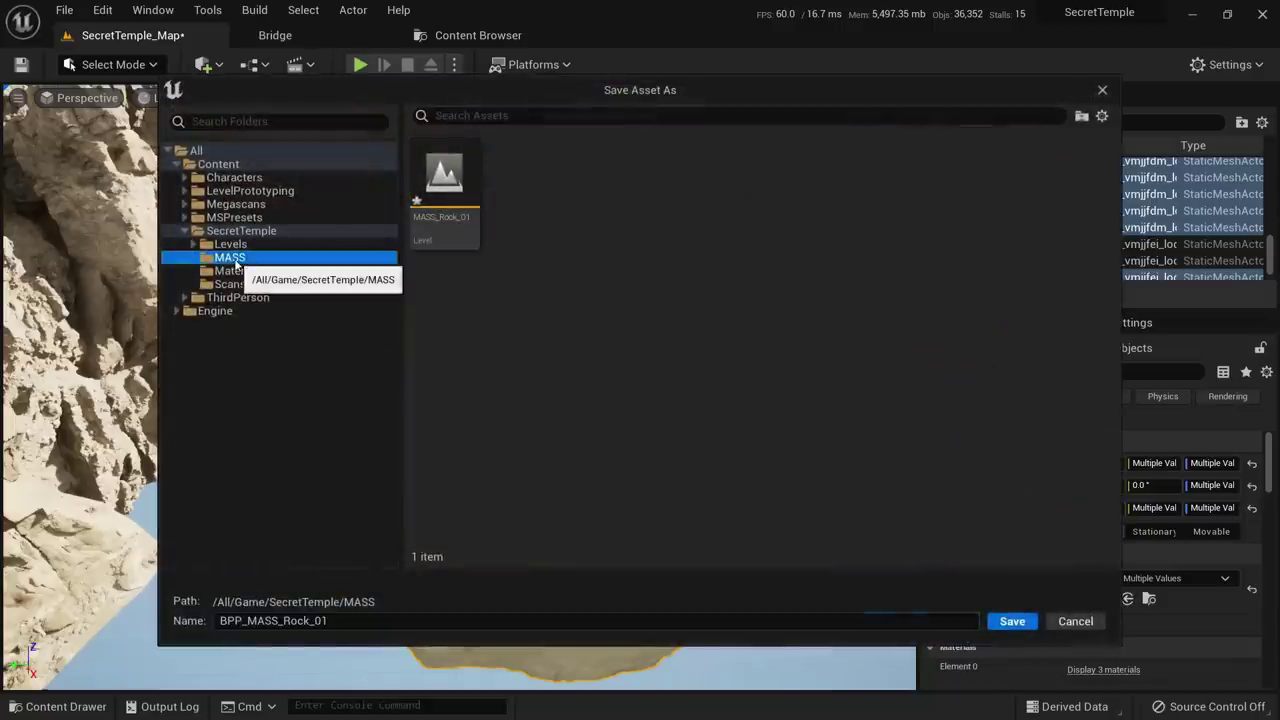
Create a Blueprint subfolder inside MASS and save the packed actor's blueprint there as BPP_MASS_Rock_01
{"action": "right_click", "coordinate": [237, 262]}
{"action": "left_click", "coordinate": [278, 291]}
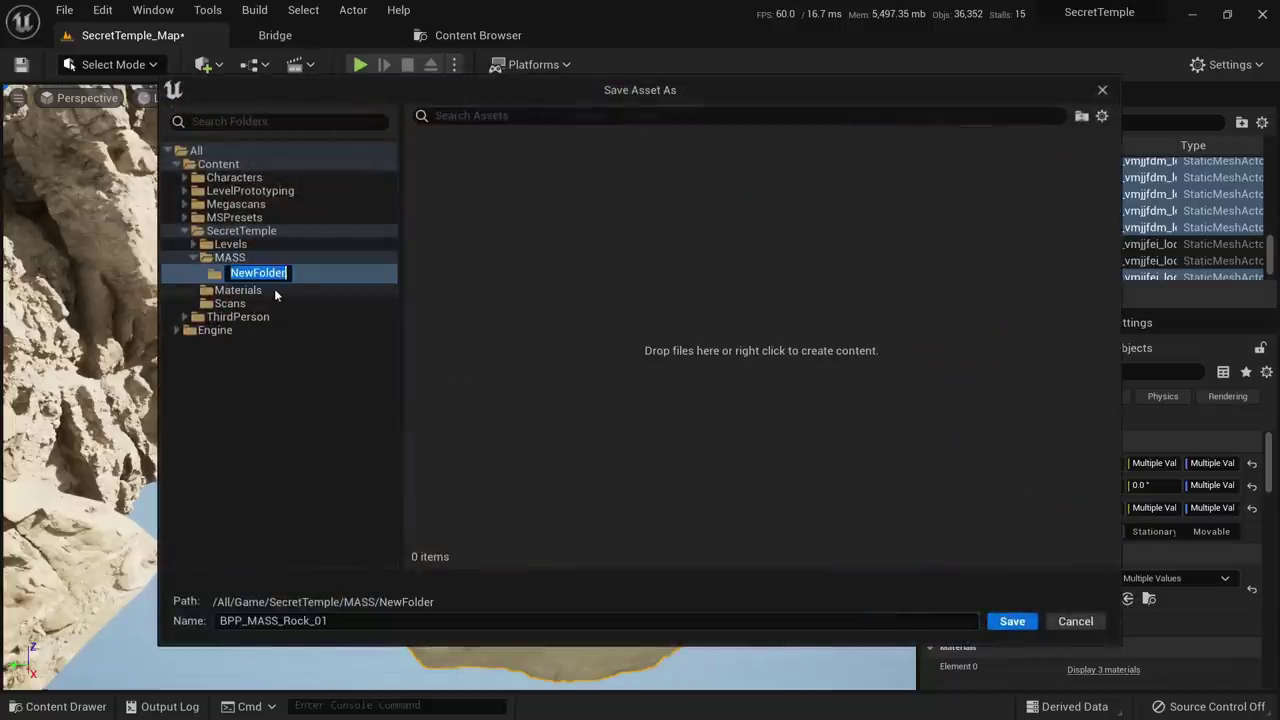
{"action": "type", "text": "Blueprint"}
{"action": "key", "text": "Return"}
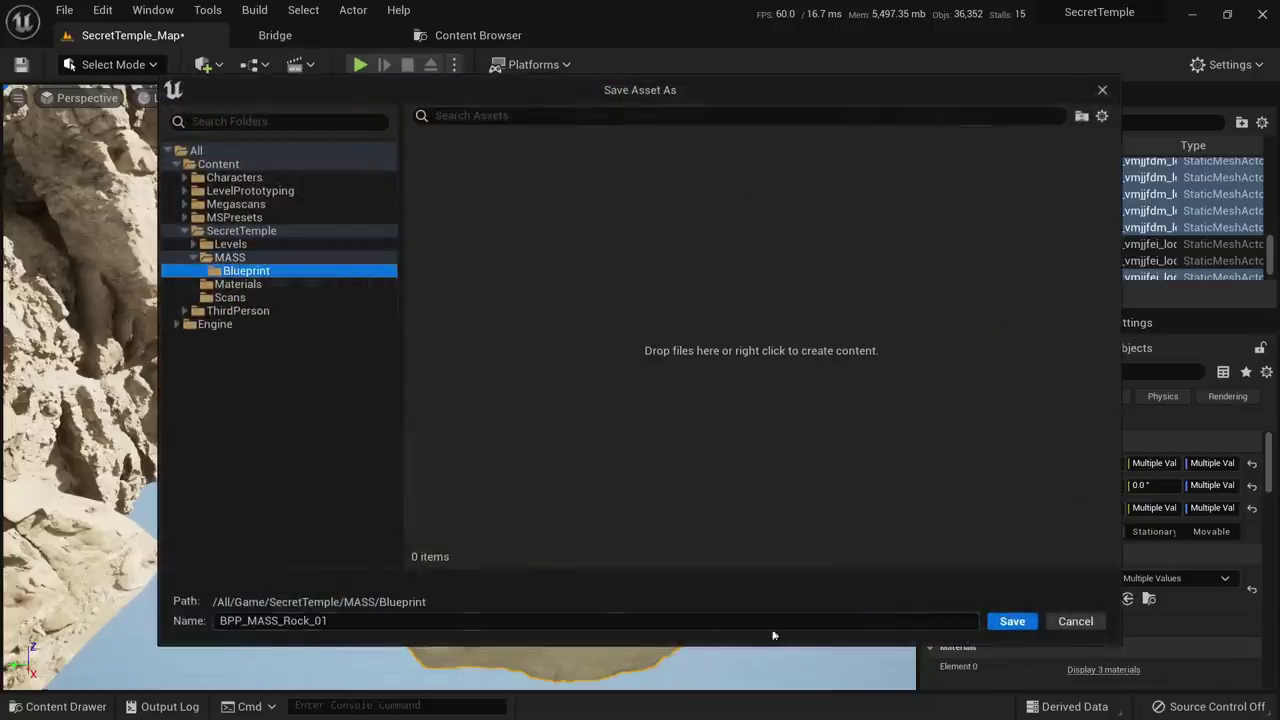
{"action": "left_click", "coordinate": [1030, 628]}
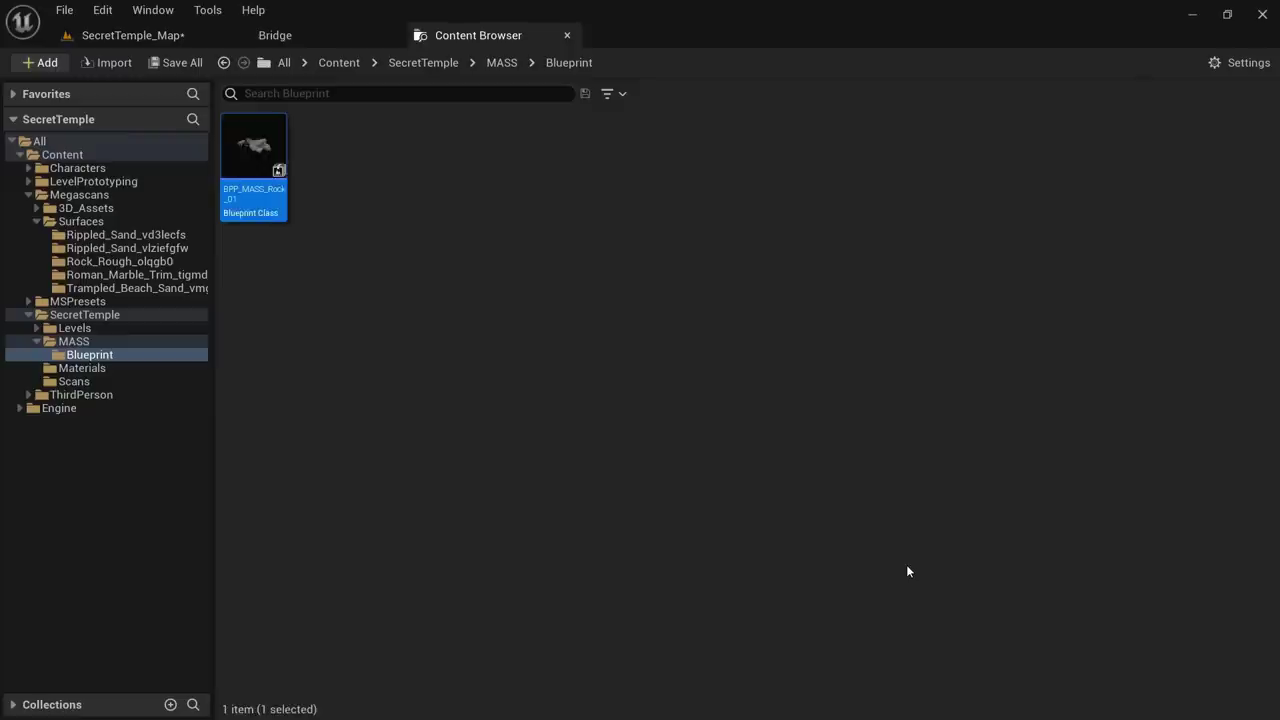
Return to the level, unhide the landscape and cliffs, and select the BPP_MASS_Rock_01 actor
{"action": "left_click", "coordinate": [150, 38]}
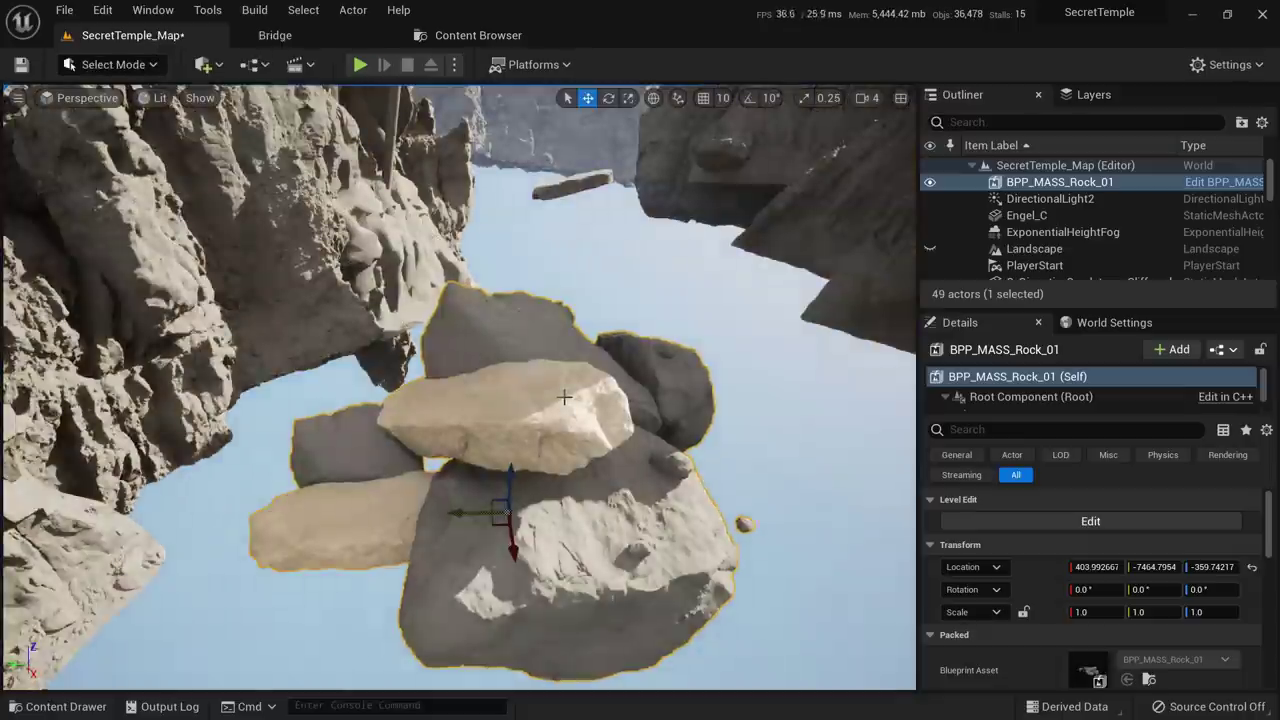
{"action": "right_click_drag", "start_coordinate": [589, 432], "coordinate": [420, 394]}
{"action": "key", "text": "ctrl+h"}
{"action": "left_click", "coordinate": [1068, 183]}
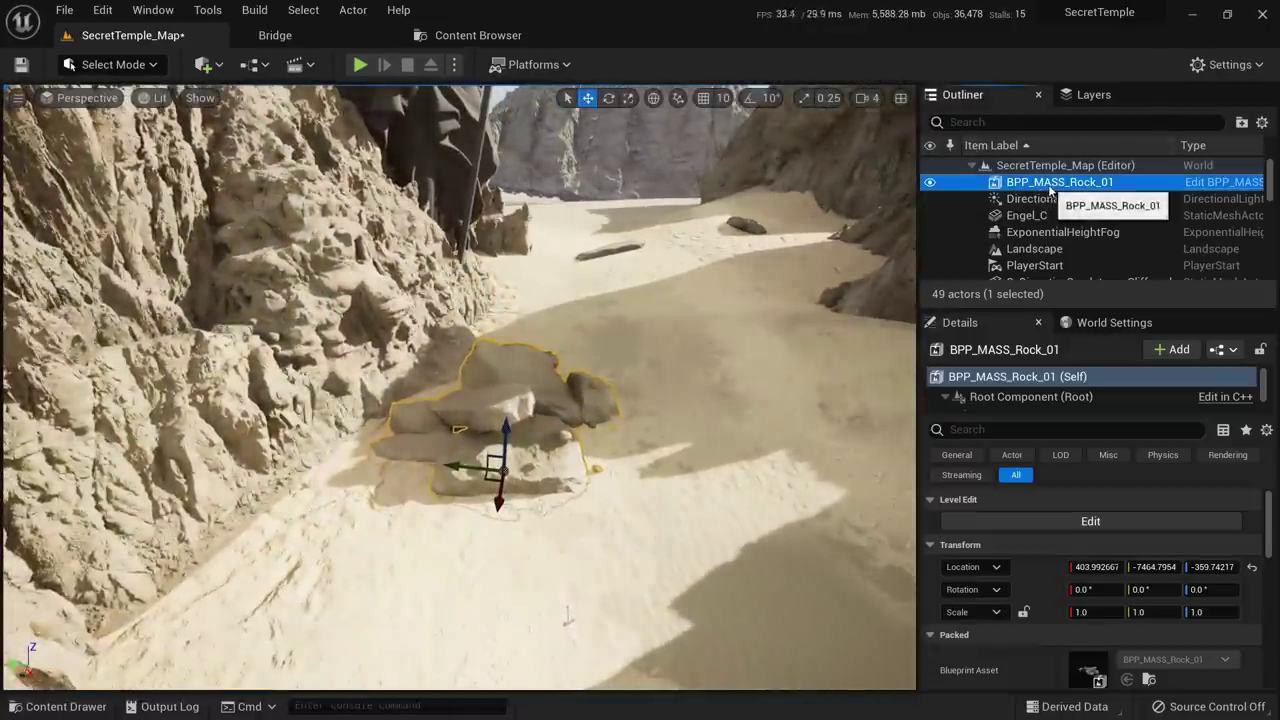
{"action": "left_click", "coordinate": [1040, 200]}
{"action": "left_click", "coordinate": [1055, 188]}
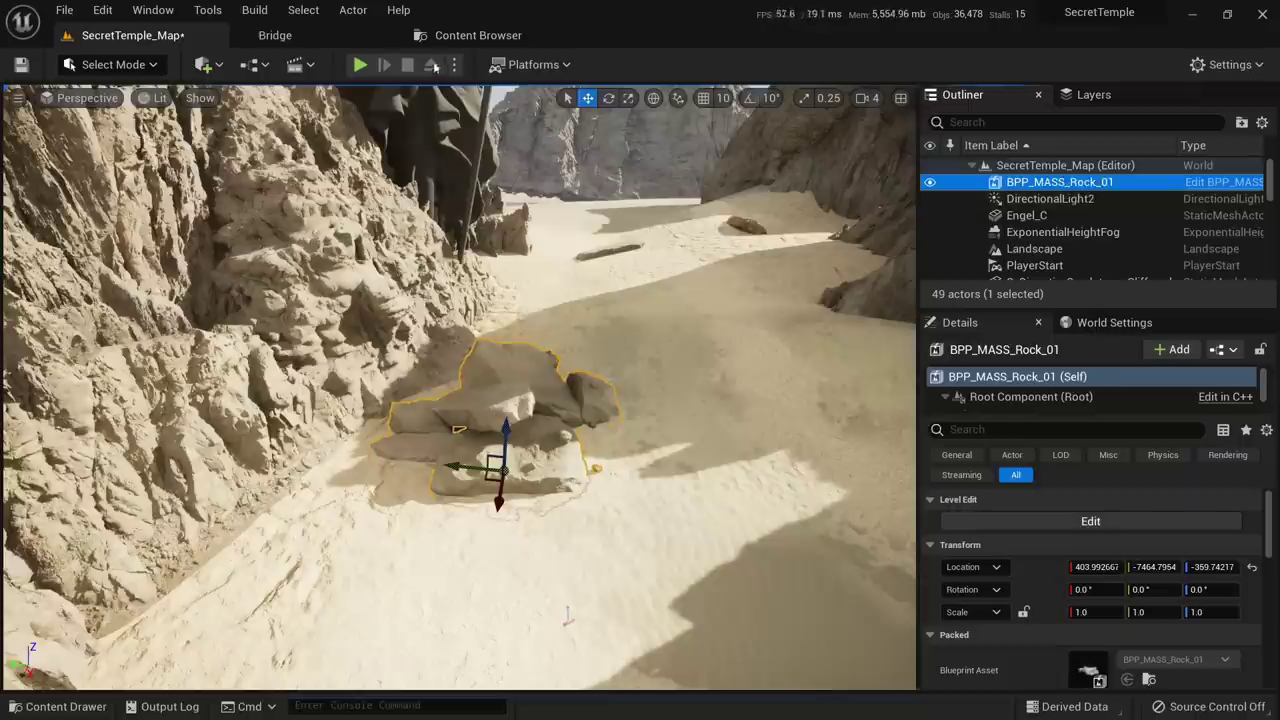
Duplicate the BPP_MASS_Rock_01 pile over to the opposite cliff, lower it to the sand and tilt it about 13.5° around X
{"action": "left_click", "coordinate": [465, 36]}
{"action": "left_click_drag", "start_coordinate": [253, 150], "coordinate": [775, 311]}
{"action": "right_click_drag", "start_coordinate": [775, 311], "coordinate": [935, 242]}
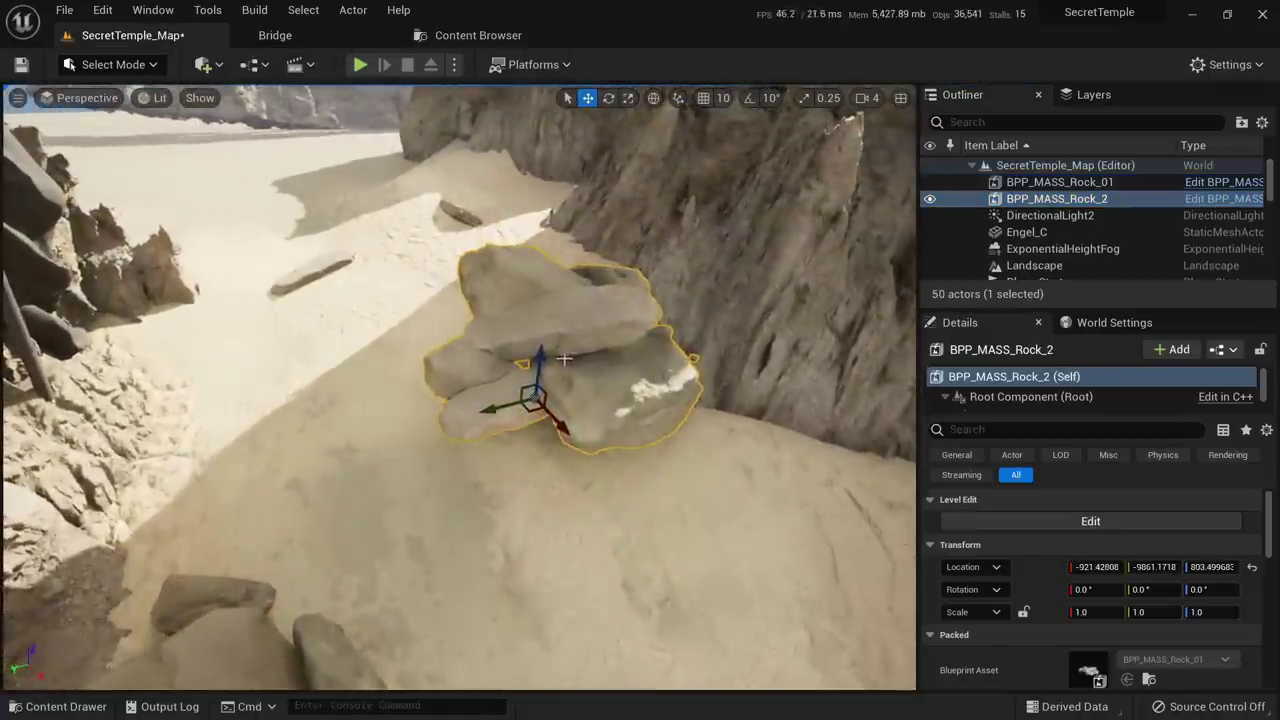
{"action": "left_click_drag", "start_coordinate": [543, 363], "coordinate": [522, 405]}
{"action": "key", "text": "e"}
{"action": "key", "text": "w"}
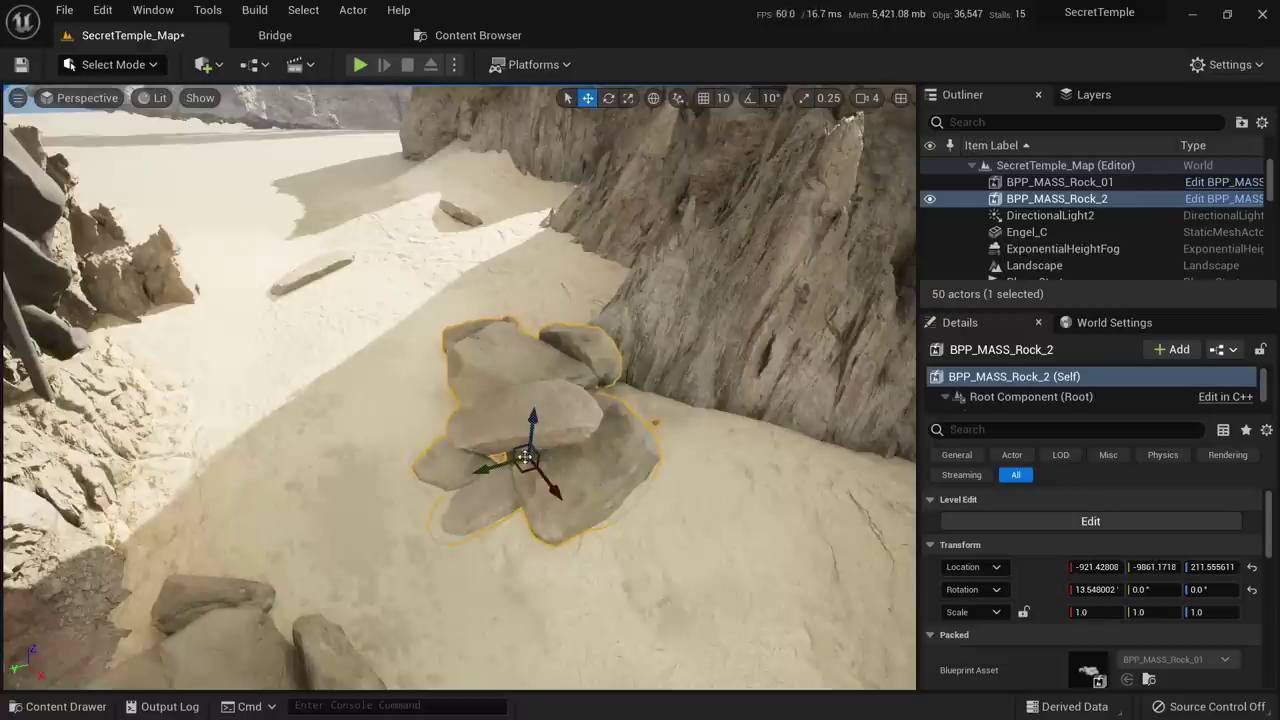
Push the tilted pile copy back against the cliff foot and raise it to a Z location of about 339
{"action": "left_click_drag", "start_coordinate": [522, 472], "coordinate": [556, 448]}
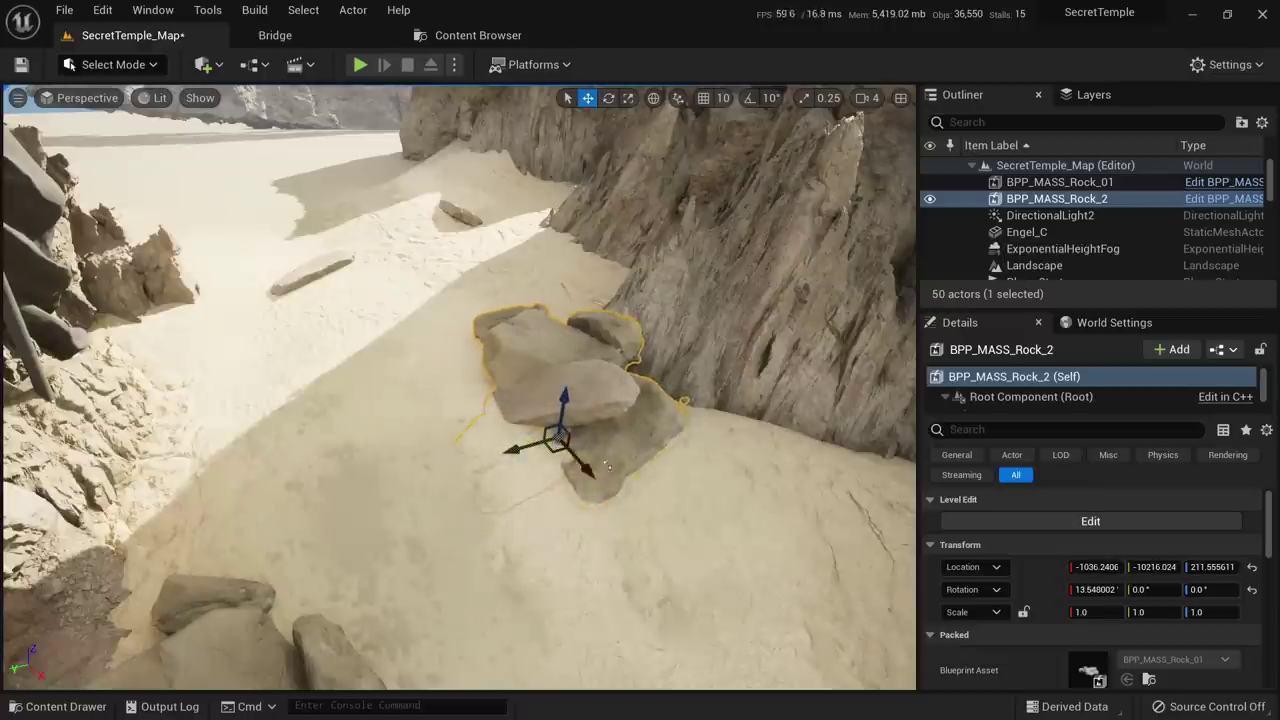
{"action": "right_click_drag", "start_coordinate": [557, 416], "coordinate": [557, 409]}
{"action": "mouse_move", "coordinate": [510, 358]}
{"action": "left_mouse_down"}
{"action": "mouse_move", "coordinate": [503, 312]}
{"action": "mouse_move", "coordinate": [506, 341]}
{"action": "left_mouse_up"}
{"action": "right_click_drag", "start_coordinate": [506, 341], "coordinate": [450, 346]}
Open the level of the BPP_MASS_Rock_2 copy for editing
{"action": "key", "text": "Escape"}
{"action": "right_click_drag", "start_coordinate": [664, 276], "coordinate": [664, 276]}
{"action": "right_click", "coordinate": [664, 276]}
{"action": "mouse_move", "coordinate": [837, 662]}
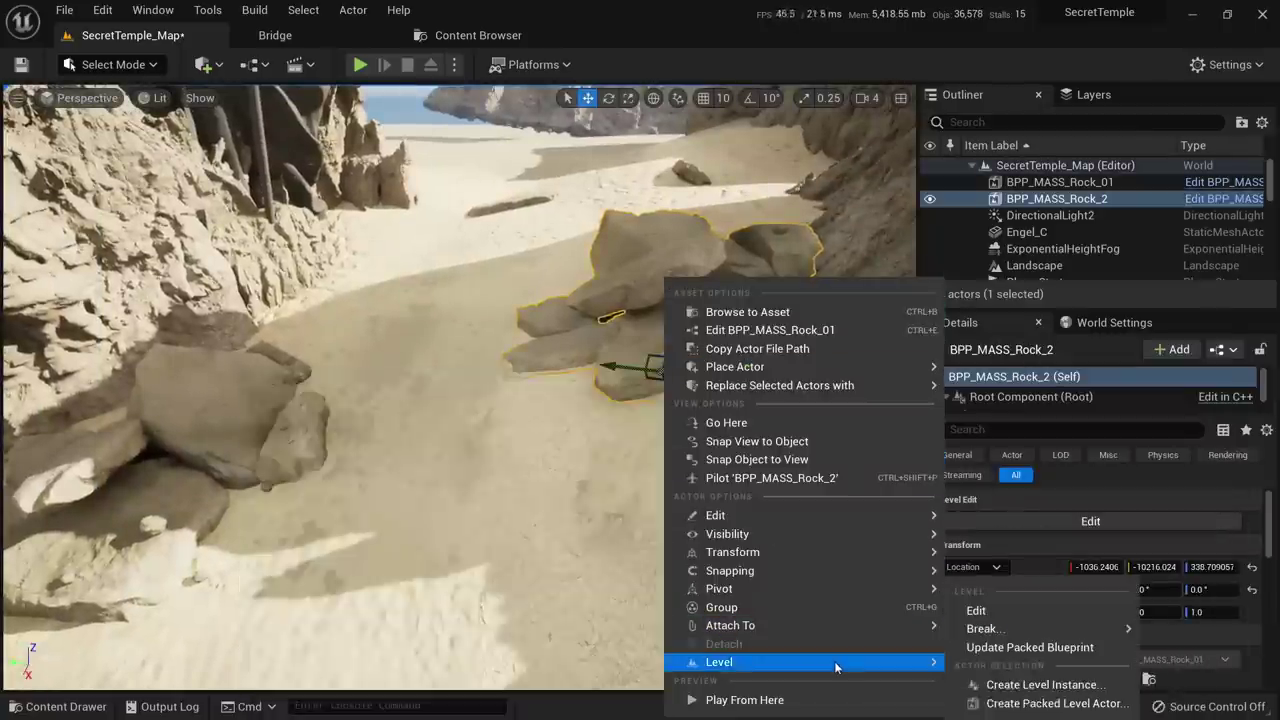
{"action": "left_click", "coordinate": [977, 611]}
Duplicate the long top slab boulder at a scale of about 4.0 and move the copy out beside the pile
{"action": "right_click_drag", "start_coordinate": [486, 318], "coordinate": [486, 318]}
{"action": "left_click", "coordinate": [486, 318]}
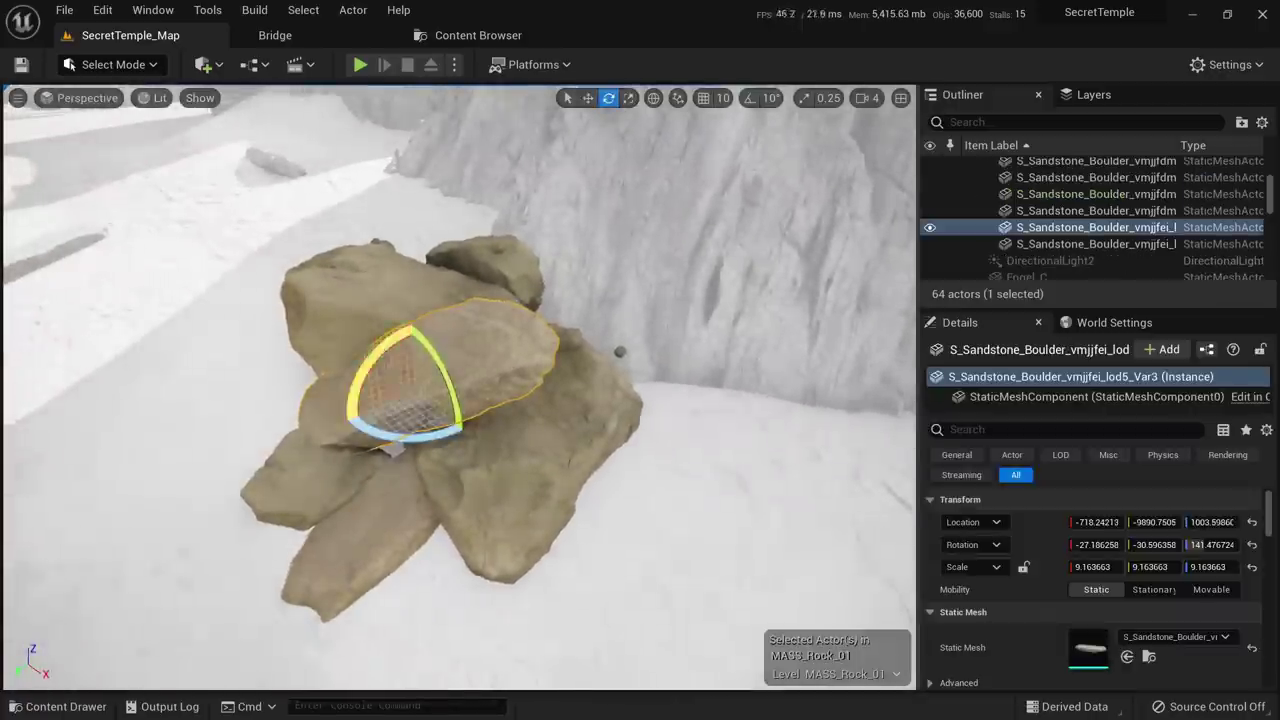
{"action": "left_click_drag", "start_coordinate": [405, 436], "coordinate": [465, 430], "text": "alt"}
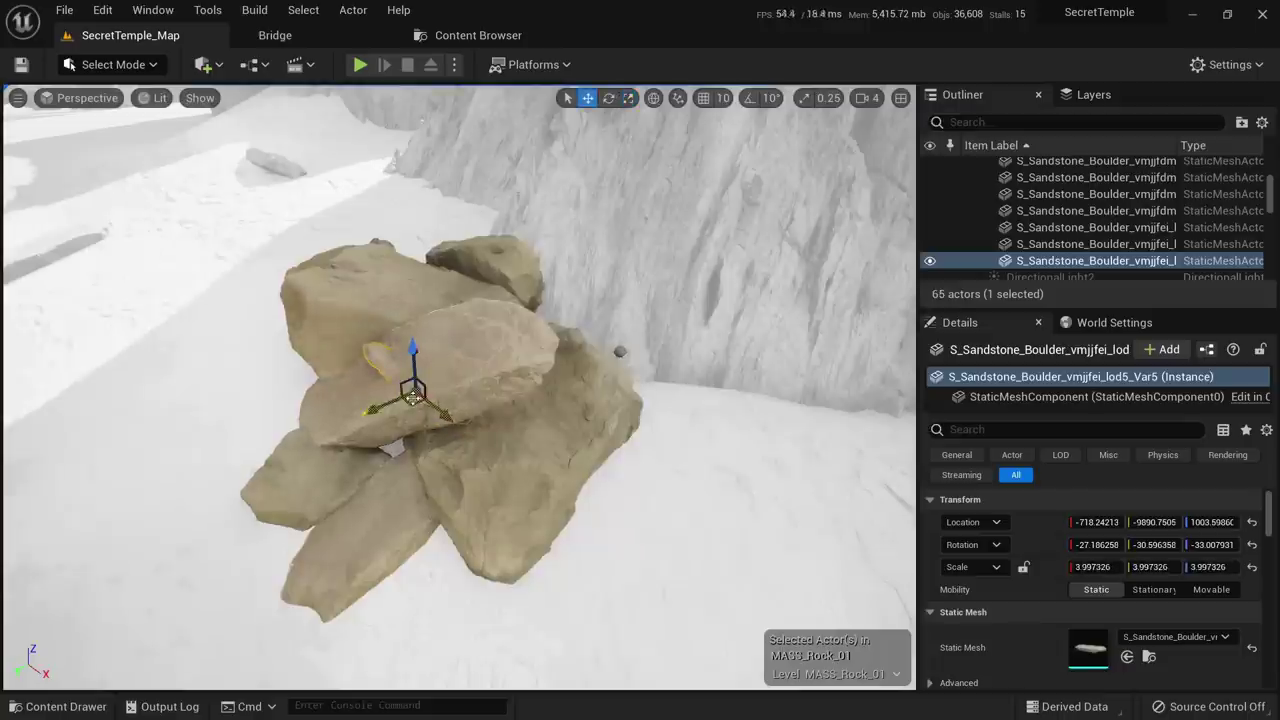
{"action": "left_click_drag", "start_coordinate": [418, 405], "coordinate": [650, 436]}
{"action": "right_click_drag", "start_coordinate": [650, 436], "coordinate": [650, 436]}
Switch to local transform space and rotate the small slab so it leans against the large lower boulder
{"action": "key", "text": "e"}
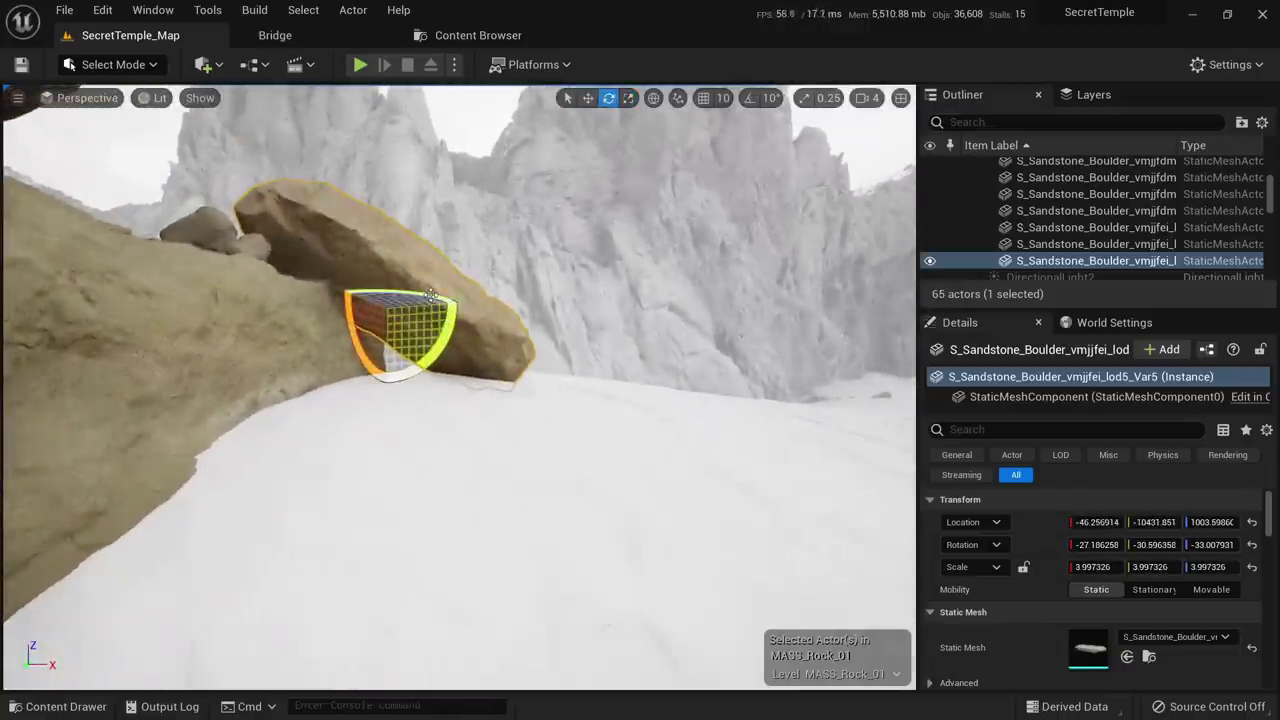
{"action": "left_click_drag", "start_coordinate": [430, 296], "coordinate": [385, 294]}
{"action": "left_click", "coordinate": [654, 98]}
{"action": "right_click_drag", "start_coordinate": [440, 310], "coordinate": [340, 376]}
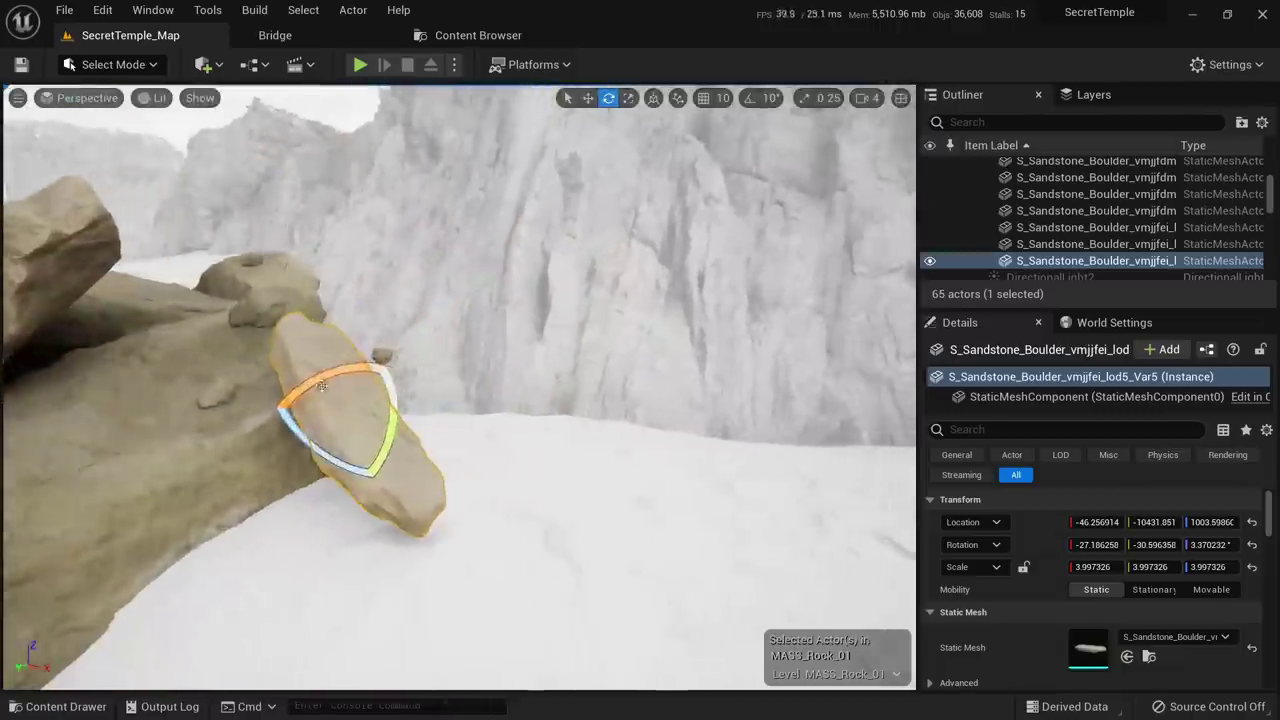
{"action": "left_click_drag", "start_coordinate": [325, 377], "coordinate": [448, 432]}
{"action": "right_click_drag", "start_coordinate": [448, 432], "coordinate": [363, 405]}
{"action": "key", "text": "w"}
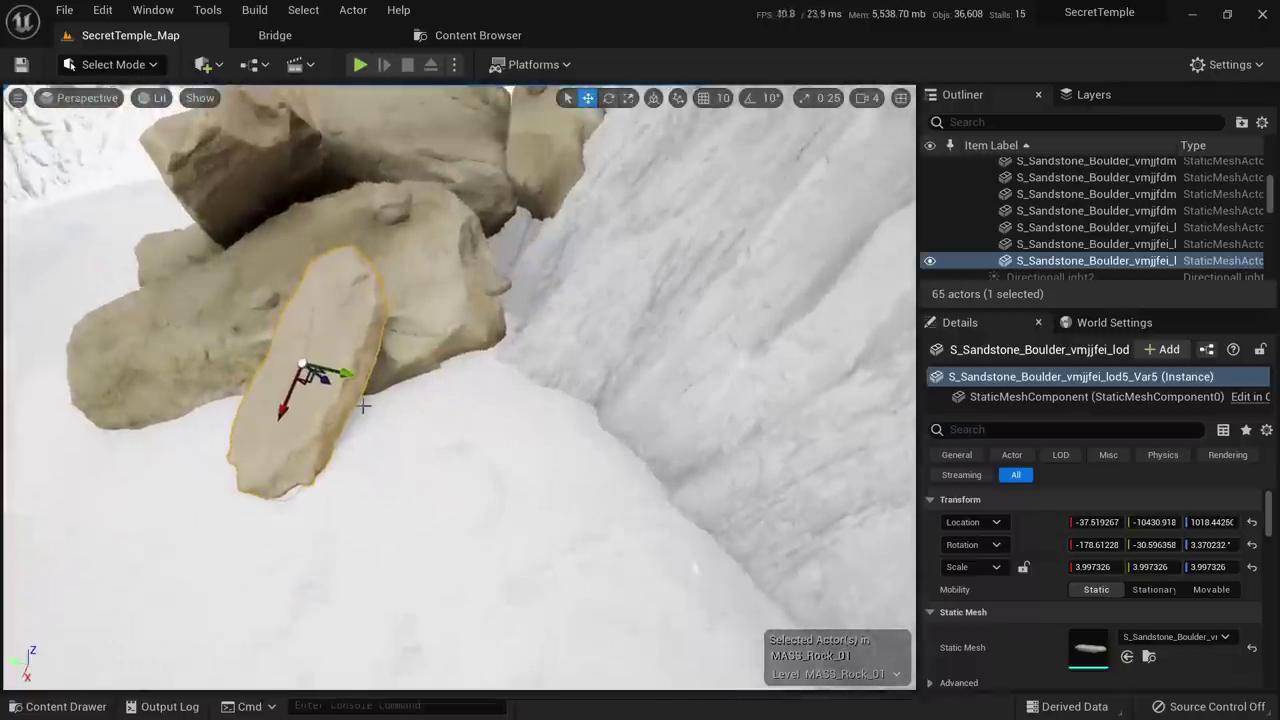
Duplicate the leaning slab and lay the copy nearly flat in the sand between the large boulder and the cliff
{"action": "left_click_drag", "start_coordinate": [305, 378], "coordinate": [480, 388], "text": "alt"}
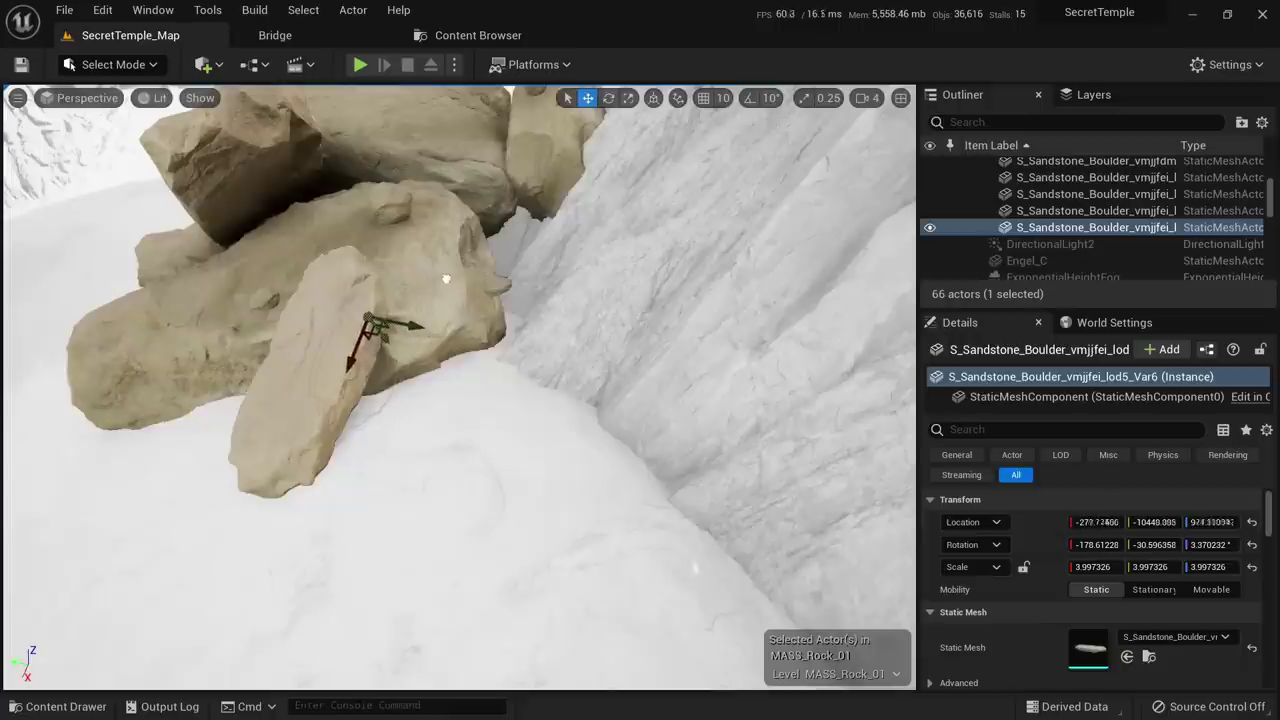
{"action": "key", "text": "Delete"}
{"action": "left_click", "coordinate": [270, 417]}
{"action": "left_click_drag", "start_coordinate": [312, 379], "coordinate": [473, 416], "text": "alt"}
{"action": "right_click_drag", "start_coordinate": [473, 416], "coordinate": [473, 416]}
{"action": "key", "text": "e"}
{"action": "left_click_drag", "start_coordinate": [306, 300], "coordinate": [306, 300]}
{"action": "left_click_drag", "start_coordinate": [318, 350], "coordinate": [470, 388]}
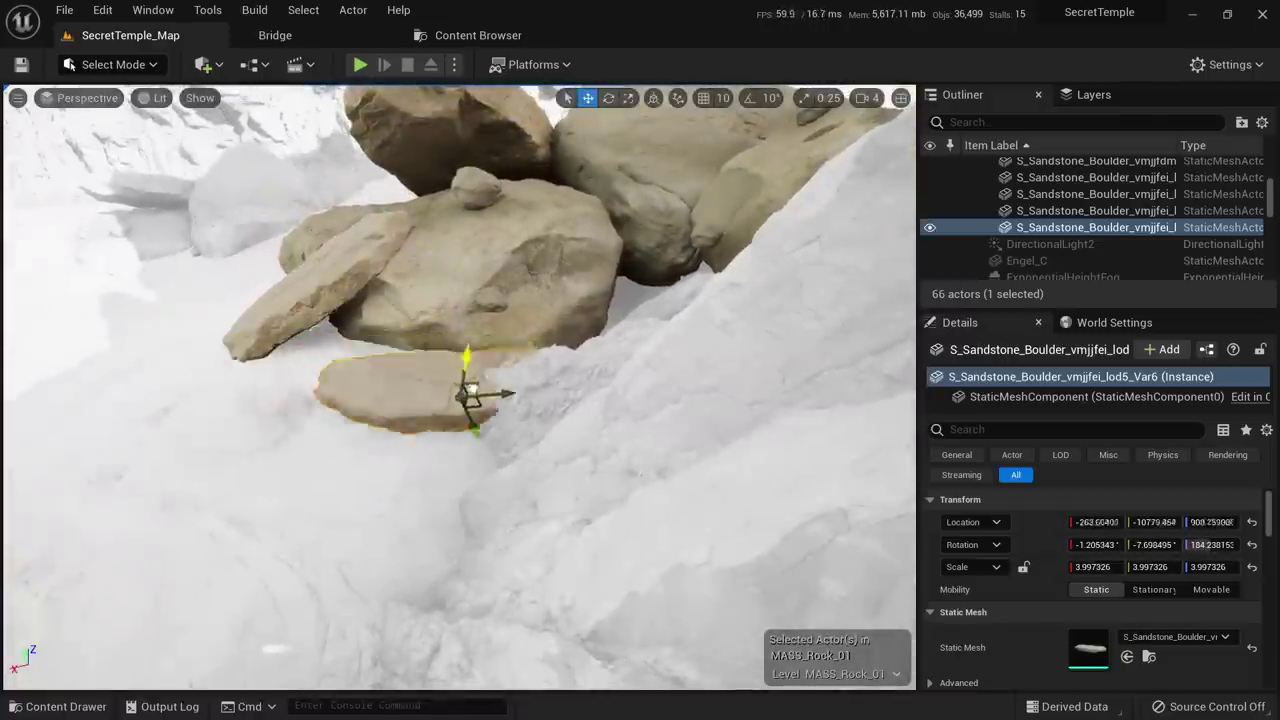
Reposition the small boulder so it is partly sunk into the side of the large lower boulder
{"action": "left_click", "coordinate": [490, 298]}
{"action": "right_click_drag", "start_coordinate": [490, 298], "coordinate": [457, 351]}
{"action": "left_click_drag", "start_coordinate": [585, 383], "coordinate": [553, 390]}
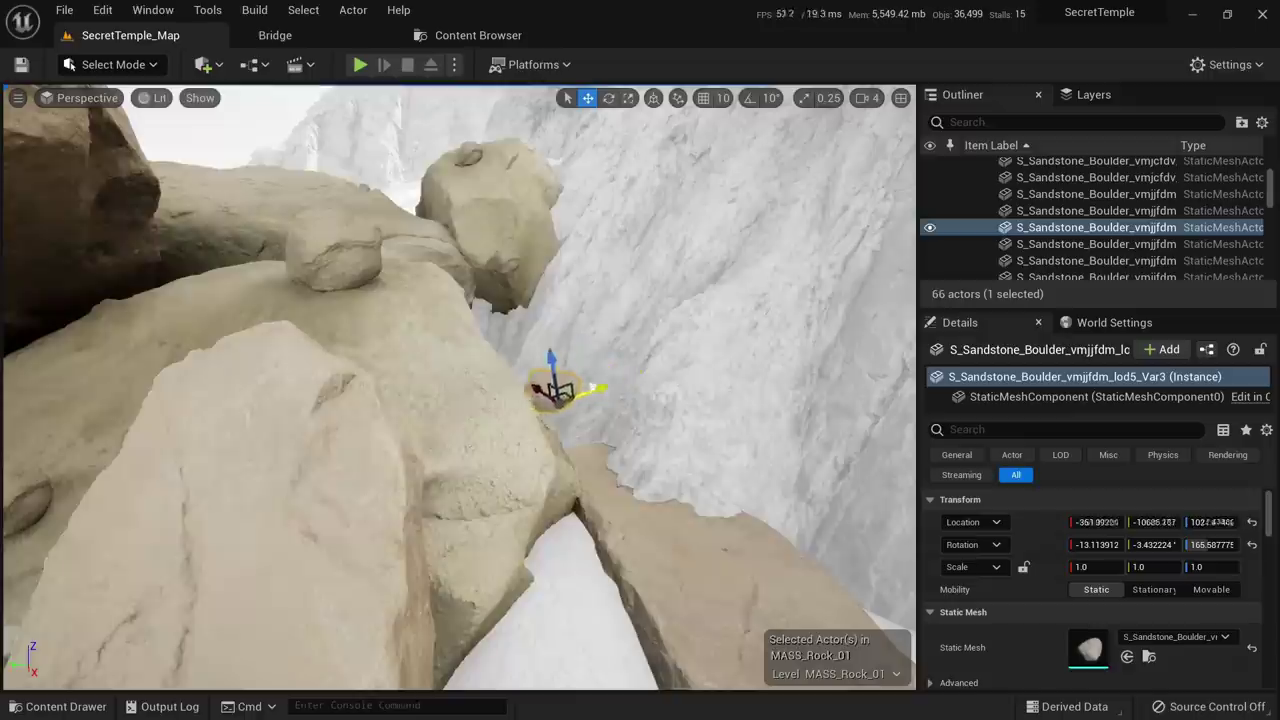
{"action": "right_click_drag", "start_coordinate": [503, 506], "coordinate": [503, 506]}
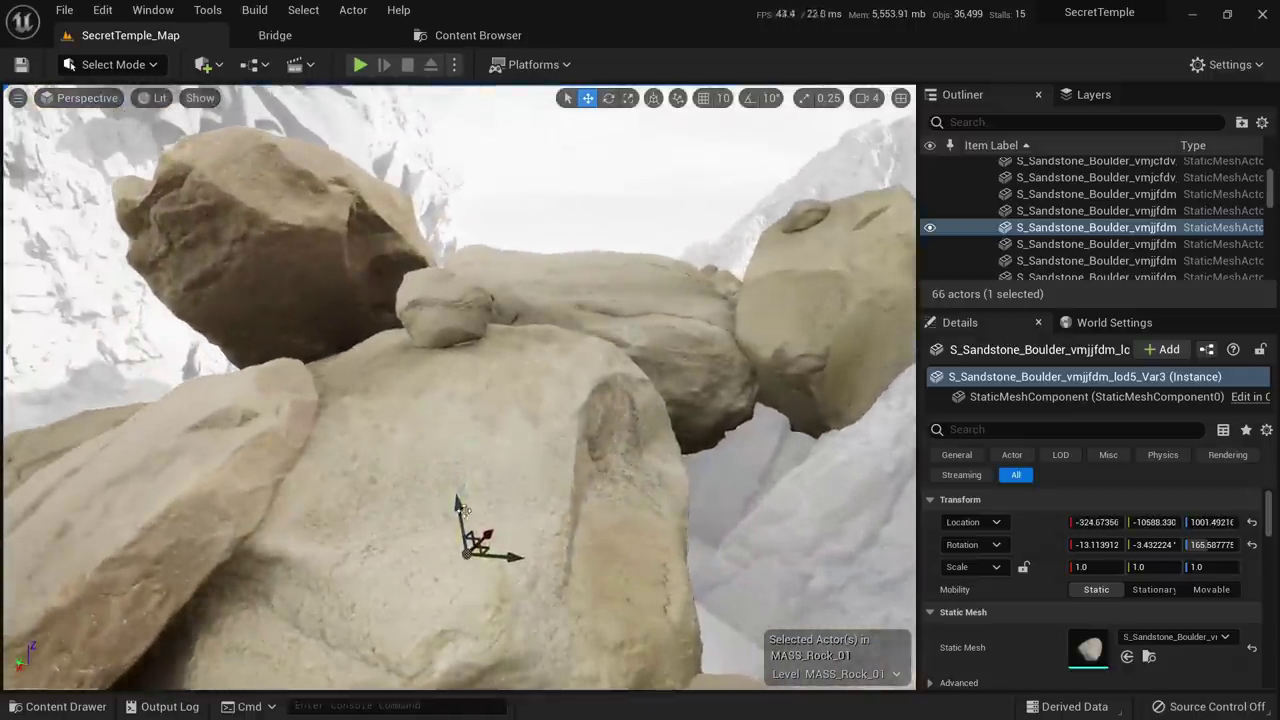
{"action": "left_click_drag", "start_coordinate": [435, 421], "coordinate": [434, 412]}
{"action": "right_click_drag", "start_coordinate": [434, 412], "coordinate": [434, 412]}
Duplicate the small boulder onto the flat slab beside the cliff and scale the copy to about 0.75
{"action": "right_click_drag", "start_coordinate": [553, 224], "coordinate": [487, 220]}
{"action": "left_click_drag", "start_coordinate": [457, 221], "coordinate": [379, 350], "text": "alt"}
{"action": "right_click_drag", "start_coordinate": [379, 350], "coordinate": [379, 350]}
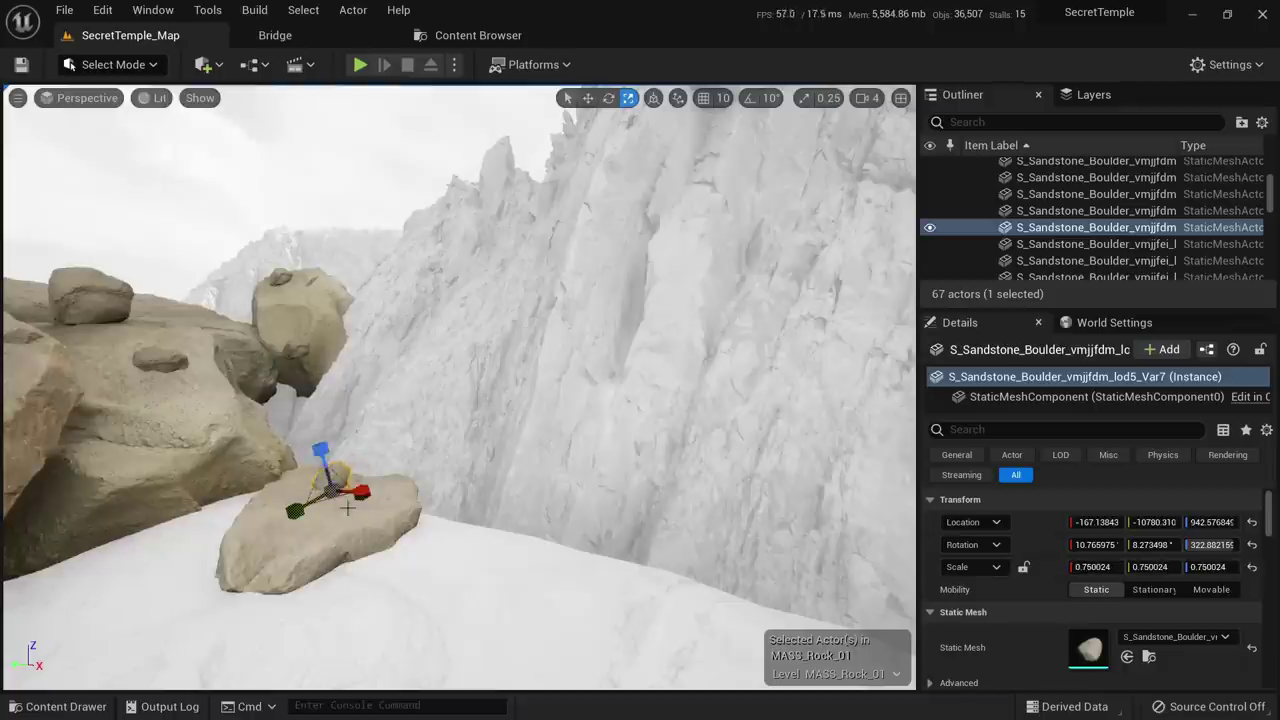
Commit the boulder additions to the packed rock level
{"action": "right_click_drag", "start_coordinate": [347, 508], "coordinate": [347, 508]}
{"action": "left_click", "coordinate": [581, 378]}
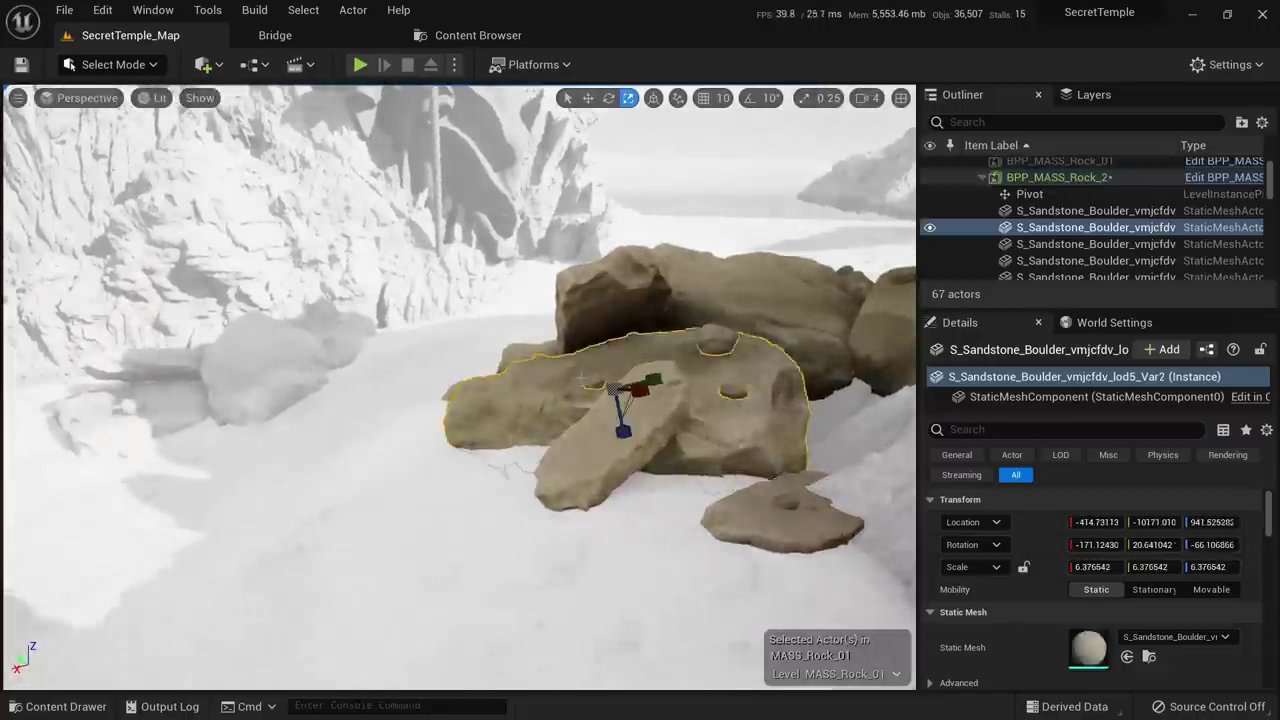
{"action": "right_click", "coordinate": [580, 378]}
{"action": "mouse_move", "coordinate": [799, 662]}
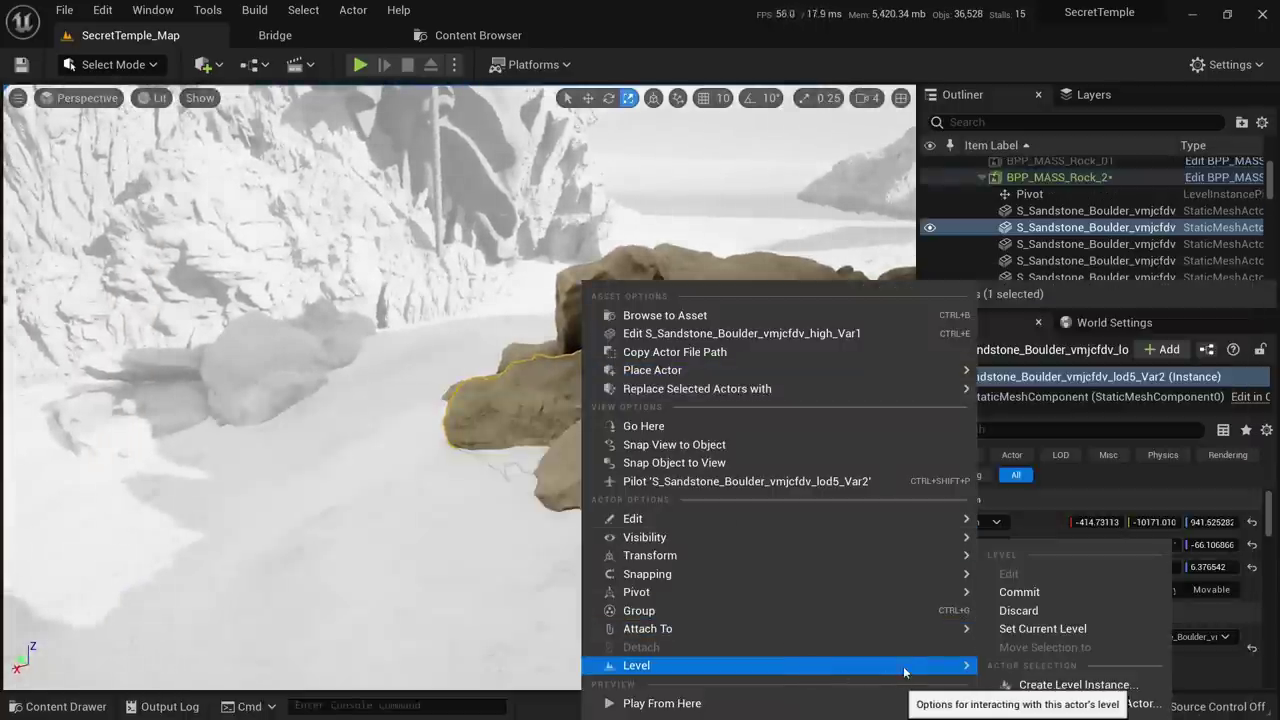
{"action": "left_click", "coordinate": [1025, 592]}
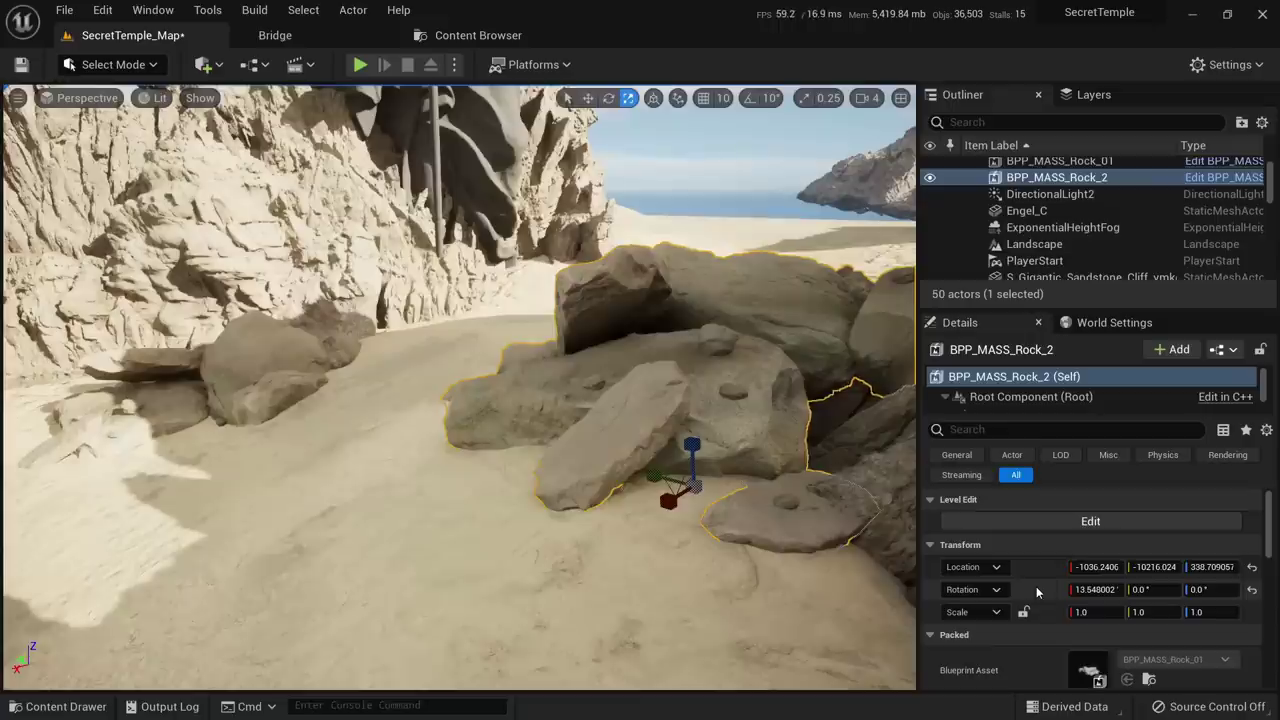
Select the original BPP_MASS_Rock_01 pile across the valley and open its level for editing
{"action": "right_click_drag", "start_coordinate": [531, 464], "coordinate": [531, 464]}
{"action": "right_click_drag", "start_coordinate": [448, 471], "coordinate": [448, 471]}
{"action": "left_click", "coordinate": [448, 471]}
{"action": "left_click", "coordinate": [591, 458]}
{"action": "right_click_drag", "start_coordinate": [591, 458], "coordinate": [485, 445]}
{"action": "right_click", "coordinate": [482, 445]}
{"action": "mouse_move", "coordinate": [620, 397]}
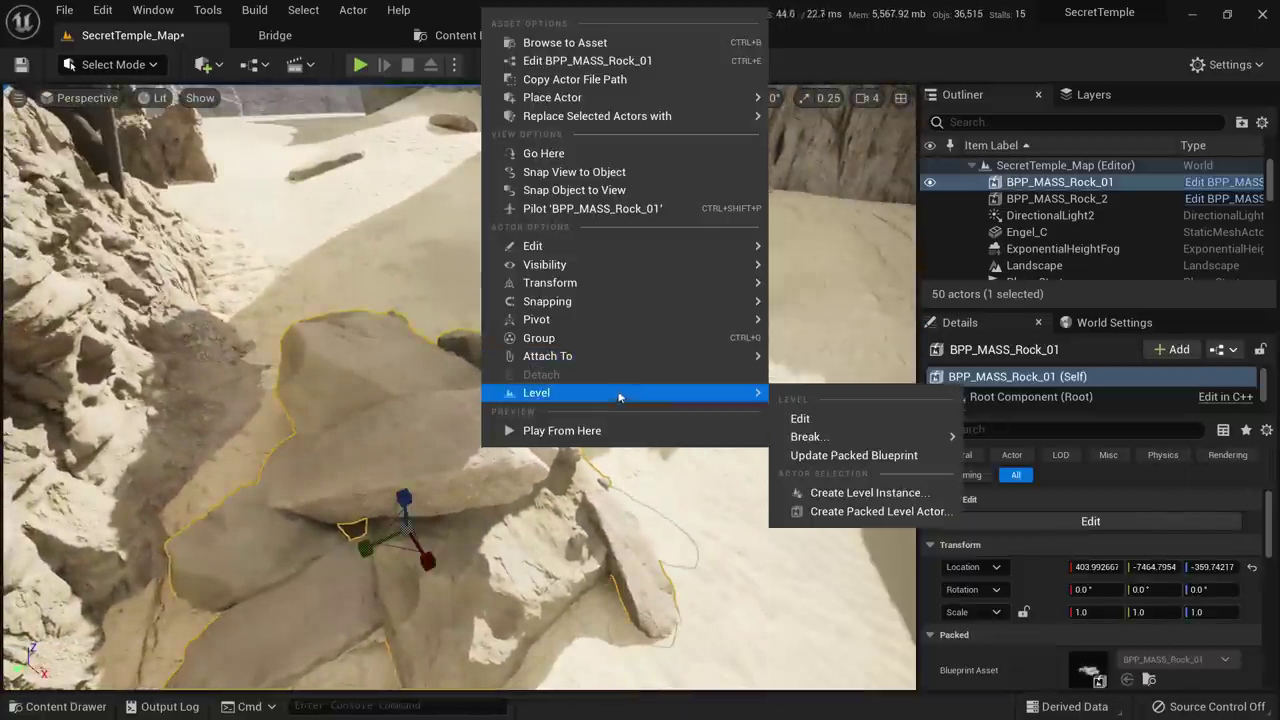
{"action": "left_click", "coordinate": [801, 418]}
Duplicate the small boulder at the pile's edge, place the copy on the big top slab and tilt it about 27°
{"action": "right_click_drag", "start_coordinate": [562, 580], "coordinate": [562, 450]}
{"action": "left_click", "coordinate": [563, 582]}
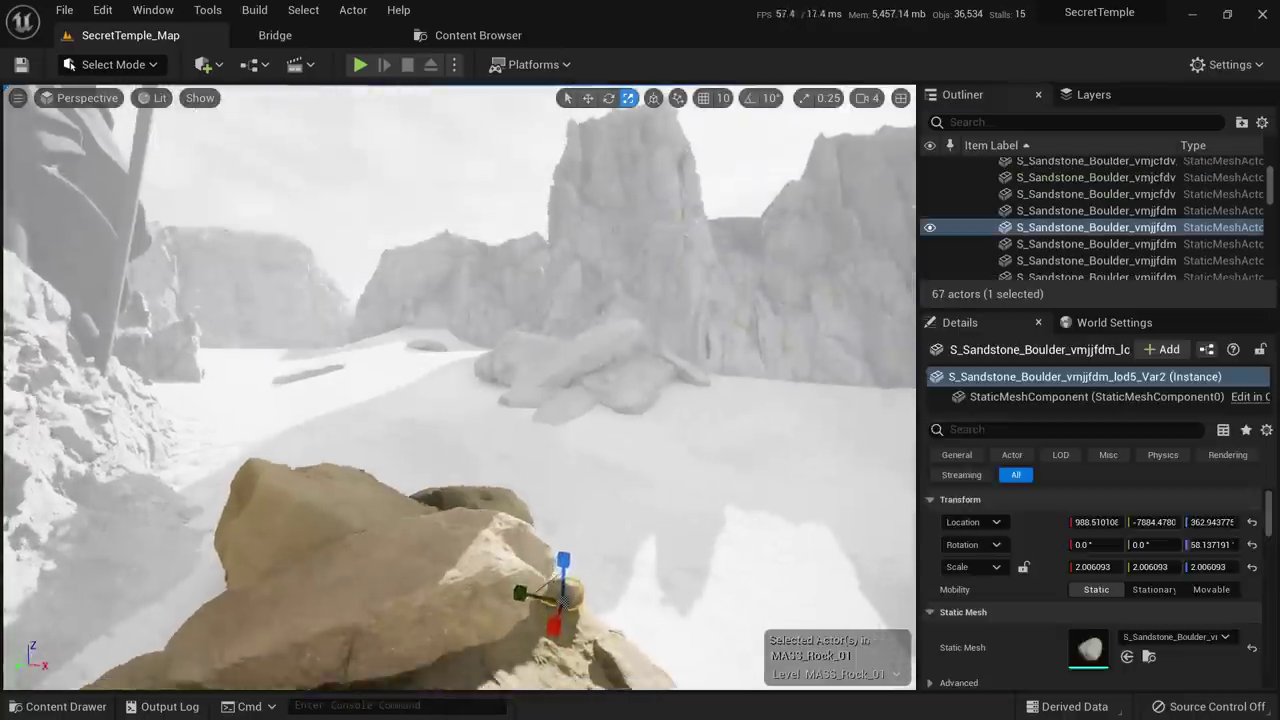
{"action": "key", "text": "w"}
{"action": "key", "text": "f"}
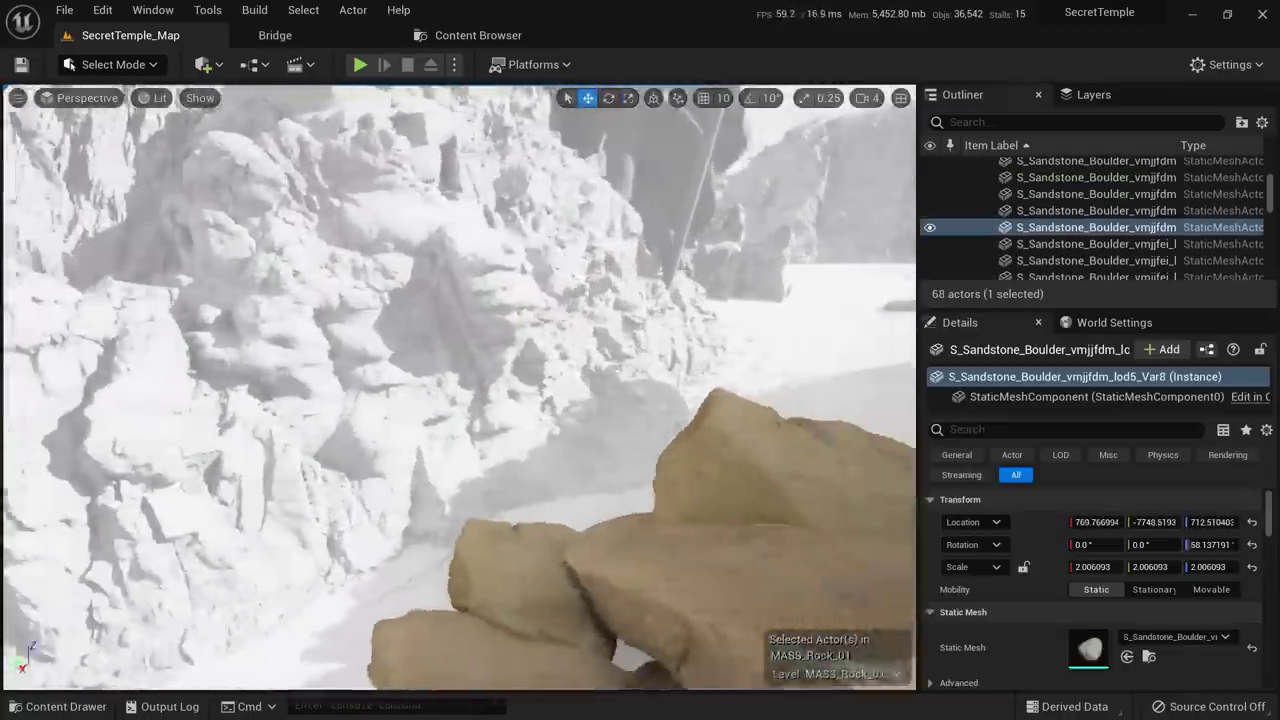
{"action": "left_click_drag", "start_coordinate": [311, 425], "coordinate": [276, 427]}
{"action": "right_click_drag", "start_coordinate": [276, 427], "coordinate": [330, 312]}
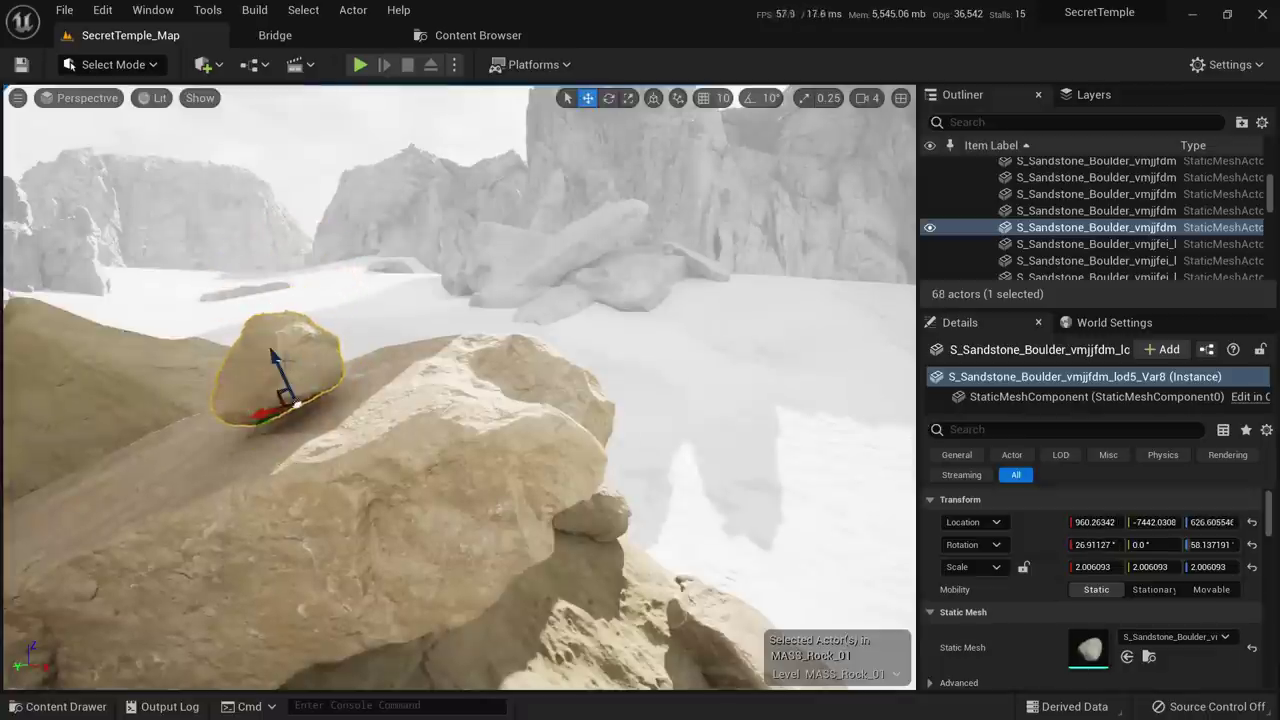
Scale the new boulder on the top slab down to about 1.22 and seat it in the slab's surface
{"action": "mouse_move", "coordinate": [366, 404]}
{"action": "right_mouse_down"}
{"action": "mouse_move", "coordinate": [350, 445]}
{"action": "mouse_move", "coordinate": [362, 410]}
{"action": "right_mouse_up"}
{"action": "key", "text": "r"}
{"action": "left_click_drag", "start_coordinate": [373, 369], "coordinate": [335, 369]}
{"action": "key", "text": "w"}
{"action": "right_click_drag", "start_coordinate": [373, 369], "coordinate": [405, 378]}
{"action": "key", "text": "a"}
Duplicate the small boulder further along the top slab, turn the copy and scale it to about 0.78
{"action": "left_click_drag", "start_coordinate": [559, 355], "coordinate": [734, 320], "text": "alt"}
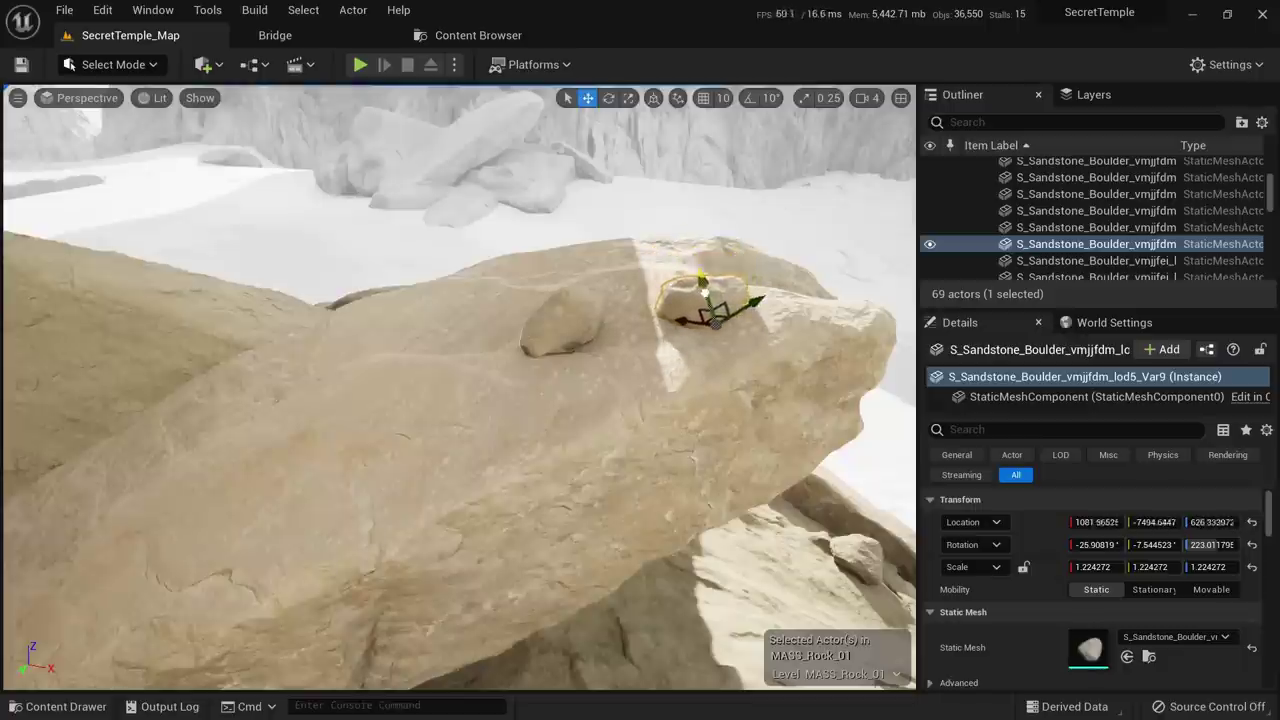
{"action": "key", "text": "s"}
{"action": "right_click_drag", "start_coordinate": [704, 285], "coordinate": [642, 280]}
{"action": "key", "text": "f"}
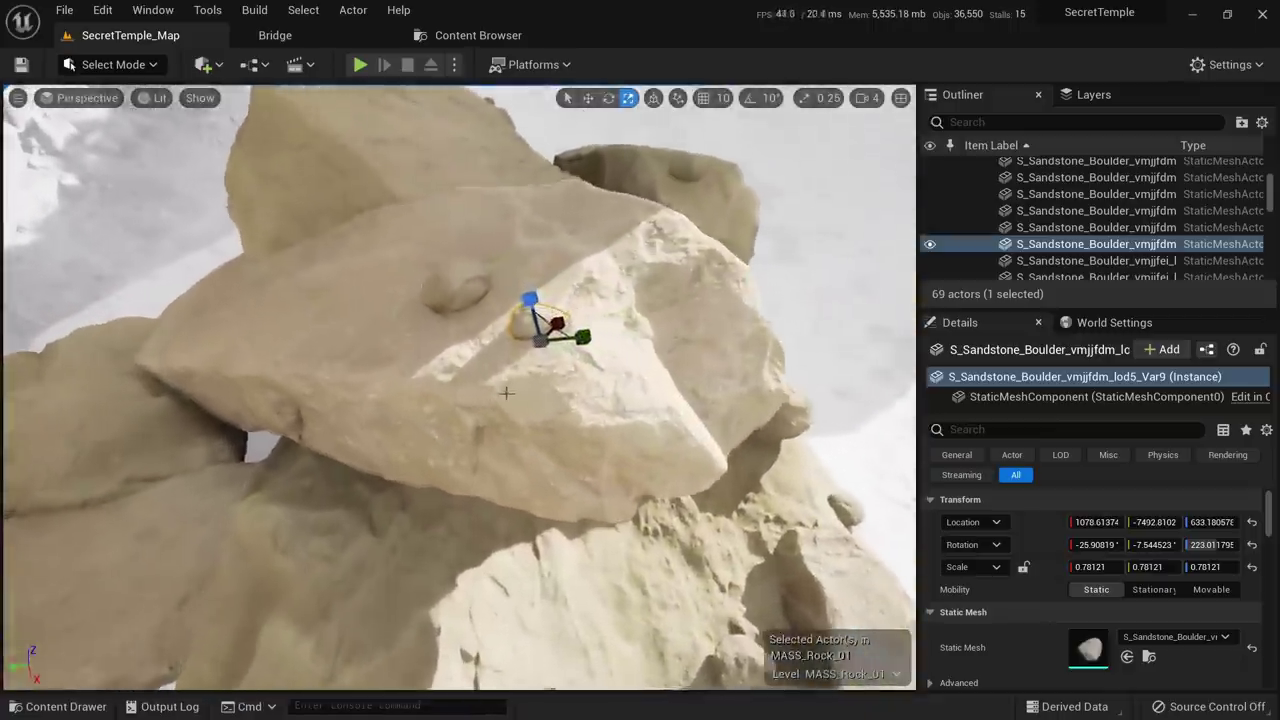
Duplicate the 0.78-scale boulder toward the far edge of the top slab and rotate the copy to a different angle
{"action": "key", "text": "w"}
{"action": "left_click_drag", "start_coordinate": [568, 320], "coordinate": [611, 166], "text": "alt"}
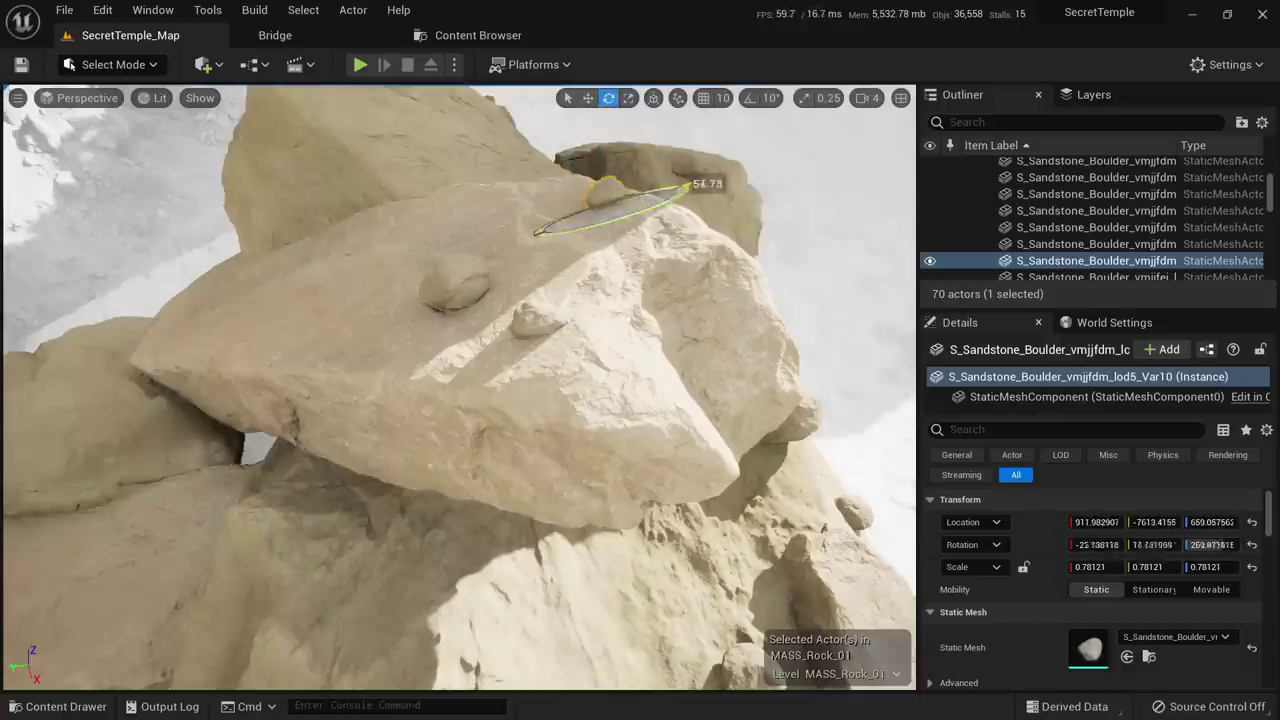
{"action": "left_click_drag", "start_coordinate": [688, 187], "coordinate": [690, 184]}
{"action": "key", "text": "w"}
{"action": "right_click_drag", "start_coordinate": [690, 184], "coordinate": [660, 290]}
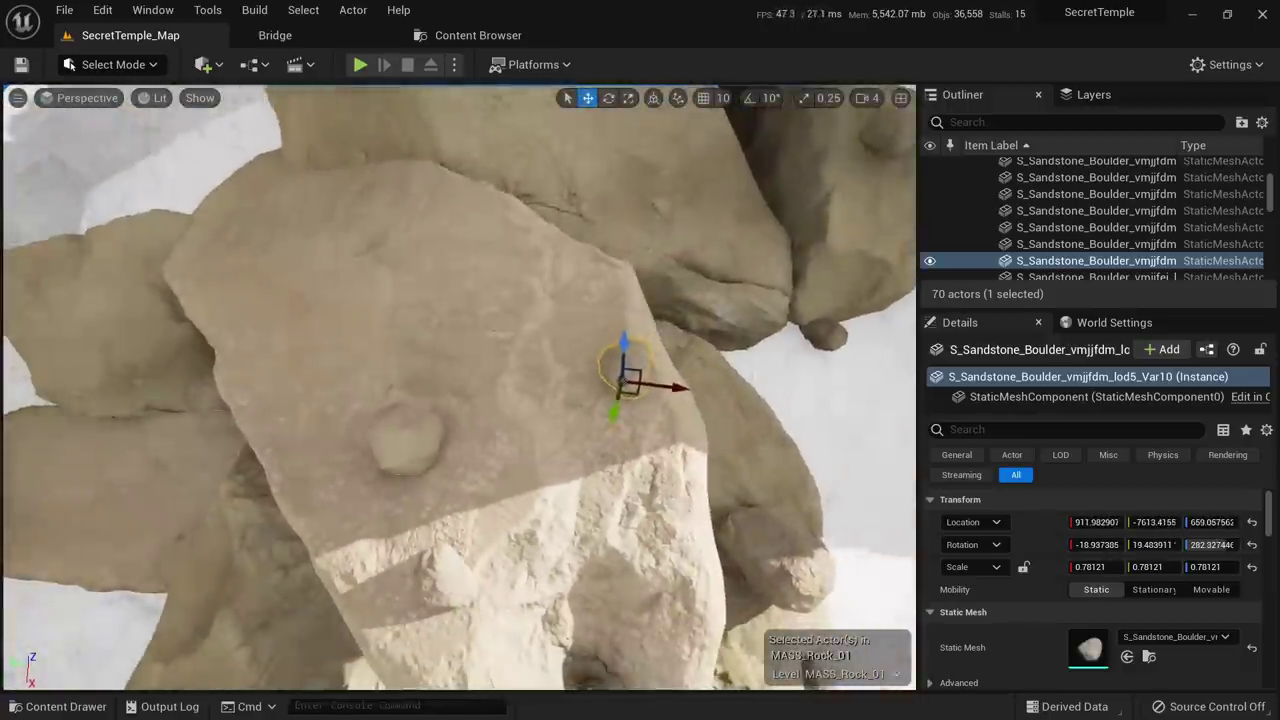
Move the newest boulder in between the other two small ones on the top slab, re-rotate it and scale it to about 0.67
{"action": "left_click_drag", "start_coordinate": [629, 393], "coordinate": [490, 498]}
{"action": "right_click_drag", "start_coordinate": [490, 498], "coordinate": [493, 365]}
{"action": "left_click_drag", "start_coordinate": [496, 463], "coordinate": [545, 538]}
{"action": "key", "text": "e"}
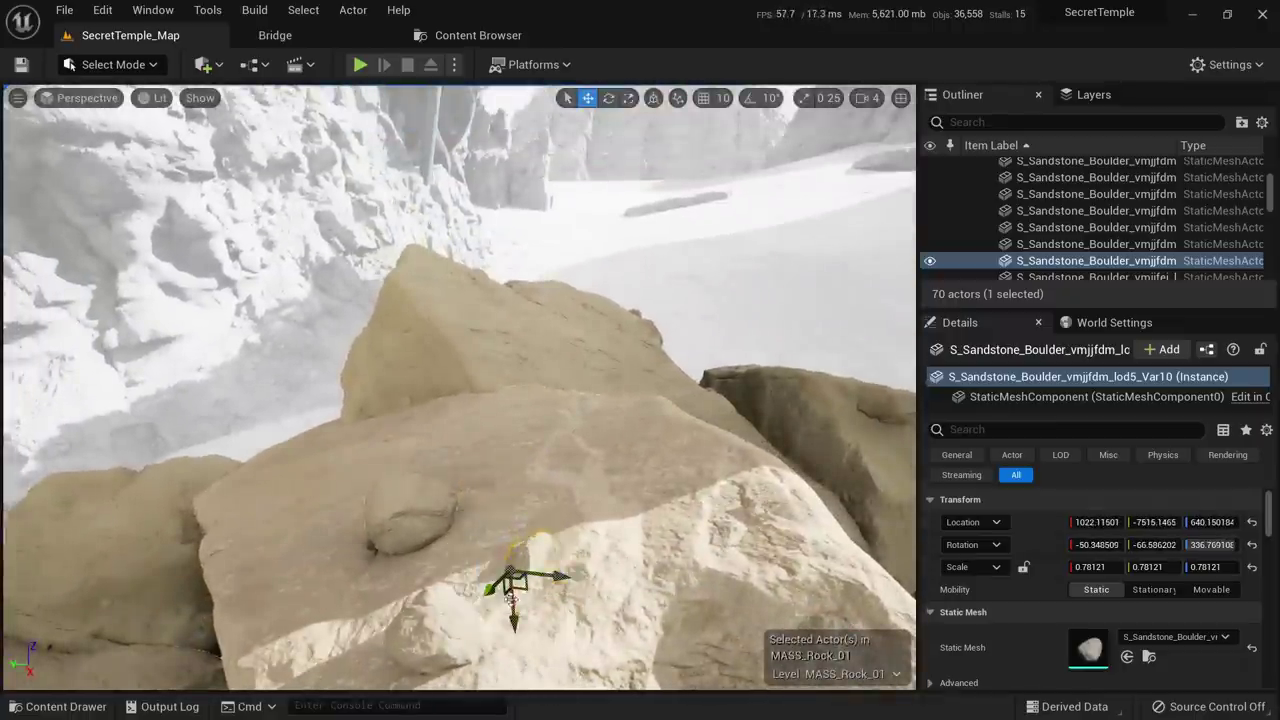
{"action": "left_click_drag", "start_coordinate": [510, 595], "coordinate": [509, 590]}
{"action": "right_click_drag", "start_coordinate": [508, 588], "coordinate": [588, 573]}
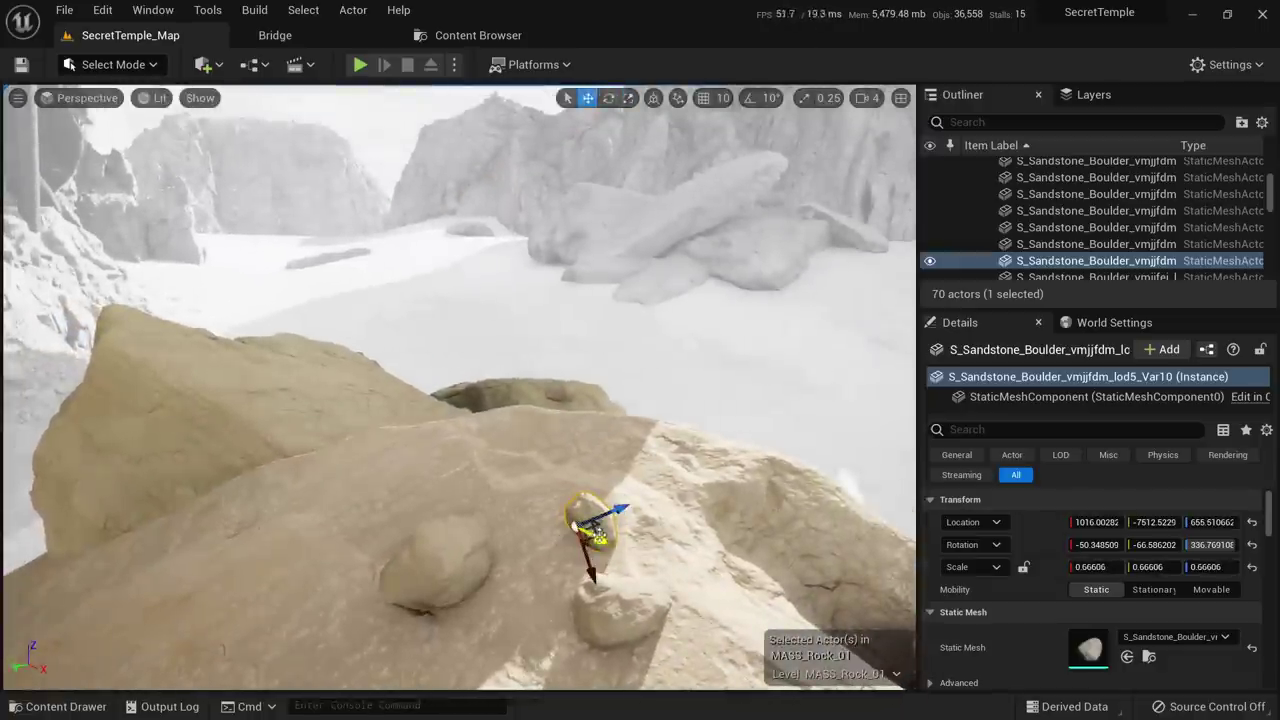
{"action": "left_click_drag", "start_coordinate": [592, 524], "coordinate": [565, 532]}
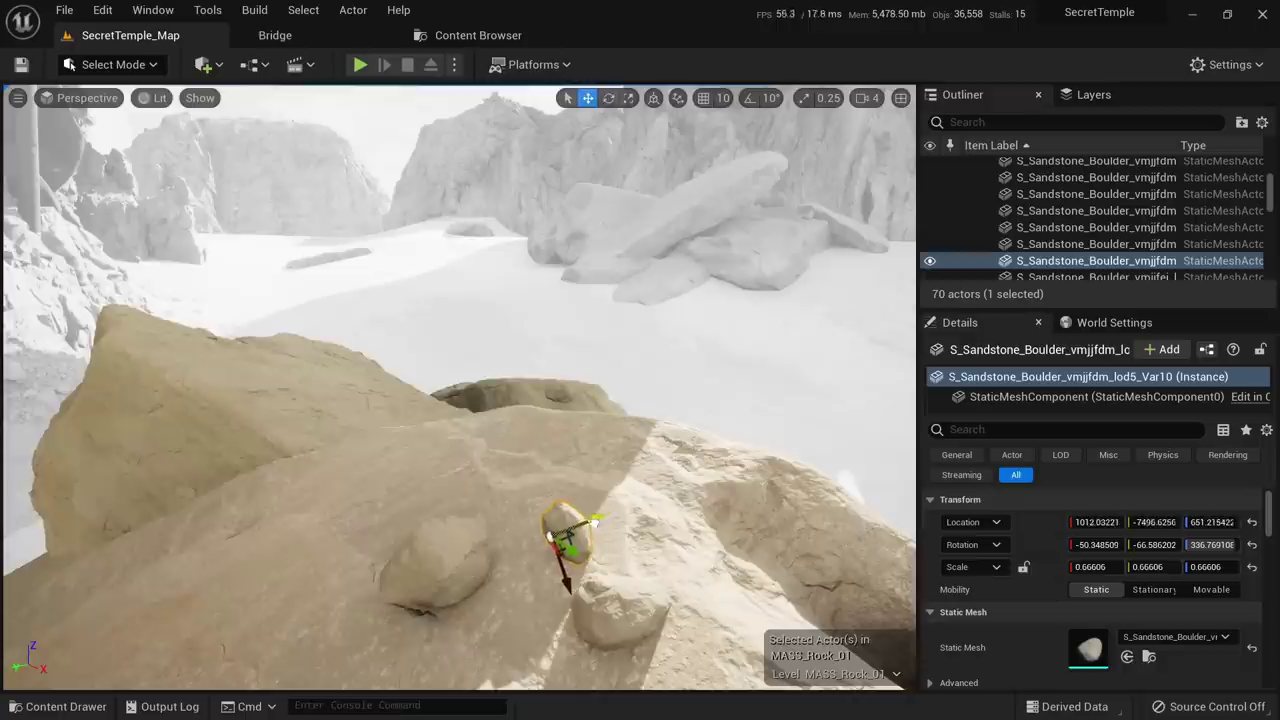
Commit the small boulder additions on the top slab to the MASS_Rock_01 level
{"action": "right_click", "coordinate": [524, 482]}
{"action": "mouse_move", "coordinate": [680, 427]}
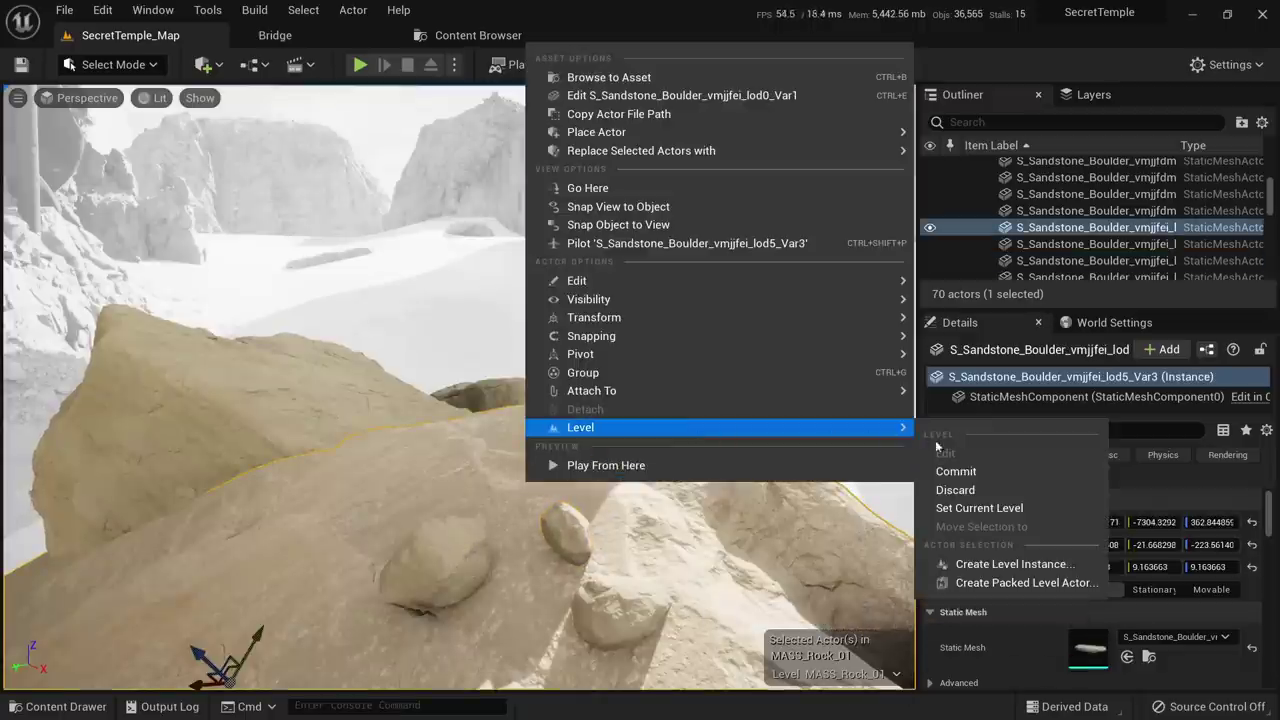
{"action": "left_click", "coordinate": [961, 472]}
Duplicate the BPP_MASS_Rock_01 pile to the foot of the farther cliff and tilt the copy about 5.7° around Y
{"action": "right_click_drag", "start_coordinate": [646, 391], "coordinate": [860, 410]}
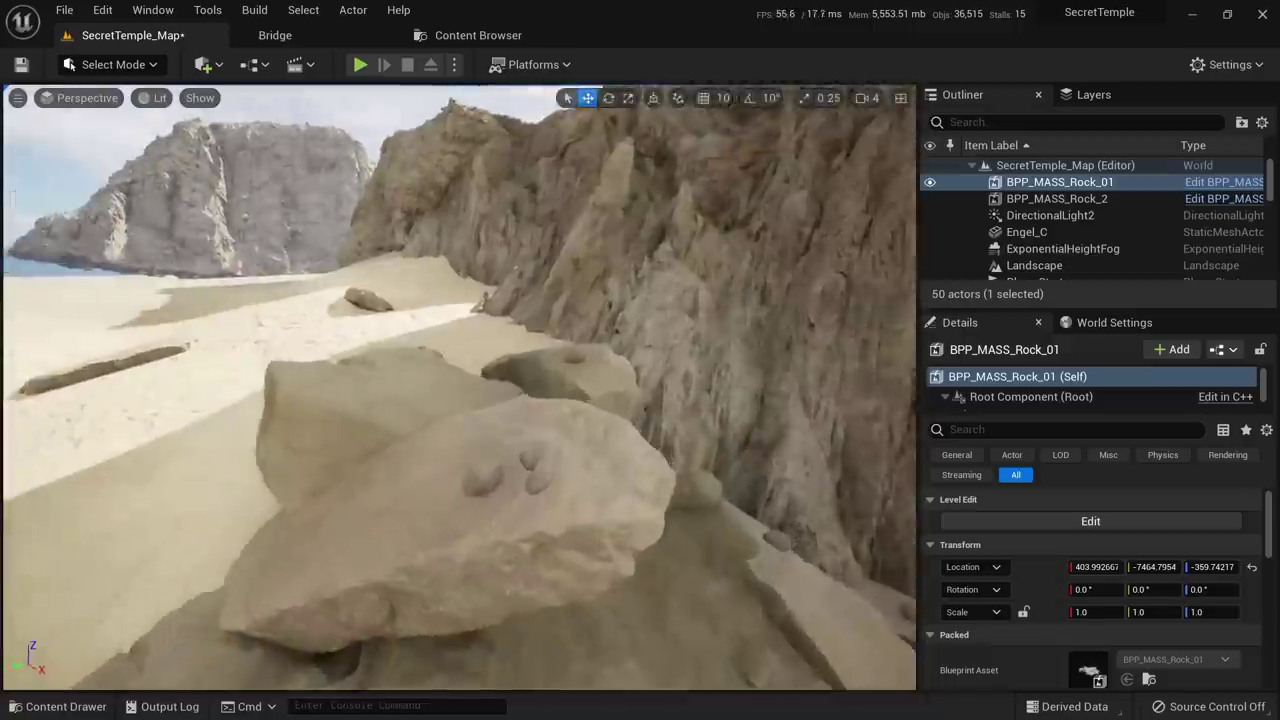
{"action": "right_click_drag", "start_coordinate": [497, 488], "coordinate": [620, 610]}
{"action": "left_click", "coordinate": [497, 488]}
{"action": "key", "text": "s"}
{"action": "key", "text": "Escape"}
{"action": "left_click", "coordinate": [492, 486]}
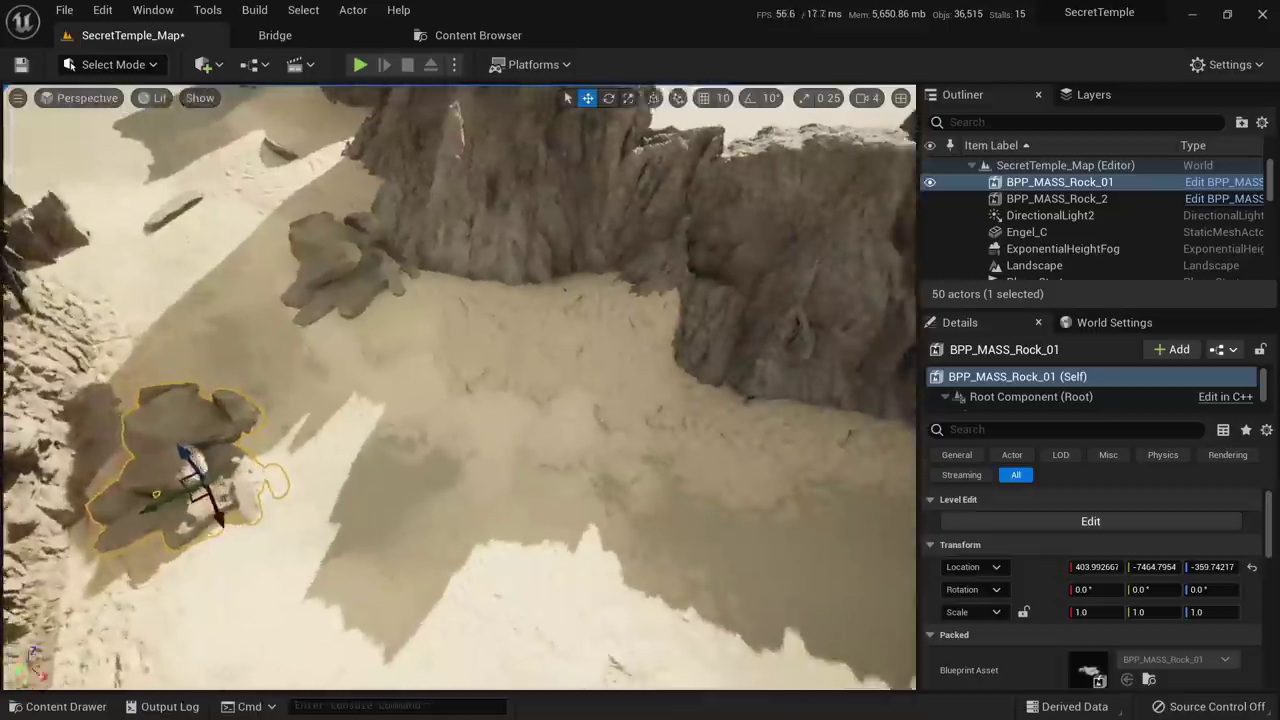
{"action": "key", "text": "a"}
{"action": "left_click_drag", "start_coordinate": [253, 494], "coordinate": [872, 503], "text": "alt"}
{"action": "right_click_drag", "start_coordinate": [872, 503], "coordinate": [1110, 400]}
{"action": "left_click_drag", "start_coordinate": [531, 425], "coordinate": [508, 434]}
{"action": "right_click_drag", "start_coordinate": [508, 434], "coordinate": [340, 520]}
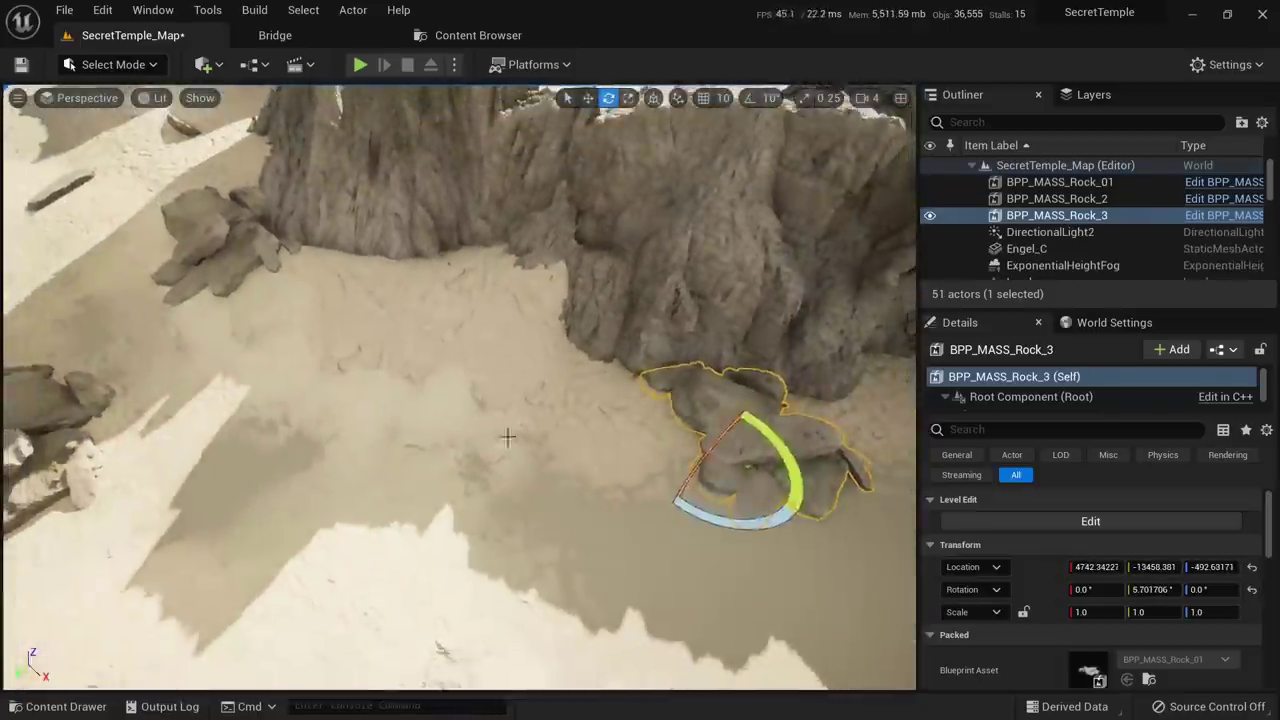
Duplicate the tilted BPP_MASS_Rock_3 pile across the map and move the copy against the rocky cliff beside the angel statue
{"action": "key", "text": "w"}
{"action": "left_click_drag", "start_coordinate": [722, 479], "coordinate": [53, 288], "text": "alt"}
{"action": "right_click_drag", "start_coordinate": [53, 288], "coordinate": [24, 186]}
{"action": "key", "text": "w"}
{"action": "key", "text": "f"}
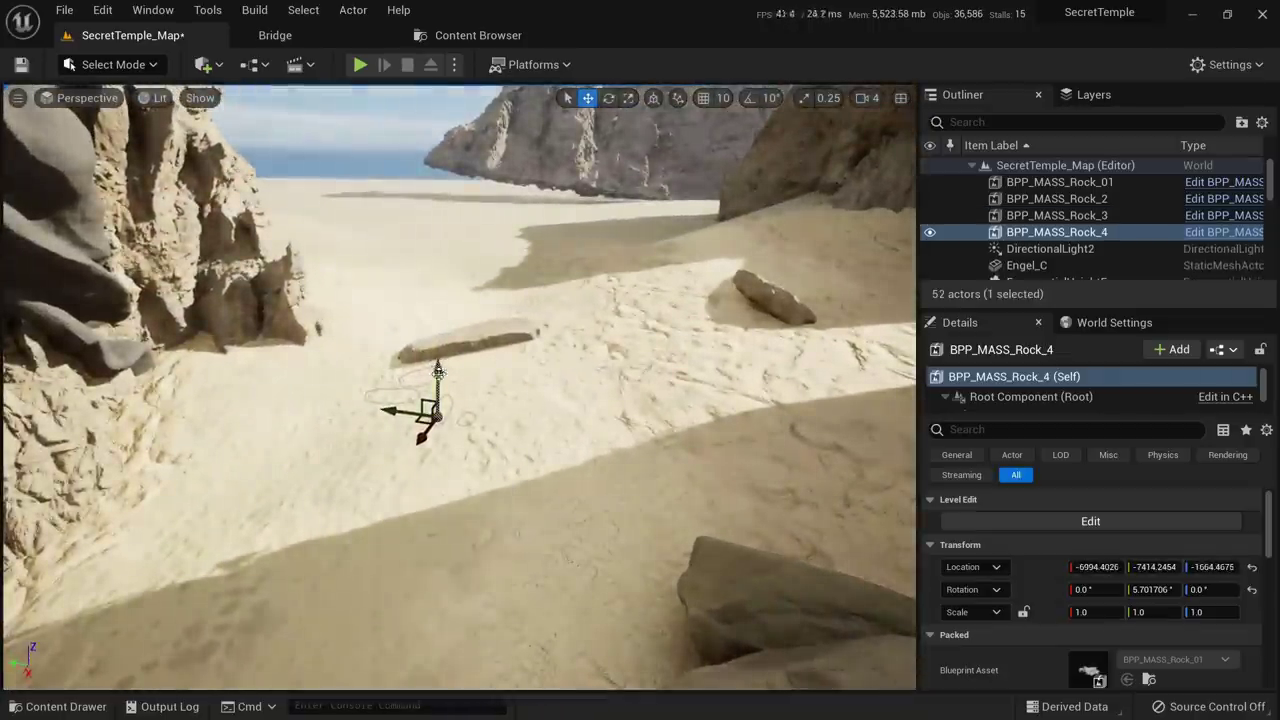
{"action": "key", "text": "e"}
{"action": "right_click_drag", "start_coordinate": [440, 270], "coordinate": [412, 374]}
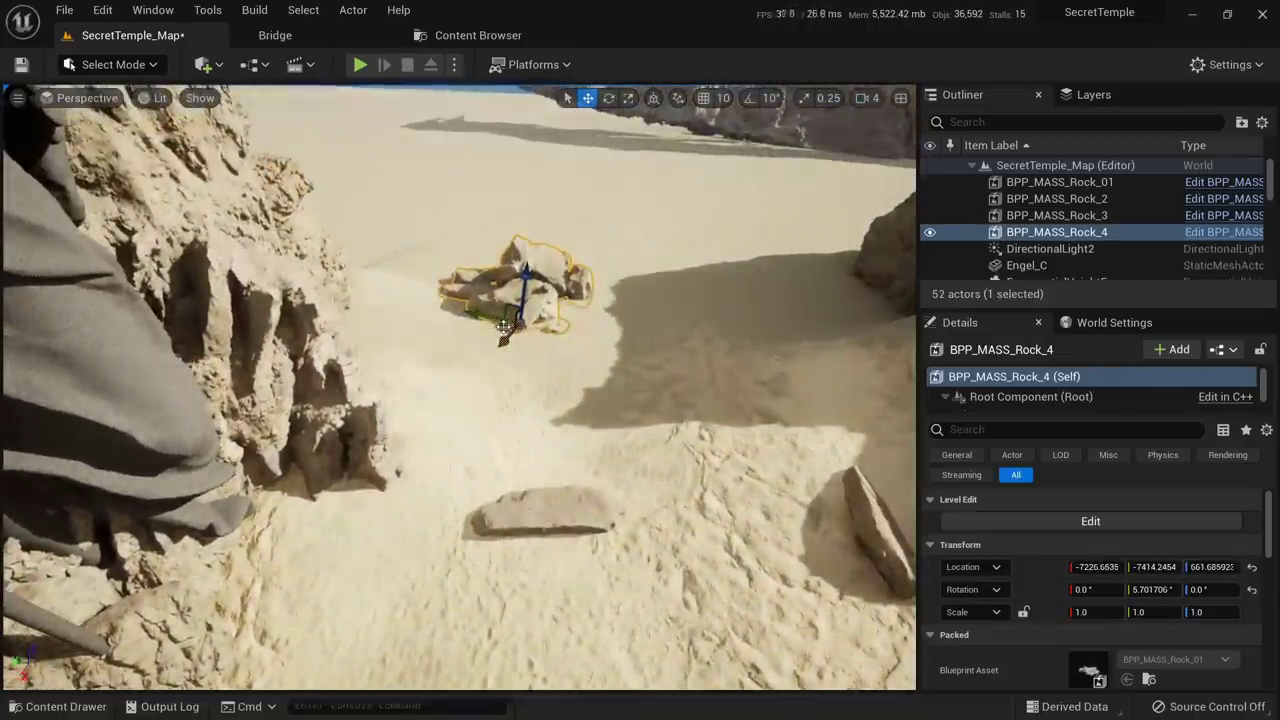
{"action": "left_click_drag", "start_coordinate": [520, 314], "coordinate": [378, 370]}
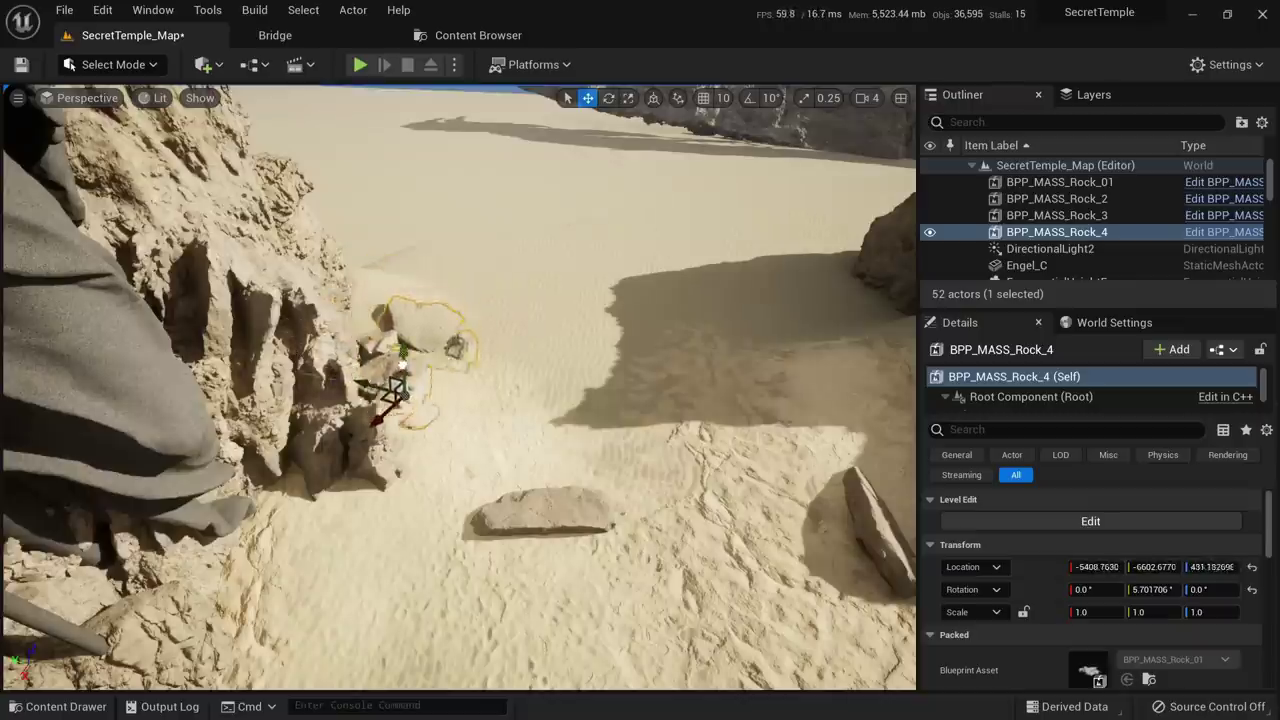
Tilt the pile beside the statue's cliff to about -4.55° around Y and lower it into the sand
{"action": "right_click_drag", "start_coordinate": [419, 437], "coordinate": [412, 345]}
{"action": "key", "text": "w"}
{"action": "key", "text": "e"}
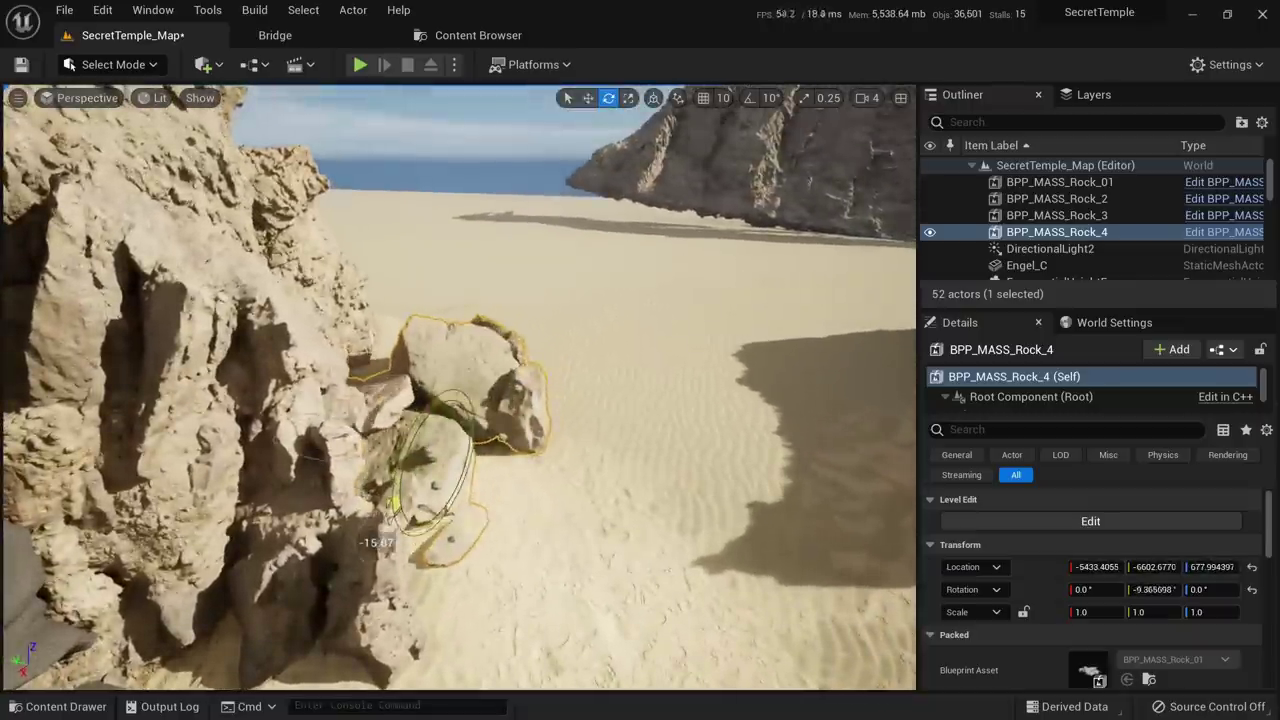
{"action": "left_click_drag", "start_coordinate": [436, 447], "coordinate": [444, 485], "text": "shift"}
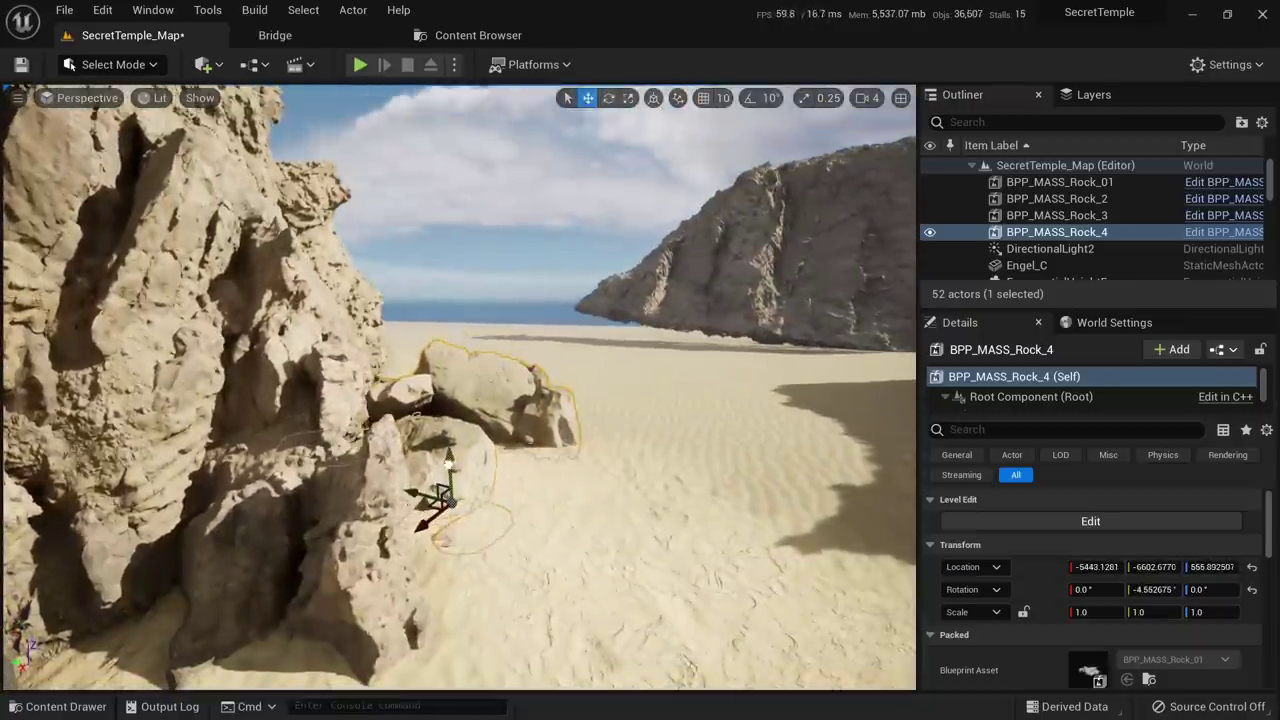
{"action": "key", "text": "Escape"}
{"action": "left_click", "coordinate": [453, 464]}
{"action": "key", "text": "e"}
{"action": "right_click_drag", "start_coordinate": [453, 464], "coordinate": [485, 555]}
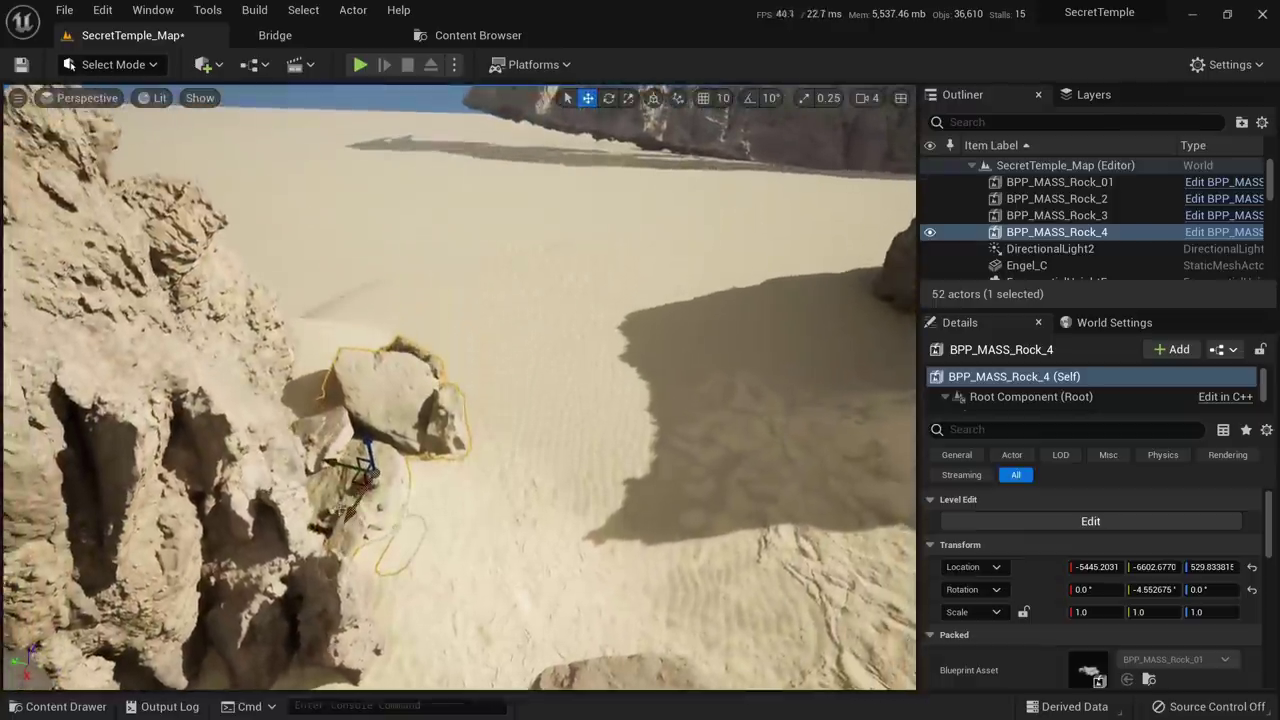
Duplicate BPP_MASS_Rock_4 onto the dune by the opposite cliff, turn the copy to about 245° around Z and shift it slightly
{"action": "left_click_drag", "start_coordinate": [353, 485], "coordinate": [866, 406], "text": "alt"}
{"action": "key", "text": "w"}
{"action": "right_click_drag", "start_coordinate": [866, 406], "coordinate": [1035, 365]}
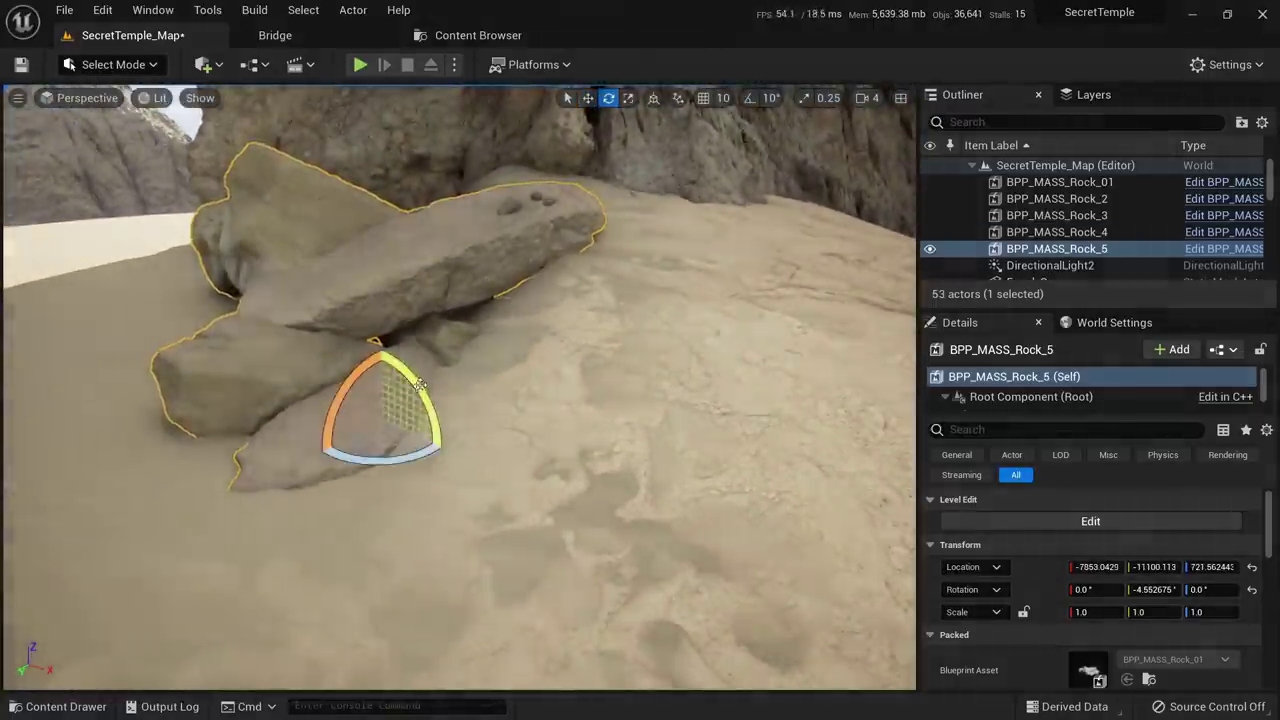
{"action": "left_click_drag", "start_coordinate": [420, 385], "coordinate": [446, 448]}
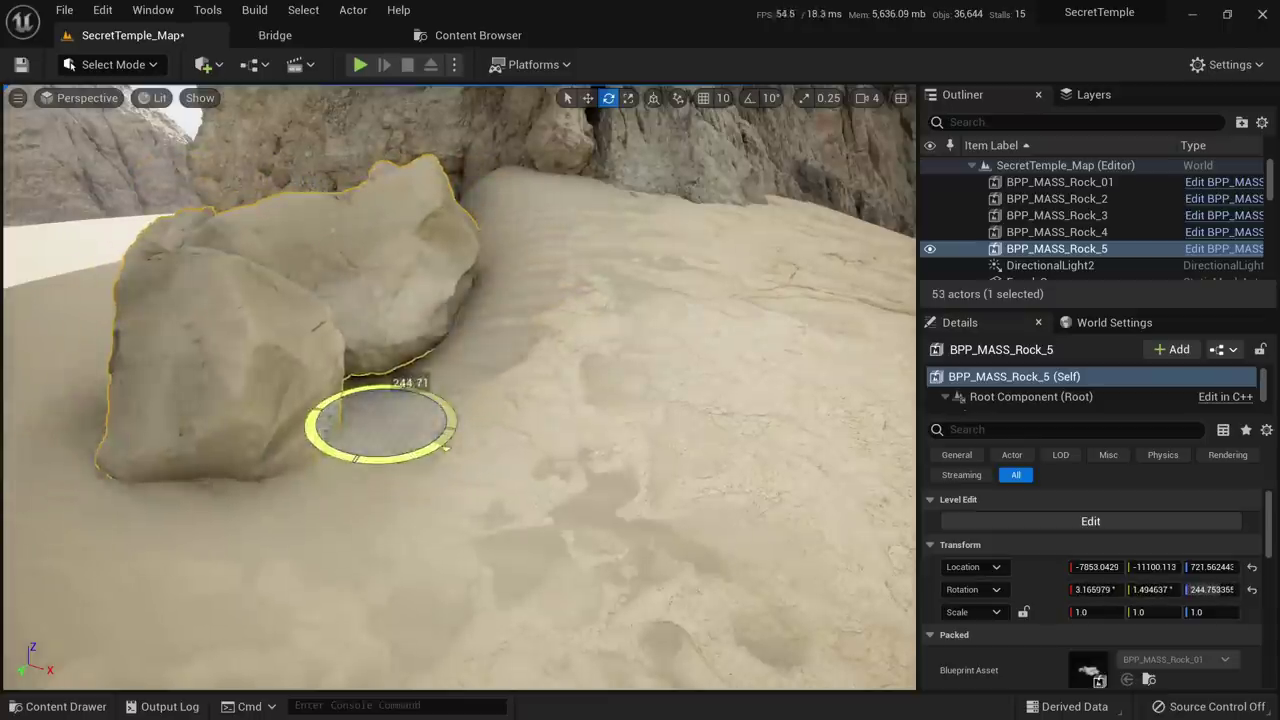
{"action": "right_click_drag", "start_coordinate": [415, 432], "coordinate": [430, 440]}
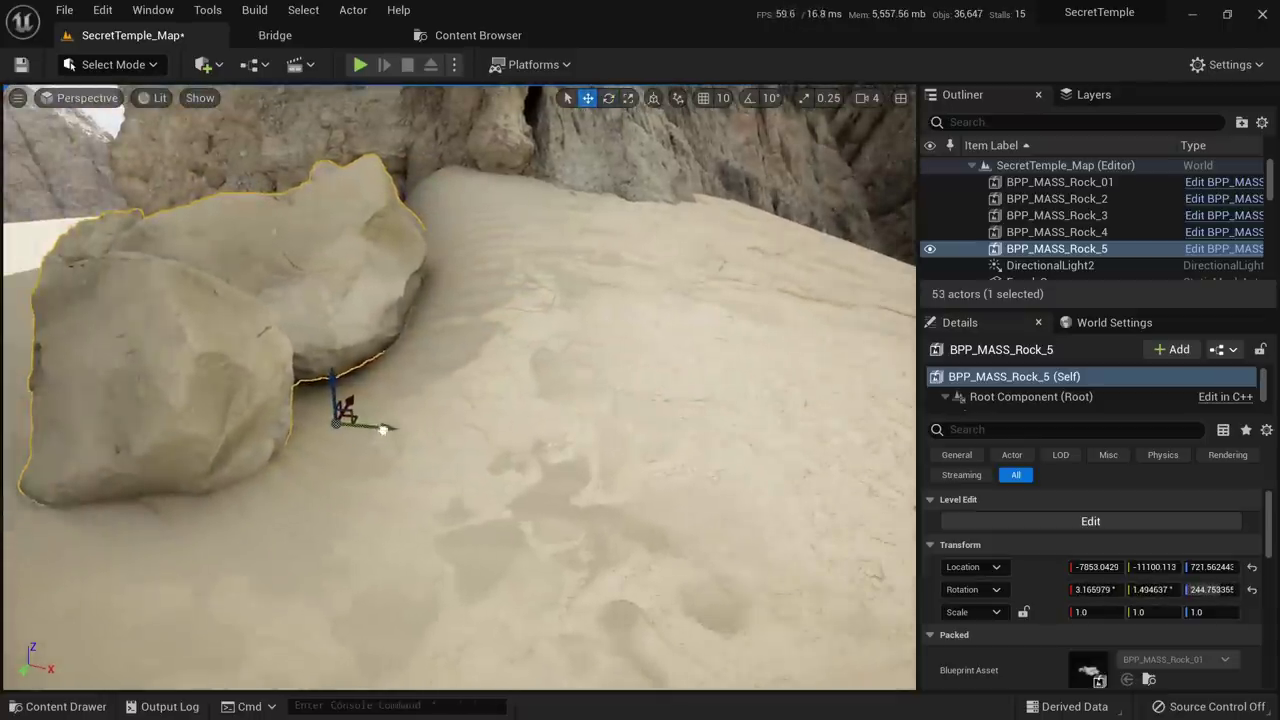
{"action": "left_click_drag", "start_coordinate": [385, 427], "coordinate": [414, 434]}
{"action": "key", "text": "Escape"}
{"action": "right_click_drag", "start_coordinate": [414, 434], "coordinate": [422, 484]}
Duplicate BPP_MASS_Rock_5 to the foot of the neighbouring dark cliff and nudge the copy in against the rock
{"action": "left_click", "coordinate": [367, 324]}
{"action": "left_click_drag", "start_coordinate": [365, 325], "coordinate": [615, 377], "text": "alt"}
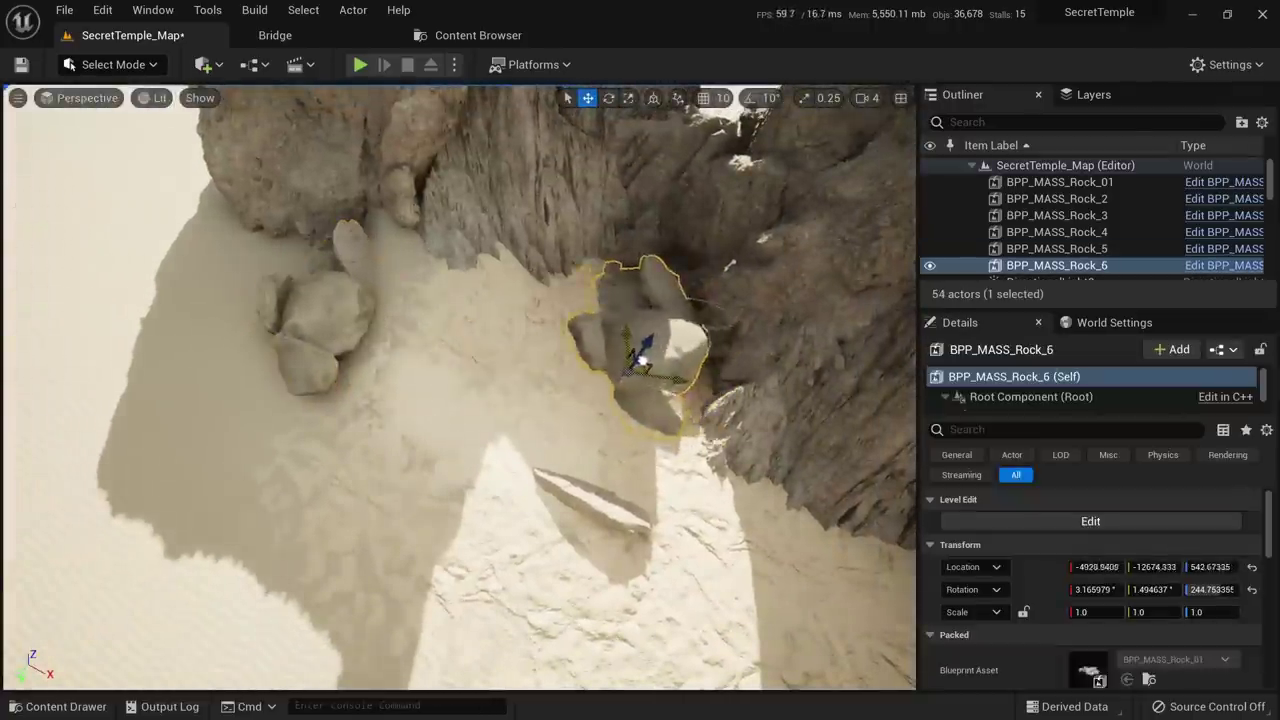
{"action": "right_click_drag", "start_coordinate": [661, 378], "coordinate": [700, 382]}
{"action": "left_click_drag", "start_coordinate": [606, 352], "coordinate": [626, 378]}
{"action": "key", "text": "Escape"}
Rotate BPP_MASS_Rock_6 at the dark cliff's foot to a different angle
{"action": "right_click_drag", "start_coordinate": [626, 378], "coordinate": [615, 318]}
{"action": "left_click", "coordinate": [458, 430]}
{"action": "key", "text": "e"}
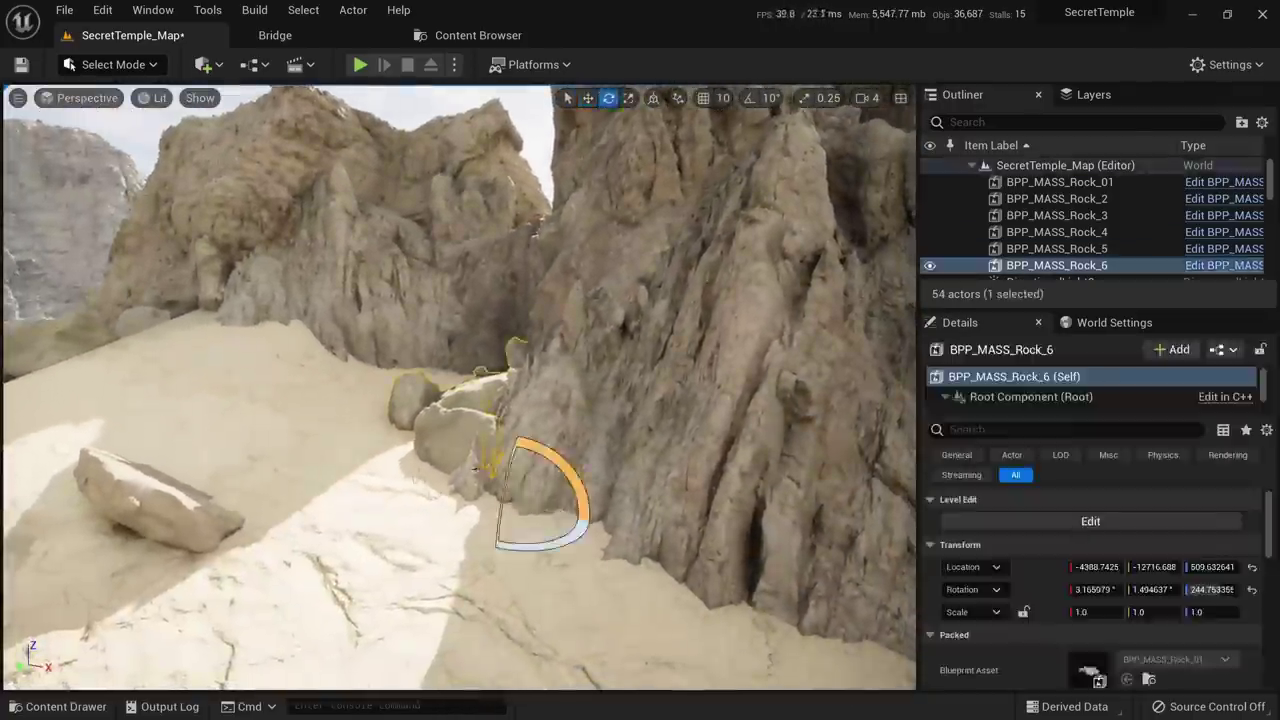
{"action": "left_click_drag", "start_coordinate": [436, 513], "coordinate": [430, 520]}
{"action": "key", "text": "Escape"}
{"action": "right_click_drag", "start_coordinate": [430, 520], "coordinate": [470, 545]}
{"action": "right_click_drag", "start_coordinate": [520, 465], "coordinate": [515, 465]}
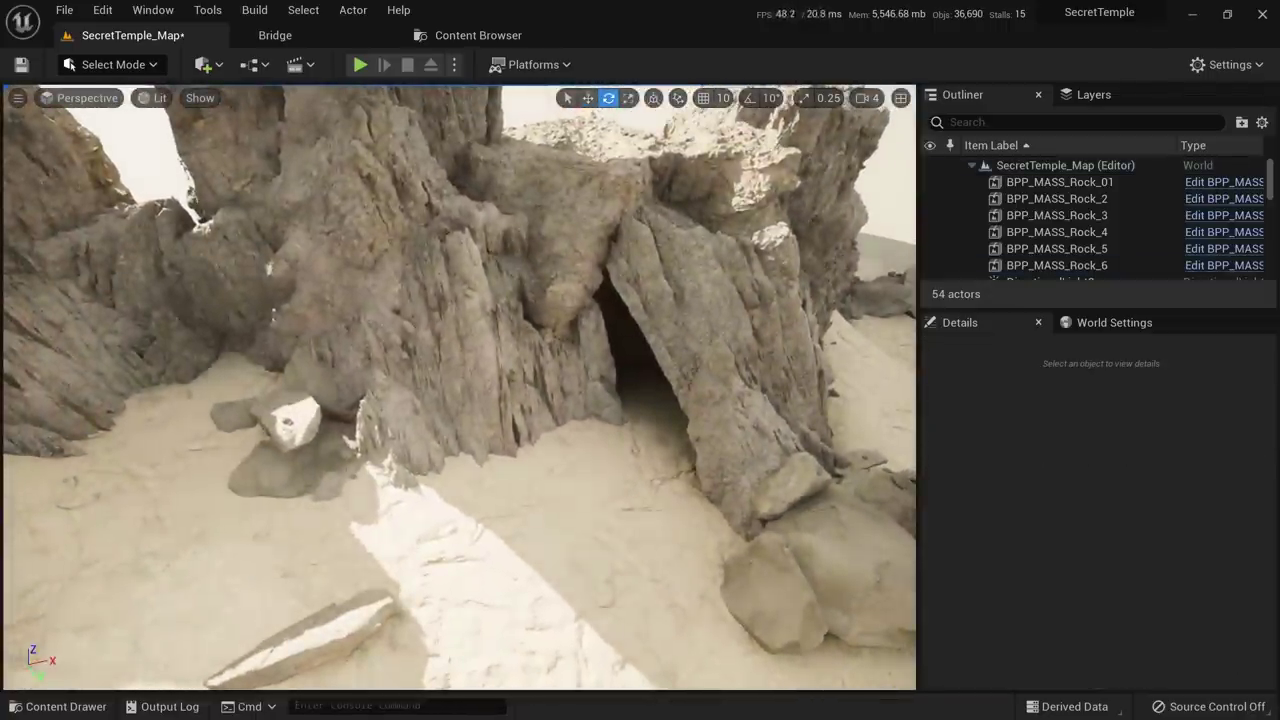
Duplicate BPP_MASS_Rock_6 in front of the cave opening, rotate the copy and enlarge it to about 1.7
{"action": "left_click", "coordinate": [292, 430]}
{"action": "left_click_drag", "start_coordinate": [311, 465], "coordinate": [597, 518], "text": "alt"}
{"action": "right_click_drag", "start_coordinate": [597, 518], "coordinate": [325, 410]}
{"action": "key", "text": "Escape"}
Push BPP_MASS_Rock_7 deeper into the cave opening, turn it to about 153° around Z and scale it to about 1.44
{"action": "right_click_drag", "start_coordinate": [460, 556], "coordinate": [589, 437]}
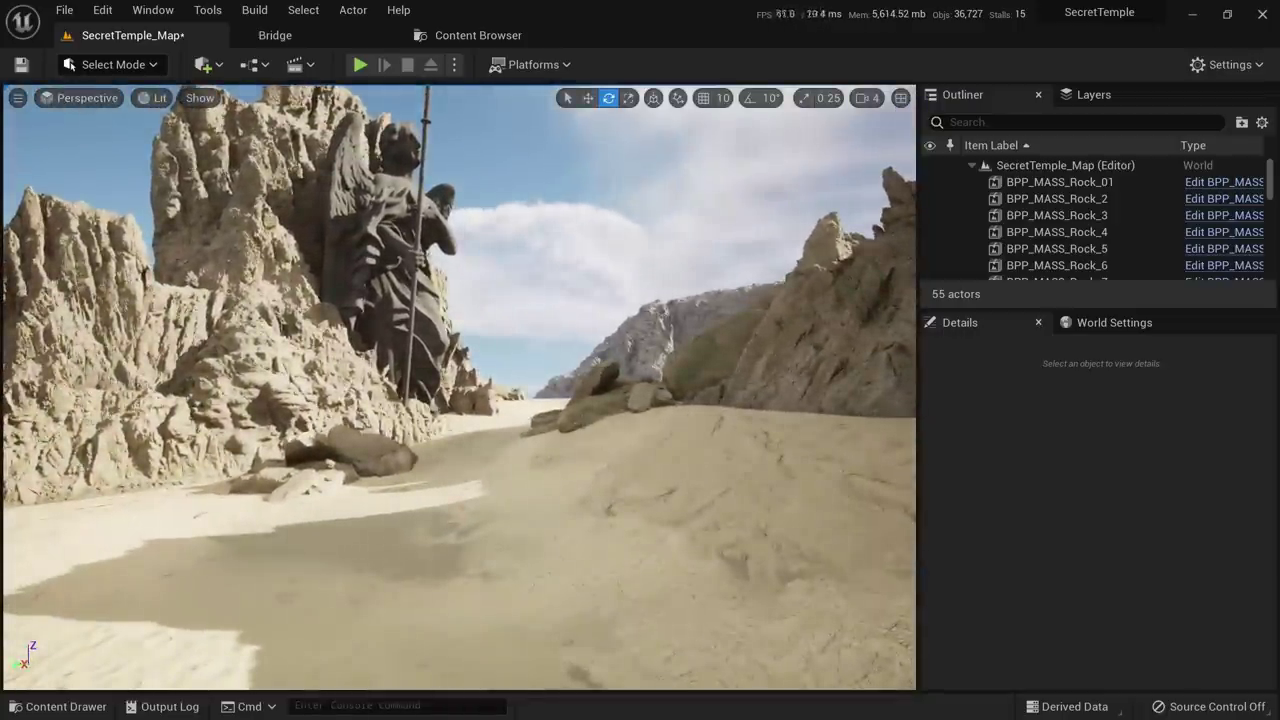
{"action": "left_click", "coordinate": [608, 433]}
{"action": "key", "text": "Escape"}
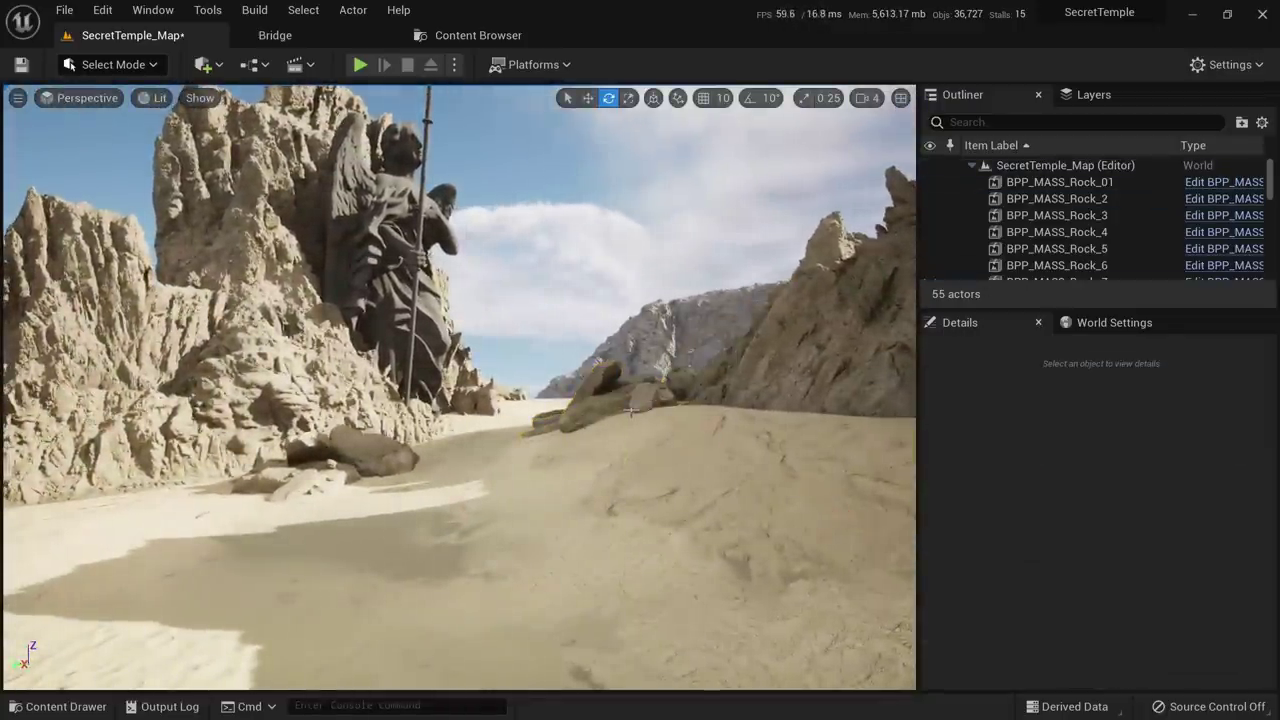
{"action": "left_click", "coordinate": [712, 354]}
{"action": "right_click_drag", "start_coordinate": [712, 354], "coordinate": [862, 378]}
{"action": "key", "text": "w"}
{"action": "key", "text": "a"}
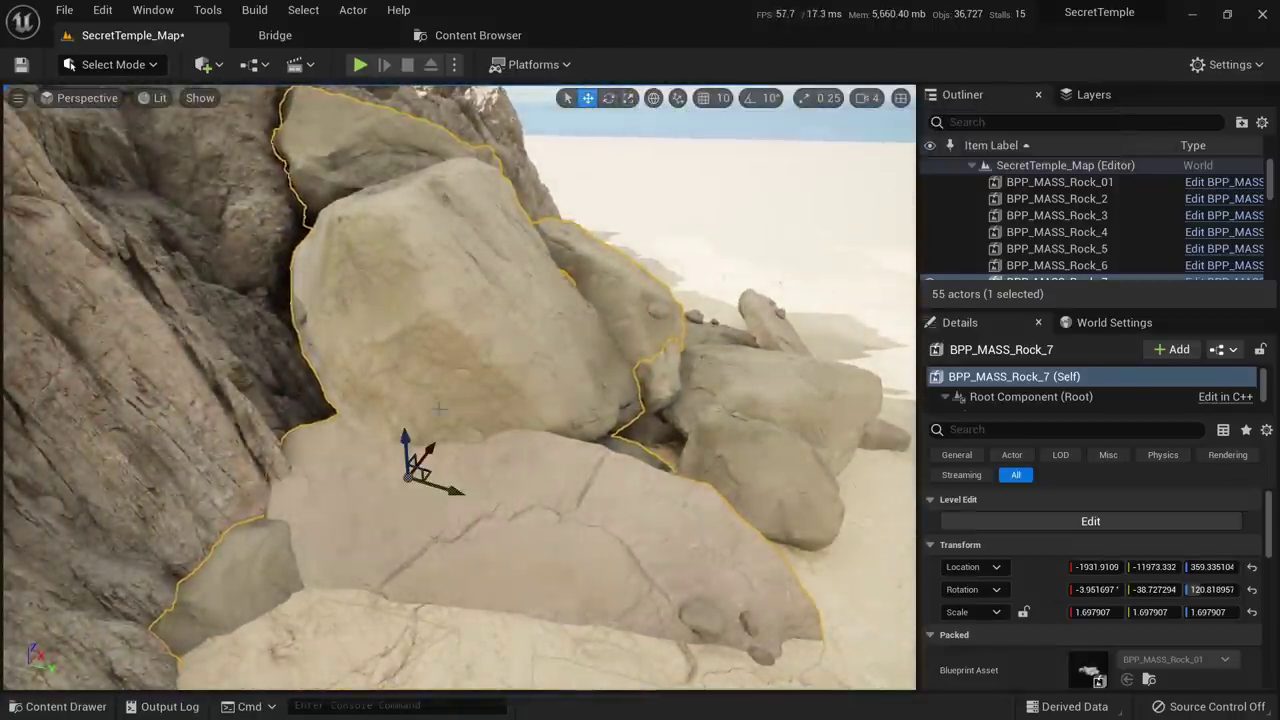
{"action": "left_click_drag", "start_coordinate": [435, 486], "coordinate": [376, 483]}
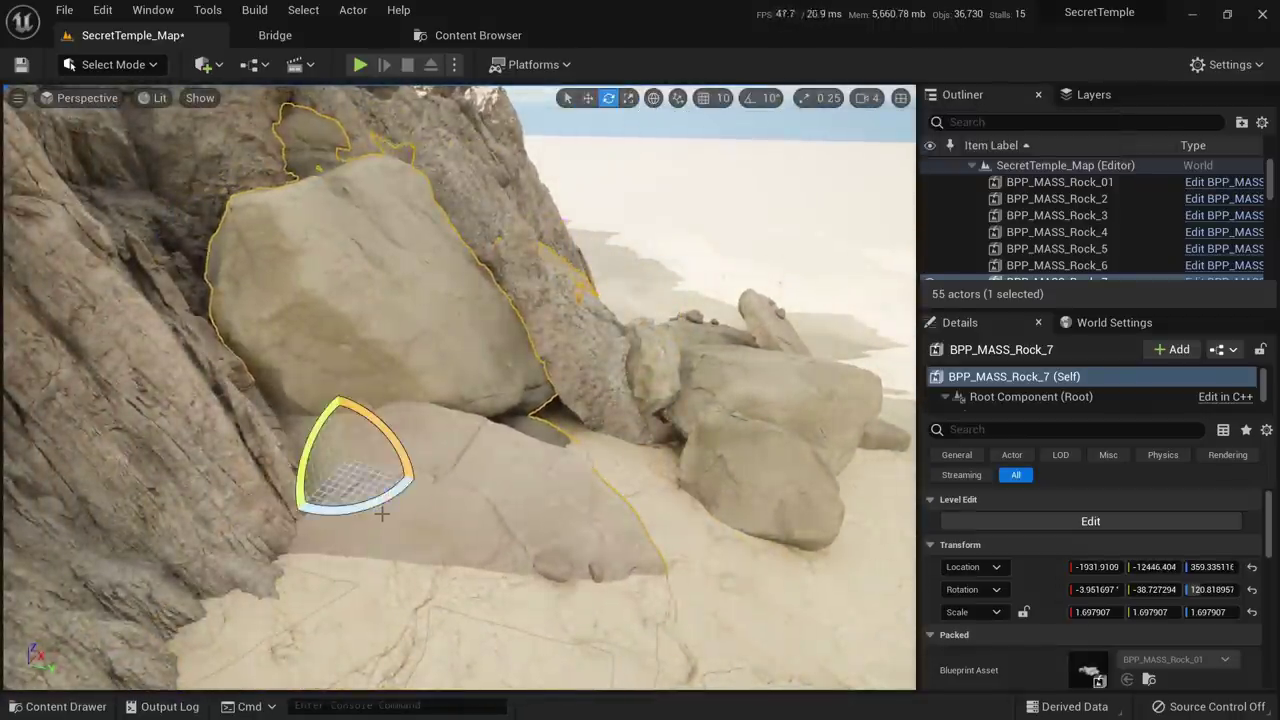
{"action": "left_click_drag", "start_coordinate": [300, 424], "coordinate": [390, 411]}
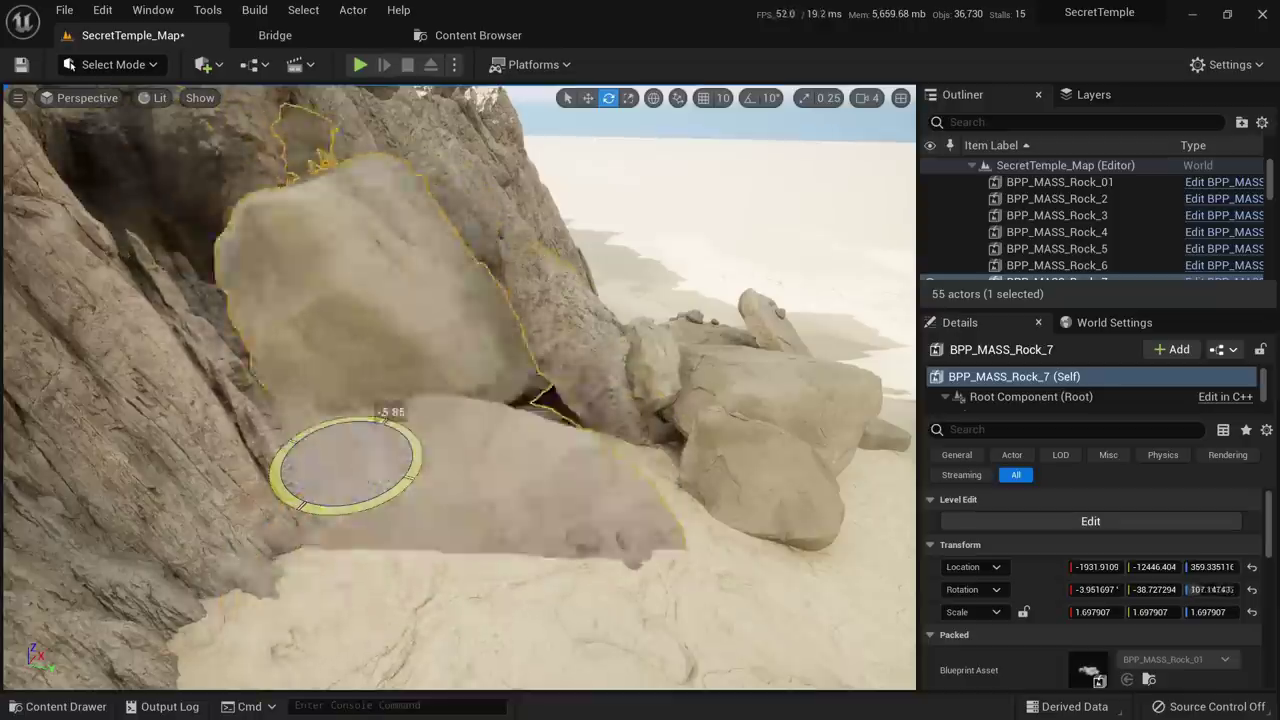
{"action": "mouse_move", "coordinate": [351, 463]}
{"action": "left_mouse_down"}
{"action": "mouse_move", "coordinate": [330, 480]}
{"action": "mouse_move", "coordinate": [365, 450]}
{"action": "mouse_move", "coordinate": [343, 468]}
{"action": "left_mouse_up"}
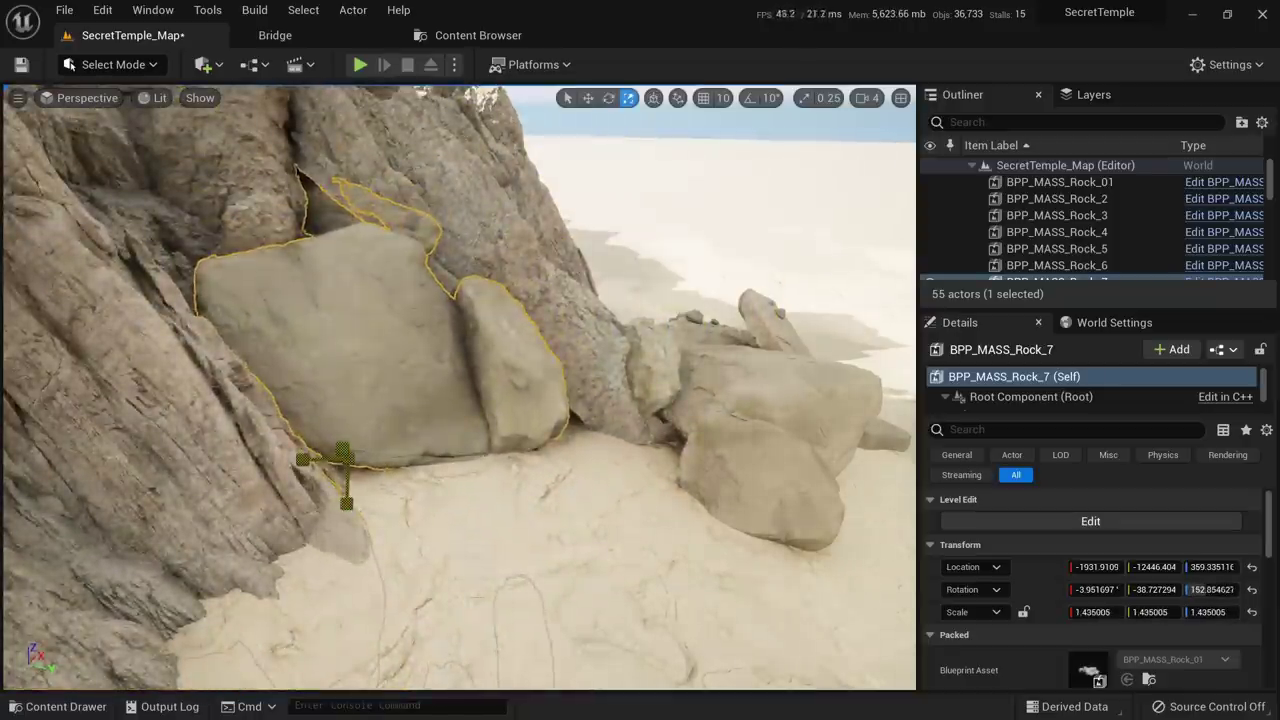
Duplicate the original BPP_MASS_Rock_01 pile onto the open sand in front of the statue's cliff
{"action": "key", "text": "Escape"}
{"action": "right_click_drag", "start_coordinate": [460, 440], "coordinate": [100, 475]}
{"action": "left_click", "coordinate": [535, 438]}
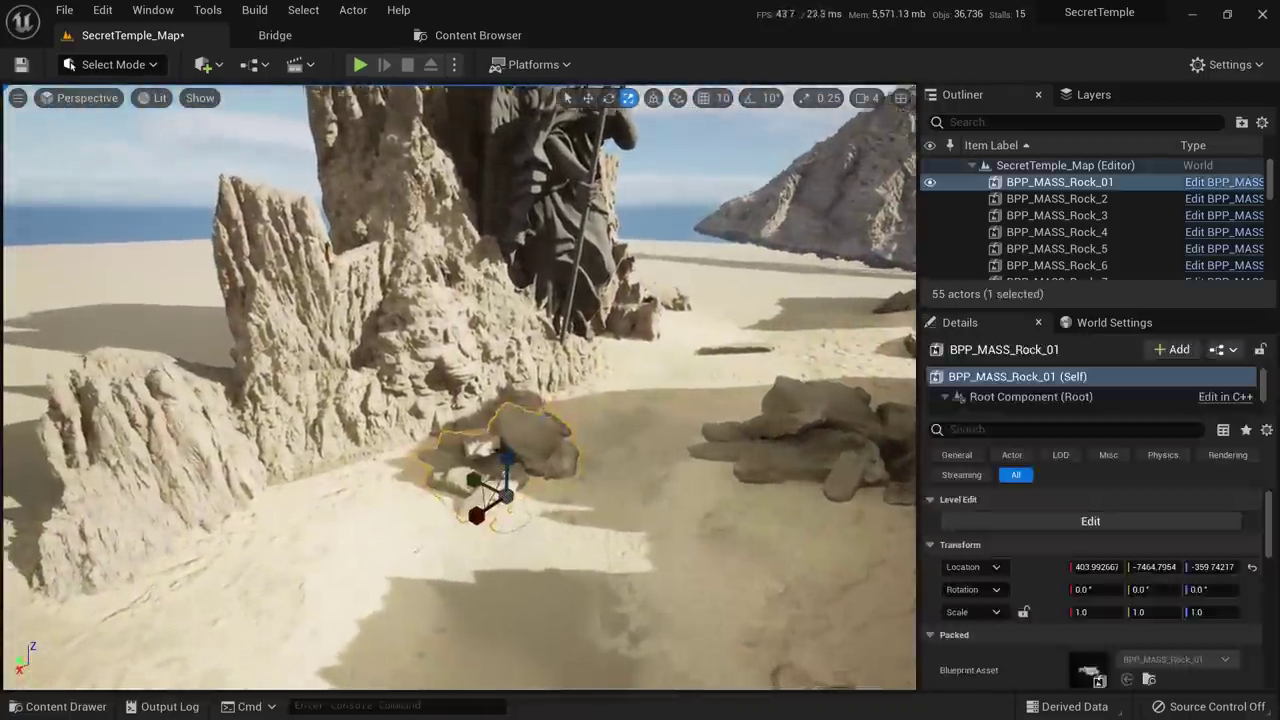
{"action": "key", "text": "w"}
{"action": "right_click_drag", "start_coordinate": [609, 455], "coordinate": [500, 500]}
{"action": "left_click_drag", "start_coordinate": [628, 447], "coordinate": [271, 602], "text": "alt"}
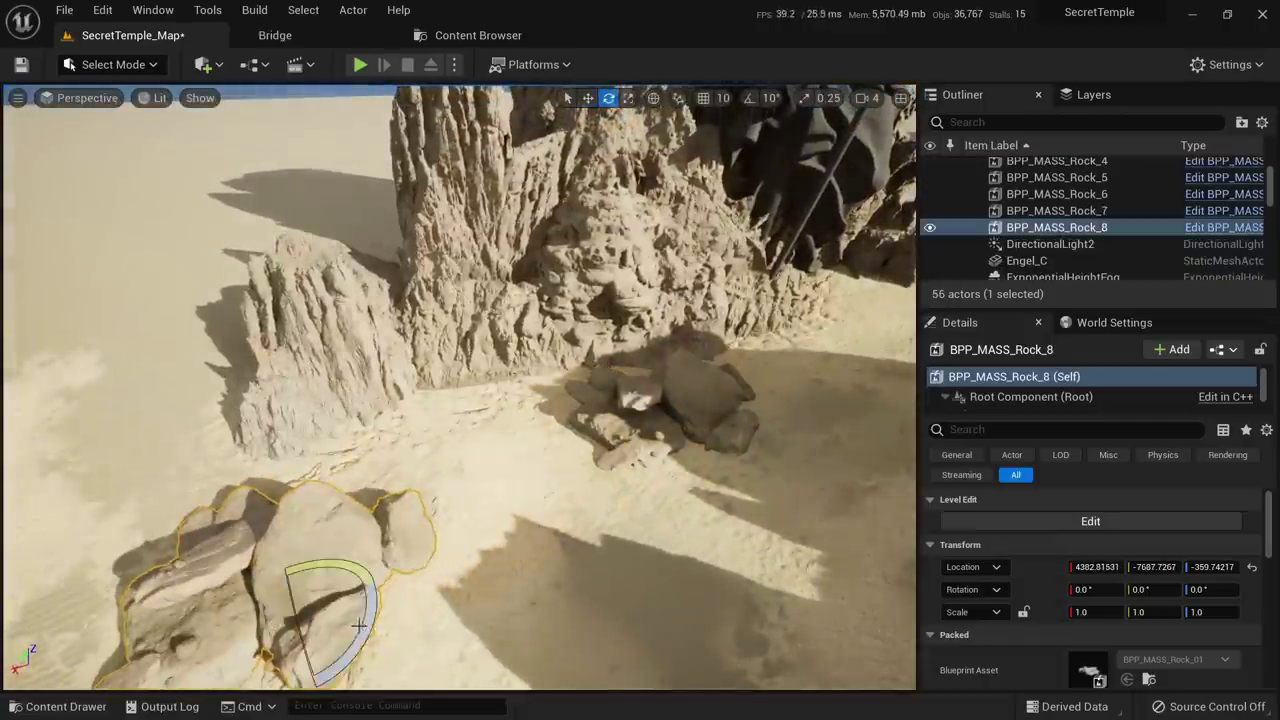
Turn BPP_MASS_Rock_8 to about 193° around Z, move it across the sand toward the far cliff and scale it to about 1.09
{"action": "left_click_drag", "start_coordinate": [359, 625], "coordinate": [430, 530]}
{"action": "right_click_drag", "start_coordinate": [430, 530], "coordinate": [490, 542]}
{"action": "key", "text": "w"}
{"action": "left_click_drag", "start_coordinate": [403, 458], "coordinate": [708, 428]}
{"action": "key", "text": "r"}
{"action": "right_click_drag", "start_coordinate": [708, 428], "coordinate": [711, 284]}
{"action": "key", "text": "w"}
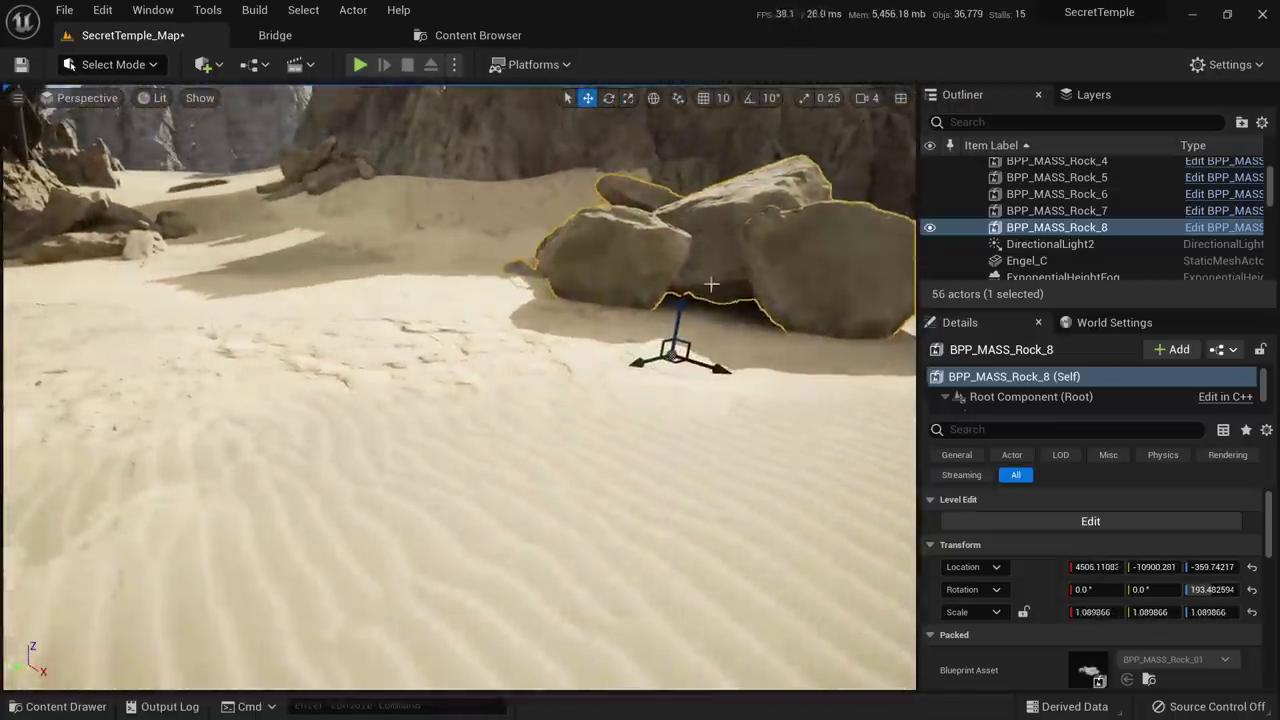
Flip BPP_MASS_Rock_8 to about -183° around X and 167° around Z, and raise it out of the sand
{"action": "left_click_drag", "start_coordinate": [677, 318], "coordinate": [612, 445]}
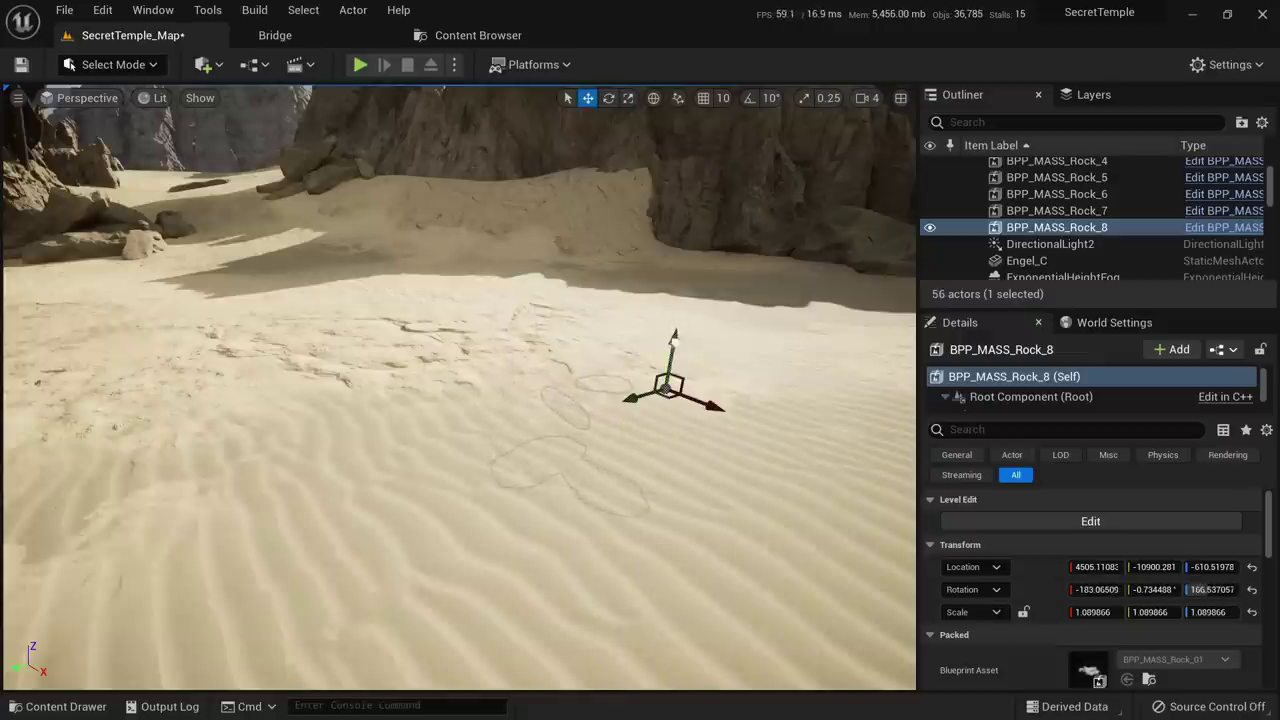
{"action": "mouse_move", "coordinate": [696, 128]}
{"action": "left_mouse_down"}
{"action": "mouse_move", "coordinate": [703, 58]}
{"action": "mouse_move", "coordinate": [696, 110]}
{"action": "left_mouse_up"}
{"action": "right_click_drag", "start_coordinate": [696, 110], "coordinate": [728, 166]}
{"action": "left_click_drag", "start_coordinate": [444, 369], "coordinate": [503, 367]}
{"action": "right_click_drag", "start_coordinate": [503, 367], "coordinate": [530, 420]}
{"action": "key", "text": "Escape"}
Open the MASS_Rock_01 level for editing through the flipped BPP_MASS_Rock_8 pile
{"action": "left_click", "coordinate": [523, 402]}
{"action": "right_click", "coordinate": [523, 402]}
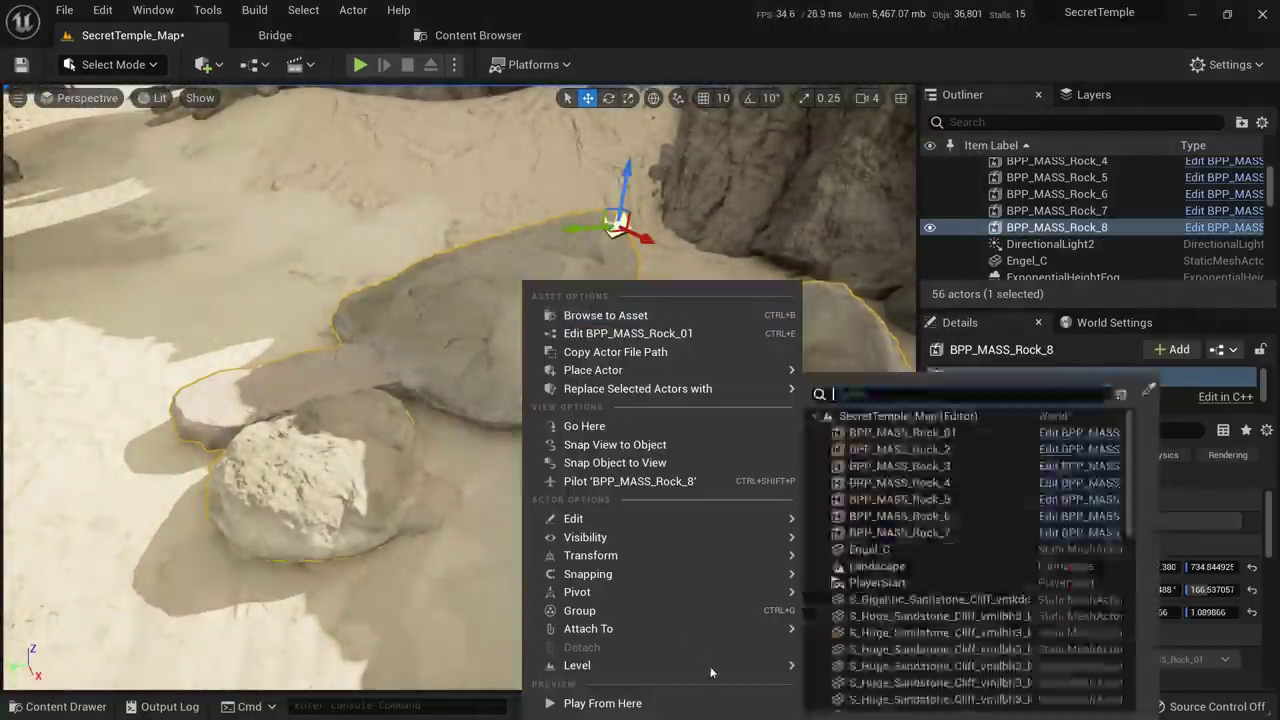
{"action": "mouse_move", "coordinate": [730, 674]}
{"action": "mouse_move", "coordinate": [840, 628]}
{"action": "left_click", "coordinate": [1086, 677]}
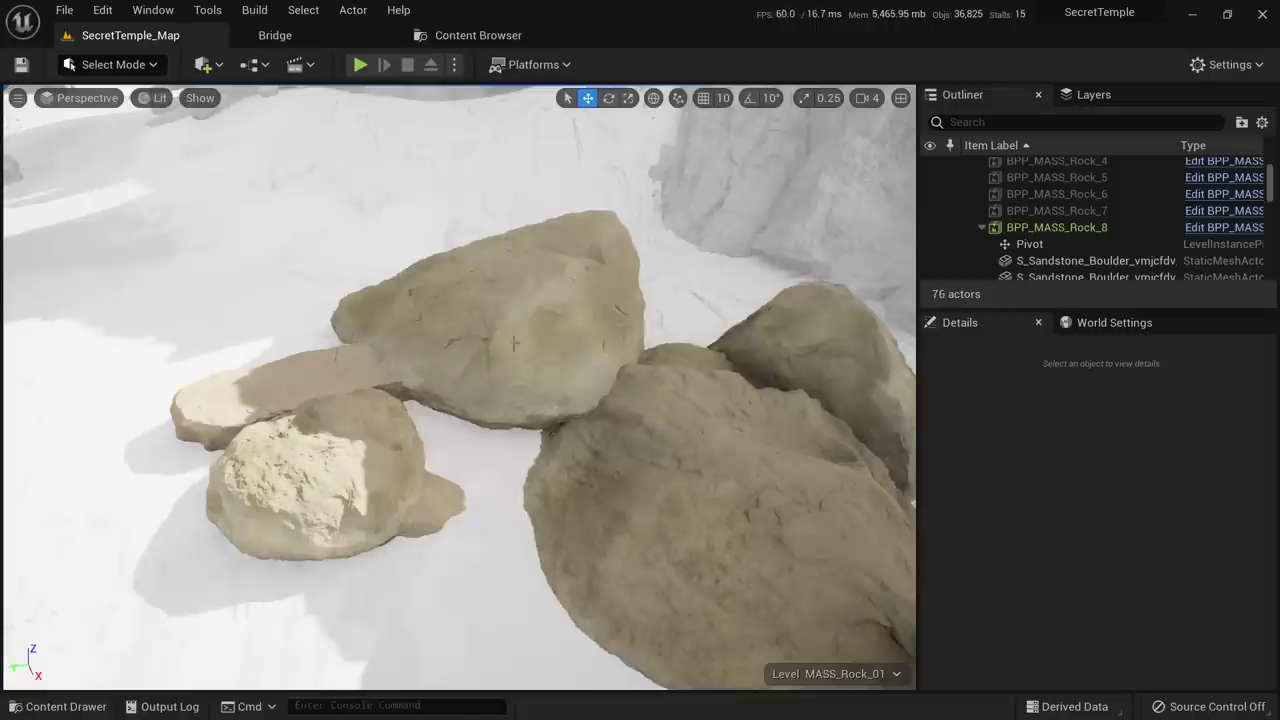
Duplicate the large upper boulder and place the rotated copy, at about 4.15 scale, in the gap between the front boulders
{"action": "left_click", "coordinate": [514, 344]}
{"action": "left_click_drag", "start_coordinate": [482, 357], "coordinate": [572, 437], "text": "alt"}
{"action": "key", "text": "ctrl+z"}
{"action": "key", "text": "w"}
{"action": "left_click_drag", "start_coordinate": [630, 404], "coordinate": [517, 462]}
{"action": "mouse_move", "coordinate": [517, 462]}
{"action": "right_mouse_down"}
{"action": "mouse_move", "coordinate": [517, 400]}
{"action": "mouse_move", "coordinate": [530, 440]}
{"action": "right_mouse_up"}
{"action": "key", "text": "e"}
{"action": "left_click_drag", "start_coordinate": [490, 362], "coordinate": [457, 467]}
{"action": "right_click_drag", "start_coordinate": [560, 427], "coordinate": [535, 488]}
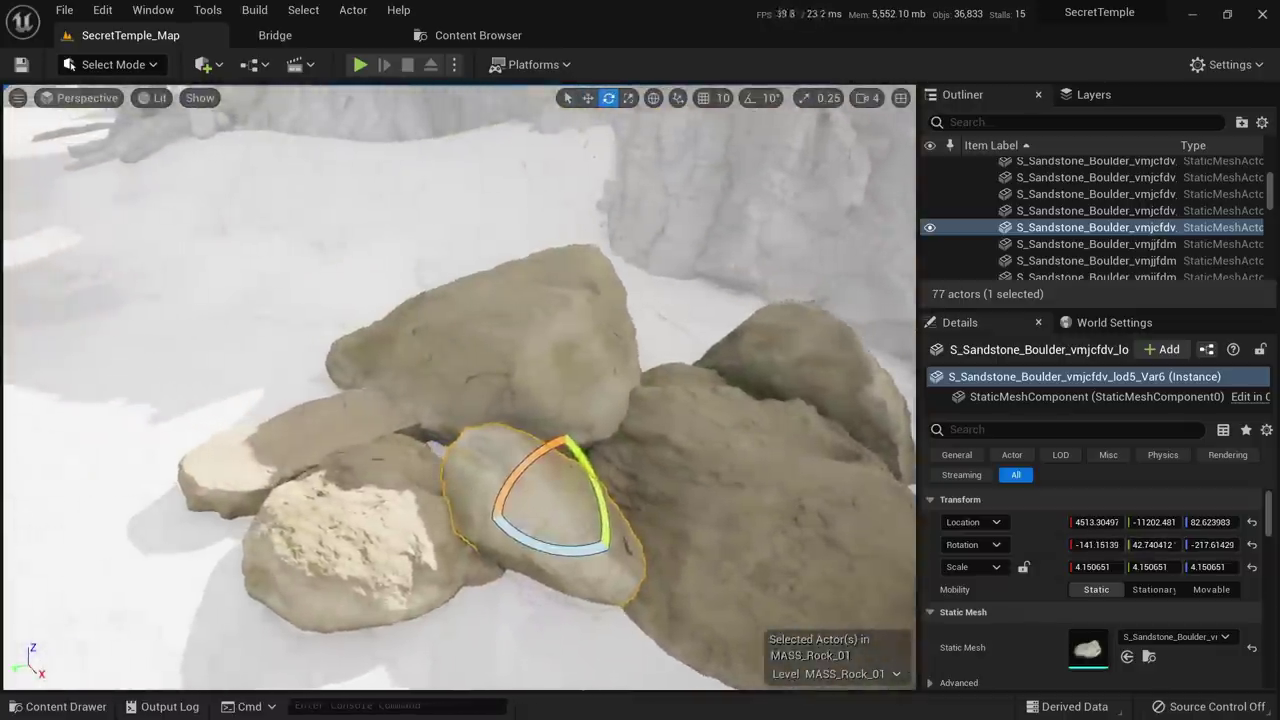
Duplicate the long flat slab and lean the copy across the top of the pile, tilted about -20° around Y
{"action": "left_click", "coordinate": [232, 464]}
{"action": "left_click_drag", "start_coordinate": [318, 505], "coordinate": [420, 490], "text": "alt"}
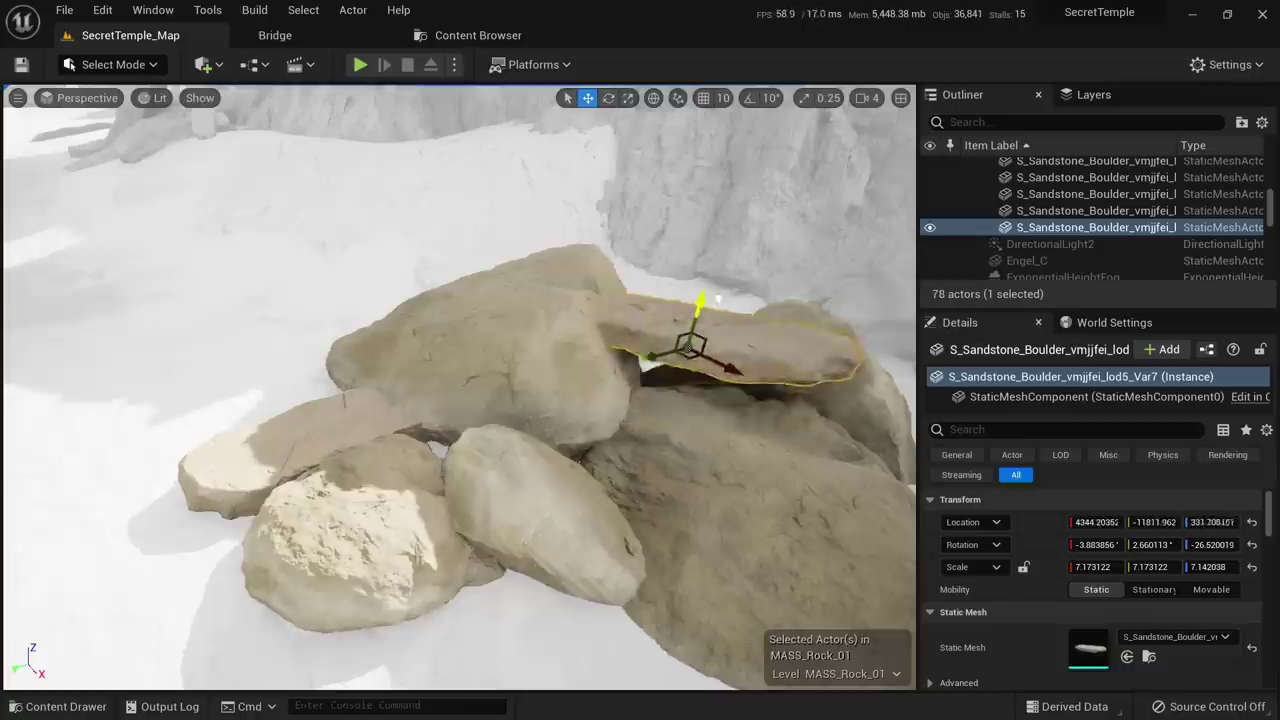
{"action": "left_click_drag", "start_coordinate": [765, 371], "coordinate": [766, 373]}
{"action": "right_click_drag", "start_coordinate": [766, 373], "coordinate": [740, 310]}
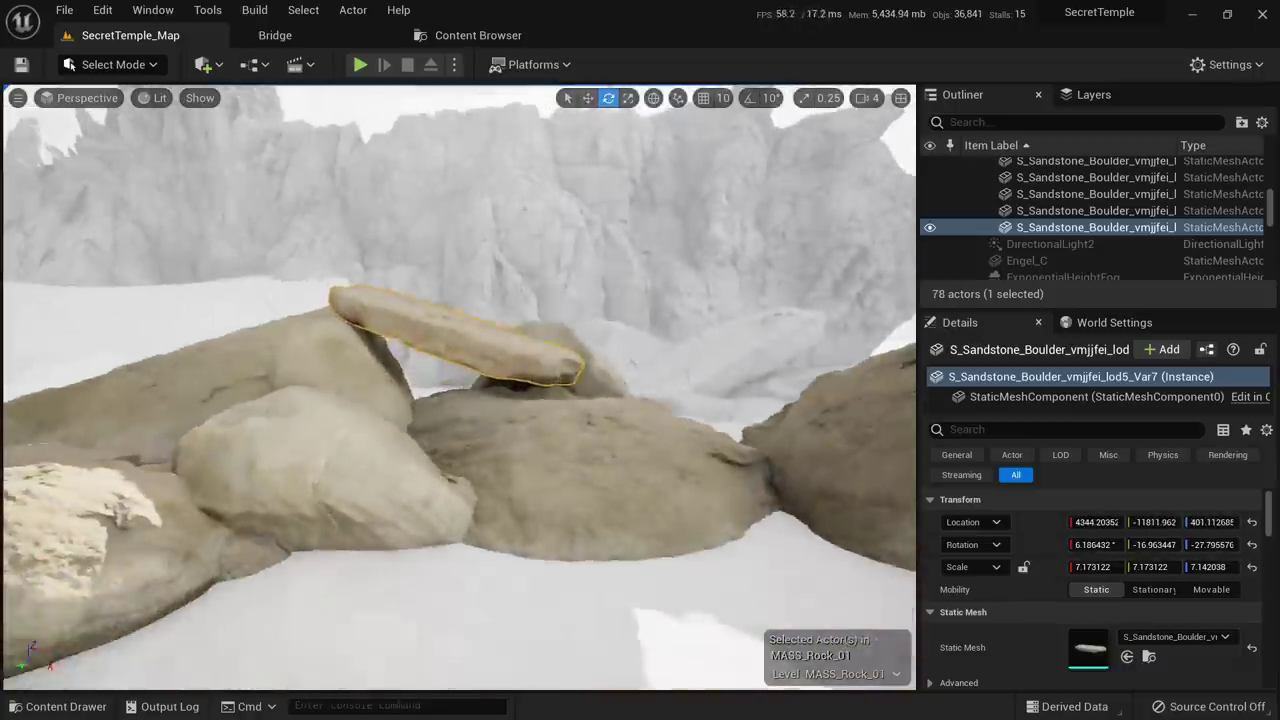
{"action": "key", "text": "w"}
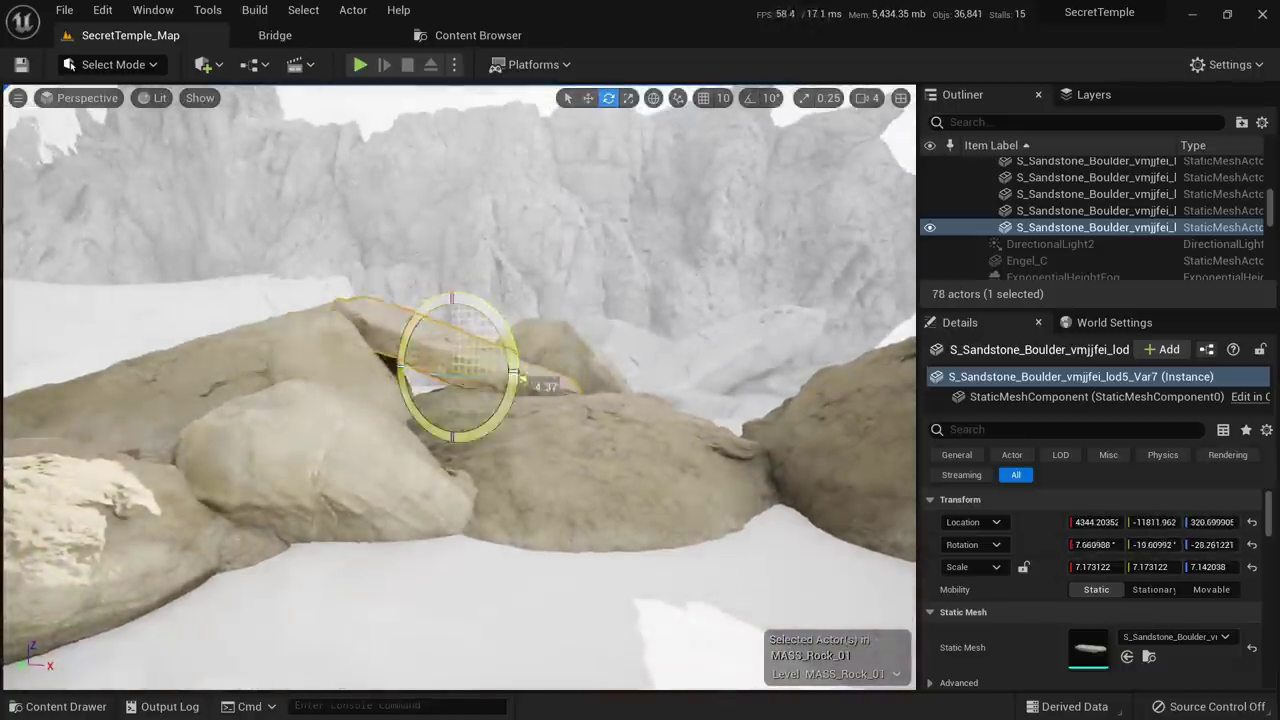
Pick out the small 2.19-scale boulder in unlit shading, duplicate it up to the pile's peak and restore lit shading
{"action": "left_click", "coordinate": [850, 430]}
{"action": "right_click_drag", "start_coordinate": [850, 430], "coordinate": [900, 420]}
{"action": "key", "text": "alt+3"}
{"action": "right_click_drag", "start_coordinate": [397, 562], "coordinate": [450, 540]}
{"action": "left_click", "coordinate": [600, 450]}
{"action": "right_click_drag", "start_coordinate": [600, 450], "coordinate": [640, 440]}
{"action": "key", "text": "w"}
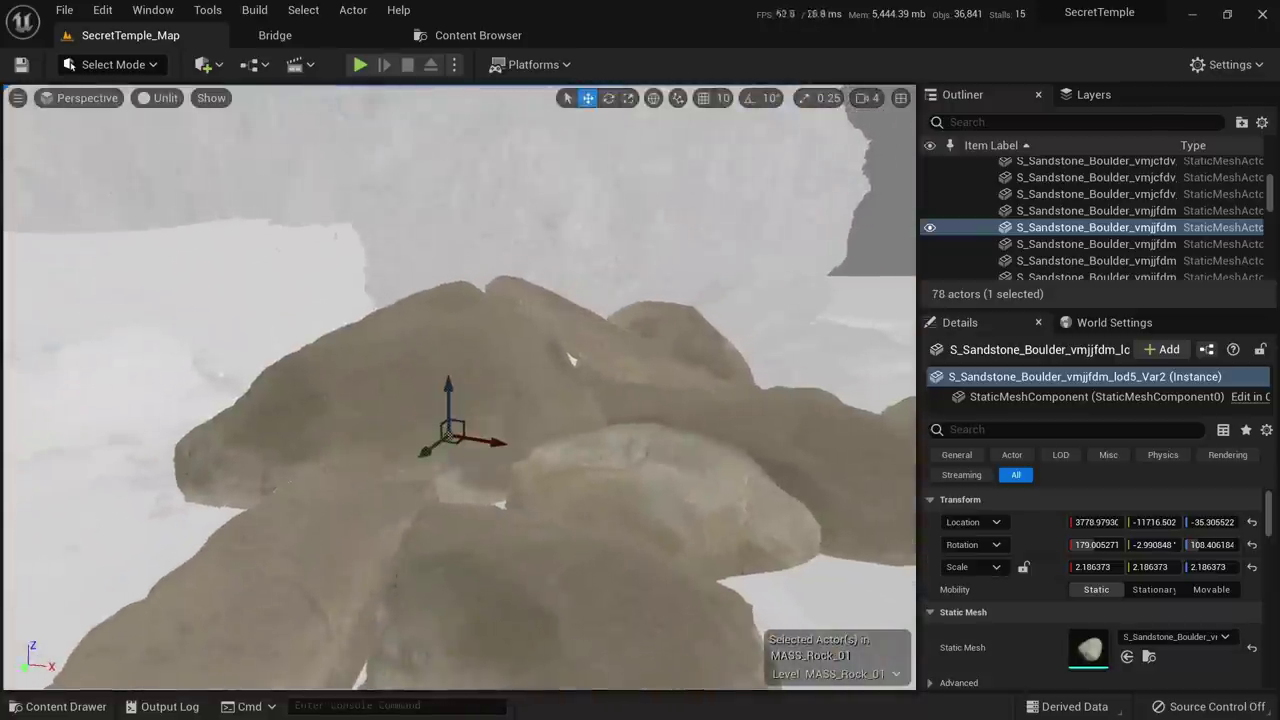
{"action": "left_click_drag", "start_coordinate": [453, 241], "coordinate": [453, 246]}
{"action": "mouse_move", "coordinate": [453, 246]}
{"action": "right_mouse_down"}
{"action": "mouse_move", "coordinate": [440, 255]}
{"action": "mouse_move", "coordinate": [450, 265]}
{"action": "mouse_move", "coordinate": [440, 230]}
{"action": "right_mouse_up"}
{"action": "key", "text": "alt+4"}
{"action": "right_click_drag", "start_coordinate": [515, 340], "coordinate": [514, 296]}
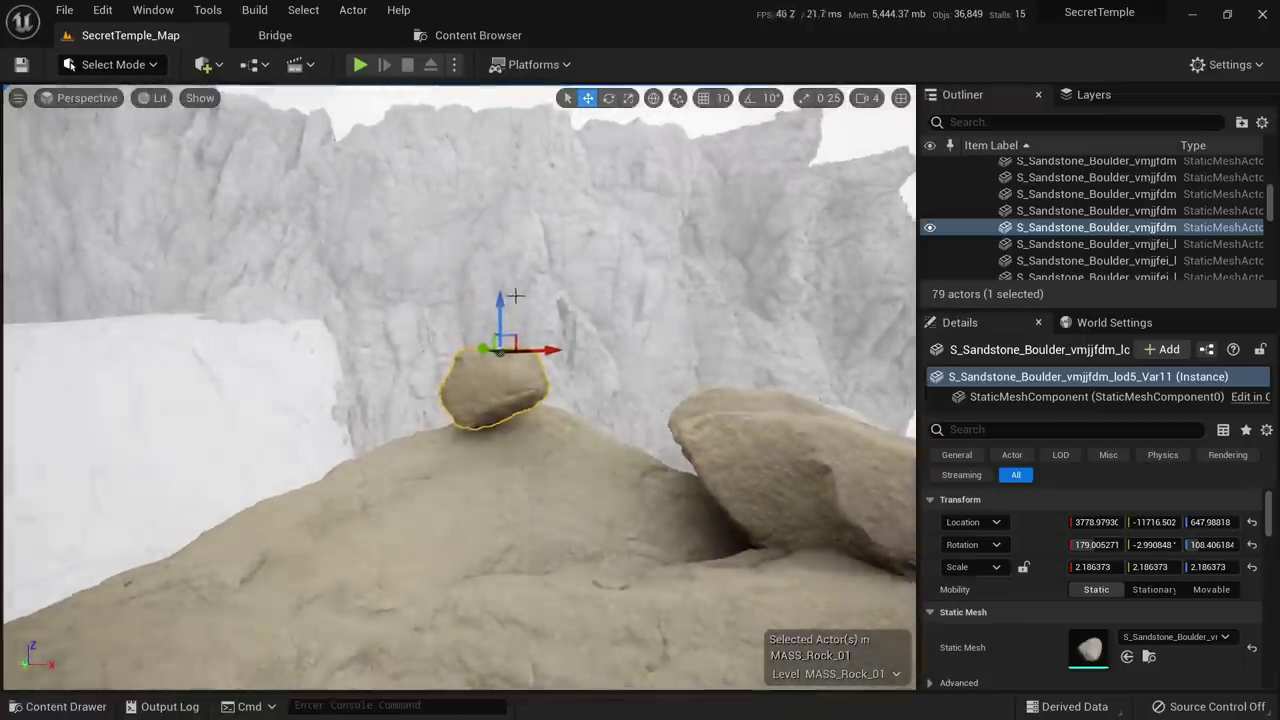
Rotate the small boulder on the peak to about 158° around X and lower it to about 613 in Z
{"action": "key", "text": "e"}
{"action": "right_click_drag", "start_coordinate": [463, 412], "coordinate": [515, 425]}
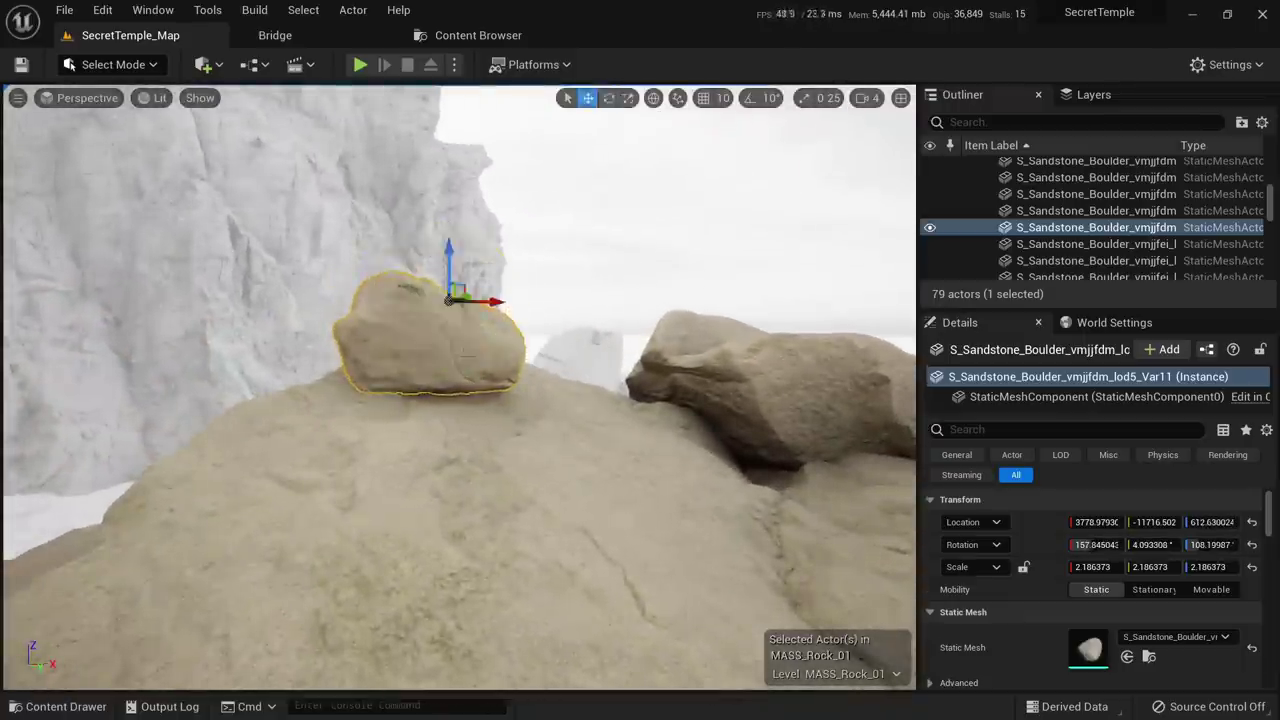
{"action": "right_click_drag", "start_coordinate": [467, 356], "coordinate": [405, 480]}
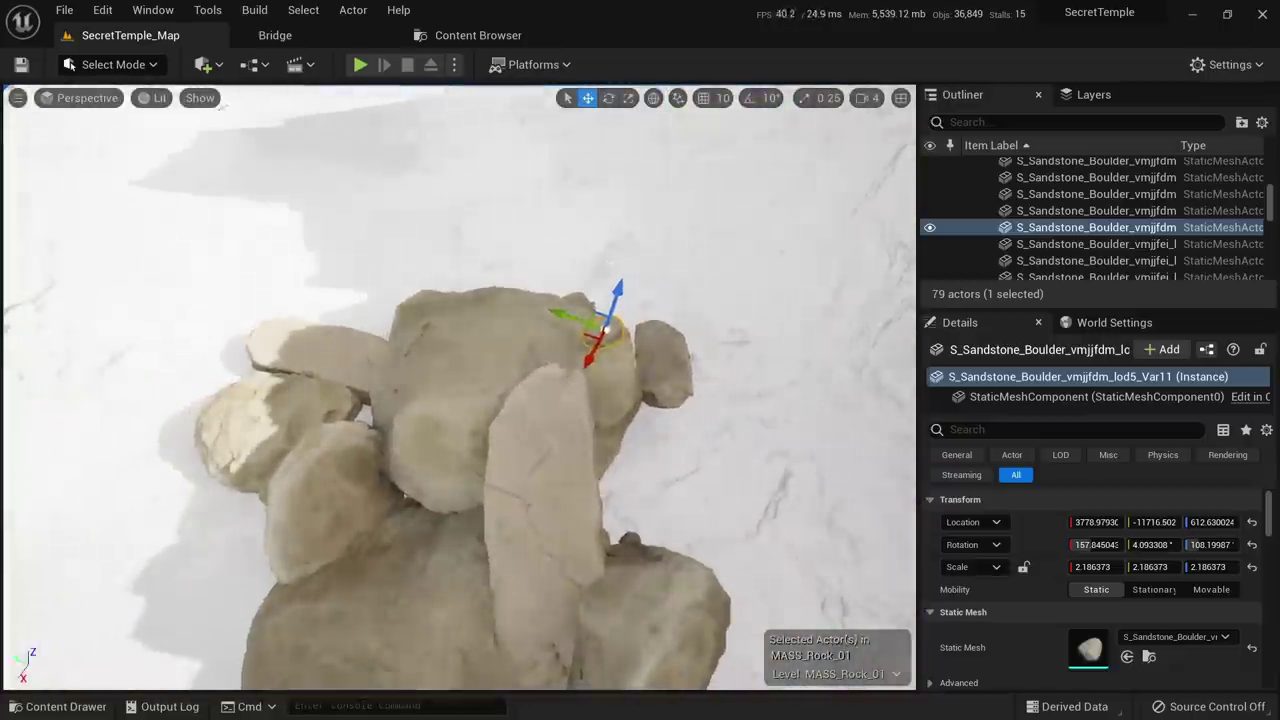
Duplicate the small peak boulder down onto the large front boulder, at about 222 in Z and turned to about 245° around Z
{"action": "left_click_drag", "start_coordinate": [592, 336], "coordinate": [304, 526], "text": "alt"}
{"action": "right_click_drag", "start_coordinate": [304, 526], "coordinate": [285, 385]}
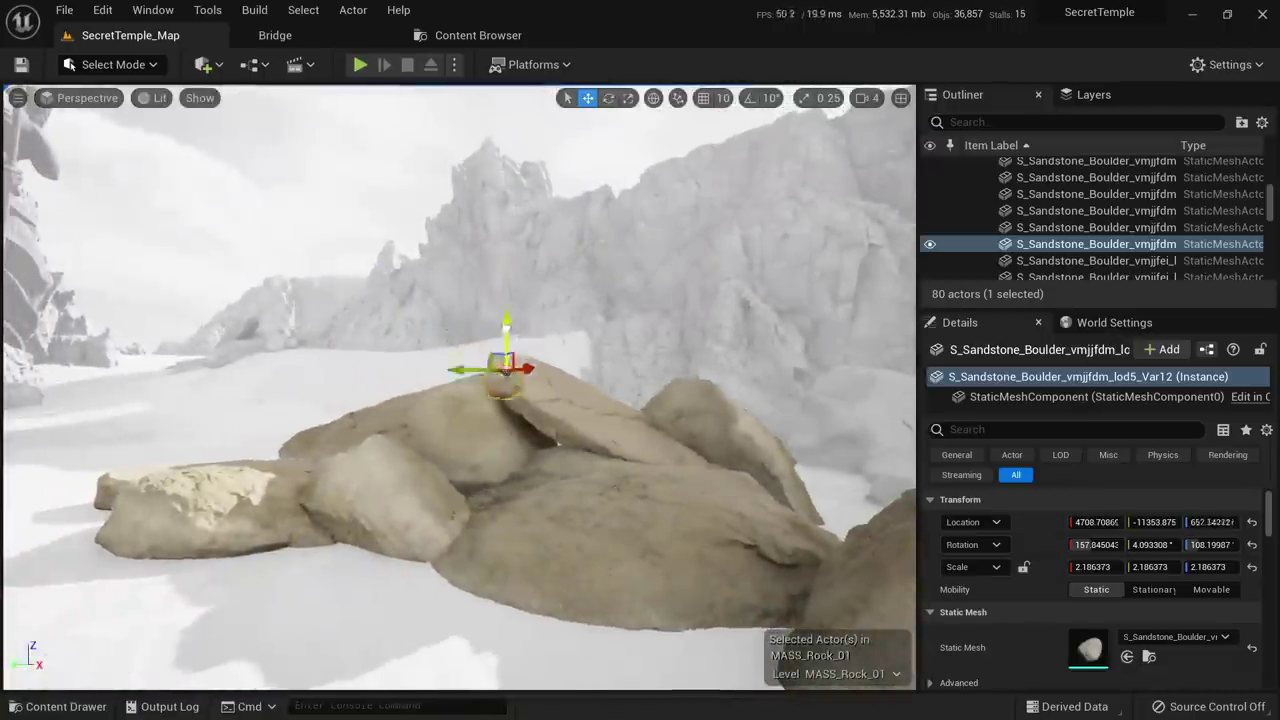
{"action": "right_click_drag", "start_coordinate": [495, 441], "coordinate": [545, 240]}
{"action": "key", "text": "e"}
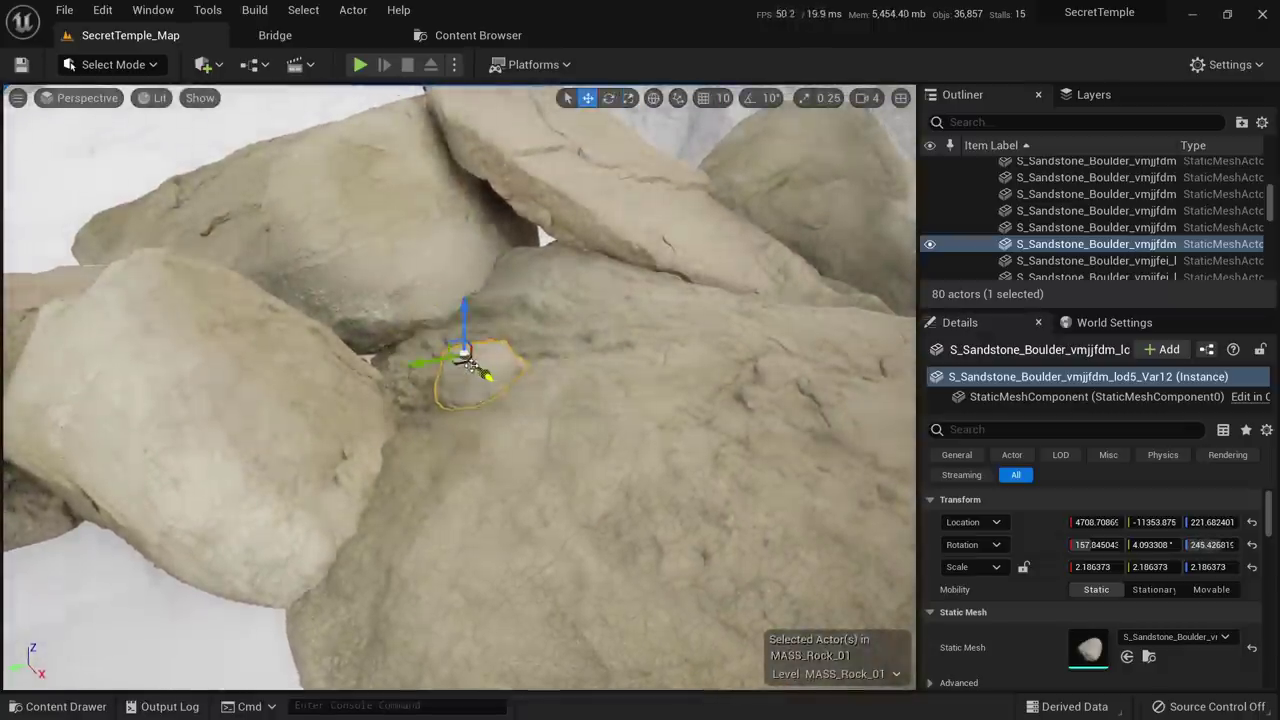
Duplicate the small boulder farther back on the large one, turn it to about 307° around Z and scale it to about 1.73
{"action": "left_click_drag", "start_coordinate": [478, 369], "coordinate": [603, 241], "text": "alt"}
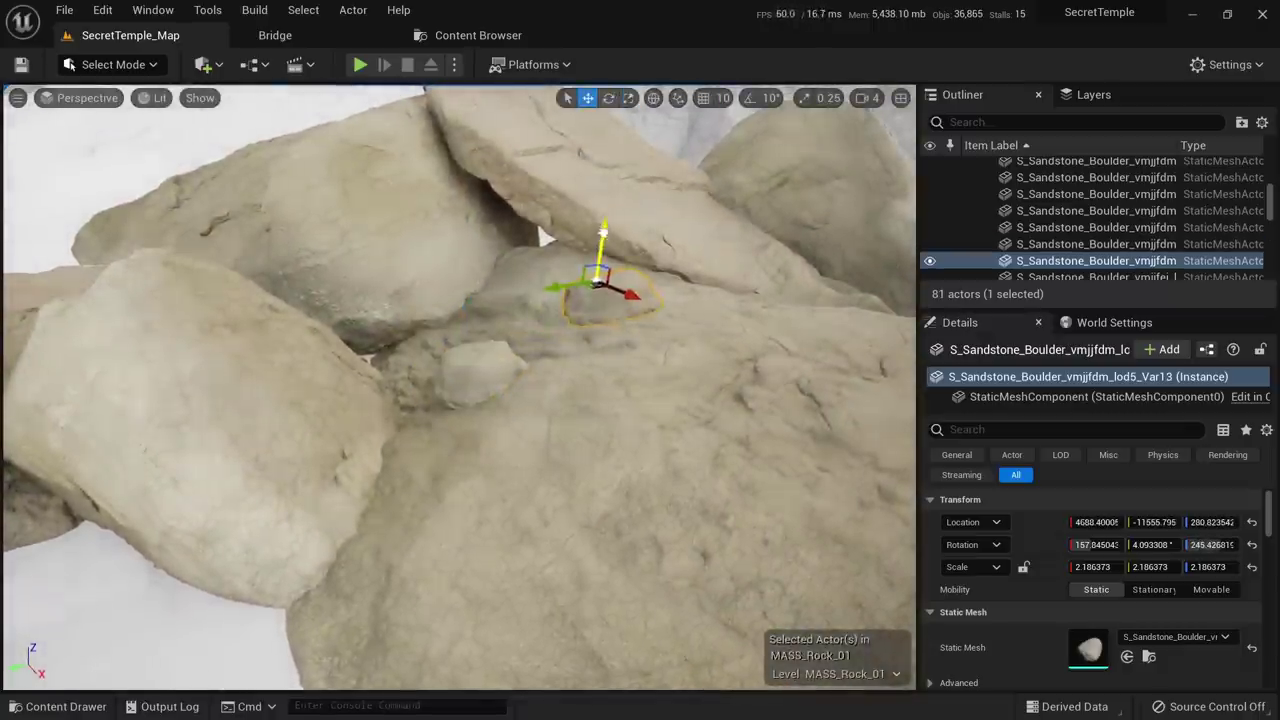
{"action": "key", "text": "e"}
{"action": "left_click_drag", "start_coordinate": [600, 302], "coordinate": [560, 303]}
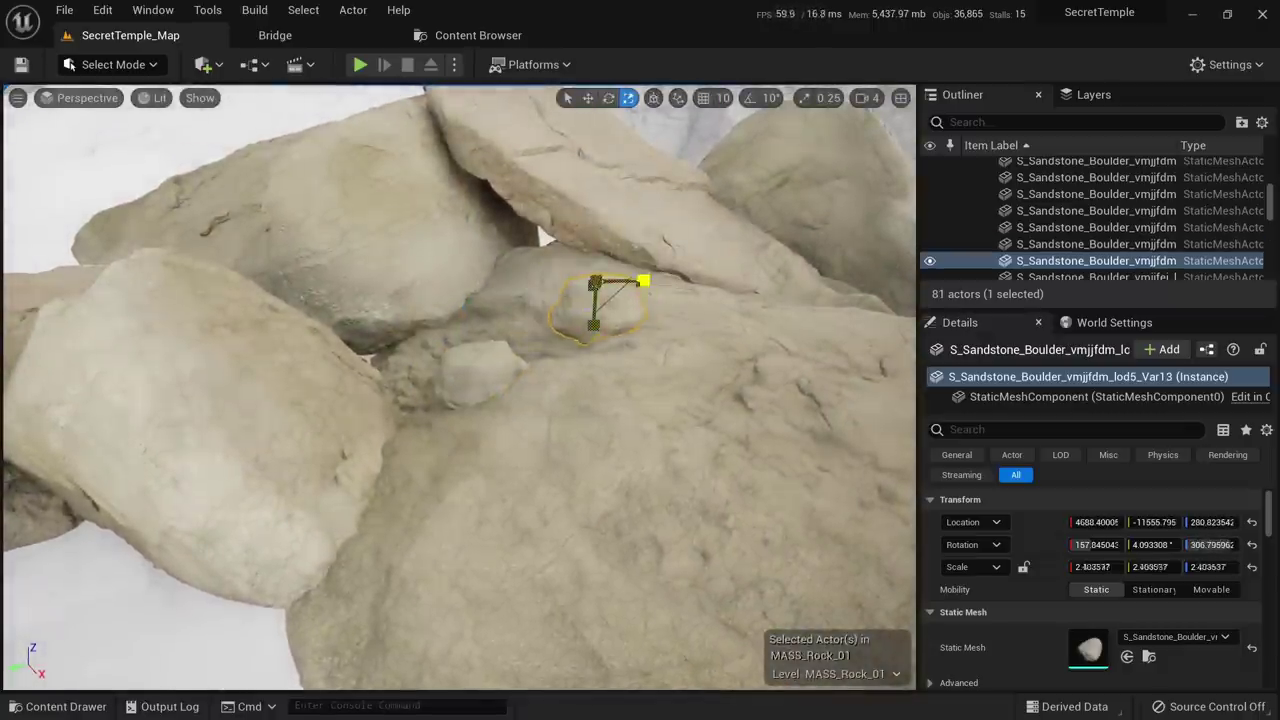
Duplicate the 1.73-scale boulder onto the sunlit boulder at the pile's end and sink it to about 255 in Z
{"action": "right_click_drag", "start_coordinate": [592, 288], "coordinate": [530, 270]}
{"action": "left_click_drag", "start_coordinate": [799, 355], "coordinate": [287, 464], "text": "alt"}
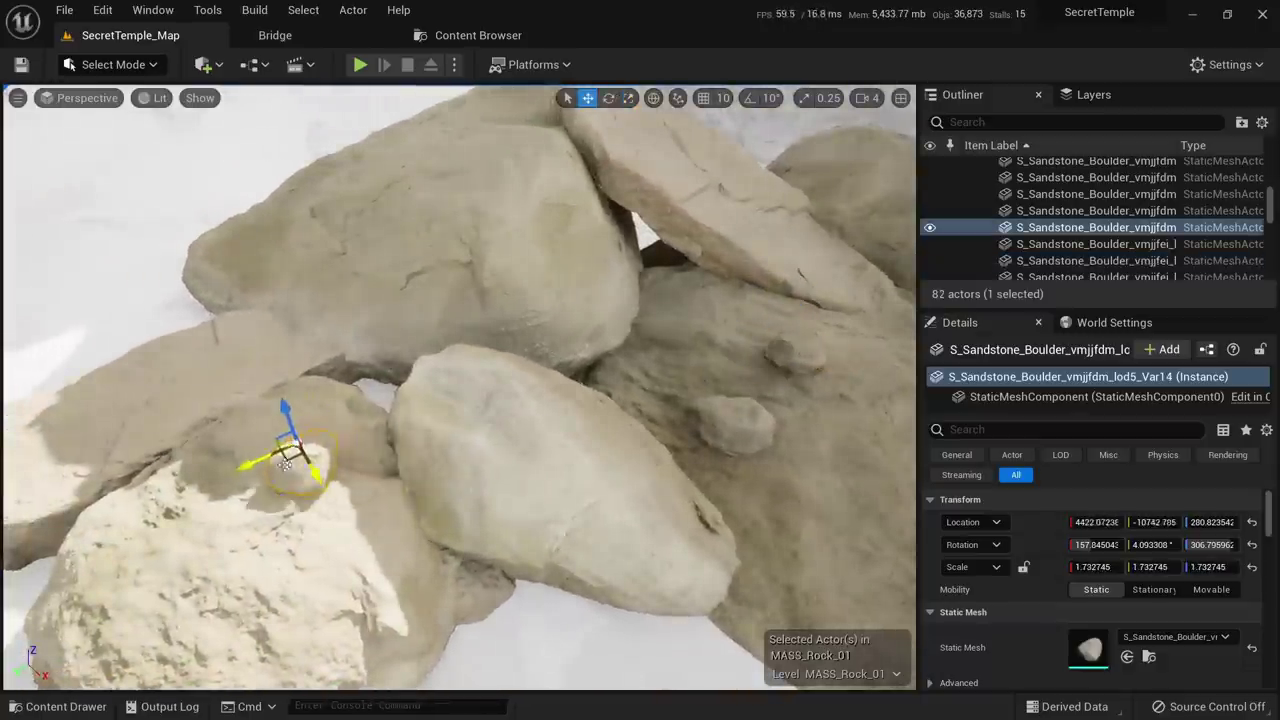
{"action": "right_click_drag", "start_coordinate": [287, 464], "coordinate": [306, 423]}
{"action": "right_click_drag", "start_coordinate": [312, 306], "coordinate": [318, 300]}
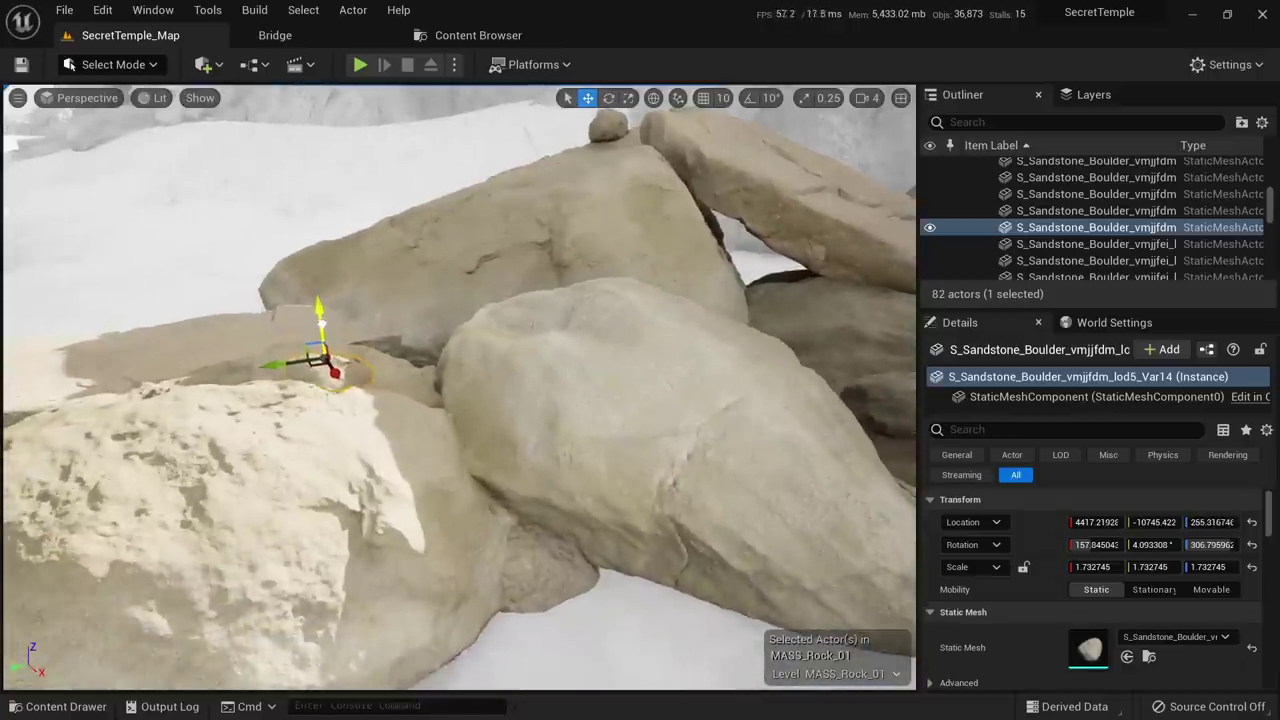
{"action": "left_click_drag", "start_coordinate": [328, 385], "coordinate": [368, 386]}
Commit the boulder edits to the MASS_Rock_01 level and return to the main map
{"action": "key", "text": "w"}
{"action": "right_click_drag", "start_coordinate": [508, 288], "coordinate": [518, 290]}
{"action": "left_click", "coordinate": [518, 290]}
{"action": "right_click", "coordinate": [518, 284]}
{"action": "mouse_move", "coordinate": [680, 665]}
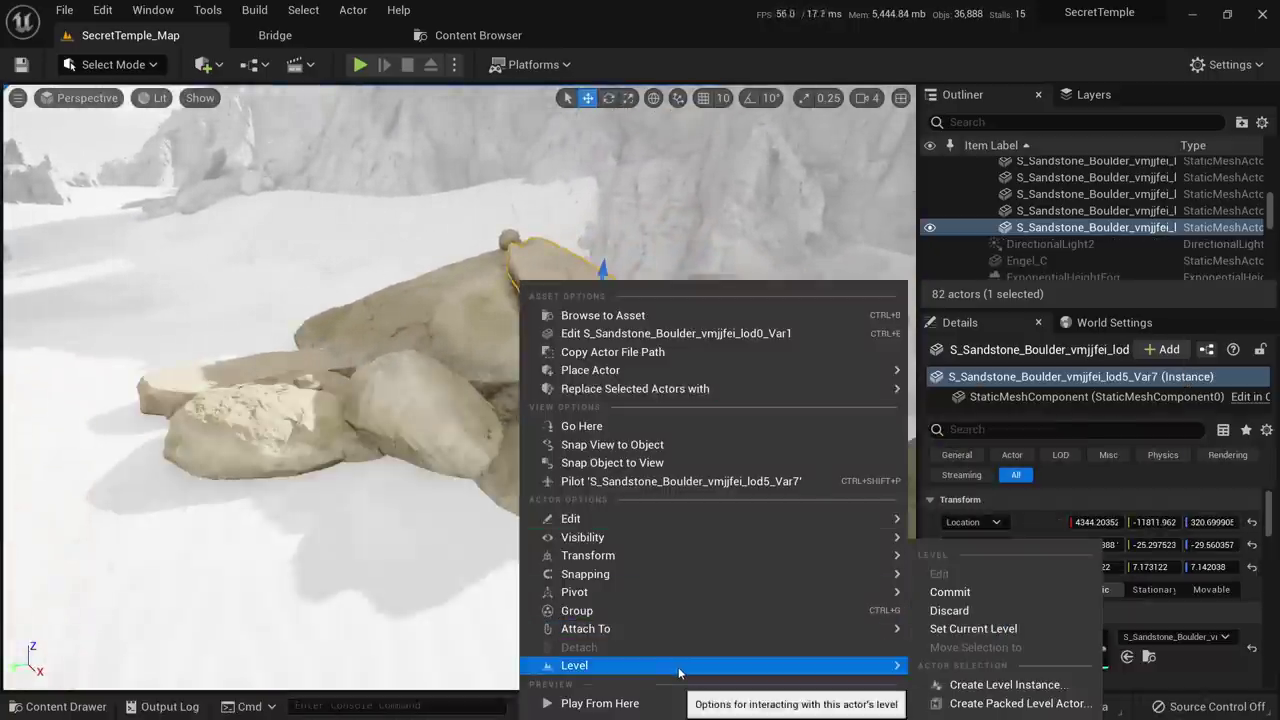
{"action": "left_click", "coordinate": [959, 593]}
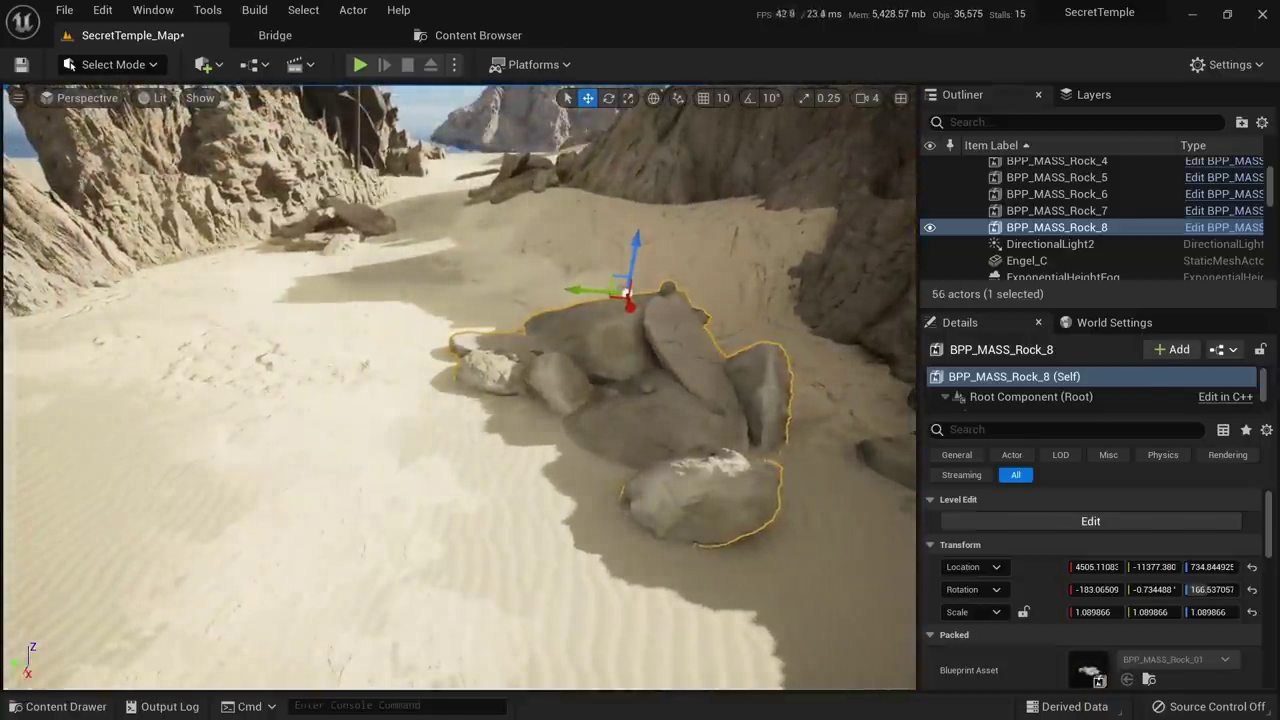
Duplicate BPP_MASS_Rock_8 across the path beside the opposite low cliff and turn the copy to about 320° around Z
{"action": "left_click", "coordinate": [420, 385]}
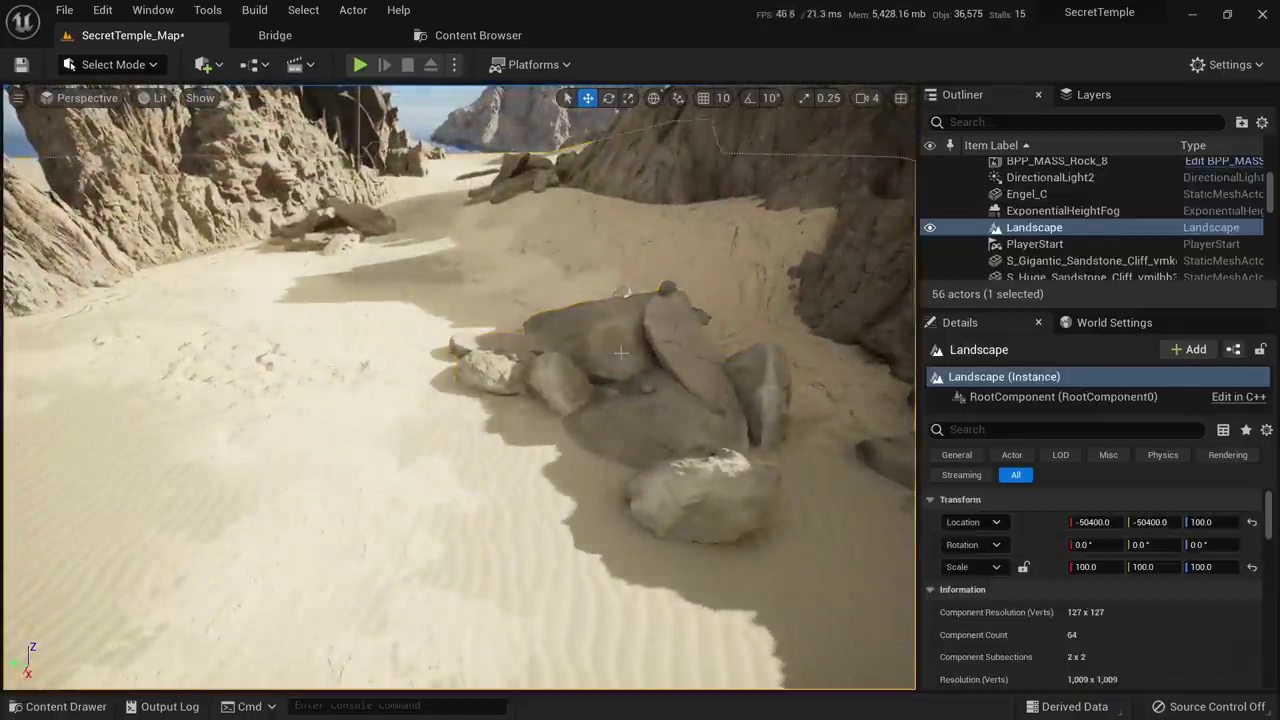
{"action": "left_click", "coordinate": [622, 352]}
{"action": "mouse_move", "coordinate": [622, 352]}
{"action": "right_mouse_down"}
{"action": "mouse_move", "coordinate": [618, 362]}
{"action": "mouse_move", "coordinate": [622, 352]}
{"action": "right_mouse_up"}
{"action": "left_click_drag", "start_coordinate": [615, 428], "coordinate": [6, 335], "text": "alt"}
{"action": "right_click_drag", "start_coordinate": [231, 418], "coordinate": [165, 400]}
{"action": "key", "text": "e"}
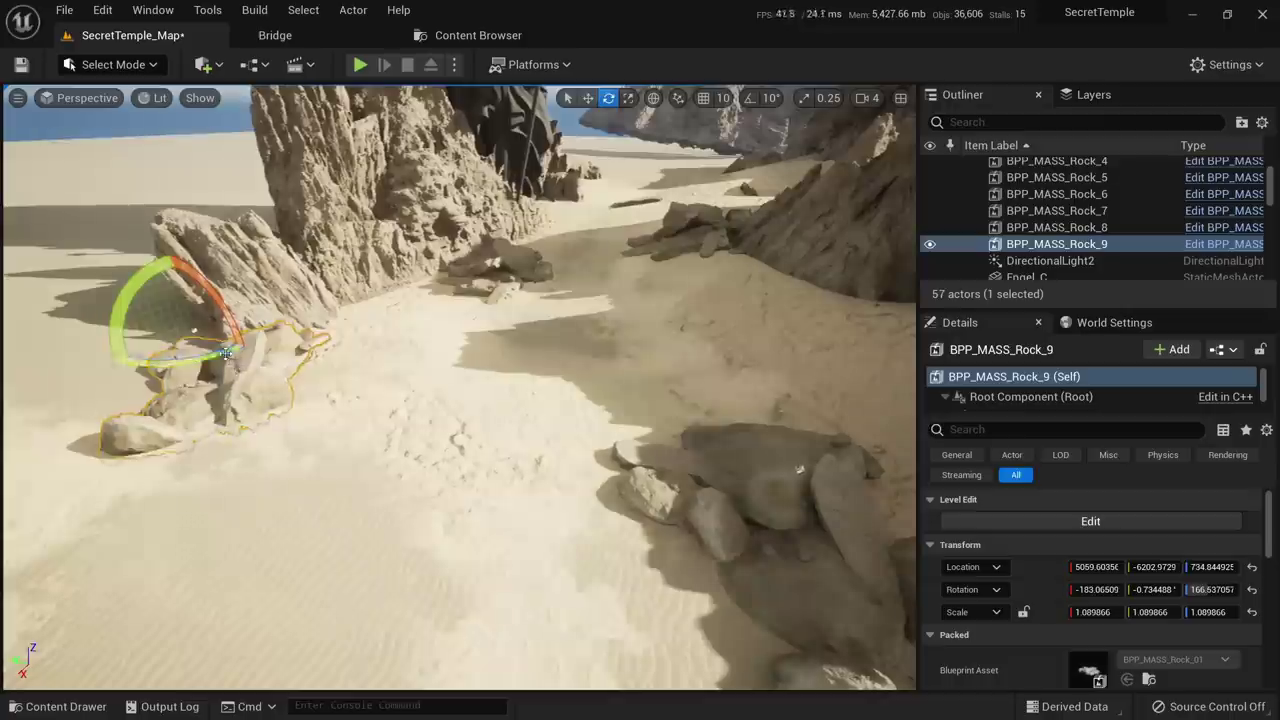
{"action": "left_click_drag", "start_coordinate": [148, 371], "coordinate": [20, 350]}
{"action": "right_click_drag", "start_coordinate": [364, 361], "coordinate": [251, 471]}
Duplicate the BPP_MASS_Rock_9 pile to the cliff foot near the statue and turn the copy to about 345° around Z
{"action": "left_click", "coordinate": [280, 441]}
{"action": "key", "text": "w"}
{"action": "left_click_drag", "start_coordinate": [240, 445], "coordinate": [602, 256], "text": "alt"}
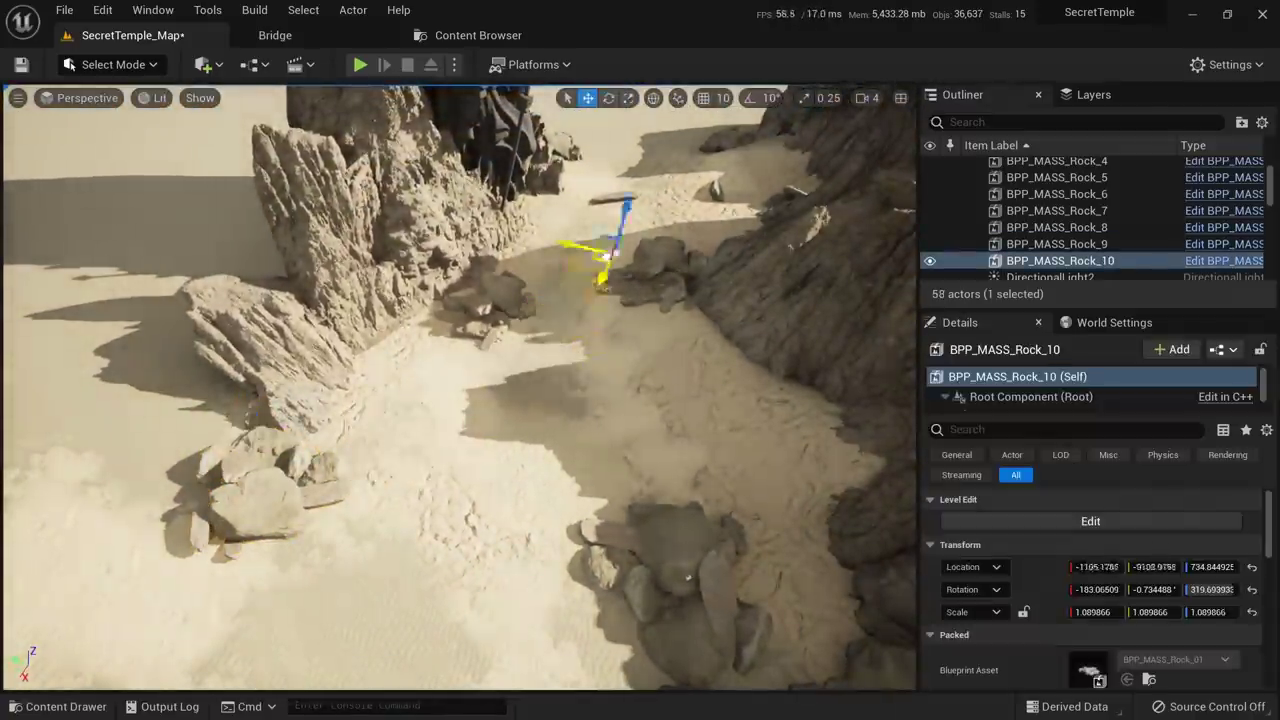
{"action": "right_click_drag", "start_coordinate": [500, 212], "coordinate": [504, 197]}
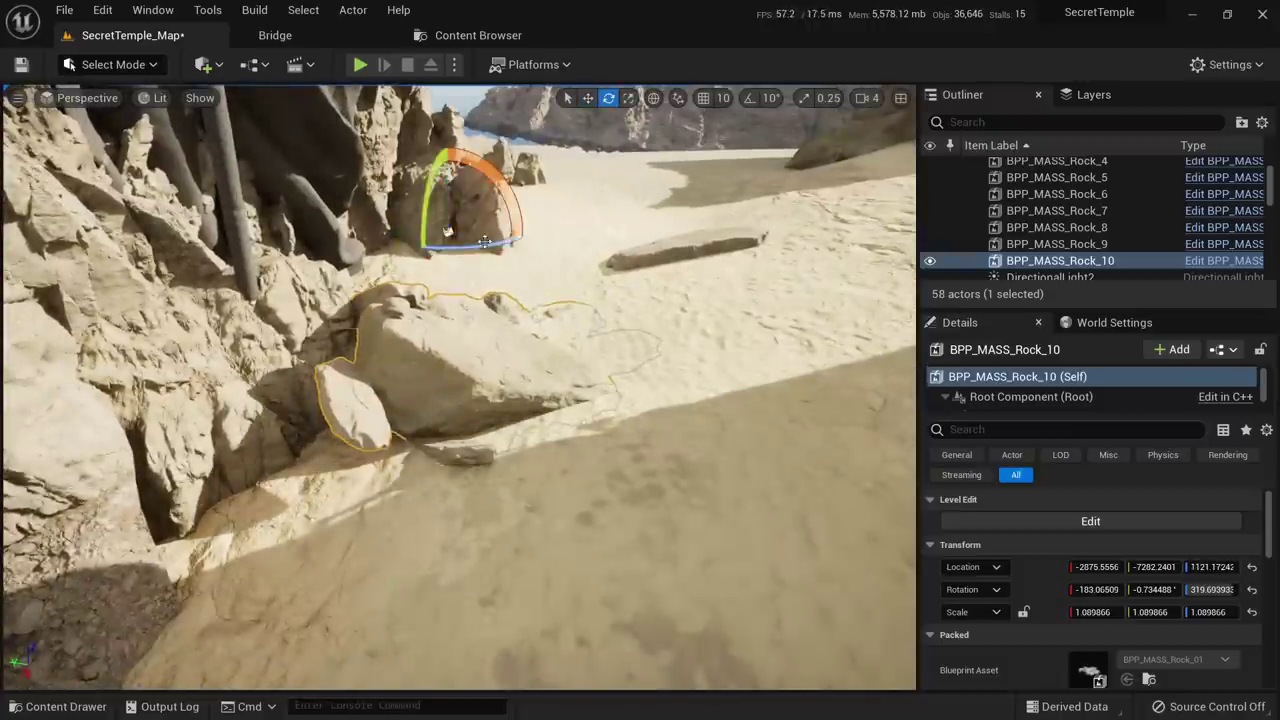
{"action": "mouse_move", "coordinate": [484, 242]}
{"action": "right_mouse_down"}
{"action": "mouse_move", "coordinate": [450, 243]}
{"action": "mouse_move", "coordinate": [479, 243]}
{"action": "right_mouse_up"}
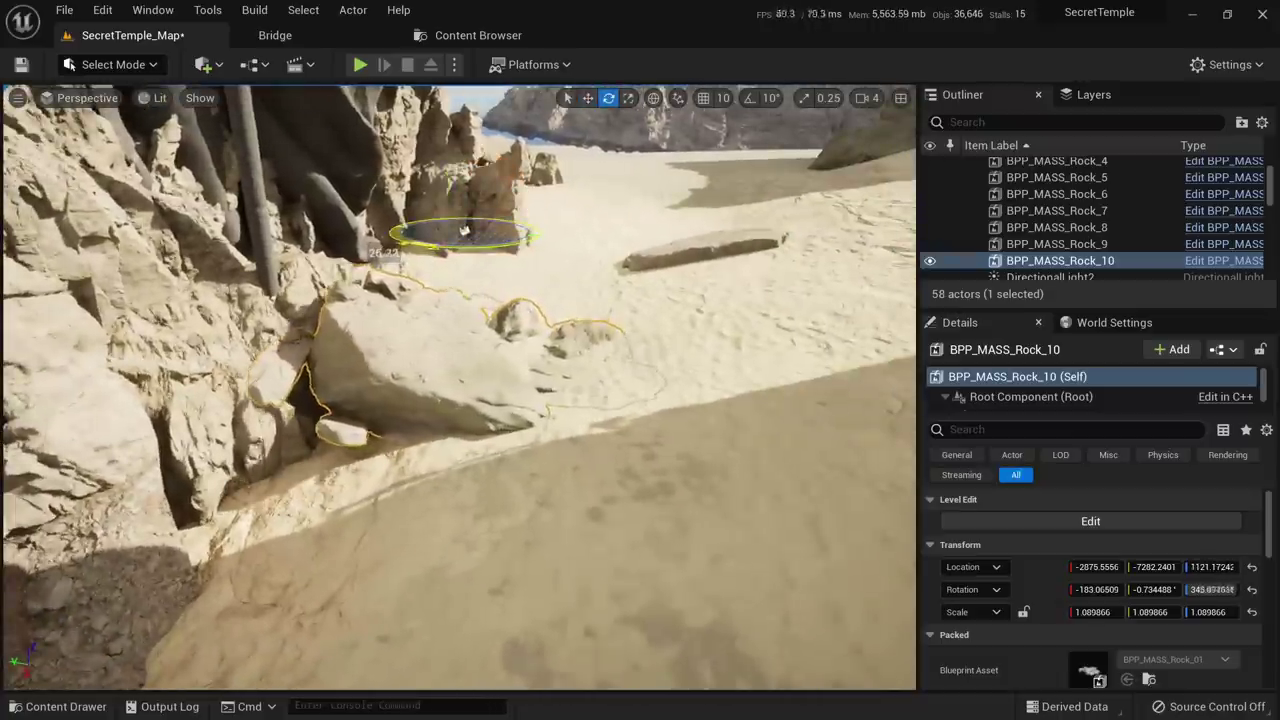
{"action": "key", "text": "Escape"}
Rotate the pile near the statue to about -171° around X and 357° around Z
{"action": "mouse_move", "coordinate": [454, 363]}
{"action": "right_mouse_down"}
{"action": "mouse_move", "coordinate": [454, 312]}
{"action": "mouse_move", "coordinate": [436, 360]}
{"action": "right_mouse_up"}
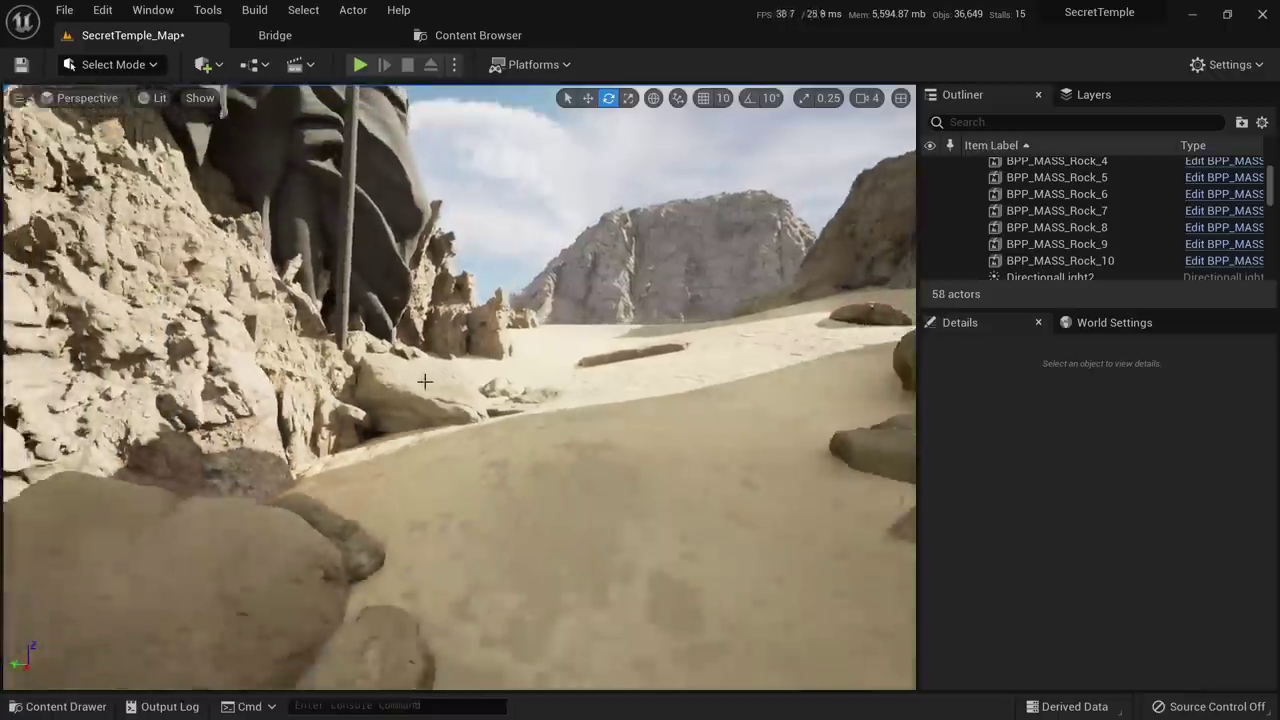
{"action": "left_click", "coordinate": [430, 360]}
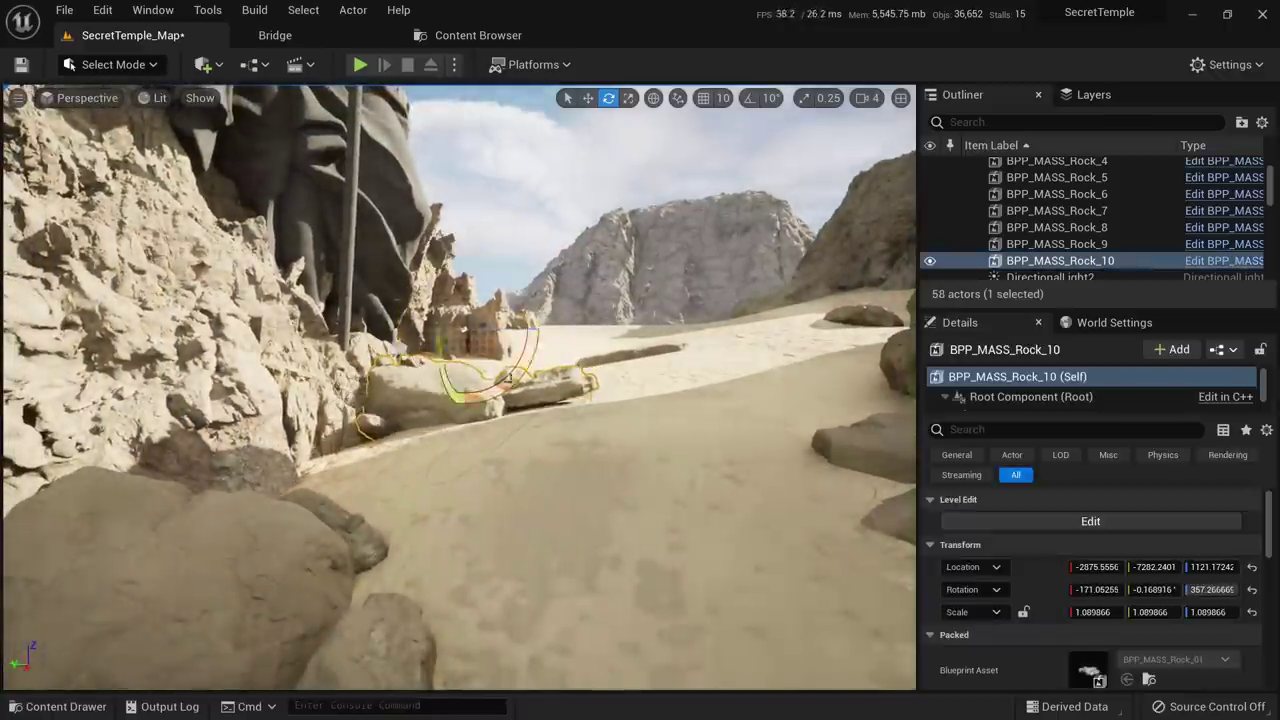
{"action": "key", "text": "Escape"}
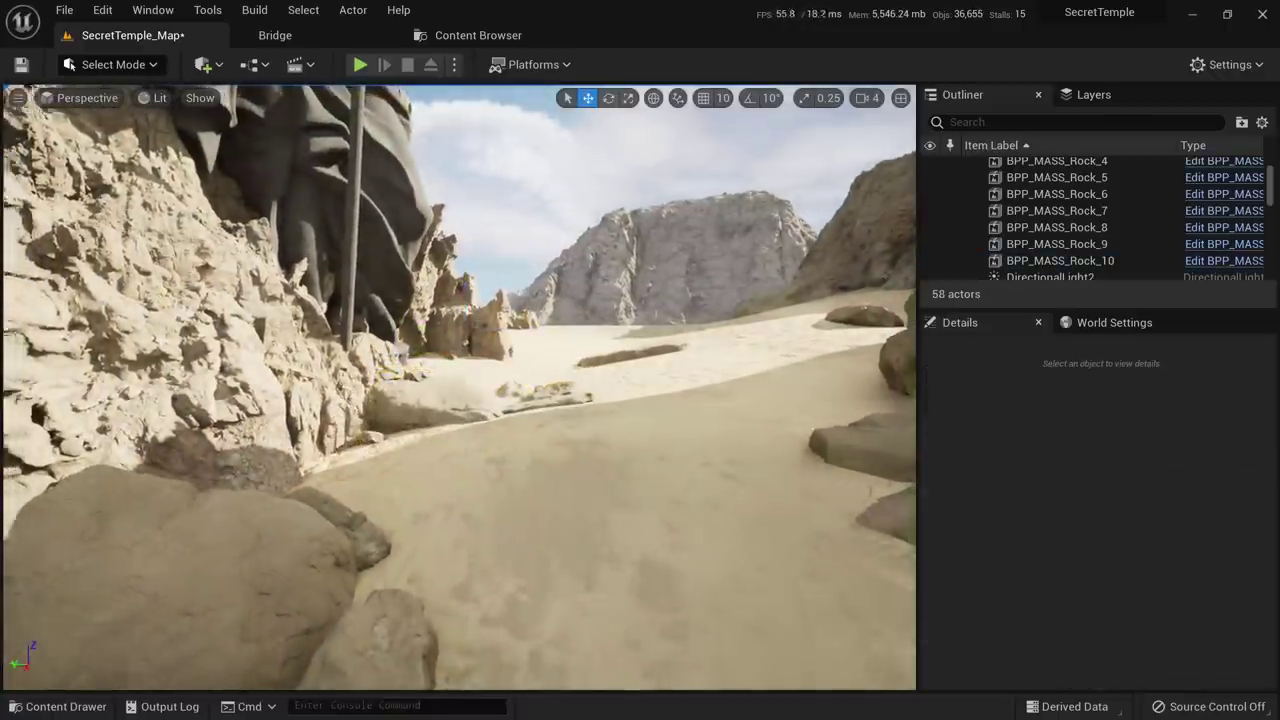
Trace the zigzag between the rock piles with green arrows on a full-screen viewport capture, and discard the capture
{"action": "right_click_drag", "start_coordinate": [468, 304], "coordinate": [442, 291]}
{"action": "right_click_drag", "start_coordinate": [470, 356], "coordinate": [498, 396]}
{"action": "key", "text": "F11"}
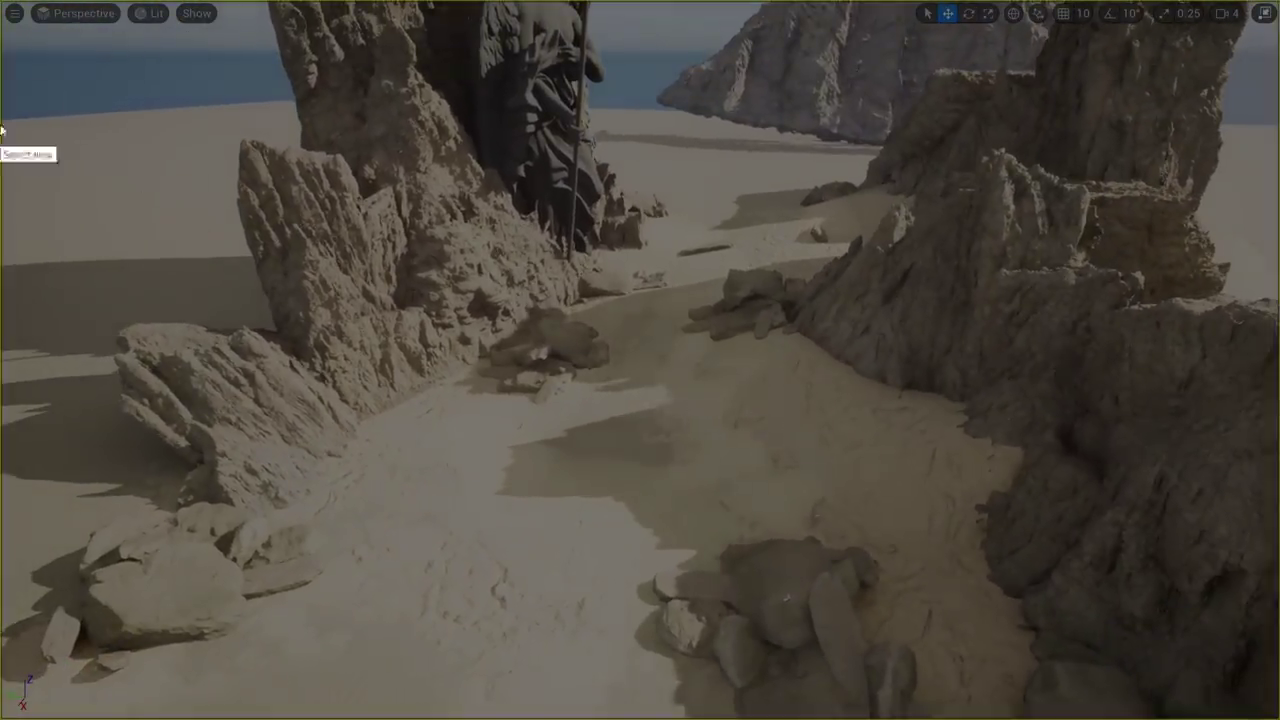
{"action": "mouse_move", "coordinate": [1, 1]}
{"action": "left_mouse_down"}
{"action": "mouse_move", "coordinate": [1170, 570]}
{"action": "mouse_move", "coordinate": [1279, 719]}
{"action": "left_mouse_up"}
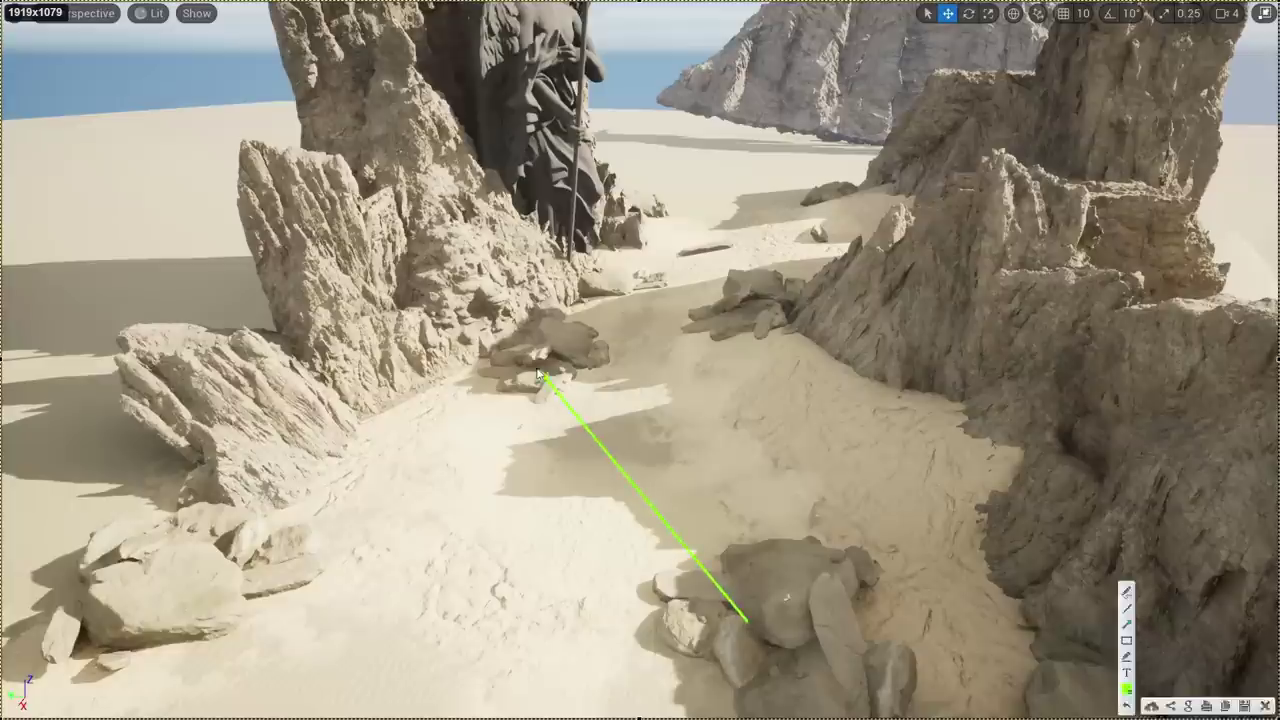
{"action": "left_click_drag", "start_coordinate": [540, 374], "coordinate": [742, 320]}
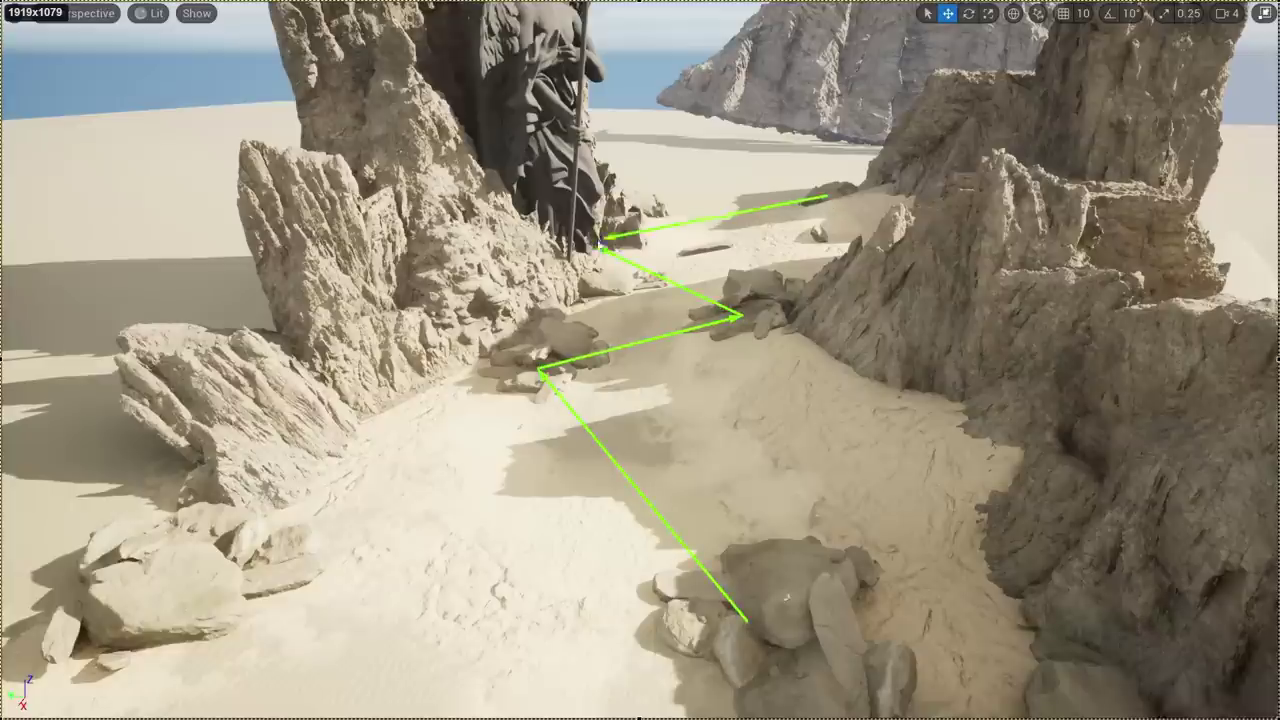
{"action": "left_click", "coordinate": [1264, 706]}
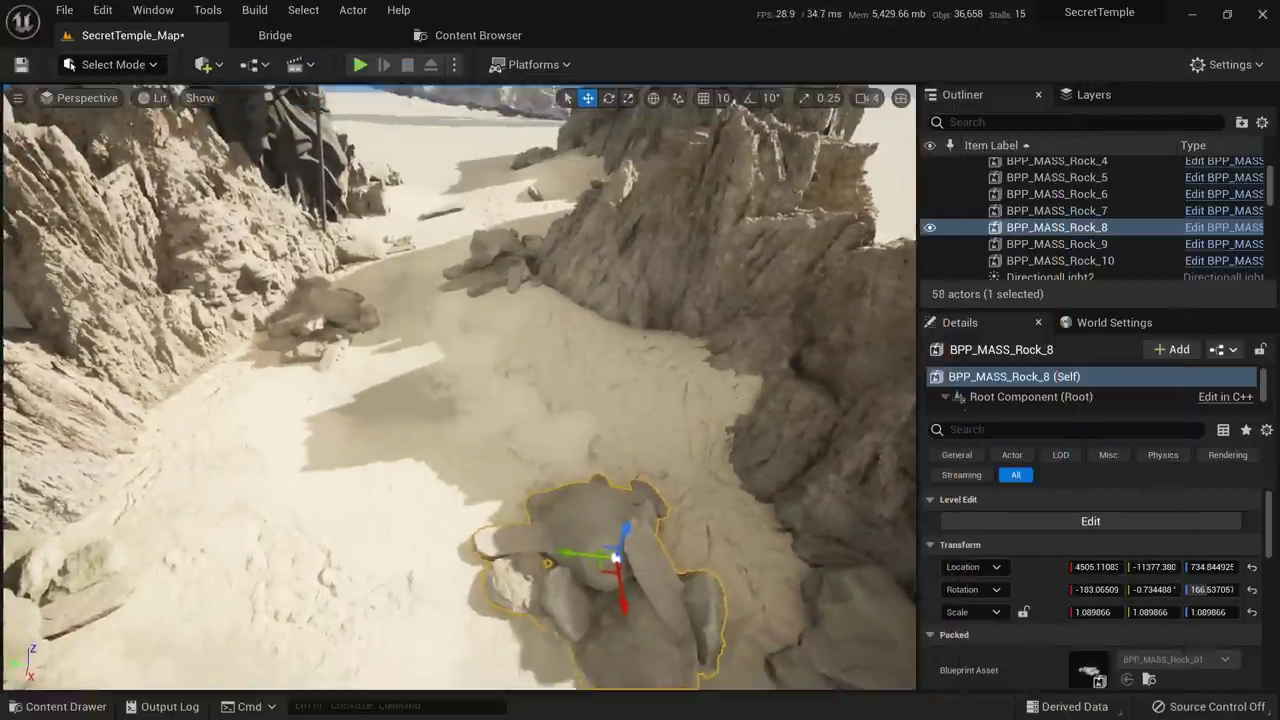
Shift the BPP_MASS_Rock_01 pile along the cliff foot before the statue to about X -237, Y -6908
{"action": "key", "text": "w"}
{"action": "right_click_drag", "start_coordinate": [460, 388], "coordinate": [400, 366]}
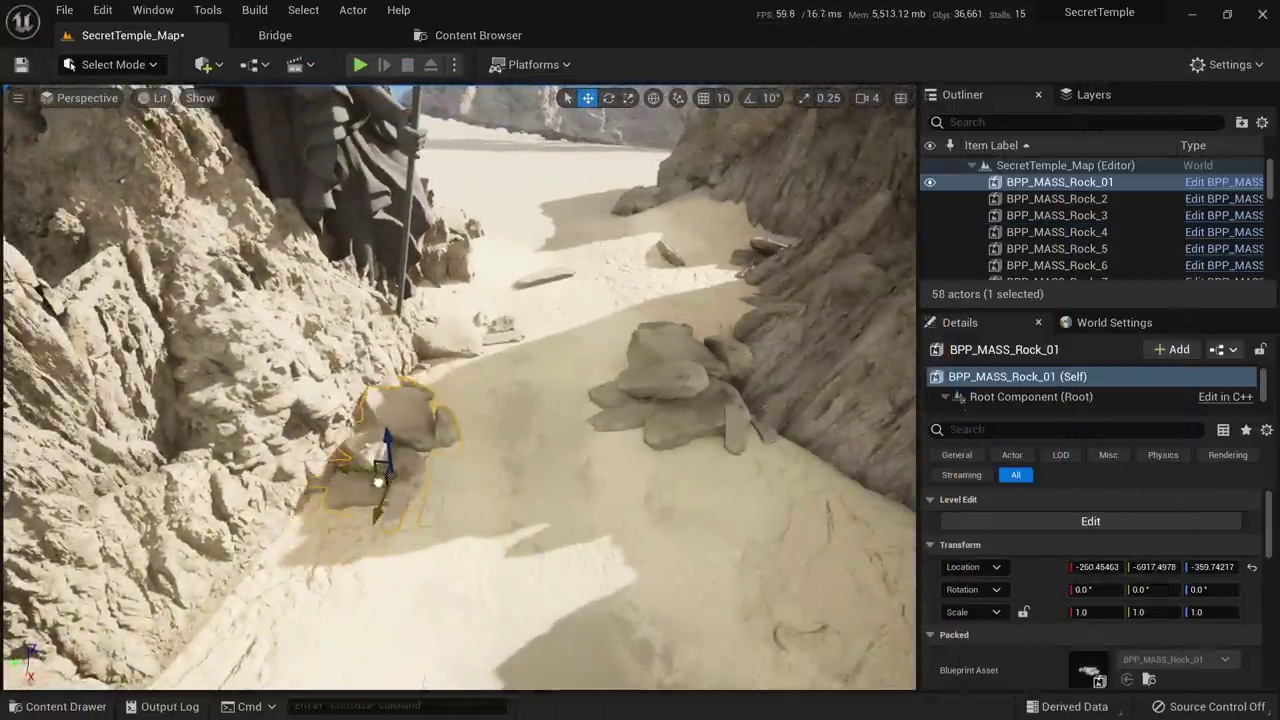
{"action": "key", "text": "Escape"}
{"action": "key", "text": "s"}
{"action": "right_click_drag", "start_coordinate": [460, 400], "coordinate": [440, 282]}
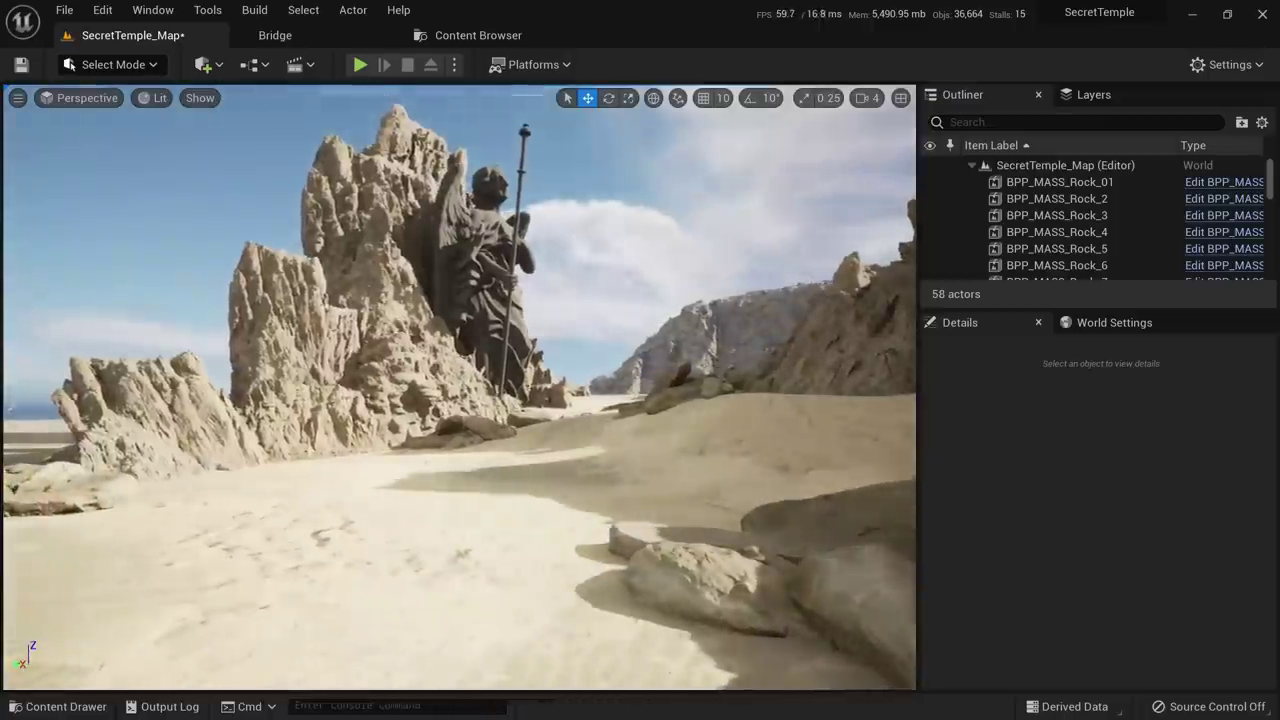
Duplicate the BPP_MASS_Rock_01 pile to the foot of the nearer cliff on the same side of the path
{"action": "key", "text": "d"}
{"action": "right_click_drag", "start_coordinate": [620, 492], "coordinate": [620, 492]}
{"action": "key", "text": "e"}
{"action": "right_click_drag", "start_coordinate": [535, 453], "coordinate": [515, 545]}
{"action": "left_click", "coordinate": [567, 306]}
{"action": "left_click_drag", "start_coordinate": [558, 317], "coordinate": [308, 455], "text": "alt"}
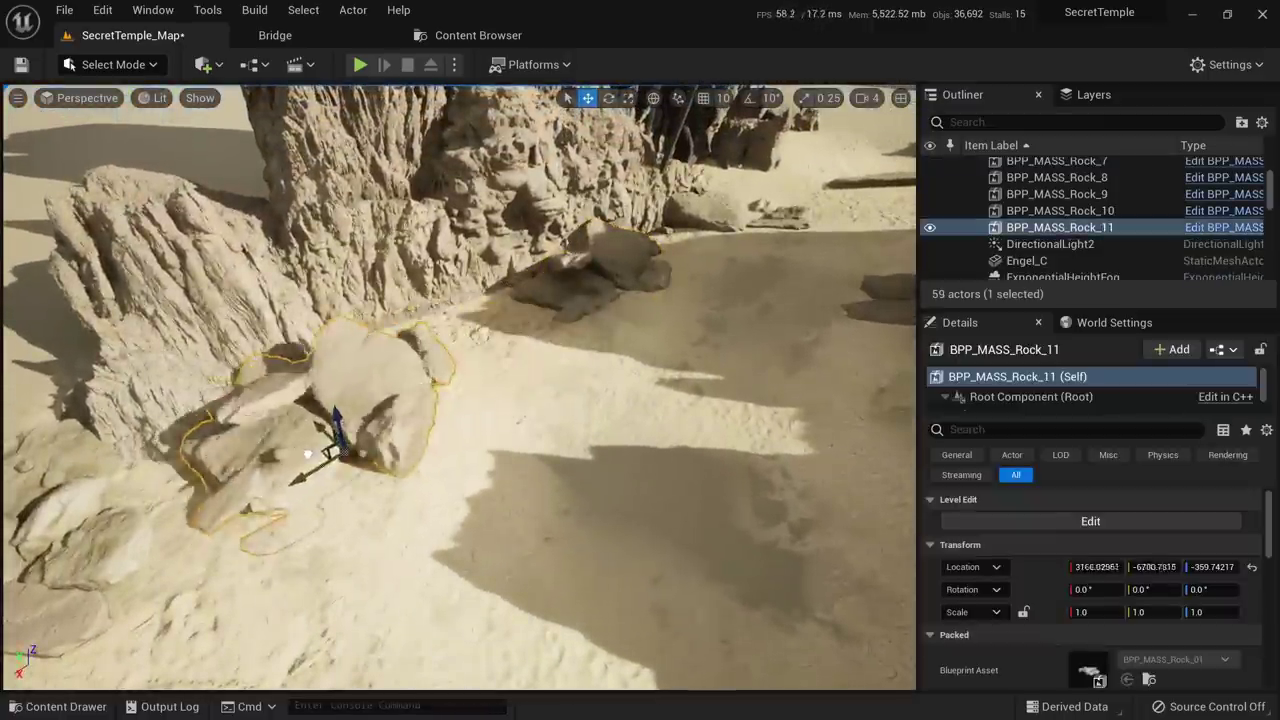
{"action": "right_click_drag", "start_coordinate": [341, 433], "coordinate": [330, 390]}
{"action": "key", "text": "w"}
Flip the BPP_MASS_Rock_11 pile to about -179° around X and raise it to about 586 in Z
{"action": "key", "text": "q"}
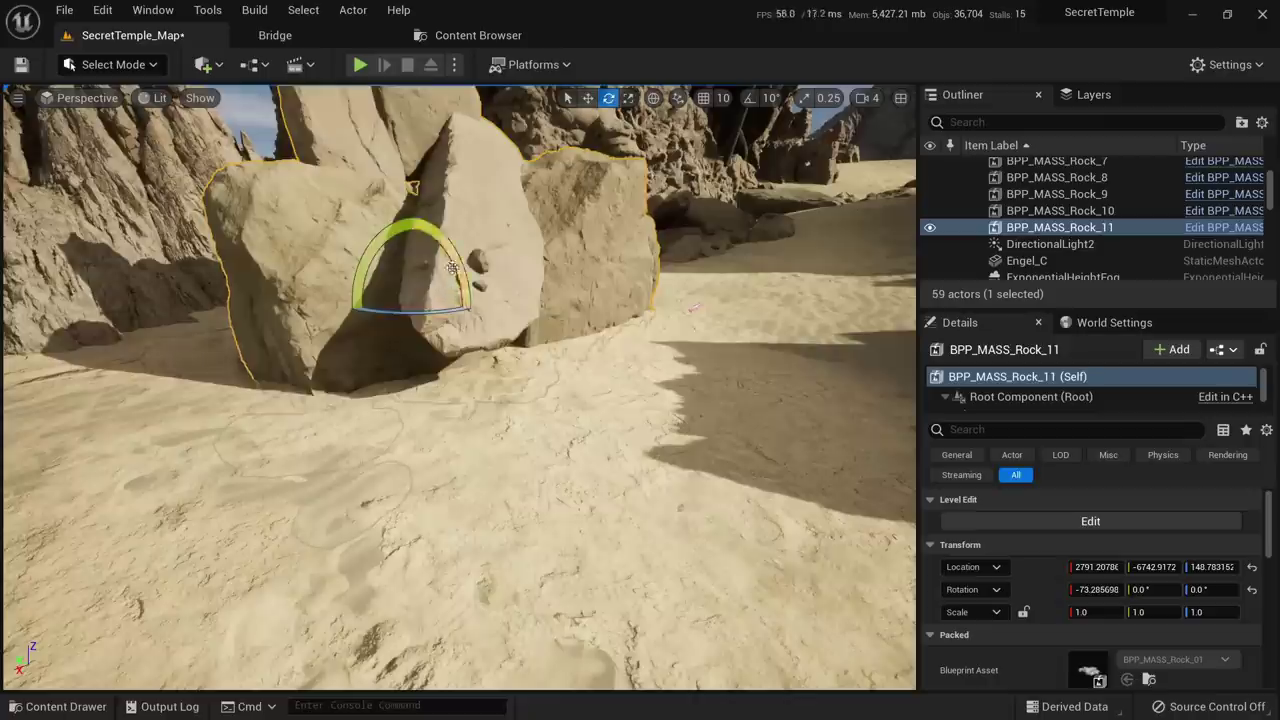
{"action": "left_click_drag", "start_coordinate": [452, 267], "coordinate": [416, 296]}
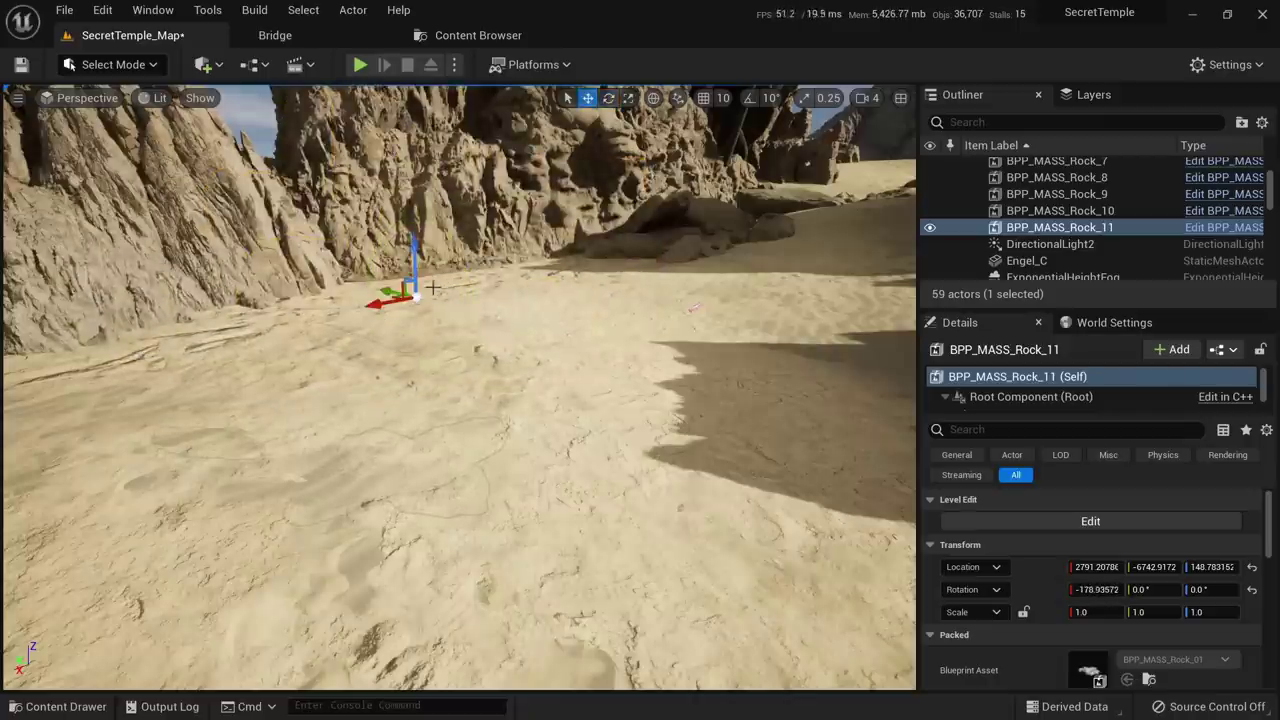
{"action": "left_click_drag", "start_coordinate": [409, 146], "coordinate": [409, 149]}
{"action": "key", "text": "Escape"}
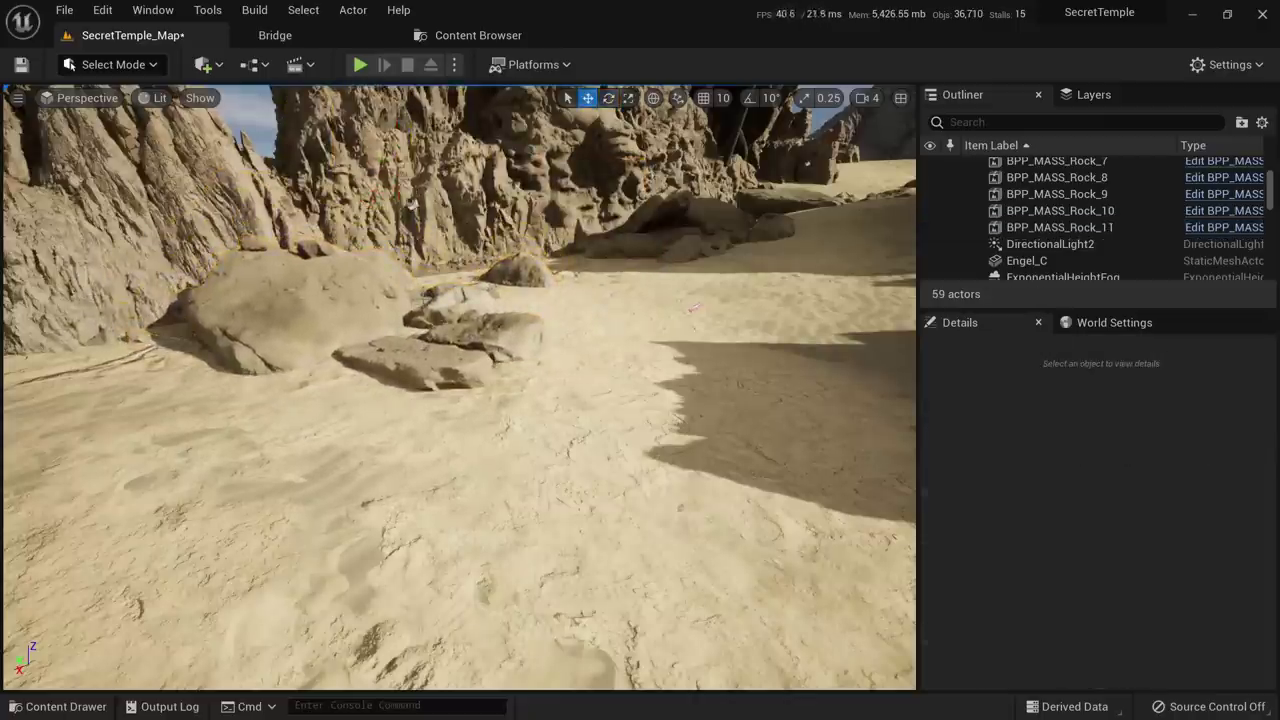
Turn the flipped BPP_MASS_Rock_11 pile around its vertical axis to change its silhouette against the cliff
{"action": "key", "text": "s"}
{"action": "right_click_drag", "start_coordinate": [178, 424], "coordinate": [240, 340]}
{"action": "left_click", "coordinate": [178, 422]}
{"action": "key", "text": "e"}
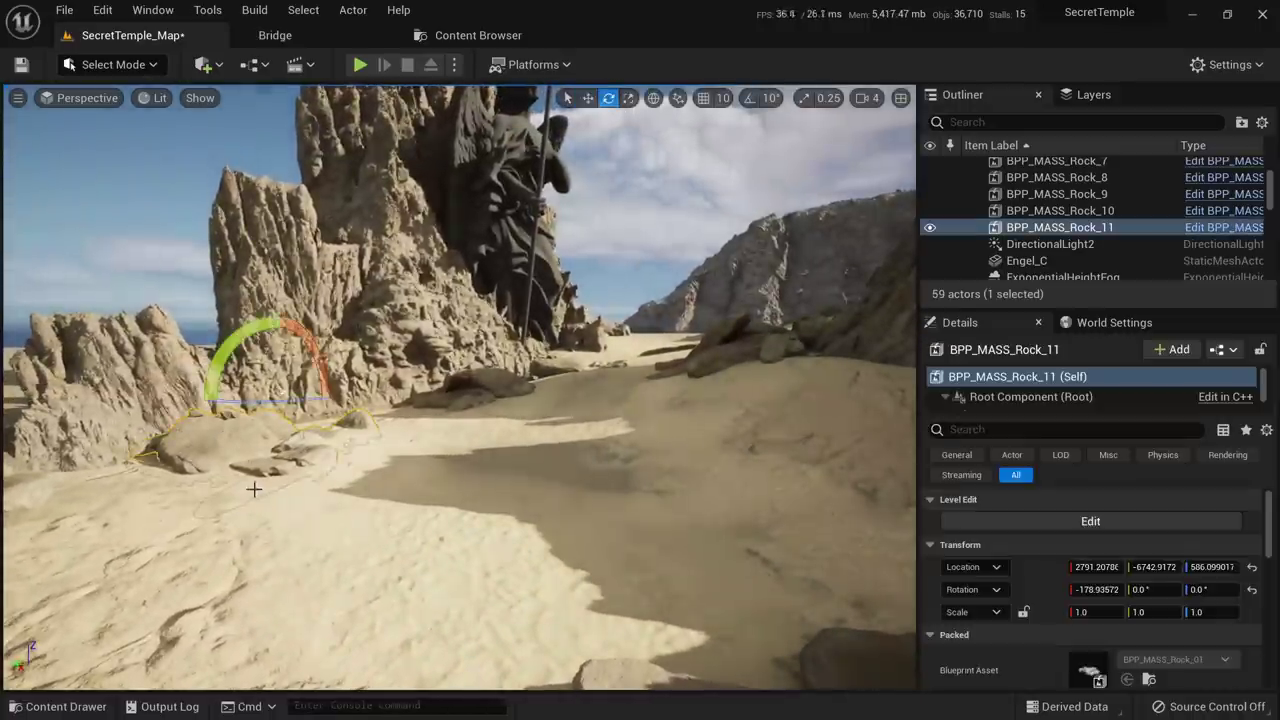
{"action": "left_click_drag", "start_coordinate": [312, 480], "coordinate": [318, 478]}
{"action": "key", "text": "Escape"}
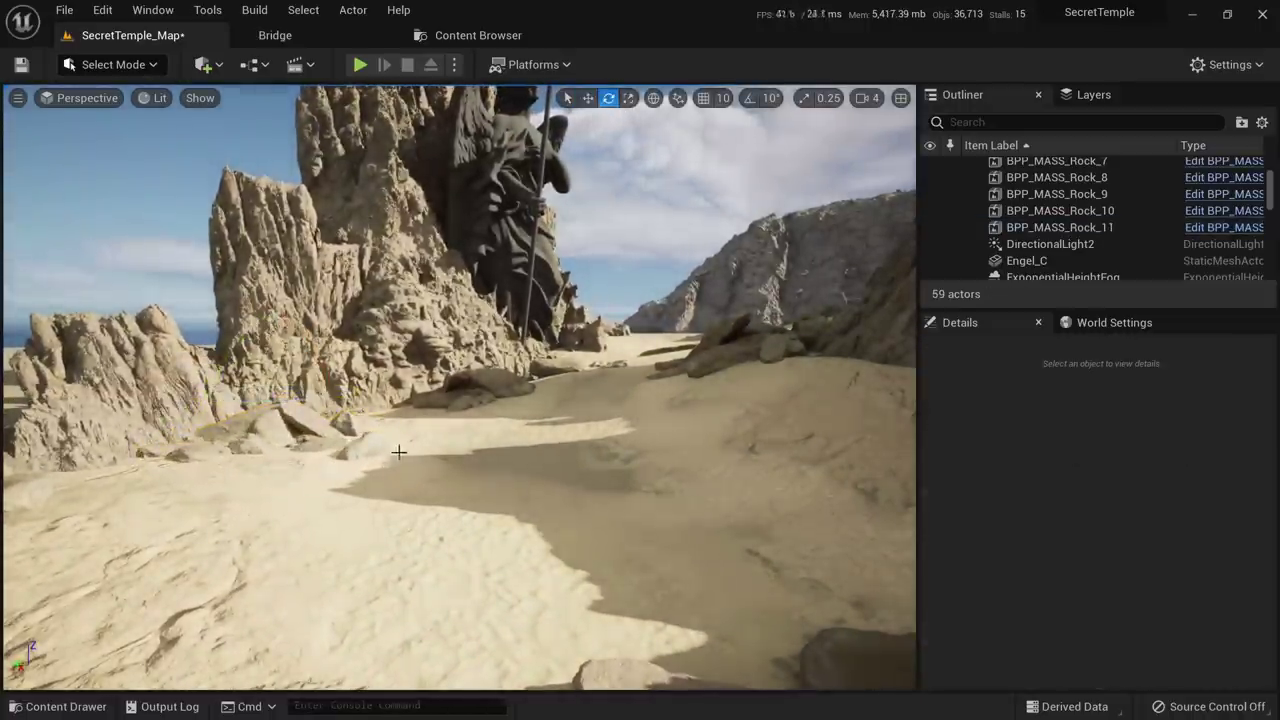
Try rotating the BPP_MASS_Rock_01 pile before the statue, and undo the rotation
{"action": "key", "text": "s"}
{"action": "right_click_drag", "start_coordinate": [397, 449], "coordinate": [425, 415]}
{"action": "right_click_drag", "start_coordinate": [701, 462], "coordinate": [650, 462]}
{"action": "left_click", "coordinate": [513, 333]}
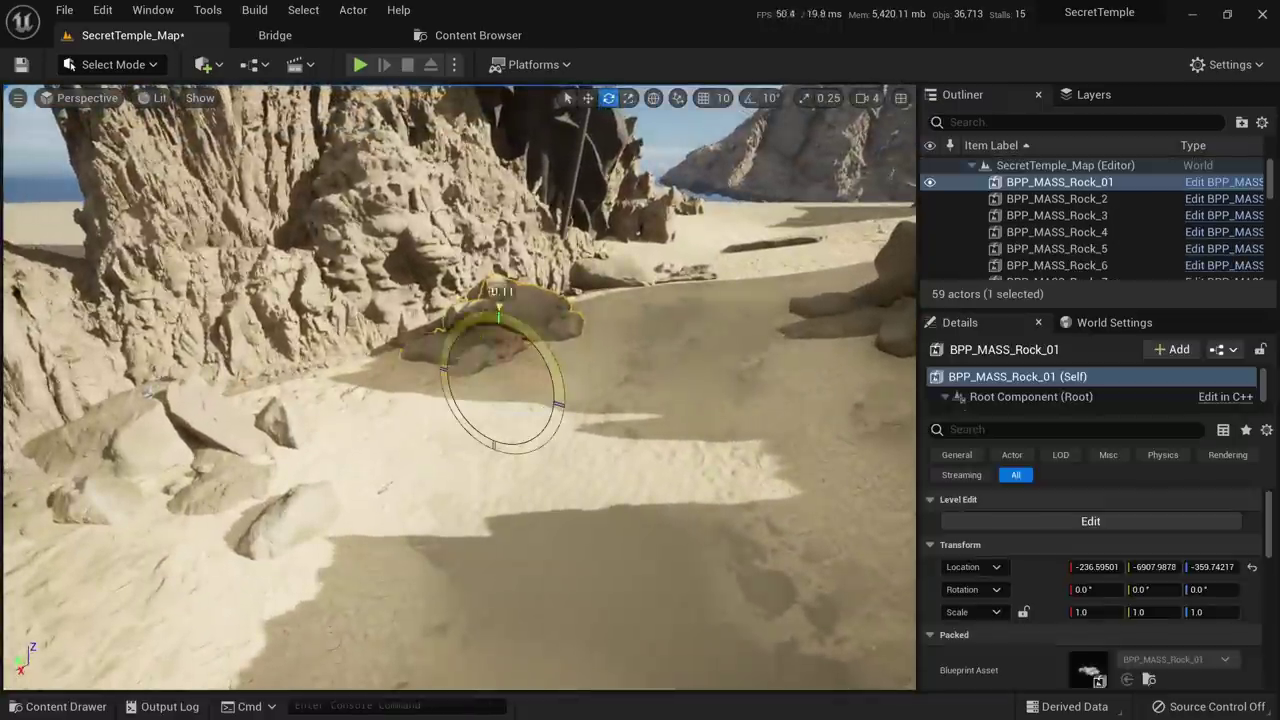
{"action": "left_click_drag", "start_coordinate": [540, 338], "coordinate": [544, 342]}
{"action": "key", "text": "Escape"}
{"action": "key", "text": "ctrl+z"}
{"action": "key", "text": "ctrl+z"}
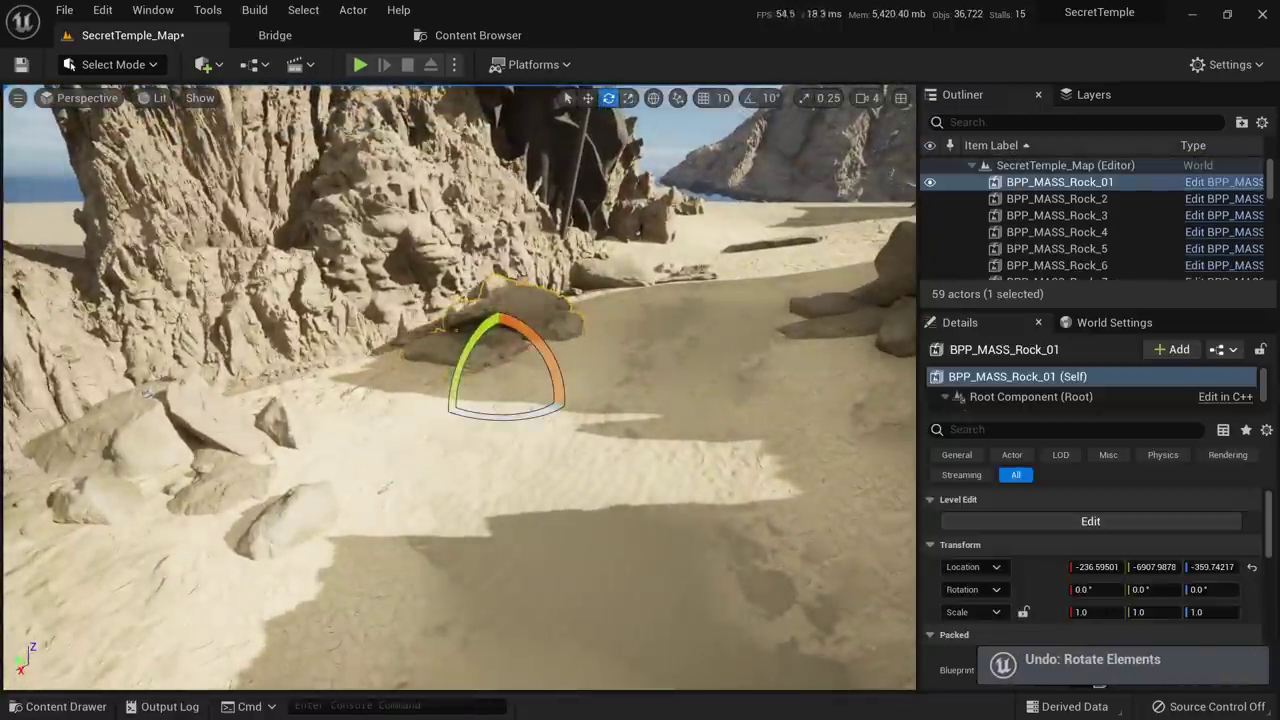
Tilt the BPP_MASS_Rock_11 pile by the near cliff to about 17.6° around Y
{"action": "key", "text": "a"}
{"action": "left_click", "coordinate": [275, 427]}
{"action": "right_click_drag", "start_coordinate": [290, 405], "coordinate": [268, 424]}
{"action": "left_click_drag", "start_coordinate": [264, 348], "coordinate": [286, 326]}
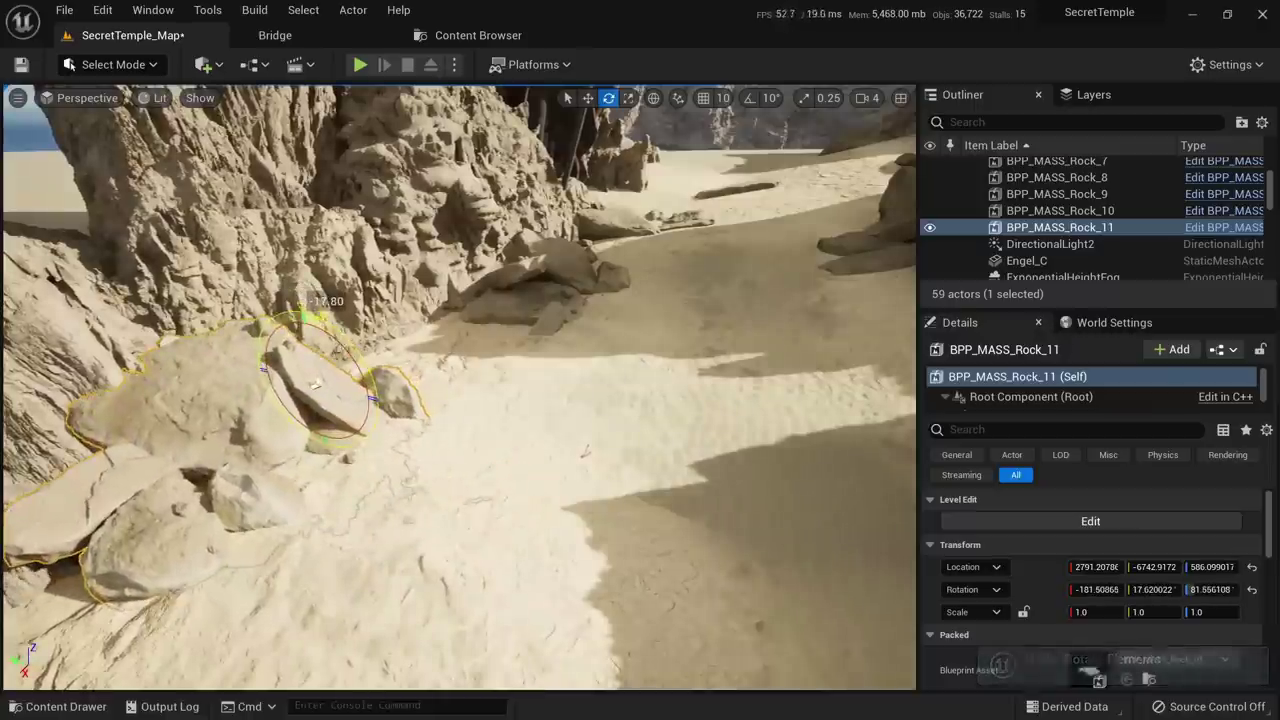
{"action": "key", "text": "Escape"}
{"action": "right_click_drag", "start_coordinate": [286, 326], "coordinate": [290, 289]}
Duplicate the tilted BPP_MASS_Rock_11 pile to the opposite cliff slope, rotate it to about -46° around Y and raise it to about 955 in Z
{"action": "key", "text": "s"}
{"action": "right_click_drag", "start_coordinate": [285, 428], "coordinate": [263, 410]}
{"action": "left_click", "coordinate": [263, 410]}
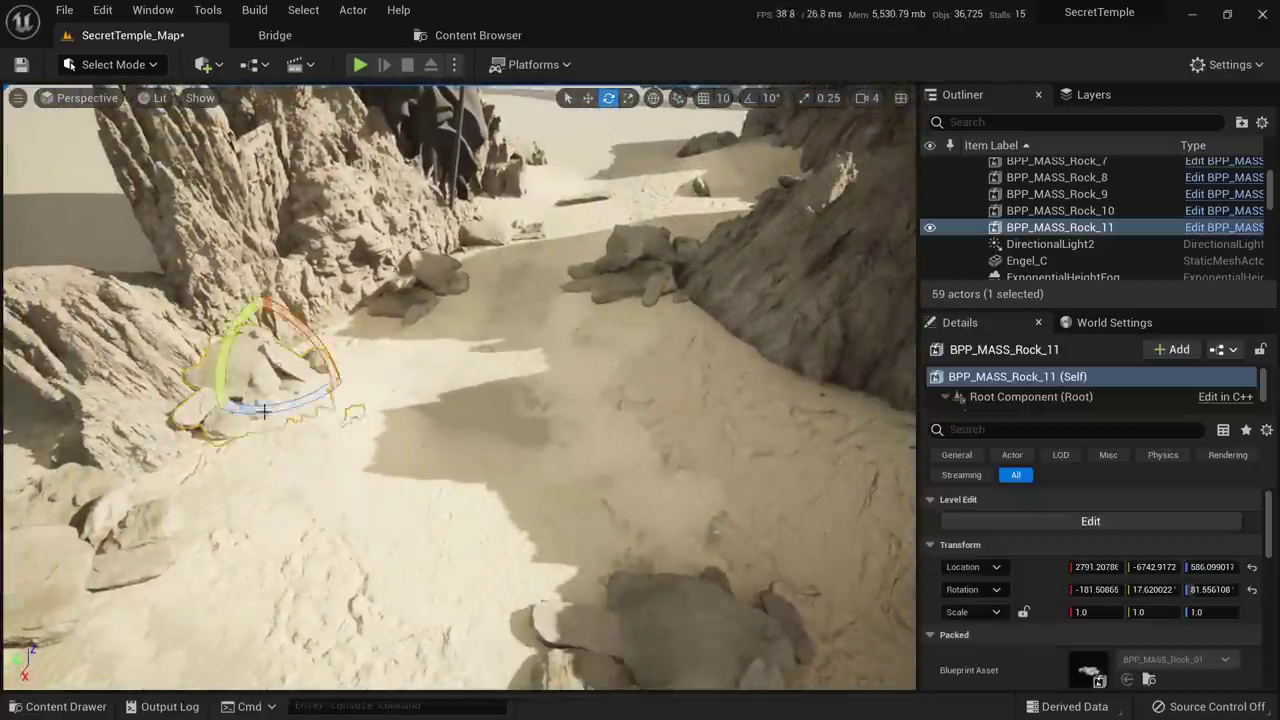
{"action": "left_click_drag", "start_coordinate": [257, 370], "coordinate": [600, 488], "text": "alt"}
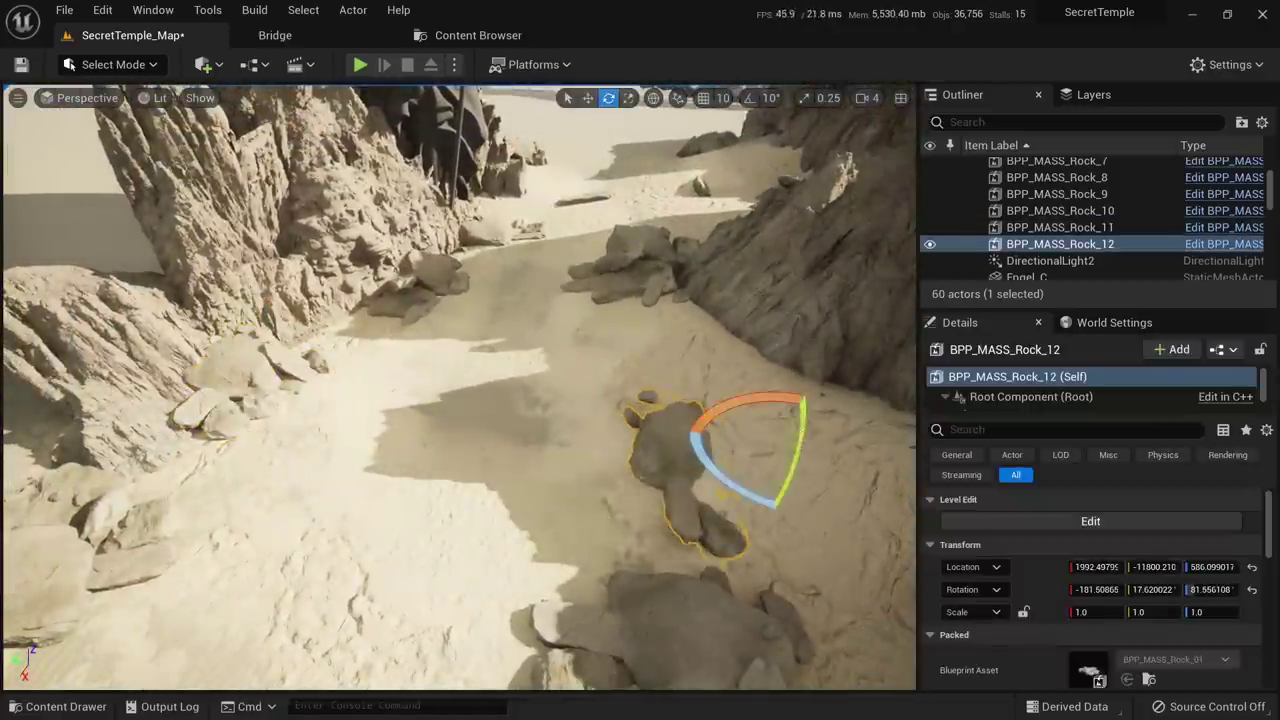
{"action": "left_click_drag", "start_coordinate": [745, 399], "coordinate": [702, 411]}
{"action": "right_click_drag", "start_coordinate": [782, 435], "coordinate": [666, 378]}
{"action": "key", "text": "w"}
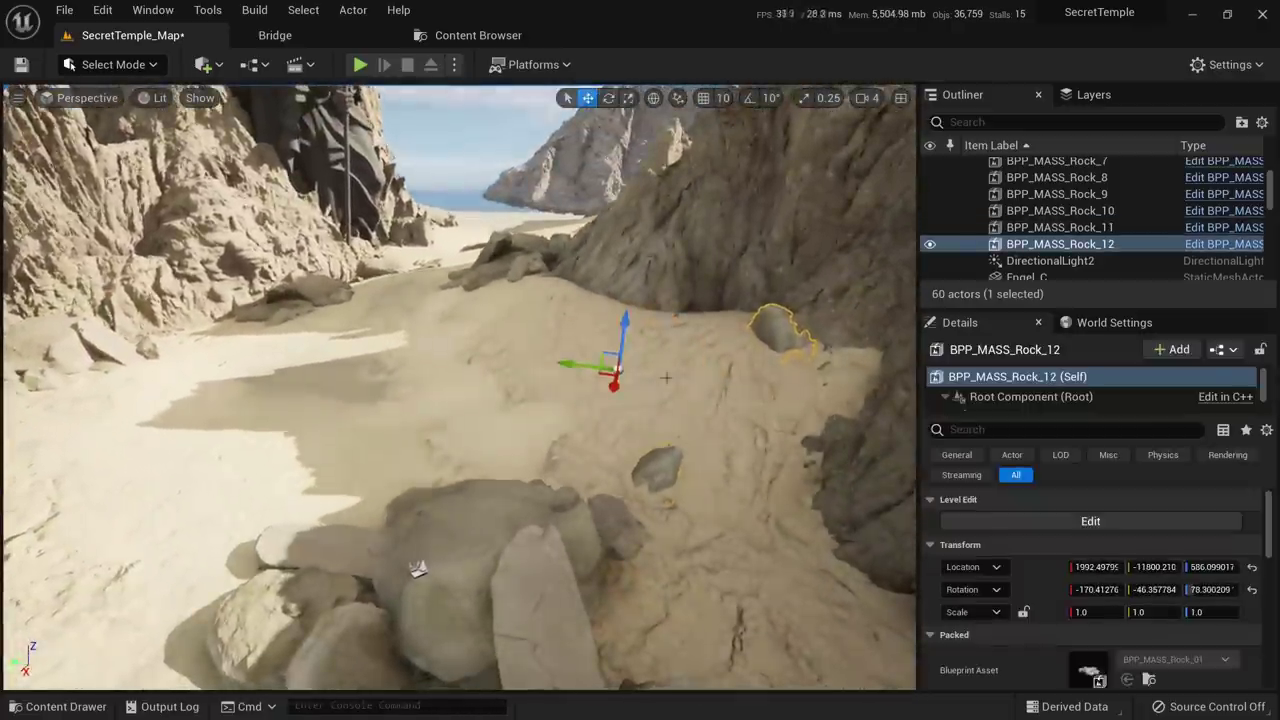
{"action": "left_click_drag", "start_coordinate": [610, 358], "coordinate": [524, 340]}
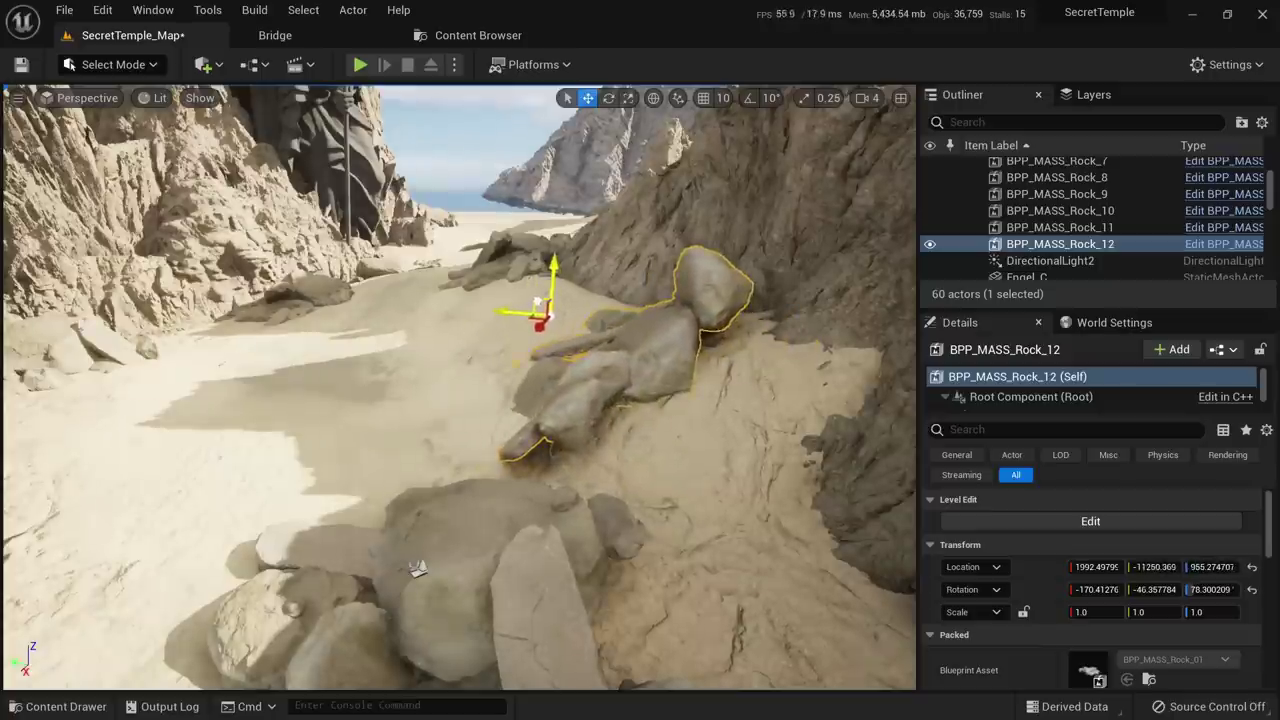
Turn the BPP_MASS_Rock_12 pile in local axes to about 34.6° around Y and lower it to about -152 in Z
{"action": "left_click", "coordinate": [657, 108]}
{"action": "key", "text": "a"}
{"action": "right_click_drag", "start_coordinate": [684, 200], "coordinate": [780, 200]}
{"action": "left_click_drag", "start_coordinate": [480, 378], "coordinate": [522, 370]}
{"action": "right_click_drag", "start_coordinate": [522, 370], "coordinate": [430, 368]}
{"action": "key", "text": "d"}
{"action": "left_click_drag", "start_coordinate": [430, 350], "coordinate": [440, 408]}
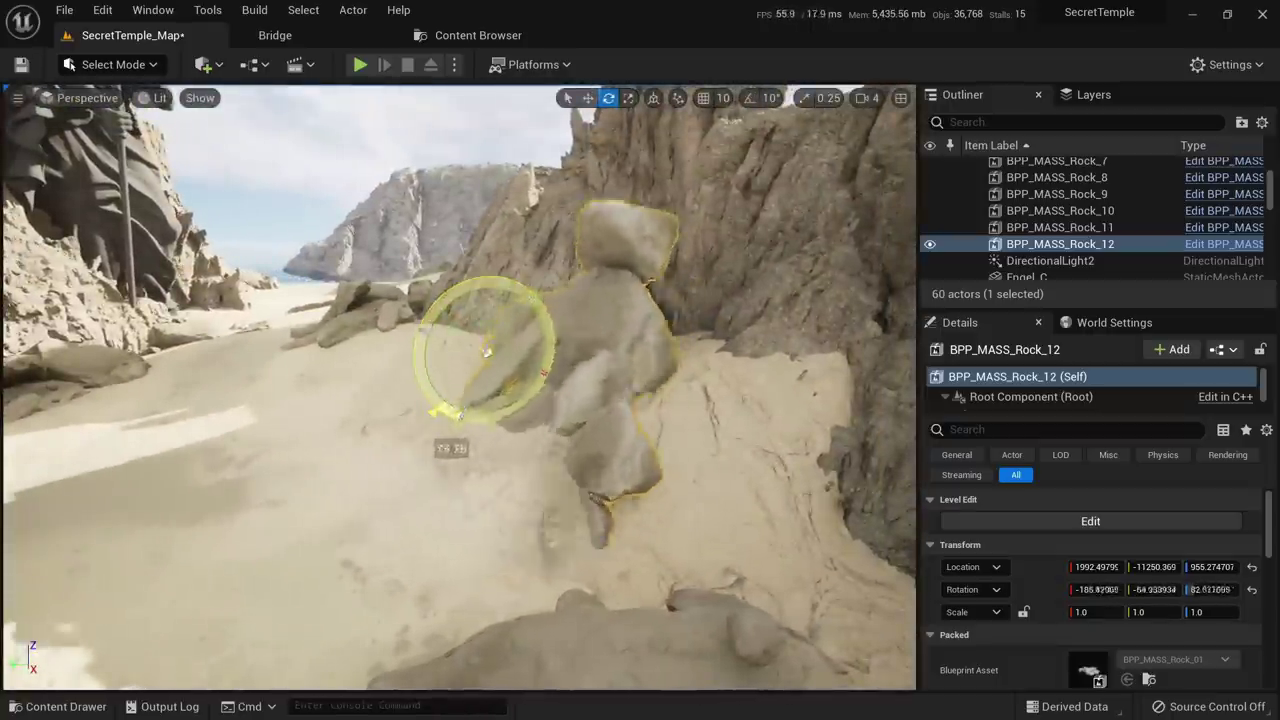
{"action": "left_click_drag", "start_coordinate": [487, 352], "coordinate": [545, 424]}
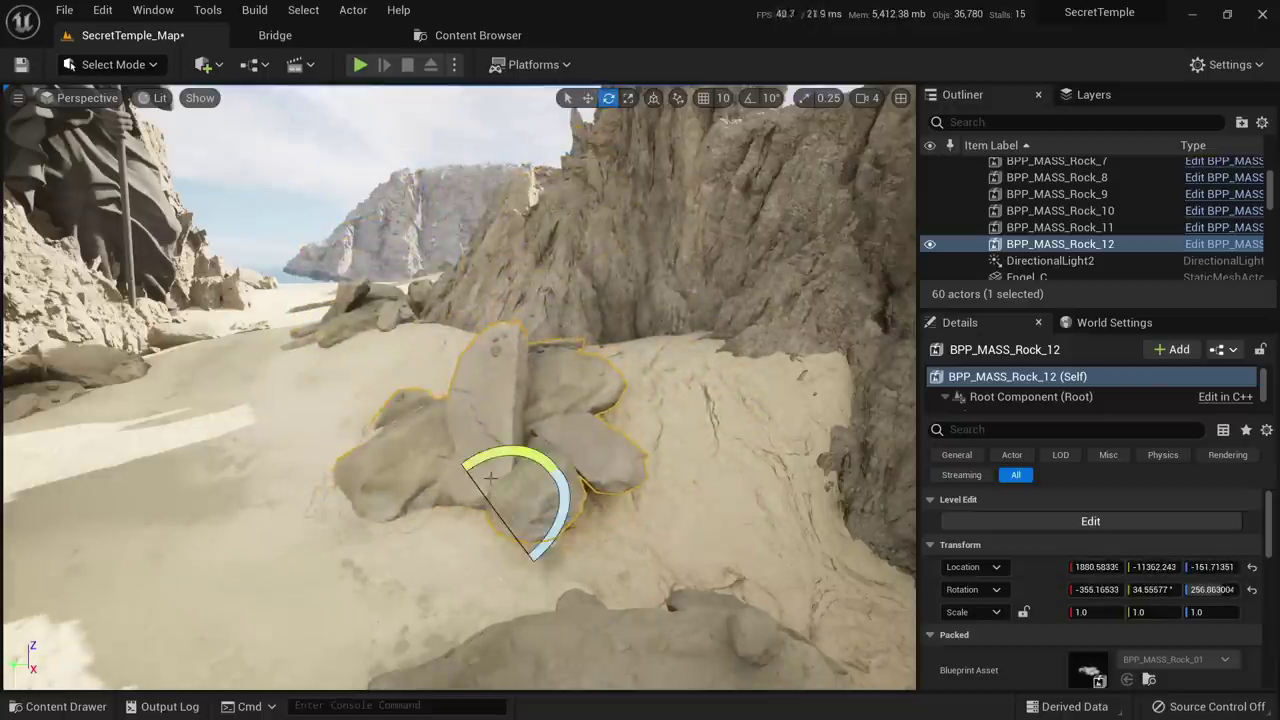
Rotate the BPP_MASS_Rock_12 pile to about 21.6° around Y and move it along the cliff foot to about -12569 in Y
{"action": "left_click_drag", "start_coordinate": [561, 478], "coordinate": [571, 441]}
{"action": "key", "text": "a"}
{"action": "right_click_drag", "start_coordinate": [571, 441], "coordinate": [715, 436]}
{"action": "left_click_drag", "start_coordinate": [580, 453], "coordinate": [585, 451]}
{"action": "key", "text": "Escape"}
{"action": "key", "text": "s"}
{"action": "right_click_drag", "start_coordinate": [585, 451], "coordinate": [660, 500]}
{"action": "left_click", "coordinate": [697, 464]}
{"action": "key", "text": "w"}
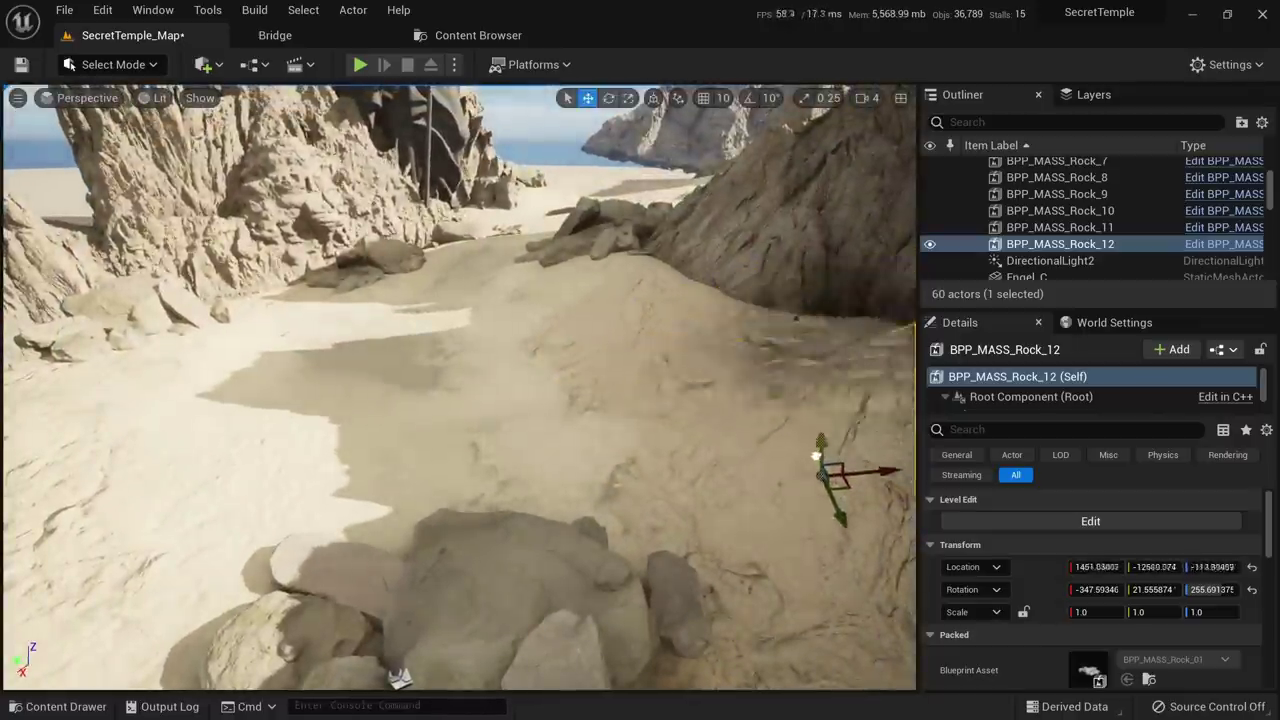
{"action": "key", "text": "Escape"}
Examine the boulder arrangement full screen from several viewpoints between the cliffs and the statue, toggling between unlit and lit shading
{"action": "right_click_drag", "start_coordinate": [660, 500], "coordinate": [600, 400]}
{"action": "key", "text": "a"}
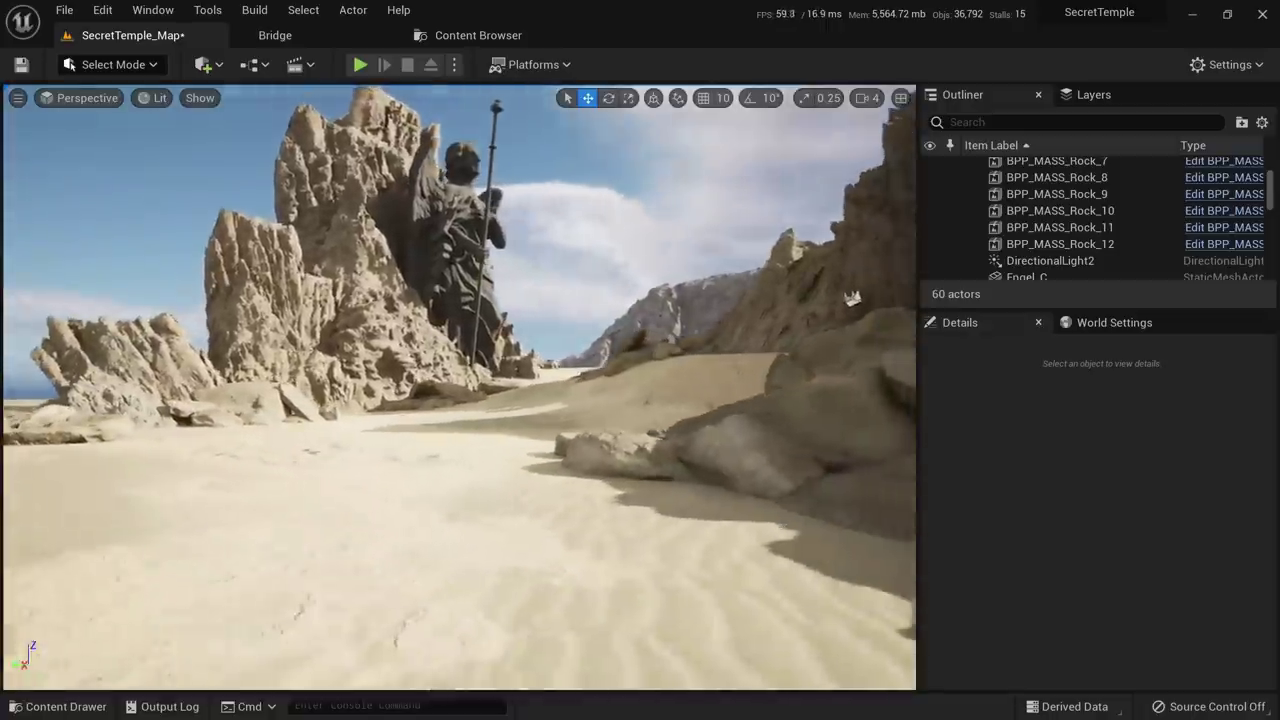
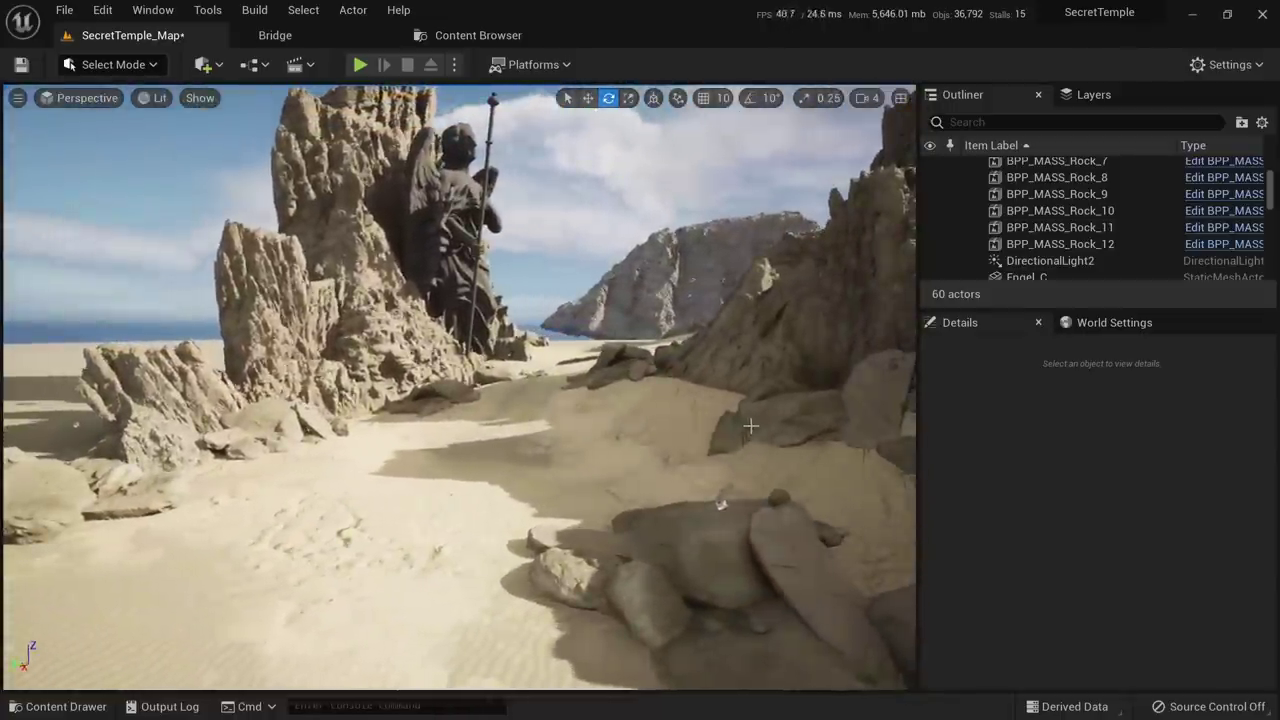
{"action": "key", "text": "F11"}
{"action": "right_click_drag", "start_coordinate": [748, 425], "coordinate": [875, 392]}
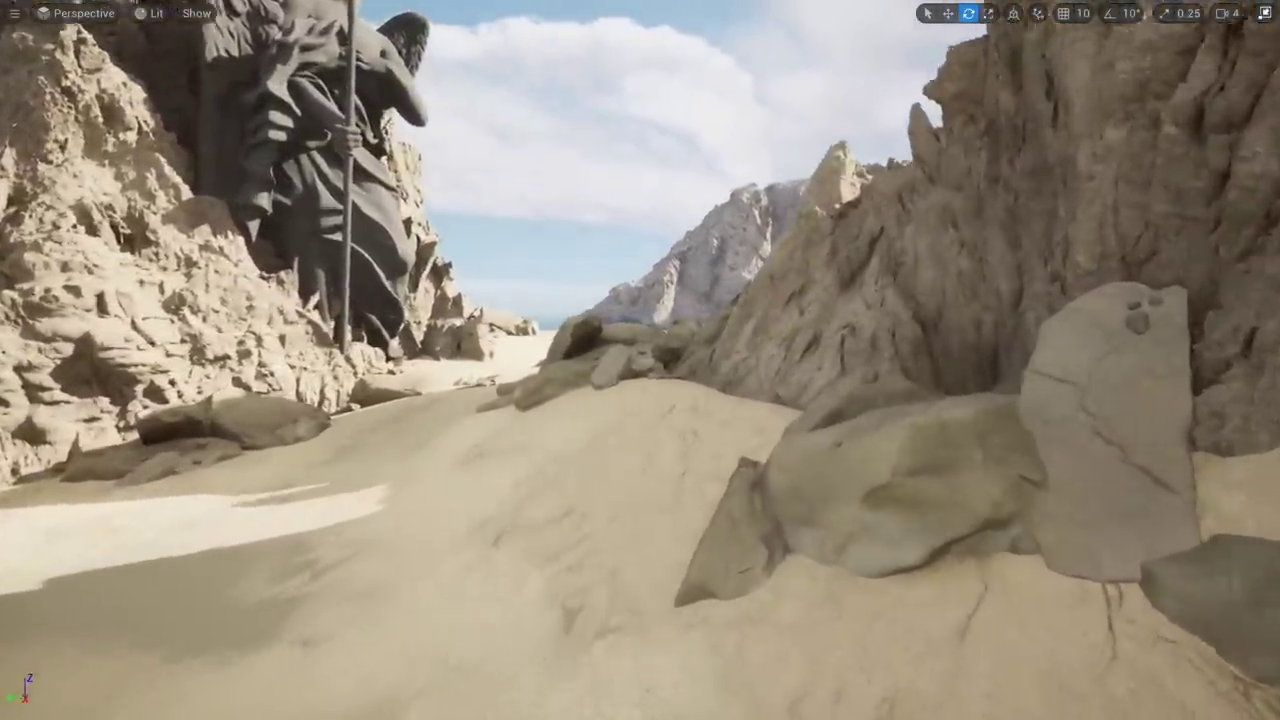
{"action": "key", "text": "alt+3"}
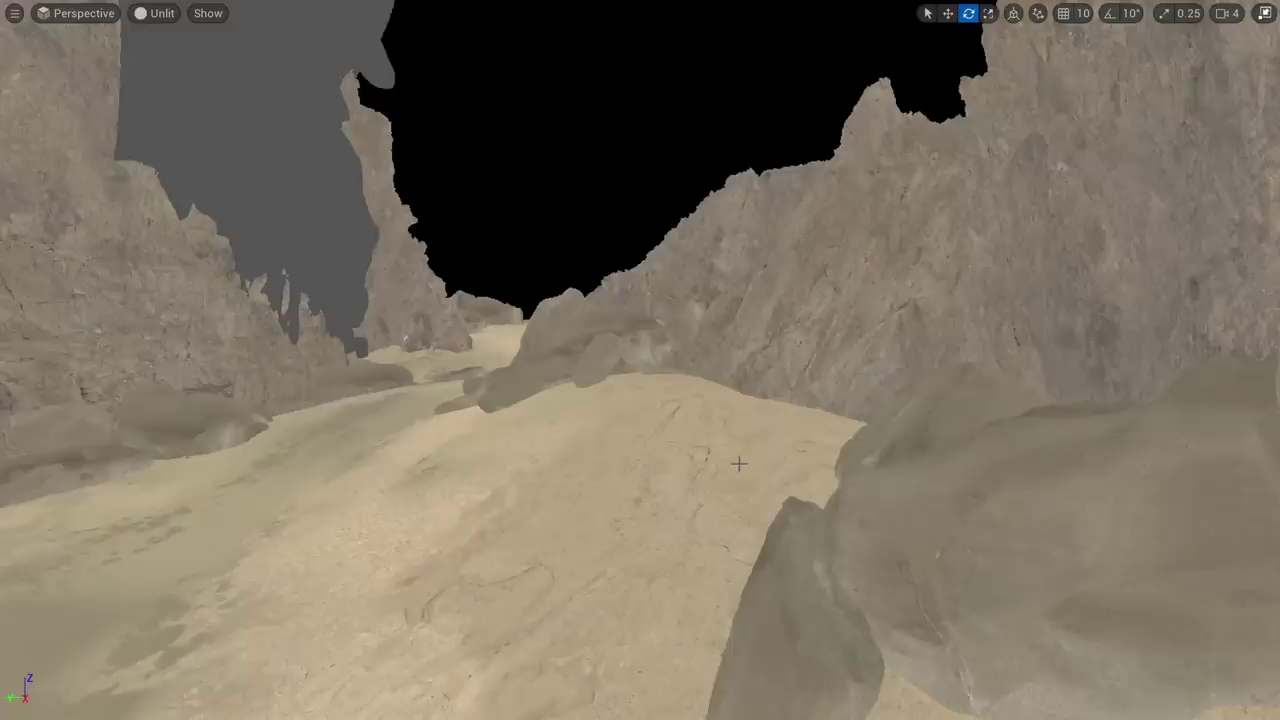
{"action": "key", "text": "alt+5"}
{"action": "right_click_drag", "start_coordinate": [739, 463], "coordinate": [610, 465]}
{"action": "key", "text": "alt+4"}
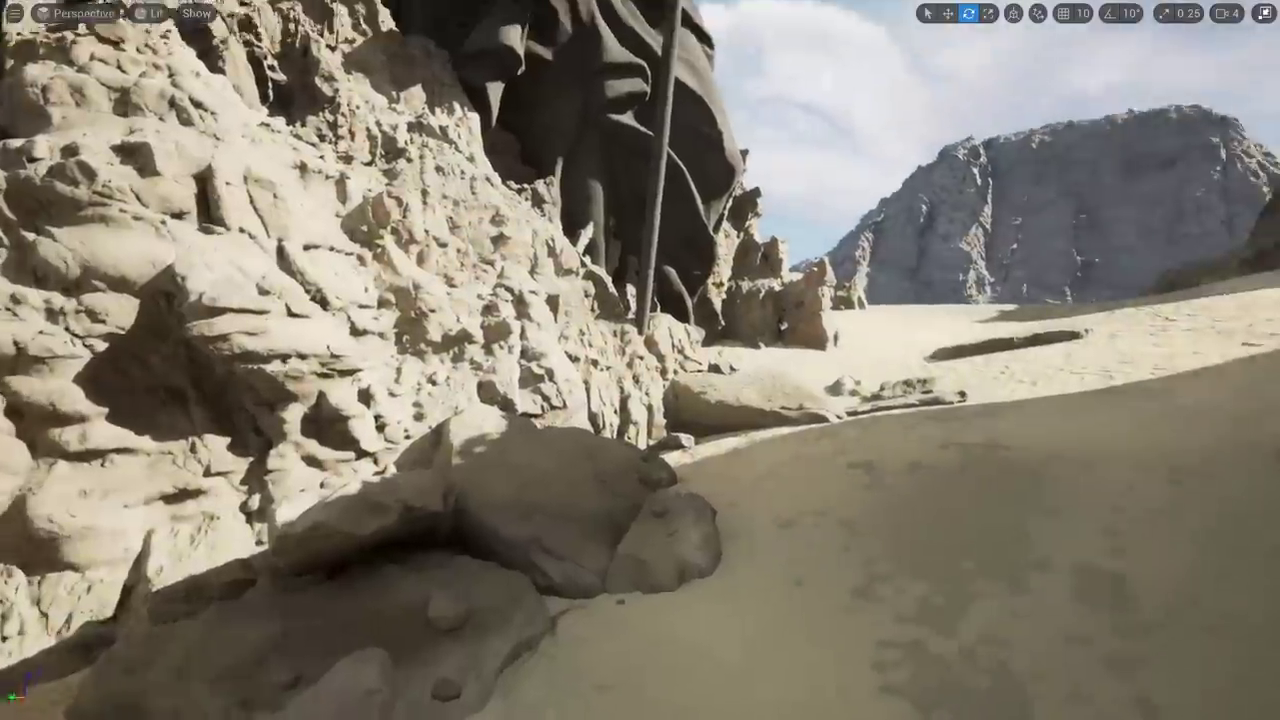
{"action": "key", "text": "w"}
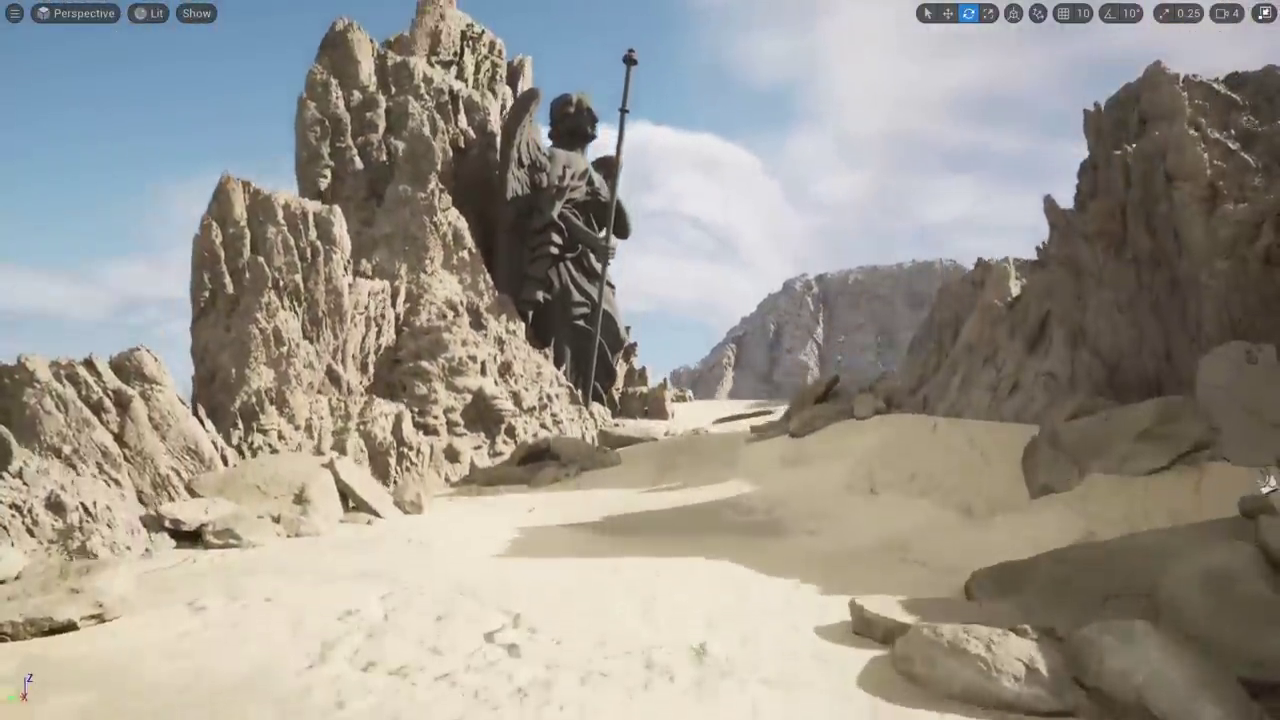
{"action": "key", "text": "s"}
{"action": "right_click_drag", "start_coordinate": [640, 360], "coordinate": [550, 390]}
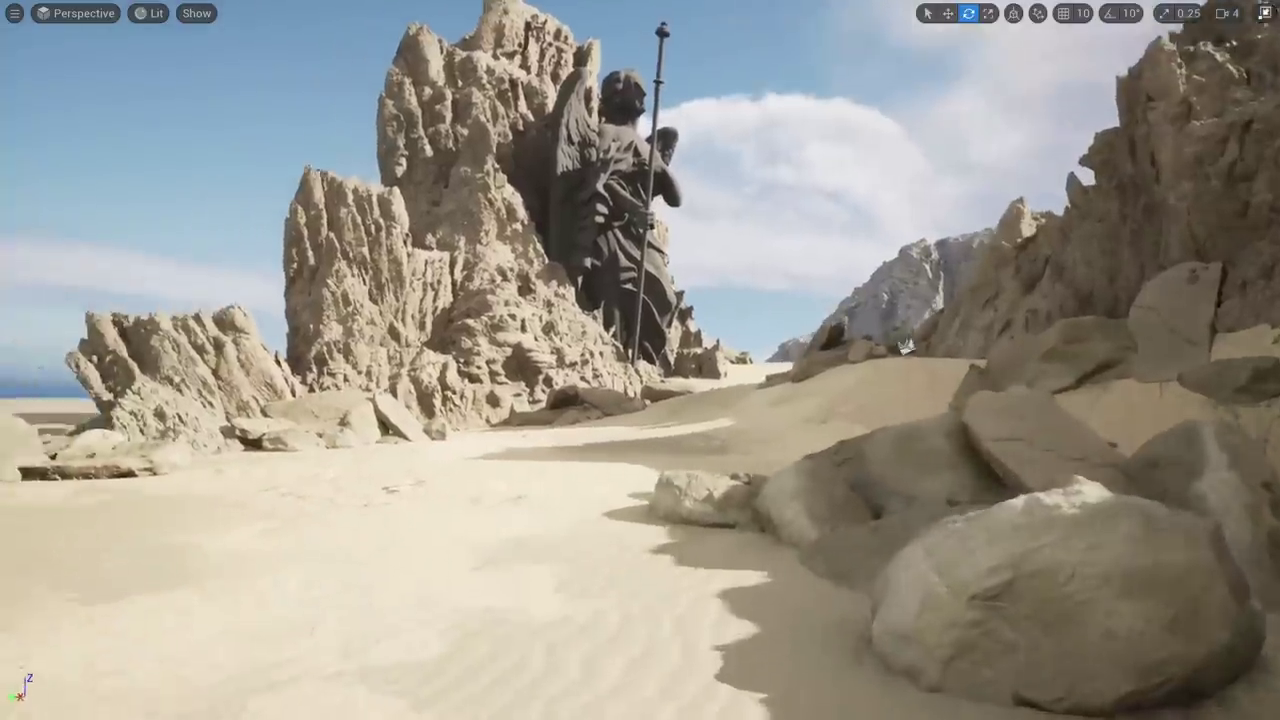
{"action": "key", "text": "F11"}
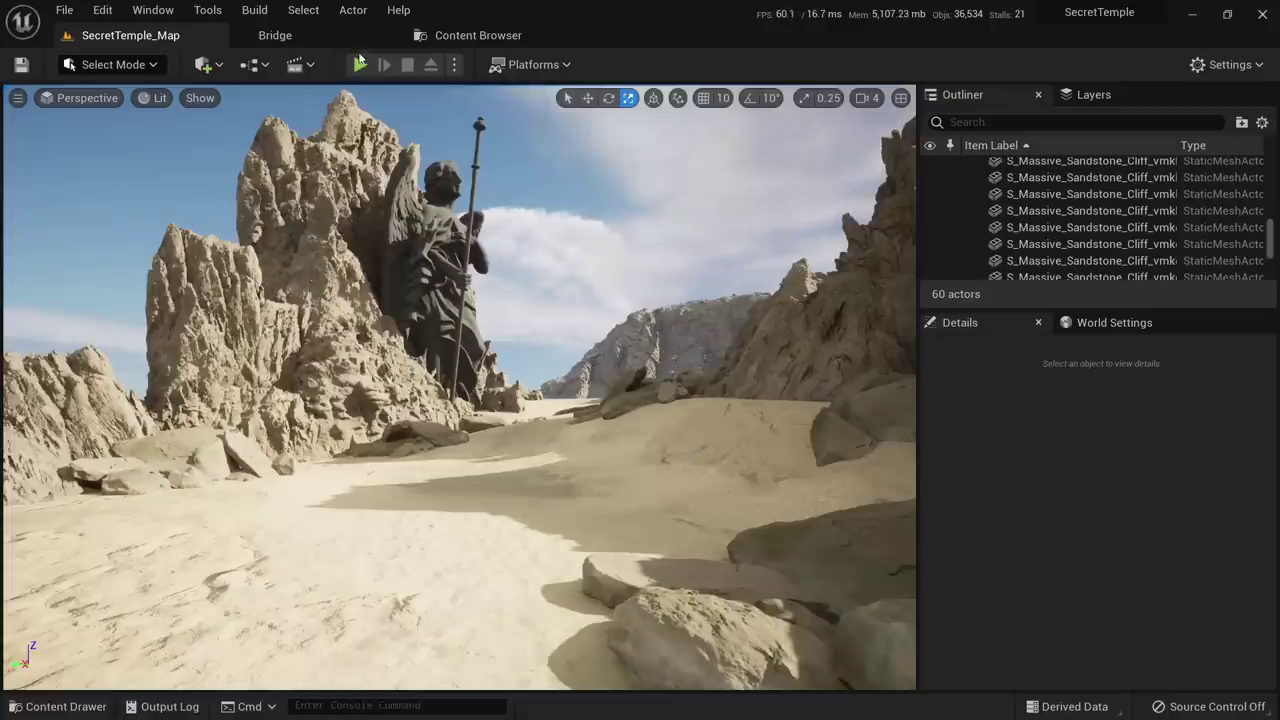
Playtest the level by running the character past the boulders, and end the play session
{"action": "left_click", "coordinate": [361, 64]}
{"action": "key", "text": "w"}
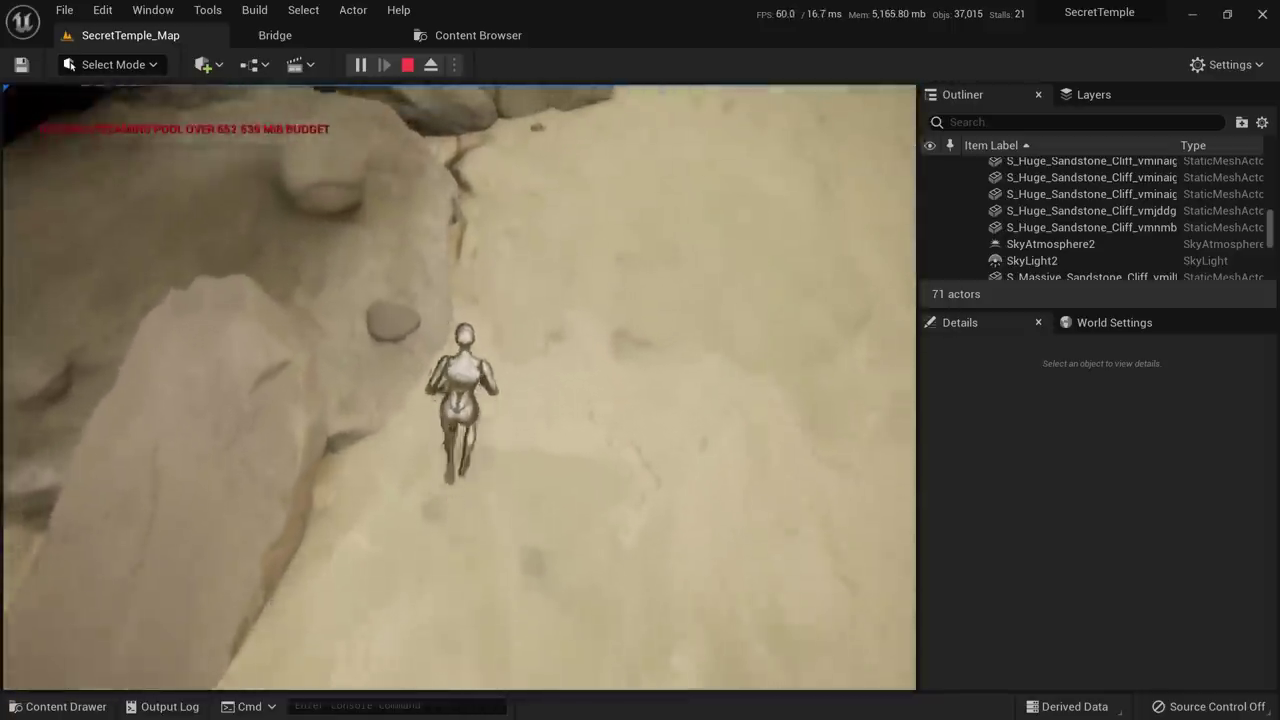
{"action": "key", "text": "Escape"}
{"action": "mouse_move", "coordinate": [443, 400]}
{"action": "right_mouse_down"}
{"action": "mouse_move", "coordinate": [443, 320]}
{"action": "mouse_move", "coordinate": [505, 265]}
{"action": "mouse_move", "coordinate": [430, 400]}
{"action": "mouse_move", "coordinate": [441, 398]}
{"action": "right_mouse_up"}
{"action": "key", "text": "s"}
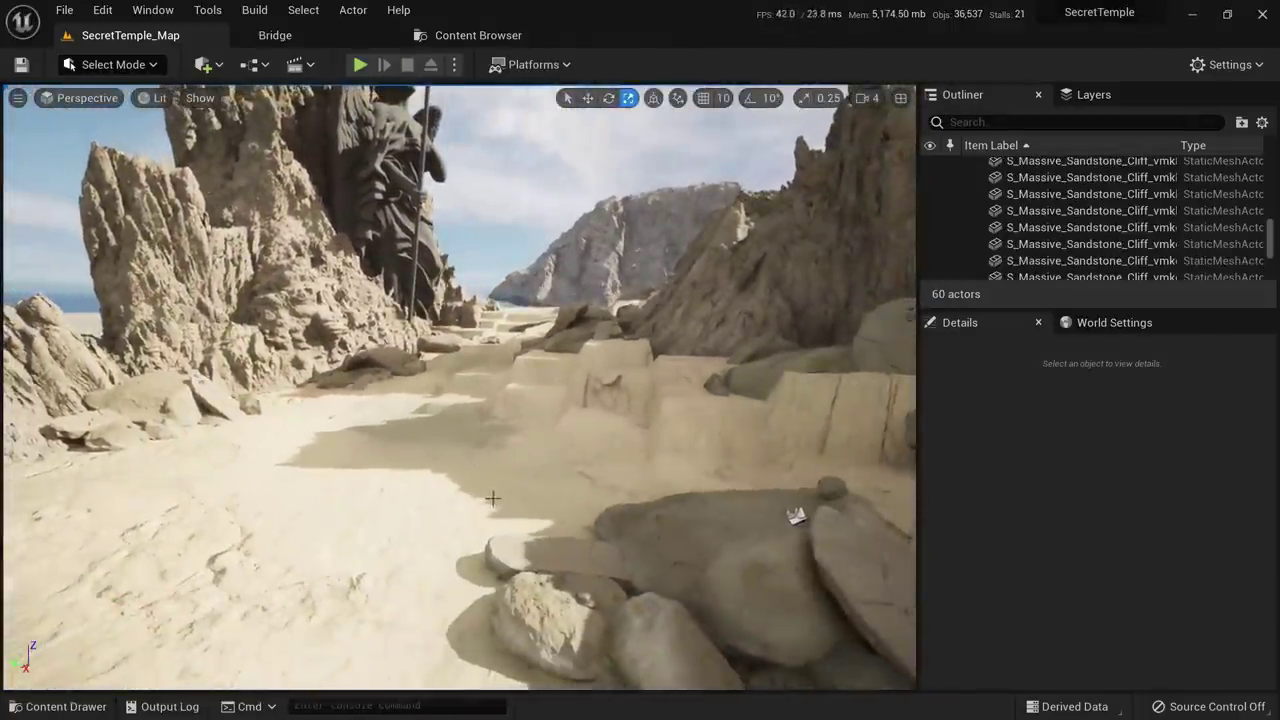
{"action": "right_click_drag", "start_coordinate": [491, 498], "coordinate": [485, 498]}
{"action": "key", "text": "w"}
Compare the Sandstone Rocky Ground assets in Bridge and download two additional Sandstone Boulder assets
{"action": "left_click", "coordinate": [316, 40]}
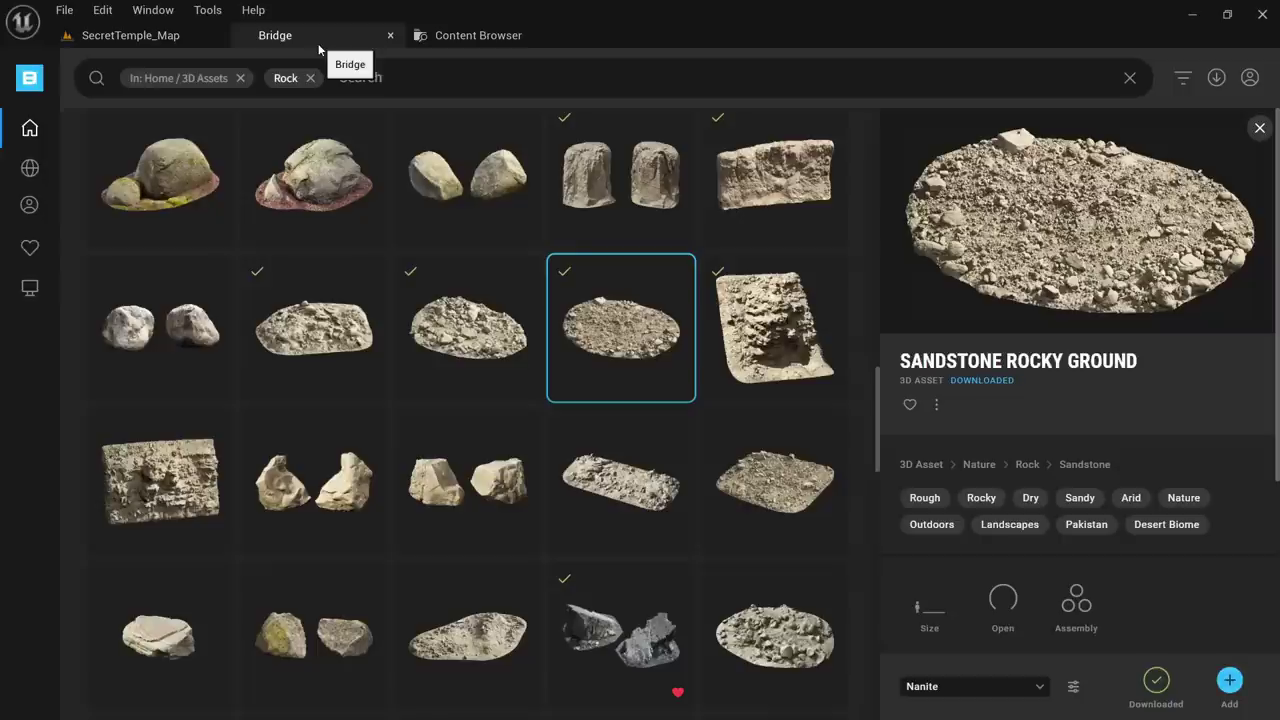
{"action": "left_click", "coordinate": [316, 325]}
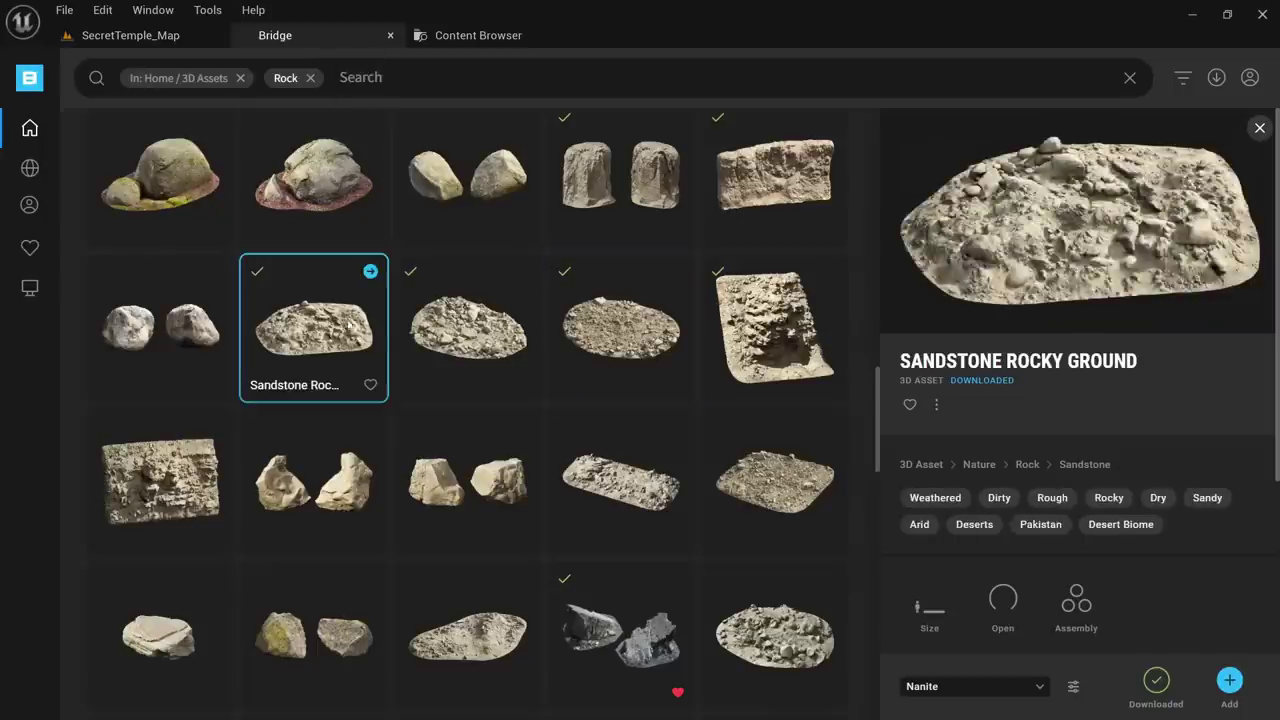
{"action": "left_click", "coordinate": [465, 338]}
{"action": "left_click", "coordinate": [590, 328]}
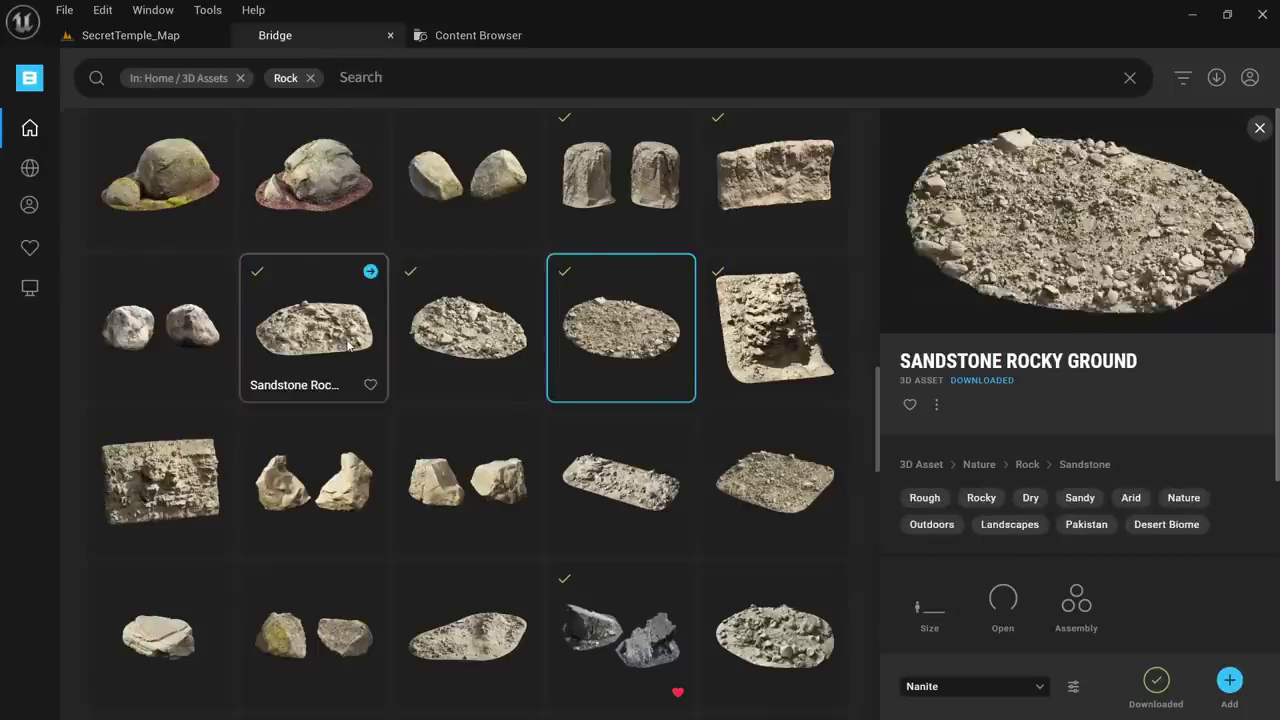
{"action": "left_click", "coordinate": [353, 341]}
{"action": "left_click", "coordinate": [600, 494]}
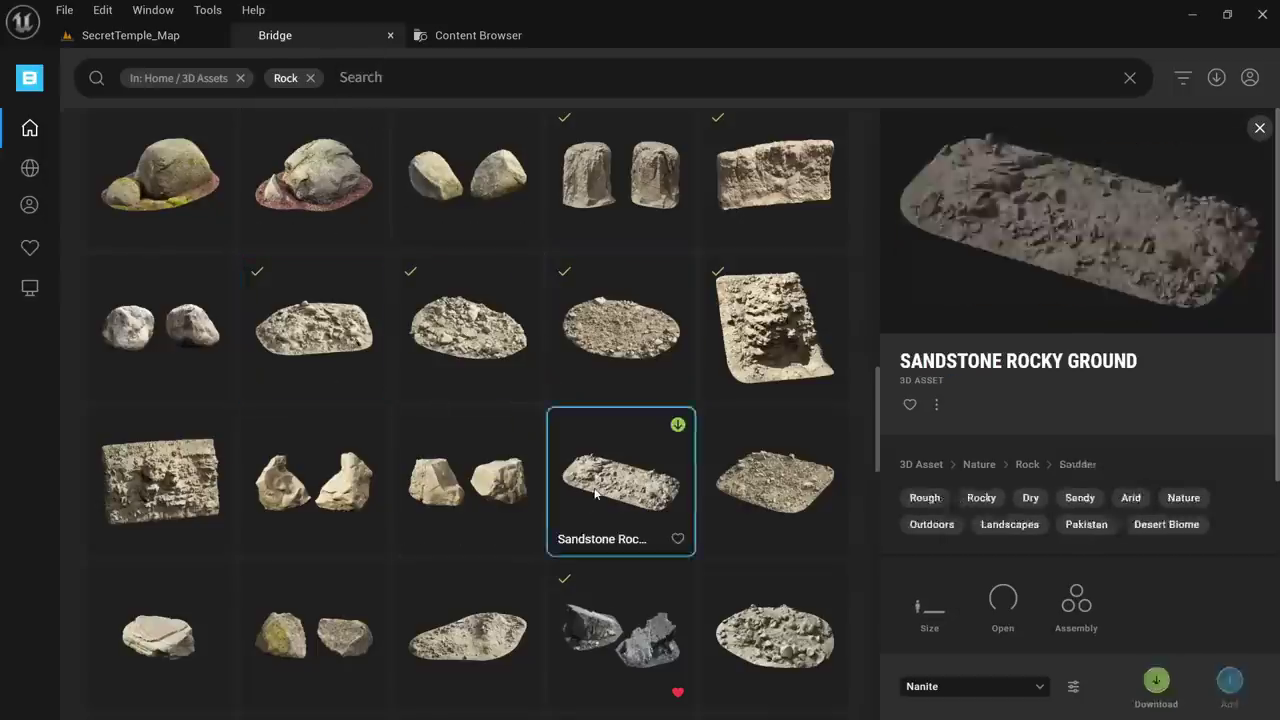
{"action": "left_click", "coordinate": [318, 490]}
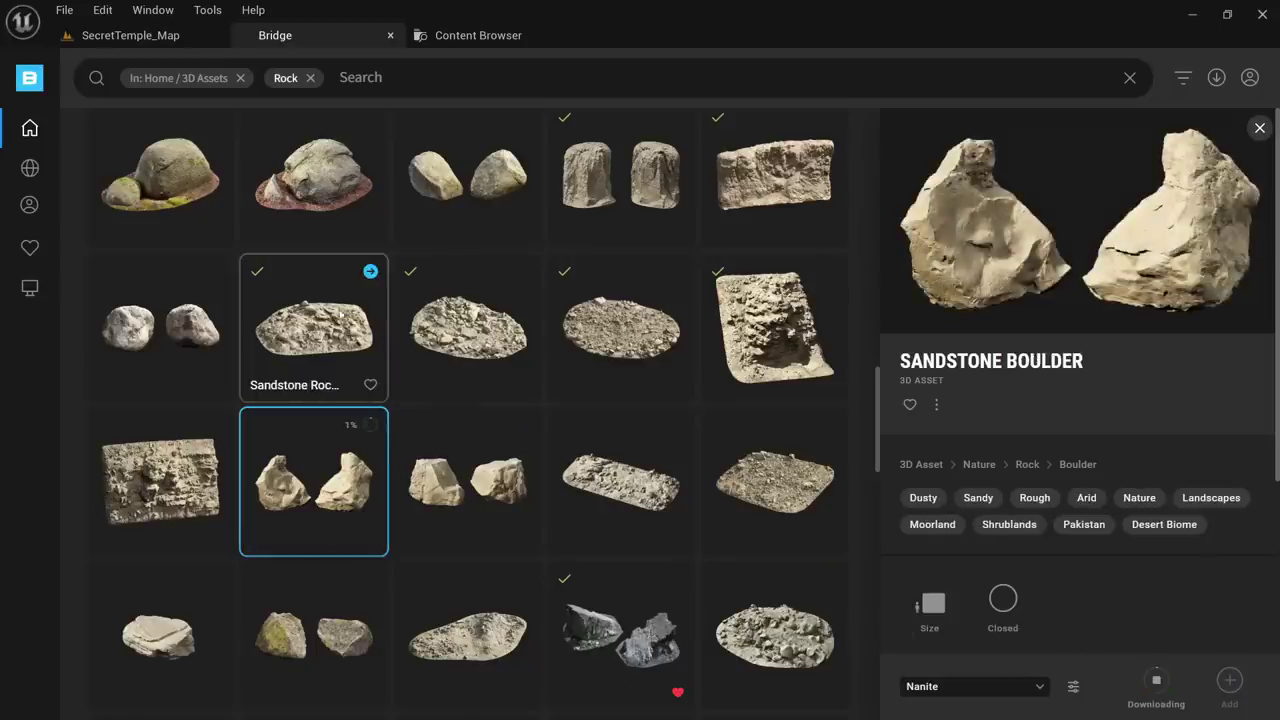
{"action": "left_click", "coordinate": [313, 318]}
{"action": "left_click", "coordinate": [468, 465]}
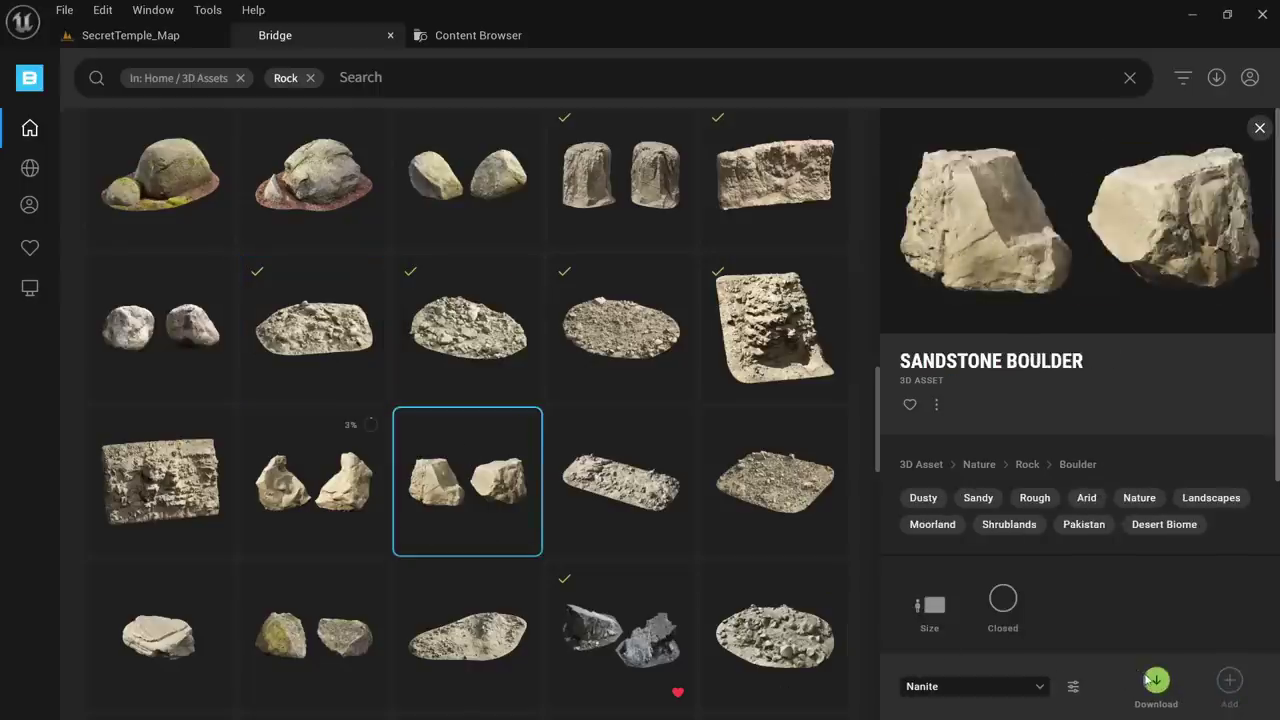
{"action": "left_click", "coordinate": [345, 320]}
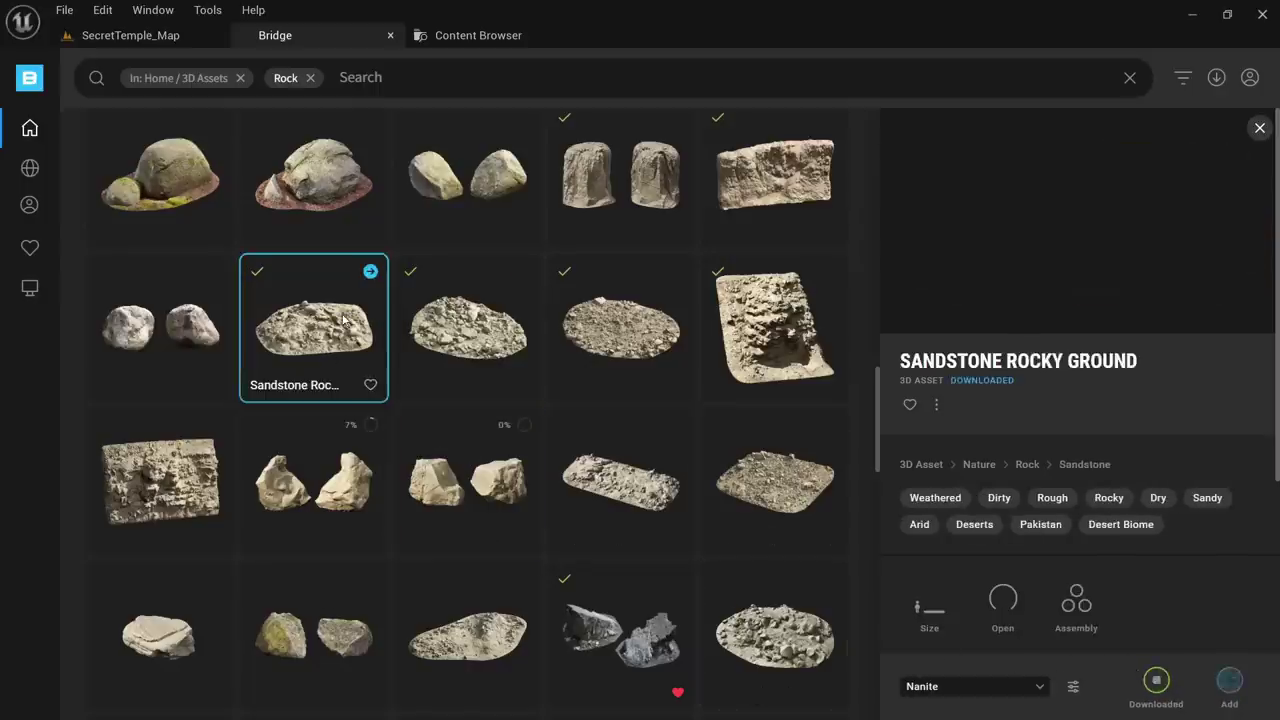
Place the Sandstone_Rocky_Ground_vmhifen mesh on the open sand away from the cliffs and focus on it
{"action": "left_click", "coordinate": [452, 38]}
{"action": "left_click", "coordinate": [146, 383]}
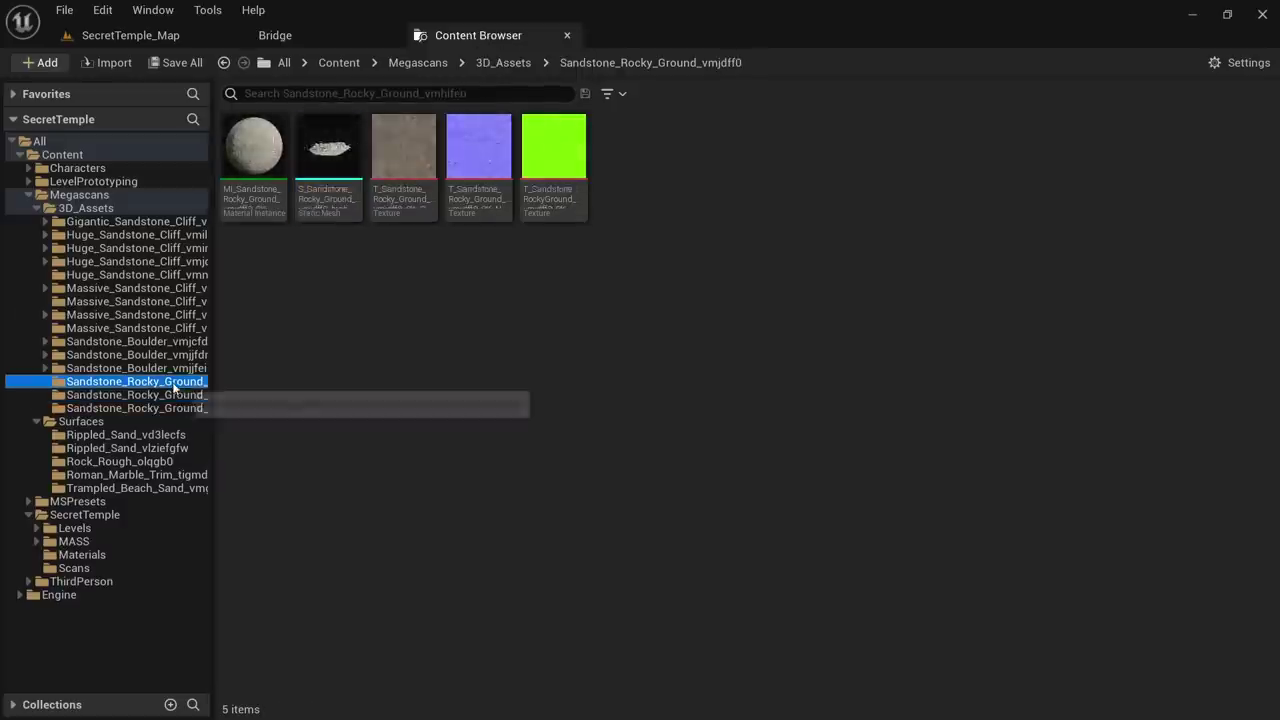
{"action": "left_click", "coordinate": [197, 37]}
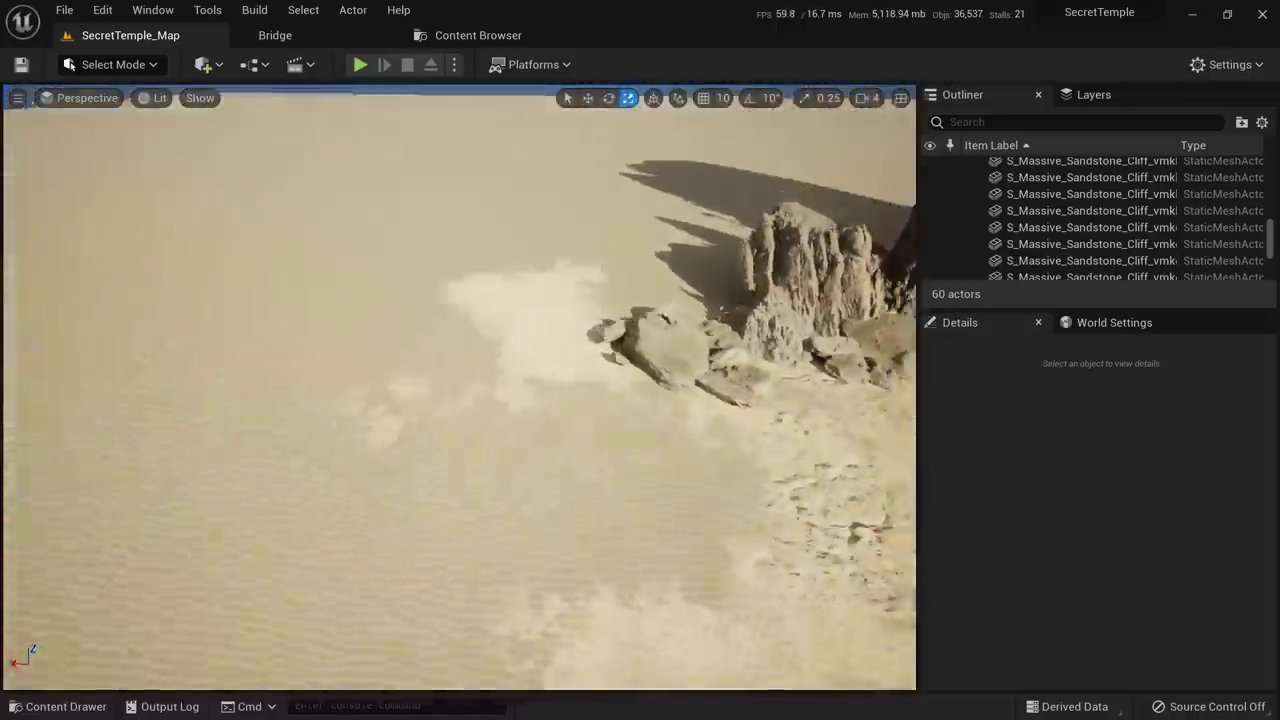
{"action": "right_click_drag", "start_coordinate": [506, 359], "coordinate": [506, 359]}
{"action": "left_click", "coordinate": [452, 39]}
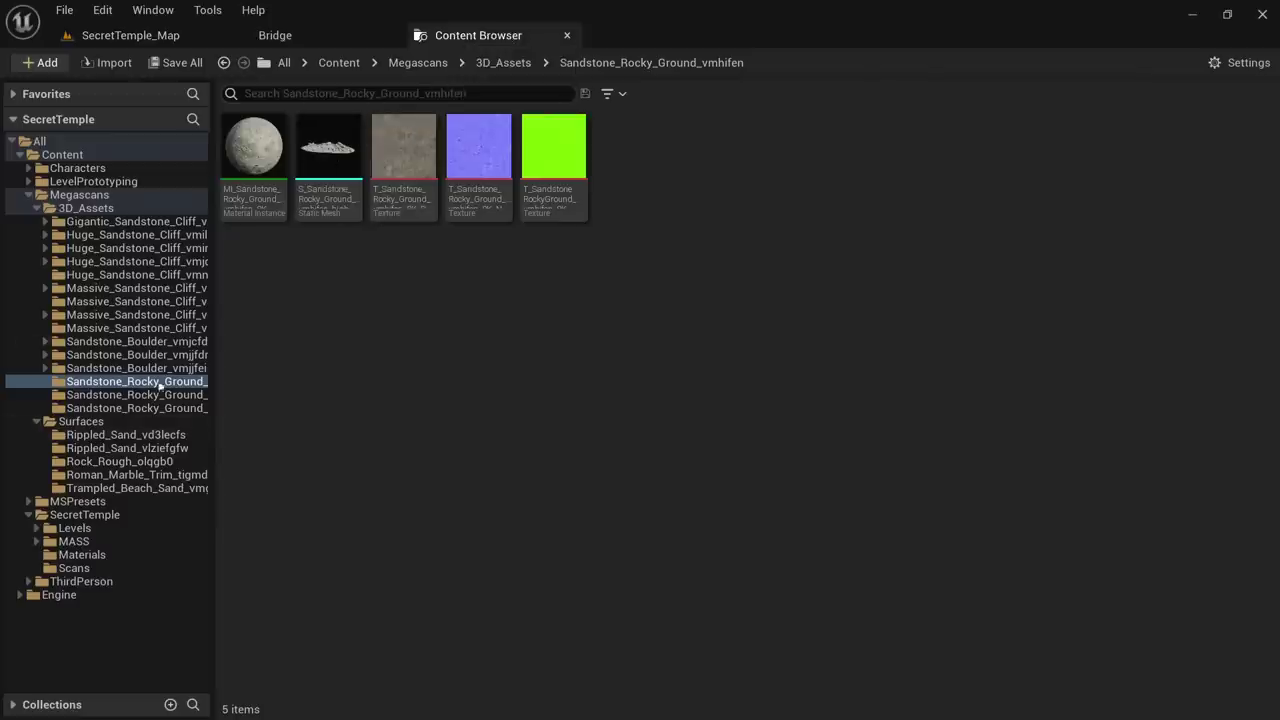
{"action": "left_click_drag", "start_coordinate": [312, 161], "coordinate": [478, 426]}
{"action": "key", "text": "f"}
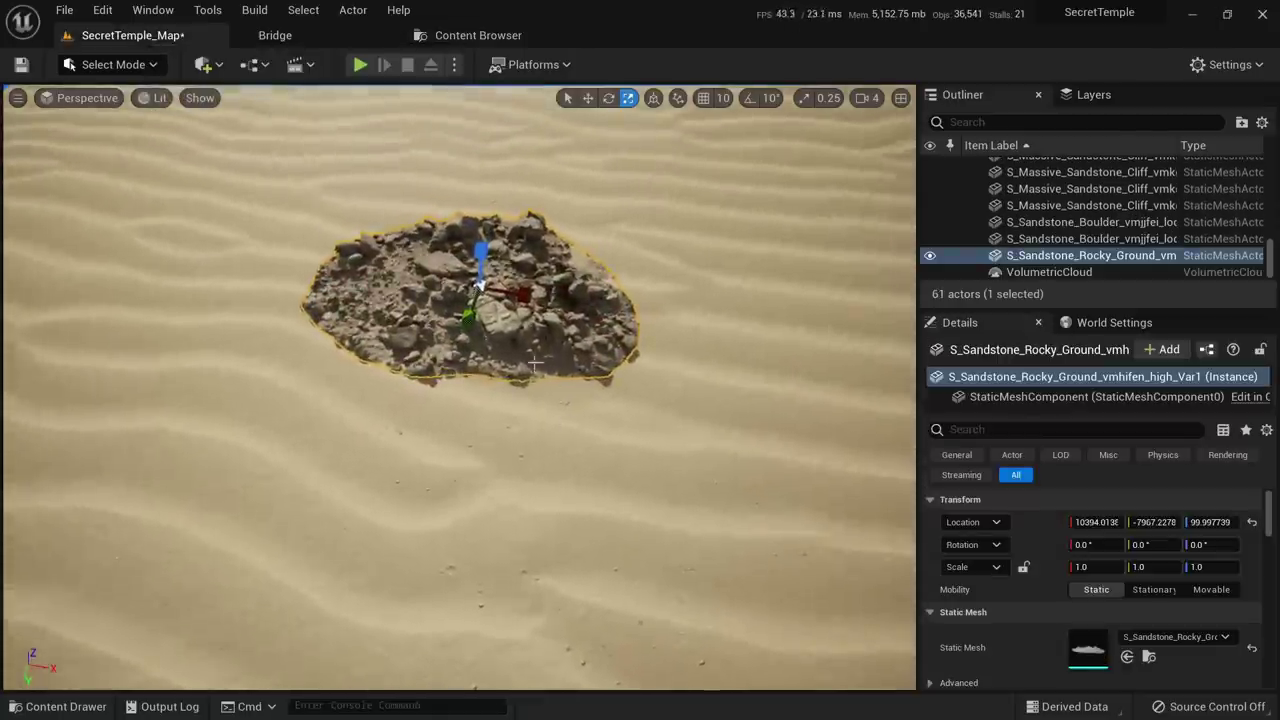
Duplicate the vmhifen rocky ground patch twice, rotating and overlapping the copies to form an irregular rubble area
{"action": "left_click_drag", "start_coordinate": [483, 298], "coordinate": [480, 443], "text": "alt"}
{"action": "key", "text": "e"}
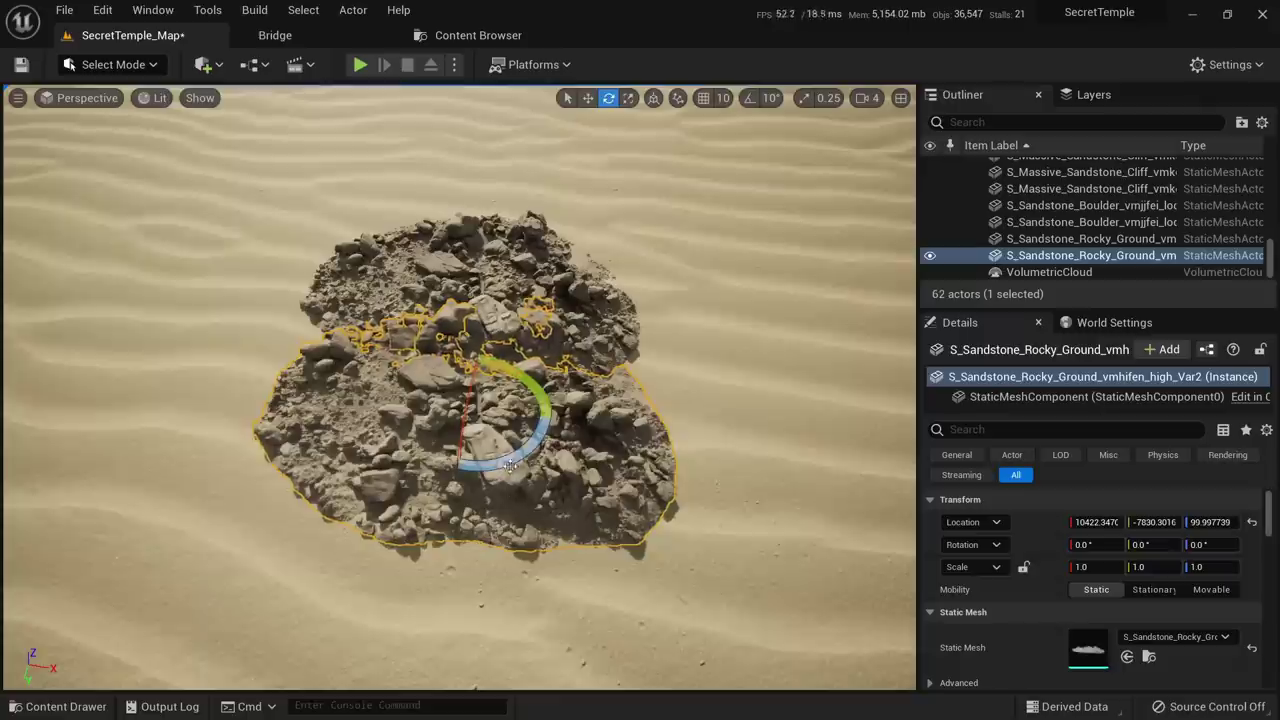
{"action": "left_click_drag", "start_coordinate": [445, 355], "coordinate": [193, 298]}
{"action": "key", "text": "w"}
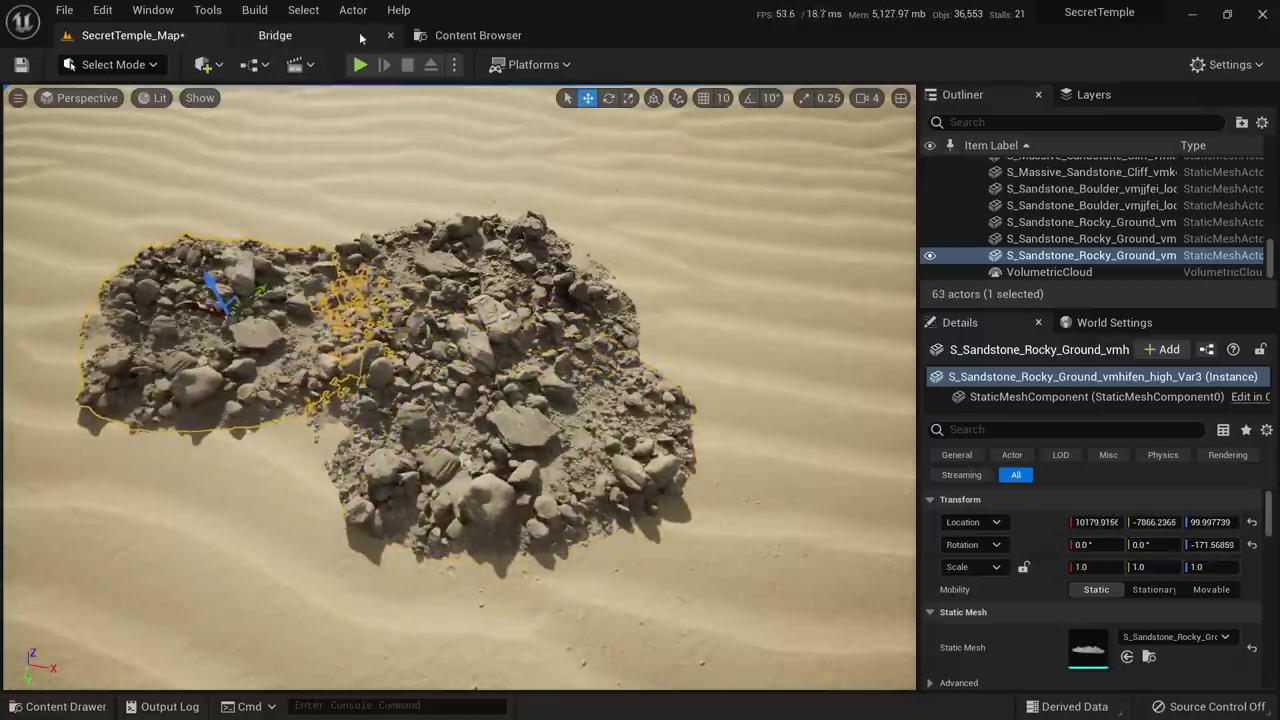
Extend the rubble area with Sandstone_Rocky_Ground_vmjdff0 patches overlapping the edges of the existing ones
{"action": "left_click", "coordinate": [432, 35]}
{"action": "left_click", "coordinate": [108, 396]}
{"action": "left_click_drag", "start_coordinate": [335, 200], "coordinate": [240, 485]}
{"action": "key", "text": "w"}
{"action": "left_click_drag", "start_coordinate": [258, 432], "coordinate": [352, 222]}
Playtest from the sand beside the rubble area to judge its scale against the character, and end the session
{"action": "right_click", "coordinate": [431, 611]}
{"action": "left_click", "coordinate": [506, 598]}
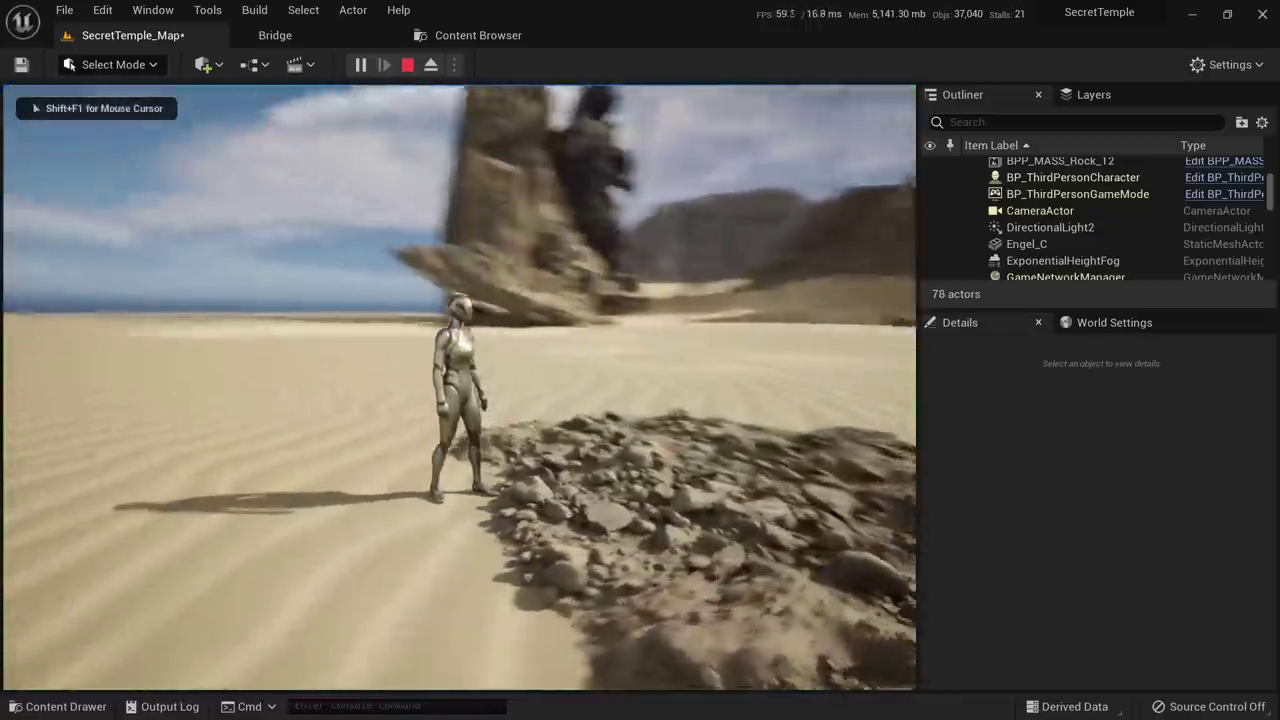
{"action": "key", "text": "Escape"}
Shift the vmjdff0 rocky ground patch at the rubble area's far edge to blend it with its neighbours
{"action": "key", "text": "s"}
{"action": "right_click_drag", "start_coordinate": [194, 454], "coordinate": [180, 590]}
{"action": "key", "text": "w"}
{"action": "left_click", "coordinate": [505, 358]}
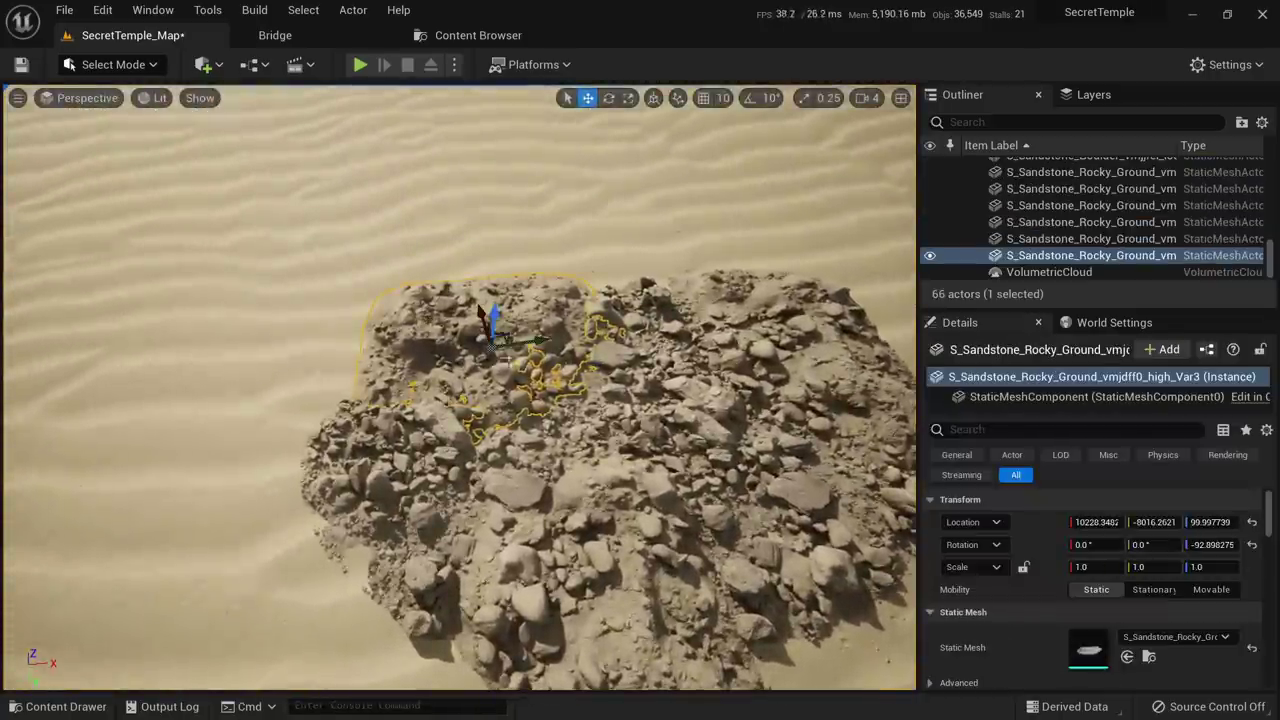
{"action": "left_click_drag", "start_coordinate": [480, 312], "coordinate": [507, 322]}
Place the Sandstone_Rocky_Ground_vmoebgzqx mesh at the rubble area's edge and duplicate it to about 10558 in X and -7798 in Y
{"action": "left_click", "coordinate": [452, 37]}
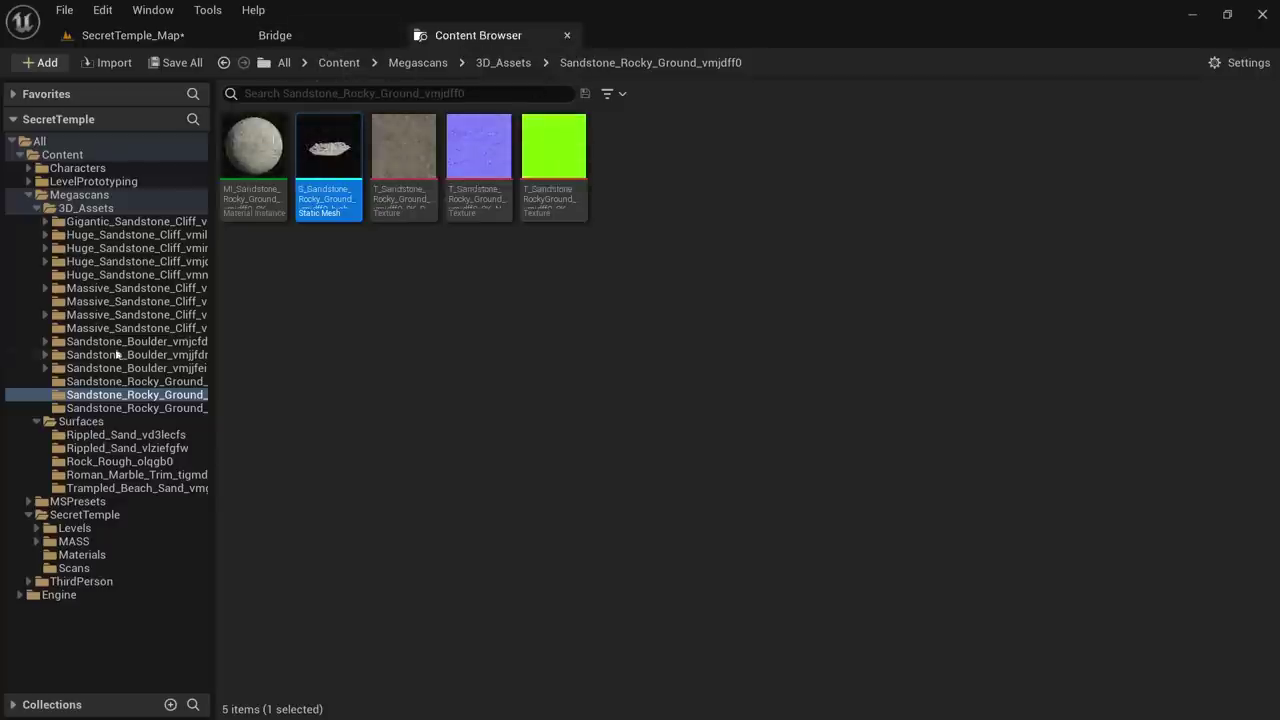
{"action": "left_click_drag", "start_coordinate": [330, 150], "coordinate": [632, 280]}
{"action": "right_click_drag", "start_coordinate": [632, 280], "coordinate": [505, 255]}
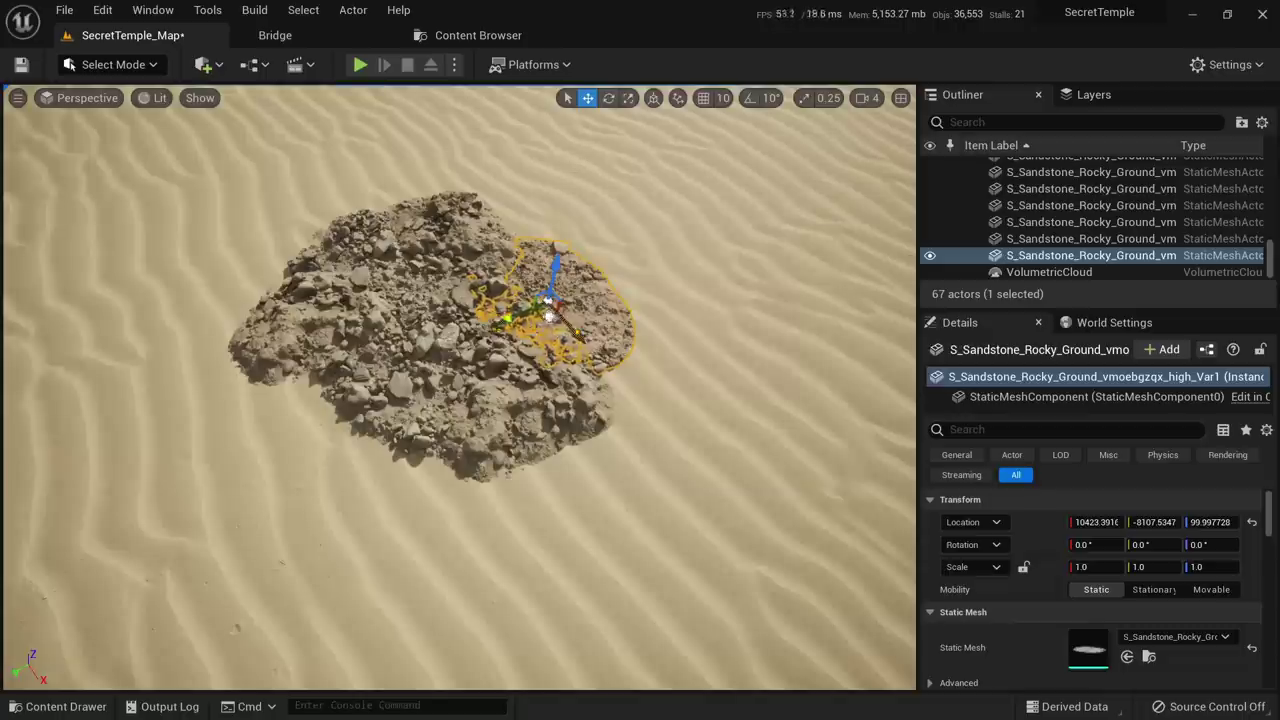
{"action": "left_click_drag", "start_coordinate": [327, 428], "coordinate": [418, 465]}
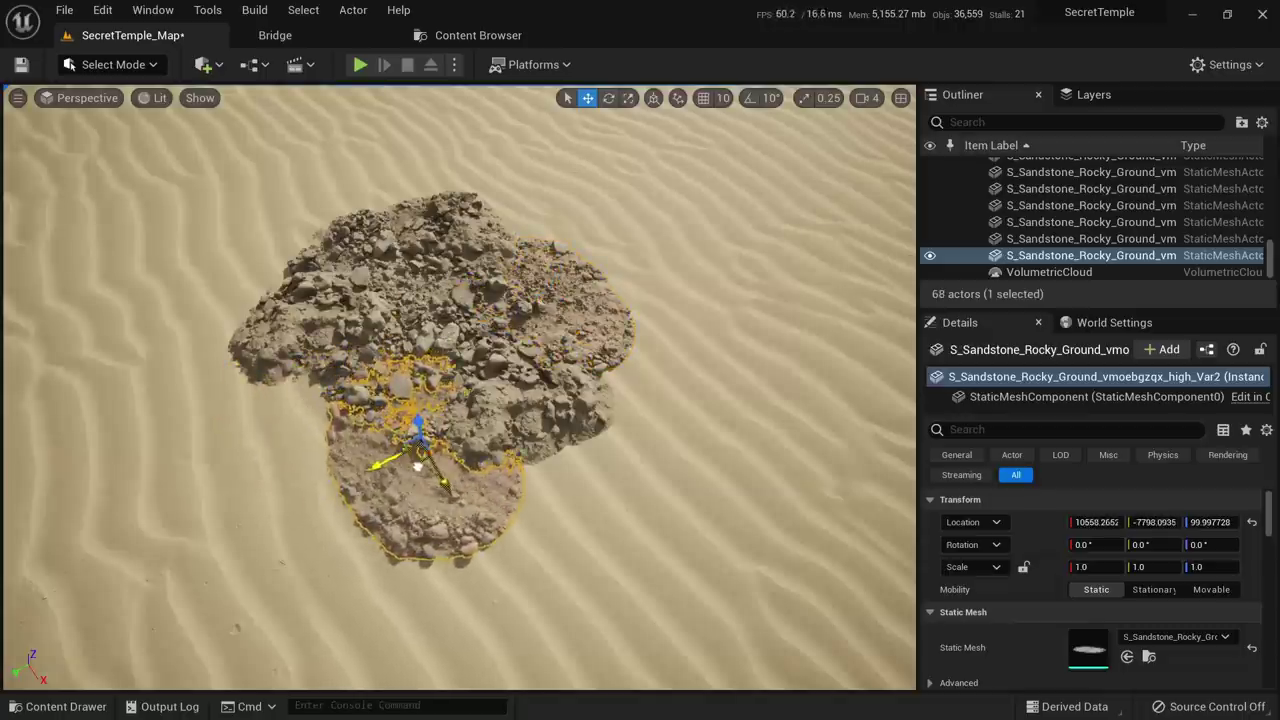
Duplicate the rocky ground patch at the rubble area's far end to its near edge, beside the vmoebgzqx copy
{"action": "left_click", "coordinate": [513, 405]}
{"action": "left_click", "coordinate": [470, 226]}
{"action": "left_click_drag", "start_coordinate": [475, 239], "coordinate": [592, 462], "text": "alt"}
{"action": "mouse_move", "coordinate": [592, 462]}
{"action": "right_mouse_down"}
{"action": "mouse_move", "coordinate": [660, 350]}
{"action": "mouse_move", "coordinate": [600, 450]}
{"action": "right_mouse_up"}
{"action": "key", "text": "w"}
Duplicate eight of the rocky ground patches together, rotate the copies and overlap them with the originals to enlarge the rubble area
{"action": "mouse_move", "coordinate": [520, 470]}
{"action": "right_mouse_down"}
{"action": "mouse_move", "coordinate": [535, 510]}
{"action": "mouse_move", "coordinate": [520, 480]}
{"action": "right_mouse_up"}
{"action": "left_click", "coordinate": [390, 530], "text": "ctrl"}
{"action": "left_click", "coordinate": [541, 465], "text": "ctrl"}
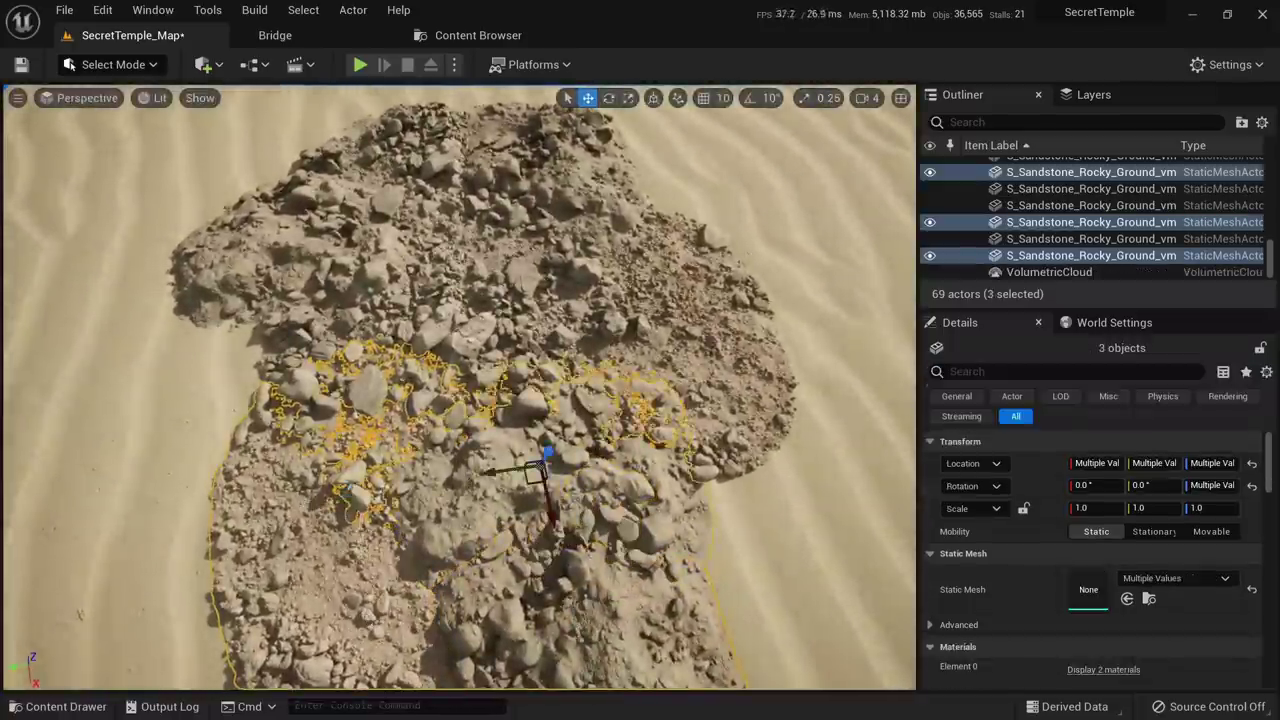
{"action": "left_click", "coordinate": [691, 351], "text": "ctrl"}
{"action": "left_click", "coordinate": [560, 275], "text": "ctrl"}
{"action": "left_click", "coordinate": [544, 178], "text": "ctrl"}
{"action": "left_click", "coordinate": [400, 165], "text": "ctrl"}
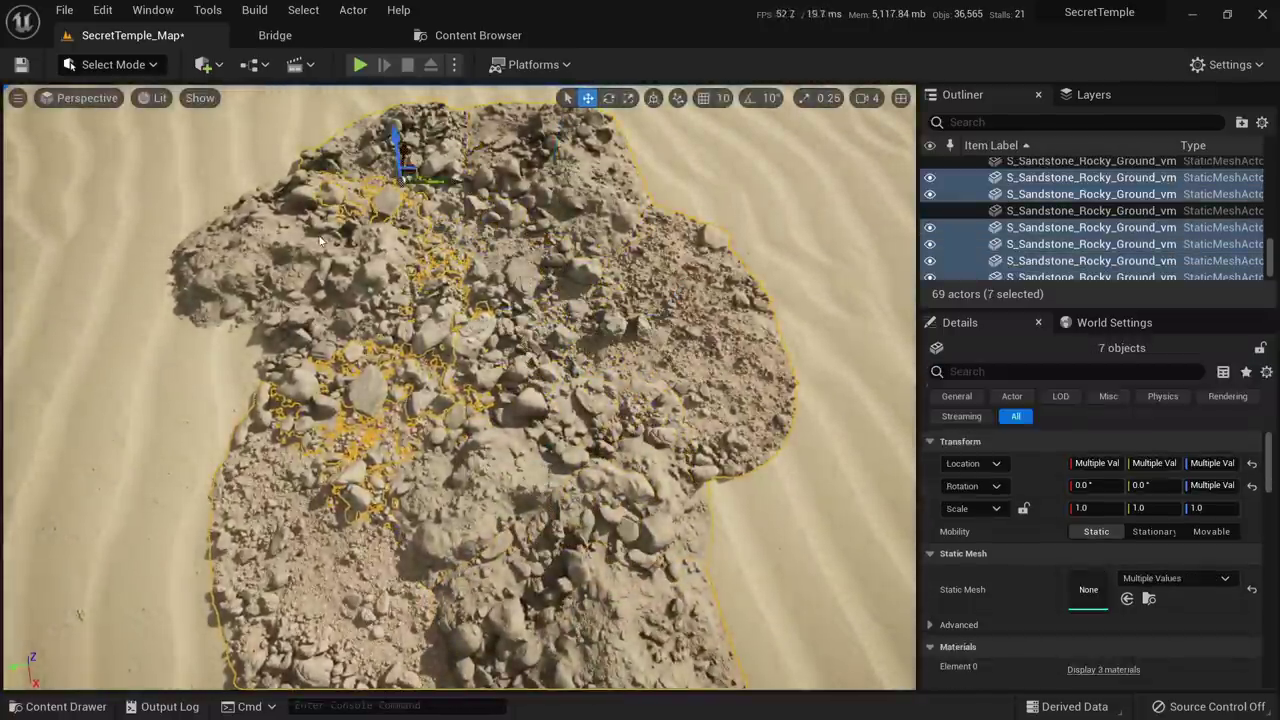
{"action": "left_click", "coordinate": [320, 240], "text": "ctrl"}
{"action": "scroll", "coordinate": [330, 250], "scroll_direction": "down", "scroll_amount": 8}
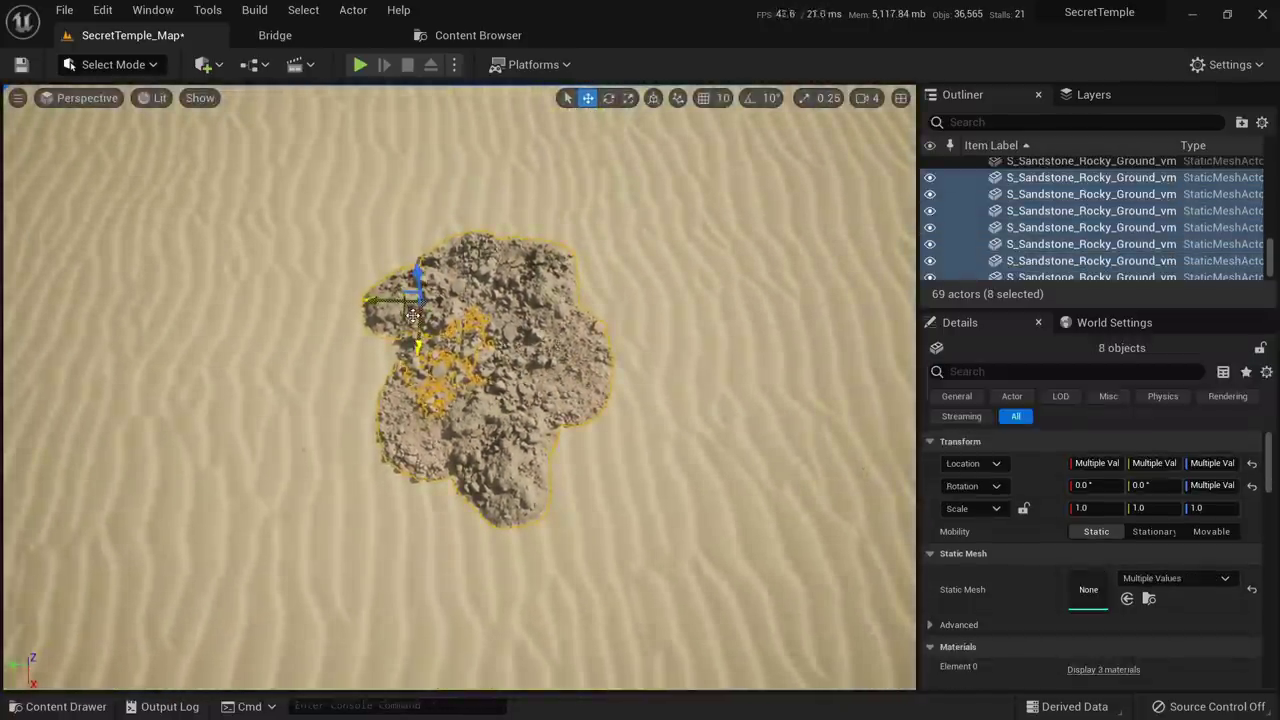
{"action": "left_click_drag", "start_coordinate": [412, 316], "coordinate": [362, 514], "text": "alt"}
{"action": "left_click_drag", "start_coordinate": [407, 558], "coordinate": [575, 436]}
{"action": "key", "text": "w"}
{"action": "left_click_drag", "start_coordinate": [357, 500], "coordinate": [278, 376]}
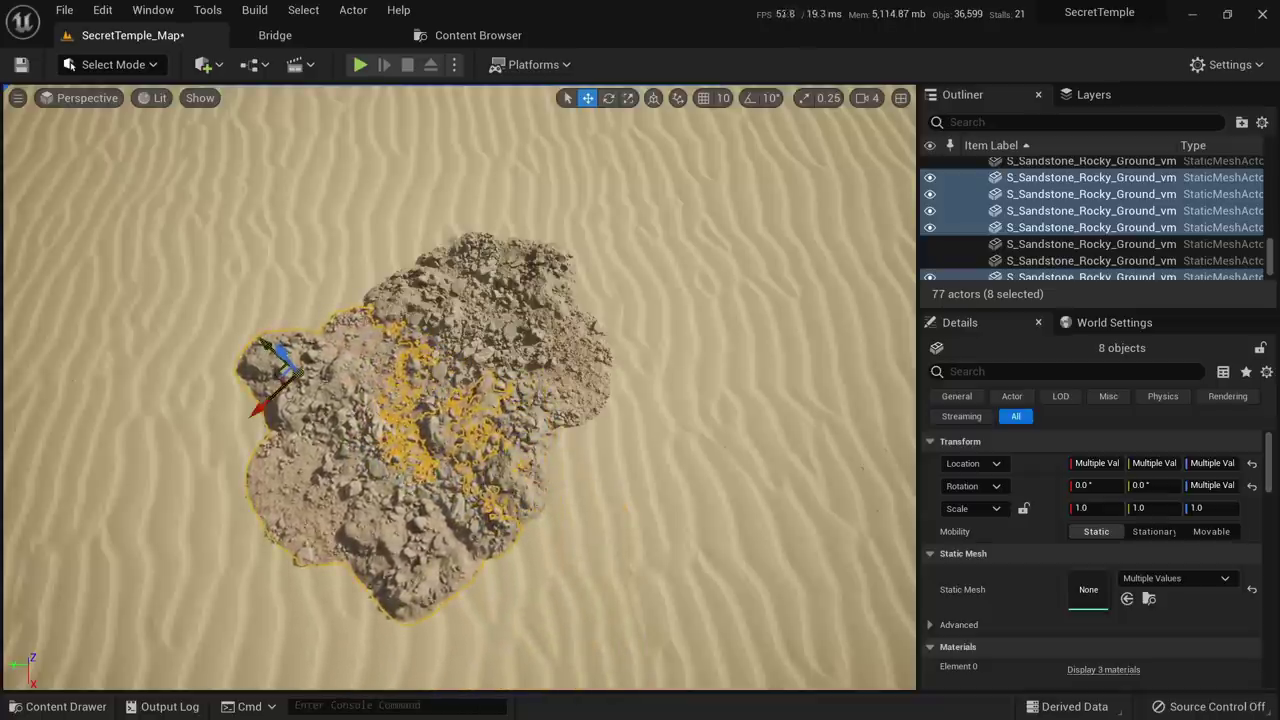
Duplicate the eight selected rocky ground patches, rotate the copies and place them at the rubble area's near side, overlapping the existing patches
{"action": "left_click_drag", "start_coordinate": [292, 440], "coordinate": [394, 360], "text": "alt"}
{"action": "key", "text": "w"}
{"action": "left_click_drag", "start_coordinate": [291, 385], "coordinate": [492, 585]}
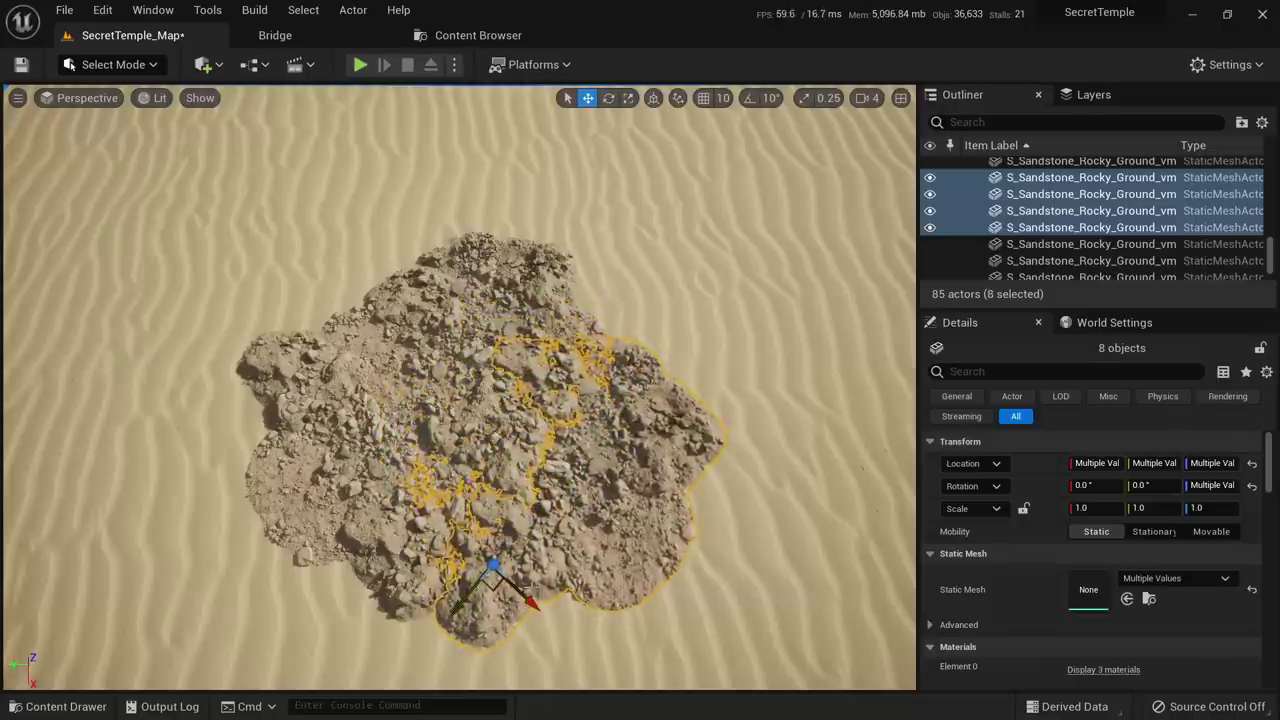
Duplicate the same eight patches once more, rotate the copies and move them into the middle of the rubble area to thicken it
{"action": "left_click_drag", "start_coordinate": [556, 619], "coordinate": [542, 640], "text": "alt"}
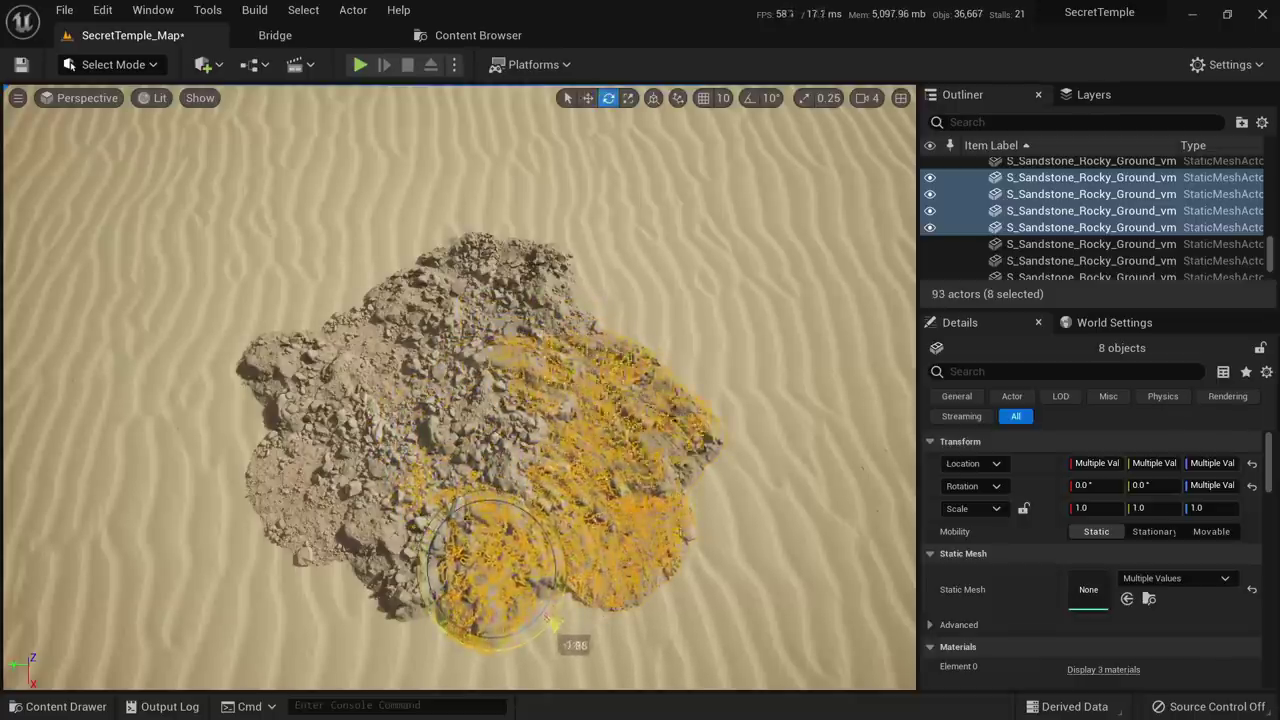
{"action": "right_click_drag", "start_coordinate": [542, 640], "coordinate": [700, 560]}
{"action": "mouse_move", "coordinate": [585, 523]}
{"action": "right_mouse_down"}
{"action": "mouse_move", "coordinate": [550, 515]}
{"action": "mouse_move", "coordinate": [585, 523]}
{"action": "right_mouse_up"}
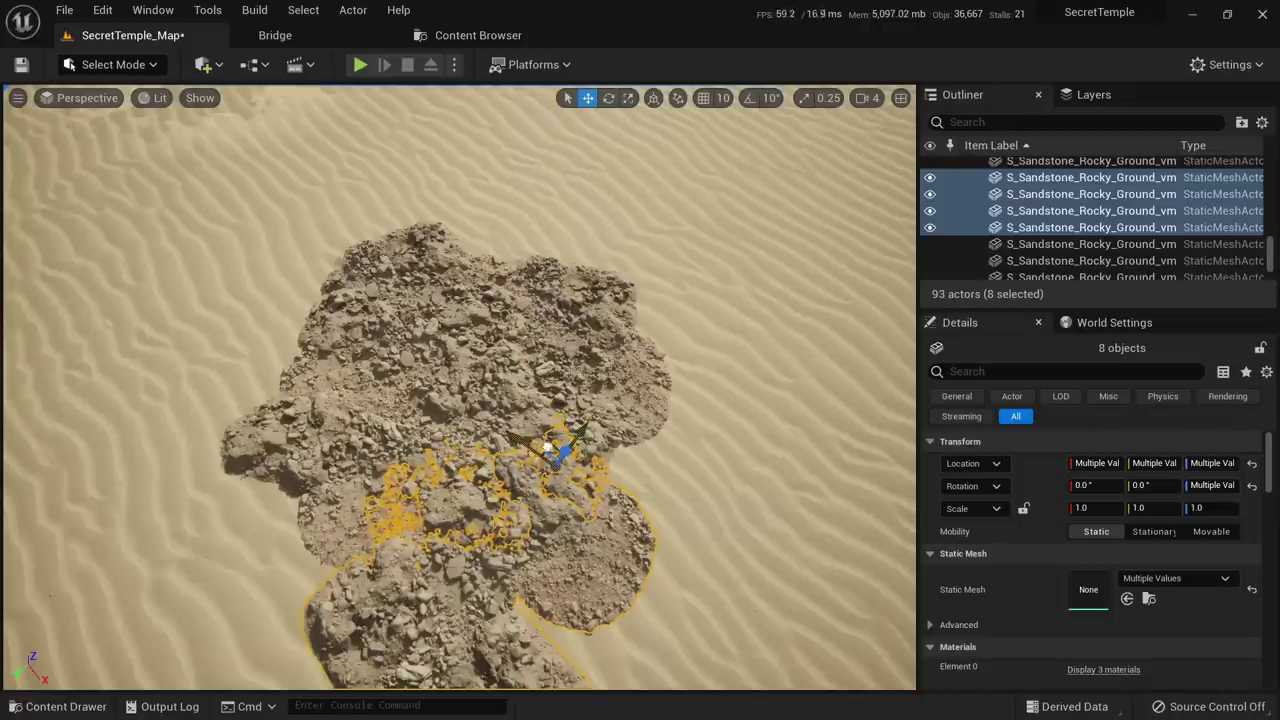
{"action": "left_click_drag", "start_coordinate": [548, 447], "coordinate": [347, 253]}
{"action": "mouse_move", "coordinate": [347, 253]}
{"action": "right_mouse_down"}
{"action": "mouse_move", "coordinate": [347, 120]}
{"action": "mouse_move", "coordinate": [340, 196]}
{"action": "mouse_move", "coordinate": [352, 236]}
{"action": "mouse_move", "coordinate": [338, 240]}
{"action": "right_mouse_up"}
{"action": "key", "text": "Escape"}
{"action": "right_click_drag", "start_coordinate": [536, 482], "coordinate": [518, 502]}
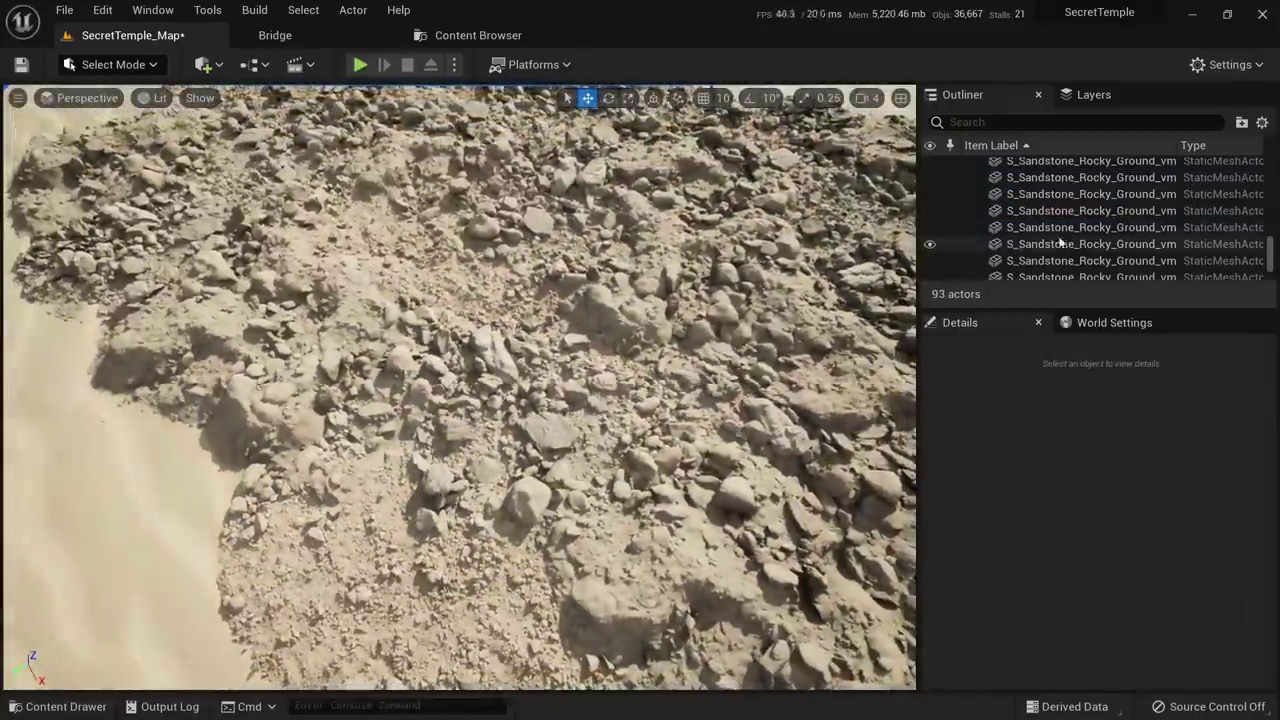
Select all the Sandstone_Rocky_Ground patches together, check them with a trial move and undo that move
{"action": "scroll", "coordinate": [1069, 224], "scroll_direction": "down", "scroll_amount": 1}
{"action": "left_click", "coordinate": [1069, 221]}
{"action": "key", "text": "f"}
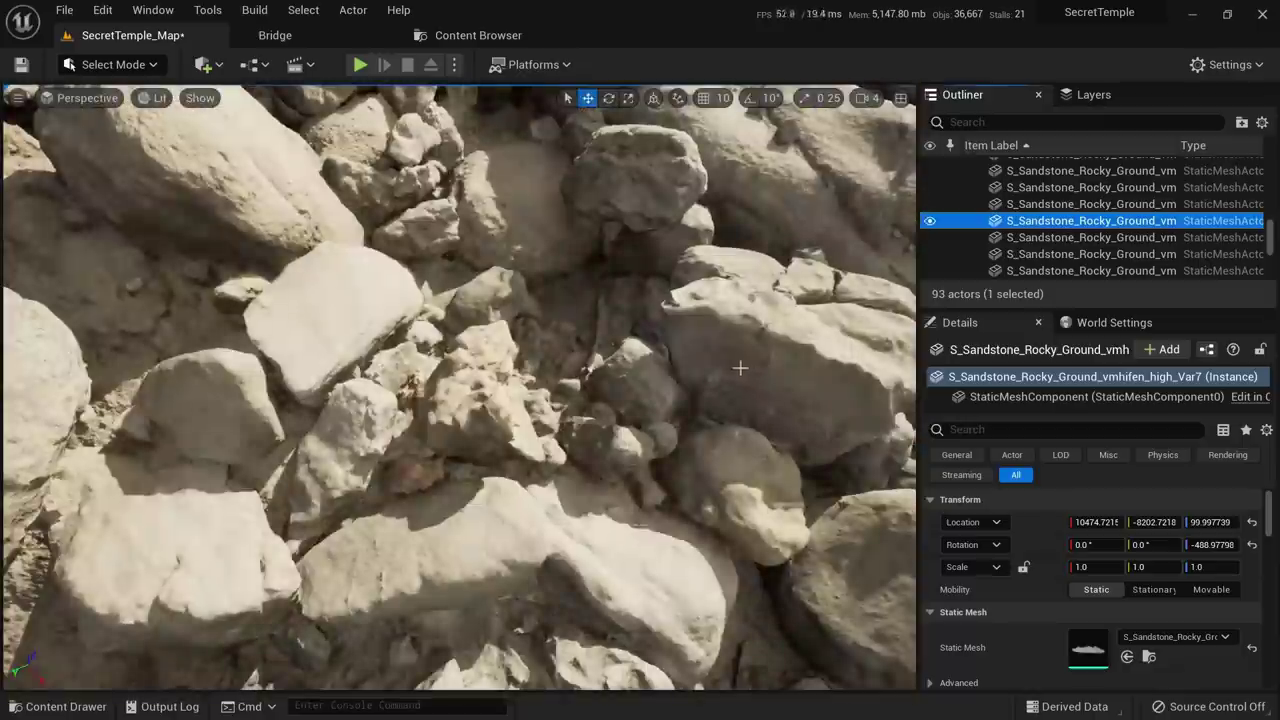
{"action": "scroll", "coordinate": [1090, 187], "scroll_direction": "up", "scroll_amount": 5}
{"action": "scroll", "coordinate": [1108, 210], "scroll_direction": "down", "scroll_amount": 3}
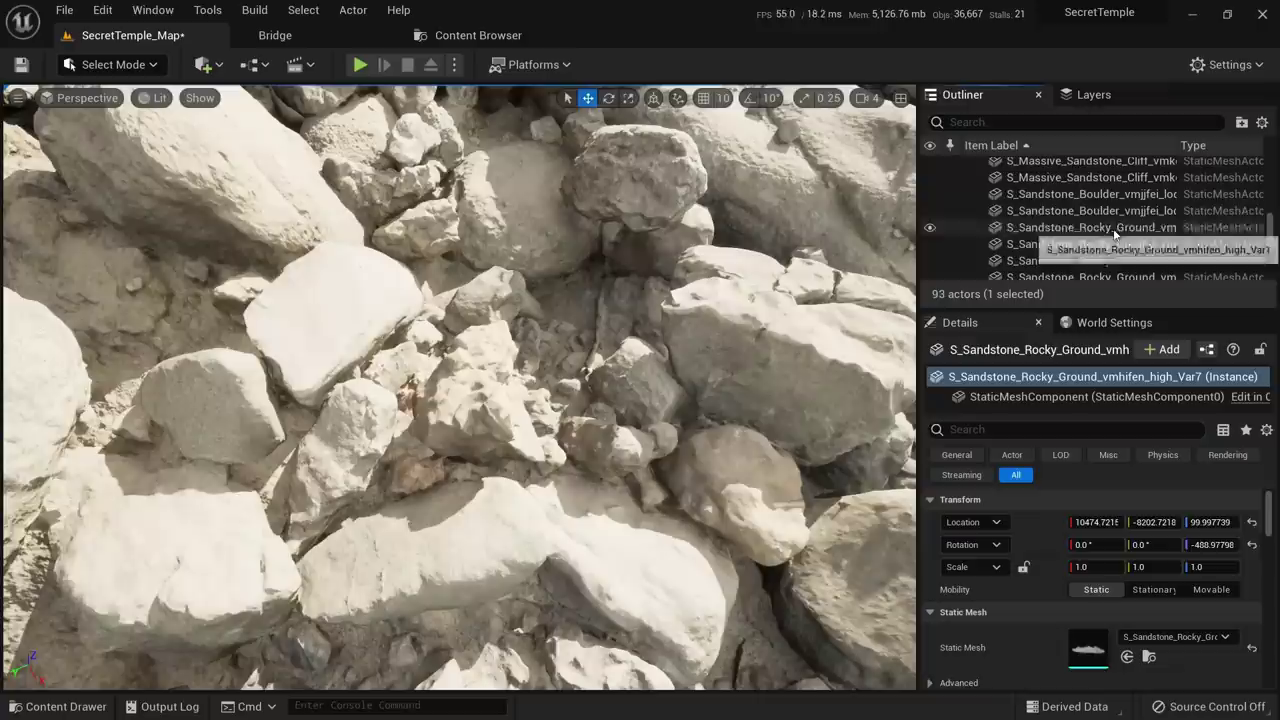
{"action": "left_click", "coordinate": [1140, 230]}
{"action": "scroll", "coordinate": [1143, 242], "scroll_direction": "down", "scroll_amount": 1}
{"action": "scroll", "coordinate": [1141, 237], "scroll_direction": "down", "scroll_amount": 3}
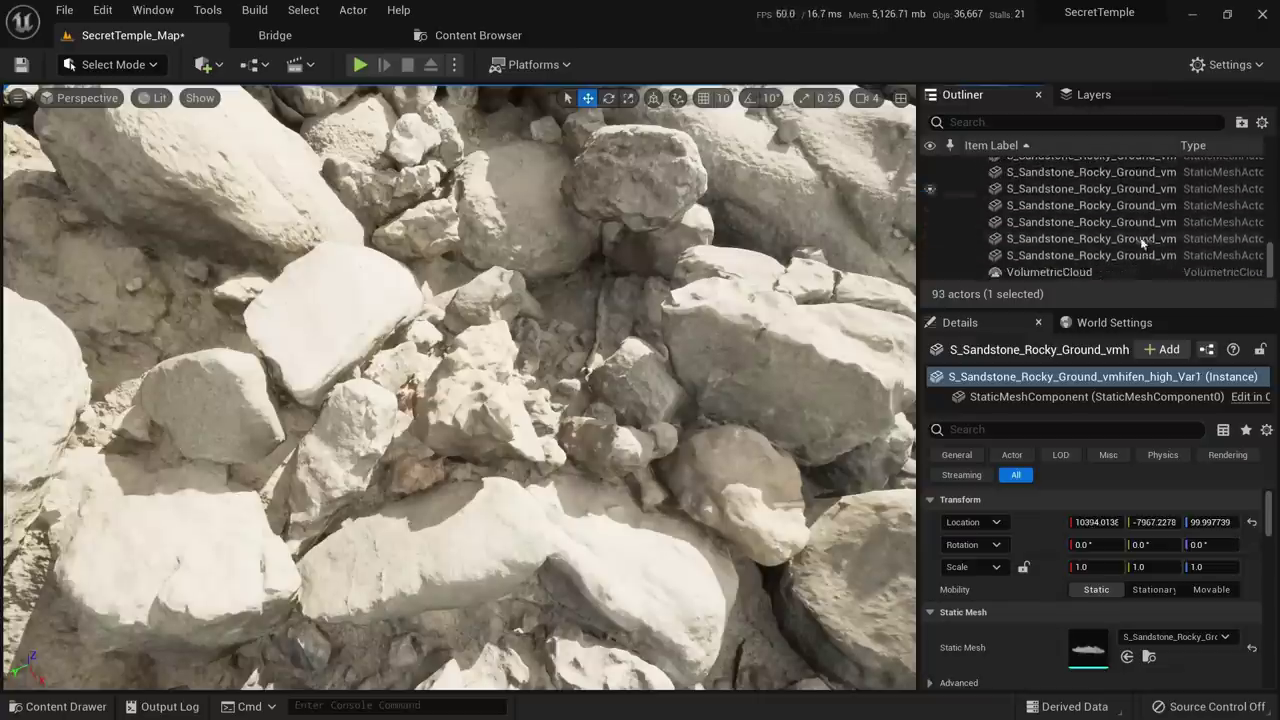
{"action": "left_click", "coordinate": [1090, 255], "text": "shift"}
{"action": "key", "text": "f"}
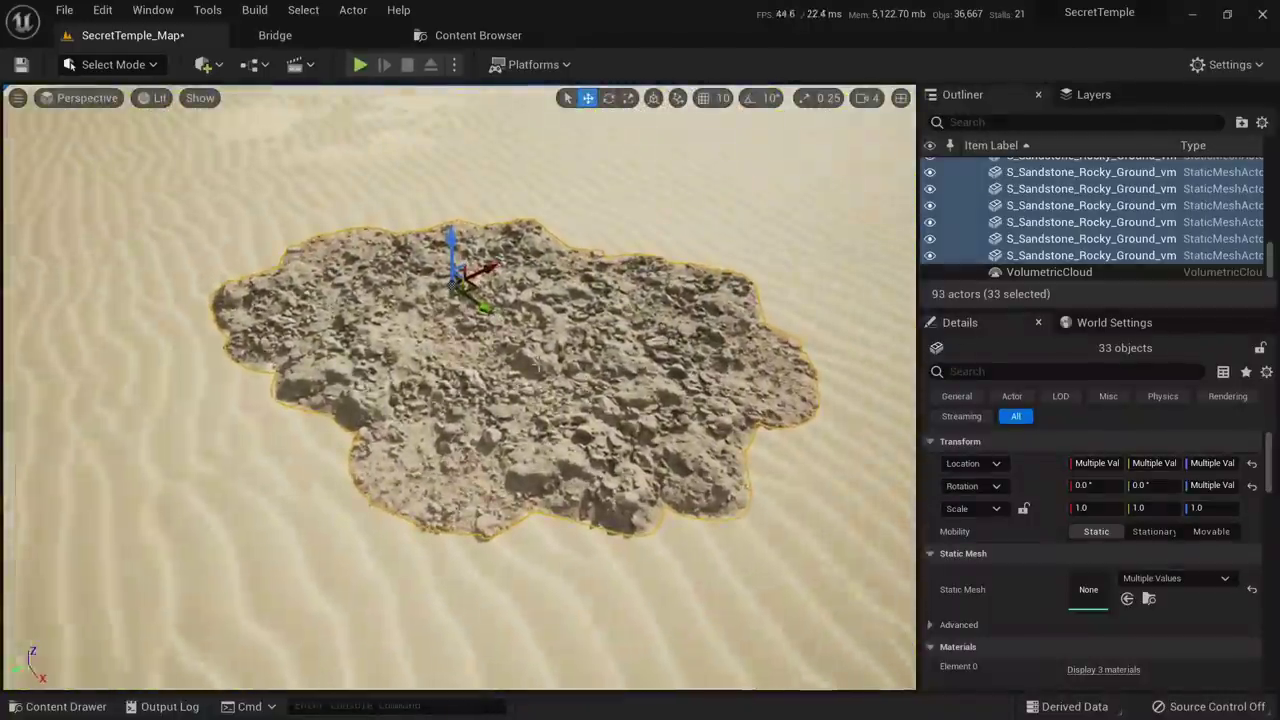
{"action": "scroll", "coordinate": [1095, 210], "scroll_direction": "up", "scroll_amount": 10}
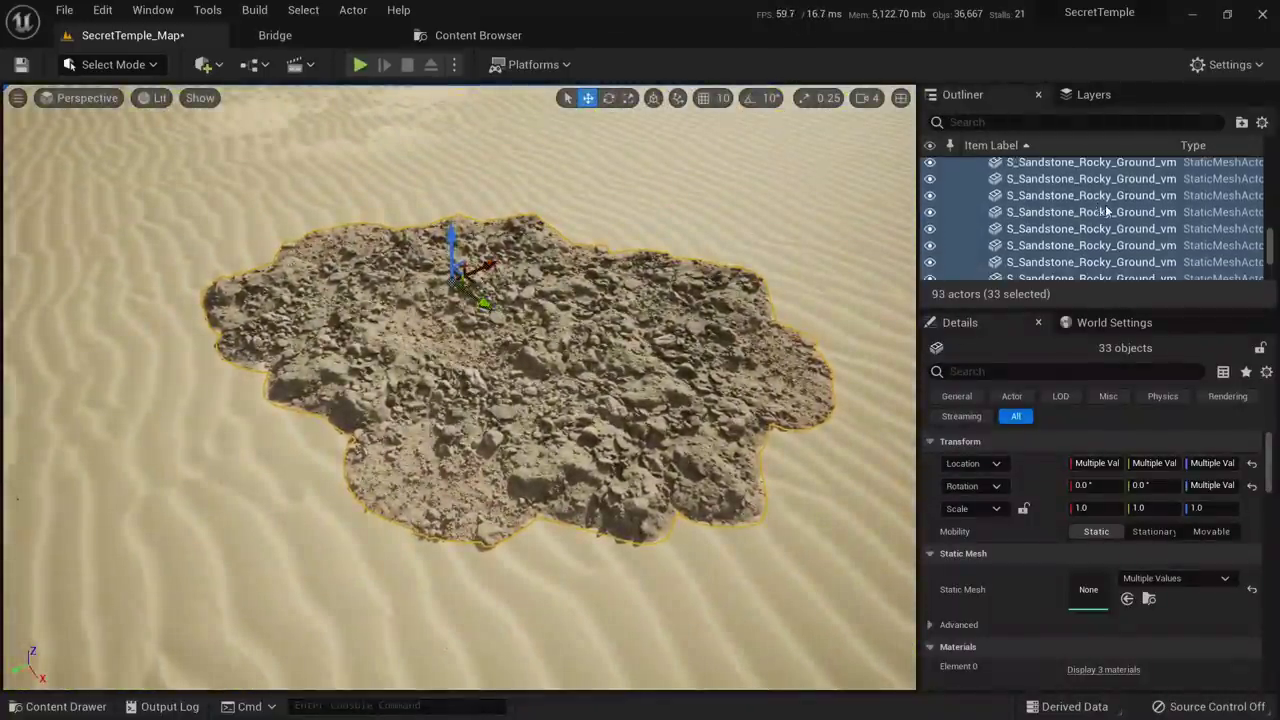
{"action": "scroll", "coordinate": [1106, 205], "scroll_direction": "down", "scroll_amount": 1}
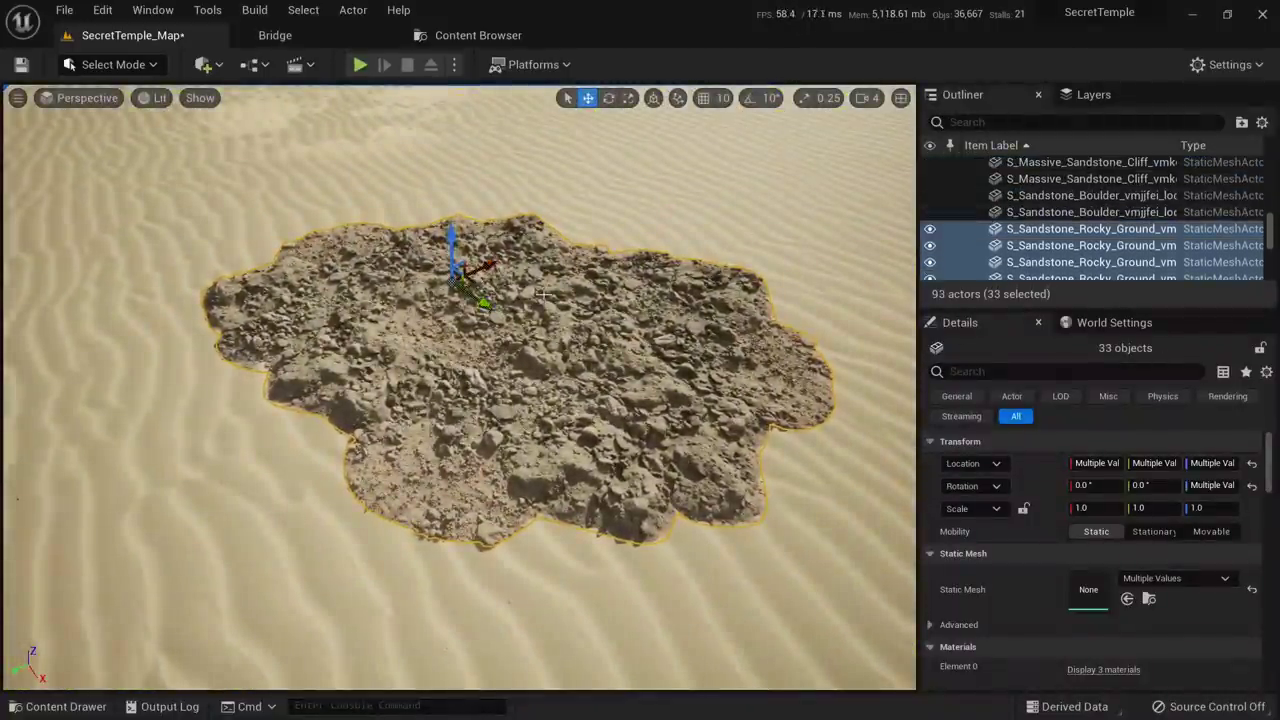
{"action": "left_click_drag", "start_coordinate": [470, 284], "coordinate": [391, 277]}
{"action": "key", "text": "ctrl+z"}
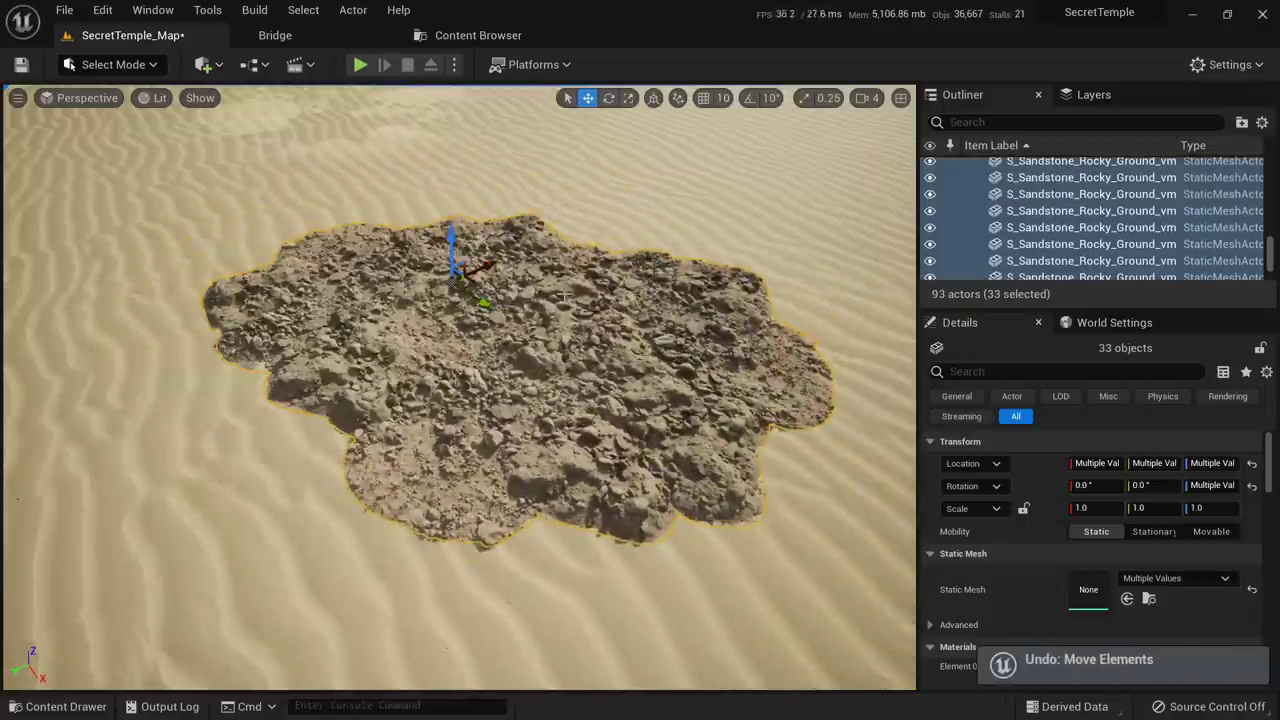
Create a packed level actor from the selected patches, saving the level as MASS_Ground_01 in SecretTemple/MASS and the blueprint as BPP_MASS_Ground_01 in its Blueprint folder
{"action": "scroll", "coordinate": [458, 390], "scroll_direction": "up", "scroll_amount": 5}
{"action": "right_click", "coordinate": [530, 298]}
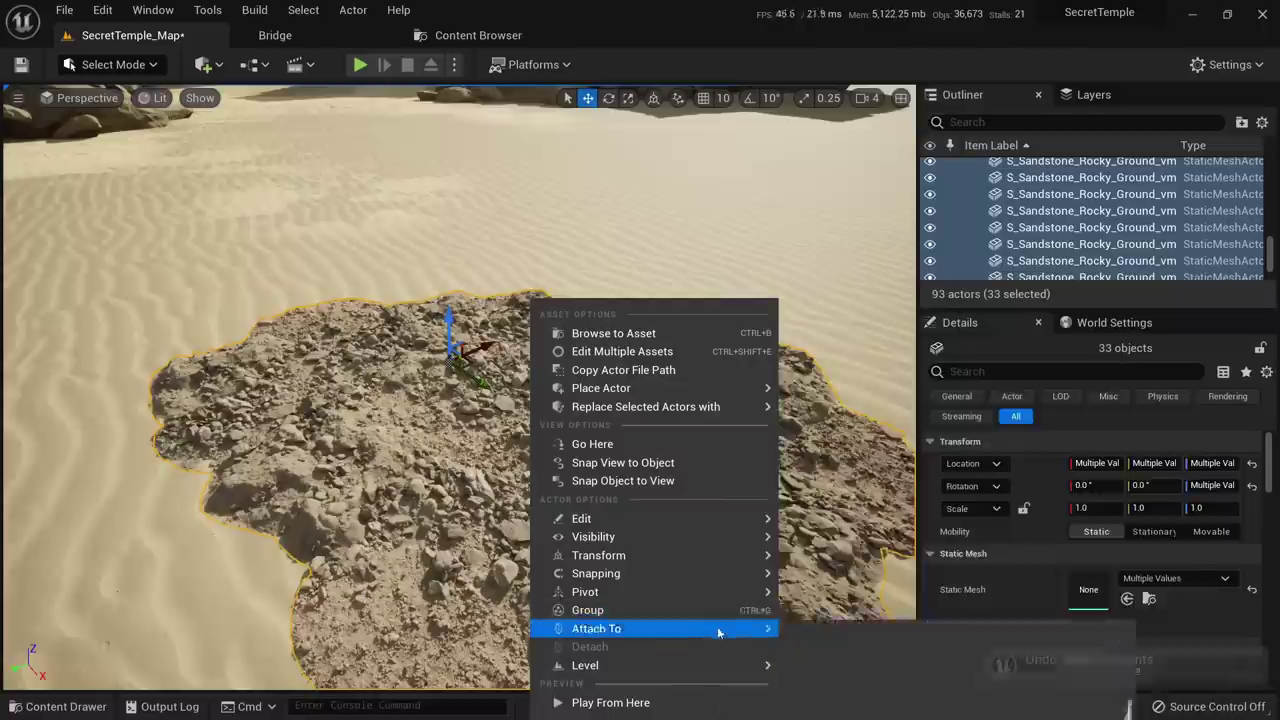
{"action": "mouse_move", "coordinate": [760, 667]}
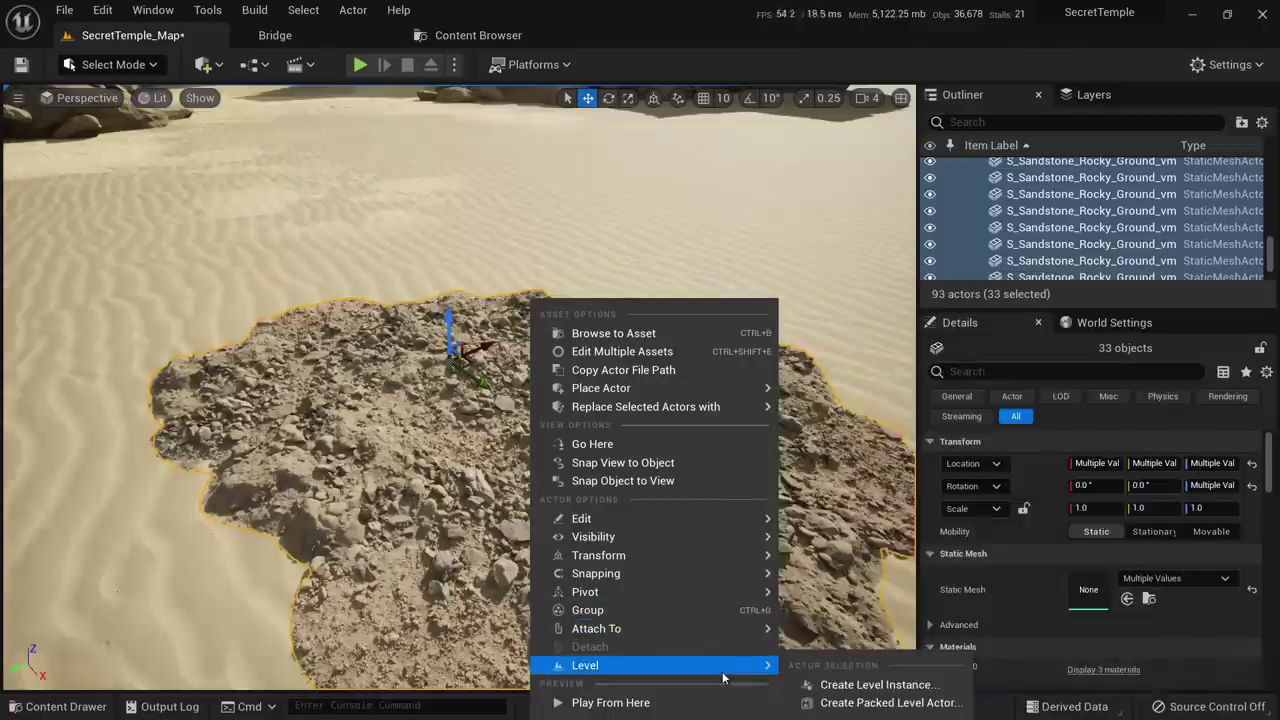
{"action": "left_click", "coordinate": [866, 704]}
{"action": "left_click", "coordinate": [790, 460]}
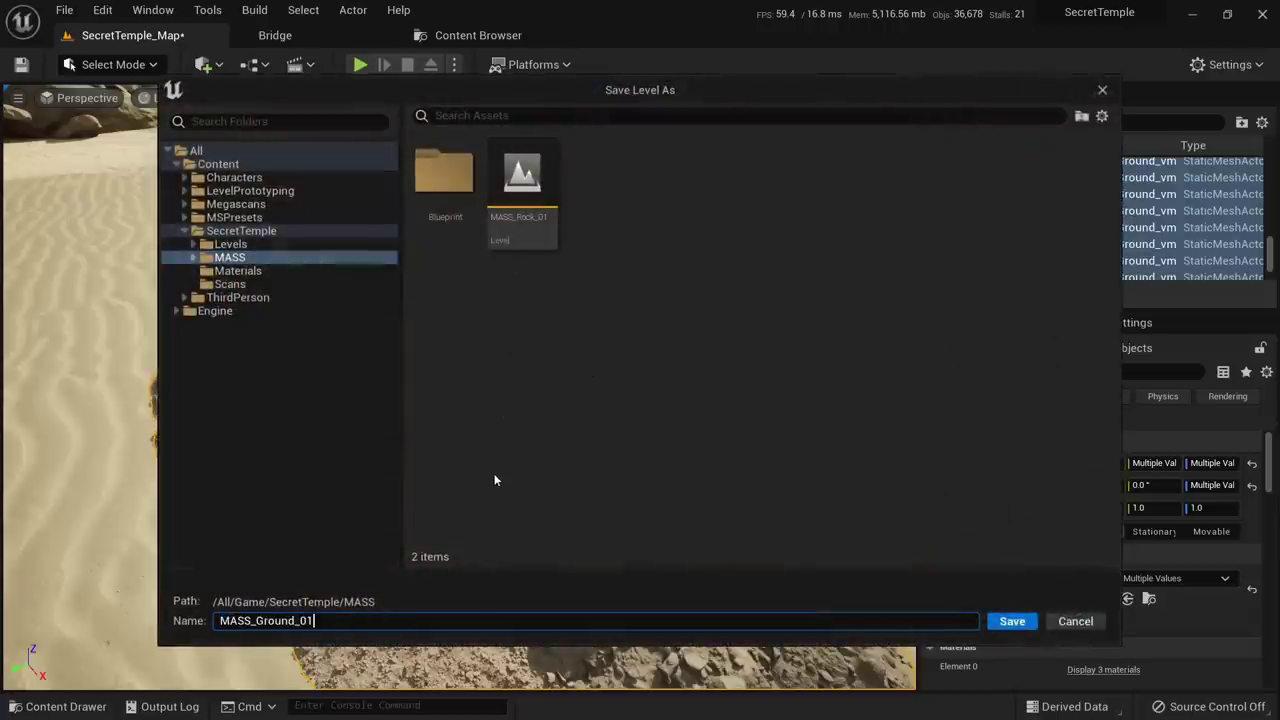
{"action": "left_click", "coordinate": [1014, 622]}
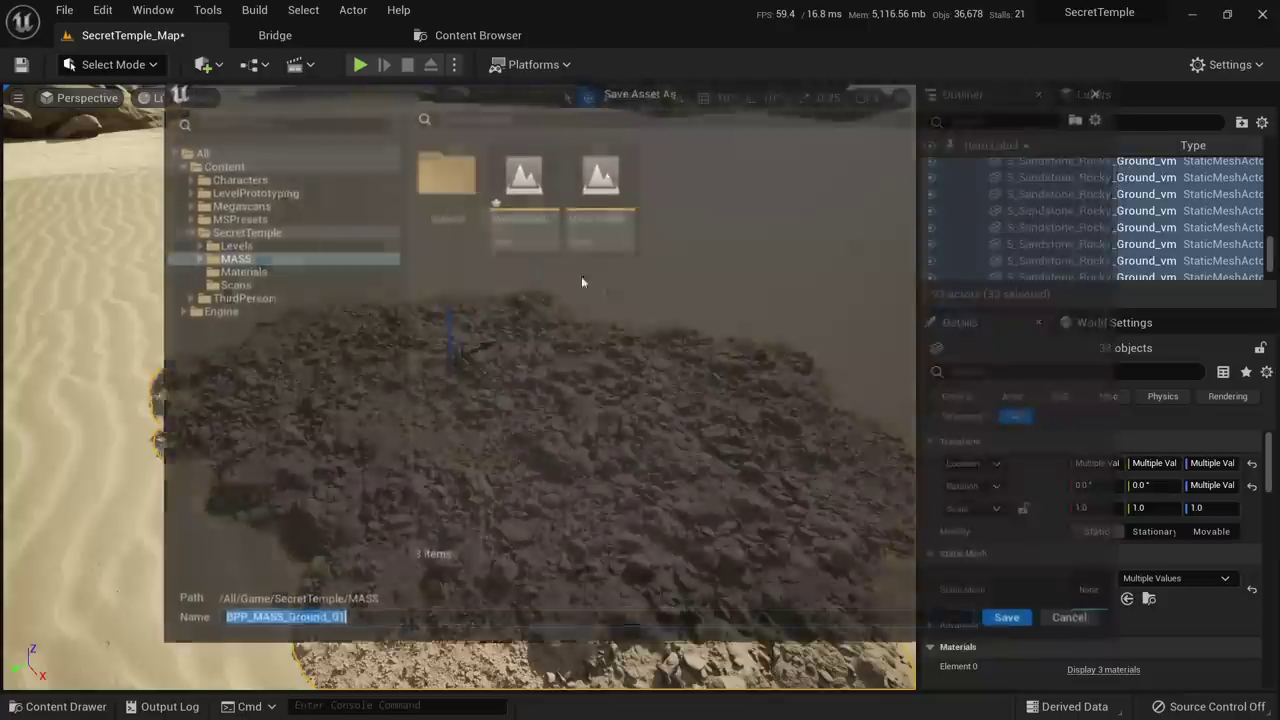
{"action": "left_click", "coordinate": [1010, 621]}
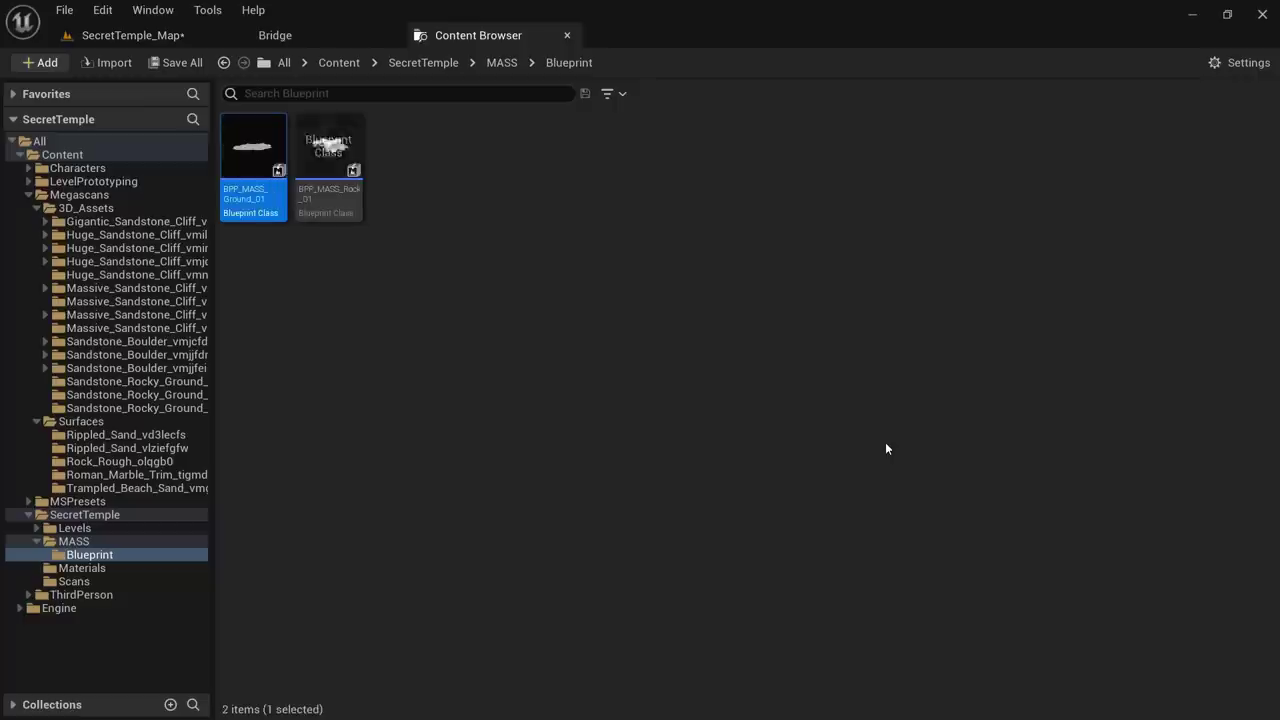
Back in SecretTemple_Map, move the BPP_MASS_Ground_01 cluster beside the cliff-base boulders at about 5378, -7380 and rotate it to about -110° in Z
{"action": "left_click", "coordinate": [122, 40]}
{"action": "key", "text": "s"}
{"action": "right_click_drag", "start_coordinate": [460, 298], "coordinate": [480, 215]}
{"action": "right_click_drag", "start_coordinate": [408, 612], "coordinate": [408, 584]}
{"action": "key", "text": "s"}
{"action": "left_click_drag", "start_coordinate": [471, 616], "coordinate": [370, 324]}
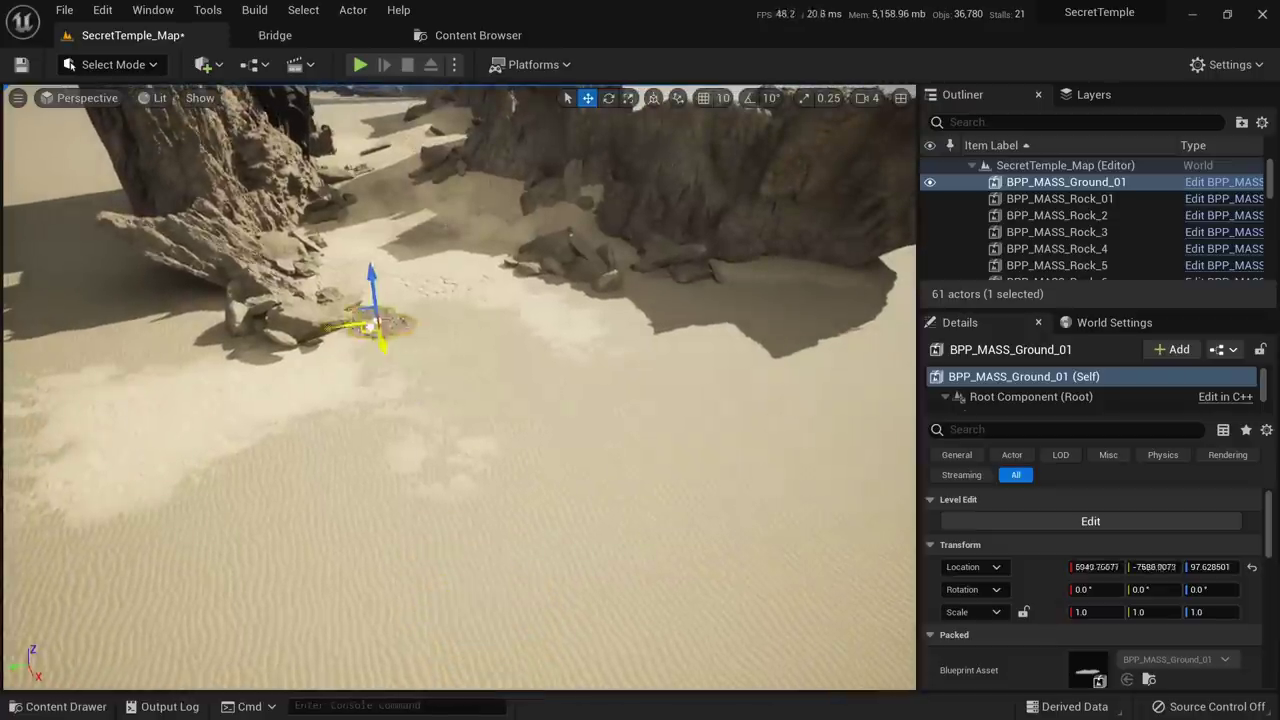
{"action": "key", "text": "w"}
{"action": "right_click_drag", "start_coordinate": [356, 317], "coordinate": [340, 370]}
{"action": "key", "text": "e"}
{"action": "left_click_drag", "start_coordinate": [383, 561], "coordinate": [462, 492]}
{"action": "key", "text": "w"}
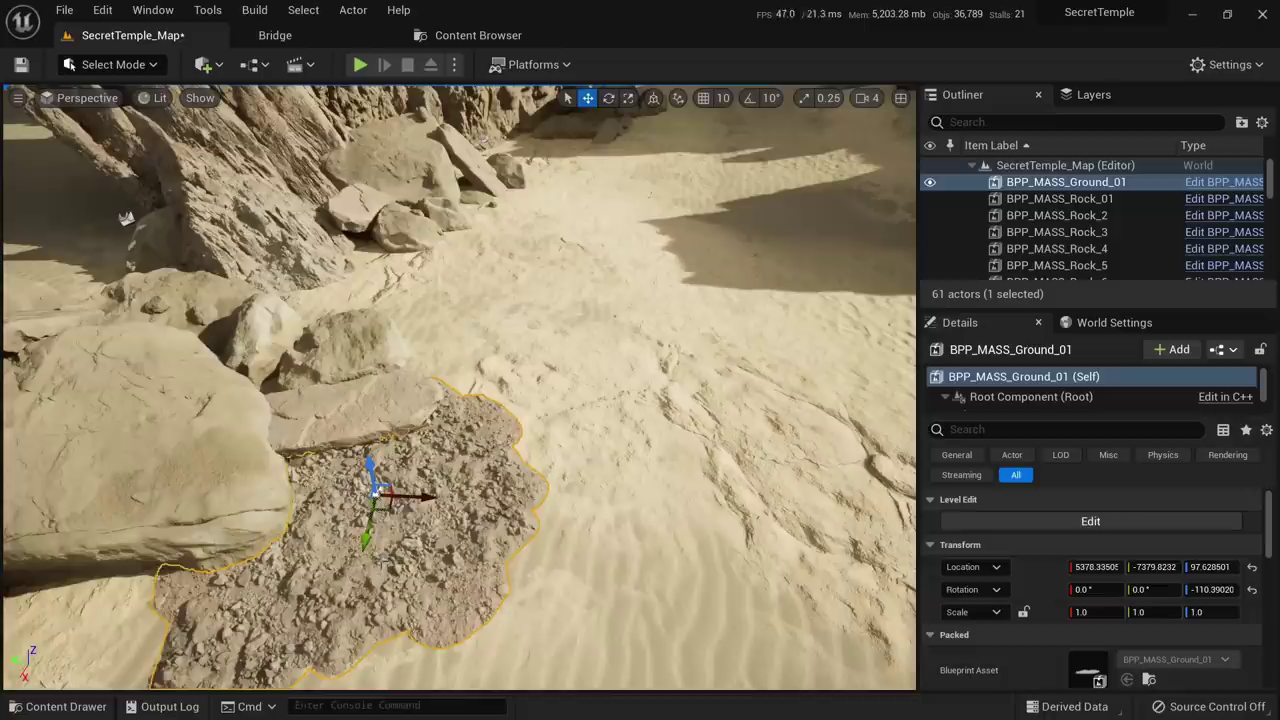
Duplicate the rubble cluster along the cliff base to about 4514, -6849, turned to about -170° in Z, and again to about 1863, -6493
{"action": "left_click_drag", "start_coordinate": [382, 508], "coordinate": [355, 293]}
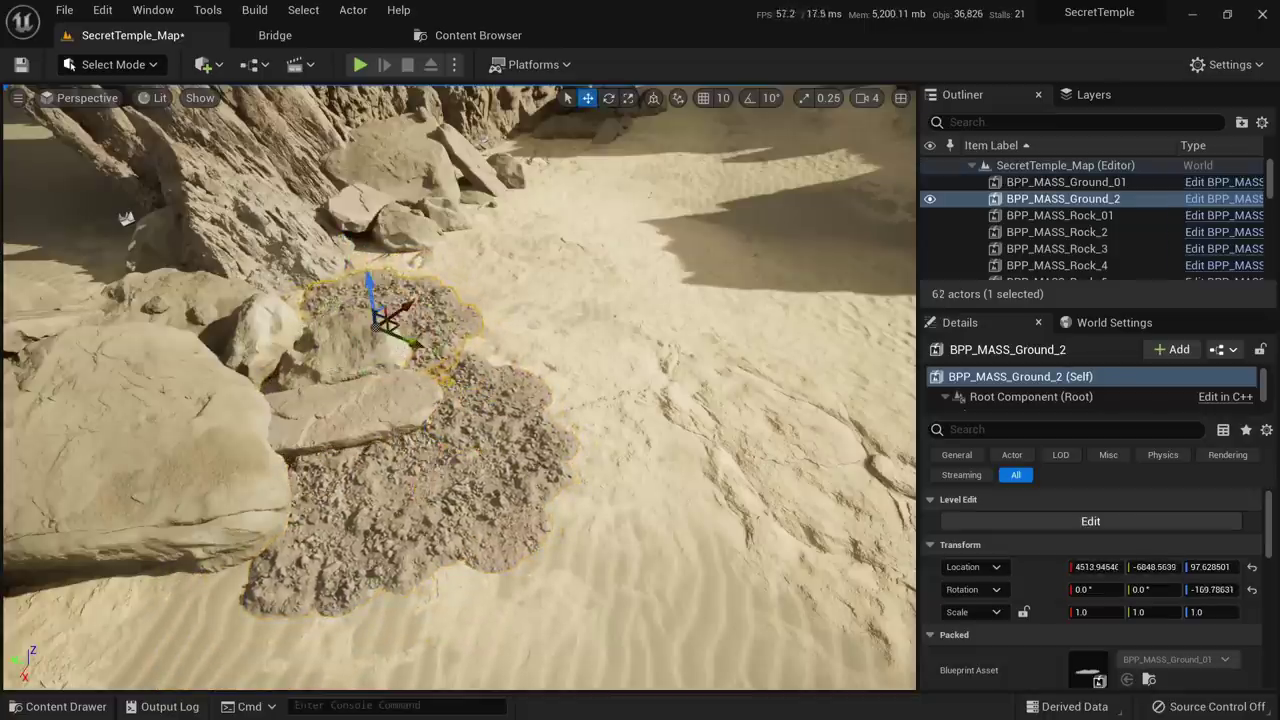
{"action": "right_click_drag", "start_coordinate": [388, 318], "coordinate": [388, 245]}
{"action": "left_click_drag", "start_coordinate": [388, 662], "coordinate": [536, 318], "text": "alt"}
{"action": "right_click_drag", "start_coordinate": [536, 318], "coordinate": [560, 275]}
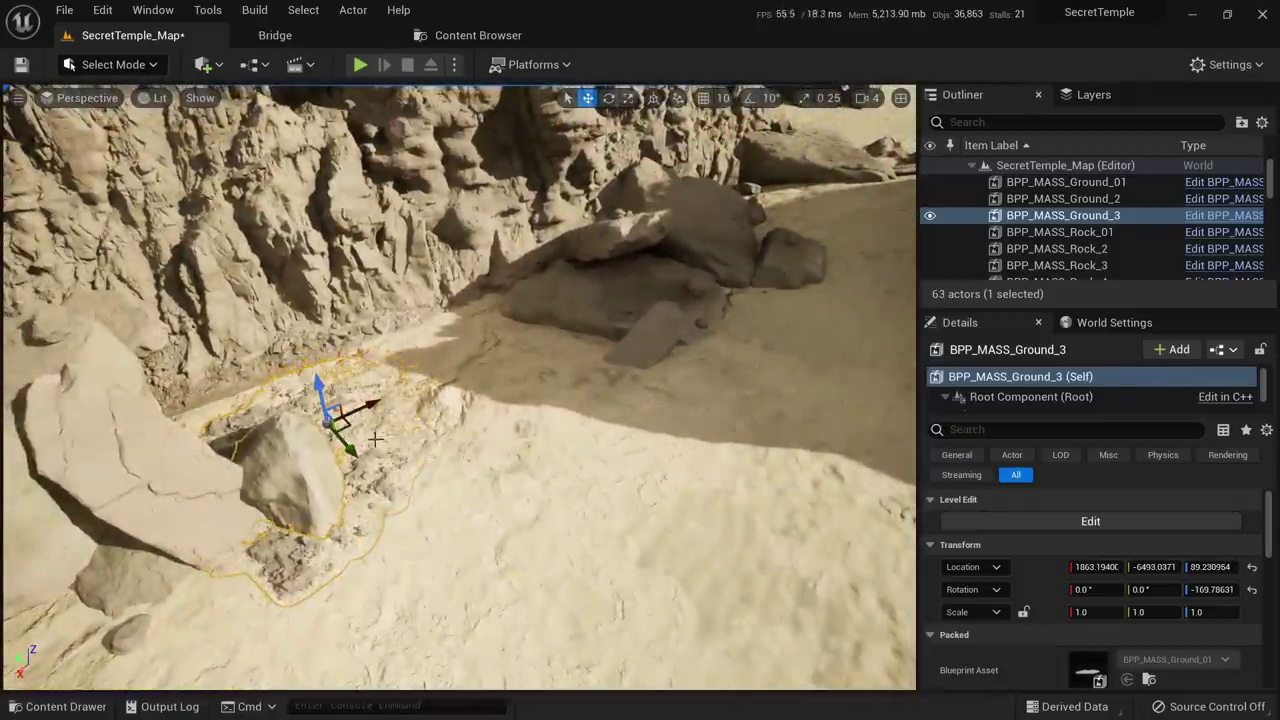
Duplicate the rubble cluster to the next boulder pile, tilt the copy about 5° in Y and shift it closer to the boulders
{"action": "left_click_drag", "start_coordinate": [341, 424], "coordinate": [678, 430], "text": "alt"}
{"action": "left_click_drag", "start_coordinate": [808, 402], "coordinate": [820, 412], "text": "alt"}
{"action": "right_click_drag", "start_coordinate": [820, 412], "coordinate": [960, 430]}
{"action": "left_click_drag", "start_coordinate": [403, 391], "coordinate": [368, 382]}
{"action": "key", "text": "e"}
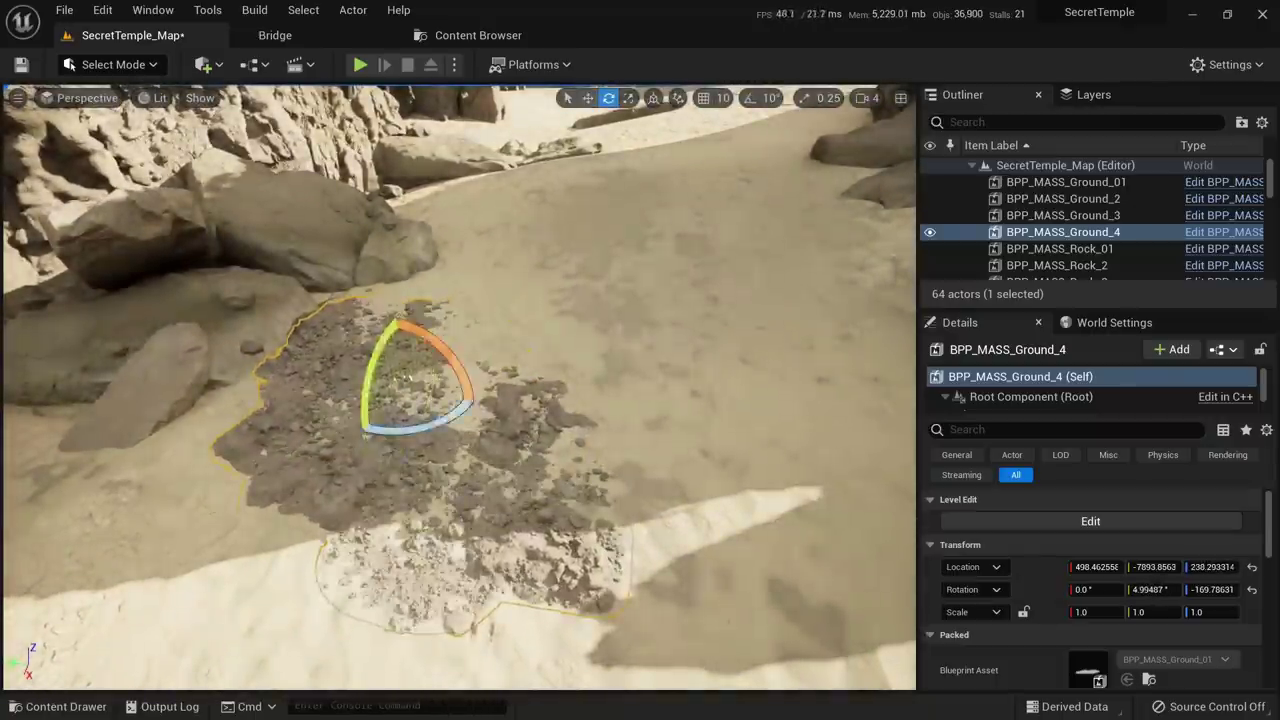
{"action": "right_click_drag", "start_coordinate": [403, 378], "coordinate": [701, 522]}
{"action": "key", "text": "w"}
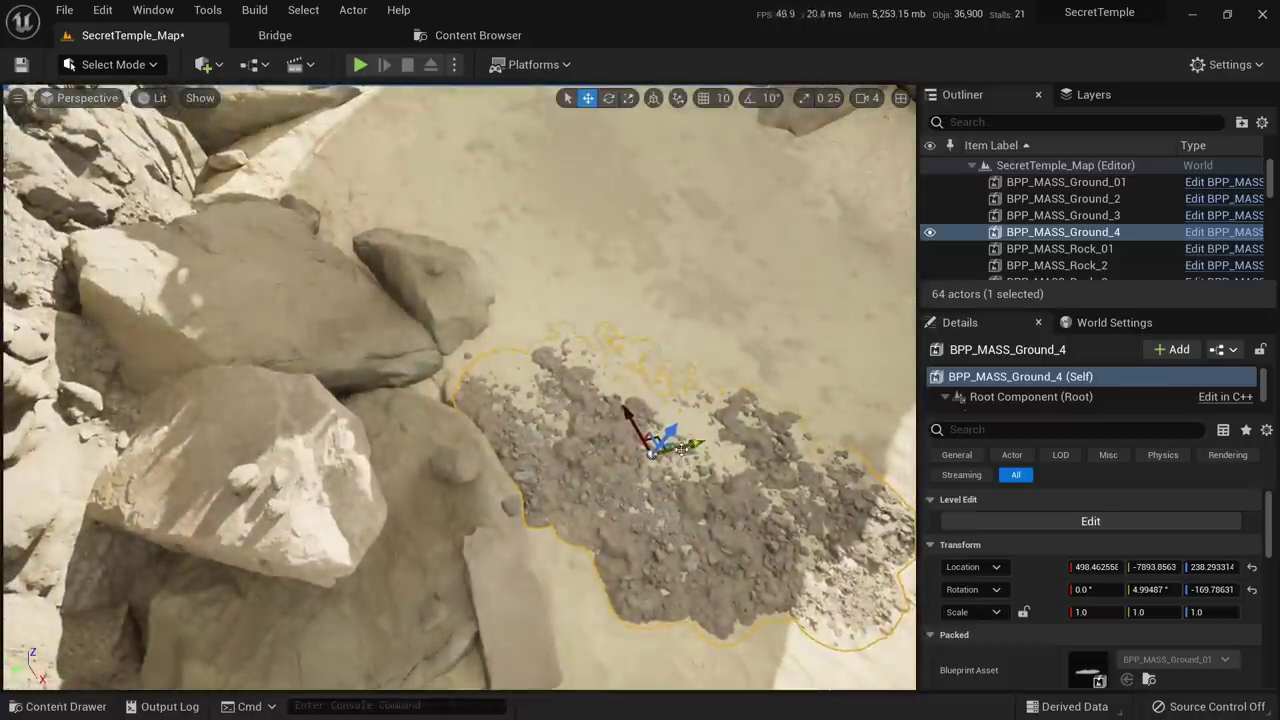
{"action": "left_click_drag", "start_coordinate": [681, 449], "coordinate": [594, 468]}
Duplicate the rubble cluster farther along the slope to about -1792, -8343, 608 and tilt the copy to about -7.2° in X and 0.1° in Y
{"action": "right_click_drag", "start_coordinate": [594, 468], "coordinate": [258, 425]}
{"action": "key", "text": "Escape"}
{"action": "left_click", "coordinate": [278, 356]}
{"action": "left_click_drag", "start_coordinate": [260, 418], "coordinate": [357, 382], "text": "alt"}
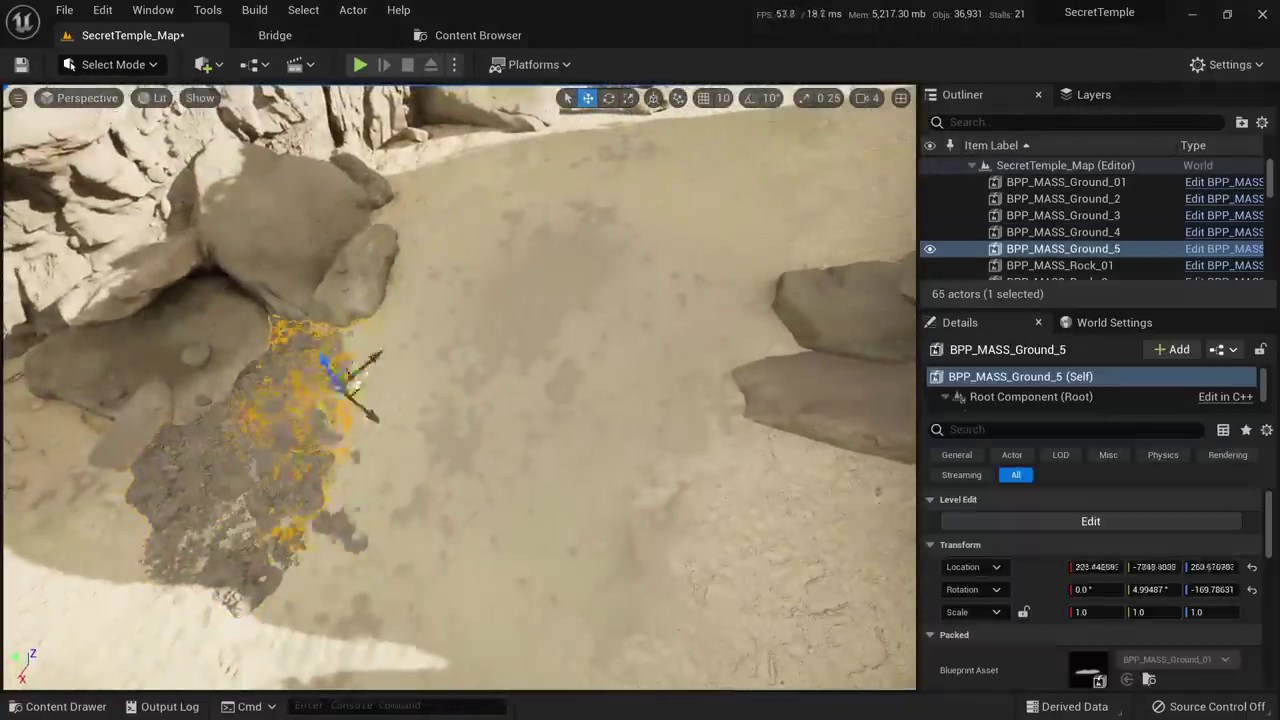
{"action": "left_click_drag", "start_coordinate": [630, 170], "coordinate": [628, 176]}
{"action": "right_click_drag", "start_coordinate": [628, 176], "coordinate": [437, 357]}
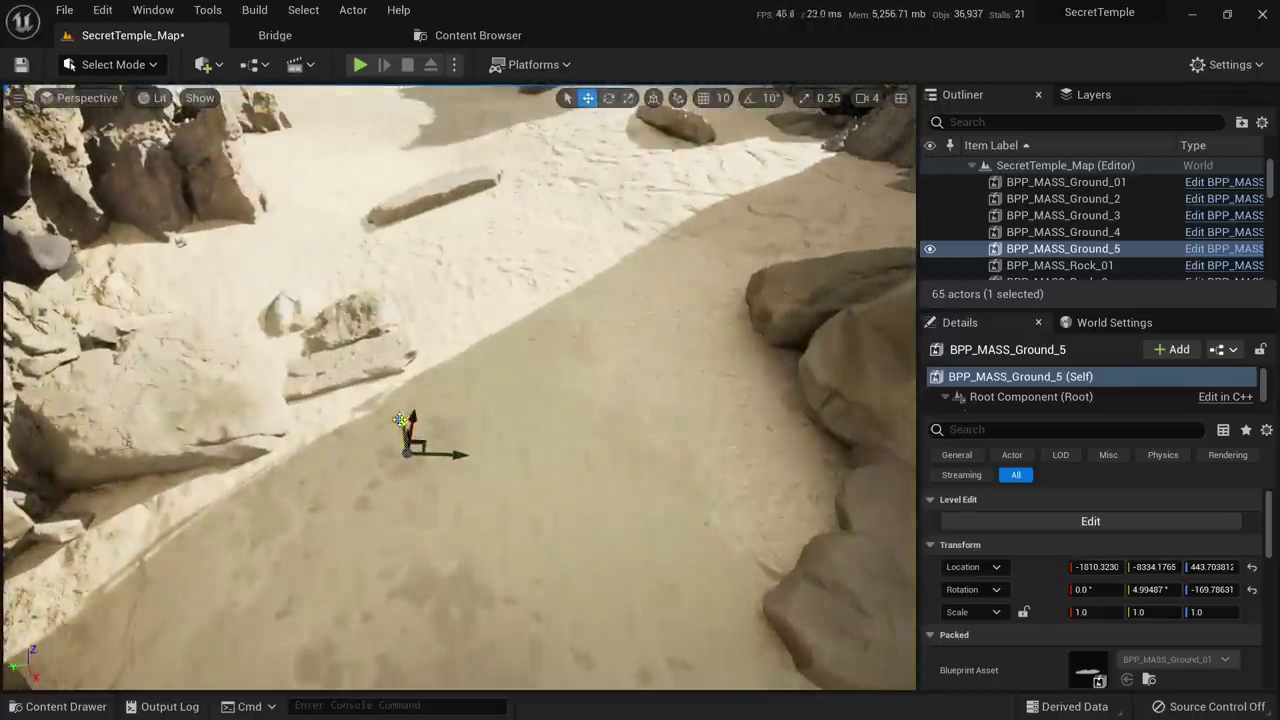
{"action": "left_click_drag", "start_coordinate": [410, 415], "coordinate": [392, 371]}
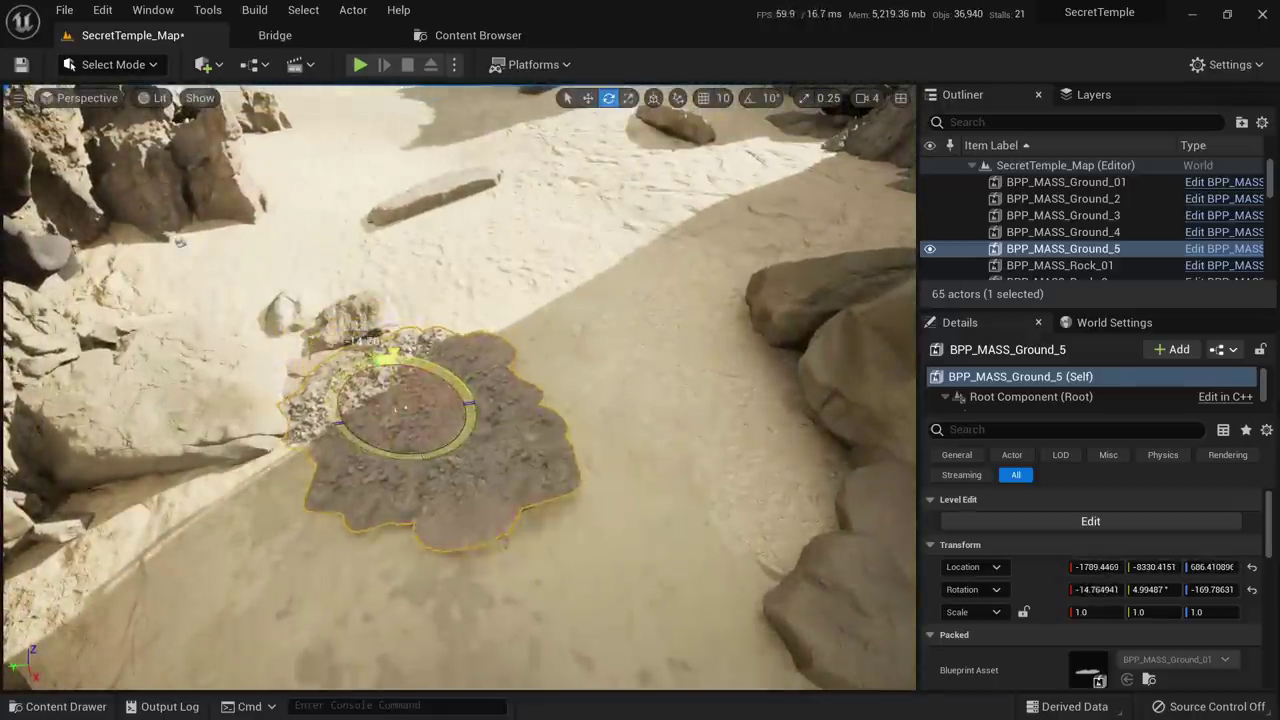
{"action": "right_click_drag", "start_coordinate": [452, 388], "coordinate": [440, 275]}
{"action": "key", "text": "w"}
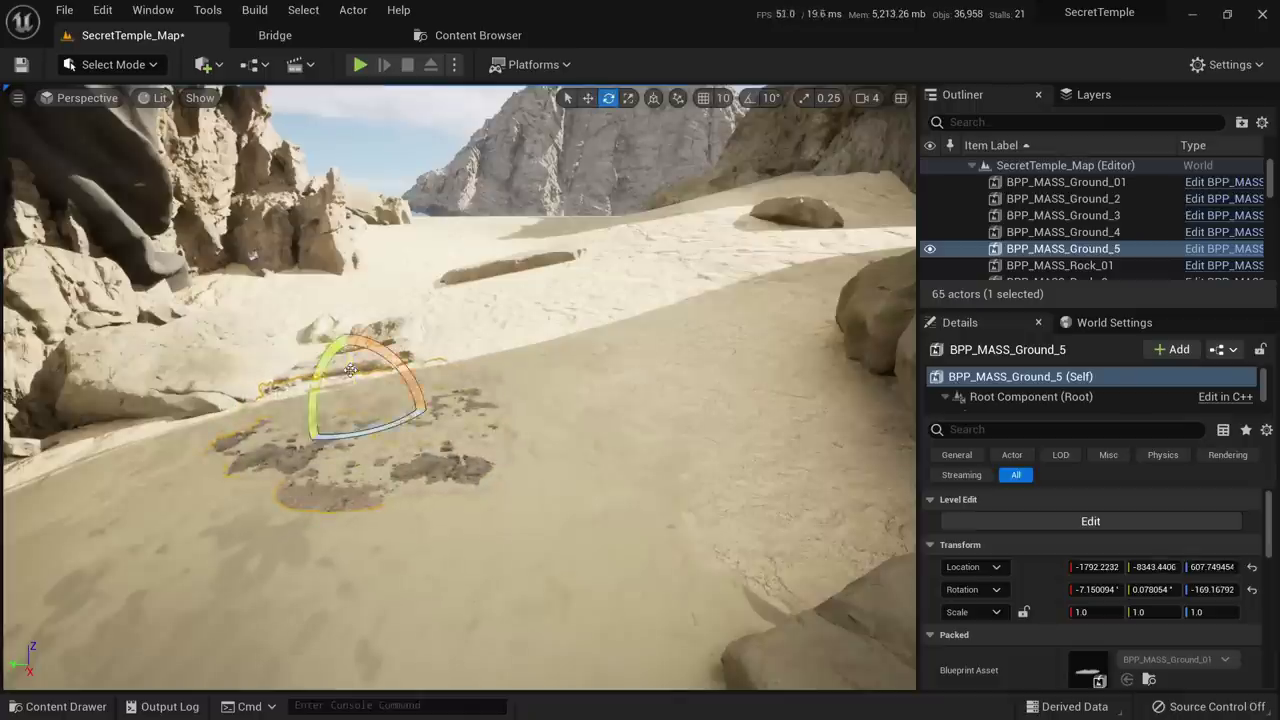
Raise the farthest rubble cluster to about 617 in Z and tilt it to about 1.4° in Y so it follows the sand slope
{"action": "left_click", "coordinate": [323, 327]}
{"action": "key", "text": "w"}
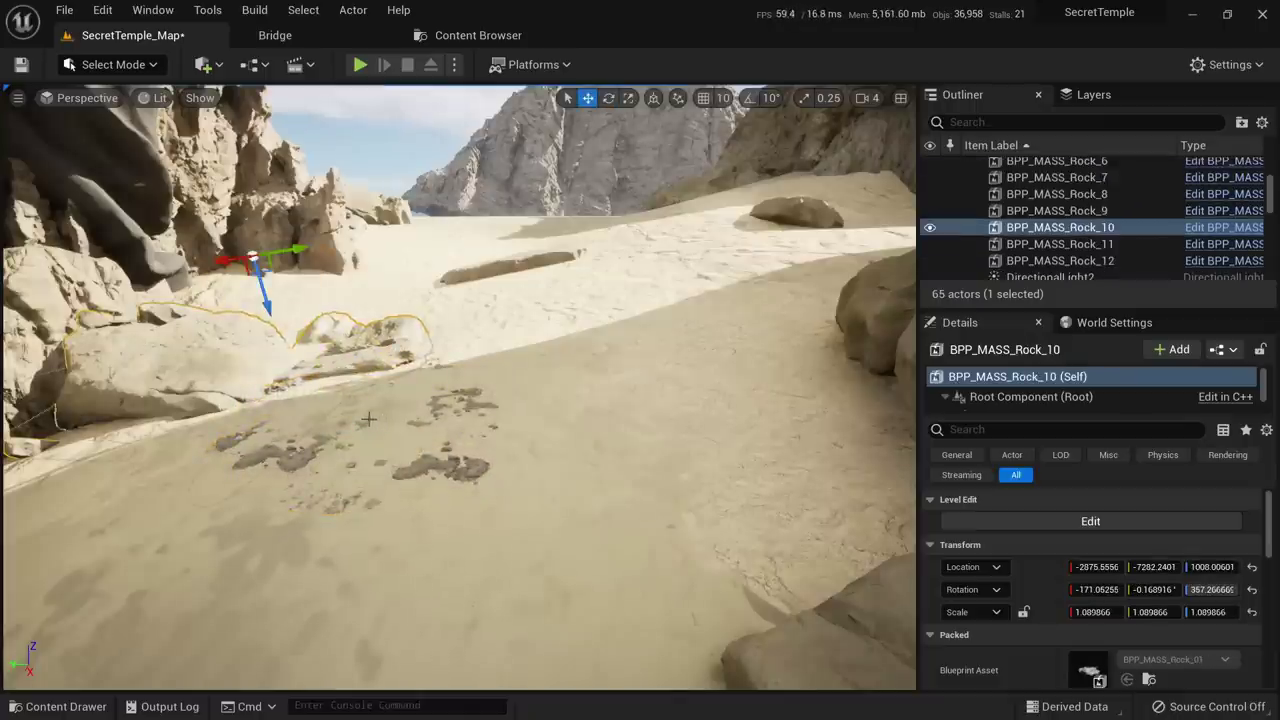
{"action": "left_click", "coordinate": [341, 396]}
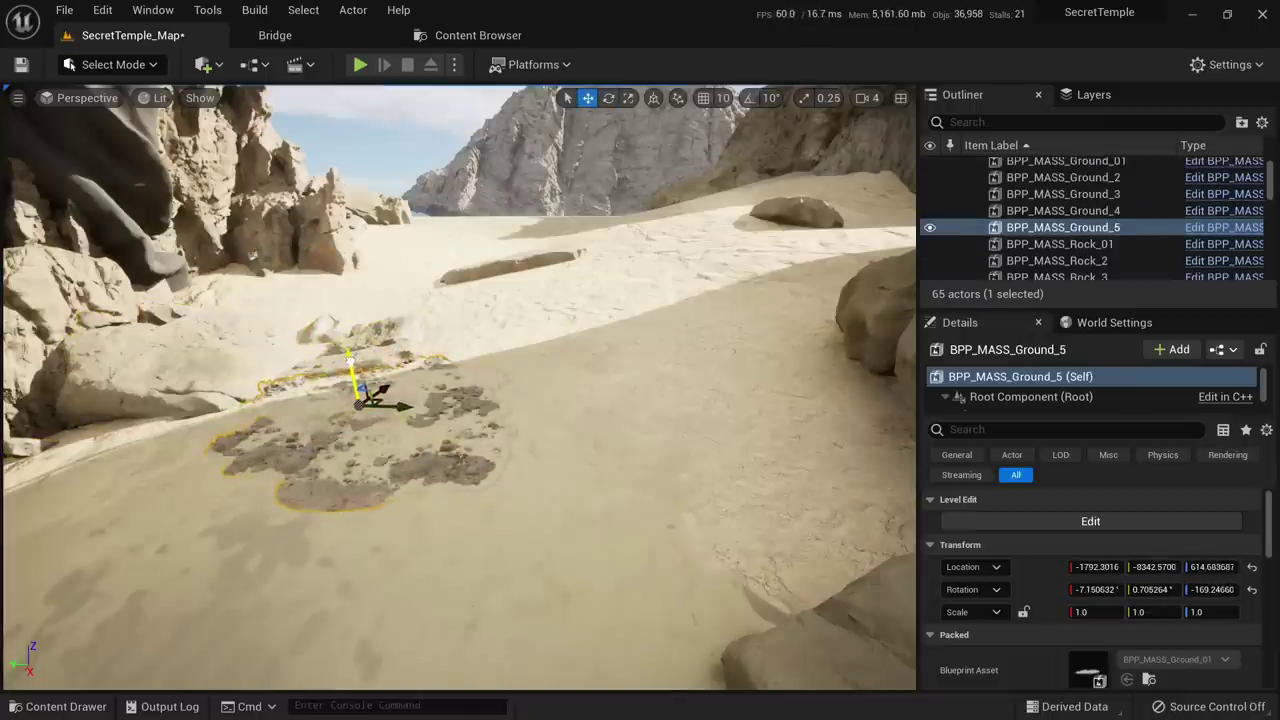
{"action": "key", "text": "w"}
{"action": "right_click_drag", "start_coordinate": [350, 358], "coordinate": [420, 346]}
{"action": "key", "text": "e"}
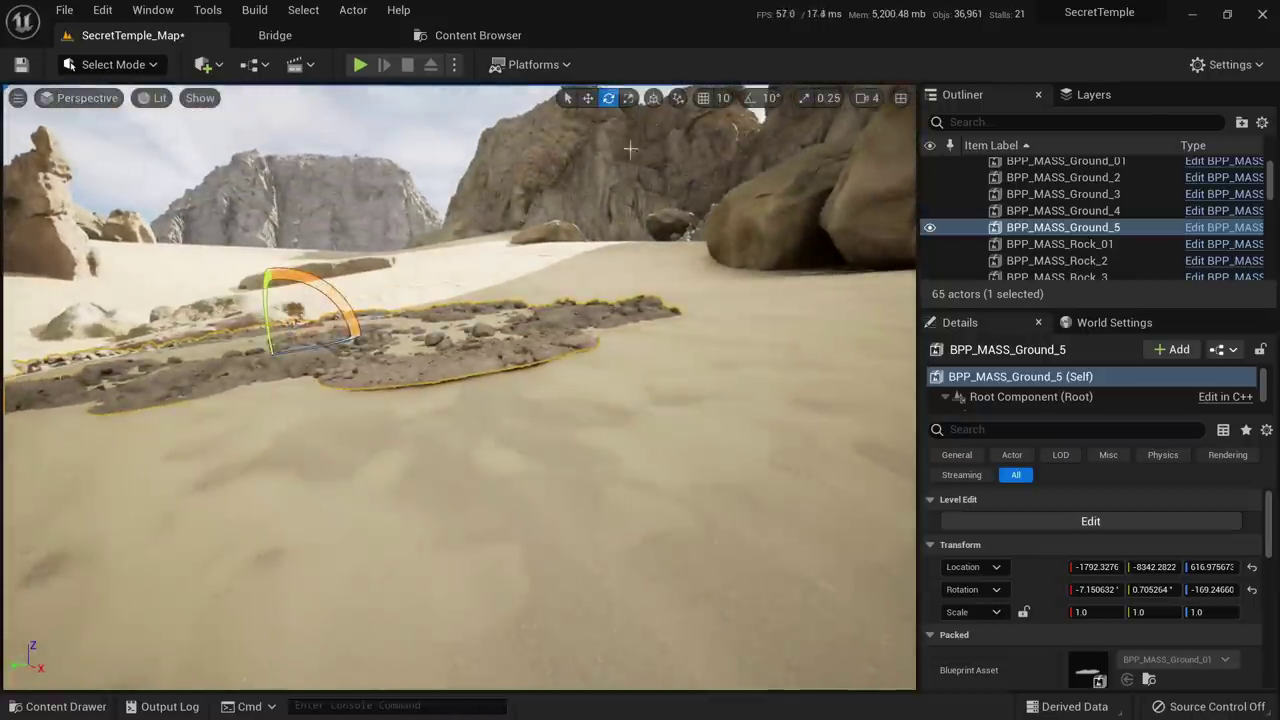
{"action": "right_click_drag", "start_coordinate": [215, 488], "coordinate": [338, 456]}
{"action": "key", "text": "a"}
{"action": "mouse_move", "coordinate": [327, 384]}
{"action": "left_mouse_down"}
{"action": "mouse_move", "coordinate": [336, 406]}
{"action": "mouse_move", "coordinate": [331, 393]}
{"action": "left_mouse_up"}
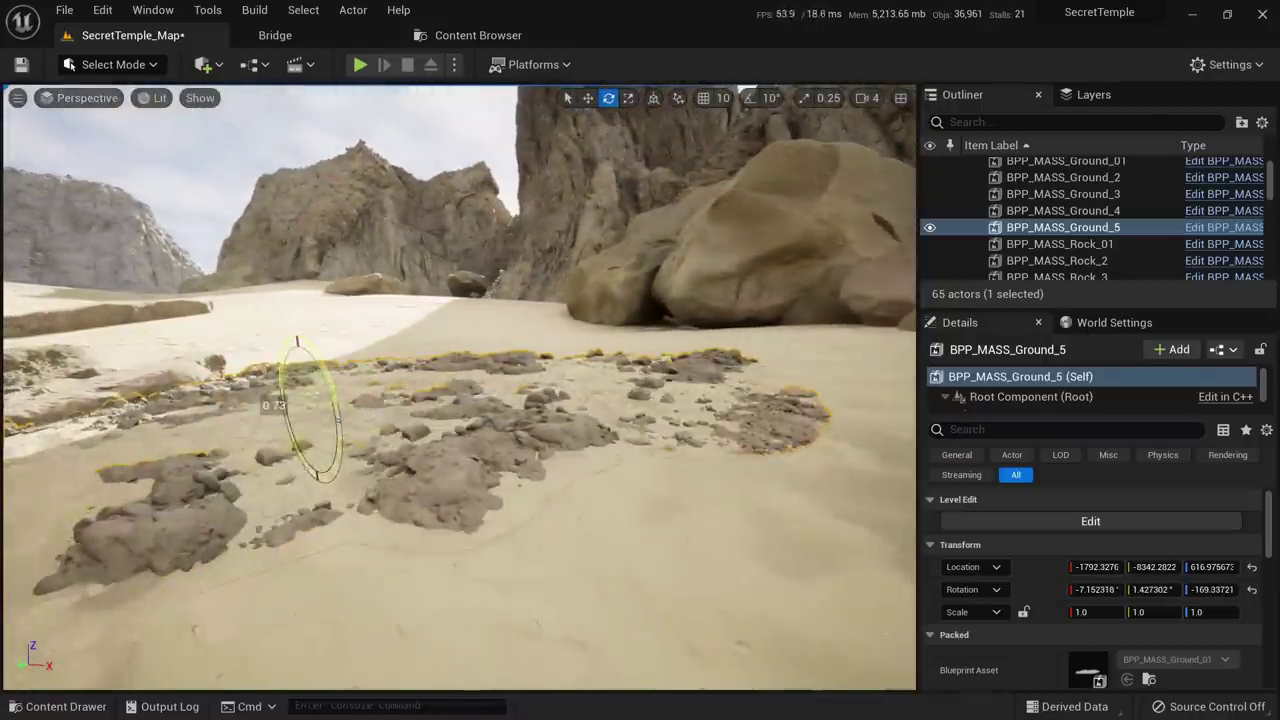
{"action": "key", "text": "Escape"}
Duplicate the farthest rubble cluster down the slope toward the cliff-base boulders, at about -1526, -7587, 520
{"action": "right_click_drag", "start_coordinate": [331, 393], "coordinate": [331, 350]}
{"action": "key", "text": "d"}
{"action": "key", "text": "s"}
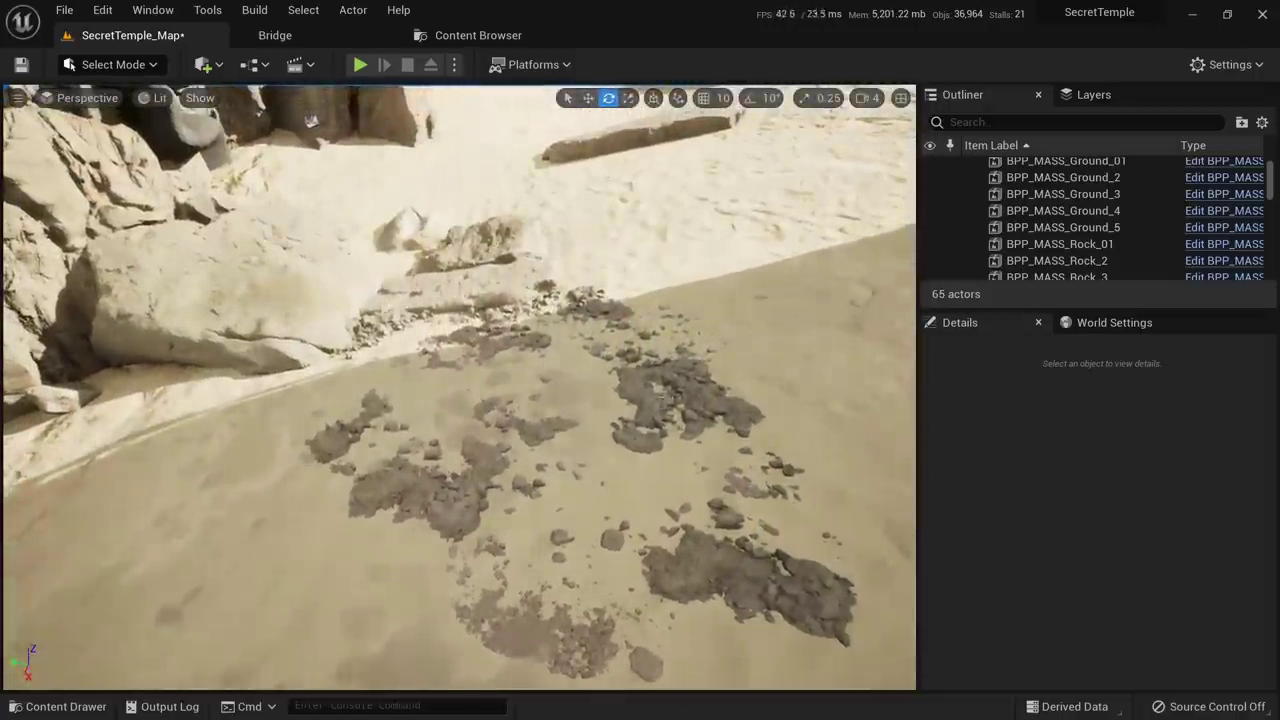
{"action": "left_click", "coordinate": [650, 387]}
{"action": "left_click", "coordinate": [646, 386]}
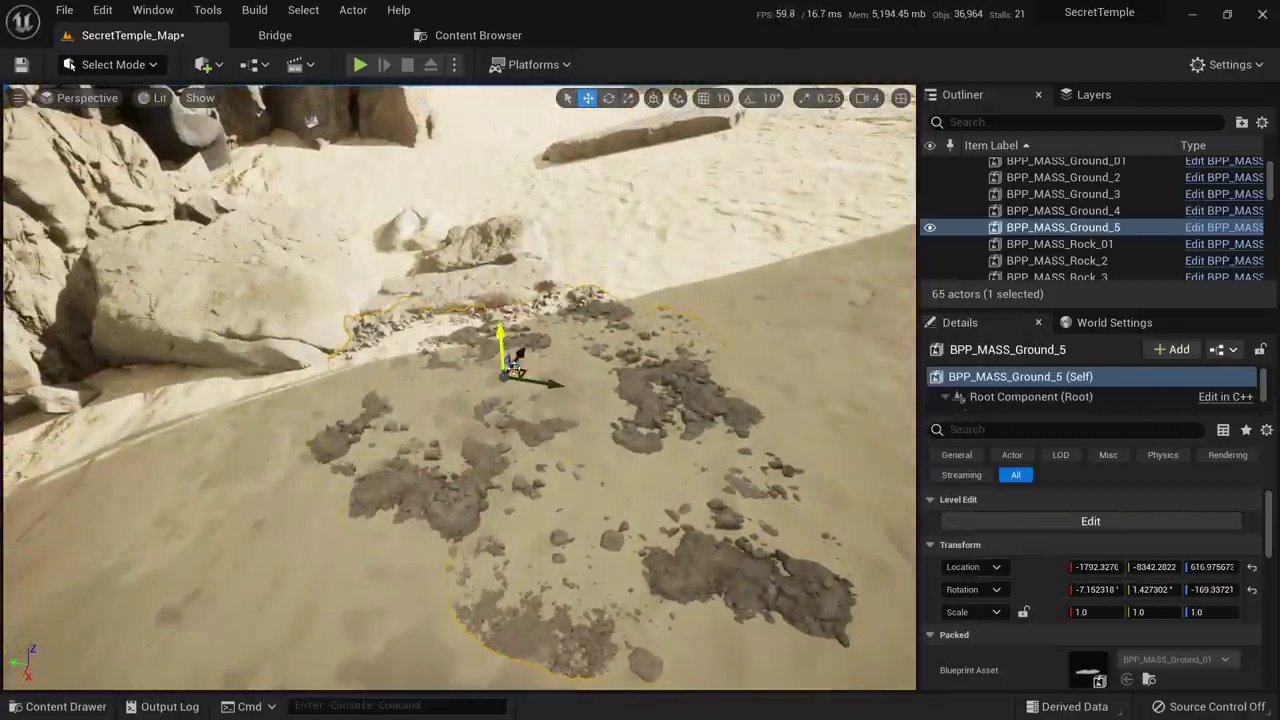
{"action": "left_click_drag", "start_coordinate": [526, 370], "coordinate": [185, 412], "text": "alt"}
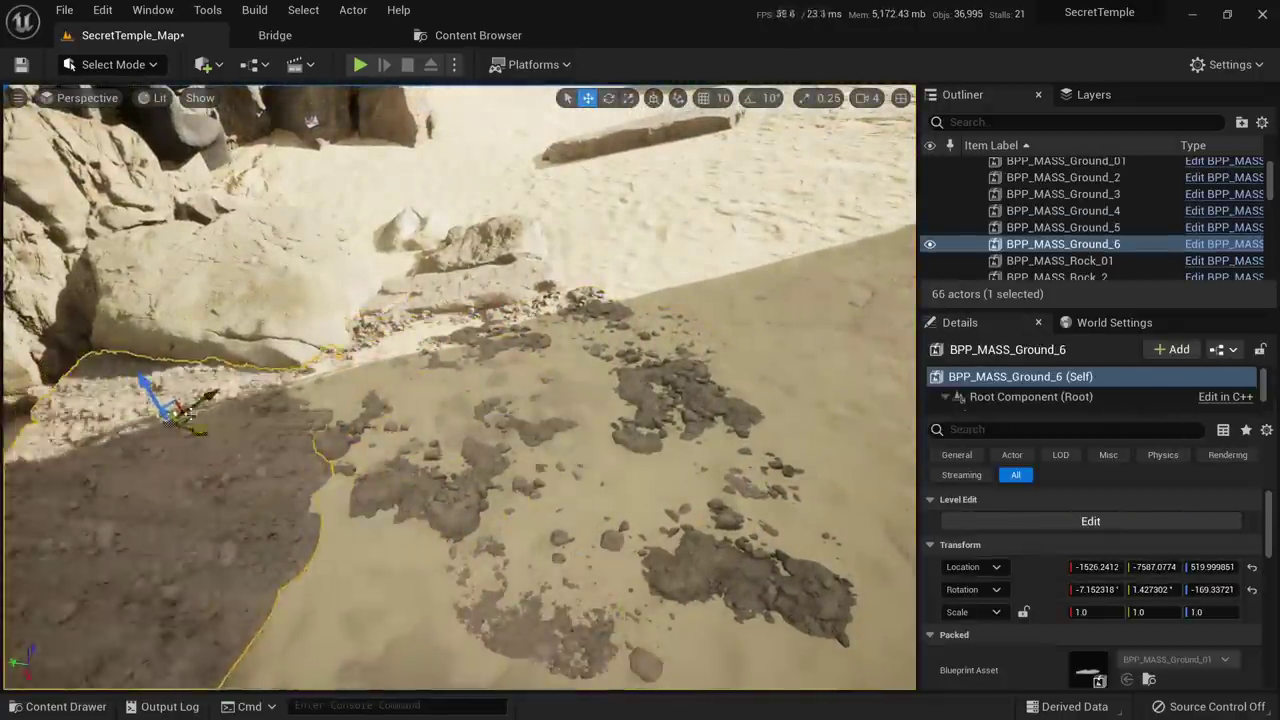
{"action": "key", "text": "s"}
{"action": "right_click_drag", "start_coordinate": [418, 412], "coordinate": [300, 388]}
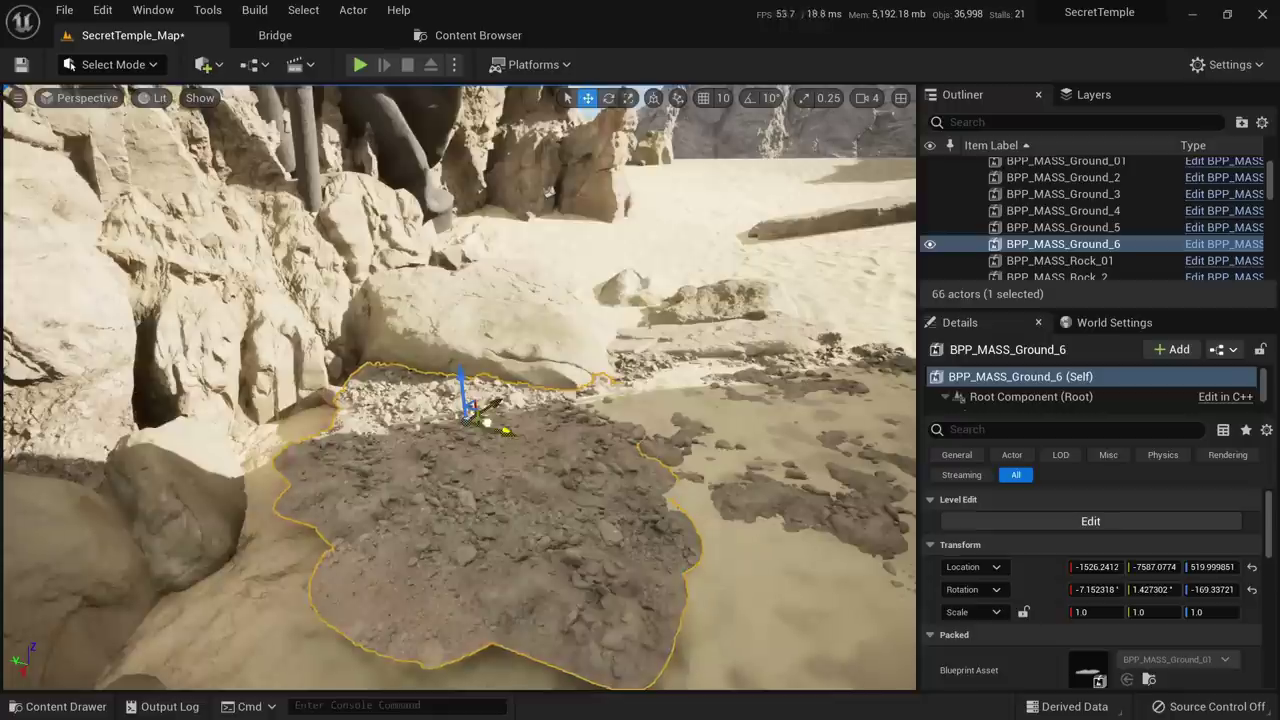
Move the new rubble cluster into the cliff-base gap between the boulders, at about -1465, -7156, 400, and tilt it to about 5° in Y
{"action": "left_click_drag", "start_coordinate": [487, 424], "coordinate": [294, 388]}
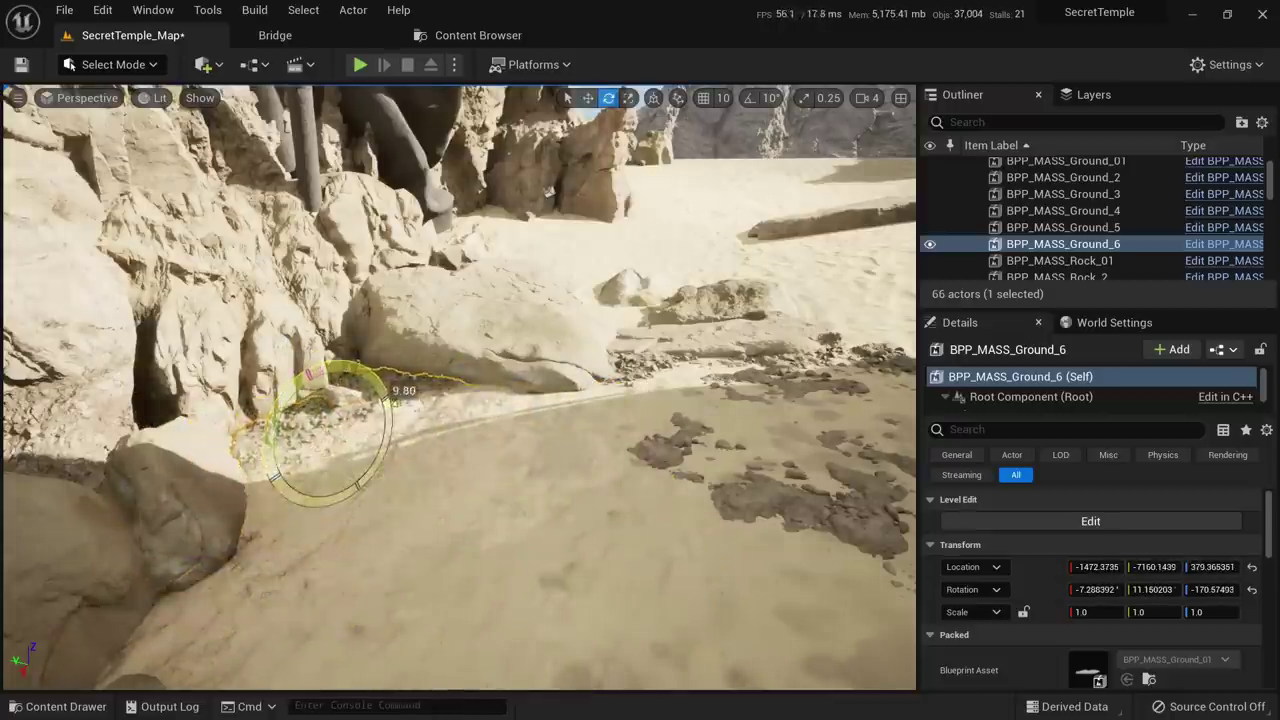
{"action": "right_click_drag", "start_coordinate": [340, 384], "coordinate": [250, 372]}
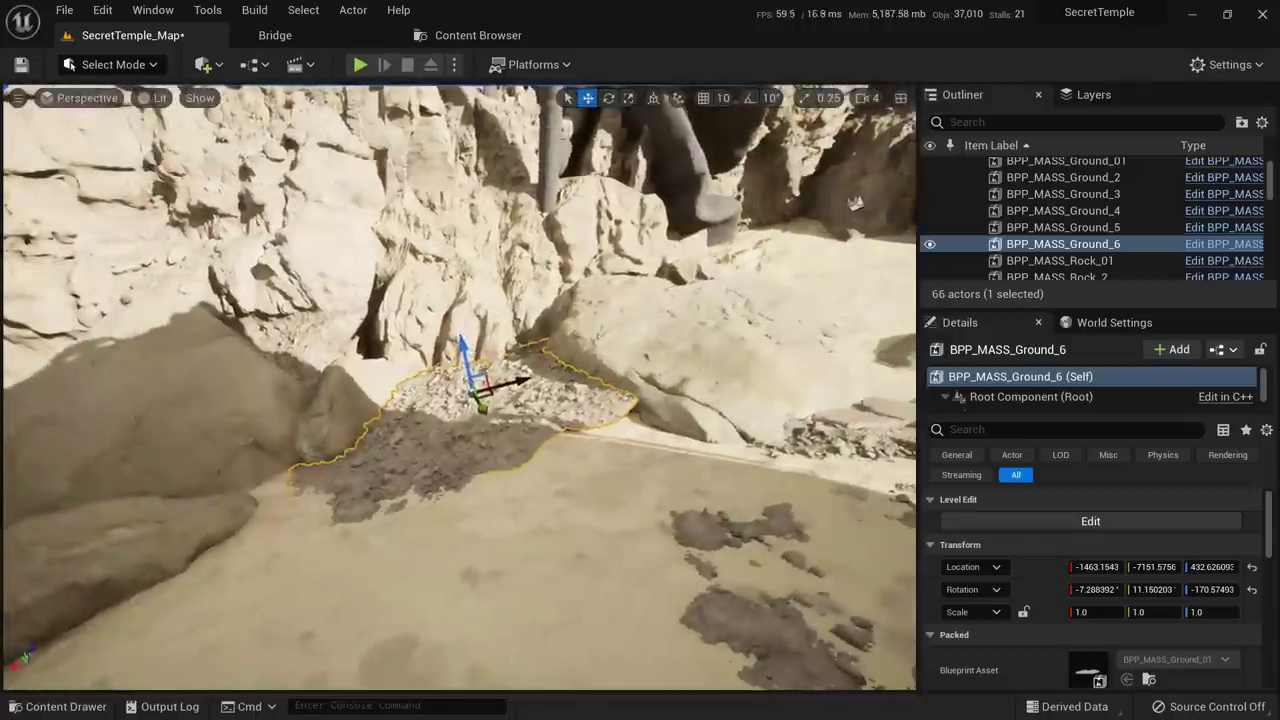
{"action": "key", "text": "e"}
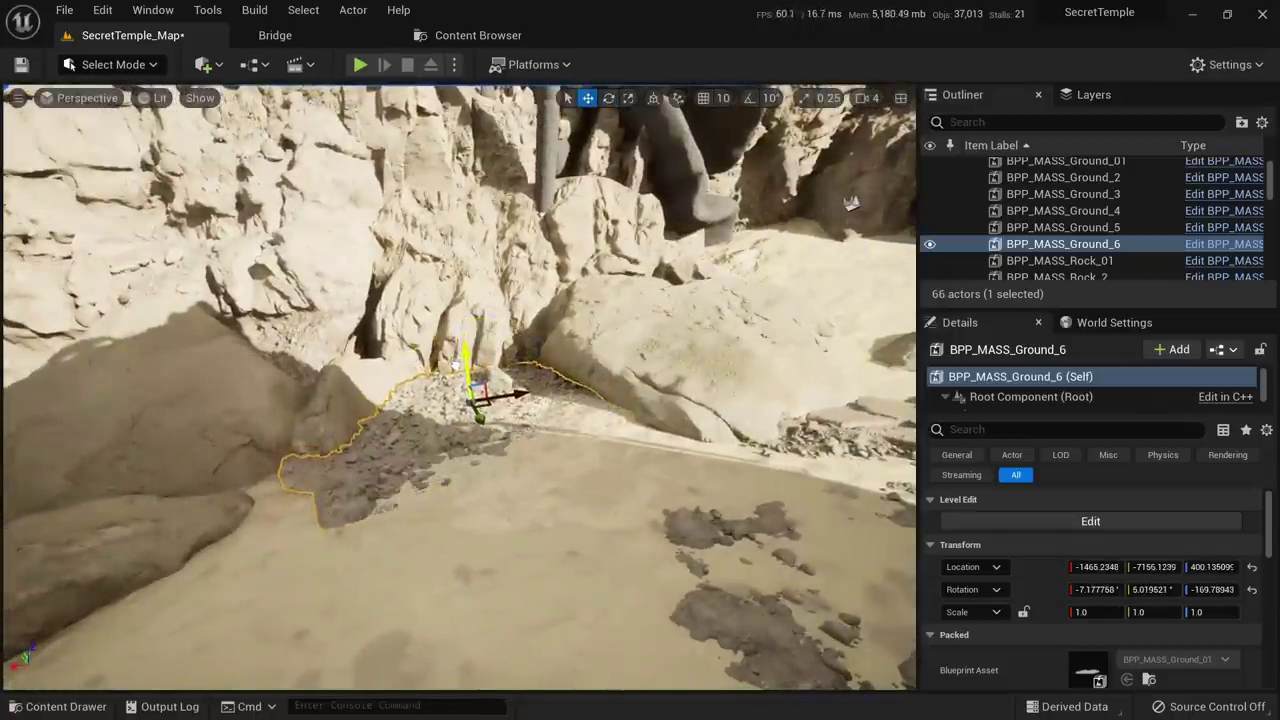
Duplicate the rubble cluster along the front of the shaded boulders to about -912, -7265, 380 and tilt the copy to about -3.9° in X
{"action": "right_click_drag", "start_coordinate": [456, 365], "coordinate": [458, 410]}
{"action": "left_click_drag", "start_coordinate": [524, 306], "coordinate": [416, 333], "text": "alt"}
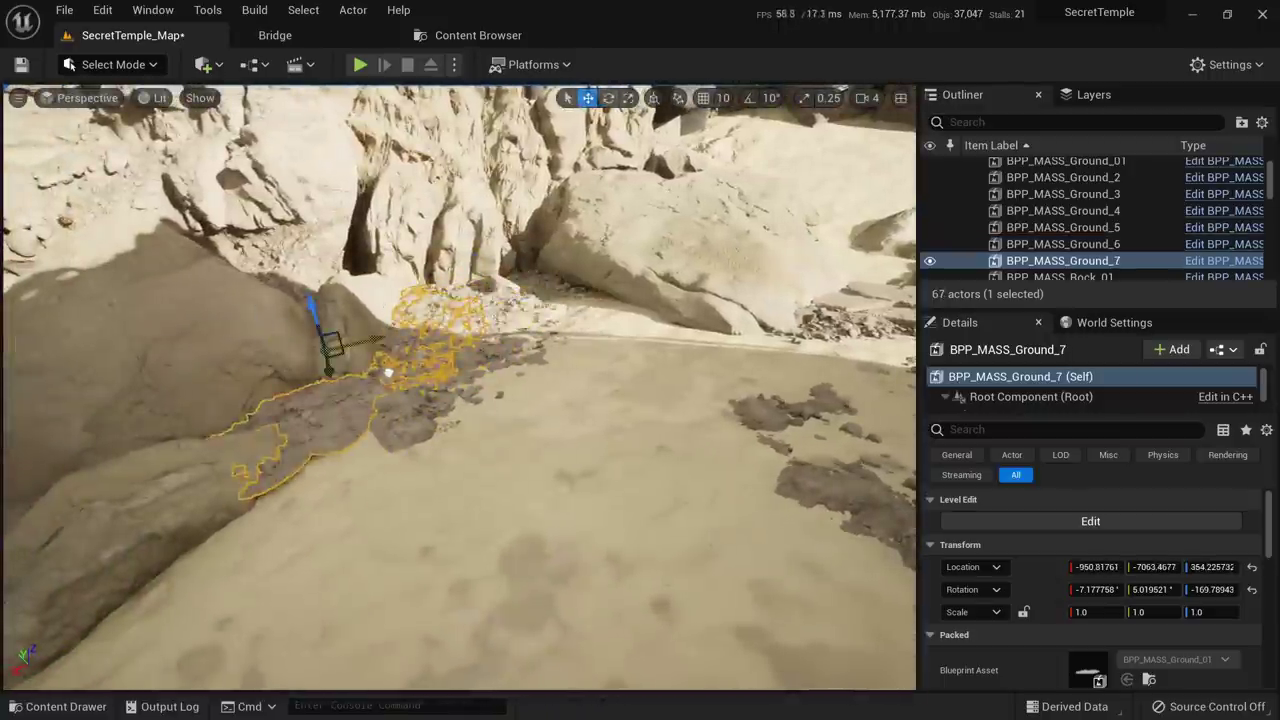
{"action": "left_click_drag", "start_coordinate": [340, 394], "coordinate": [343, 407]}
{"action": "key", "text": "e"}
{"action": "left_click_drag", "start_coordinate": [313, 335], "coordinate": [319, 354]}
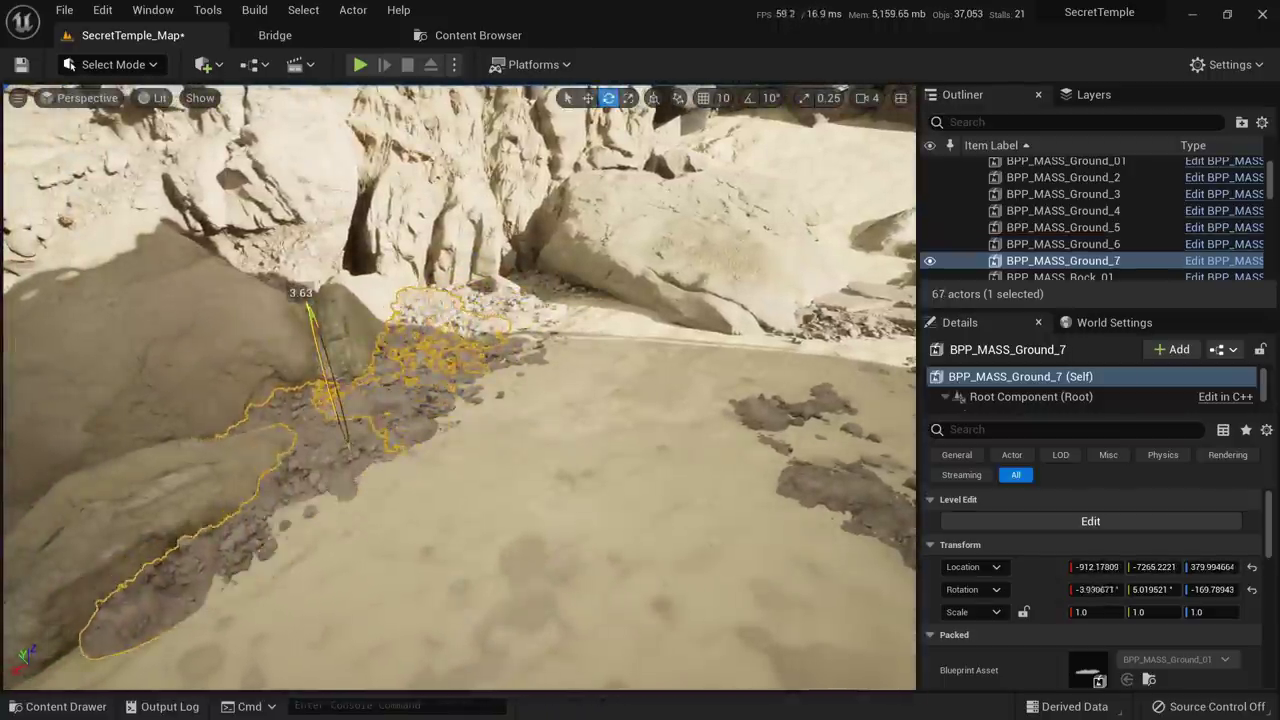
{"action": "key", "text": "Escape"}
Duplicate the rubble cluster to the far side of the boulder pile, near 968, -6722, 184, and adjust its tilt to follow the ground
{"action": "right_click_drag", "start_coordinate": [420, 400], "coordinate": [250, 480]}
{"action": "left_click", "coordinate": [405, 440]}
{"action": "key", "text": "w"}
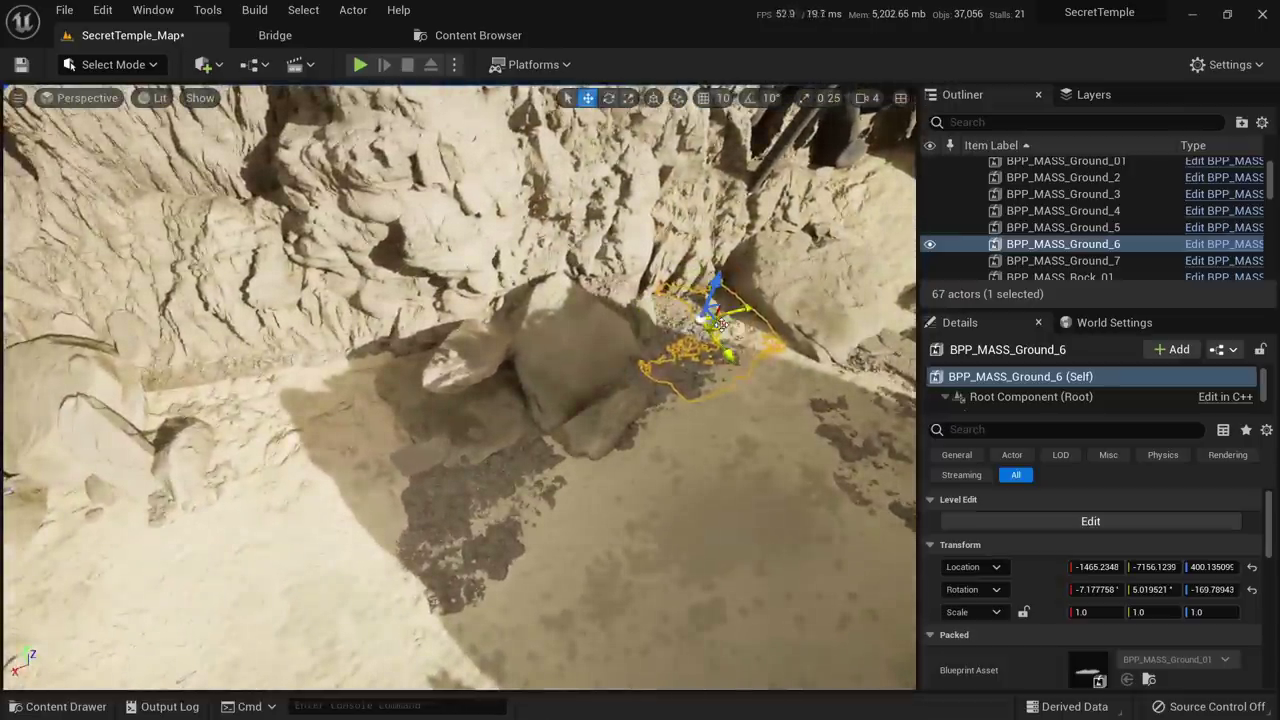
{"action": "left_click_drag", "start_coordinate": [720, 325], "coordinate": [318, 482], "text": "alt"}
{"action": "right_click_drag", "start_coordinate": [396, 348], "coordinate": [555, 315]}
{"action": "key", "text": "e"}
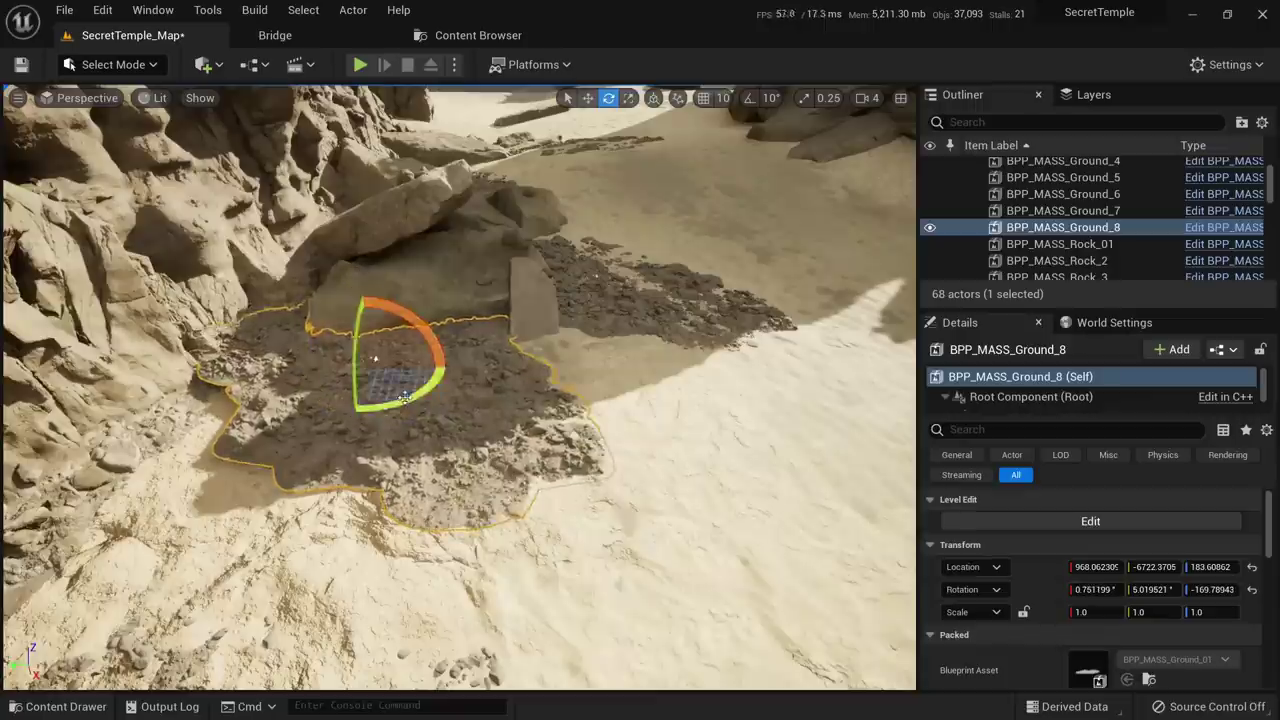
{"action": "left_click_drag", "start_coordinate": [394, 368], "coordinate": [325, 367]}
{"action": "mouse_move", "coordinate": [325, 367]}
{"action": "right_mouse_down"}
{"action": "mouse_move", "coordinate": [350, 325]}
{"action": "mouse_move", "coordinate": [385, 308]}
{"action": "mouse_move", "coordinate": [330, 355]}
{"action": "right_mouse_up"}
{"action": "key", "text": "e"}
{"action": "key", "text": "Escape"}
Duplicate the rubble cluster farther along the cliff base to about 1740, -6399, 168, rotated to about 5.4° in X, 5.6° in Y and -140.6° in Z
{"action": "left_click", "coordinate": [740, 336]}
{"action": "right_click_drag", "start_coordinate": [740, 336], "coordinate": [740, 336]}
{"action": "left_click_drag", "start_coordinate": [740, 345], "coordinate": [798, 328], "text": "alt"}
{"action": "key", "text": "w"}
{"action": "left_click_drag", "start_coordinate": [722, 303], "coordinate": [336, 368]}
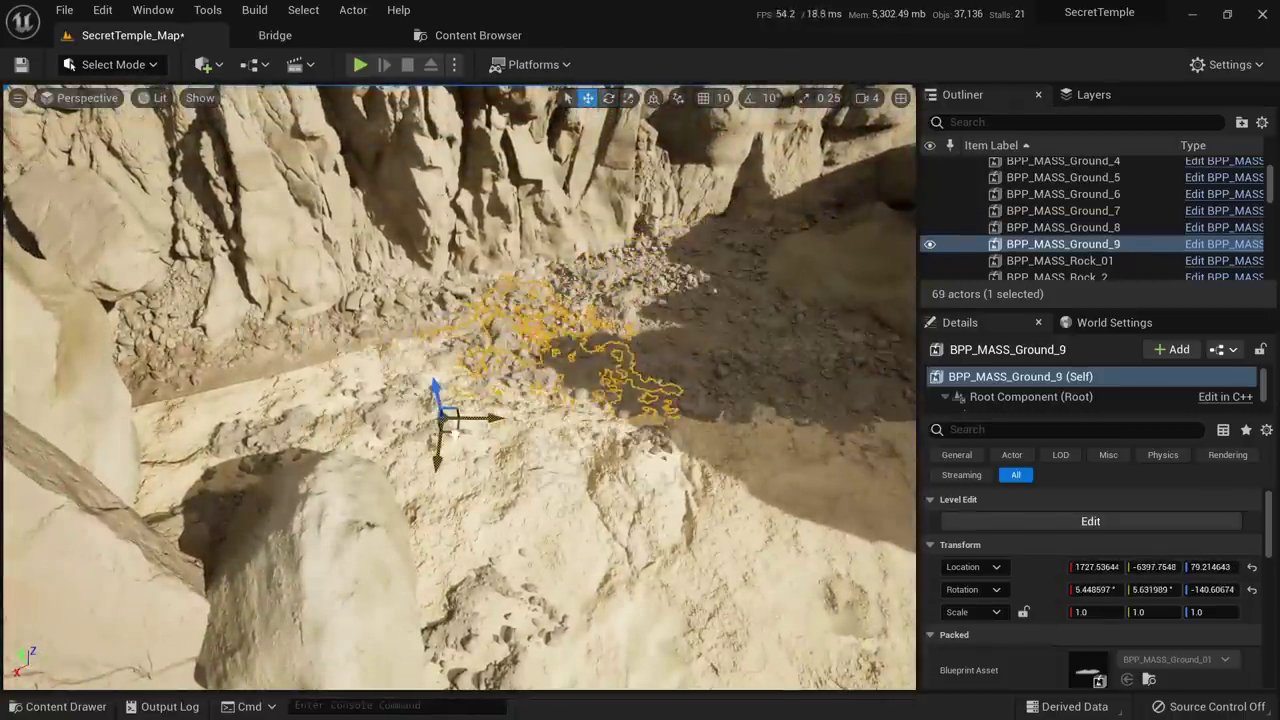
{"action": "left_click_drag", "start_coordinate": [441, 400], "coordinate": [438, 371]}
{"action": "mouse_move", "coordinate": [438, 371]}
{"action": "right_mouse_down"}
{"action": "mouse_move", "coordinate": [405, 350]}
{"action": "mouse_move", "coordinate": [428, 372]}
{"action": "right_mouse_up"}
{"action": "right_click_drag", "start_coordinate": [611, 355], "coordinate": [604, 350]}
Temporarily hide the newest rubble cluster and mark the exposed seam along the cliff base with a line on a screen capture
{"action": "key", "text": "h"}
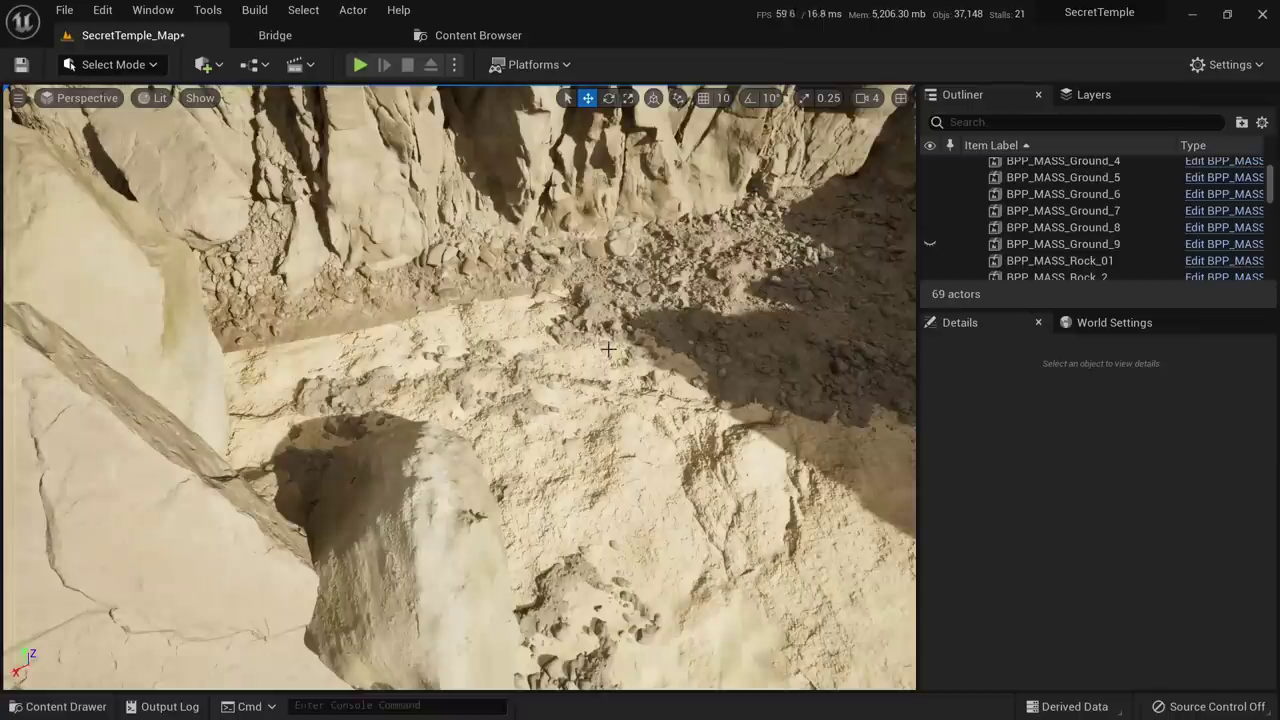
{"action": "key", "text": "Print"}
{"action": "mouse_move", "coordinate": [6, 104]}
{"action": "left_mouse_down"}
{"action": "mouse_move", "coordinate": [900, 628]}
{"action": "mouse_move", "coordinate": [897, 678]}
{"action": "left_mouse_up"}
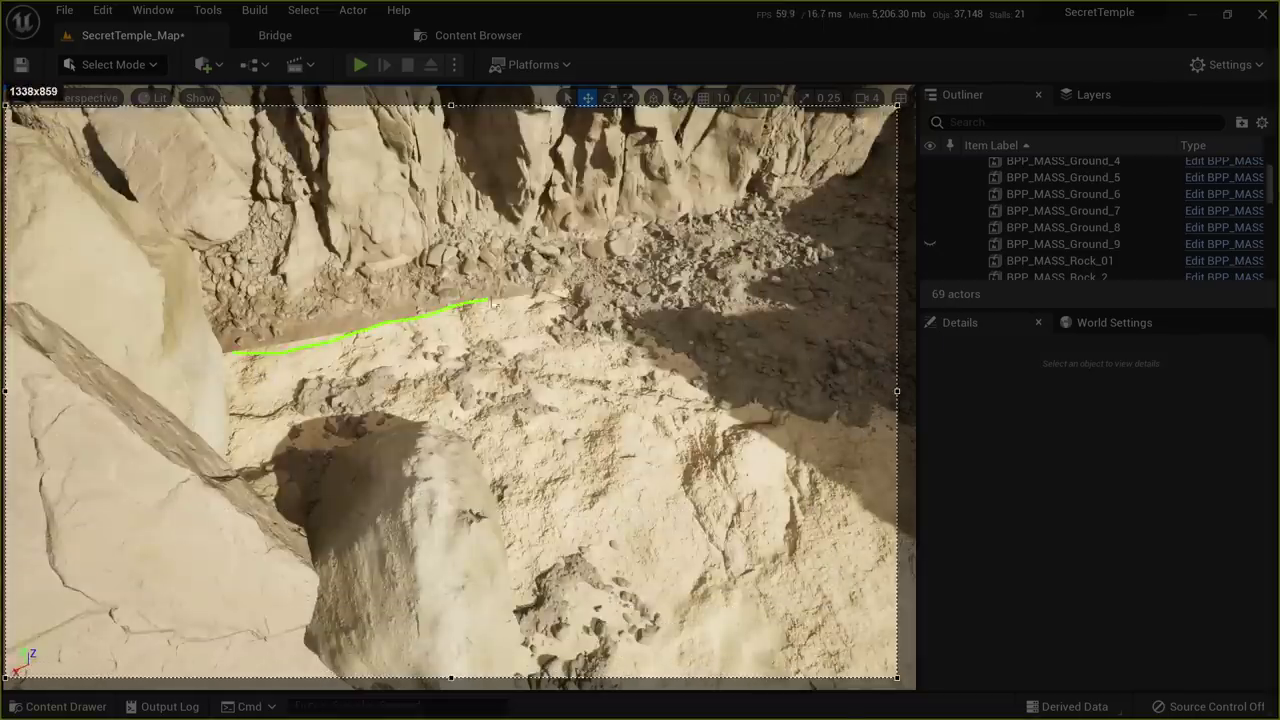
{"action": "left_click", "coordinate": [886, 693]}
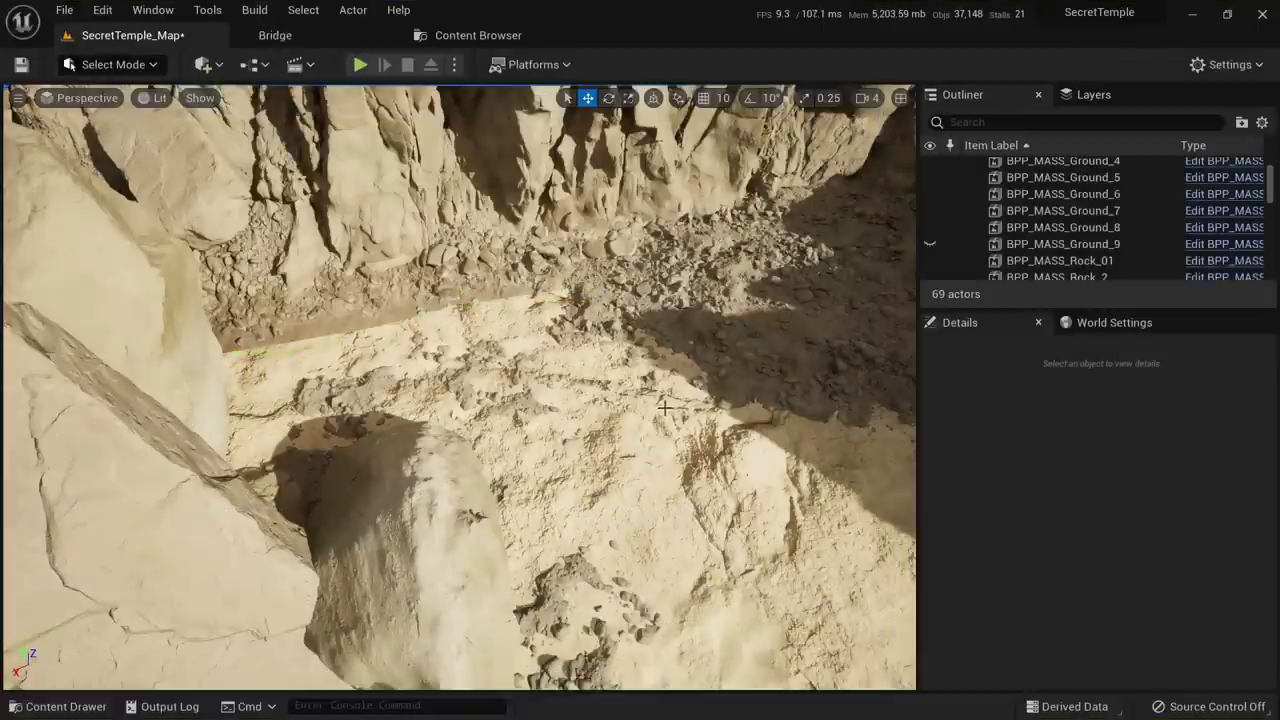
{"action": "mouse_move", "coordinate": [522, 367]}
{"action": "right_mouse_down"}
{"action": "mouse_move", "coordinate": [545, 367]}
{"action": "mouse_move", "coordinate": [505, 371]}
{"action": "right_mouse_up"}
{"action": "key", "text": "ctrl+h"}
Shift the newest rubble cluster over the cliff-base seam to about 1901, -6127, 123 and rotate it to about 6.6° in X and -141° in Z
{"action": "left_click", "coordinate": [522, 367]}
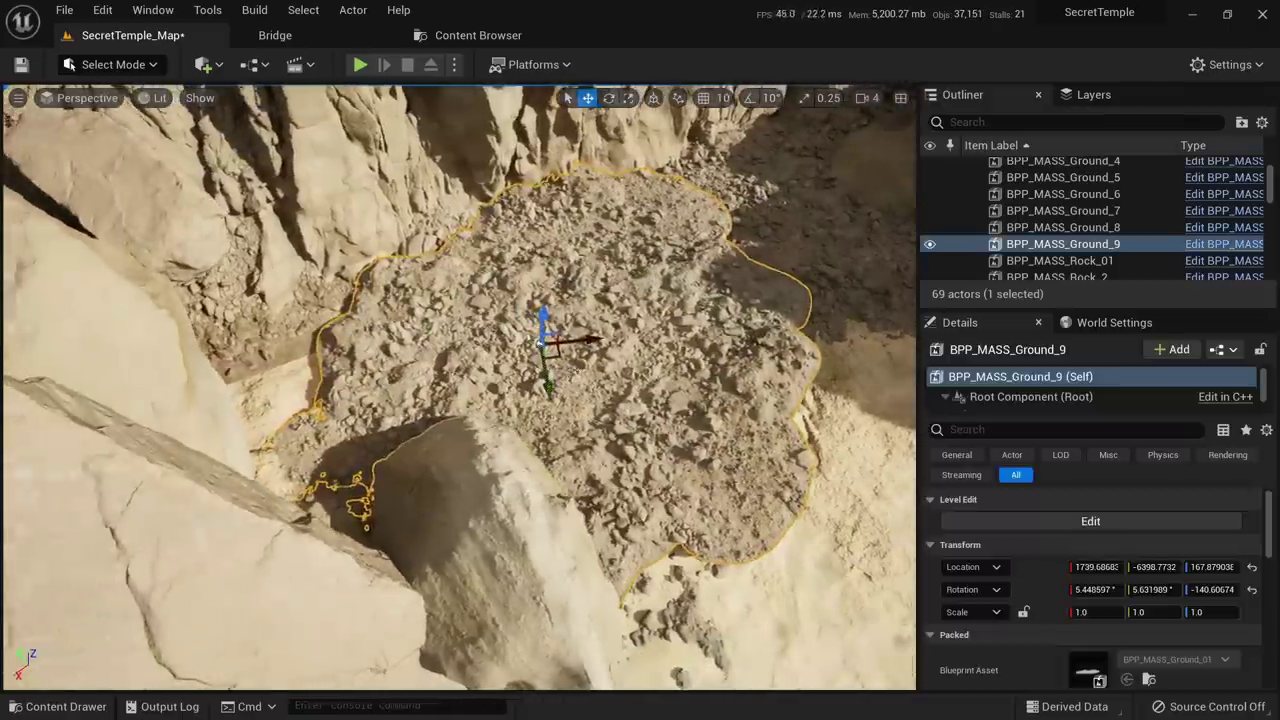
{"action": "left_click_drag", "start_coordinate": [554, 360], "coordinate": [430, 323]}
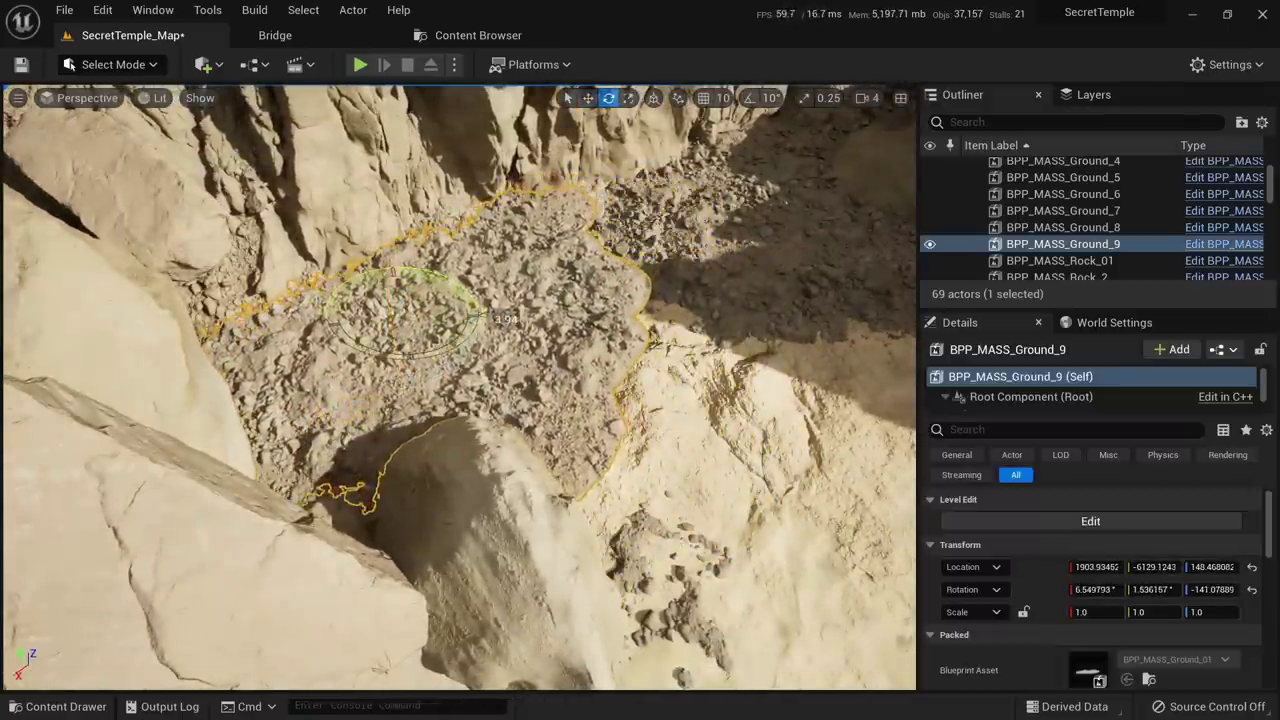
{"action": "right_click_drag", "start_coordinate": [405, 313], "coordinate": [290, 228]}
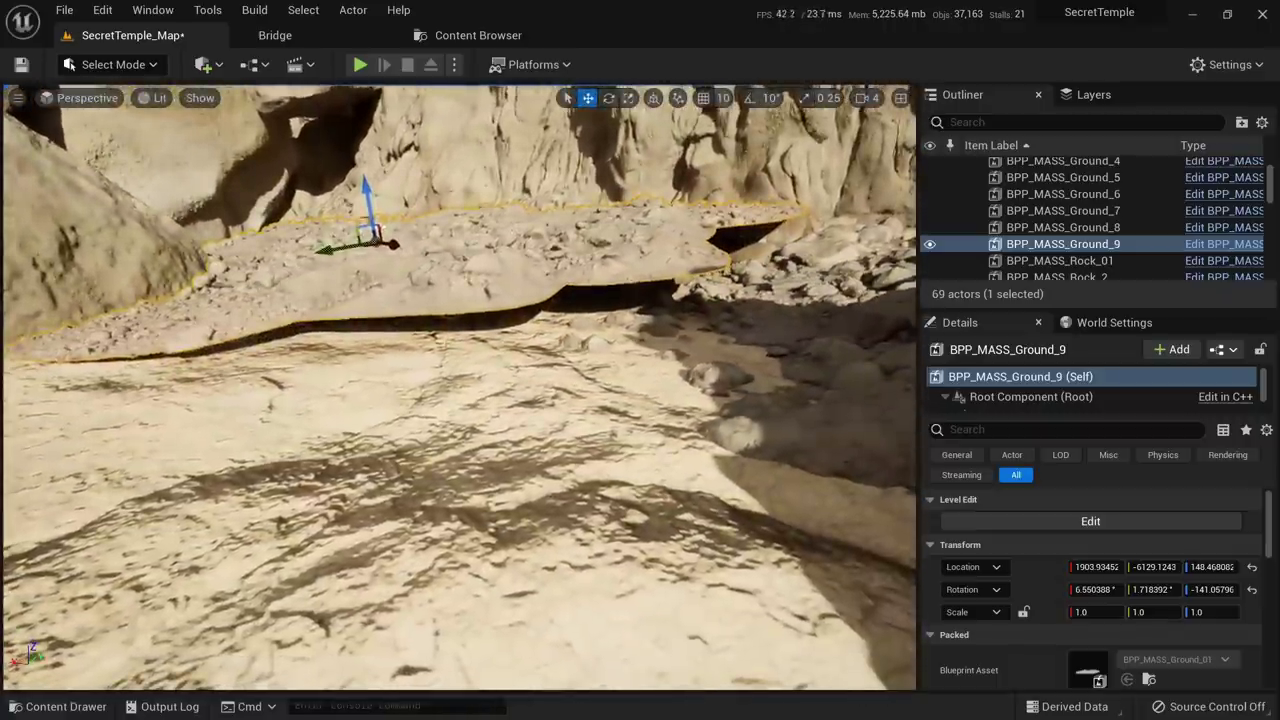
{"action": "left_click_drag", "start_coordinate": [366, 200], "coordinate": [365, 206]}
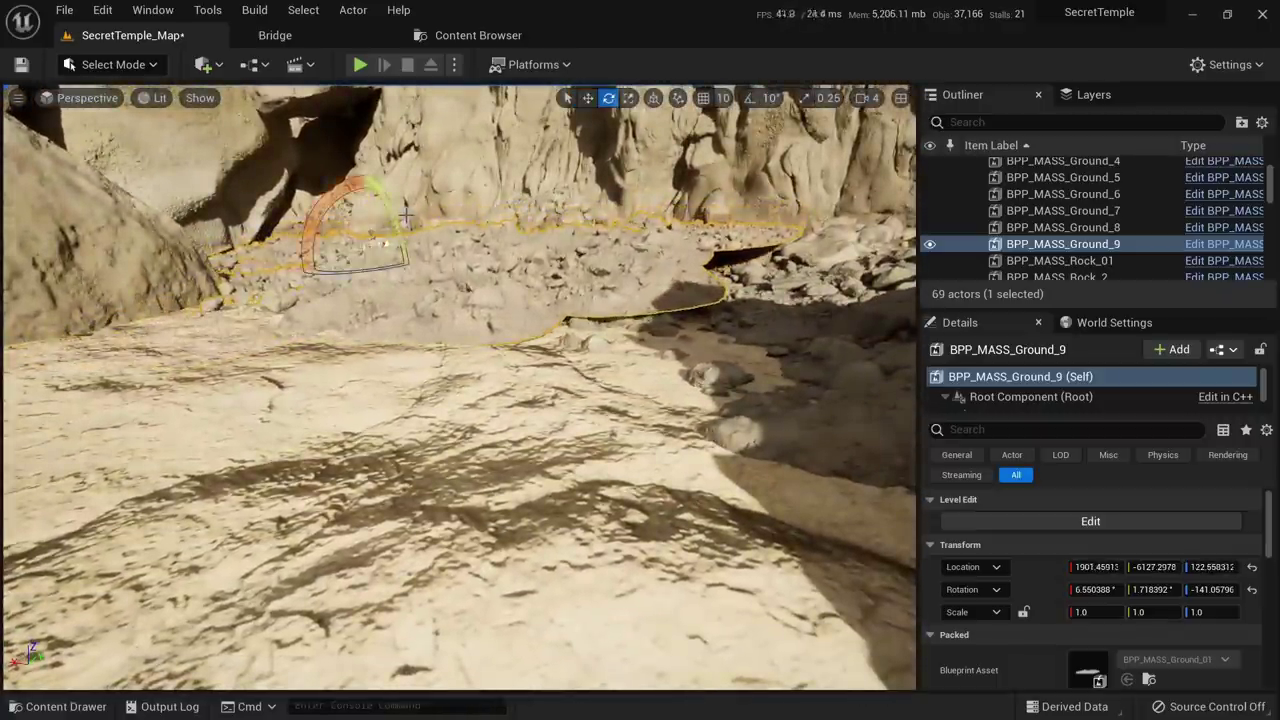
{"action": "key", "text": "Escape"}
Duplicate a rubble cluster across the canyon to the boulders at the opposite cliff base, at about 2628, -12379, 247
{"action": "right_click_drag", "start_coordinate": [405, 275], "coordinate": [525, 295]}
{"action": "left_click", "coordinate": [415, 335]}
{"action": "right_click_drag", "start_coordinate": [415, 335], "coordinate": [505, 315]}
{"action": "key", "text": "w"}
{"action": "left_click_drag", "start_coordinate": [248, 541], "coordinate": [663, 452], "text": "alt"}
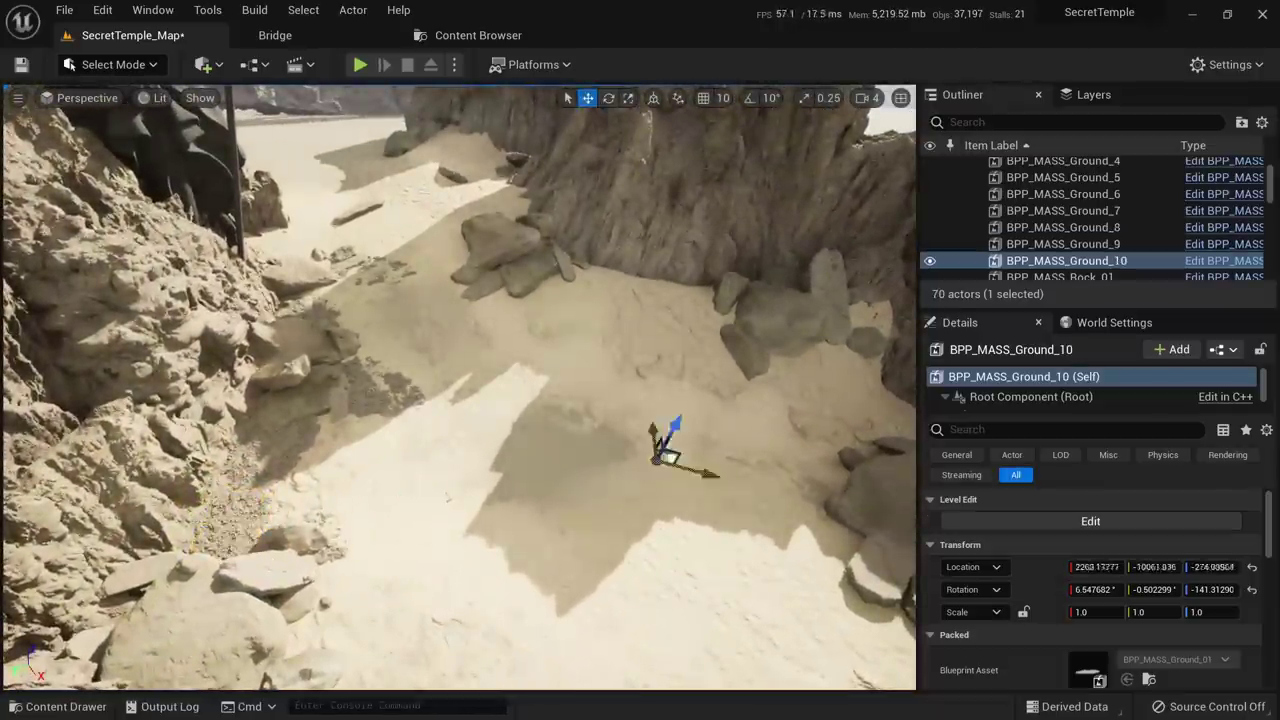
{"action": "left_click_drag", "start_coordinate": [820, 441], "coordinate": [826, 443]}
{"action": "right_click_drag", "start_coordinate": [826, 443], "coordinate": [905, 410]}
{"action": "key", "text": "w"}
{"action": "right_click_drag", "start_coordinate": [640, 566], "coordinate": [640, 560]}
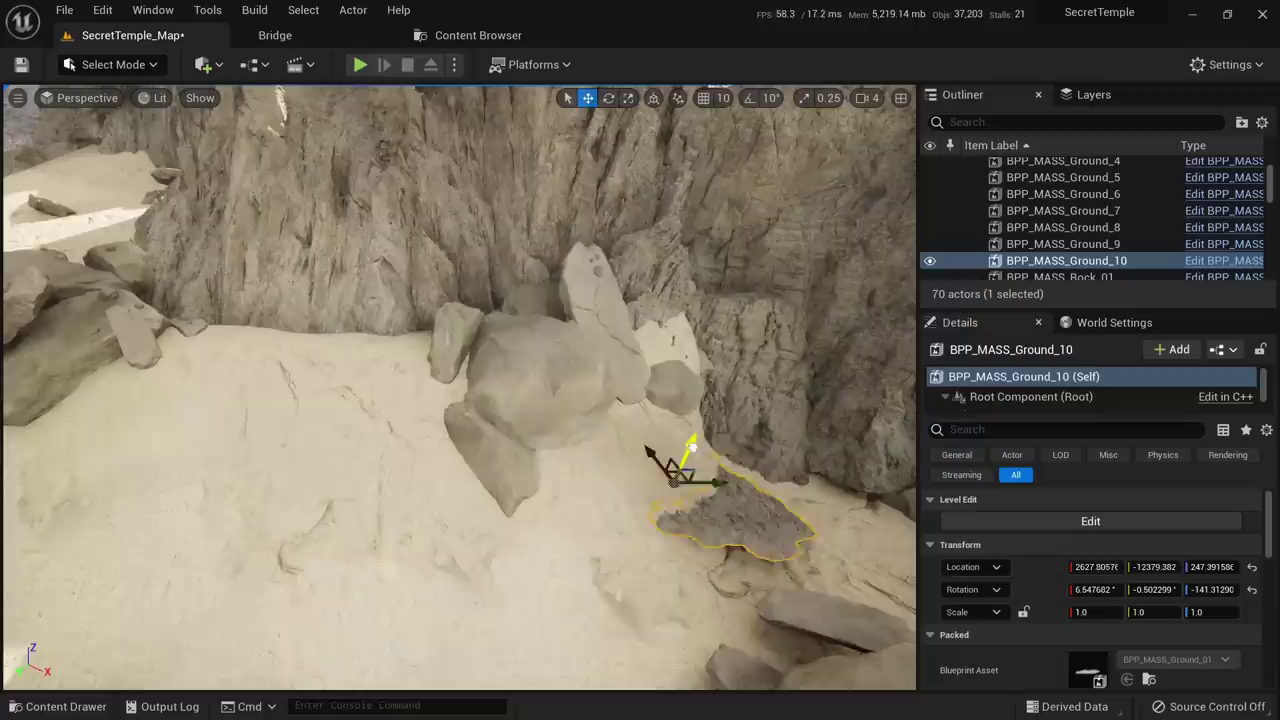
Tilt the opposite-cliff rubble cluster to about 7.7° in X and 31.4° in Y and place it at about 2616, -12418, 448
{"action": "left_click_drag", "start_coordinate": [670, 441], "coordinate": [704, 456]}
{"action": "right_click_drag", "start_coordinate": [704, 456], "coordinate": [788, 470]}
{"action": "key", "text": "w"}
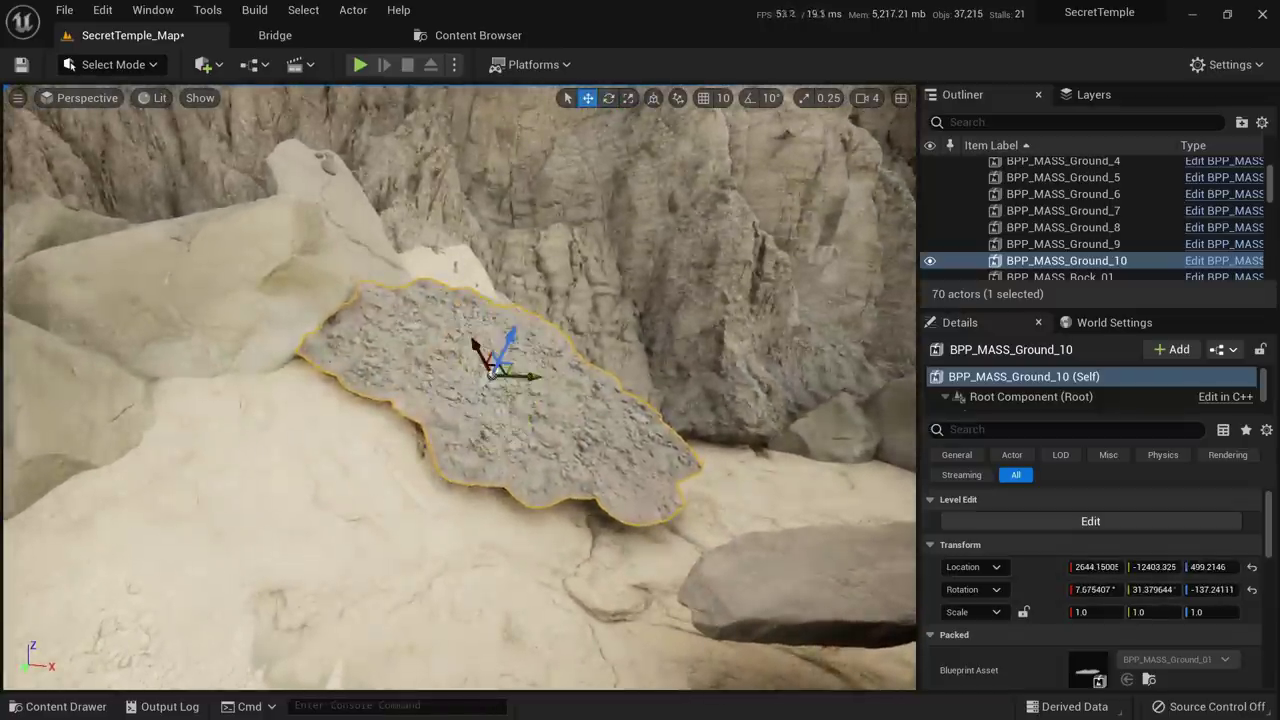
{"action": "right_click_drag", "start_coordinate": [505, 355], "coordinate": [440, 365]}
{"action": "key", "text": "d"}
Tilt the rubble cluster further to about 19.8° in X and 30.3° in Y and lower it into the slope
{"action": "key", "text": "e"}
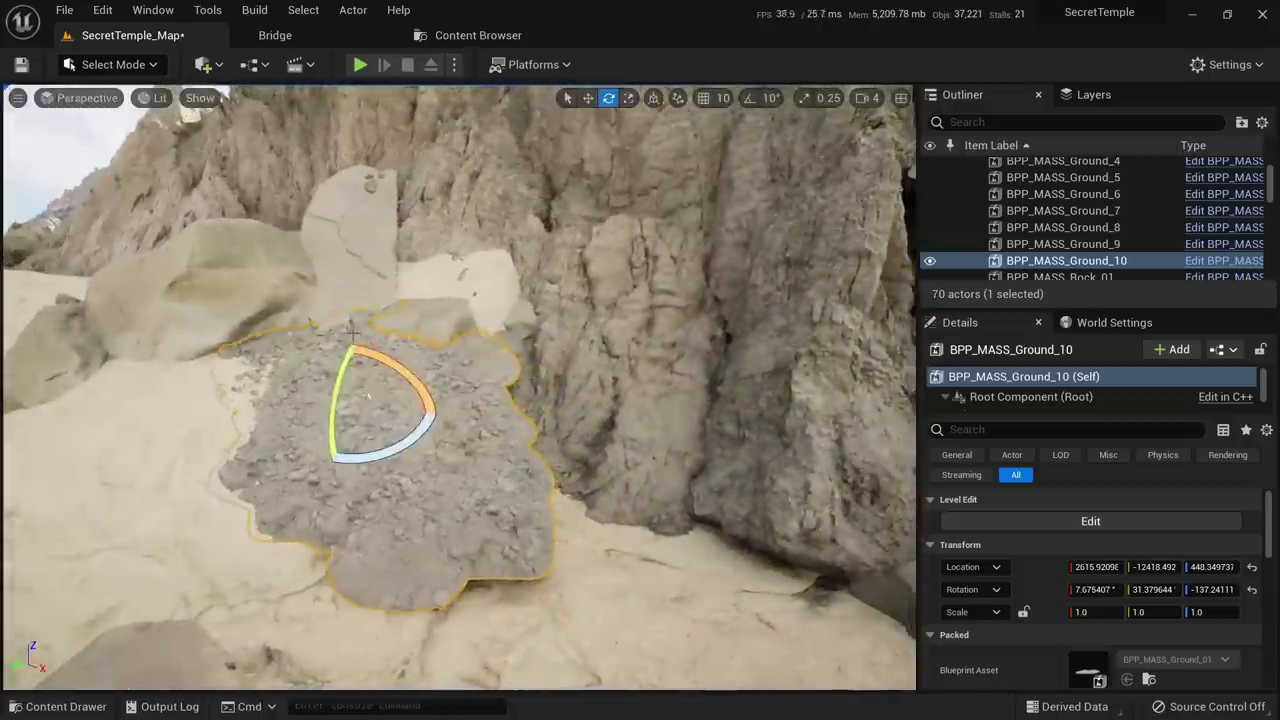
{"action": "left_click_drag", "start_coordinate": [345, 338], "coordinate": [358, 350]}
{"action": "right_click_drag", "start_coordinate": [358, 350], "coordinate": [508, 347]}
{"action": "key", "text": "a"}
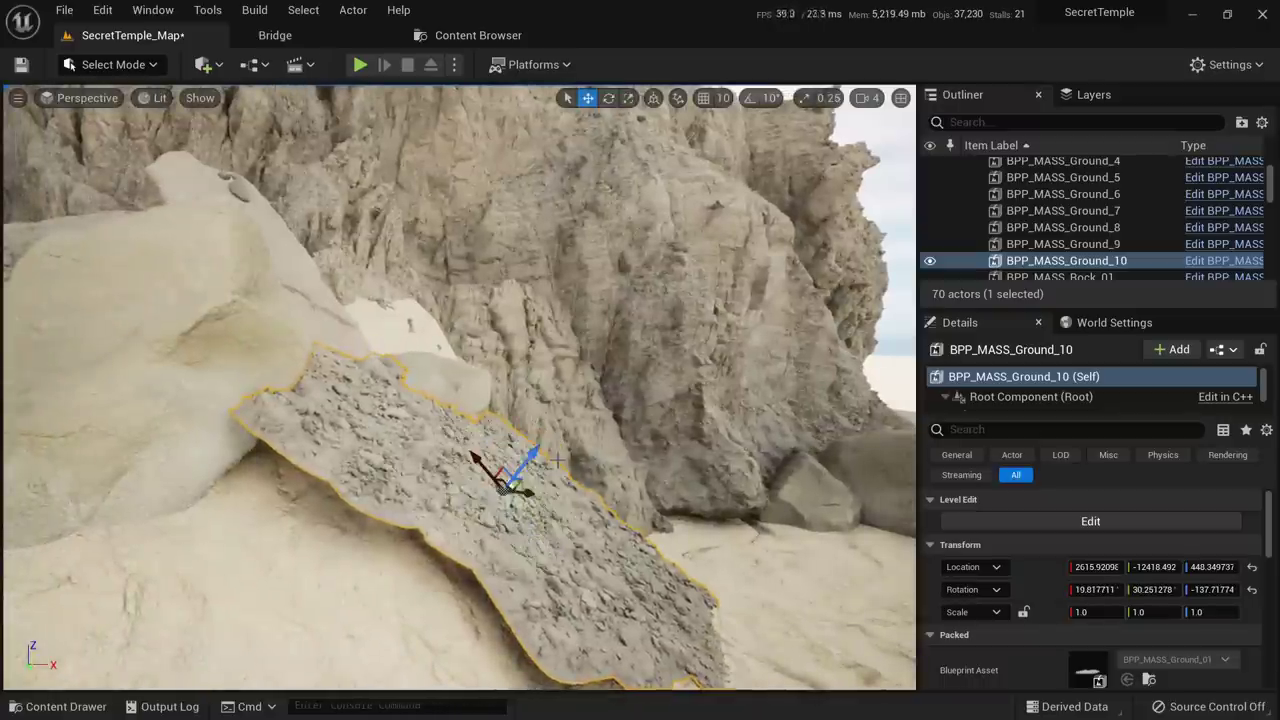
{"action": "left_click_drag", "start_coordinate": [534, 453], "coordinate": [508, 489]}
{"action": "key", "text": "Escape"}
Reposition the tilted rubble cluster against the cliff wall below the small boulder, at about 2824, -12844, 216
{"action": "key", "text": "s"}
{"action": "right_click_drag", "start_coordinate": [645, 448], "coordinate": [760, 540]}
{"action": "left_click", "coordinate": [682, 460]}
{"action": "left_click_drag", "start_coordinate": [534, 309], "coordinate": [697, 363]}
{"action": "right_click_drag", "start_coordinate": [697, 363], "coordinate": [560, 275]}
{"action": "key", "text": "s"}
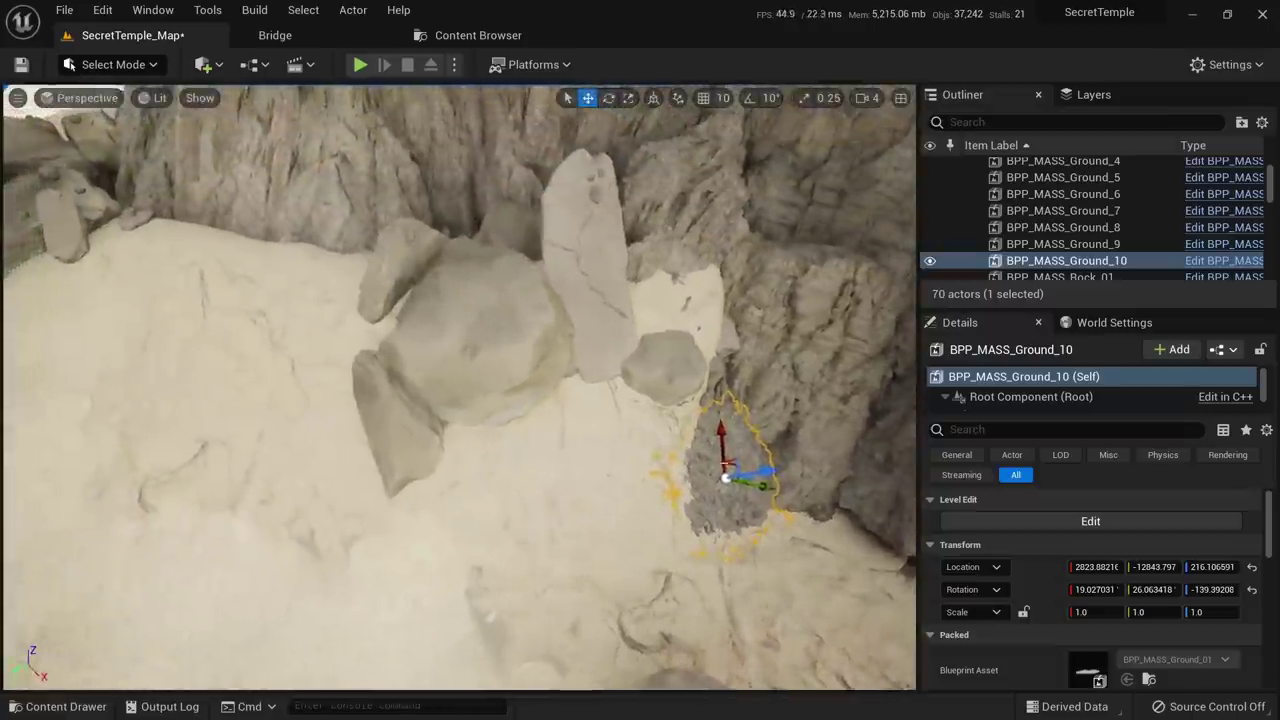
Duplicate the tilted rubble cluster, flatten the copy to about -3.5° in X and -2.2° in Y, and raise it to about 959 in Z
{"action": "key", "text": "e"}
{"action": "left_click_drag", "start_coordinate": [778, 512], "coordinate": [750, 548], "text": "alt"}
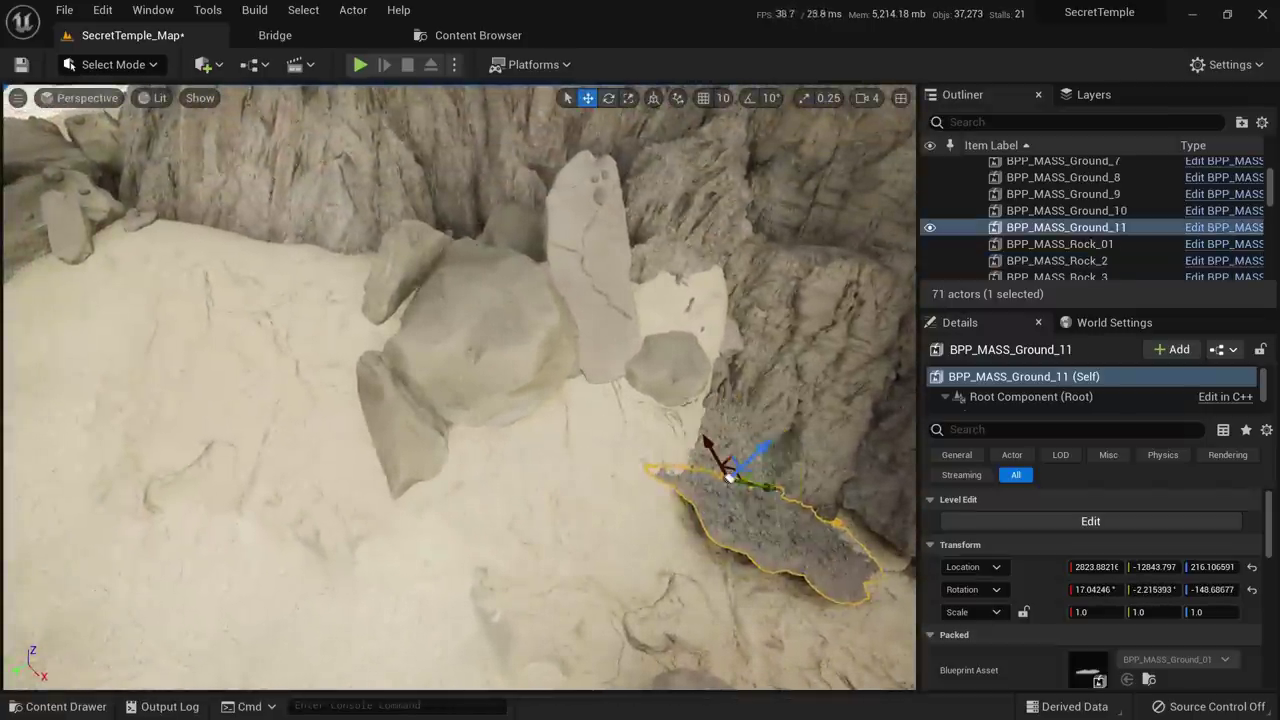
{"action": "right_click_drag", "start_coordinate": [813, 263], "coordinate": [790, 315]}
{"action": "key", "text": "e"}
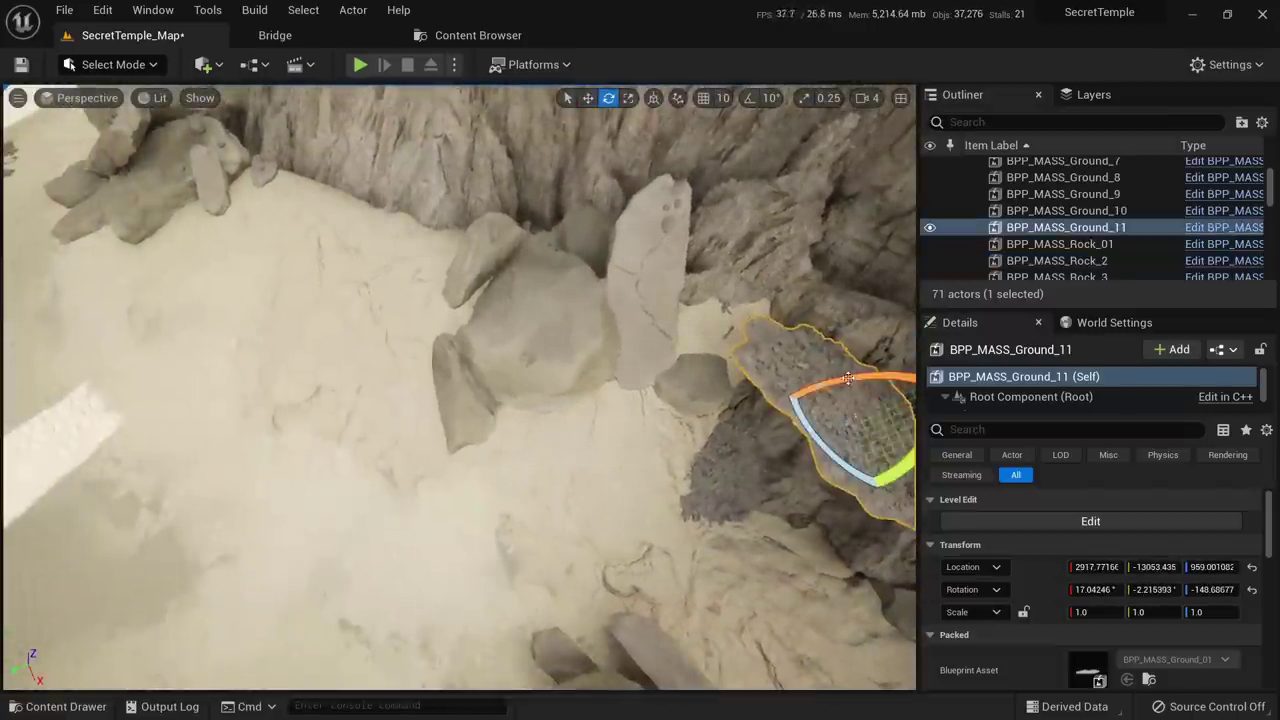
{"action": "right_click_drag", "start_coordinate": [843, 382], "coordinate": [800, 430]}
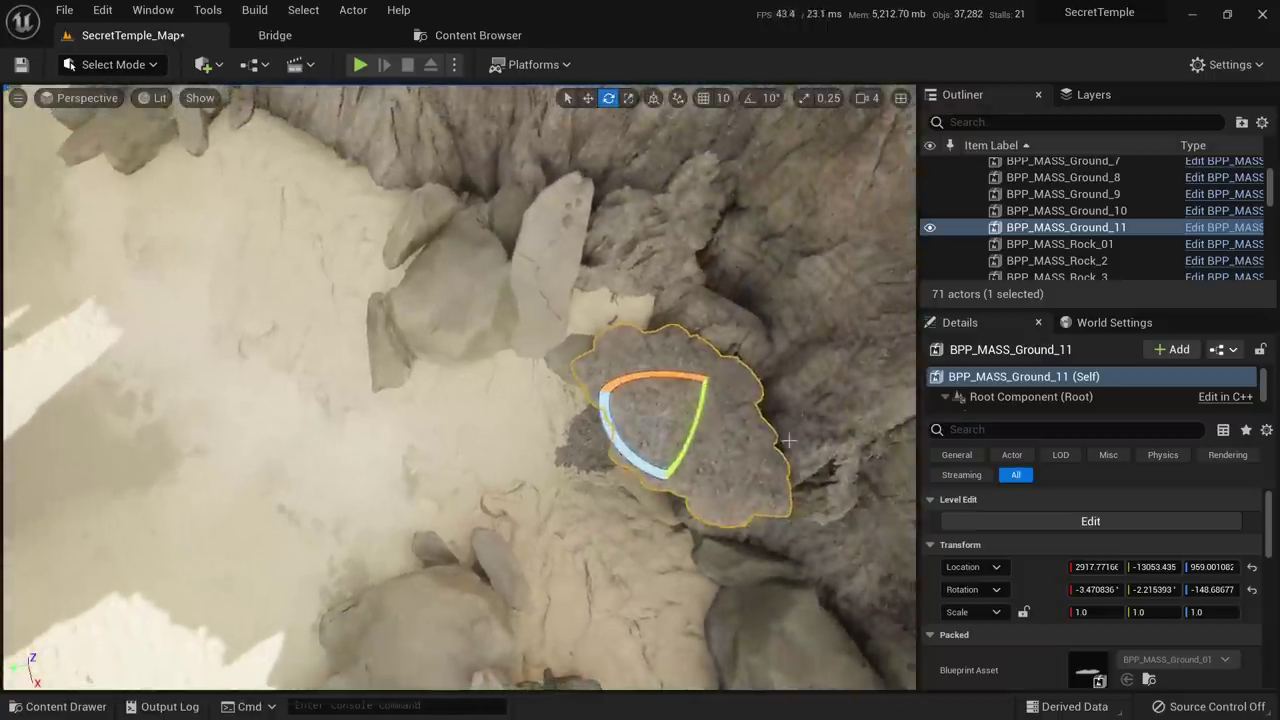
{"action": "key", "text": "w"}
{"action": "right_click_drag", "start_coordinate": [843, 382], "coordinate": [790, 375]}
{"action": "right_click_drag", "start_coordinate": [710, 475], "coordinate": [740, 480]}
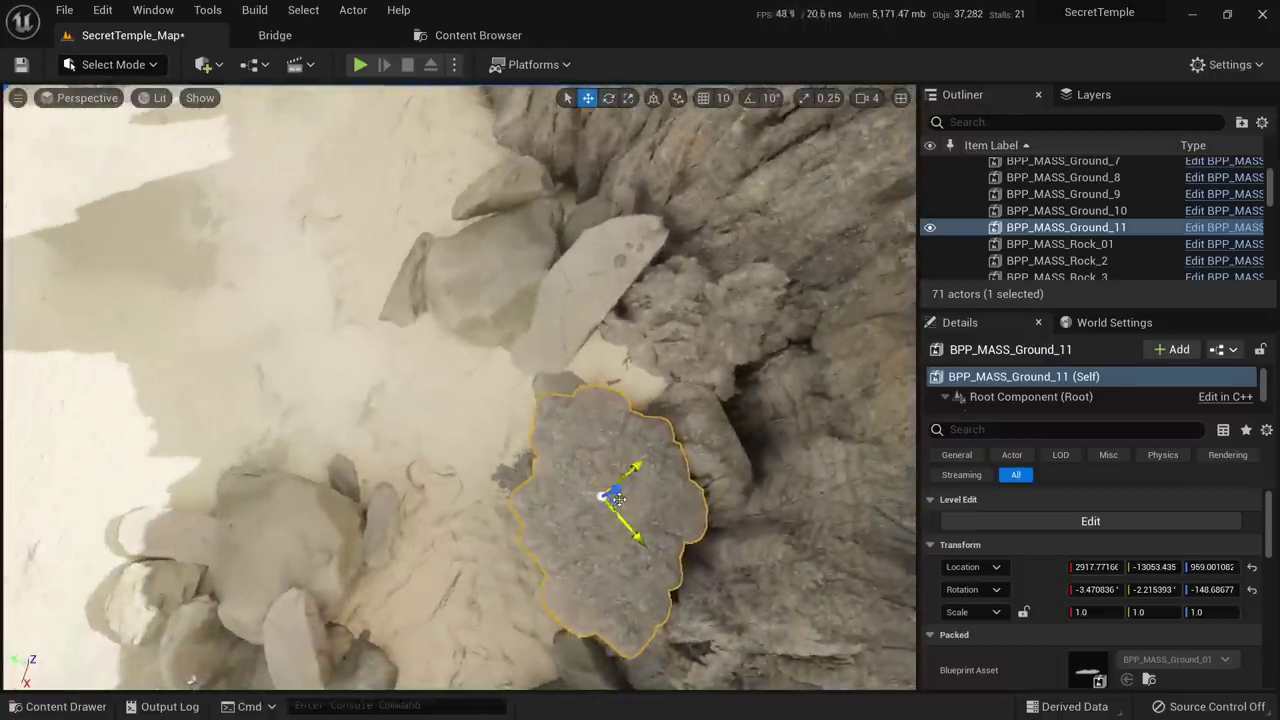
Move the flattened copy along the cliff base between the two boulder piles, to about 671, -11630, 887
{"action": "left_click_drag", "start_coordinate": [618, 499], "coordinate": [464, 108]}
{"action": "right_click_drag", "start_coordinate": [464, 108], "coordinate": [425, 30]}
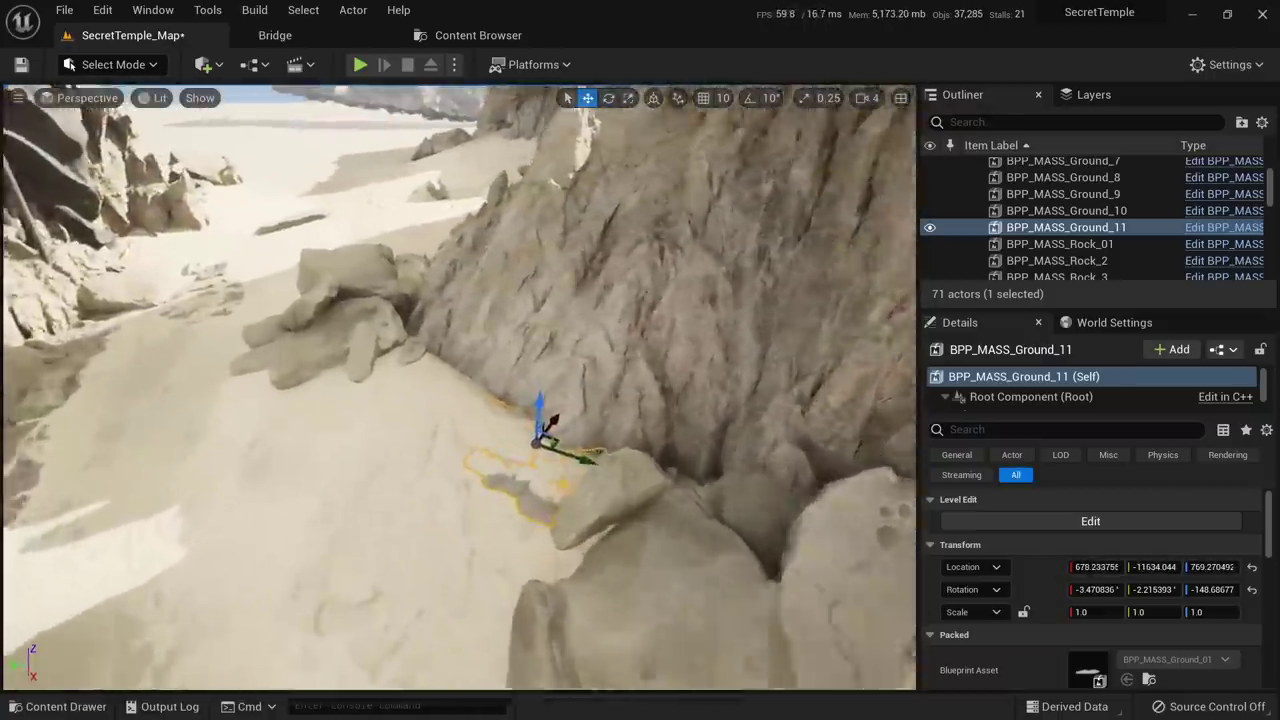
{"action": "right_click_drag", "start_coordinate": [540, 430], "coordinate": [530, 432]}
{"action": "left_click_drag", "start_coordinate": [565, 415], "coordinate": [557, 396]}
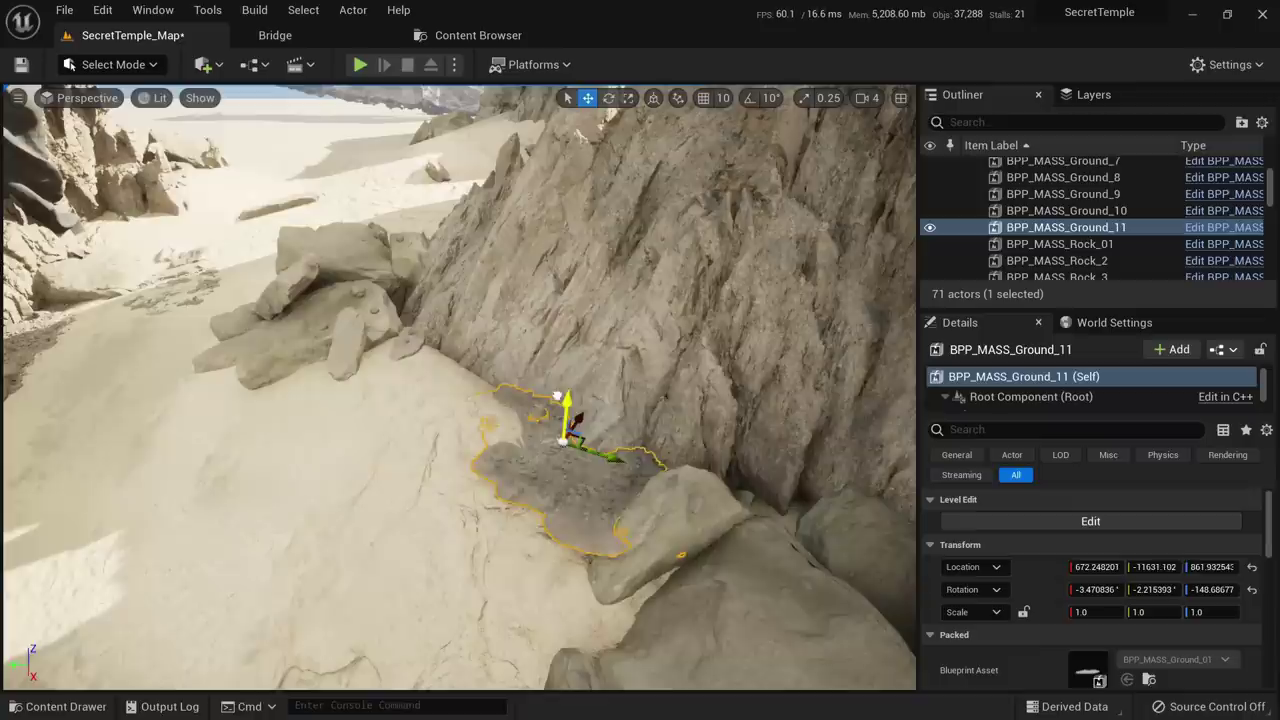
{"action": "right_click_drag", "start_coordinate": [557, 390], "coordinate": [530, 500]}
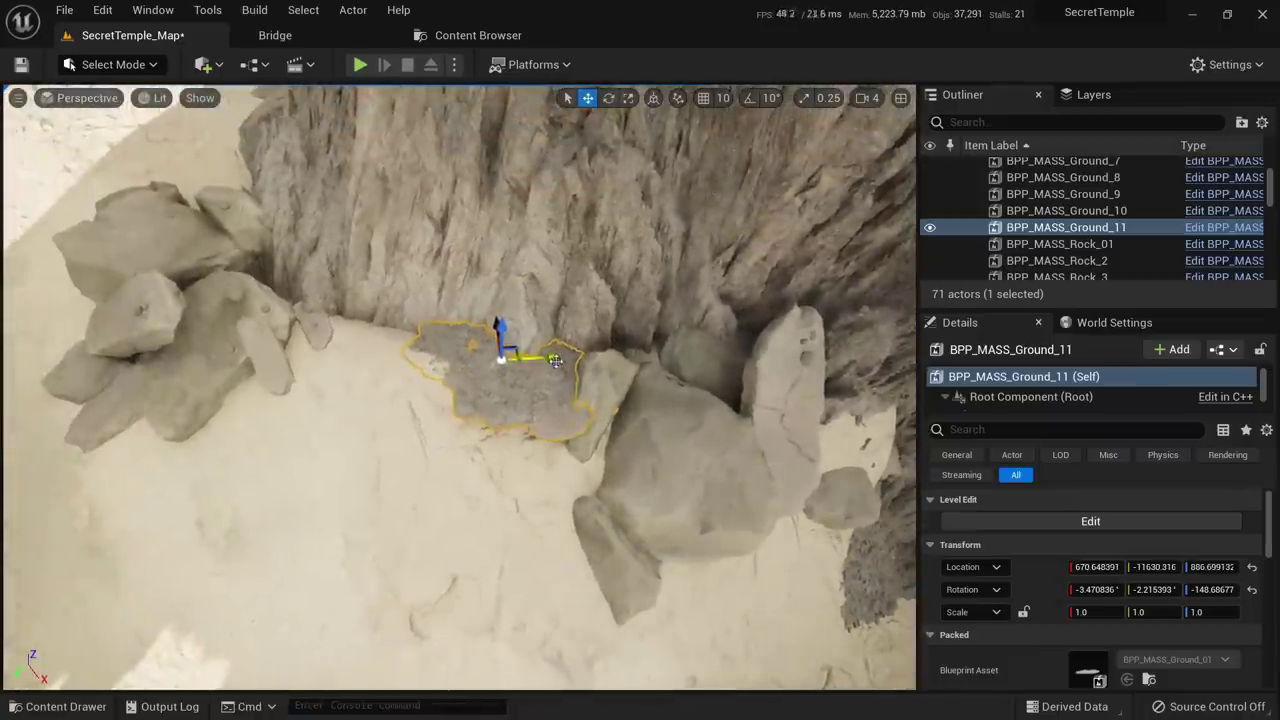
Duplicate the rubble cluster once more along the cliff base between the two boulder piles
{"action": "left_click_drag", "start_coordinate": [542, 357], "coordinate": [410, 333], "text": "alt"}
{"action": "right_click_drag", "start_coordinate": [410, 333], "coordinate": [370, 210]}
{"action": "key", "text": "Escape"}
Duplicate the large boulder group beside the rubble to about 1015, -11215, -55, rotated to about -14.7° in Y and 100° in Z
{"action": "right_click_drag", "start_coordinate": [593, 351], "coordinate": [655, 405]}
{"action": "left_click", "coordinate": [593, 353]}
{"action": "left_click_drag", "start_coordinate": [575, 352], "coordinate": [370, 370], "text": "alt"}
{"action": "key", "text": "e"}
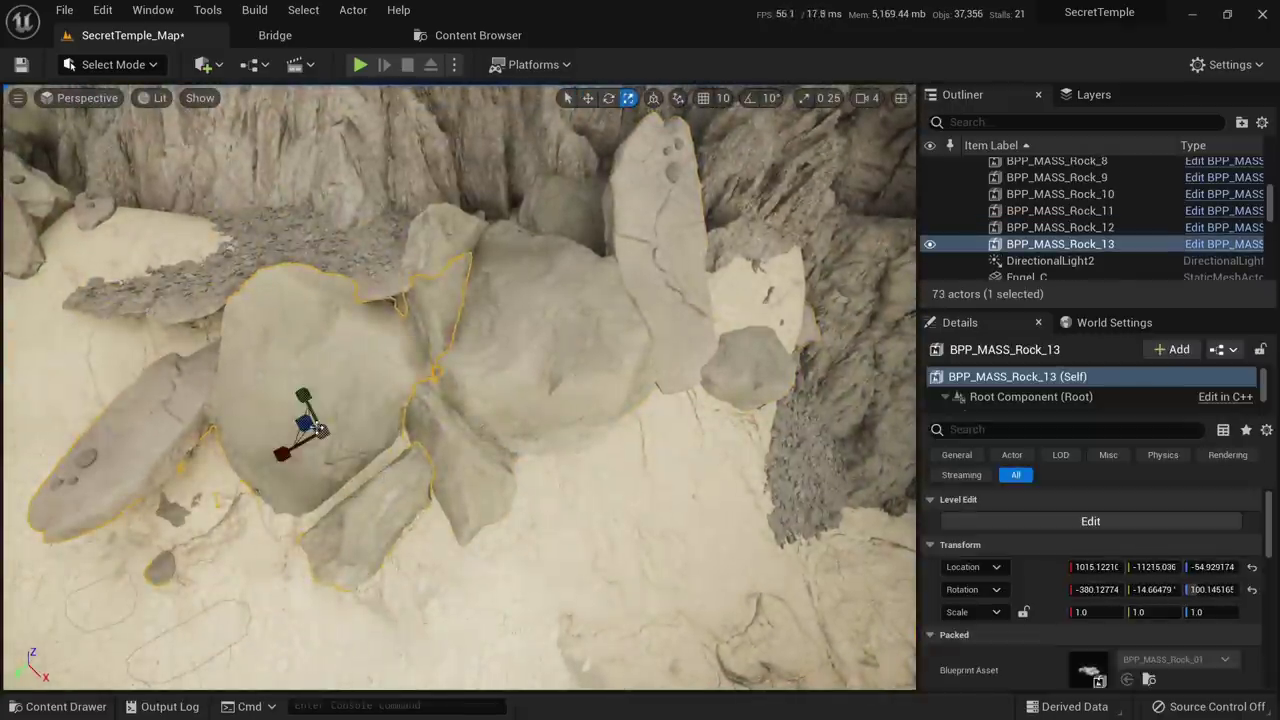
Scale the duplicated boulder group uniformly to about 0.51 and raise it to about 691 in Z
{"action": "mouse_move", "coordinate": [316, 435]}
{"action": "left_mouse_down"}
{"action": "mouse_move", "coordinate": [380, 390]}
{"action": "mouse_move", "coordinate": [330, 425]}
{"action": "left_mouse_up"}
{"action": "key", "text": "ctrl+z"}
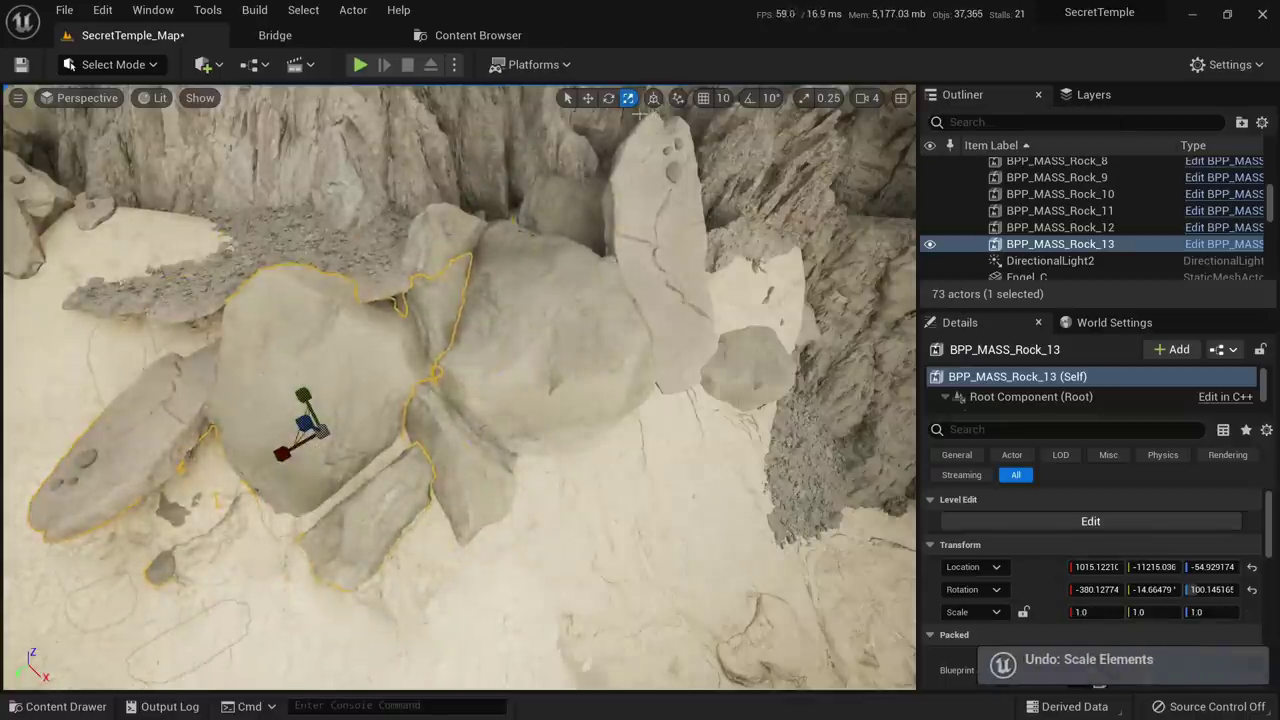
{"action": "key", "text": "w"}
{"action": "right_click_drag", "start_coordinate": [621, 190], "coordinate": [575, 210]}
{"action": "key", "text": "r"}
{"action": "right_click_drag", "start_coordinate": [401, 474], "coordinate": [452, 392]}
{"action": "left_click_drag", "start_coordinate": [453, 552], "coordinate": [440, 562]}
{"action": "key", "text": "w"}
{"action": "left_click_drag", "start_coordinate": [475, 445], "coordinate": [503, 279]}
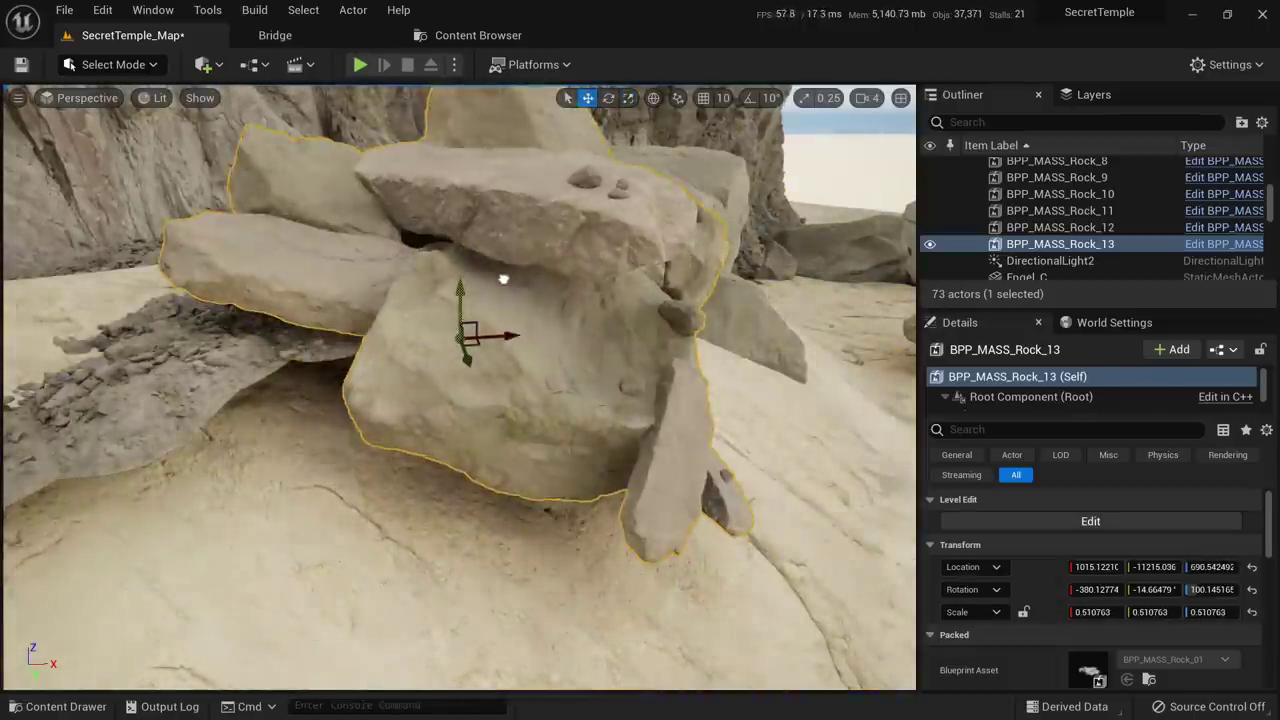
Set the duplicated boulder group's uniform scale to 1 and rotate it to about -346°, -27° and 14°
{"action": "left_click", "coordinate": [1023, 612]}
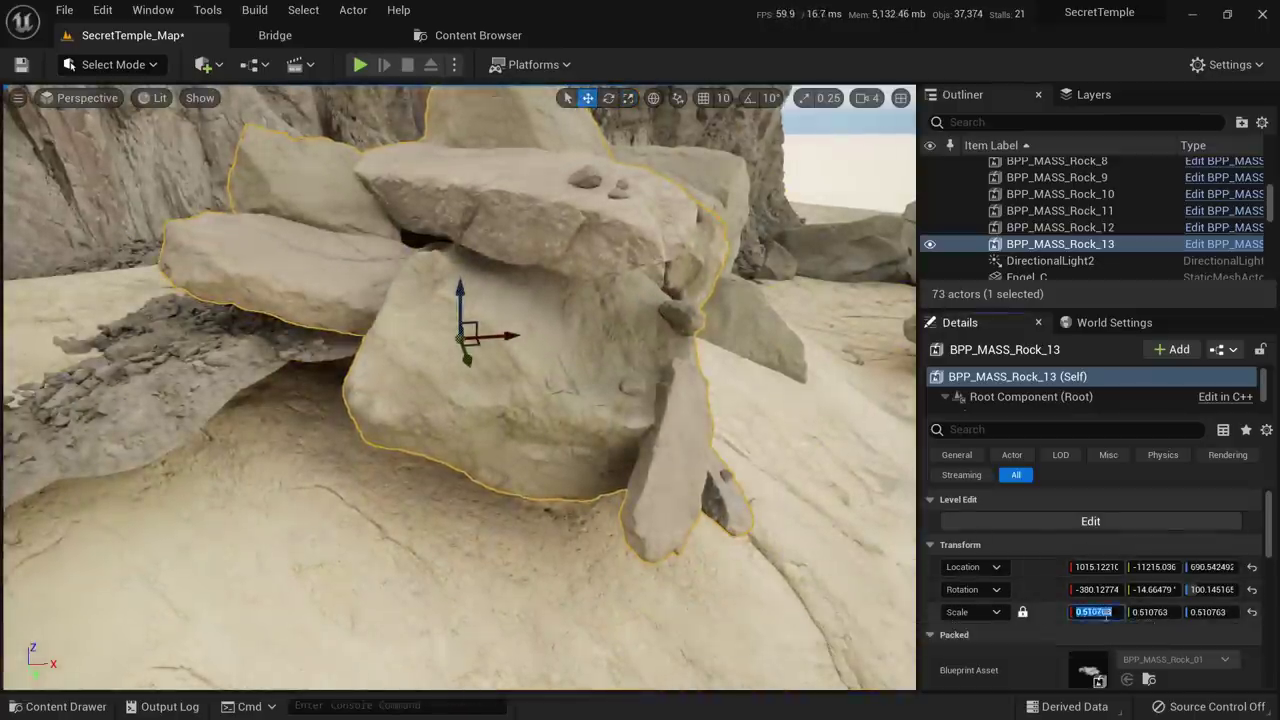
{"action": "type", "text": "1"}
{"action": "key", "text": "Return"}
{"action": "mouse_move", "coordinate": [624, 508]}
{"action": "right_mouse_down"}
{"action": "mouse_move", "coordinate": [540, 470]}
{"action": "mouse_move", "coordinate": [624, 508]}
{"action": "right_mouse_up"}
{"action": "key", "text": "e"}
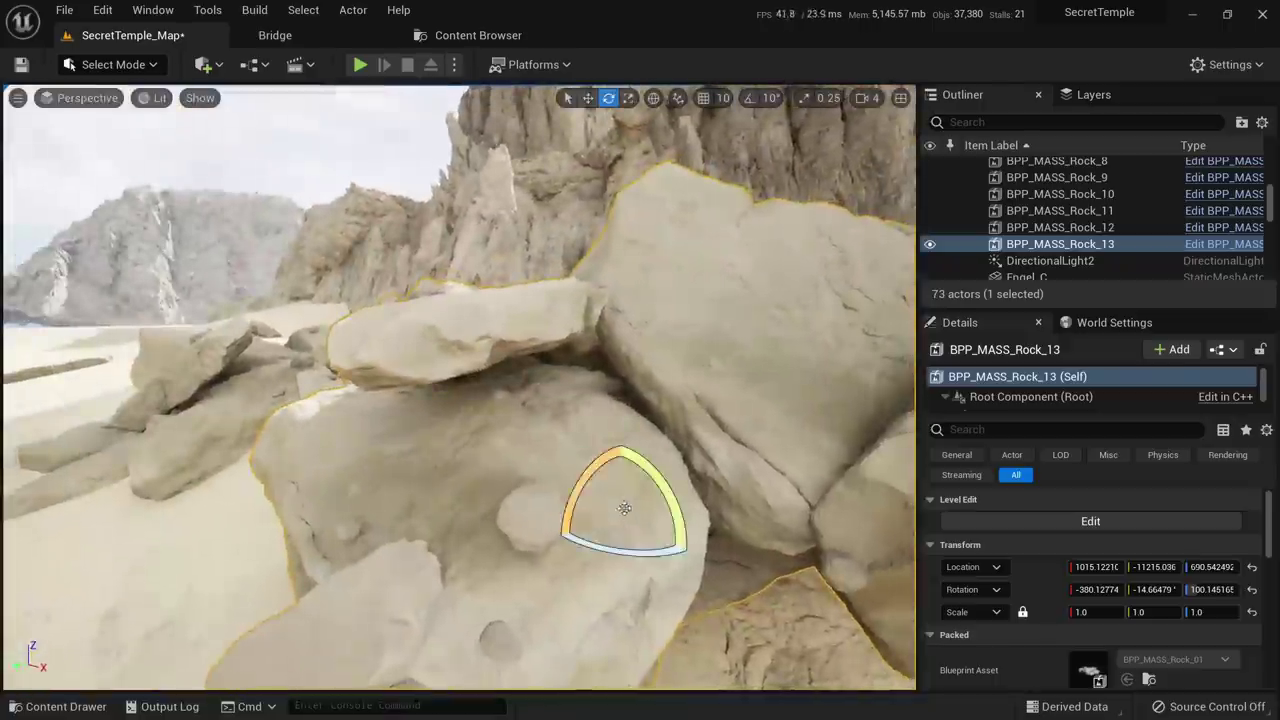
{"action": "left_click_drag", "start_coordinate": [618, 552], "coordinate": [725, 540]}
{"action": "left_click_drag", "start_coordinate": [580, 484], "coordinate": [599, 390]}
Move the enlarged boulder group along the cliff base over the rubble
{"action": "mouse_move", "coordinate": [599, 376]}
{"action": "right_mouse_down"}
{"action": "mouse_move", "coordinate": [630, 470]}
{"action": "mouse_move", "coordinate": [599, 376]}
{"action": "right_mouse_up"}
{"action": "key", "text": "w"}
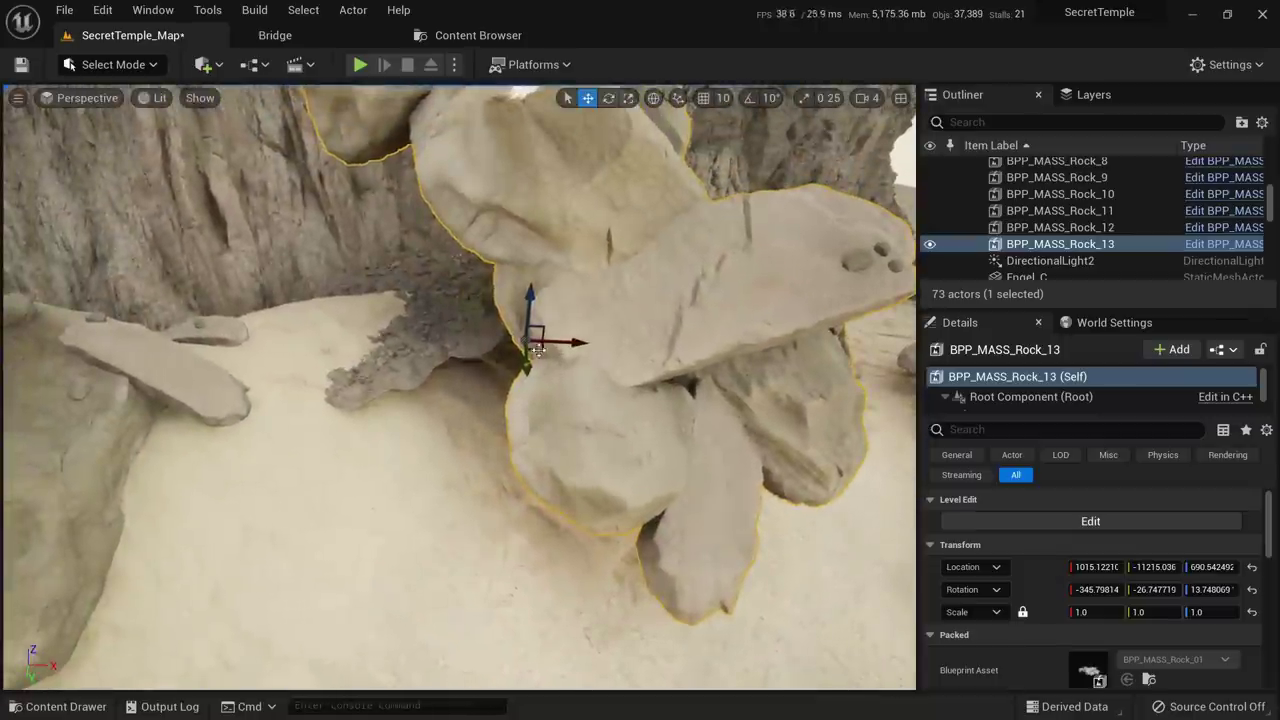
{"action": "left_click_drag", "start_coordinate": [538, 349], "coordinate": [320, 366]}
{"action": "left_click_drag", "start_coordinate": [309, 322], "coordinate": [398, 428]}
{"action": "key", "text": "e"}
{"action": "key", "text": "Escape"}
Delete the duplicated boulder group beside the rubble
{"action": "right_click_drag", "start_coordinate": [398, 428], "coordinate": [230, 380]}
{"action": "key", "text": "s"}
{"action": "right_click_drag", "start_coordinate": [560, 385], "coordinate": [480, 366]}
{"action": "left_click", "coordinate": [560, 360]}
{"action": "key", "text": "Delete"}
Select both rubble clusters between the boulder piles, switch transforms to local space, and tilt and shift them to cover the cliff base
{"action": "left_click", "coordinate": [625, 392]}
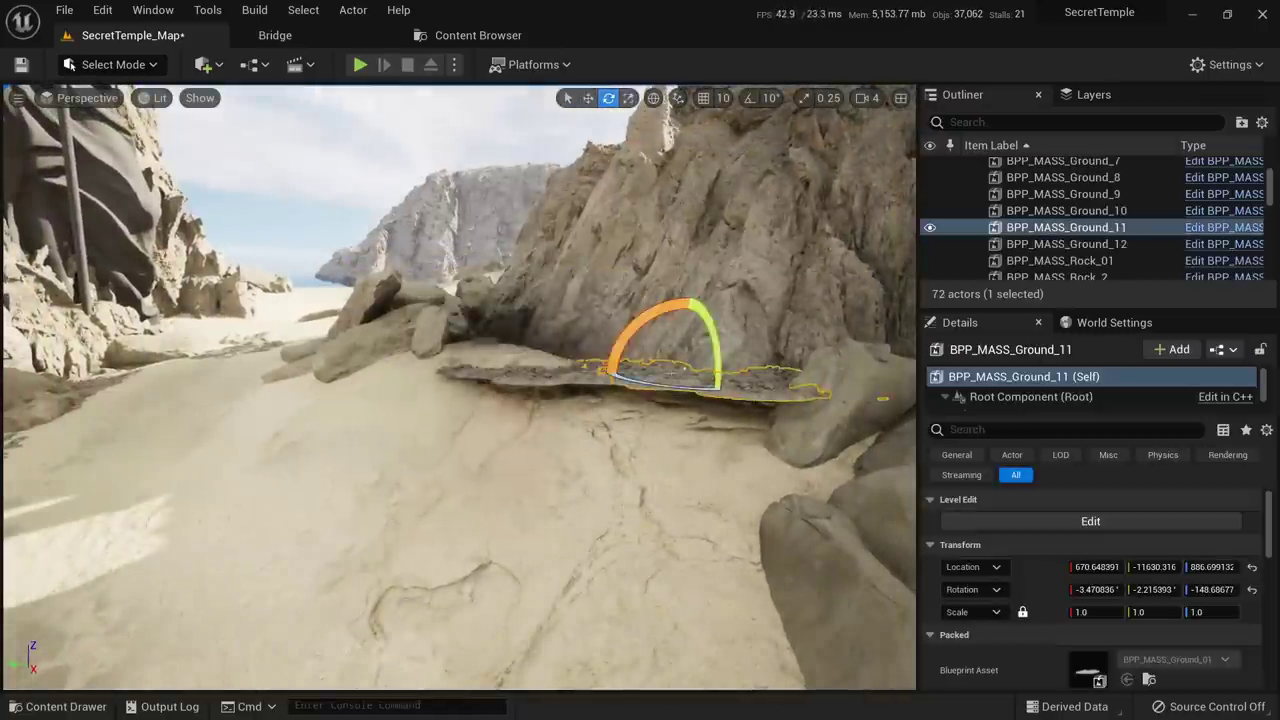
{"action": "left_click", "coordinate": [600, 388], "text": "ctrl"}
{"action": "key", "text": "f"}
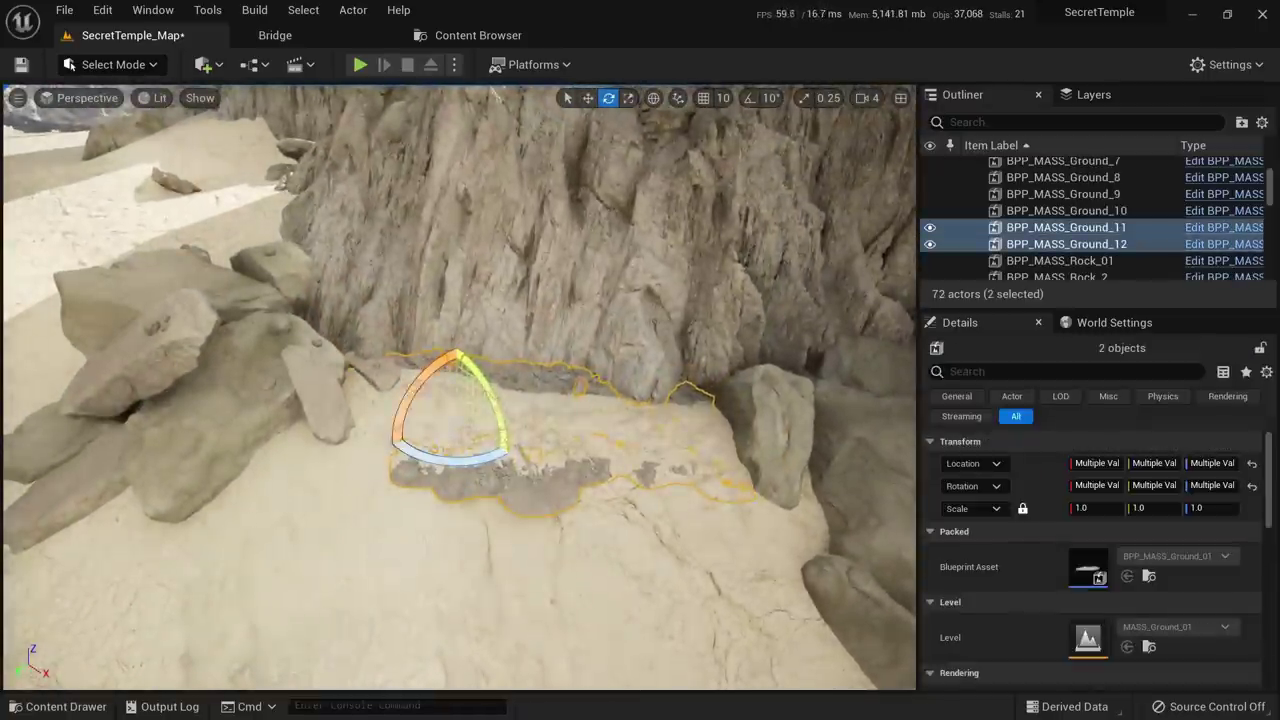
{"action": "left_click", "coordinate": [653, 98]}
{"action": "key", "text": "a"}
{"action": "right_click_drag", "start_coordinate": [517, 275], "coordinate": [590, 300]}
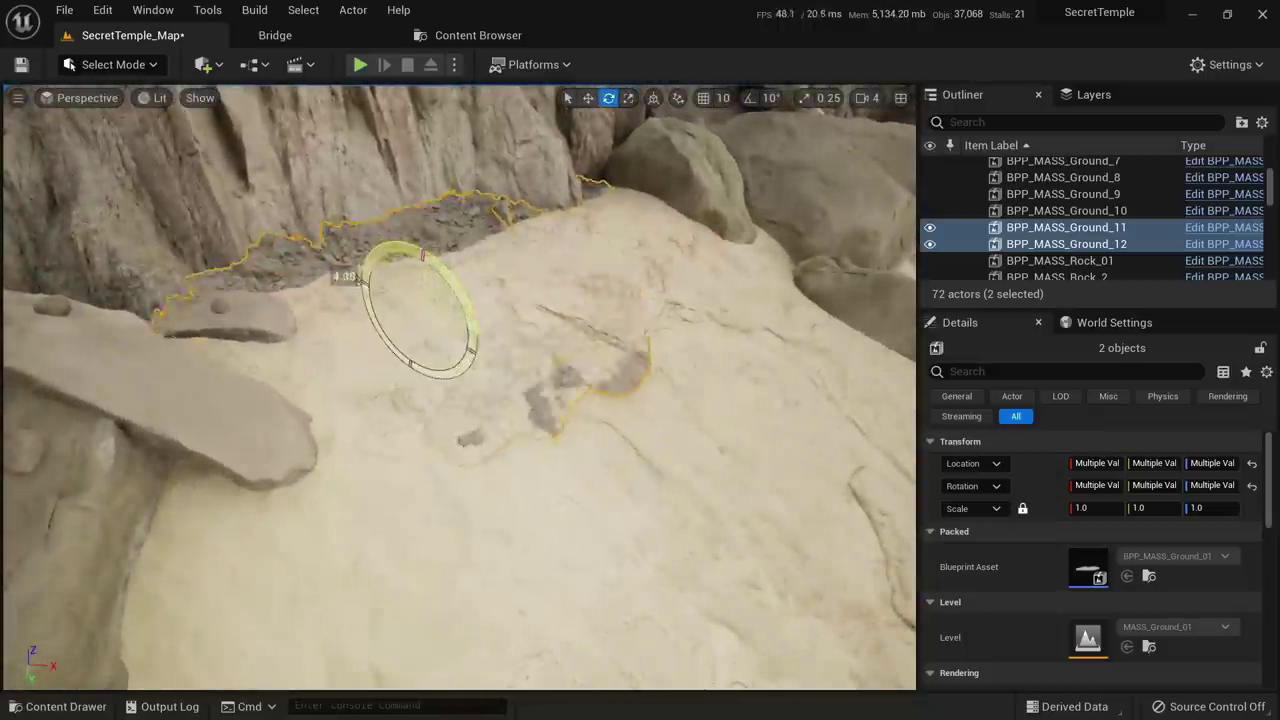
{"action": "key", "text": "a"}
{"action": "right_click_drag", "start_coordinate": [434, 232], "coordinate": [570, 235]}
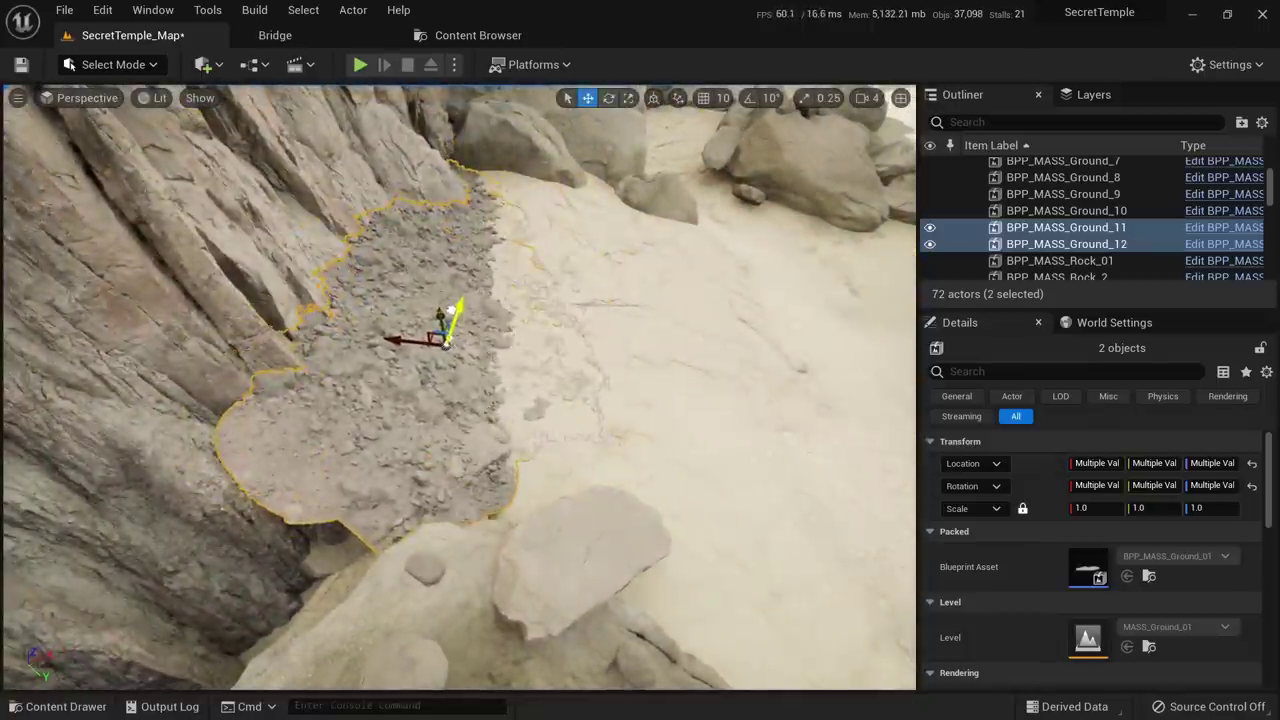
{"action": "key", "text": "Escape"}
Duplicate the nearer rubble cluster along the cliff base to about -511, -10655, 1075, rotated to about 3.8°, 15.9° and -140°
{"action": "key", "text": "d"}
{"action": "right_click_drag", "start_coordinate": [451, 310], "coordinate": [350, 300]}
{"action": "left_click", "coordinate": [355, 466]}
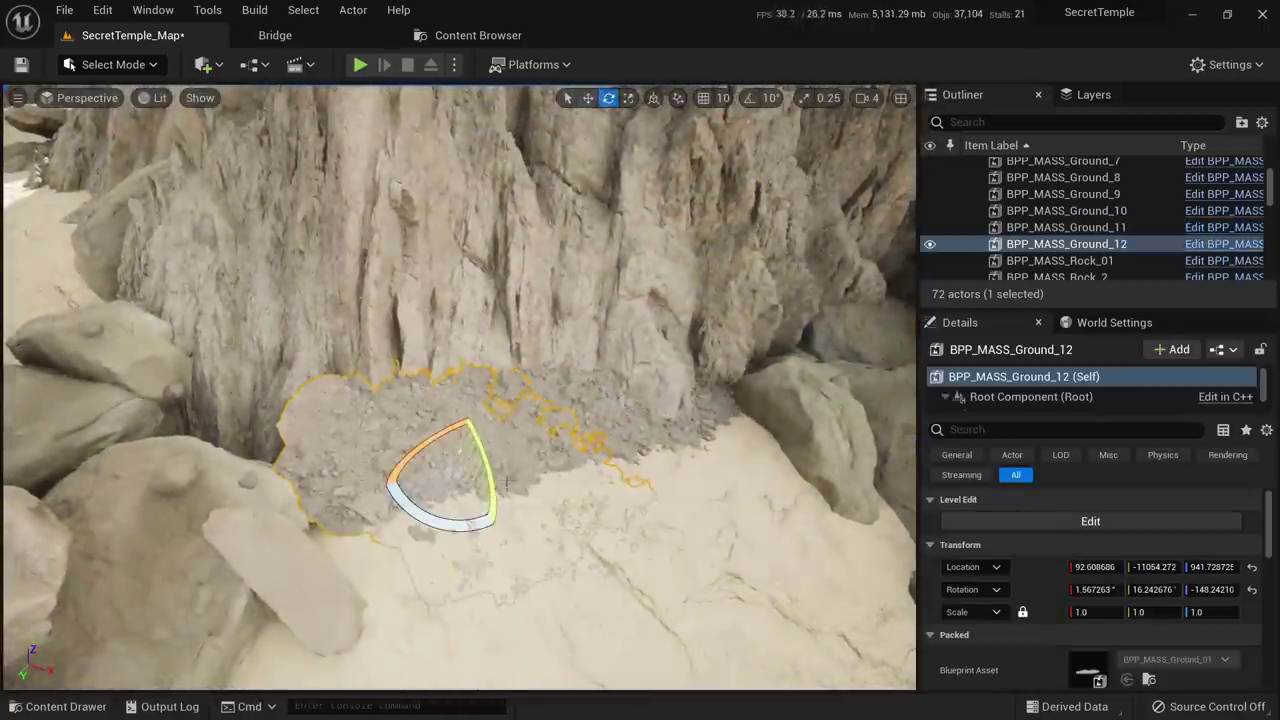
{"action": "left_click_drag", "start_coordinate": [490, 478], "coordinate": [492, 500], "text": "alt"}
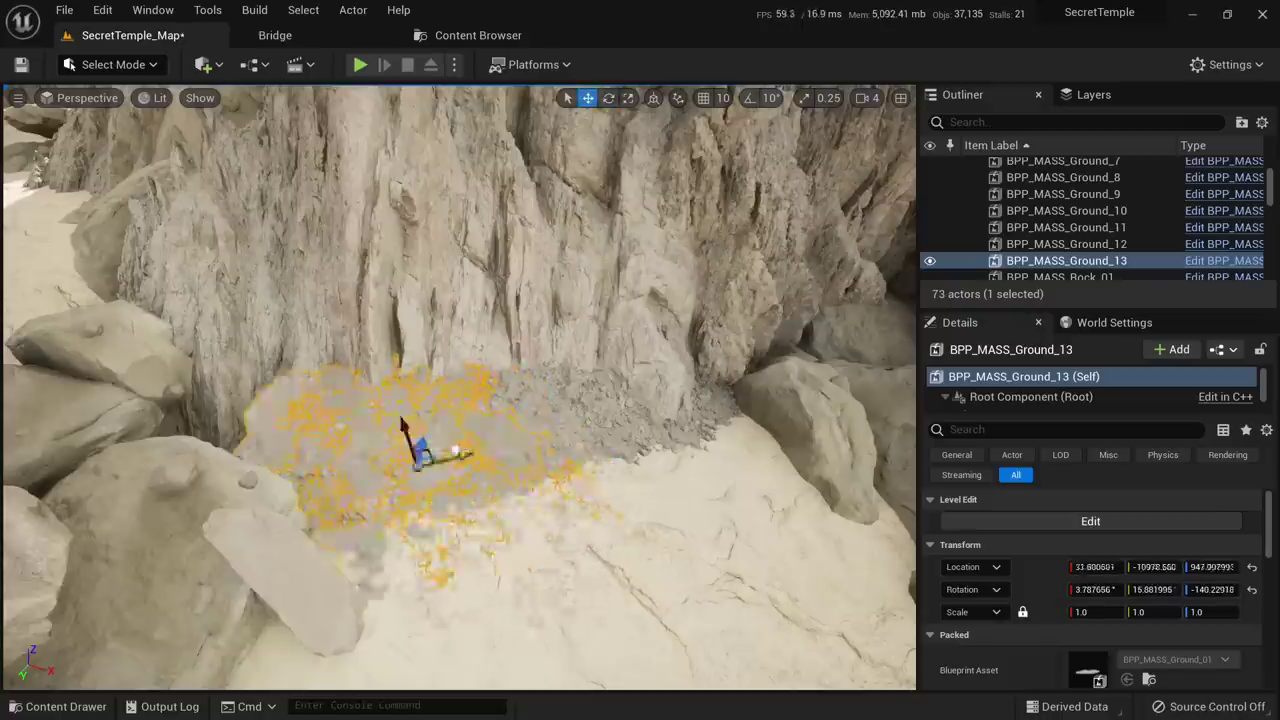
{"action": "left_click_drag", "start_coordinate": [455, 450], "coordinate": [263, 443]}
{"action": "key", "text": "a"}
{"action": "right_click_drag", "start_coordinate": [263, 443], "coordinate": [374, 478]}
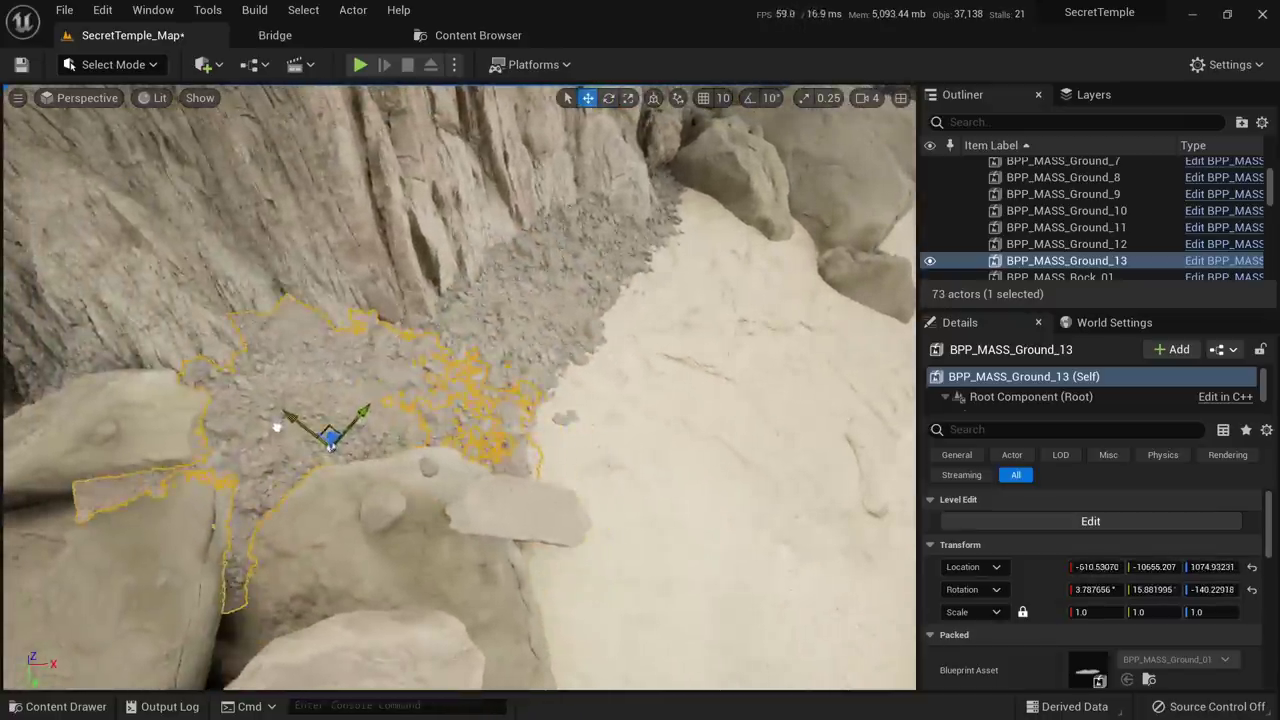
{"action": "key", "text": "Escape"}
Duplicate a rubble cluster onto the open sand beside the shaded boulders at about 3381, -9835, 86, rotated to about -110° in Z
{"action": "key", "text": "s"}
{"action": "right_click_drag", "start_coordinate": [277, 427], "coordinate": [90, 380]}
{"action": "key", "text": "w"}
{"action": "key", "text": "s"}
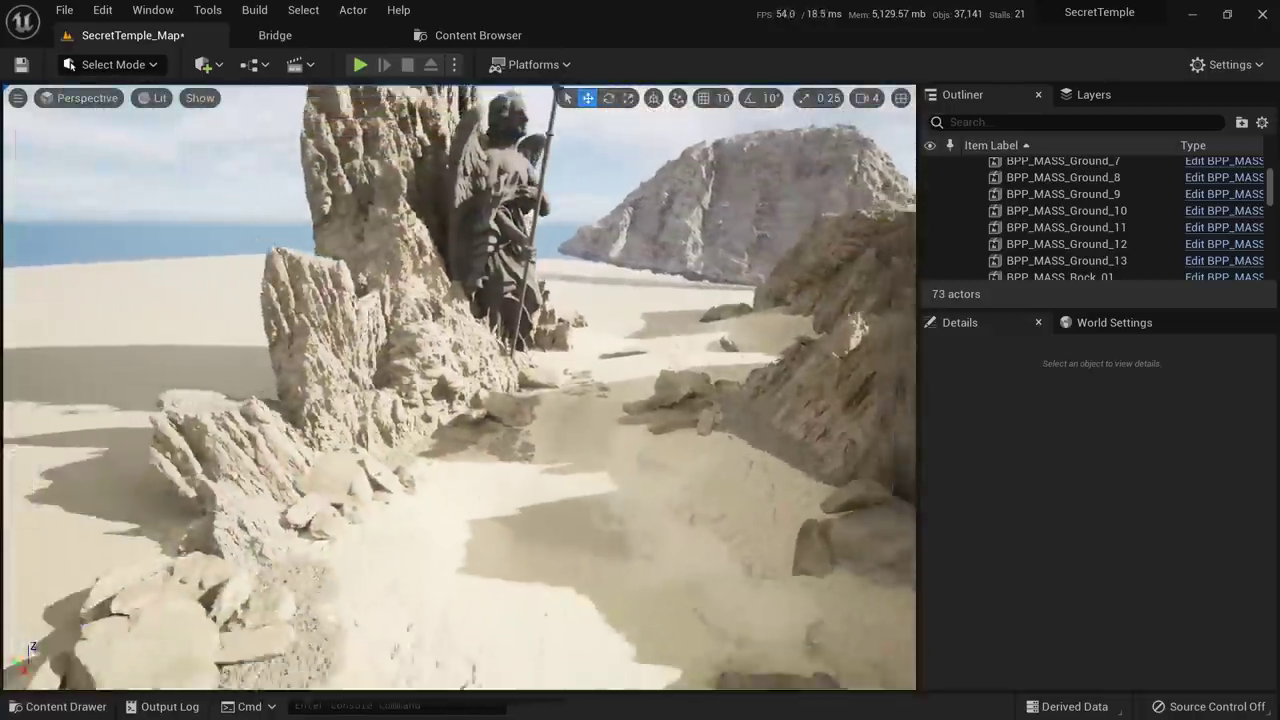
{"action": "key", "text": "s"}
{"action": "right_click_drag", "start_coordinate": [430, 400], "coordinate": [470, 488]}
{"action": "key", "text": "w"}
{"action": "left_click", "coordinate": [430, 490]}
{"action": "key", "text": "s"}
{"action": "left_click_drag", "start_coordinate": [408, 413], "coordinate": [760, 280], "text": "alt"}
{"action": "mouse_move", "coordinate": [760, 280]}
{"action": "right_mouse_down"}
{"action": "mouse_move", "coordinate": [800, 210]}
{"action": "mouse_move", "coordinate": [810, 240]}
{"action": "mouse_move", "coordinate": [780, 270]}
{"action": "right_mouse_up"}
{"action": "key", "text": "w"}
{"action": "key", "text": "s"}
{"action": "right_click_drag", "start_coordinate": [658, 274], "coordinate": [710, 310]}
{"action": "key", "text": "e"}
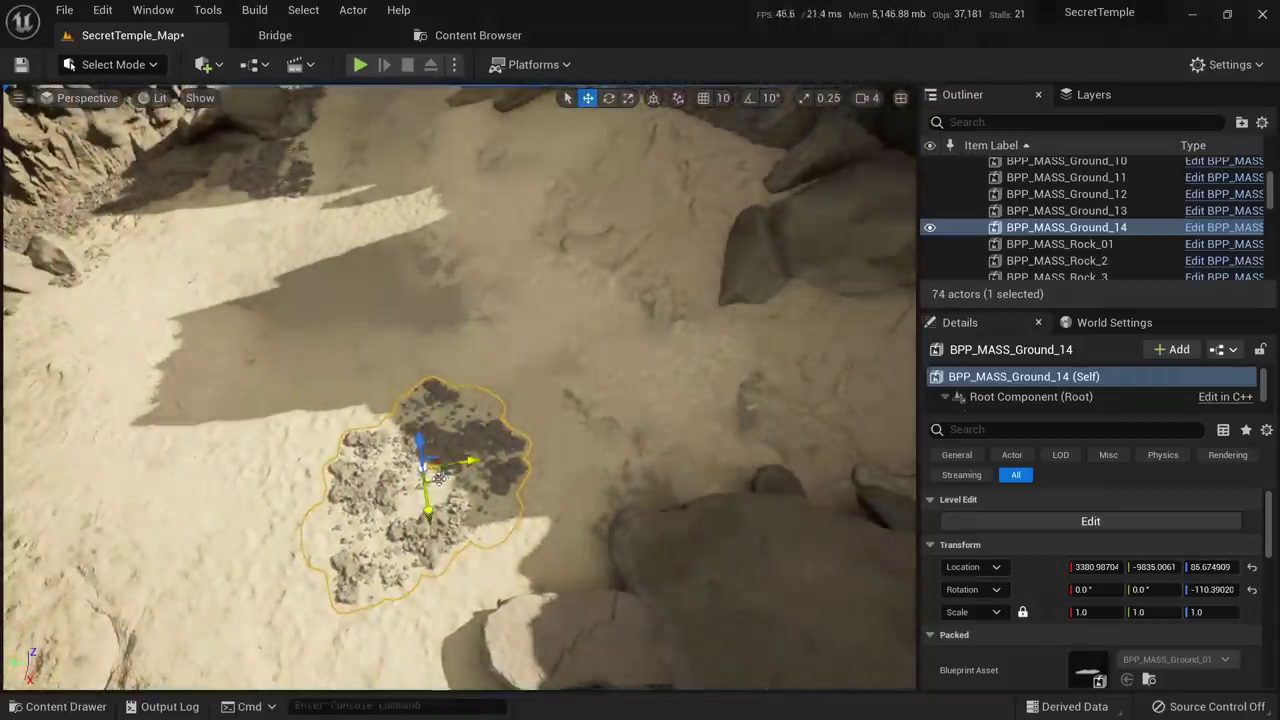
Duplicate the rubble cluster twice farther up the sand path, turned to about -11.5° in Z
{"action": "left_click_drag", "start_coordinate": [438, 478], "coordinate": [324, 326], "text": "alt"}
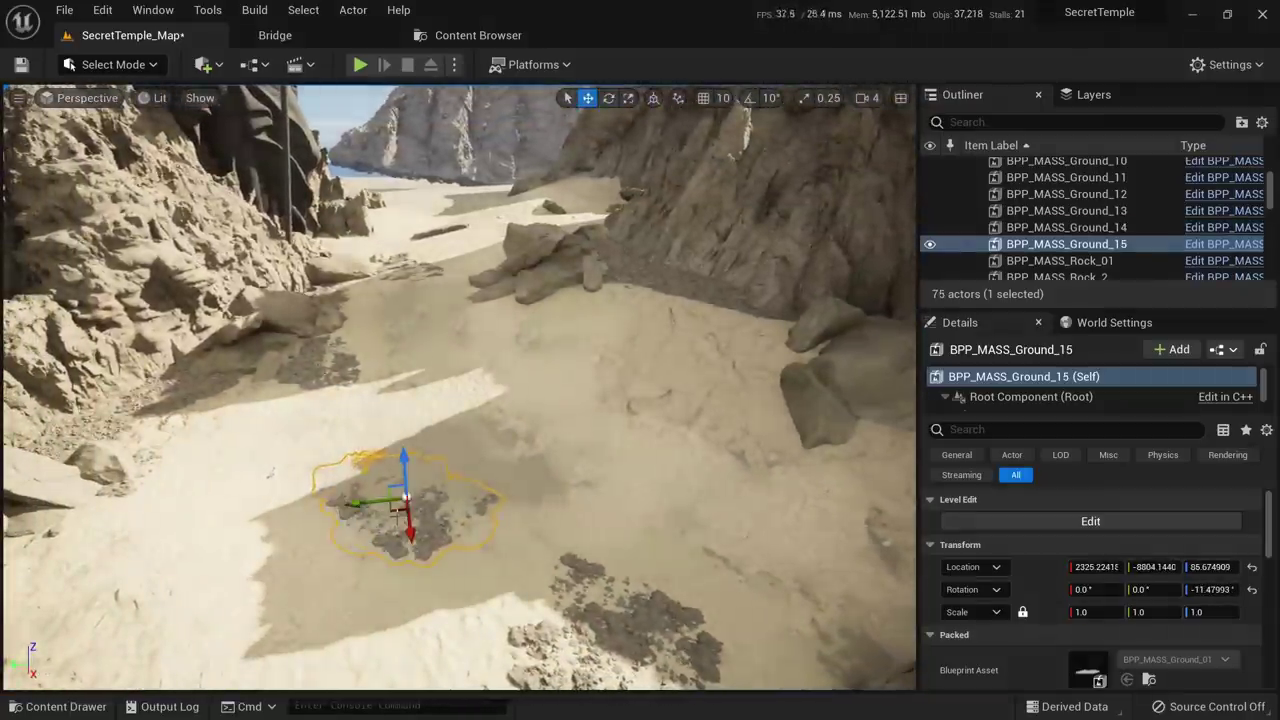
{"action": "left_click_drag", "start_coordinate": [398, 510], "coordinate": [375, 494], "text": "alt"}
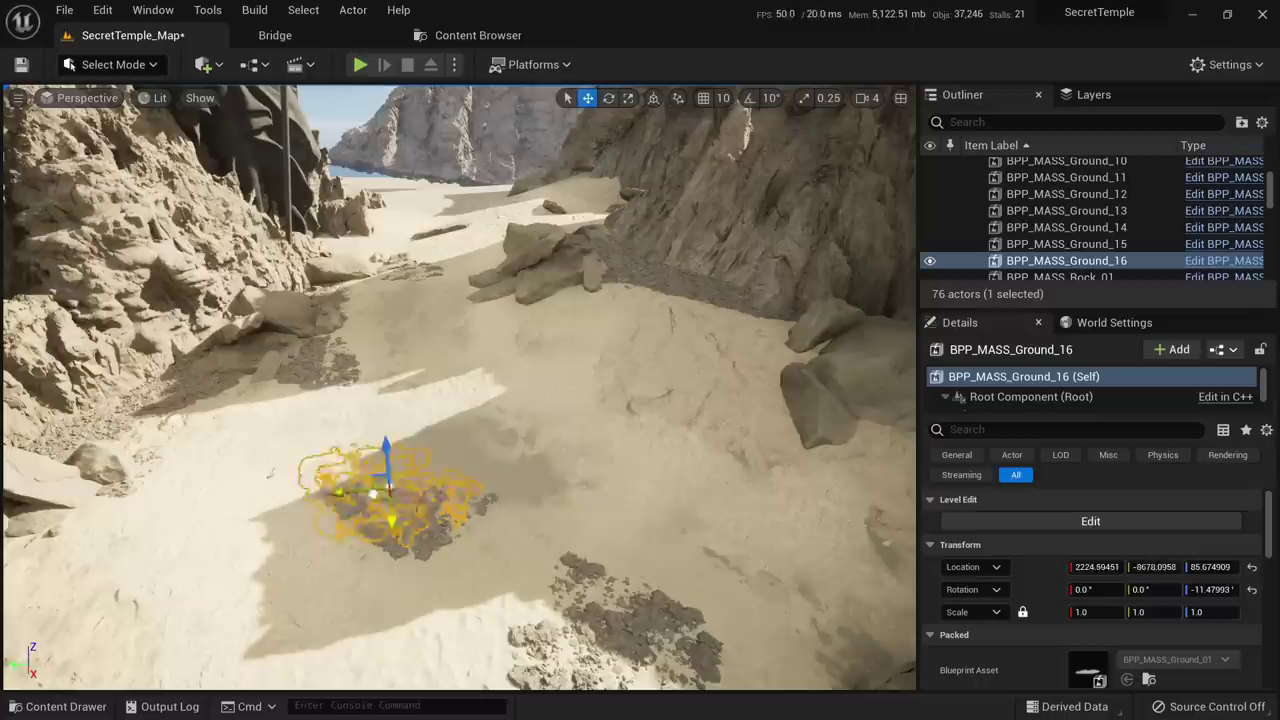
{"action": "key", "text": "Escape"}
Place the farthest rubble copy on the path at about 1903, -8326, 103 and tilt it about 1° in X
{"action": "right_click_drag", "start_coordinate": [335, 463], "coordinate": [325, 460]}
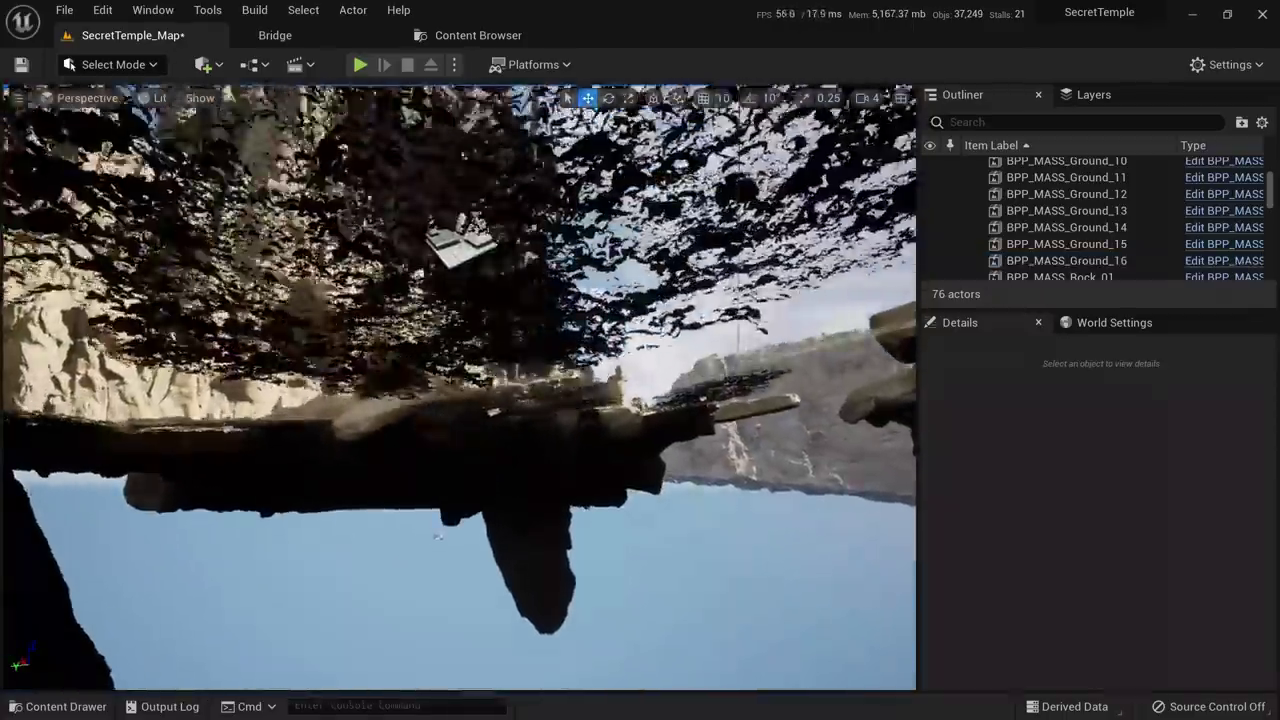
{"action": "left_click", "coordinate": [406, 377]}
{"action": "right_click_drag", "start_coordinate": [406, 377], "coordinate": [452, 400]}
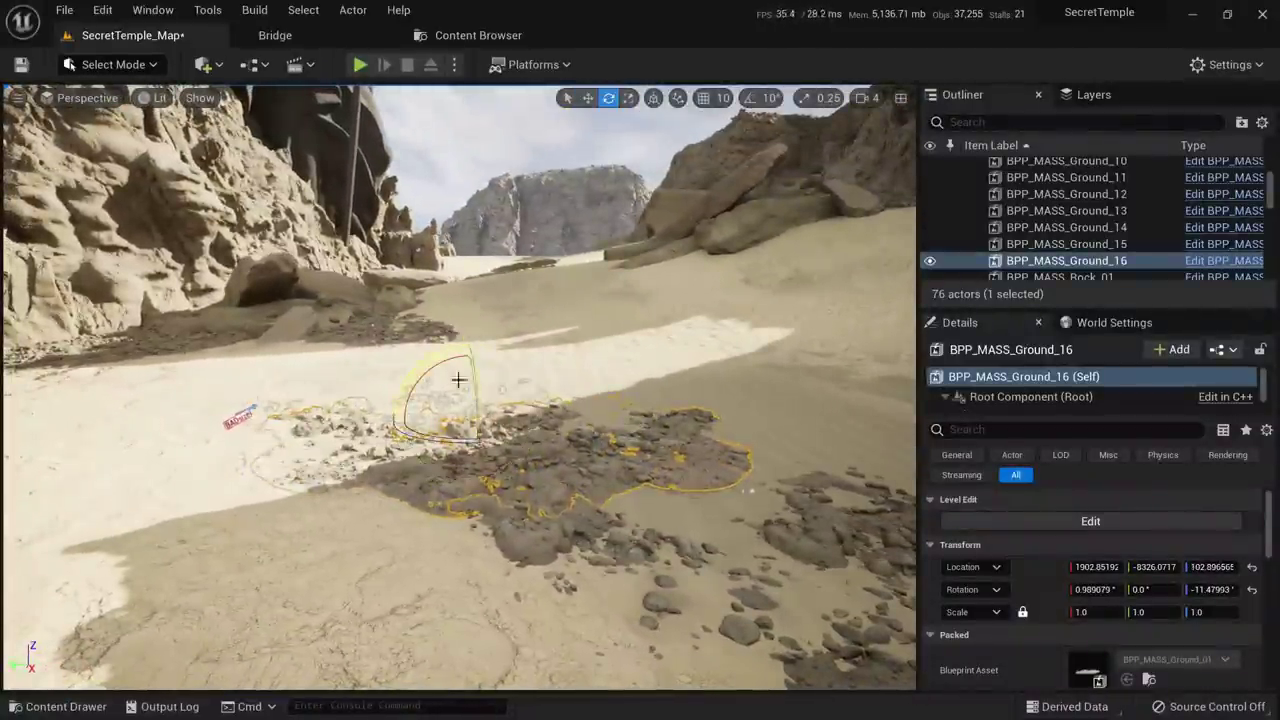
{"action": "key", "text": "Escape"}
{"action": "right_click_drag", "start_coordinate": [476, 378], "coordinate": [474, 470]}
{"action": "left_click", "coordinate": [476, 385]}
{"action": "right_click_drag", "start_coordinate": [476, 560], "coordinate": [490, 475]}
{"action": "left_click", "coordinate": [476, 560]}
{"action": "key", "text": "Escape"}
Duplicate the sunlit rubble cluster against the shaded boulders at about 3769, -10520, 86, rotated to about 5° in X and 23.6° in Z
{"action": "right_click_drag", "start_coordinate": [752, 456], "coordinate": [752, 456]}
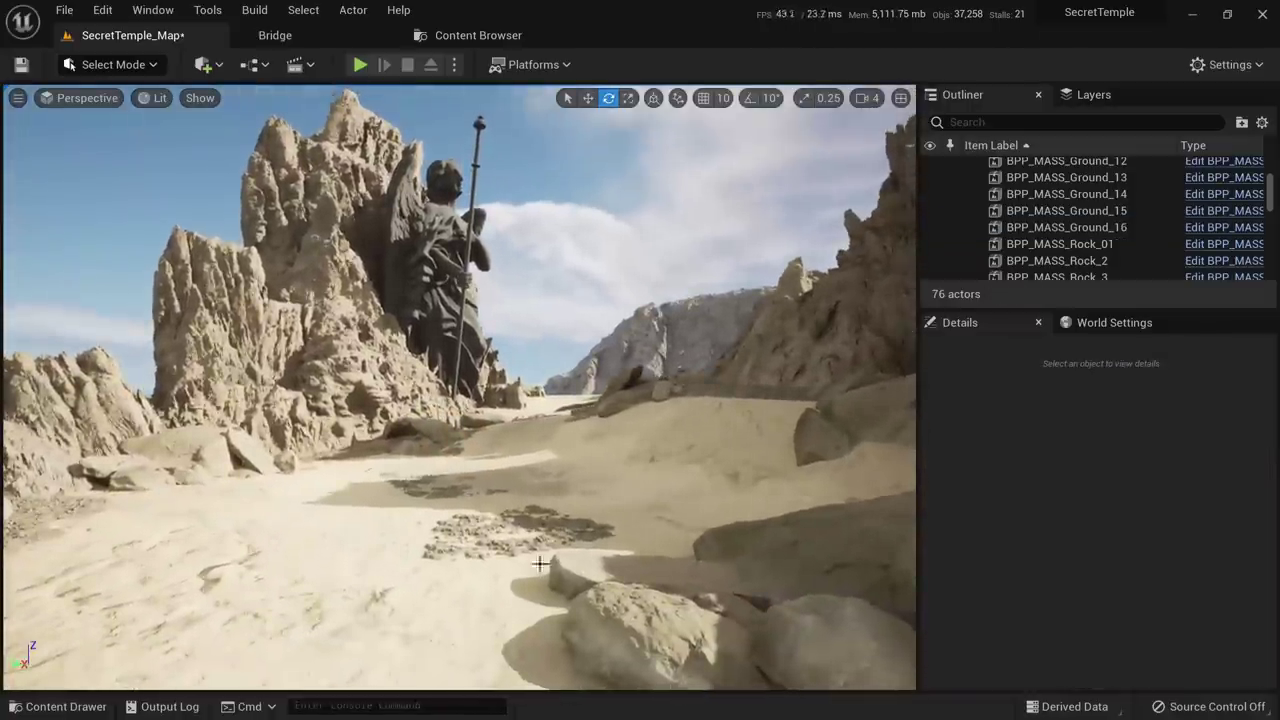
{"action": "left_click", "coordinate": [577, 530]}
{"action": "key", "text": "f"}
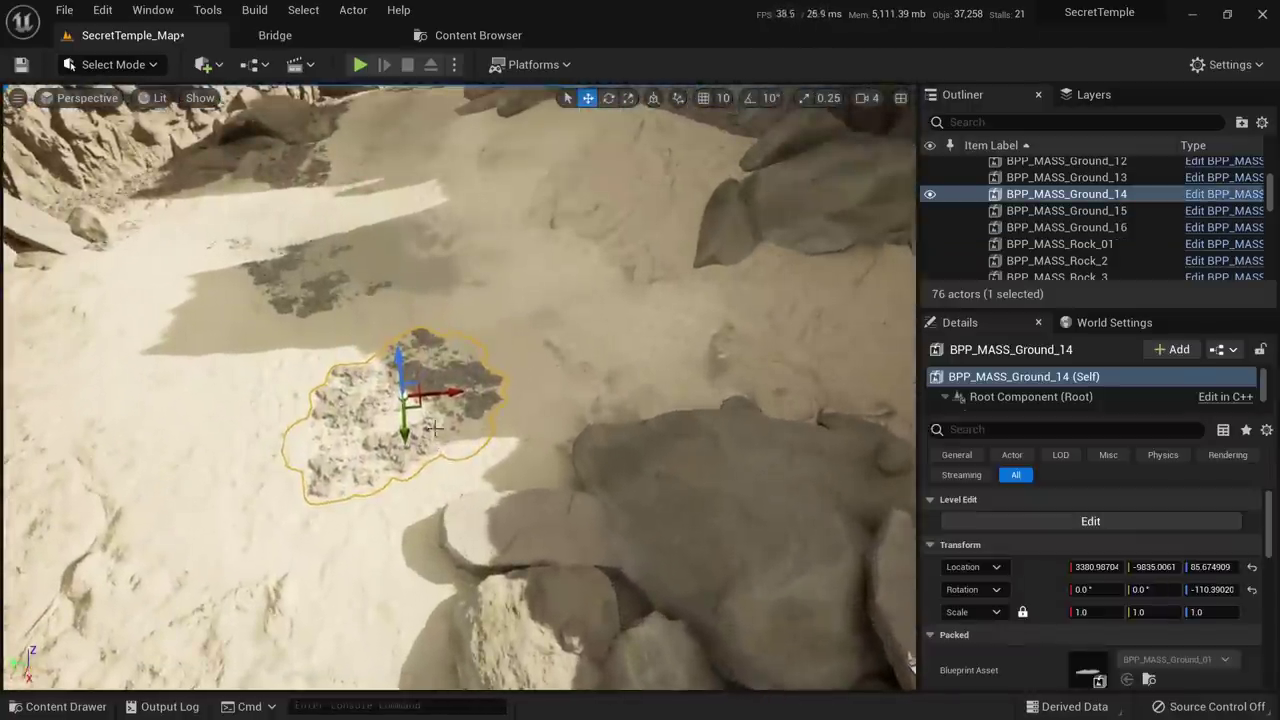
{"action": "left_click_drag", "start_coordinate": [418, 406], "coordinate": [553, 492], "text": "alt"}
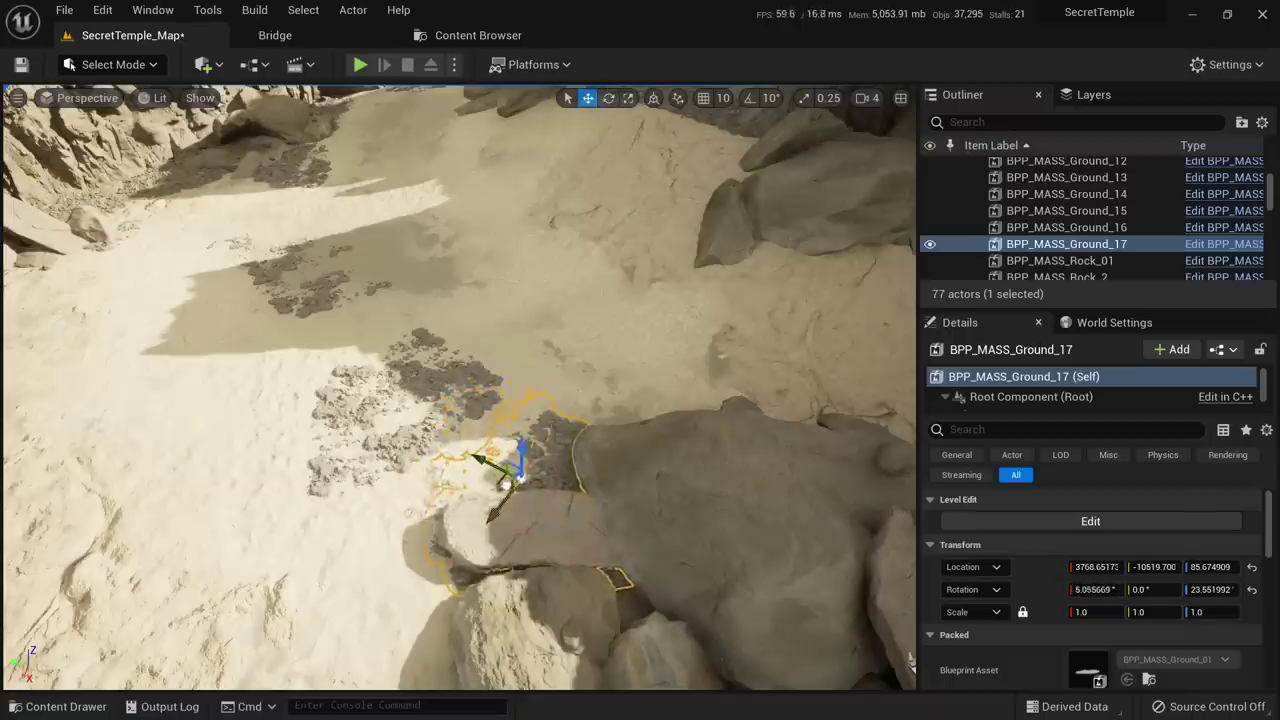
Duplicate that rubble around the front boulder to about 4175, -10259, 93, rotated to about 4° in X and -14° in Z
{"action": "left_click_drag", "start_coordinate": [506, 483], "coordinate": [441, 566], "text": "alt"}
{"action": "right_click_drag", "start_coordinate": [430, 554], "coordinate": [520, 525]}
{"action": "right_click_drag", "start_coordinate": [810, 220], "coordinate": [775, 172]}
{"action": "key", "text": "e"}
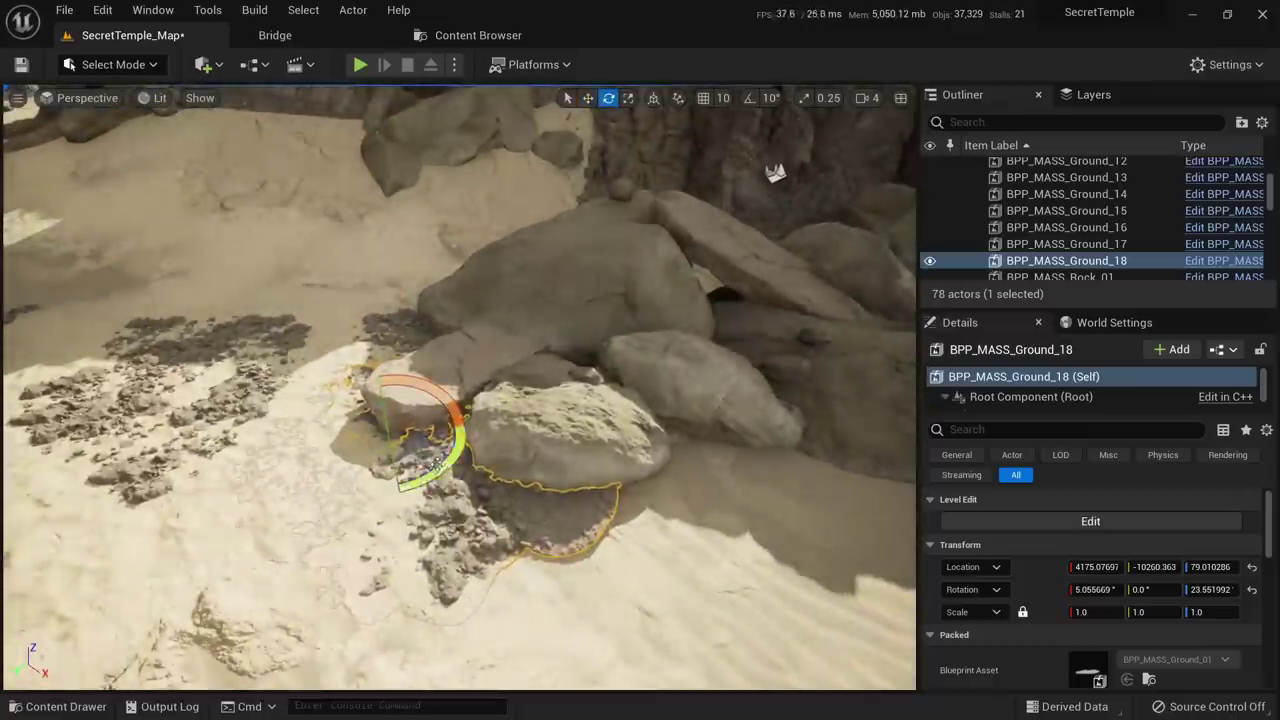
{"action": "key", "text": "Escape"}
{"action": "right_click_drag", "start_coordinate": [446, 461], "coordinate": [380, 400]}
{"action": "left_click", "coordinate": [385, 397]}
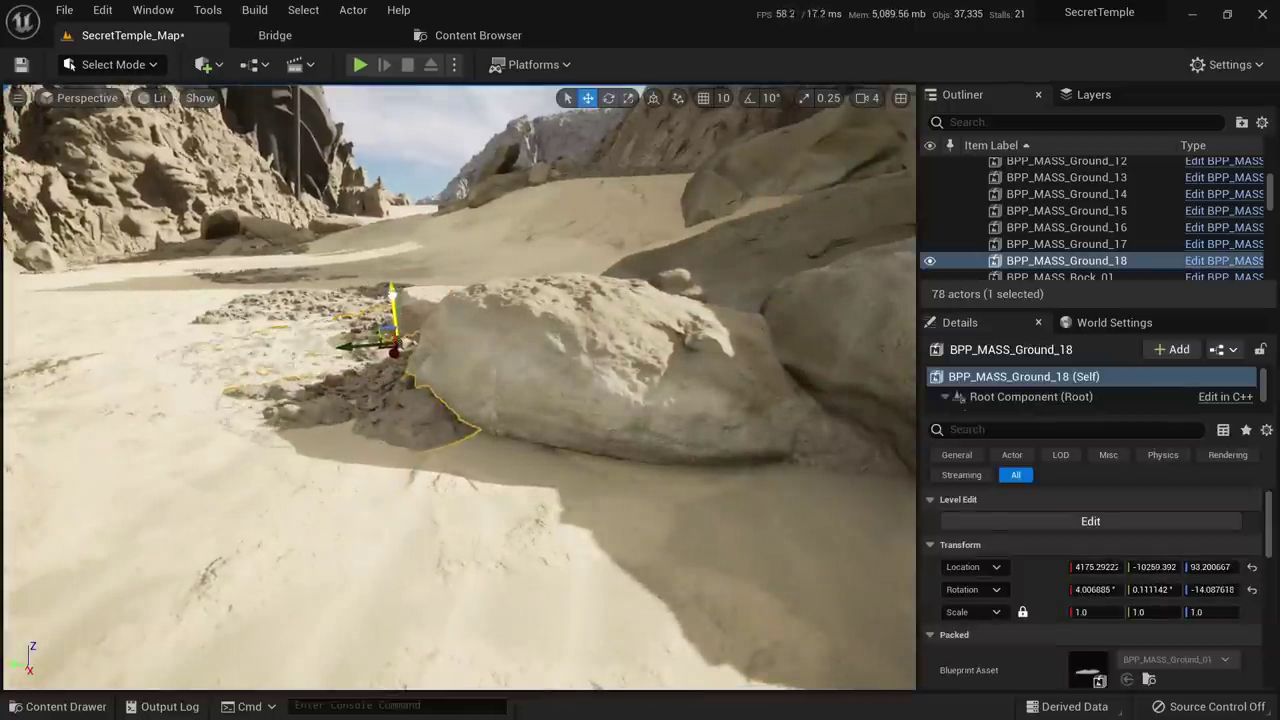
{"action": "key", "text": "Escape"}
Duplicate the rubble cluster behind the shaded boulder to about 2842, -11039, 86, tilted about 2.4° in X and 2° in Y
{"action": "right_click_drag", "start_coordinate": [392, 295], "coordinate": [385, 370]}
{"action": "left_click", "coordinate": [430, 440]}
{"action": "right_click_drag", "start_coordinate": [430, 440], "coordinate": [440, 450]}
{"action": "left_click_drag", "start_coordinate": [381, 466], "coordinate": [475, 412], "text": "alt"}
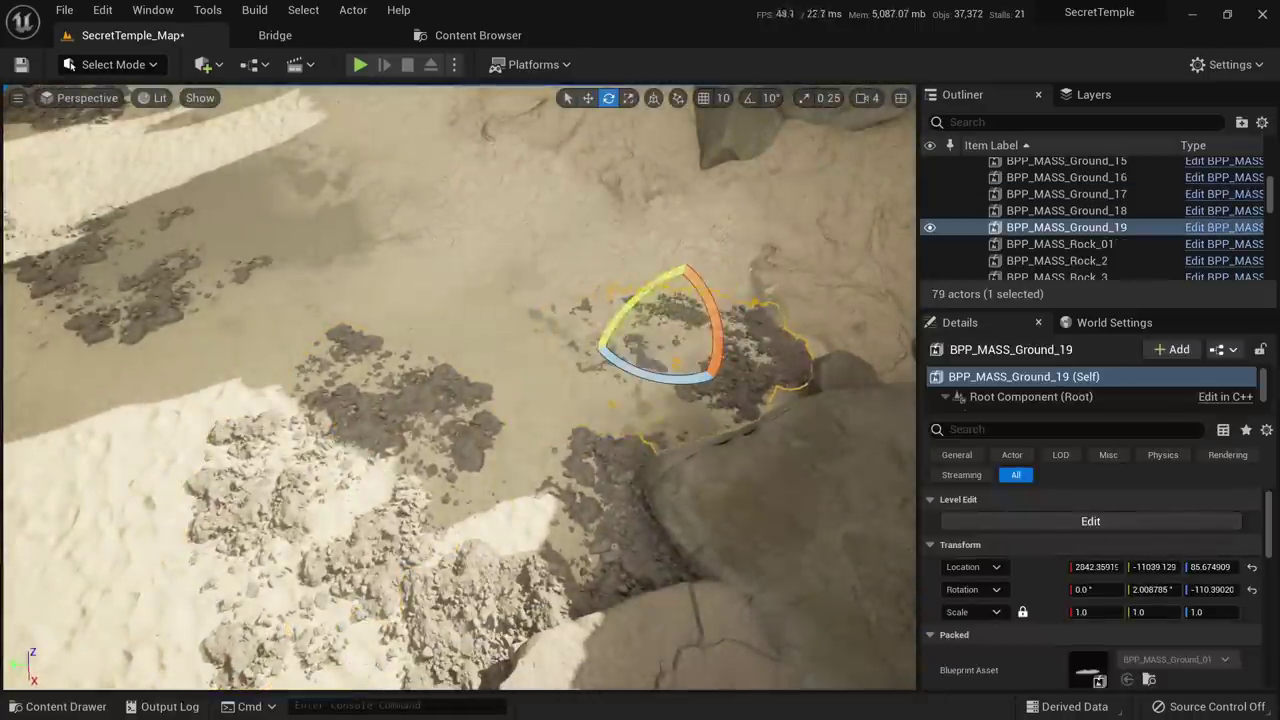
{"action": "left_click_drag", "start_coordinate": [709, 302], "coordinate": [683, 280]}
{"action": "key", "text": "Escape"}
Duplicate that rubble cluster across the path to the opposite cliff's boulder pile, at about 3303, -7016, 102
{"action": "right_click_drag", "start_coordinate": [683, 280], "coordinate": [645, 135]}
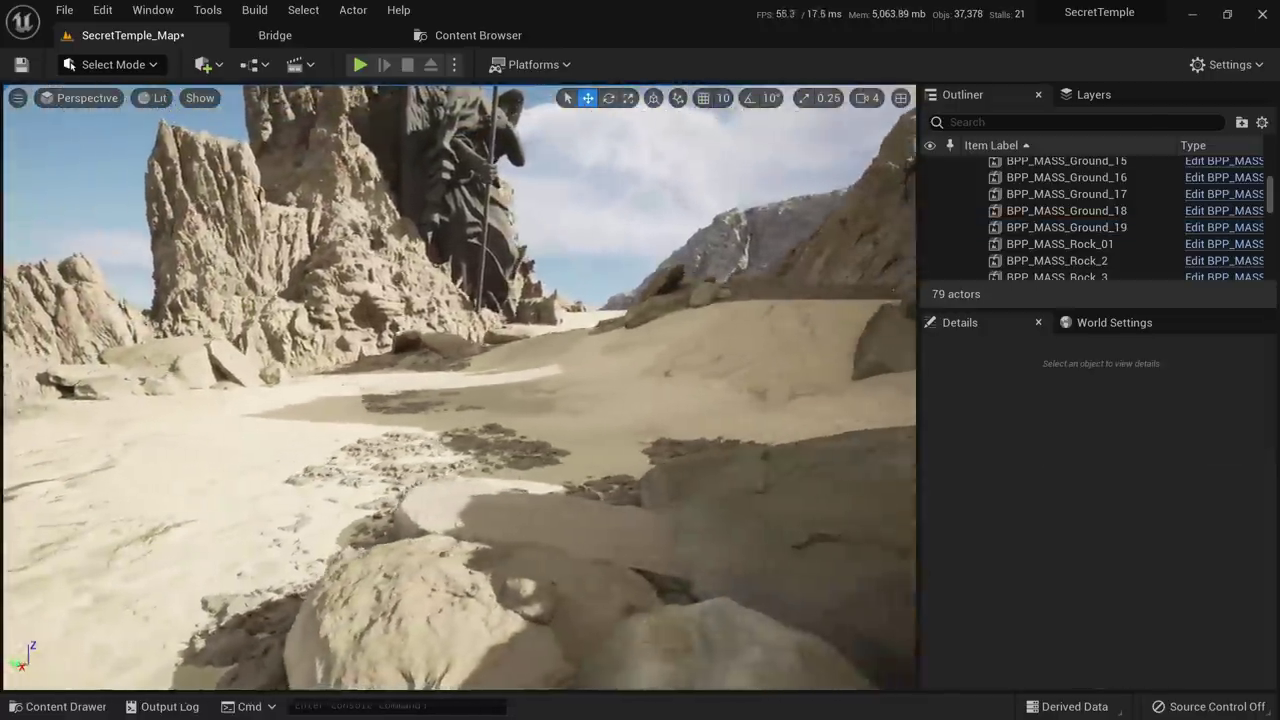
{"action": "right_click_drag", "start_coordinate": [262, 290], "coordinate": [266, 386]}
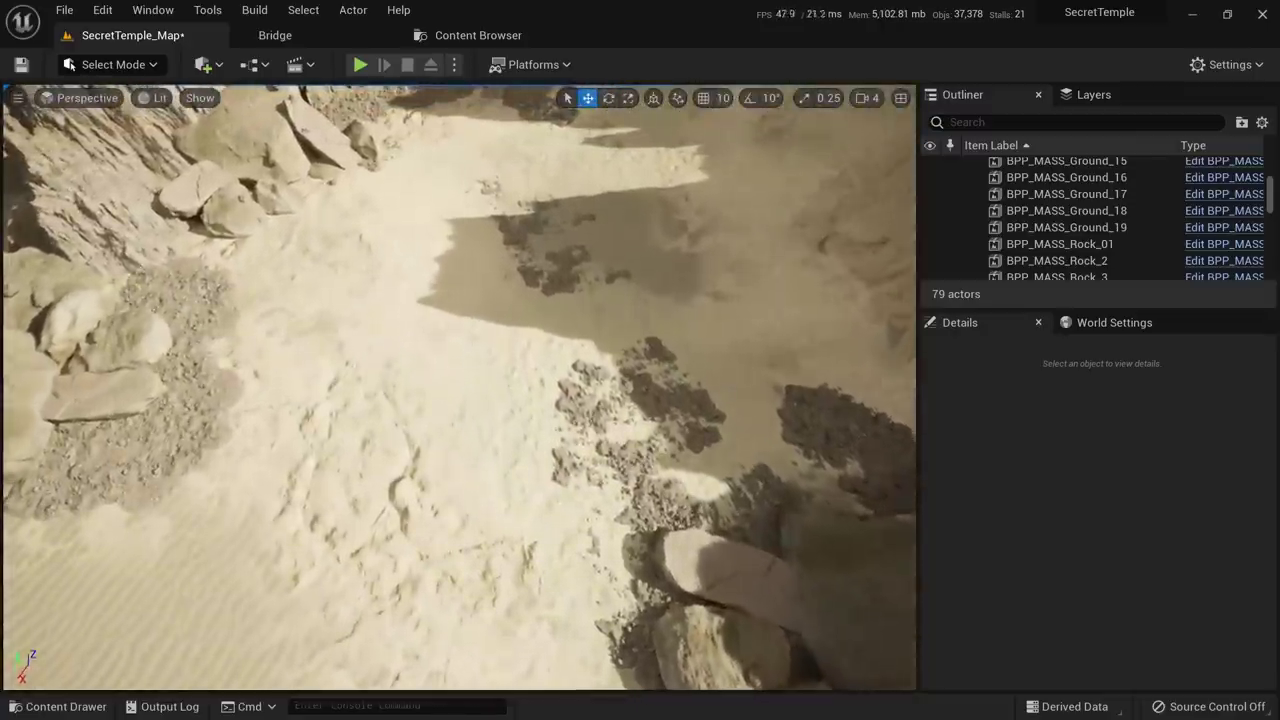
{"action": "left_click", "coordinate": [831, 410]}
{"action": "left_click_drag", "start_coordinate": [878, 458], "coordinate": [405, 343], "text": "alt"}
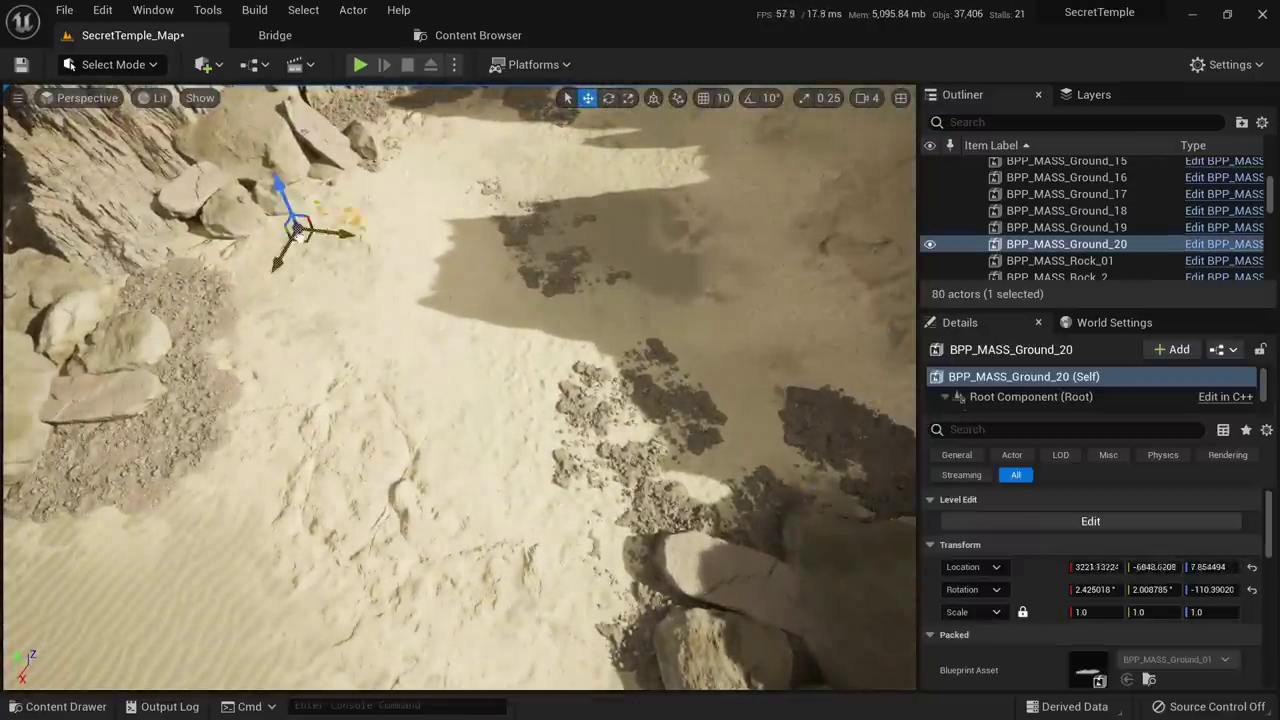
{"action": "left_click_drag", "start_coordinate": [297, 210], "coordinate": [284, 192]}
{"action": "right_click_drag", "start_coordinate": [390, 330], "coordinate": [345, 210]}
Level the new rubble copy on the sand, rotated to about -0.7° in Y and -113° in Z
{"action": "key", "text": "w"}
{"action": "key", "text": "e"}
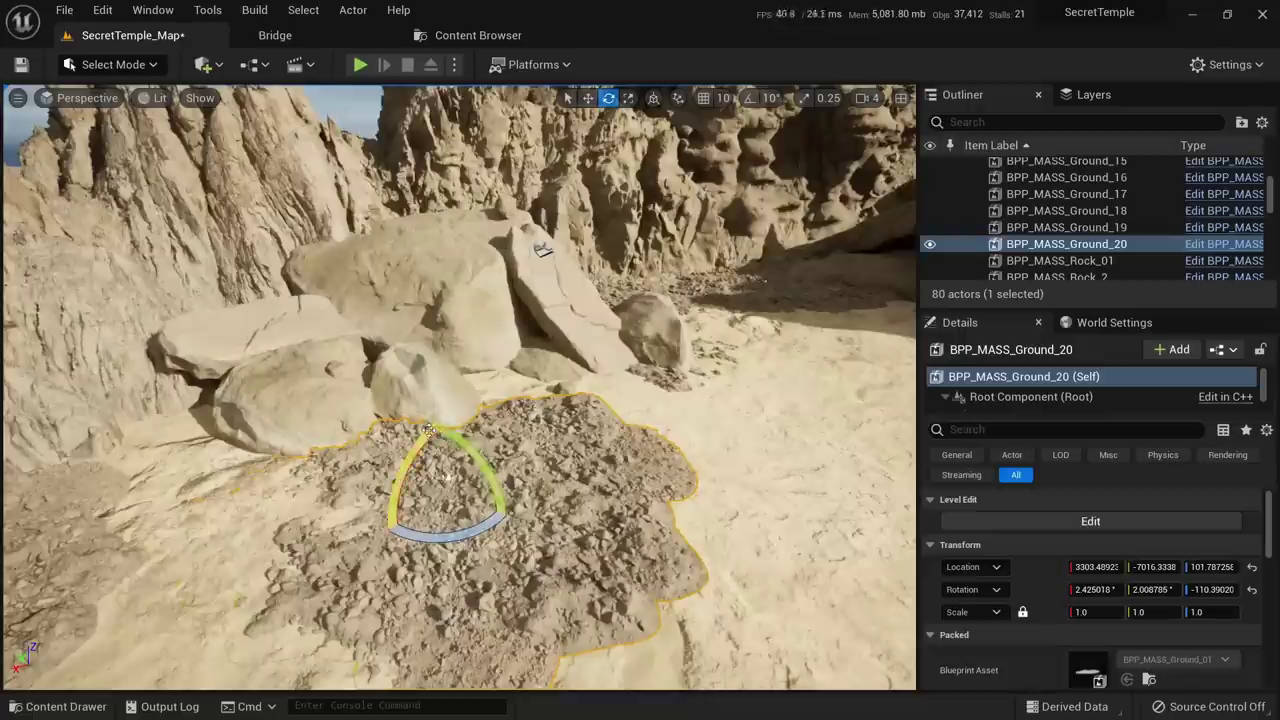
{"action": "left_click_drag", "start_coordinate": [428, 430], "coordinate": [477, 453]}
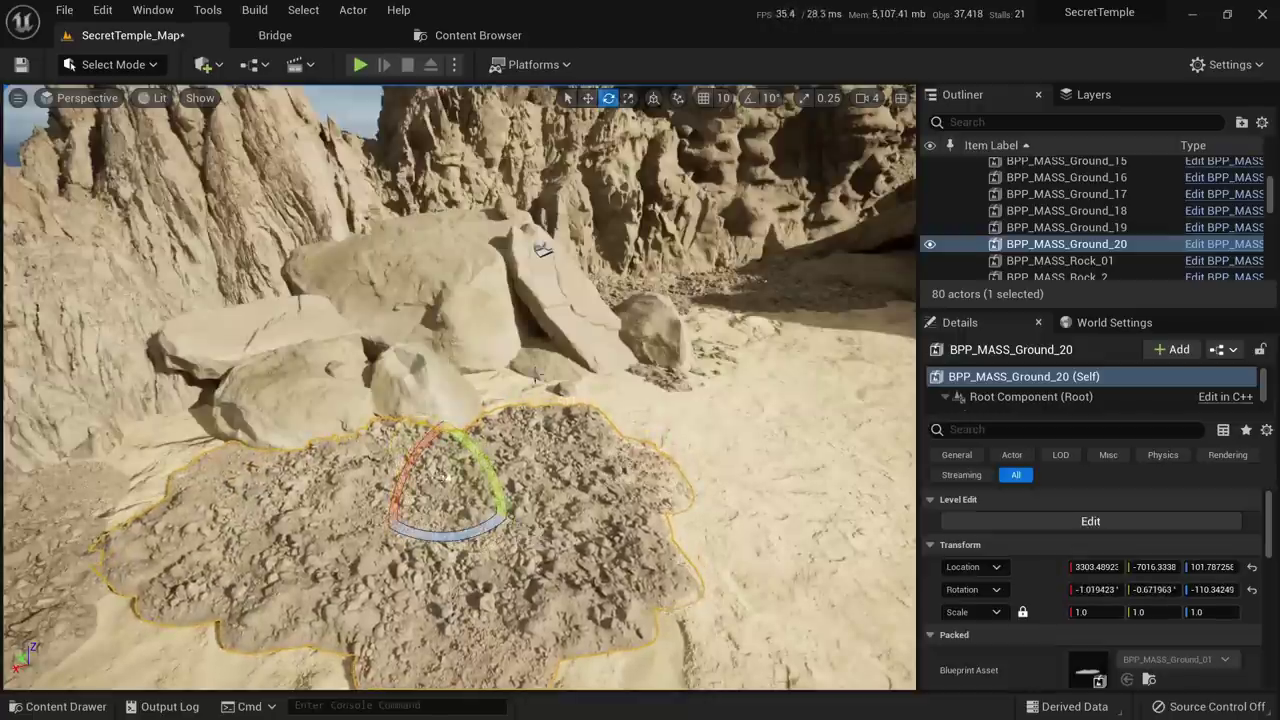
{"action": "right_click_drag", "start_coordinate": [605, 335], "coordinate": [587, 404]}
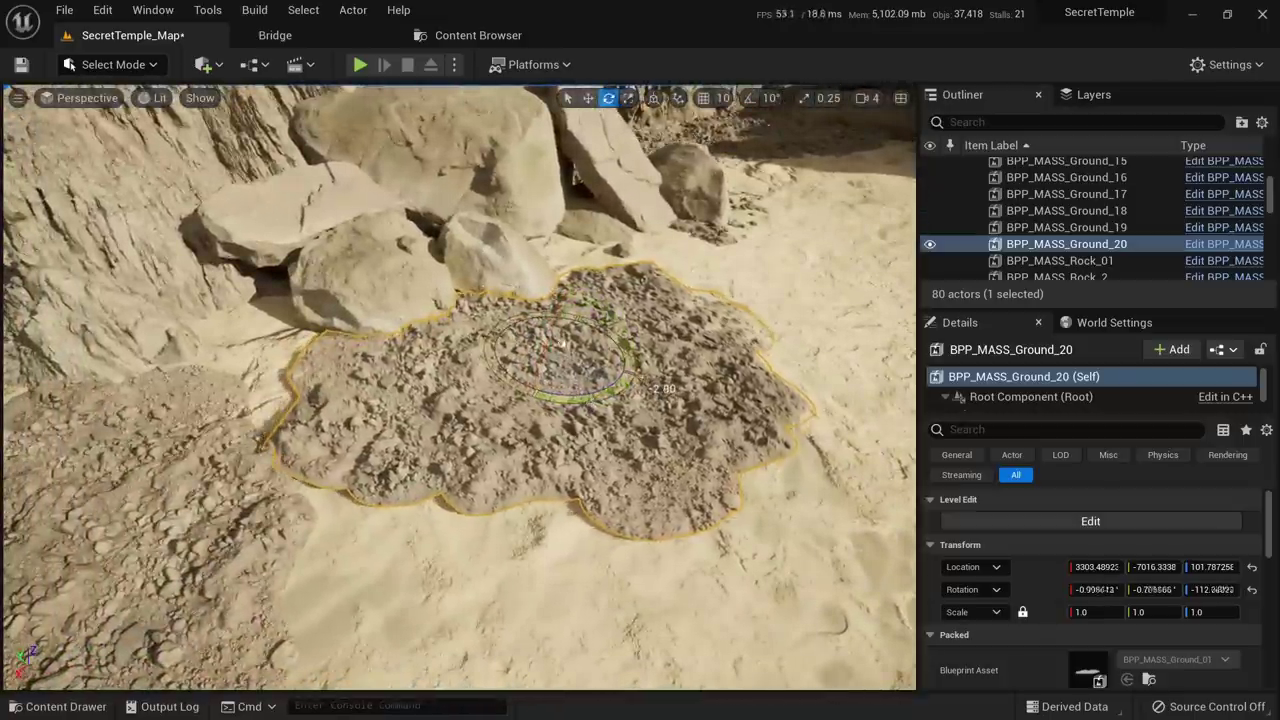
{"action": "left_click_drag", "start_coordinate": [562, 344], "coordinate": [562, 342]}
Move the leveled rubble against the boulders to about 3328, -6673, 108 and adjust its tilt
{"action": "right_click_drag", "start_coordinate": [562, 342], "coordinate": [414, 276]}
{"action": "key", "text": "w"}
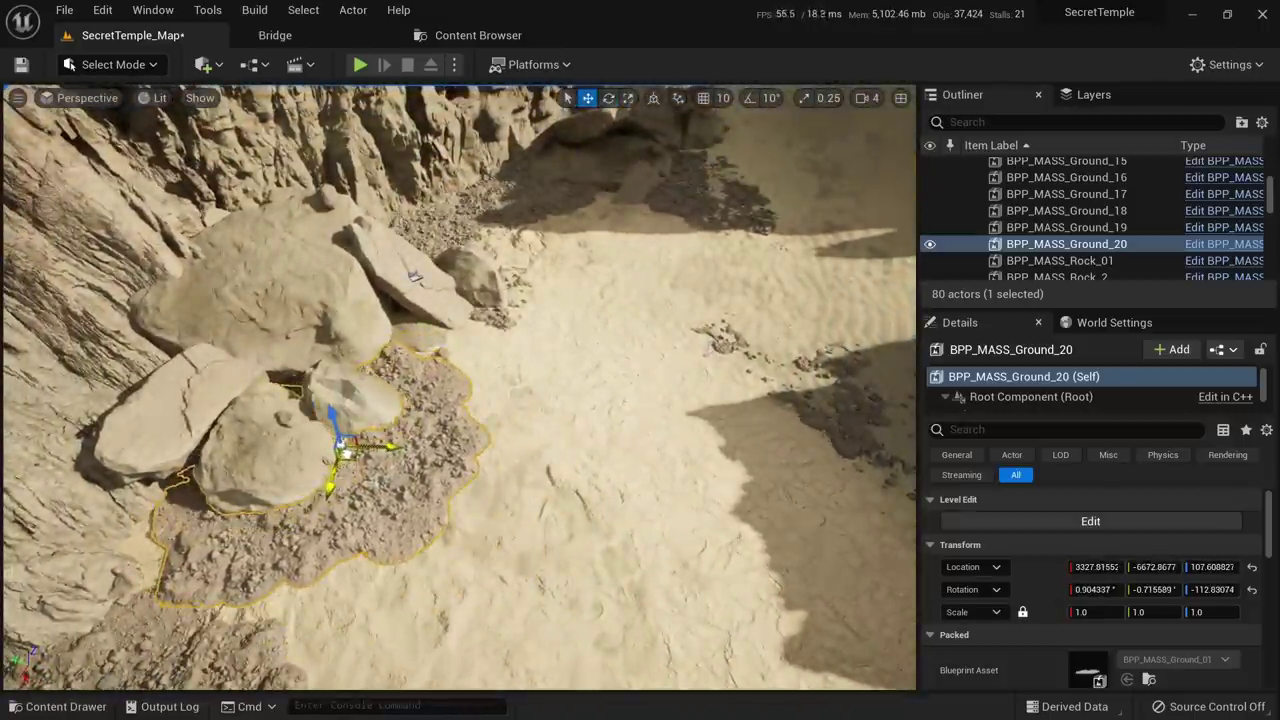
{"action": "right_click_drag", "start_coordinate": [345, 452], "coordinate": [398, 298]}
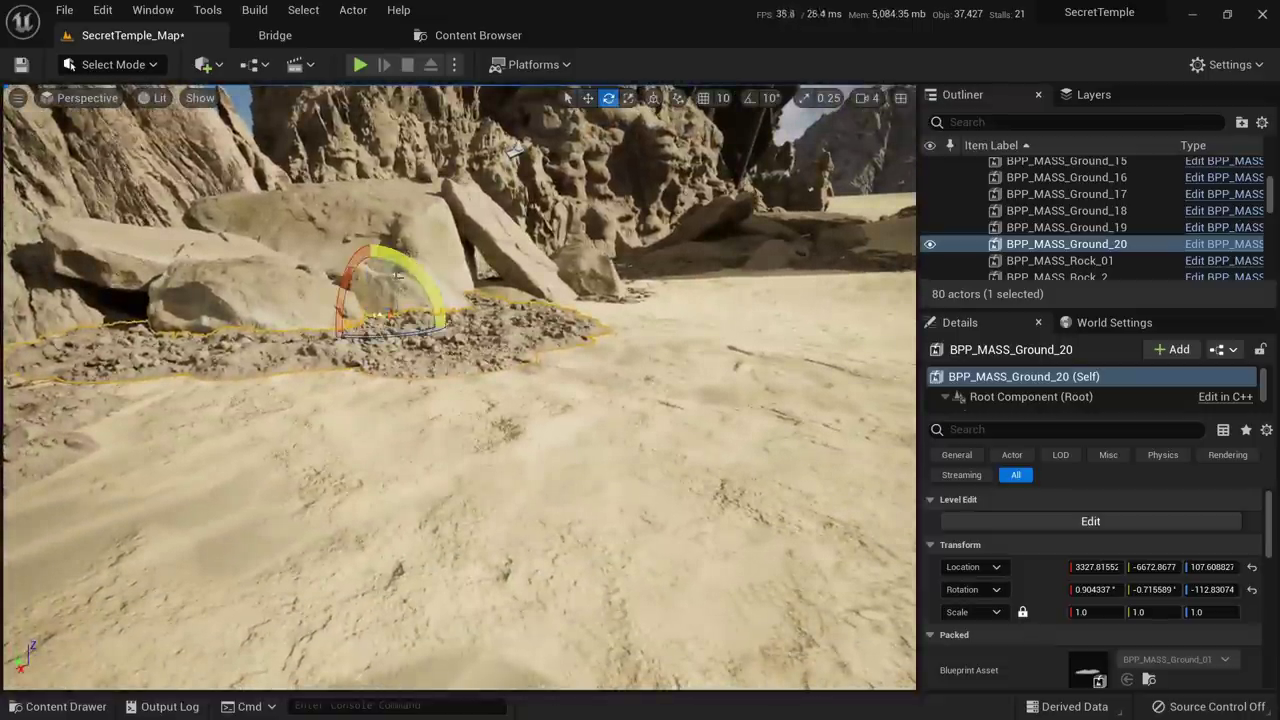
{"action": "left_click_drag", "start_coordinate": [348, 275], "coordinate": [370, 248]}
{"action": "key", "text": "Escape"}
Duplicate rubble twice onto the sand in front of the sunlit boulder pile, one copy at about 6081, -8372, 98
{"action": "right_click_drag", "start_coordinate": [370, 248], "coordinate": [462, 322]}
{"action": "left_click", "coordinate": [318, 440]}
{"action": "left_click", "coordinate": [326, 344], "text": "ctrl"}
{"action": "right_click_drag", "start_coordinate": [326, 344], "coordinate": [326, 398]}
{"action": "left_click", "coordinate": [324, 346]}
{"action": "key", "text": "w"}
{"action": "left_click_drag", "start_coordinate": [302, 361], "coordinate": [337, 525], "text": "alt"}
{"action": "key", "text": "e"}
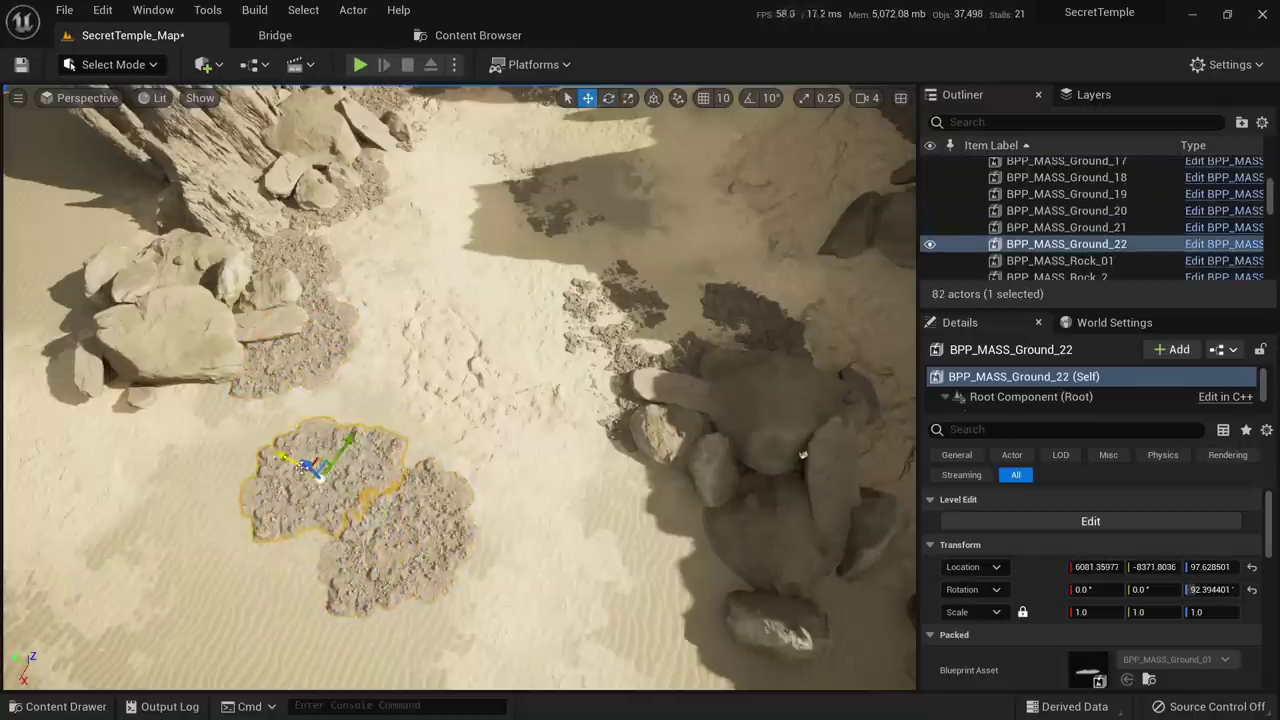
Duplicate both rubble clusters on the open sand, placing one copy at about 5510, -8677, 98, and rotate the copies
{"action": "left_click", "coordinate": [407, 517], "text": "ctrl"}
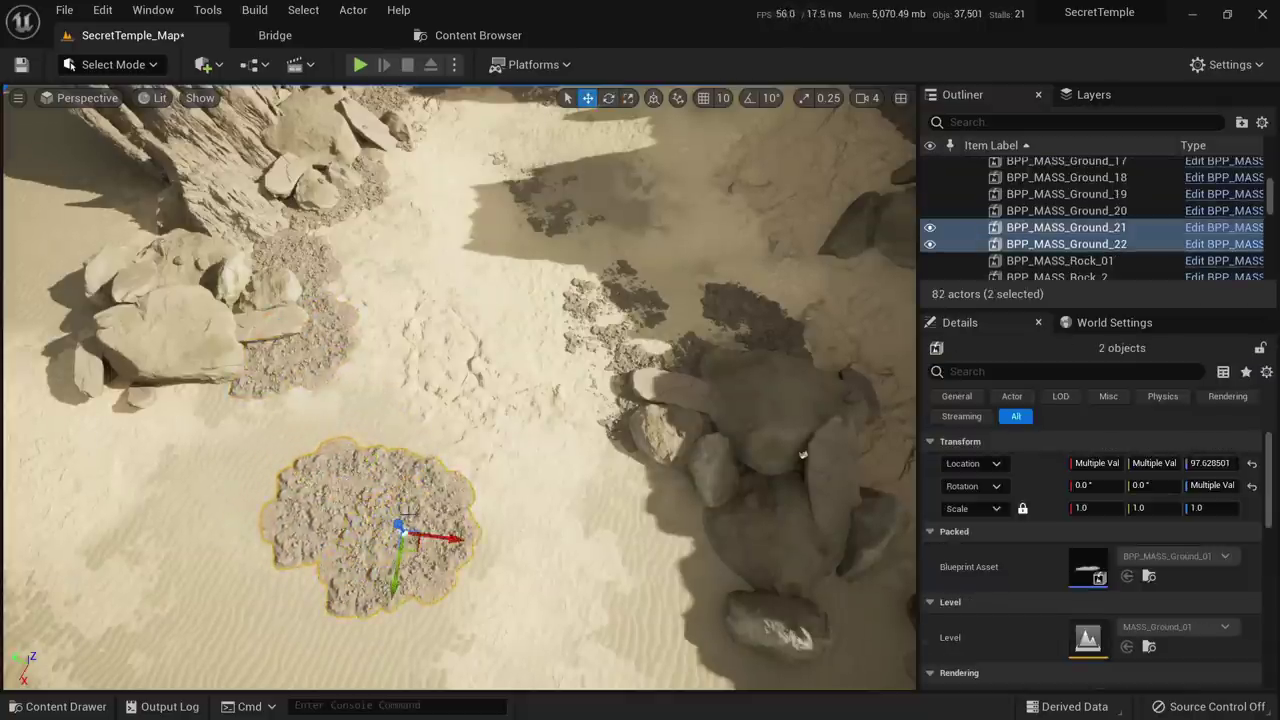
{"action": "left_click_drag", "start_coordinate": [408, 543], "coordinate": [440, 442], "text": "alt"}
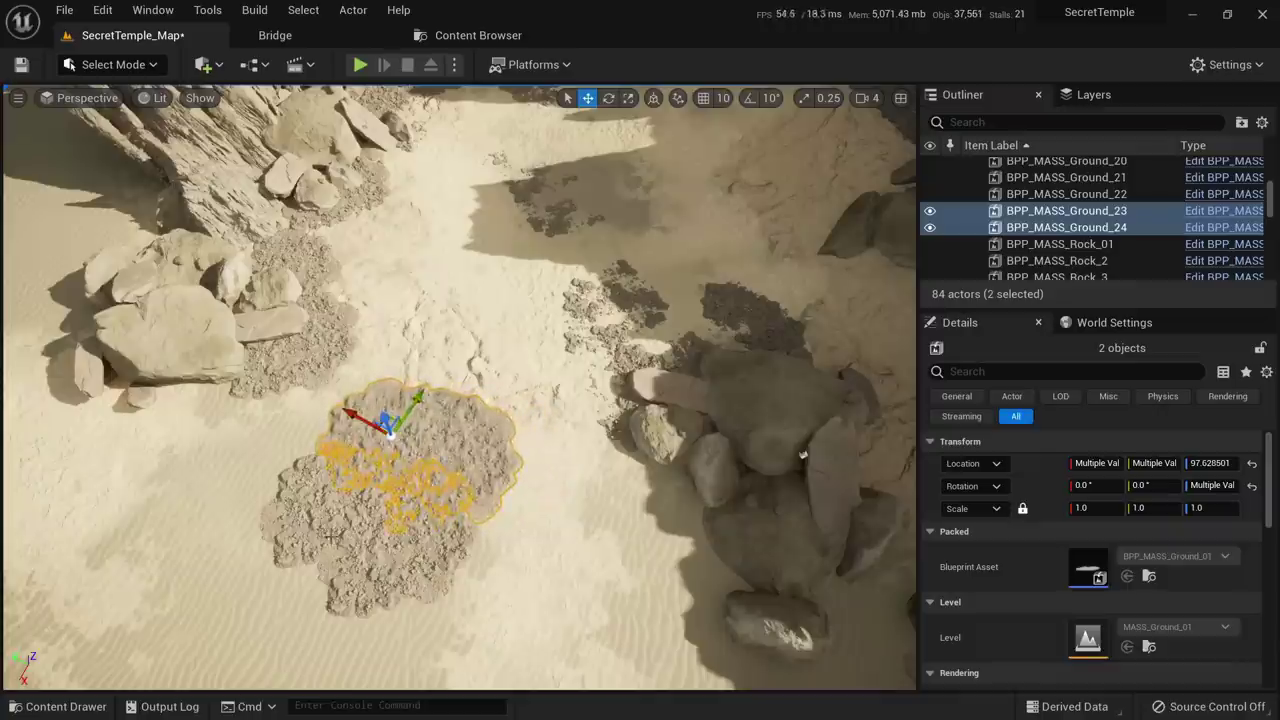
{"action": "left_click", "coordinate": [430, 430]}
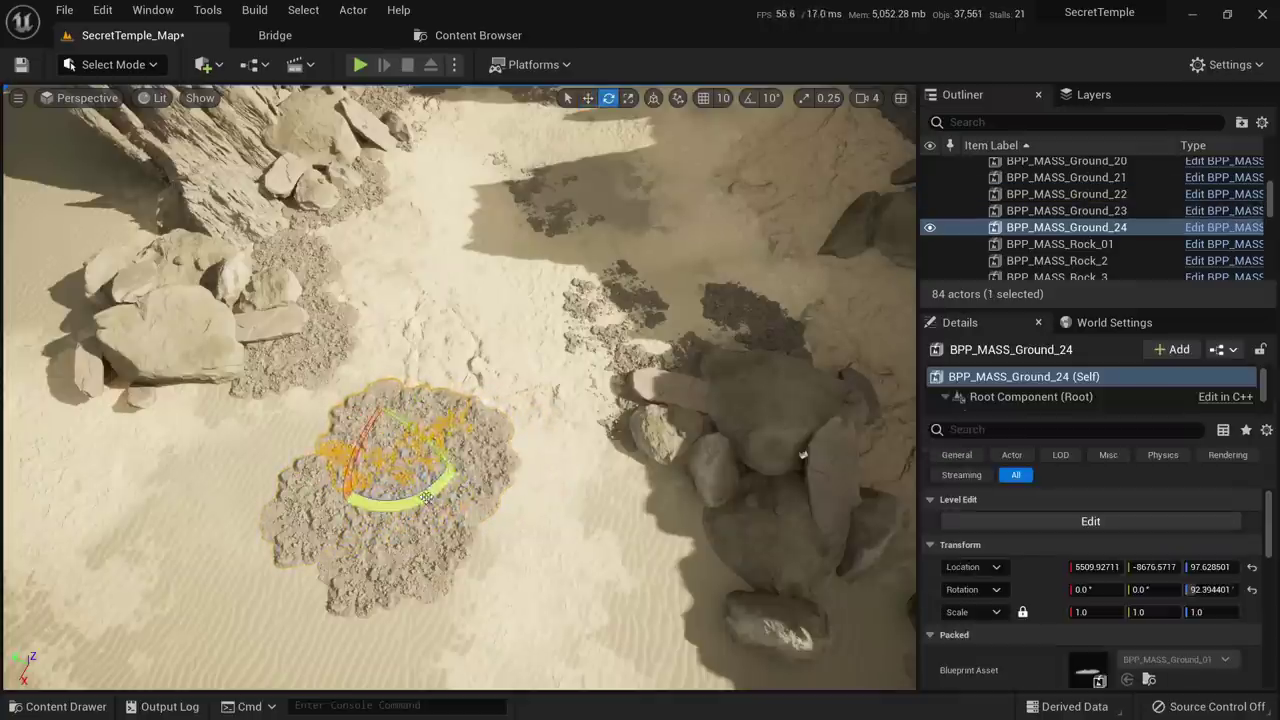
{"action": "left_click", "coordinate": [428, 494], "text": "ctrl"}
{"action": "left_click", "coordinate": [478, 456], "text": "ctrl"}
{"action": "left_click", "coordinate": [322, 520], "text": "ctrl"}
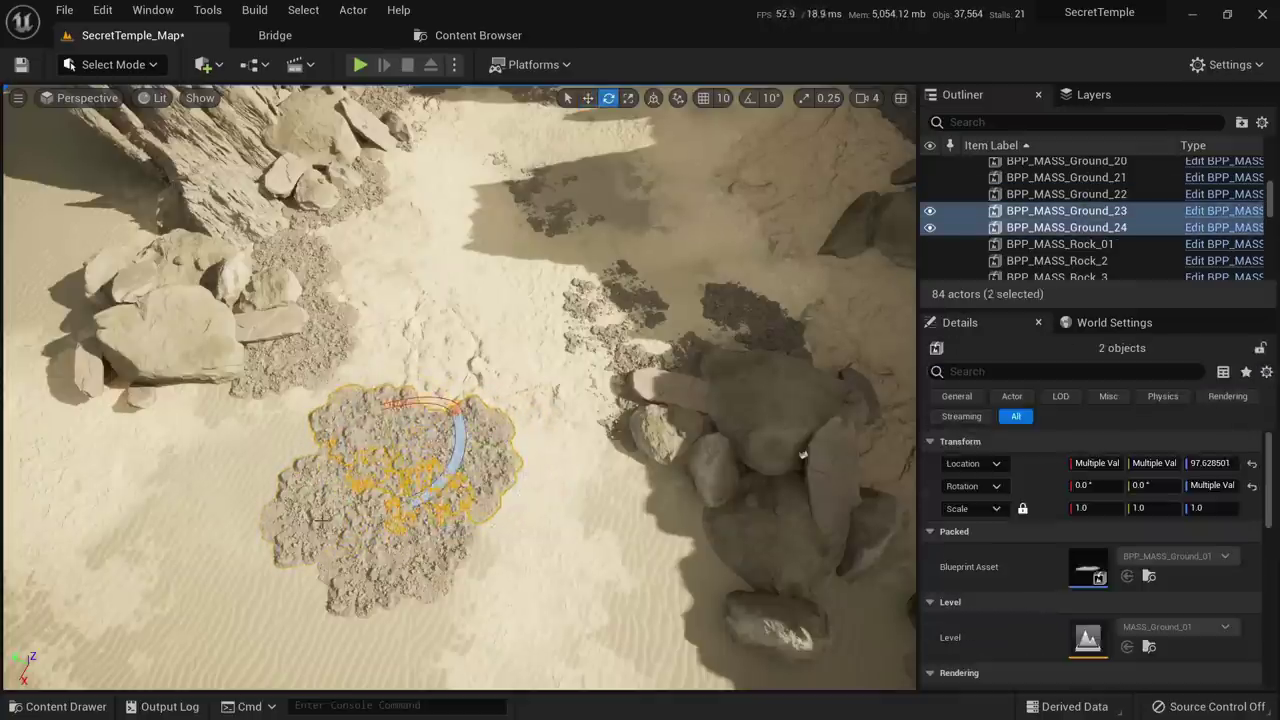
Move all four rubble clusters together across the sand to the shadow edge near the cliff's boulders, lowered to about 87 in Z
{"action": "left_click", "coordinate": [408, 551], "text": "ctrl"}
{"action": "mouse_move", "coordinate": [410, 550]}
{"action": "right_mouse_down"}
{"action": "mouse_move", "coordinate": [405, 465]}
{"action": "mouse_move", "coordinate": [432, 538]}
{"action": "right_mouse_up"}
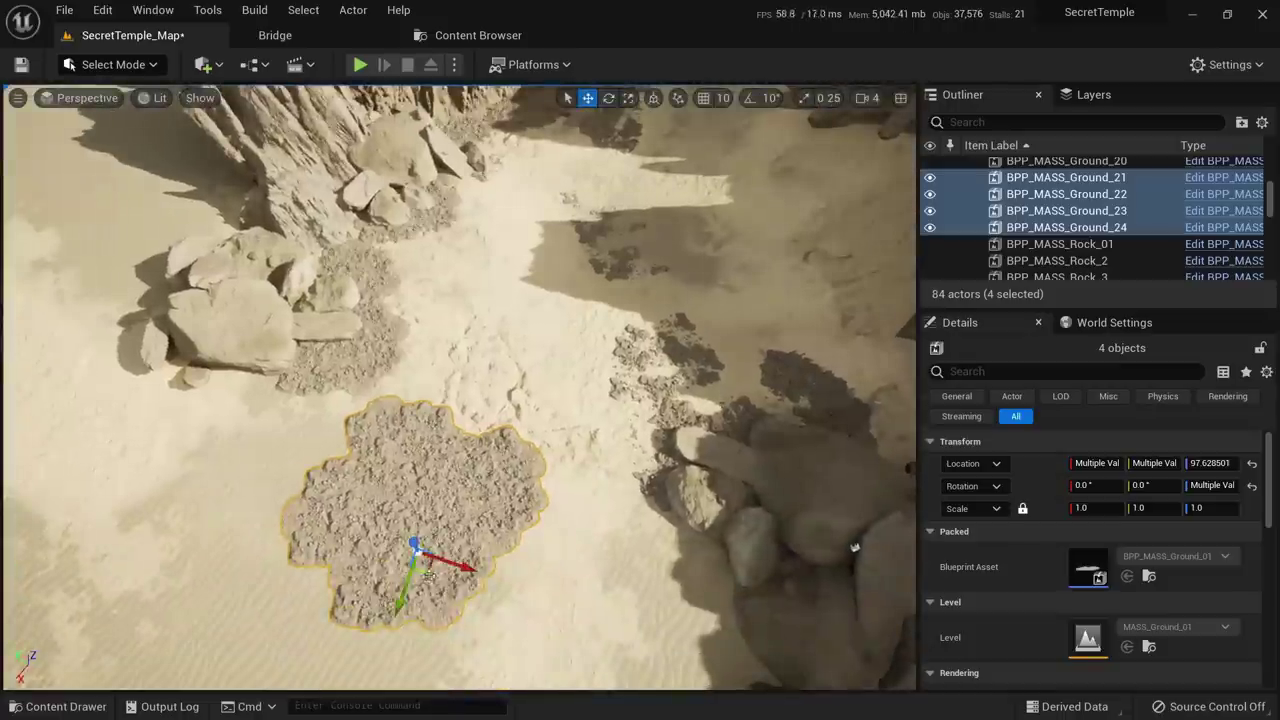
{"action": "left_click_drag", "start_coordinate": [426, 574], "coordinate": [540, 272]}
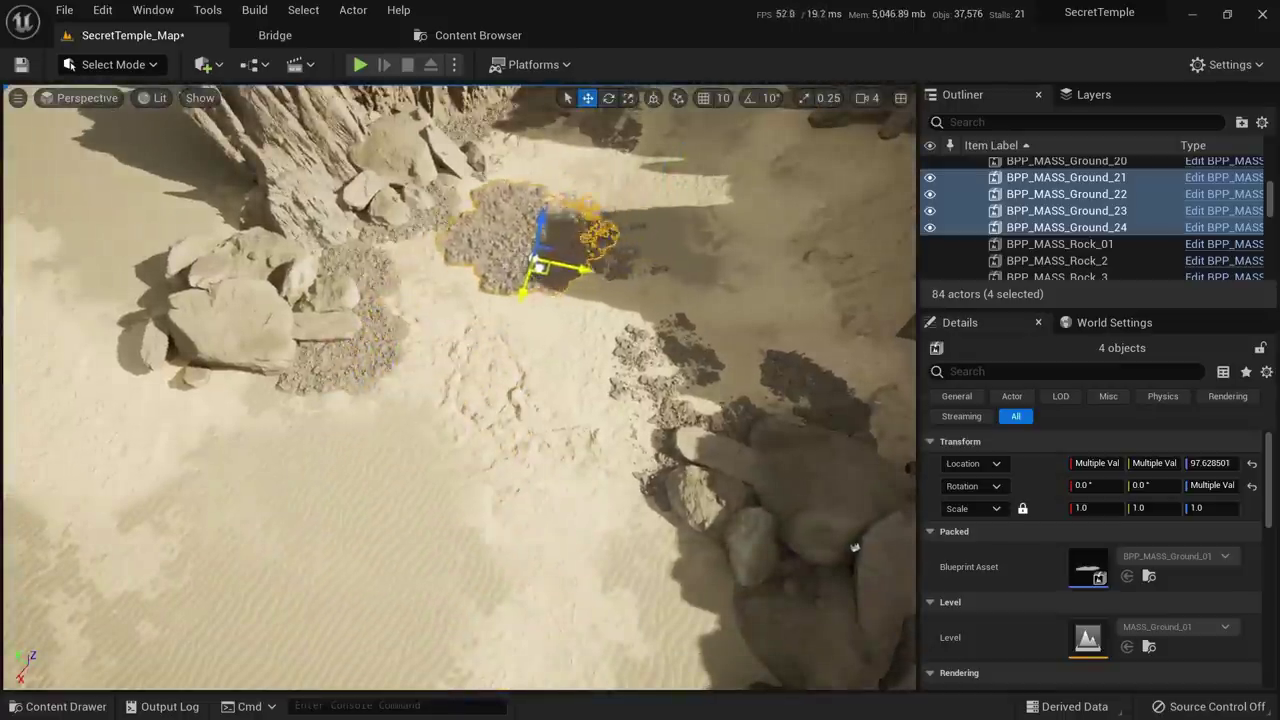
{"action": "right_click_drag", "start_coordinate": [538, 267], "coordinate": [521, 245]}
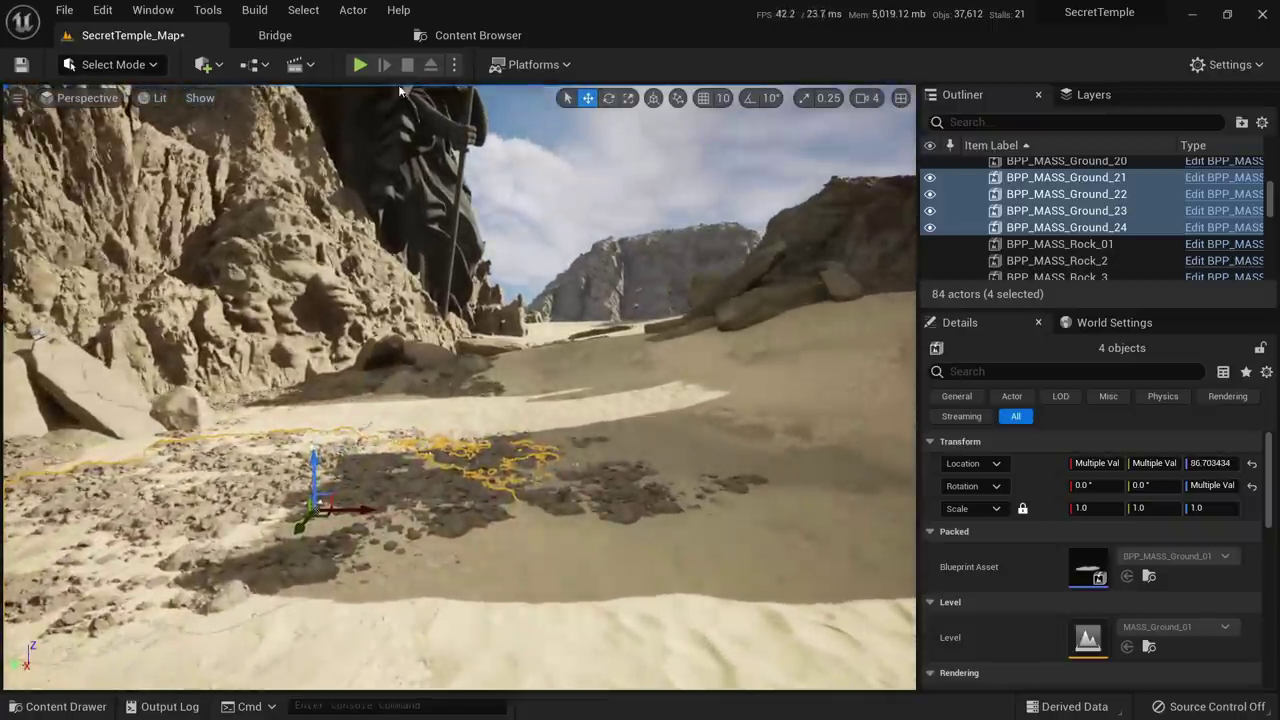
Play-test the level by running the character over the new rubble and toward the statue
{"action": "left_click", "coordinate": [365, 65]}
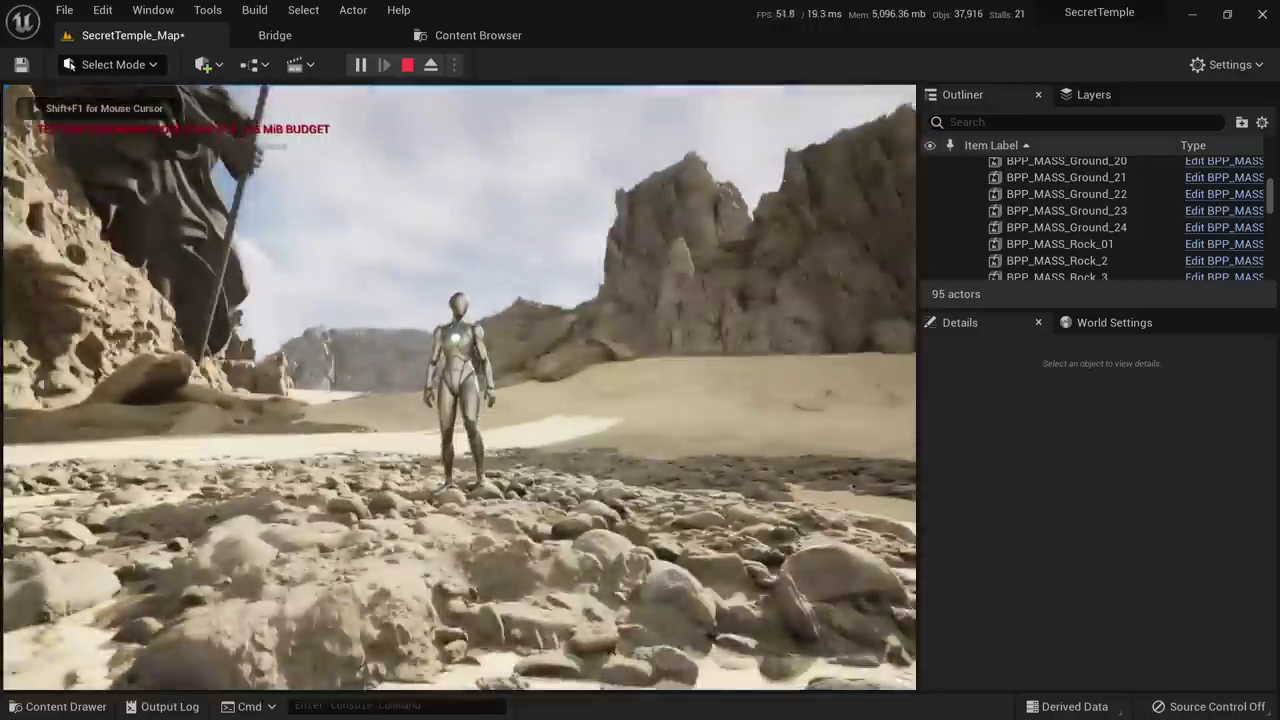
{"action": "key", "text": "w"}
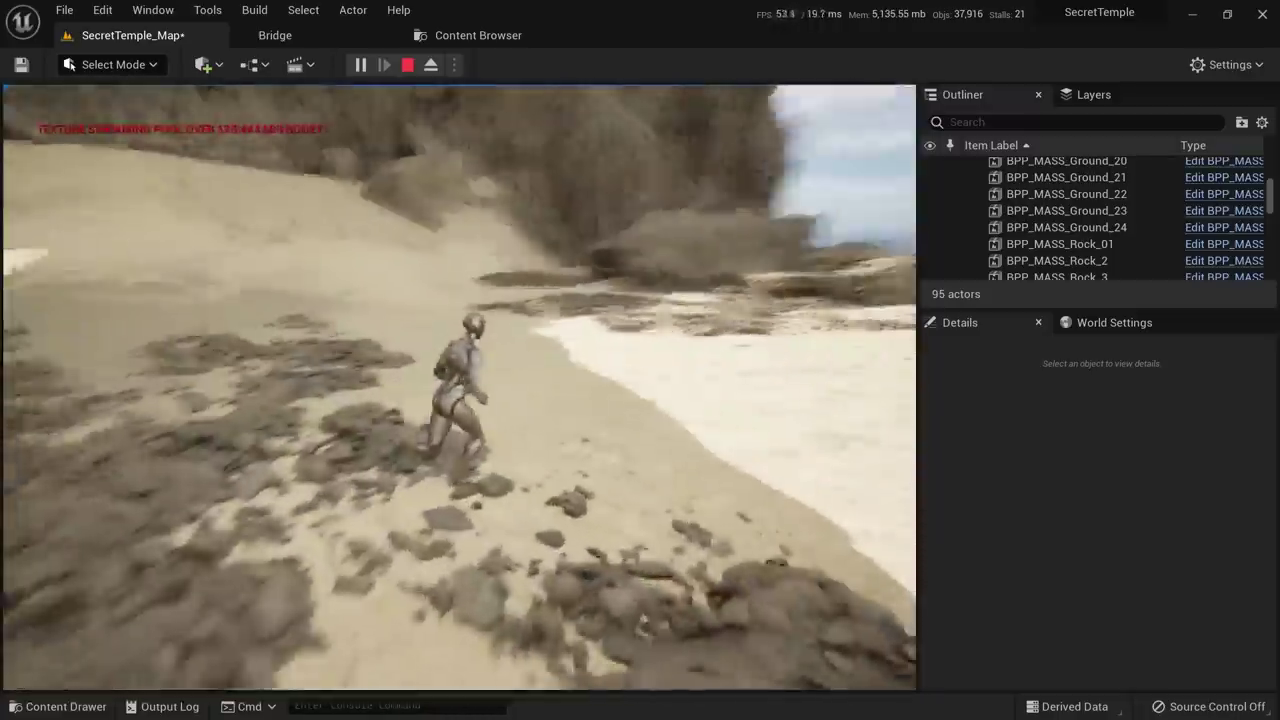
{"action": "key", "text": "w"}
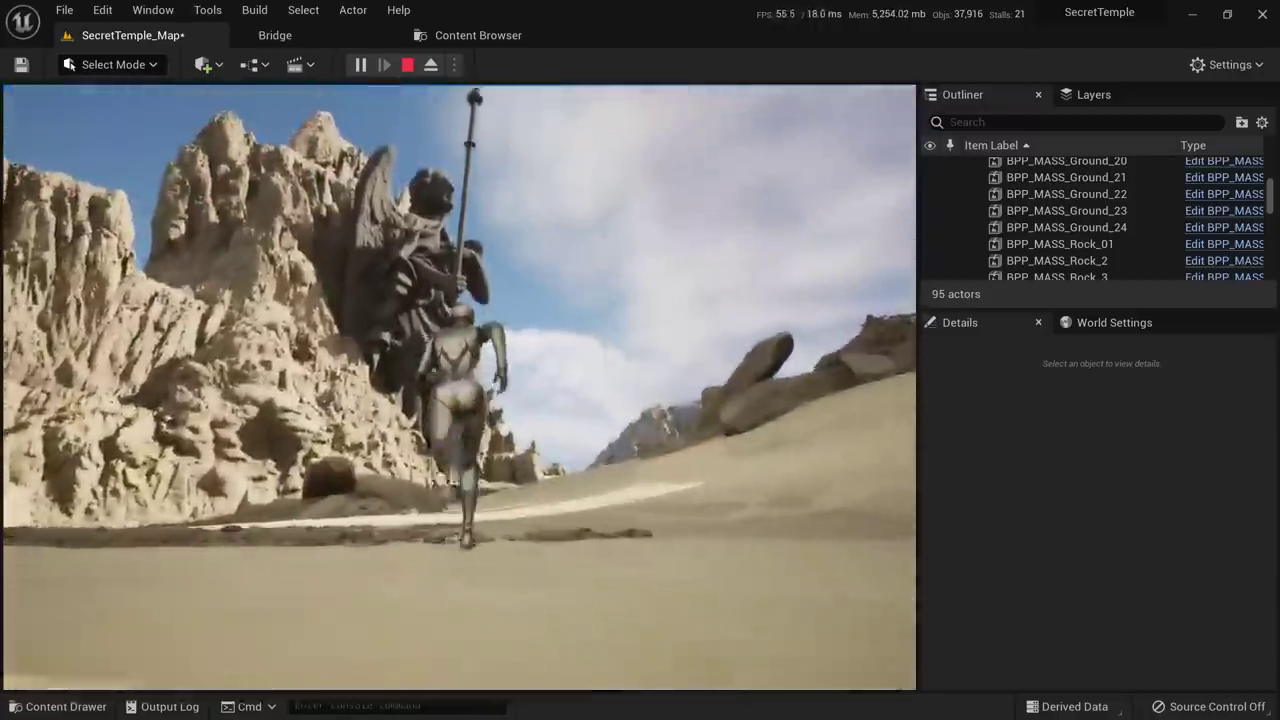
{"action": "key", "text": "Escape"}
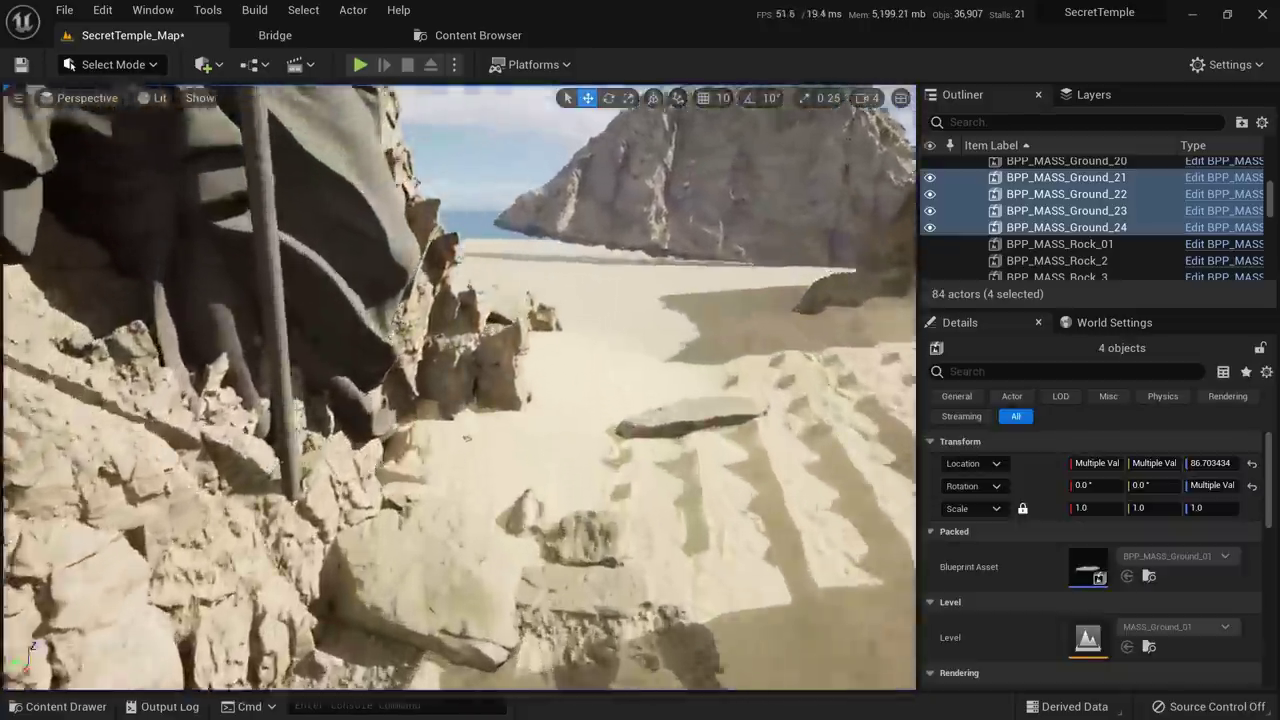
Duplicate the cliff-base rubble to the rocks at the statue's foot, at about -2801, -7120, 1020, and adjust its rotation
{"action": "right_click_drag", "start_coordinate": [460, 390], "coordinate": [340, 520]}
{"action": "left_click", "coordinate": [325, 525]}
{"action": "left_click_drag", "start_coordinate": [197, 598], "coordinate": [610, 345], "text": "alt"}
{"action": "left_click_drag", "start_coordinate": [612, 262], "coordinate": [627, 213]}
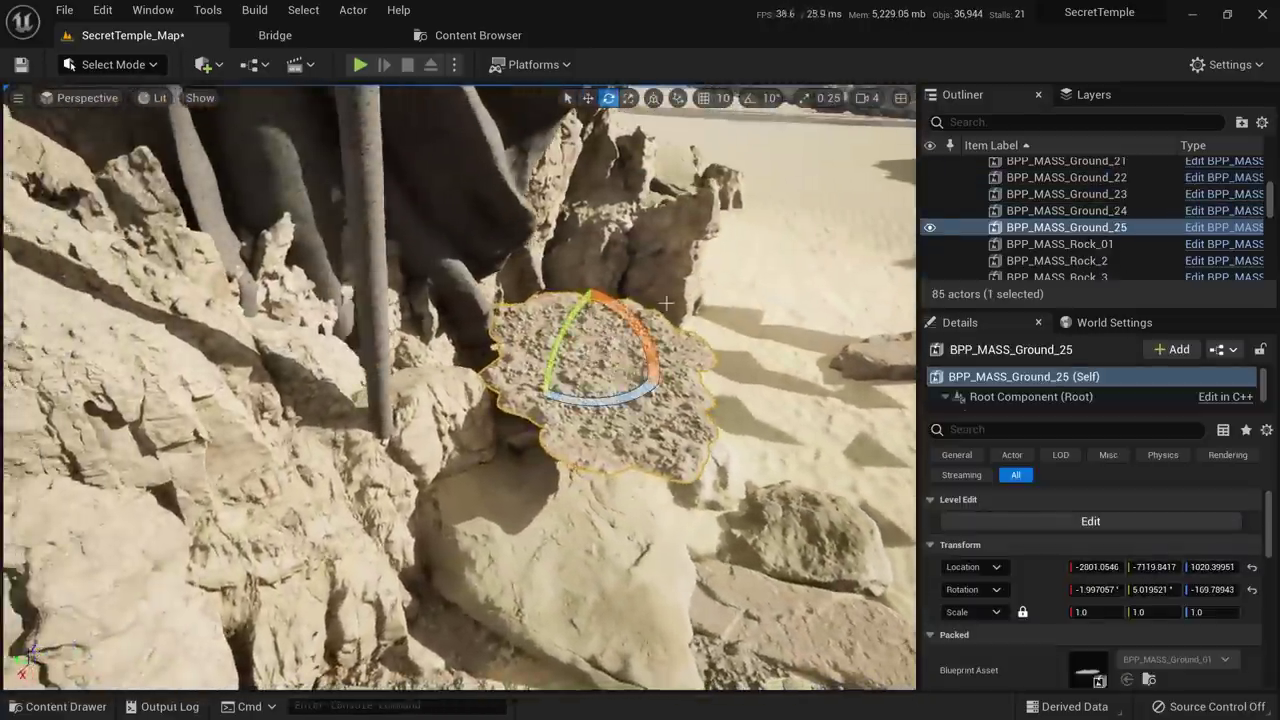
{"action": "left_click_drag", "start_coordinate": [612, 366], "coordinate": [627, 363]}
Add another rubble copy beside the first one at the statue's foot
{"action": "right_click_drag", "start_coordinate": [527, 344], "coordinate": [588, 312]}
{"action": "left_click_drag", "start_coordinate": [423, 417], "coordinate": [483, 377], "text": "alt"}
{"action": "key", "text": "e"}
{"action": "key", "text": "Escape"}
Duplicate the shaded cliff-base rubble to the sand beside the long flat rock, at about -3607, -8929, 743
{"action": "right_click_drag", "start_coordinate": [483, 377], "coordinate": [400, 530]}
{"action": "key", "text": "s"}
{"action": "key", "text": "w"}
{"action": "key", "text": "w"}
{"action": "left_click", "coordinate": [395, 543]}
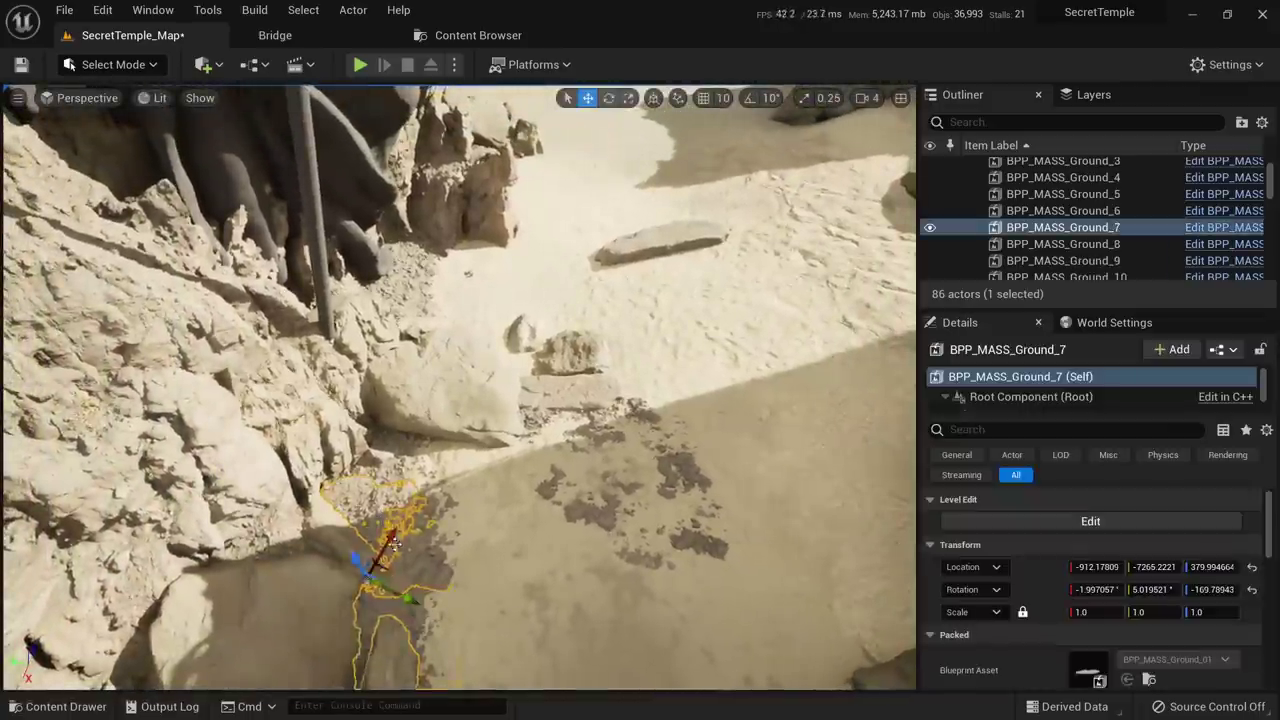
{"action": "left_click_drag", "start_coordinate": [353, 560], "coordinate": [731, 255], "text": "alt"}
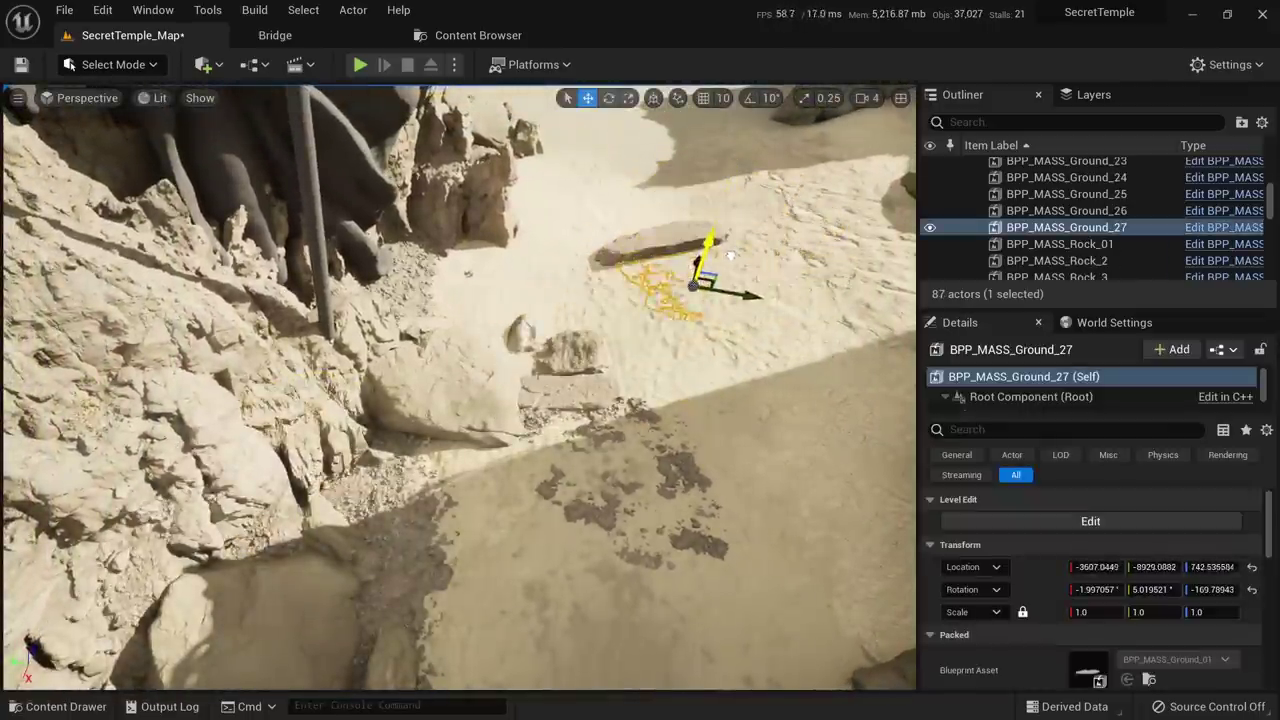
Raise the rubble by the flat rock to about 815 in Z and tilt it to about -8.4°, 8.4°, -170.3°
{"action": "right_click_drag", "start_coordinate": [728, 245], "coordinate": [646, 284]}
{"action": "key", "text": "w"}
{"action": "key", "text": "e"}
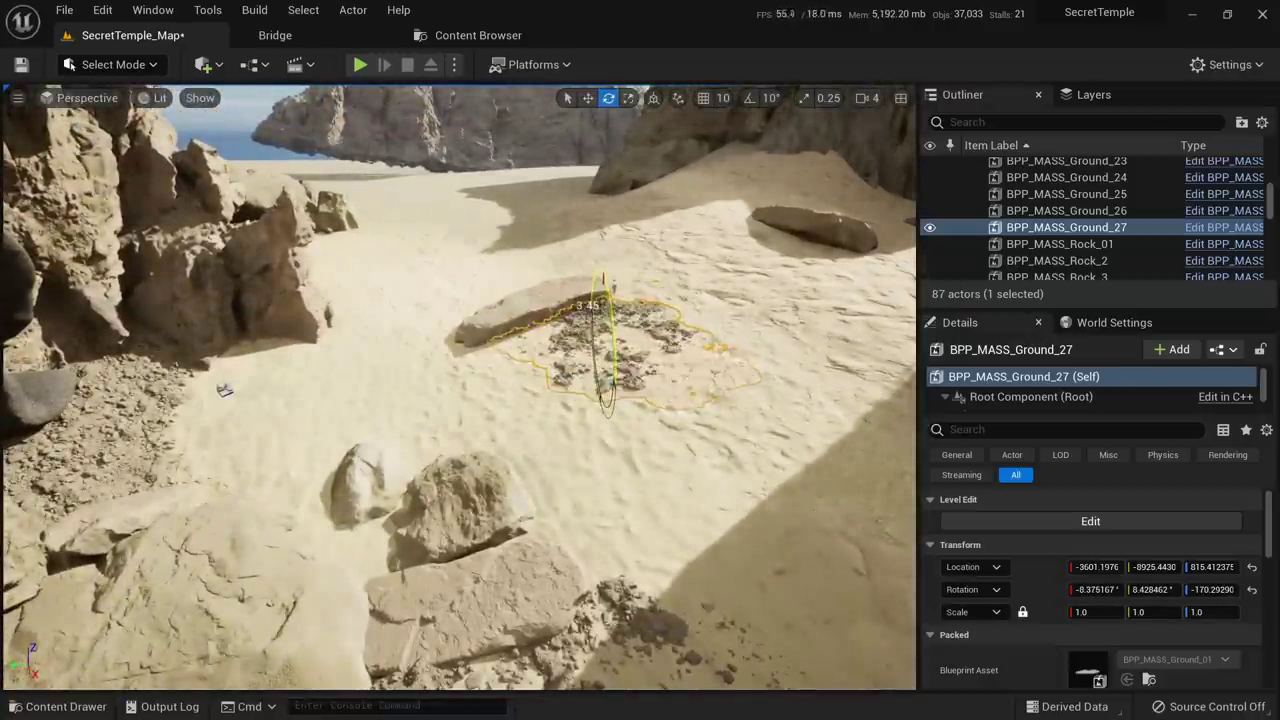
{"action": "key", "text": "Escape"}
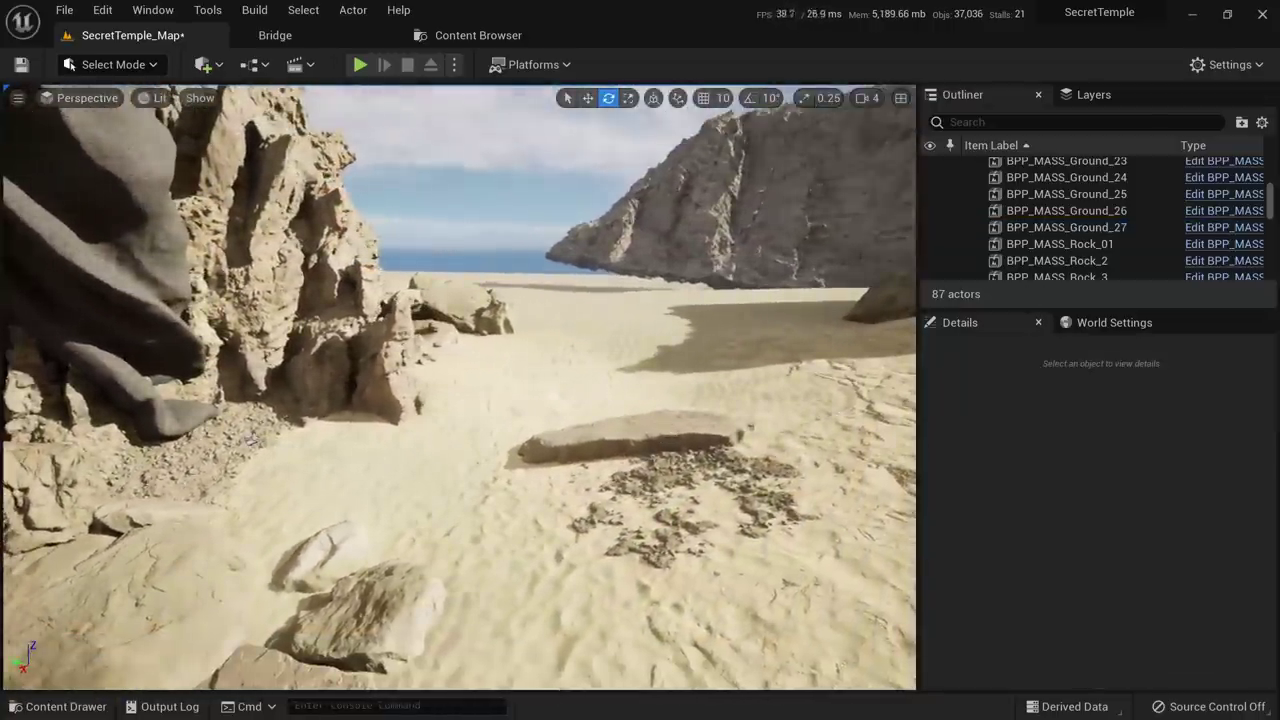
{"action": "left_click", "coordinate": [665, 470]}
{"action": "right_click_drag", "start_coordinate": [665, 440], "coordinate": [704, 474]}
{"action": "key", "text": "Escape"}
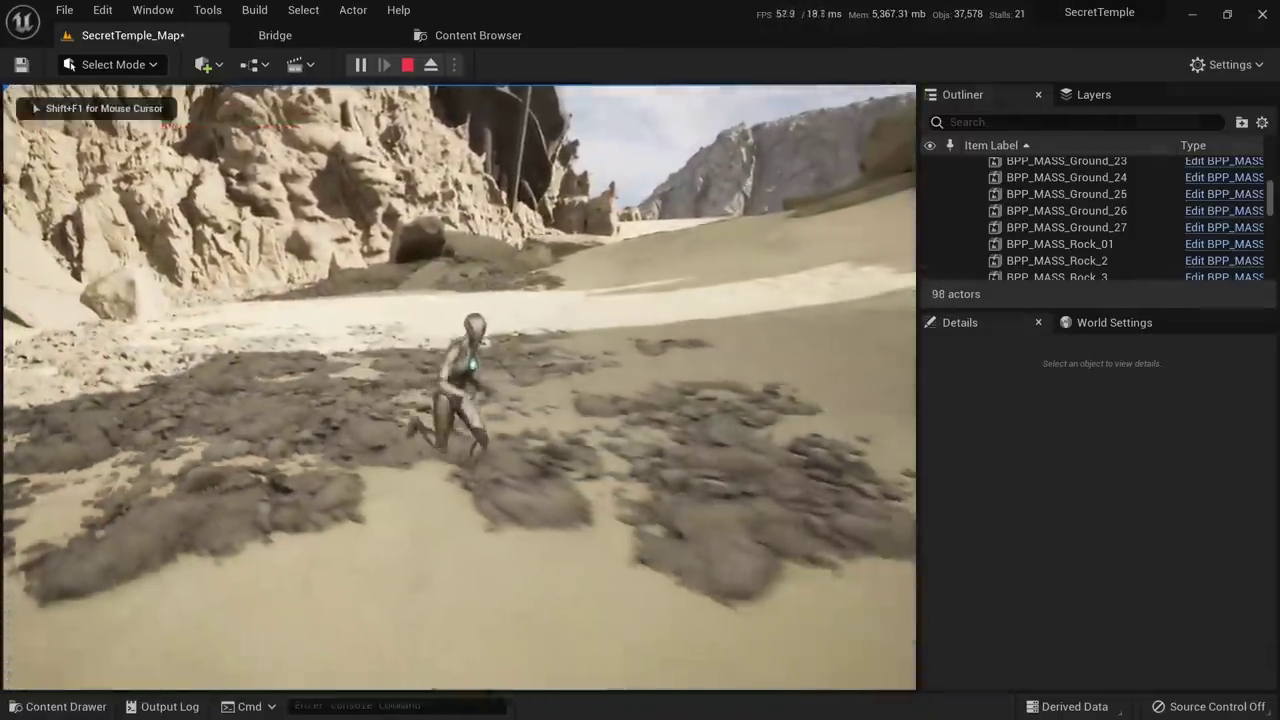
Play-test the level in full screen, running the character around the rubble-covered path
{"action": "key", "text": "F11"}
{"action": "key", "text": "s"}
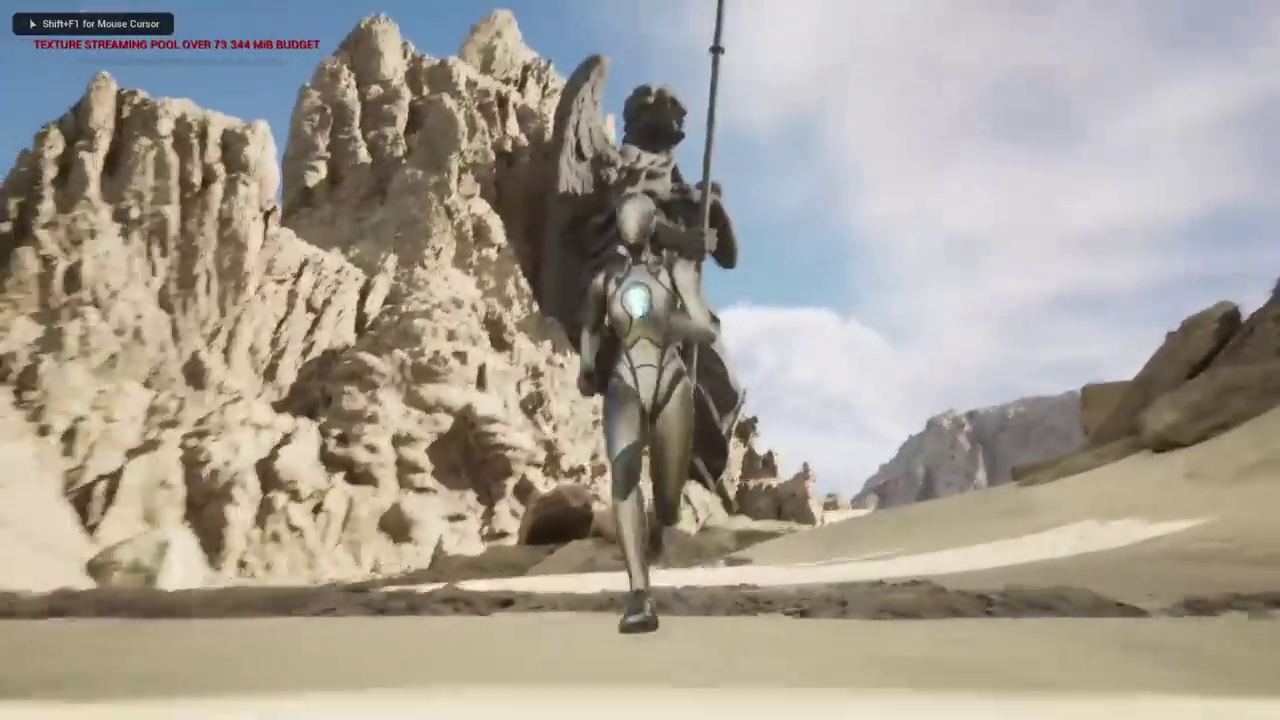
{"action": "key", "text": "d"}
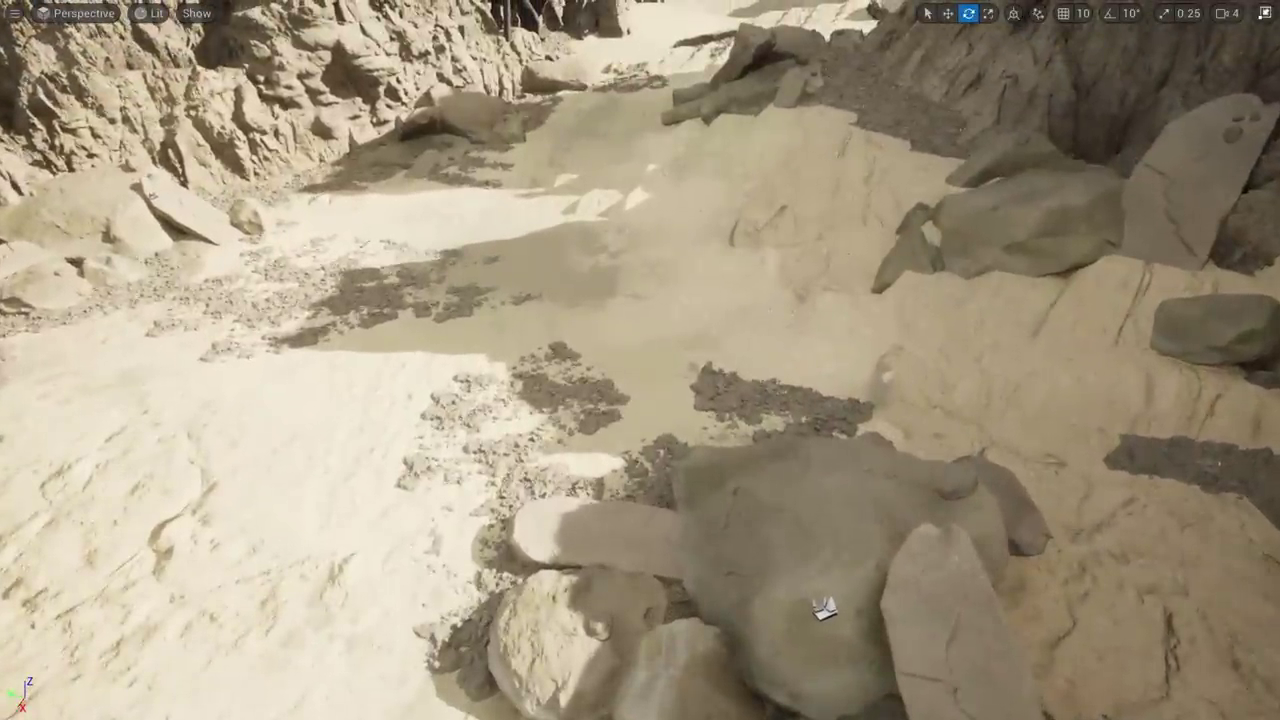
Duplicate the rubble behind the shaded boulder pile into the gap between the two boulder piles and rotate the copy
{"action": "key", "text": "s"}
{"action": "right_click_drag", "start_coordinate": [256, 300], "coordinate": [349, 331]}
{"action": "key", "text": "w"}
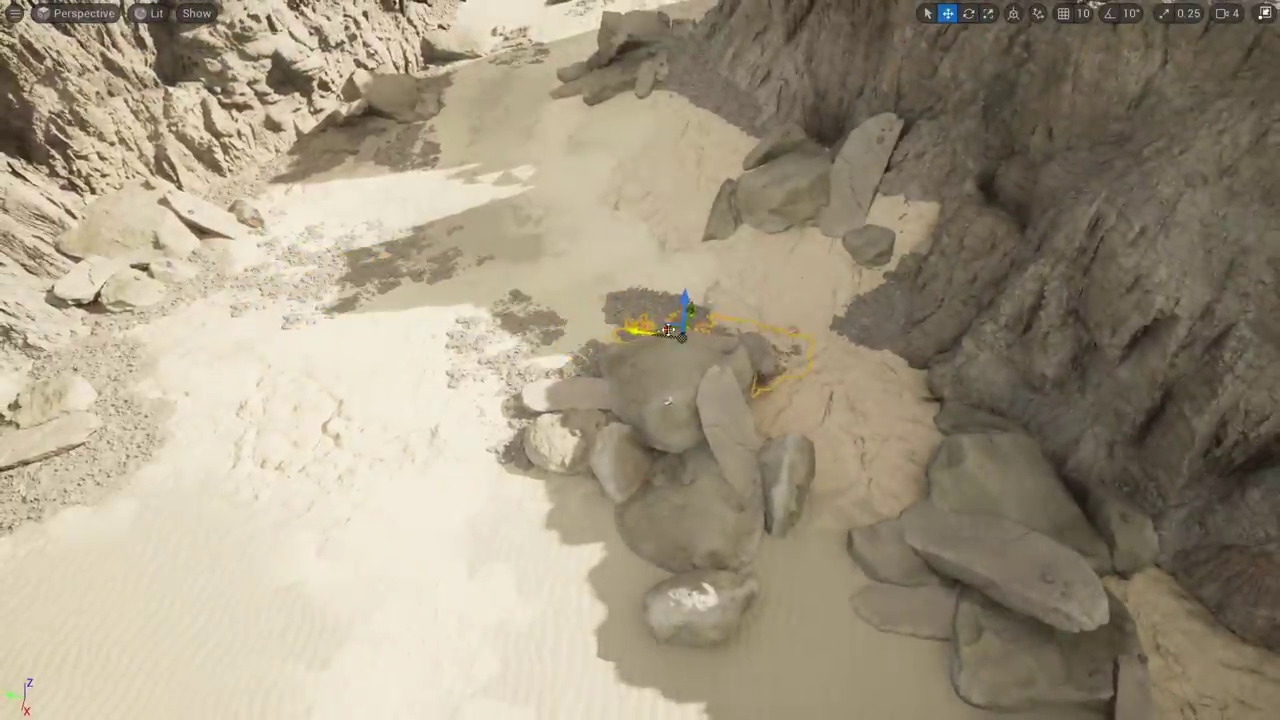
{"action": "key", "text": "d"}
{"action": "right_click_drag", "start_coordinate": [668, 330], "coordinate": [330, 375]}
{"action": "key", "text": "w"}
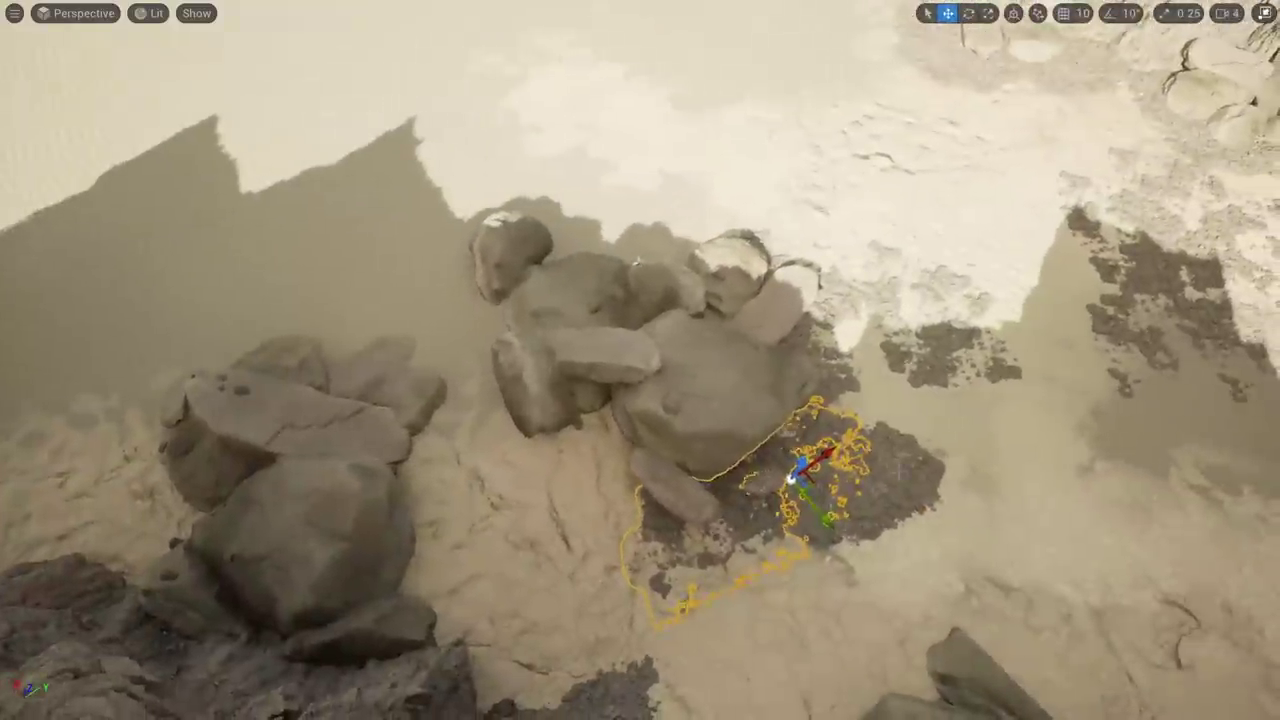
{"action": "left_click_drag", "start_coordinate": [731, 468], "coordinate": [440, 340]}
{"action": "key", "text": "e"}
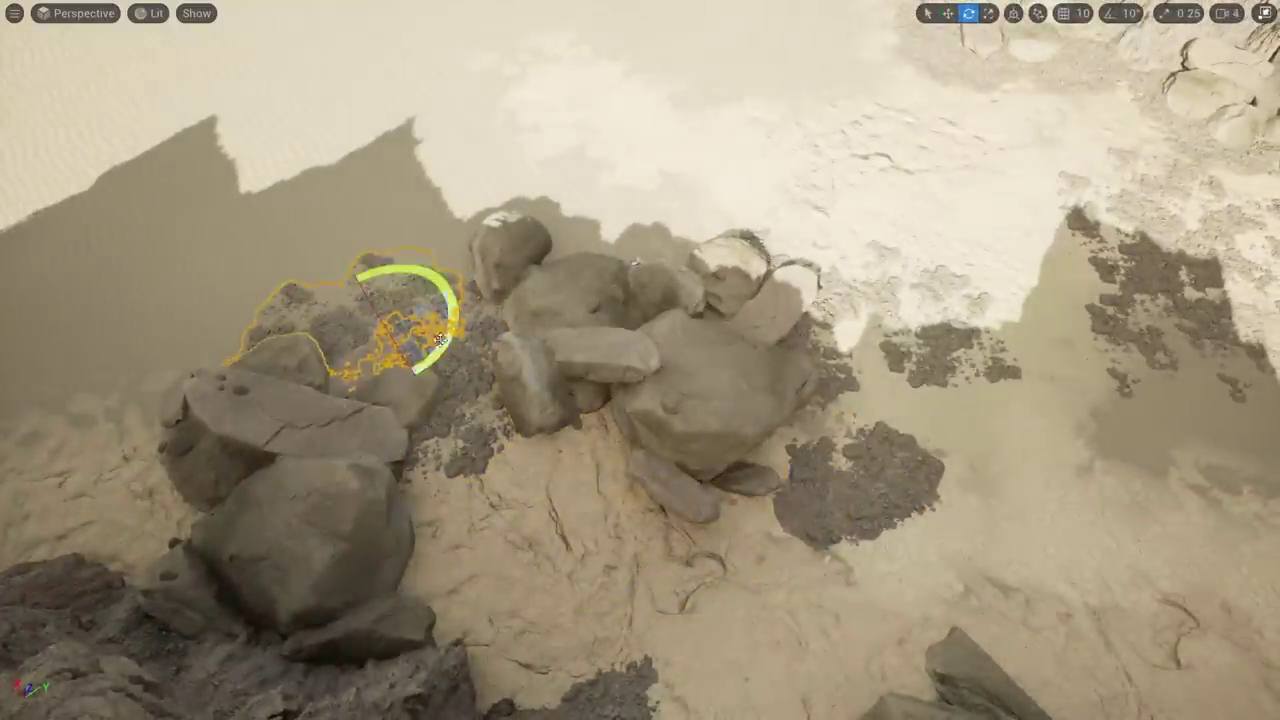
{"action": "key", "text": "Escape"}
Examine the rubble around the shaded boulder piles in the unlit, detail lighting and lit view modes
{"action": "key", "text": "a"}
{"action": "right_click_drag", "start_coordinate": [437, 349], "coordinate": [600, 240]}
{"action": "key", "text": "w"}
{"action": "right_click_drag", "start_coordinate": [498, 364], "coordinate": [450, 425]}
{"action": "key", "text": "alt+3"}
{"action": "key", "text": "alt+5"}
{"action": "key", "text": "alt+4"}
{"action": "key", "text": "d"}
{"action": "key", "text": "s"}
Duplicate the rubble in front of the shaded boulders to the pile's sunlit edge and rotate the copy
{"action": "left_click", "coordinate": [1025, 410]}
{"action": "left_click", "coordinate": [918, 465]}
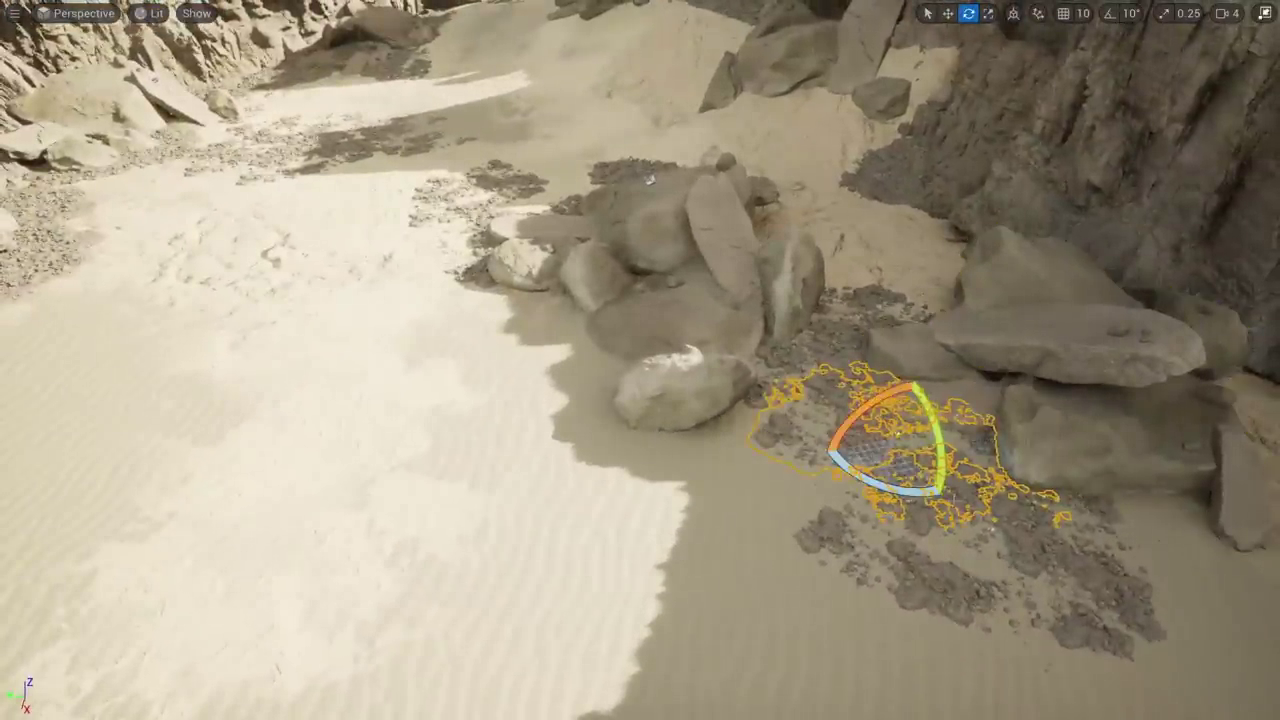
{"action": "key", "text": "w"}
{"action": "left_click_drag", "start_coordinate": [863, 415], "coordinate": [521, 336]}
{"action": "key", "text": "e"}
{"action": "left_click_drag", "start_coordinate": [530, 410], "coordinate": [591, 429]}
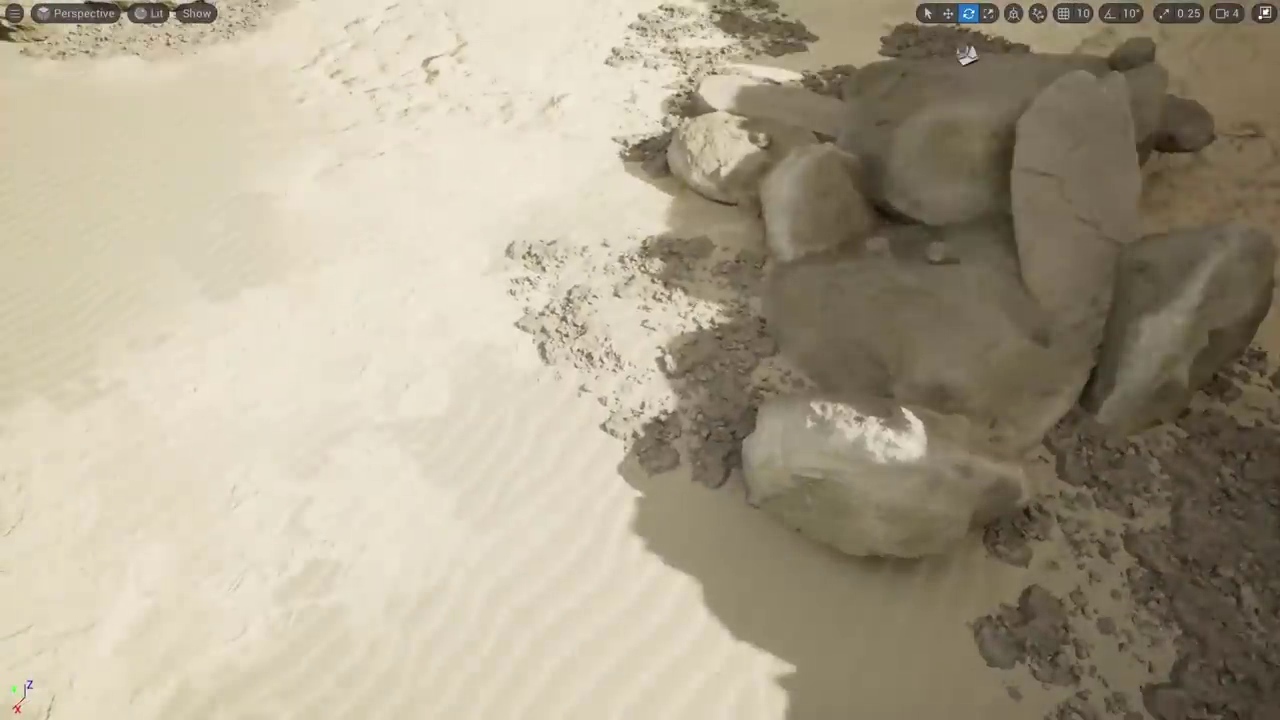
Extend the rubble along the pile's sunlit edge and around its front boulder with further rotated copies
{"action": "left_click_drag", "start_coordinate": [683, 348], "coordinate": [664, 232], "text": "alt"}
{"action": "key", "text": "e"}
{"action": "left_click_drag", "start_coordinate": [760, 280], "coordinate": [815, 205]}
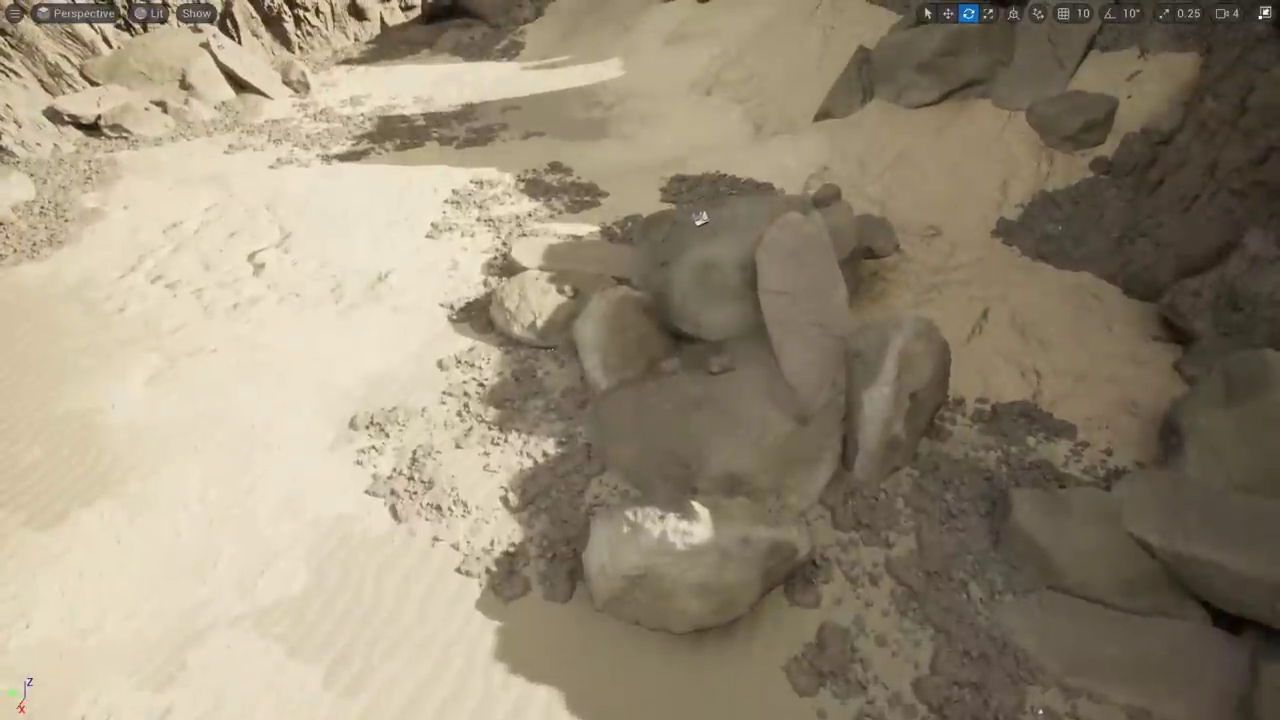
{"action": "right_click_drag", "start_coordinate": [565, 289], "coordinate": [600, 355]}
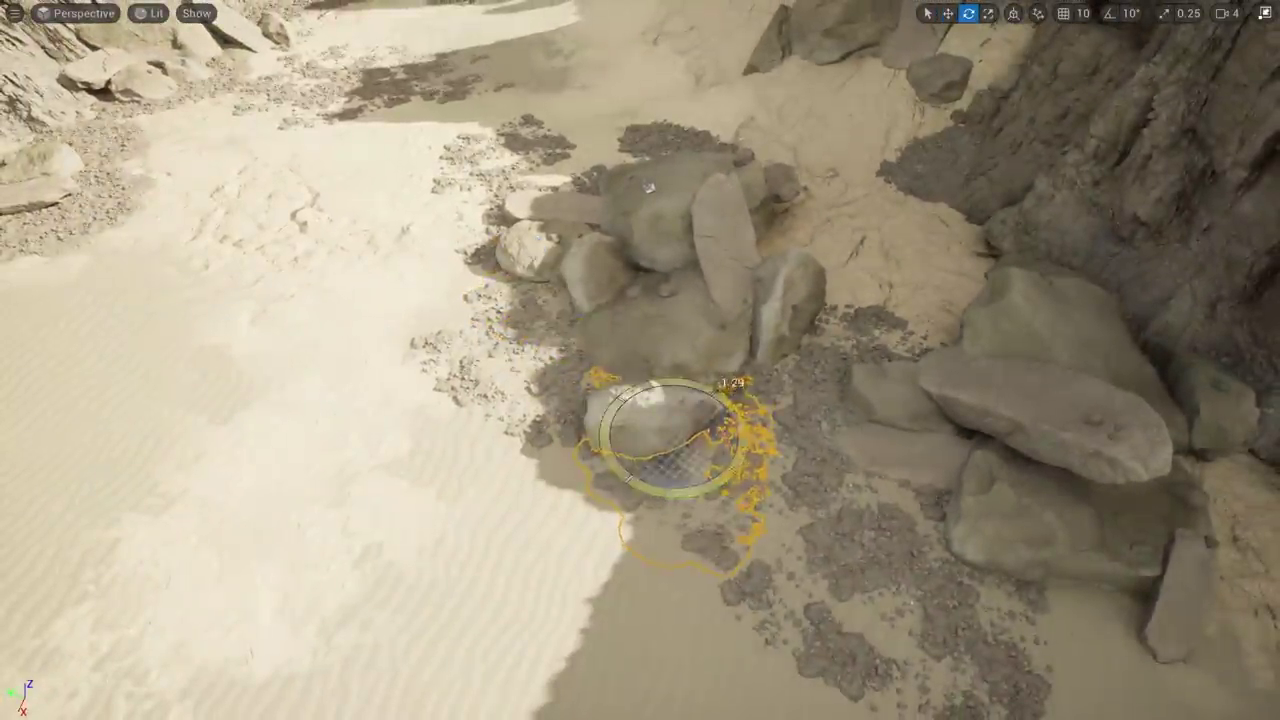
Inspect the rubble around the boulder pile from ground level and compare the whole scene in detail lighting and lit views
{"action": "key", "text": "q"}
{"action": "right_click_drag", "start_coordinate": [648, 187], "coordinate": [645, 230]}
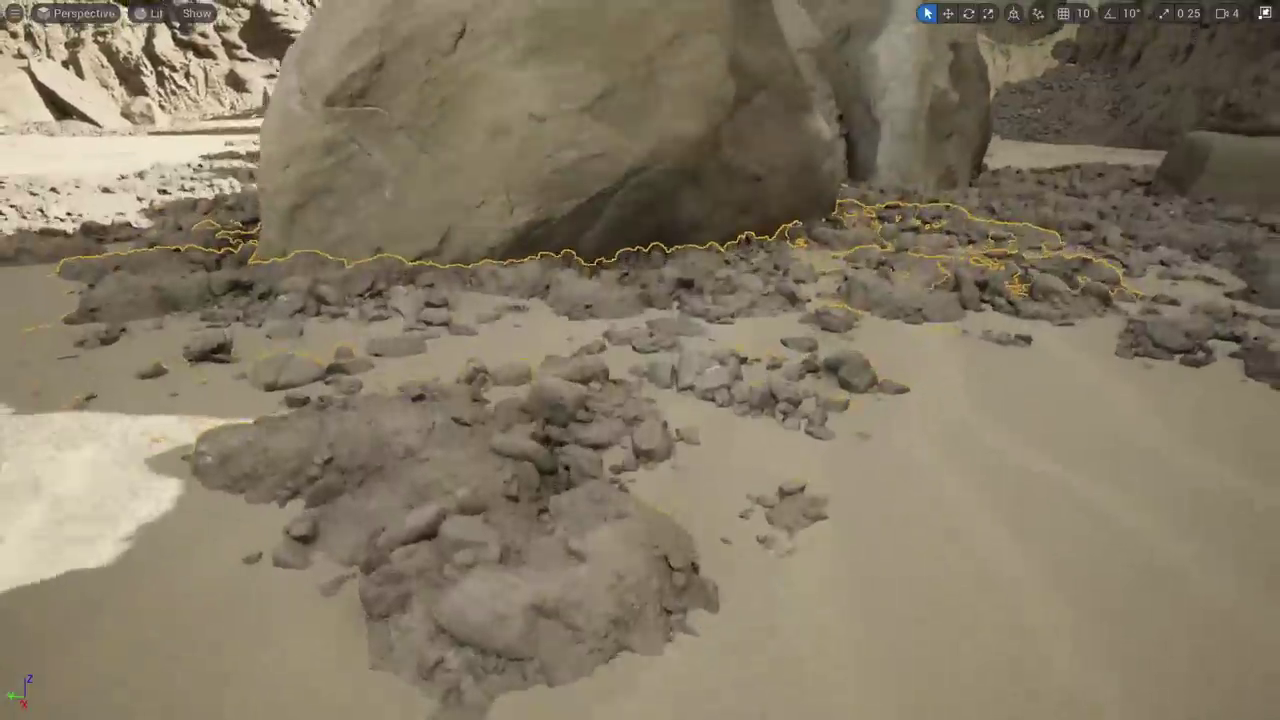
{"action": "key", "text": "w"}
{"action": "right_click_drag", "start_coordinate": [630, 250], "coordinate": [630, 258]}
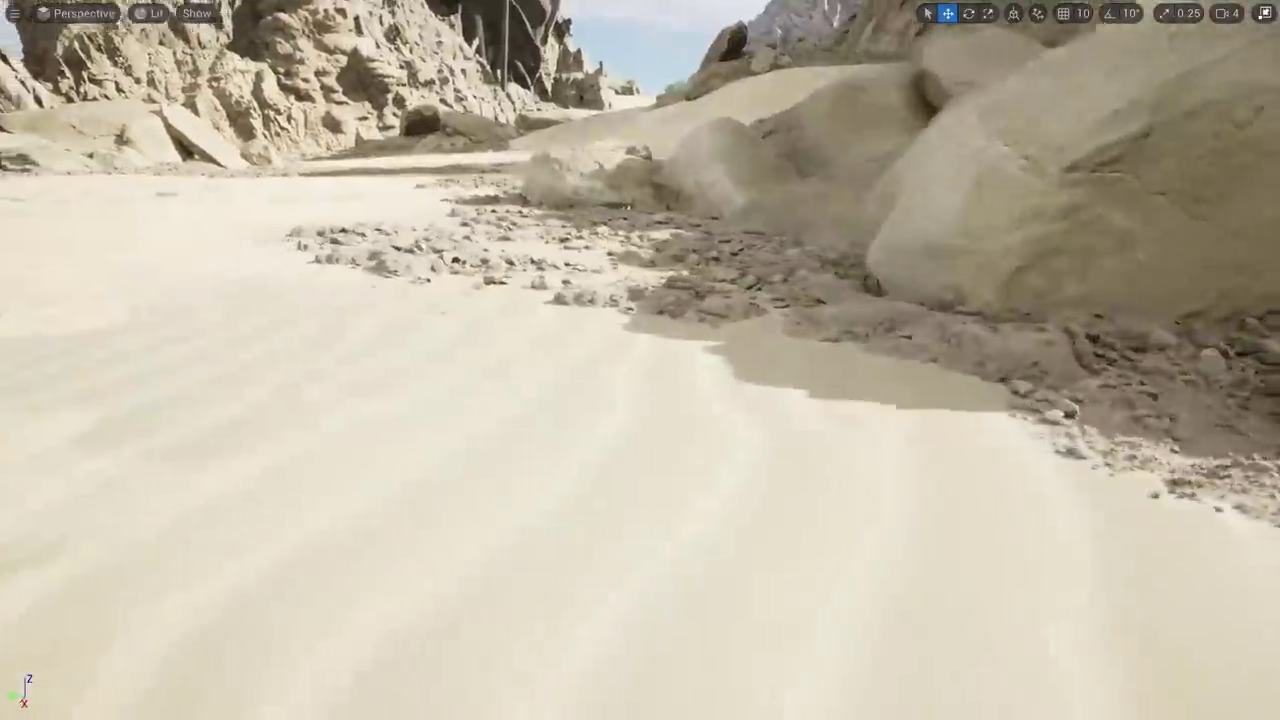
{"action": "right_click_drag", "start_coordinate": [630, 250], "coordinate": [534, 200]}
{"action": "key", "text": "alt+5"}
{"action": "right_click_drag", "start_coordinate": [678, 382], "coordinate": [634, 378]}
{"action": "key", "text": "alt+3"}
{"action": "key", "text": "alt+5"}
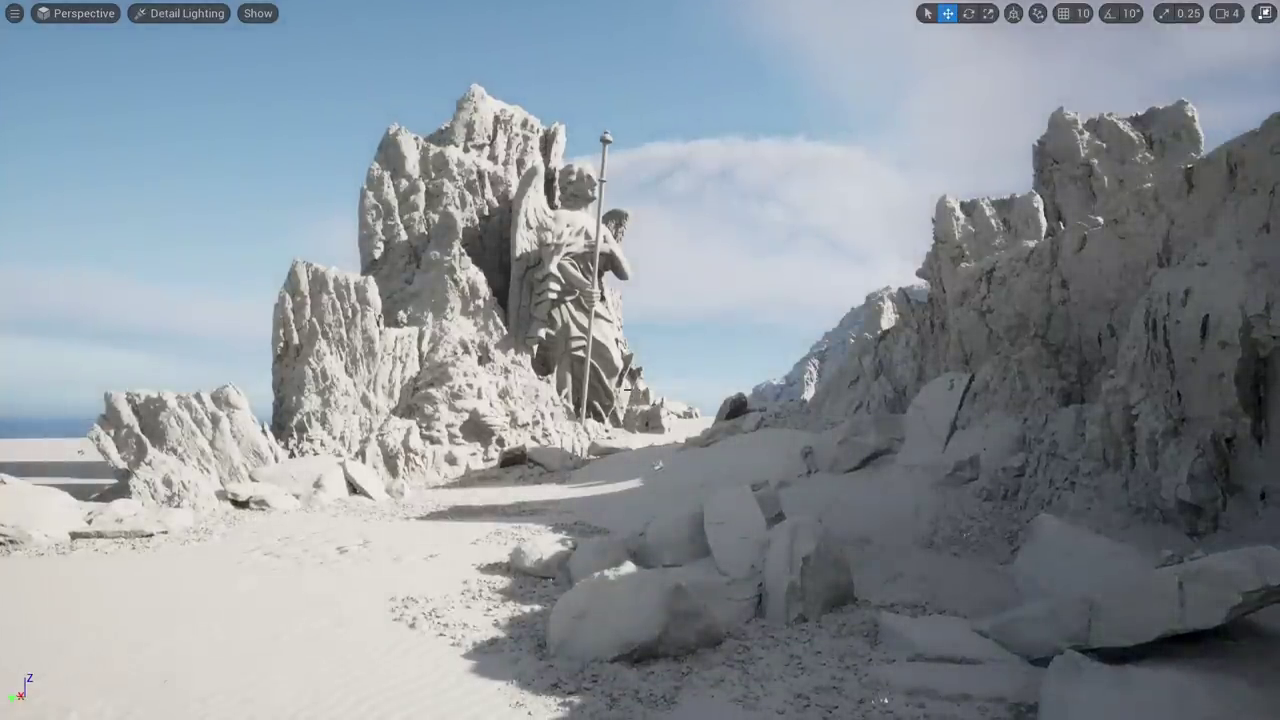
{"action": "right_click_drag", "start_coordinate": [640, 378], "coordinate": [764, 542]}
{"action": "key", "text": "alt+4"}
Duplicate the rubble behind the boulder pile up onto the bare sandy slope and tilt the copy to follow the incline
{"action": "left_click", "coordinate": [988, 510]}
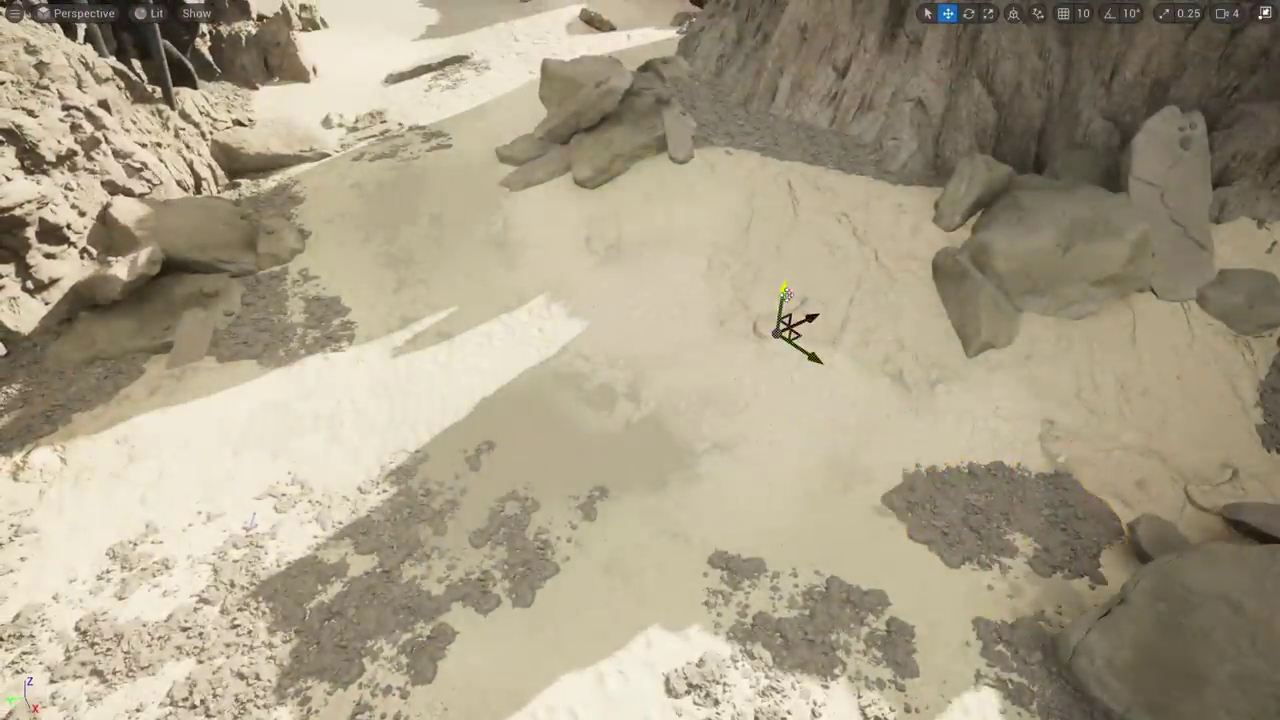
{"action": "right_click_drag", "start_coordinate": [795, 240], "coordinate": [850, 120]}
{"action": "key", "text": "e"}
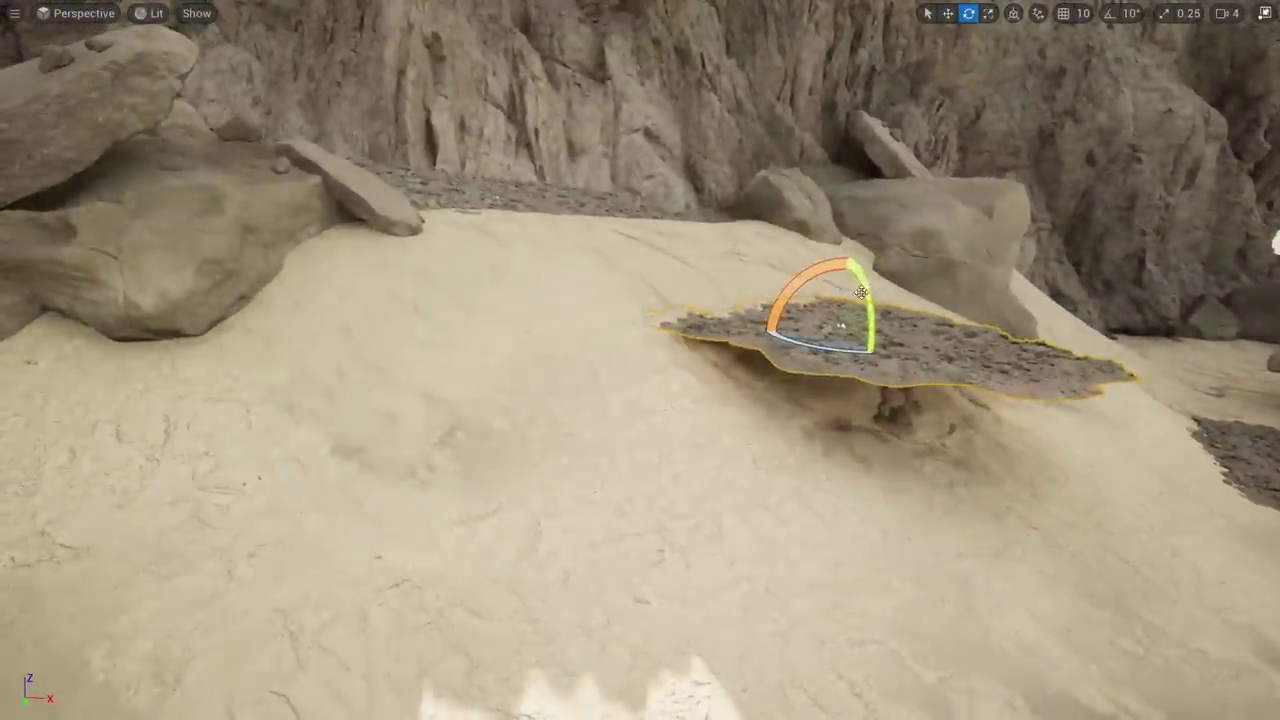
{"action": "left_click_drag", "start_coordinate": [864, 300], "coordinate": [876, 362]}
{"action": "right_click_drag", "start_coordinate": [876, 362], "coordinate": [986, 370]}
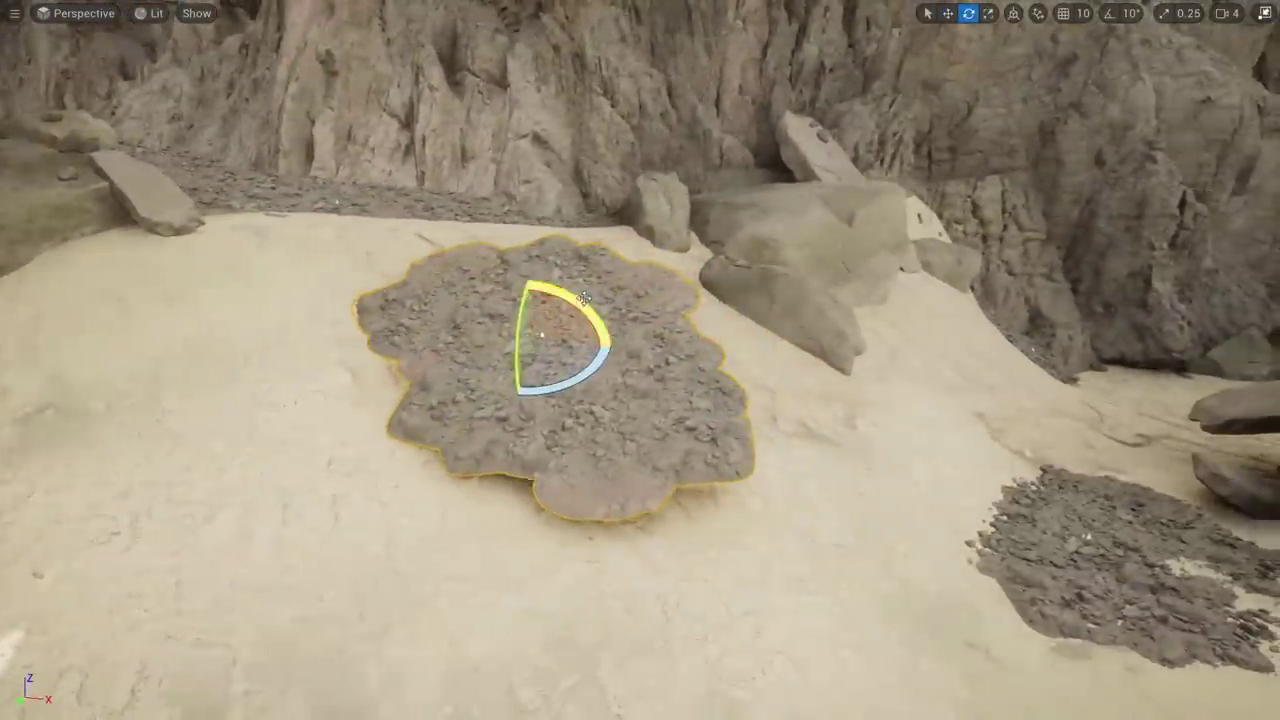
{"action": "left_click_drag", "start_coordinate": [576, 300], "coordinate": [594, 312]}
{"action": "right_click_drag", "start_coordinate": [594, 312], "coordinate": [740, 270]}
Sink the tilted rubble partly into the slope and refine its rotation so the stones blend into the sand
{"action": "key", "text": "w"}
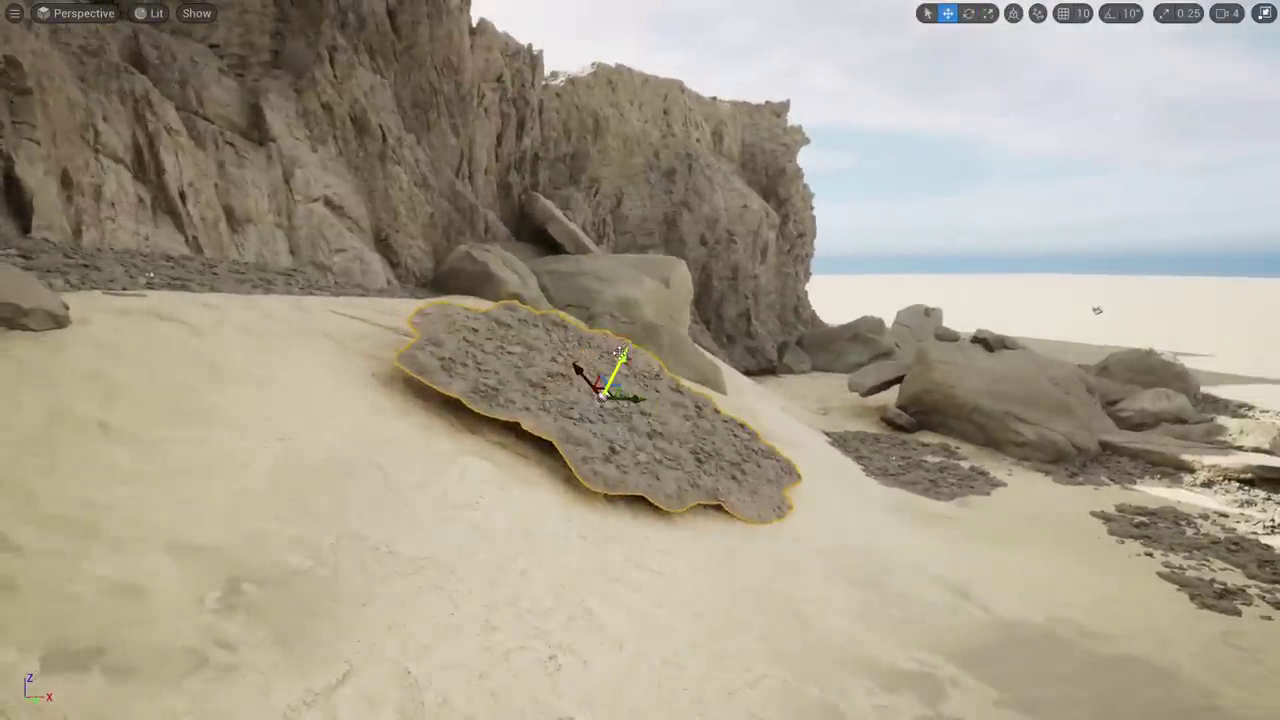
{"action": "left_click_drag", "start_coordinate": [620, 357], "coordinate": [614, 366]}
{"action": "key", "text": "e"}
{"action": "right_click_drag", "start_coordinate": [614, 366], "coordinate": [310, 300]}
{"action": "left_click_drag", "start_coordinate": [604, 322], "coordinate": [630, 318]}
{"action": "key", "text": "w"}
{"action": "key", "text": "e"}
{"action": "key", "text": "w"}
{"action": "right_click_drag", "start_coordinate": [598, 352], "coordinate": [612, 396]}
{"action": "left_click", "coordinate": [1013, 13]}
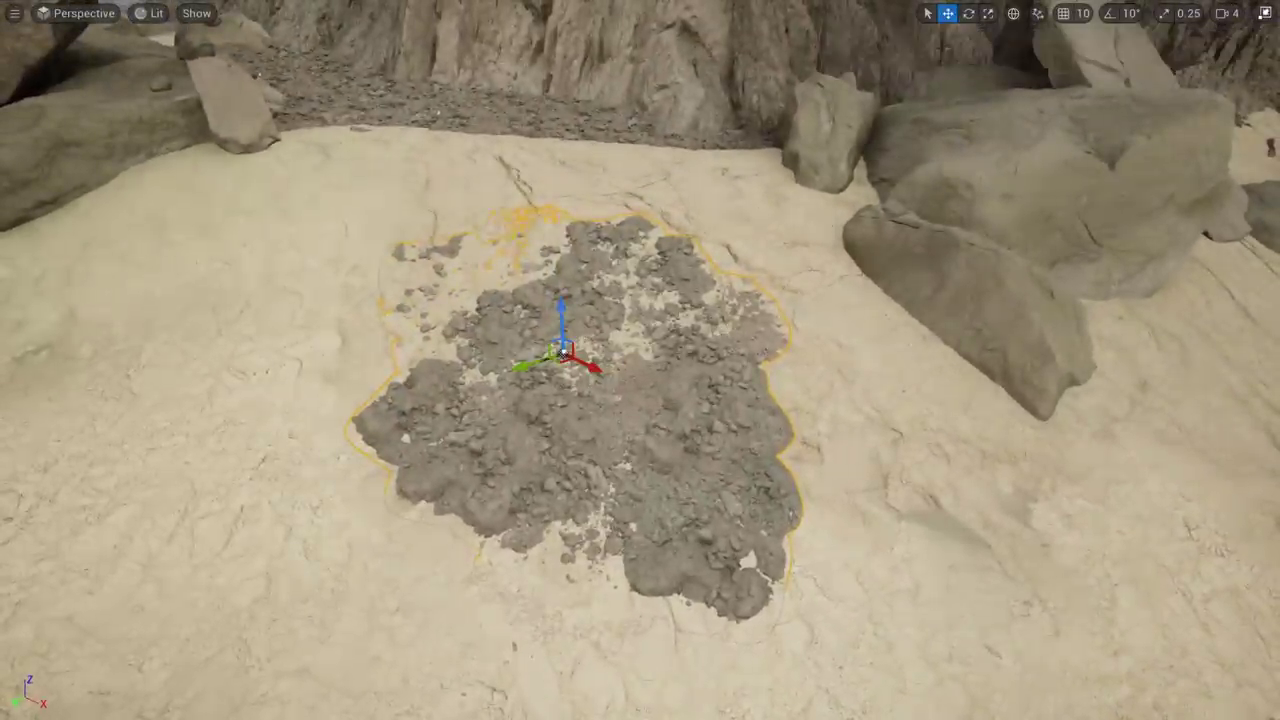
{"action": "left_click", "coordinate": [1013, 13]}
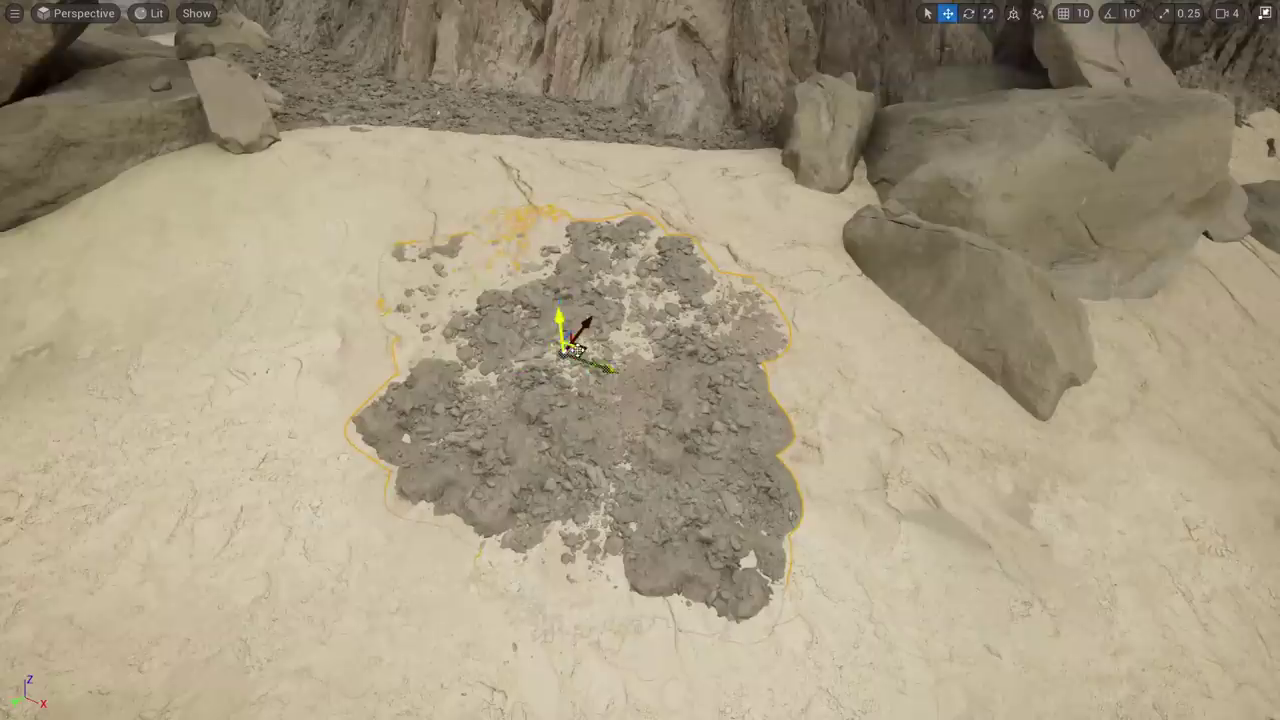
Duplicate the tilted rubble patch across the sandy slope toward the neighbouring boulder pile and adjust how deep it sits in the sand
{"action": "left_click_drag", "start_coordinate": [578, 350], "coordinate": [172, 288]}
{"action": "right_click_drag", "start_coordinate": [175, 289], "coordinate": [80, 280]}
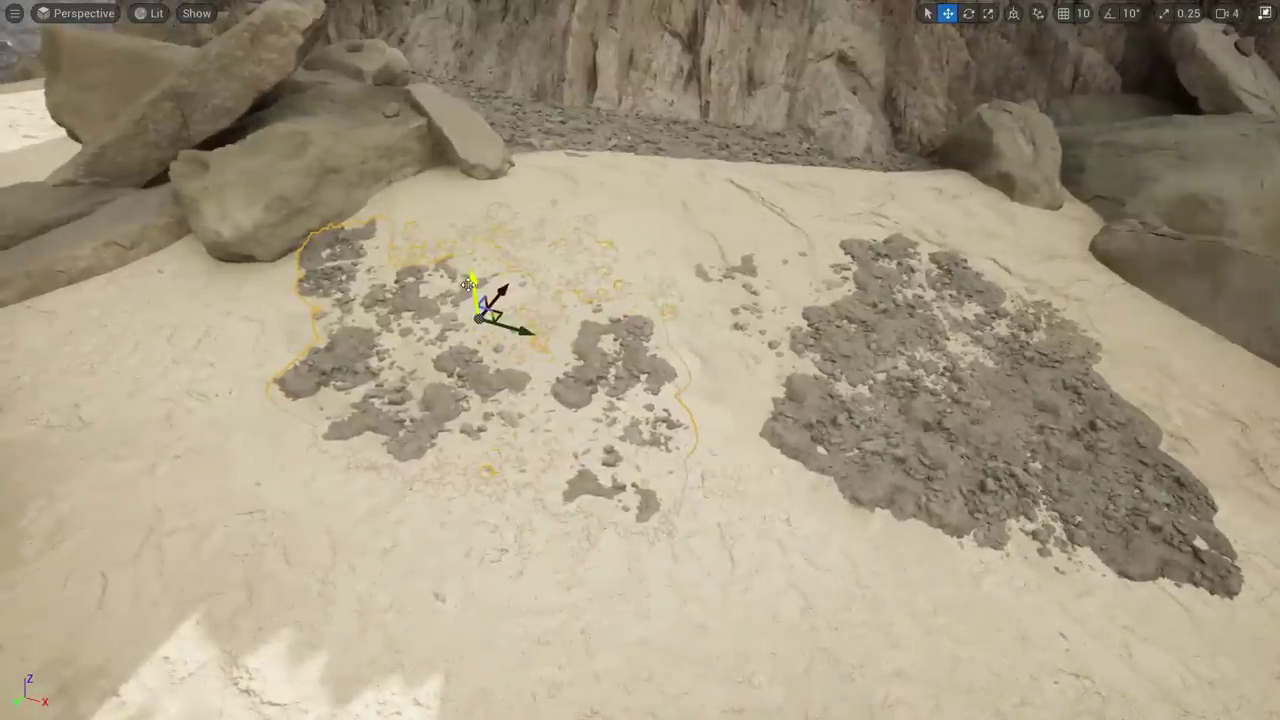
{"action": "left_click_drag", "start_coordinate": [468, 285], "coordinate": [467, 275]}
{"action": "right_click_drag", "start_coordinate": [520, 400], "coordinate": [600, 290]}
Rotate the new rubble patch so its outline differs from the original and spreads out from the foot of the boulder pile
{"action": "key", "text": "e"}
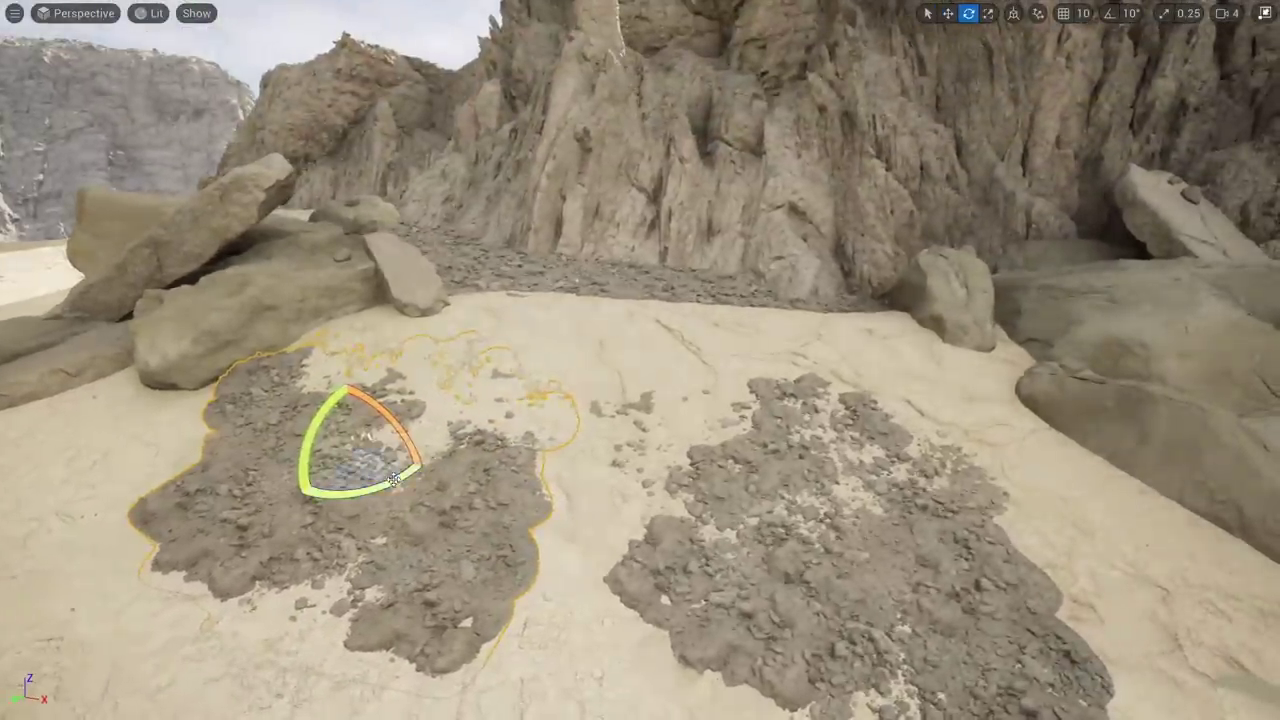
{"action": "left_click_drag", "start_coordinate": [393, 480], "coordinate": [240, 445]}
{"action": "right_click_drag", "start_coordinate": [240, 445], "coordinate": [260, 510]}
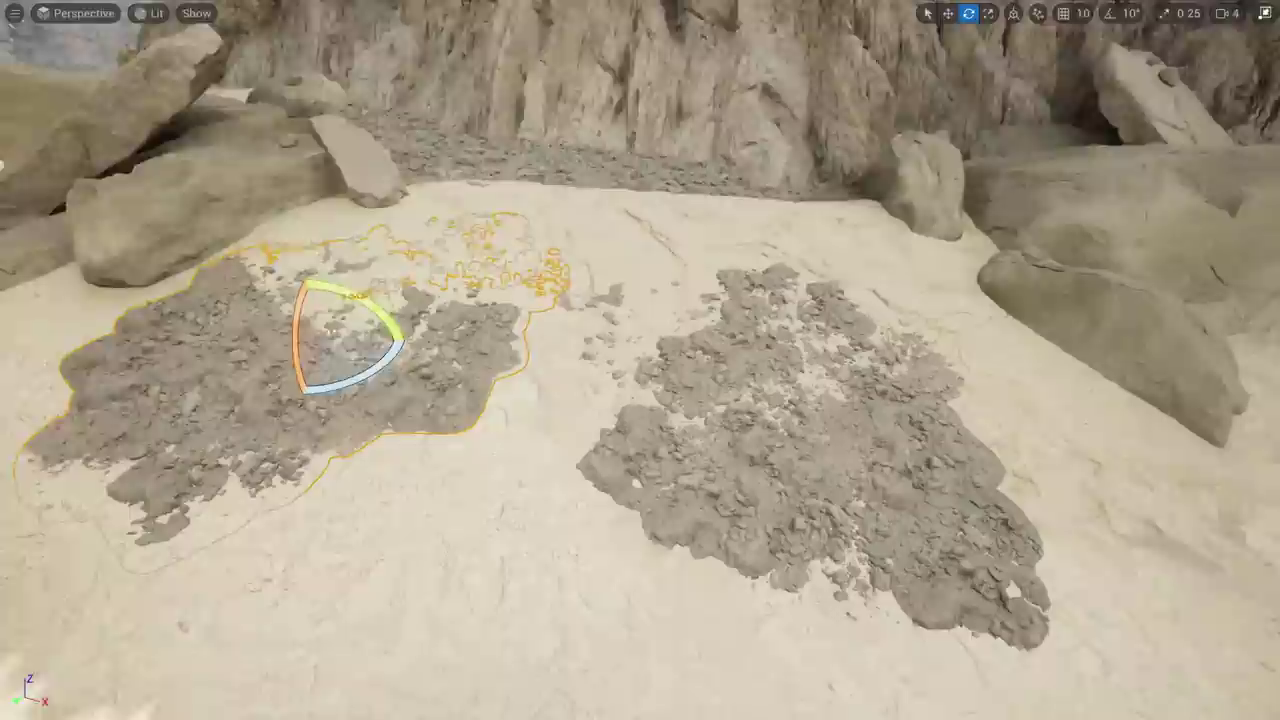
{"action": "right_click_drag", "start_coordinate": [325, 400], "coordinate": [357, 434]}
{"action": "key", "text": "w"}
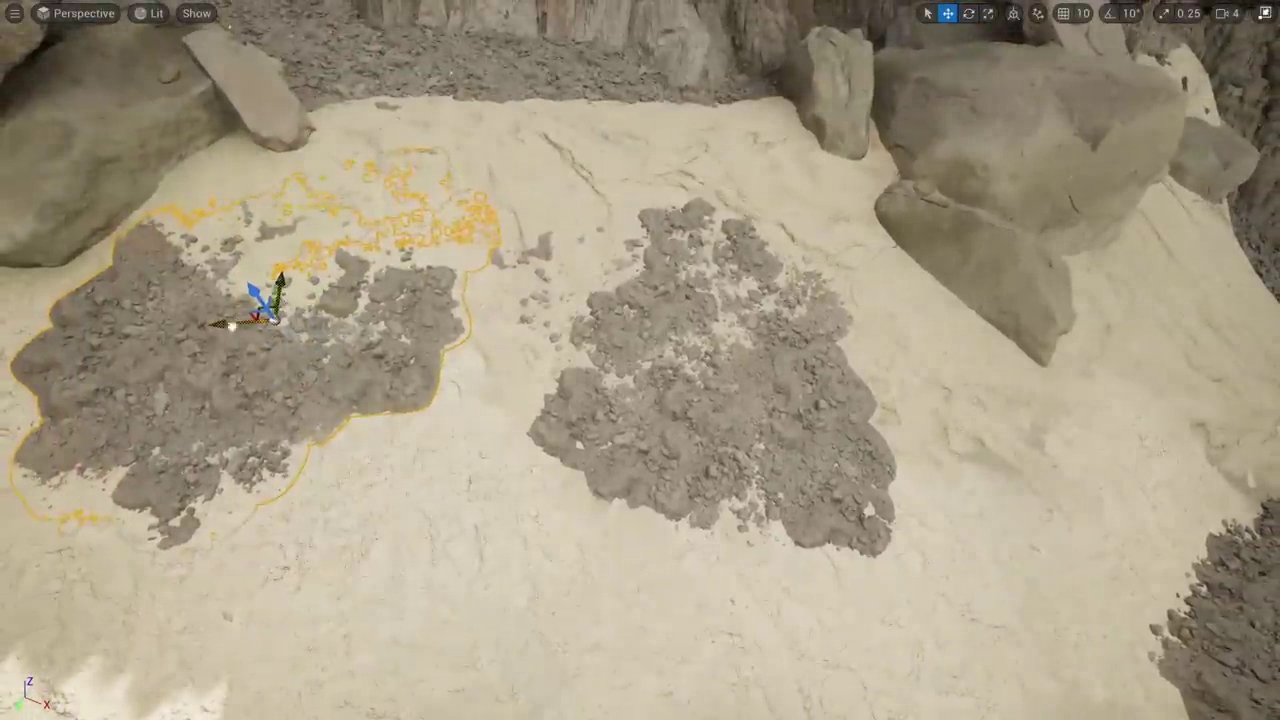
Place rubble higher on the slope, close to the boulders on its opposite side
{"action": "left_click_drag", "start_coordinate": [270, 283], "coordinate": [843, 146]}
{"action": "right_click_drag", "start_coordinate": [843, 146], "coordinate": [945, 80]}
{"action": "key", "text": "w"}
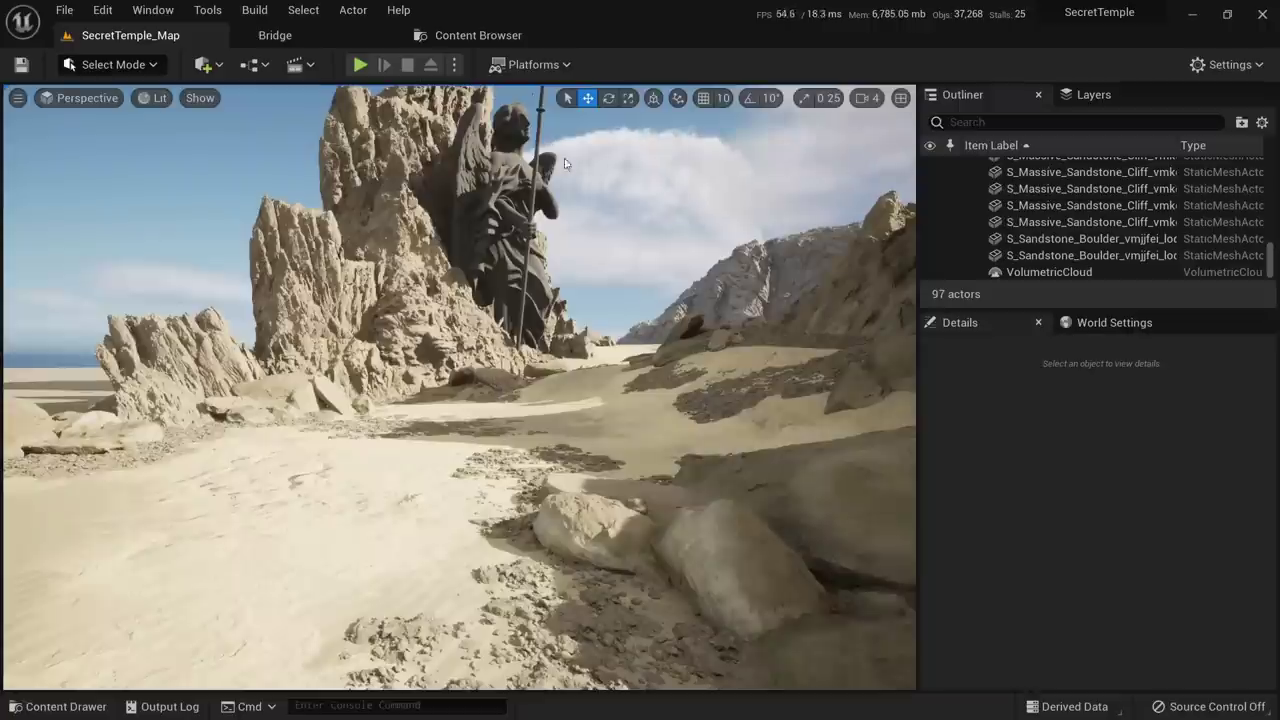
Review the Sandstone Boulder asset in Bridge and browse the project's downloaded Megascans sandstone boulder folders for a suitable mesh
{"action": "left_click", "coordinate": [290, 35]}
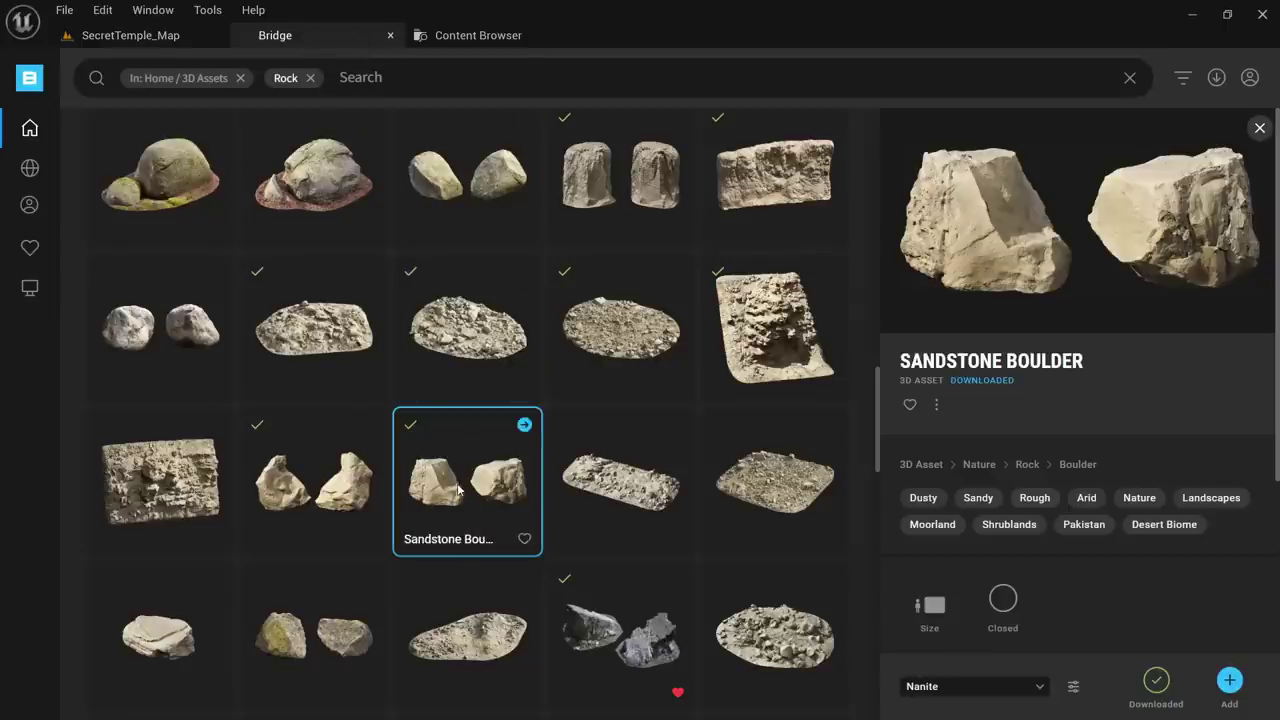
{"action": "left_click", "coordinate": [476, 44]}
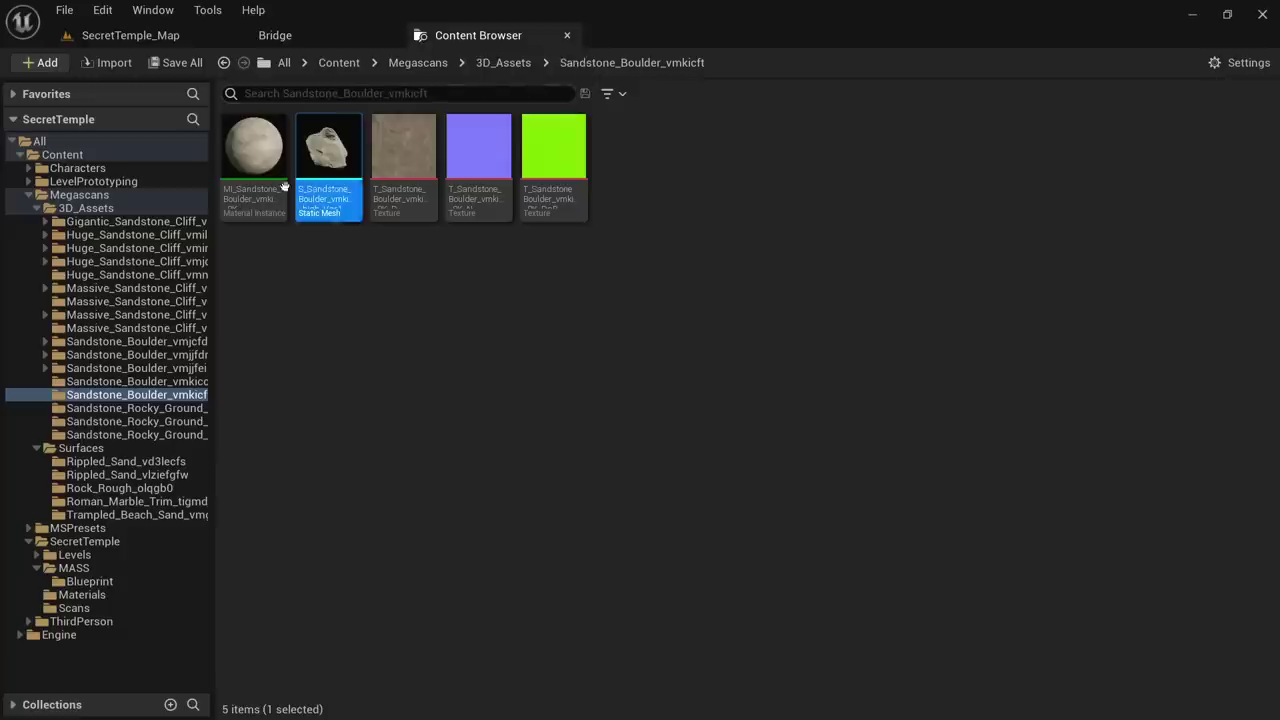
{"action": "left_click", "coordinate": [160, 408]}
{"action": "left_click", "coordinate": [161, 396]}
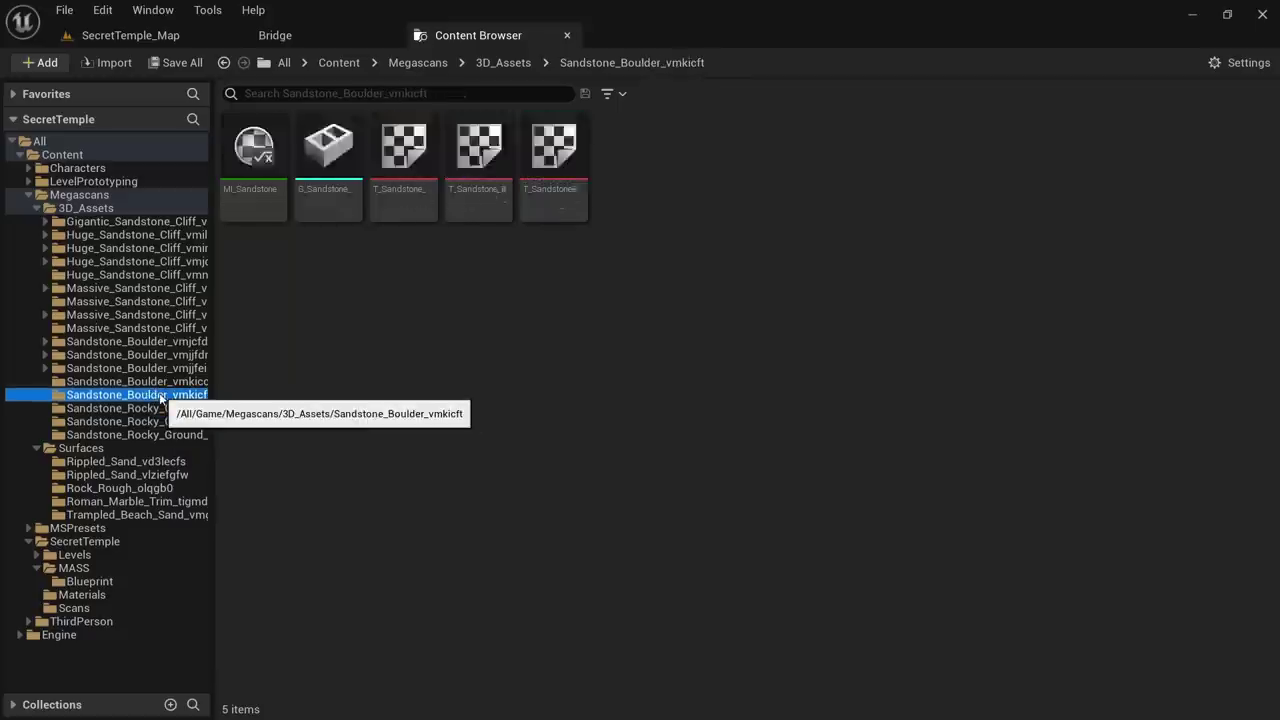
{"action": "left_click", "coordinate": [168, 356]}
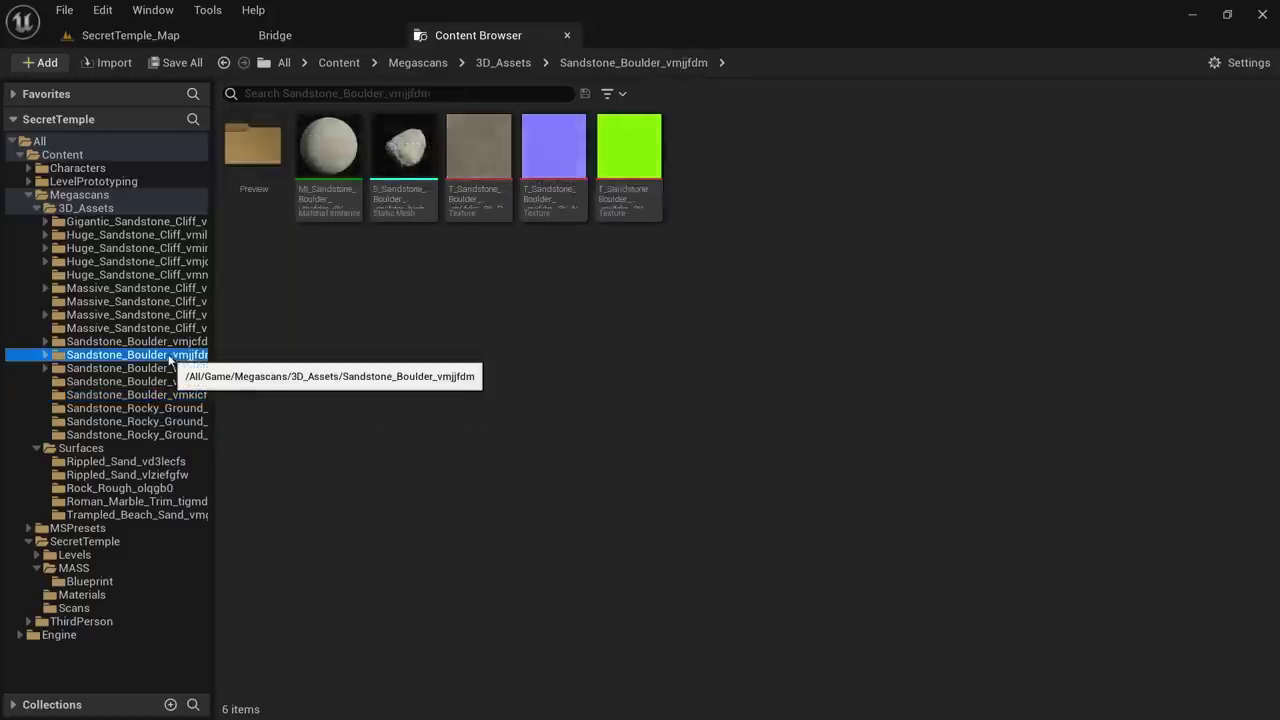
{"action": "left_click", "coordinate": [168, 342]}
{"action": "left_click", "coordinate": [168, 368]}
{"action": "left_click", "coordinate": [171, 382]}
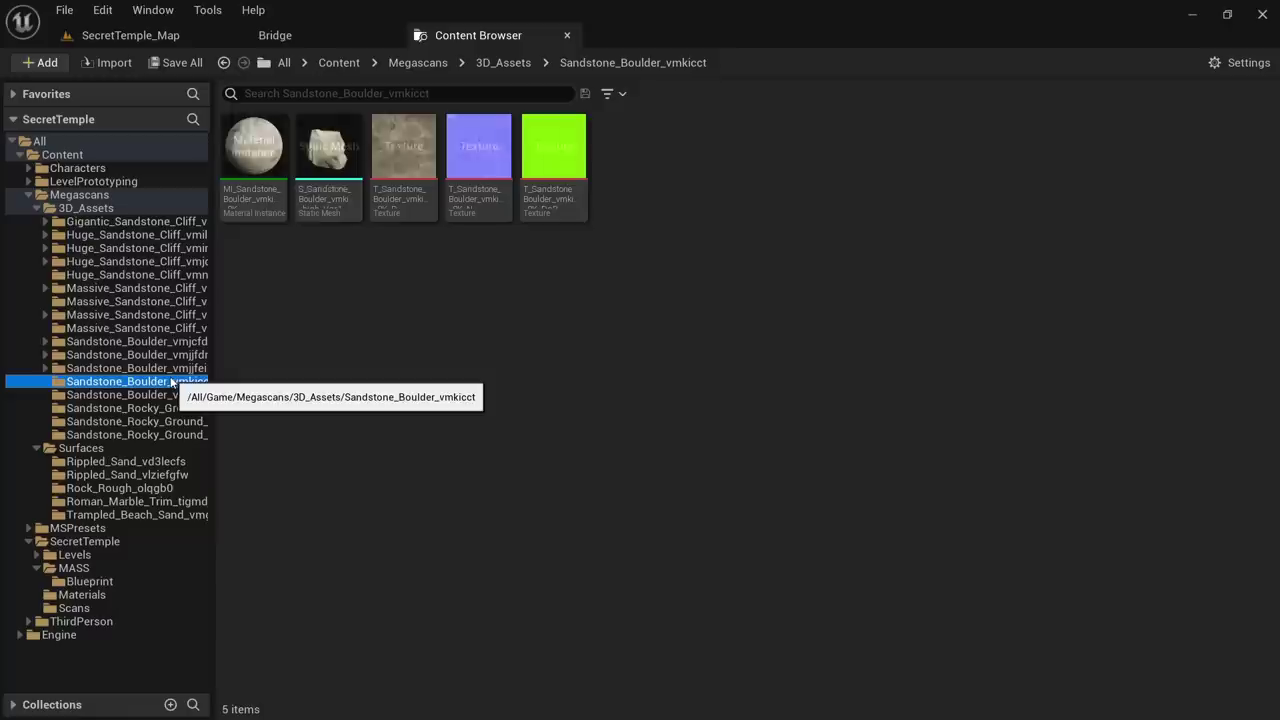
Place the static mesh from the Sandstone_Boulder_vmkicft folder on the open sand in SecretTemple_Map
{"action": "left_click", "coordinate": [152, 395]}
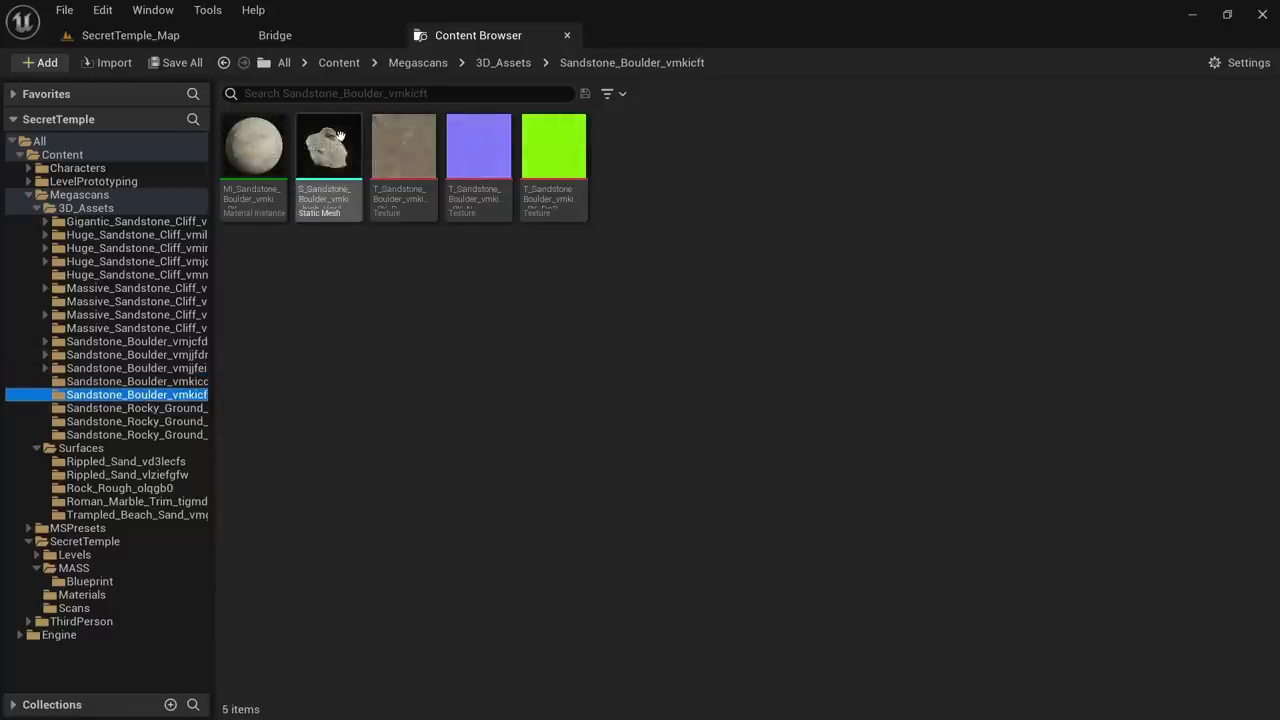
{"action": "left_click_drag", "start_coordinate": [340, 135], "coordinate": [157, 35]}
{"action": "left_click_drag", "start_coordinate": [185, 89], "coordinate": [366, 541]}
{"action": "key", "text": "w"}
{"action": "right_click_drag", "start_coordinate": [366, 541], "coordinate": [560, 575]}
{"action": "key", "text": "d"}
{"action": "right_click_drag", "start_coordinate": [560, 450], "coordinate": [449, 408]}
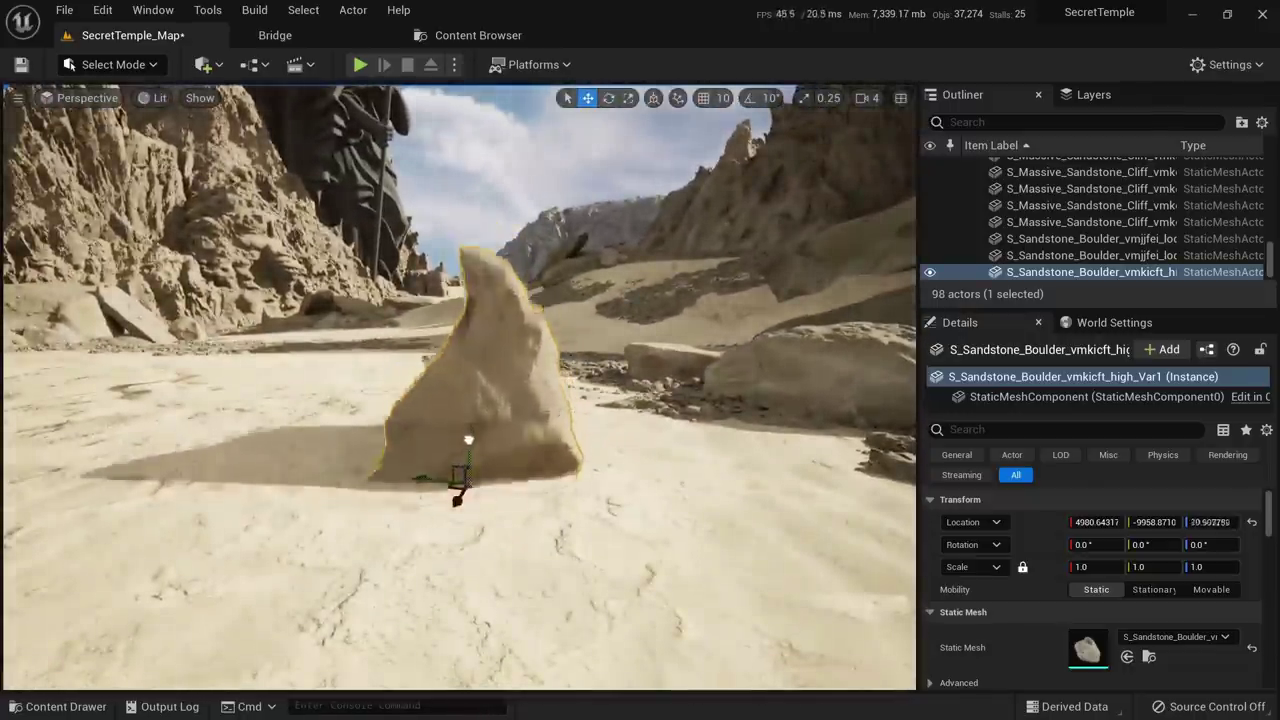
Lower the tall boulder so its base sinks into the sand and clear the selection
{"action": "left_click_drag", "start_coordinate": [467, 442], "coordinate": [467, 457]}
{"action": "key", "text": "Escape"}
{"action": "key", "text": "s"}
{"action": "right_click_drag", "start_coordinate": [467, 457], "coordinate": [480, 480]}
{"action": "key", "text": "e"}
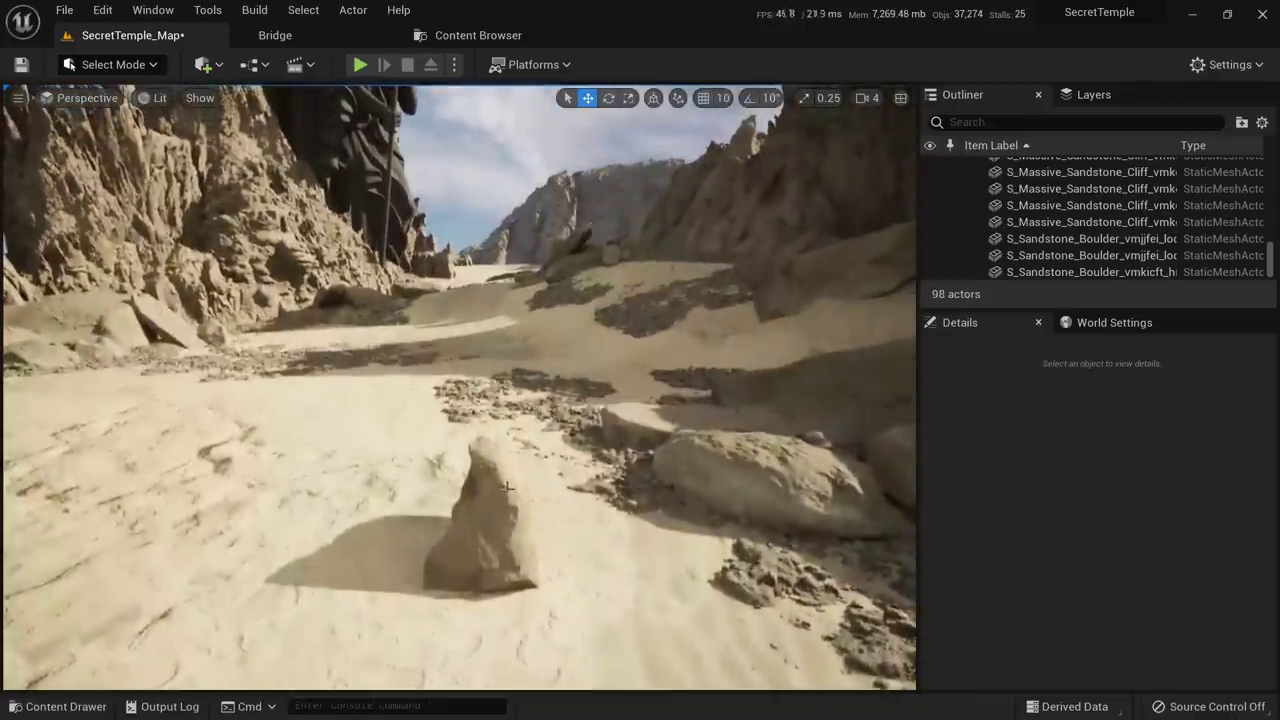
Place the static mesh from the Sandstone_Boulder_vmkicct folder on the sand beside the tall boulder
{"action": "left_click", "coordinate": [492, 588]}
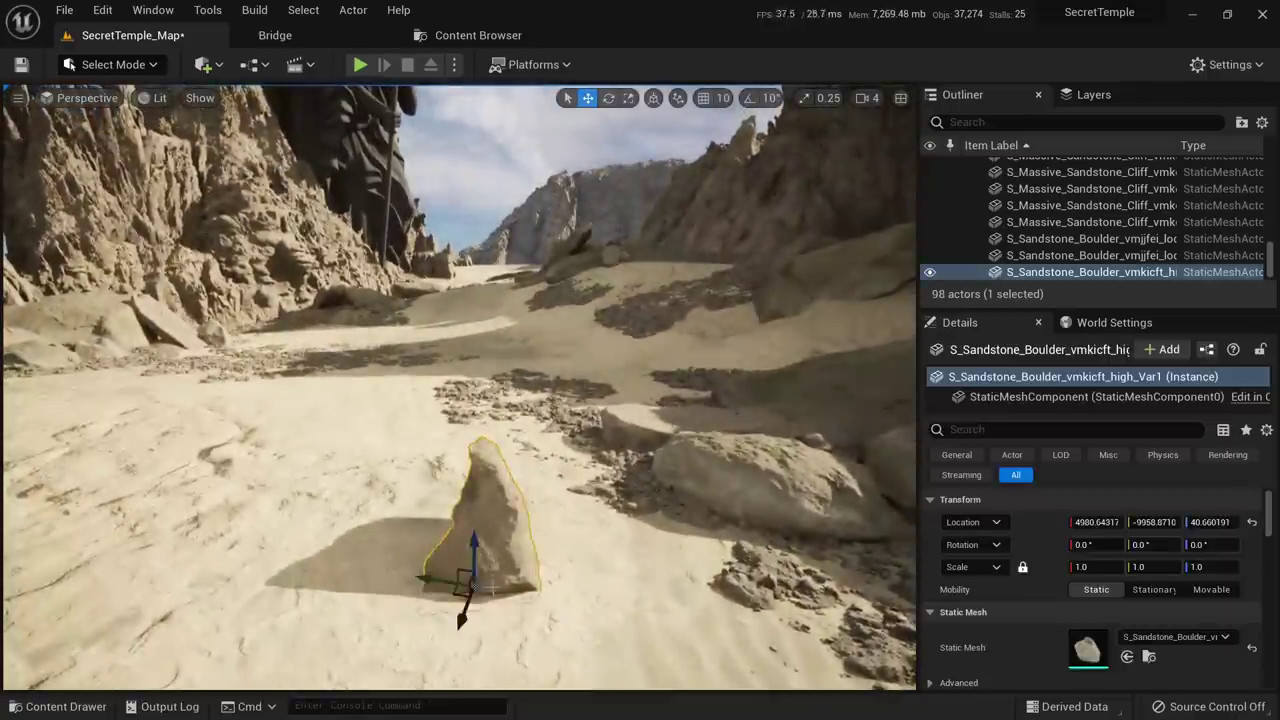
{"action": "left_click", "coordinate": [488, 37]}
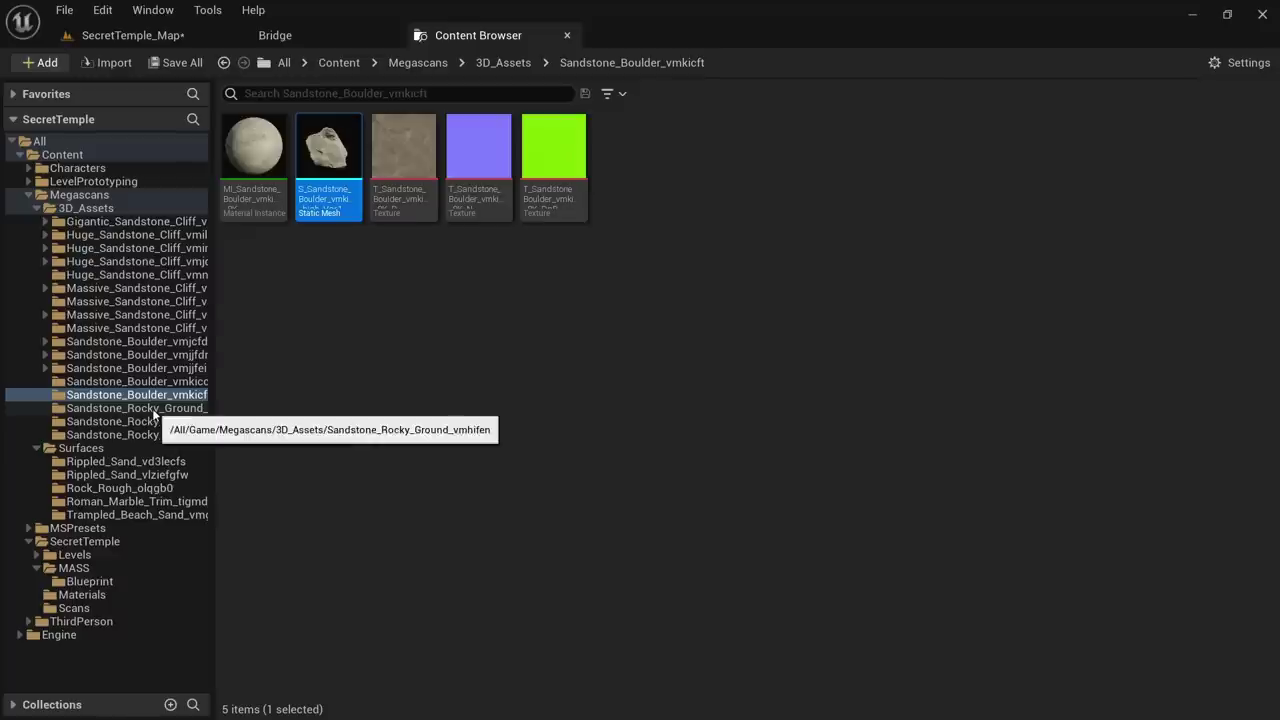
{"action": "left_click", "coordinate": [140, 381]}
{"action": "left_click_drag", "start_coordinate": [328, 150], "coordinate": [338, 587]}
{"action": "right_click_drag", "start_coordinate": [338, 587], "coordinate": [480, 660]}
{"action": "right_click_drag", "start_coordinate": [466, 600], "coordinate": [490, 540]}
{"action": "key", "text": "w"}
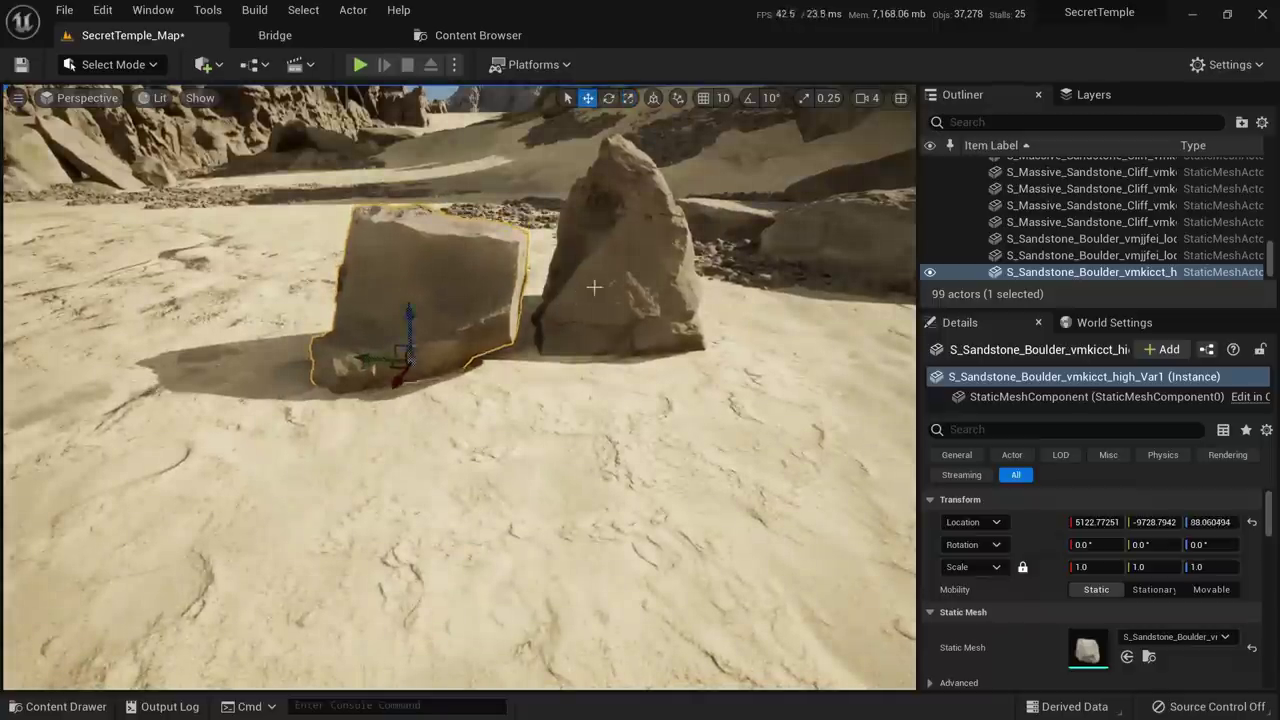
Move the tall boulder up against the blocky one and enlarge it uniformly to a scale of about 1.23
{"action": "left_click", "coordinate": [594, 288]}
{"action": "left_click_drag", "start_coordinate": [576, 368], "coordinate": [538, 404]}
{"action": "key", "text": "a"}
{"action": "right_click_drag", "start_coordinate": [538, 404], "coordinate": [720, 400]}
{"action": "right_click_drag", "start_coordinate": [456, 512], "coordinate": [538, 526]}
Rotate the tall boulder about -9.2° around its vertical axis behind the blocky boulder
{"action": "key", "text": "e"}
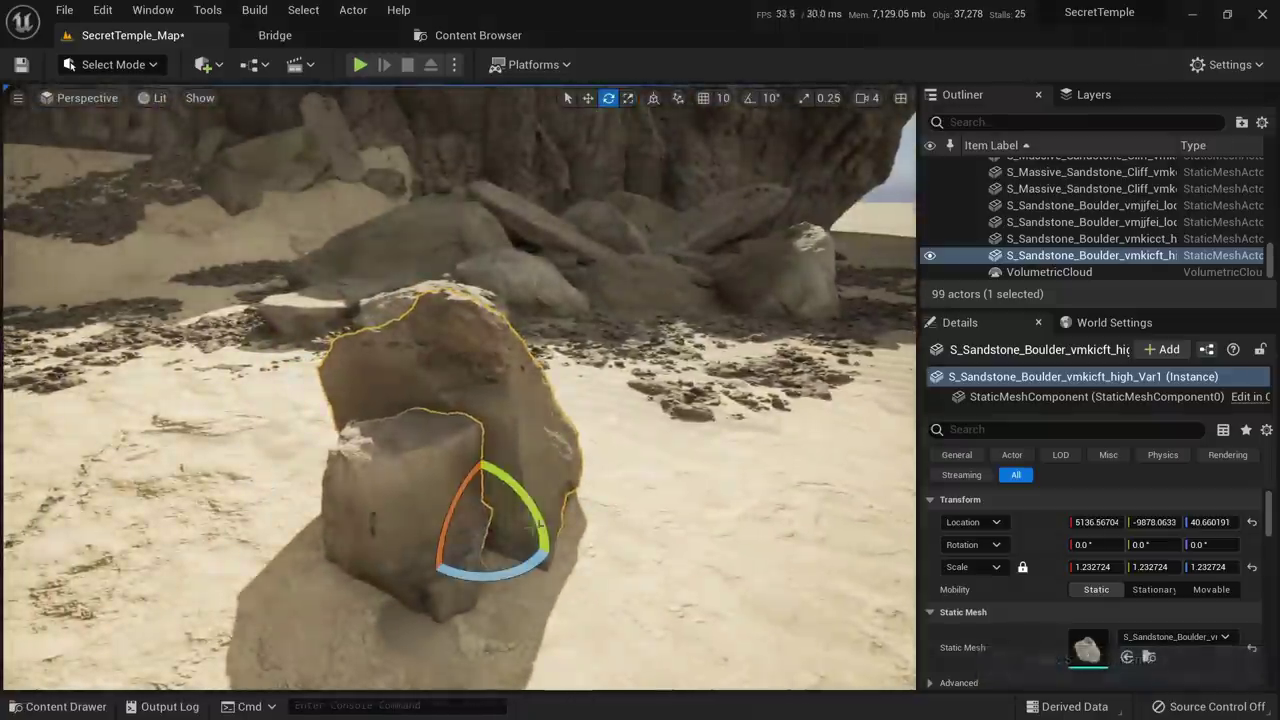
{"action": "mouse_move", "coordinate": [508, 569]}
{"action": "left_mouse_down"}
{"action": "mouse_move", "coordinate": [556, 540]}
{"action": "mouse_move", "coordinate": [500, 571]}
{"action": "mouse_move", "coordinate": [510, 568]}
{"action": "left_mouse_up"}
{"action": "key", "text": "w"}
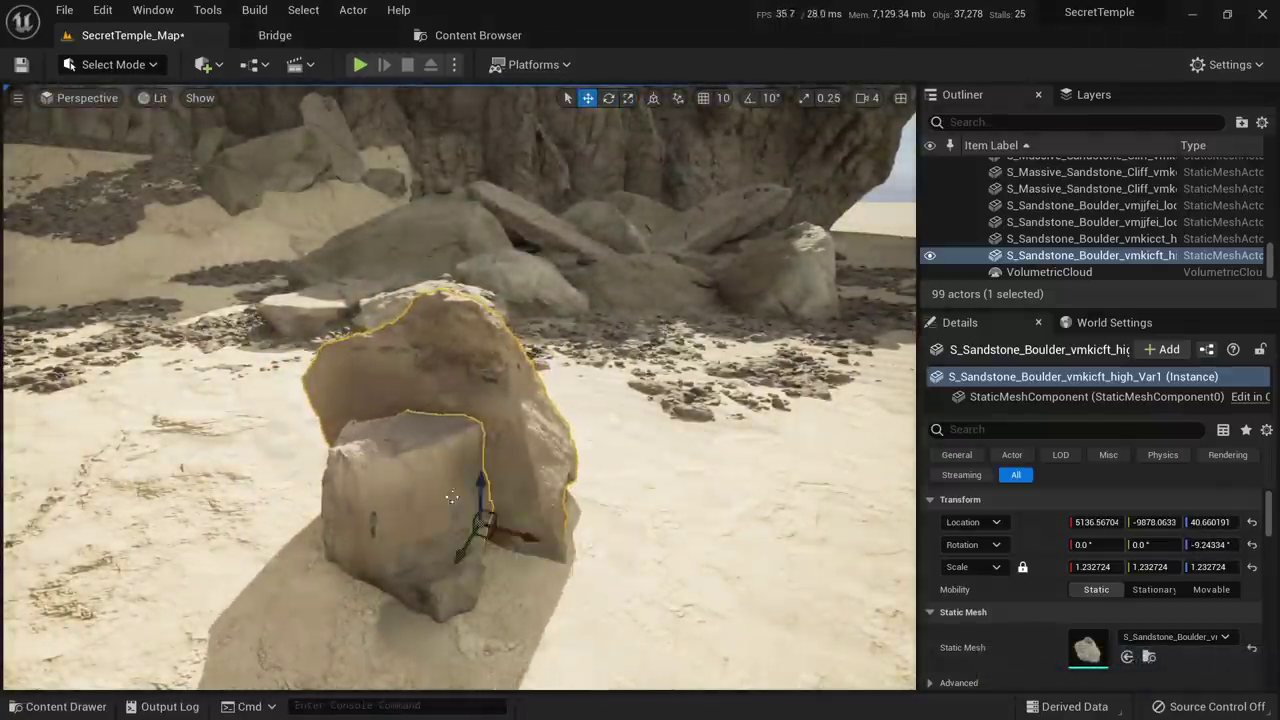
Duplicate the blocky boulder beside the original, flipped 180° and enlarged to a scale of about 1.52
{"action": "left_click", "coordinate": [451, 497]}
{"action": "right_click_drag", "start_coordinate": [451, 497], "coordinate": [490, 540]}
{"action": "left_click_drag", "start_coordinate": [450, 520], "coordinate": [337, 528], "text": "alt"}
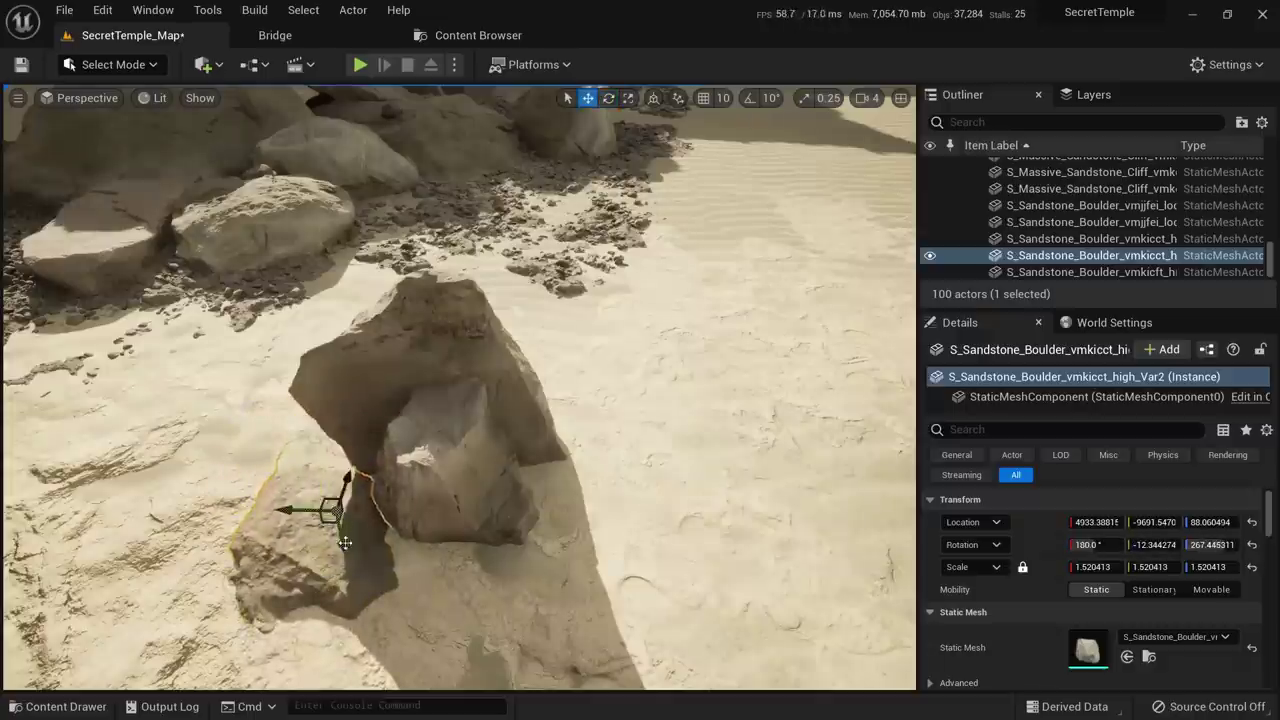
{"action": "right_click_drag", "start_coordinate": [412, 400], "coordinate": [412, 290]}
Rotate the enlarged blocky copy so it nestles against the other two boulders, and clear the selection
{"action": "key", "text": "e"}
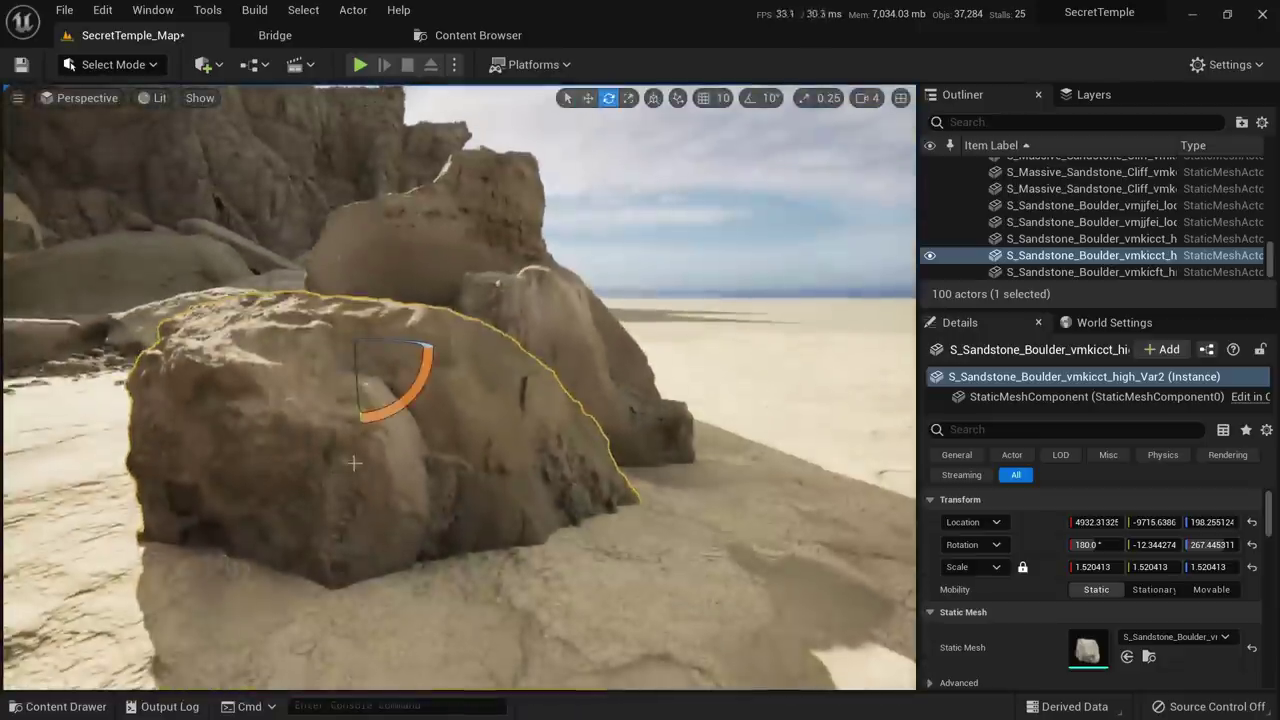
{"action": "left_click_drag", "start_coordinate": [412, 388], "coordinate": [311, 400]}
{"action": "key", "text": "w"}
{"action": "key", "text": "Escape"}
{"action": "mouse_move", "coordinate": [425, 378]}
{"action": "right_mouse_down"}
{"action": "mouse_move", "coordinate": [400, 395]}
{"action": "mouse_move", "coordinate": [426, 377]}
{"action": "right_mouse_up"}
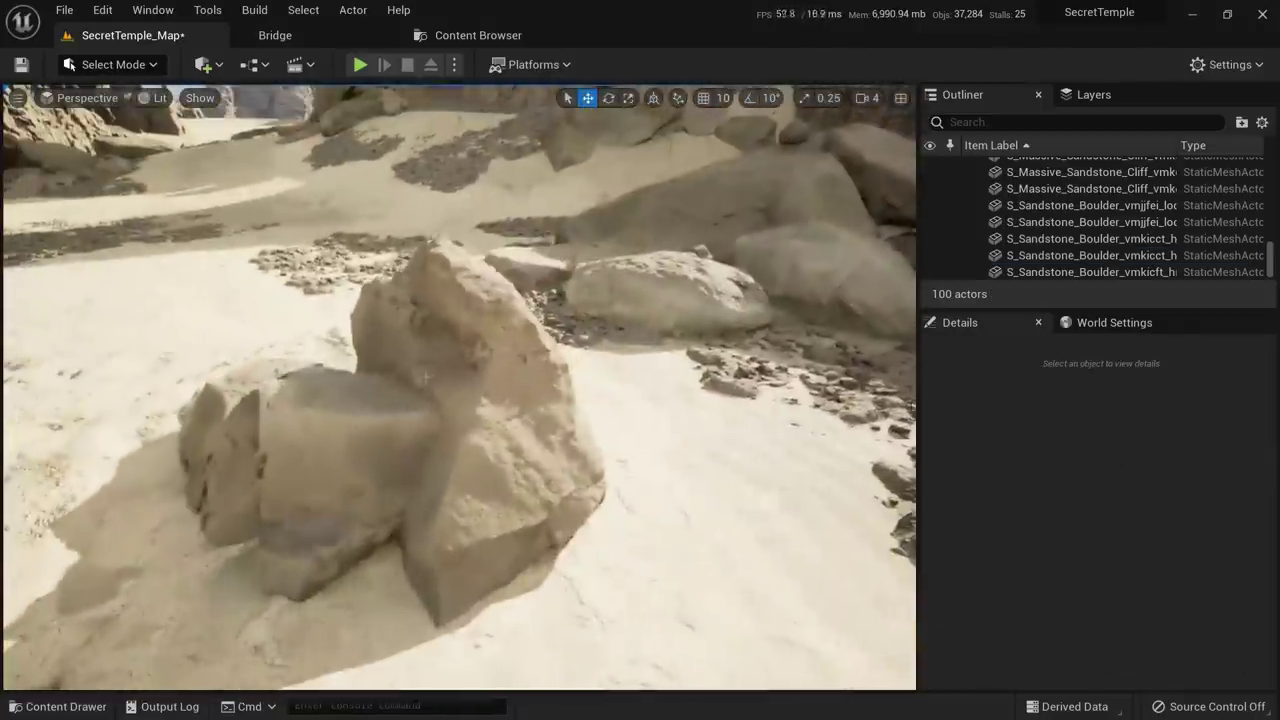
Duplicate the tall boulder within the cluster, turned to about -123° around the vertical axis at a scale of about 1.20
{"action": "left_click", "coordinate": [425, 377]}
{"action": "right_click_drag", "start_coordinate": [480, 535], "coordinate": [492, 541]}
{"action": "left_click_drag", "start_coordinate": [456, 606], "coordinate": [540, 560], "text": "alt"}
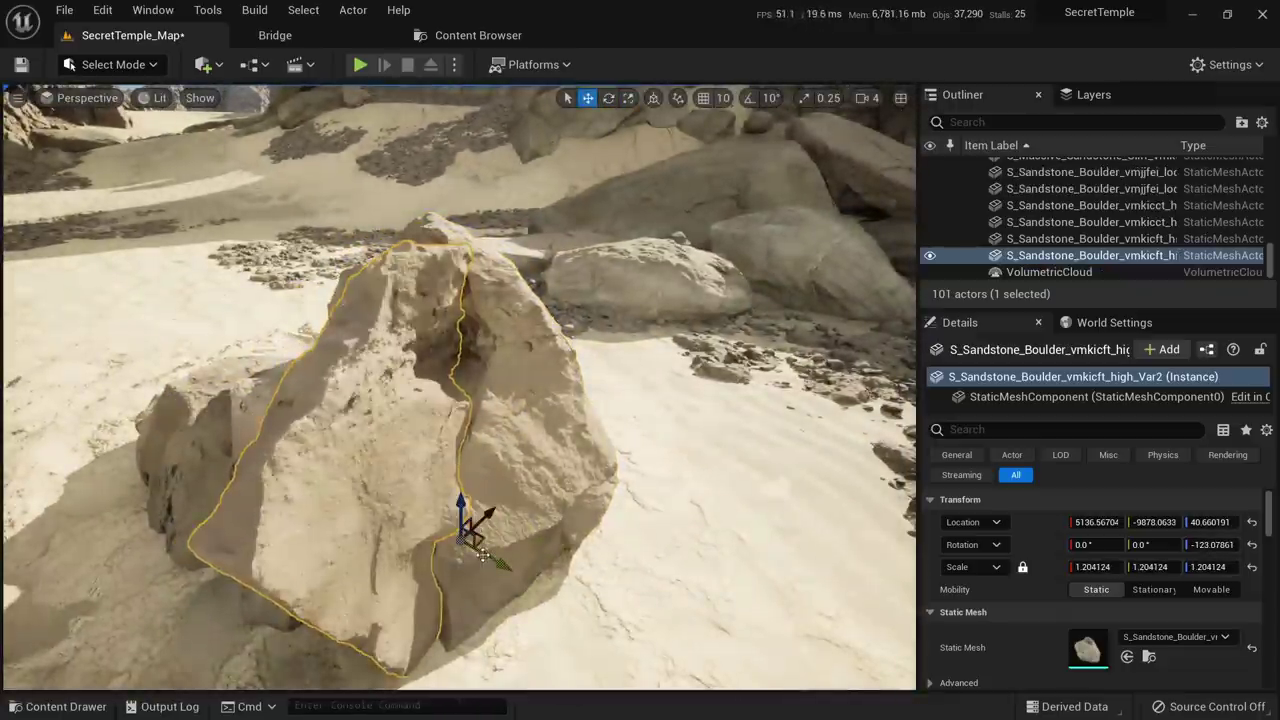
Tilt the selected boulder copy to about 86° on X and tuck it low against the foot of the tall boulder
{"action": "key", "text": "e"}
{"action": "left_click_drag", "start_coordinate": [543, 545], "coordinate": [778, 585]}
{"action": "right_click_drag", "start_coordinate": [740, 540], "coordinate": [640, 530]}
{"action": "key", "text": "w"}
{"action": "right_click_drag", "start_coordinate": [450, 400], "coordinate": [468, 474]}
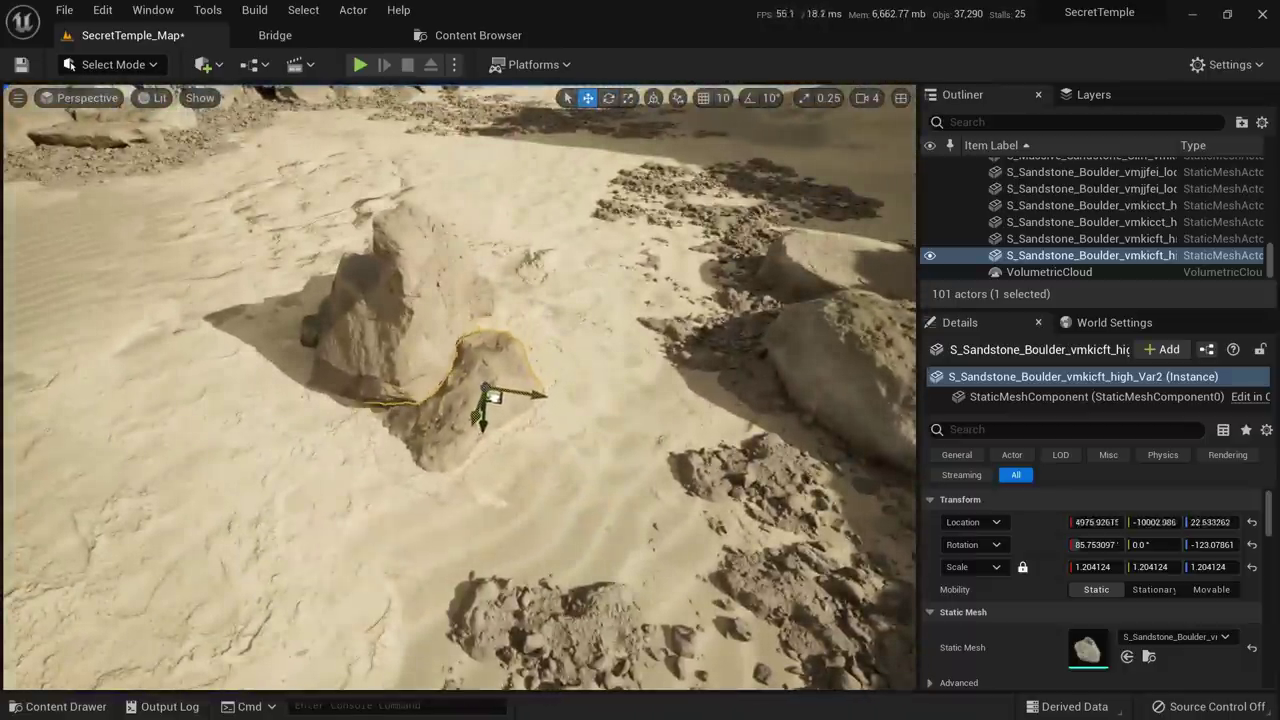
{"action": "left_click_drag", "start_coordinate": [493, 397], "coordinate": [491, 402]}
{"action": "key", "text": "Escape"}
{"action": "right_click_drag", "start_coordinate": [491, 402], "coordinate": [502, 313]}
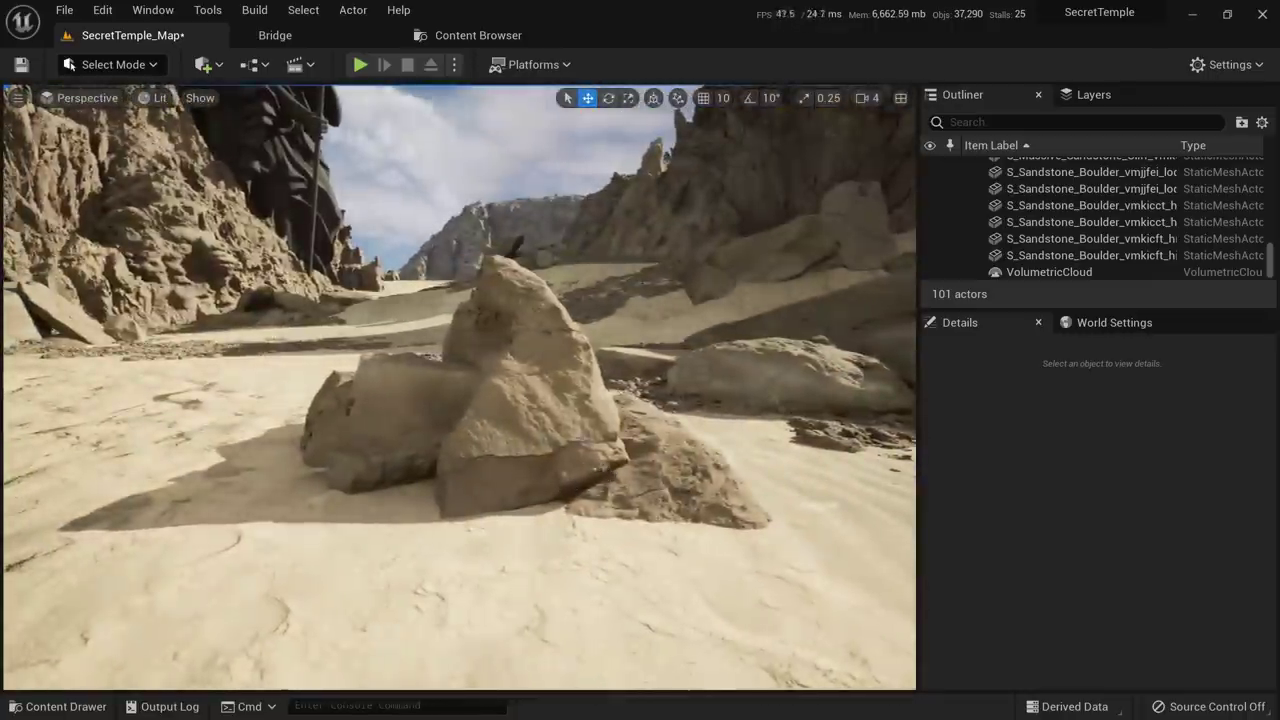
Turn the tall central boulder around its vertical axis so a different face points outward
{"action": "left_click", "coordinate": [537, 450]}
{"action": "right_click_drag", "start_coordinate": [537, 458], "coordinate": [562, 490]}
{"action": "key", "text": "e"}
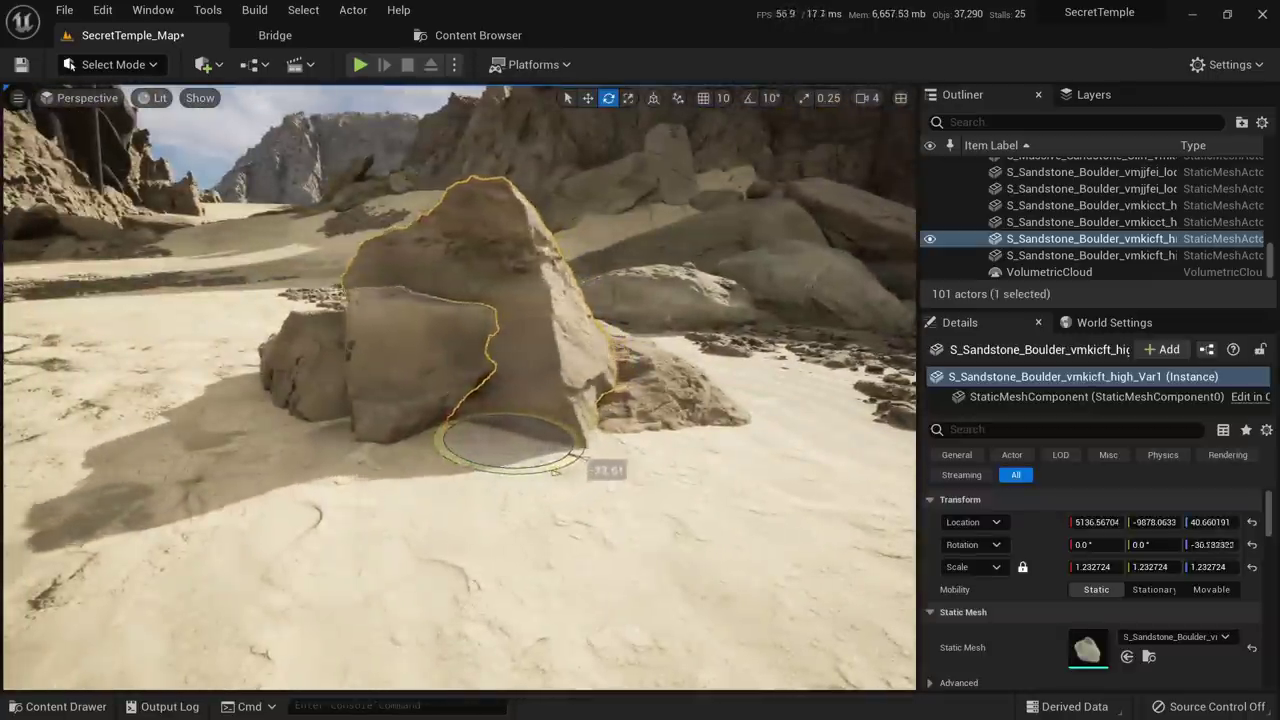
{"action": "left_click_drag", "start_coordinate": [585, 430], "coordinate": [509, 476]}
{"action": "right_click_drag", "start_coordinate": [509, 476], "coordinate": [580, 512]}
Try a tilted duplicate of the tall boulder beside the rock formation, and delete it
{"action": "key", "text": "w"}
{"action": "left_click_drag", "start_coordinate": [358, 487], "coordinate": [590, 469]}
{"action": "key", "text": "r"}
{"action": "left_click_drag", "start_coordinate": [468, 427], "coordinate": [613, 571]}
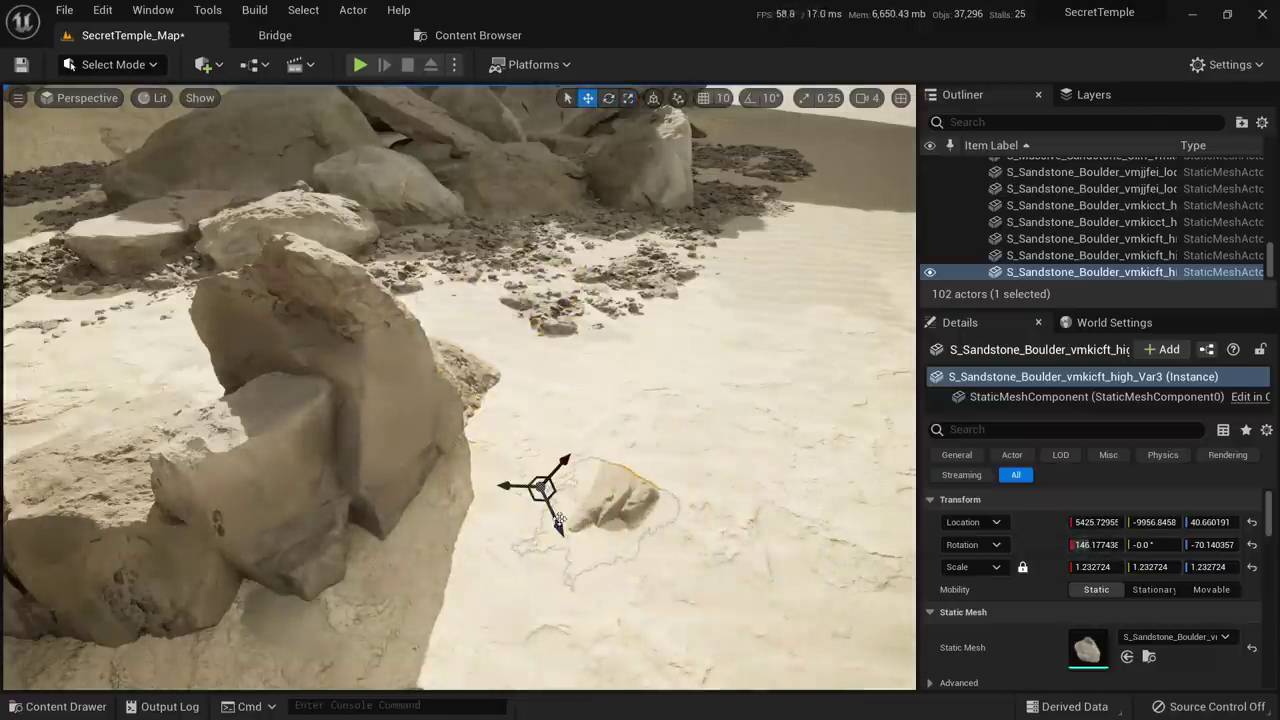
{"action": "left_click_drag", "start_coordinate": [558, 519], "coordinate": [462, 316]}
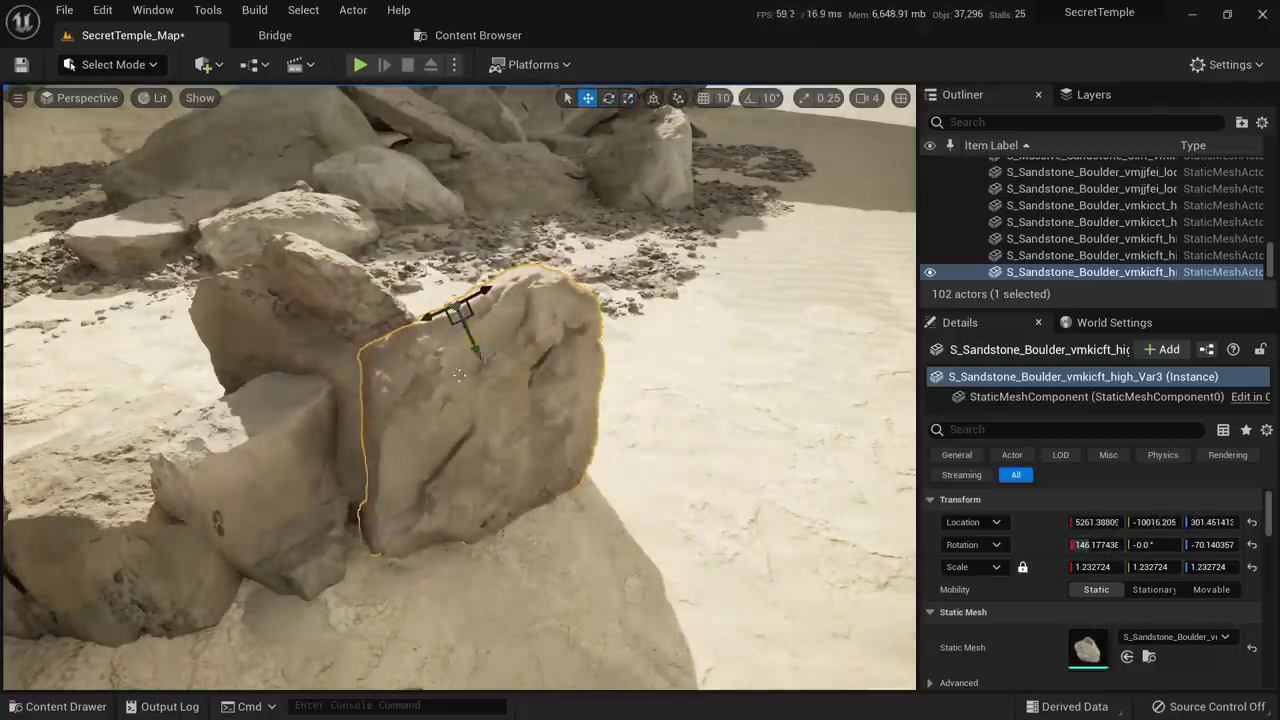
{"action": "key", "text": "Delete"}
Duplicate the smaller boulder at the formation's base, rotate the copy and place it in front of the tall boulder
{"action": "left_click", "coordinate": [305, 445]}
{"action": "right_click_drag", "start_coordinate": [305, 445], "coordinate": [240, 480]}
{"action": "left_click_drag", "start_coordinate": [461, 448], "coordinate": [706, 430], "text": "alt"}
{"action": "key", "text": "e"}
{"action": "left_click_drag", "start_coordinate": [627, 362], "coordinate": [552, 429]}
{"action": "key", "text": "w"}
{"action": "key", "text": "Escape"}
{"action": "right_click_drag", "start_coordinate": [552, 429], "coordinate": [575, 365]}
{"action": "left_click", "coordinate": [532, 448]}
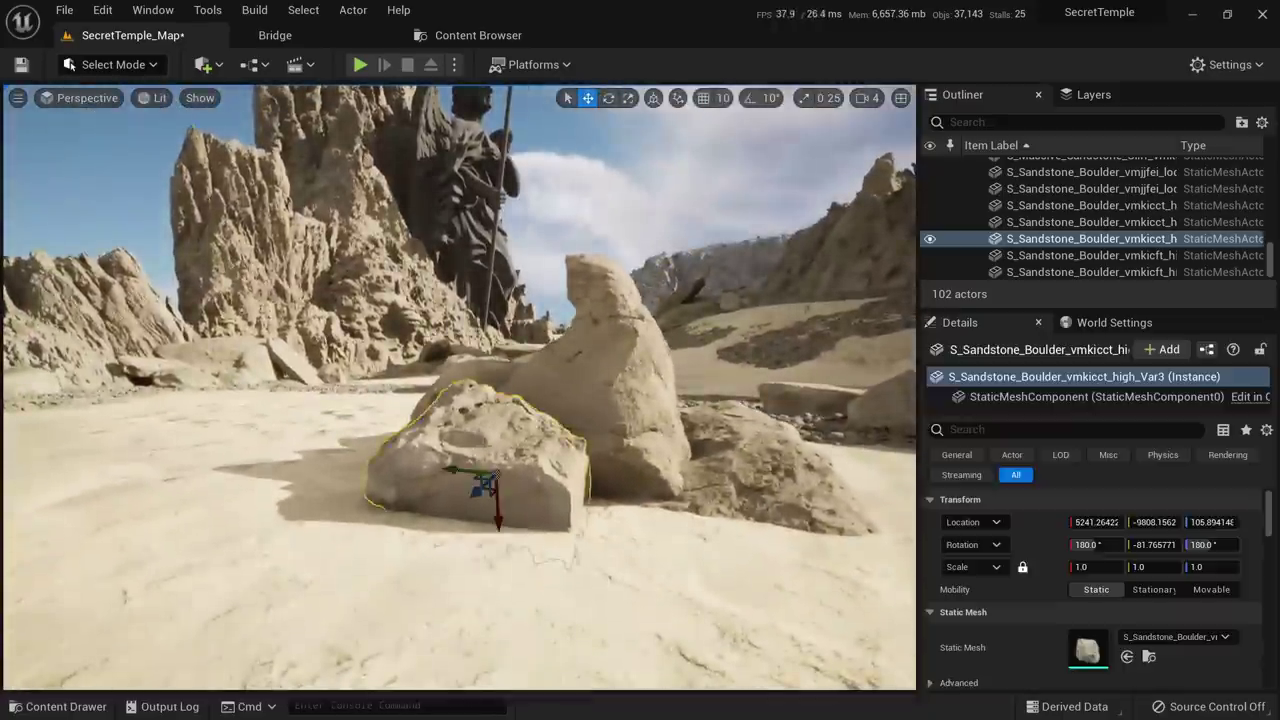
{"action": "right_click_drag", "start_coordinate": [505, 518], "coordinate": [560, 470]}
Try a copy of the nearby BPP_MASS_Ground rubble around the foot of the boulder formation, and delete it
{"action": "left_click", "coordinate": [738, 376]}
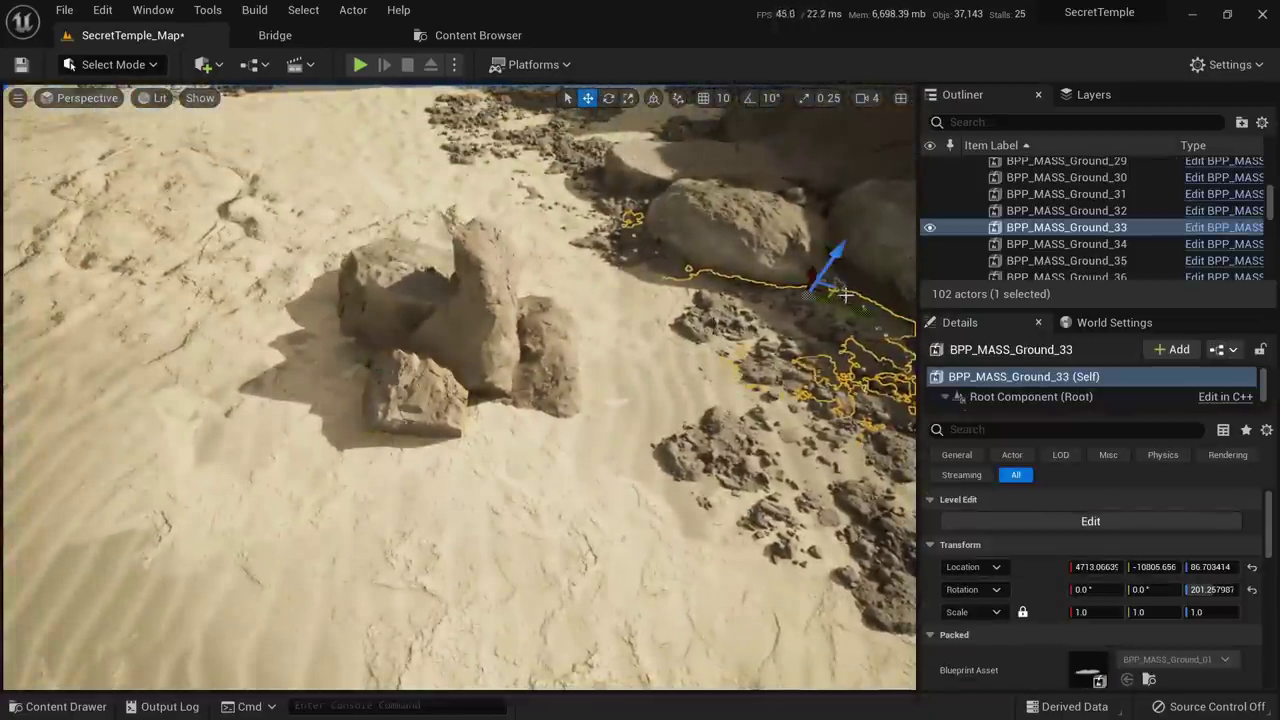
{"action": "right_click_drag", "start_coordinate": [845, 295], "coordinate": [855, 355]}
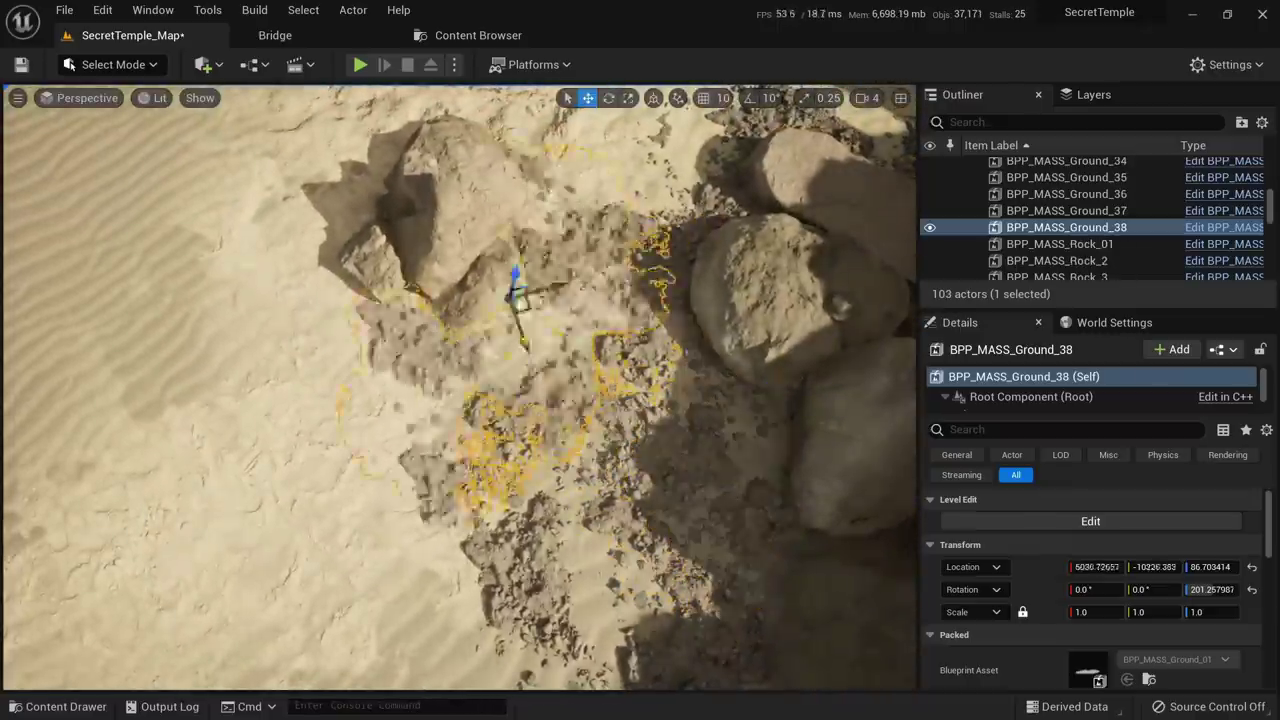
{"action": "left_click_drag", "start_coordinate": [449, 233], "coordinate": [450, 236]}
{"action": "key", "text": "Escape"}
{"action": "right_click_drag", "start_coordinate": [476, 273], "coordinate": [468, 180]}
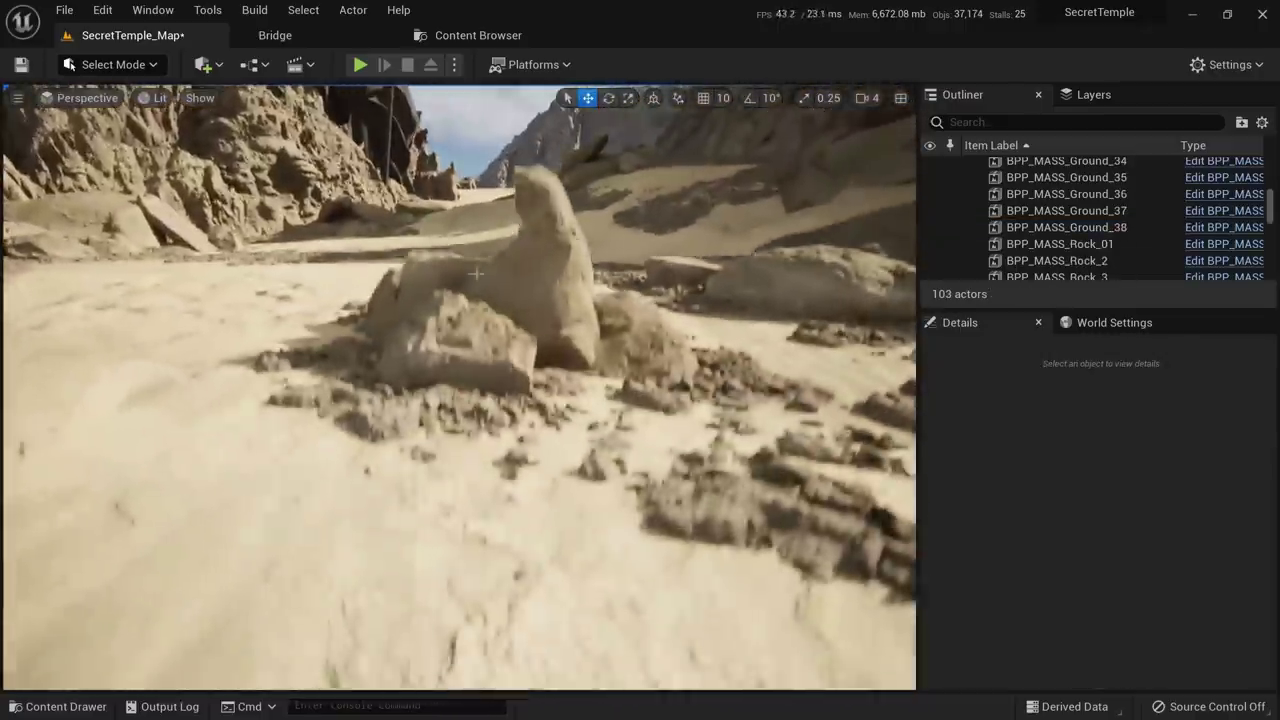
{"action": "left_click", "coordinate": [672, 378]}
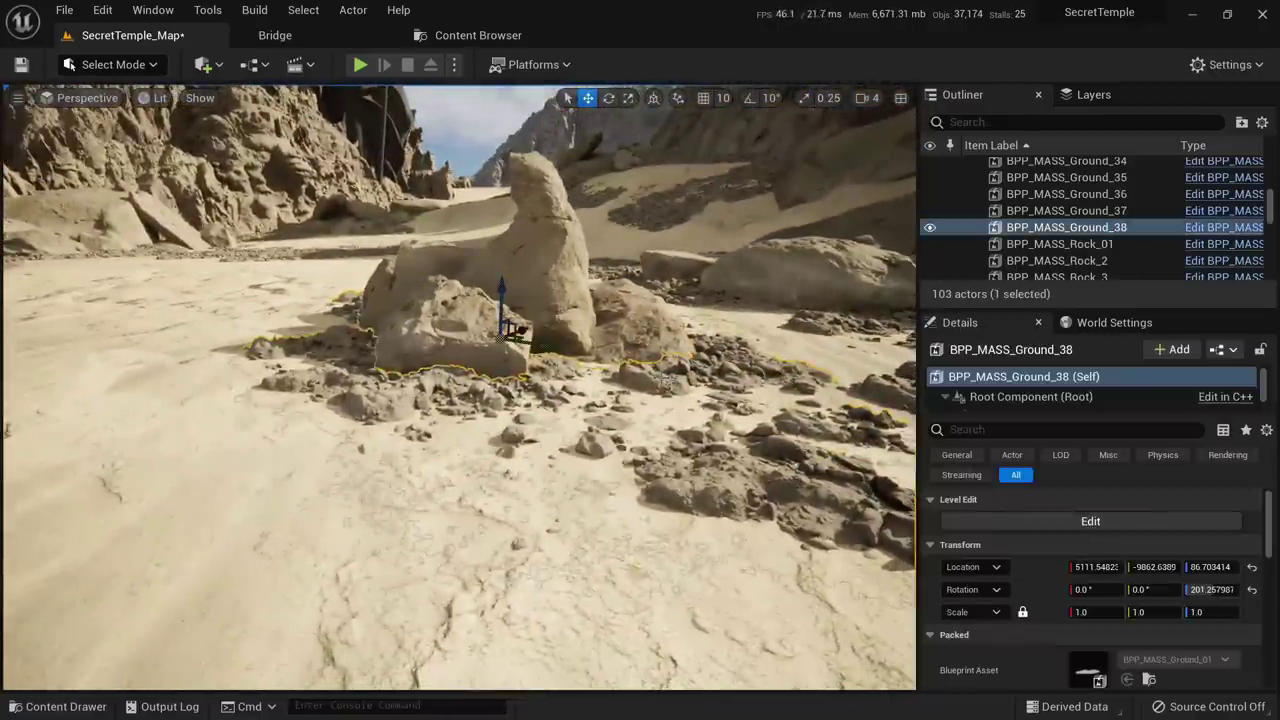
{"action": "key", "text": "Delete"}
Scale the tall central boulder vertically so it rises higher above the surrounding rocks
{"action": "right_click_drag", "start_coordinate": [612, 268], "coordinate": [550, 285]}
{"action": "left_click", "coordinate": [606, 207]}
{"action": "right_click_drag", "start_coordinate": [606, 207], "coordinate": [580, 150]}
{"action": "key", "text": "r"}
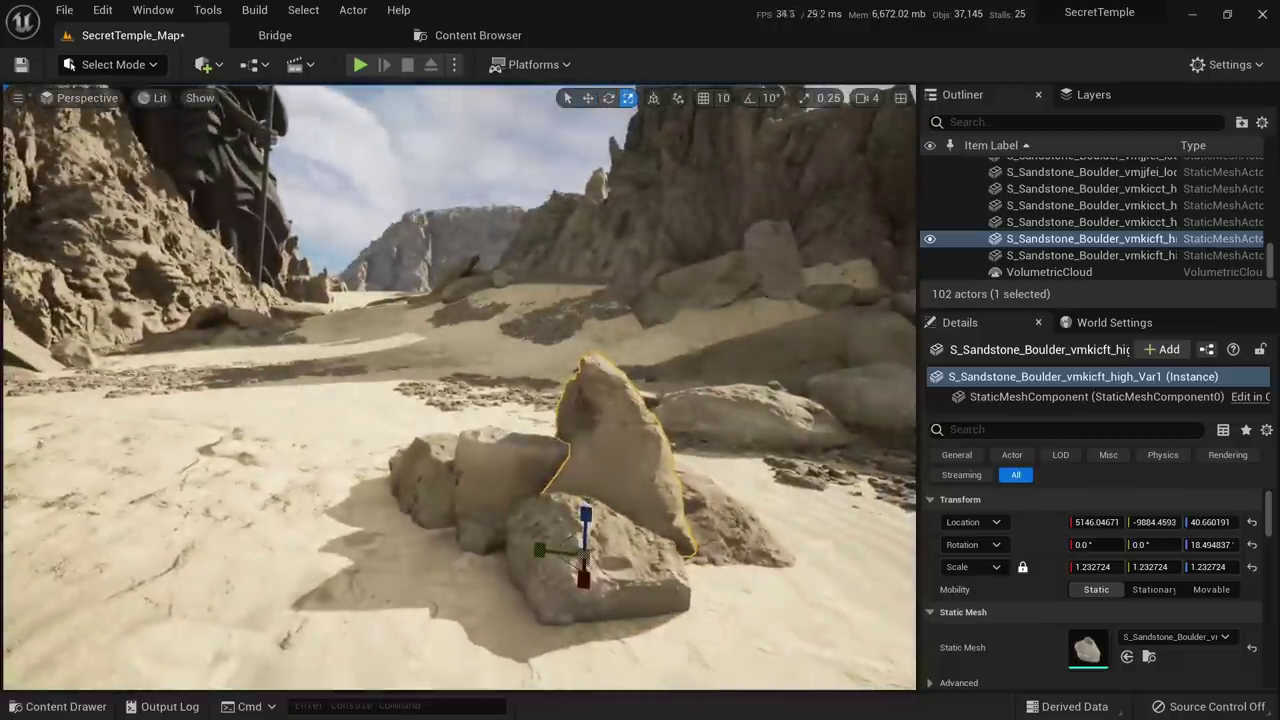
{"action": "key", "text": "Escape"}
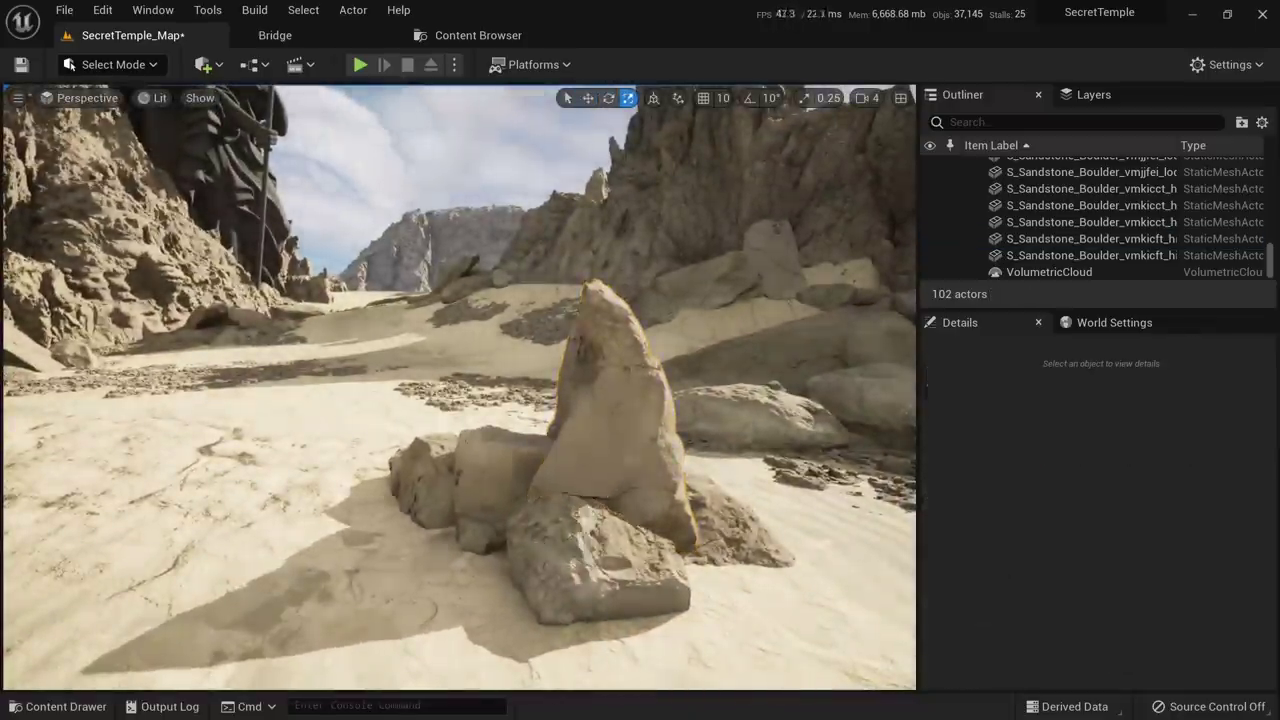
{"action": "right_click_drag", "start_coordinate": [580, 300], "coordinate": [545, 306]}
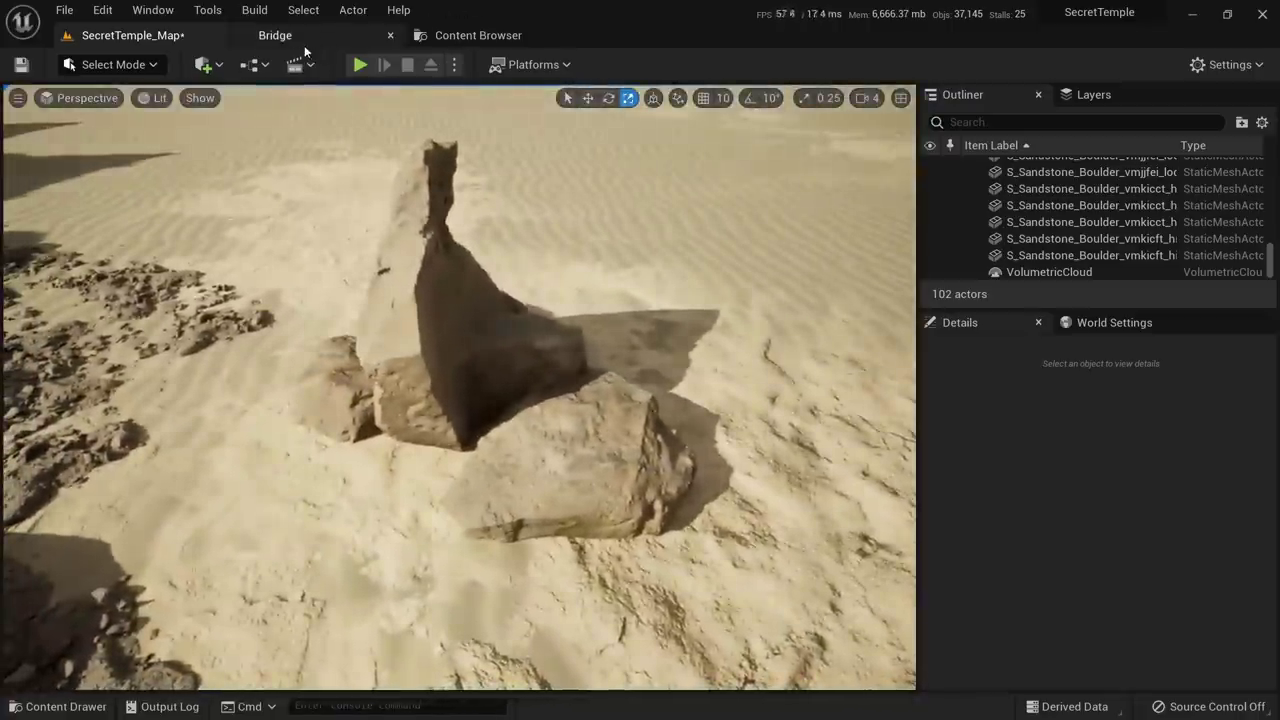
Place the static mesh from the Sandstone_Boulder_vmjcfdv folder in the level beside the boulder formation
{"action": "left_click", "coordinate": [275, 35]}
{"action": "left_click", "coordinate": [478, 35]}
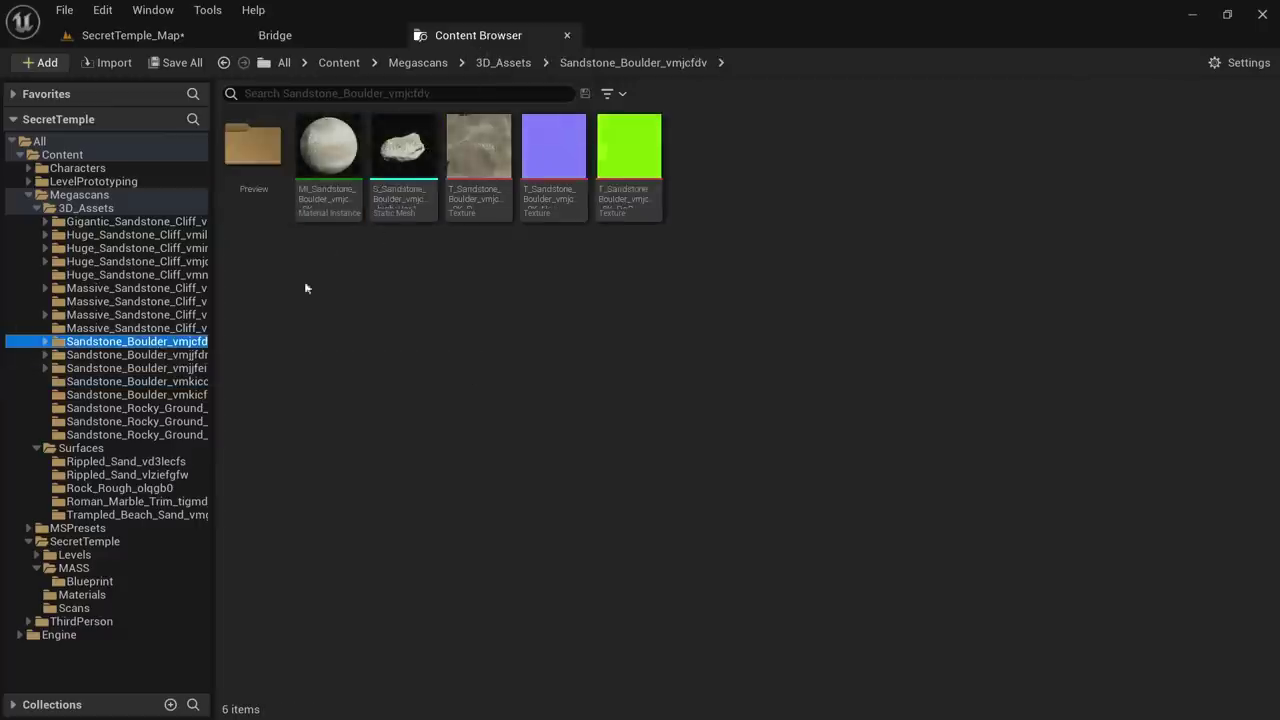
{"action": "left_click_drag", "start_coordinate": [403, 163], "coordinate": [408, 480]}
{"action": "right_click_drag", "start_coordinate": [399, 350], "coordinate": [470, 385]}
{"action": "key", "text": "ctrl+space"}
Place the small static mesh from the Sandstone_Boulder_vmjjfdm folder on the large boulder in the formation
{"action": "left_click", "coordinate": [275, 35]}
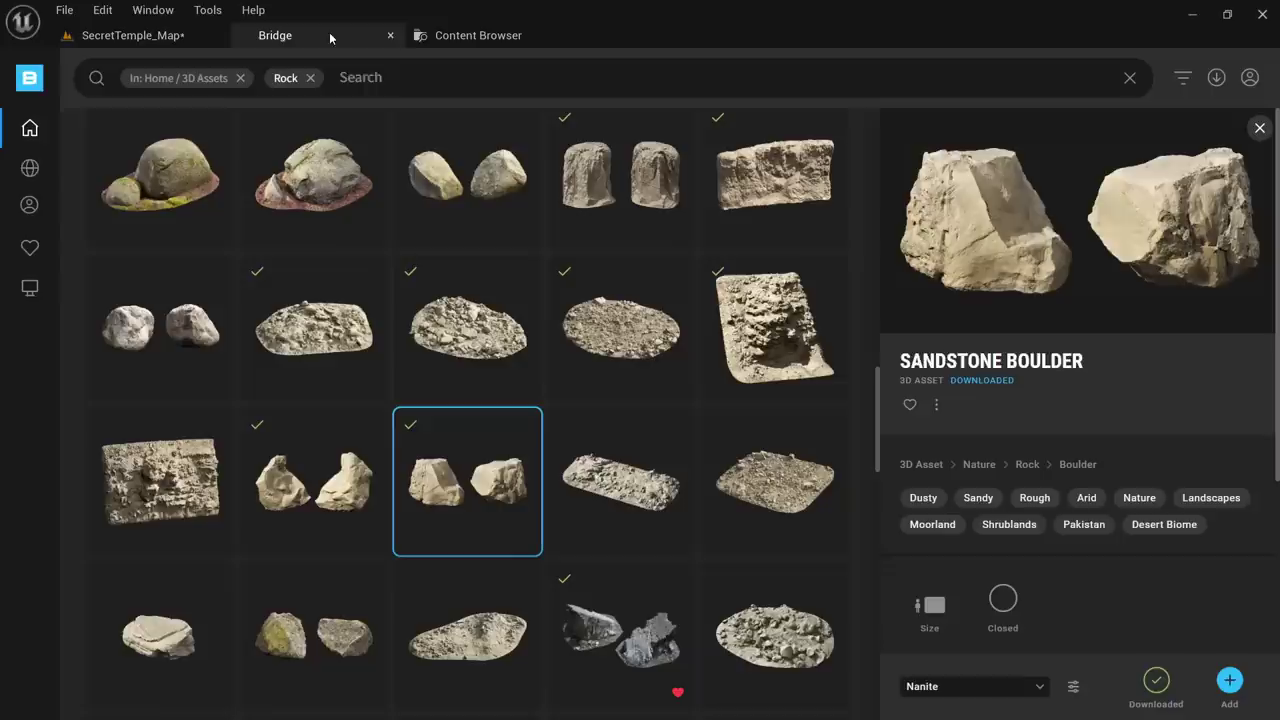
{"action": "left_click", "coordinate": [454, 42]}
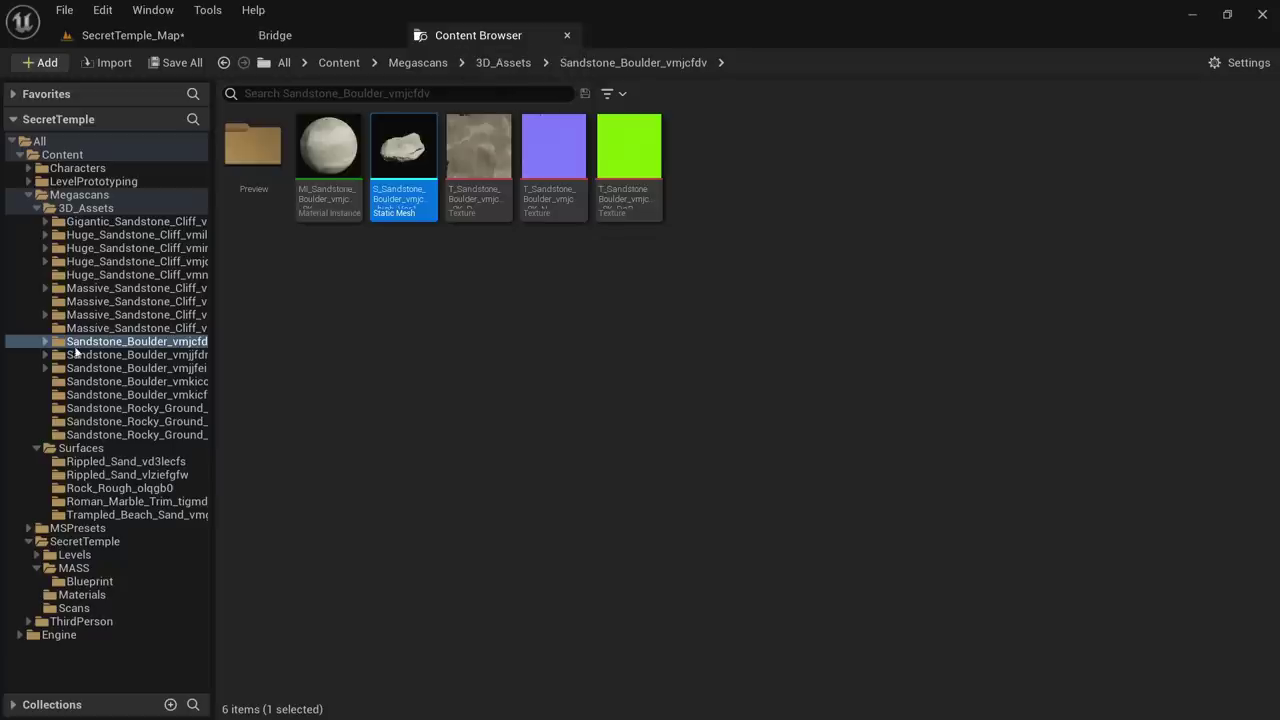
{"action": "left_click", "coordinate": [127, 356]}
{"action": "left_click_drag", "start_coordinate": [403, 150], "coordinate": [682, 396]}
{"action": "right_click_drag", "start_coordinate": [682, 366], "coordinate": [598, 428]}
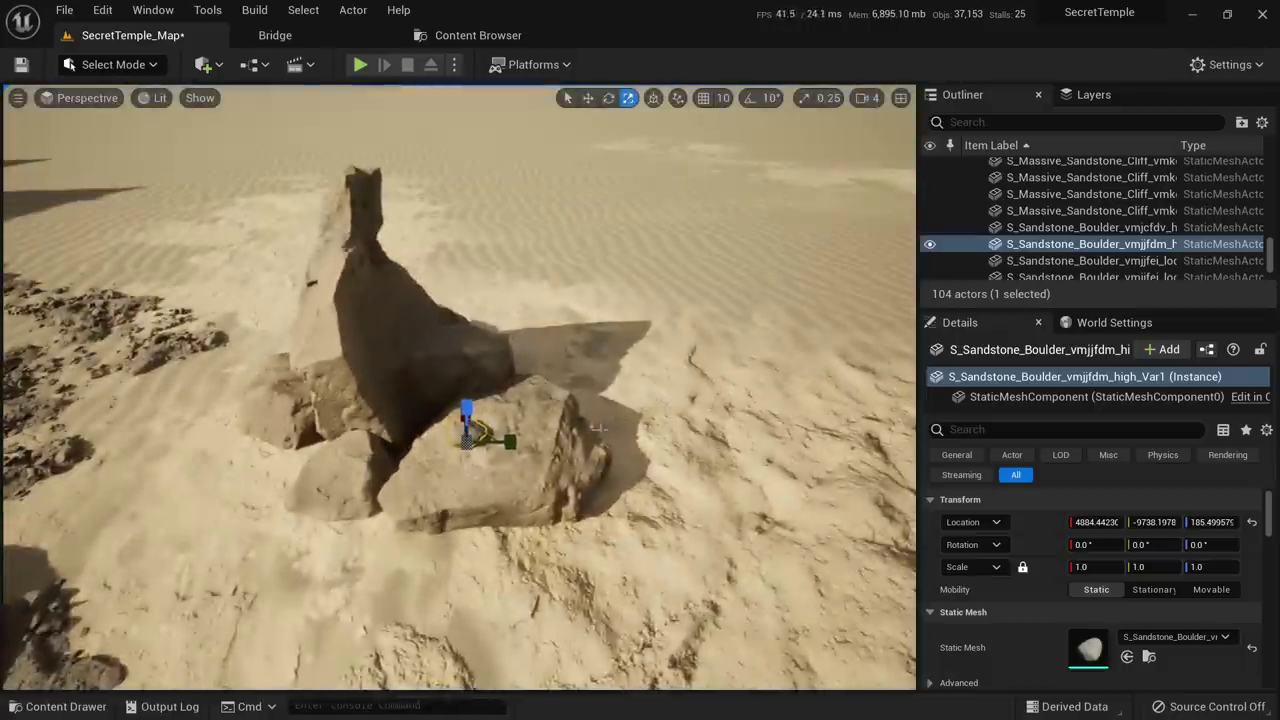
Duplicate the small boulder, rotate the copy to about 106° on Z and rest it on the rock beside the tall boulder
{"action": "key", "text": "ctrl+space"}
{"action": "right_click_drag", "start_coordinate": [444, 430], "coordinate": [400, 475]}
{"action": "right_click_drag", "start_coordinate": [588, 420], "coordinate": [600, 466]}
{"action": "left_click_drag", "start_coordinate": [528, 486], "coordinate": [687, 477], "text": "alt"}
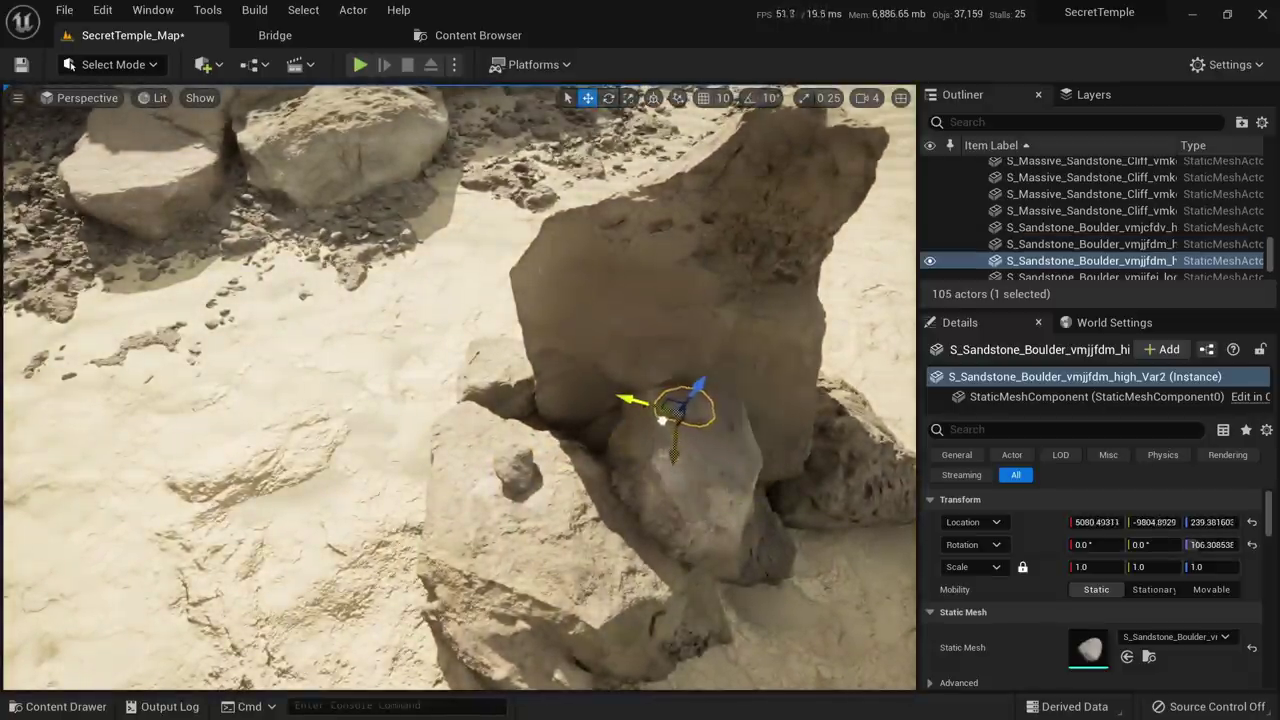
{"action": "left_click_drag", "start_coordinate": [661, 420], "coordinate": [477, 358], "text": "alt"}
{"action": "key", "text": "e"}
{"action": "right_click_drag", "start_coordinate": [477, 358], "coordinate": [476, 462]}
Duplicate the small boulder again, scale it to about 0.83, tilt it to about -23° on X and wedge it against the tall boulder
{"action": "key", "text": "w"}
{"action": "left_click_drag", "start_coordinate": [432, 304], "coordinate": [641, 366], "text": "alt"}
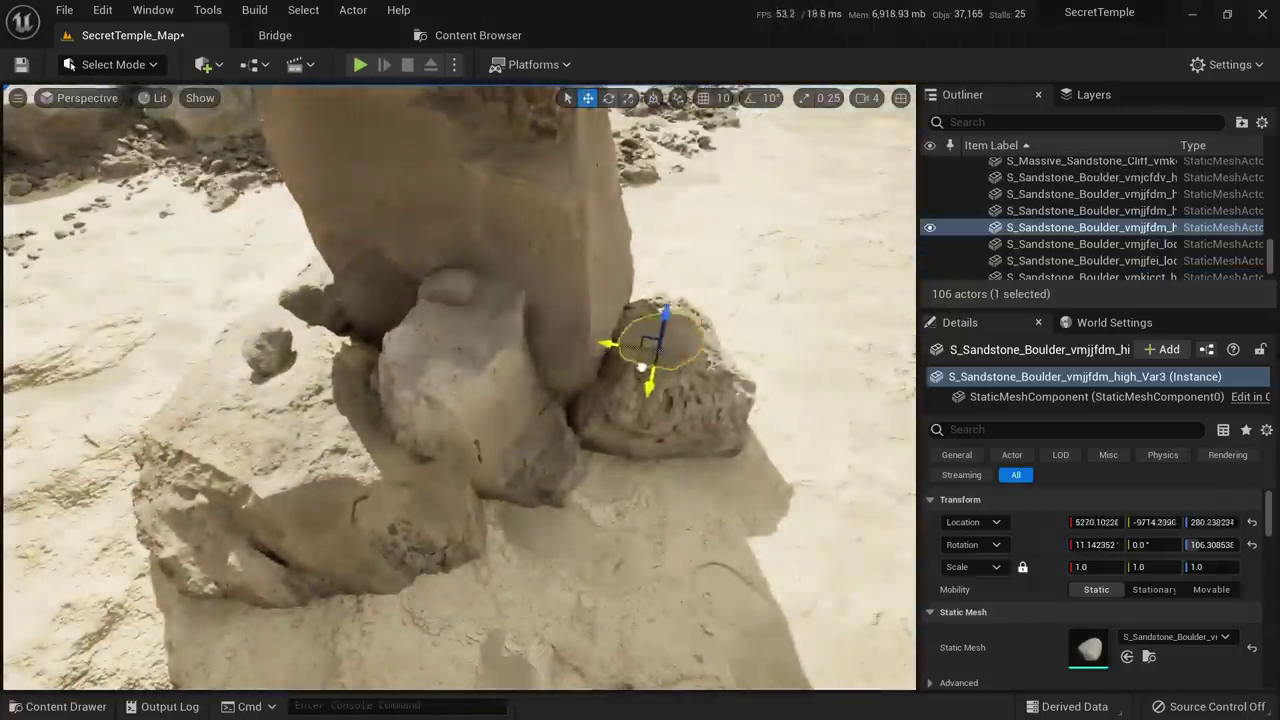
{"action": "left_click_drag", "start_coordinate": [622, 303], "coordinate": [334, 352], "text": "alt"}
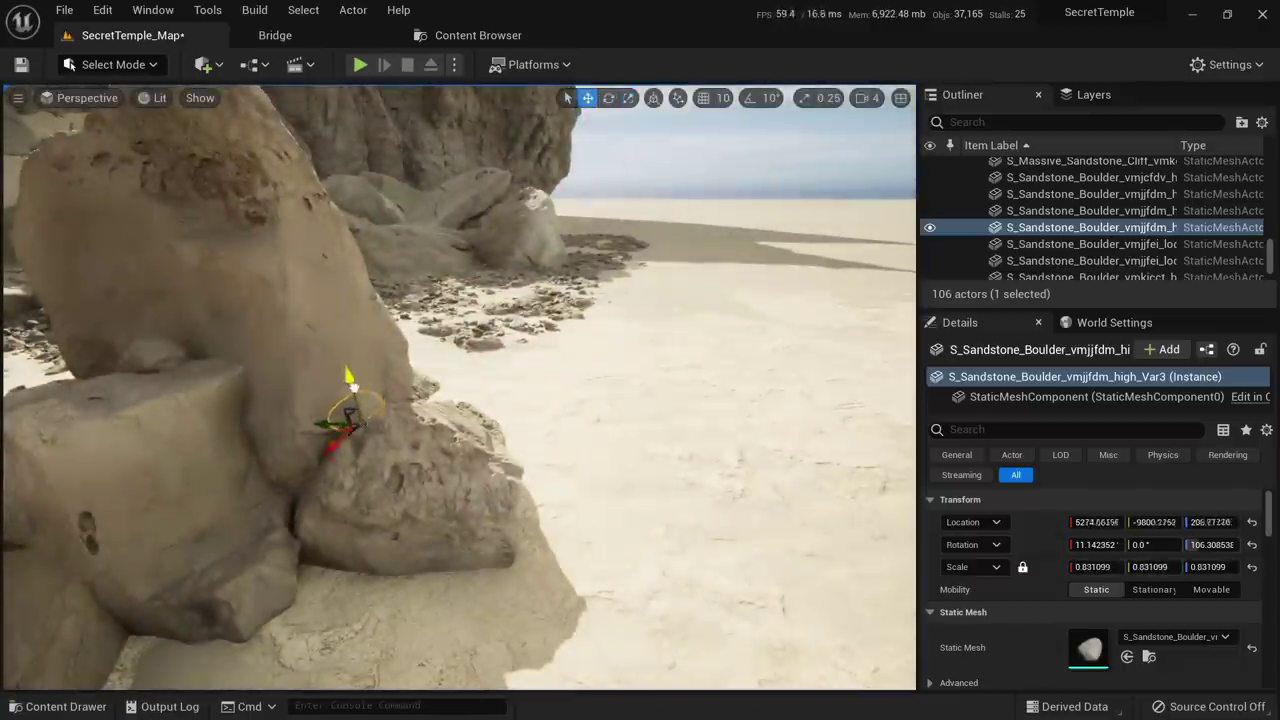
{"action": "left_click_drag", "start_coordinate": [338, 342], "coordinate": [324, 350]}
{"action": "right_click_drag", "start_coordinate": [324, 350], "coordinate": [410, 356]}
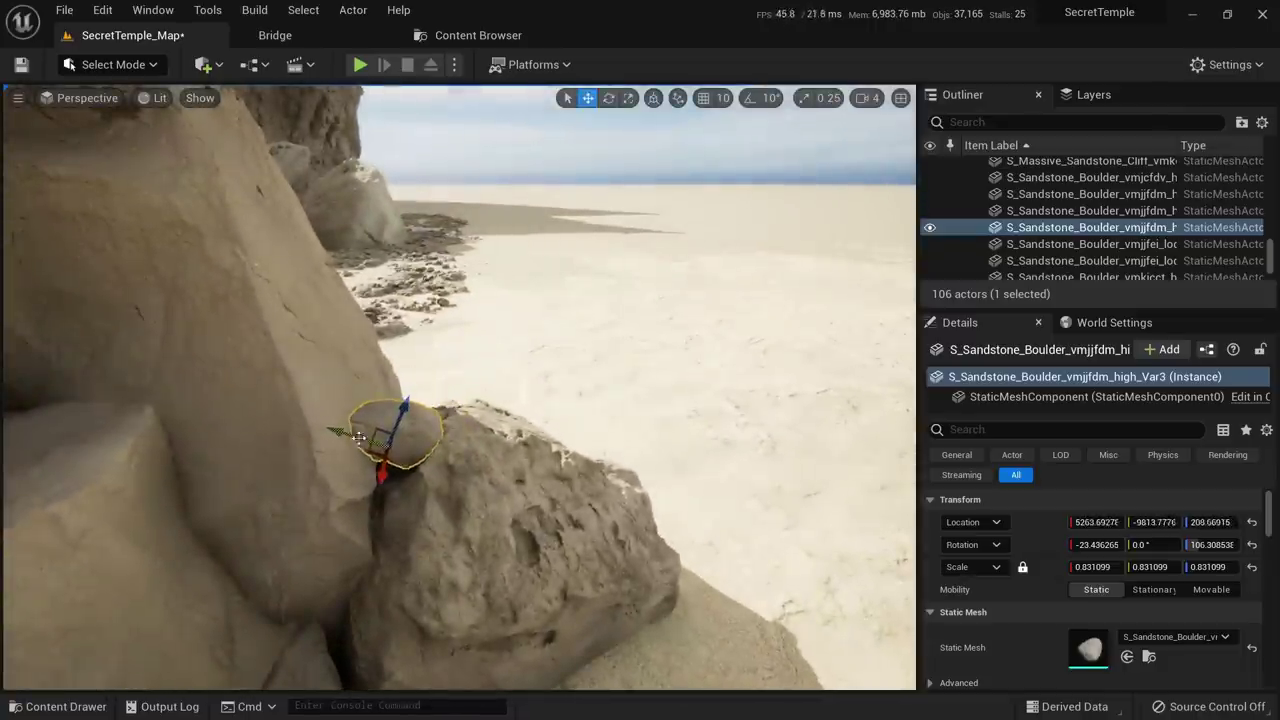
{"action": "key", "text": "Escape"}
{"action": "right_click_drag", "start_coordinate": [358, 438], "coordinate": [270, 505]}
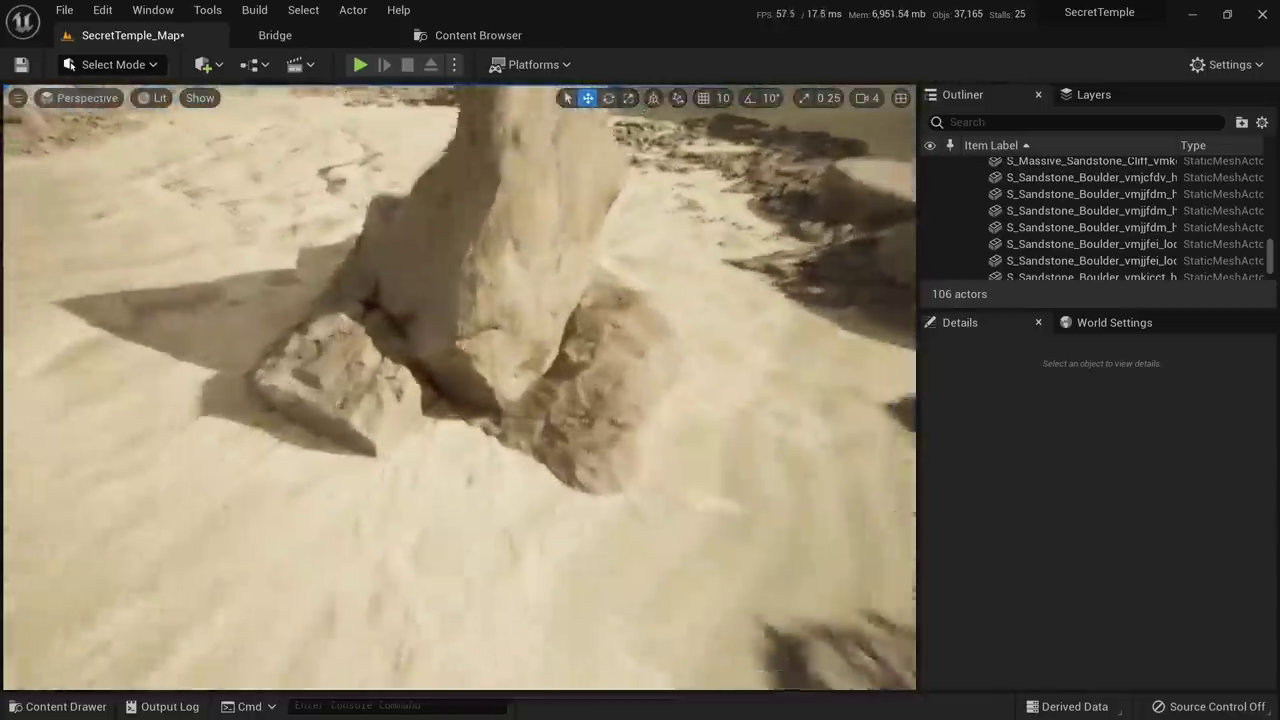
Try a rotated duplicate of the low, rough boulder at the tall rock's foot, and delete it
{"action": "right_click_drag", "start_coordinate": [390, 460], "coordinate": [392, 462]}
{"action": "left_click", "coordinate": [592, 401]}
{"action": "key", "text": "e"}
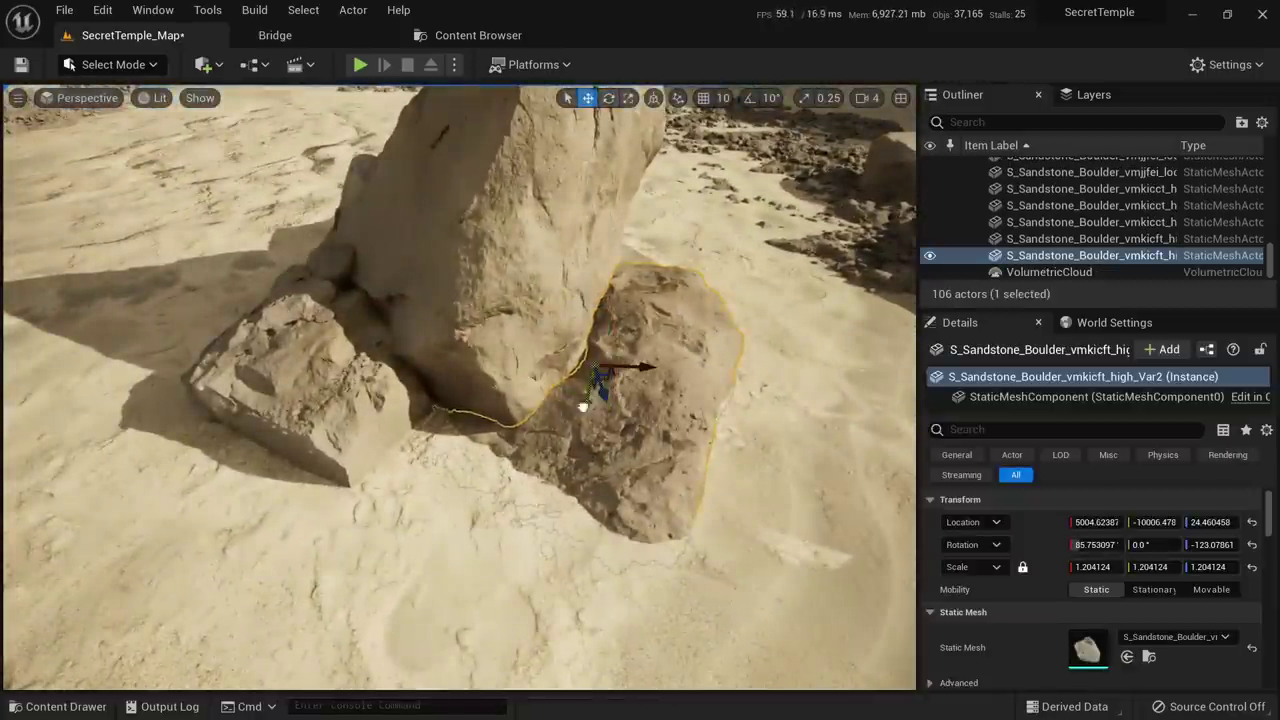
{"action": "left_click_drag", "start_coordinate": [583, 406], "coordinate": [598, 333], "text": "alt"}
{"action": "left_click_drag", "start_coordinate": [632, 263], "coordinate": [638, 330]}
{"action": "key", "text": "Delete"}
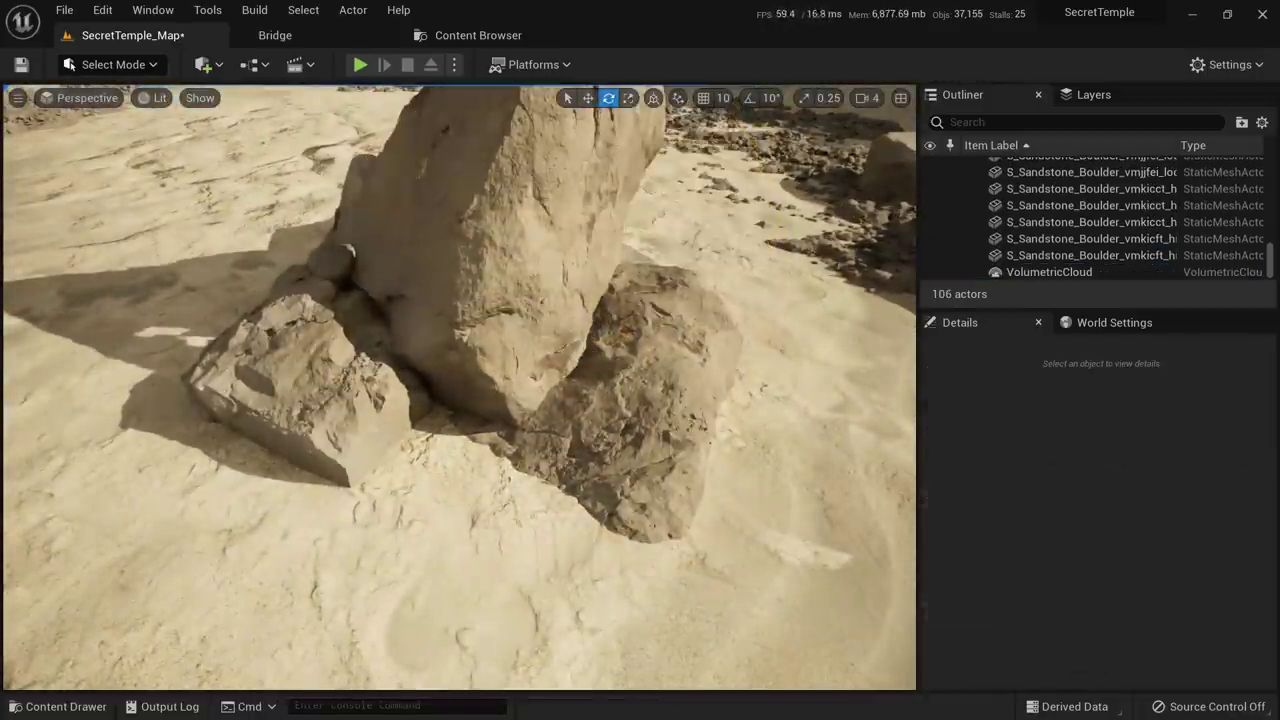
Duplicate the front boulder and fit the rotated copy into the gap between the two rocks at the tall boulder's foot
{"action": "left_click", "coordinate": [362, 386]}
{"action": "right_click_drag", "start_coordinate": [362, 386], "coordinate": [364, 386]}
{"action": "key", "text": "w"}
{"action": "left_click_drag", "start_coordinate": [342, 360], "coordinate": [378, 399], "text": "alt"}
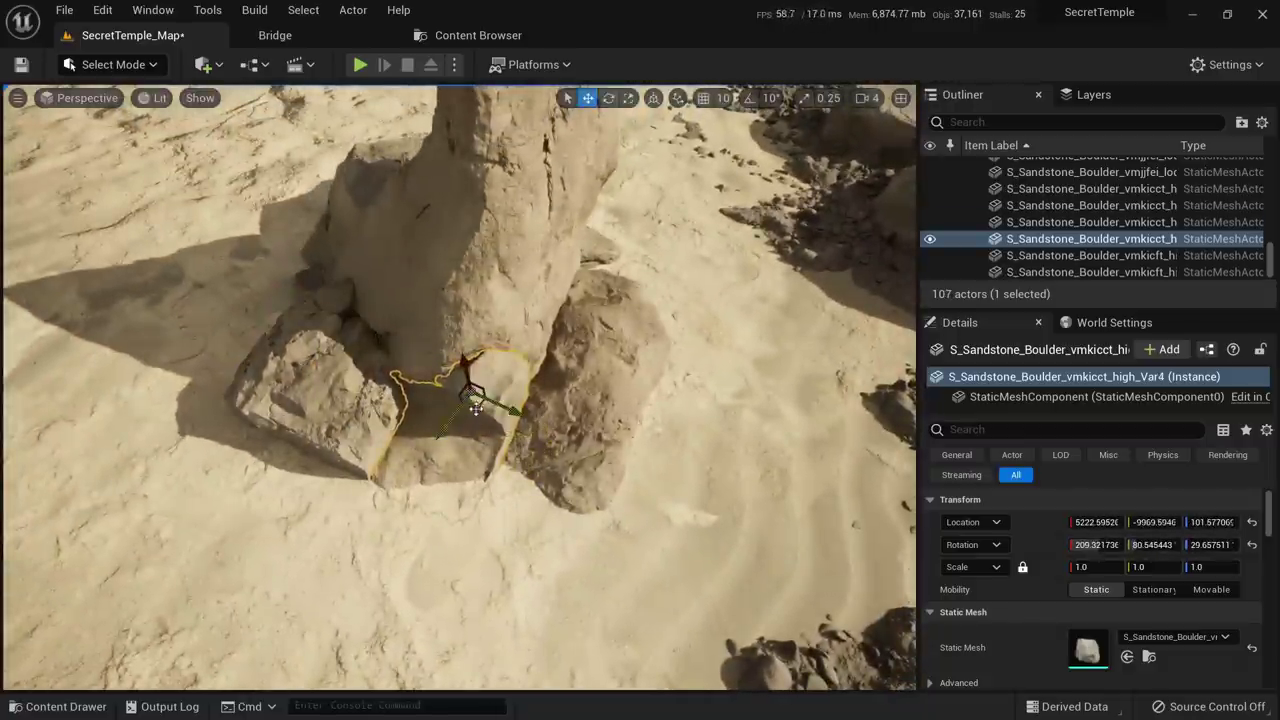
{"action": "left_click_drag", "start_coordinate": [480, 438], "coordinate": [481, 434]}
{"action": "right_click_drag", "start_coordinate": [481, 434], "coordinate": [672, 450]}
{"action": "key", "text": "Escape"}
Select all the boulders and small rocks of the formation together, undoing the trial move of the selection
{"action": "mouse_move", "coordinate": [540, 458]}
{"action": "right_mouse_down"}
{"action": "mouse_move", "coordinate": [525, 466]}
{"action": "mouse_move", "coordinate": [538, 466]}
{"action": "right_mouse_up"}
{"action": "left_click", "coordinate": [462, 300]}
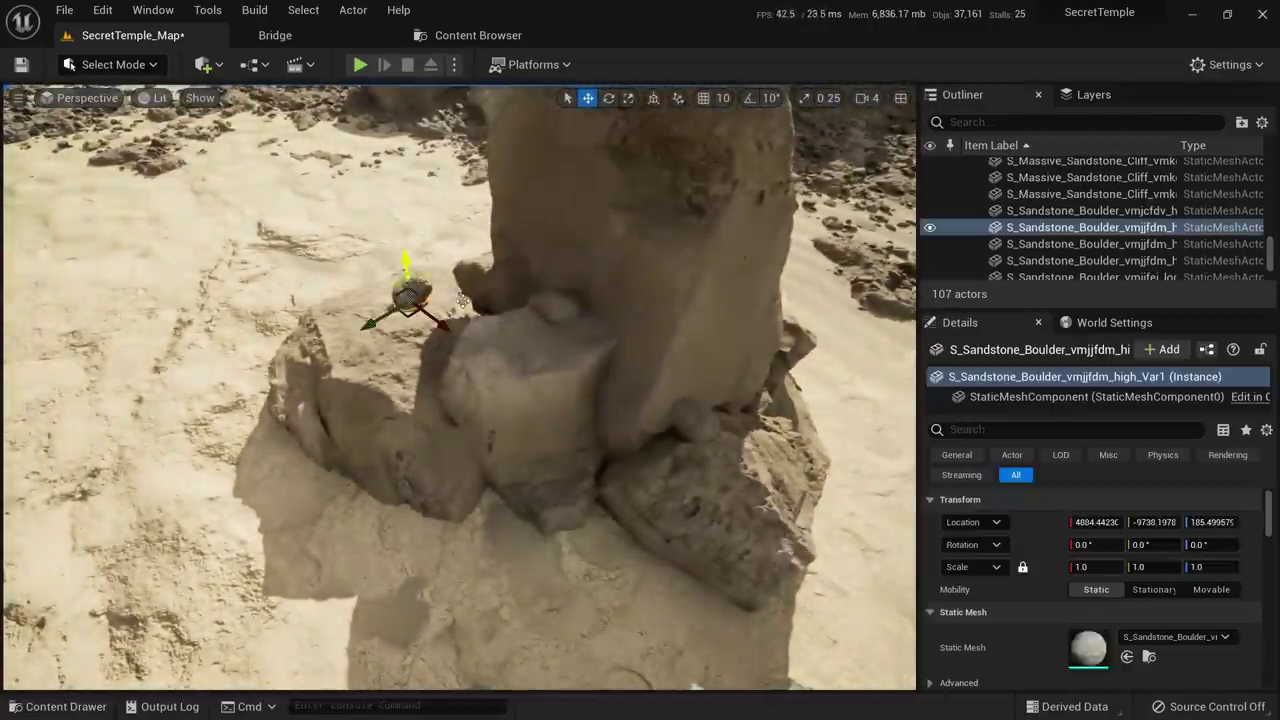
{"action": "left_click", "coordinate": [562, 312], "text": "ctrl"}
{"action": "left_click", "coordinate": [634, 362], "text": "ctrl"}
{"action": "left_click", "coordinate": [692, 424], "text": "ctrl"}
{"action": "left_click", "coordinate": [691, 484], "text": "ctrl"}
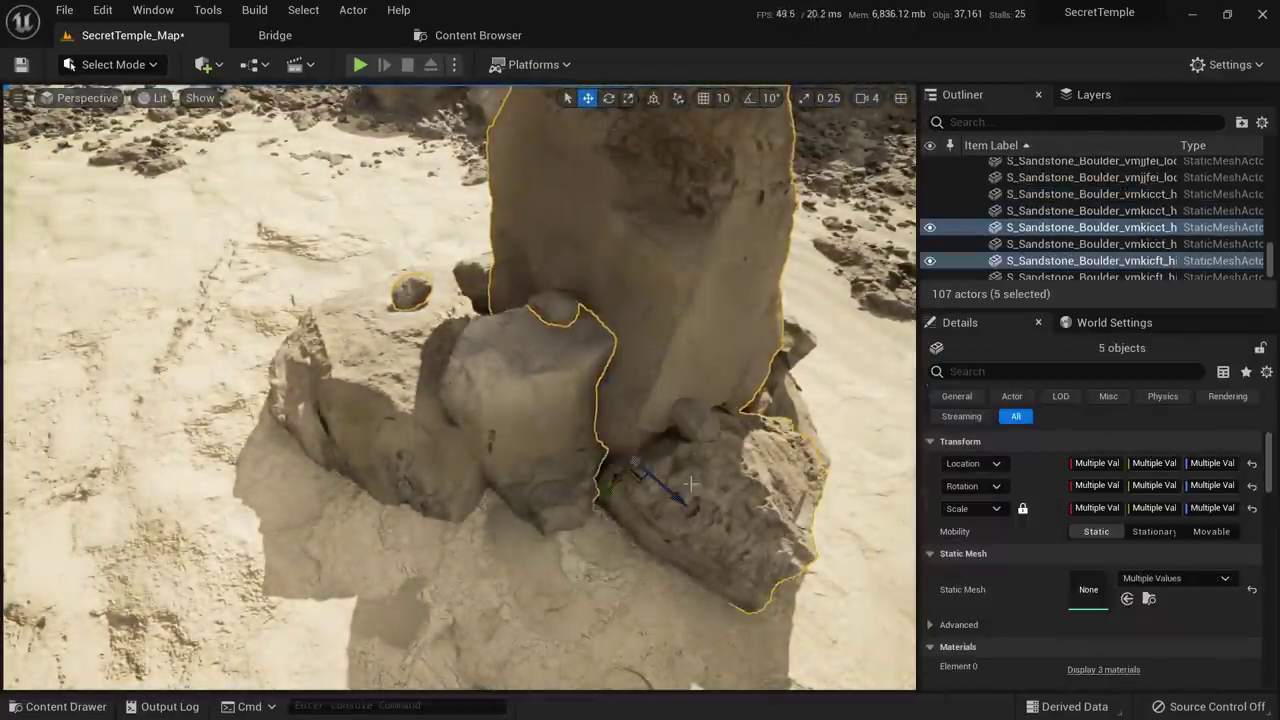
{"action": "left_click", "coordinate": [390, 362], "text": "ctrl"}
{"action": "right_click_drag", "start_coordinate": [390, 362], "coordinate": [430, 412]}
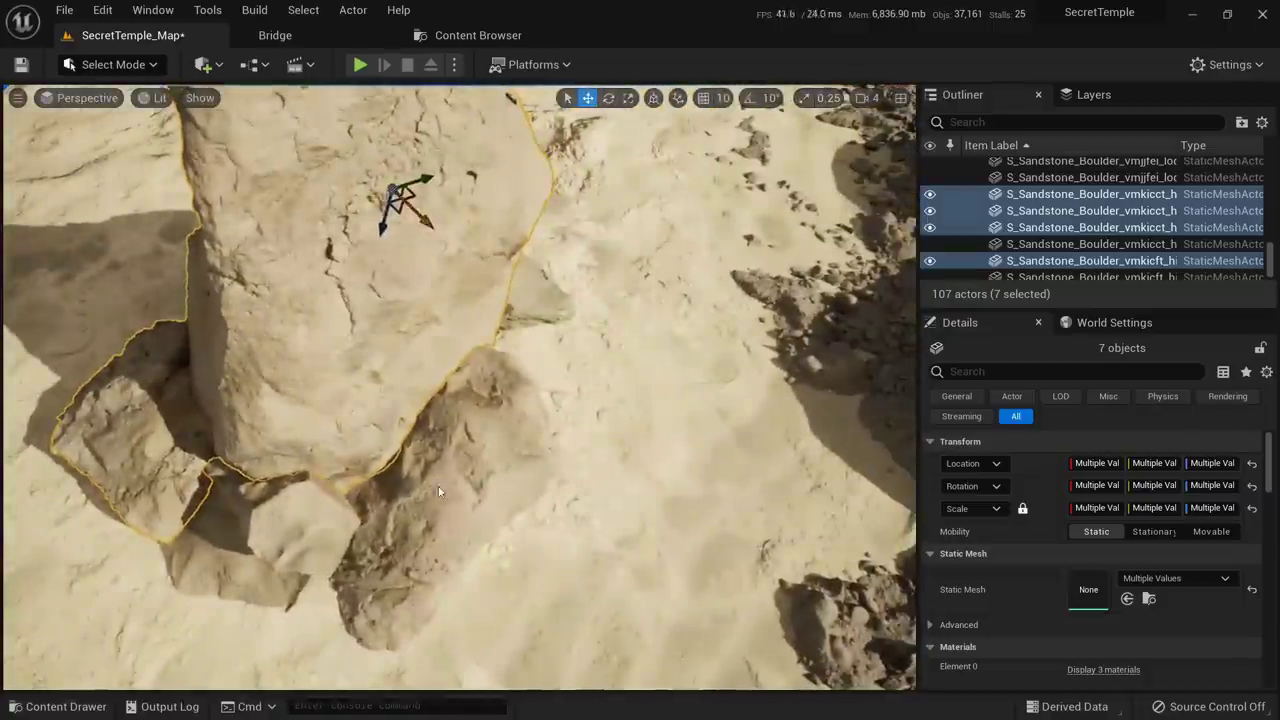
{"action": "left_click", "coordinate": [432, 486], "text": "ctrl"}
{"action": "left_click", "coordinate": [280, 519], "text": "ctrl"}
{"action": "left_click", "coordinate": [543, 293], "text": "ctrl"}
{"action": "right_click_drag", "start_coordinate": [543, 293], "coordinate": [506, 232]}
{"action": "left_click_drag", "start_coordinate": [512, 407], "coordinate": [236, 262]}
{"action": "key", "text": "ctrl+z"}
Create a packed level actor from the selected rocks with the Center Min Z pivot type
{"action": "right_click", "coordinate": [445, 331]}
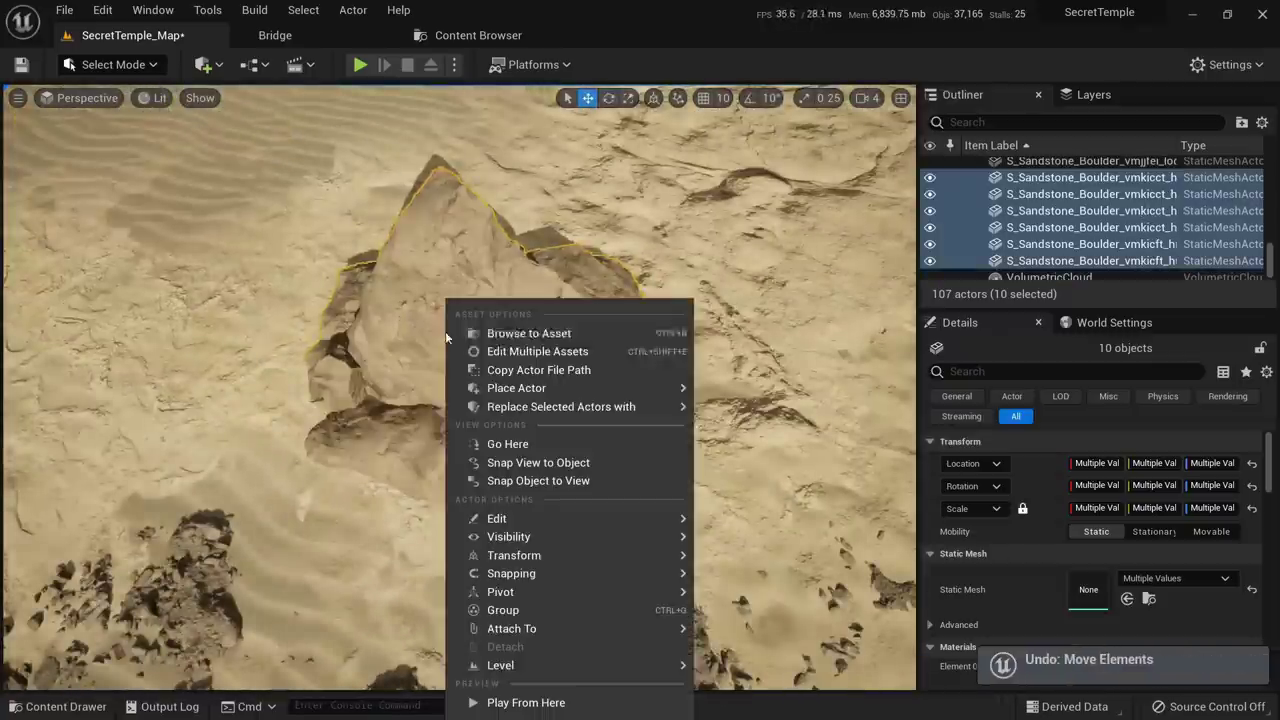
{"action": "mouse_move", "coordinate": [628, 670]}
{"action": "left_click", "coordinate": [774, 708]}
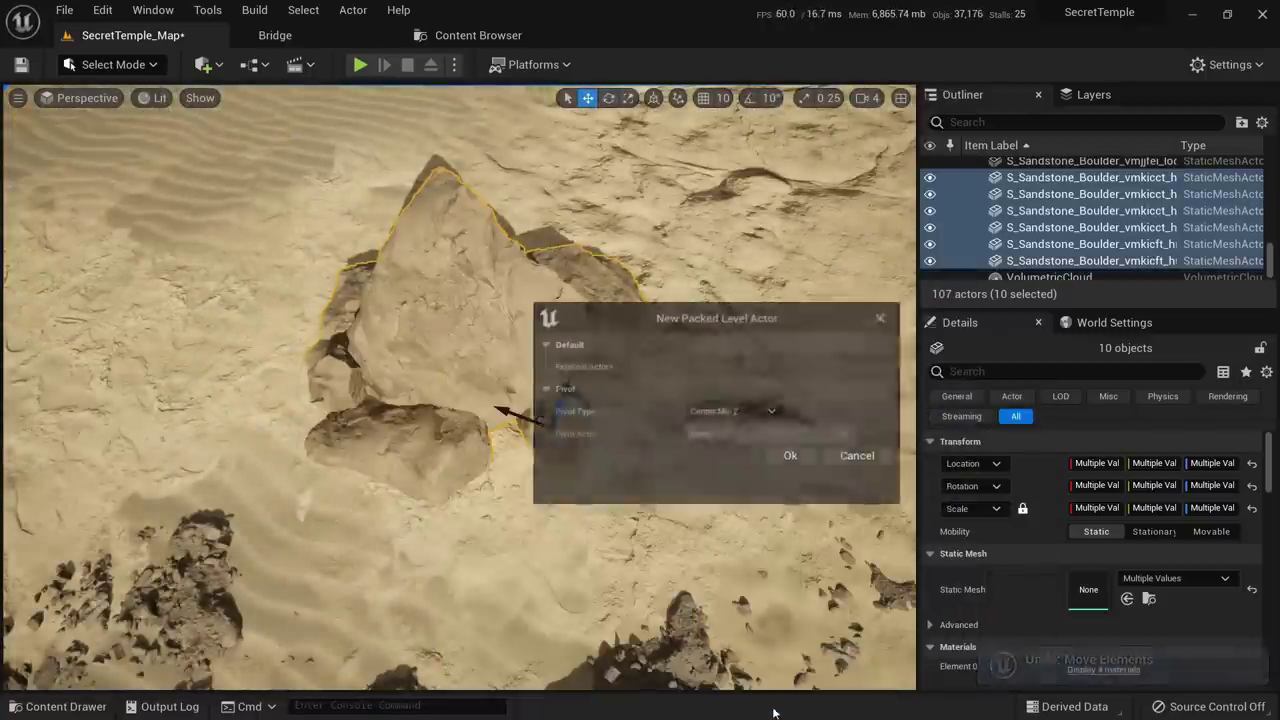
{"action": "left_click", "coordinate": [789, 458]}
Save the packed level as MASS_Rock_02 in the MASS folder and its blueprint as BPP_MASS_Rock_02 in the Blueprint subfolder
{"action": "left_click", "coordinate": [603, 172]}
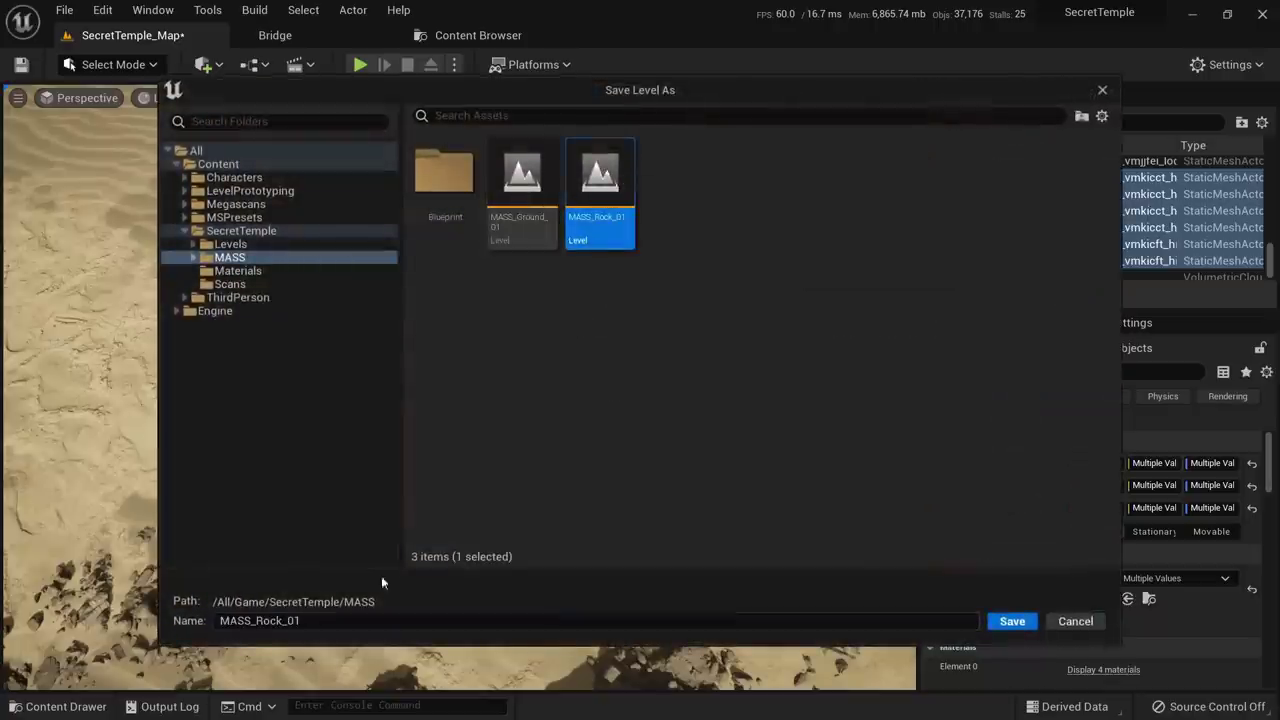
{"action": "key", "text": "BackSpace"}
{"action": "type", "text": "2"}
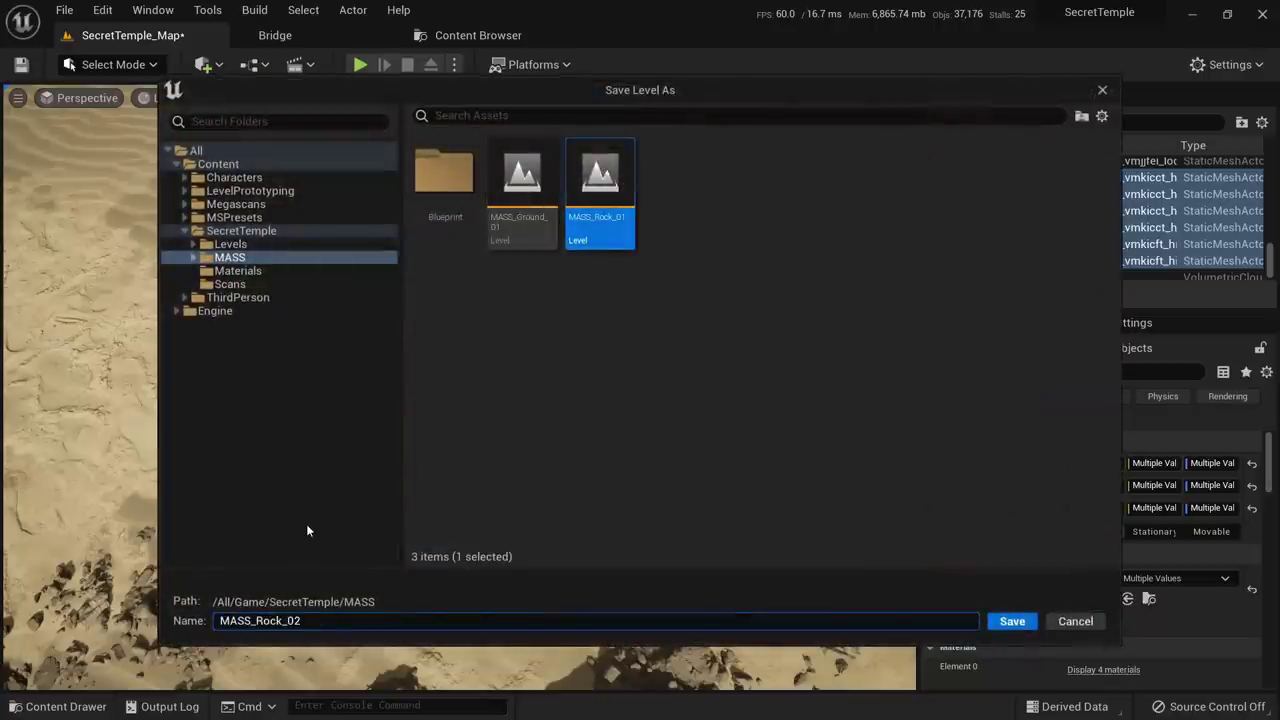
{"action": "left_click", "coordinate": [996, 622]}
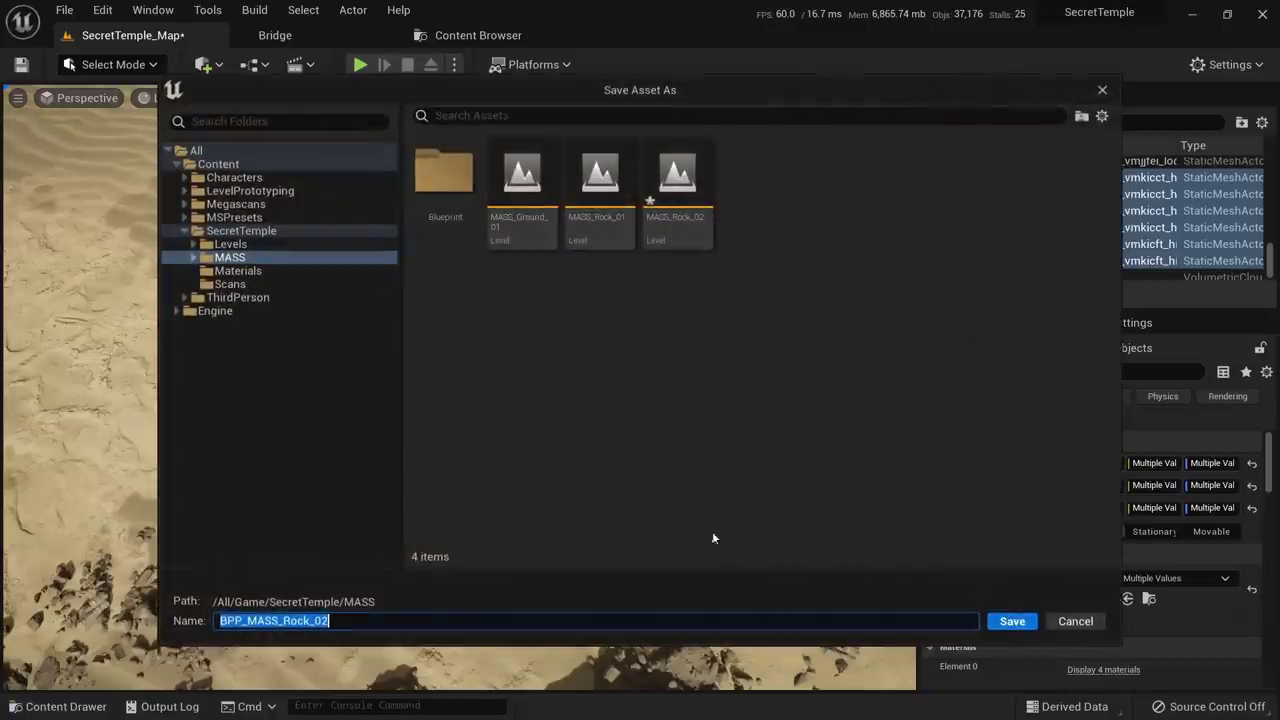
{"action": "double_click", "coordinate": [425, 215]}
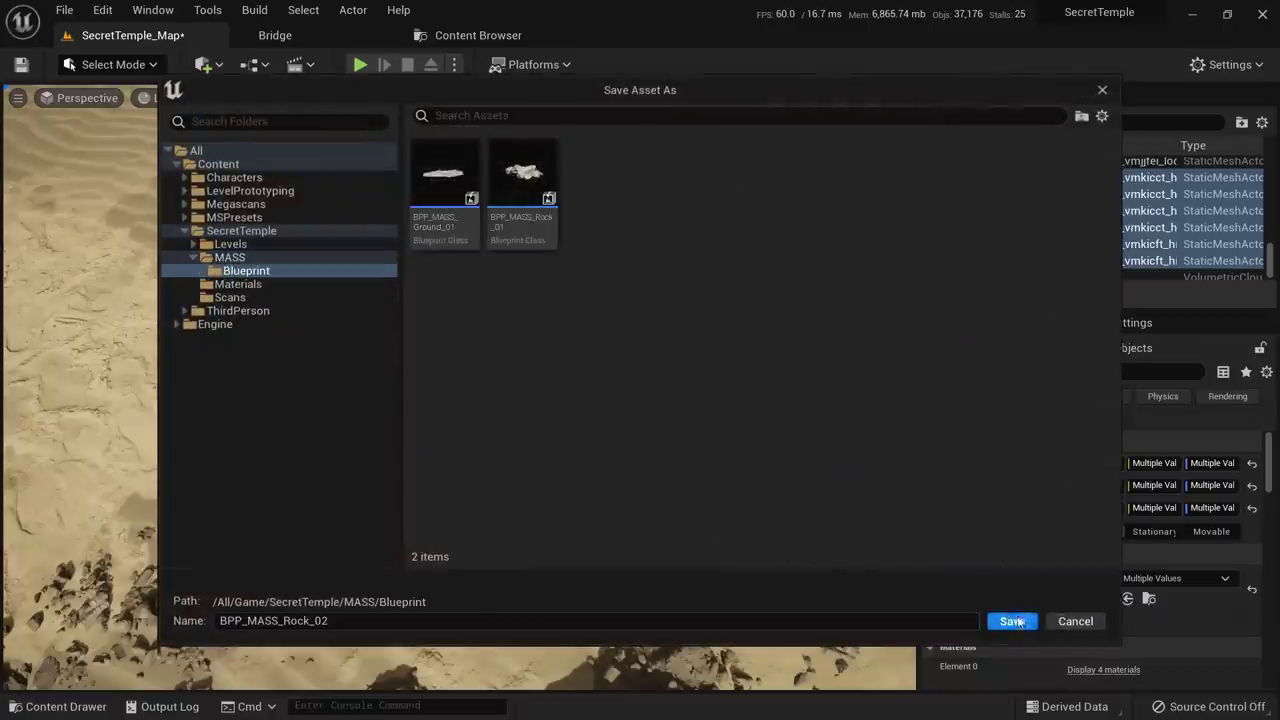
{"action": "left_click", "coordinate": [1012, 621]}
Save the map together with all other modified assets
{"action": "left_click", "coordinate": [110, 35]}
{"action": "left_click", "coordinate": [64, 9]}
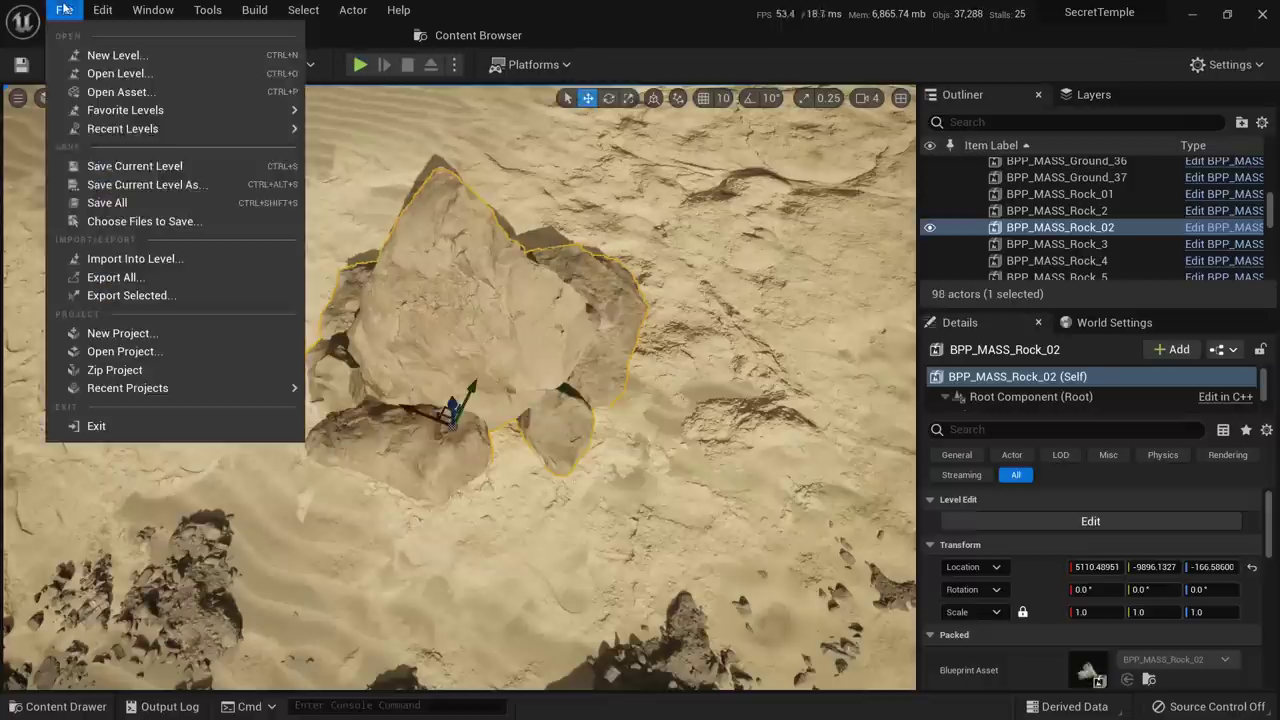
{"action": "left_click", "coordinate": [148, 200]}
Move the packed boulder formation farther up the sandy valley toward the cliff with the statue, and deselect it
{"action": "right_click_drag", "start_coordinate": [746, 440], "coordinate": [560, 420]}
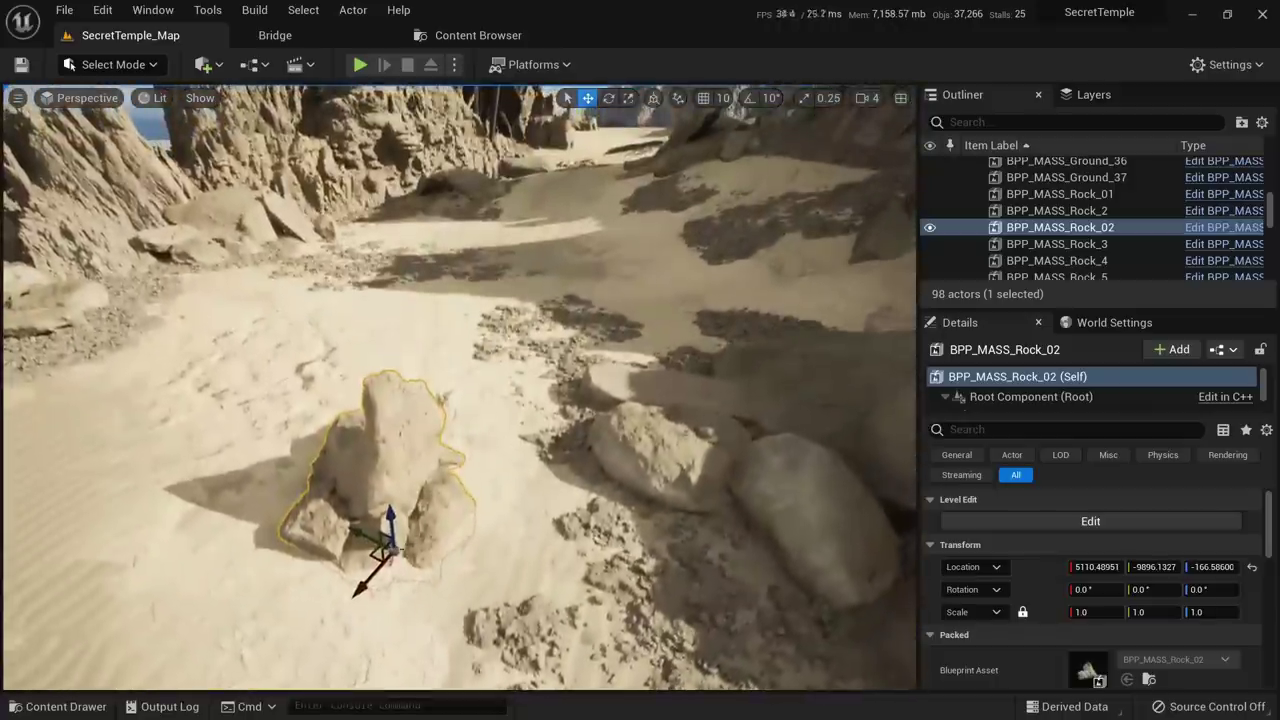
{"action": "left_click_drag", "start_coordinate": [372, 562], "coordinate": [343, 370]}
{"action": "right_click_drag", "start_coordinate": [342, 338], "coordinate": [405, 240]}
{"action": "key", "text": "Escape"}
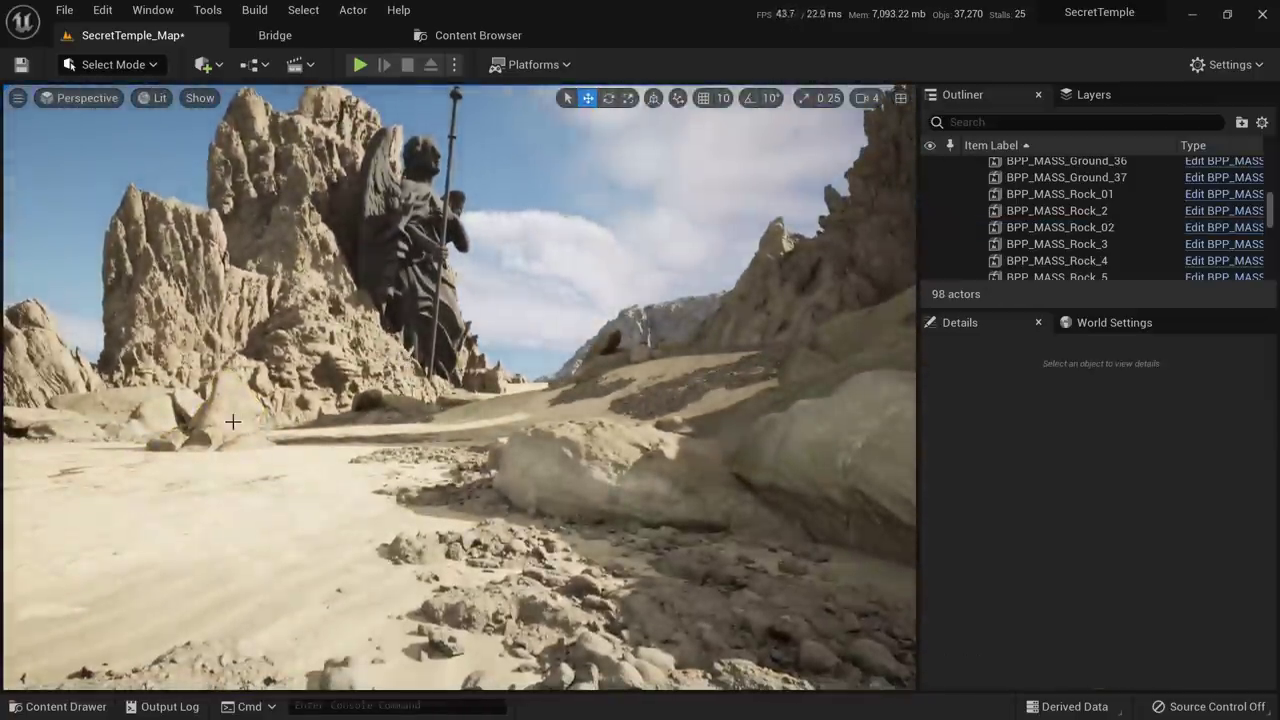
Duplicate the packed boulder formation and move the copy far up the valley, past the statue
{"action": "left_click", "coordinate": [232, 422]}
{"action": "right_click_drag", "start_coordinate": [232, 422], "coordinate": [232, 445]}
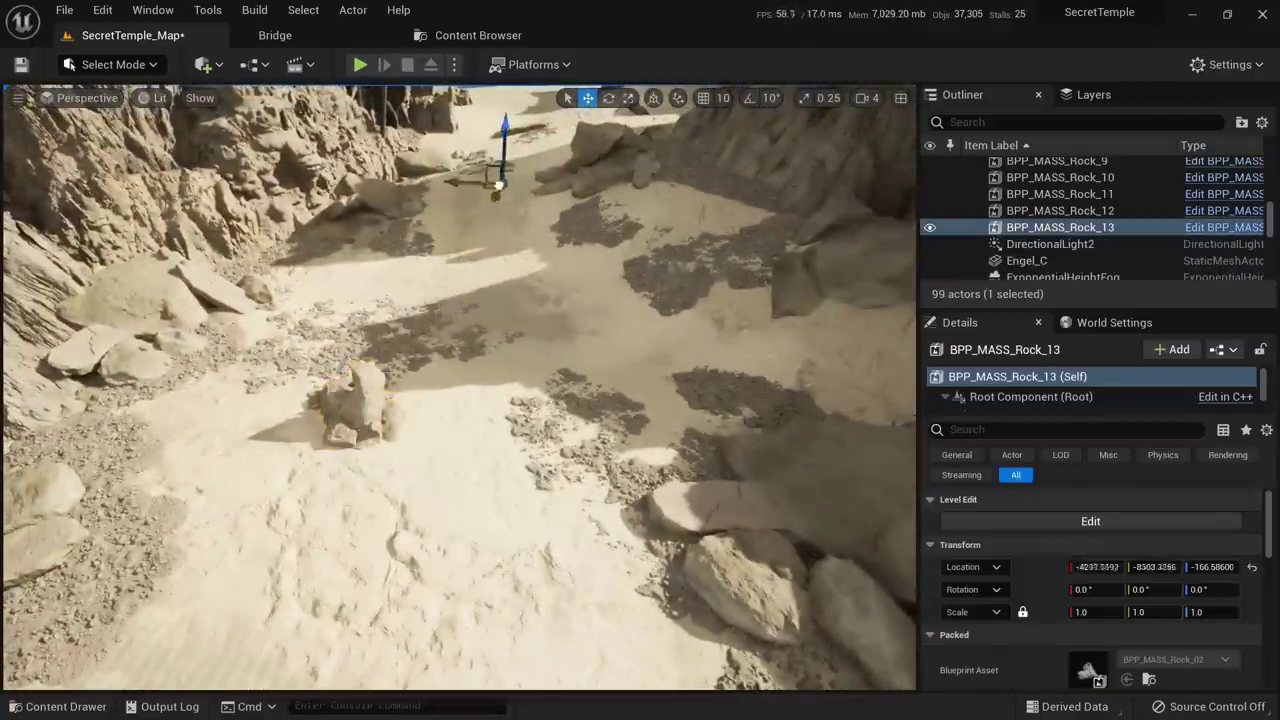
{"action": "key", "text": "f"}
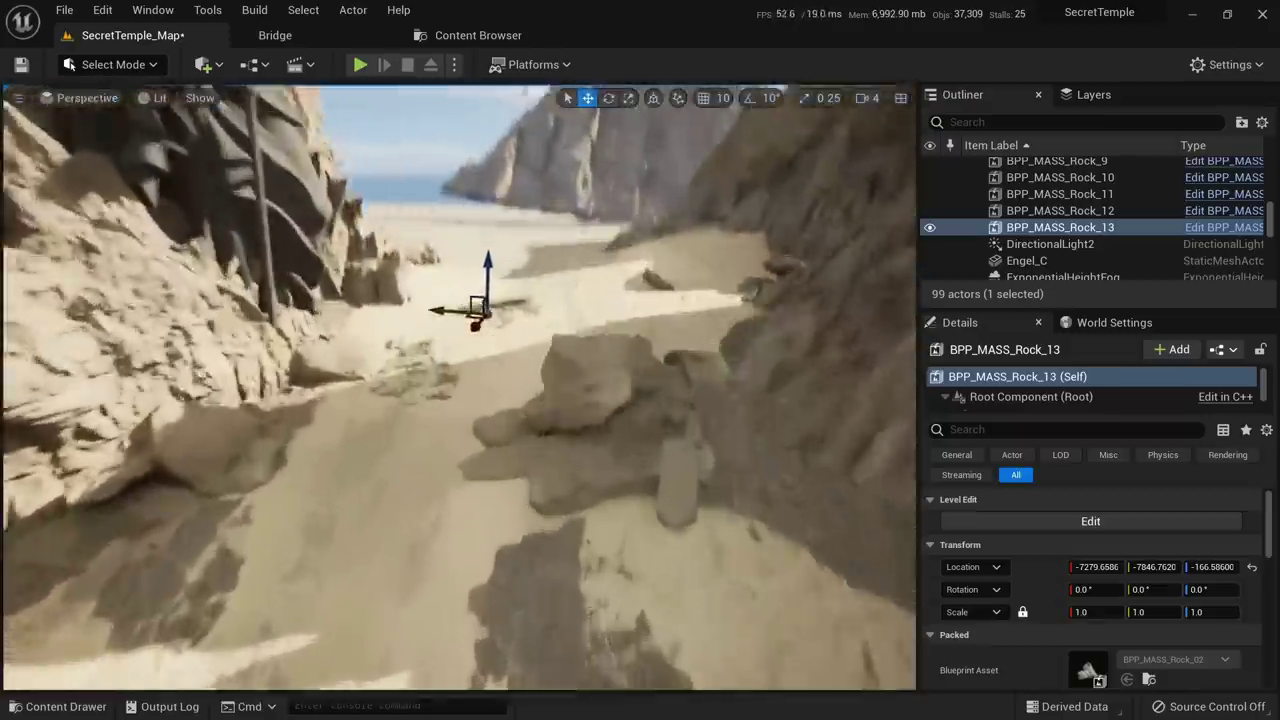
{"action": "key", "text": "w"}
{"action": "mouse_move", "coordinate": [501, 277]}
{"action": "right_mouse_down"}
{"action": "mouse_move", "coordinate": [501, 290]}
{"action": "mouse_move", "coordinate": [501, 277]}
{"action": "right_mouse_up"}
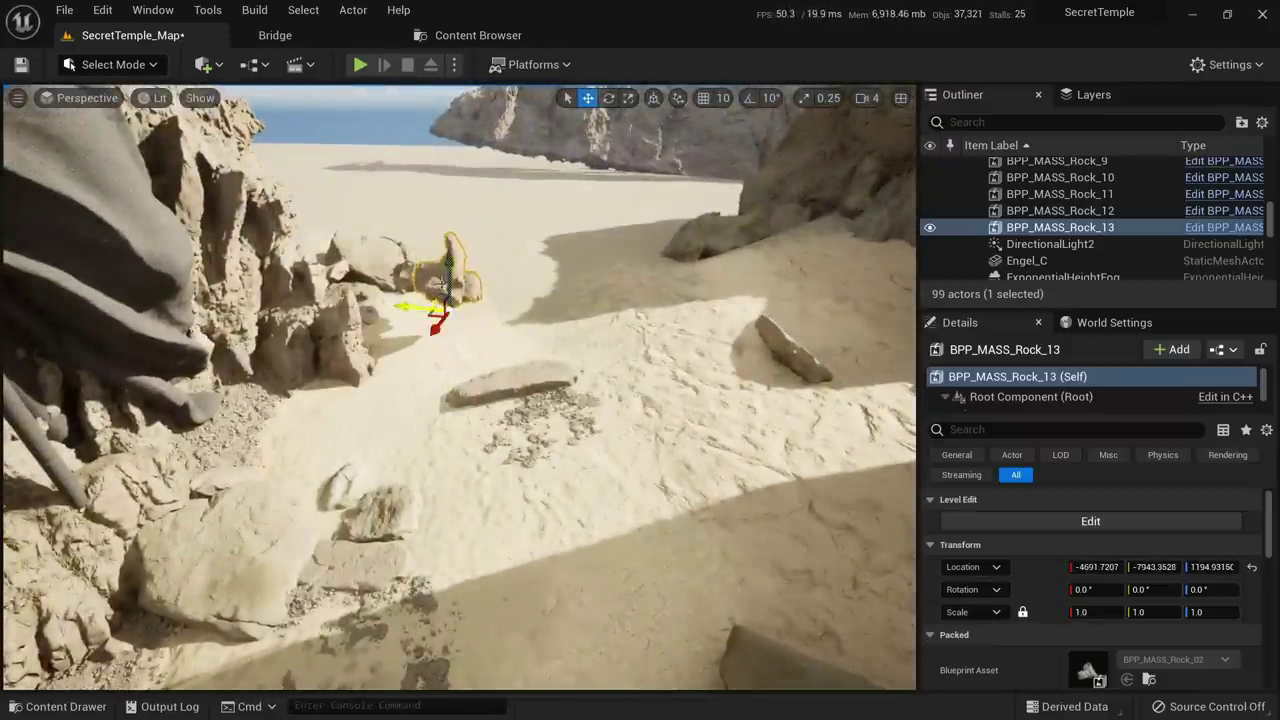
Rotate the distant copy about -119° around Z and lower it until its base sinks into the sand
{"action": "left_click_drag", "start_coordinate": [457, 323], "coordinate": [457, 314]}
{"action": "key", "text": "w"}
{"action": "right_click_drag", "start_coordinate": [457, 314], "coordinate": [452, 268]}
{"action": "key", "text": "e"}
{"action": "mouse_move", "coordinate": [564, 633]}
{"action": "left_mouse_down"}
{"action": "mouse_move", "coordinate": [440, 640]}
{"action": "mouse_move", "coordinate": [560, 645]}
{"action": "left_mouse_up"}
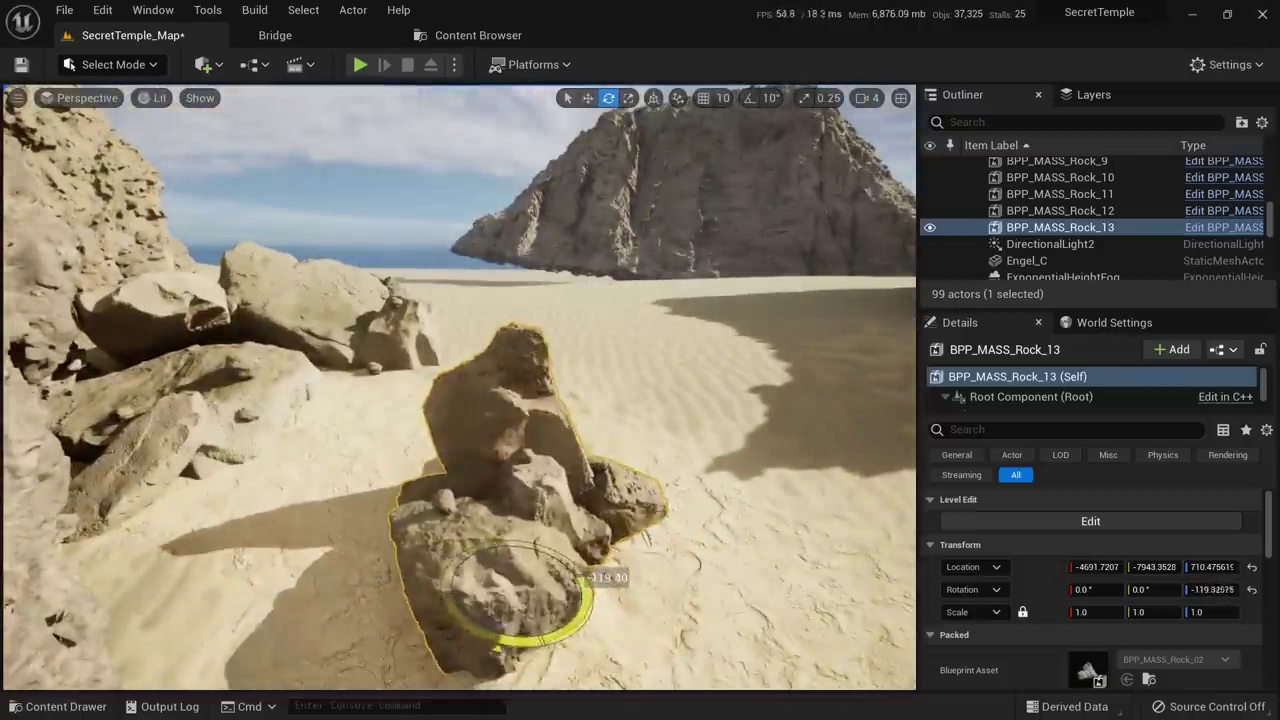
{"action": "right_click_drag", "start_coordinate": [538, 568], "coordinate": [536, 535]}
{"action": "left_click_drag", "start_coordinate": [491, 510], "coordinate": [490, 572]}
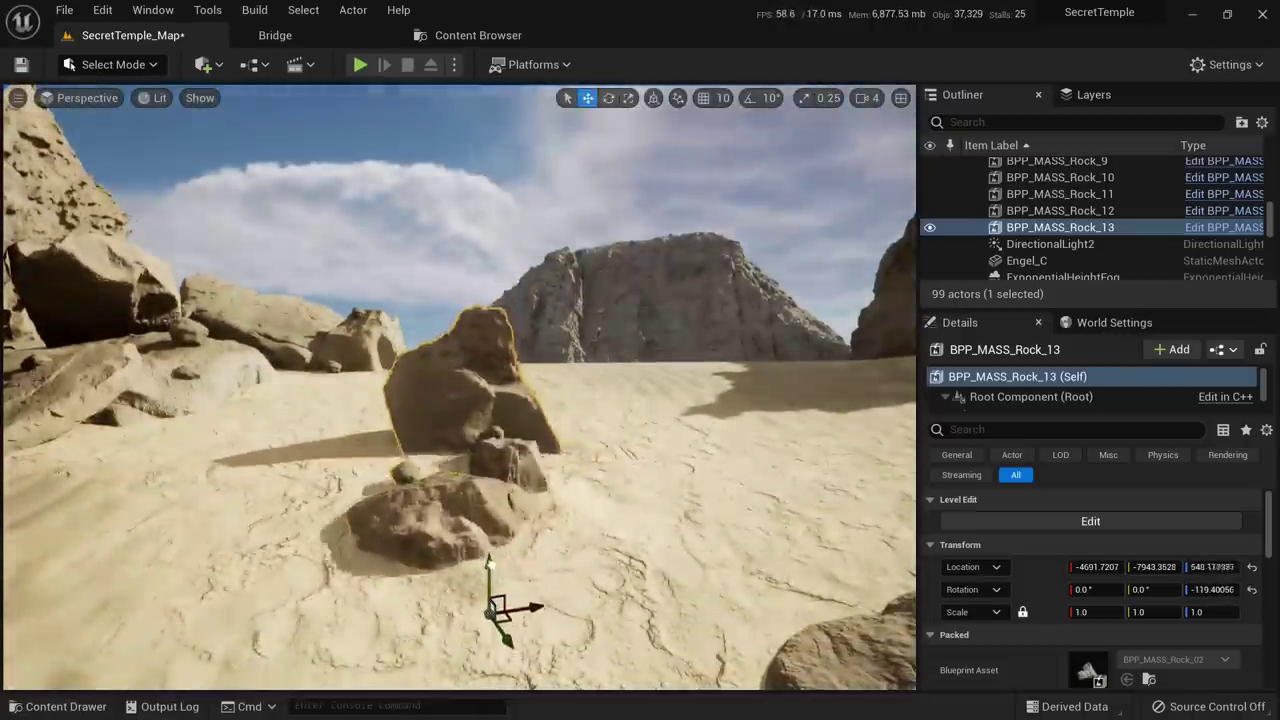
{"action": "key", "text": "Escape"}
{"action": "right_click_drag", "start_coordinate": [517, 400], "coordinate": [510, 402]}
{"action": "left_click", "coordinate": [517, 395]}
{"action": "key", "text": "e"}
{"action": "right_click_drag", "start_coordinate": [548, 481], "coordinate": [291, 454]}
{"action": "key", "text": "Escape"}
{"action": "key", "text": "alt+3"}
{"action": "key", "text": "alt+5"}
{"action": "key", "text": "alt+4"}
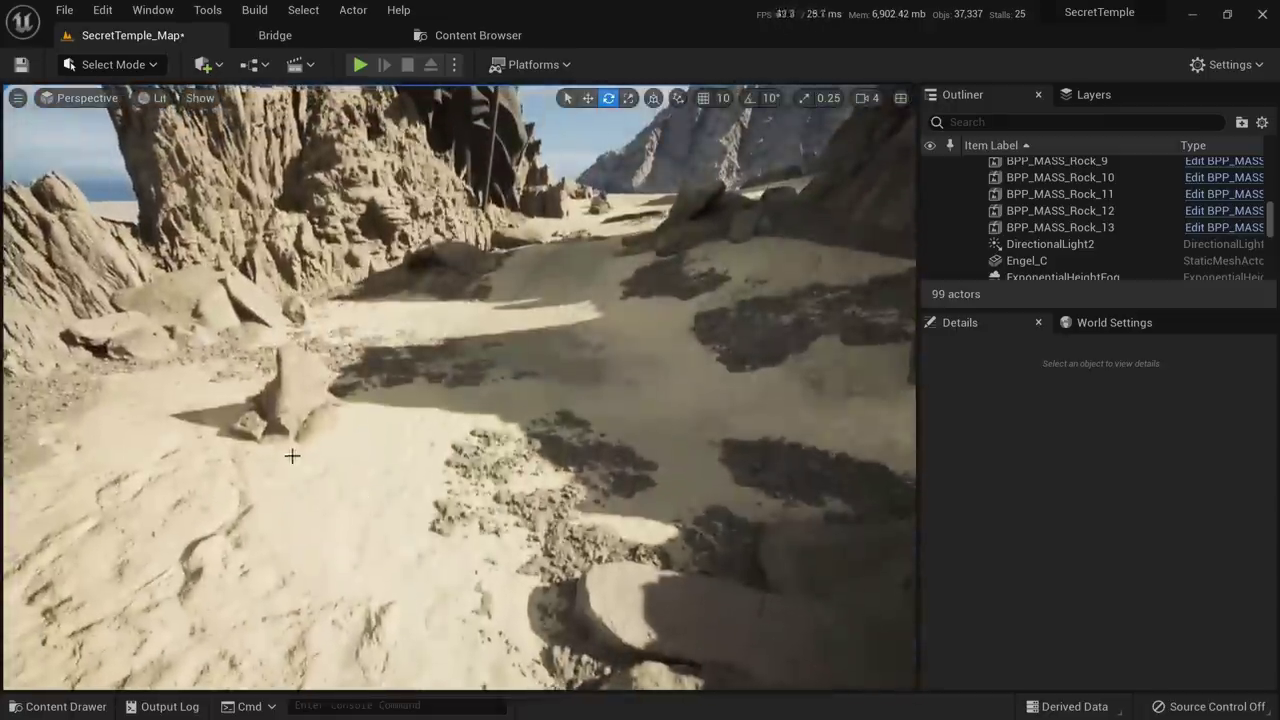
Duplicate the formation onto the shaded sand behind the large foreground boulders and rotate the copy about -180° around Z
{"action": "left_click", "coordinate": [297, 414]}
{"action": "left_click_drag", "start_coordinate": [284, 466], "coordinate": [406, 474], "text": "alt"}
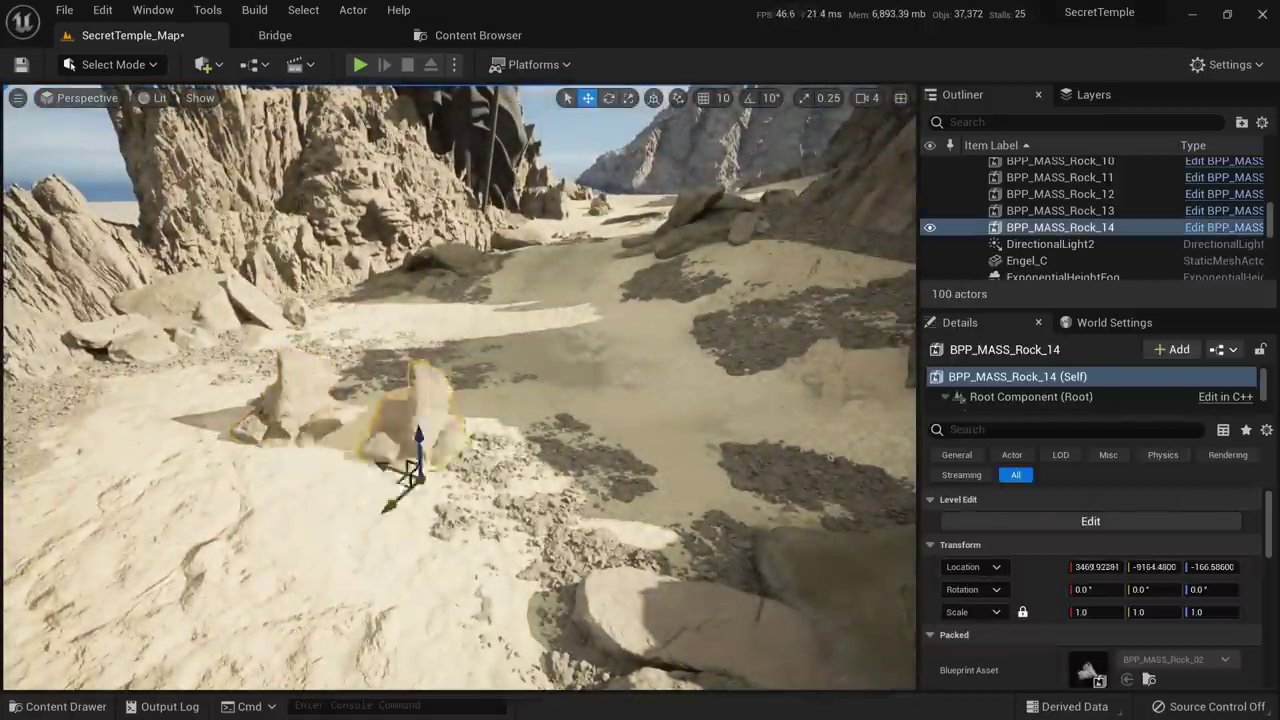
{"action": "left_click_drag", "start_coordinate": [828, 490], "coordinate": [827, 497], "text": "alt"}
{"action": "right_click_drag", "start_coordinate": [827, 497], "coordinate": [900, 490]}
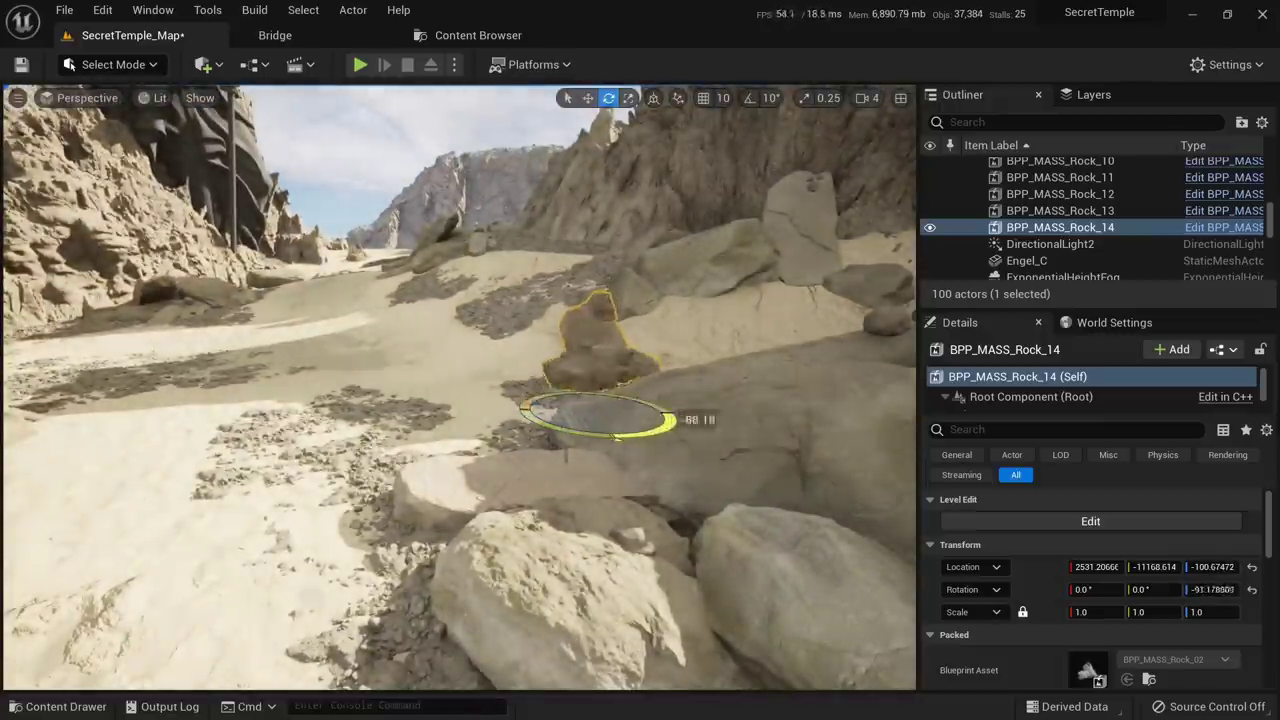
{"action": "key", "text": "Escape"}
{"action": "right_click_drag", "start_coordinate": [617, 437], "coordinate": [608, 470]}
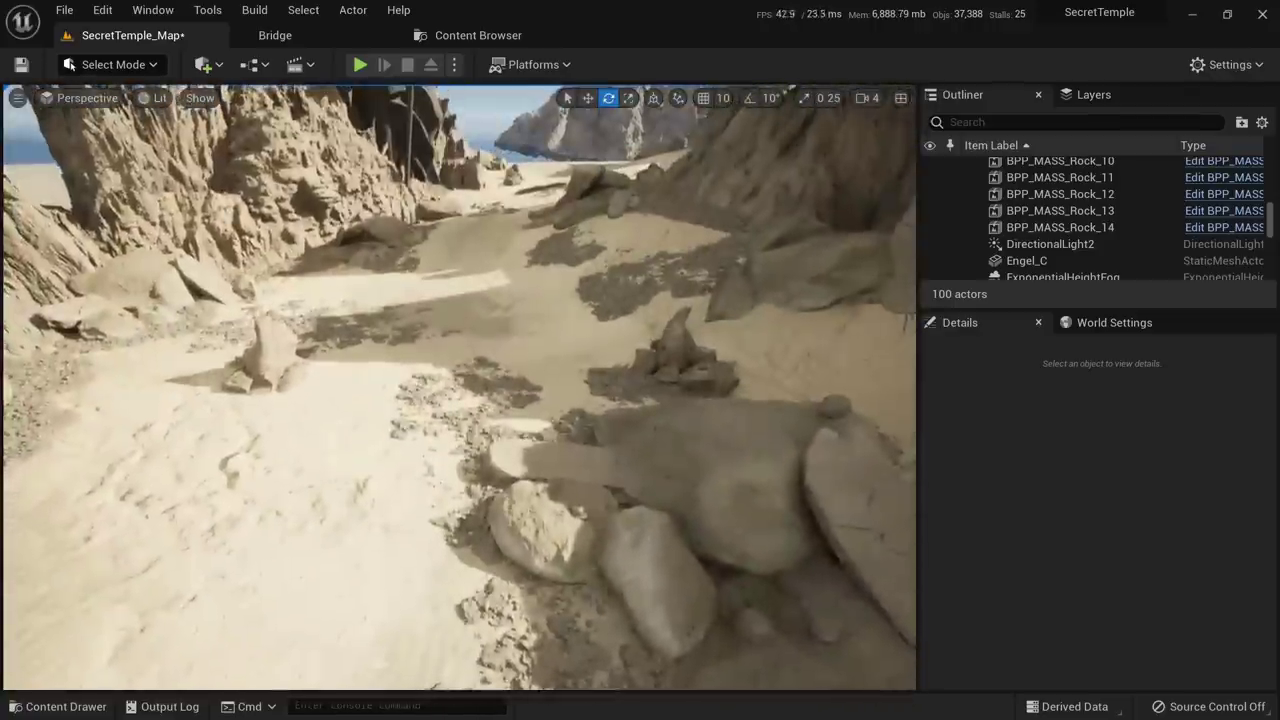
Duplicate the shaded formation to the sunlit foreground sand across the path and lower the copy into the ground
{"action": "key", "text": "w"}
{"action": "left_click", "coordinate": [677, 356]}
{"action": "right_click_drag", "start_coordinate": [677, 356], "coordinate": [733, 412]}
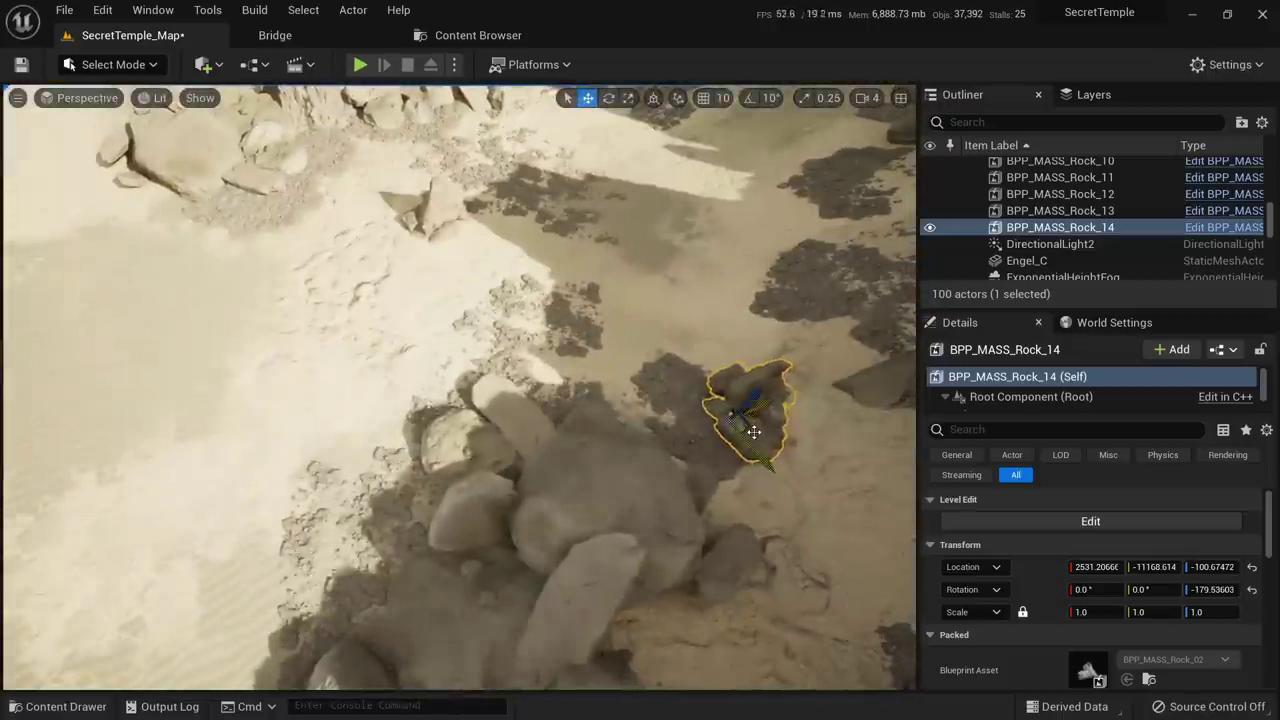
{"action": "left_click_drag", "start_coordinate": [735, 412], "coordinate": [425, 395], "text": "alt"}
{"action": "right_click_drag", "start_coordinate": [338, 416], "coordinate": [338, 416]}
{"action": "left_click_drag", "start_coordinate": [156, 511], "coordinate": [157, 534]}
{"action": "mouse_move", "coordinate": [279, 541]}
{"action": "right_mouse_down"}
{"action": "mouse_move", "coordinate": [279, 515]}
{"action": "mouse_move", "coordinate": [279, 541]}
{"action": "right_mouse_up"}
{"action": "left_click_drag", "start_coordinate": [205, 573], "coordinate": [206, 586]}
{"action": "left_click", "coordinate": [386, 477]}
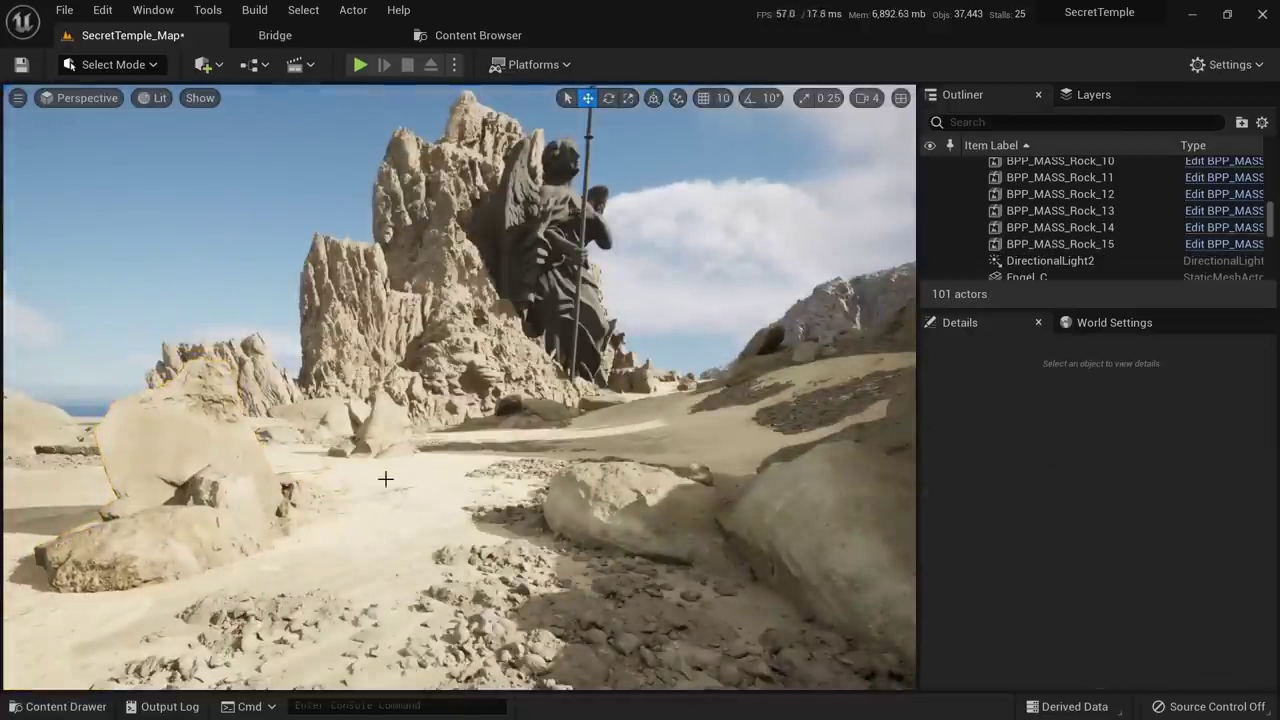
Duplicate the original formation to the foot of the statue-side cliff, rotate the copy about 208° around Z and shift it closer to the cliff
{"action": "right_click_drag", "start_coordinate": [386, 477], "coordinate": [388, 546]}
{"action": "left_click", "coordinate": [197, 622]}
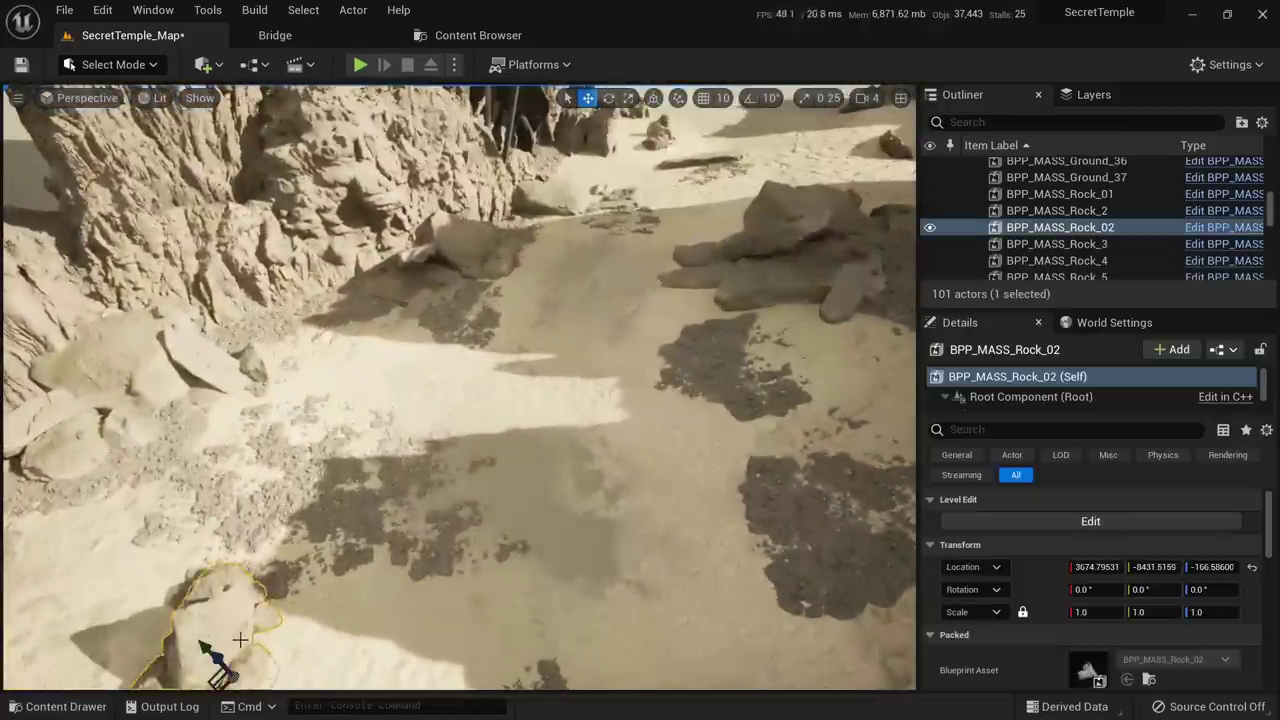
{"action": "right_click_drag", "start_coordinate": [260, 588], "coordinate": [235, 665]}
{"action": "left_click_drag", "start_coordinate": [386, 575], "coordinate": [290, 205], "text": "alt"}
{"action": "right_click_drag", "start_coordinate": [290, 205], "coordinate": [292, 208]}
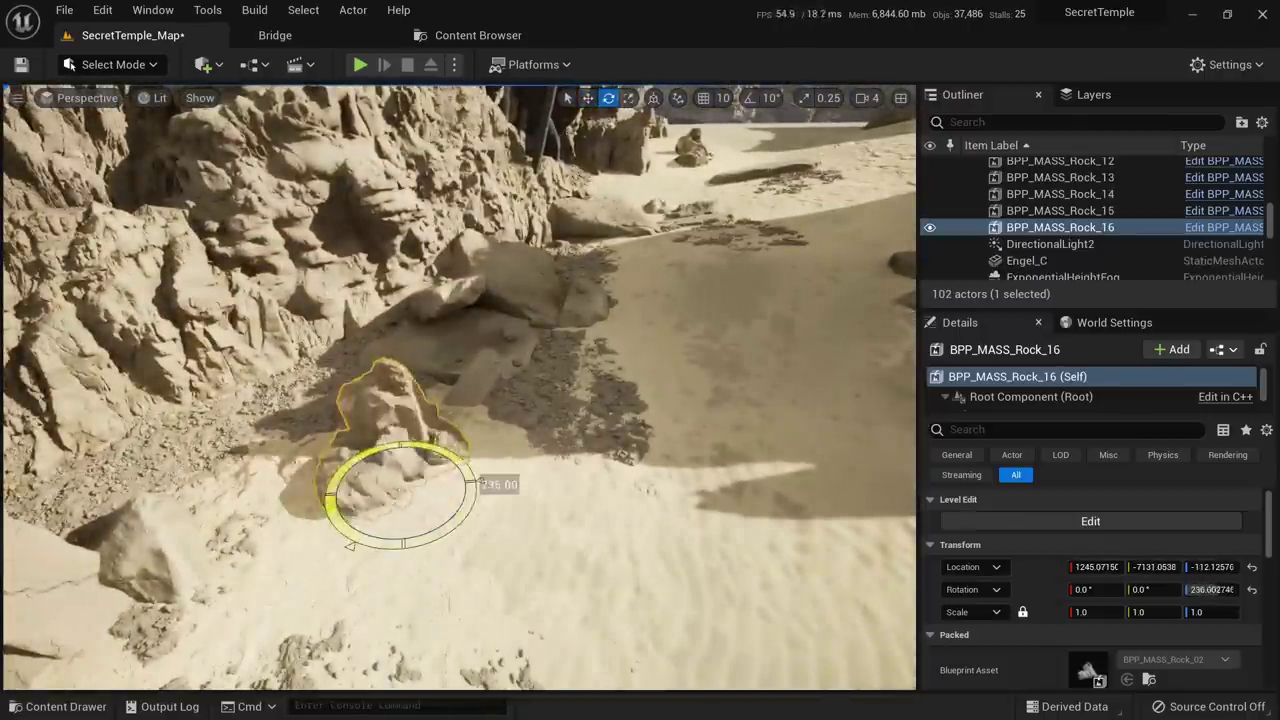
{"action": "left_click_drag", "start_coordinate": [350, 540], "coordinate": [463, 516]}
{"action": "key", "text": "w"}
{"action": "left_click_drag", "start_coordinate": [405, 483], "coordinate": [374, 492]}
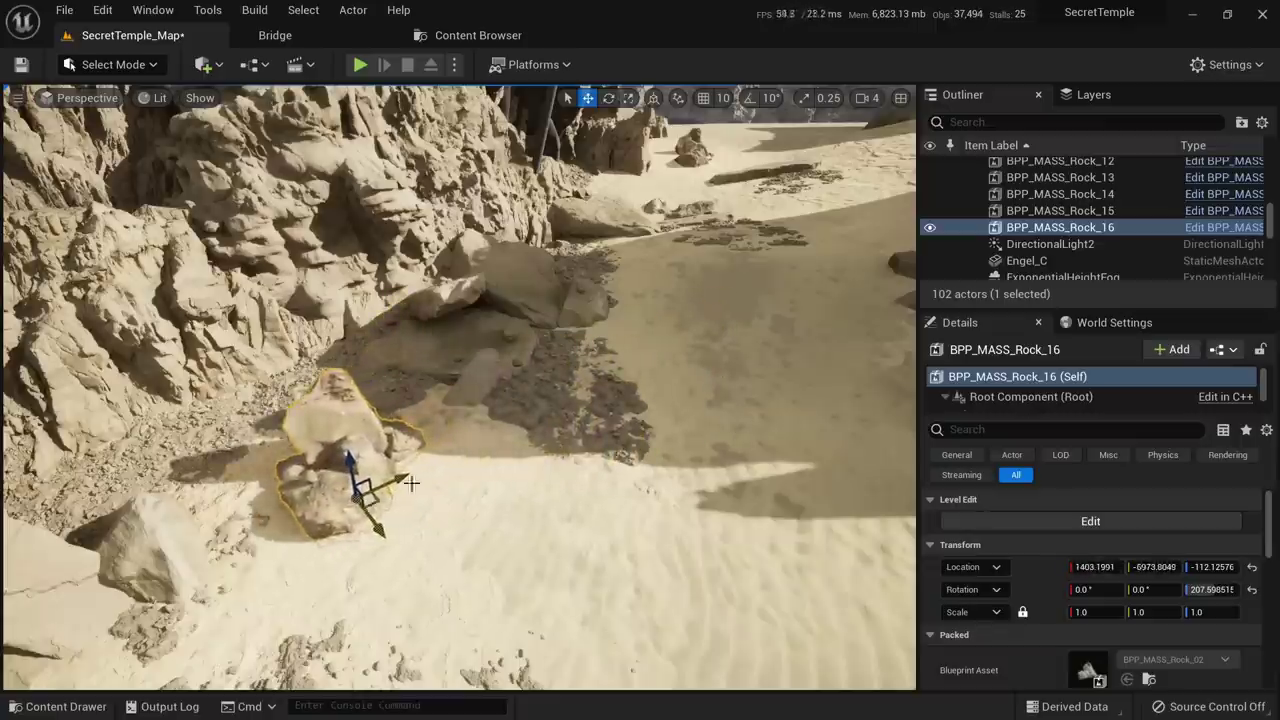
Place another copy of the cliff-side formation on the shaded sand across the valley and save everything
{"action": "mouse_move", "coordinate": [374, 492]}
{"action": "right_mouse_down"}
{"action": "mouse_move", "coordinate": [374, 430]}
{"action": "mouse_move", "coordinate": [370, 490]}
{"action": "right_mouse_up"}
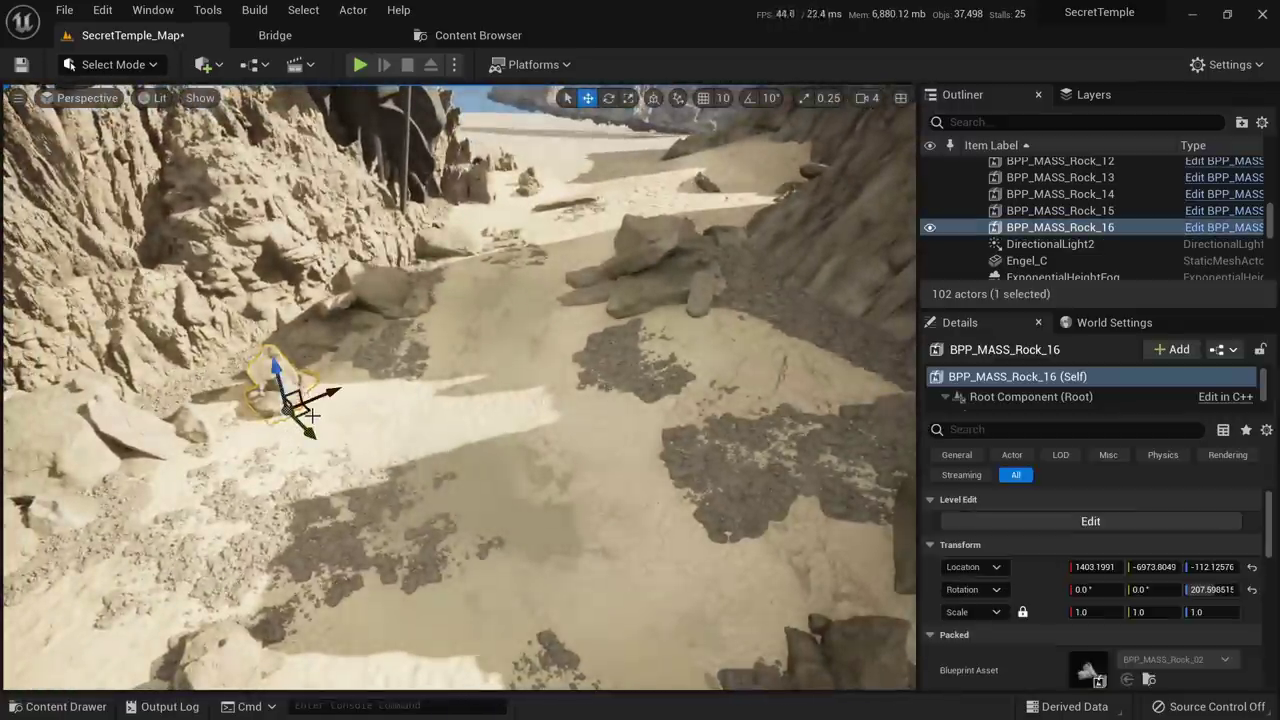
{"action": "left_click_drag", "start_coordinate": [312, 415], "coordinate": [695, 538], "text": "alt"}
{"action": "right_click_drag", "start_coordinate": [695, 538], "coordinate": [658, 543]}
{"action": "left_click", "coordinate": [64, 9]}
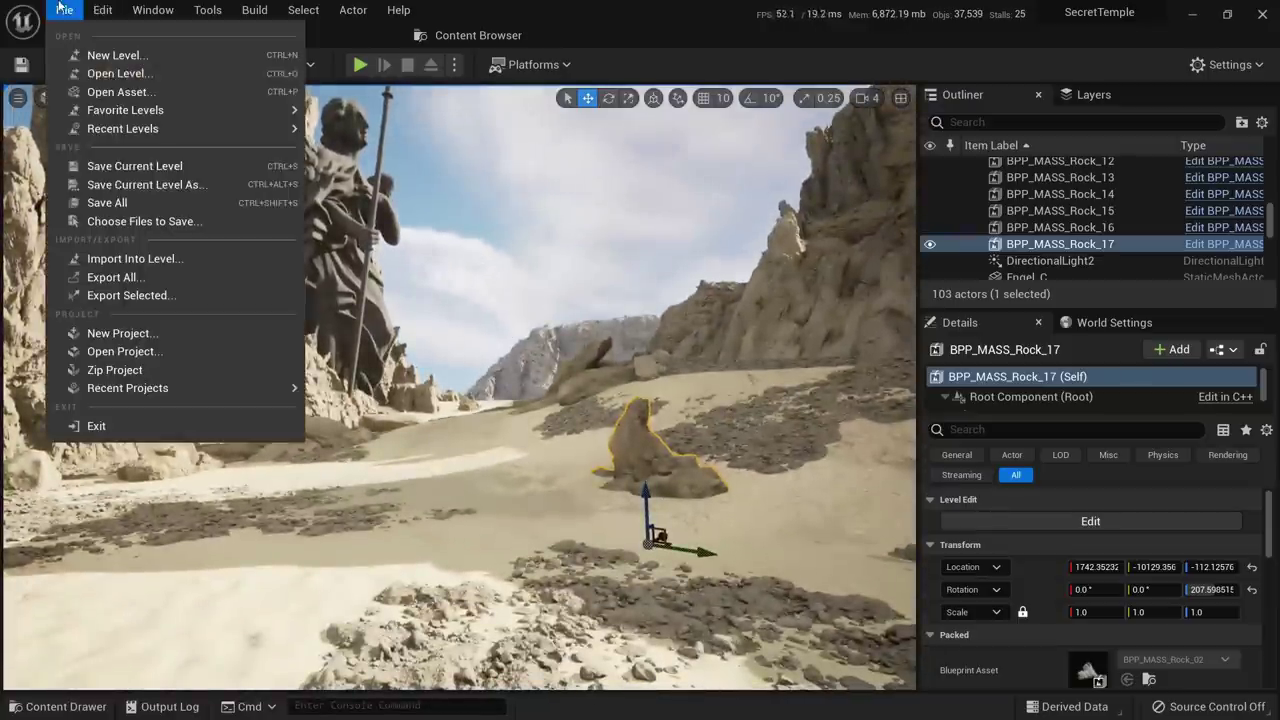
{"action": "left_click", "coordinate": [120, 199]}
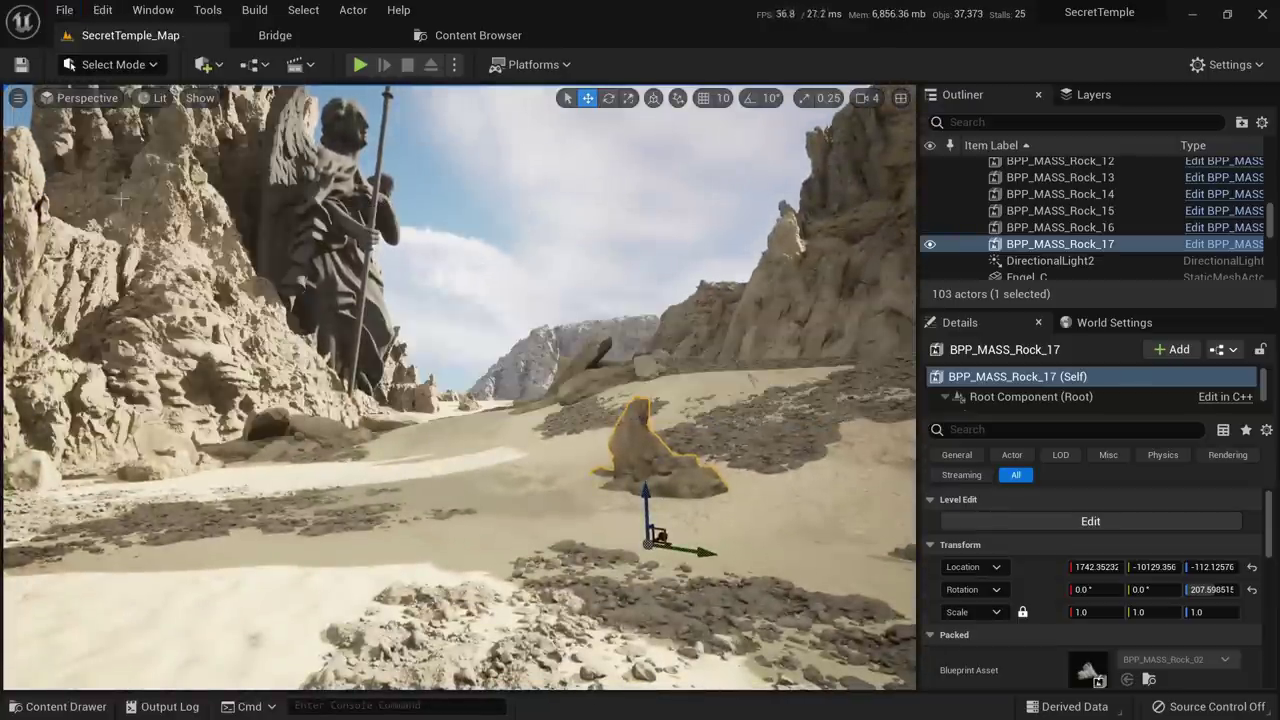
Place the S_Sandstone_Boulder_vmkicft_high_Var1 mesh from the Megascans 3D assets on the sand beside the newest formation
{"action": "left_click", "coordinate": [468, 34]}
{"action": "left_click", "coordinate": [145, 423]}
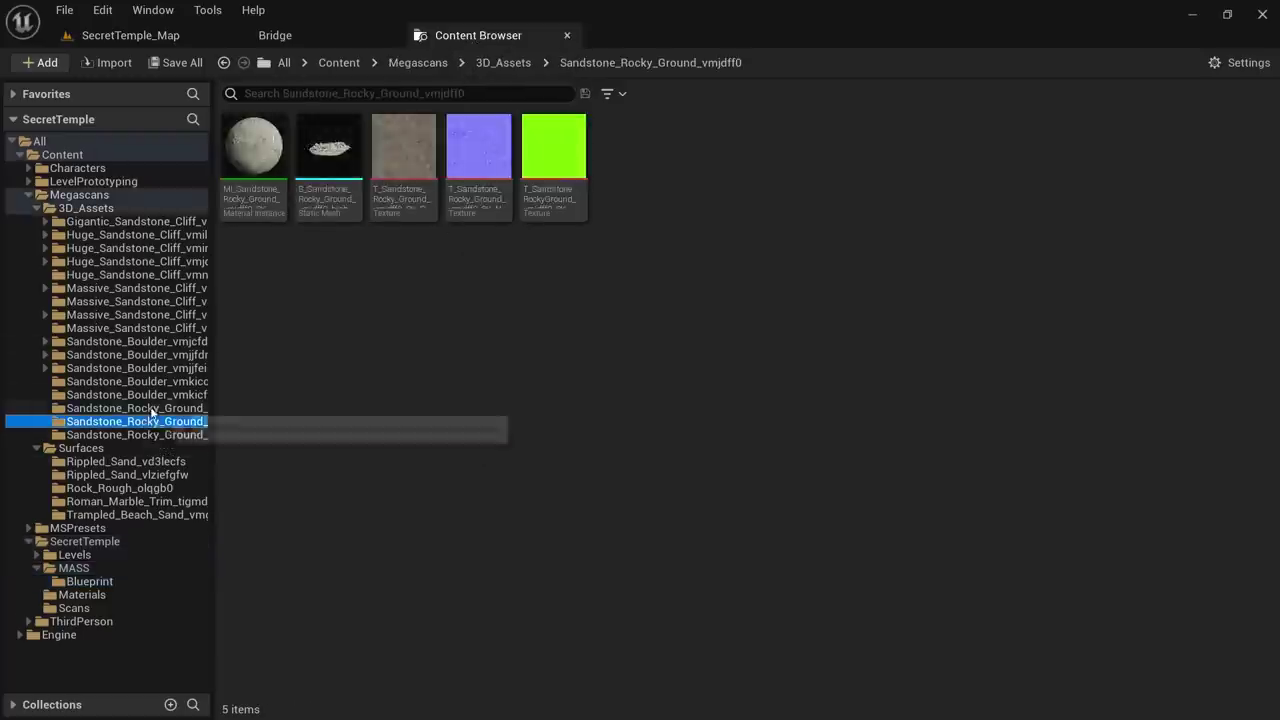
{"action": "left_click", "coordinate": [152, 409]}
{"action": "left_click", "coordinate": [172, 395]}
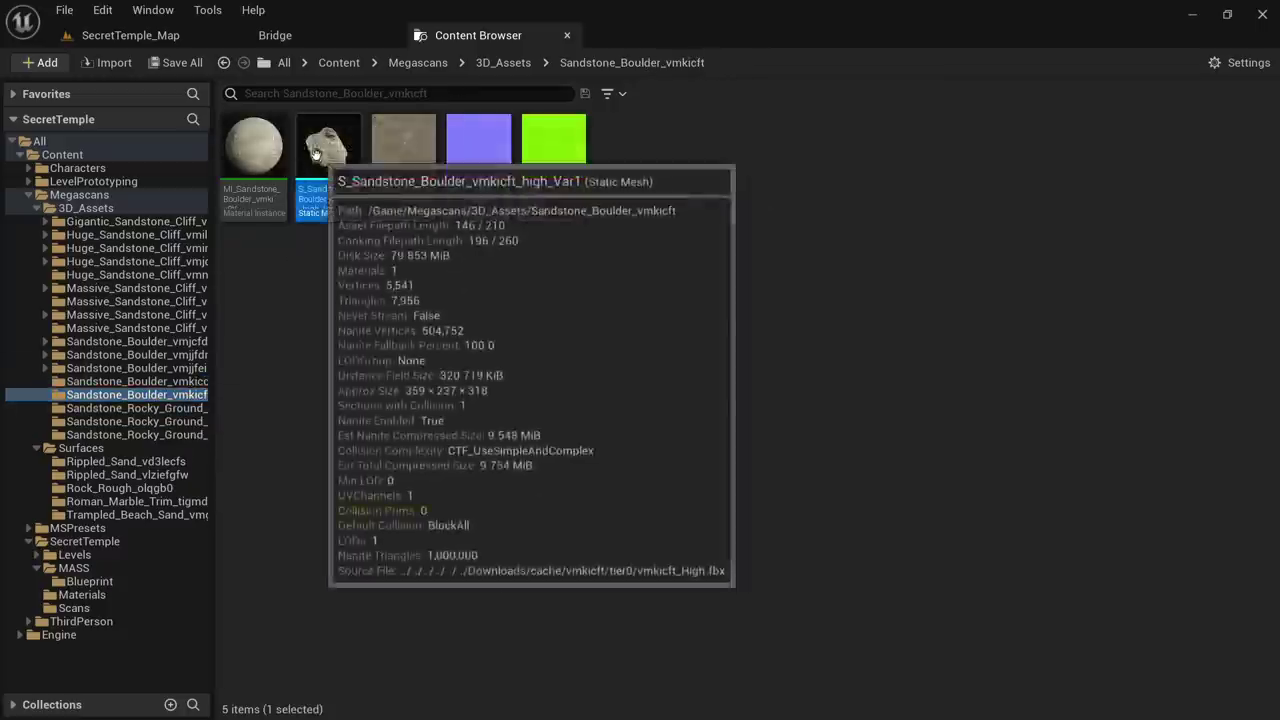
{"action": "left_click_drag", "start_coordinate": [322, 152], "coordinate": [438, 494]}
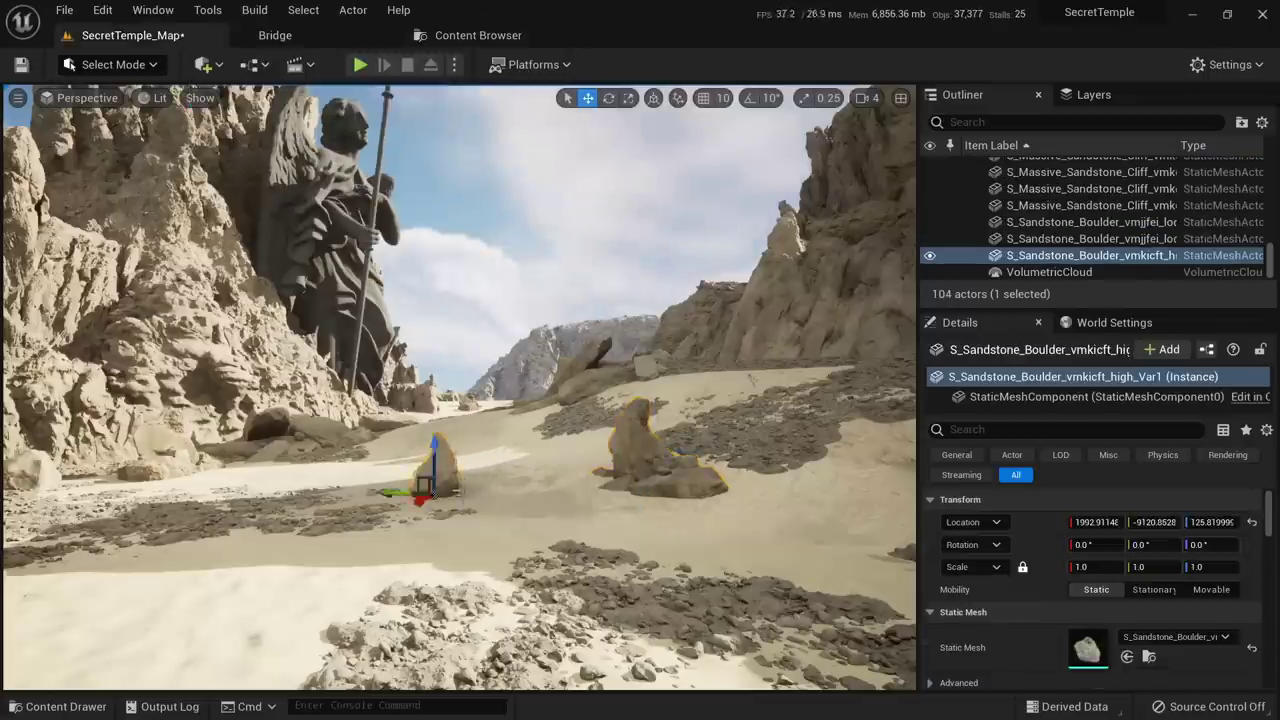
Duplicate the new boulder's mesh in Modeling Mode with output type From Input and inputs deleted
{"action": "right_click_drag", "start_coordinate": [438, 494], "coordinate": [545, 560]}
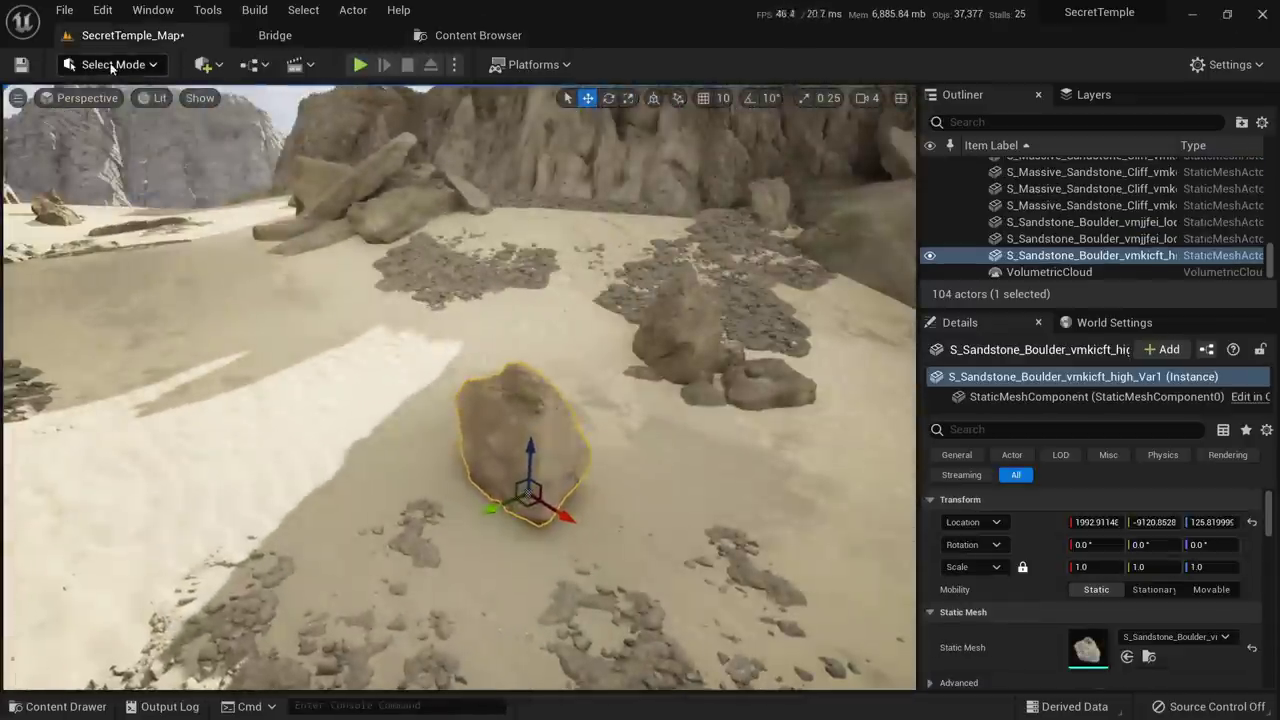
{"action": "left_click", "coordinate": [114, 64]}
{"action": "left_click", "coordinate": [131, 164]}
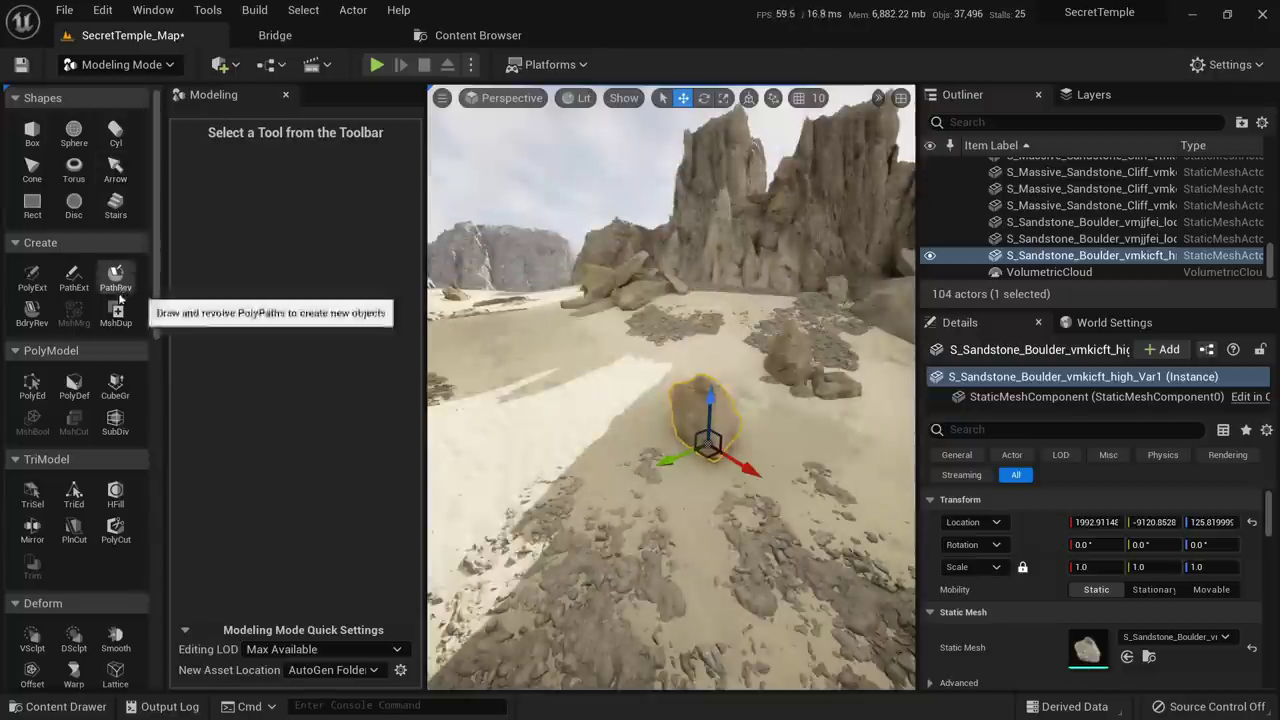
{"action": "left_click", "coordinate": [119, 324]}
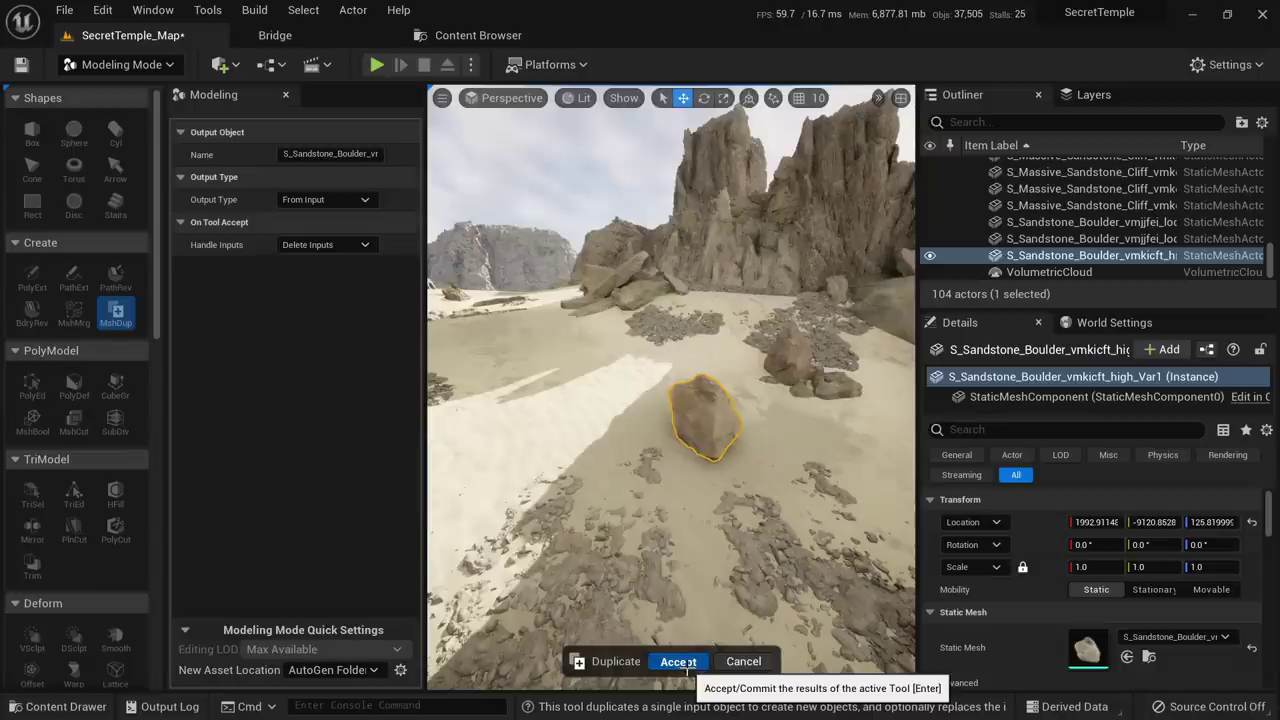
{"action": "left_click", "coordinate": [678, 661]}
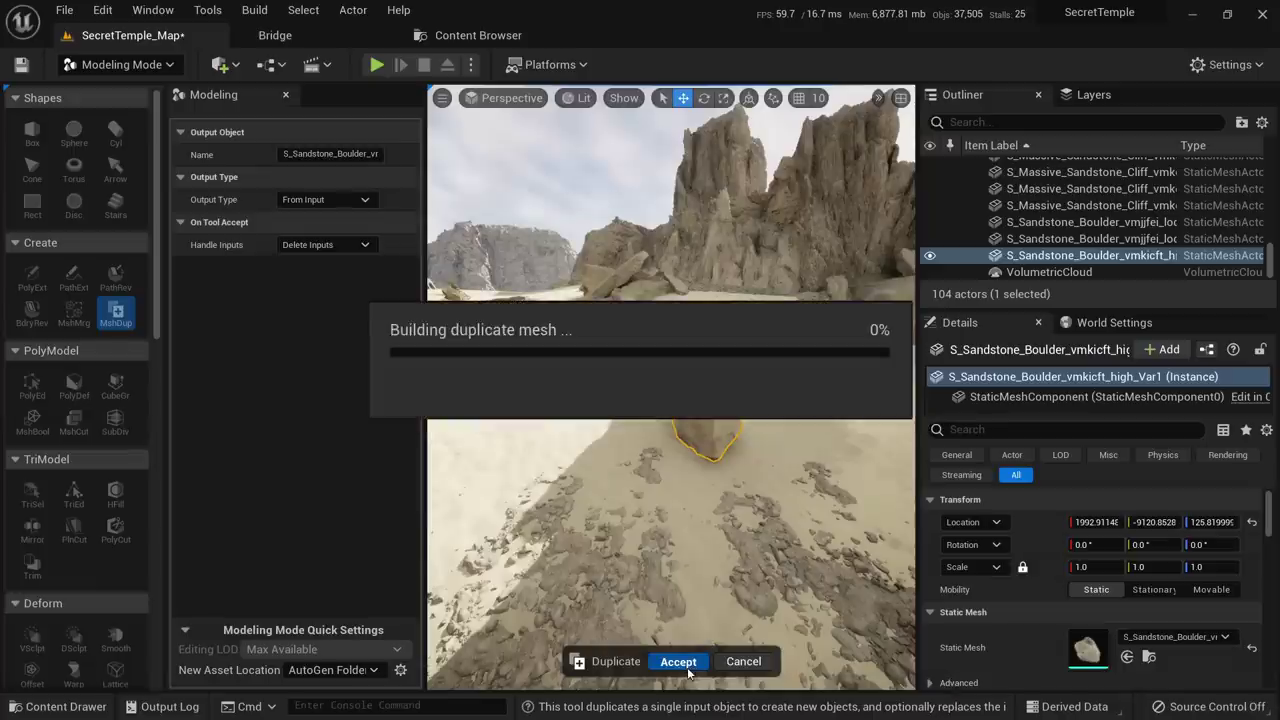
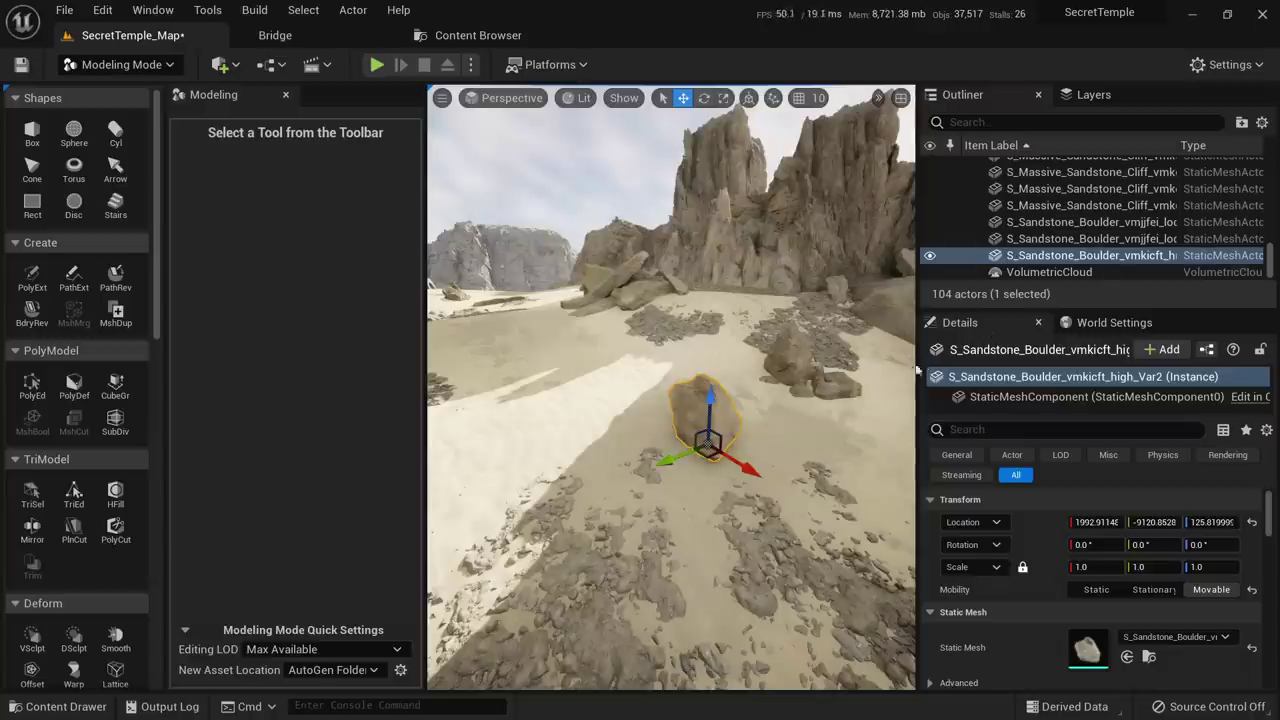
Locate the duplicated boulder's mesh asset in the project's generated content folder and return to the map
{"action": "right_click_drag", "start_coordinate": [780, 400], "coordinate": [825, 365]}
{"action": "key", "text": "w"}
{"action": "key", "text": "s"}
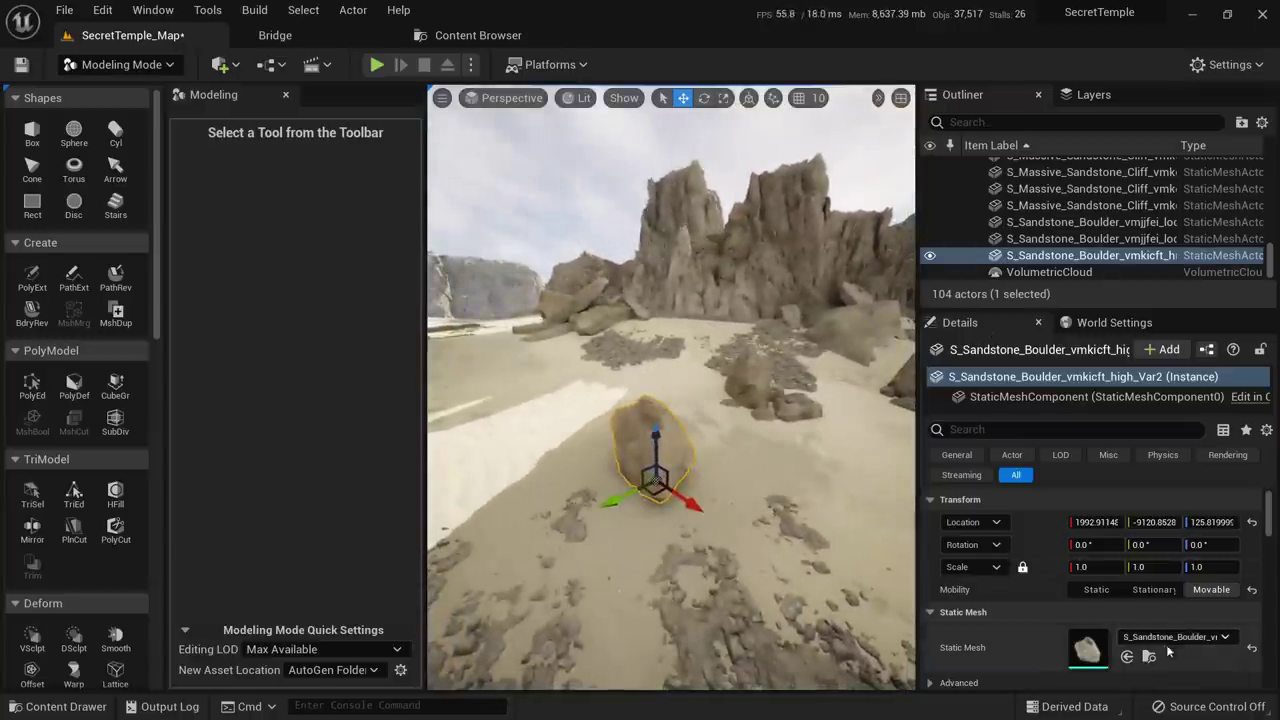
{"action": "left_click", "coordinate": [1148, 657]}
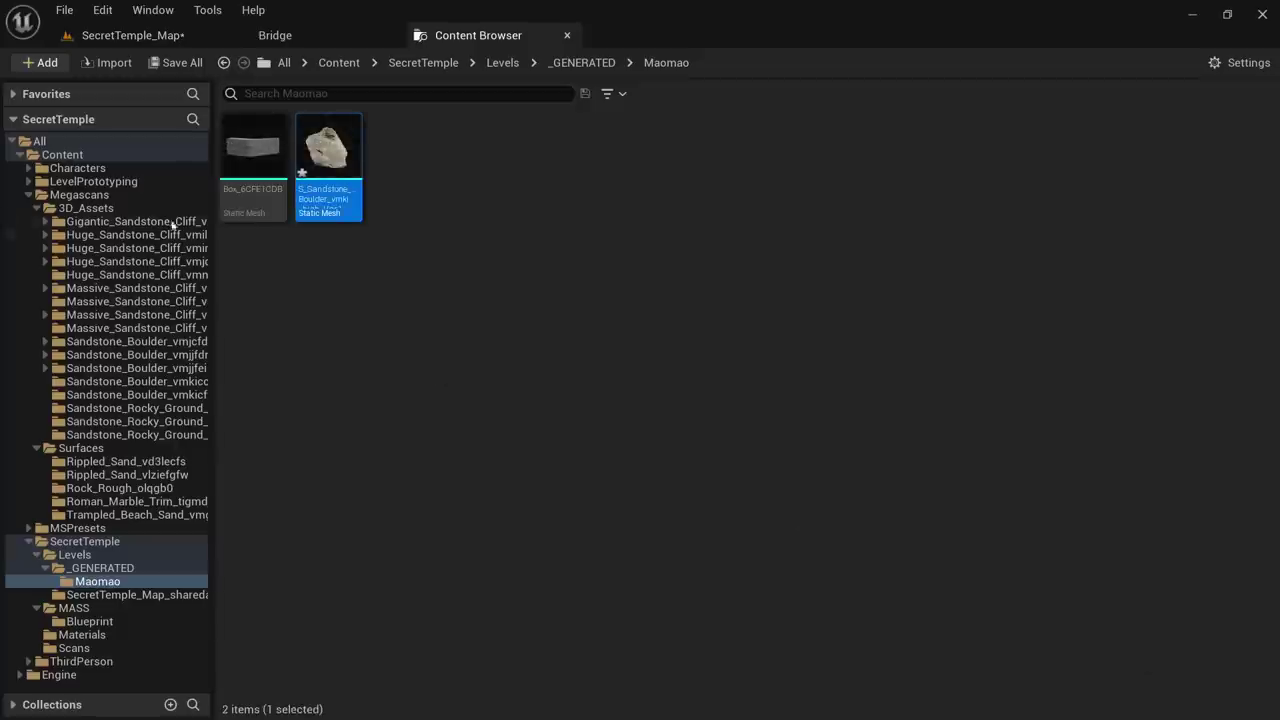
{"action": "left_click", "coordinate": [170, 36]}
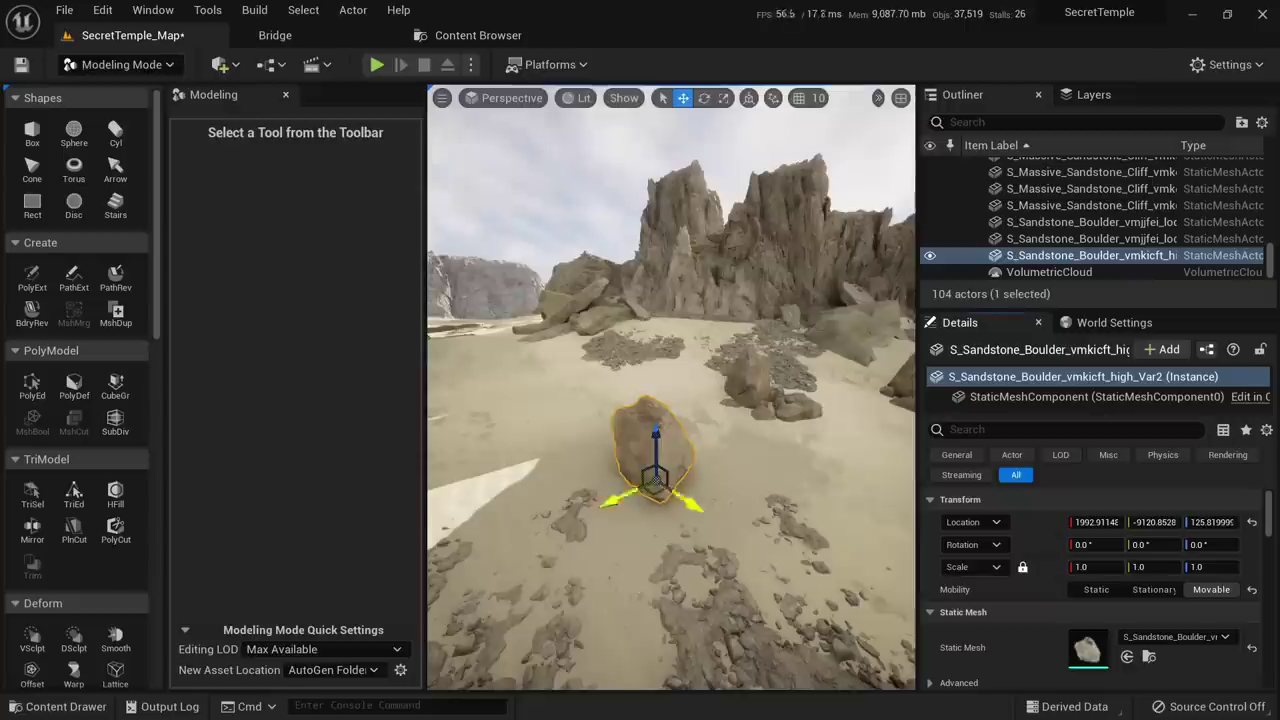
Start a Lattice Deform on the duplicated sandstone boulder
{"action": "right_click_drag", "start_coordinate": [640, 400], "coordinate": [710, 405]}
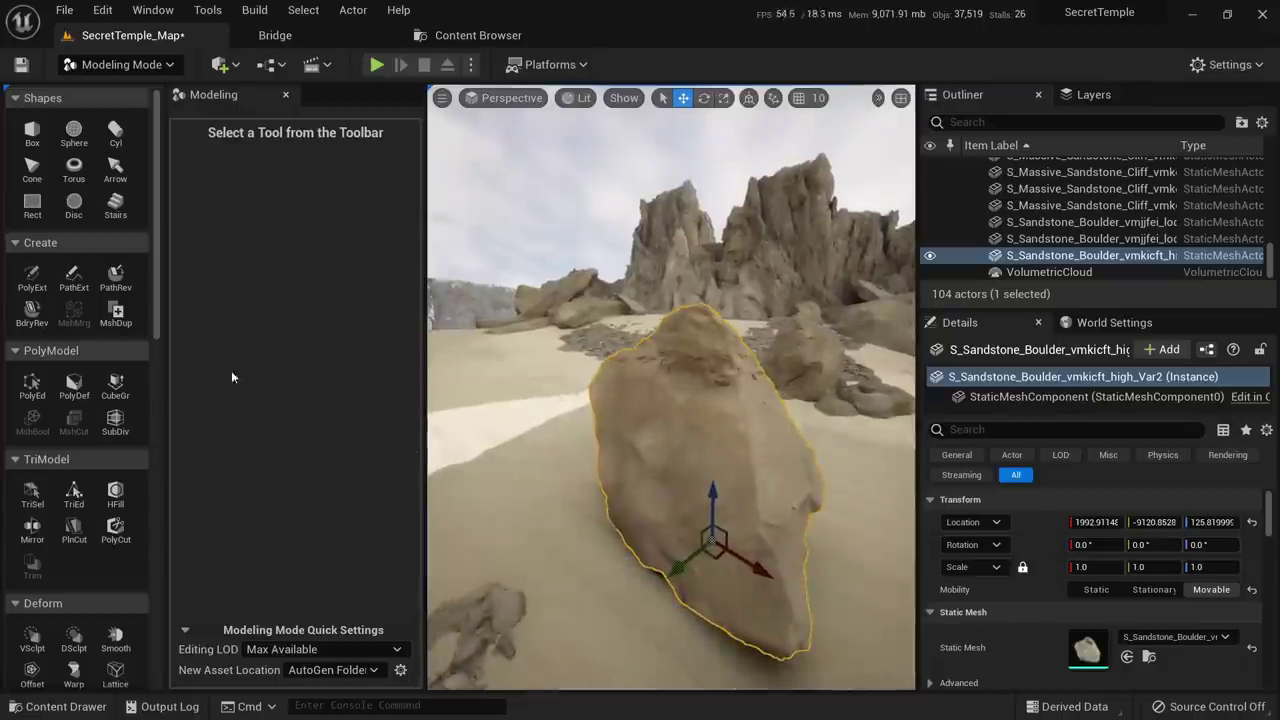
{"action": "scroll", "coordinate": [114, 511], "scroll_direction": "down", "scroll_amount": 6}
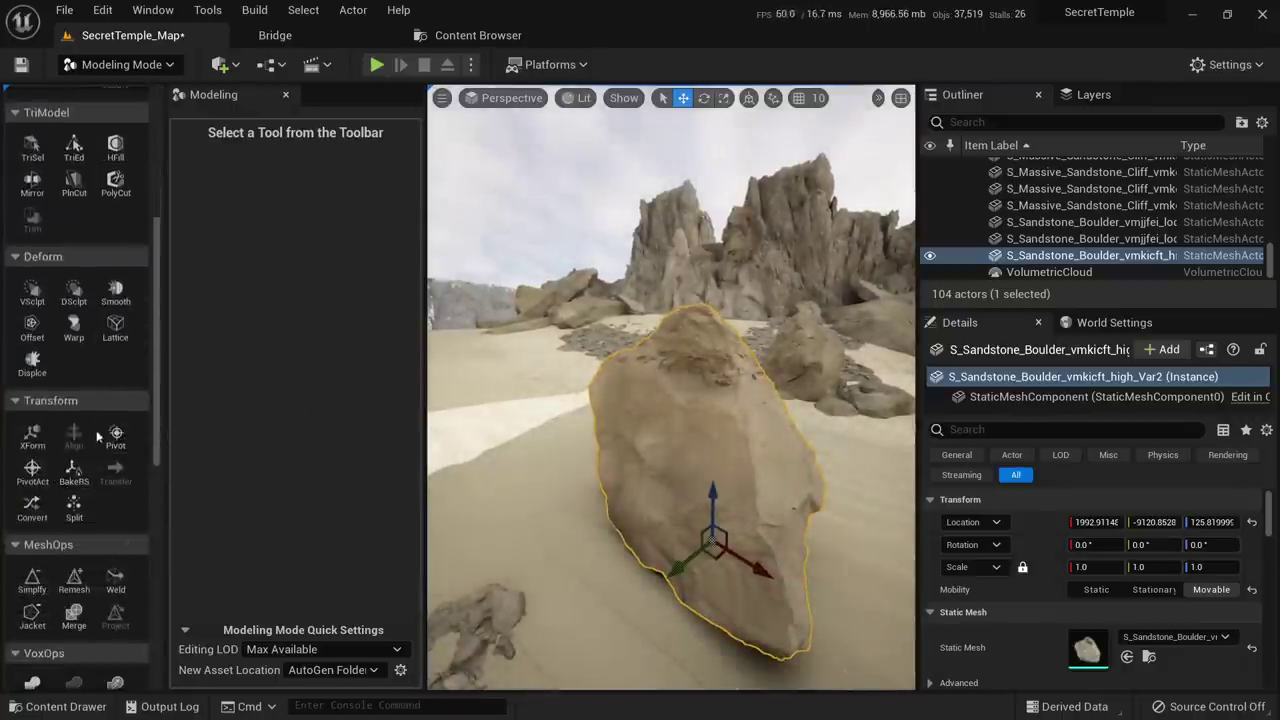
{"action": "left_click", "coordinate": [115, 327]}
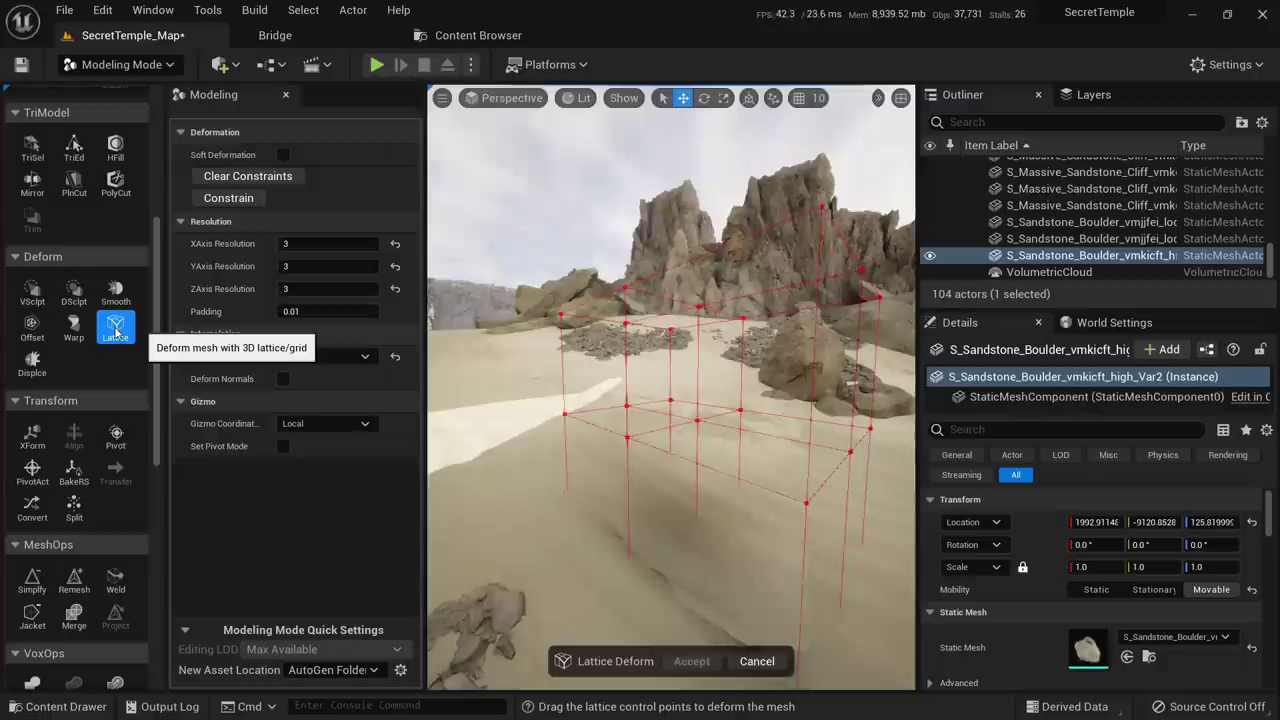
Try a lattice resolution of 5 on the X, Y and Z axes, switching the interpolation to Linear and back to Cubic
{"action": "left_click", "coordinate": [348, 244]}
{"action": "type", "text": "5"}
{"action": "left_click", "coordinate": [330, 269]}
{"action": "type", "text": "5"}
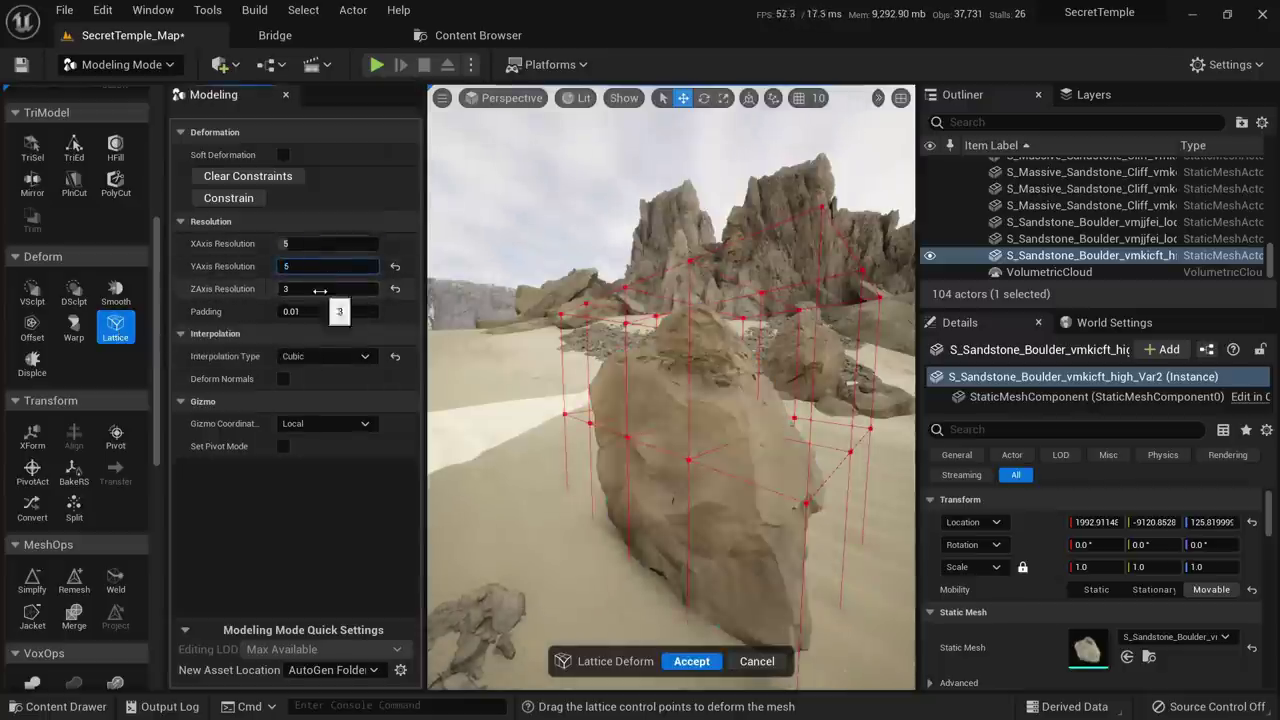
{"action": "key", "text": "Tab"}
{"action": "type", "text": "5"}
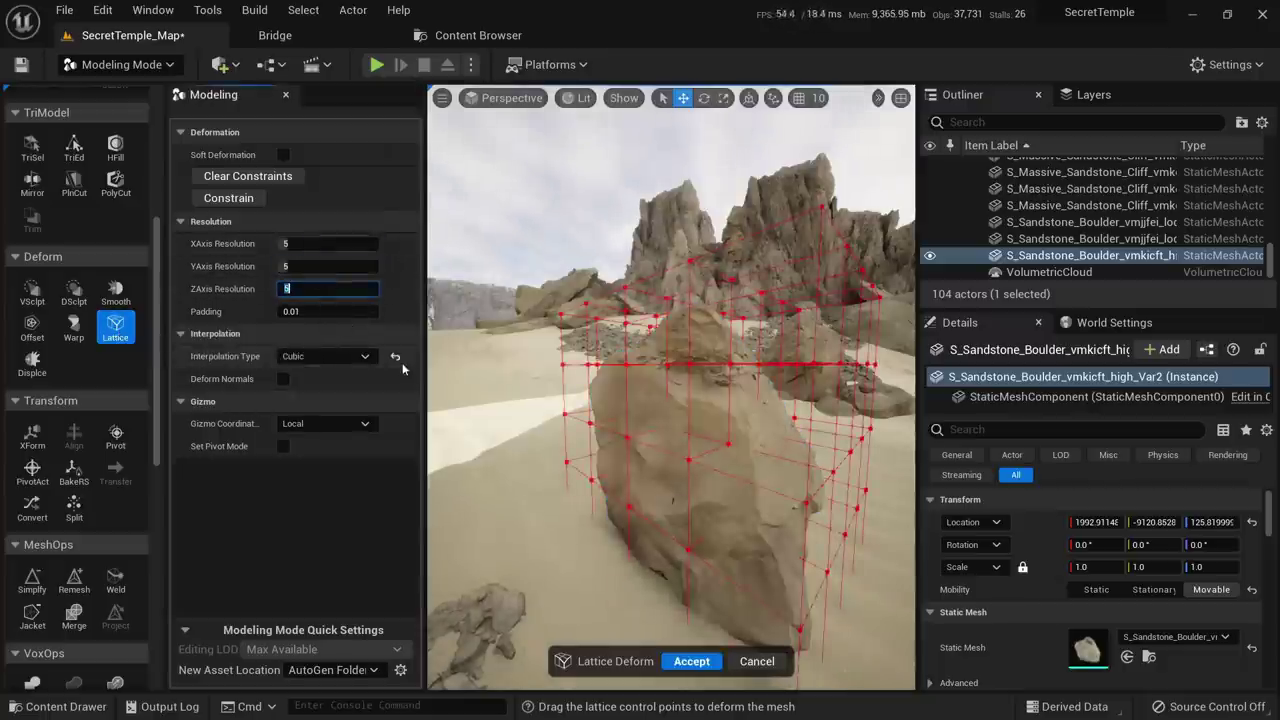
{"action": "left_click", "coordinate": [395, 357]}
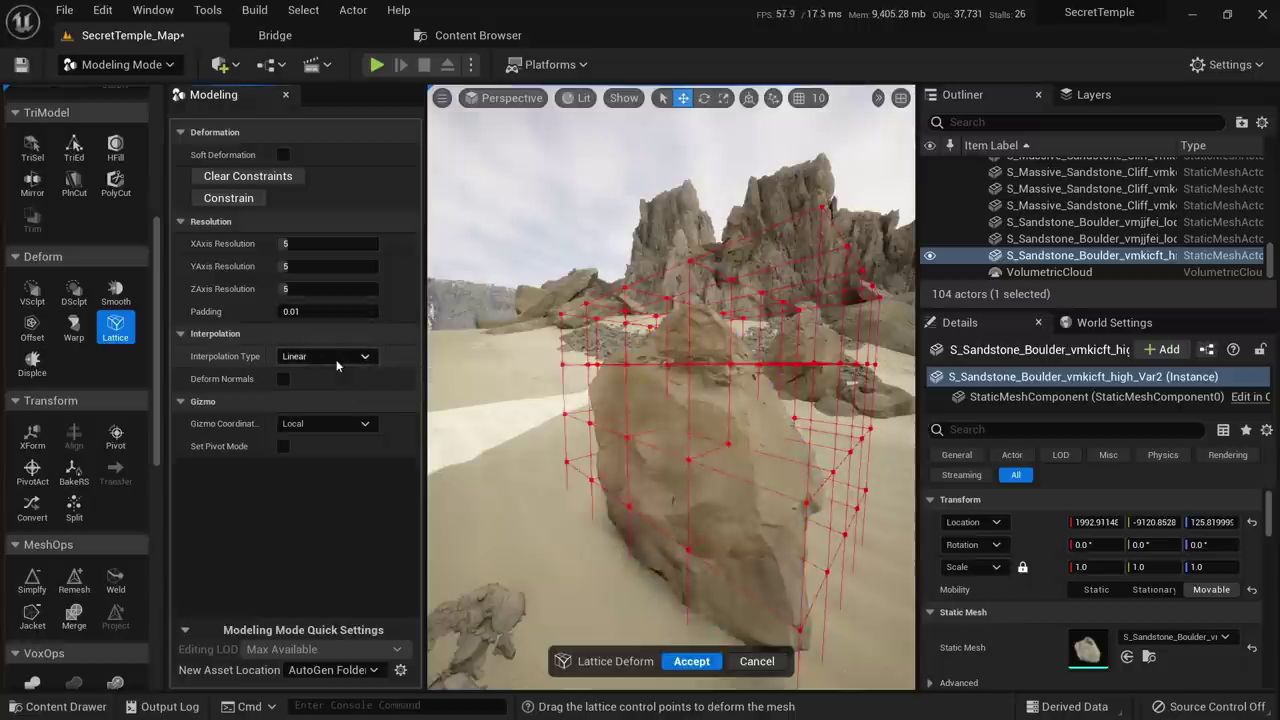
{"action": "left_click", "coordinate": [336, 359]}
{"action": "left_click", "coordinate": [316, 386]}
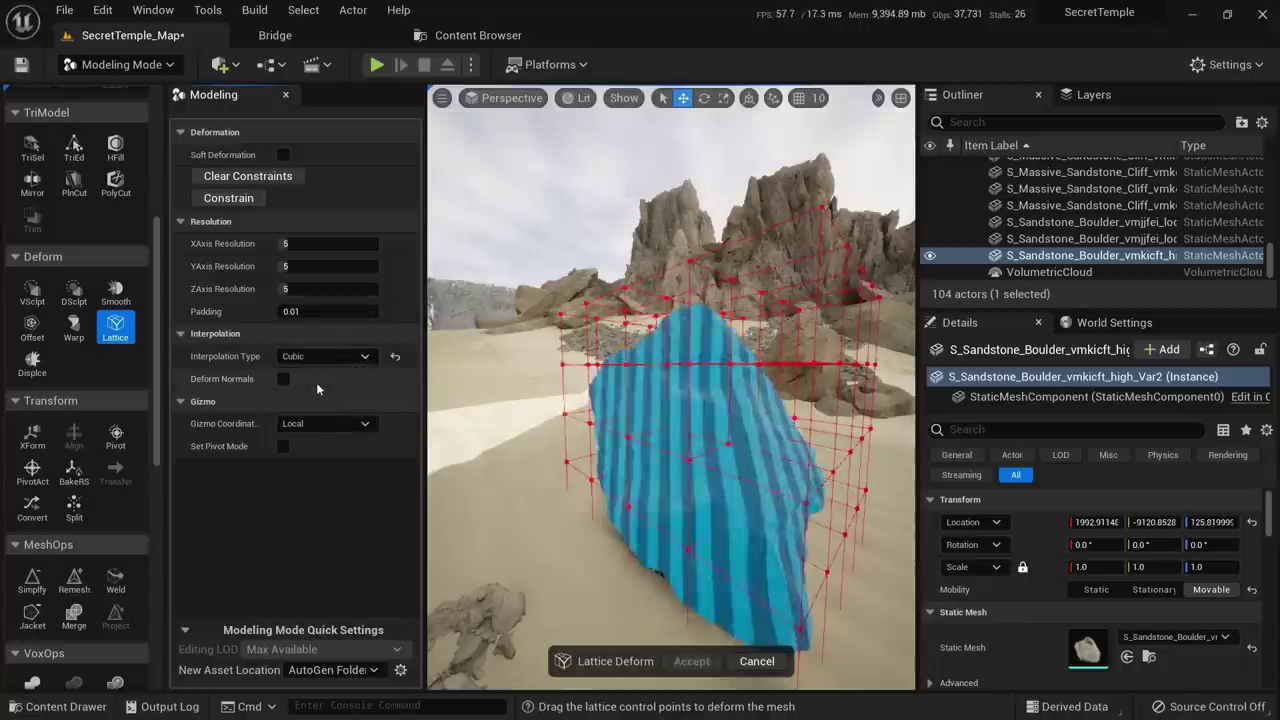
Set the lattice's X, Y and Z axis resolution to 3
{"action": "left_click", "coordinate": [320, 243]}
{"action": "left_click", "coordinate": [307, 265]}
{"action": "type", "text": "3"}
{"action": "left_click", "coordinate": [308, 289]}
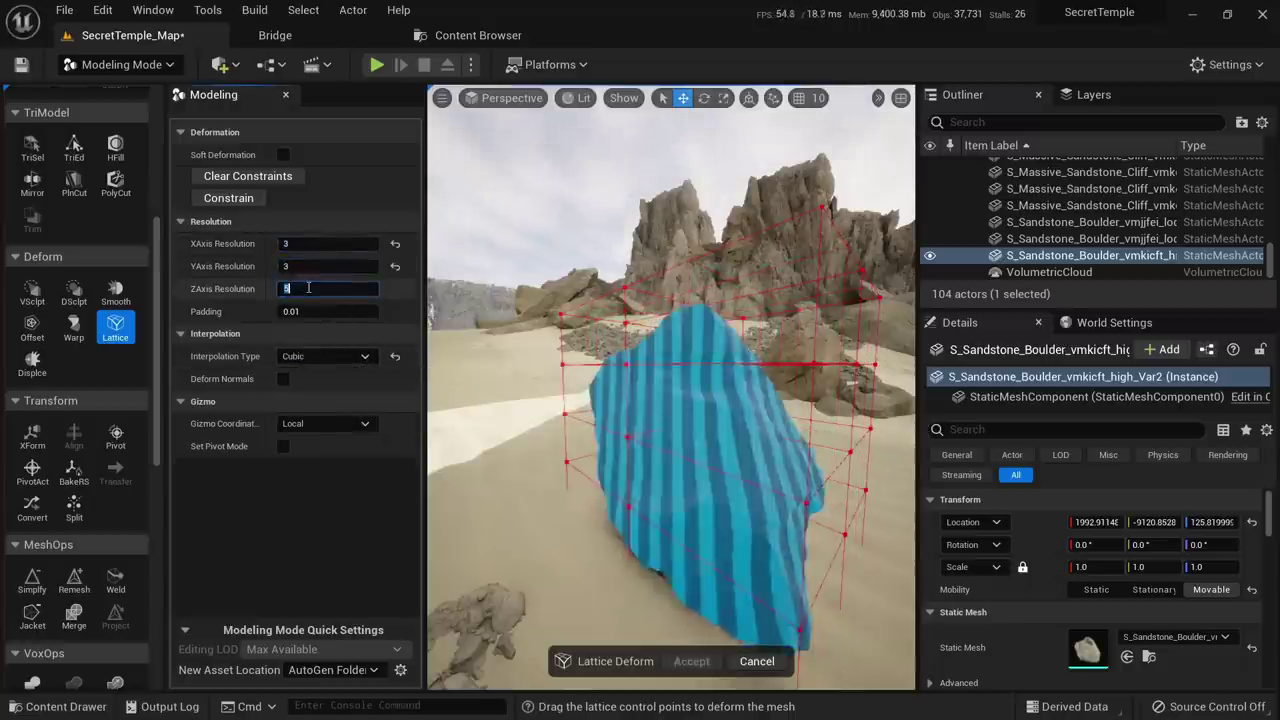
{"action": "type", "text": "3"}
{"action": "right_click_drag", "start_coordinate": [560, 335], "coordinate": [600, 355]}
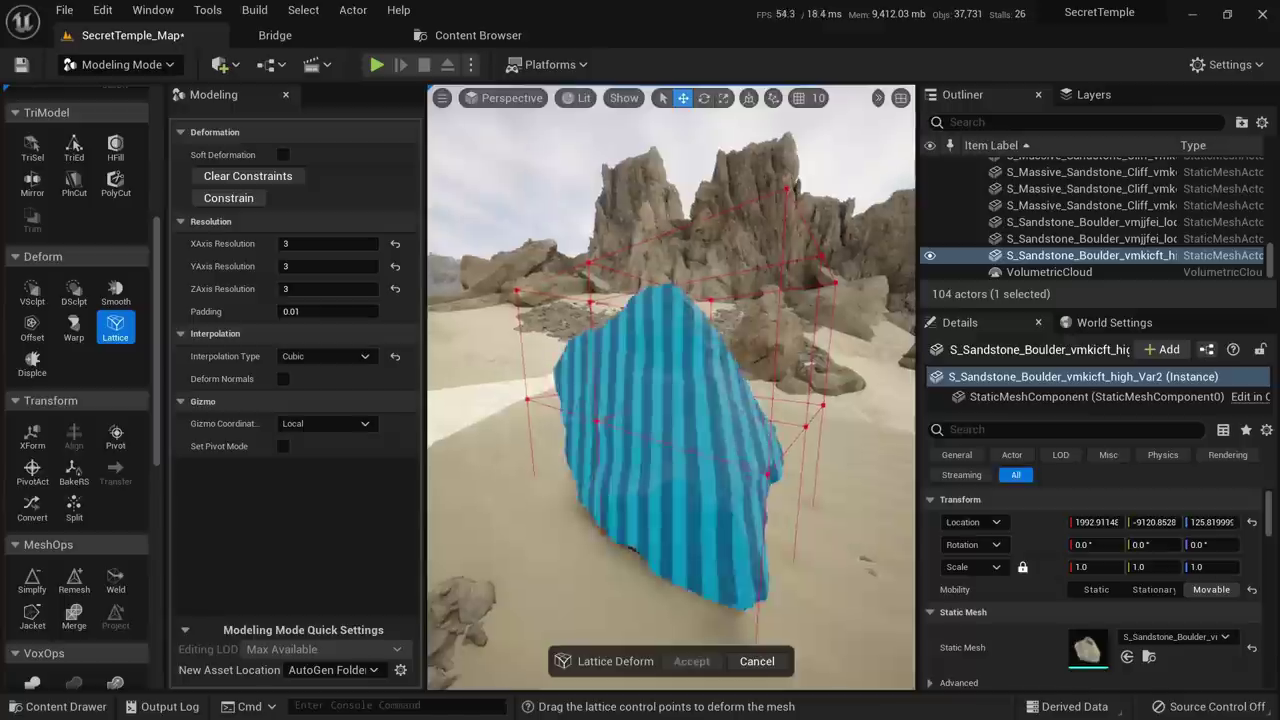
Try raising the upper lattice points with Soft Deformation enabled, undo the move and turn Soft Deformation off again
{"action": "left_click", "coordinate": [283, 155]}
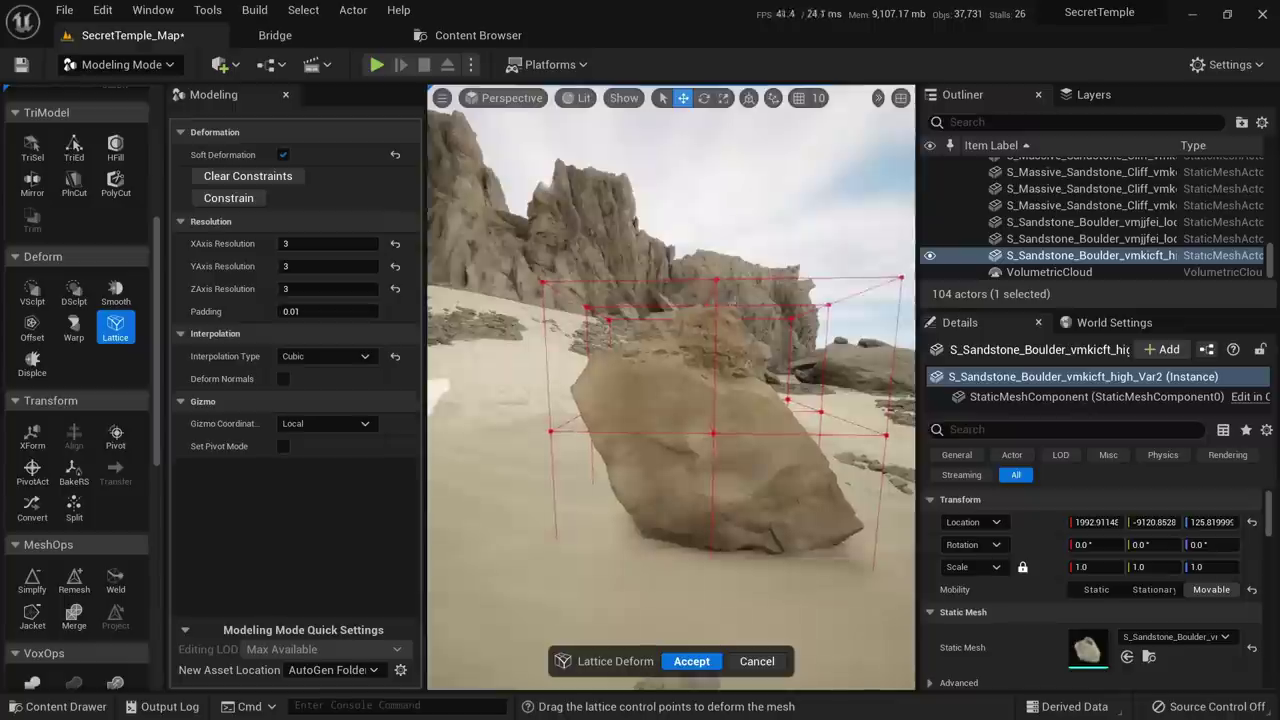
{"action": "left_click_drag", "start_coordinate": [757, 359], "coordinate": [712, 211]}
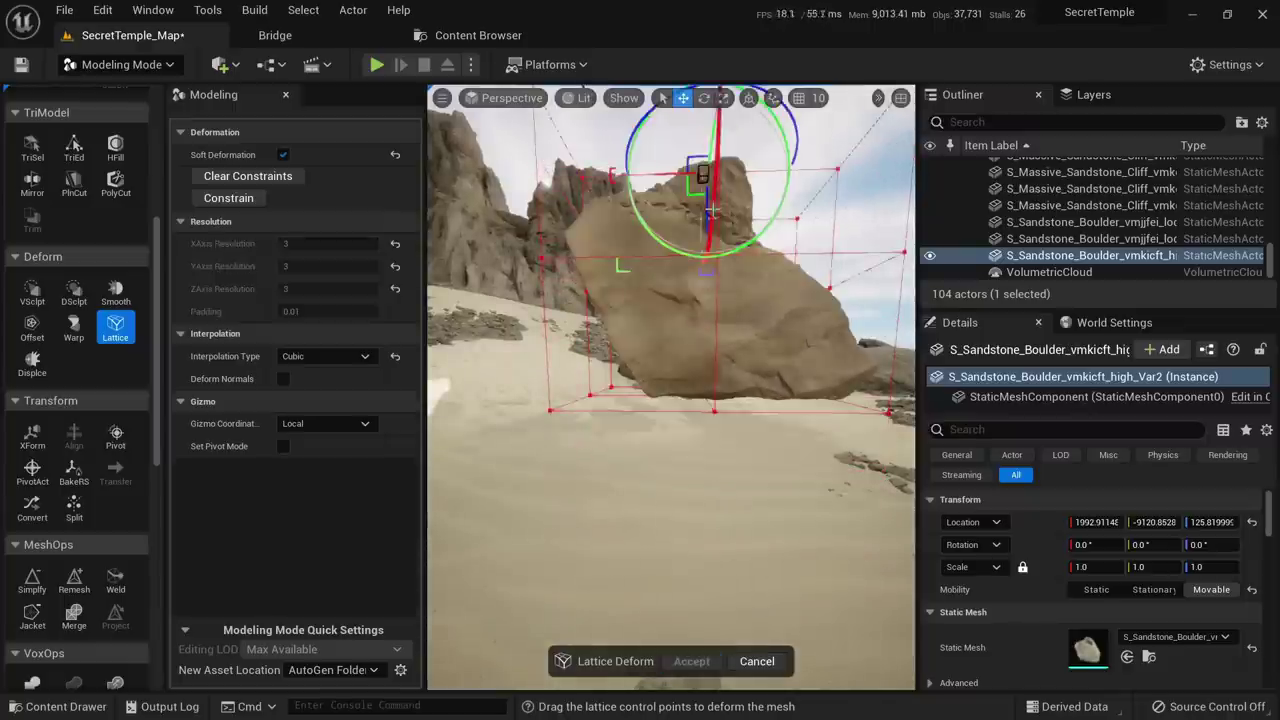
{"action": "right_click_drag", "start_coordinate": [715, 225], "coordinate": [730, 250]}
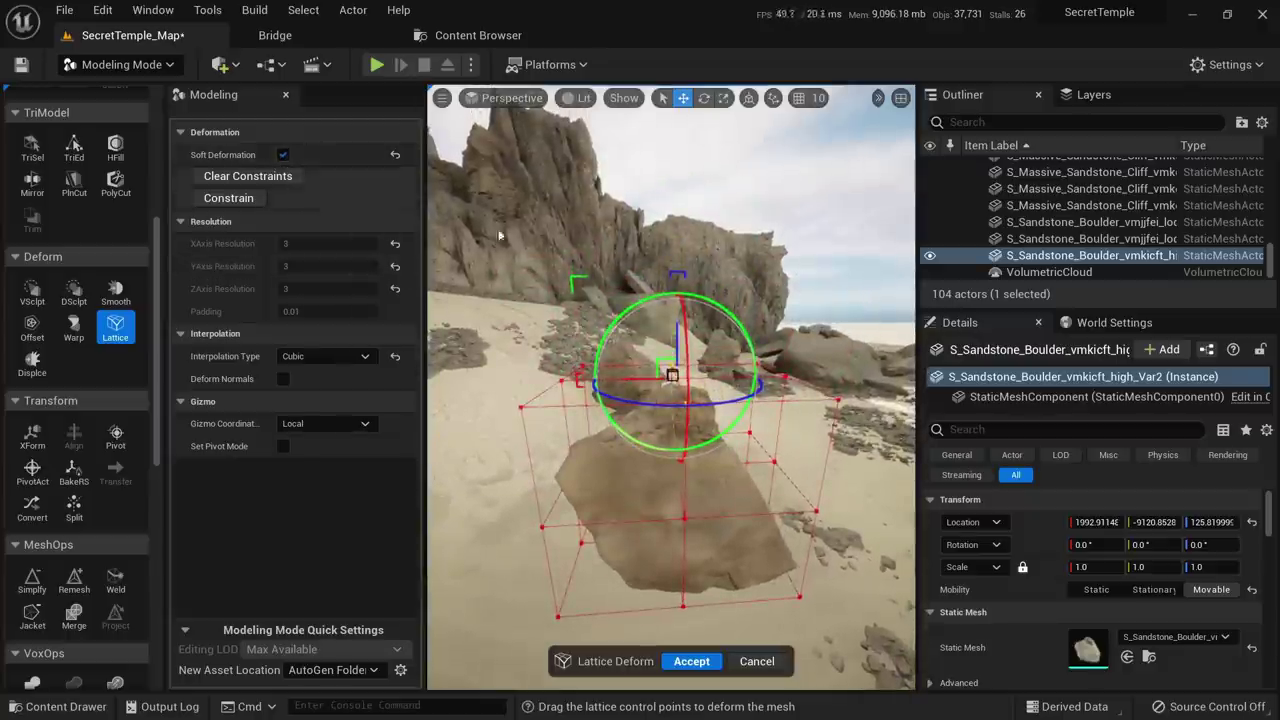
{"action": "right_click_drag", "start_coordinate": [580, 250], "coordinate": [530, 295]}
{"action": "key", "text": "ctrl+z"}
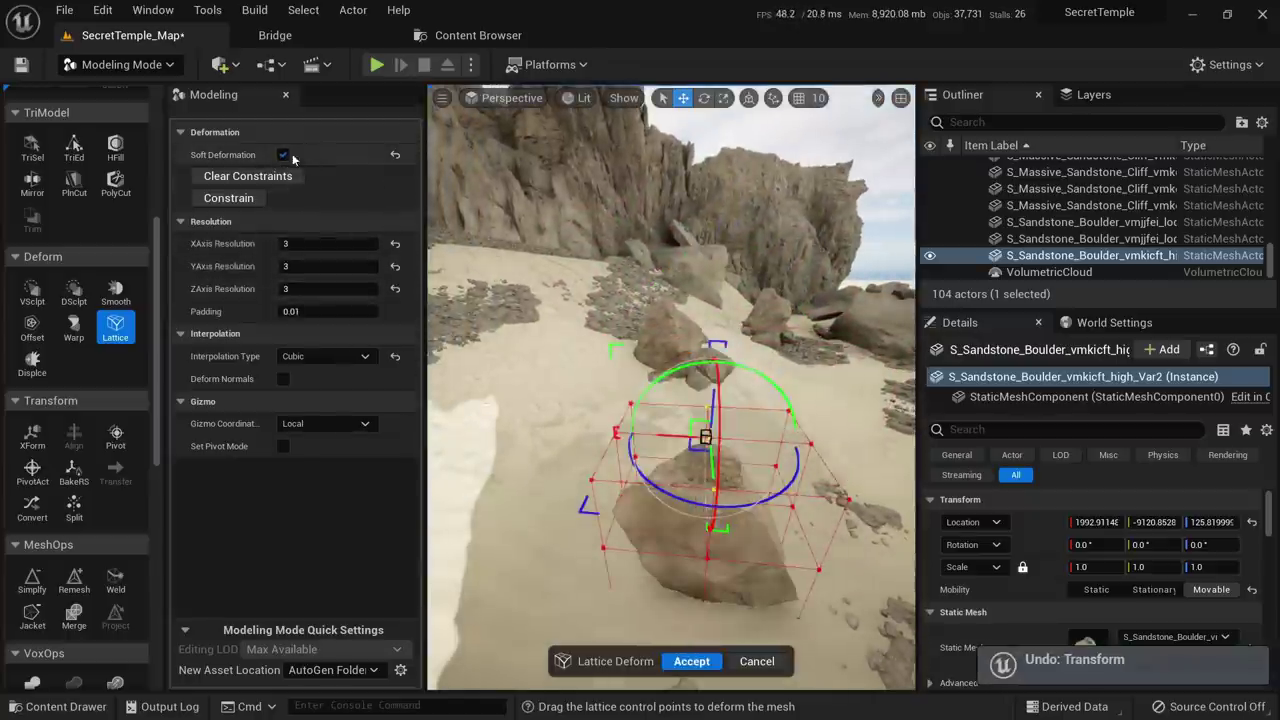
{"action": "left_click", "coordinate": [285, 157]}
Raise the selected upper lattice points to stretch the boulder's top into a tall peak
{"action": "right_click_drag", "start_coordinate": [600, 285], "coordinate": [615, 215]}
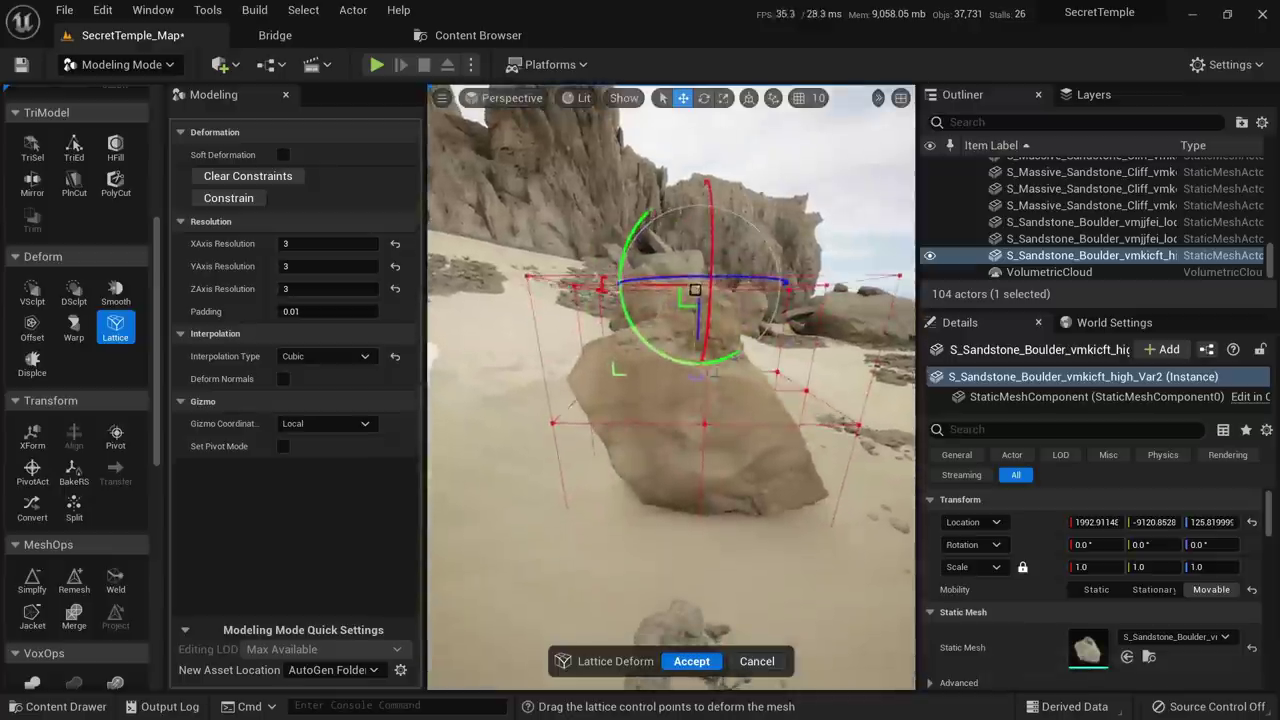
{"action": "left_click_drag", "start_coordinate": [698, 323], "coordinate": [700, 162]}
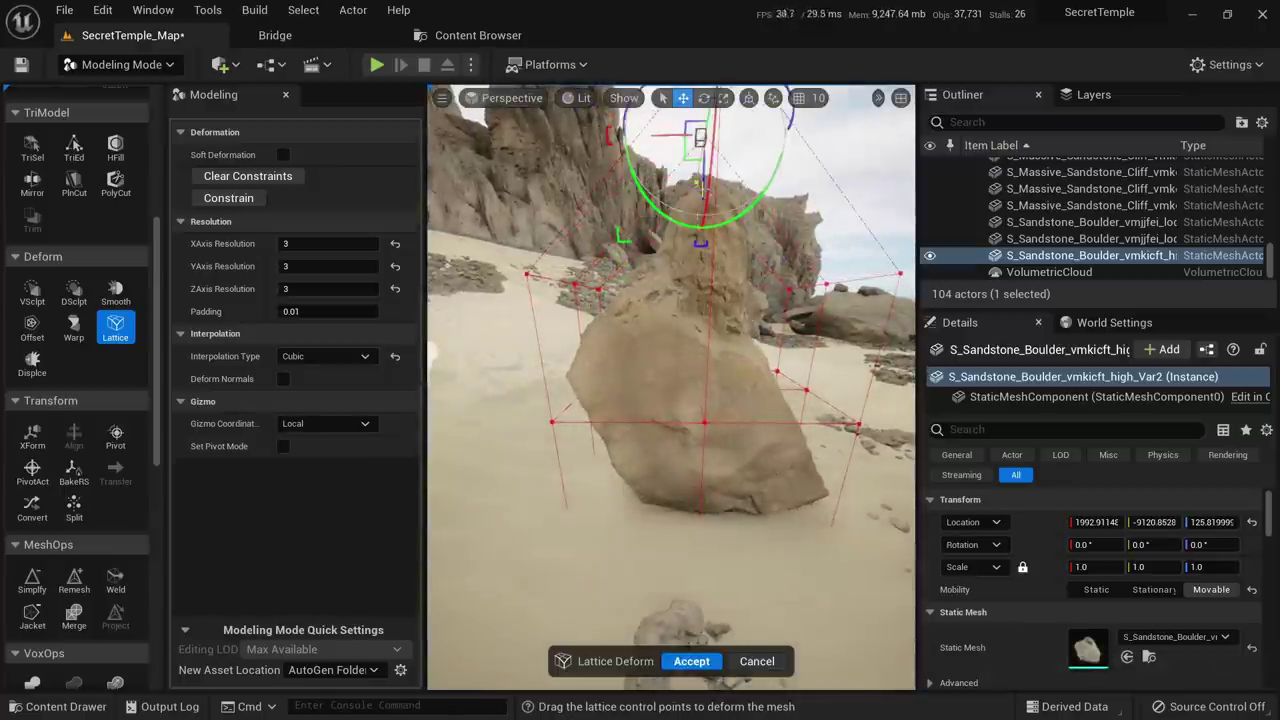
{"action": "right_click_drag", "start_coordinate": [700, 162], "coordinate": [610, 160]}
{"action": "right_click_drag", "start_coordinate": [783, 413], "coordinate": [783, 413]}
{"action": "left_click_drag", "start_coordinate": [783, 413], "coordinate": [783, 413], "text": "alt"}
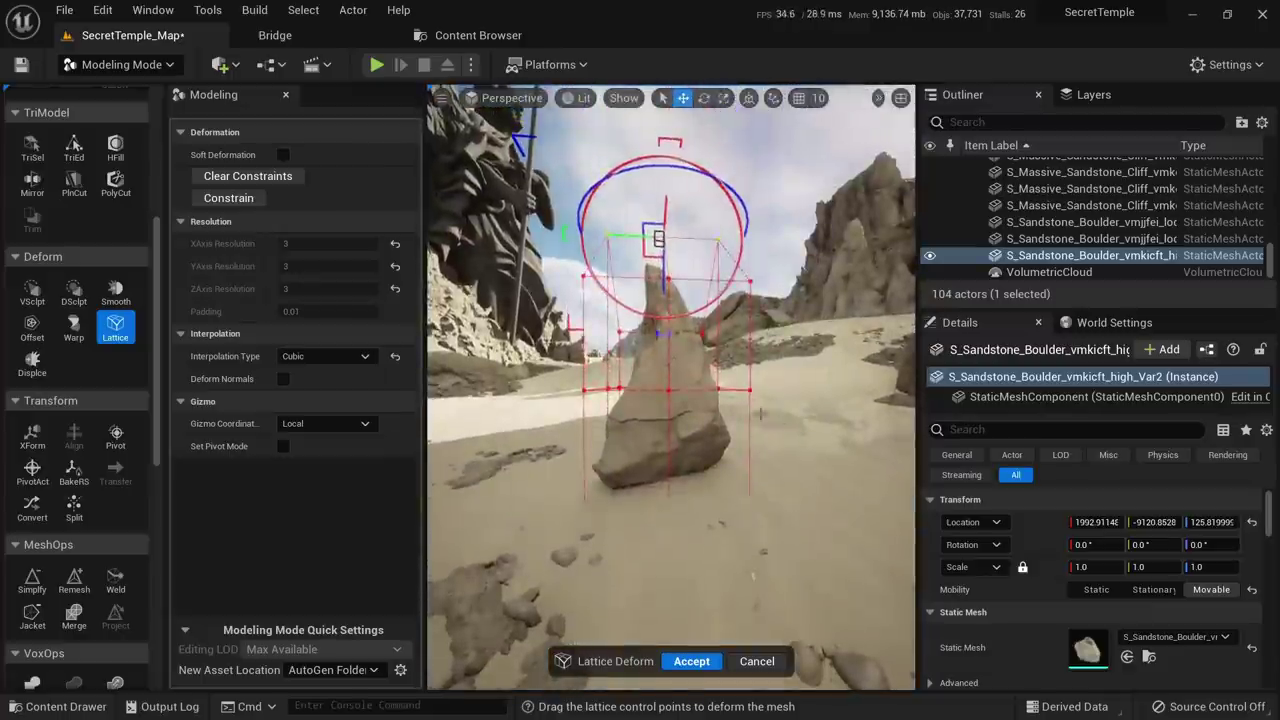
Select the lattice points at one lower end of the boulder and pull them outward and down to extend its foot
{"action": "left_click_drag", "start_coordinate": [779, 353], "coordinate": [745, 355]}
{"action": "right_click_drag", "start_coordinate": [722, 390], "coordinate": [722, 392]}
{"action": "left_click_drag", "start_coordinate": [722, 396], "coordinate": [644, 524]}
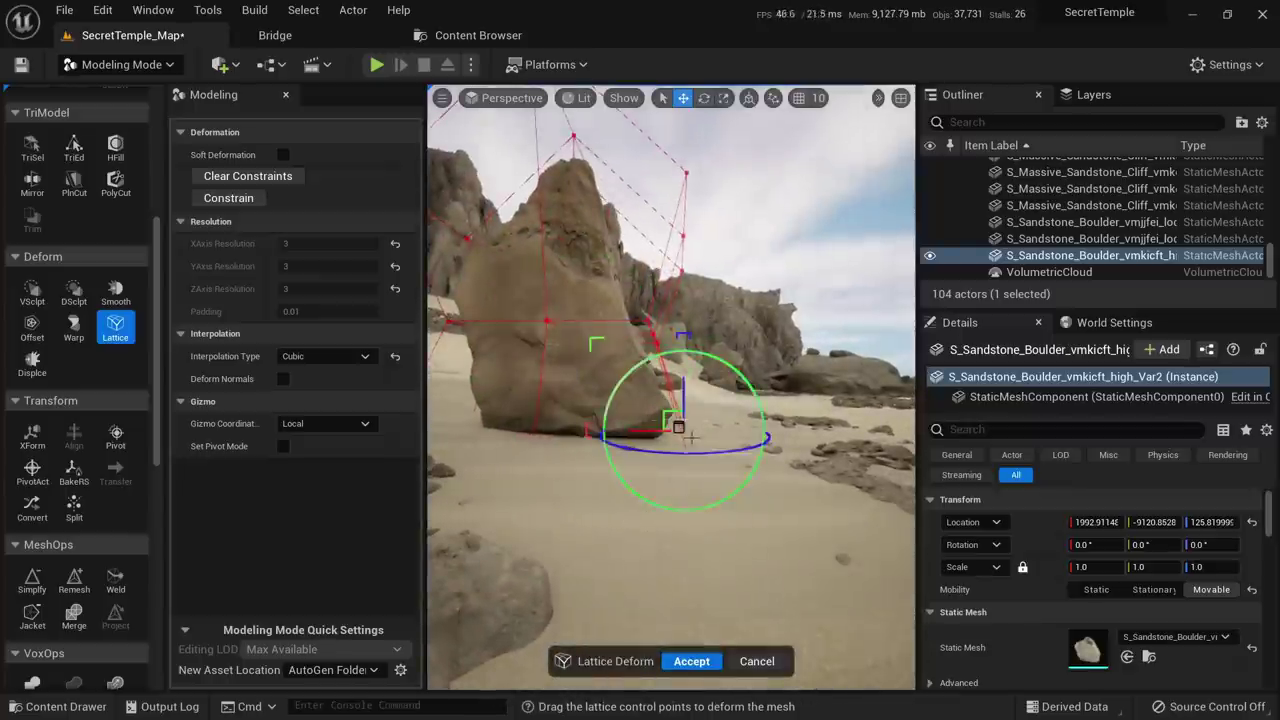
{"action": "left_click_drag", "start_coordinate": [668, 414], "coordinate": [717, 446]}
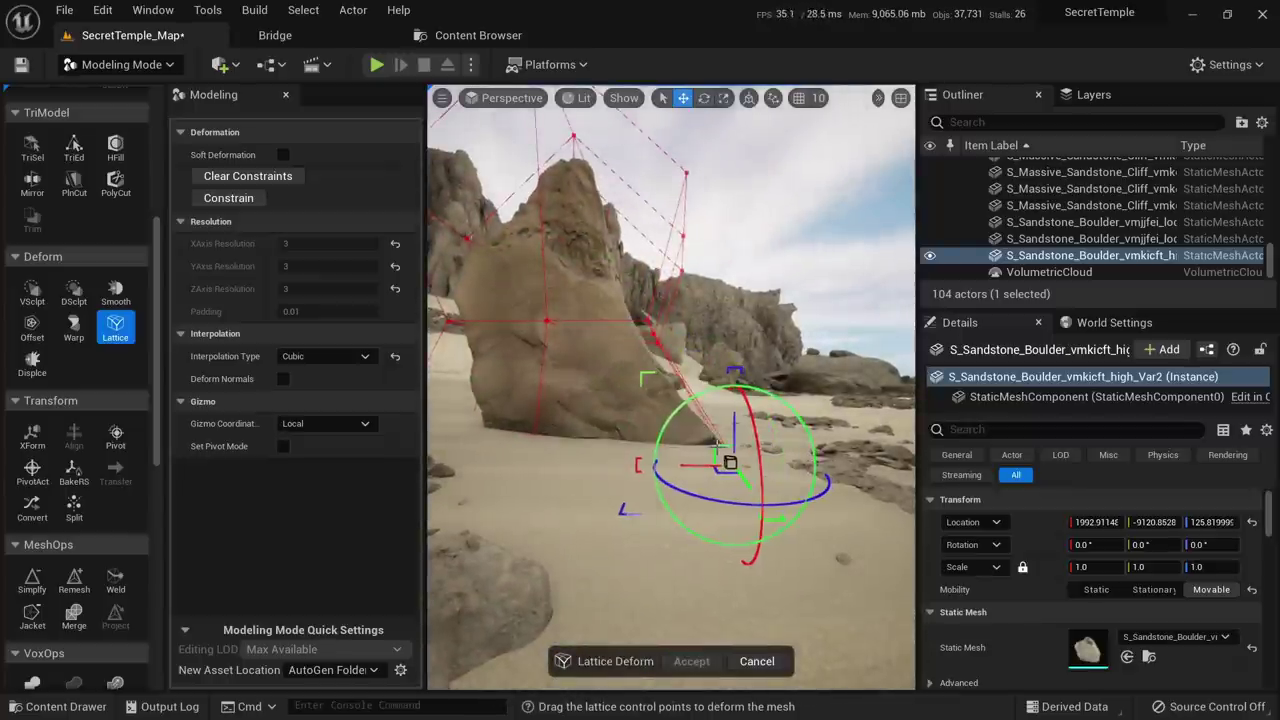
{"action": "right_click_drag", "start_coordinate": [596, 420], "coordinate": [596, 420]}
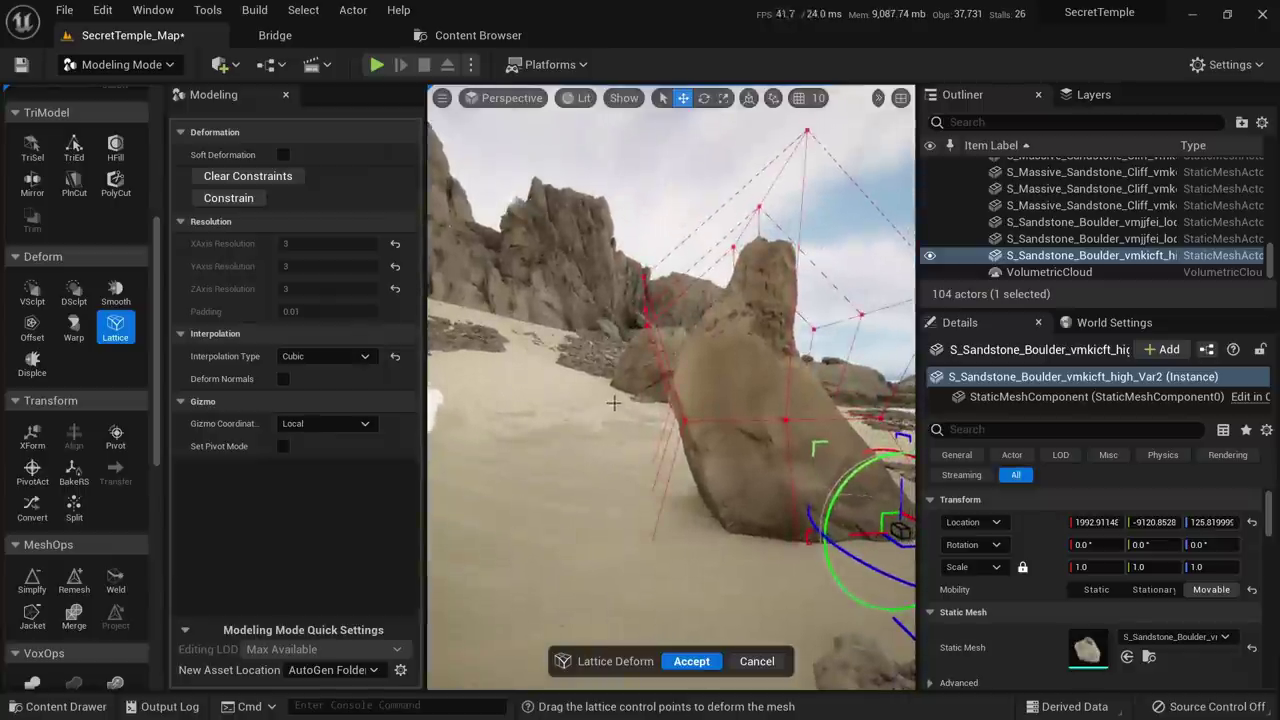
Select the mid-height lattice points on the side opposite the foot and push them inward
{"action": "left_click_drag", "start_coordinate": [614, 403], "coordinate": [720, 468]}
{"action": "left_click_drag", "start_coordinate": [637, 412], "coordinate": [668, 422]}
{"action": "right_click_drag", "start_coordinate": [680, 385], "coordinate": [705, 440]}
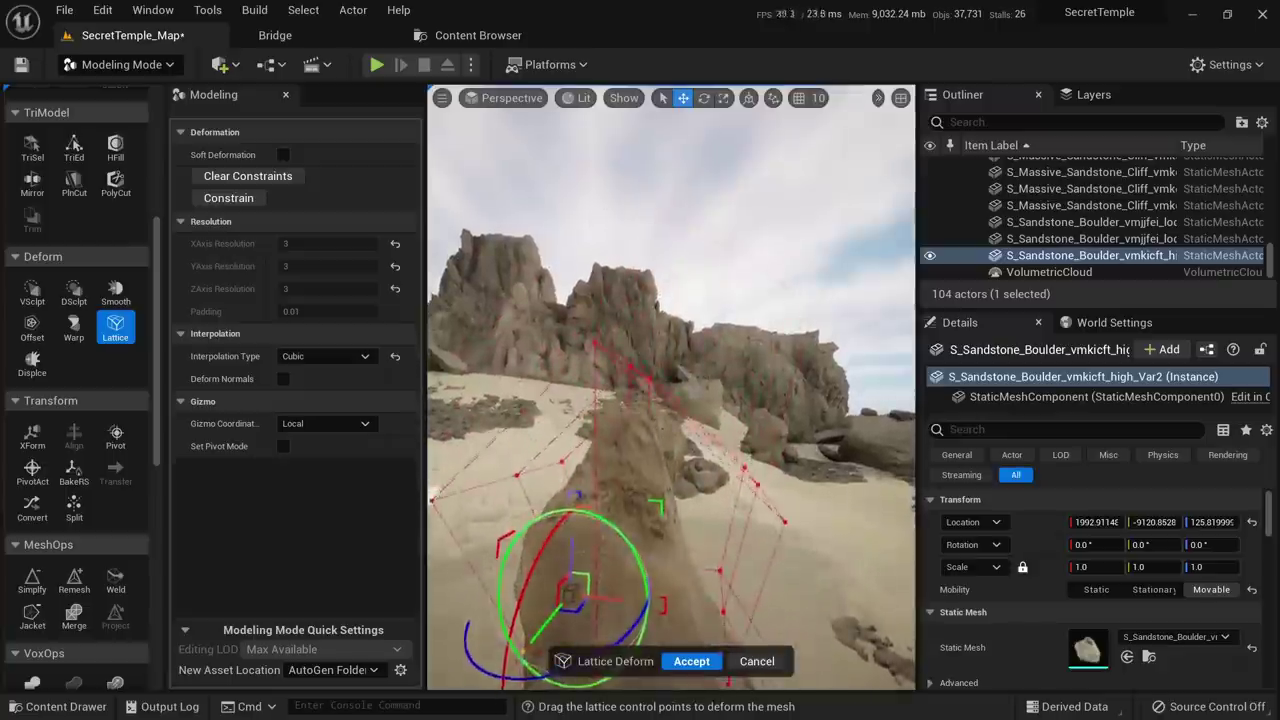
Select the lattice points around the boulder's peak and shift them to reshape the tip
{"action": "left_click_drag", "start_coordinate": [687, 353], "coordinate": [552, 426]}
{"action": "left_click_drag", "start_coordinate": [689, 430], "coordinate": [621, 359]}
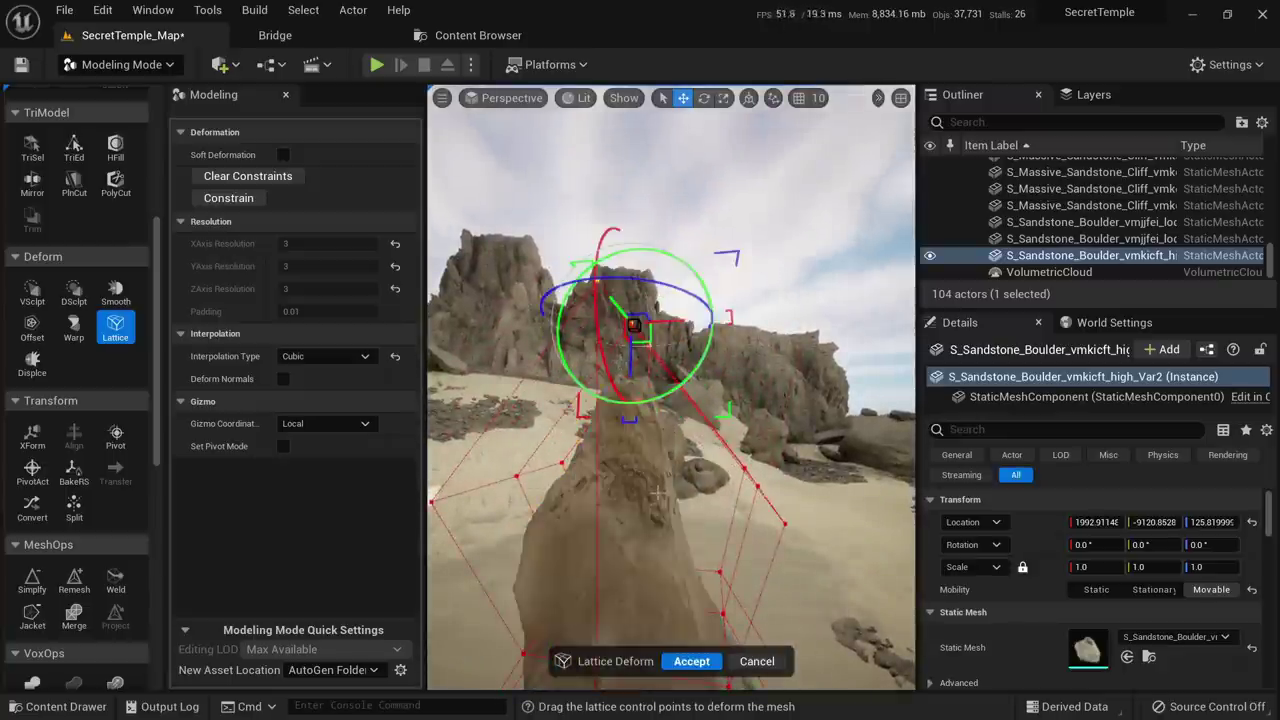
{"action": "key", "text": "d"}
{"action": "right_click_drag", "start_coordinate": [657, 492], "coordinate": [475, 484]}
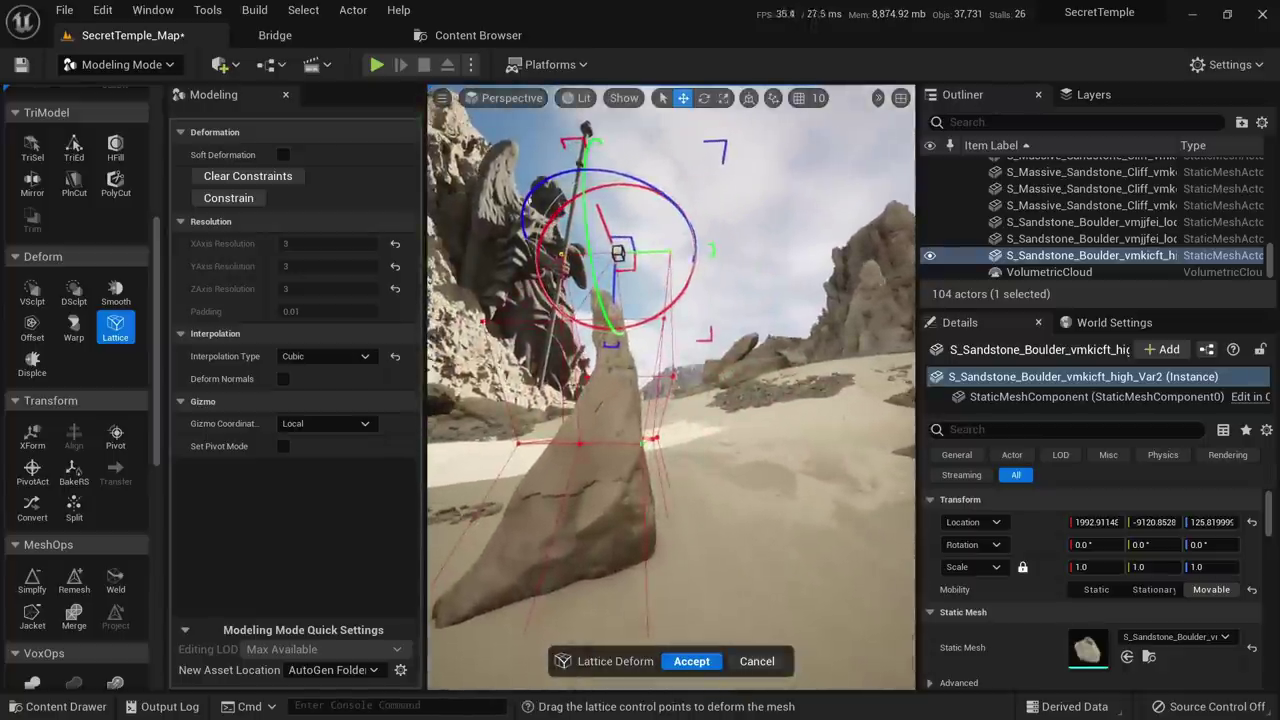
{"action": "key", "text": "a"}
{"action": "mouse_move", "coordinate": [578, 458]}
{"action": "right_mouse_down"}
{"action": "mouse_move", "coordinate": [632, 458]}
{"action": "mouse_move", "coordinate": [560, 458]}
{"action": "right_mouse_up"}
Shift the mid-height lattice points sideways to bend the boulder into a curved horn and accept the lattice deformation
{"action": "left_click_drag", "start_coordinate": [772, 442], "coordinate": [537, 365]}
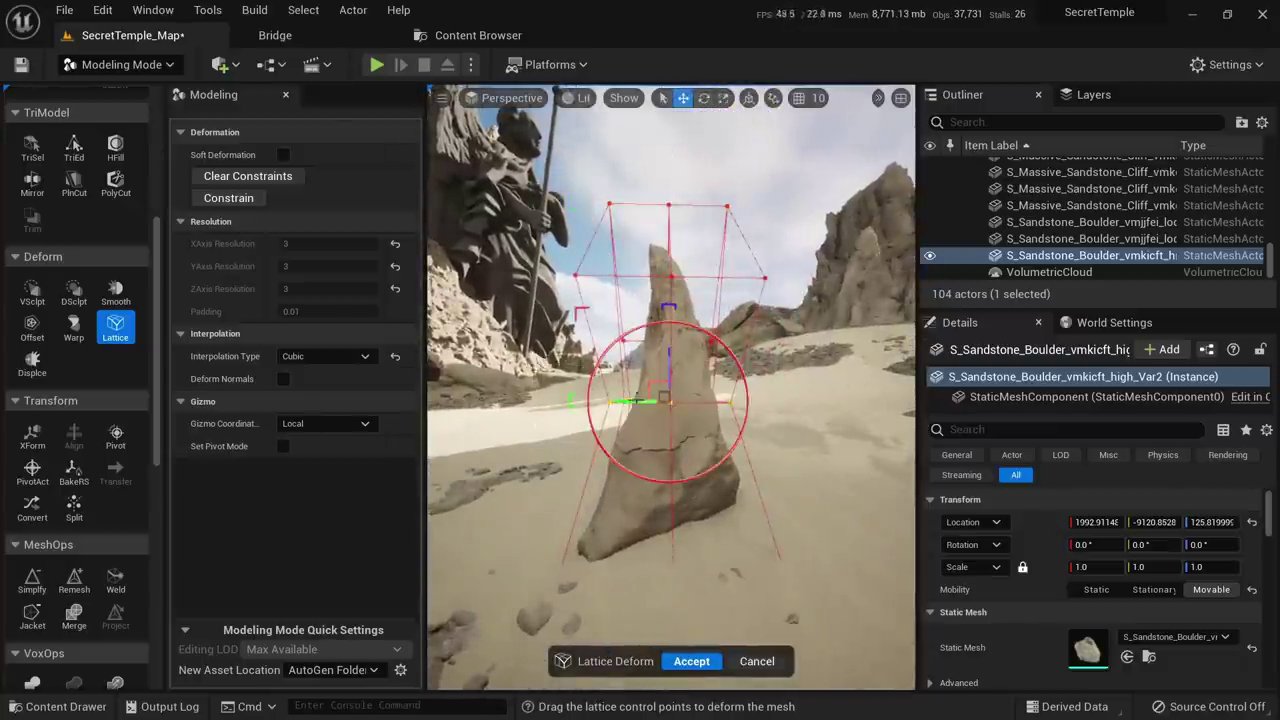
{"action": "left_click_drag", "start_coordinate": [623, 403], "coordinate": [639, 403]}
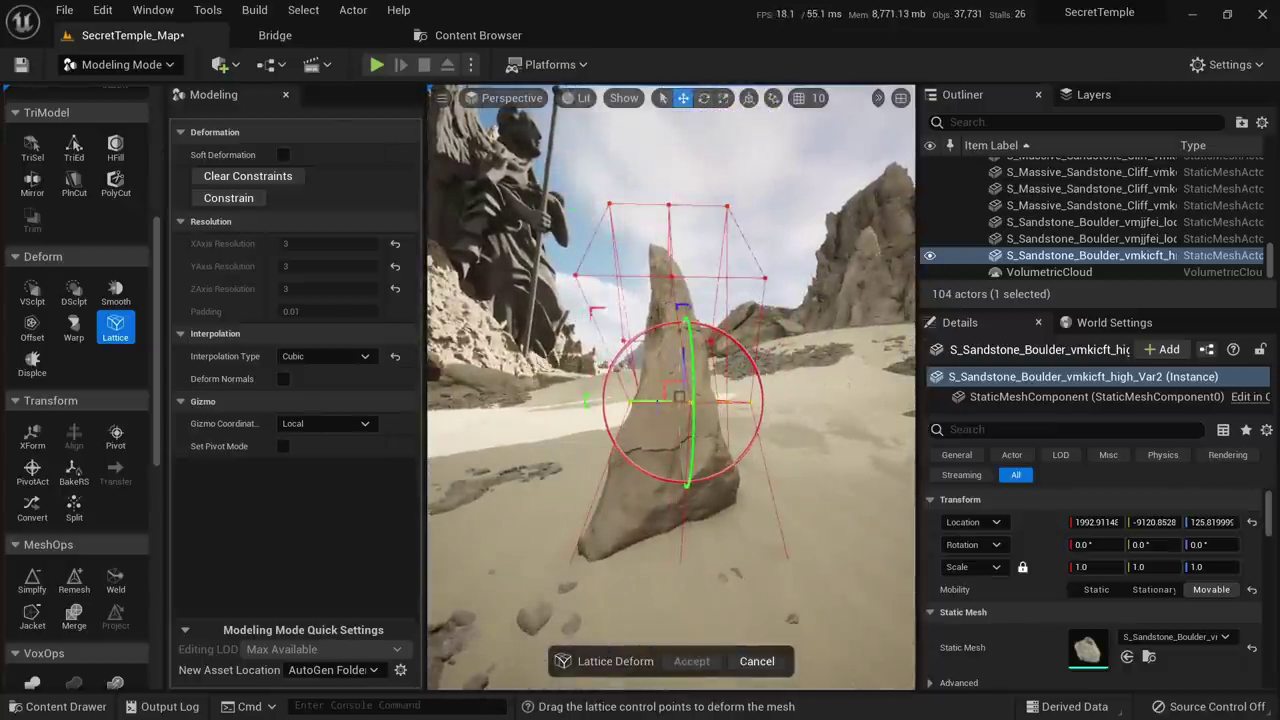
{"action": "left_click_drag", "start_coordinate": [722, 402], "coordinate": [768, 402]}
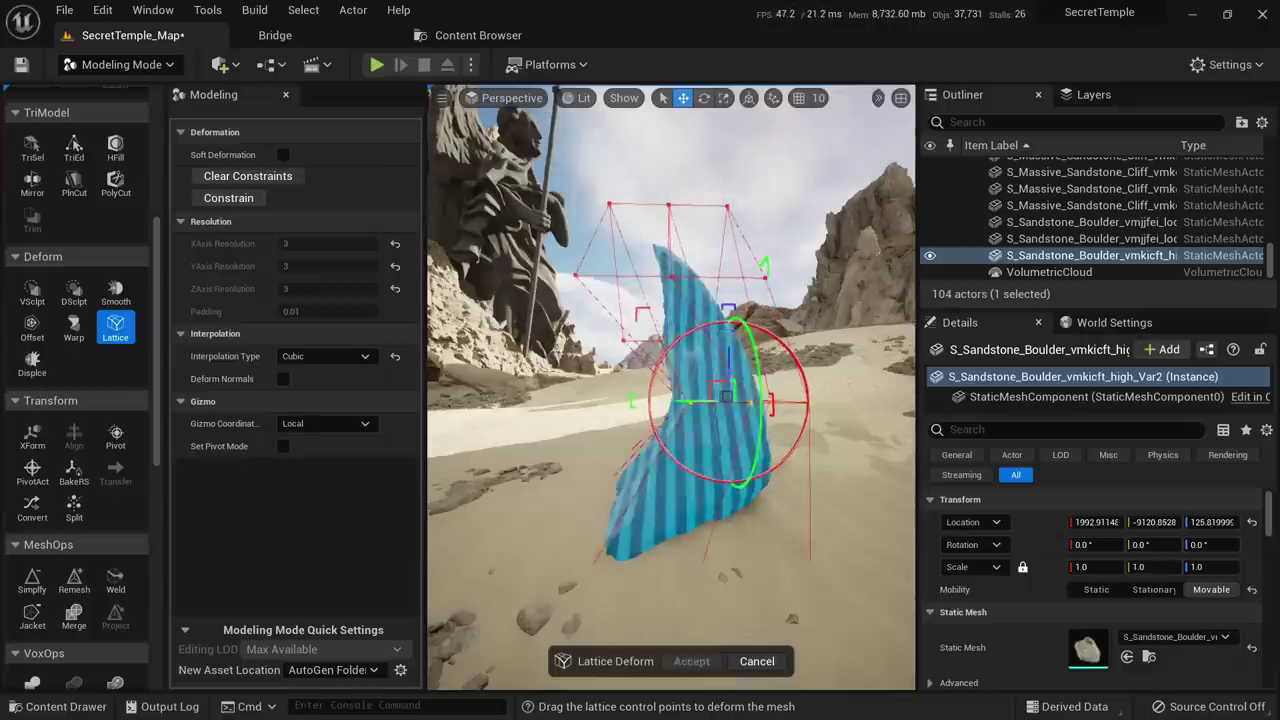
{"action": "left_click_drag", "start_coordinate": [688, 400], "coordinate": [850, 398], "text": "alt"}
{"action": "right_click_drag", "start_coordinate": [676, 392], "coordinate": [840, 392]}
{"action": "left_click", "coordinate": [707, 655]}
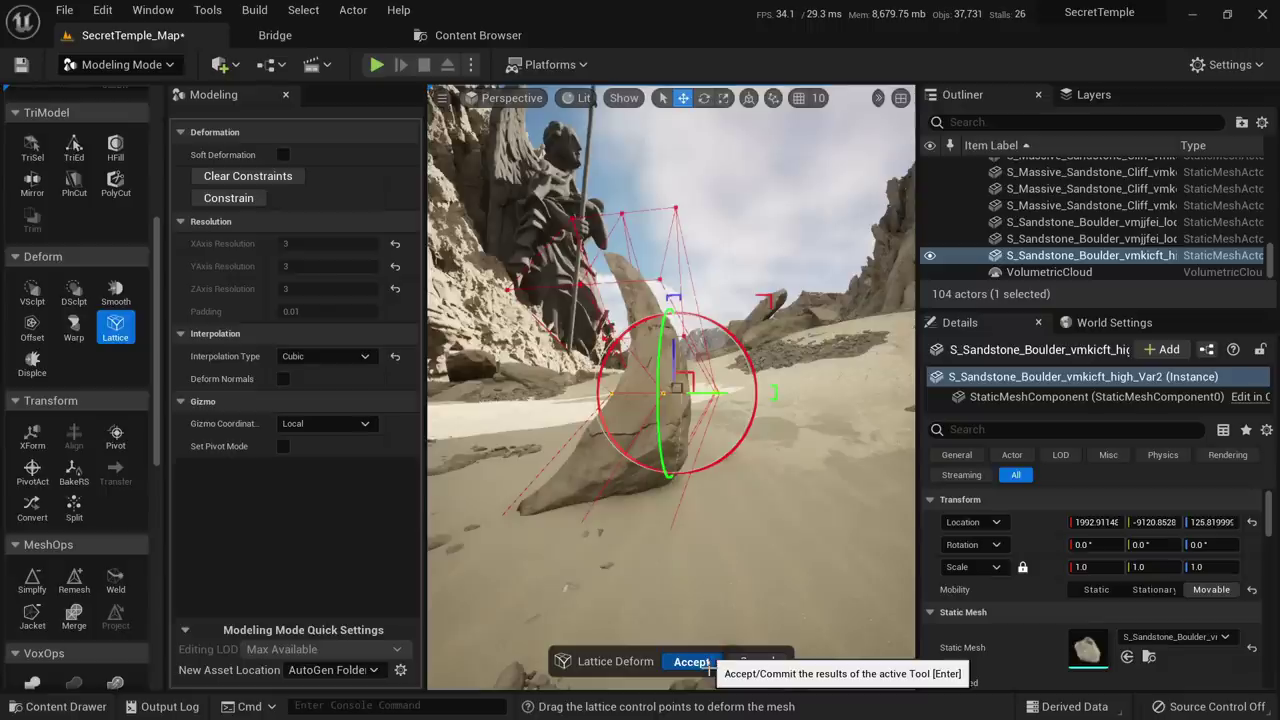
{"action": "left_click", "coordinate": [692, 662]}
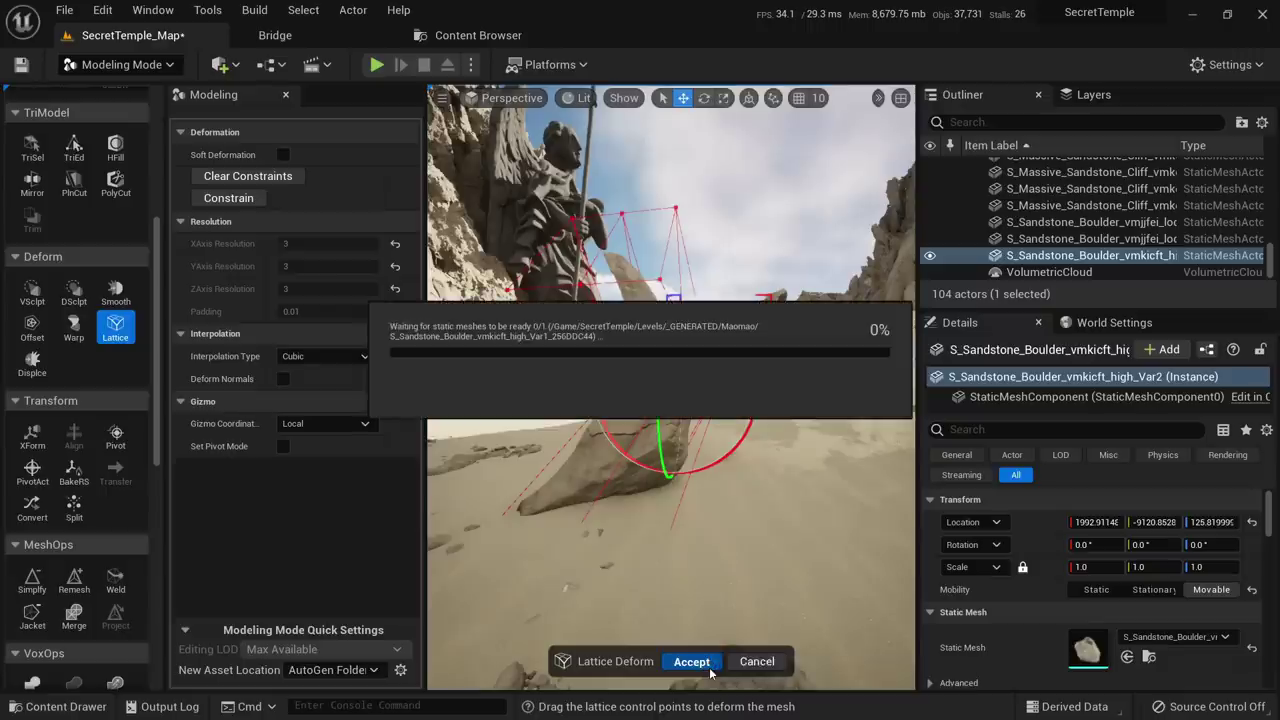
Trace the boulder's curved profile with a freehand arrow on a screen capture and discard the capture
{"action": "key", "text": "Print"}
{"action": "left_click_drag", "start_coordinate": [233, 106], "coordinate": [1131, 640]}
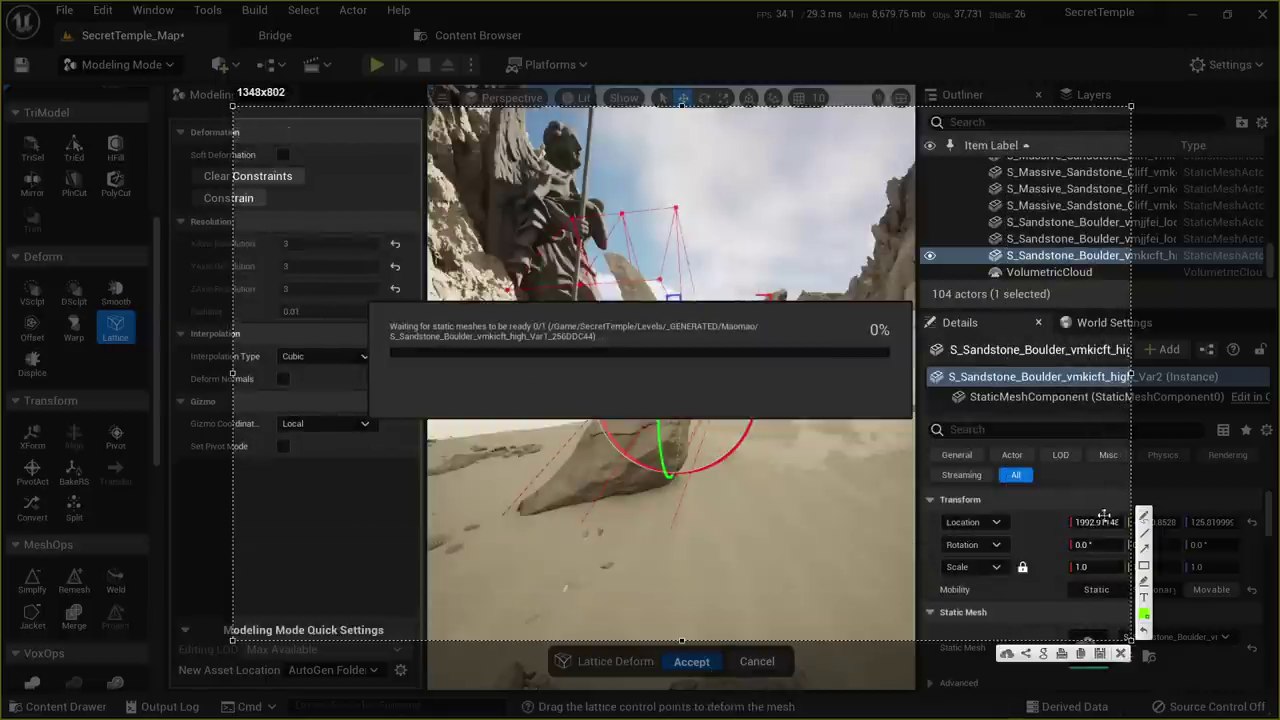
{"action": "mouse_move", "coordinate": [535, 508]}
{"action": "left_mouse_down"}
{"action": "mouse_move", "coordinate": [672, 272]}
{"action": "mouse_move", "coordinate": [680, 195]}
{"action": "mouse_move", "coordinate": [712, 236]}
{"action": "left_mouse_up"}
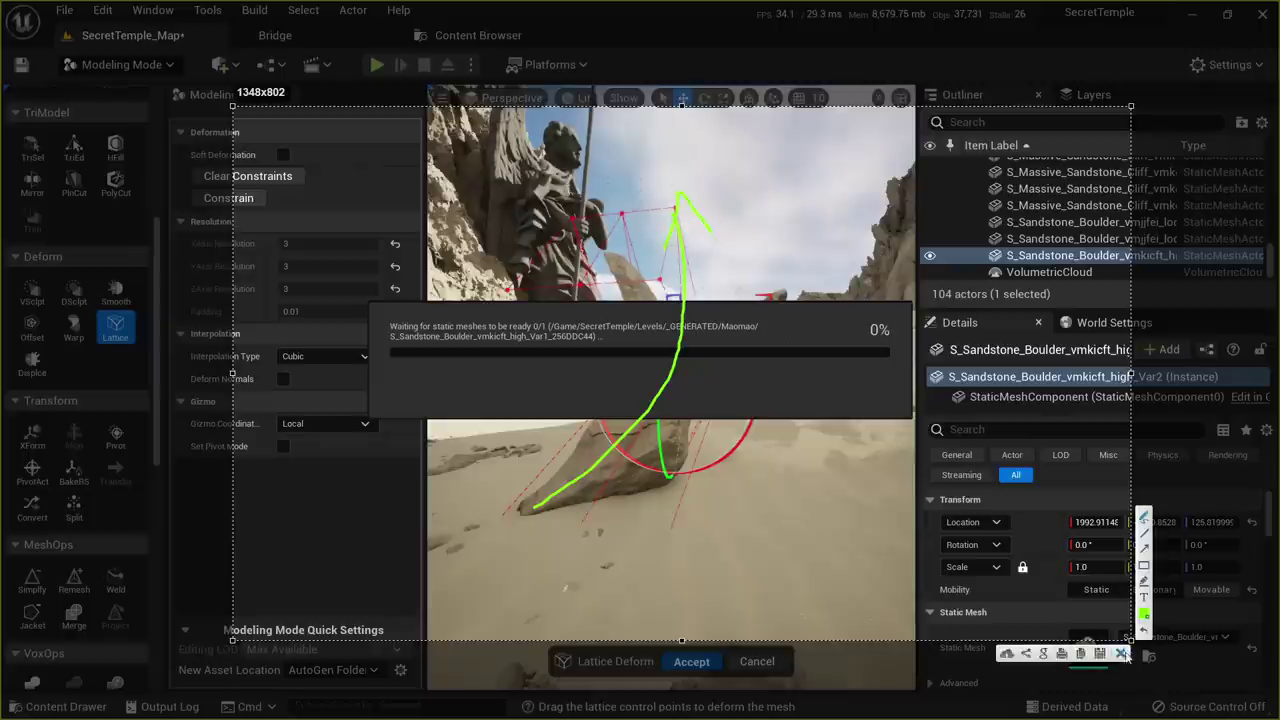
{"action": "left_click", "coordinate": [1122, 654]}
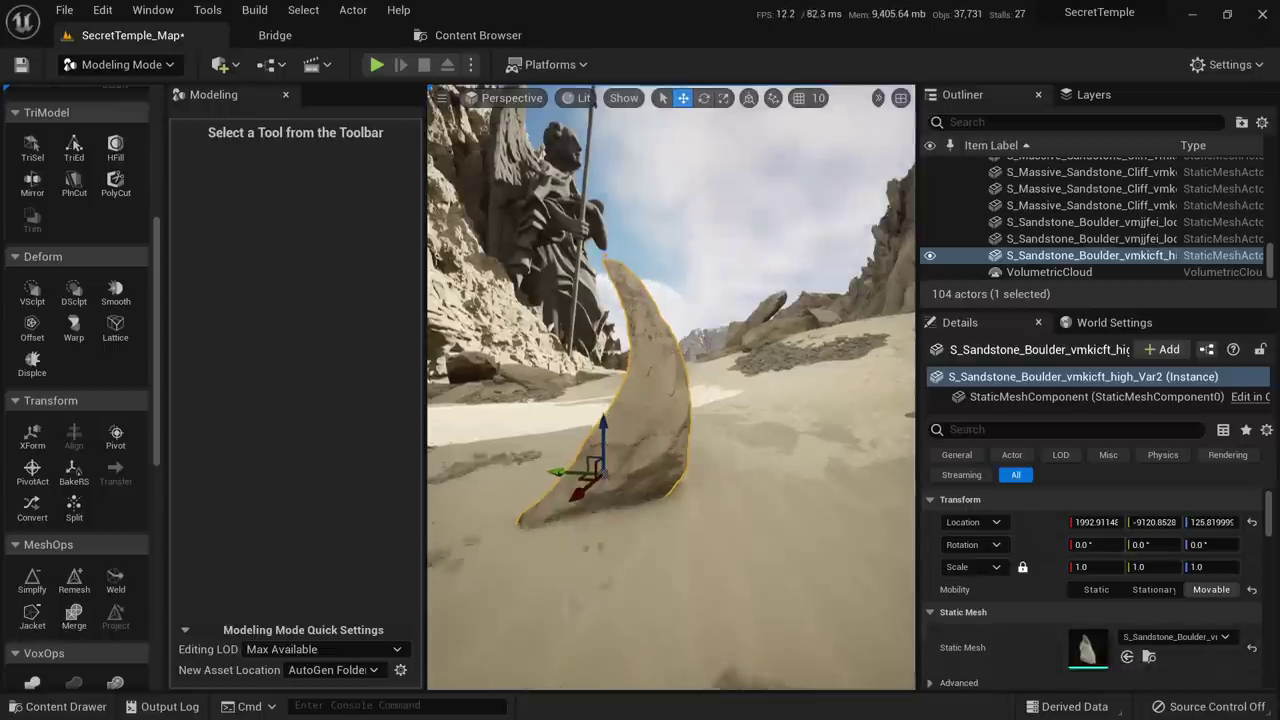
Return to Select Mode and move the horn-shaped boulder up onto the distant sand ridge beside the cliffs
{"action": "right_click_drag", "start_coordinate": [740, 457], "coordinate": [780, 457]}
{"action": "key", "text": "shift+1"}
{"action": "right_click_drag", "start_coordinate": [689, 449], "coordinate": [860, 470]}
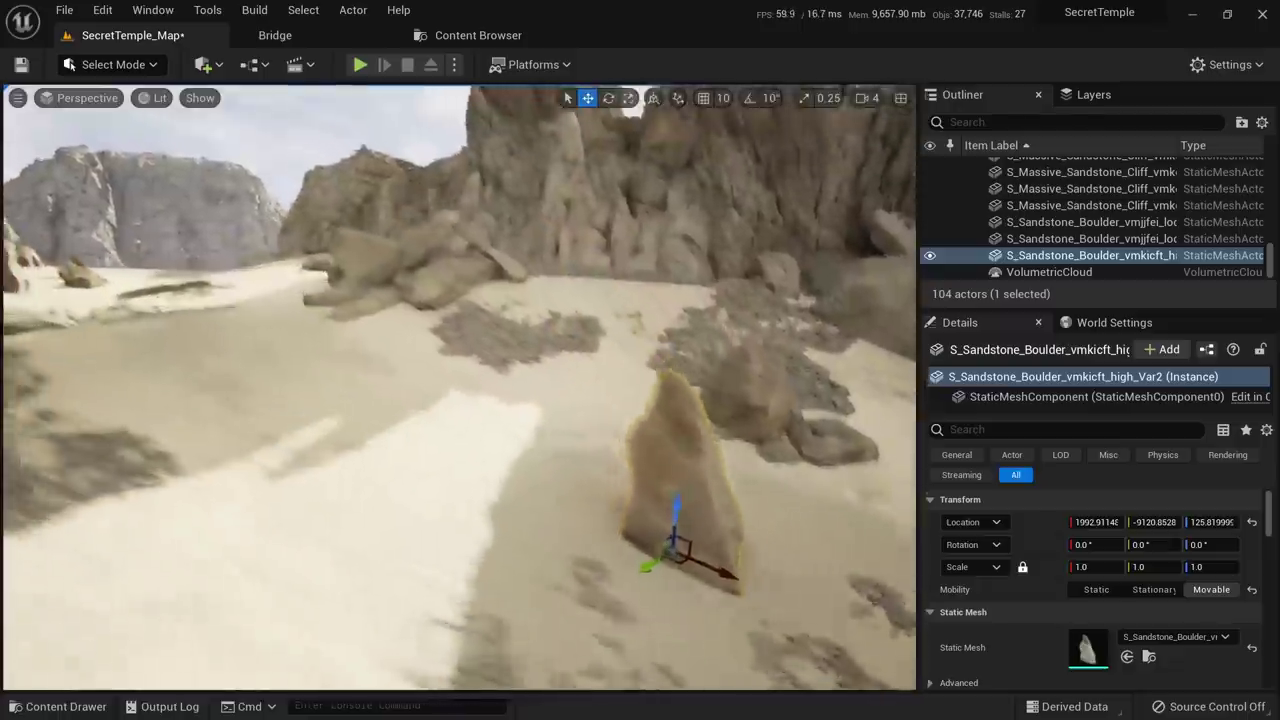
{"action": "right_click_drag", "start_coordinate": [672, 480], "coordinate": [645, 435]}
{"action": "left_click_drag", "start_coordinate": [725, 664], "coordinate": [297, 374]}
{"action": "right_click_drag", "start_coordinate": [304, 340], "coordinate": [295, 340]}
{"action": "left_click_drag", "start_coordinate": [312, 336], "coordinate": [310, 235]}
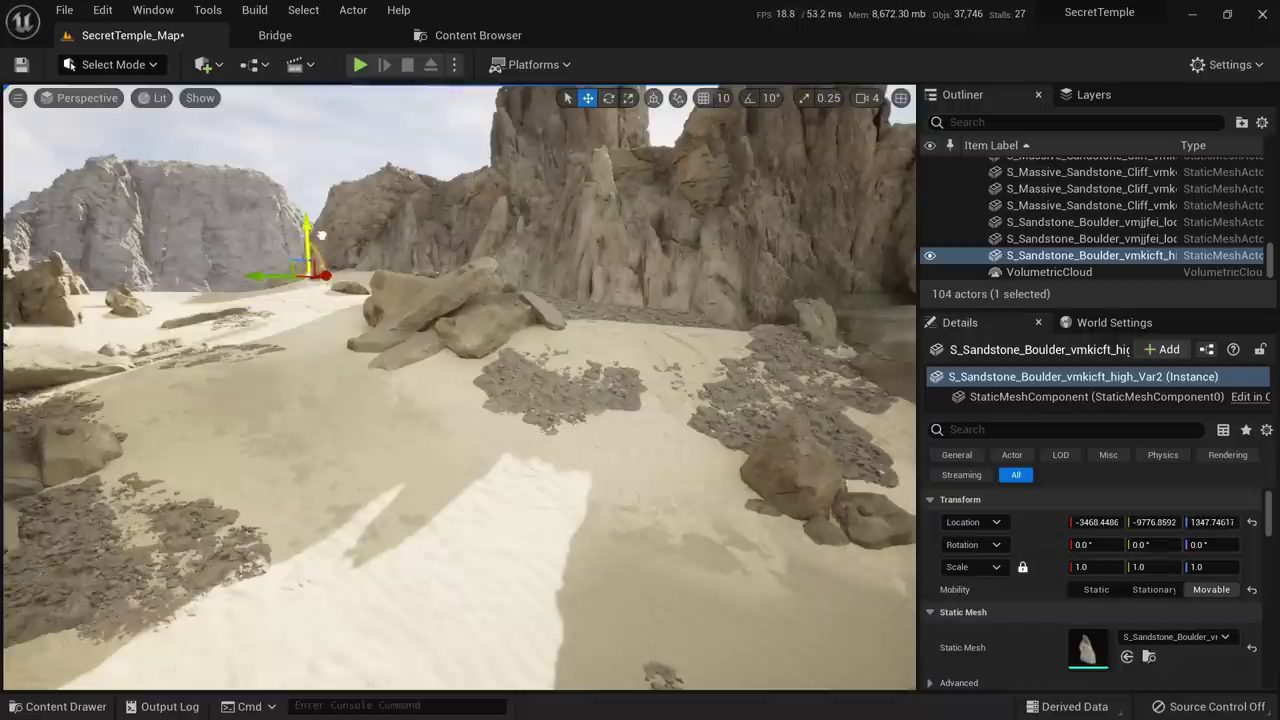
Enable Nanite support on the deformed boulder's static mesh, apply the change and save the asset
{"action": "double_click", "coordinate": [1092, 652]}
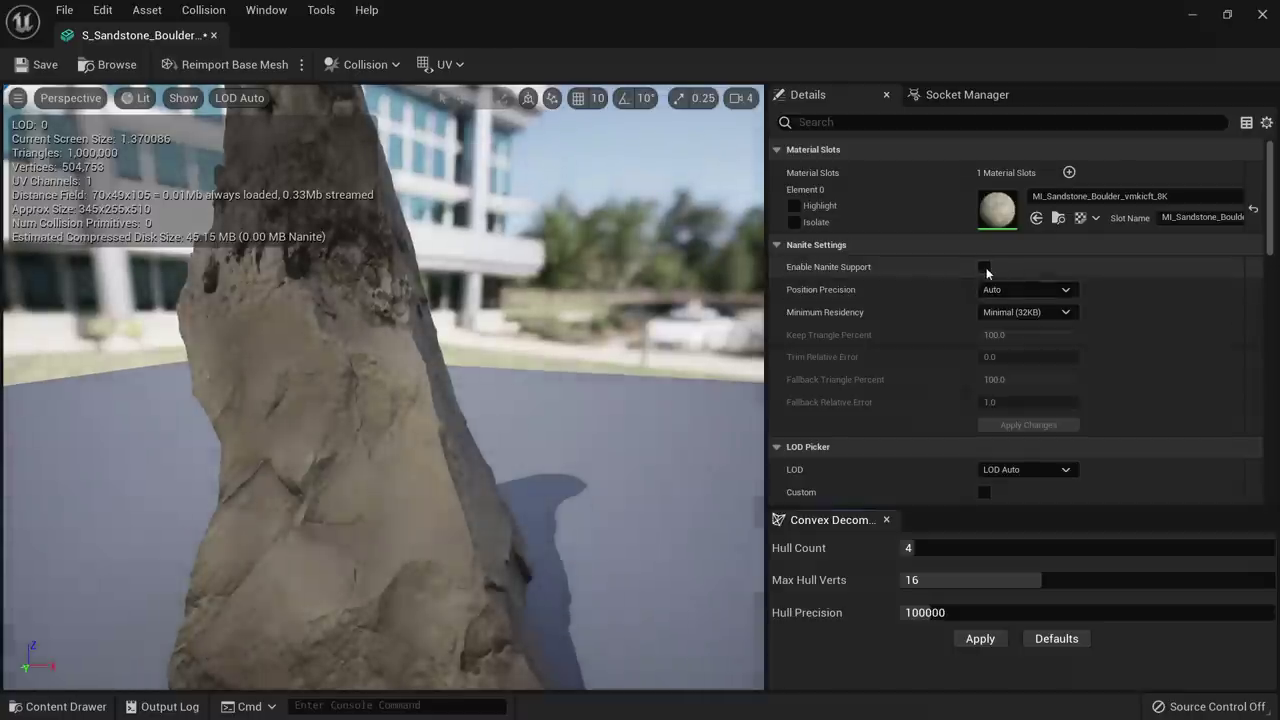
{"action": "left_click", "coordinate": [984, 267]}
{"action": "left_click", "coordinate": [1025, 428]}
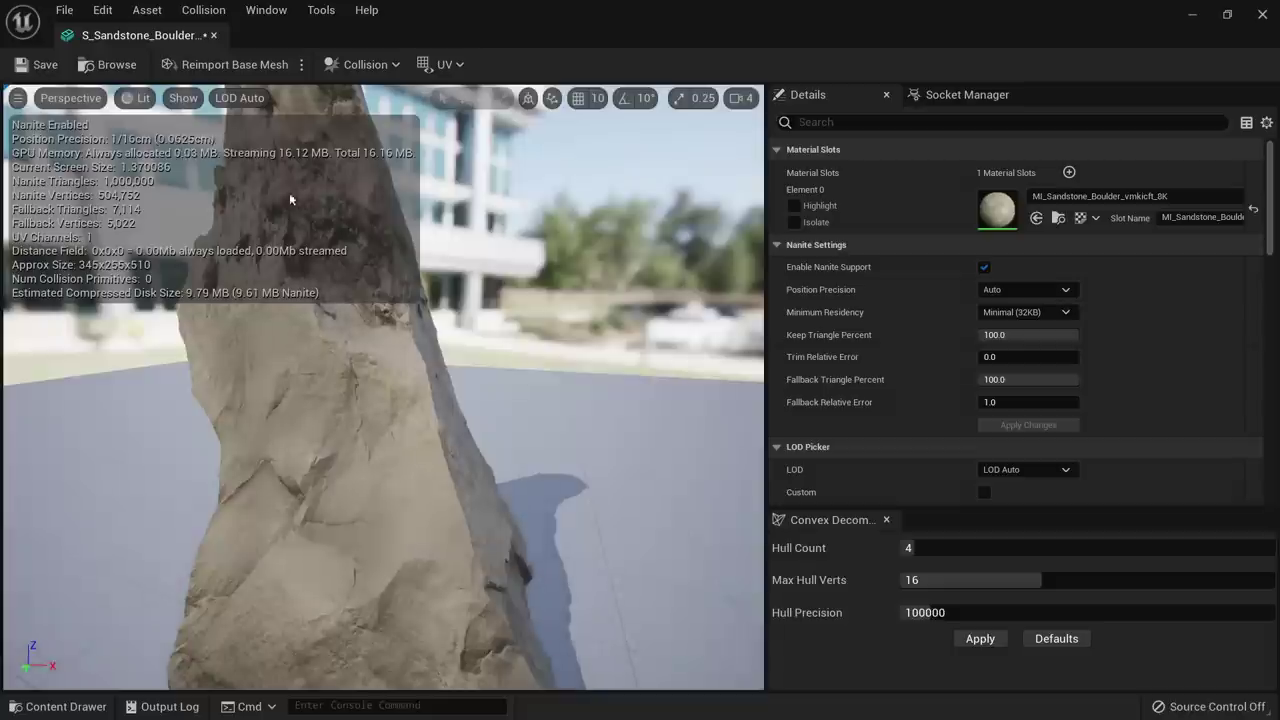
{"action": "left_click", "coordinate": [40, 66]}
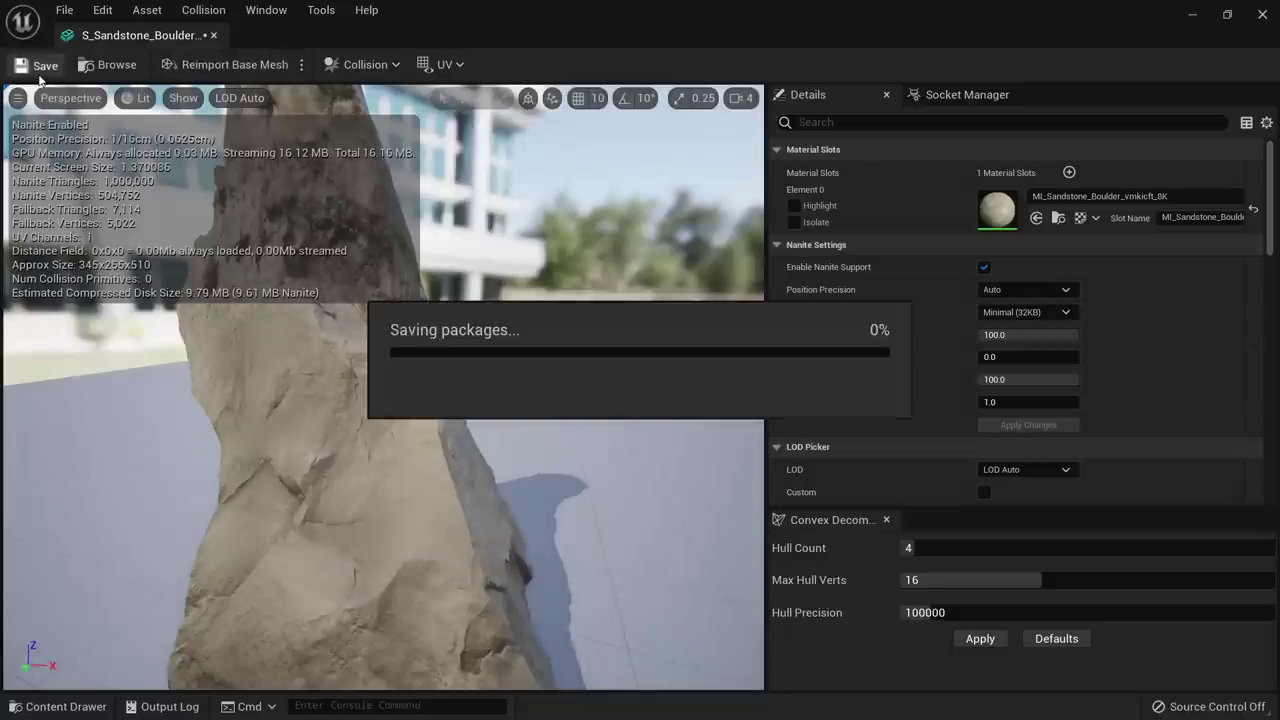
Close the boulder's mesh editor and scale the horn-shaped boulder uniformly to about 5.84
{"action": "middle_click", "coordinate": [162, 40]}
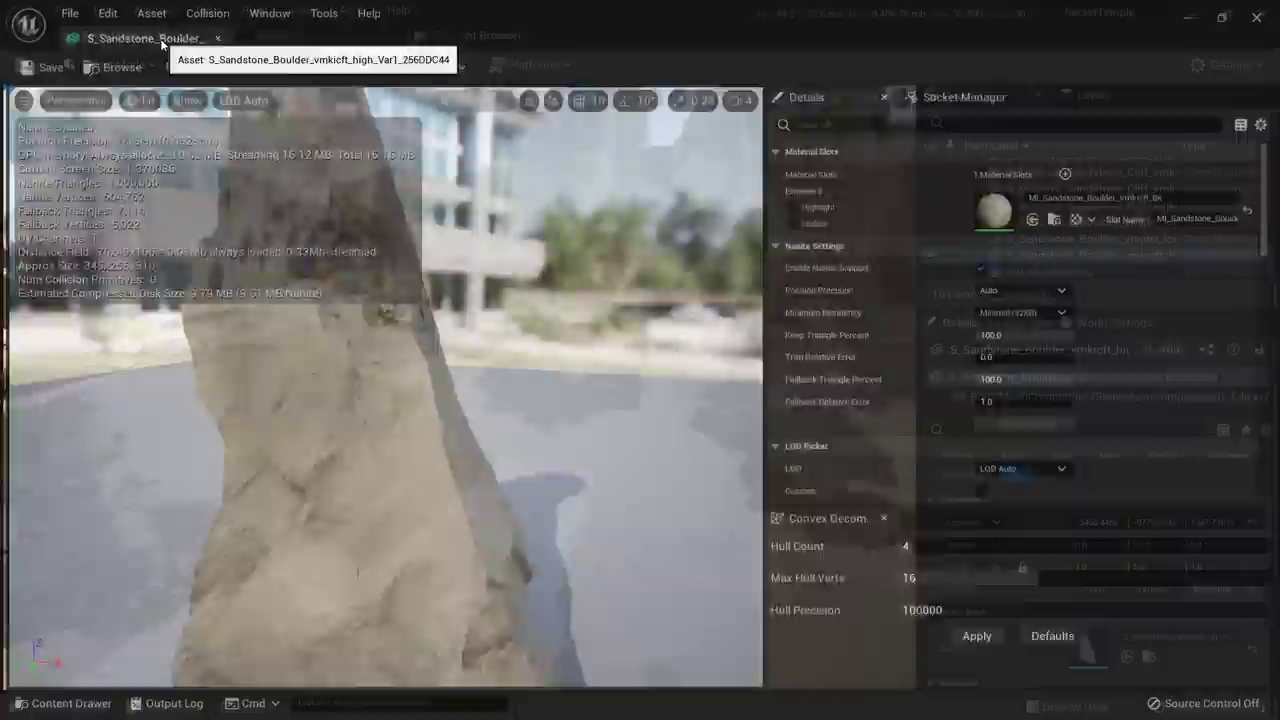
{"action": "key", "text": "w"}
{"action": "right_click_drag", "start_coordinate": [400, 300], "coordinate": [320, 240]}
{"action": "right_click_drag", "start_coordinate": [449, 440], "coordinate": [449, 458]}
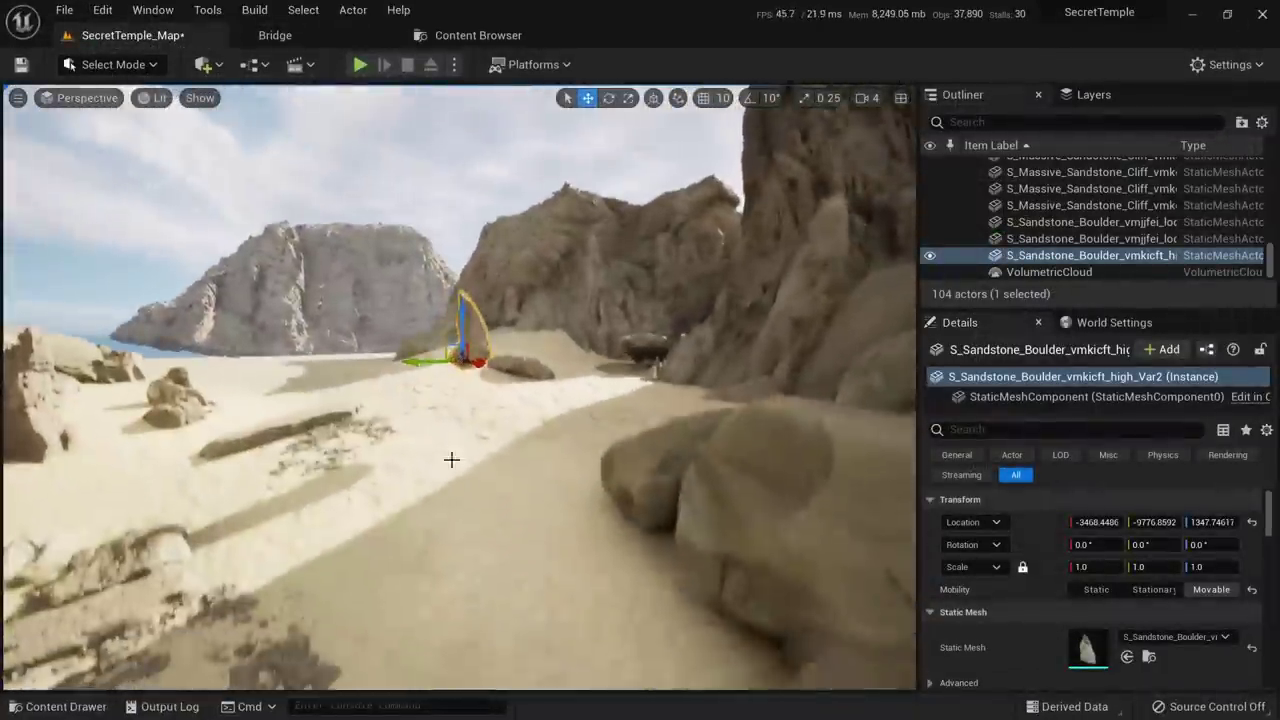
{"action": "key", "text": "r"}
{"action": "left_click_drag", "start_coordinate": [462, 350], "coordinate": [500, 330]}
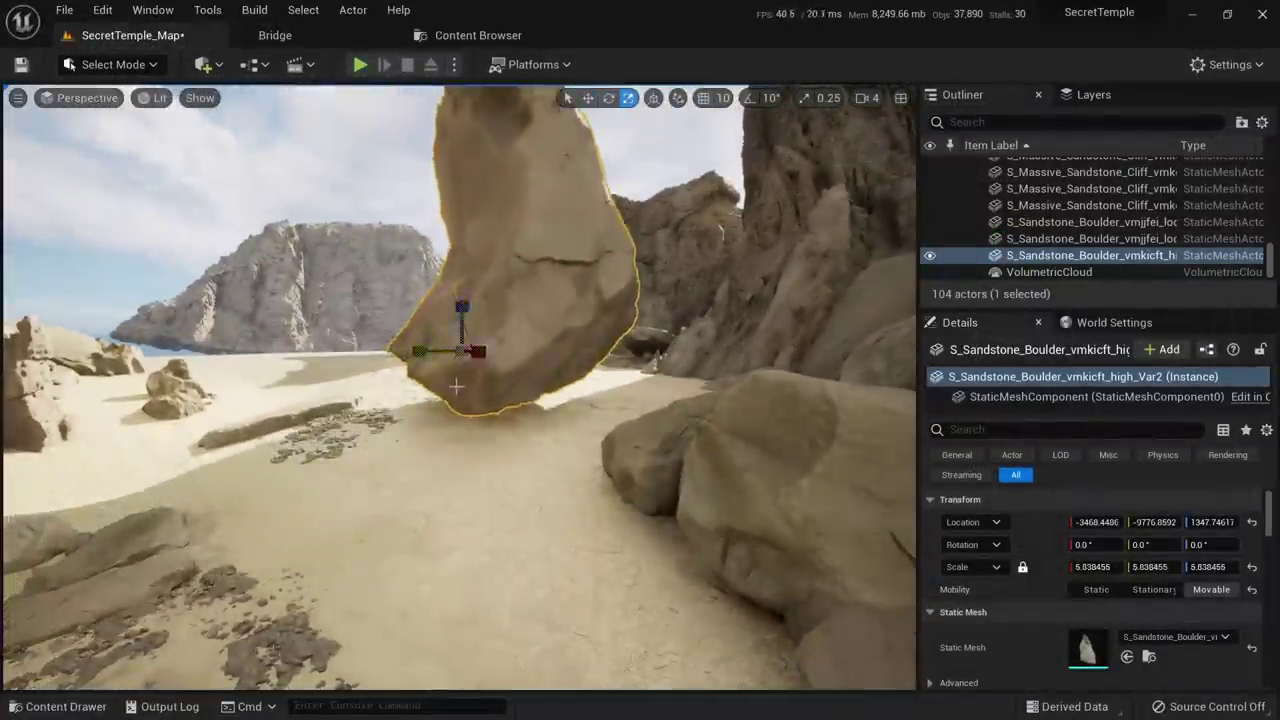
{"action": "key", "text": "s"}
{"action": "right_click_drag", "start_coordinate": [457, 386], "coordinate": [449, 380]}
Tilt the enlarged horn boulder about 24° around X and move it into the edge of the cliff opposite the statue
{"action": "key", "text": "e"}
{"action": "left_click_drag", "start_coordinate": [478, 326], "coordinate": [450, 346]}
{"action": "key", "text": "w"}
{"action": "left_click_drag", "start_coordinate": [497, 393], "coordinate": [582, 402]}
{"action": "key", "text": "Escape"}
{"action": "key", "text": "s"}
{"action": "right_click_drag", "start_coordinate": [578, 372], "coordinate": [542, 354]}
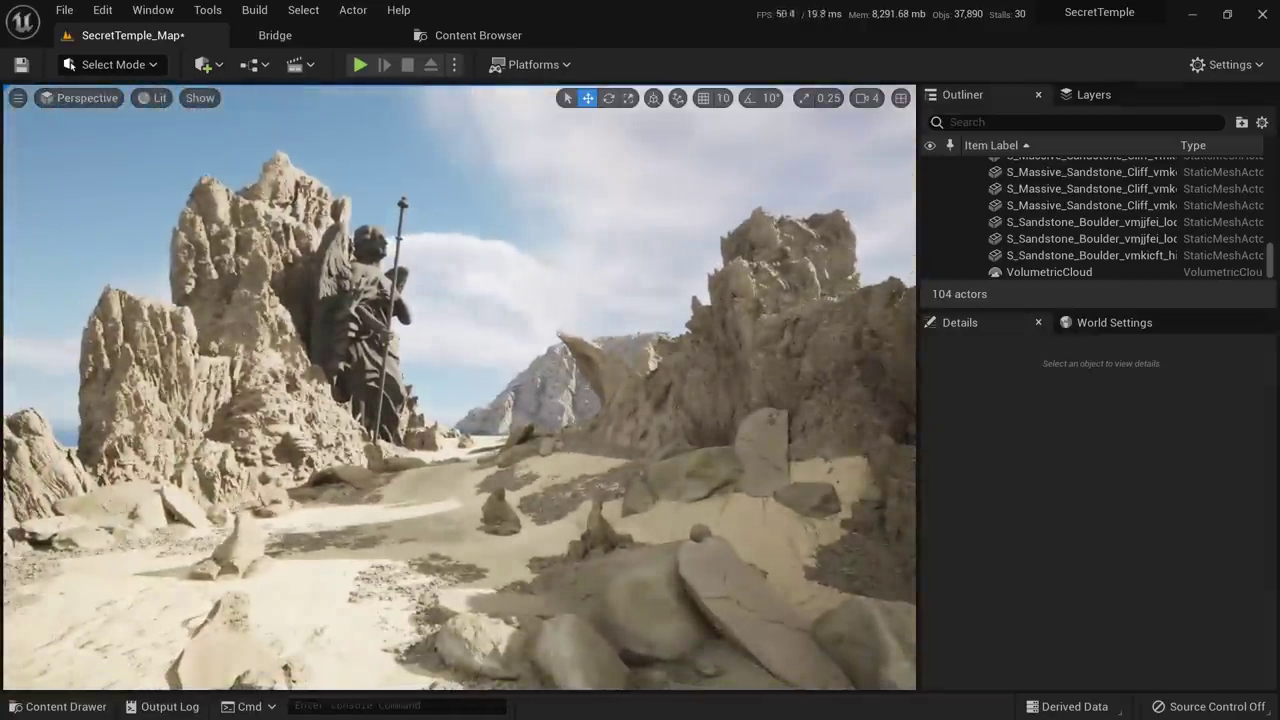
{"action": "right_click_drag", "start_coordinate": [582, 402], "coordinate": [582, 402]}
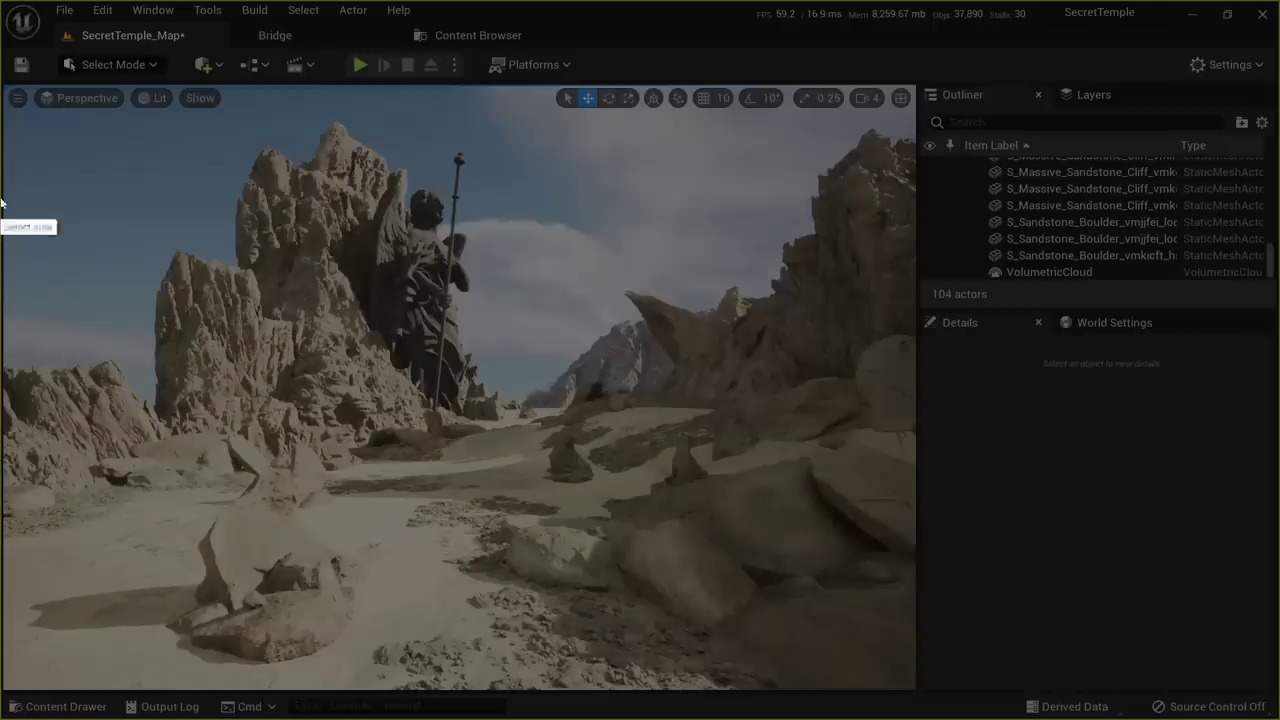
Trace the horn's curve toward the statue with a freehand arrow on a screen capture and discard the capture
{"action": "left_click_drag", "start_coordinate": [29, 73], "coordinate": [975, 673]}
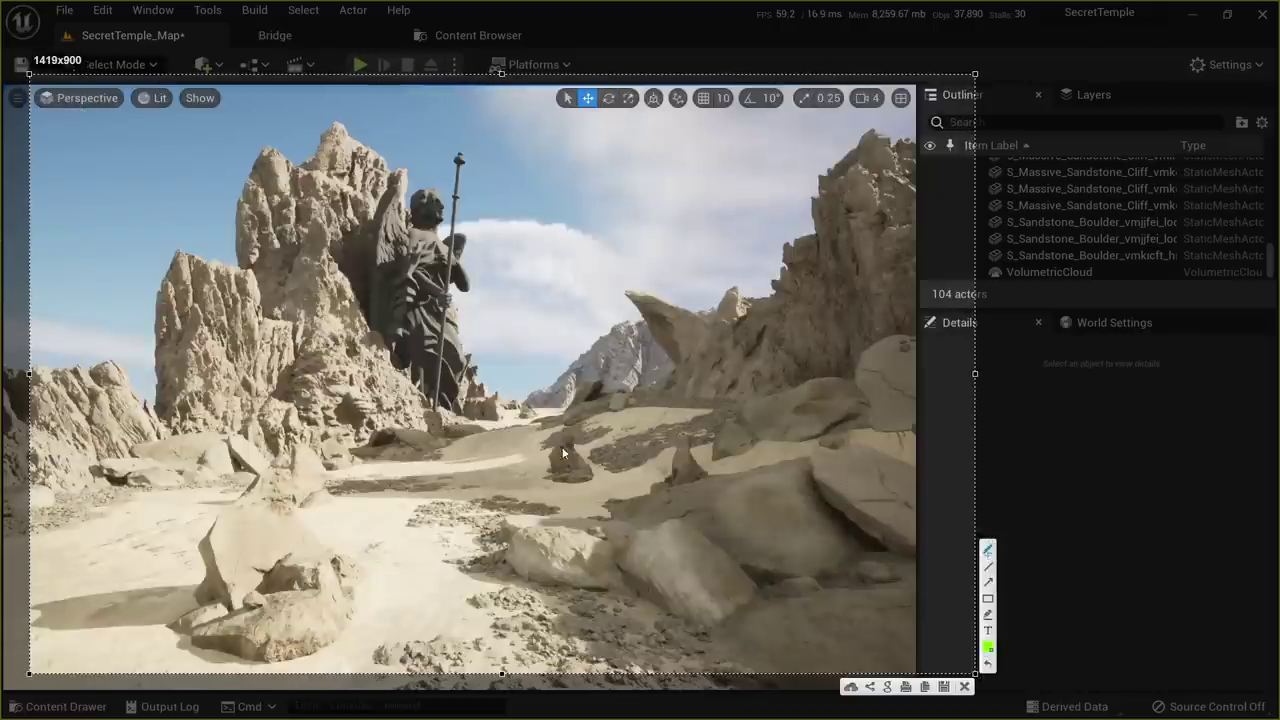
{"action": "left_click_drag", "start_coordinate": [598, 428], "coordinate": [655, 407]}
{"action": "left_click_drag", "start_coordinate": [652, 320], "coordinate": [553, 272]}
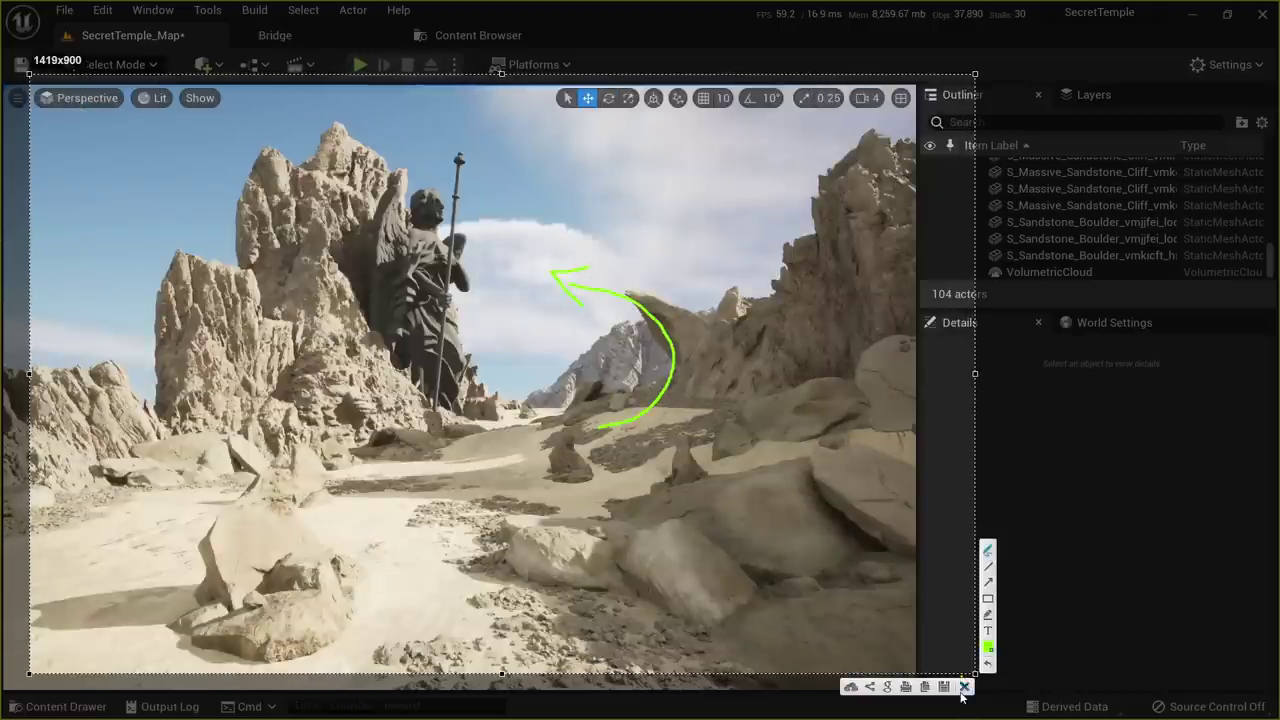
{"action": "left_click", "coordinate": [963, 689]}
Nudge the horn boulder at the cliff edge to about -11207 in Y and 1561 in Z
{"action": "left_click", "coordinate": [675, 348]}
{"action": "left_click_drag", "start_coordinate": [666, 367], "coordinate": [653, 345]}
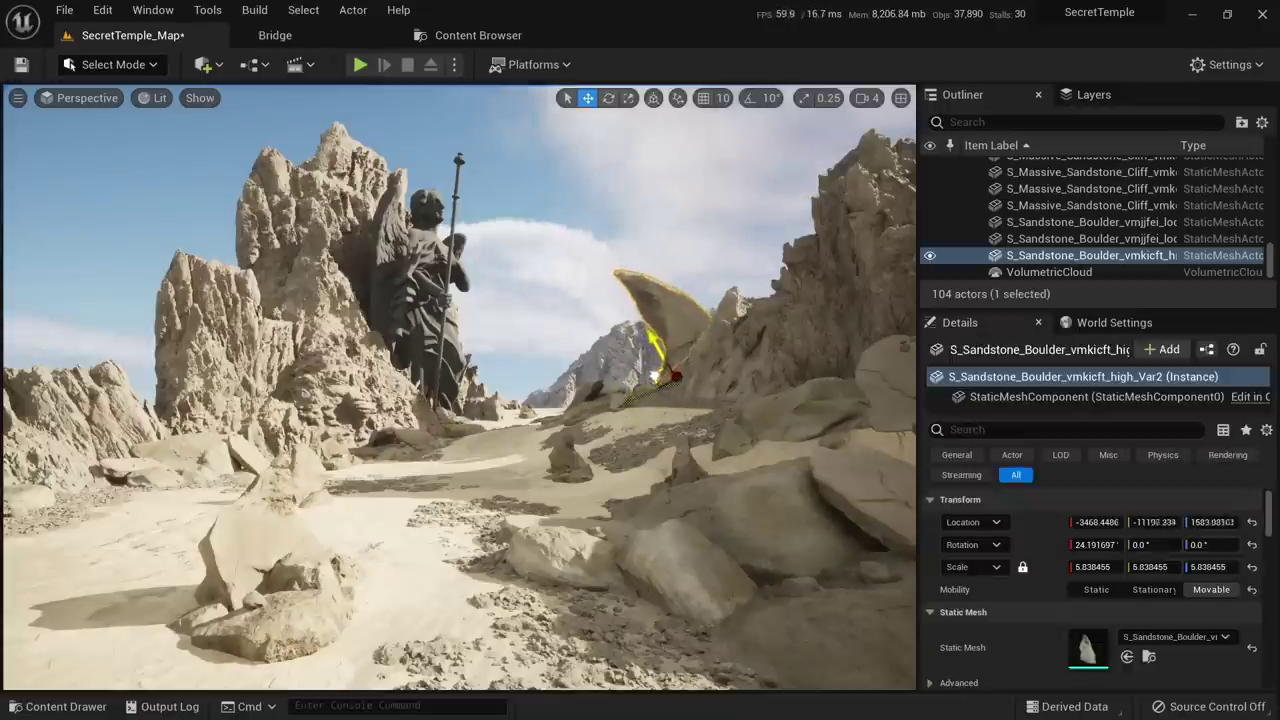
{"action": "key", "text": "Escape"}
Duplicate the horn in world space over to the statue's side of the path and turn the copy to about -178° around Z
{"action": "left_click", "coordinate": [673, 344]}
{"action": "right_click_drag", "start_coordinate": [673, 344], "coordinate": [676, 420]}
{"action": "key", "text": "e"}
{"action": "key", "text": "w"}
{"action": "right_click_drag", "start_coordinate": [663, 236], "coordinate": [665, 198]}
{"action": "left_click", "coordinate": [653, 98]}
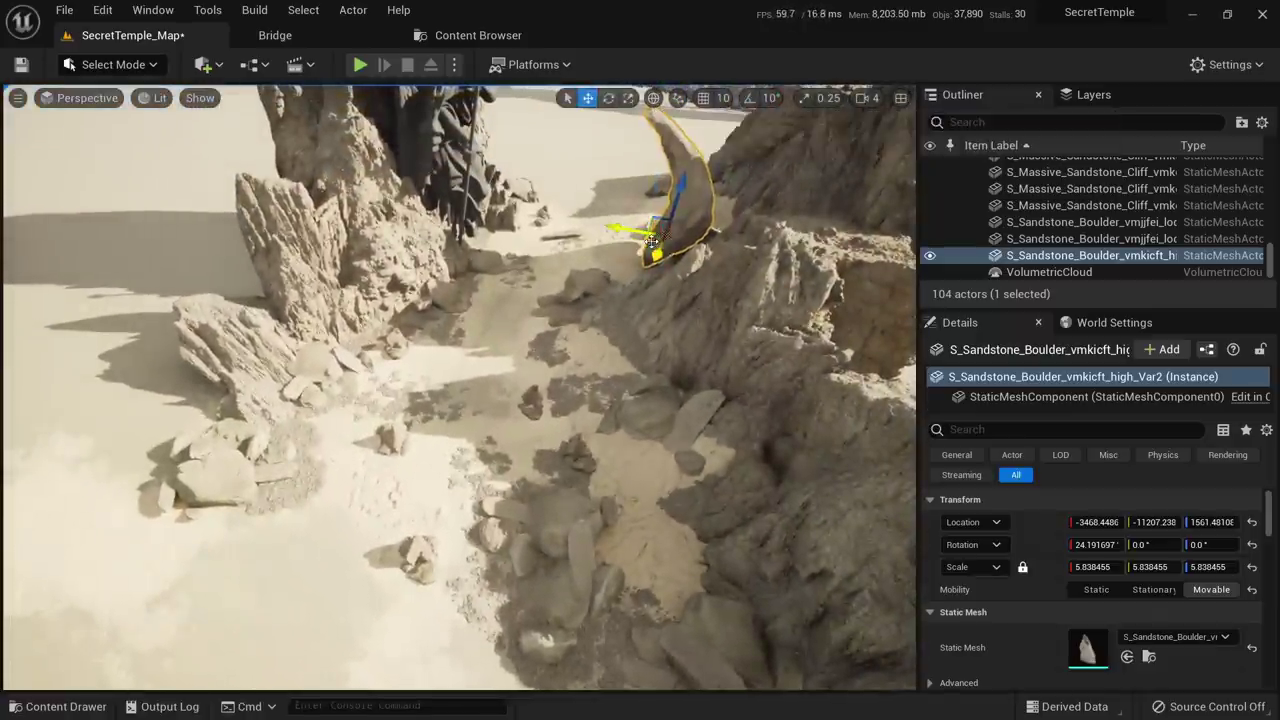
{"action": "left_click_drag", "start_coordinate": [650, 243], "coordinate": [415, 389], "text": "alt"}
{"action": "key", "text": "e"}
{"action": "right_click_drag", "start_coordinate": [330, 388], "coordinate": [330, 362]}
{"action": "key", "text": "w"}
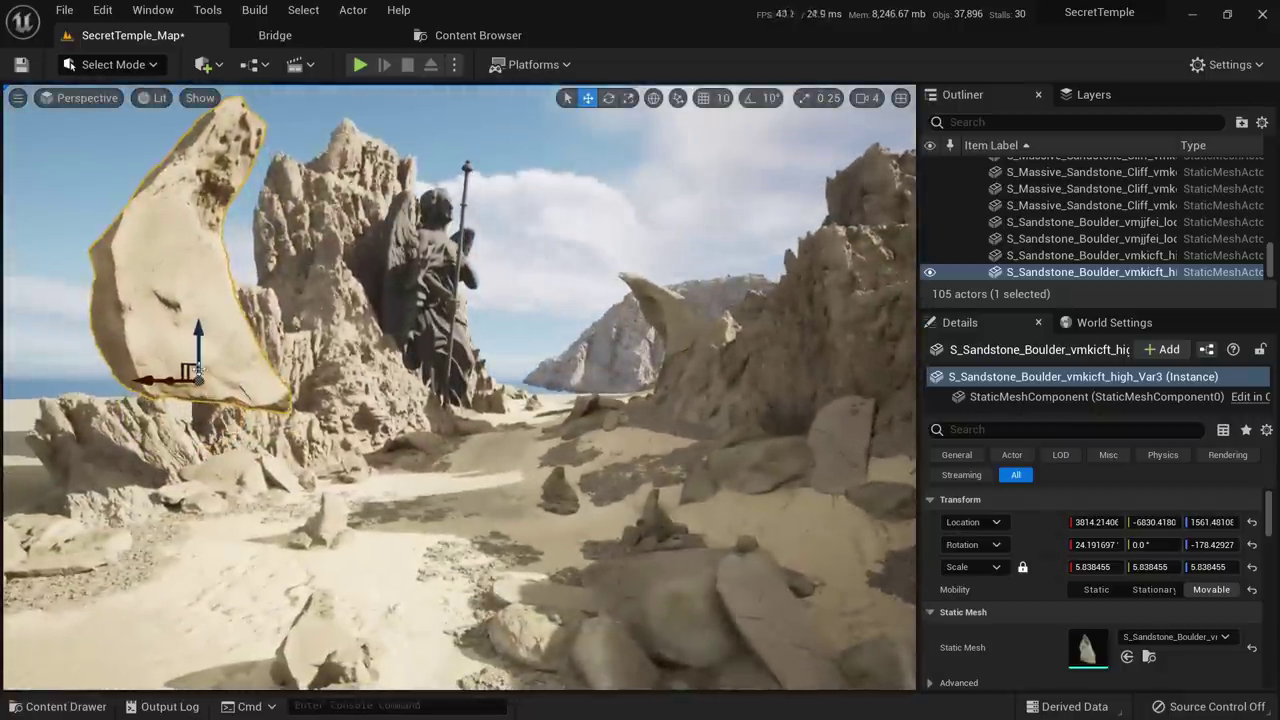
Lower the copied horn to about -177 in Z and tilt it to about 2°, -21° and -204°
{"action": "right_click_drag", "start_coordinate": [172, 306], "coordinate": [180, 306]}
{"action": "left_click_drag", "start_coordinate": [171, 306], "coordinate": [220, 508]}
{"action": "key", "text": "e"}
{"action": "mouse_move", "coordinate": [149, 522]}
{"action": "right_mouse_down"}
{"action": "mouse_move", "coordinate": [120, 520]}
{"action": "mouse_move", "coordinate": [166, 531]}
{"action": "right_mouse_up"}
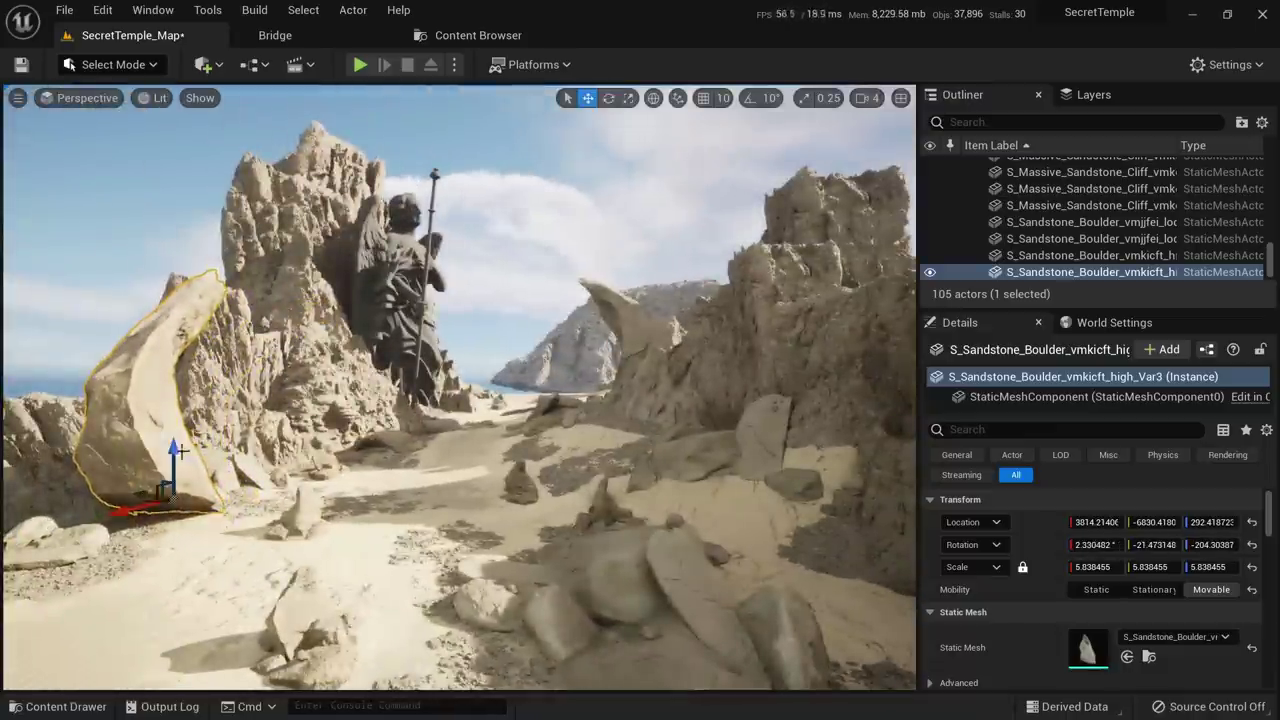
{"action": "left_click_drag", "start_coordinate": [175, 493], "coordinate": [175, 497]}
{"action": "key", "text": "Escape"}
{"action": "right_click_drag", "start_coordinate": [175, 497], "coordinate": [156, 462]}
Rotate the copied horn in the foreground to about -10° in X, 8° in Y and -203° in Z
{"action": "left_click", "coordinate": [150, 540]}
{"action": "key", "text": "e"}
{"action": "left_click_drag", "start_coordinate": [125, 505], "coordinate": [14, 543]}
{"action": "key", "text": "Escape"}
{"action": "left_click", "coordinate": [28, 505]}
{"action": "mouse_move", "coordinate": [28, 505]}
{"action": "right_mouse_down"}
{"action": "mouse_move", "coordinate": [6, 524]}
{"action": "mouse_move", "coordinate": [28, 515]}
{"action": "right_mouse_up"}
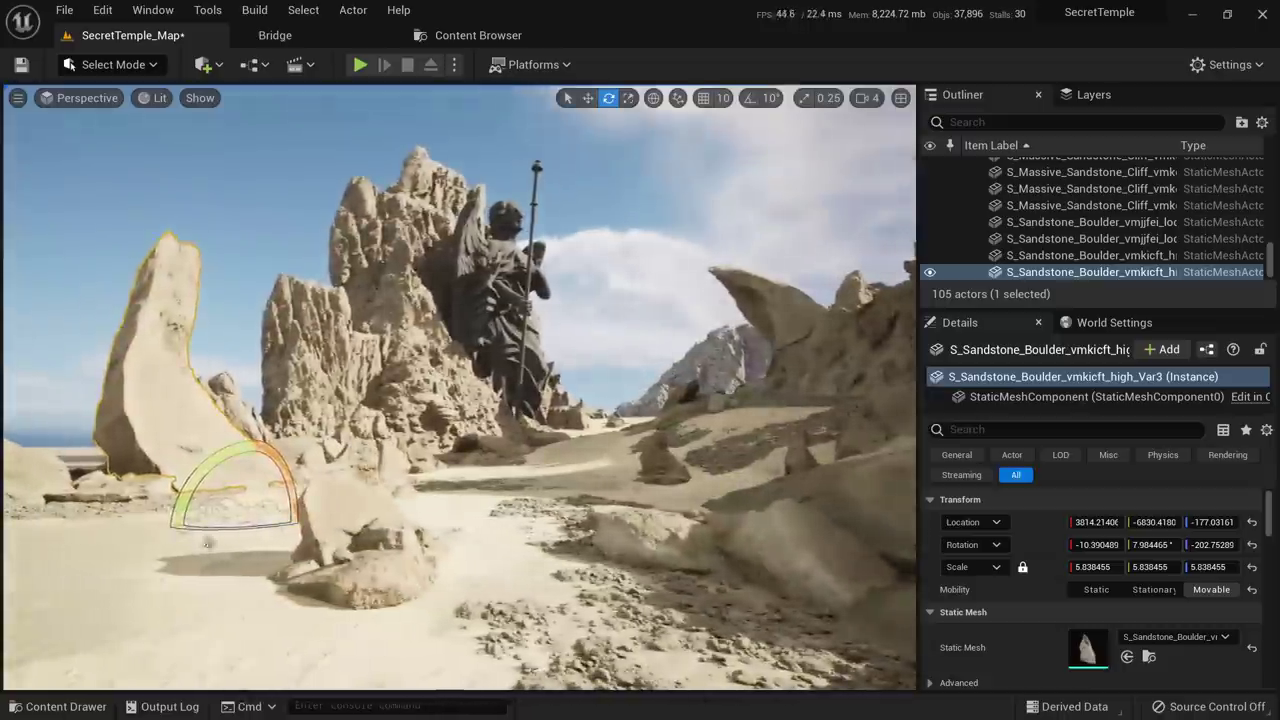
Try a further rotation of the copied foreground horn and undo it
{"action": "left_click_drag", "start_coordinate": [235, 528], "coordinate": [290, 522]}
{"action": "key", "text": "Escape"}
{"action": "key", "text": "w"}
{"action": "right_click_drag", "start_coordinate": [435, 442], "coordinate": [460, 427]}
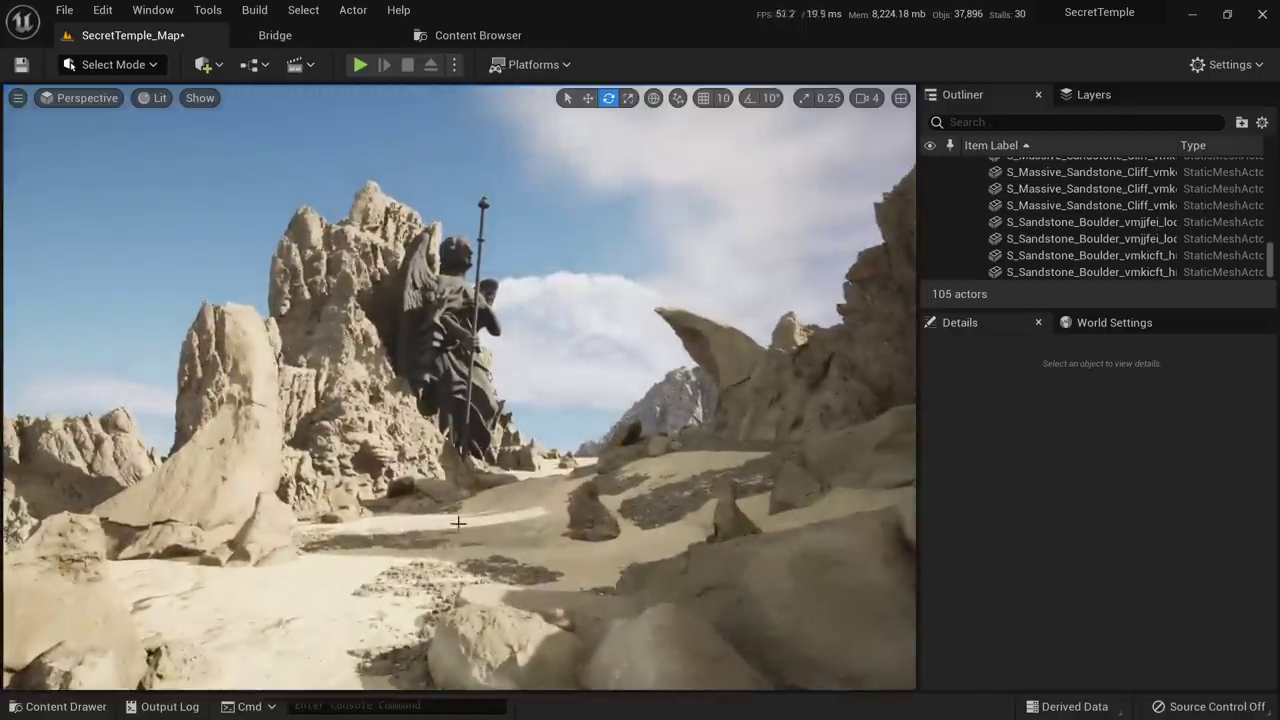
{"action": "key", "text": "ctrl+z"}
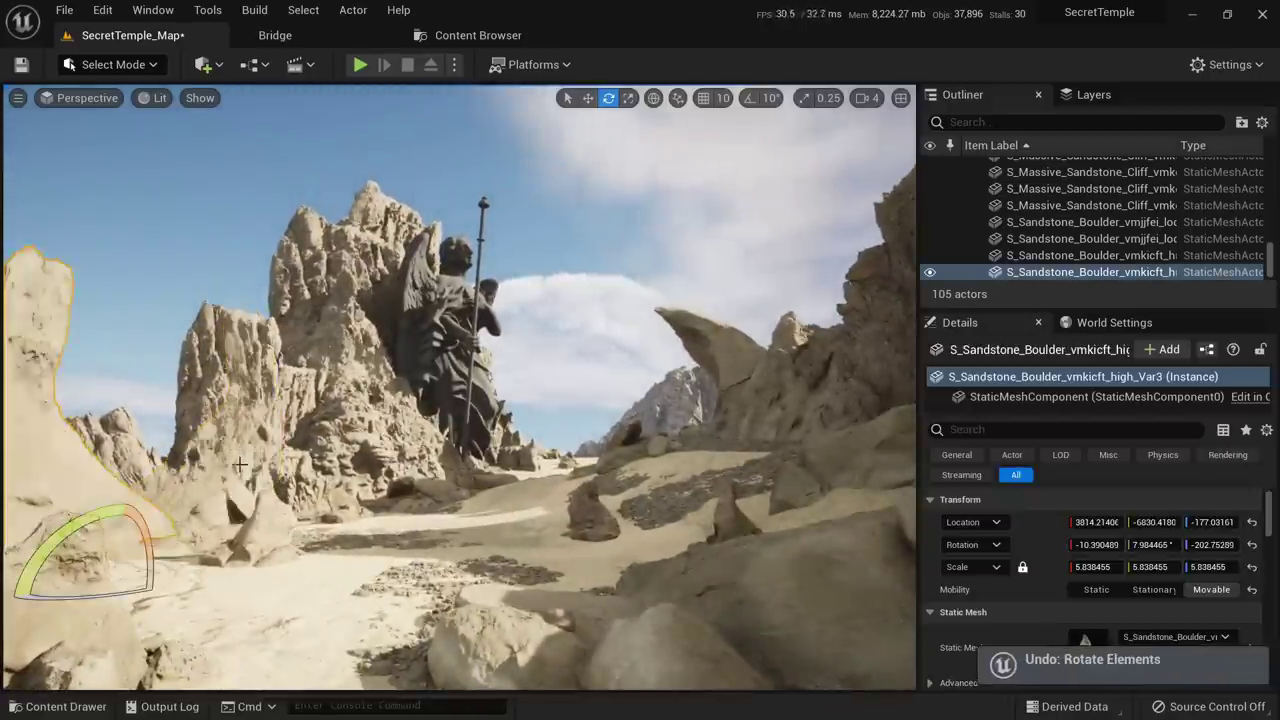
Turn the copied horn to about -77° around Z and tilt it in local space to about -44° in X
{"action": "right_click_drag", "start_coordinate": [227, 512], "coordinate": [198, 497]}
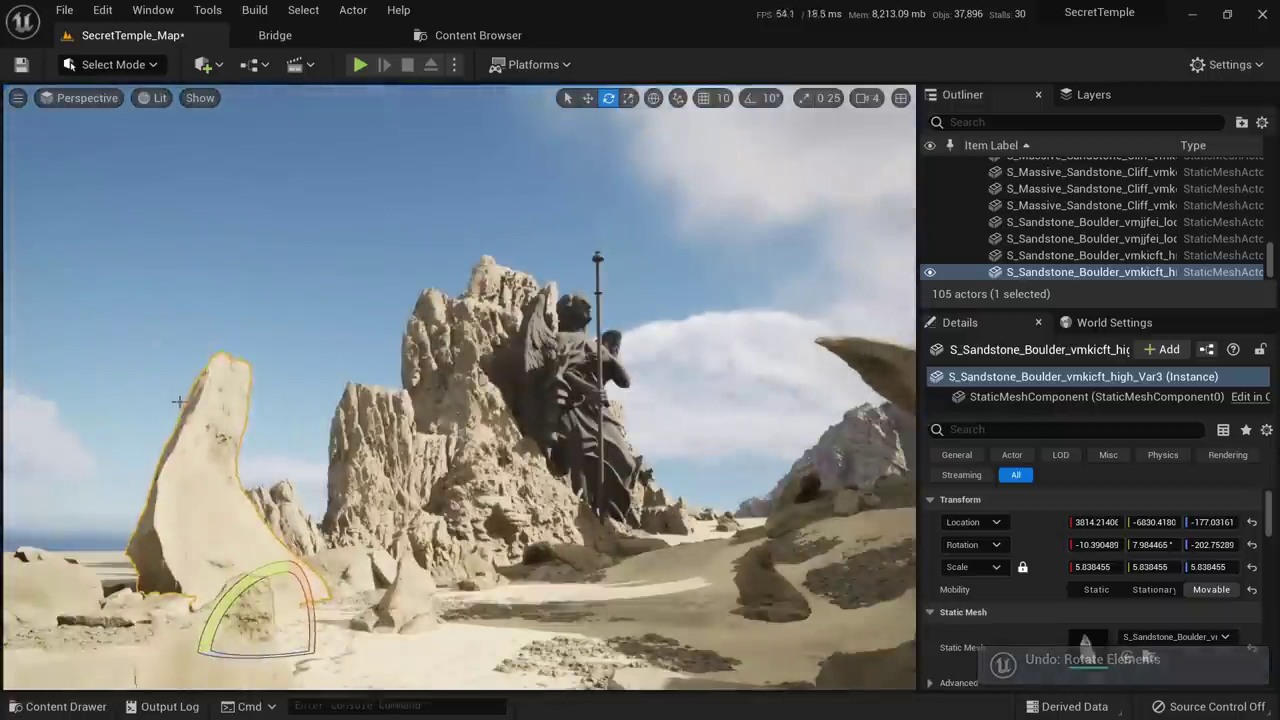
{"action": "left_click_drag", "start_coordinate": [288, 655], "coordinate": [291, 624]}
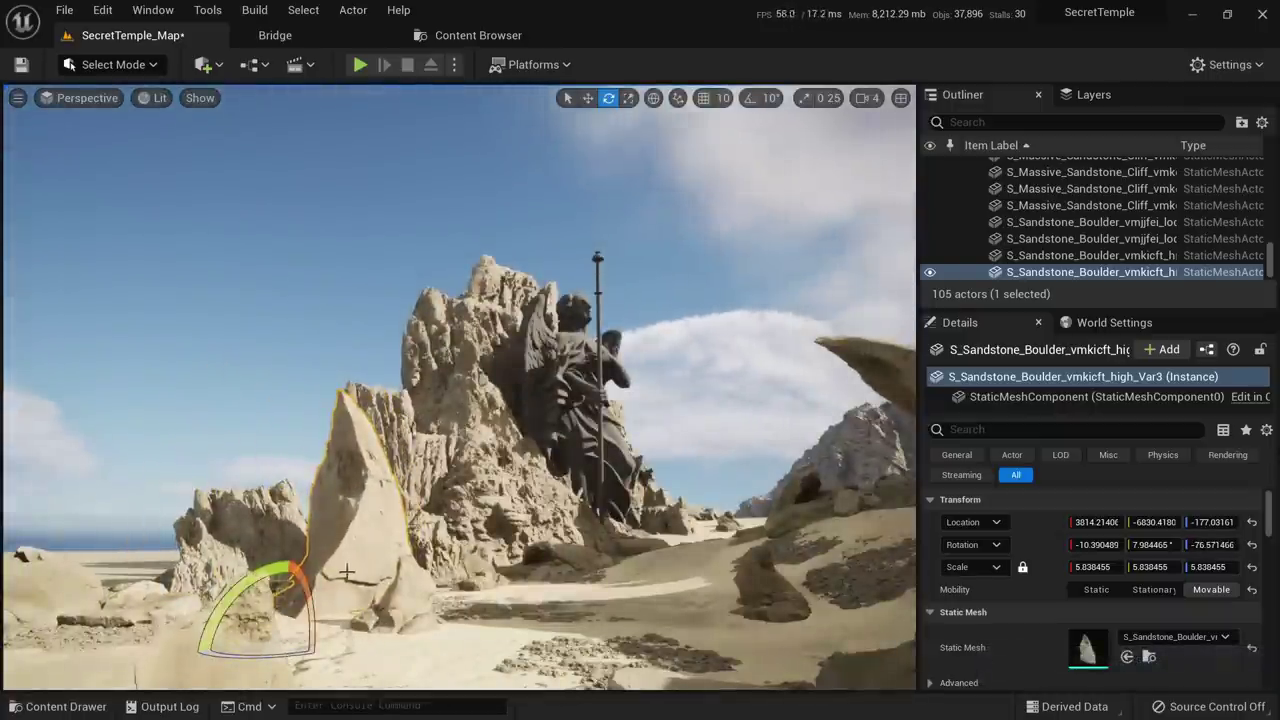
{"action": "left_click", "coordinate": [657, 102]}
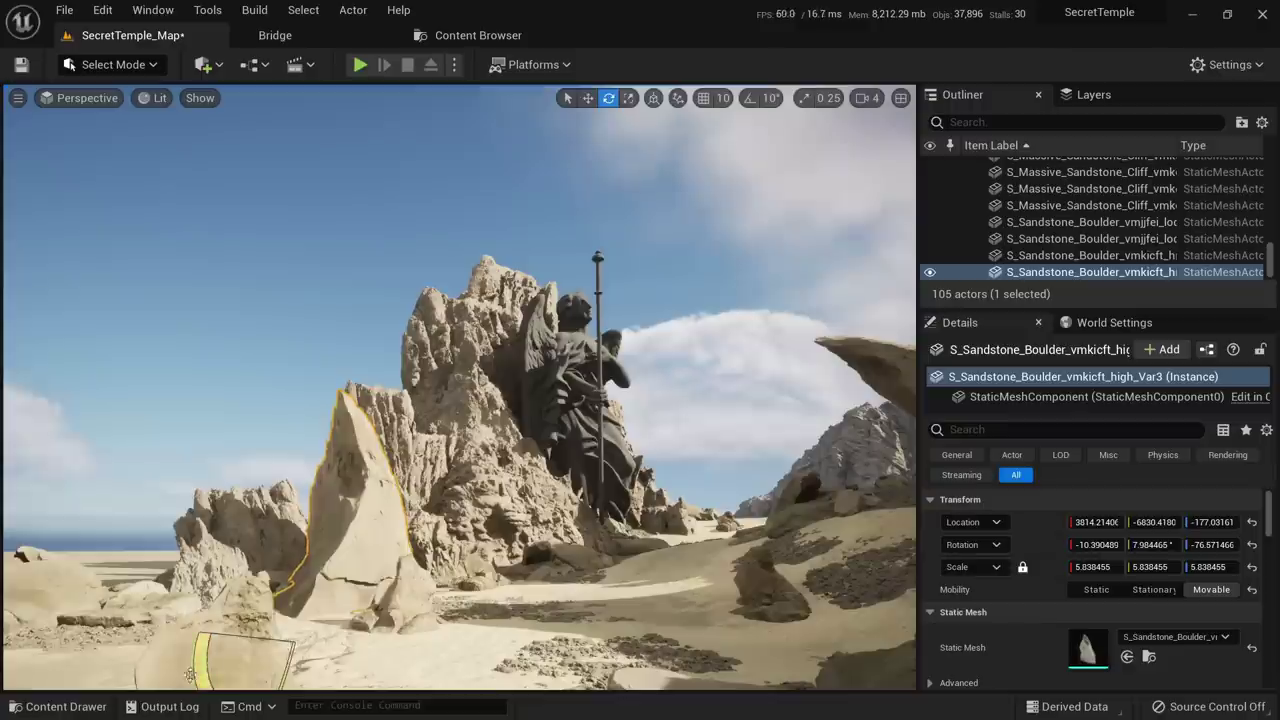
{"action": "right_click_drag", "start_coordinate": [237, 659], "coordinate": [183, 686]}
{"action": "left_click_drag", "start_coordinate": [141, 663], "coordinate": [270, 592]}
{"action": "key", "text": "Escape"}
{"action": "right_click_drag", "start_coordinate": [374, 563], "coordinate": [357, 588]}
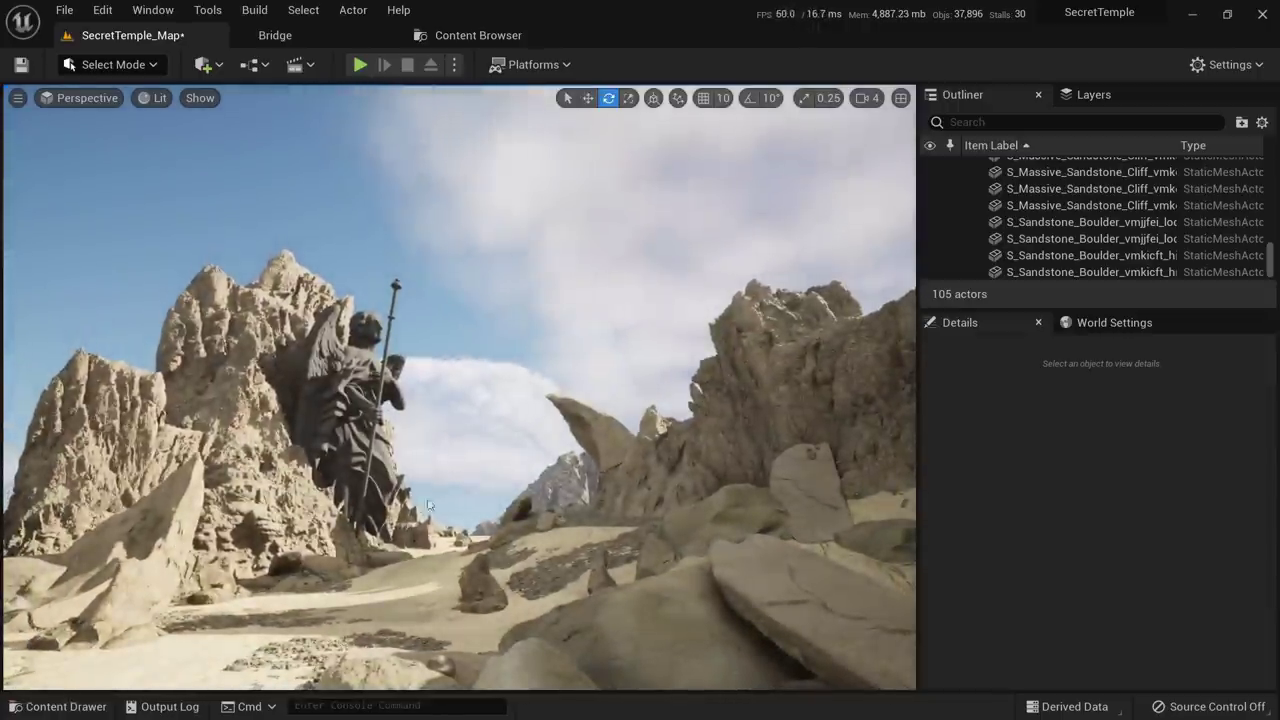
Trace the stepped peaks of the rocks behind the statue on a screen capture and discard the capture
{"action": "right_click", "coordinate": [445, 534]}
{"action": "left_click", "coordinate": [421, 579]}
{"action": "right_click_drag", "start_coordinate": [431, 540], "coordinate": [396, 495]}
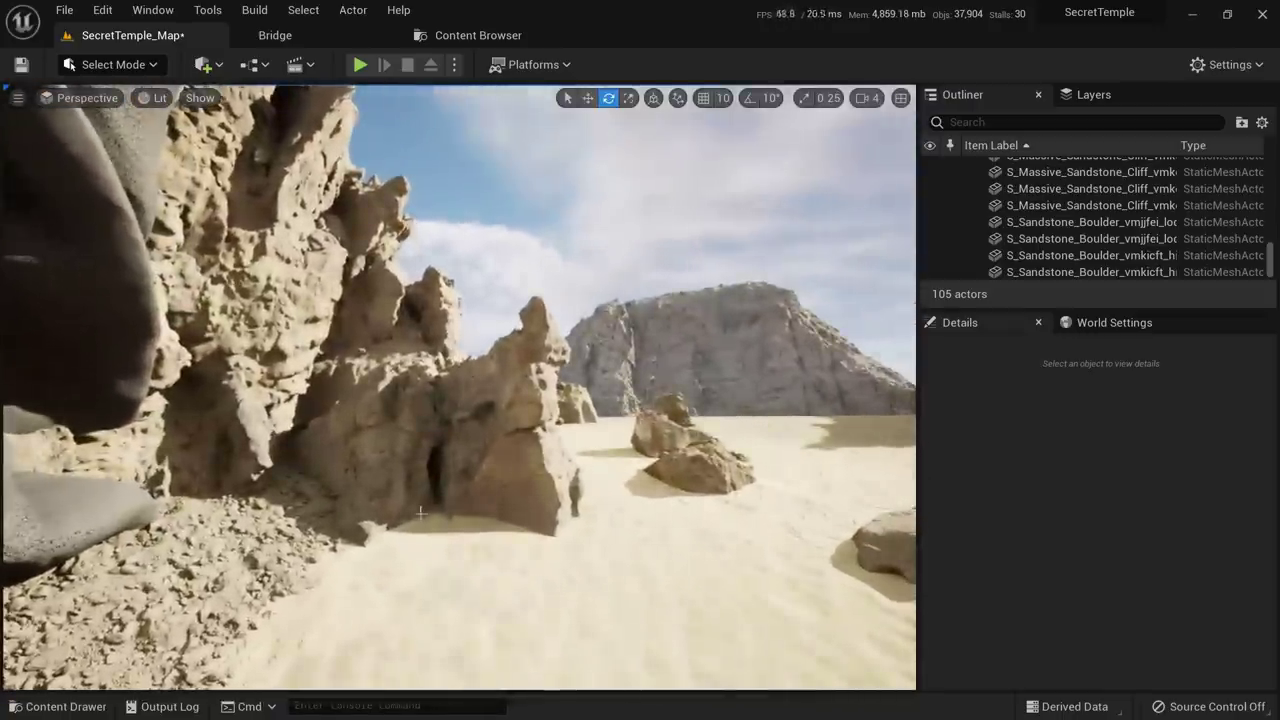
{"action": "key", "text": "F1"}
{"action": "mouse_move", "coordinate": [186, 75]}
{"action": "left_mouse_down"}
{"action": "mouse_move", "coordinate": [710, 494]}
{"action": "mouse_move", "coordinate": [857, 662]}
{"action": "left_mouse_up"}
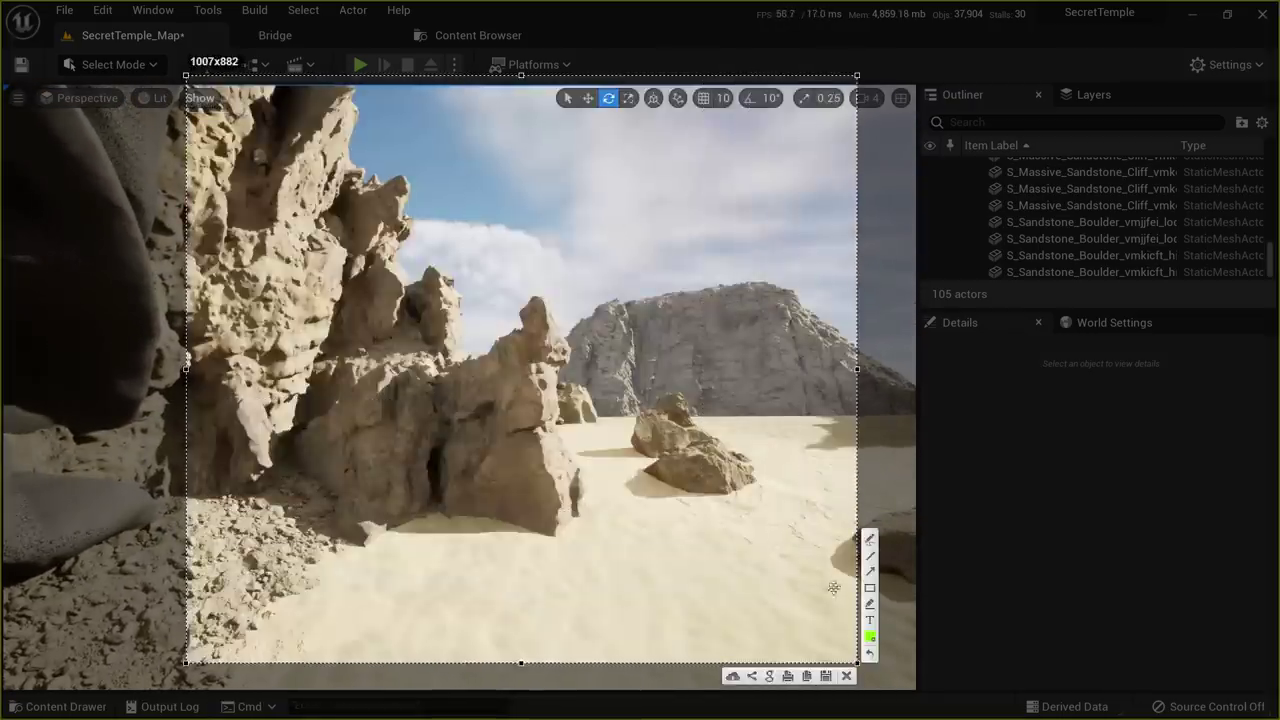
{"action": "left_click", "coordinate": [872, 536]}
{"action": "left_click_drag", "start_coordinate": [462, 385], "coordinate": [462, 385]}
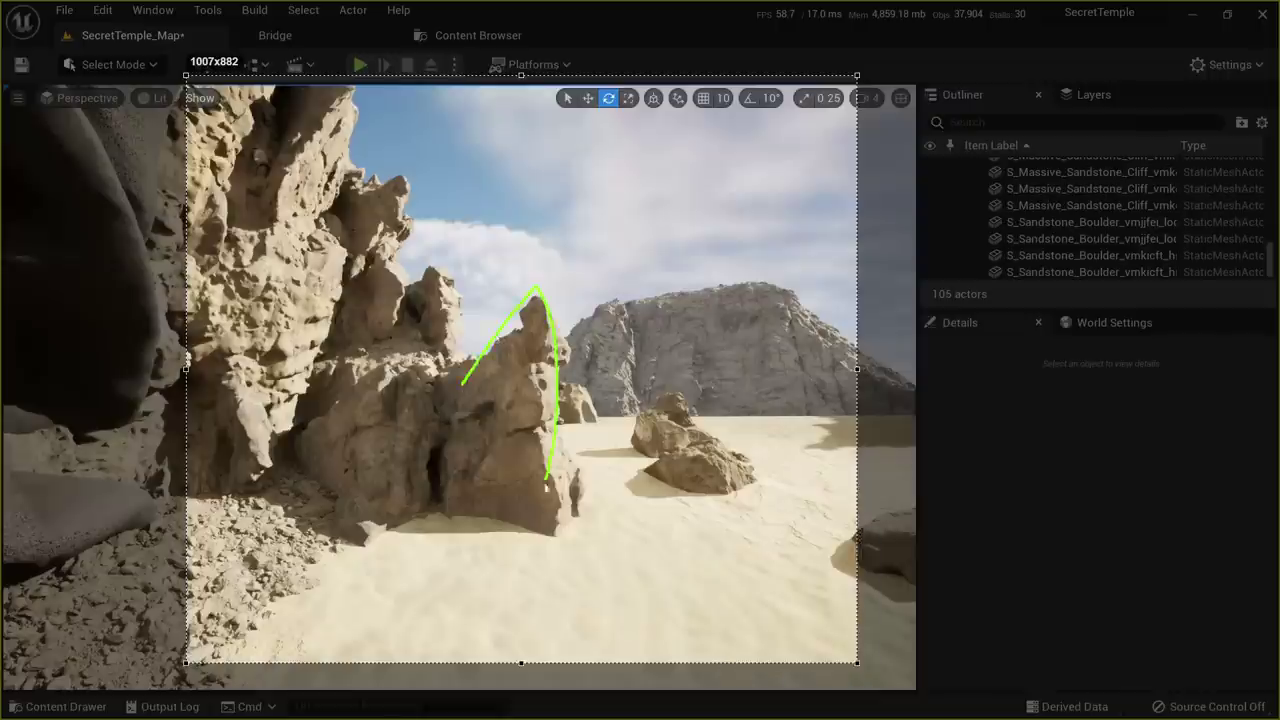
{"action": "left_click_drag", "start_coordinate": [546, 486], "coordinate": [541, 502]}
{"action": "left_click_drag", "start_coordinate": [478, 358], "coordinate": [474, 328]}
{"action": "left_click_drag", "start_coordinate": [396, 141], "coordinate": [337, 222]}
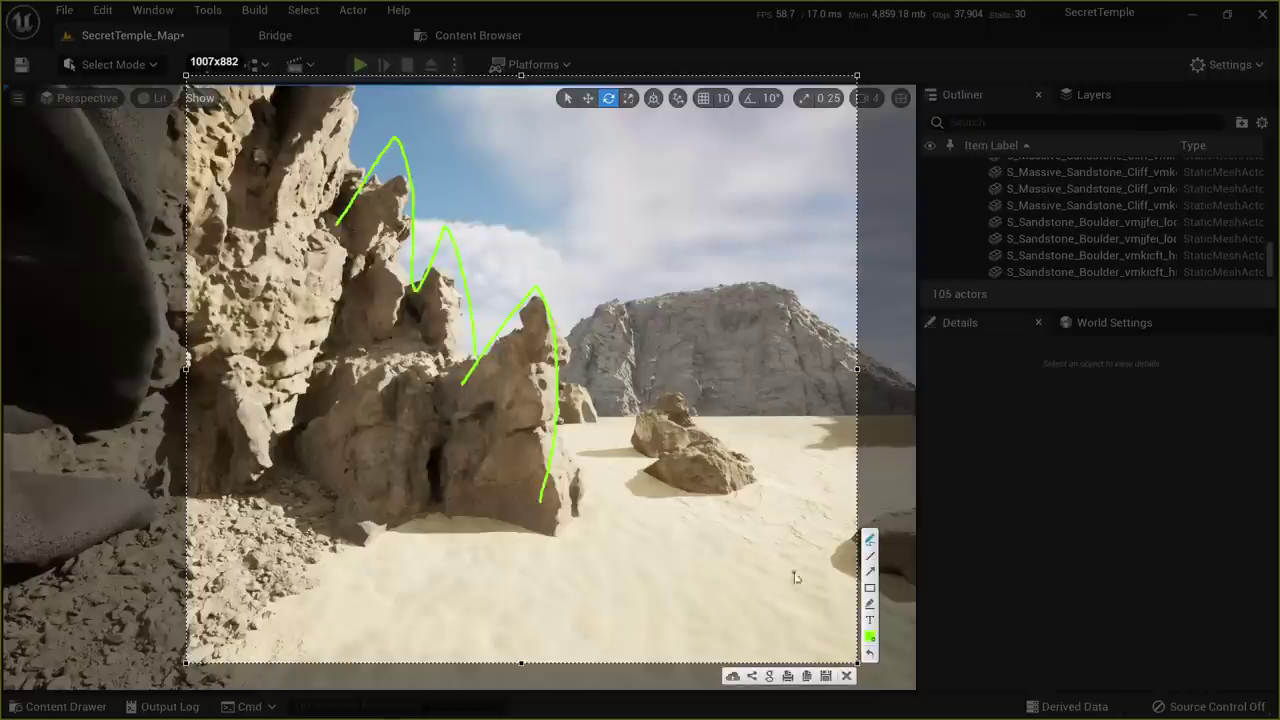
{"action": "left_click", "coordinate": [847, 677]}
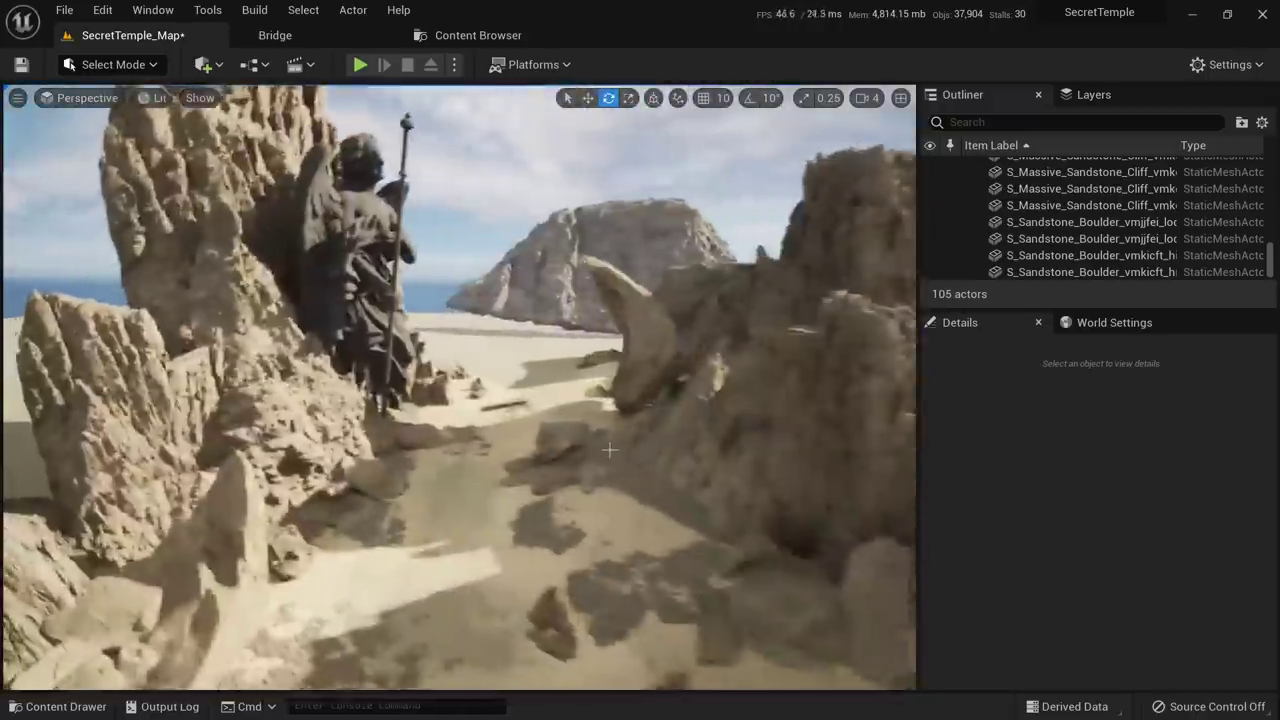
Duplicate the foreground horn in world space to the ridge beside the statue and raise it to about 862 in Z
{"action": "right_click_drag", "start_coordinate": [610, 450], "coordinate": [256, 590]}
{"action": "left_click", "coordinate": [280, 489]}
{"action": "key", "text": "w"}
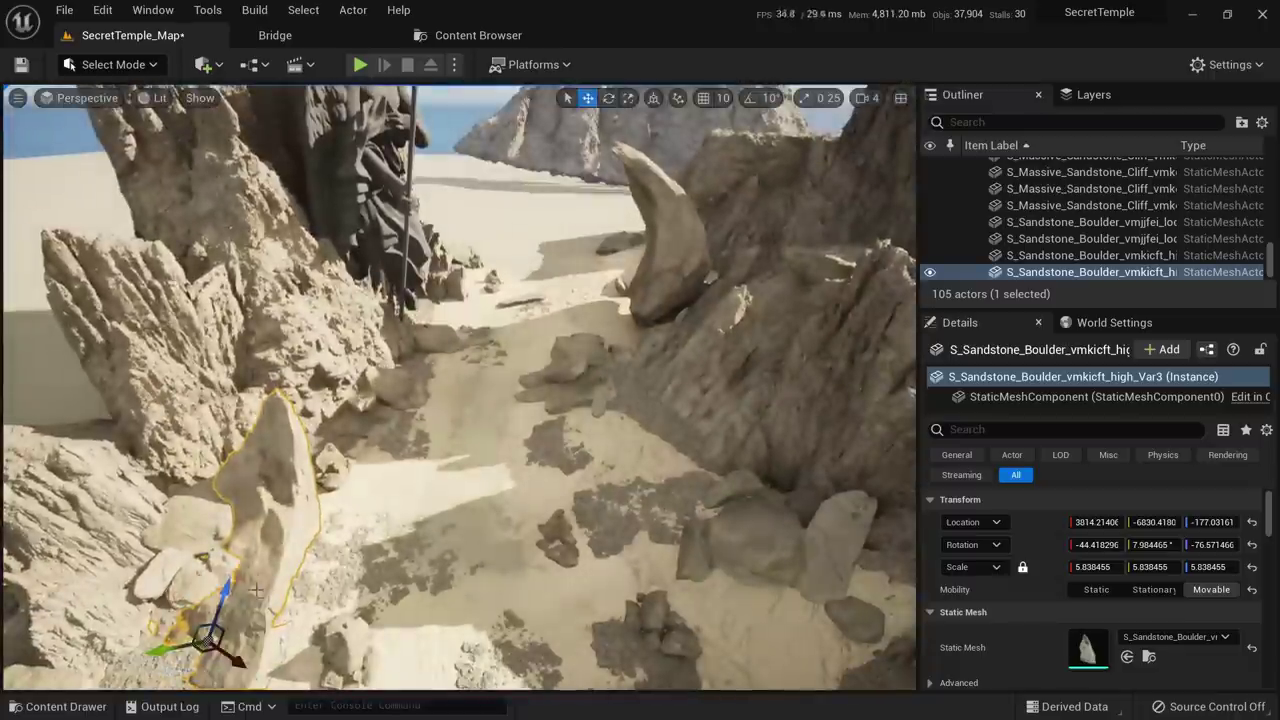
{"action": "left_click", "coordinate": [652, 97]}
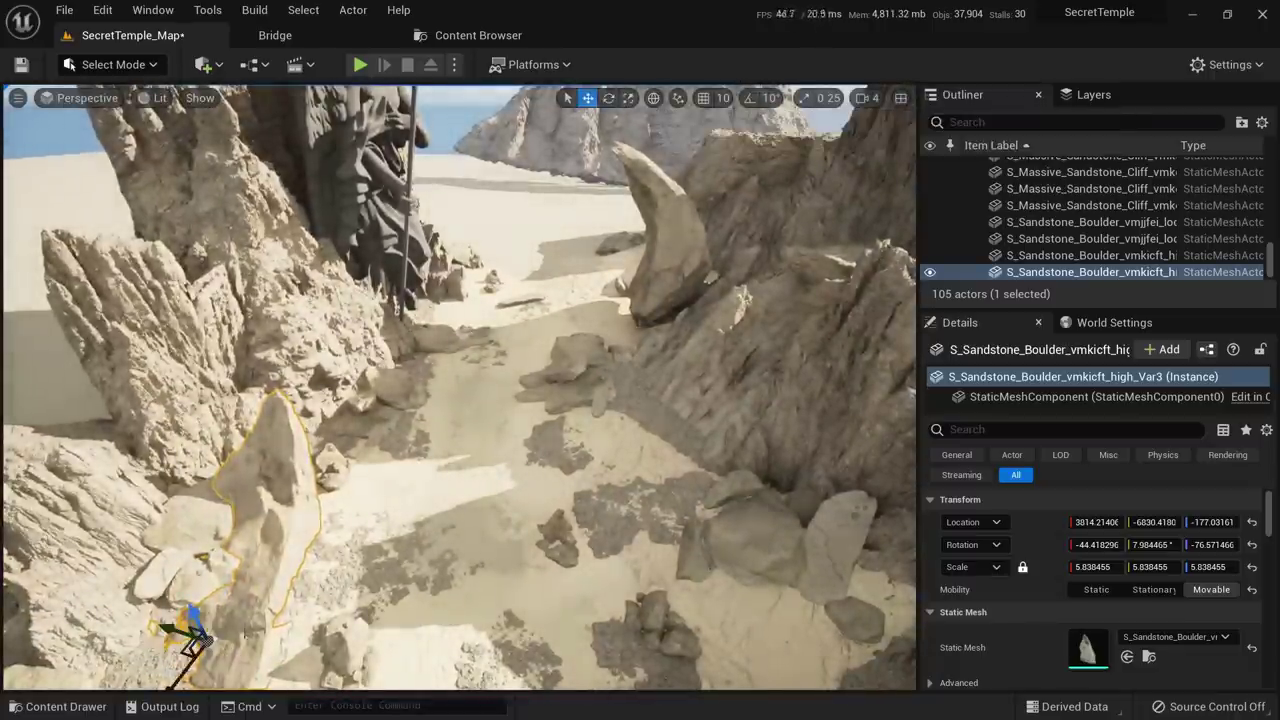
{"action": "left_click_drag", "start_coordinate": [187, 655], "coordinate": [420, 318], "text": "alt"}
{"action": "right_click_drag", "start_coordinate": [420, 318], "coordinate": [388, 404]}
{"action": "left_click_drag", "start_coordinate": [365, 384], "coordinate": [365, 340]}
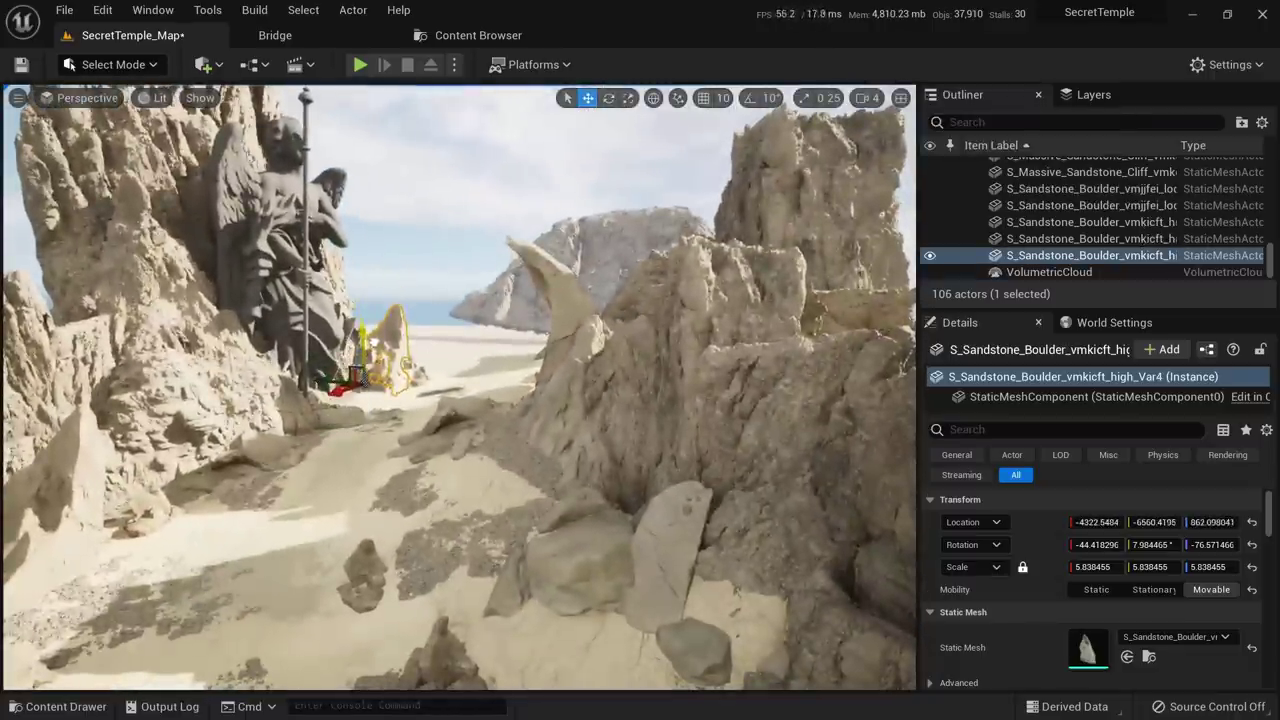
{"action": "key", "text": "Escape"}
{"action": "right_click_drag", "start_coordinate": [365, 340], "coordinate": [304, 260]}
Rotate the new horn beside the statue to about -4° in X, 1° in Y and -49° in Z
{"action": "left_click", "coordinate": [507, 424]}
{"action": "key", "text": "e"}
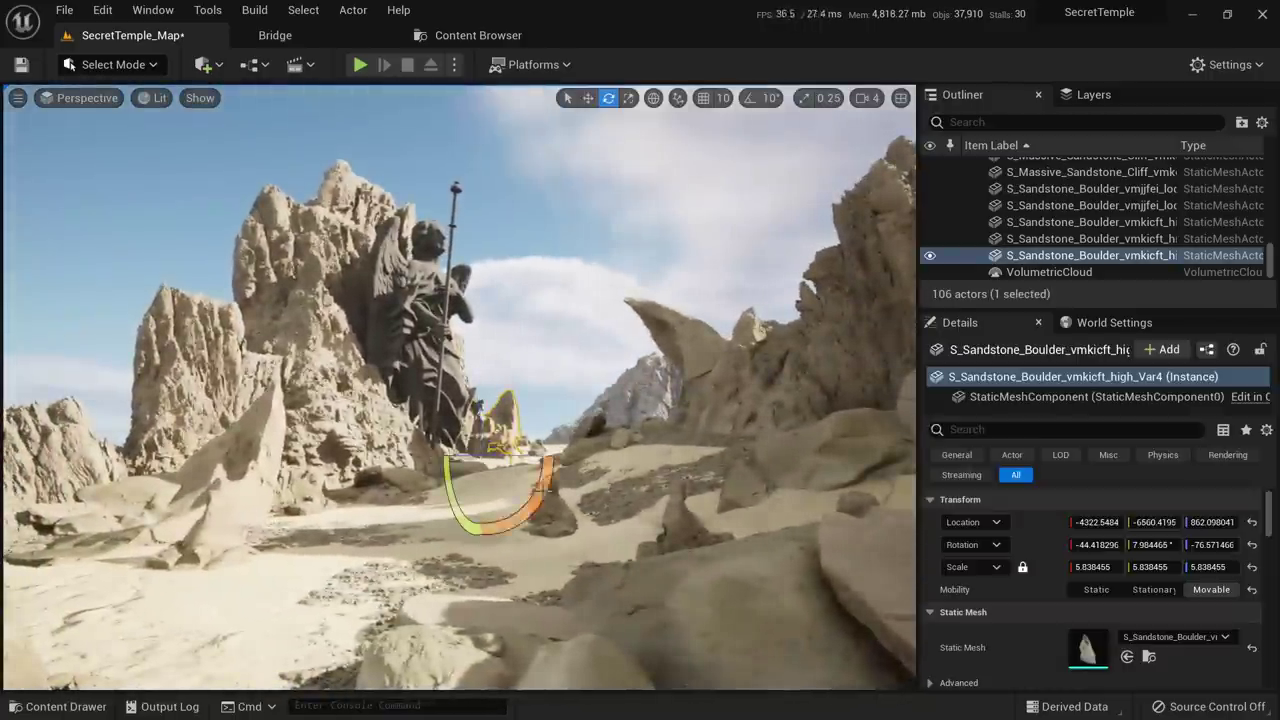
{"action": "left_click_drag", "start_coordinate": [527, 462], "coordinate": [412, 461]}
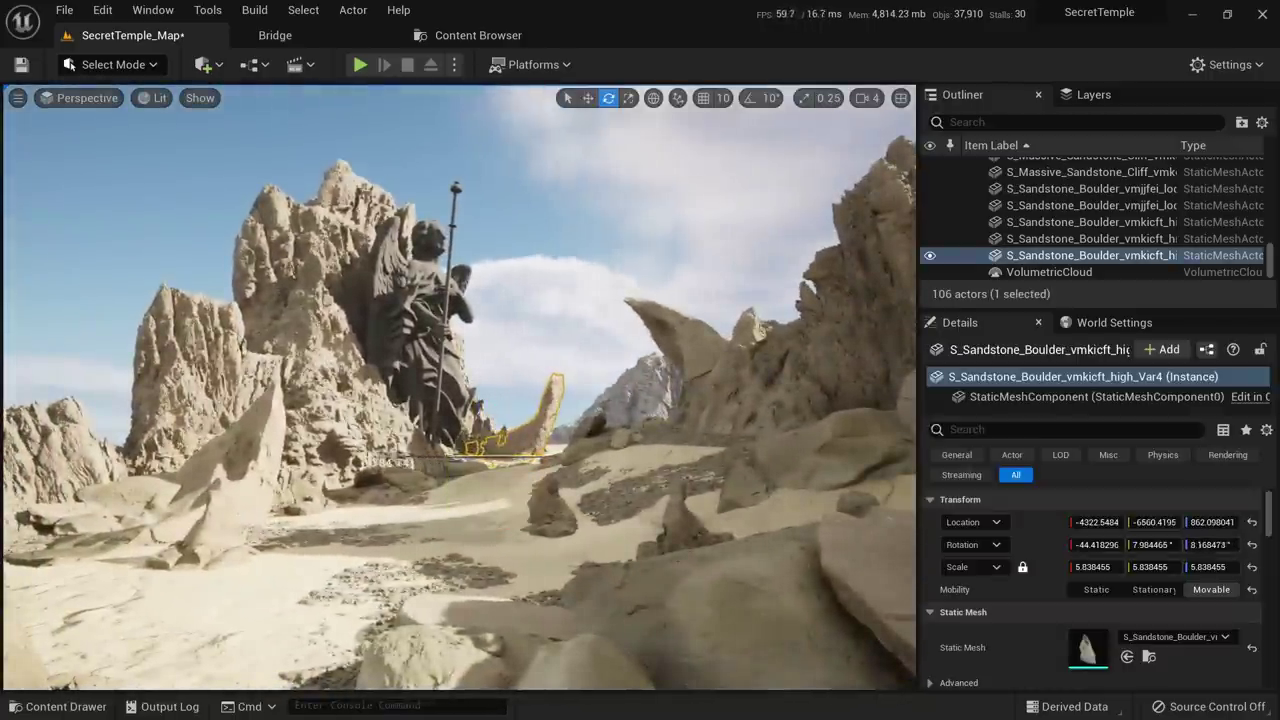
{"action": "left_click_drag", "start_coordinate": [412, 413], "coordinate": [425, 395]}
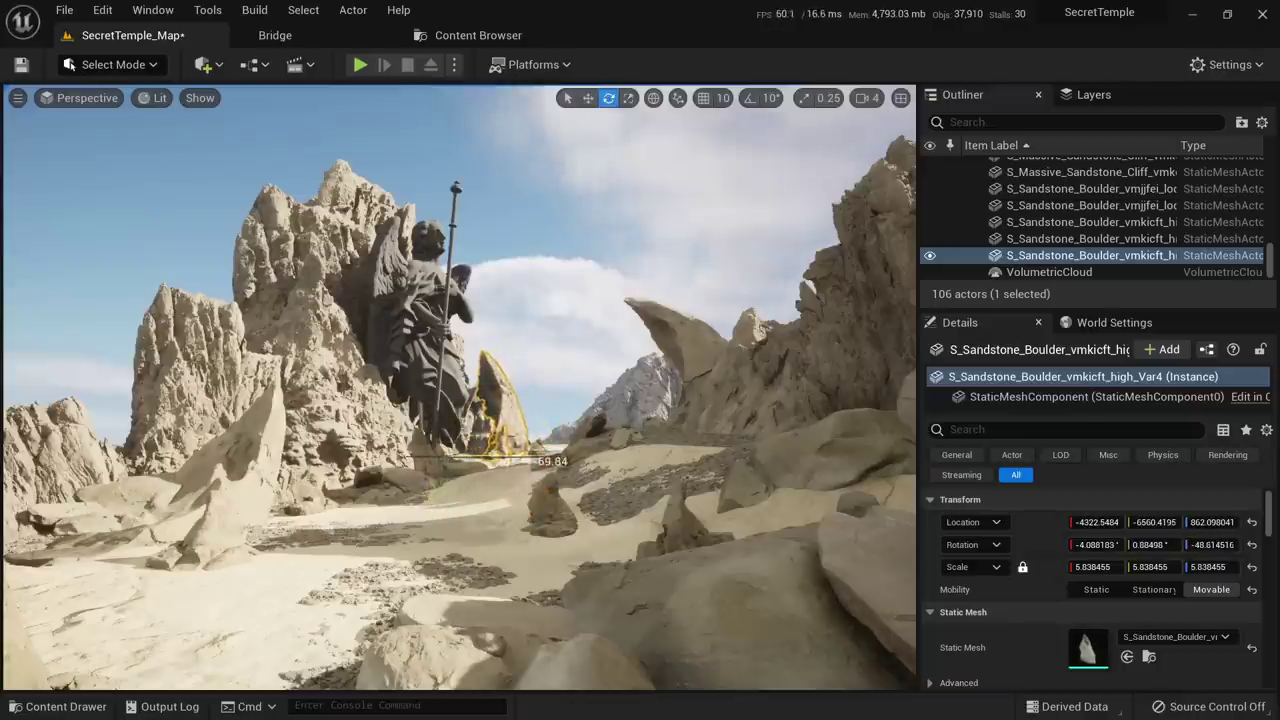
{"action": "key", "text": "Escape"}
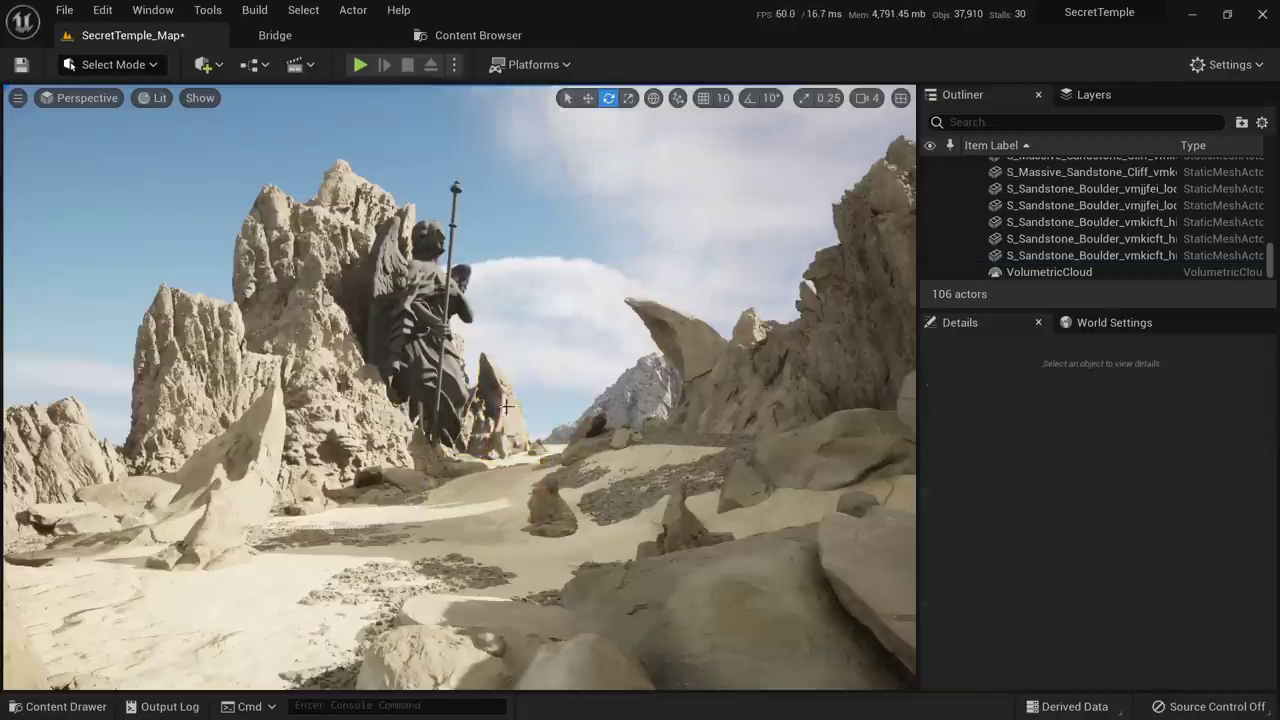
Try shifting the new horn beside the statue to a different position and check it against the scene
{"action": "left_click", "coordinate": [507, 406]}
{"action": "key", "text": "w"}
{"action": "key", "text": "h"}
{"action": "left_click", "coordinate": [515, 428]}
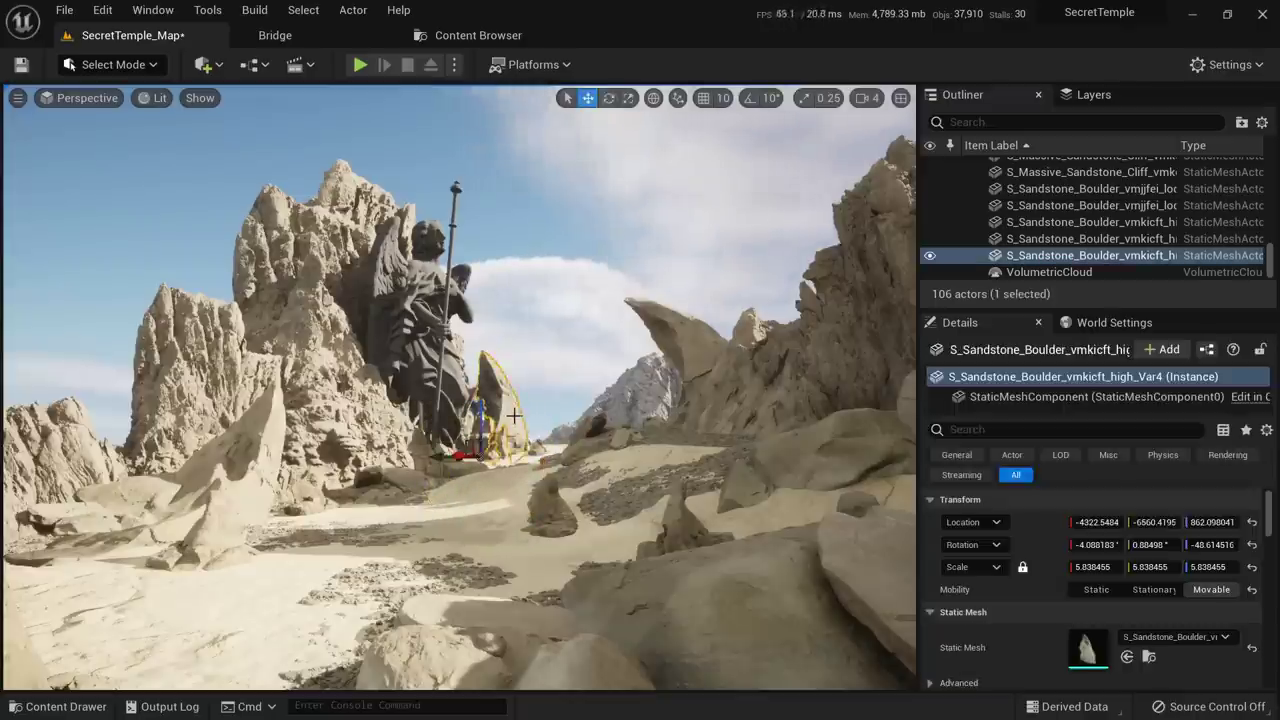
{"action": "key", "text": "f"}
{"action": "left_click_drag", "start_coordinate": [456, 608], "coordinate": [460, 560]}
{"action": "key", "text": "Escape"}
{"action": "key", "text": "s"}
{"action": "right_click_drag", "start_coordinate": [460, 560], "coordinate": [446, 383]}
{"action": "key", "text": "a"}
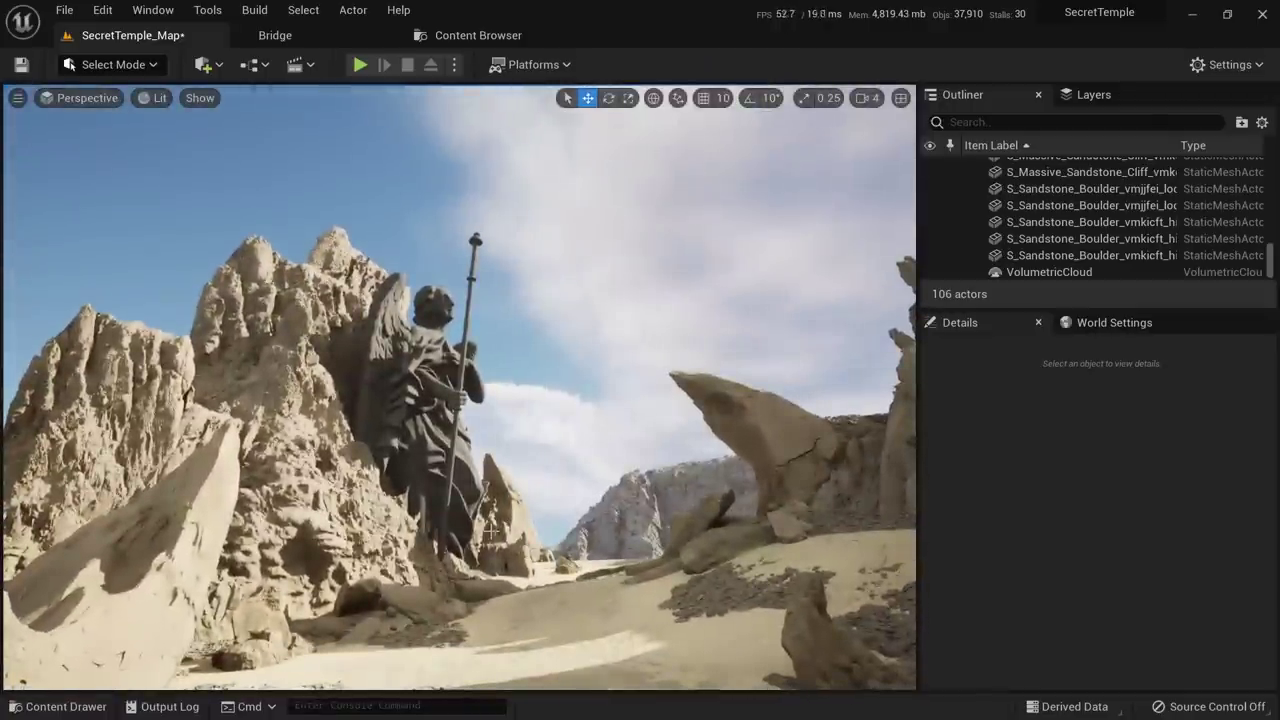
Undo the last move of the horn beside the statue and review the composition from the path
{"action": "key", "text": "ctrl+z"}
{"action": "key", "text": "ctrl+z"}
{"action": "key", "text": "Escape"}
{"action": "right_click_drag", "start_coordinate": [528, 491], "coordinate": [515, 513]}
{"action": "key", "text": "d"}
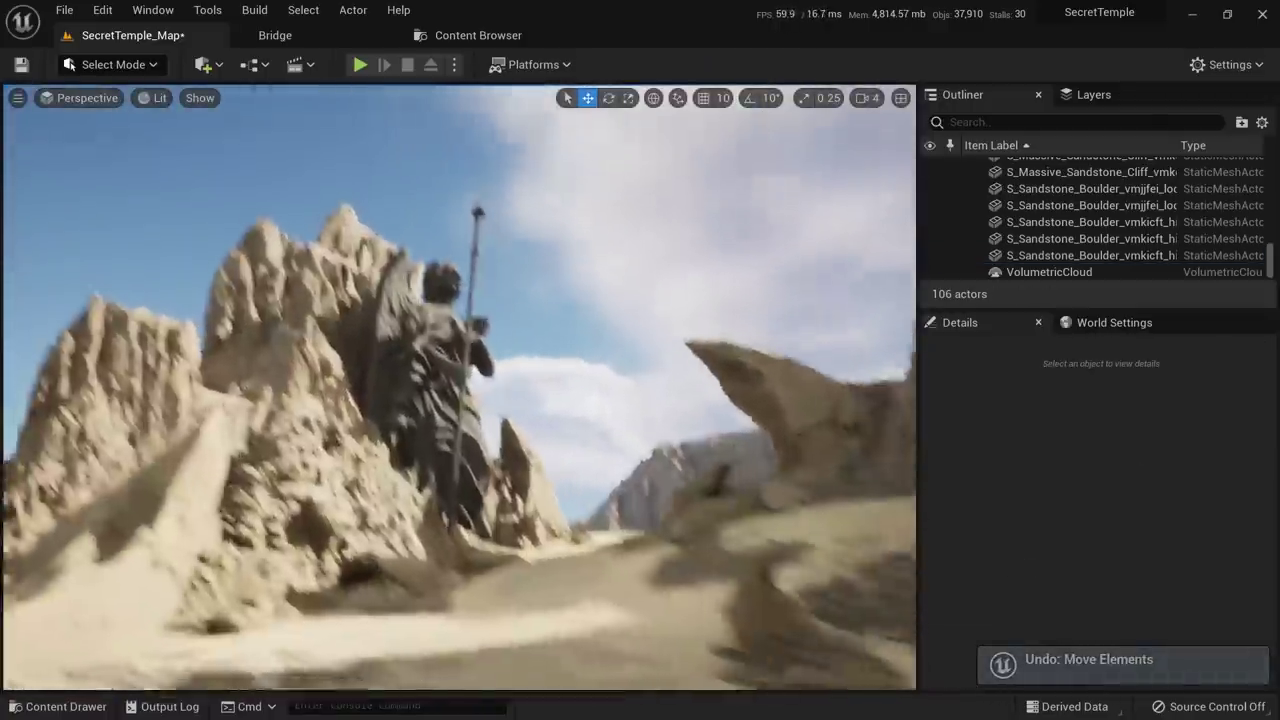
{"action": "right_click_drag", "start_coordinate": [457, 417], "coordinate": [457, 417]}
{"action": "key", "text": "a"}
{"action": "key", "text": "d"}
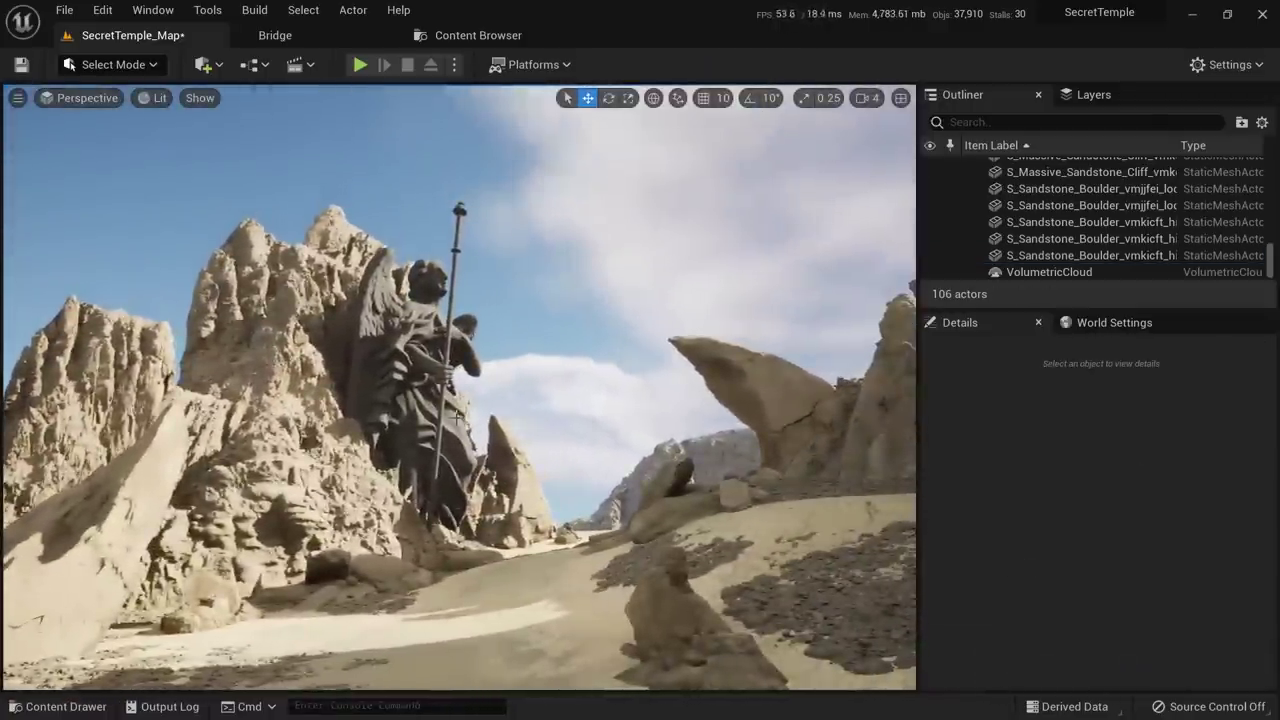
Sketch a guide curve down the statue's side on a screen capture of the viewport and discard the capture
{"action": "key", "text": "Print"}
{"action": "left_click_drag", "start_coordinate": [2, 130], "coordinate": [895, 665]}
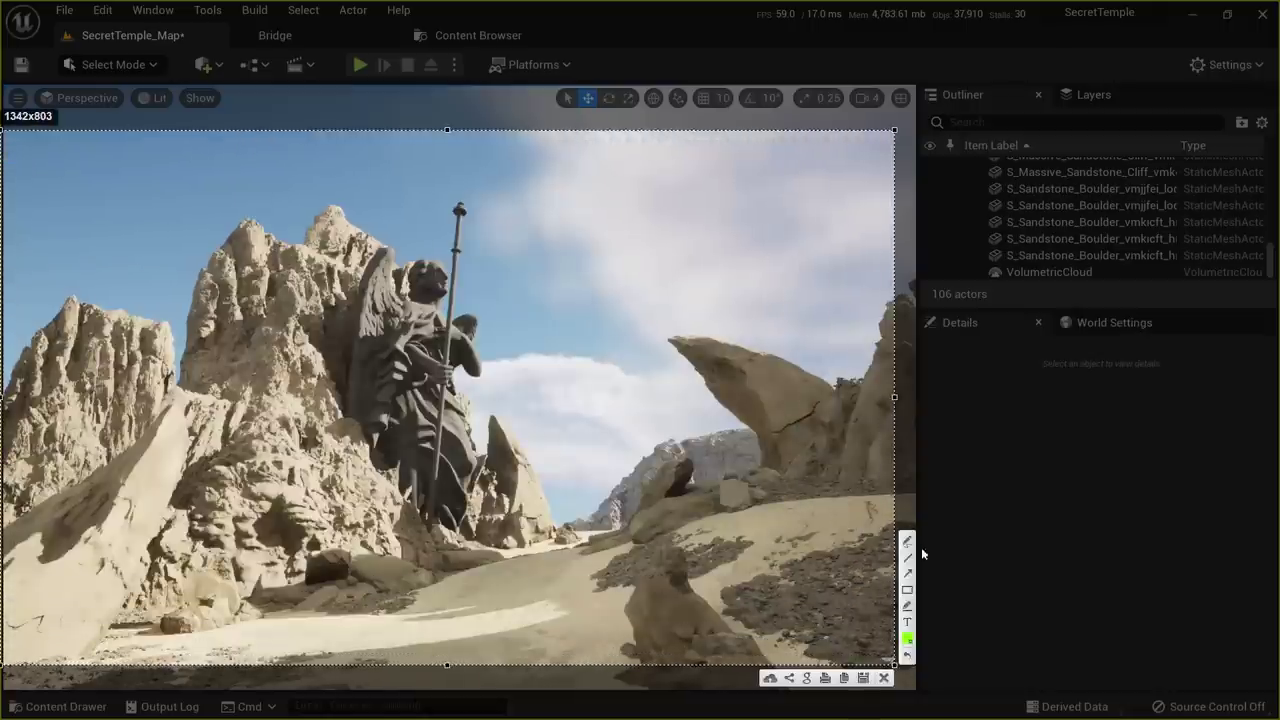
{"action": "left_click_drag", "start_coordinate": [439, 299], "coordinate": [465, 382]}
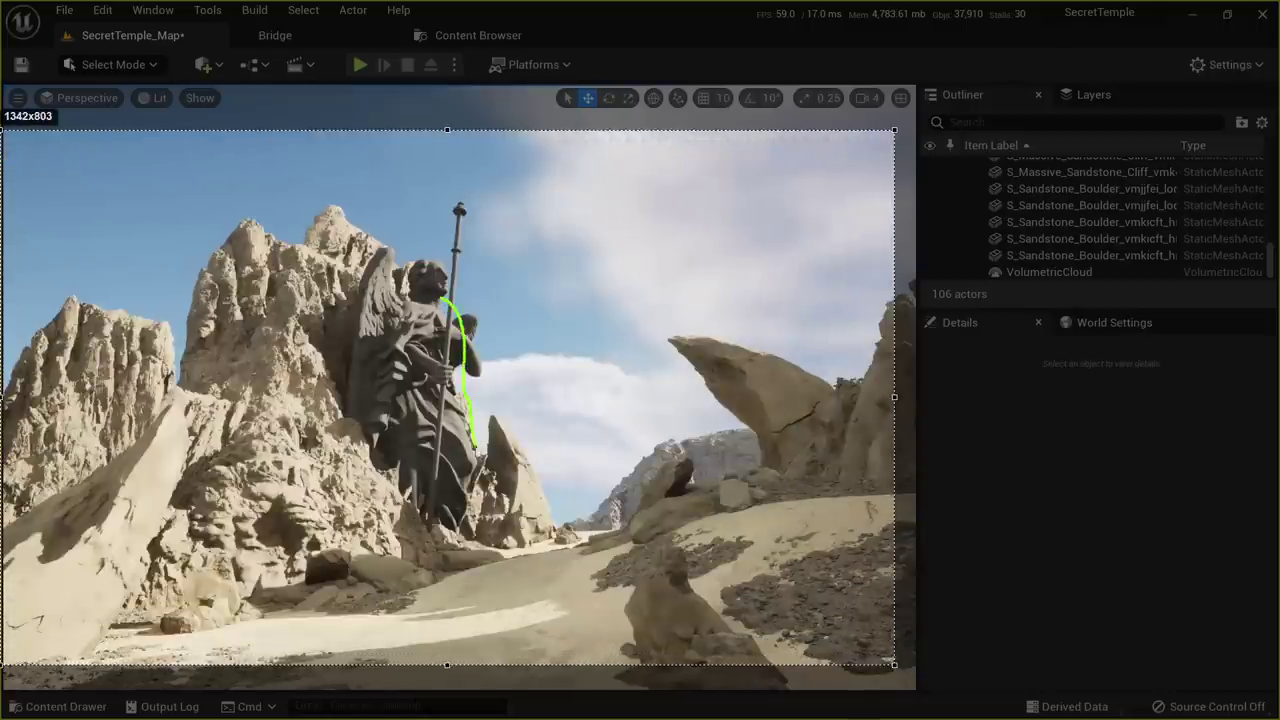
{"action": "mouse_move", "coordinate": [485, 428]}
{"action": "left_mouse_down"}
{"action": "mouse_move", "coordinate": [526, 418]}
{"action": "mouse_move", "coordinate": [489, 420]}
{"action": "mouse_move", "coordinate": [497, 431]}
{"action": "mouse_move", "coordinate": [480, 449]}
{"action": "left_mouse_up"}
{"action": "left_click", "coordinate": [884, 679]}
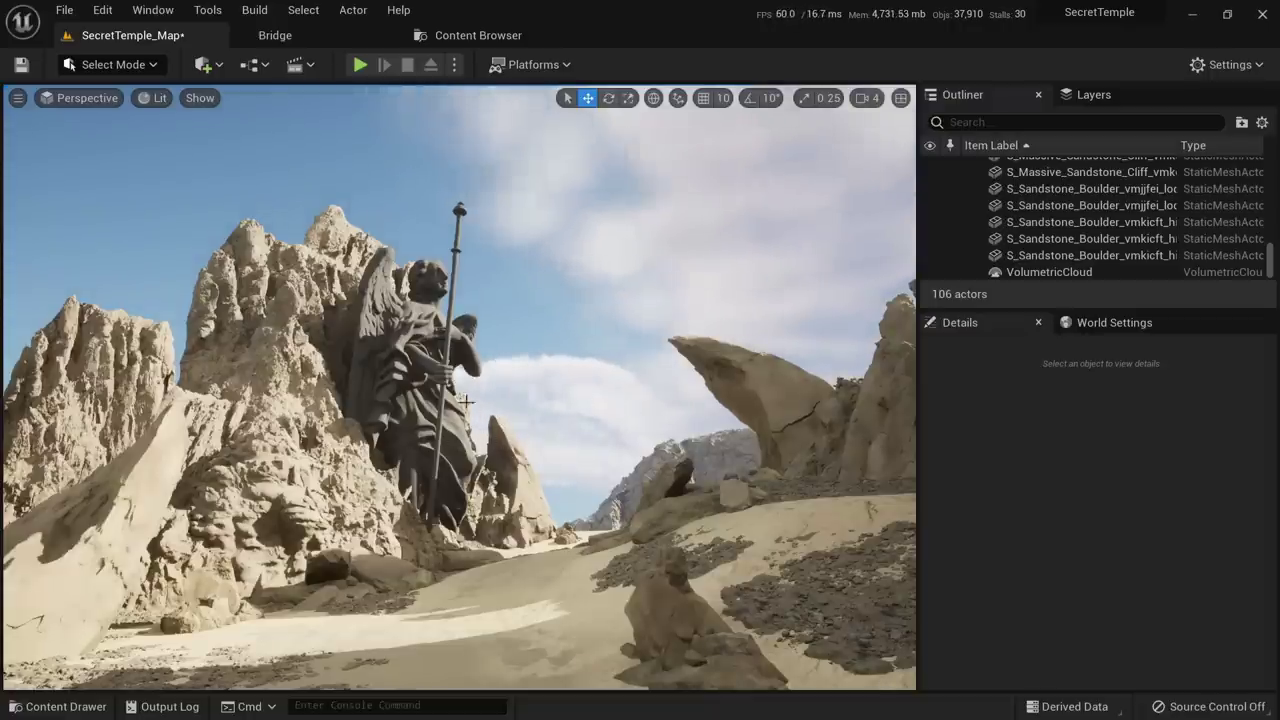
Duplicate the horn beside the statue onto the open desert behind it, at about -17397 in X and -5611 in Y, and snap it to the ground
{"action": "key", "text": "s"}
{"action": "right_click_drag", "start_coordinate": [487, 440], "coordinate": [511, 492]}
{"action": "key", "text": "w"}
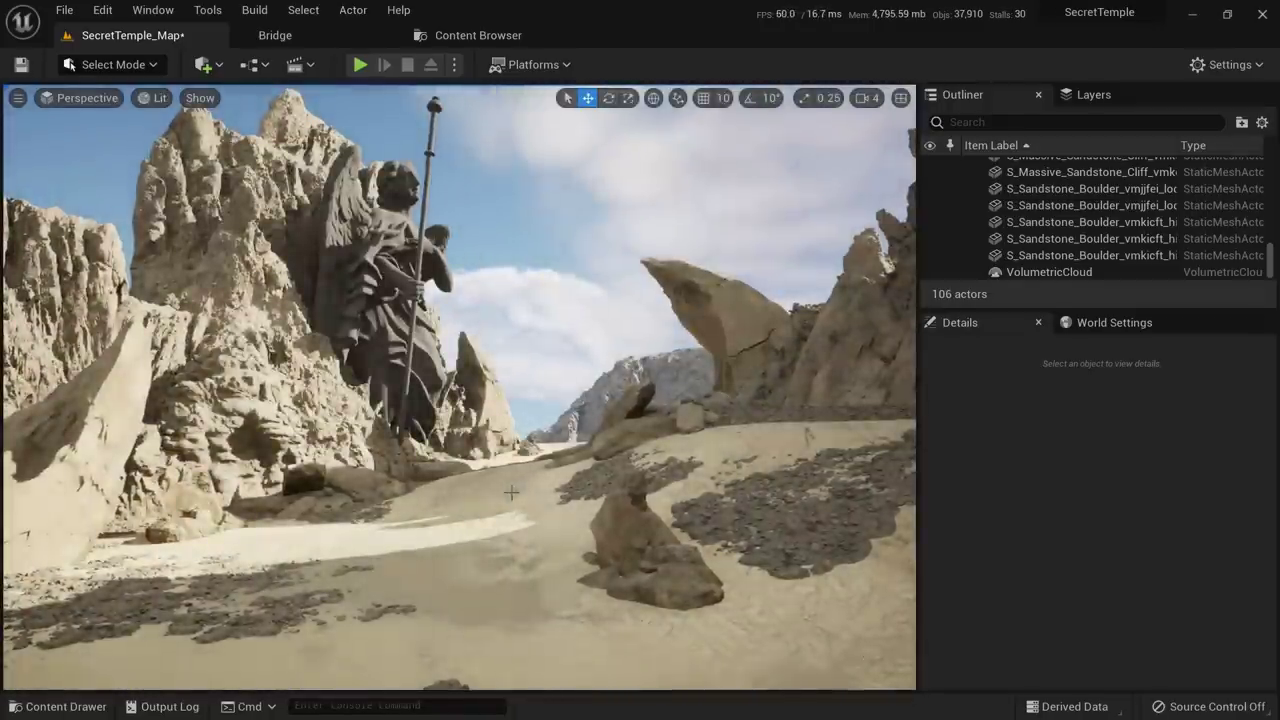
{"action": "left_click", "coordinate": [510, 405]}
{"action": "key", "text": "f"}
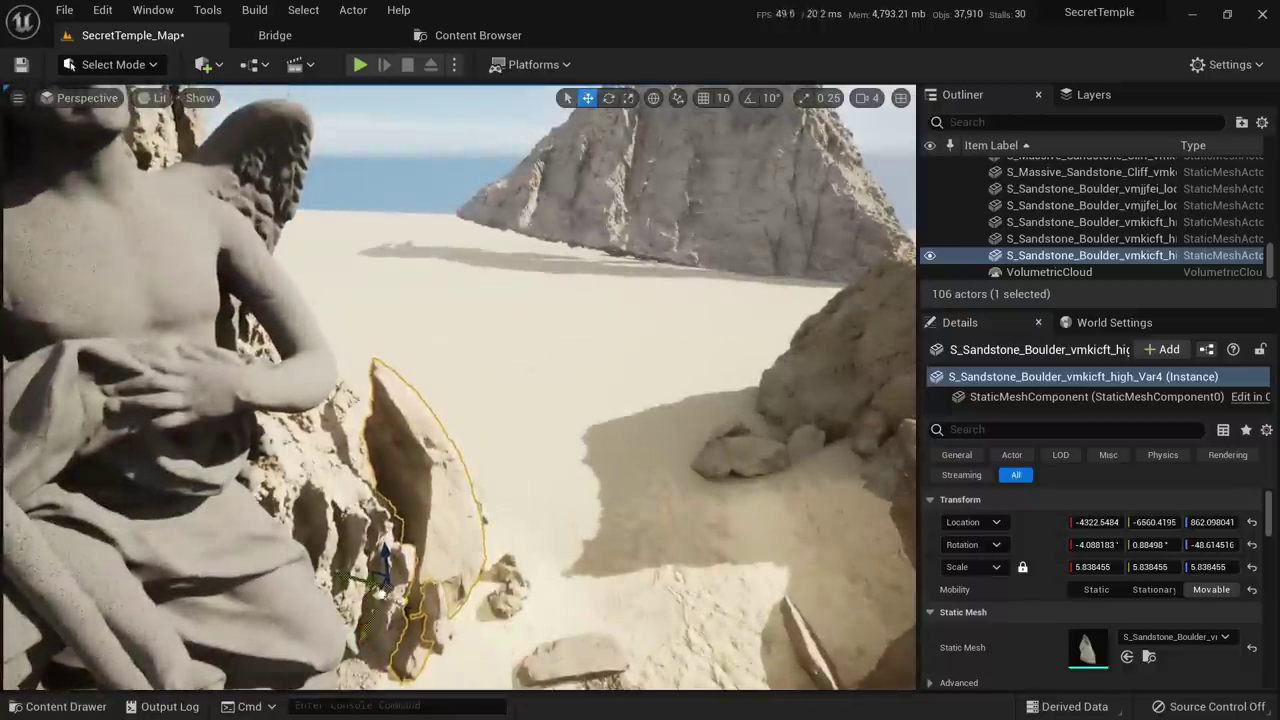
{"action": "left_click_drag", "start_coordinate": [382, 590], "coordinate": [512, 295], "text": "alt"}
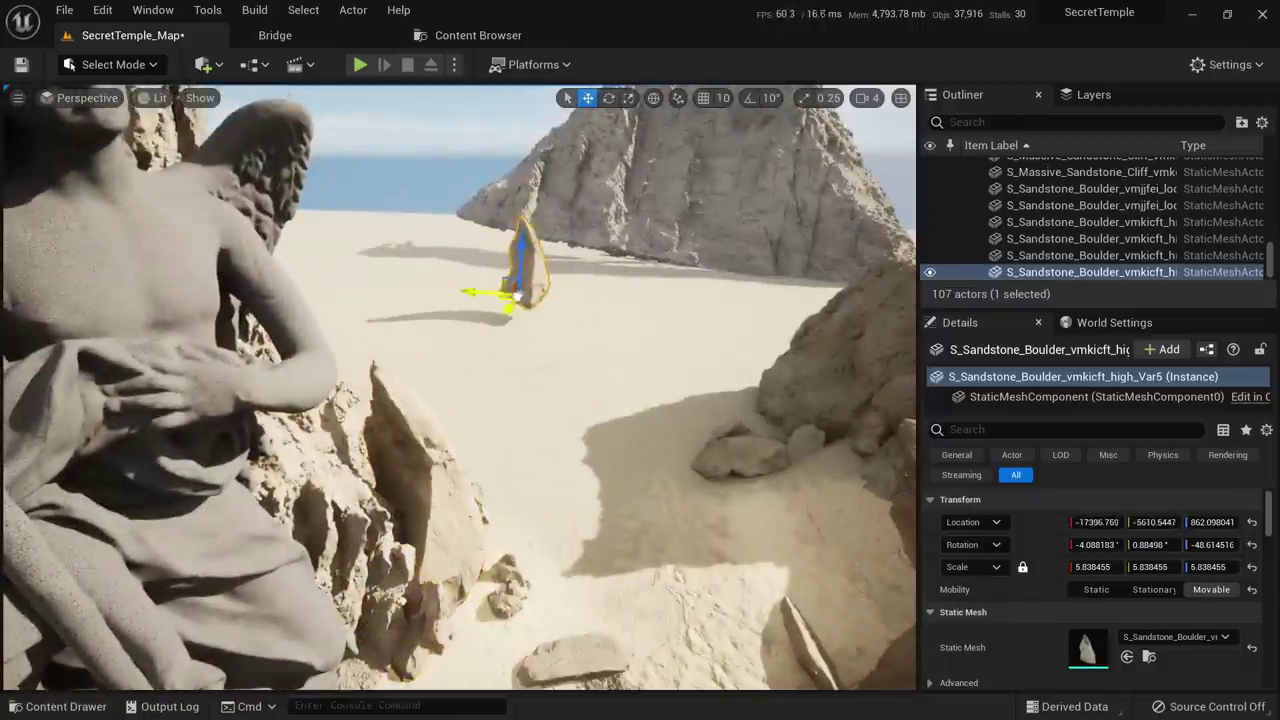
{"action": "key", "text": "End"}
Scale the desert horn copy uniformly, trying 15 and settling on 50
{"action": "key", "text": "r"}
{"action": "left_click", "coordinate": [1093, 567]}
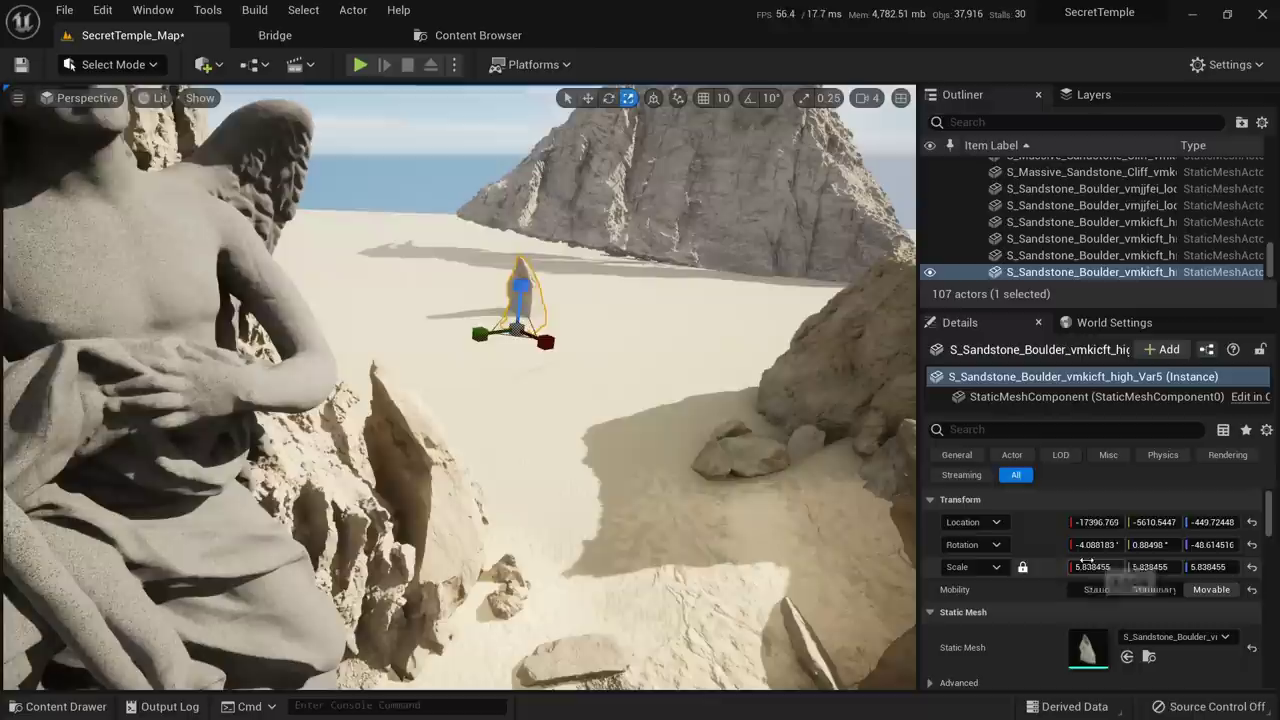
{"action": "type", "text": "15"}
{"action": "key", "text": "Return"}
{"action": "type", "text": "50"}
{"action": "key", "text": "Return"}
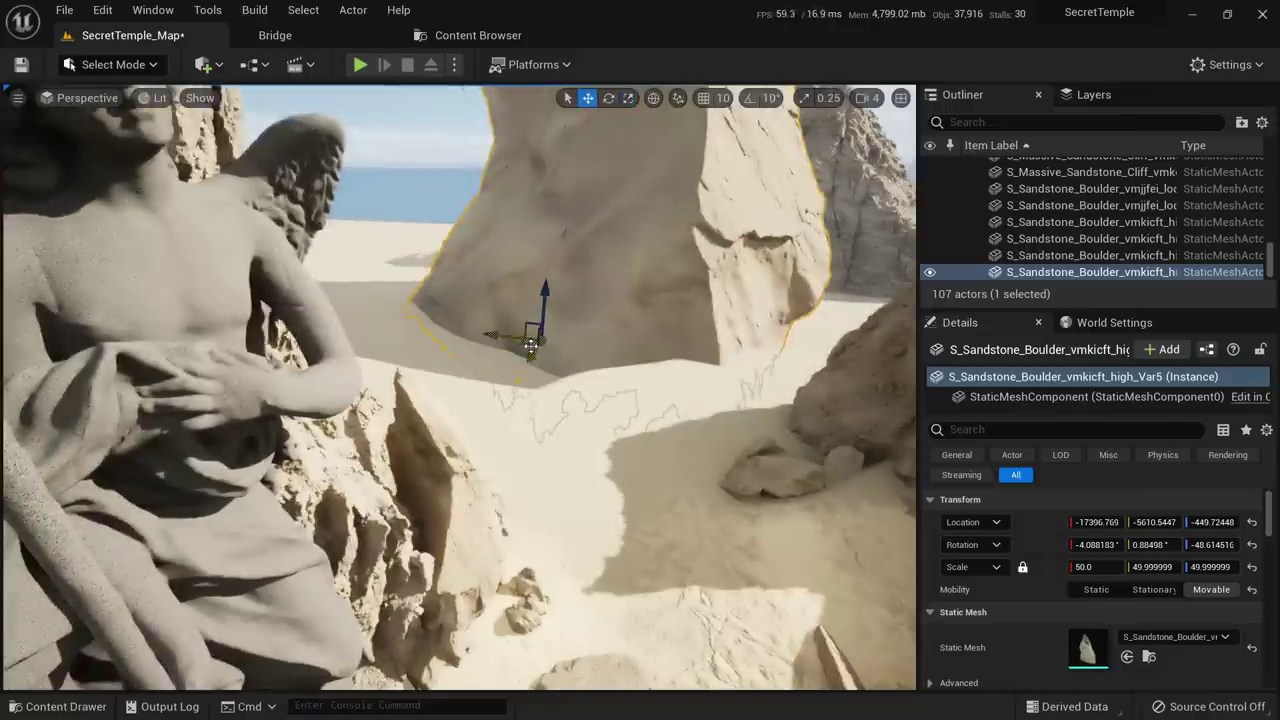
Move the giant horn far into the background, to about -92466 in X and 21271 in Y
{"action": "left_click_drag", "start_coordinate": [531, 346], "coordinate": [414, 198]}
{"action": "key", "text": "f"}
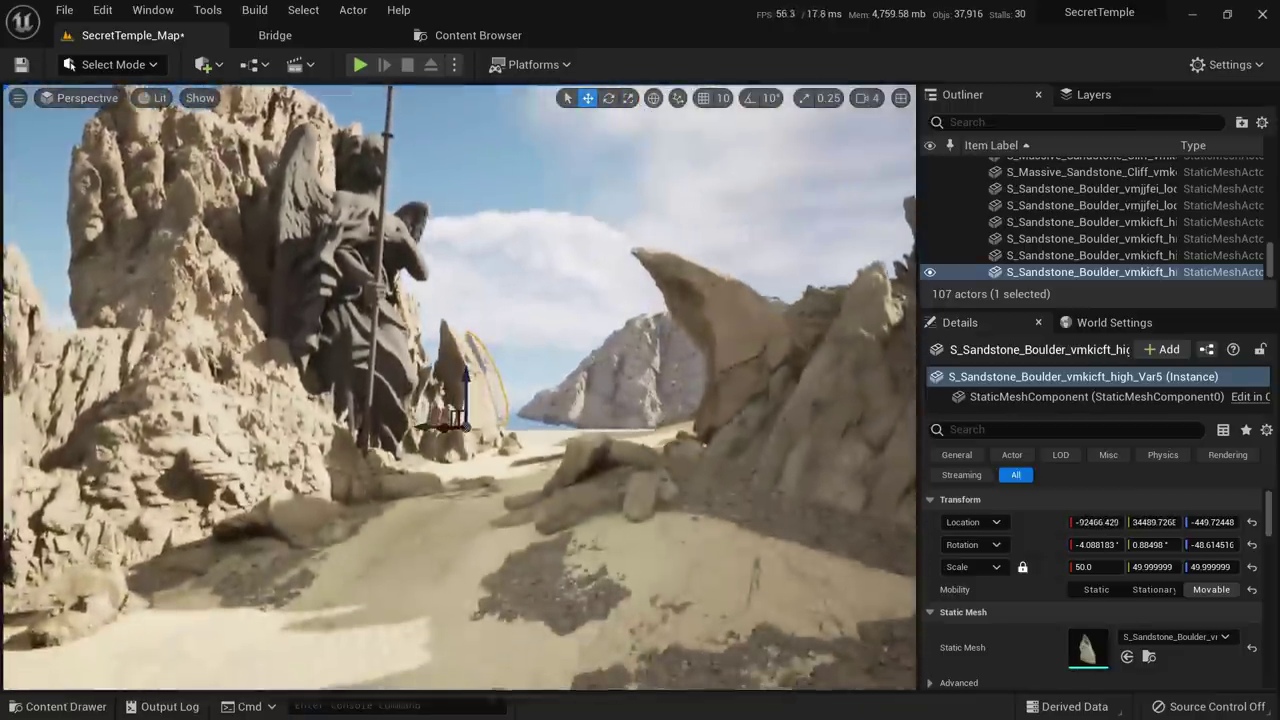
{"action": "key", "text": "q"}
{"action": "key", "text": "e"}
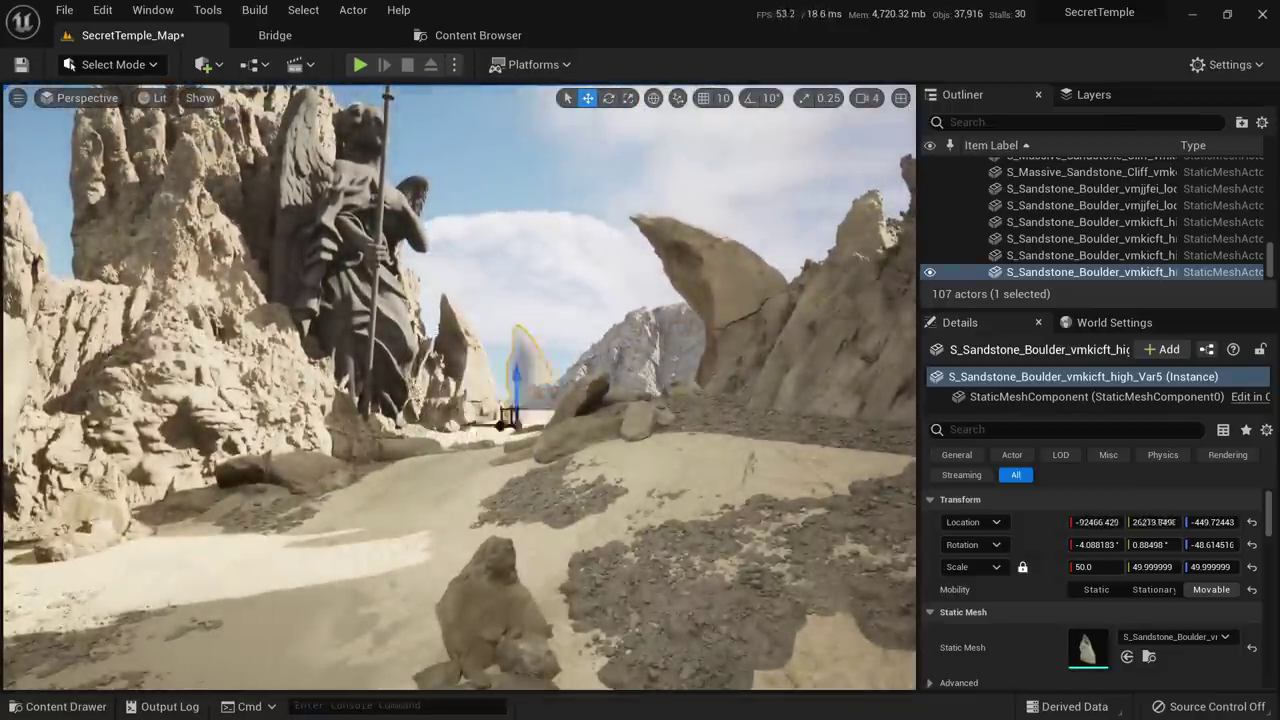
Turn the giant background horn to about -297° in Z and check it from the path
{"action": "key", "text": "e"}
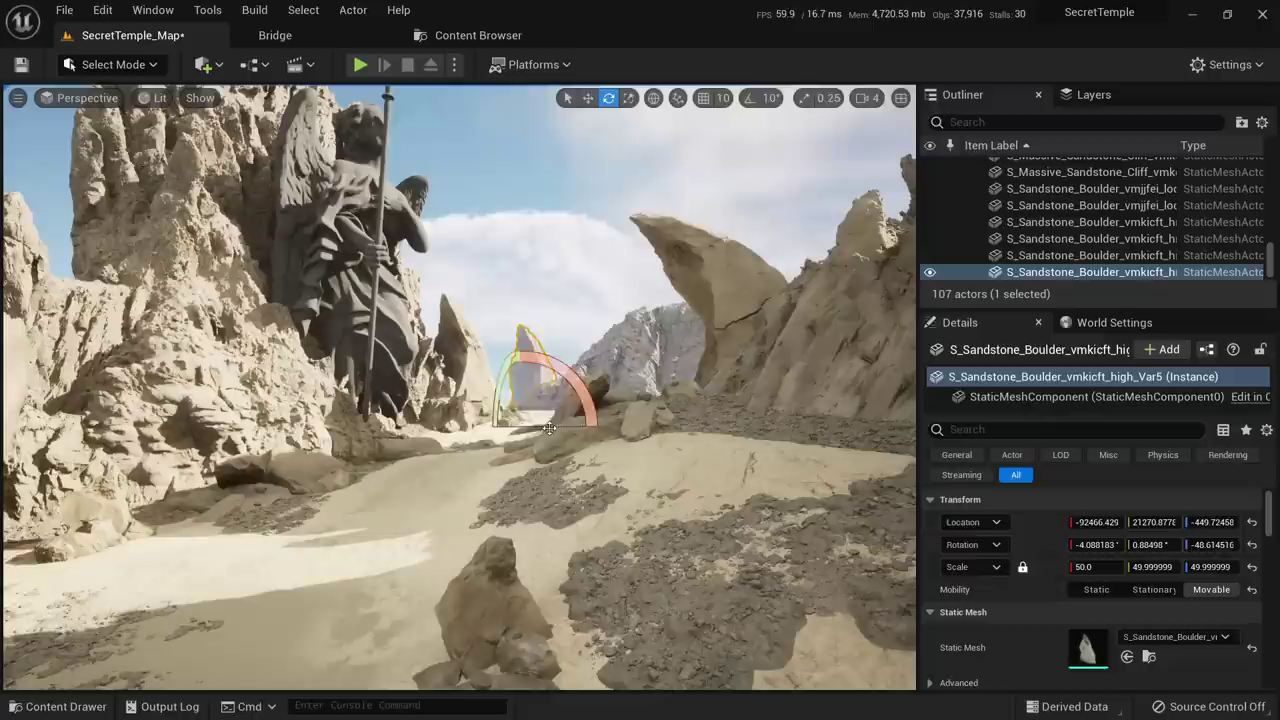
{"action": "left_click_drag", "start_coordinate": [545, 427], "coordinate": [730, 427]}
{"action": "key", "text": "Escape"}
{"action": "key", "text": "q"}
{"action": "mouse_move", "coordinate": [560, 420]}
{"action": "right_mouse_down"}
{"action": "mouse_move", "coordinate": [558, 340]}
{"action": "mouse_move", "coordinate": [562, 420]}
{"action": "right_mouse_up"}
{"action": "key", "text": "e"}
{"action": "key", "text": "d"}
{"action": "left_click", "coordinate": [499, 412]}
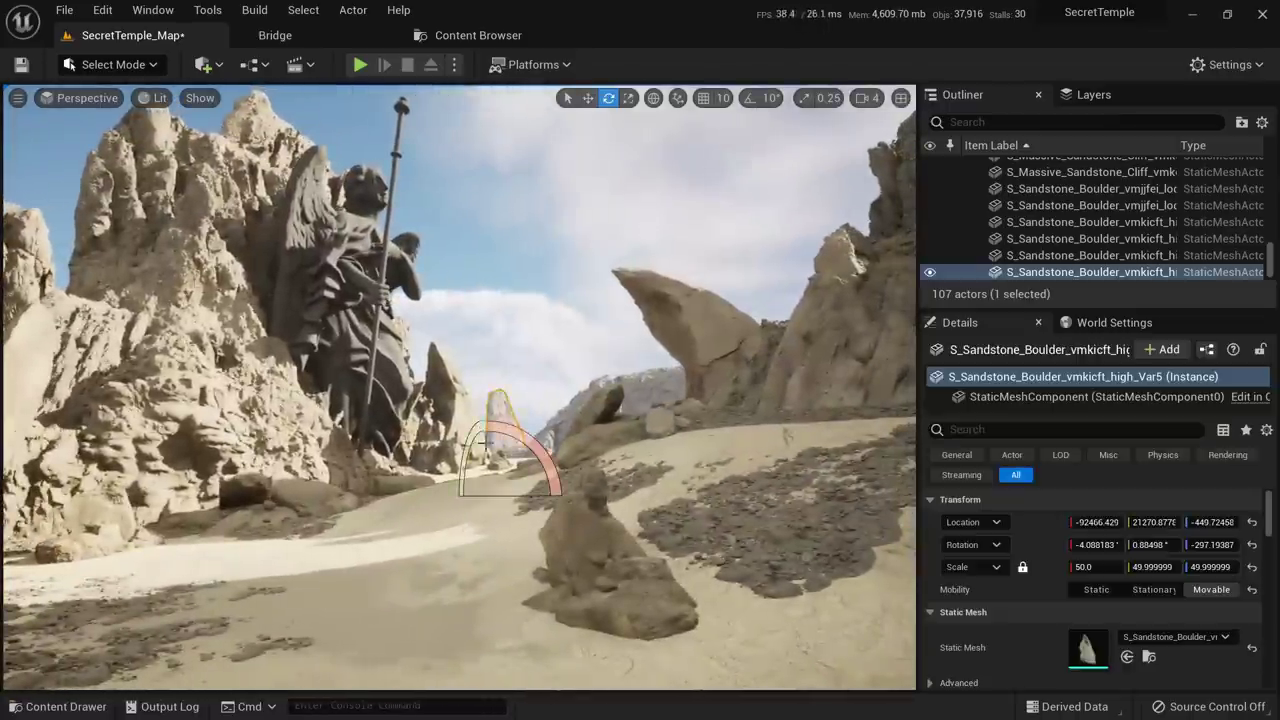
Shift the giant background horn to about 8575 in Y and 9251 in Z, and tilt it to about 29°, 8° and -371°
{"action": "left_click_drag", "start_coordinate": [493, 487], "coordinate": [531, 438]}
{"action": "key", "text": "w"}
{"action": "key", "text": "e"}
{"action": "key", "text": "w"}
{"action": "key", "text": "e"}
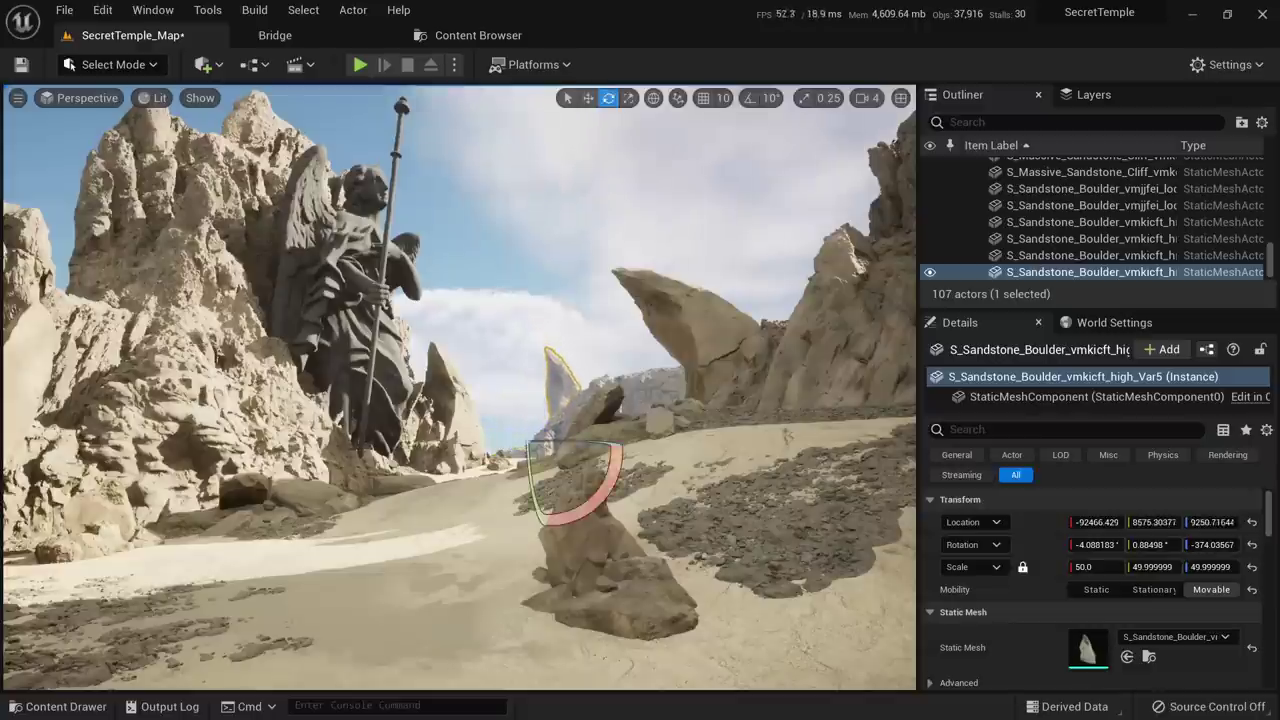
{"action": "left_click_drag", "start_coordinate": [606, 490], "coordinate": [622, 446]}
{"action": "key", "text": "Escape"}
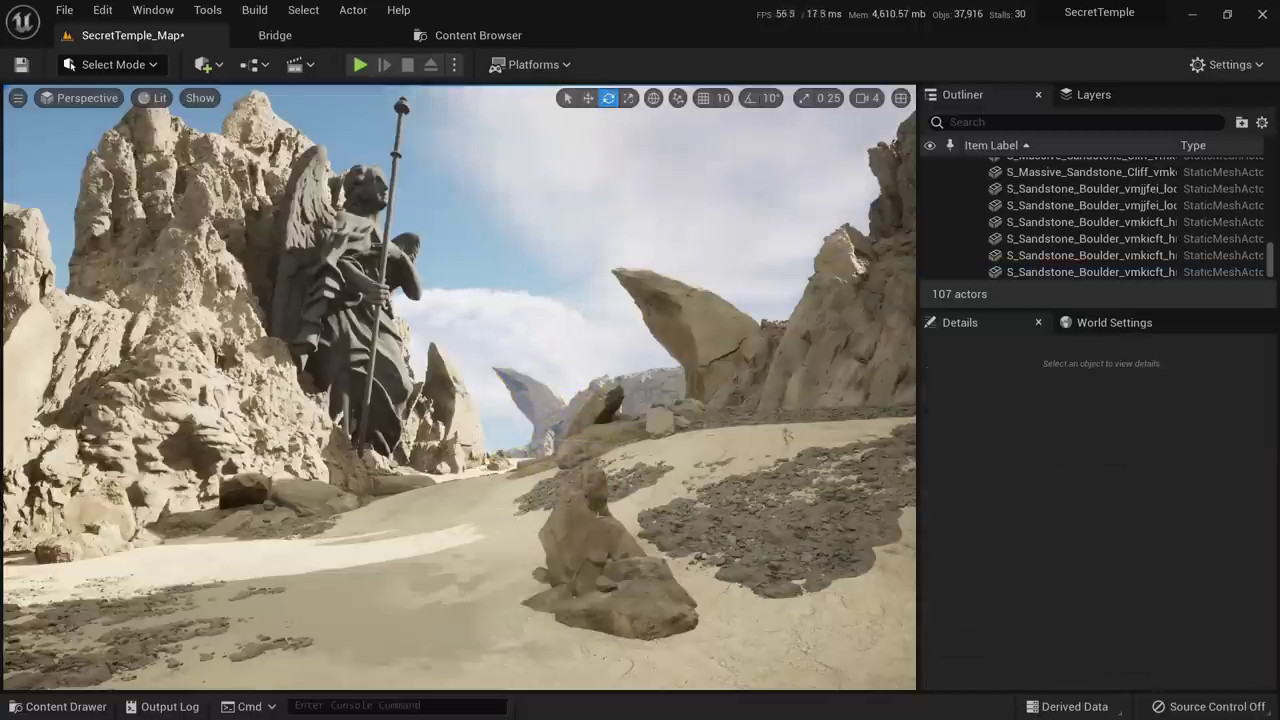
Review the composition with the giant background horn and delete that horn
{"action": "key", "text": "s"}
{"action": "right_click_drag", "start_coordinate": [622, 446], "coordinate": [551, 420]}
{"action": "key", "text": "w"}
{"action": "left_click", "coordinate": [606, 433]}
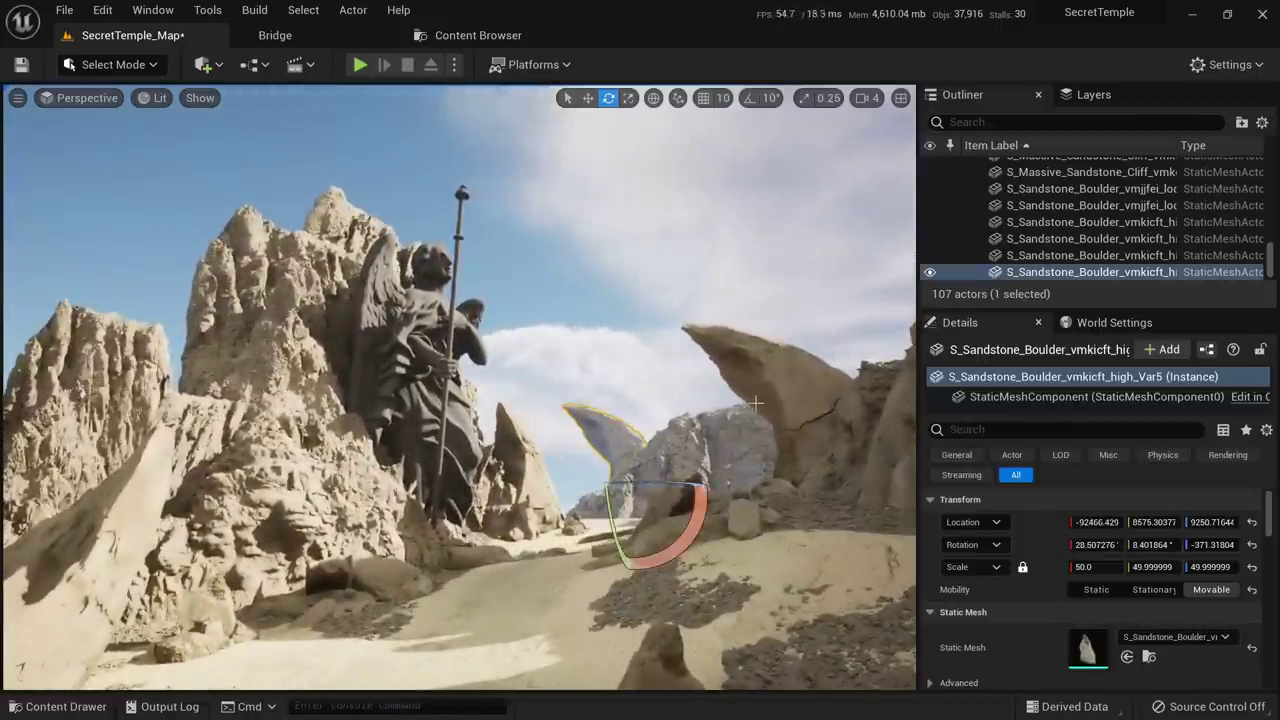
{"action": "key", "text": "Delete"}
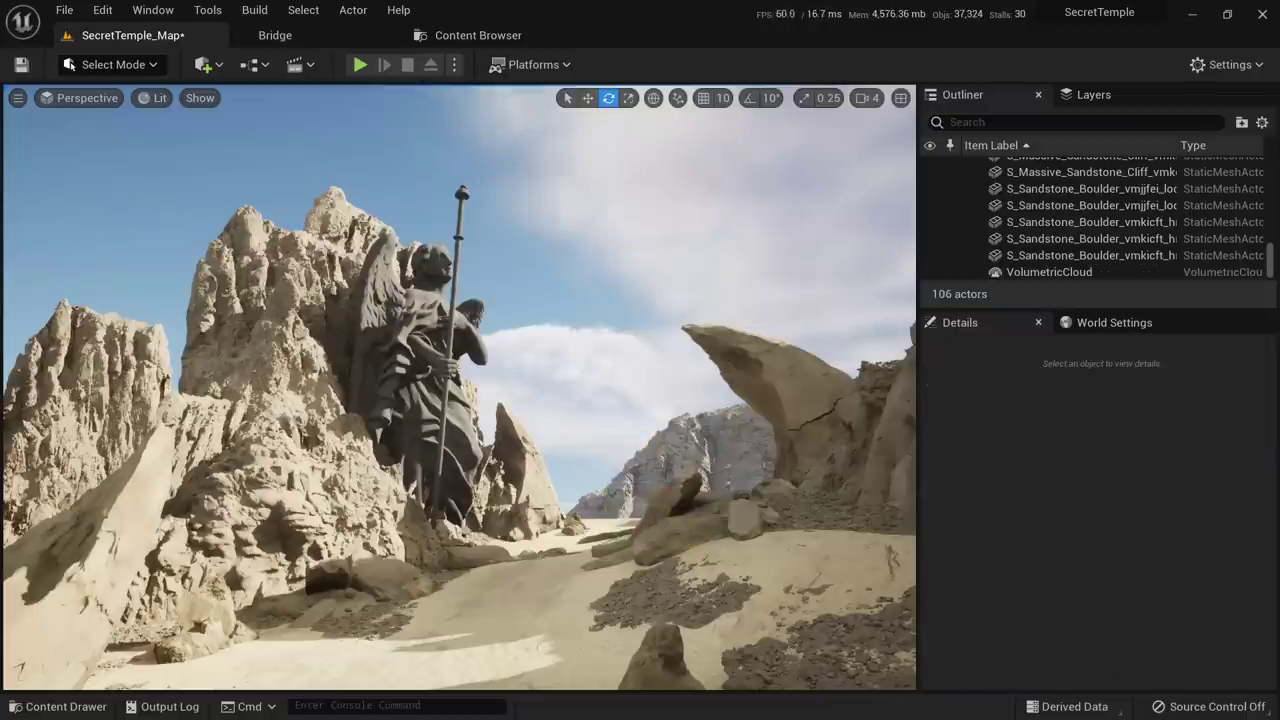
Place a copy of the statue-side horn, turned to about -171° in Z, on the outer cliff at about 1137, -4788, 3304
{"action": "key", "text": "w"}
{"action": "right_click_drag", "start_coordinate": [636, 470], "coordinate": [590, 496]}
{"action": "key", "text": "ctrl+z"}
{"action": "key", "text": "w"}
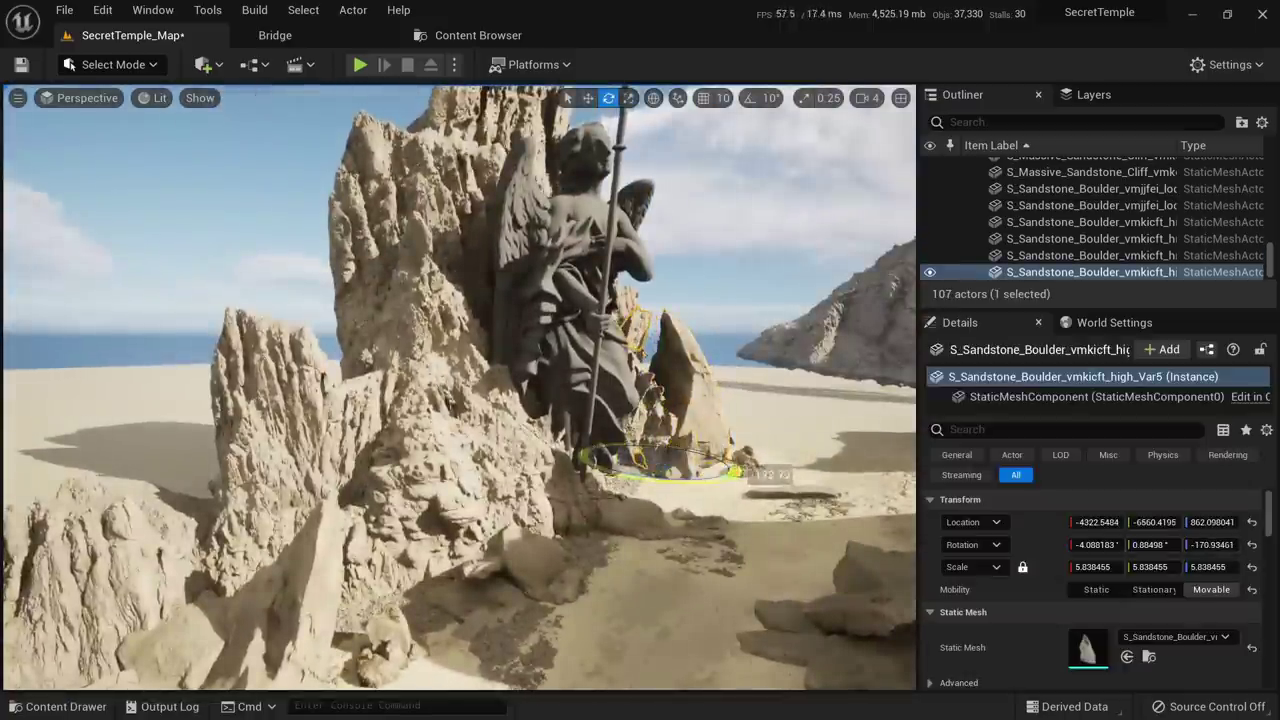
{"action": "left_click_drag", "start_coordinate": [632, 465], "coordinate": [310, 290]}
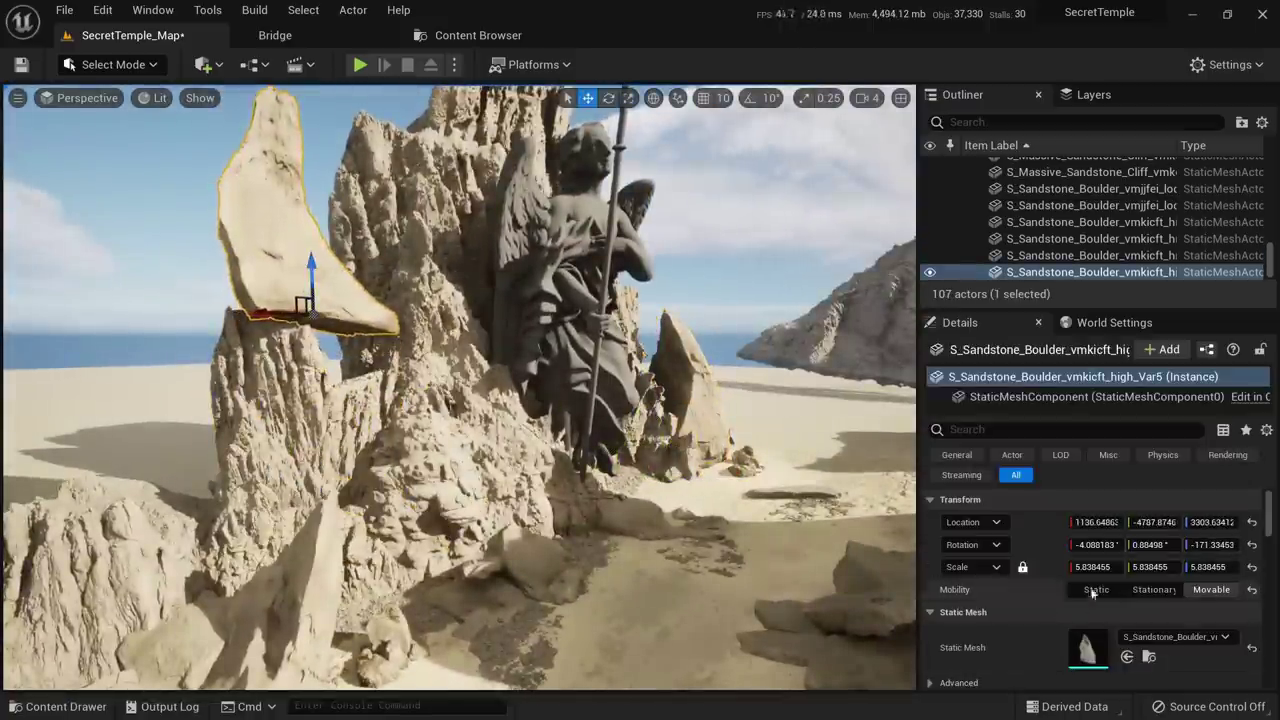
Unlock the copied horn's scale ratio and mirror it in Y to -5.838455, trying an X flip and reverting it
{"action": "left_click", "coordinate": [1093, 567]}
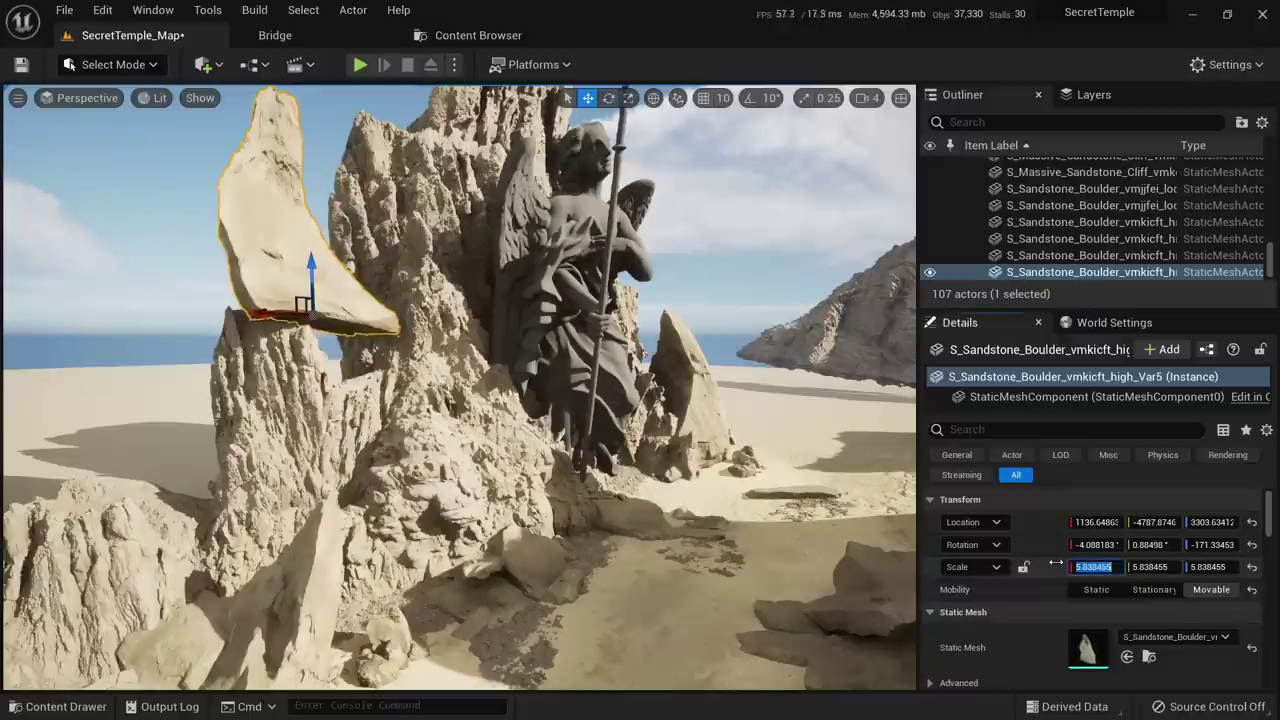
{"action": "type", "text": "*-1"}
{"action": "key", "text": "Return"}
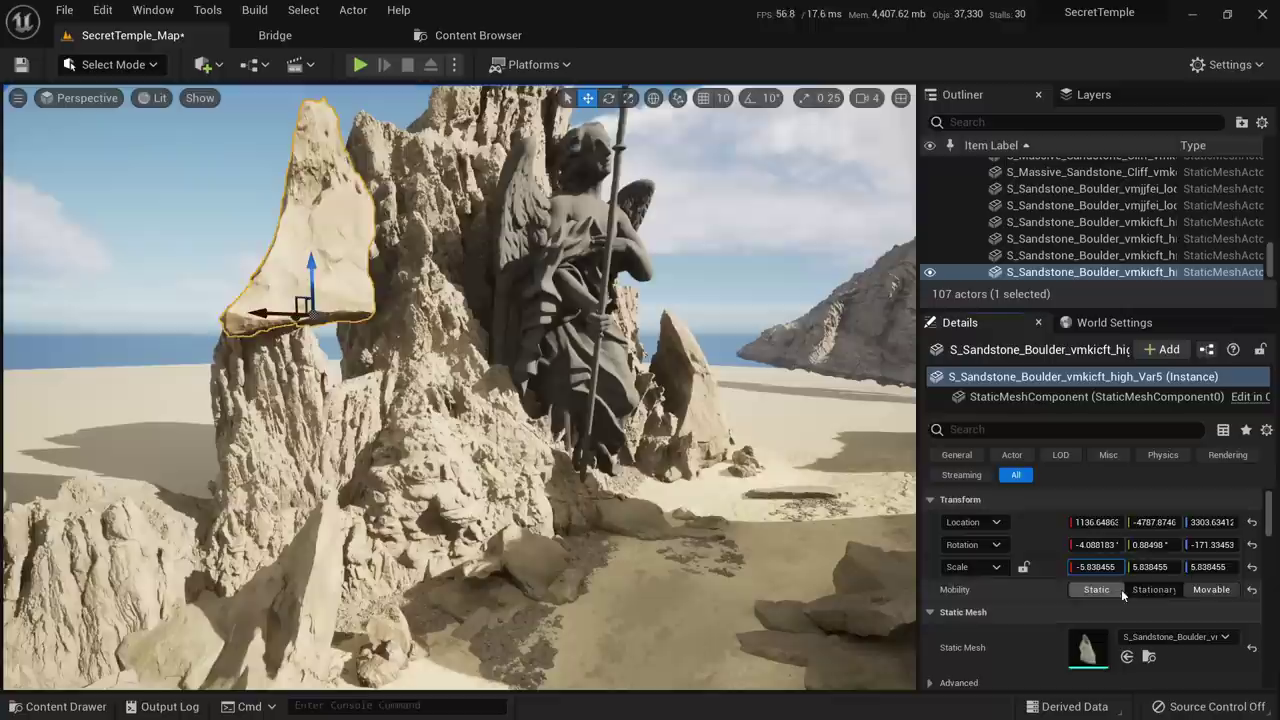
{"action": "left_click", "coordinate": [1211, 589]}
{"action": "left_click", "coordinate": [1150, 567]}
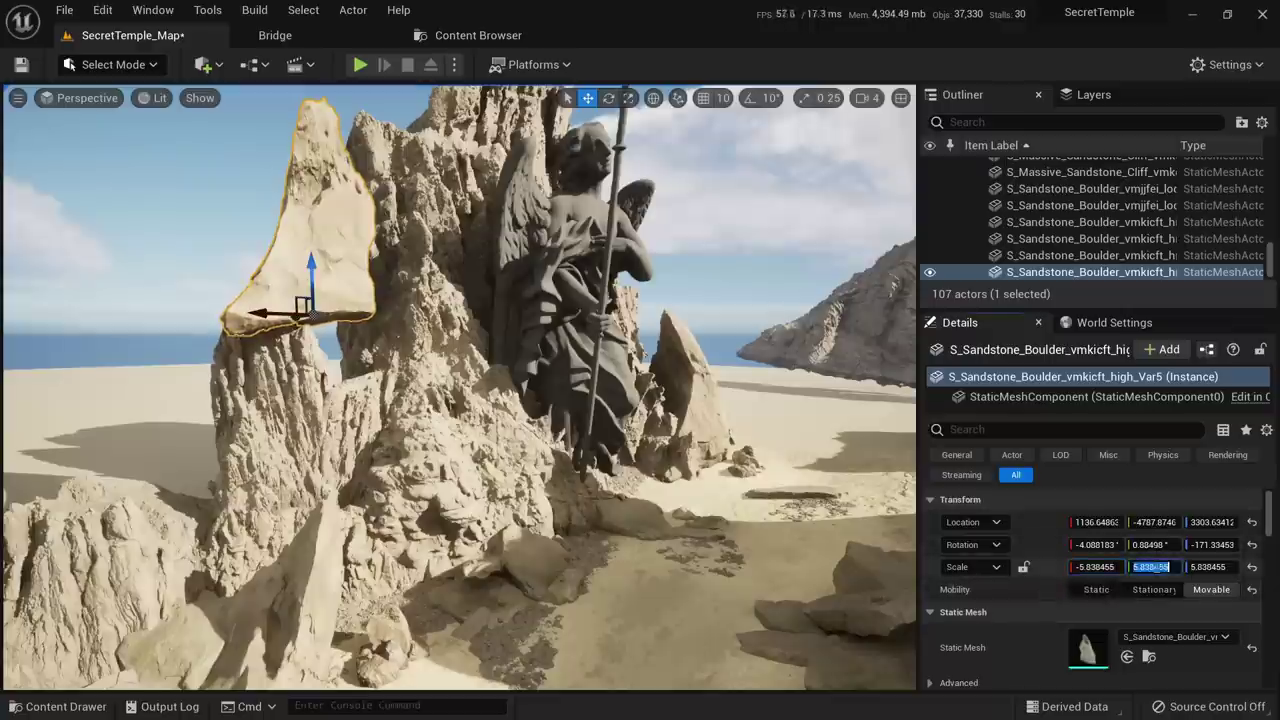
{"action": "type", "text": "*-1"}
{"action": "key", "text": "Return"}
{"action": "left_click", "coordinate": [1098, 567]}
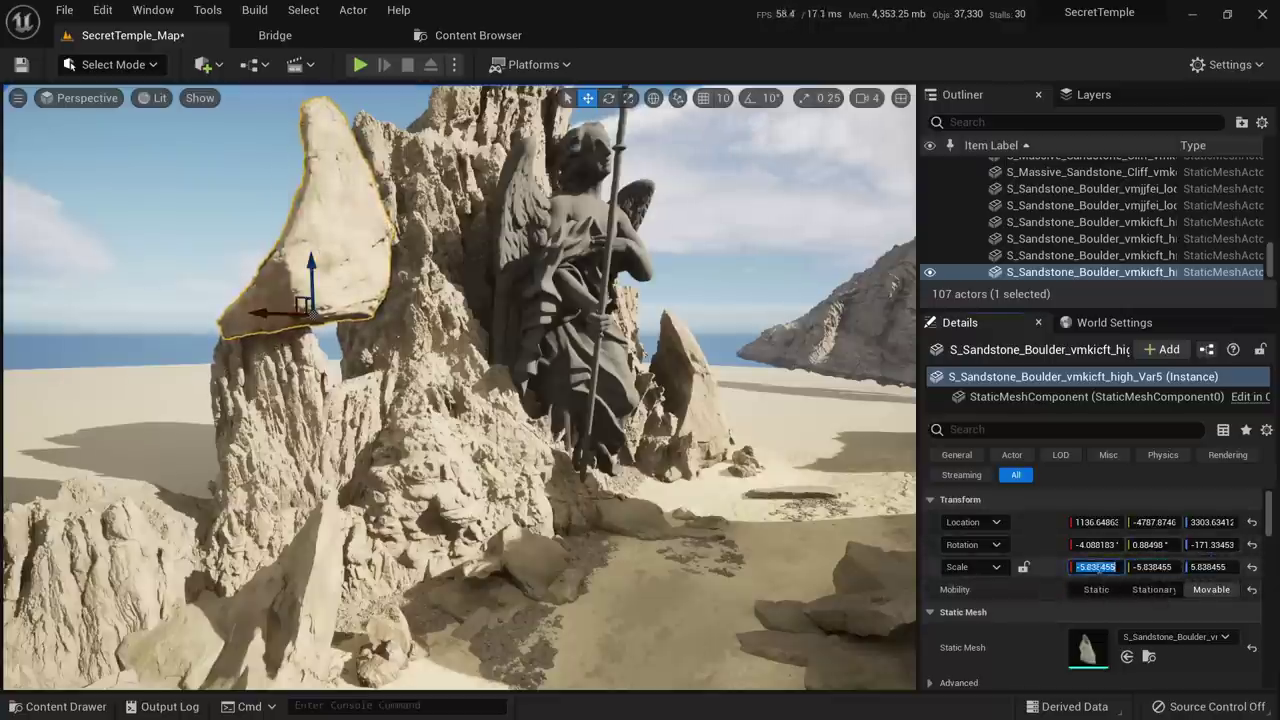
{"action": "type", "text": "*-1"}
{"action": "key", "text": "Return"}
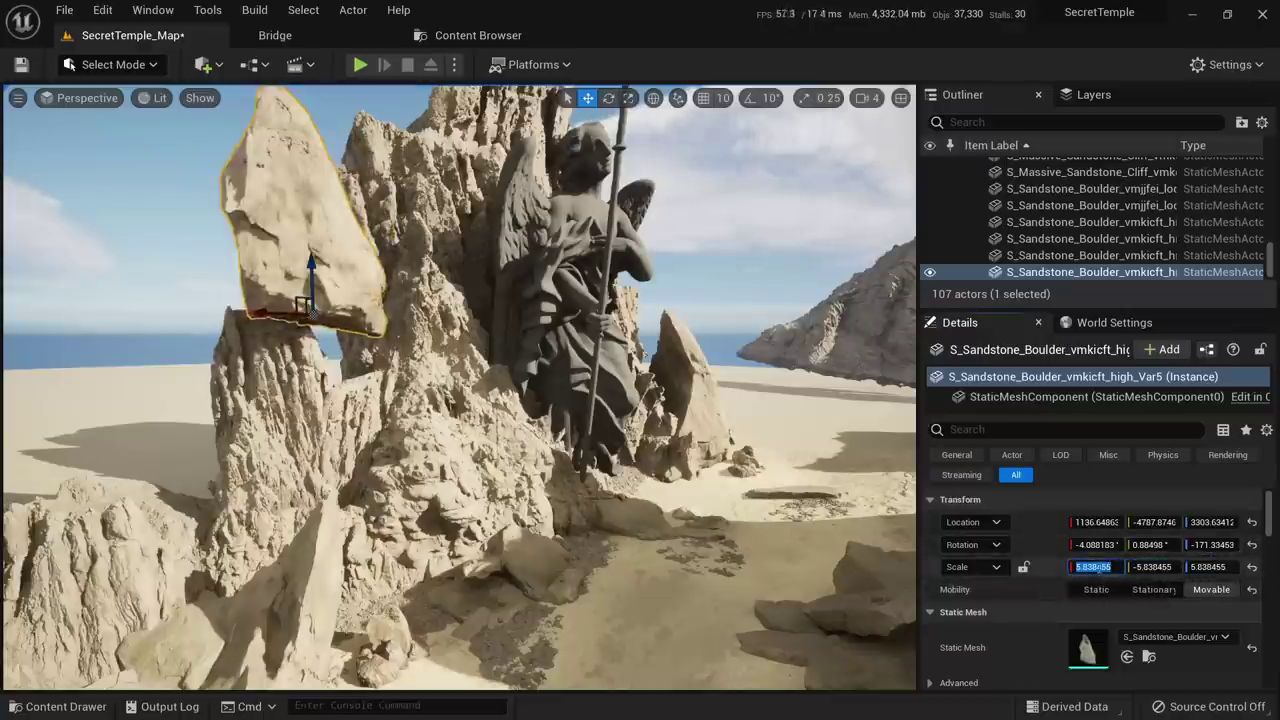
Rotate the mirrored horn to about -45° in Z and enlarge it uniformly to a scale of about 12.5
{"action": "right_click_drag", "start_coordinate": [528, 412], "coordinate": [528, 345]}
{"action": "key", "text": "e"}
{"action": "left_click_drag", "start_coordinate": [342, 382], "coordinate": [212, 384]}
{"action": "right_click_drag", "start_coordinate": [342, 384], "coordinate": [352, 440]}
{"action": "key", "text": "r"}
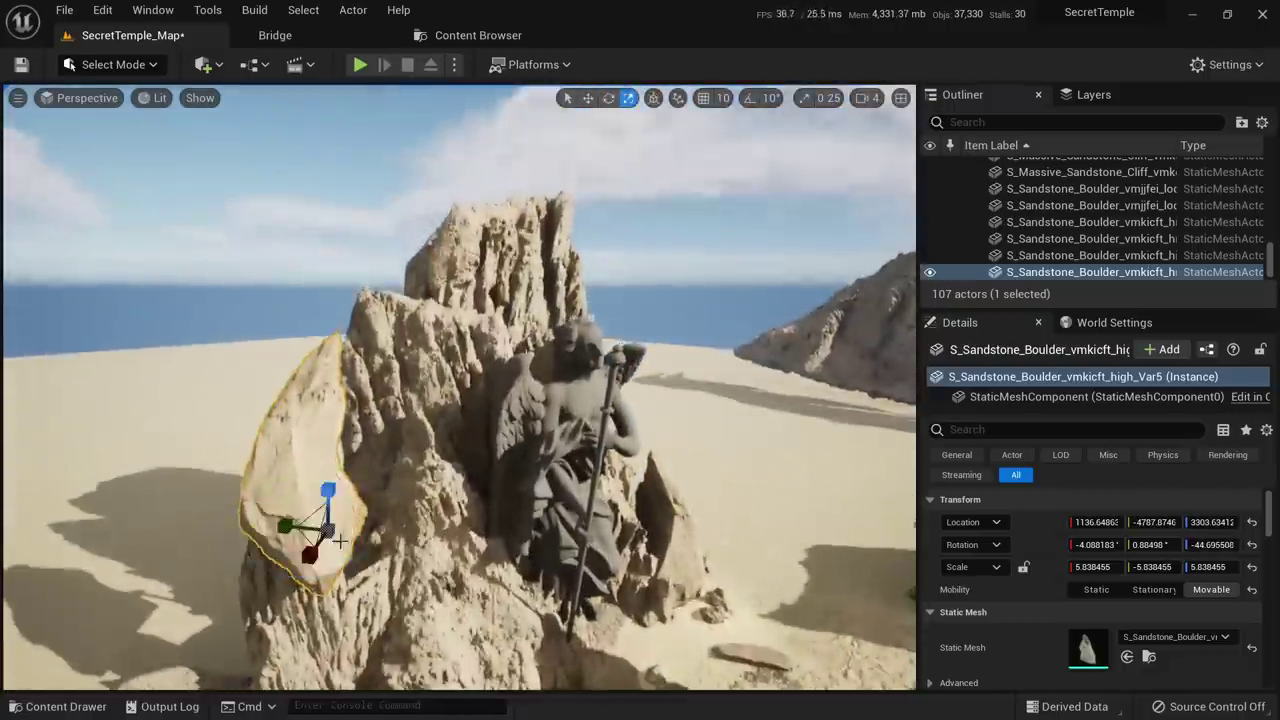
{"action": "left_click_drag", "start_coordinate": [327, 533], "coordinate": [347, 489]}
{"action": "right_click_drag", "start_coordinate": [347, 489], "coordinate": [345, 435]}
Lower the enlarged horn into the outer cliff, to about -389 in Z
{"action": "key", "text": "w"}
{"action": "left_click_drag", "start_coordinate": [390, 395], "coordinate": [398, 500]}
{"action": "key", "text": "e"}
{"action": "key", "text": "Escape"}
Tilt the enlarged horn toward the statue, to about 10° in X, 14° in Y and -85° in Z, and check it from the path
{"action": "right_click_drag", "start_coordinate": [398, 500], "coordinate": [430, 452]}
{"action": "key", "text": "w"}
{"action": "left_click", "coordinate": [236, 455]}
{"action": "left_click_drag", "start_coordinate": [317, 640], "coordinate": [198, 655]}
{"action": "key", "text": "Escape"}
{"action": "right_click_drag", "start_coordinate": [198, 655], "coordinate": [216, 659]}
{"action": "key", "text": "s"}
{"action": "key", "text": "s"}
{"action": "right_click_drag", "start_coordinate": [358, 566], "coordinate": [362, 578]}
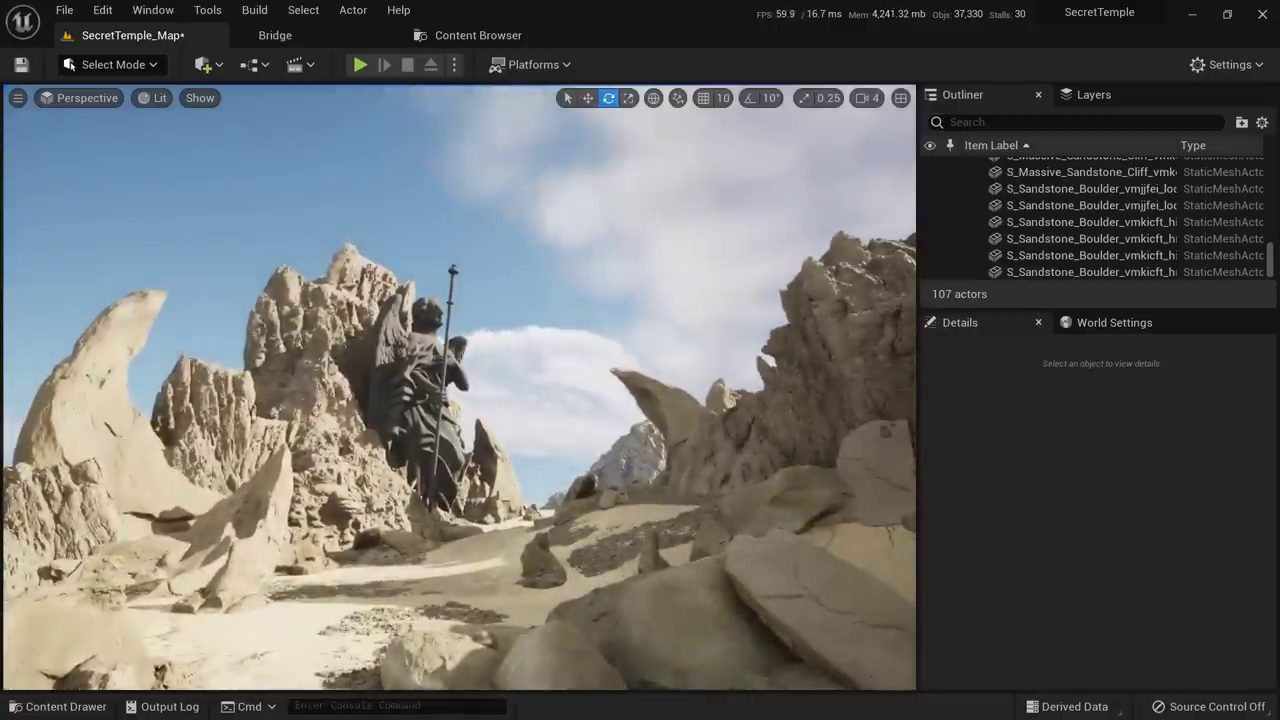
Capture the viewport and sketch arrows along the large horn, the foreground horn and the statue-side horn toward the statue
{"action": "key", "text": "Print"}
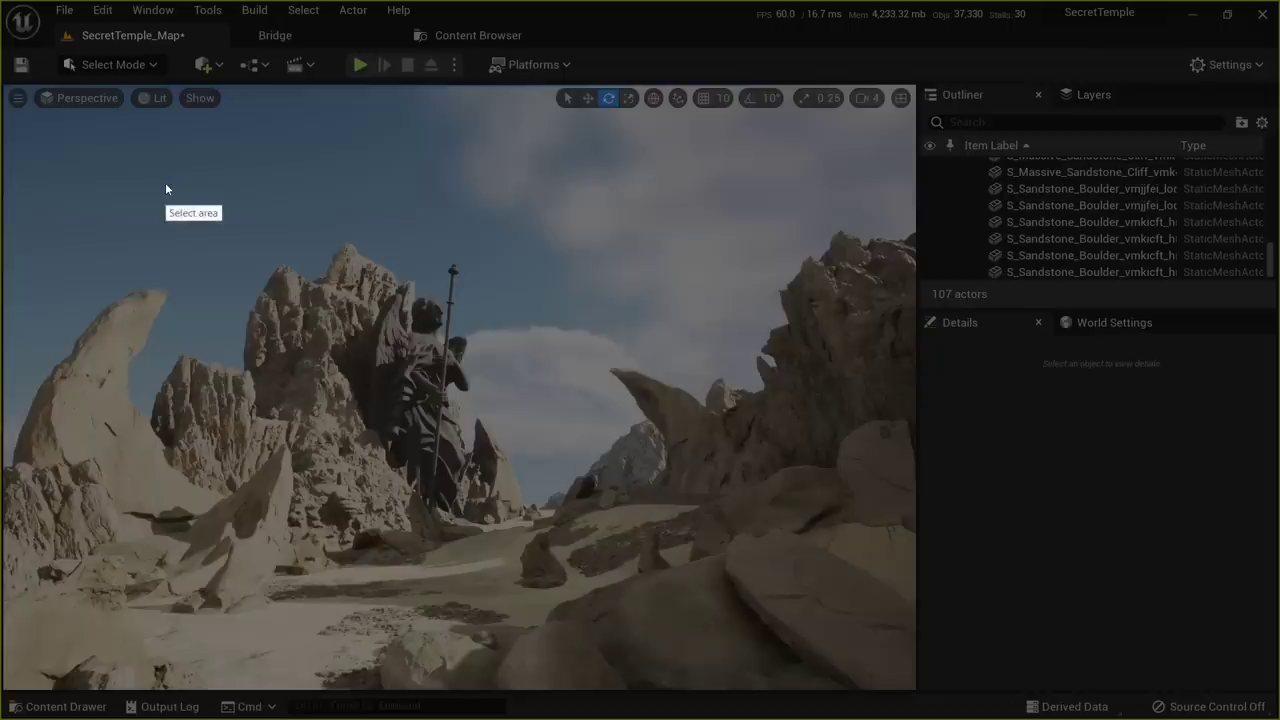
{"action": "mouse_move", "coordinate": [63, 87]}
{"action": "left_mouse_down"}
{"action": "mouse_move", "coordinate": [606, 368]}
{"action": "mouse_move", "coordinate": [922, 670]}
{"action": "mouse_move", "coordinate": [914, 681]}
{"action": "left_mouse_up"}
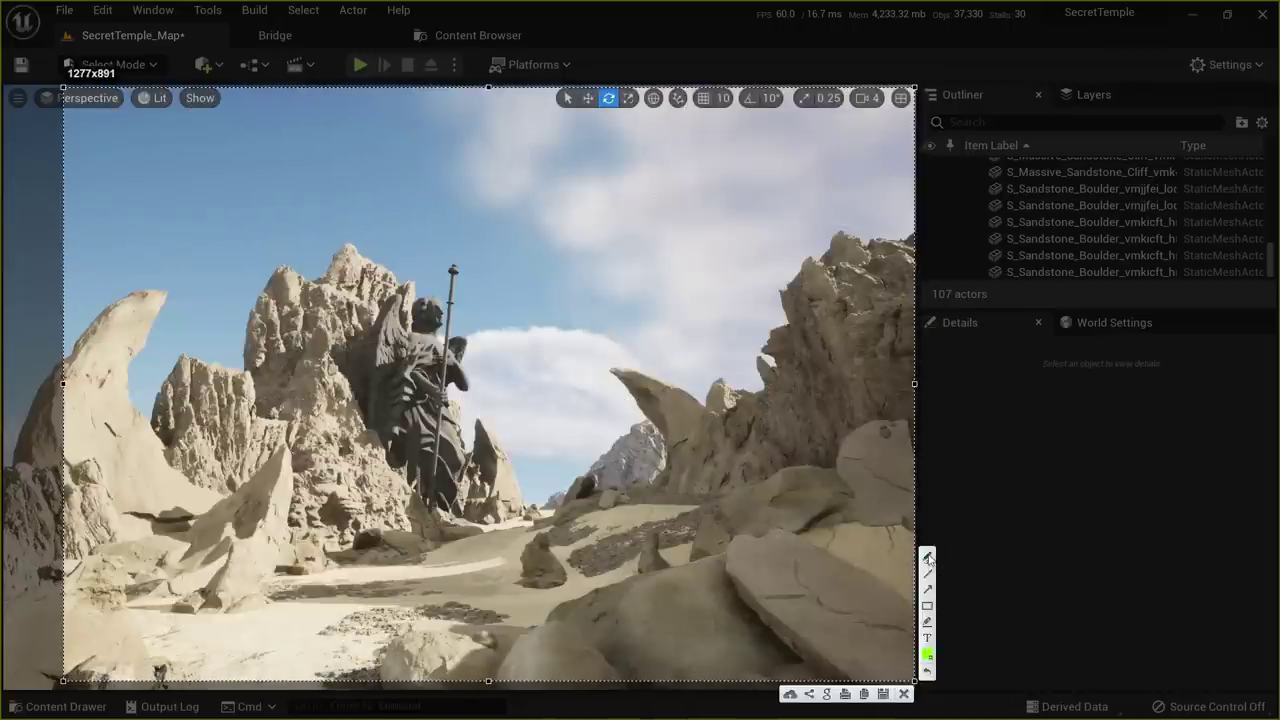
{"action": "left_click_drag", "start_coordinate": [201, 479], "coordinate": [136, 355]}
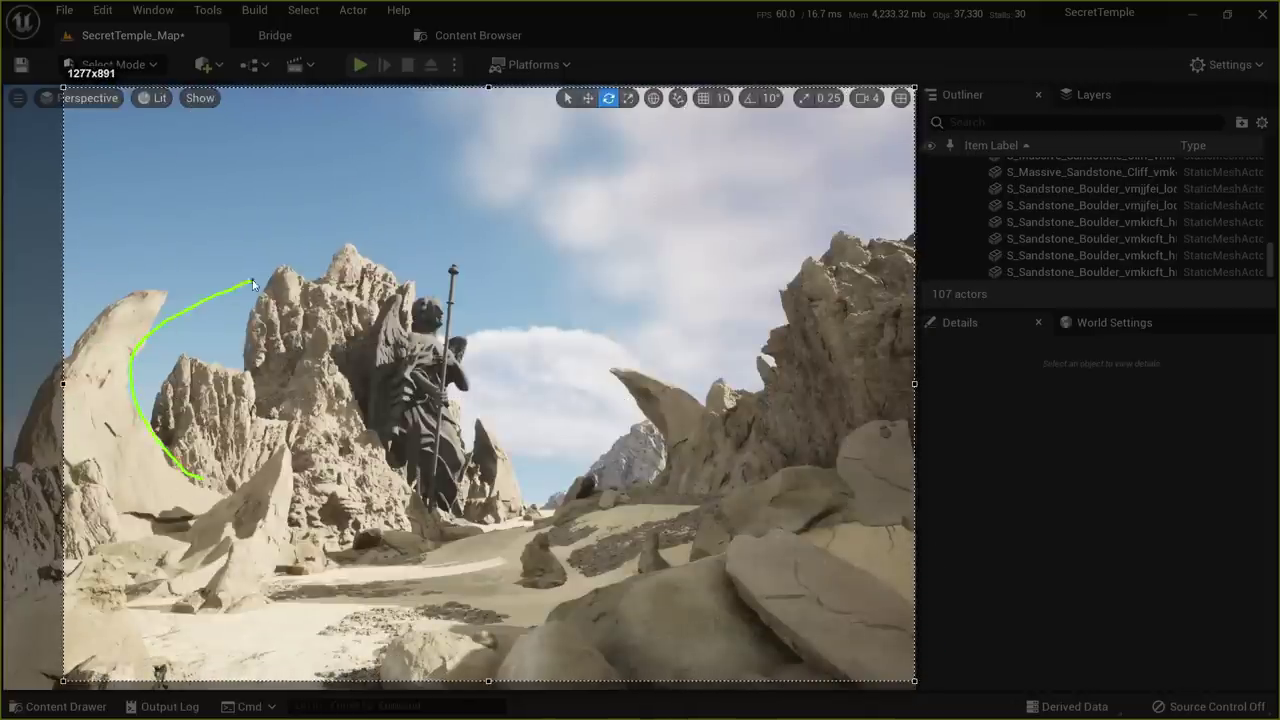
{"action": "left_click_drag", "start_coordinate": [253, 285], "coordinate": [254, 284]}
{"action": "left_click_drag", "start_coordinate": [208, 268], "coordinate": [245, 325]}
{"action": "mouse_move", "coordinate": [180, 533]}
{"action": "left_mouse_down"}
{"action": "mouse_move", "coordinate": [340, 380]}
{"action": "mouse_move", "coordinate": [336, 414]}
{"action": "left_mouse_up"}
{"action": "mouse_move", "coordinate": [483, 484]}
{"action": "left_mouse_down"}
{"action": "mouse_move", "coordinate": [487, 427]}
{"action": "mouse_move", "coordinate": [468, 376]}
{"action": "left_mouse_up"}
{"action": "mouse_move", "coordinate": [467, 422]}
{"action": "left_mouse_down"}
{"action": "mouse_move", "coordinate": [465, 373]}
{"action": "mouse_move", "coordinate": [492, 383]}
{"action": "left_mouse_up"}
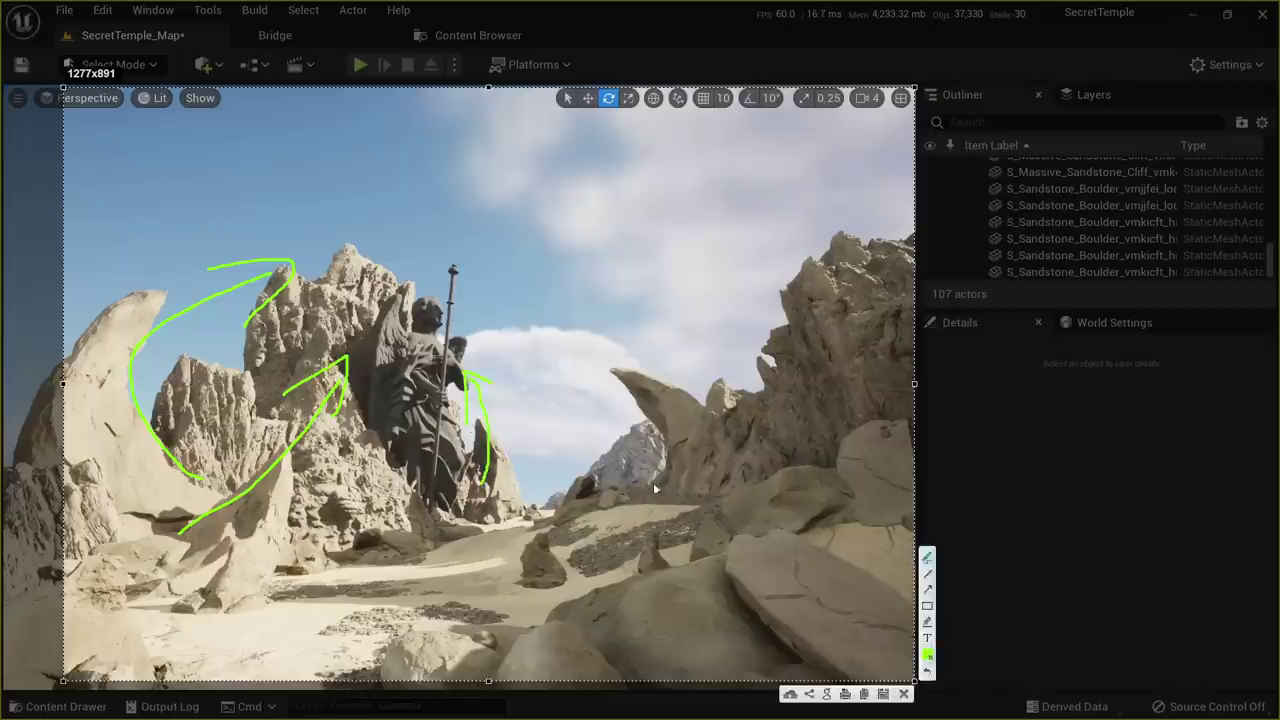
Sketch guide lines along the opposite horn, the cliff slope and the sandy path on the capture, and discard it
{"action": "mouse_move", "coordinate": [655, 489]}
{"action": "left_mouse_down"}
{"action": "mouse_move", "coordinate": [558, 358]}
{"action": "mouse_move", "coordinate": [535, 352]}
{"action": "left_mouse_up"}
{"action": "left_click_drag", "start_coordinate": [531, 374], "coordinate": [556, 330]}
{"action": "mouse_move", "coordinate": [630, 418]}
{"action": "left_mouse_down"}
{"action": "mouse_move", "coordinate": [538, 487]}
{"action": "mouse_move", "coordinate": [496, 496]}
{"action": "left_mouse_up"}
{"action": "mouse_move", "coordinate": [543, 450]}
{"action": "left_mouse_down"}
{"action": "mouse_move", "coordinate": [497, 498]}
{"action": "mouse_move", "coordinate": [562, 514]}
{"action": "left_mouse_up"}
{"action": "left_click_drag", "start_coordinate": [851, 232], "coordinate": [808, 315]}
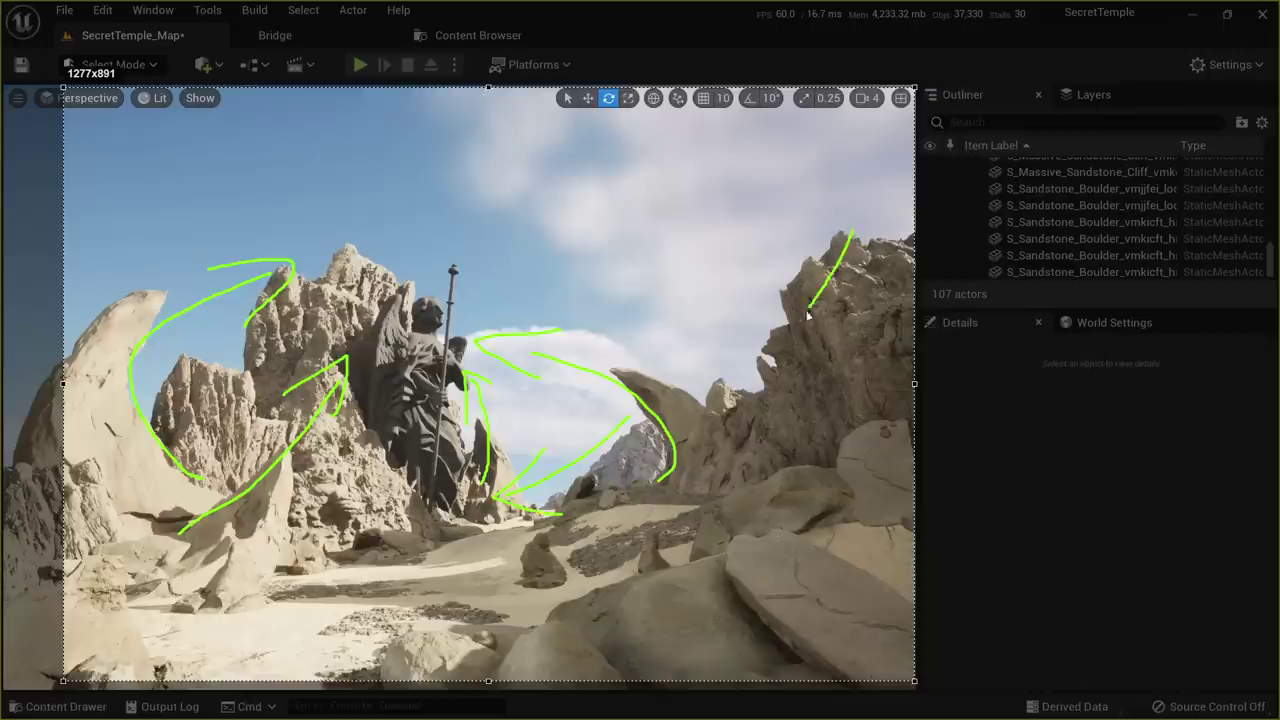
{"action": "left_click_drag", "start_coordinate": [690, 388], "coordinate": [650, 373]}
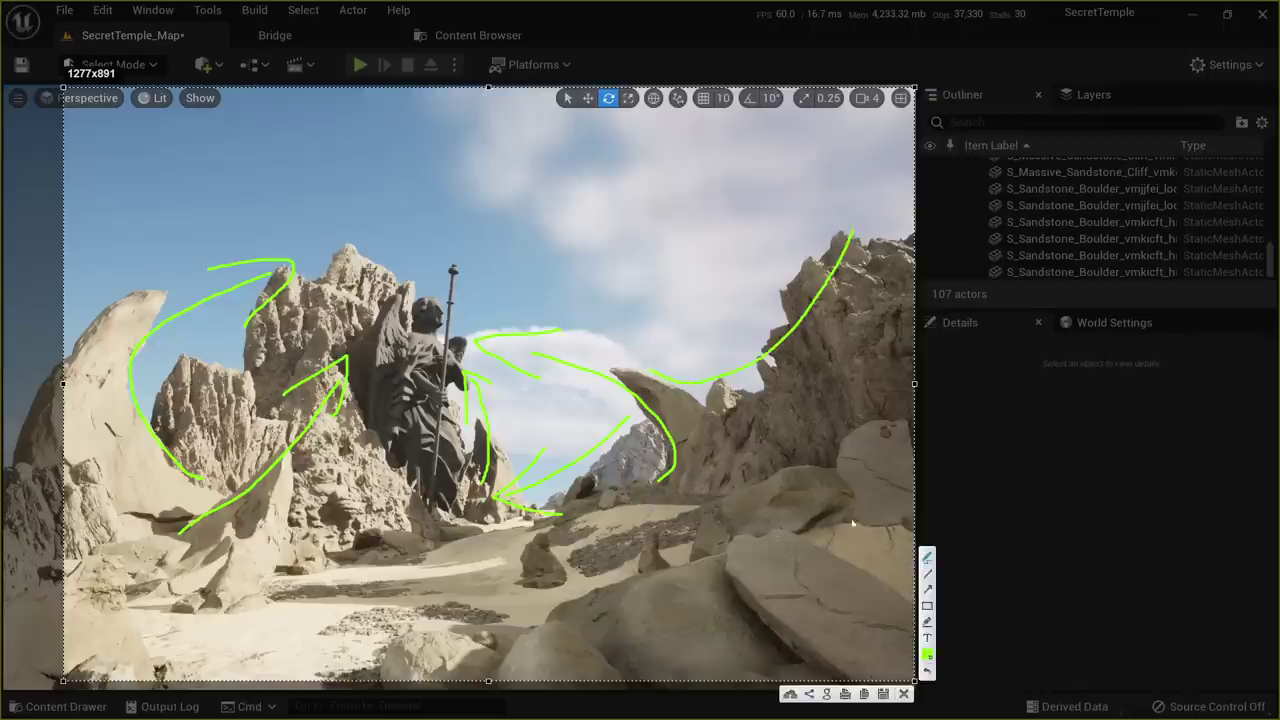
{"action": "left_click_drag", "start_coordinate": [891, 461], "coordinate": [541, 594]}
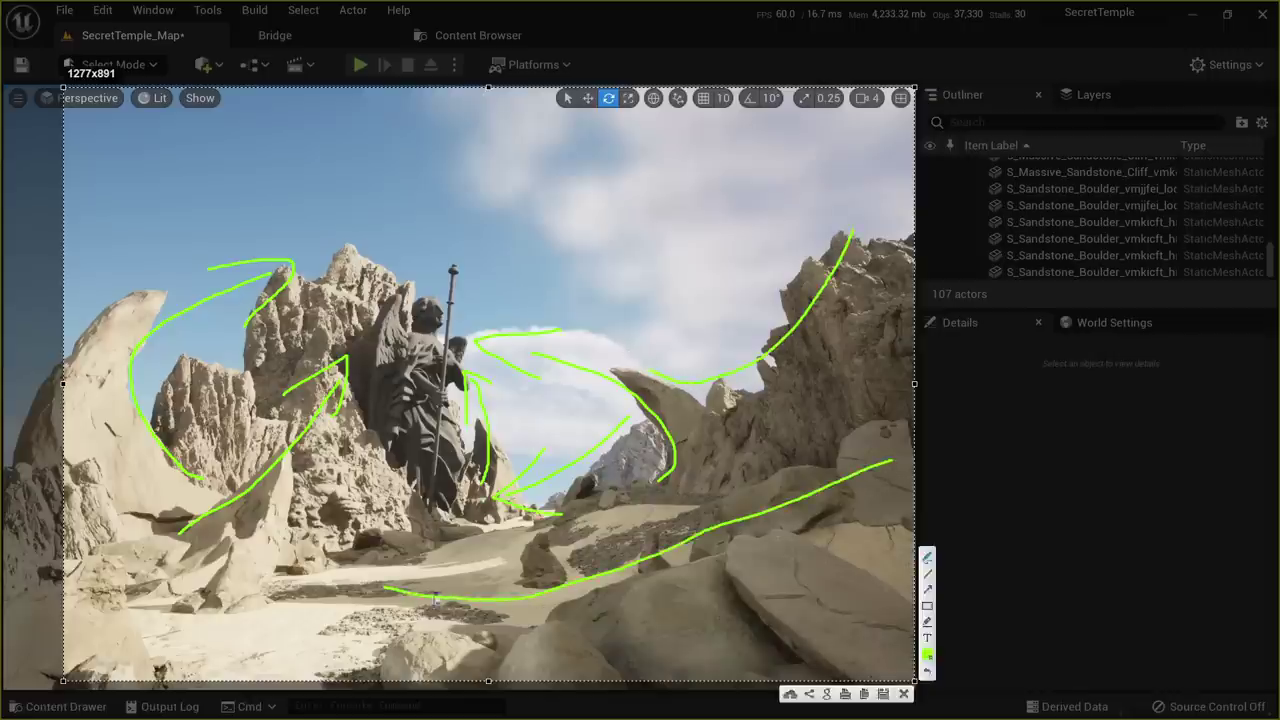
{"action": "mouse_move", "coordinate": [410, 585]}
{"action": "left_mouse_down"}
{"action": "mouse_move", "coordinate": [493, 543]}
{"action": "mouse_move", "coordinate": [476, 567]}
{"action": "left_mouse_up"}
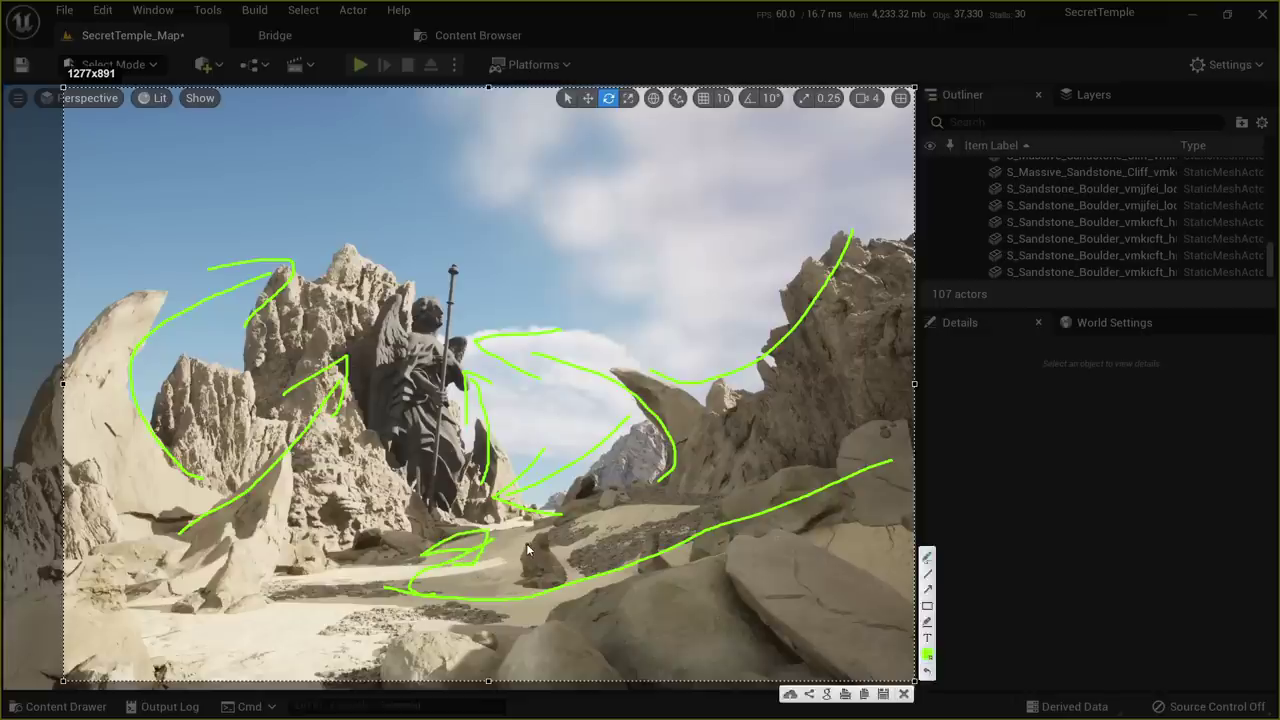
{"action": "left_click", "coordinate": [904, 694]}
Compare the scene's silhouettes in Unlit and Lit view modes and examine the composition from nearby viewpoints
{"action": "key", "text": "alt+3"}
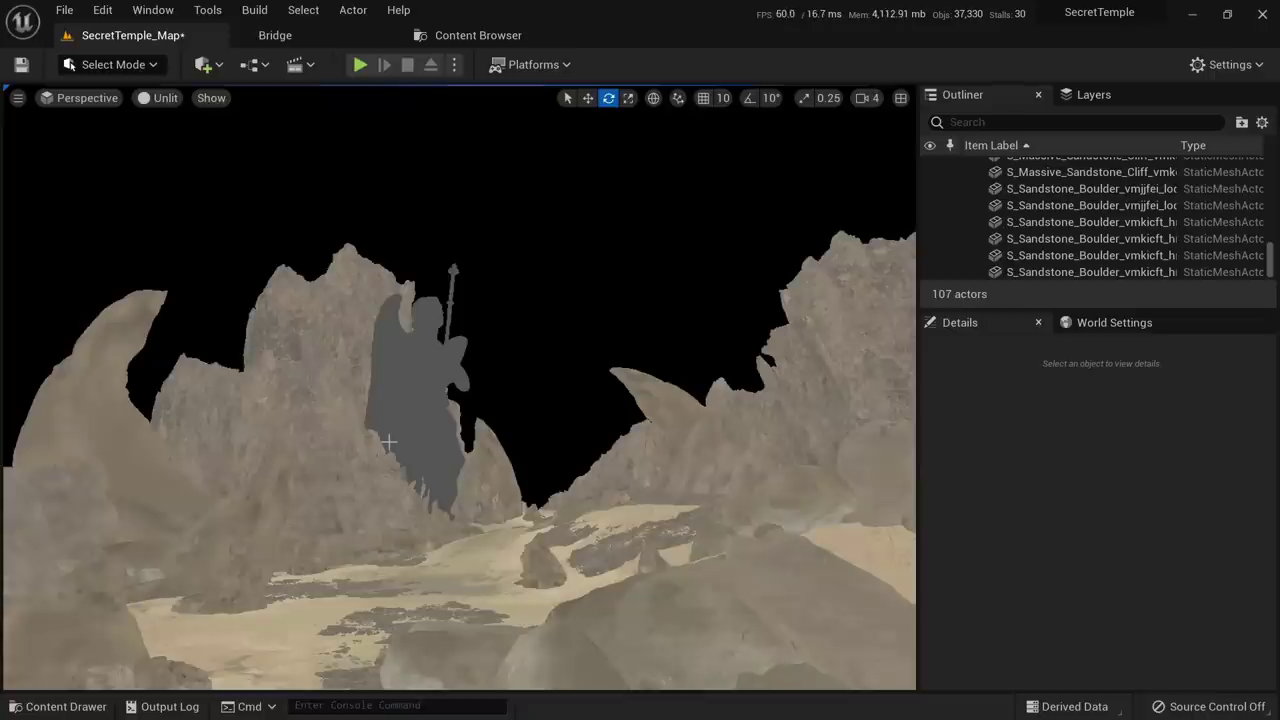
{"action": "key", "text": "alt+4"}
{"action": "key", "text": "alt+3"}
{"action": "key", "text": "alt+4"}
{"action": "key", "text": "w"}
{"action": "right_click_drag", "start_coordinate": [390, 432], "coordinate": [430, 458]}
{"action": "key", "text": "s"}
{"action": "key", "text": "w"}
{"action": "key", "text": "s"}
Return to Lit view and duplicate the large horn onto the opposite cliff, turned to about -171° in Z
{"action": "left_click", "coordinate": [250, 603]}
{"action": "right_click_drag", "start_coordinate": [332, 615], "coordinate": [336, 640]}
{"action": "key", "text": "w"}
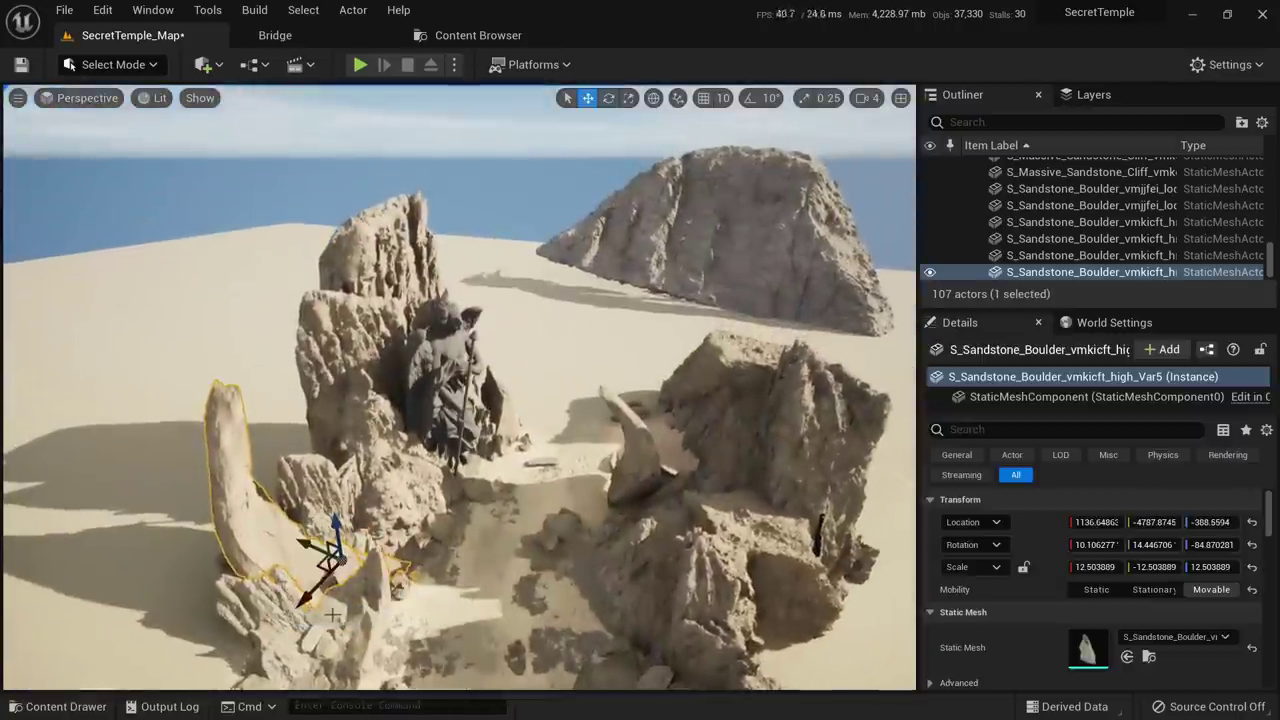
{"action": "left_click_drag", "start_coordinate": [322, 570], "coordinate": [850, 490], "text": "alt"}
{"action": "key", "text": "e"}
{"action": "key", "text": "w"}
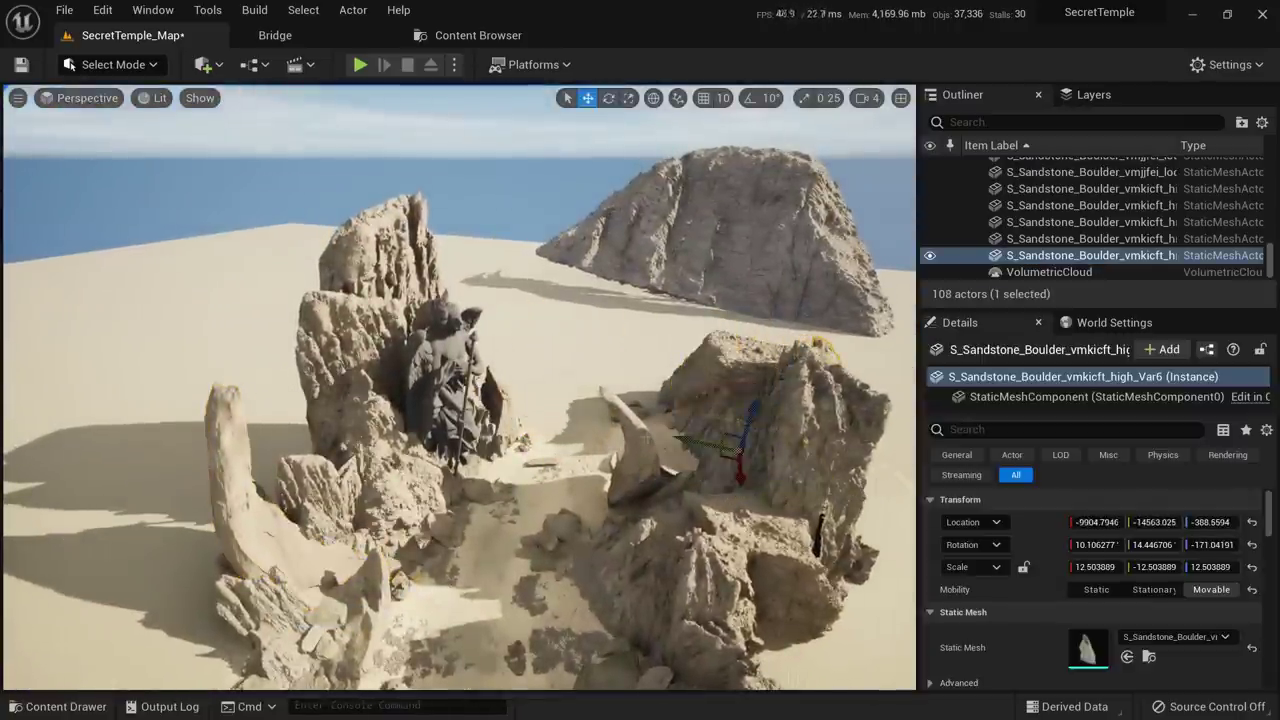
Raise the copied horn on the cliff to about 3319 in Z and tilt it to about -50°, 15° and -188° toward the statue
{"action": "left_click_drag", "start_coordinate": [751, 406], "coordinate": [769, 326]}
{"action": "key", "text": "e"}
{"action": "mouse_move", "coordinate": [769, 326]}
{"action": "right_mouse_down"}
{"action": "mouse_move", "coordinate": [650, 345]}
{"action": "mouse_move", "coordinate": [790, 326]}
{"action": "right_mouse_up"}
{"action": "mouse_move", "coordinate": [648, 300]}
{"action": "left_mouse_down"}
{"action": "mouse_move", "coordinate": [688, 279]}
{"action": "mouse_move", "coordinate": [632, 302]}
{"action": "left_mouse_up"}
{"action": "right_click_drag", "start_coordinate": [632, 302], "coordinate": [636, 180]}
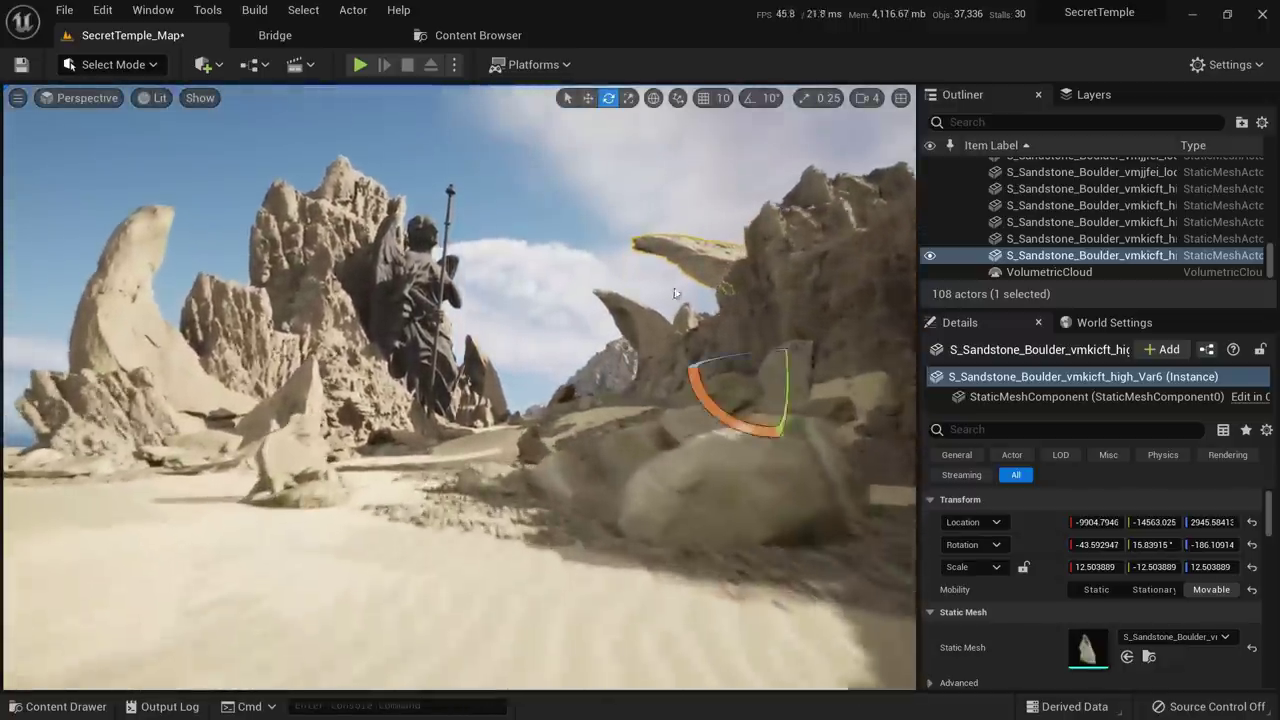
{"action": "left_click_drag", "start_coordinate": [714, 411], "coordinate": [737, 427]}
{"action": "key", "text": "w"}
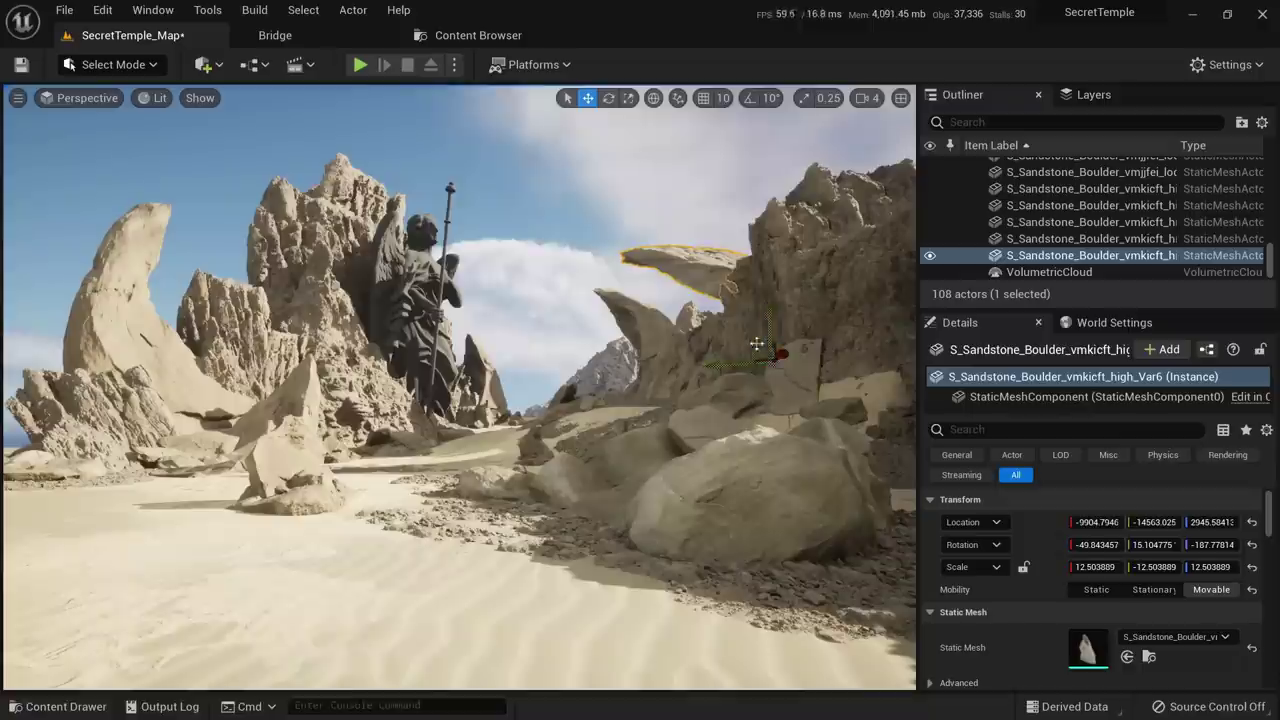
{"action": "left_click_drag", "start_coordinate": [757, 349], "coordinate": [733, 331]}
{"action": "key", "text": "Escape"}
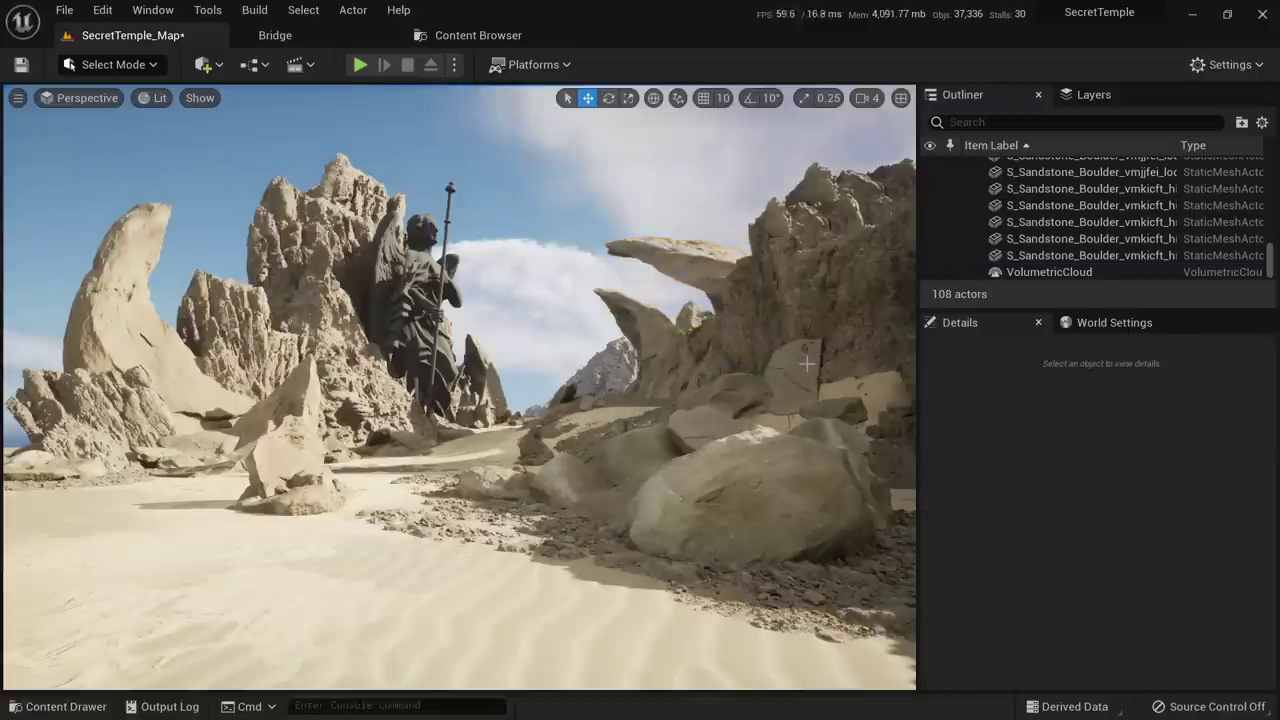
Hide and show the overhanging horn copy repeatedly to compare the composition with and without it
{"action": "left_click", "coordinate": [702, 282]}
{"action": "key", "text": "h"}
{"action": "key", "text": "ctrl+h"}
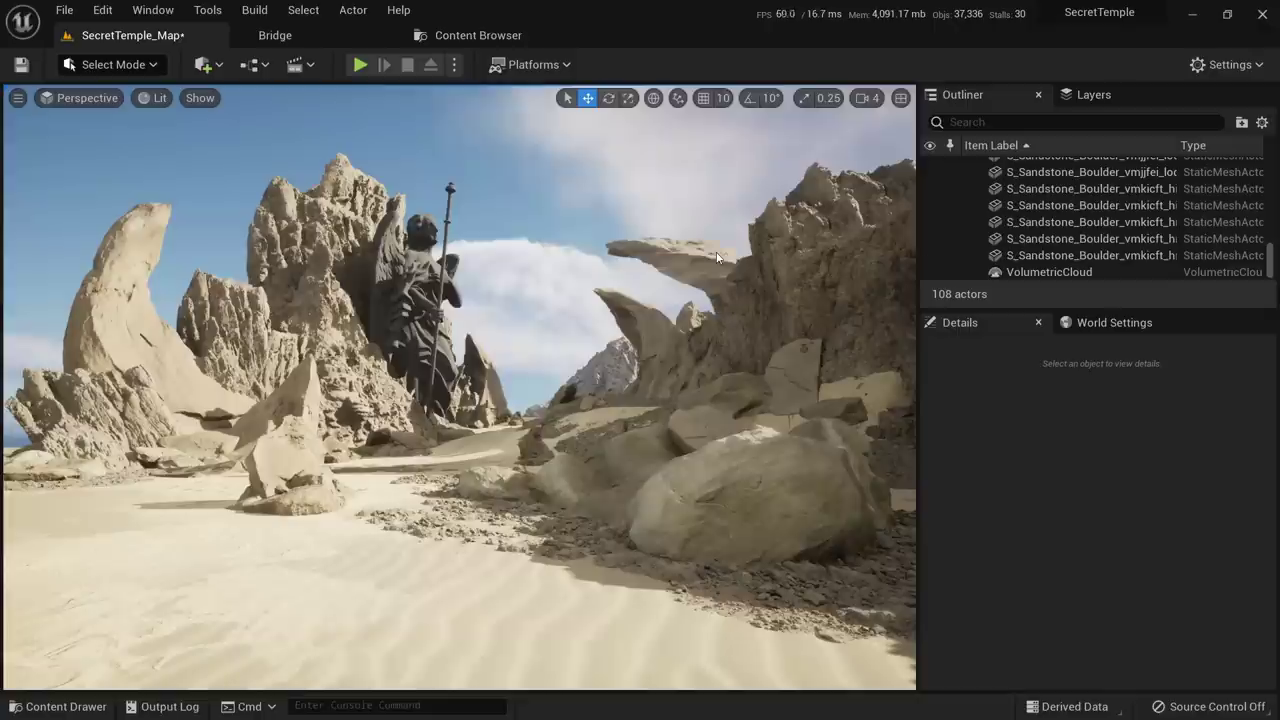
{"action": "left_click", "coordinate": [705, 249]}
{"action": "key", "text": "h"}
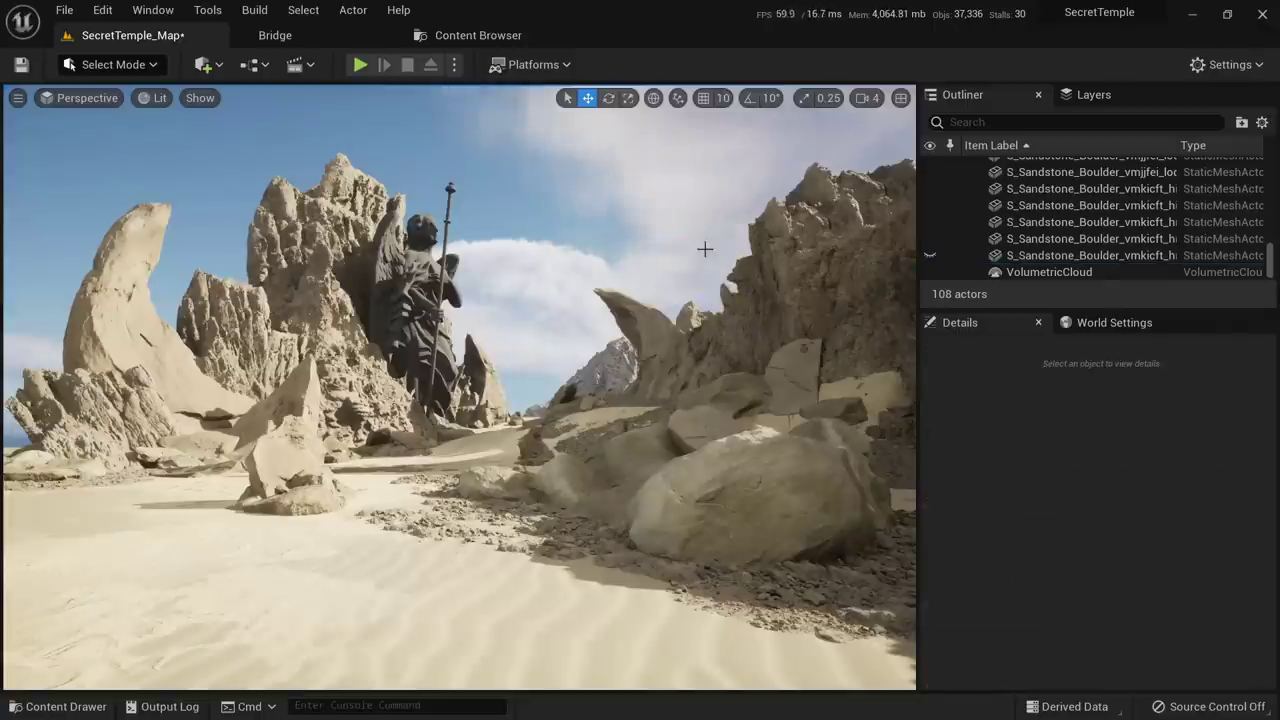
{"action": "key", "text": "ctrl+h"}
{"action": "left_click", "coordinate": [697, 253]}
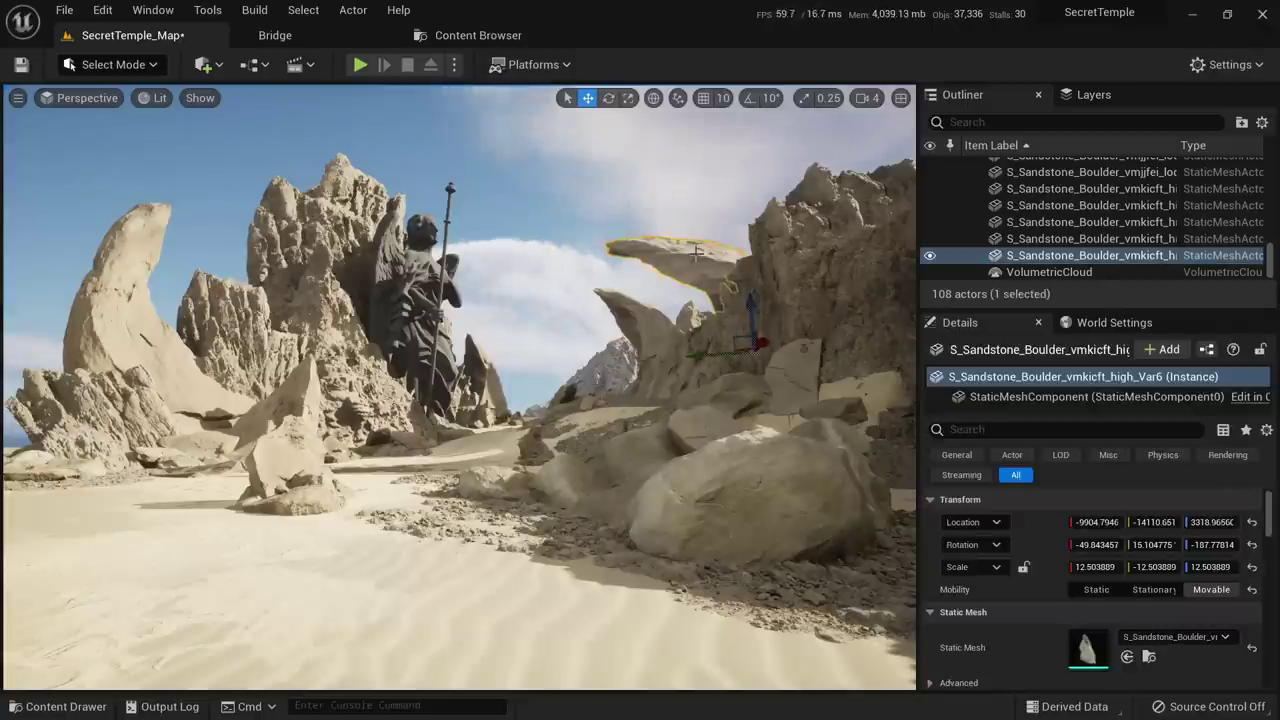
{"action": "key", "text": "h"}
{"action": "key", "text": "ctrl+h"}
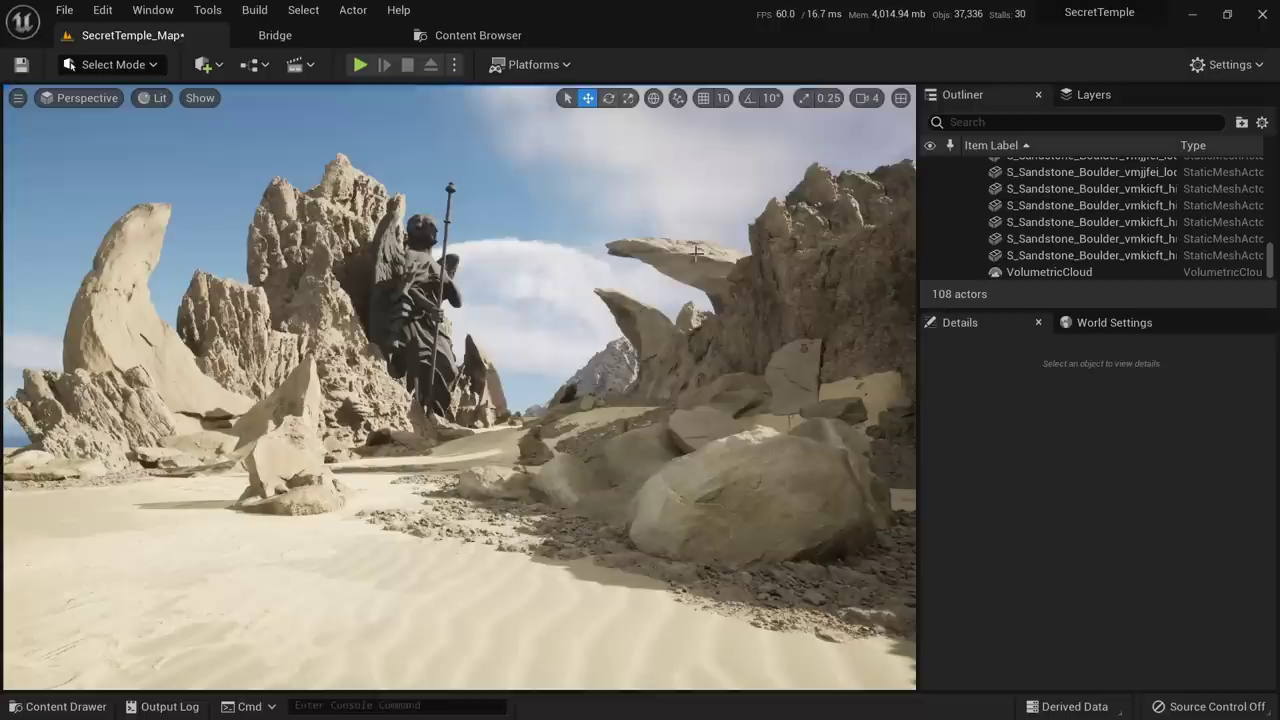
Try the overhanging horn higher on the cliff top and delete it
{"action": "left_click", "coordinate": [696, 253]}
{"action": "left_click_drag", "start_coordinate": [730, 339], "coordinate": [779, 237]}
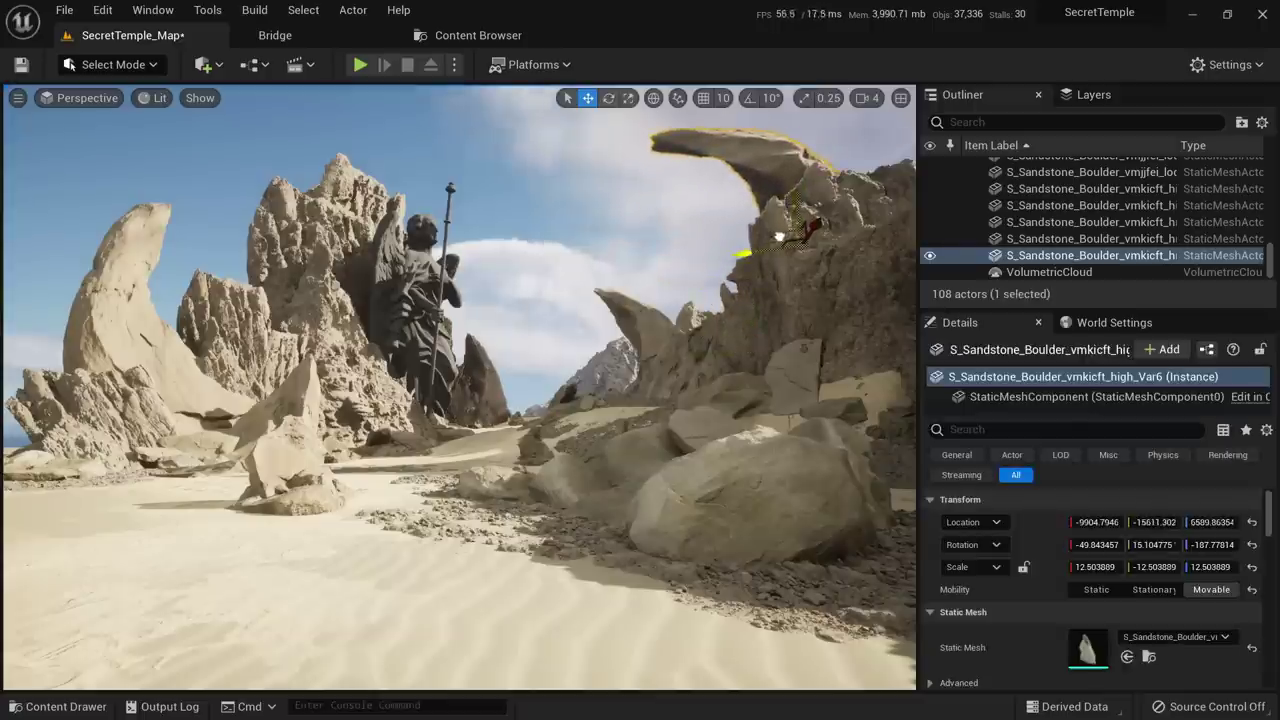
{"action": "key", "text": "Delete"}
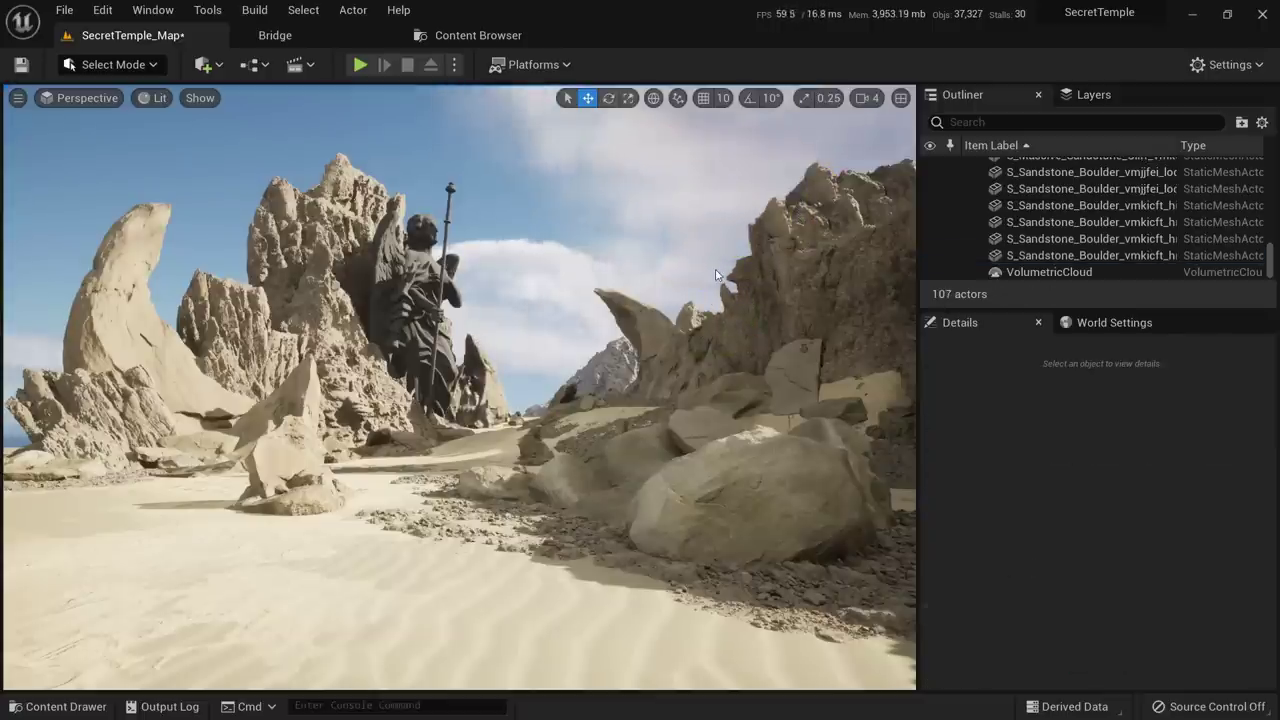
Compare the path view of the statue and surrounding rocks in Unlit, Lit and Detail Lighting view modes
{"action": "right_click", "coordinate": [624, 396]}
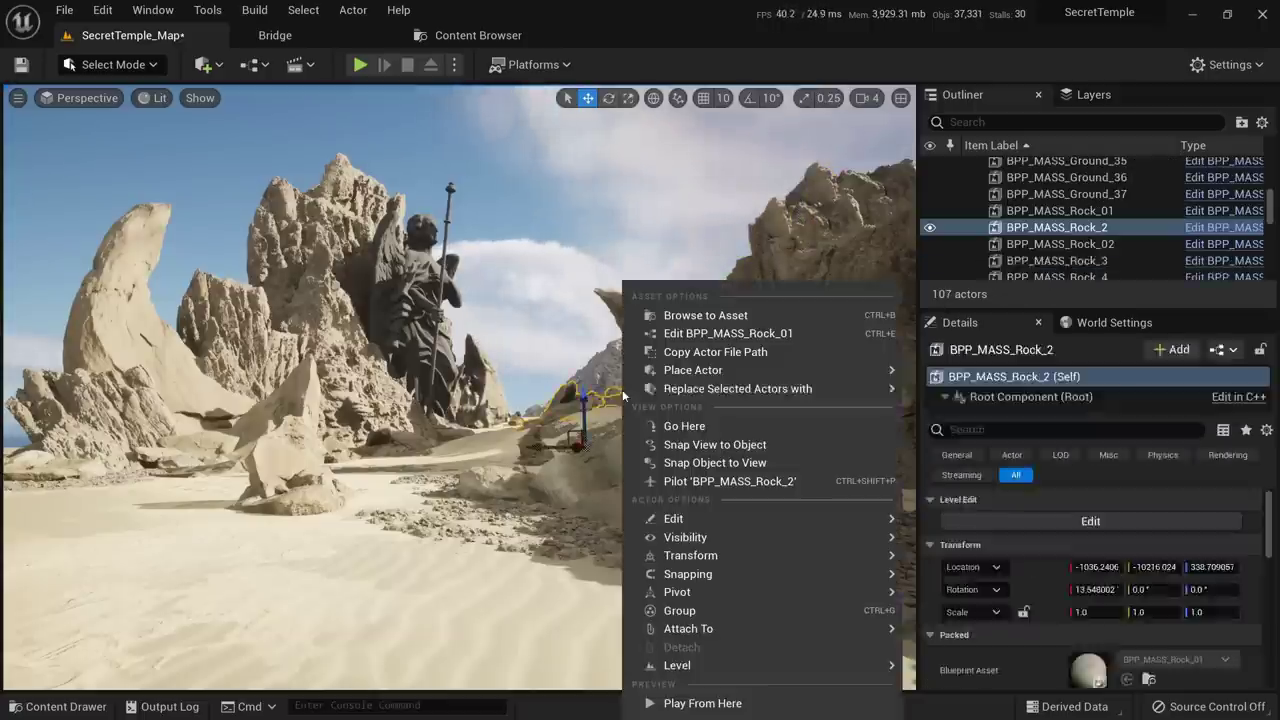
{"action": "right_click_drag", "start_coordinate": [607, 394], "coordinate": [590, 370]}
{"action": "key", "text": "Escape"}
{"action": "right_click_drag", "start_coordinate": [553, 464], "coordinate": [568, 464]}
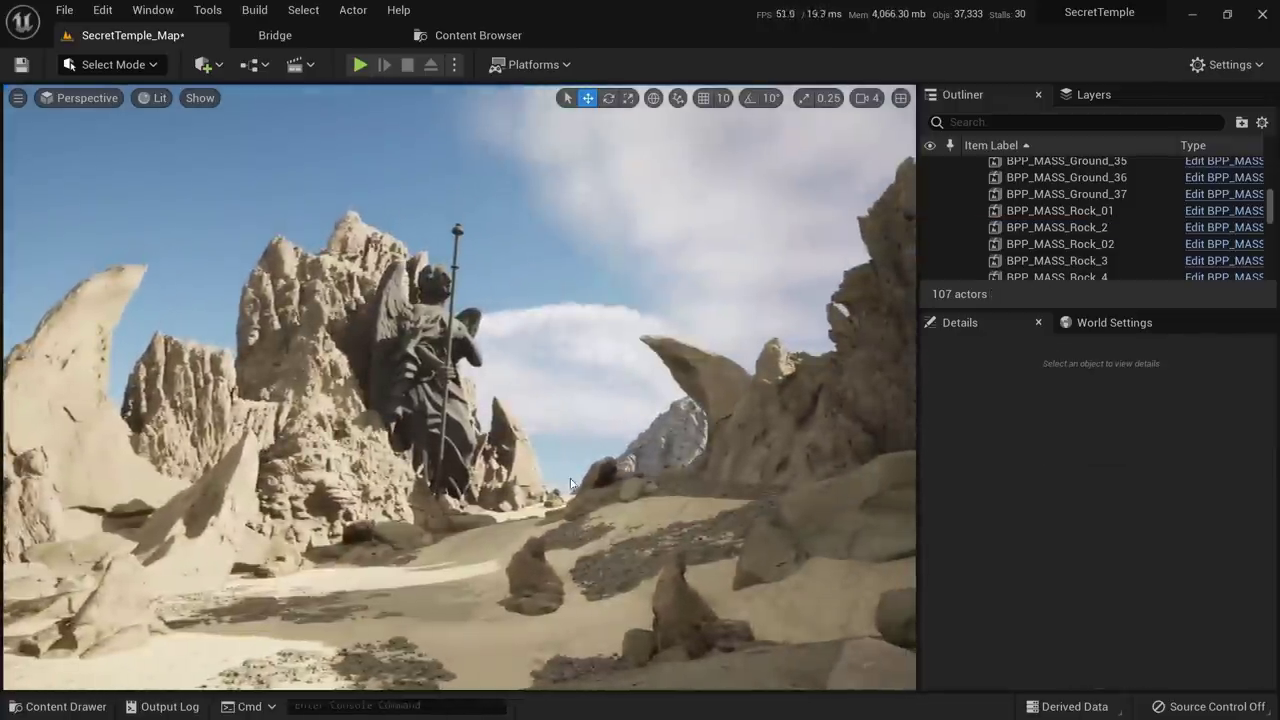
{"action": "key", "text": "alt+3"}
{"action": "key", "text": "alt+4"}
{"action": "key", "text": "alt+5"}
{"action": "key", "text": "alt+4"}
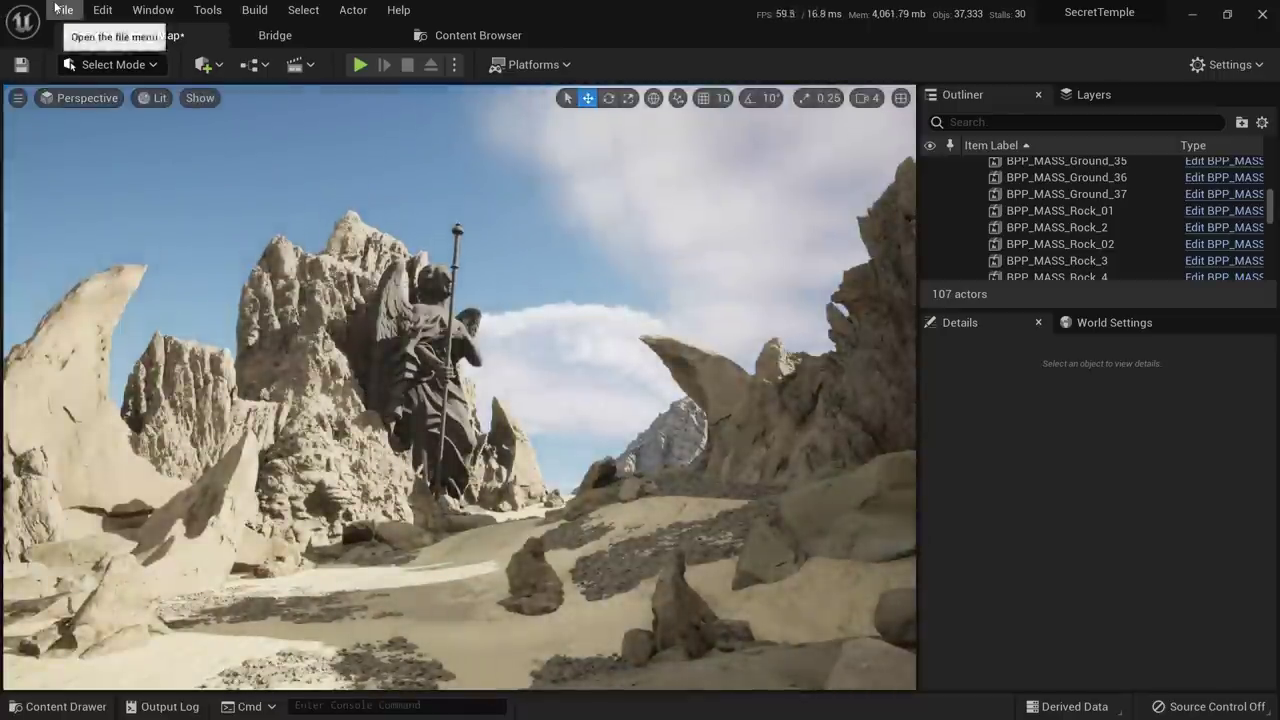
Frame the statue from lower on the sandy path and show the viewport full screen
{"action": "left_click", "coordinate": [65, 11]}
{"action": "right_click_drag", "start_coordinate": [472, 198], "coordinate": [452, 217]}
{"action": "key", "text": "F11"}
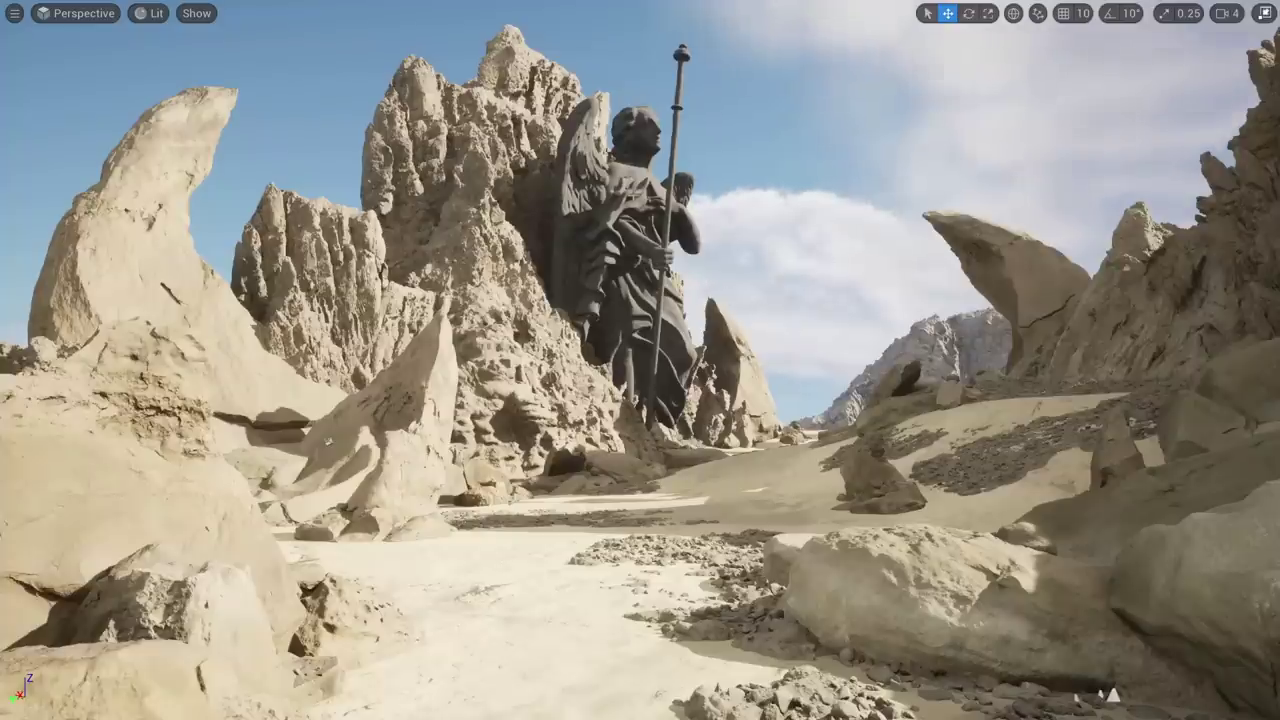
Try scaling the statue up uniformly to test its dominance over the cliffs, and undo the scaling
{"action": "left_click", "coordinate": [627, 212]}
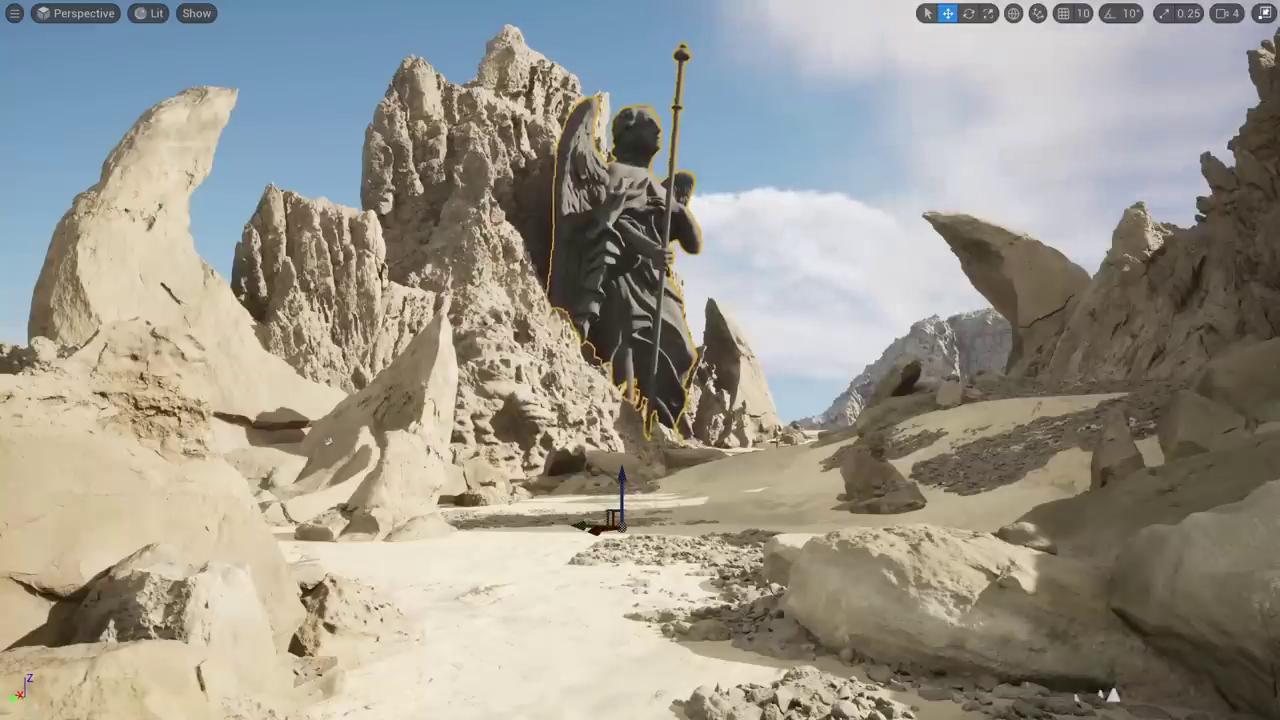
{"action": "key", "text": "Escape"}
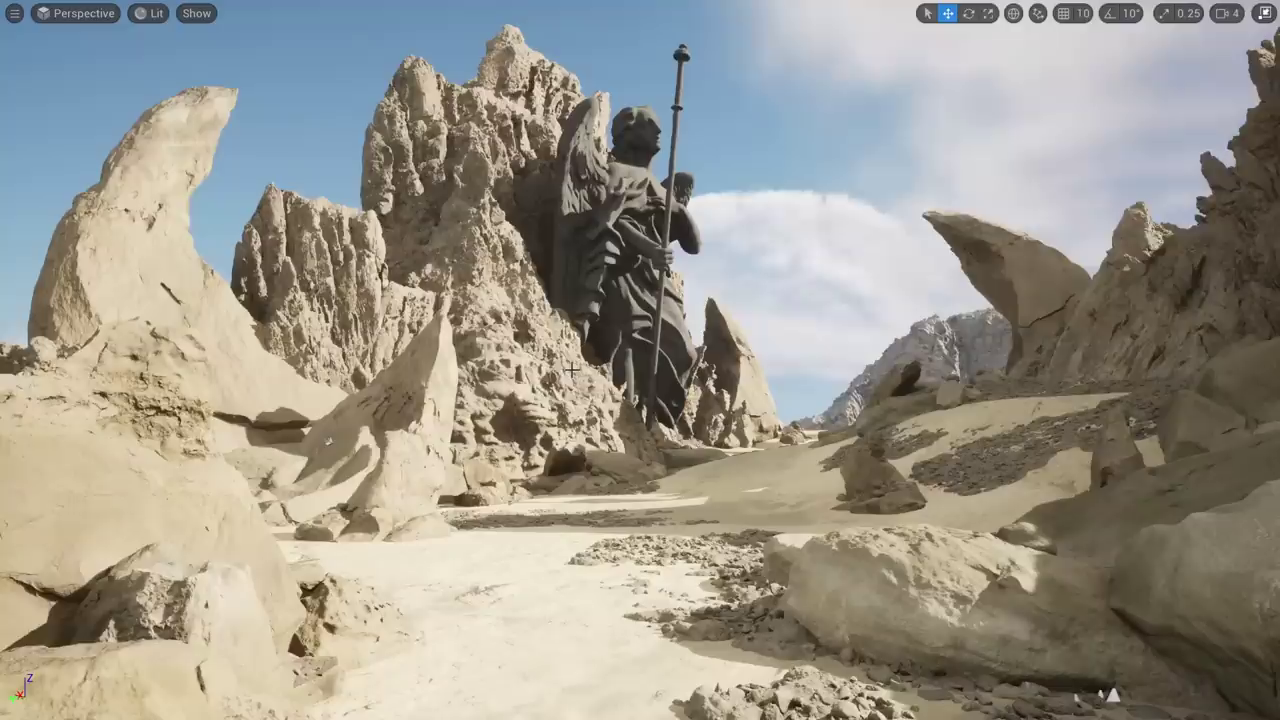
{"action": "left_click", "coordinate": [636, 222]}
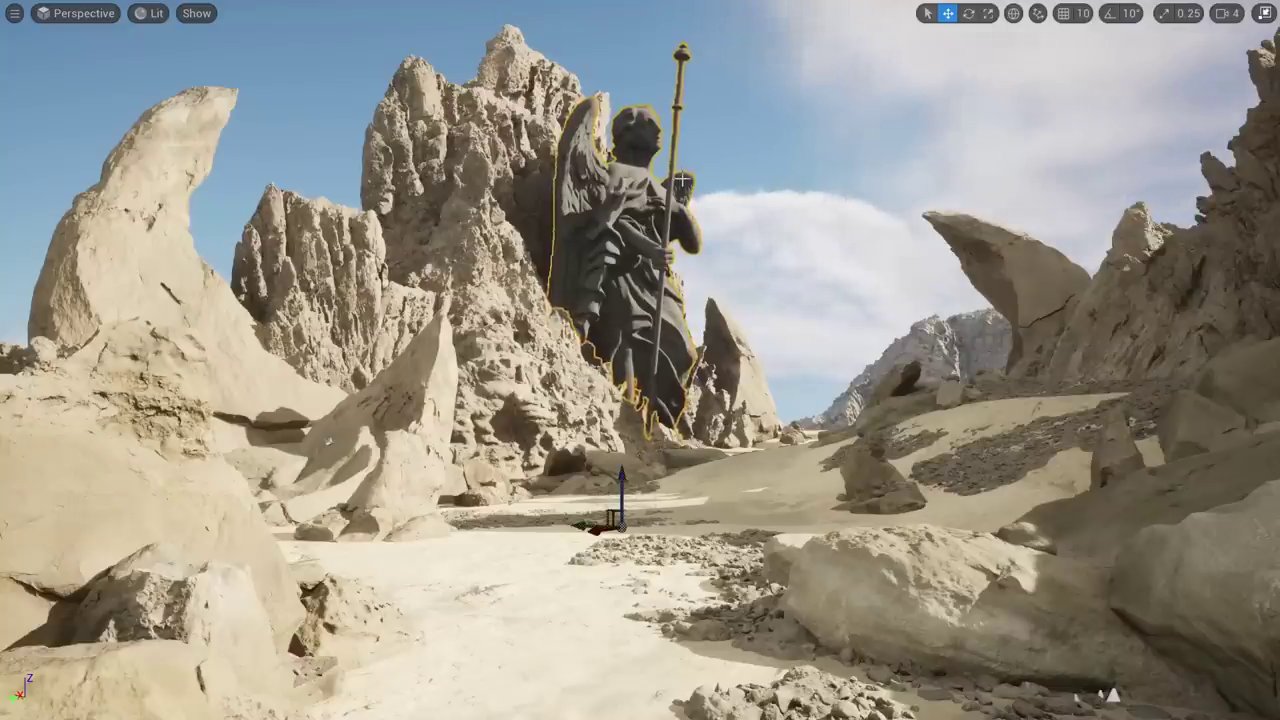
{"action": "key", "text": "r"}
{"action": "left_click_drag", "start_coordinate": [622, 526], "coordinate": [646, 507]}
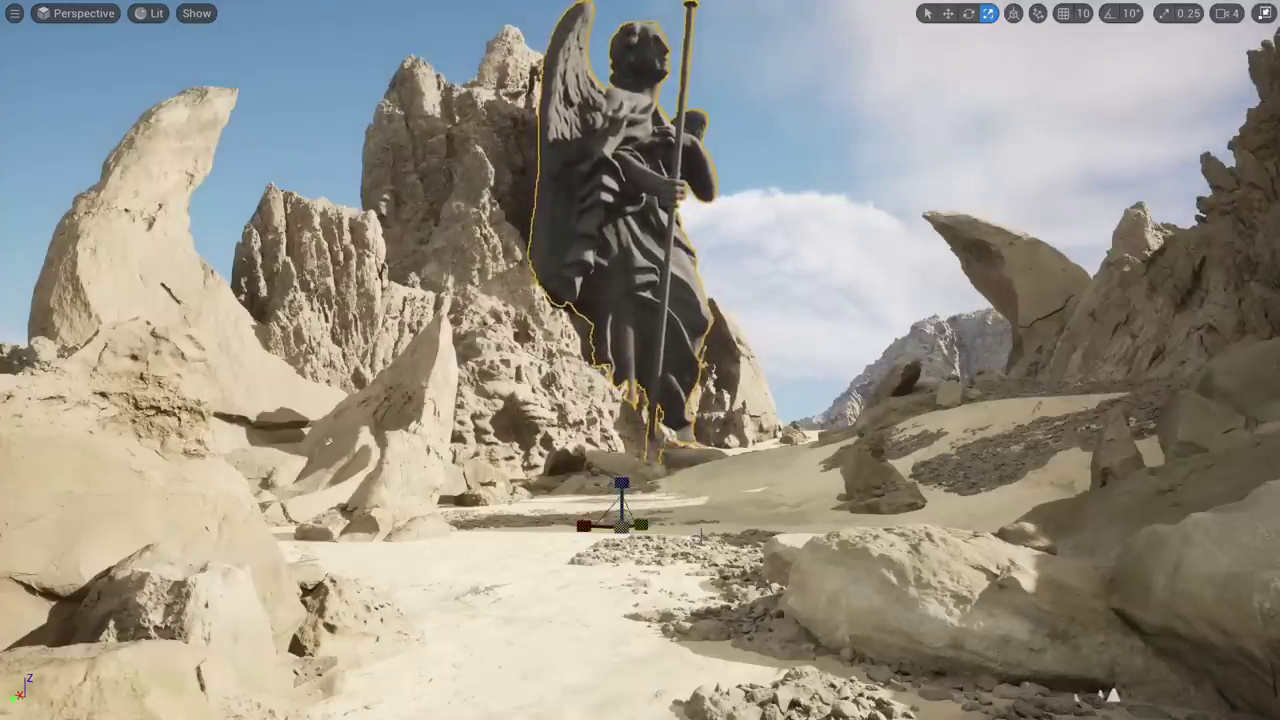
{"action": "key", "text": "ctrl+z"}
{"action": "key", "text": "Escape"}
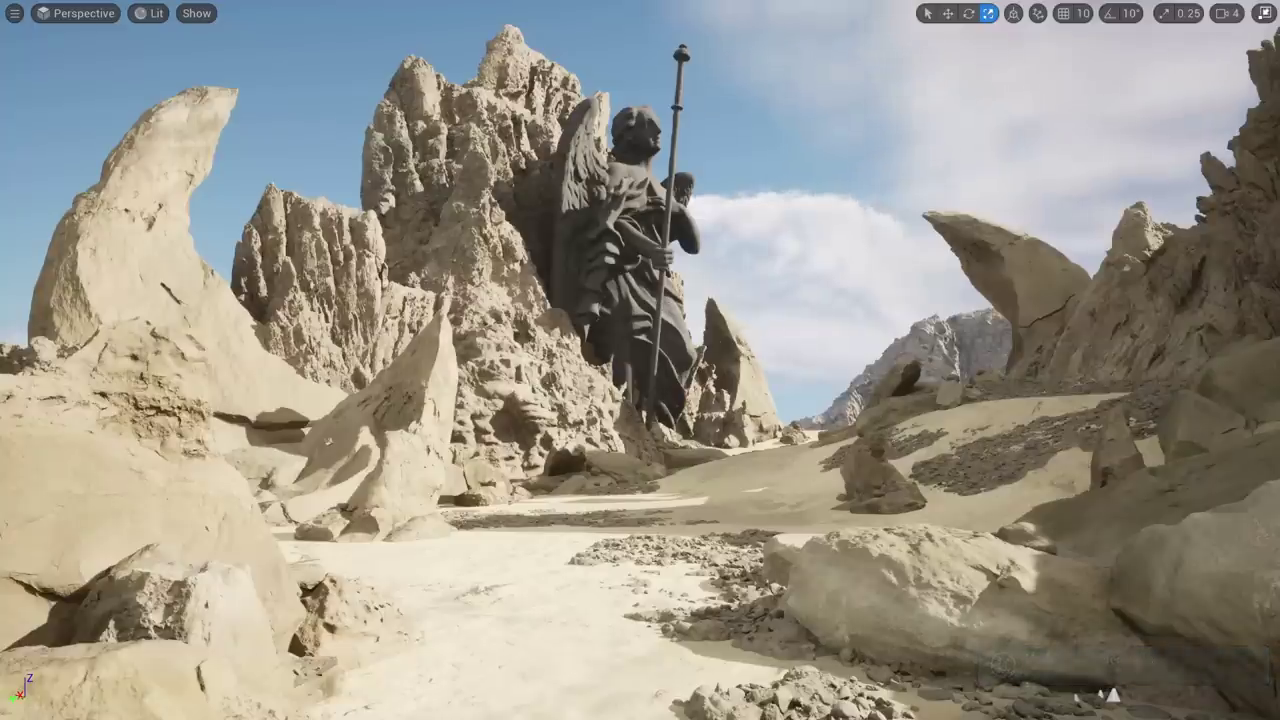
Examine the statue's outline against the rocks and restore the full editor layout
{"action": "left_click", "coordinate": [622, 263]}
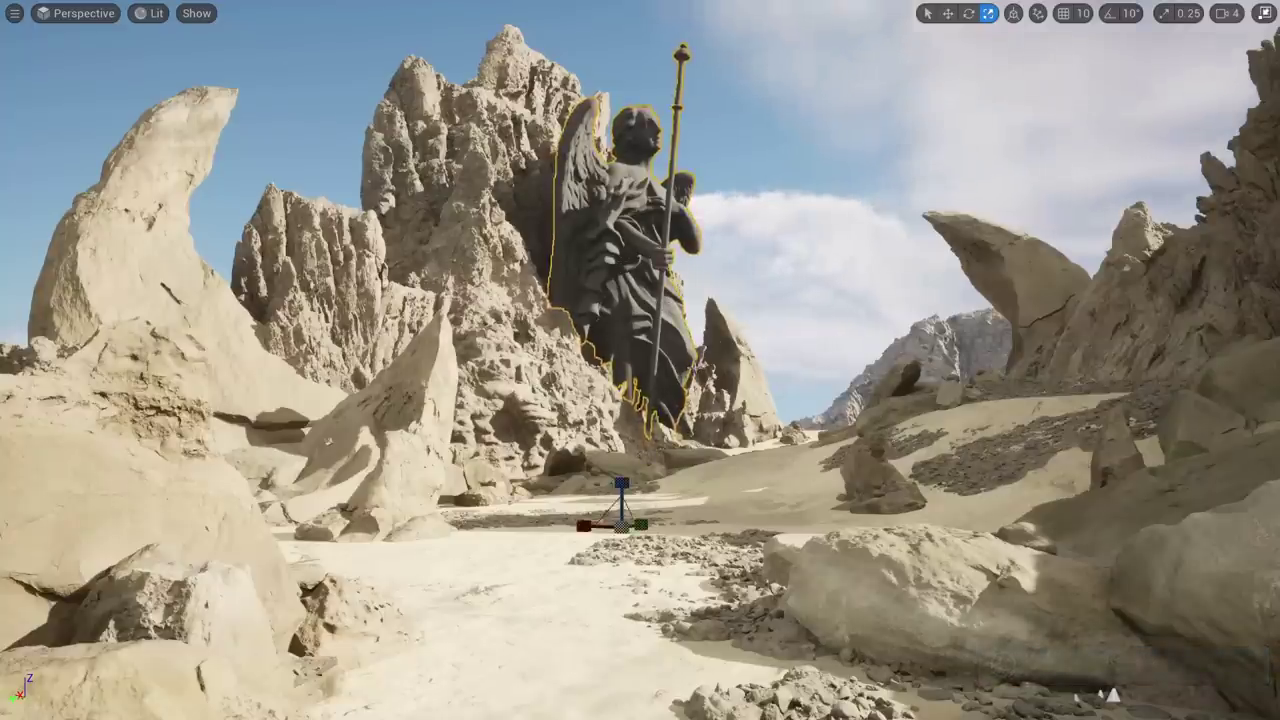
{"action": "key", "text": "w"}
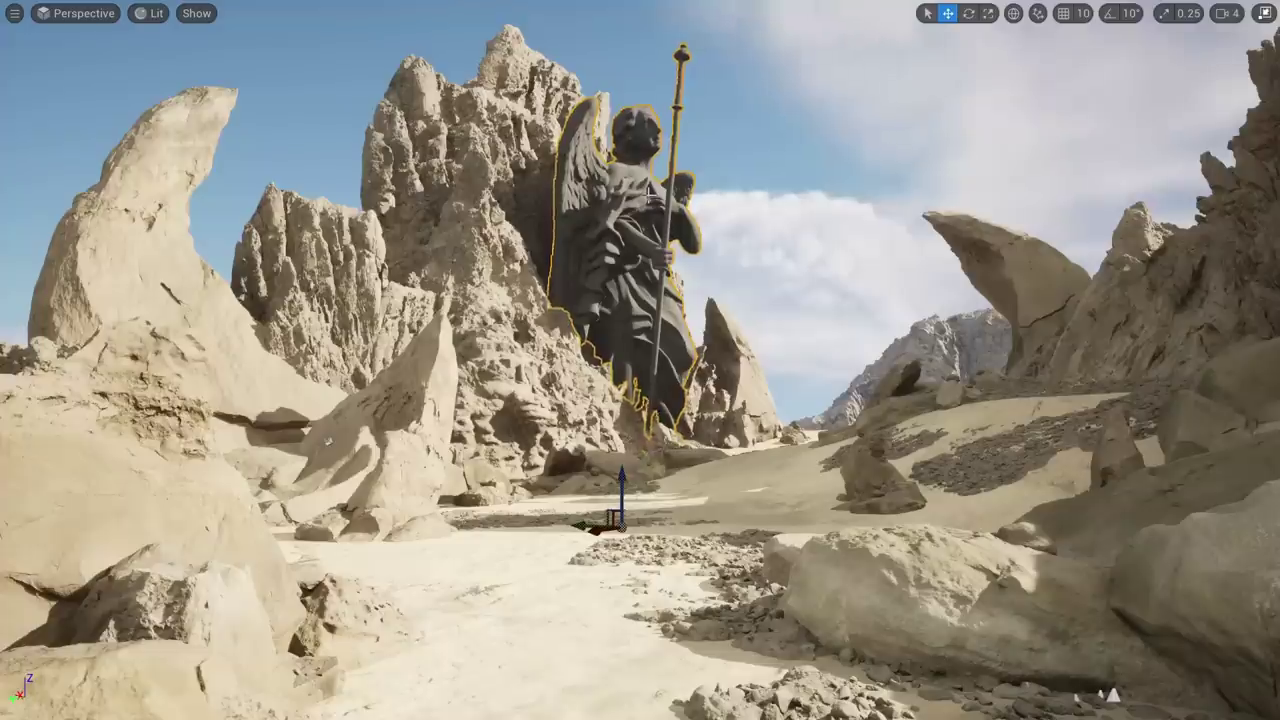
{"action": "key", "text": "Escape"}
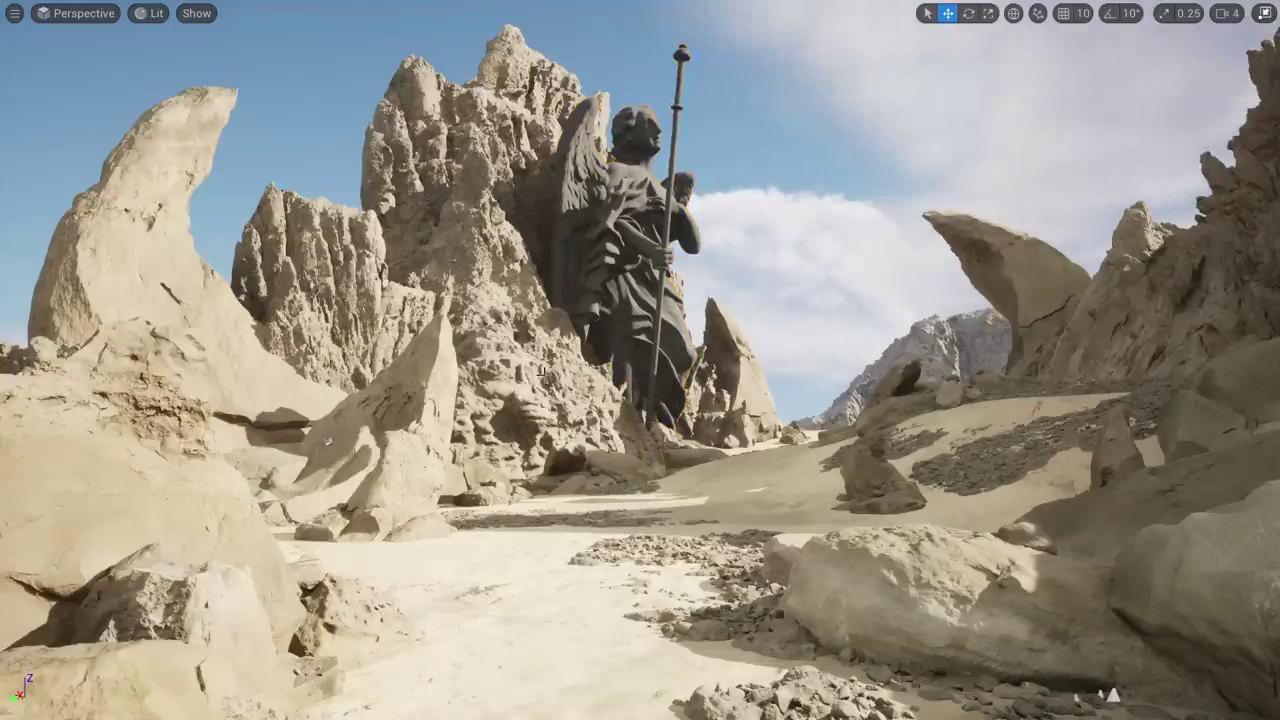
{"action": "left_click", "coordinate": [611, 235]}
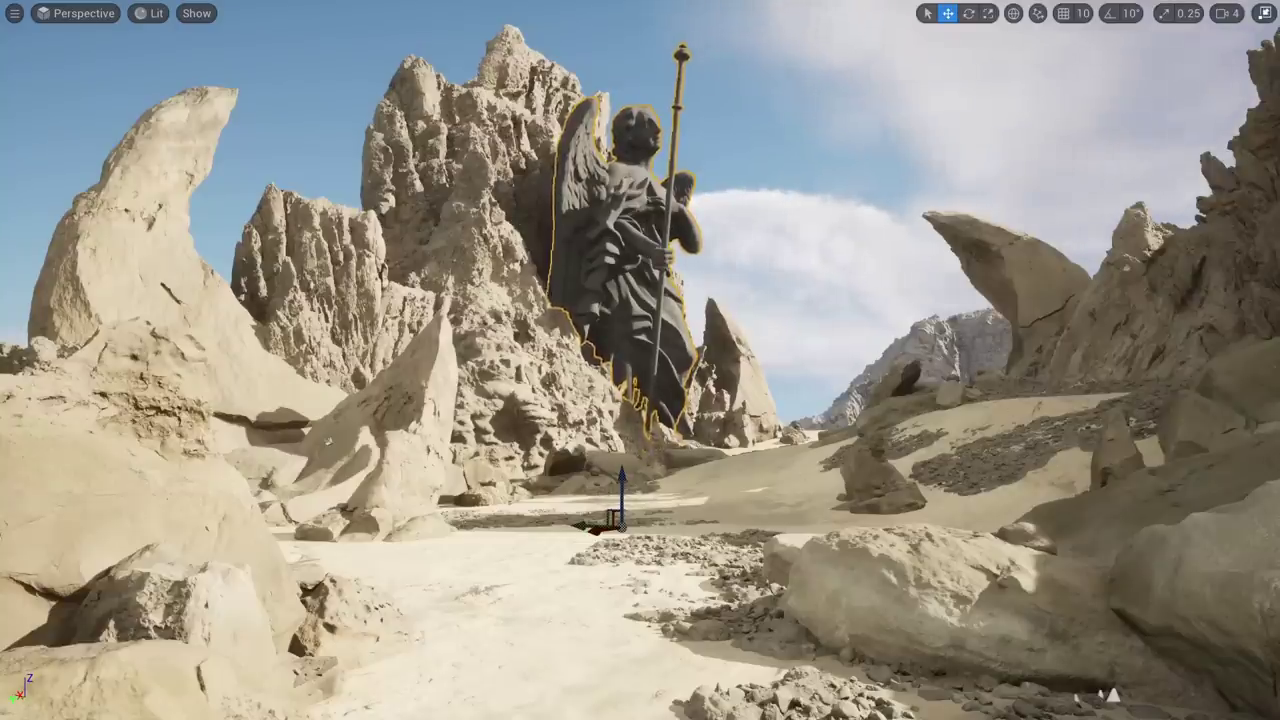
{"action": "key", "text": "F11"}
{"action": "key", "text": "Escape"}
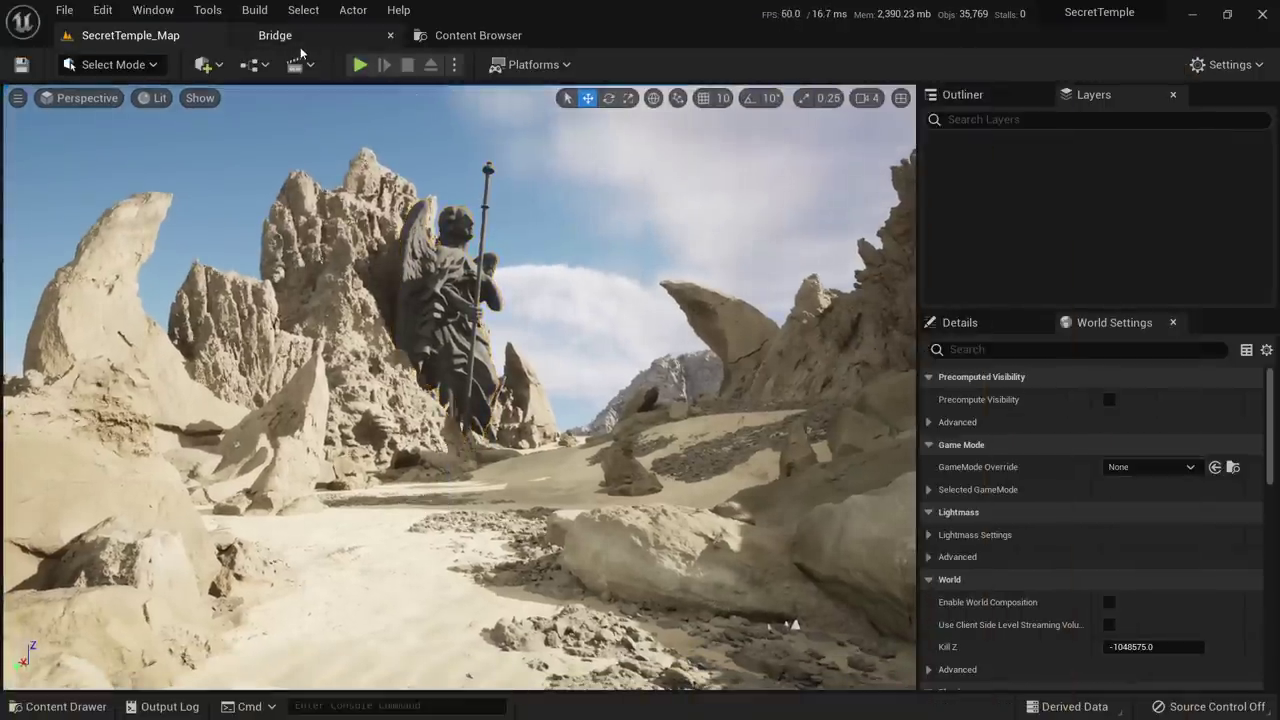
Switch to Bridge, dismiss the update notice and browse the locally downloaded assets to the Roman pieces
{"action": "left_click", "coordinate": [300, 47]}
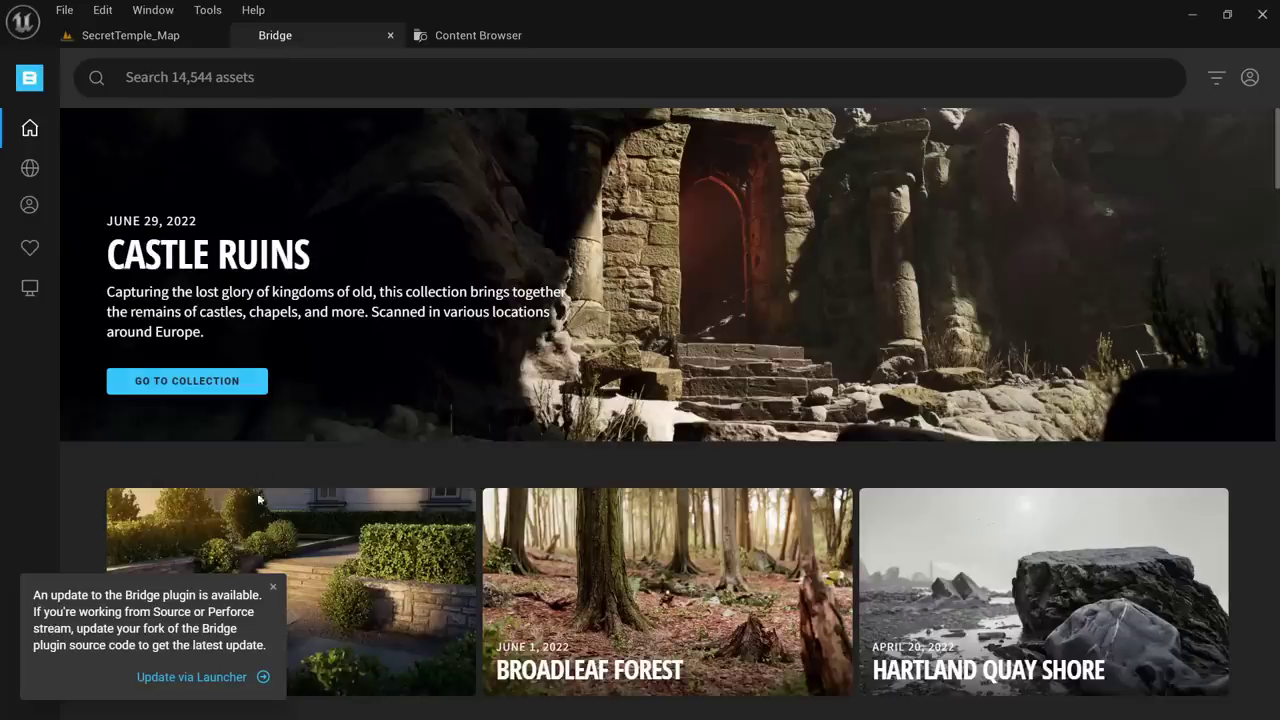
{"action": "left_click", "coordinate": [272, 587]}
{"action": "mouse_move", "coordinate": [18, 283]}
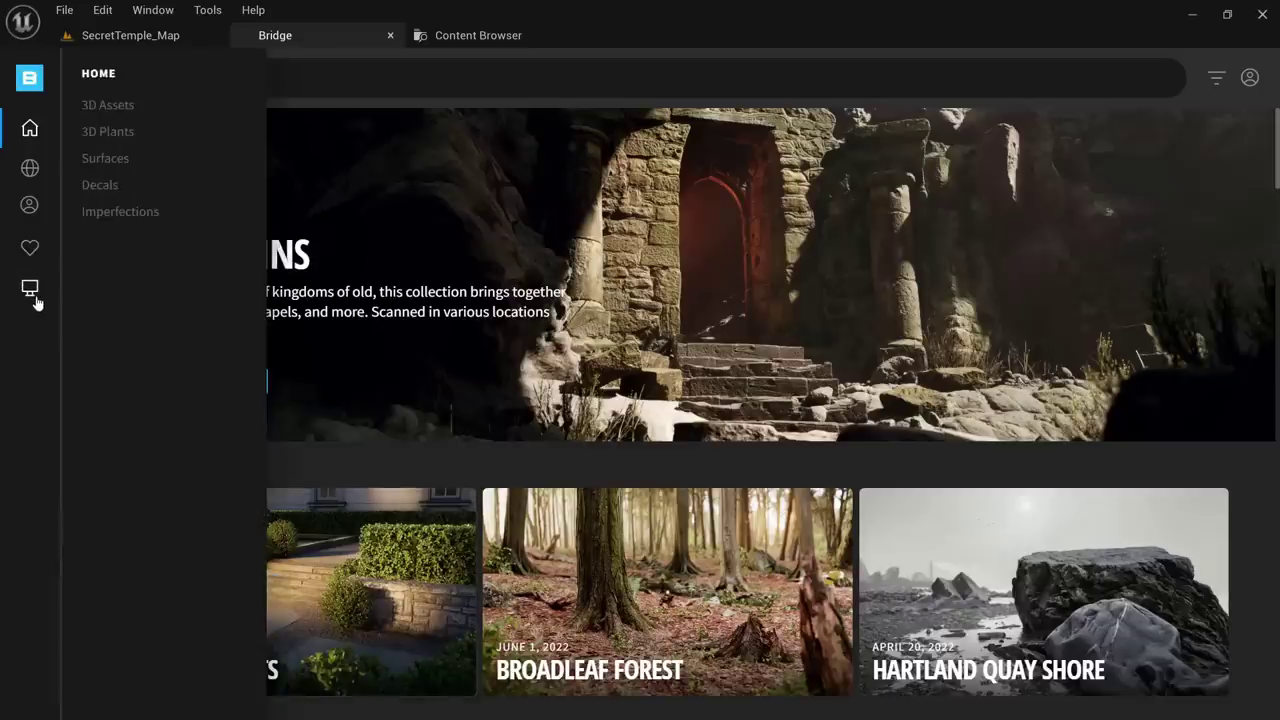
{"action": "left_click", "coordinate": [30, 290]}
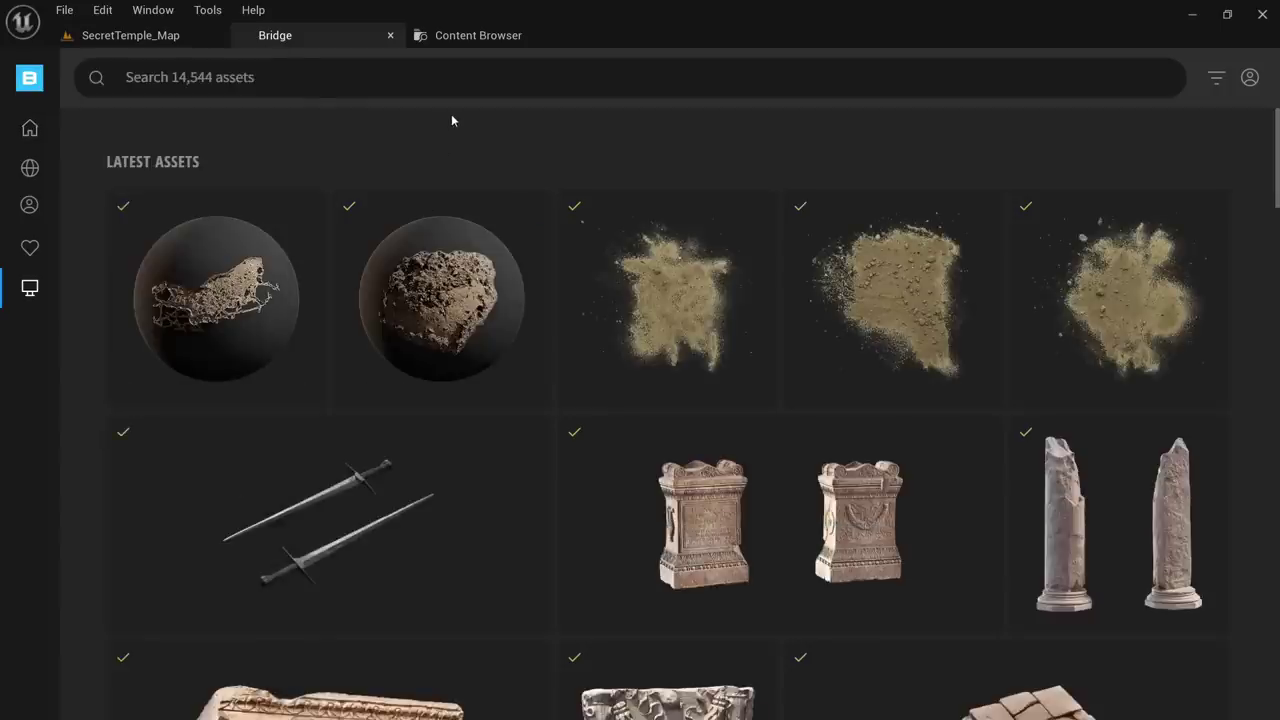
{"action": "scroll", "coordinate": [660, 263], "scroll_direction": "down", "scroll_amount": 3}
{"action": "scroll", "coordinate": [1060, 290], "scroll_direction": "up", "scroll_amount": 1}
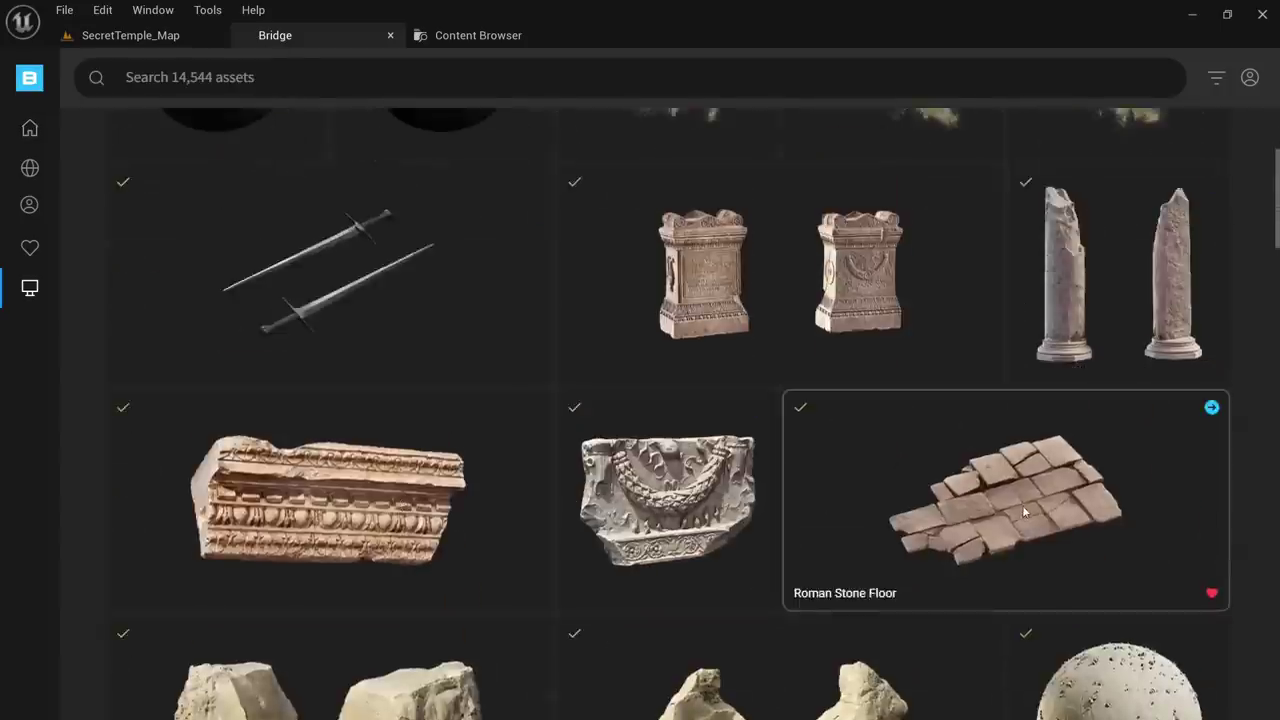
Inspect the Roman Stone Floor, Roman Relief, Roman Trim, broken Roman column, Roman Grave Stone and Sword assets
{"action": "left_click", "coordinate": [956, 507]}
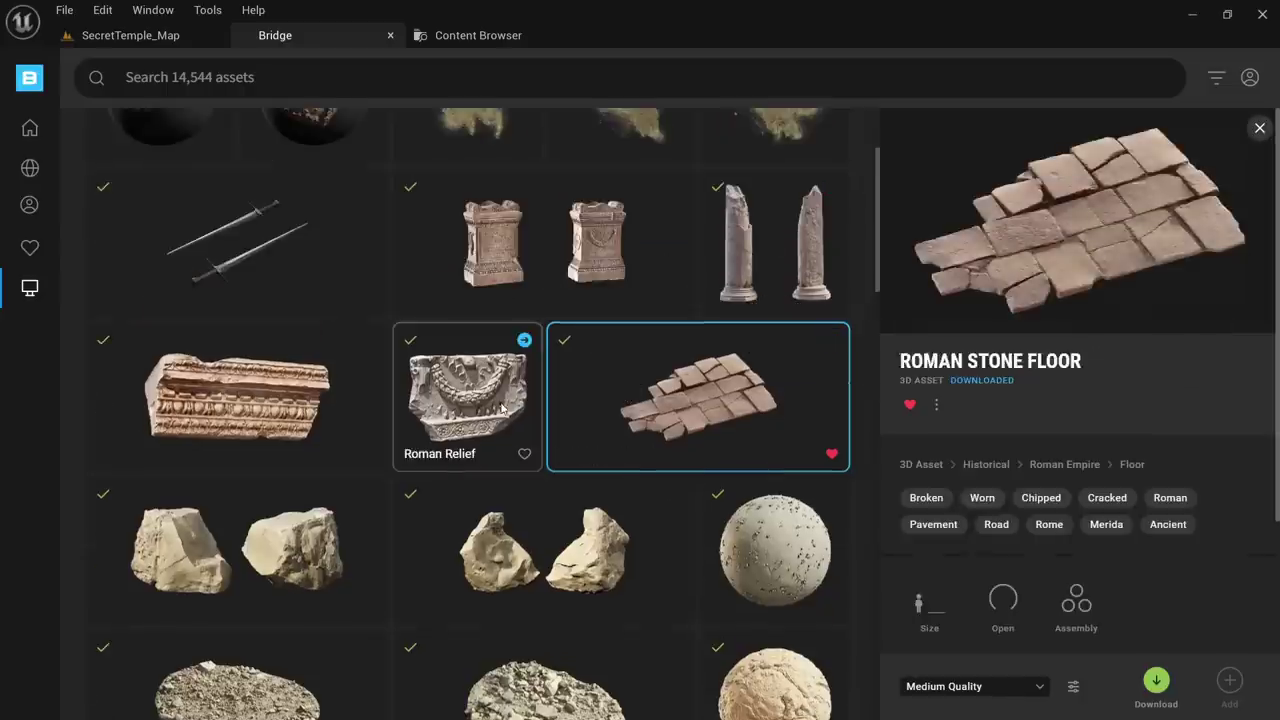
{"action": "left_click", "coordinate": [490, 410]}
{"action": "left_click", "coordinate": [287, 414]}
{"action": "scroll", "coordinate": [287, 414], "scroll_direction": "up", "scroll_amount": 1}
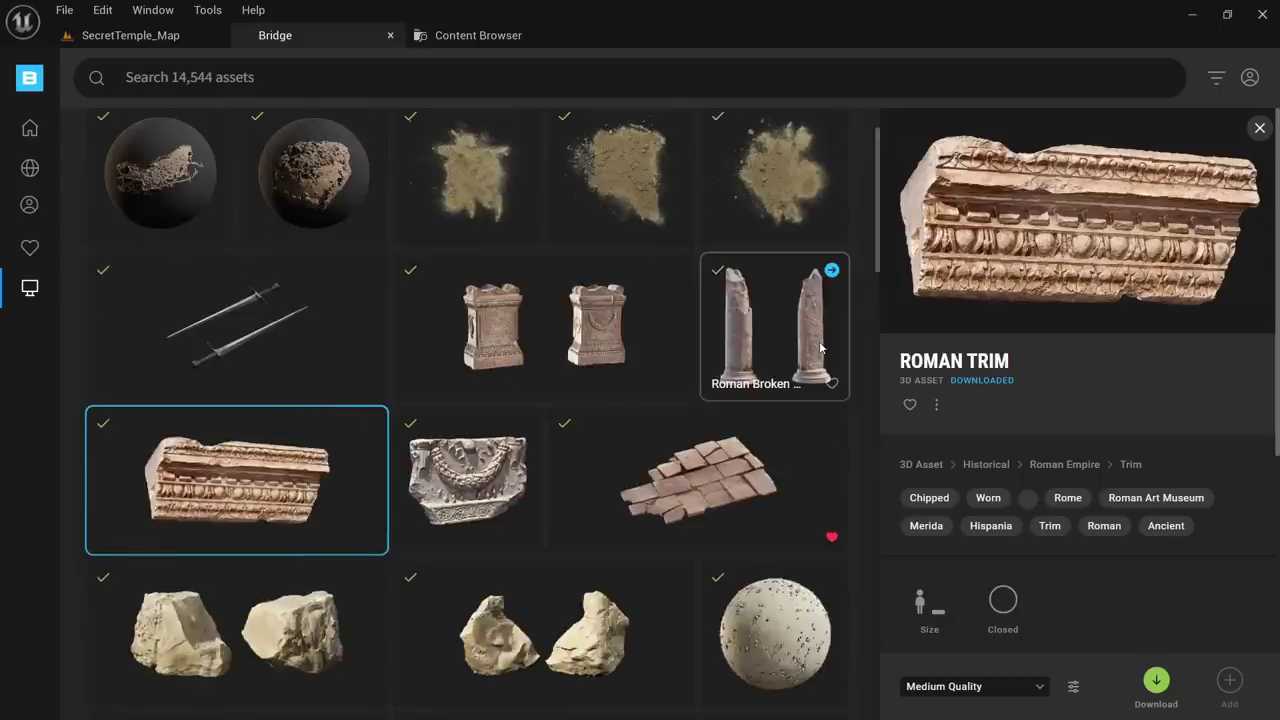
{"action": "left_click", "coordinate": [773, 325]}
{"action": "left_click", "coordinate": [545, 325]}
{"action": "left_click", "coordinate": [340, 328]}
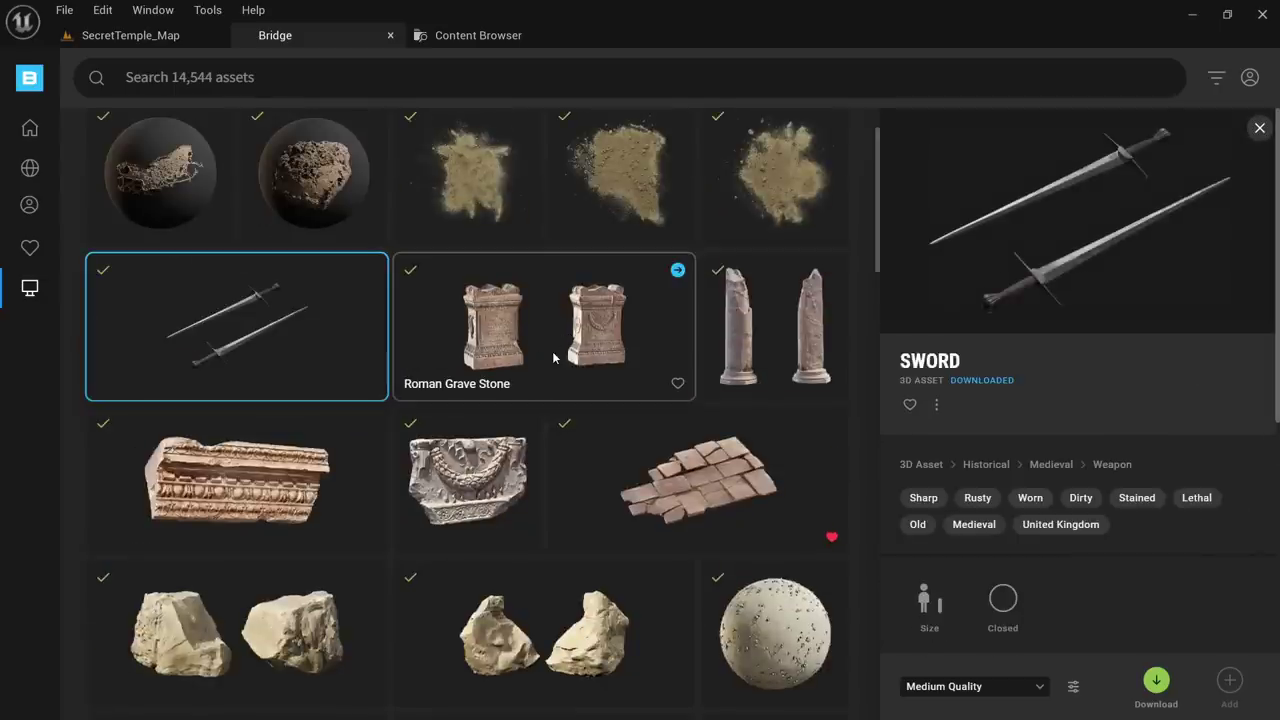
Set the Roman Stone Floor asset to Nanite quality and add it to the project
{"action": "left_click", "coordinate": [703, 488]}
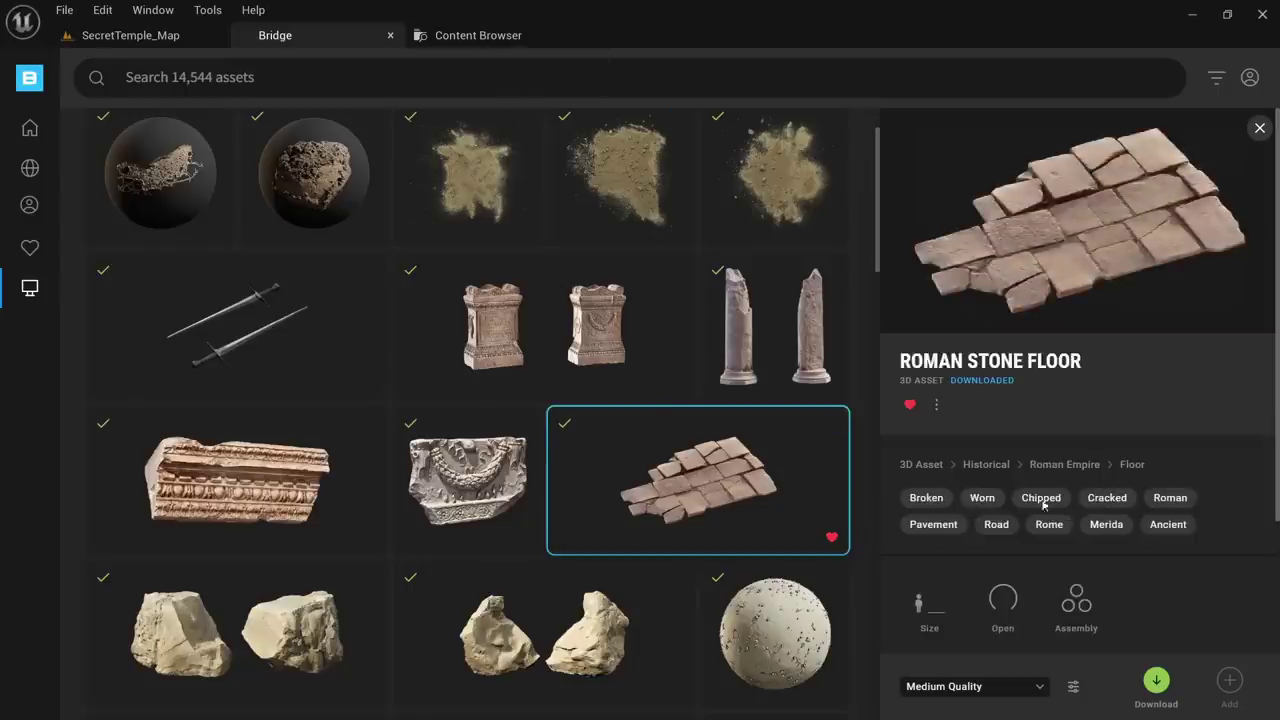
{"action": "left_click", "coordinate": [1022, 683]}
{"action": "left_click", "coordinate": [929, 654]}
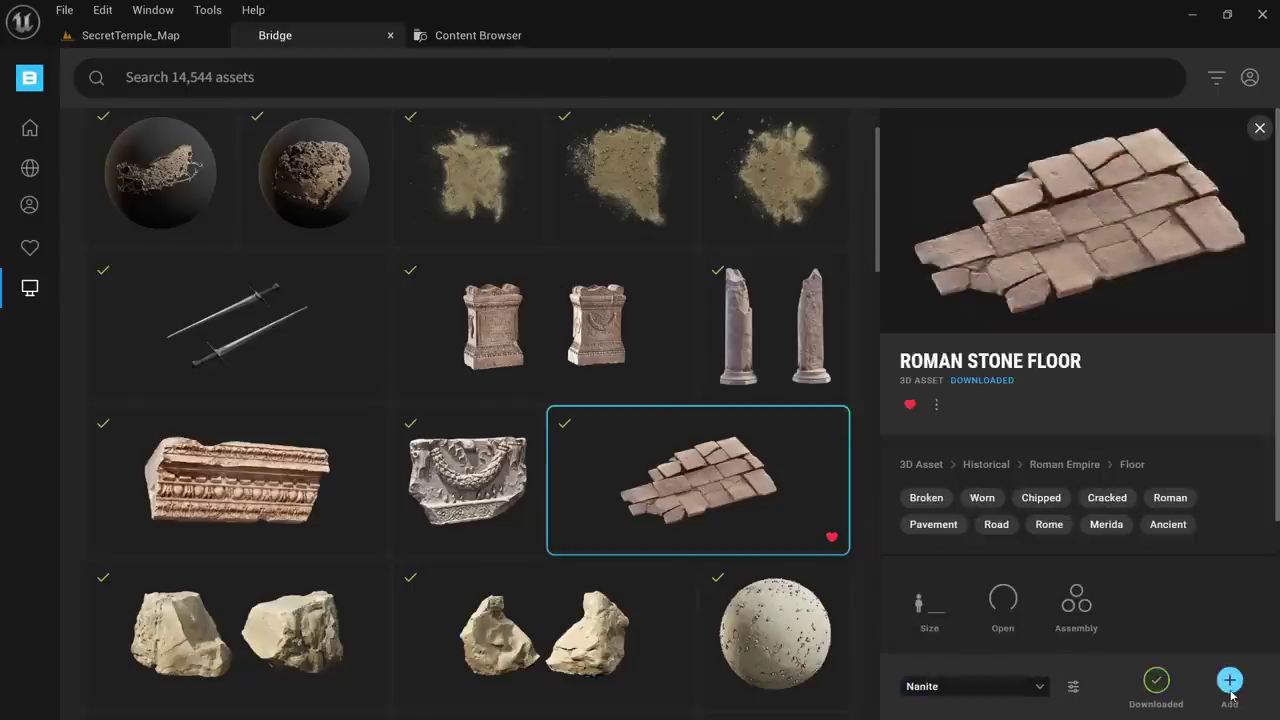
{"action": "left_click", "coordinate": [1230, 690]}
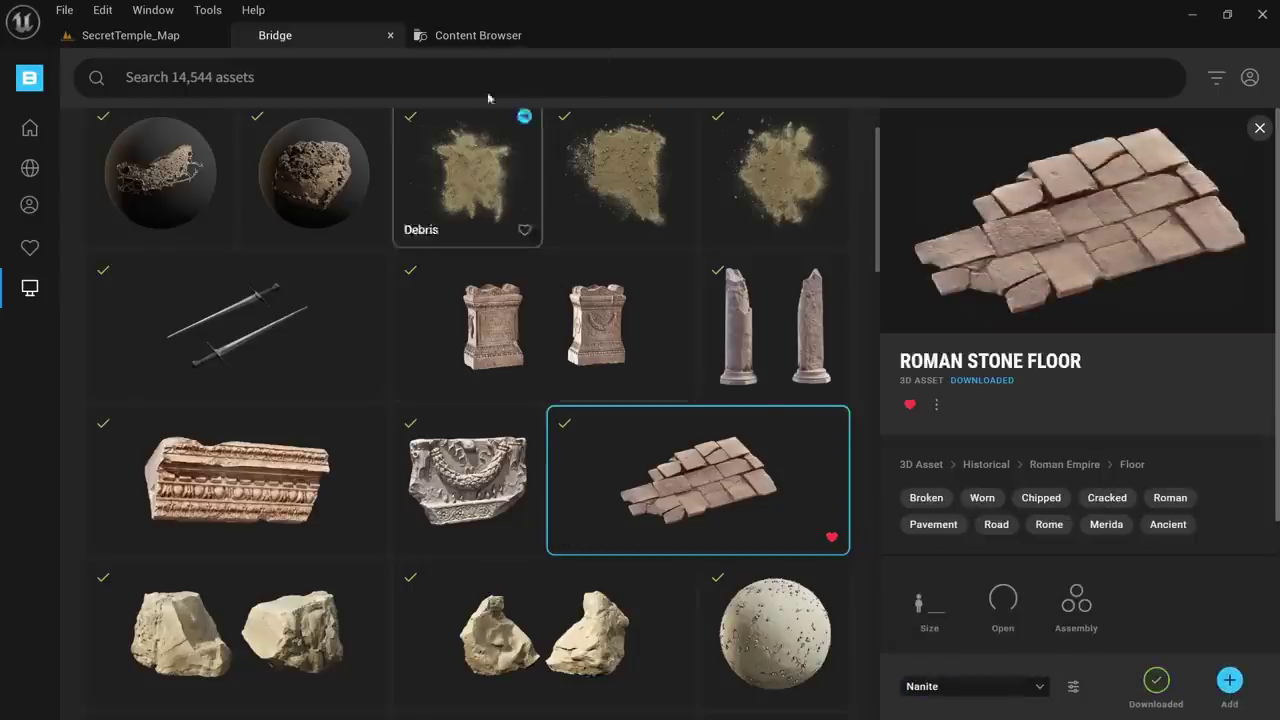
Browse the project's Megascans 3D assets to the Roman broken column folder
{"action": "left_click", "coordinate": [180, 35]}
{"action": "left_click", "coordinate": [515, 38]}
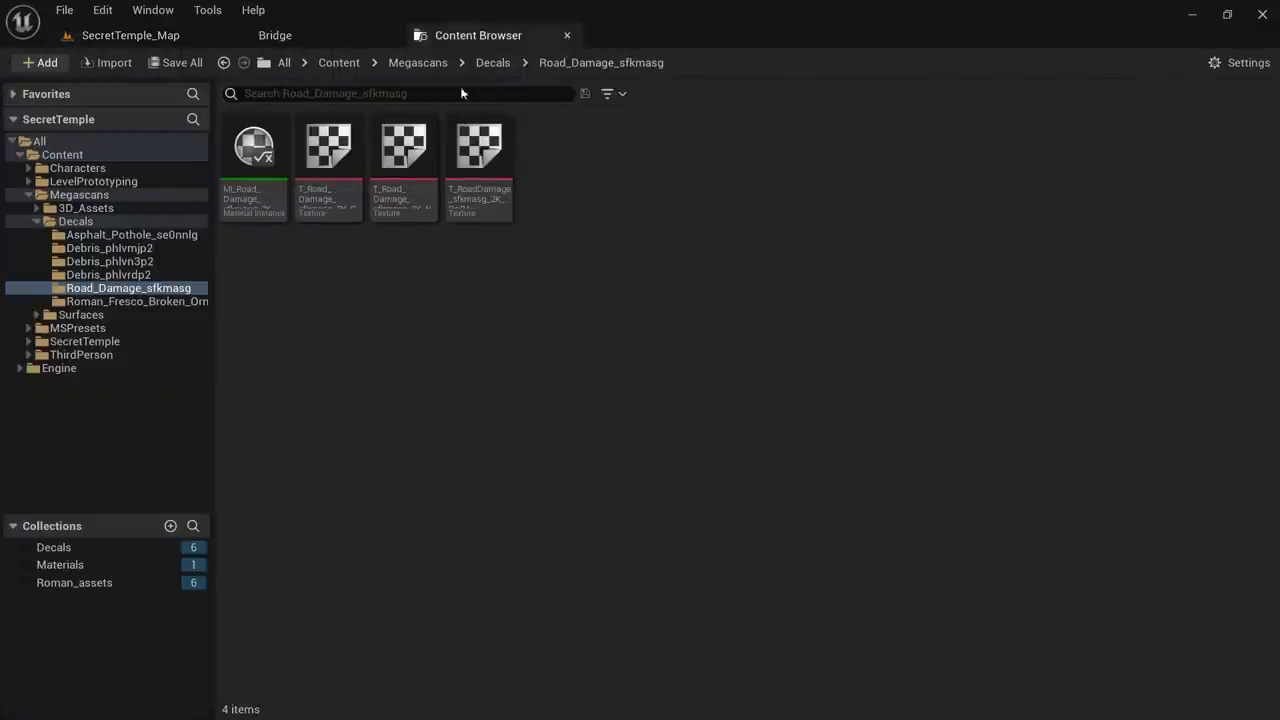
{"action": "double_click", "coordinate": [40, 208]}
{"action": "left_click", "coordinate": [133, 341]}
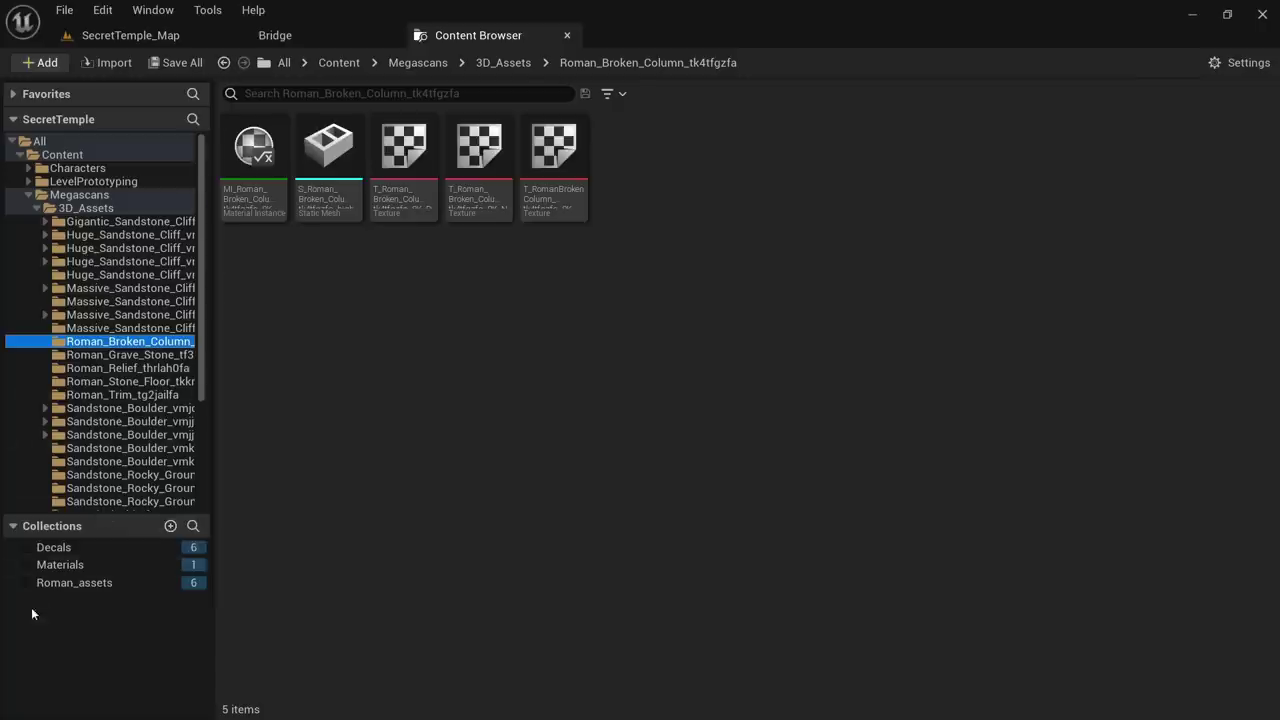
Review the contents of the Roman_assets, Decals and Materials collections
{"action": "left_click", "coordinate": [102, 586]}
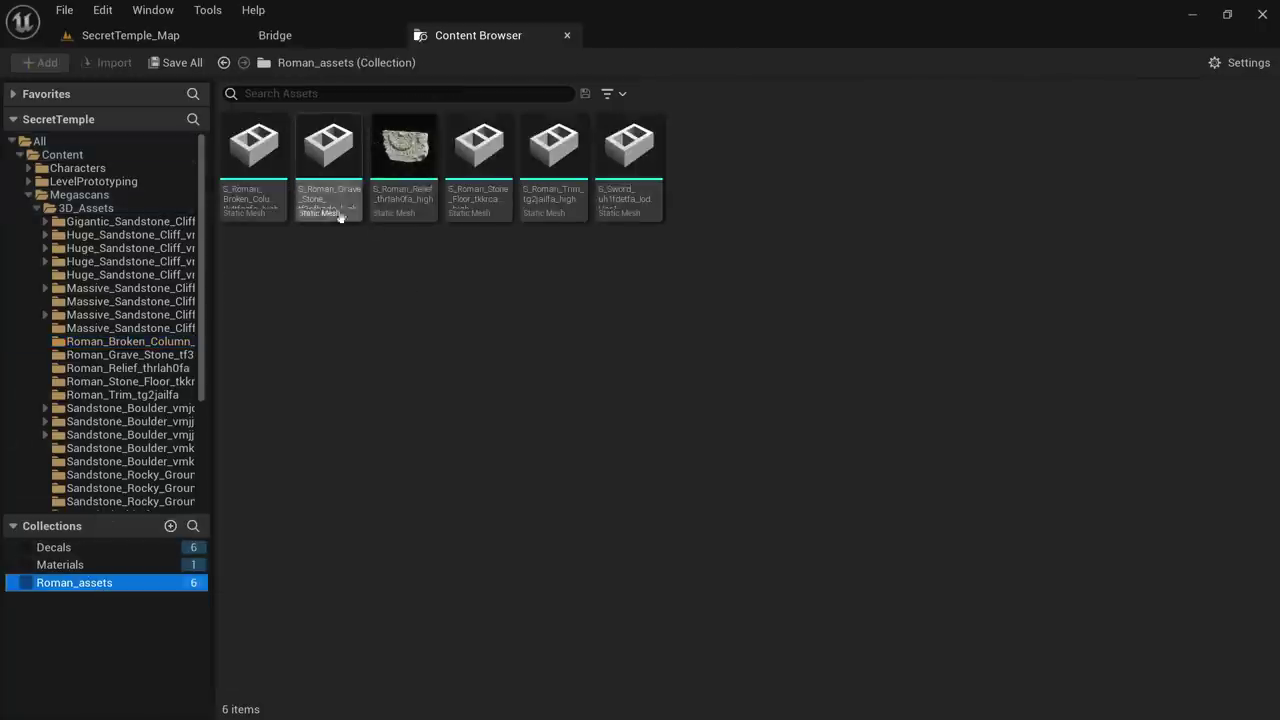
{"action": "left_click", "coordinate": [72, 528]}
{"action": "left_click", "coordinate": [86, 705]}
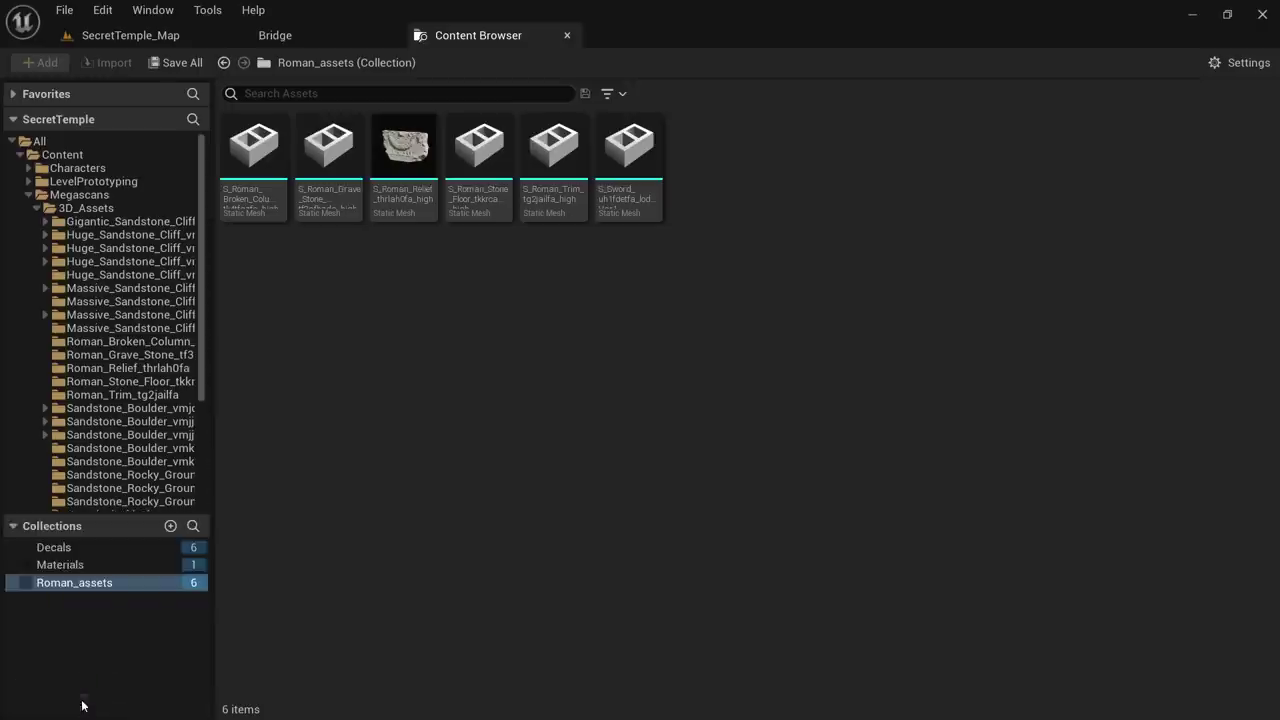
{"action": "left_click", "coordinate": [68, 532]}
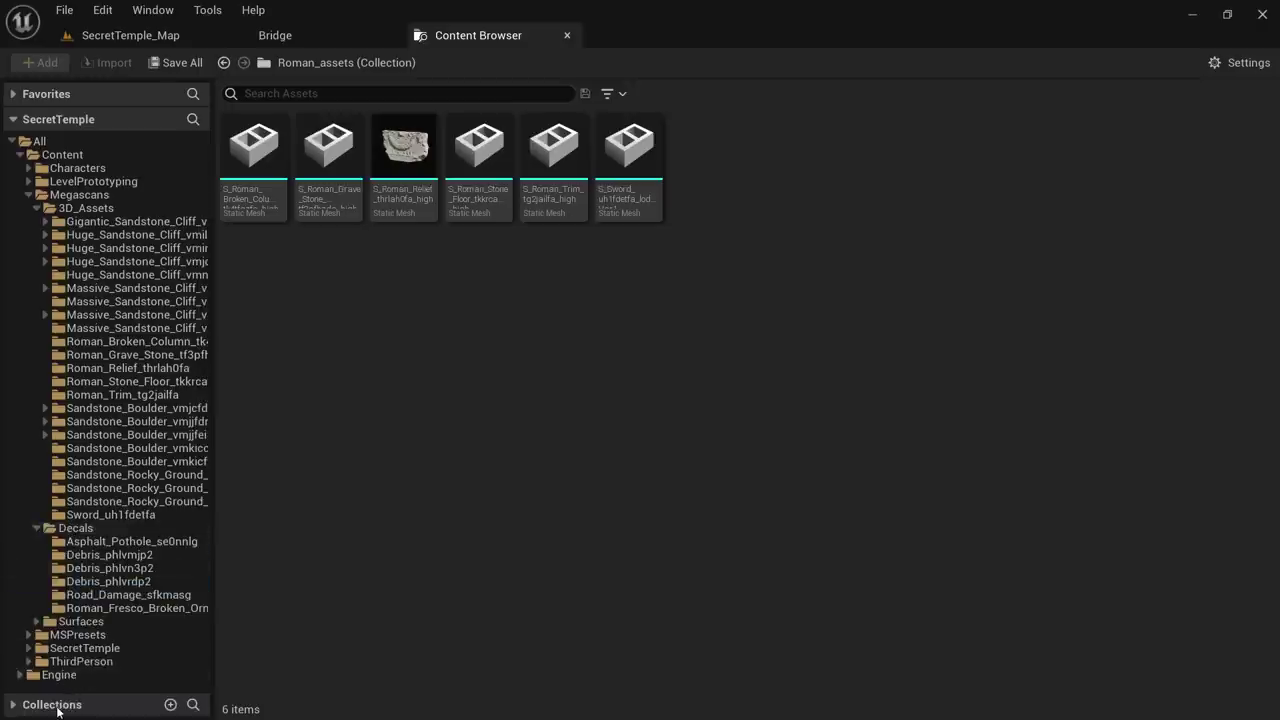
{"action": "left_click", "coordinate": [58, 705]}
{"action": "left_click", "coordinate": [68, 549]}
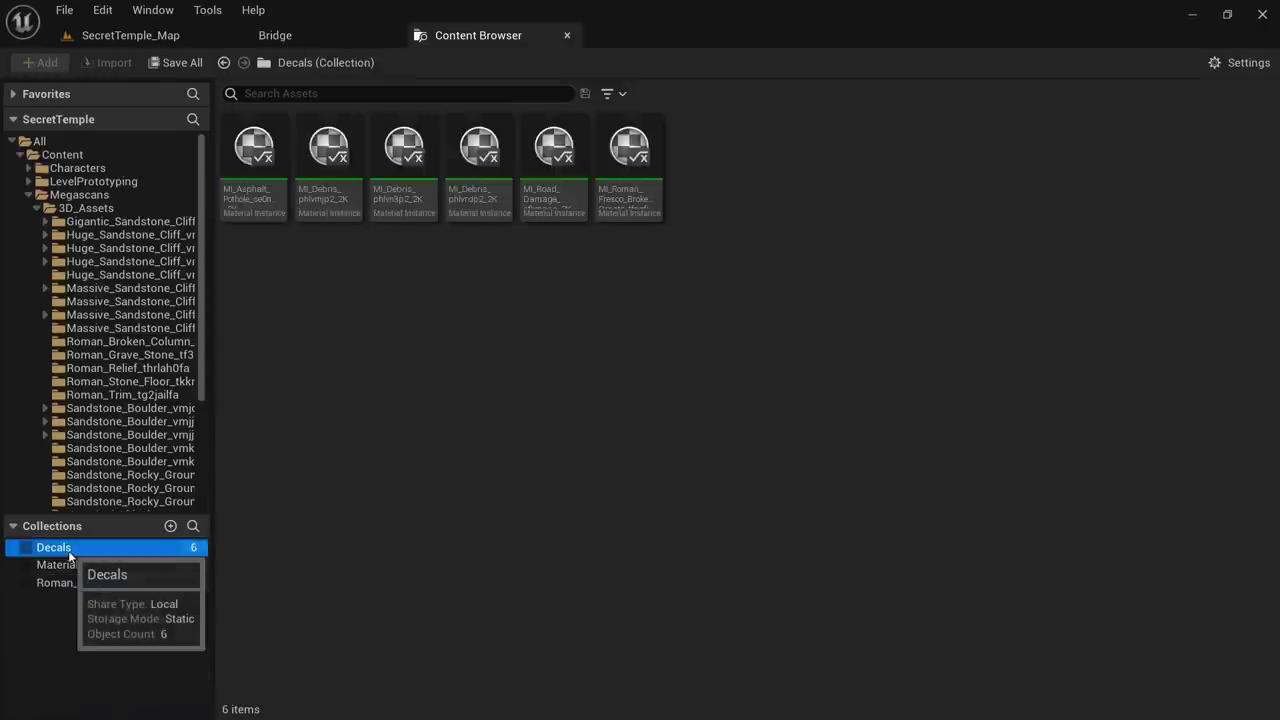
{"action": "left_click", "coordinate": [76, 566]}
{"action": "left_click", "coordinate": [80, 582]}
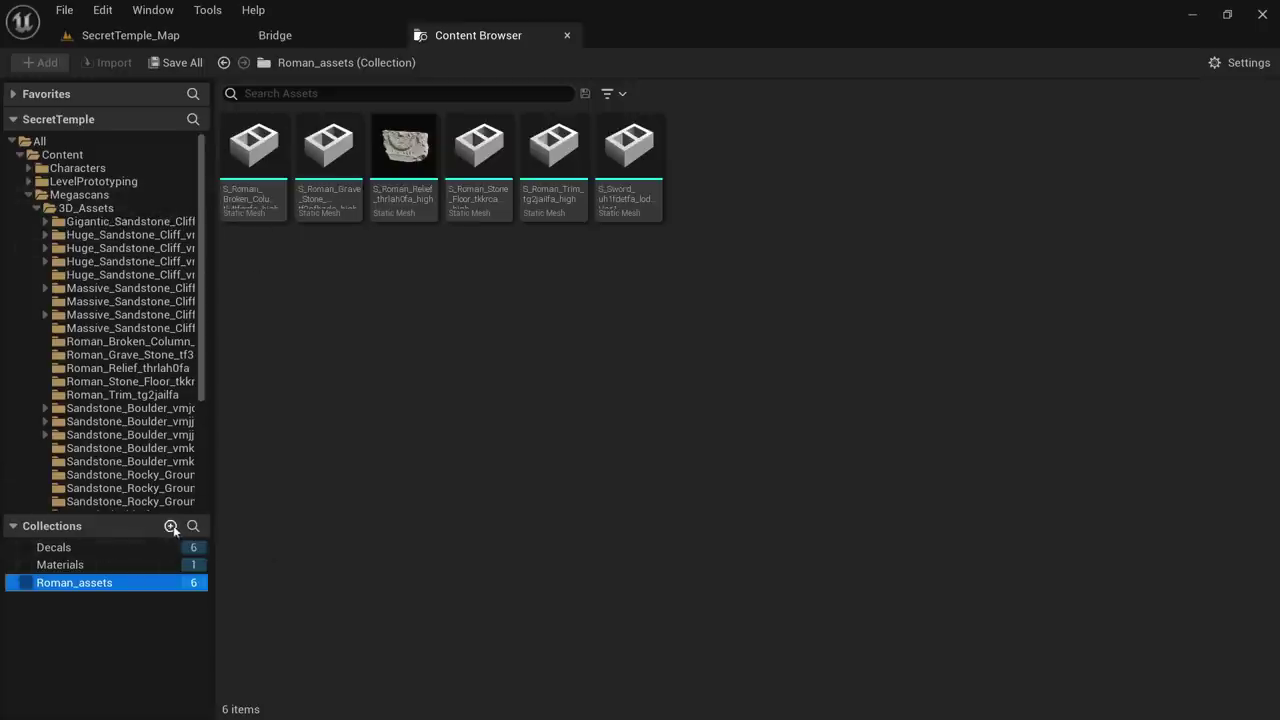
Create a local collection named Rock
{"action": "left_click", "coordinate": [171, 527]}
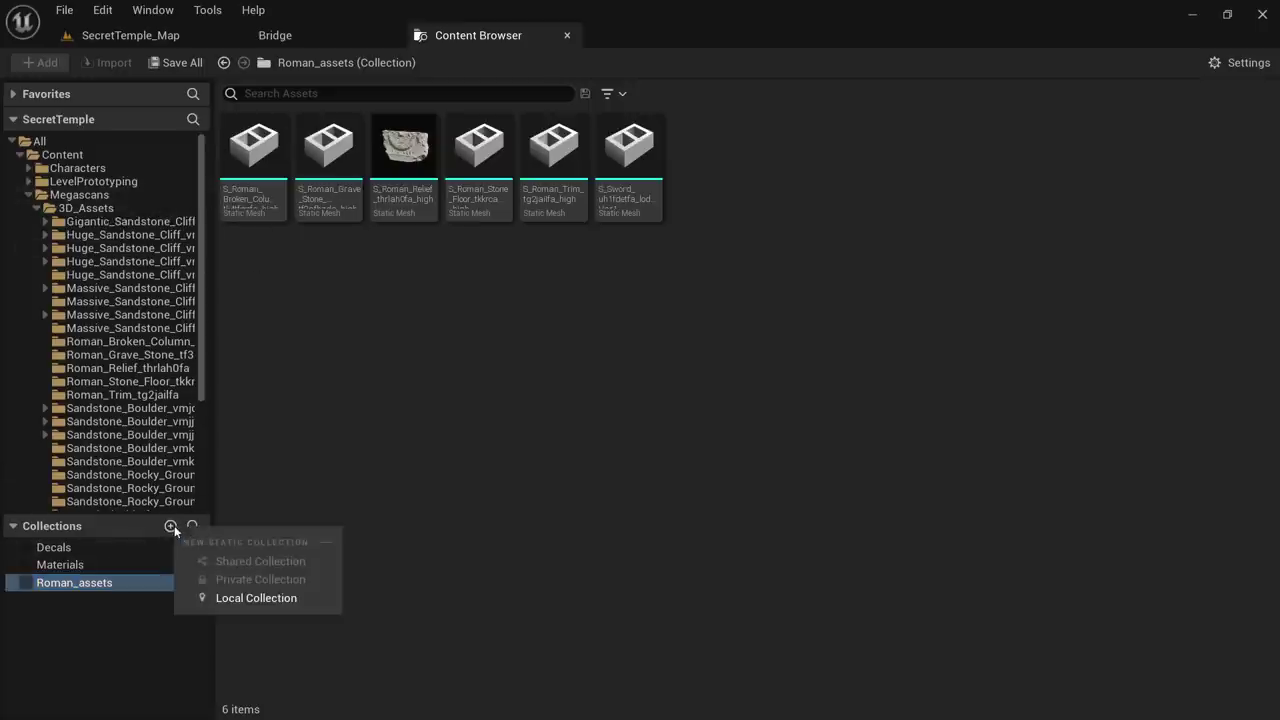
{"action": "left_click", "coordinate": [268, 598]}
{"action": "type", "text": "Ro"}
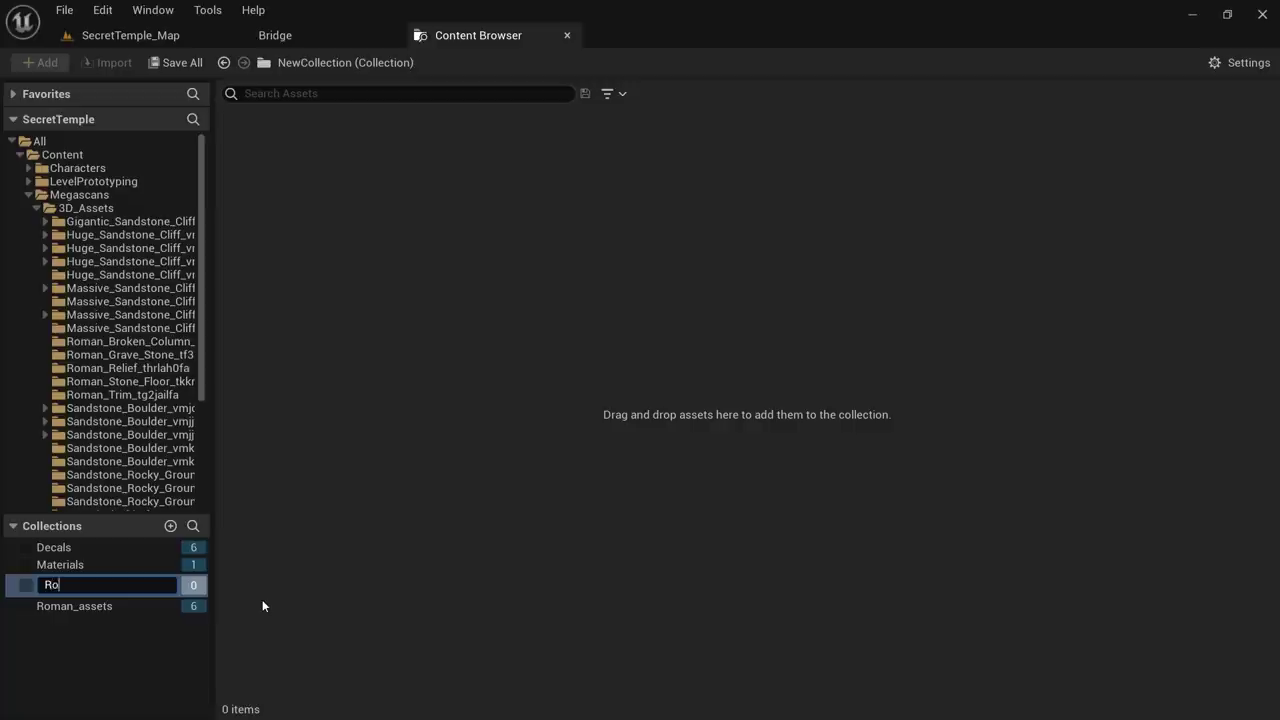
{"action": "type", "text": "ck"}
{"action": "key", "text": "Return"}
Add the Gigantic Sandstone Cliff mesh and two Huge Sandstone Cliff meshes to the Rock collection and open it
{"action": "left_click", "coordinate": [140, 223]}
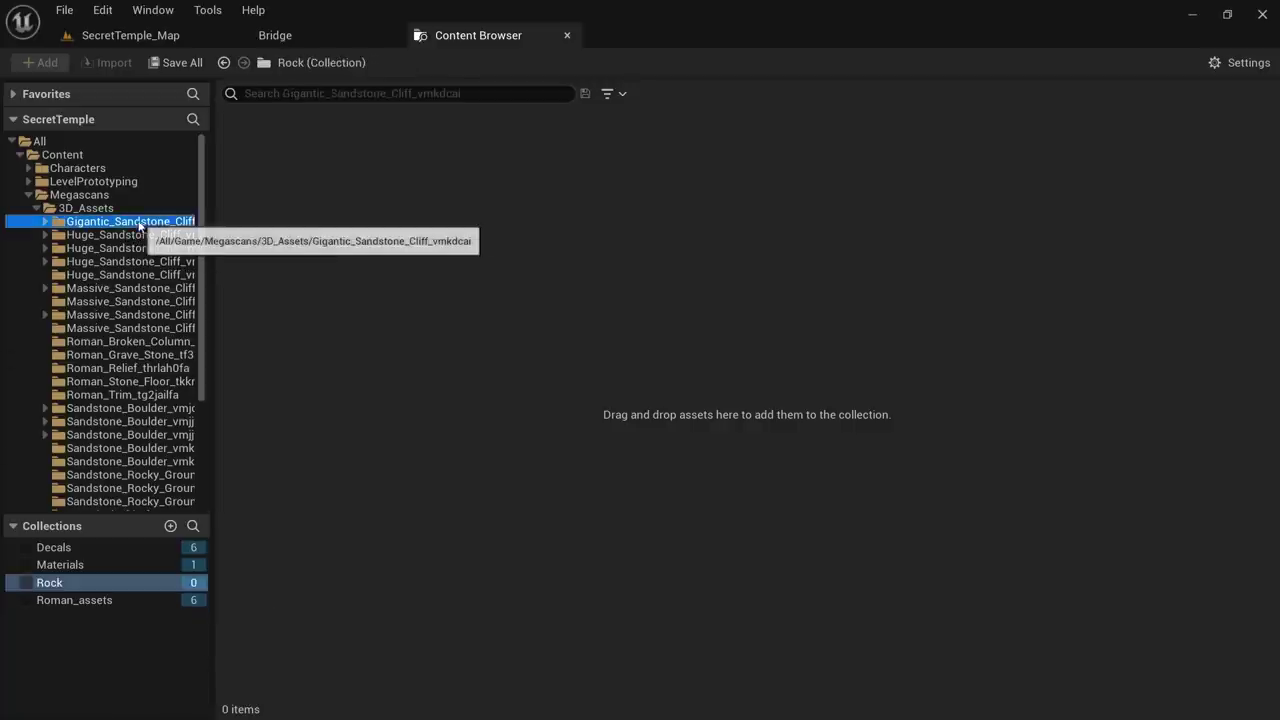
{"action": "left_click", "coordinate": [405, 190]}
{"action": "left_click_drag", "start_coordinate": [405, 190], "coordinate": [55, 585]}
{"action": "left_click", "coordinate": [128, 235]}
{"action": "left_click_drag", "start_coordinate": [405, 190], "coordinate": [55, 583]}
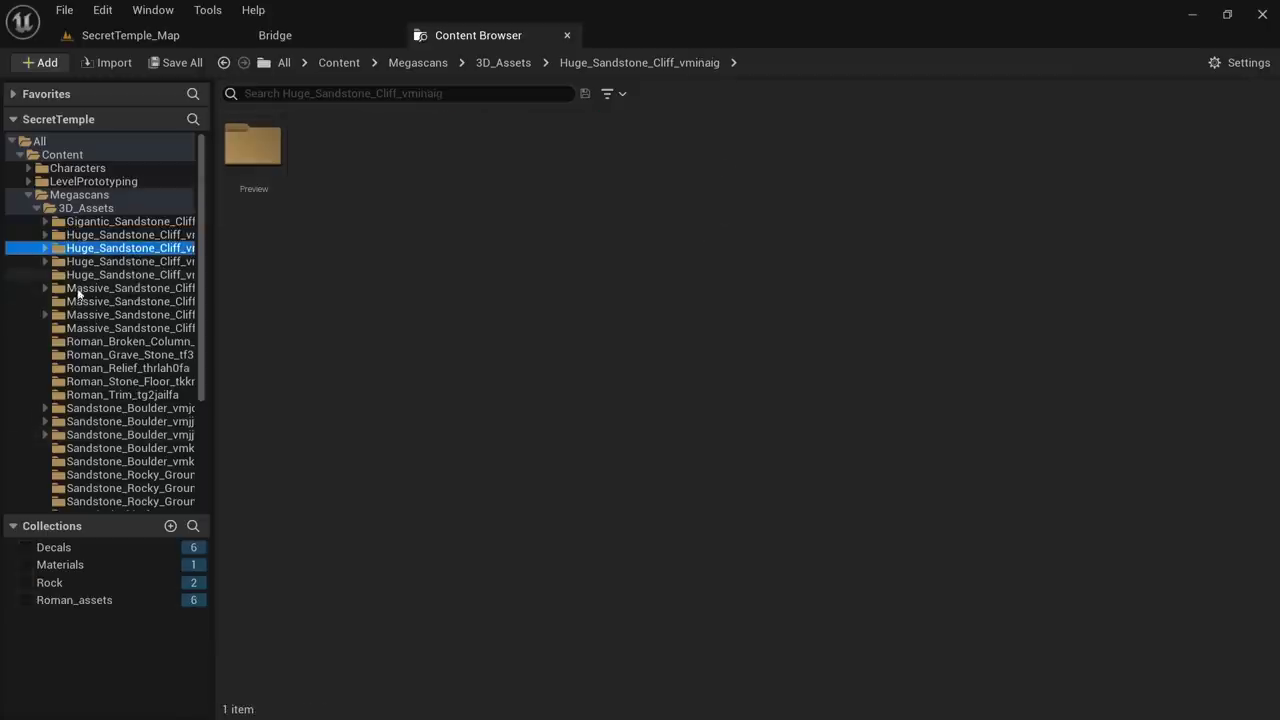
{"action": "left_click", "coordinate": [128, 274]}
{"action": "left_click", "coordinate": [334, 178]}
{"action": "left_click_drag", "start_coordinate": [334, 178], "coordinate": [55, 583]}
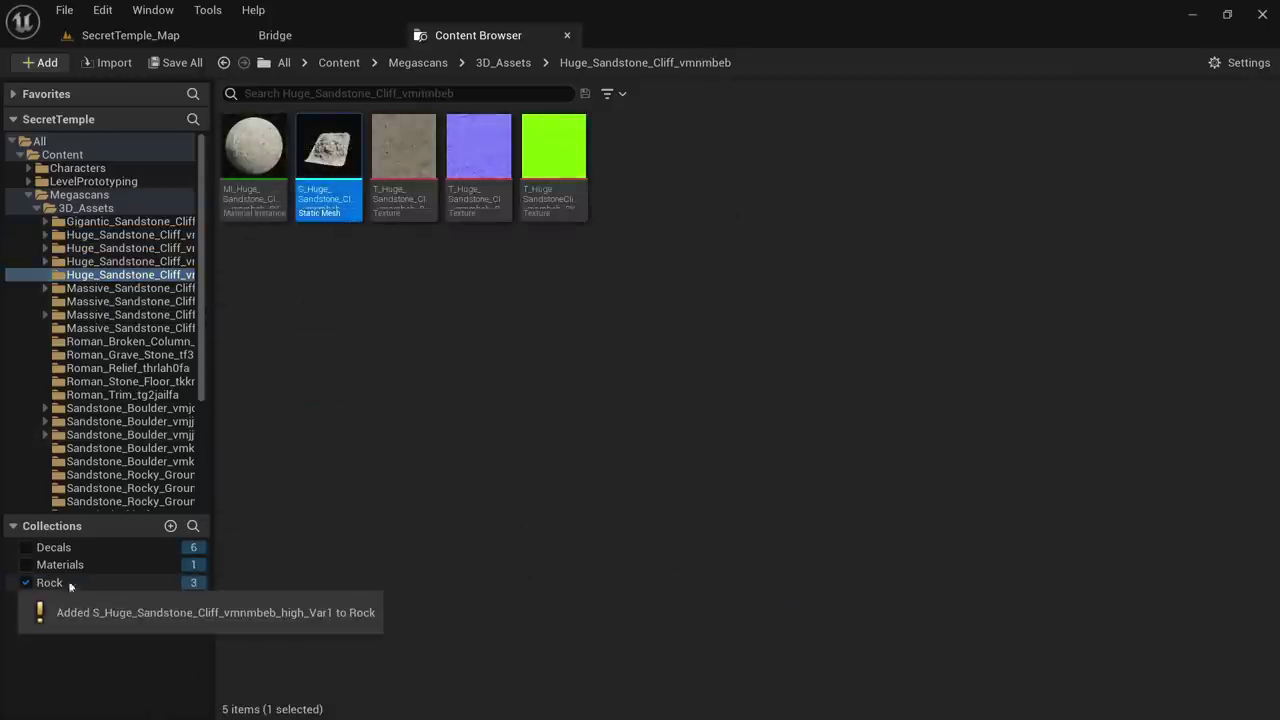
{"action": "left_click", "coordinate": [55, 583]}
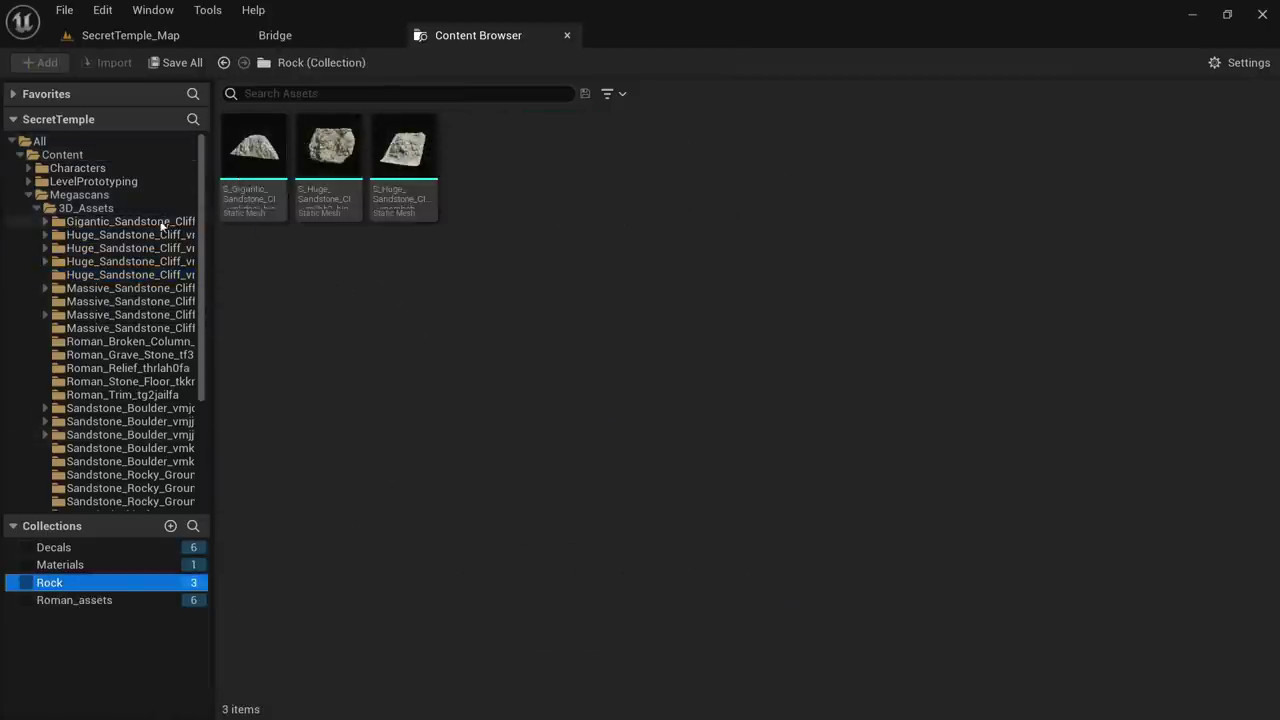
Check the Materials collection and the meshes gathered in the Roman_assets collection
{"action": "scroll", "coordinate": [84, 386], "scroll_direction": "down", "scroll_amount": 5}
{"action": "scroll", "coordinate": [90, 300], "scroll_direction": "up", "scroll_amount": 5}
{"action": "left_click", "coordinate": [90, 565]}
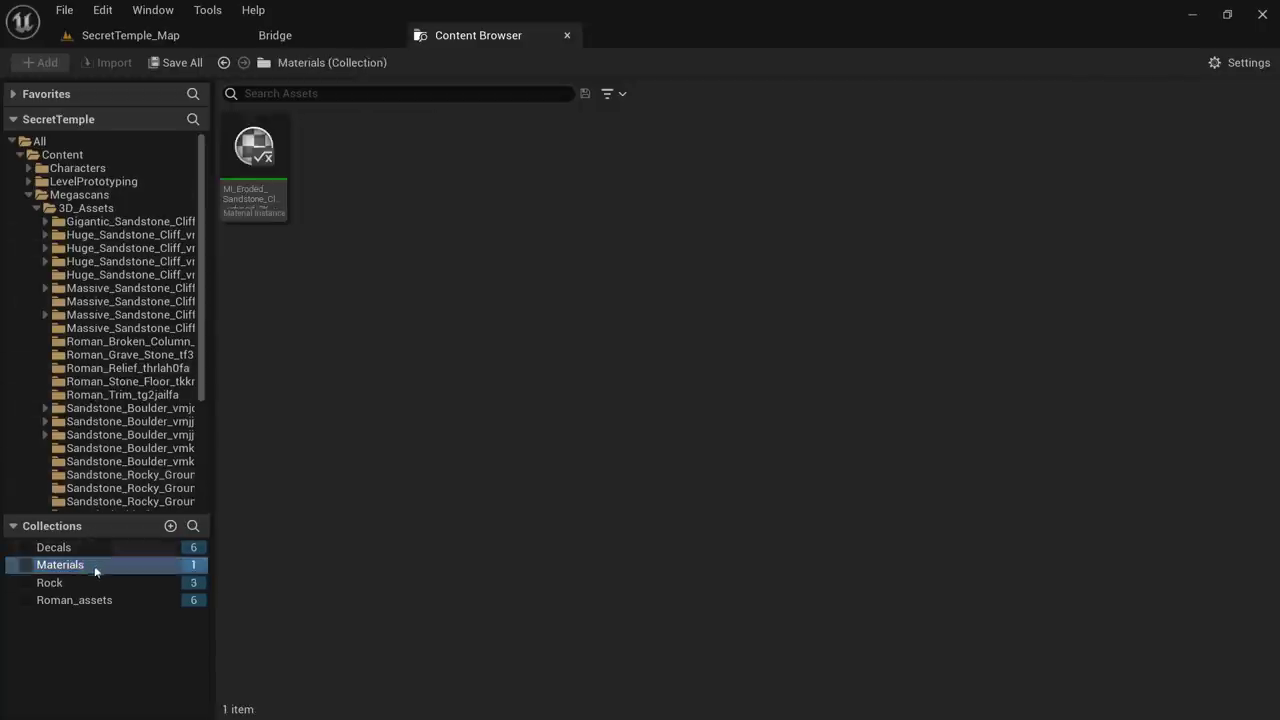
{"action": "left_click", "coordinate": [88, 601]}
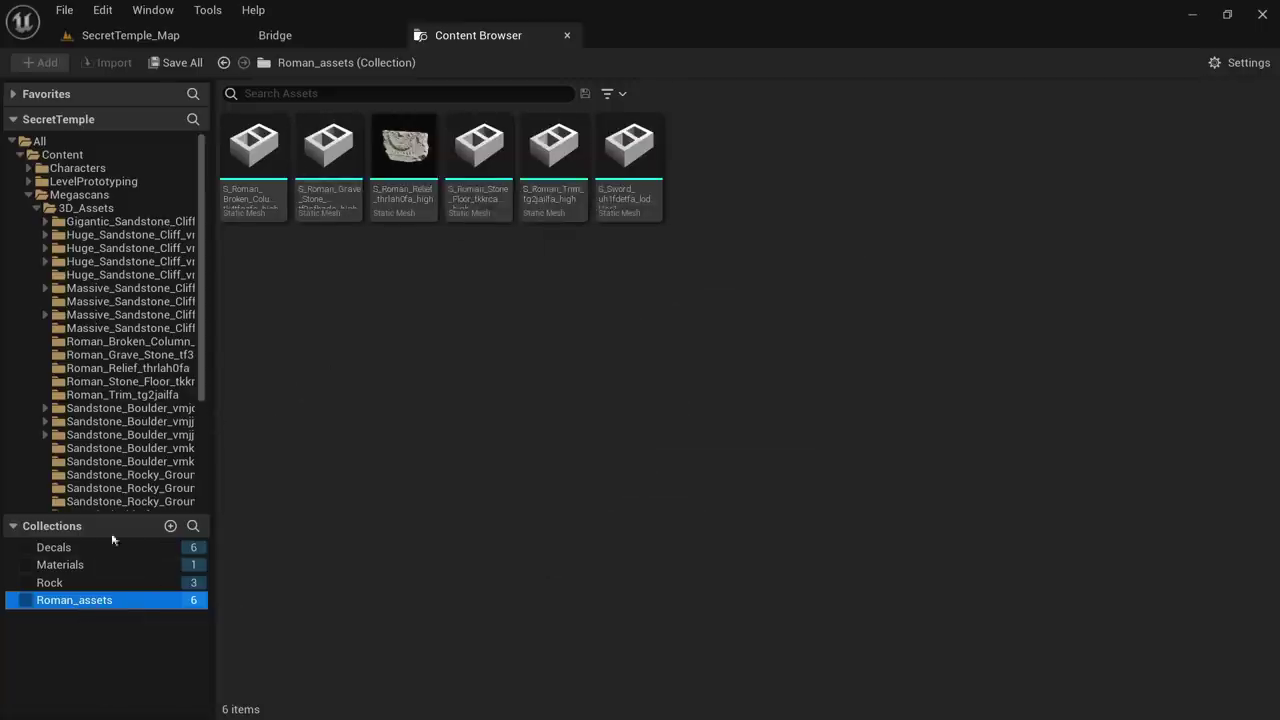
{"action": "left_click", "coordinate": [272, 178]}
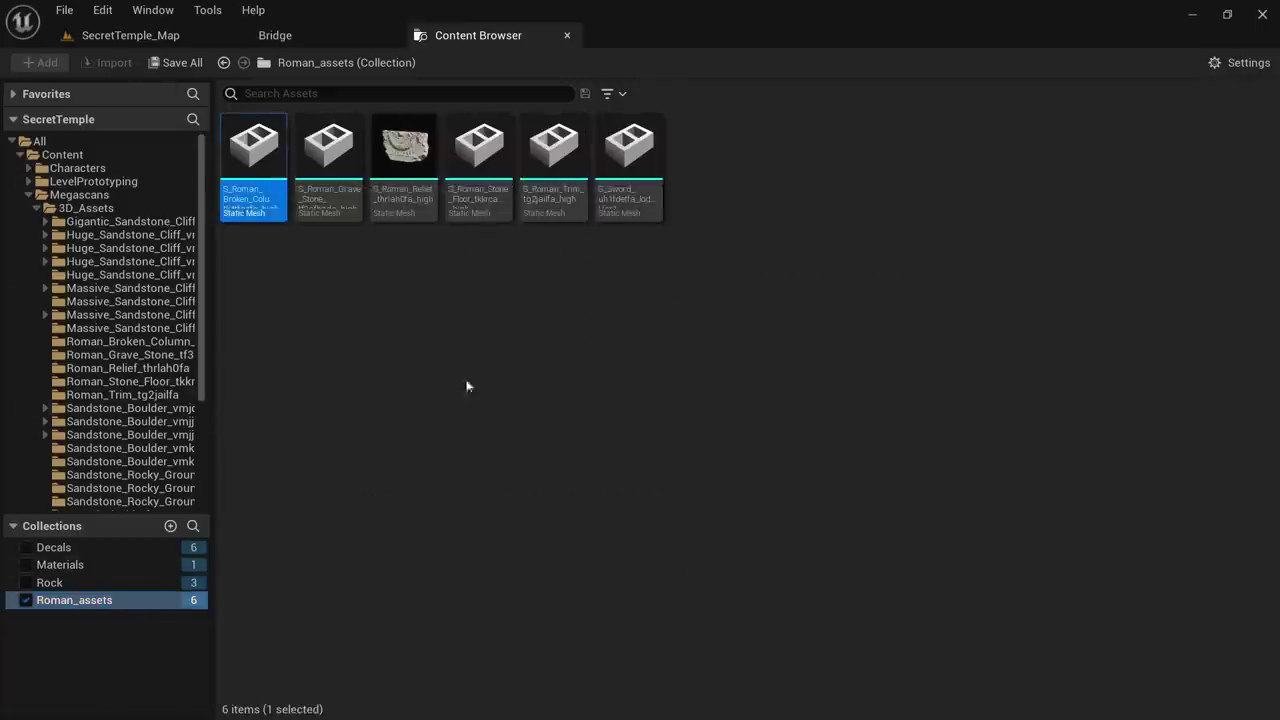
Place the Roman Broken Column from the Roman_assets collection on the rubble beside the path in the SecretTemple map
{"action": "left_click", "coordinate": [118, 37]}
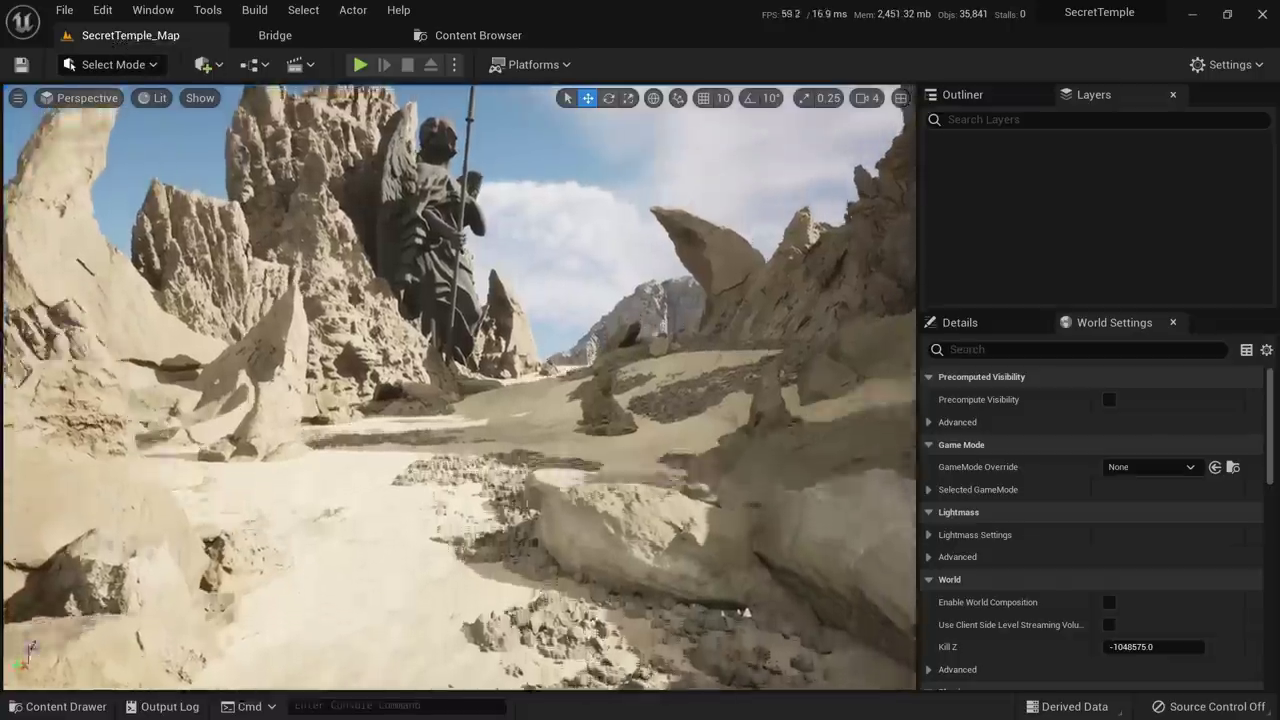
{"action": "key", "text": "ctrl+space"}
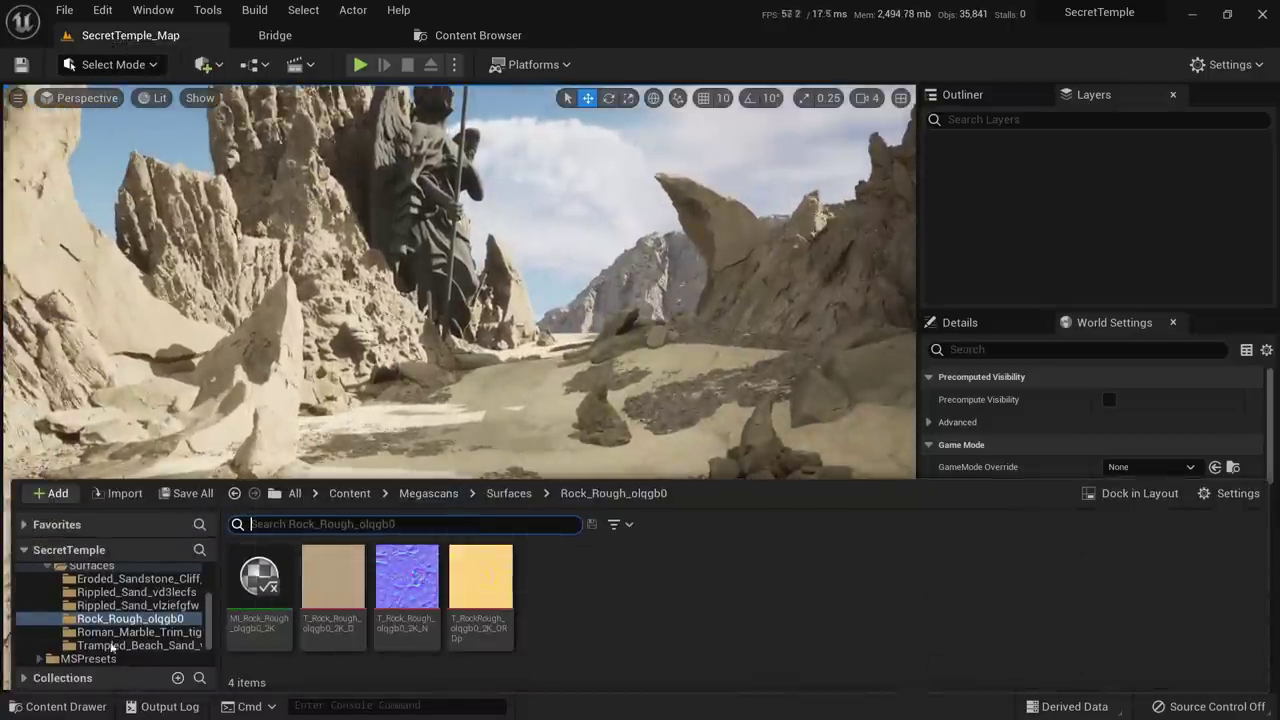
{"action": "left_click", "coordinate": [92, 684]}
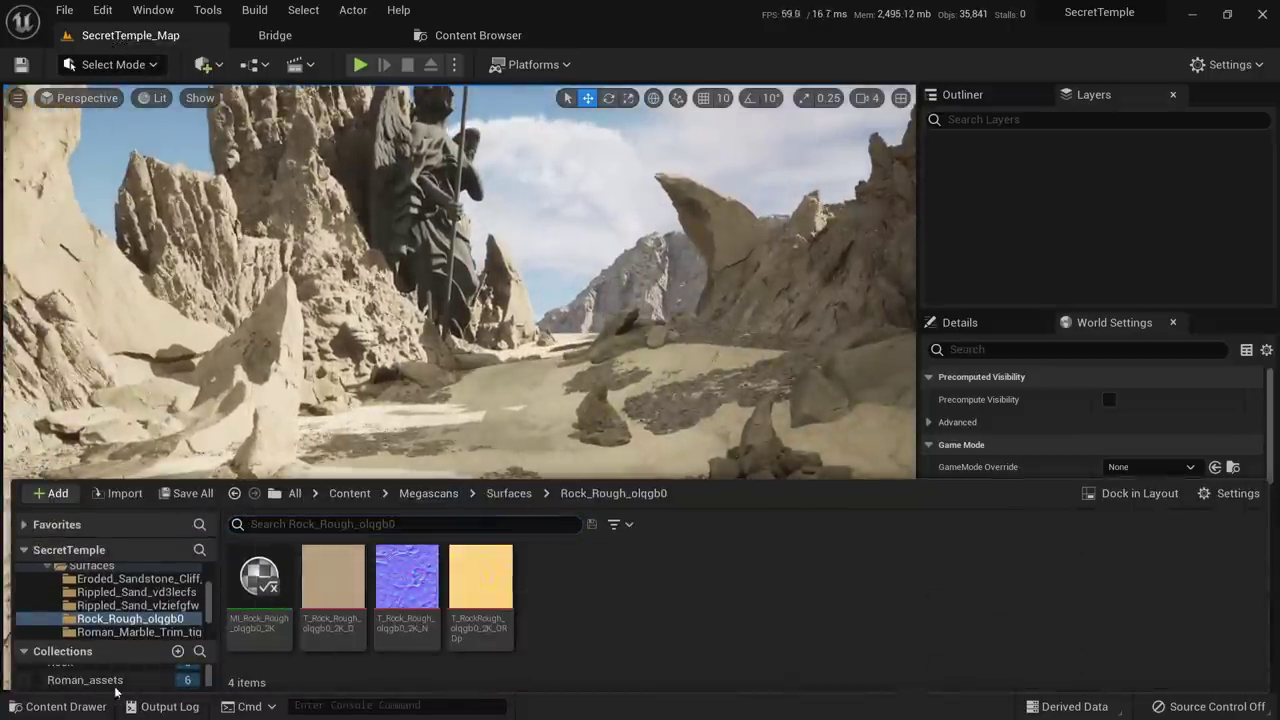
{"action": "left_click", "coordinate": [110, 681]}
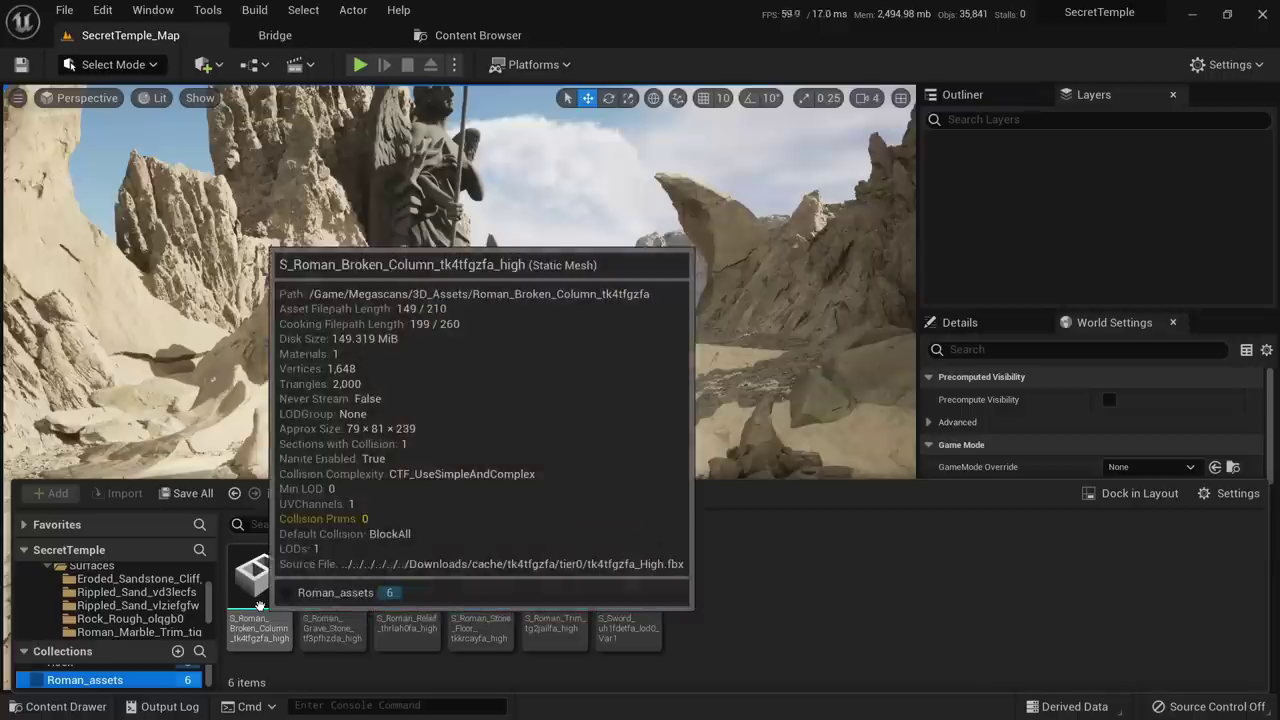
{"action": "left_click_drag", "start_coordinate": [259, 607], "coordinate": [583, 437]}
{"action": "left_click_drag", "start_coordinate": [487, 543], "coordinate": [566, 538]}
{"action": "right_click_drag", "start_coordinate": [566, 538], "coordinate": [632, 568]}
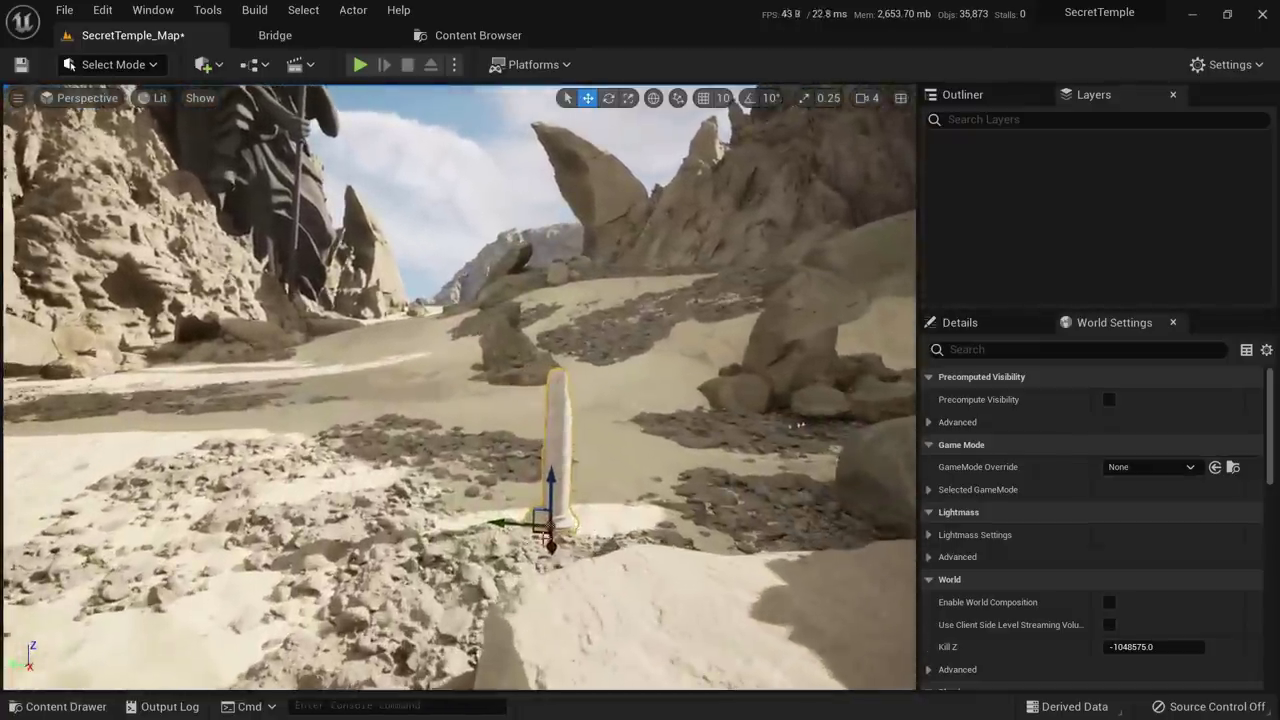
Play the level from beside the column to compare its height with the character, and stop the session
{"action": "right_click", "coordinate": [486, 496]}
{"action": "key", "text": "Escape"}
{"action": "key", "text": "alt+p"}
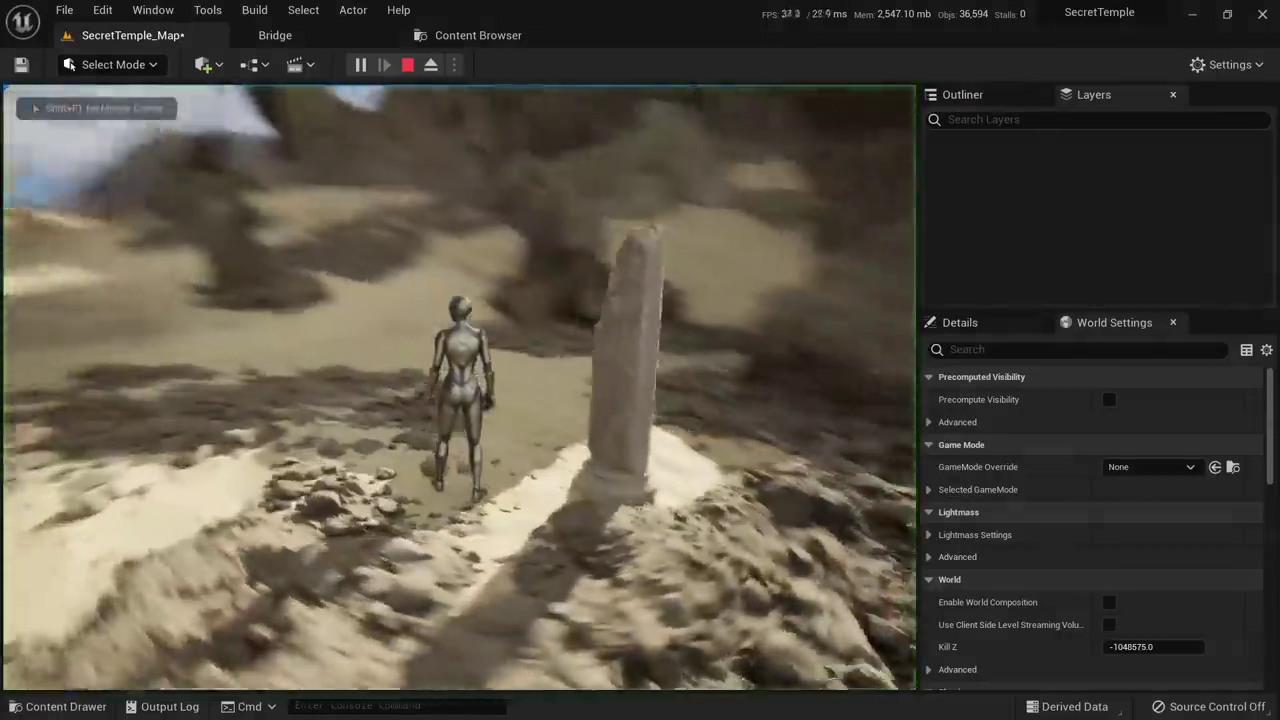
{"action": "key", "text": "Escape"}
Scale the column up uniformly and move it onto the ground behind the foreground boulders
{"action": "scroll", "coordinate": [520, 502], "scroll_direction": "down", "scroll_amount": 7}
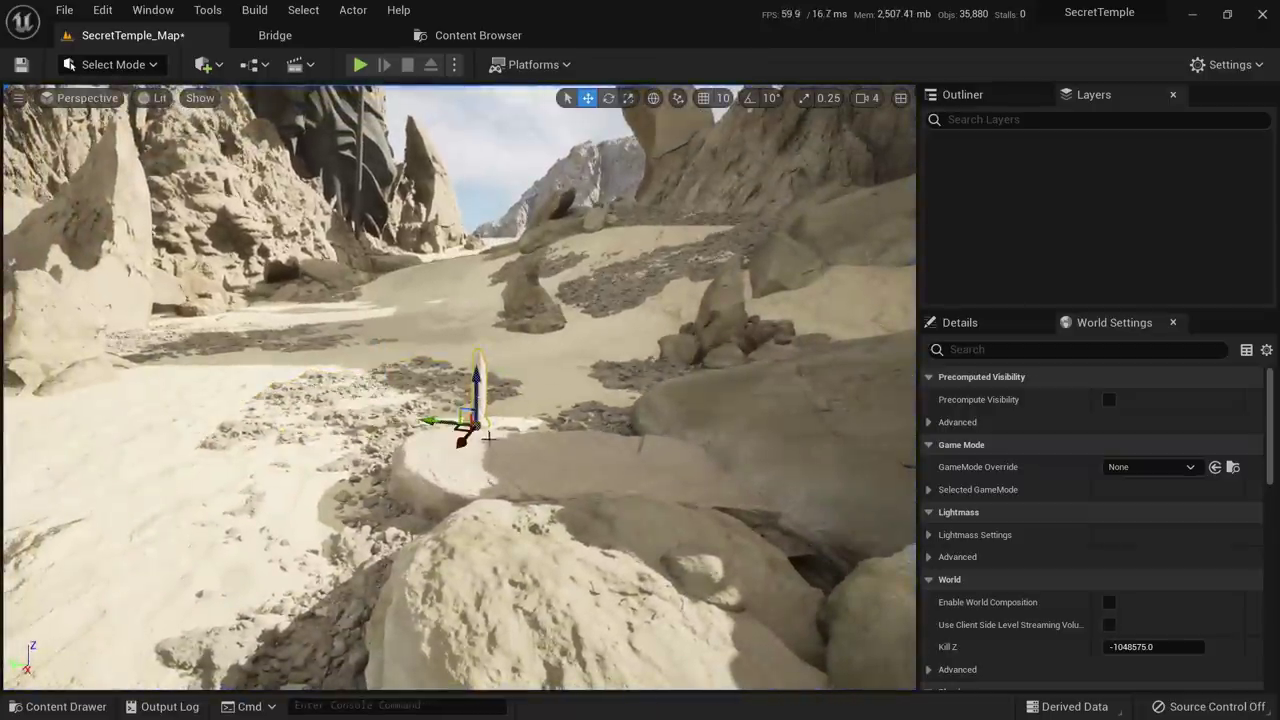
{"action": "left_click_drag", "start_coordinate": [478, 424], "coordinate": [500, 417]}
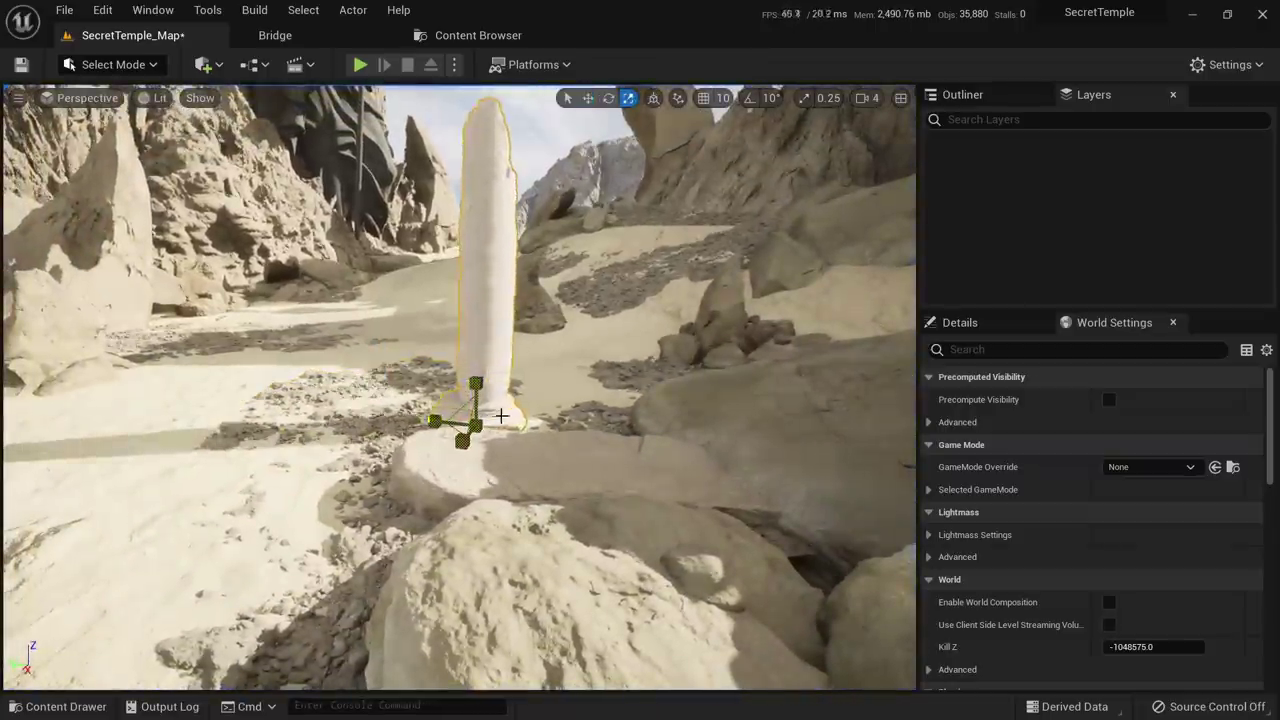
{"action": "right_click_drag", "start_coordinate": [500, 417], "coordinate": [530, 445]}
{"action": "key", "text": "w"}
{"action": "left_click_drag", "start_coordinate": [413, 491], "coordinate": [528, 456]}
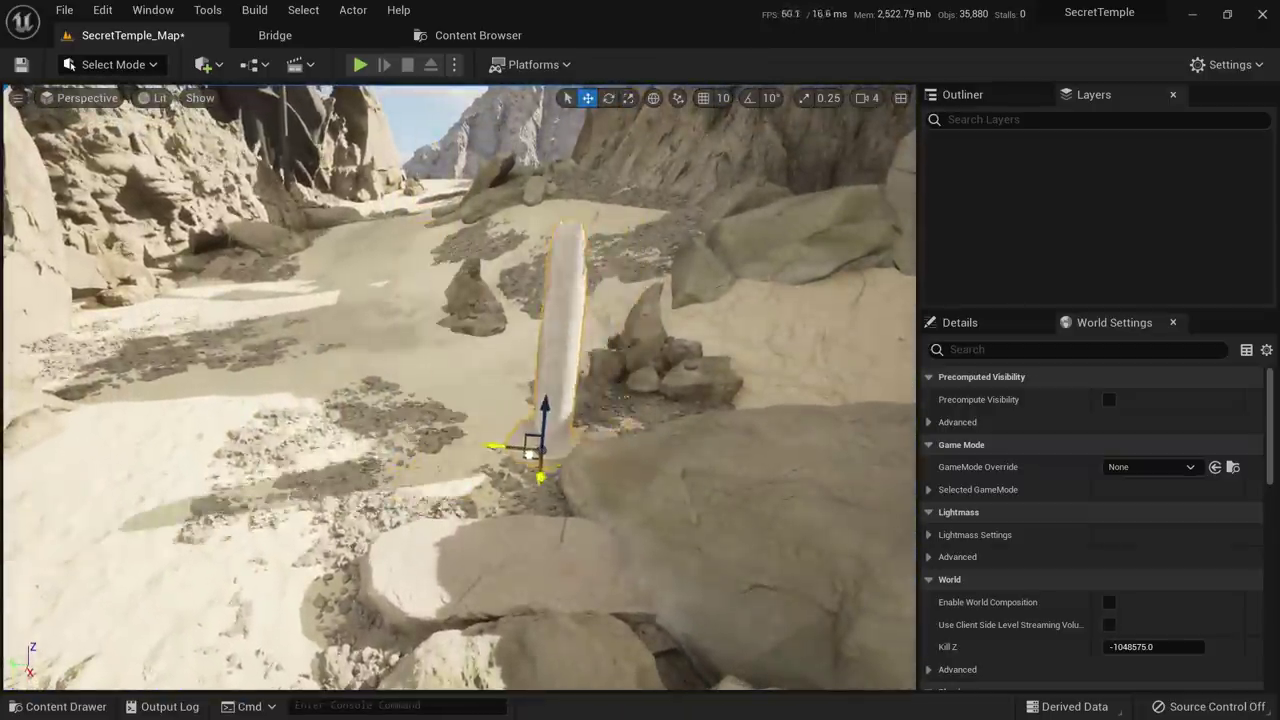
{"action": "right_click_drag", "start_coordinate": [528, 456], "coordinate": [522, 412]}
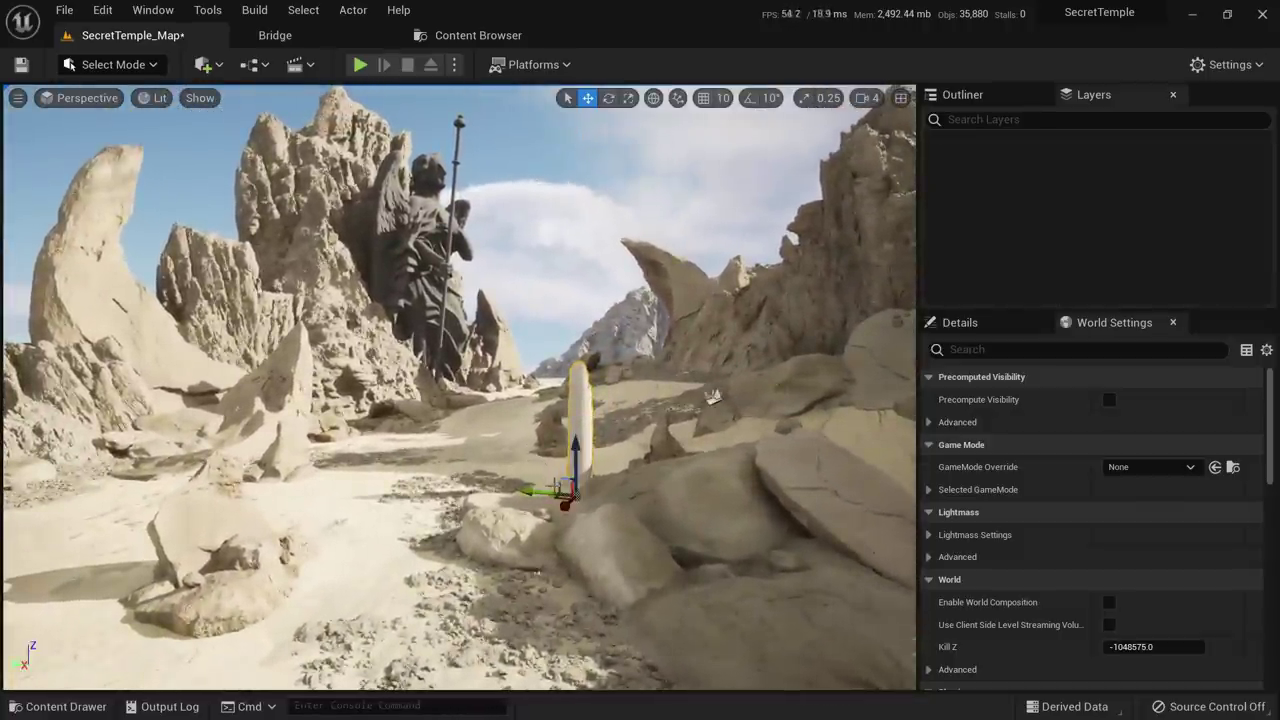
{"action": "mouse_move", "coordinate": [558, 486]}
{"action": "right_mouse_down"}
{"action": "mouse_move", "coordinate": [582, 555]}
{"action": "mouse_move", "coordinate": [562, 580]}
{"action": "mouse_move", "coordinate": [560, 430]}
{"action": "mouse_move", "coordinate": [555, 486]}
{"action": "right_mouse_up"}
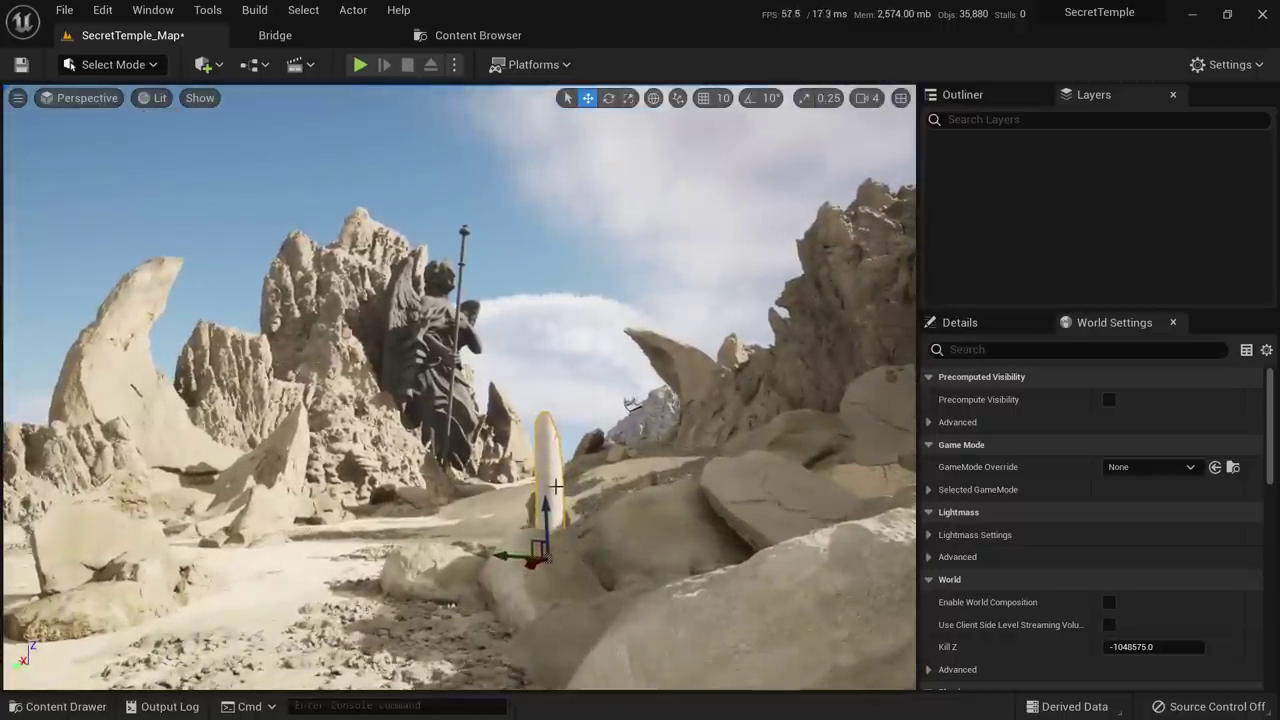
Rotate the column slightly and move it back onto the slope beneath the distant horn-shaped boulder
{"action": "right_click_drag", "start_coordinate": [458, 388], "coordinate": [400, 388]}
{"action": "key", "text": "e"}
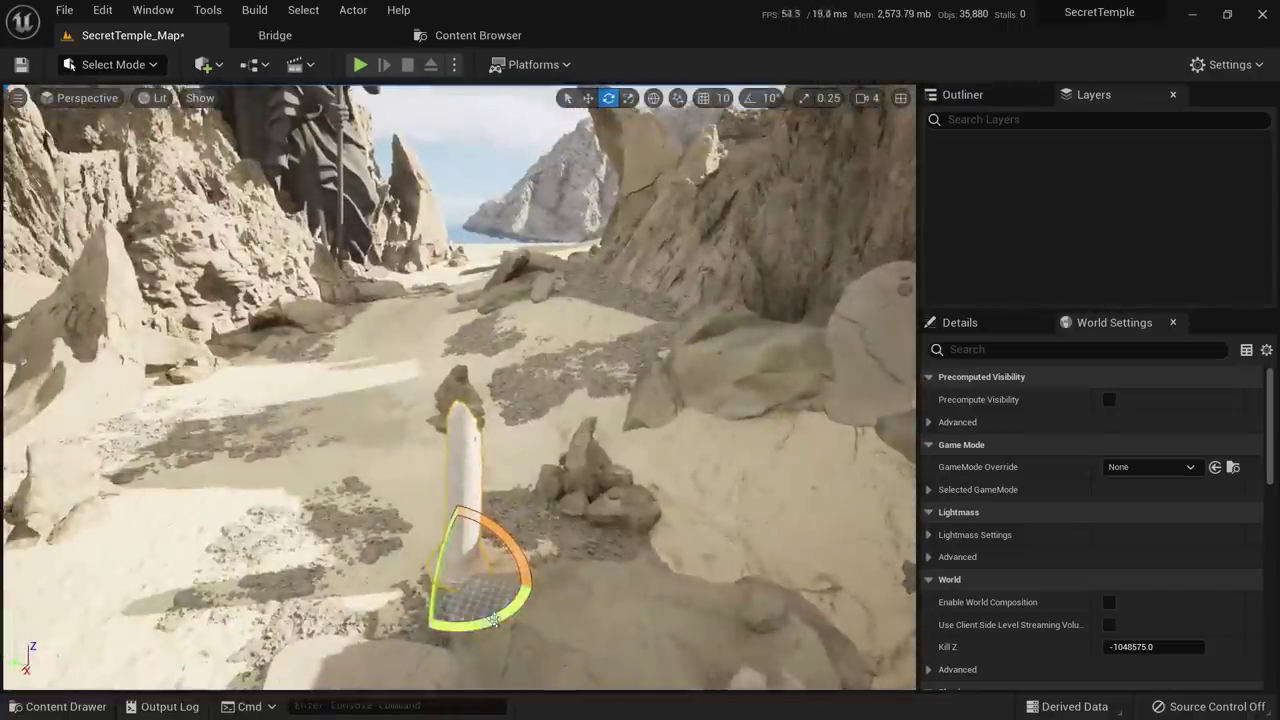
{"action": "mouse_move", "coordinate": [523, 604]}
{"action": "left_mouse_down"}
{"action": "mouse_move", "coordinate": [540, 580]}
{"action": "mouse_move", "coordinate": [528, 620]}
{"action": "left_mouse_up"}
{"action": "key", "text": "w"}
{"action": "left_click_drag", "start_coordinate": [452, 566], "coordinate": [589, 303]}
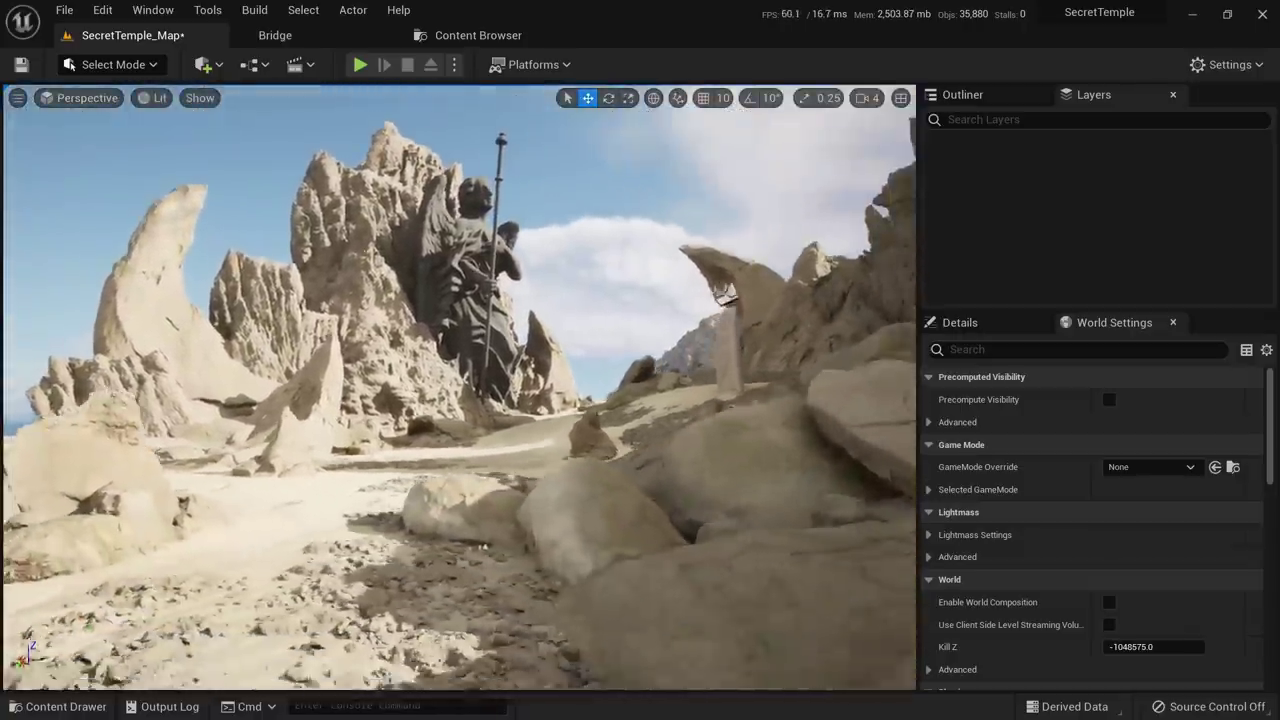
Tilt the column toward the statue and scale it down slightly
{"action": "right_click_drag", "start_coordinate": [757, 366], "coordinate": [767, 354]}
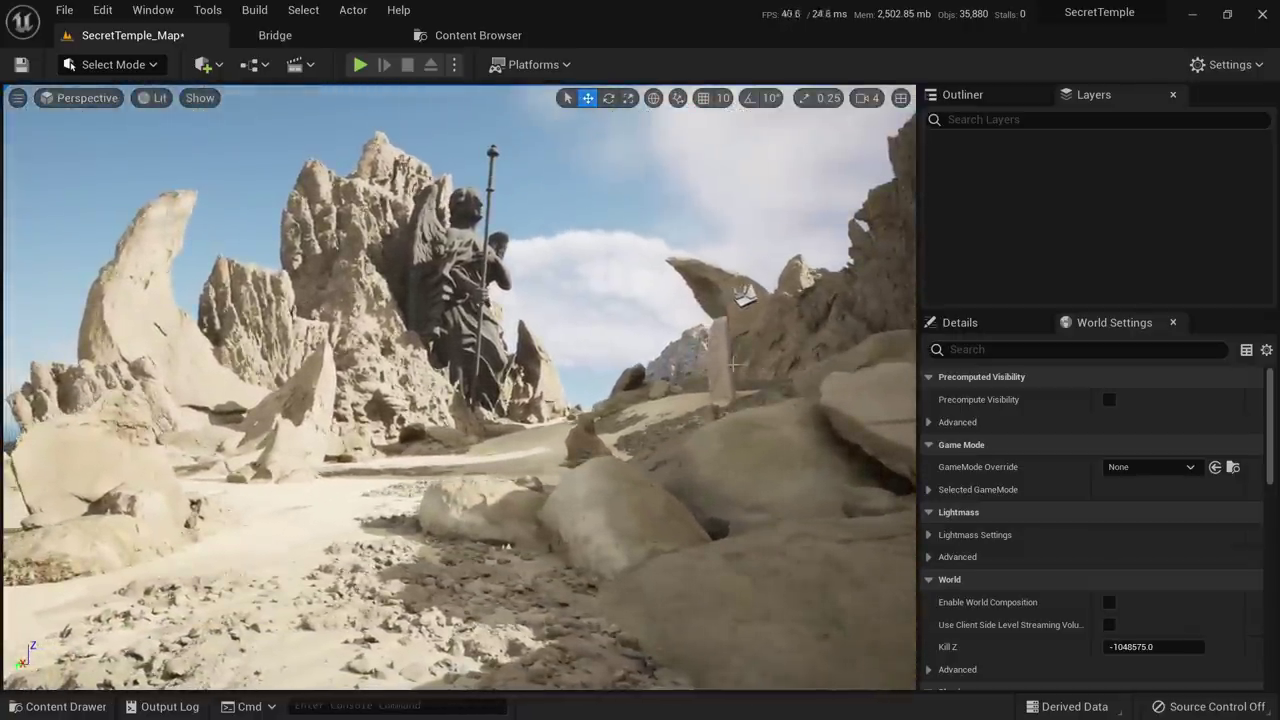
{"action": "key", "text": "e"}
{"action": "left_click_drag", "start_coordinate": [768, 440], "coordinate": [745, 466]}
{"action": "key", "text": "Escape"}
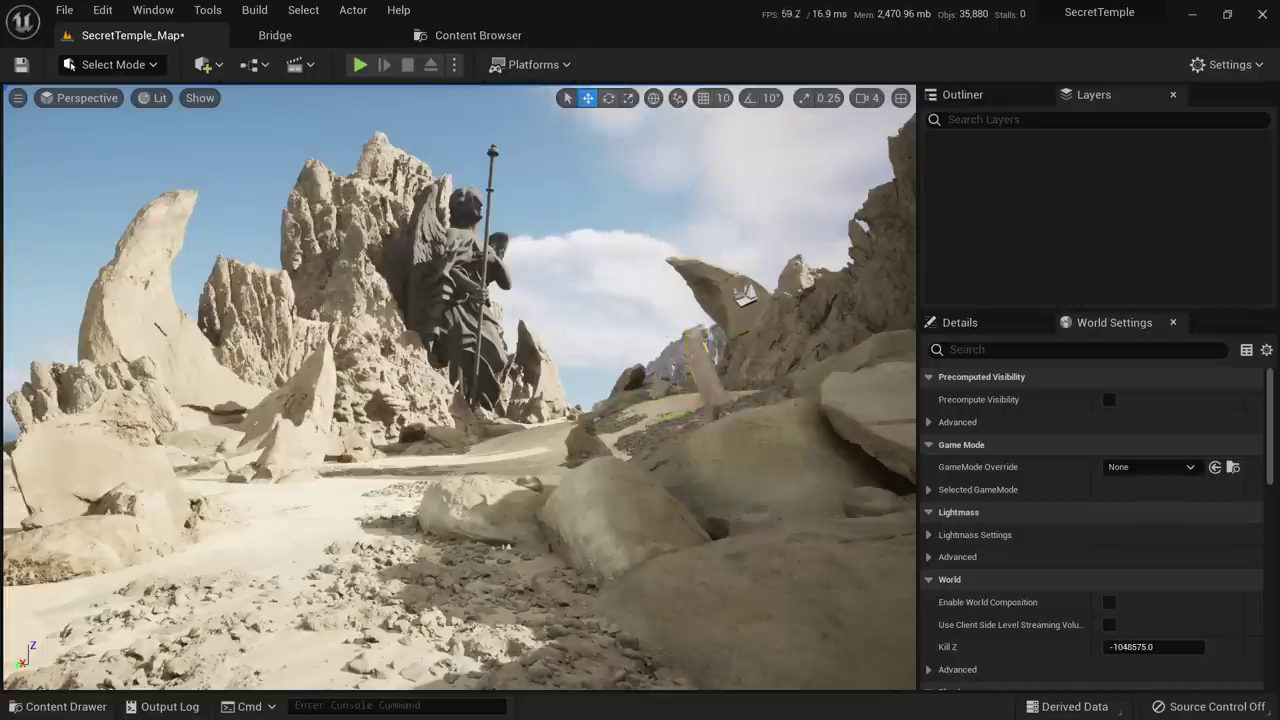
{"action": "right_click_drag", "start_coordinate": [460, 387], "coordinate": [497, 408]}
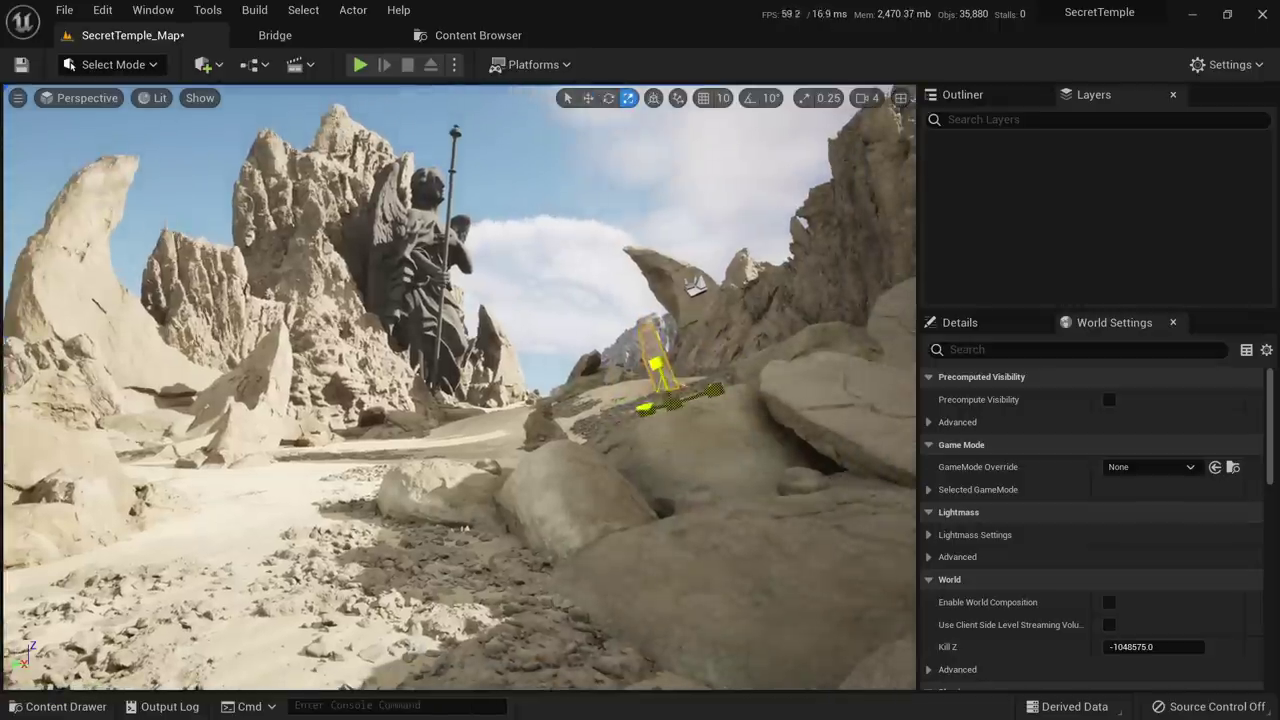
Place the Roman Grave Stone from the Roman_assets collection on the sand beside the rocks across the path and frame it
{"action": "left_click", "coordinate": [60, 706]}
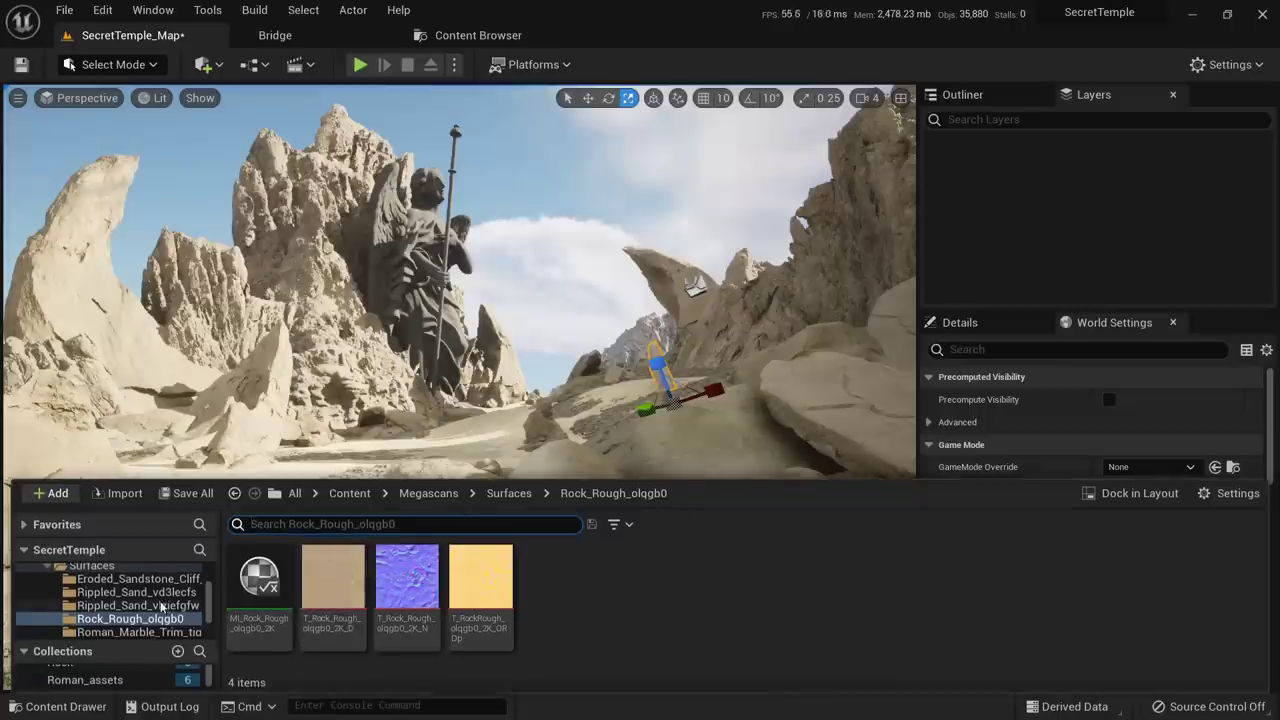
{"action": "left_click", "coordinate": [110, 685]}
{"action": "left_click_drag", "start_coordinate": [358, 584], "coordinate": [180, 533]}
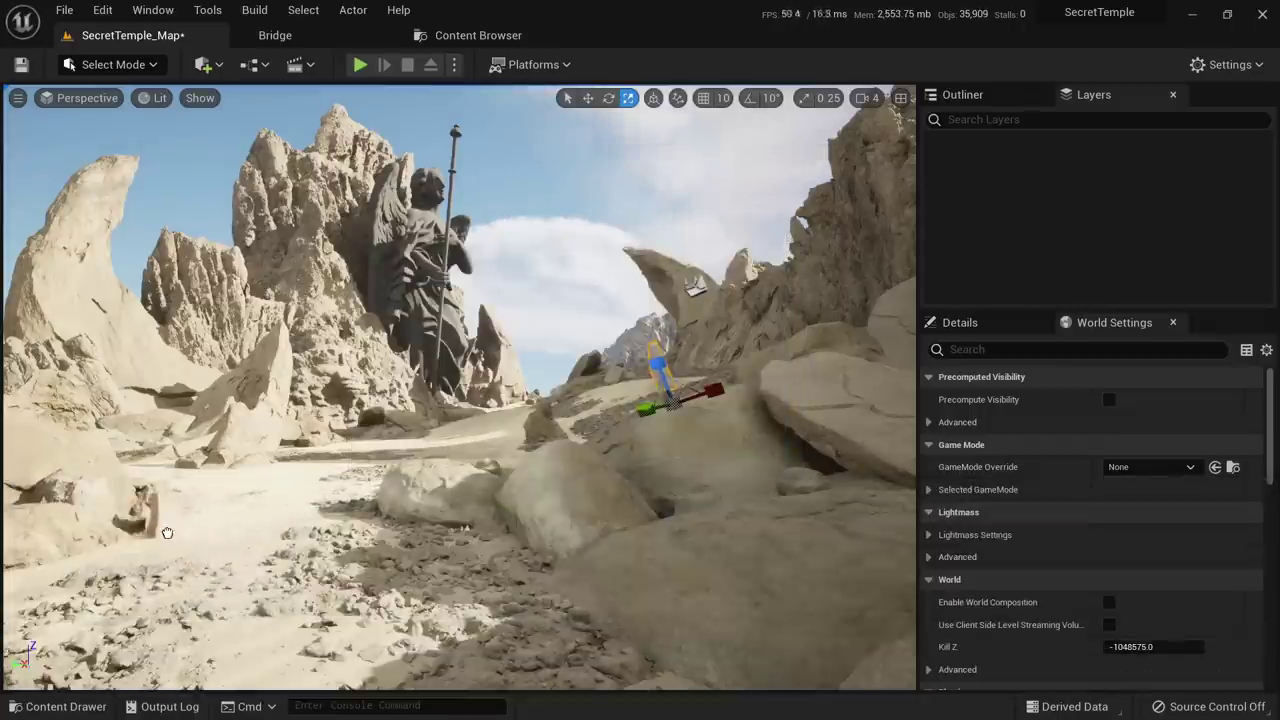
{"action": "key", "text": "f"}
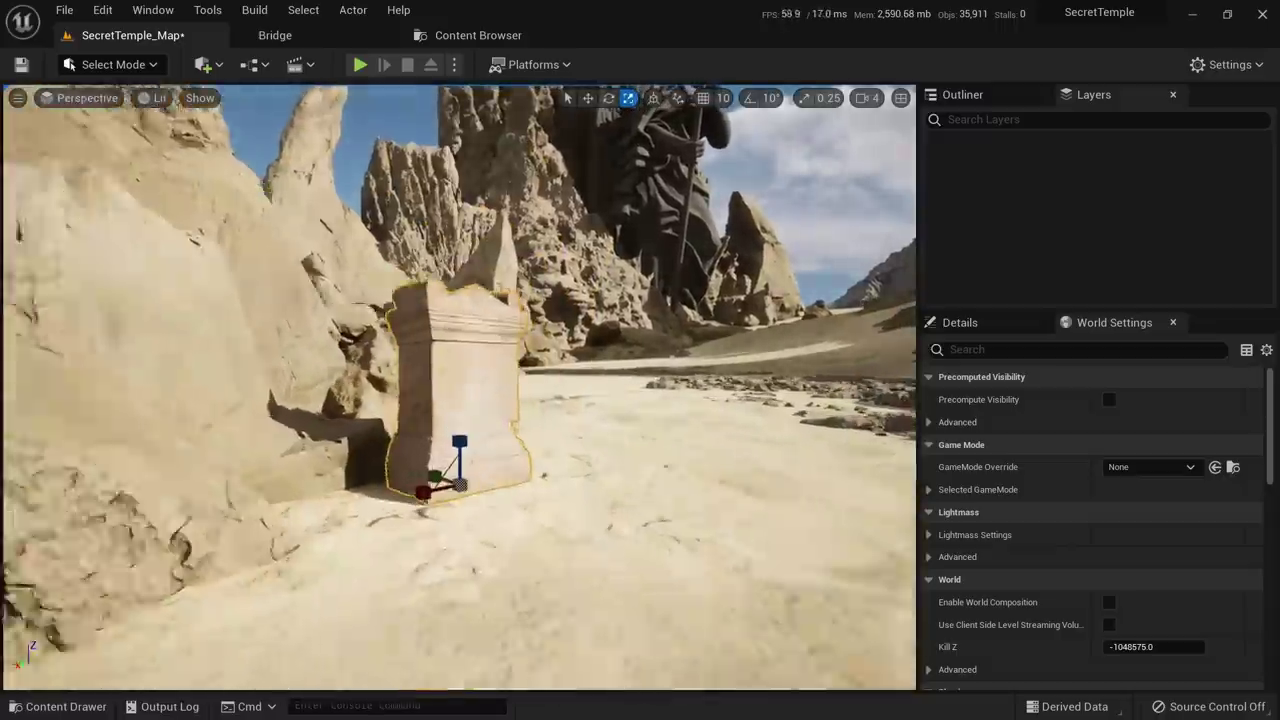
Turn the Roman Grave Stone slightly and seat it on the sand beside the rocks
{"action": "scroll", "coordinate": [545, 565], "scroll_direction": "up", "scroll_amount": 2}
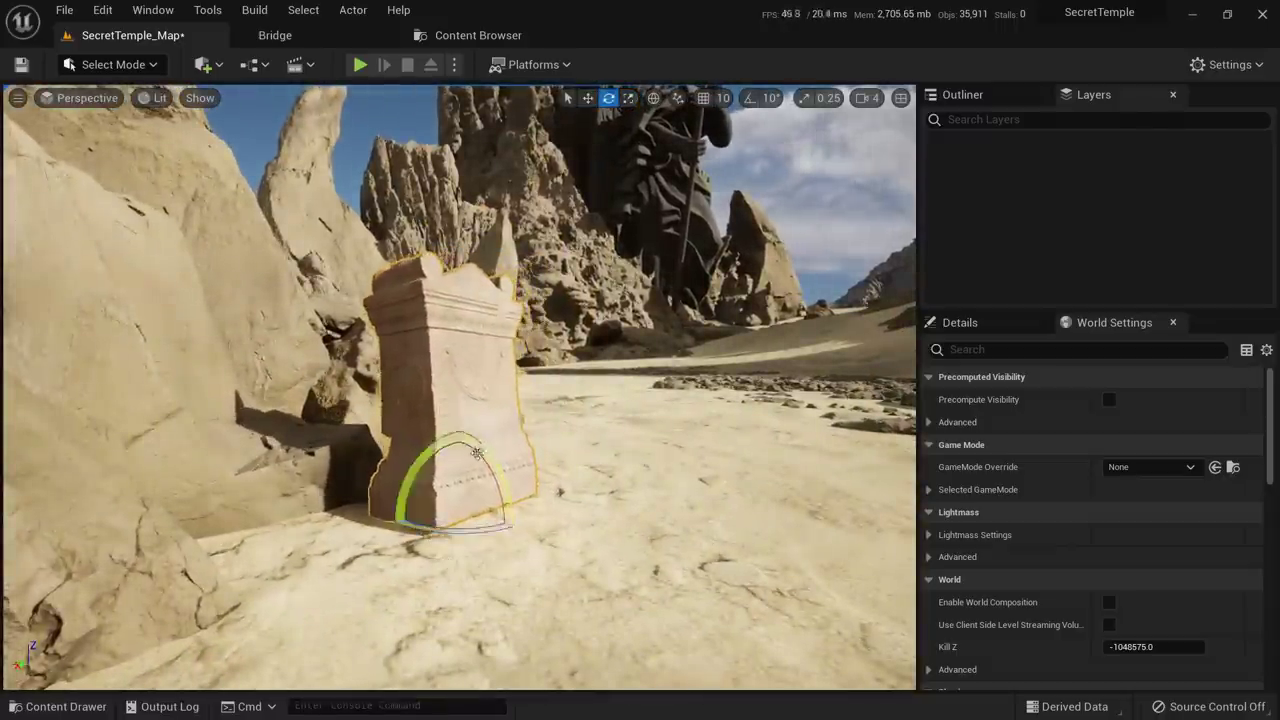
{"action": "key", "text": "Escape"}
{"action": "key", "text": "s"}
{"action": "right_click_drag", "start_coordinate": [482, 473], "coordinate": [590, 445]}
{"action": "key", "text": "d"}
Place the Roman Relief from the Roman_assets collection into the map and scale it up uniformly to about 3.63
{"action": "key", "text": "ctrl+space"}
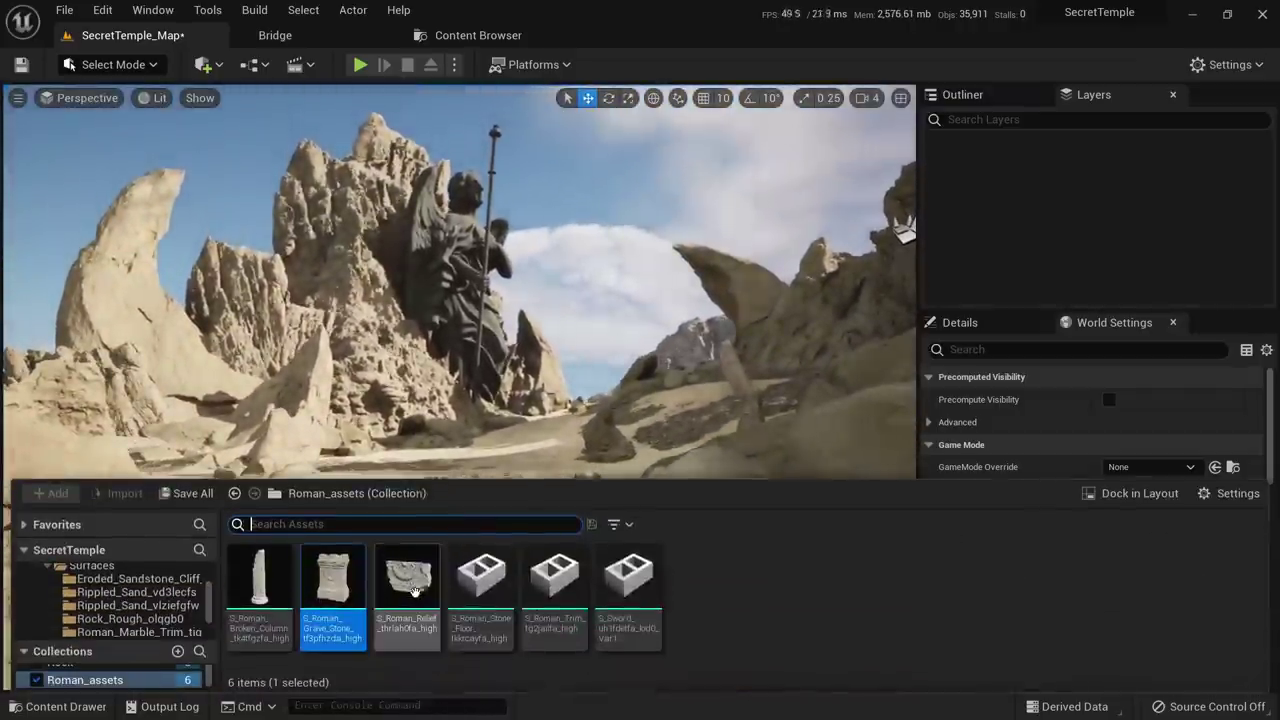
{"action": "left_click_drag", "start_coordinate": [411, 578], "coordinate": [454, 436]}
{"action": "left_click_drag", "start_coordinate": [404, 492], "coordinate": [404, 495]}
{"action": "key", "text": "w"}
{"action": "mouse_move", "coordinate": [404, 495]}
{"action": "right_mouse_down"}
{"action": "mouse_move", "coordinate": [390, 528]}
{"action": "mouse_move", "coordinate": [405, 600]}
{"action": "mouse_move", "coordinate": [402, 506]}
{"action": "right_mouse_up"}
{"action": "key", "text": "s"}
{"action": "key", "text": "r"}
{"action": "left_click_drag", "start_coordinate": [412, 491], "coordinate": [450, 470]}
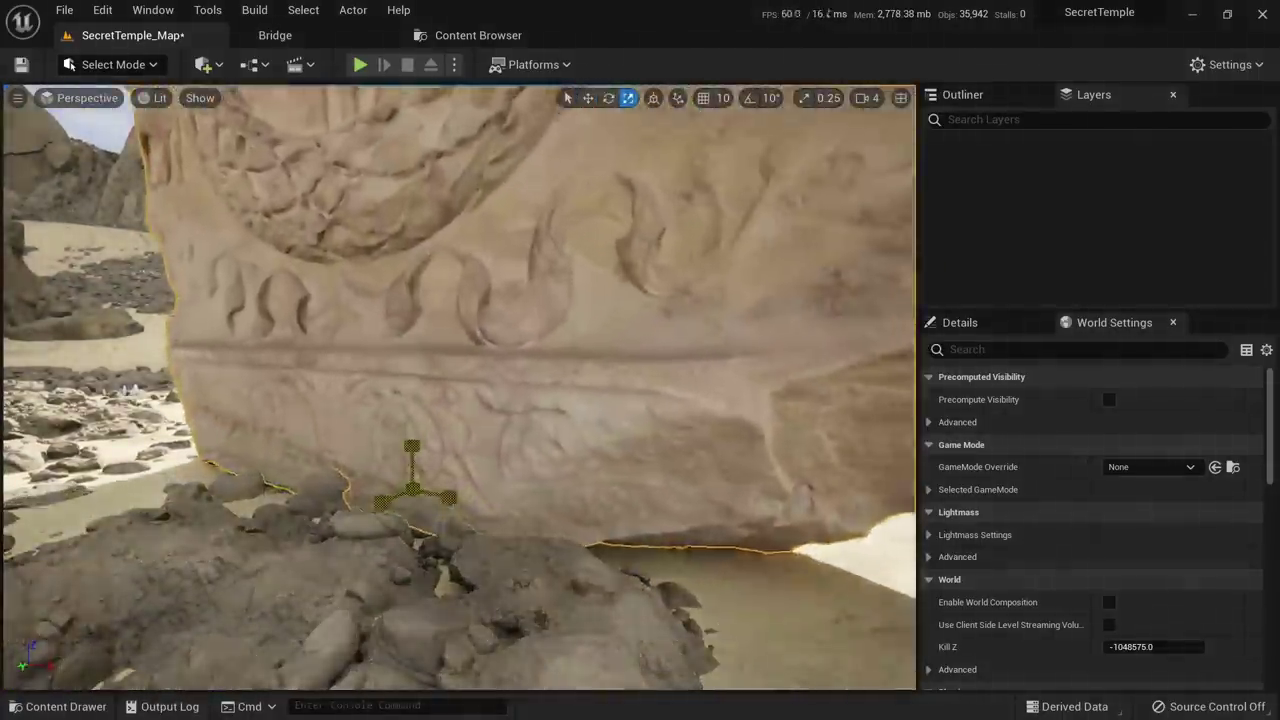
Rotate the relief and move it to the rocky cliff beside the statue, raised above the sand
{"action": "key", "text": "s"}
{"action": "right_click_drag", "start_coordinate": [450, 470], "coordinate": [250, 485]}
{"action": "key", "text": "d"}
{"action": "right_click_drag", "start_coordinate": [410, 460], "coordinate": [392, 662]}
{"action": "key", "text": "e"}
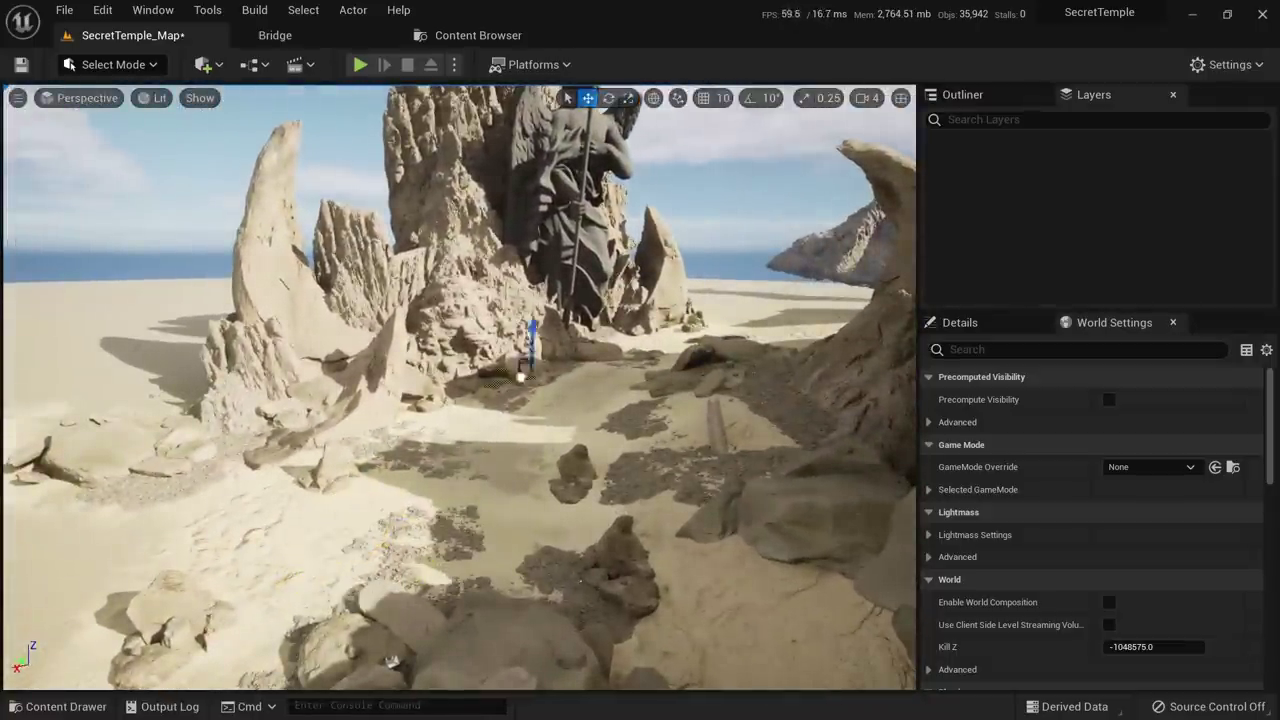
{"action": "key", "text": "w"}
{"action": "right_click_drag", "start_coordinate": [489, 370], "coordinate": [482, 374]}
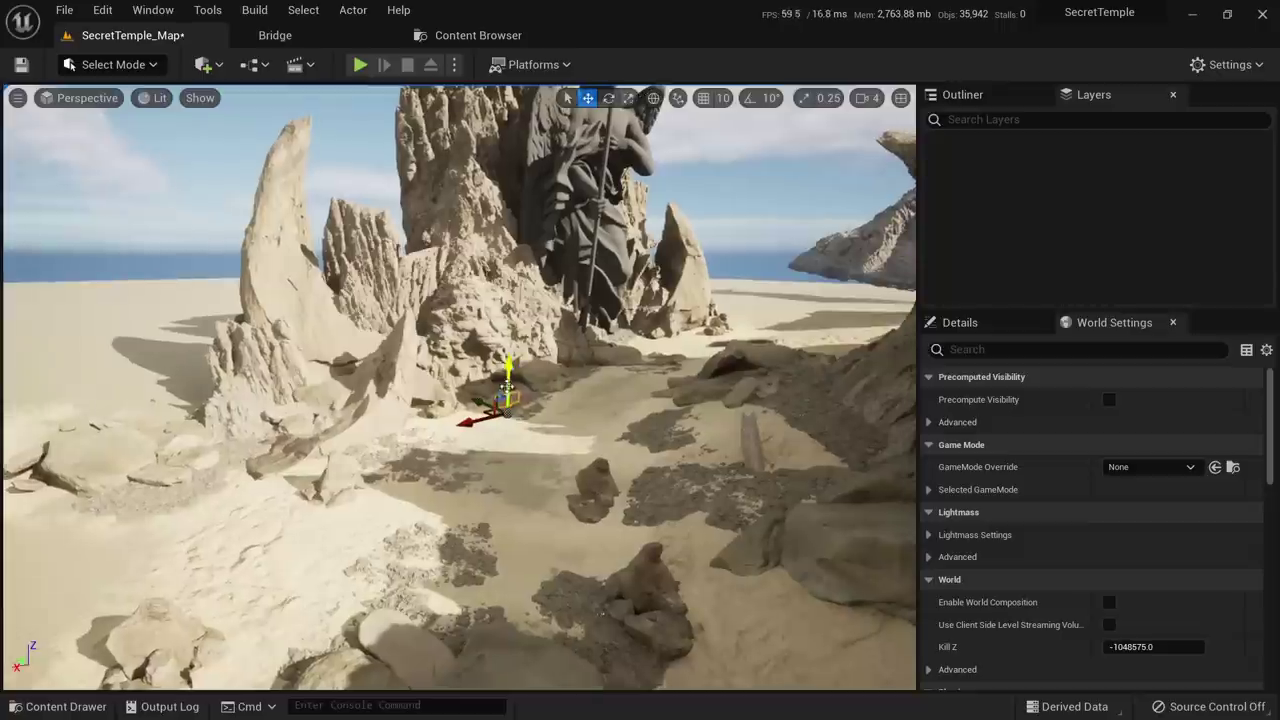
Show the relief's transform details and set its scale to 10 with proportions locked
{"action": "left_click", "coordinate": [968, 321]}
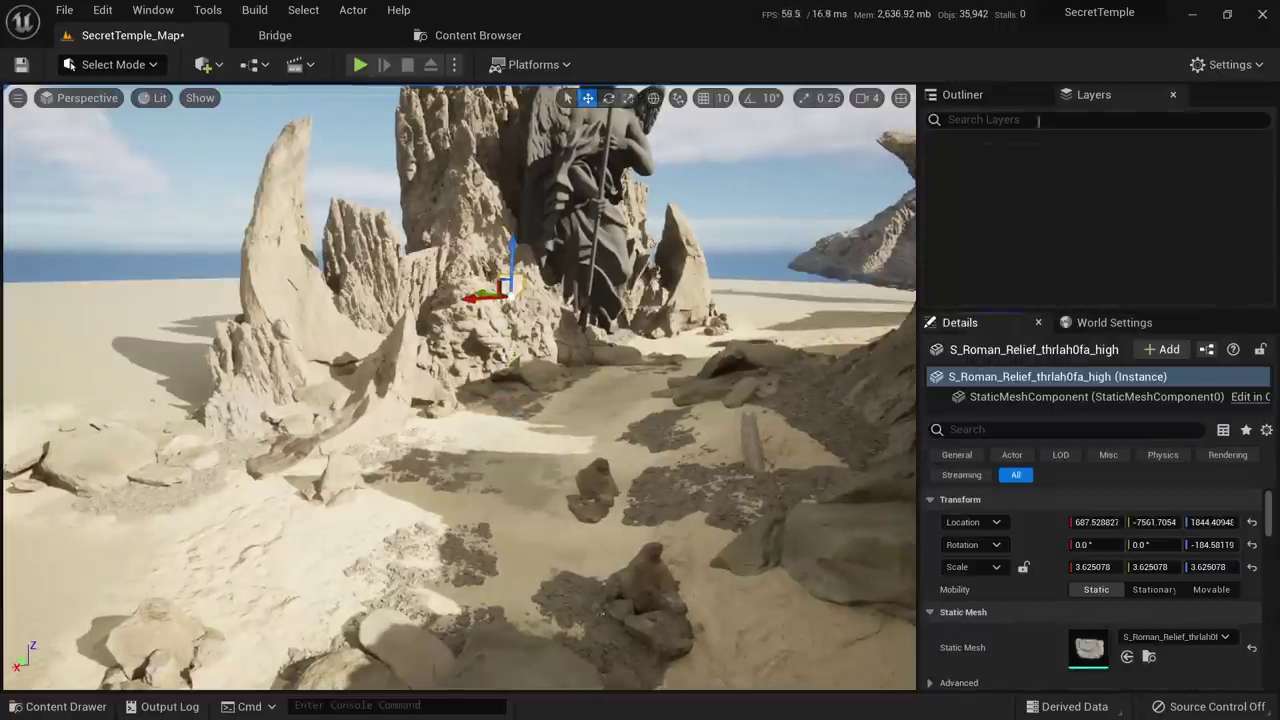
{"action": "left_click", "coordinate": [960, 97]}
{"action": "right_click_drag", "start_coordinate": [656, 285], "coordinate": [700, 248]}
{"action": "key", "text": "r"}
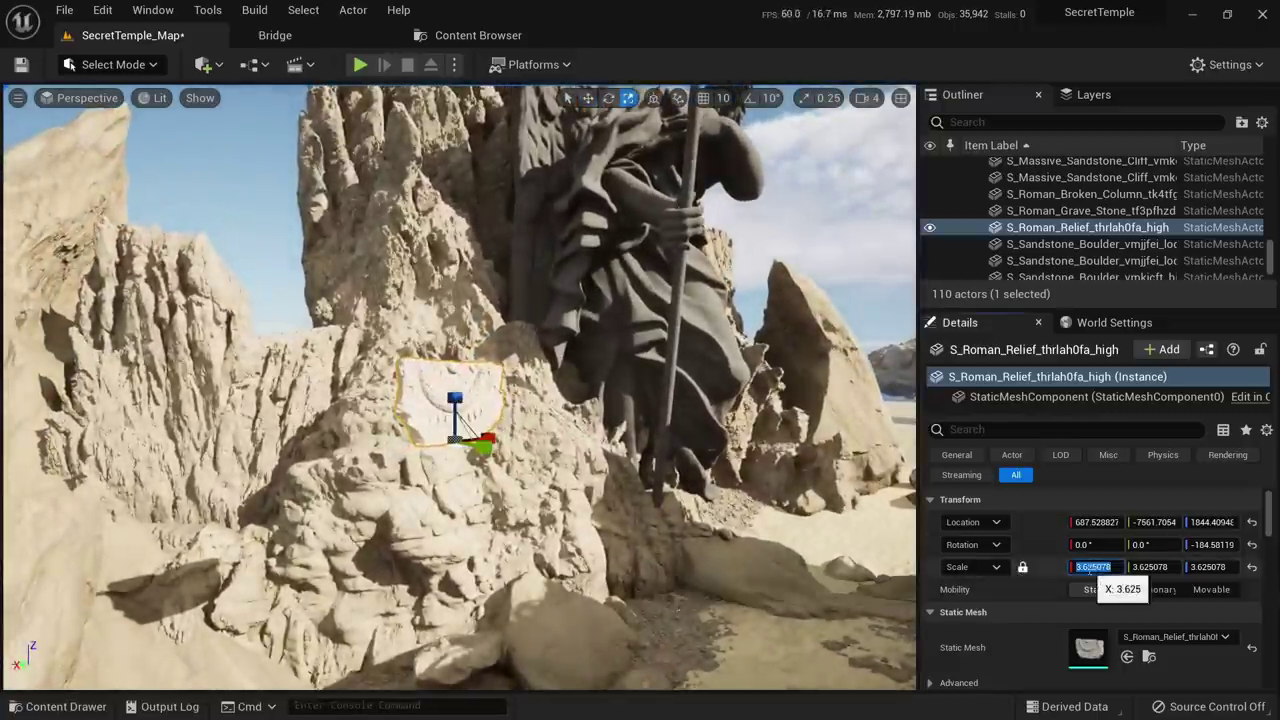
{"action": "type", "text": "10"}
{"action": "key", "text": "Return"}
Move the enlarged relief back into the cliff face beside the statue and lower it slightly
{"action": "right_click_drag", "start_coordinate": [199, 477], "coordinate": [199, 555]}
{"action": "key", "text": "alt+3"}
{"action": "key", "text": "alt+4"}
{"action": "key", "text": "w"}
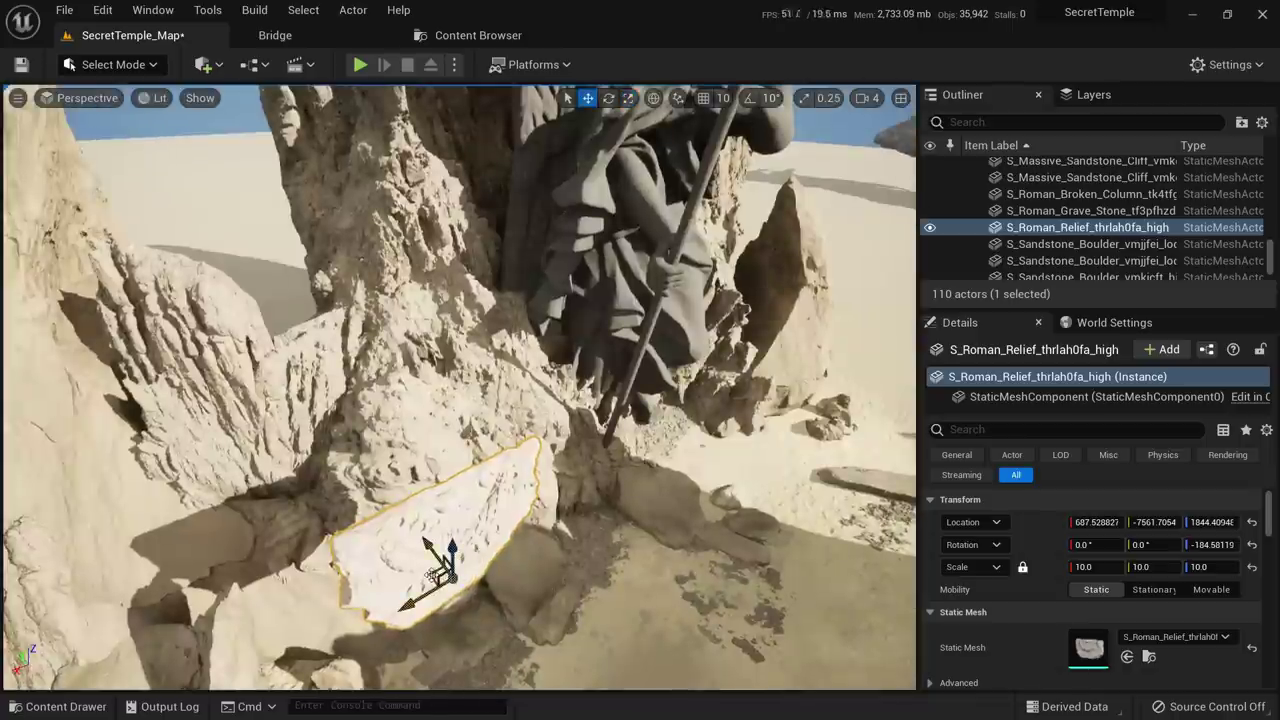
{"action": "left_click_drag", "start_coordinate": [435, 575], "coordinate": [446, 378]}
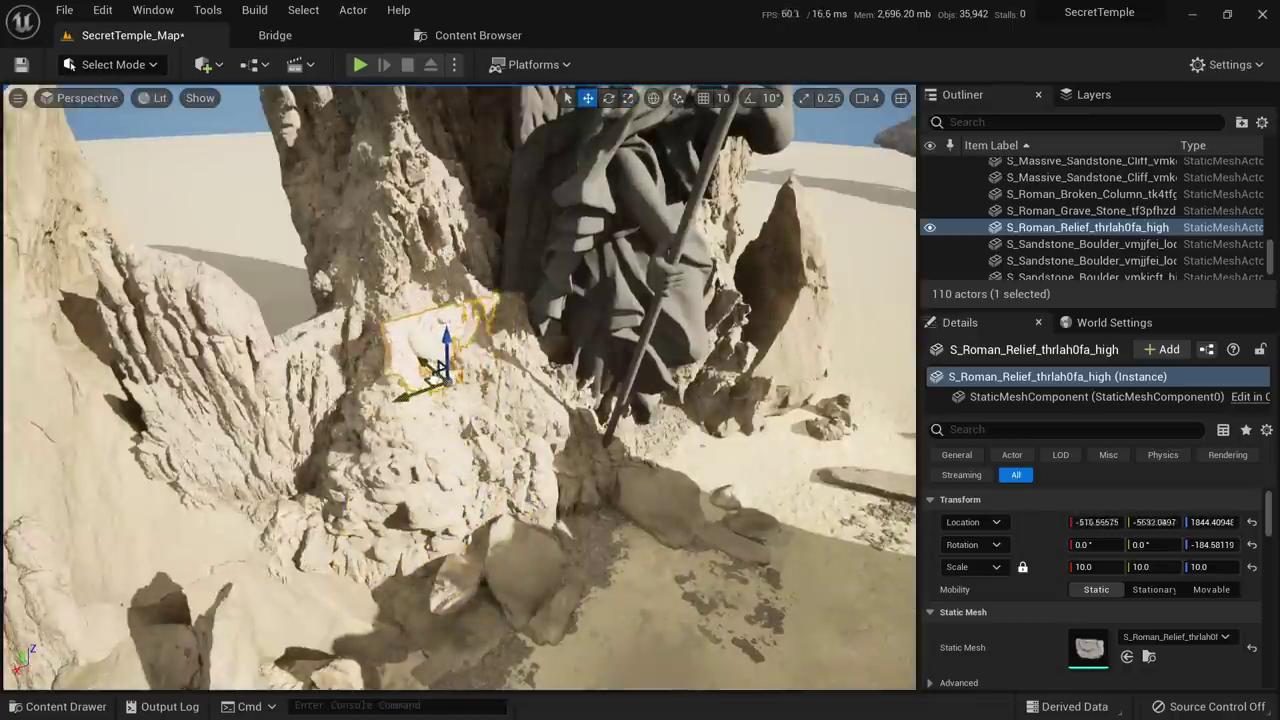
{"action": "key", "text": "s"}
{"action": "right_click_drag", "start_coordinate": [443, 380], "coordinate": [495, 345]}
{"action": "key", "text": "Escape"}
{"action": "key", "text": "w"}
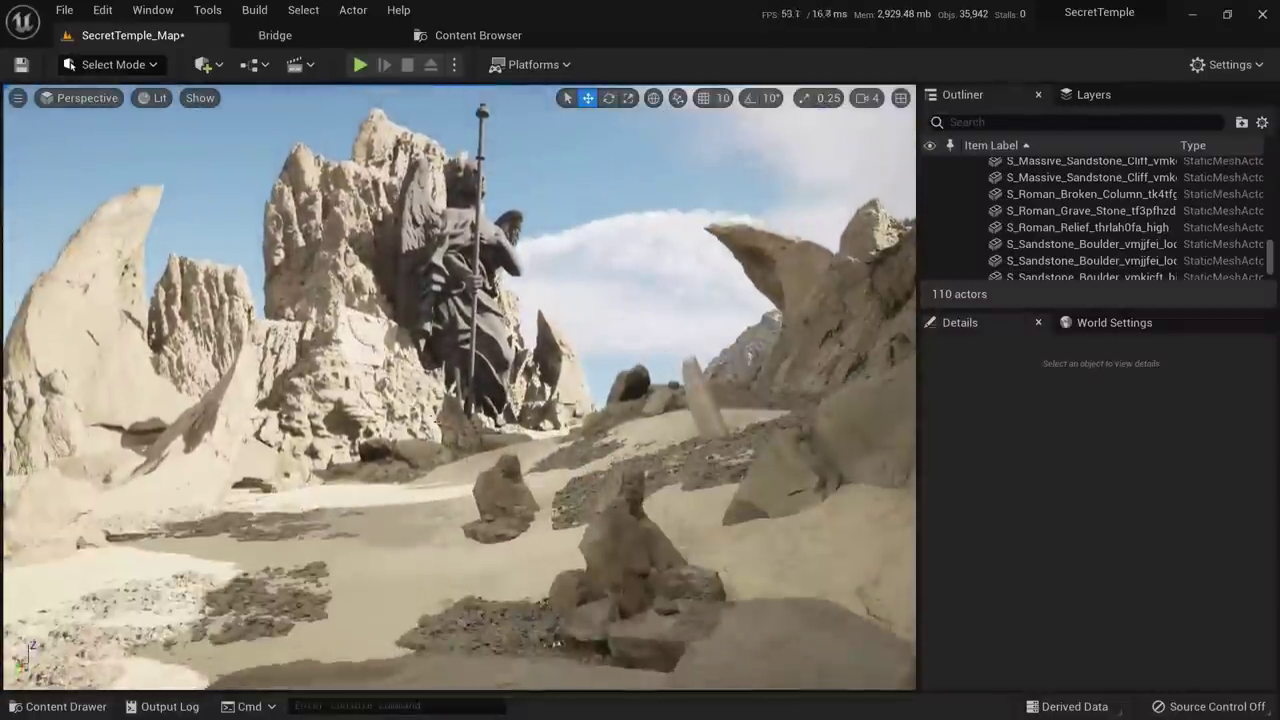
Flip the relief upside down and raise it so it sits embedded in the cliff next to the statue
{"action": "left_click", "coordinate": [357, 323]}
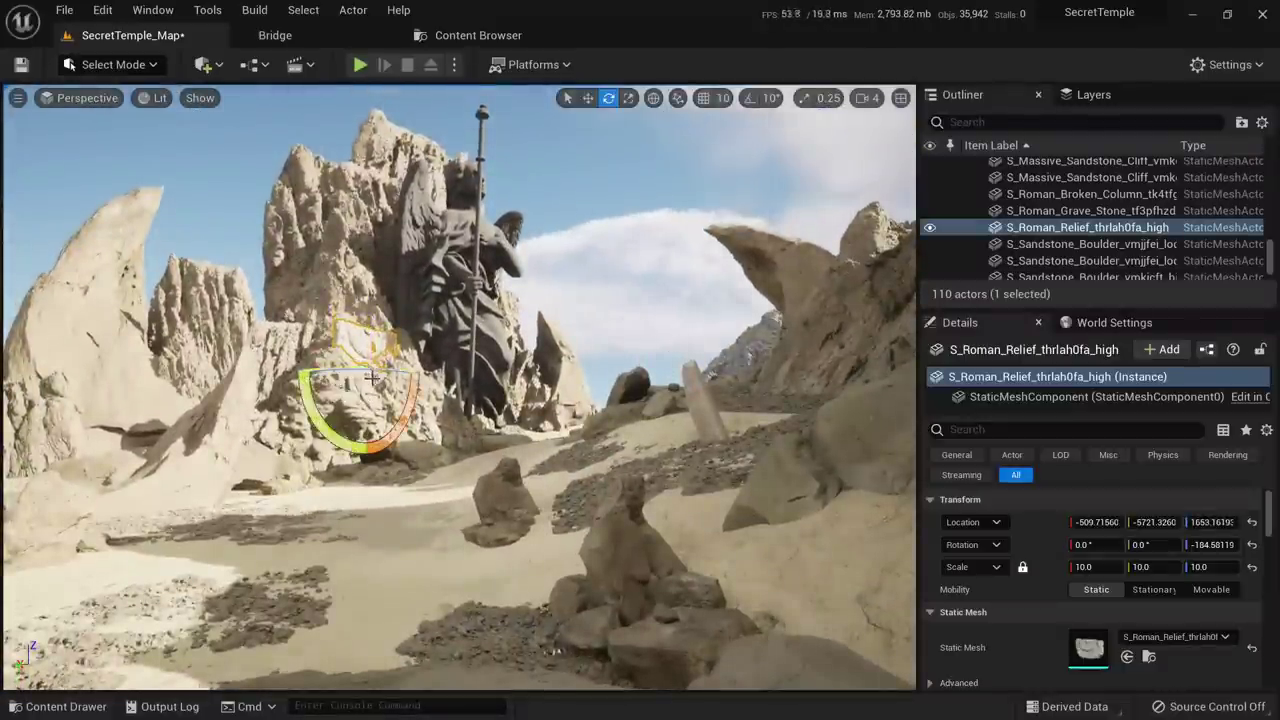
{"action": "mouse_move", "coordinate": [289, 435]}
{"action": "right_mouse_down"}
{"action": "mouse_move", "coordinate": [335, 434]}
{"action": "mouse_move", "coordinate": [312, 434]}
{"action": "right_mouse_up"}
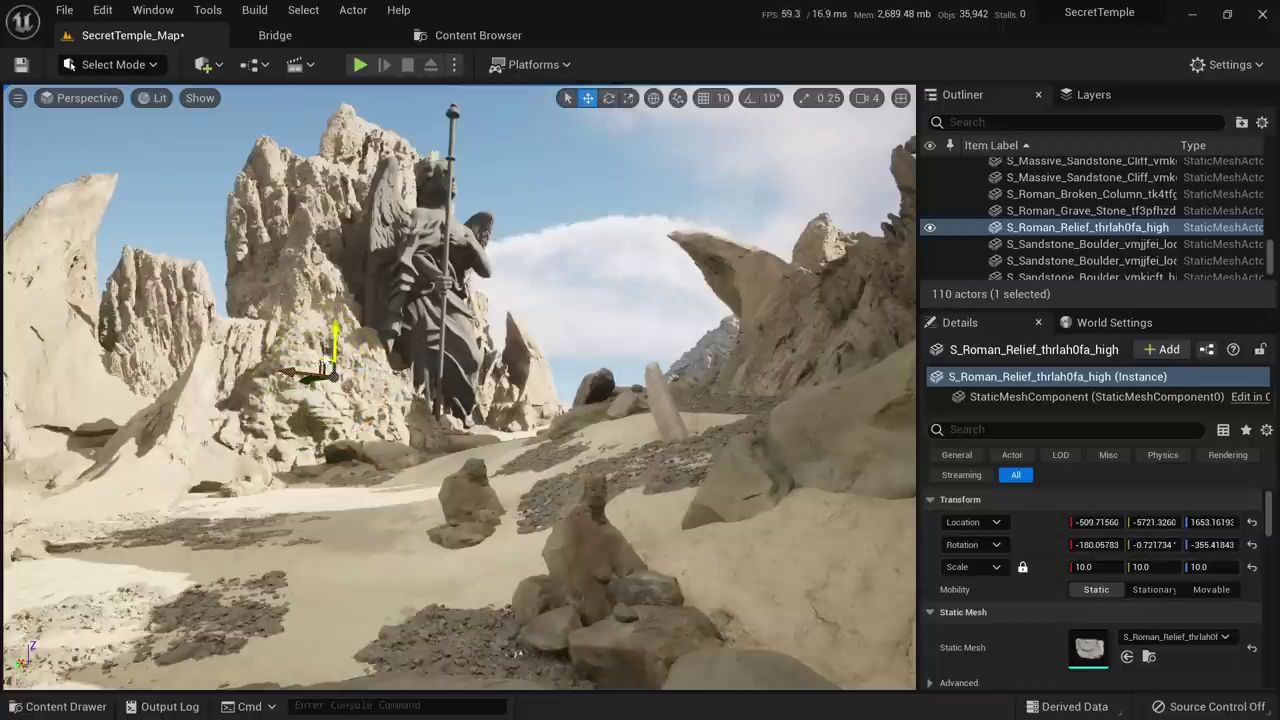
{"action": "key", "text": "Escape"}
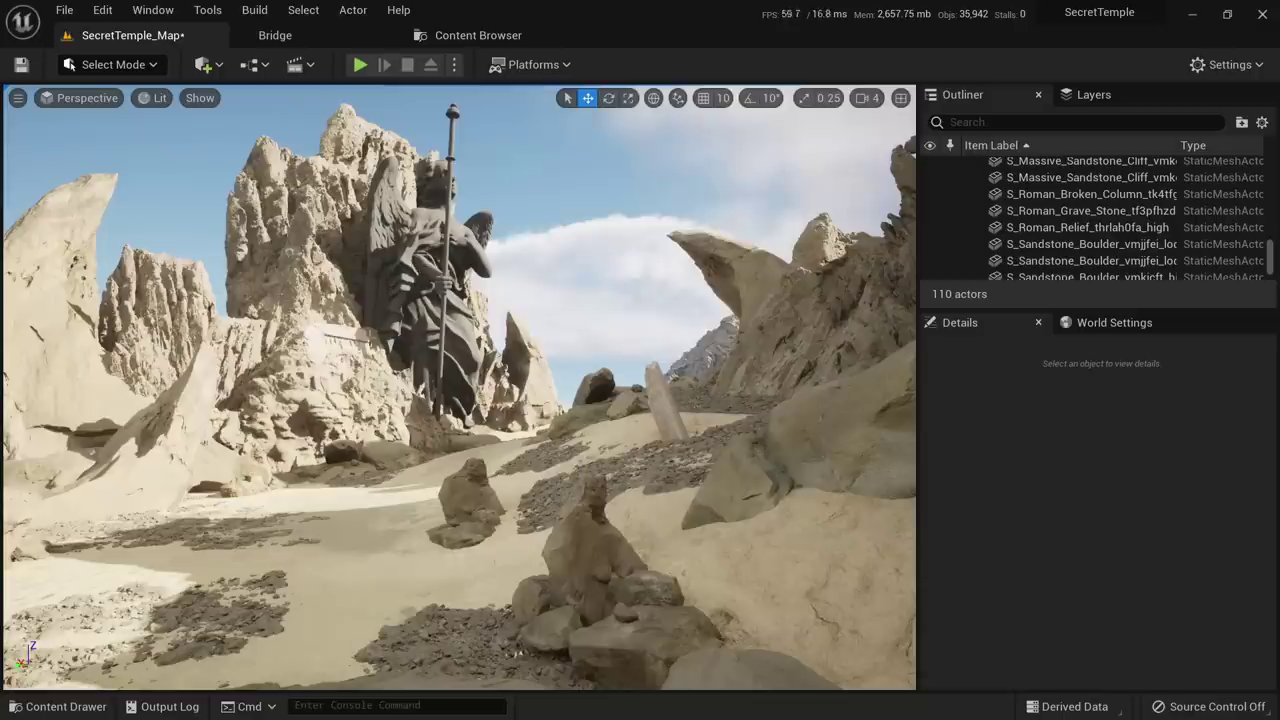
{"action": "key", "text": "w"}
{"action": "mouse_move", "coordinate": [401, 328]}
{"action": "right_mouse_down"}
{"action": "mouse_move", "coordinate": [375, 308]}
{"action": "mouse_move", "coordinate": [401, 328]}
{"action": "right_mouse_up"}
{"action": "left_click", "coordinate": [400, 328]}
{"action": "key", "text": "alt+3"}
{"action": "key", "text": "alt+4"}
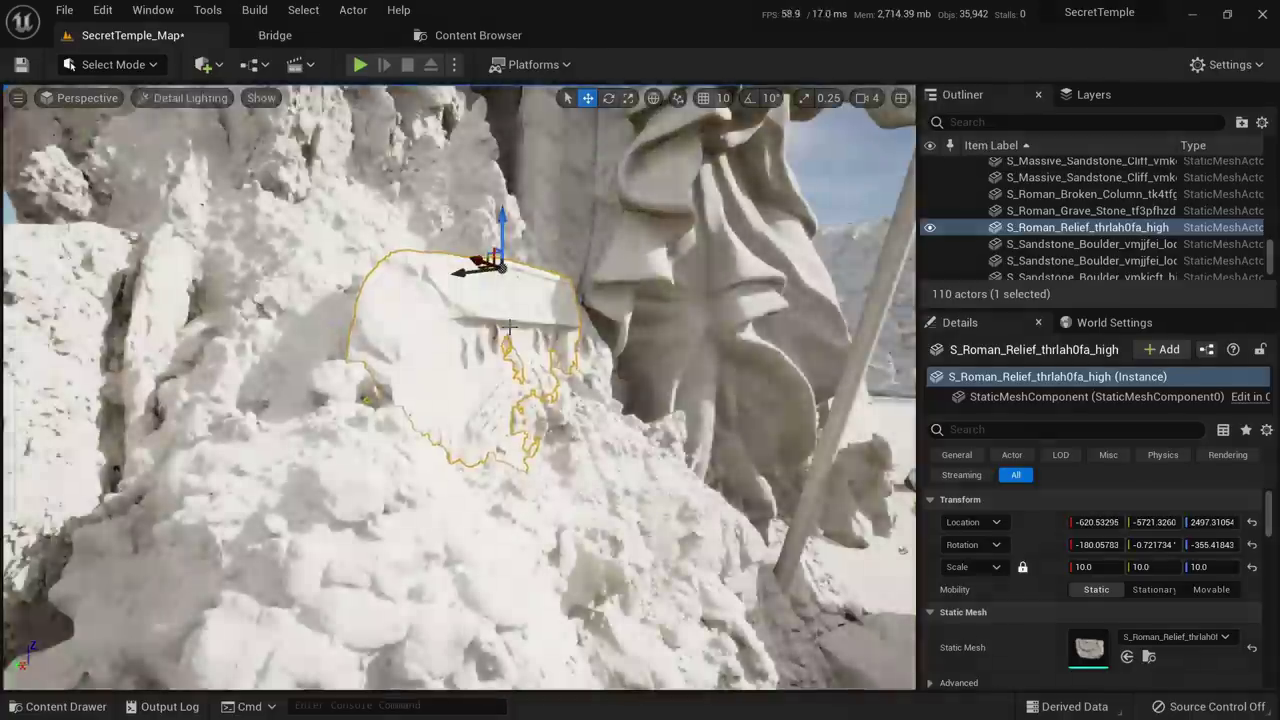
{"action": "key", "text": "s"}
{"action": "right_click_drag", "start_coordinate": [511, 329], "coordinate": [421, 312]}
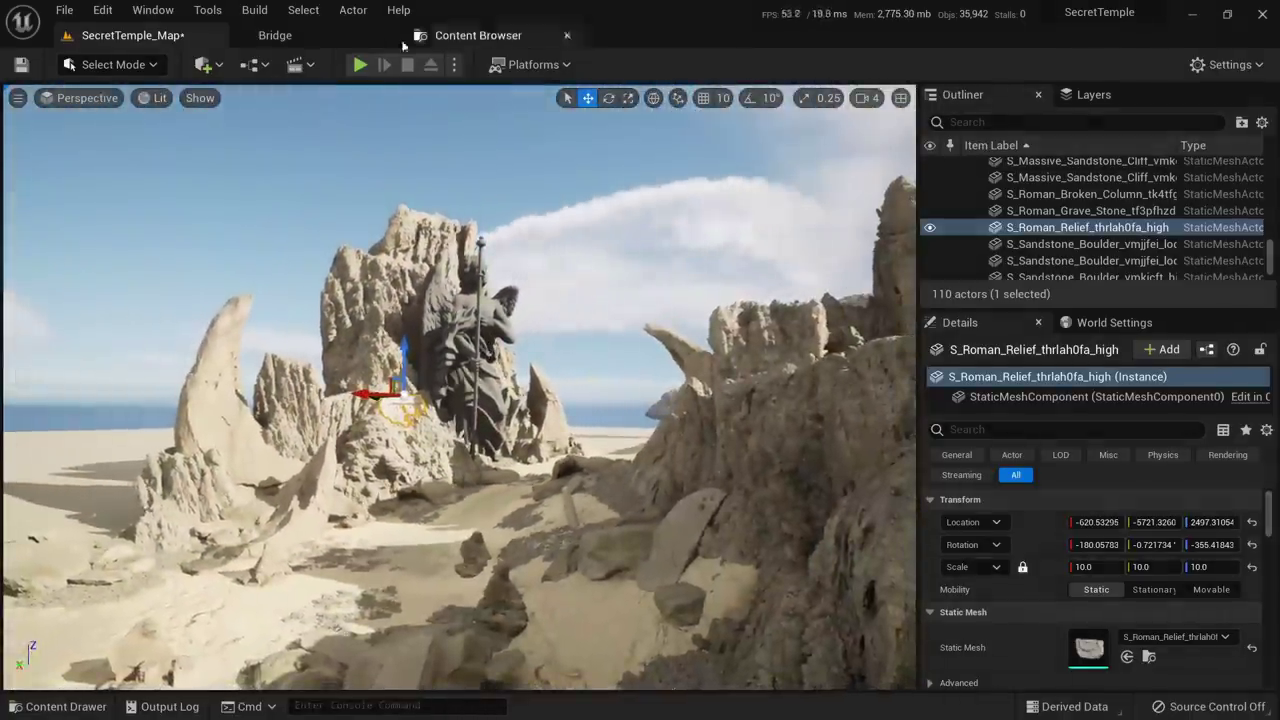
Place the Roman Stone Floor from the Roman_assets collection on the open sand beside the gravel patch
{"action": "key", "text": "ctrl+space"}
{"action": "left_click_drag", "start_coordinate": [488, 589], "coordinate": [405, 532]}
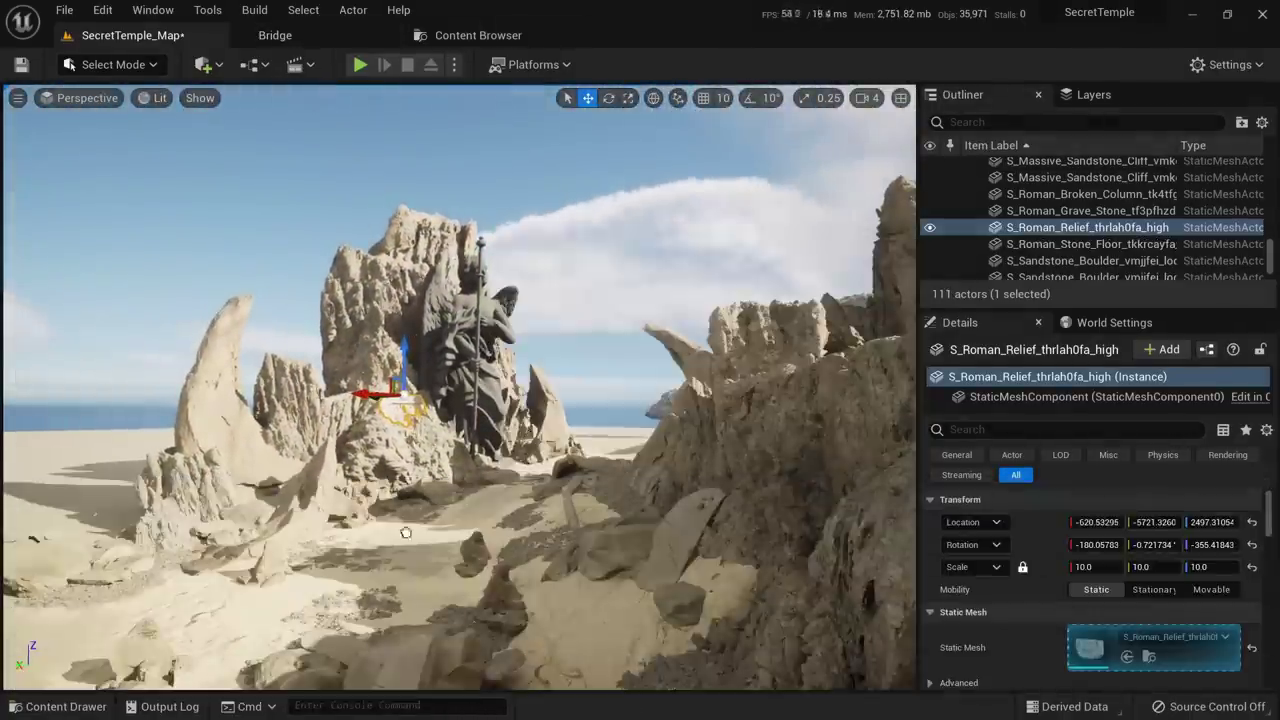
{"action": "left_click_drag", "start_coordinate": [272, 624], "coordinate": [280, 622]}
{"action": "key", "text": "f"}
{"action": "key", "text": "s"}
{"action": "right_click_drag", "start_coordinate": [274, 503], "coordinate": [310, 590]}
{"action": "right_click_drag", "start_coordinate": [743, 500], "coordinate": [685, 565]}
{"action": "key", "text": "s"}
{"action": "key", "text": "w"}
{"action": "key", "text": "d"}
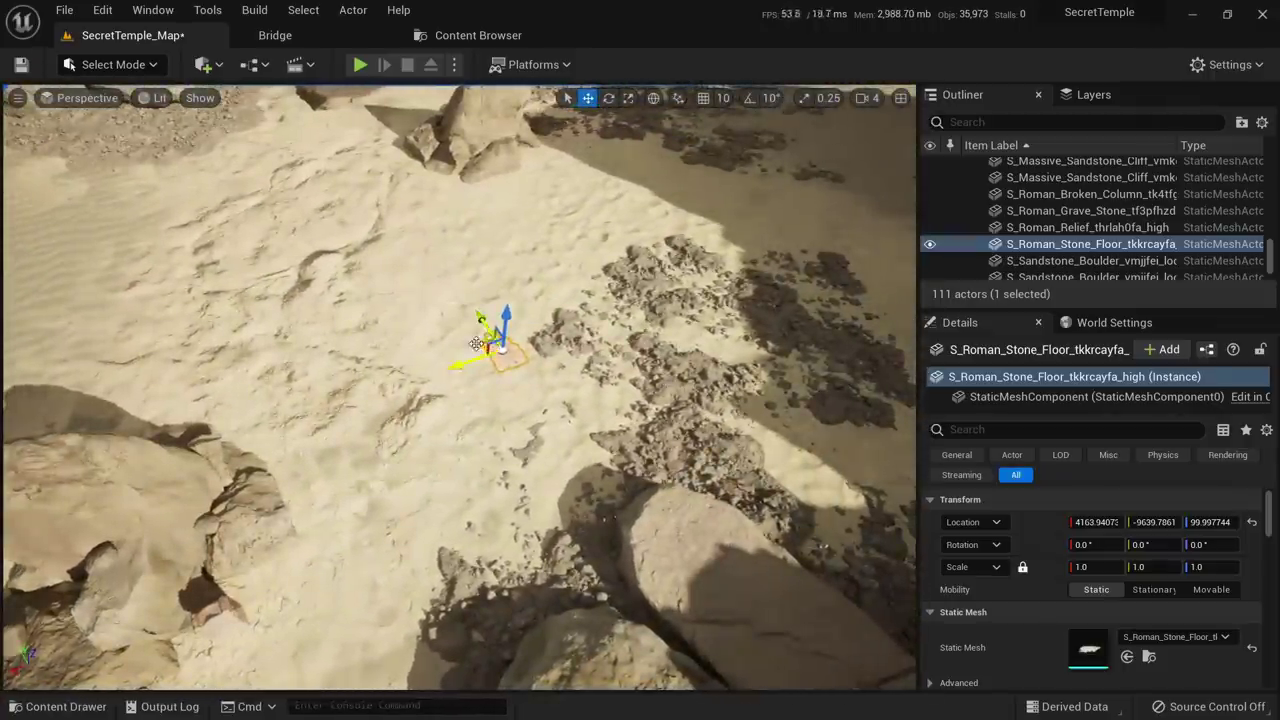
Playtest from the stone floor's location to judge its size against the character
{"action": "right_click", "coordinate": [476, 344]}
{"action": "left_click", "coordinate": [520, 697]}
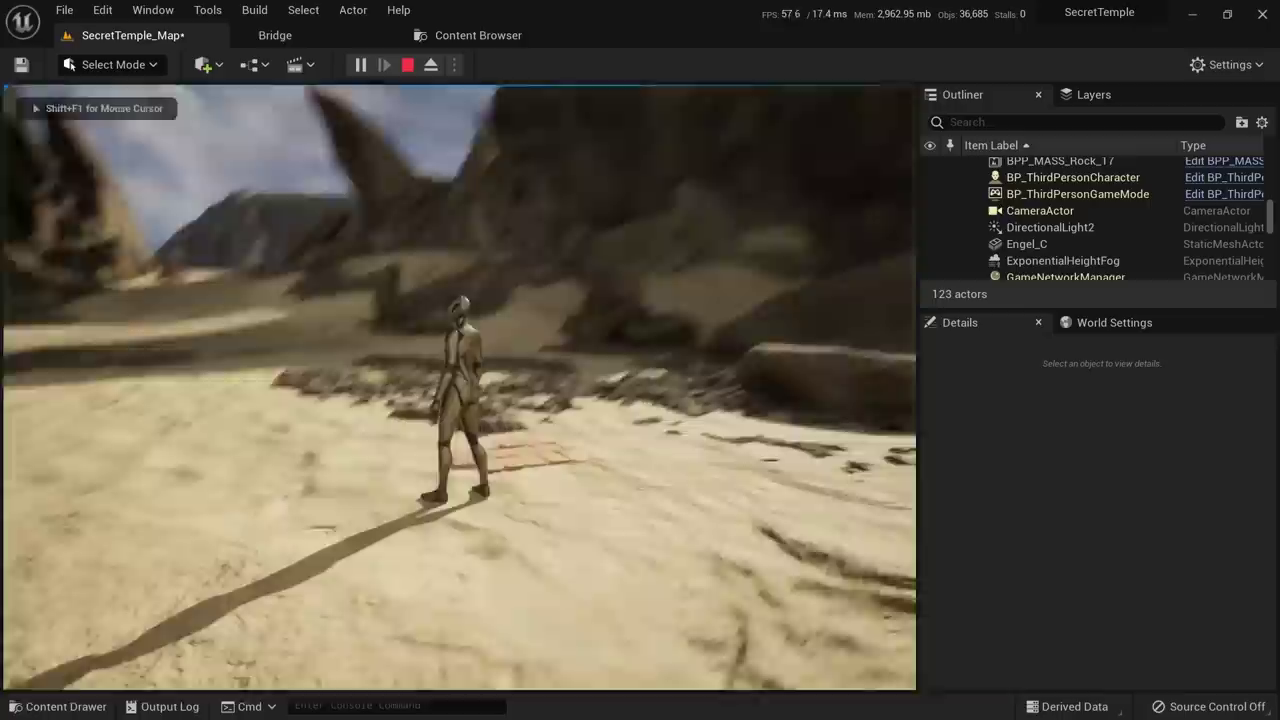
{"action": "key", "text": "Escape"}
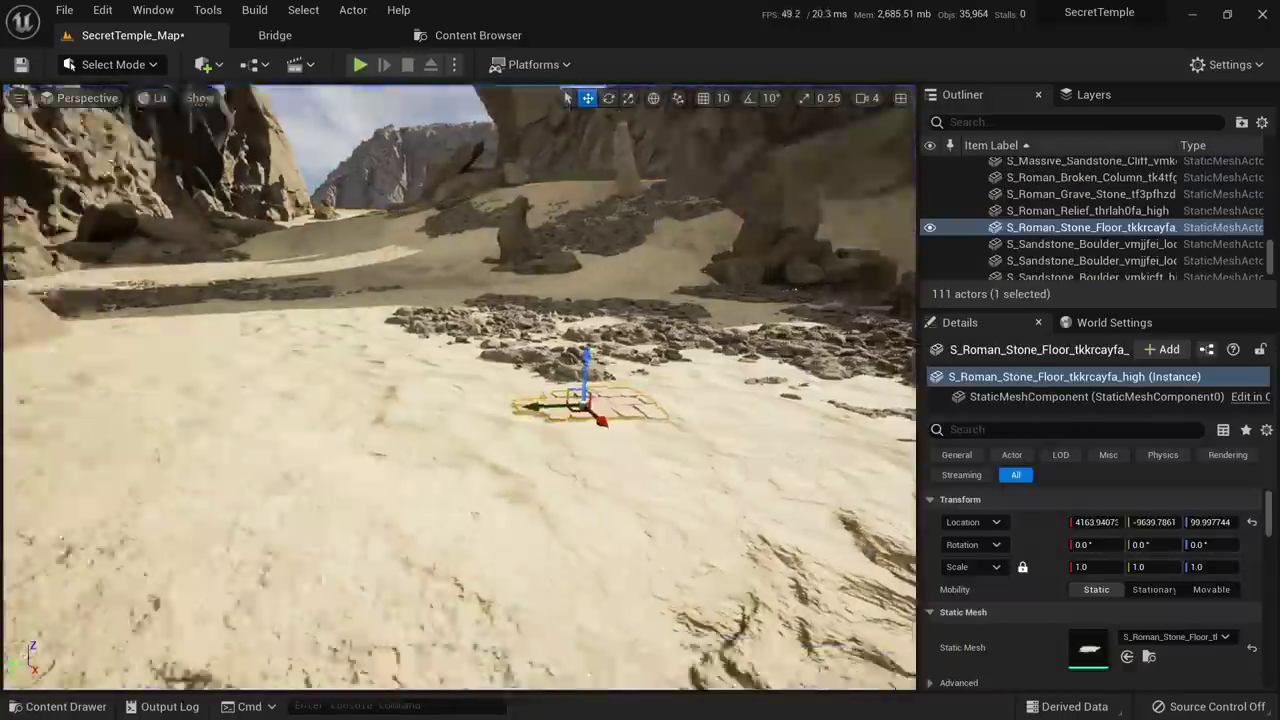
Move the stone floor beside the foreground rocks, rotate it to about -74° and scale it uniformly to about 2.14
{"action": "mouse_move", "coordinate": [531, 415]}
{"action": "right_mouse_down"}
{"action": "mouse_move", "coordinate": [505, 435]}
{"action": "mouse_move", "coordinate": [531, 415]}
{"action": "right_mouse_up"}
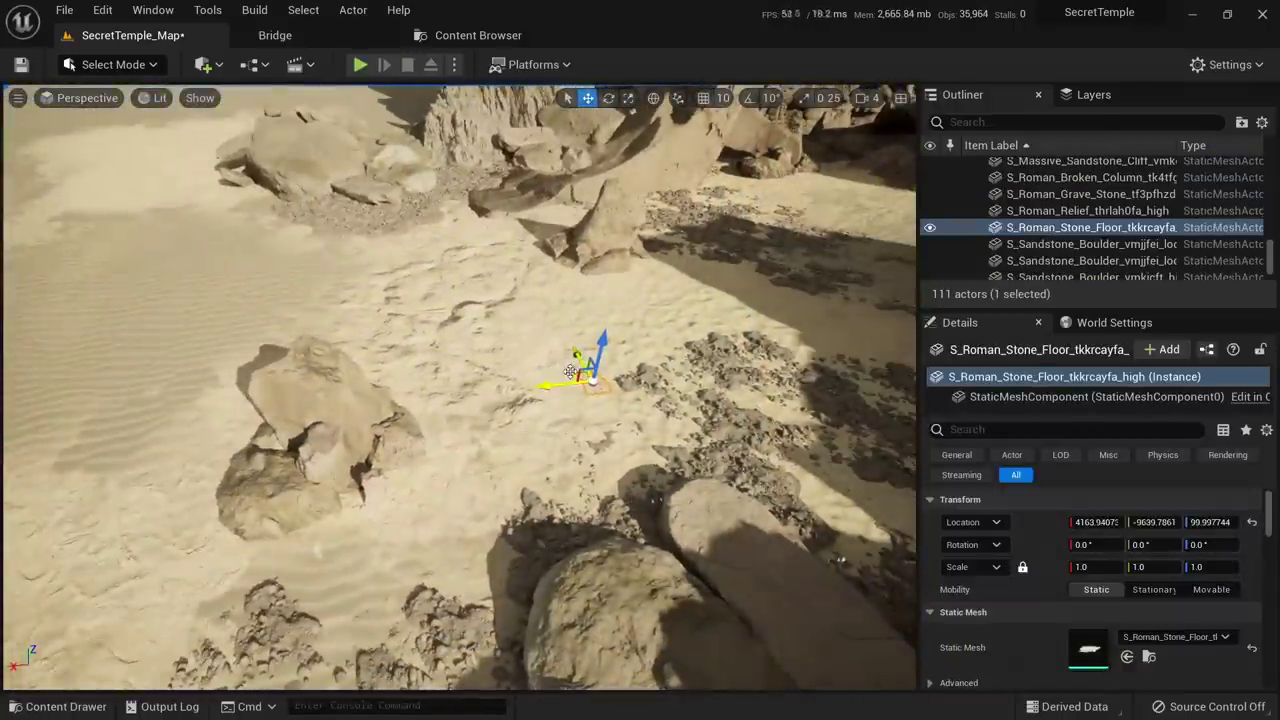
{"action": "left_click_drag", "start_coordinate": [304, 551], "coordinate": [300, 551]}
{"action": "right_click_drag", "start_coordinate": [548, 600], "coordinate": [757, 359]}
{"action": "left_click_drag", "start_coordinate": [757, 360], "coordinate": [312, 547], "text": "alt"}
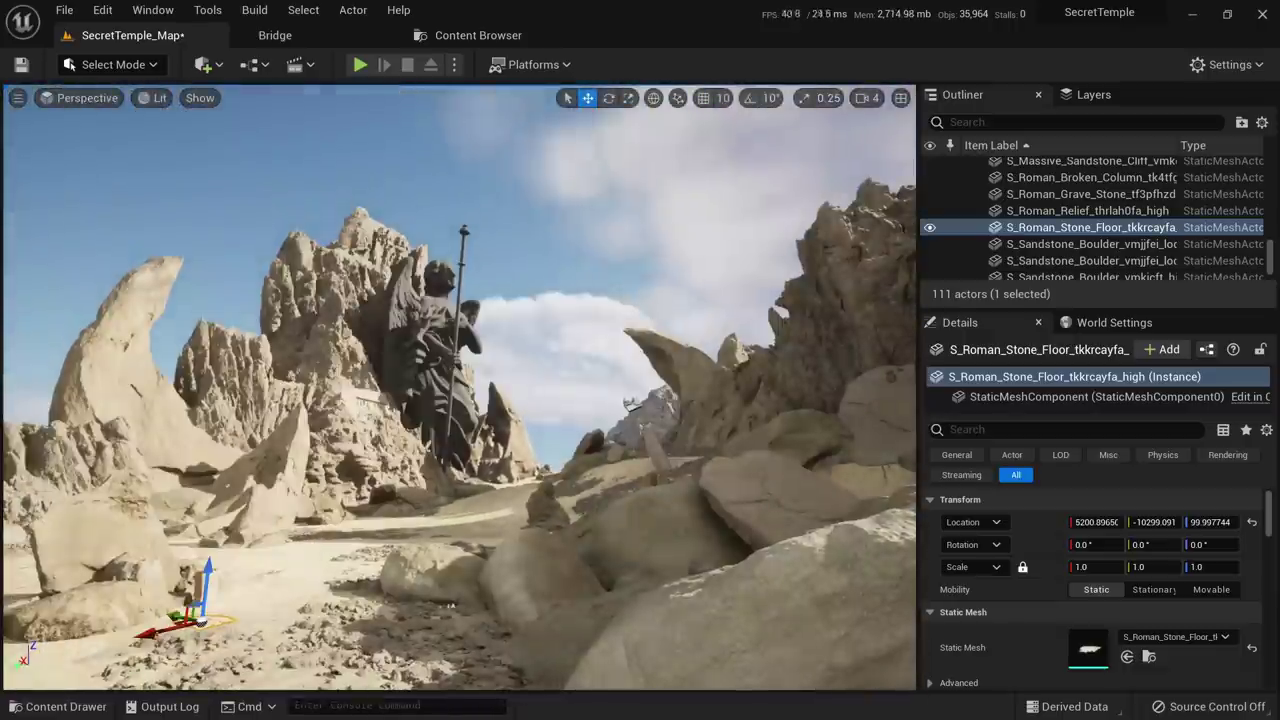
{"action": "mouse_move", "coordinate": [188, 634]}
{"action": "right_mouse_down"}
{"action": "mouse_move", "coordinate": [400, 640]}
{"action": "mouse_move", "coordinate": [195, 637]}
{"action": "right_mouse_up"}
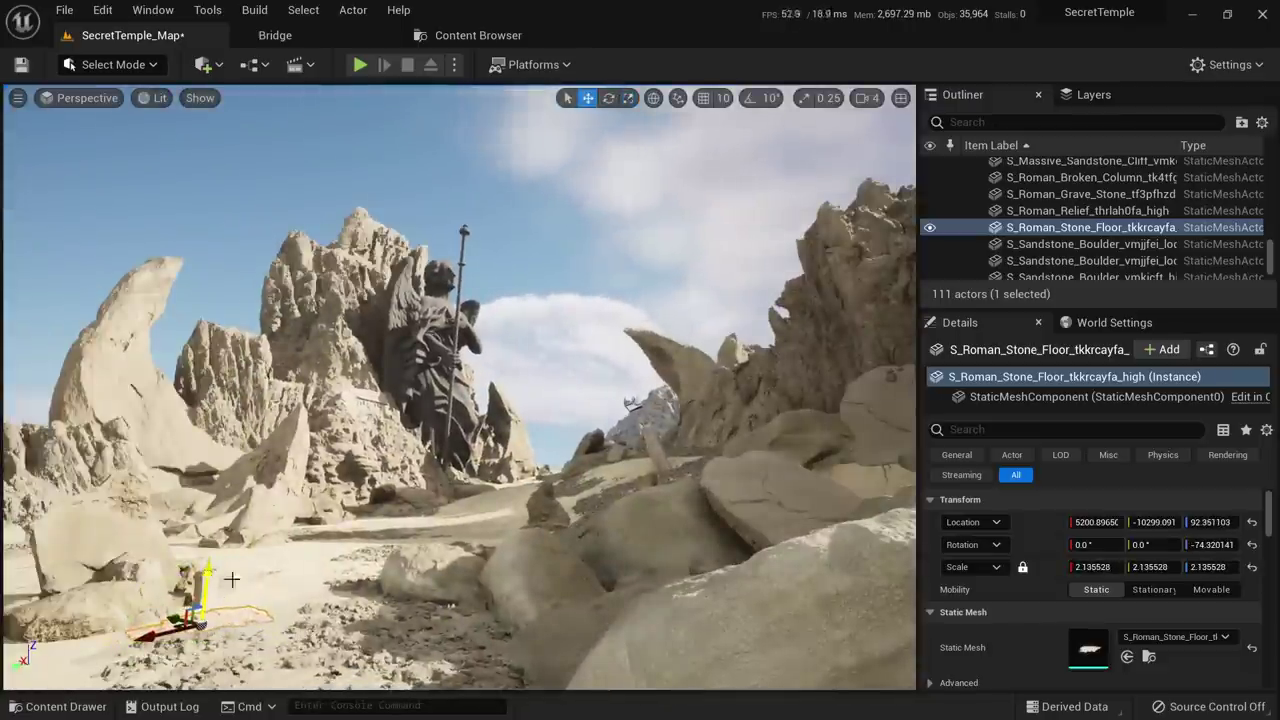
Turn the stone floor so it runs along the sandy passage between the boulders
{"action": "key", "text": "Escape"}
{"action": "left_click", "coordinate": [229, 610]}
{"action": "right_click_drag", "start_coordinate": [229, 610], "coordinate": [110, 690]}
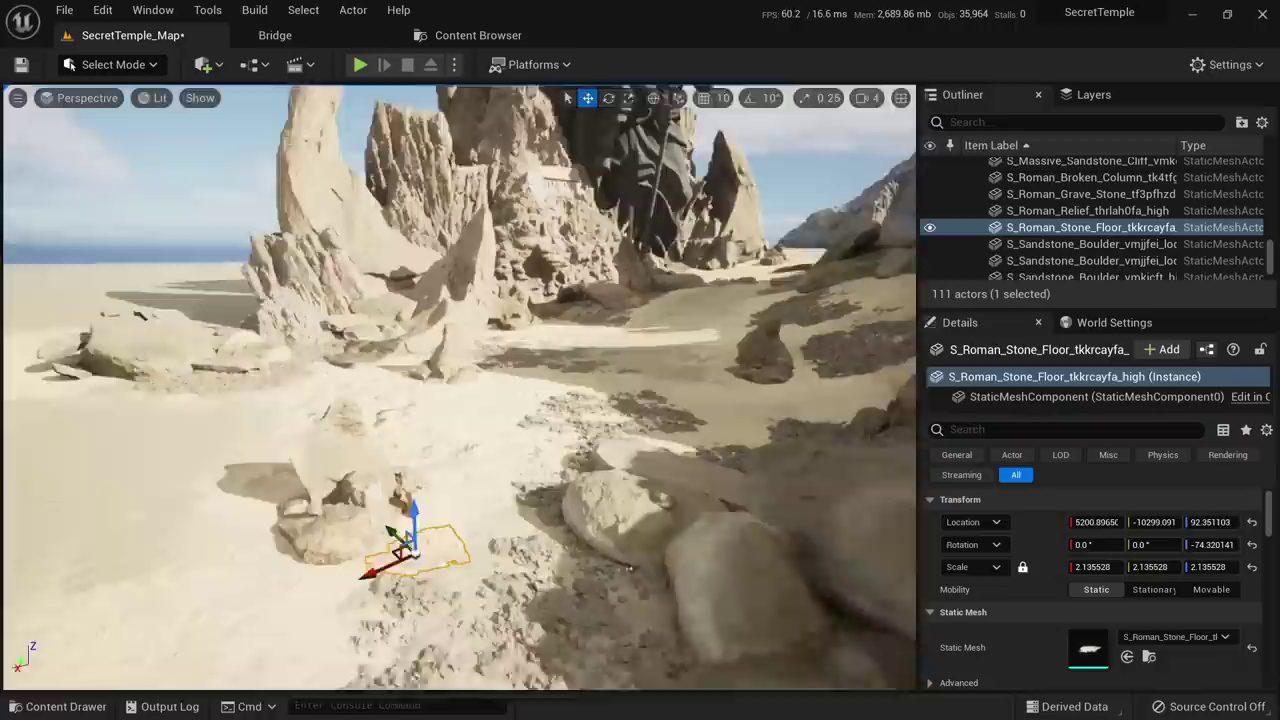
{"action": "left_click_drag", "start_coordinate": [628, 568], "coordinate": [672, 452], "text": "alt"}
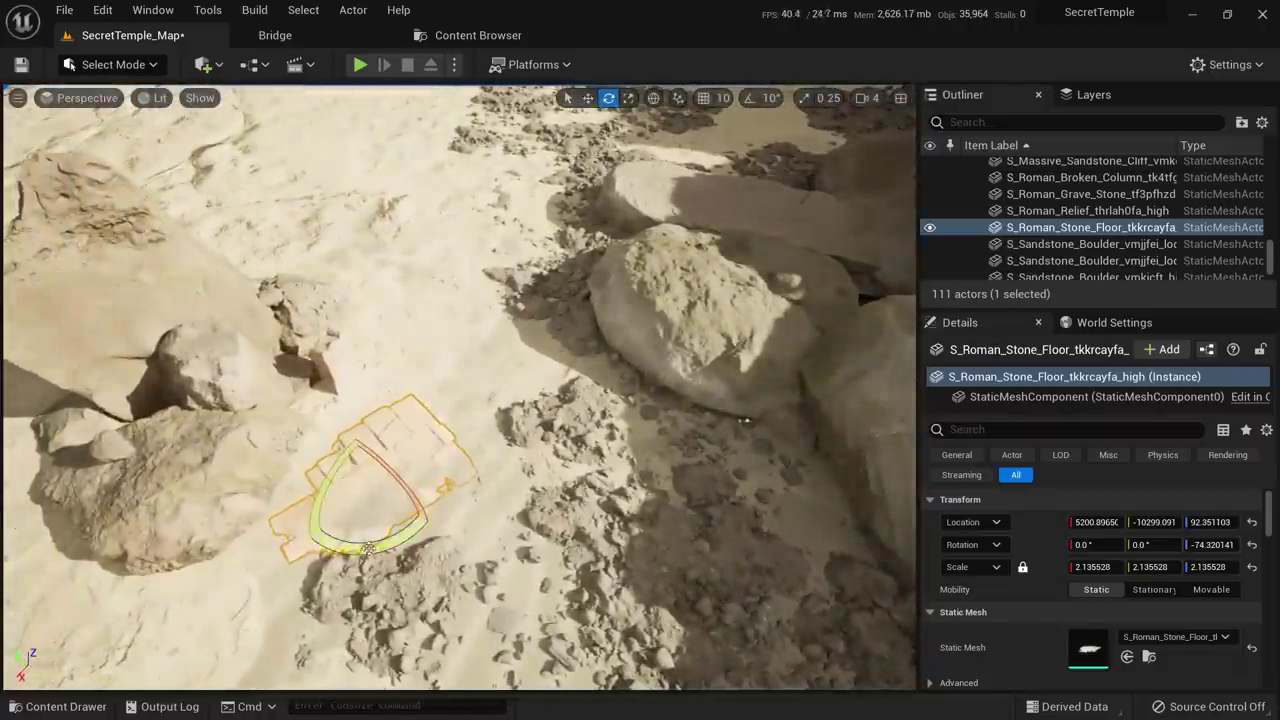
{"action": "left_click_drag", "start_coordinate": [348, 551], "coordinate": [402, 556]}
Duplicate the stone floor just ahead of the original and rotate the copy to continue the path
{"action": "key", "text": "w"}
{"action": "left_click_drag", "start_coordinate": [352, 480], "coordinate": [415, 358], "text": "alt"}
{"action": "key", "text": "e"}
{"action": "left_click_drag", "start_coordinate": [437, 416], "coordinate": [590, 416]}
{"action": "key", "text": "w"}
{"action": "key", "text": "e"}
{"action": "left_click_drag", "start_coordinate": [470, 316], "coordinate": [452, 318]}
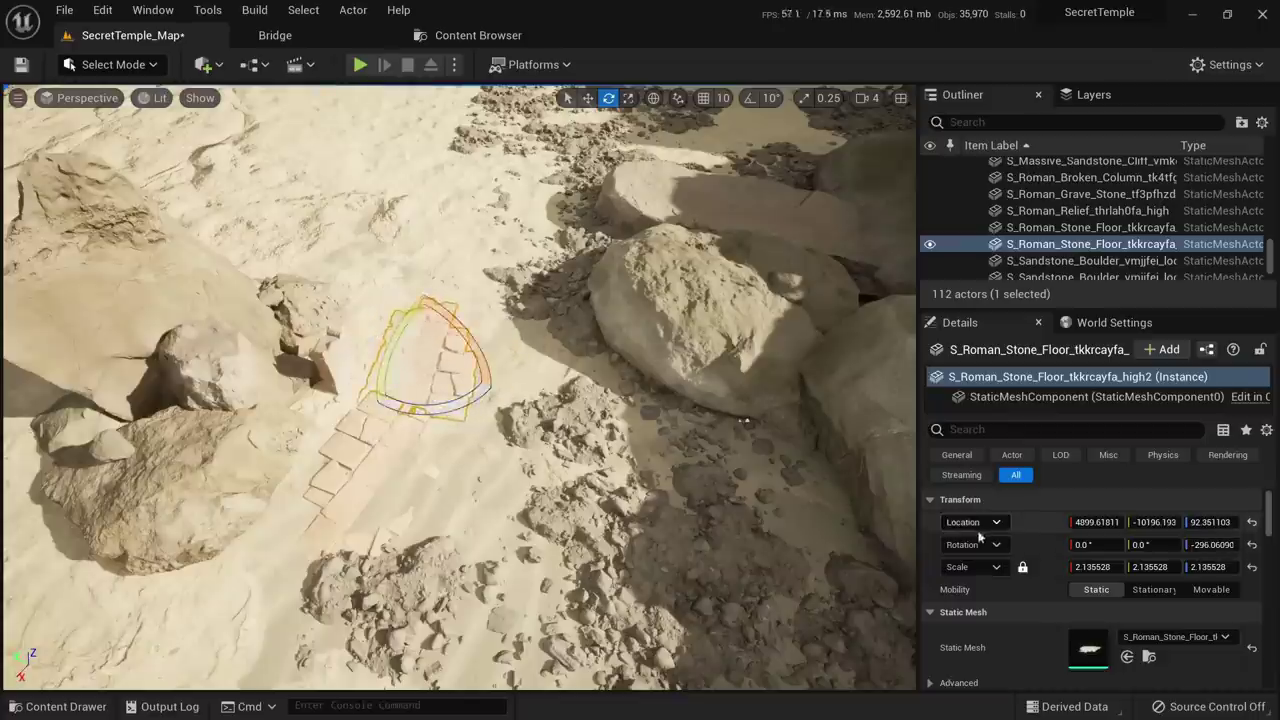
Mirror the copied stone floor with an X scale of -2.135528 and rotate it to align with the first piece
{"action": "key", "text": "w"}
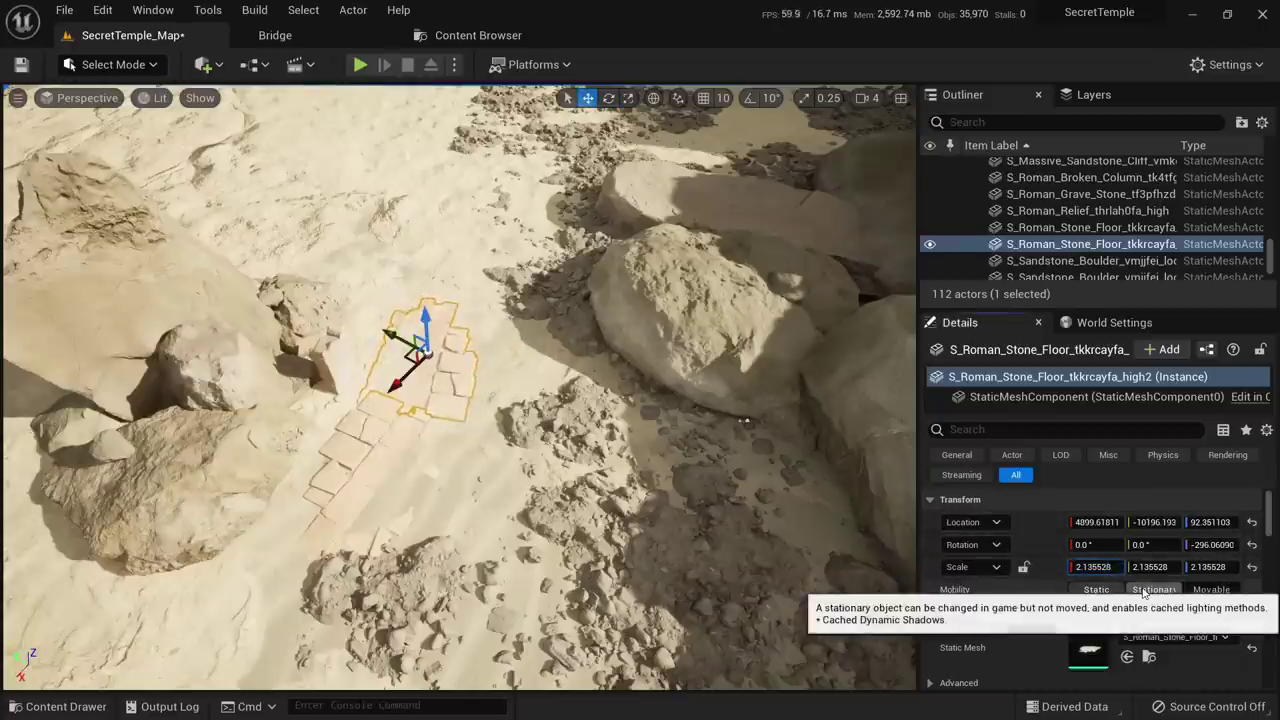
{"action": "right_click_drag", "start_coordinate": [440, 487], "coordinate": [422, 404]}
{"action": "key", "text": "Escape"}
{"action": "left_click", "coordinate": [426, 461]}
{"action": "key", "text": "e"}
{"action": "left_click_drag", "start_coordinate": [466, 554], "coordinate": [645, 547]}
{"action": "key", "text": "Escape"}
{"action": "left_click", "coordinate": [471, 501]}
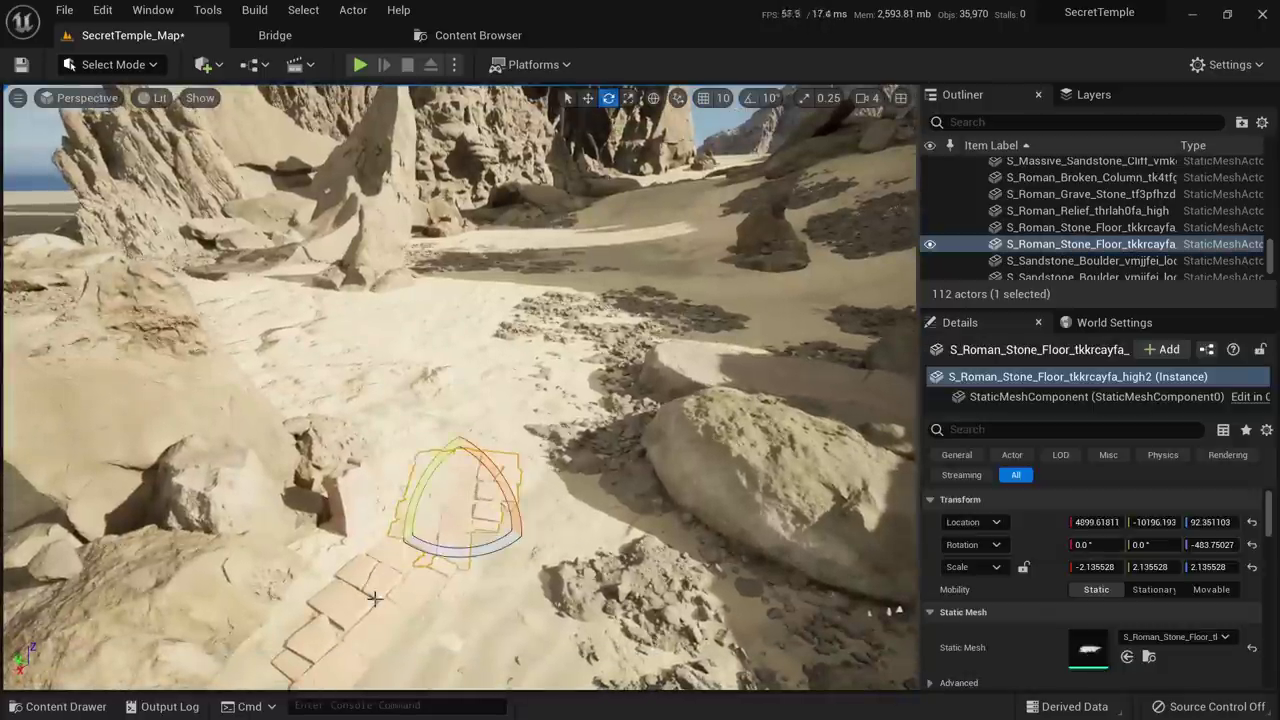
Duplicate both stone floor pieces farther along the path and rotate the copies toward the statue
{"action": "left_click", "coordinate": [428, 557]}
{"action": "left_click", "coordinate": [416, 572]}
{"action": "left_click", "coordinate": [386, 565], "text": "shift"}
{"action": "mouse_move", "coordinate": [386, 565]}
{"action": "right_mouse_down"}
{"action": "mouse_move", "coordinate": [392, 580]}
{"action": "mouse_move", "coordinate": [398, 545]}
{"action": "right_mouse_up"}
{"action": "key", "text": "w"}
{"action": "left_click_drag", "start_coordinate": [394, 490], "coordinate": [486, 283], "text": "alt"}
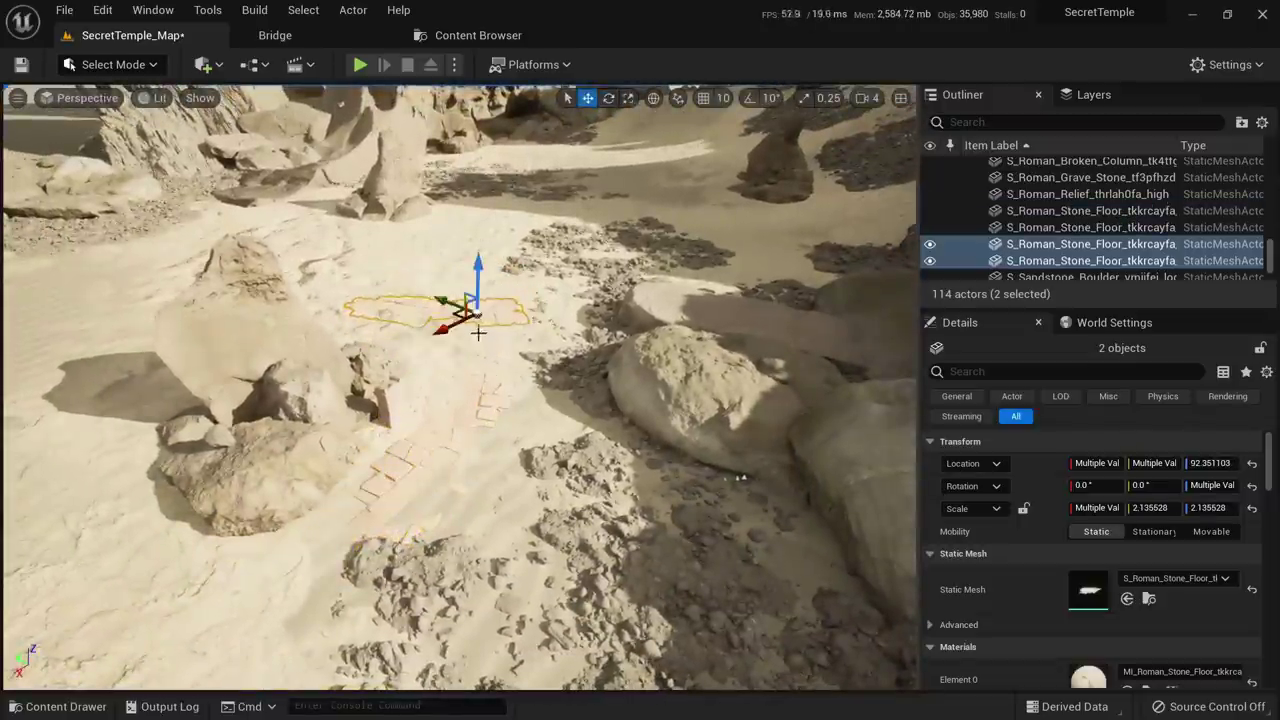
{"action": "left_click_drag", "start_coordinate": [484, 348], "coordinate": [420, 338]}
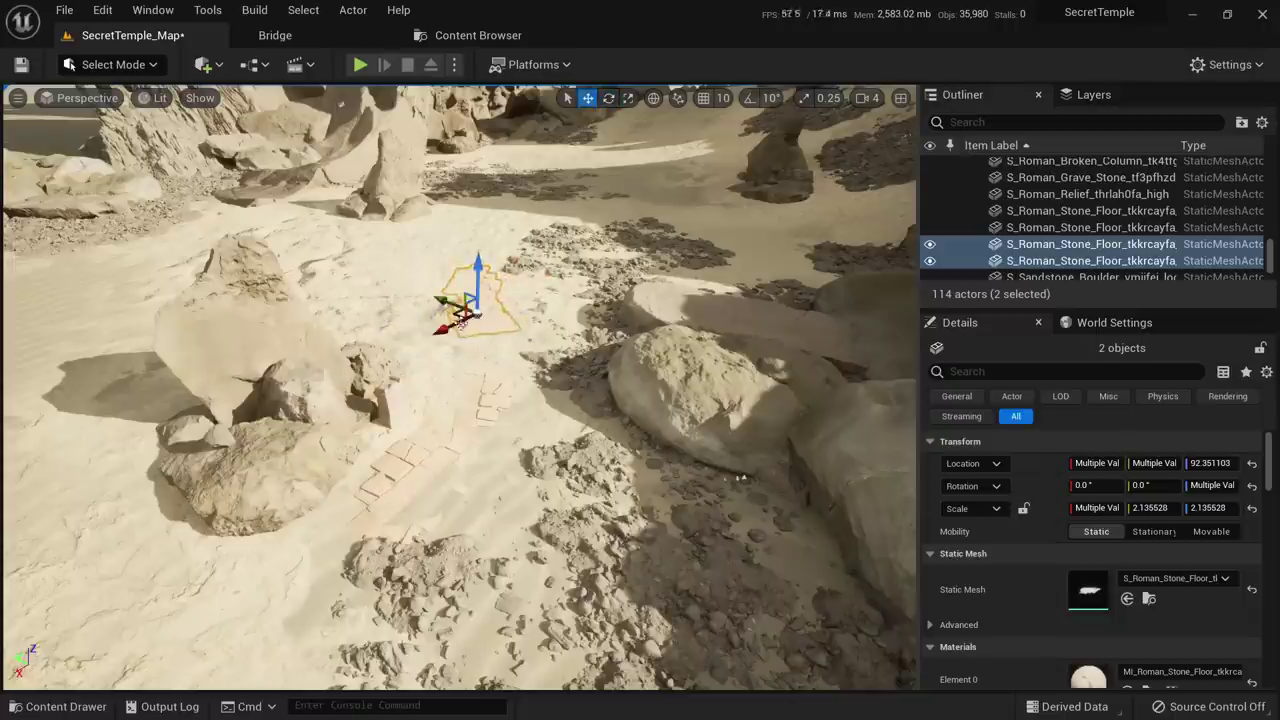
{"action": "key", "text": "Escape"}
Duplicate the two newest stone floor pieces farther ahead beside the gravel and adjust their placement
{"action": "right_click_drag", "start_coordinate": [480, 317], "coordinate": [484, 360]}
{"action": "left_click", "coordinate": [416, 490]}
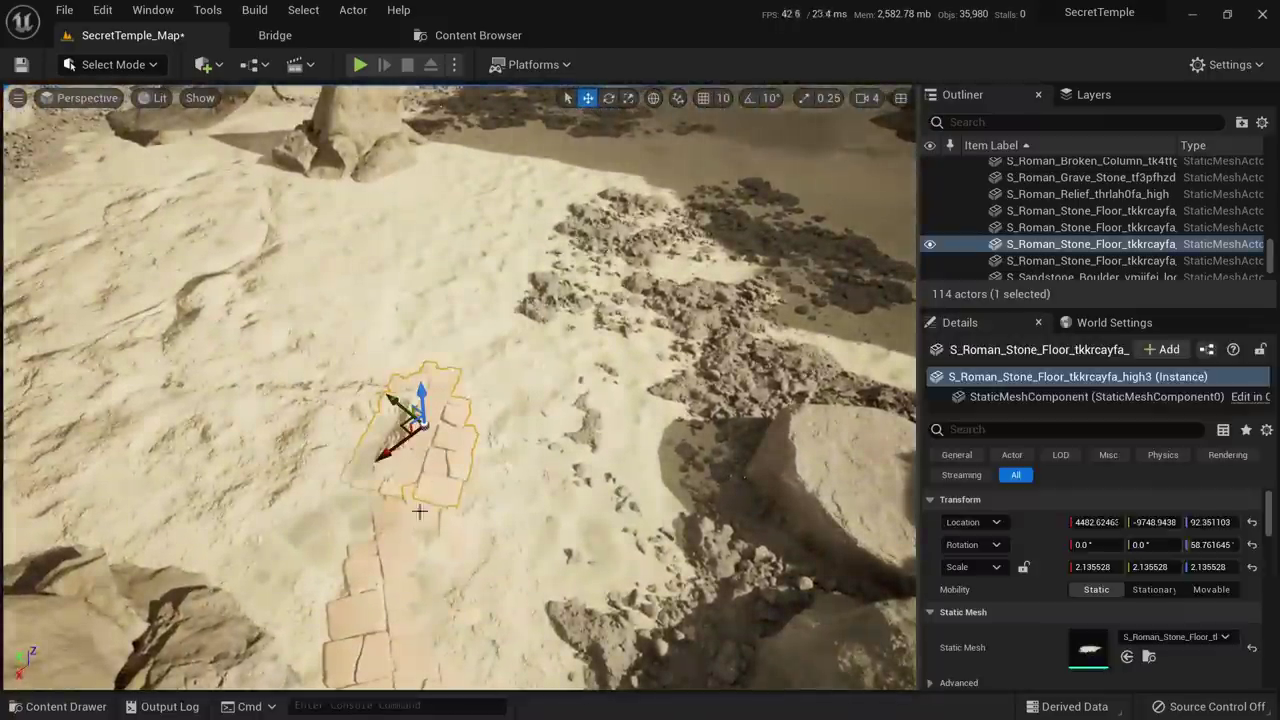
{"action": "left_click", "coordinate": [394, 570], "text": "shift"}
{"action": "left_click_drag", "start_coordinate": [385, 597], "coordinate": [524, 236], "text": "alt"}
{"action": "left_click_drag", "start_coordinate": [447, 268], "coordinate": [545, 257]}
{"action": "key", "text": "r"}
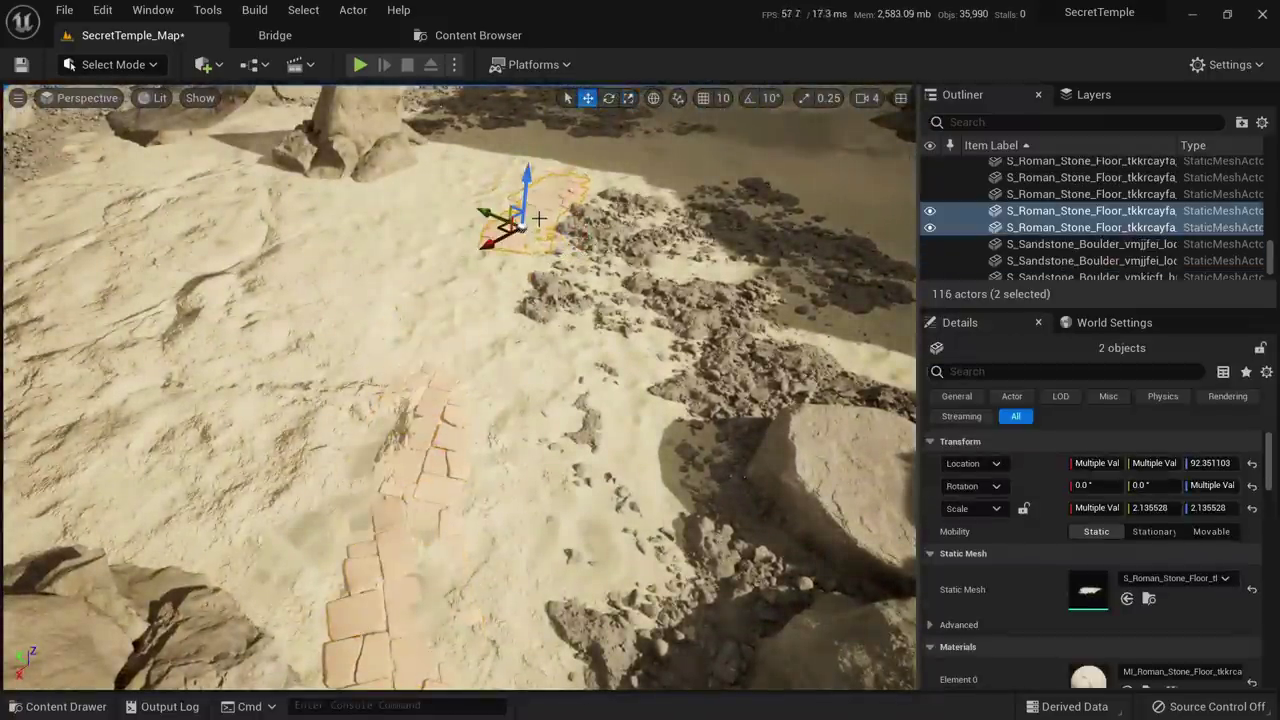
Duplicate the selected pair of stone floors again, turn the copies about 180° and move them along the gravel's edge
{"action": "key", "text": "w"}
{"action": "right_click_drag", "start_coordinate": [539, 218], "coordinate": [560, 150]}
{"action": "key", "text": "e"}
{"action": "left_click_drag", "start_coordinate": [402, 528], "coordinate": [510, 515], "text": "alt"}
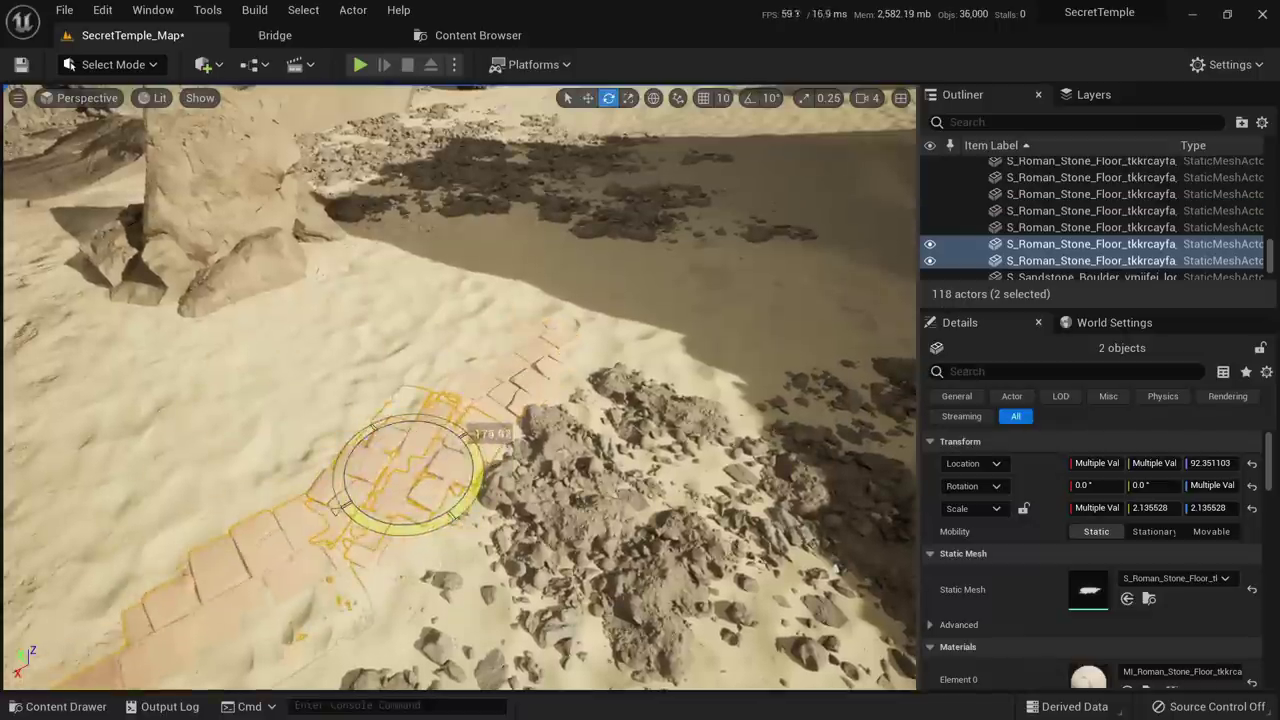
{"action": "key", "text": "w"}
{"action": "left_click_drag", "start_coordinate": [382, 464], "coordinate": [525, 378]}
Reposition a single stone floor piece to loosen the layout at the path's far end
{"action": "key", "text": "Escape"}
{"action": "left_click", "coordinate": [490, 398]}
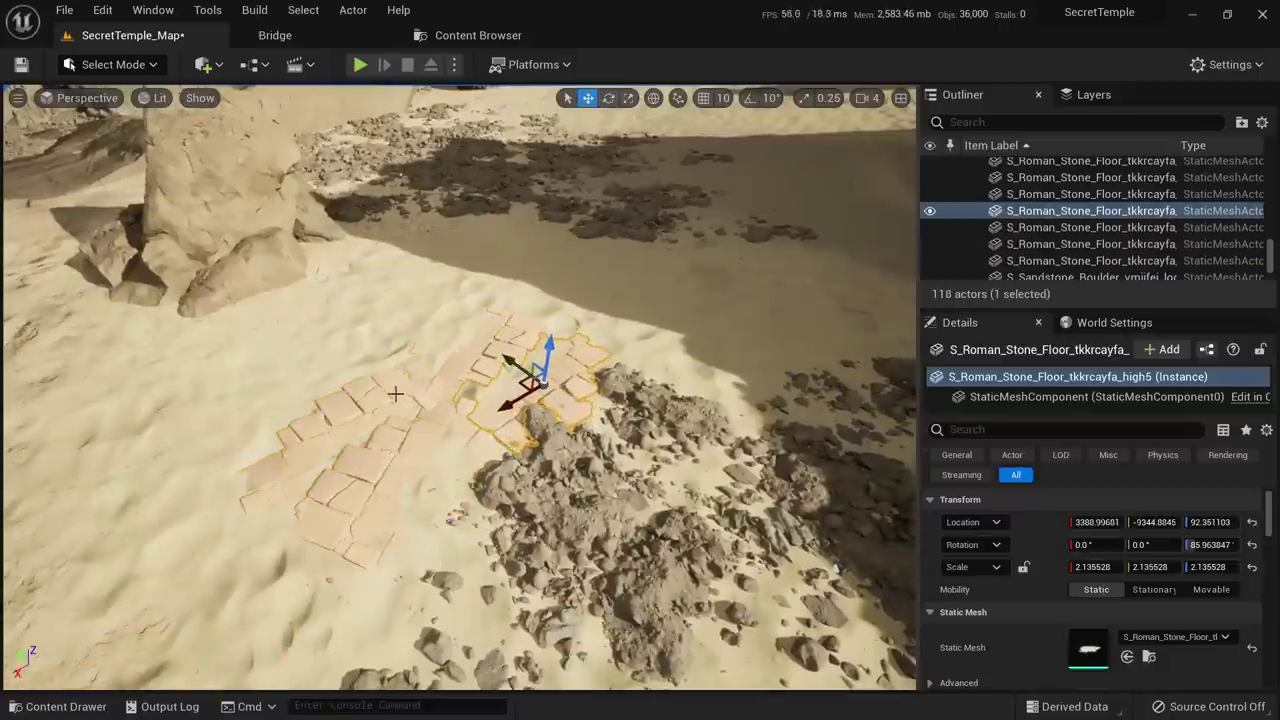
{"action": "left_click", "coordinate": [352, 418]}
{"action": "left_click_drag", "start_coordinate": [321, 414], "coordinate": [304, 394]}
{"action": "key", "text": "Escape"}
Duplicate the two stone floors at the path's far end, move the copies ahead into the shaded sand and rotate them to follow the slope
{"action": "right_click_drag", "start_coordinate": [304, 394], "coordinate": [280, 290]}
{"action": "left_click", "coordinate": [427, 550]}
{"action": "right_click_drag", "start_coordinate": [427, 550], "coordinate": [511, 520]}
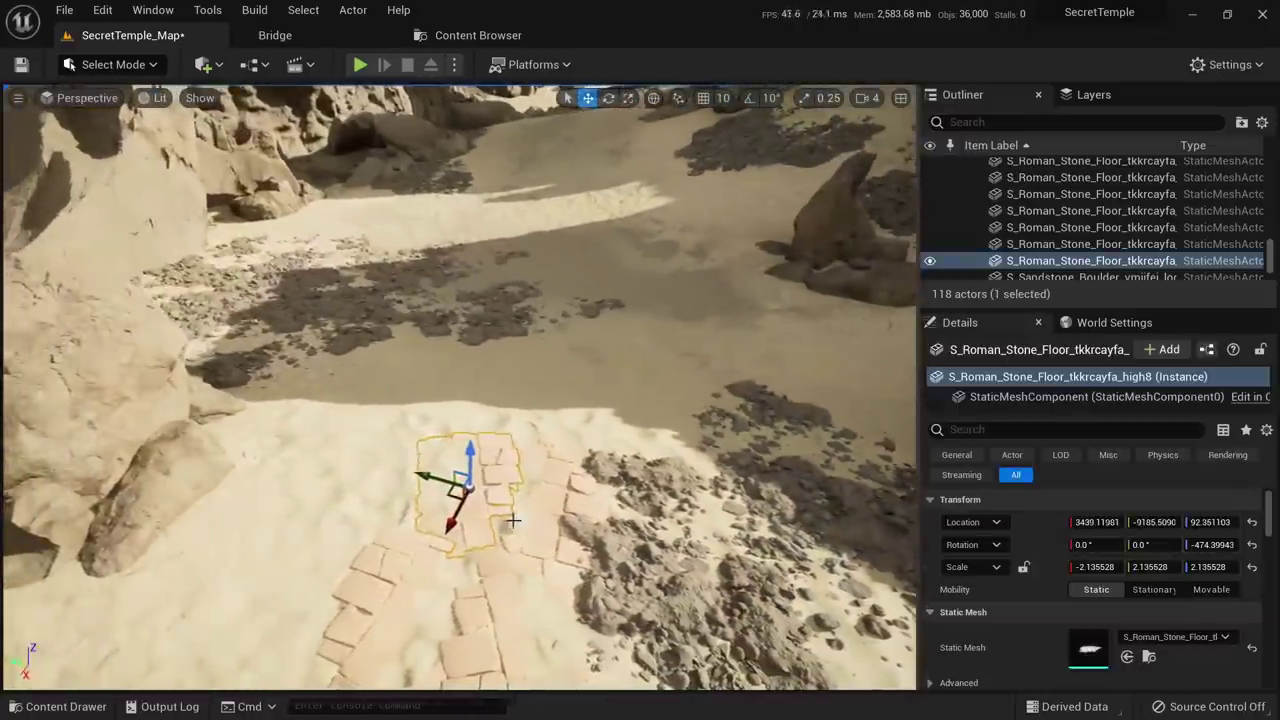
{"action": "left_click", "coordinate": [544, 482], "text": "shift"}
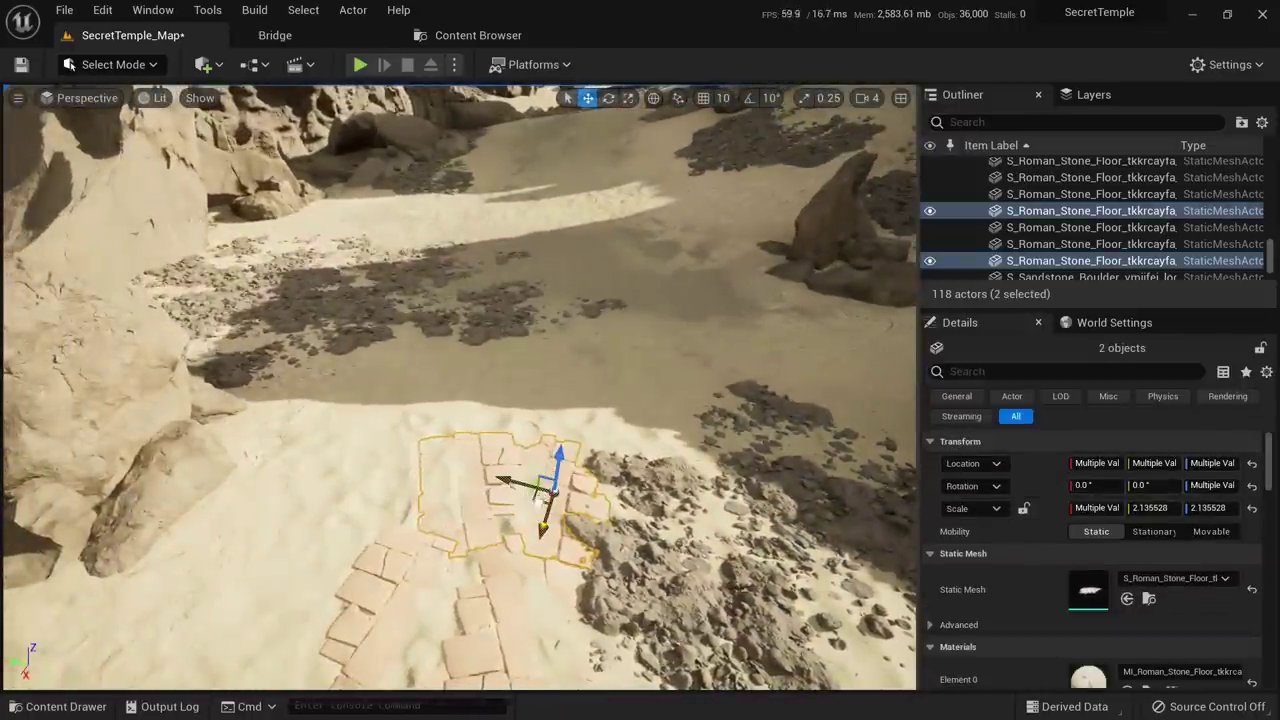
{"action": "left_click_drag", "start_coordinate": [540, 500], "coordinate": [545, 285], "text": "alt"}
{"action": "right_click_drag", "start_coordinate": [525, 277], "coordinate": [470, 300]}
{"action": "left_click_drag", "start_coordinate": [466, 316], "coordinate": [422, 292]}
{"action": "key", "text": "e"}
{"action": "left_click_drag", "start_coordinate": [388, 355], "coordinate": [465, 262]}
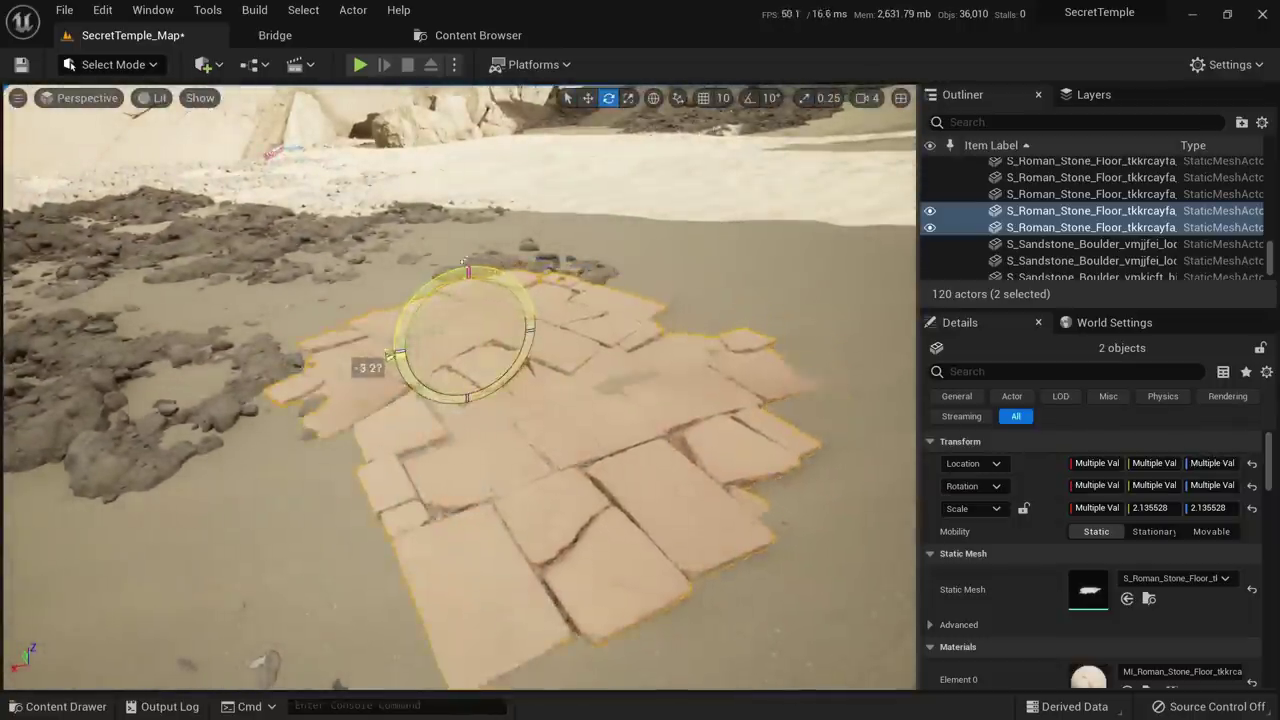
{"action": "left_click_drag", "start_coordinate": [435, 308], "coordinate": [466, 305]}
{"action": "key", "text": "e"}
{"action": "right_click_drag", "start_coordinate": [512, 341], "coordinate": [590, 375]}
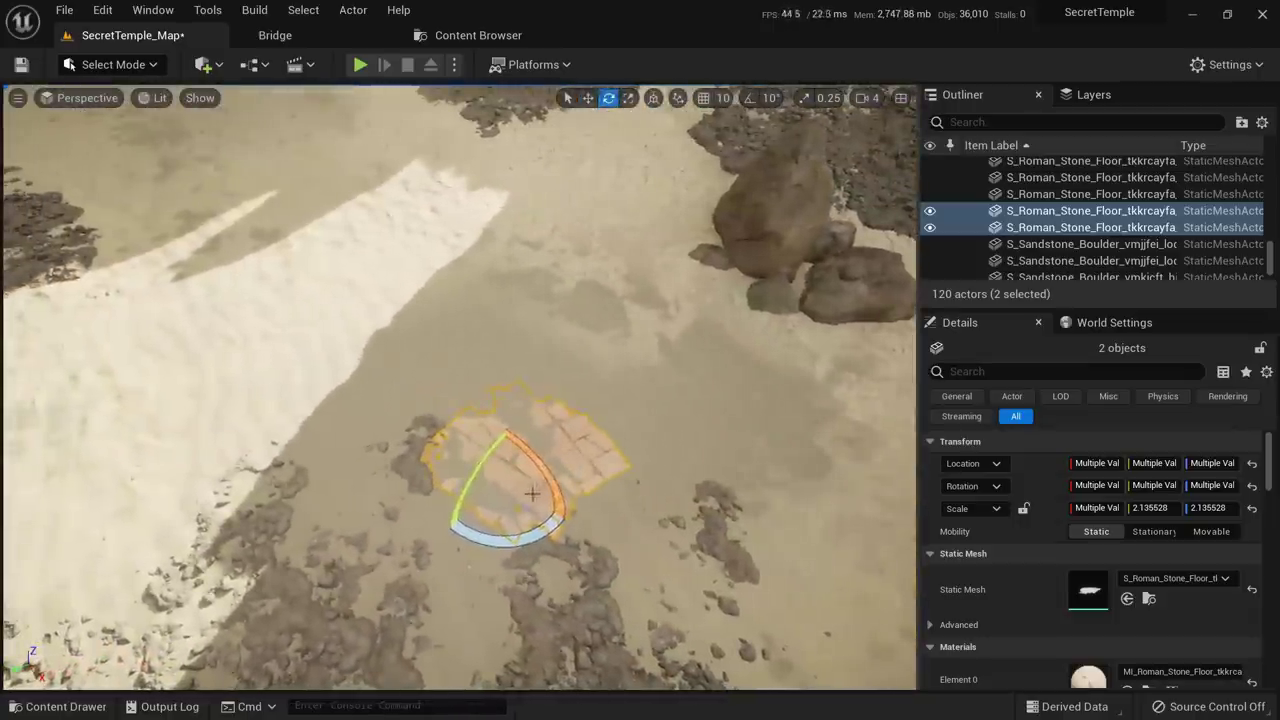
Duplicate the selected pair of stone floors once more and set the copies beside the originals on the shaded sand
{"action": "left_click_drag", "start_coordinate": [531, 497], "coordinate": [415, 414], "text": "alt"}
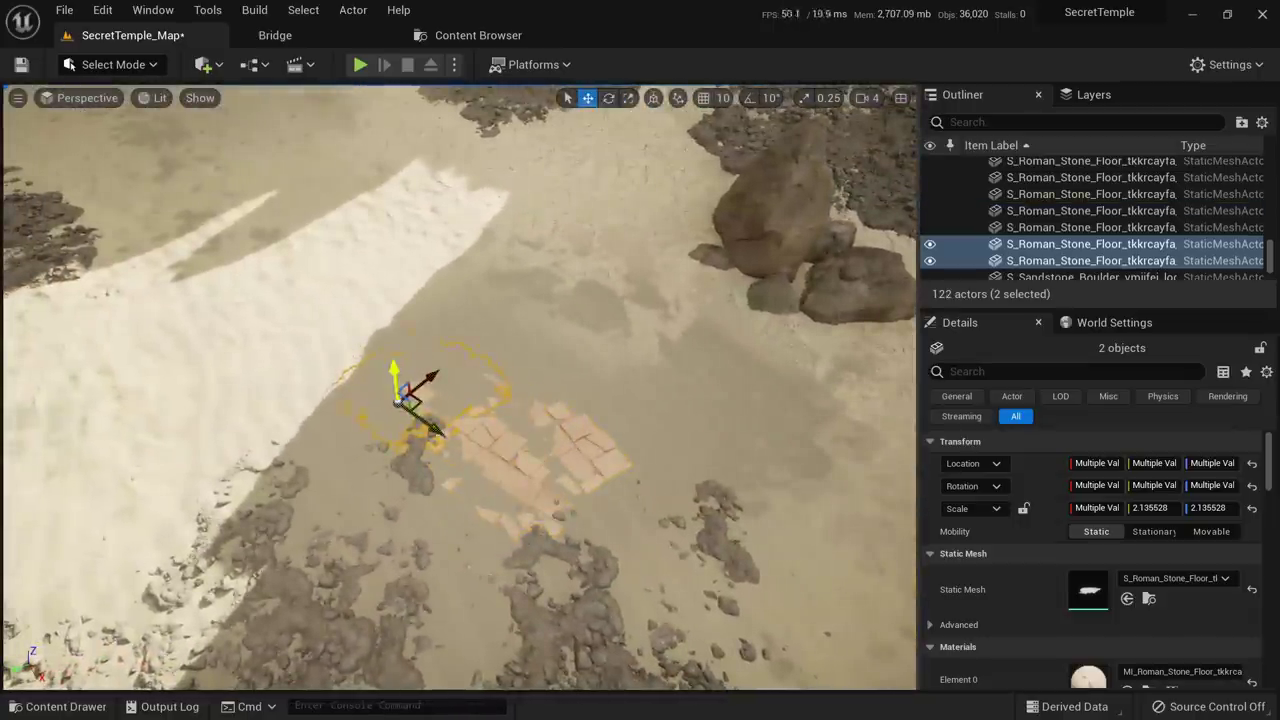
{"action": "right_click_drag", "start_coordinate": [392, 365], "coordinate": [465, 275]}
{"action": "key", "text": "e"}
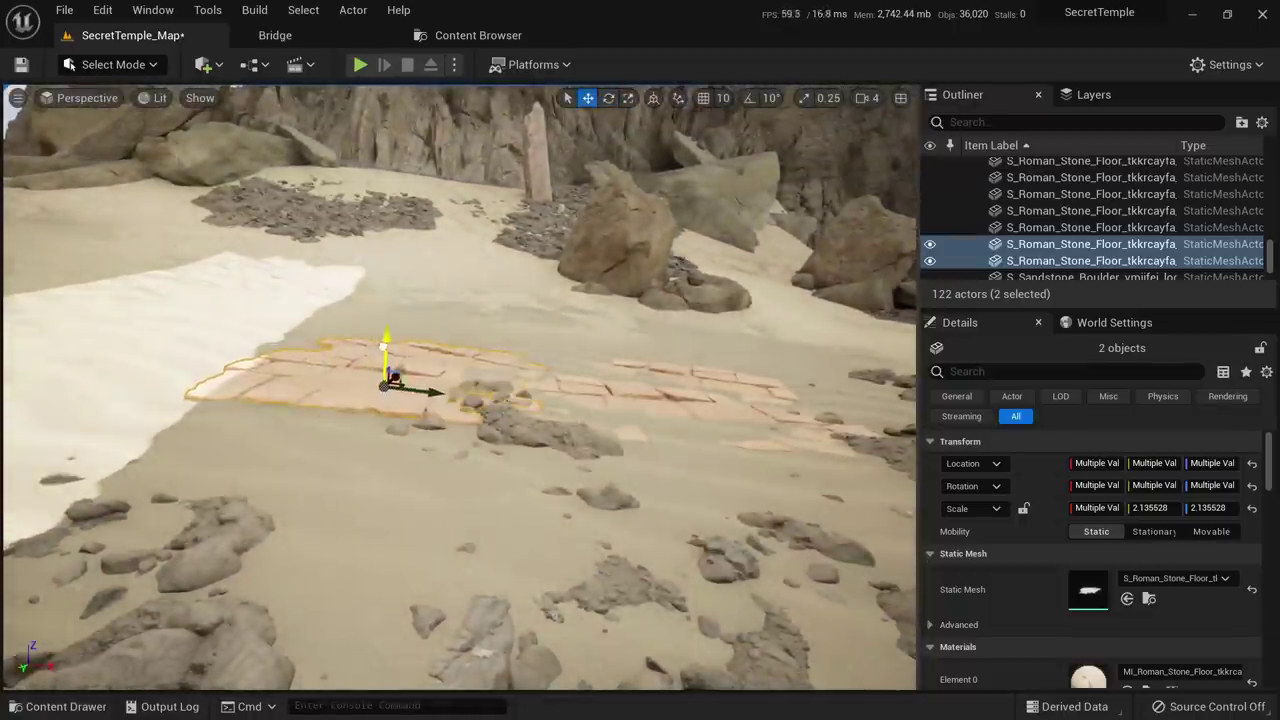
{"action": "key", "text": "Escape"}
Duplicate a single stone floor farther up the path, tilt it to the slope and enlarge it to a scale of about 2.75
{"action": "right_click_drag", "start_coordinate": [380, 349], "coordinate": [330, 345]}
{"action": "left_click", "coordinate": [490, 490]}
{"action": "right_click_drag", "start_coordinate": [490, 490], "coordinate": [480, 485]}
{"action": "left_click_drag", "start_coordinate": [558, 507], "coordinate": [153, 252], "text": "alt"}
{"action": "right_click_drag", "start_coordinate": [481, 443], "coordinate": [390, 417]}
{"action": "key", "text": "e"}
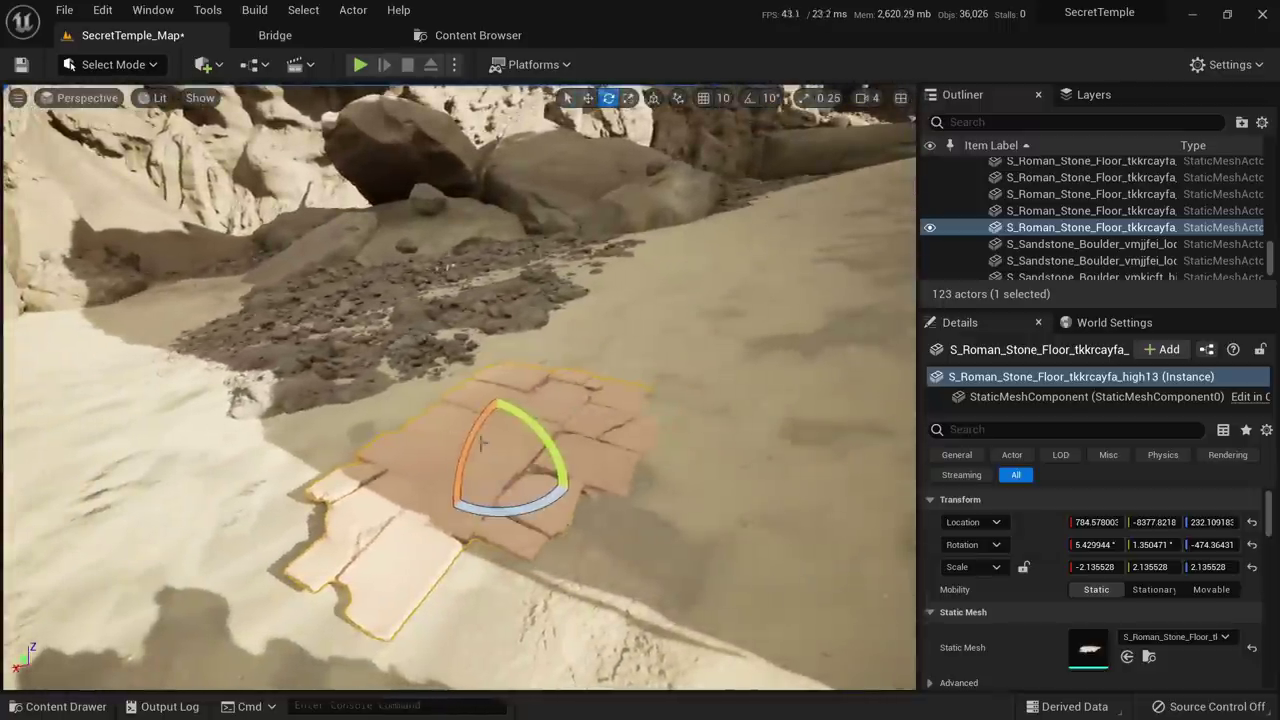
{"action": "left_click_drag", "start_coordinate": [502, 465], "coordinate": [464, 470]}
{"action": "key", "text": "e"}
{"action": "left_click_drag", "start_coordinate": [490, 402], "coordinate": [546, 456]}
{"action": "key", "text": "s"}
{"action": "right_click_drag", "start_coordinate": [514, 457], "coordinate": [680, 510]}
{"action": "key", "text": "a"}
{"action": "key", "text": "w"}
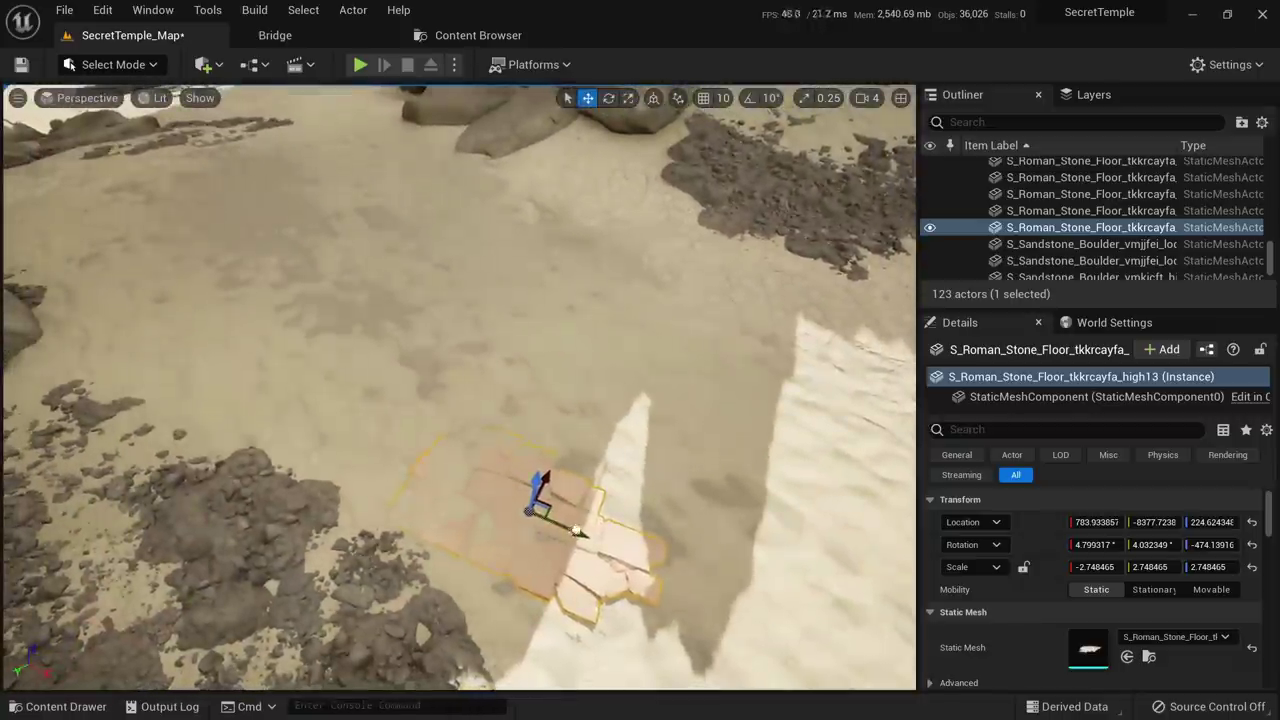
Duplicate the enlarged stone floor farther up the shaded slope near the gravel and tilt the copy to the ground
{"action": "left_click_drag", "start_coordinate": [577, 532], "coordinate": [178, 285], "text": "alt"}
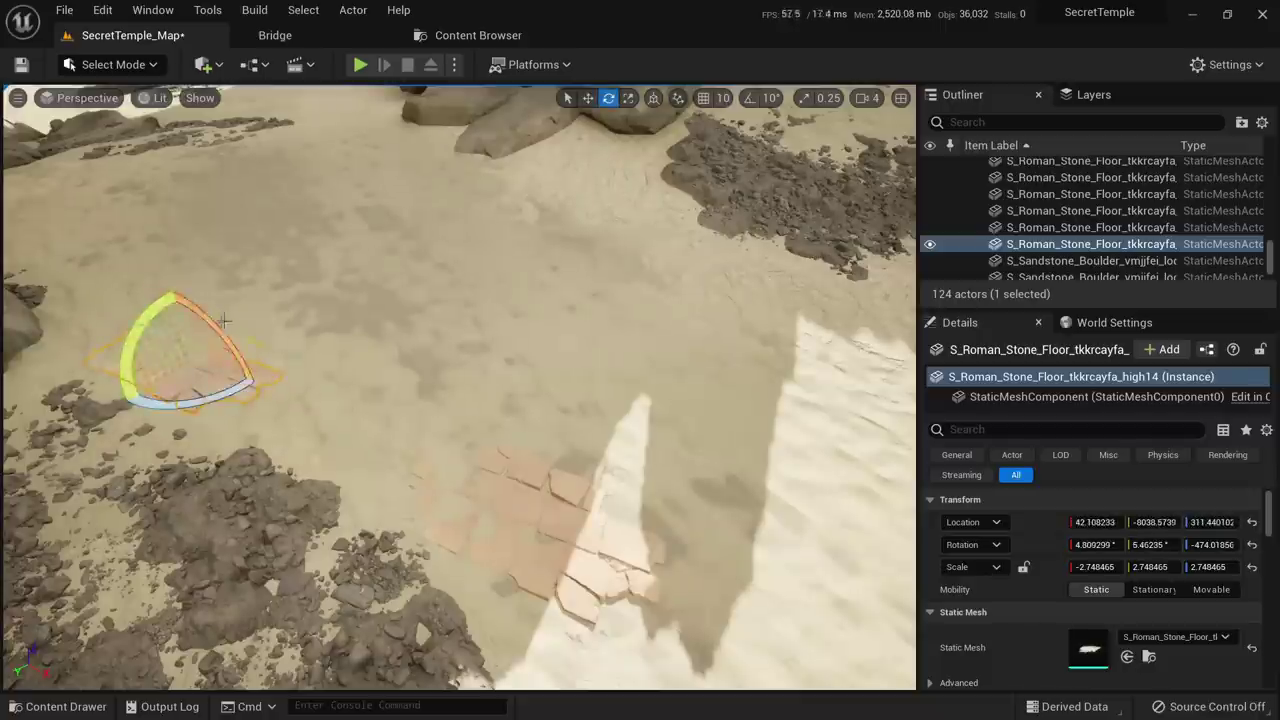
{"action": "key", "text": "Escape"}
{"action": "right_click_drag", "start_coordinate": [349, 349], "coordinate": [258, 306]}
{"action": "right_click_drag", "start_coordinate": [315, 336], "coordinate": [290, 350]}
Duplicate the enlarged stone floor at the shadow's edge and move the copy to the sand below the statue's feet
{"action": "left_click", "coordinate": [328, 537]}
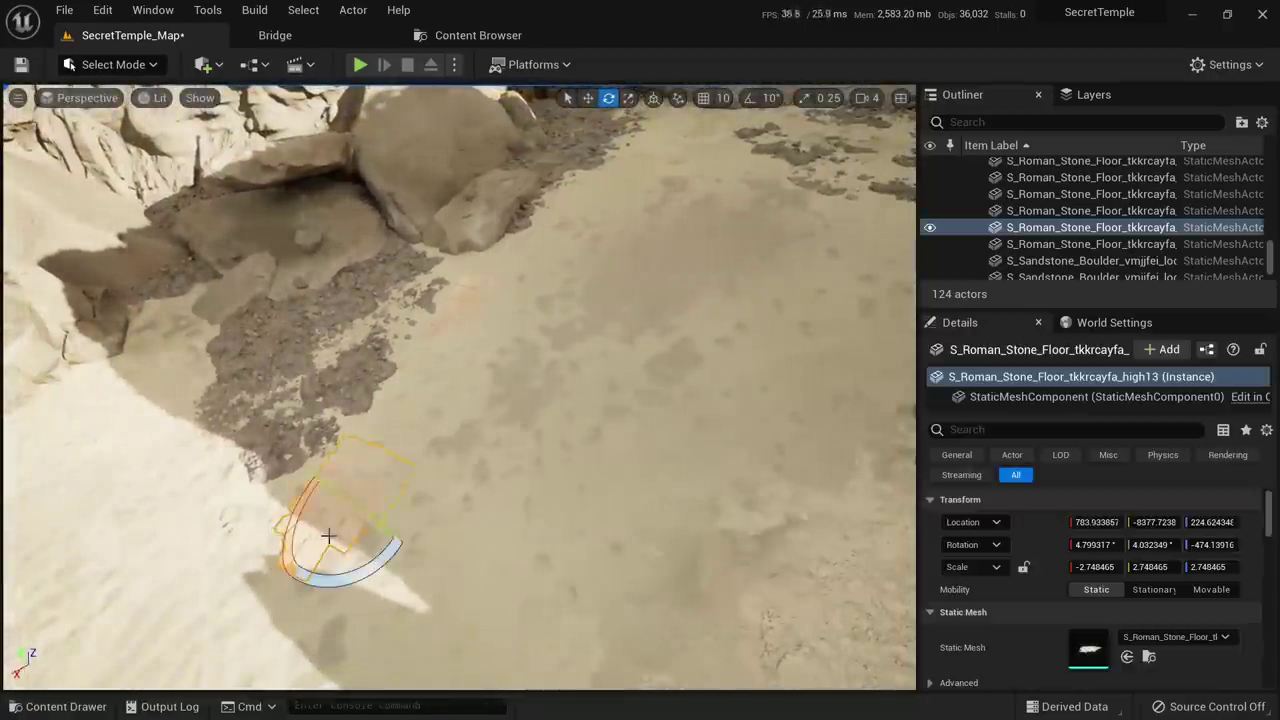
{"action": "right_click_drag", "start_coordinate": [343, 521], "coordinate": [348, 530]}
{"action": "left_click_drag", "start_coordinate": [322, 486], "coordinate": [160, 288], "text": "alt"}
{"action": "mouse_move", "coordinate": [160, 288]}
{"action": "right_mouse_down"}
{"action": "mouse_move", "coordinate": [172, 302]}
{"action": "mouse_move", "coordinate": [152, 280]}
{"action": "right_mouse_up"}
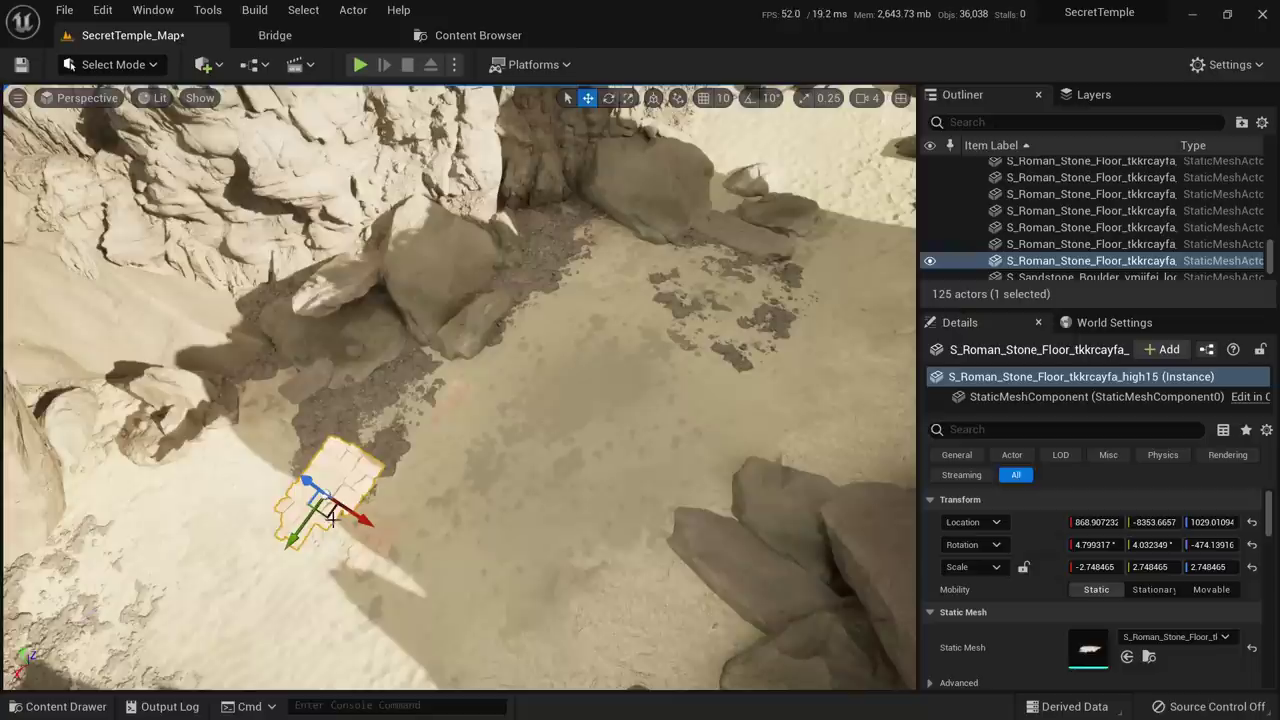
{"action": "left_click_drag", "start_coordinate": [330, 517], "coordinate": [790, 170]}
{"action": "right_click_drag", "start_coordinate": [790, 170], "coordinate": [825, 150]}
{"action": "left_click_drag", "start_coordinate": [474, 394], "coordinate": [604, 281]}
{"action": "right_click_drag", "start_coordinate": [604, 281], "coordinate": [558, 190]}
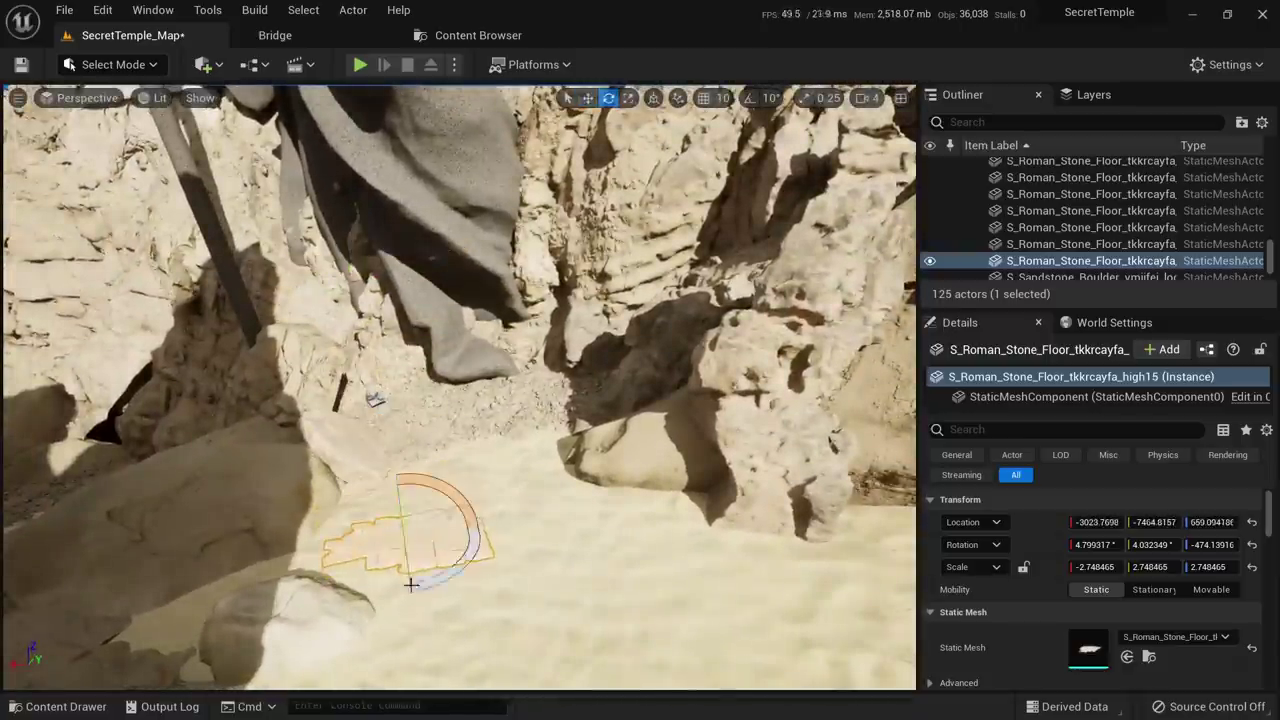
Rotate the stone floor below the statue toward its feet, shift it away from the boulder and tilt it flush with the sand
{"action": "left_click_drag", "start_coordinate": [454, 575], "coordinate": [478, 485]}
{"action": "right_click_drag", "start_coordinate": [478, 485], "coordinate": [465, 508]}
{"action": "key", "text": "w"}
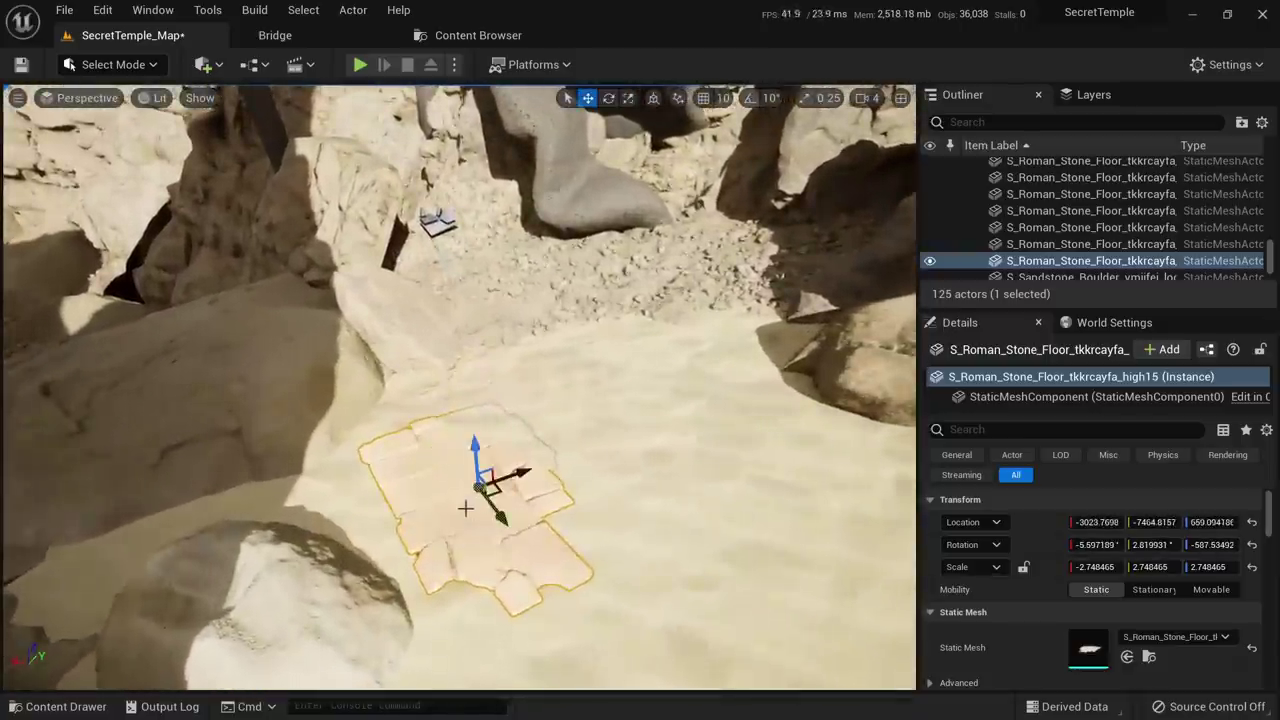
{"action": "left_click_drag", "start_coordinate": [497, 494], "coordinate": [681, 521]}
{"action": "right_click_drag", "start_coordinate": [681, 521], "coordinate": [738, 450]}
{"action": "key", "text": "e"}
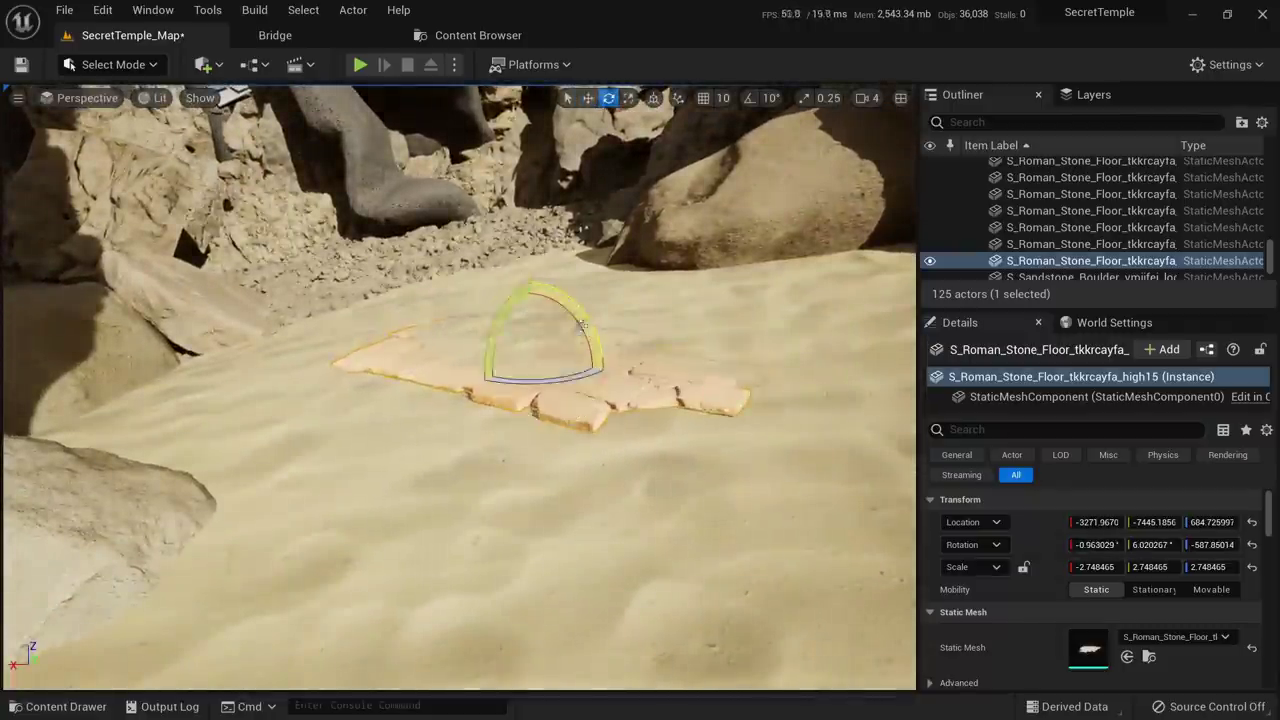
{"action": "right_click_drag", "start_coordinate": [582, 325], "coordinate": [620, 370]}
Duplicate the stone floor below the statue twice to widen the paving, and adjust the second copy's height and tilt
{"action": "key", "text": "w"}
{"action": "left_click_drag", "start_coordinate": [341, 318], "coordinate": [337, 498], "text": "alt"}
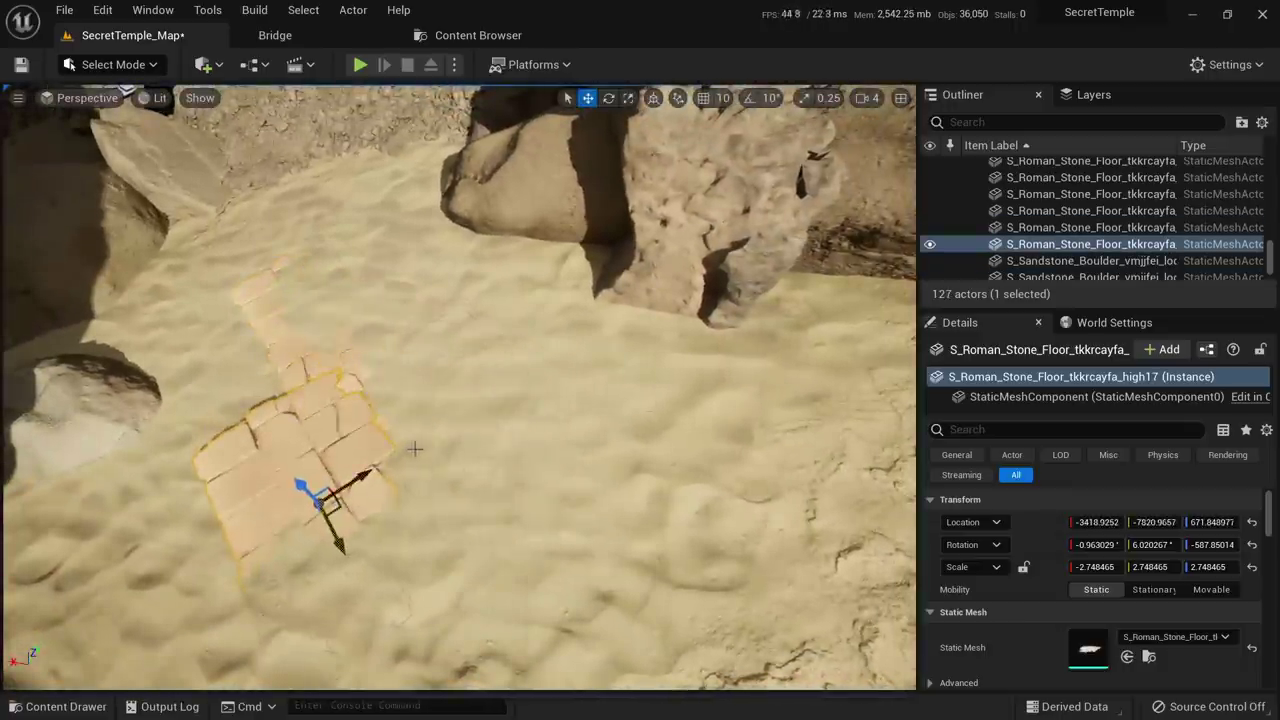
{"action": "right_click_drag", "start_coordinate": [415, 449], "coordinate": [425, 415]}
{"action": "left_click", "coordinate": [440, 332]}
{"action": "right_click_drag", "start_coordinate": [628, 278], "coordinate": [630, 270]}
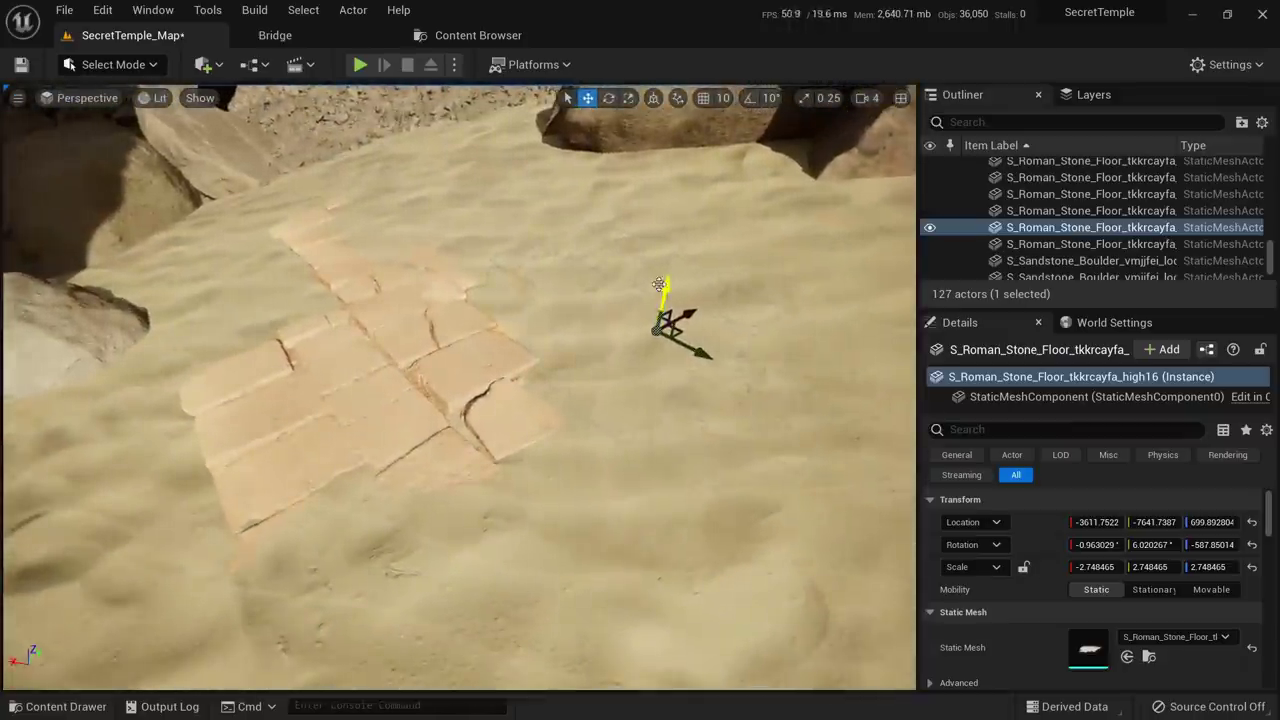
{"action": "left_click_drag", "start_coordinate": [716, 281], "coordinate": [712, 295]}
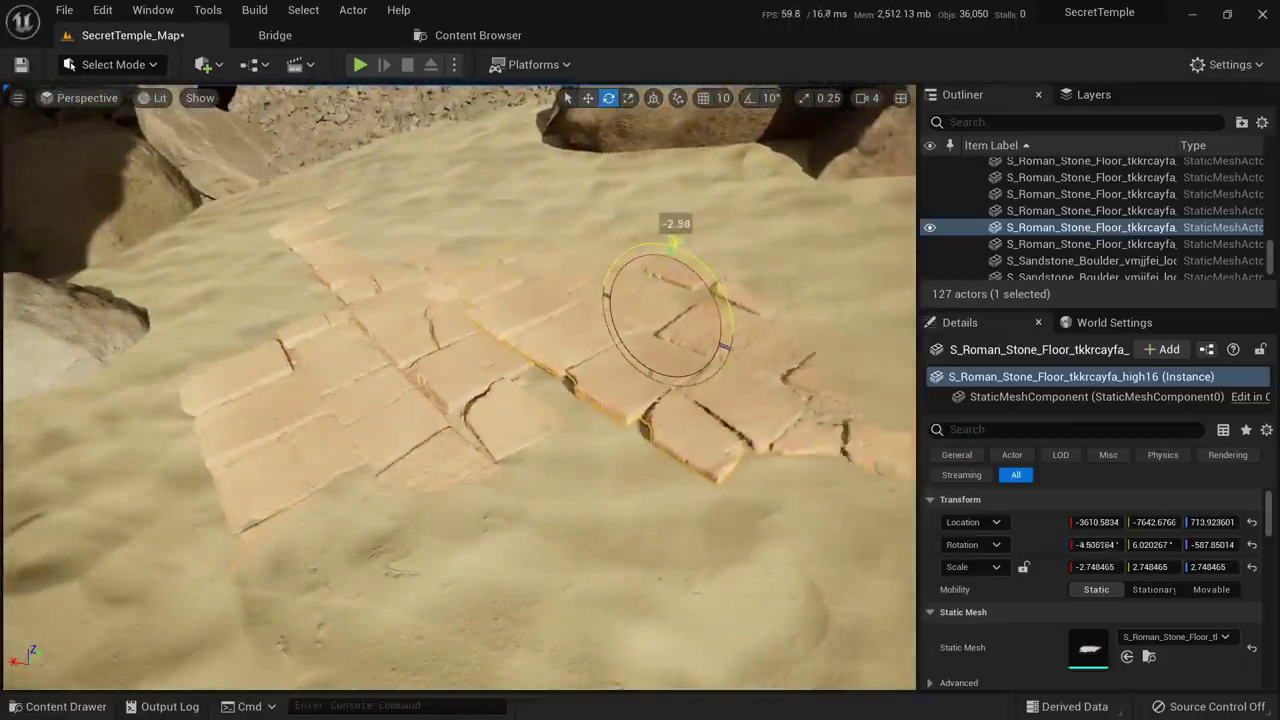
{"action": "key", "text": "Escape"}
Examine the overall composition toward the statue in Detail Lighting and return to the Lit view
{"action": "mouse_move", "coordinate": [663, 377]}
{"action": "right_mouse_down"}
{"action": "mouse_move", "coordinate": [650, 290]}
{"action": "mouse_move", "coordinate": [640, 370]}
{"action": "right_mouse_up"}
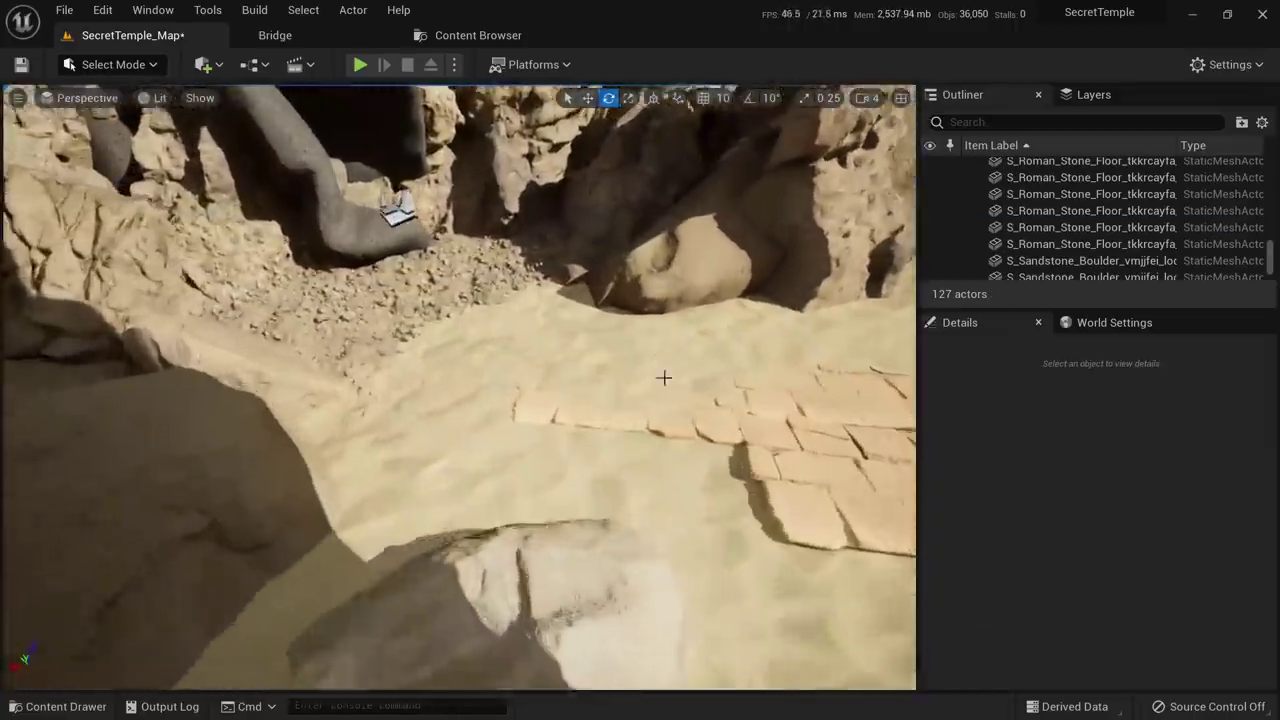
{"action": "right_click_drag", "start_coordinate": [692, 560], "coordinate": [710, 470]}
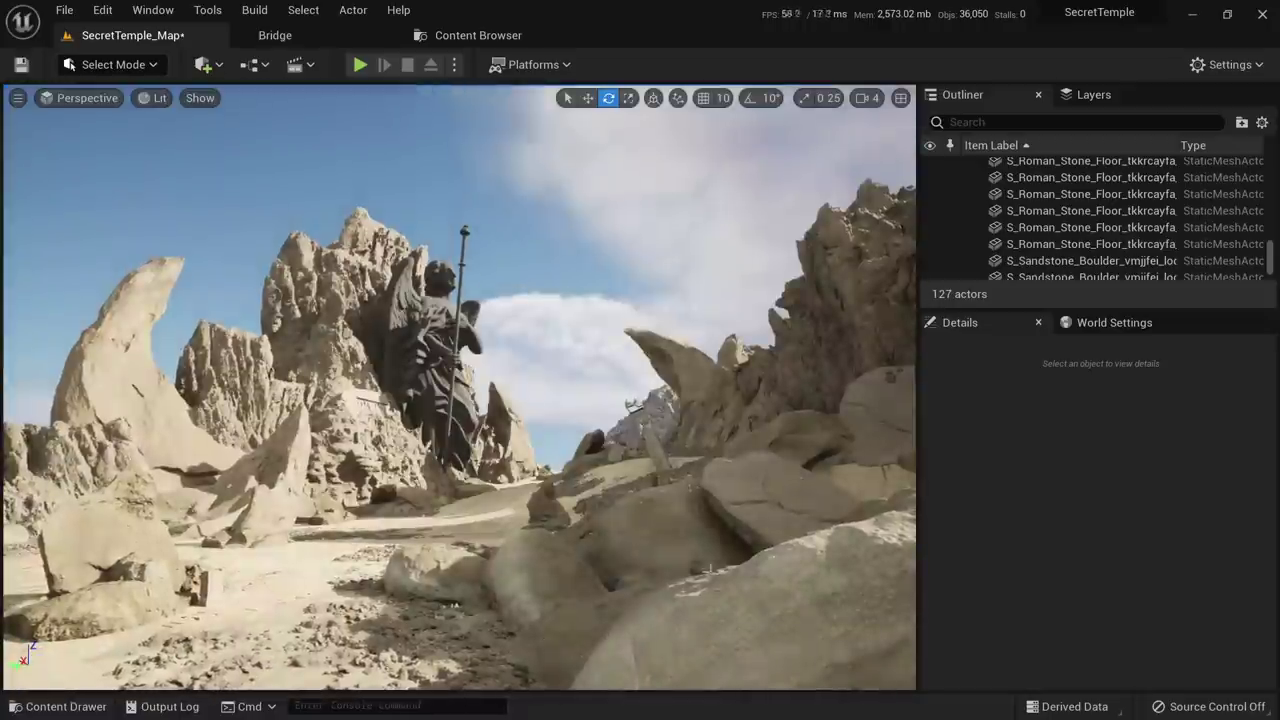
{"action": "key", "text": "alt+3"}
{"action": "key", "text": "alt+5"}
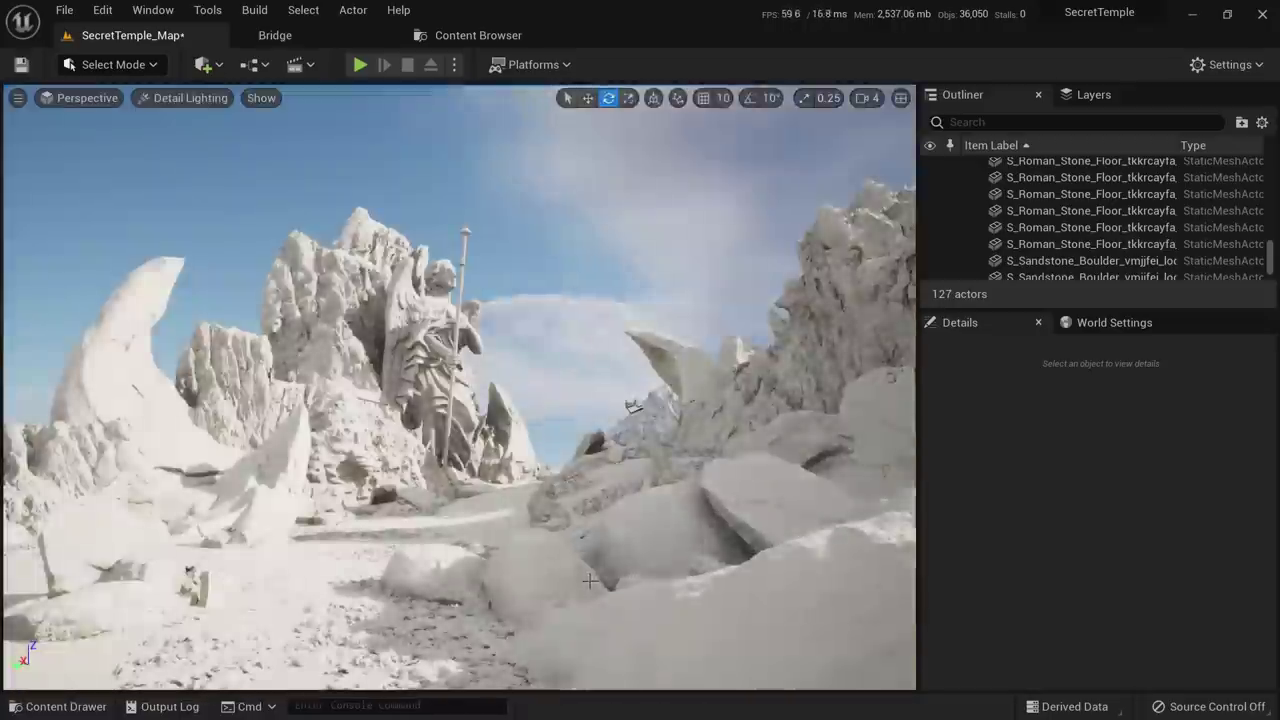
{"action": "key", "text": "alt+4"}
Select the two enlarged stone floors on the shaded slope, raise them out of the sand and shift them toward the slope's middle
{"action": "key", "text": "w"}
{"action": "right_click_drag", "start_coordinate": [613, 564], "coordinate": [625, 625]}
{"action": "right_click_drag", "start_coordinate": [600, 540], "coordinate": [585, 515]}
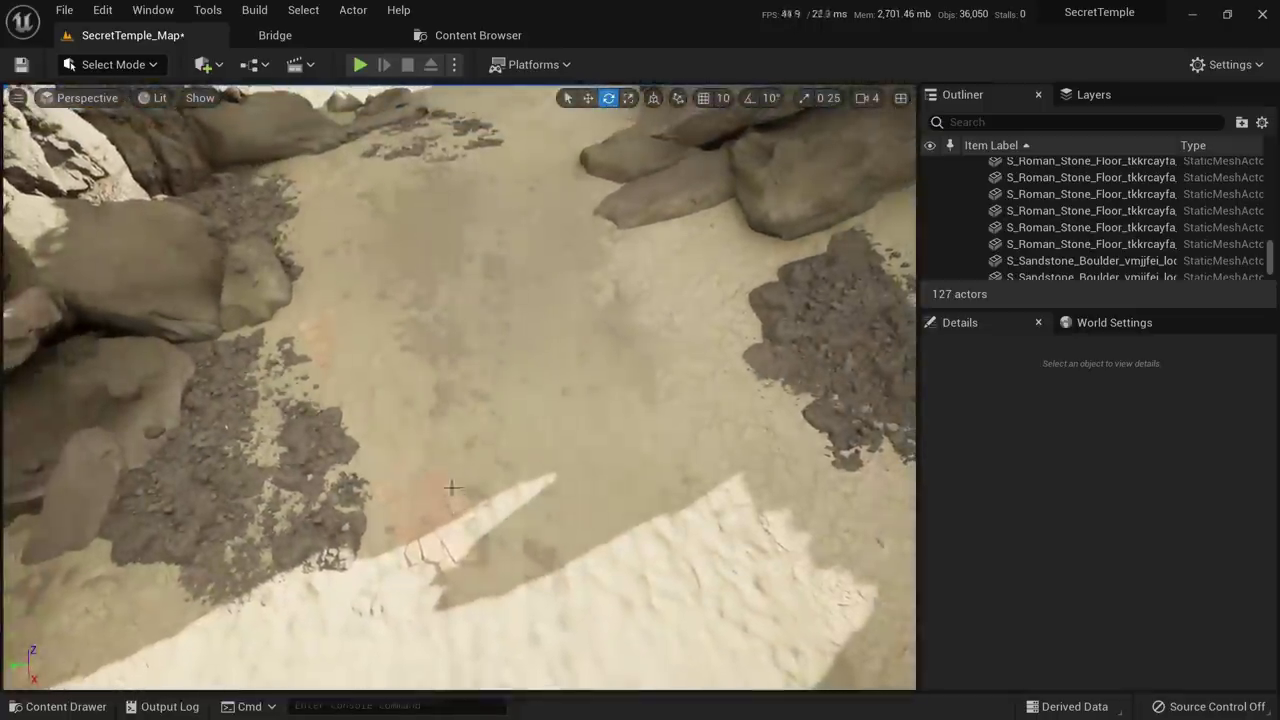
{"action": "left_click", "coordinate": [425, 500]}
{"action": "left_click", "coordinate": [317, 342], "text": "ctrl"}
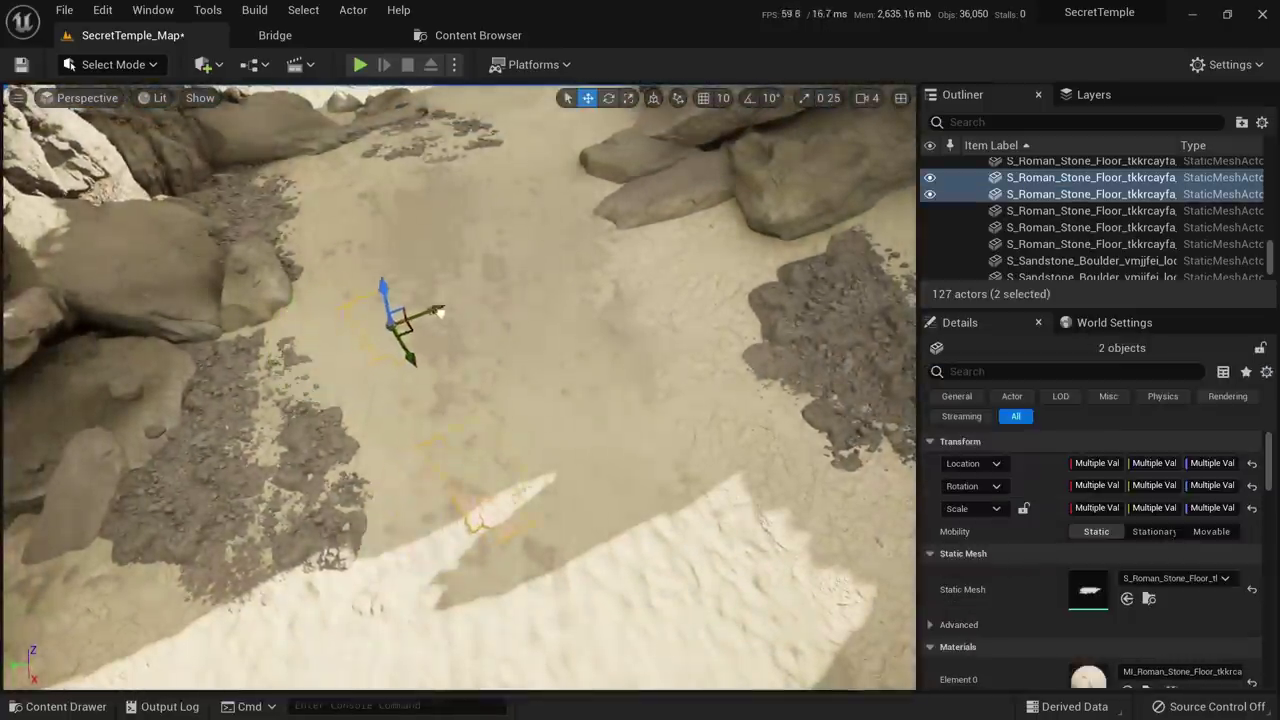
{"action": "mouse_move", "coordinate": [496, 300]}
{"action": "right_mouse_down"}
{"action": "mouse_move", "coordinate": [492, 256]}
{"action": "mouse_move", "coordinate": [492, 278]}
{"action": "right_mouse_up"}
{"action": "key", "text": "a"}
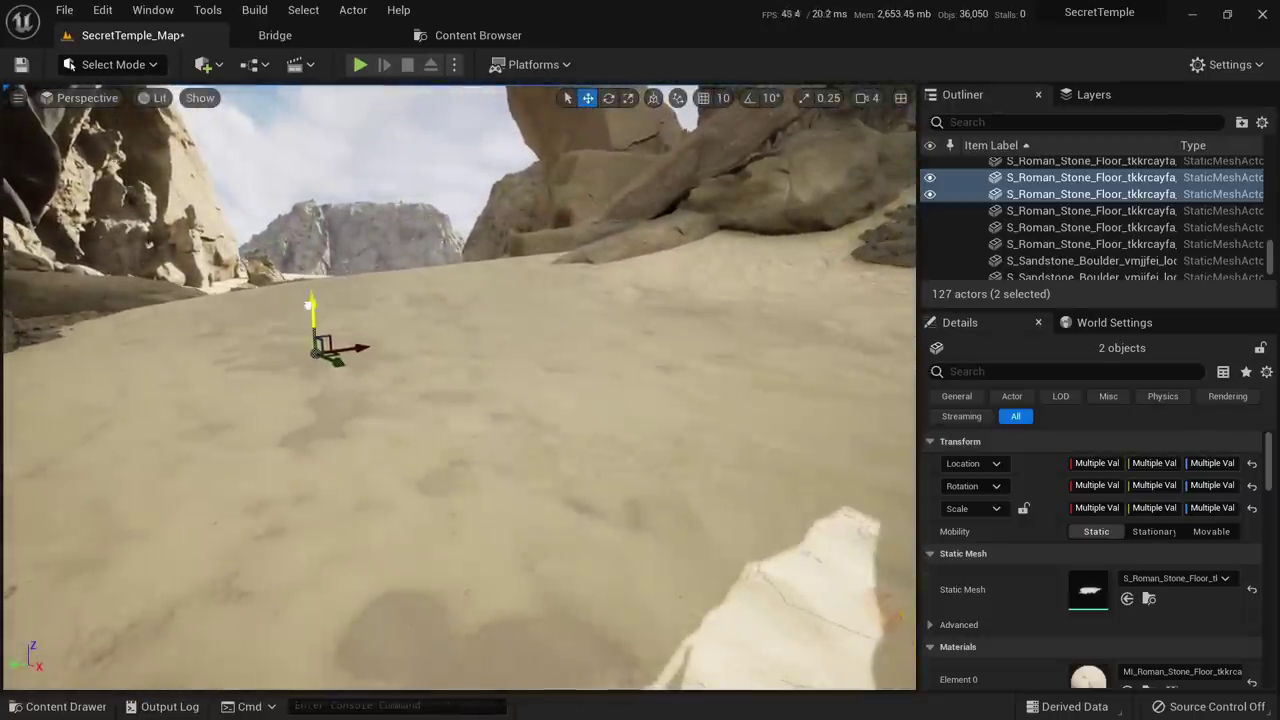
{"action": "left_click_drag", "start_coordinate": [312, 268], "coordinate": [311, 243]}
{"action": "mouse_move", "coordinate": [311, 243]}
{"action": "right_mouse_down"}
{"action": "mouse_move", "coordinate": [322, 184]}
{"action": "mouse_move", "coordinate": [316, 212]}
{"action": "mouse_move", "coordinate": [309, 188]}
{"action": "mouse_move", "coordinate": [314, 250]}
{"action": "right_mouse_up"}
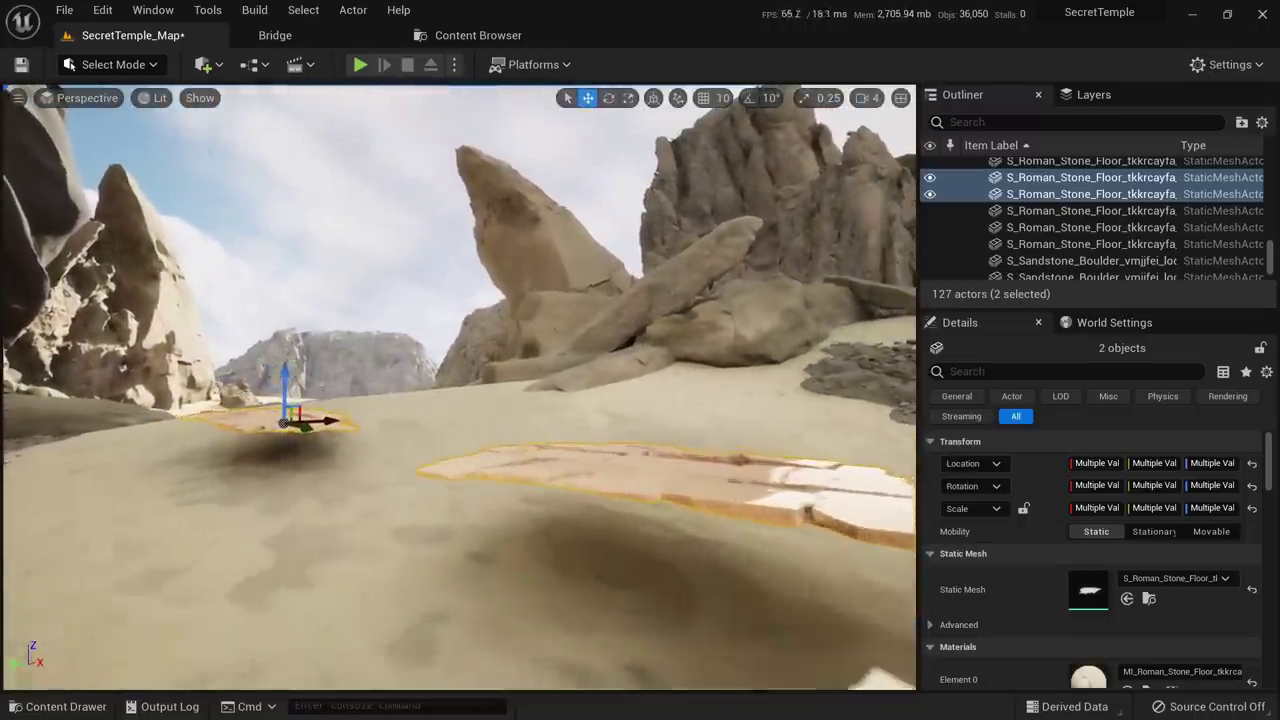
{"action": "left_click", "coordinate": [877, 99]}
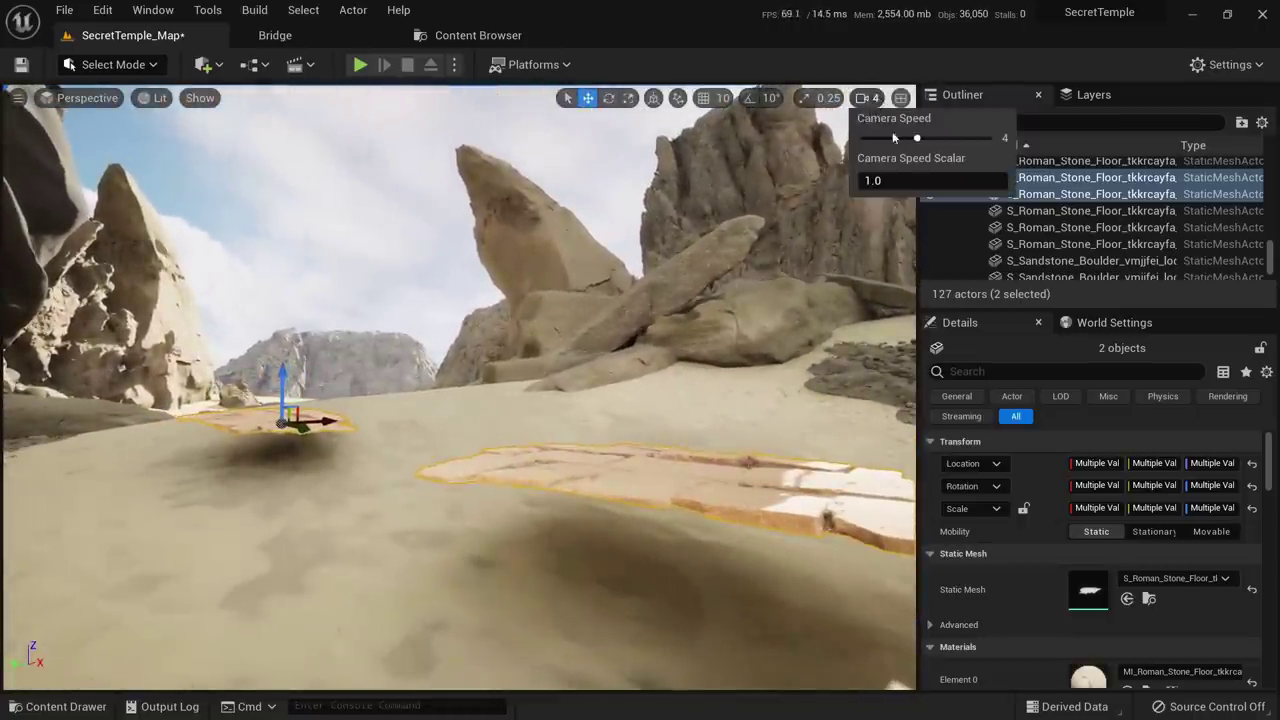
{"action": "right_click_drag", "start_coordinate": [640, 260], "coordinate": [618, 260]}
{"action": "right_click_drag", "start_coordinate": [750, 255], "coordinate": [738, 256]}
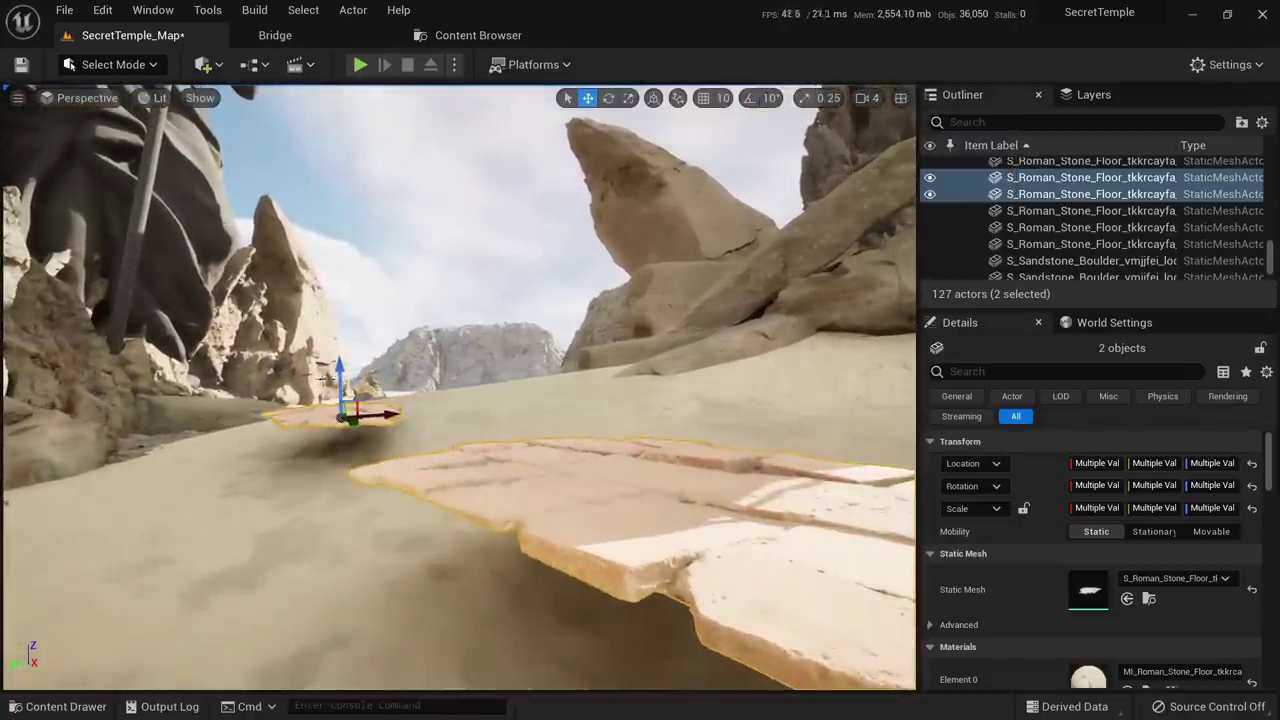
{"action": "mouse_move", "coordinate": [342, 399]}
{"action": "left_mouse_down"}
{"action": "mouse_move", "coordinate": [354, 428]}
{"action": "mouse_move", "coordinate": [338, 404]}
{"action": "left_mouse_up"}
Lower the nearer enlarged stone floor on its own until it is partly sunk into the sand
{"action": "right_click_drag", "start_coordinate": [500, 443], "coordinate": [536, 453]}
{"action": "left_click", "coordinate": [498, 443]}
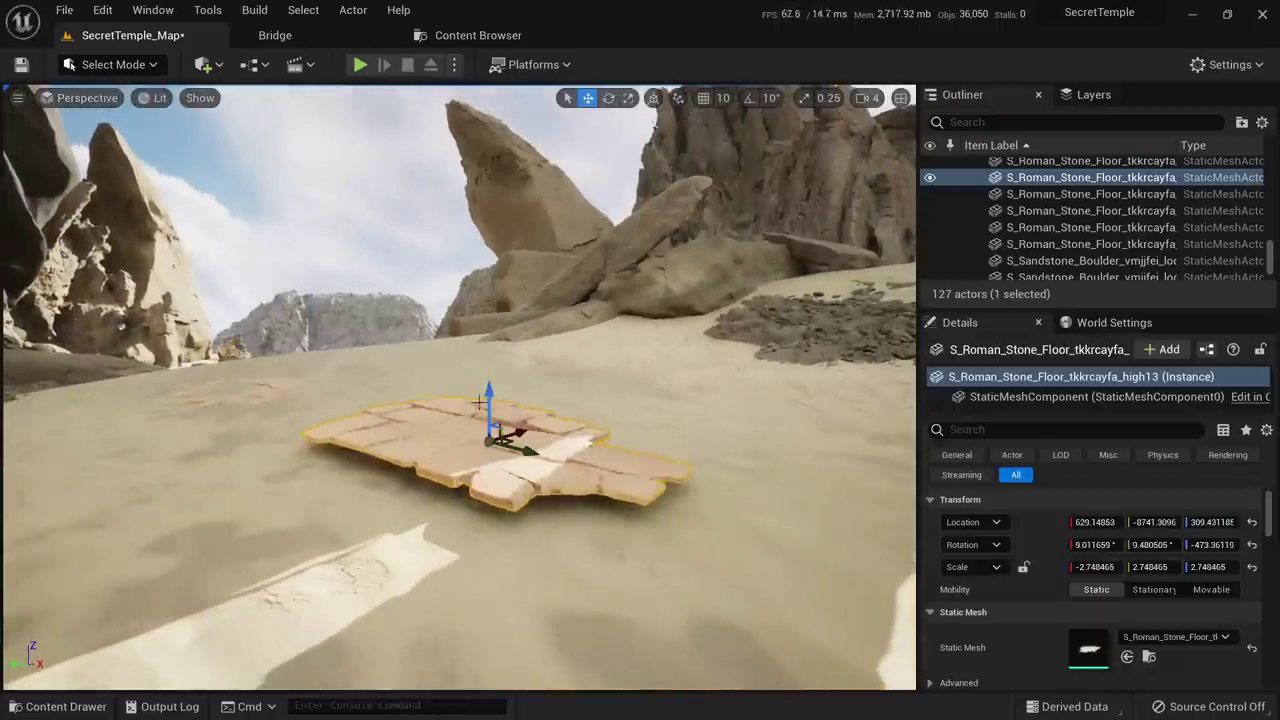
{"action": "right_click_drag", "start_coordinate": [479, 402], "coordinate": [486, 402]}
{"action": "left_click_drag", "start_coordinate": [475, 402], "coordinate": [473, 422]}
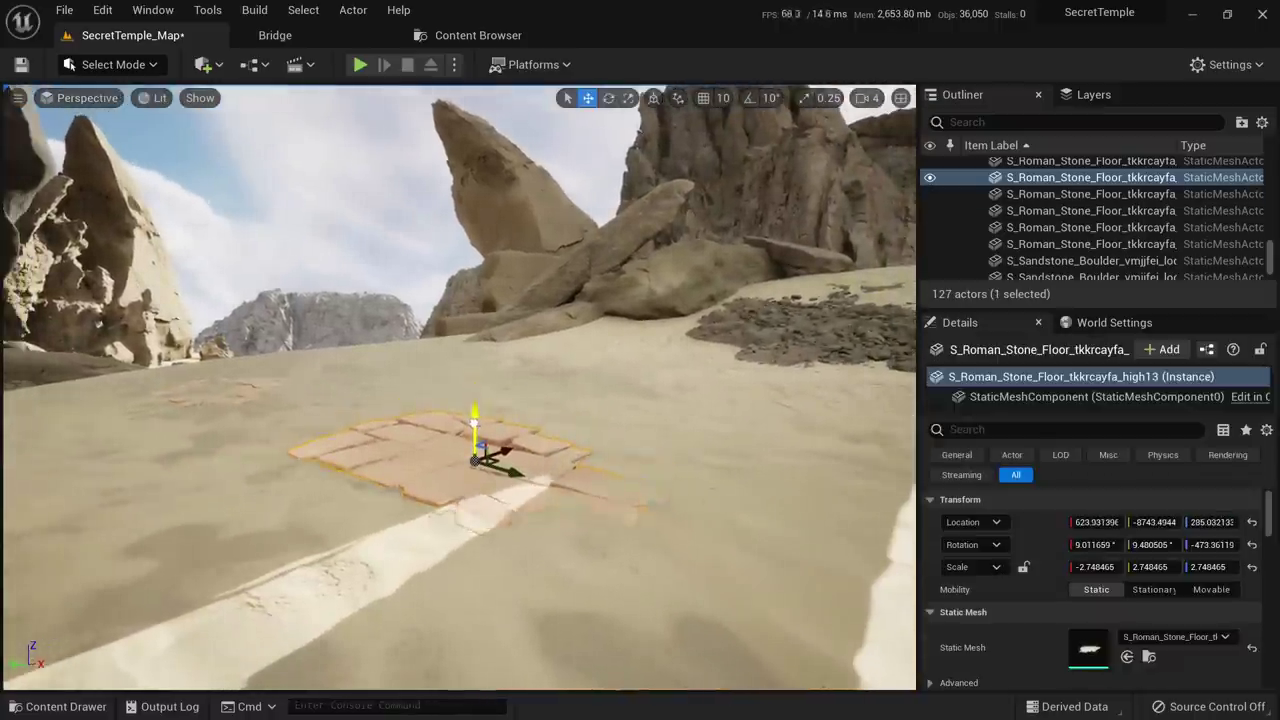
{"action": "right_click_drag", "start_coordinate": [478, 424], "coordinate": [511, 435]}
{"action": "key", "text": "Escape"}
Duplicate the nearer enlarged stone floor directly ahead, turn the copy slightly and embed it in the slope
{"action": "right_click_drag", "start_coordinate": [584, 492], "coordinate": [592, 520]}
{"action": "right_click_drag", "start_coordinate": [625, 464], "coordinate": [514, 517]}
{"action": "left_click", "coordinate": [494, 523]}
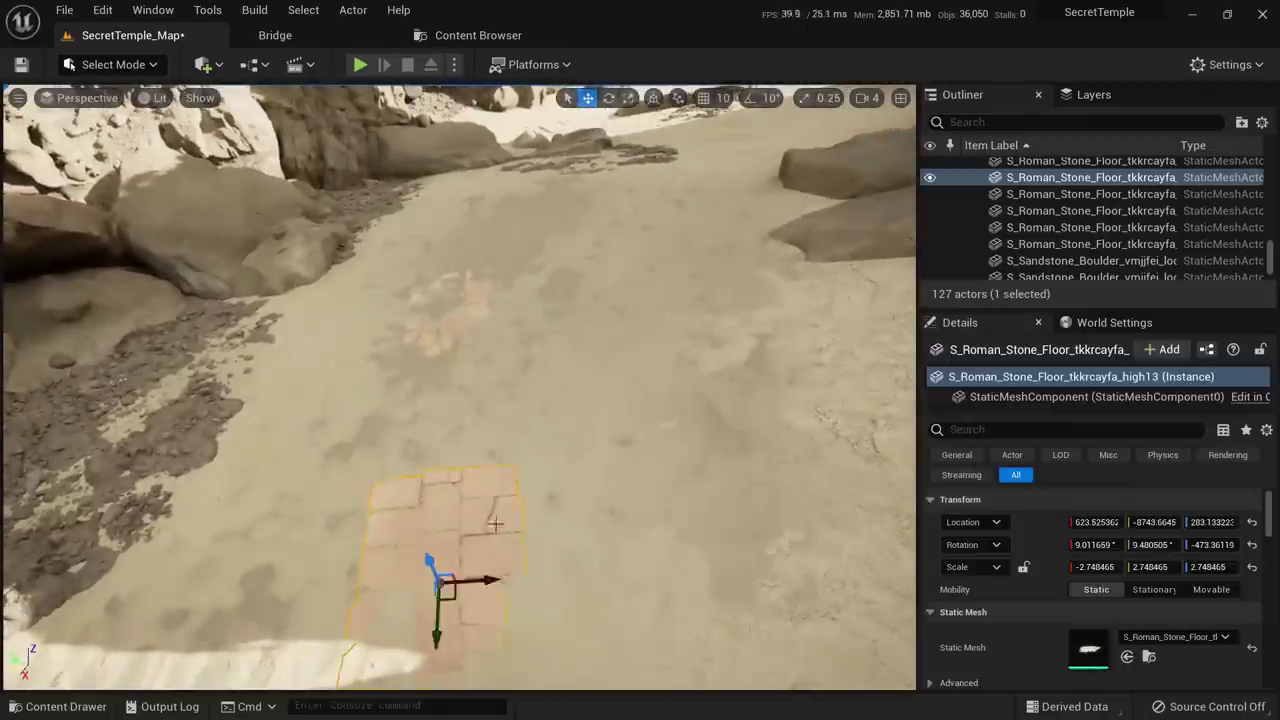
{"action": "key", "text": "e"}
{"action": "left_click_drag", "start_coordinate": [490, 600], "coordinate": [540, 400], "text": "alt"}
{"action": "key", "text": "Escape"}
{"action": "left_click", "coordinate": [523, 421]}
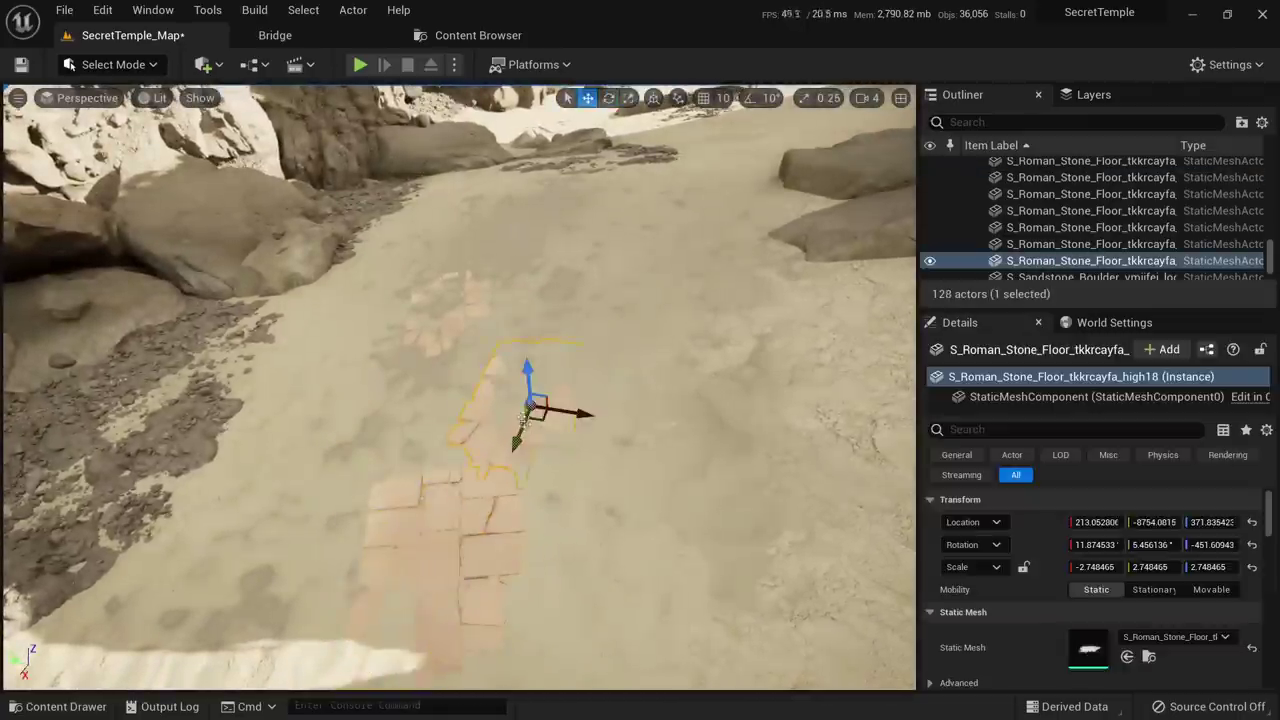
Duplicate the newest stone floor farther up the slope and adjust the copy's tilt and height to the terrain
{"action": "right_click_drag", "start_coordinate": [533, 392], "coordinate": [540, 464]}
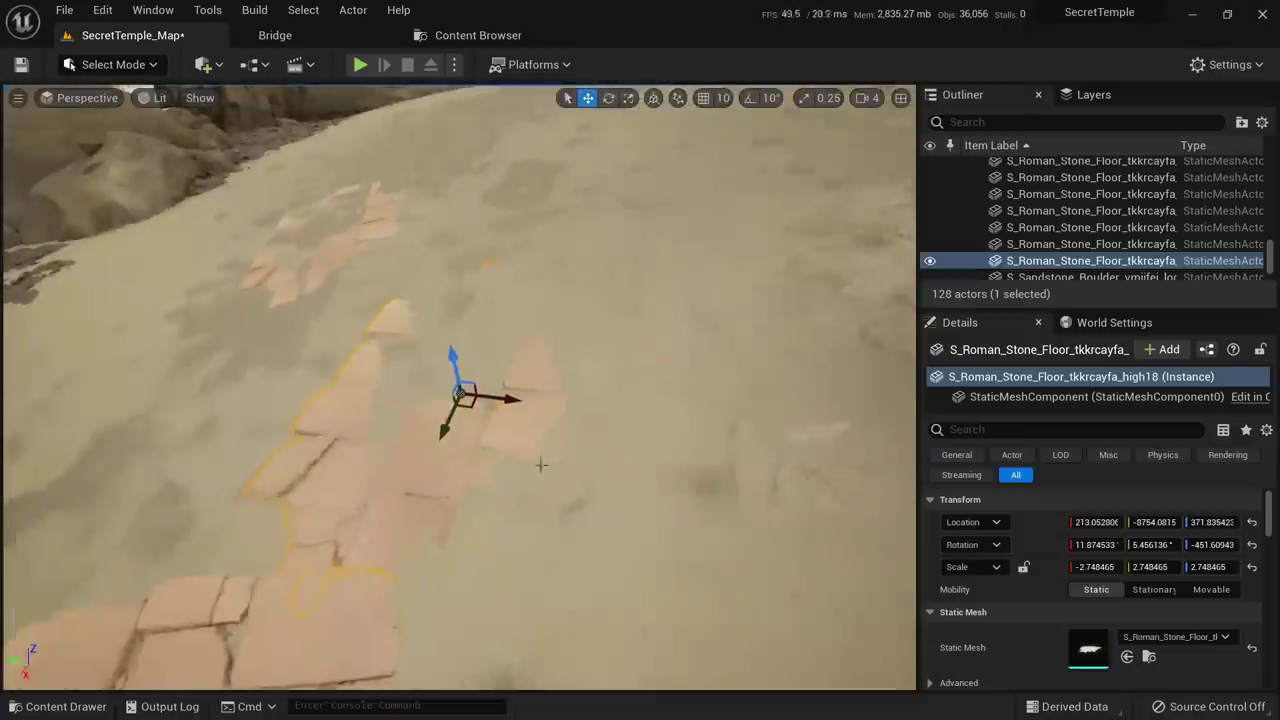
{"action": "left_click_drag", "start_coordinate": [449, 420], "coordinate": [527, 168], "text": "alt"}
{"action": "key", "text": "e"}
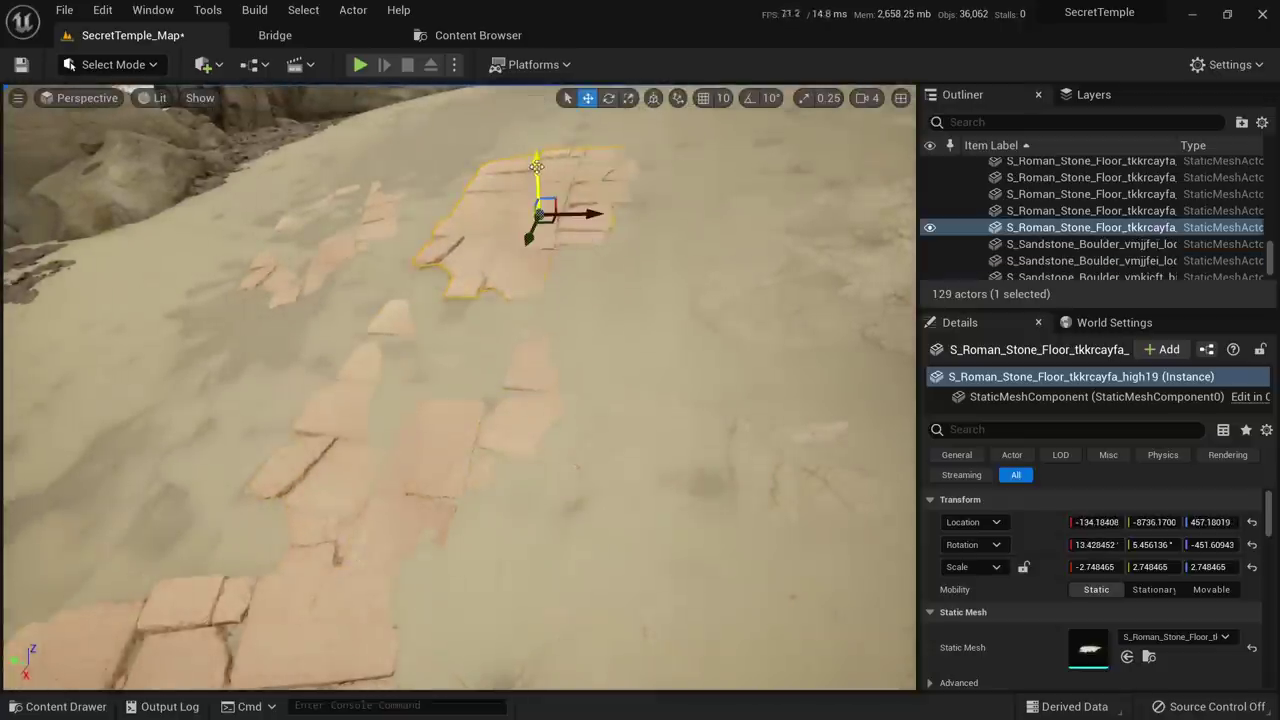
{"action": "key", "text": "Escape"}
{"action": "left_click", "coordinate": [533, 192]}
{"action": "right_click_drag", "start_coordinate": [532, 192], "coordinate": [424, 330]}
Select the nearer stone floor on the slope, move it up against the farthest one and tilt it to follow the sand
{"action": "left_click", "coordinate": [424, 330]}
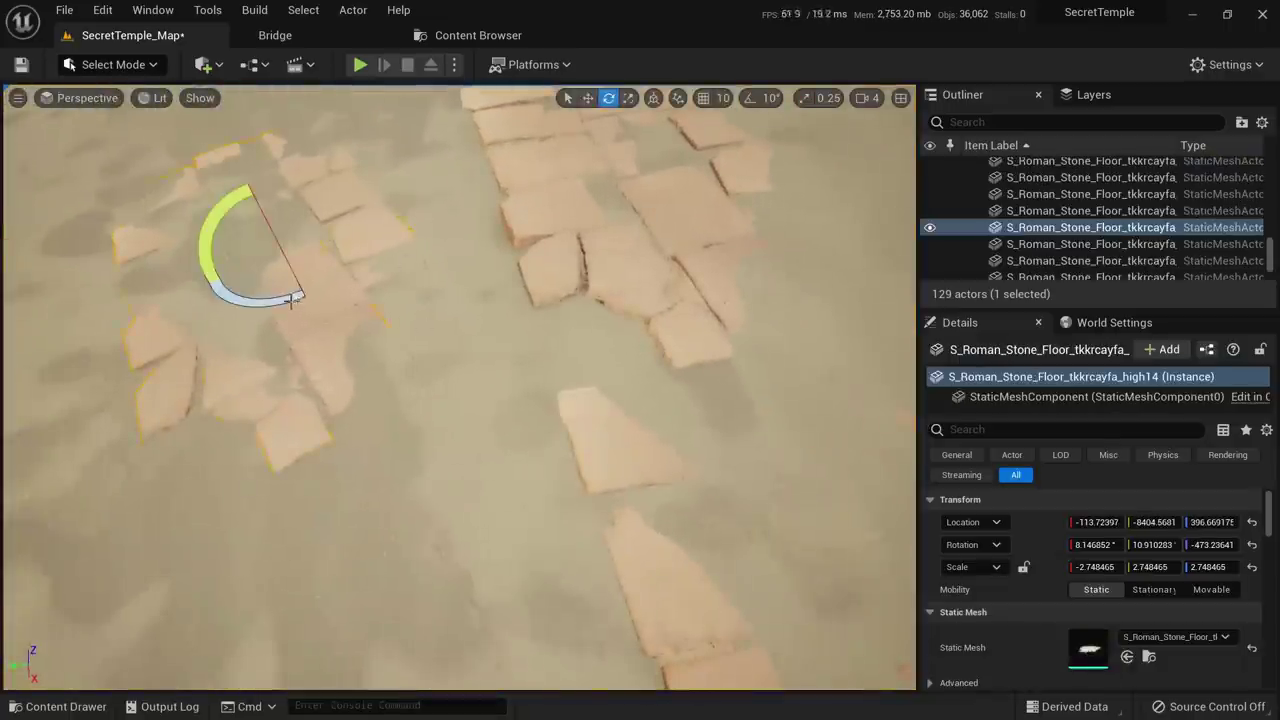
{"action": "left_click_drag", "start_coordinate": [292, 300], "coordinate": [435, 244]}
{"action": "key", "text": "w"}
{"action": "right_click_drag", "start_coordinate": [435, 244], "coordinate": [395, 150]}
{"action": "key", "text": "e"}
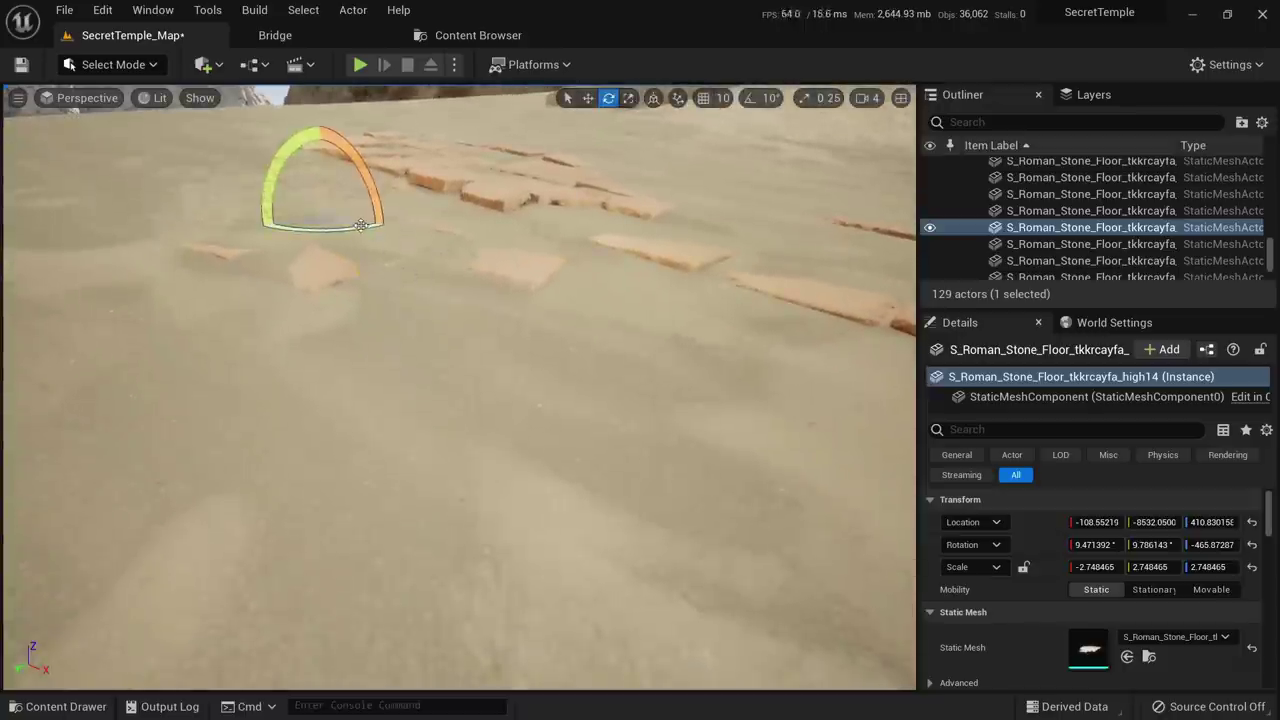
{"action": "left_click_drag", "start_coordinate": [361, 225], "coordinate": [322, 148]}
{"action": "key", "text": "w"}
{"action": "right_click_drag", "start_coordinate": [446, 309], "coordinate": [360, 307]}
{"action": "left_click_drag", "start_coordinate": [445, 305], "coordinate": [470, 304]}
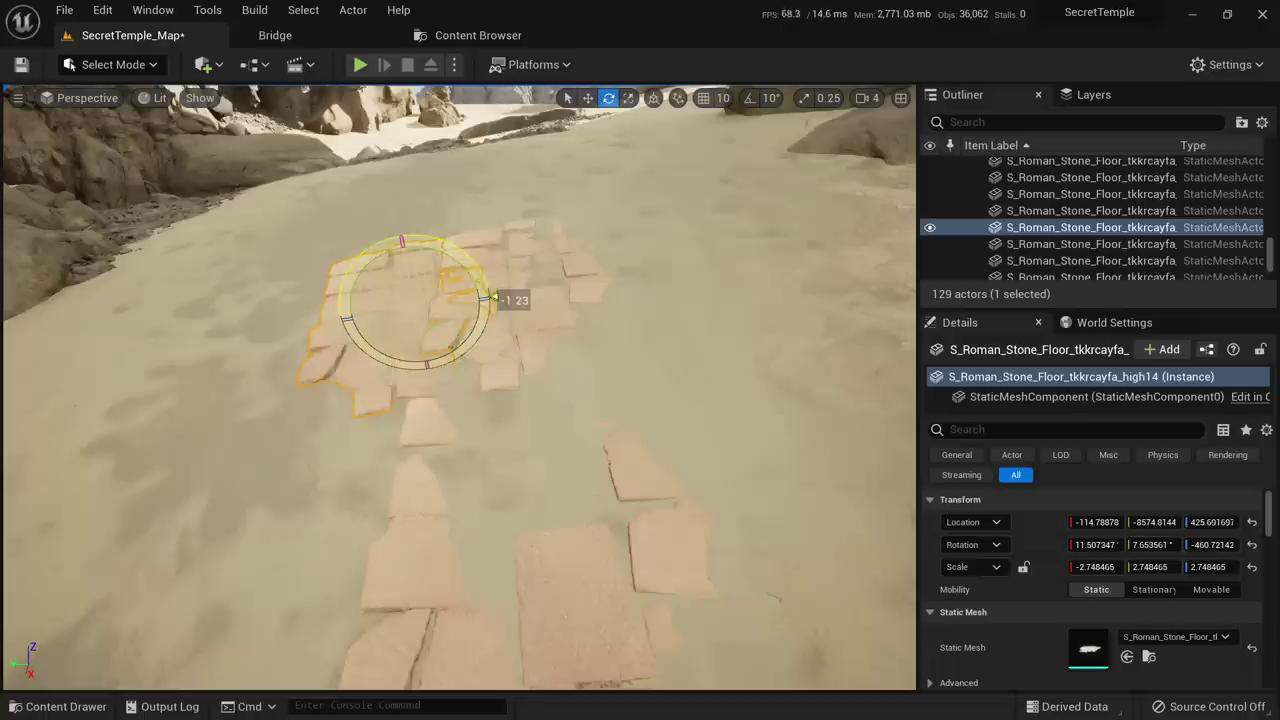
{"action": "left_click_drag", "start_coordinate": [408, 266], "coordinate": [408, 264]}
{"action": "key", "text": "Escape"}
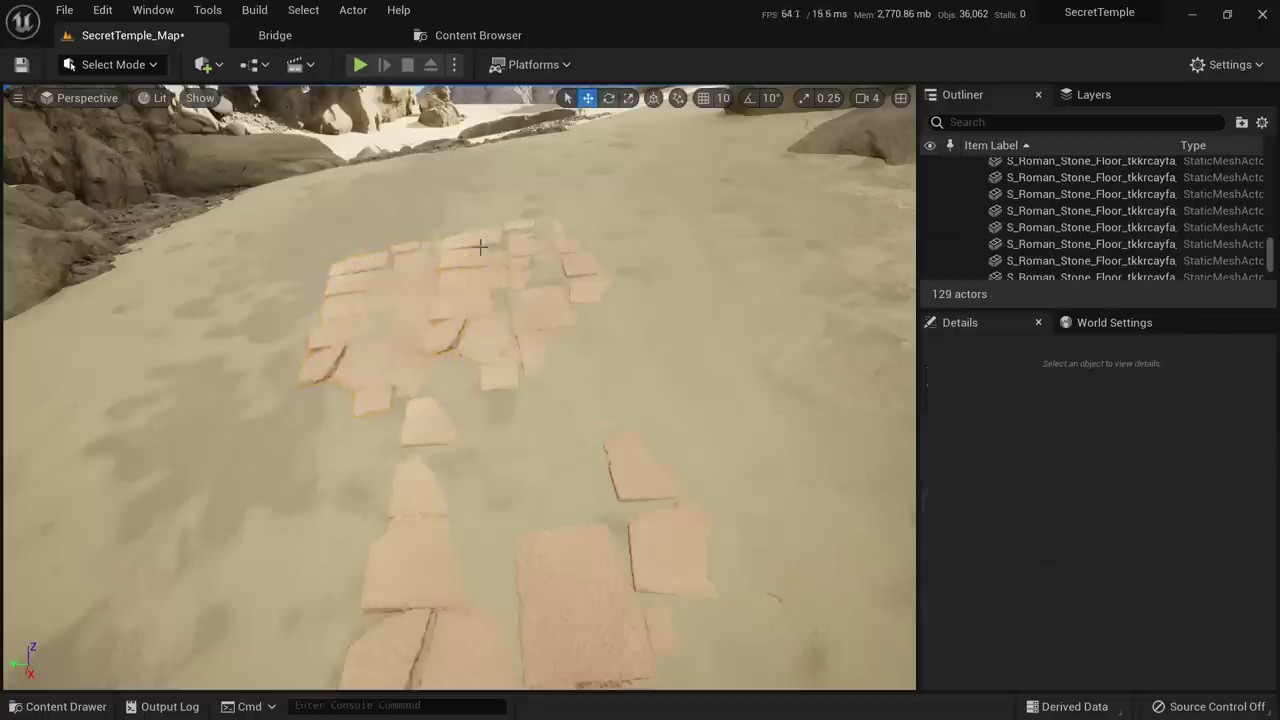
Duplicate the farthest stone floor to extend the path, turn the copy and embed it partly in the sand
{"action": "right_click_drag", "start_coordinate": [483, 243], "coordinate": [488, 318]}
{"action": "left_click", "coordinate": [436, 432]}
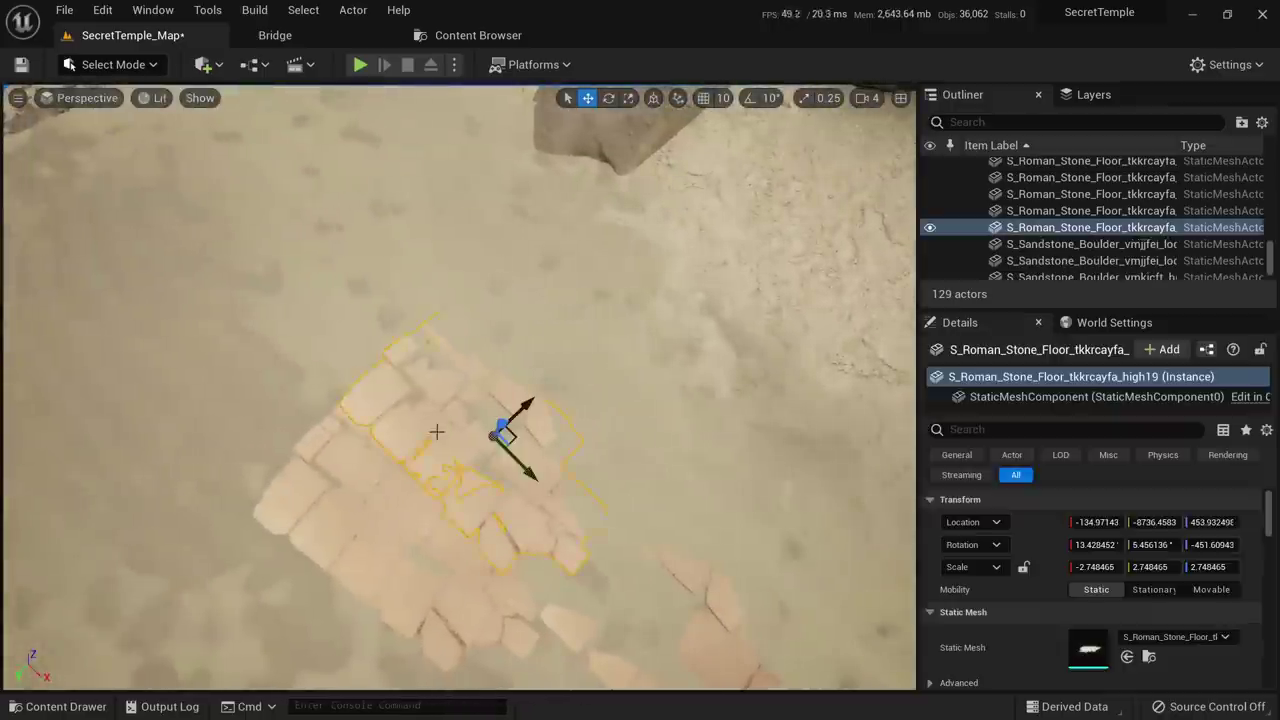
{"action": "left_click_drag", "start_coordinate": [519, 463], "coordinate": [246, 318], "text": "alt"}
{"action": "right_click_drag", "start_coordinate": [357, 345], "coordinate": [335, 275]}
{"action": "key", "text": "w"}
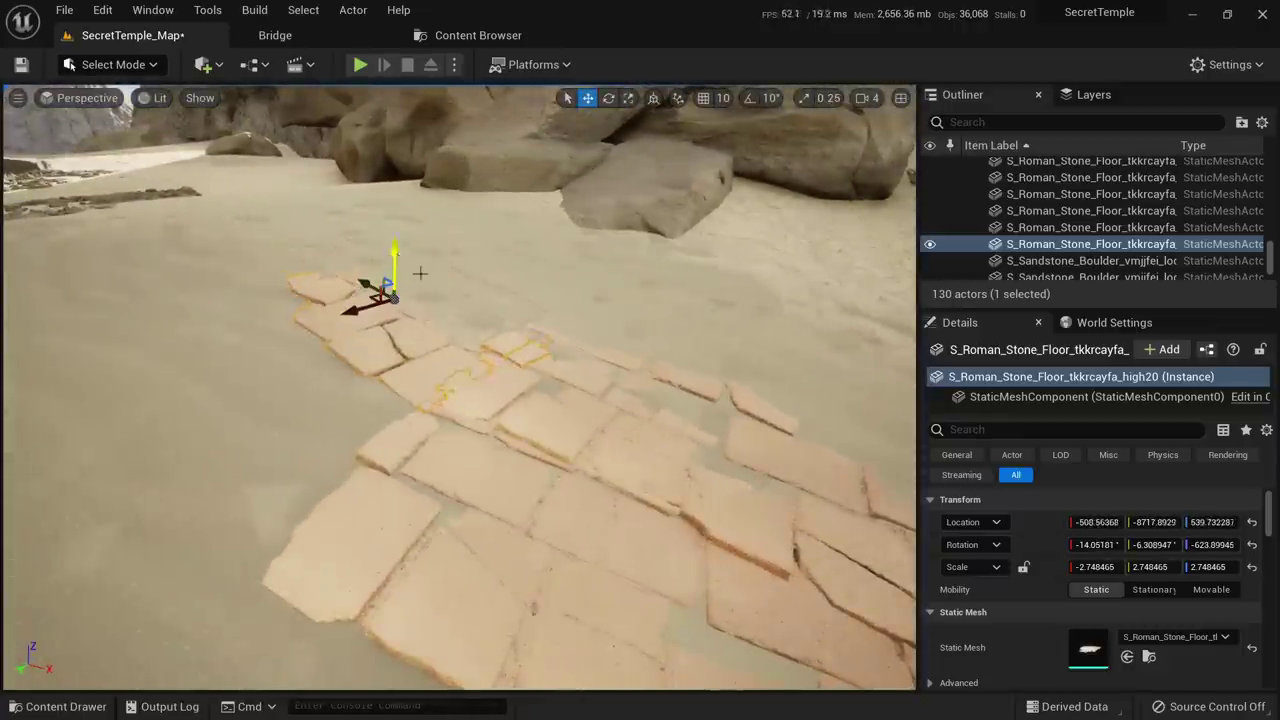
{"action": "key", "text": "Escape"}
Create an eight-step linear staircase at the statue's base in Modeling mode, with Align to Normal turned off
{"action": "right_click_drag", "start_coordinate": [420, 273], "coordinate": [385, 130]}
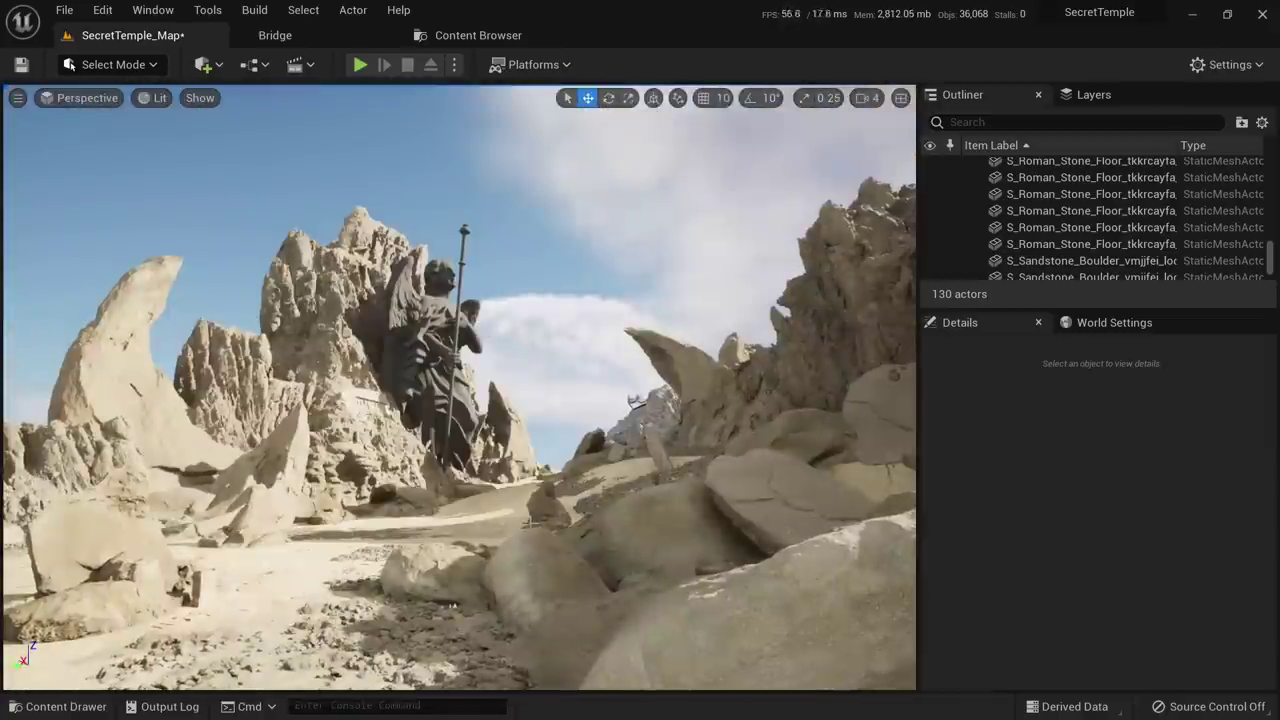
{"action": "key", "text": "alt+5"}
{"action": "key", "text": "w"}
{"action": "right_click_drag", "start_coordinate": [460, 387], "coordinate": [495, 515]}
{"action": "left_click", "coordinate": [75, 66]}
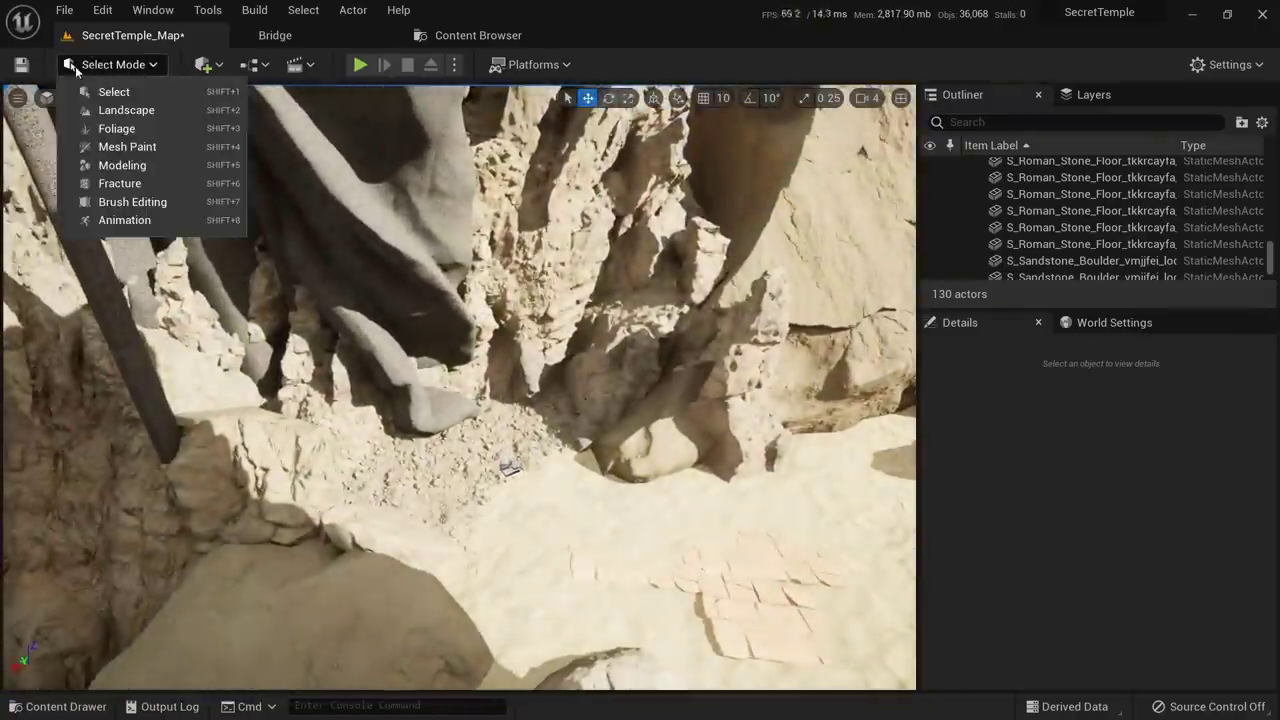
{"action": "left_click", "coordinate": [130, 165]}
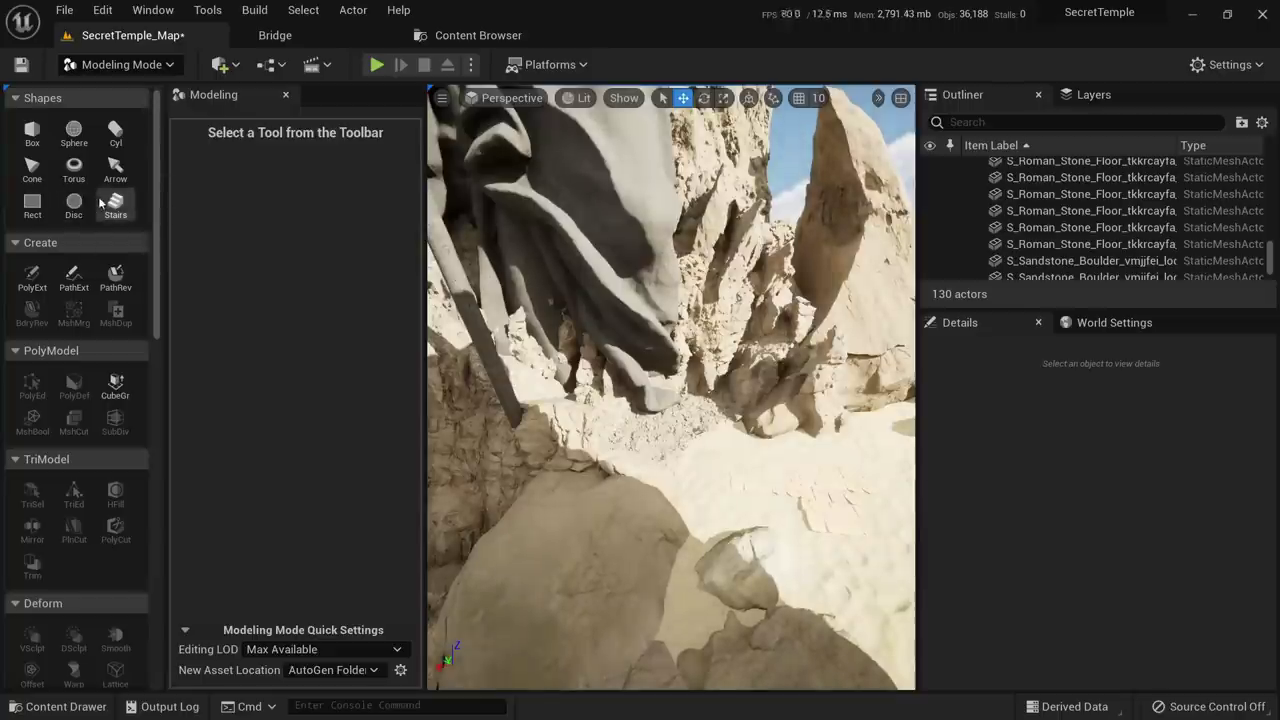
{"action": "left_click", "coordinate": [115, 203]}
{"action": "key", "text": "w"}
{"action": "right_click_drag", "start_coordinate": [645, 455], "coordinate": [550, 495]}
{"action": "key", "text": "s"}
{"action": "right_click_drag", "start_coordinate": [865, 460], "coordinate": [620, 450]}
{"action": "left_click", "coordinate": [283, 559]}
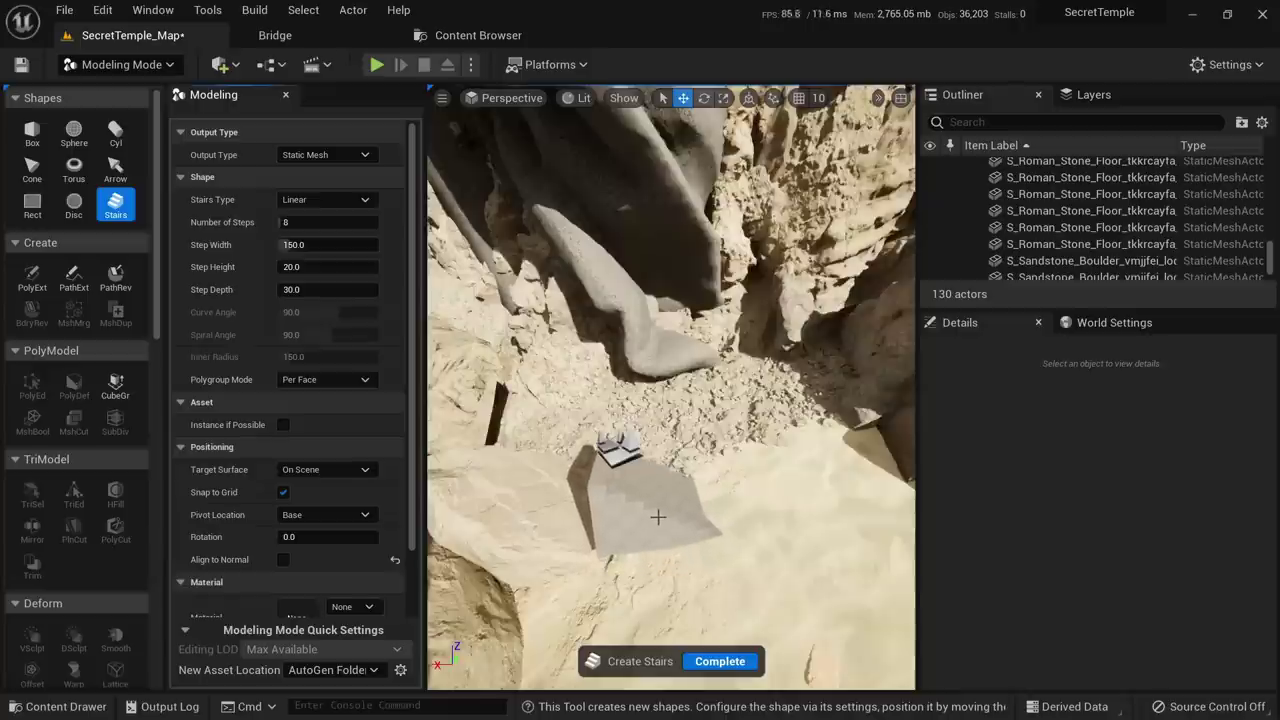
{"action": "left_click", "coordinate": [658, 517]}
{"action": "left_click", "coordinate": [720, 661]}
Return to Select mode and rotate the staircase 90° about the vertical axis with rotation snapping on
{"action": "key", "text": "e"}
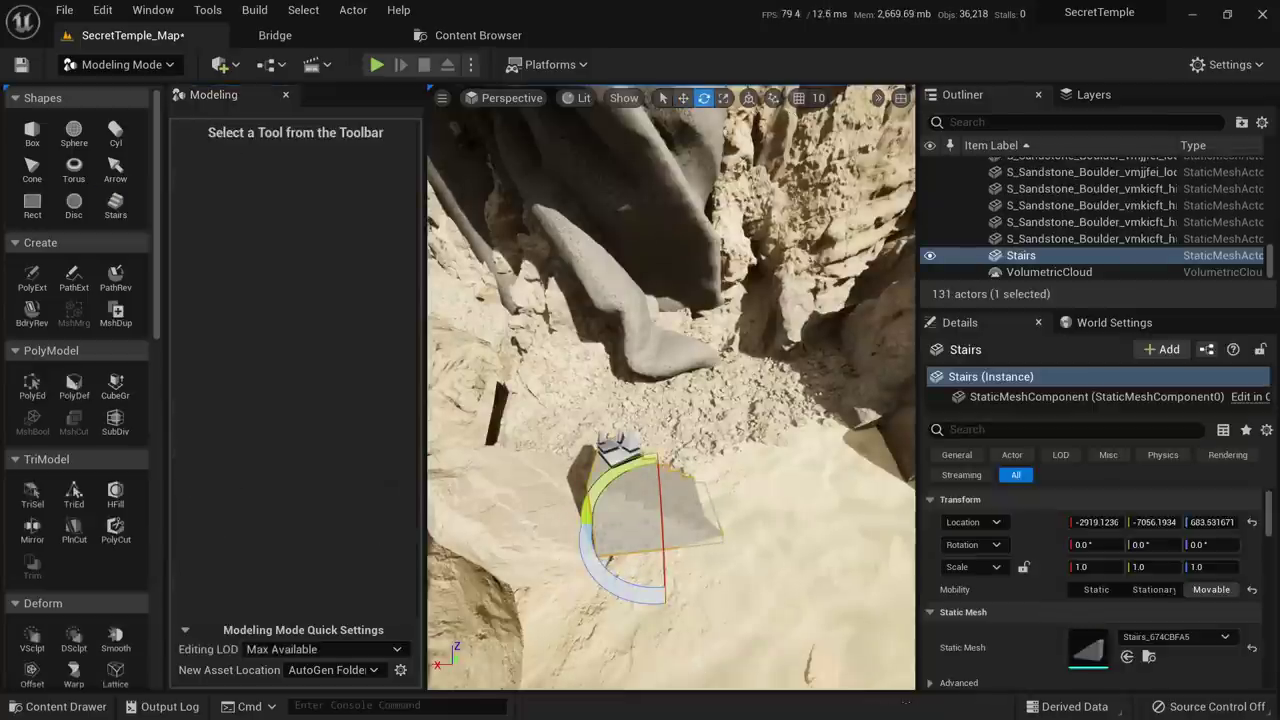
{"action": "key", "text": "shift+1"}
{"action": "left_click", "coordinate": [749, 98]}
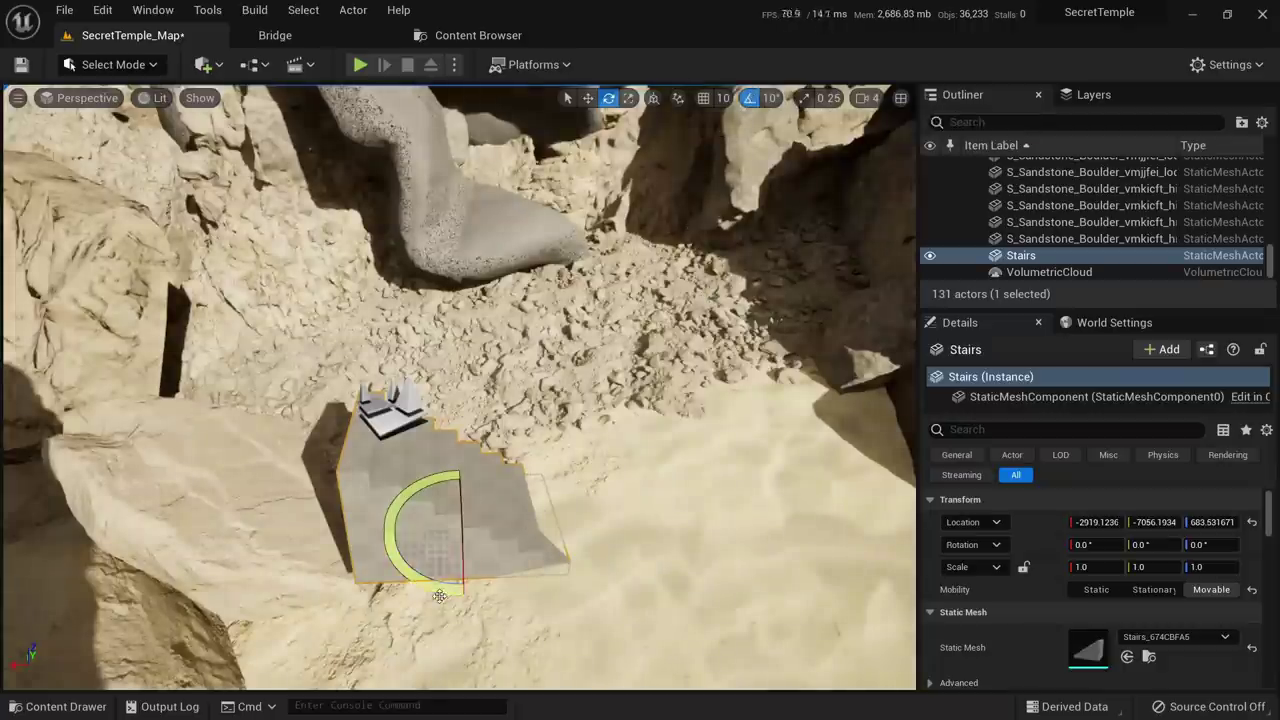
{"action": "left_click_drag", "start_coordinate": [437, 594], "coordinate": [518, 553]}
Stretch the staircase sideways to a Y scale of about 6.12 and delete it
{"action": "key", "text": "r"}
{"action": "key", "text": "s"}
{"action": "right_click_drag", "start_coordinate": [498, 528], "coordinate": [487, 466]}
{"action": "left_click_drag", "start_coordinate": [472, 459], "coordinate": [590, 445]}
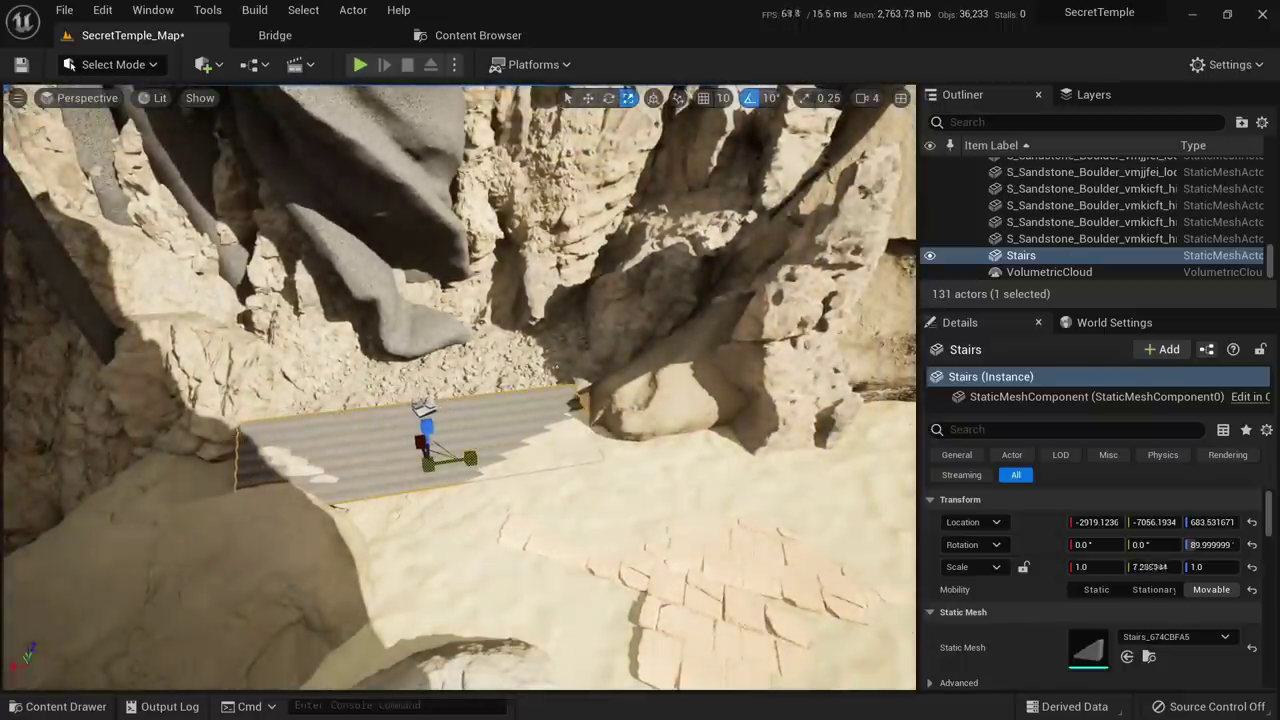
{"action": "left_click_drag", "start_coordinate": [470, 458], "coordinate": [452, 460]}
{"action": "key", "text": "a"}
{"action": "right_click_drag", "start_coordinate": [470, 446], "coordinate": [565, 410]}
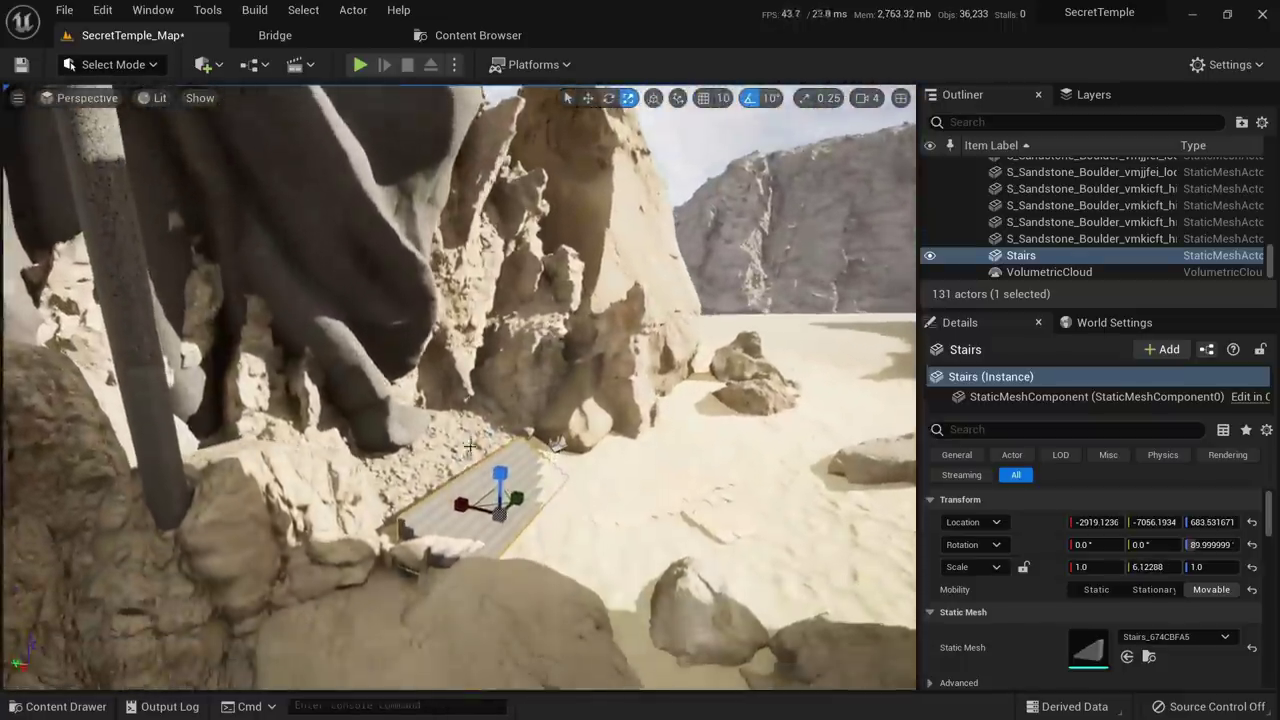
{"action": "key", "text": "w"}
{"action": "key", "text": "Delete"}
Start a new linear stairs shape at the statue's base in Modeling mode and set it to 50 steps
{"action": "left_click", "coordinate": [113, 64]}
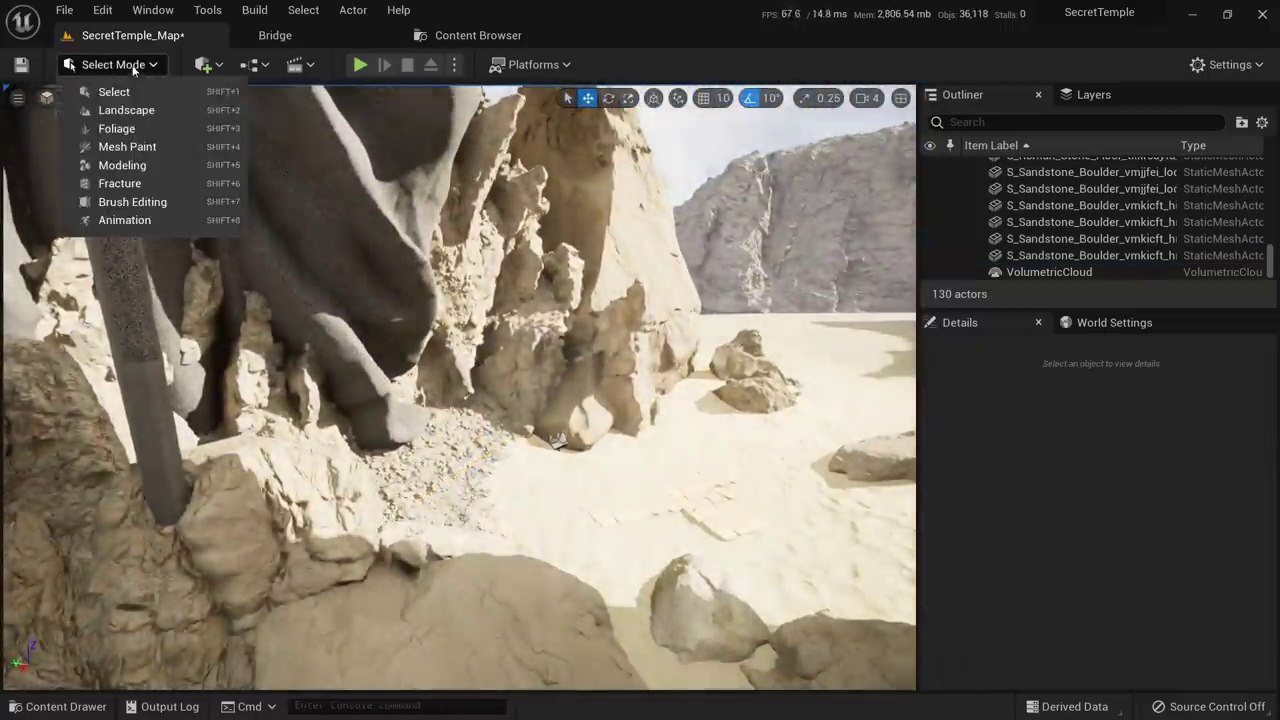
{"action": "left_click", "coordinate": [118, 166]}
{"action": "left_click", "coordinate": [123, 210]}
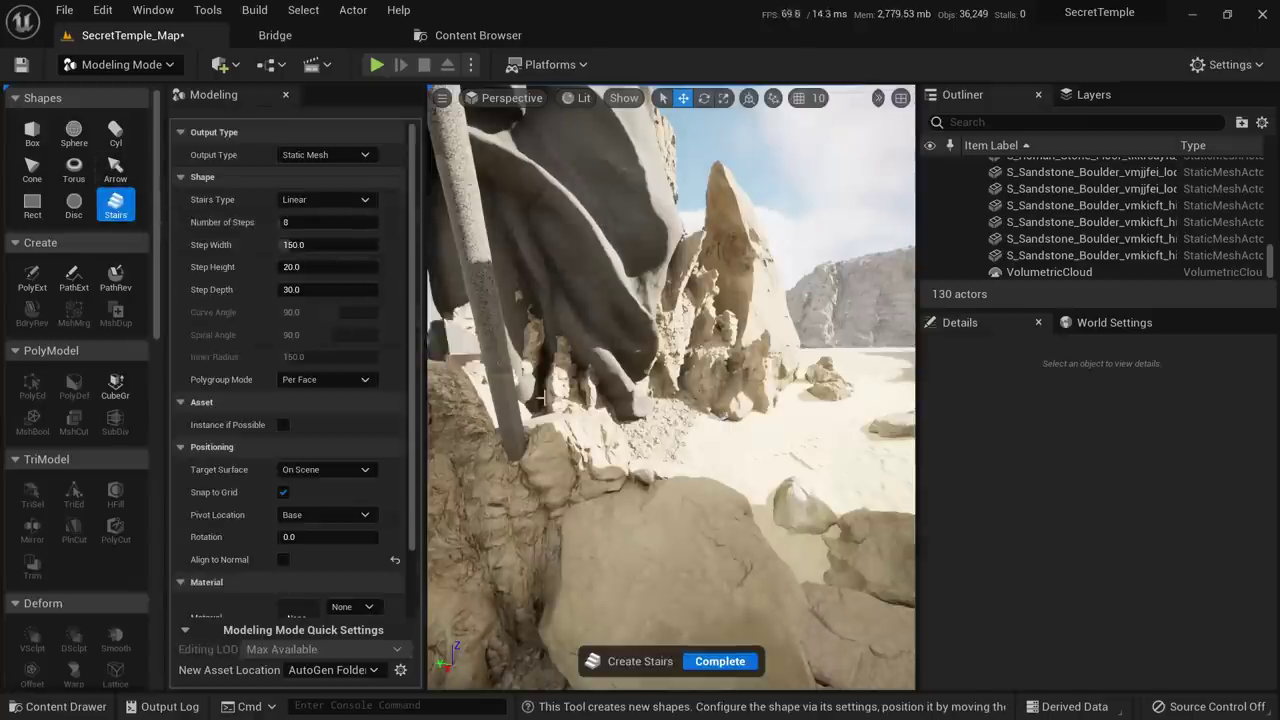
{"action": "key", "text": "w"}
{"action": "mouse_move", "coordinate": [565, 469]}
{"action": "right_mouse_down"}
{"action": "mouse_move", "coordinate": [535, 495]}
{"action": "mouse_move", "coordinate": [565, 469]}
{"action": "right_mouse_up"}
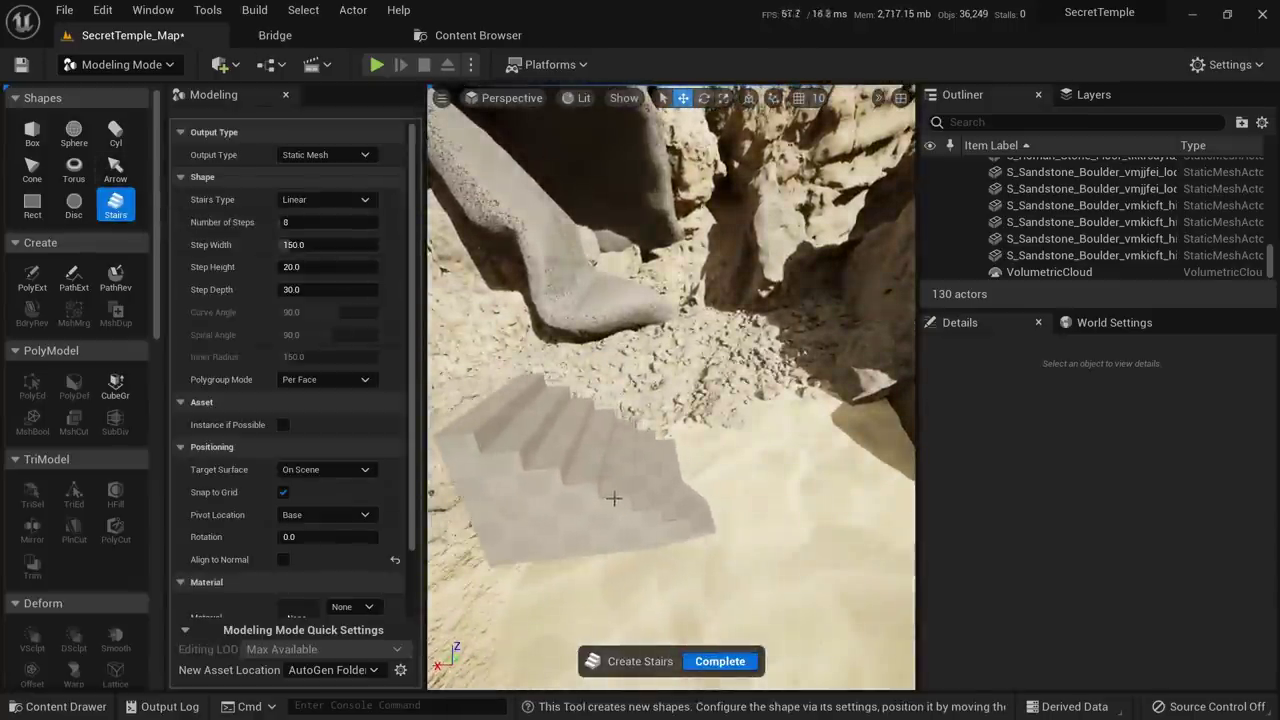
{"action": "left_click_drag", "start_coordinate": [341, 226], "coordinate": [351, 226]}
{"action": "type", "text": "50"}
{"action": "key", "text": "Return"}
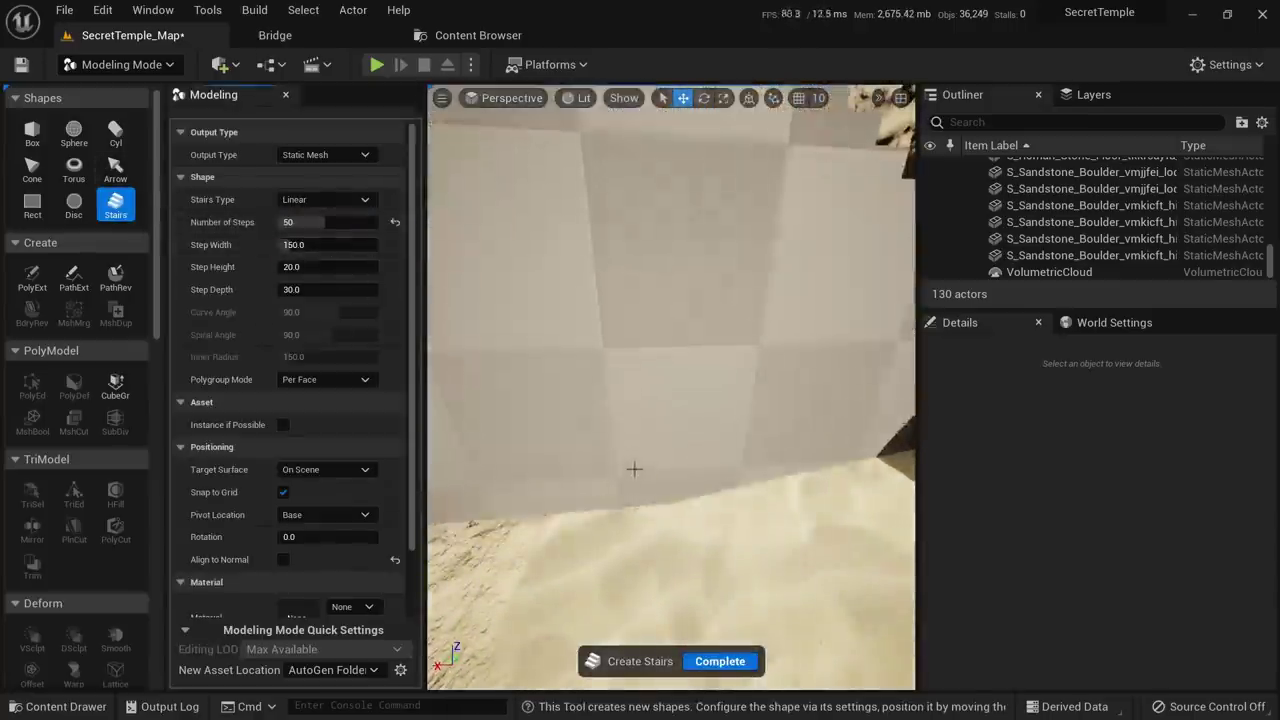
Change the stairs to 40 steps with a step width of about 764 and create them at the statue's base
{"action": "right_click_drag", "start_coordinate": [600, 420], "coordinate": [545, 425]}
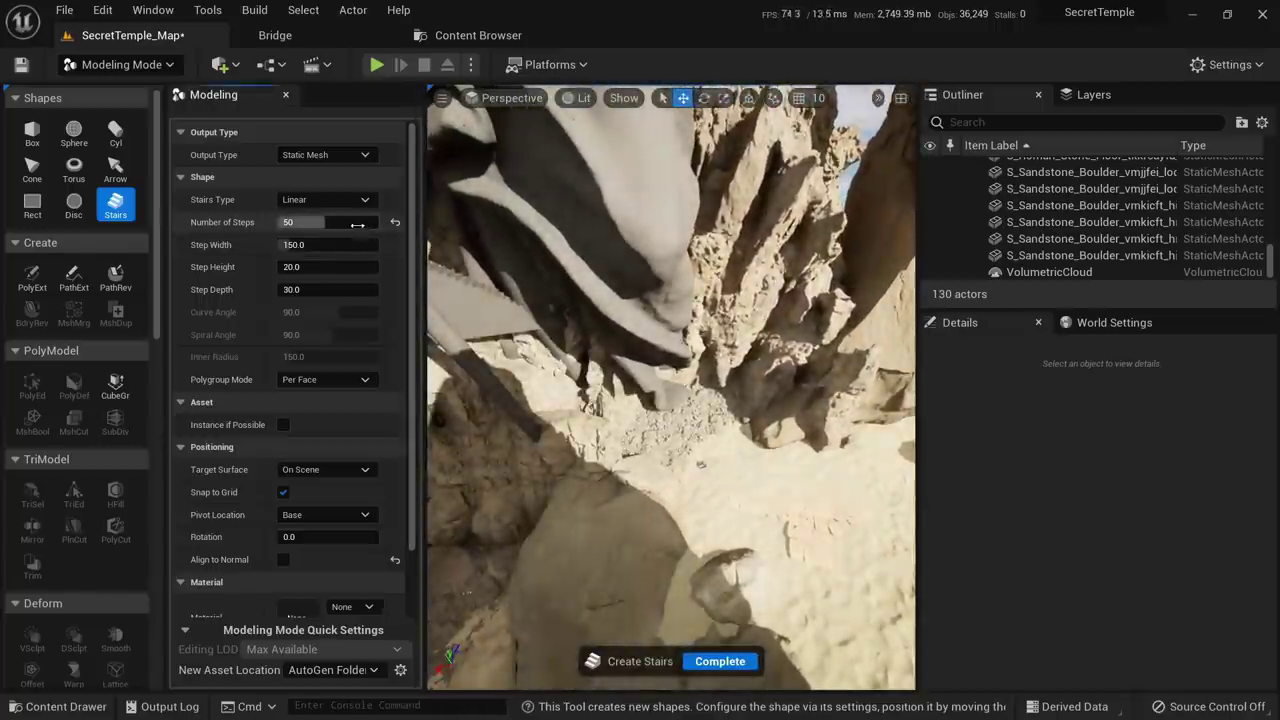
{"action": "left_click_drag", "start_coordinate": [360, 235], "coordinate": [360, 236]}
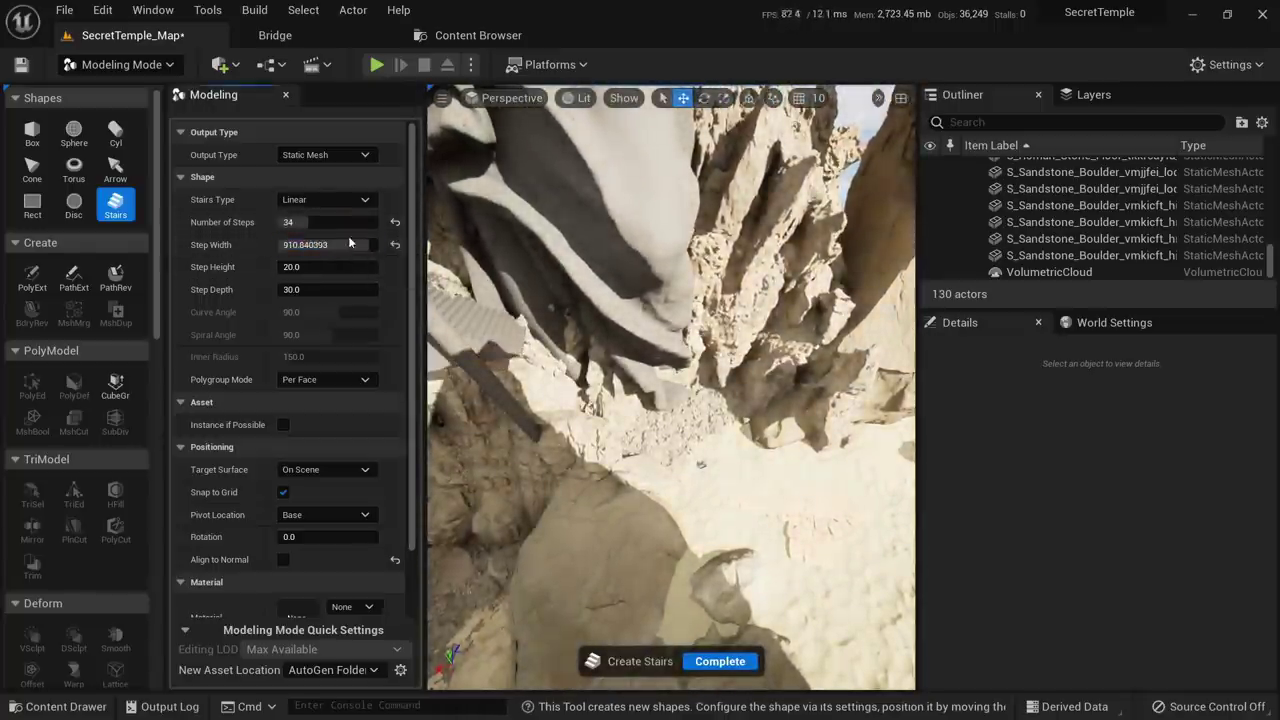
{"action": "left_click_drag", "start_coordinate": [334, 224], "coordinate": [342, 224]}
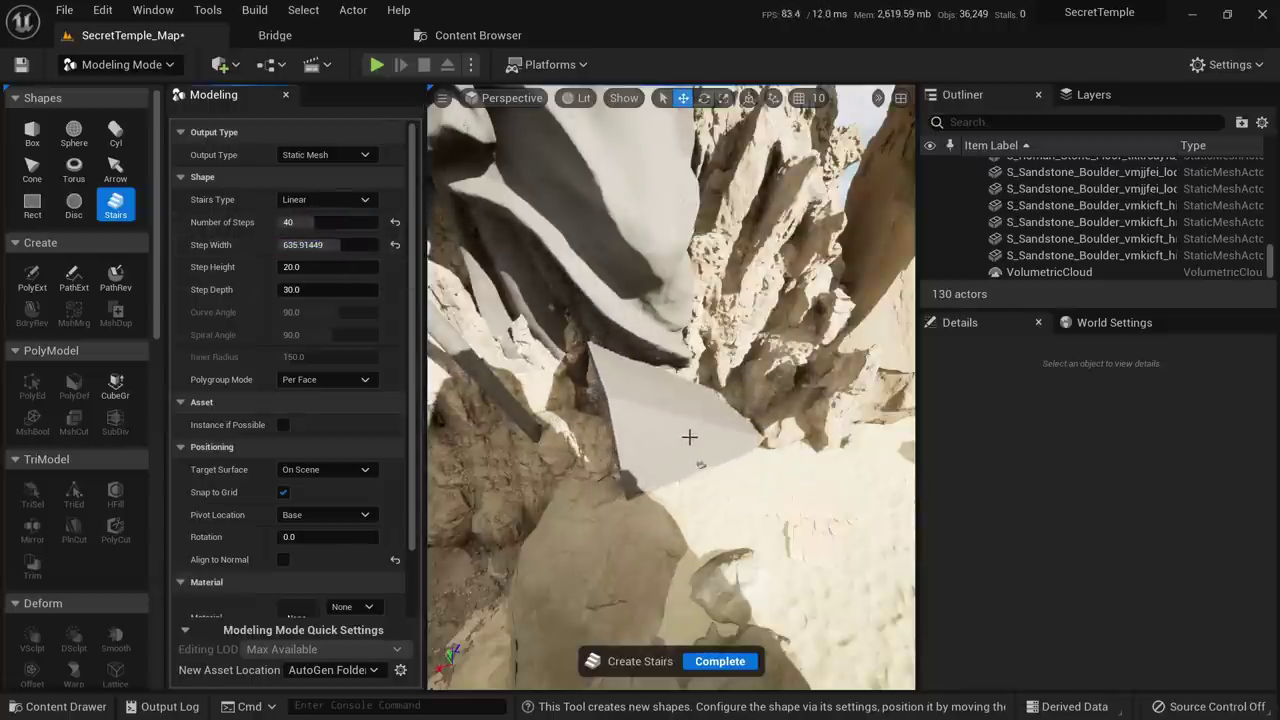
{"action": "left_click_drag", "start_coordinate": [350, 245], "coordinate": [354, 245]}
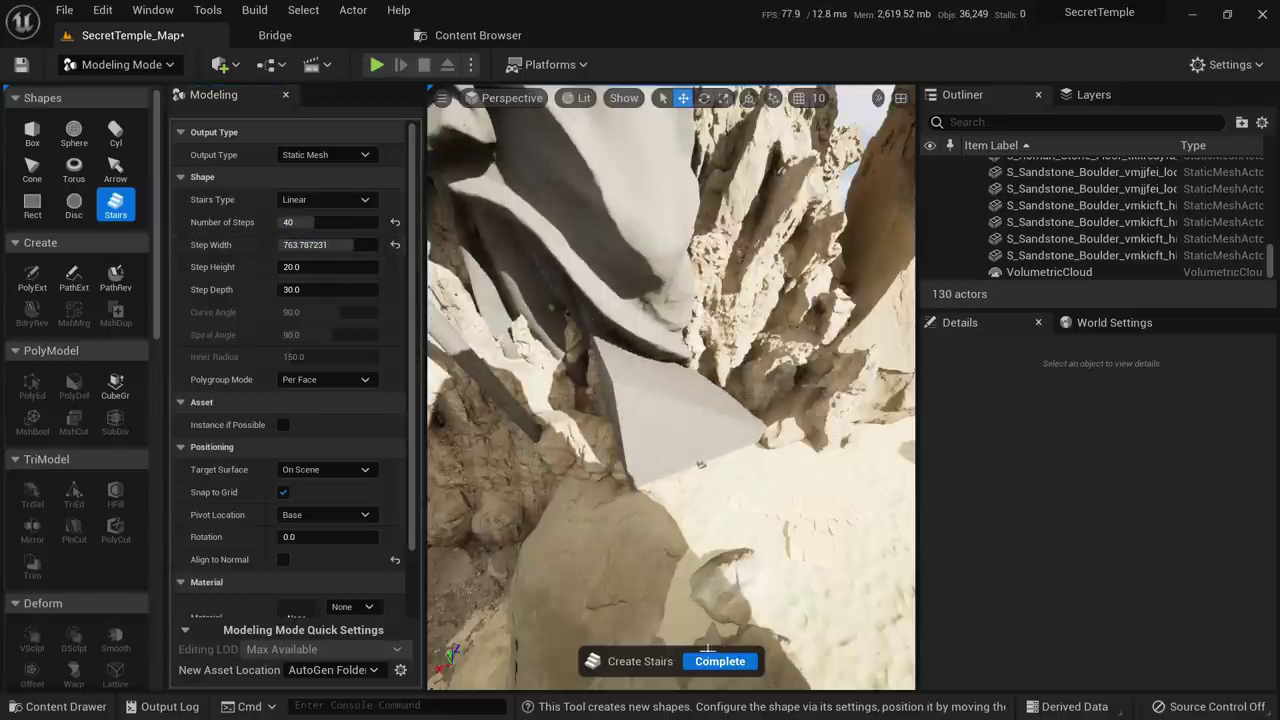
{"action": "left_click", "coordinate": [654, 439]}
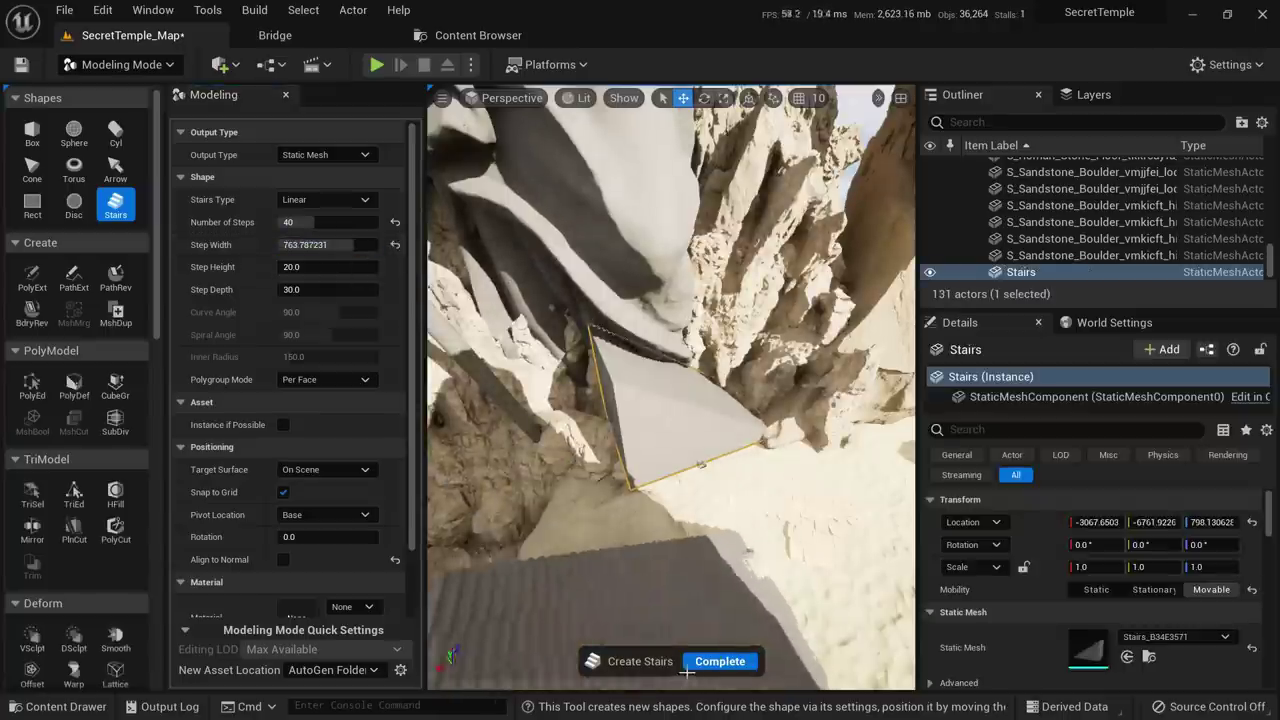
{"action": "left_click", "coordinate": [720, 661]}
Rotate the new staircase 90° about the vertical axis and lower it toward the sand
{"action": "right_click_drag", "start_coordinate": [663, 480], "coordinate": [761, 433]}
{"action": "key", "text": "e"}
{"action": "left_click_drag", "start_coordinate": [762, 432], "coordinate": [690, 420]}
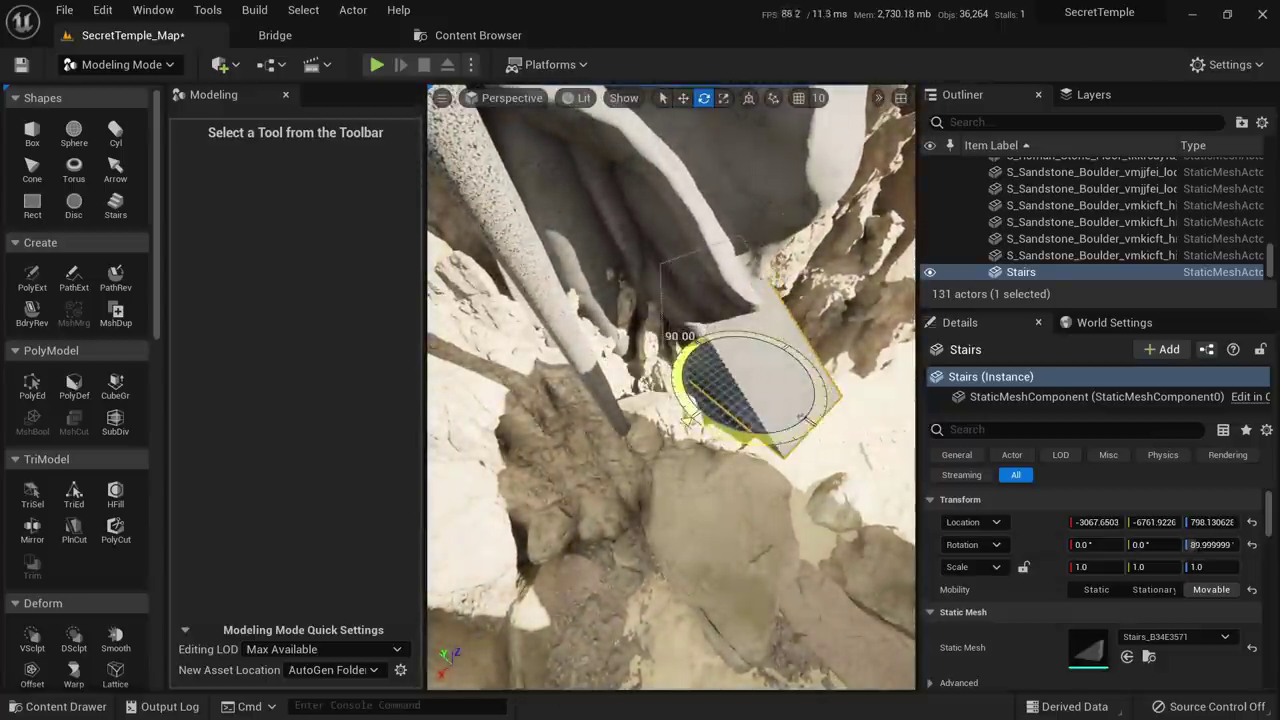
{"action": "right_click_drag", "start_coordinate": [688, 420], "coordinate": [720, 368]}
{"action": "key", "text": "w"}
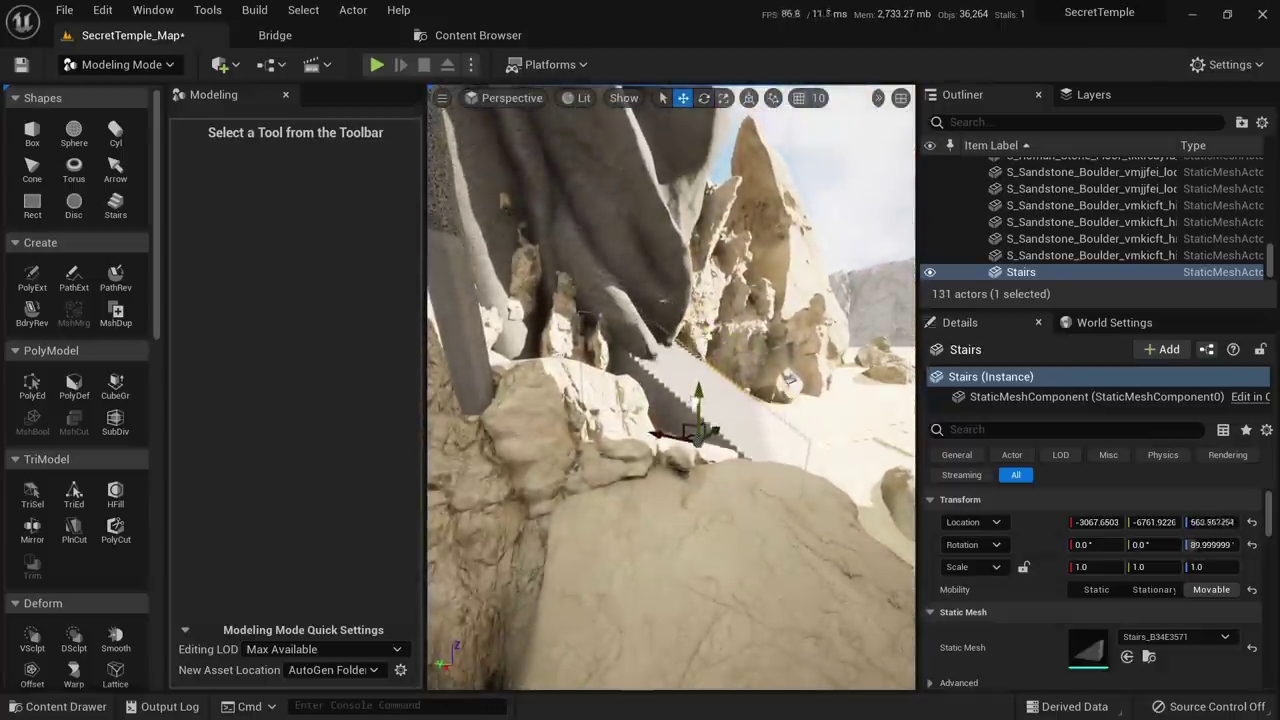
{"action": "key", "text": "Escape"}
Sink the staircase deeper to a height of about 518 and slide it out in front of the statue to Y about -7722
{"action": "right_click_drag", "start_coordinate": [698, 438], "coordinate": [680, 500]}
{"action": "key", "text": "w"}
{"action": "left_click", "coordinate": [667, 478]}
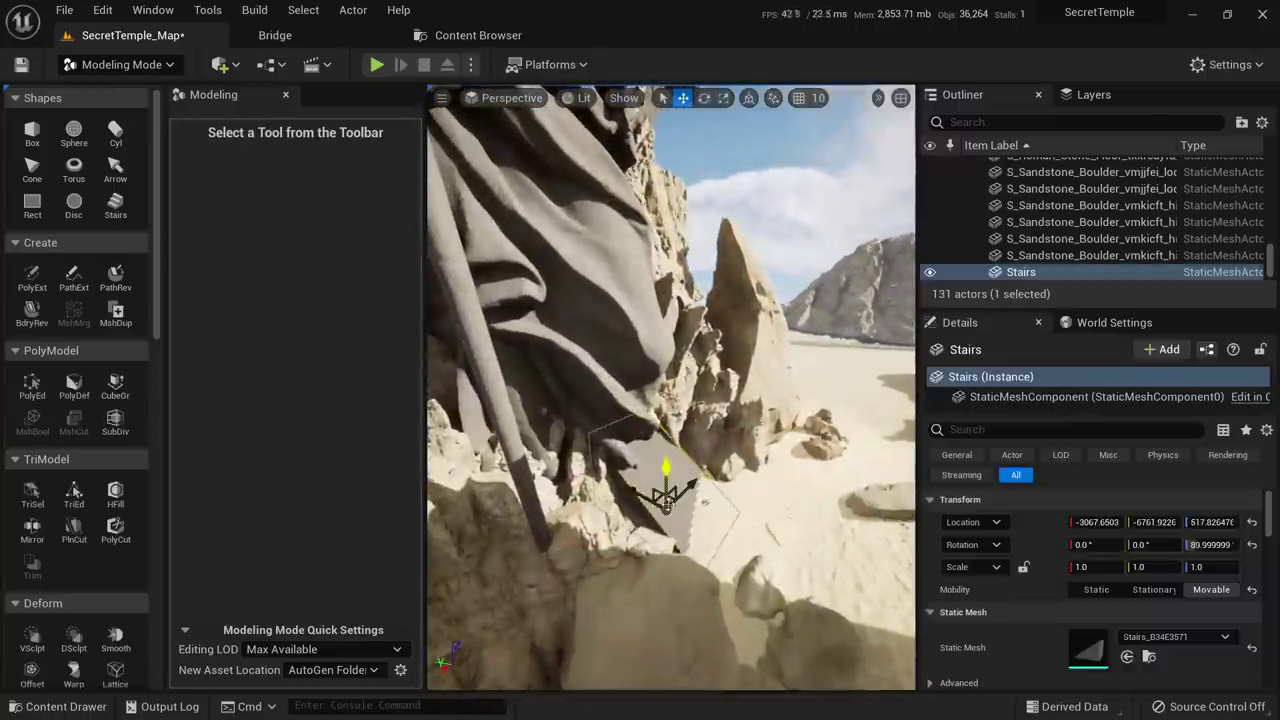
{"action": "left_click_drag", "start_coordinate": [690, 487], "coordinate": [776, 522]}
{"action": "key", "text": "Escape"}
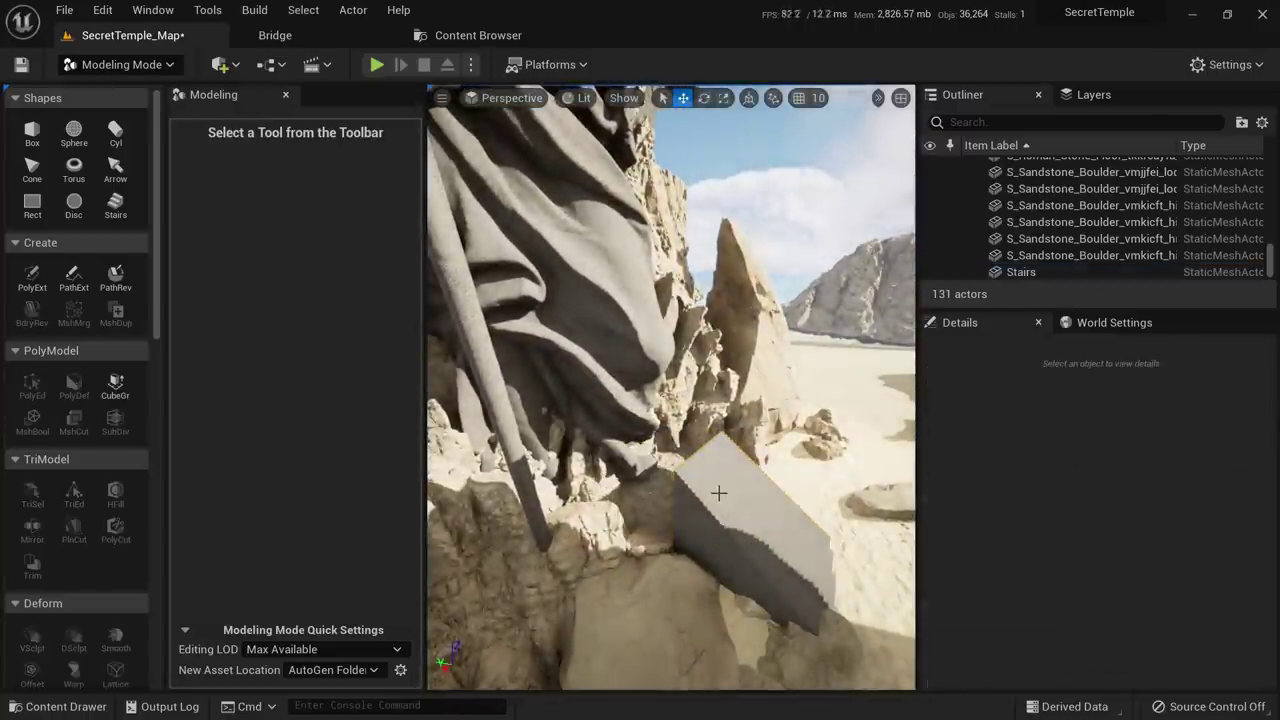
{"action": "left_click", "coordinate": [720, 492]}
{"action": "right_click_drag", "start_coordinate": [720, 492], "coordinate": [716, 478]}
{"action": "key", "text": "s"}
{"action": "key", "text": "Escape"}
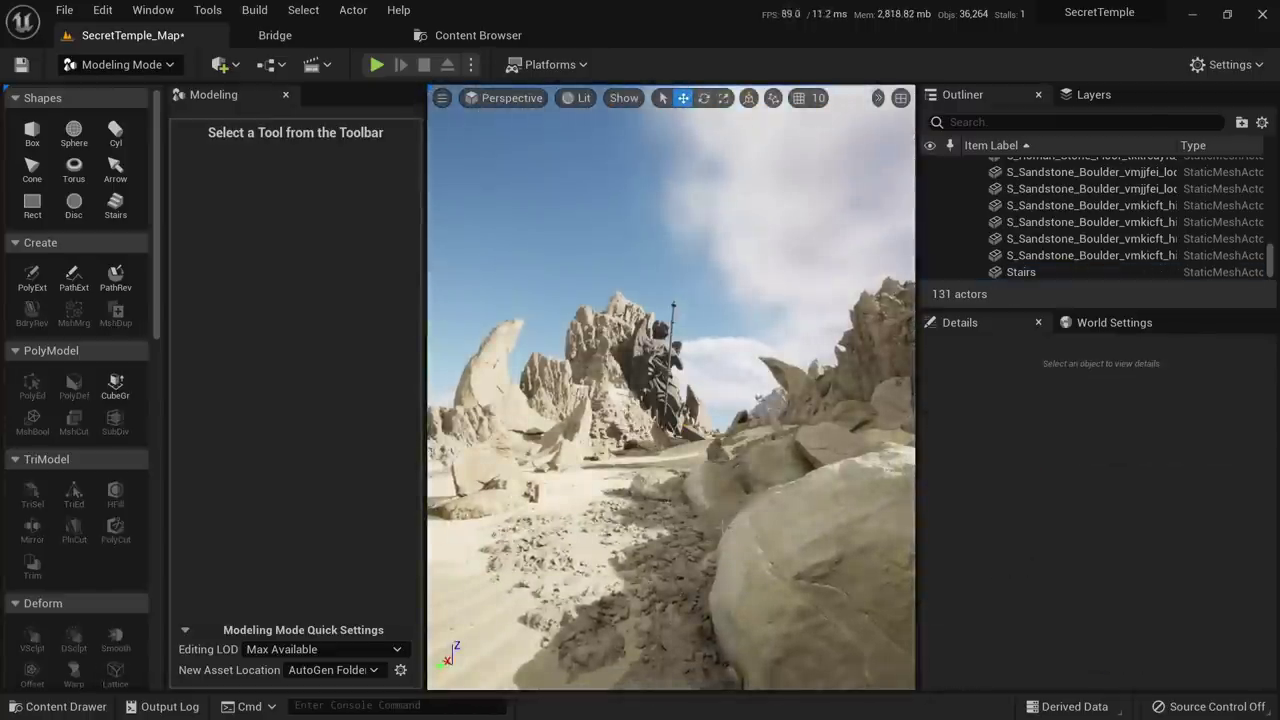
Create a 100-unit box between the staircase top and the statue's foot, with Align to Normal turned off
{"action": "key", "text": "w"}
{"action": "right_click_drag", "start_coordinate": [722, 526], "coordinate": [712, 588]}
{"action": "left_click", "coordinate": [714, 560]}
{"action": "left_click", "coordinate": [32, 135]}
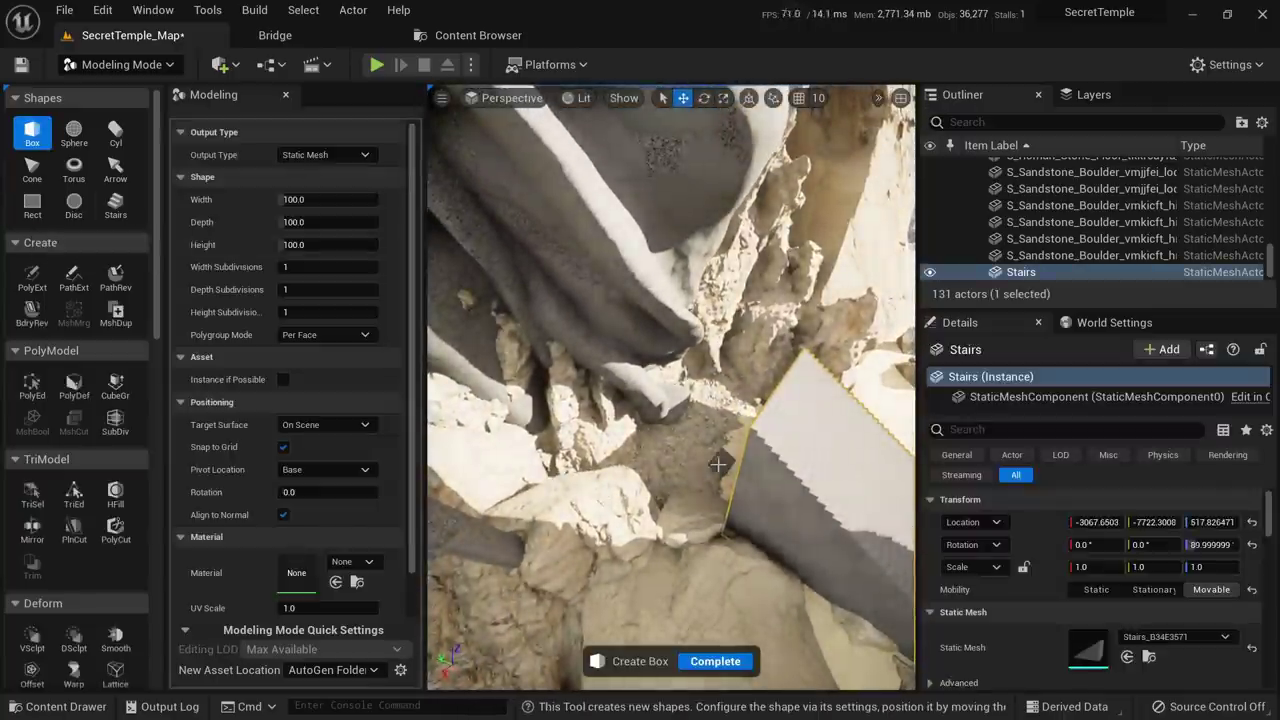
{"action": "left_click", "coordinate": [284, 515]}
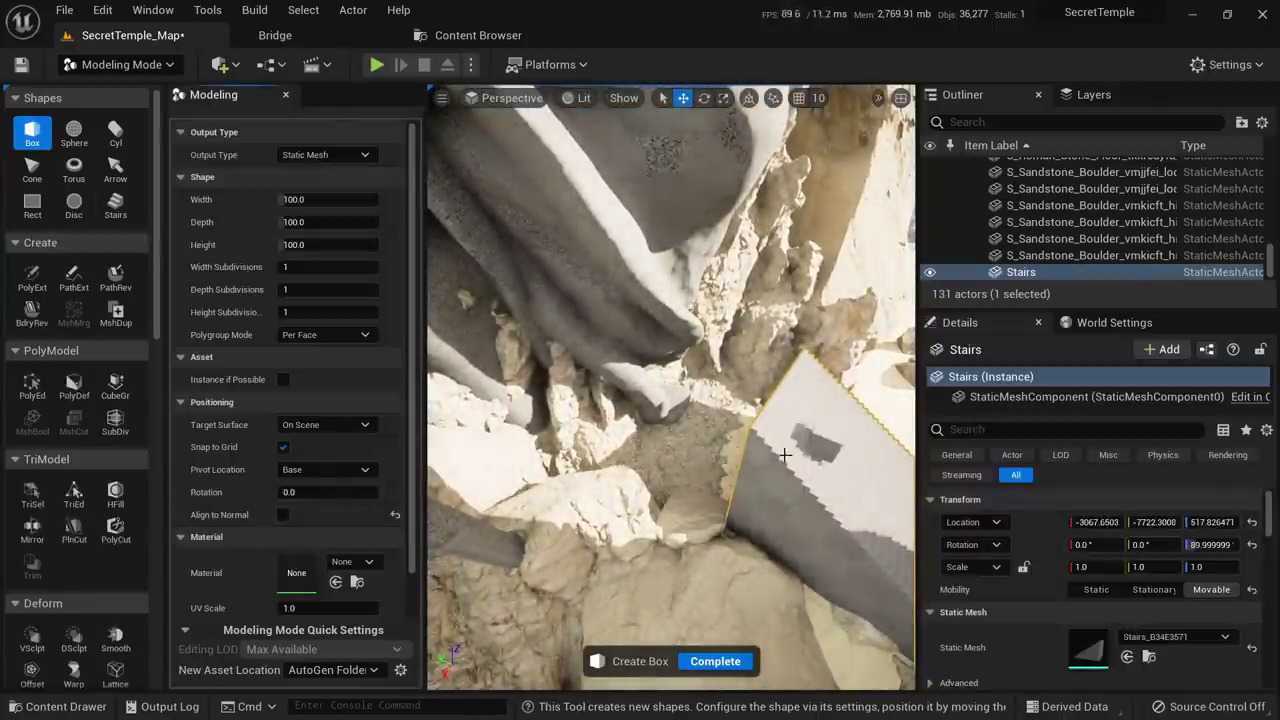
{"action": "left_click", "coordinate": [708, 470]}
{"action": "left_click", "coordinate": [715, 661]}
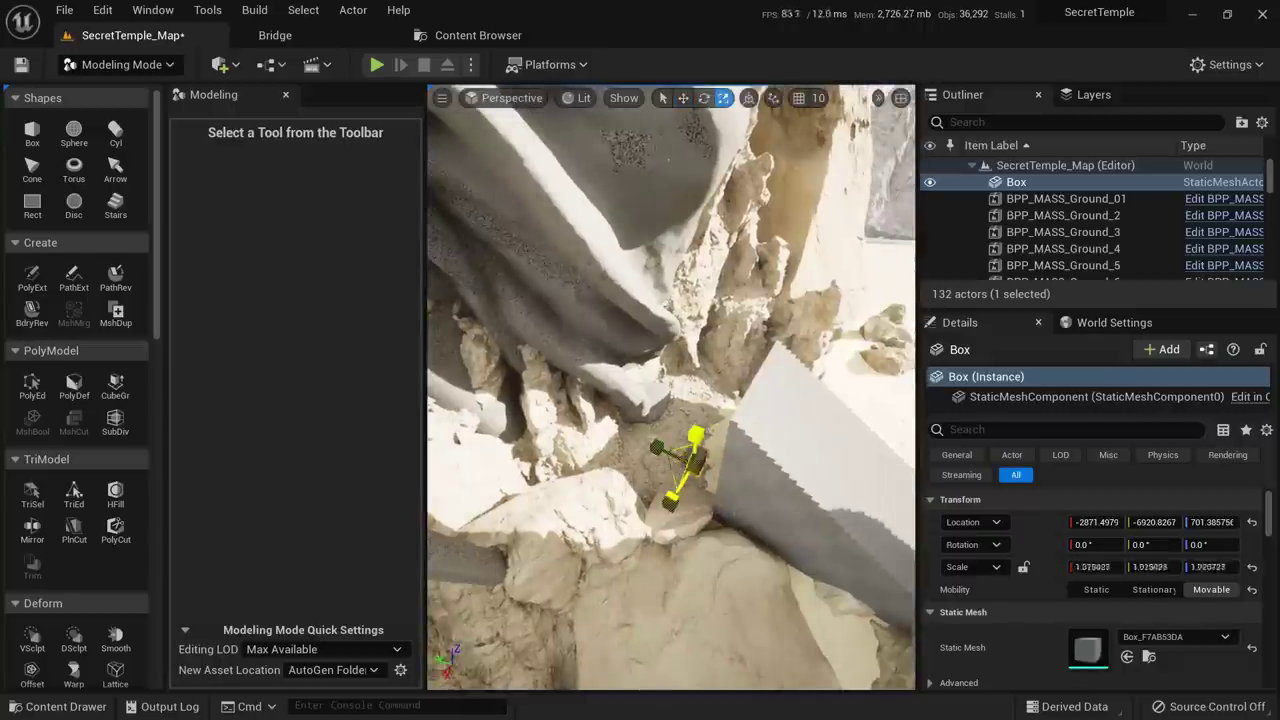
Enlarge the box to a scale of about 7.3 × 11.3 × 7.3 and fit it against the staircase top as a landing
{"action": "left_click_drag", "start_coordinate": [676, 468], "coordinate": [695, 441]}
{"action": "key", "text": "w"}
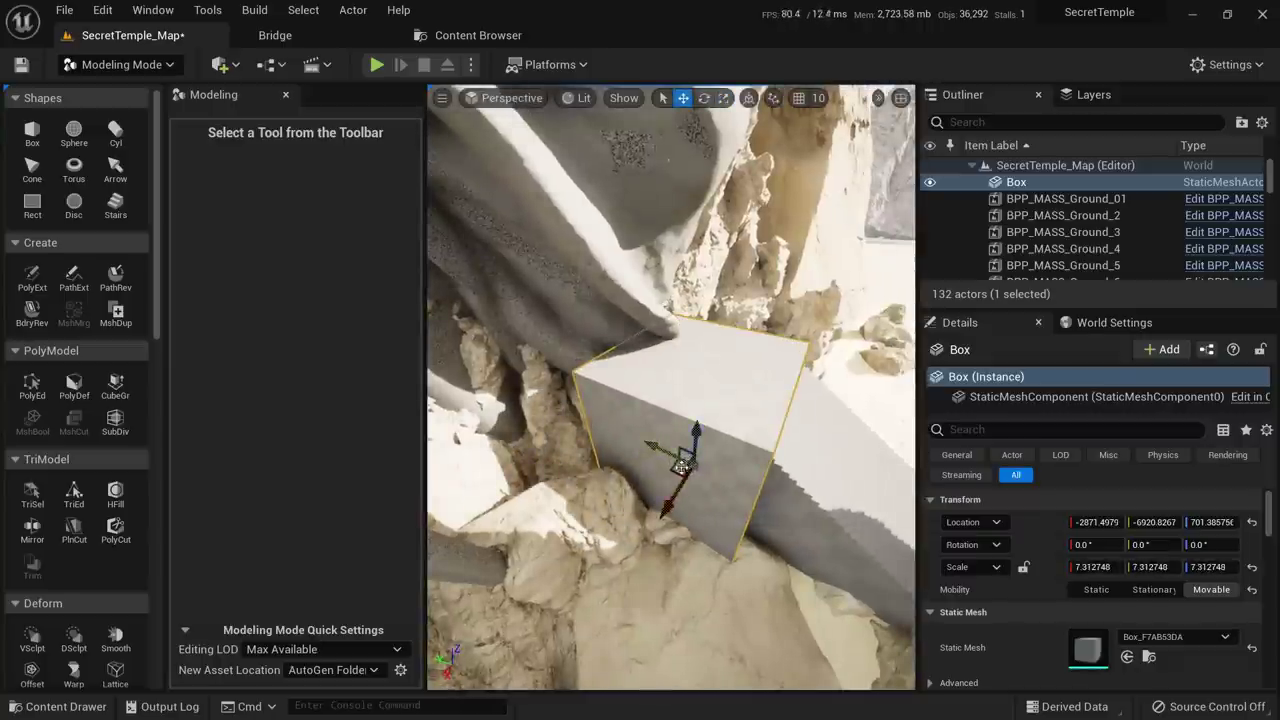
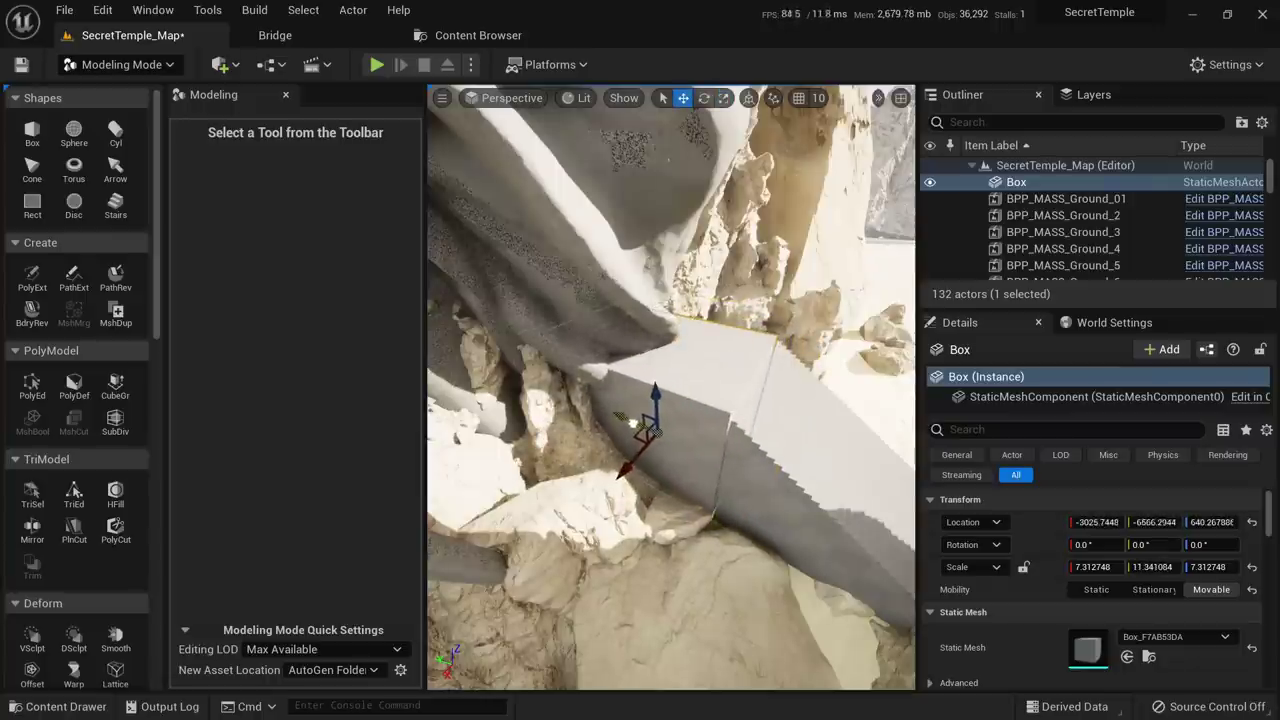
{"action": "right_click_drag", "start_coordinate": [700, 410], "coordinate": [662, 400]}
{"action": "left_click_drag", "start_coordinate": [672, 402], "coordinate": [673, 388]}
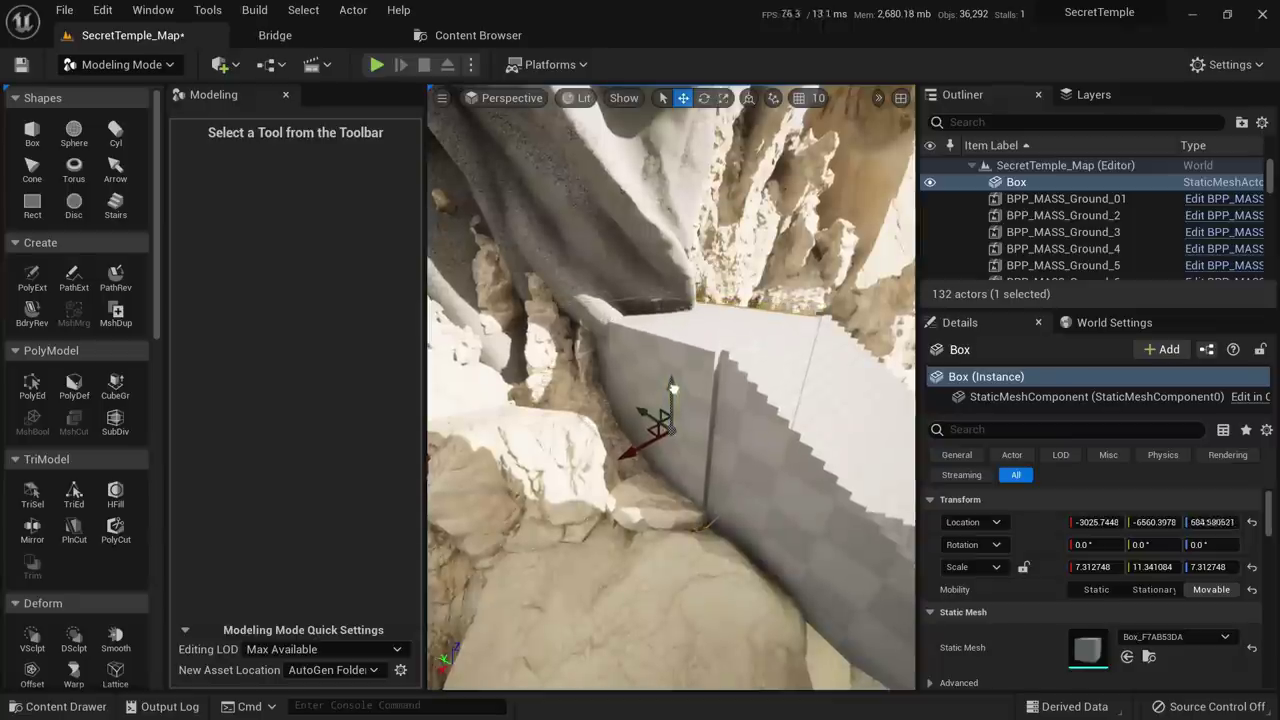
{"action": "key", "text": "Escape"}
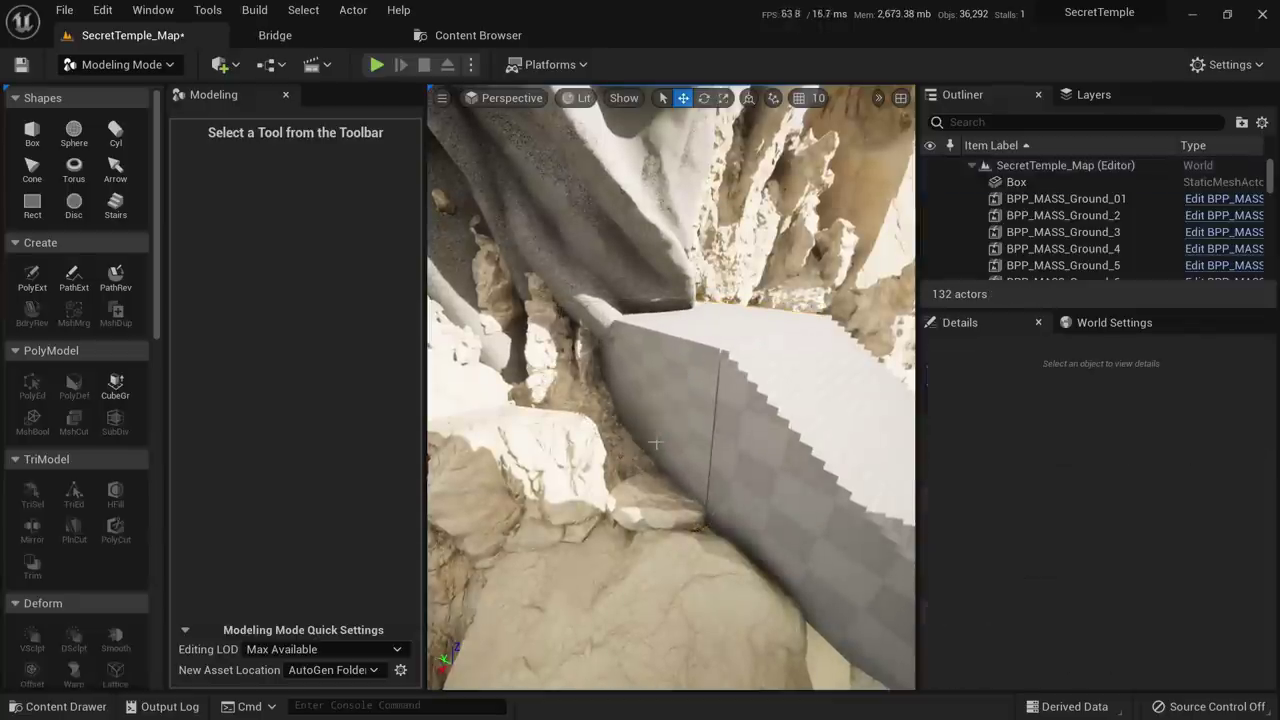
Review the blocked-out staircase and landing from the main view, and delete both pieces from the statue's foot
{"action": "key", "text": "s"}
{"action": "mouse_move", "coordinate": [700, 423]}
{"action": "right_mouse_down"}
{"action": "mouse_move", "coordinate": [680, 380]}
{"action": "mouse_move", "coordinate": [716, 464]}
{"action": "mouse_move", "coordinate": [710, 440]}
{"action": "right_mouse_up"}
{"action": "key", "text": "w"}
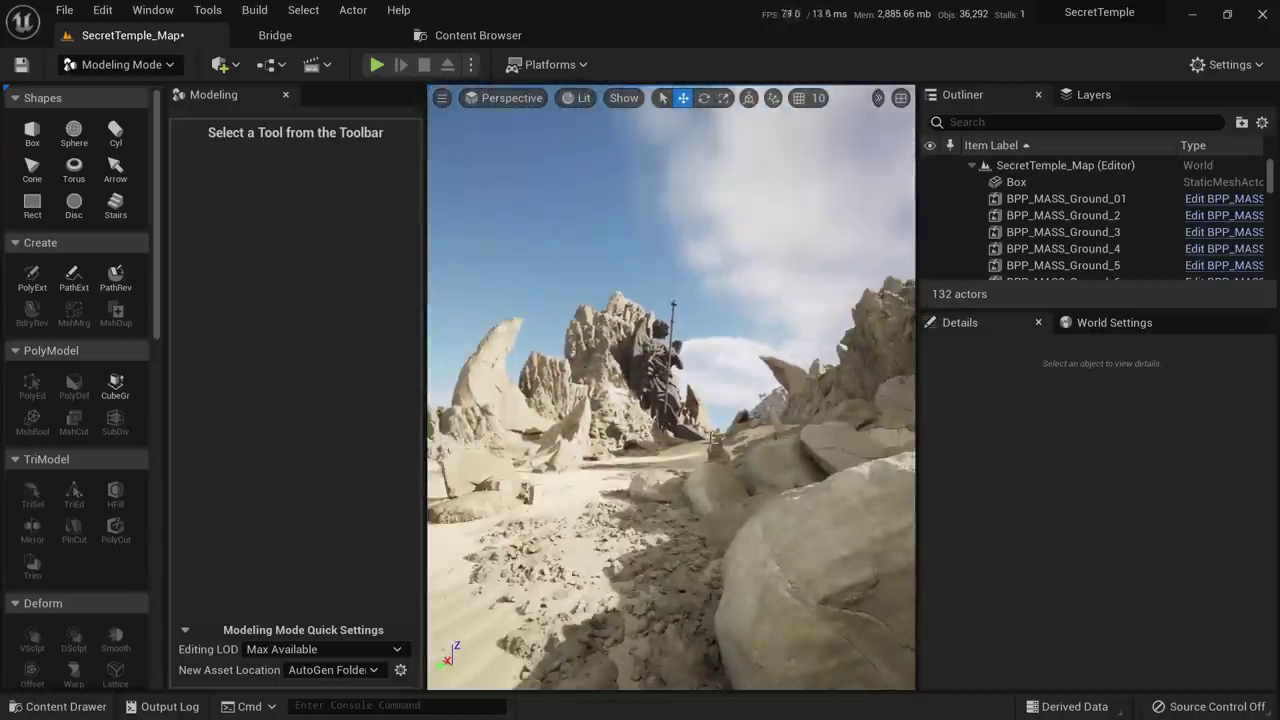
{"action": "key", "text": "F11"}
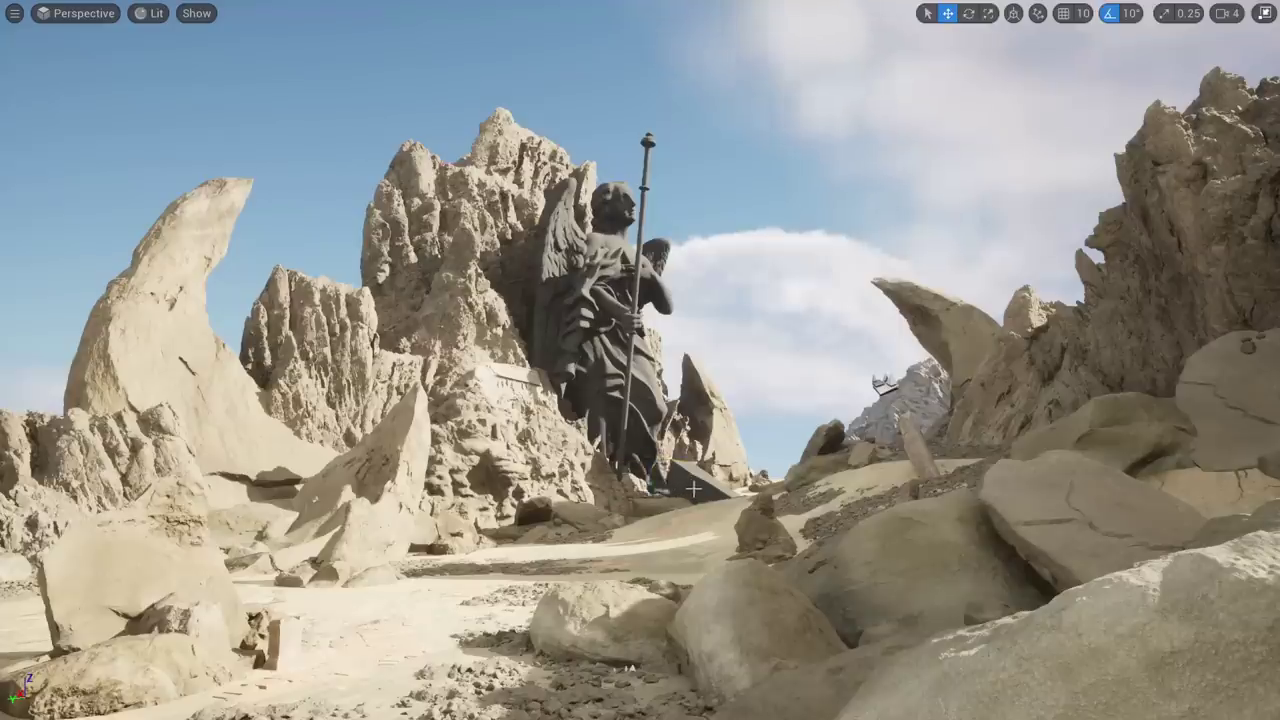
{"action": "right_click_drag", "start_coordinate": [693, 489], "coordinate": [697, 519]}
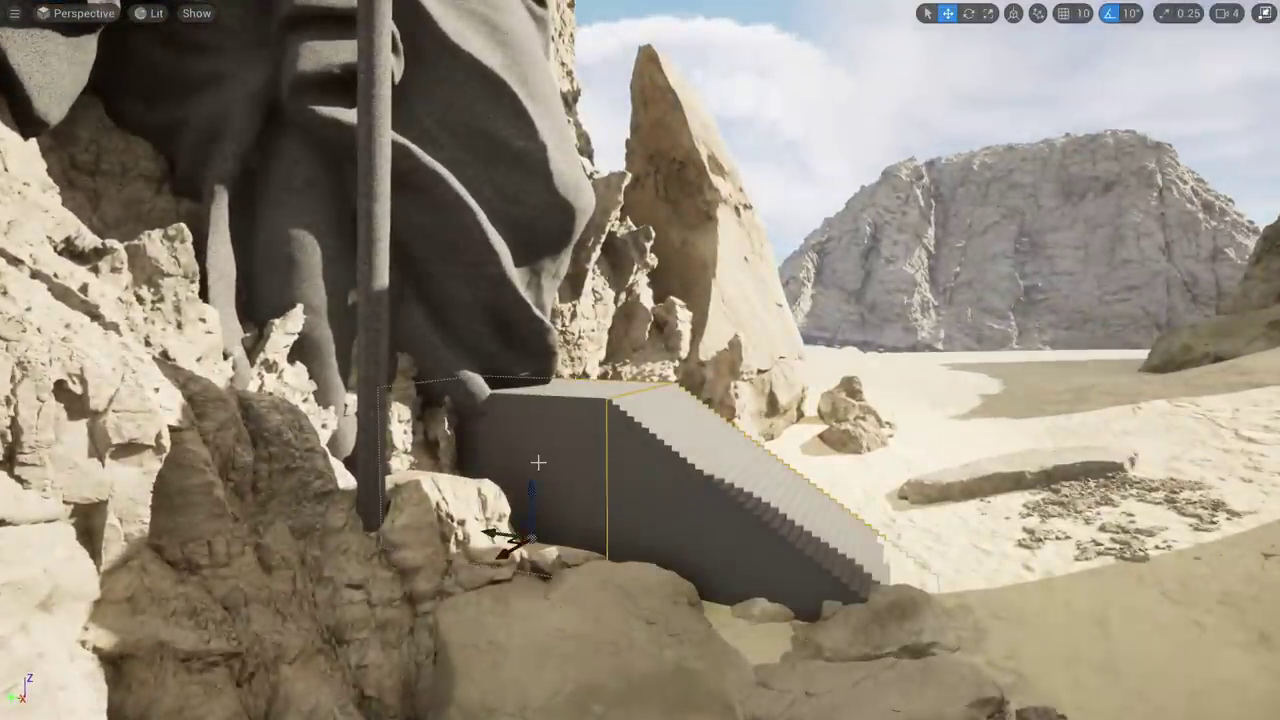
{"action": "key", "text": "F11"}
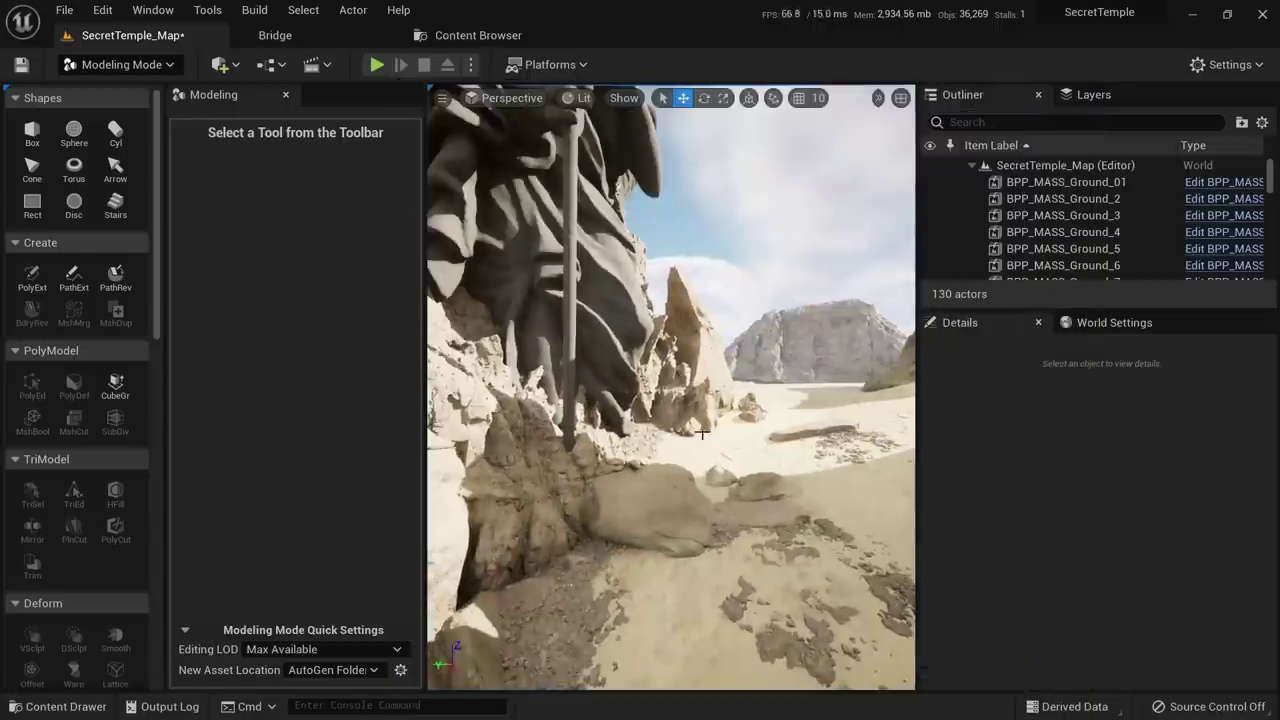
Place the Roman trim block from the Roman_assets collection on the sand of the valley leading to the statue
{"action": "right_click_drag", "start_coordinate": [681, 437], "coordinate": [681, 437]}
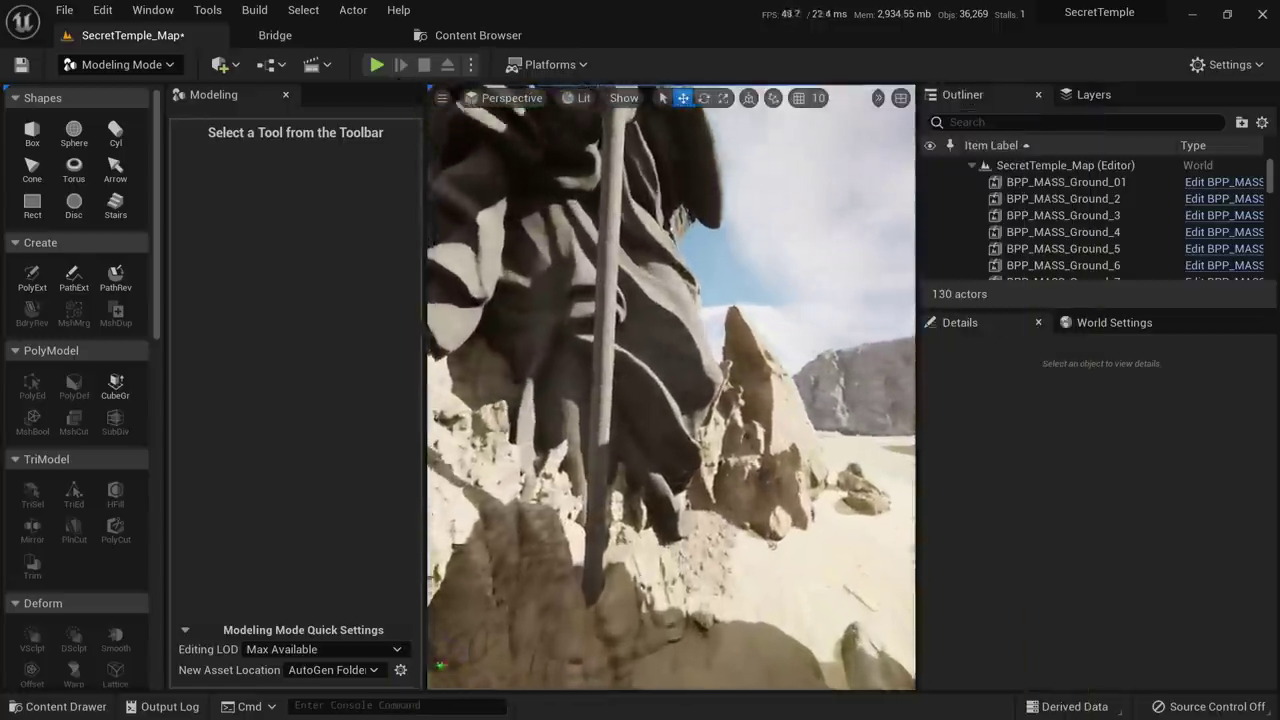
{"action": "right_click_drag", "start_coordinate": [736, 362], "coordinate": [736, 362]}
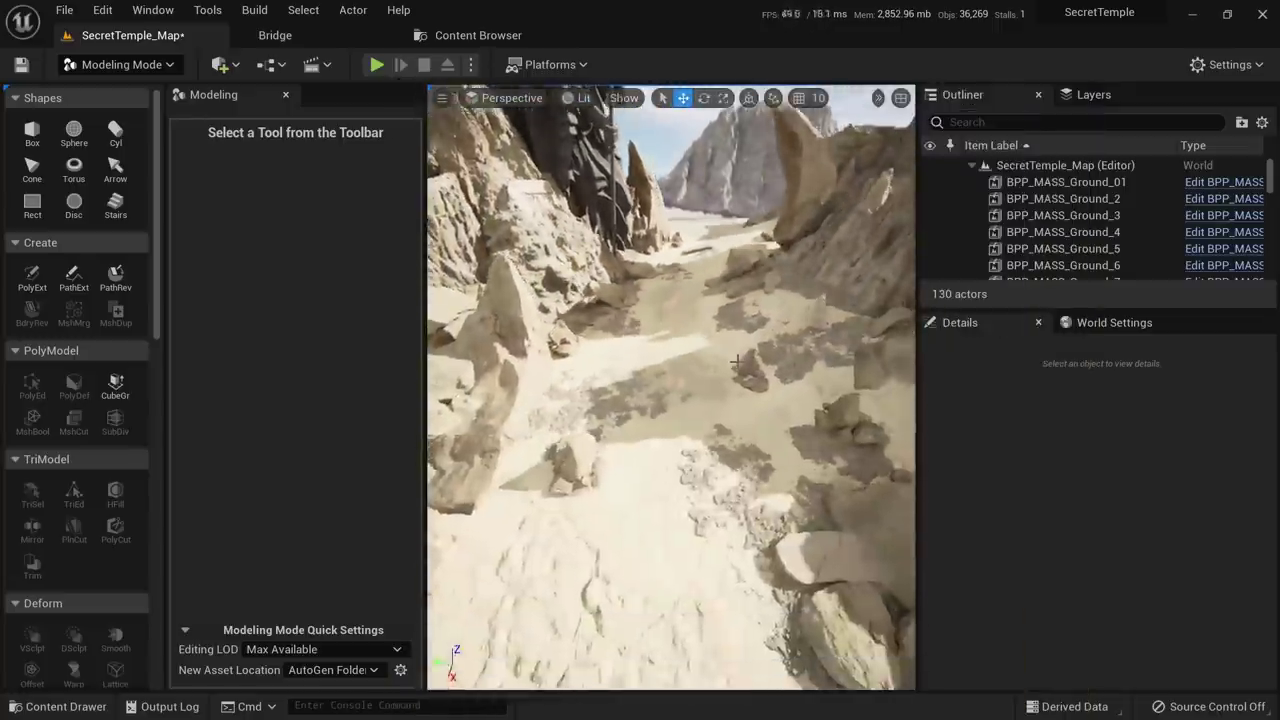
{"action": "key", "text": "ctrl+space"}
{"action": "left_click", "coordinate": [90, 680]}
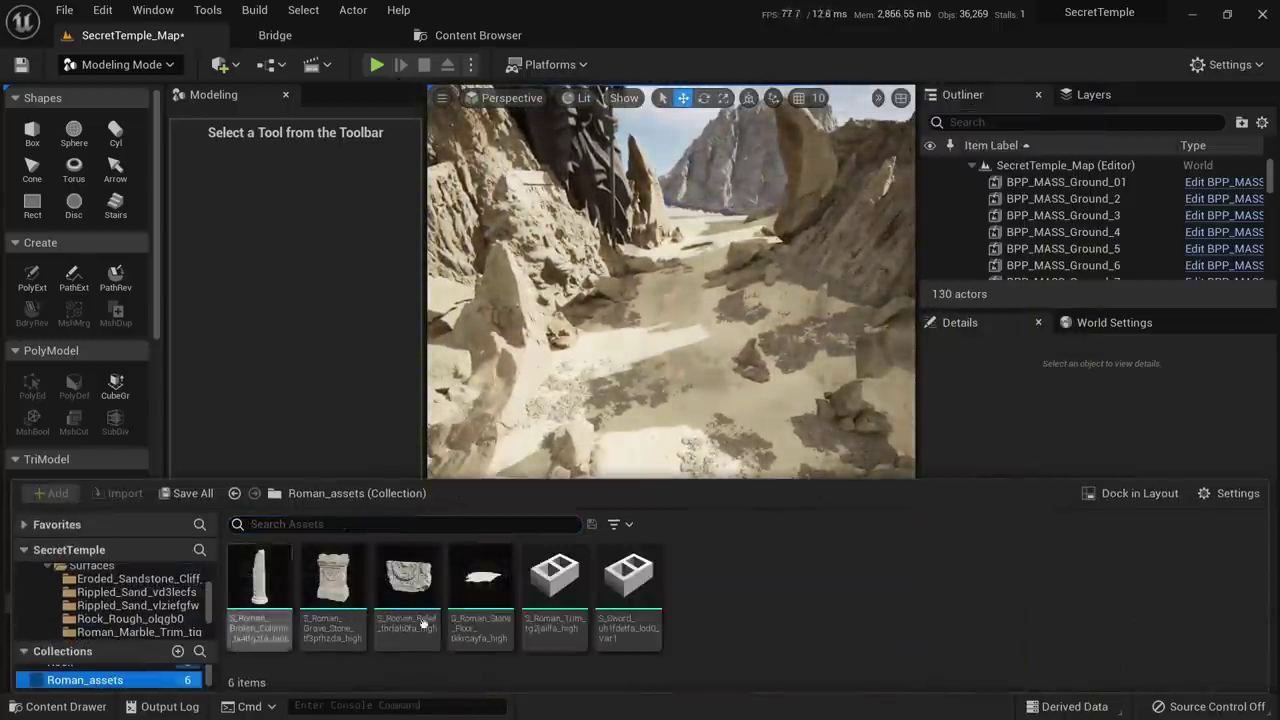
{"action": "left_click_drag", "start_coordinate": [551, 571], "coordinate": [726, 424]}
{"action": "left_click_drag", "start_coordinate": [776, 483], "coordinate": [786, 486]}
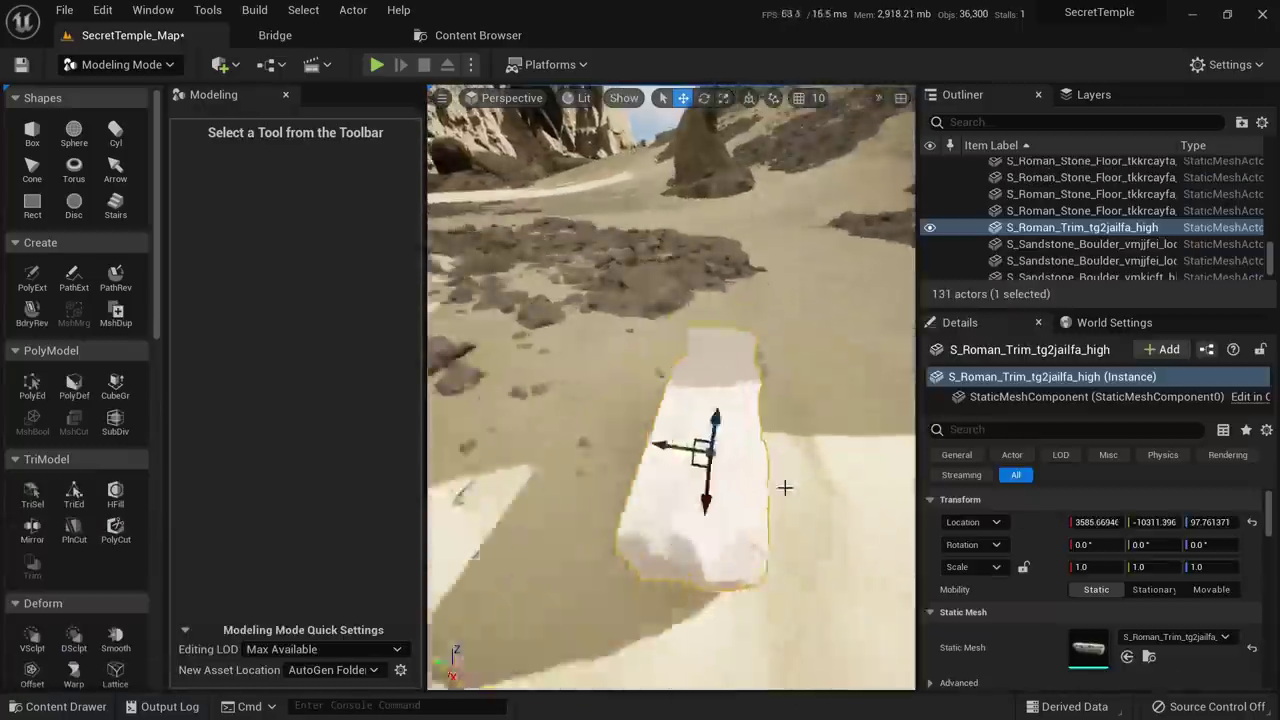
Scale the trim uniformly to 10, turn it to a yaw of about -120°, move it among the foreground boulders, and switch to Select Mode
{"action": "right_click_drag", "start_coordinate": [786, 486], "coordinate": [755, 467]}
{"action": "key", "text": "f"}
{"action": "left_click_drag", "start_coordinate": [755, 467], "coordinate": [885, 465], "text": "alt"}
{"action": "right_click_drag", "start_coordinate": [675, 456], "coordinate": [742, 499]}
{"action": "key", "text": "e"}
{"action": "left_click_drag", "start_coordinate": [645, 492], "coordinate": [680, 496], "text": "alt"}
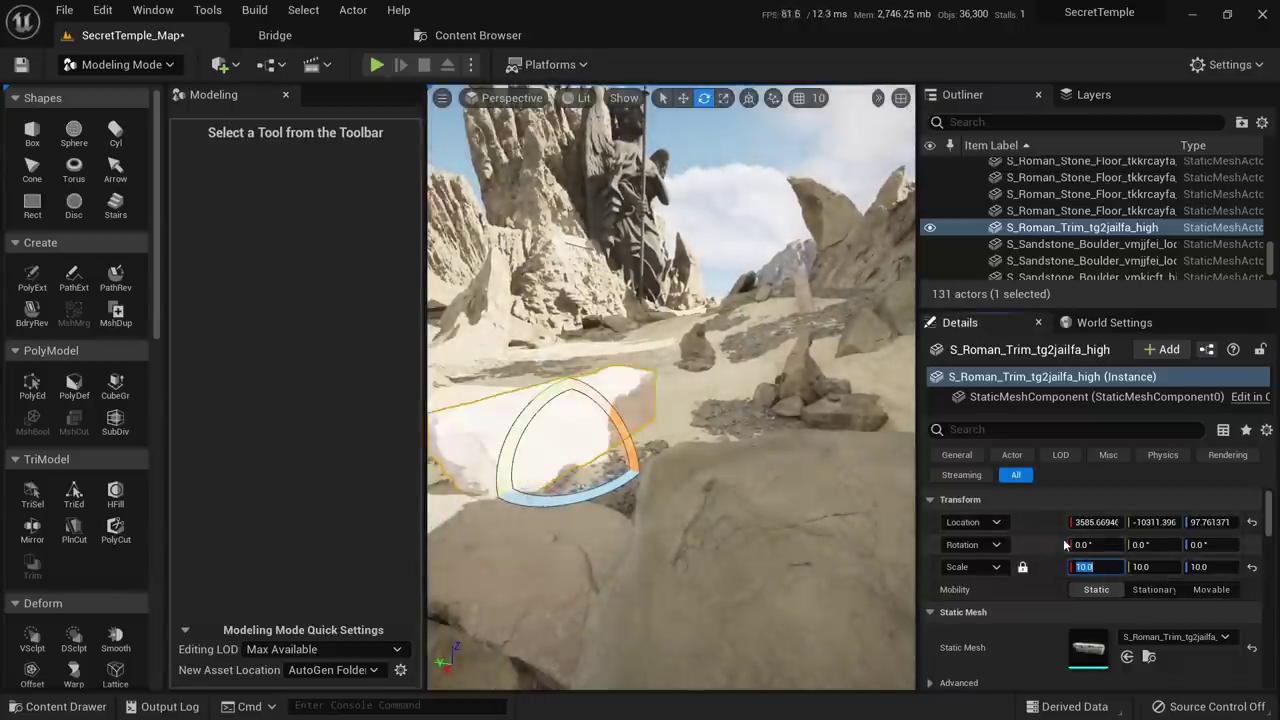
{"action": "left_click_drag", "start_coordinate": [593, 491], "coordinate": [682, 475]}
{"action": "right_click_drag", "start_coordinate": [682, 475], "coordinate": [558, 483]}
{"action": "key", "text": "shift+1"}
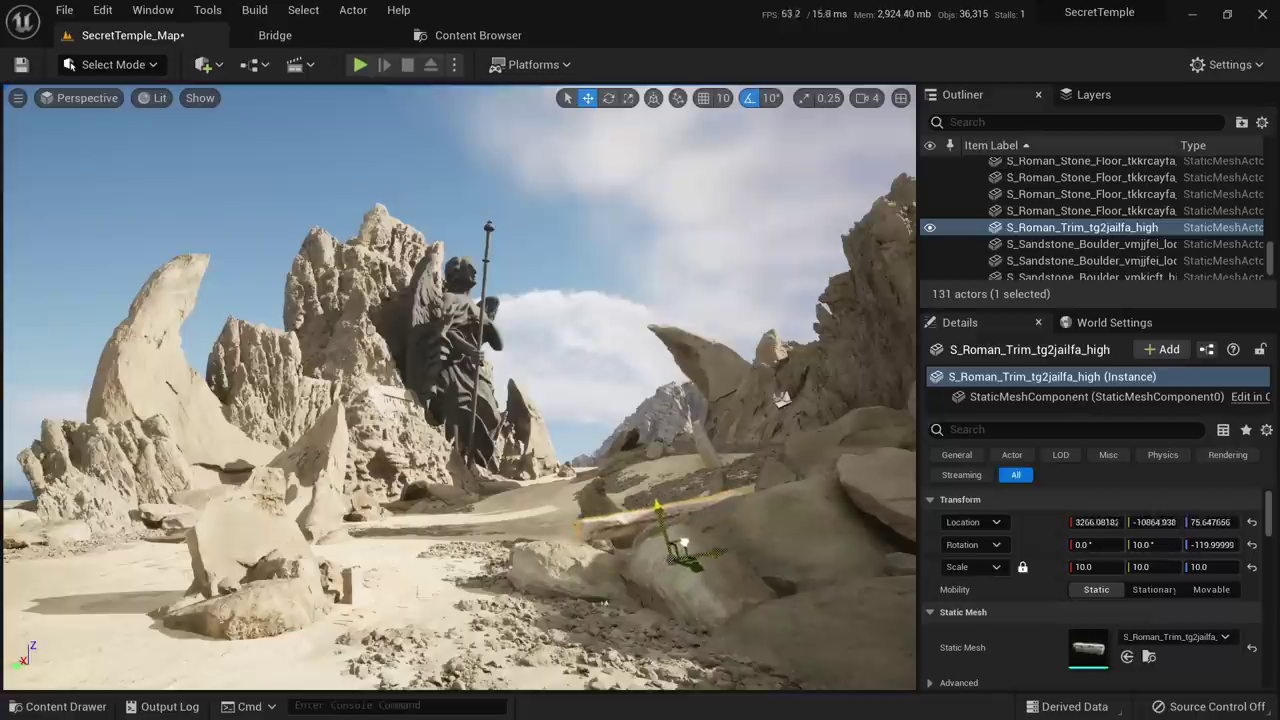
Turn the trim 60° about the vertical axis and tilt it slightly among the foreground boulders
{"action": "key", "text": "Escape"}
{"action": "left_click", "coordinate": [643, 528]}
{"action": "key", "text": "e"}
{"action": "left_click_drag", "start_coordinate": [624, 518], "coordinate": [626, 516]}
{"action": "left_click_drag", "start_coordinate": [701, 571], "coordinate": [760, 553]}
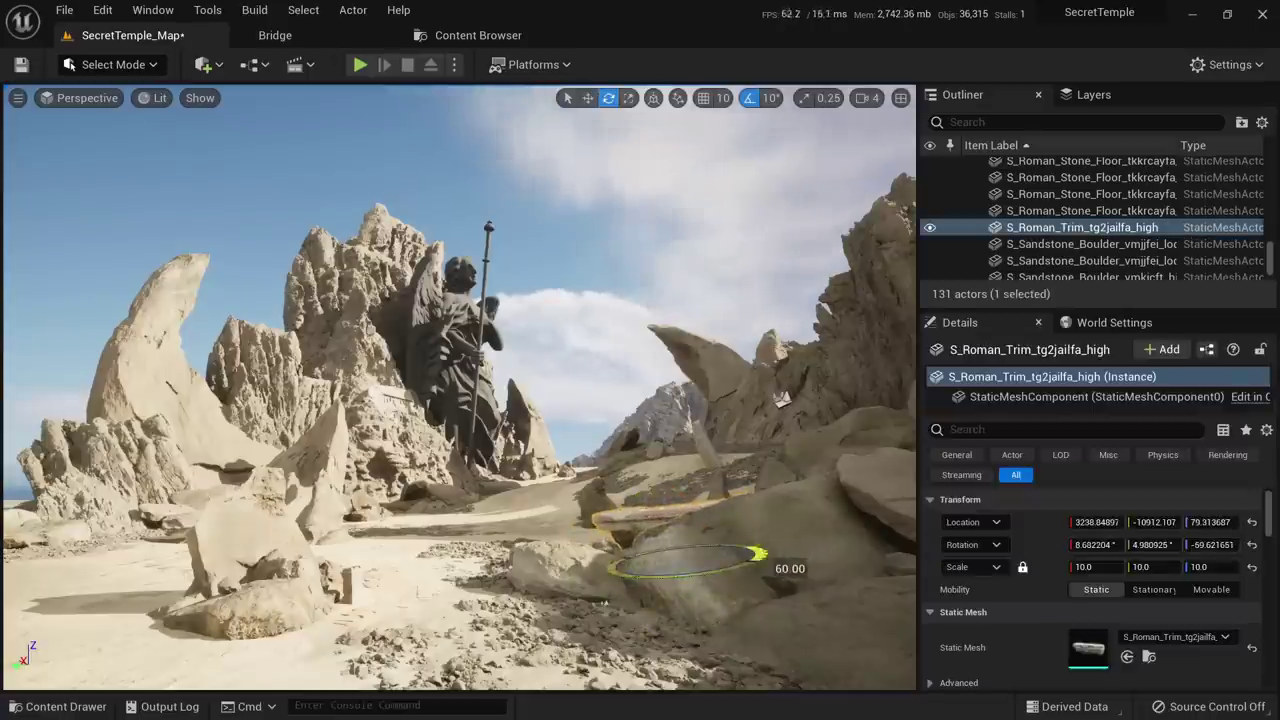
{"action": "key", "text": "Escape"}
Slide the trim out from behind the boulder and sink it to about X 3092, Y -10664, Z 46
{"action": "key", "text": "w"}
{"action": "mouse_move", "coordinate": [760, 553]}
{"action": "right_mouse_down"}
{"action": "mouse_move", "coordinate": [860, 570]}
{"action": "mouse_move", "coordinate": [780, 560]}
{"action": "right_mouse_up"}
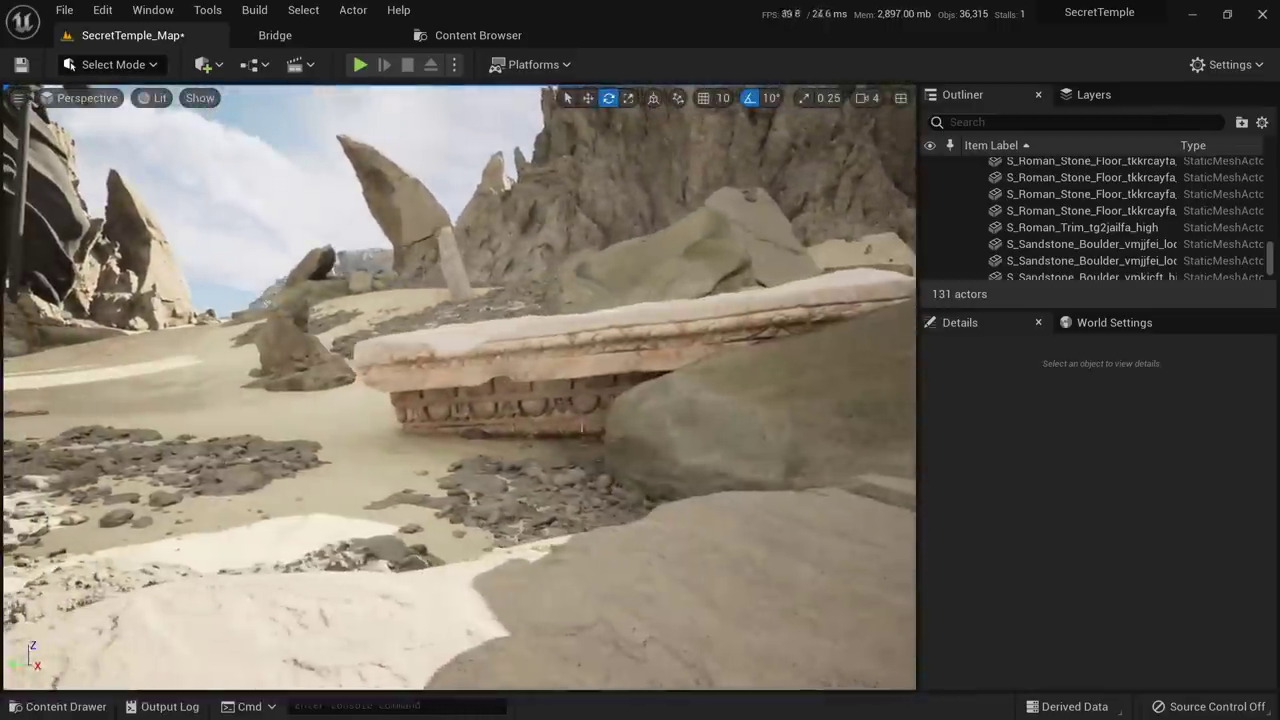
{"action": "left_click", "coordinate": [581, 428]}
{"action": "key", "text": "w"}
{"action": "left_click_drag", "start_coordinate": [623, 441], "coordinate": [486, 448]}
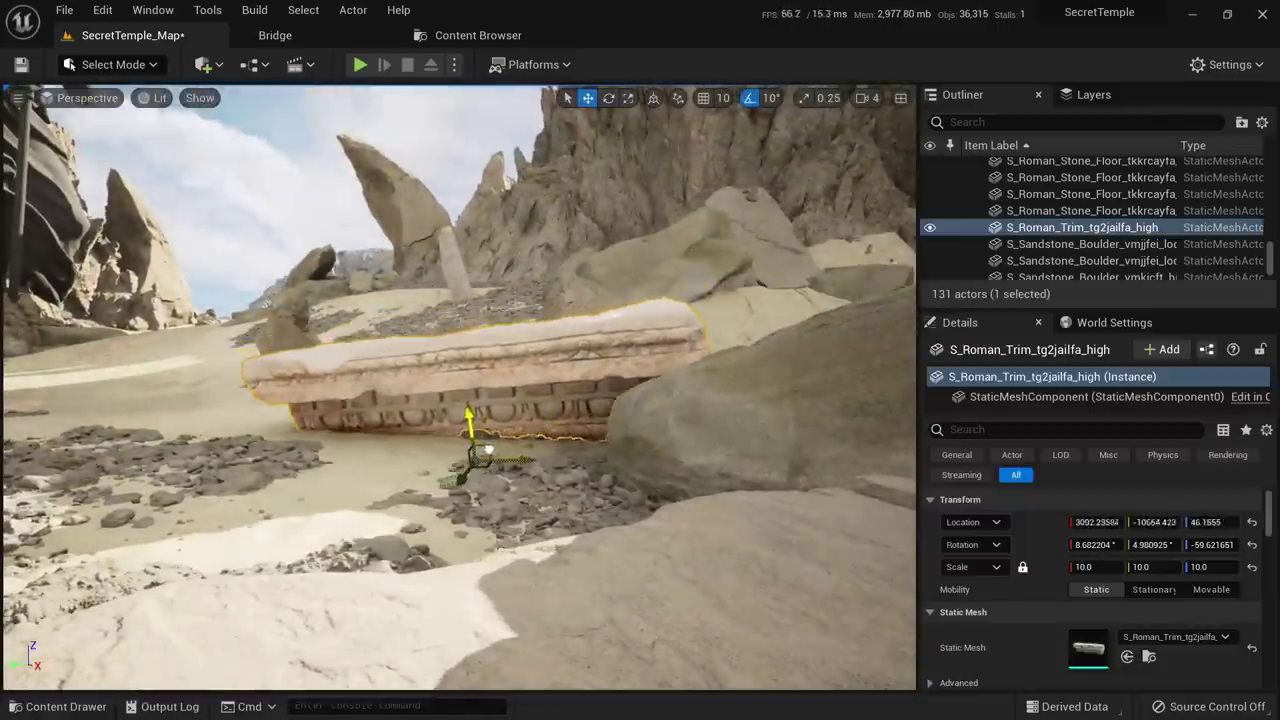
{"action": "key", "text": "Escape"}
Duplicate the trim and move the copy up the valley near the statue to about X -3408, Y -9047, Z 784
{"action": "mouse_move", "coordinate": [498, 557]}
{"action": "right_mouse_down"}
{"action": "mouse_move", "coordinate": [480, 557]}
{"action": "mouse_move", "coordinate": [498, 557]}
{"action": "right_mouse_up"}
{"action": "key", "text": "w"}
{"action": "left_click", "coordinate": [653, 600]}
{"action": "key", "text": "s"}
{"action": "mouse_move", "coordinate": [653, 600]}
{"action": "right_mouse_down"}
{"action": "mouse_move", "coordinate": [653, 618]}
{"action": "mouse_move", "coordinate": [690, 625]}
{"action": "mouse_move", "coordinate": [653, 600]}
{"action": "right_mouse_up"}
{"action": "left_click_drag", "start_coordinate": [655, 599], "coordinate": [462, 262], "text": "alt"}
{"action": "key", "text": "w"}
{"action": "right_click_drag", "start_coordinate": [462, 262], "coordinate": [462, 225]}
{"action": "left_click_drag", "start_coordinate": [431, 345], "coordinate": [468, 291]}
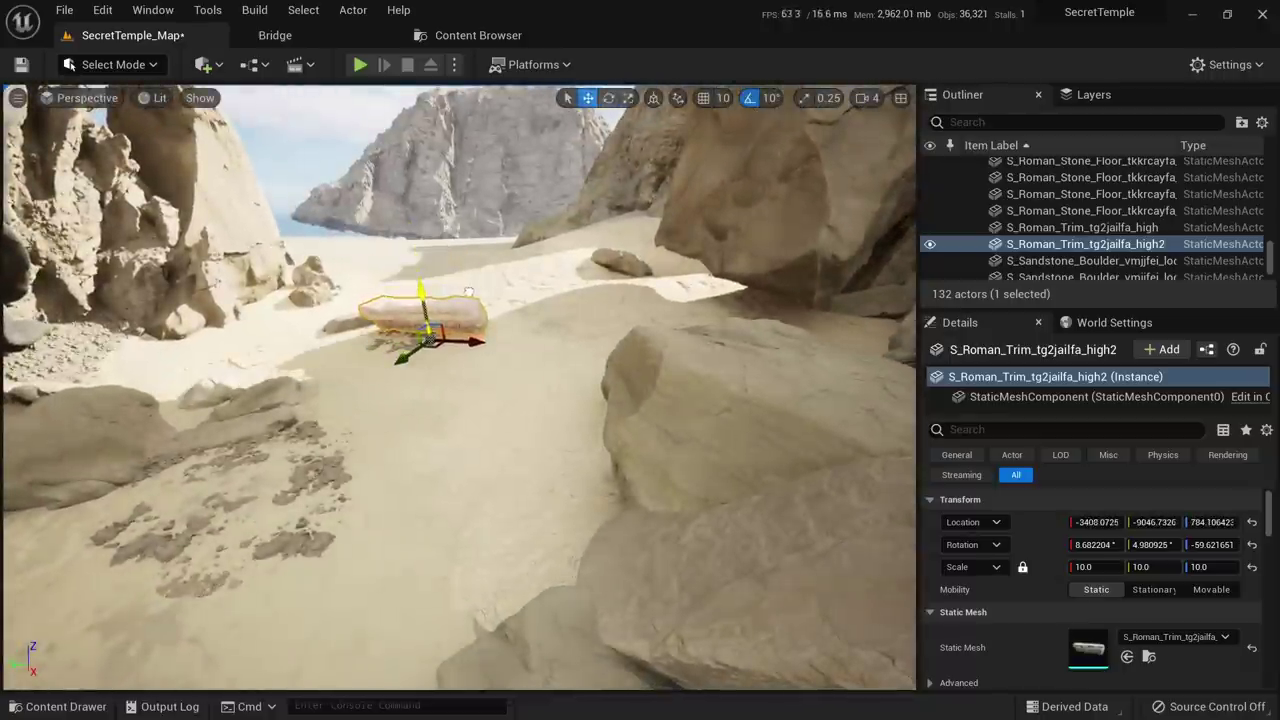
Slide the second trim across to Y about -10272 beside the large rocks and rotate it 20° about its vertical axis, with a slight tilt
{"action": "left_click_drag", "start_coordinate": [449, 341], "coordinate": [662, 343]}
{"action": "key", "text": "e"}
{"action": "left_click_drag", "start_coordinate": [700, 299], "coordinate": [712, 322]}
{"action": "left_click_drag", "start_coordinate": [698, 371], "coordinate": [716, 363]}
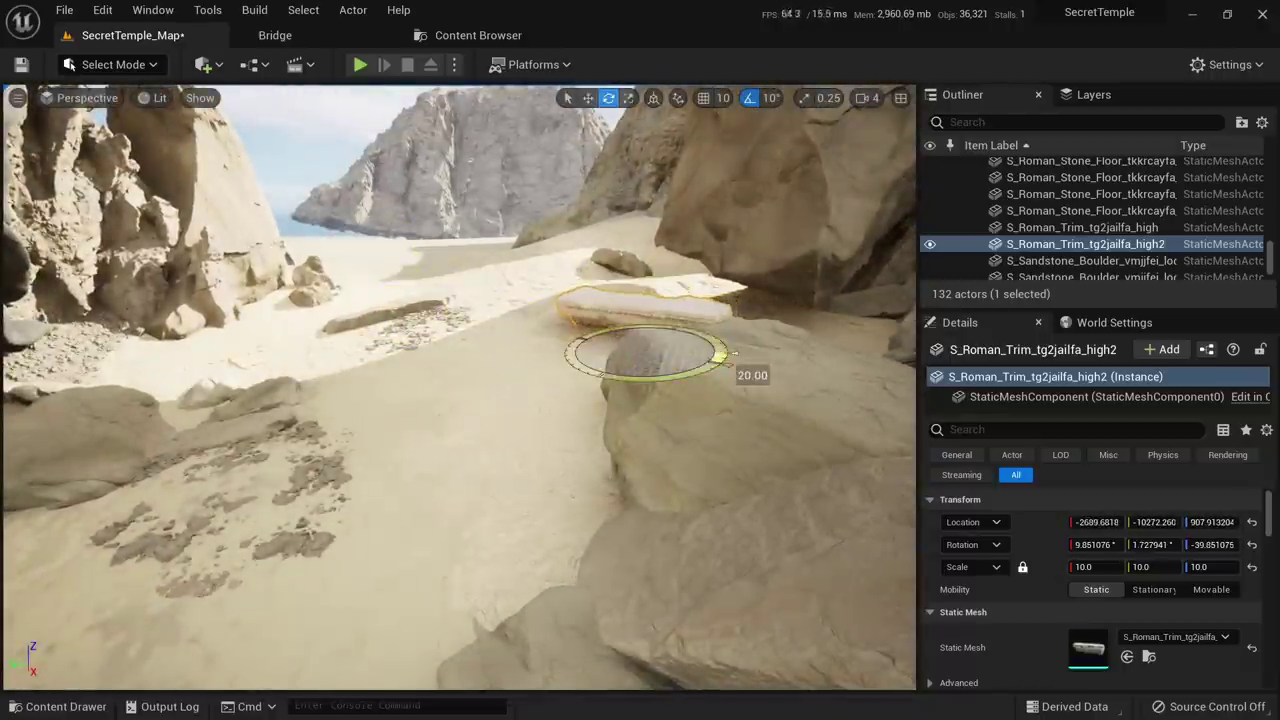
{"action": "left_click_drag", "start_coordinate": [704, 305], "coordinate": [716, 328]}
{"action": "key", "text": "Escape"}
Move the second trim back toward the statue to about X -2921, Y -8388, Z 701 and roll it to about -40°
{"action": "right_click_drag", "start_coordinate": [700, 340], "coordinate": [660, 390]}
{"action": "left_click", "coordinate": [652, 447]}
{"action": "key", "text": "w"}
{"action": "left_click_drag", "start_coordinate": [649, 476], "coordinate": [400, 442]}
{"action": "key", "text": "1"}
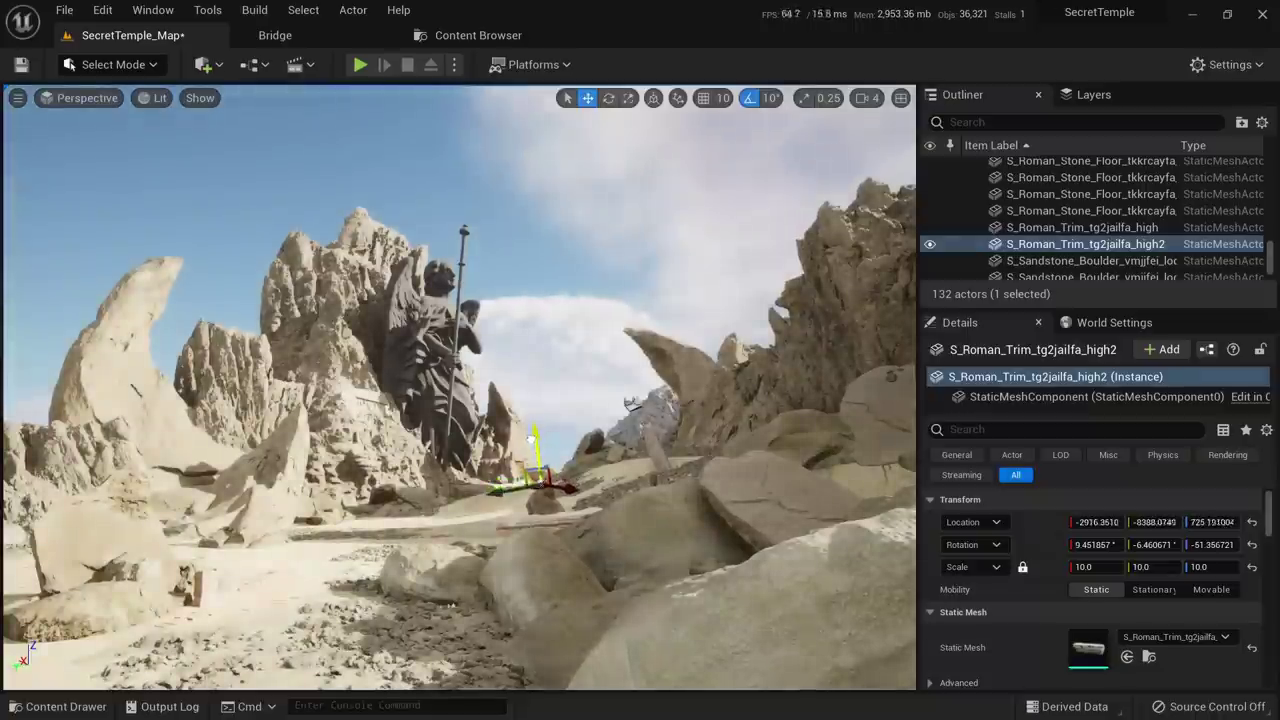
{"action": "key", "text": "e"}
{"action": "left_click_drag", "start_coordinate": [531, 440], "coordinate": [569, 453]}
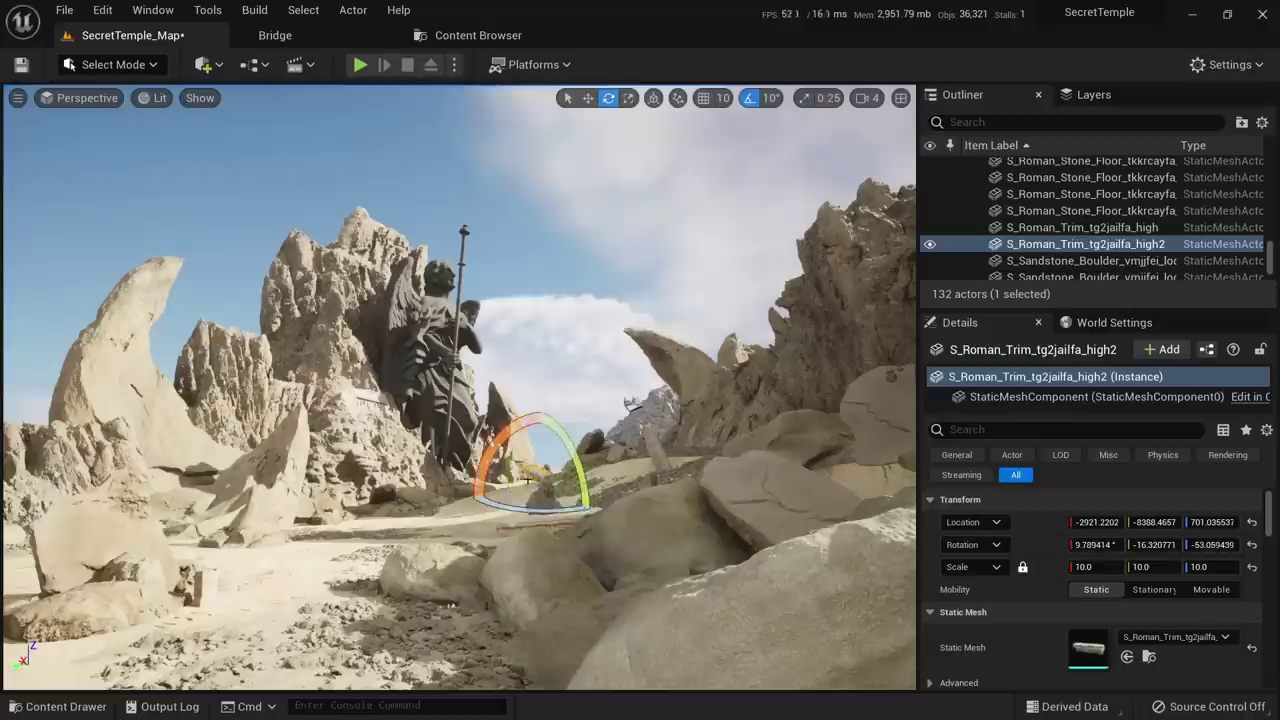
{"action": "left_click_drag", "start_coordinate": [486, 446], "coordinate": [503, 545]}
{"action": "left_click", "coordinate": [545, 422]}
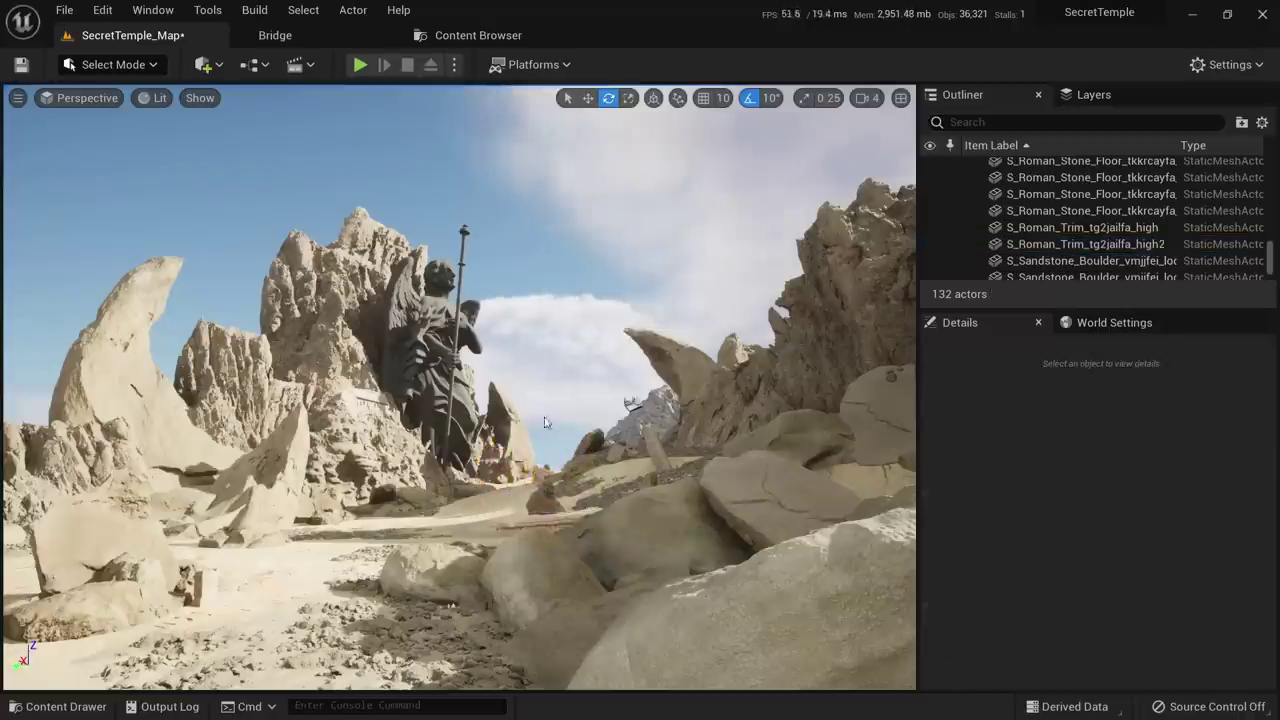
Duplicate the tilted trim and, using world coordinates, move the copy along the cliff to about X -1181, Y -7332
{"action": "left_click", "coordinate": [543, 498]}
{"action": "key", "text": "w"}
{"action": "right_click_drag", "start_coordinate": [543, 498], "coordinate": [585, 580]}
{"action": "key", "text": "w"}
{"action": "left_click_drag", "start_coordinate": [665, 510], "coordinate": [563, 512], "text": "alt"}
{"action": "left_click", "coordinate": [653, 97]}
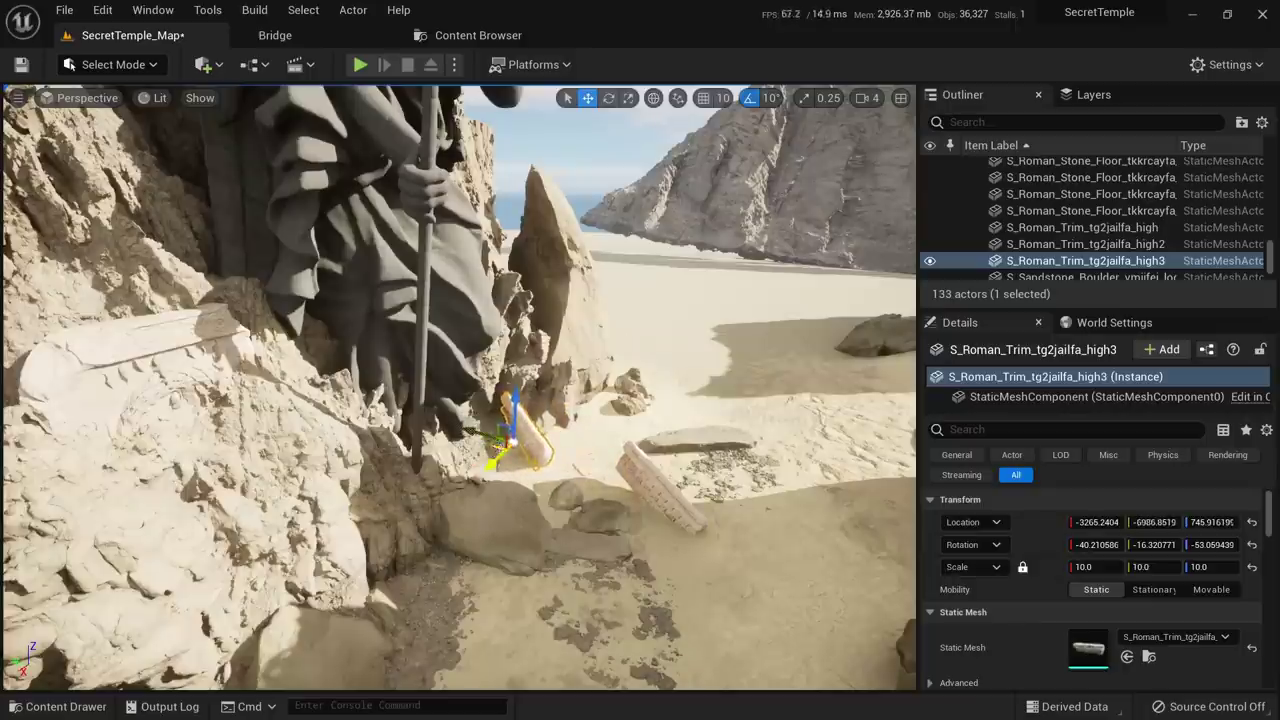
{"action": "left_click_drag", "start_coordinate": [497, 448], "coordinate": [408, 592]}
{"action": "key", "text": "w"}
{"action": "right_click_drag", "start_coordinate": [408, 592], "coordinate": [540, 450]}
Sink the third trim to a height of about 512 and rotate it to lean out of the sand at the cliff's base
{"action": "key", "text": "e"}
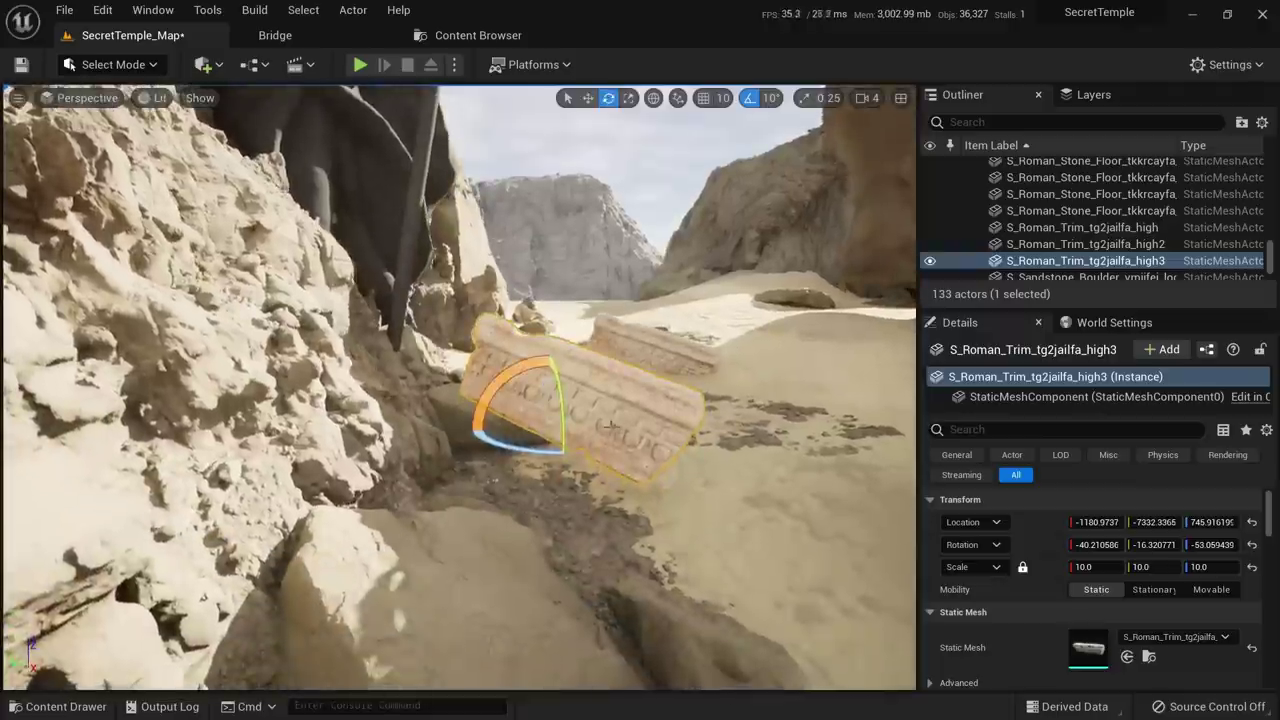
{"action": "left_click_drag", "start_coordinate": [608, 425], "coordinate": [477, 497]}
{"action": "key", "text": "w"}
{"action": "left_click_drag", "start_coordinate": [509, 432], "coordinate": [508, 412]}
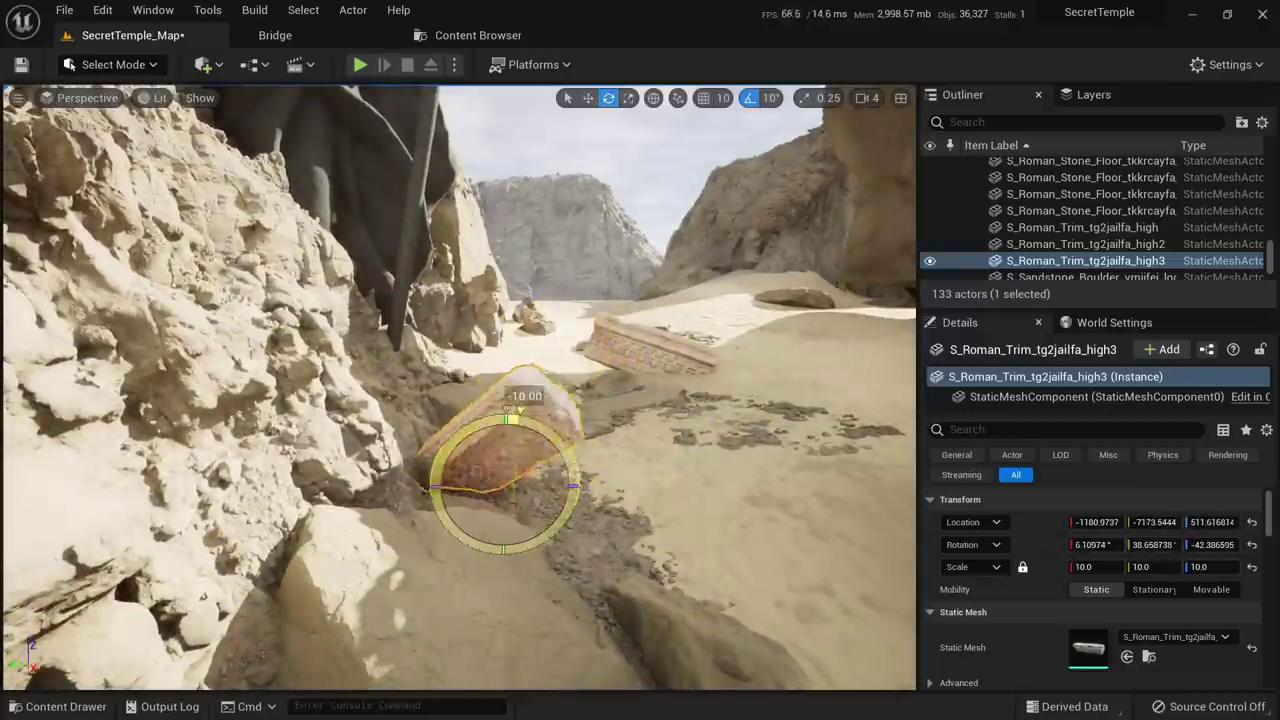
{"action": "left_click_drag", "start_coordinate": [495, 477], "coordinate": [570, 490]}
{"action": "key", "text": "Escape"}
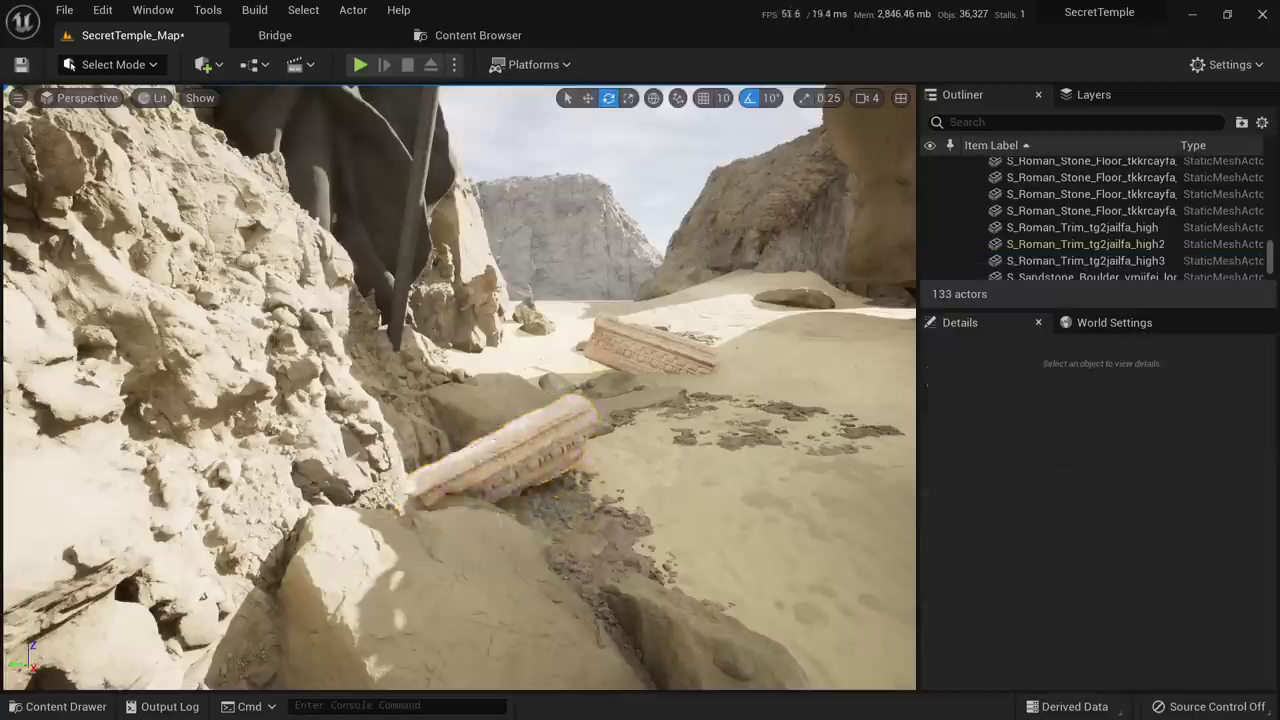
{"action": "key", "text": "s"}
{"action": "mouse_move", "coordinate": [555, 463]}
{"action": "right_mouse_down"}
{"action": "mouse_move", "coordinate": [535, 410]}
{"action": "mouse_move", "coordinate": [555, 405]}
{"action": "mouse_move", "coordinate": [545, 390]}
{"action": "mouse_move", "coordinate": [557, 466]}
{"action": "right_mouse_up"}
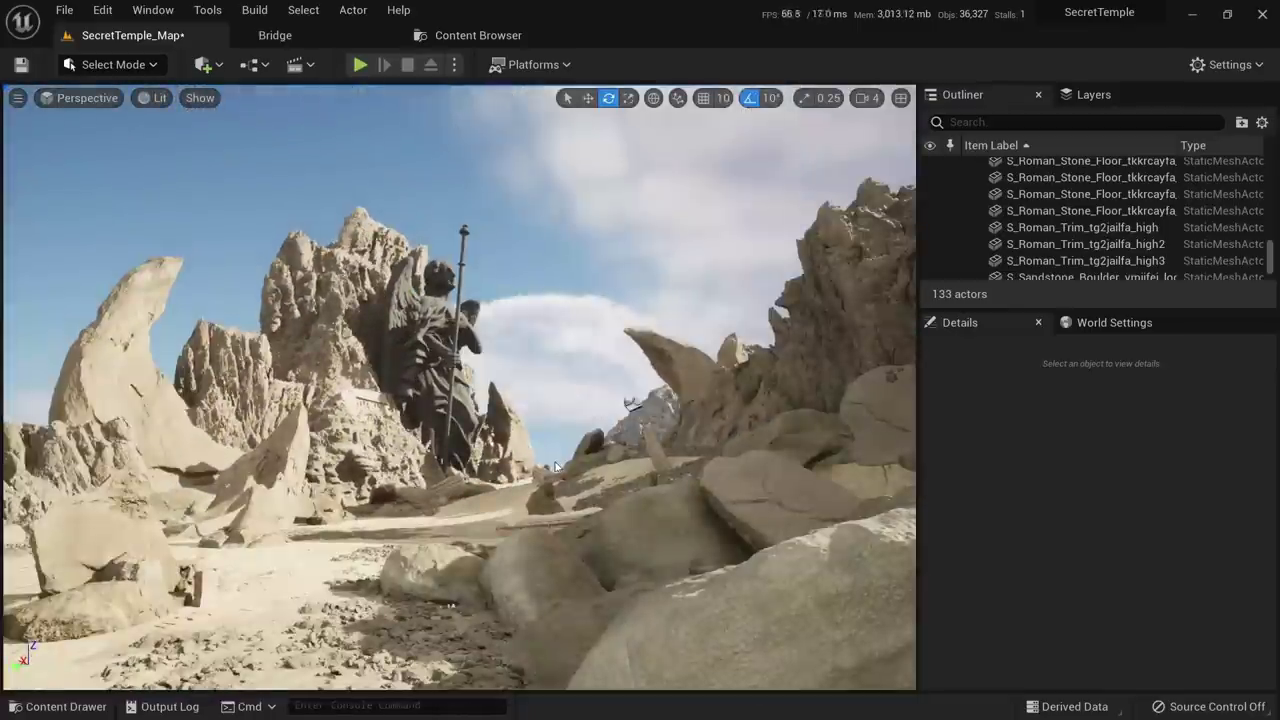
Place the sword from the Roman_assets collection on the sand beside the grave stone by the stone path
{"action": "key", "text": "ctrl+space"}
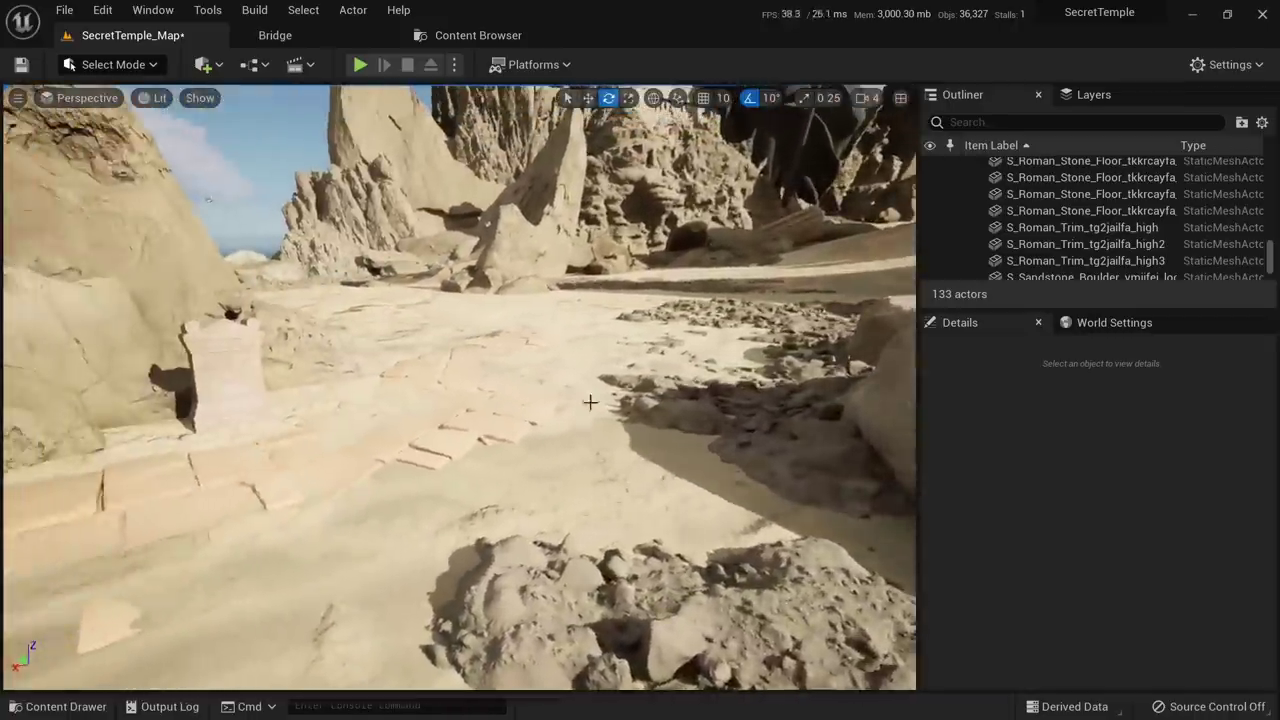
{"action": "key", "text": "ctrl+space"}
{"action": "left_click_drag", "start_coordinate": [639, 607], "coordinate": [269, 416]}
{"action": "right_click_drag", "start_coordinate": [269, 416], "coordinate": [354, 420]}
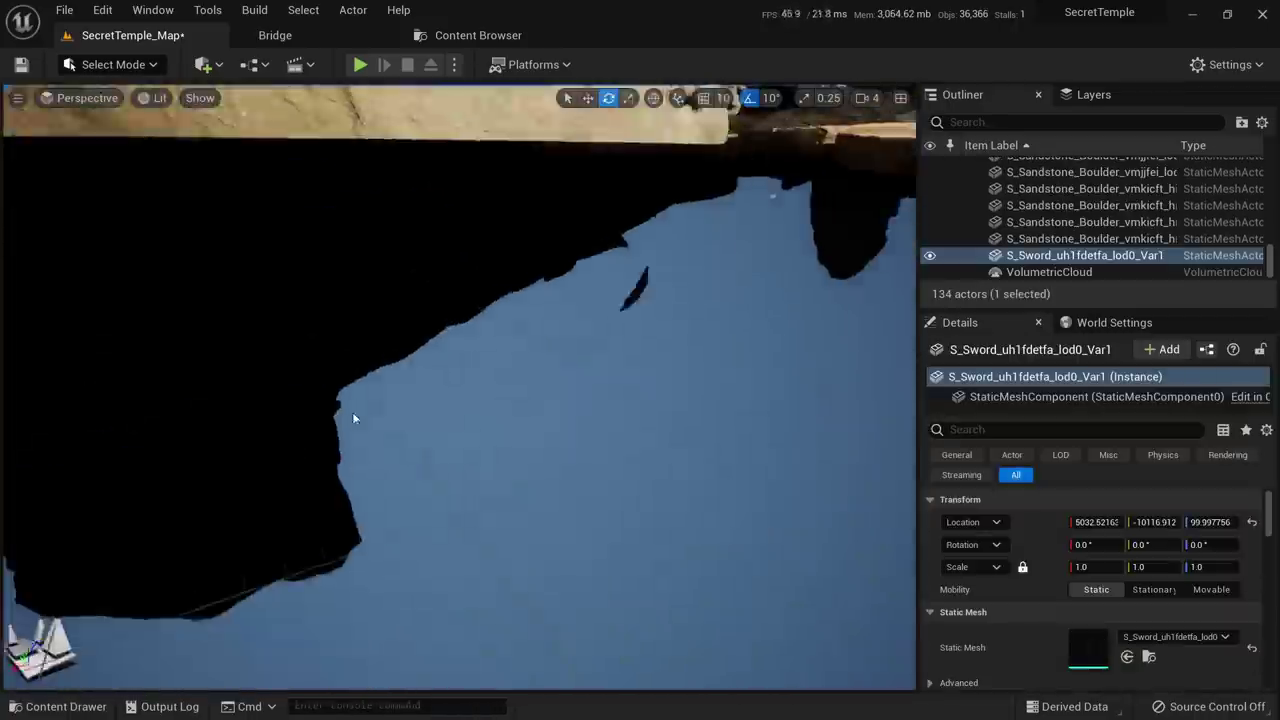
Rotate the sword to -210° about X and position it point-down in the sand next to the grave stone
{"action": "key", "text": "f"}
{"action": "mouse_move", "coordinate": [470, 350]}
{"action": "left_mouse_down"}
{"action": "mouse_move", "coordinate": [486, 334]}
{"action": "mouse_move", "coordinate": [498, 362]}
{"action": "mouse_move", "coordinate": [495, 345]}
{"action": "left_mouse_up"}
{"action": "left_click_drag", "start_coordinate": [454, 336], "coordinate": [467, 197]}
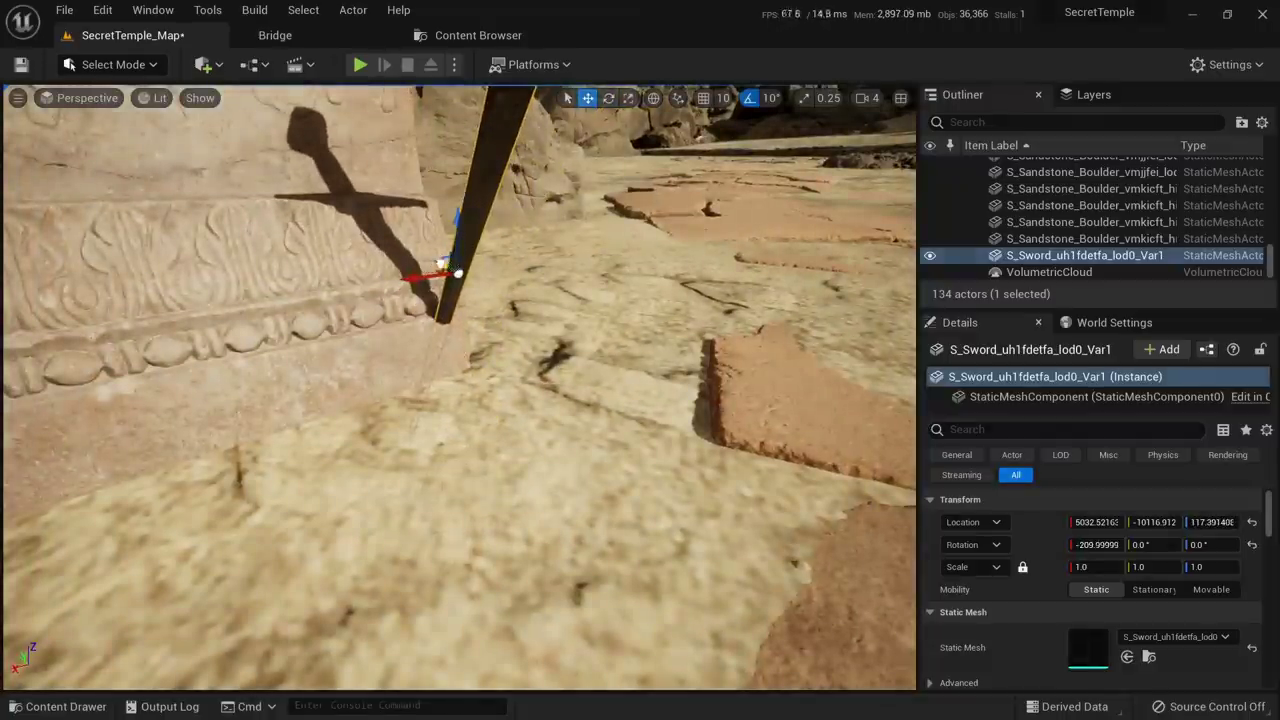
{"action": "left_click_drag", "start_coordinate": [443, 264], "coordinate": [484, 279]}
{"action": "key", "text": "1"}
{"action": "left_click", "coordinate": [615, 392]}
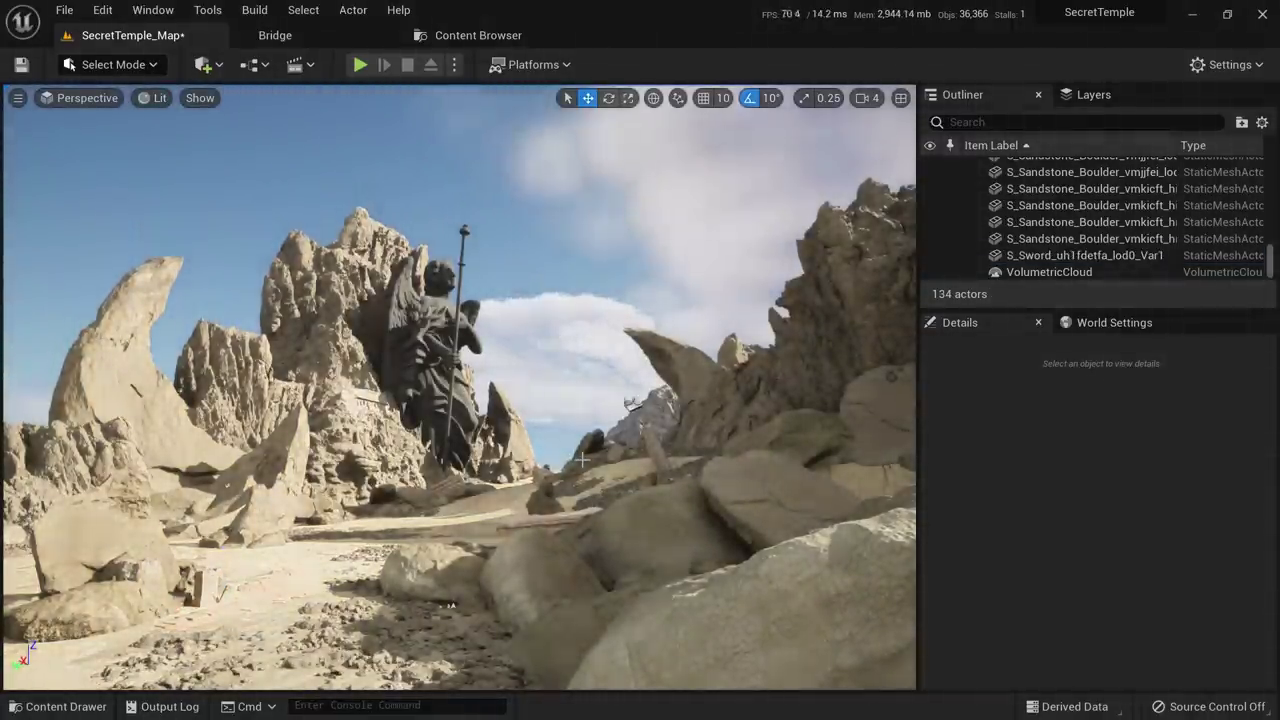
Add a second Roman broken column at a scale of about 8.26, turned 150°, beyond the statue at about X -7192, Y -8002
{"action": "key", "text": "w"}
{"action": "right_click_drag", "start_coordinate": [571, 539], "coordinate": [556, 566]}
{"action": "key", "text": "ctrl+space"}
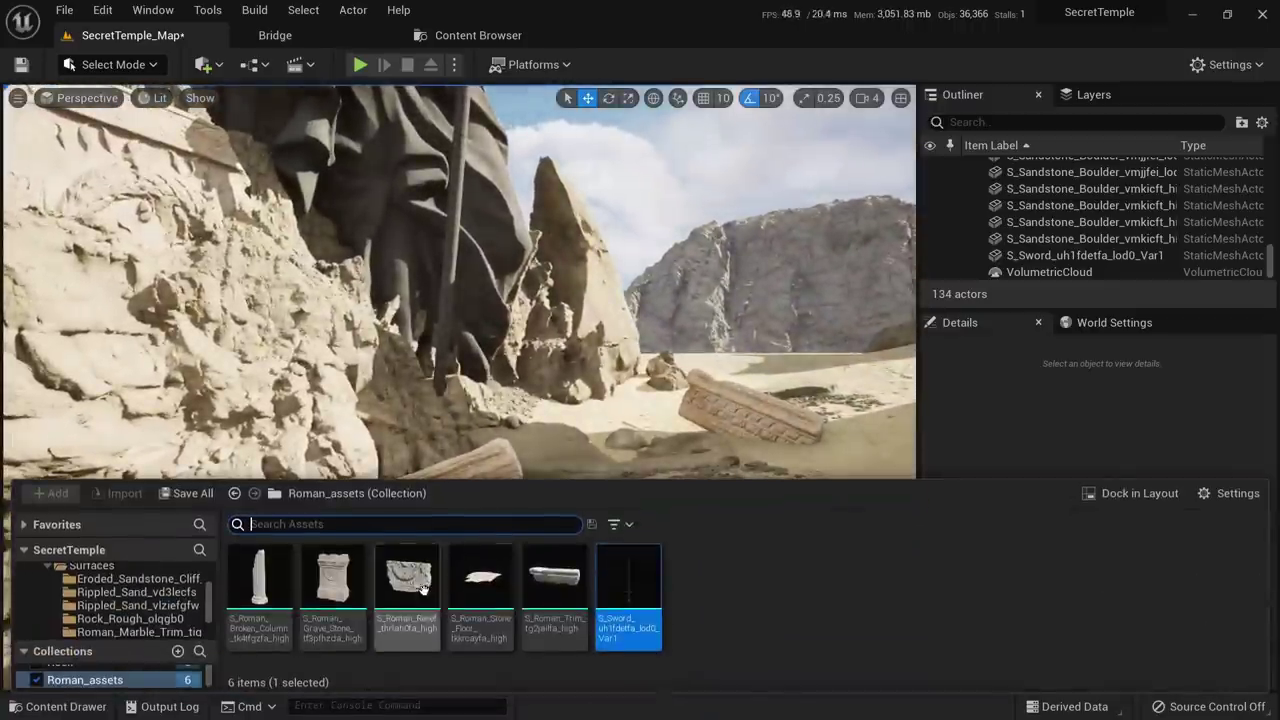
{"action": "left_click_drag", "start_coordinate": [259, 630], "coordinate": [670, 345]}
{"action": "key", "text": "r"}
{"action": "key", "text": "e"}
{"action": "left_click_drag", "start_coordinate": [620, 380], "coordinate": [500, 425]}
{"action": "mouse_move", "coordinate": [500, 425]}
{"action": "right_mouse_down"}
{"action": "mouse_move", "coordinate": [485, 490]}
{"action": "mouse_move", "coordinate": [520, 510]}
{"action": "mouse_move", "coordinate": [508, 430]}
{"action": "right_mouse_up"}
{"action": "key", "text": "w"}
{"action": "left_click_drag", "start_coordinate": [509, 524], "coordinate": [690, 398]}
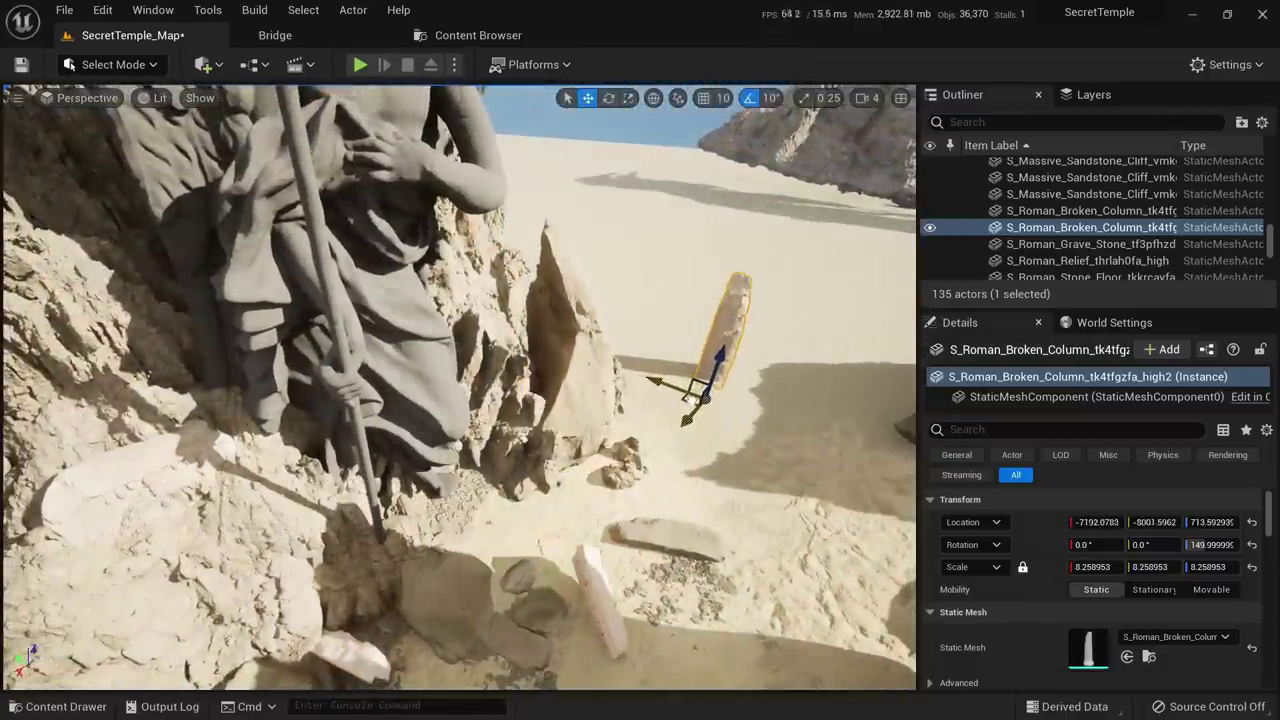
Raise the new column to a height of about 1178 and slide it toward the statue to Y about -7380
{"action": "right_click_drag", "start_coordinate": [682, 400], "coordinate": [708, 352]}
{"action": "left_click_drag", "start_coordinate": [607, 437], "coordinate": [607, 403]}
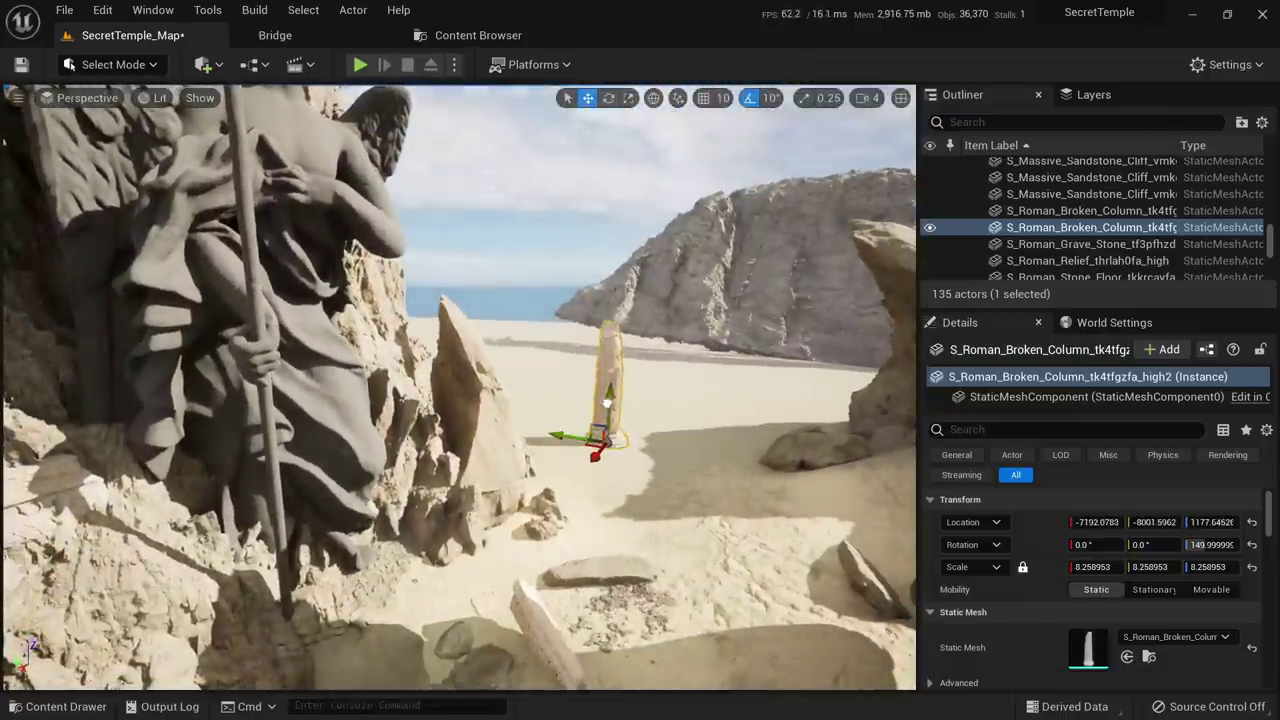
{"action": "key", "text": "Escape"}
{"action": "key", "text": "s"}
{"action": "mouse_move", "coordinate": [625, 398]}
{"action": "right_mouse_down"}
{"action": "mouse_move", "coordinate": [637, 368]}
{"action": "mouse_move", "coordinate": [622, 372]}
{"action": "mouse_move", "coordinate": [625, 398]}
{"action": "right_mouse_up"}
{"action": "left_click", "coordinate": [578, 438]}
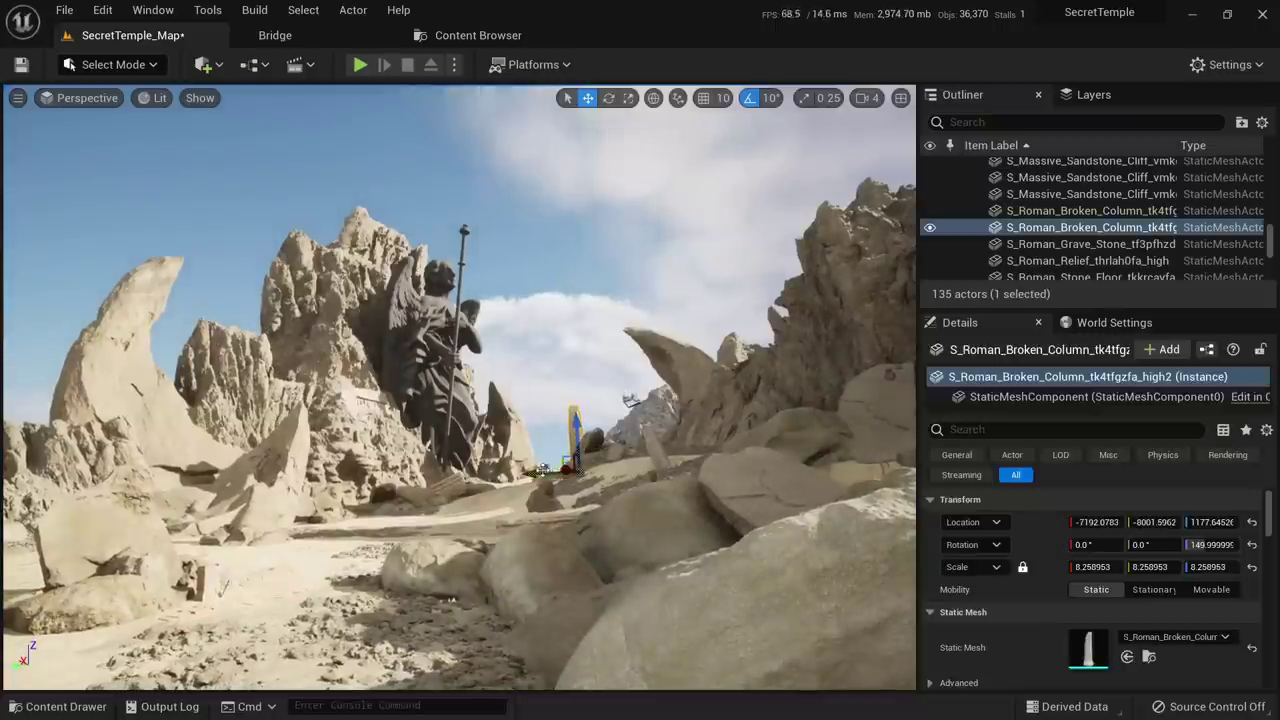
{"action": "left_click_drag", "start_coordinate": [543, 469], "coordinate": [522, 470]}
{"action": "key", "text": "Escape"}
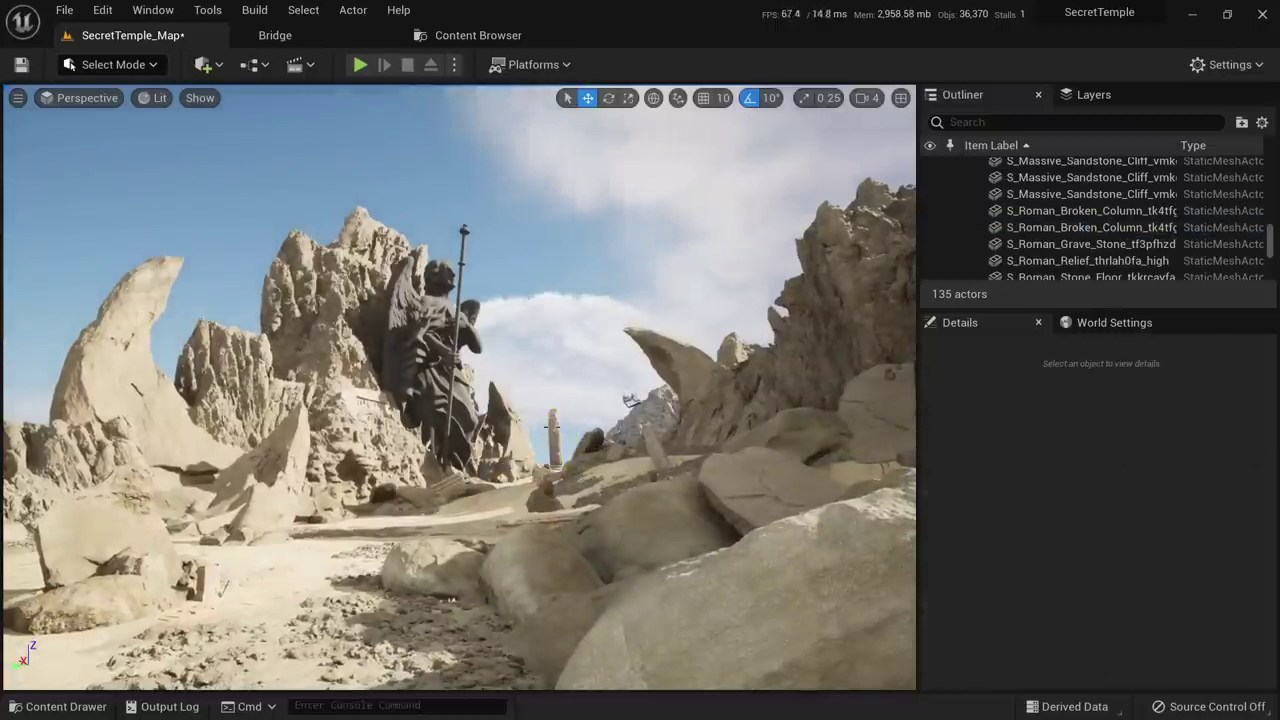
Compare the main view with the distant broken column hidden and shown to judge its effect on the composition
{"action": "left_click", "coordinate": [573, 441]}
{"action": "key", "text": "Escape"}
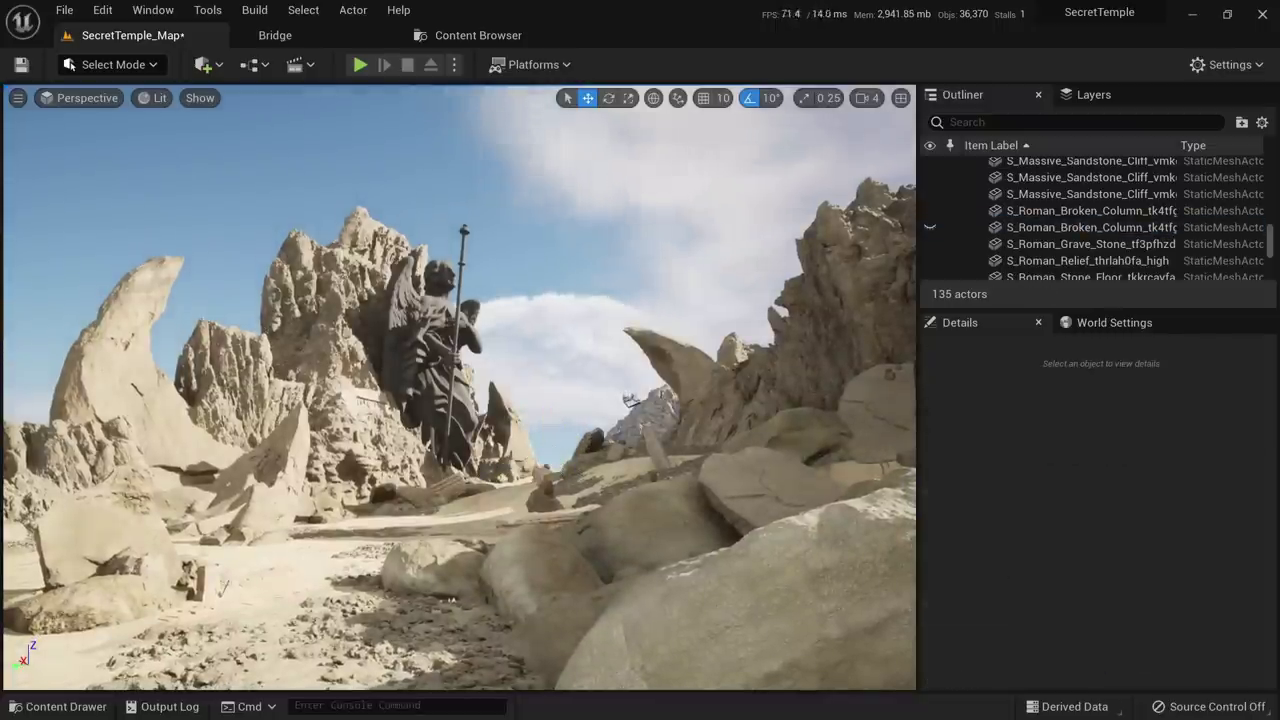
{"action": "key", "text": "F1"}
{"action": "mouse_move", "coordinate": [80, 178]}
{"action": "left_mouse_down"}
{"action": "mouse_move", "coordinate": [811, 528]}
{"action": "mouse_move", "coordinate": [956, 662]}
{"action": "left_mouse_up"}
{"action": "mouse_move", "coordinate": [675, 376]}
{"action": "left_mouse_down"}
{"action": "mouse_move", "coordinate": [550, 476]}
{"action": "mouse_move", "coordinate": [583, 477]}
{"action": "left_mouse_up"}
{"action": "mouse_move", "coordinate": [553, 412]}
{"action": "left_mouse_down"}
{"action": "mouse_move", "coordinate": [556, 472]}
{"action": "mouse_move", "coordinate": [555, 432]}
{"action": "left_mouse_up"}
{"action": "left_click", "coordinate": [948, 677]}
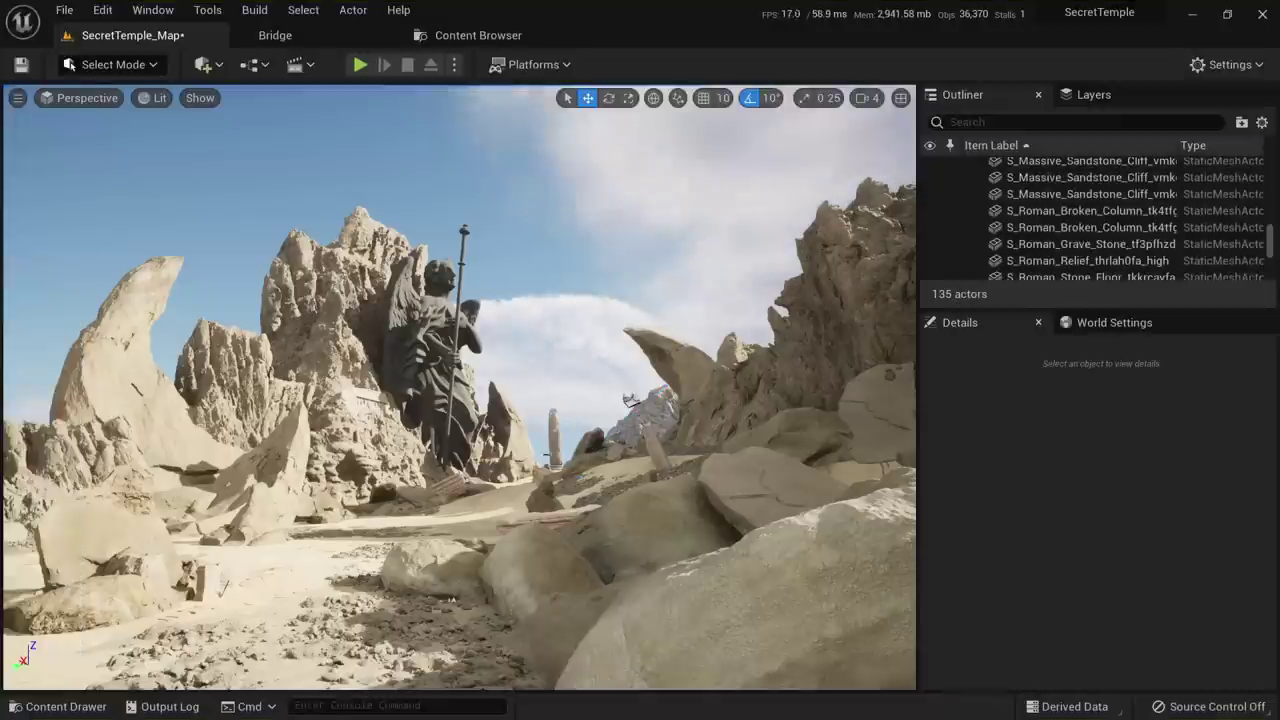
Move the distant broken column into the foreground at about X 4010, Y -12934, drop it onto the ground, and check it in the main view
{"action": "left_click", "coordinate": [558, 423]}
{"action": "right_click_drag", "start_coordinate": [558, 423], "coordinate": [640, 480]}
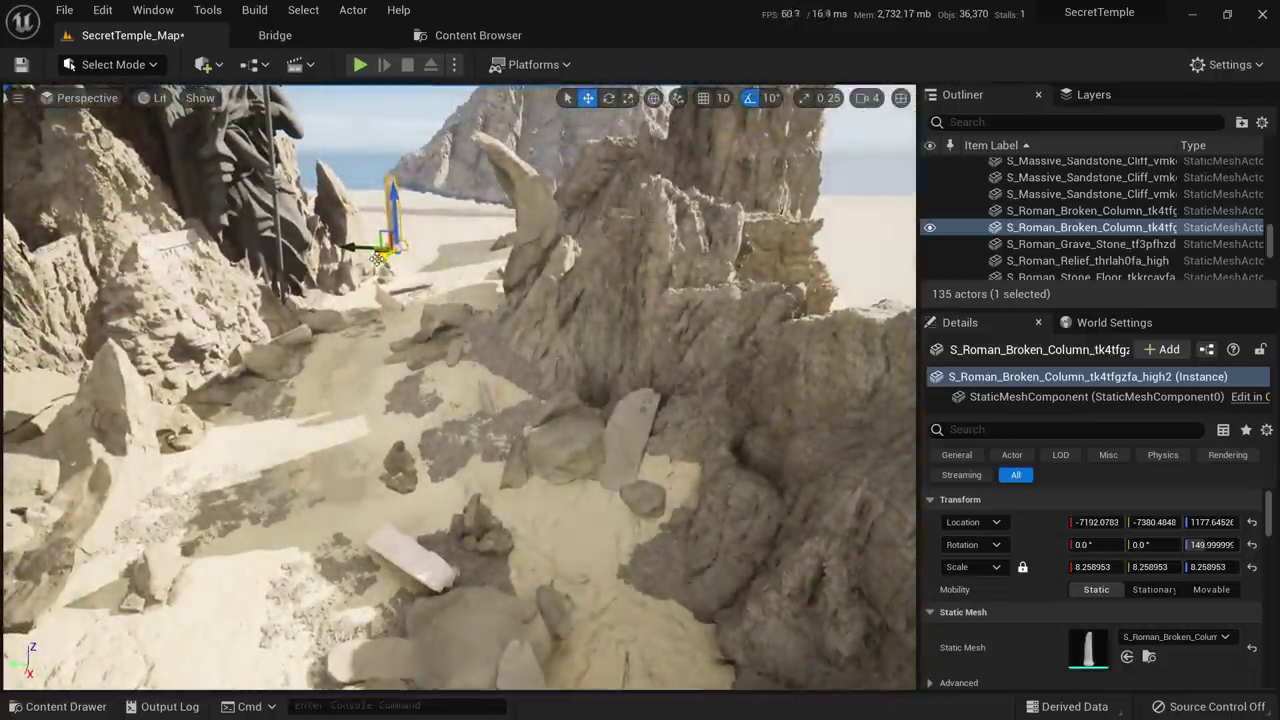
{"action": "left_click_drag", "start_coordinate": [377, 252], "coordinate": [278, 436]}
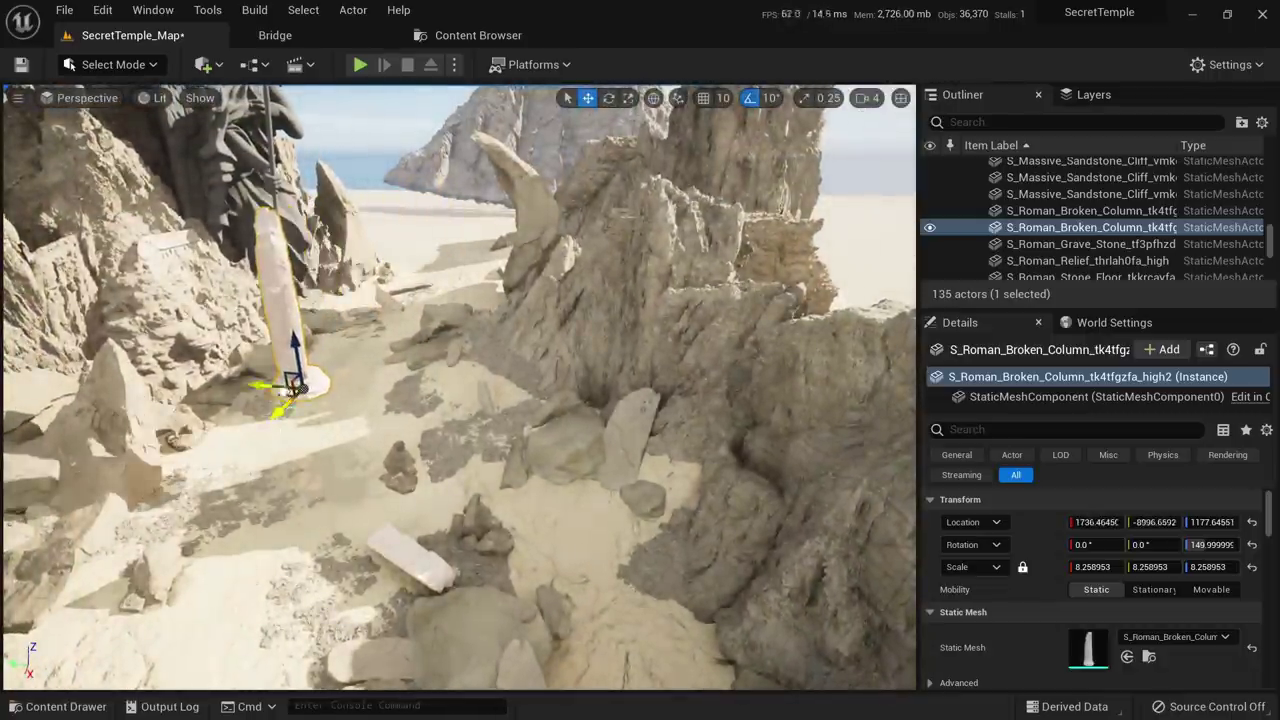
{"action": "left_click_drag", "start_coordinate": [301, 388], "coordinate": [697, 599]}
{"action": "right_click_drag", "start_coordinate": [697, 599], "coordinate": [453, 319]}
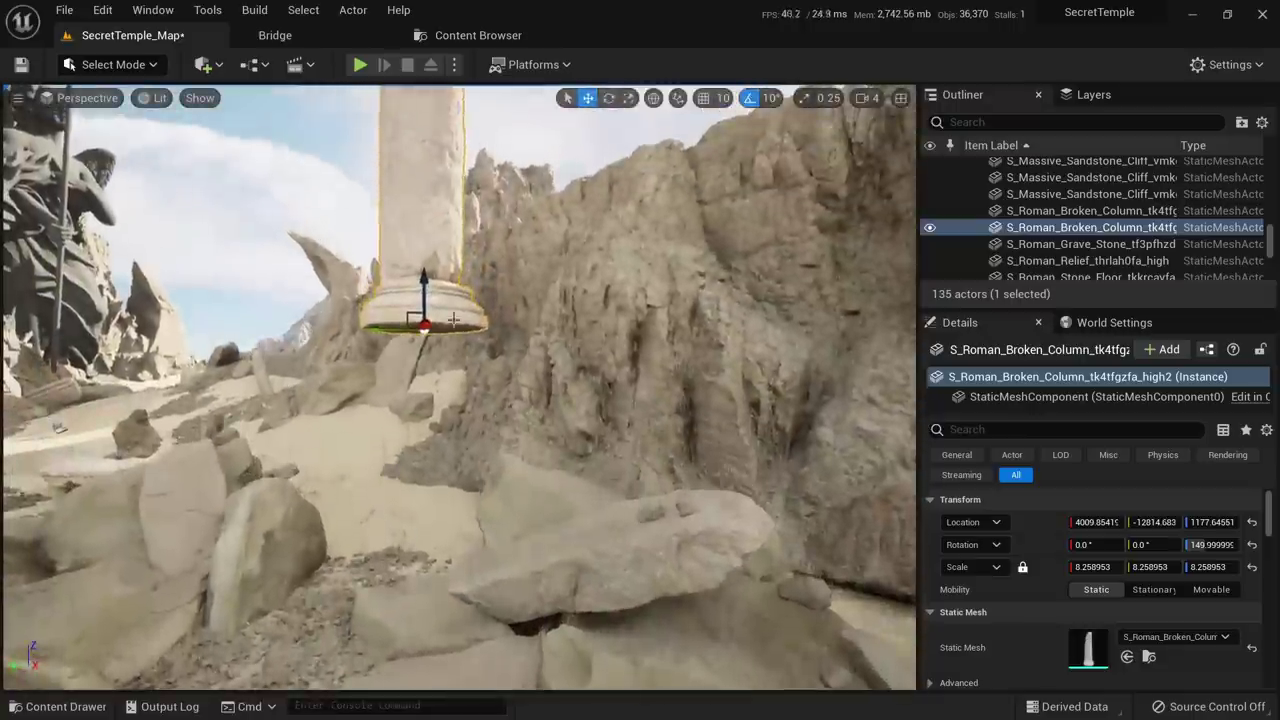
{"action": "key", "text": "End"}
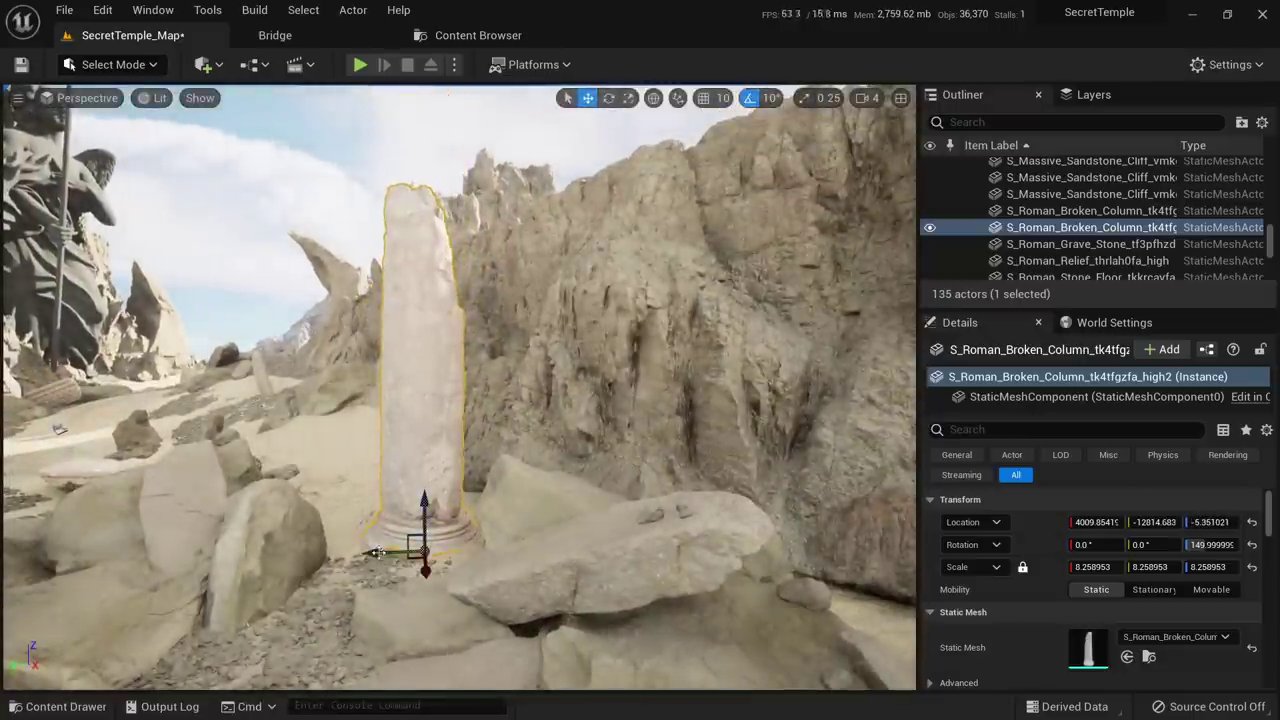
{"action": "left_click_drag", "start_coordinate": [378, 553], "coordinate": [398, 554]}
{"action": "key", "text": "1"}
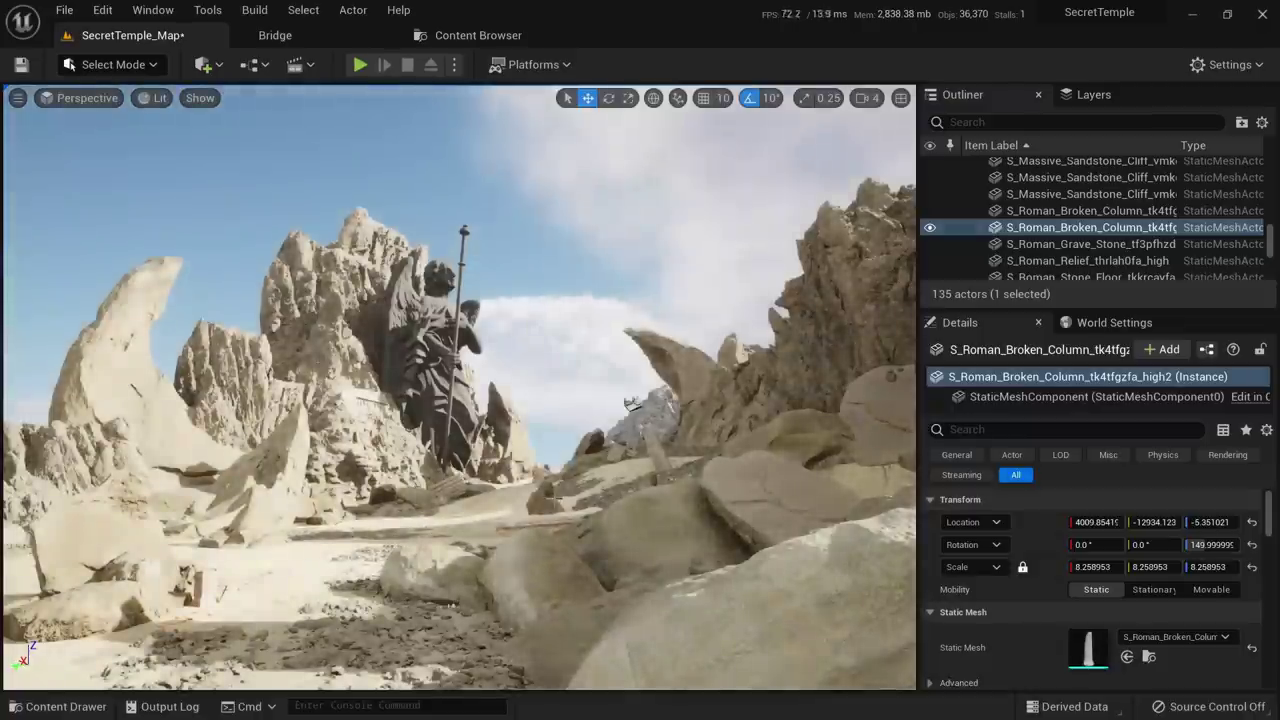
Move the broken column behind the foreground boulders to about X 2752, Y -12042 at a height of about 88
{"action": "right_click_drag", "start_coordinate": [632, 404], "coordinate": [645, 435]}
{"action": "key", "text": "s"}
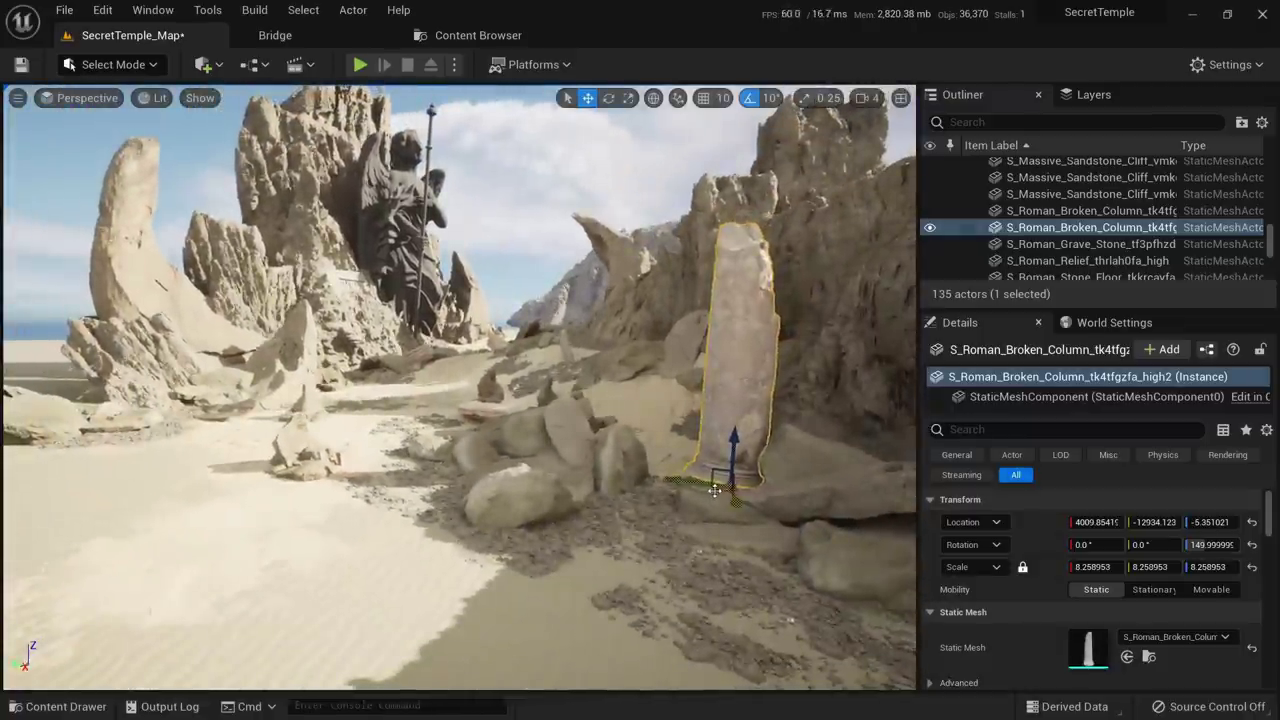
{"action": "left_click_drag", "start_coordinate": [714, 490], "coordinate": [623, 390]}
{"action": "key", "text": "1"}
{"action": "right_click_drag", "start_coordinate": [620, 397], "coordinate": [614, 370]}
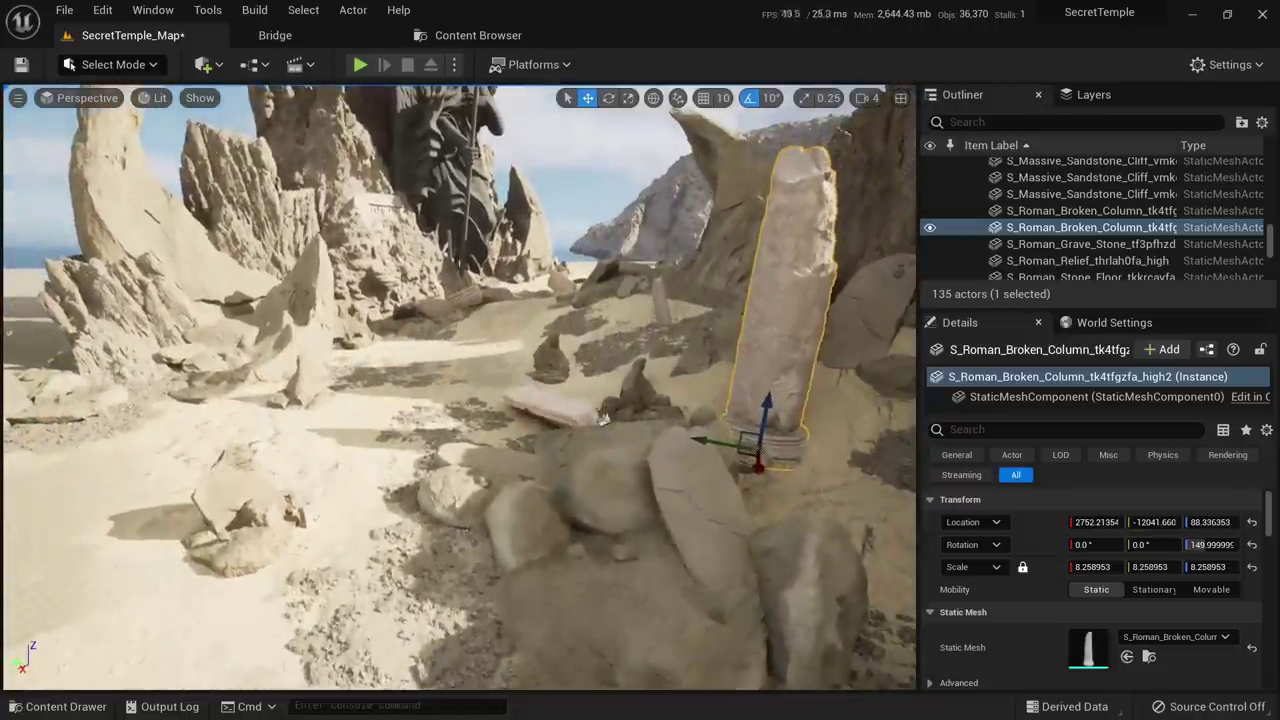
Scale the broken column uniformly to 3 and move it across the valley to about X 4184, Y -9185
{"action": "left_click", "coordinate": [1085, 566]}
{"action": "type", "text": "3"}
{"action": "key", "text": "Return"}
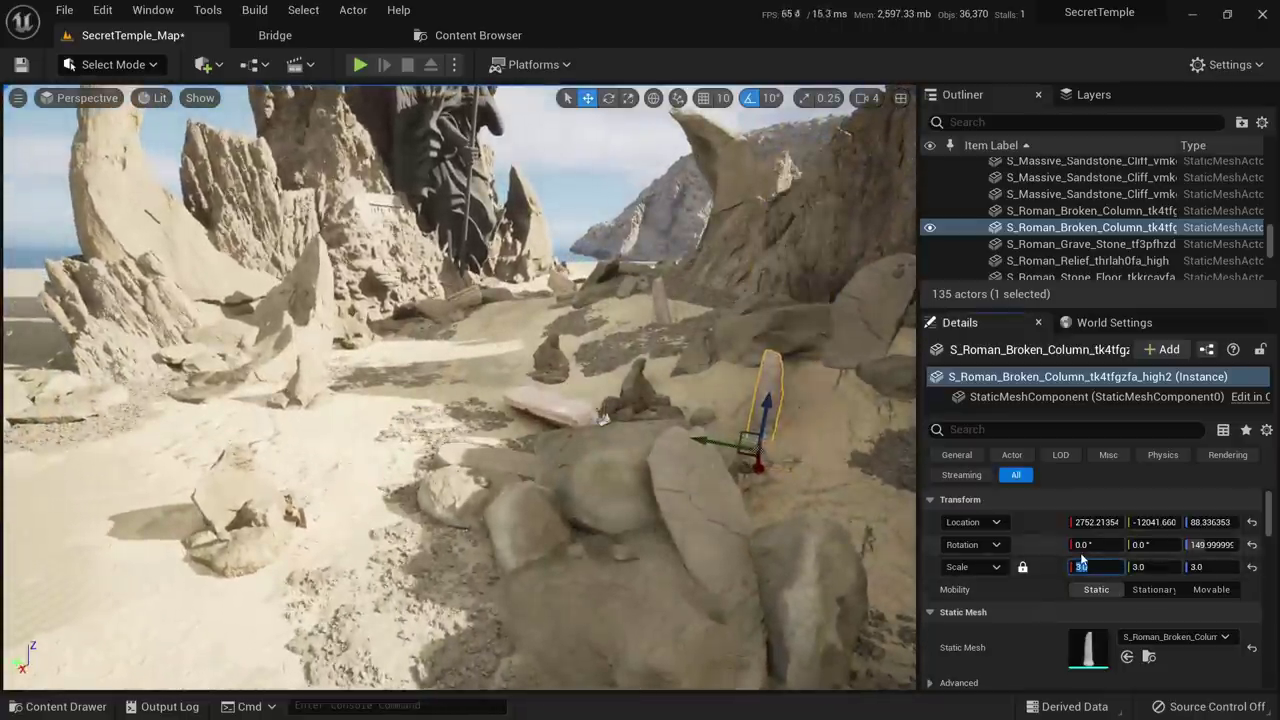
{"action": "left_click_drag", "start_coordinate": [748, 442], "coordinate": [293, 440]}
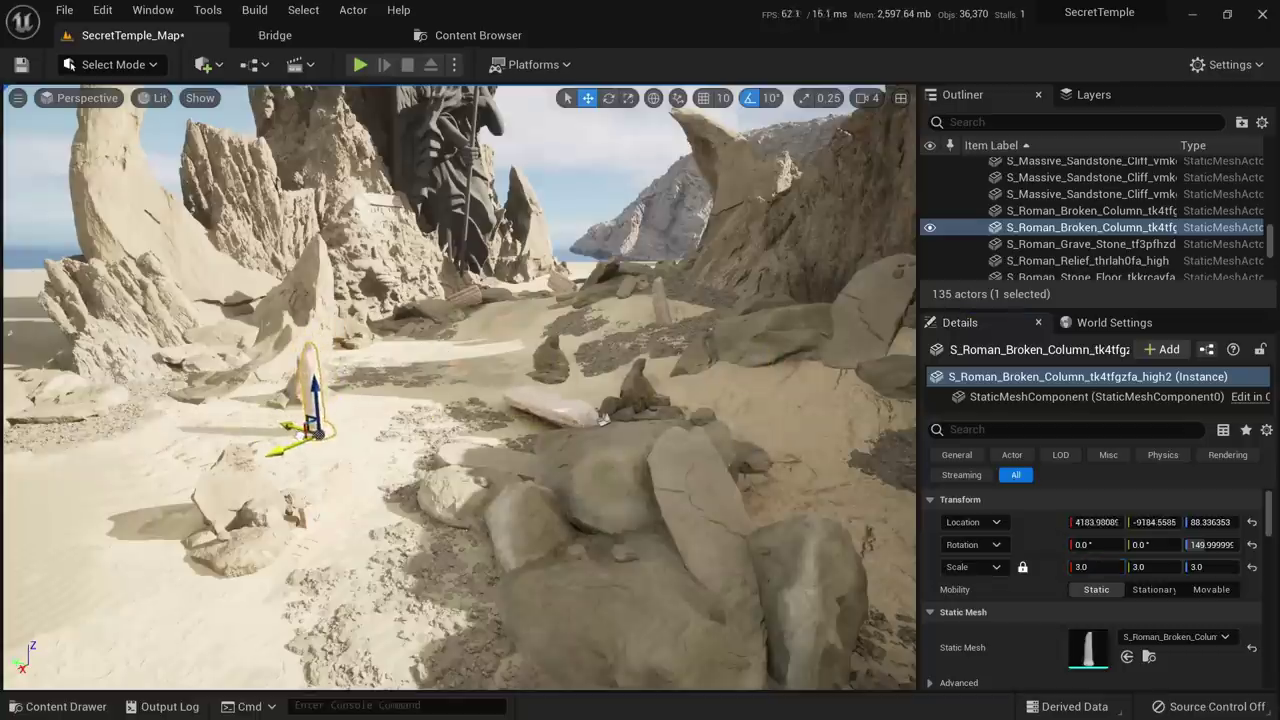
{"action": "right_click_drag", "start_coordinate": [293, 440], "coordinate": [294, 434]}
Reduce the column's uniform scale to 2 and finally 1.5, lowering it into the sand to a height of about 77
{"action": "left_click", "coordinate": [1113, 569]}
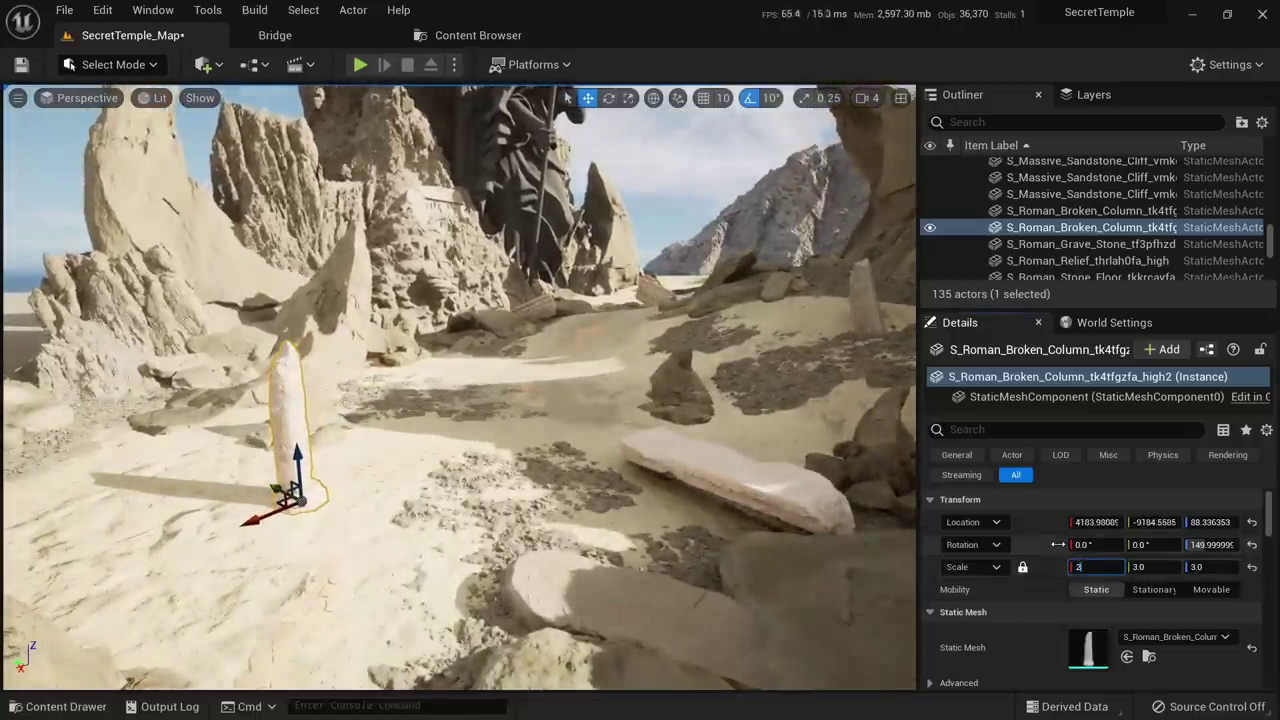
{"action": "type", "text": "2"}
{"action": "key", "text": "Return"}
{"action": "right_click_drag", "start_coordinate": [790, 480], "coordinate": [745, 508]}
{"action": "left_click_drag", "start_coordinate": [403, 412], "coordinate": [403, 418]}
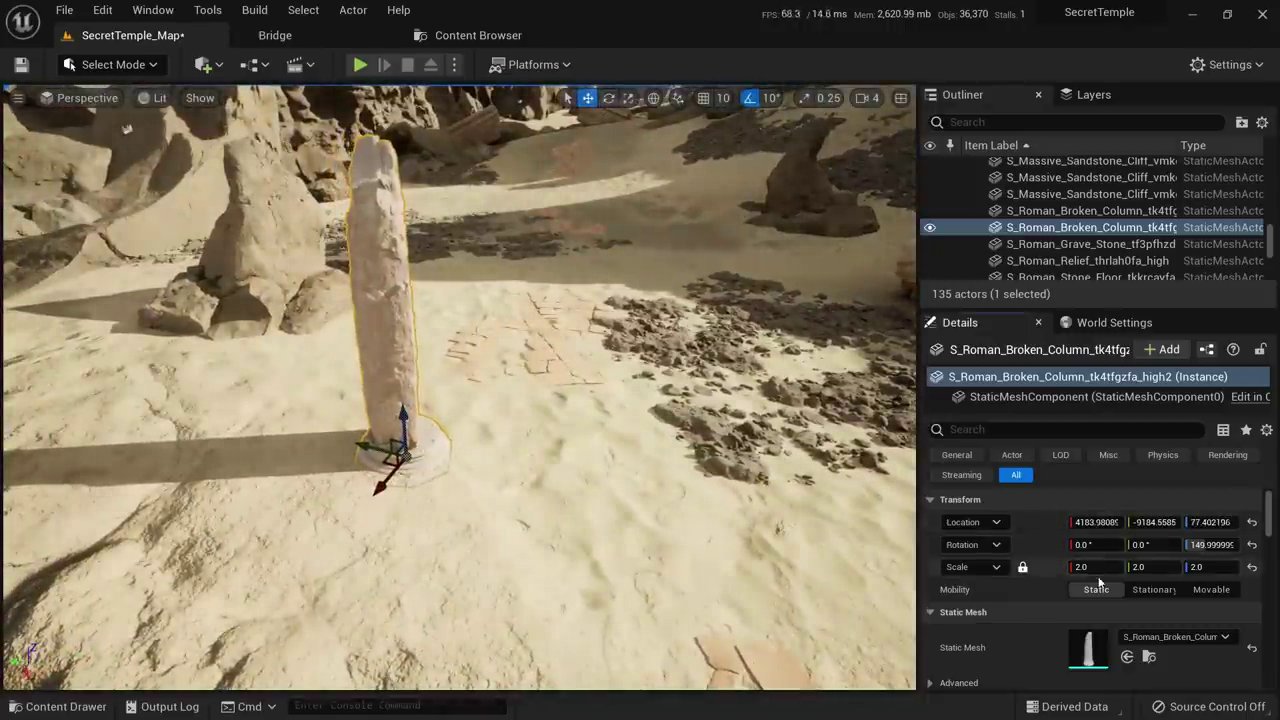
{"action": "type", "text": "1.5"}
{"action": "key", "text": "Return"}
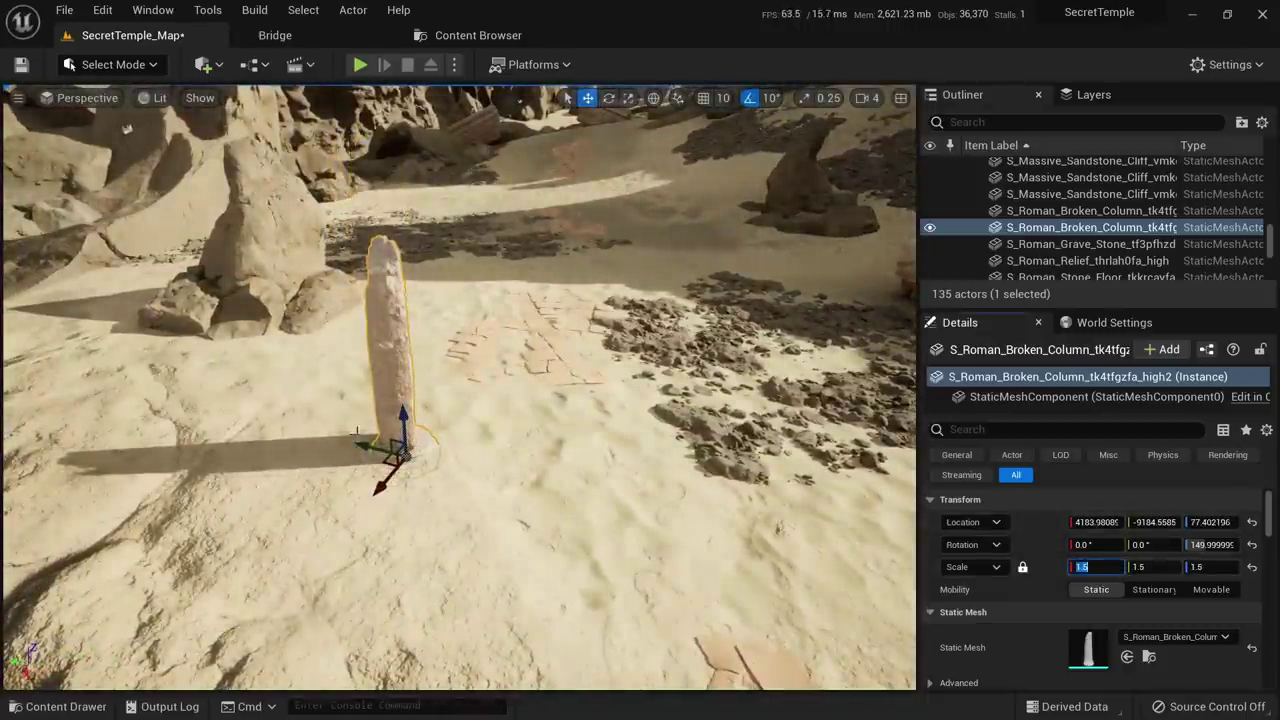
Duplicate the small column to about X 2973, Y -9502 beside the stone path and turn the copy to 30° about Z
{"action": "left_click_drag", "start_coordinate": [392, 460], "coordinate": [785, 302], "text": "alt"}
{"action": "key", "text": "e"}
{"action": "right_click_drag", "start_coordinate": [720, 310], "coordinate": [712, 400]}
{"action": "key", "text": "w"}
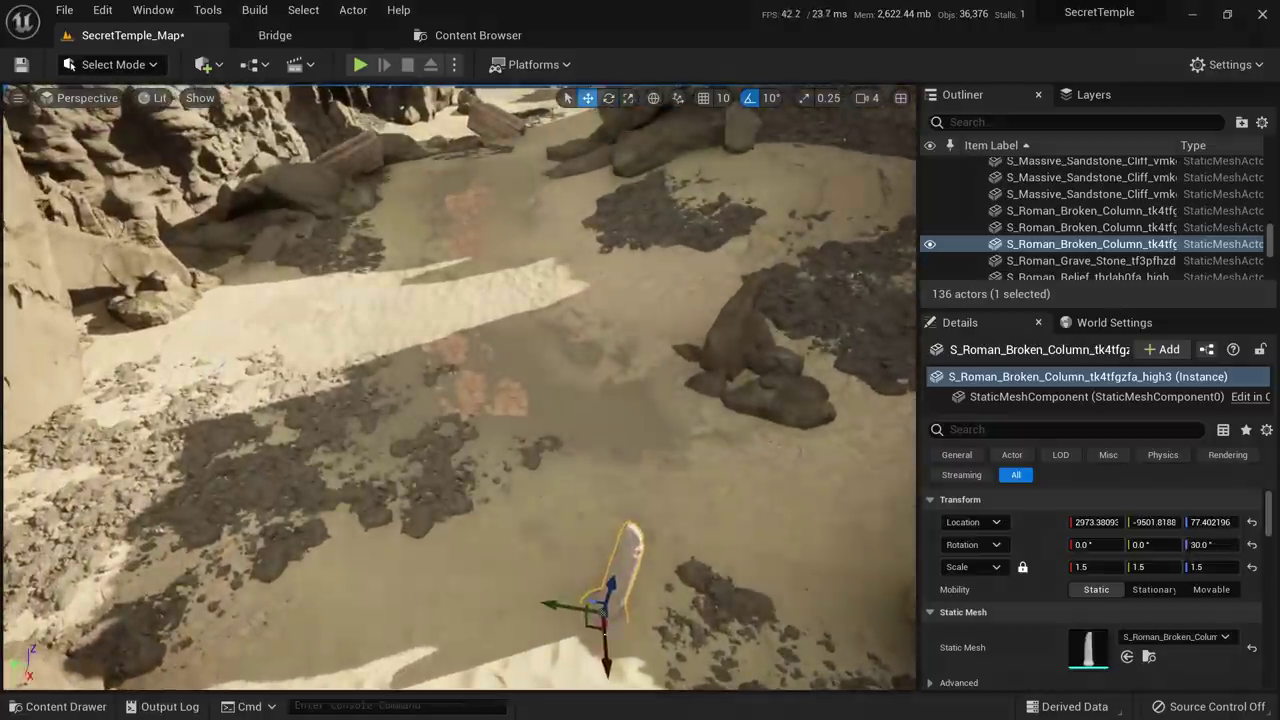
Duplicate the small column twice more, placing the copies farther along the stone path toward the statue
{"action": "left_click_drag", "start_coordinate": [593, 628], "coordinate": [583, 506], "text": "alt"}
{"action": "right_click_drag", "start_coordinate": [583, 506], "coordinate": [588, 414]}
{"action": "left_click_drag", "start_coordinate": [567, 434], "coordinate": [566, 425]}
{"action": "right_click_drag", "start_coordinate": [566, 425], "coordinate": [566, 540]}
{"action": "left_click_drag", "start_coordinate": [548, 649], "coordinate": [214, 311], "text": "alt"}
{"action": "left_click_drag", "start_coordinate": [222, 246], "coordinate": [259, 235]}
Turn off rotation snapping and tilt the column at about X 2530, Y -9507 to roughly 2.9° about X and -3.9° about Y
{"action": "key", "text": "e"}
{"action": "left_click", "coordinate": [748, 105]}
{"action": "left_click", "coordinate": [579, 520]}
{"action": "mouse_move", "coordinate": [566, 586]}
{"action": "left_mouse_down"}
{"action": "mouse_move", "coordinate": [568, 575]}
{"action": "mouse_move", "coordinate": [563, 590]}
{"action": "left_mouse_up"}
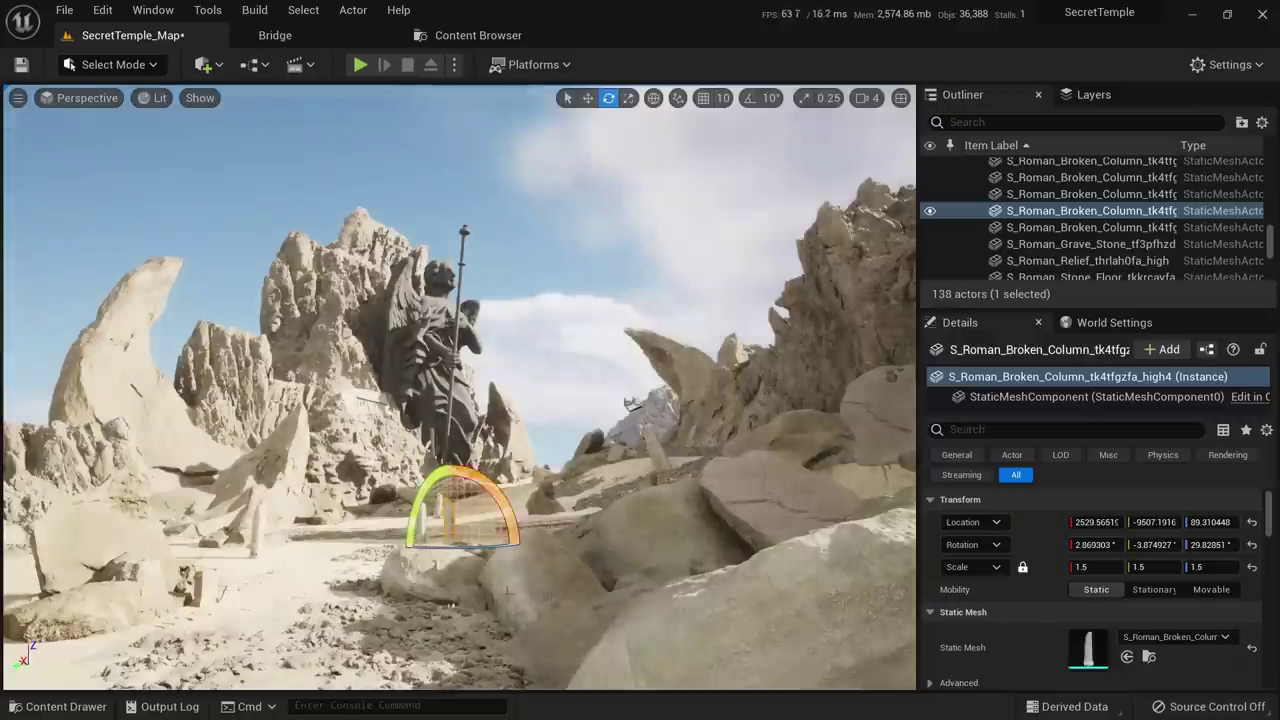
{"action": "key", "text": "Escape"}
Slide the tilted column sideways toward the foreground boulders to Y about -9925
{"action": "left_click", "coordinate": [428, 528]}
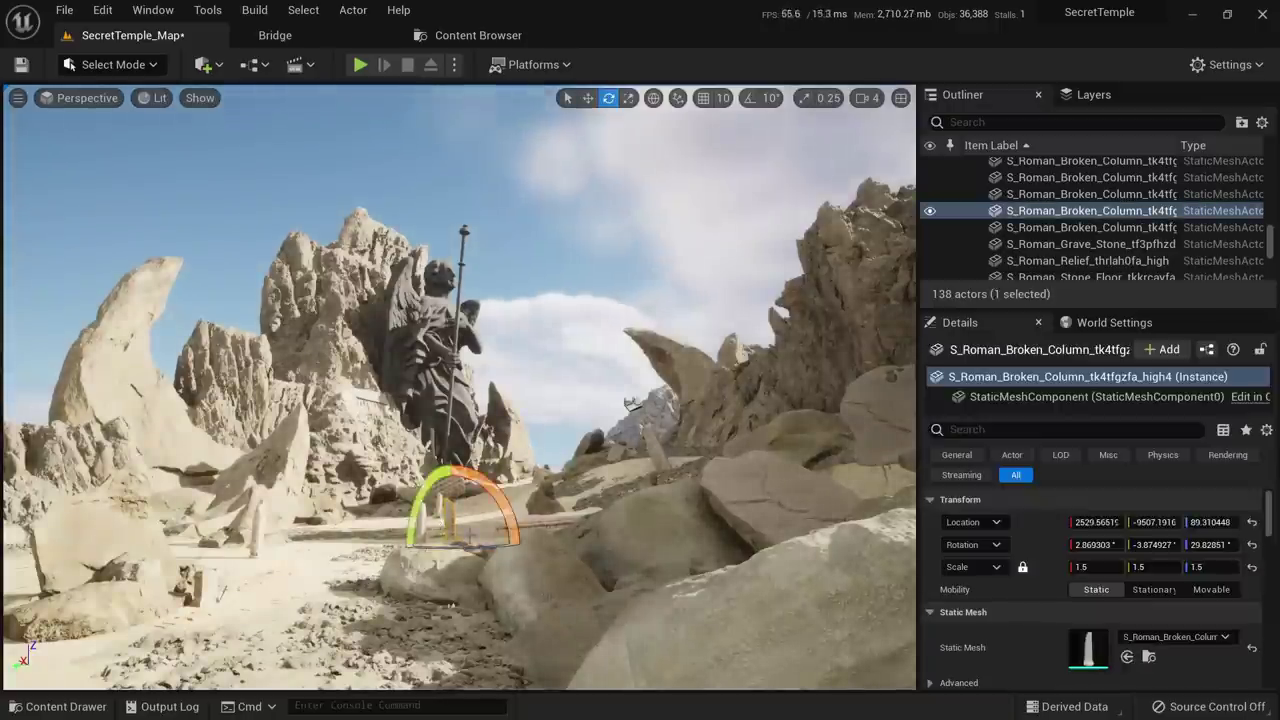
{"action": "key", "text": "w"}
{"action": "left_click_drag", "start_coordinate": [404, 540], "coordinate": [442, 551]}
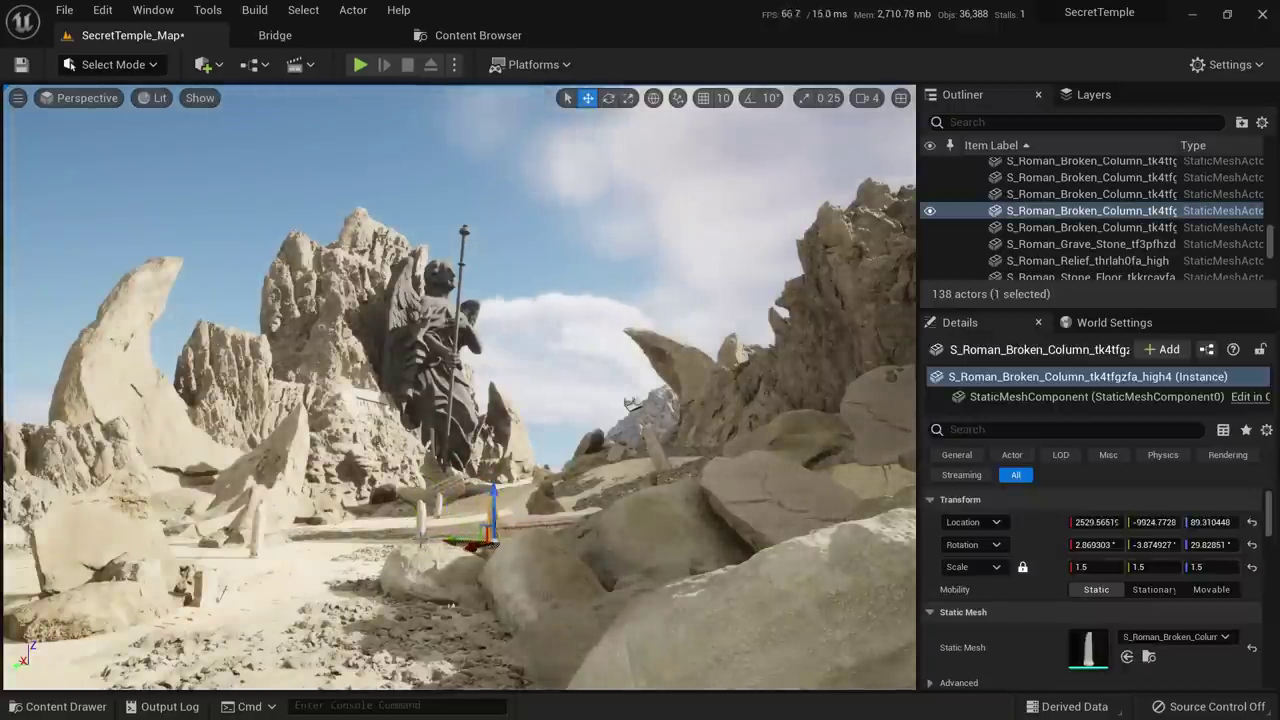
{"action": "key", "text": "Escape"}
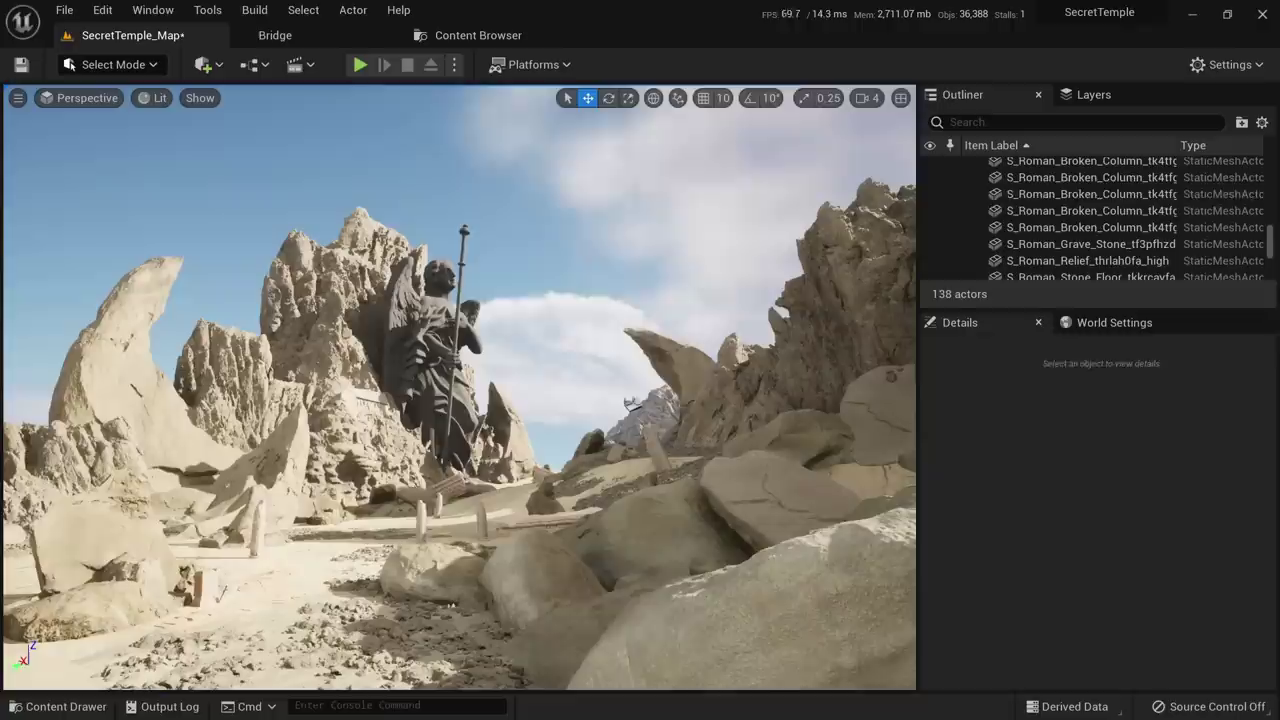
Slide the nearer of the two close-set middle columns sideways, away from the tilted one and toward the lone column across the path
{"action": "left_click", "coordinate": [410, 543]}
{"action": "left_click_drag", "start_coordinate": [383, 543], "coordinate": [296, 540]}
{"action": "key", "text": "Escape"}
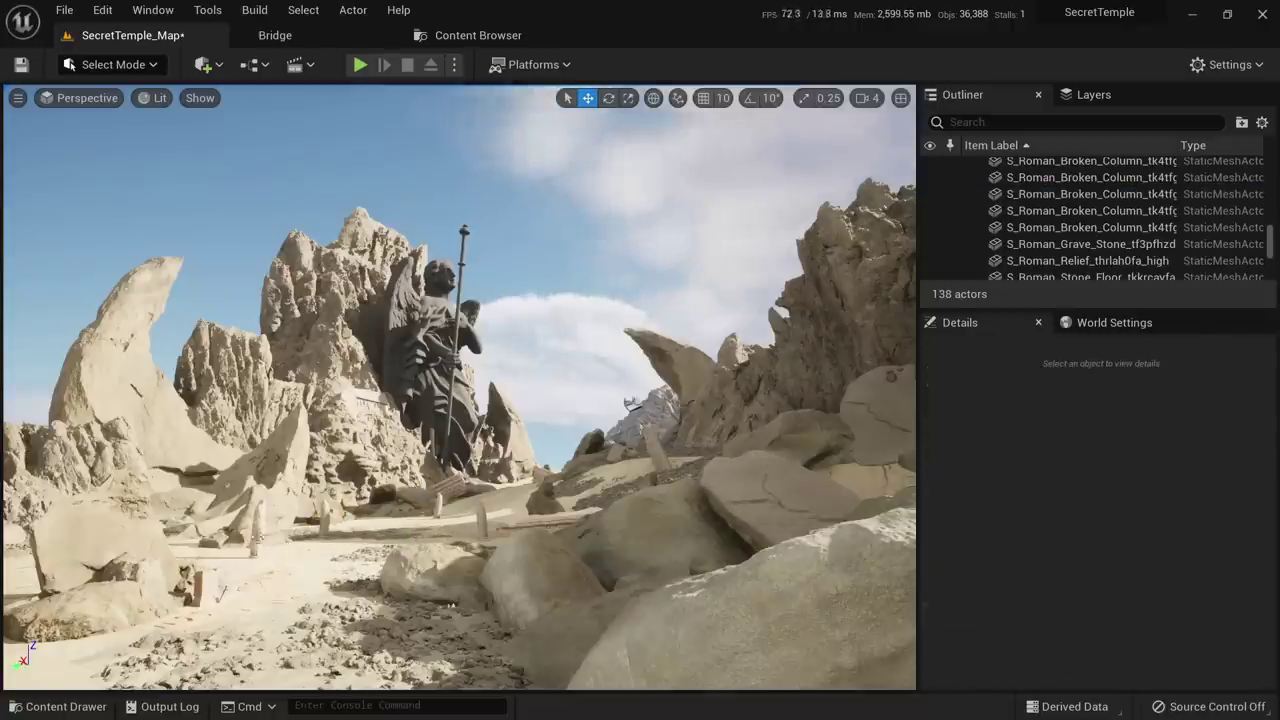
Move the small broken column in the left foreground farther left, next to the rocks
{"action": "left_click", "coordinate": [258, 537]}
{"action": "left_click_drag", "start_coordinate": [222, 561], "coordinate": [138, 556]}
{"action": "key", "text": "Escape"}
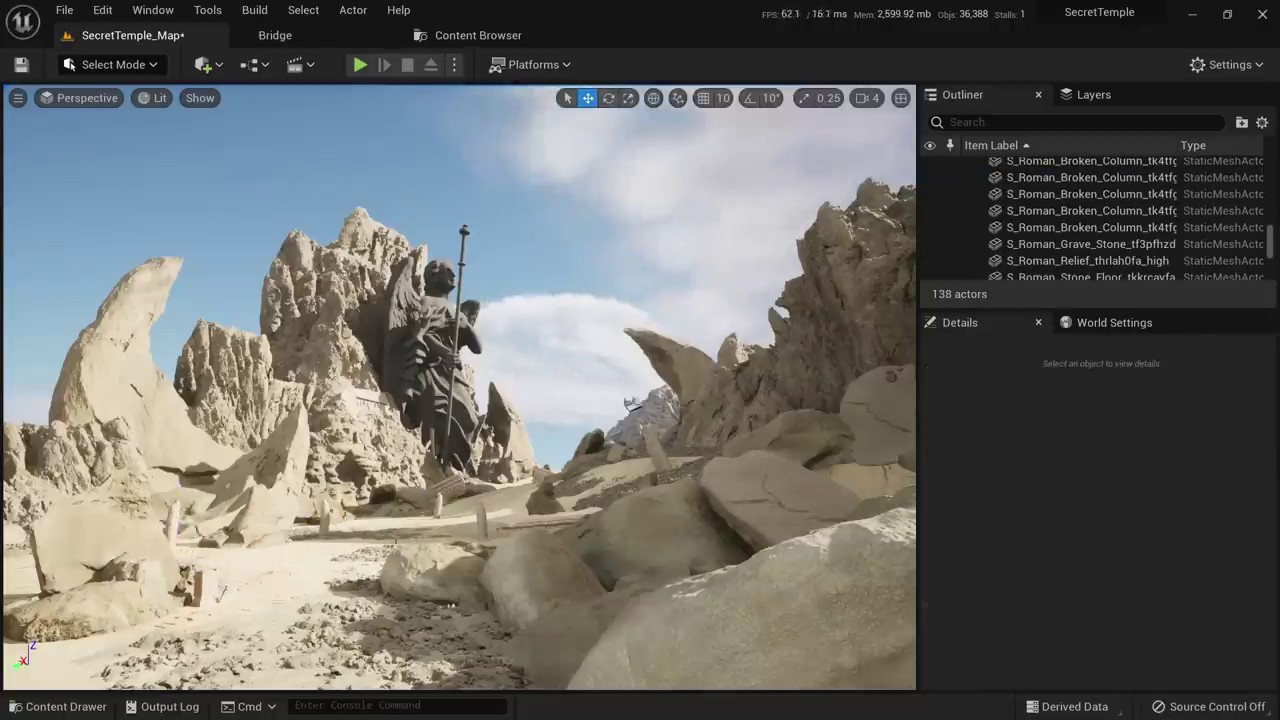
Duplicate the broken column below the statue twice along X, rotating the outermost copy to about 111° around Z
{"action": "left_click", "coordinate": [437, 508]}
{"action": "left_click", "coordinate": [434, 510]}
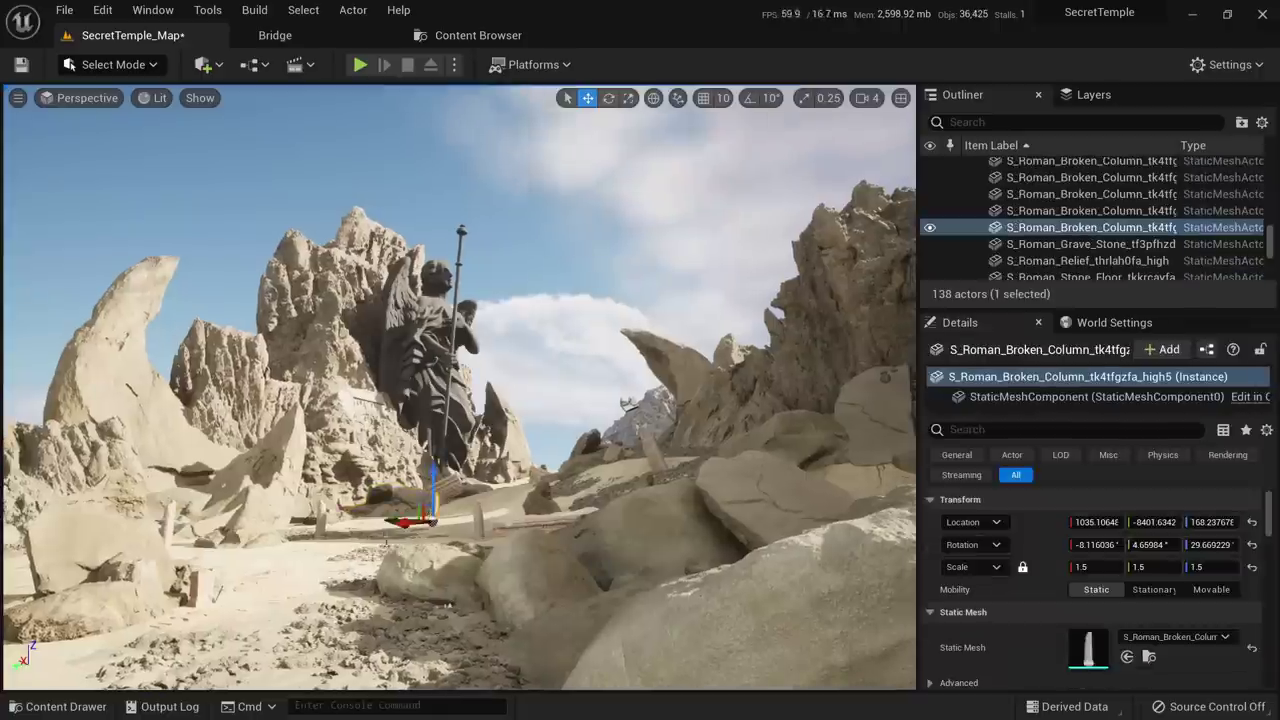
{"action": "left_click_drag", "start_coordinate": [404, 525], "coordinate": [300, 532], "text": "alt"}
{"action": "key", "text": "e"}
{"action": "key", "text": "w"}
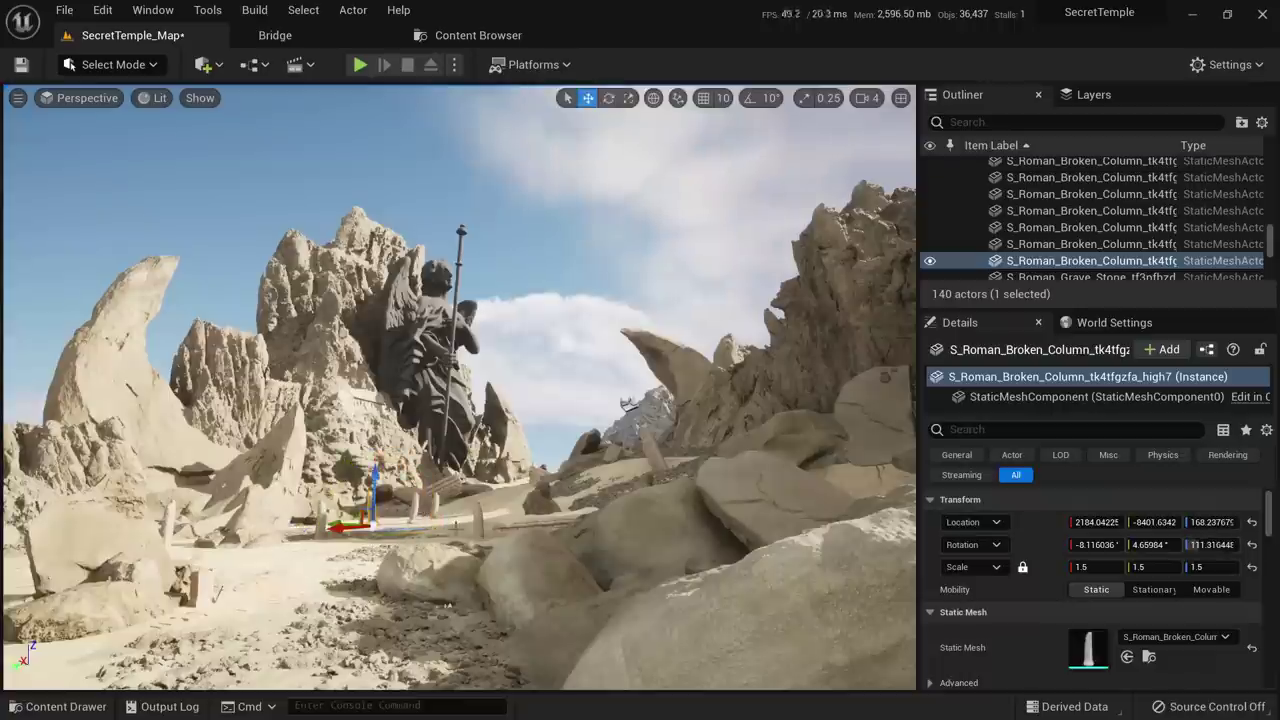
Try to straighten the middle column by rotating it freehand
{"action": "left_click", "coordinate": [413, 505]}
{"action": "key", "text": "e"}
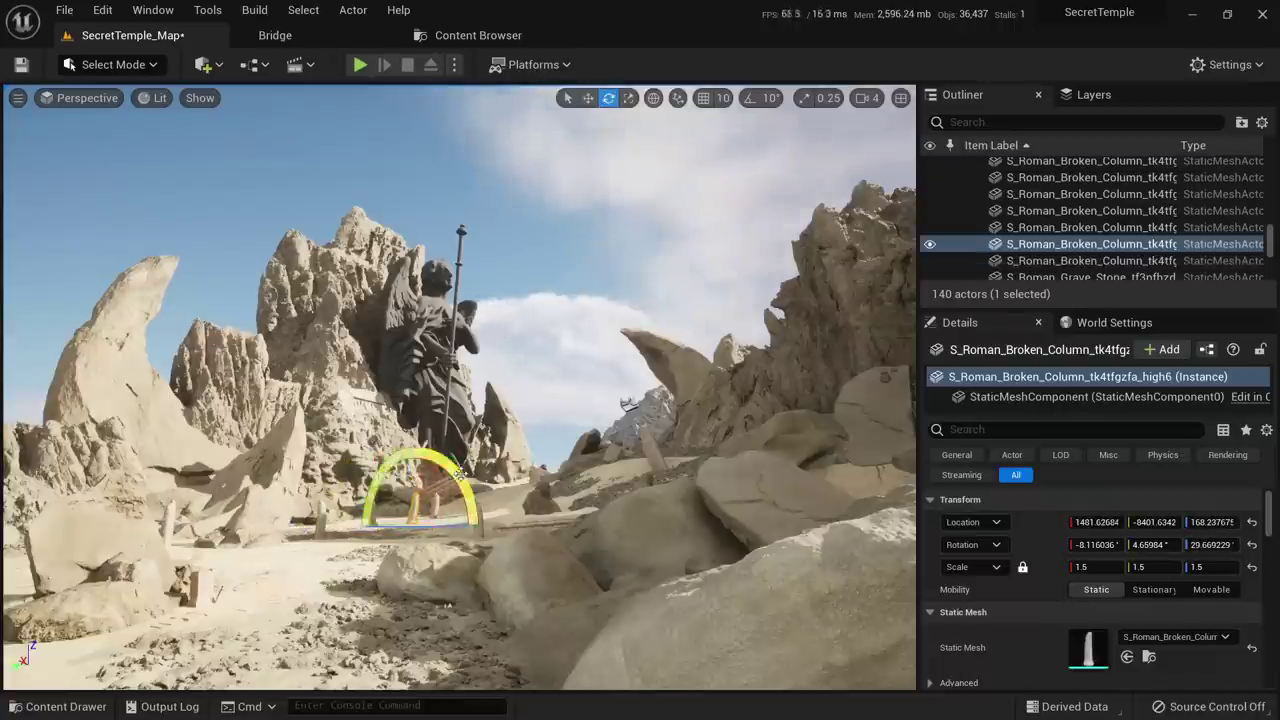
{"action": "left_click_drag", "start_coordinate": [438, 461], "coordinate": [396, 460]}
{"action": "key", "text": "Escape"}
{"action": "left_click", "coordinate": [415, 492]}
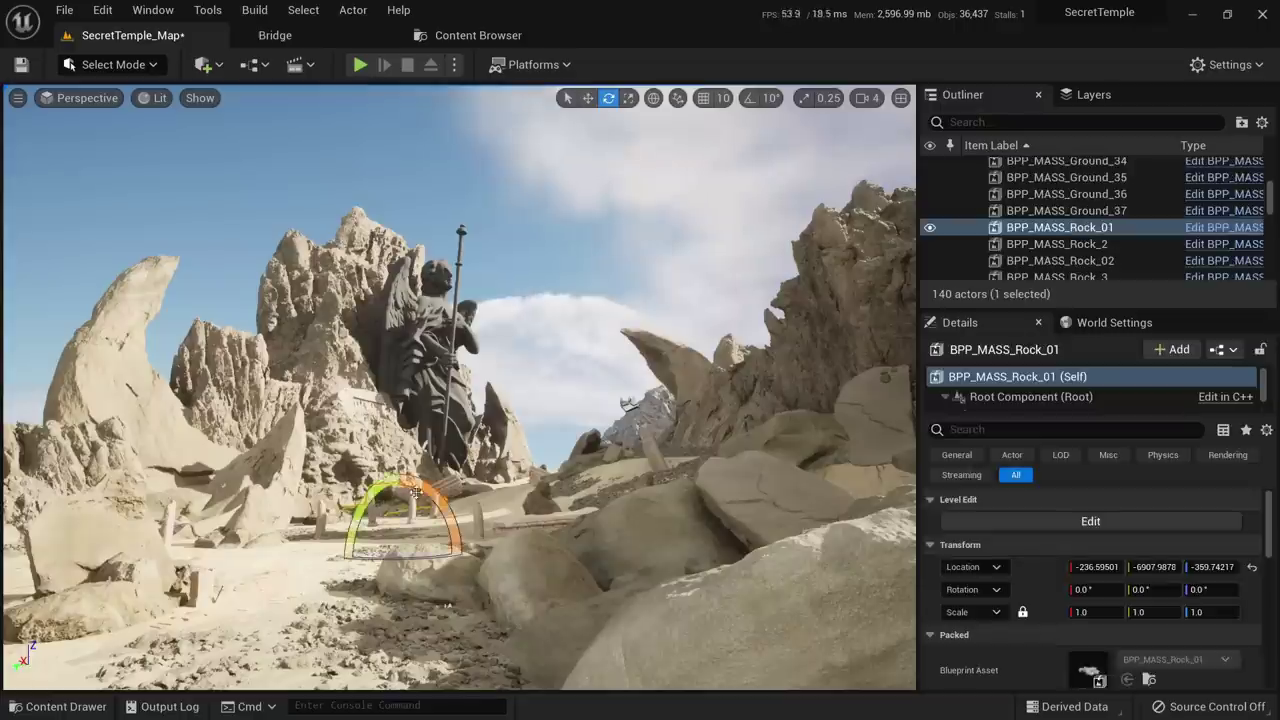
Set the X and Y rotation of the two outer columns in the row to 0°
{"action": "key", "text": "q"}
{"action": "left_click", "coordinate": [372, 505]}
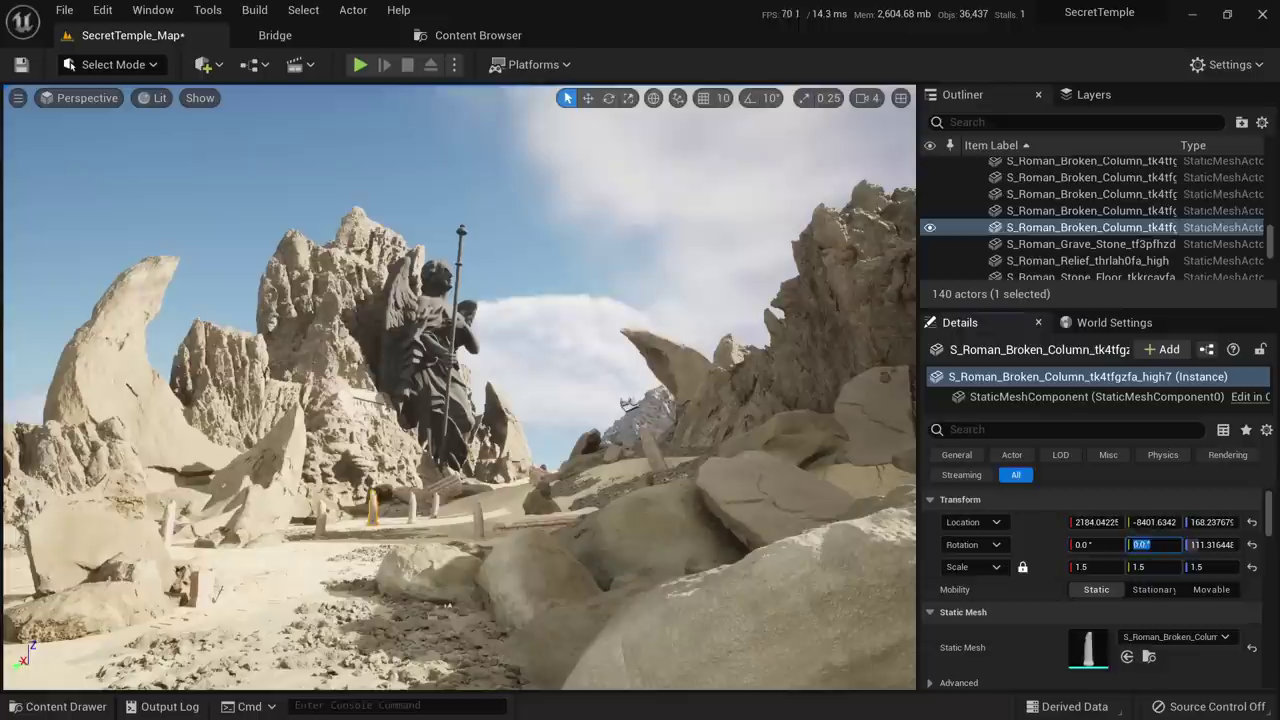
{"action": "left_click", "coordinate": [434, 504]}
{"action": "left_click", "coordinate": [1090, 545]}
{"action": "type", "text": "0"}
{"action": "key", "text": "Tab"}
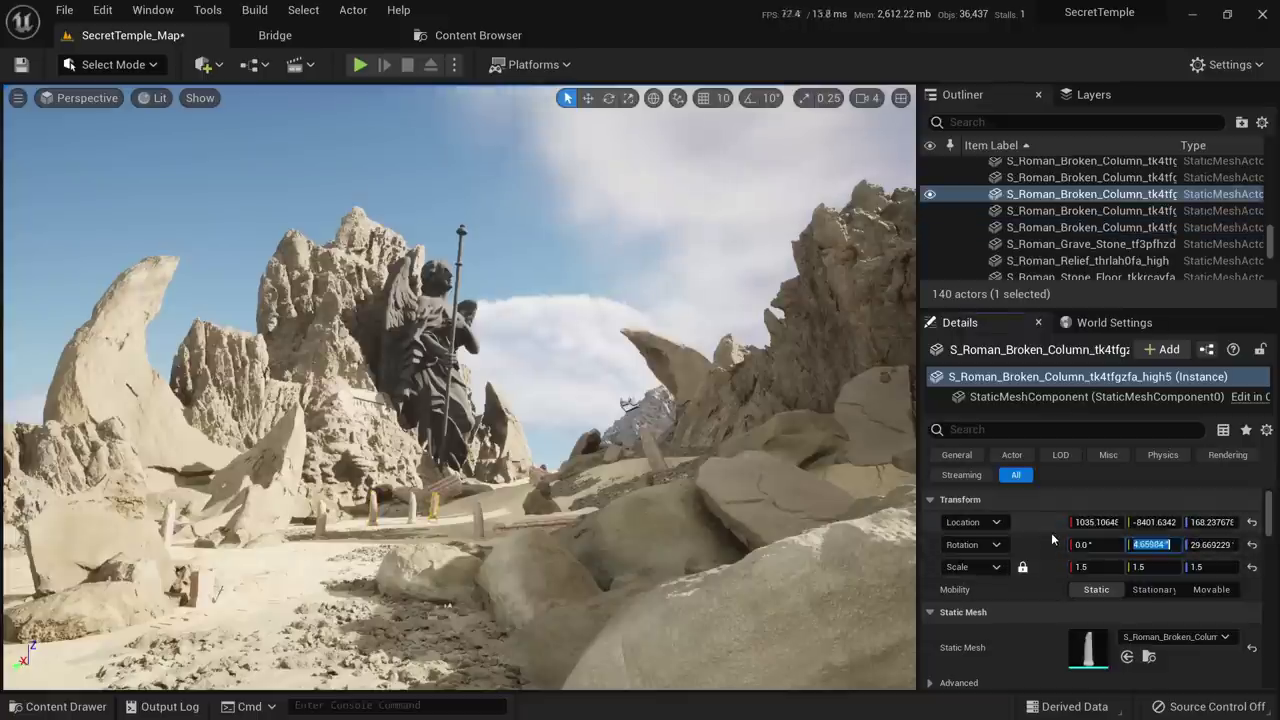
{"action": "type", "text": "0"}
{"action": "key", "text": "Return"}
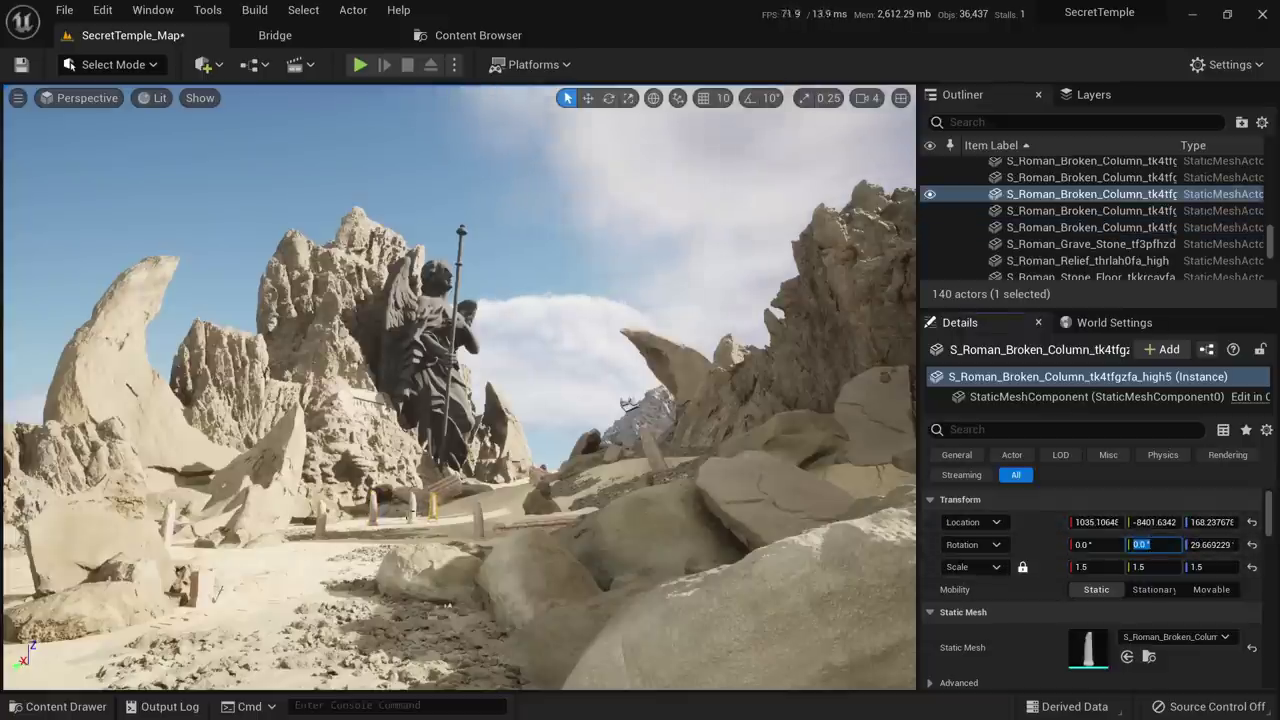
Set the X and Y rotation of the middle column in the row to 0°
{"action": "left_click", "coordinate": [412, 507]}
{"action": "left_click", "coordinate": [1092, 545]}
{"action": "type", "text": "0"}
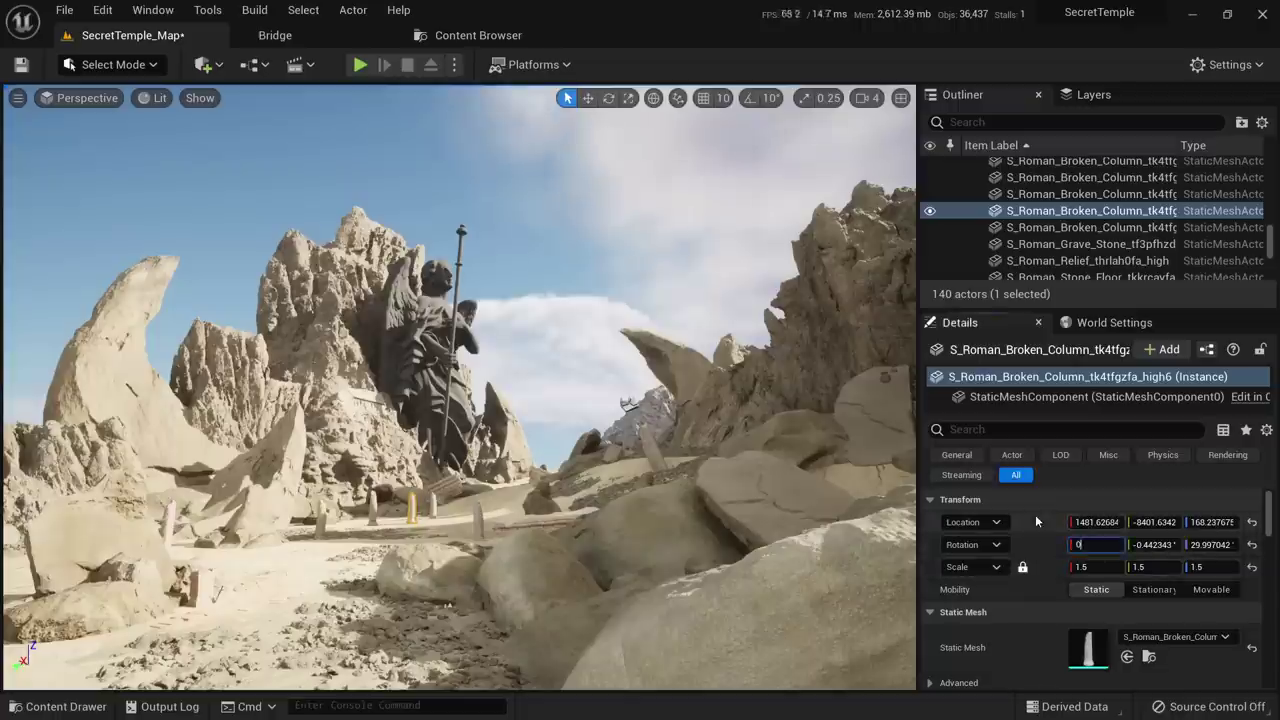
{"action": "key", "text": "Tab"}
{"action": "type", "text": "0"}
{"action": "key", "text": "Return"}
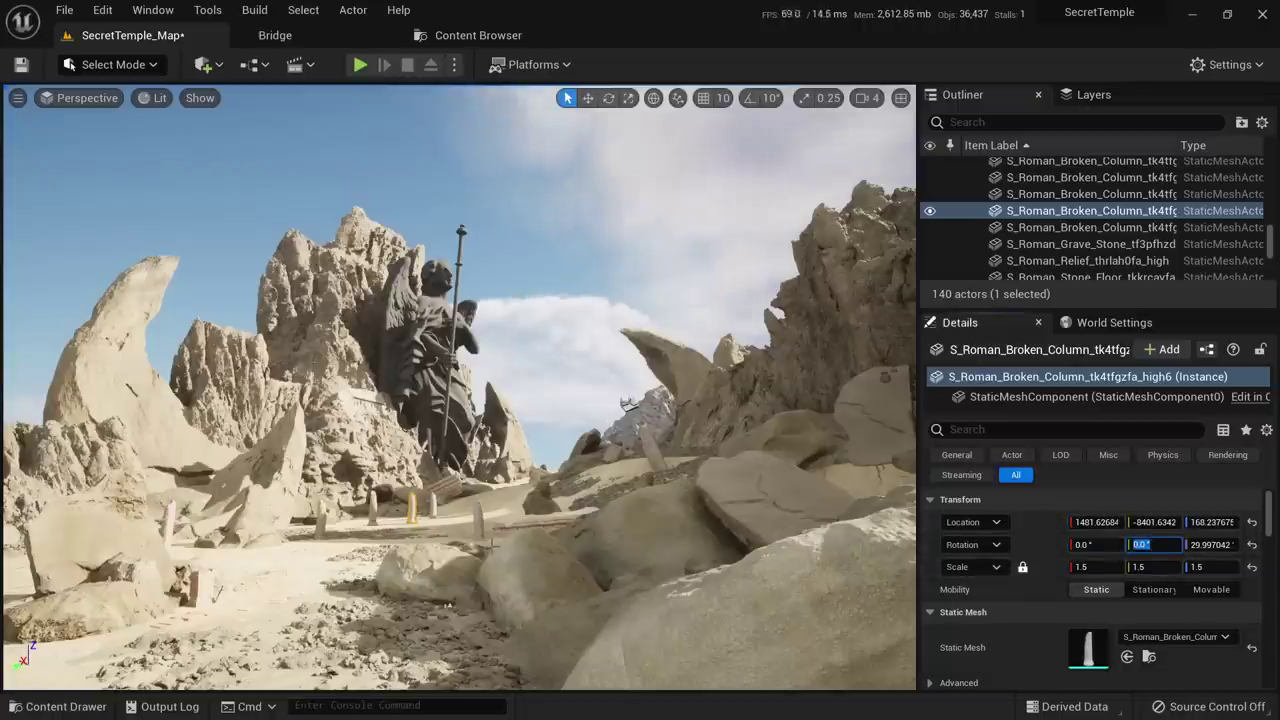
Move the outermost duplicated column along X to about 1689, close to the middle column
{"action": "right_click_drag", "start_coordinate": [455, 517], "coordinate": [455, 620]}
{"action": "key", "text": "Escape"}
{"action": "key", "text": "w"}
{"action": "right_click_drag", "start_coordinate": [468, 567], "coordinate": [380, 610]}
{"action": "left_click", "coordinate": [468, 564]}
{"action": "right_click_drag", "start_coordinate": [611, 391], "coordinate": [585, 385]}
{"action": "key", "text": "s"}
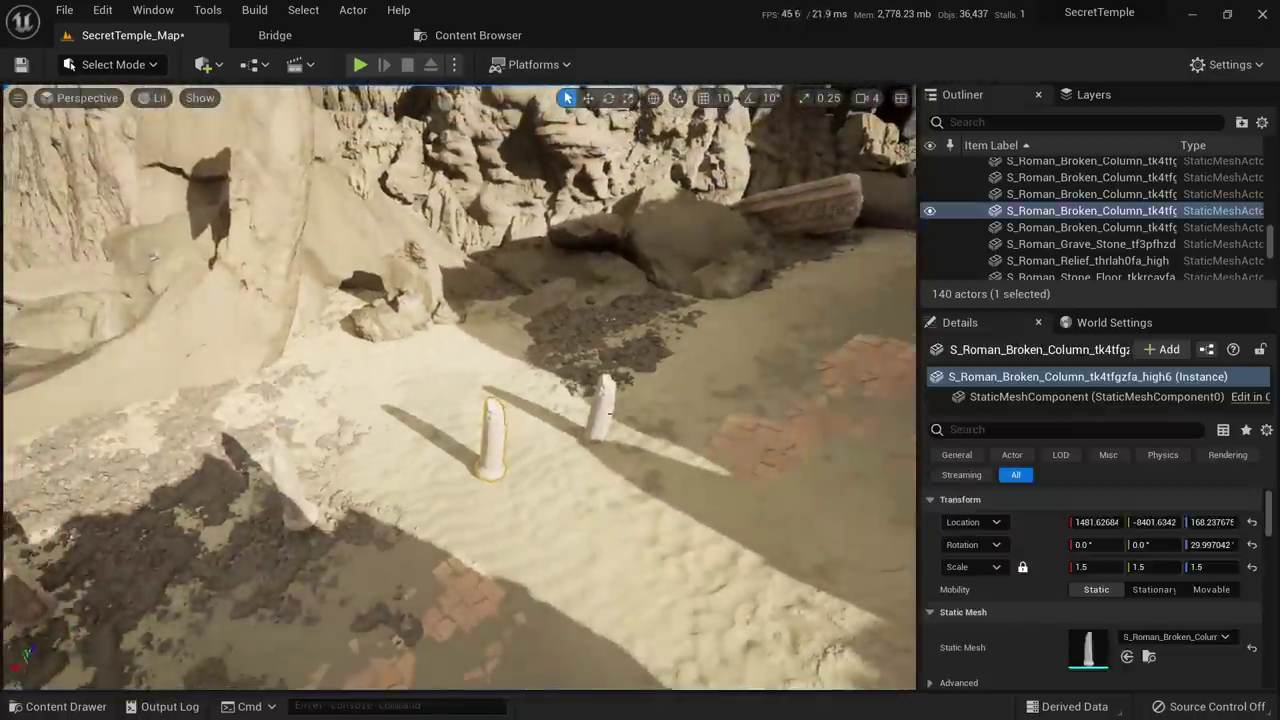
{"action": "left_click", "coordinate": [611, 391], "text": "ctrl"}
{"action": "left_click", "coordinate": [308, 484]}
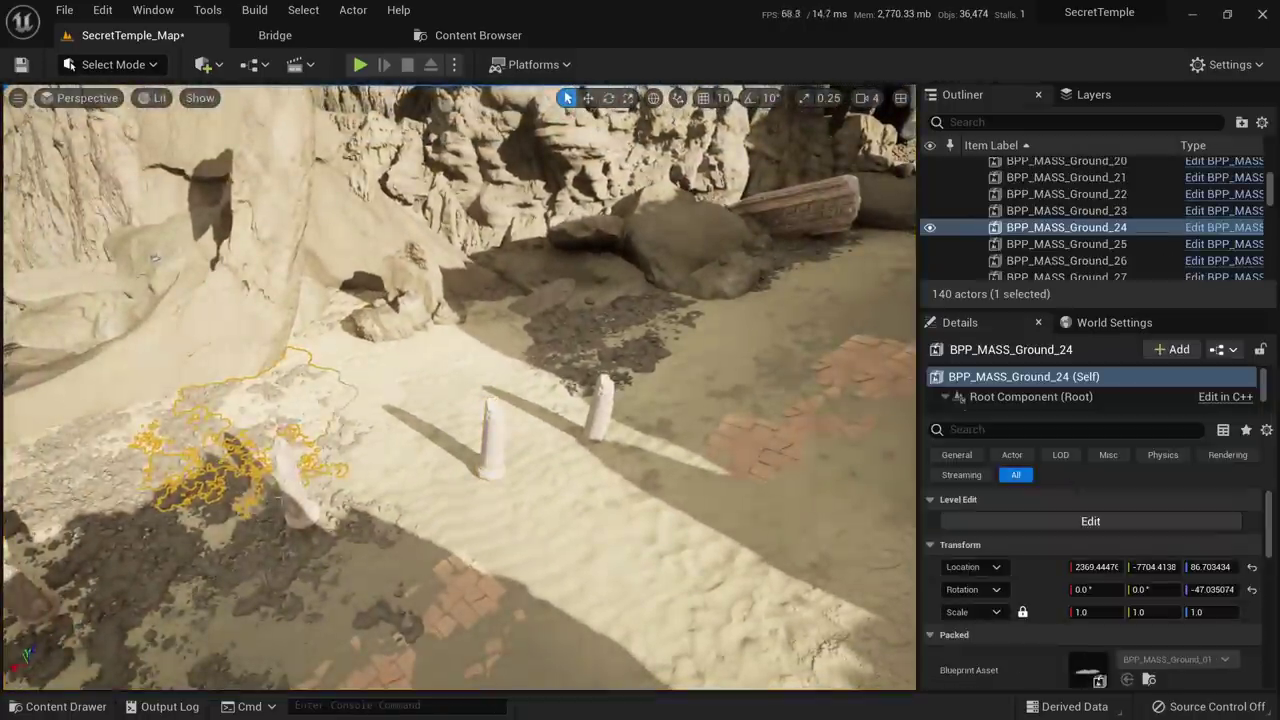
{"action": "left_click", "coordinate": [287, 490]}
{"action": "left_click_drag", "start_coordinate": [264, 524], "coordinate": [393, 489]}
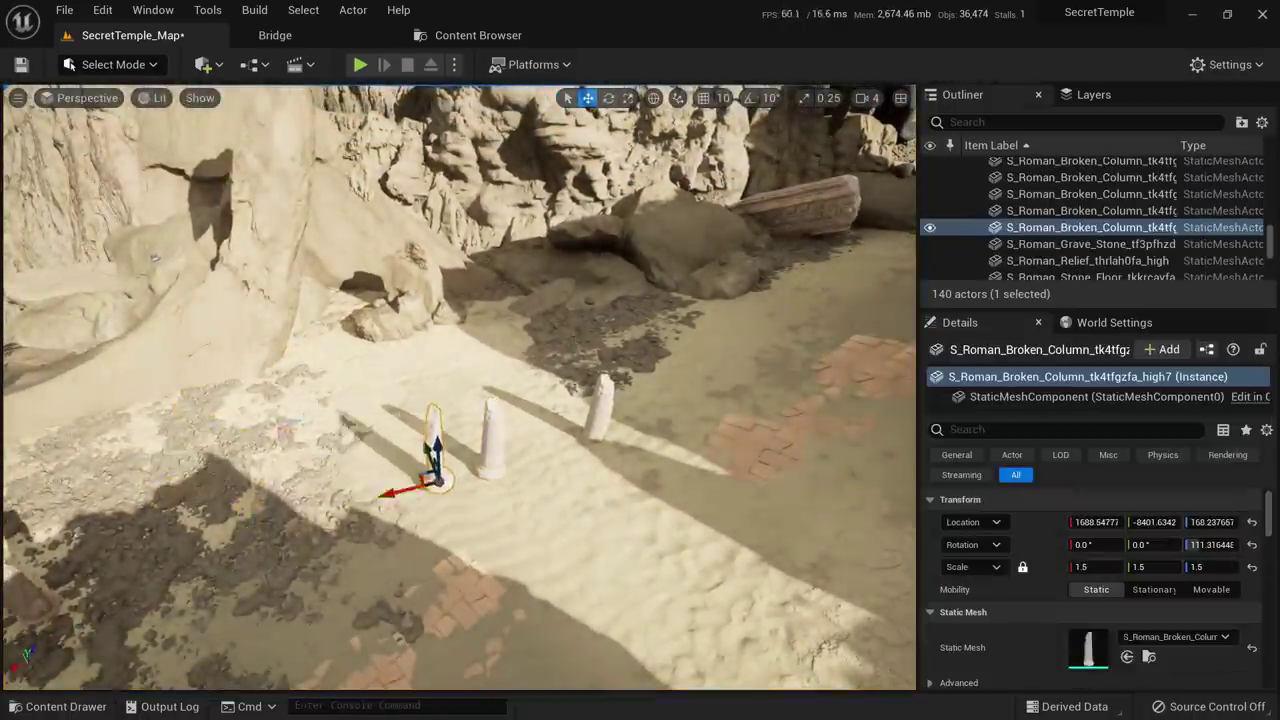
Lower the outermost column to about Z 133, then sink it slightly deeper into the sand together with the middle column
{"action": "key", "text": "w"}
{"action": "right_click_drag", "start_coordinate": [367, 483], "coordinate": [367, 410]}
{"action": "left_click_drag", "start_coordinate": [365, 483], "coordinate": [362, 505]}
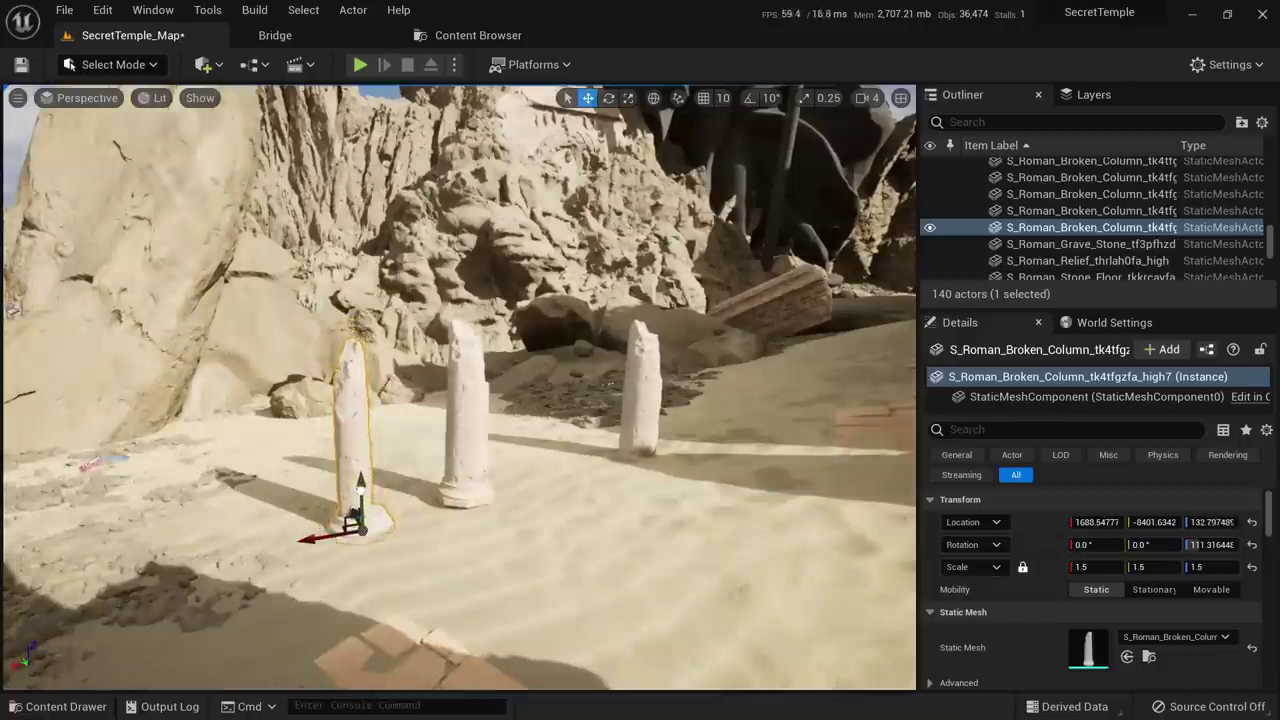
{"action": "left_click", "coordinate": [475, 438], "text": "ctrl"}
{"action": "left_click_drag", "start_coordinate": [462, 447], "coordinate": [463, 455]}
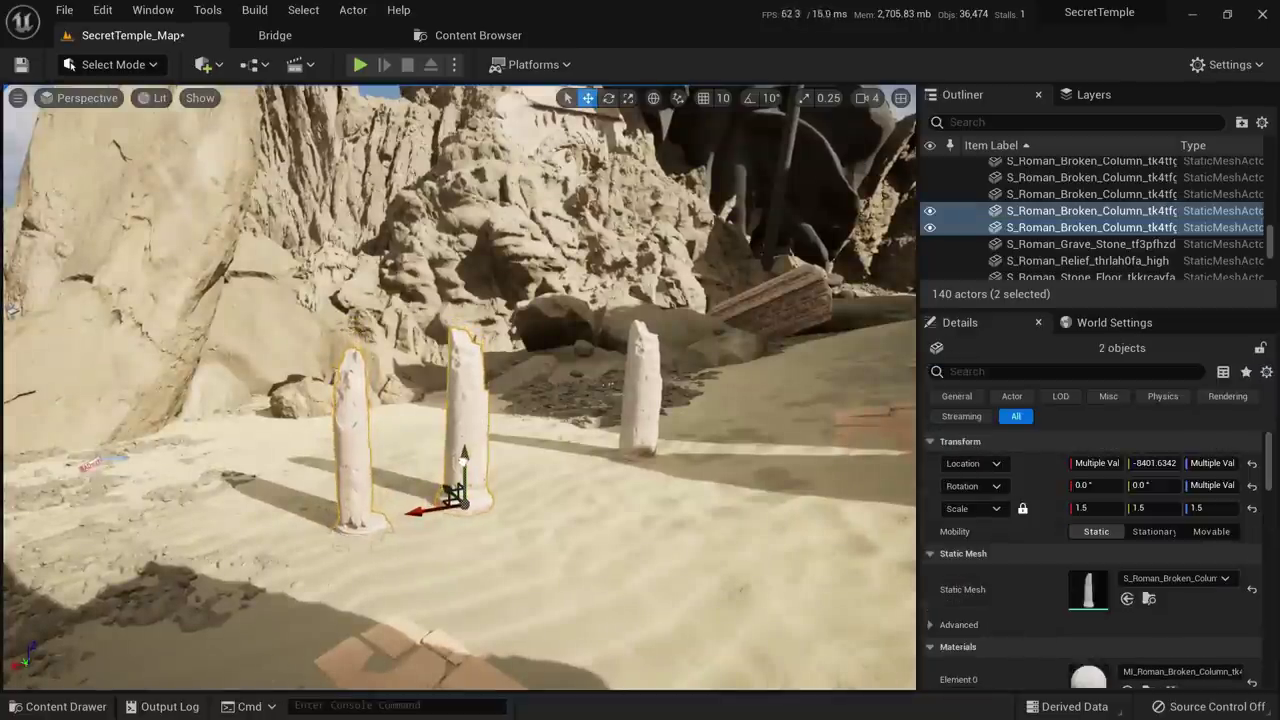
{"action": "left_click", "coordinate": [355, 466]}
Duplicate the three columns into a parallel row across the path at about Y -9258 and raise the copies to the ground
{"action": "left_click", "coordinate": [640, 390]}
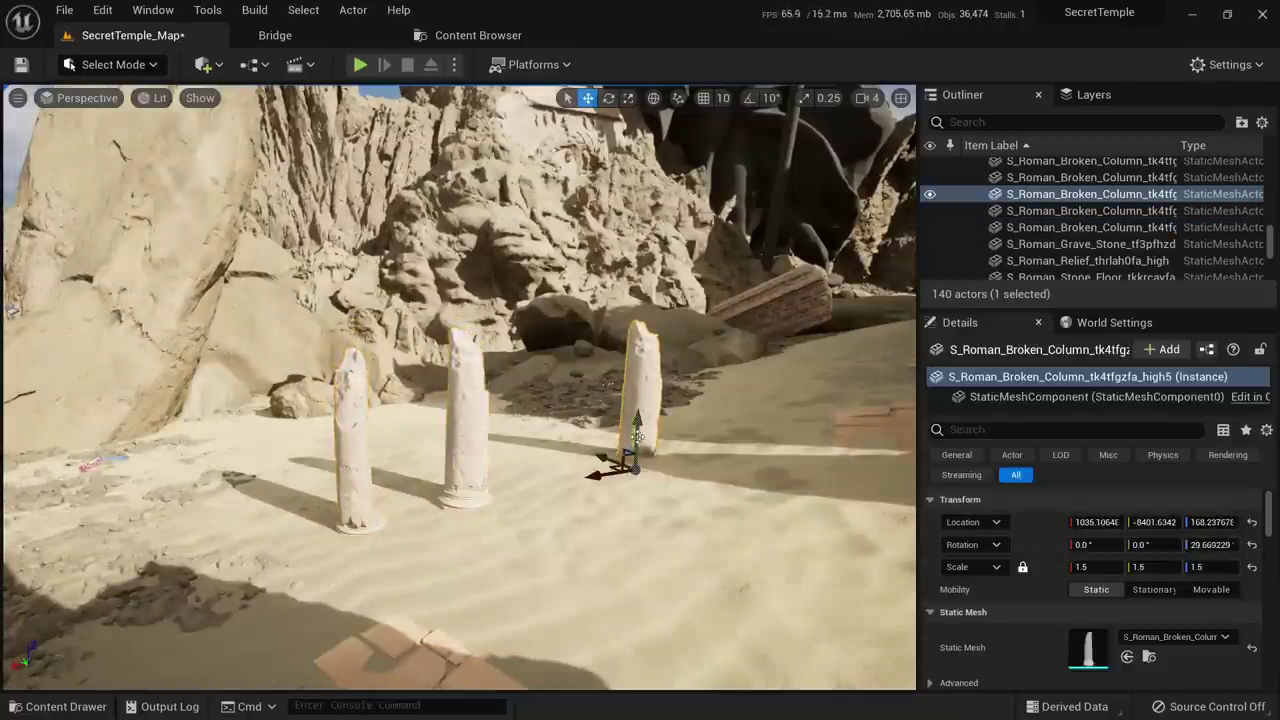
{"action": "left_click", "coordinate": [451, 490], "text": "ctrl"}
{"action": "left_click", "coordinate": [352, 452], "text": "ctrl"}
{"action": "right_click_drag", "start_coordinate": [352, 452], "coordinate": [414, 380]}
{"action": "left_click_drag", "start_coordinate": [335, 360], "coordinate": [526, 377], "text": "alt"}
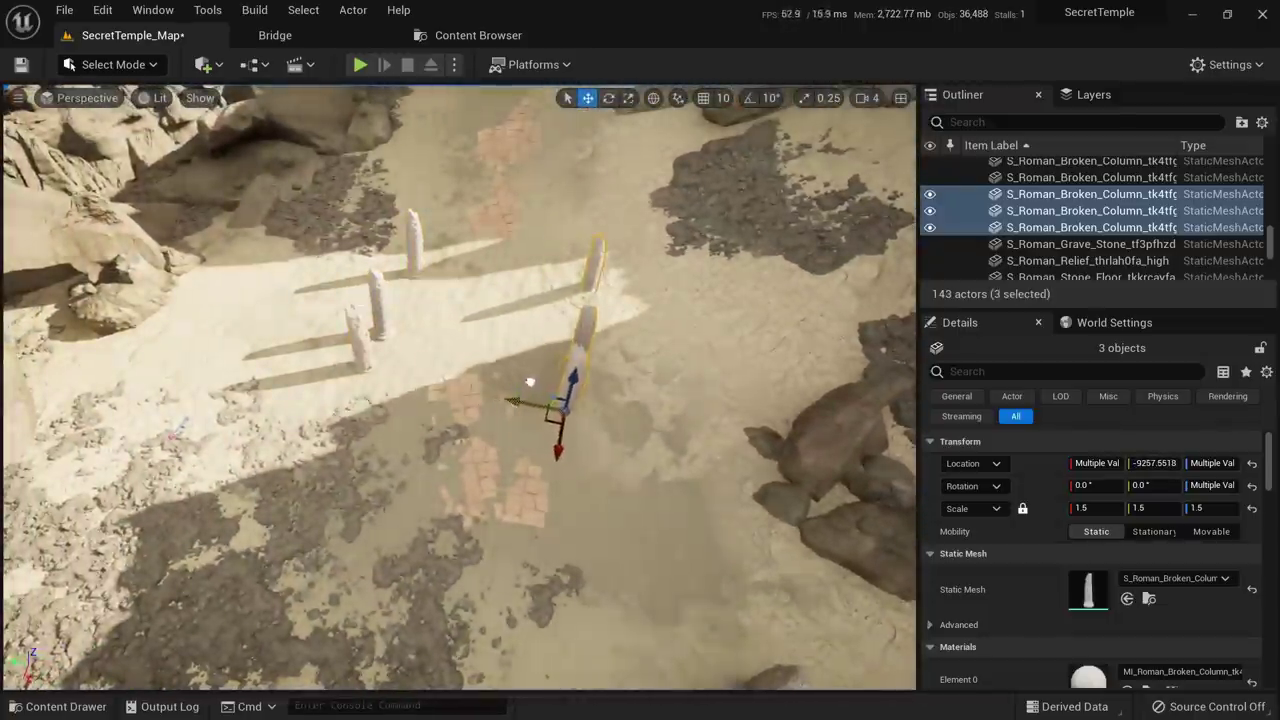
{"action": "key", "text": "e"}
{"action": "right_click_drag", "start_coordinate": [526, 377], "coordinate": [526, 310]}
{"action": "key", "text": "w"}
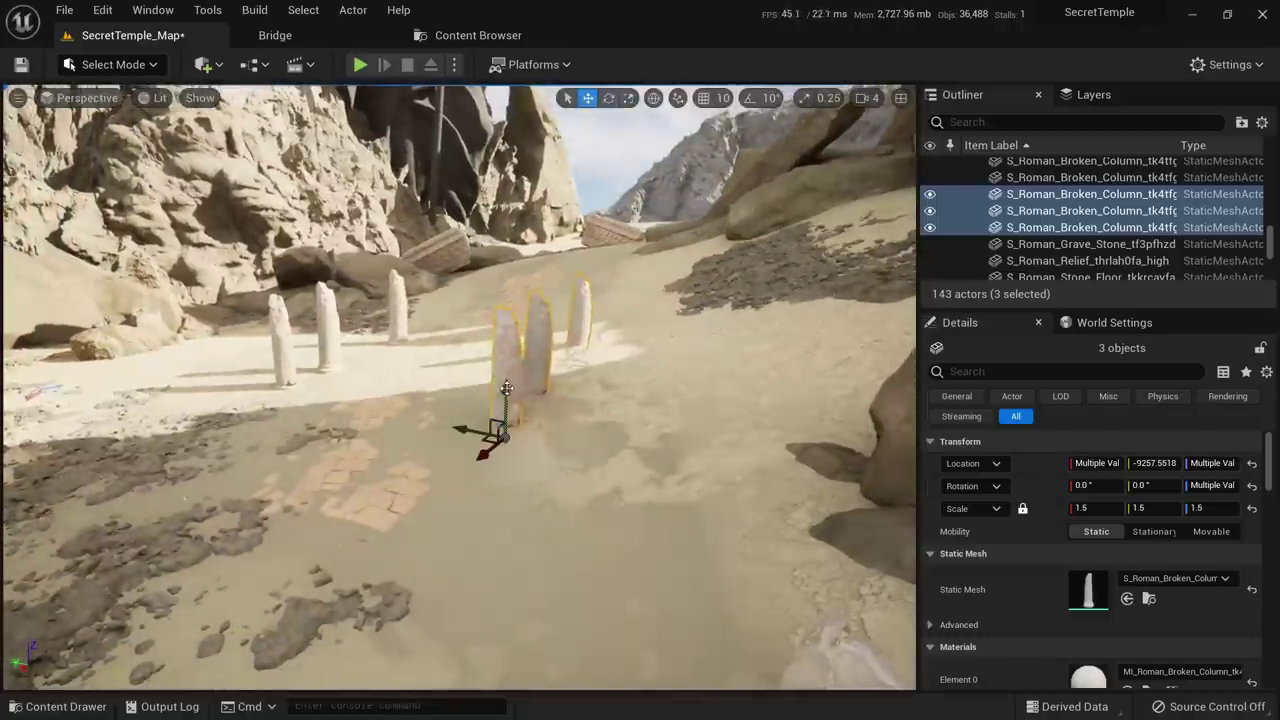
Move the farthest duplicated column back up the slope to about X -66 and Z 542
{"action": "left_click", "coordinate": [577, 318]}
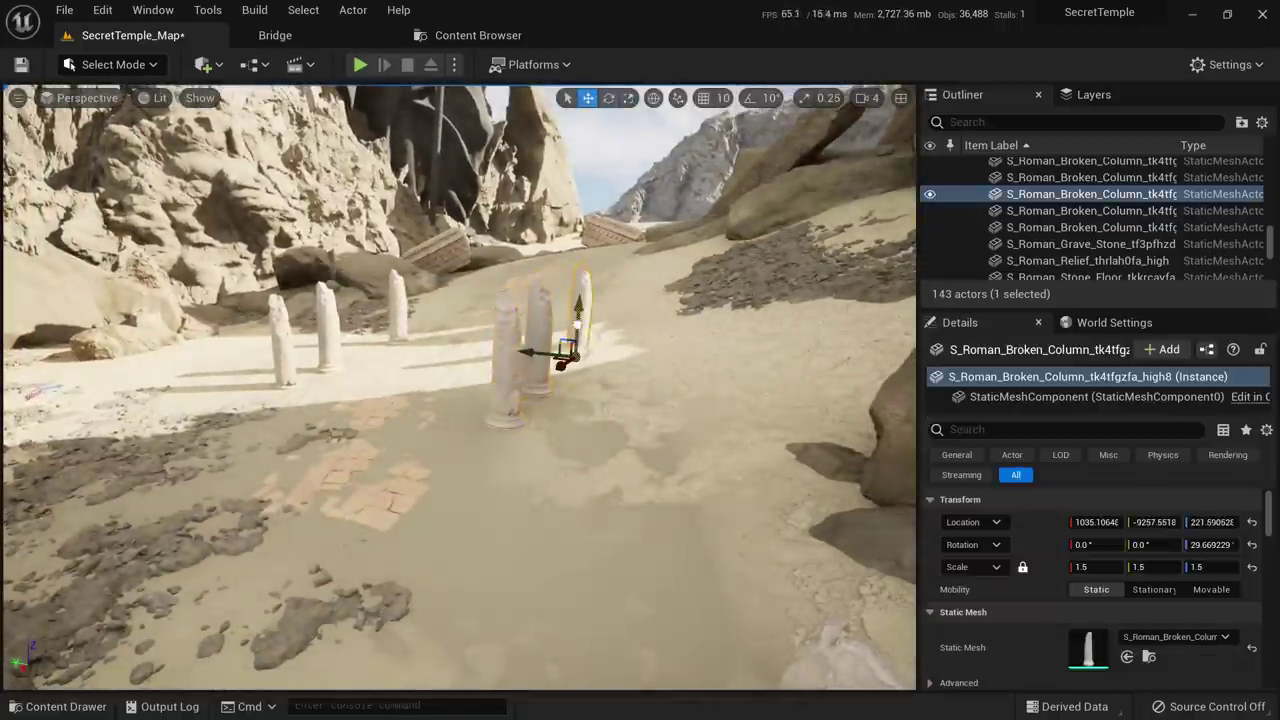
{"action": "key", "text": "Escape"}
{"action": "key", "text": "s"}
{"action": "right_click_drag", "start_coordinate": [600, 337], "coordinate": [600, 270]}
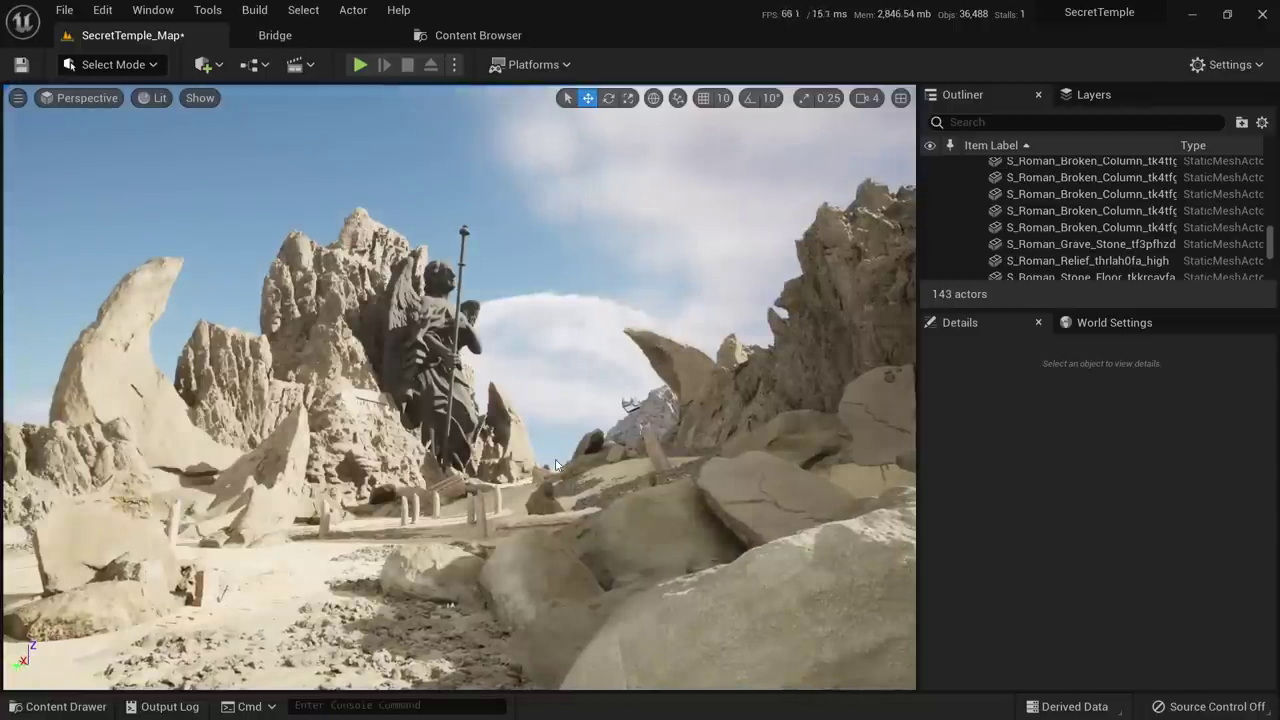
{"action": "key", "text": "w"}
{"action": "right_click_drag", "start_coordinate": [537, 548], "coordinate": [540, 630]}
{"action": "left_click", "coordinate": [589, 595]}
{"action": "left_click", "coordinate": [646, 505], "text": "ctrl"}
{"action": "right_click_drag", "start_coordinate": [646, 505], "coordinate": [724, 370]}
{"action": "left_click_drag", "start_coordinate": [724, 369], "coordinate": [727, 328]}
{"action": "left_click", "coordinate": [727, 330]}
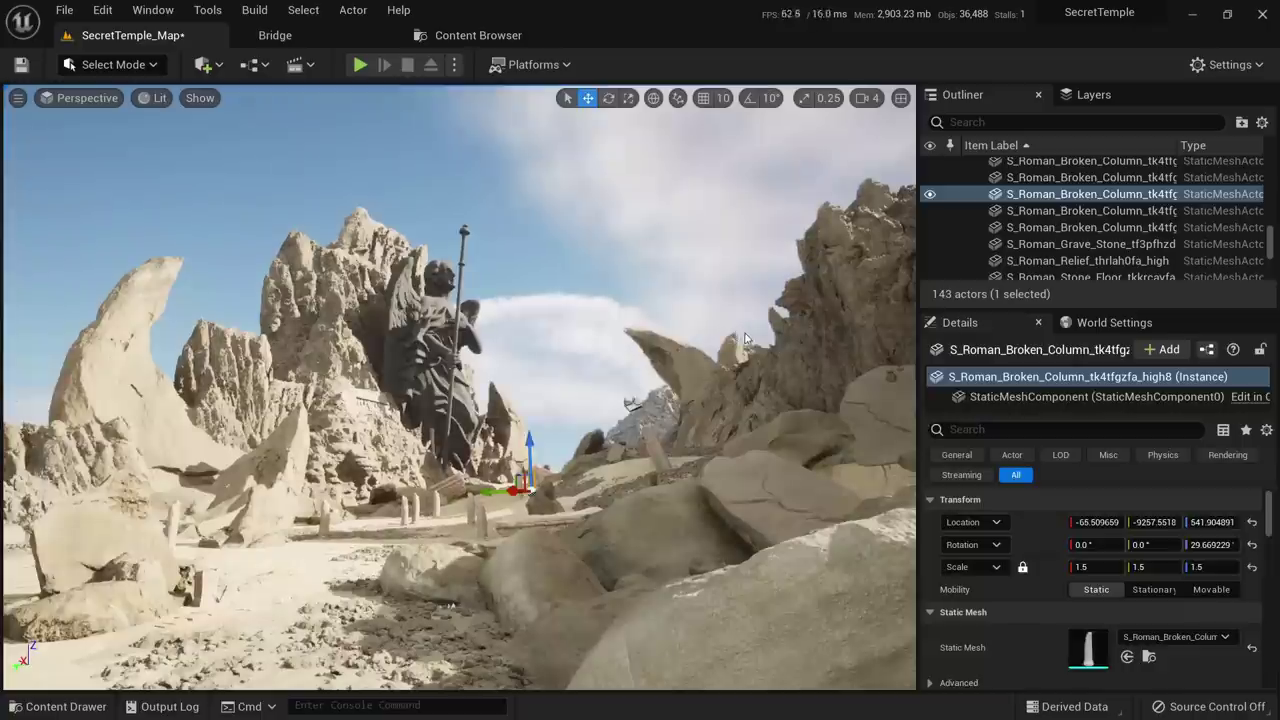
{"action": "key", "text": "Escape"}
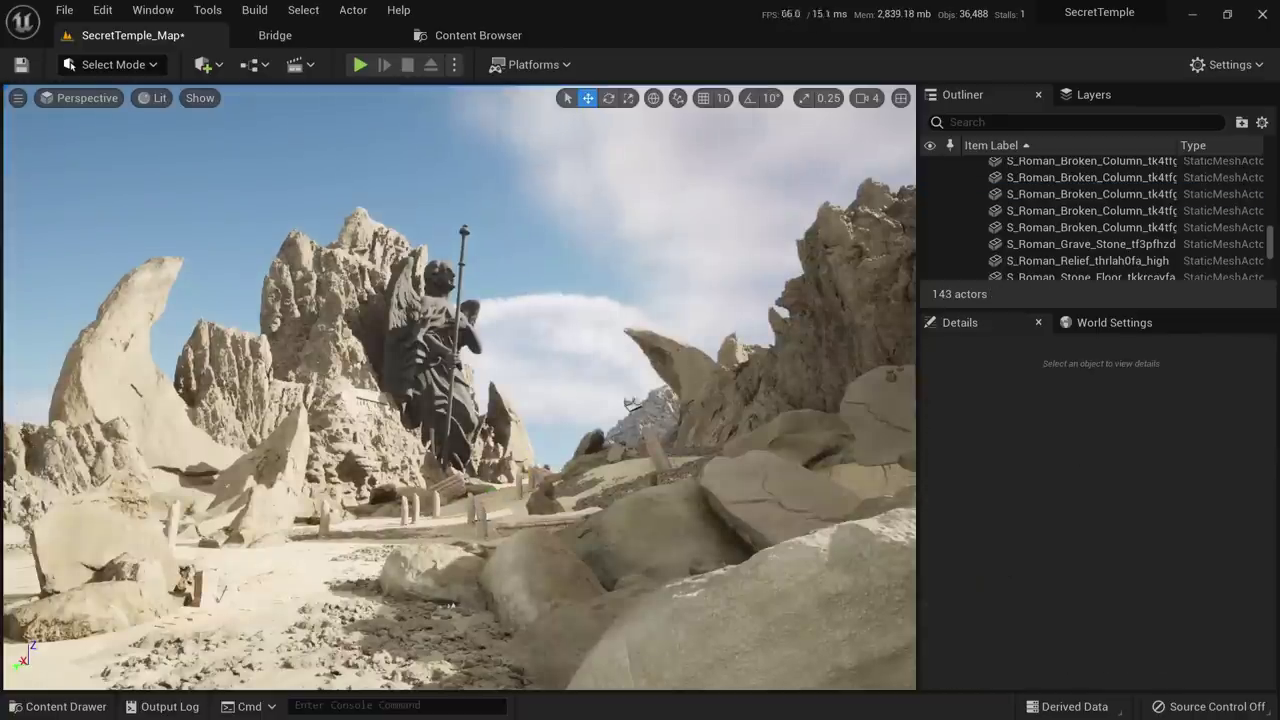
Delete one of the two nearer duplicated columns and move the other sideways behind the foreground boulders
{"action": "left_click", "coordinate": [480, 516]}
{"action": "key", "text": "Delete"}
{"action": "left_click", "coordinate": [469, 513]}
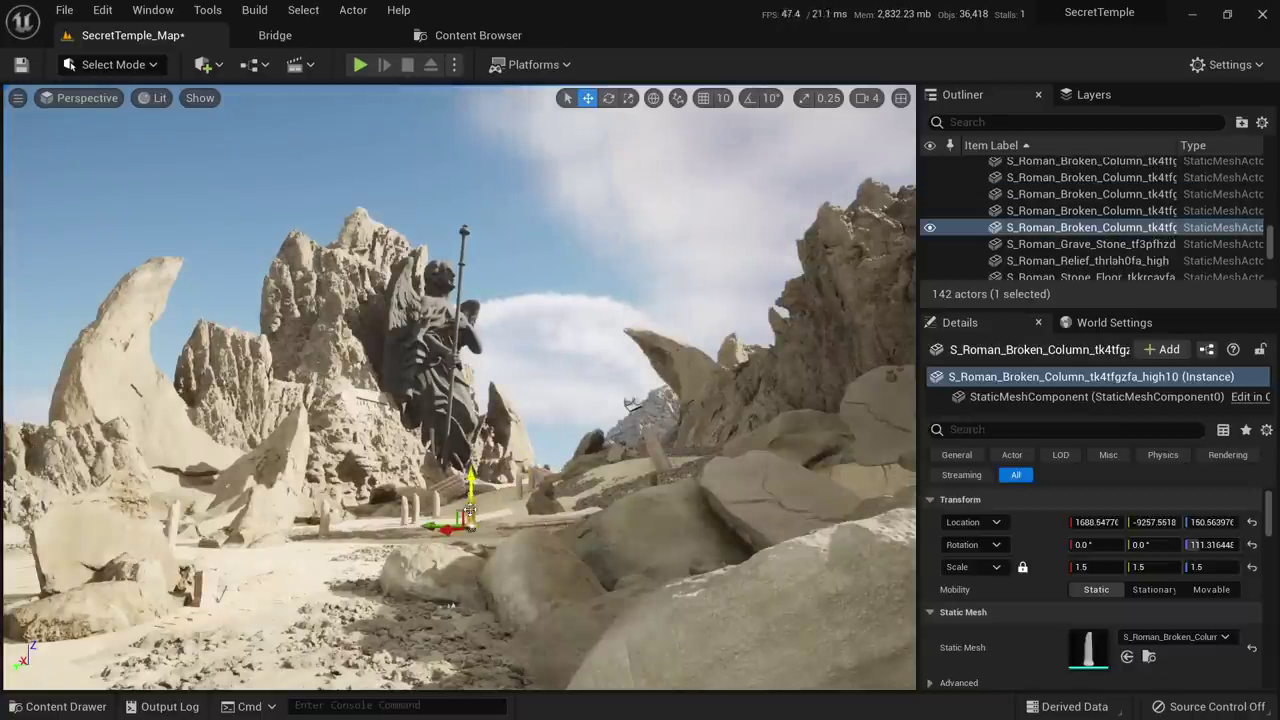
{"action": "left_click_drag", "start_coordinate": [437, 525], "coordinate": [551, 525]}
{"action": "key", "text": "Escape"}
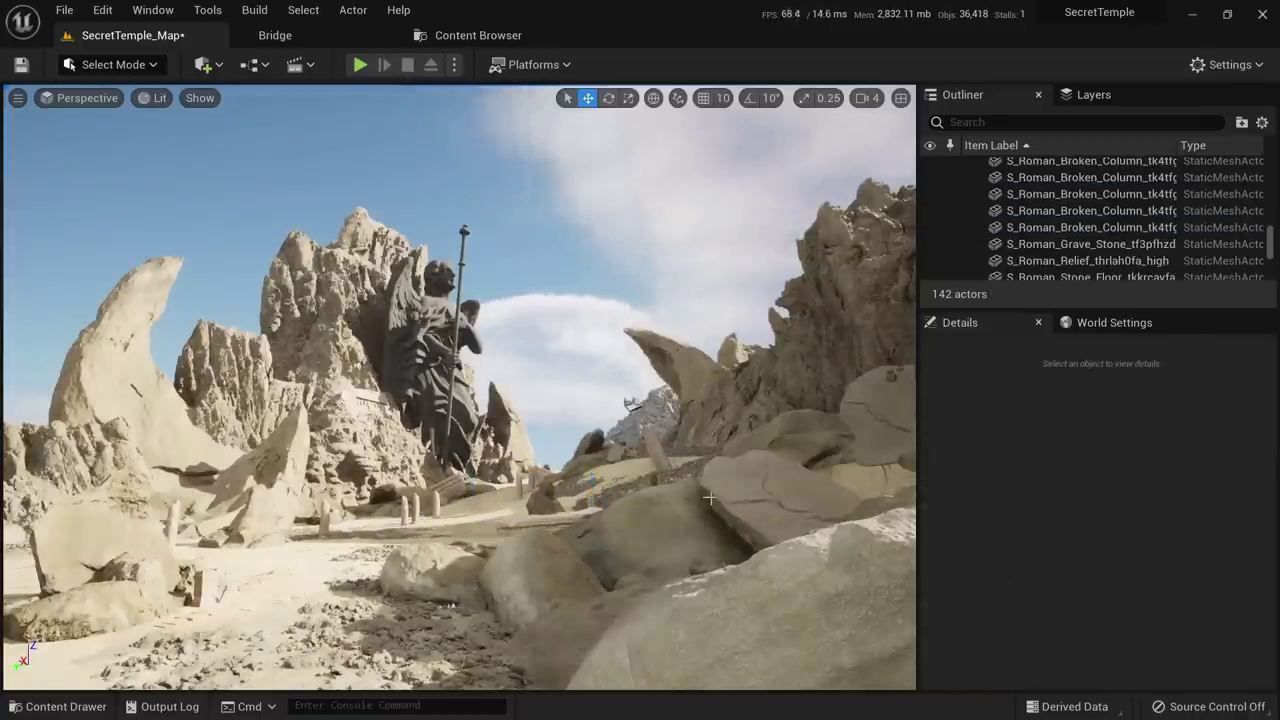
Move the pair of adjacent columns below the statue together to the left, toward the cliff
{"action": "left_click", "coordinate": [410, 505]}
{"action": "left_click", "coordinate": [424, 520], "text": "ctrl"}
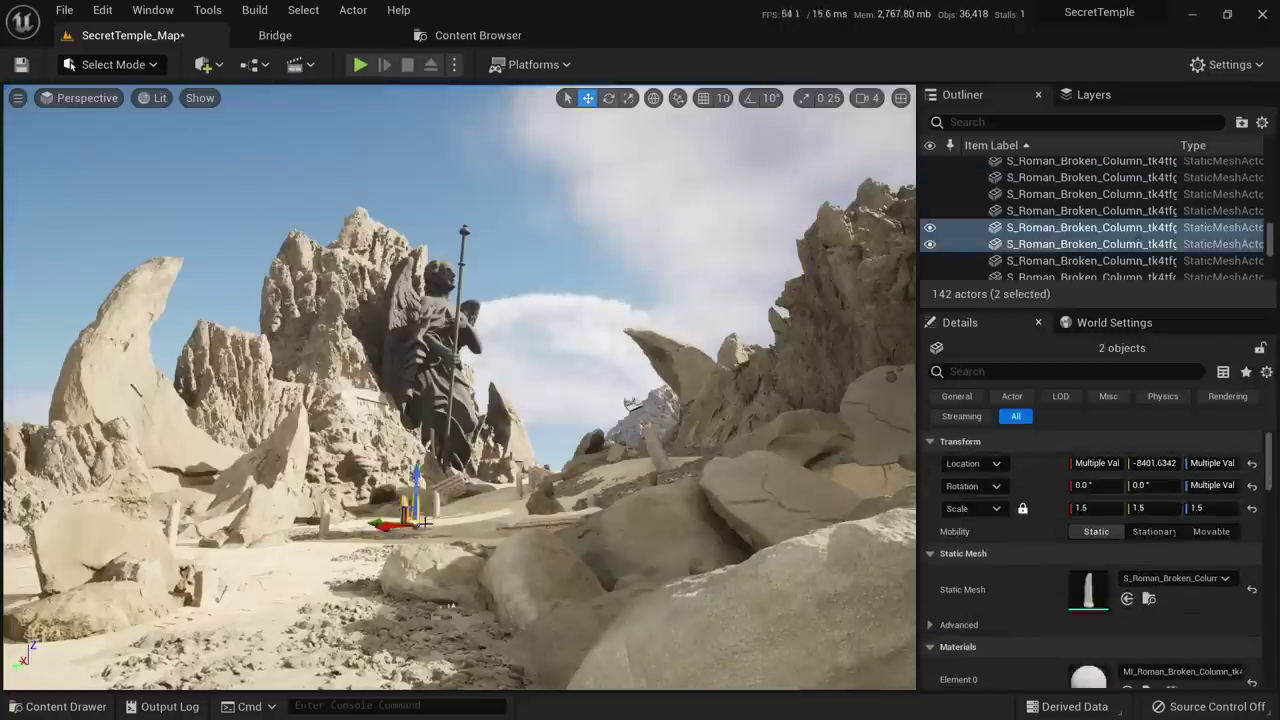
{"action": "left_click_drag", "start_coordinate": [380, 522], "coordinate": [340, 520]}
{"action": "key", "text": "Escape"}
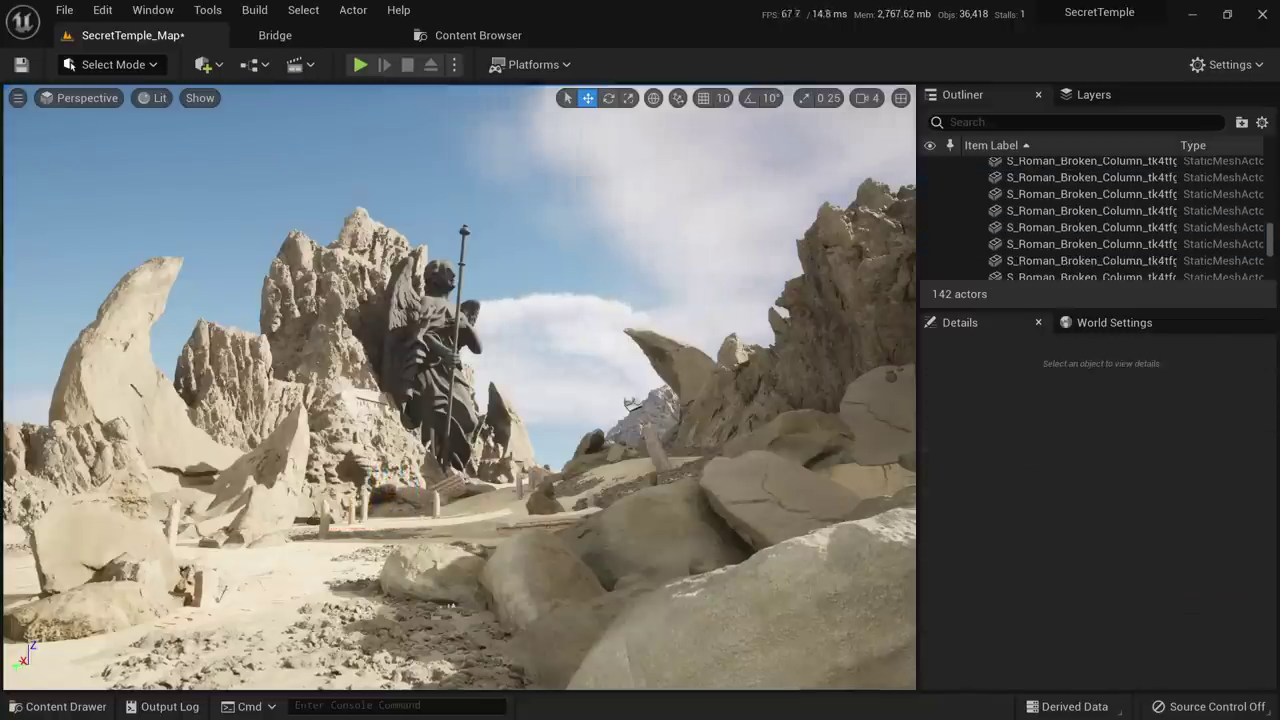
Move the remaining single column slightly to the right, below the statue's staff, and clear the selection
{"action": "left_click", "coordinate": [438, 508]}
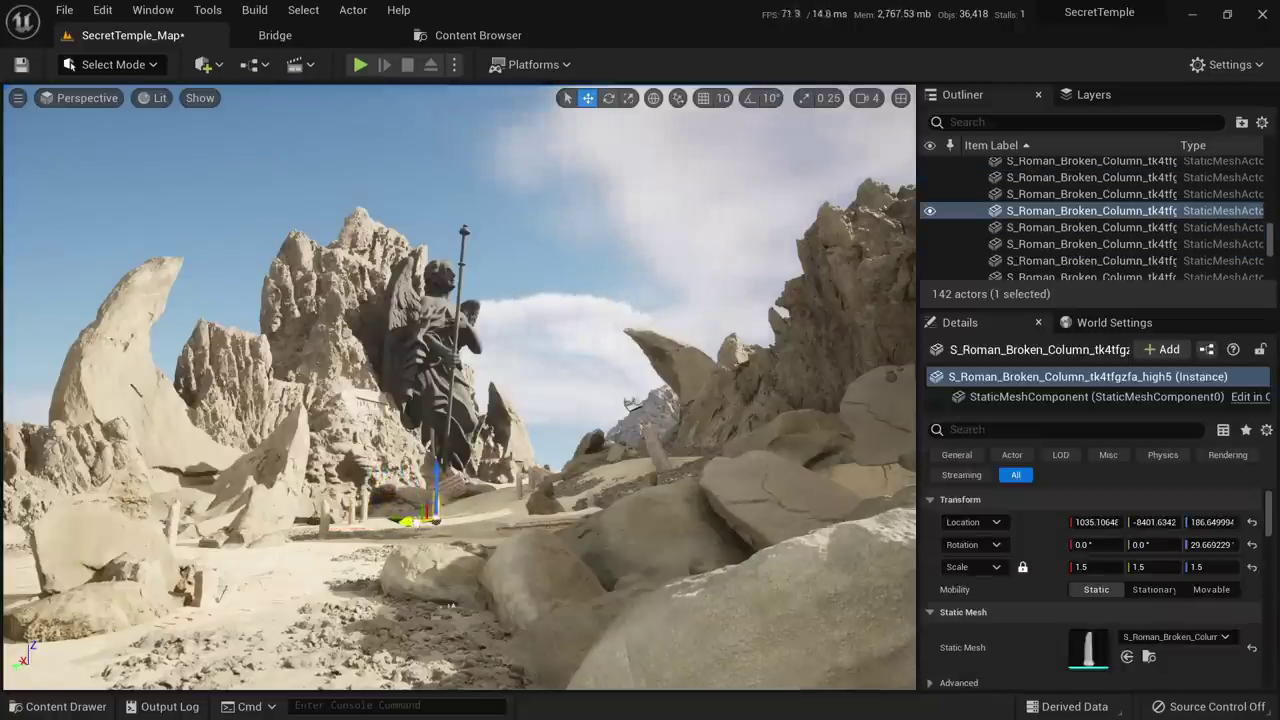
{"action": "key", "text": "Escape"}
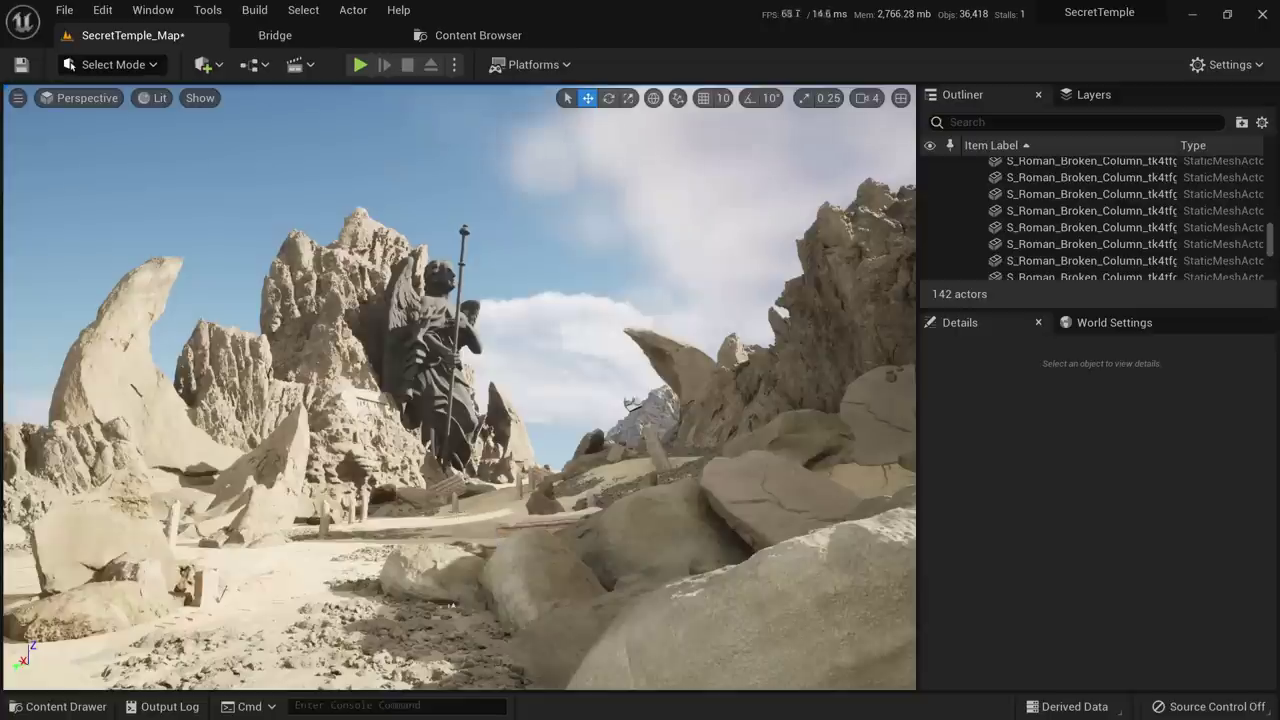
{"action": "left_click", "coordinate": [455, 502]}
{"action": "left_click", "coordinate": [541, 451]}
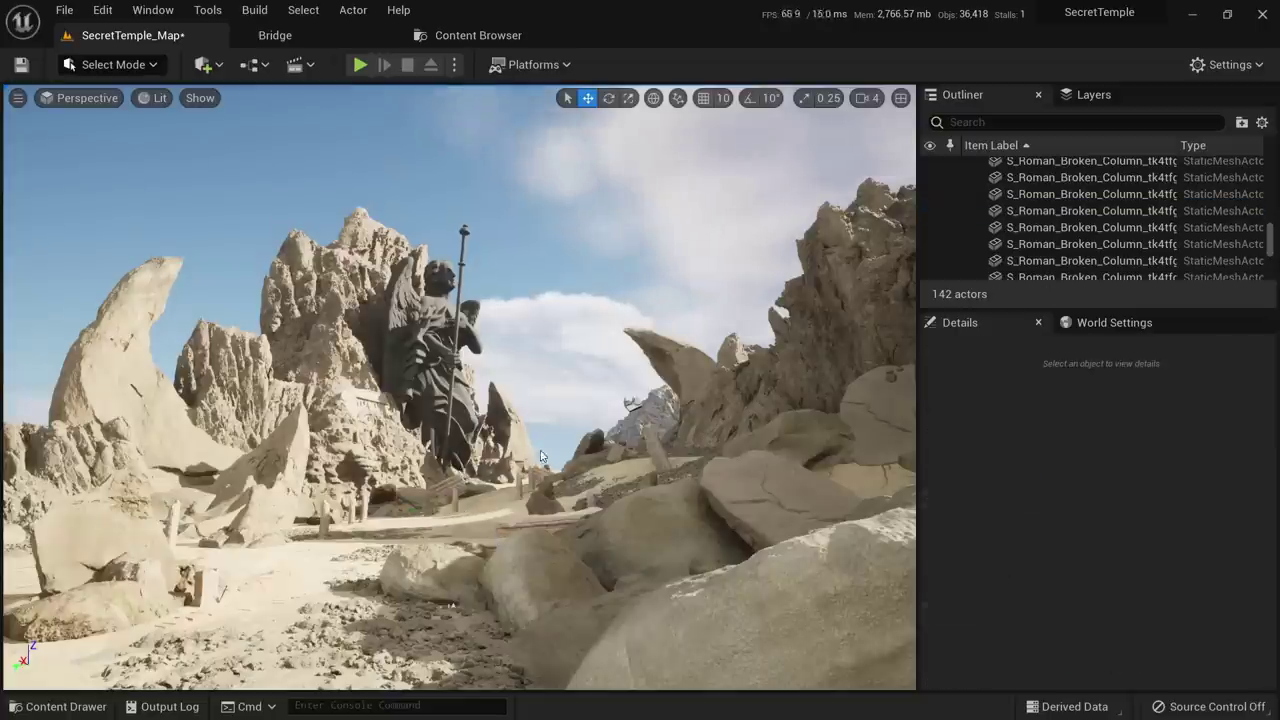
Place the S_Roman_Trim_tg2jailfa_high mesh from the Roman_assets collection below the cliff and scale it uniformly to 20
{"action": "key", "text": "ctrl+space"}
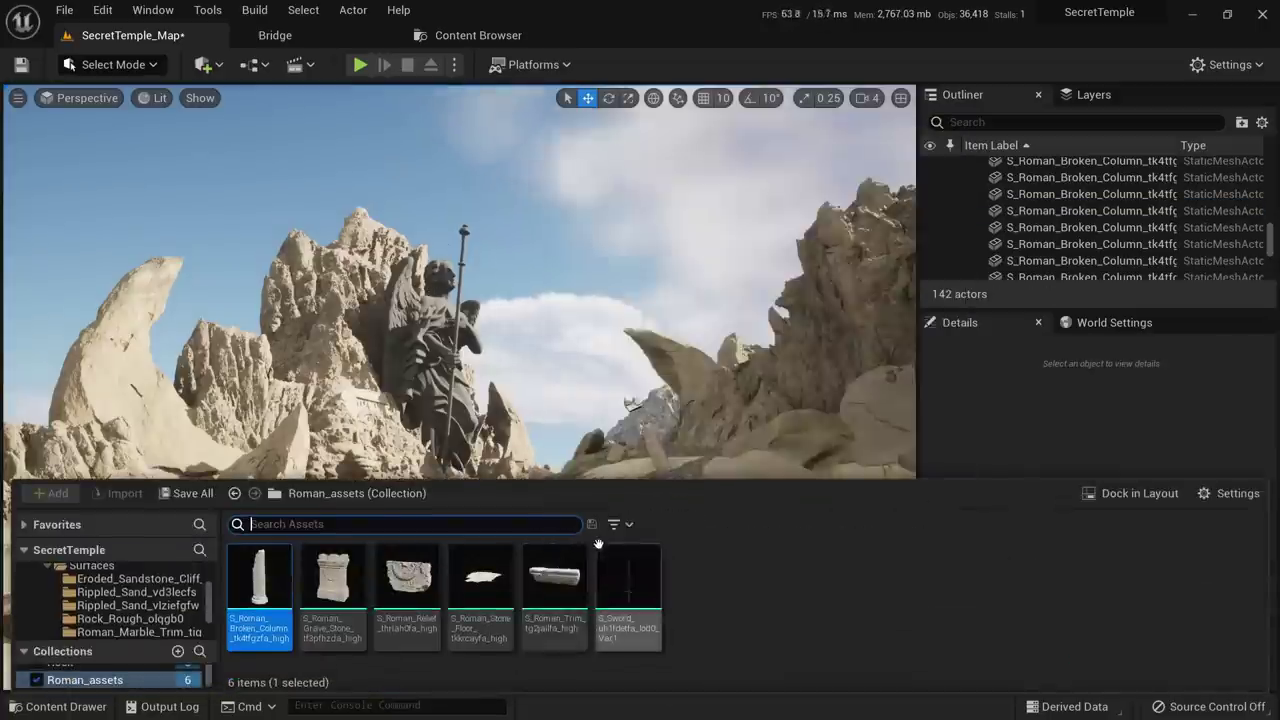
{"action": "mouse_move", "coordinate": [581, 598]}
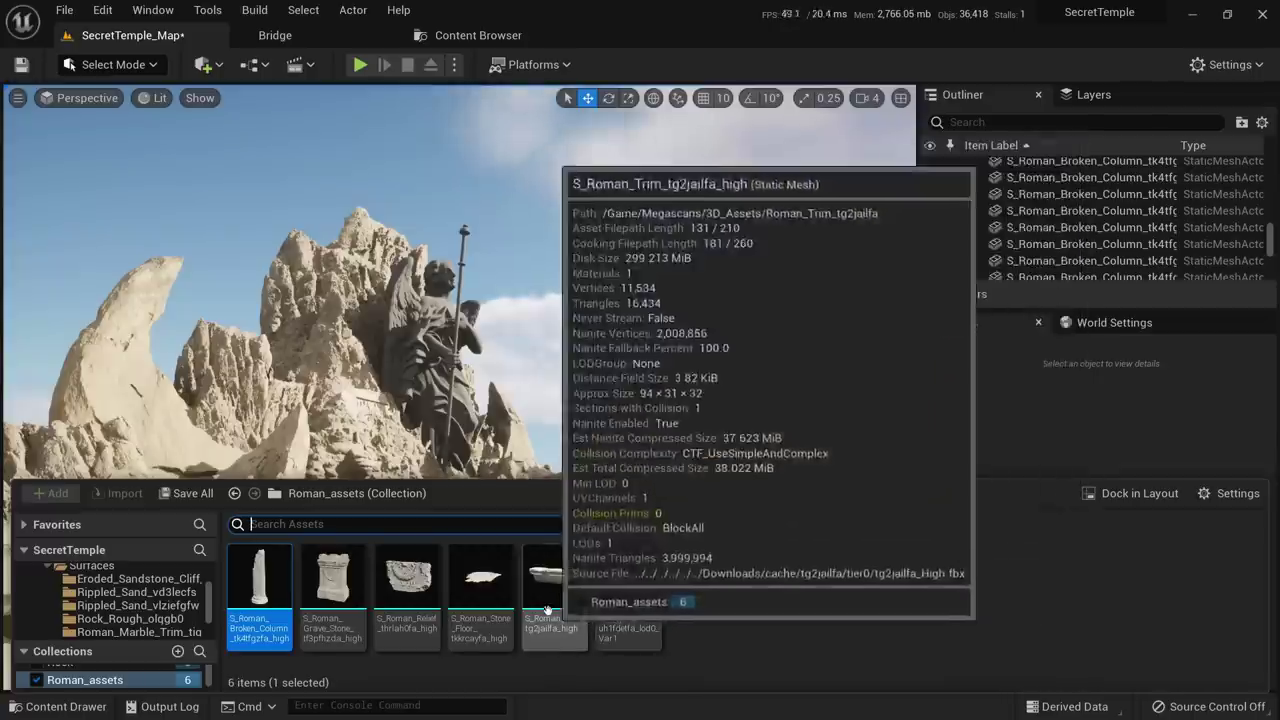
{"action": "left_click_drag", "start_coordinate": [581, 598], "coordinate": [355, 458]}
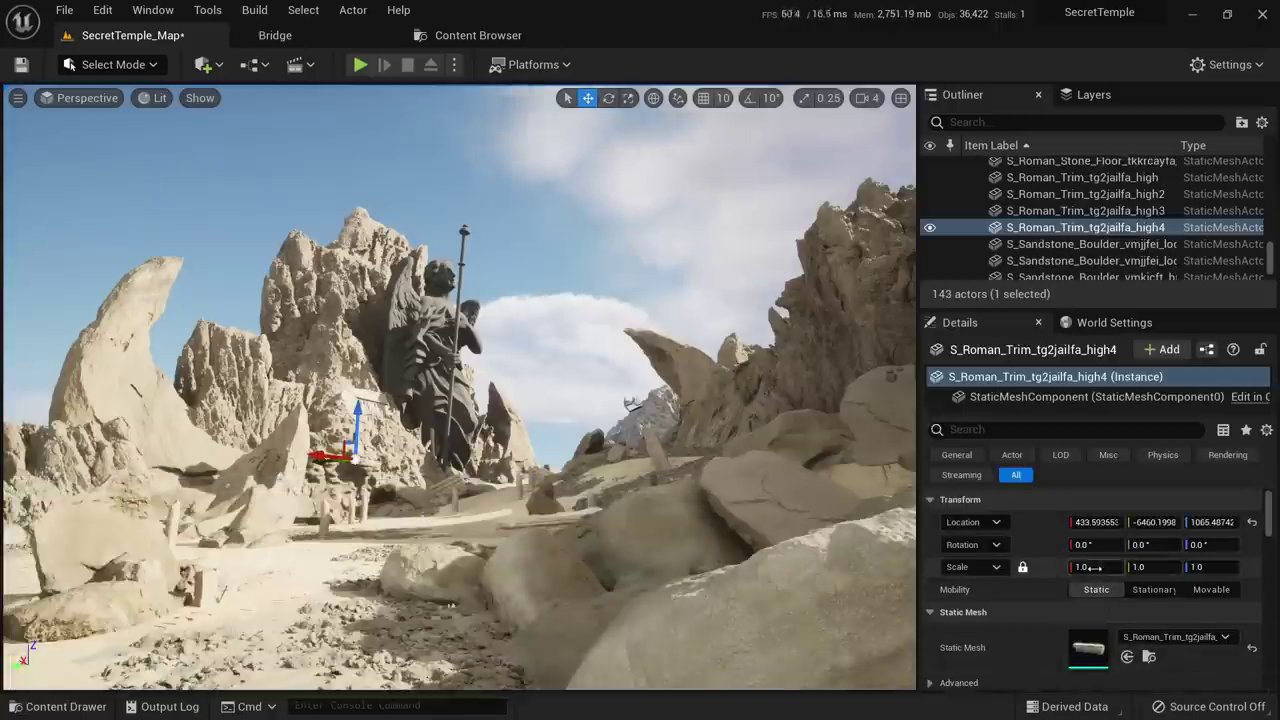
{"action": "type", "text": "20"}
{"action": "key", "text": "Return"}
Rotate the new Roman trim to about -165° around Z so its carved face points toward the camera
{"action": "right_click_drag", "start_coordinate": [478, 517], "coordinate": [441, 487]}
{"action": "key", "text": "e"}
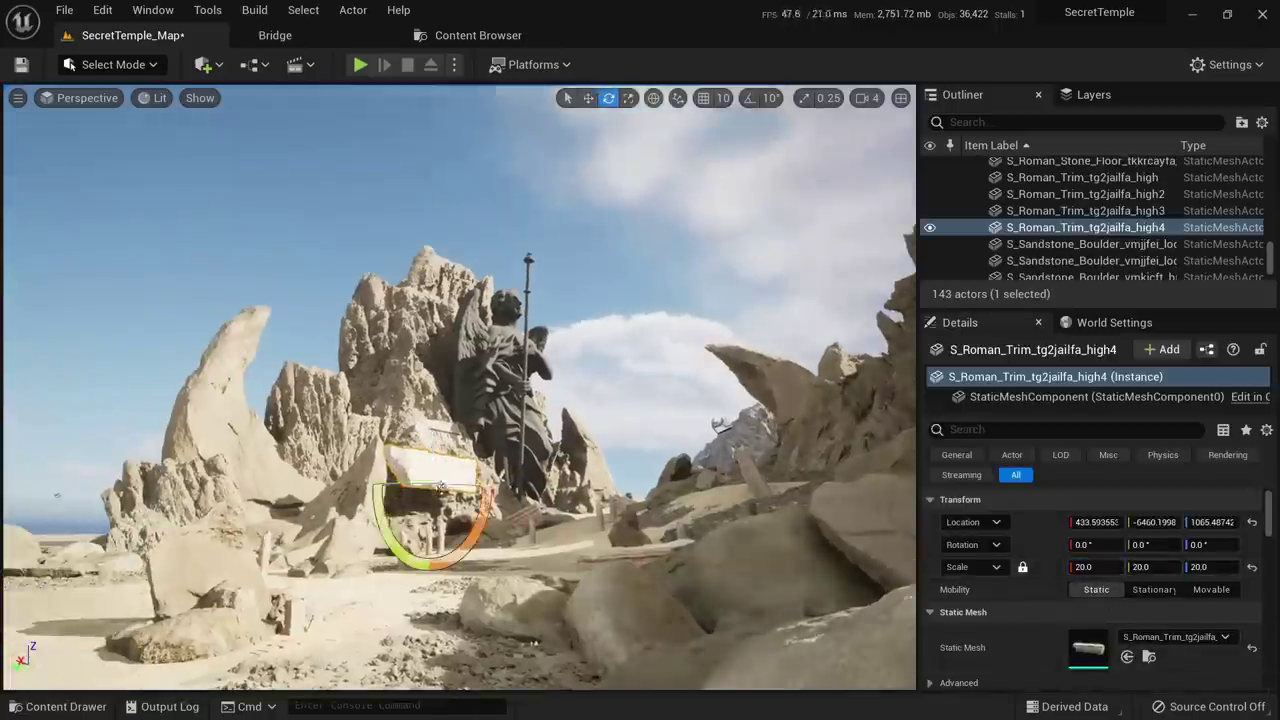
{"action": "left_click_drag", "start_coordinate": [440, 484], "coordinate": [518, 492]}
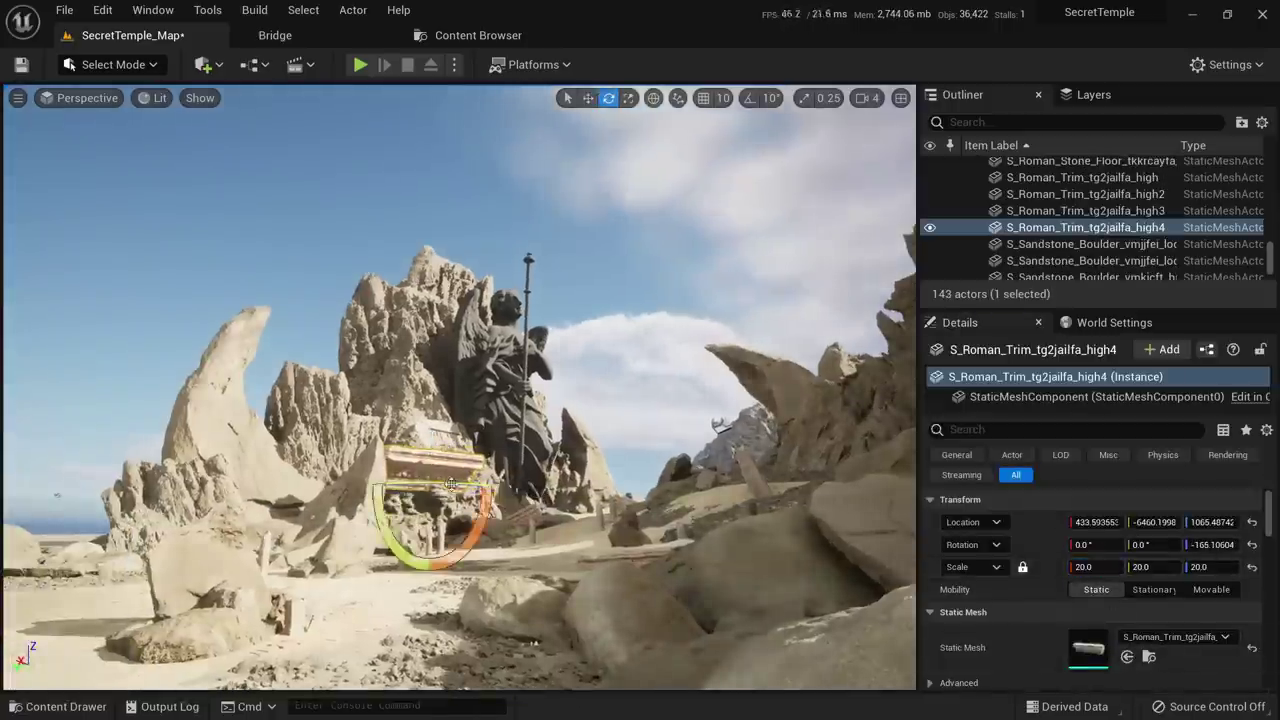
Move the Roman trim up onto the cliff ledge beside the giant statue and seat it at about Z 2412
{"action": "key", "text": "w"}
{"action": "right_click_drag", "start_coordinate": [518, 492], "coordinate": [535, 550]}
{"action": "left_click_drag", "start_coordinate": [350, 592], "coordinate": [385, 385]}
{"action": "right_click_drag", "start_coordinate": [385, 385], "coordinate": [396, 472]}
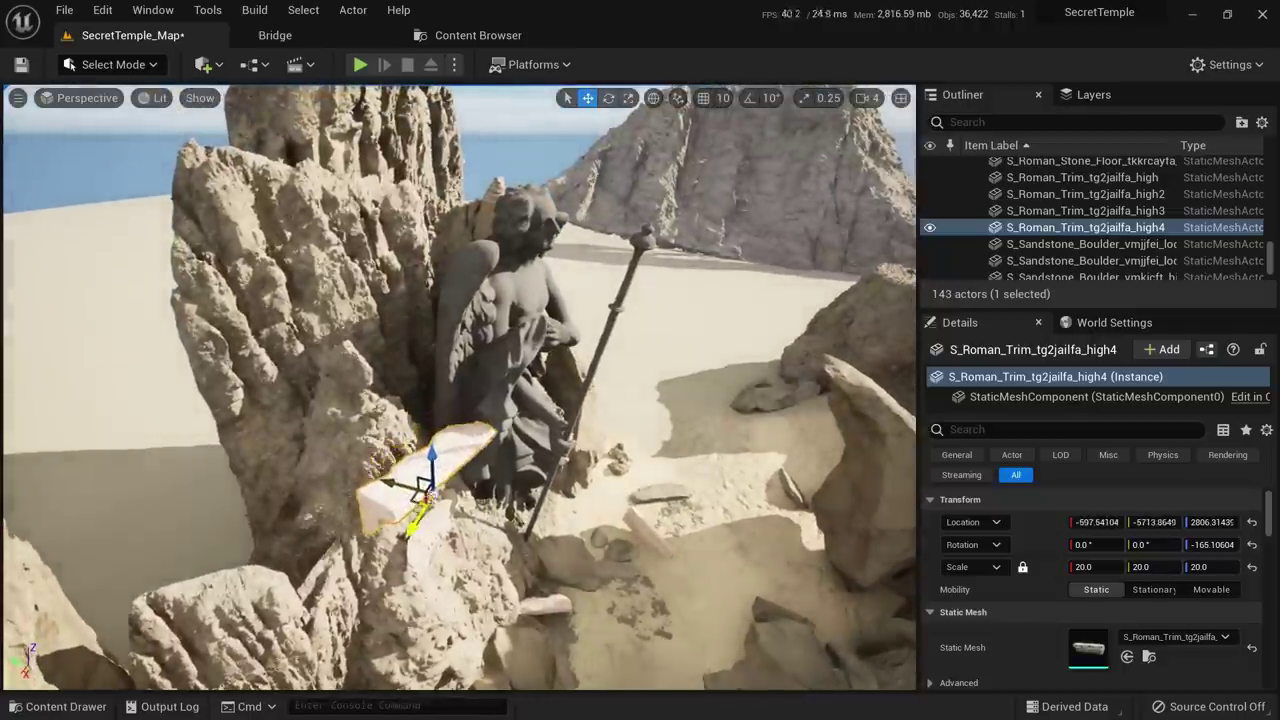
{"action": "right_click_drag", "start_coordinate": [414, 520], "coordinate": [424, 470]}
{"action": "left_click_drag", "start_coordinate": [407, 383], "coordinate": [86, 487]}
{"action": "right_click_drag", "start_coordinate": [245, 460], "coordinate": [220, 489]}
{"action": "key", "text": "Delete"}
{"action": "left_click", "coordinate": [510, 430]}
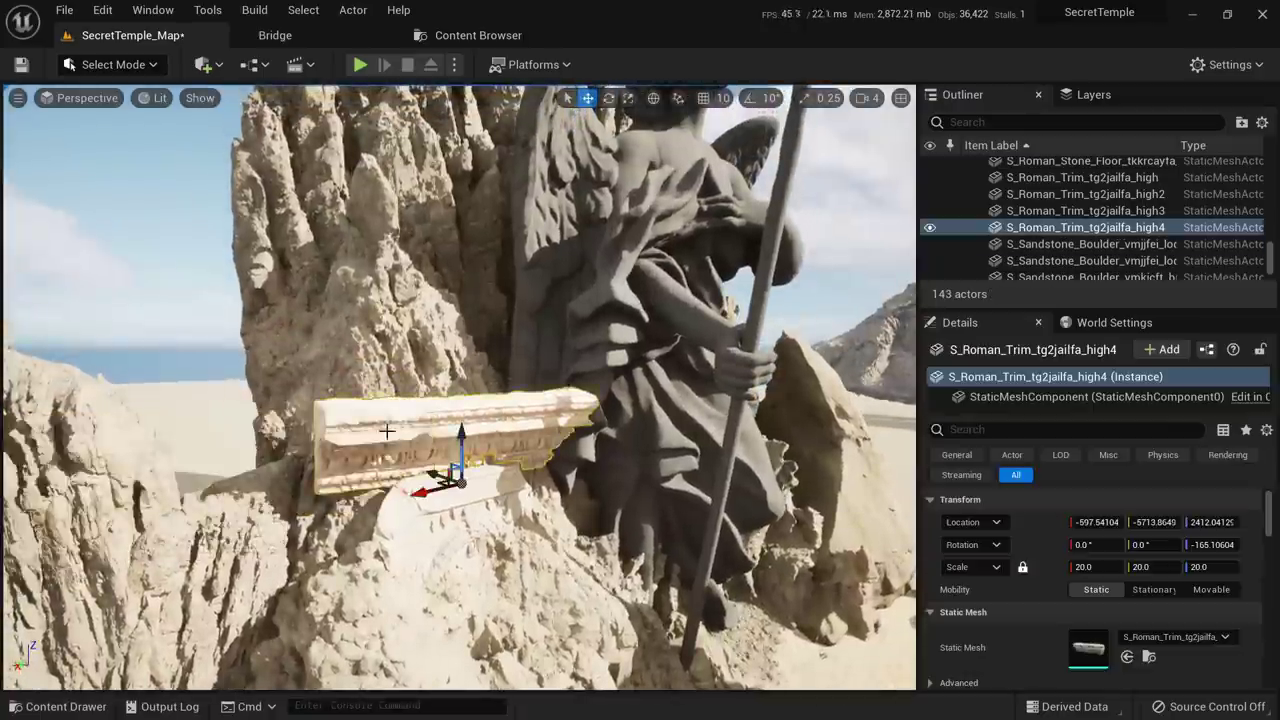
Duplicate the Roman trim along its length away from the statue to extend the ledge piece, and clear the selection
{"action": "right_click_drag", "start_coordinate": [545, 300], "coordinate": [555, 328]}
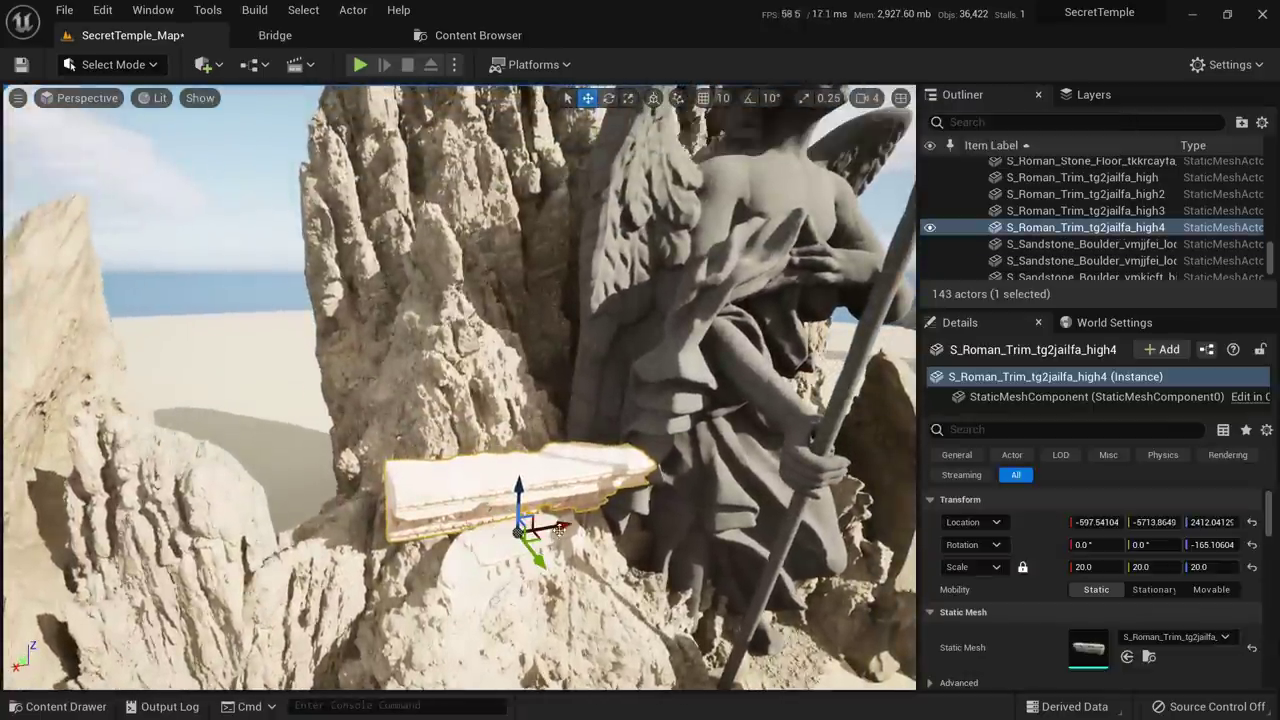
{"action": "left_click_drag", "start_coordinate": [558, 530], "coordinate": [356, 480], "text": "alt"}
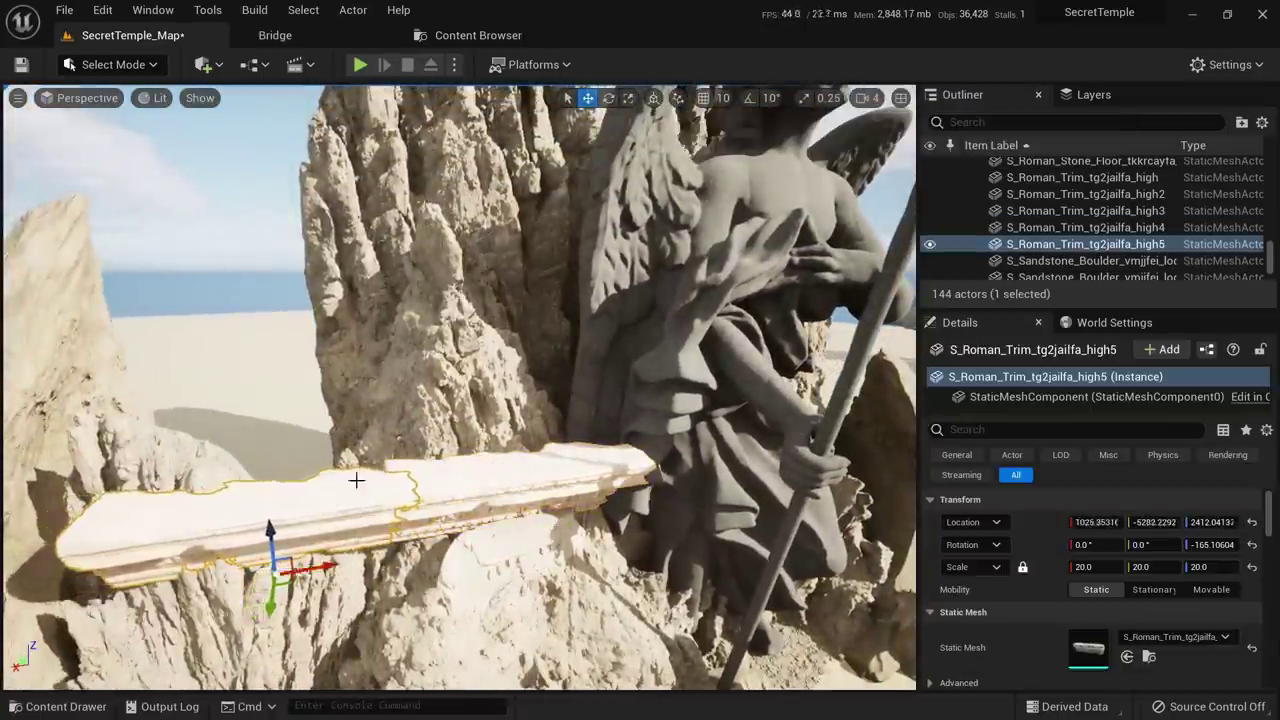
{"action": "key", "text": "Escape"}
{"action": "right_click_drag", "start_coordinate": [356, 480], "coordinate": [620, 325]}
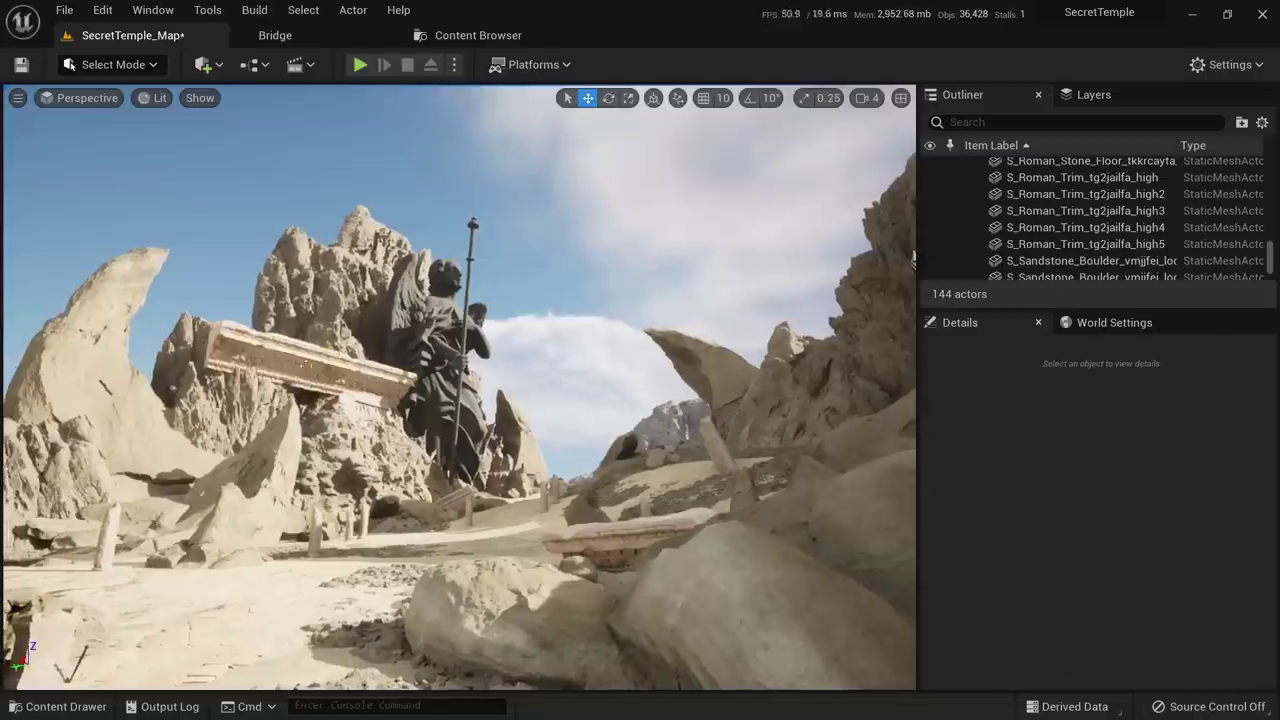
Set the uniform scale of S_Roman_Trim_tg2jailfa_high4 and S_Roman_Trim_tg2jailfa_high5 to 10
{"action": "left_click", "coordinate": [1085, 227]}
{"action": "left_click", "coordinate": [1085, 244], "text": "shift"}
{"action": "left_click", "coordinate": [1085, 508]}
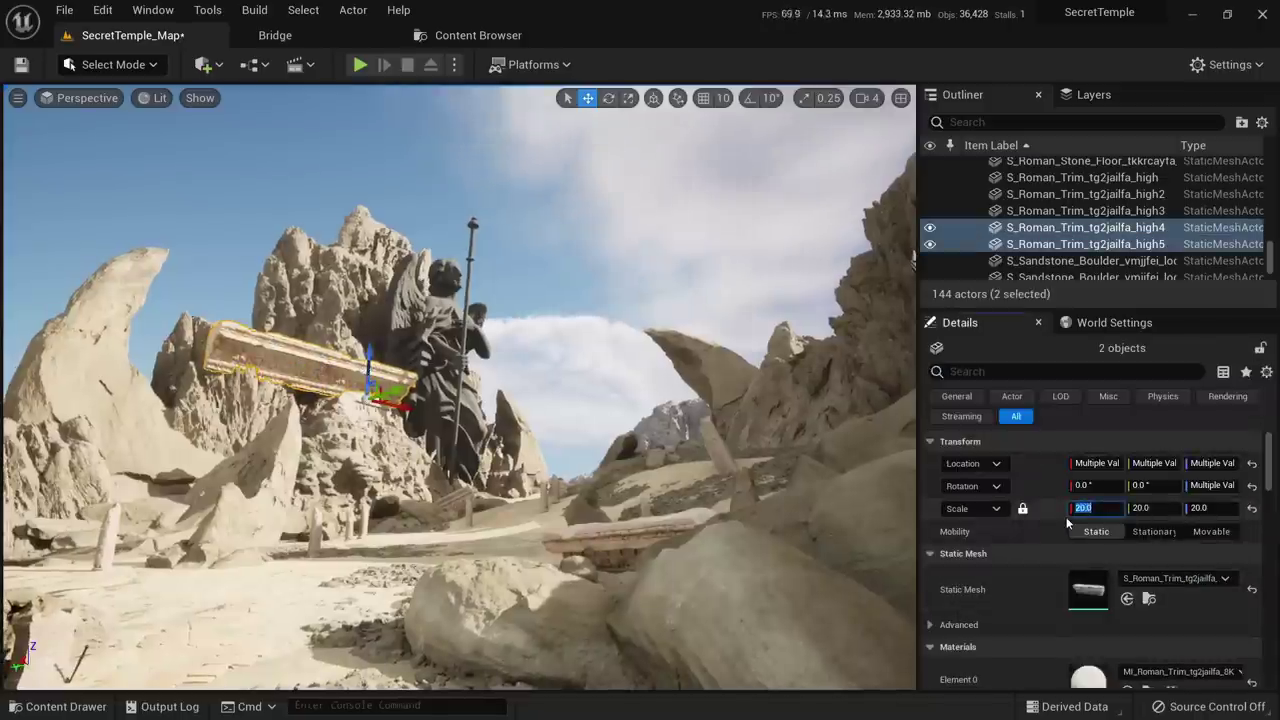
{"action": "type", "text": "10"}
{"action": "key", "text": "Return"}
Slide the duplicated trim toward the statue until it meets the end of the first trim, and clear the selection
{"action": "left_click", "coordinate": [270, 375]}
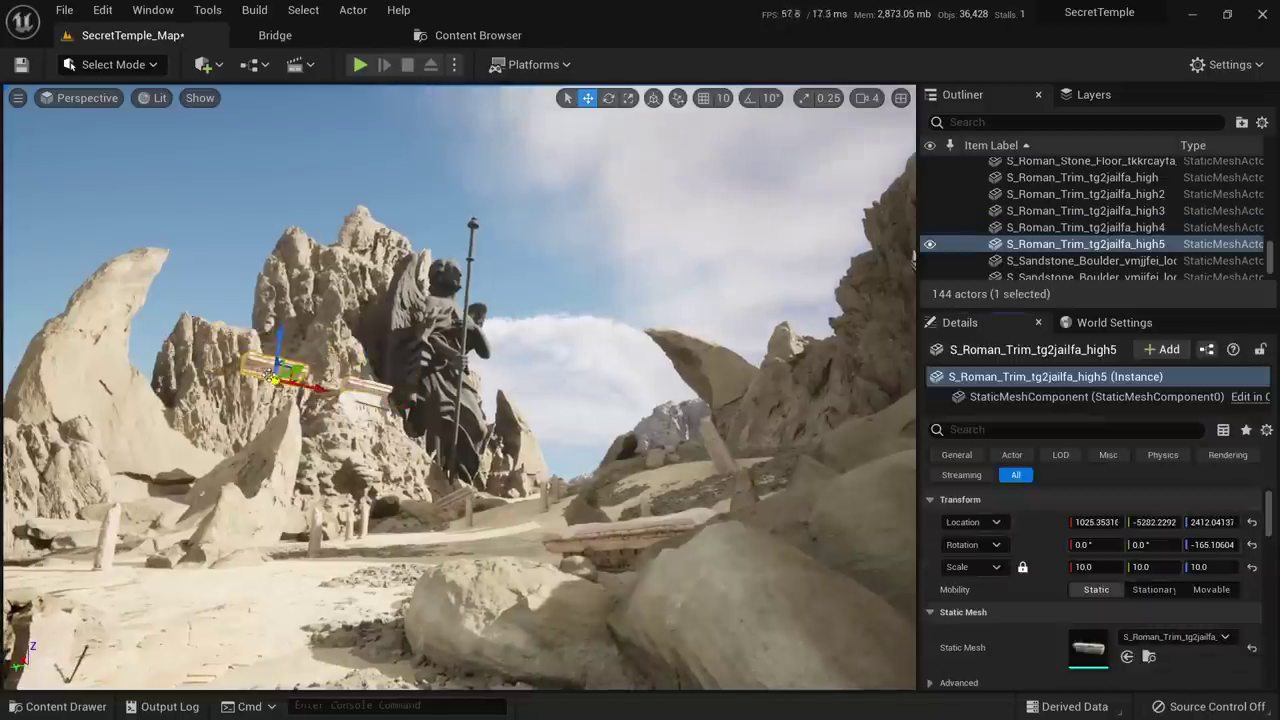
{"action": "left_click_drag", "start_coordinate": [360, 394], "coordinate": [357, 387]}
{"action": "key", "text": "Escape"}
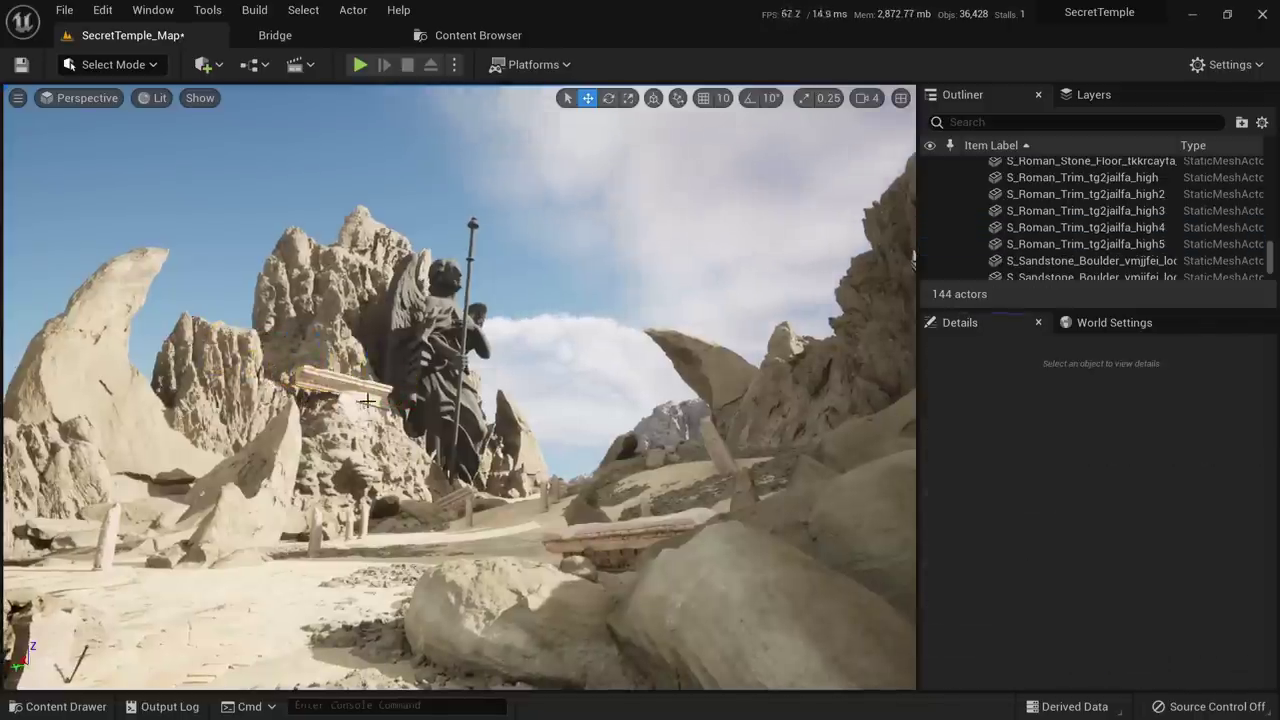
Move both Roman trims together toward the statue so they sit embedded in the cliff ledge
{"action": "key", "text": "w"}
{"action": "right_click_drag", "start_coordinate": [357, 387], "coordinate": [320, 400]}
{"action": "left_click", "coordinate": [360, 338]}
{"action": "left_click", "coordinate": [321, 360], "text": "ctrl"}
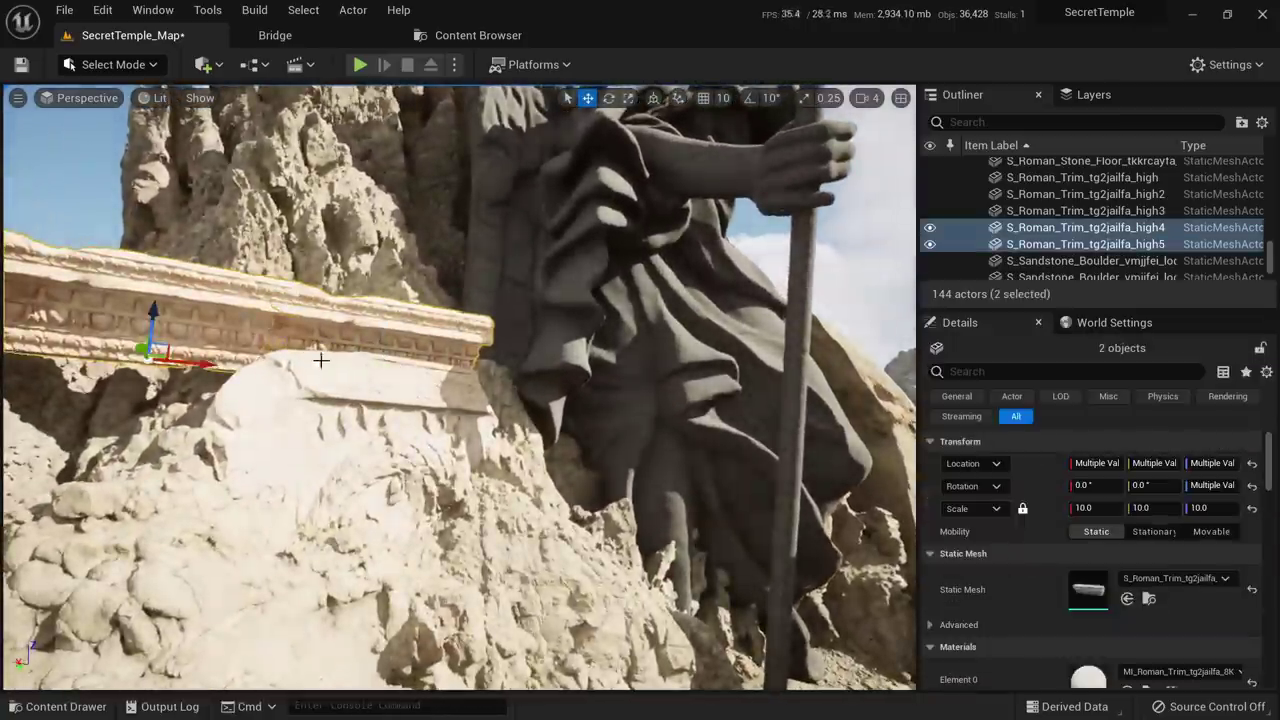
{"action": "mouse_move", "coordinate": [153, 316]}
{"action": "left_mouse_down"}
{"action": "mouse_move", "coordinate": [149, 366]}
{"action": "mouse_move", "coordinate": [153, 306]}
{"action": "left_mouse_up"}
{"action": "left_click_drag", "start_coordinate": [187, 352], "coordinate": [397, 363]}
{"action": "key", "text": "s"}
{"action": "right_click_drag", "start_coordinate": [397, 363], "coordinate": [398, 402]}
{"action": "left_click_drag", "start_coordinate": [396, 223], "coordinate": [525, 235]}
{"action": "key", "text": "e"}
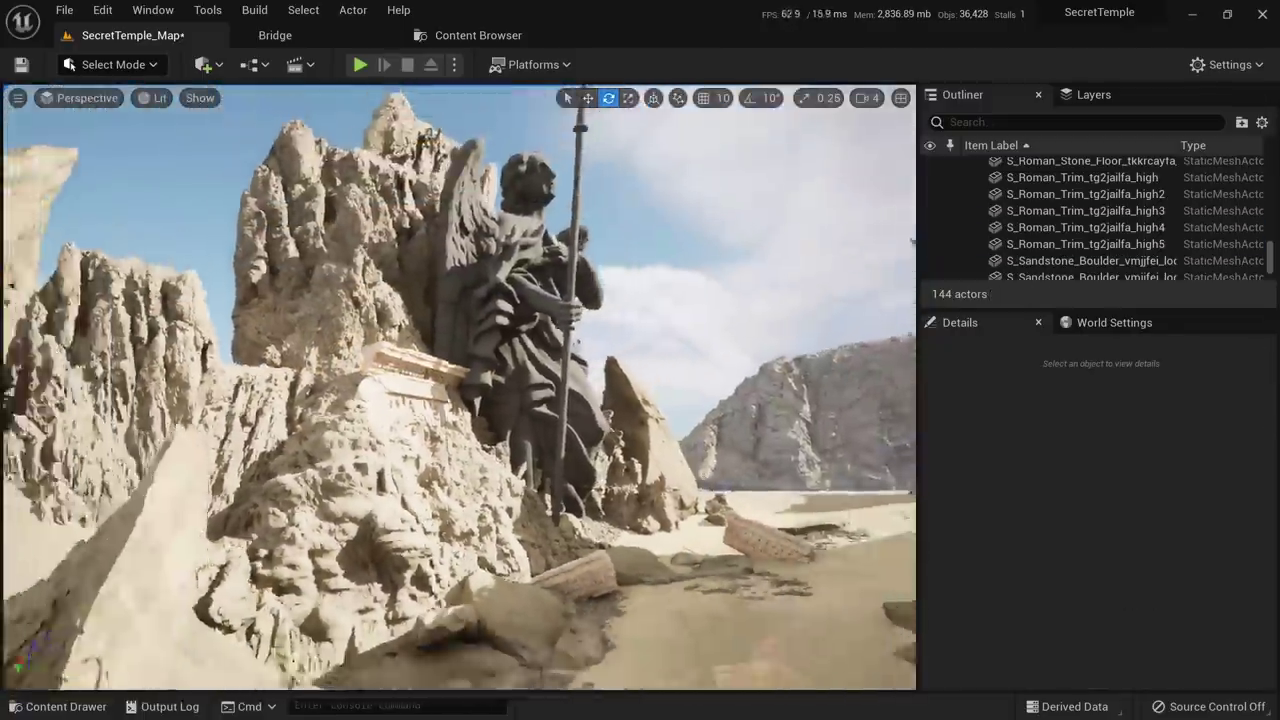
{"action": "right_click_drag", "start_coordinate": [460, 390], "coordinate": [271, 510]}
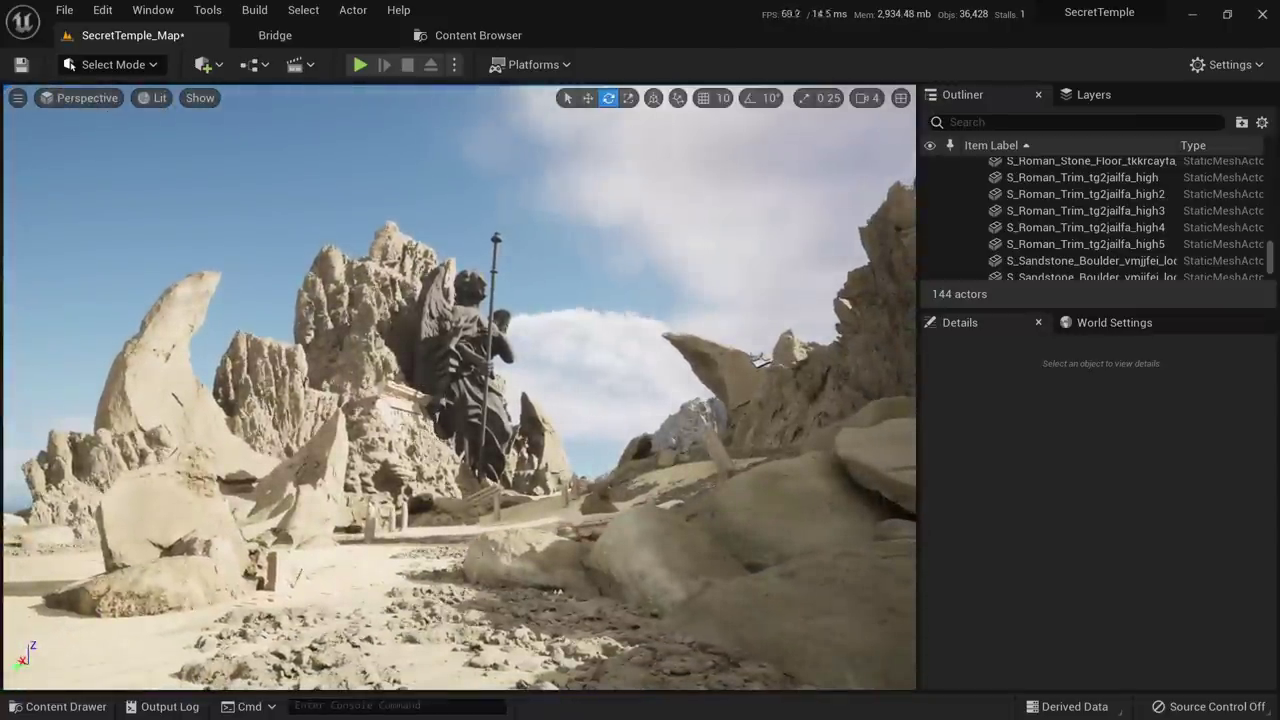
Duplicate one of the broken Roman columns below the statue and place the copy at the foot of the cliff
{"action": "key", "text": "w"}
{"action": "right_click_drag", "start_coordinate": [399, 452], "coordinate": [328, 572]}
{"action": "left_click", "coordinate": [398, 453]}
{"action": "right_click_drag", "start_coordinate": [389, 467], "coordinate": [500, 505]}
{"action": "left_click_drag", "start_coordinate": [541, 498], "coordinate": [438, 208], "text": "alt"}
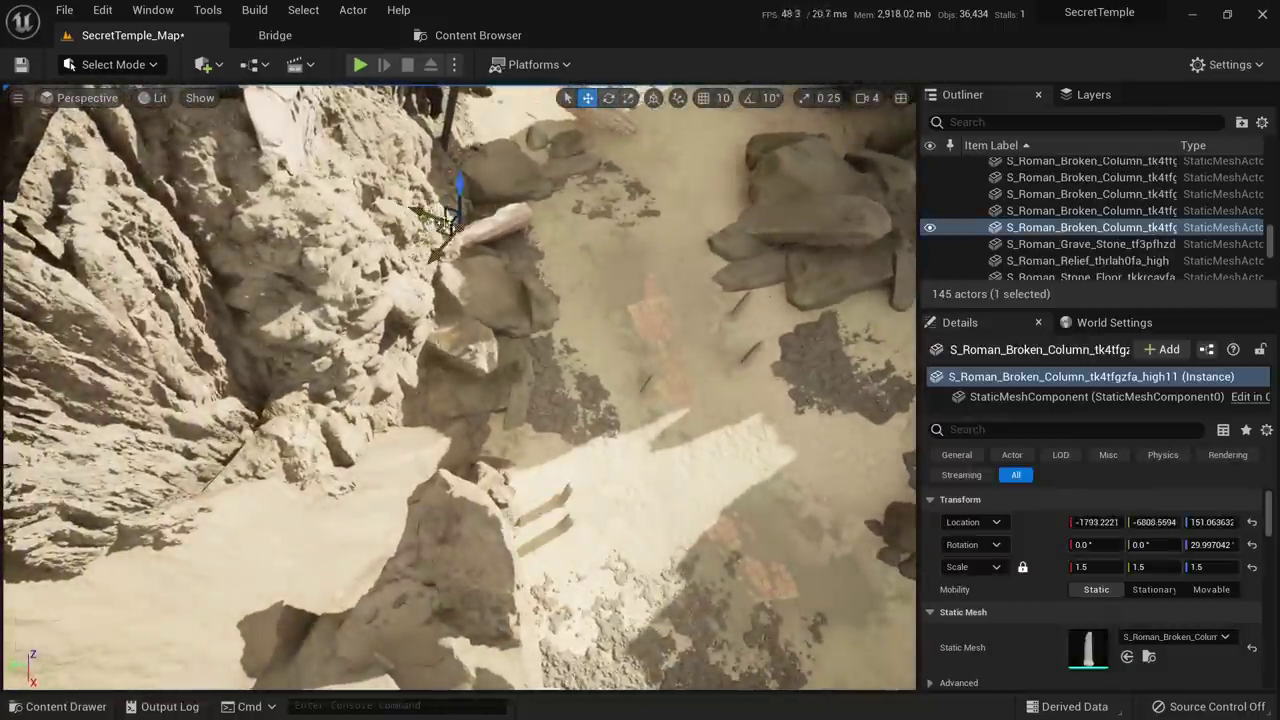
Set the duplicated broken column's uniform scale to 10
{"action": "right_click_drag", "start_coordinate": [448, 222], "coordinate": [440, 160]}
{"action": "key", "text": "w"}
{"action": "key", "text": "r"}
{"action": "left_click", "coordinate": [1105, 567]}
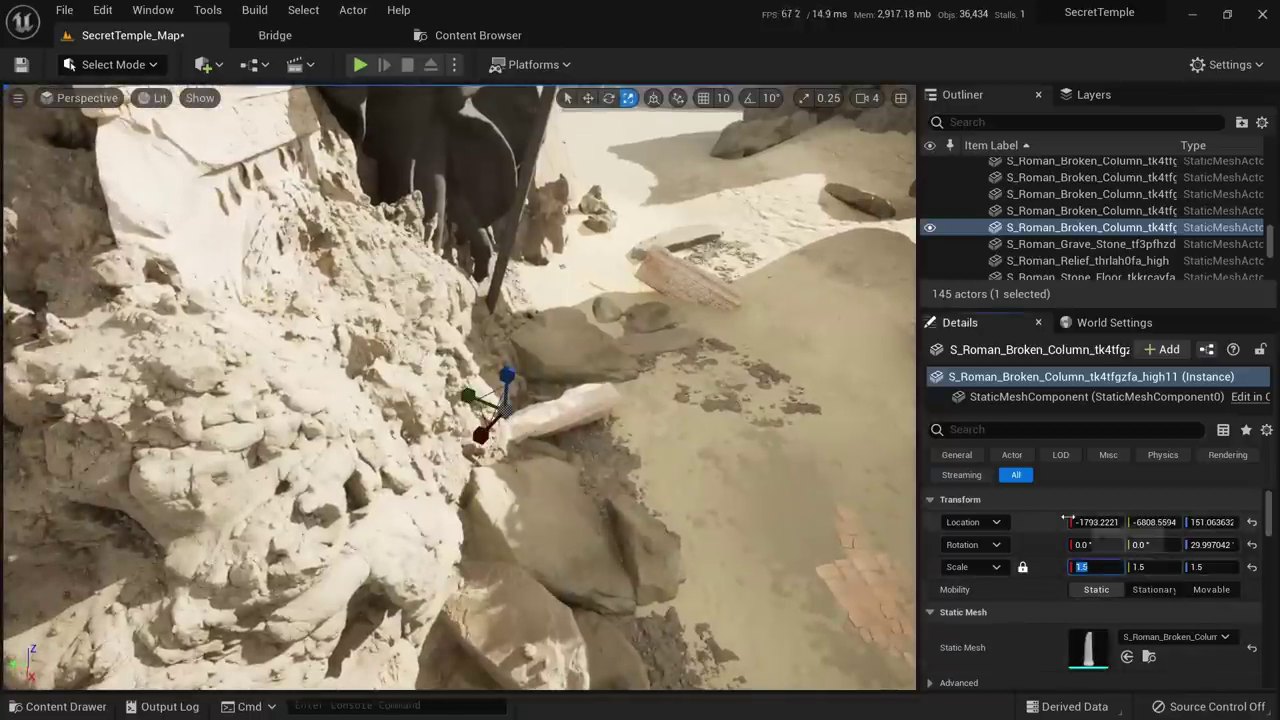
{"action": "type", "text": "10"}
{"action": "key", "text": "Return"}
Tilt the large column to about 26°, 9° and -17° and move it to lean on the rock below the trim
{"action": "right_click_drag", "start_coordinate": [556, 576], "coordinate": [525, 465]}
{"action": "key", "text": "e"}
{"action": "mouse_move", "coordinate": [665, 634]}
{"action": "left_mouse_down"}
{"action": "mouse_move", "coordinate": [605, 605]}
{"action": "mouse_move", "coordinate": [676, 642]}
{"action": "left_mouse_up"}
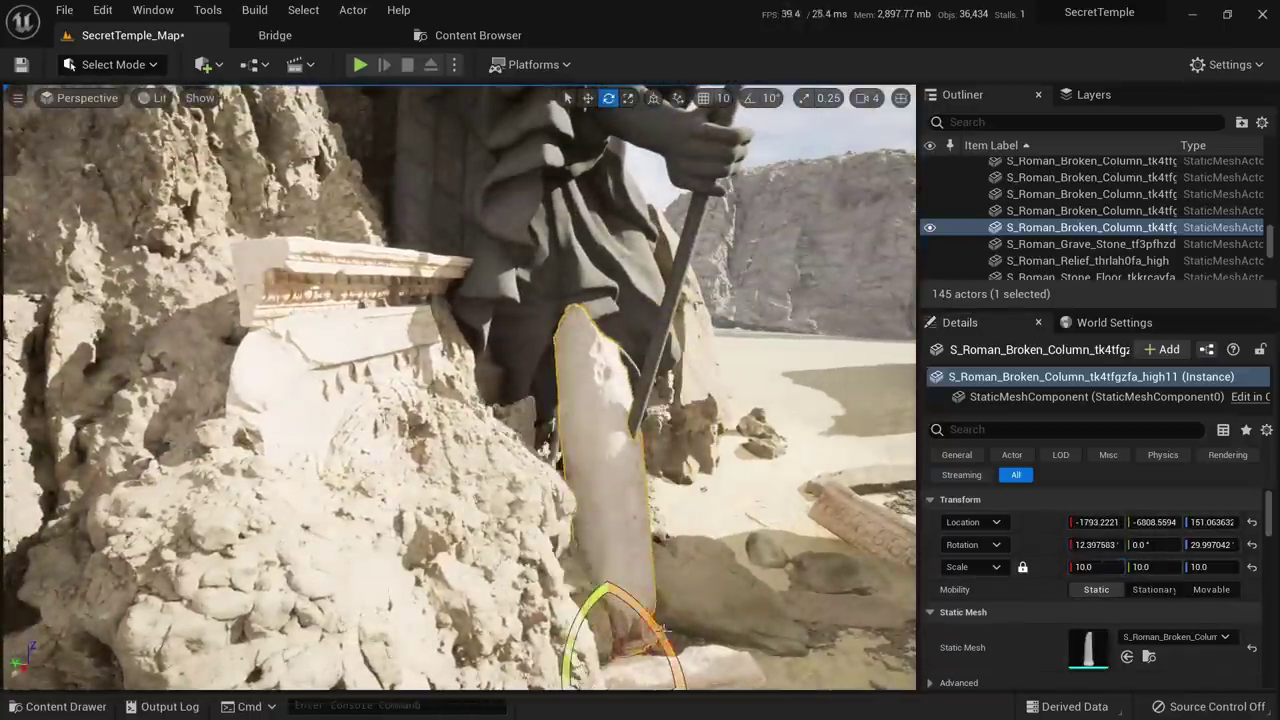
{"action": "right_click_drag", "start_coordinate": [666, 633], "coordinate": [648, 662]}
{"action": "left_click_drag", "start_coordinate": [642, 662], "coordinate": [742, 604]}
{"action": "left_click_drag", "start_coordinate": [660, 527], "coordinate": [623, 631]}
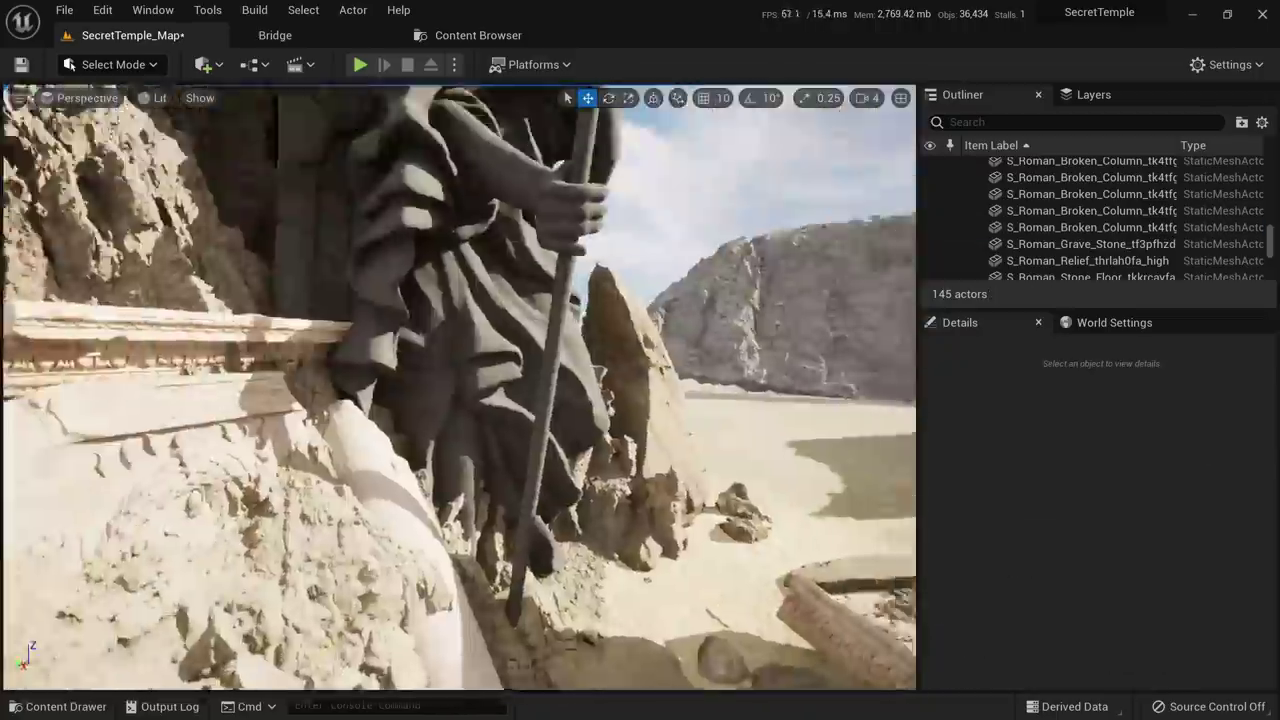
{"action": "right_click_drag", "start_coordinate": [611, 591], "coordinate": [611, 591]}
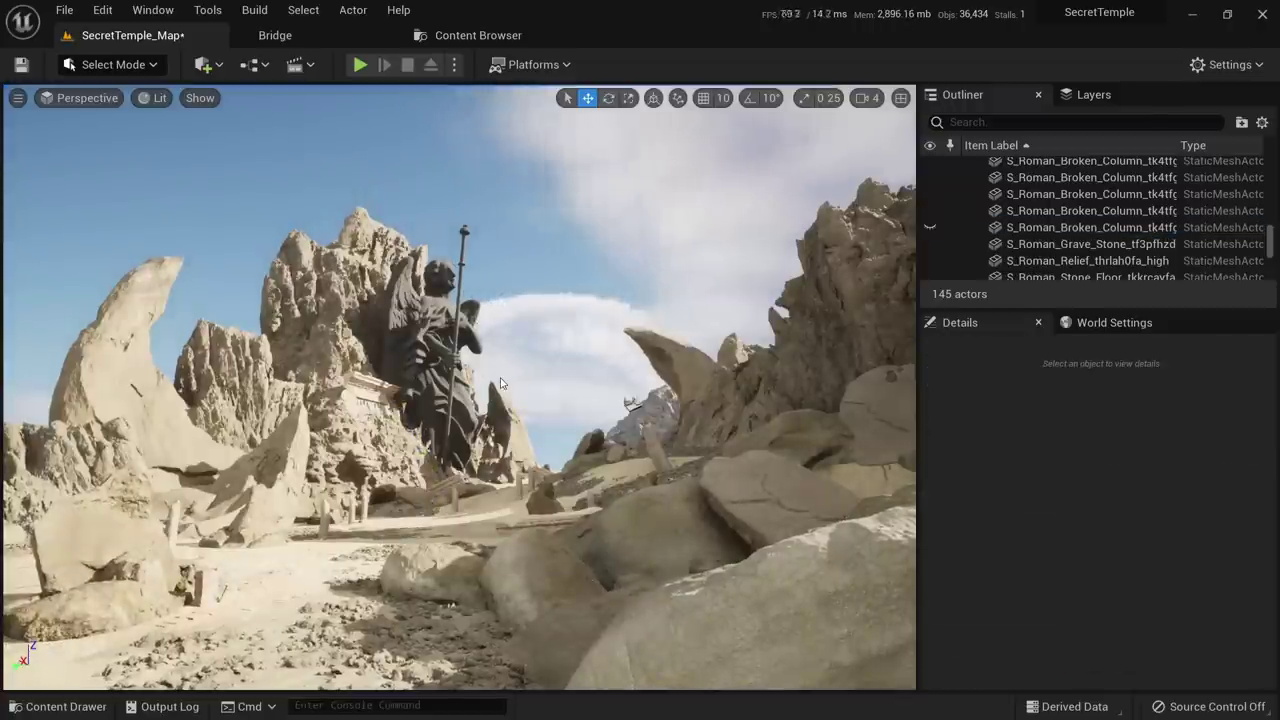
Check the leaning column's placement in Unlit mode, return to Lit mode and focus on the column
{"action": "left_click", "coordinate": [429, 420]}
{"action": "key", "text": "alt+3"}
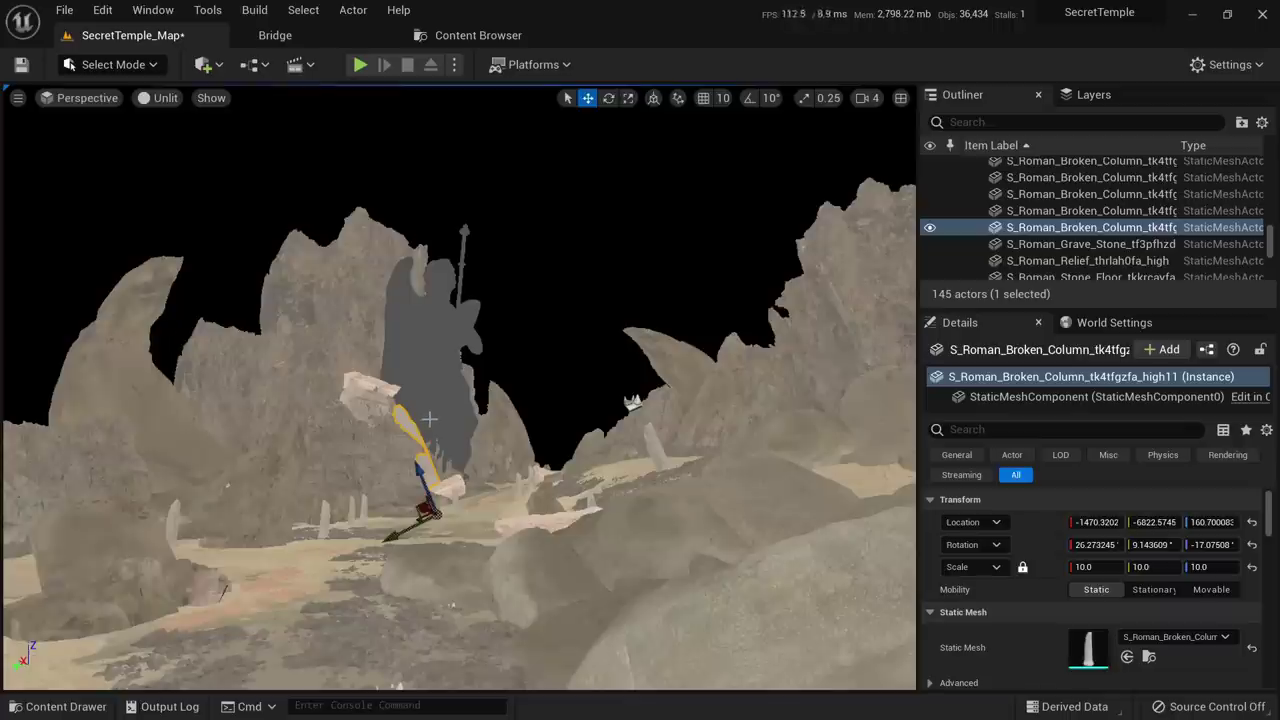
{"action": "key", "text": "alt+5"}
{"action": "key", "text": "alt+4"}
{"action": "key", "text": "alt+3"}
{"action": "left_click", "coordinate": [544, 350]}
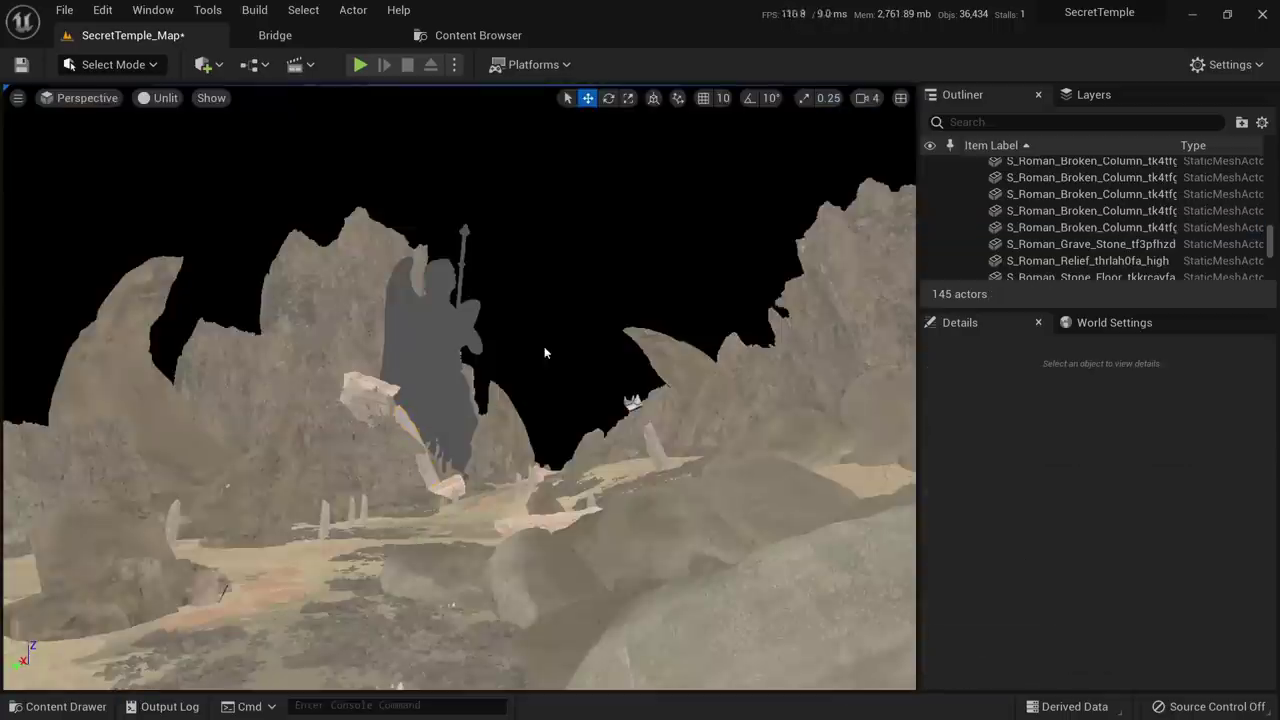
{"action": "left_click", "coordinate": [413, 420]}
{"action": "key", "text": "alt+4"}
{"action": "key", "text": "f"}
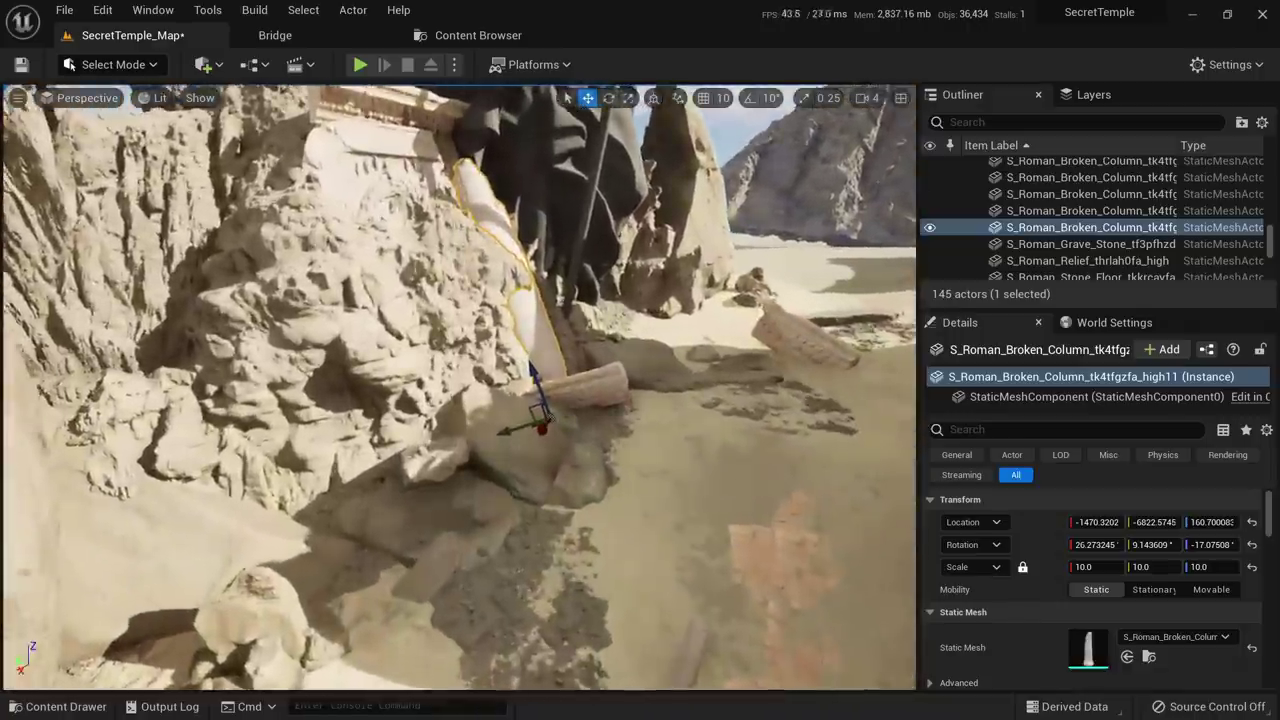
Move the leaning column out onto the cliff face directly below the Roman trims, and clear the selection
{"action": "right_click_drag", "start_coordinate": [460, 400], "coordinate": [480, 465]}
{"action": "left_click_drag", "start_coordinate": [512, 535], "coordinate": [414, 614]}
{"action": "key", "text": "Escape"}
{"action": "key", "text": "s"}
{"action": "right_click_drag", "start_coordinate": [447, 572], "coordinate": [470, 485]}
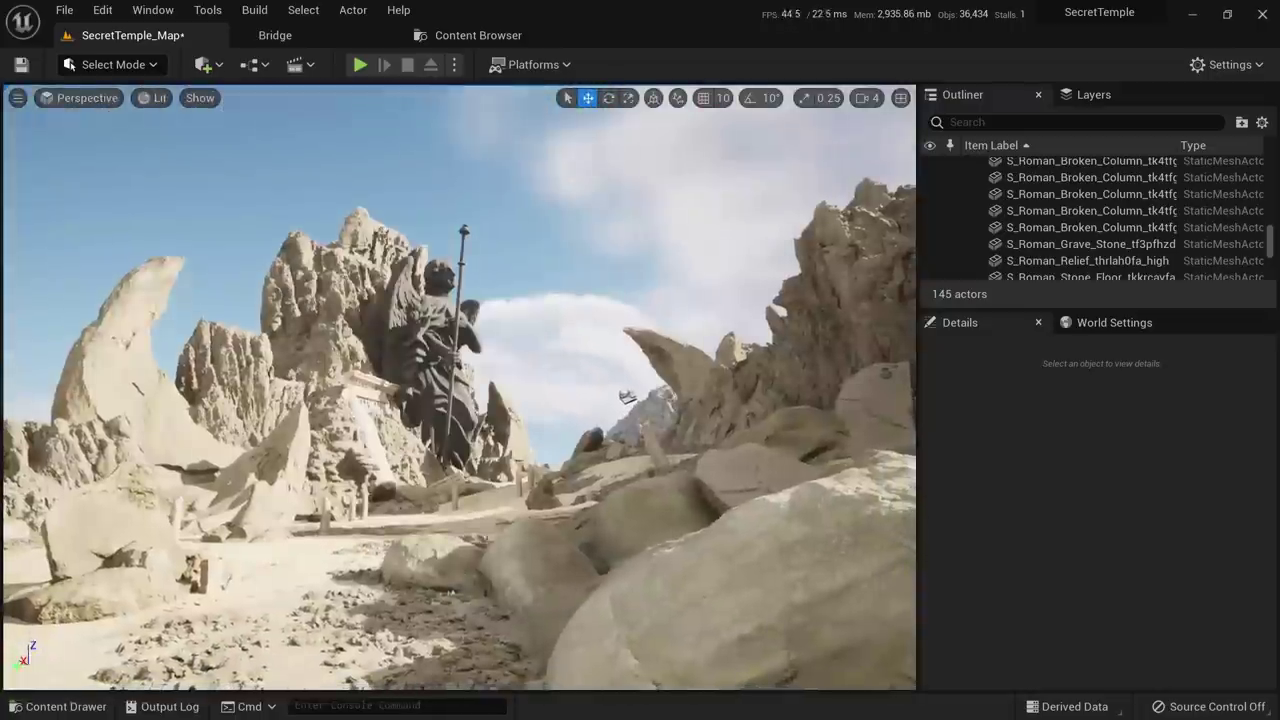
Rotate the leaning column to about 22°, 18° and -37° so it slants along the cliff face
{"action": "left_click", "coordinate": [381, 433]}
{"action": "key", "text": "h"}
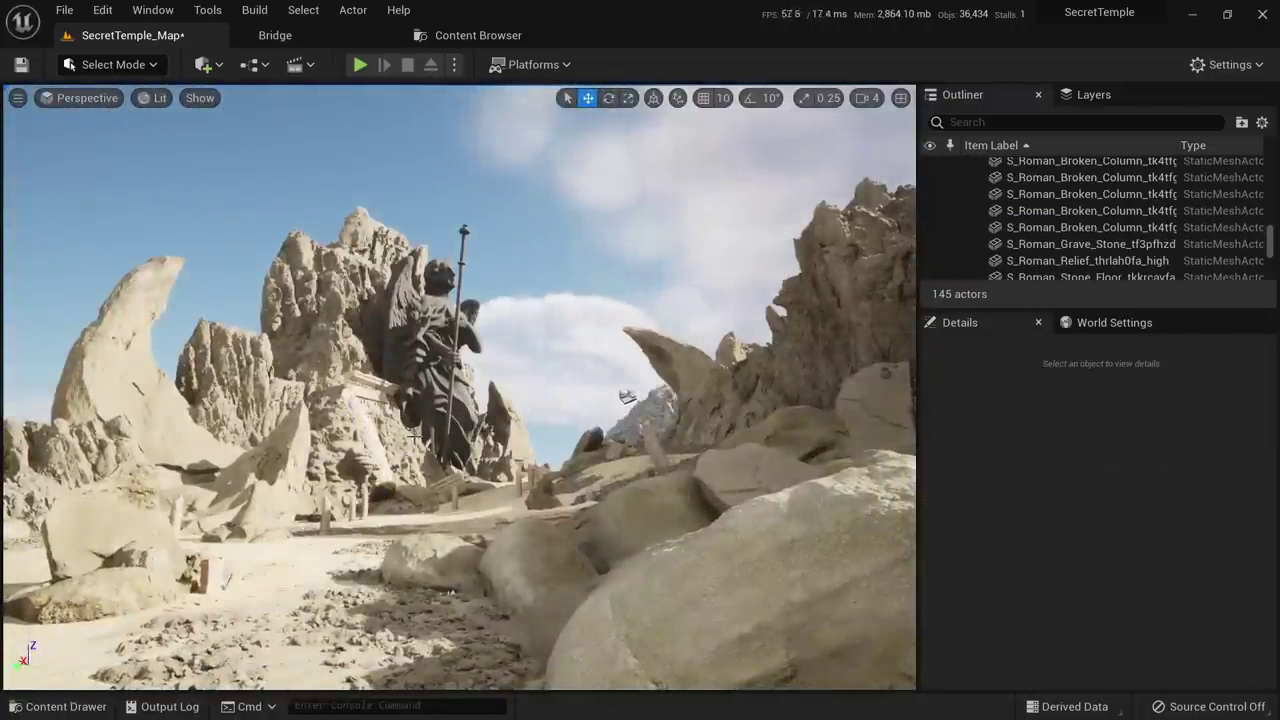
{"action": "left_click", "coordinate": [369, 438]}
{"action": "left_click_drag", "start_coordinate": [380, 505], "coordinate": [388, 540]}
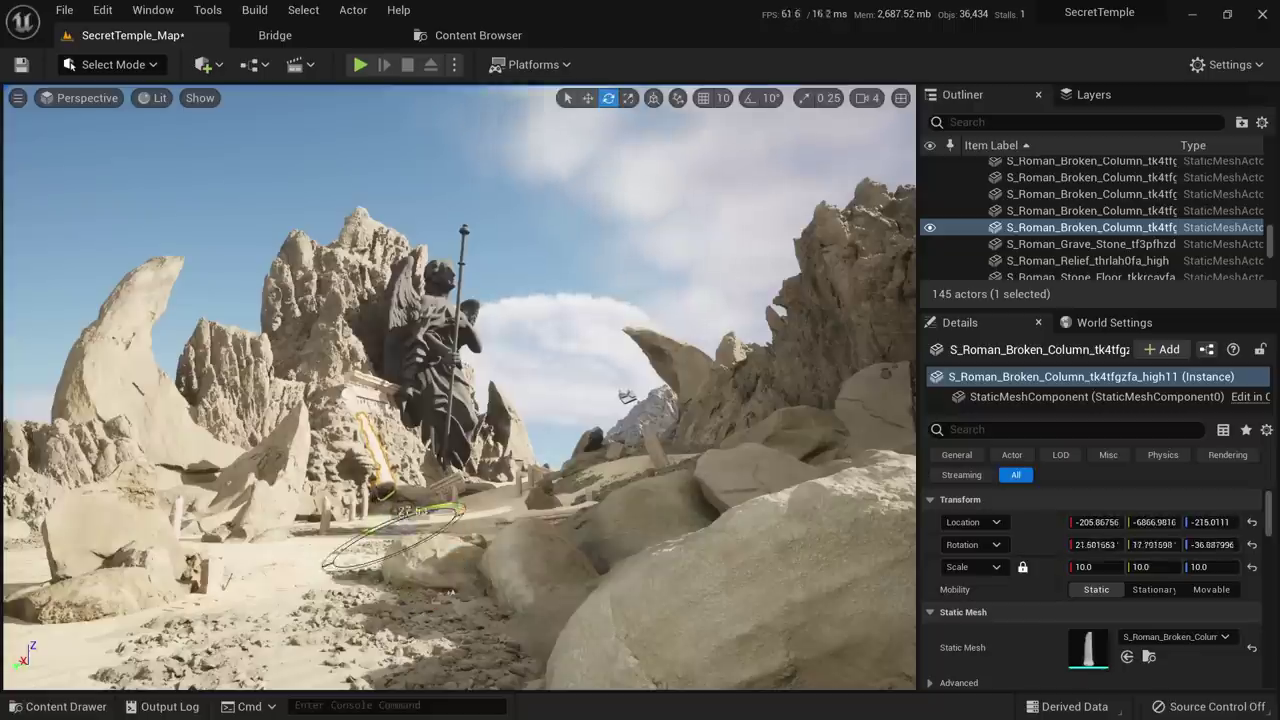
{"action": "key", "text": "Escape"}
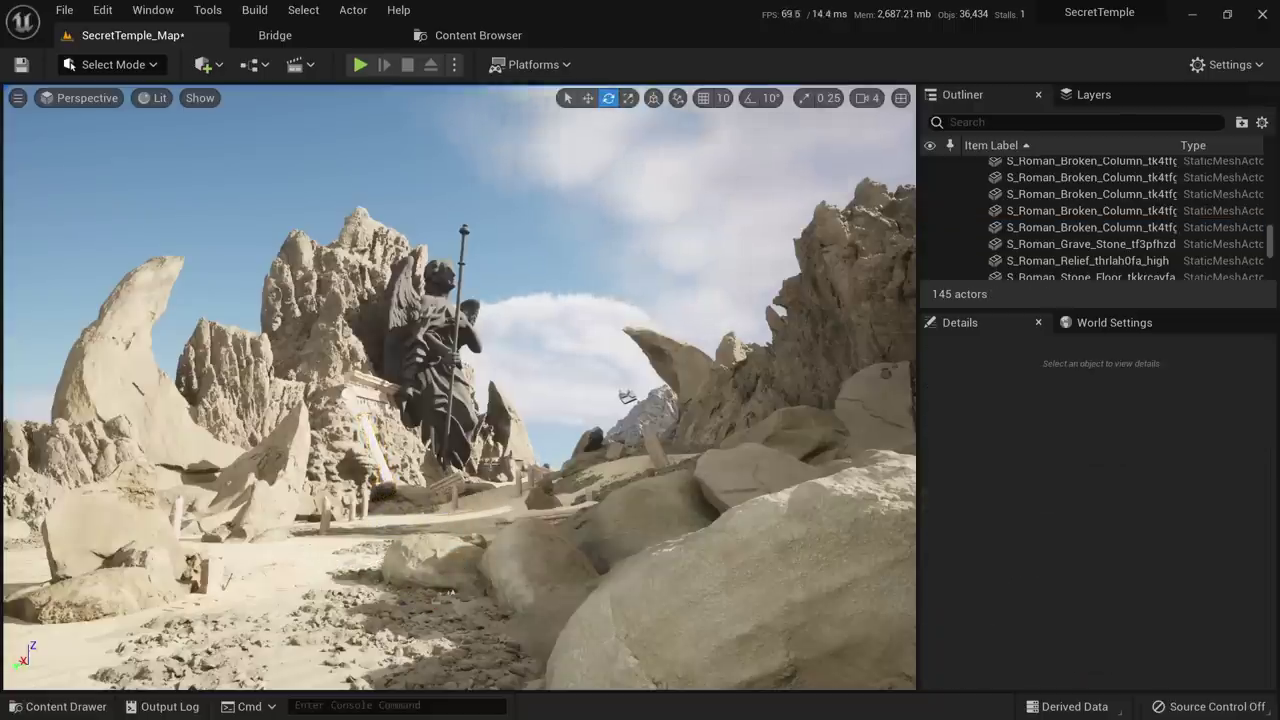
Inspect the leaning column up close and review the whole composition in the full-screen viewport
{"action": "left_click", "coordinate": [376, 457]}
{"action": "key", "text": "w"}
{"action": "right_click_drag", "start_coordinate": [376, 457], "coordinate": [324, 443]}
{"action": "key", "text": "s"}
{"action": "key", "text": "Escape"}
{"action": "key", "text": "s"}
{"action": "key", "text": "w"}
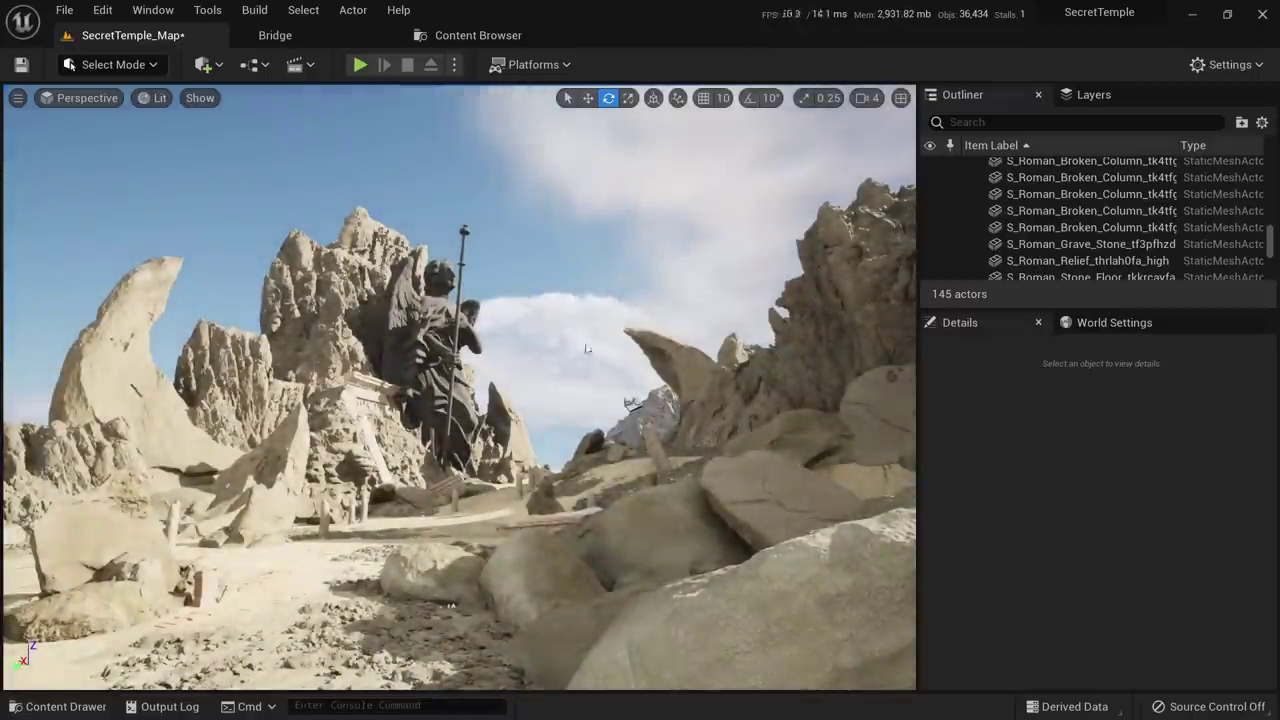
{"action": "key", "text": "F11"}
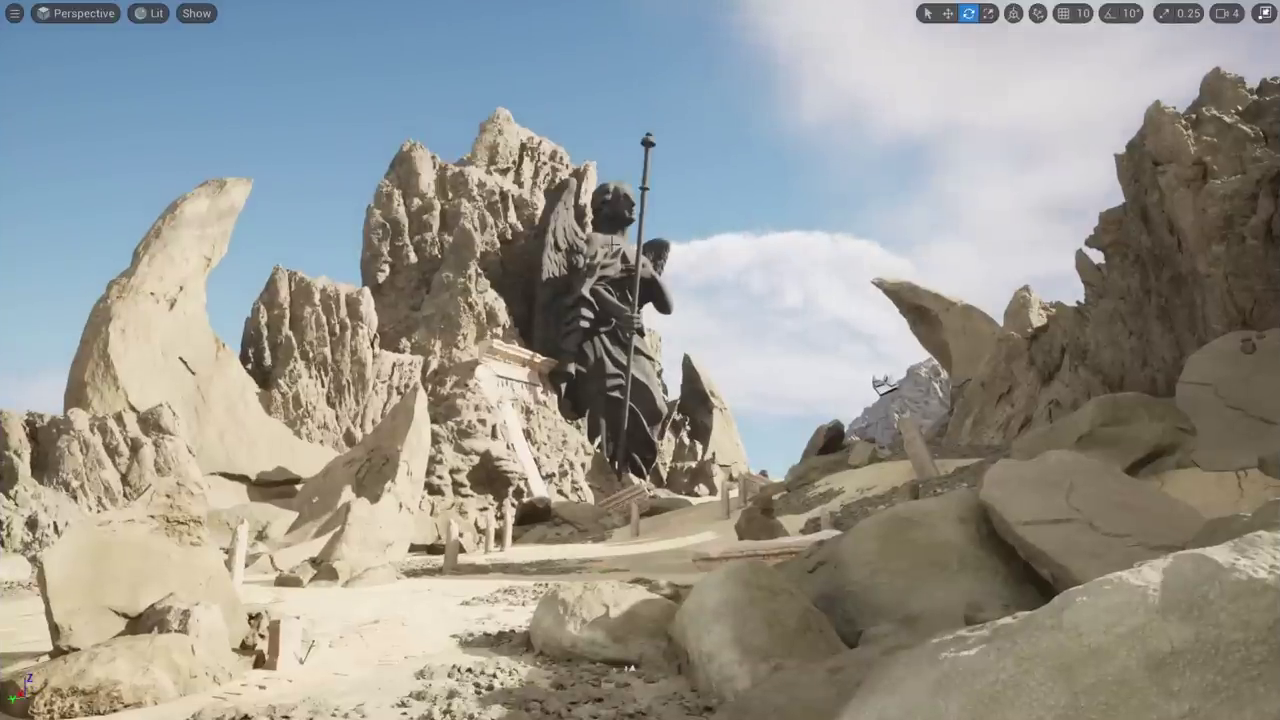
{"action": "key", "text": "F11"}
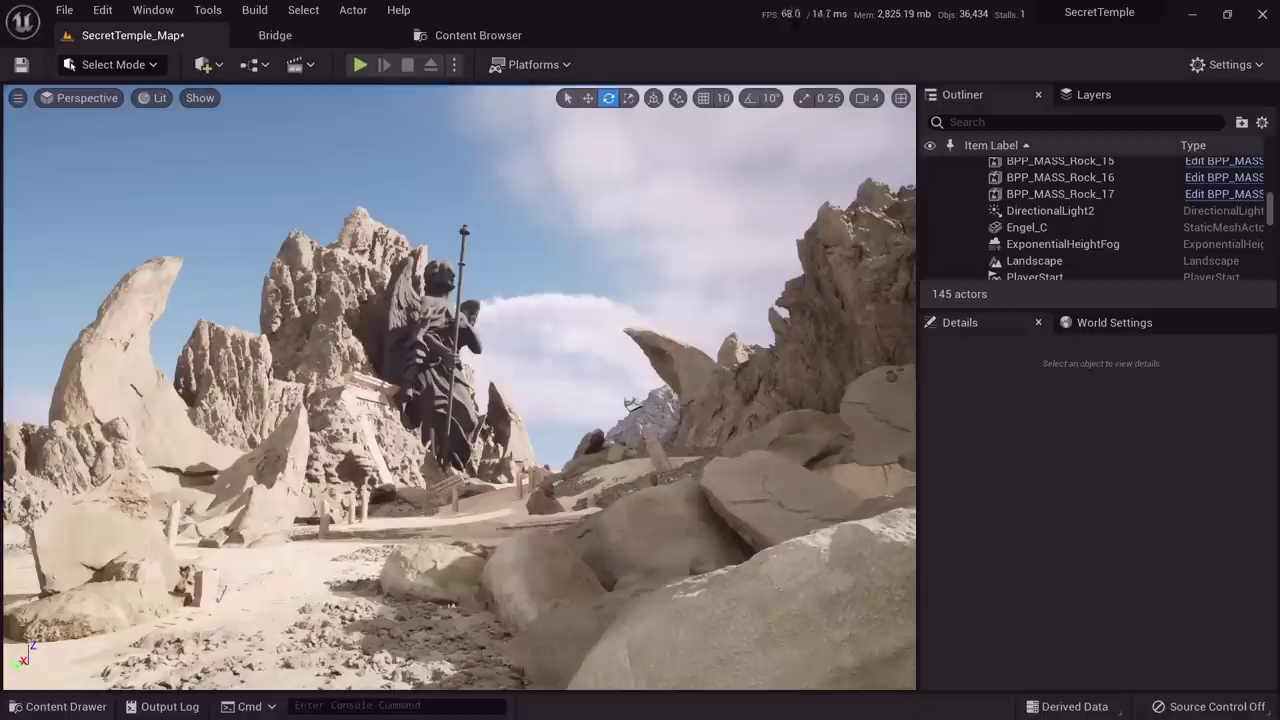
Try to enlarge the Engel_C statue uniformly, and undo the changes in the full-screen viewport
{"action": "left_click", "coordinate": [441, 345]}
{"action": "right_click_drag", "start_coordinate": [384, 534], "coordinate": [348, 572]}
{"action": "key", "text": "r"}
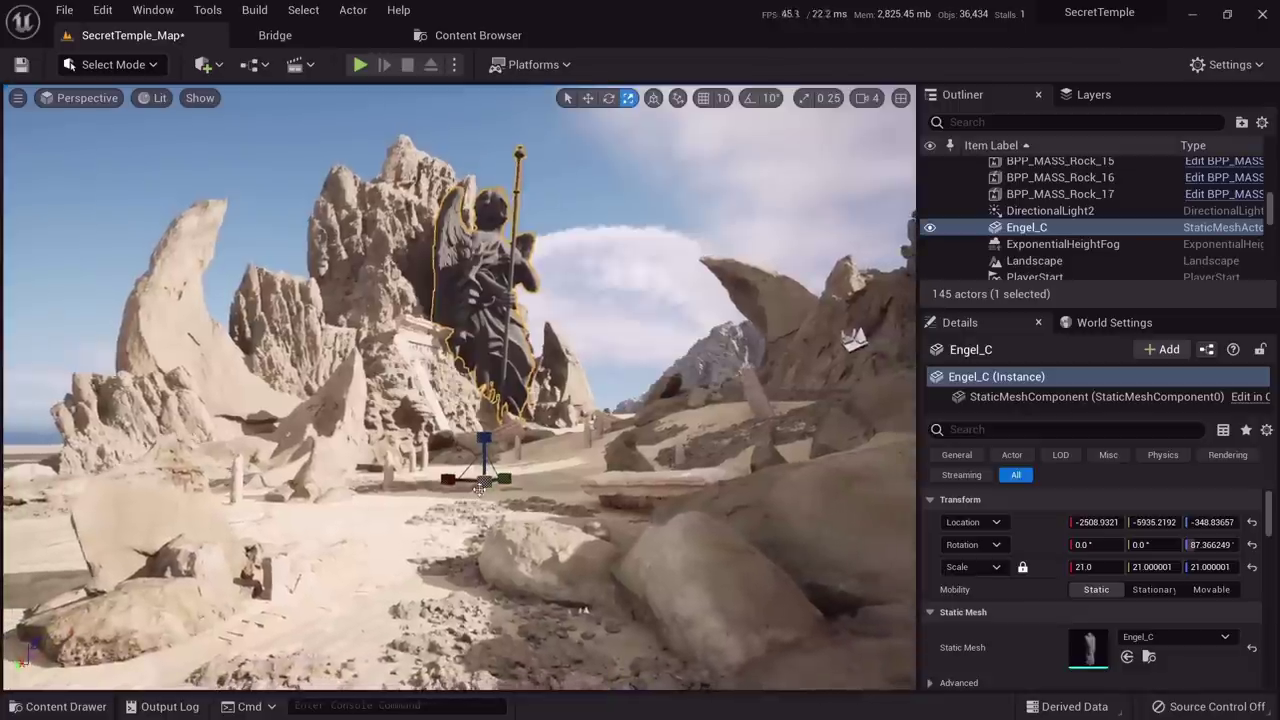
{"action": "left_click_drag", "start_coordinate": [480, 487], "coordinate": [431, 477]}
{"action": "key", "text": "Escape"}
{"action": "right_click_drag", "start_coordinate": [446, 437], "coordinate": [503, 389]}
{"action": "key", "text": "F11"}
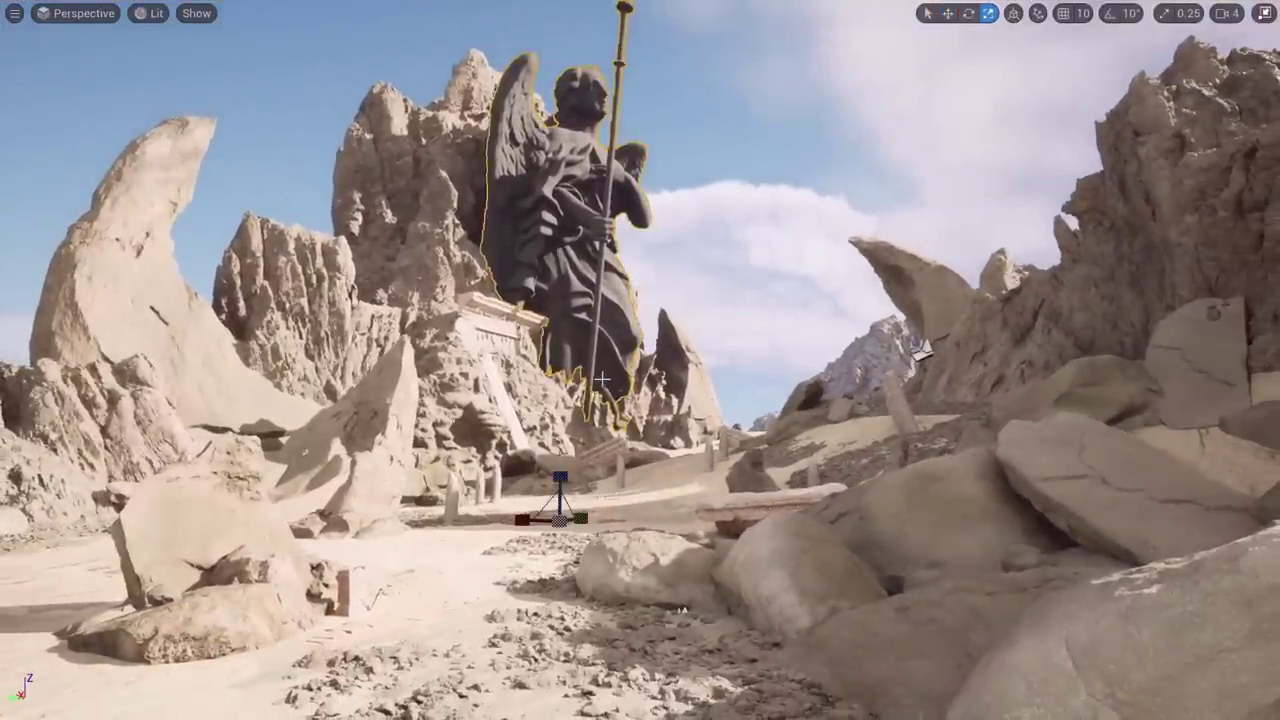
{"action": "key", "text": "ctrl+z"}
{"action": "key", "text": "ctrl+z"}
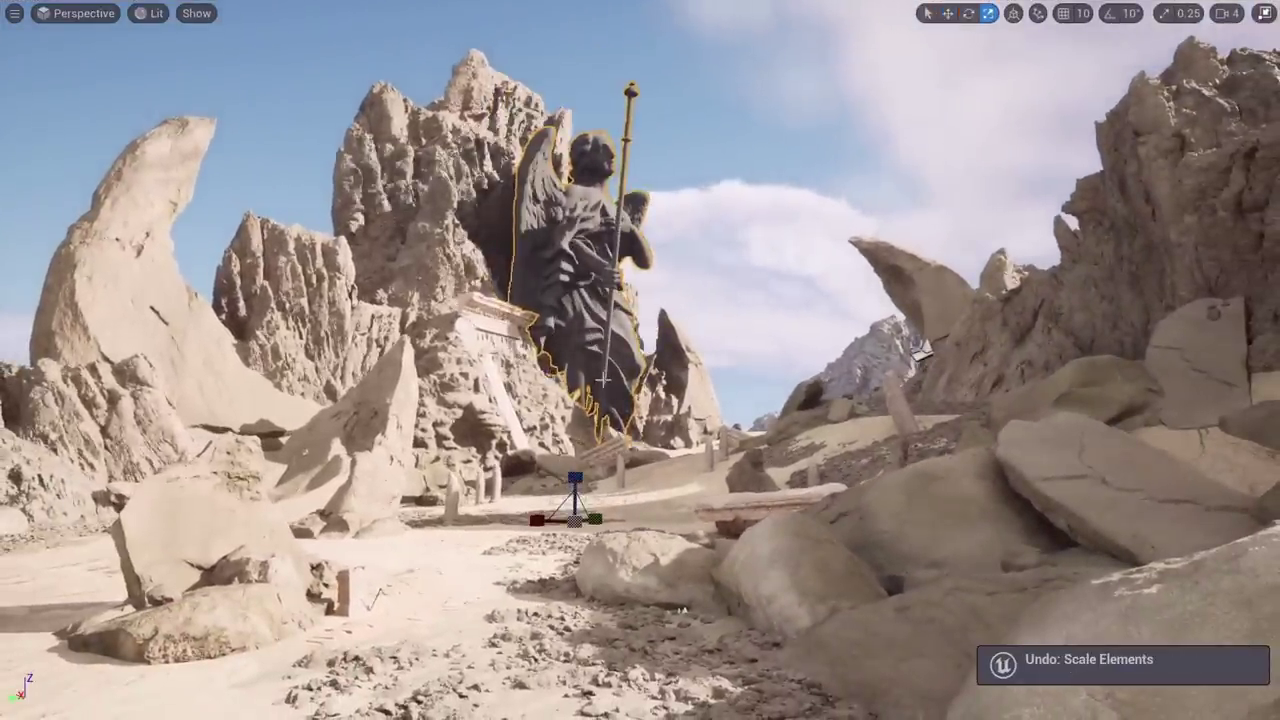
Enlarge the Engel_C statue uniformly until its staff rises above the cliff peak, discarding a further enlargement
{"action": "left_click_drag", "start_coordinate": [575, 521], "coordinate": [602, 486]}
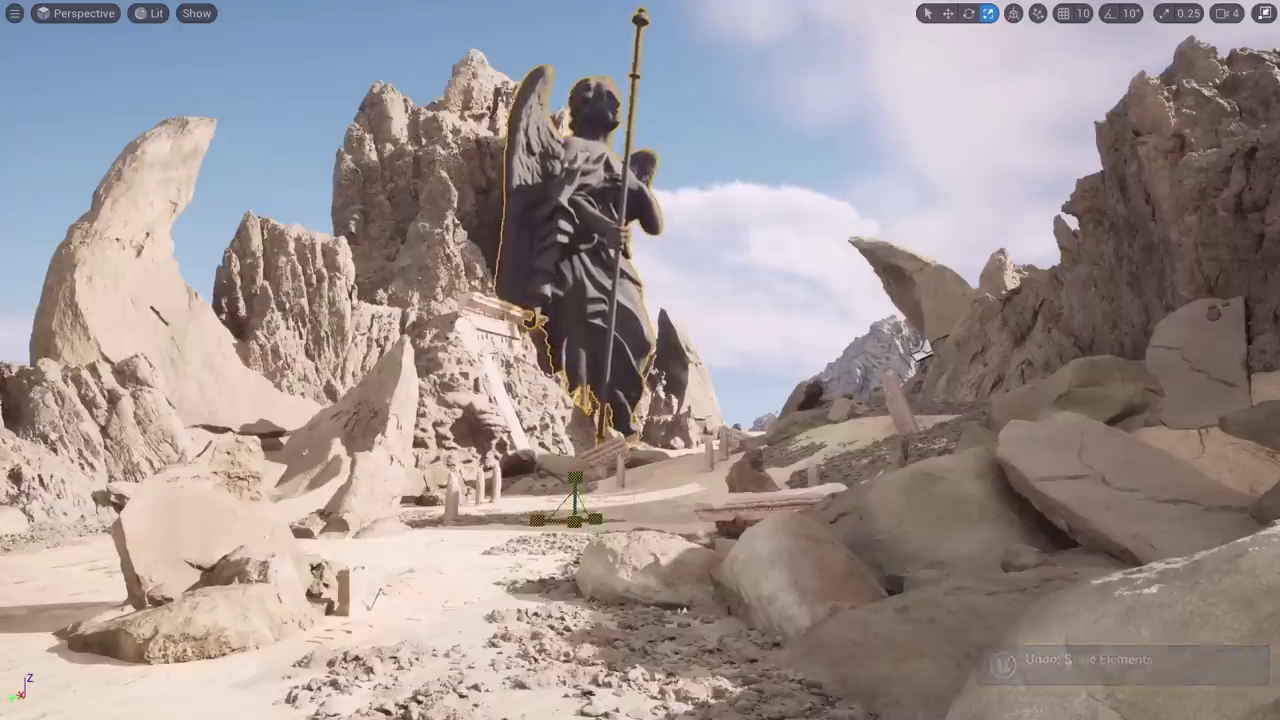
{"action": "key", "text": "w"}
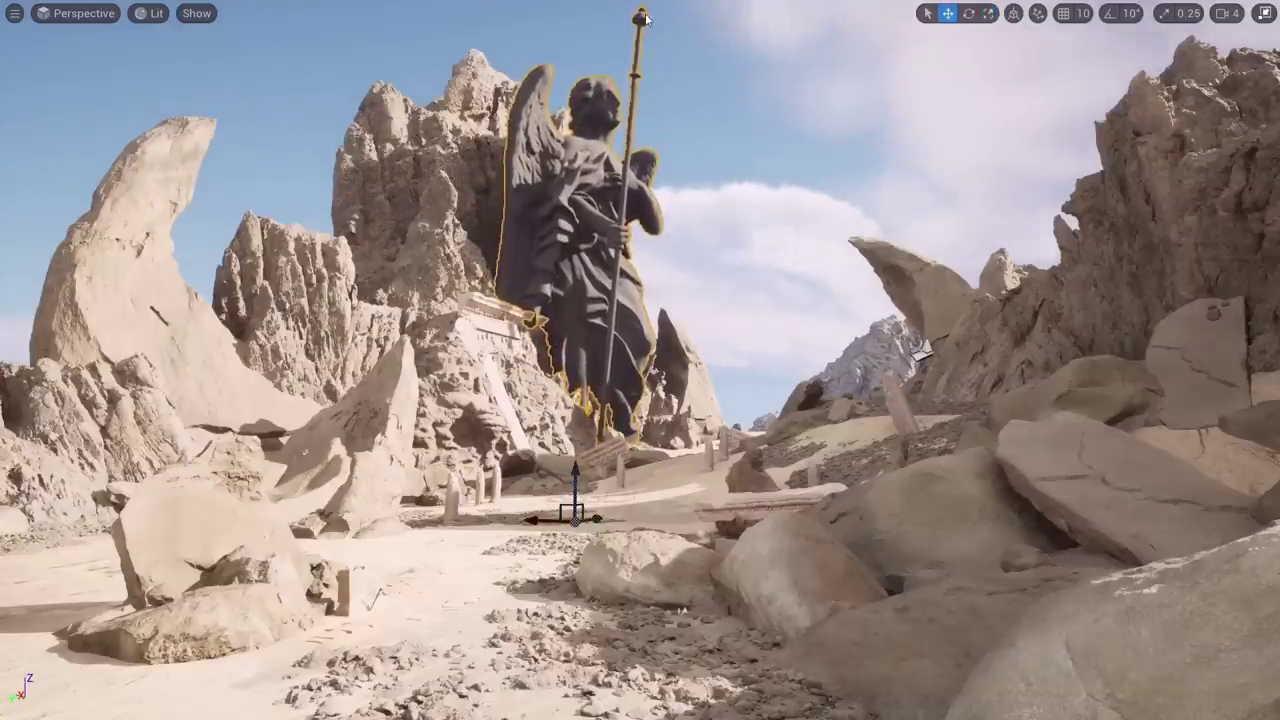
{"action": "left_click_drag", "start_coordinate": [577, 532], "coordinate": [592, 500]}
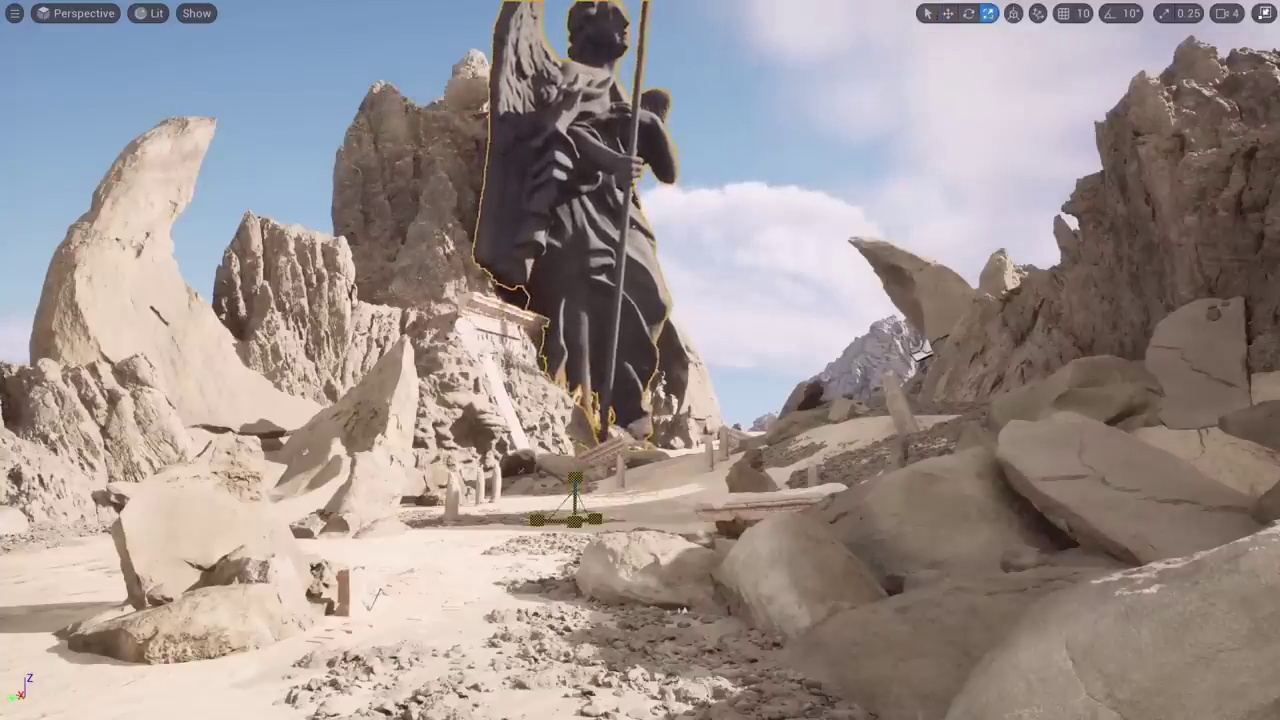
{"action": "key", "text": "ctrl+z"}
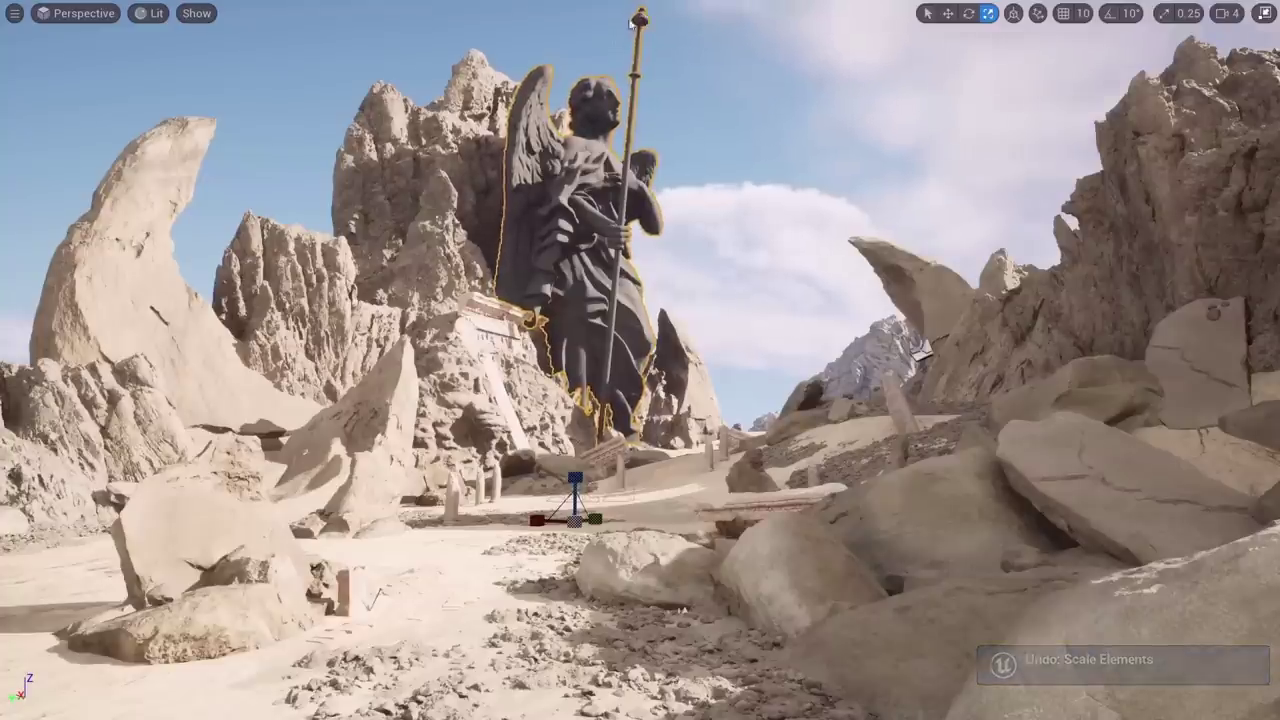
{"action": "key", "text": "Escape"}
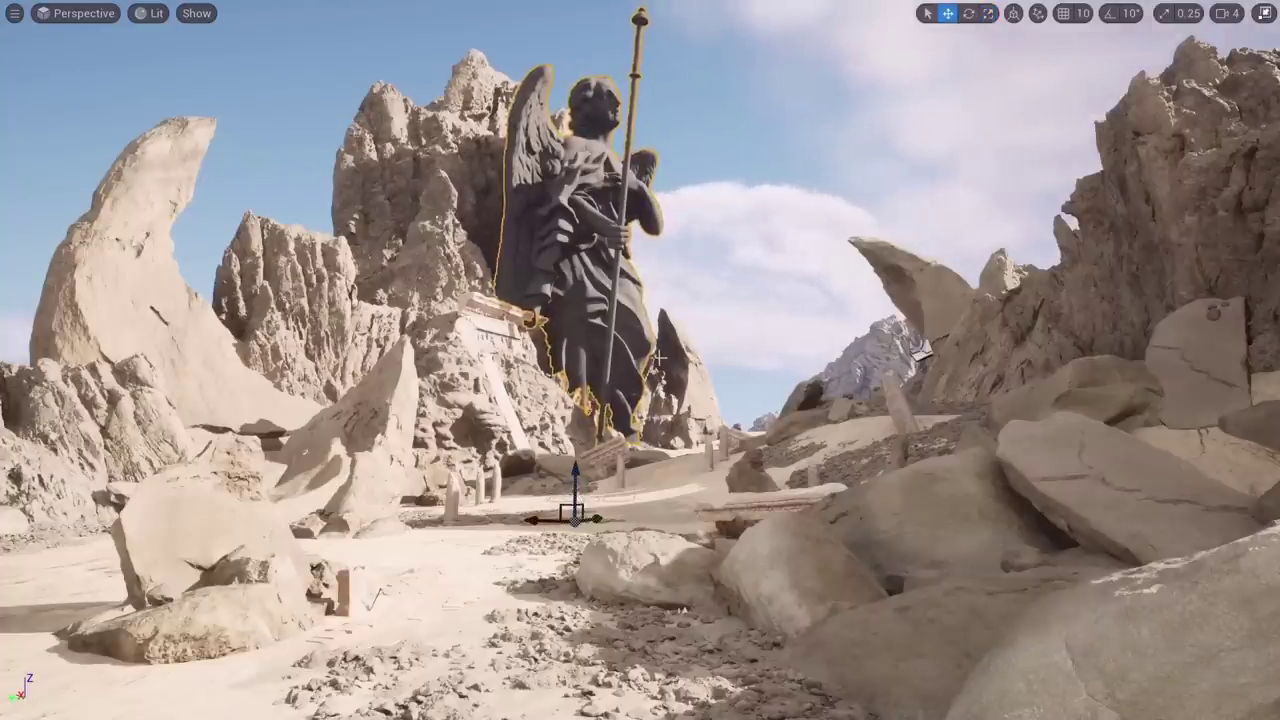
{"action": "key", "text": "F1"}
{"action": "left_click_drag", "start_coordinate": [306, 92], "coordinate": [1054, 680]}
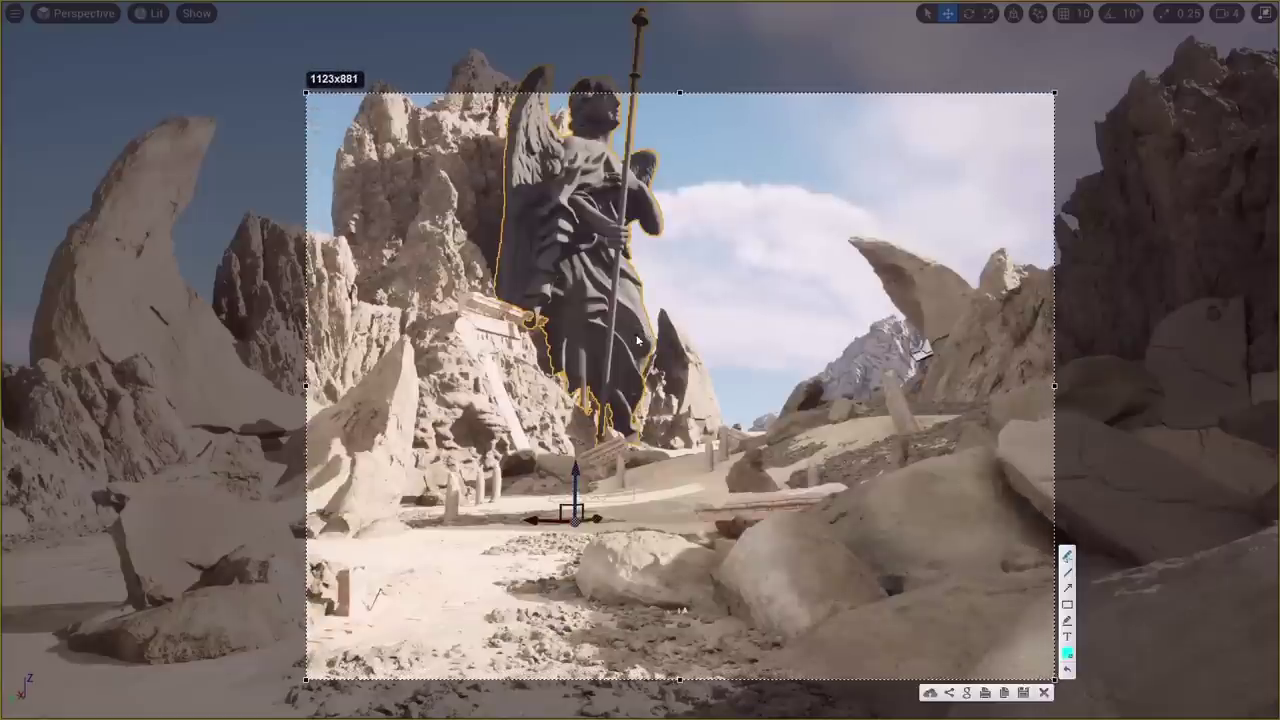
{"action": "mouse_move", "coordinate": [660, 336]}
{"action": "left_mouse_down"}
{"action": "mouse_move", "coordinate": [648, 385]}
{"action": "mouse_move", "coordinate": [646, 330]}
{"action": "left_mouse_up"}
{"action": "left_click", "coordinate": [1044, 692]}
Switch the viewport to the Specular buffer visualization to judge the silhouettes of the statue and cliffs
{"action": "left_click", "coordinate": [80, 13]}
{"action": "left_click", "coordinate": [150, 13]}
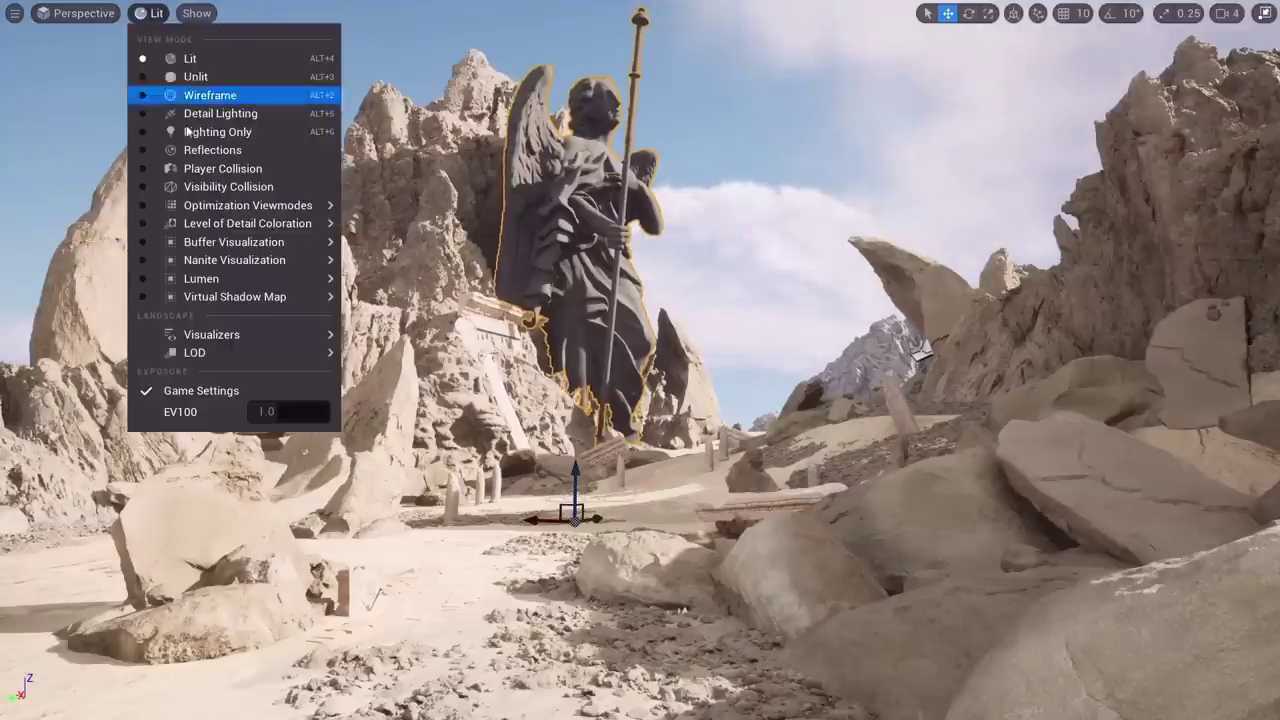
{"action": "mouse_move", "coordinate": [293, 208]}
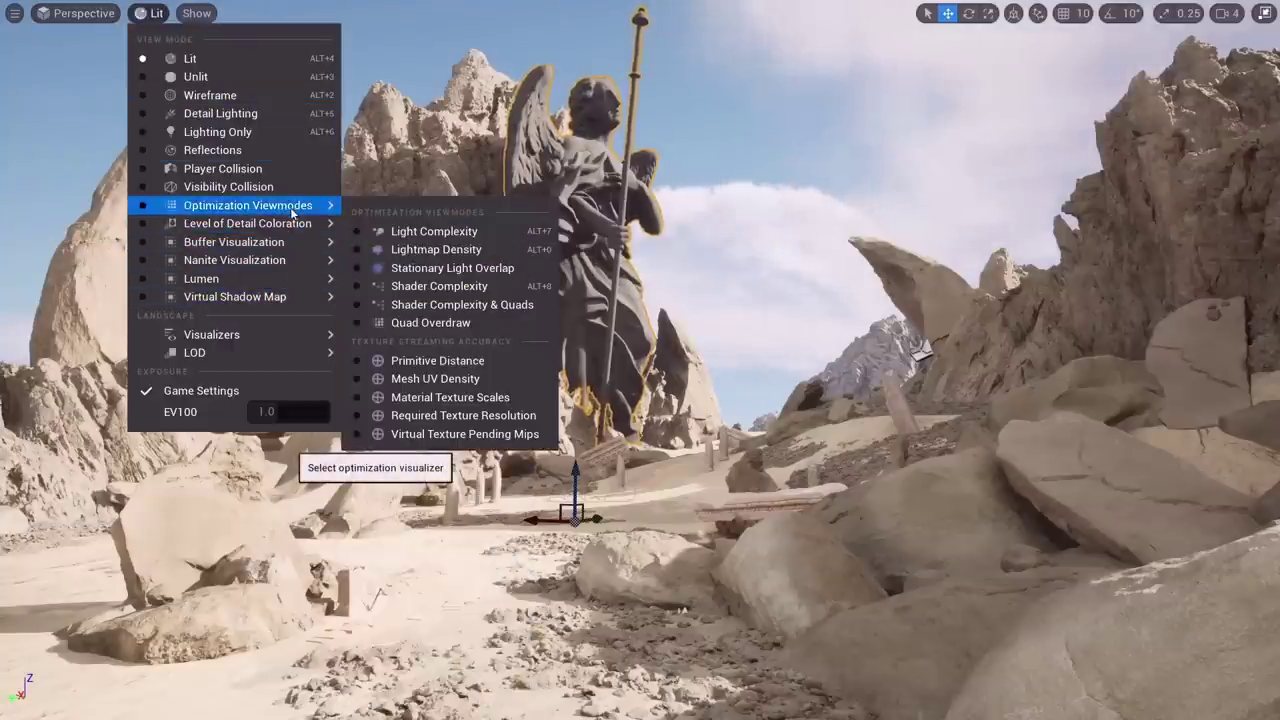
{"action": "mouse_move", "coordinate": [300, 242]}
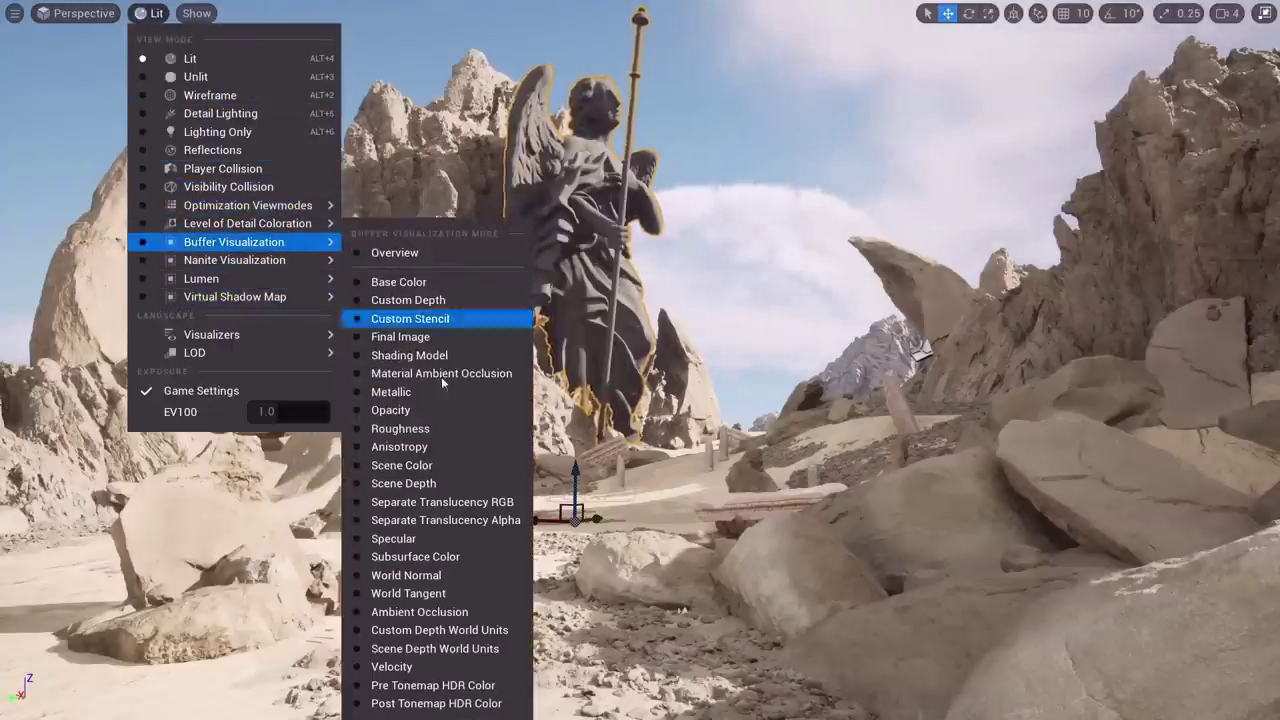
{"action": "left_click", "coordinate": [412, 537]}
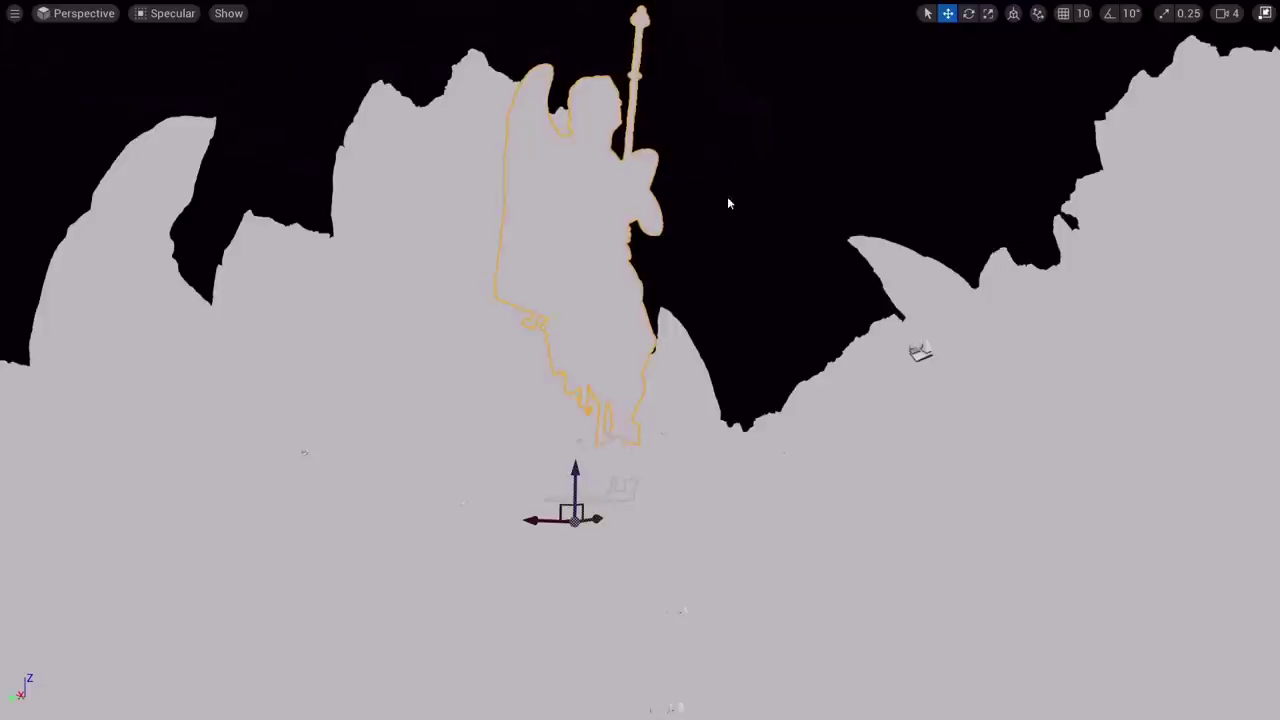
Nudge the Engel_C statue slightly along the X axis towards the cliff, and restore the Lit view in the regular editor layout
{"action": "left_click", "coordinate": [601, 371]}
{"action": "left_click_drag", "start_coordinate": [533, 520], "coordinate": [520, 515]}
{"action": "left_click", "coordinate": [632, 311]}
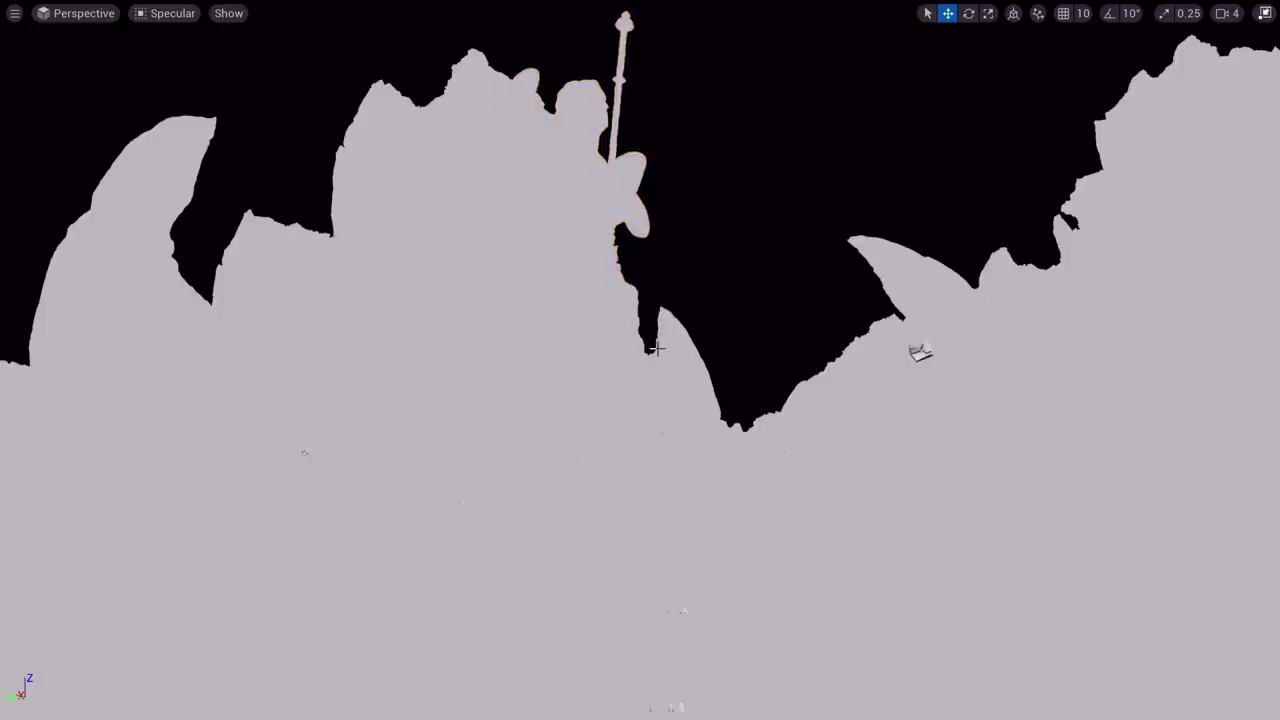
{"action": "key", "text": "alt+4"}
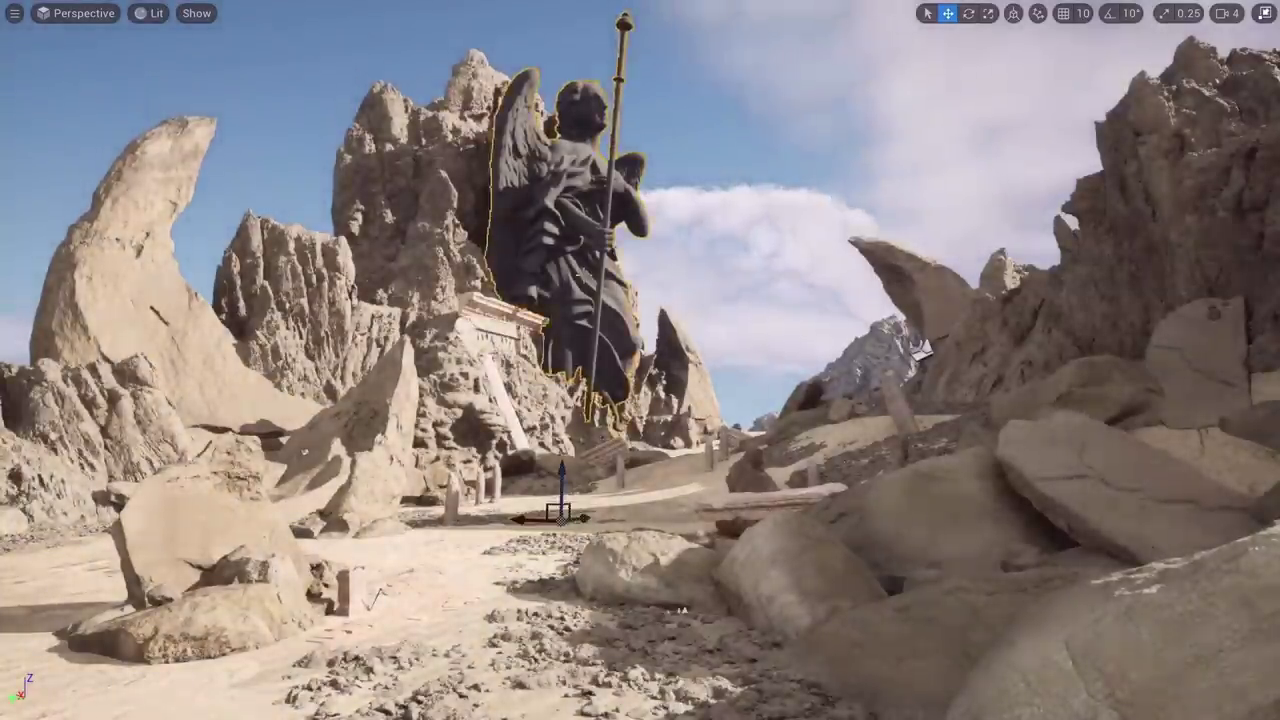
{"action": "key", "text": "F11"}
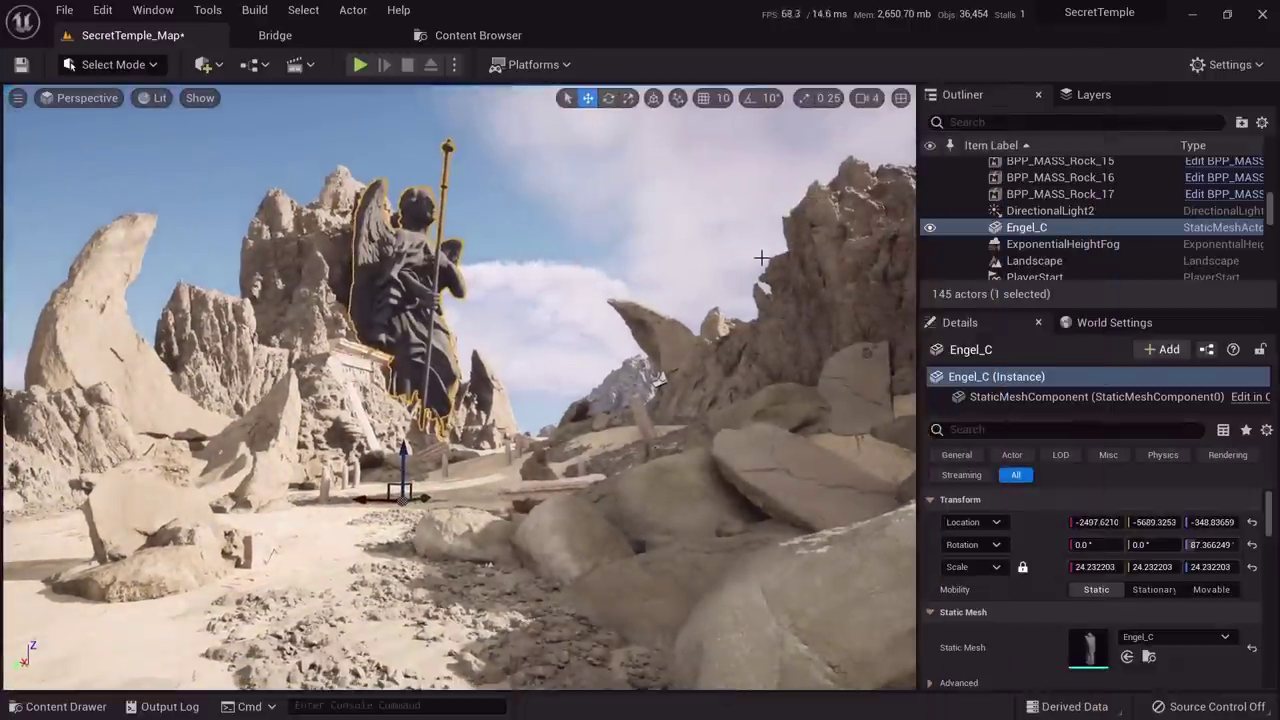
Pick the Damaged Concrete Floor surface from the downloaded assets in Bridge
{"action": "left_click", "coordinate": [298, 38]}
{"action": "scroll", "coordinate": [580, 365], "scroll_direction": "down", "scroll_amount": 2}
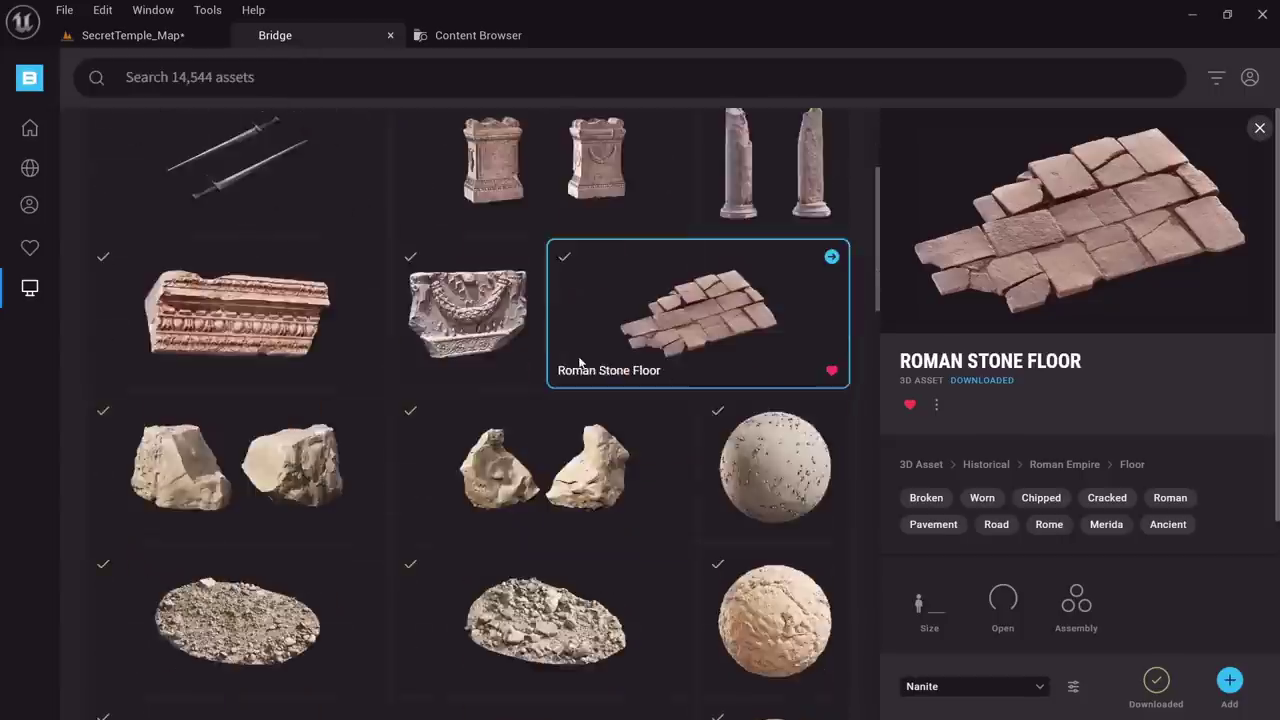
{"action": "scroll", "coordinate": [580, 365], "scroll_direction": "up", "scroll_amount": 3}
{"action": "scroll", "coordinate": [630, 372], "scroll_direction": "down", "scroll_amount": 9}
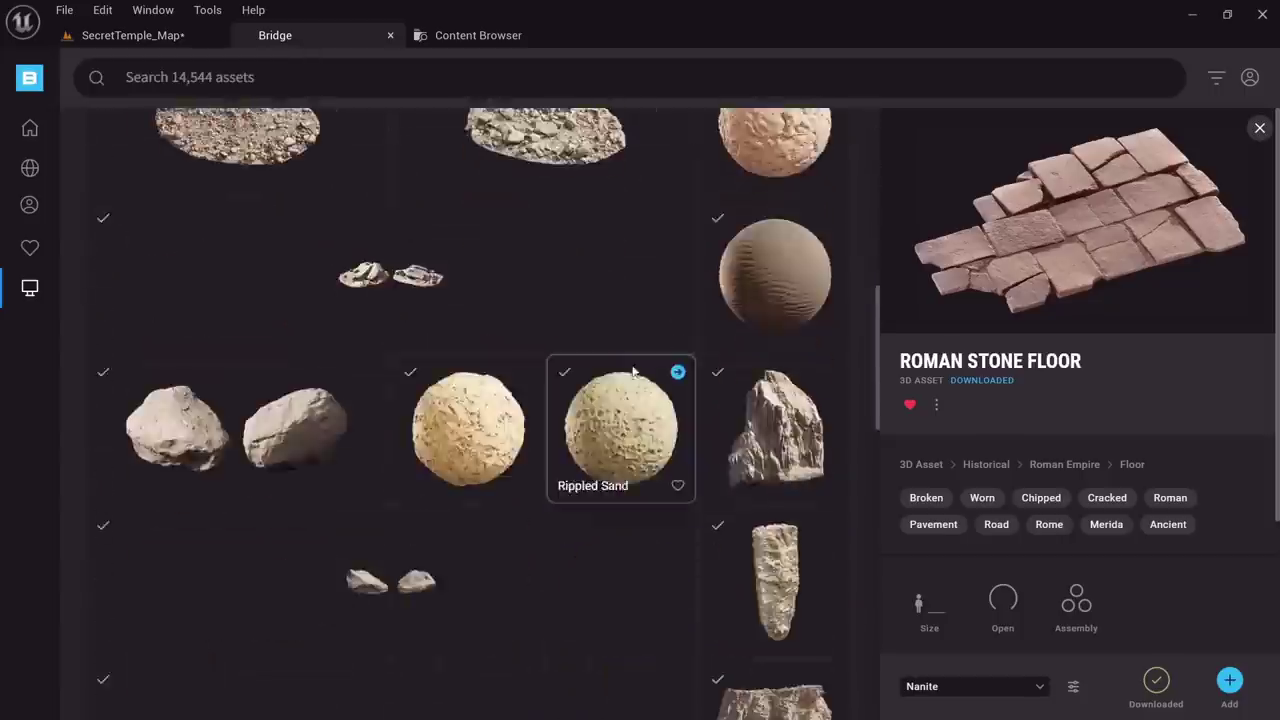
{"action": "scroll", "coordinate": [600, 395], "scroll_direction": "down", "scroll_amount": 10}
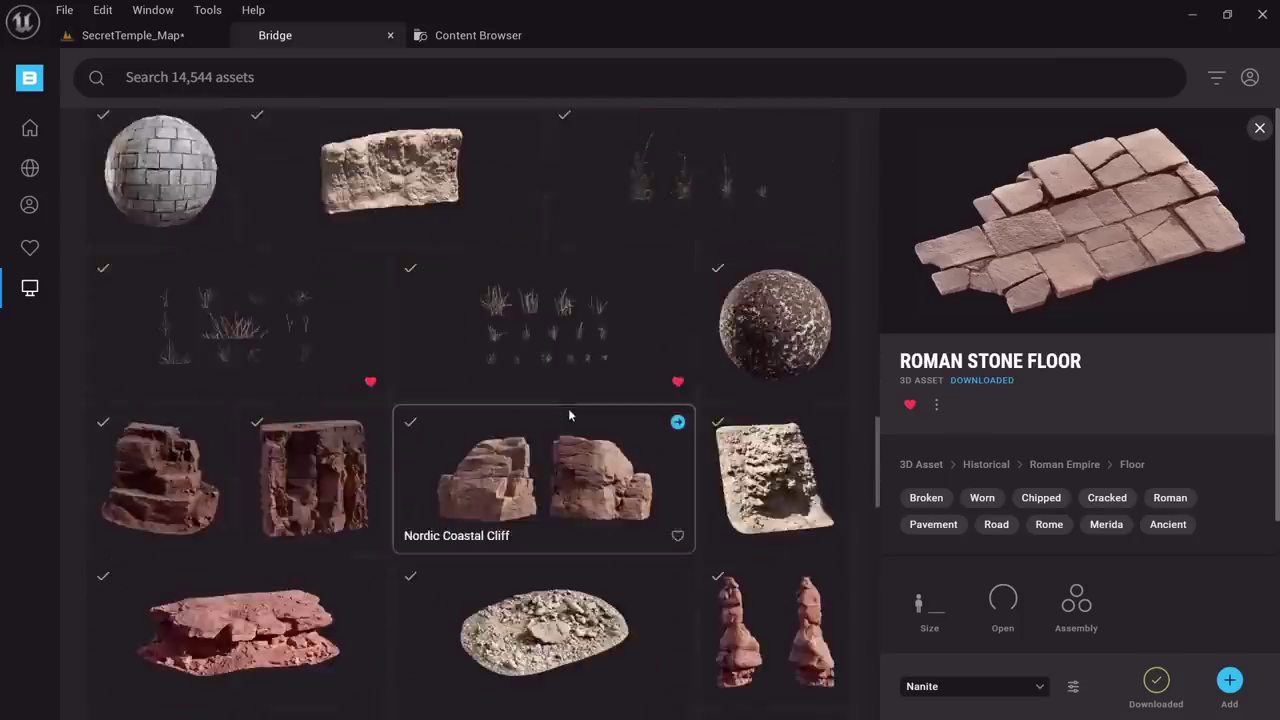
{"action": "scroll", "coordinate": [568, 408], "scroll_direction": "down", "scroll_amount": 5}
{"action": "left_click", "coordinate": [723, 420]}
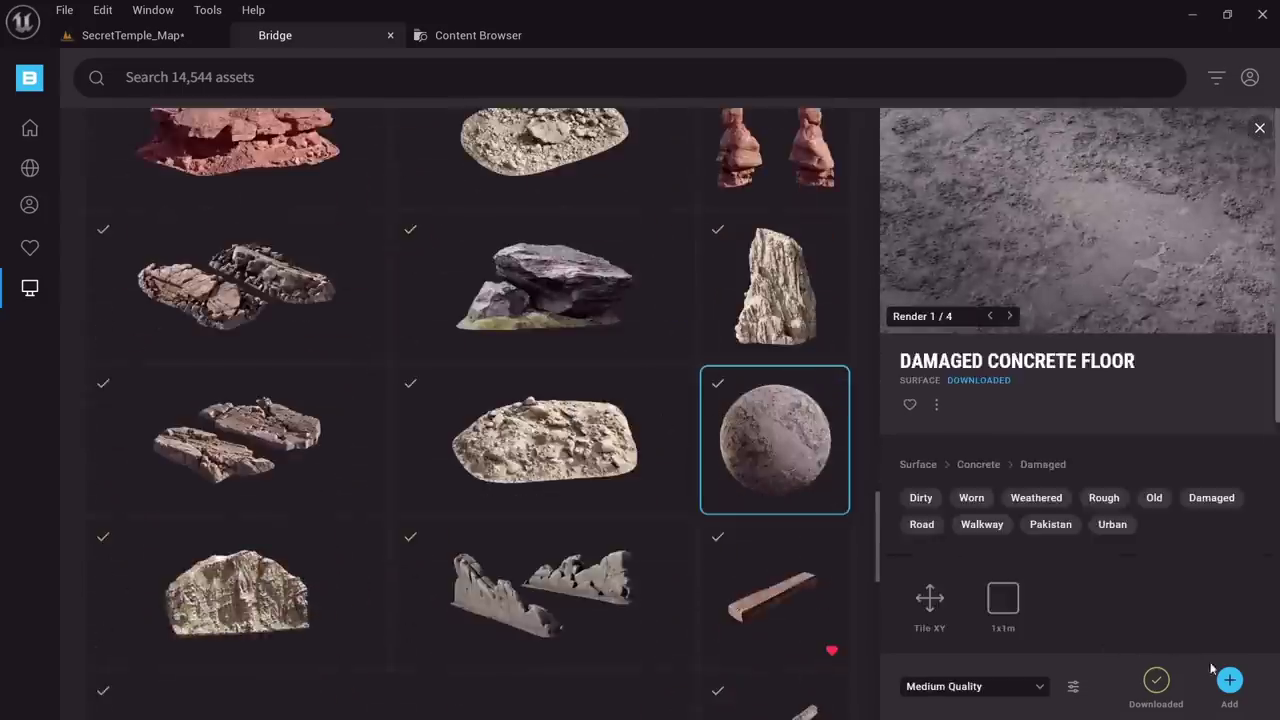
Add the Damaged Concrete Floor material instance from the Megascans Surfaces folder to the Materials collection
{"action": "left_click", "coordinate": [478, 35]}
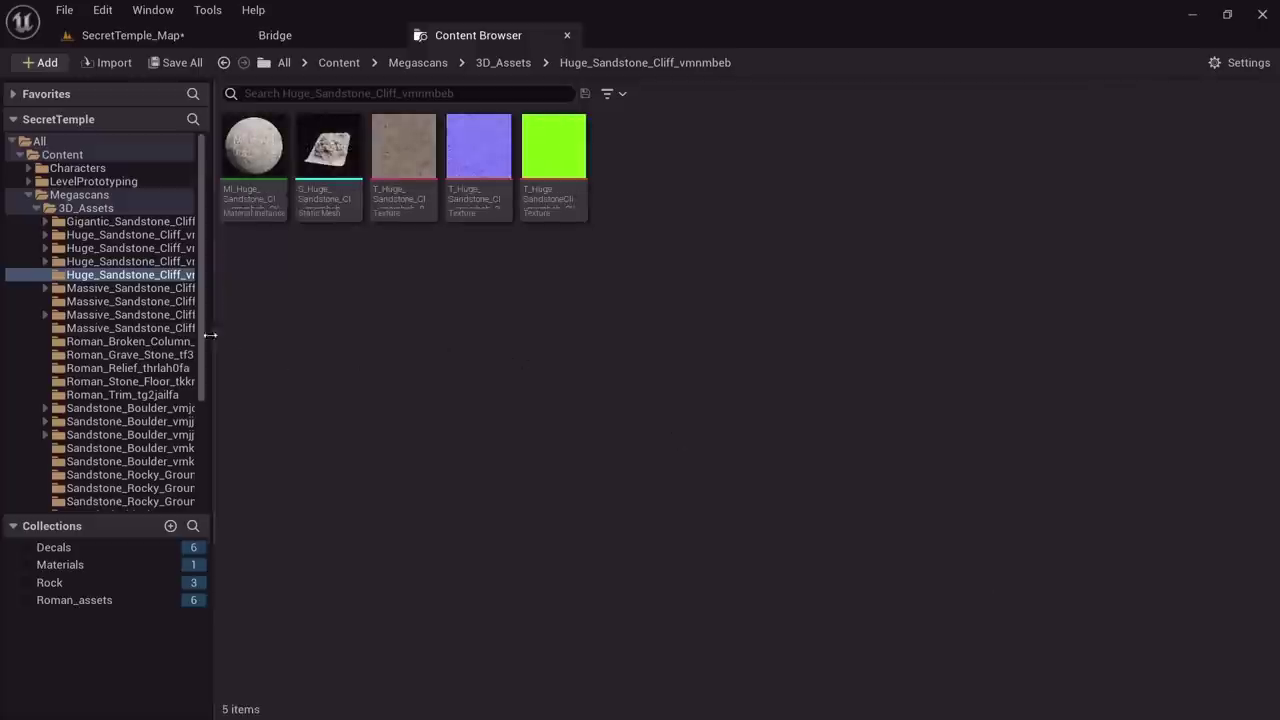
{"action": "scroll", "coordinate": [156, 388], "scroll_direction": "down", "scroll_amount": 4}
{"action": "double_click", "coordinate": [80, 451]}
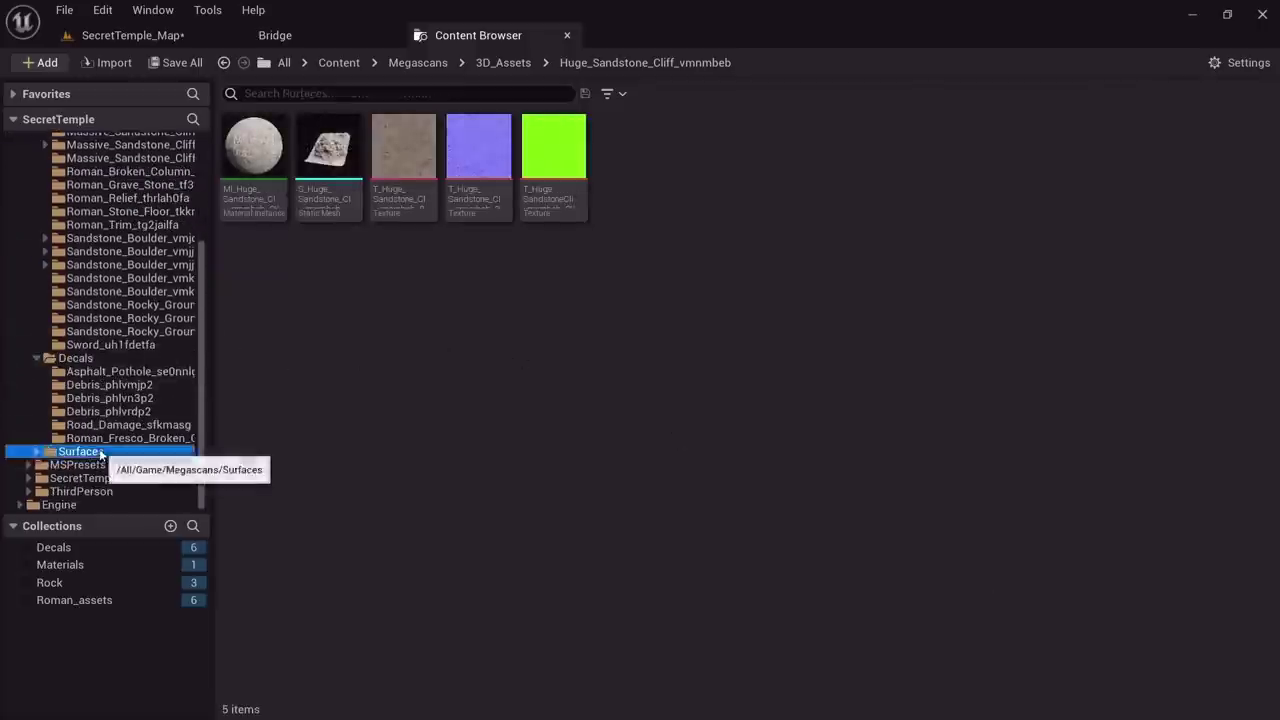
{"action": "scroll", "coordinate": [120, 470], "scroll_direction": "down", "scroll_amount": 2}
{"action": "left_click", "coordinate": [125, 479]}
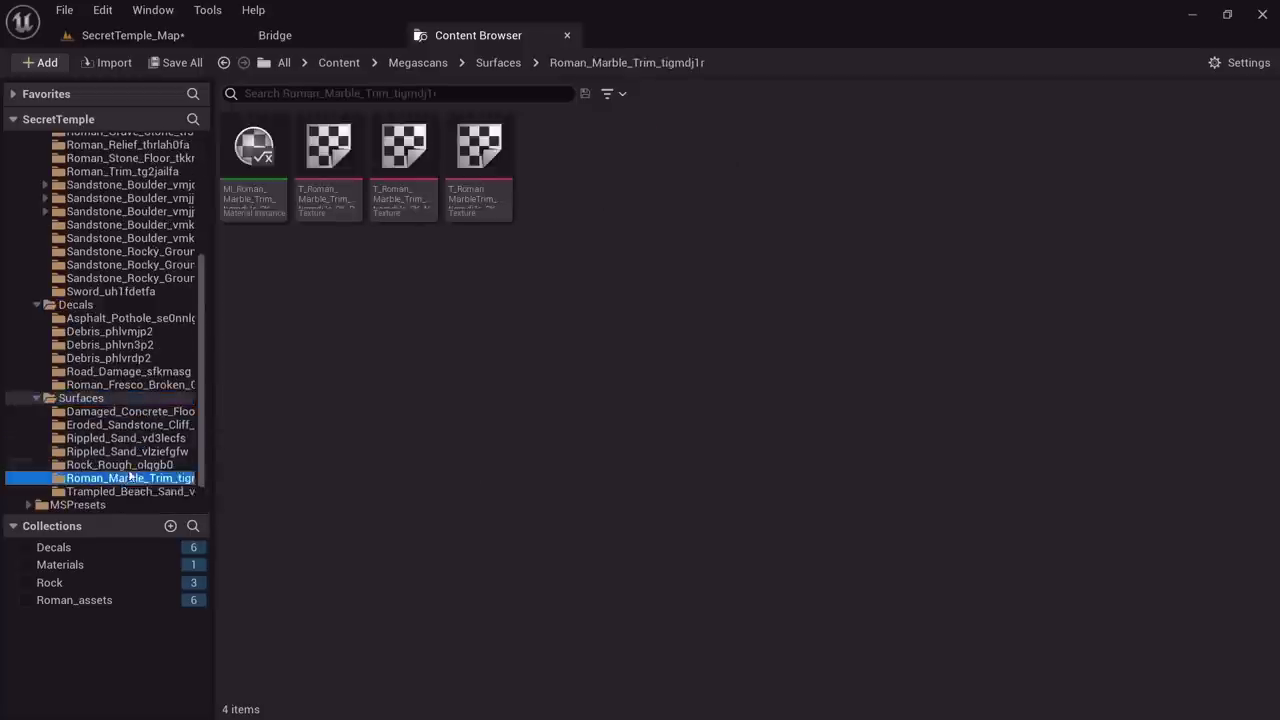
{"action": "left_click", "coordinate": [118, 465]}
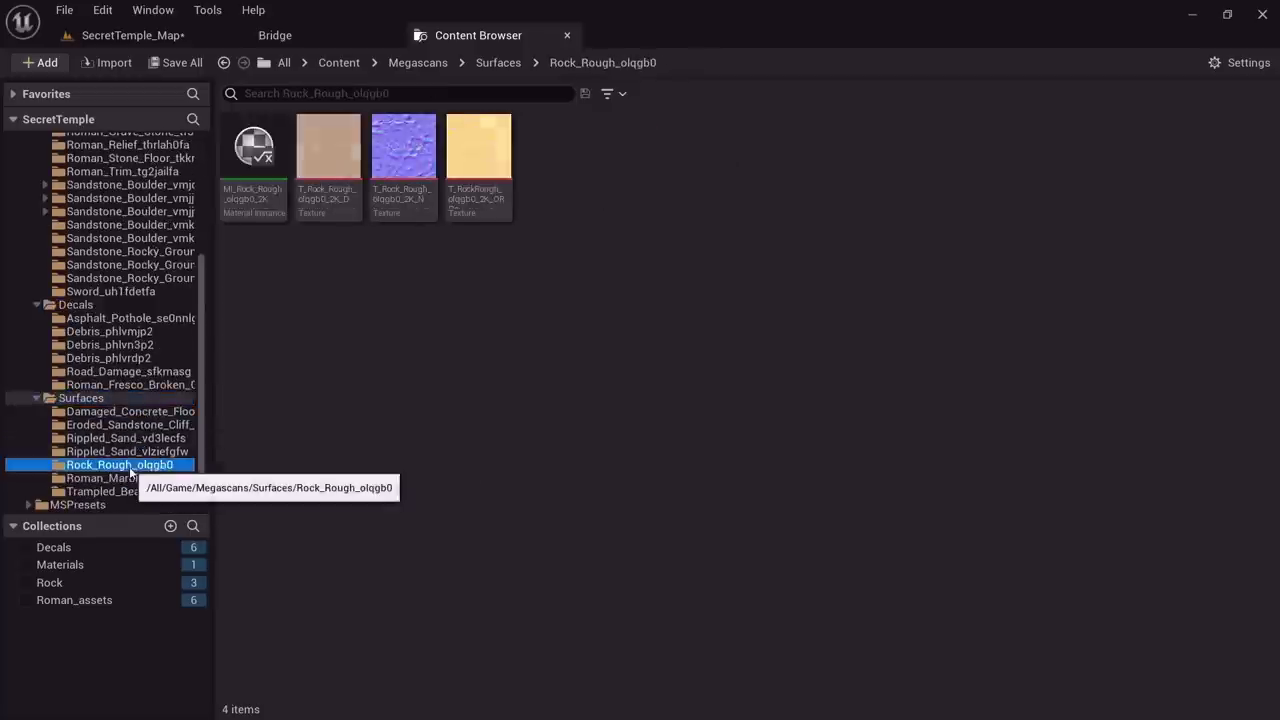
{"action": "left_click", "coordinate": [70, 565]}
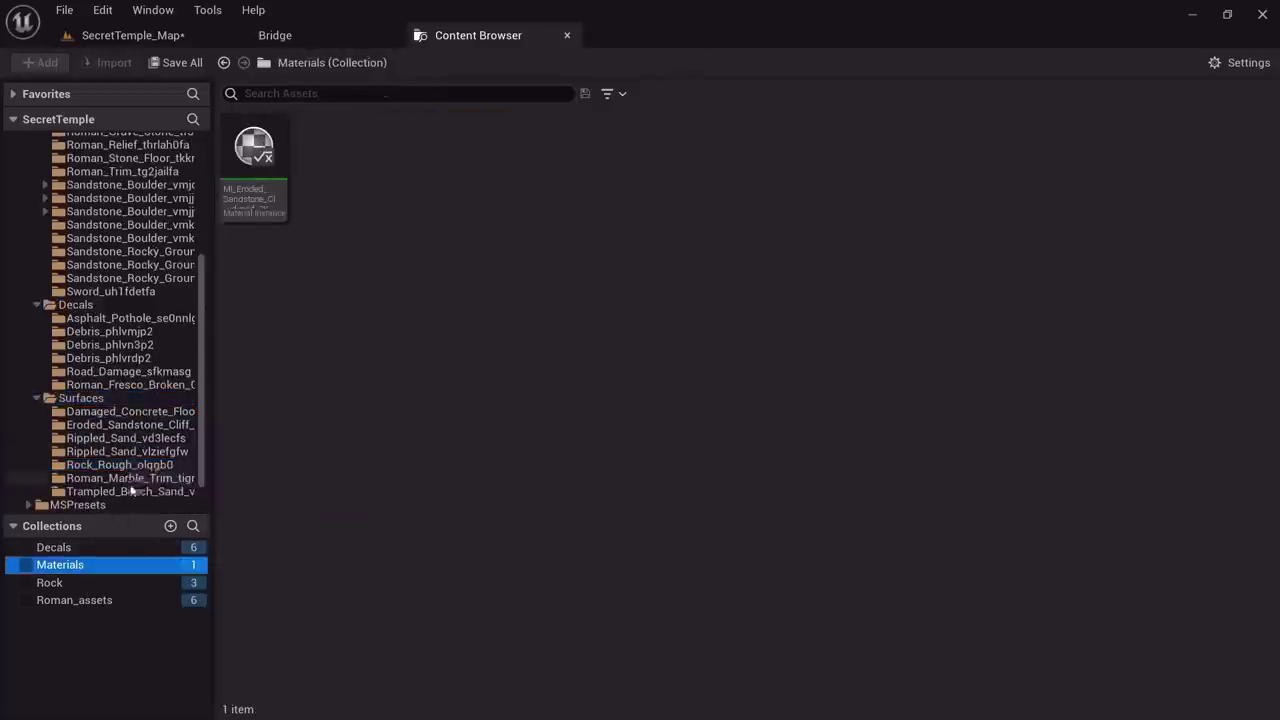
{"action": "left_click", "coordinate": [112, 411]}
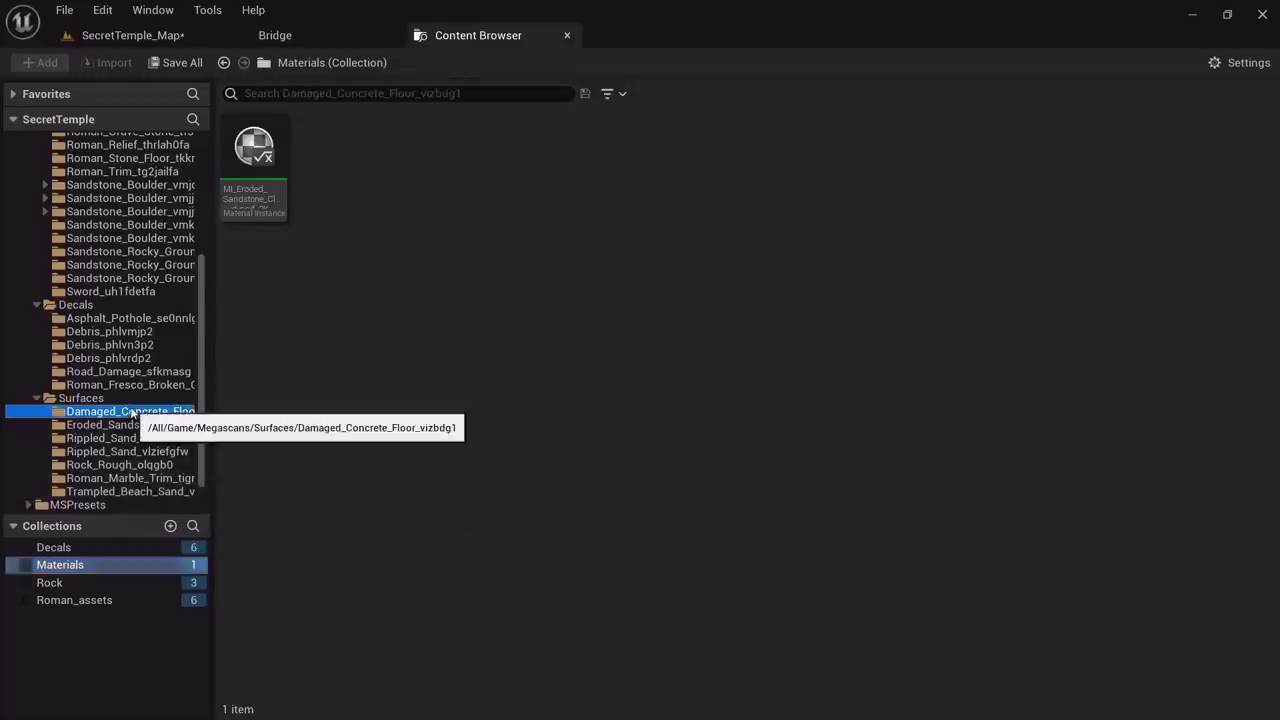
{"action": "left_click_drag", "start_coordinate": [253, 150], "coordinate": [62, 560]}
{"action": "left_click", "coordinate": [62, 564]}
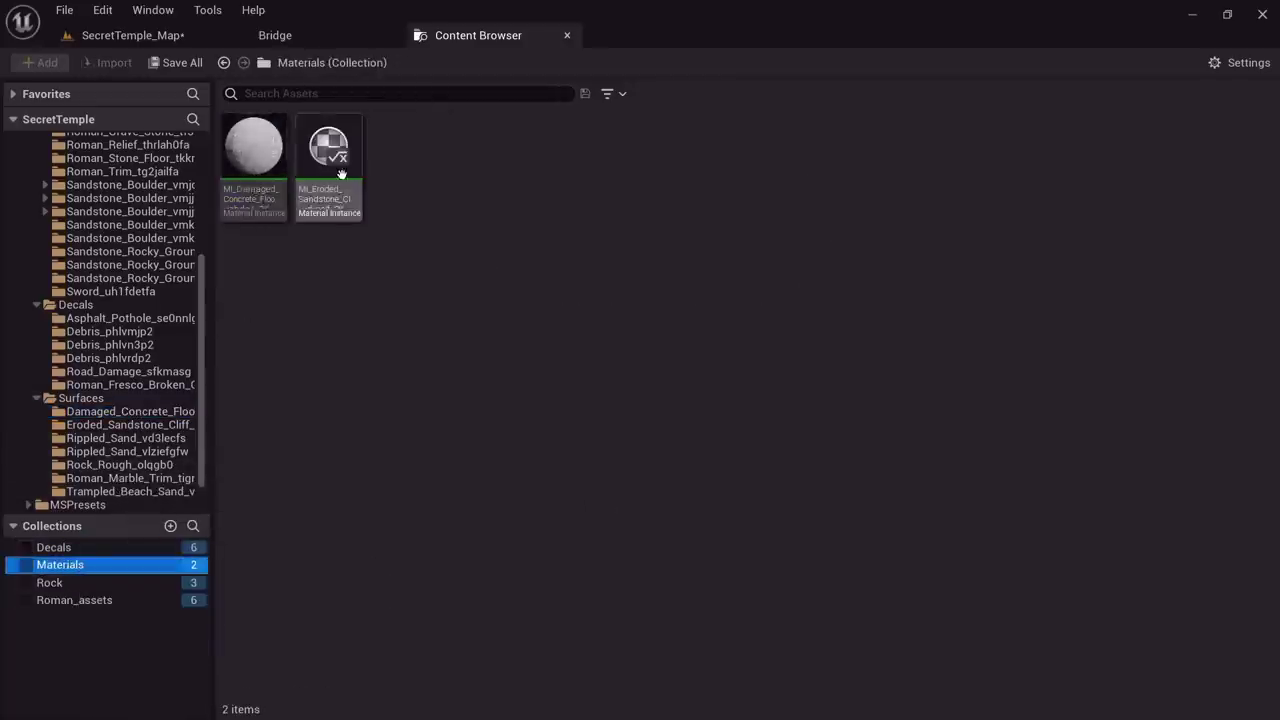
Assign the Damaged Concrete Floor material instance to Element 0 of the Engel_C statue
{"action": "left_click", "coordinate": [237, 174]}
{"action": "left_click", "coordinate": [157, 35]}
{"action": "key", "text": "w"}
{"action": "right_click_drag", "start_coordinate": [797, 500], "coordinate": [797, 500]}
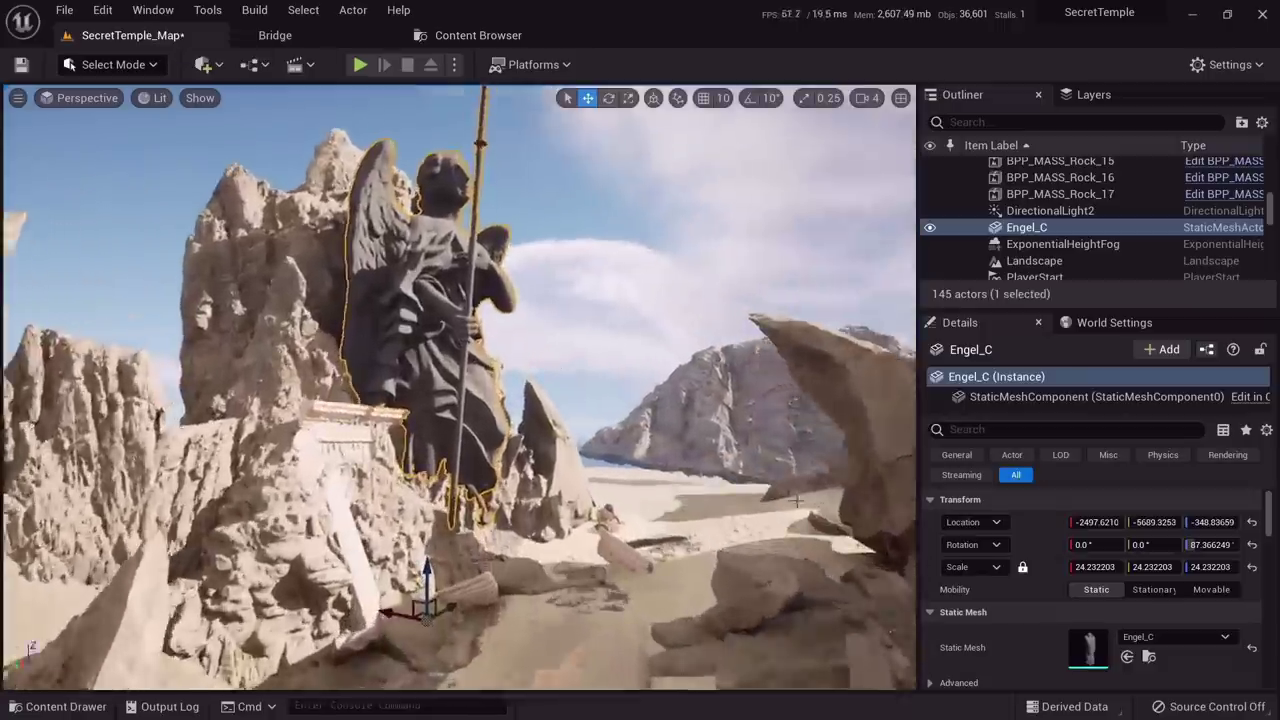
{"action": "scroll", "coordinate": [1120, 600], "scroll_direction": "down", "scroll_amount": 2}
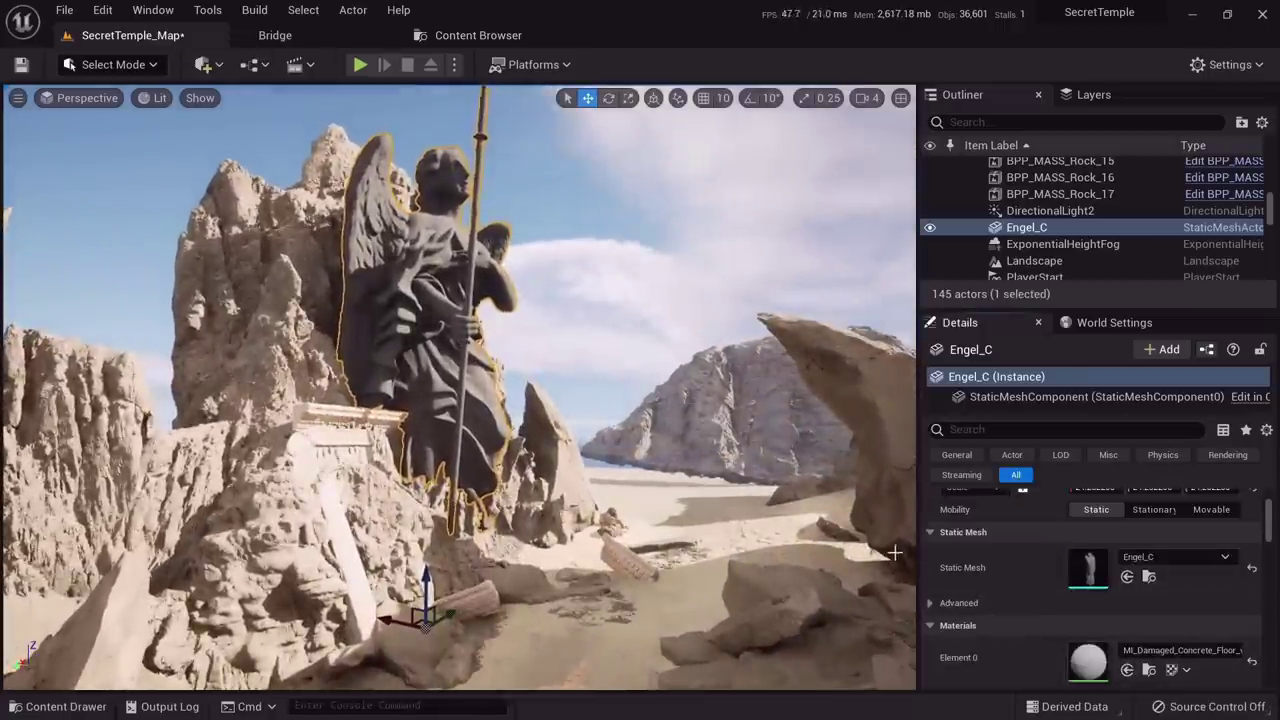
Examine the statue's surface up close in the Wireframe, Unlit and Lit view modes
{"action": "scroll", "coordinate": [546, 444], "scroll_direction": "up", "scroll_amount": 8}
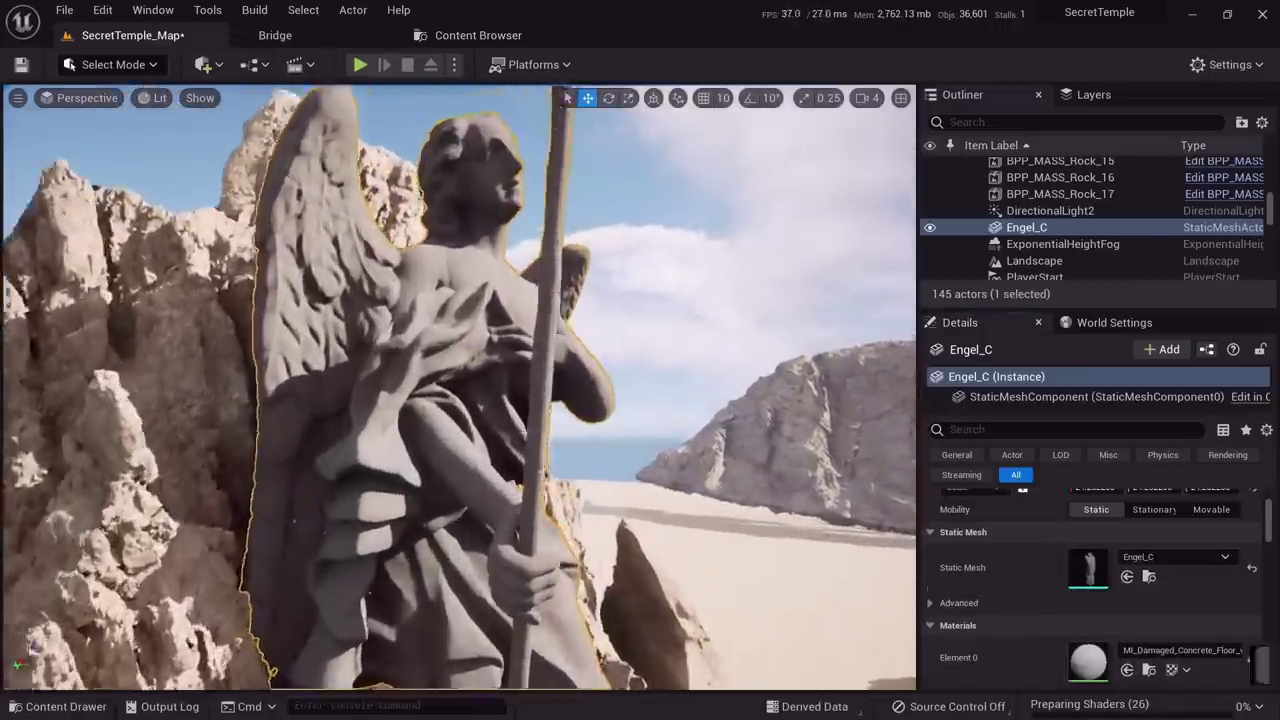
{"action": "right_click_drag", "start_coordinate": [552, 452], "coordinate": [540, 458]}
{"action": "key", "text": "w"}
{"action": "key", "text": "alt+2"}
{"action": "key", "text": "alt+4"}
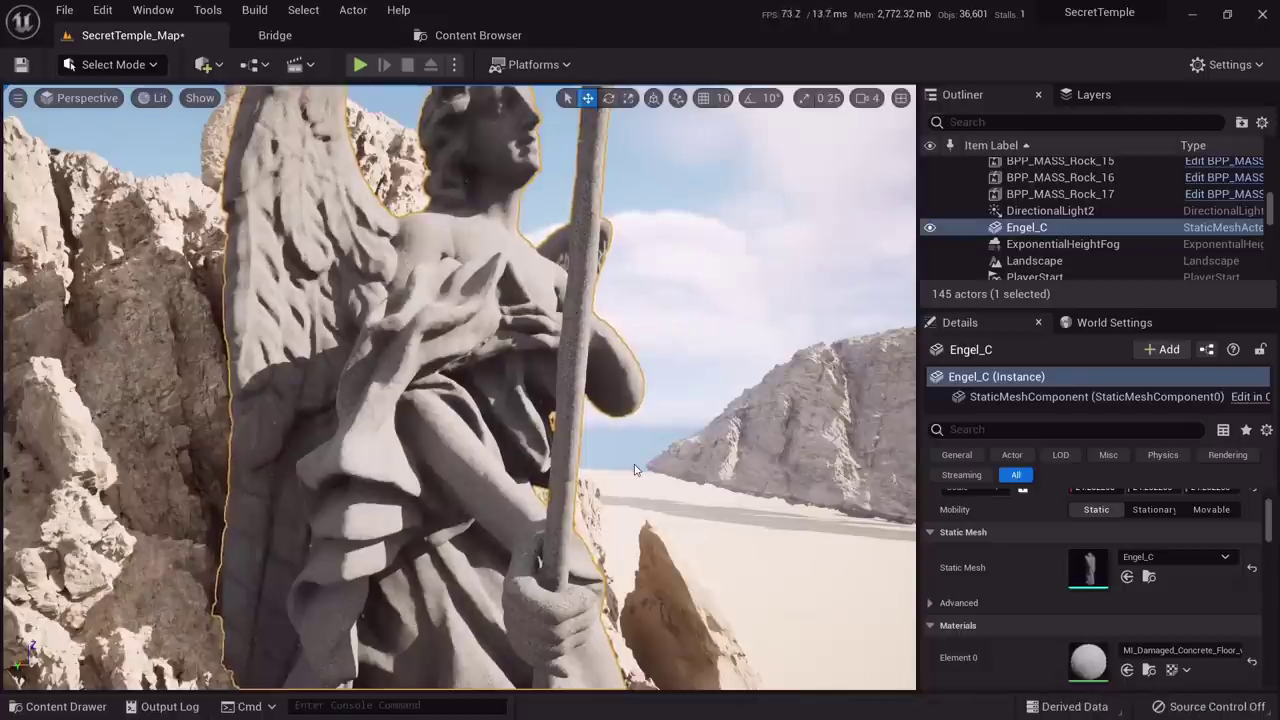
{"action": "scroll", "coordinate": [415, 480], "scroll_direction": "down", "scroll_amount": 5}
{"action": "middle_click_drag", "start_coordinate": [415, 480], "coordinate": [426, 477]}
{"action": "key", "text": "alt+3"}
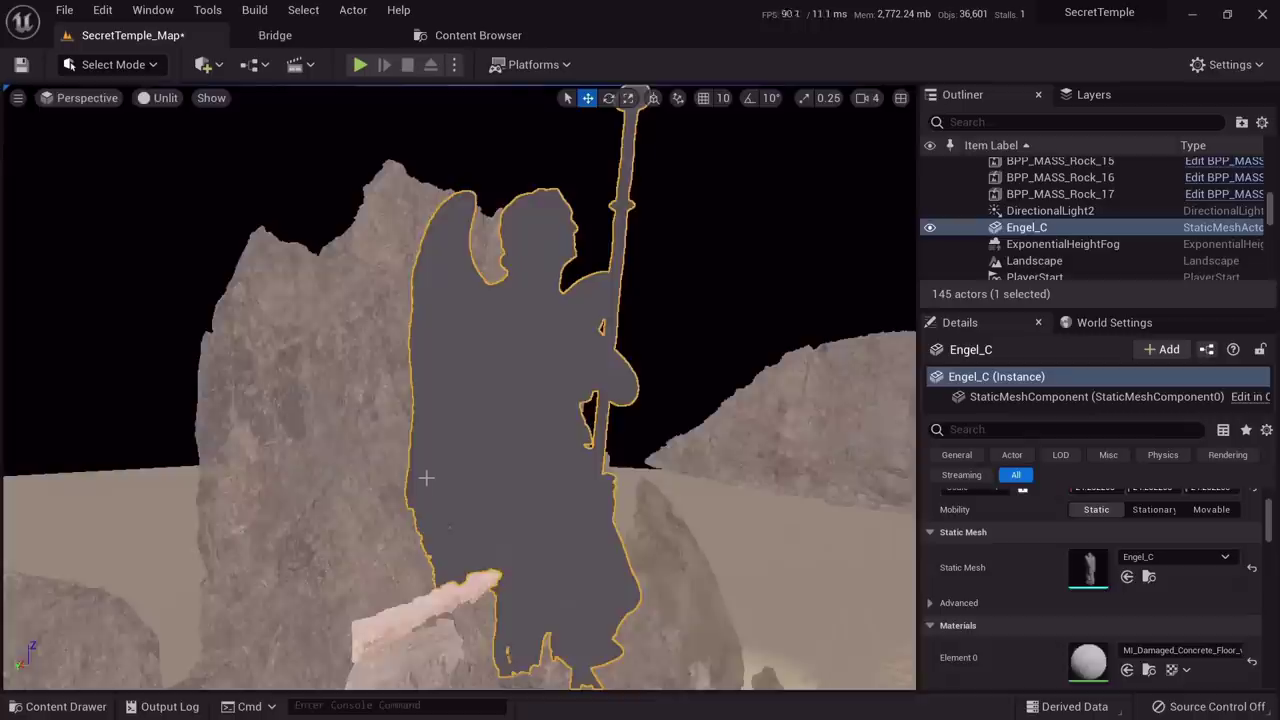
{"action": "key", "text": "alt+4"}
{"action": "scroll", "coordinate": [541, 488], "scroll_direction": "up", "scroll_amount": 10}
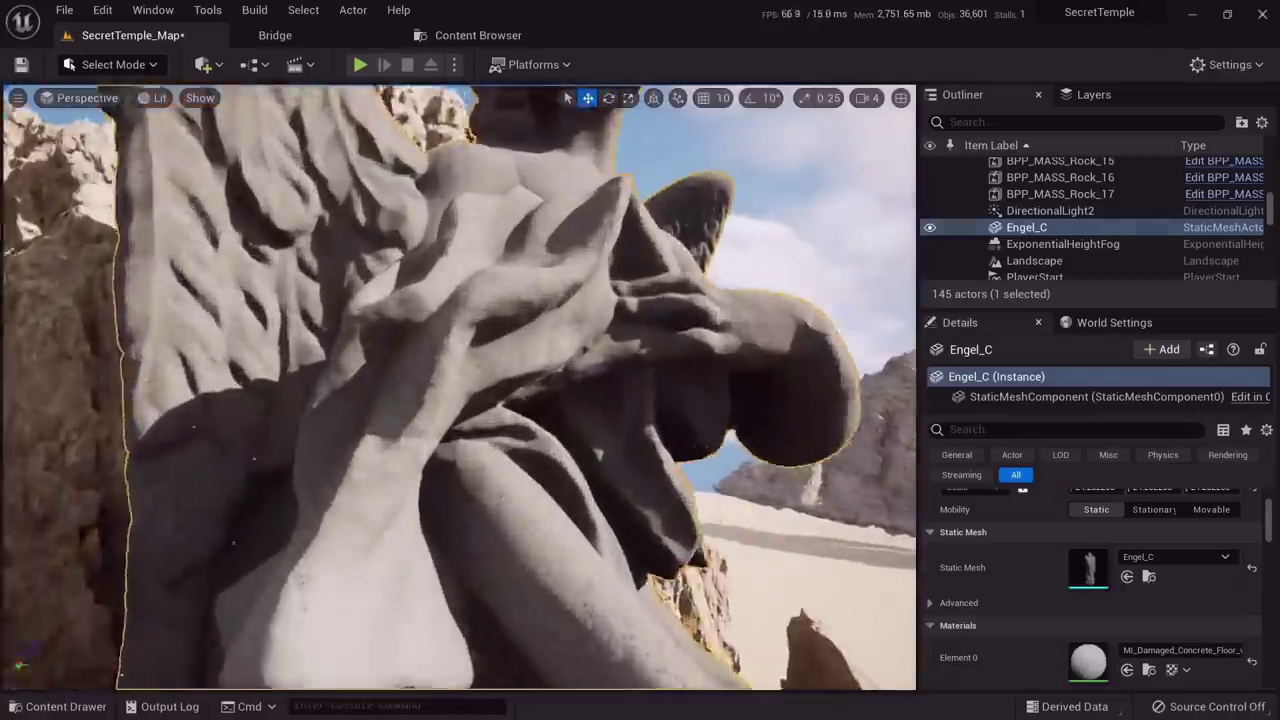
{"action": "scroll", "coordinate": [586, 447], "scroll_direction": "down", "scroll_amount": 4}
{"action": "scroll", "coordinate": [586, 447], "scroll_direction": "down", "scroll_amount": 8}
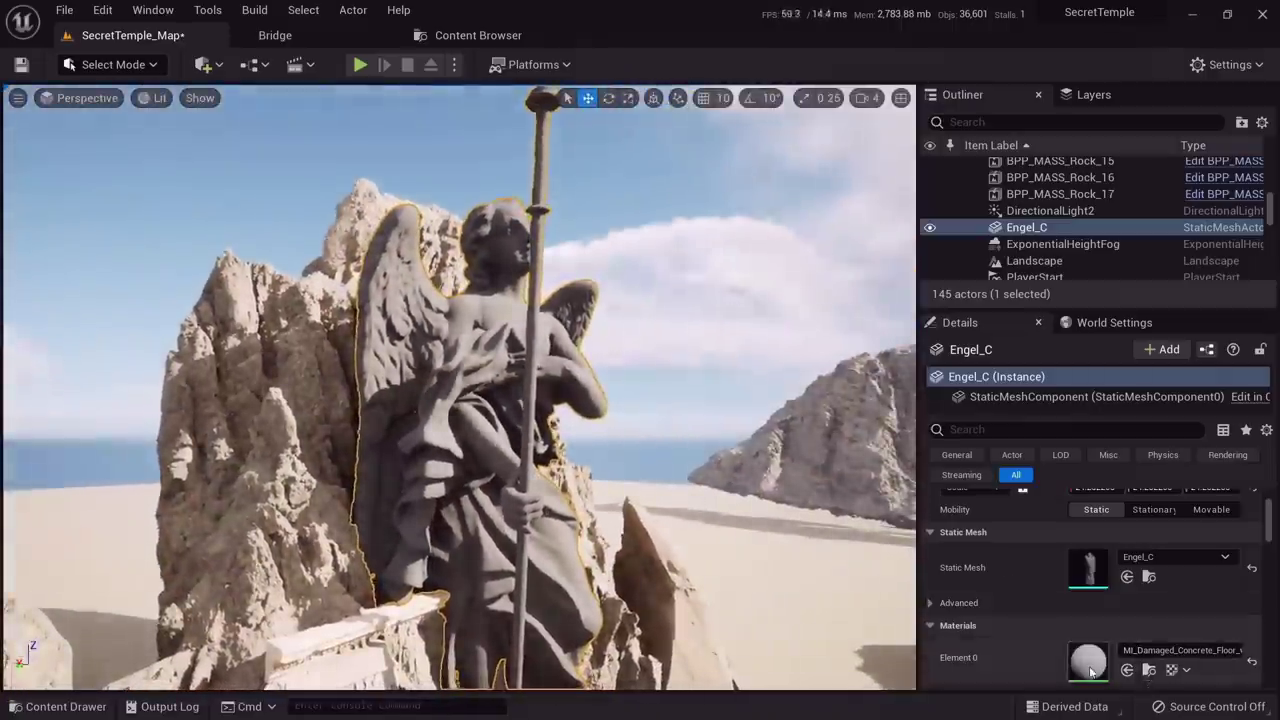
Open the statue's Element 0 material instance and its static mesh to inspect them
{"action": "double_click", "coordinate": [1089, 668]}
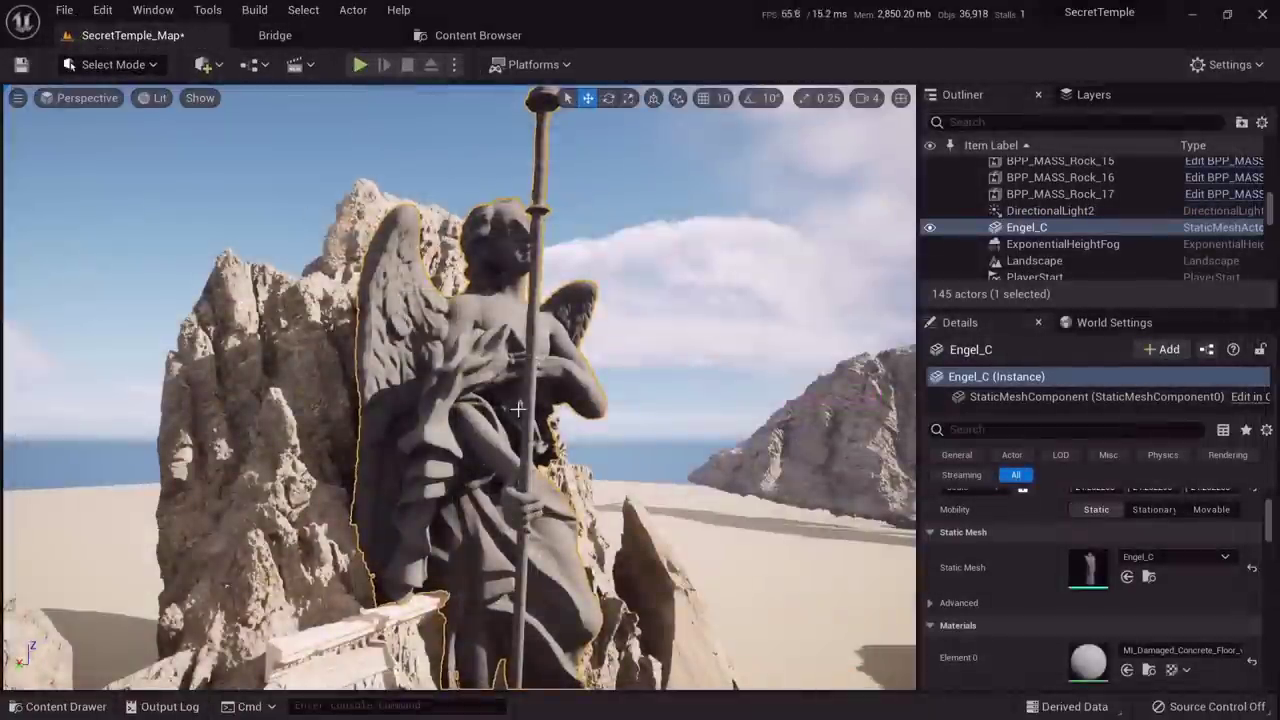
{"action": "scroll", "coordinate": [518, 408], "scroll_direction": "up", "scroll_amount": 4}
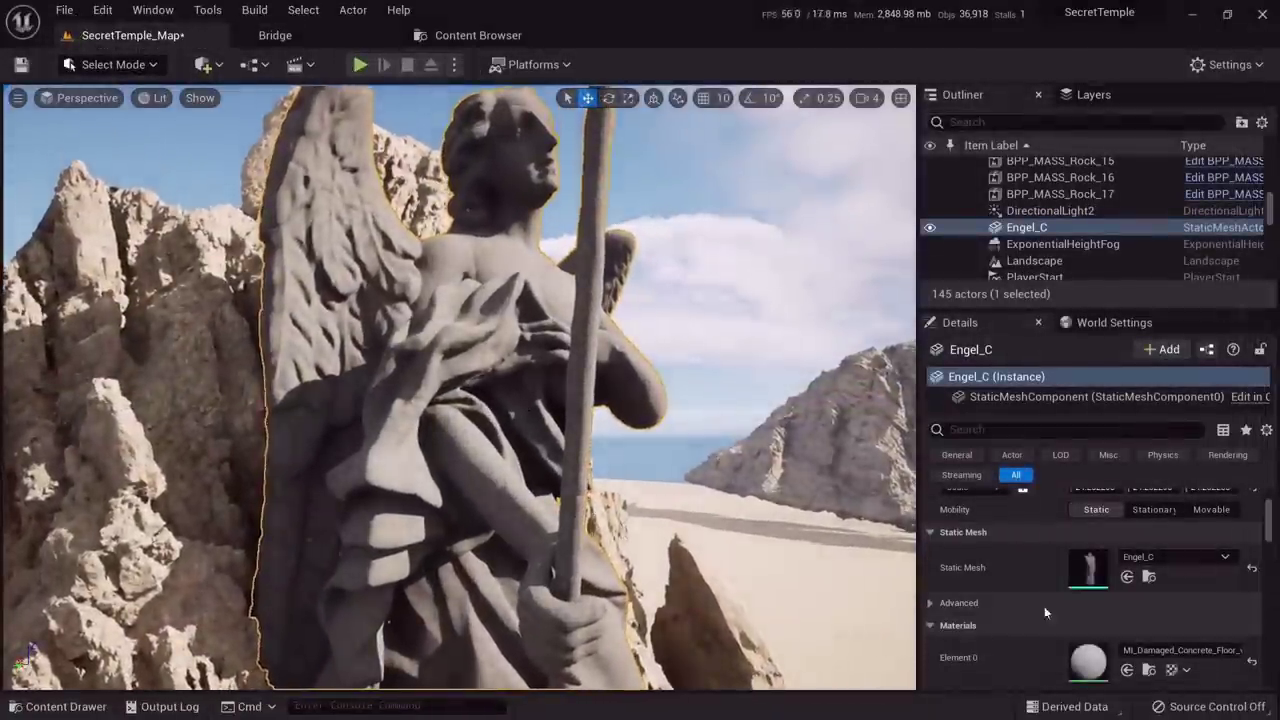
{"action": "double_click", "coordinate": [1101, 575]}
{"action": "left_click_drag", "start_coordinate": [627, 408], "coordinate": [920, 157]}
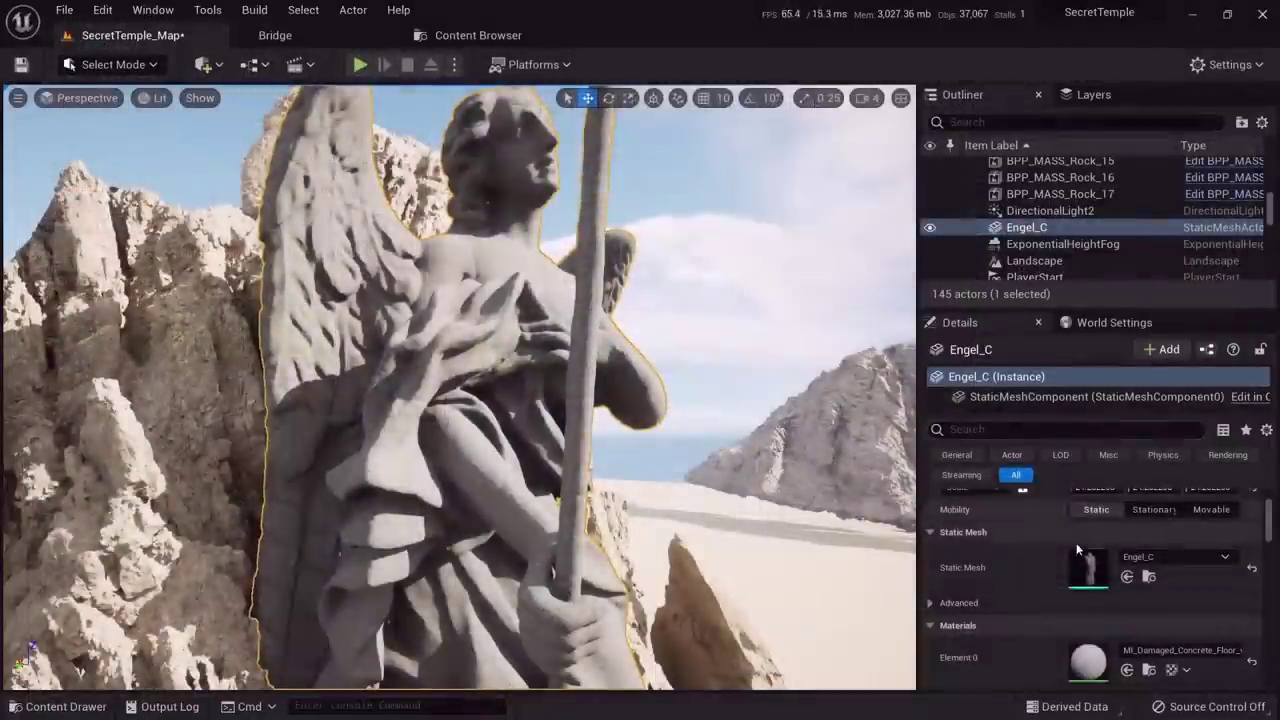
Assign the Damaged Concrete Floor material to Element 1 of the statue and check it in Unlit and Detail Lighting views
{"action": "scroll", "coordinate": [1136, 657], "scroll_direction": "down", "scroll_amount": 2}
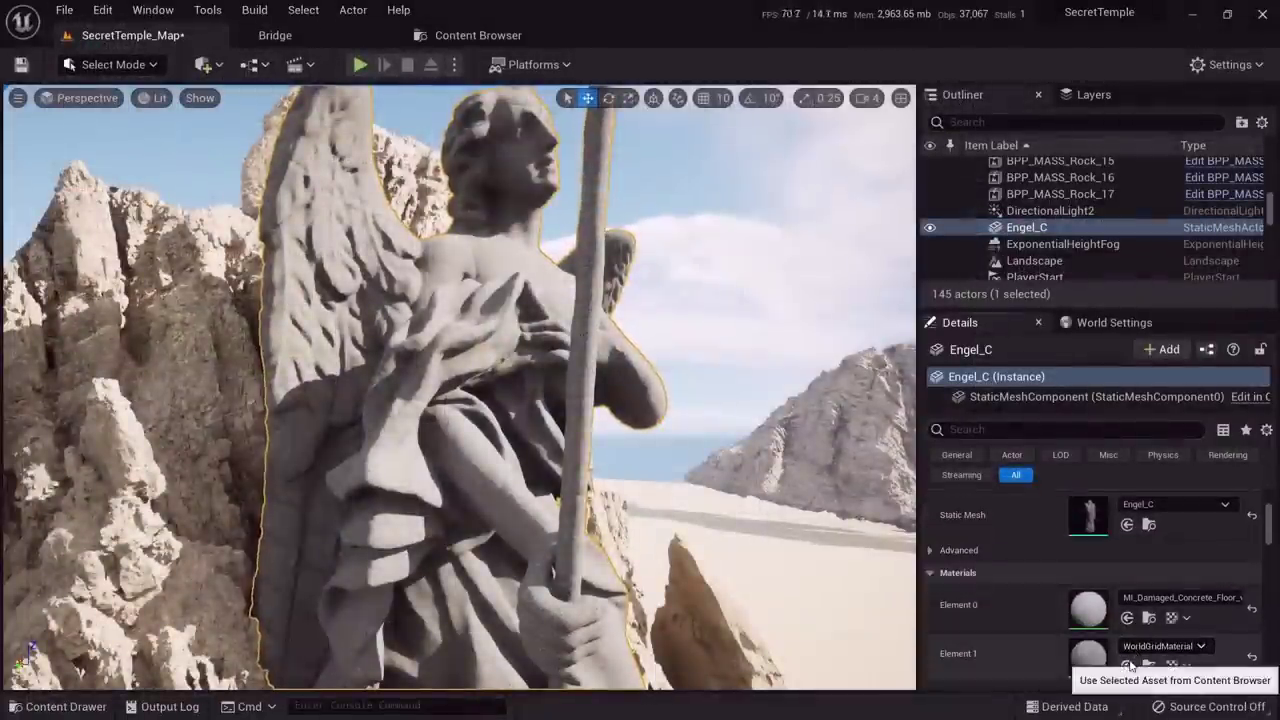
{"action": "left_click", "coordinate": [1128, 664]}
{"action": "key", "text": "s"}
{"action": "right_click_drag", "start_coordinate": [460, 387], "coordinate": [500, 345]}
{"action": "key", "text": "alt+3"}
{"action": "key", "text": "alt+4"}
{"action": "key", "text": "alt+5"}
{"action": "key", "text": "alt+4"}
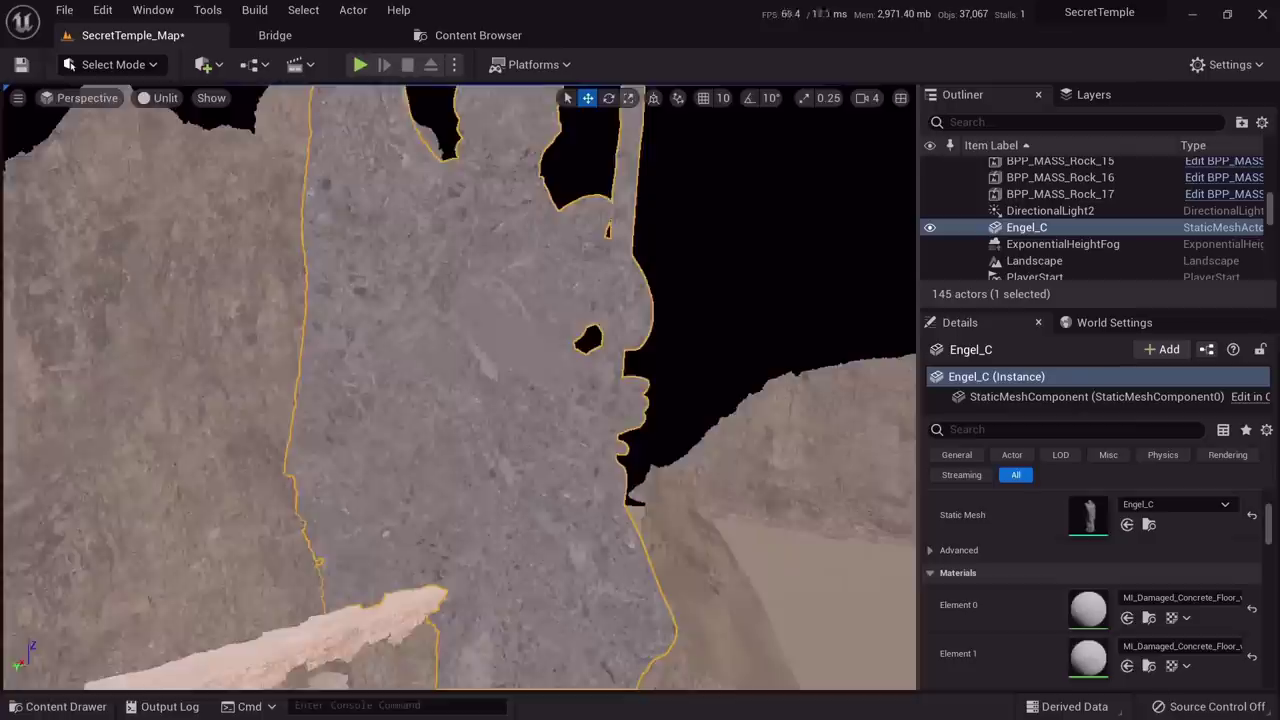
Inspect the concrete texture's scale and mapping around the statue in Lit, Unlit and Wireframe views
{"action": "key", "text": "w"}
{"action": "mouse_move", "coordinate": [460, 387]}
{"action": "right_mouse_down"}
{"action": "mouse_move", "coordinate": [480, 373]}
{"action": "mouse_move", "coordinate": [440, 385]}
{"action": "mouse_move", "coordinate": [495, 375]}
{"action": "mouse_move", "coordinate": [440, 405]}
{"action": "mouse_move", "coordinate": [462, 388]}
{"action": "right_mouse_up"}
{"action": "key", "text": "s"}
{"action": "key", "text": "w"}
{"action": "key", "text": "alt+4"}
{"action": "key", "text": "w"}
{"action": "key", "text": "s"}
{"action": "key", "text": "s"}
{"action": "key", "text": "w"}
{"action": "key", "text": "a"}
{"action": "key", "text": "alt+3"}
{"action": "key", "text": "alt+2"}
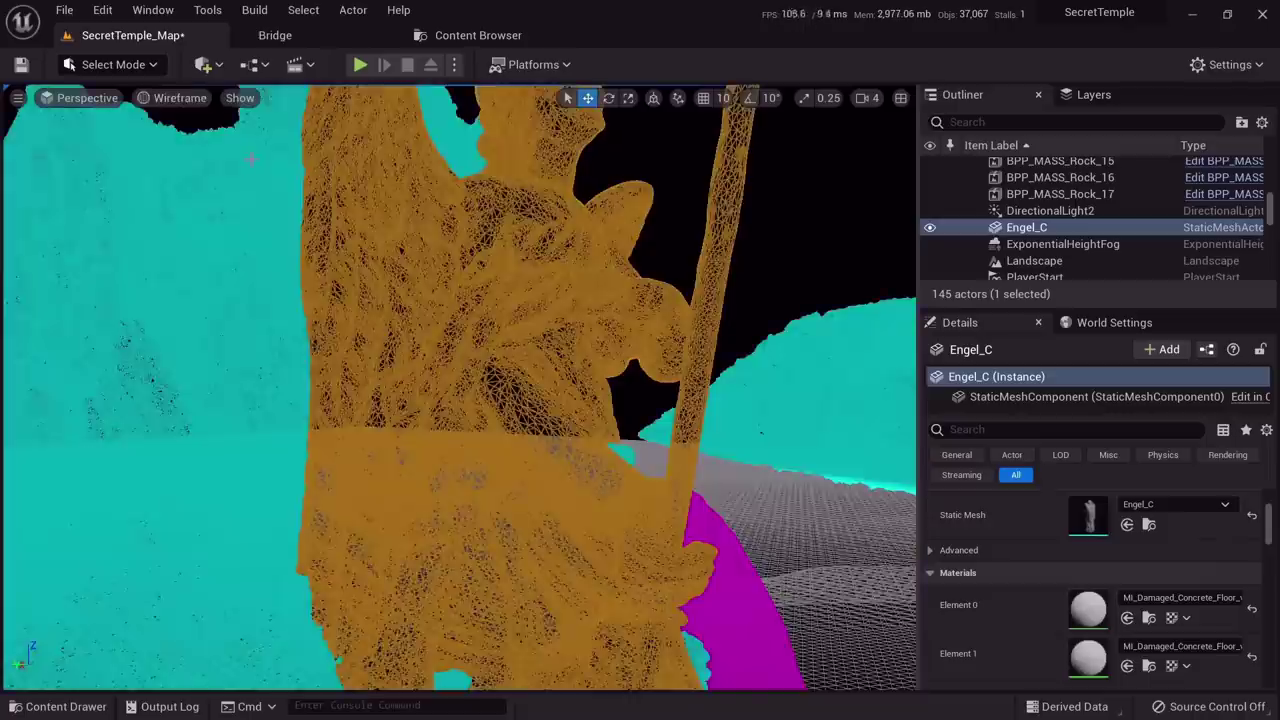
{"action": "key", "text": "alt+4"}
Switch to Modeling mode and start AutoUV on the angel statue with the Patch Builder method and checkerboard preview
{"action": "left_click", "coordinate": [113, 64]}
{"action": "left_click", "coordinate": [120, 163]}
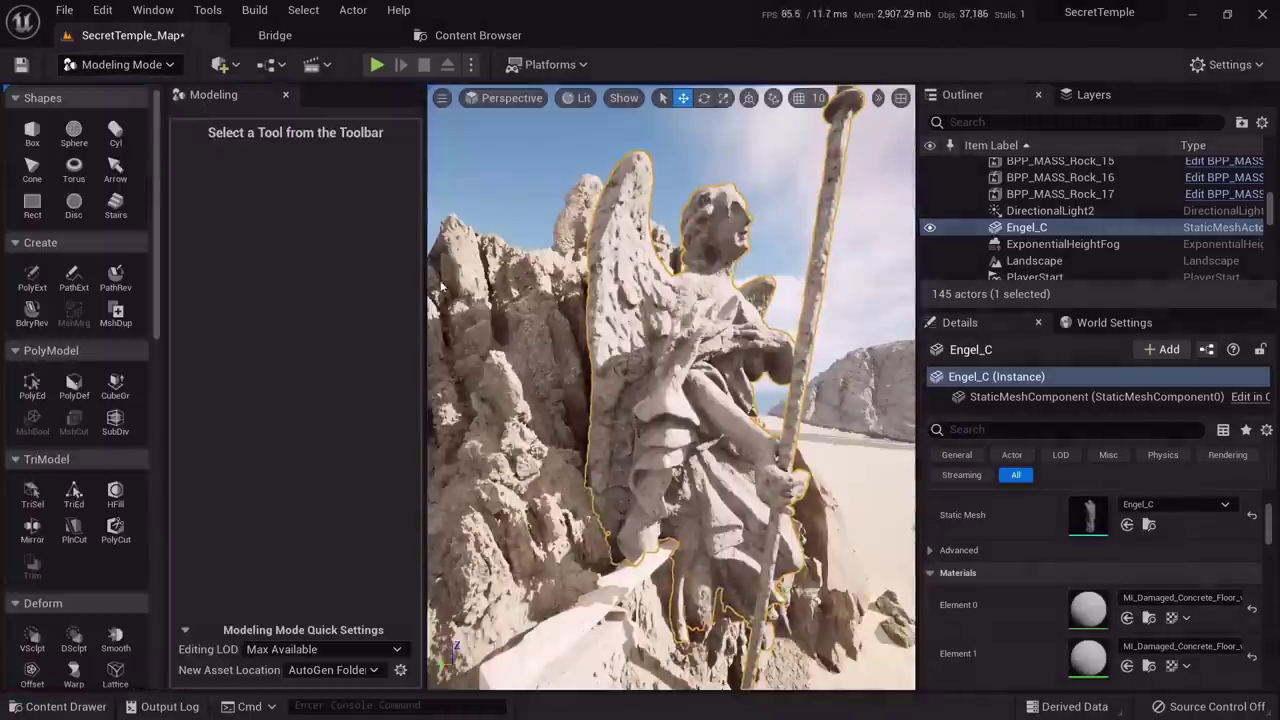
{"action": "scroll", "coordinate": [113, 458], "scroll_direction": "down", "scroll_amount": 12}
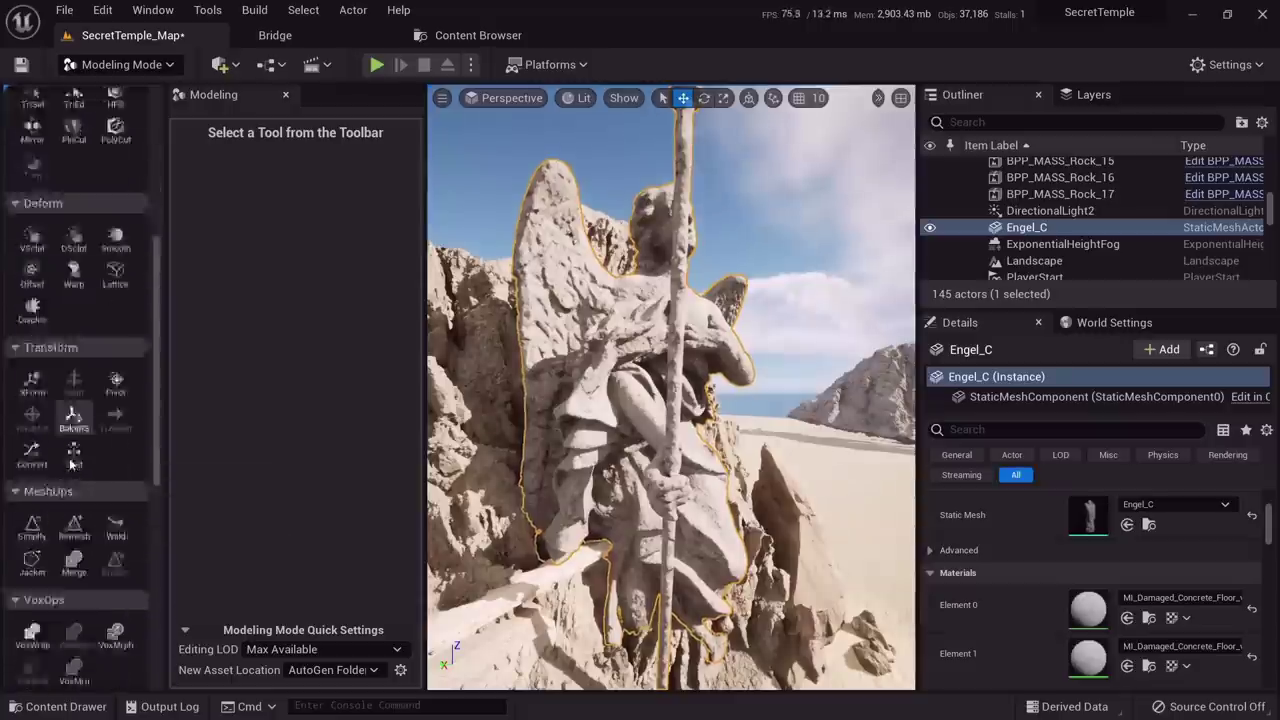
{"action": "scroll", "coordinate": [113, 458], "scroll_direction": "down", "scroll_amount": 3}
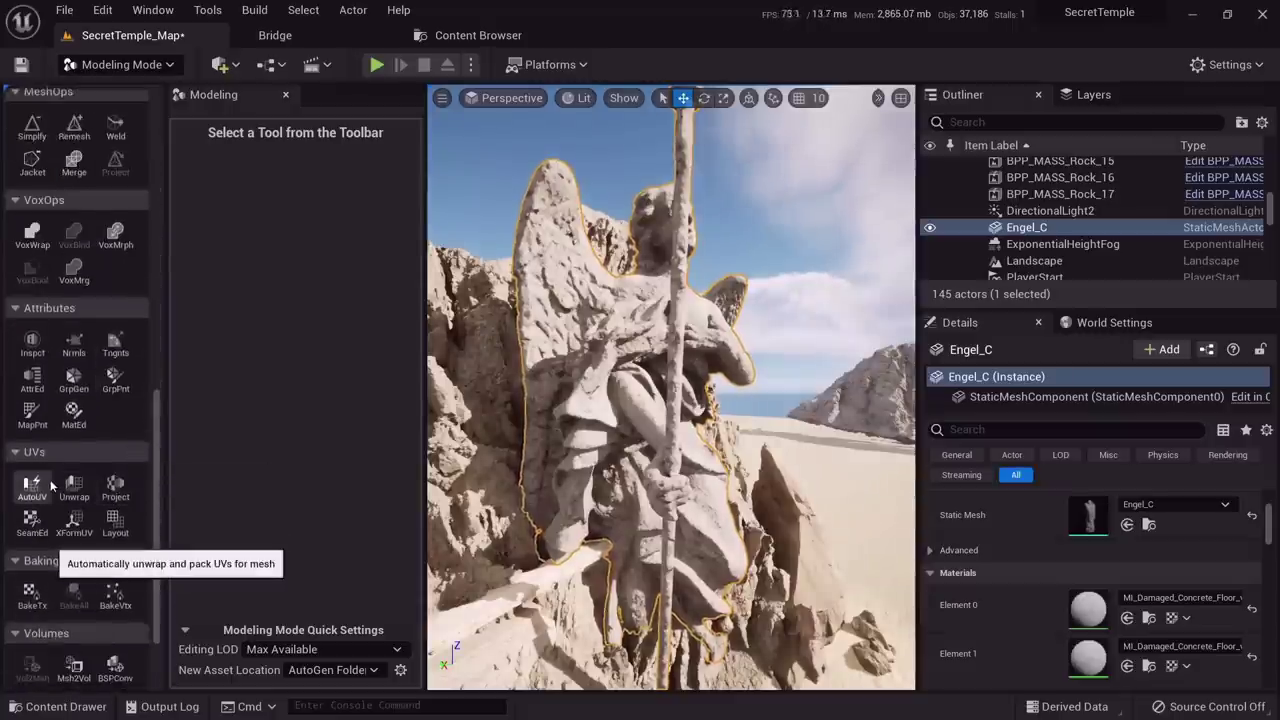
{"action": "left_click", "coordinate": [50, 490]}
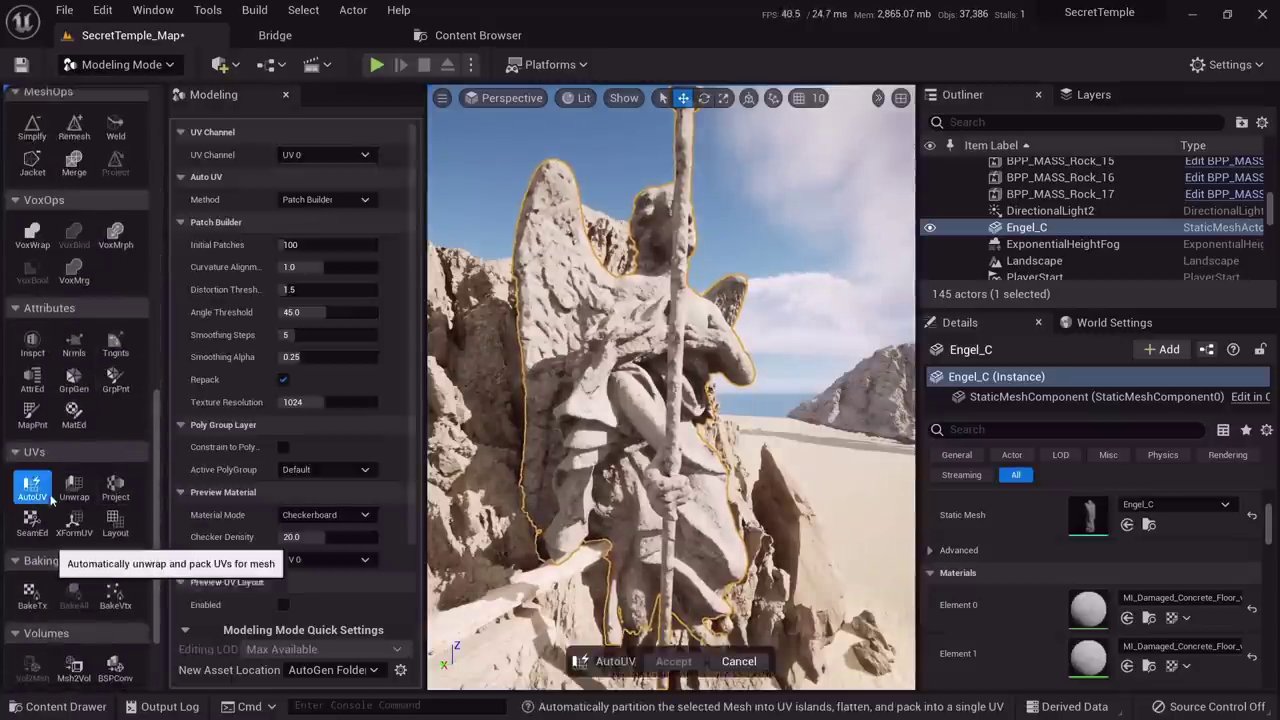
{"action": "scroll", "coordinate": [398, 246], "scroll_direction": "down", "scroll_amount": 3}
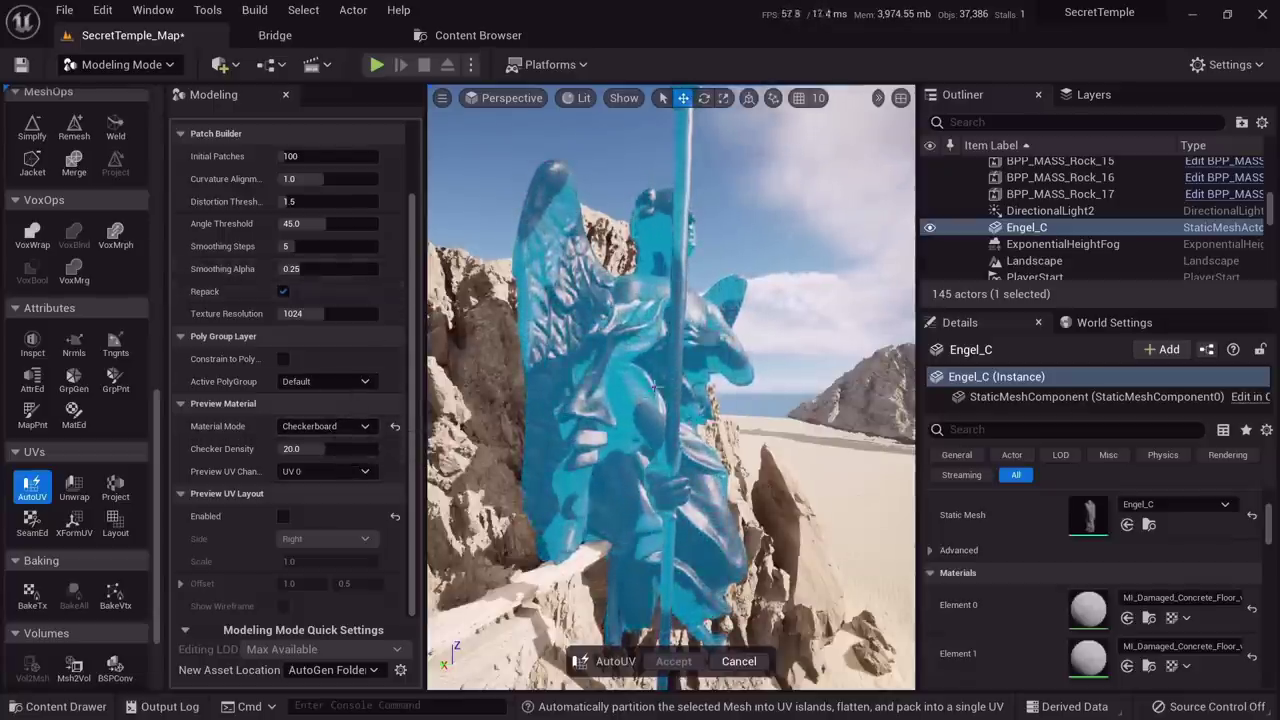
Inspect the statue's UV Channel 0 layout in its static mesh editor, then close that editor
{"action": "mouse_move", "coordinate": [656, 387]}
{"action": "right_mouse_down"}
{"action": "mouse_move", "coordinate": [652, 290]}
{"action": "mouse_move", "coordinate": [656, 387]}
{"action": "mouse_move", "coordinate": [556, 370]}
{"action": "mouse_move", "coordinate": [668, 390]}
{"action": "right_mouse_up"}
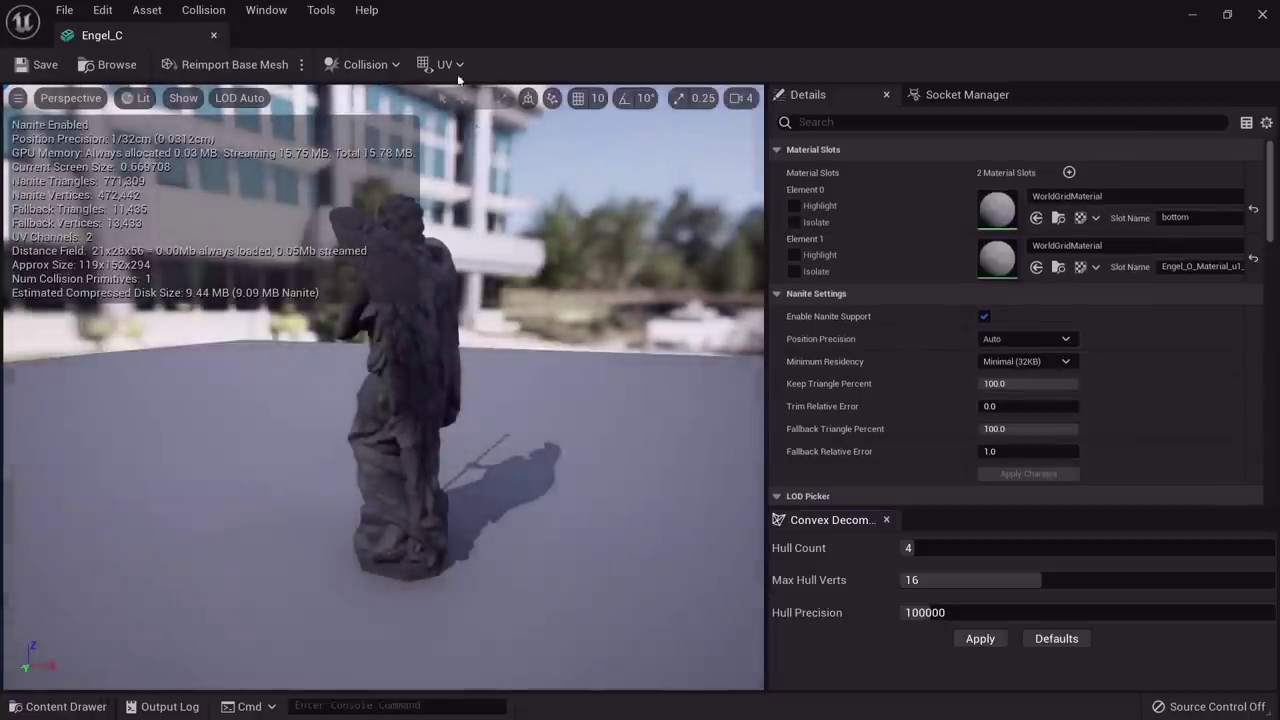
{"action": "left_click", "coordinate": [445, 64]}
{"action": "left_click", "coordinate": [450, 114]}
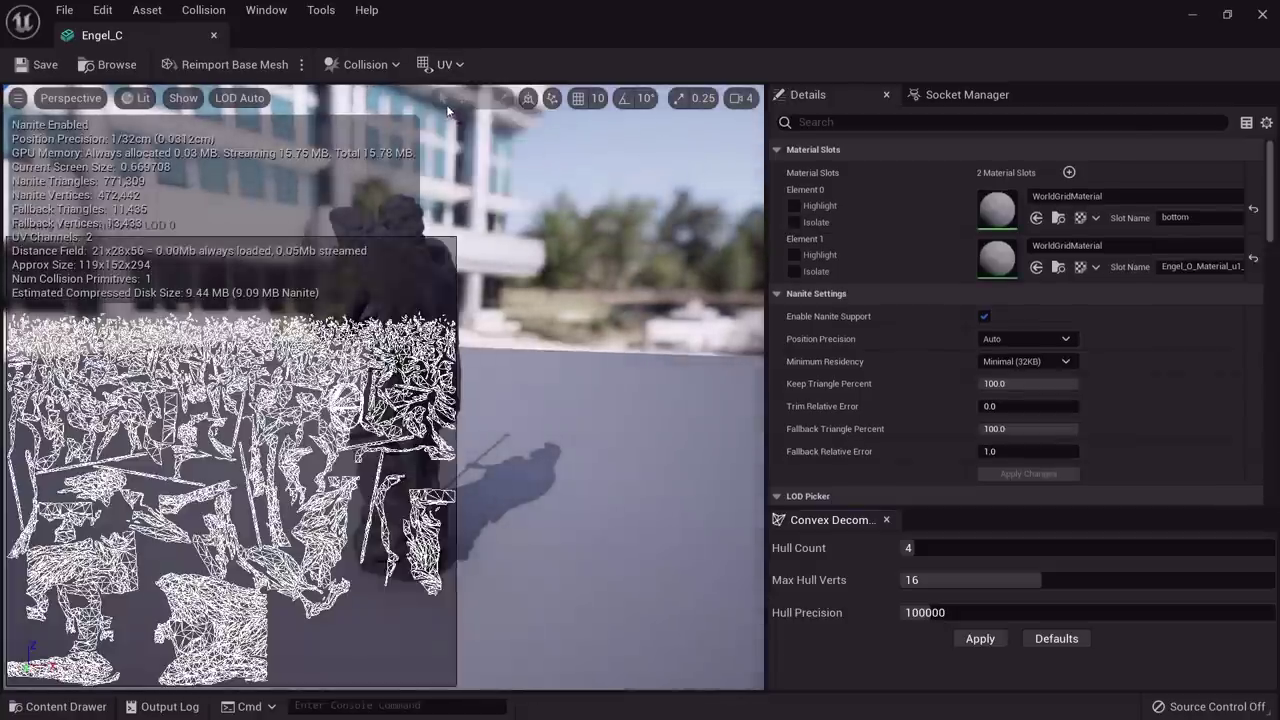
{"action": "scroll", "coordinate": [384, 388], "scroll_direction": "up", "scroll_amount": 8}
{"action": "scroll", "coordinate": [384, 388], "scroll_direction": "down", "scroll_amount": 8}
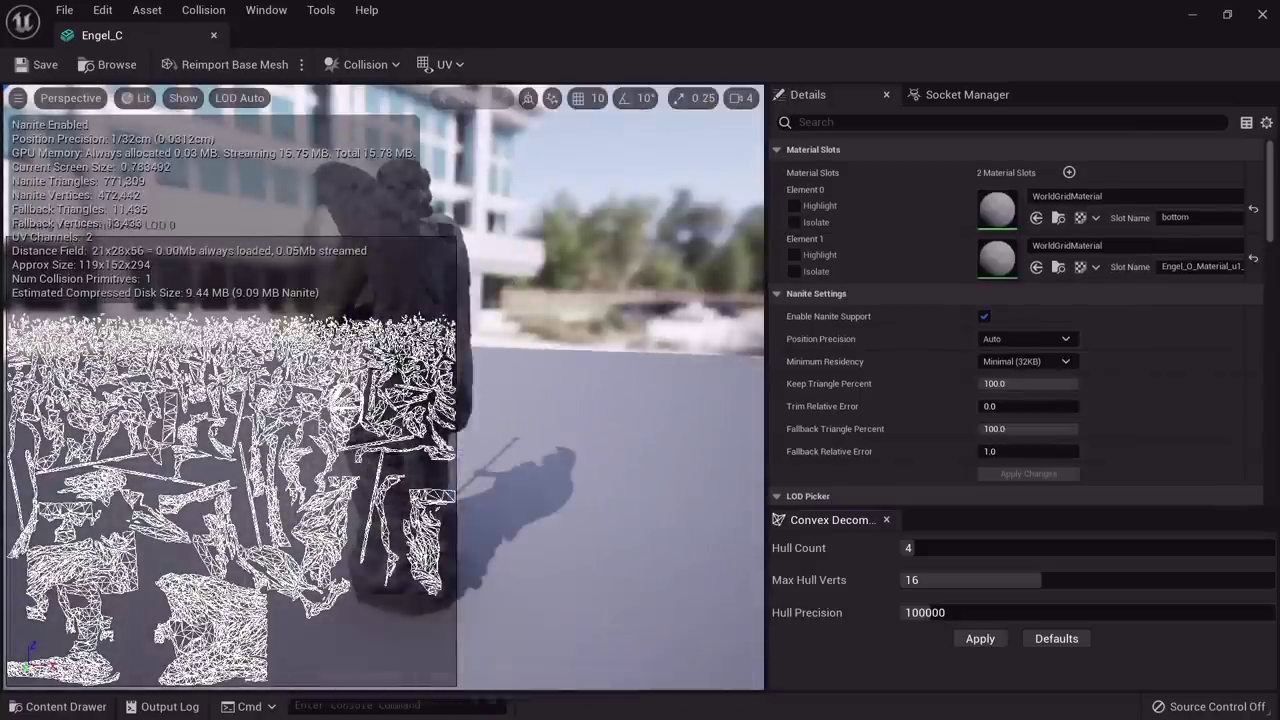
{"action": "left_click", "coordinate": [445, 64]}
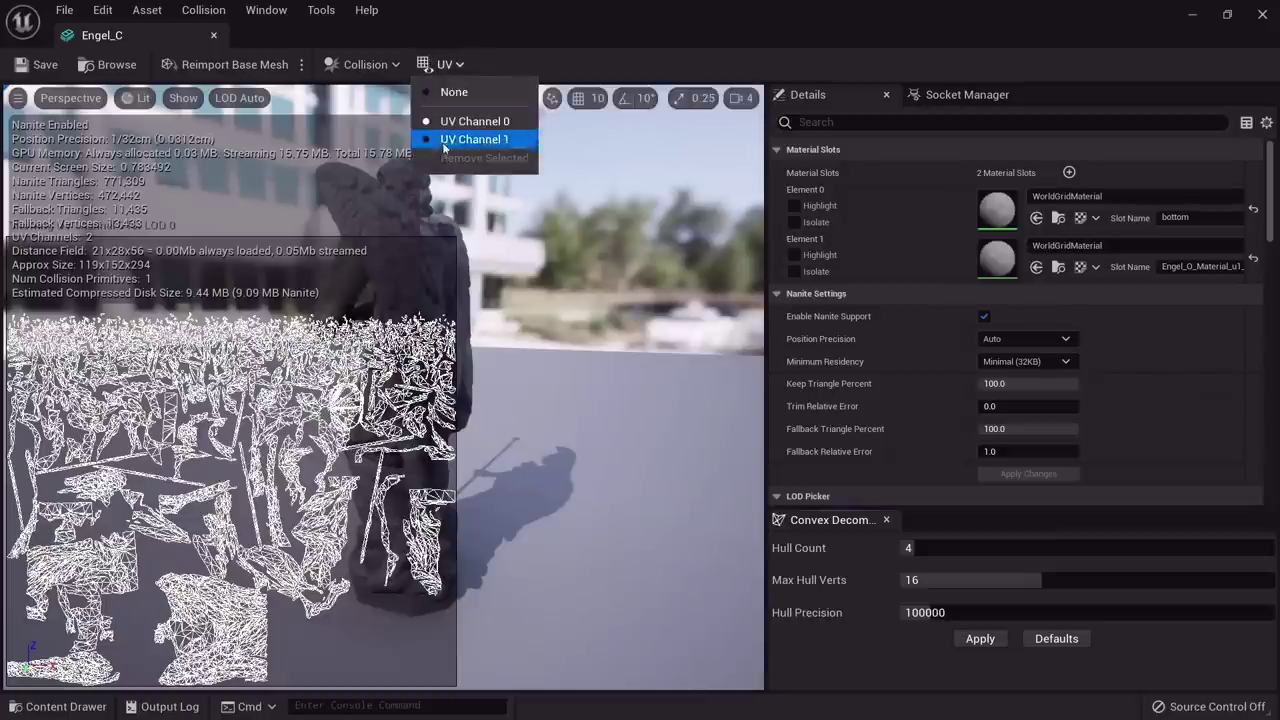
{"action": "left_click", "coordinate": [445, 90]}
{"action": "left_click", "coordinate": [445, 64]}
{"action": "left_click", "coordinate": [450, 116]}
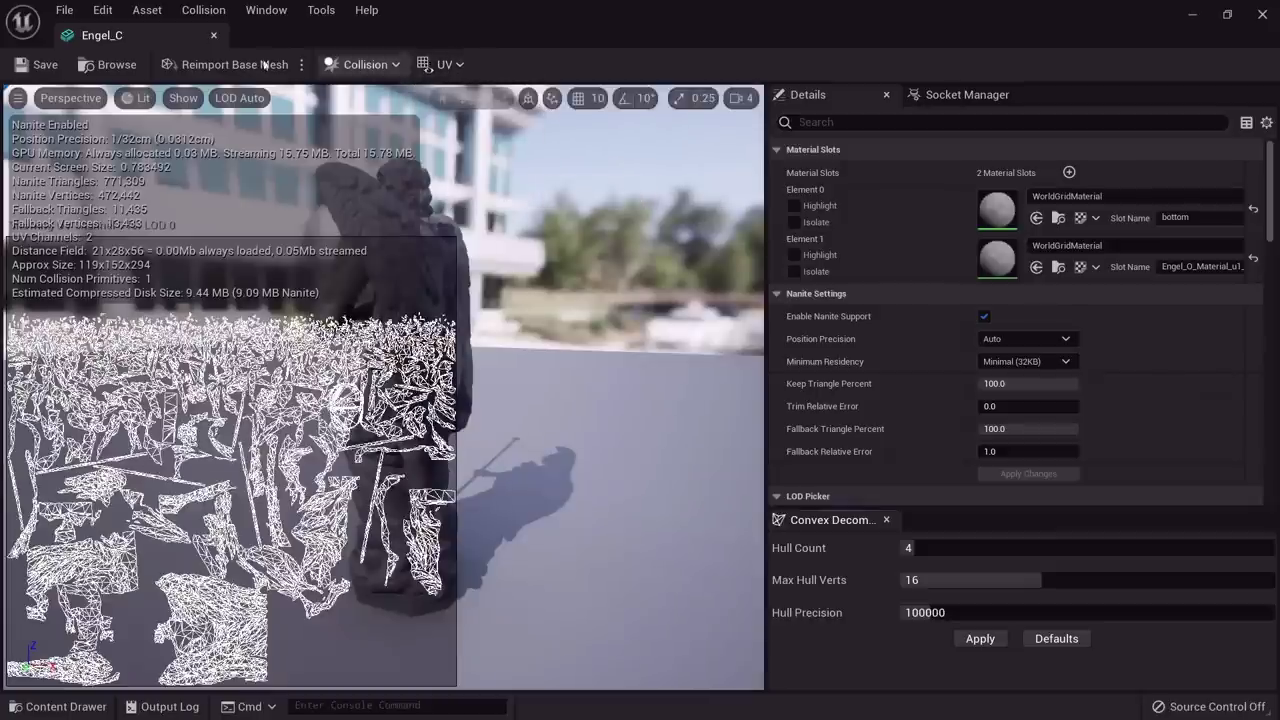
{"action": "left_click", "coordinate": [214, 37]}
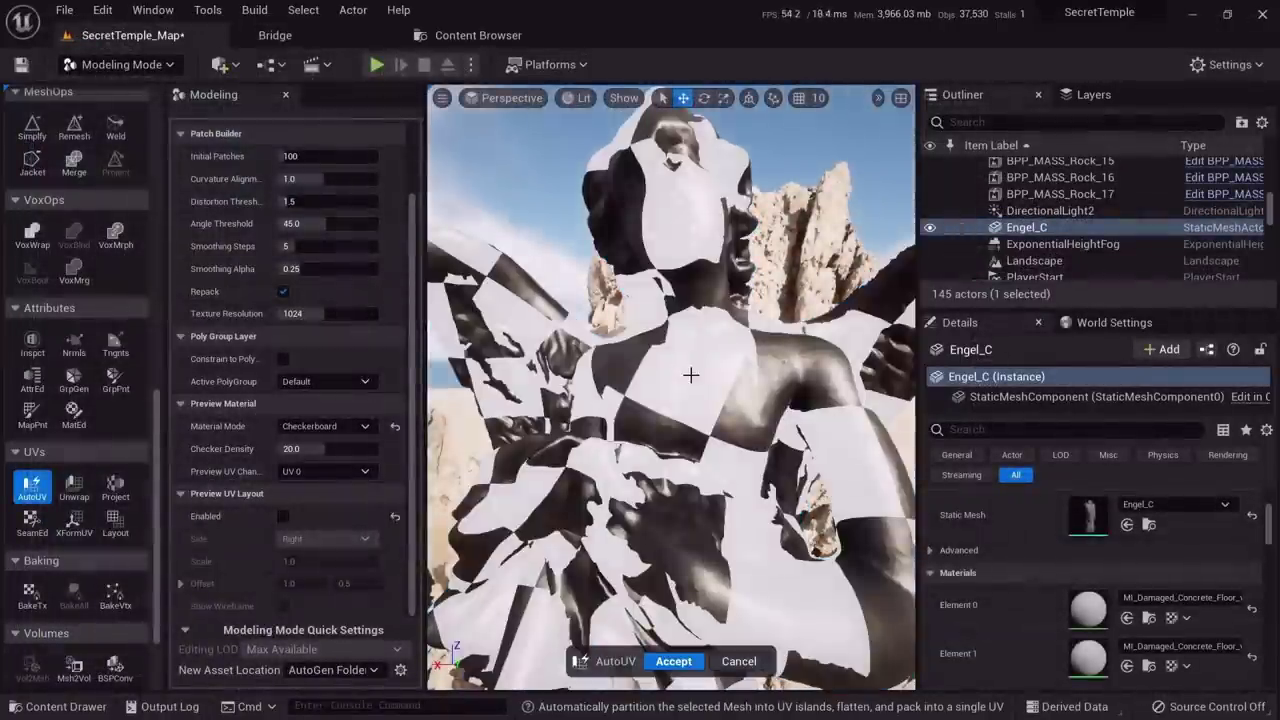
Check the checkerboard on the statue, enable the Preview UV Layout, and set the preview Material Mode to Original
{"action": "right_click_drag", "start_coordinate": [691, 375], "coordinate": [691, 375]}
{"action": "scroll", "coordinate": [706, 302], "scroll_direction": "up", "scroll_amount": 5}
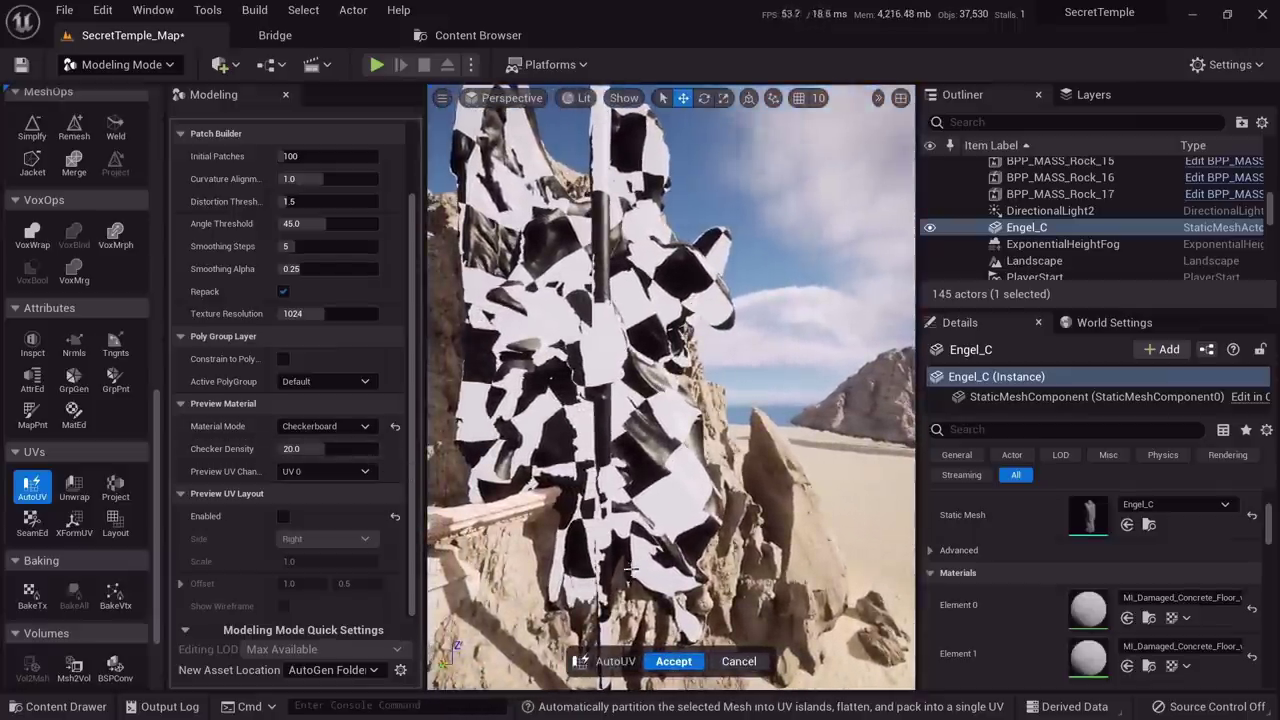
{"action": "right_click_drag", "start_coordinate": [638, 521], "coordinate": [638, 521]}
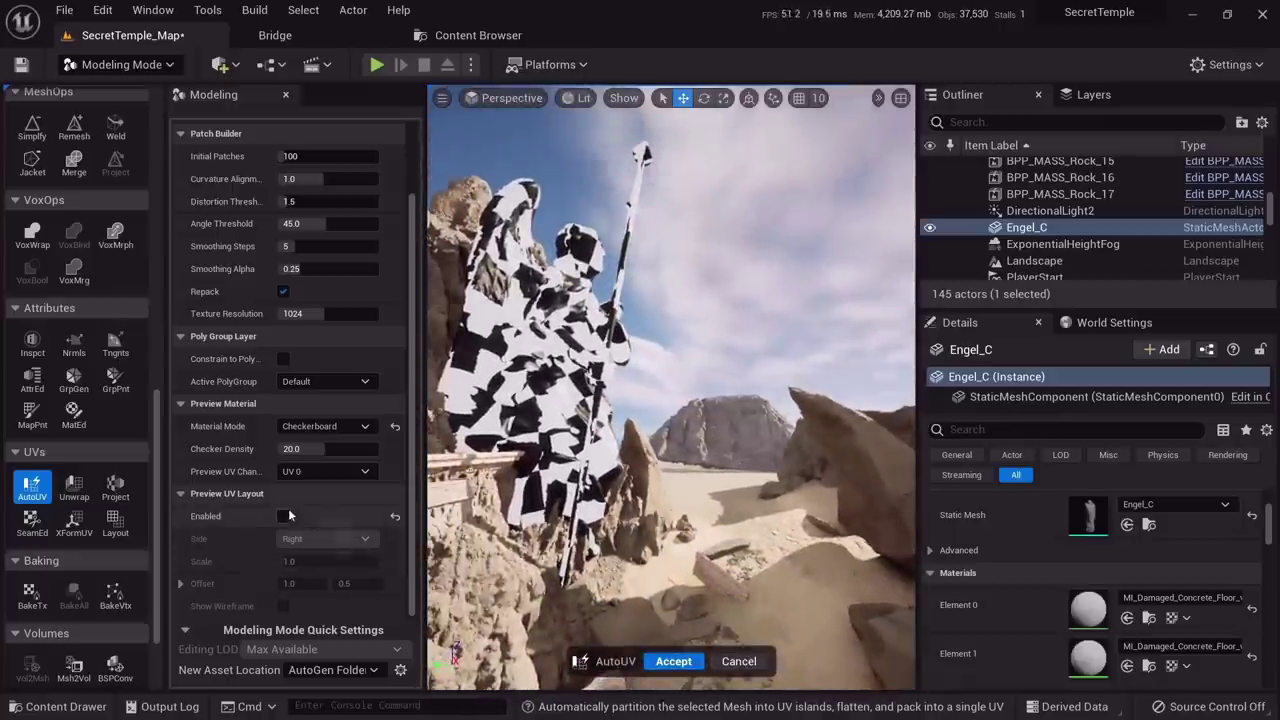
{"action": "left_click", "coordinate": [287, 520]}
{"action": "scroll", "coordinate": [766, 438], "scroll_direction": "up", "scroll_amount": 5}
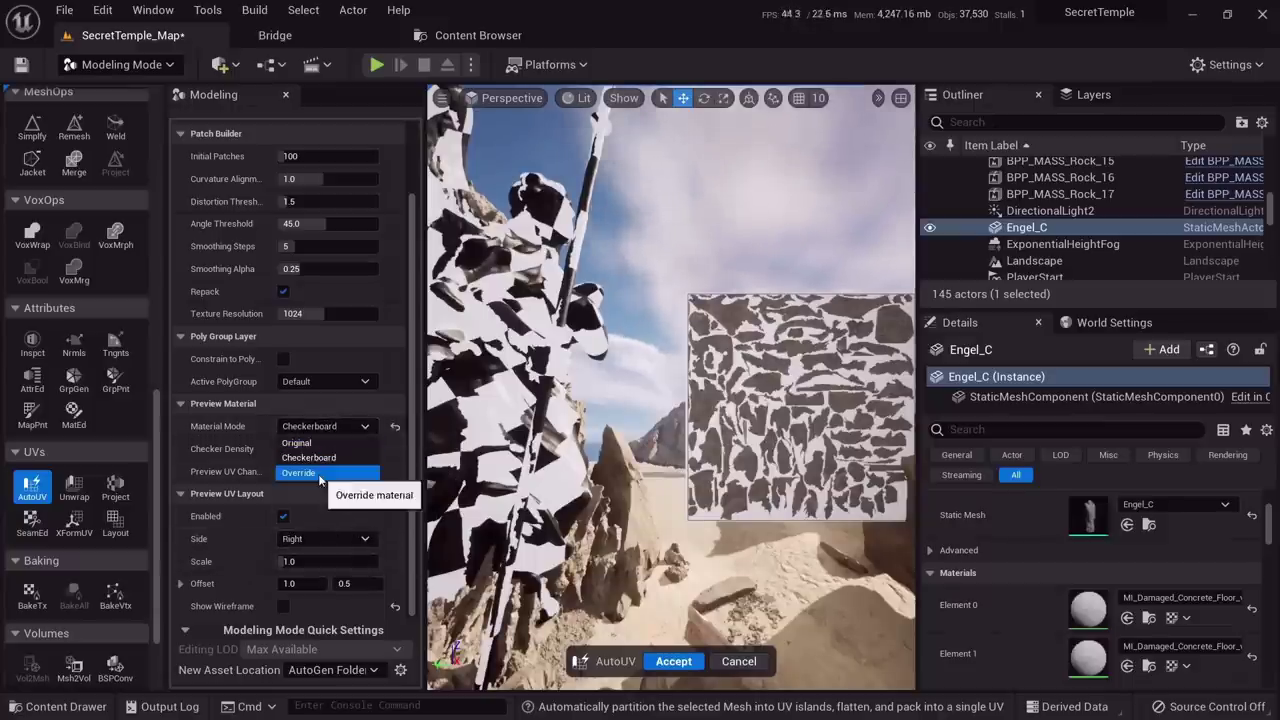
{"action": "left_click", "coordinate": [314, 445]}
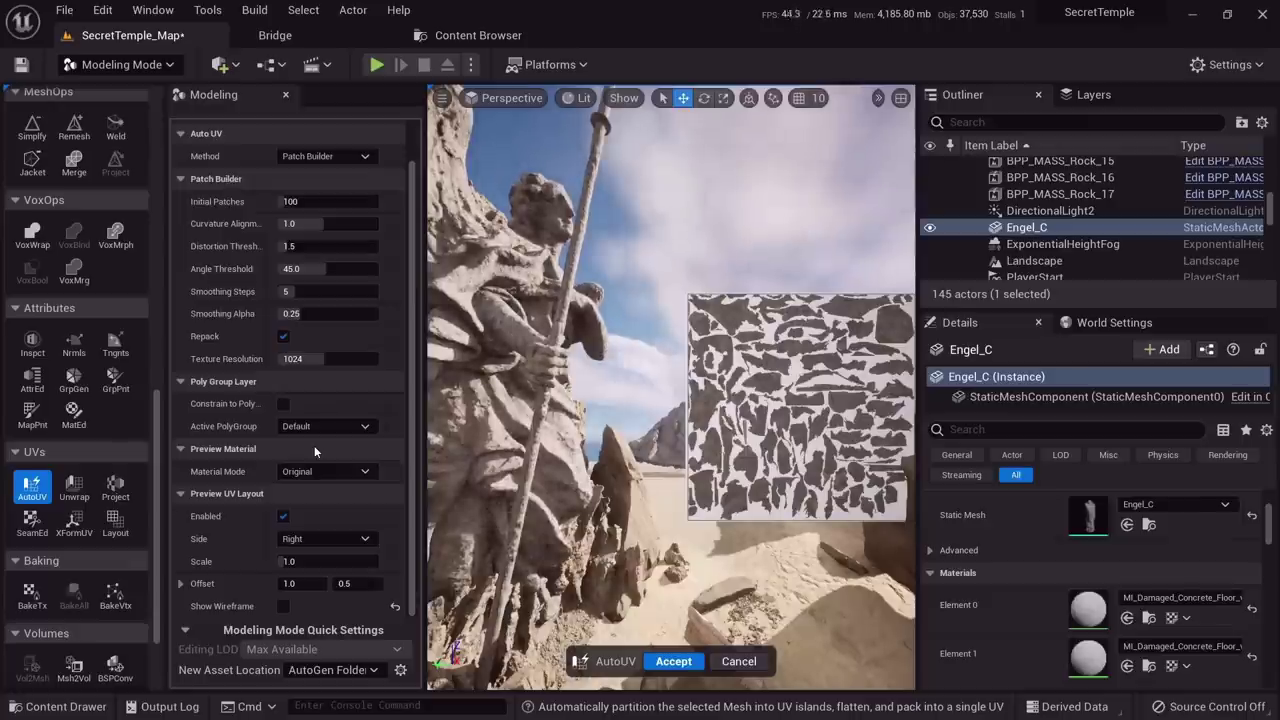
Try a Preview UV Layout scale of 2.0 while viewing the whole statue
{"action": "key", "text": "w"}
{"action": "right_click_drag", "start_coordinate": [555, 415], "coordinate": [552, 487]}
{"action": "key", "text": "s"}
{"action": "key", "text": "s"}
{"action": "key", "text": "w"}
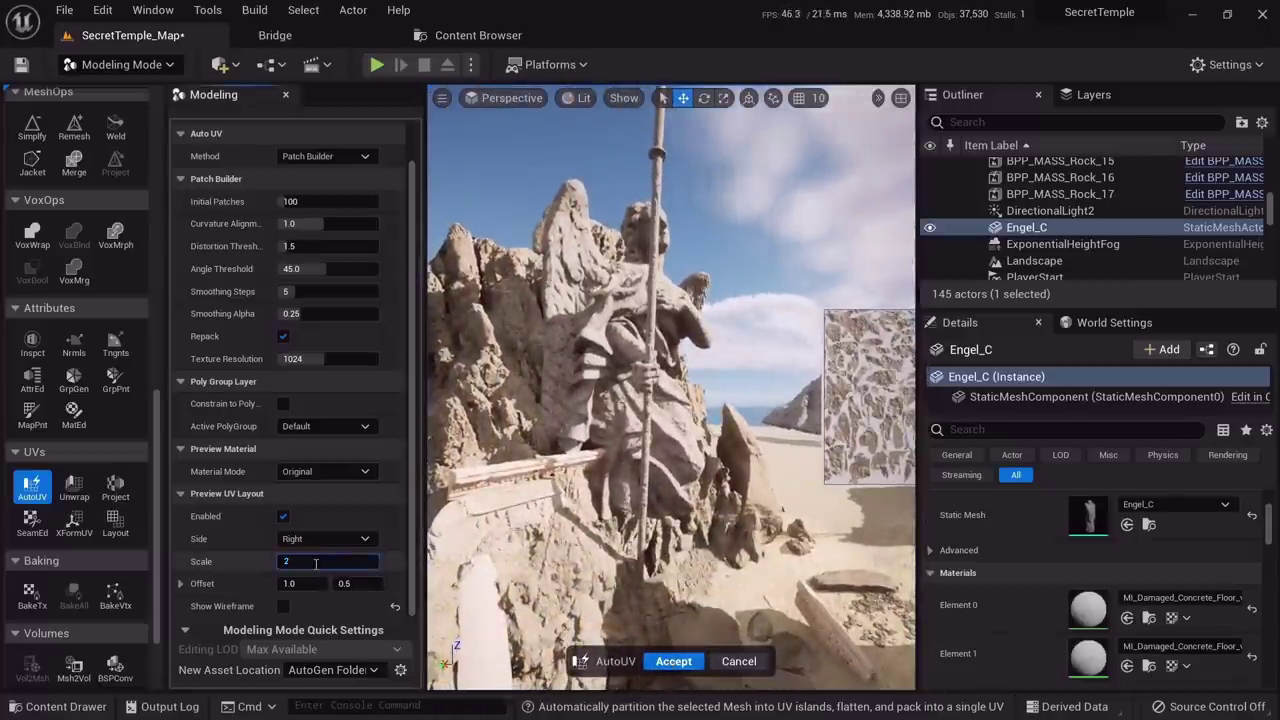
{"action": "key", "text": "Tab"}
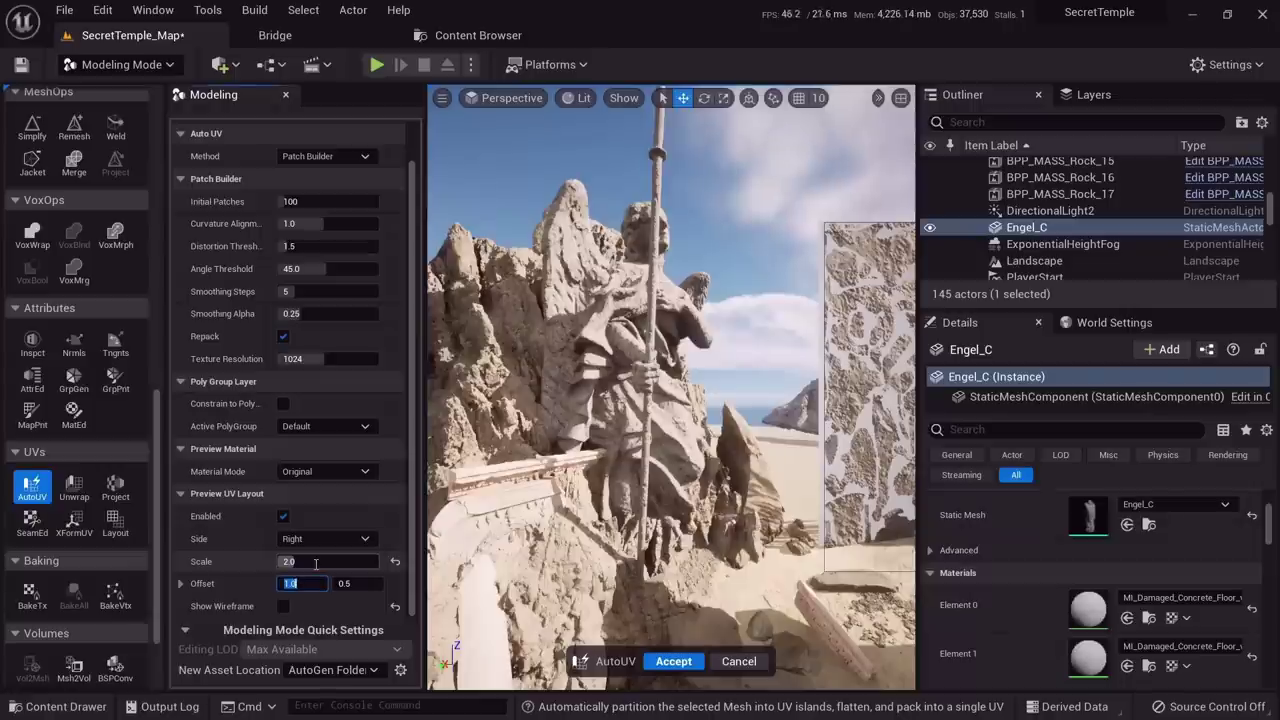
Set the Preview UV Layout scale back to 1.0 and accept the AutoUV result for the statue
{"action": "type", "text": "1"}
{"action": "key", "text": "Return"}
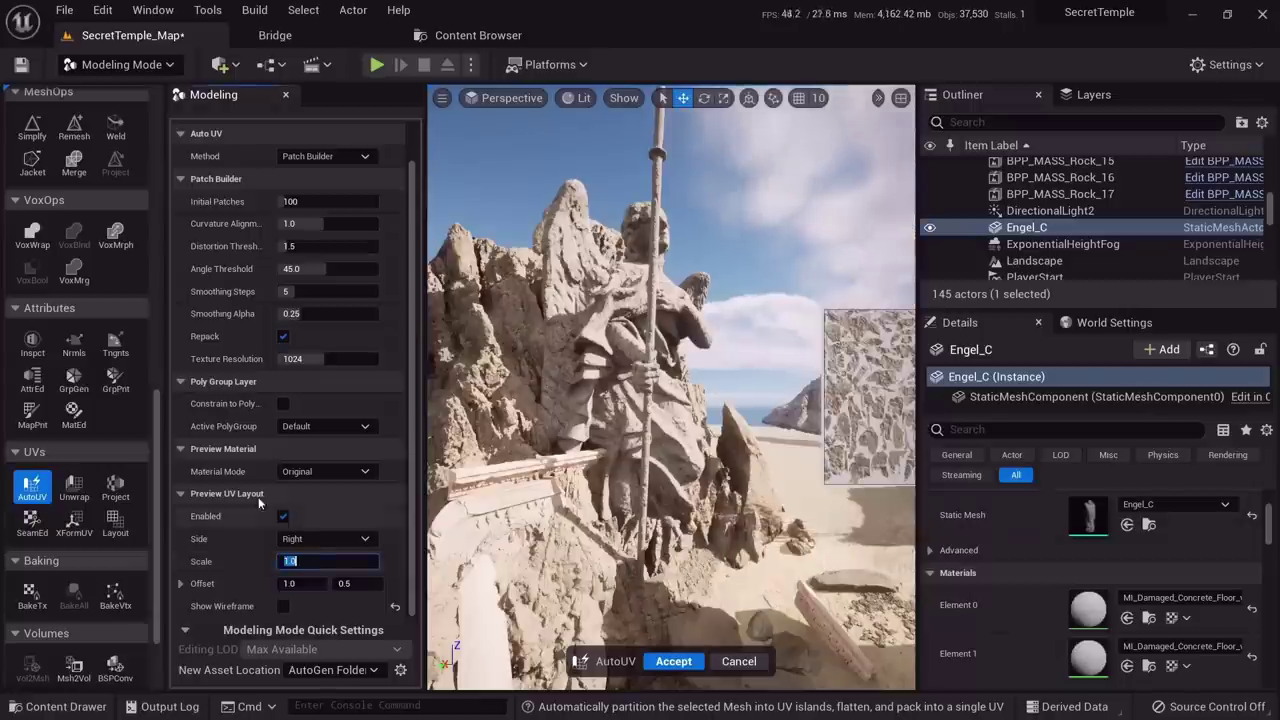
{"action": "scroll", "coordinate": [248, 488], "scroll_direction": "up", "scroll_amount": 1}
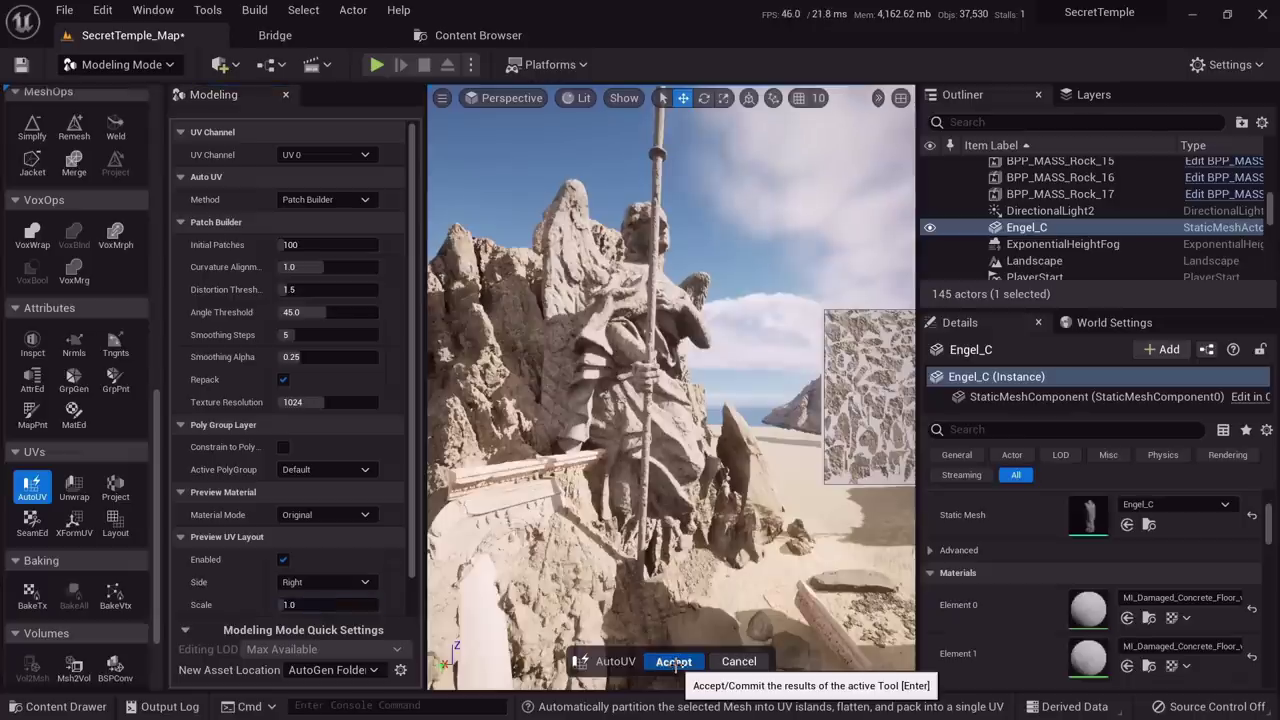
{"action": "left_click", "coordinate": [673, 662]}
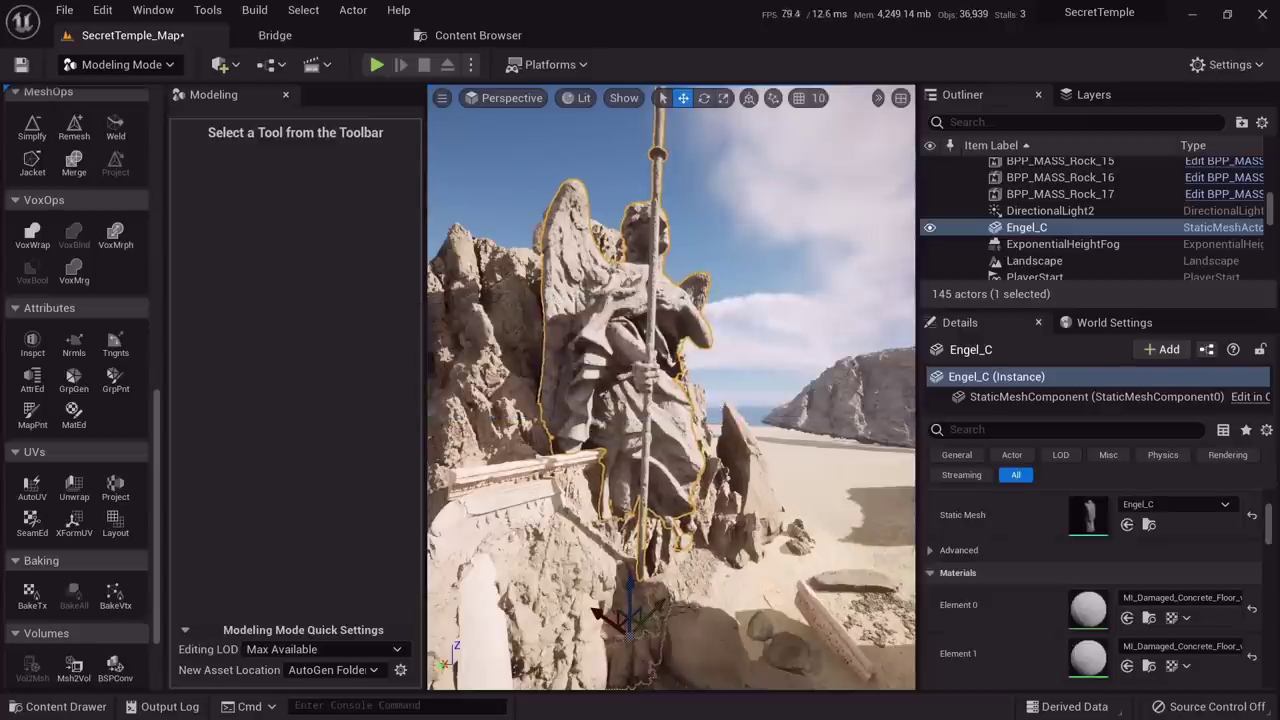
Open the statue's Element 0 concrete material instance and check the remapped texture in Unlit and Lit views
{"action": "double_click", "coordinate": [1088, 608]}
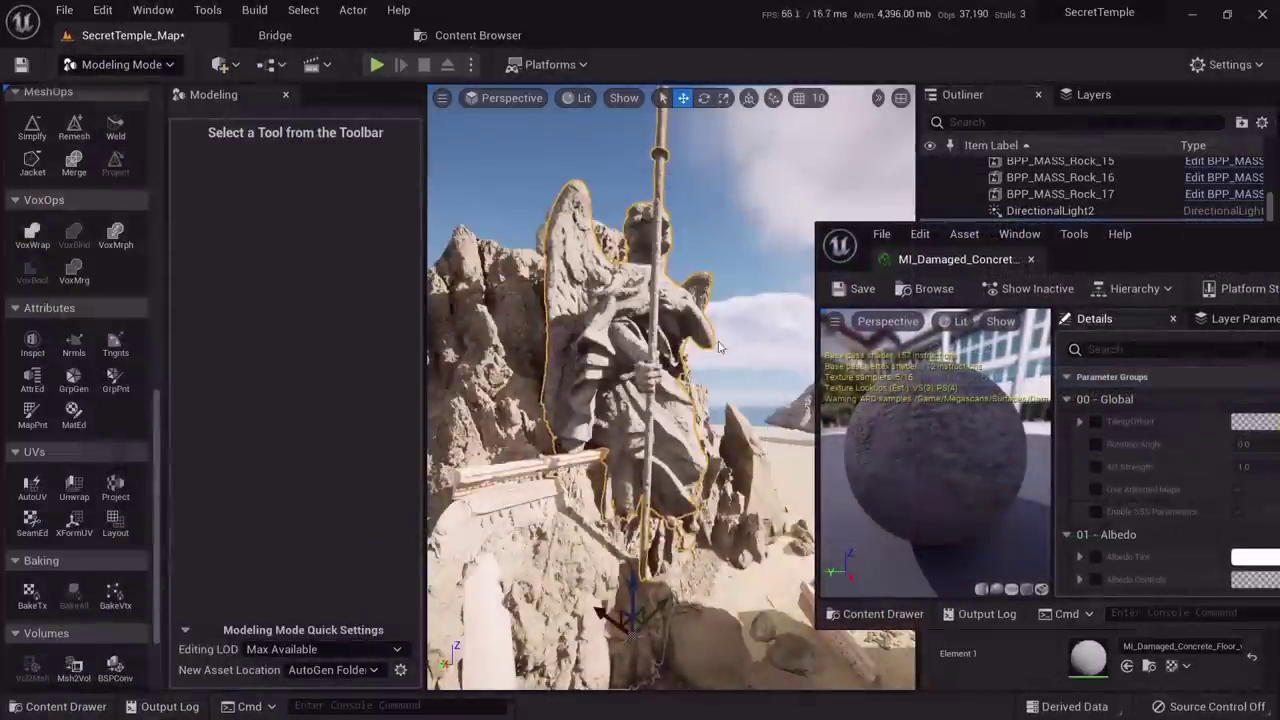
{"action": "key", "text": "alt+3"}
{"action": "scroll", "coordinate": [718, 346], "scroll_direction": "down", "scroll_amount": 10}
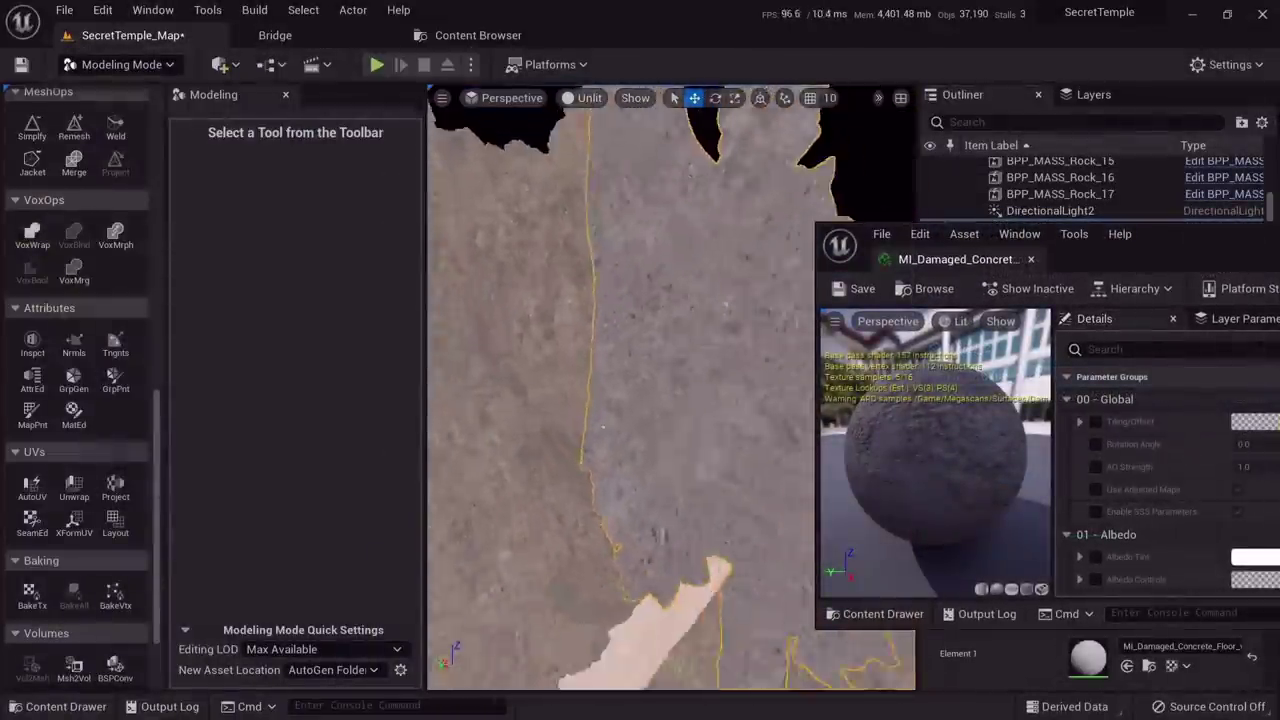
{"action": "right_click_drag", "start_coordinate": [671, 388], "coordinate": [696, 388]}
{"action": "key", "text": "s"}
{"action": "left_click_drag", "start_coordinate": [1217, 234], "coordinate": [1173, 187]}
{"action": "key", "text": "s"}
{"action": "right_click_drag", "start_coordinate": [671, 388], "coordinate": [716, 448]}
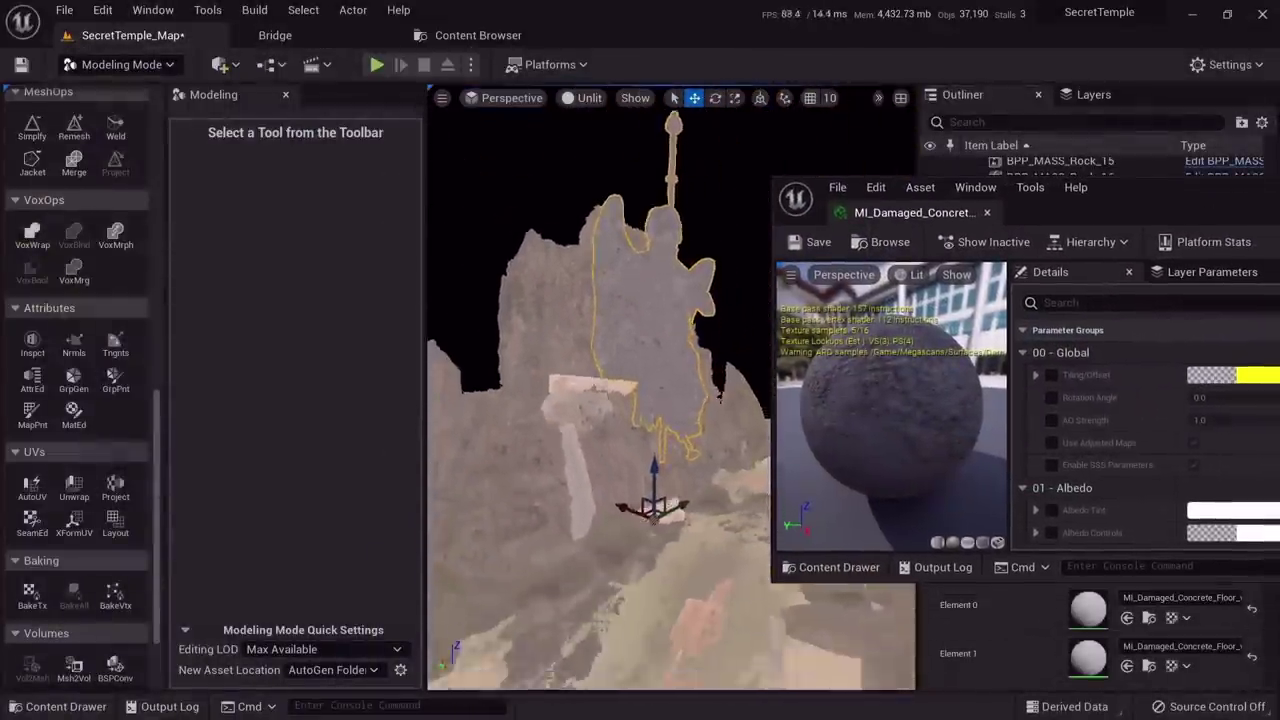
{"action": "key", "text": "alt+4"}
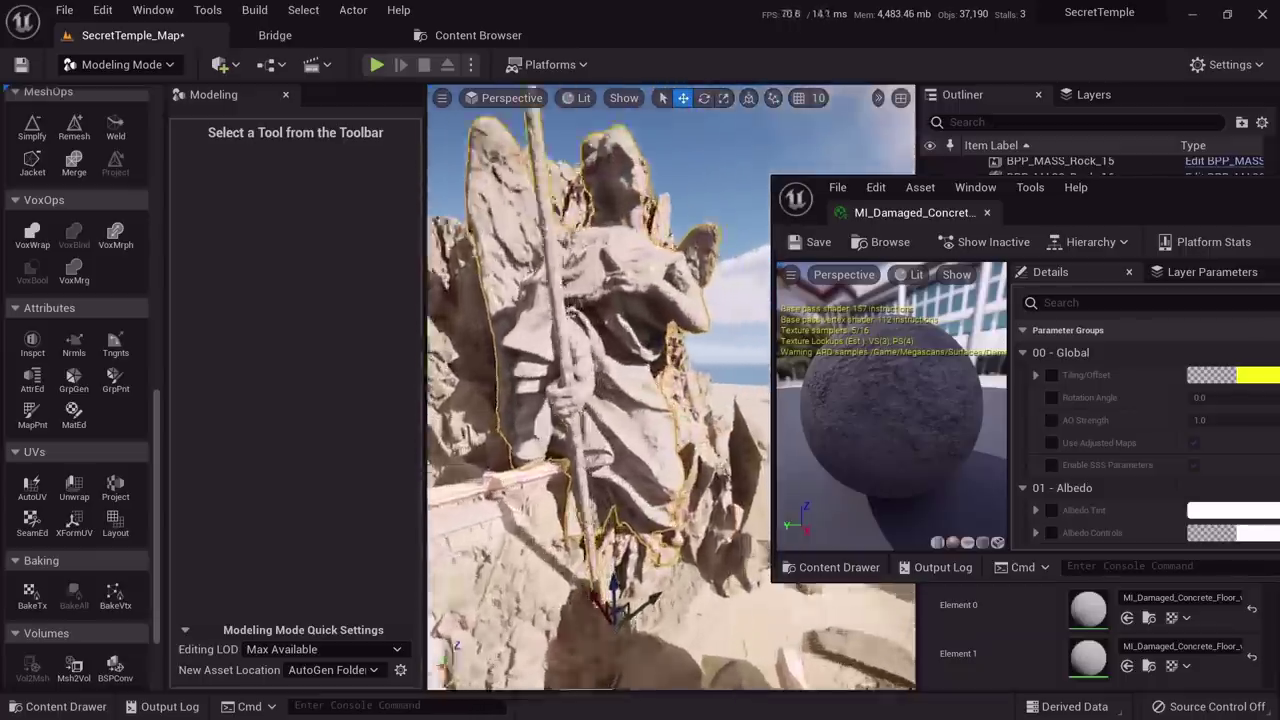
Select the massive sandstone cliff beside the statue and return to Select mode with an overview of the scene
{"action": "key", "text": "w"}
{"action": "right_click_drag", "start_coordinate": [690, 360], "coordinate": [632, 346]}
{"action": "key", "text": "s"}
{"action": "left_click", "coordinate": [560, 300]}
{"action": "right_click_drag", "start_coordinate": [560, 300], "coordinate": [820, 370]}
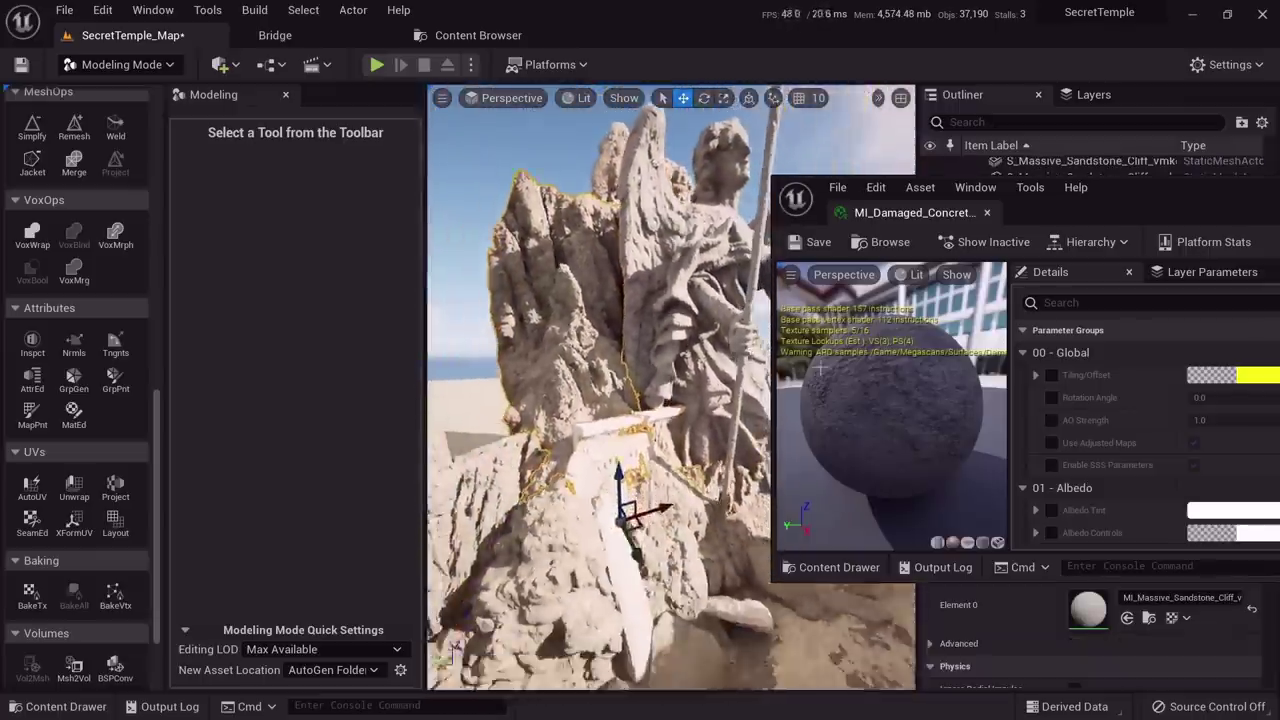
{"action": "left_click_drag", "start_coordinate": [1142, 196], "coordinate": [1081, 154]}
{"action": "left_click_drag", "start_coordinate": [711, 268], "coordinate": [837, 268]}
{"action": "key", "text": "shift+1"}
{"action": "key", "text": "s"}
{"action": "right_click_drag", "start_coordinate": [690, 328], "coordinate": [678, 284]}
{"action": "key", "text": "s"}
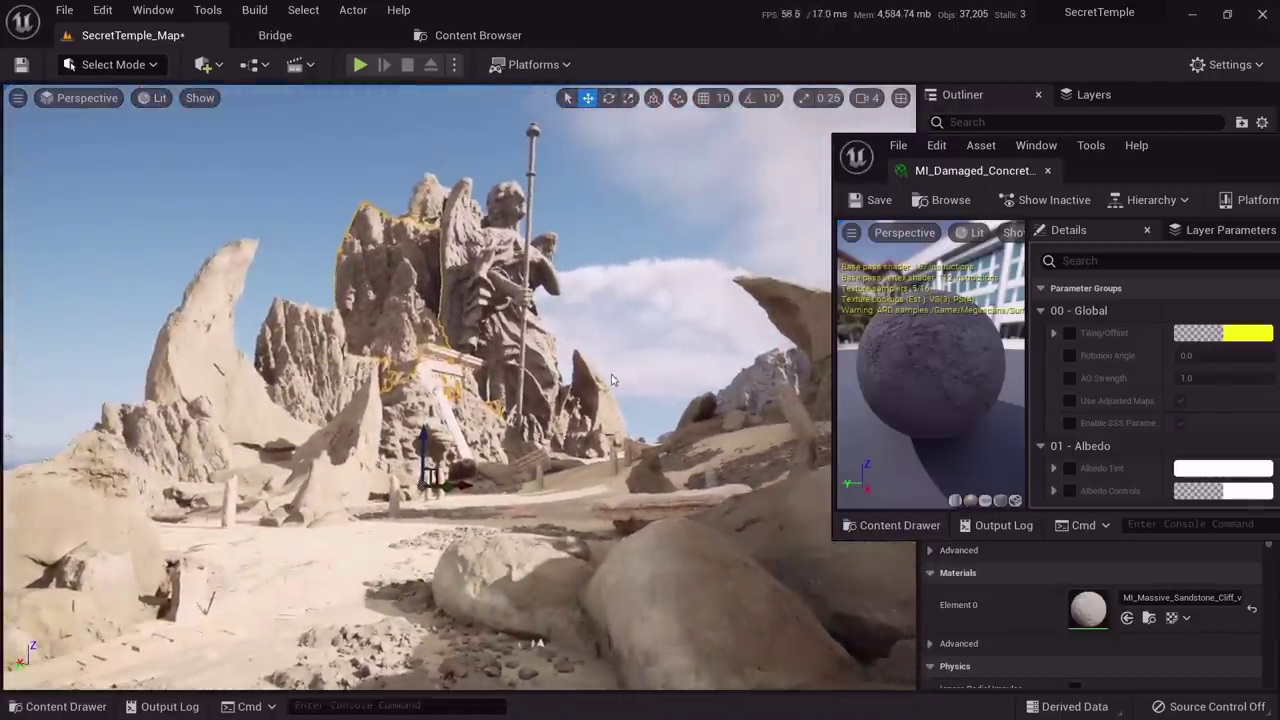
Compare the statue's base color with the surrounding sandstone cliffs in Unlit and Lit views
{"action": "key", "text": "alt+3"}
{"action": "key", "text": "alt+4"}
{"action": "key", "text": "alt+3"}
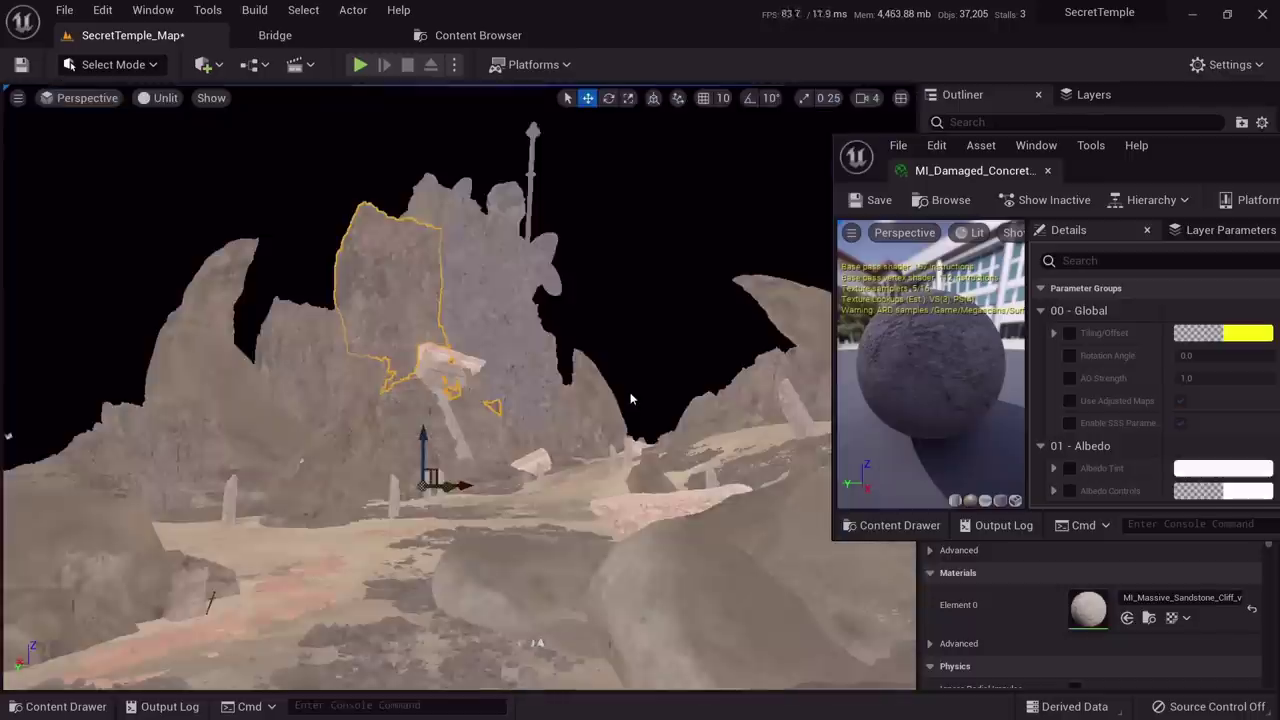
{"action": "key", "text": "alt+4"}
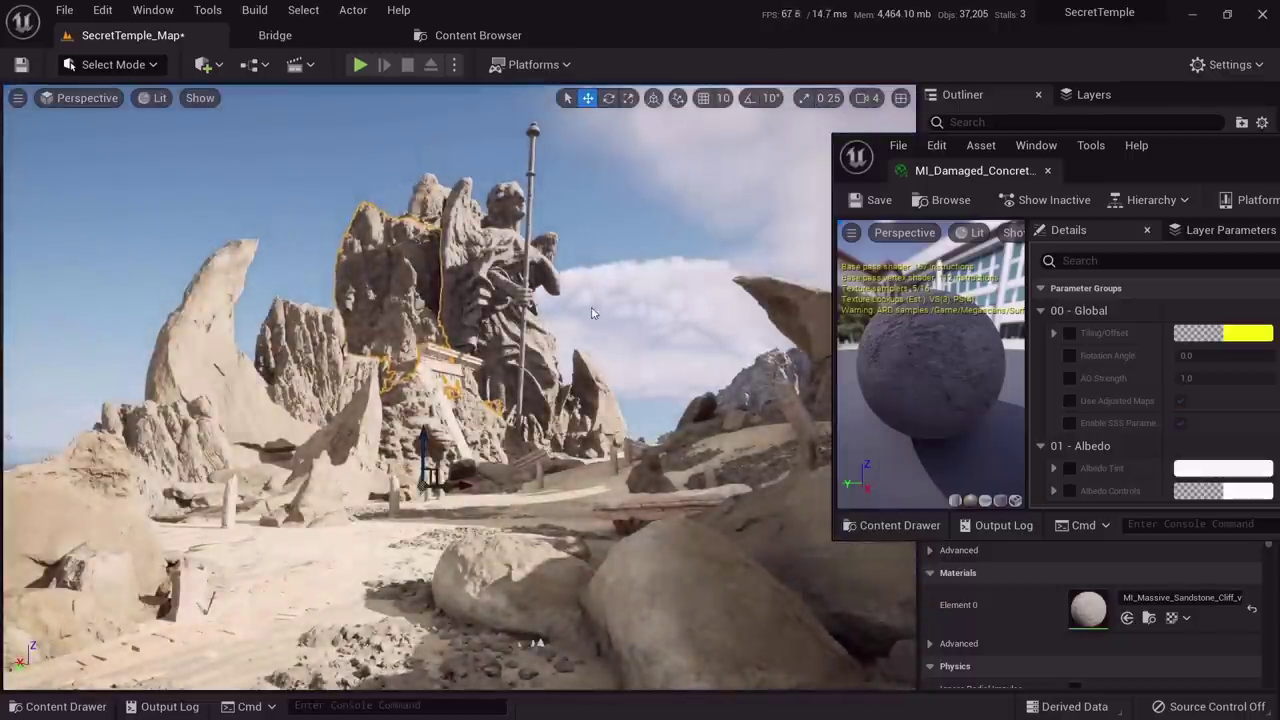
Clear the selection and enable the Albedo Tint and Albedo Controls overrides in the damaged concrete material instance
{"action": "key", "text": "Escape"}
{"action": "left_click_drag", "start_coordinate": [1195, 160], "coordinate": [1013, 168]}
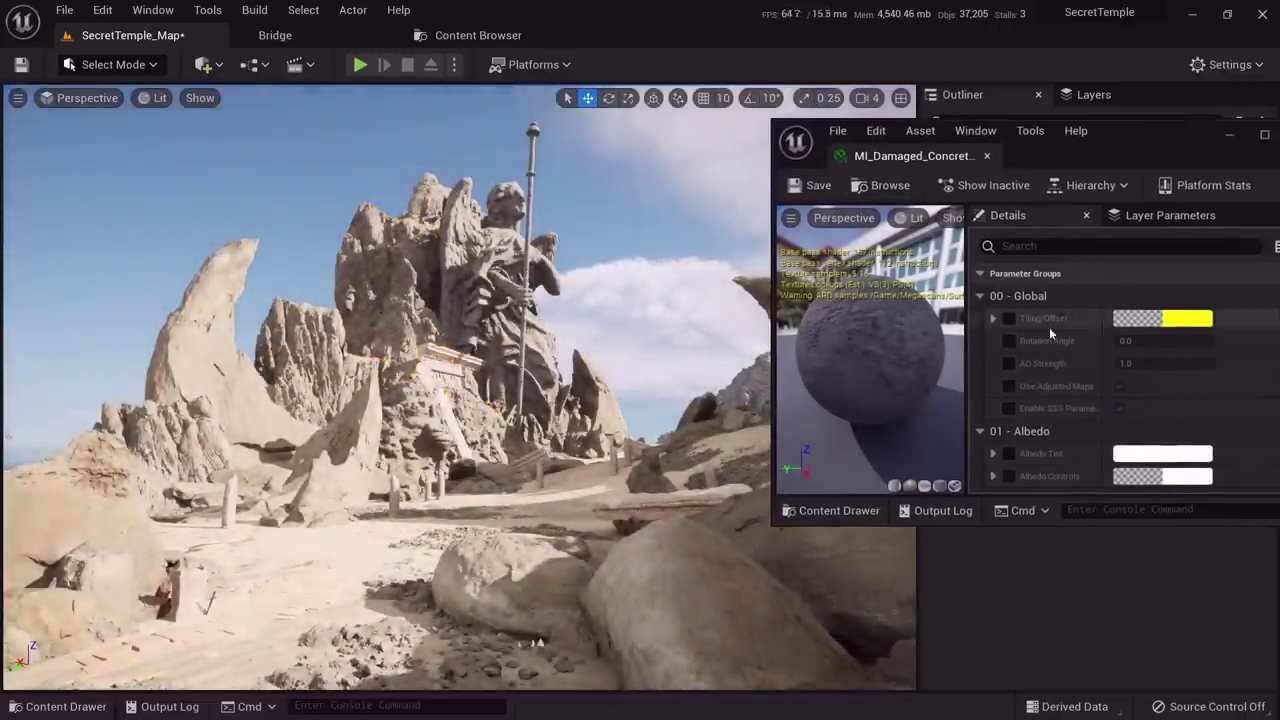
{"action": "left_click", "coordinate": [1008, 454]}
{"action": "scroll", "coordinate": [1008, 456], "scroll_direction": "down", "scroll_amount": 1}
{"action": "left_click", "coordinate": [994, 451]}
{"action": "scroll", "coordinate": [1046, 446], "scroll_direction": "down", "scroll_amount": 2}
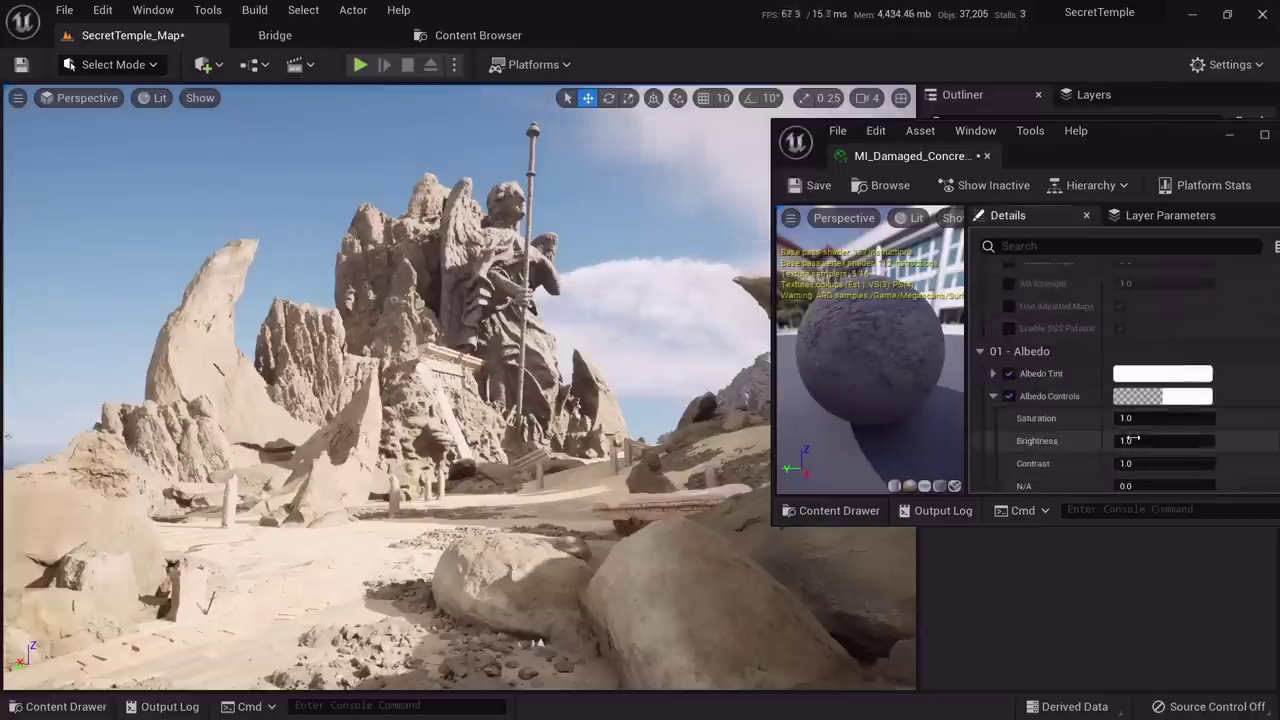
Try an Albedo Brightness of 5.0 on the concrete material and compare the statue in Unlit and Lit views
{"action": "type", "text": "5"}
{"action": "key", "text": "Return"}
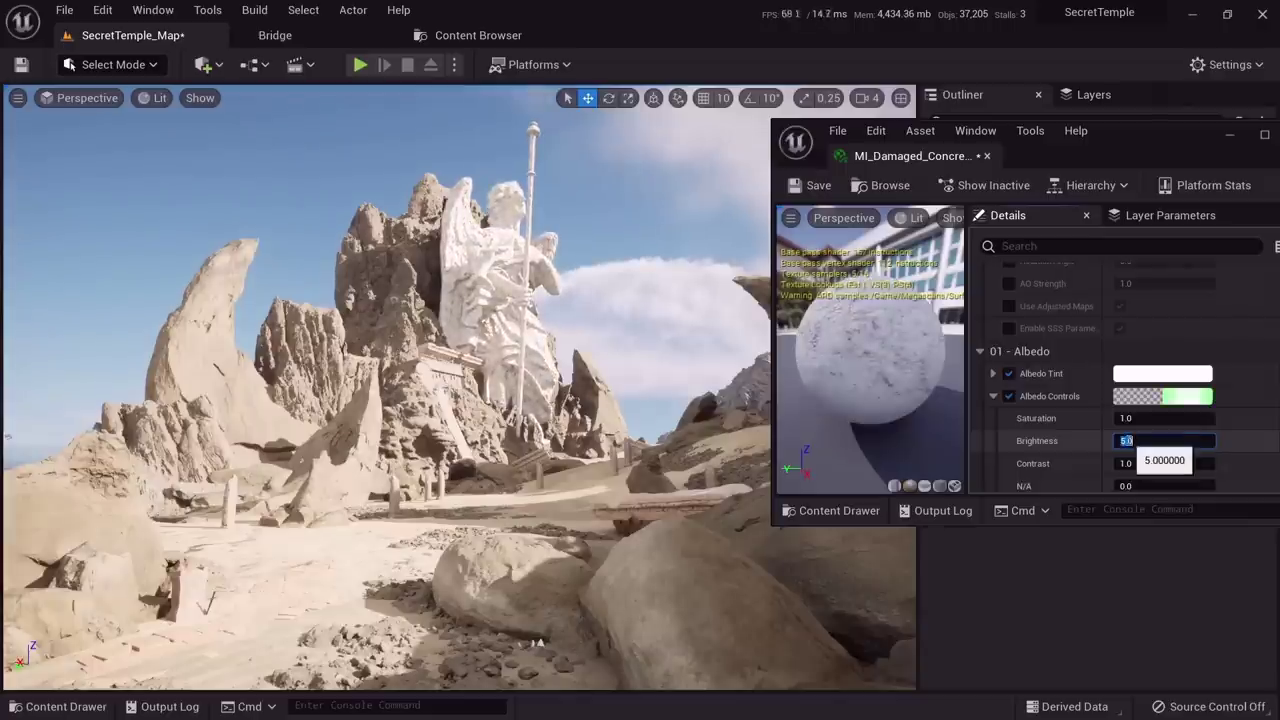
{"action": "right_click_drag", "start_coordinate": [540, 412], "coordinate": [596, 388]}
{"action": "key", "text": "alt+3"}
{"action": "mouse_move", "coordinate": [475, 365]}
{"action": "right_mouse_down"}
{"action": "mouse_move", "coordinate": [457, 363]}
{"action": "mouse_move", "coordinate": [640, 377]}
{"action": "mouse_move", "coordinate": [489, 387]}
{"action": "mouse_move", "coordinate": [455, 361]}
{"action": "right_mouse_up"}
{"action": "key", "text": "alt+4"}
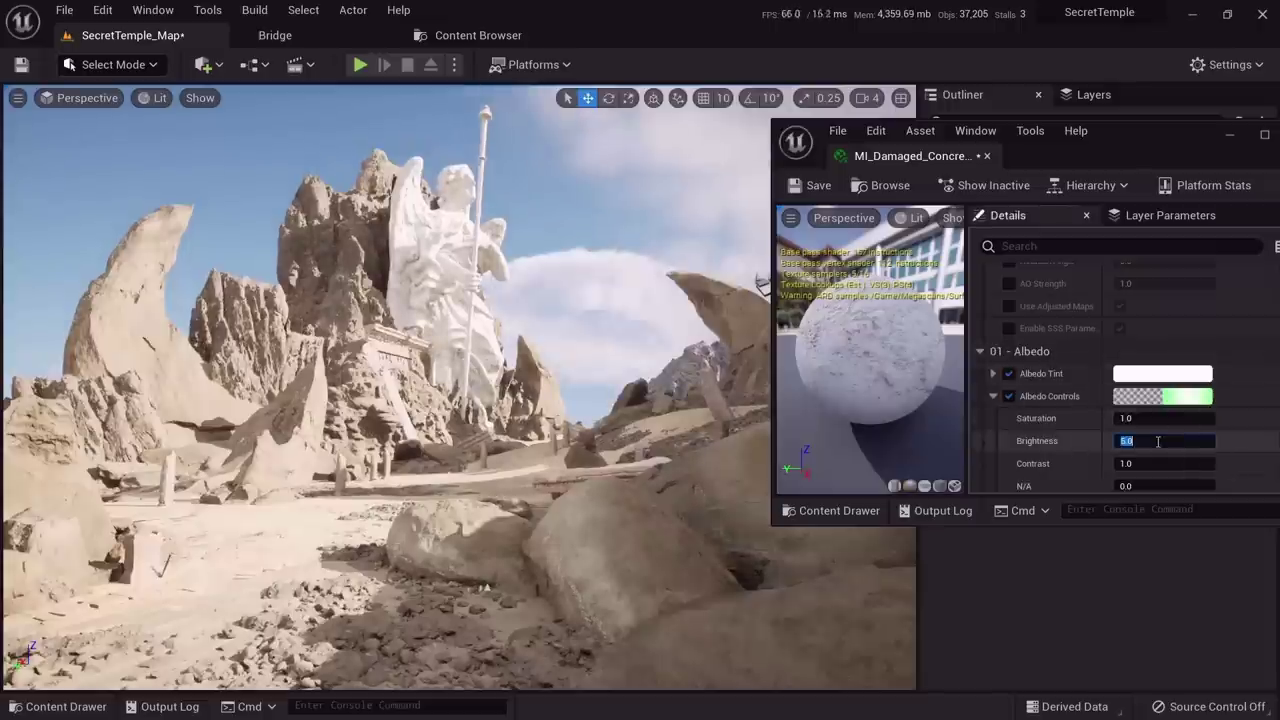
Set the Albedo Brightness back to 1.0 and check the scene in Detail Lighting and Lit views
{"action": "key", "text": "Return"}
{"action": "right_click_drag", "start_coordinate": [616, 343], "coordinate": [616, 343]}
{"action": "key", "text": "alt+5"}
{"action": "key", "text": "alt+4"}
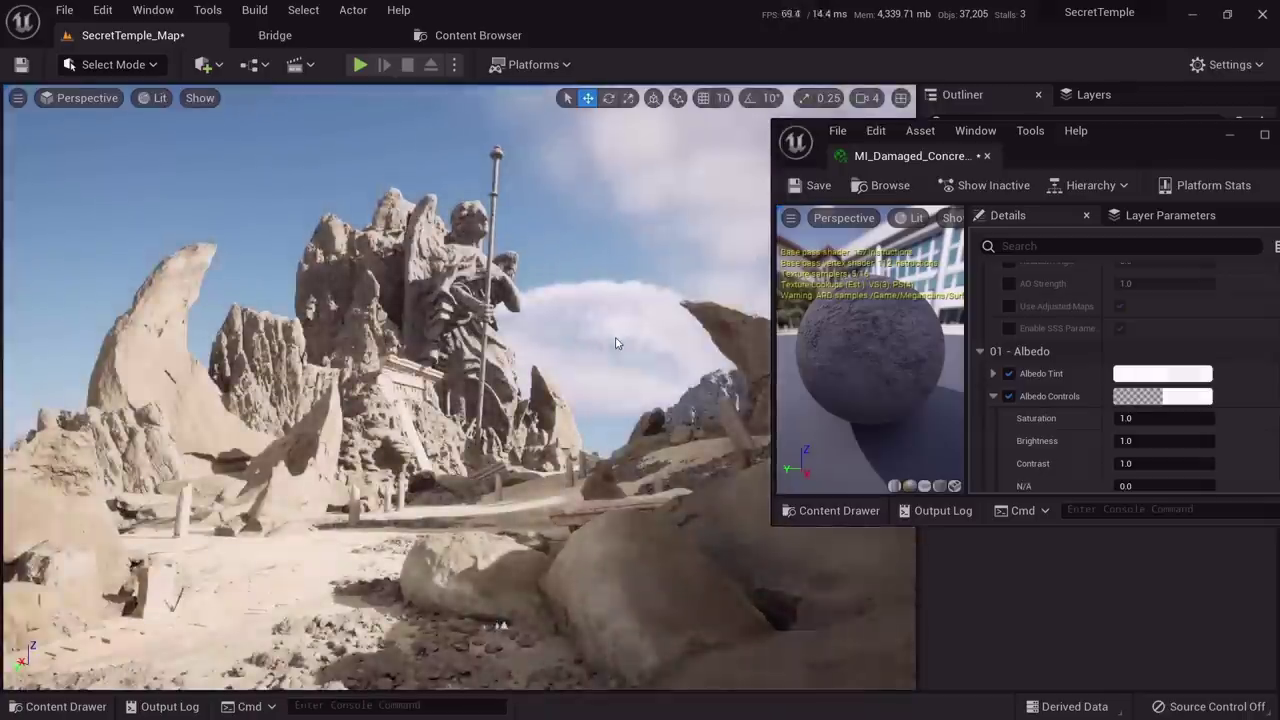
Sample the sandstone cliff beside the statue as the damaged concrete material's Albedo Tint
{"action": "left_click", "coordinate": [993, 373]}
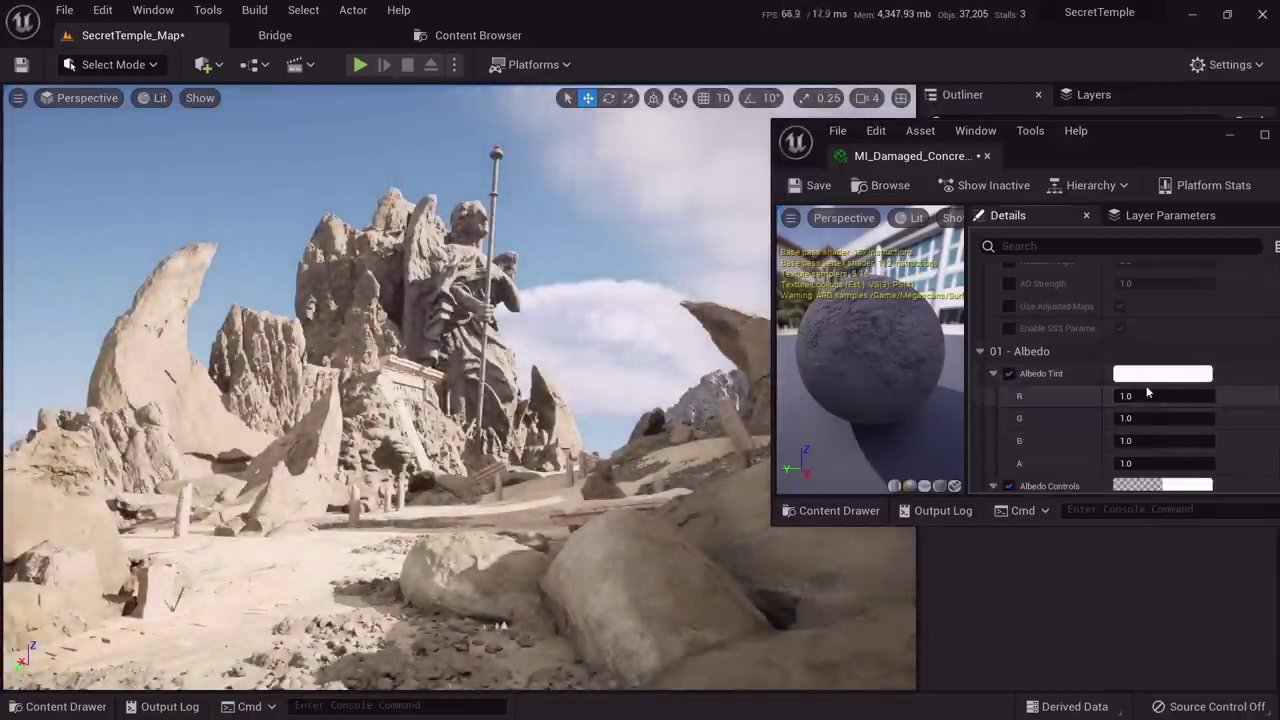
{"action": "left_click", "coordinate": [1162, 374]}
{"action": "left_click", "coordinate": [1115, 443]}
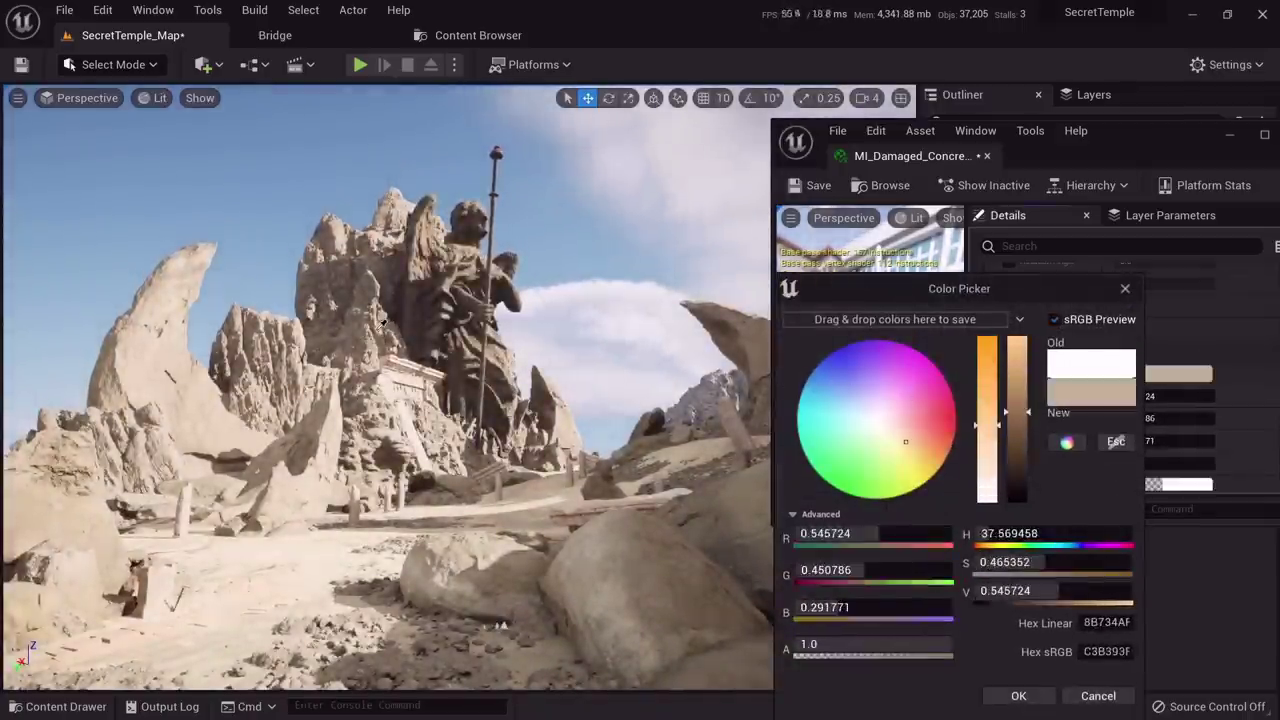
{"action": "left_click", "coordinate": [398, 320]}
{"action": "left_click", "coordinate": [398, 320]}
Reduce the concrete's Albedo Tint saturation to 0.1 and raise its value to 0.9, judging the match in Unlit view
{"action": "left_click", "coordinate": [1163, 374]}
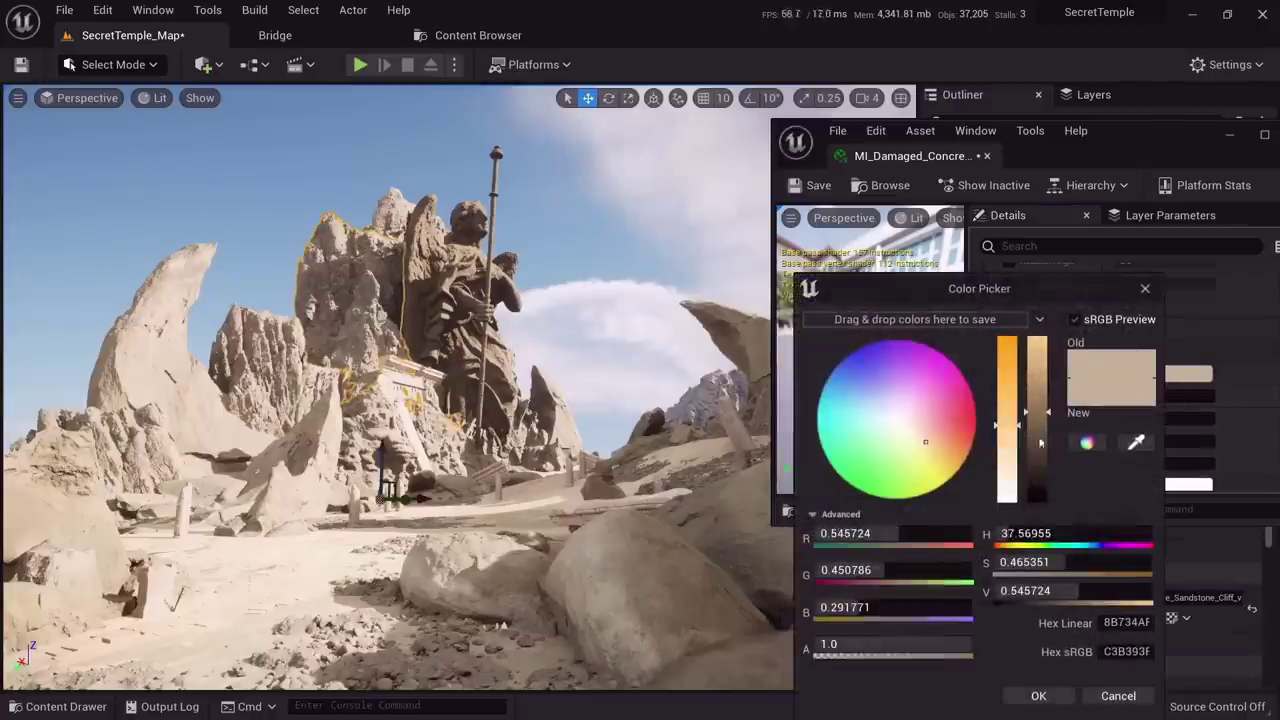
{"action": "left_click_drag", "start_coordinate": [1010, 430], "coordinate": [1018, 488]}
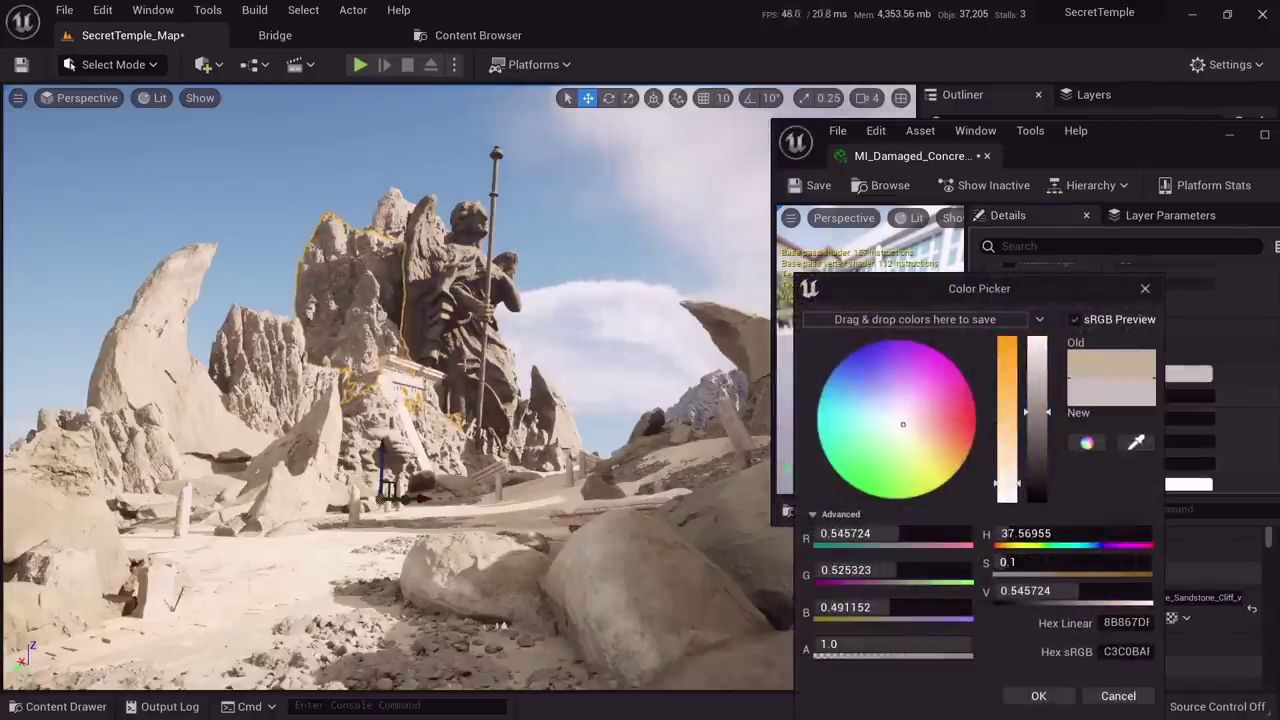
{"action": "key", "text": "alt+3"}
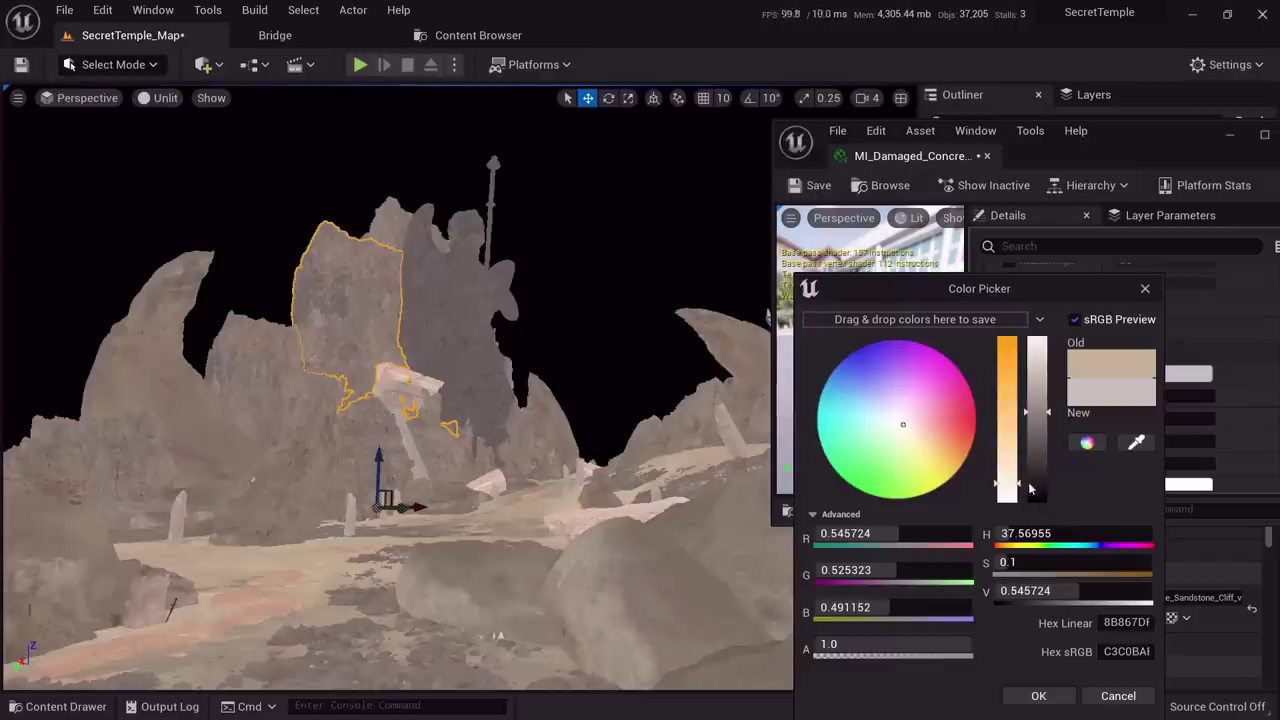
{"action": "left_click_drag", "start_coordinate": [1025, 404], "coordinate": [1026, 355]}
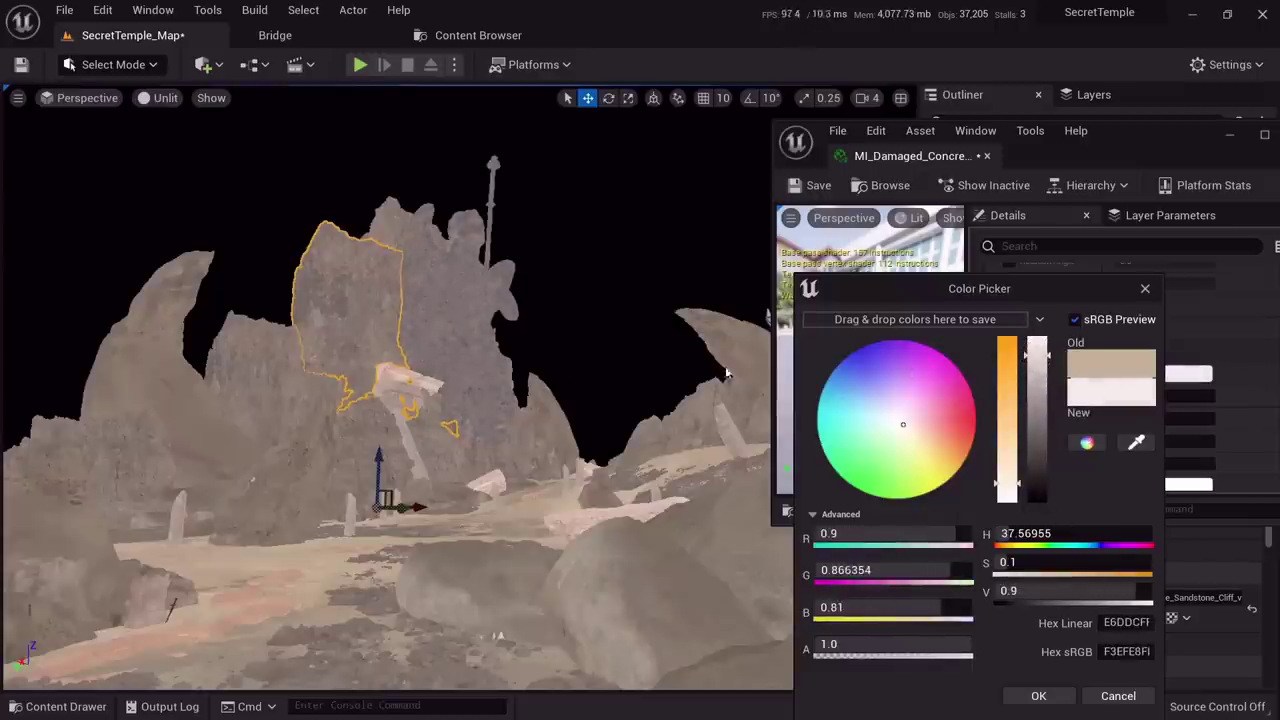
{"action": "key", "text": "Escape"}
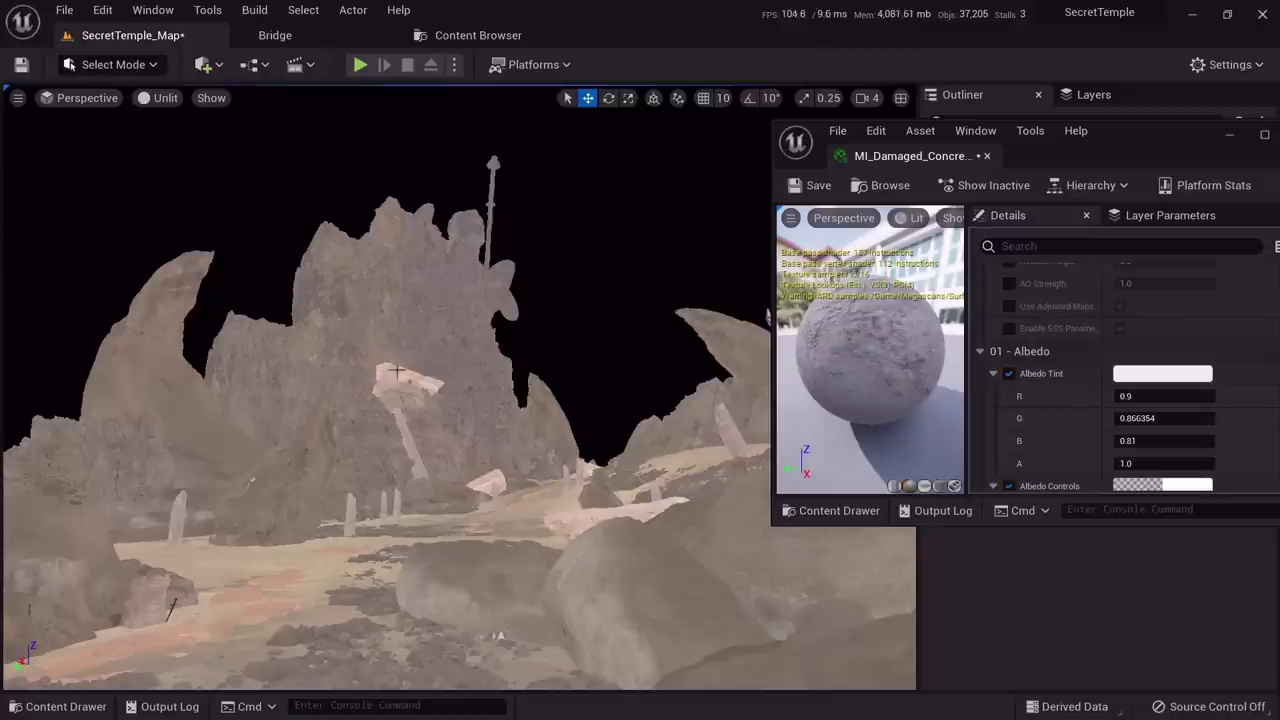
Compare the statue with the adjacent cliff in Unlit view, select the statue, and save the tinted concrete material instance
{"action": "right_click_drag", "start_coordinate": [460, 388], "coordinate": [468, 388]}
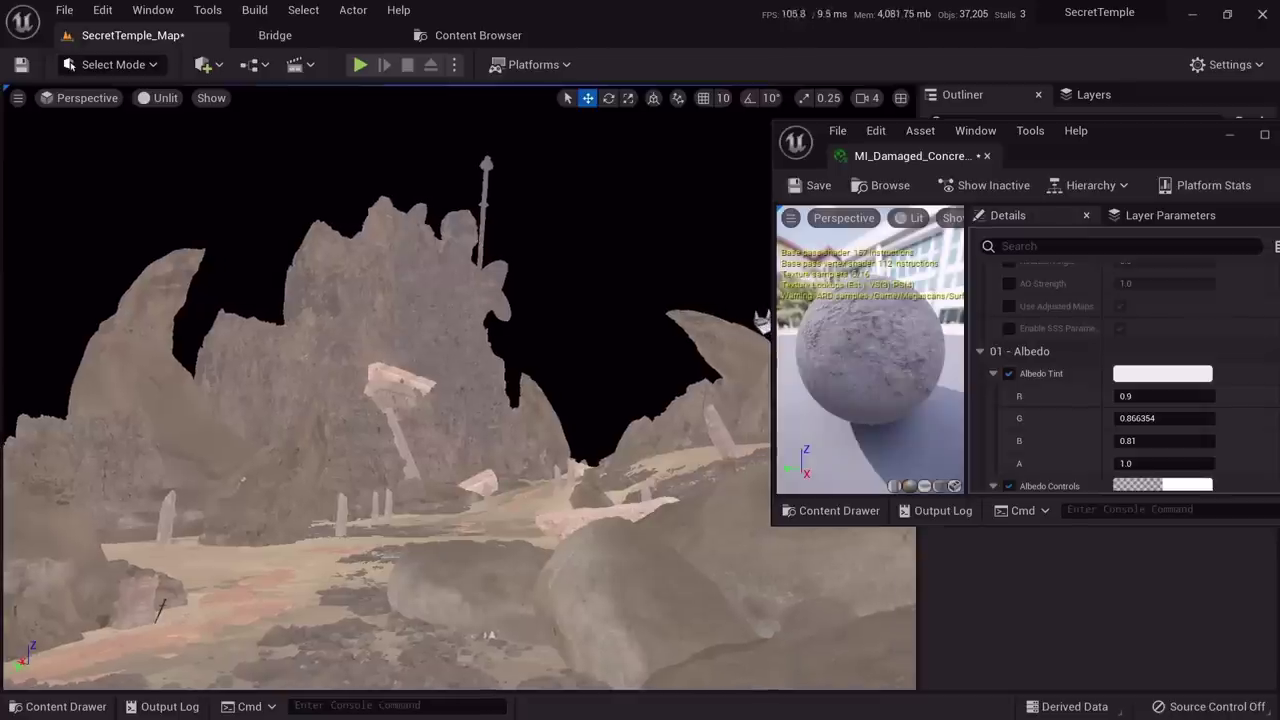
{"action": "left_click", "coordinate": [448, 303]}
{"action": "left_click", "coordinate": [345, 303]}
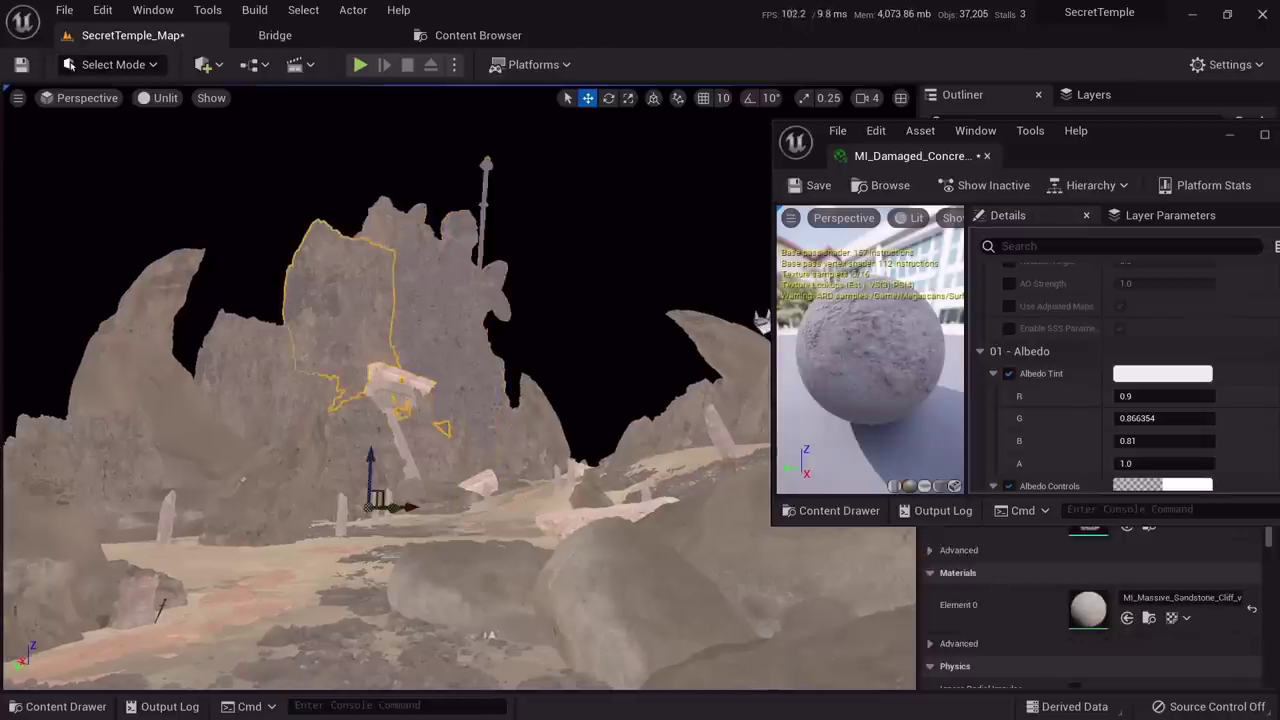
{"action": "left_click", "coordinate": [452, 325]}
{"action": "left_click_drag", "start_coordinate": [1100, 140], "coordinate": [923, 91]}
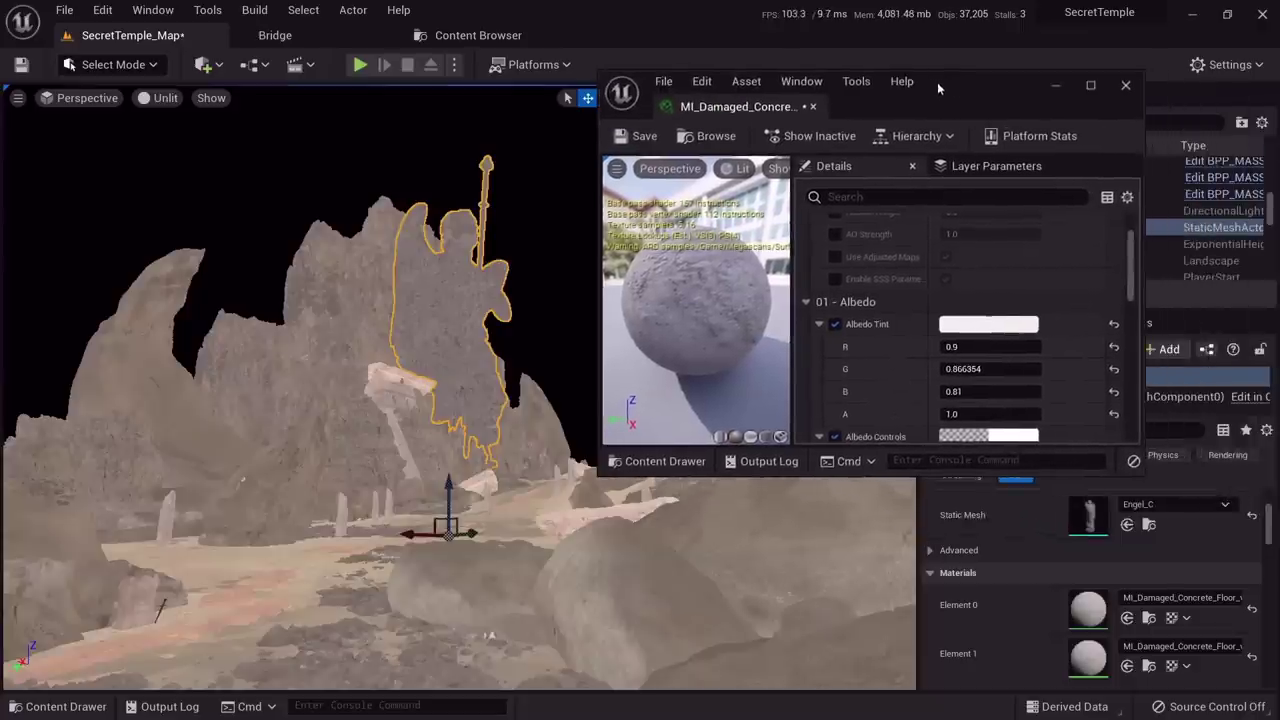
{"action": "scroll", "coordinate": [958, 320], "scroll_direction": "down", "scroll_amount": 4}
{"action": "scroll", "coordinate": [958, 320], "scroll_direction": "down", "scroll_amount": 4}
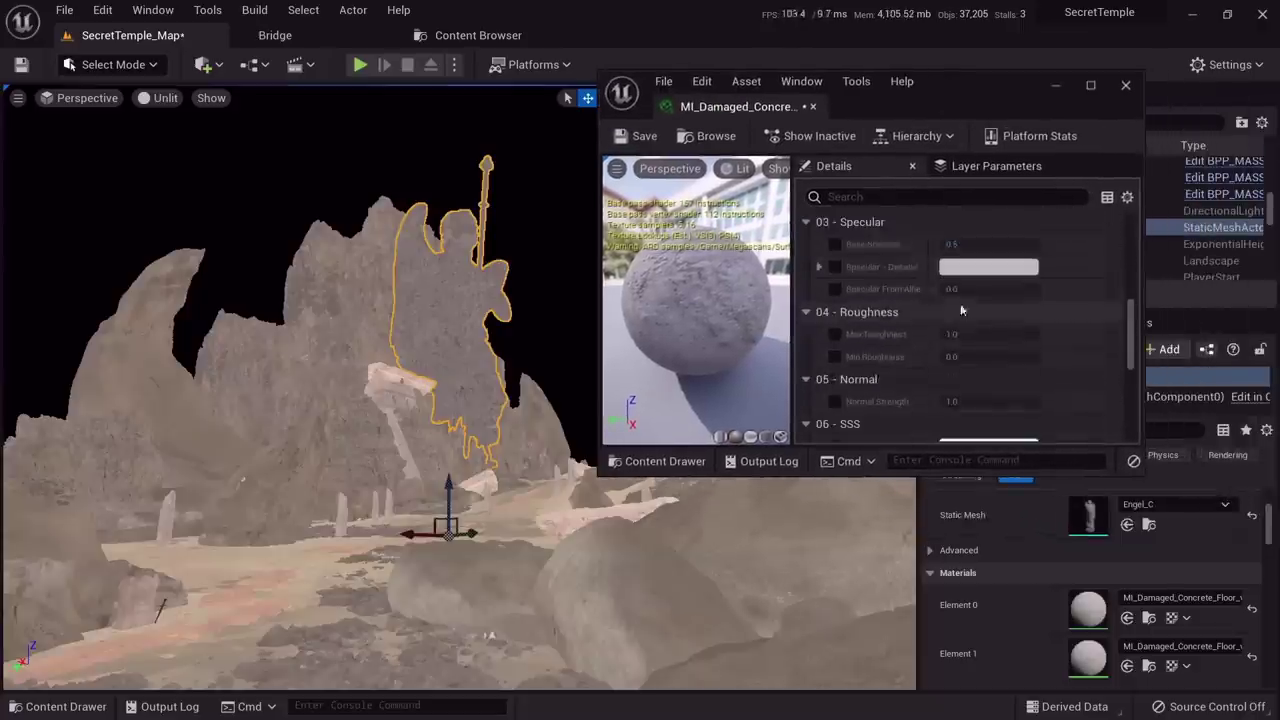
{"action": "left_click", "coordinate": [637, 136]}
Review the concrete material's parameters, enable its Tiling/Offset override, and return the viewport to Lit view
{"action": "scroll", "coordinate": [950, 290], "scroll_direction": "down", "scroll_amount": 3}
{"action": "scroll", "coordinate": [950, 290], "scroll_direction": "down", "scroll_amount": 3}
{"action": "scroll", "coordinate": [945, 330], "scroll_direction": "up", "scroll_amount": 5}
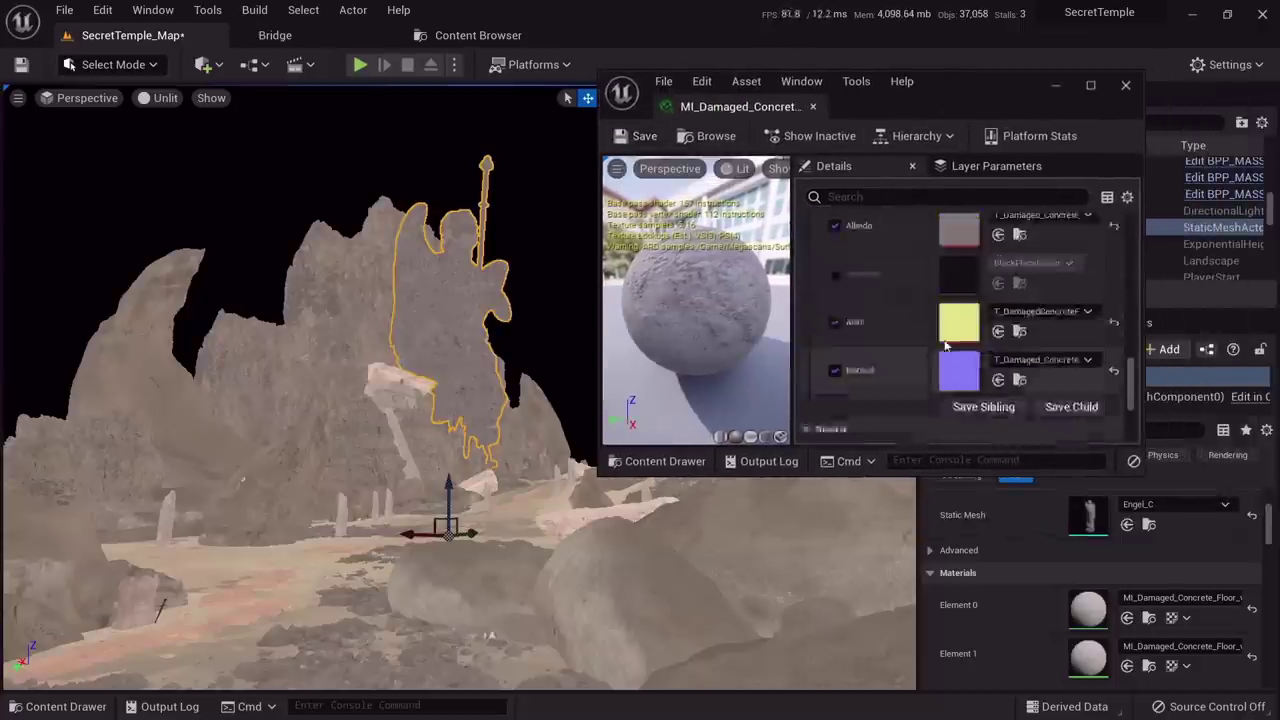
{"action": "scroll", "coordinate": [944, 345], "scroll_direction": "up", "scroll_amount": 2}
{"action": "scroll", "coordinate": [942, 343], "scroll_direction": "down", "scroll_amount": 2}
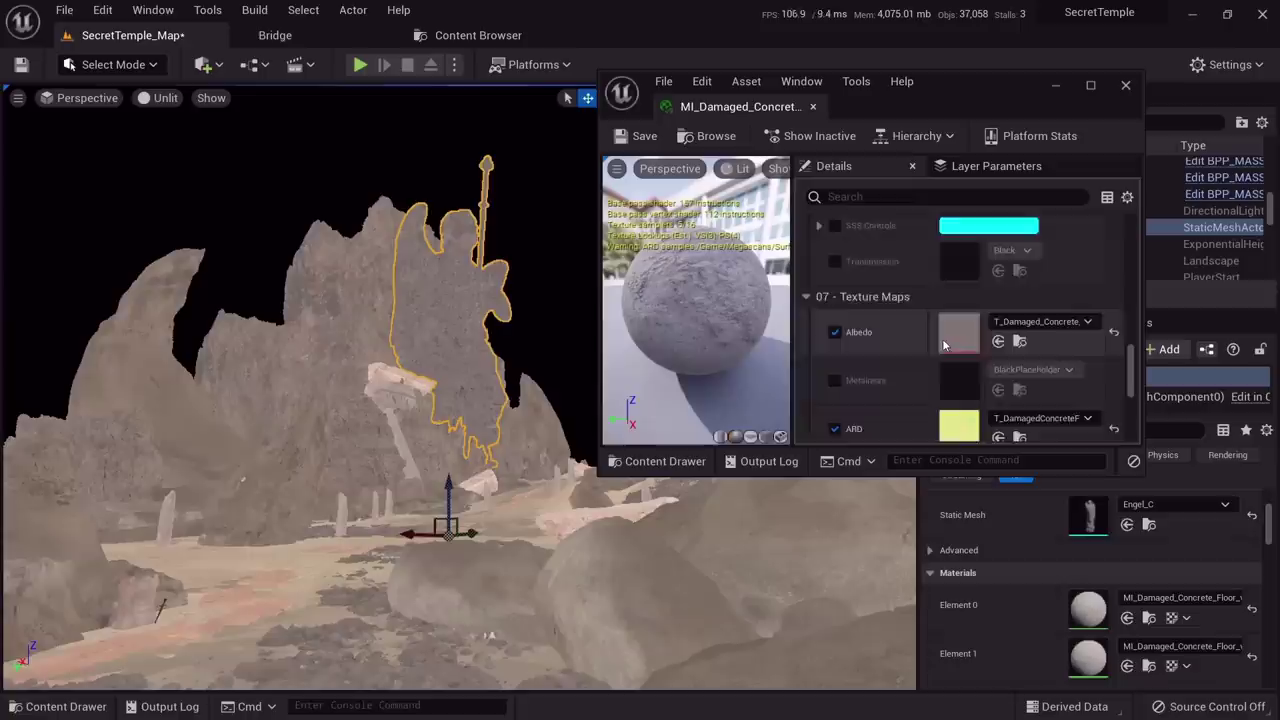
{"action": "scroll", "coordinate": [940, 342], "scroll_direction": "up", "scroll_amount": 6}
{"action": "scroll", "coordinate": [940, 342], "scroll_direction": "up", "scroll_amount": 2}
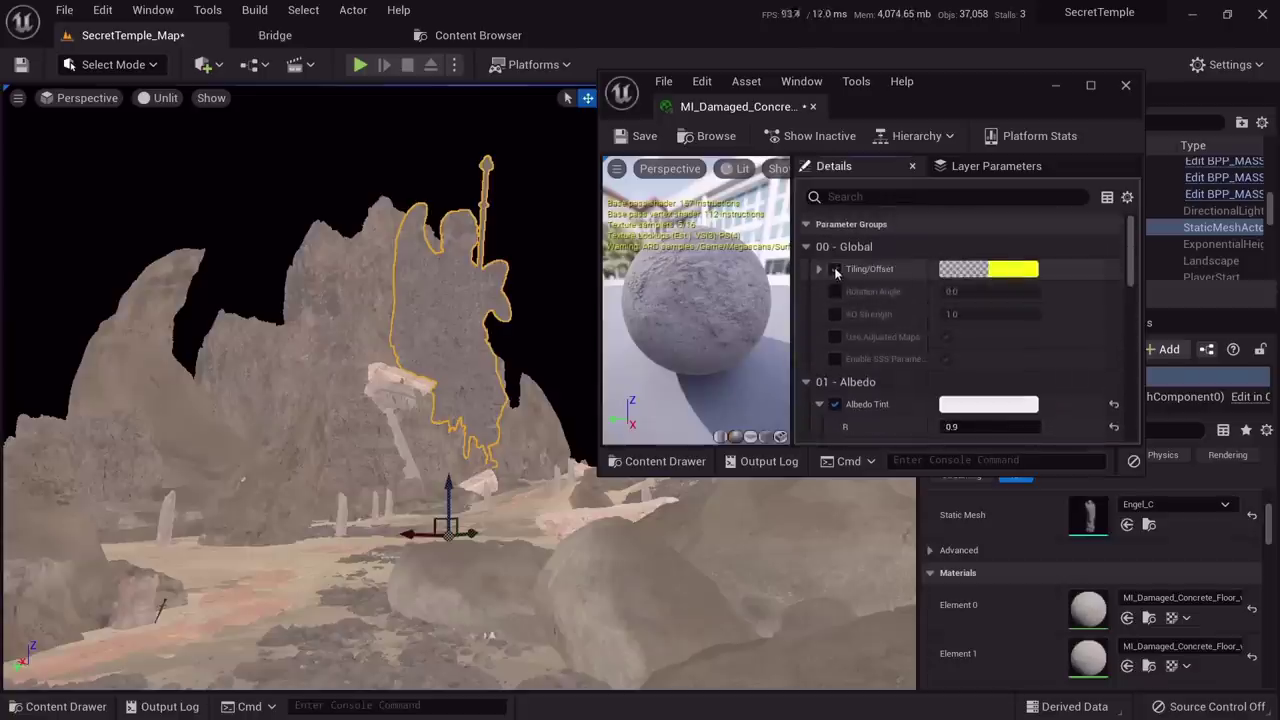
{"action": "left_click", "coordinate": [835, 270]}
{"action": "right_click_drag", "start_coordinate": [521, 341], "coordinate": [490, 335]}
{"action": "key", "text": "alt+4"}
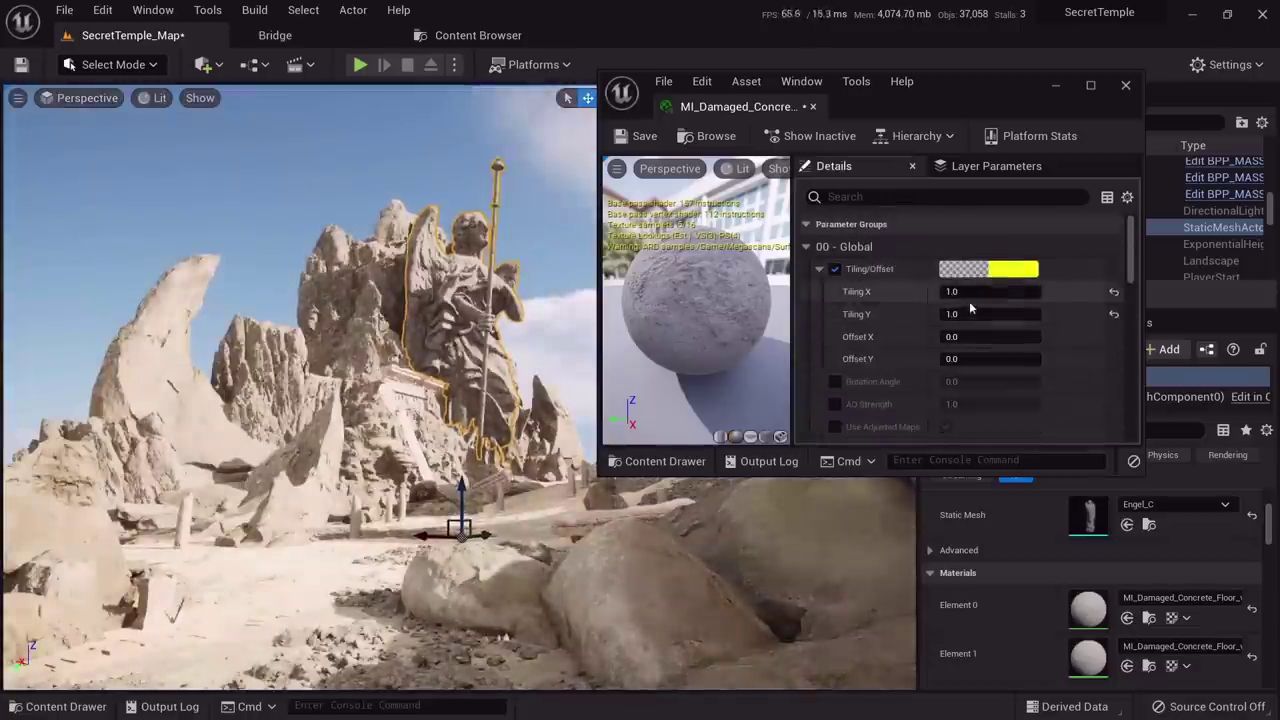
Try a Tiling X and Tiling Y of 2.0 on the concrete material and check the statue
{"action": "type", "text": "2"}
{"action": "left_click", "coordinate": [990, 314]}
{"action": "type", "text": "2"}
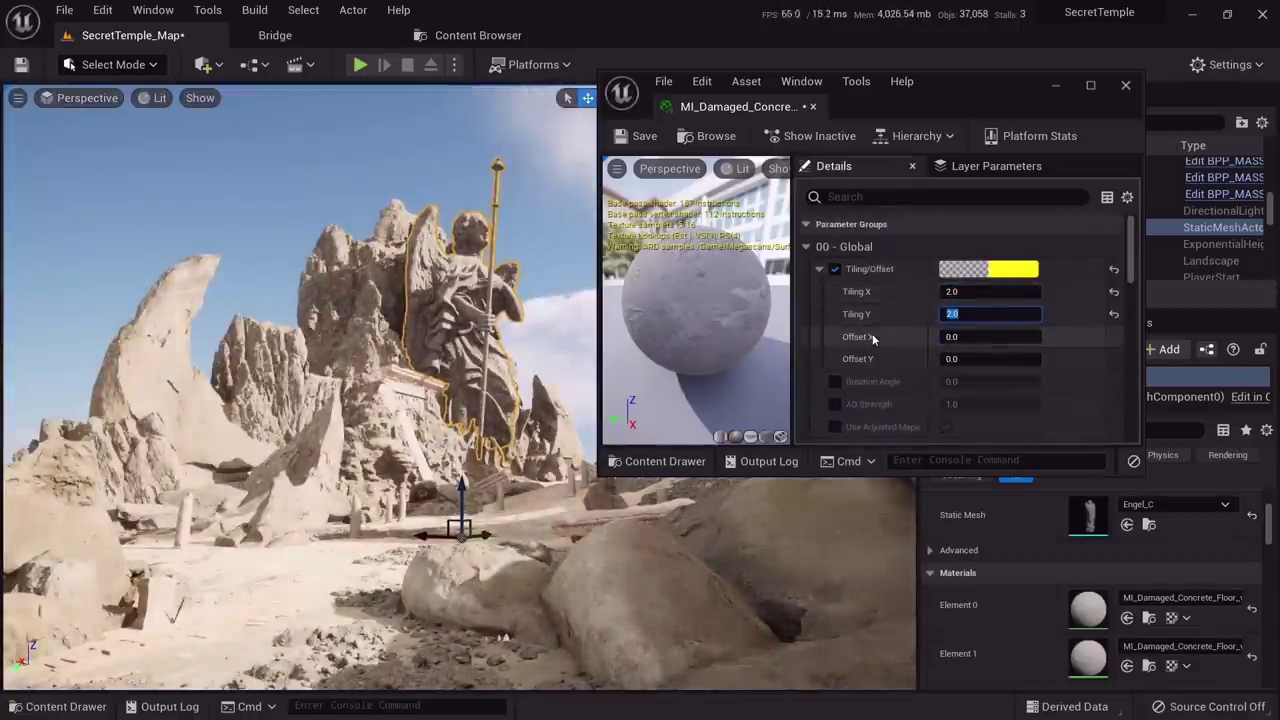
{"action": "key", "text": "w"}
{"action": "mouse_move", "coordinate": [540, 362]}
{"action": "right_mouse_down"}
{"action": "mouse_move", "coordinate": [556, 360]}
{"action": "mouse_move", "coordinate": [545, 340]}
{"action": "mouse_move", "coordinate": [560, 345]}
{"action": "mouse_move", "coordinate": [540, 345]}
{"action": "right_mouse_up"}
Set the concrete material's Tiling X and Tiling Y to 4.0
{"action": "type", "text": "s4"}
{"action": "key", "text": "Tab"}
{"action": "type", "text": "4"}
{"action": "key", "text": "Return"}
Inspect the retiled statue in Unlit and Lit views, save the concrete material instance, and close it
{"action": "key", "text": "s"}
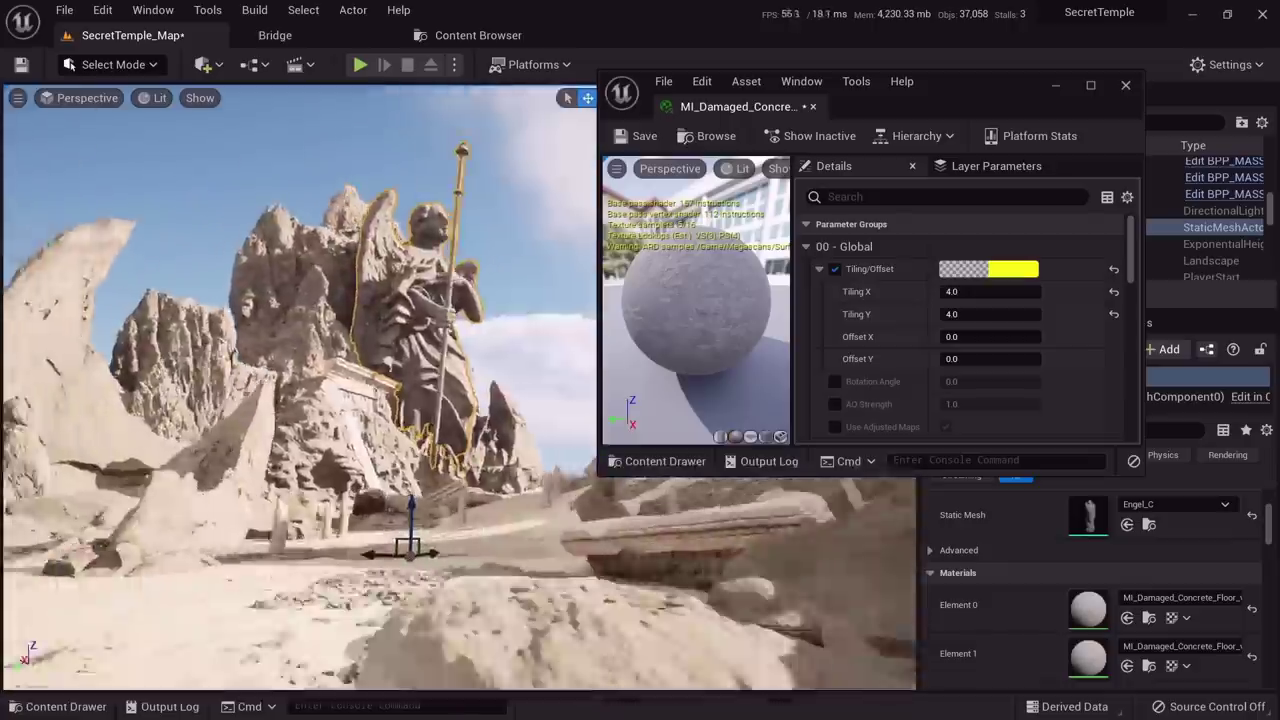
{"action": "key", "text": "alt+3"}
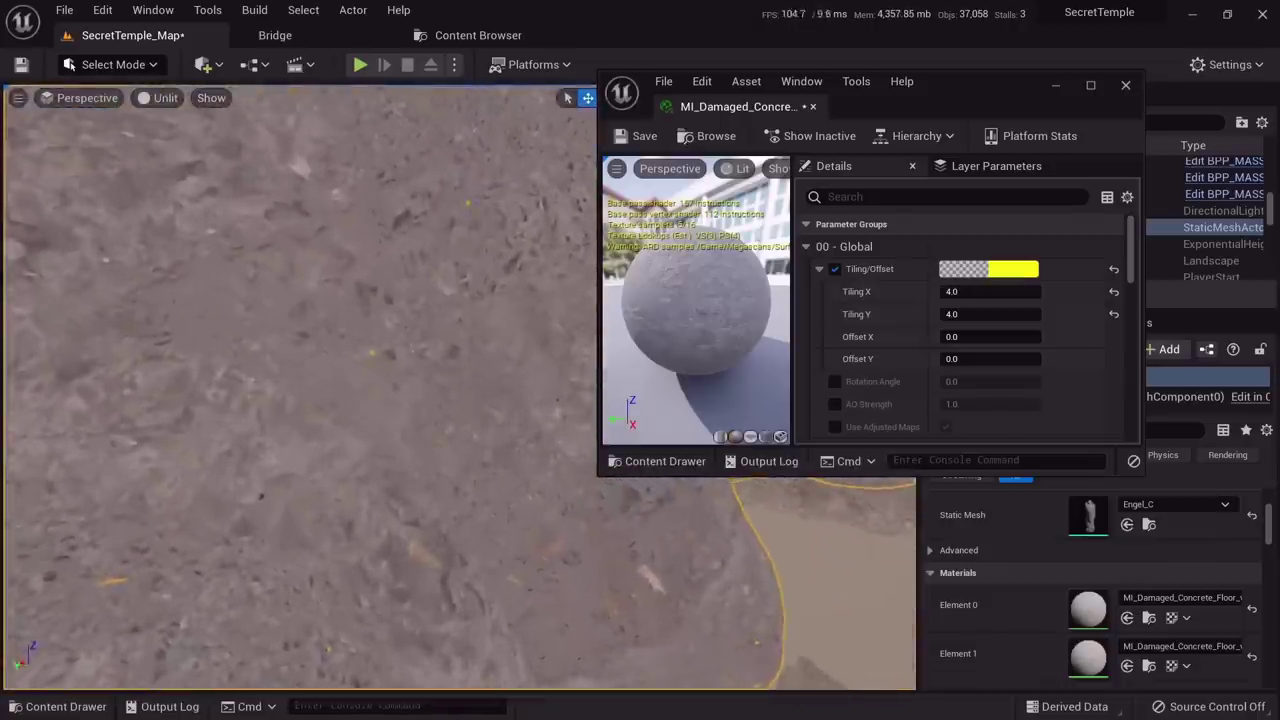
{"action": "key", "text": "alt+4"}
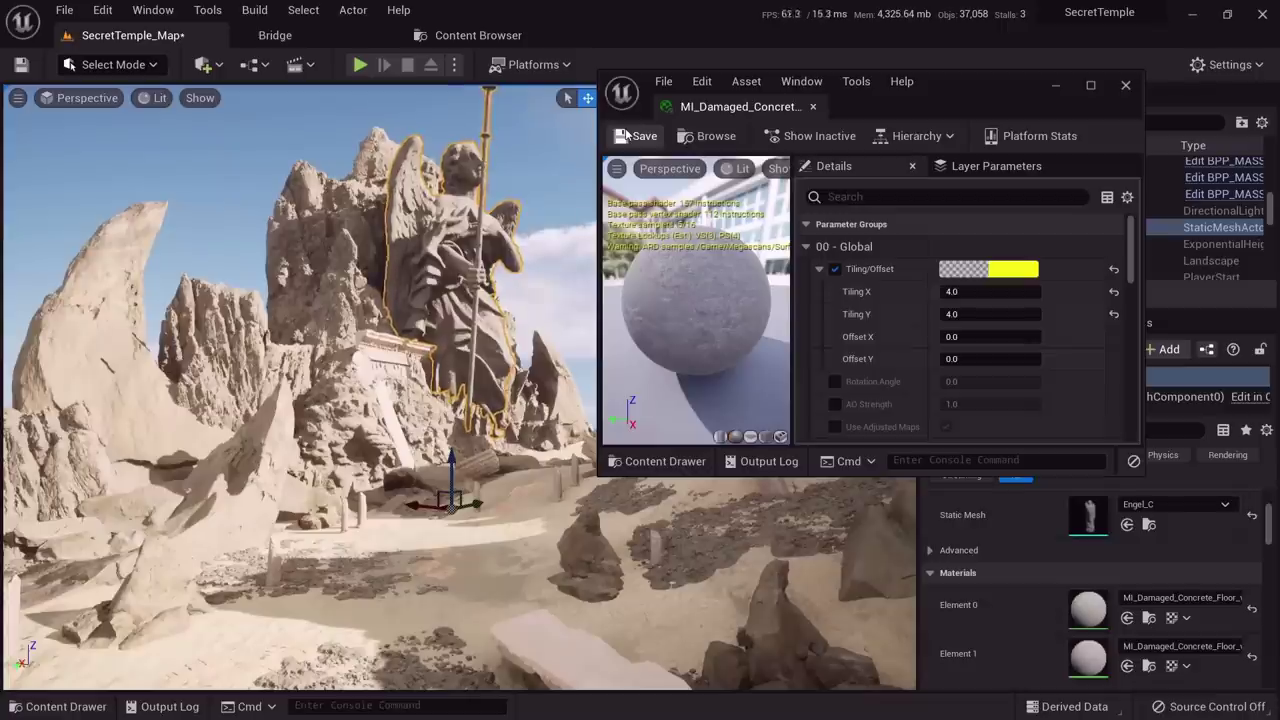
{"action": "middle_click", "coordinate": [755, 103]}
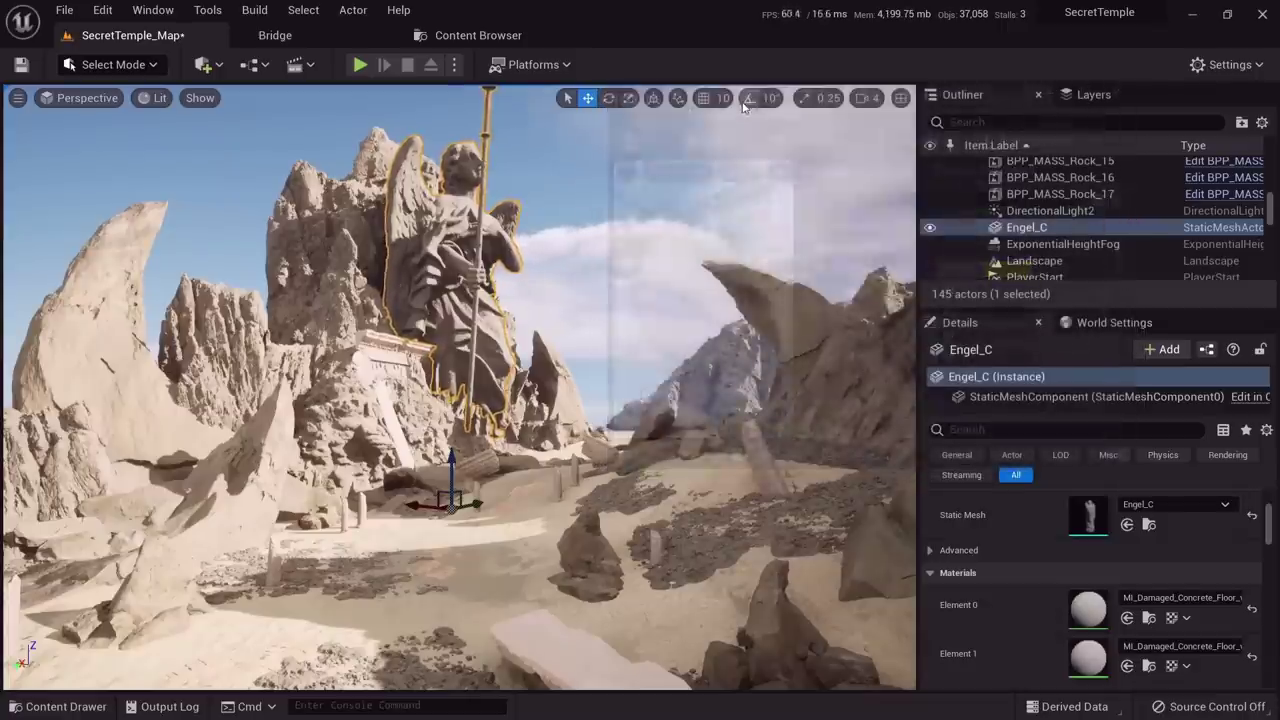
Open the material instance of the Roman trim below the statue and frame the trim in Unlit view
{"action": "key", "text": "w"}
{"action": "right_click_drag", "start_coordinate": [640, 320], "coordinate": [597, 326]}
{"action": "left_click", "coordinate": [597, 326]}
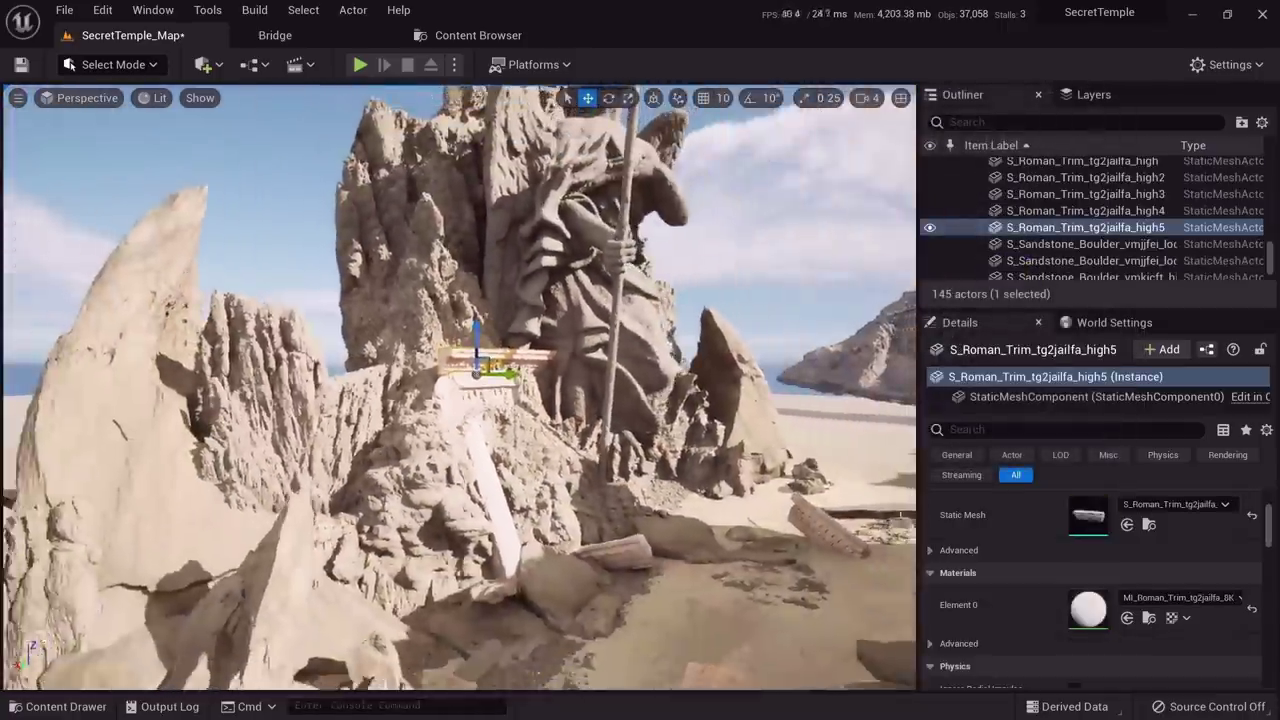
{"action": "double_click", "coordinate": [1088, 608]}
{"action": "left_click_drag", "start_coordinate": [140, 37], "coordinate": [777, 277]}
{"action": "key", "text": "w"}
{"action": "key", "text": "alt+3"}
{"action": "right_click_drag", "start_coordinate": [520, 350], "coordinate": [575, 320]}
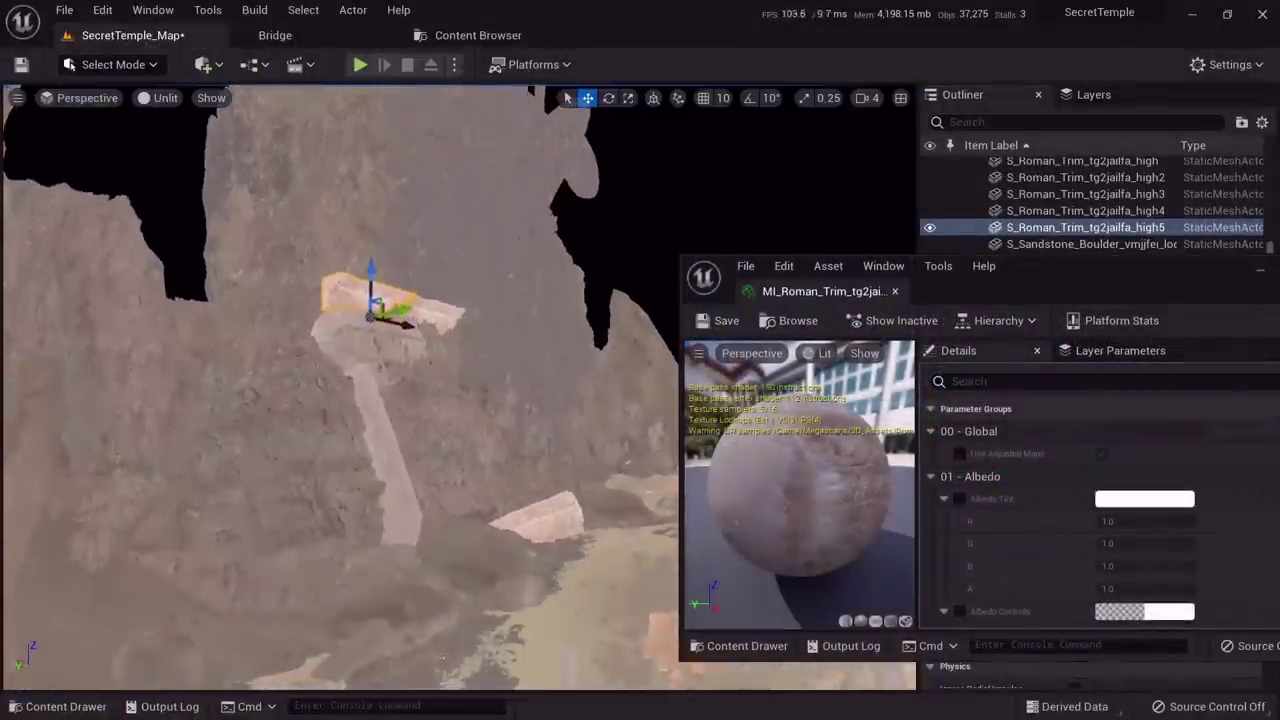
Enable the Roman trim material's Albedo Tint override and sample the cliff behind the trim as its color
{"action": "left_click", "coordinate": [959, 498]}
{"action": "left_click", "coordinate": [1116, 500]}
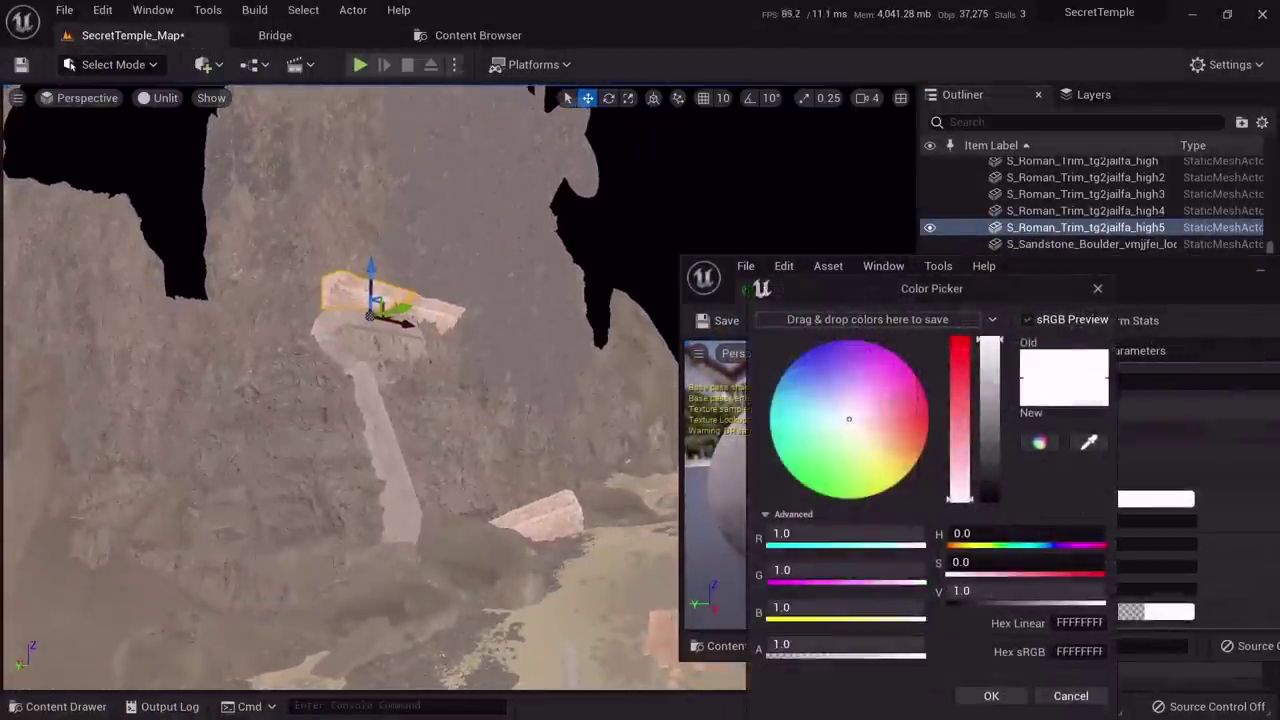
{"action": "left_click", "coordinate": [1096, 444]}
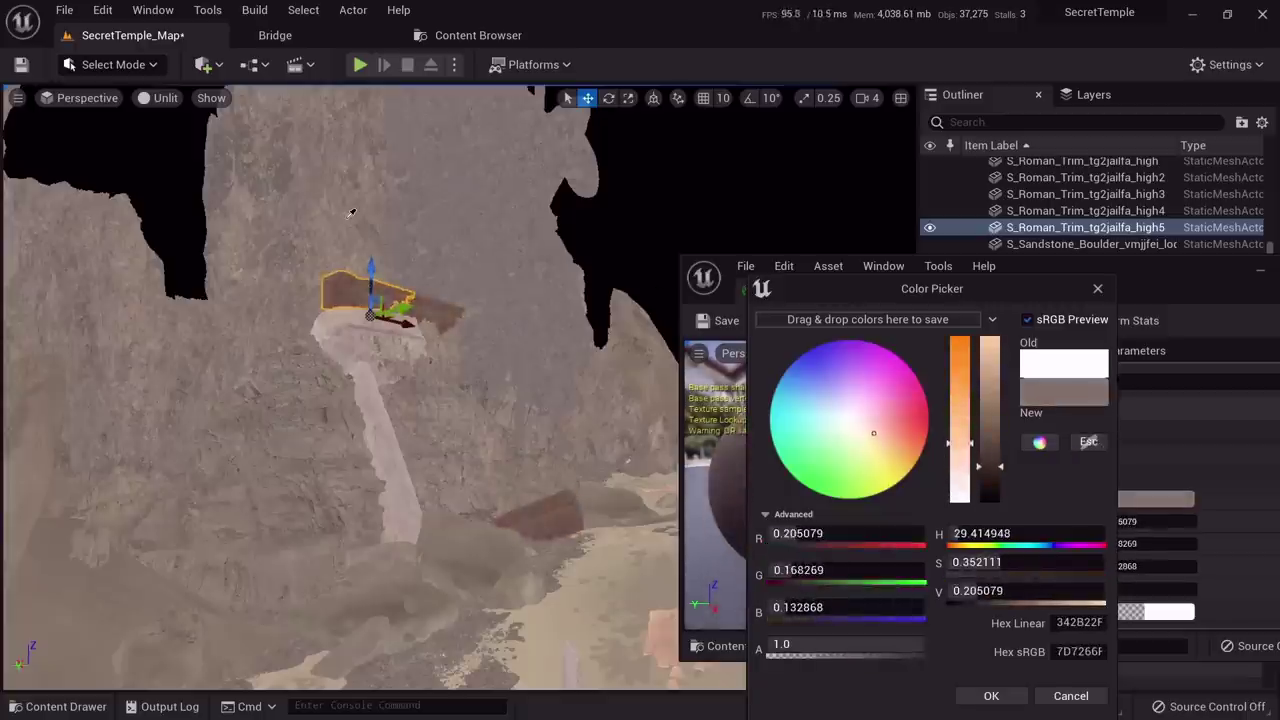
{"action": "left_click", "coordinate": [351, 213]}
Adjust the trim's Albedo Tint to a saturation of 0.0125 and a value of 0.391667, checking it in Lit view
{"action": "left_click", "coordinate": [1112, 499]}
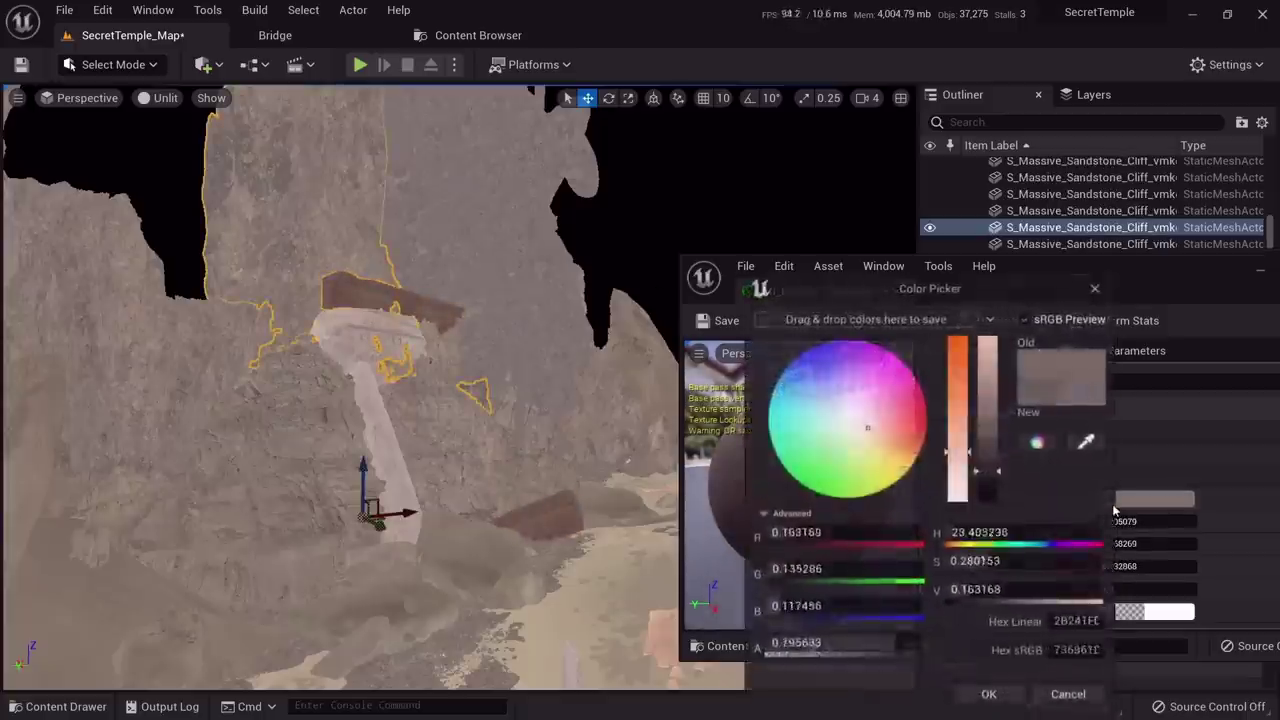
{"action": "left_click_drag", "start_coordinate": [993, 461], "coordinate": [983, 418]}
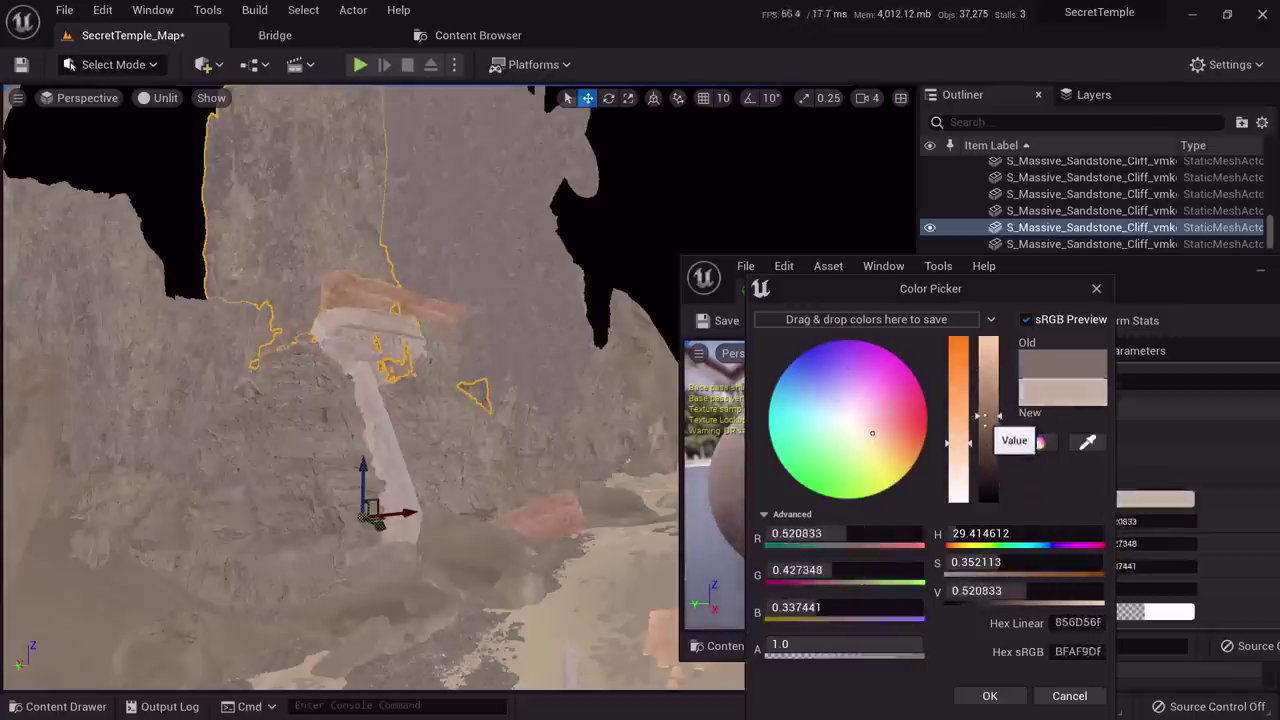
{"action": "left_click_drag", "start_coordinate": [958, 460], "coordinate": [953, 512]}
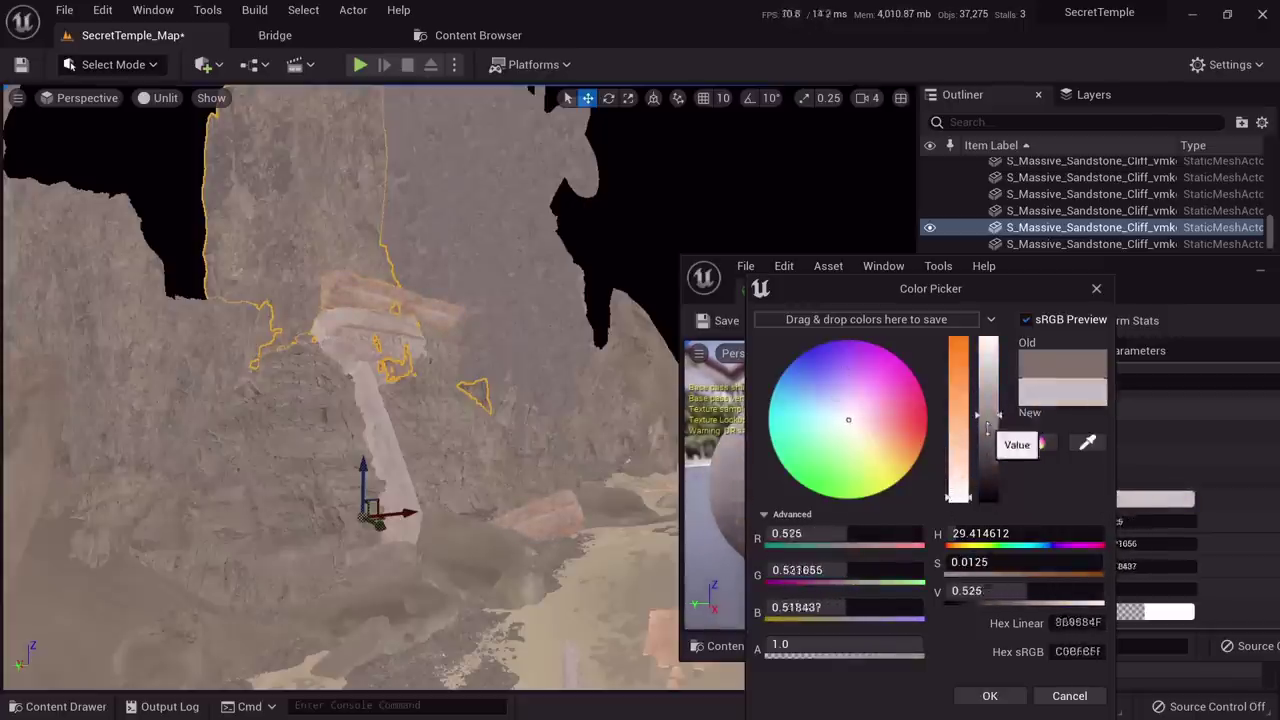
{"action": "left_click_drag", "start_coordinate": [988, 428], "coordinate": [983, 437]}
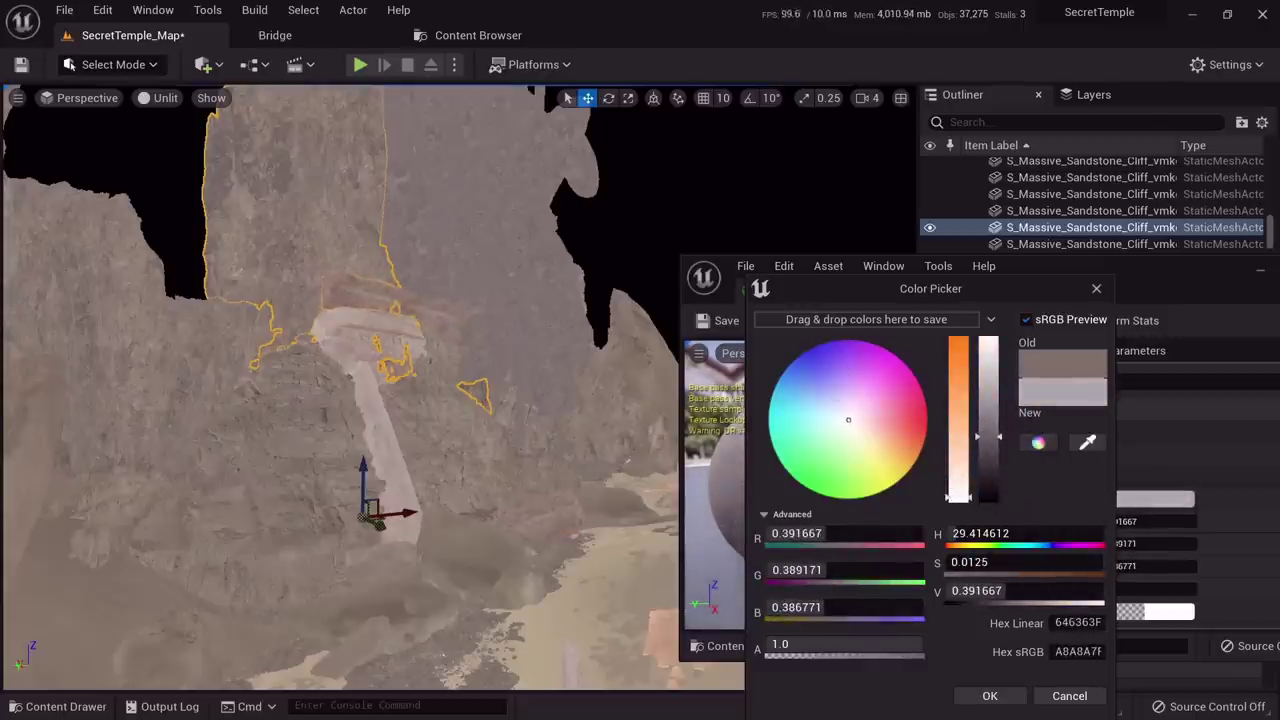
{"action": "key", "text": "alt+4"}
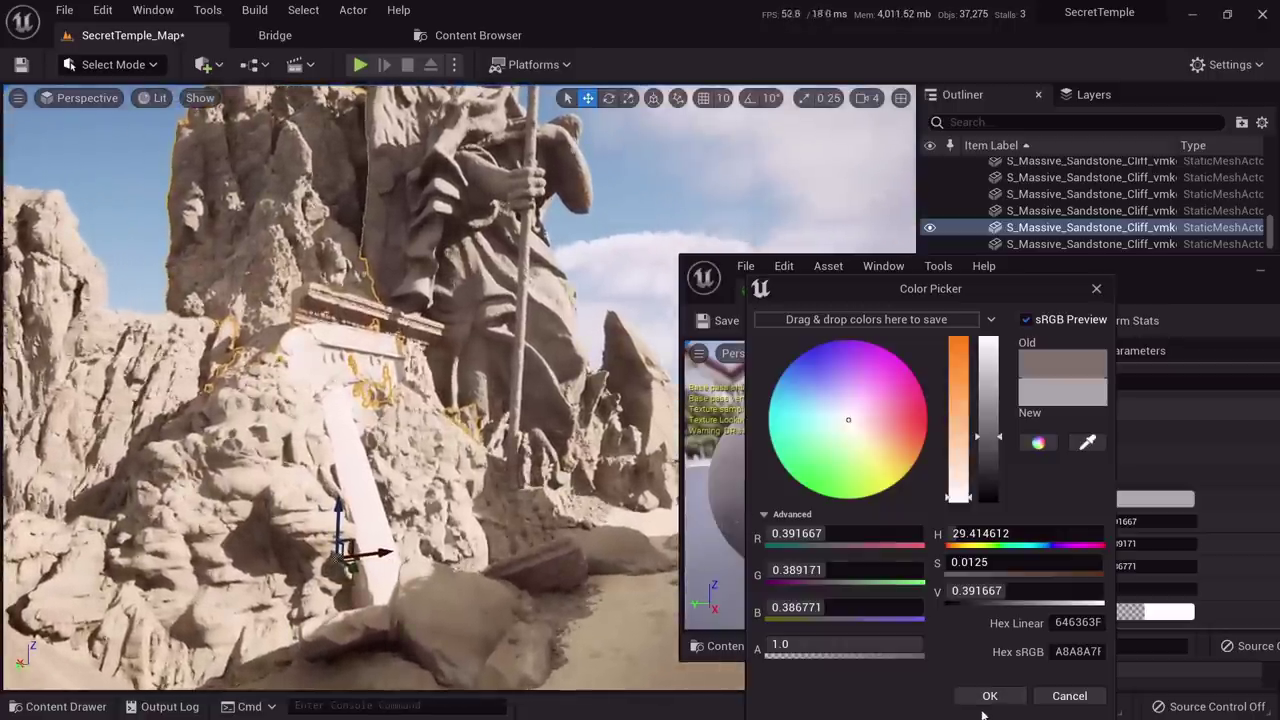
{"action": "left_click", "coordinate": [989, 695]}
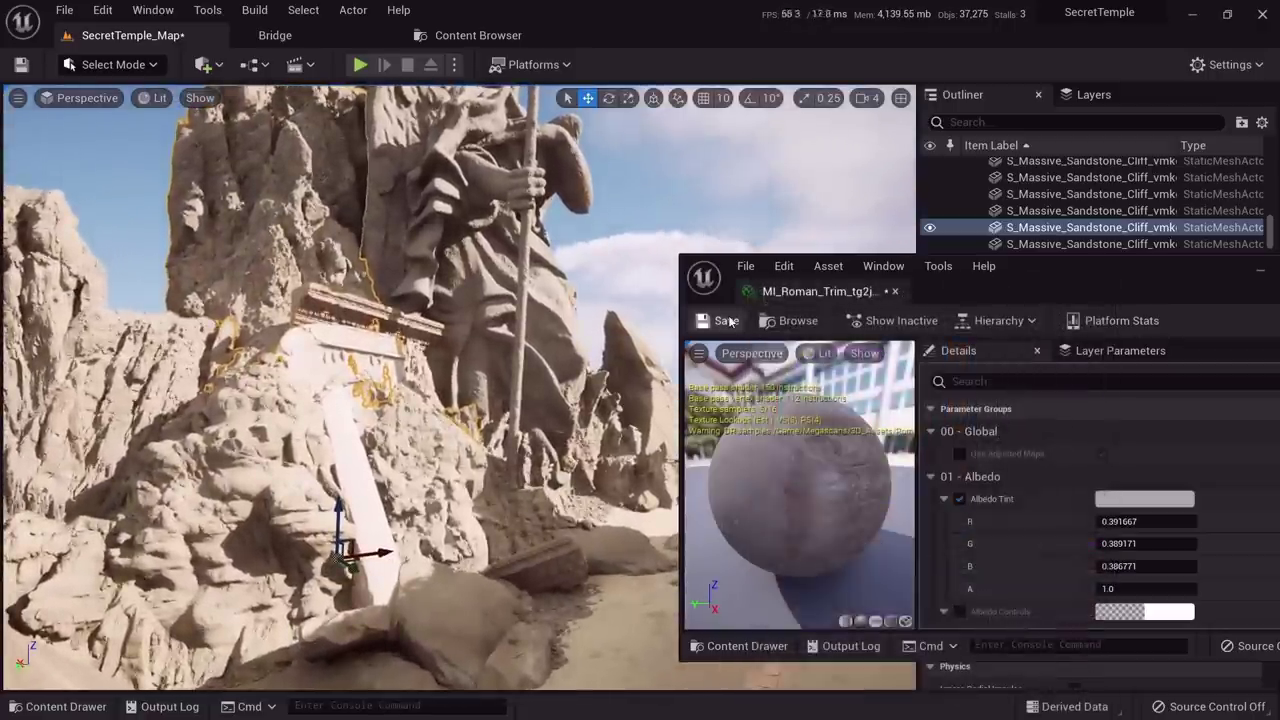
Compare the tinted trim with the cliffs in Unlit and Lit views and close its material instance
{"action": "key", "text": "alt+3"}
{"action": "key", "text": "alt+4"}
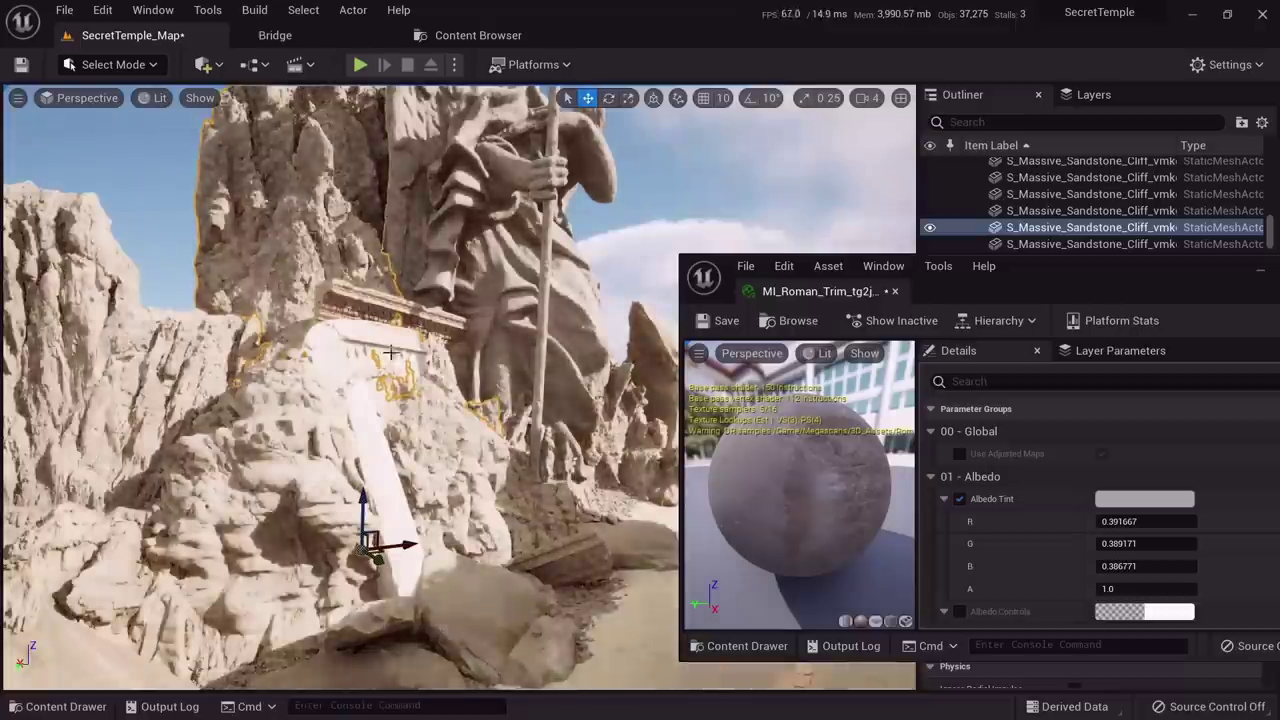
{"action": "middle_click", "coordinate": [803, 292]}
Open the material instance of the Roman relief beneath the trim and enable its Albedo Tint override
{"action": "left_click", "coordinate": [452, 340]}
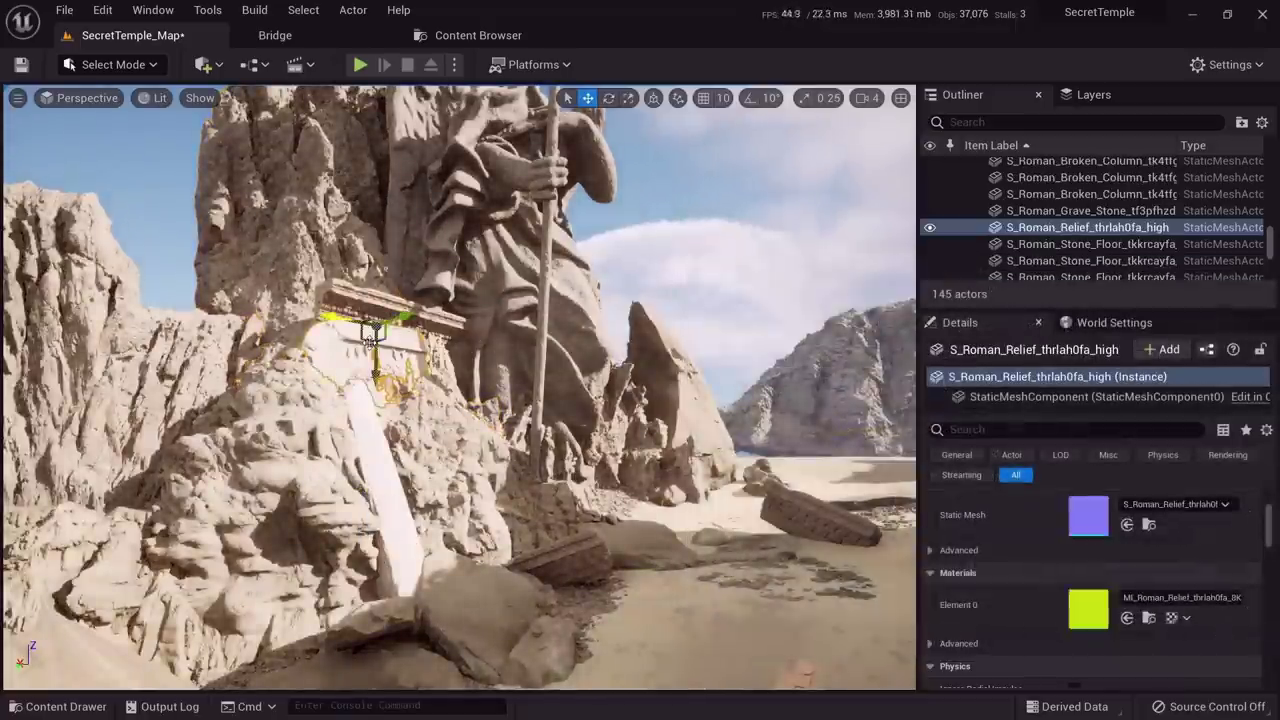
{"action": "double_click", "coordinate": [1090, 606]}
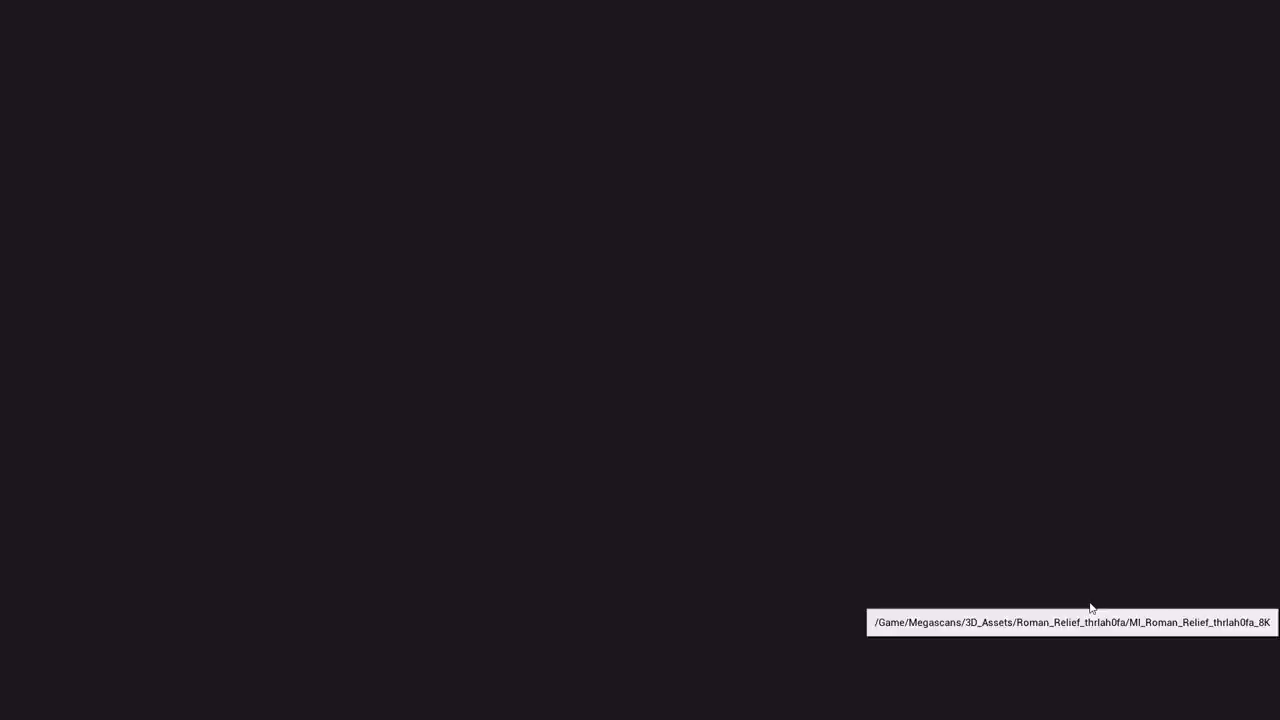
{"action": "left_click_drag", "start_coordinate": [174, 39], "coordinate": [872, 166]}
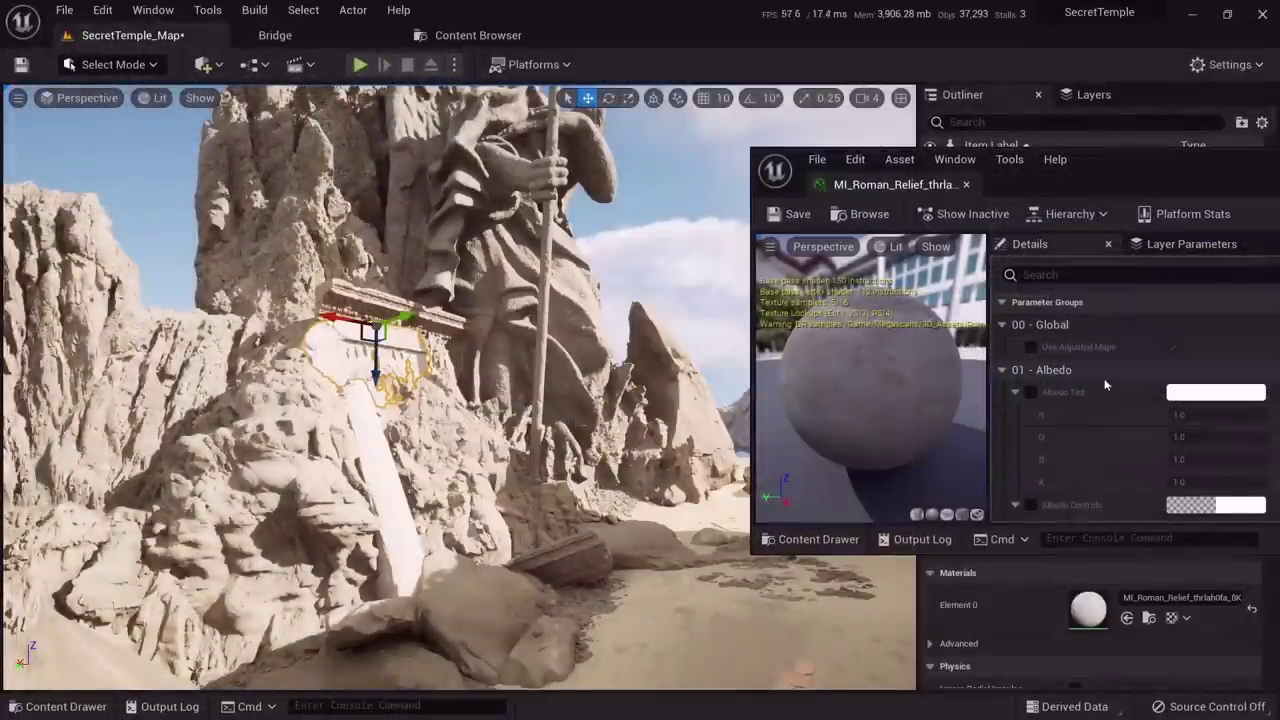
{"action": "left_click", "coordinate": [1031, 392]}
Reopen the Roman trim's material instance and store its Albedo Tint color among the color picker's saved colors
{"action": "left_click", "coordinate": [371, 291]}
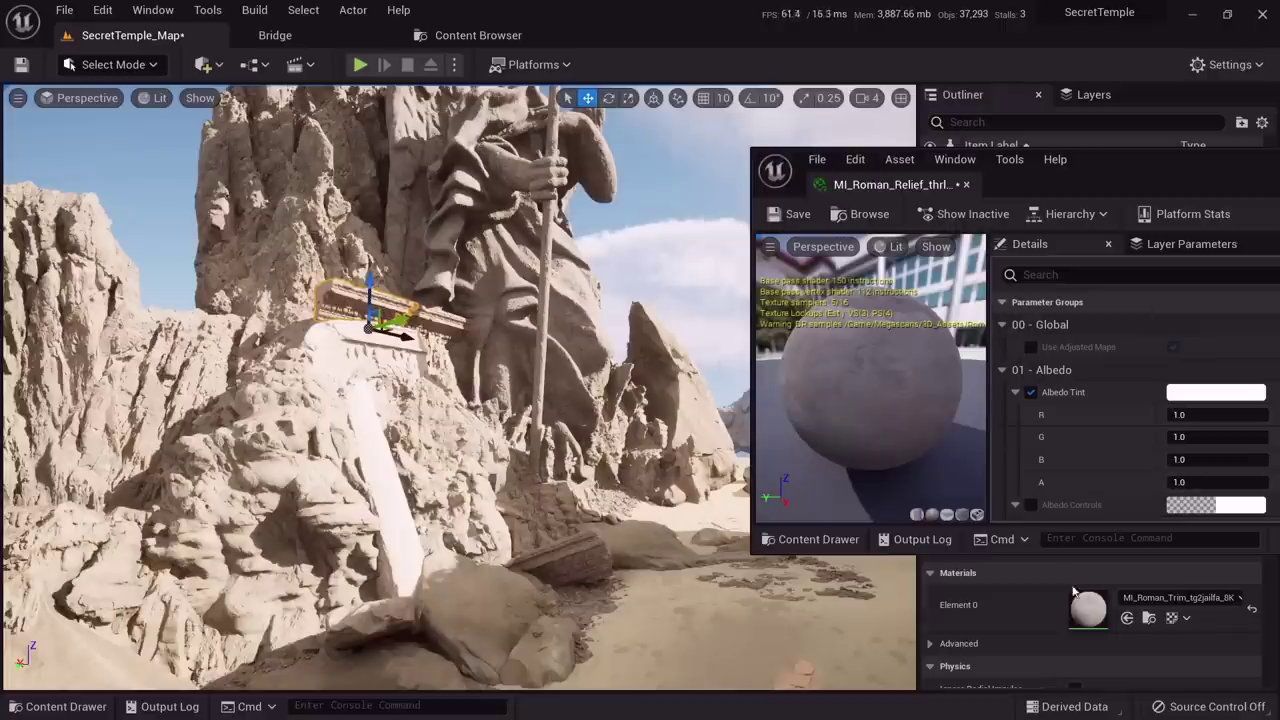
{"action": "double_click", "coordinate": [1086, 606]}
{"action": "left_click", "coordinate": [1168, 393]}
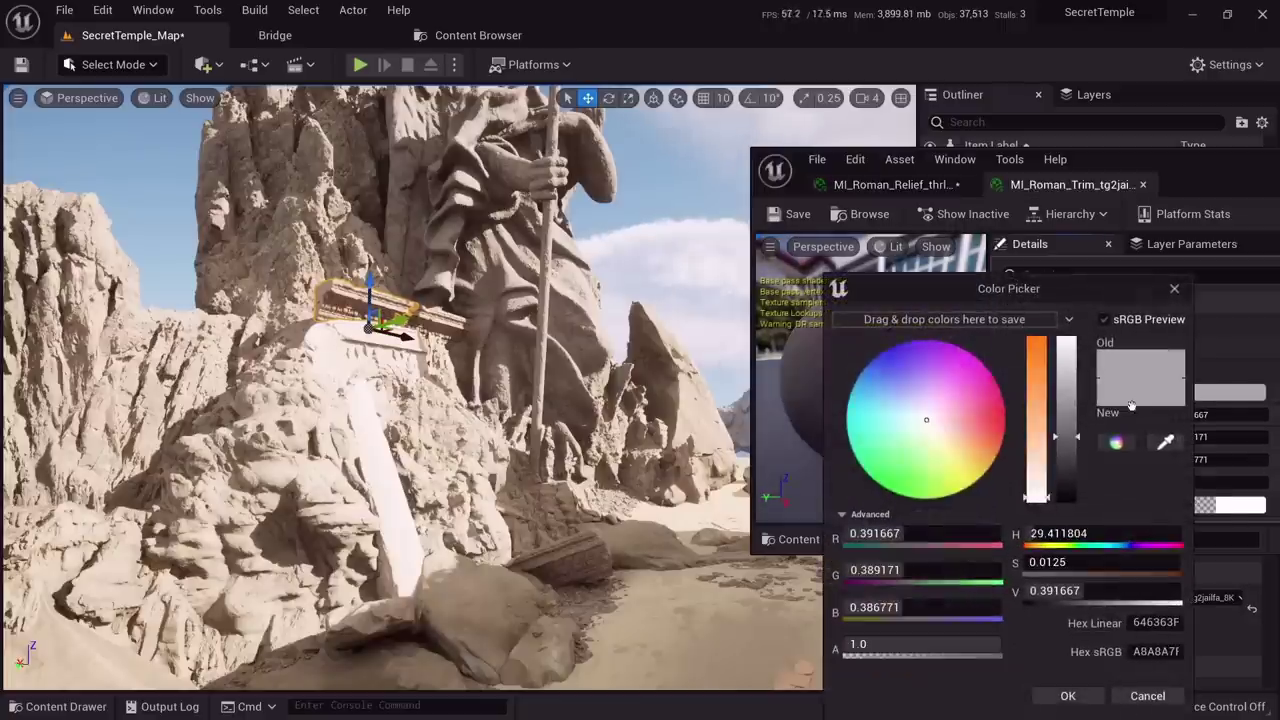
{"action": "left_click_drag", "start_coordinate": [1117, 398], "coordinate": [968, 323]}
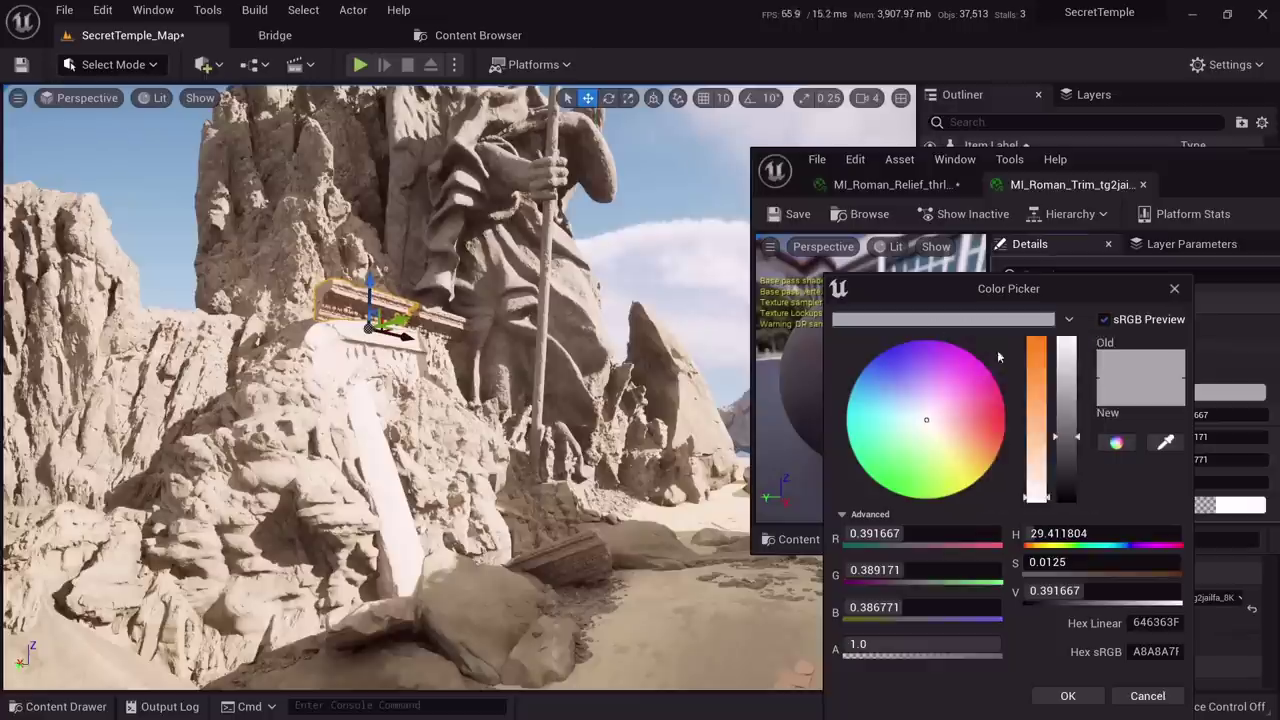
{"action": "left_click", "coordinate": [1062, 697]}
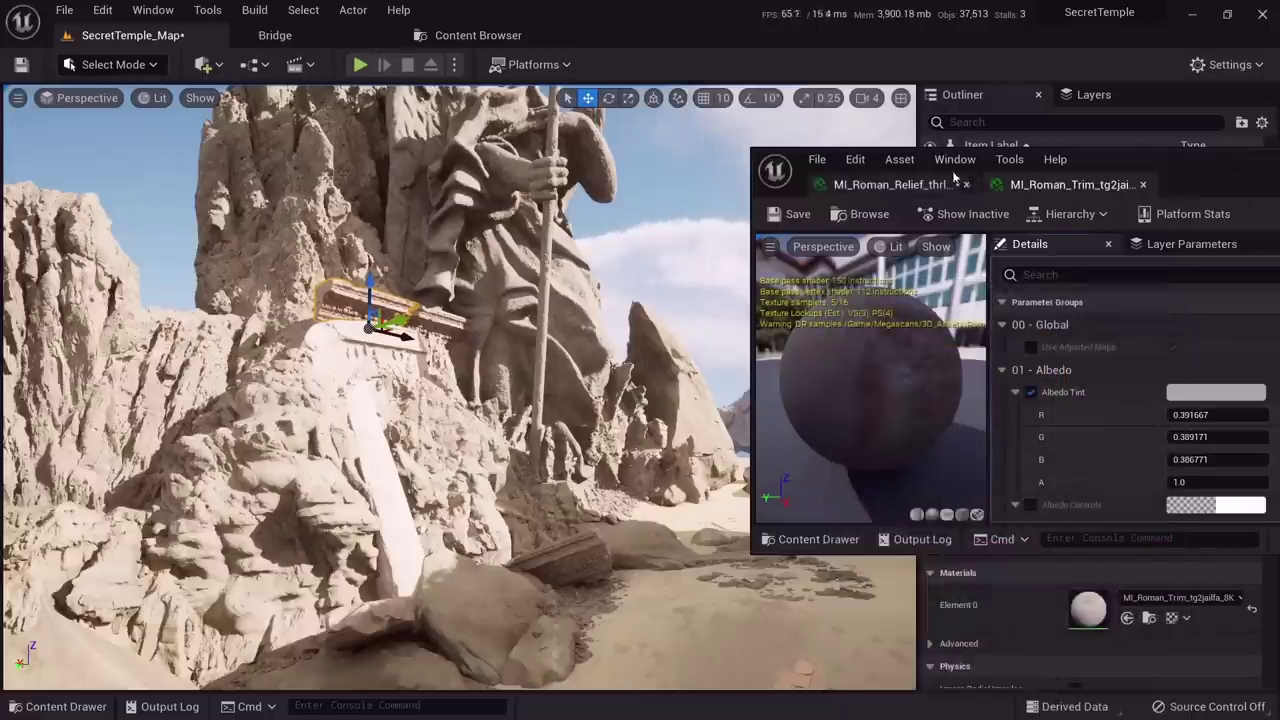
Apply the saved color to the Roman relief's Albedo Tint and set its value to 0.545833, judging it against the cliff in Unlit view
{"action": "left_click", "coordinate": [953, 180]}
{"action": "left_click", "coordinate": [1212, 392]}
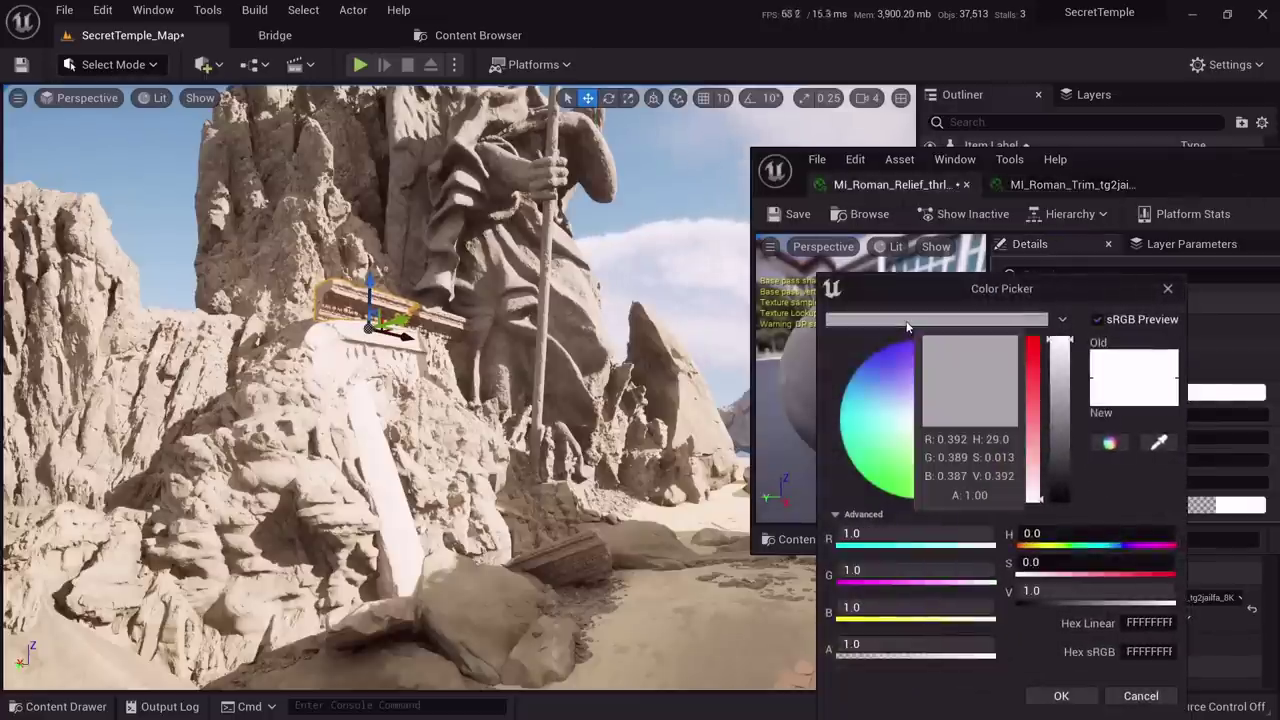
{"action": "left_click", "coordinate": [907, 322]}
{"action": "key", "text": "alt+3"}
{"action": "right_click_drag", "start_coordinate": [453, 410], "coordinate": [480, 401]}
{"action": "key", "text": "alt+4"}
{"action": "key", "text": "alt+3"}
{"action": "key", "text": "s"}
{"action": "key", "text": "w"}
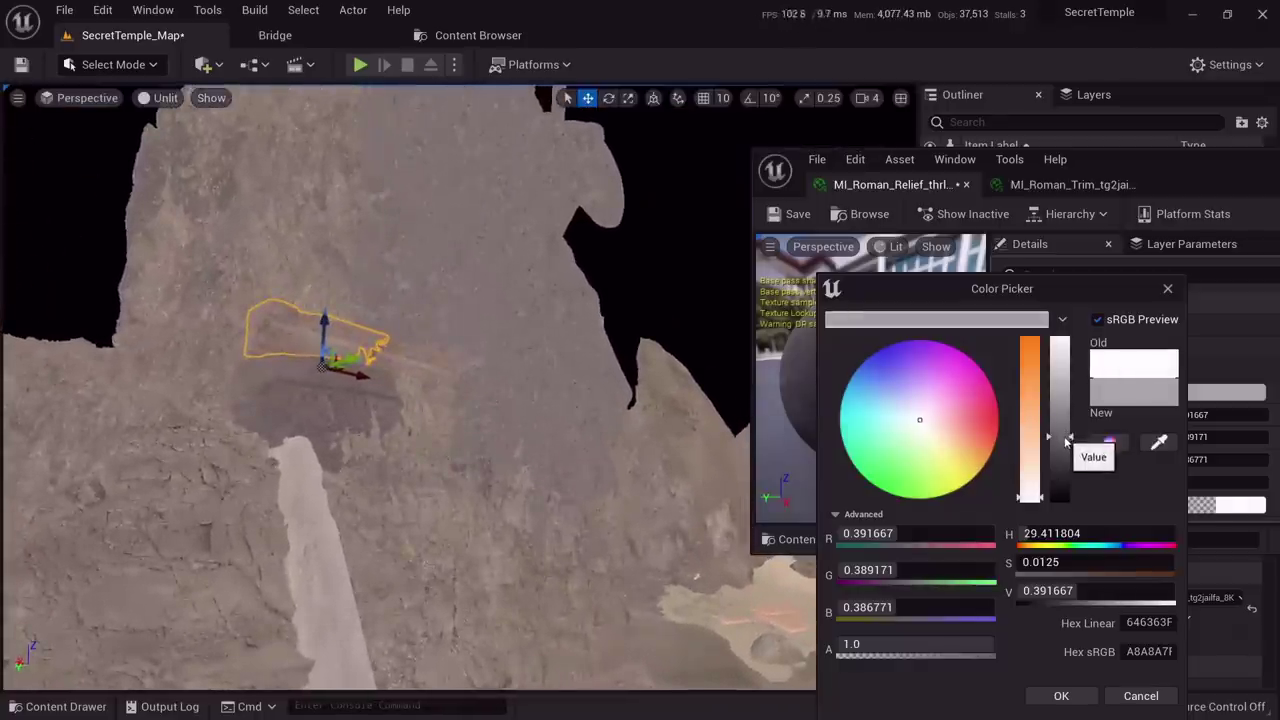
{"action": "left_click_drag", "start_coordinate": [1068, 440], "coordinate": [1064, 413]}
{"action": "left_click", "coordinate": [1061, 695]}
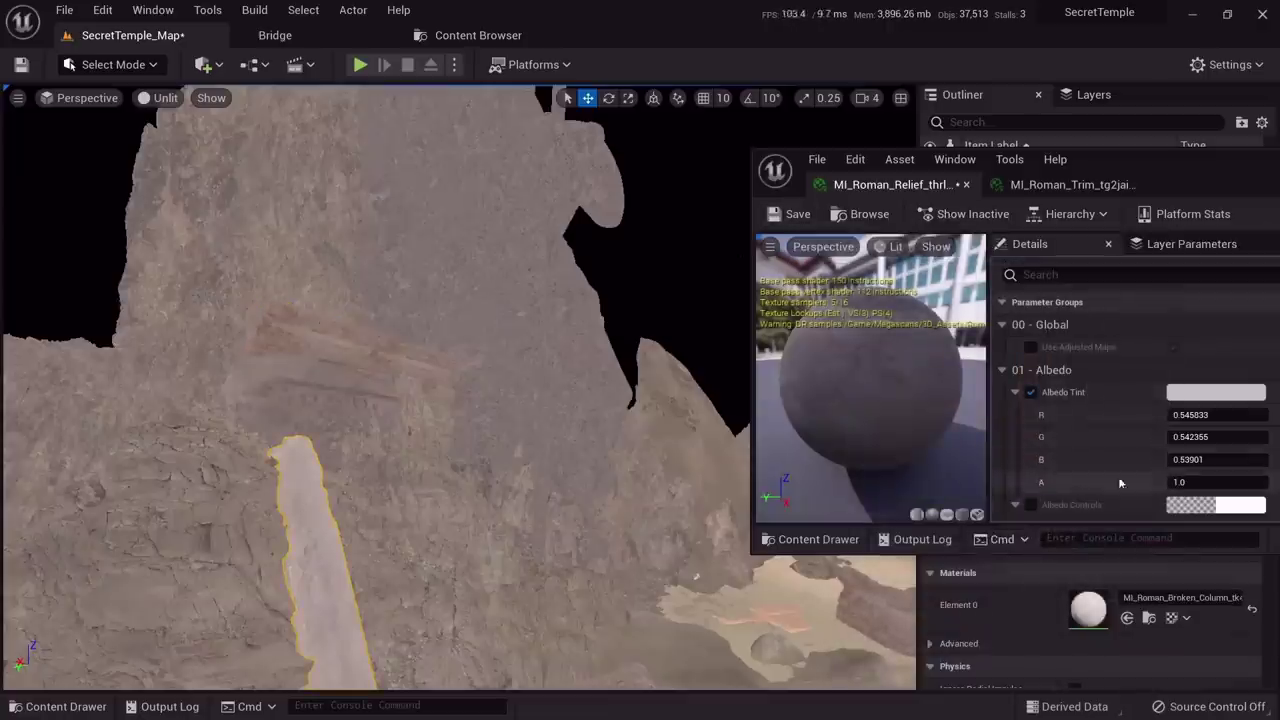
Give the Roman broken column's Albedo Tint the saved color, adjusted to a saturation of 0.179167 and a value of 0.654167
{"action": "double_click", "coordinate": [1088, 608]}
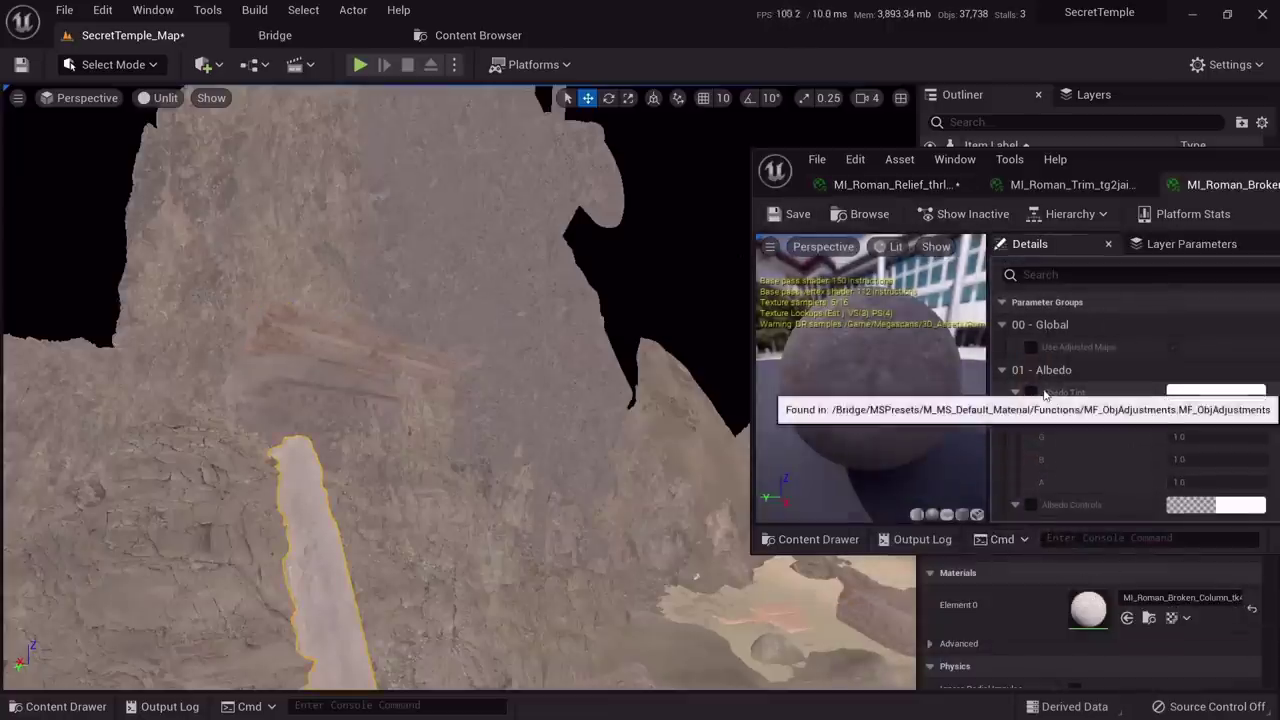
{"action": "left_click", "coordinate": [1200, 392]}
{"action": "left_click", "coordinate": [940, 320]}
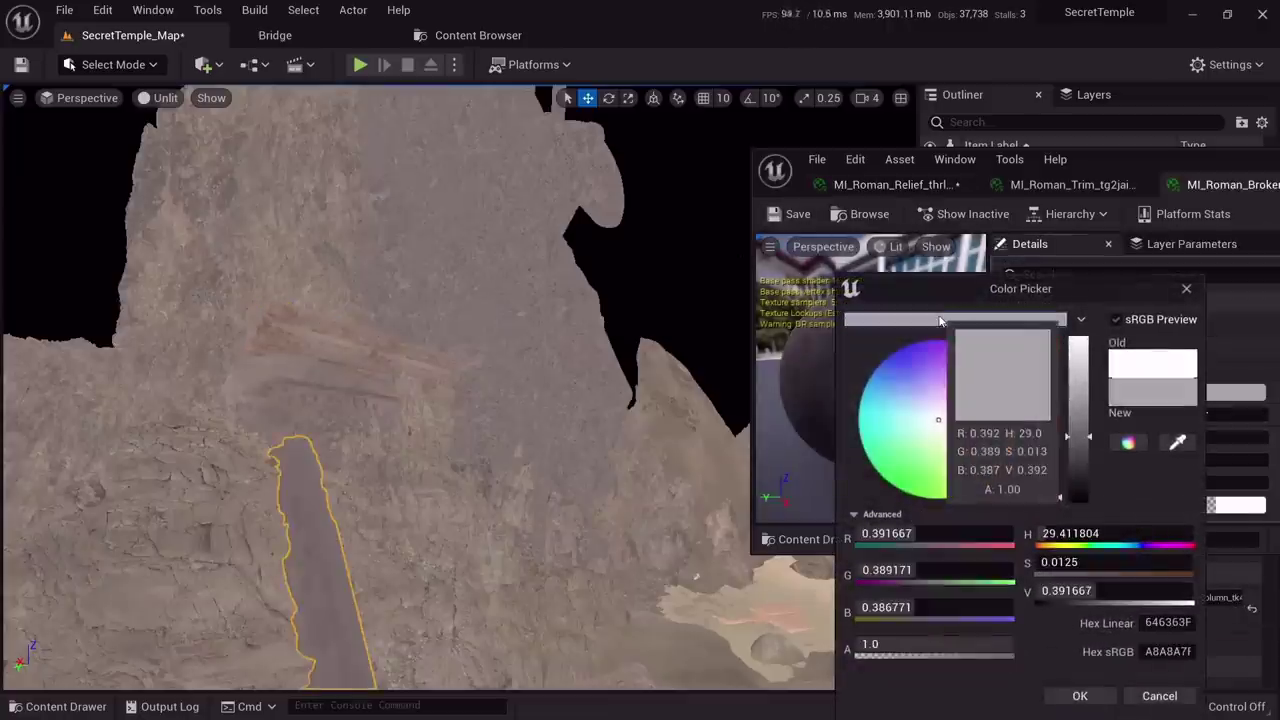
{"action": "left_click_drag", "start_coordinate": [1080, 437], "coordinate": [1082, 401]}
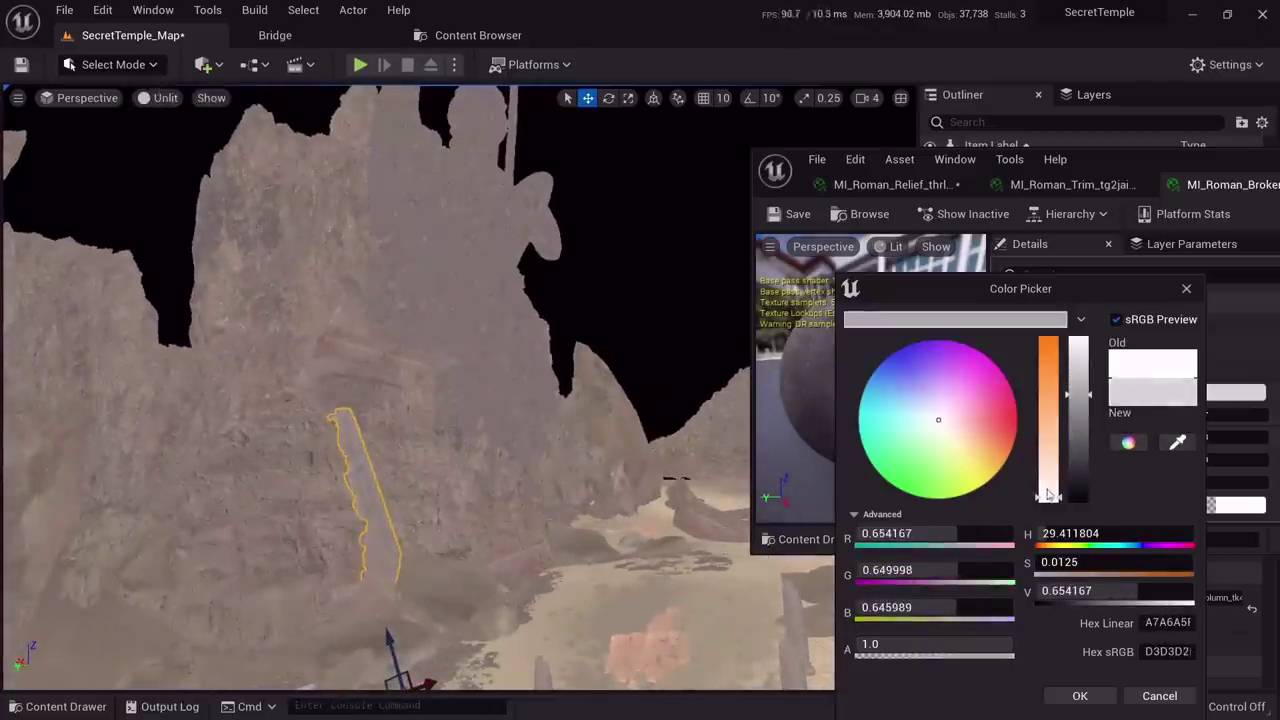
{"action": "mouse_move", "coordinate": [1048, 494]}
{"action": "left_mouse_down"}
{"action": "mouse_move", "coordinate": [1047, 450]}
{"action": "mouse_move", "coordinate": [1060, 475]}
{"action": "left_mouse_up"}
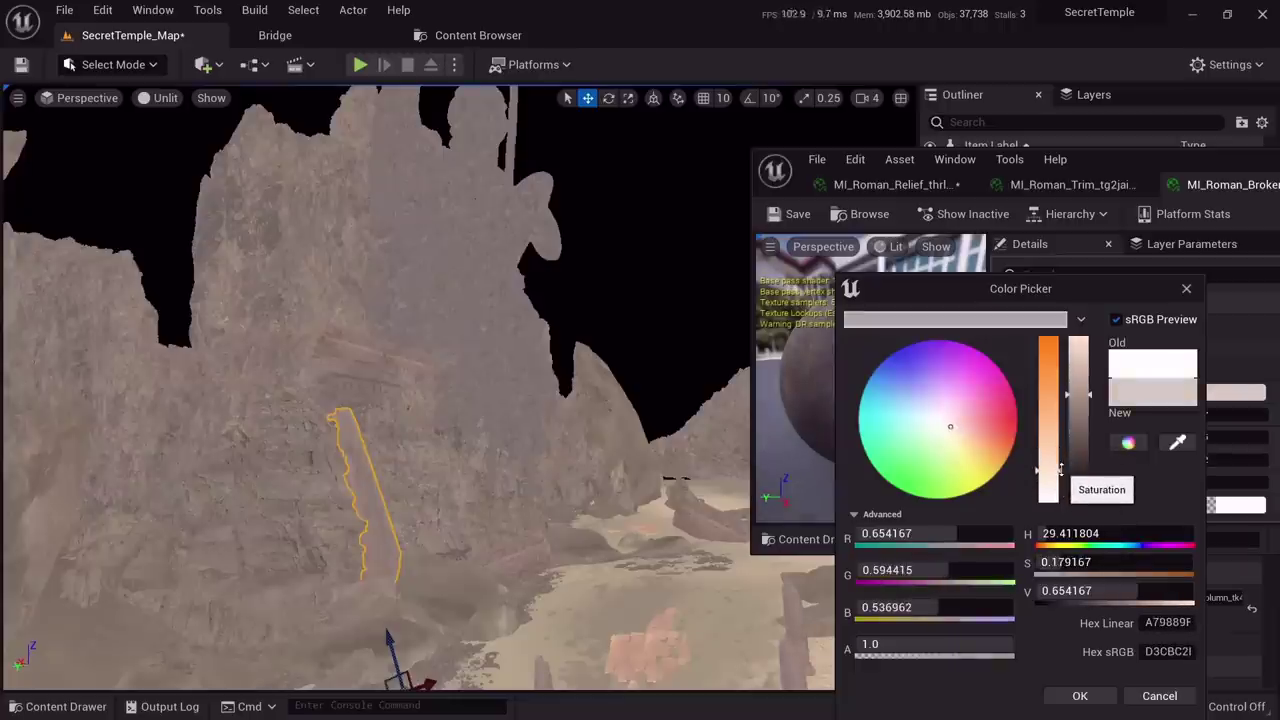
{"action": "right_click_drag", "start_coordinate": [592, 519], "coordinate": [530, 470]}
{"action": "key", "text": "alt+4"}
Enable the Roman stone floor material's Albedo Tint and set it to saturation 0 and value 0.85 in Unlit view
{"action": "left_click", "coordinate": [458, 508]}
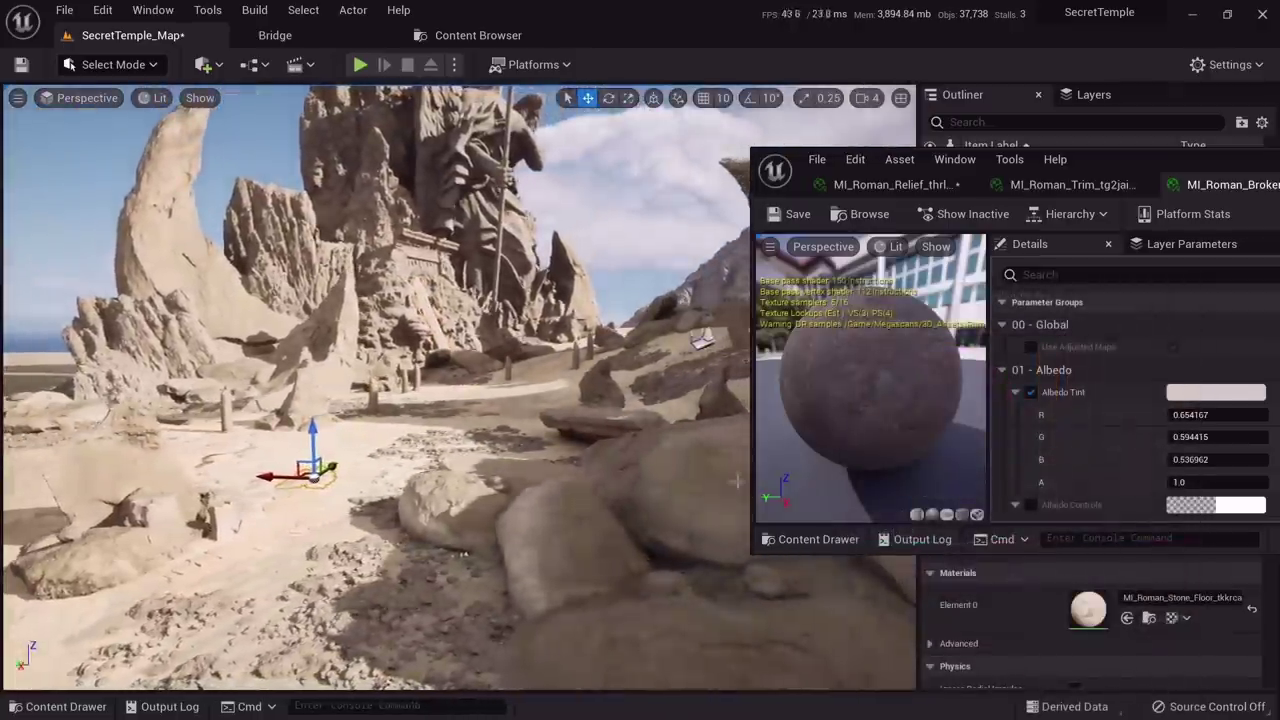
{"action": "double_click", "coordinate": [1082, 613]}
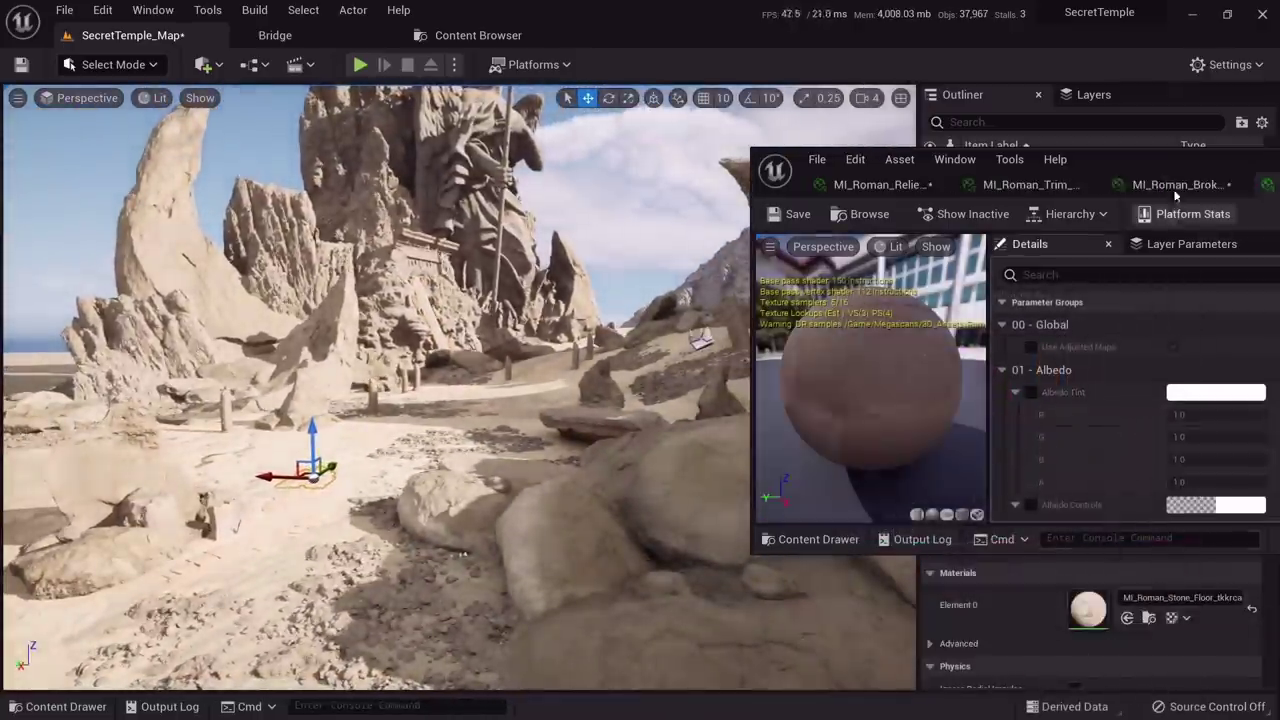
{"action": "left_click_drag", "start_coordinate": [1168, 158], "coordinate": [1056, 143]}
{"action": "left_click", "coordinate": [917, 378]}
{"action": "left_click", "coordinate": [1079, 380]}
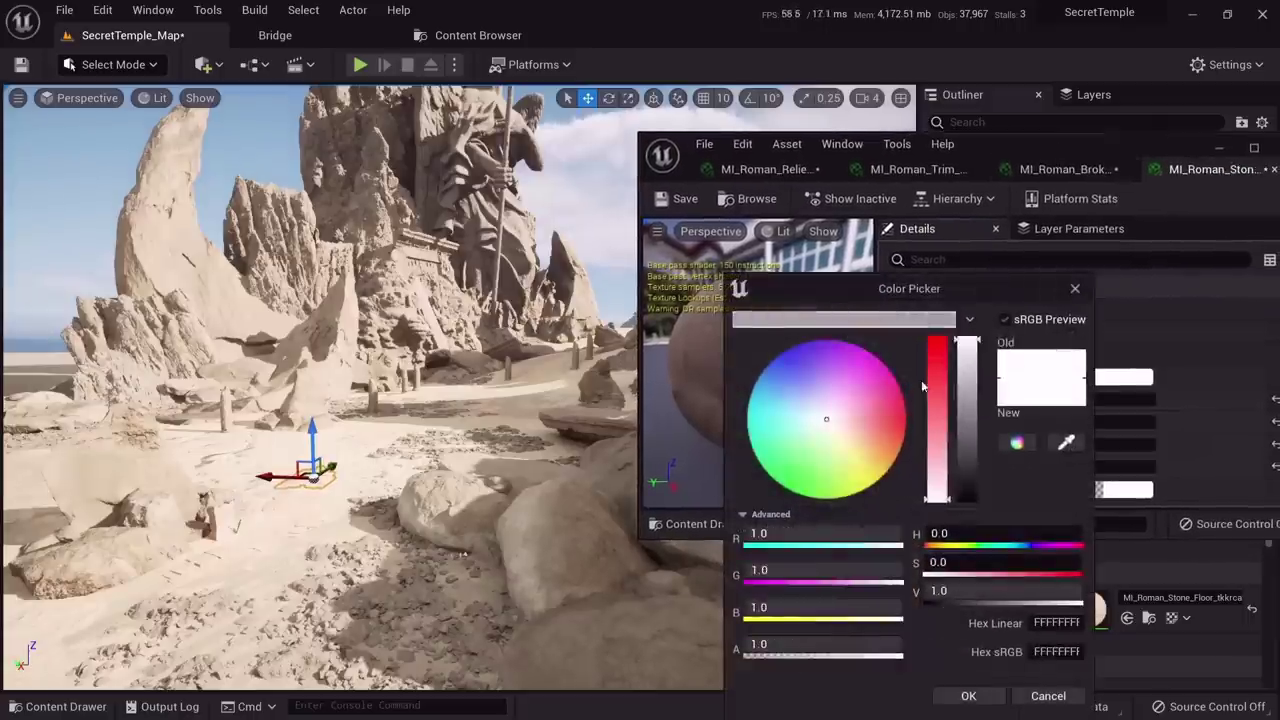
{"action": "left_click", "coordinate": [914, 321]}
{"action": "right_click_drag", "start_coordinate": [463, 520], "coordinate": [435, 508]}
{"action": "key", "text": "alt+3"}
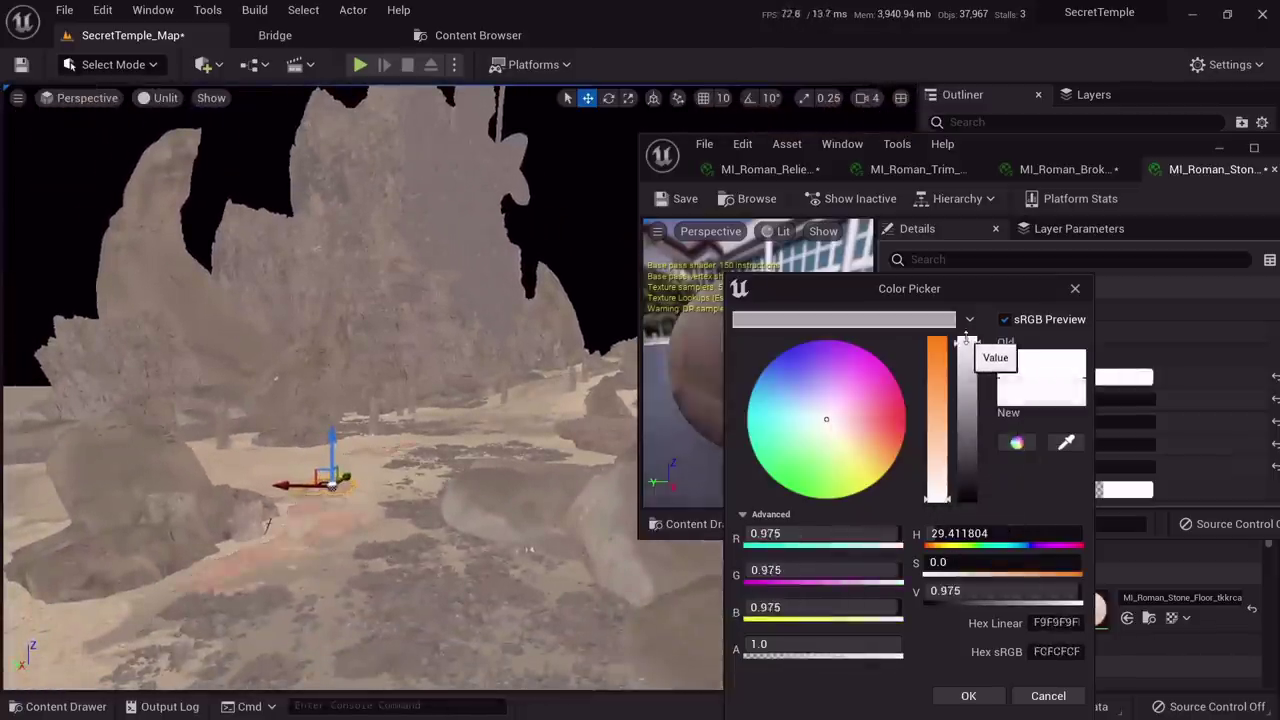
{"action": "mouse_move", "coordinate": [963, 343]}
{"action": "left_mouse_down"}
{"action": "mouse_move", "coordinate": [966, 386]}
{"action": "mouse_move", "coordinate": [960, 365]}
{"action": "left_mouse_up"}
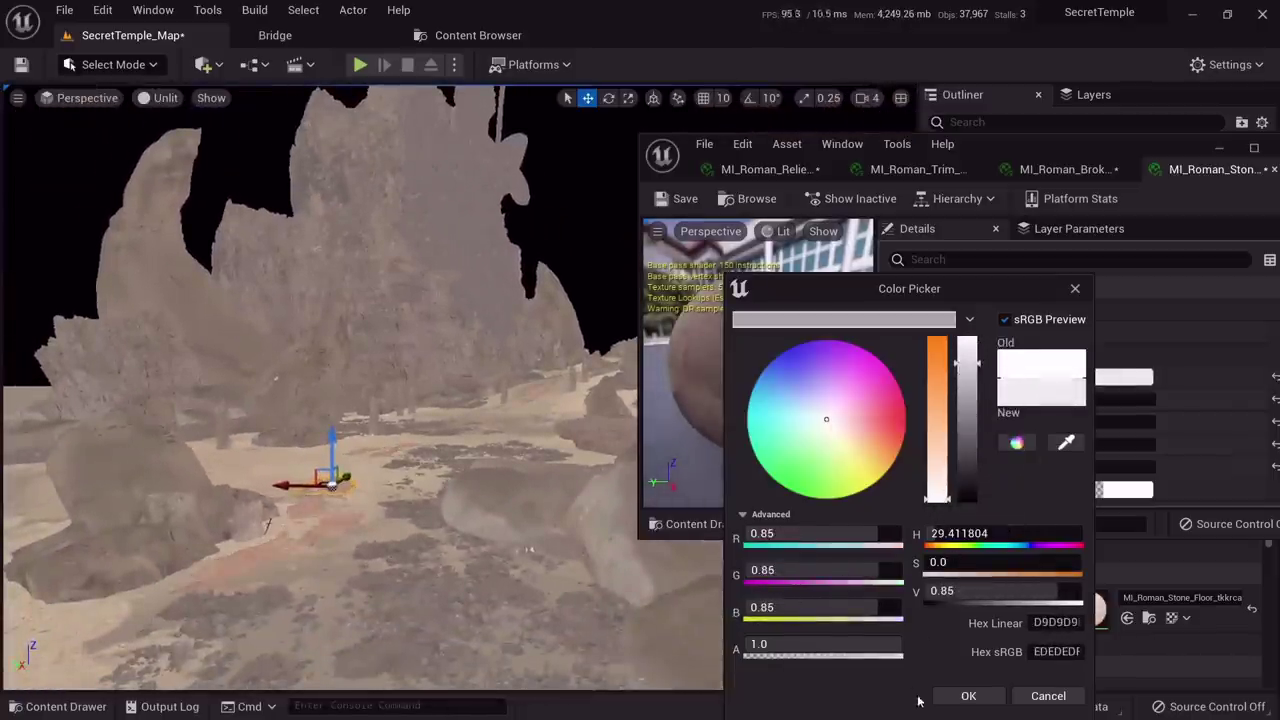
{"action": "left_click", "coordinate": [966, 696]}
Enable the stone floor's Albedo Controls with a Saturation of 0.6 and check the path in Lit view
{"action": "scroll", "coordinate": [1080, 420], "scroll_direction": "down", "scroll_amount": 2}
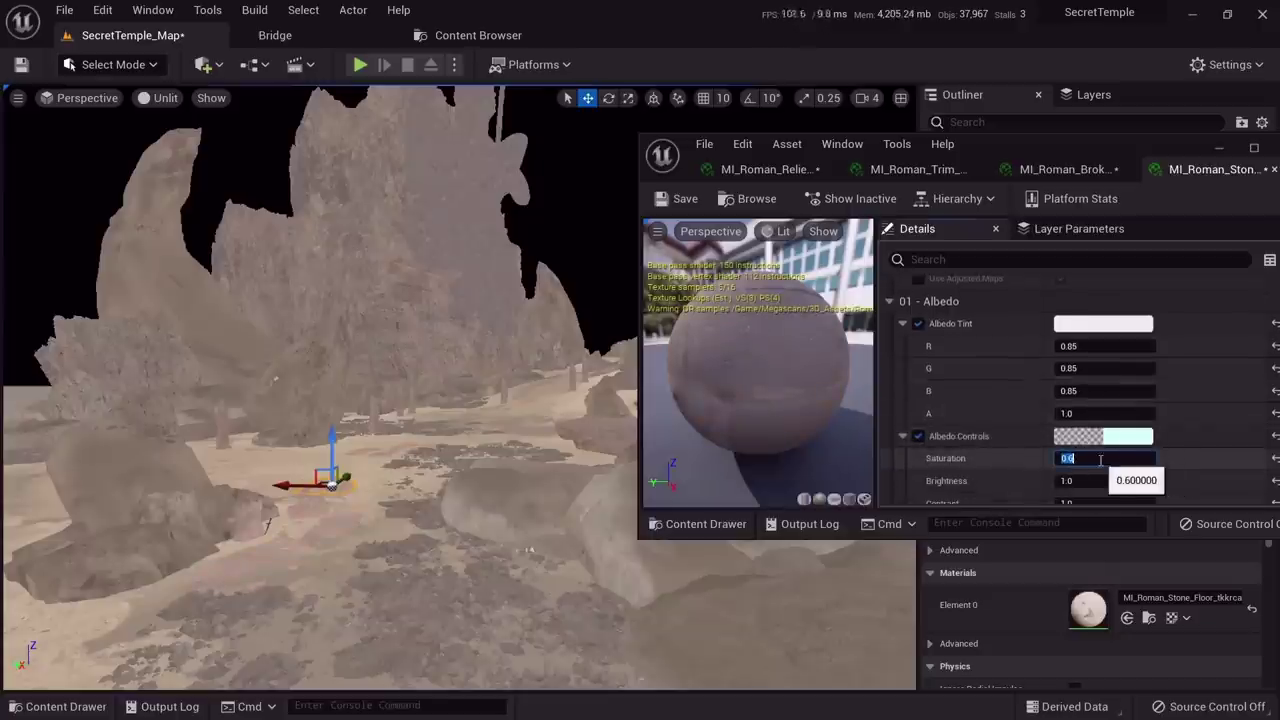
{"action": "right_click_drag", "start_coordinate": [460, 390], "coordinate": [533, 358]}
{"action": "key", "text": "alt+4"}
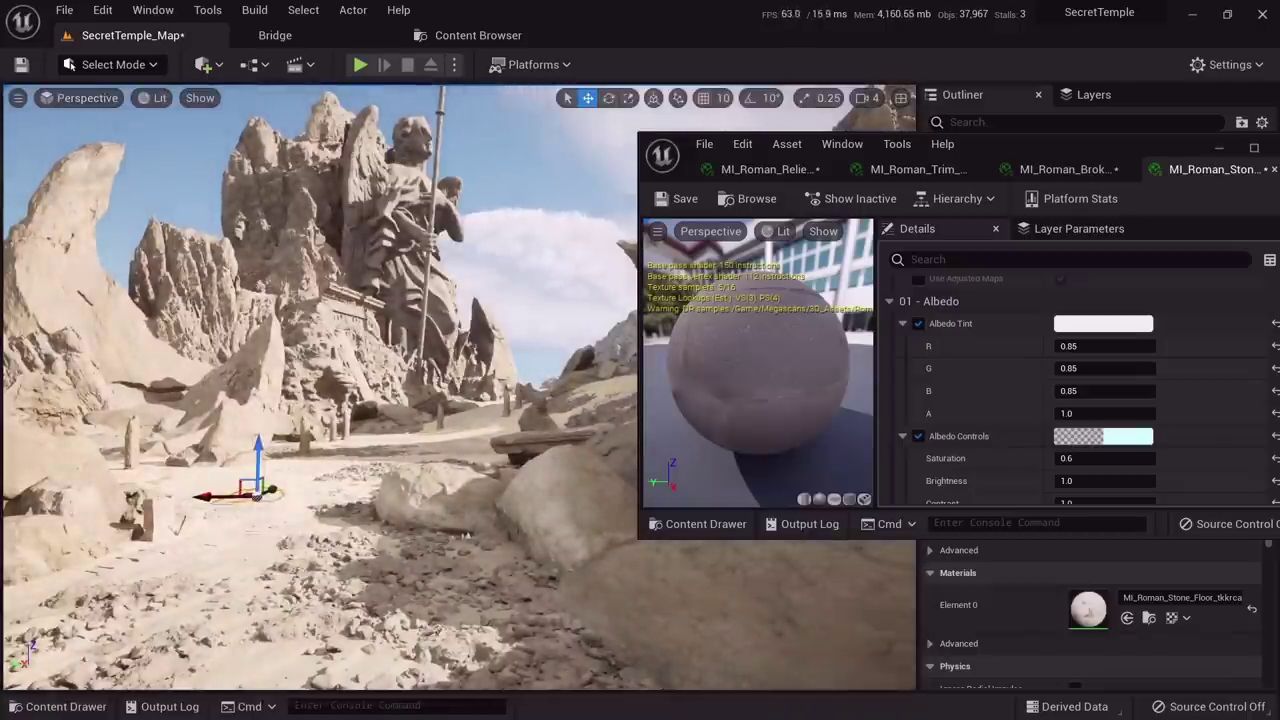
{"action": "key", "text": "w"}
{"action": "right_click_drag", "start_coordinate": [428, 509], "coordinate": [366, 505]}
{"action": "key", "text": "s"}
Save the stone floor, relief, trim and broken column material instances and close their editor window
{"action": "left_click", "coordinate": [675, 203]}
{"action": "left_click", "coordinate": [750, 167]}
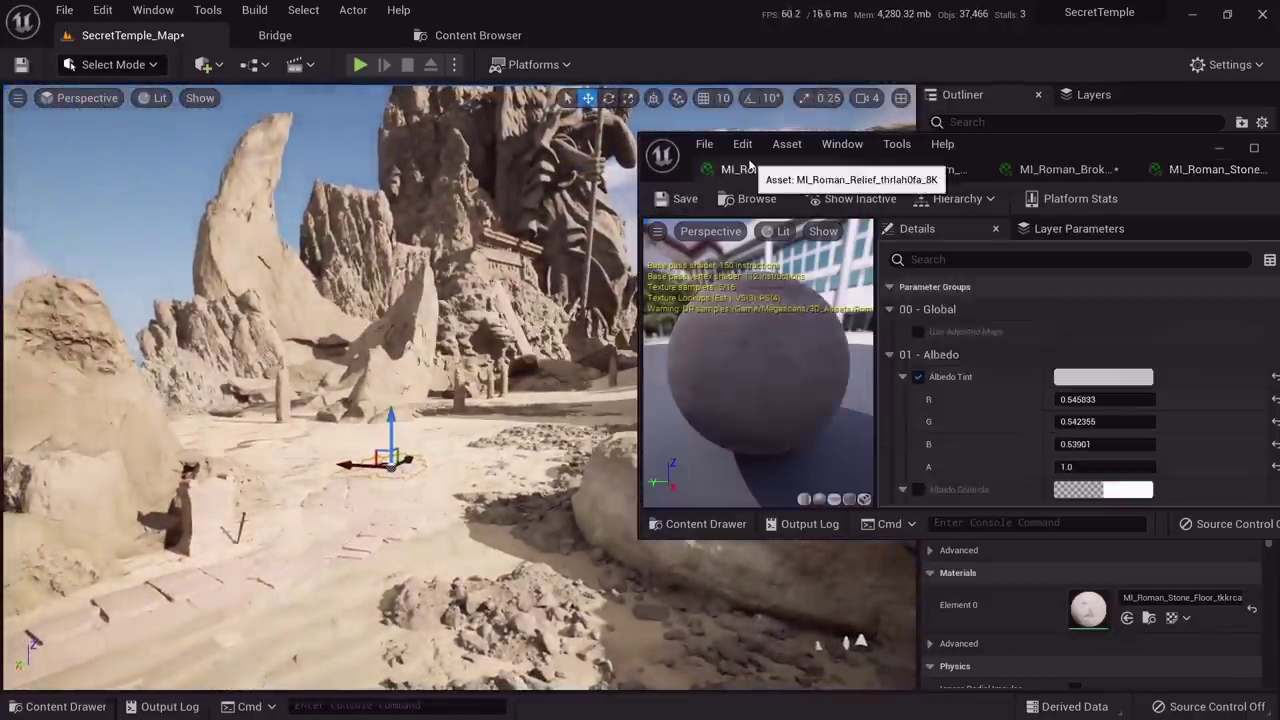
{"action": "left_click", "coordinate": [676, 201]}
{"action": "left_click", "coordinate": [895, 172]}
{"action": "left_click", "coordinate": [668, 206]}
{"action": "left_click", "coordinate": [1060, 169]}
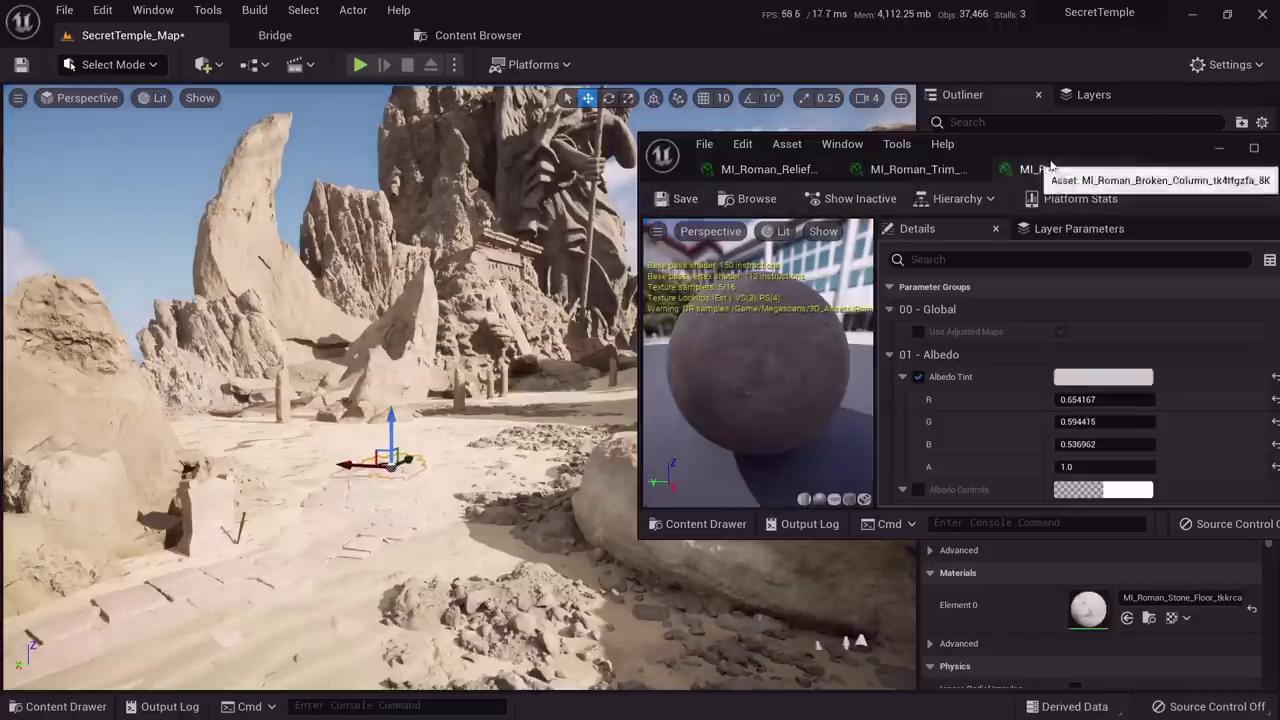
{"action": "left_click", "coordinate": [1175, 169]}
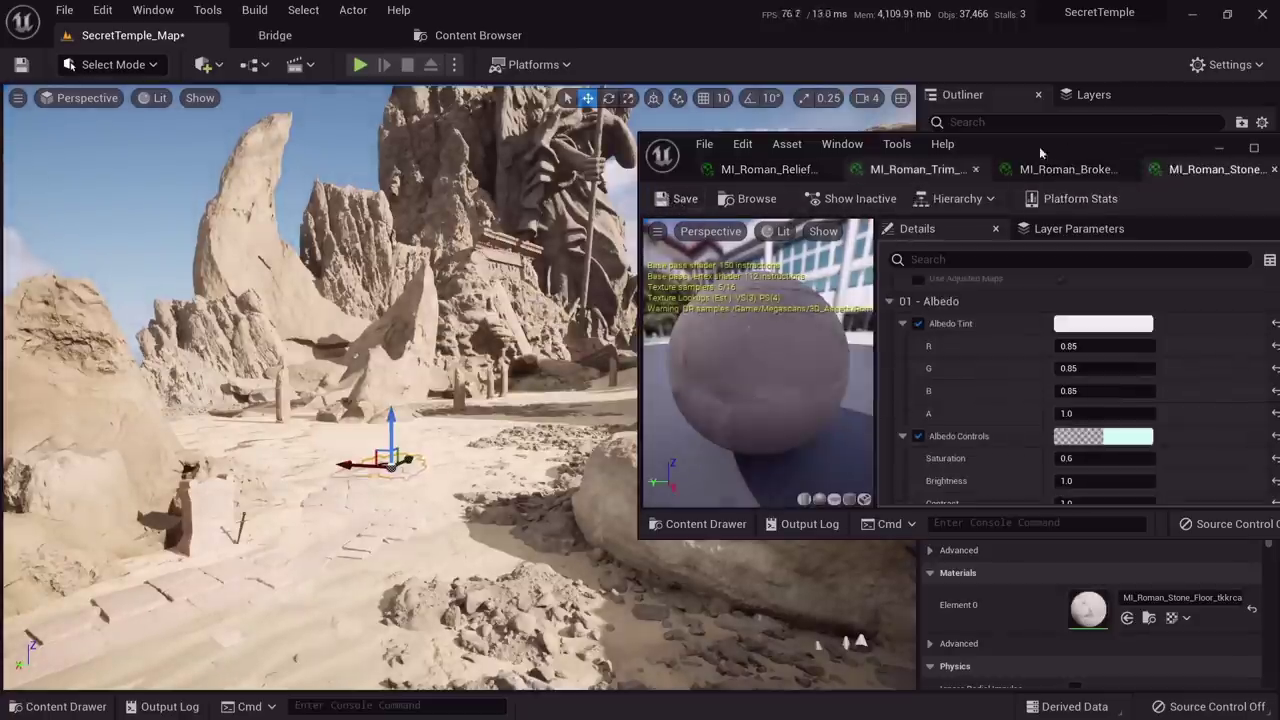
{"action": "left_click_drag", "start_coordinate": [1131, 149], "coordinate": [1033, 138]}
{"action": "left_click", "coordinate": [1191, 137]}
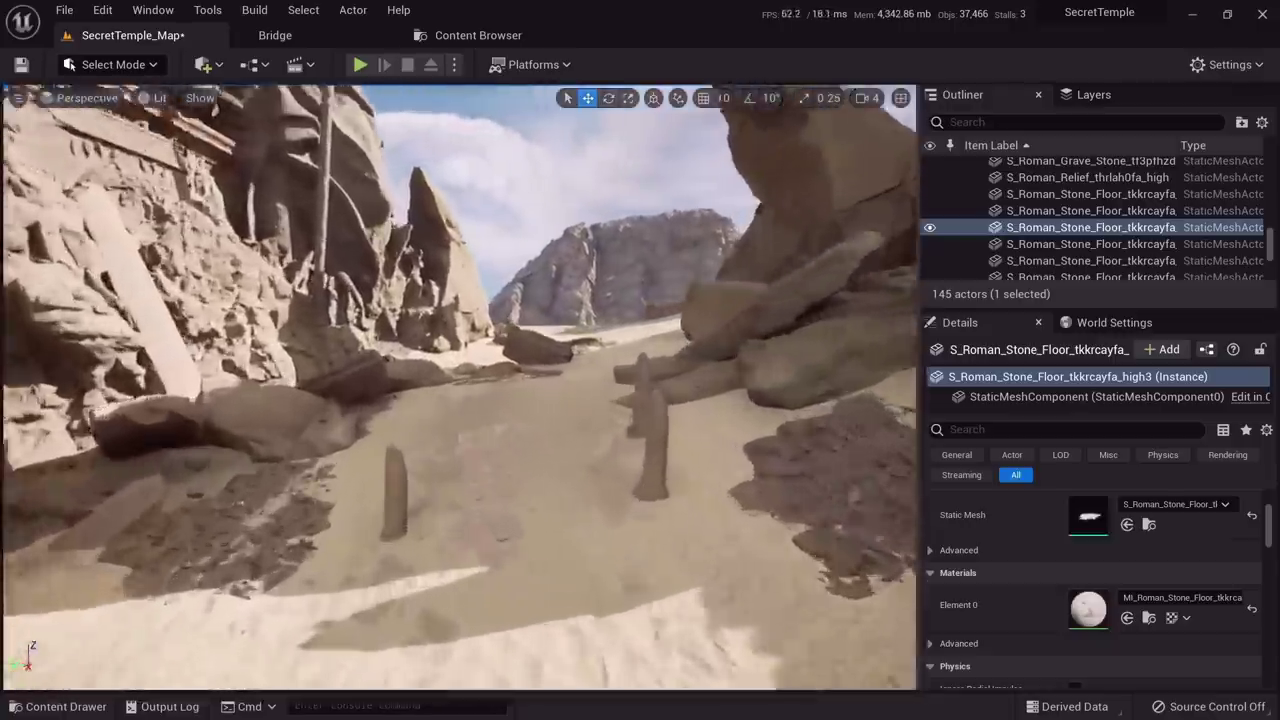
Duplicate two stone floor pieces sideways from the path using world axes and raise the copies out of the sand
{"action": "right_click_drag", "start_coordinate": [508, 370], "coordinate": [508, 410]}
{"action": "left_click", "coordinate": [510, 402]}
{"action": "left_click", "coordinate": [458, 410], "text": "ctrl"}
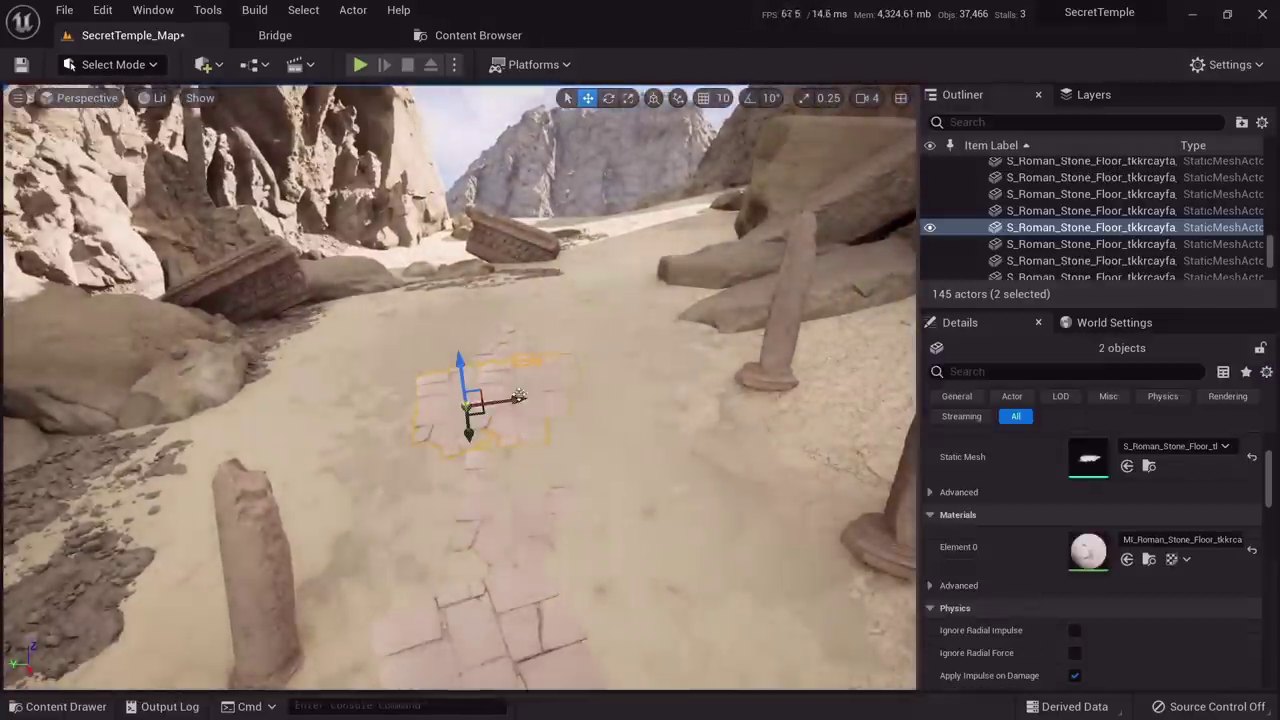
{"action": "left_click_drag", "start_coordinate": [518, 396], "coordinate": [537, 396], "text": "alt"}
{"action": "key", "text": "ctrl+z"}
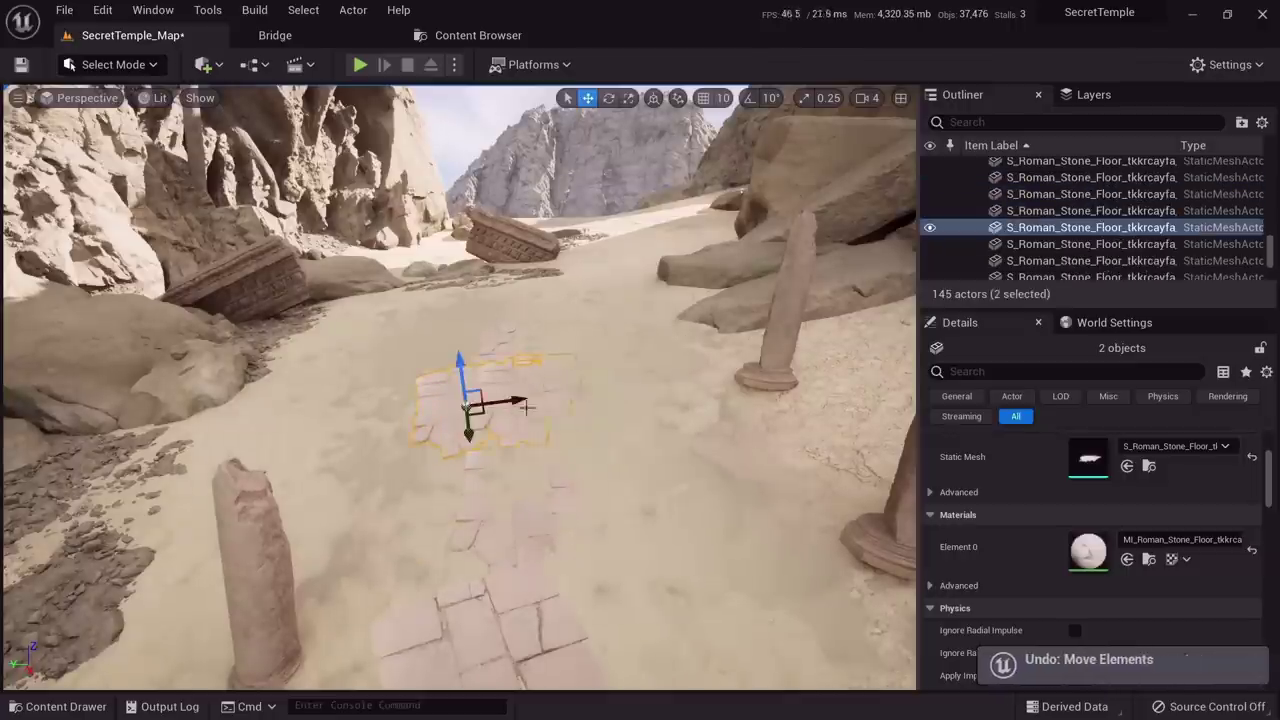
{"action": "left_click", "coordinate": [653, 97]}
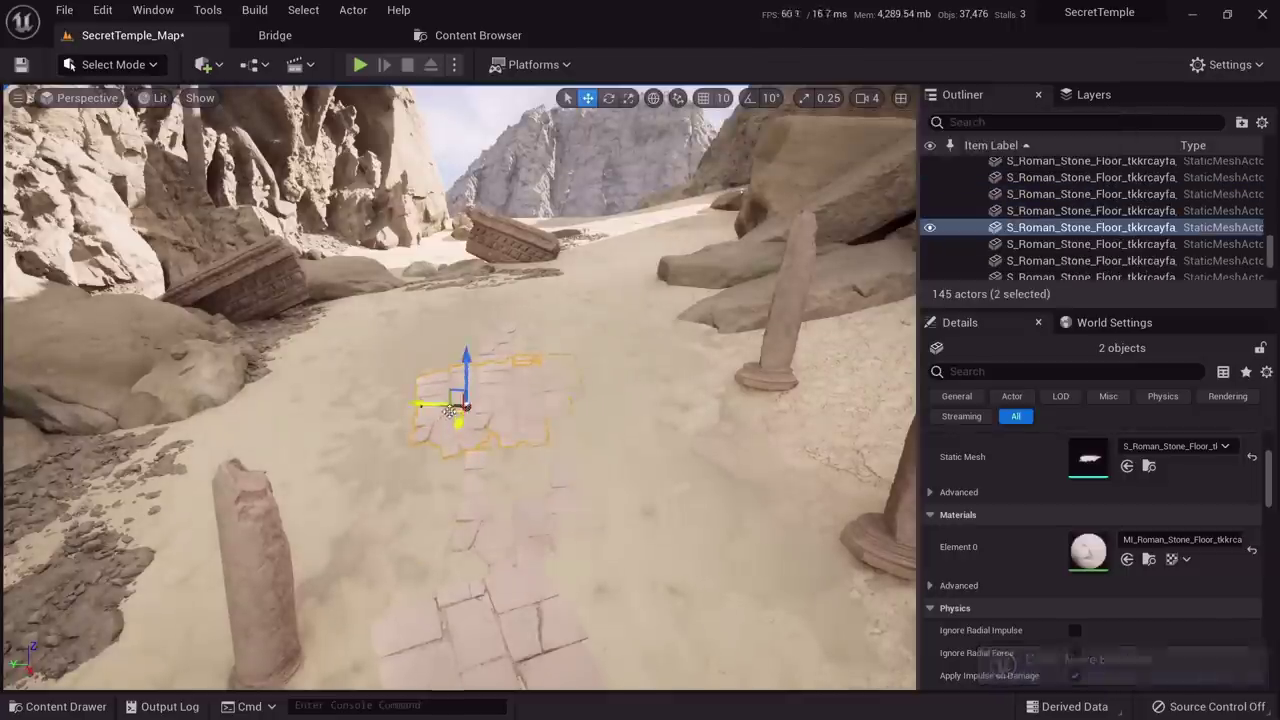
{"action": "left_click_drag", "start_coordinate": [450, 412], "coordinate": [660, 378], "text": "alt"}
{"action": "right_click_drag", "start_coordinate": [631, 383], "coordinate": [641, 383]}
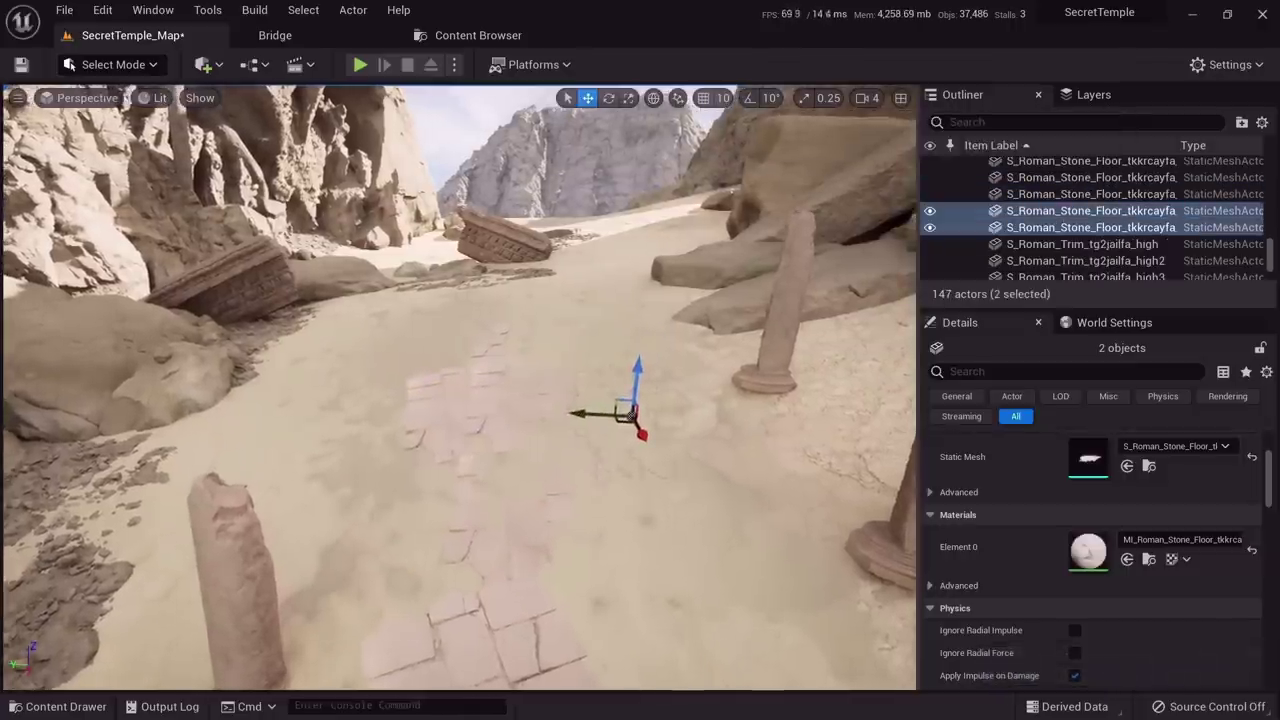
{"action": "left_click_drag", "start_coordinate": [637, 387], "coordinate": [640, 377]}
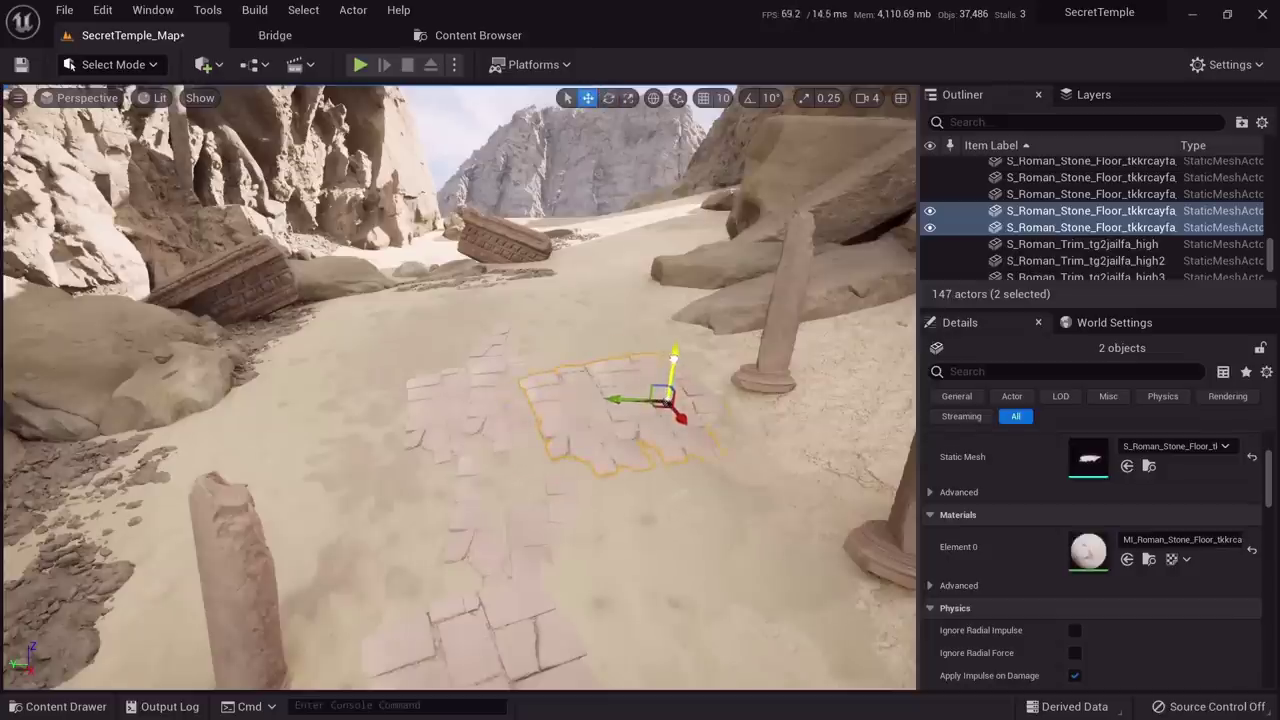
Rotate the duplicated floor pieces slightly to follow the sand's slope and deselect them
{"action": "right_click_drag", "start_coordinate": [674, 358], "coordinate": [748, 308]}
{"action": "key", "text": "e"}
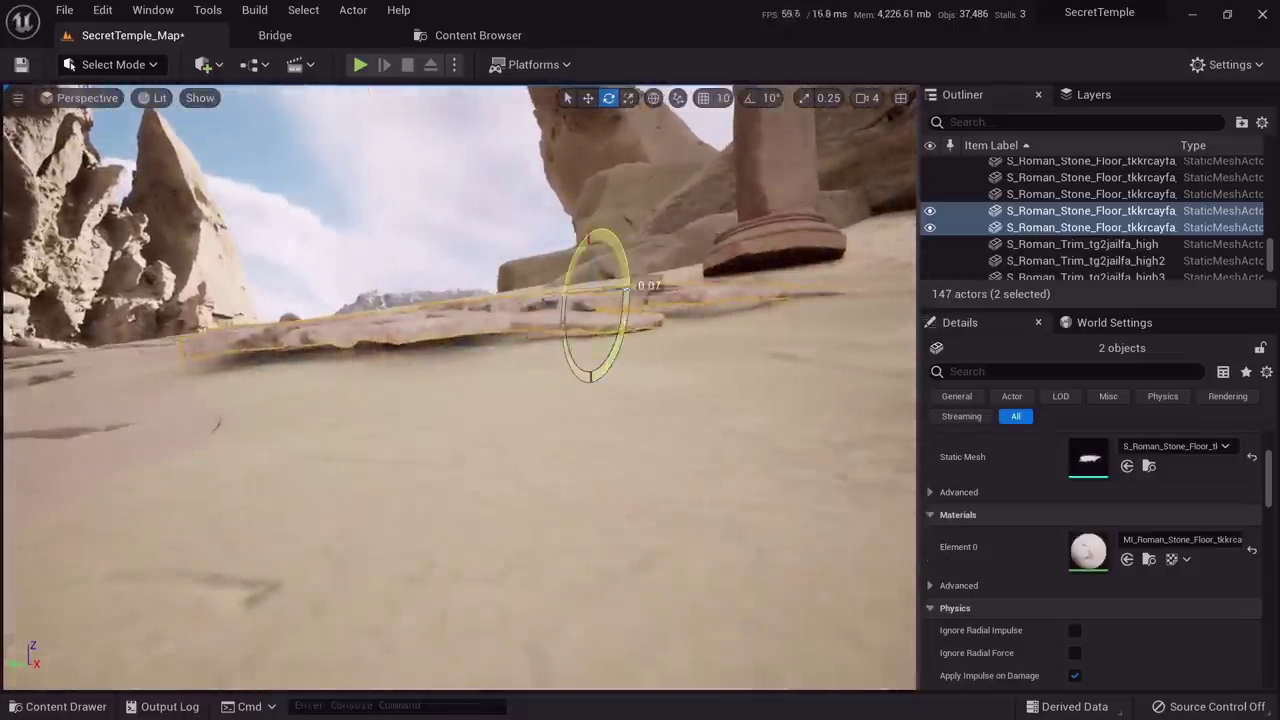
{"action": "key", "text": "Escape"}
Review the color match of statue, Roman pieces and cliffs across the scene in Unlit, Detail Lighting and Lit views
{"action": "right_click_drag", "start_coordinate": [546, 400], "coordinate": [523, 412]}
{"action": "key", "text": "w"}
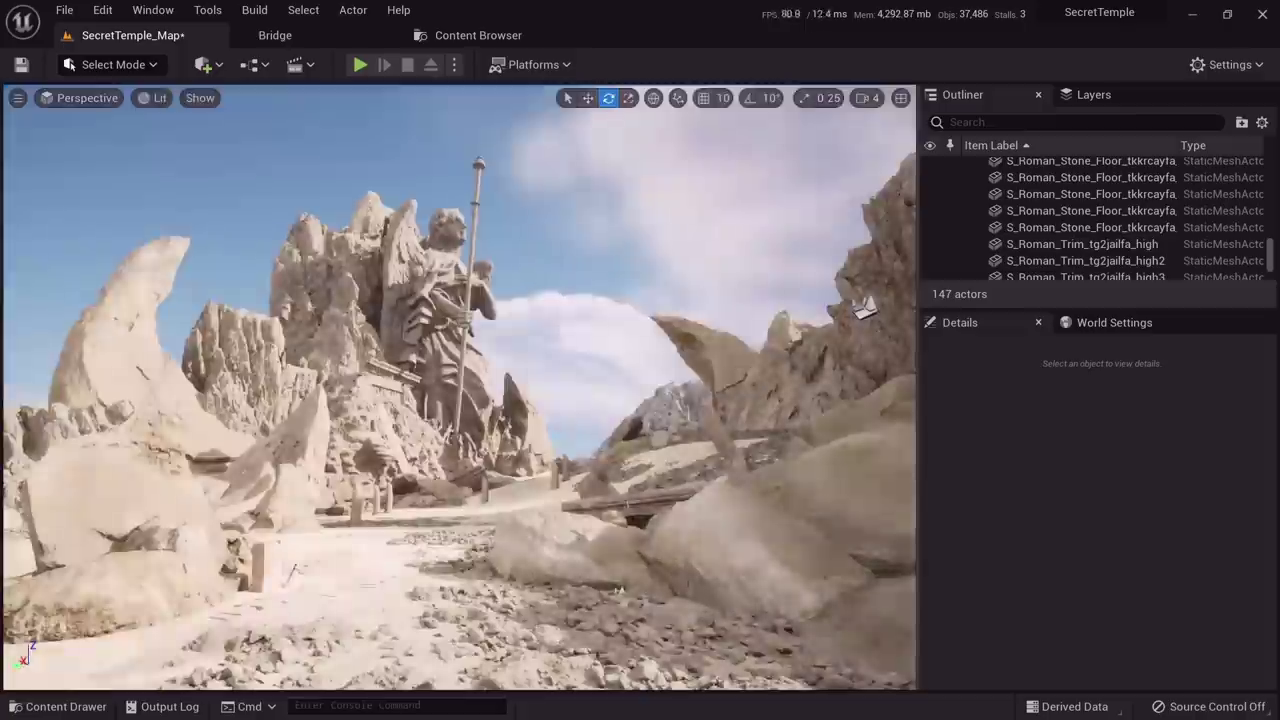
{"action": "key", "text": "alt+3"}
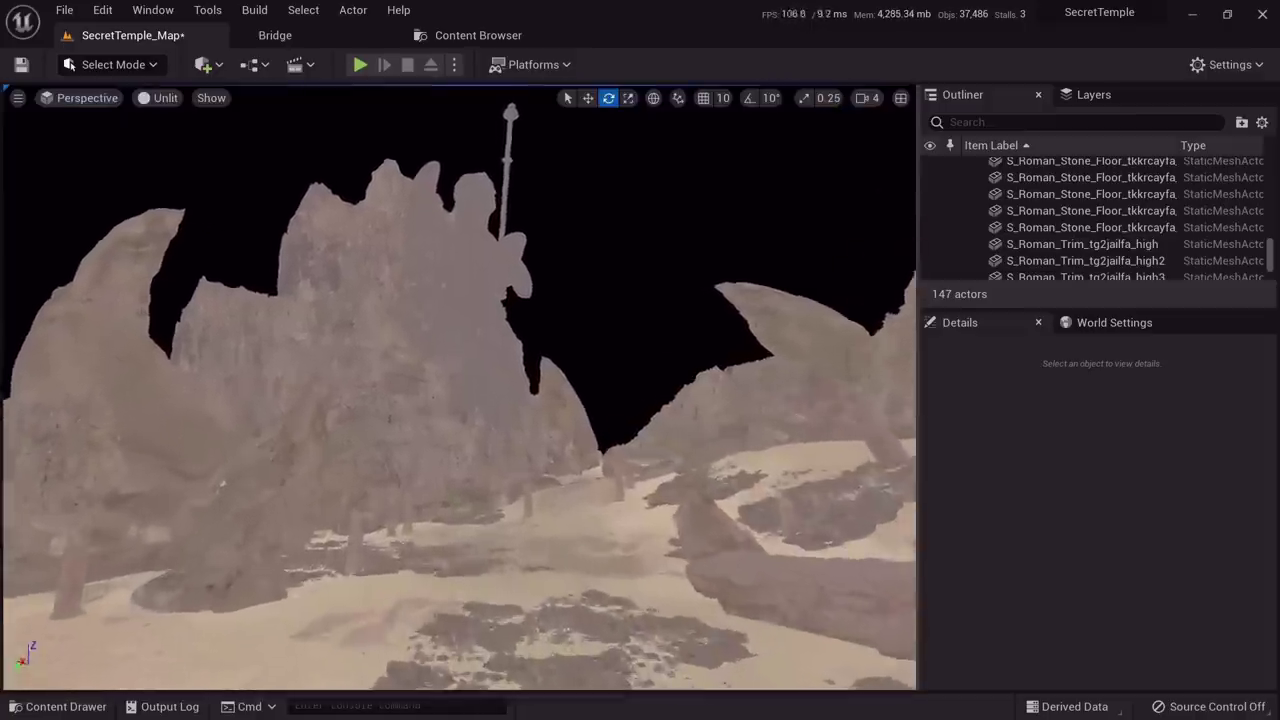
{"action": "key", "text": "alt+5"}
{"action": "key", "text": "alt+4"}
{"action": "key", "text": "w"}
{"action": "right_click_drag", "start_coordinate": [646, 560], "coordinate": [550, 584]}
{"action": "key", "text": "s"}
{"action": "key", "text": "w"}
{"action": "key", "text": "w"}
{"action": "key", "text": "e"}
{"action": "key", "text": "s"}
{"action": "key", "text": "w"}
{"action": "left_click", "coordinate": [512, 298]}
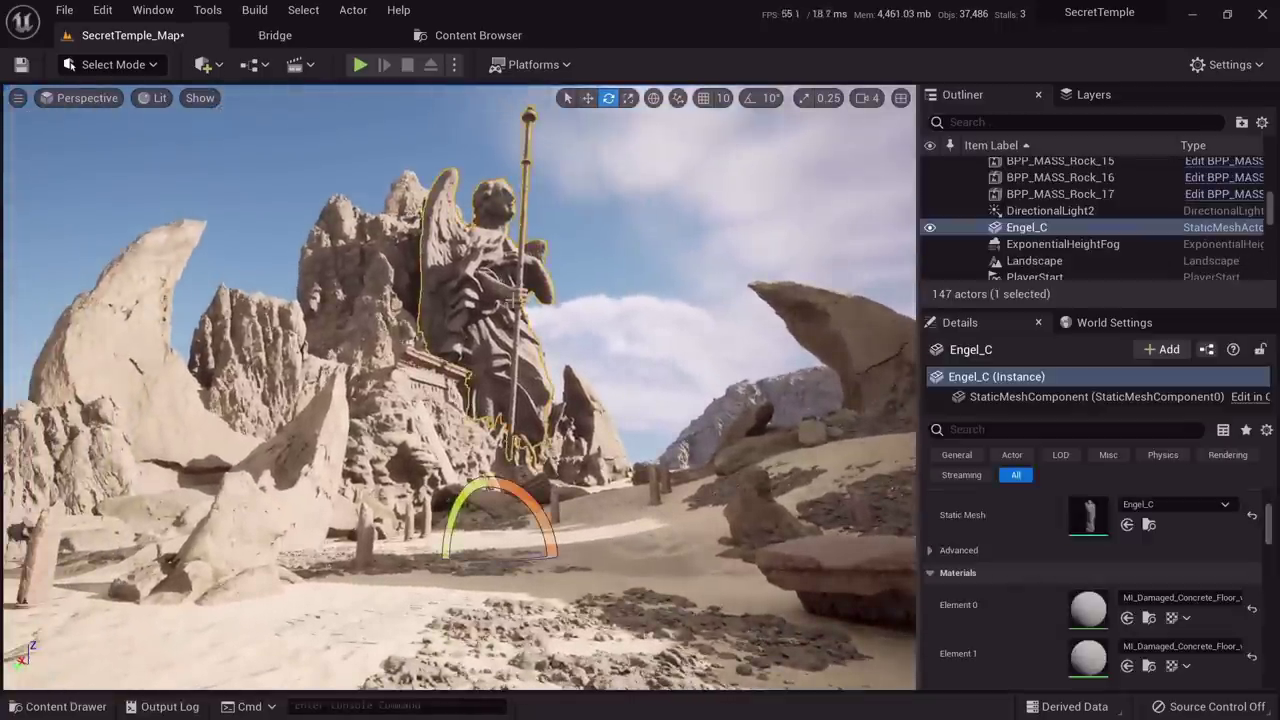
{"action": "left_click", "coordinate": [625, 317]}
{"action": "right_click_drag", "start_coordinate": [620, 346], "coordinate": [626, 351]}
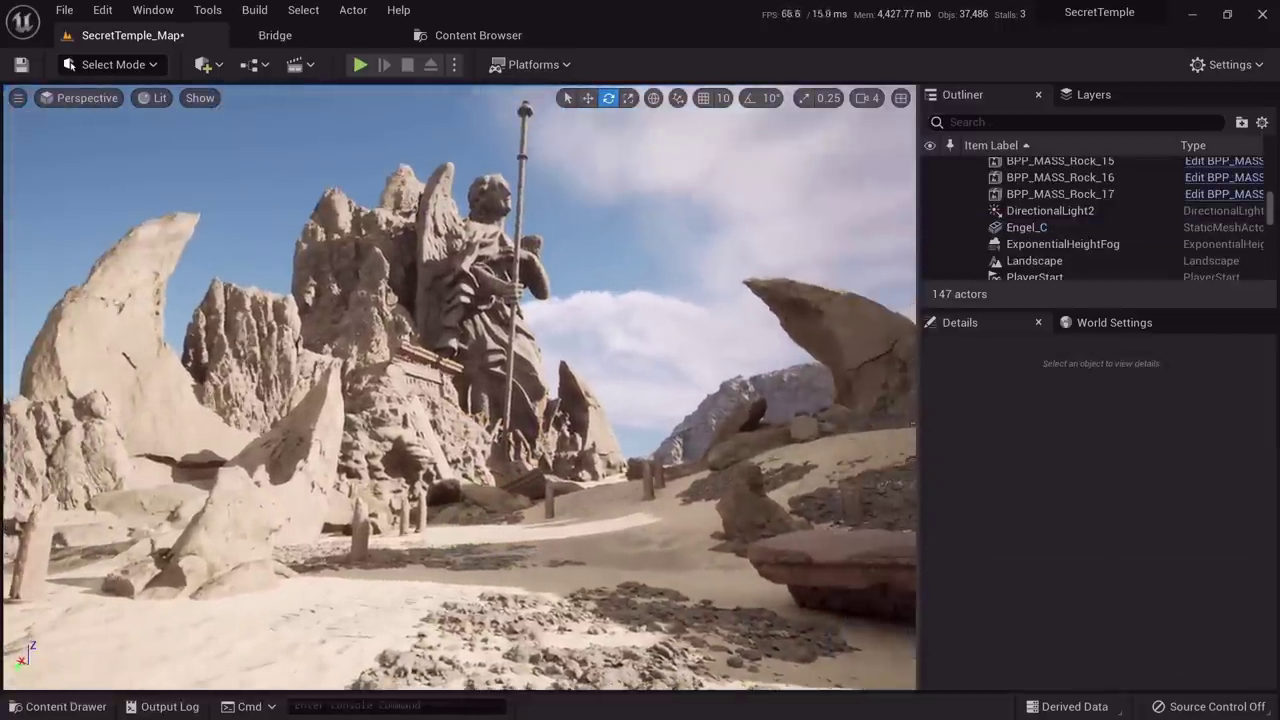
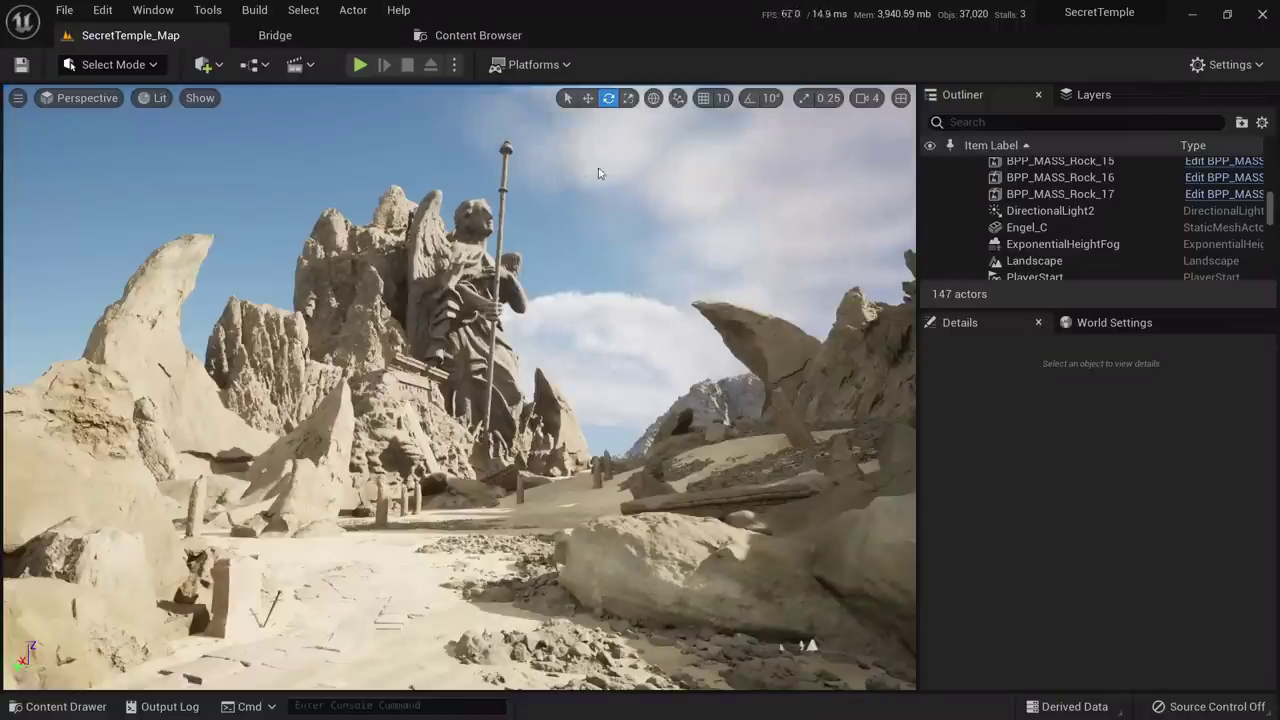
Open the SecretTemple folder in the Content Browser's source tree
{"action": "left_click", "coordinate": [487, 35]}
{"action": "scroll", "coordinate": [113, 410], "scroll_direction": "down", "scroll_amount": 2}
{"action": "scroll", "coordinate": [123, 399], "scroll_direction": "up", "scroll_amount": 5}
{"action": "scroll", "coordinate": [148, 380], "scroll_direction": "down", "scroll_amount": 2}
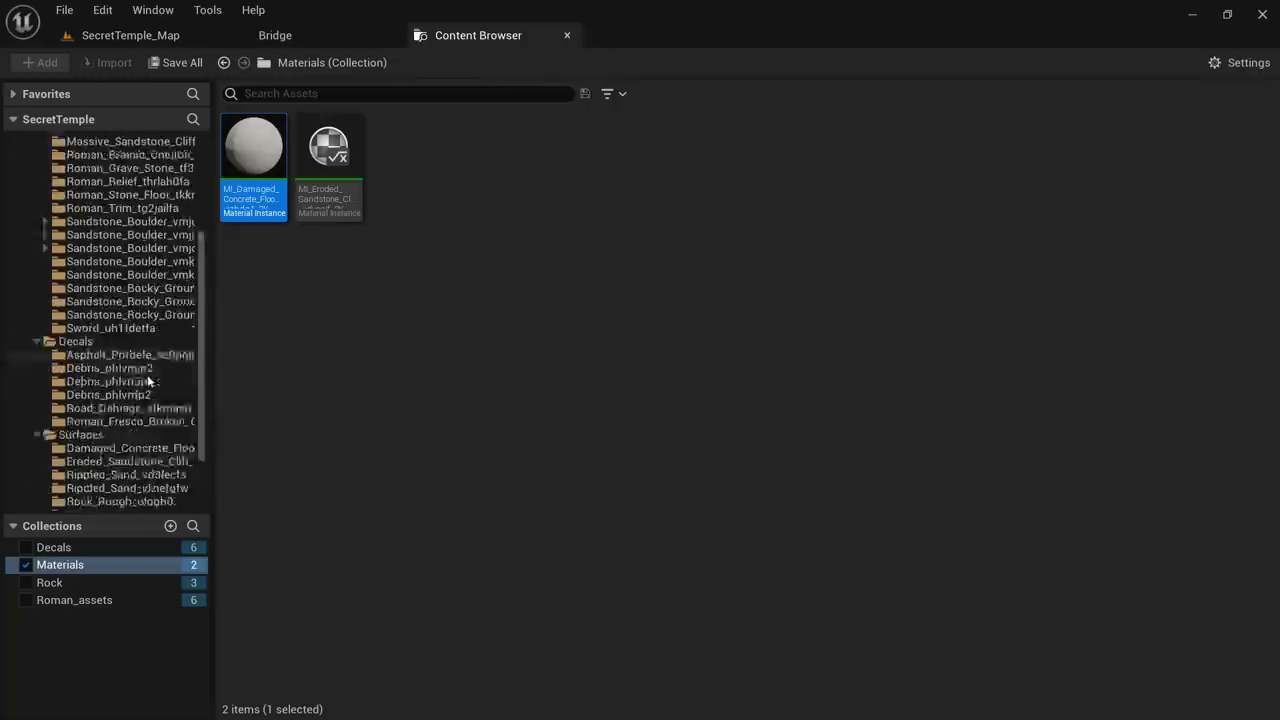
{"action": "scroll", "coordinate": [126, 468], "scroll_direction": "down", "scroll_amount": 3}
{"action": "left_click", "coordinate": [125, 466]}
{"action": "scroll", "coordinate": [129, 414], "scroll_direction": "up", "scroll_amount": 10}
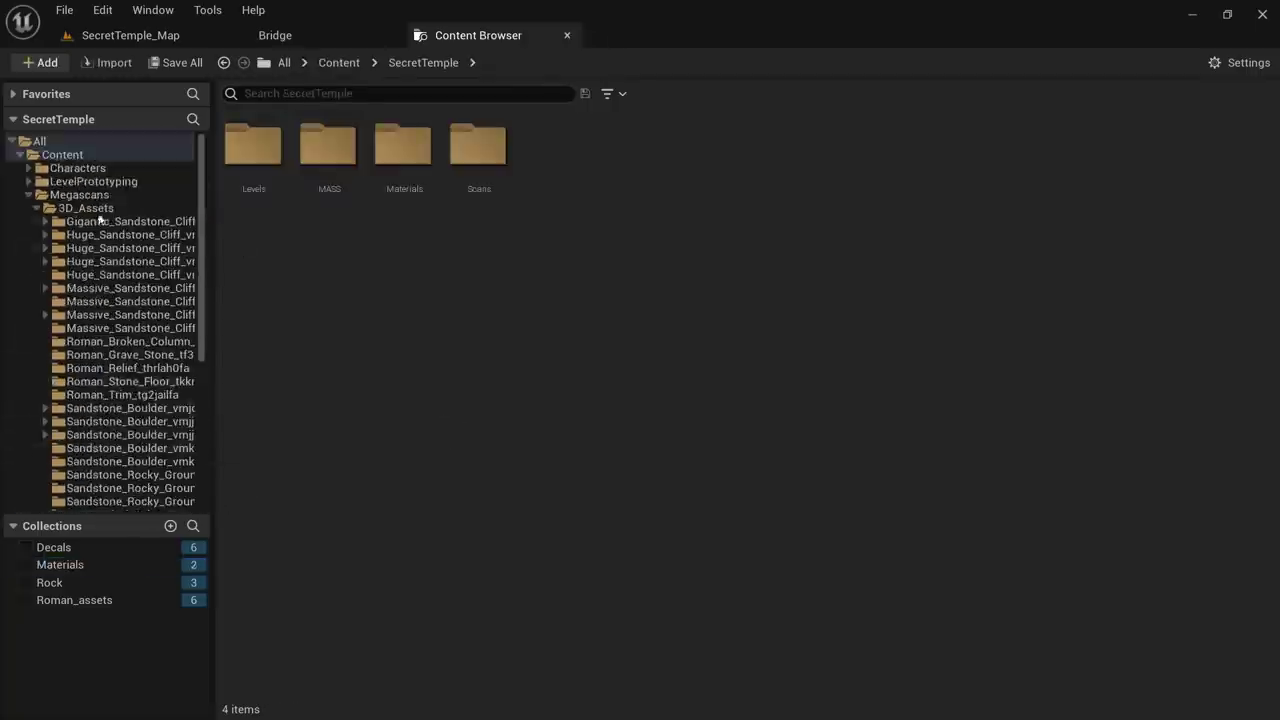
{"action": "scroll", "coordinate": [104, 440], "scroll_direction": "down", "scroll_amount": 7}
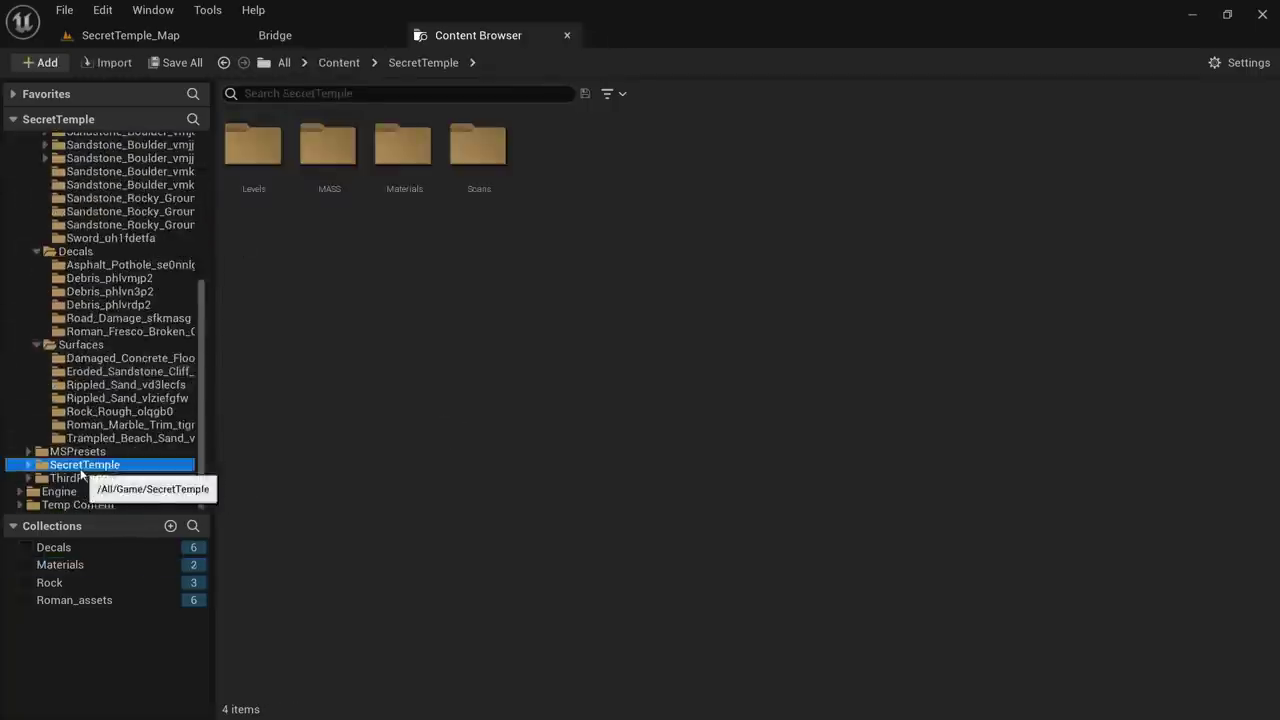
Set the SecretTemple folder's color to bright green
{"action": "right_click", "coordinate": [89, 470]}
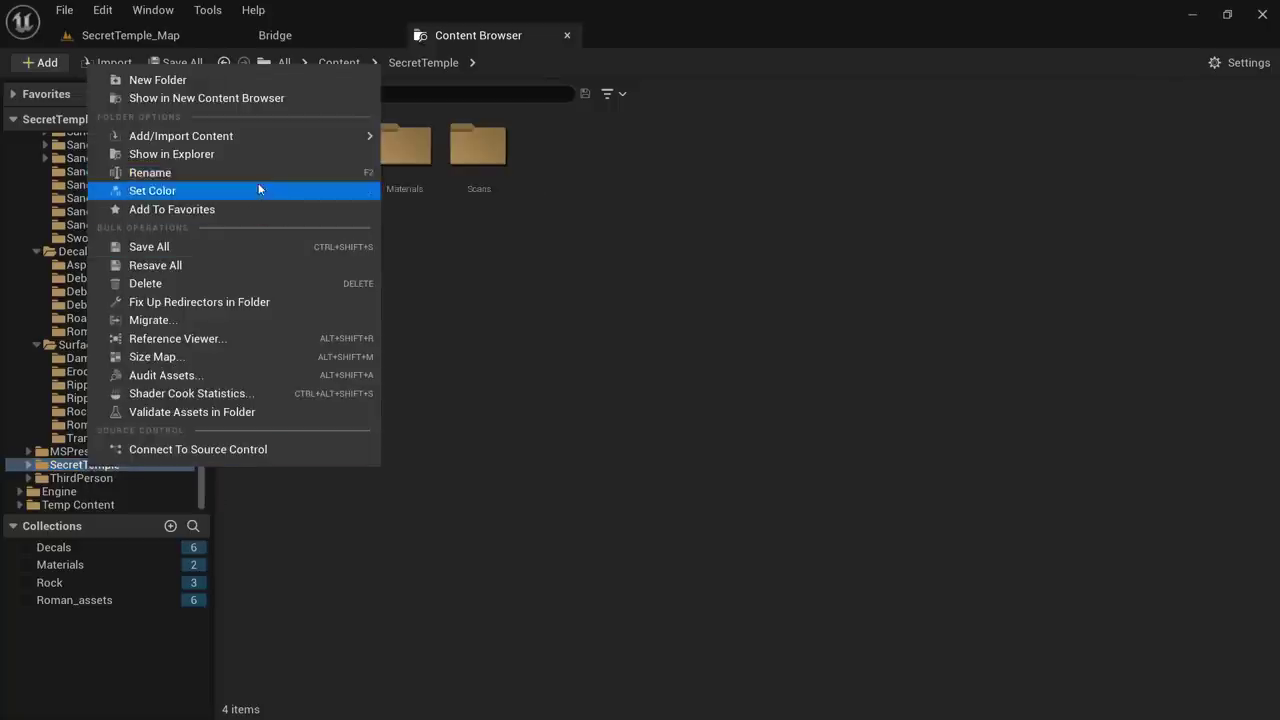
{"action": "left_click", "coordinate": [336, 190]}
{"action": "left_click_drag", "start_coordinate": [336, 362], "coordinate": [308, 402]}
{"action": "mouse_move", "coordinate": [521, 303]}
{"action": "left_mouse_down"}
{"action": "mouse_move", "coordinate": [516, 247]}
{"action": "mouse_move", "coordinate": [509, 280]}
{"action": "left_mouse_up"}
{"action": "left_click", "coordinate": [500, 609]}
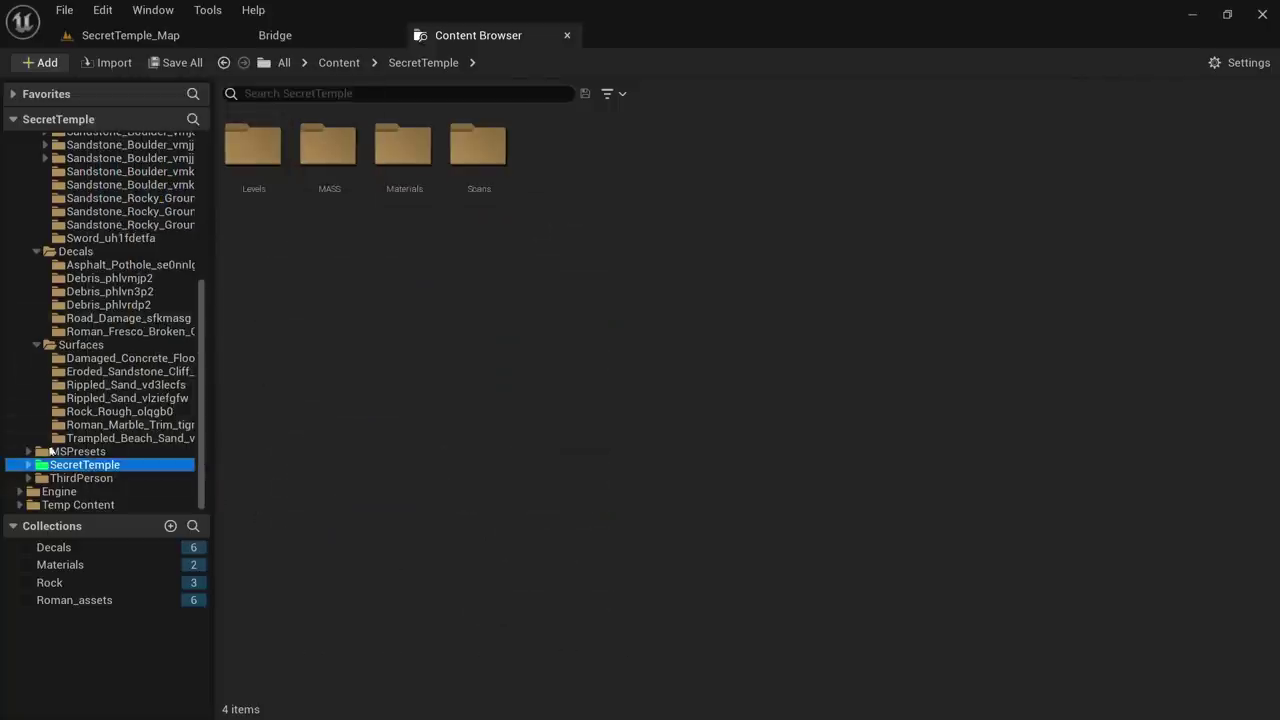
Create a new material named M_Statue in the SecretTemple Materials folder
{"action": "scroll", "coordinate": [135, 365], "scroll_direction": "up", "scroll_amount": 6}
{"action": "scroll", "coordinate": [149, 349], "scroll_direction": "down", "scroll_amount": 6}
{"action": "left_click", "coordinate": [84, 452]}
{"action": "left_click", "coordinate": [94, 466]}
{"action": "left_click", "coordinate": [410, 165]}
{"action": "double_click", "coordinate": [410, 165]}
{"action": "right_click", "coordinate": [485, 300]}
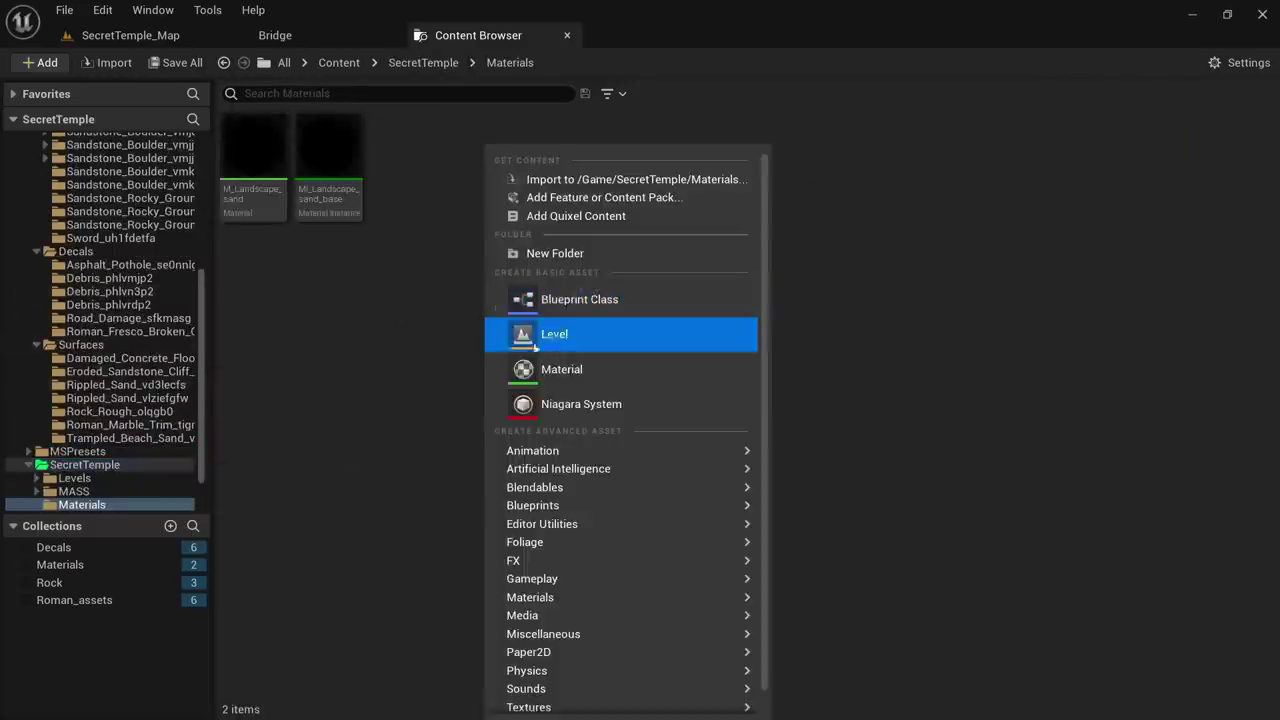
{"action": "left_click", "coordinate": [582, 369]}
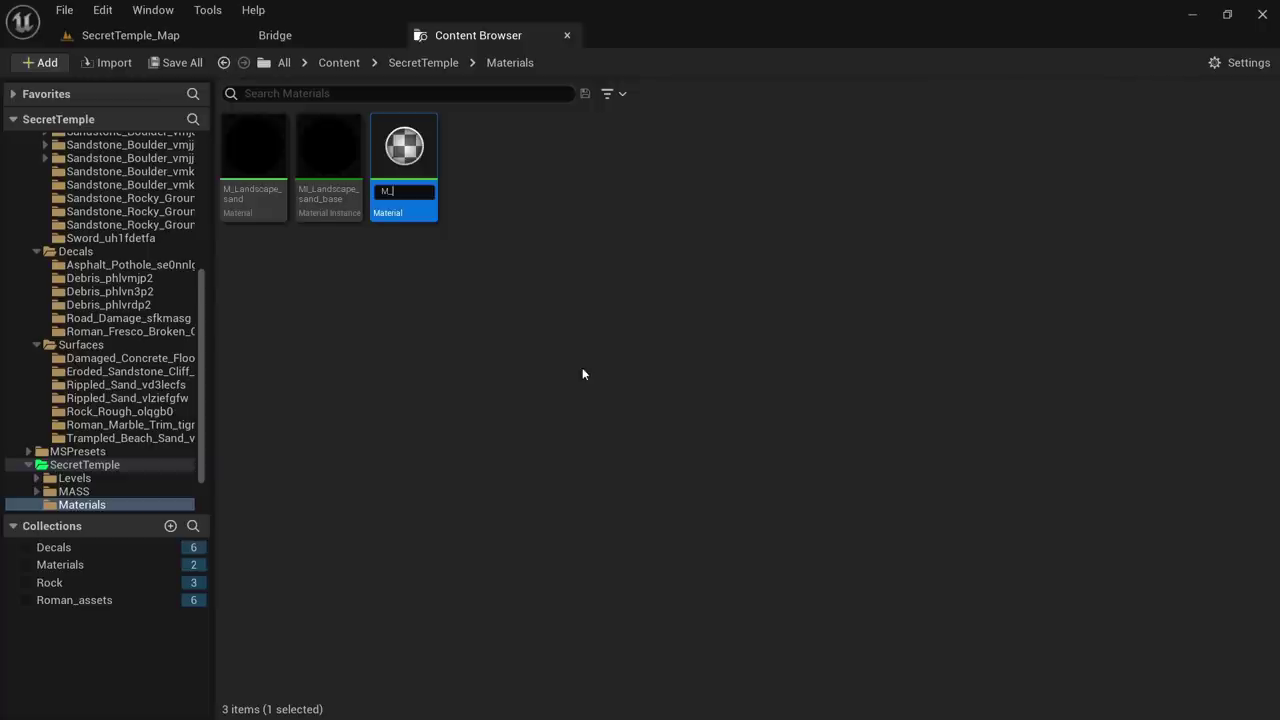
{"action": "type", "text": "M_Statue"}
{"action": "key", "text": "Return"}
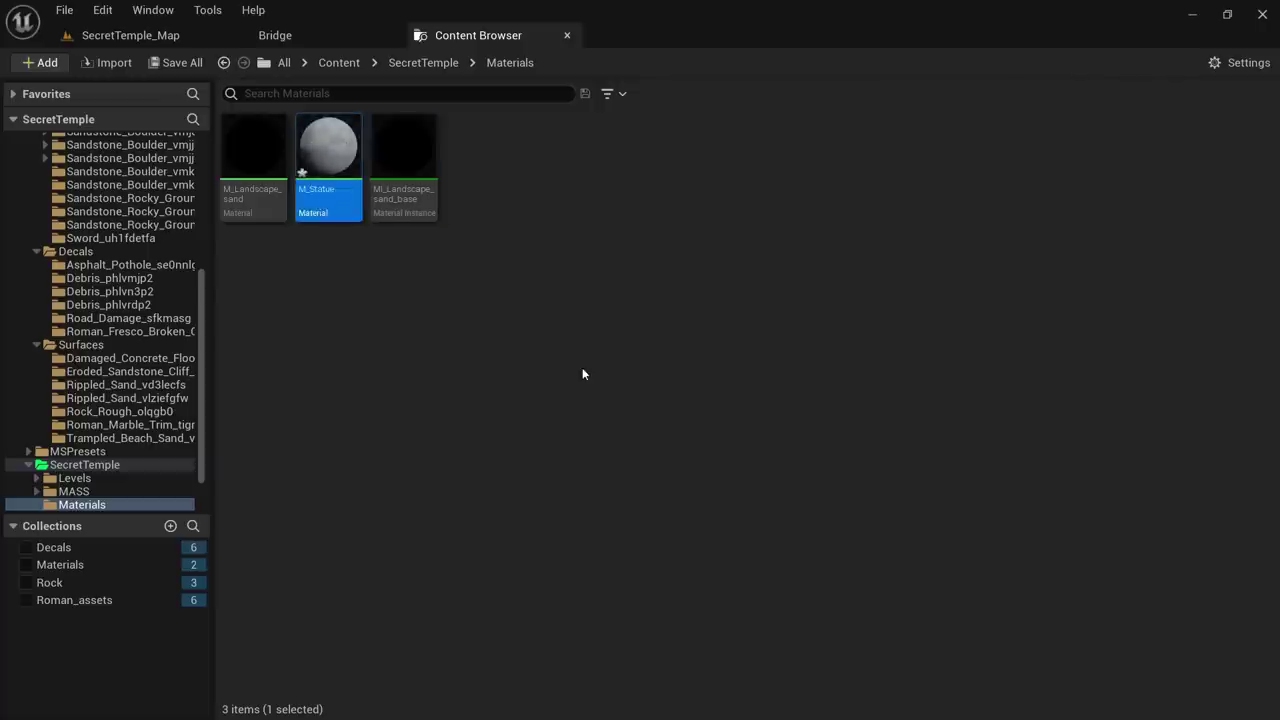
Create a material instance of M_Statue and name it MI_Statue
{"action": "right_click", "coordinate": [332, 163]}
{"action": "left_click", "coordinate": [382, 198]}
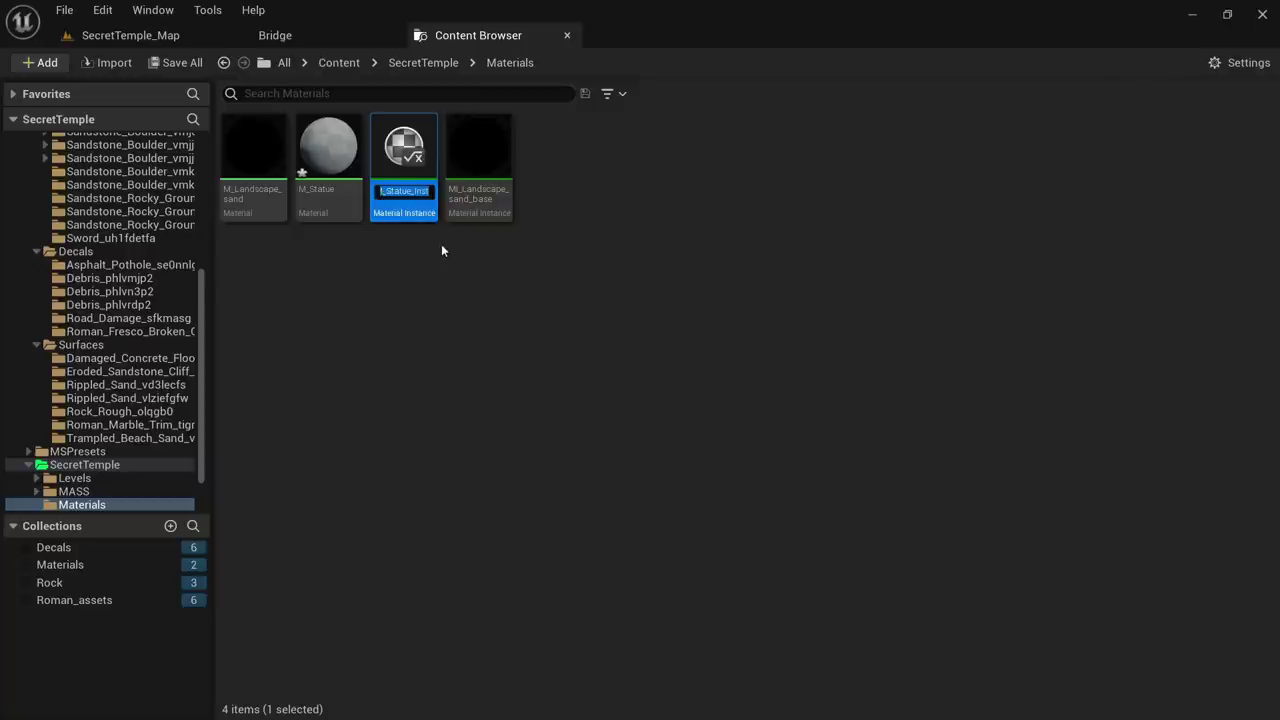
{"action": "type", "text": "MI_Statue"}
{"action": "key", "text": "Return"}
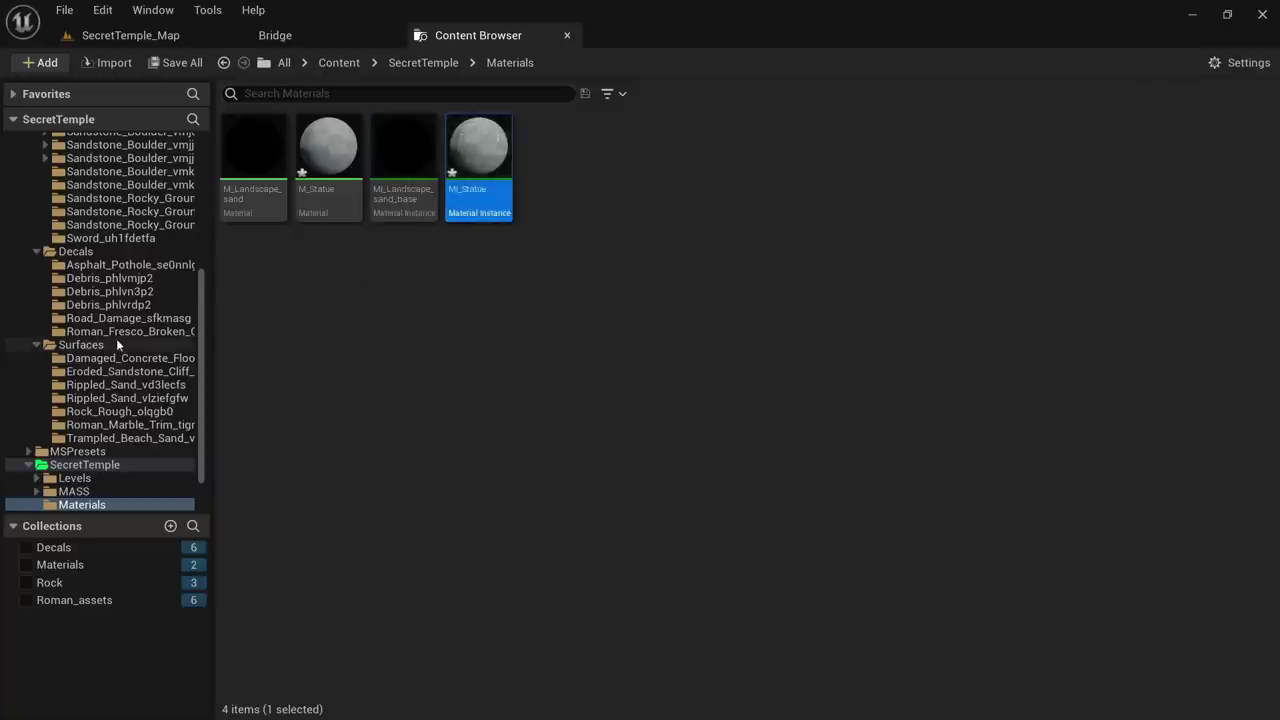
Look up the statue's current material and its source folder, along with the eroded sandstone cliff surface assets
{"action": "left_click", "coordinate": [126, 335]}
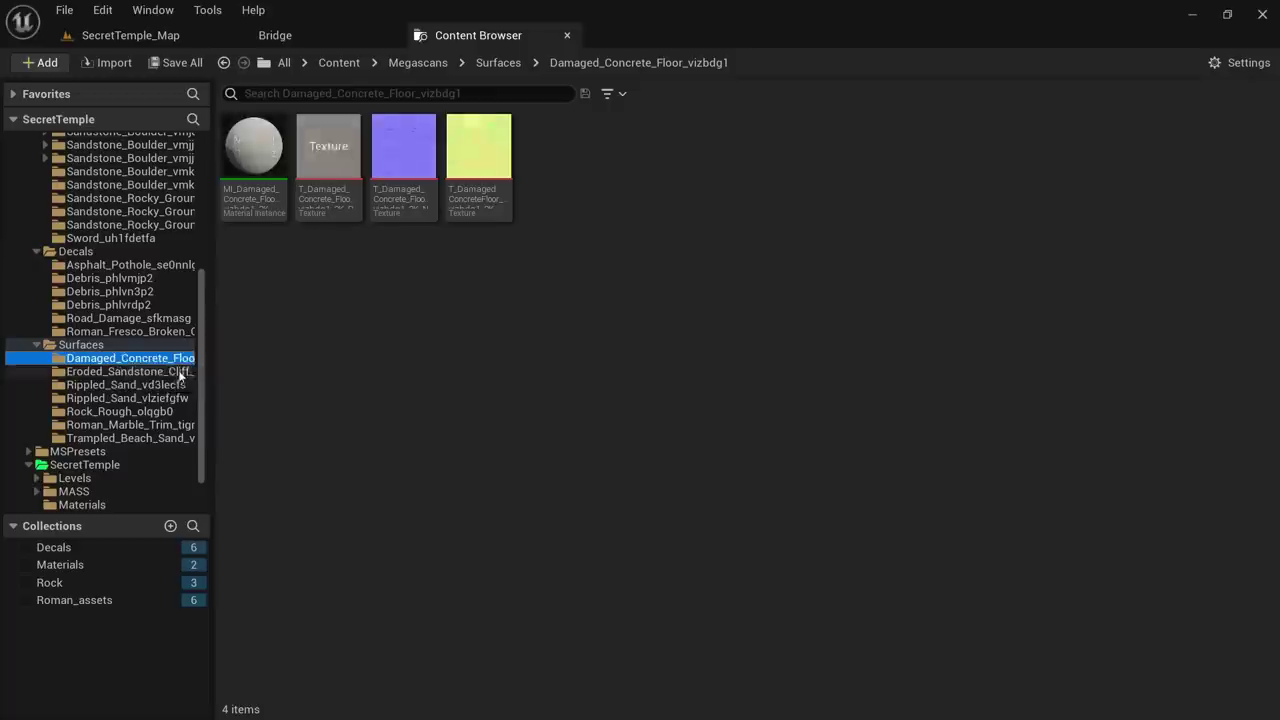
{"action": "left_click", "coordinate": [160, 358]}
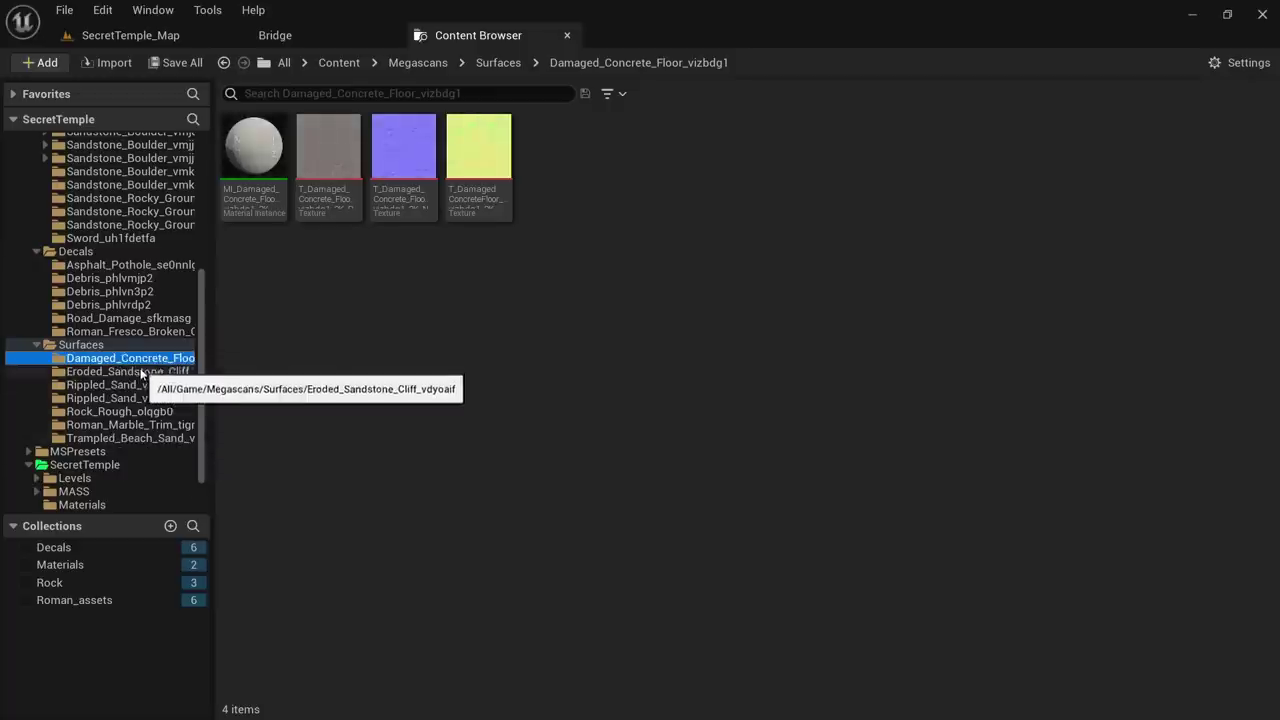
{"action": "left_click", "coordinate": [132, 372]}
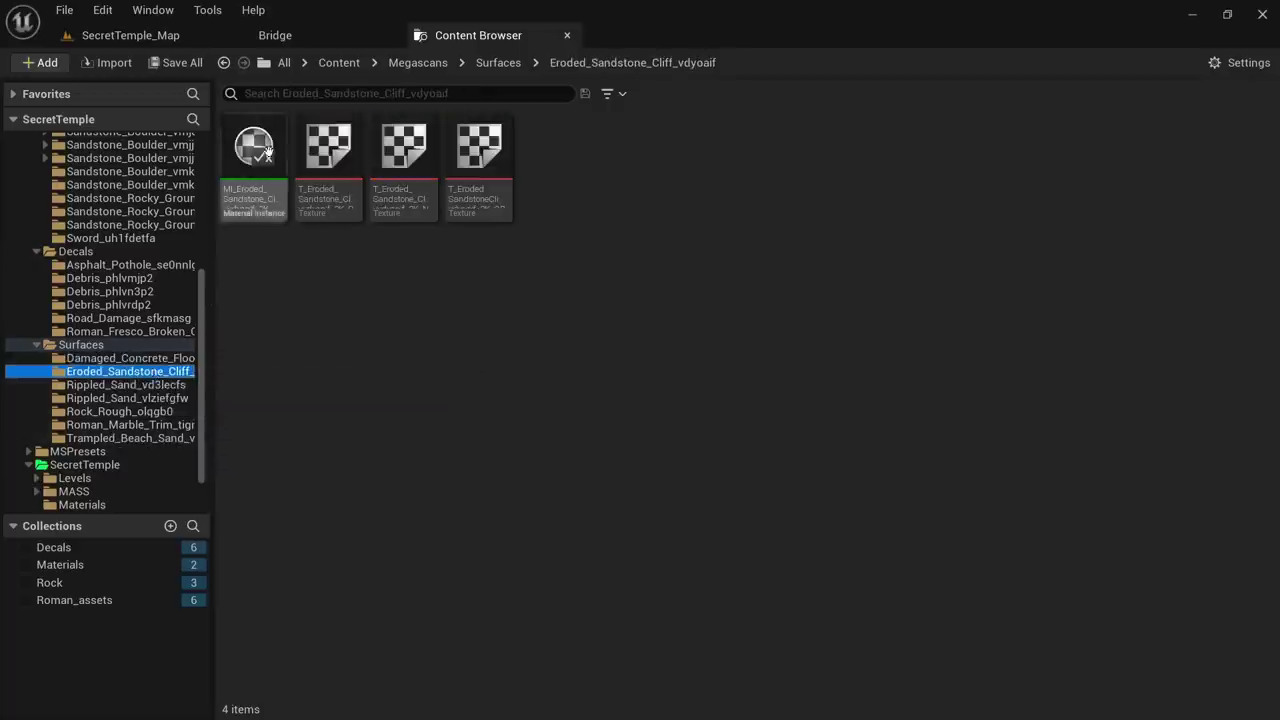
{"action": "left_click", "coordinate": [130, 35]}
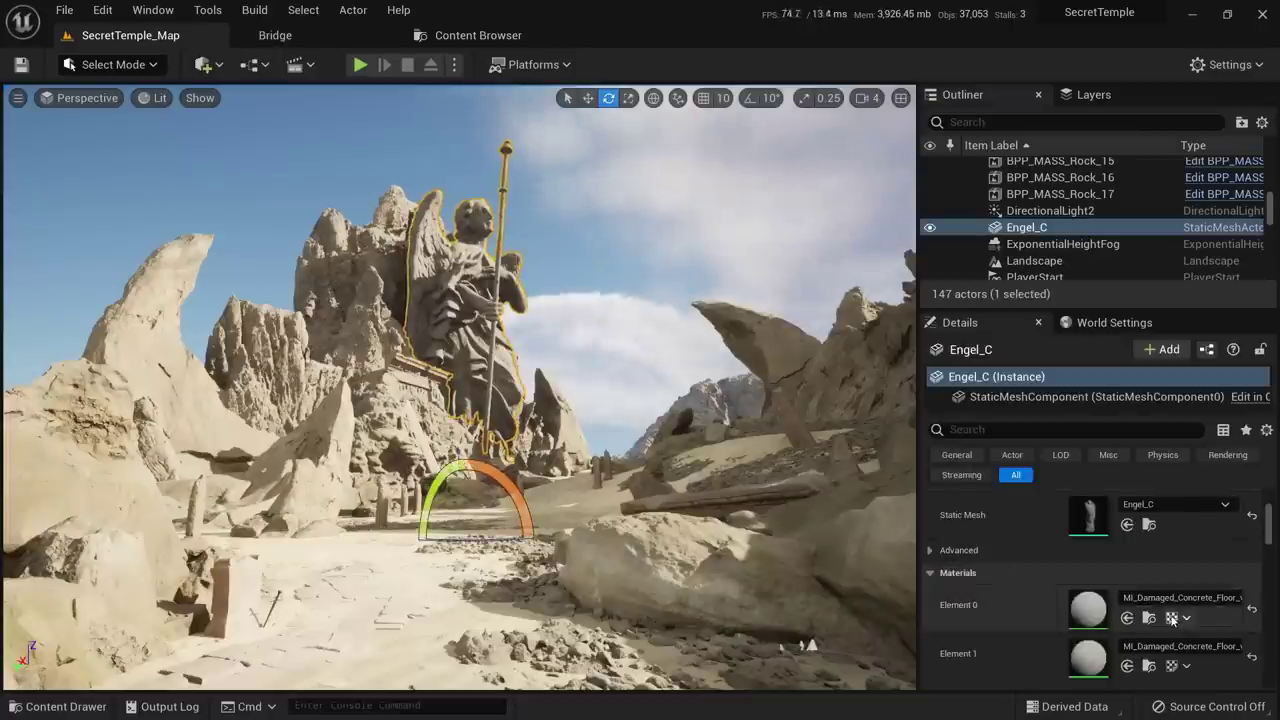
{"action": "left_click", "coordinate": [1148, 617]}
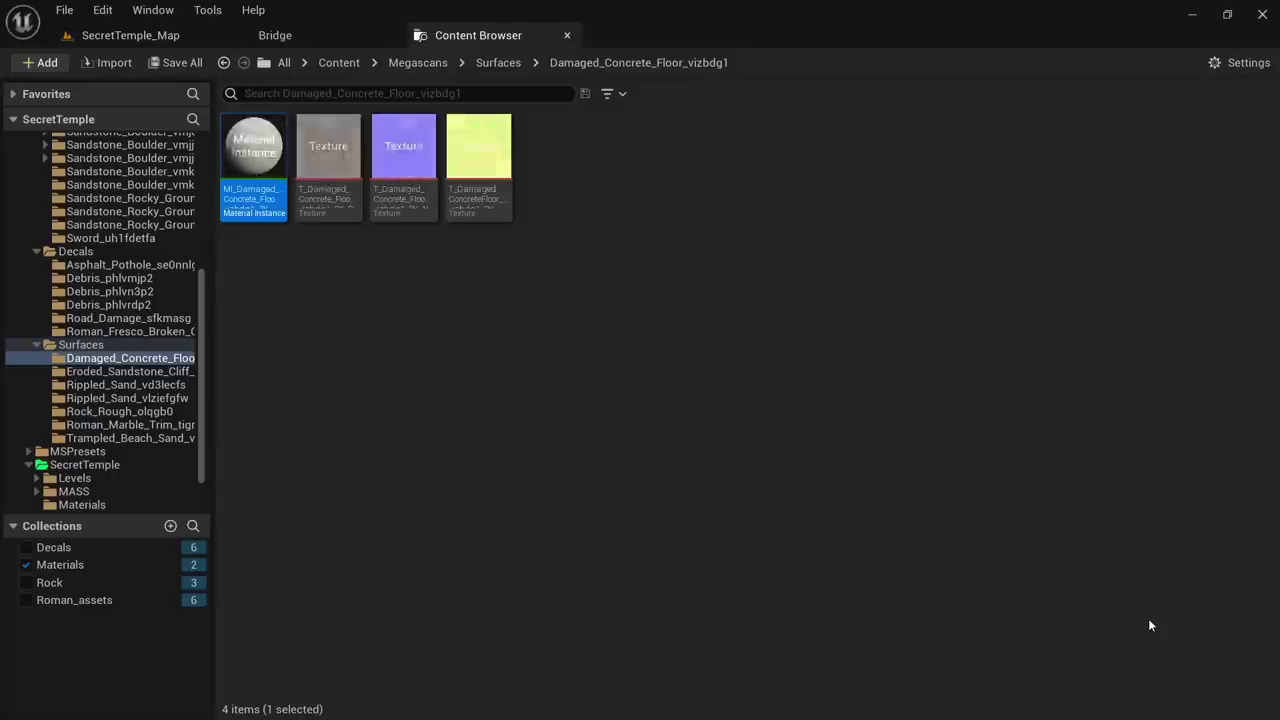
{"action": "left_click", "coordinate": [58, 566]}
{"action": "left_click", "coordinate": [328, 158]}
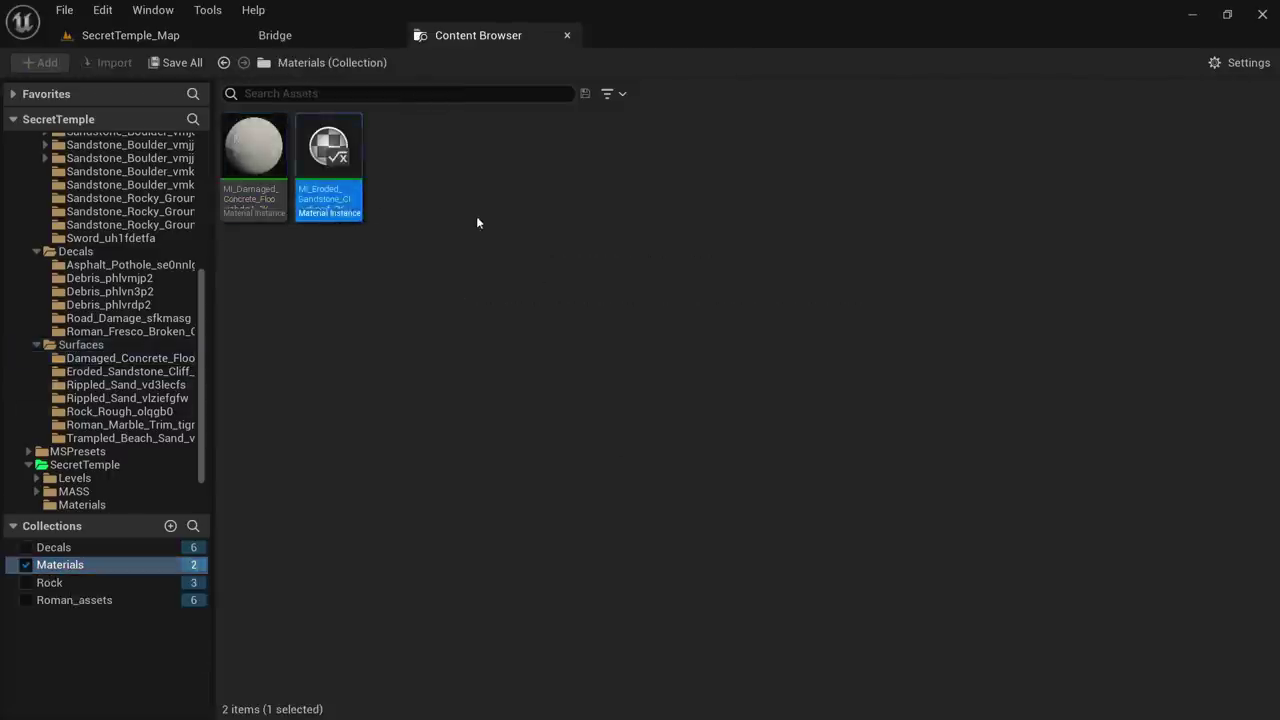
{"action": "left_click", "coordinate": [235, 162]}
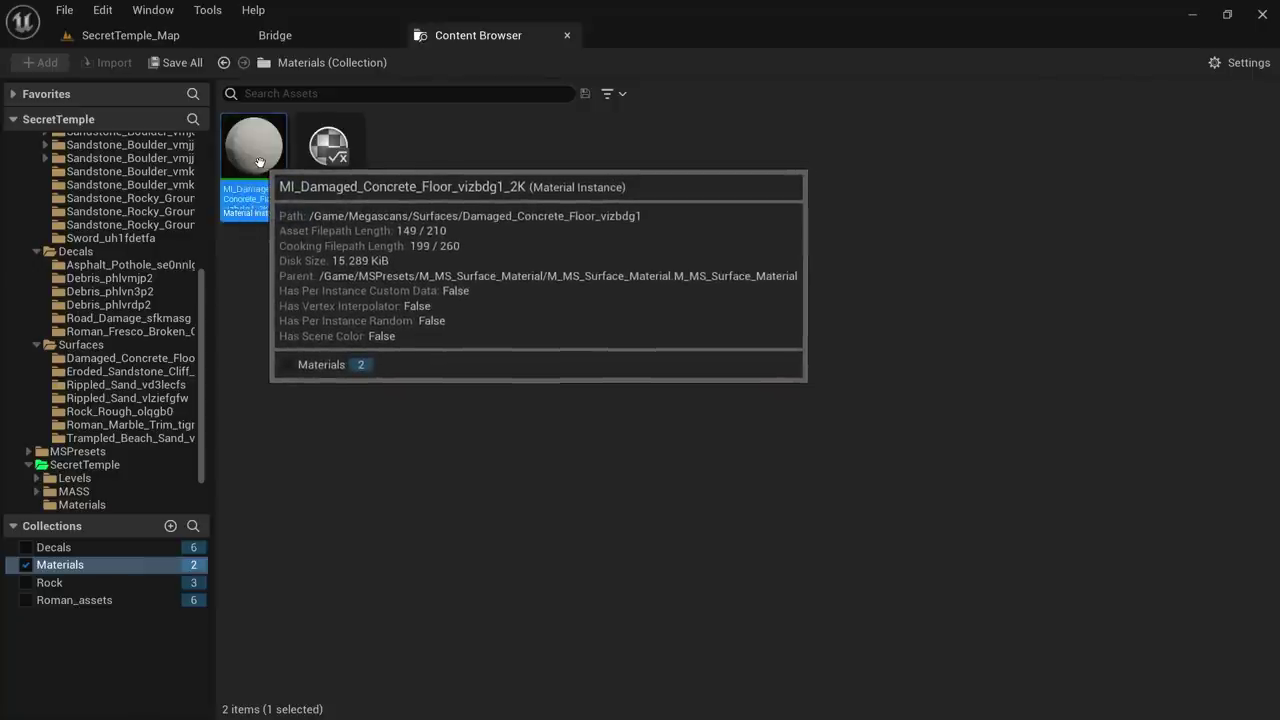
{"action": "key", "text": "ctrl+b"}
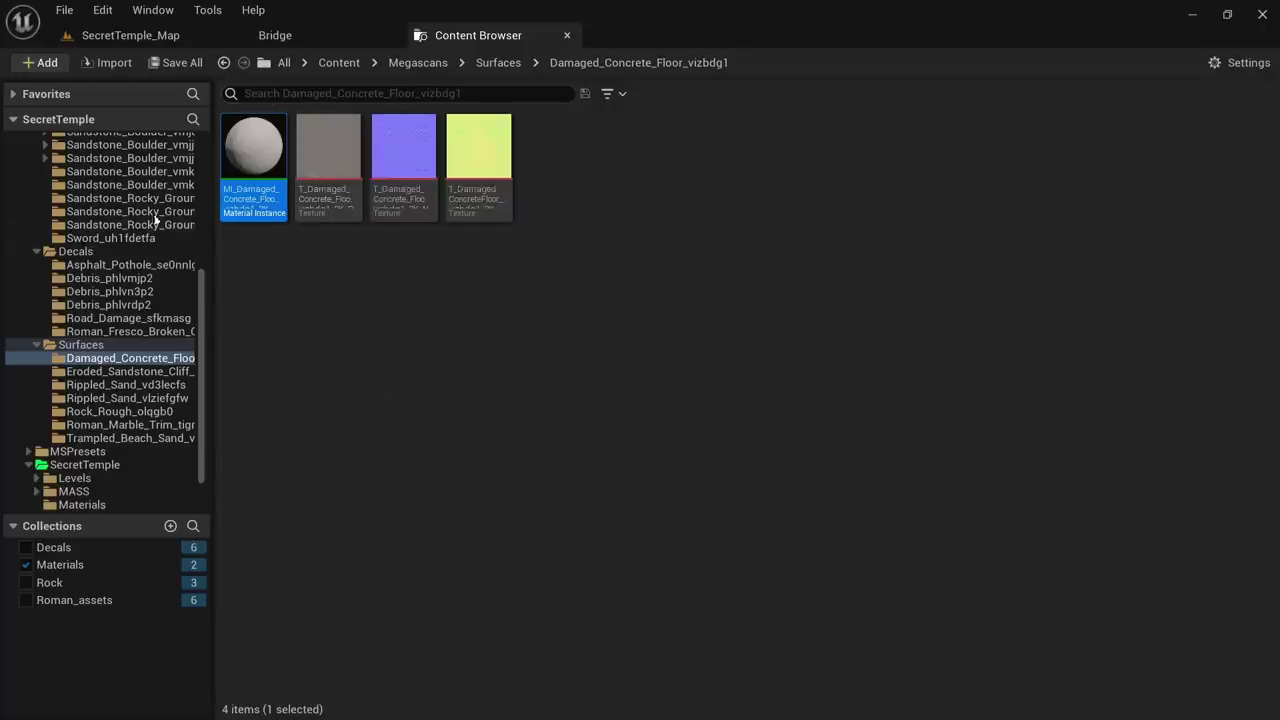
Open M_Statue from the SecretTemple Materials folder, dock its editor beside the Content Browser and save all assets
{"action": "left_click", "coordinate": [82, 504]}
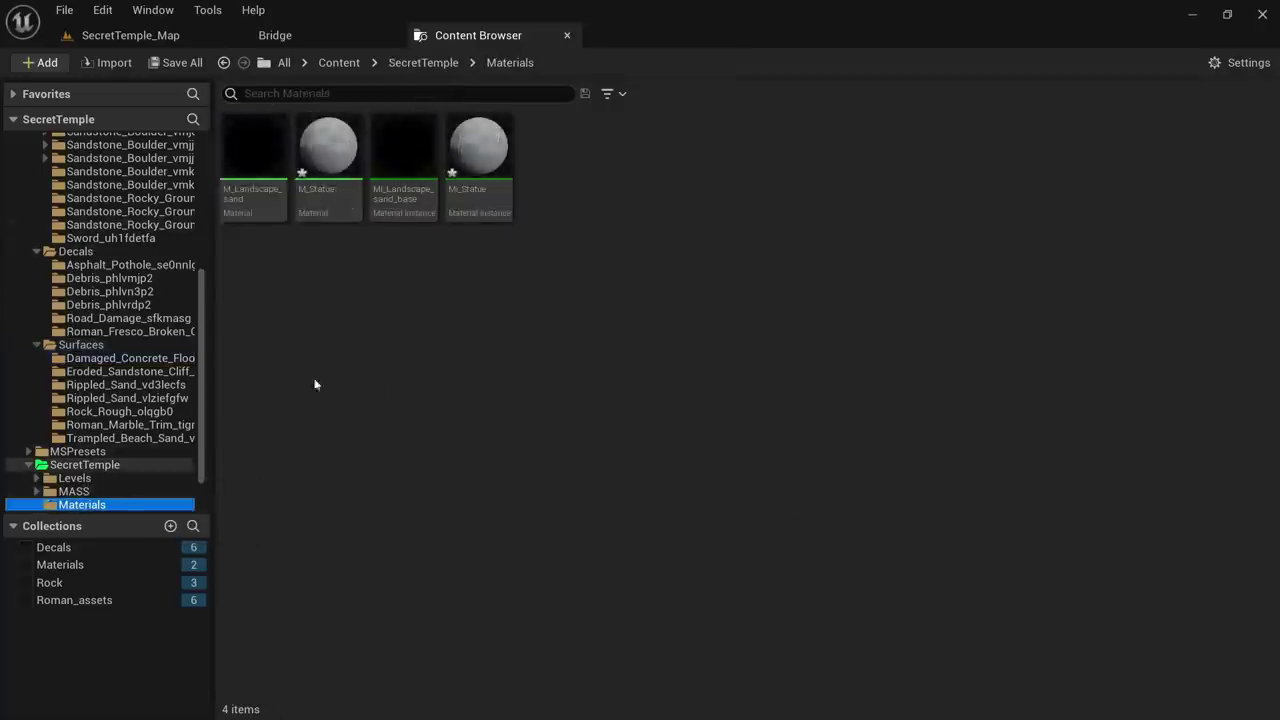
{"action": "double_click", "coordinate": [331, 205]}
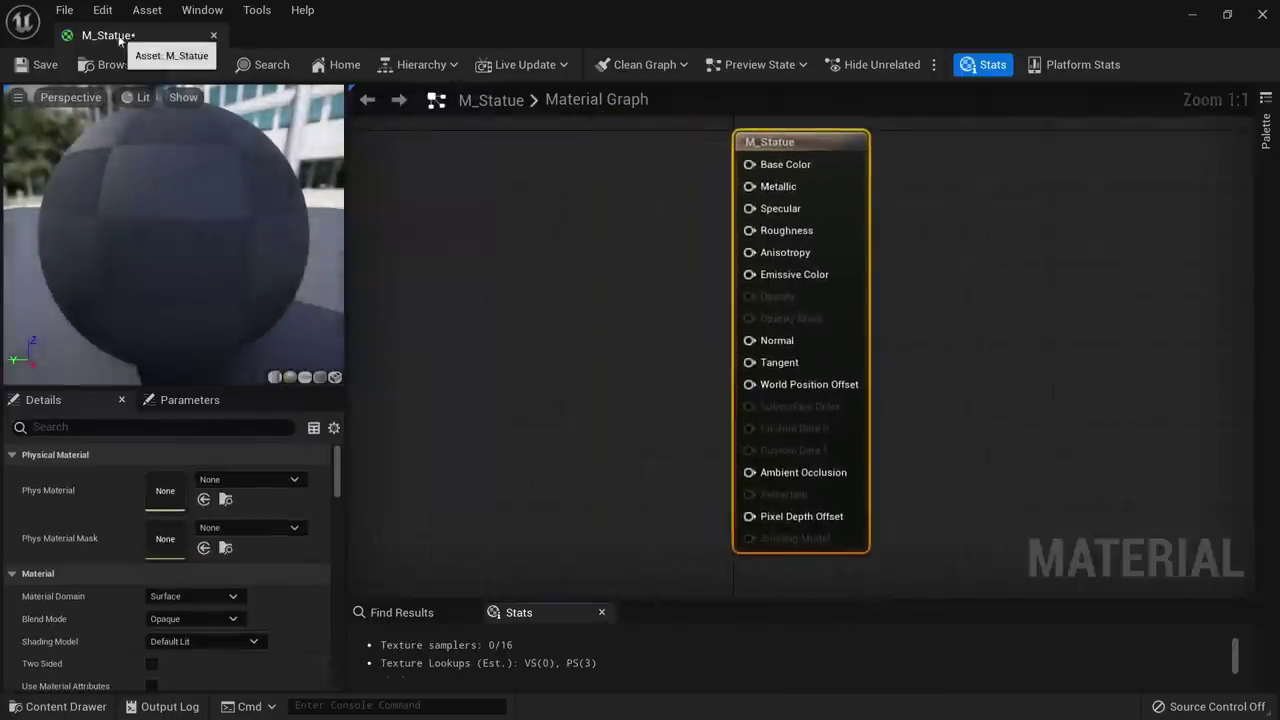
{"action": "left_click_drag", "start_coordinate": [108, 35], "coordinate": [658, 41]}
{"action": "left_click", "coordinate": [76, 17]}
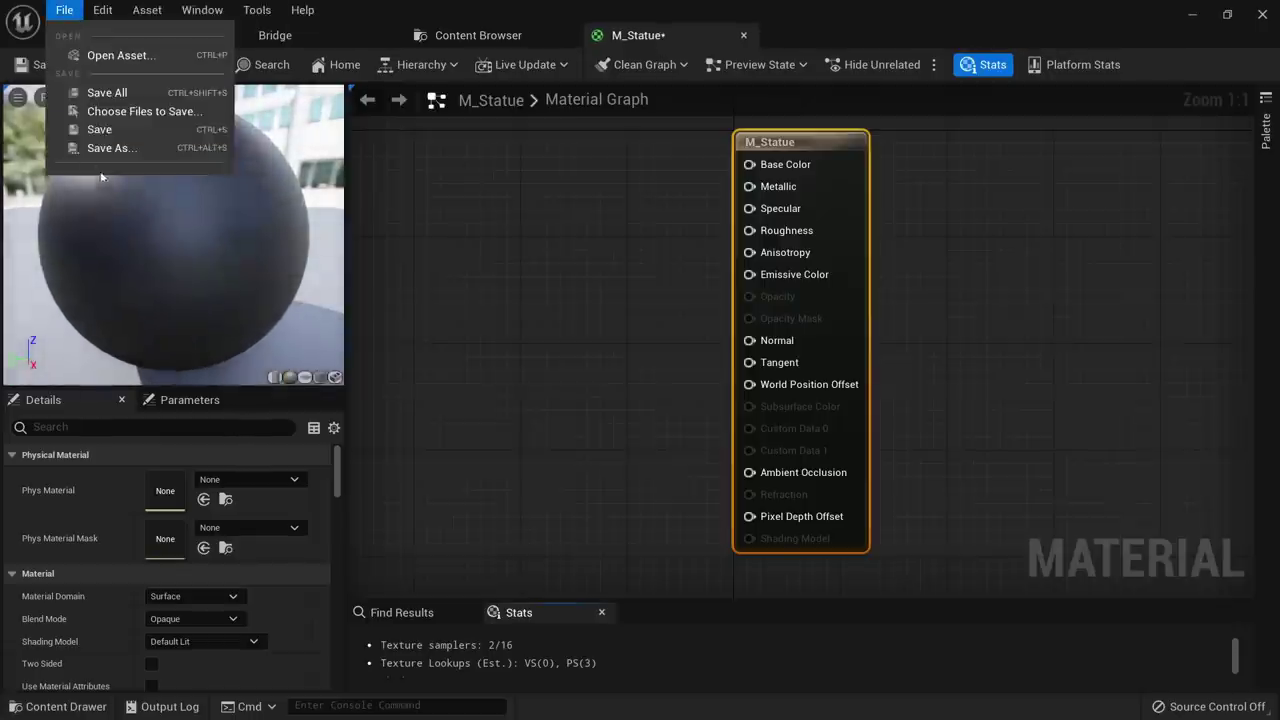
{"action": "left_click", "coordinate": [142, 87]}
{"action": "left_click", "coordinate": [470, 36]}
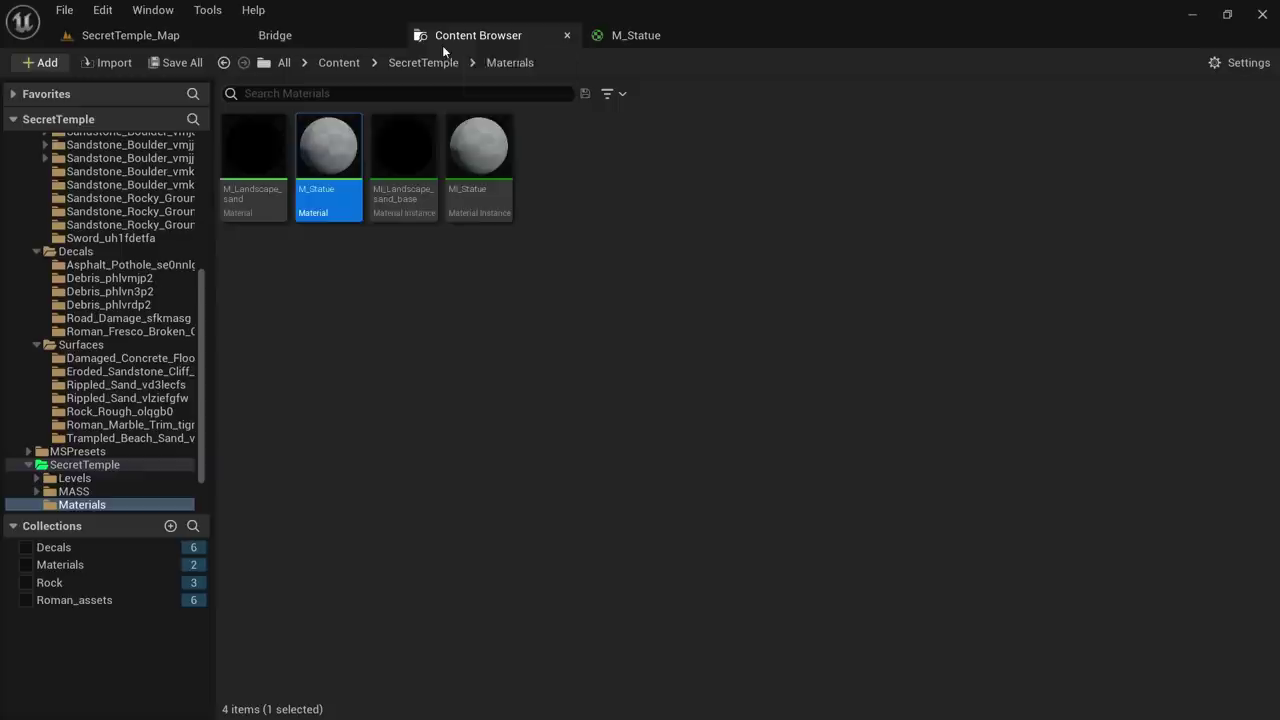
Add the three Damaged_Concrete_Floor textures to the M_Statue material graph
{"action": "scroll", "coordinate": [127, 471], "scroll_direction": "down", "scroll_amount": 1}
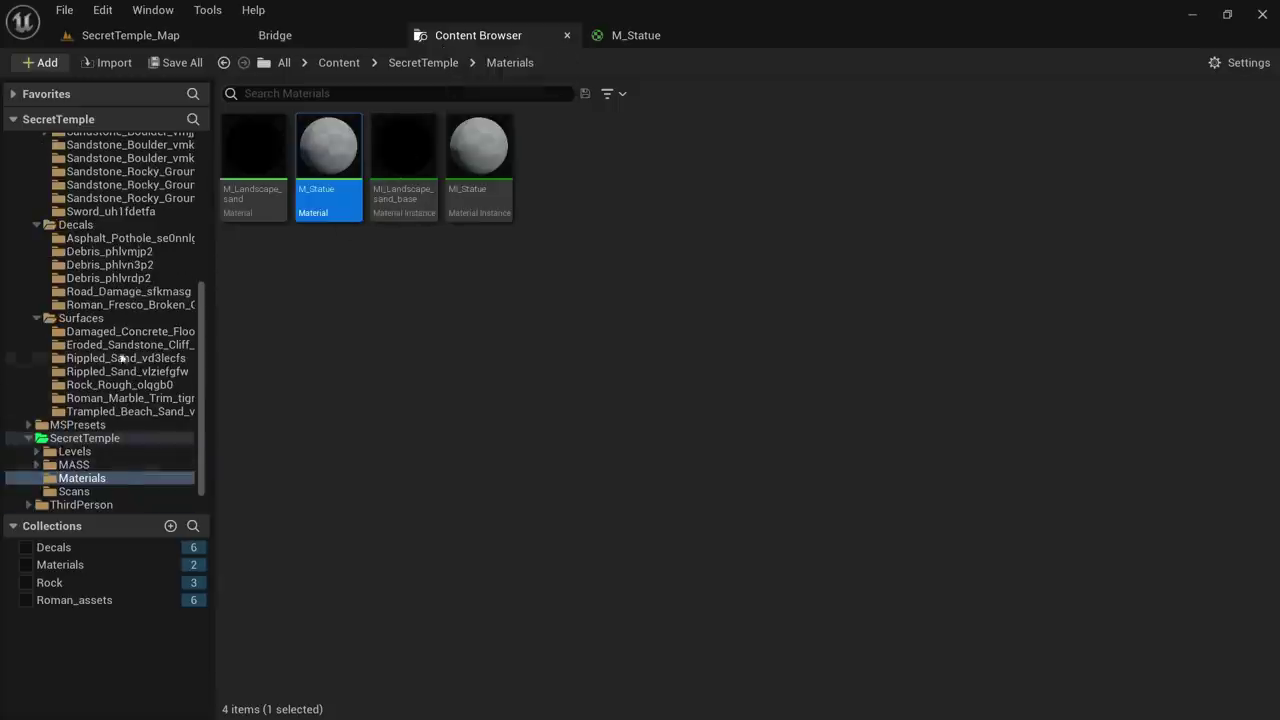
{"action": "left_click", "coordinate": [160, 331]}
{"action": "left_click", "coordinate": [330, 165]}
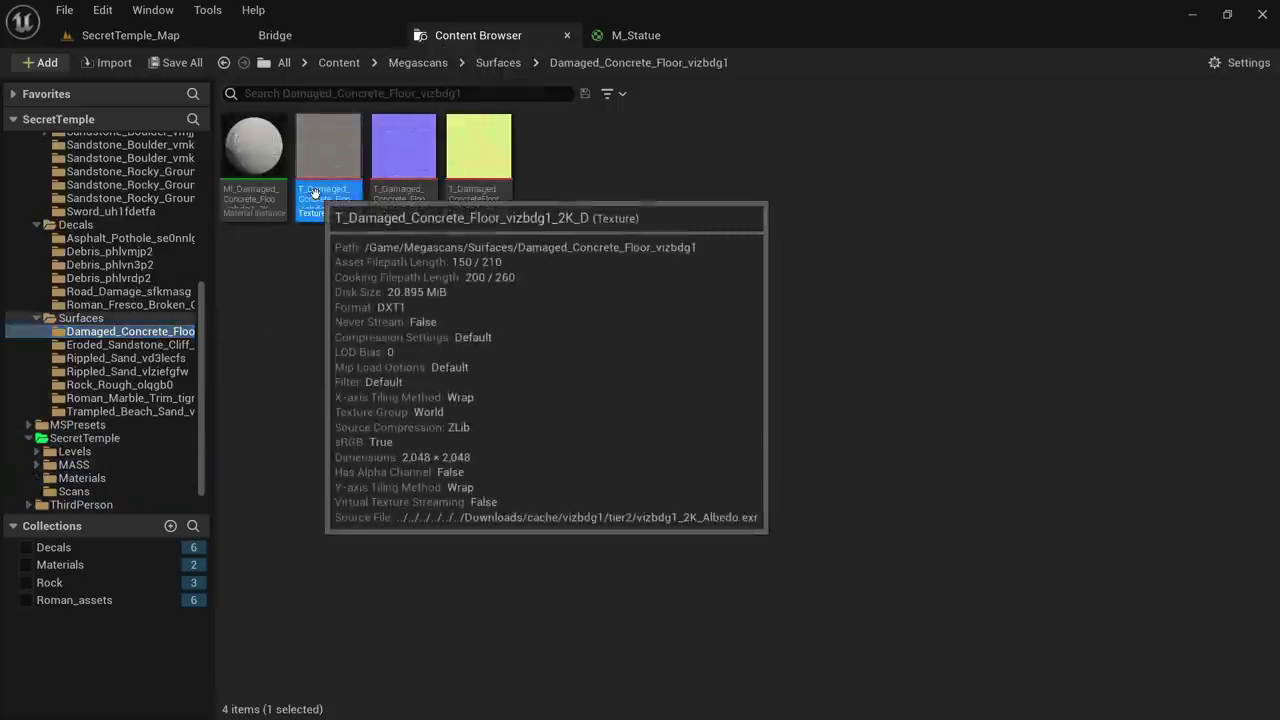
{"action": "left_click", "coordinate": [480, 170], "text": "shift"}
{"action": "left_click_drag", "start_coordinate": [363, 166], "coordinate": [475, 235]}
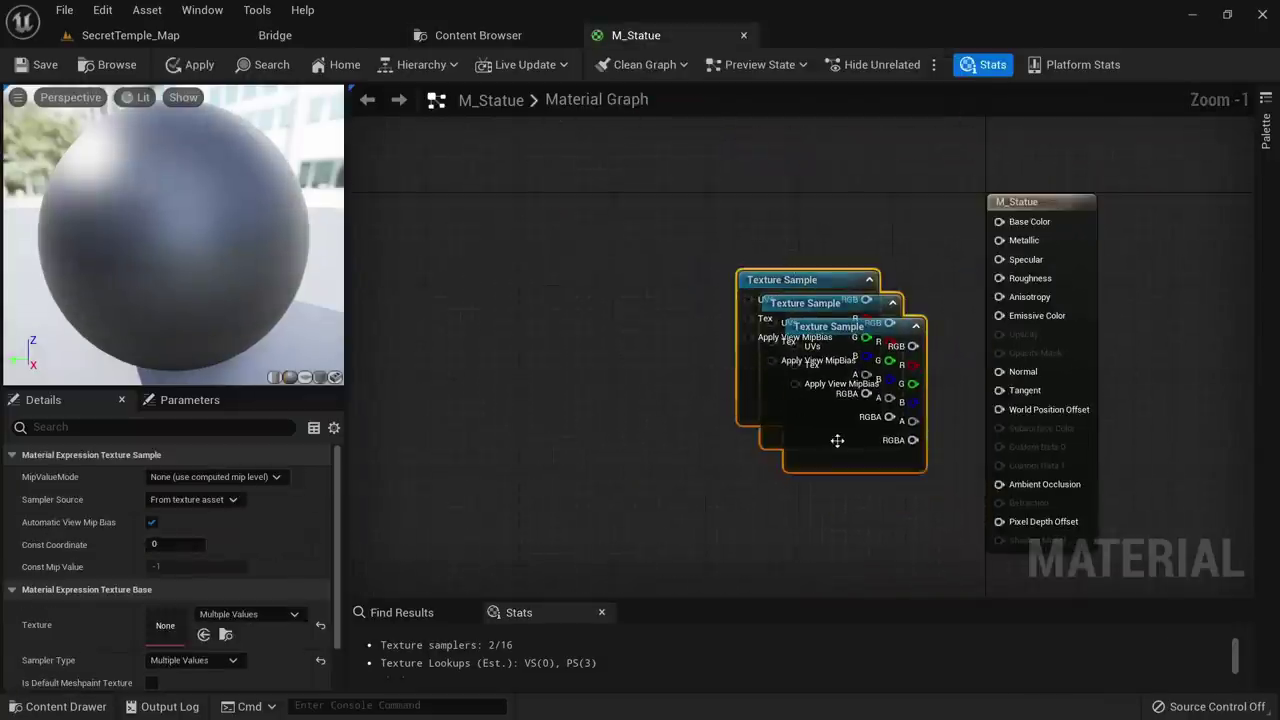
Spread the three concrete floor texture samples into a vertical column away from the M_Statue output node
{"action": "left_click_drag", "start_coordinate": [837, 441], "coordinate": [474, 363]}
{"action": "left_click", "coordinate": [677, 296]}
{"action": "right_click_drag", "start_coordinate": [677, 296], "coordinate": [860, 370]}
{"action": "left_click_drag", "start_coordinate": [663, 272], "coordinate": [664, 92]}
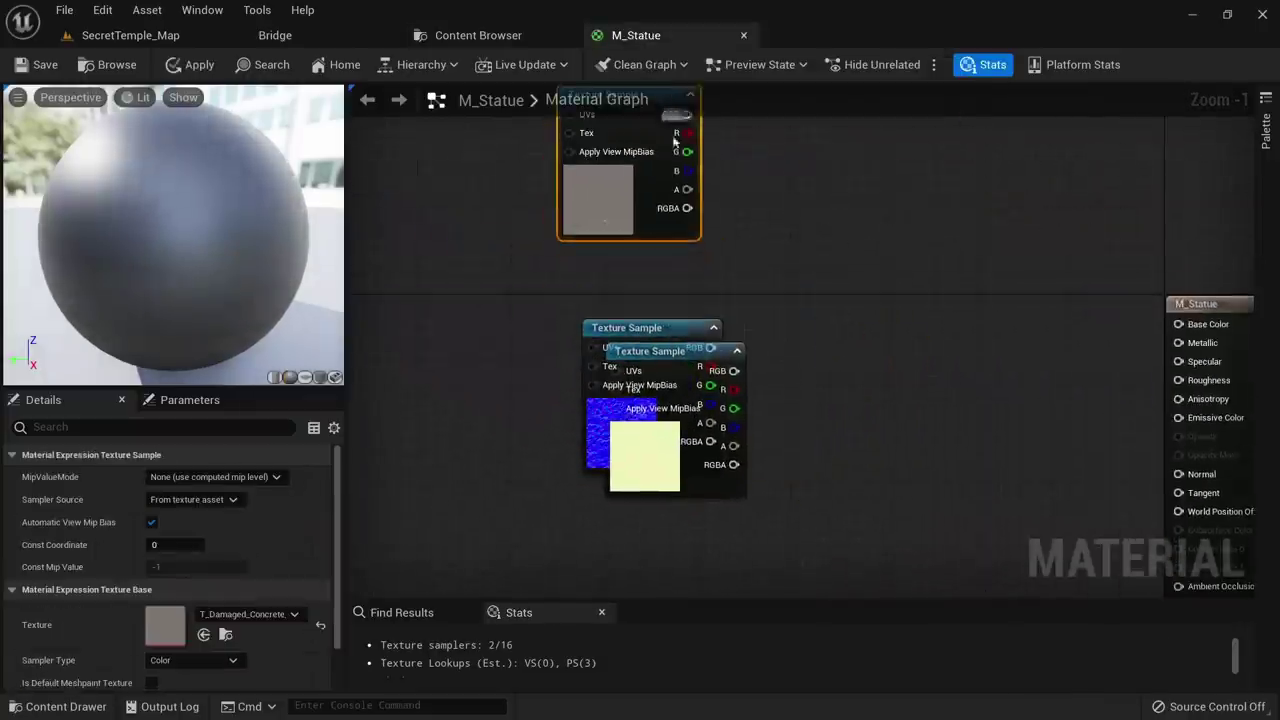
{"action": "left_click_drag", "start_coordinate": [649, 334], "coordinate": [614, 287]}
{"action": "right_click_drag", "start_coordinate": [636, 303], "coordinate": [682, 196]}
{"action": "left_click_drag", "start_coordinate": [687, 367], "coordinate": [645, 467]}
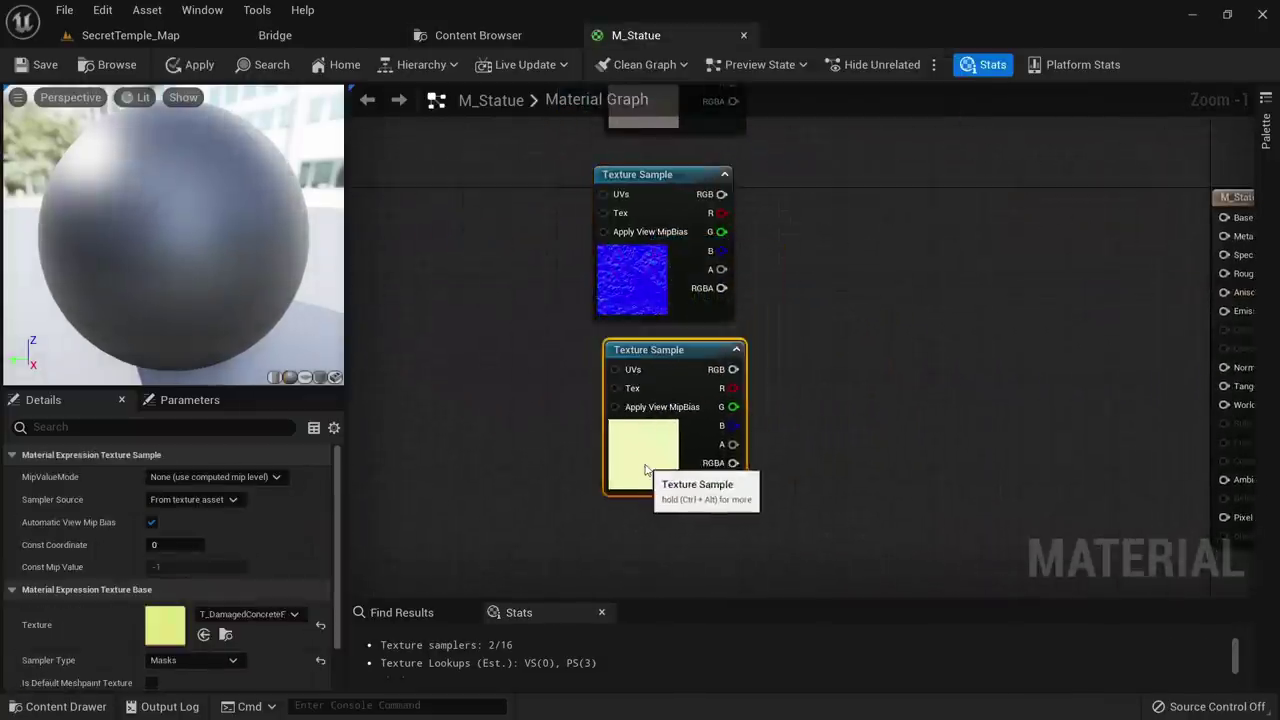
Set the Sampler Source of all three concrete texture samples to Shared: Wrap
{"action": "left_click_drag", "start_coordinate": [559, 134], "coordinate": [810, 500]}
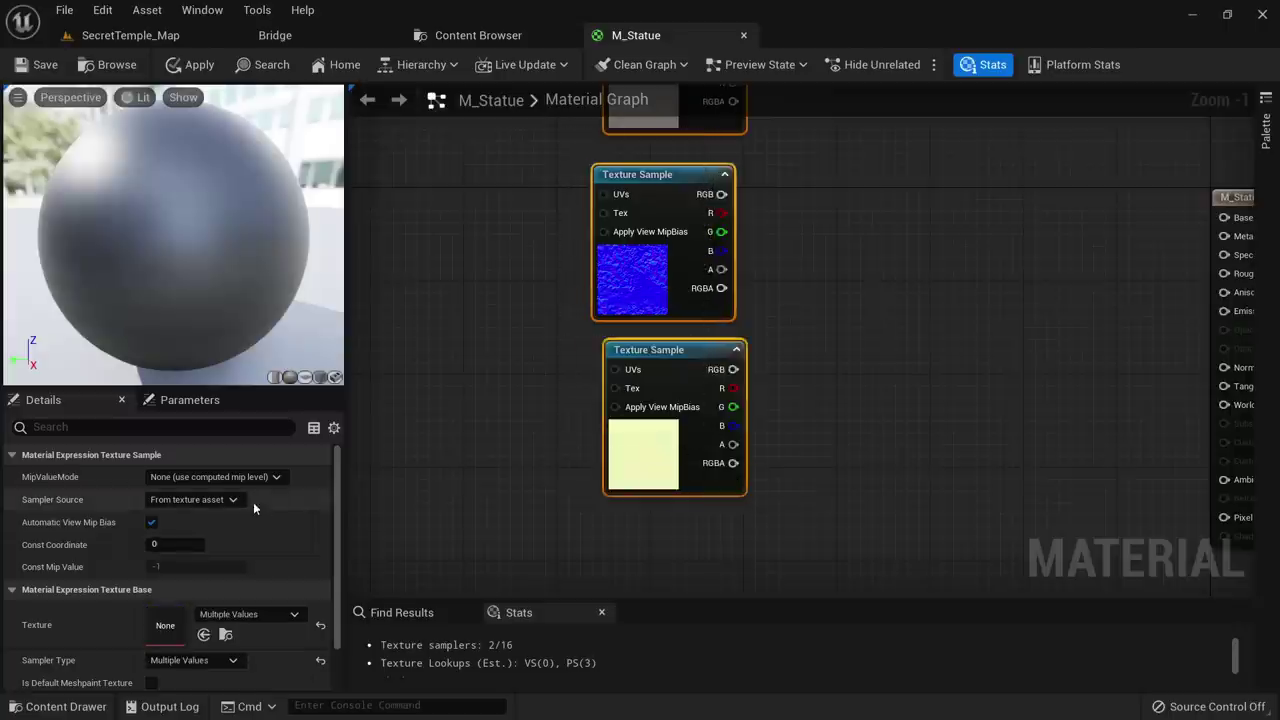
{"action": "left_click", "coordinate": [232, 531]}
{"action": "scroll", "coordinate": [648, 370], "scroll_direction": "down", "scroll_amount": 3}
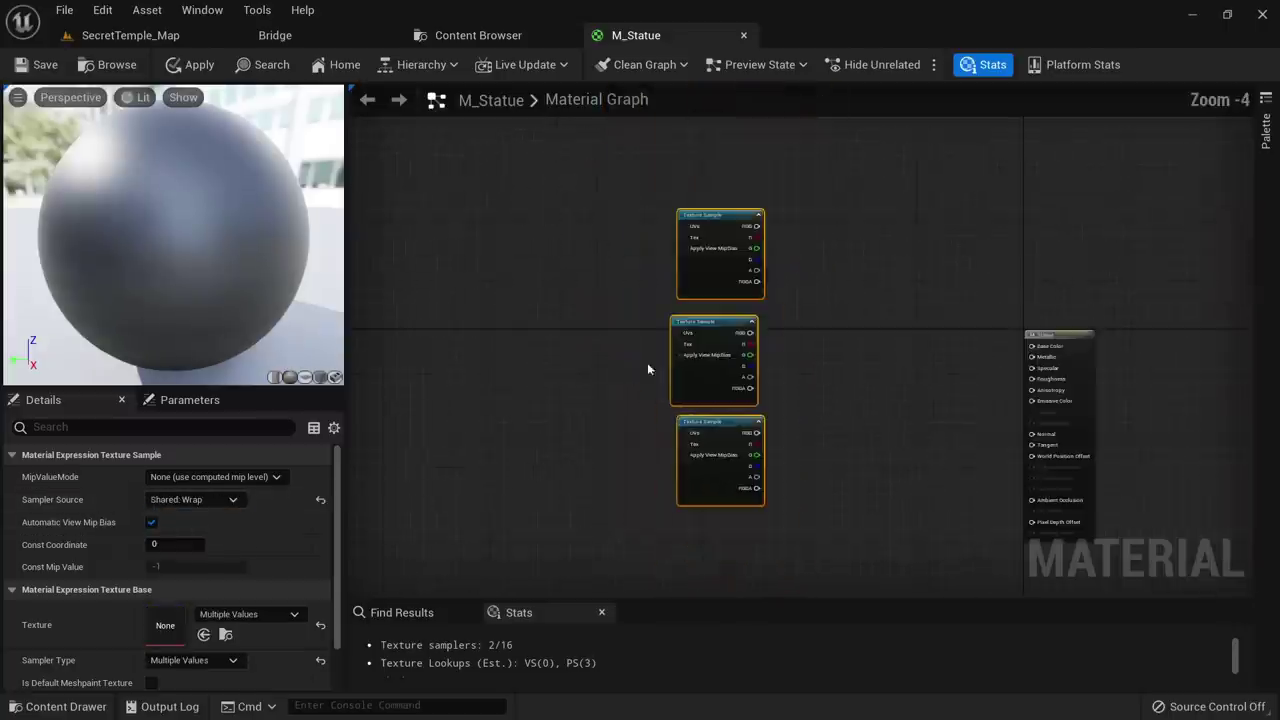
Add the three Eroded_Sandstone_Cliff textures to the M_Statue graph below the concrete samples
{"action": "left_click", "coordinate": [470, 35]}
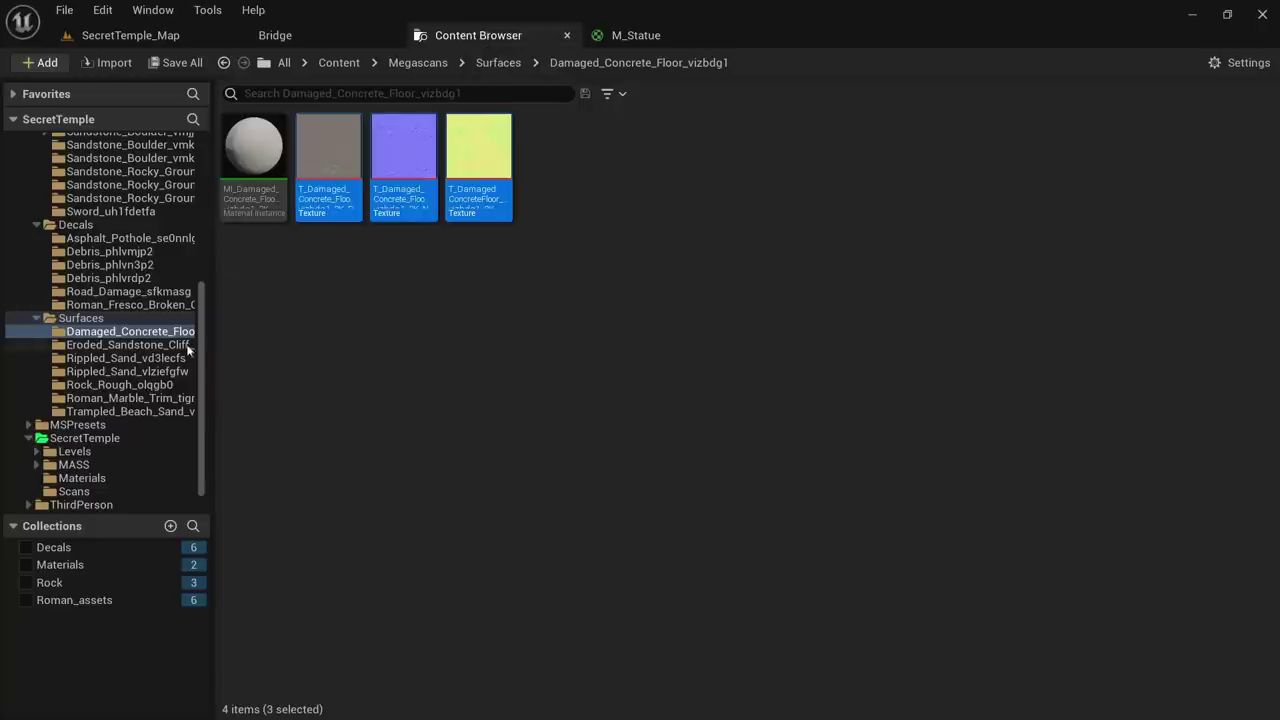
{"action": "left_click", "coordinate": [148, 345]}
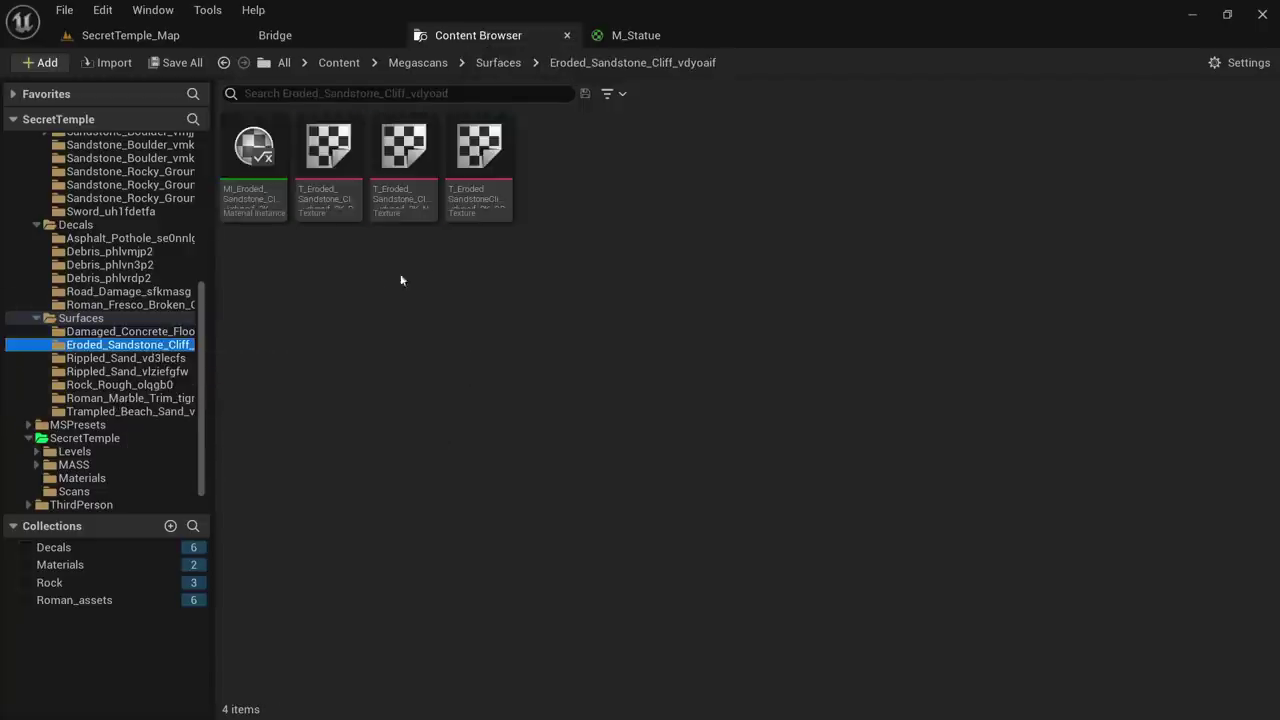
{"action": "left_click", "coordinate": [329, 160]}
{"action": "left_click", "coordinate": [478, 160], "text": "shift"}
{"action": "left_click_drag", "start_coordinate": [478, 160], "coordinate": [732, 492]}
Stack the sandstone texture samples in a column ordered base color, mask, normal
{"action": "right_click_drag", "start_coordinate": [717, 423], "coordinate": [750, 355]}
{"action": "scroll", "coordinate": [748, 357], "scroll_direction": "up", "scroll_amount": 3}
{"action": "left_click", "coordinate": [688, 325]}
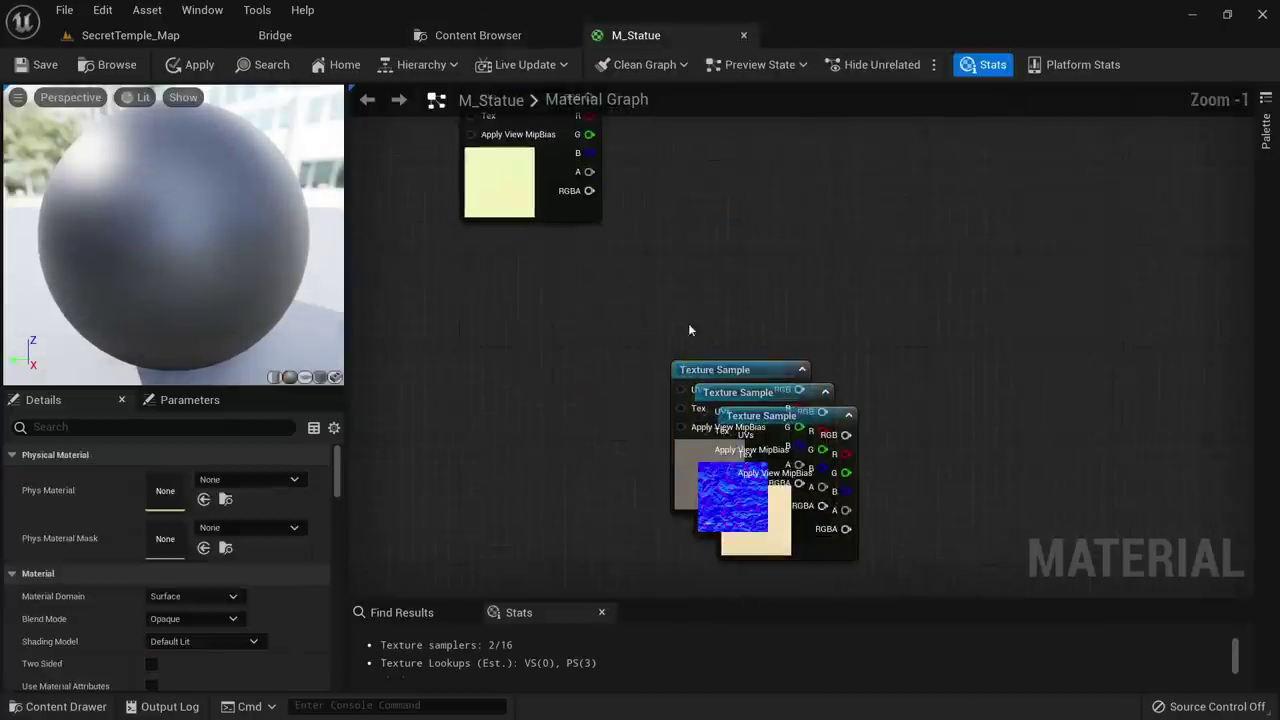
{"action": "left_click_drag", "start_coordinate": [681, 370], "coordinate": [520, 178]}
{"action": "left_click_drag", "start_coordinate": [790, 282], "coordinate": [953, 371]}
{"action": "left_click_drag", "start_coordinate": [808, 361], "coordinate": [621, 492]}
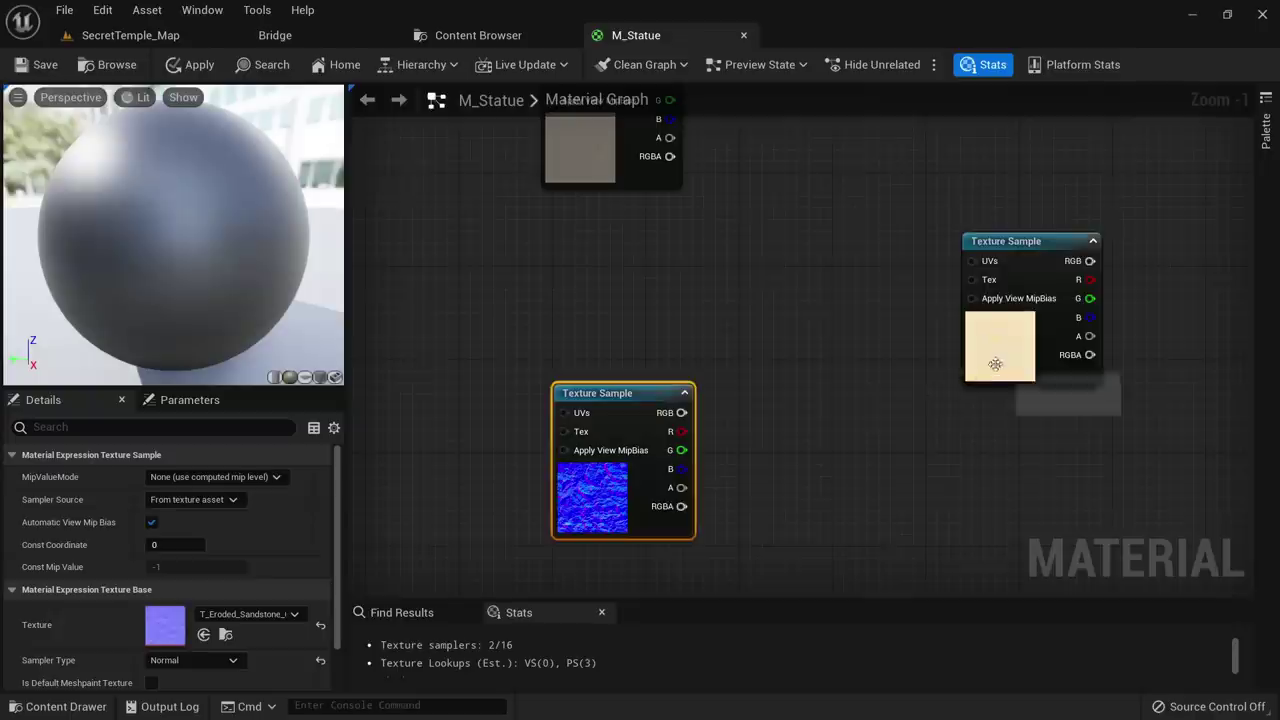
{"action": "left_click_drag", "start_coordinate": [1000, 362], "coordinate": [577, 336]}
{"action": "left_click_drag", "start_coordinate": [624, 484], "coordinate": [611, 485]}
{"action": "right_click_drag", "start_coordinate": [730, 305], "coordinate": [680, 487]}
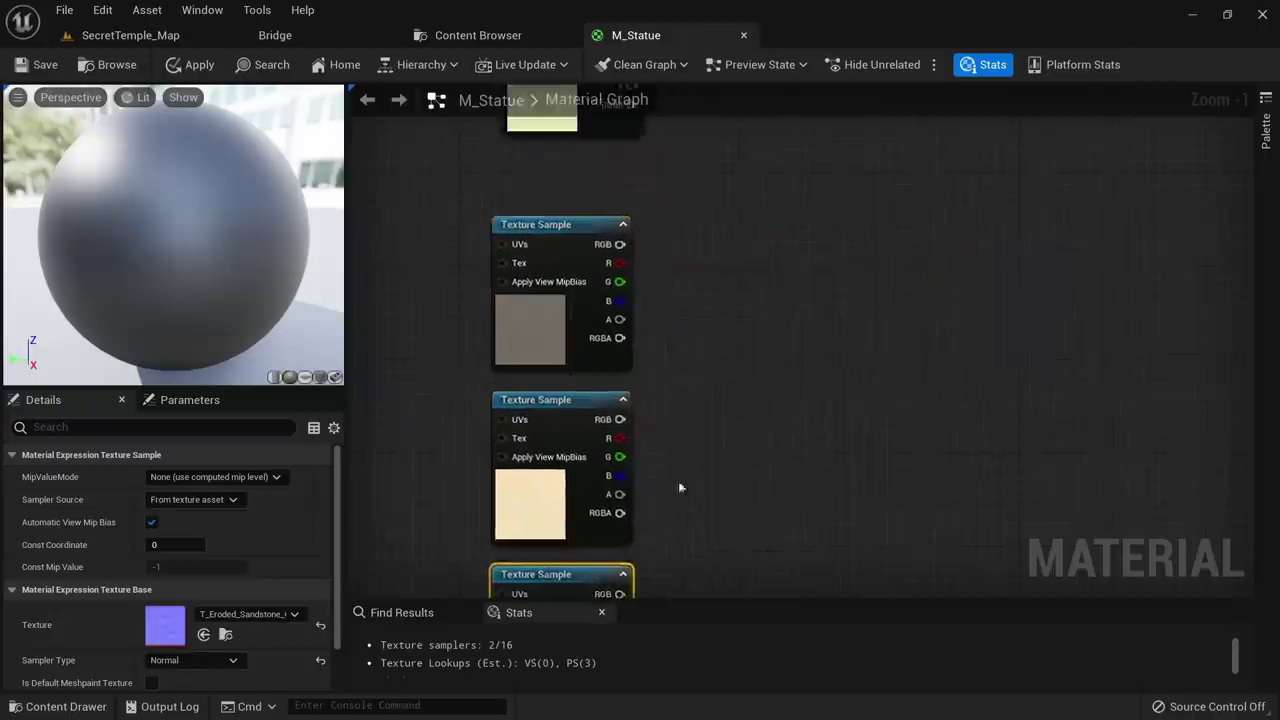
Reorder the concrete texture samples so the mask sits below the base color and the normal map comes last
{"action": "scroll", "coordinate": [680, 487], "scroll_direction": "down", "scroll_amount": 4}
{"action": "right_click_drag", "start_coordinate": [731, 328], "coordinate": [727, 413]}
{"action": "scroll", "coordinate": [726, 413], "scroll_direction": "up", "scroll_amount": 1}
{"action": "left_click_drag", "start_coordinate": [616, 238], "coordinate": [540, 200]}
{"action": "left_click_drag", "start_coordinate": [579, 344], "coordinate": [393, 444]}
{"action": "left_click_drag", "start_coordinate": [621, 415], "coordinate": [562, 281]}
{"action": "left_click_drag", "start_coordinate": [450, 441], "coordinate": [588, 434]}
{"action": "right_click_drag", "start_coordinate": [620, 429], "coordinate": [691, 183]}
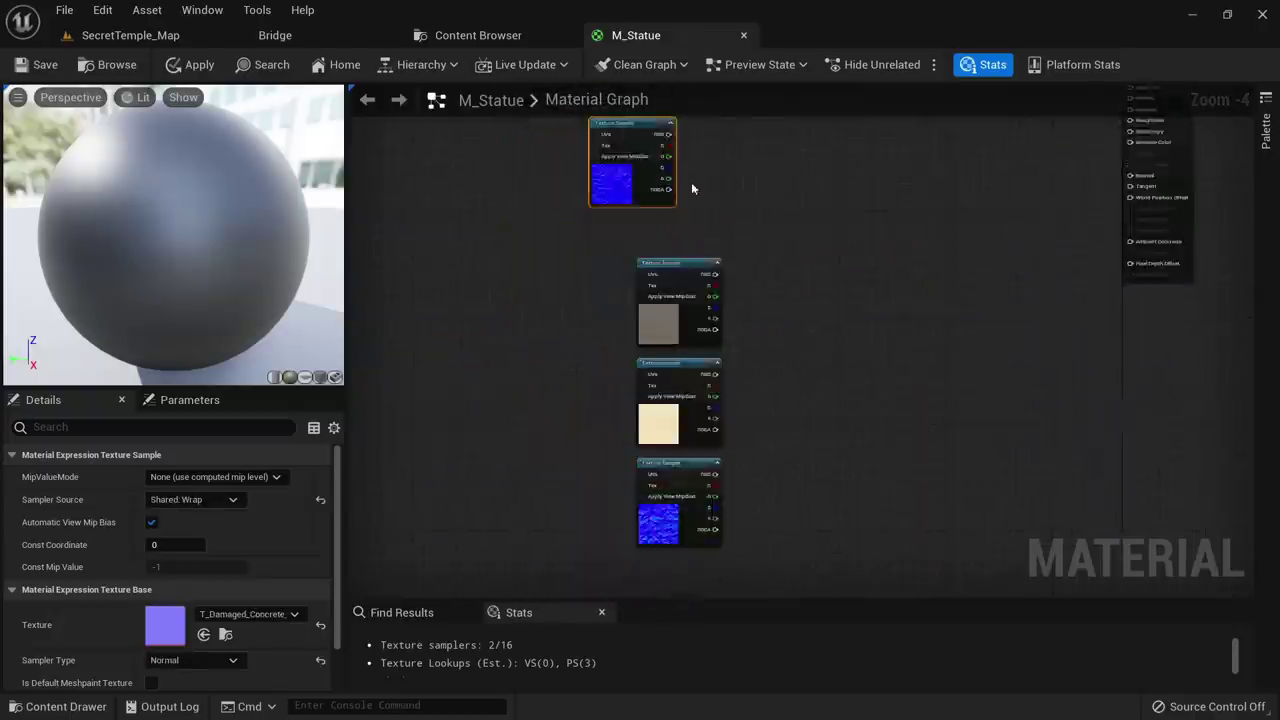
Set the Sampler Source of all three sandstone texture samples to Shared: Wrap
{"action": "scroll", "coordinate": [753, 252], "scroll_direction": "down", "scroll_amount": 1}
{"action": "left_click_drag", "start_coordinate": [777, 263], "coordinate": [692, 436]}
{"action": "left_click", "coordinate": [181, 503]}
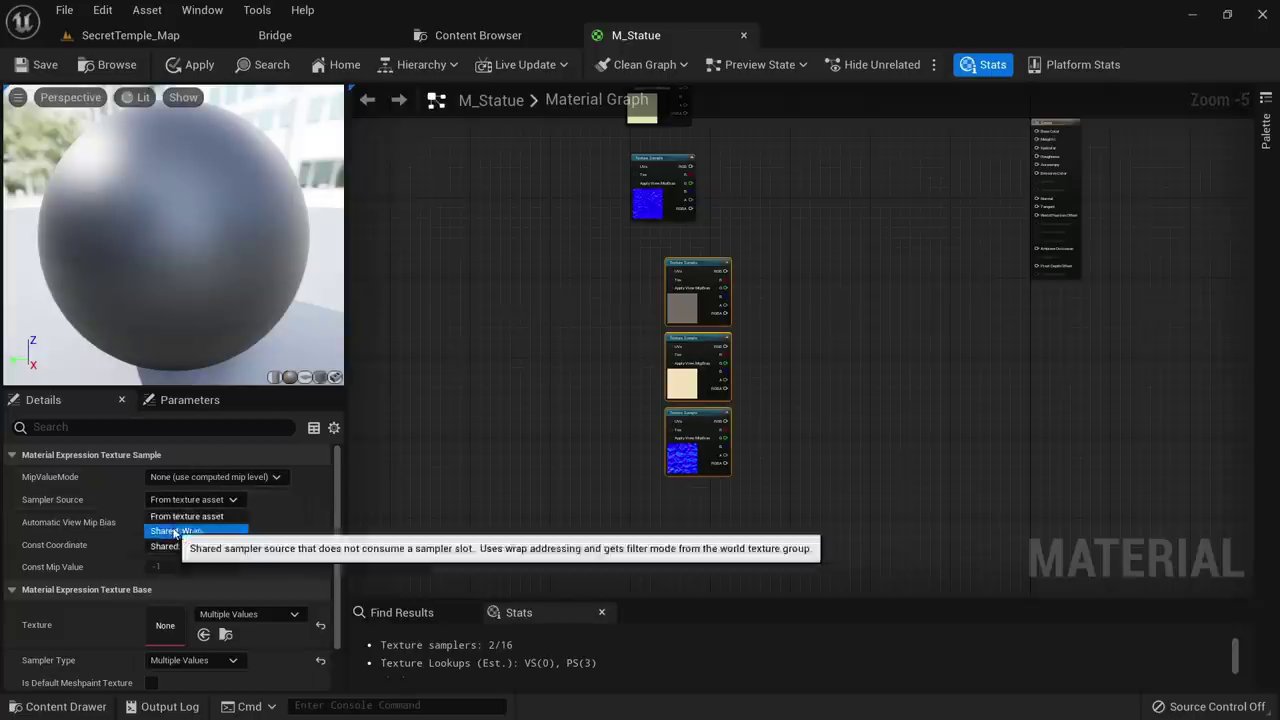
{"action": "left_click", "coordinate": [178, 531]}
Add a MakeMaterialAttributes node beside the column of concrete texture samples
{"action": "right_click_drag", "start_coordinate": [620, 287], "coordinate": [610, 349]}
{"action": "left_click_drag", "start_coordinate": [670, 505], "coordinate": [628, 547]}
{"action": "right_click_drag", "start_coordinate": [725, 291], "coordinate": [662, 485]}
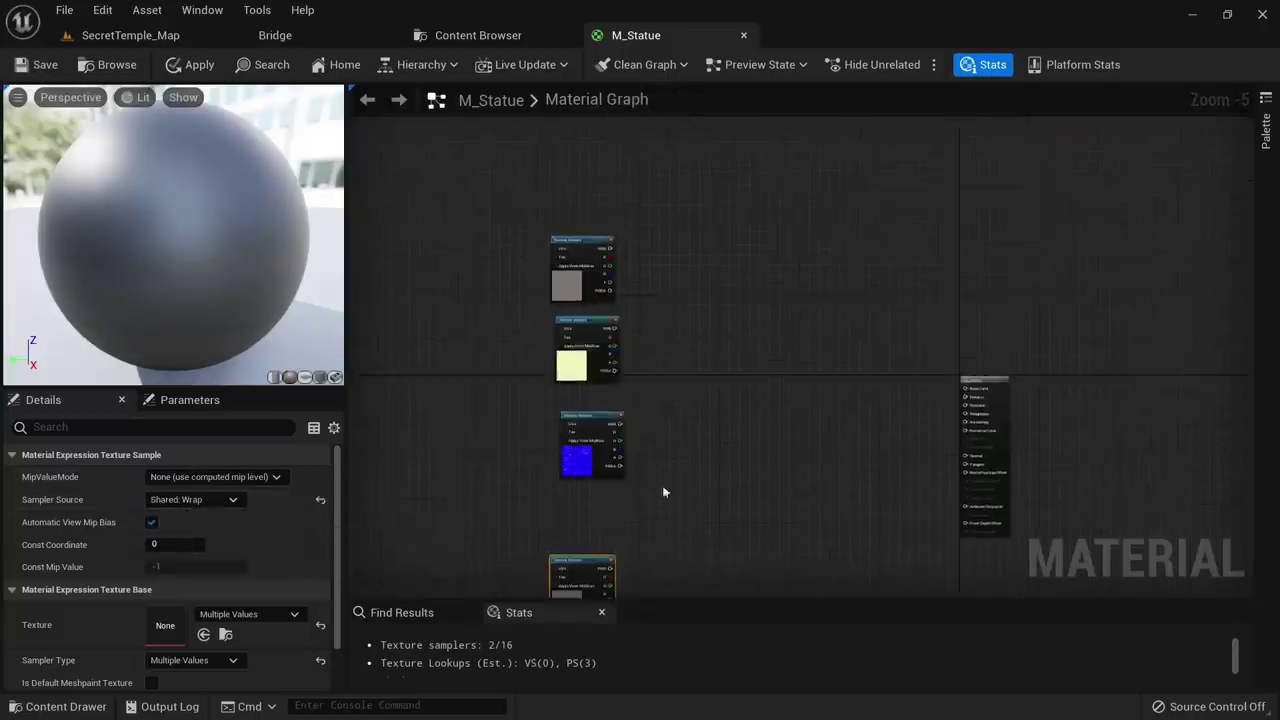
{"action": "scroll", "coordinate": [680, 312], "scroll_direction": "up", "scroll_amount": 3}
{"action": "left_click", "coordinate": [681, 314]}
{"action": "right_click", "coordinate": [680, 311]}
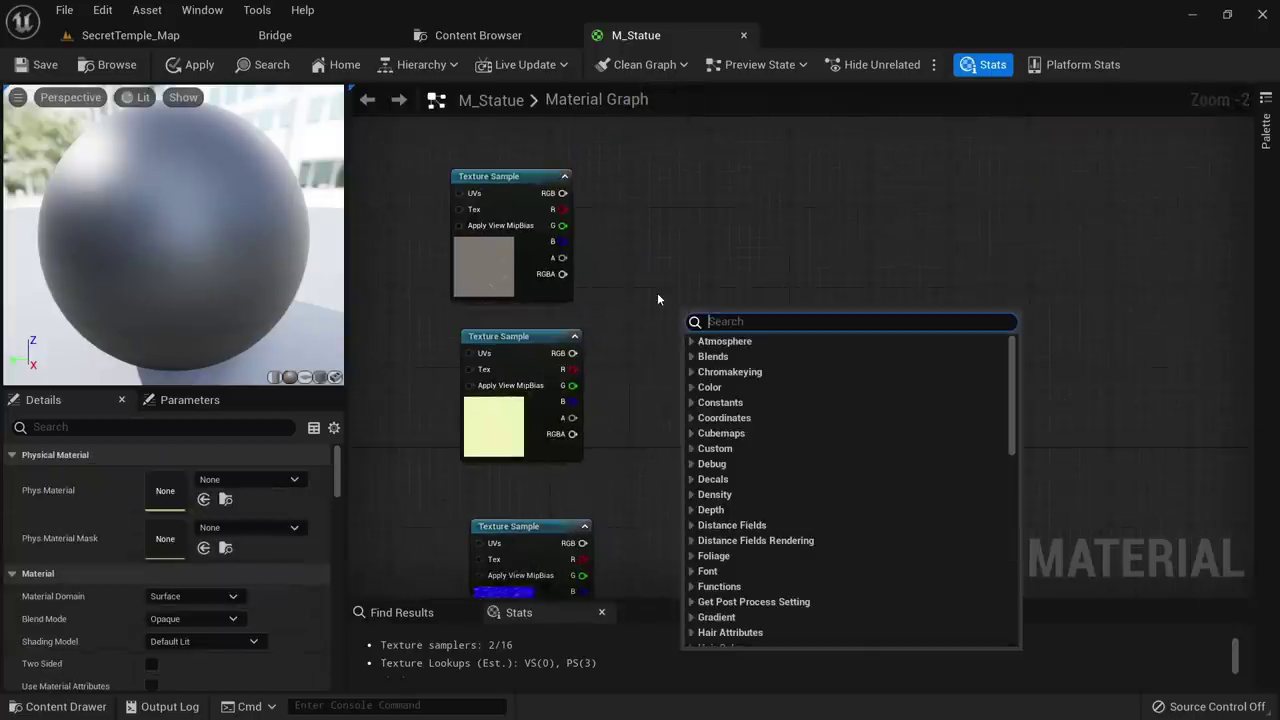
{"action": "type", "text": "makemat"}
{"action": "key", "text": "Return"}
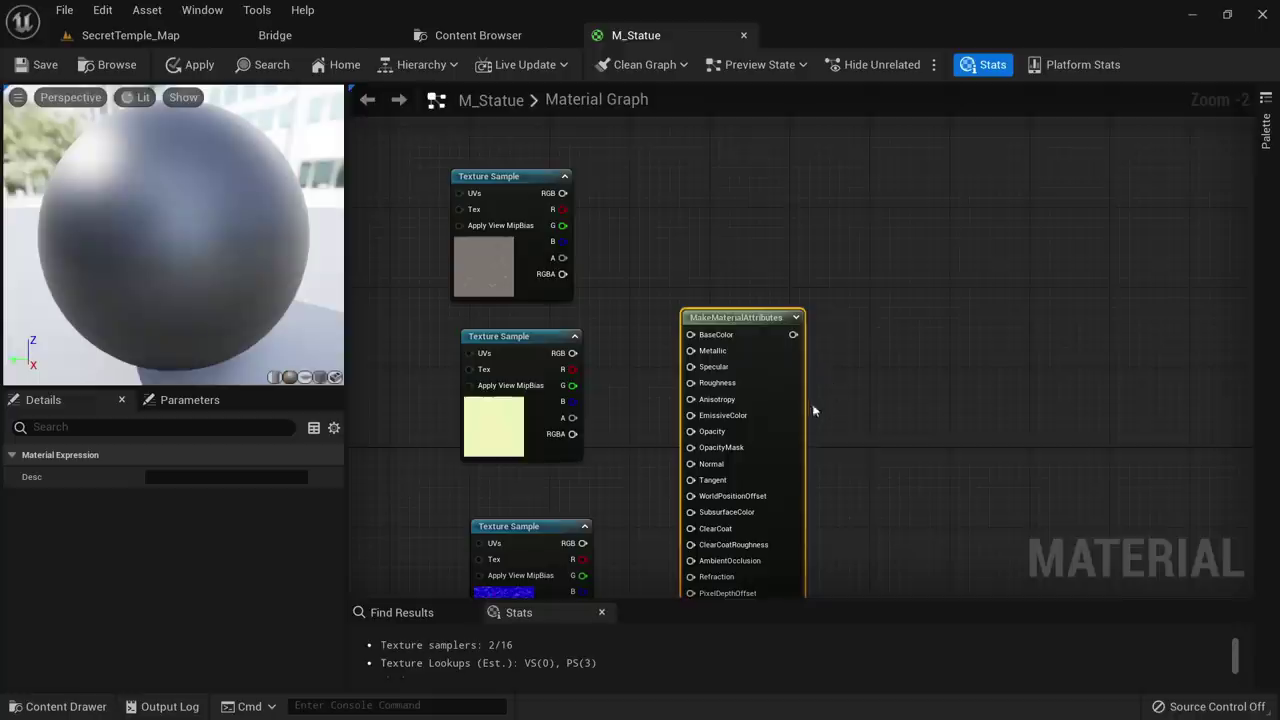
Wire the concrete samples into MakeMaterialAttributes: color RGB to BaseColor, mask R to AmbientOcclusion and G to Roughness, normal RGB to Normal
{"action": "left_click_drag", "start_coordinate": [562, 193], "coordinate": [586, 216]}
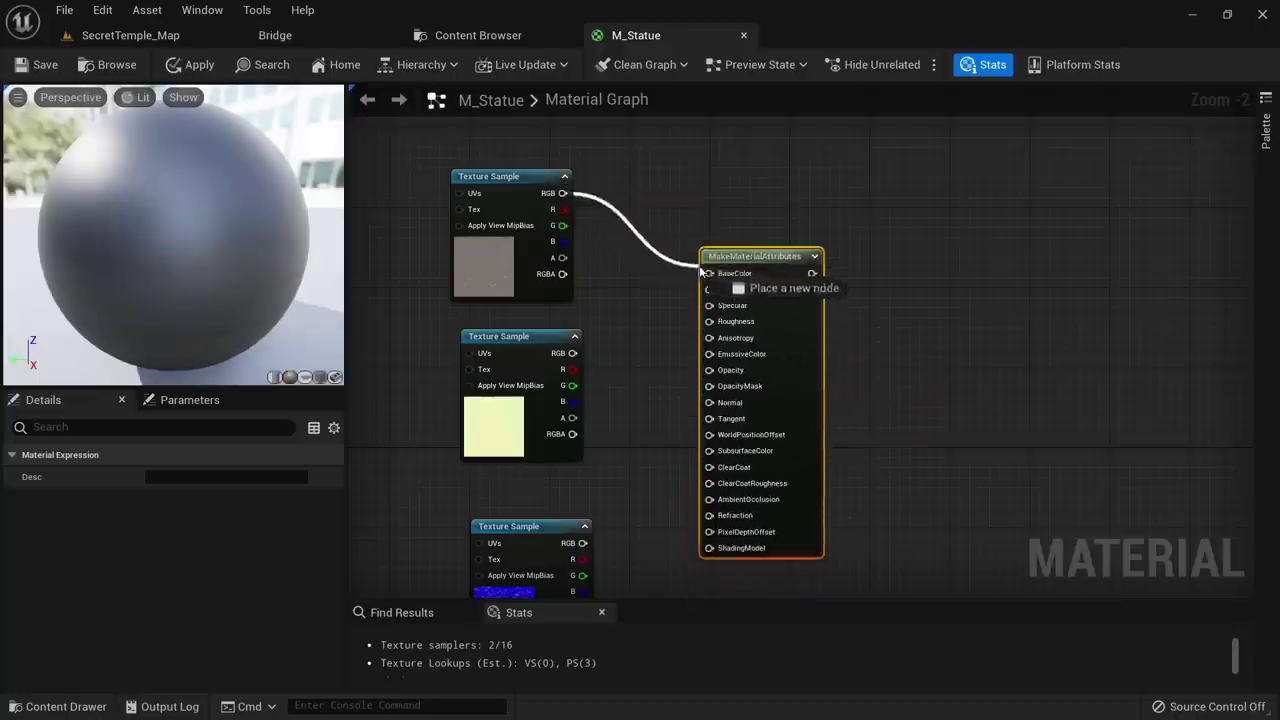
{"action": "left_click_drag", "start_coordinate": [709, 273], "coordinate": [709, 273]}
{"action": "scroll", "coordinate": [599, 393], "scroll_direction": "up", "scroll_amount": 2}
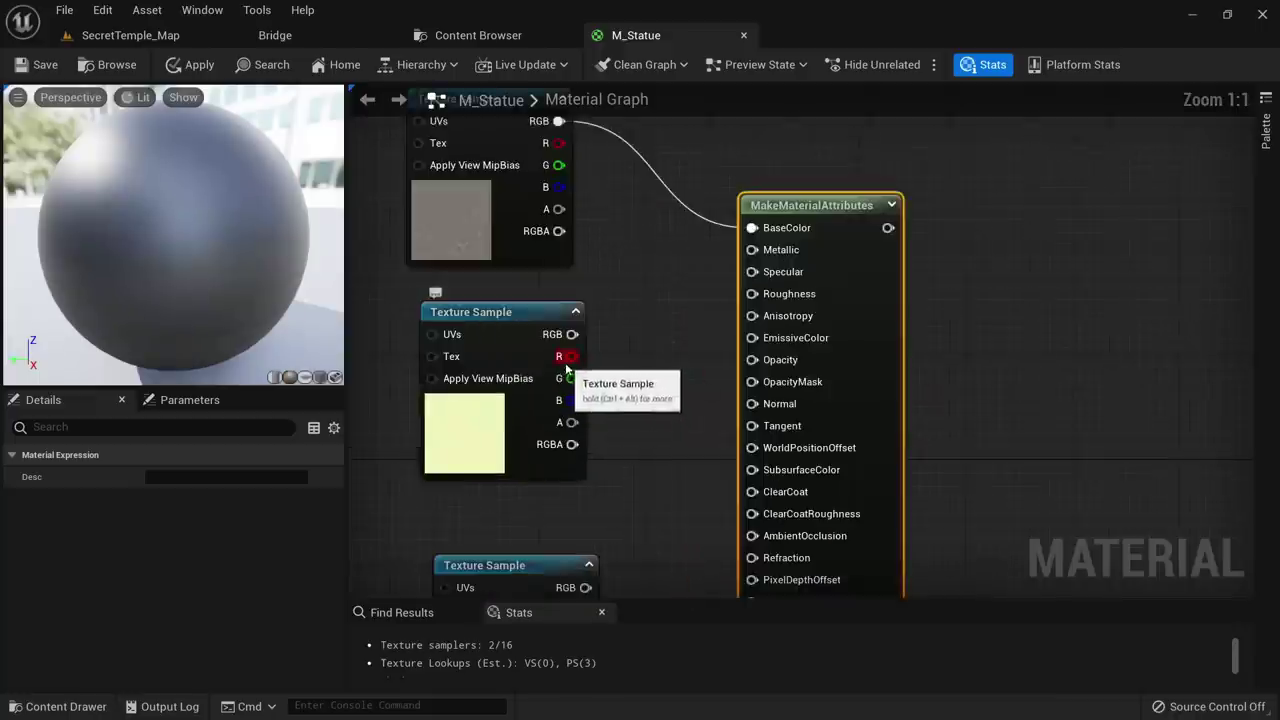
{"action": "left_click_drag", "start_coordinate": [572, 356], "coordinate": [777, 541]}
{"action": "left_click_drag", "start_coordinate": [572, 378], "coordinate": [750, 298]}
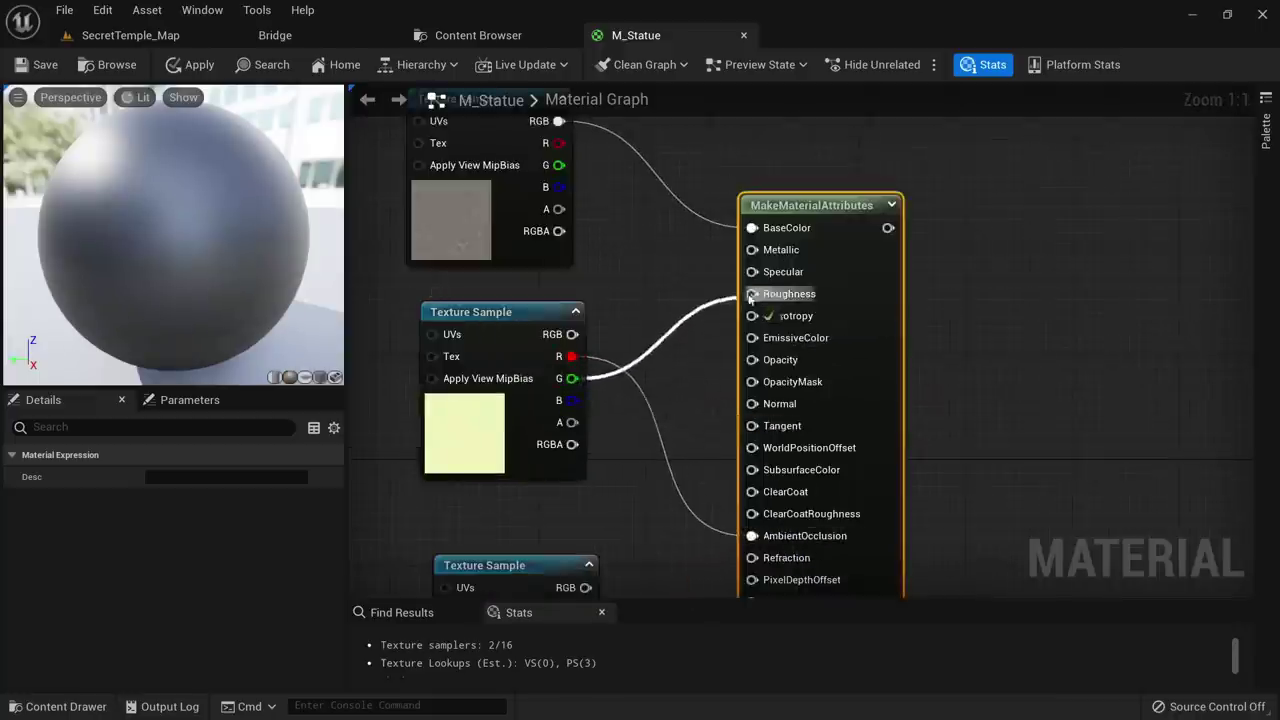
{"action": "scroll", "coordinate": [680, 395], "scroll_direction": "down", "scroll_amount": 2}
{"action": "mouse_move", "coordinate": [691, 415]}
{"action": "left_mouse_down"}
{"action": "mouse_move", "coordinate": [831, 268]}
{"action": "mouse_move", "coordinate": [699, 411]}
{"action": "left_mouse_up"}
{"action": "left_click", "coordinate": [694, 411]}
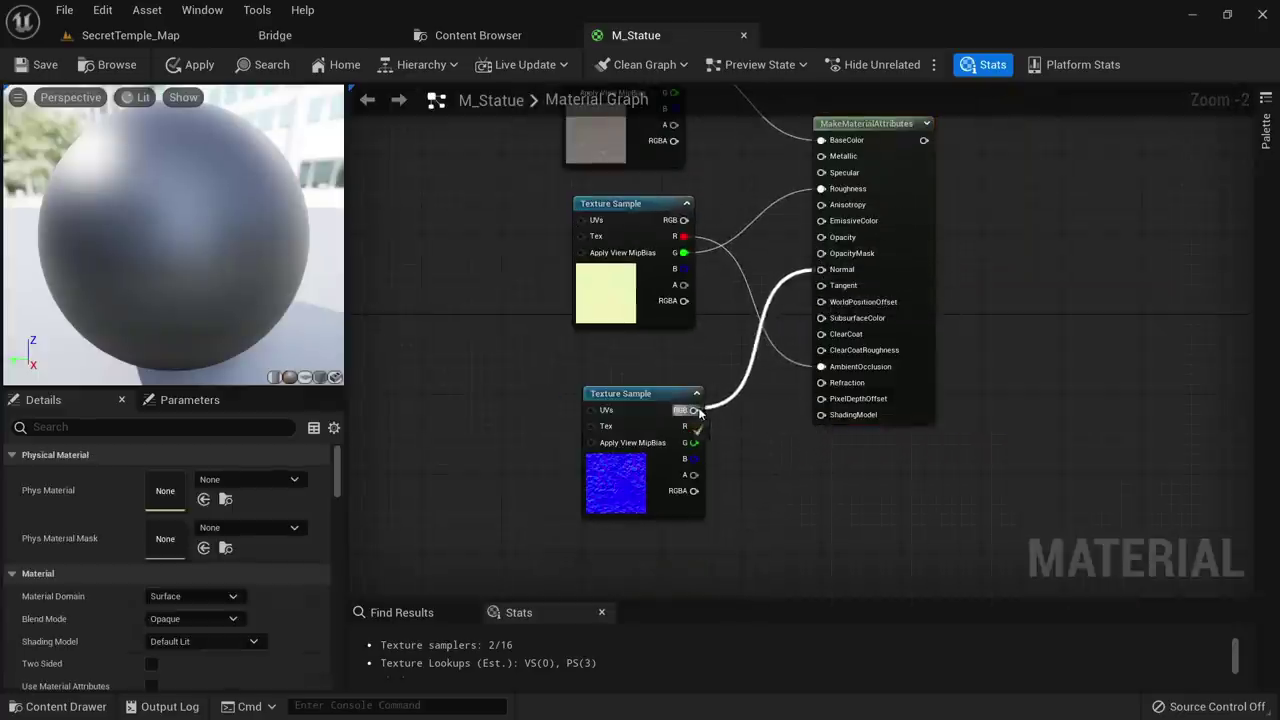
Add TexCoord, Multiply and Constant nodes in front of the concrete texture samples
{"action": "scroll", "coordinate": [578, 254], "scroll_direction": "down", "scroll_amount": 2}
{"action": "scroll", "coordinate": [578, 254], "scroll_direction": "up", "scroll_amount": 3}
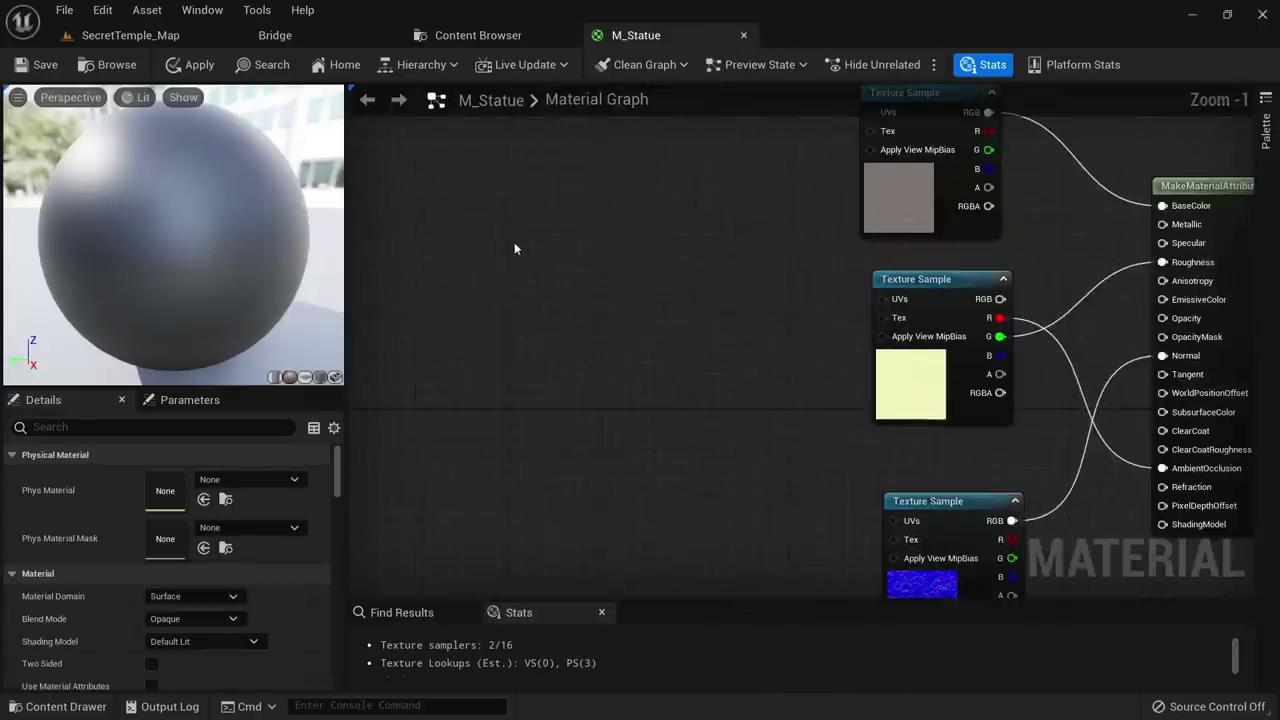
{"action": "left_click", "coordinate": [561, 230]}
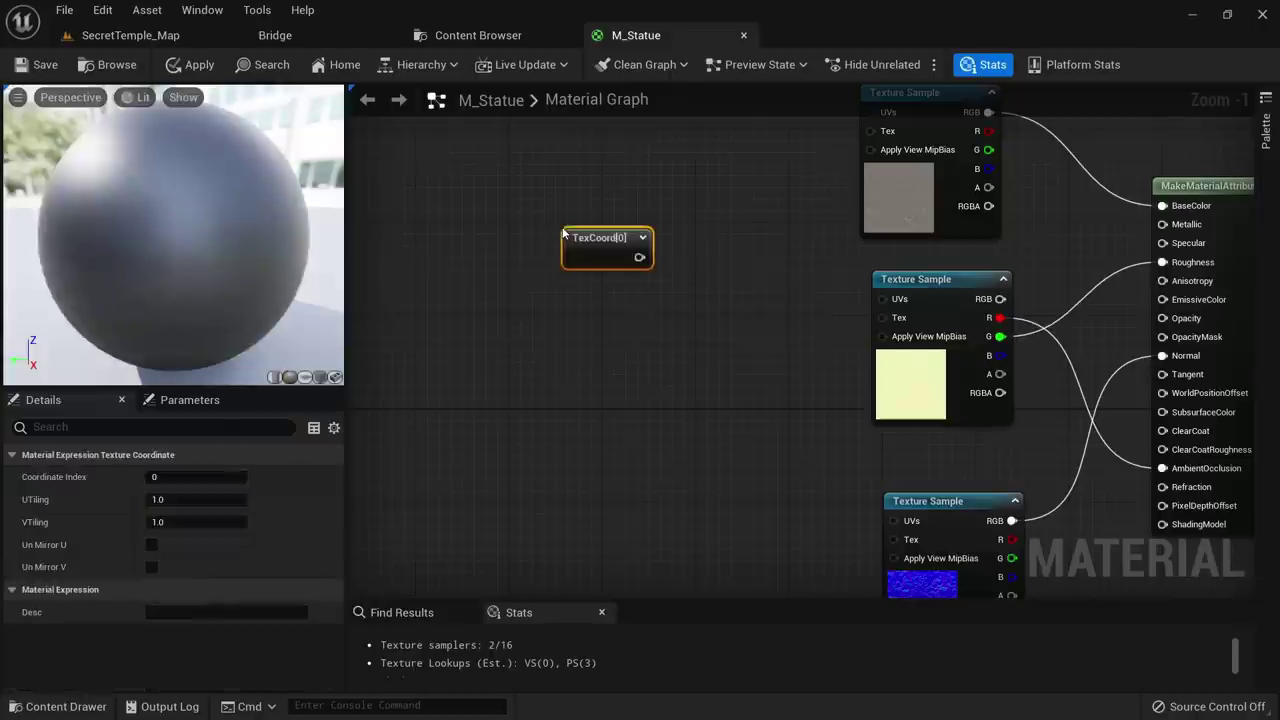
{"action": "left_click", "coordinate": [693, 262]}
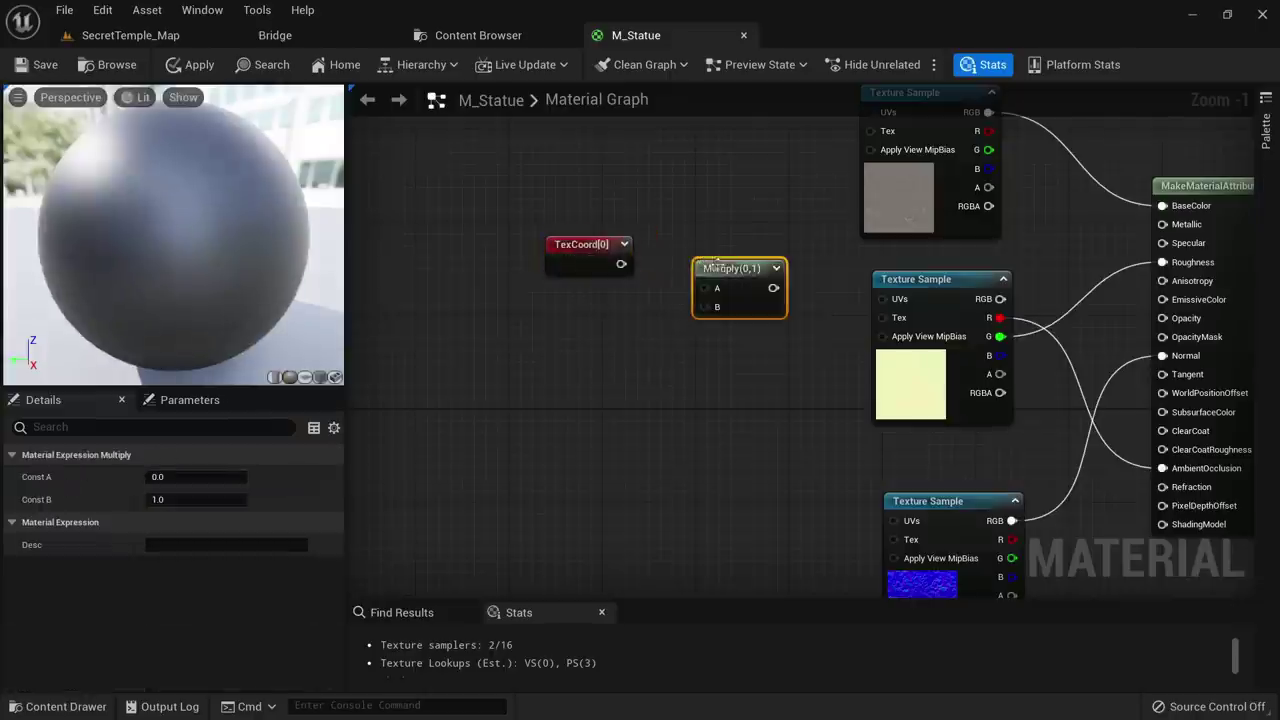
{"action": "left_click", "coordinate": [598, 329]}
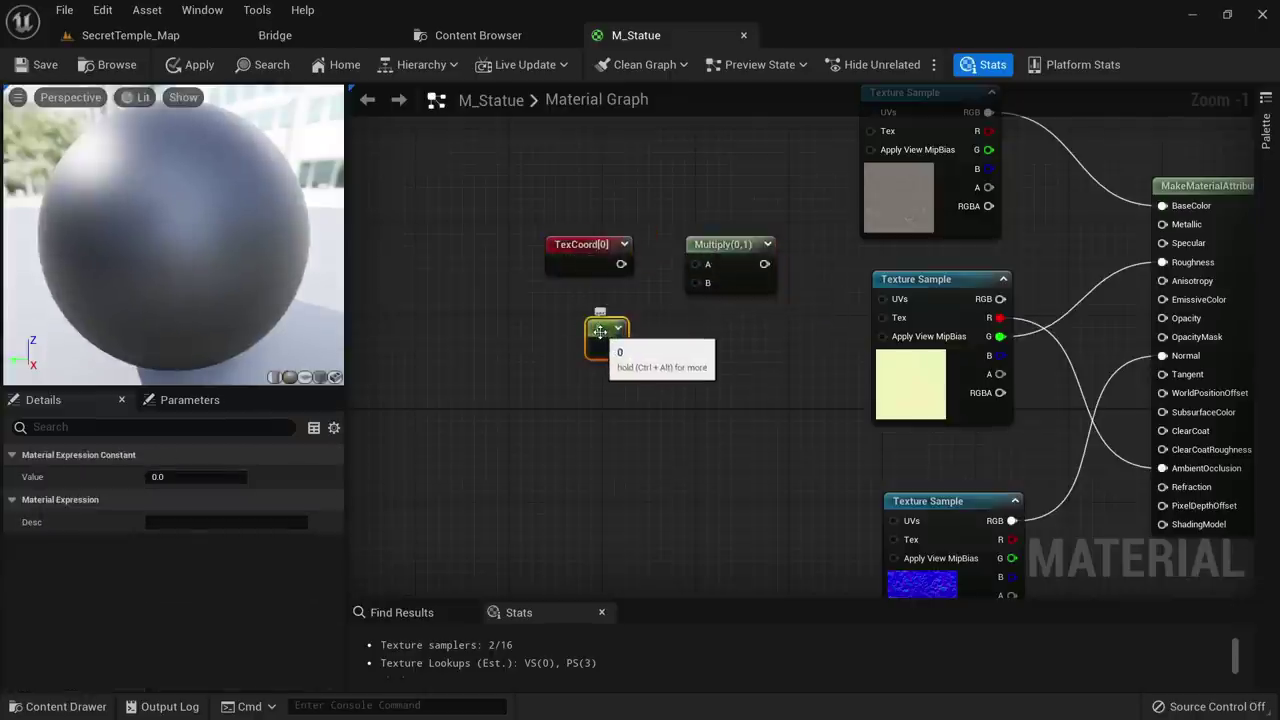
Convert the constant into a scalar parameter named Tiling
{"action": "right_click_drag", "start_coordinate": [598, 327], "coordinate": [604, 340]}
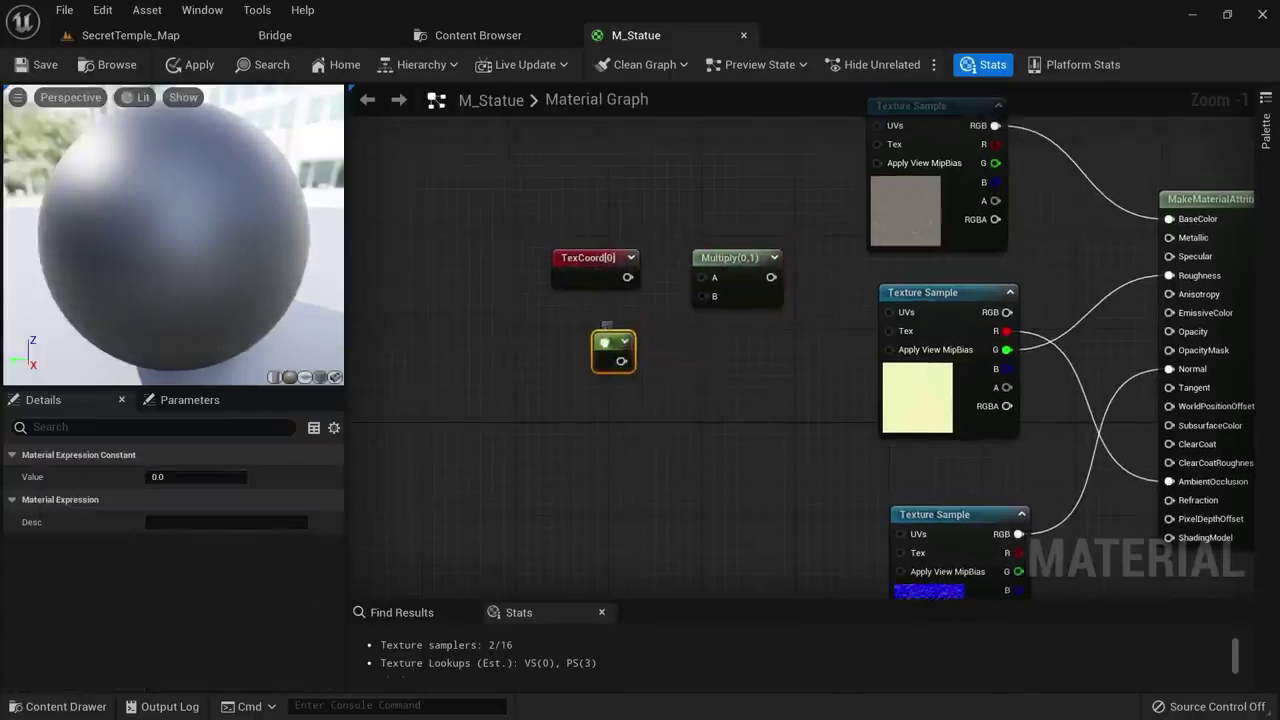
{"action": "right_click", "coordinate": [600, 338]}
{"action": "left_click", "coordinate": [640, 374]}
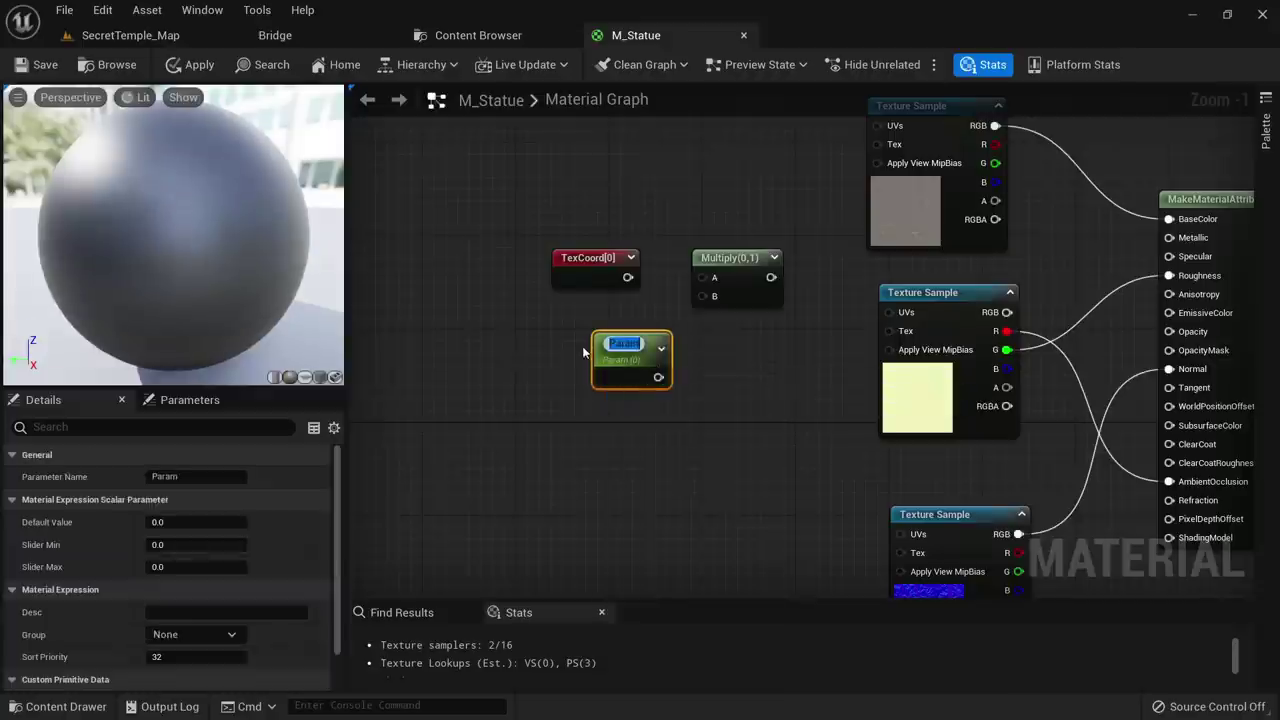
{"action": "type", "text": "Tiling"}
{"action": "key", "text": "Return"}
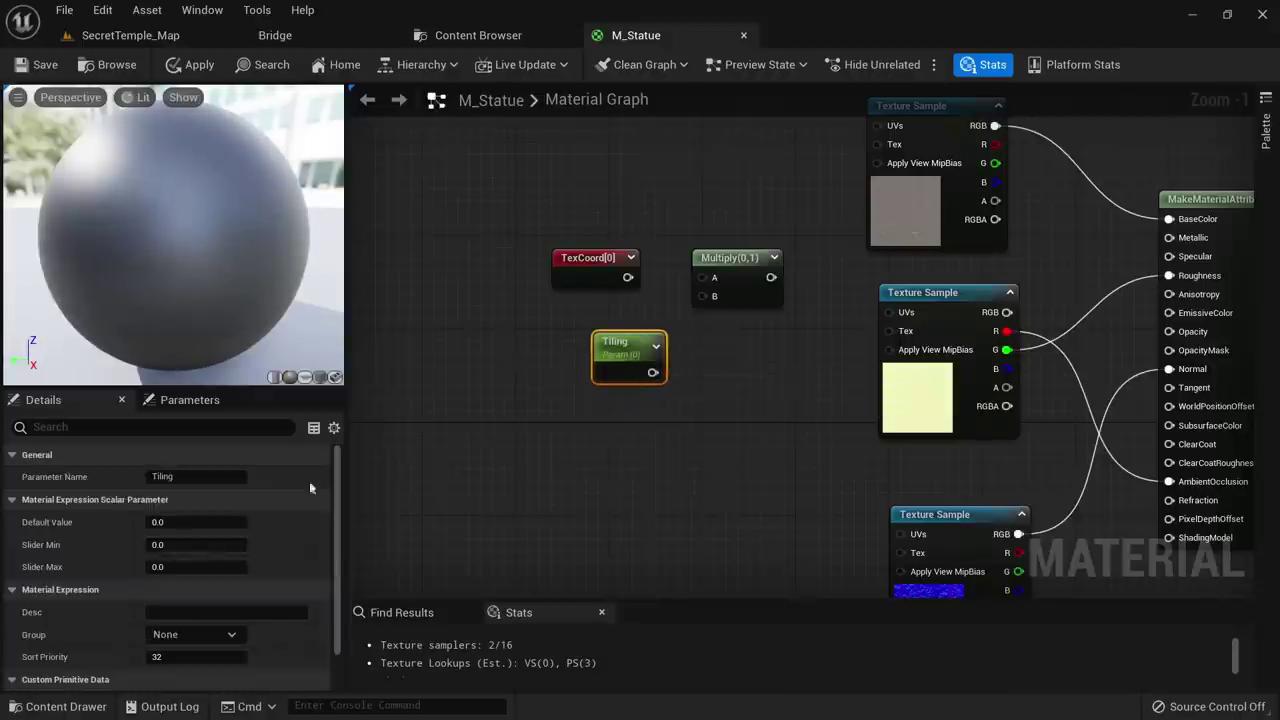
Connect TexCoord and Tiling to the Multiply inputs A and B, and set Tiling's default value to 3
{"action": "left_click", "coordinate": [169, 524]}
{"action": "type", "text": "1"}
{"action": "key", "text": "Return"}
{"action": "right_click_drag", "start_coordinate": [461, 433], "coordinate": [420, 416]}
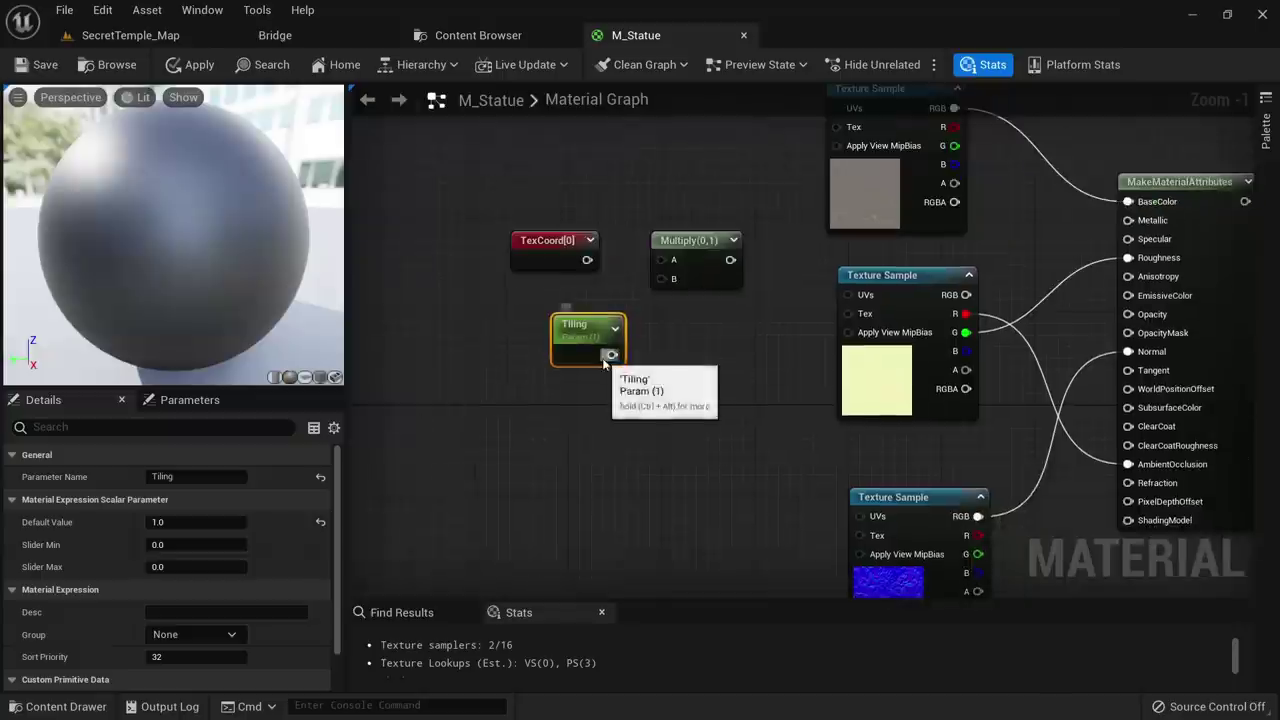
{"action": "left_click_drag", "start_coordinate": [612, 355], "coordinate": [583, 261]}
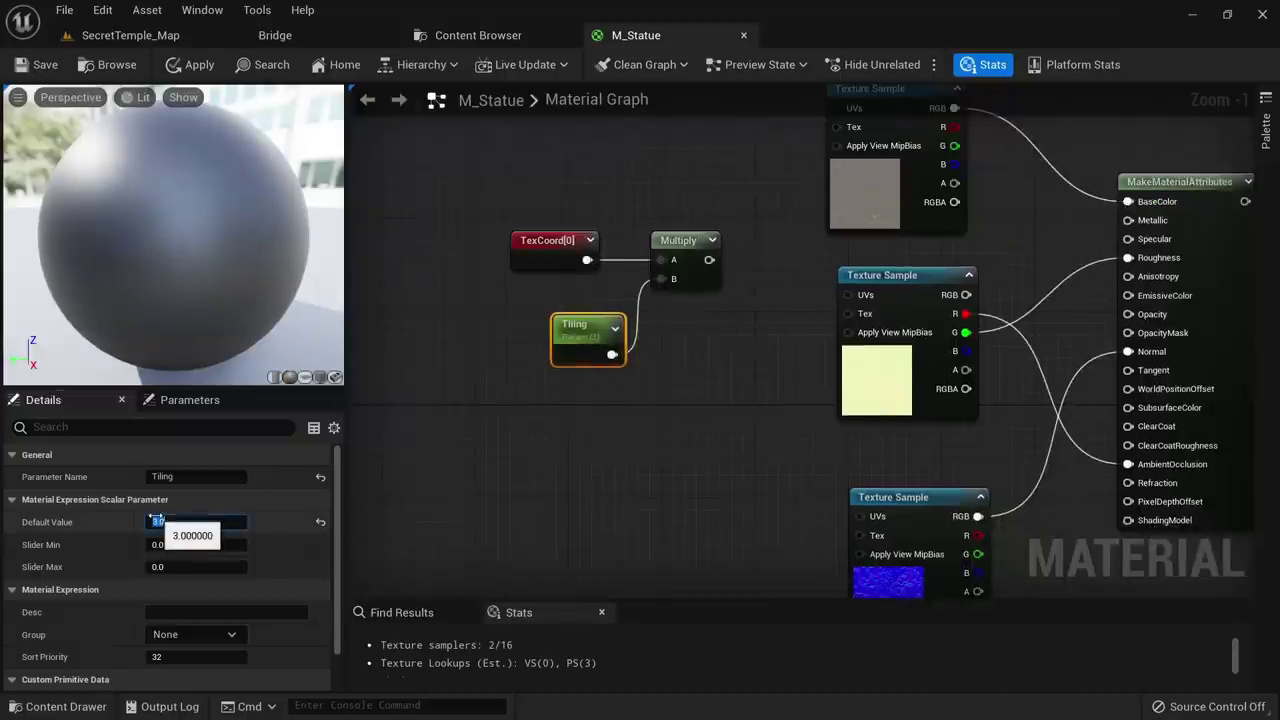
{"action": "key", "text": "Return"}
Connect the Multiply output to the UVs of all three concrete texture samples
{"action": "right_click_drag", "start_coordinate": [731, 304], "coordinate": [641, 348]}
{"action": "left_click_drag", "start_coordinate": [619, 304], "coordinate": [776, 566]}
{"action": "right_click_drag", "start_coordinate": [626, 541], "coordinate": [650, 221]}
{"action": "scroll", "coordinate": [650, 221], "scroll_direction": "down", "scroll_amount": 3}
Connect the Multiply output to the UVs of the sandstone base color sample
{"action": "right_click_drag", "start_coordinate": [678, 368], "coordinate": [711, 234]}
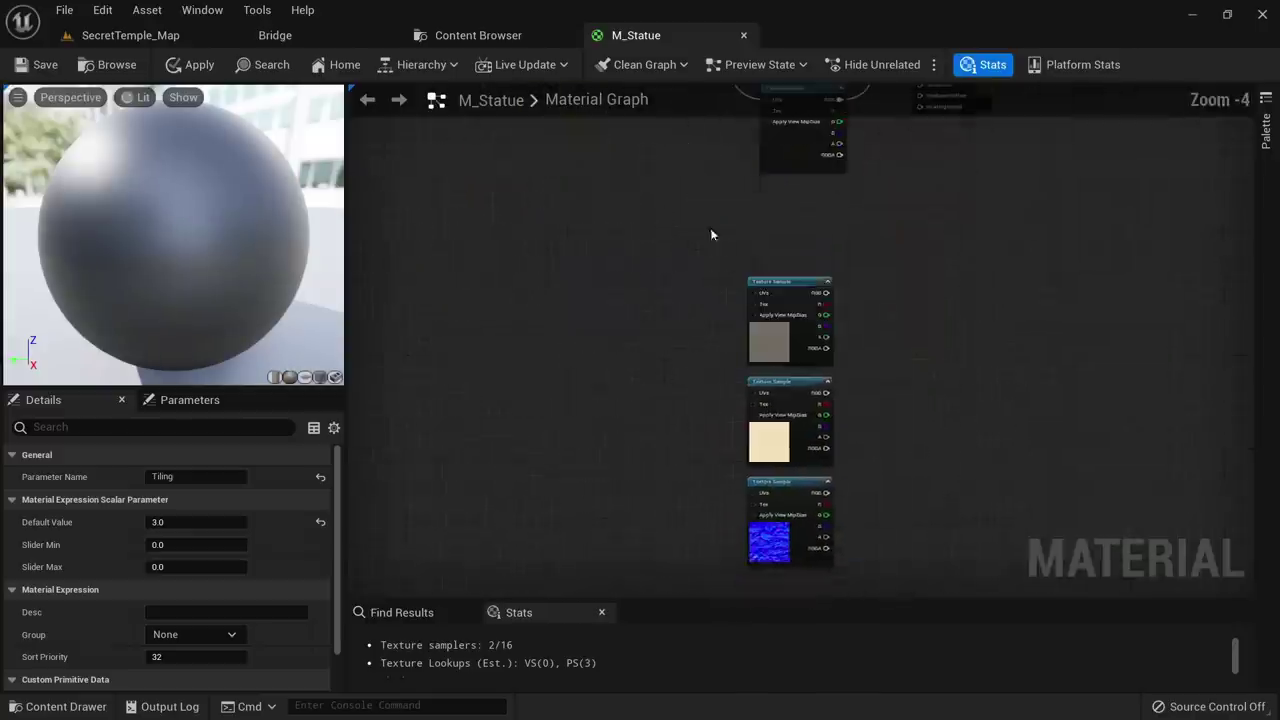
{"action": "right_click_drag", "start_coordinate": [880, 160], "coordinate": [708, 415]}
{"action": "right_click_drag", "start_coordinate": [464, 360], "coordinate": [685, 376]}
{"action": "scroll", "coordinate": [685, 376], "scroll_direction": "down", "scroll_amount": 2}
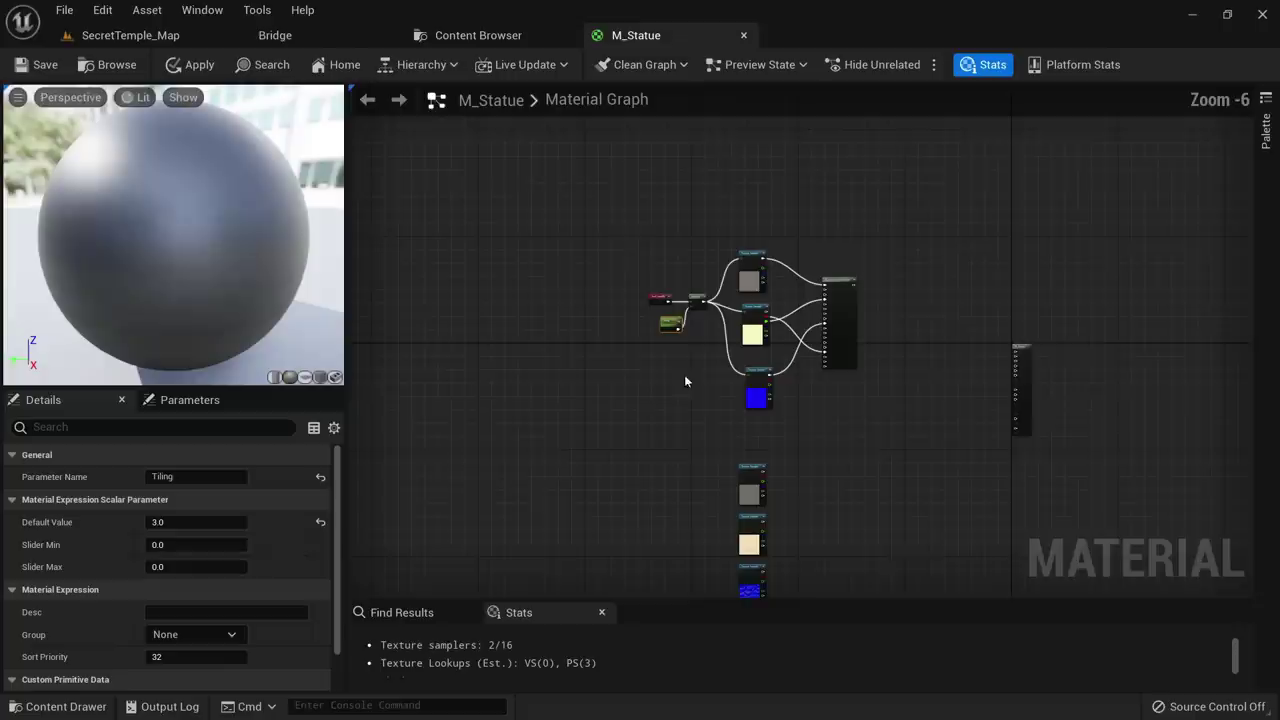
{"action": "left_click_drag", "start_coordinate": [699, 385], "coordinate": [699, 385]}
{"action": "right_click_drag", "start_coordinate": [675, 436], "coordinate": [728, 249]}
{"action": "left_click", "coordinate": [706, 337]}
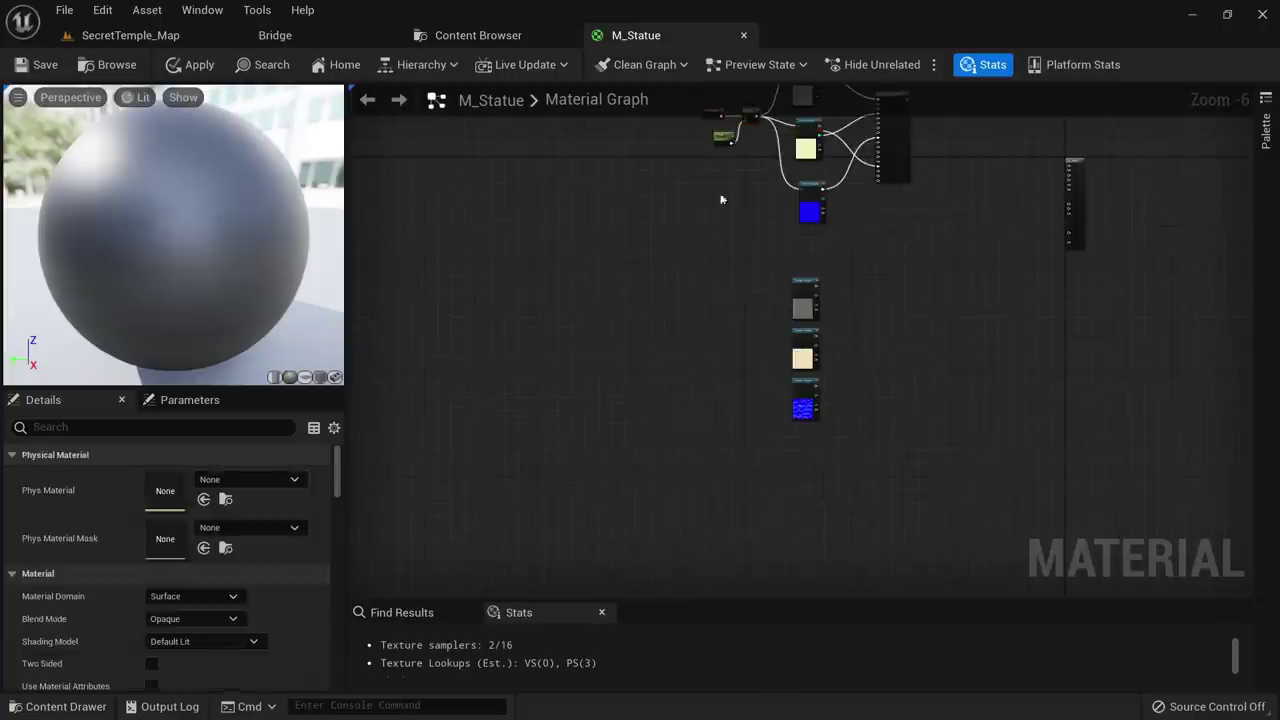
{"action": "scroll", "coordinate": [710, 337], "scroll_direction": "up", "scroll_amount": 4}
{"action": "left_click_drag", "start_coordinate": [773, 221], "coordinate": [850, 181]}
{"action": "scroll", "coordinate": [850, 181], "scroll_direction": "down", "scroll_amount": 2}
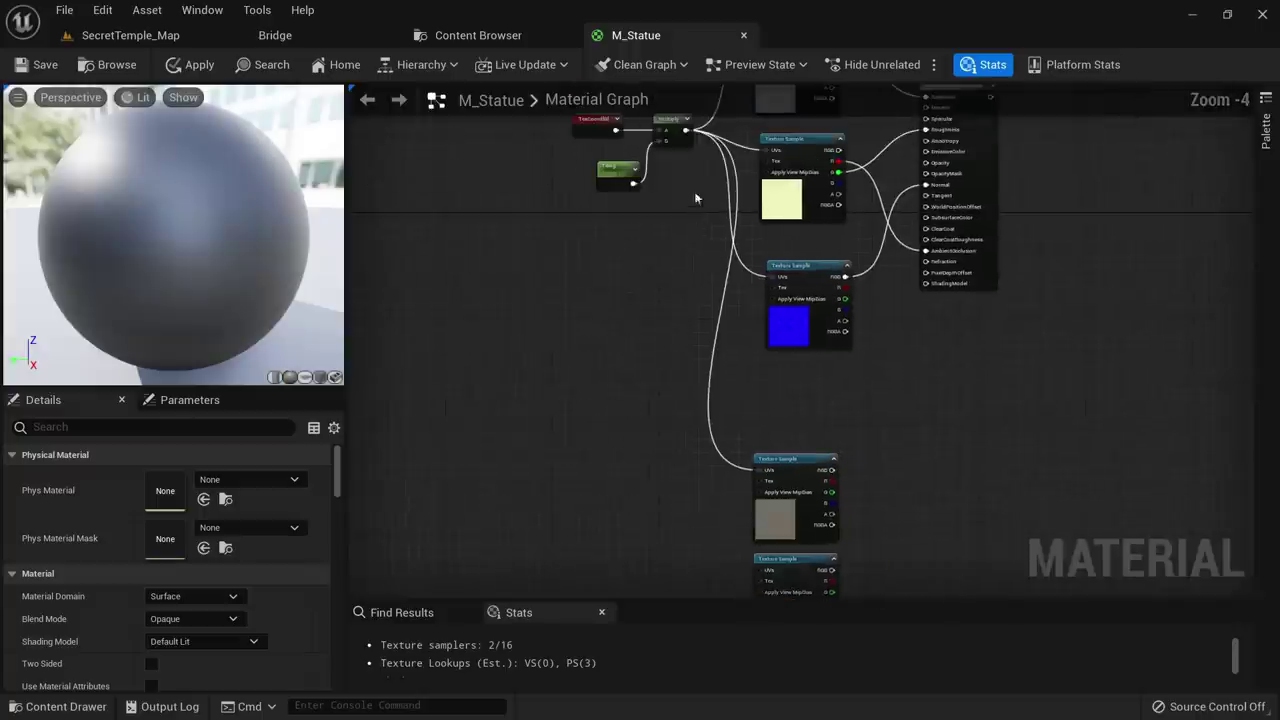
Move the tiling nodes down between both texture sets and connect Multiply to the UVs of the sandstone mask and normal samples
{"action": "left_click_drag", "start_coordinate": [656, 176], "coordinate": [554, 370]}
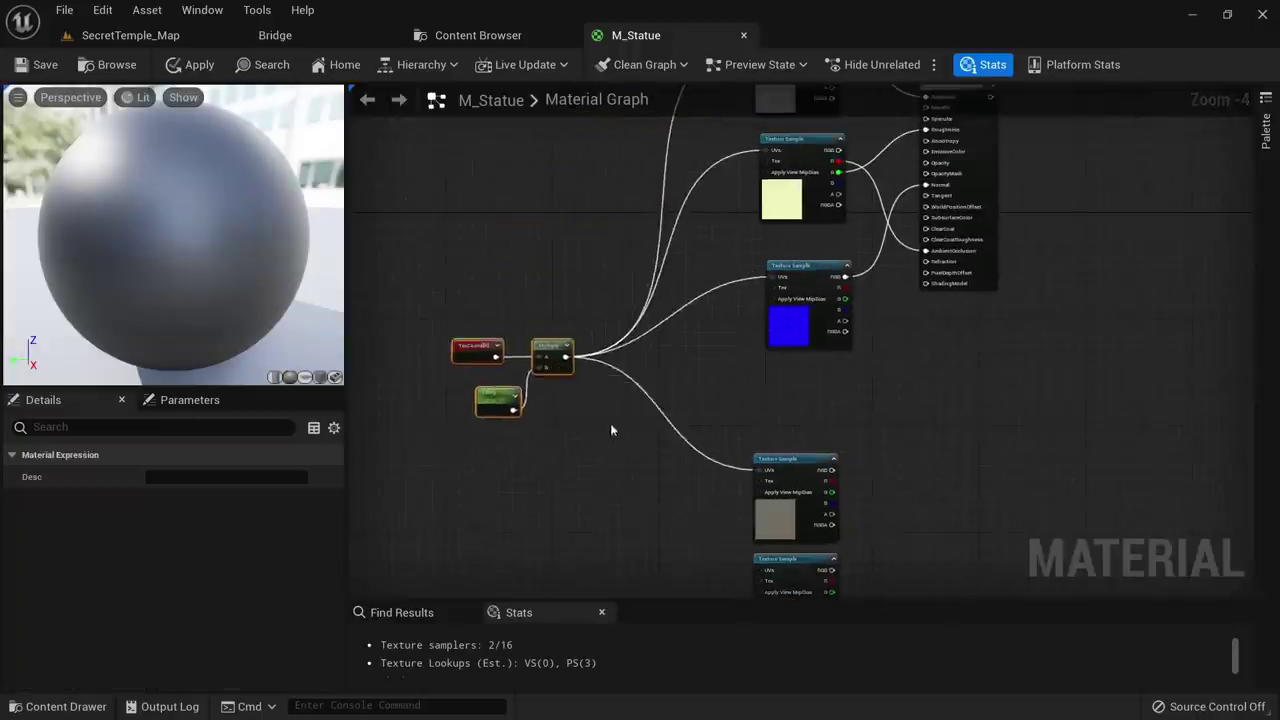
{"action": "scroll", "coordinate": [610, 423], "scroll_direction": "up", "scroll_amount": 3}
{"action": "left_click_drag", "start_coordinate": [555, 311], "coordinate": [877, 282]}
{"action": "right_click_drag", "start_coordinate": [708, 229], "coordinate": [719, 480]}
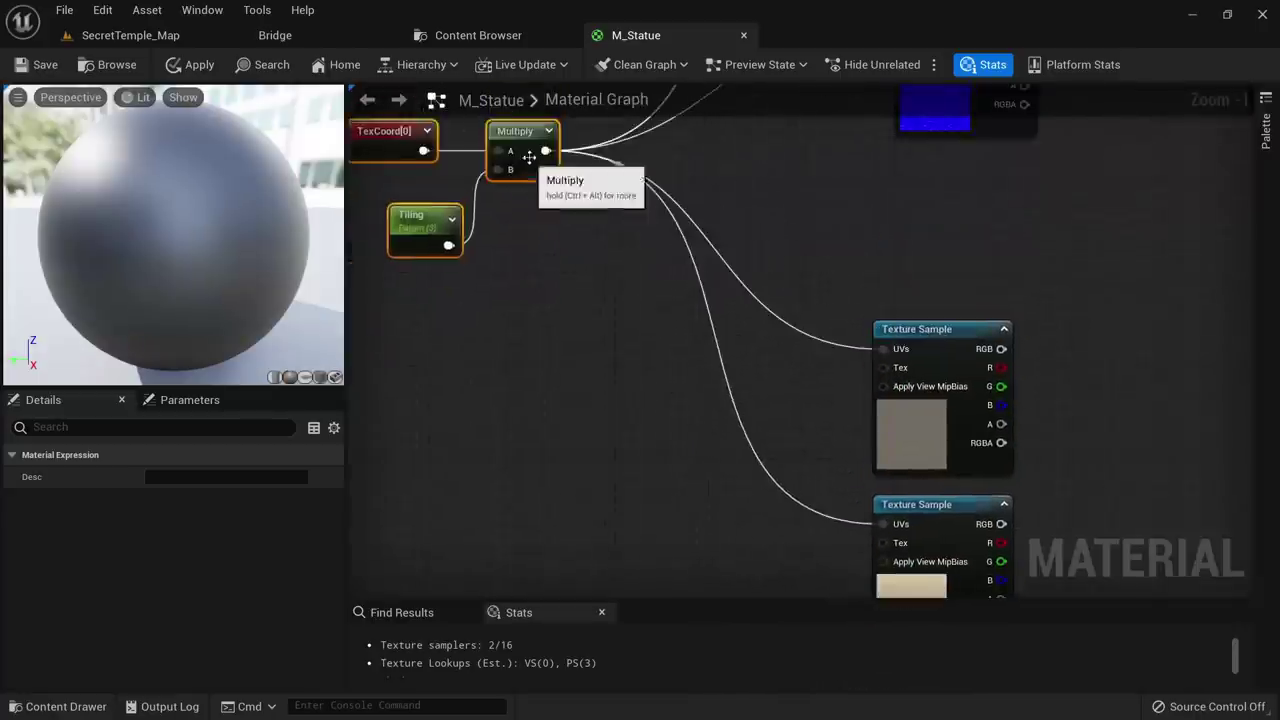
{"action": "left_click_drag", "start_coordinate": [546, 151], "coordinate": [895, 449]}
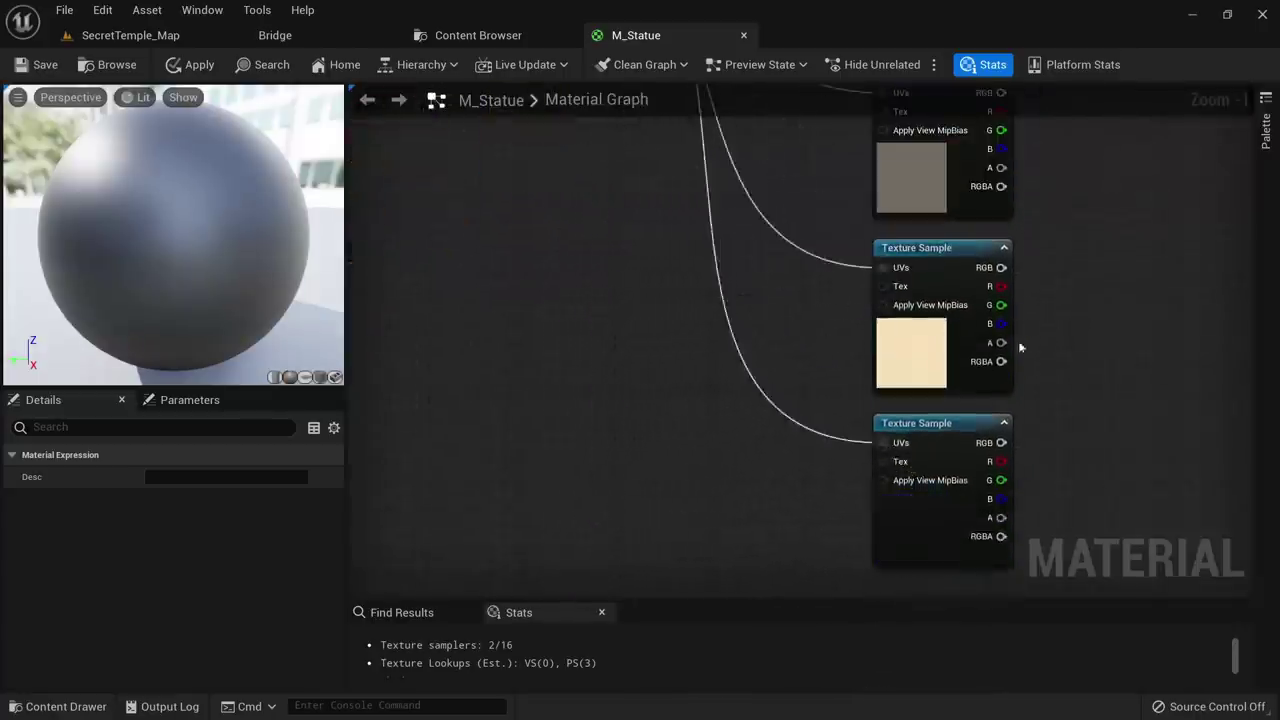
Add a second MakeMaterialAttributes node beside the sandstone texture samples
{"action": "scroll", "coordinate": [761, 407], "scroll_direction": "down", "scroll_amount": 3}
{"action": "right_click_drag", "start_coordinate": [860, 275], "coordinate": [803, 282]}
{"action": "right_click", "coordinate": [803, 282]}
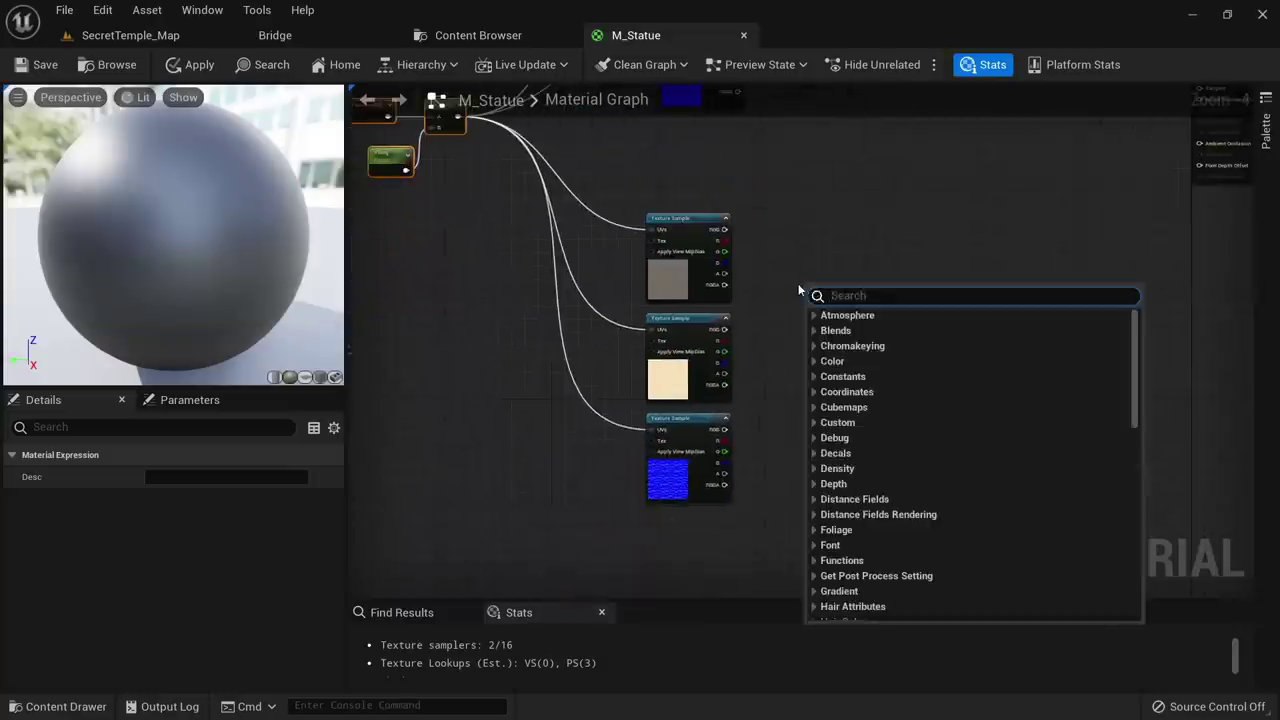
{"action": "type", "text": "make"}
{"action": "key", "text": "Return"}
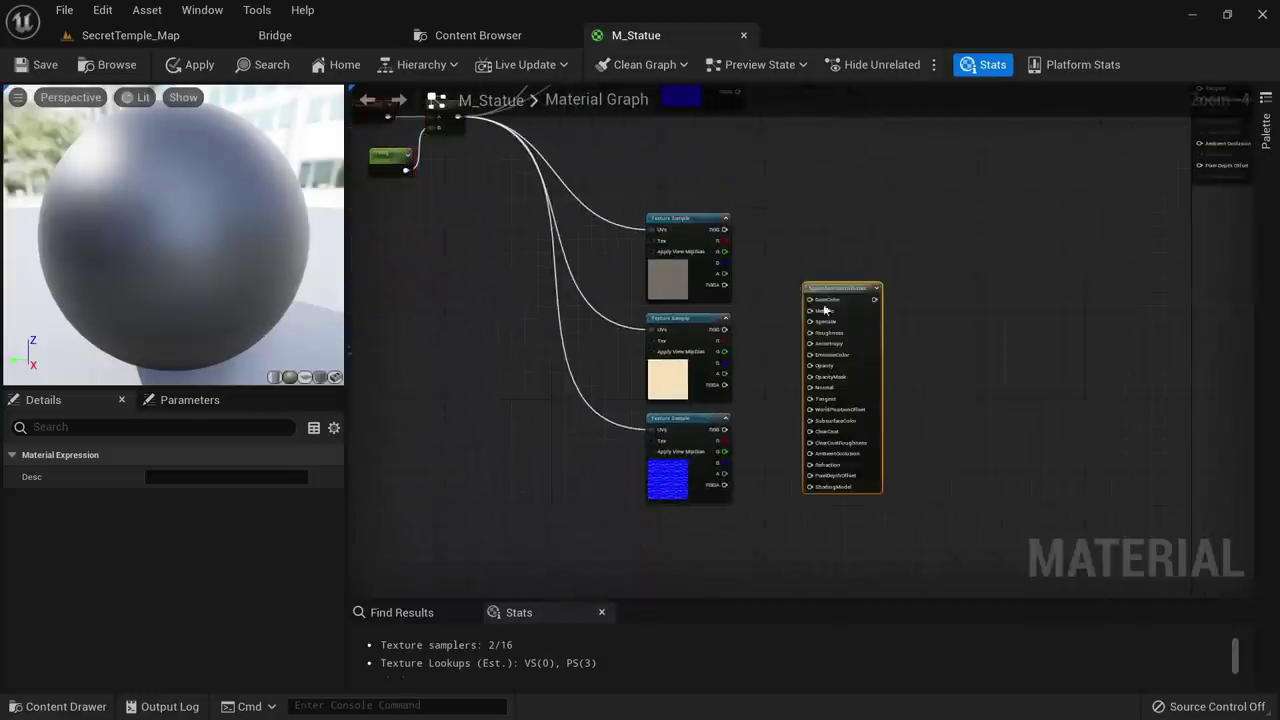
Wire the sandstone samples into their MakeMaterialAttributes: color RGB to BaseColor, mask R to AmbientOcclusion and G to Roughness, normal RGB to Normal
{"action": "scroll", "coordinate": [825, 311], "scroll_direction": "up", "scroll_amount": 3}
{"action": "left_click_drag", "start_coordinate": [623, 172], "coordinate": [751, 253]}
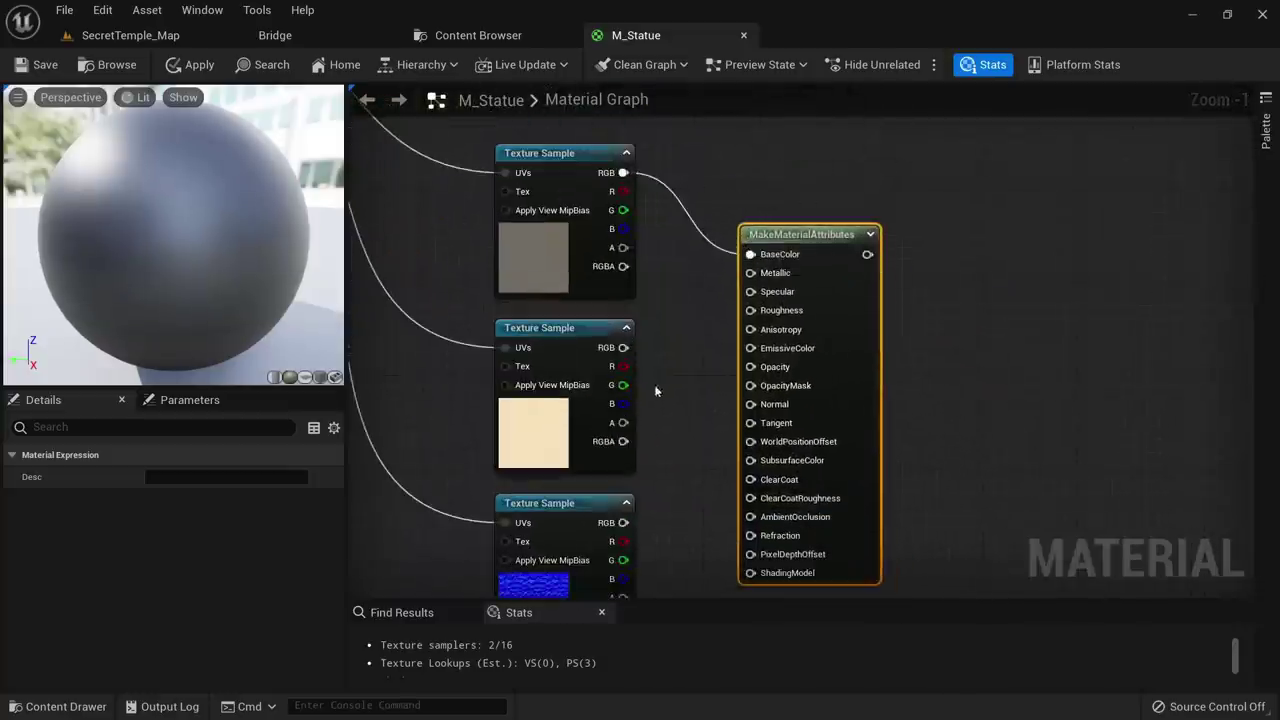
{"action": "left_click_drag", "start_coordinate": [741, 418], "coordinate": [755, 506]}
{"action": "left_click_drag", "start_coordinate": [751, 310], "coordinate": [635, 383]}
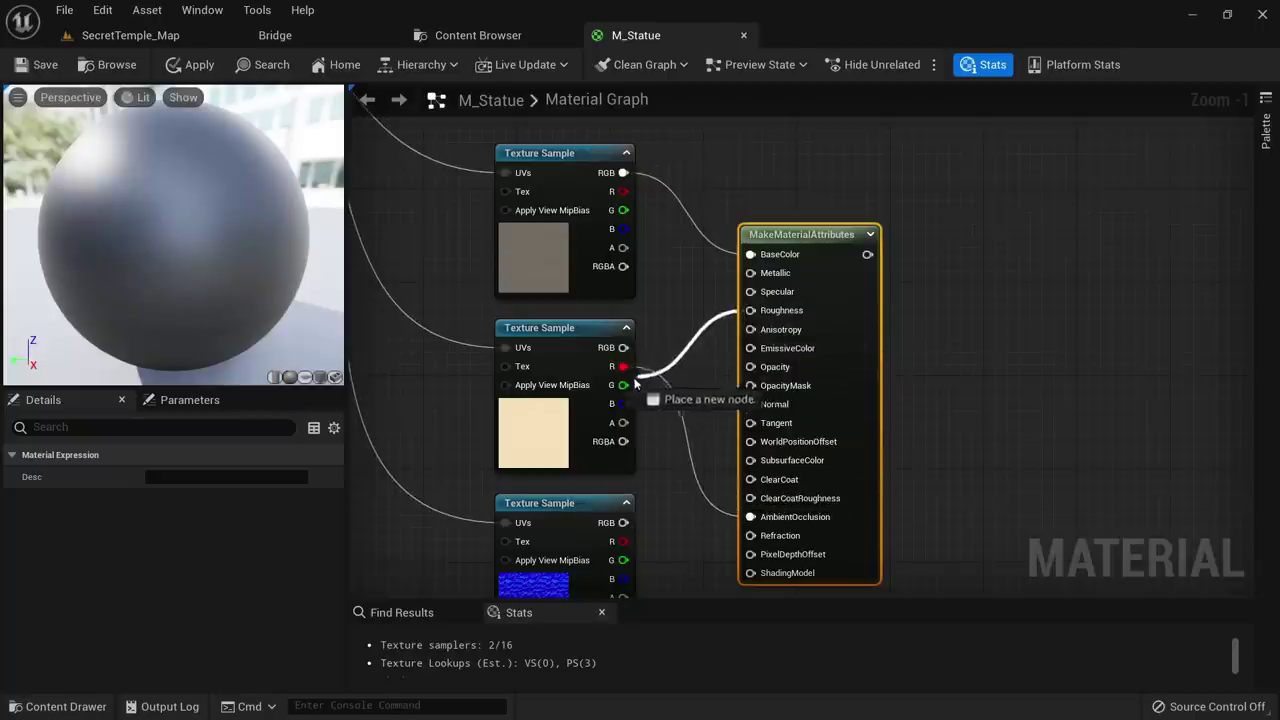
{"action": "left_click_drag", "start_coordinate": [623, 522], "coordinate": [670, 500]}
{"action": "left_click_drag", "start_coordinate": [748, 407], "coordinate": [750, 405]}
Add a MatLayerBlend_Standard node between the concrete material attributes and the M_Statue output node
{"action": "scroll", "coordinate": [785, 546], "scroll_direction": "down", "scroll_amount": 4}
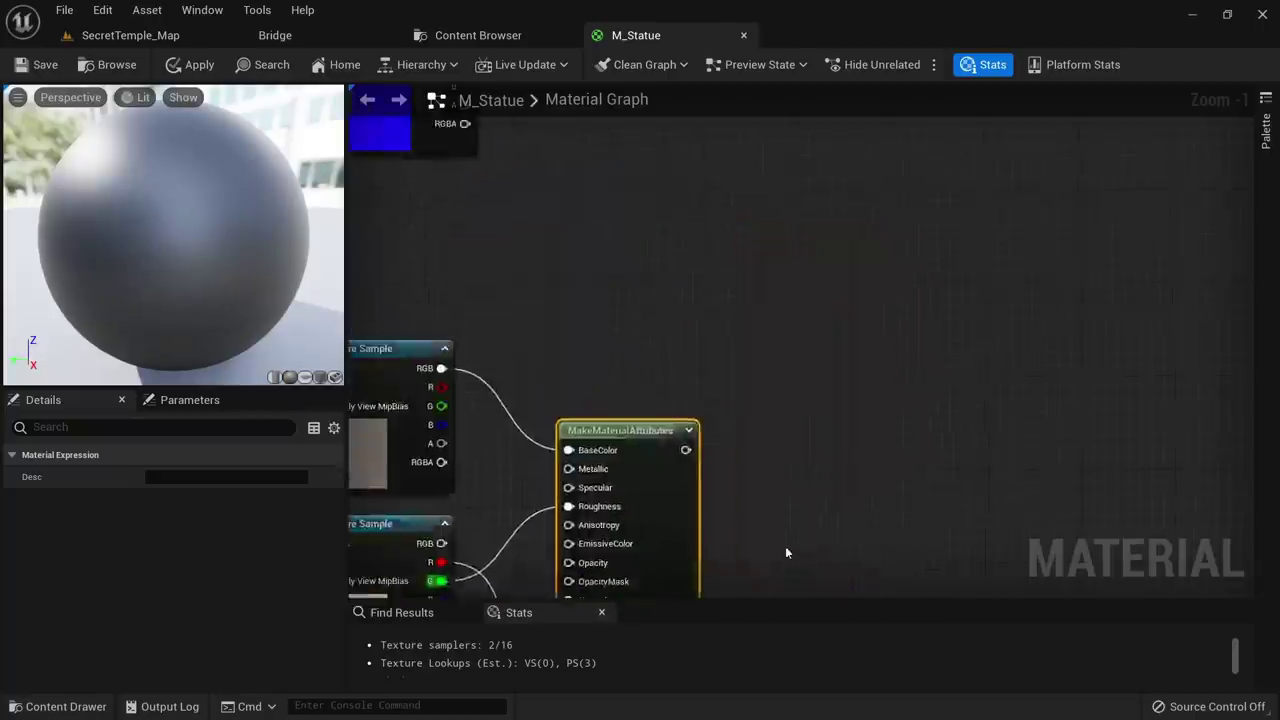
{"action": "scroll", "coordinate": [836, 337], "scroll_direction": "up", "scroll_amount": 3}
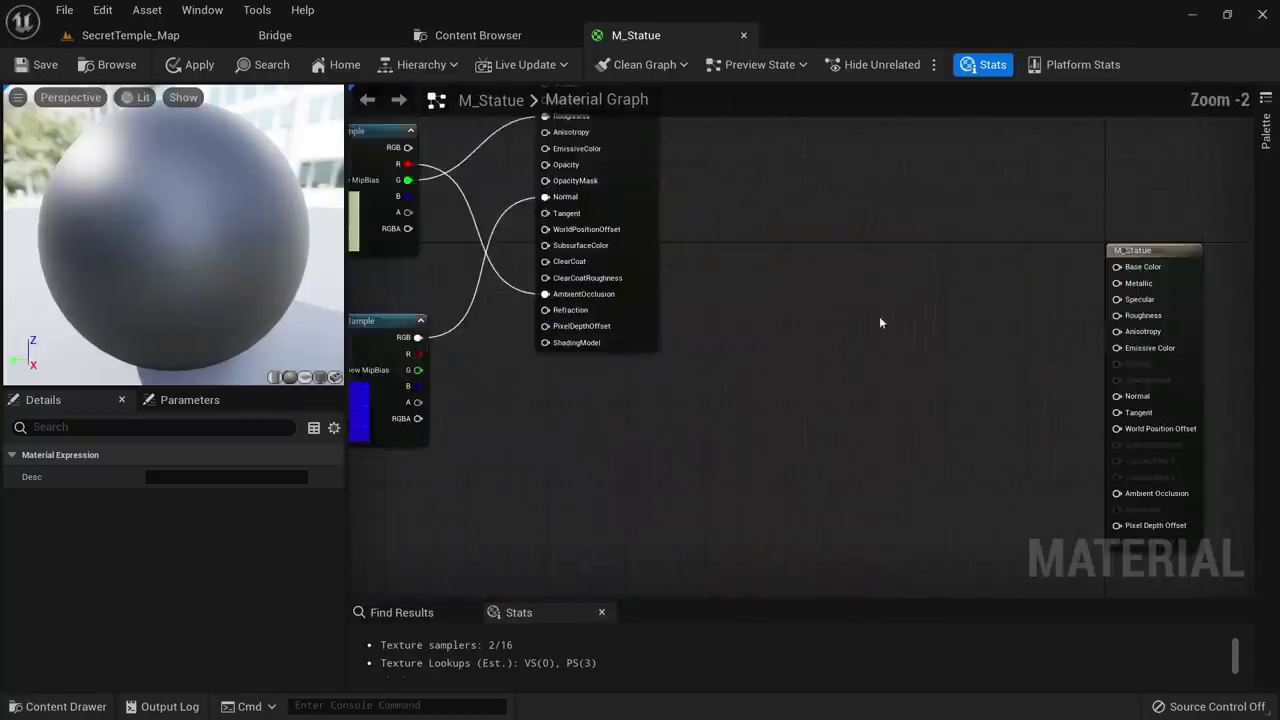
{"action": "left_click", "coordinate": [858, 335]}
{"action": "right_click", "coordinate": [800, 366]}
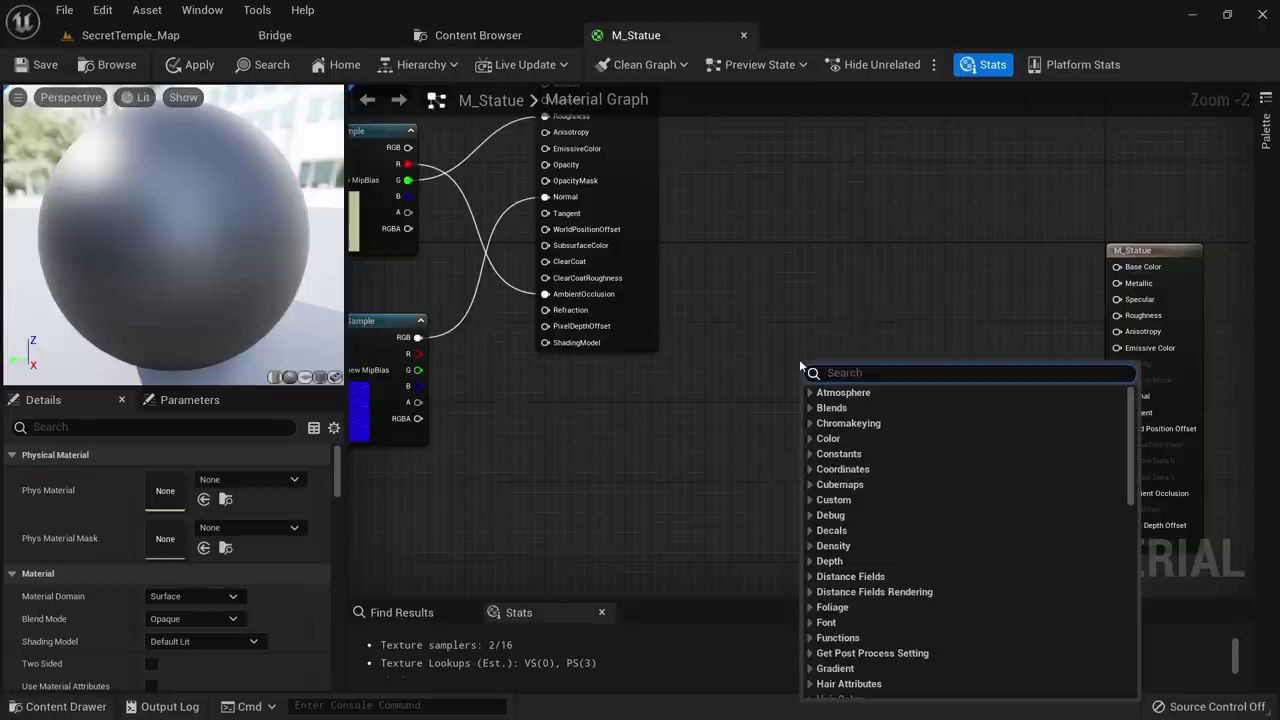
{"action": "type", "text": "material layer bl"}
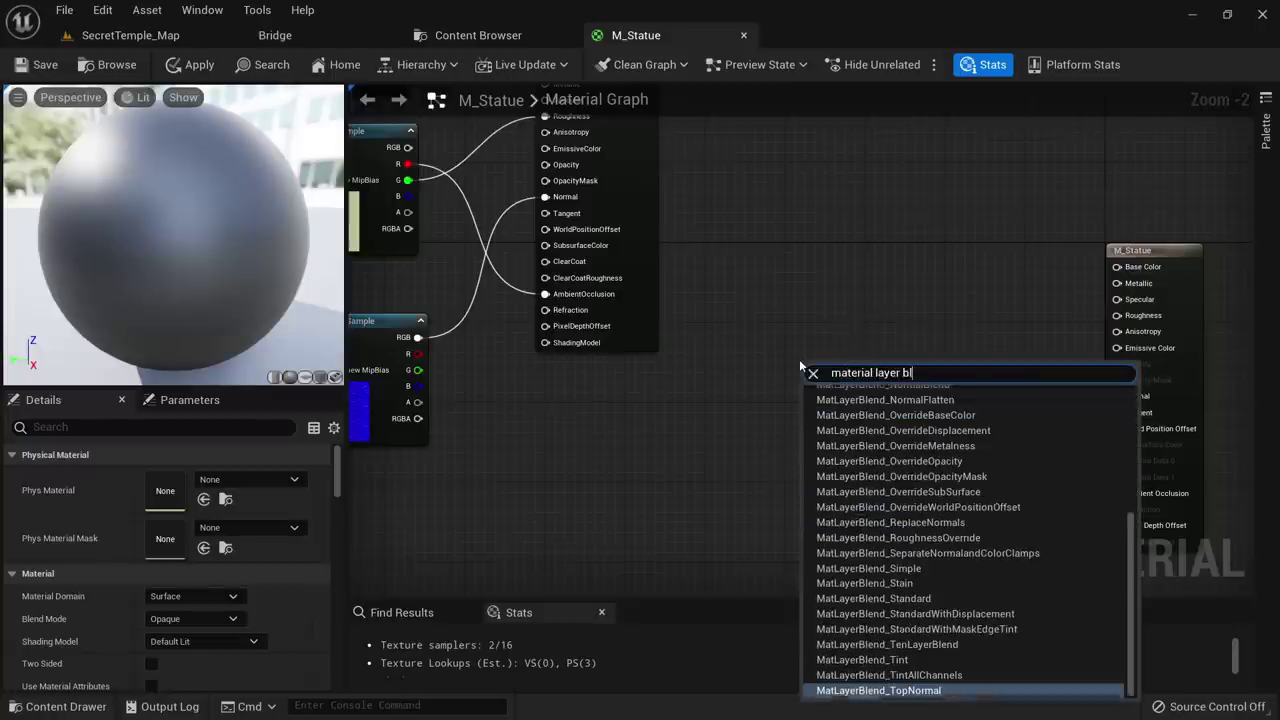
{"action": "type", "text": "end stan"}
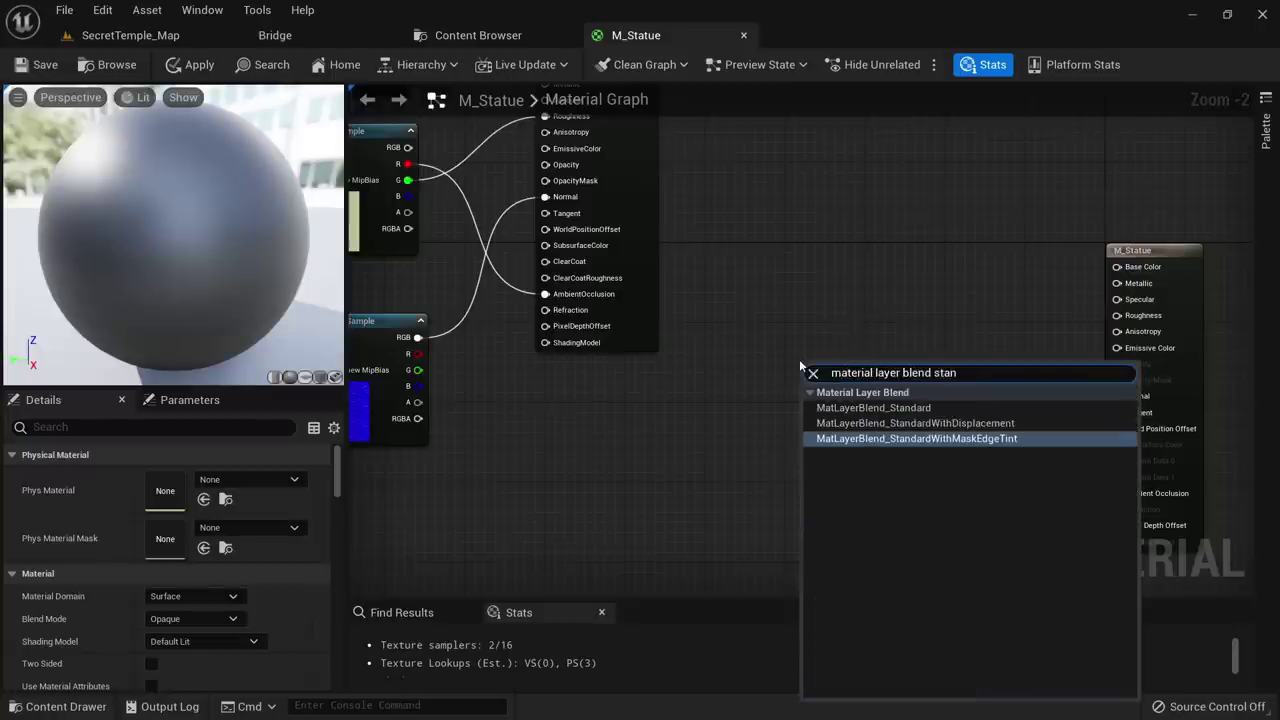
{"action": "key", "text": "Up"}
{"action": "key", "text": "Up"}
{"action": "key", "text": "Return"}
Connect the concrete MakeMaterialAttributes output to the Base Material input of MatLayerBlend_Standard
{"action": "scroll", "coordinate": [824, 348], "scroll_direction": "down", "scroll_amount": 1}
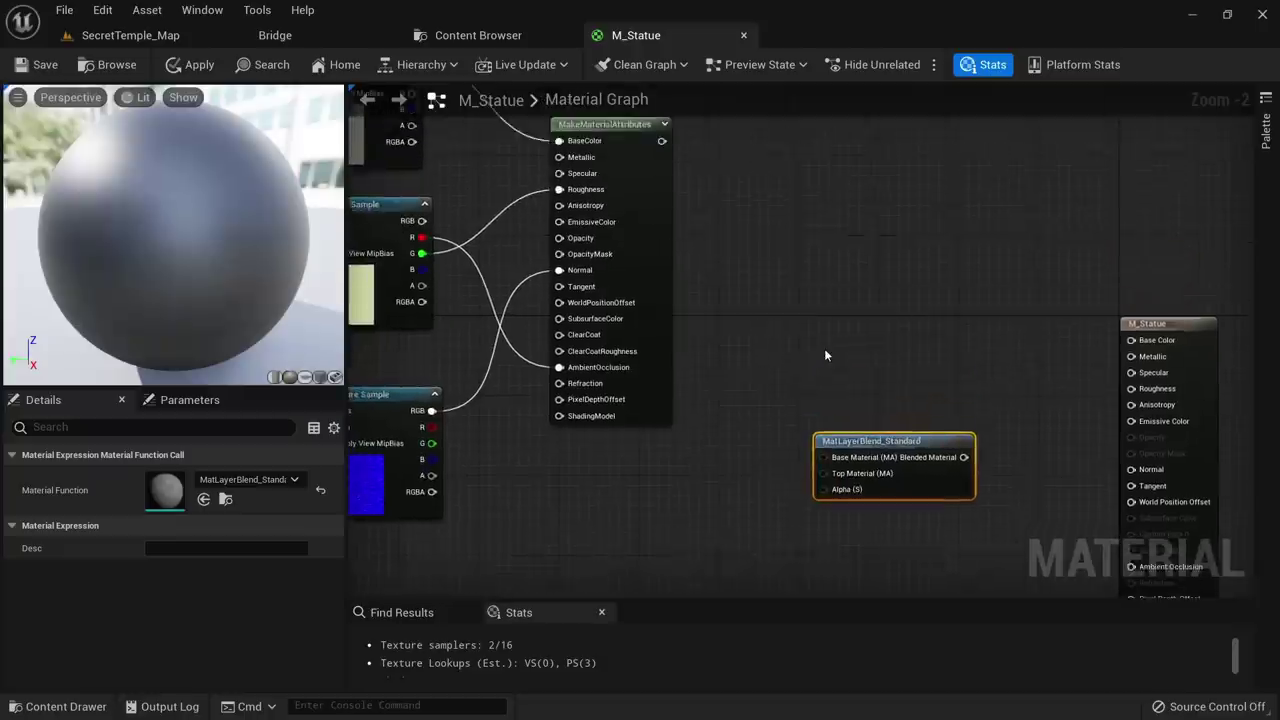
{"action": "left_click_drag", "start_coordinate": [678, 163], "coordinate": [866, 470]}
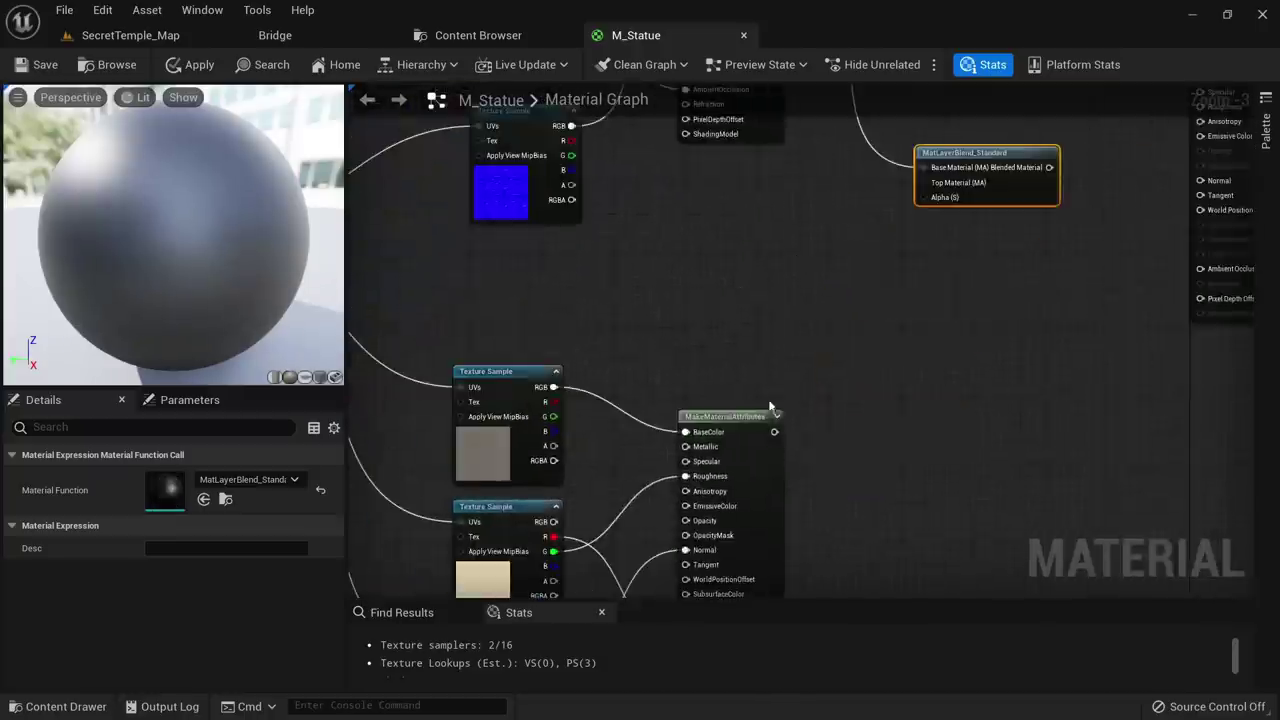
Connect the sandstone MakeMaterialAttributes output to MatLayerBlend_Standard's Top Material input and add a scalar parameter named Alpha
{"action": "left_click_drag", "start_coordinate": [774, 431], "coordinate": [920, 182]}
{"action": "scroll", "coordinate": [917, 226], "scroll_direction": "up", "scroll_amount": 3}
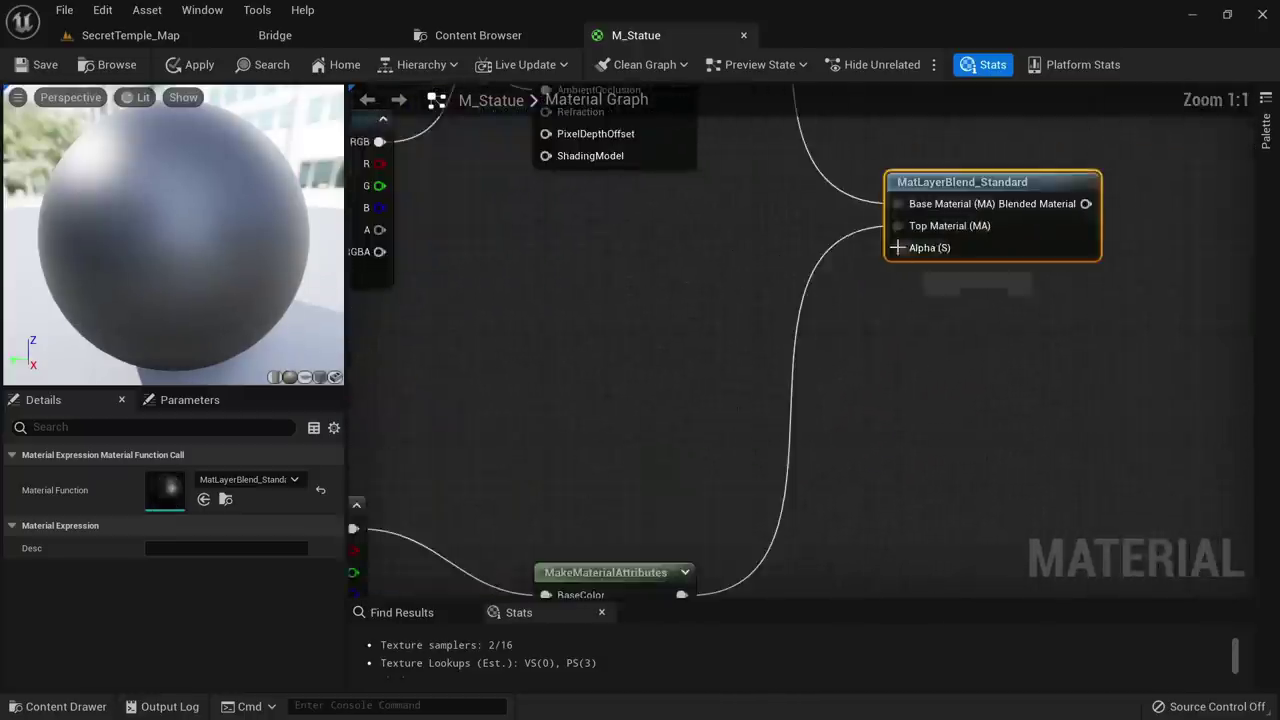
{"action": "left_click", "coordinate": [711, 288]}
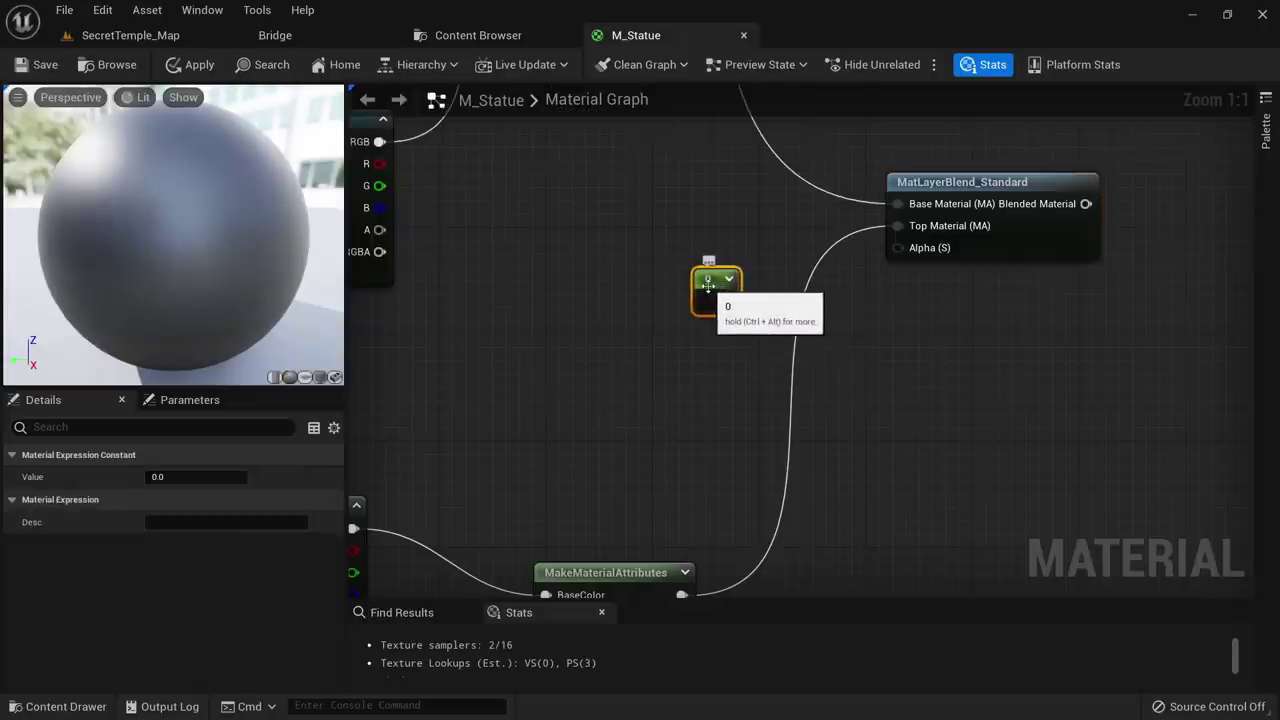
{"action": "right_click", "coordinate": [708, 287]}
{"action": "left_click", "coordinate": [758, 322]}
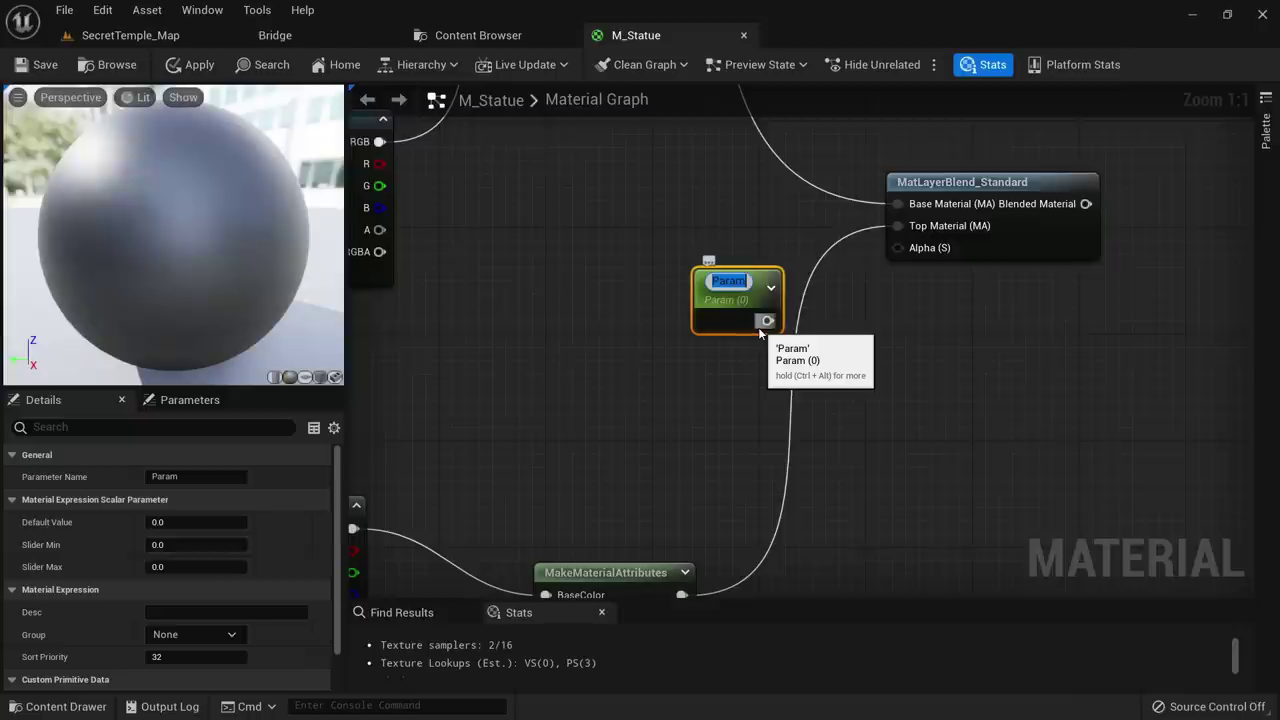
{"action": "type", "text": "Alpha"}
{"action": "key", "text": "Return"}
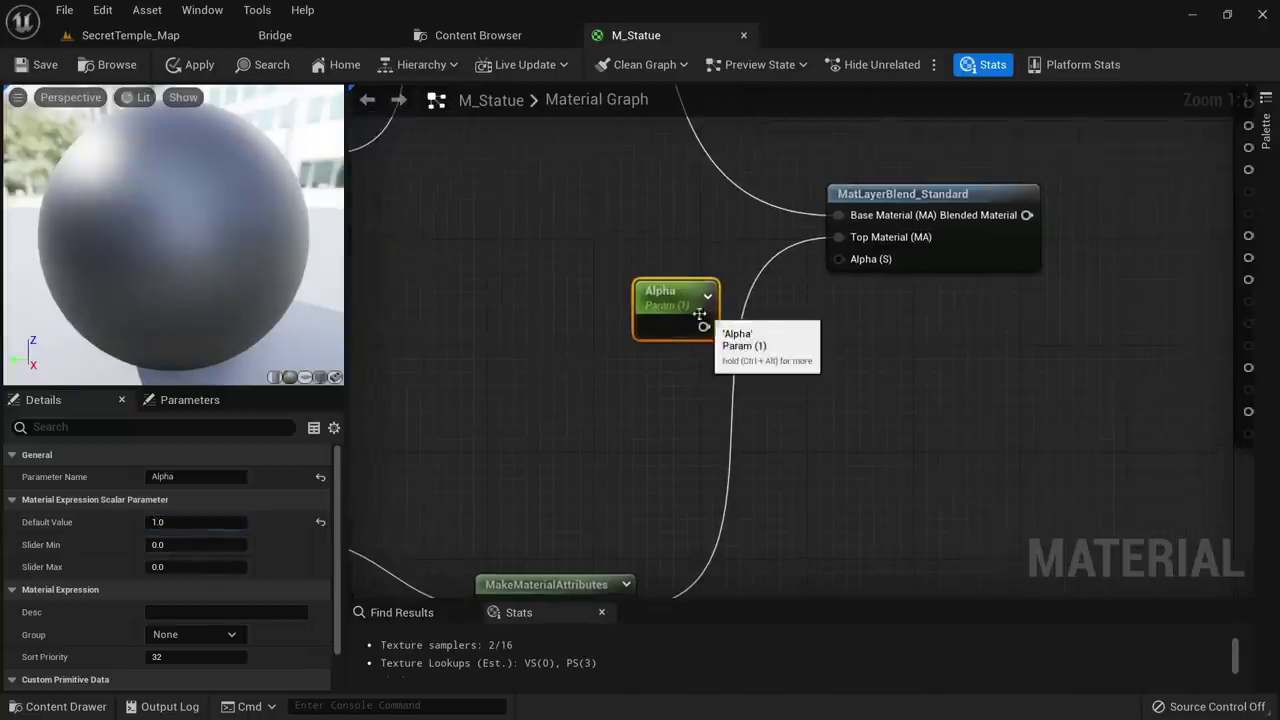
Set the Alpha parameter's default value to 0 and connect it to the Alpha input of MatLayerBlend_Standard
{"action": "left_click_drag", "start_coordinate": [695, 311], "coordinate": [658, 315]}
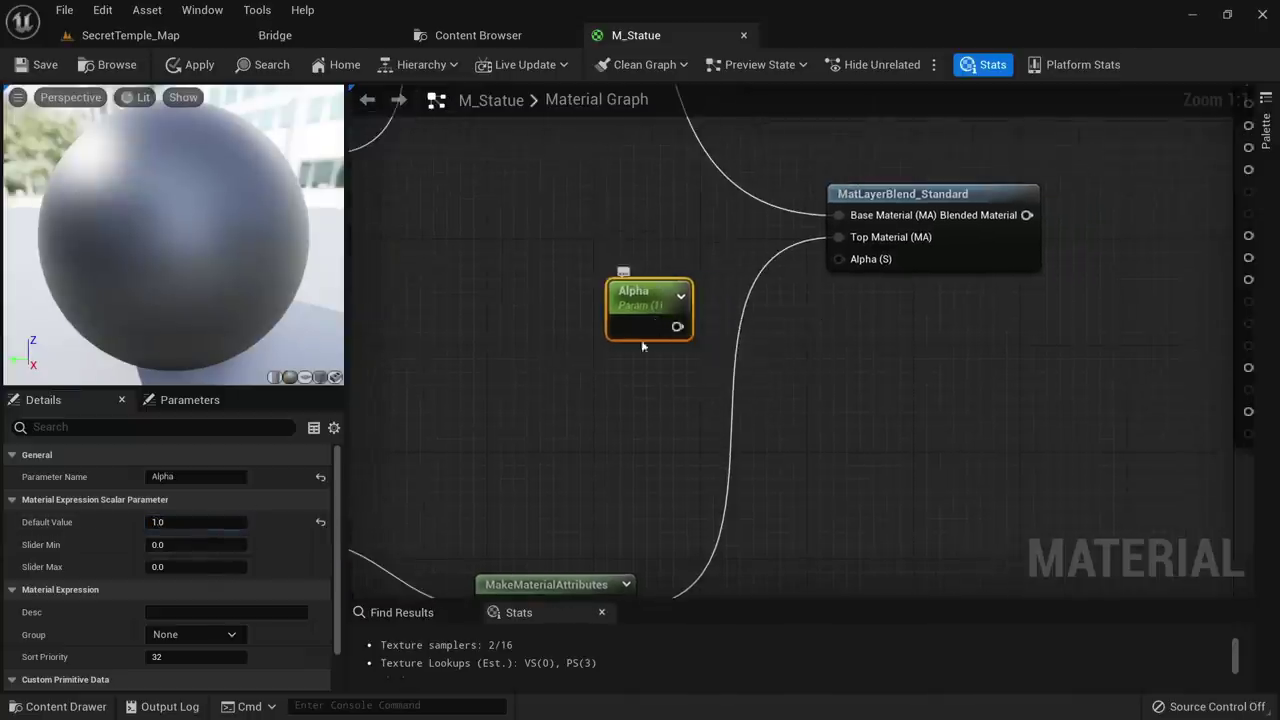
{"action": "left_click", "coordinate": [163, 524]}
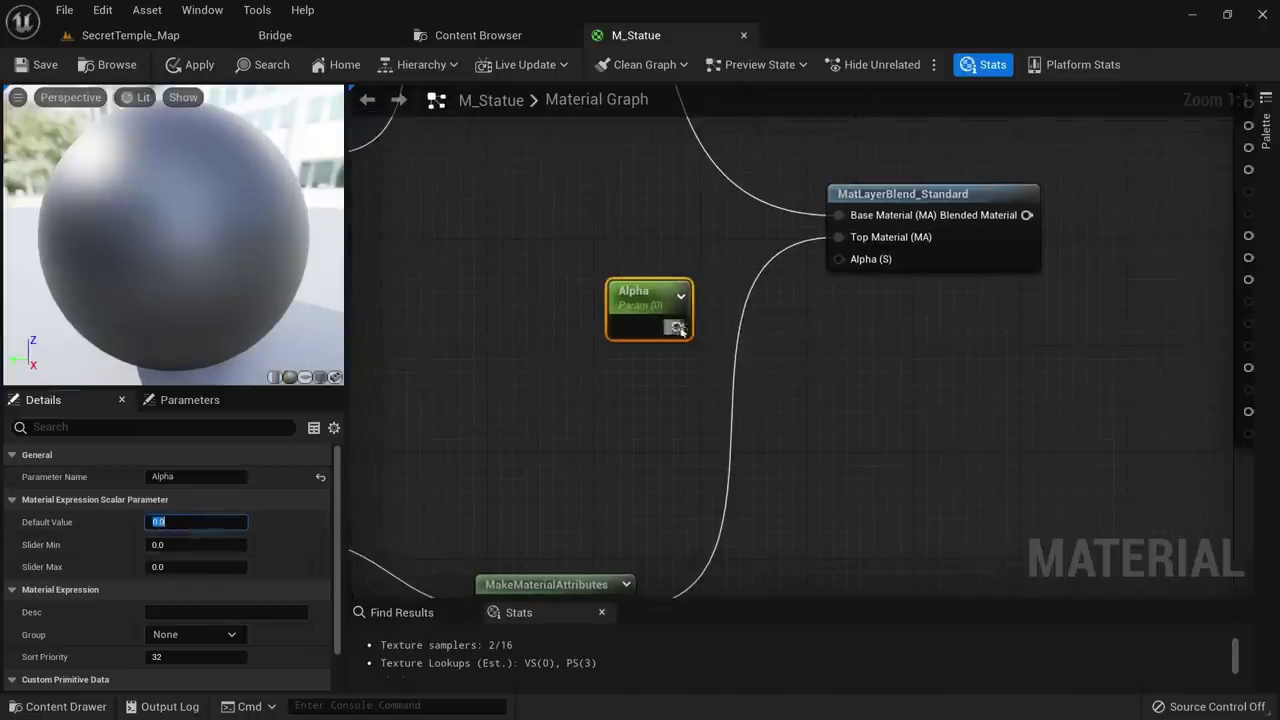
{"action": "right_click_drag", "start_coordinate": [915, 262], "coordinate": [649, 431]}
{"action": "scroll", "coordinate": [761, 376], "scroll_direction": "down", "scroll_amount": 1}
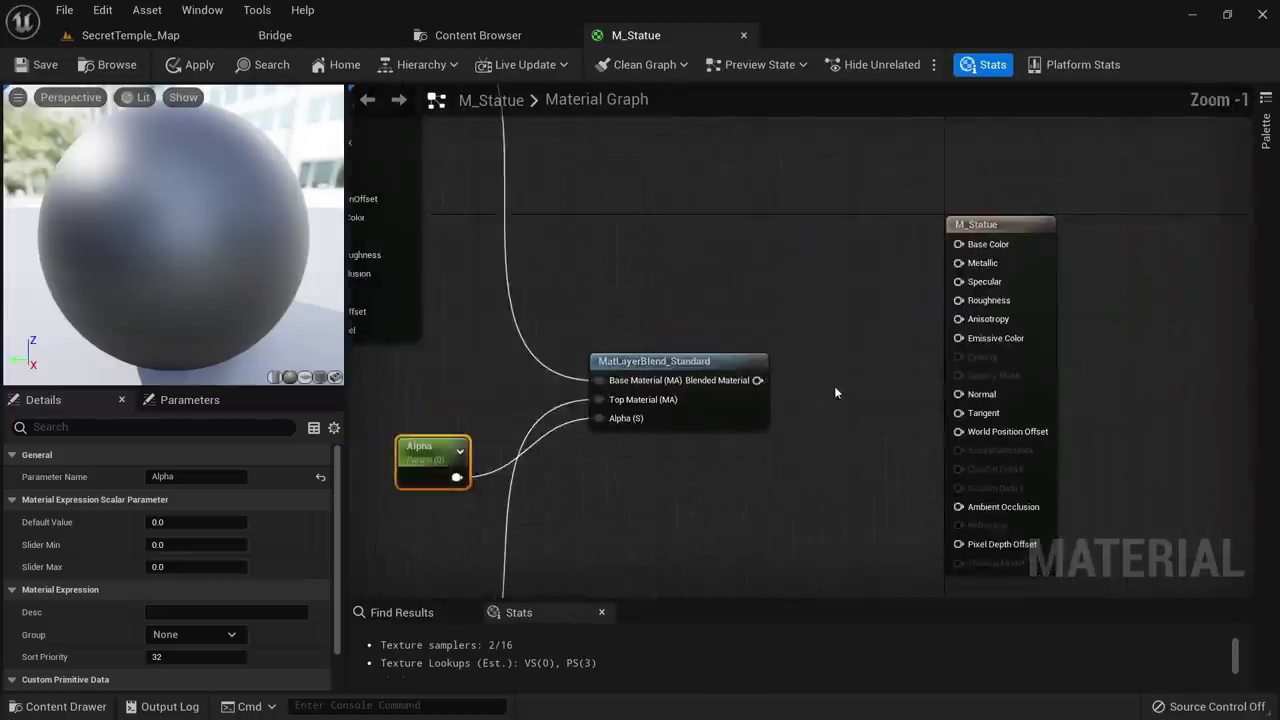
Enable Use Material Attributes for the material and move the M_Statue output node level with the blend node
{"action": "left_click", "coordinate": [837, 390]}
{"action": "right_click_drag", "start_coordinate": [836, 393], "coordinate": [774, 368]}
{"action": "scroll", "coordinate": [160, 650], "scroll_direction": "down", "scroll_amount": 1}
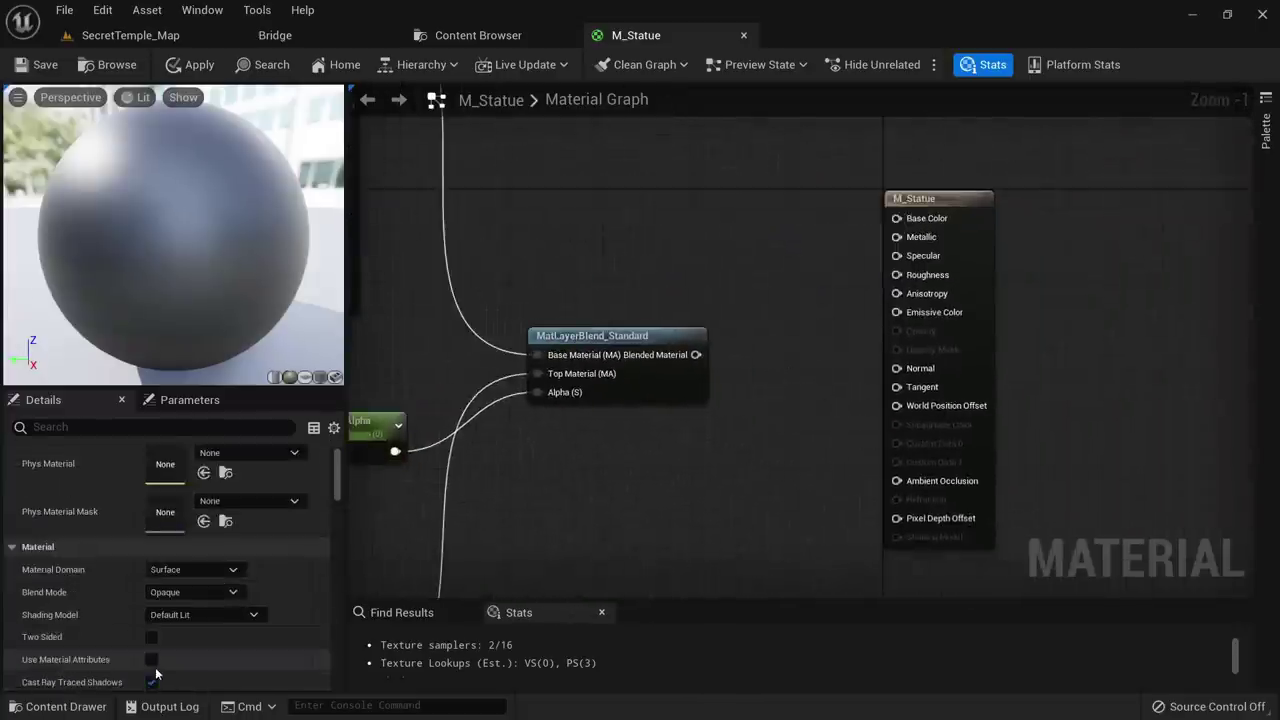
{"action": "left_click", "coordinate": [151, 660]}
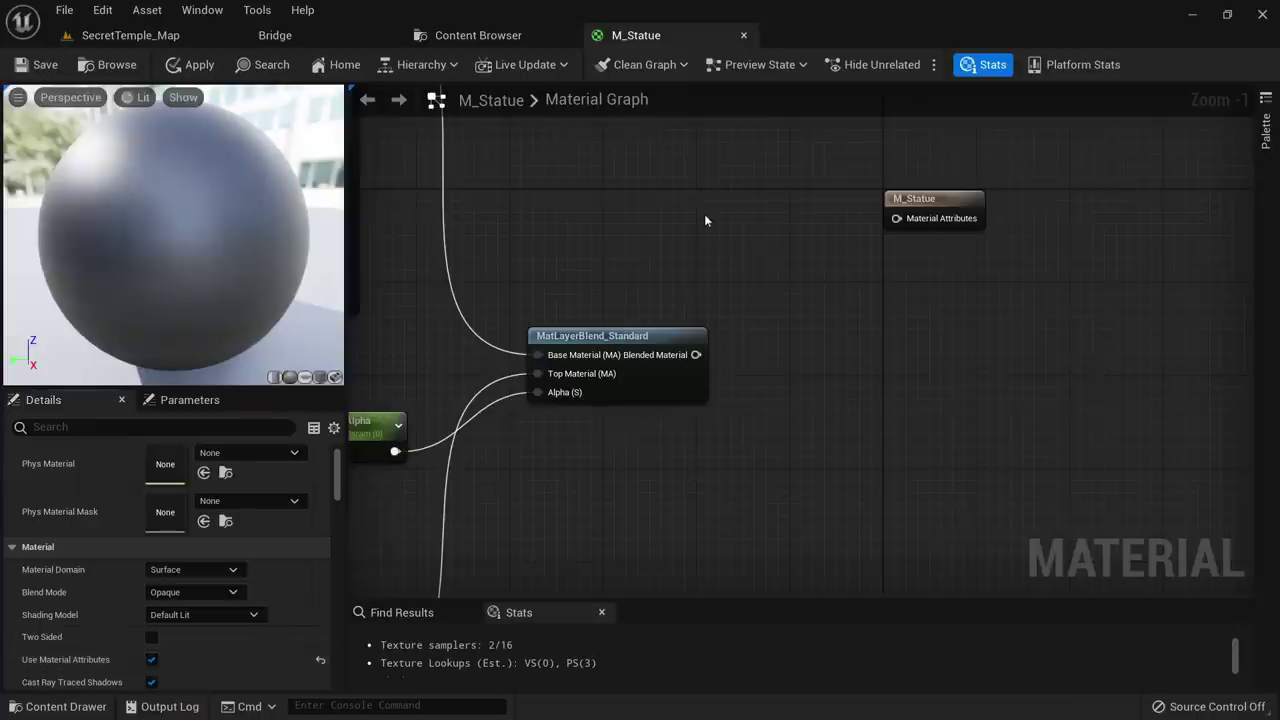
{"action": "left_click_drag", "start_coordinate": [920, 215], "coordinate": [909, 367]}
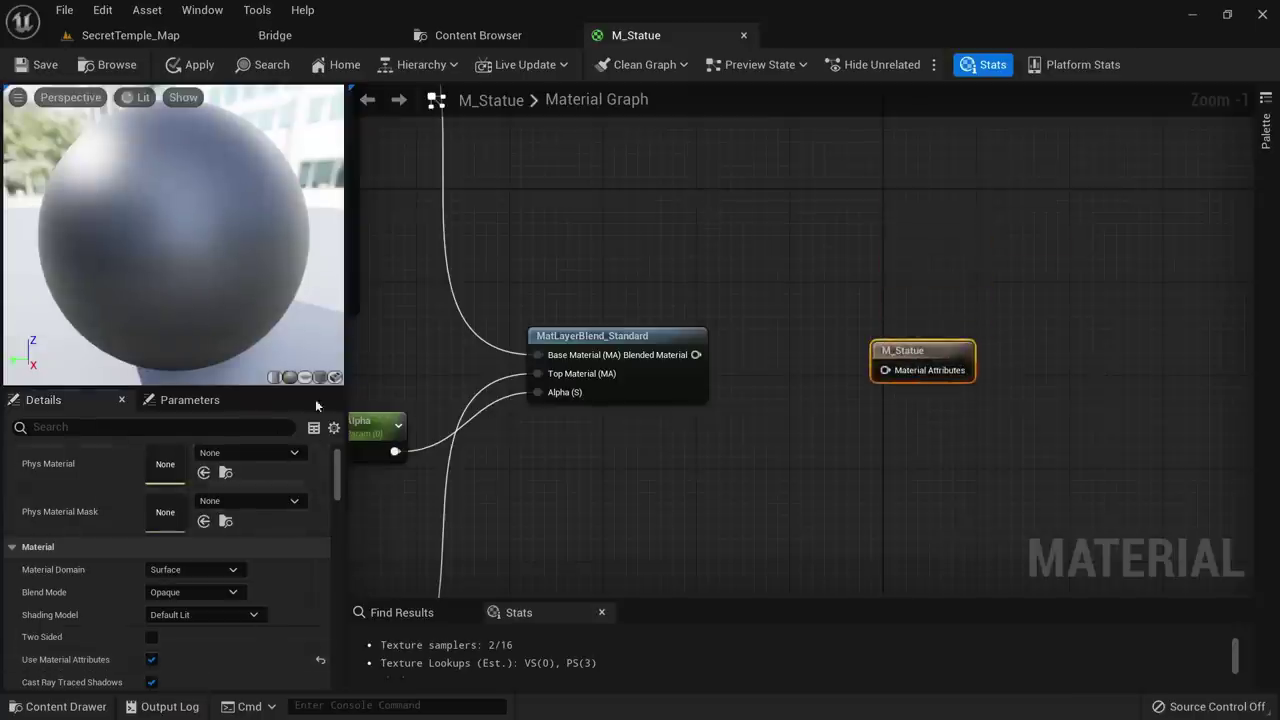
Connect Blended Material to M_Statue's Material Attributes input, and apply and save the material
{"action": "left_click_drag", "start_coordinate": [696, 355], "coordinate": [884, 371]}
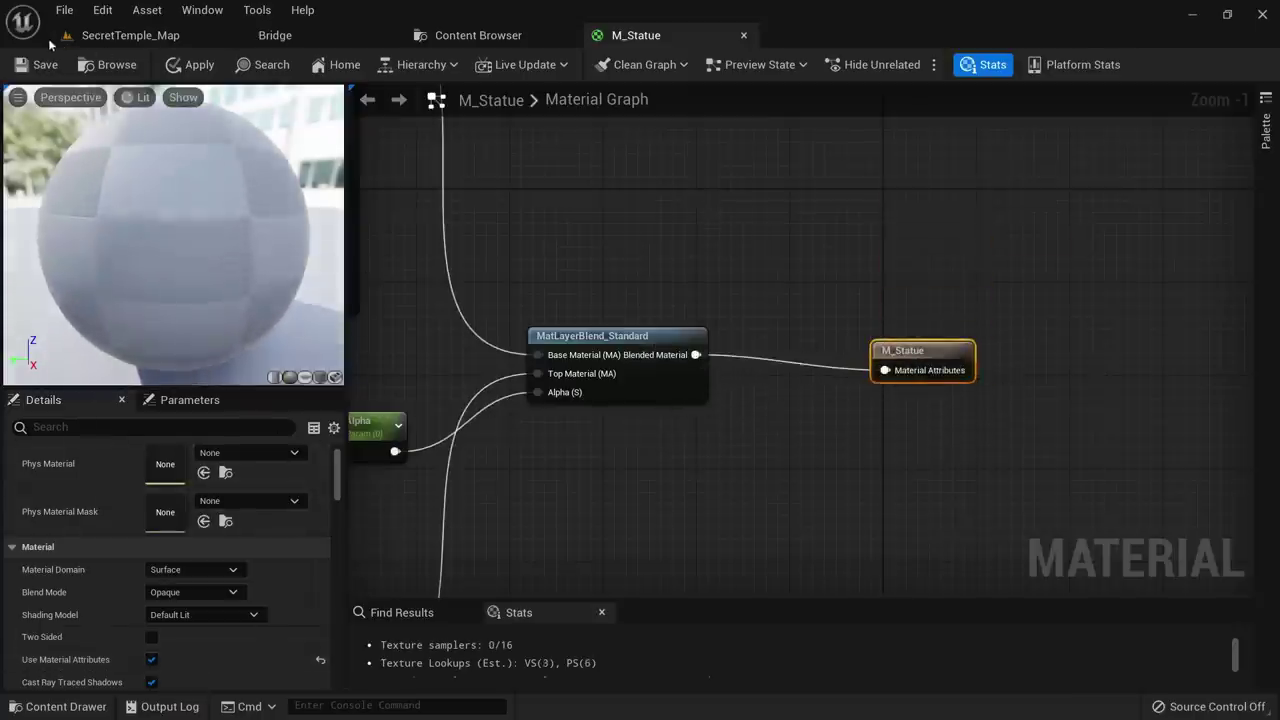
{"action": "left_click", "coordinate": [220, 70]}
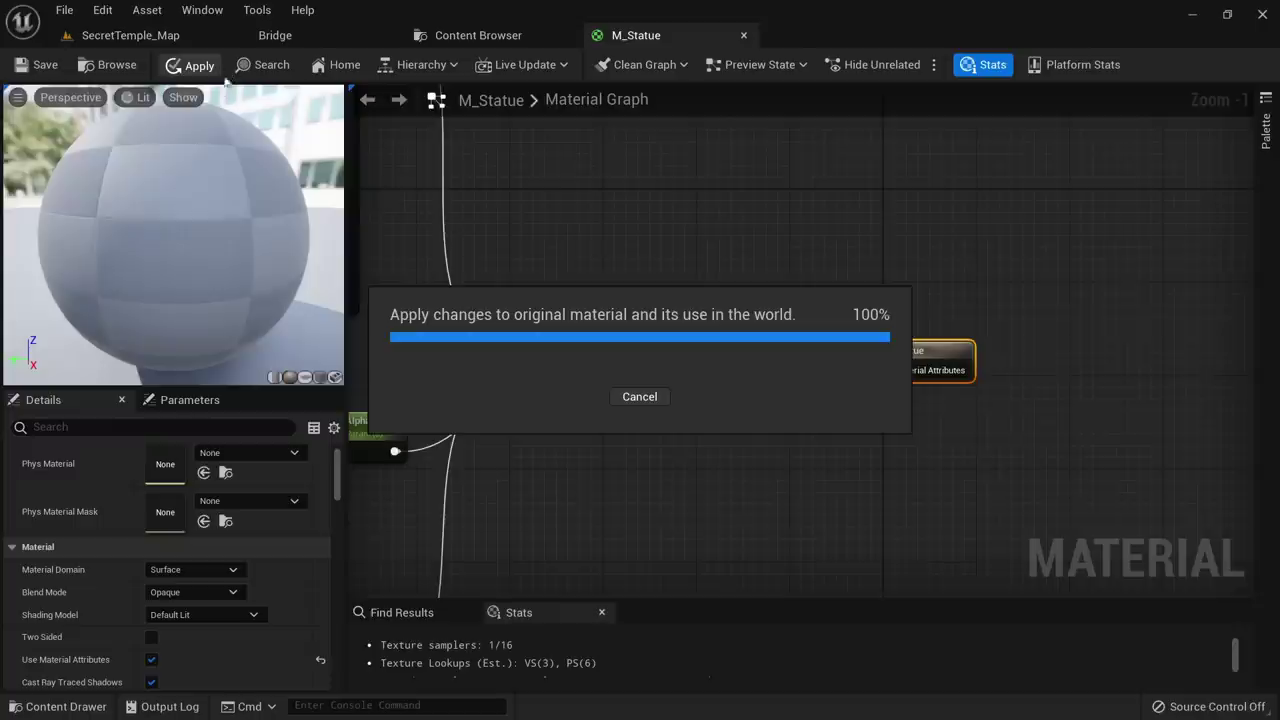
{"action": "left_click", "coordinate": [45, 65]}
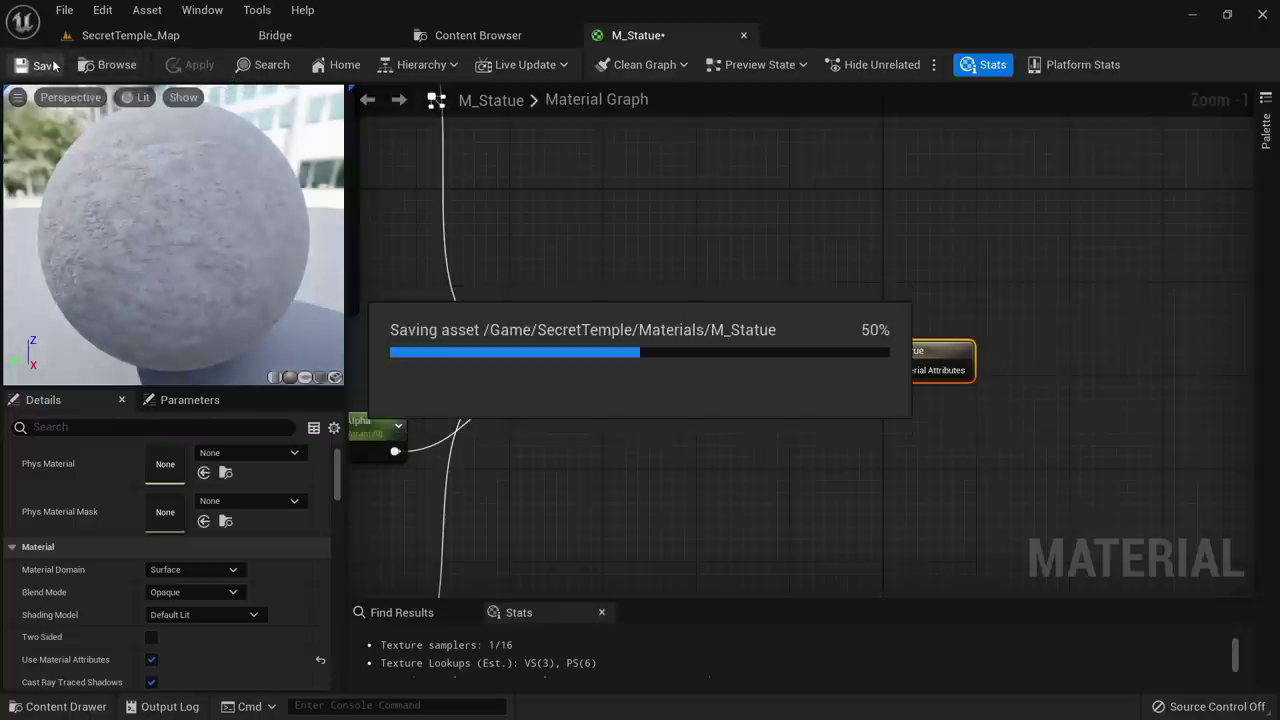
Open the Engel_C static mesh from the level and assign MI_Statue to its Element 0 material slot
{"action": "left_click", "coordinate": [120, 40]}
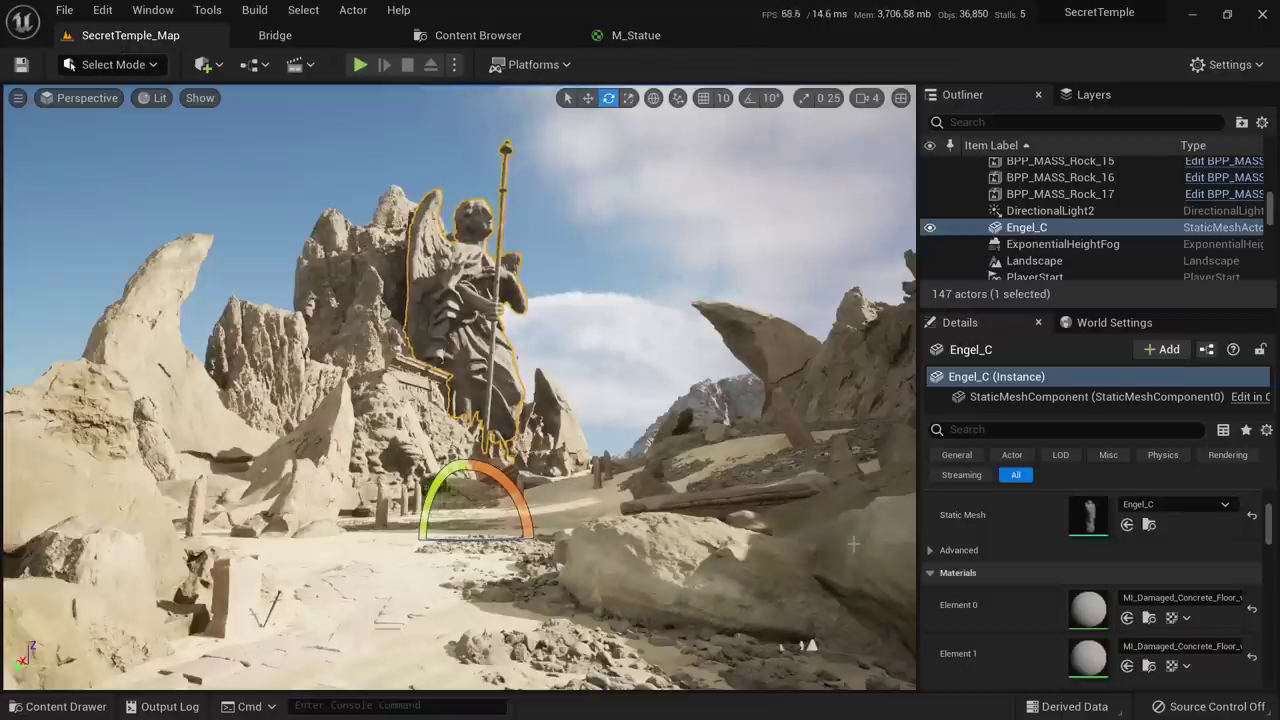
{"action": "double_click", "coordinate": [1088, 515]}
{"action": "left_click", "coordinate": [1068, 197]}
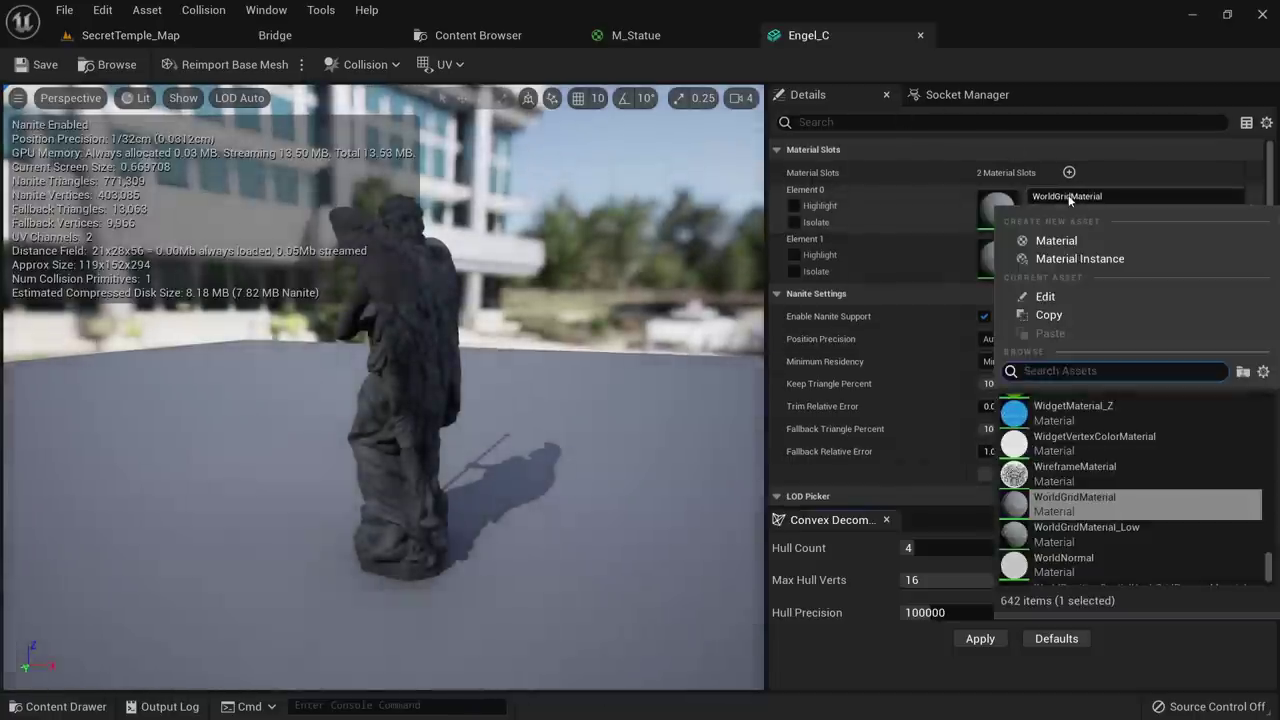
{"action": "type", "text": "statue"}
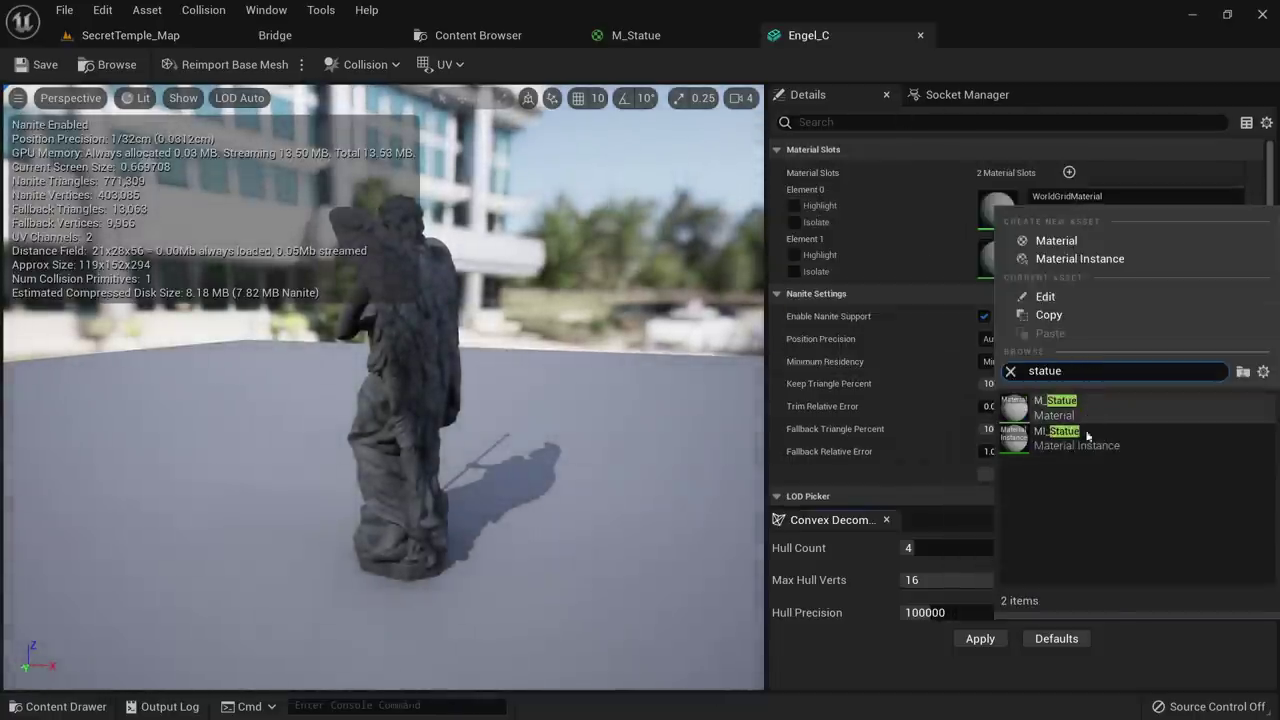
{"action": "left_click", "coordinate": [1088, 436]}
Assign MI_Statue to the Element 1 material slot of Engel_C and save the mesh
{"action": "left_click", "coordinate": [1068, 246]}
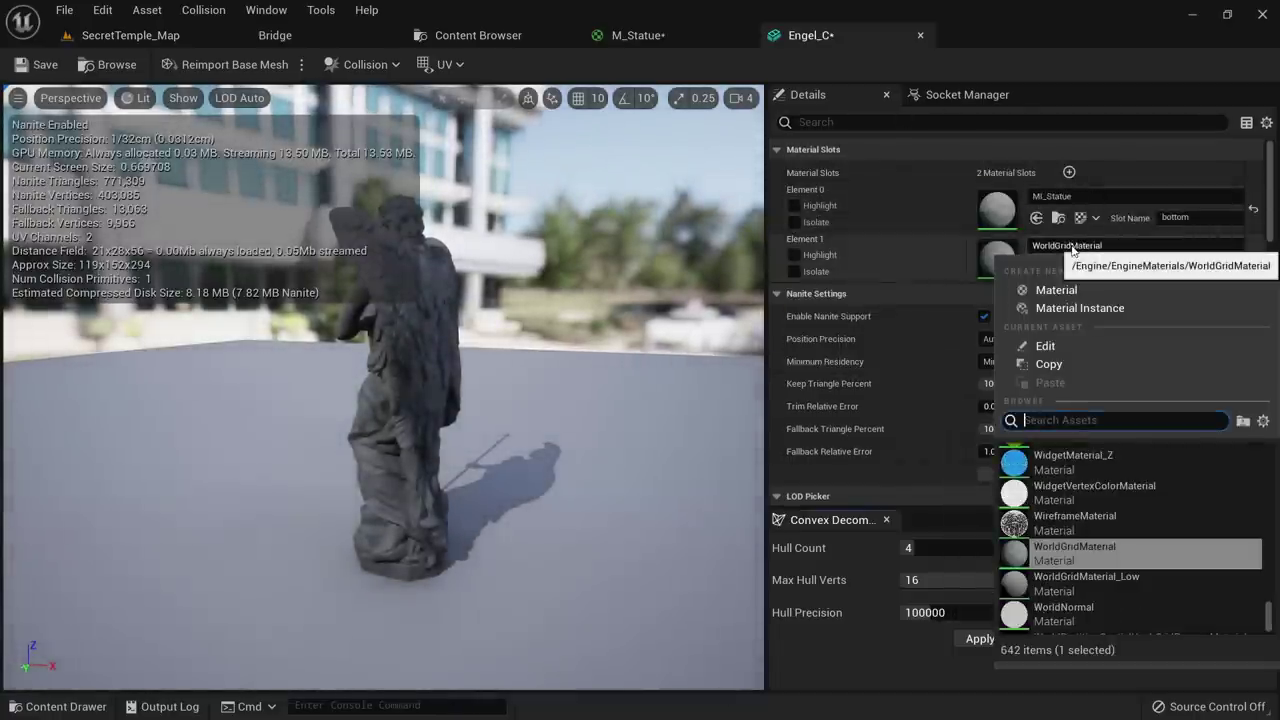
{"action": "type", "text": "statue"}
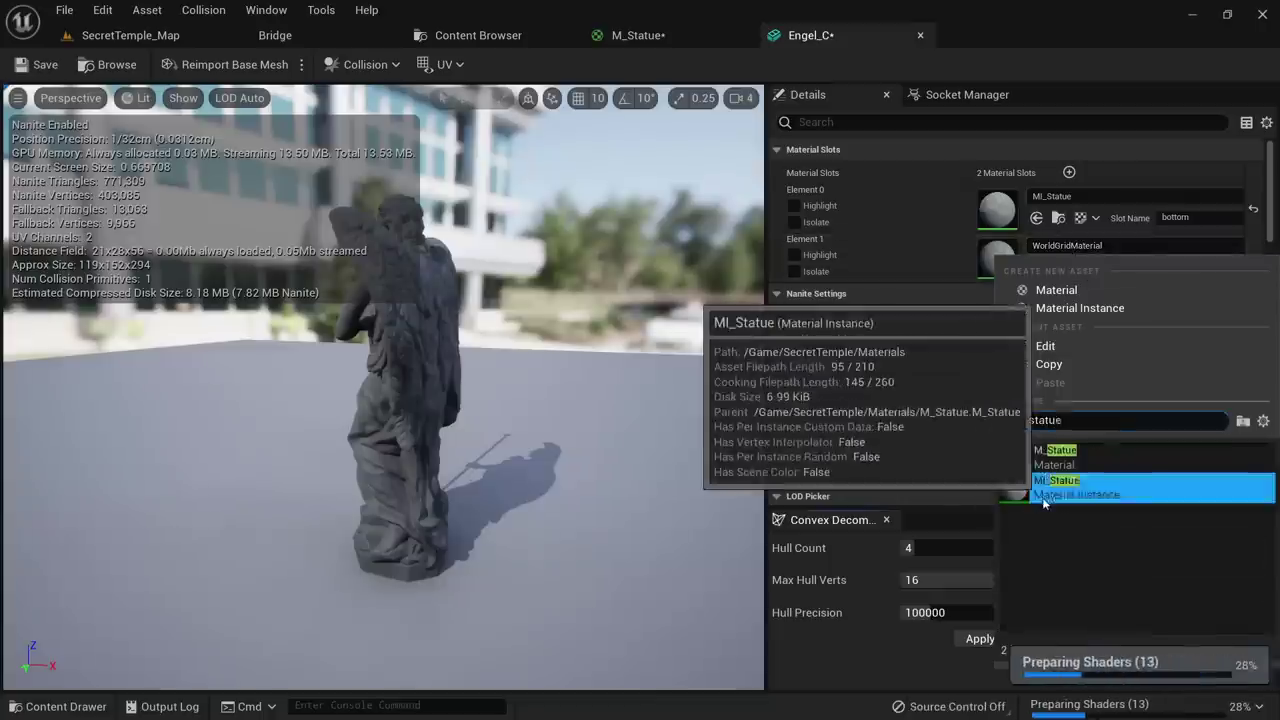
{"action": "left_click", "coordinate": [1042, 495]}
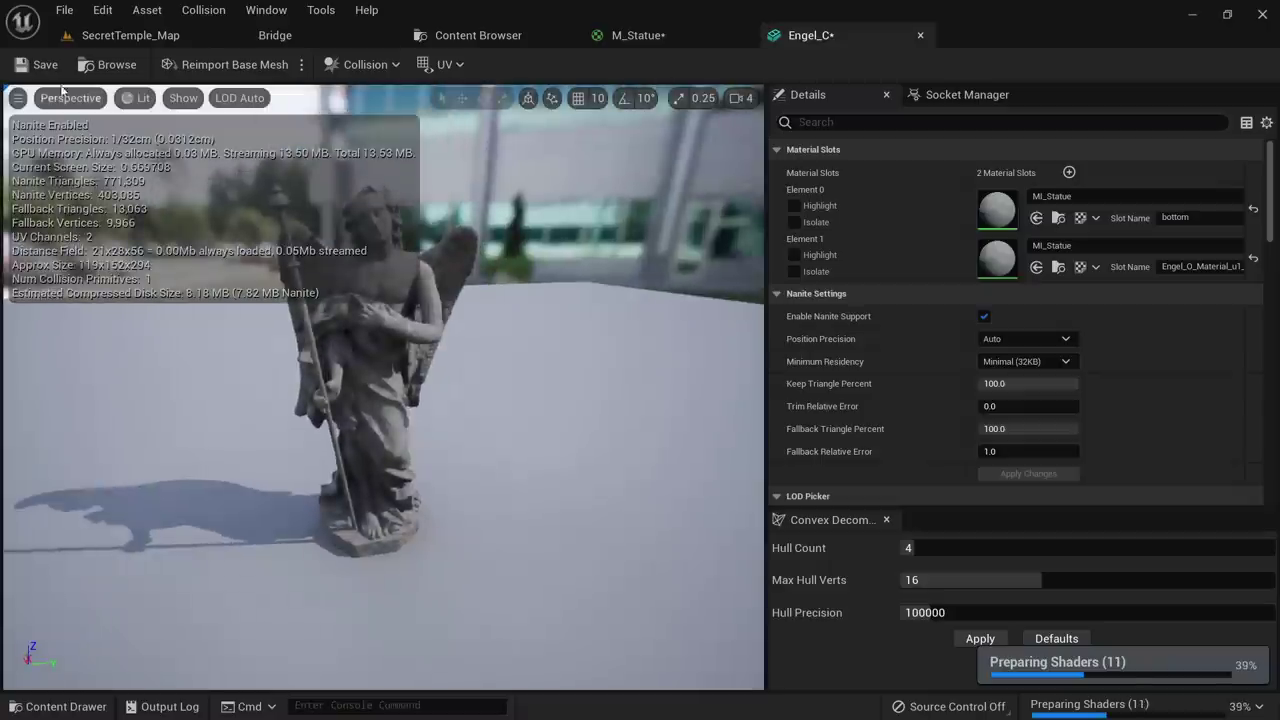
{"action": "left_click", "coordinate": [40, 65]}
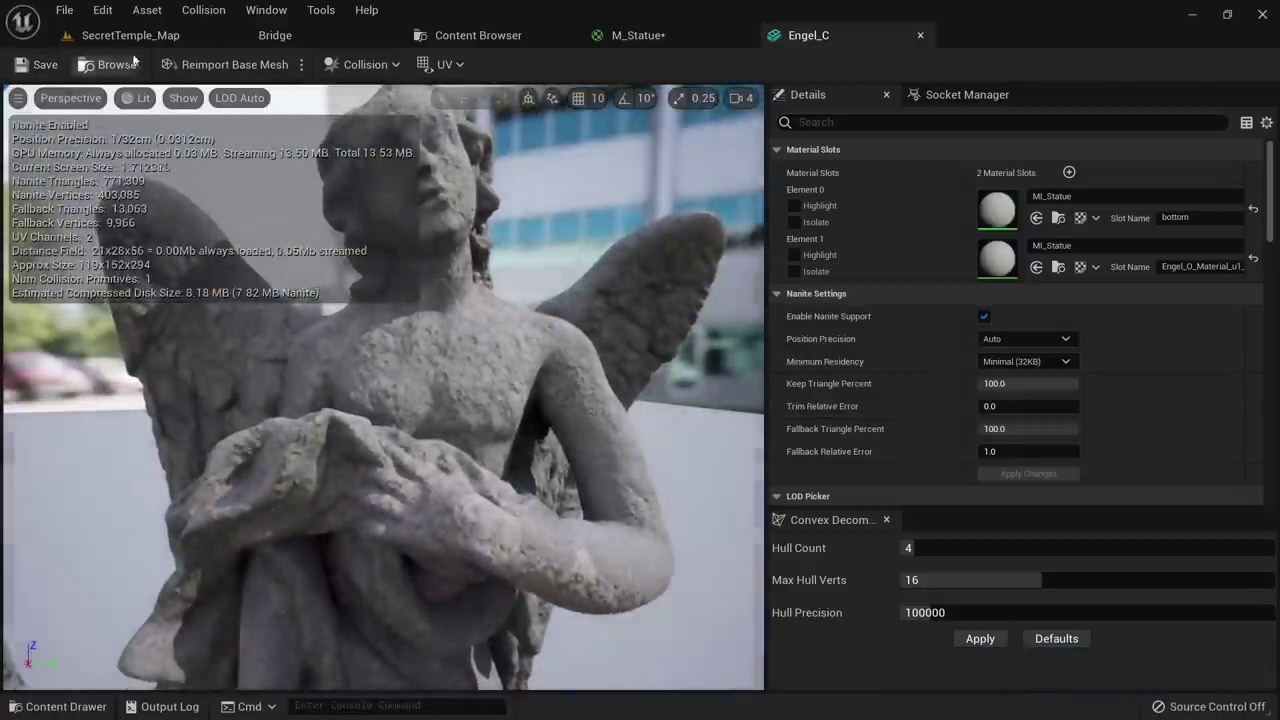
Compare the deselected statue's color with the surrounding rocks in SecretTemple_Map using the unlit and lit view modes
{"action": "left_click", "coordinate": [150, 36]}
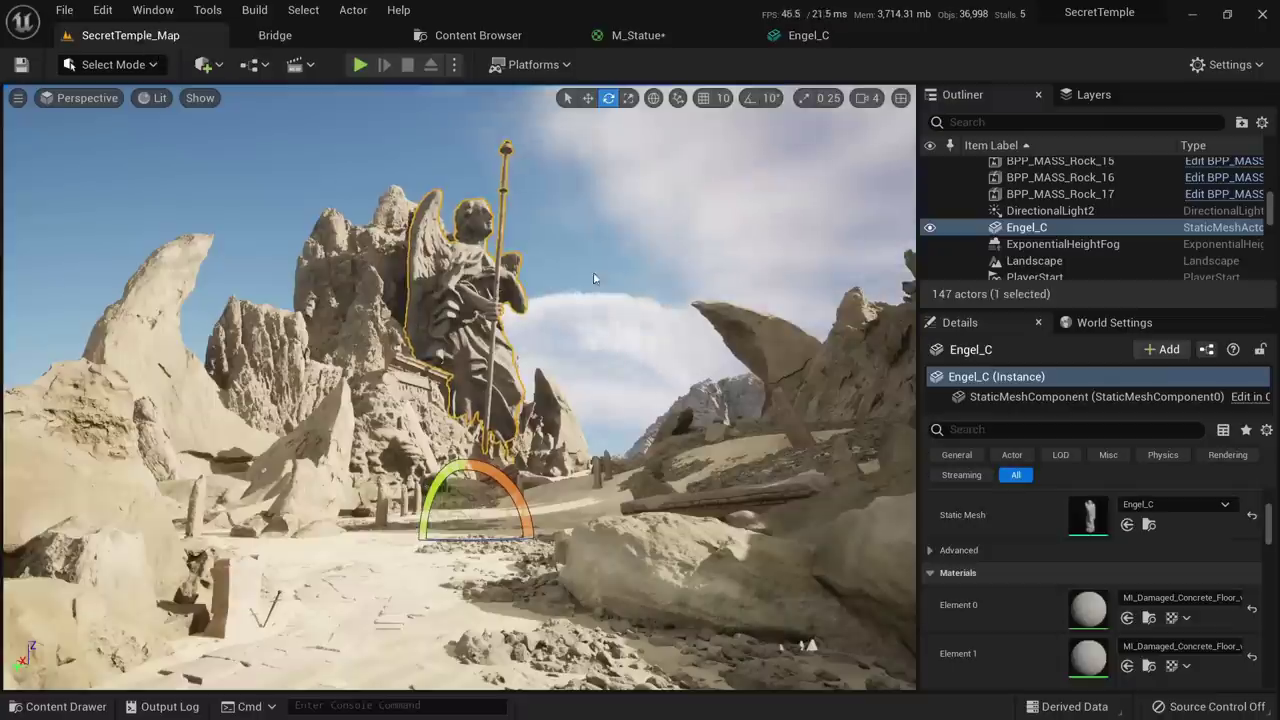
{"action": "key", "text": "alt+3"}
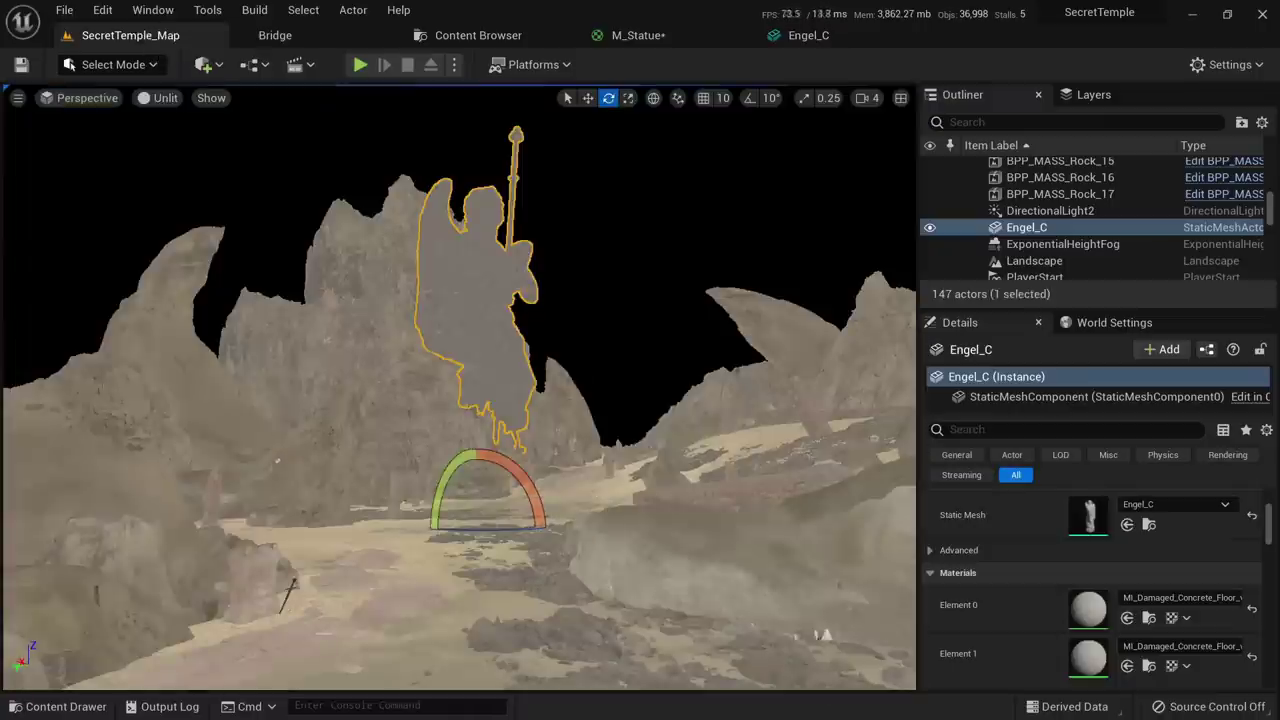
{"action": "key", "text": "alt+5"}
{"action": "key", "text": "alt+4"}
{"action": "key", "text": "Escape"}
{"action": "key", "text": "alt+3"}
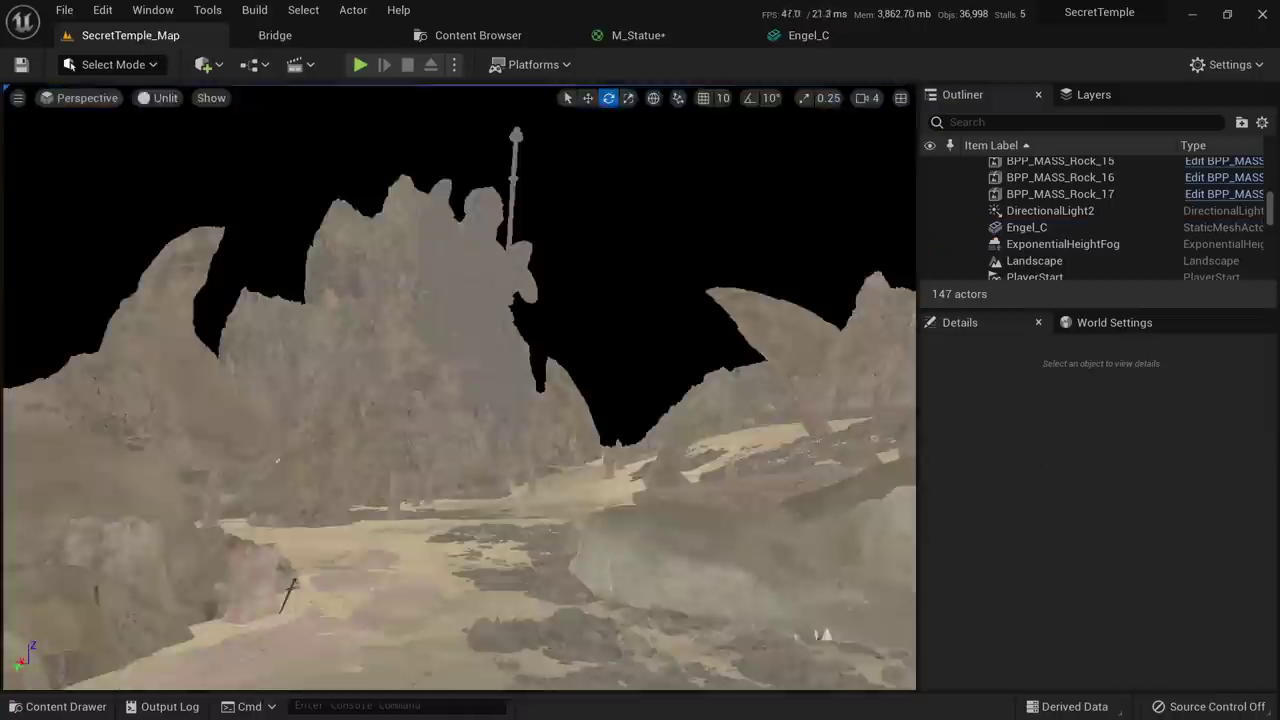
{"action": "key", "text": "alt+4"}
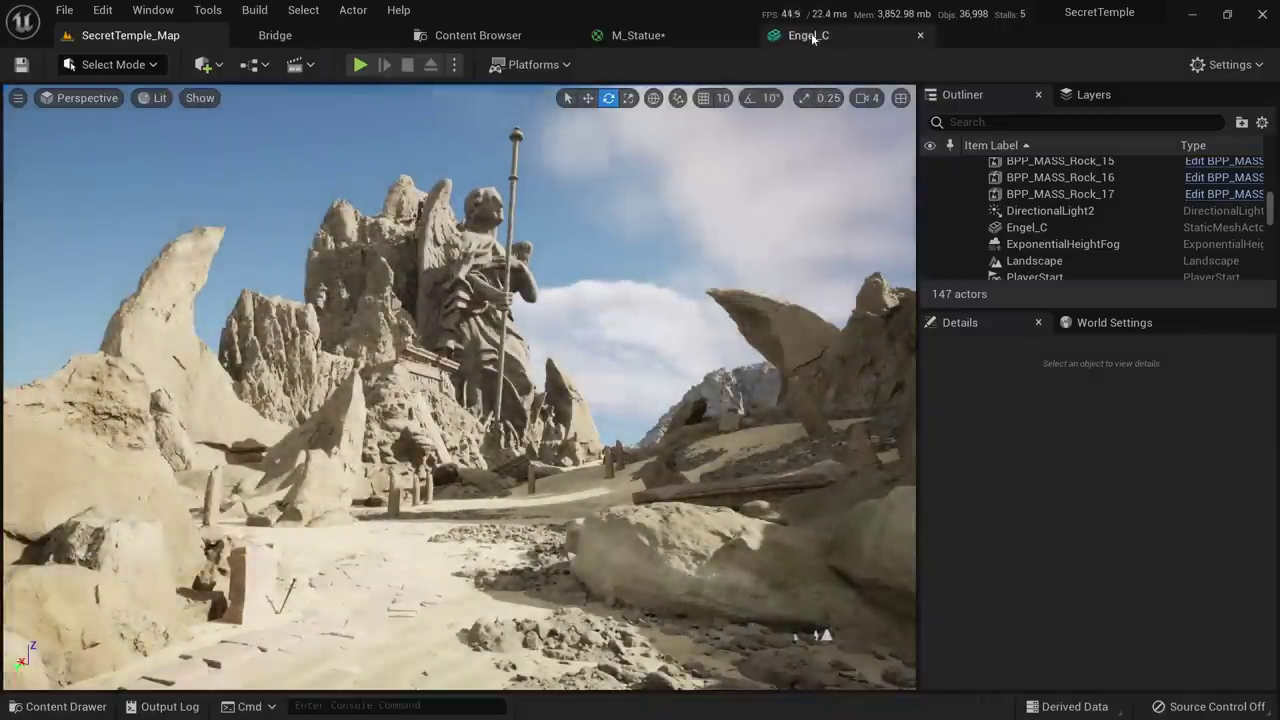
Open the MI_Statue material instance from SecretTemple's Materials folder
{"action": "left_click", "coordinate": [416, 347]}
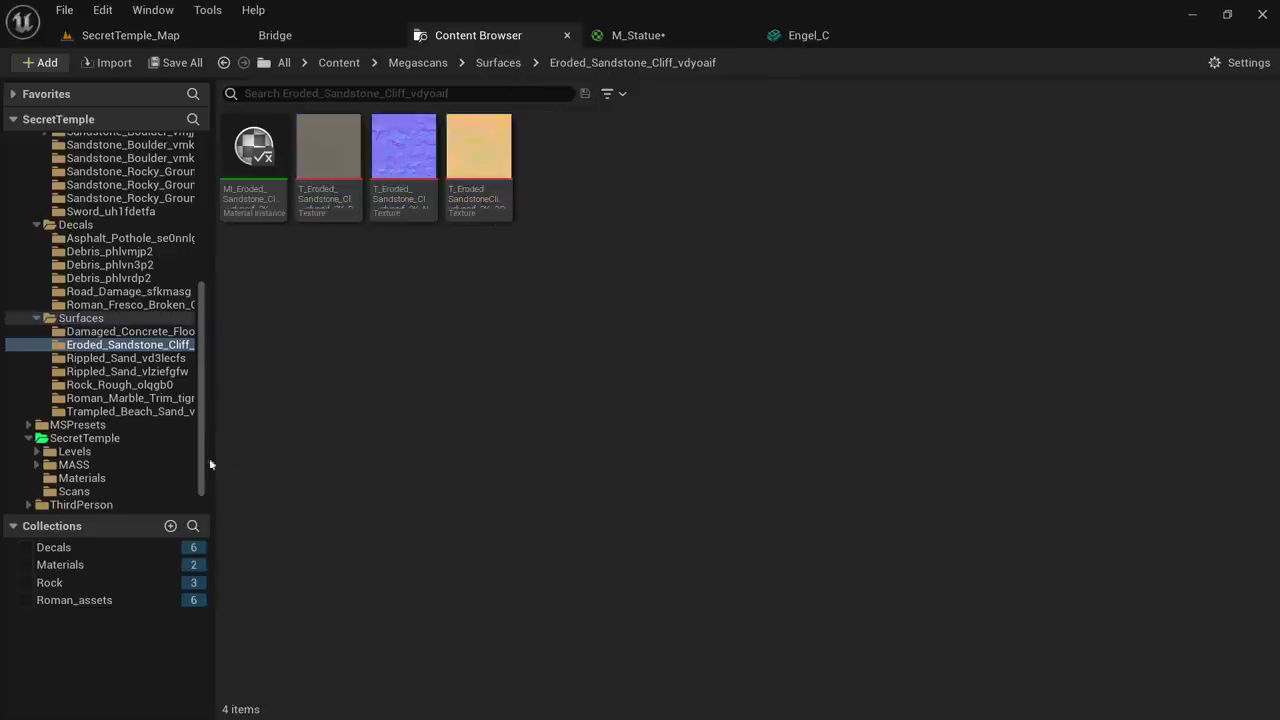
{"action": "left_click", "coordinate": [82, 478]}
{"action": "double_click", "coordinate": [478, 160]}
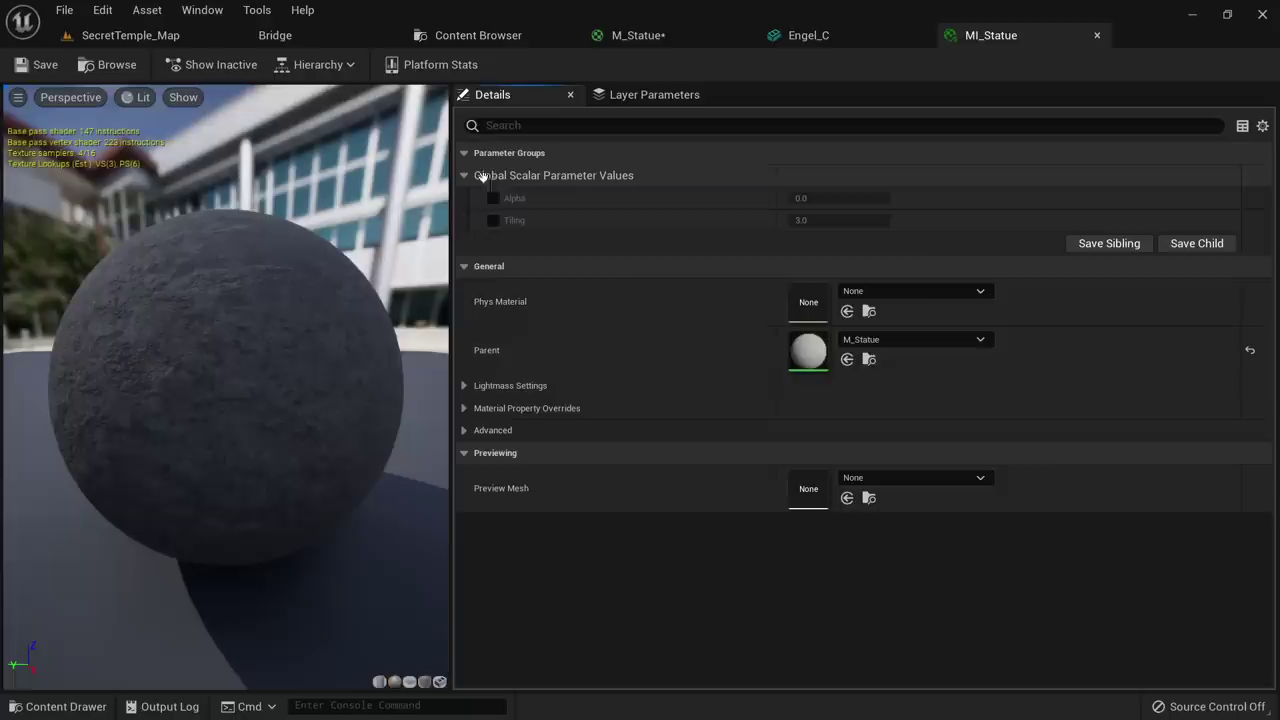
Float the MI_Statue editor as a separate window over SecretTemple_Map and close the Engel_C mesh editor
{"action": "left_click_drag", "start_coordinate": [993, 42], "coordinate": [917, 172]}
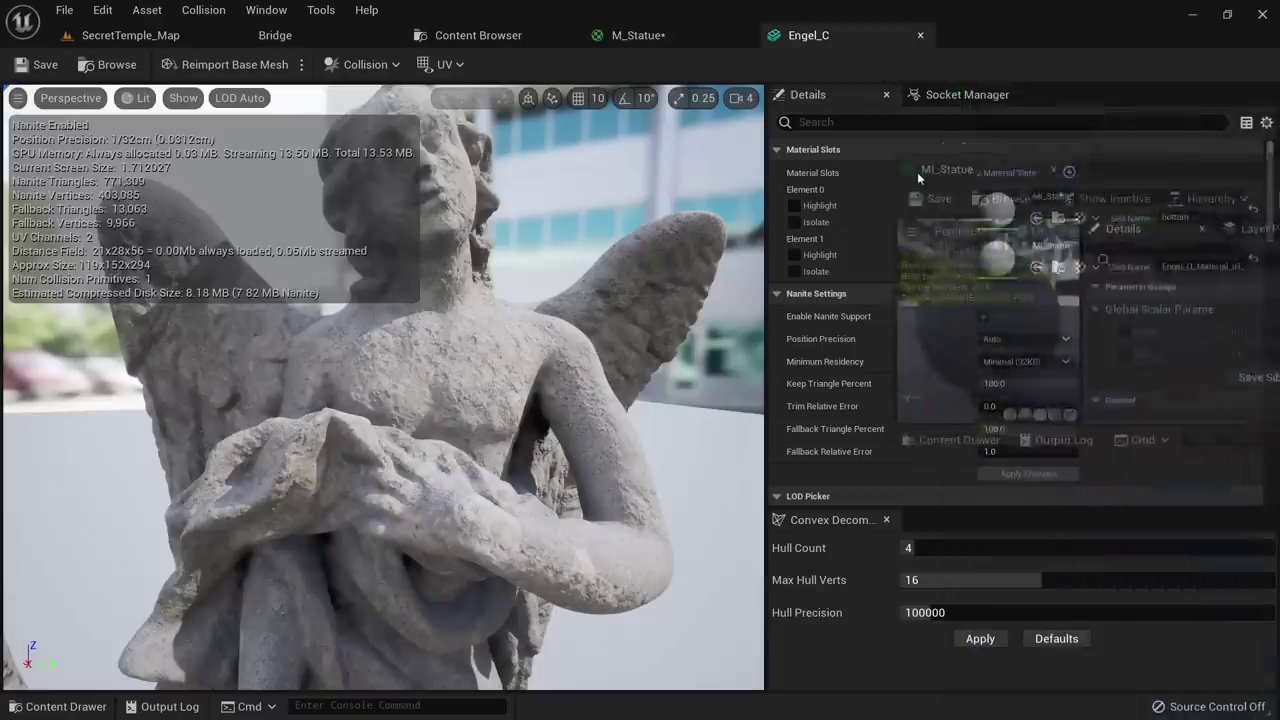
{"action": "left_click", "coordinate": [921, 37]}
{"action": "left_click_drag", "start_coordinate": [1207, 190], "coordinate": [1014, 153]}
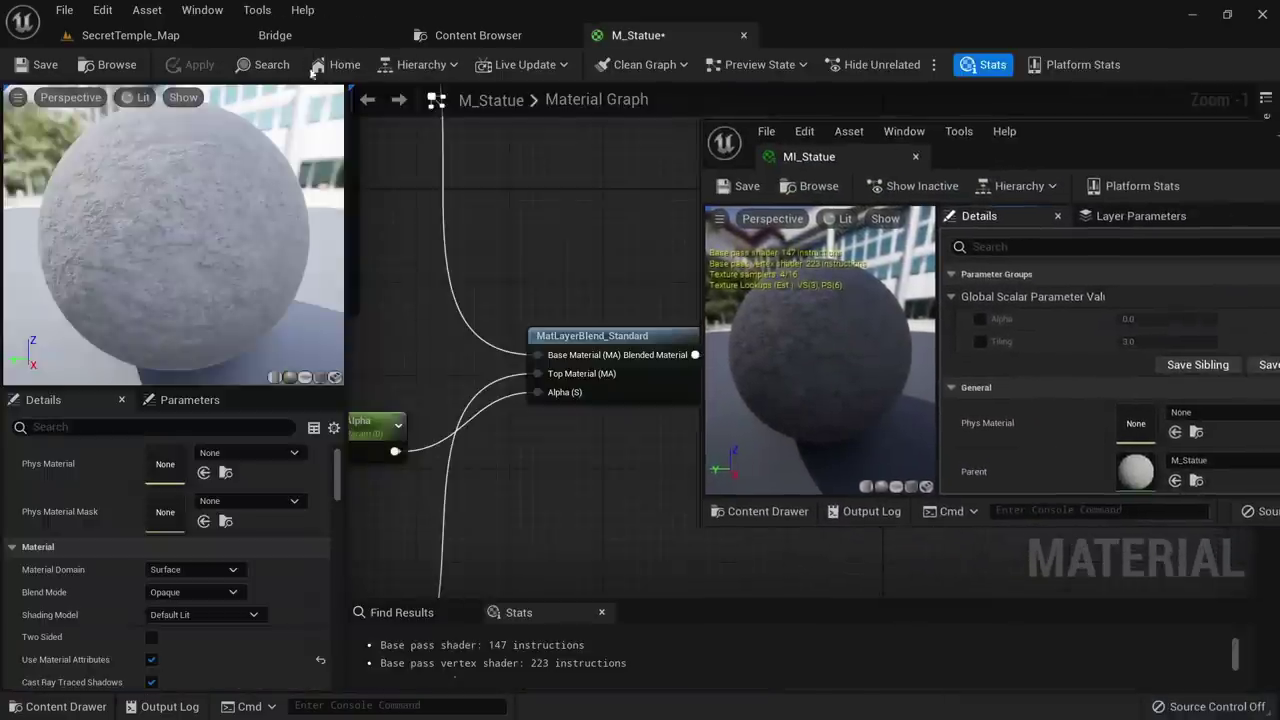
{"action": "left_click", "coordinate": [166, 40]}
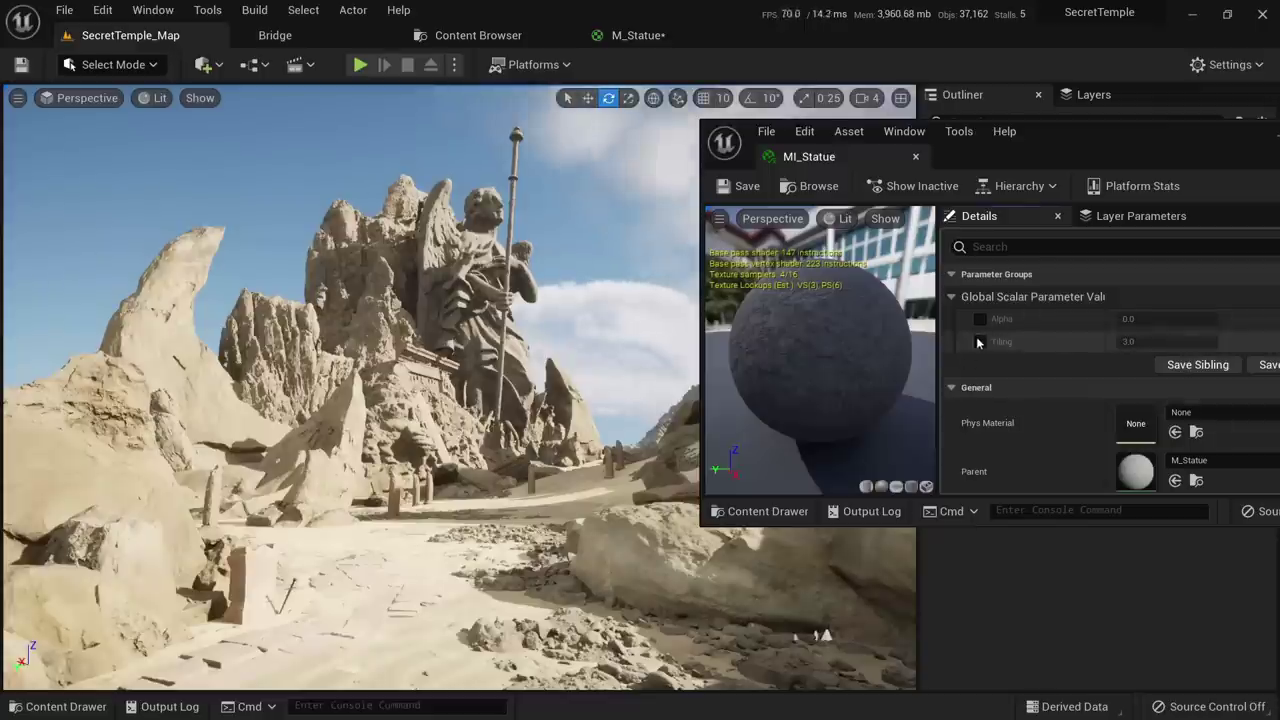
Enable the Tiling and Alpha overrides in MI_Statue and set Alpha to 1
{"action": "left_click", "coordinate": [979, 342]}
{"action": "left_click", "coordinate": [980, 319]}
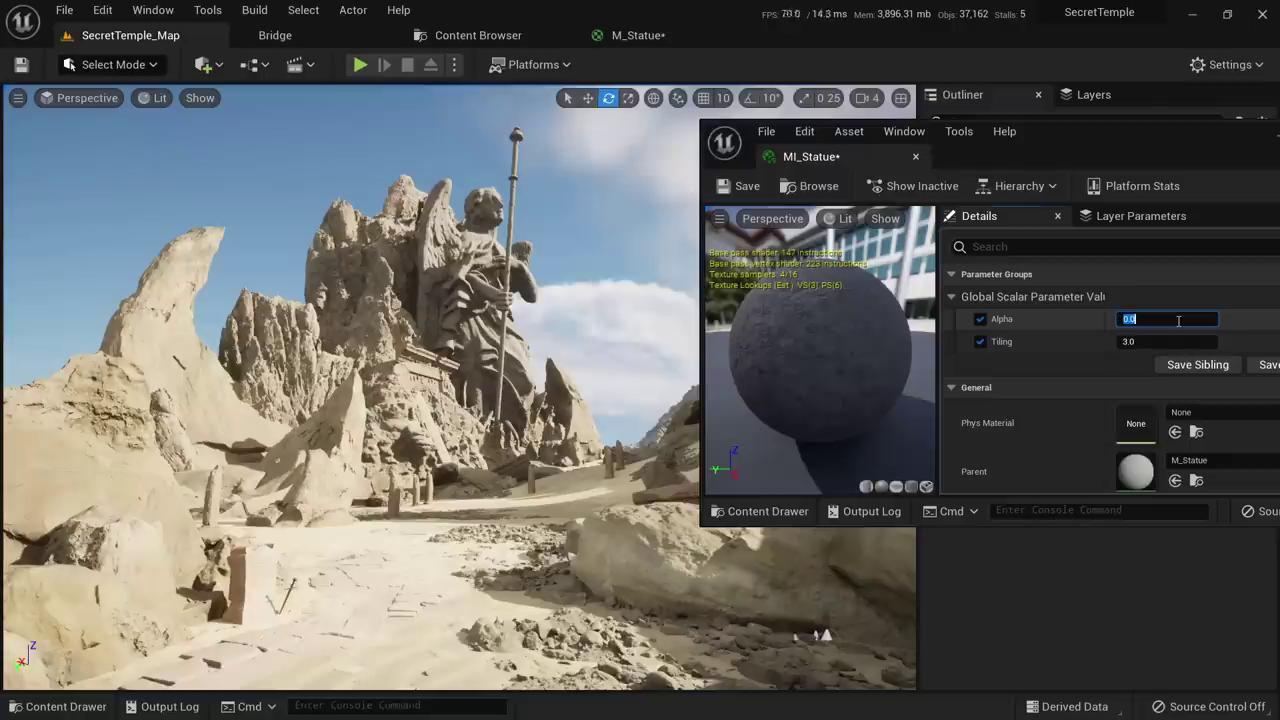
{"action": "type", "text": "1"}
{"action": "key", "text": "Return"}
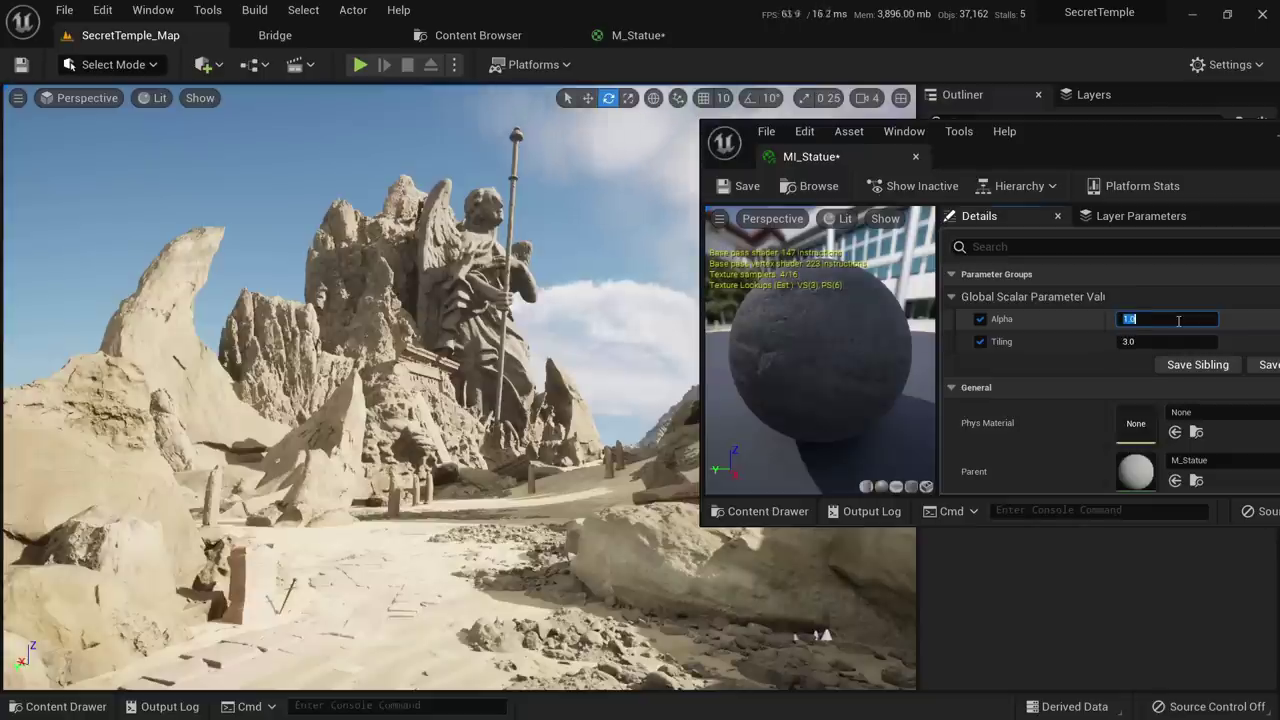
Set MI_Statue's Alpha to 0 to compare the base layer on the statue's drapery up close
{"action": "key", "text": "w"}
{"action": "right_click_drag", "start_coordinate": [600, 400], "coordinate": [520, 375]}
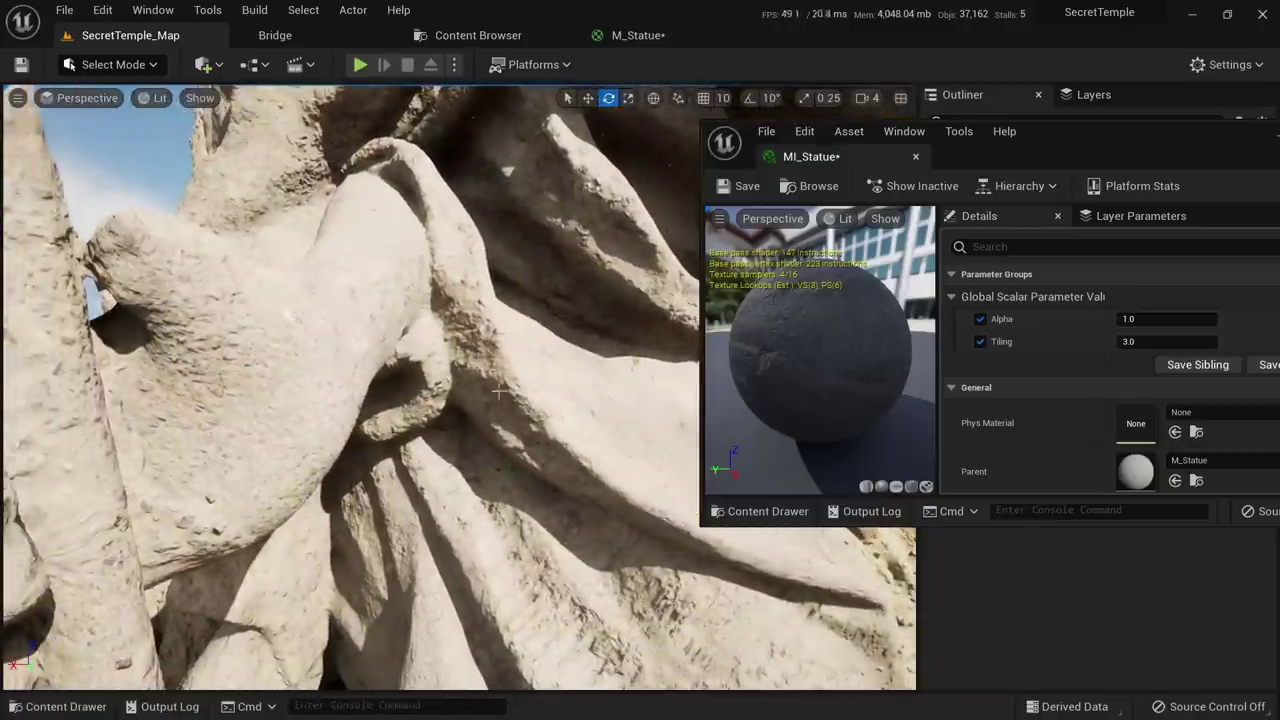
{"action": "left_click", "coordinate": [1145, 318]}
{"action": "type", "text": "0"}
{"action": "key", "text": "Return"}
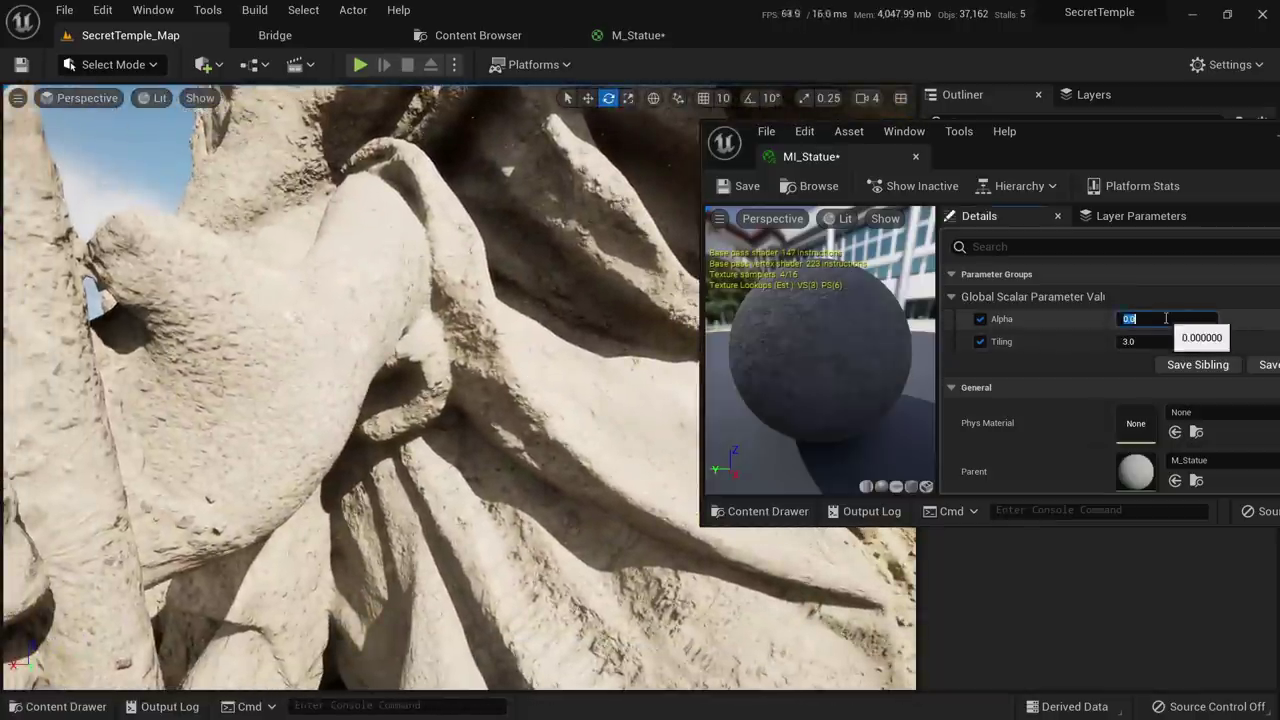
Set MI_Statue's Alpha to 1, save the instance and return to the M_Statue graph
{"action": "type", "text": "1"}
{"action": "key", "text": "Return"}
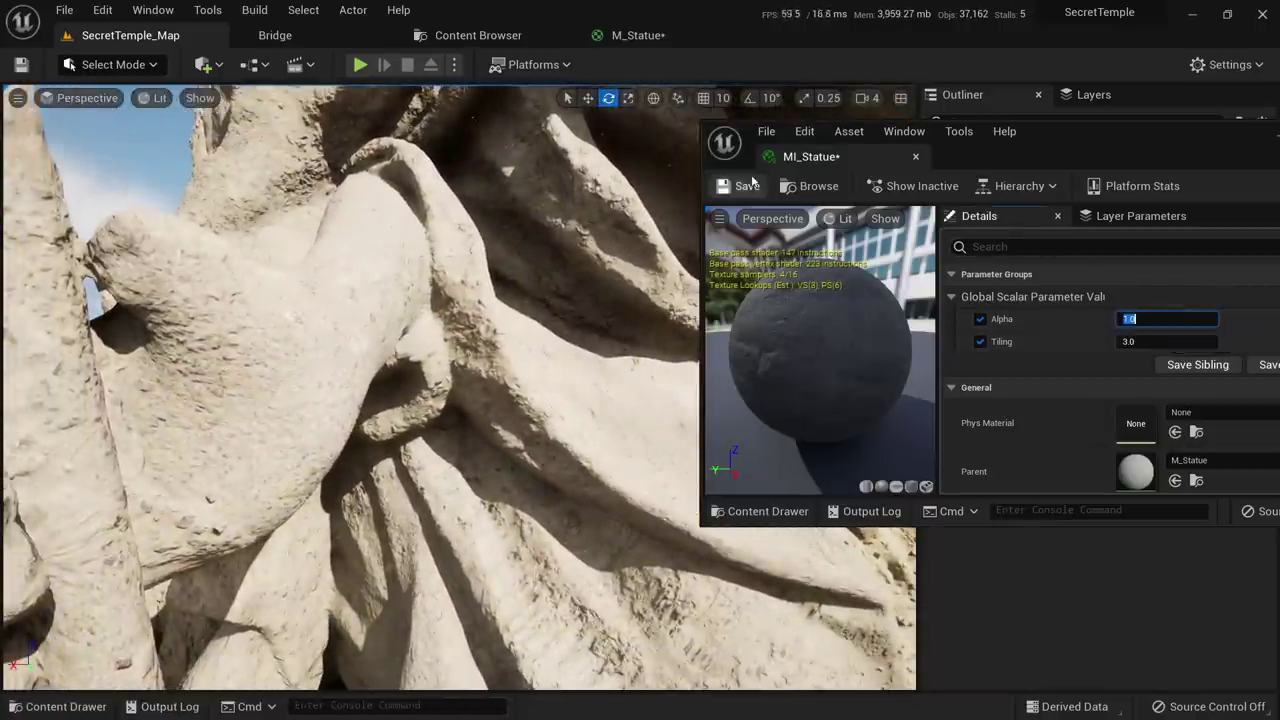
{"action": "left_click", "coordinate": [741, 185]}
{"action": "left_click", "coordinate": [632, 37]}
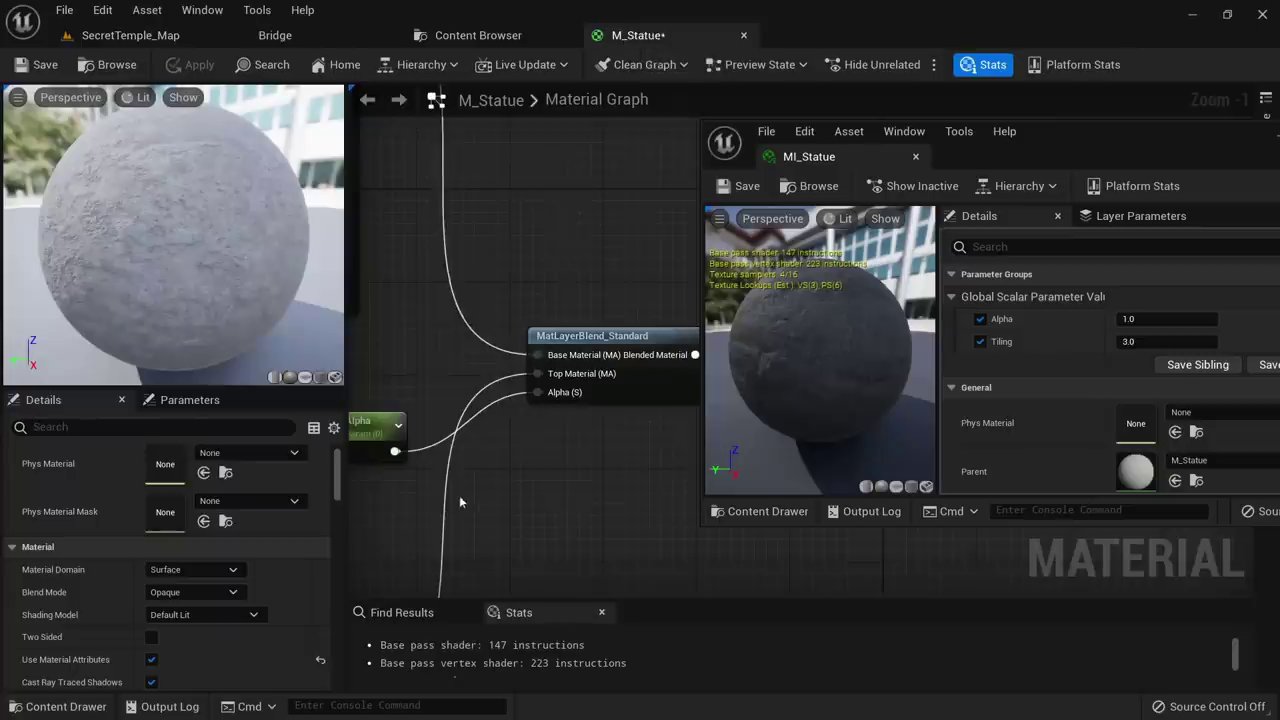
Examine the Texture Sample nodes feeding both material layers in the M_Statue graph
{"action": "scroll", "coordinate": [435, 455], "scroll_direction": "down", "scroll_amount": 5}
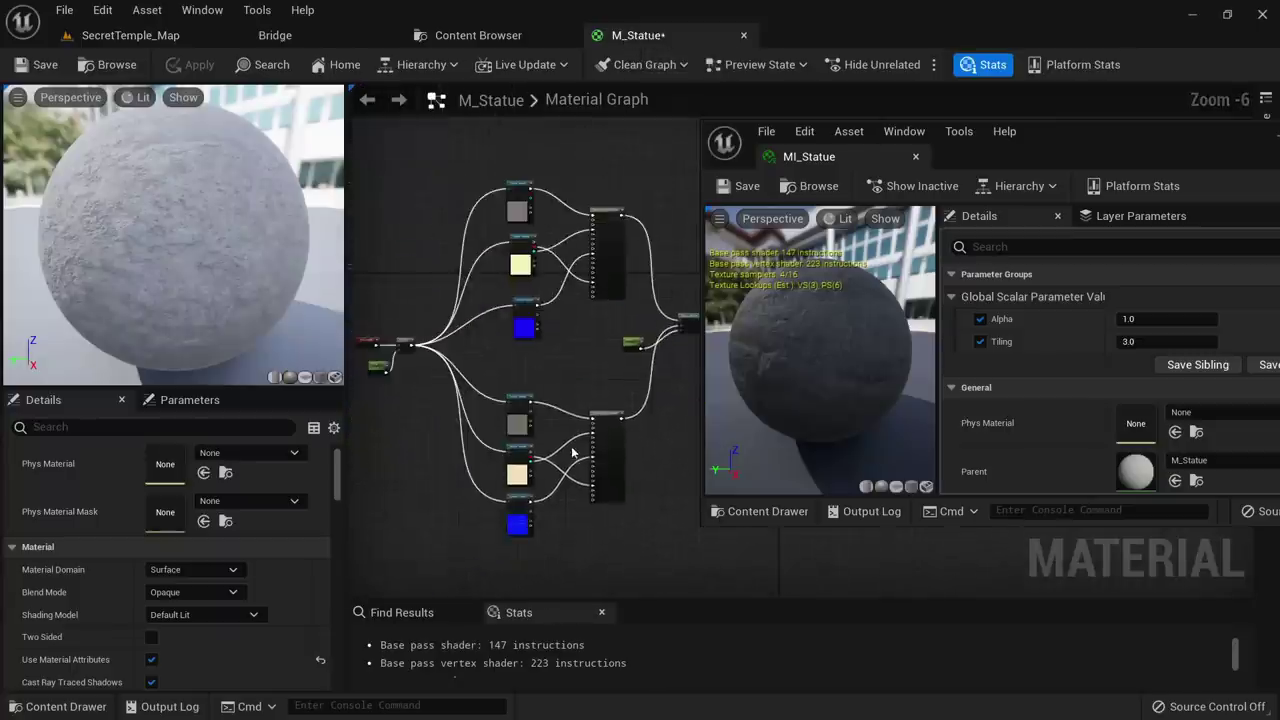
{"action": "scroll", "coordinate": [560, 428], "scroll_direction": "up", "scroll_amount": 5}
{"action": "left_click", "coordinate": [424, 448]}
{"action": "right_click_drag", "start_coordinate": [557, 283], "coordinate": [538, 384]}
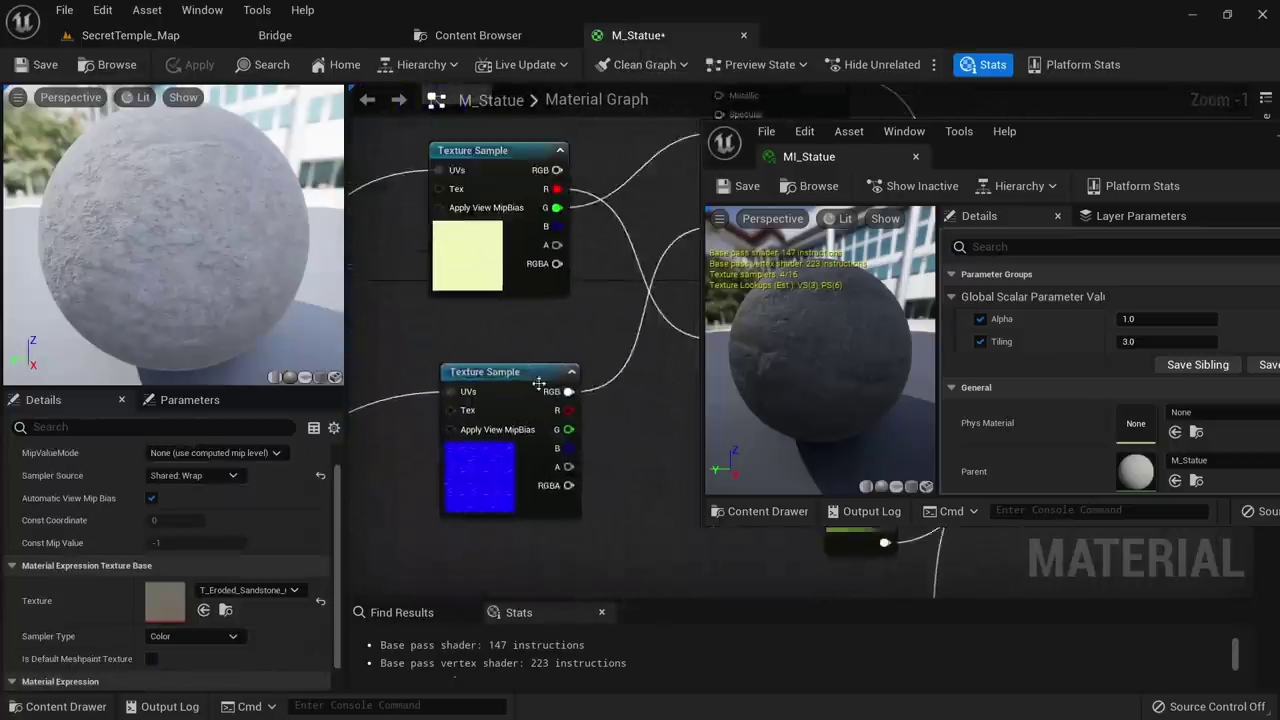
{"action": "right_click_drag", "start_coordinate": [498, 294], "coordinate": [532, 484]}
{"action": "left_click", "coordinate": [526, 256]}
{"action": "right_click_drag", "start_coordinate": [613, 500], "coordinate": [583, 249]}
{"action": "scroll", "coordinate": [583, 249], "scroll_direction": "down", "scroll_amount": 2}
{"action": "right_click_drag", "start_coordinate": [594, 444], "coordinate": [592, 222]}
{"action": "scroll", "coordinate": [530, 390], "scroll_direction": "up", "scroll_amount": 3}
{"action": "left_click", "coordinate": [512, 404]}
{"action": "scroll", "coordinate": [566, 386], "scroll_direction": "down", "scroll_amount": 3}
{"action": "right_click_drag", "start_coordinate": [566, 386], "coordinate": [831, 439]}
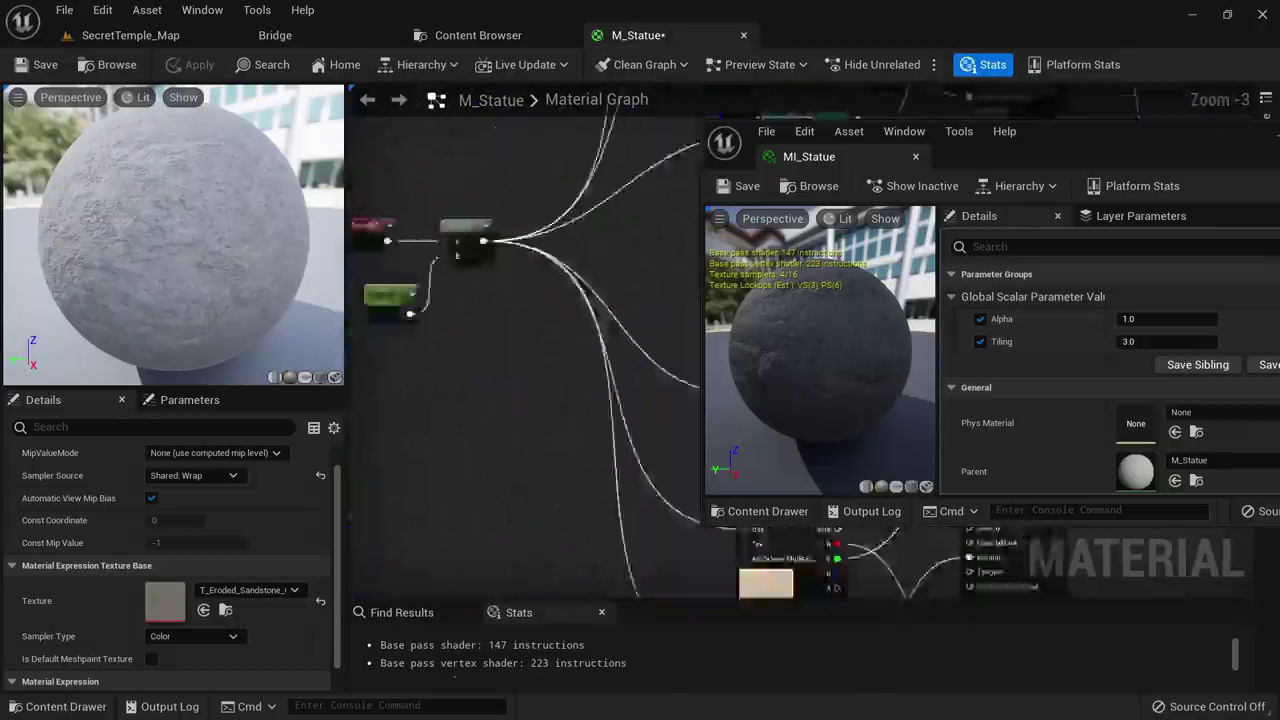
Examine M_Statue's tiling nodes, Alpha parameter, layer blend and result node
{"action": "right_click_drag", "start_coordinate": [504, 350], "coordinate": [629, 410]}
{"action": "left_click_drag", "start_coordinate": [629, 410], "coordinate": [450, 262]}
{"action": "scroll", "coordinate": [544, 220], "scroll_direction": "down", "scroll_amount": 4}
{"action": "right_click_drag", "start_coordinate": [657, 251], "coordinate": [489, 351]}
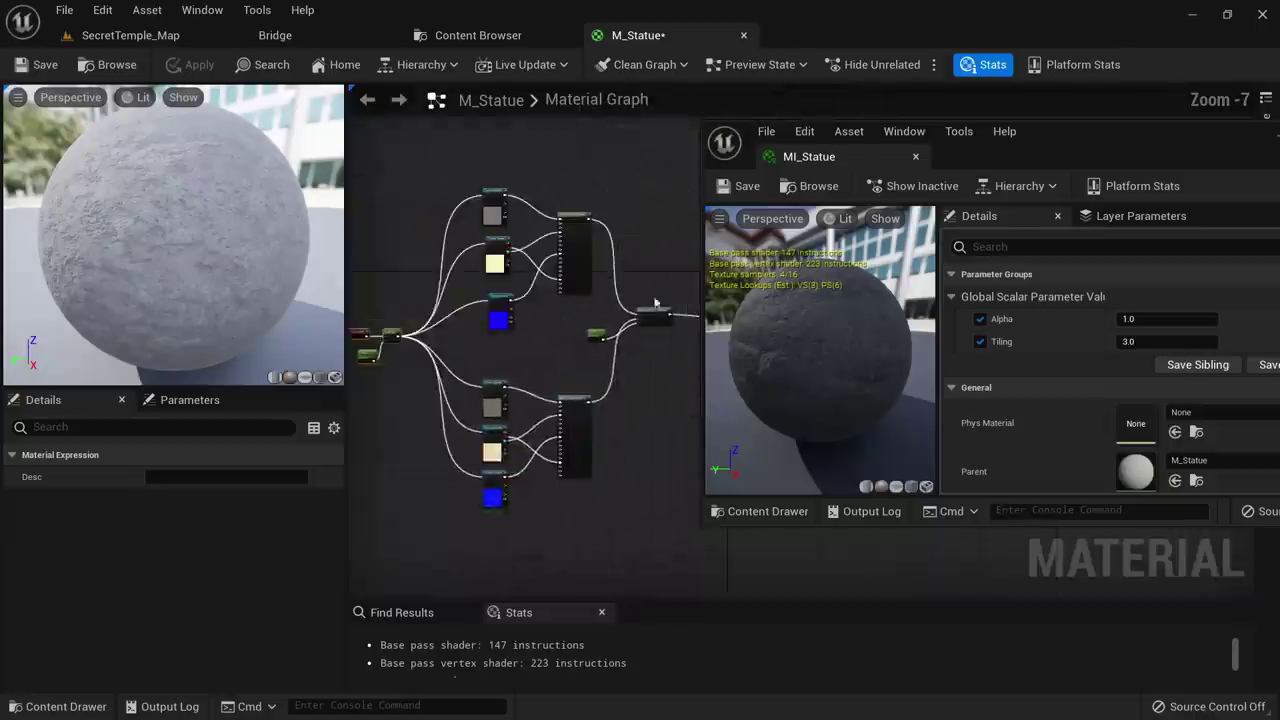
{"action": "scroll", "coordinate": [583, 351], "scroll_direction": "up", "scroll_amount": 5}
{"action": "left_click", "coordinate": [440, 405]}
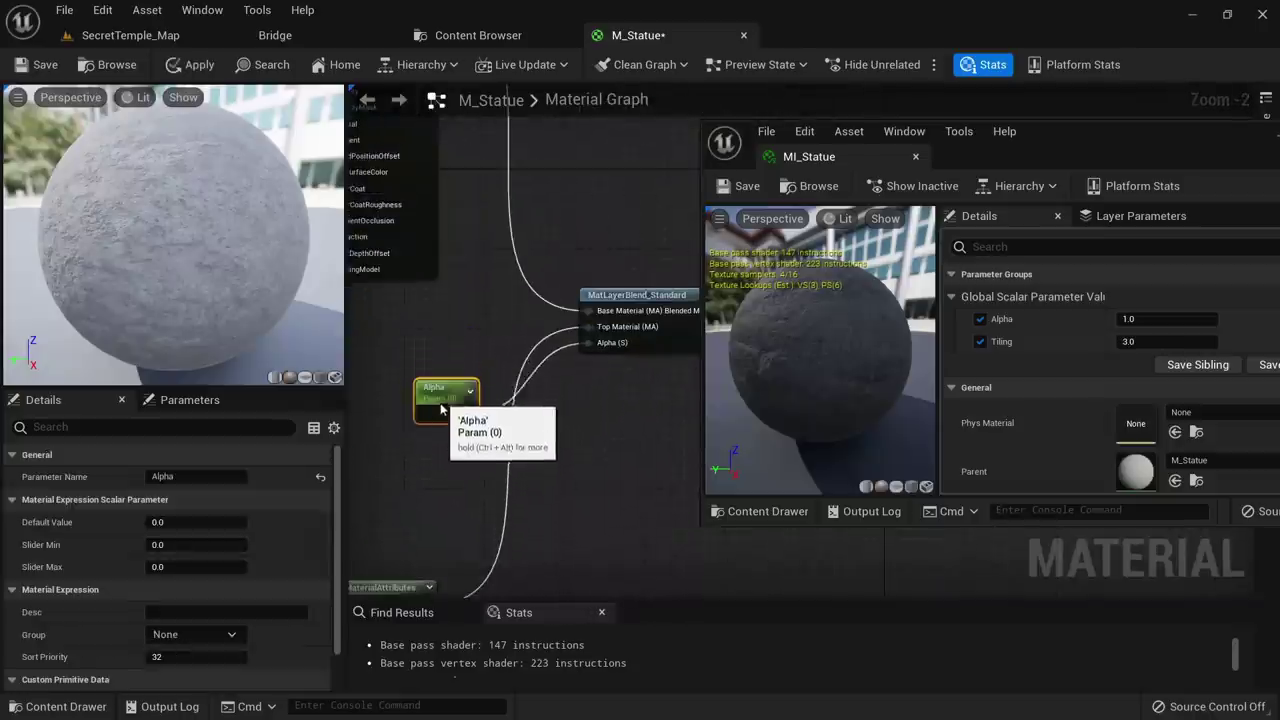
{"action": "right_click_drag", "start_coordinate": [654, 467], "coordinate": [514, 440]}
{"action": "scroll", "coordinate": [582, 376], "scroll_direction": "down", "scroll_amount": 3}
{"action": "right_click_drag", "start_coordinate": [668, 342], "coordinate": [492, 336]}
{"action": "scroll", "coordinate": [492, 334], "scroll_direction": "up", "scroll_amount": 4}
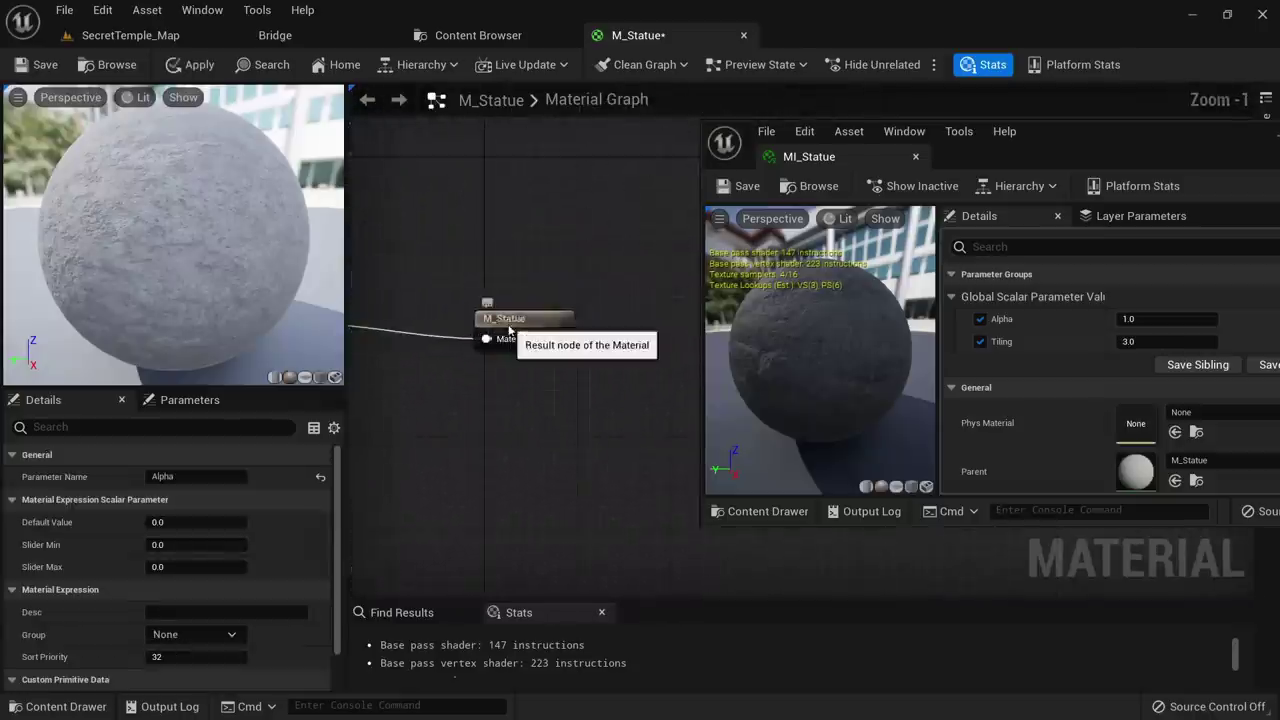
{"action": "left_click", "coordinate": [509, 331]}
In SecretTemple_Map, reset the angel statue's Element 0 and Element 1 material overrides to MI_Statue
{"action": "left_click", "coordinate": [130, 35]}
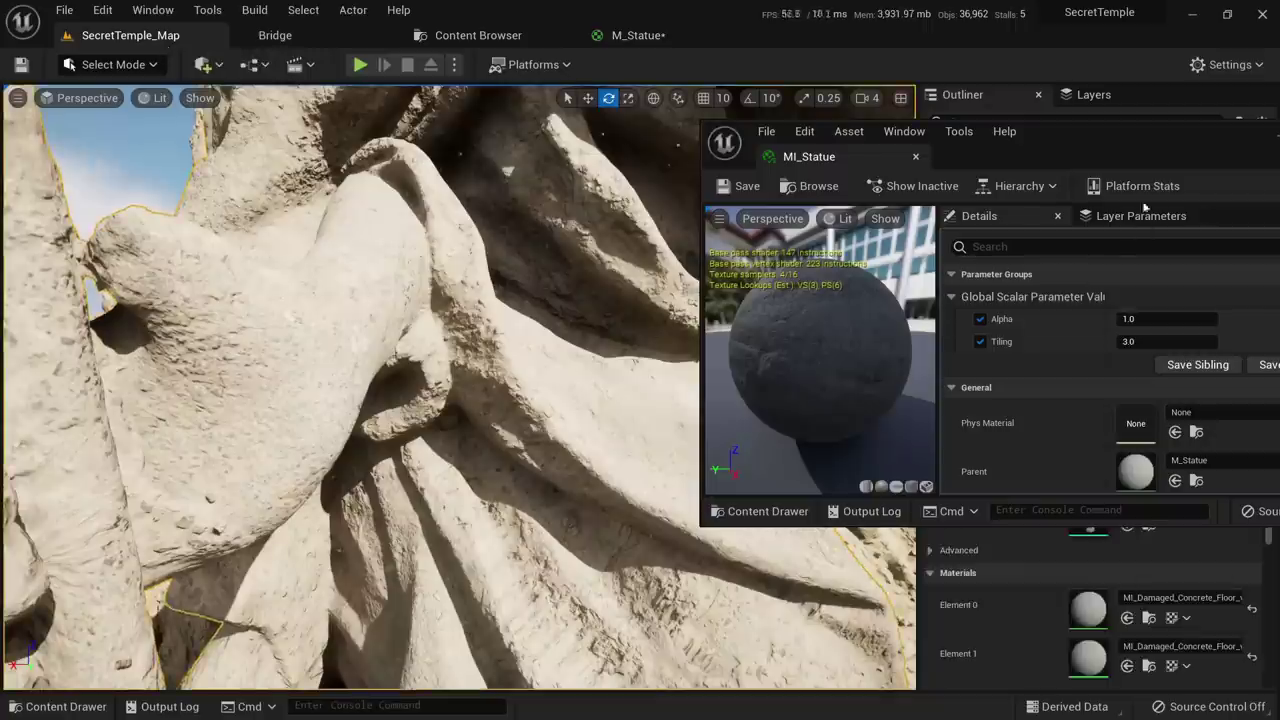
{"action": "left_click_drag", "start_coordinate": [1150, 148], "coordinate": [860, 111]}
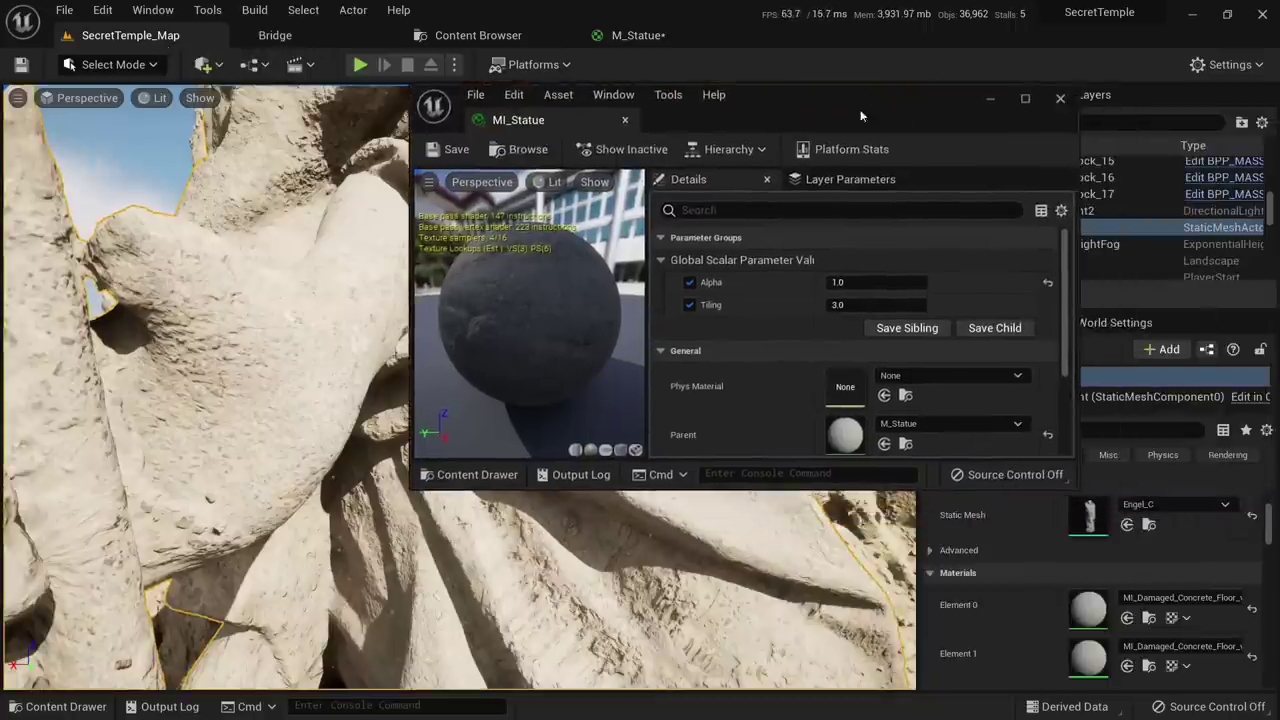
{"action": "left_click", "coordinate": [1253, 654]}
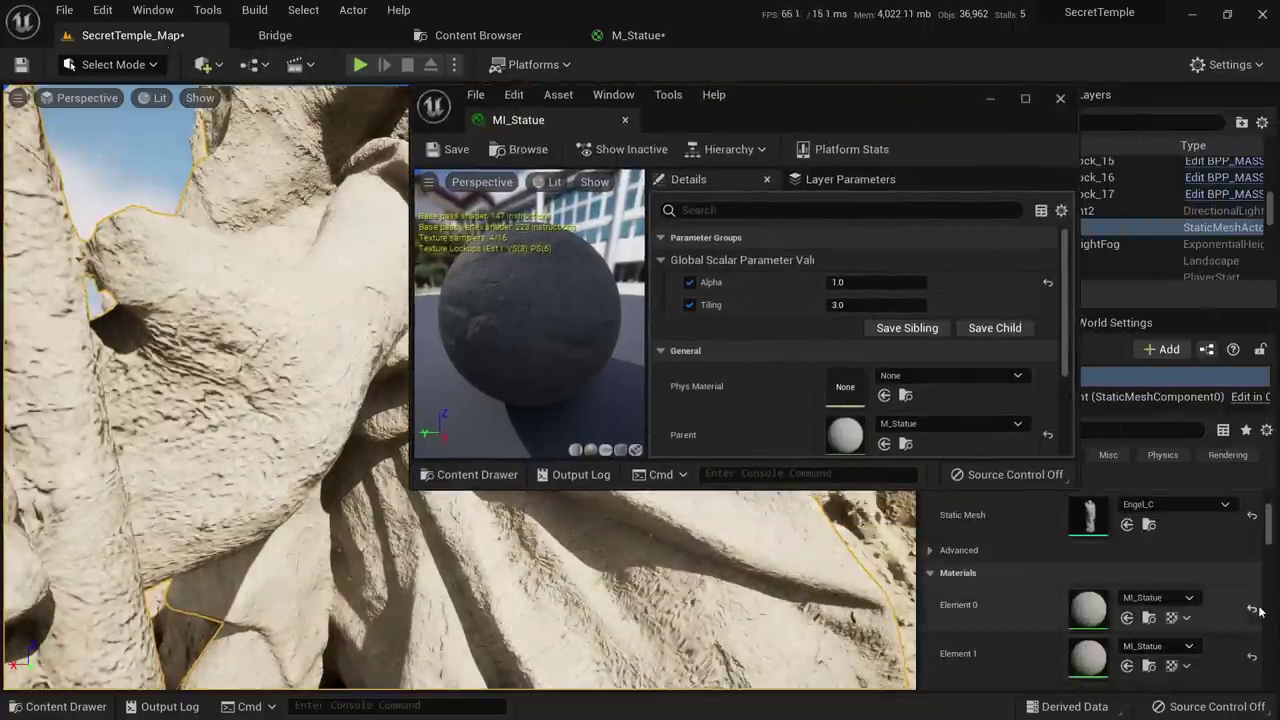
Set MI_Statue's Alpha to 0 to compare the base layer on the whole statue
{"action": "left_click", "coordinate": [873, 282]}
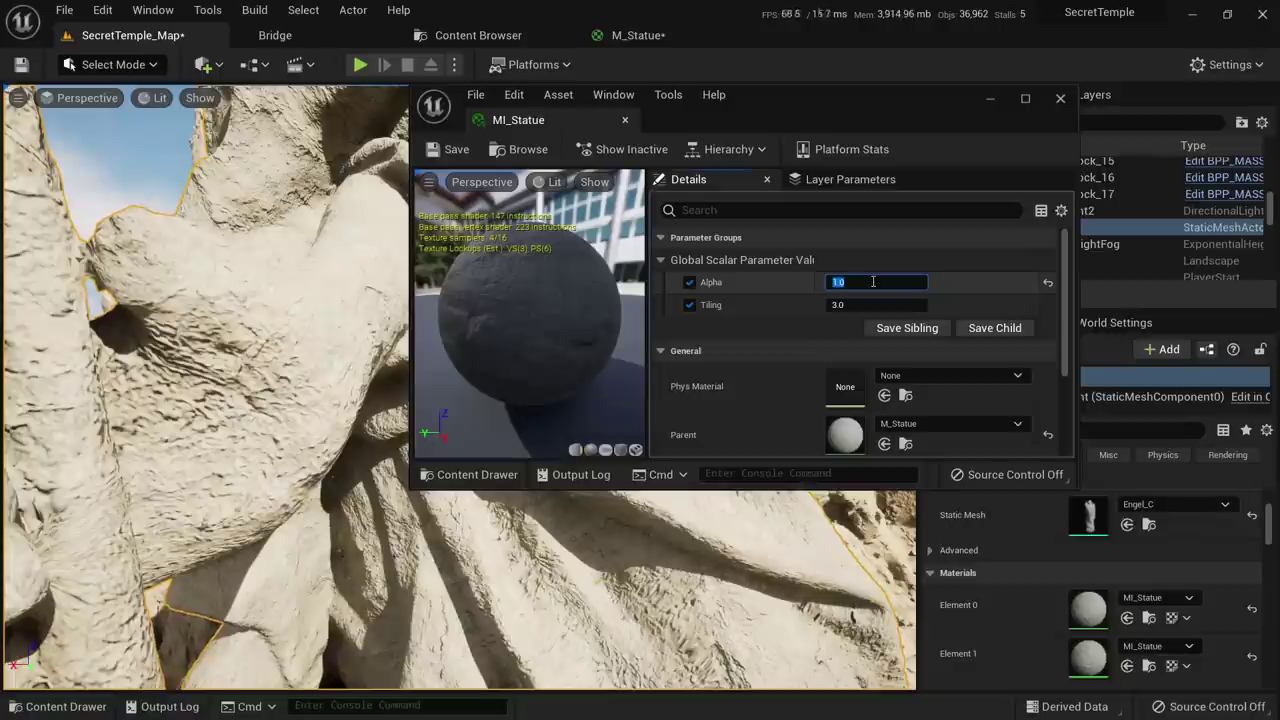
{"action": "type", "text": "0"}
{"action": "key", "text": "Return"}
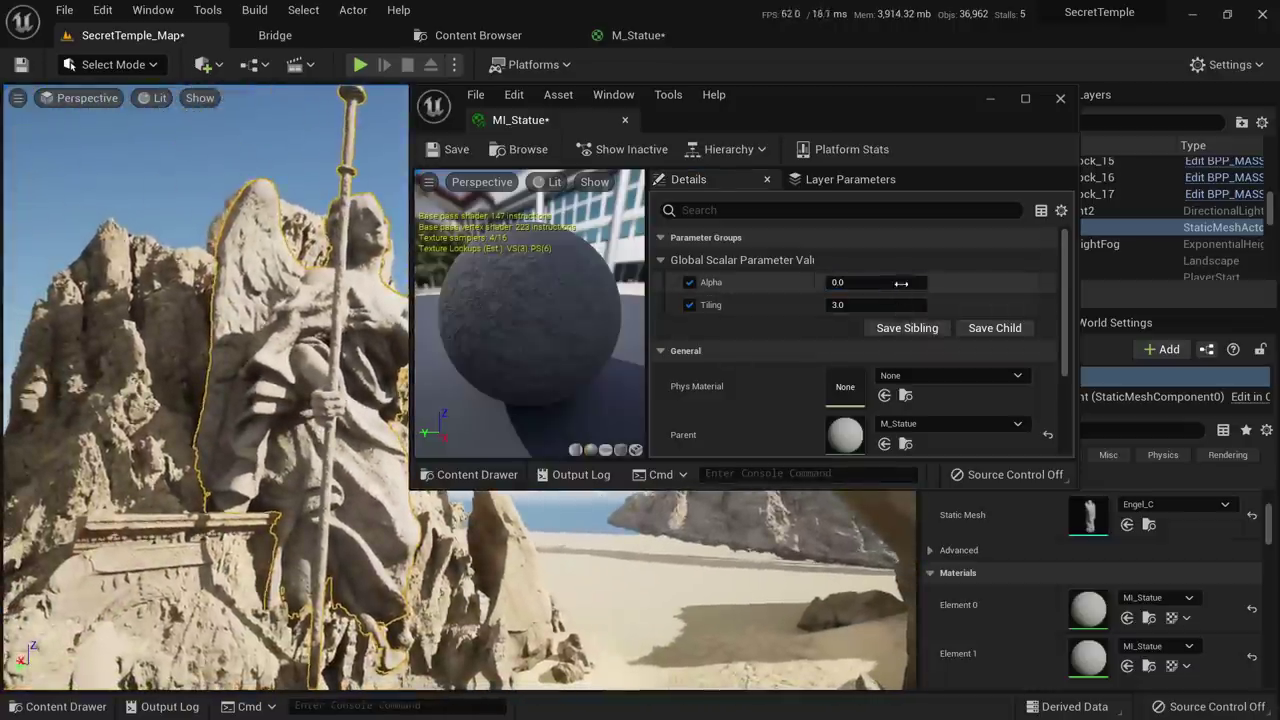
Set MI_Statue's Alpha to 1 and its Tiling to 2 while viewing the statue from a distance
{"action": "left_click", "coordinate": [860, 278]}
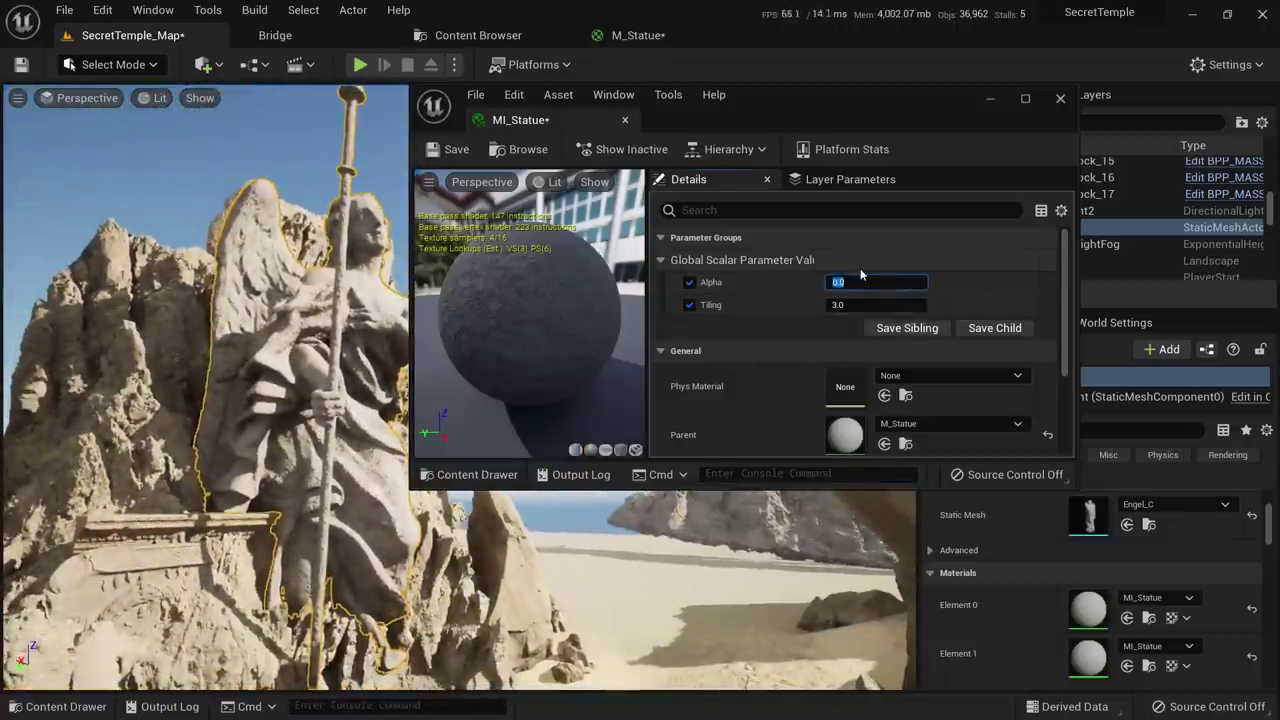
{"action": "right_click_drag", "start_coordinate": [620, 580], "coordinate": [592, 628]}
{"action": "key", "text": "alt+3"}
{"action": "key", "text": "alt+4"}
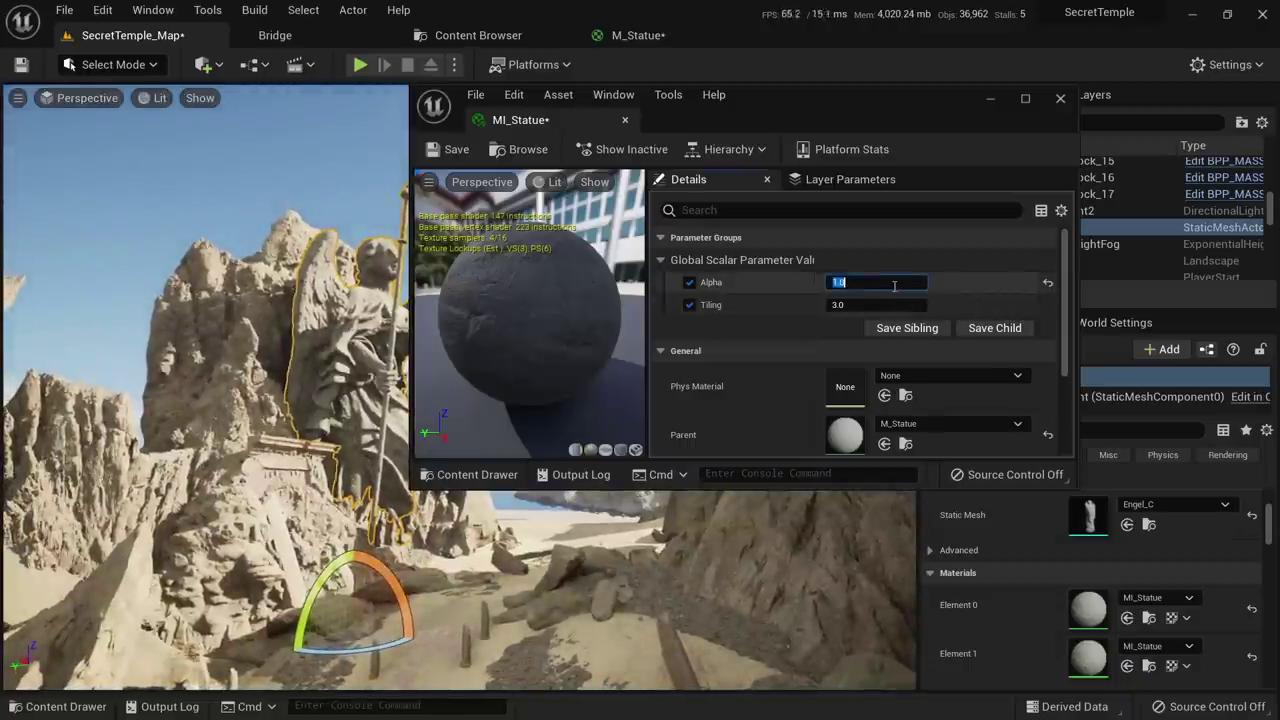
{"action": "key", "text": "Return"}
{"action": "key", "text": "Return"}
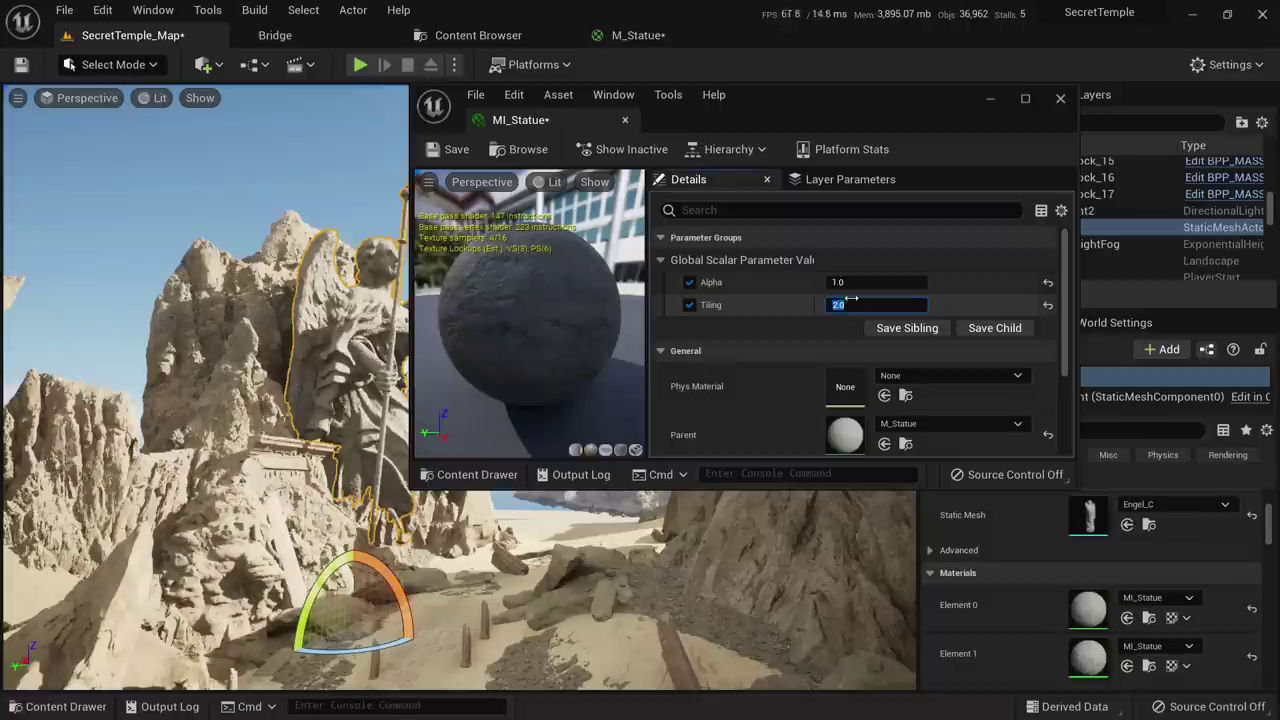
Try MI_Statue with Tiling at 0.1 and back at 2, inspecting the statue's surface up close
{"action": "type", "text": "0.1"}
{"action": "key", "text": "Return"}
{"action": "key", "text": "Return"}
{"action": "right_click_drag", "start_coordinate": [600, 580], "coordinate": [525, 505]}
{"action": "key", "text": "w"}
{"action": "key", "text": "w"}
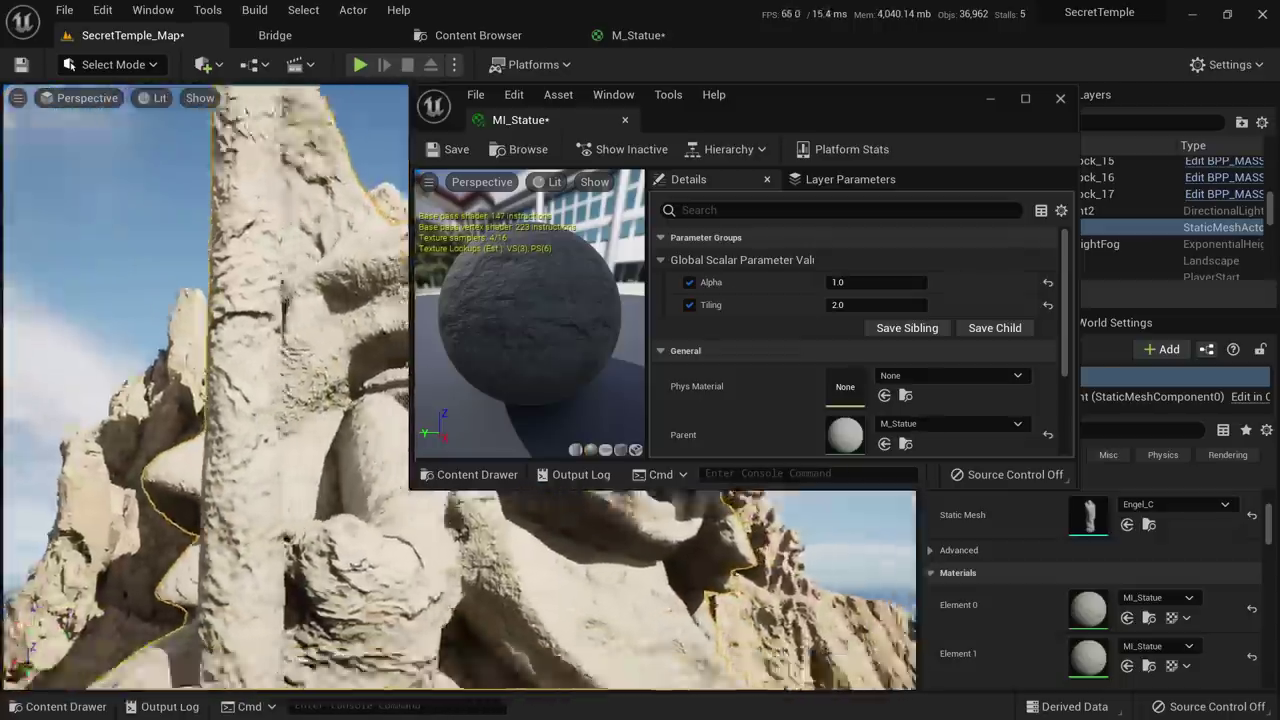
{"action": "right_click_drag", "start_coordinate": [200, 400], "coordinate": [200, 400]}
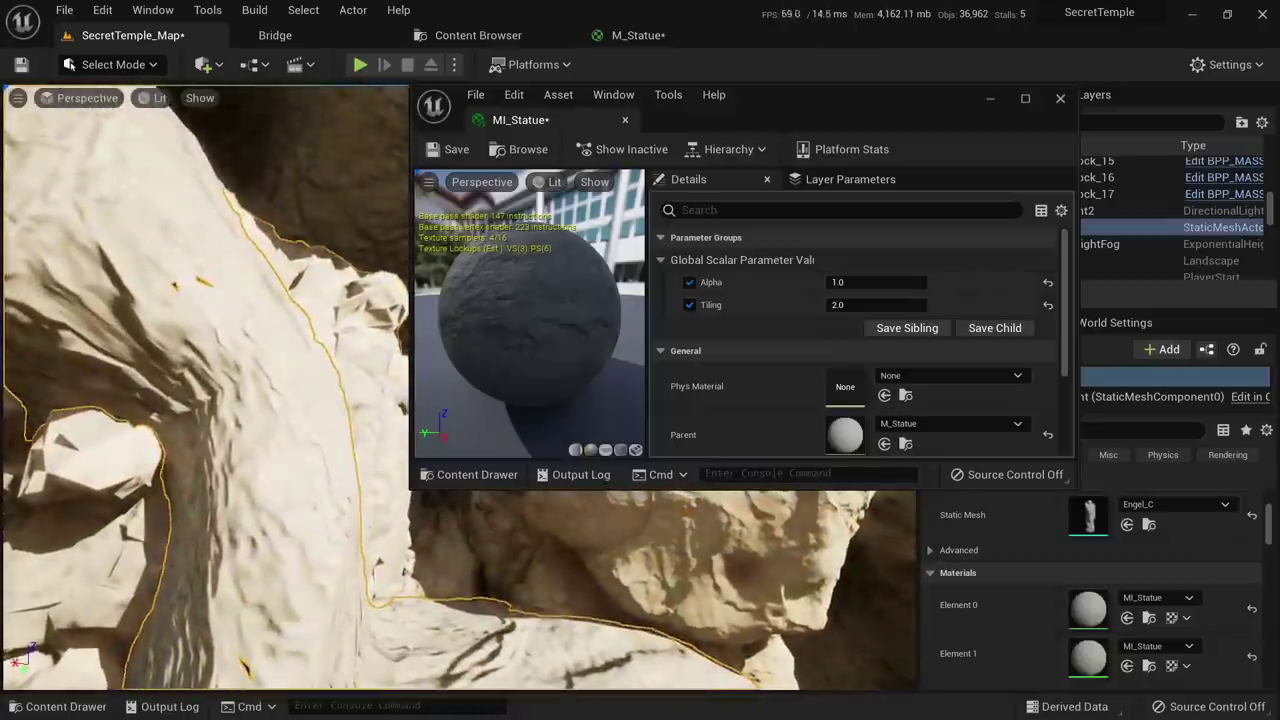
Set MI_Statue's Tiling to 3 after trying 4, and save and close the instance editor
{"action": "type", "text": "4"}
{"action": "key", "text": "Return"}
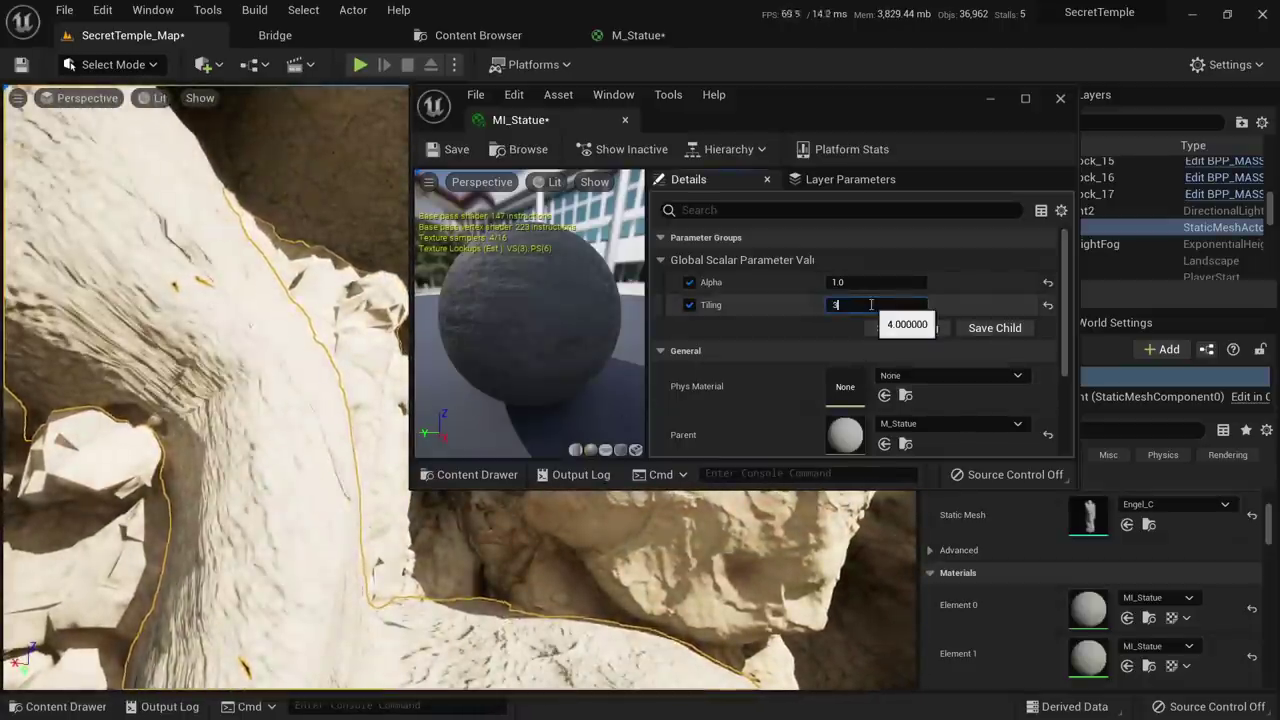
{"action": "key", "text": "Return"}
{"action": "right_click_drag", "start_coordinate": [300, 400], "coordinate": [300, 400]}
{"action": "left_click", "coordinate": [461, 149]}
{"action": "left_click", "coordinate": [625, 120]}
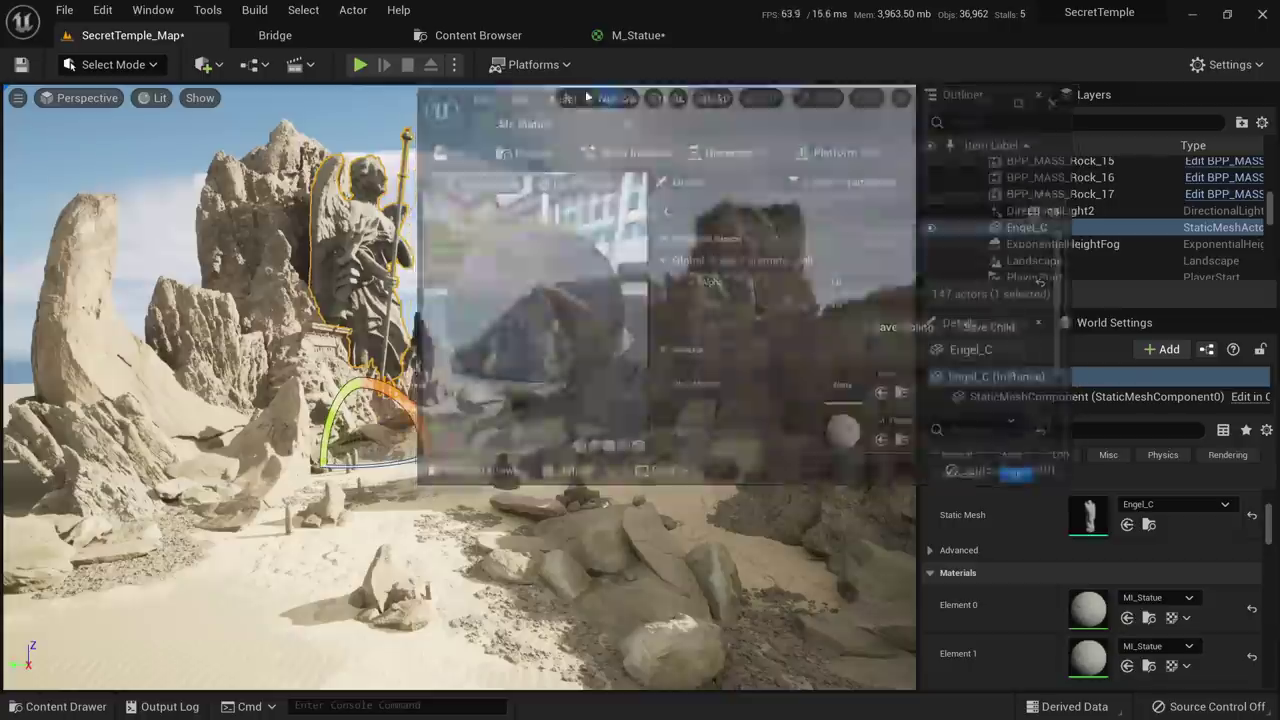
Review and save the M_Statue graph, and view the angel statue with its surroundings in SecretTemple_Map
{"action": "left_click", "coordinate": [656, 35]}
{"action": "right_click_drag", "start_coordinate": [586, 297], "coordinate": [970, 296]}
{"action": "scroll", "coordinate": [971, 297], "scroll_direction": "down", "scroll_amount": 4}
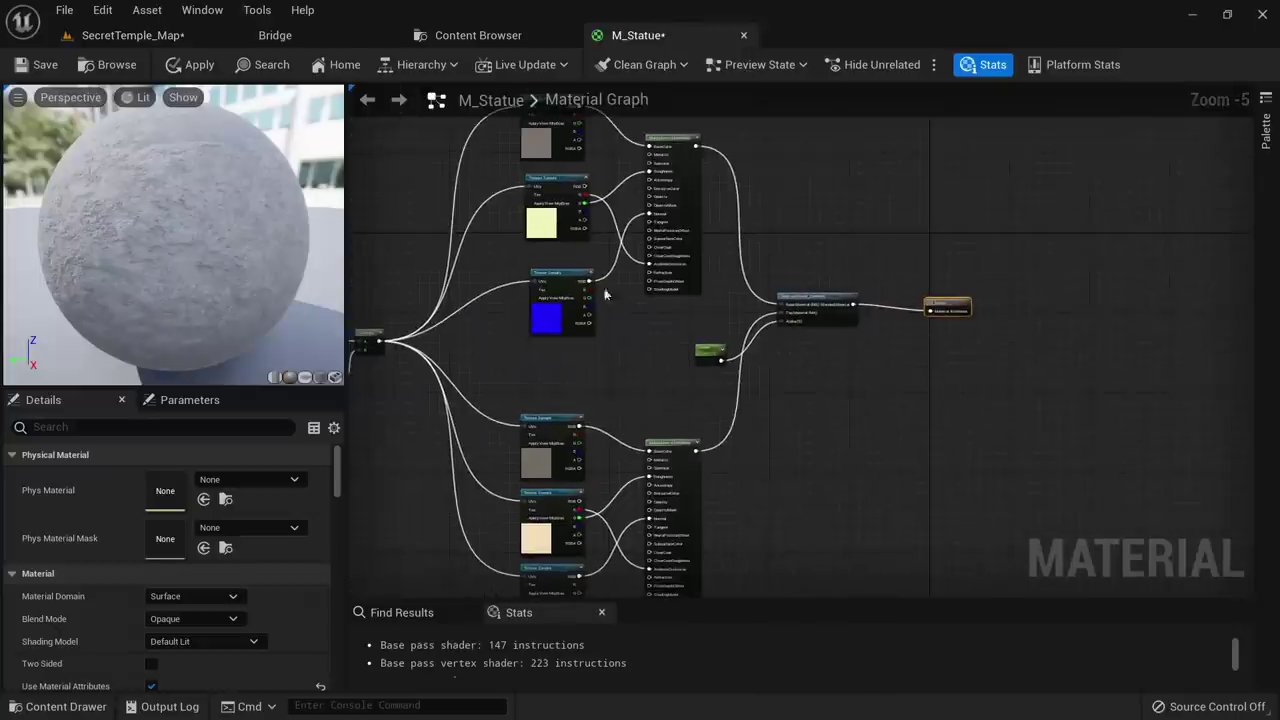
{"action": "right_click_drag", "start_coordinate": [665, 405], "coordinate": [906, 366]}
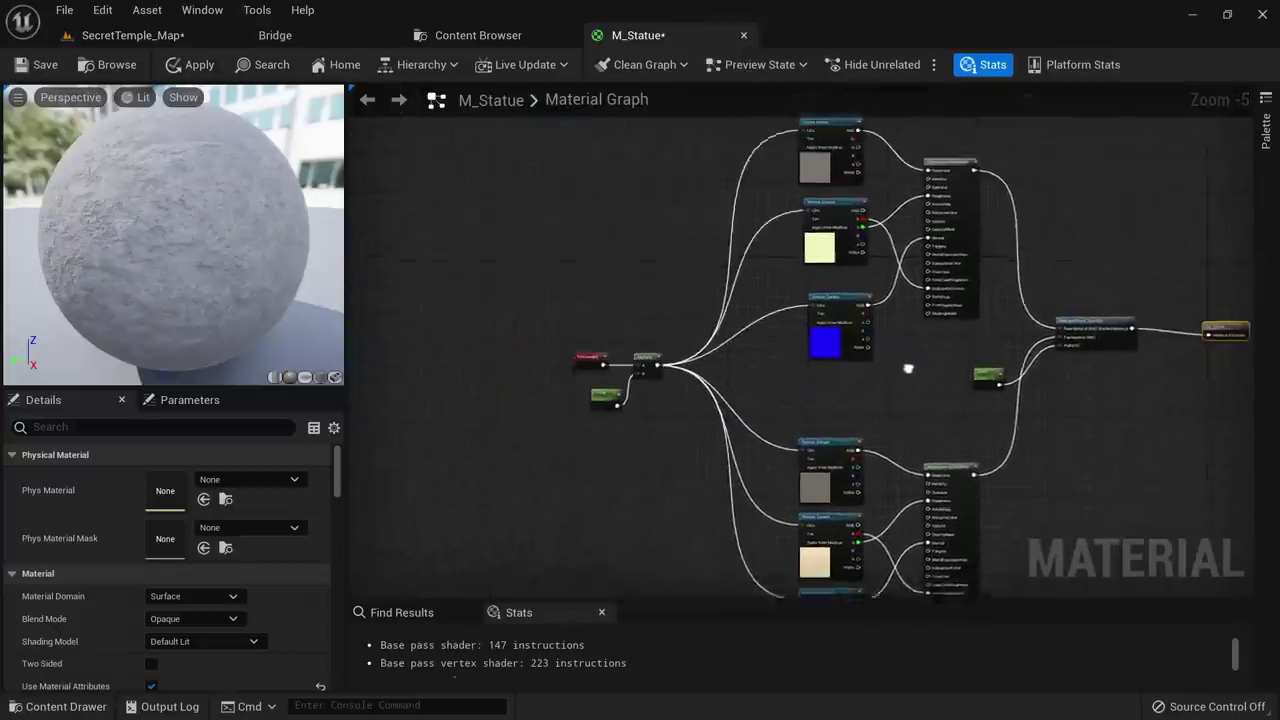
{"action": "left_click_drag", "start_coordinate": [663, 463], "coordinate": [665, 466]}
{"action": "scroll", "coordinate": [640, 369], "scroll_direction": "up", "scroll_amount": 3}
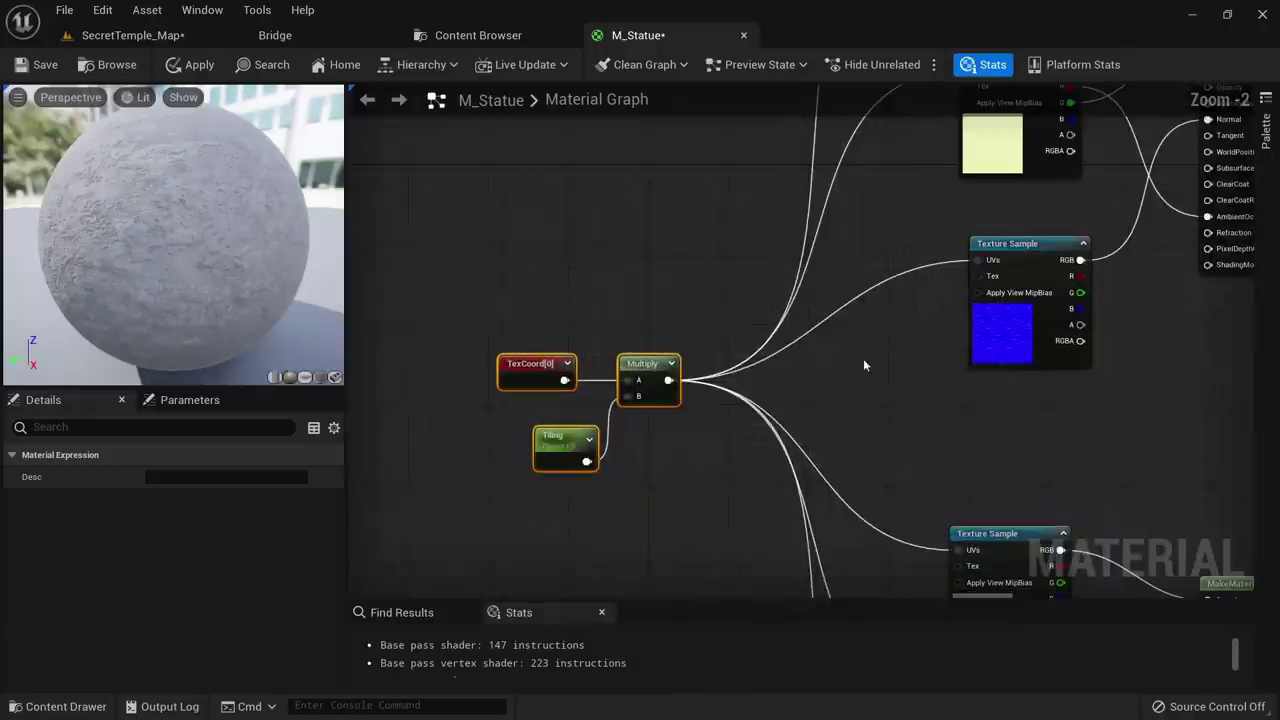
{"action": "right_click_drag", "start_coordinate": [1000, 388], "coordinate": [667, 324]}
{"action": "scroll", "coordinate": [665, 325], "scroll_direction": "down", "scroll_amount": 3}
{"action": "right_click_drag", "start_coordinate": [591, 368], "coordinate": [633, 384]}
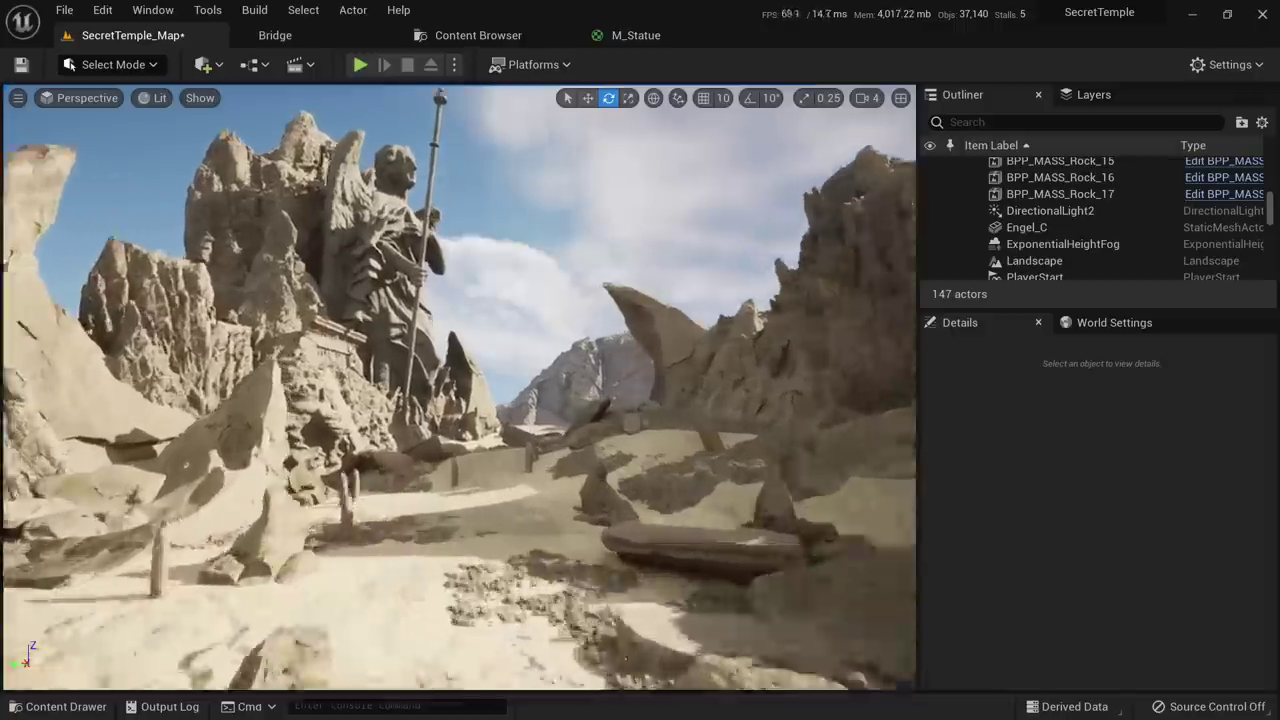
{"action": "right_click_drag", "start_coordinate": [431, 386], "coordinate": [400, 386]}
{"action": "key", "text": "w"}
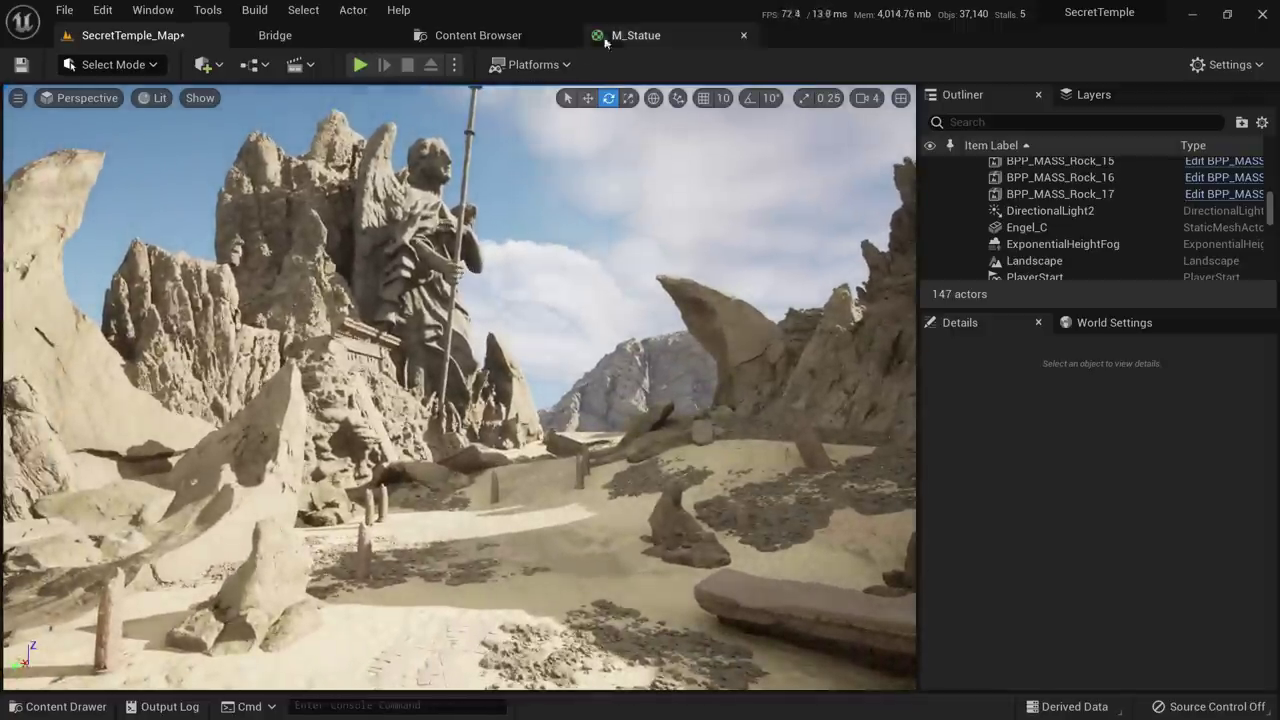
Duplicate the base layer's damaged concrete Masks Texture Sample in M_Statue and place the copy beside the Alpha parameter
{"action": "left_click", "coordinate": [635, 43]}
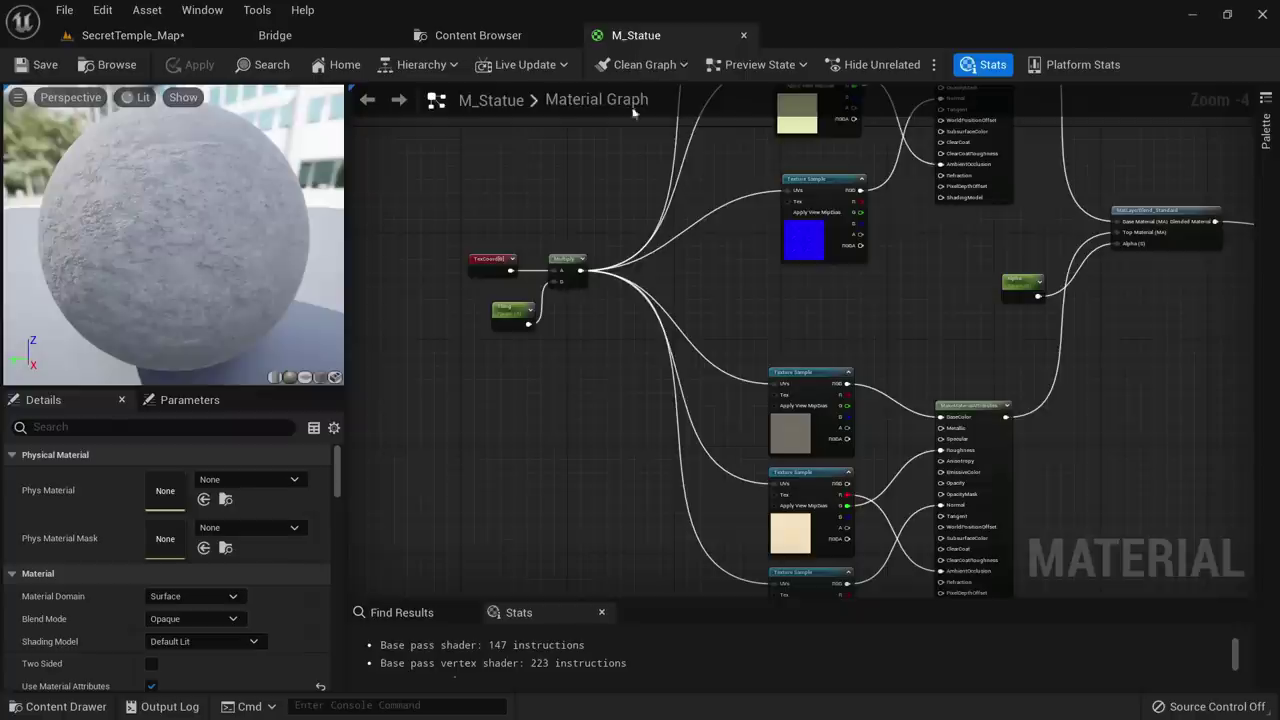
{"action": "right_click_drag", "start_coordinate": [881, 314], "coordinate": [677, 381]}
{"action": "scroll", "coordinate": [808, 348], "scroll_direction": "up", "scroll_amount": 3}
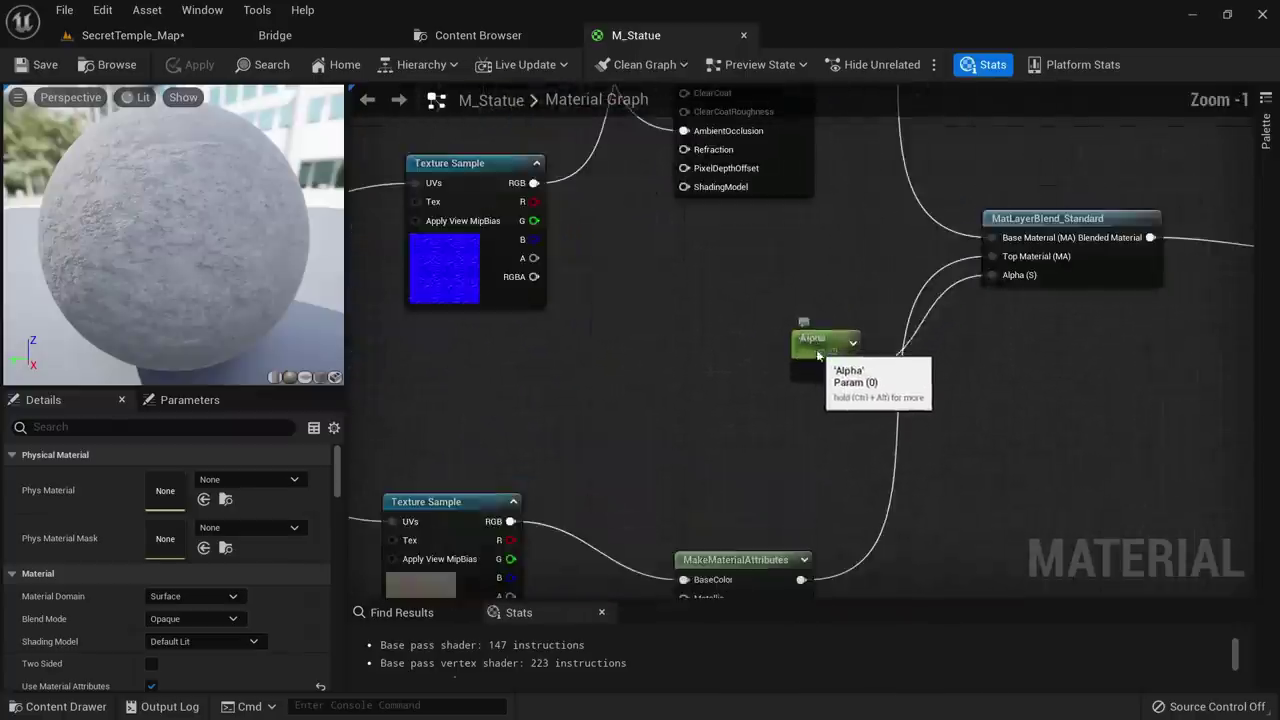
{"action": "left_click_drag", "start_coordinate": [818, 354], "coordinate": [777, 378]}
{"action": "scroll", "coordinate": [650, 500], "scroll_direction": "down", "scroll_amount": 4}
{"action": "right_click_drag", "start_coordinate": [644, 506], "coordinate": [758, 230]}
{"action": "scroll", "coordinate": [758, 229], "scroll_direction": "up", "scroll_amount": 5}
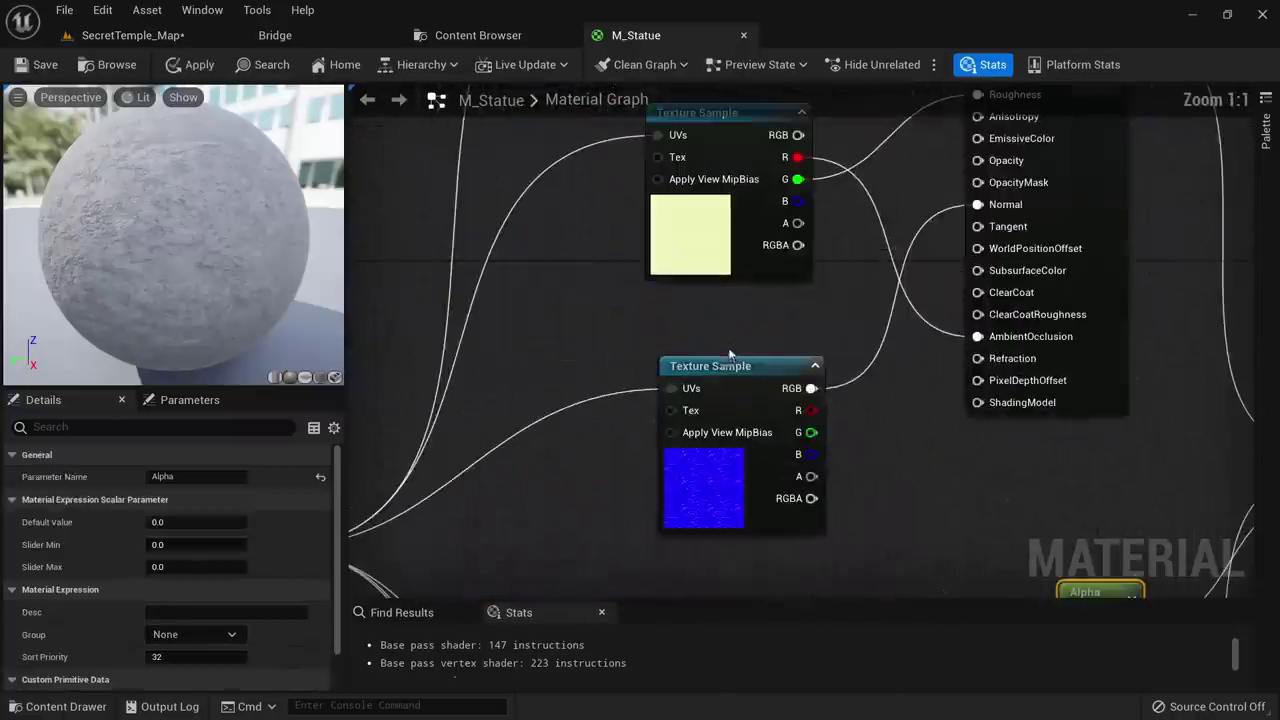
{"action": "left_click", "coordinate": [665, 262]}
{"action": "scroll", "coordinate": [520, 320], "scroll_direction": "down", "scroll_amount": 5}
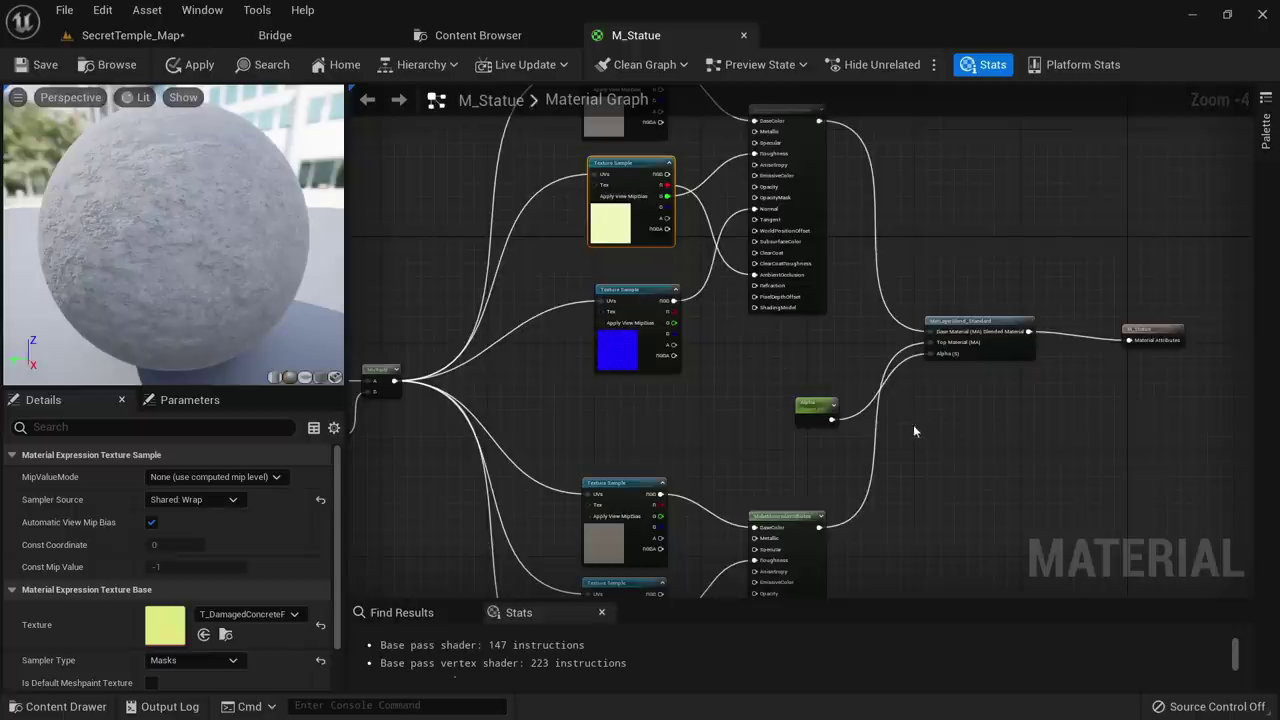
{"action": "key", "text": "ctrl+v"}
{"action": "scroll", "coordinate": [748, 401], "scroll_direction": "up", "scroll_amount": 5}
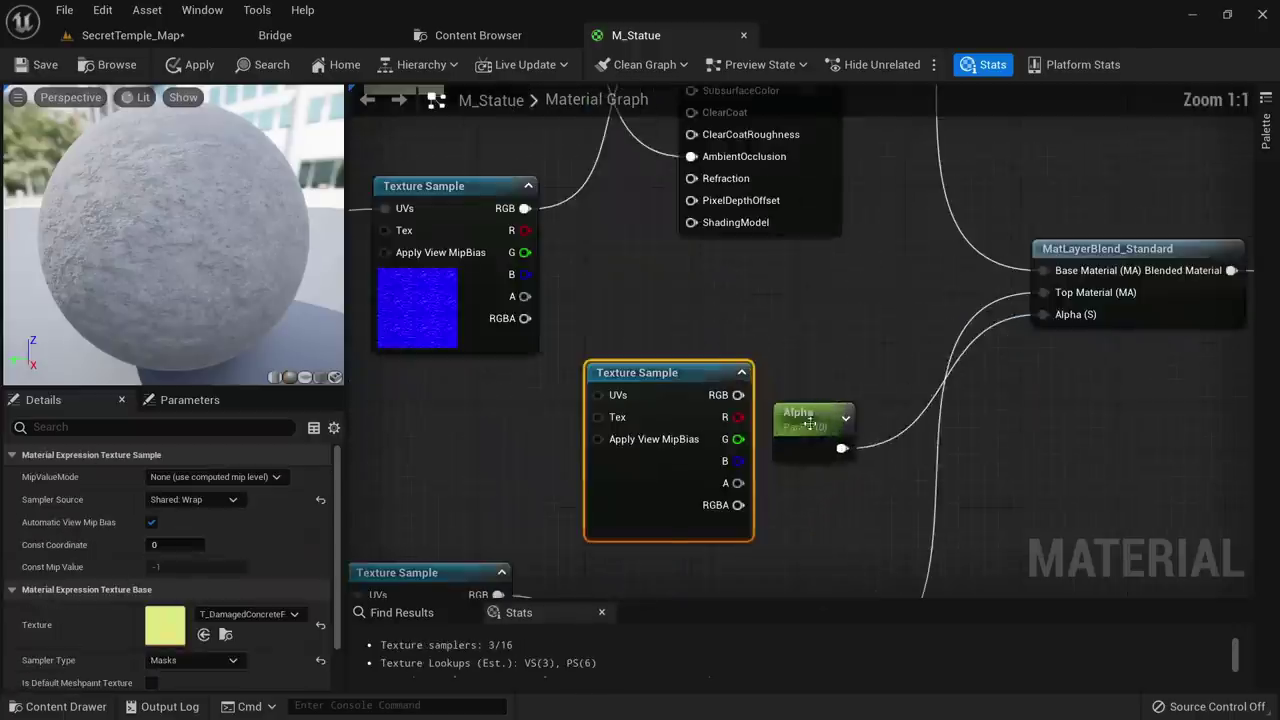
Delete the Alpha parameter and move the copied Texture Sample below the top layer's textures
{"action": "left_click_drag", "start_coordinate": [740, 428], "coordinate": [933, 437]}
{"action": "key", "text": "Delete"}
{"action": "scroll", "coordinate": [922, 262], "scroll_direction": "down", "scroll_amount": 5}
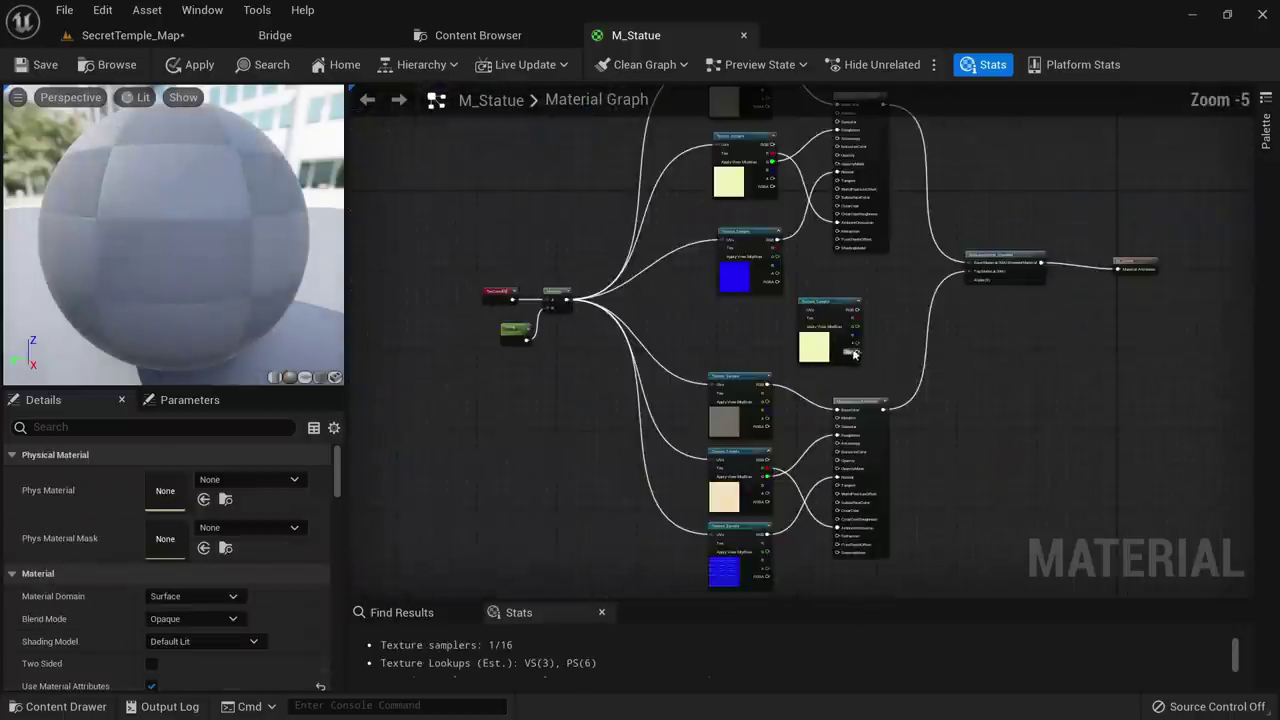
{"action": "left_click_drag", "start_coordinate": [814, 334], "coordinate": [765, 463]}
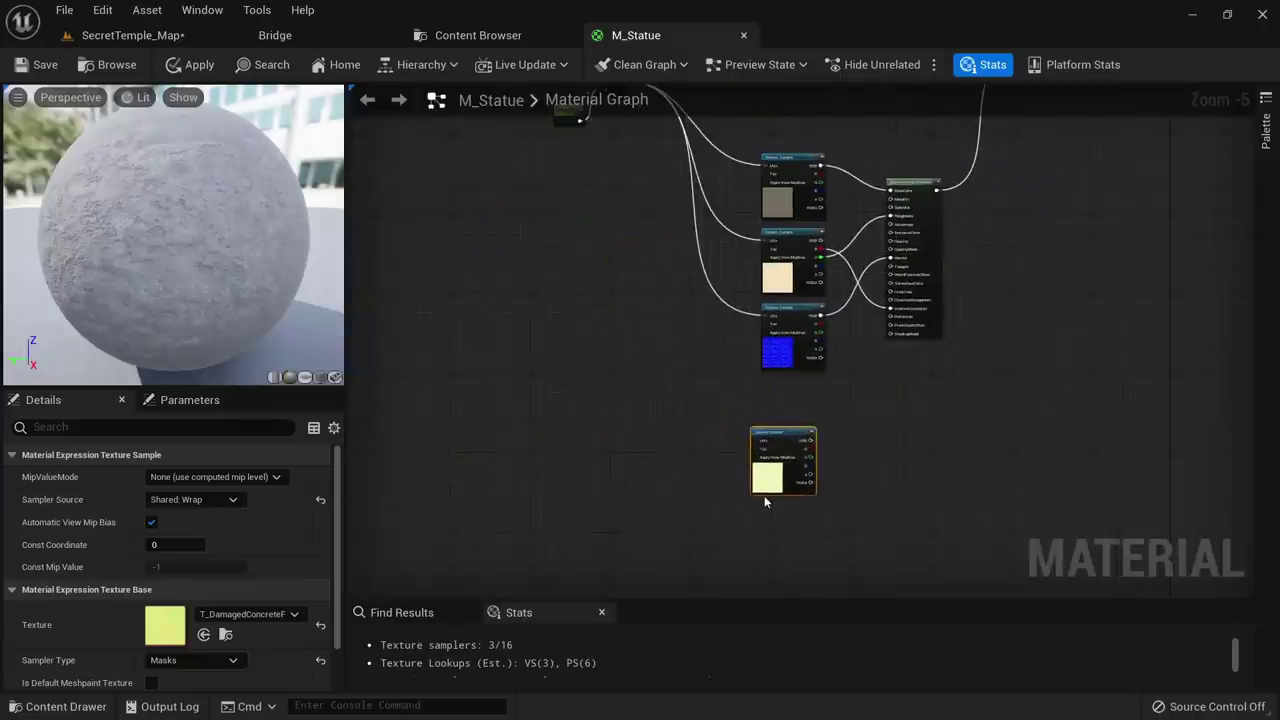
{"action": "scroll", "coordinate": [765, 463], "scroll_direction": "up", "scroll_amount": 4}
Copy the TexCoord, Tiling and Multiply nodes and paste them beside the copied Texture Sample
{"action": "right_click_drag", "start_coordinate": [640, 366], "coordinate": [746, 486]}
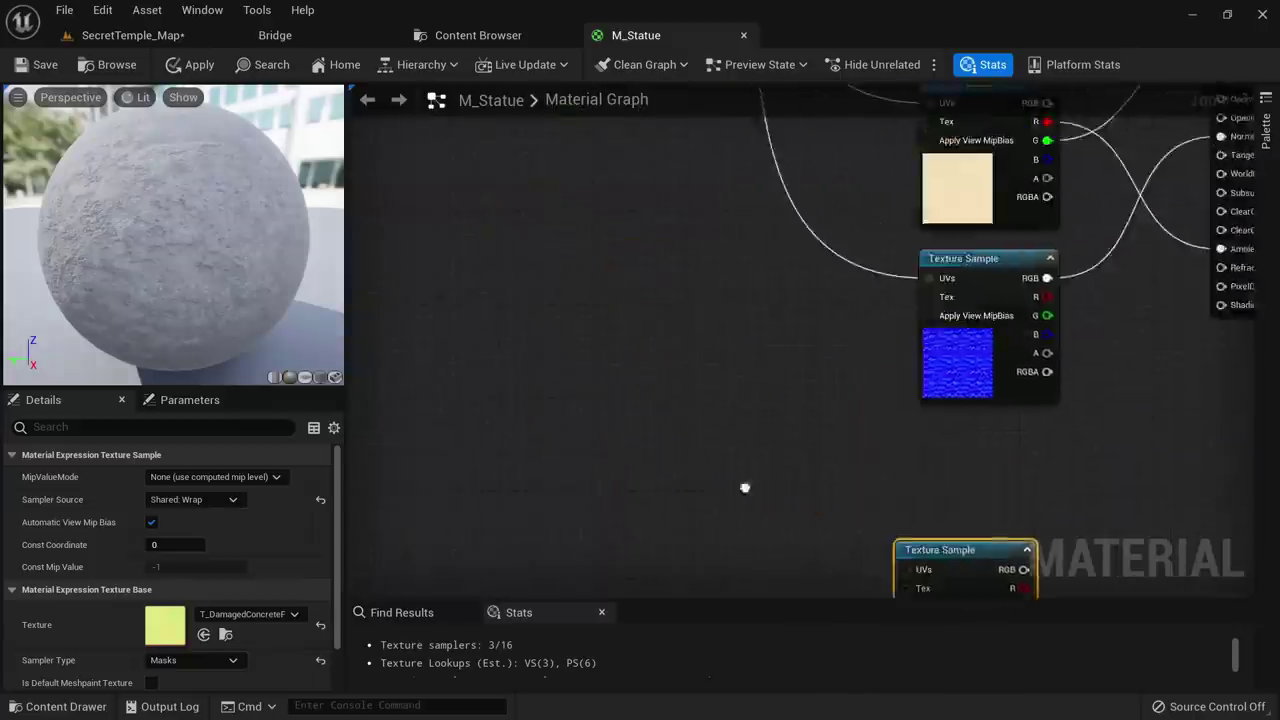
{"action": "scroll", "coordinate": [746, 486], "scroll_direction": "down", "scroll_amount": 4}
{"action": "left_click_drag", "start_coordinate": [648, 208], "coordinate": [676, 222]}
{"action": "key", "text": "ctrl+c"}
{"action": "right_click_drag", "start_coordinate": [664, 516], "coordinate": [622, 352]}
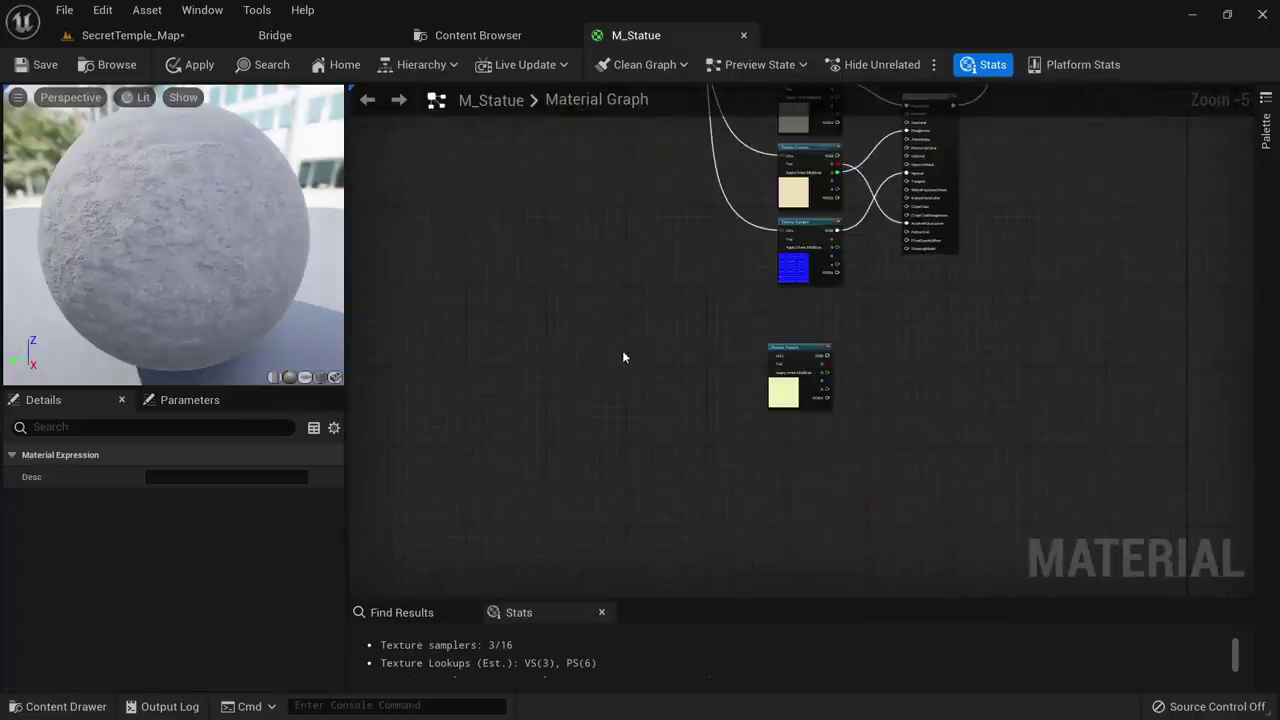
{"action": "left_click", "coordinate": [640, 358]}
{"action": "key", "text": "ctrl+v"}
{"action": "scroll", "coordinate": [697, 402], "scroll_direction": "up", "scroll_amount": 5}
Rename the pasted Tiling parameter to Blend Tiling and set its default value to 1
{"action": "left_click", "coordinate": [660, 428]}
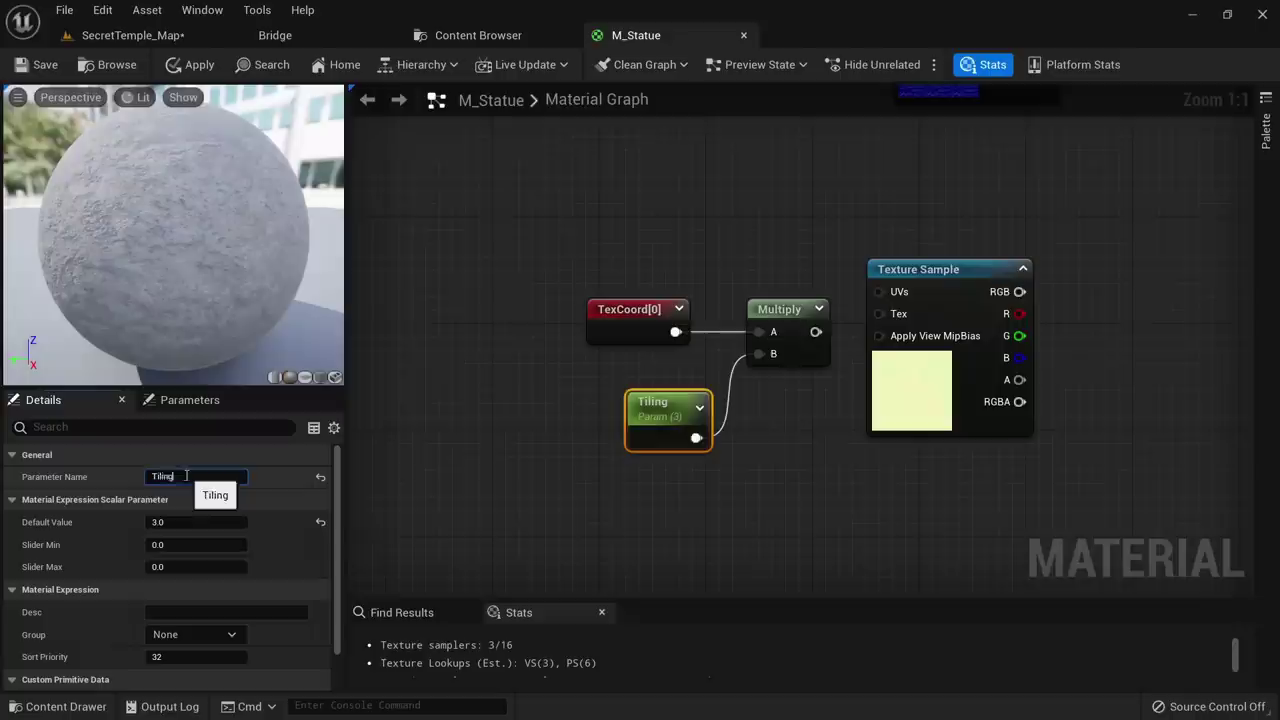
{"action": "double_click", "coordinate": [186, 476]}
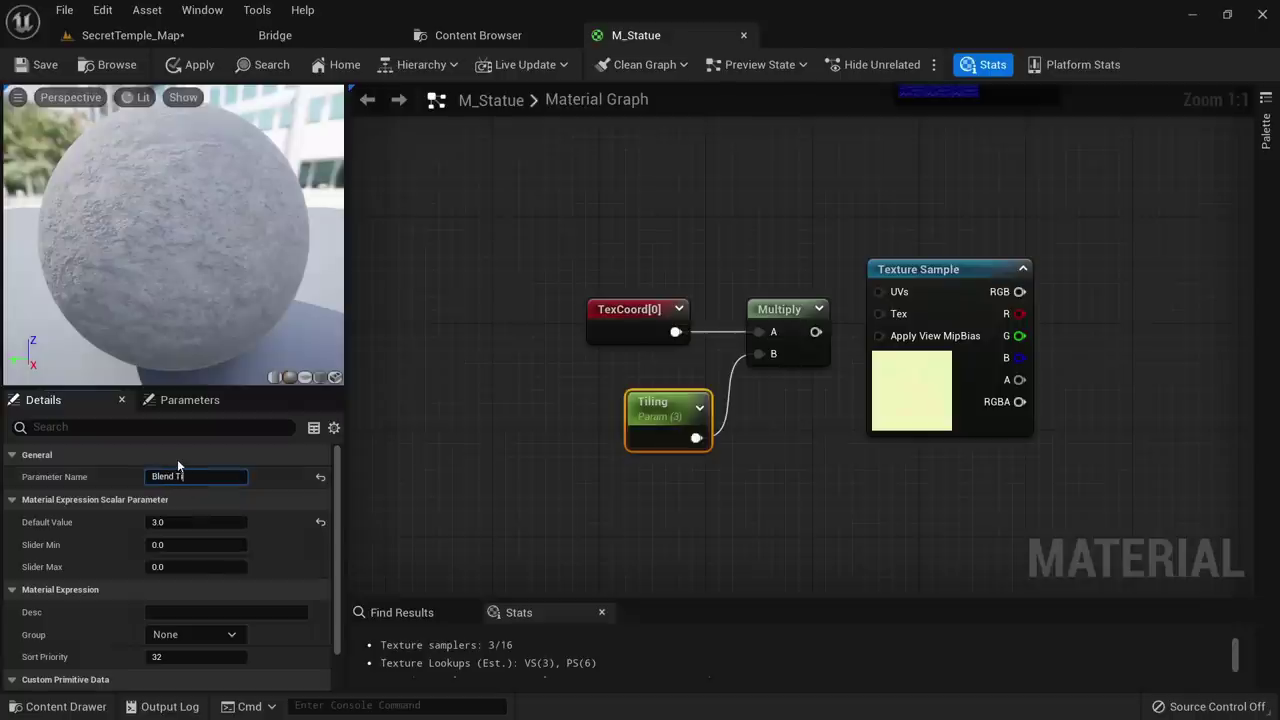
{"action": "key", "text": "Return"}
{"action": "left_click", "coordinate": [168, 524]}
{"action": "type", "text": "1"}
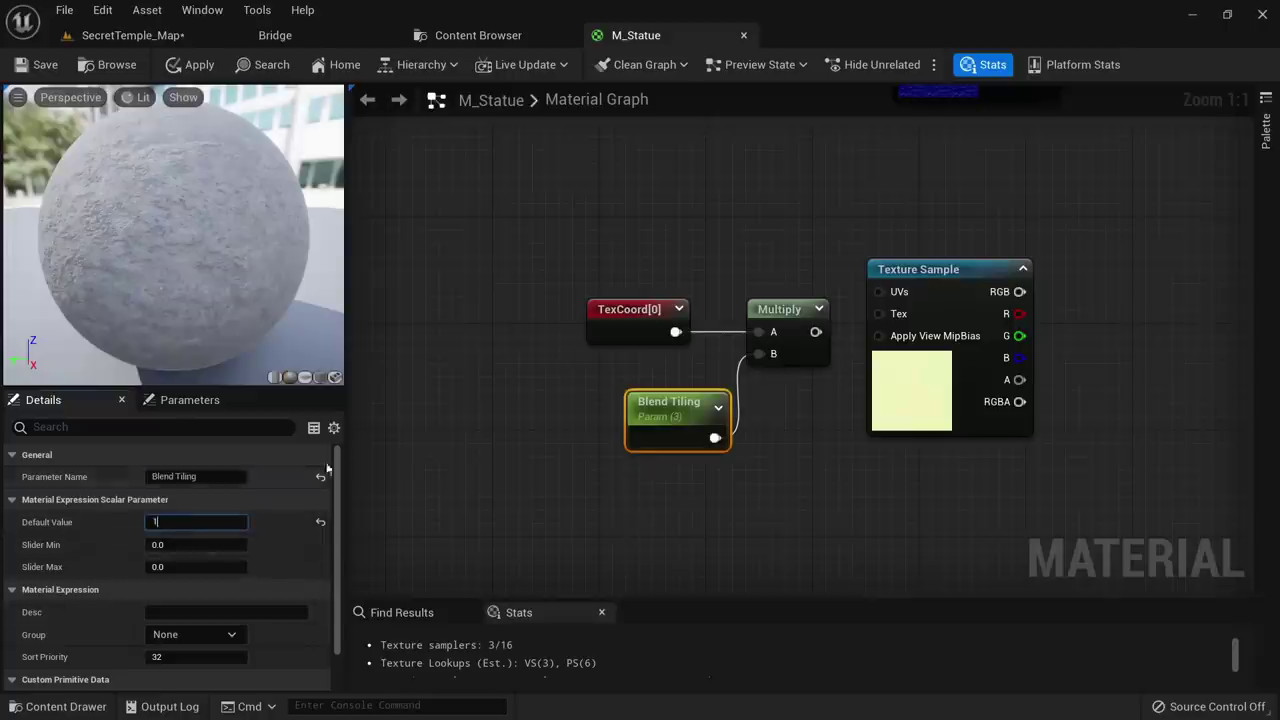
Connect the Blend Tiling Multiply to the copied Texture Sample's UVs and feed its blue channel into a CheapContrast node
{"action": "right_click_drag", "start_coordinate": [611, 374], "coordinate": [572, 361]}
{"action": "left_click_drag", "start_coordinate": [776, 318], "coordinate": [840, 279]}
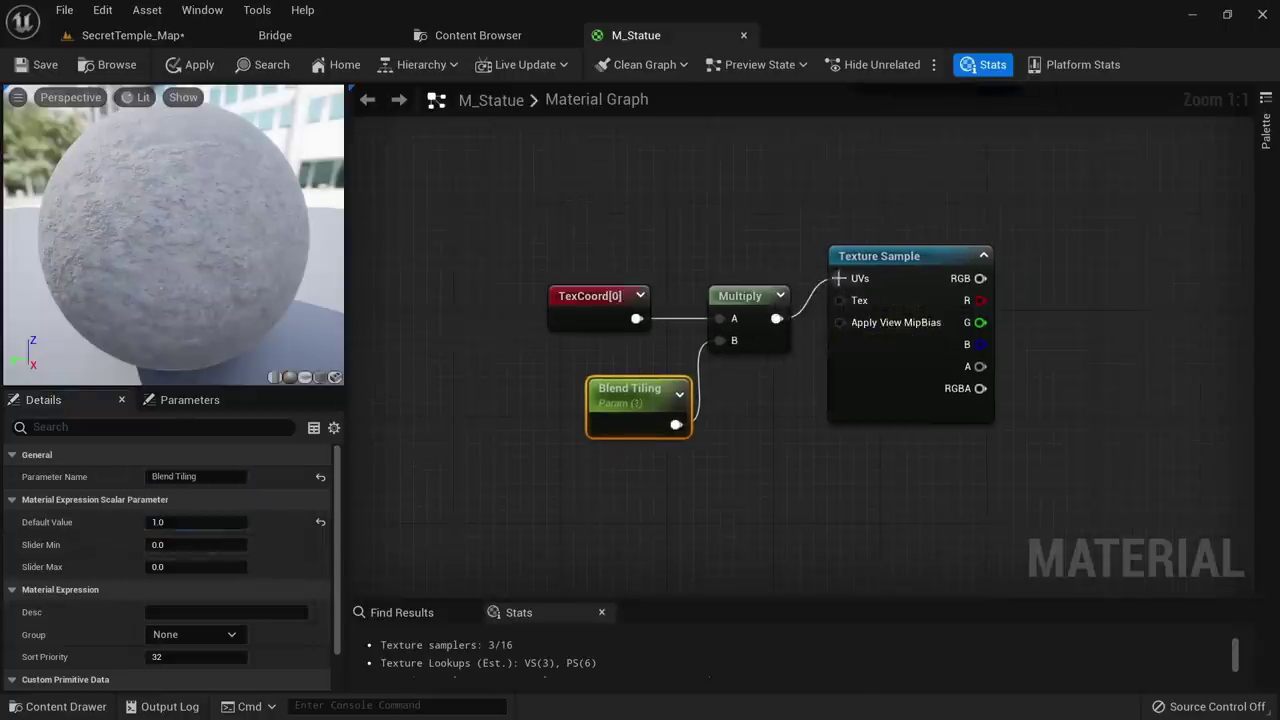
{"action": "right_click_drag", "start_coordinate": [1000, 332], "coordinate": [824, 353]}
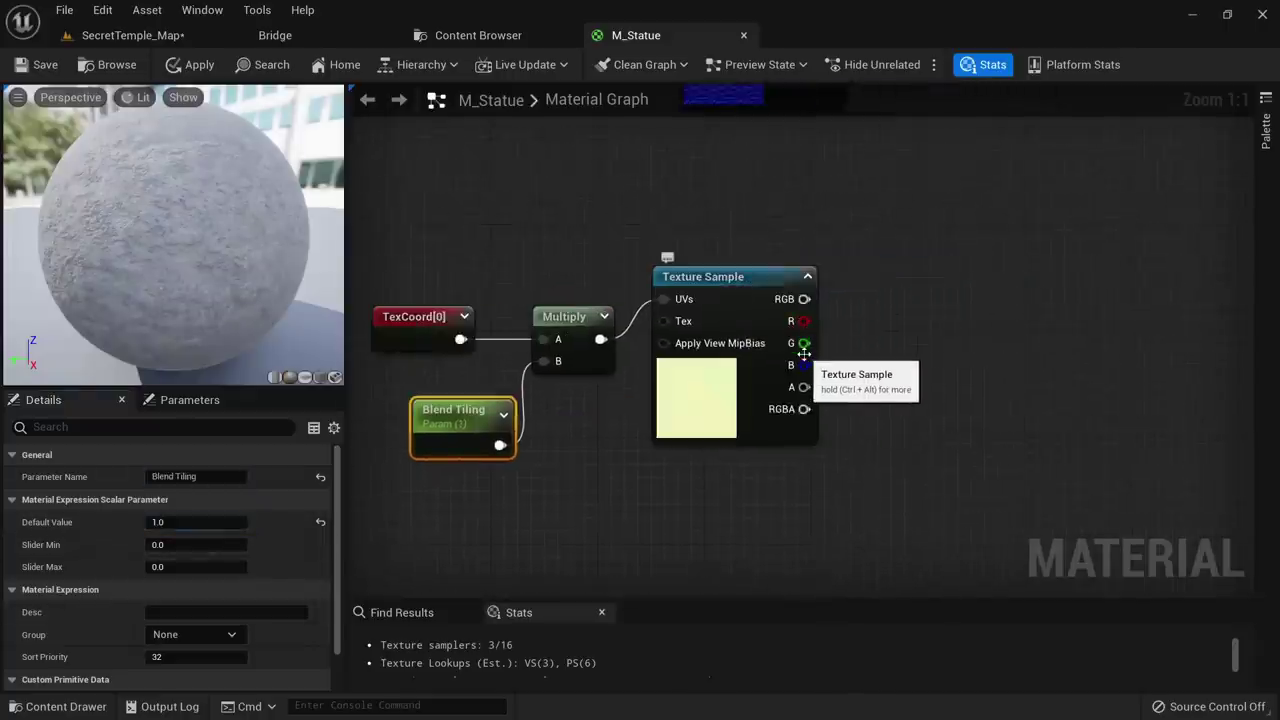
{"action": "left_click_drag", "start_coordinate": [804, 365], "coordinate": [870, 342]}
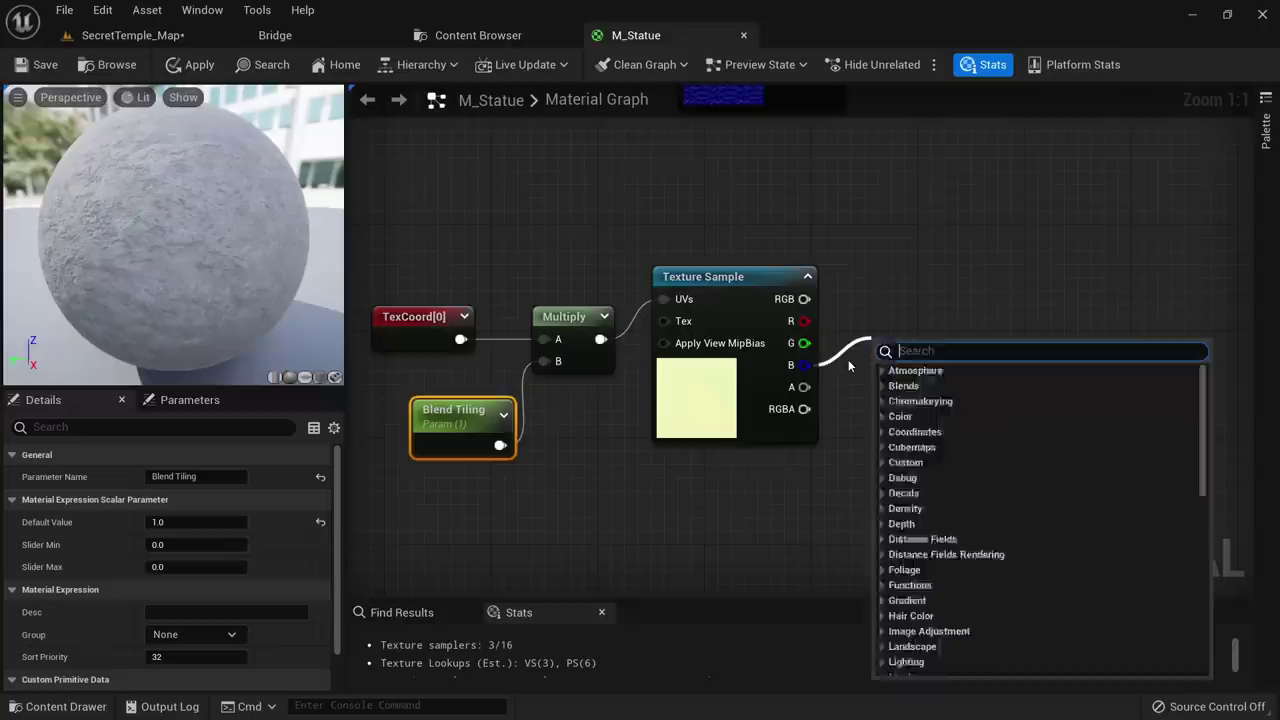
{"action": "type", "text": "cheap"}
{"action": "key", "text": "Return"}
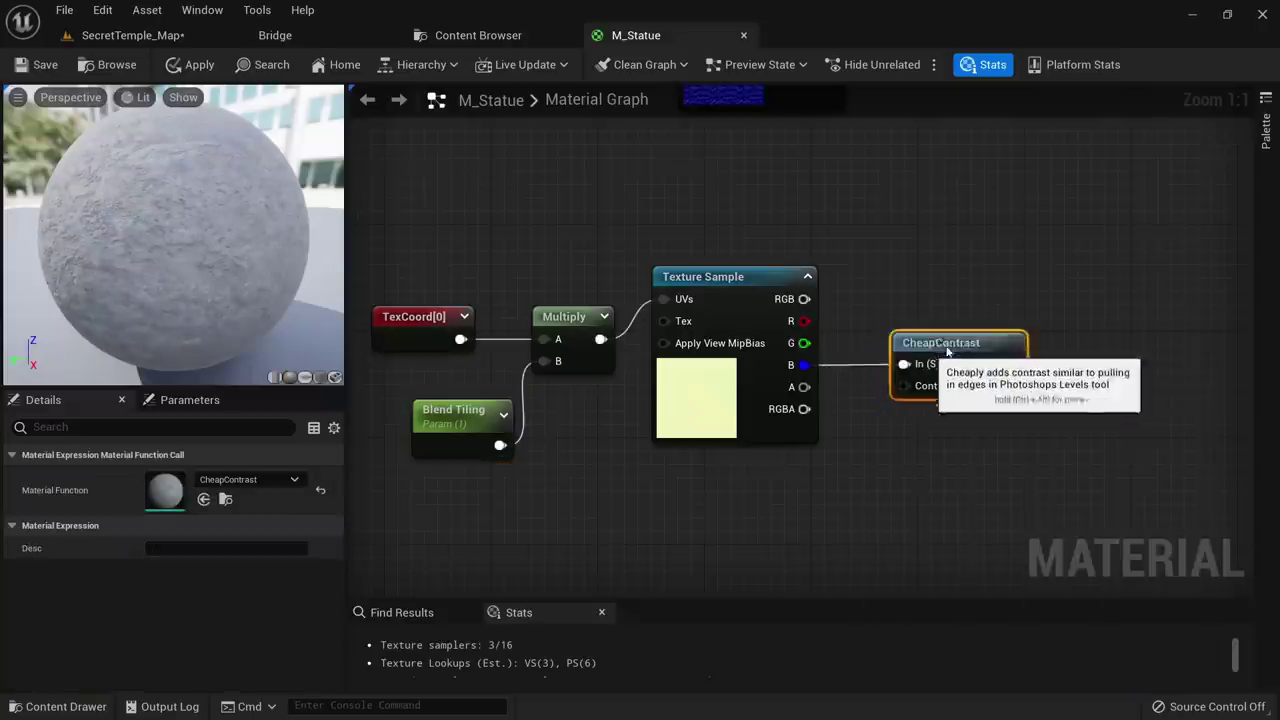
{"action": "left_click_drag", "start_coordinate": [900, 350], "coordinate": [986, 304]}
Add a scalar parameter named Height contrast with default value 1 and connect it to CheapContrast's Contrast input
{"action": "left_click", "coordinate": [892, 406]}
{"action": "left_click", "coordinate": [889, 398]}
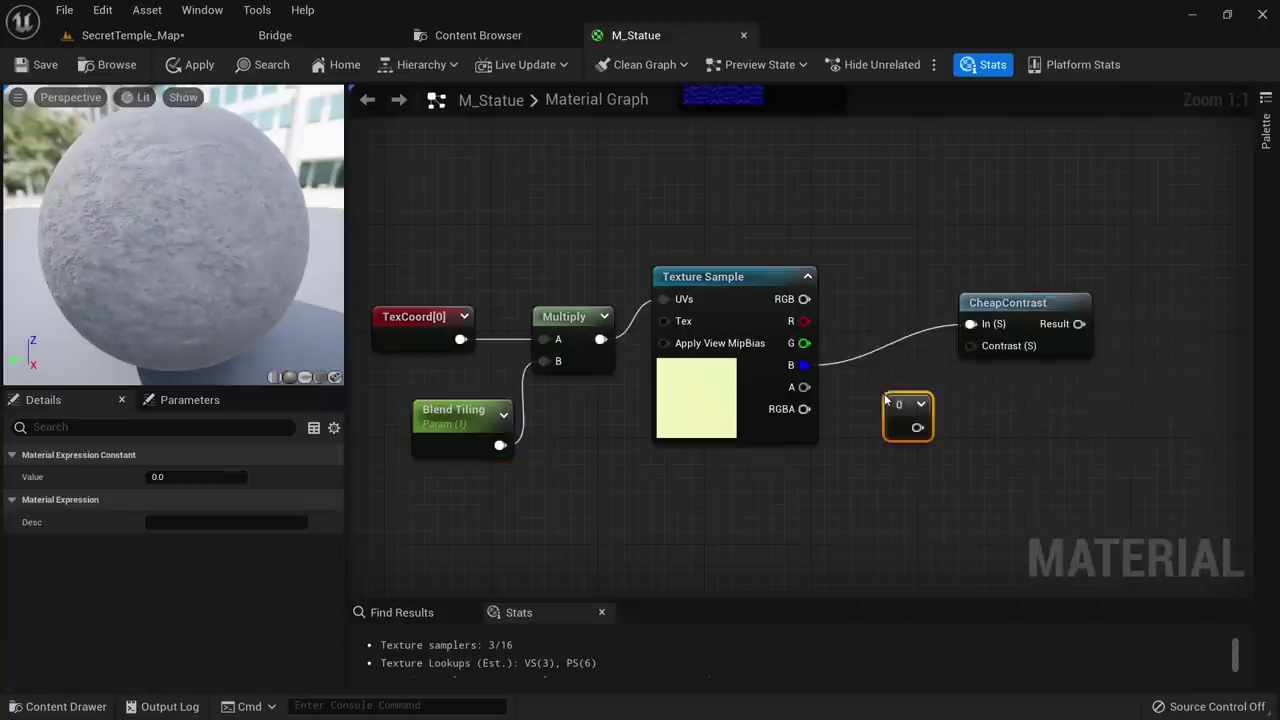
{"action": "right_click", "coordinate": [896, 402]}
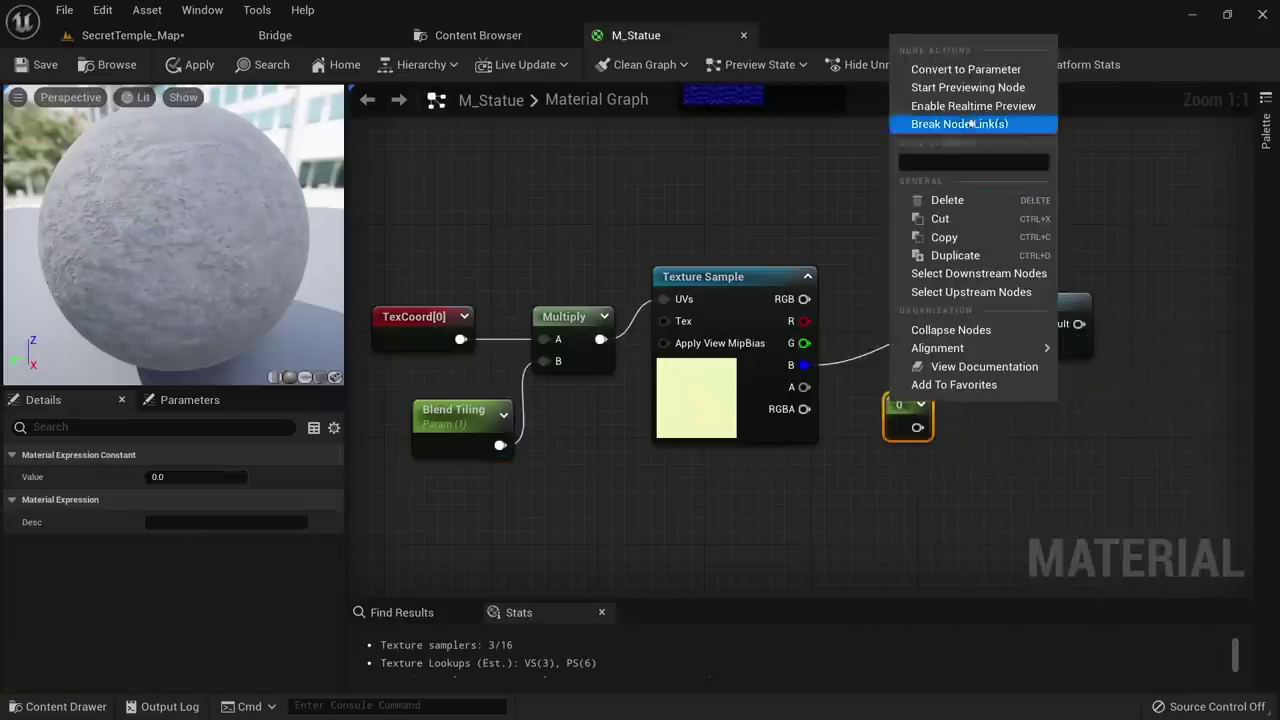
{"action": "left_click", "coordinate": [974, 69]}
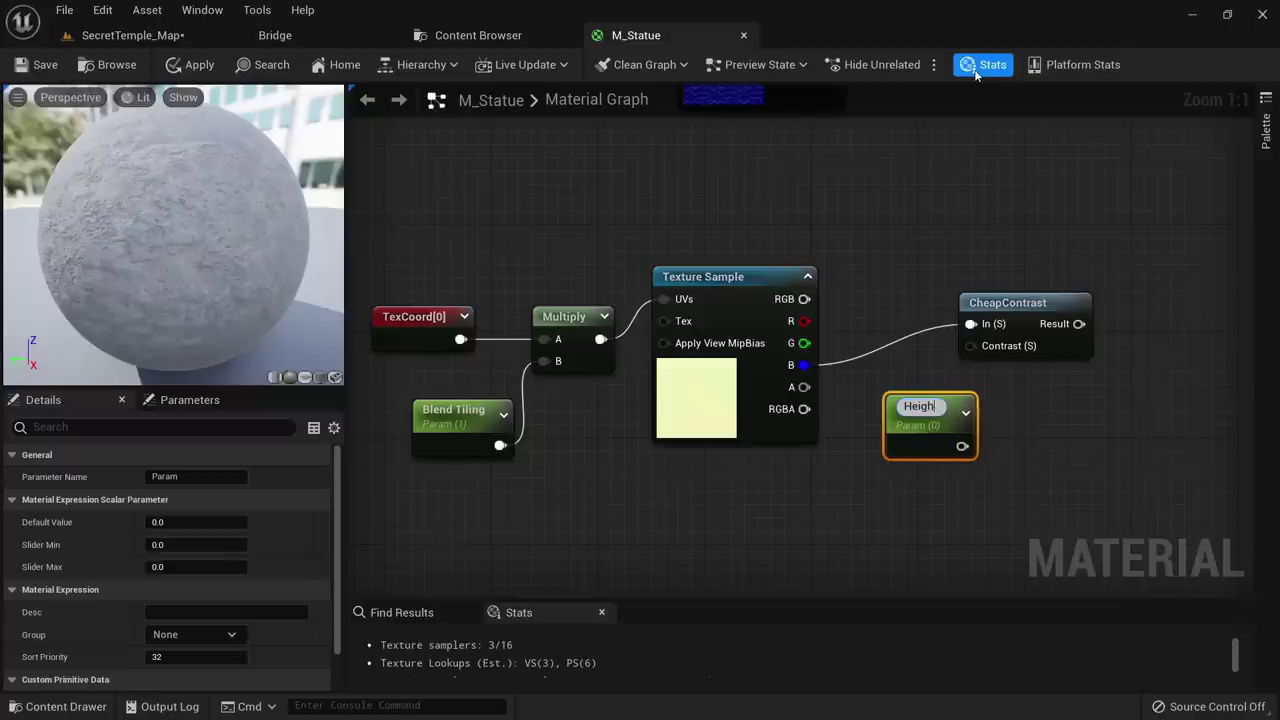
{"action": "type", "text": "Height contrast"}
{"action": "key", "text": "Return"}
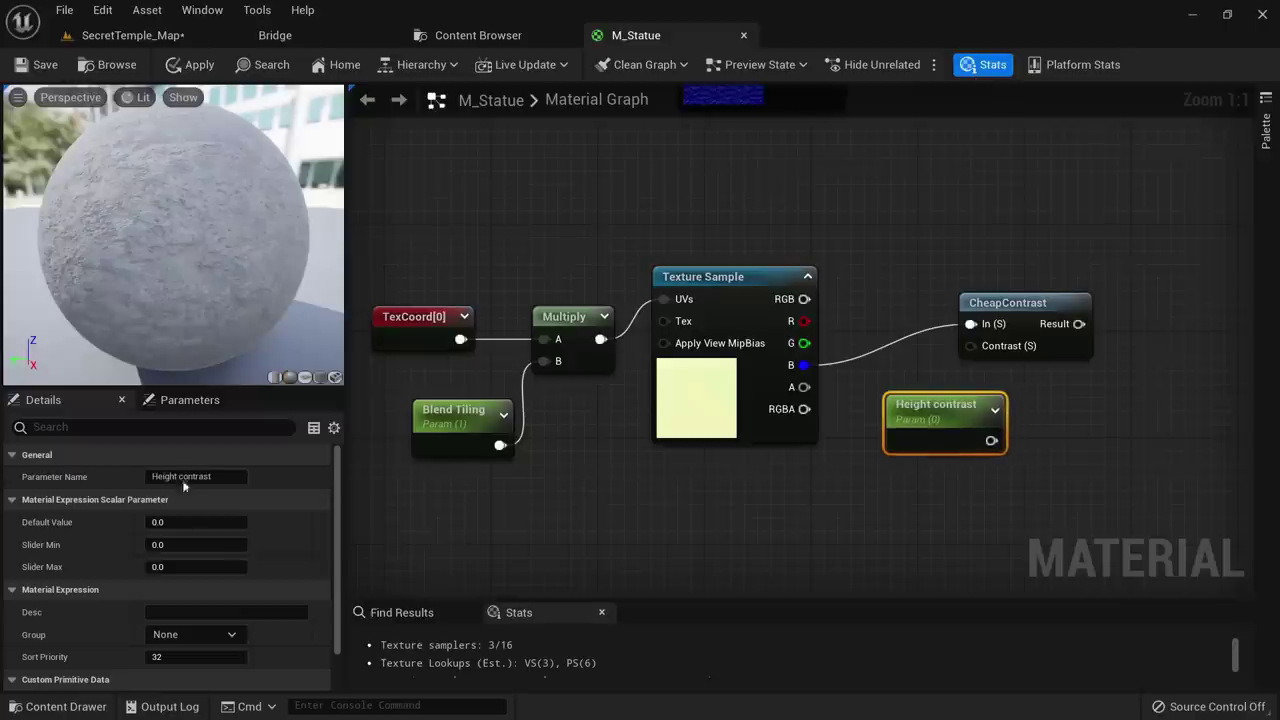
{"action": "left_click", "coordinate": [240, 523]}
{"action": "type", "text": "1"}
{"action": "right_click_drag", "start_coordinate": [734, 437], "coordinate": [630, 462]}
{"action": "left_click_drag", "start_coordinate": [866, 446], "coordinate": [868, 390]}
Add a Clamp node after the CheapContrast result and position it beside that node
{"action": "left_click_drag", "start_coordinate": [972, 349], "coordinate": [1014, 274]}
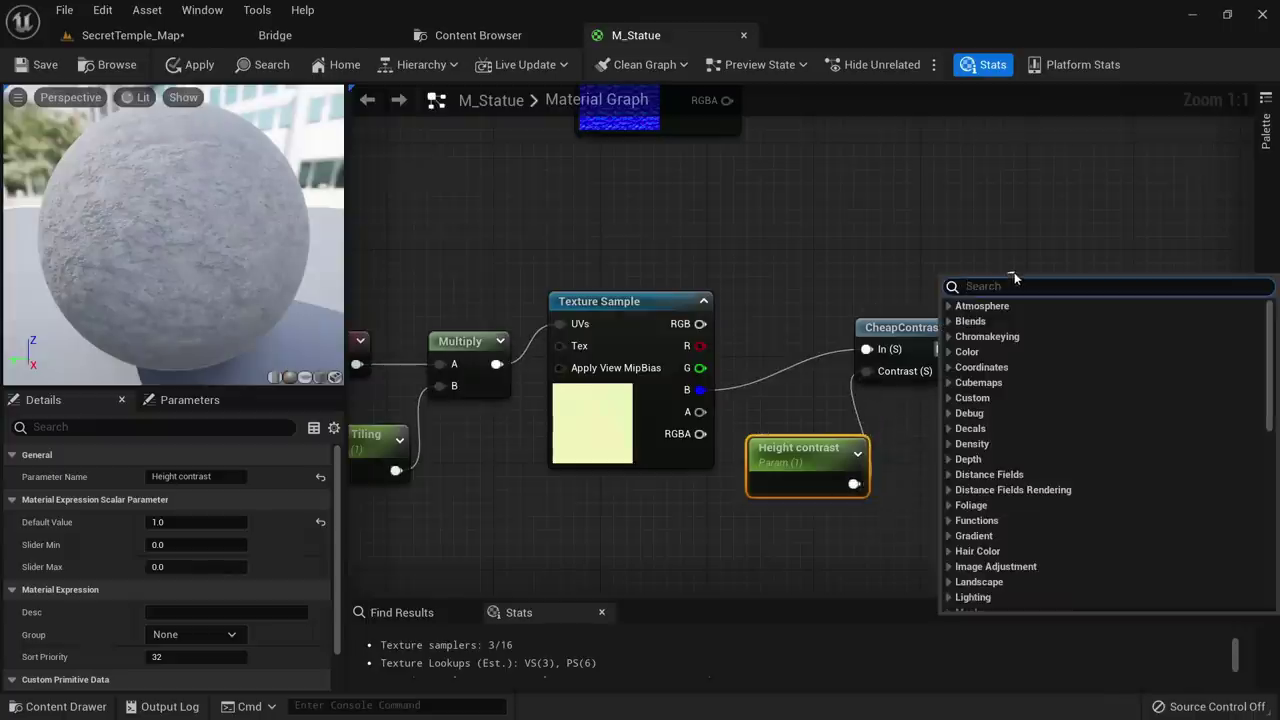
{"action": "type", "text": "clamp"}
{"action": "key", "text": "Return"}
{"action": "right_click_drag", "start_coordinate": [1097, 250], "coordinate": [992, 343]}
{"action": "mouse_move", "coordinate": [990, 380]}
{"action": "left_mouse_down"}
{"action": "mouse_move", "coordinate": [1011, 385]}
{"action": "mouse_move", "coordinate": [998, 386]}
{"action": "left_mouse_up"}
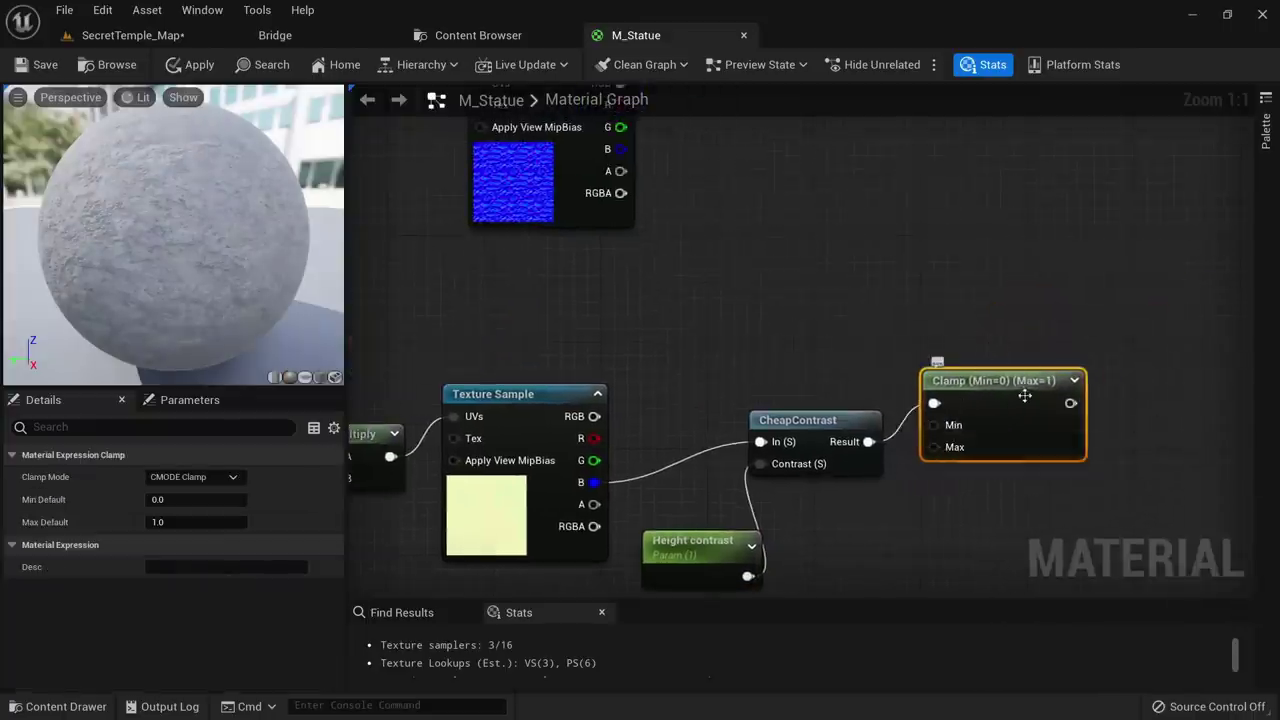
Route the Clamp output into a named reroute declaration called Contrast alpha
{"action": "right_click_drag", "start_coordinate": [994, 240], "coordinate": [924, 448]}
{"action": "scroll", "coordinate": [924, 448], "scroll_direction": "down", "scroll_amount": 4}
{"action": "scroll", "coordinate": [961, 521], "scroll_direction": "up", "scroll_amount": 3}
{"action": "right_click_drag", "start_coordinate": [961, 521], "coordinate": [805, 348]}
{"action": "left_click_drag", "start_coordinate": [802, 365], "coordinate": [911, 368]}
{"action": "type", "text": "named"}
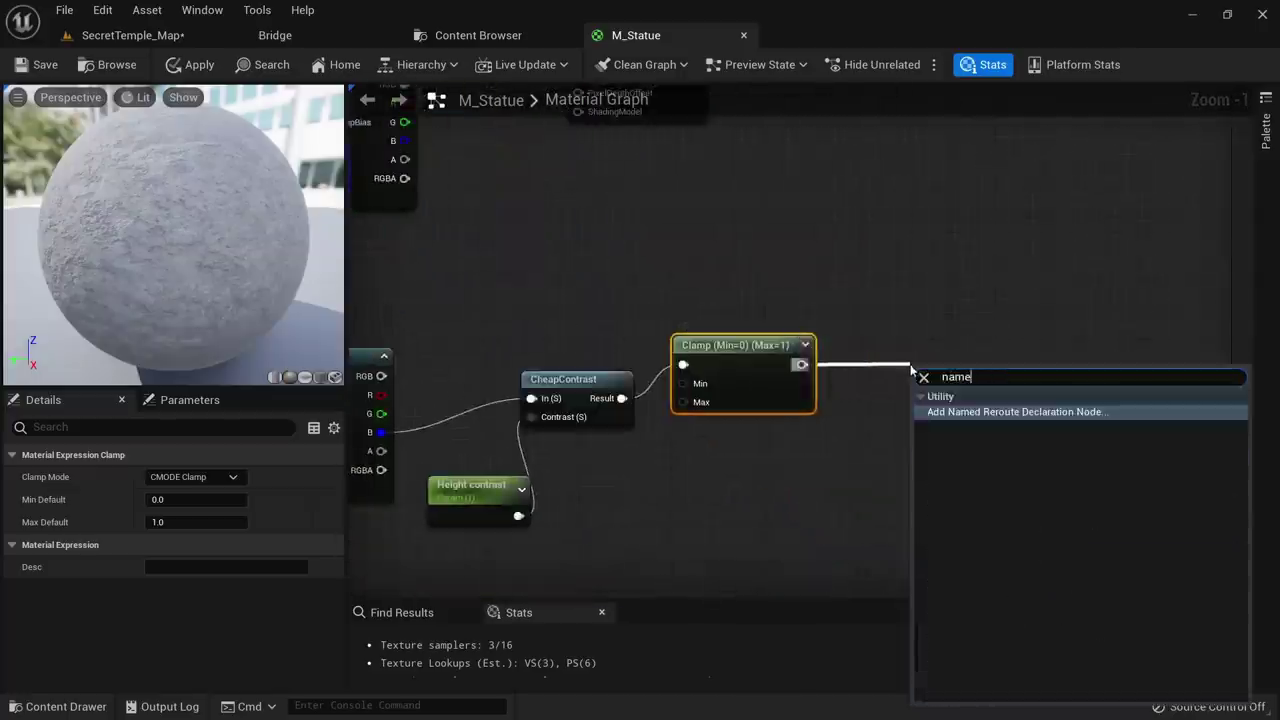
{"action": "key", "text": "Return"}
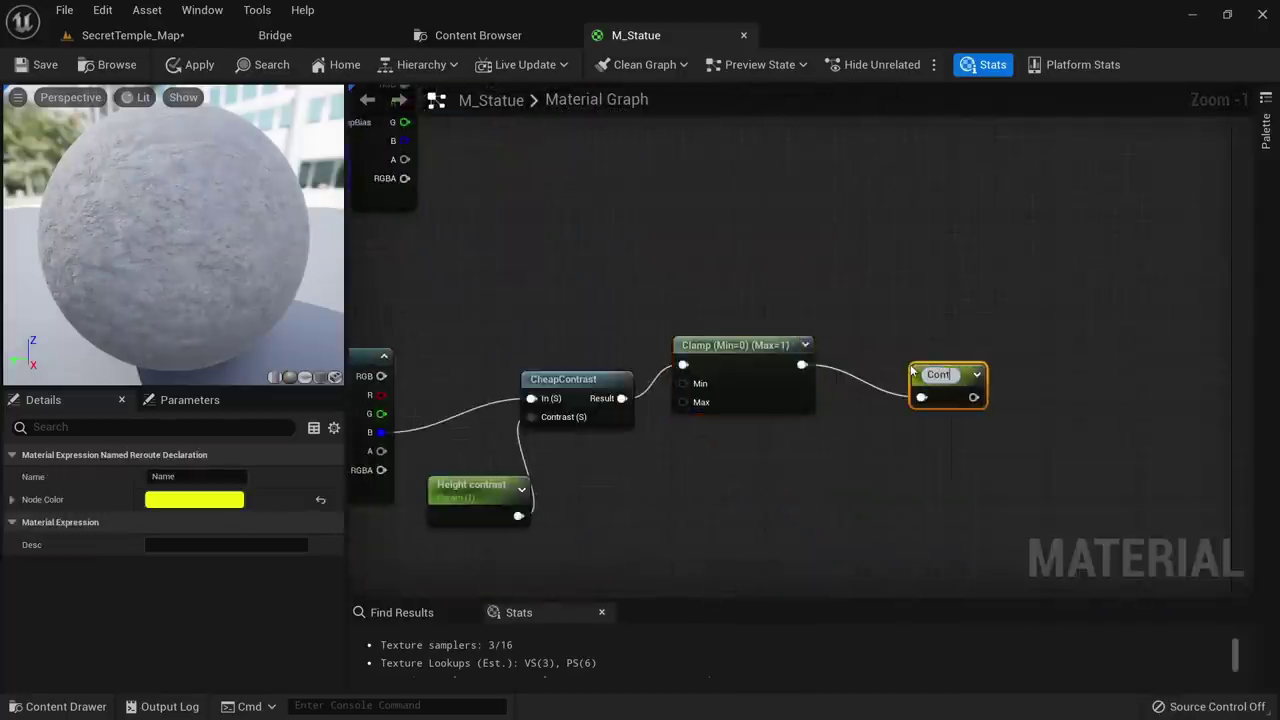
{"action": "type", "text": "Contrast alpha"}
{"action": "key", "text": "Return"}
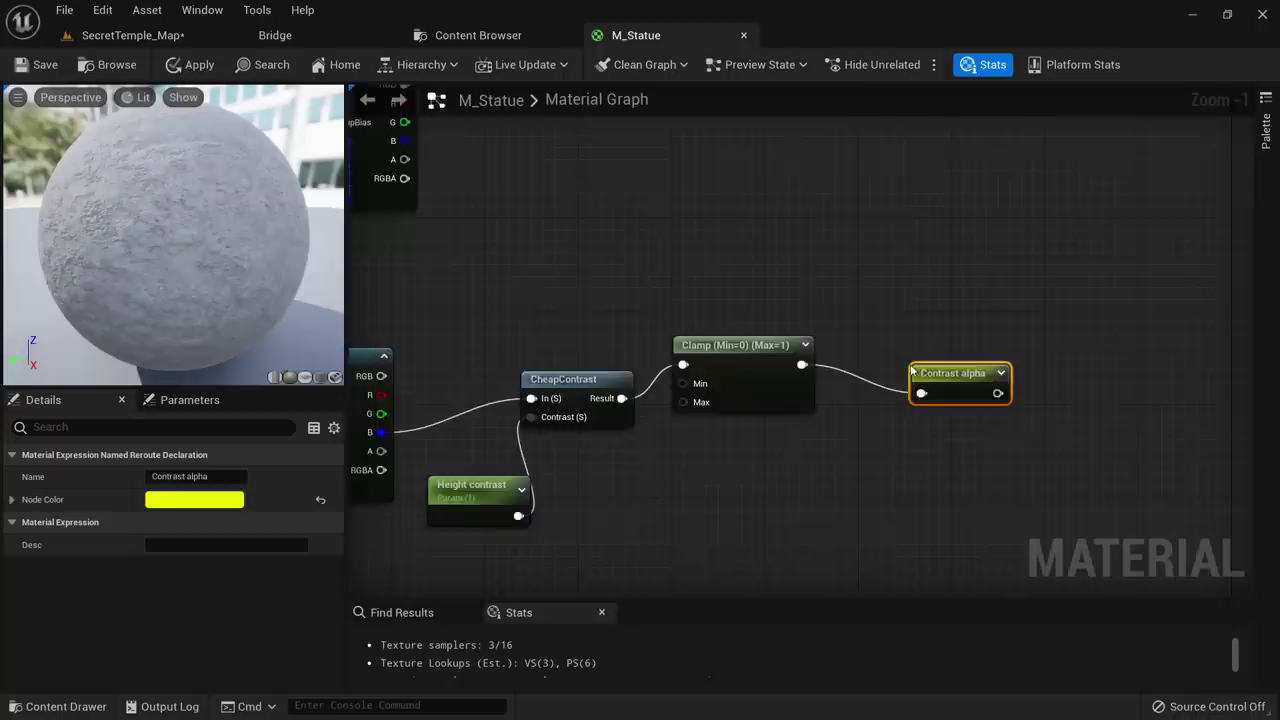
Connect a Contrast alpha reroute to the Alpha input of MatLayerBlend_Standard and apply the material changes
{"action": "scroll", "coordinate": [690, 384], "scroll_direction": "down", "scroll_amount": 6}
{"action": "right_click_drag", "start_coordinate": [736, 155], "coordinate": [691, 420]}
{"action": "scroll", "coordinate": [691, 420], "scroll_direction": "up", "scroll_amount": 5}
{"action": "left_click_drag", "start_coordinate": [714, 417], "coordinate": [537, 414]}
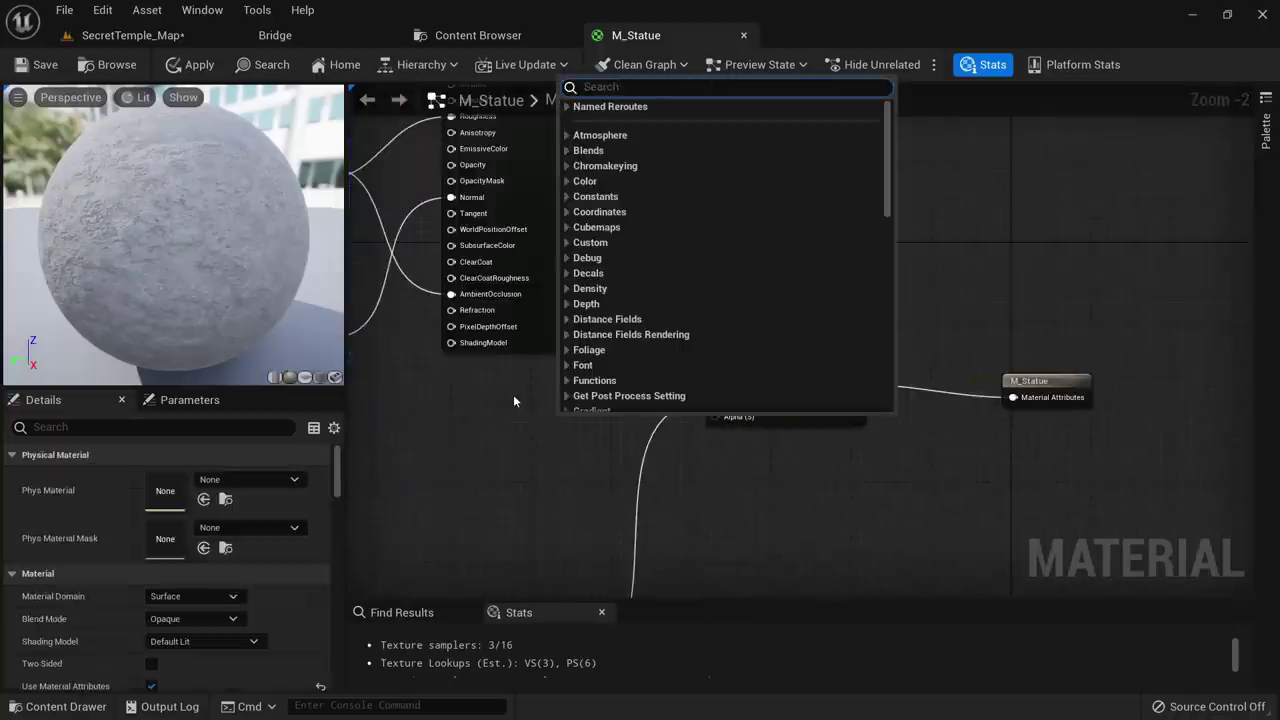
{"action": "type", "text": "contras"}
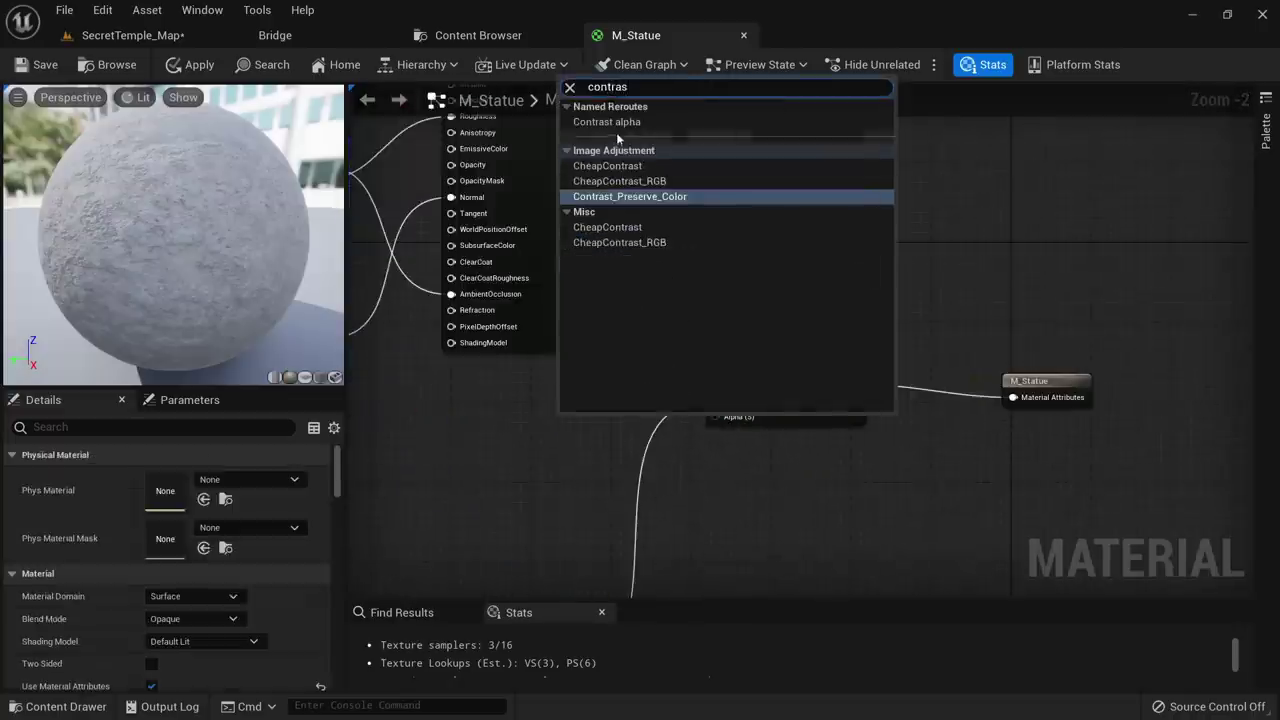
{"action": "left_click", "coordinate": [607, 121]}
{"action": "left_click_drag", "start_coordinate": [633, 441], "coordinate": [716, 418]}
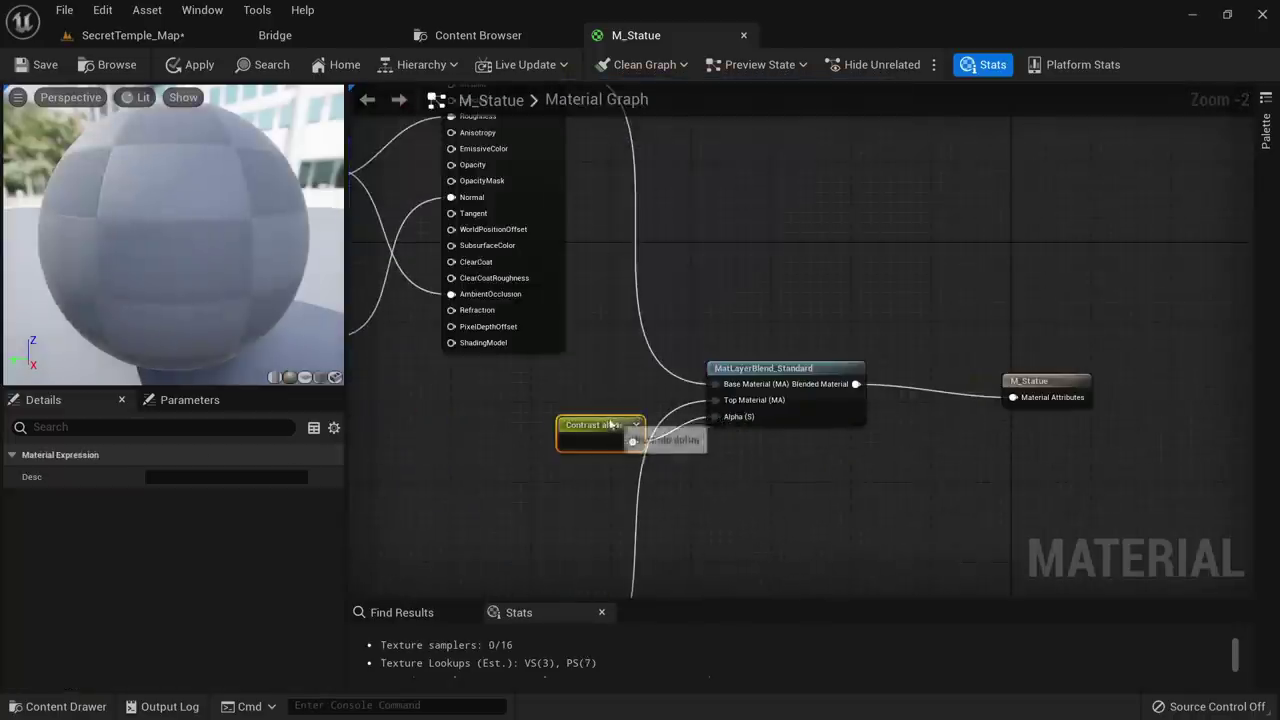
{"action": "left_click_drag", "start_coordinate": [595, 425], "coordinate": [559, 411]}
{"action": "left_click", "coordinate": [174, 74]}
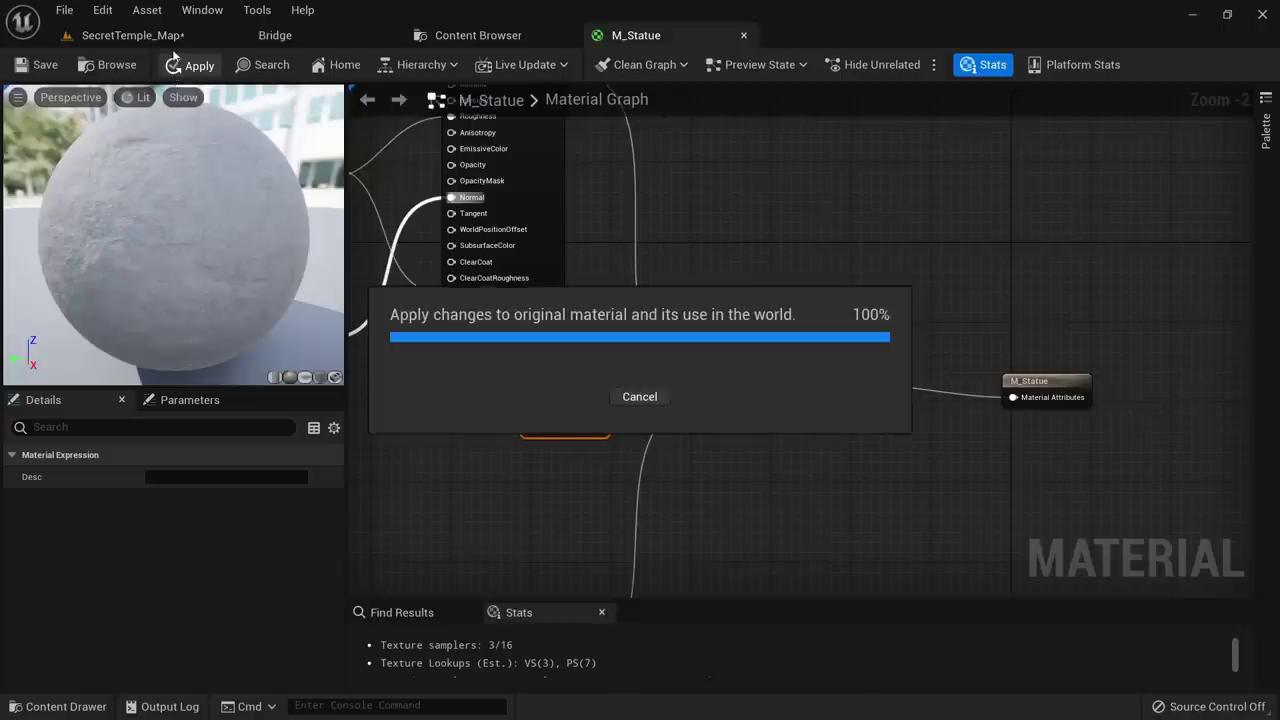
Spread out the shared tiling nodes and the base layer's albedo Texture Sample to free space before MakeMaterialAttributes
{"action": "scroll", "coordinate": [850, 257], "scroll_direction": "down", "scroll_amount": 5}
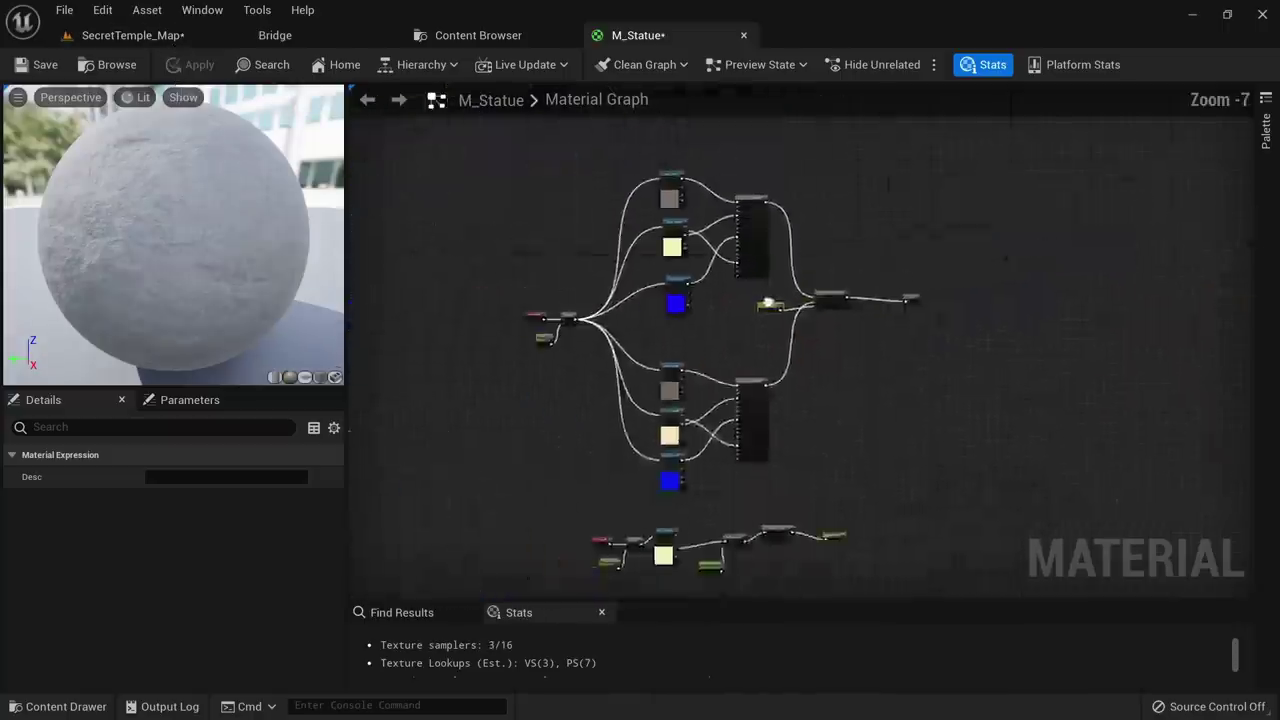
{"action": "scroll", "coordinate": [665, 458], "scroll_direction": "up", "scroll_amount": 3}
{"action": "right_click_drag", "start_coordinate": [584, 261], "coordinate": [723, 340]}
{"action": "left_click_drag", "start_coordinate": [550, 267], "coordinate": [598, 348]}
{"action": "left_click_drag", "start_coordinate": [622, 458], "coordinate": [637, 412]}
{"action": "left_click", "coordinate": [546, 383]}
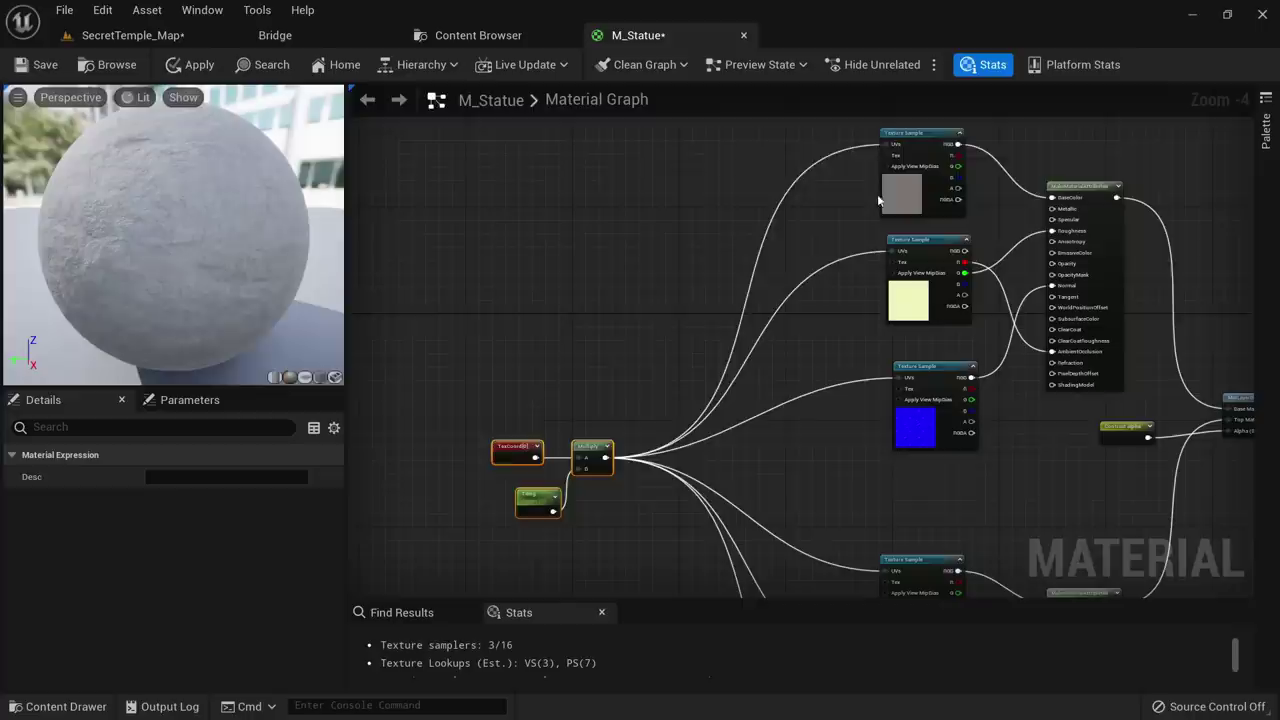
{"action": "left_click_drag", "start_coordinate": [915, 133], "coordinate": [740, 95]}
{"action": "scroll", "coordinate": [845, 150], "scroll_direction": "up", "scroll_amount": 3}
{"action": "right_click_drag", "start_coordinate": [845, 150], "coordinate": [774, 268]}
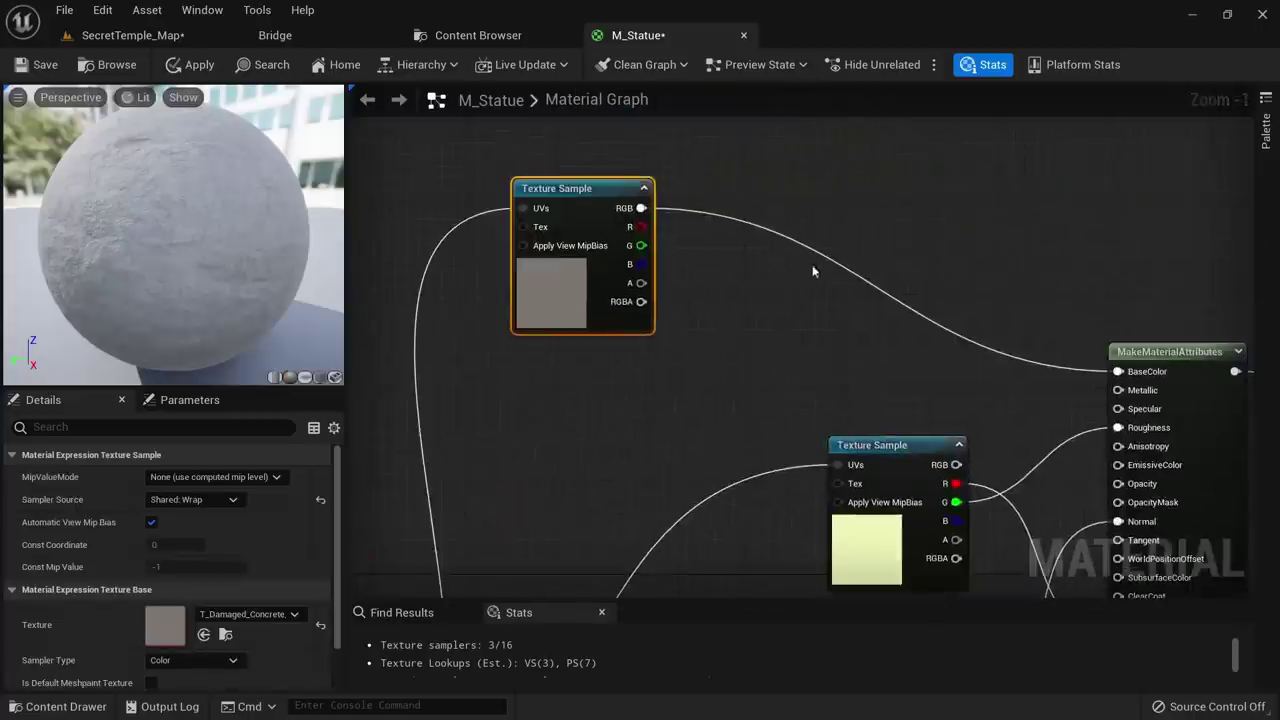
Add a Multiply node fed by the base layer's albedo RGB, and create a vector parameter named L1 albedo
{"action": "key", "text": "m"}
{"action": "left_click", "coordinate": [806, 269]}
{"action": "left_click_drag", "start_coordinate": [641, 208], "coordinate": [806, 298]}
{"action": "left_click", "coordinate": [560, 397]}
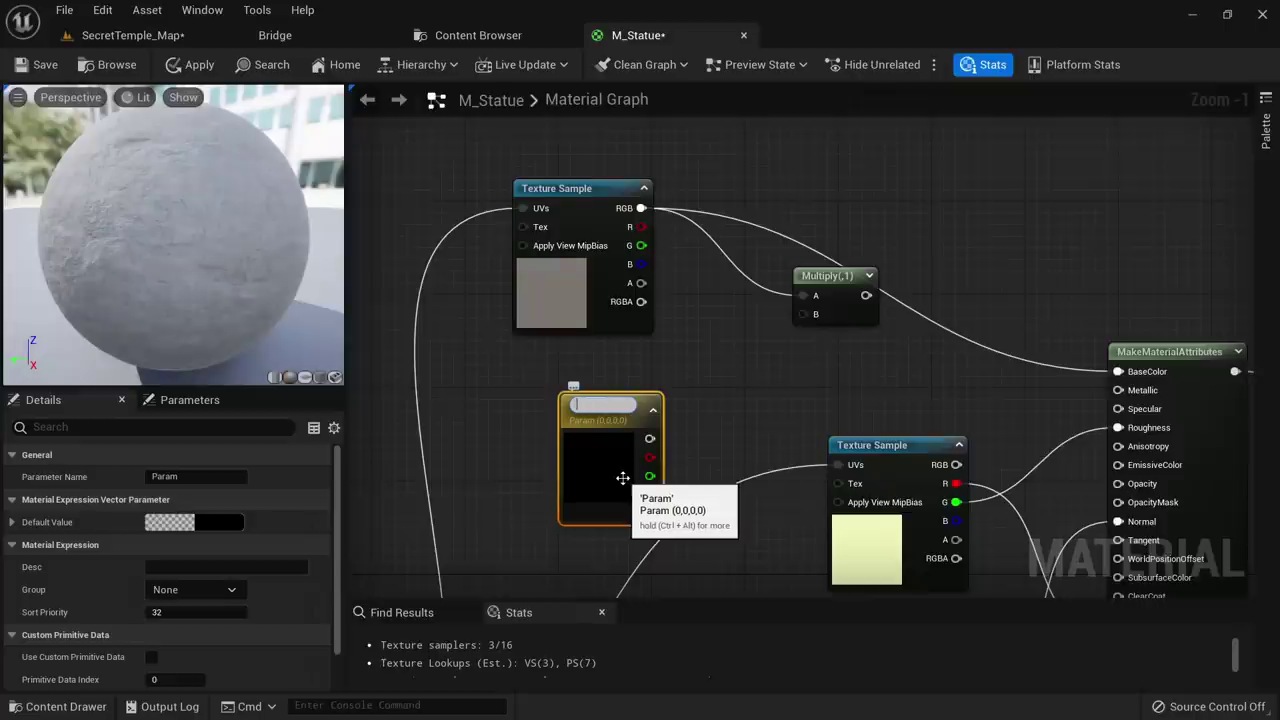
{"action": "type", "text": "L1 albedo"}
{"action": "key", "text": "Return"}
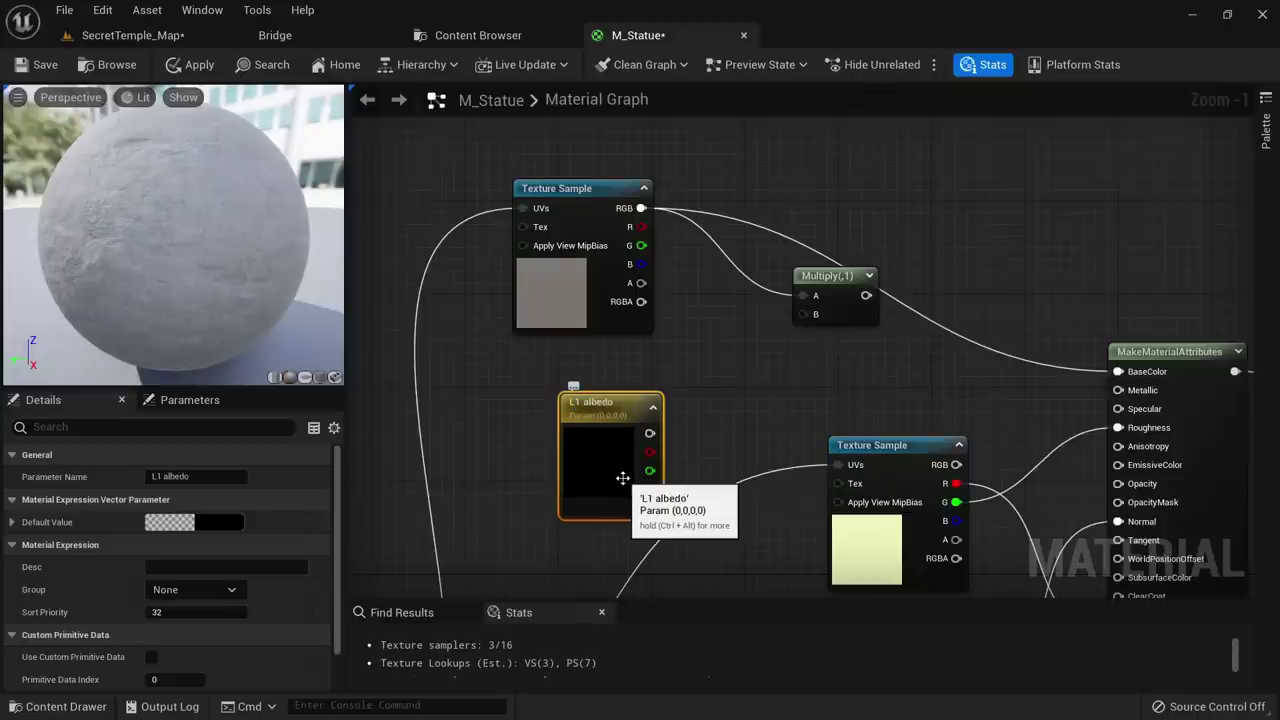
Set L1 albedo's default colour to white and connect it to the Multiply node's B input
{"action": "left_click", "coordinate": [216, 522]}
{"action": "left_click_drag", "start_coordinate": [458, 495], "coordinate": [447, 290]}
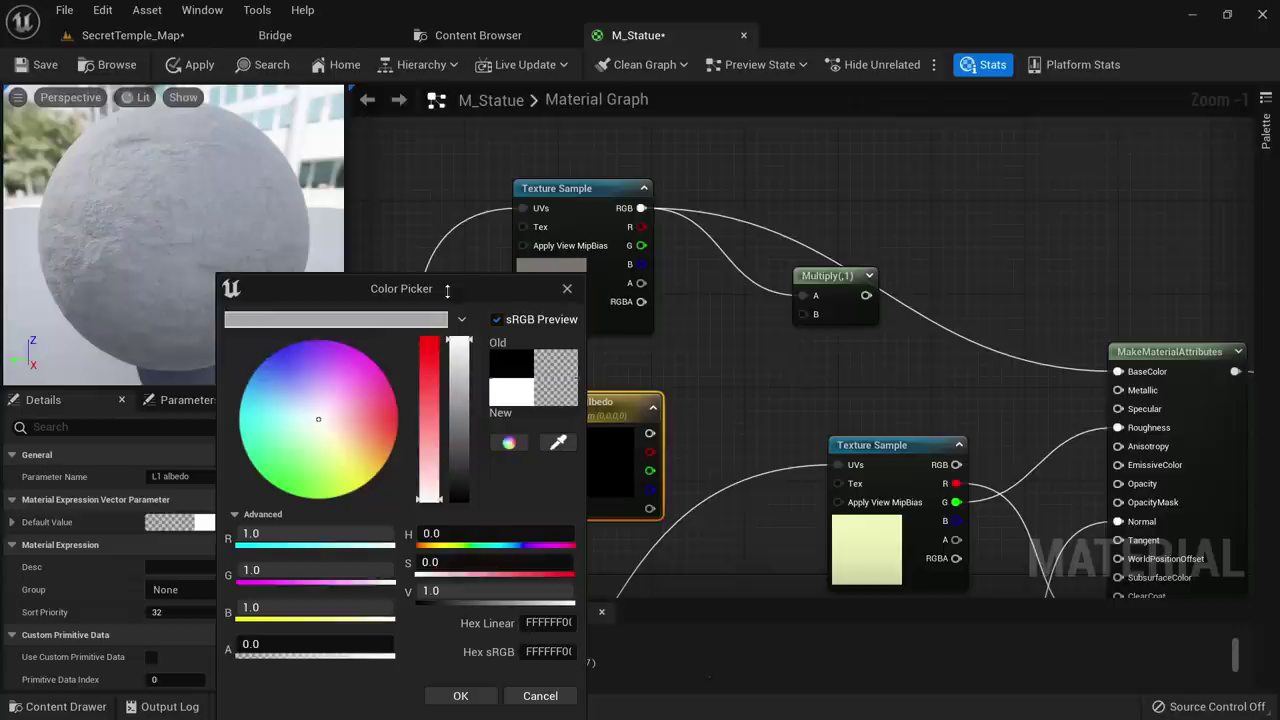
{"action": "left_click", "coordinate": [460, 696]}
{"action": "left_click_drag", "start_coordinate": [650, 433], "coordinate": [940, 266]}
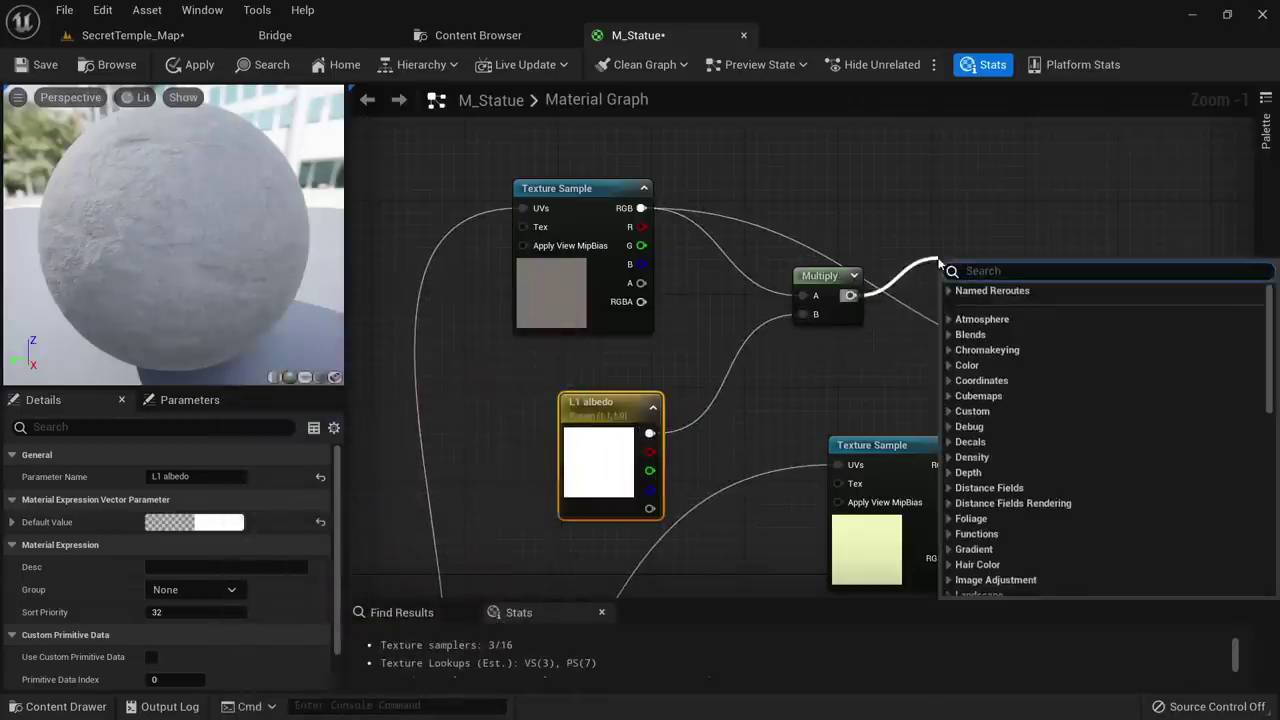
Pass the Multiply result through a Clamp node into the base layer's BaseColor
{"action": "type", "text": "cla"}
{"action": "key", "text": "Return"}
{"action": "left_click_drag", "start_coordinate": [1069, 288], "coordinate": [1118, 371]}
Copy the base layer's Multiply, Clamp and L1 albedo nodes for use in the top layer
{"action": "left_click_drag", "start_coordinate": [962, 395], "coordinate": [799, 287]}
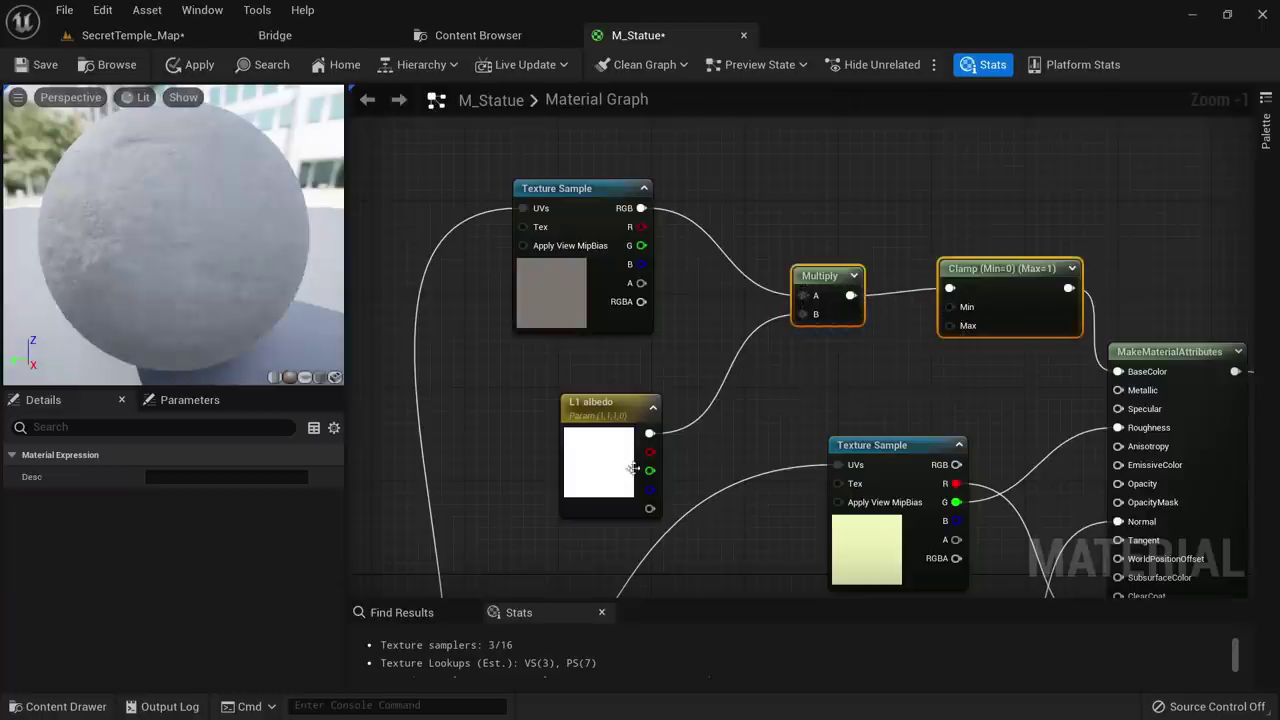
{"action": "left_click", "coordinate": [633, 469], "text": "shift"}
{"action": "right_click_drag", "start_coordinate": [695, 472], "coordinate": [743, 238]}
{"action": "scroll", "coordinate": [743, 238], "scroll_direction": "down", "scroll_amount": 5}
{"action": "right_click_drag", "start_coordinate": [756, 368], "coordinate": [751, 211]}
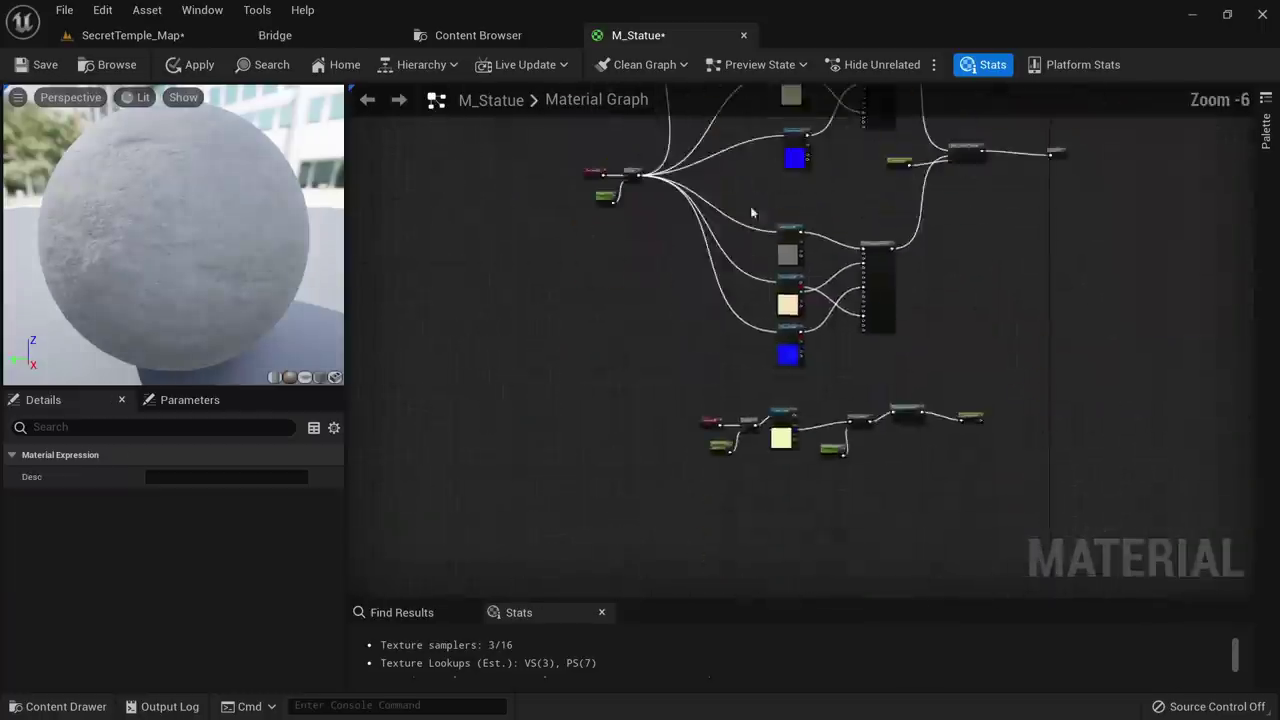
{"action": "scroll", "coordinate": [692, 388], "scroll_direction": "up", "scroll_amount": 3}
{"action": "right_click_drag", "start_coordinate": [834, 171], "coordinate": [623, 425]}
Move the top layer's Texture Samples farther from its MakeMaterialAttributes node to make room for tint nodes
{"action": "left_click_drag", "start_coordinate": [644, 368], "coordinate": [742, 534]}
{"action": "left_click_drag", "start_coordinate": [740, 553], "coordinate": [520, 583]}
{"action": "left_click_drag", "start_coordinate": [763, 223], "coordinate": [534, 189]}
{"action": "right_click_drag", "start_coordinate": [534, 189], "coordinate": [515, 347]}
Paste the copied tint nodes into the top layer and wire them between its albedo texture and BaseColor
{"action": "left_click", "coordinate": [694, 260]}
{"action": "key", "text": "ctrl+v"}
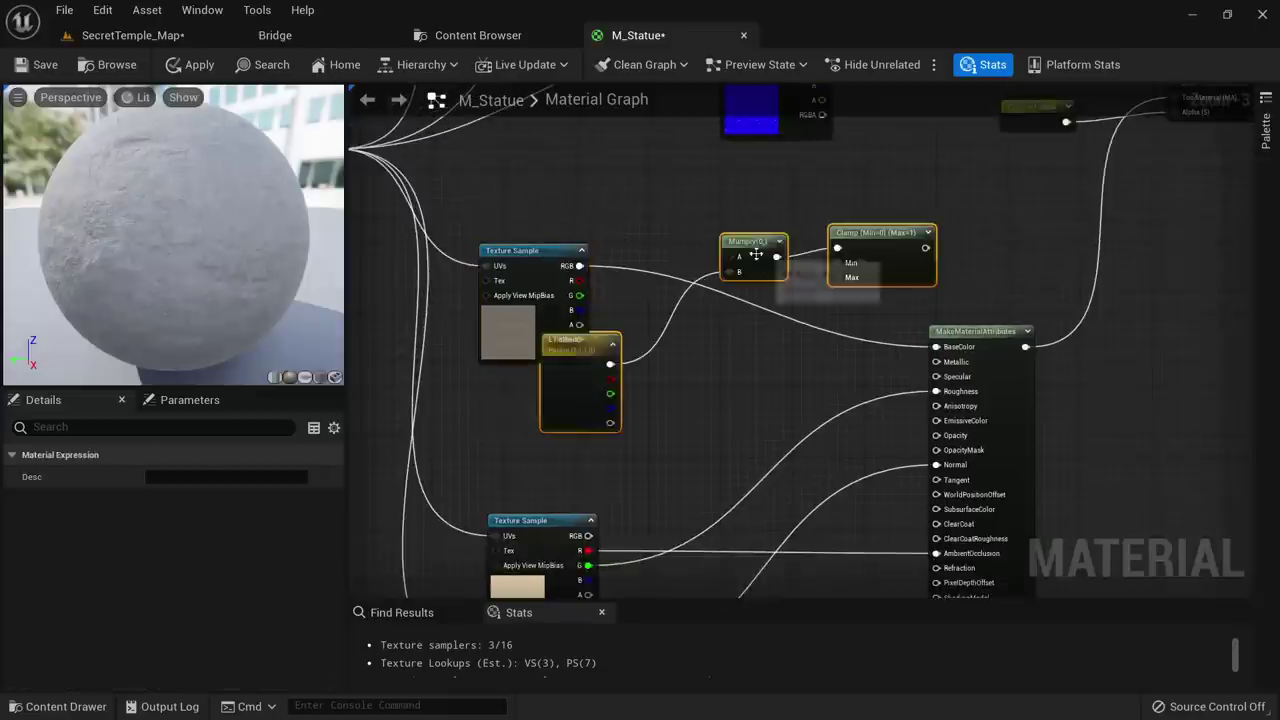
{"action": "left_click_drag", "start_coordinate": [756, 252], "coordinate": [694, 315]}
{"action": "left_click_drag", "start_coordinate": [579, 266], "coordinate": [611, 285]}
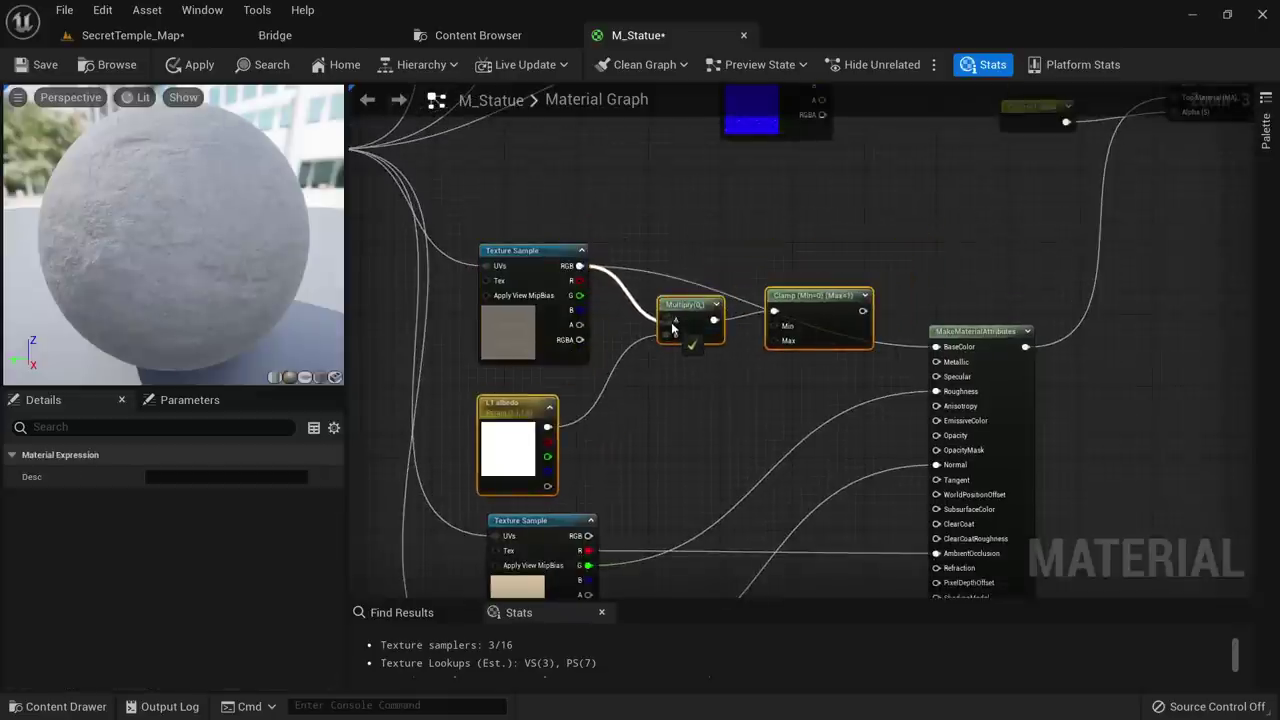
{"action": "left_click_drag", "start_coordinate": [672, 328], "coordinate": [672, 326]}
{"action": "left_click_drag", "start_coordinate": [862, 312], "coordinate": [938, 347]}
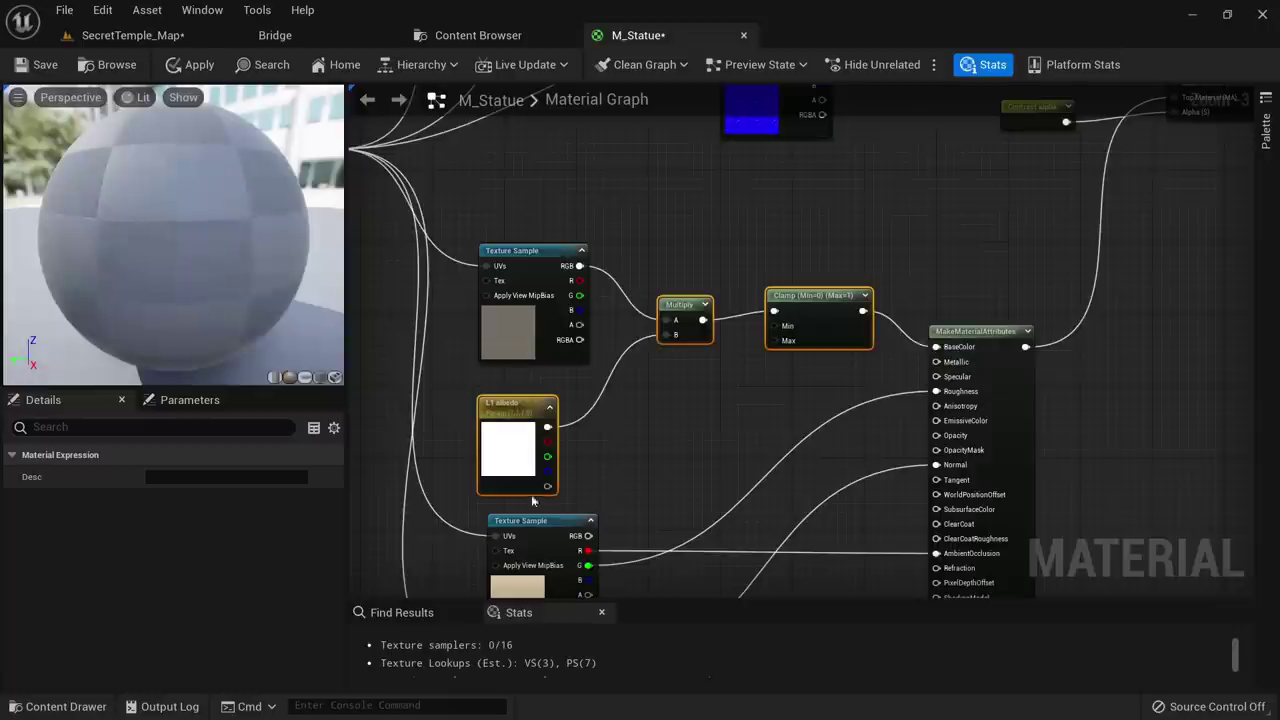
Rename the pasted vector parameter to L2 albedo and apply the changes to the material
{"action": "left_click", "coordinate": [533, 486]}
{"action": "left_click", "coordinate": [193, 473]}
{"action": "left_click", "coordinate": [194, 457]}
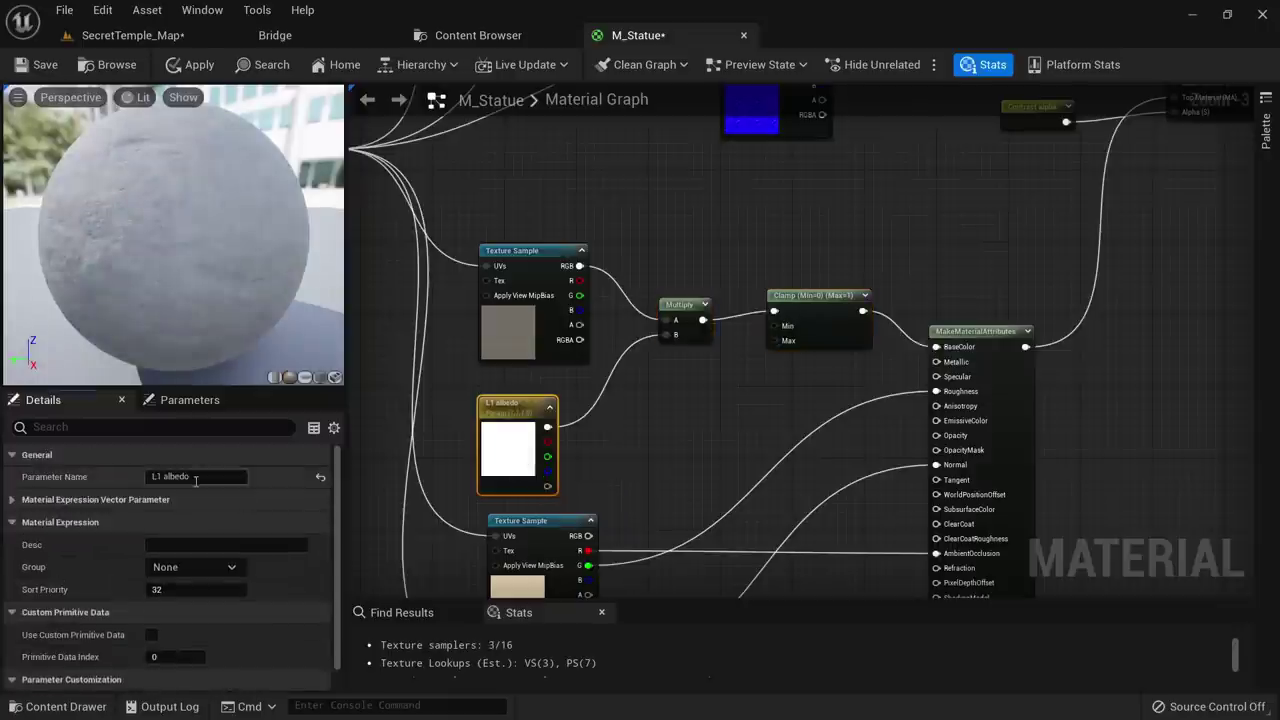
{"action": "left_click", "coordinate": [157, 477]}
{"action": "type", "text": "L2 albedo"}
{"action": "key", "text": "Return"}
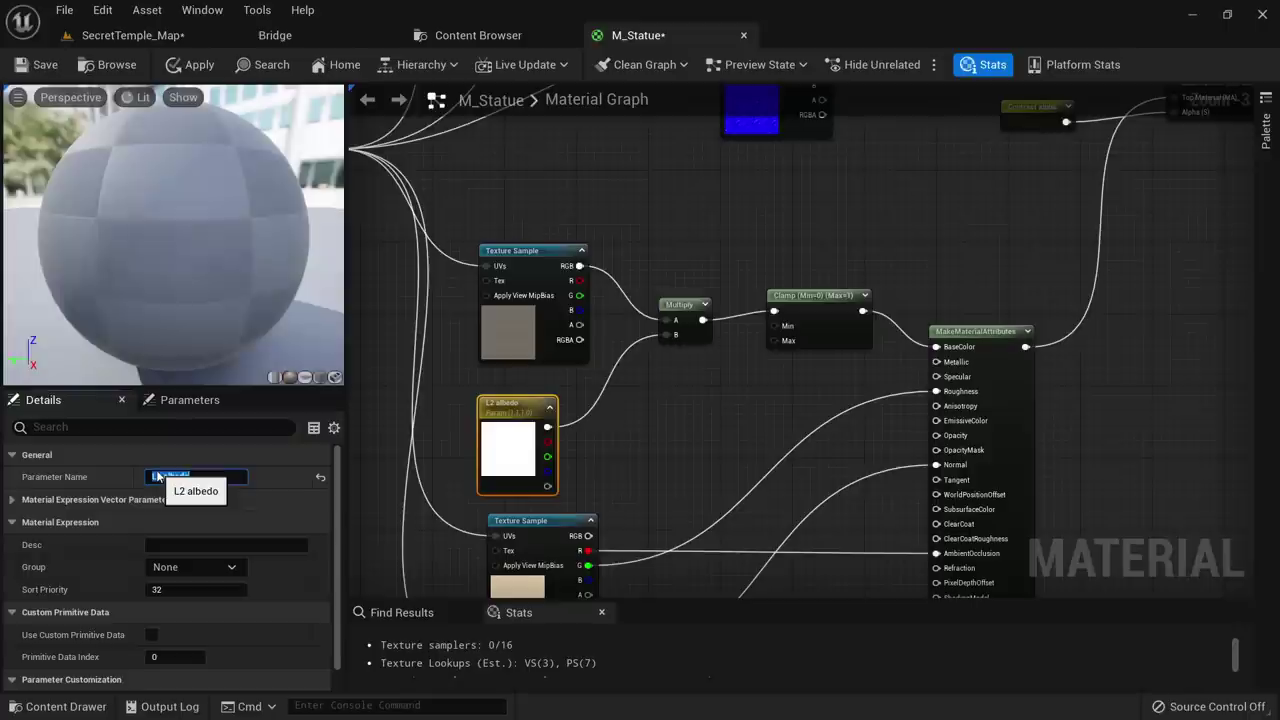
{"action": "left_click", "coordinate": [72, 500]}
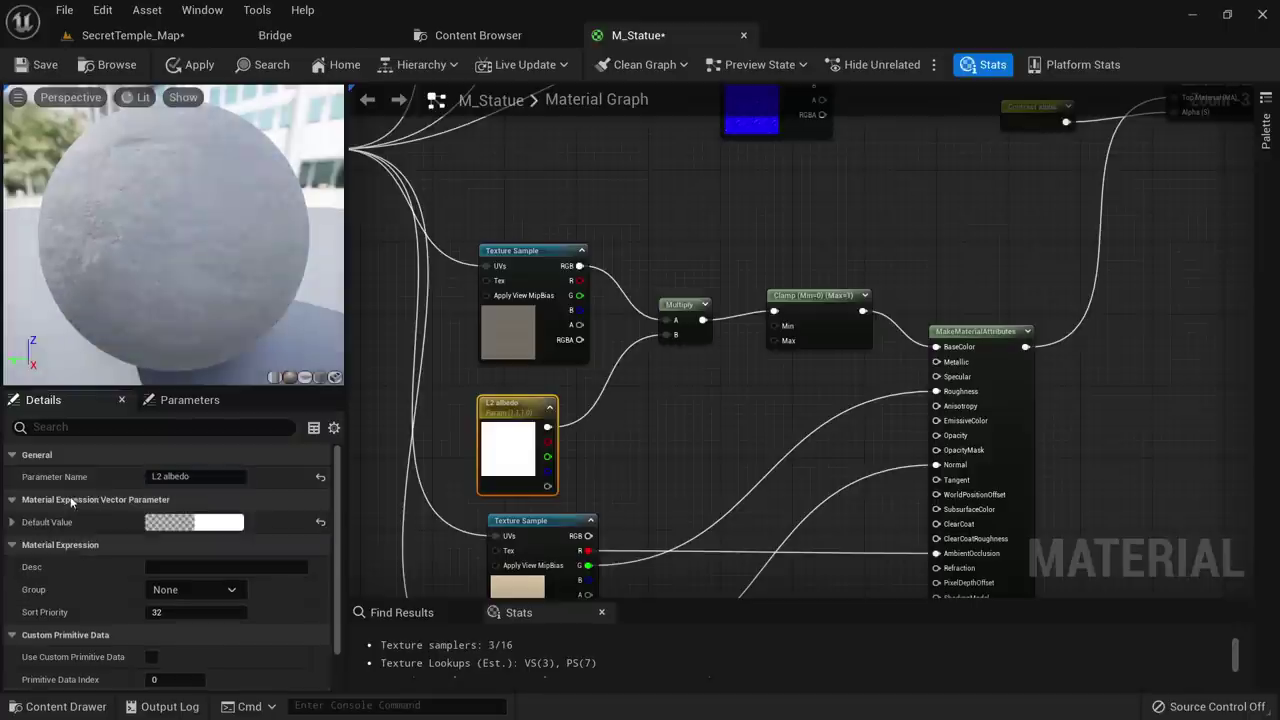
{"action": "left_click", "coordinate": [196, 65]}
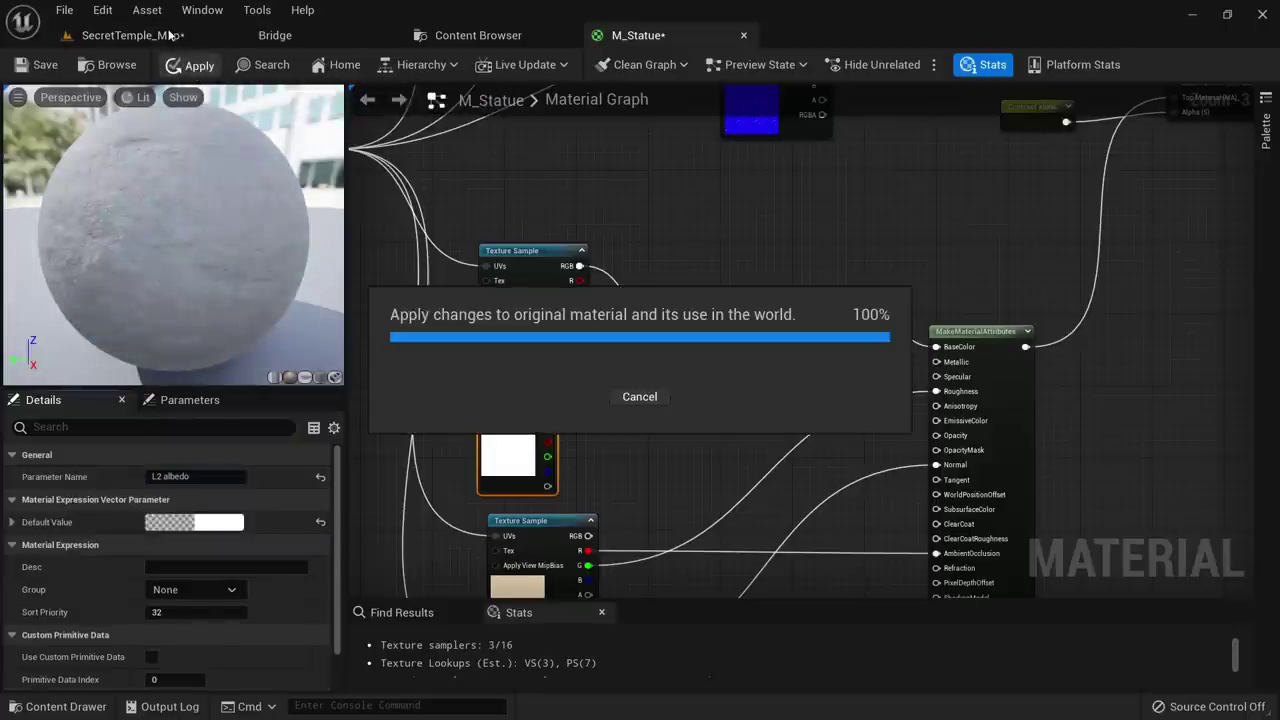
Examine the angel statue in the SecretTemple_Map level and return to the M_Statue graph
{"action": "left_click", "coordinate": [172, 35]}
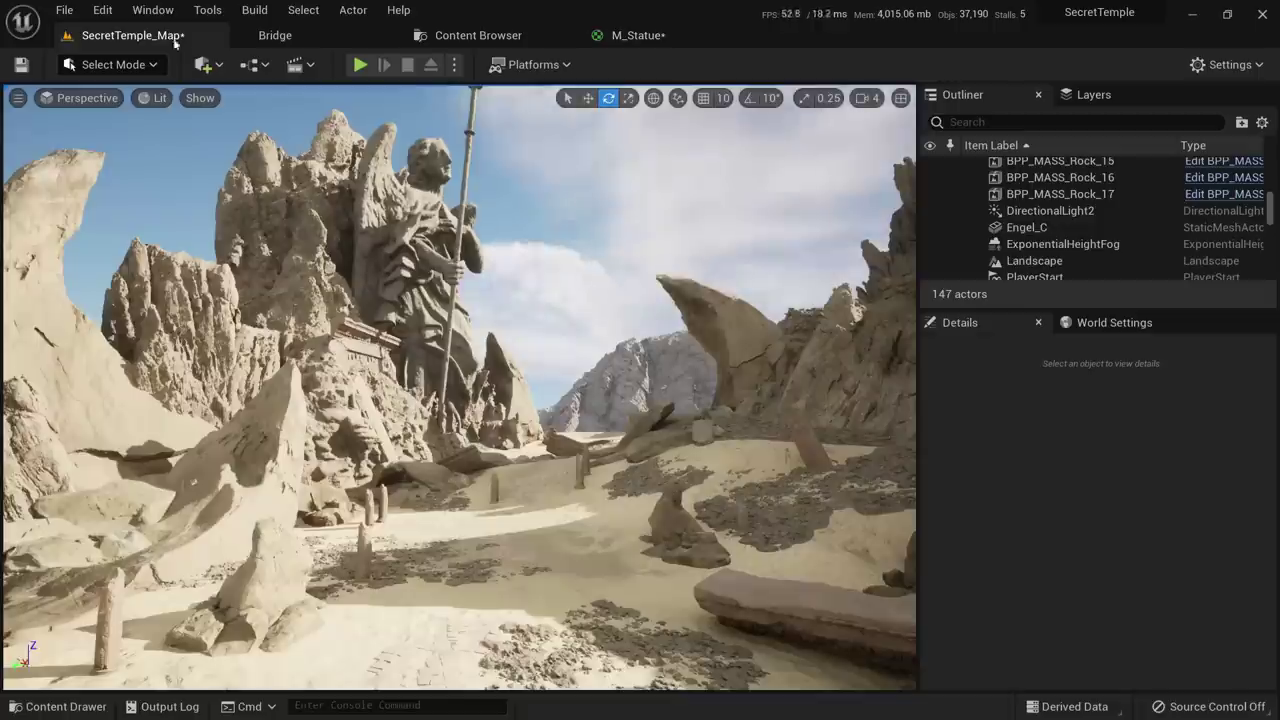
{"action": "key", "text": "alt+3"}
{"action": "right_click_drag", "start_coordinate": [532, 264], "coordinate": [532, 252]}
{"action": "key", "text": "w"}
{"action": "left_click", "coordinate": [638, 35]}
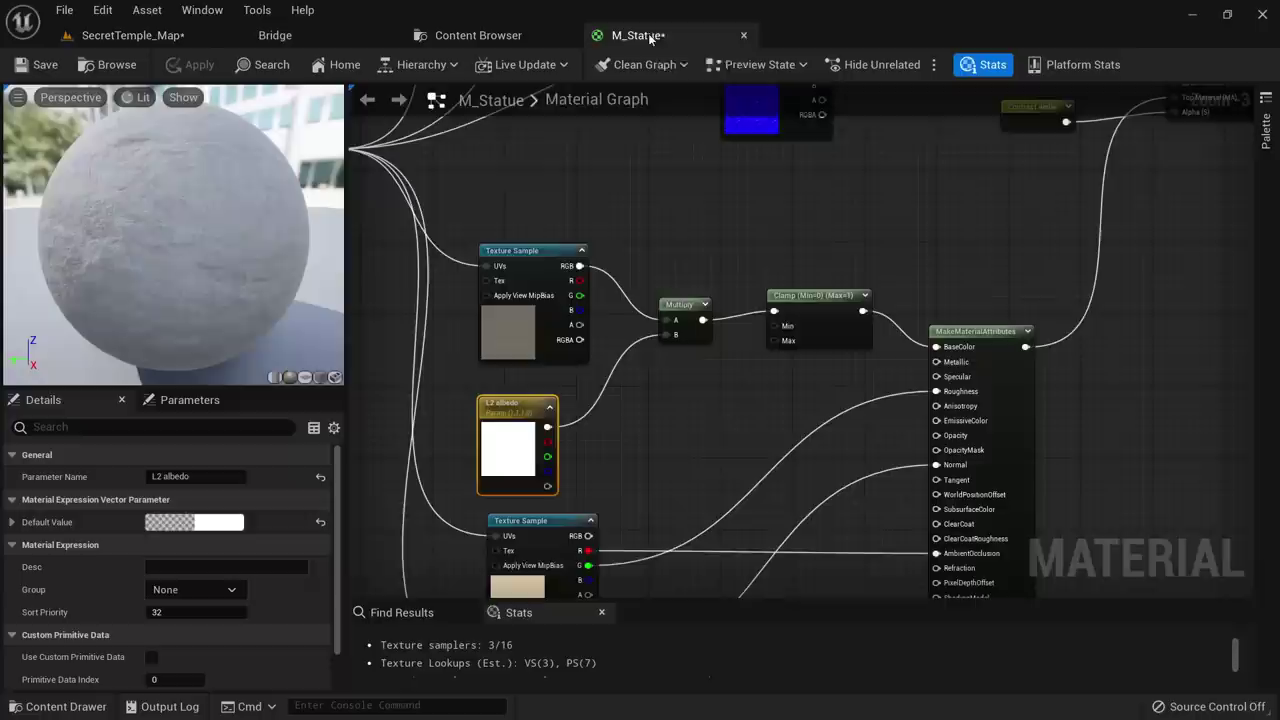
Open the MI_Statue material instance from the SecretTemple Materials folder and float its editor over the SecretTemple_Map level
{"action": "key", "text": "ctrl+space"}
{"action": "scroll", "coordinate": [110, 585], "scroll_direction": "down", "scroll_amount": 5}
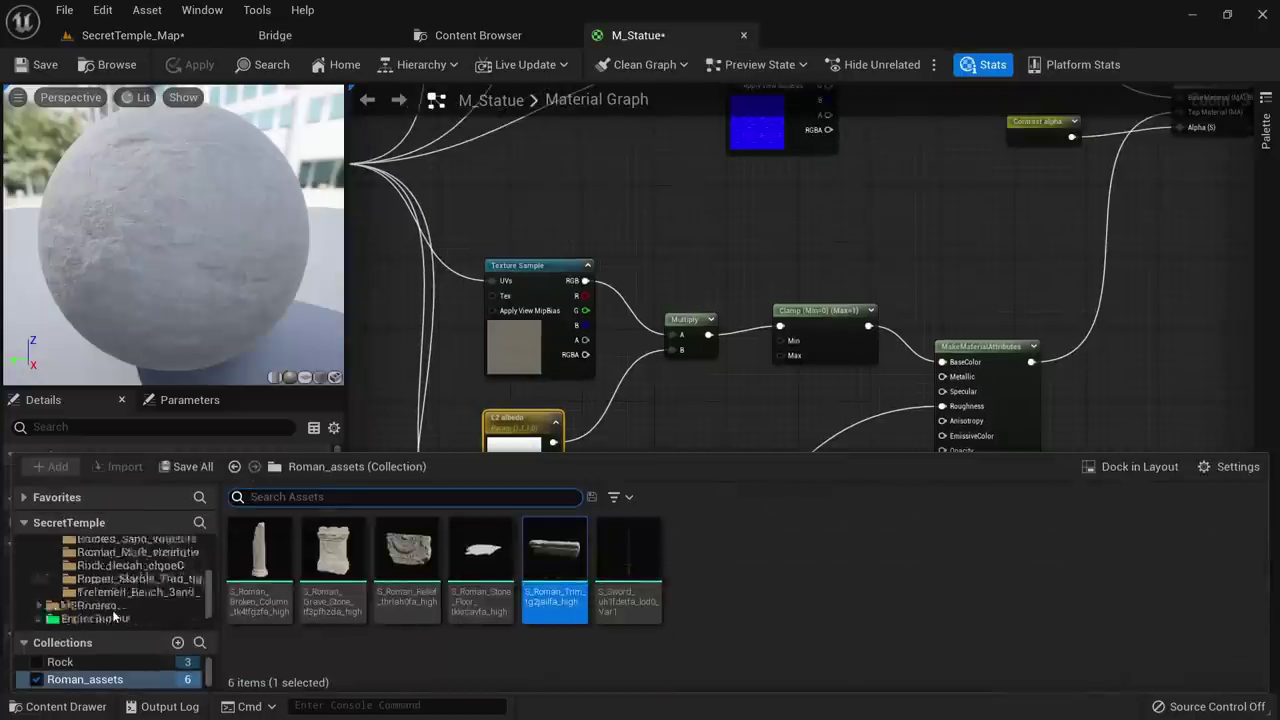
{"action": "left_click", "coordinate": [95, 580]}
{"action": "double_click", "coordinate": [389, 569]}
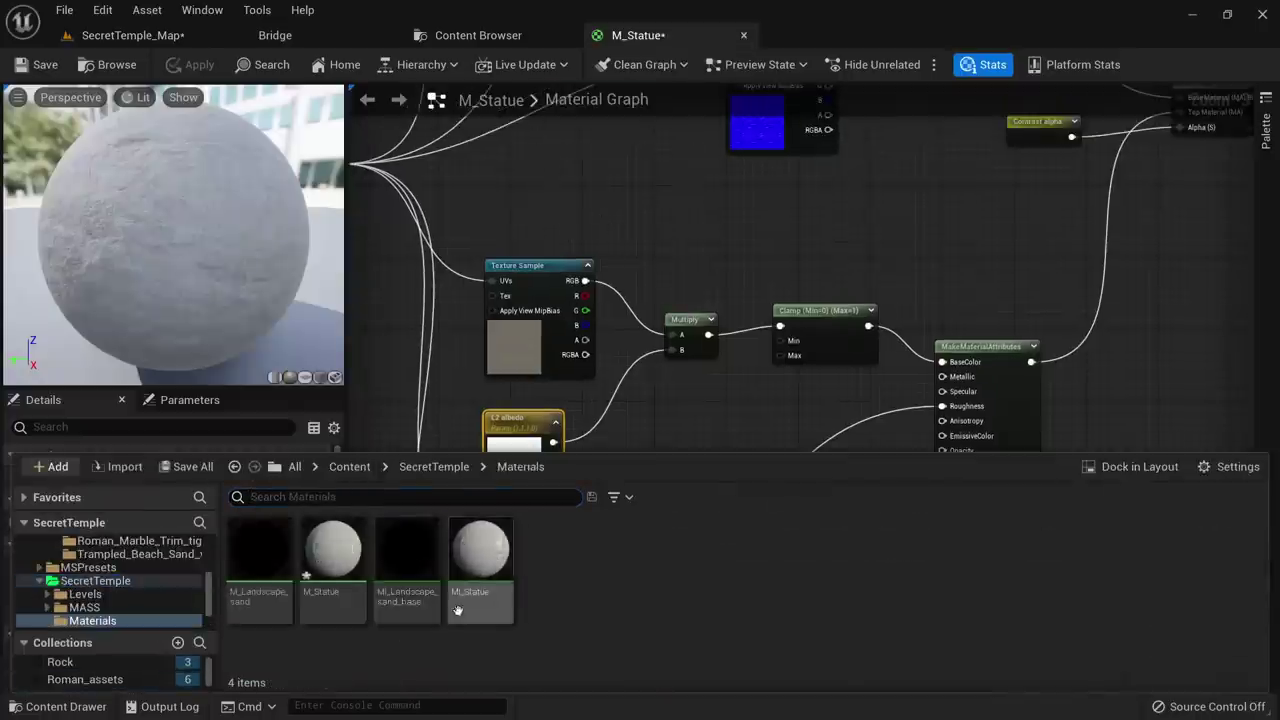
{"action": "left_click", "coordinate": [475, 555]}
{"action": "double_click", "coordinate": [475, 555]}
{"action": "left_click_drag", "start_coordinate": [814, 35], "coordinate": [846, 234]}
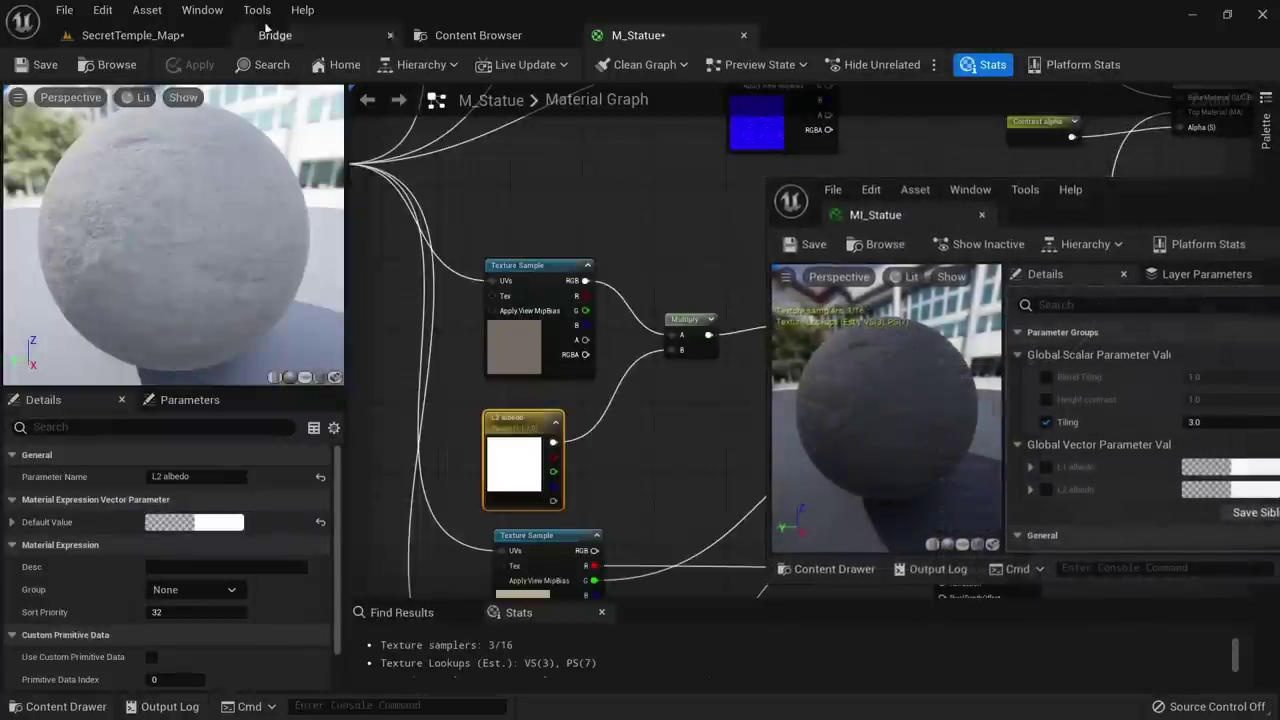
{"action": "left_click", "coordinate": [133, 35]}
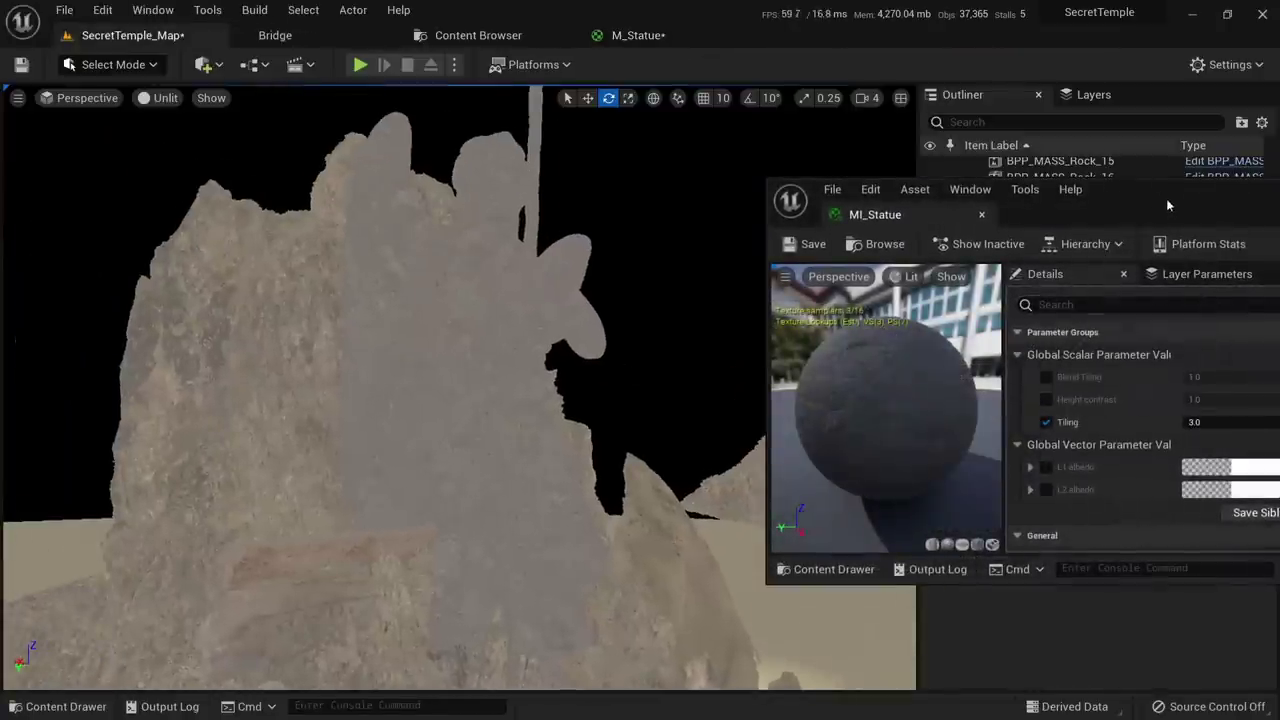
{"action": "left_click_drag", "start_coordinate": [1166, 198], "coordinate": [1094, 174]}
Enable the L1 albedo and L2 albedo overrides in MI_Statue and set the L2 albedo tint to orange-red
{"action": "left_click", "coordinate": [974, 443]}
{"action": "left_click", "coordinate": [974, 465]}
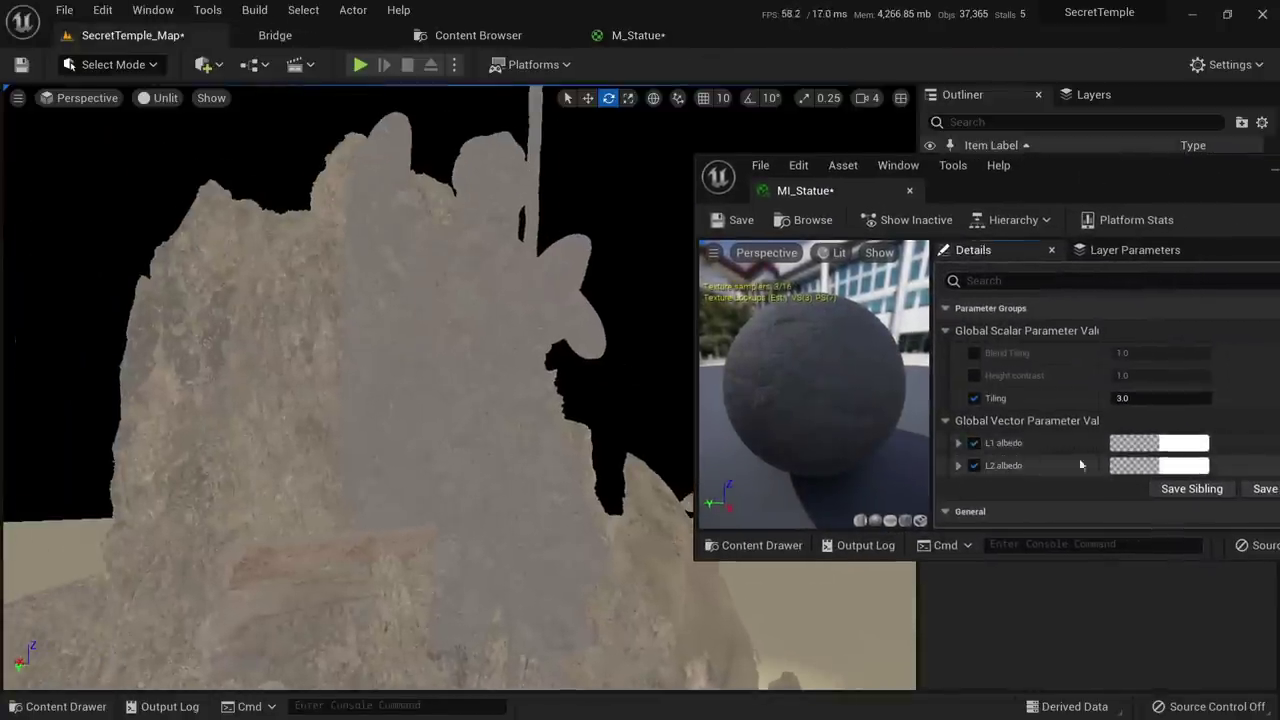
{"action": "left_click", "coordinate": [1185, 466]}
{"action": "left_click_drag", "start_coordinate": [972, 421], "coordinate": [1062, 340]}
{"action": "left_click", "coordinate": [1060, 695]}
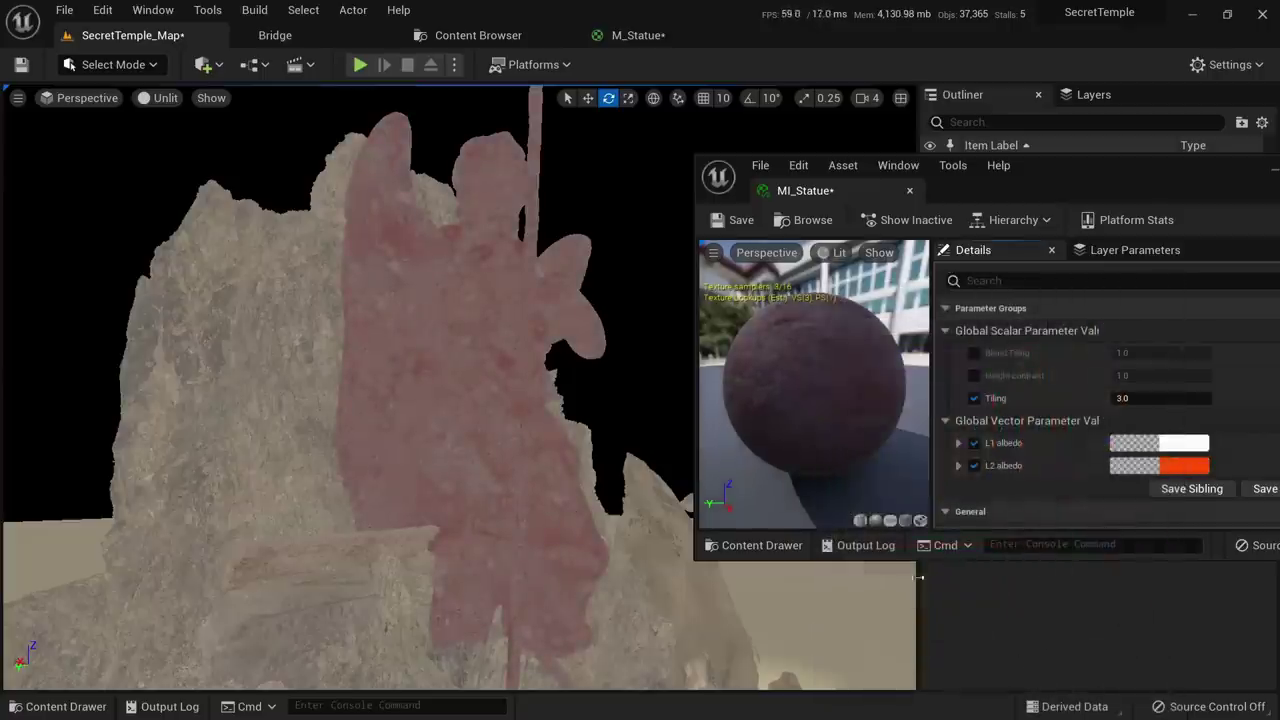
Enable the Blend Tiling and Height contrast overrides and set Height contrast to 5.0
{"action": "left_click", "coordinate": [976, 374]}
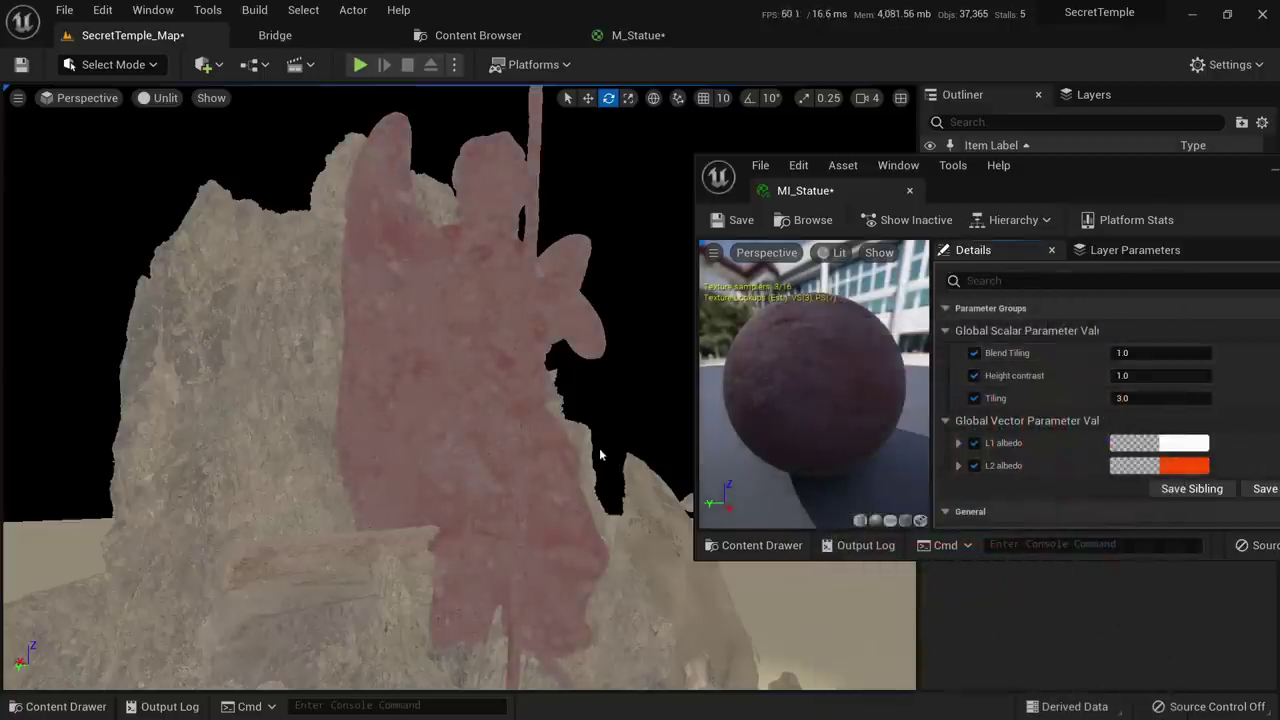
{"action": "key", "text": "w"}
{"action": "right_click_drag", "start_coordinate": [600, 455], "coordinate": [622, 440]}
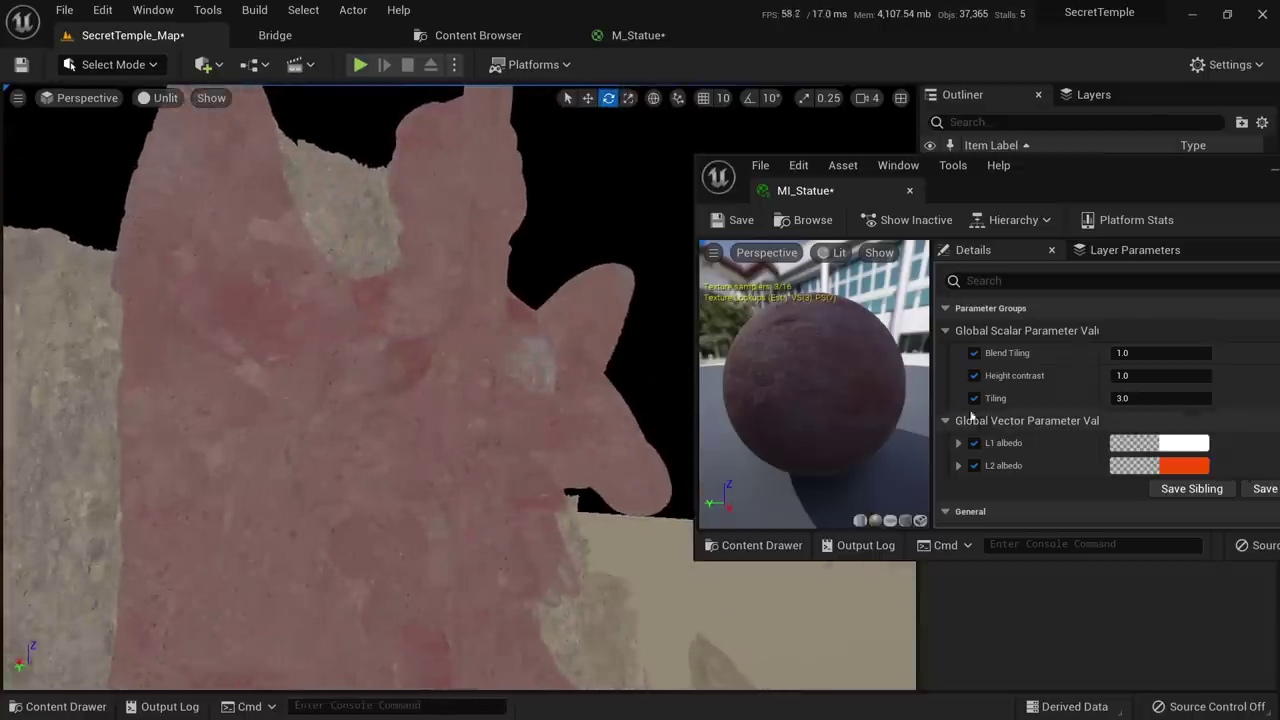
{"action": "key", "text": "w"}
{"action": "right_click_drag", "start_coordinate": [454, 406], "coordinate": [438, 416]}
{"action": "key", "text": "s"}
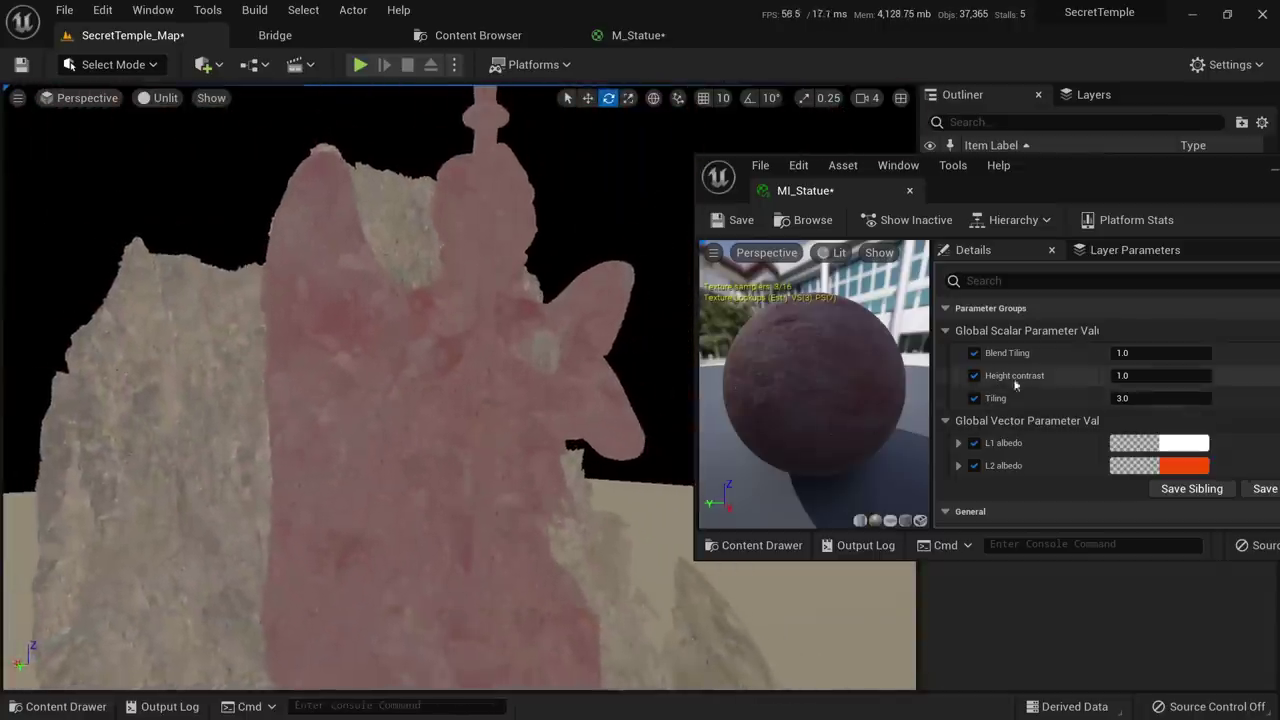
{"action": "left_click_drag", "start_coordinate": [1141, 371], "coordinate": [1141, 371]}
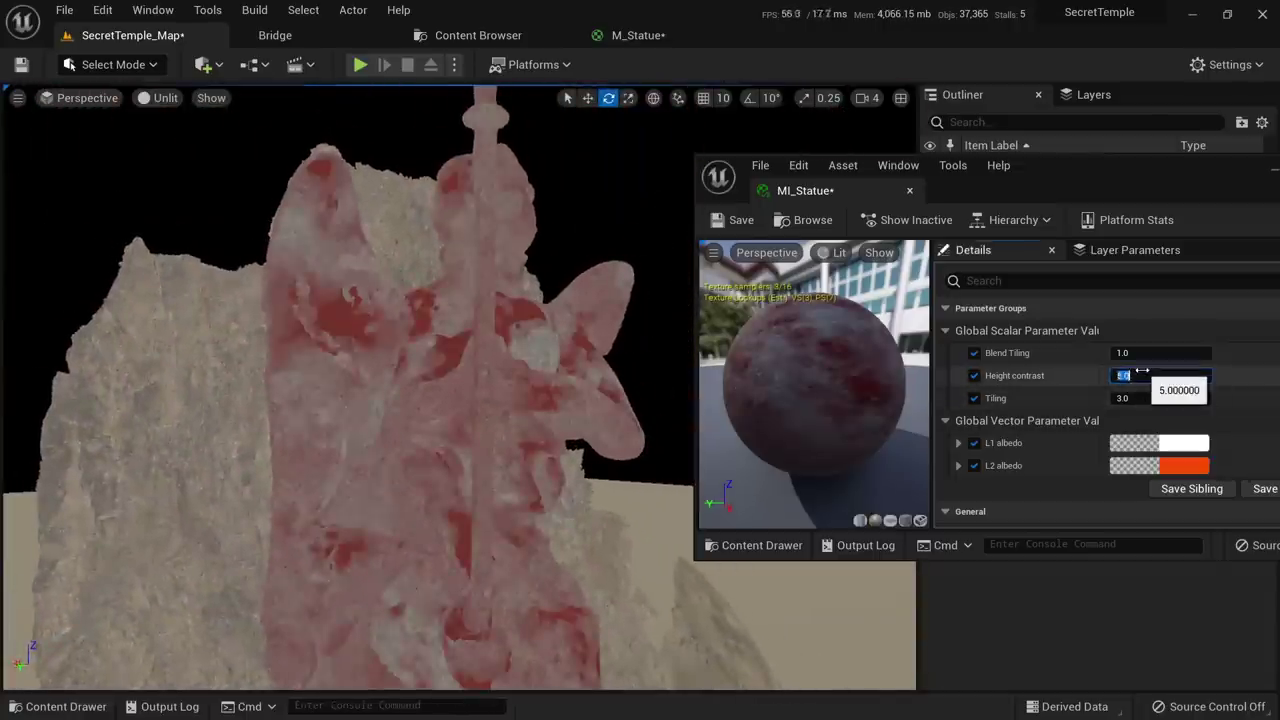
Try Blend Tiling values of 0.1 and 0.2 on the statue, and set it to 0.3
{"action": "key", "text": "w"}
{"action": "key", "text": "a"}
{"action": "right_click_drag", "start_coordinate": [476, 388], "coordinate": [492, 390]}
{"action": "left_click", "coordinate": [1151, 397]}
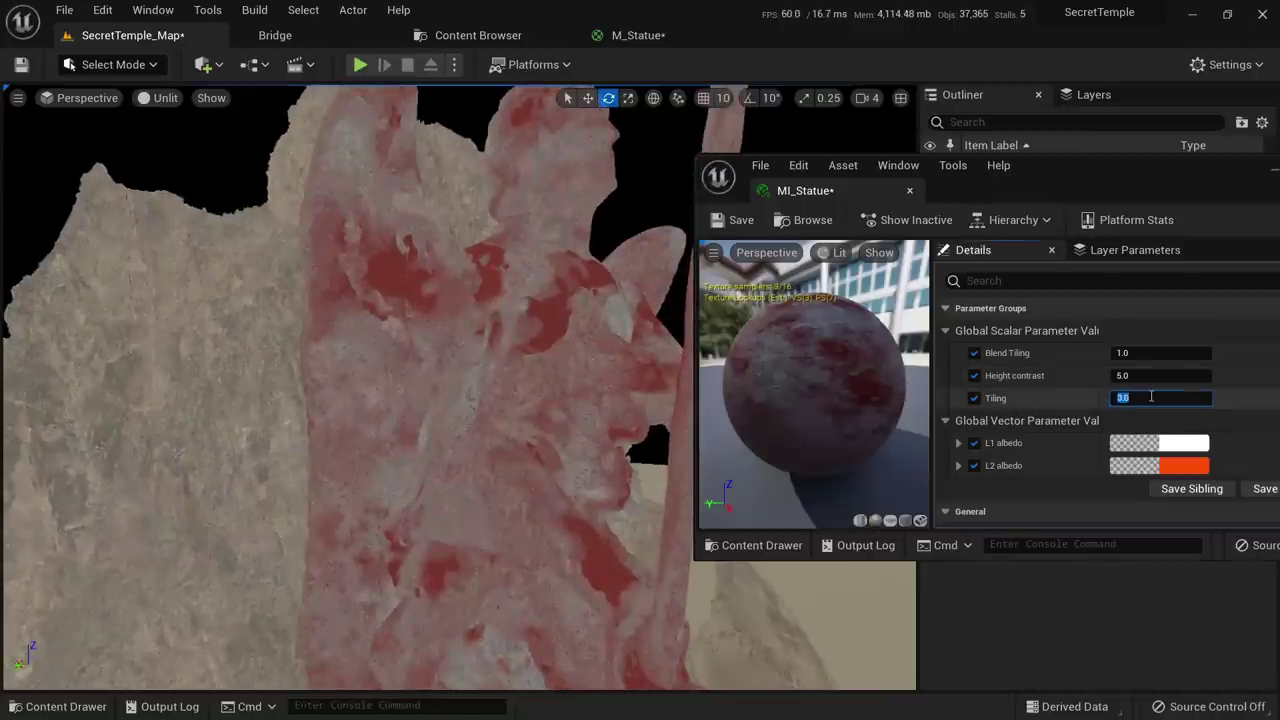
{"action": "left_click", "coordinate": [1148, 351]}
{"action": "type", "text": "0"}
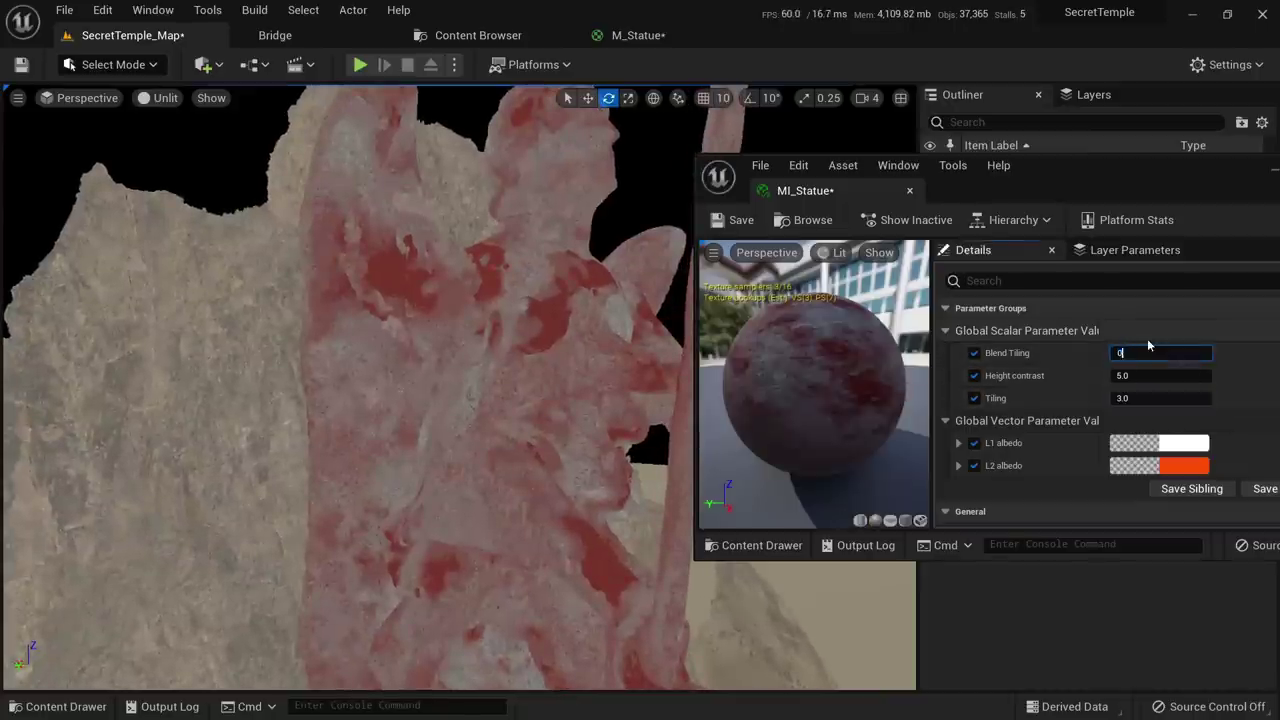
{"action": "type", "text": ".1"}
{"action": "key", "text": "Return"}
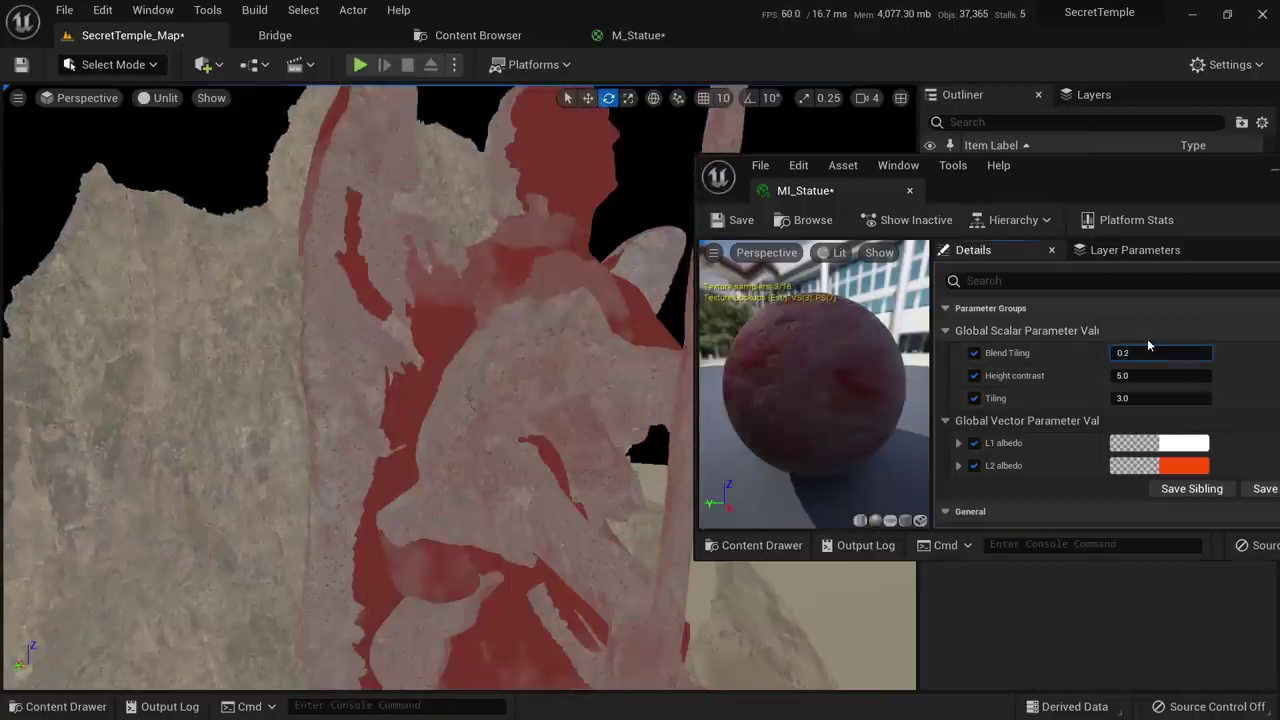
{"action": "type", "text": "0.2"}
{"action": "key", "text": "Return"}
{"action": "type", "text": "0.3"}
{"action": "key", "text": "Return"}
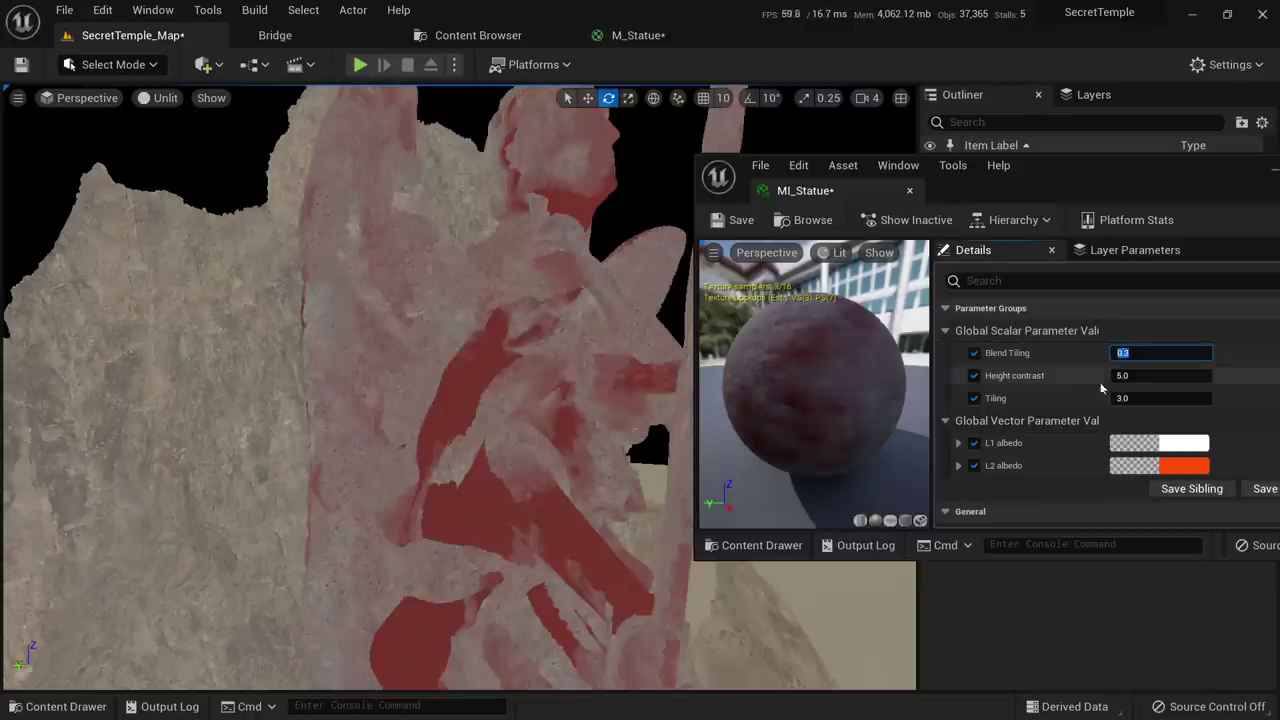
Switch the viewport to lit shading and pull back to view the whole statue within its rocky surroundings
{"action": "key", "text": "s"}
{"action": "right_click_drag", "start_coordinate": [560, 400], "coordinate": [600, 370]}
{"action": "key", "text": "w"}
{"action": "mouse_move", "coordinate": [582, 452]}
{"action": "right_mouse_down"}
{"action": "mouse_move", "coordinate": [562, 456]}
{"action": "mouse_move", "coordinate": [558, 442]}
{"action": "mouse_move", "coordinate": [594, 462]}
{"action": "mouse_move", "coordinate": [604, 450]}
{"action": "mouse_move", "coordinate": [600, 468]}
{"action": "right_mouse_up"}
{"action": "key", "text": "alt+4"}
{"action": "key", "text": "s"}
{"action": "key", "text": "w"}
{"action": "key", "text": "s"}
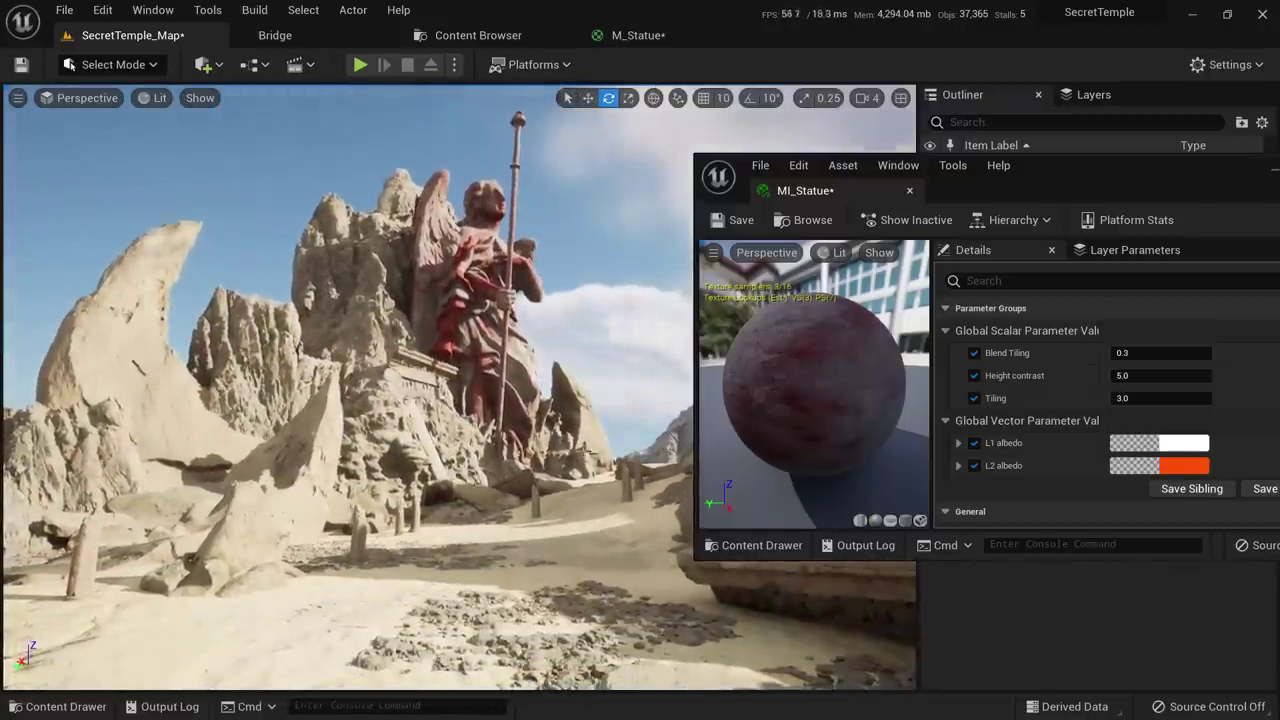
Set the statue's L2 albedo to a pale cyan, hue about 194 and saturation 0.45, and store it as a colour swatch
{"action": "left_click", "coordinate": [1170, 466]}
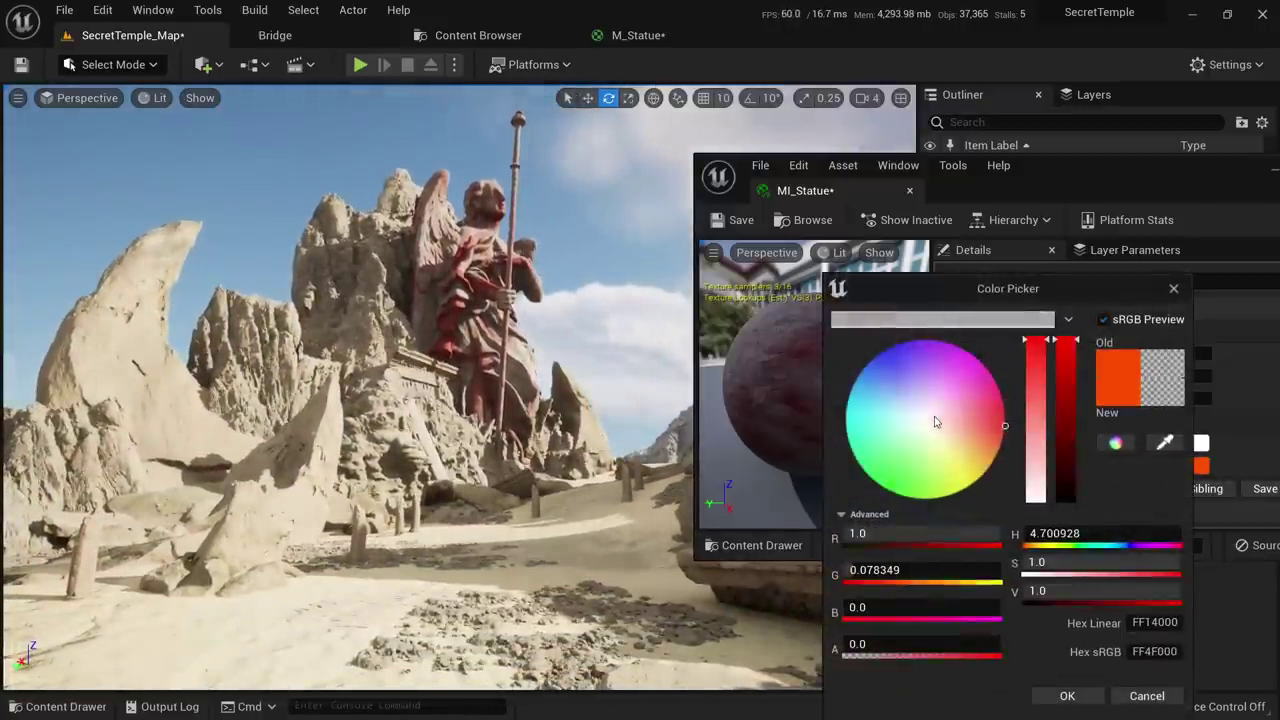
{"action": "left_click_drag", "start_coordinate": [935, 422], "coordinate": [893, 417]}
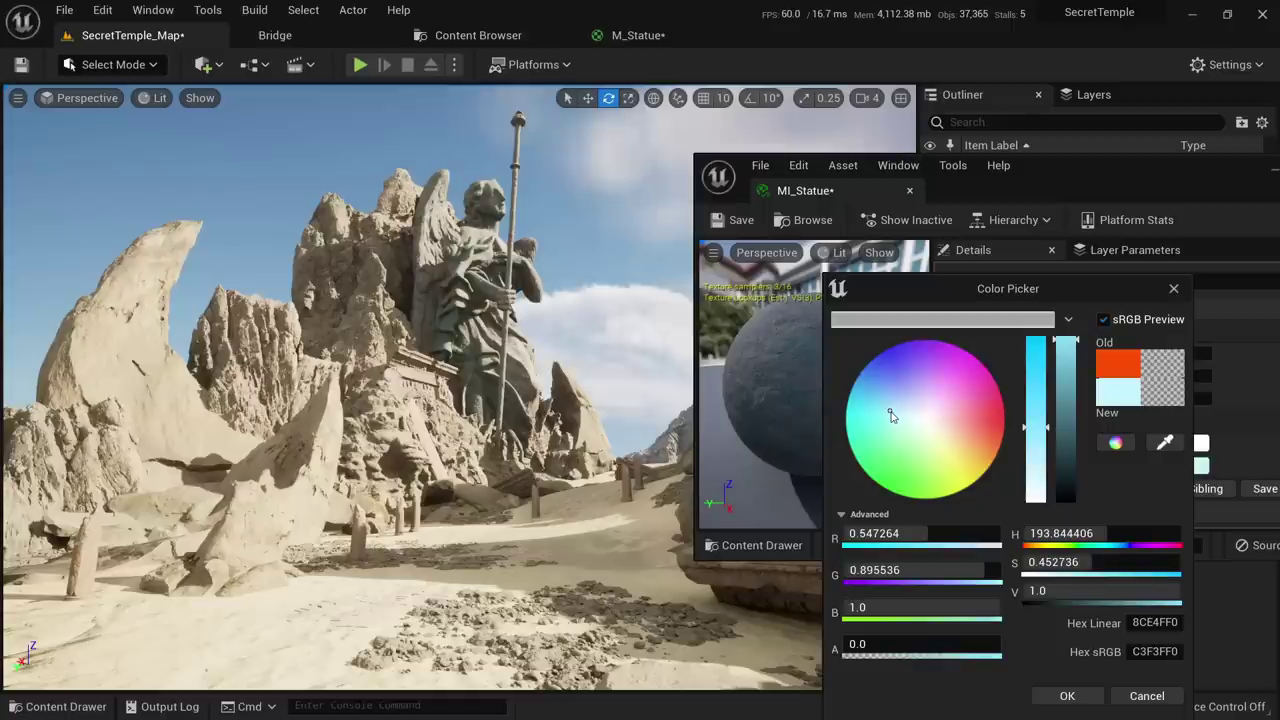
{"action": "left_click_drag", "start_coordinate": [1122, 392], "coordinate": [955, 319]}
{"action": "key", "text": "w"}
{"action": "mouse_move", "coordinate": [630, 390]}
{"action": "right_mouse_down"}
{"action": "mouse_move", "coordinate": [615, 382]}
{"action": "mouse_move", "coordinate": [622, 372]}
{"action": "right_mouse_up"}
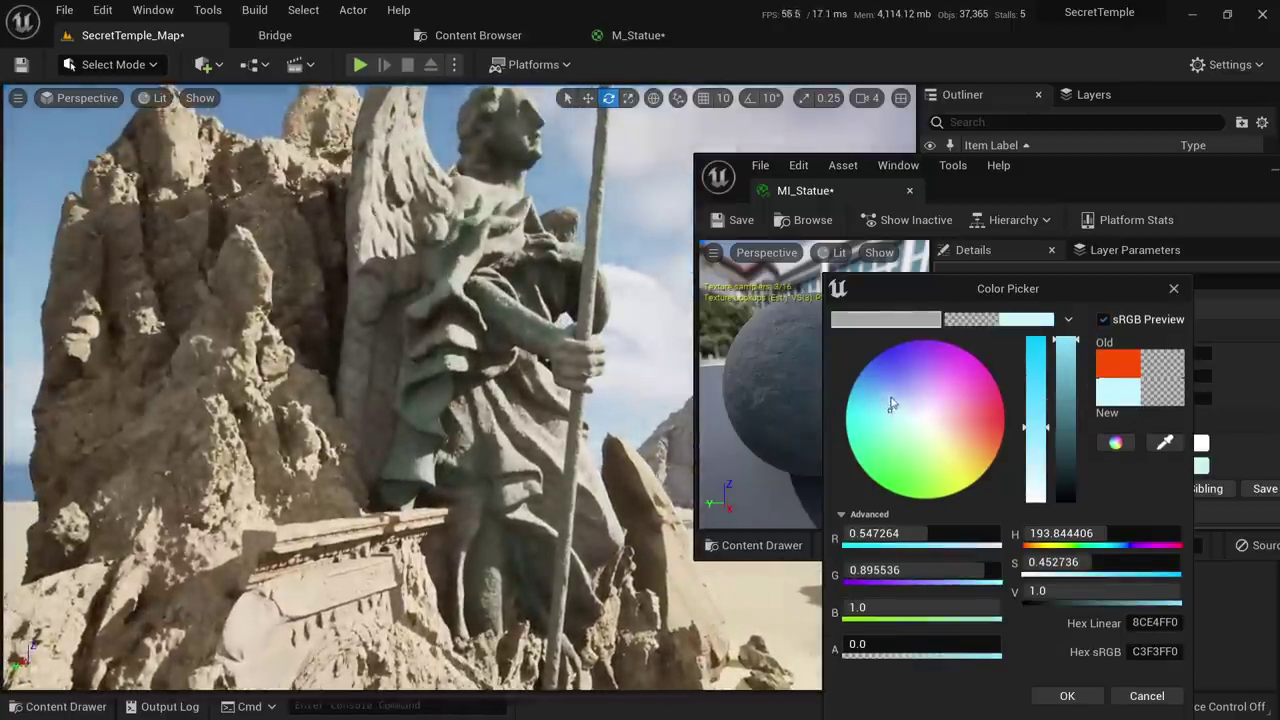
Try bluer L2 albedo tints, return to hue about 194 with saturation 0.45, and compare the statue in unlit and lit shading
{"action": "left_click", "coordinate": [886, 379]}
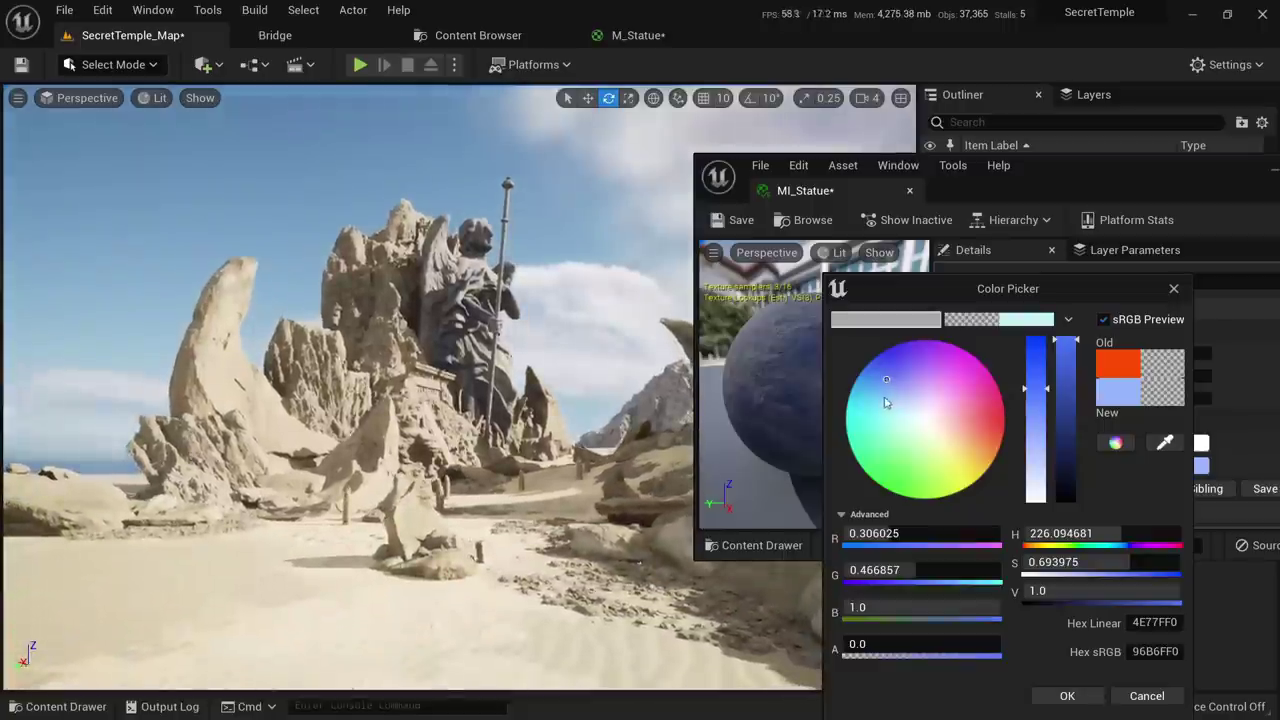
{"action": "mouse_move", "coordinate": [883, 400]}
{"action": "left_mouse_down"}
{"action": "mouse_move", "coordinate": [963, 435]}
{"action": "mouse_move", "coordinate": [875, 427]}
{"action": "mouse_move", "coordinate": [892, 420]}
{"action": "mouse_move", "coordinate": [884, 408]}
{"action": "left_mouse_up"}
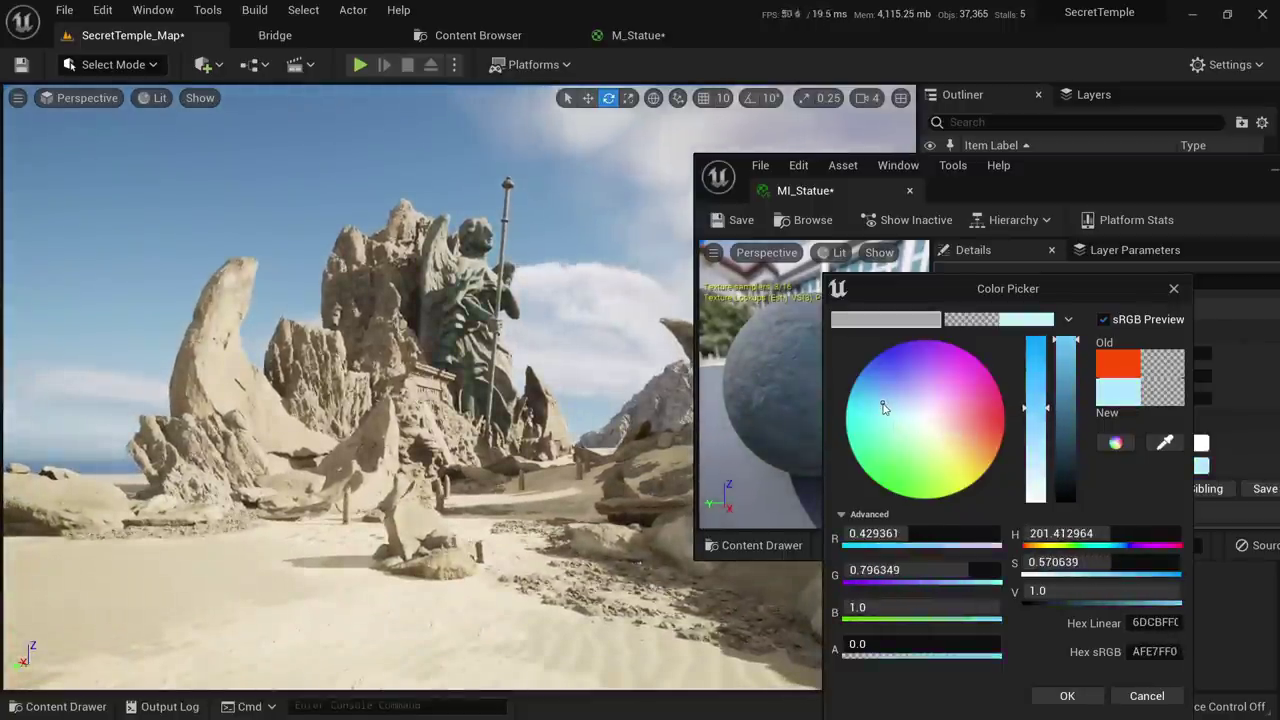
{"action": "left_click", "coordinate": [889, 410]}
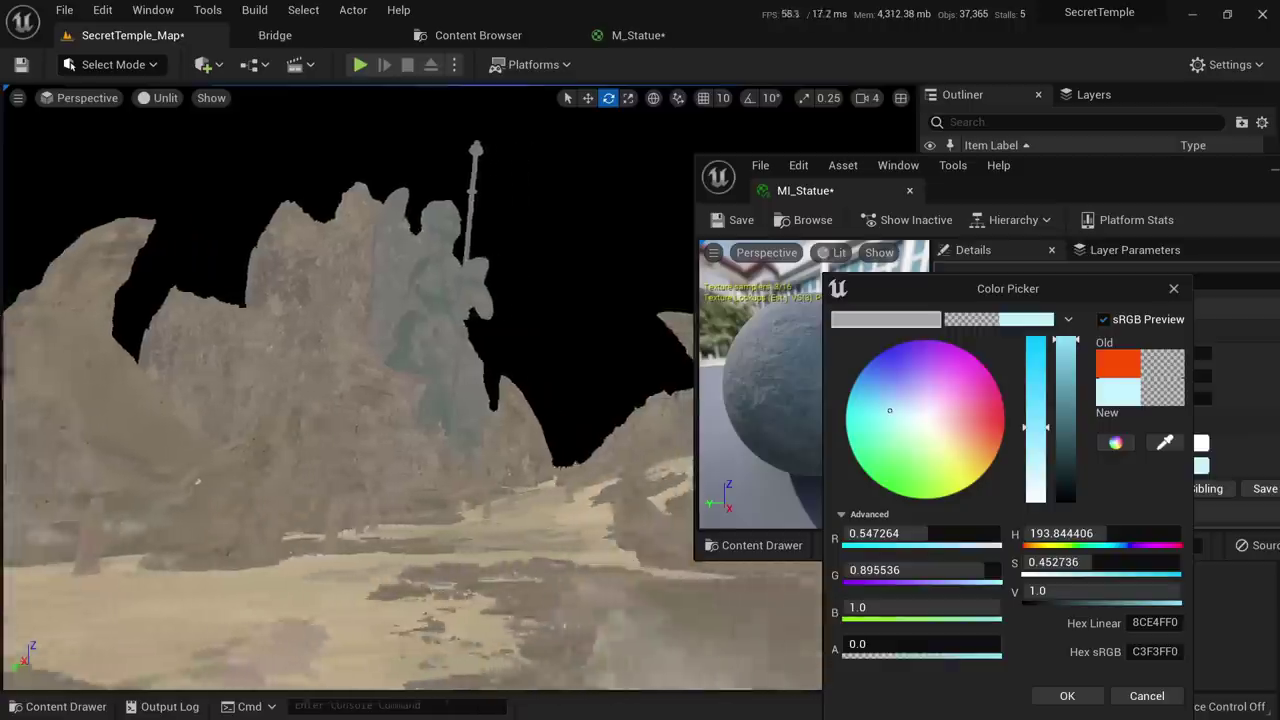
{"action": "key", "text": "alt+3"}
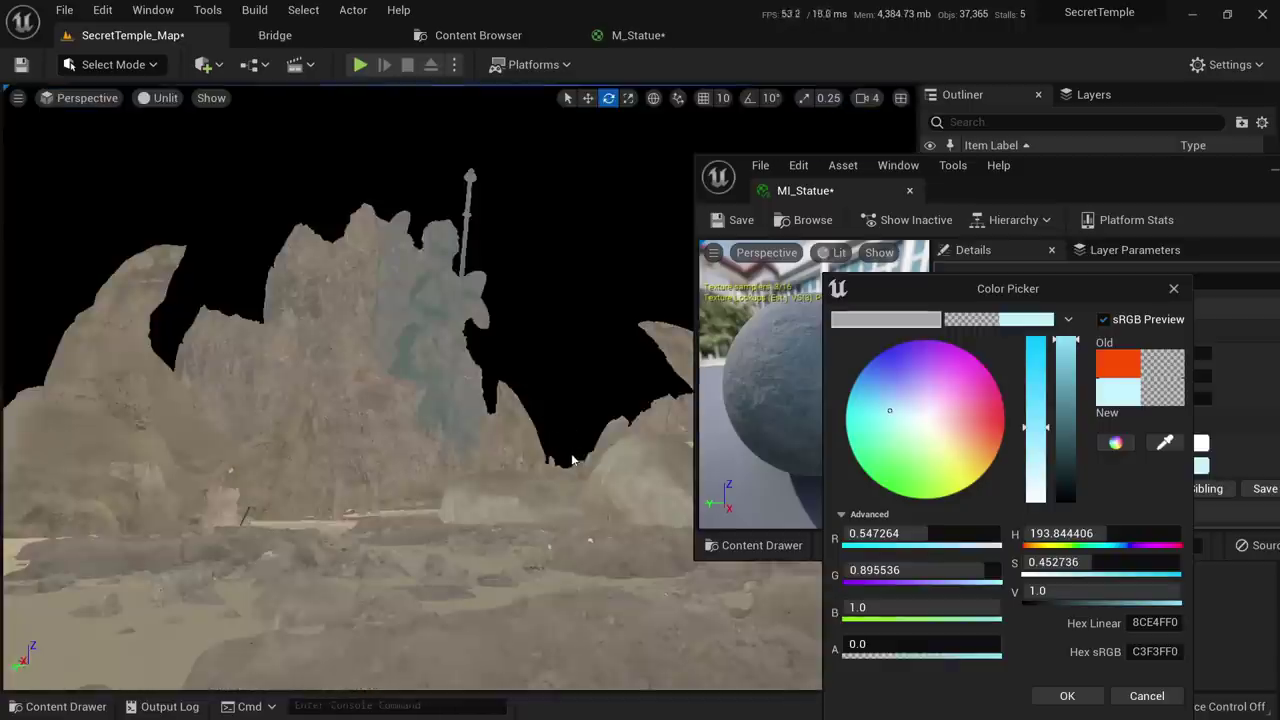
{"action": "key", "text": "alt+4"}
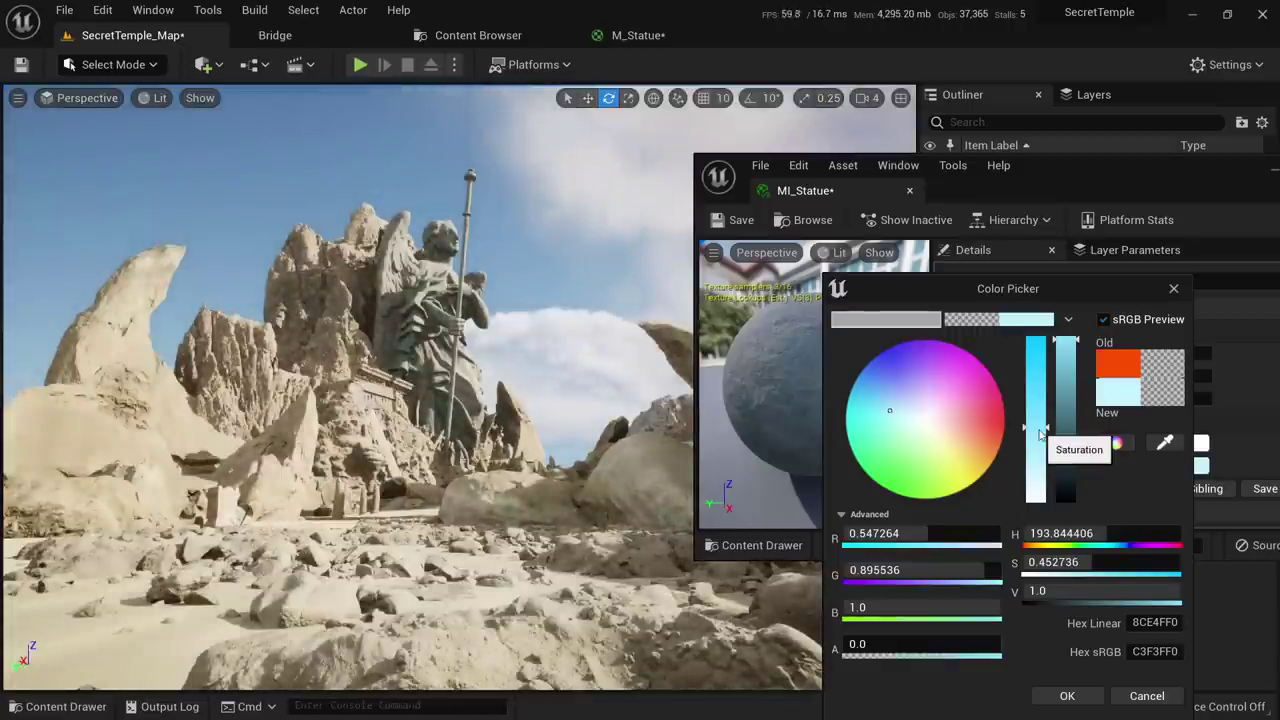
Lower the L2 albedo saturation to about 0.36 and compare the statue in unlit and lit shading
{"action": "left_click_drag", "start_coordinate": [1036, 446], "coordinate": [1025, 487]}
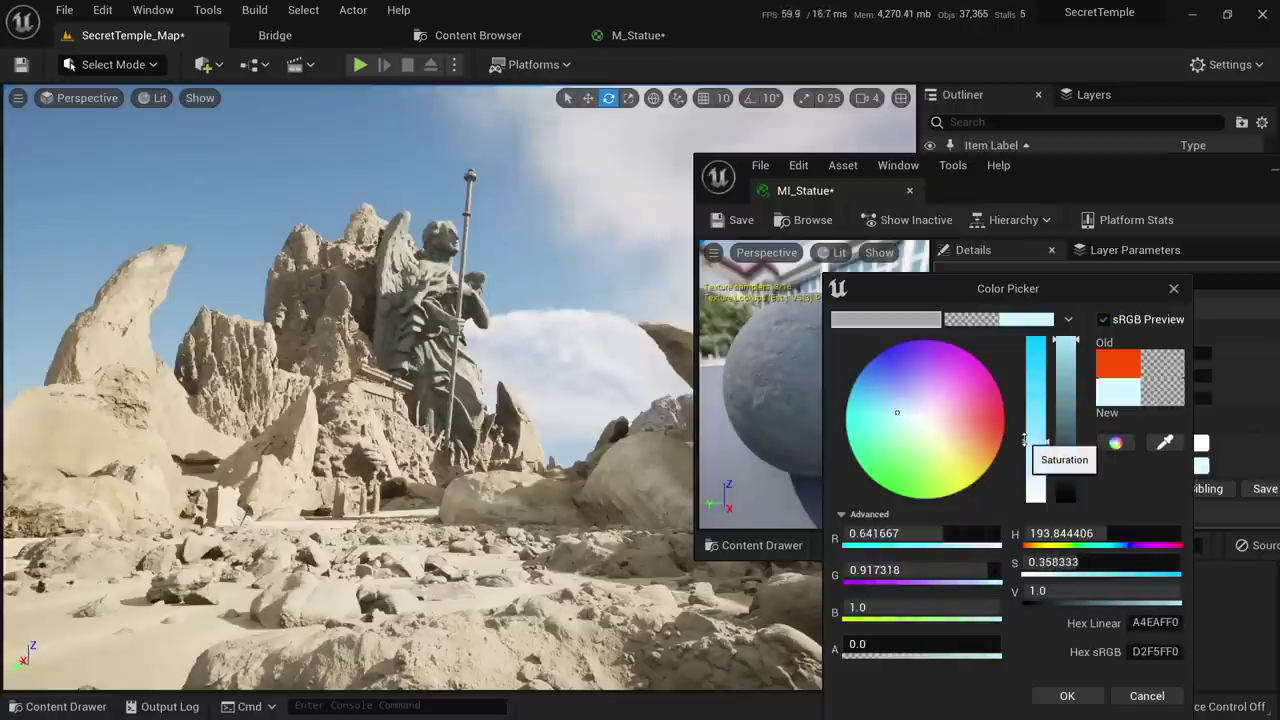
{"action": "key", "text": "alt+3"}
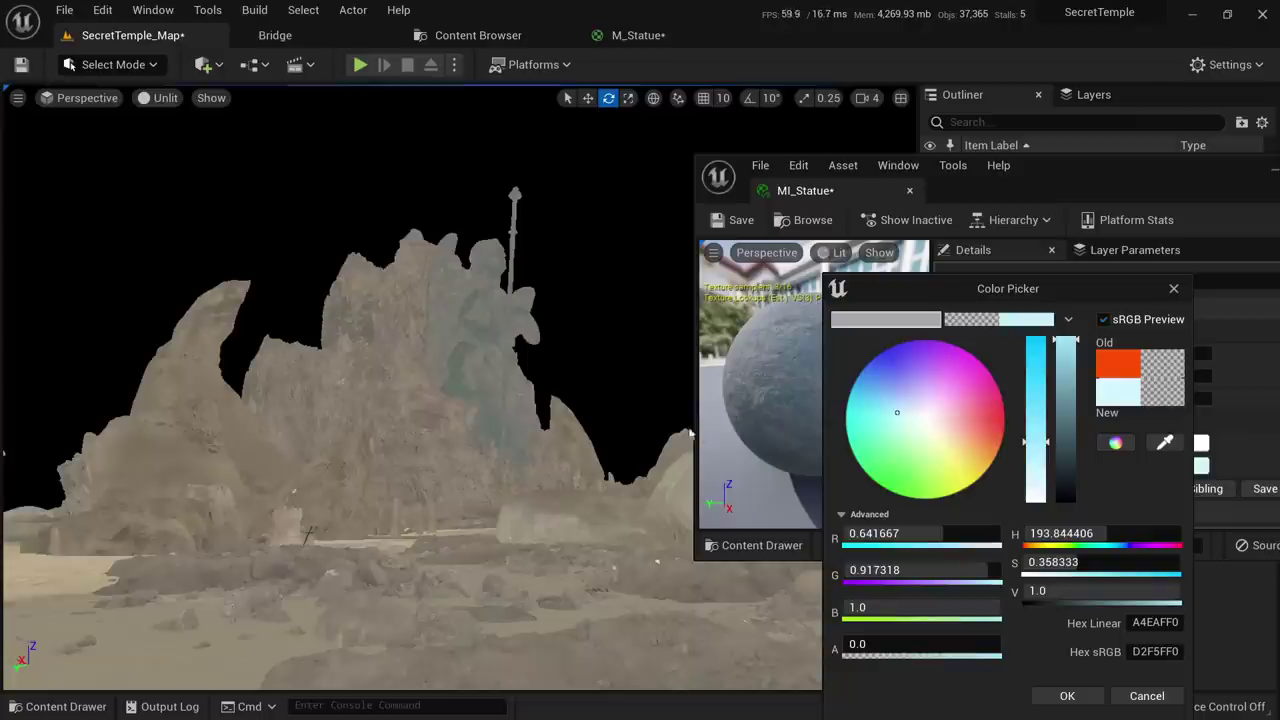
{"action": "key", "text": "alt+4"}
Set the L2 albedo to a light blue, hue about 207 and saturation 0.51, accept it, and compare unlit and lit shading
{"action": "left_click_drag", "start_coordinate": [896, 415], "coordinate": [886, 403]}
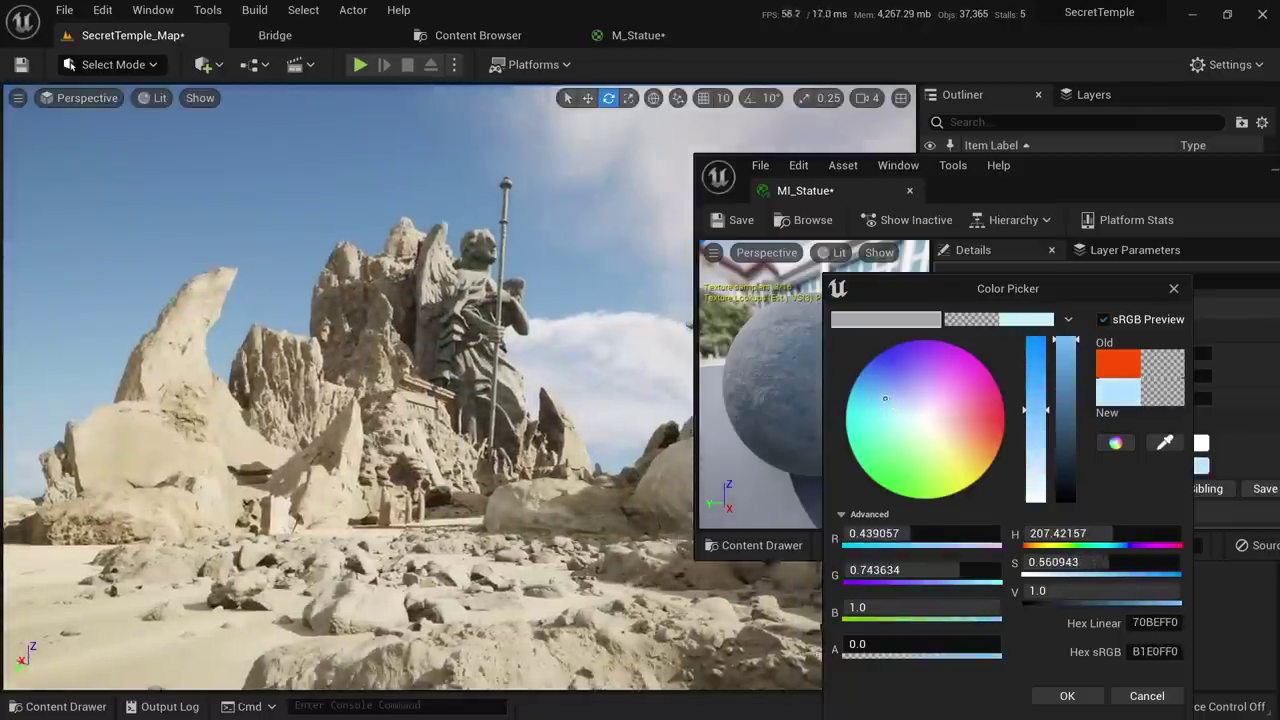
{"action": "key", "text": "alt+3"}
{"action": "key", "text": "alt+4"}
{"action": "mouse_move", "coordinate": [1028, 410]}
{"action": "left_mouse_down"}
{"action": "mouse_move", "coordinate": [1027, 370]}
{"action": "mouse_move", "coordinate": [1027, 470]}
{"action": "mouse_move", "coordinate": [1024, 417]}
{"action": "left_mouse_up"}
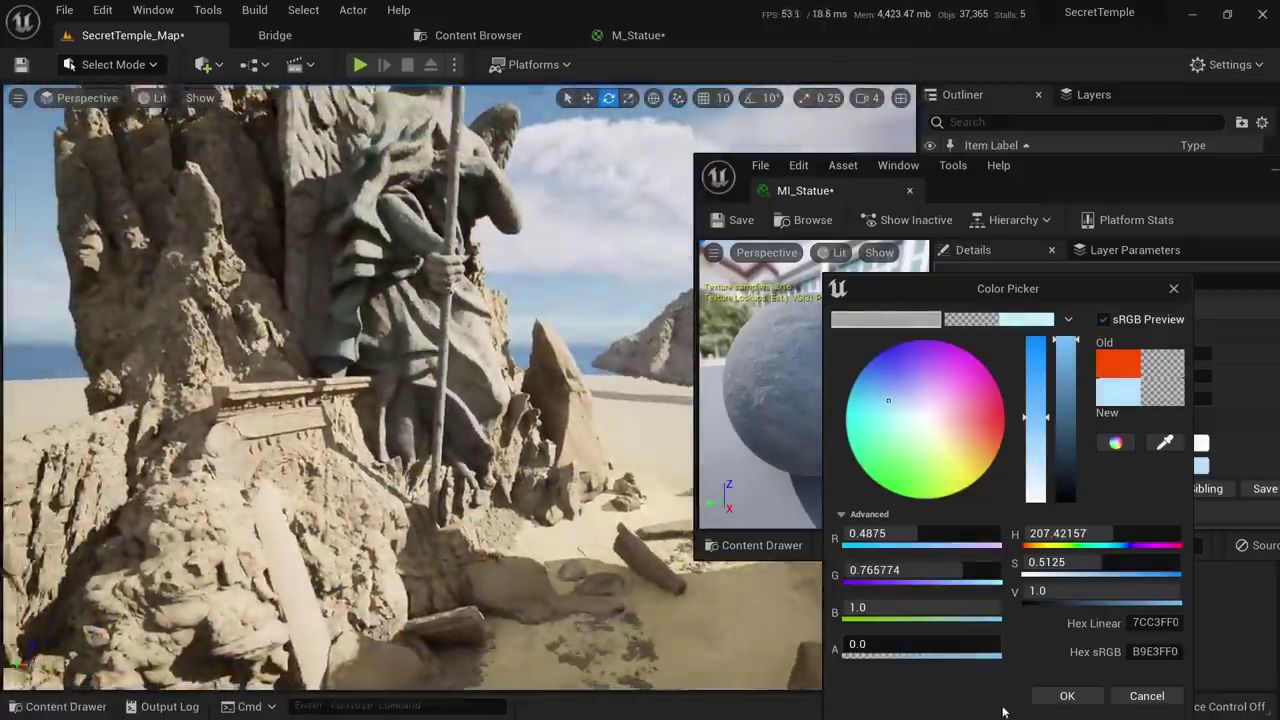
{"action": "left_click", "coordinate": [1067, 696]}
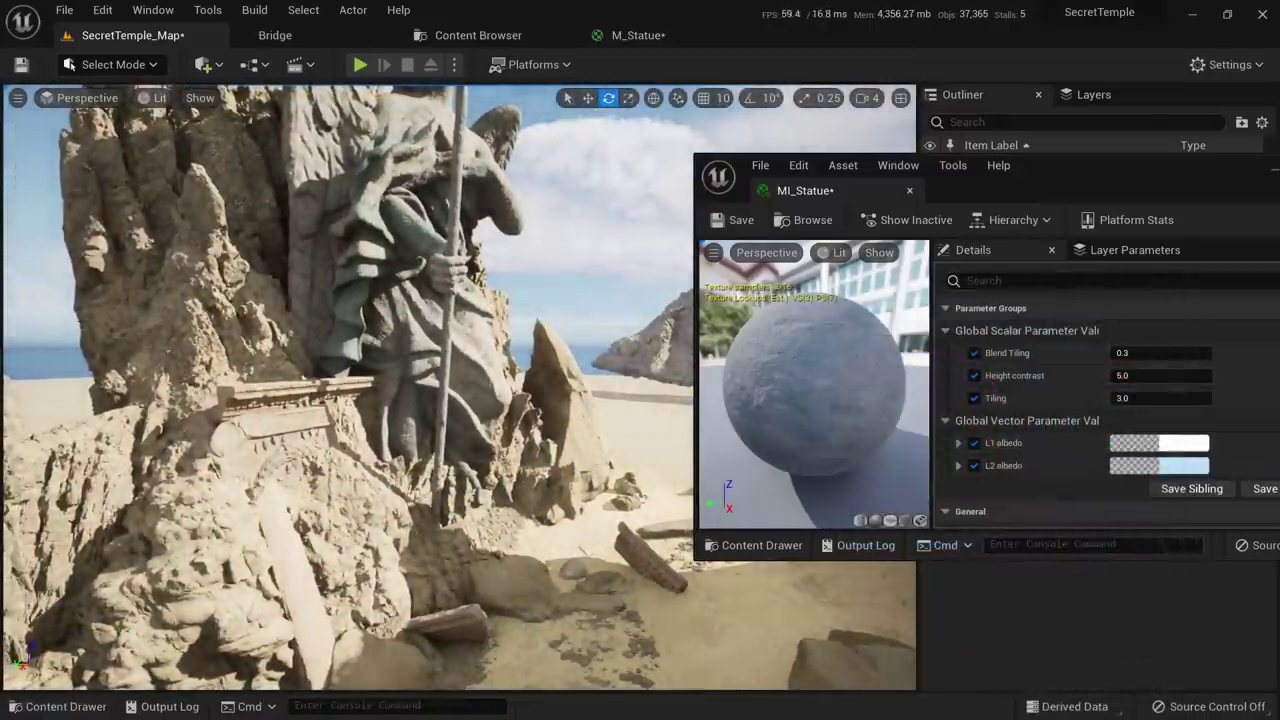
{"action": "key", "text": "alt+3"}
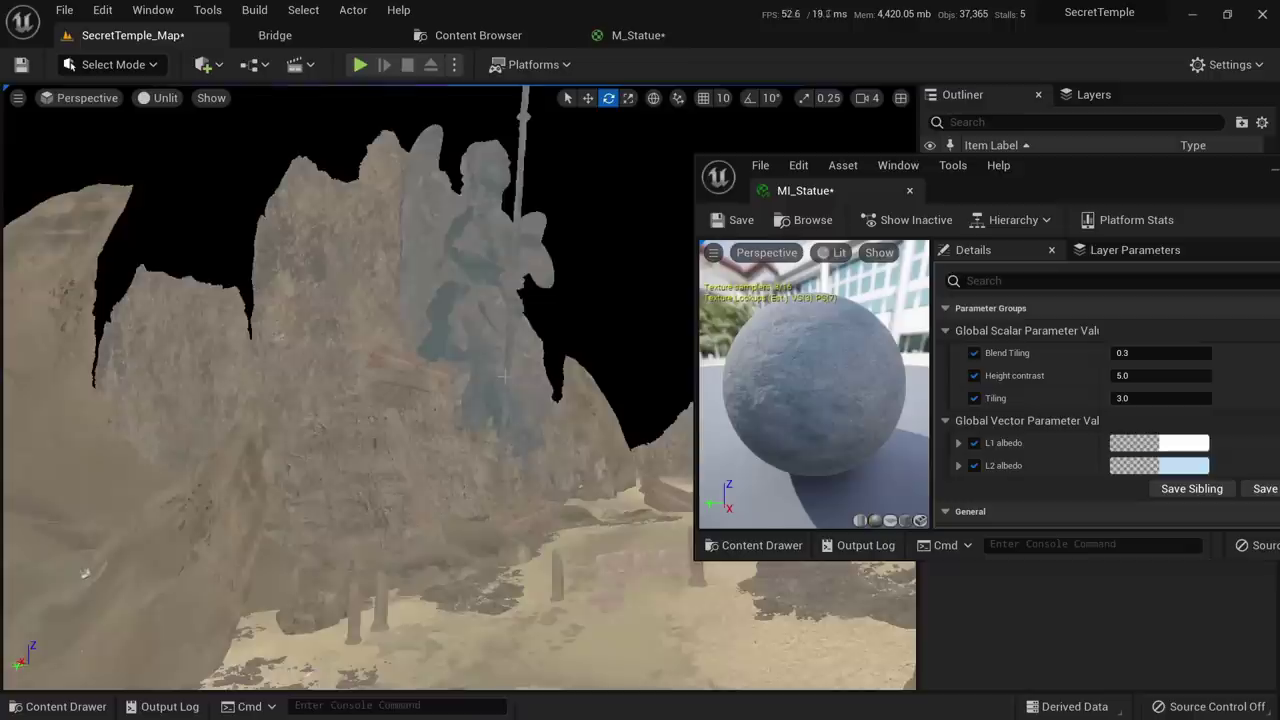
{"action": "key", "text": "alt+4"}
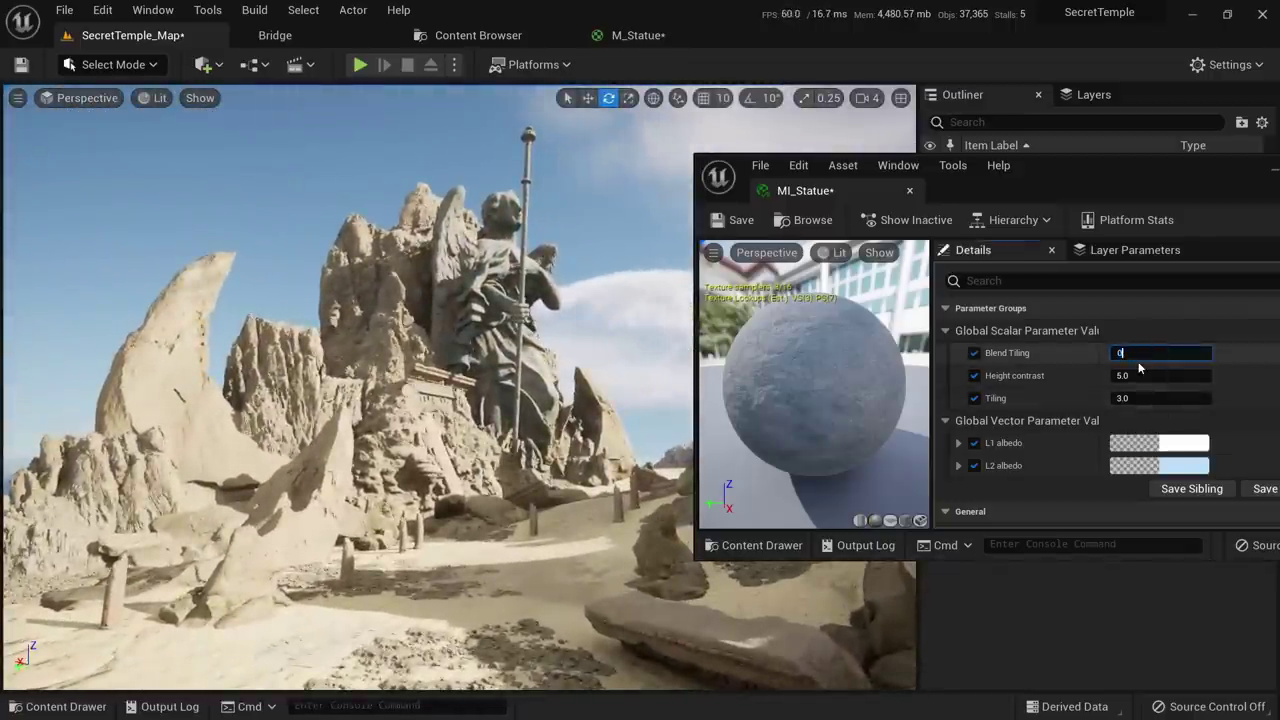
Try Blend Tiling values of 0.4, 1, 0.1, 0.2 and 0.35, and finish with 0.3
{"action": "type", "text": ".4"}
{"action": "key", "text": "Return"}
{"action": "type", "text": "1"}
{"action": "key", "text": "Return"}
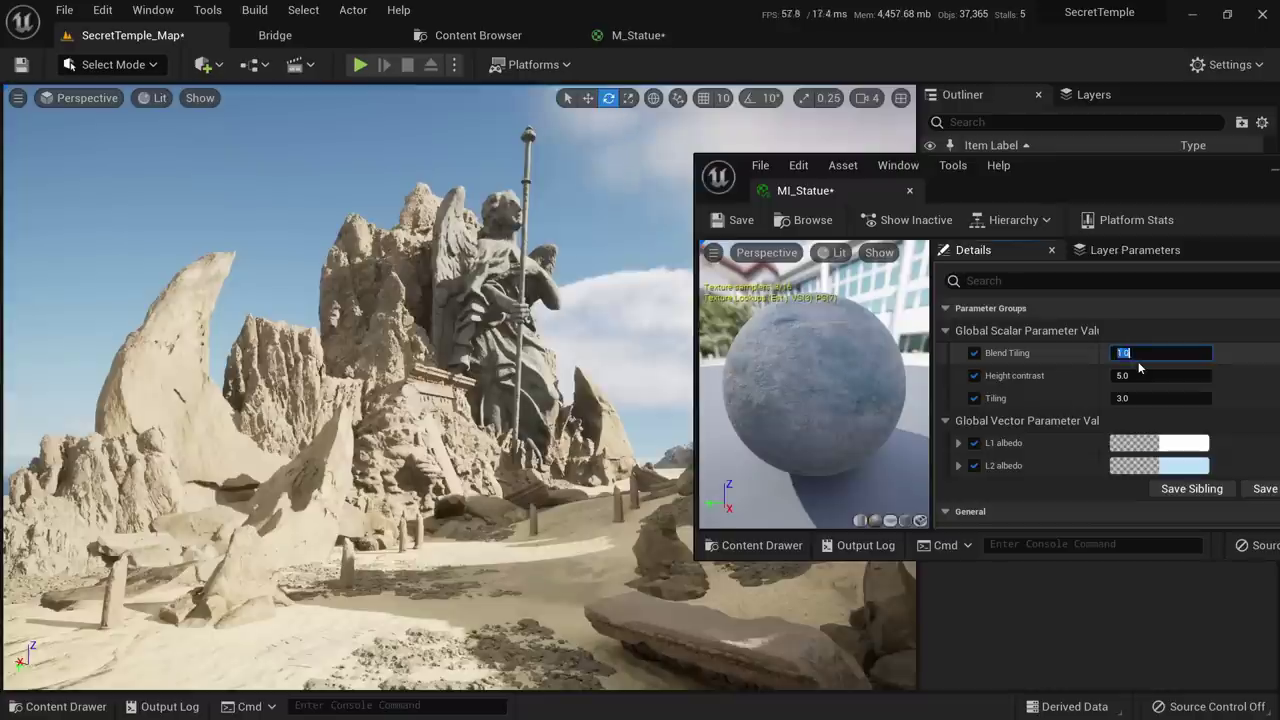
{"action": "type", "text": "0.1"}
{"action": "key", "text": "Return"}
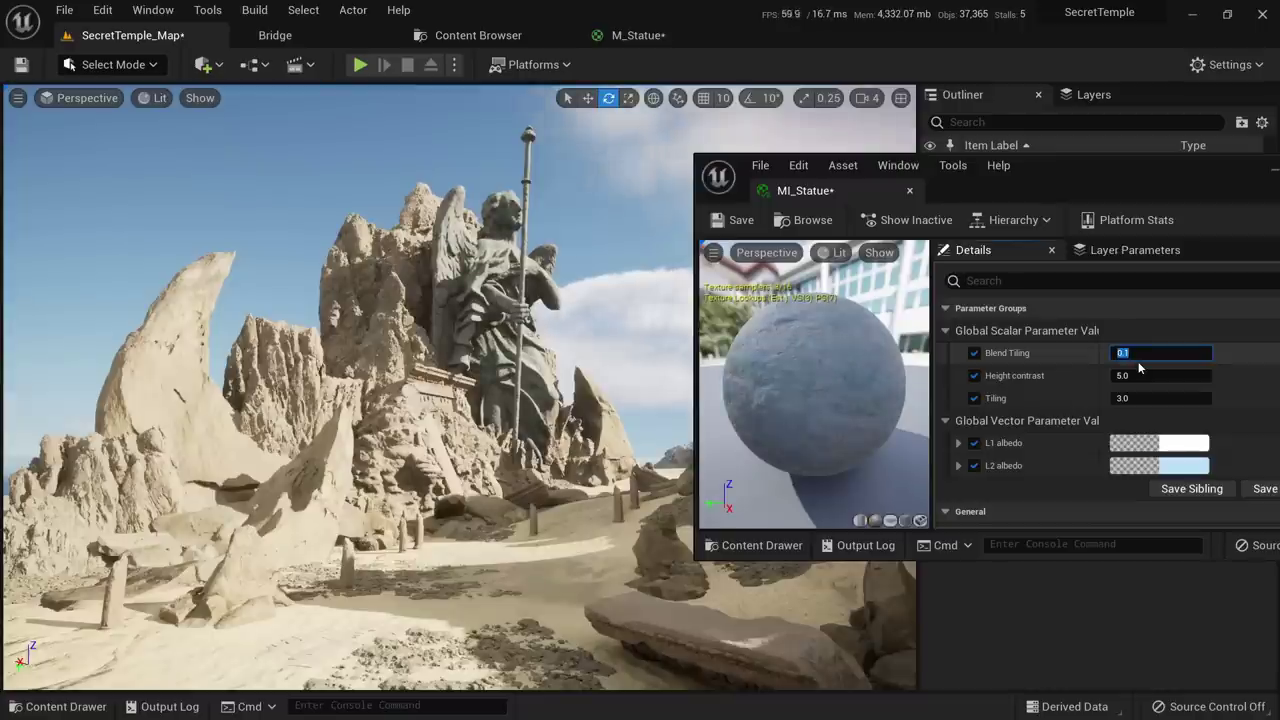
{"action": "type", "text": "0.2"}
{"action": "key", "text": "Return"}
{"action": "key", "text": "Return"}
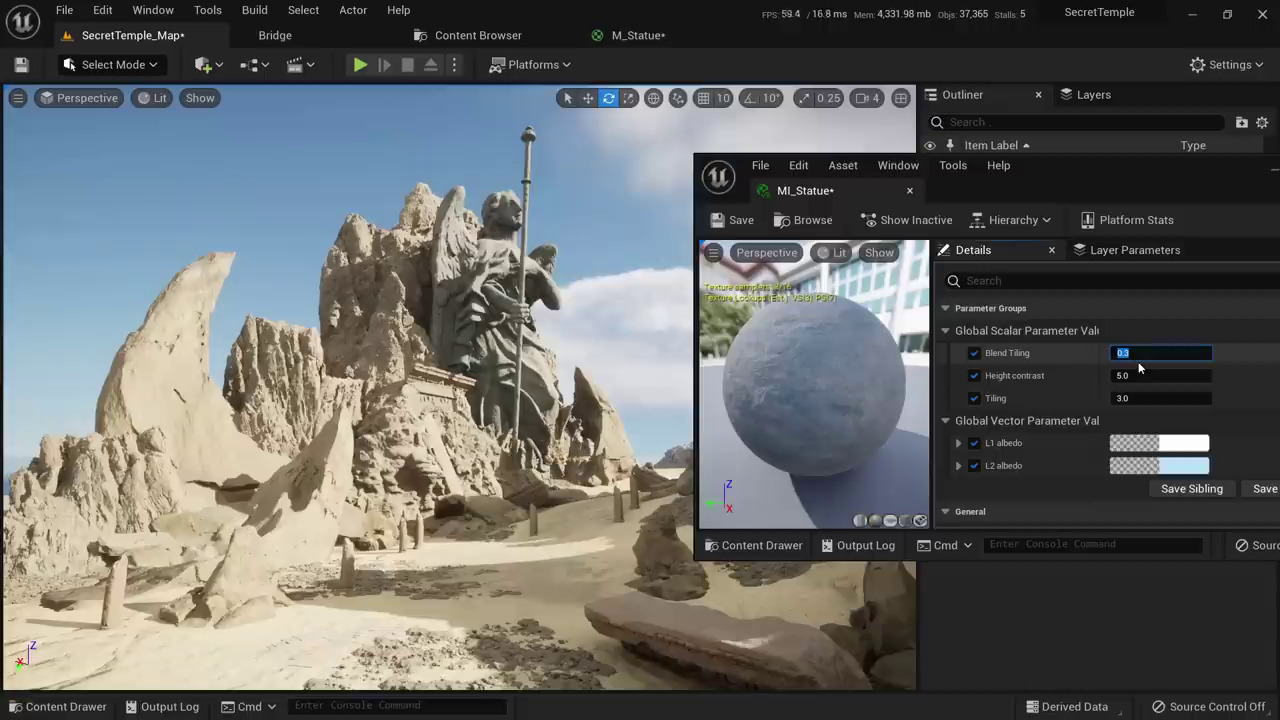
{"action": "type", "text": "0.35"}
{"action": "key", "text": "Return"}
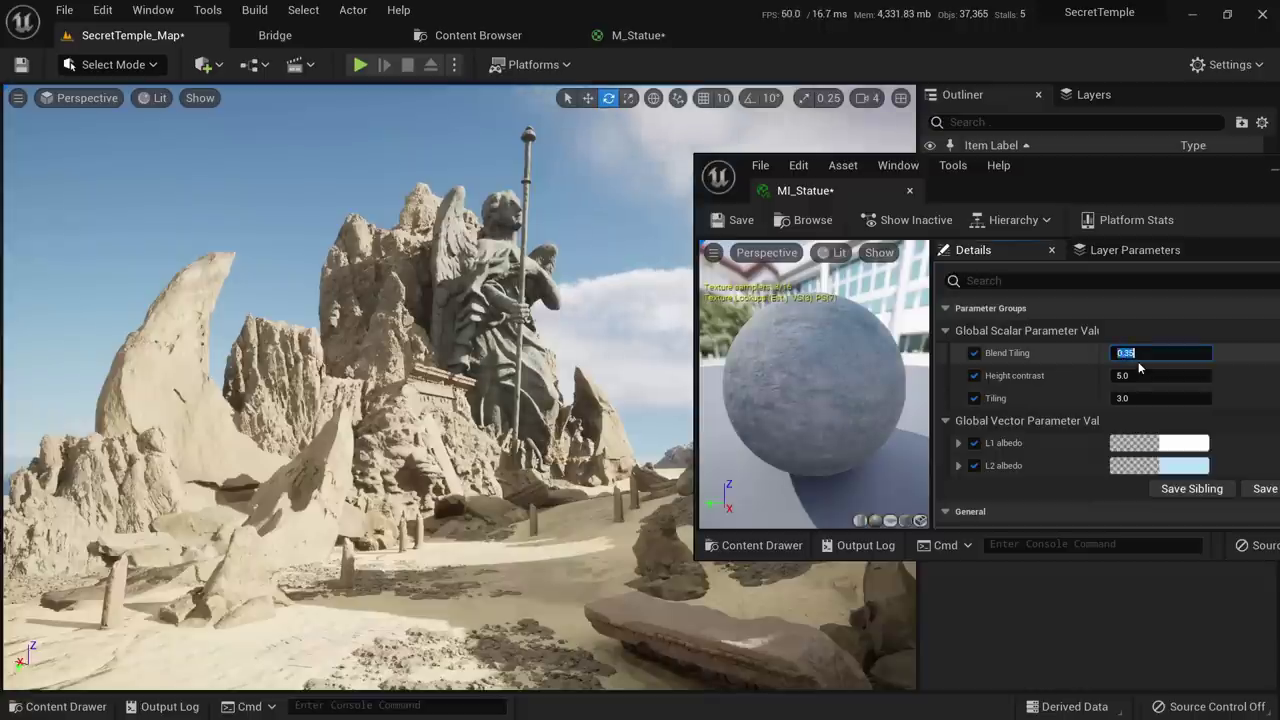
{"action": "type", "text": "0.3"}
{"action": "key", "text": "Return"}
Close the MI_Statue editor and compare the statue with the surrounding rocks in unlit and lit shading
{"action": "right_click_drag", "start_coordinate": [600, 360], "coordinate": [610, 283]}
{"action": "middle_click", "coordinate": [810, 198]}
{"action": "key", "text": "alt+3"}
{"action": "key", "text": "alt+5"}
{"action": "key", "text": "alt+4"}
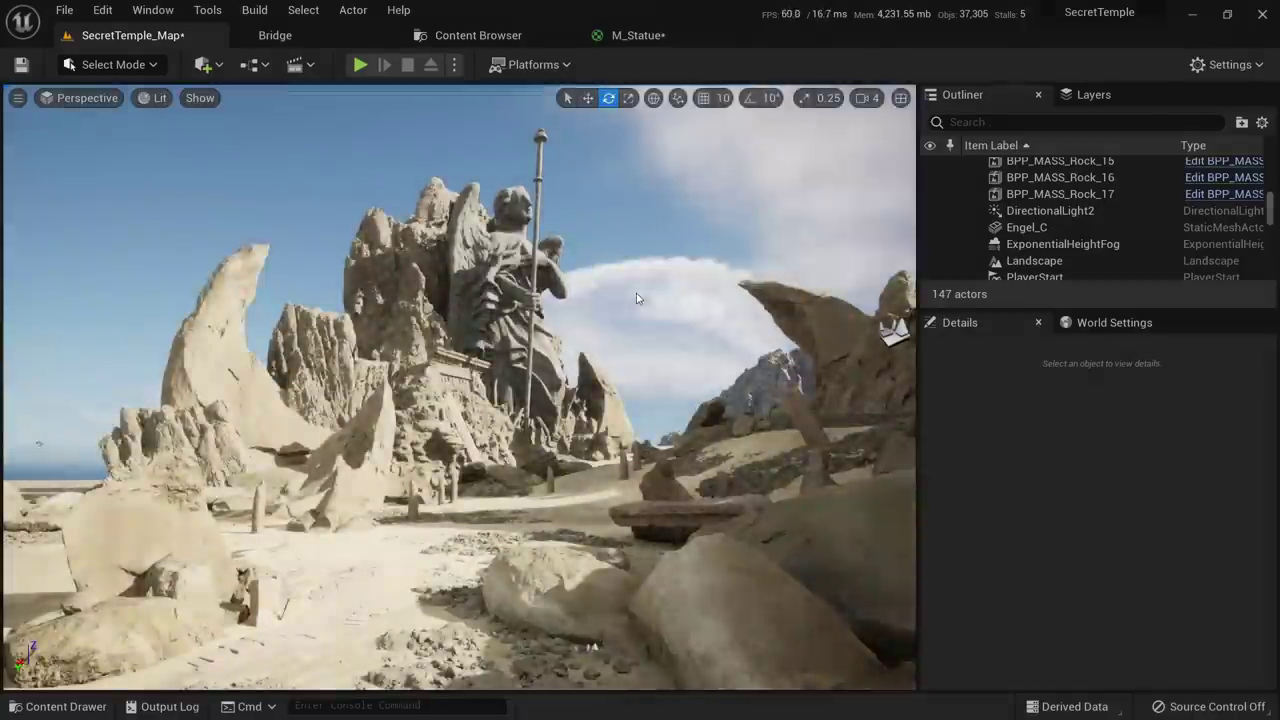
{"action": "key", "text": "alt+3"}
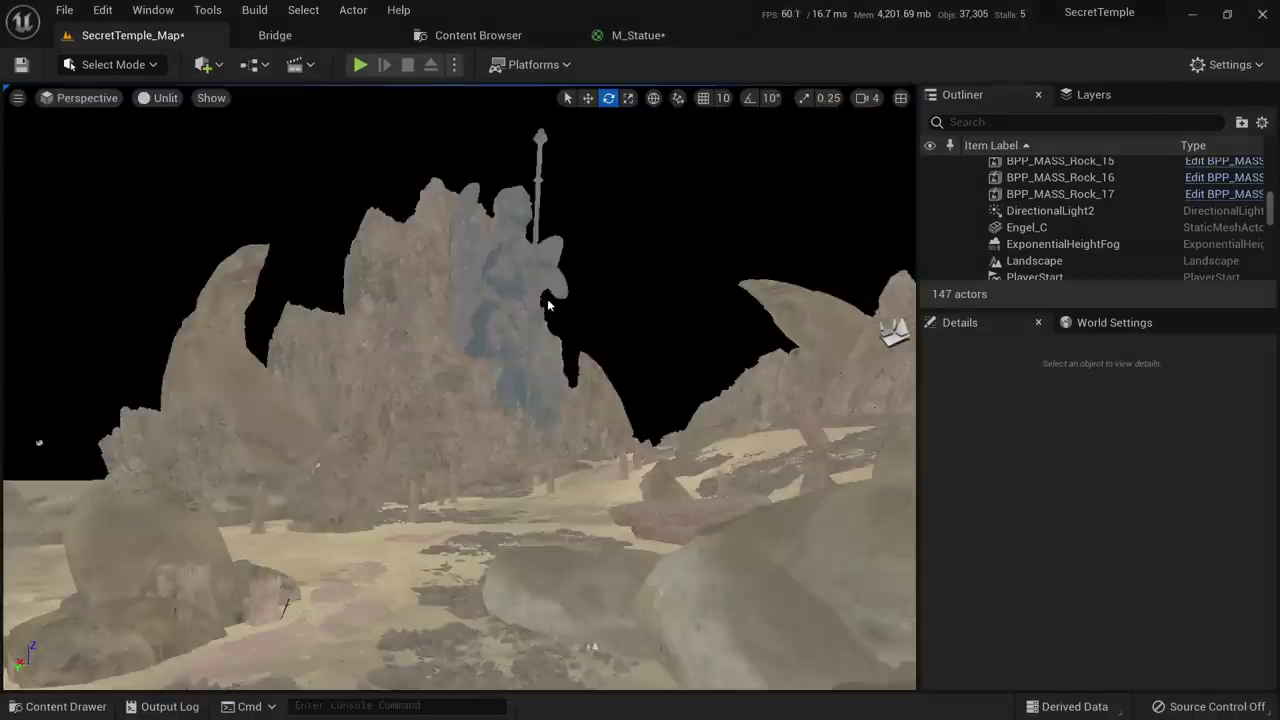
{"action": "key", "text": "alt+4"}
Select the statue and reopen MI_Statue from the Materials folder in a floating window over the level viewport
{"action": "right_click_drag", "start_coordinate": [547, 306], "coordinate": [547, 306]}
{"action": "left_click", "coordinate": [487, 228]}
{"action": "key", "text": "ctrl+space"}
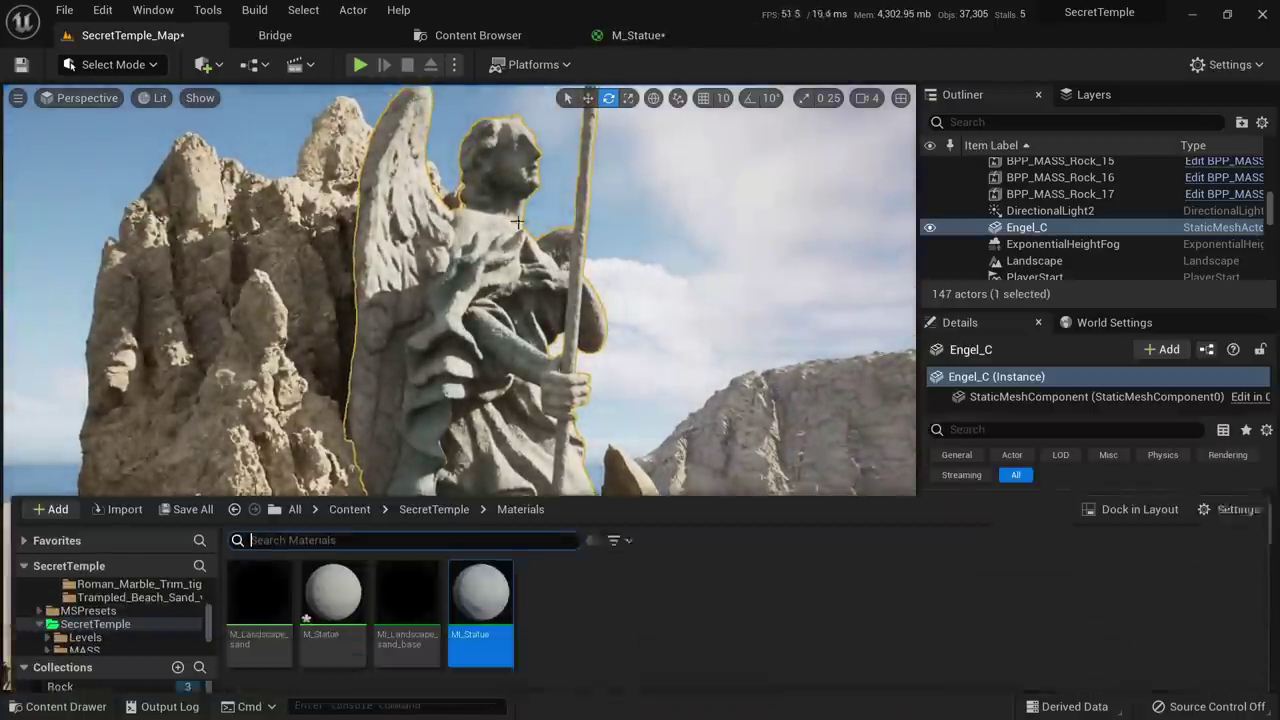
{"action": "double_click", "coordinate": [478, 602]}
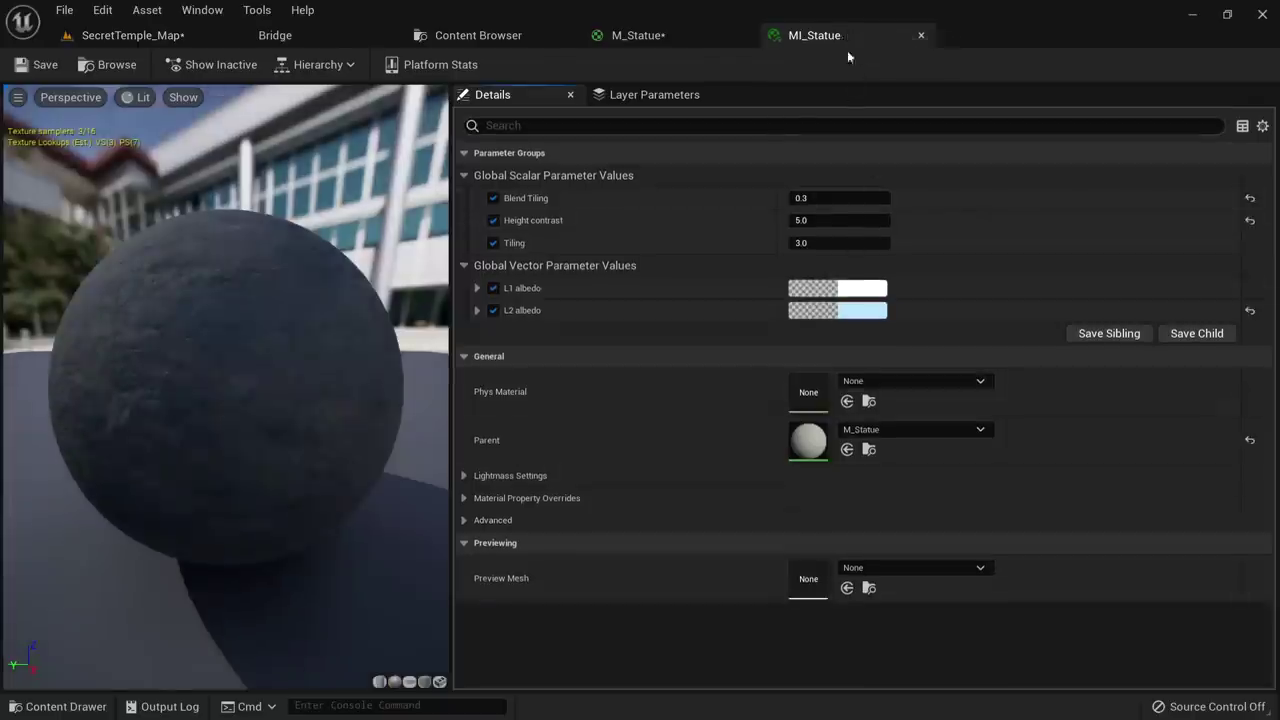
{"action": "left_click_drag", "start_coordinate": [847, 48], "coordinate": [955, 205]}
{"action": "left_click", "coordinate": [201, 38]}
{"action": "left_click_drag", "start_coordinate": [1245, 172], "coordinate": [1138, 175]}
Set the L1 albedo by sampling the neighbouring cliff's colour in unlit shading, and accept it
{"action": "left_click", "coordinate": [1141, 421]}
{"action": "right_click_drag", "start_coordinate": [560, 380], "coordinate": [520, 410]}
{"action": "key", "text": "alt+3"}
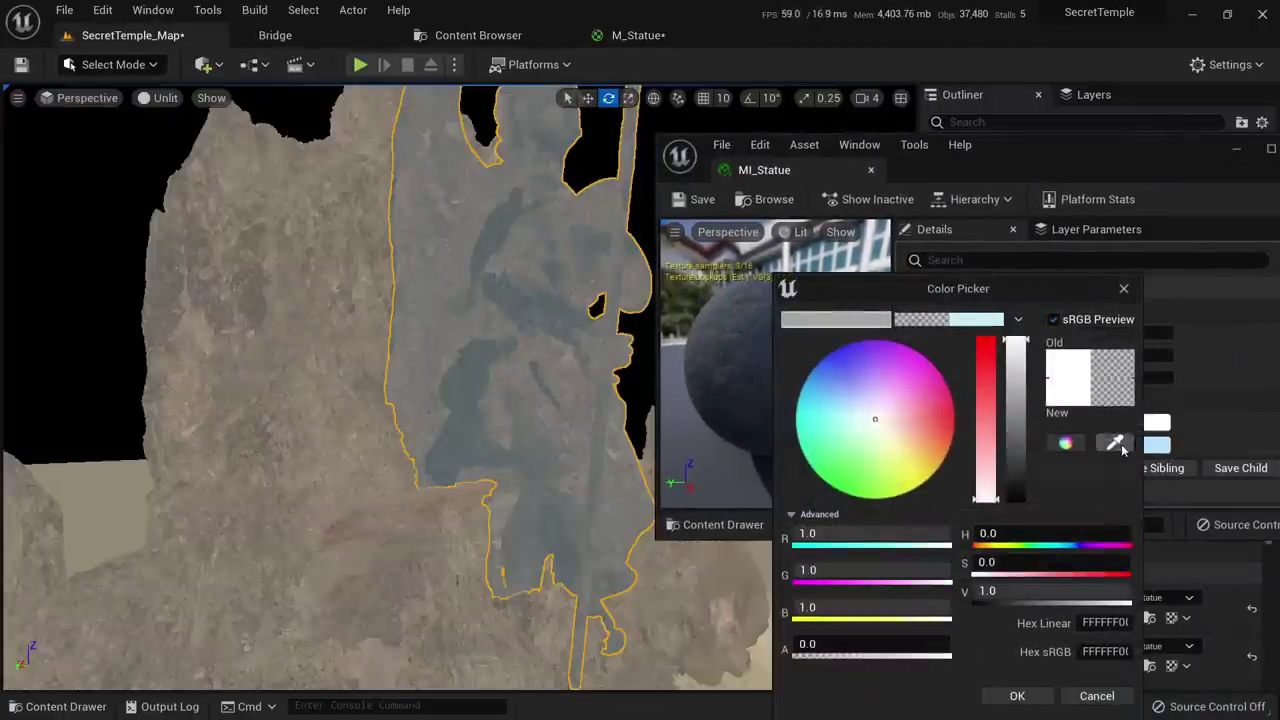
{"action": "left_click", "coordinate": [371, 331]}
{"action": "left_click", "coordinate": [1022, 697]}
{"action": "left_click", "coordinate": [350, 375]}
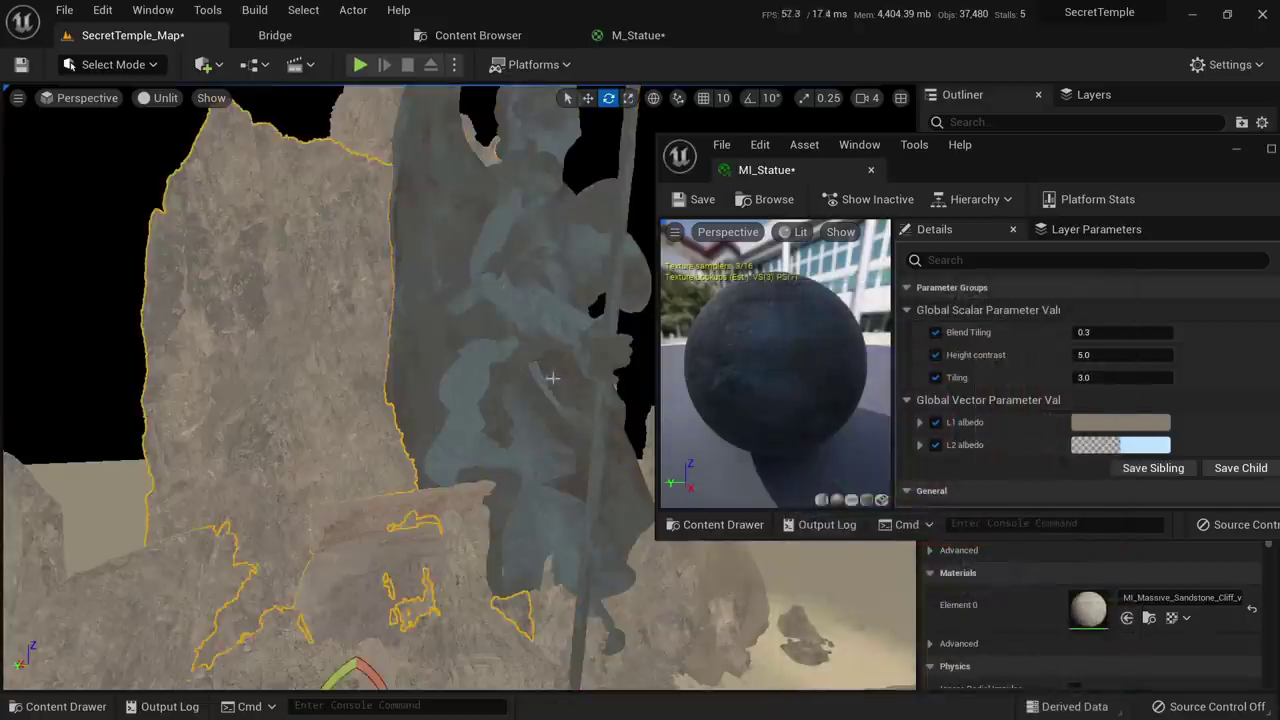
Brighten the sampled L1 albedo to a value of about 0.9 and reduce its saturation to about 0.175
{"action": "left_click", "coordinate": [1120, 422]}
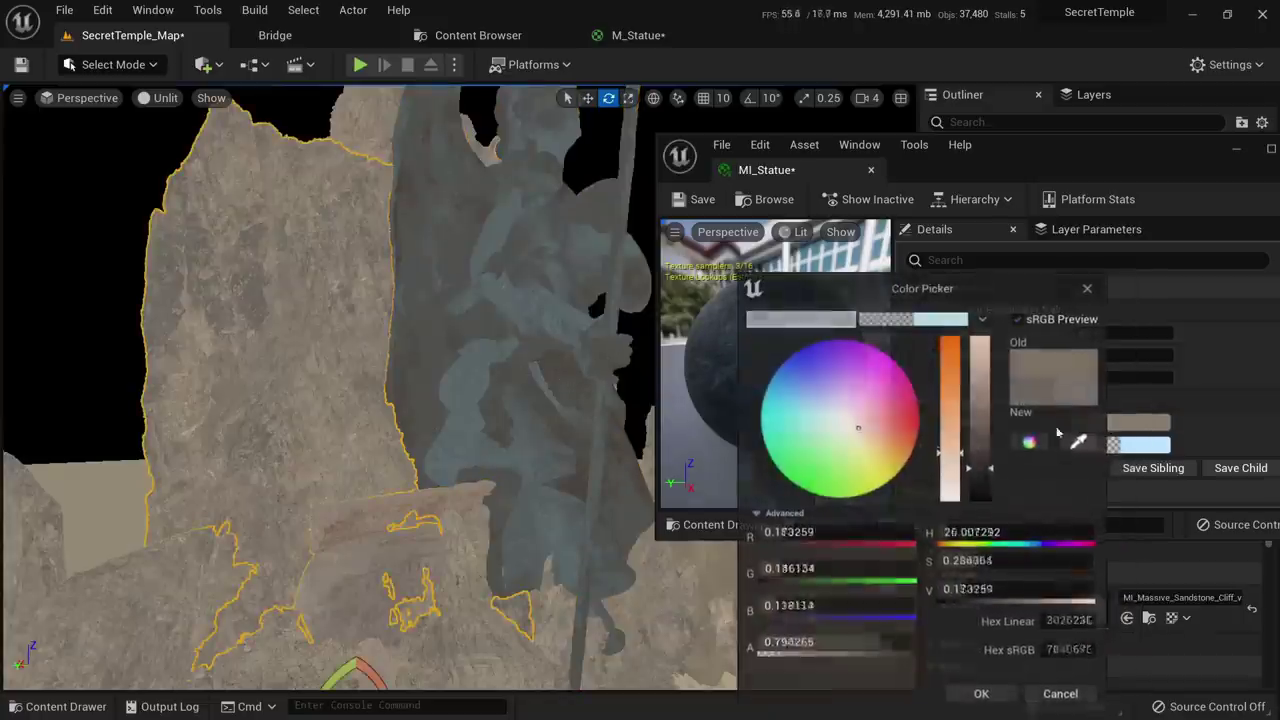
{"action": "key", "text": "alt+4"}
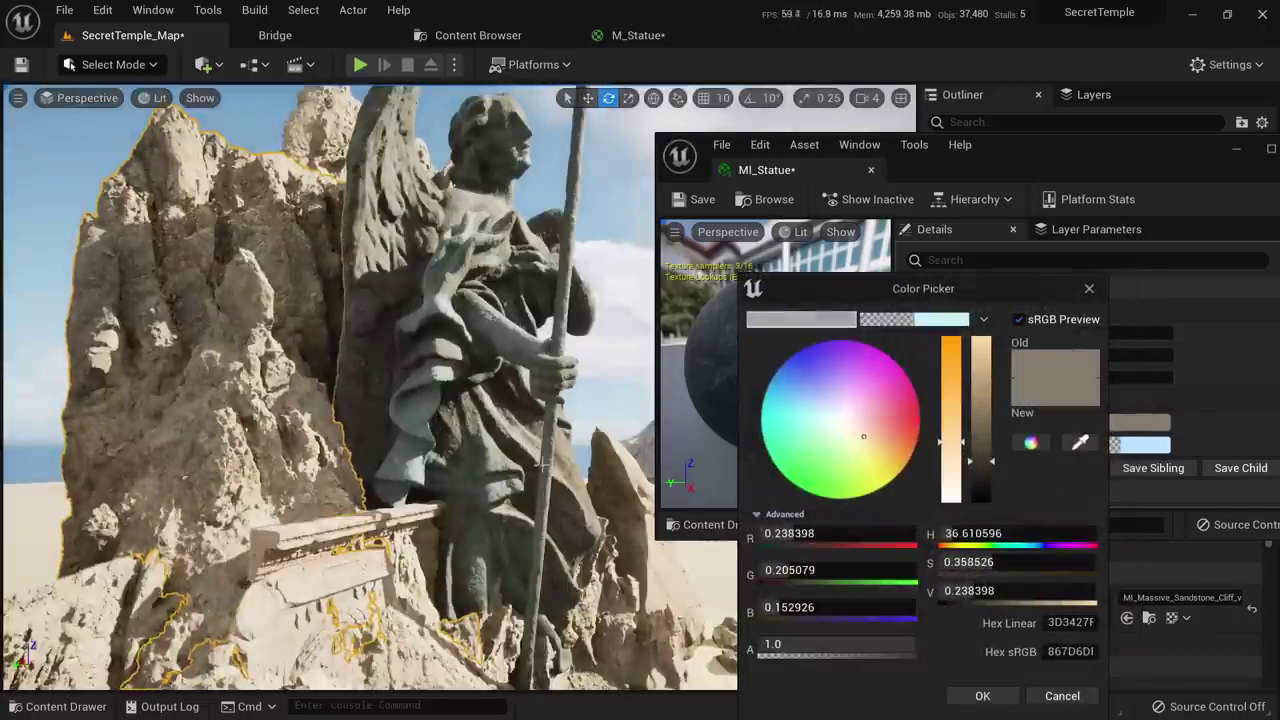
{"action": "key", "text": "s"}
{"action": "mouse_move", "coordinate": [543, 464]}
{"action": "right_mouse_down"}
{"action": "mouse_move", "coordinate": [543, 440]}
{"action": "mouse_move", "coordinate": [530, 475]}
{"action": "mouse_move", "coordinate": [545, 480]}
{"action": "mouse_move", "coordinate": [543, 464]}
{"action": "right_mouse_up"}
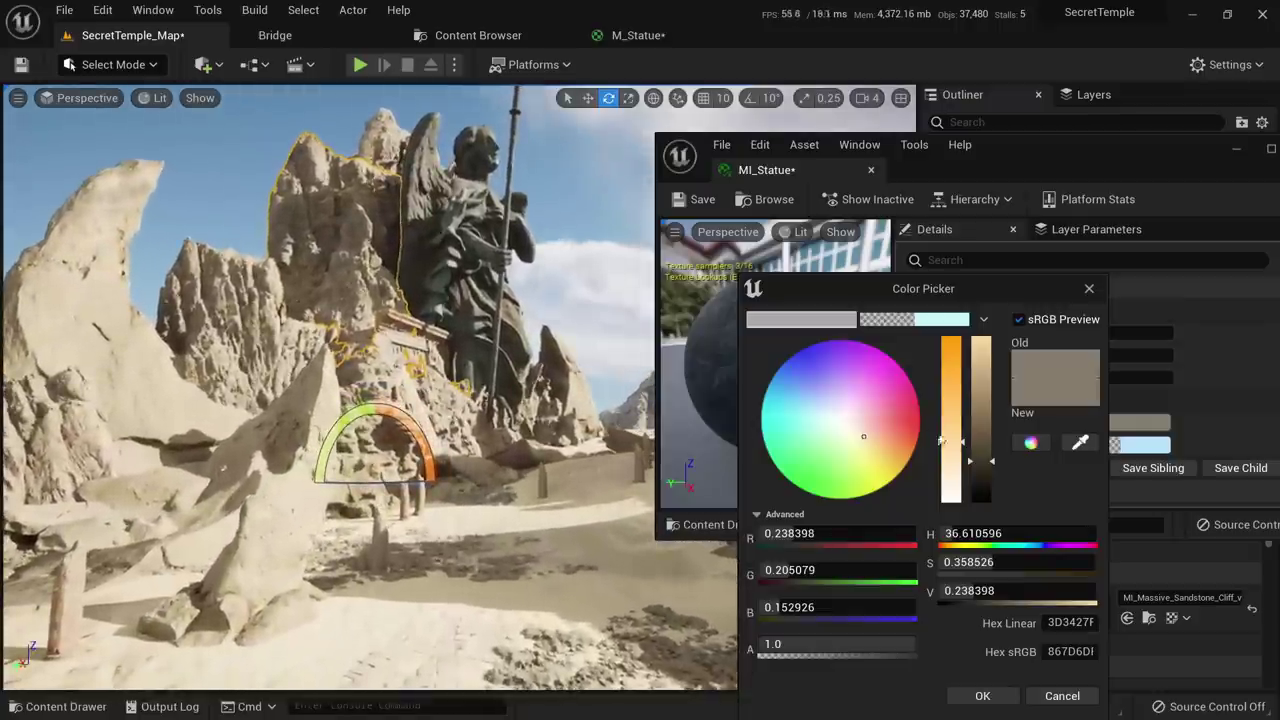
{"action": "key", "text": "alt+3"}
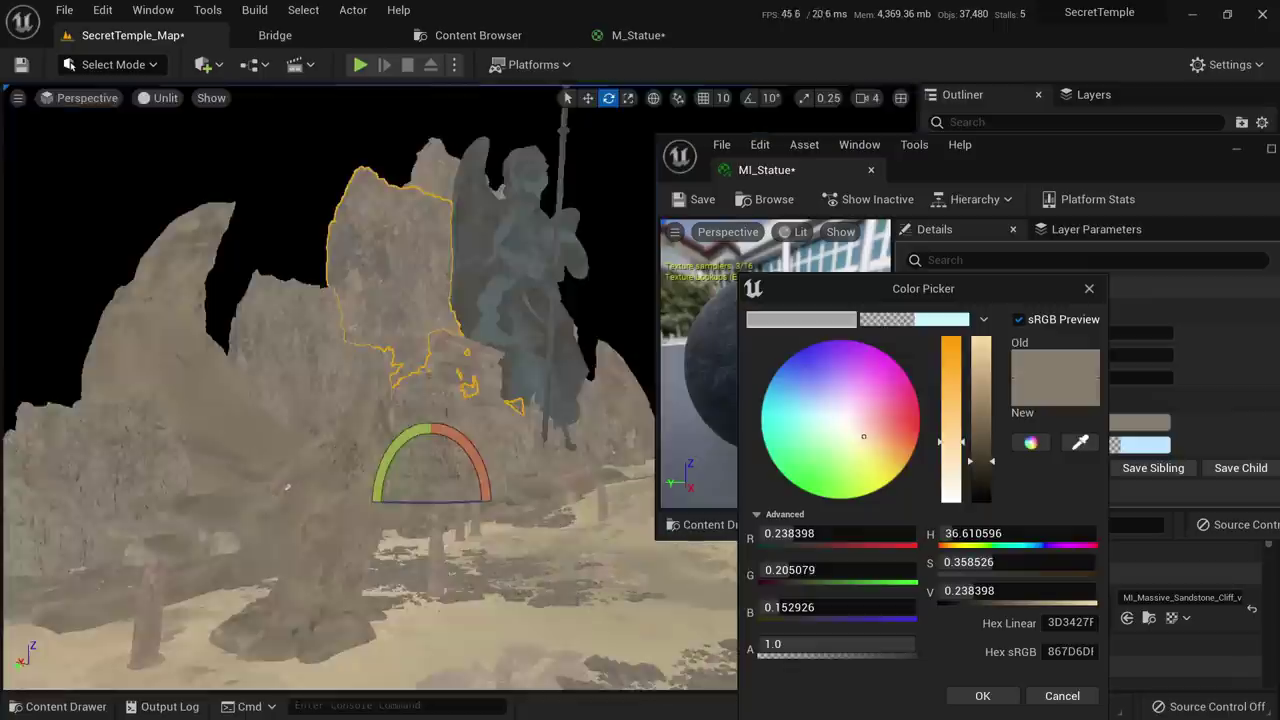
{"action": "left_click_drag", "start_coordinate": [985, 463], "coordinate": [983, 393]}
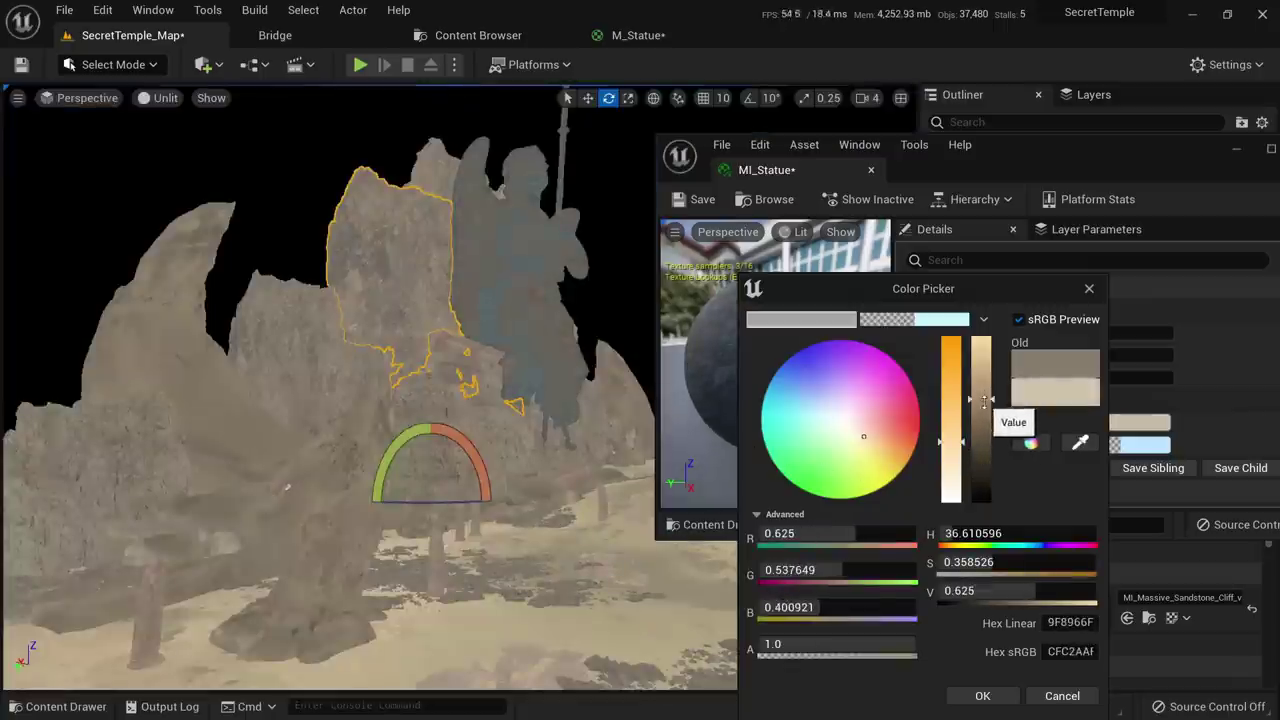
{"action": "left_click_drag", "start_coordinate": [950, 455], "coordinate": [951, 480]}
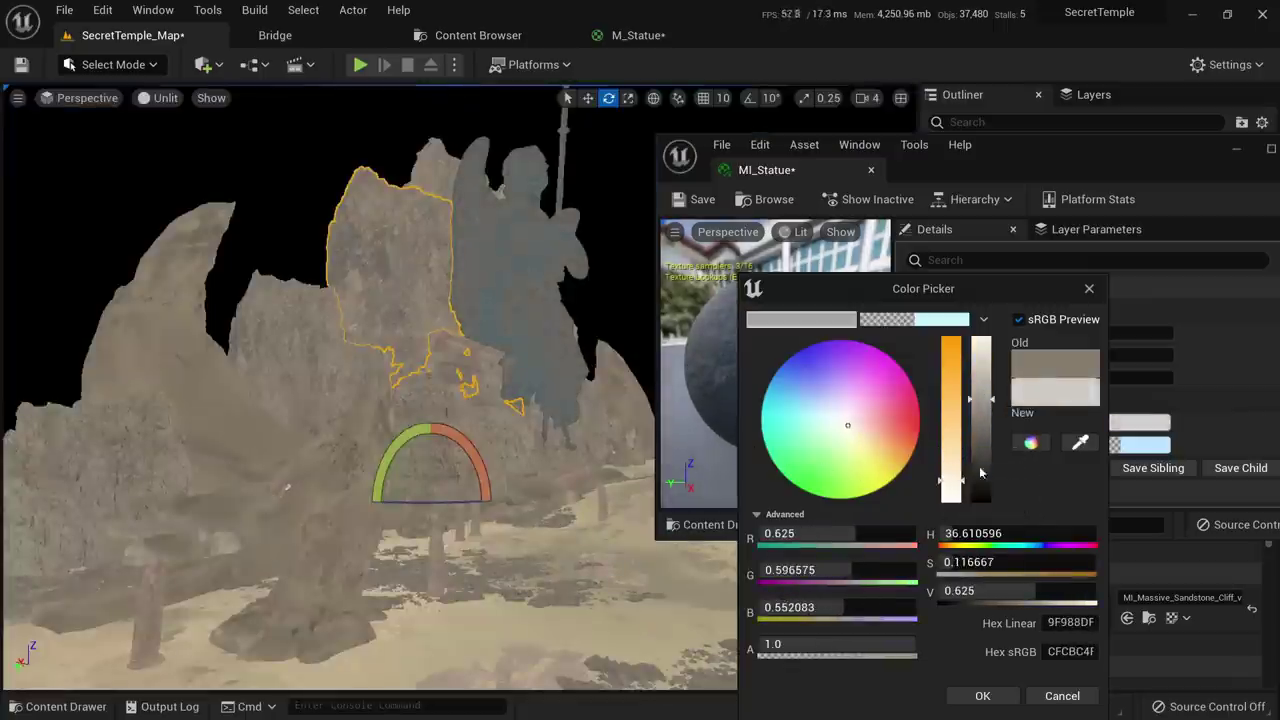
{"action": "left_click_drag", "start_coordinate": [984, 398], "coordinate": [983, 357]}
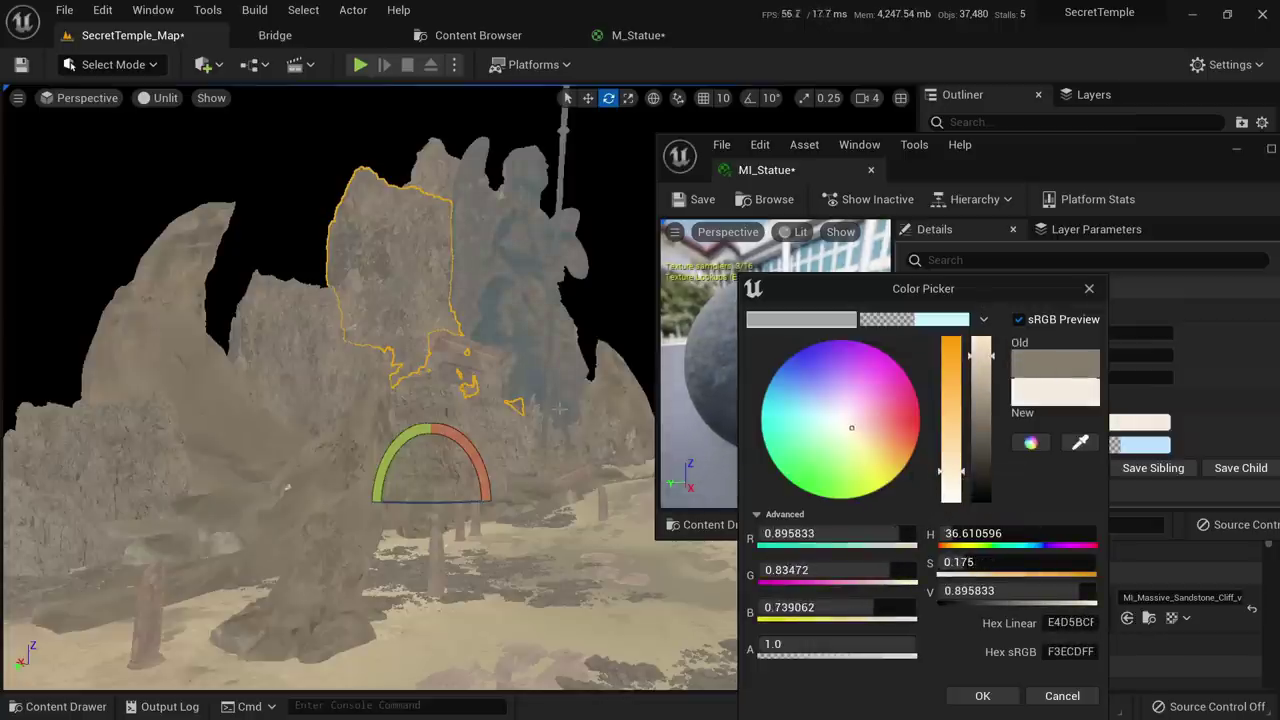
Check the statue in lit shading, accept the L1 albedo colour and save MI_Statue
{"action": "key", "text": "alt+4"}
{"action": "right_click_drag", "start_coordinate": [559, 408], "coordinate": [650, 425]}
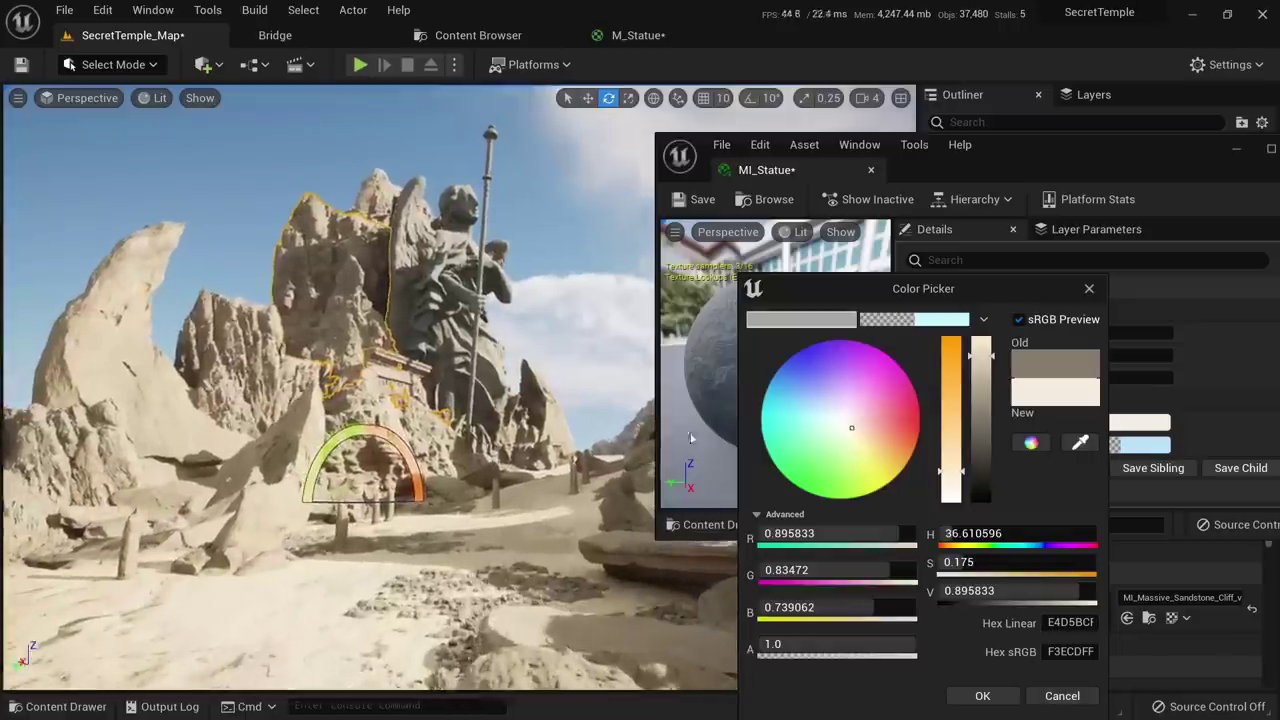
{"action": "left_click", "coordinate": [984, 696]}
{"action": "left_click", "coordinate": [700, 200]}
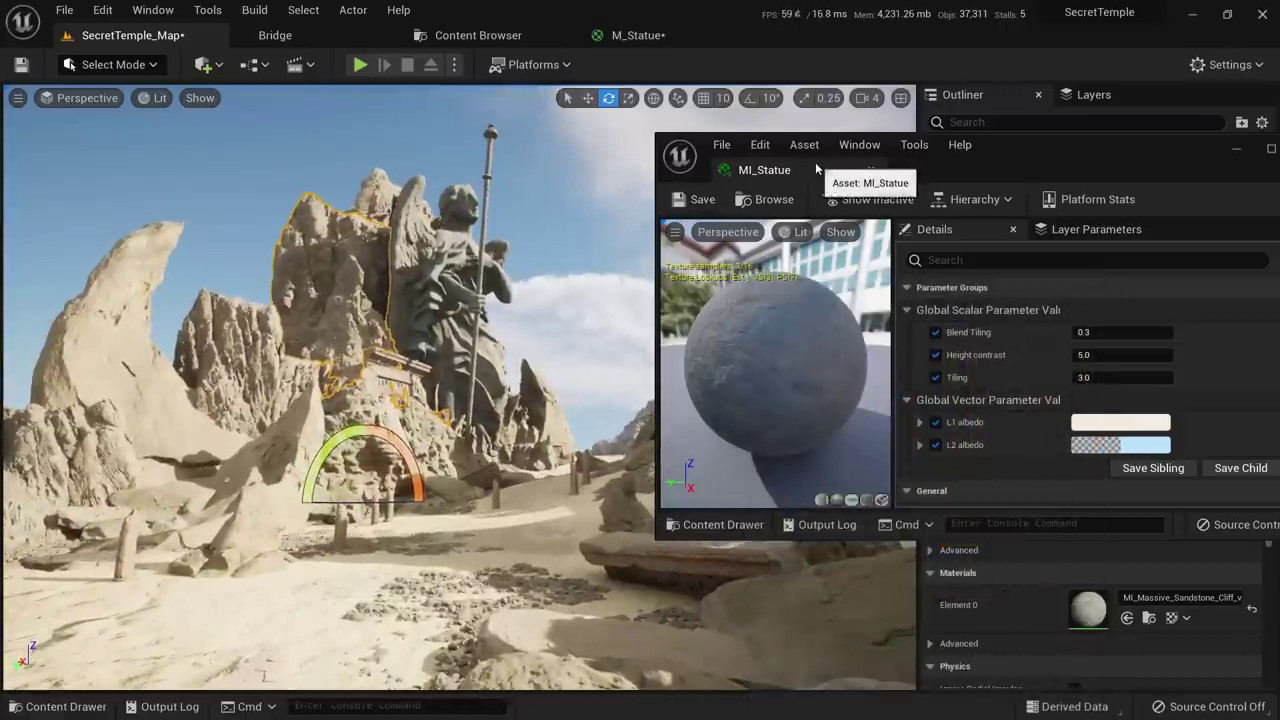
Close the MI_Statue material instance and deselect the sandstone cliff next to the statue
{"action": "left_click", "coordinate": [871, 170]}
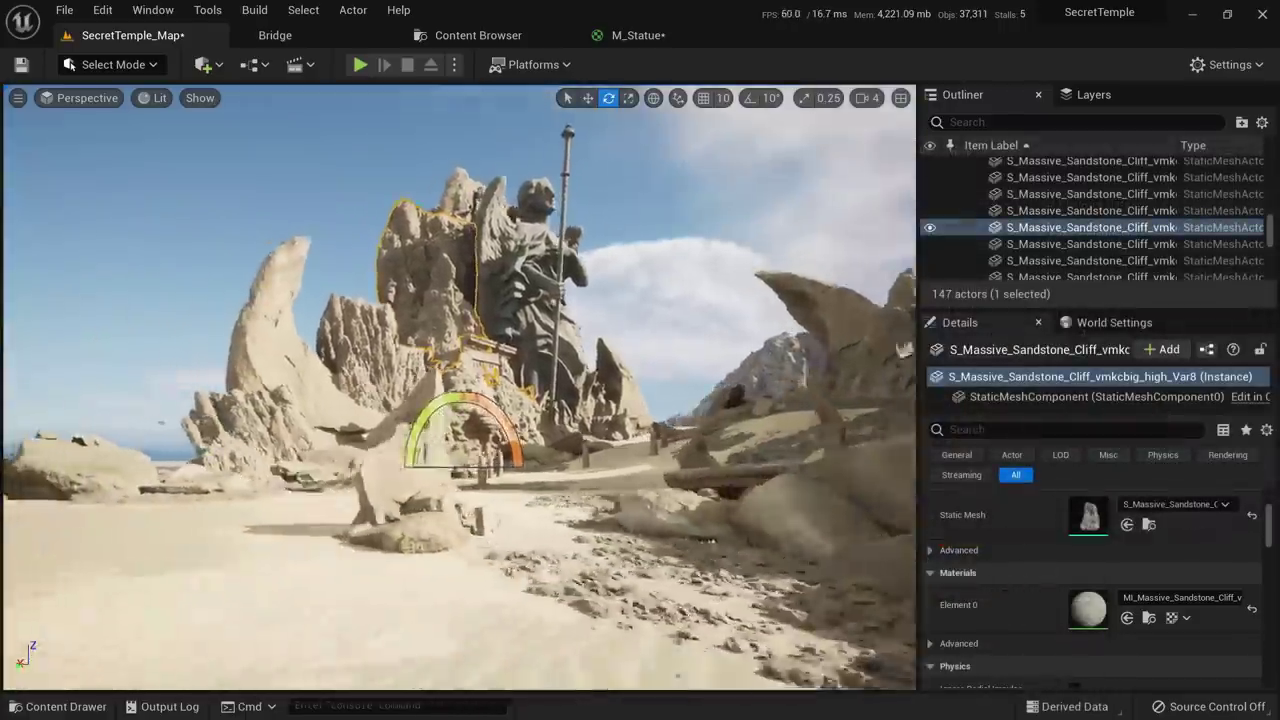
{"action": "key", "text": "w"}
{"action": "right_click_drag", "start_coordinate": [560, 400], "coordinate": [605, 435]}
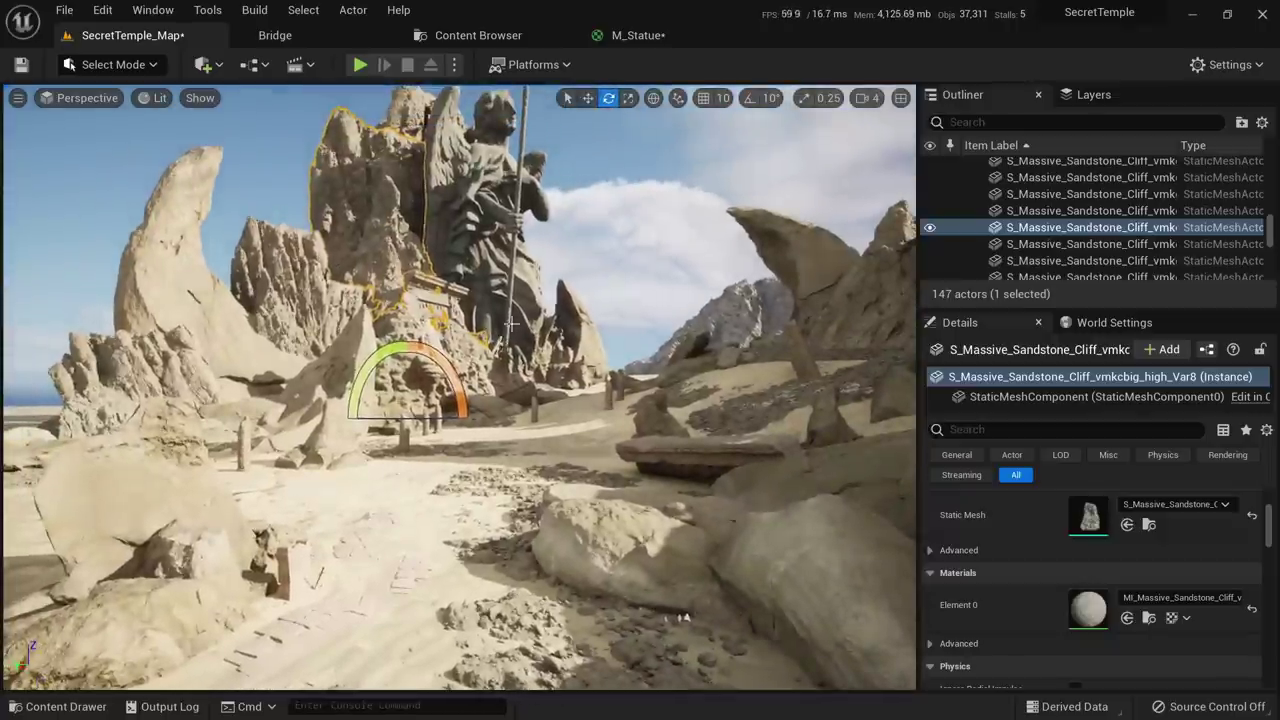
{"action": "key", "text": "s"}
{"action": "right_click_drag", "start_coordinate": [511, 324], "coordinate": [480, 300]}
{"action": "key", "text": "Escape"}
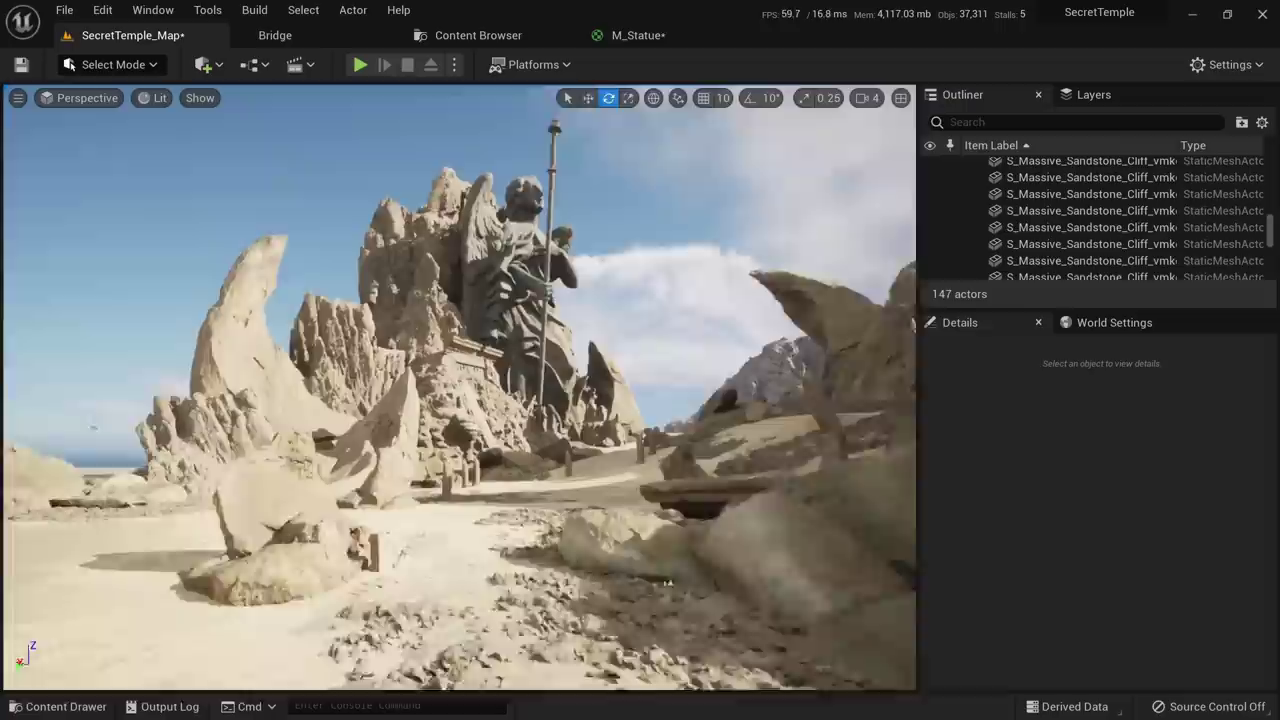
Compare the statue's colours with the surrounding cliffs in unlit and lit shading
{"action": "right_click_drag", "start_coordinate": [668, 583], "coordinate": [668, 583]}
{"action": "key", "text": "alt+3"}
{"action": "key", "text": "alt+4"}
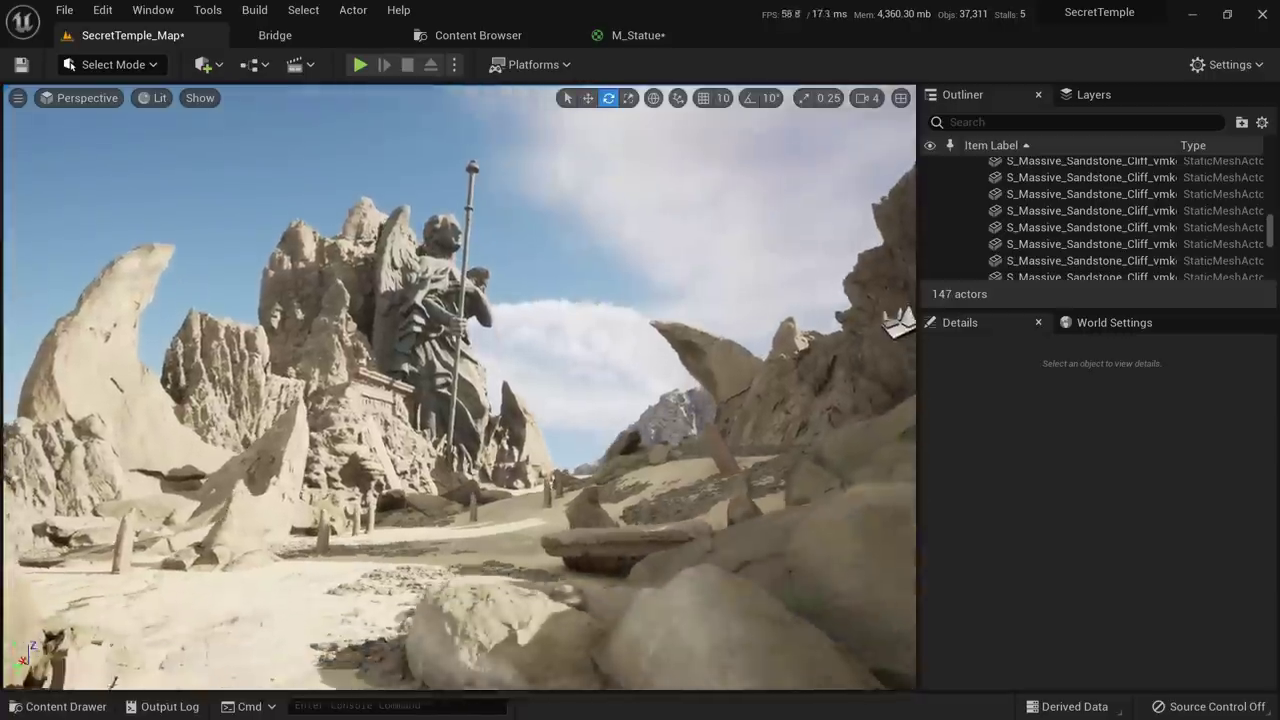
{"action": "key", "text": "alt+3"}
{"action": "left_click", "coordinate": [411, 305]}
{"action": "key", "text": "alt+4"}
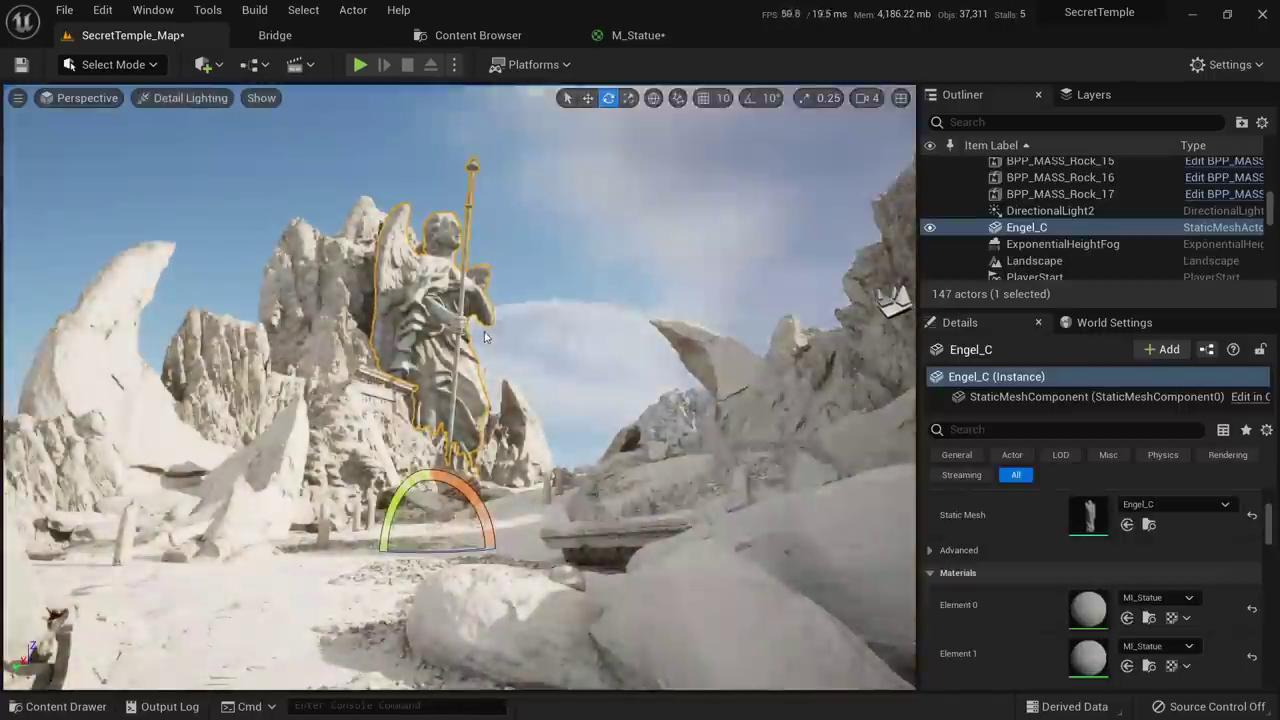
{"action": "key", "text": "alt+3"}
{"action": "key", "text": "alt+4"}
{"action": "right_click_drag", "start_coordinate": [543, 389], "coordinate": [470, 420]}
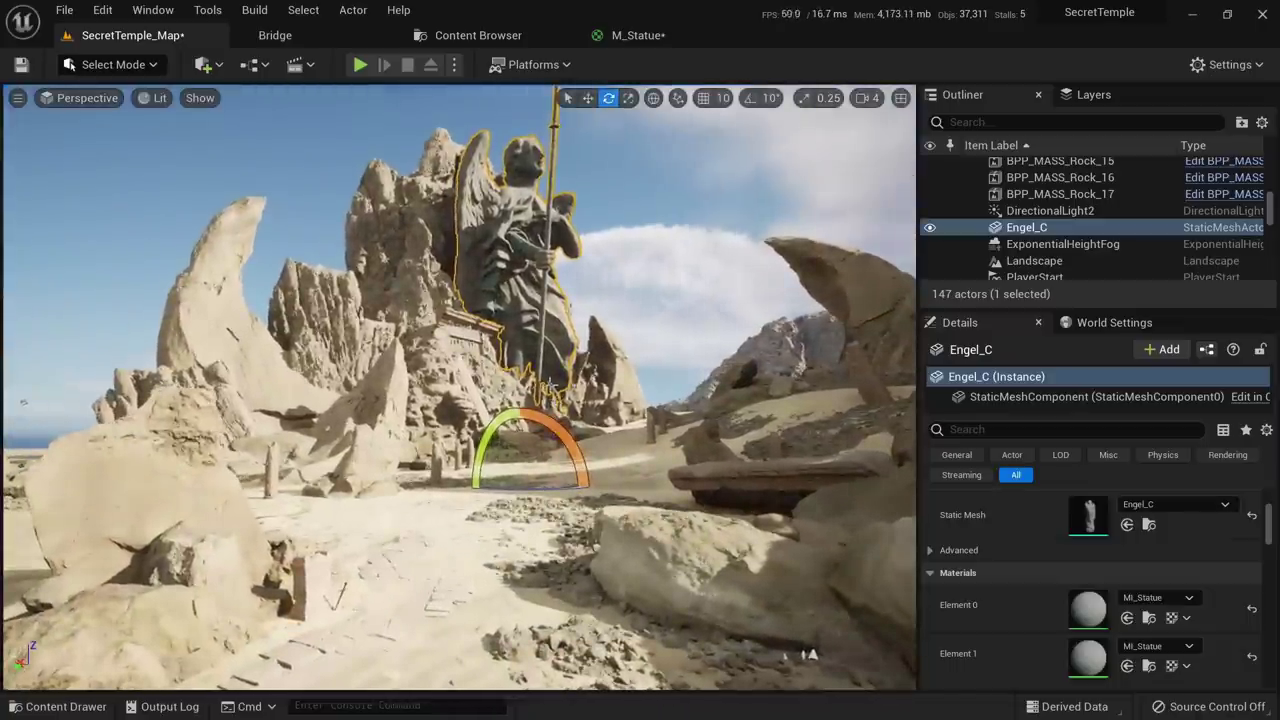
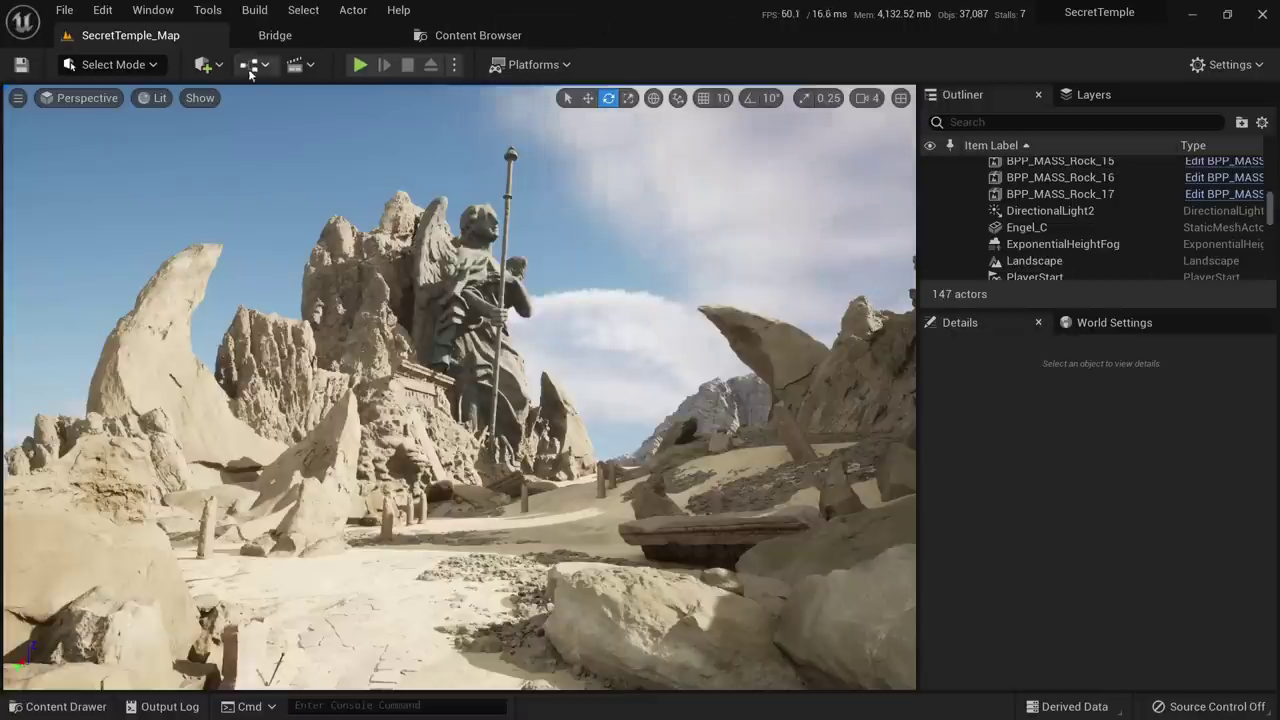
Switch to Bridge, remove the Rock search filter and open the Decals category
{"action": "left_click", "coordinate": [286, 42]}
{"action": "scroll", "coordinate": [311, 178], "scroll_direction": "up", "scroll_amount": 2}
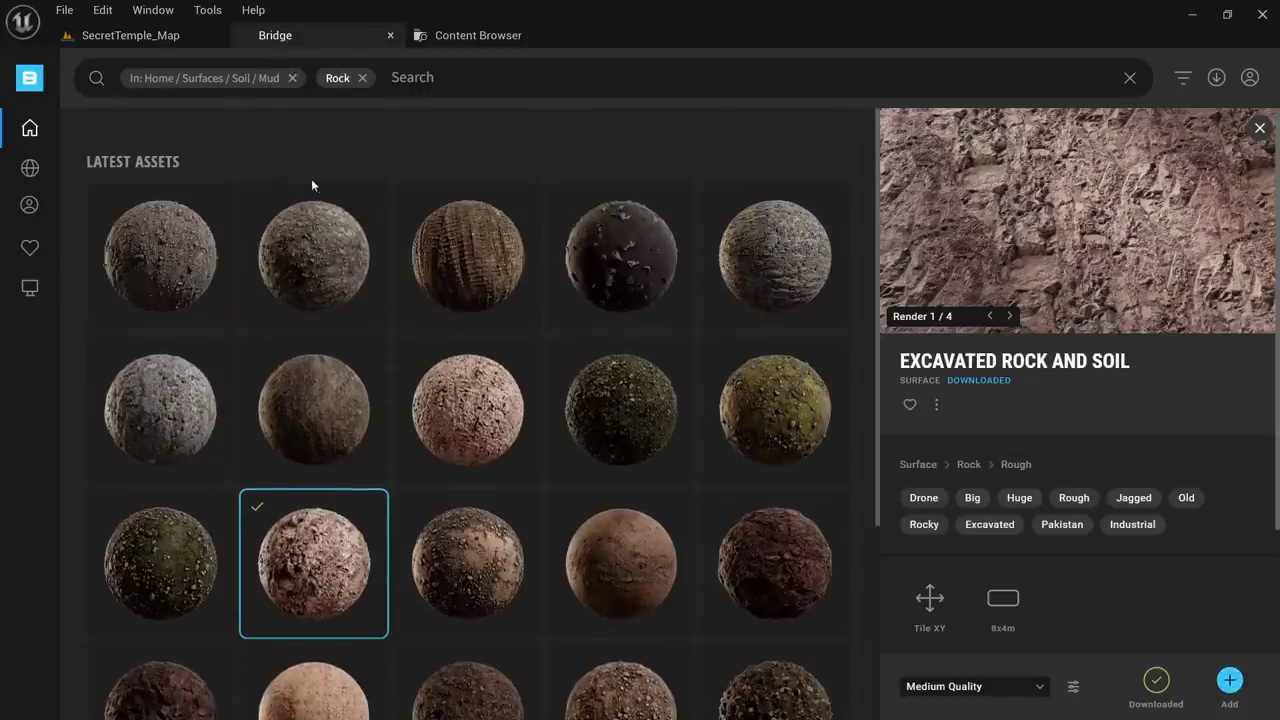
{"action": "left_click", "coordinate": [363, 78]}
{"action": "mouse_move", "coordinate": [29, 248]}
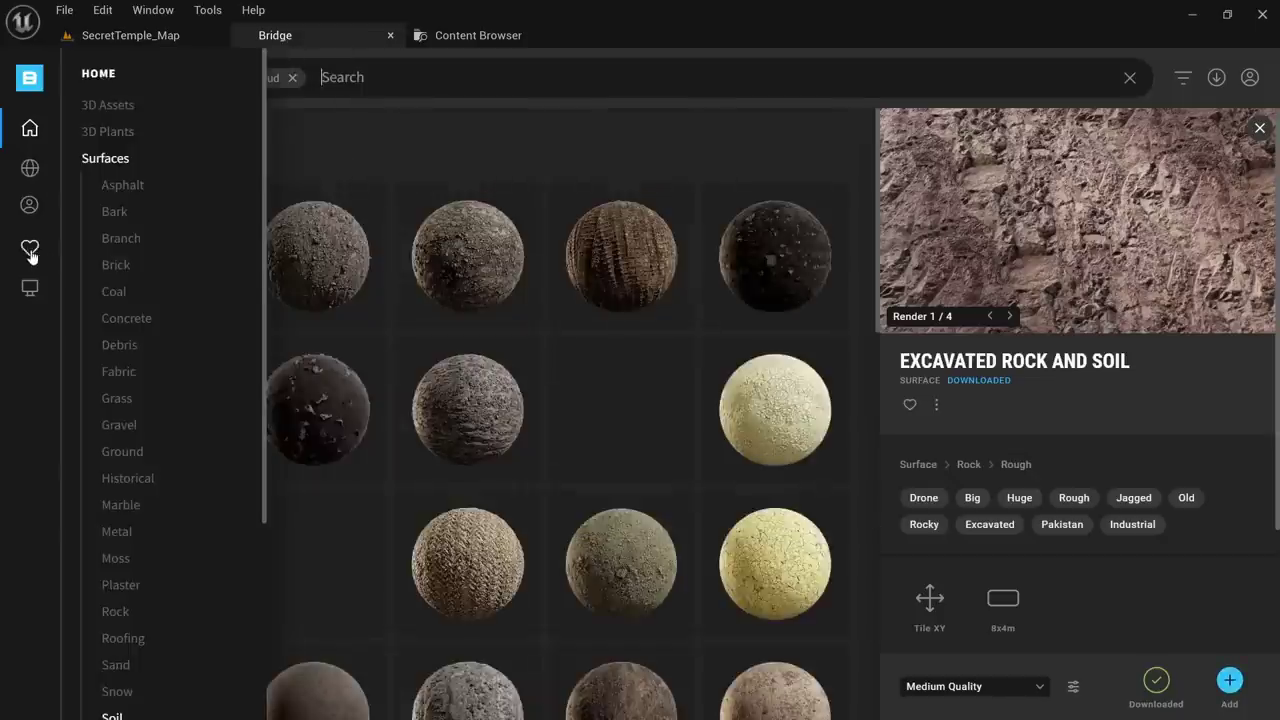
{"action": "left_click", "coordinate": [27, 131]}
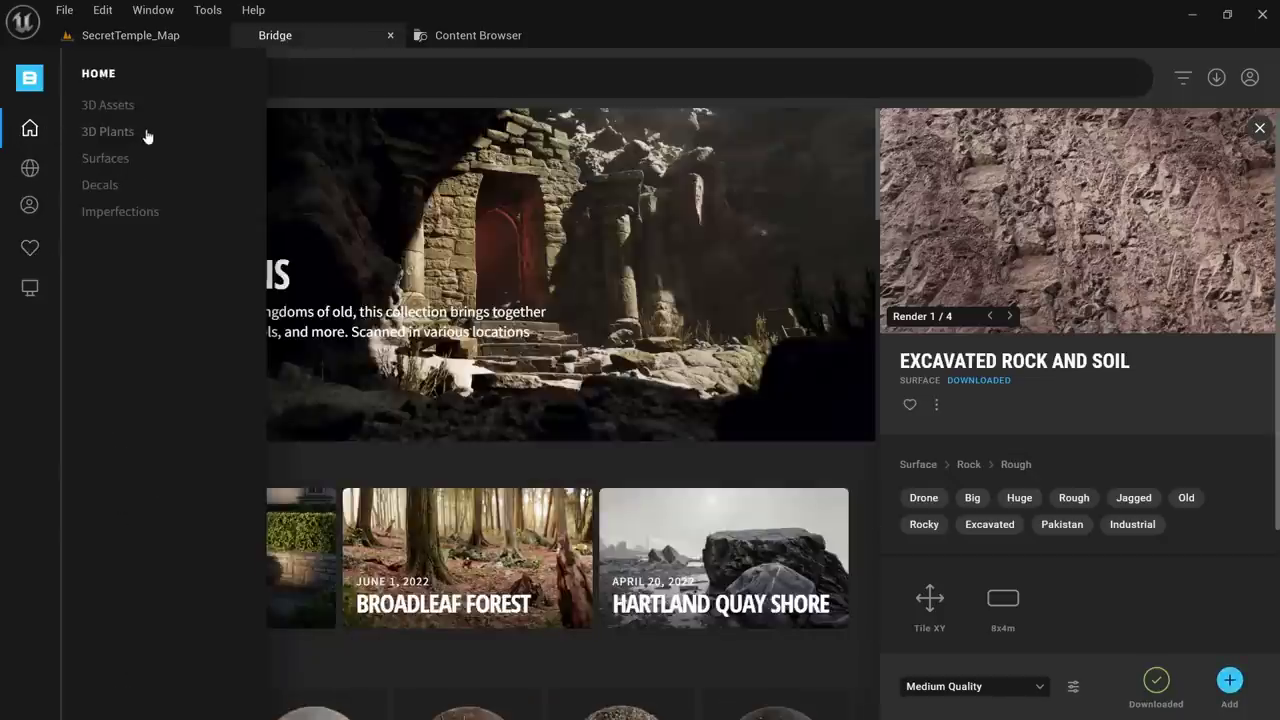
{"action": "left_click", "coordinate": [141, 187]}
Look through the decal categories and the latest decal assets
{"action": "scroll", "coordinate": [613, 395], "scroll_direction": "down", "scroll_amount": 8}
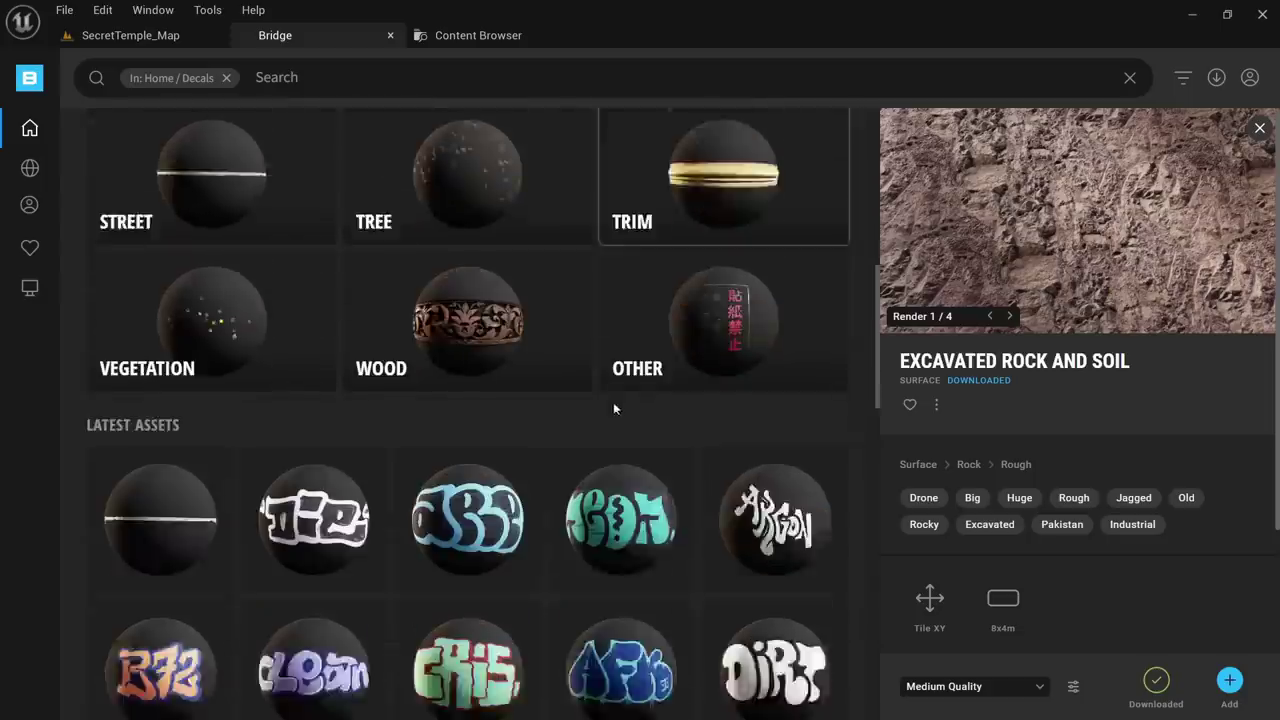
{"action": "scroll", "coordinate": [613, 408], "scroll_direction": "down", "scroll_amount": 5}
{"action": "scroll", "coordinate": [620, 420], "scroll_direction": "up", "scroll_amount": 10}
{"action": "scroll", "coordinate": [657, 437], "scroll_direction": "down", "scroll_amount": 6}
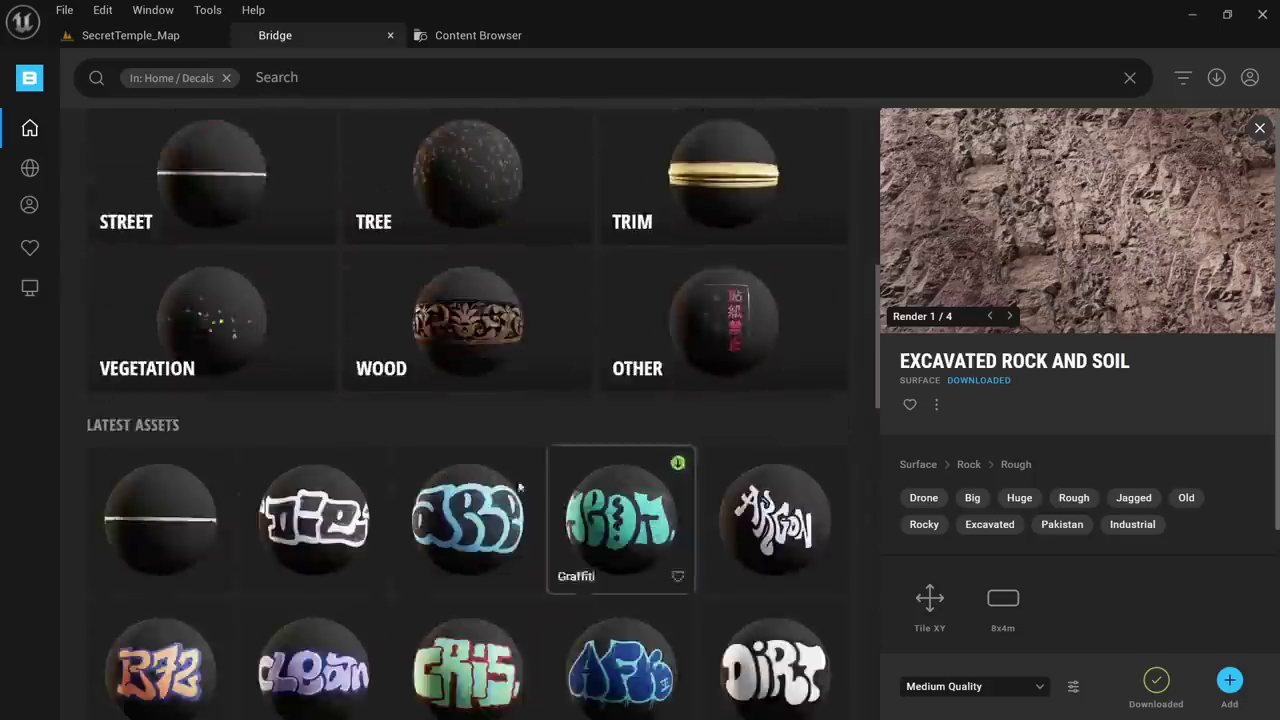
{"action": "scroll", "coordinate": [519, 487], "scroll_direction": "down", "scroll_amount": 3}
{"action": "scroll", "coordinate": [466, 500], "scroll_direction": "up", "scroll_amount": 8}
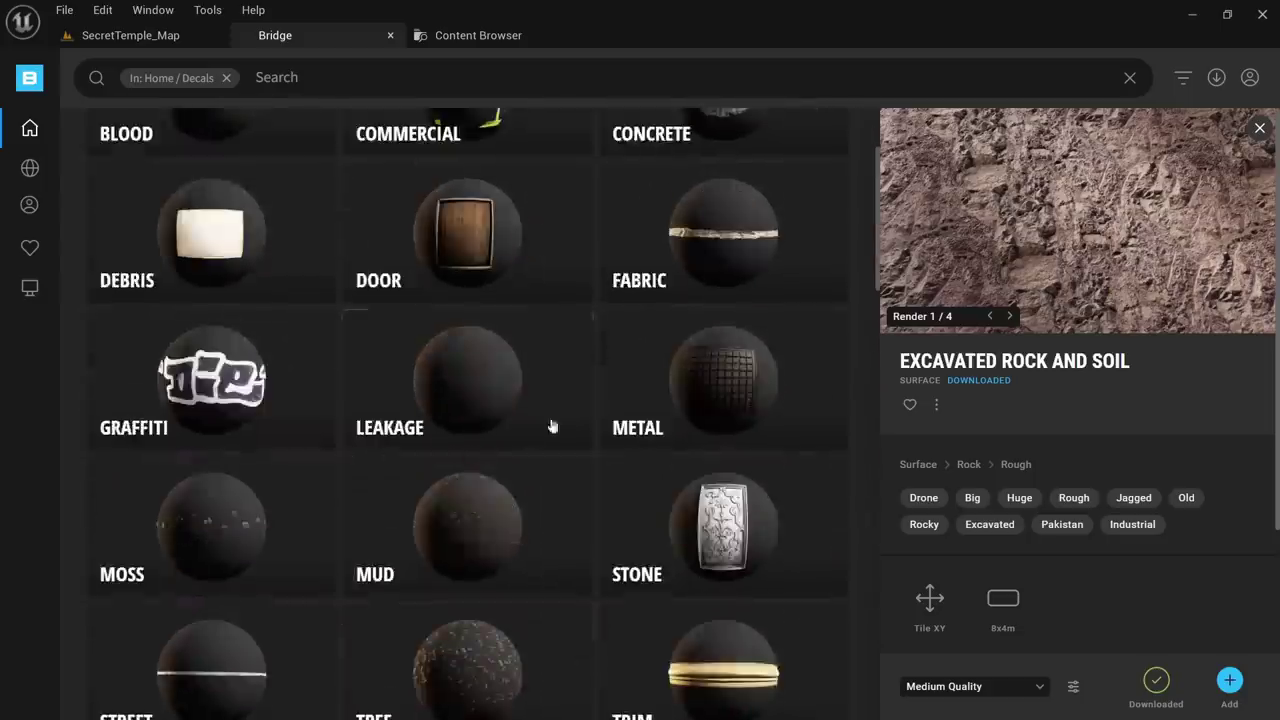
{"action": "scroll", "coordinate": [499, 279], "scroll_direction": "up", "scroll_amount": 2}
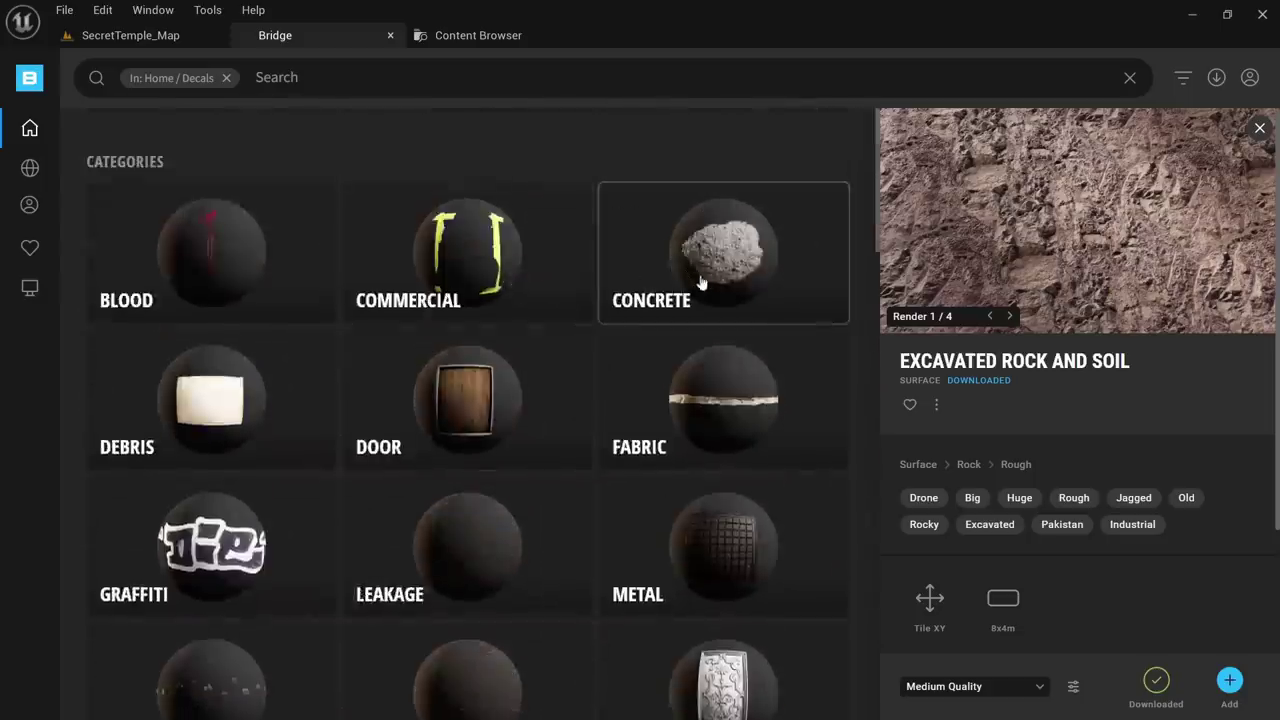
{"action": "scroll", "coordinate": [521, 234], "scroll_direction": "down", "scroll_amount": 2}
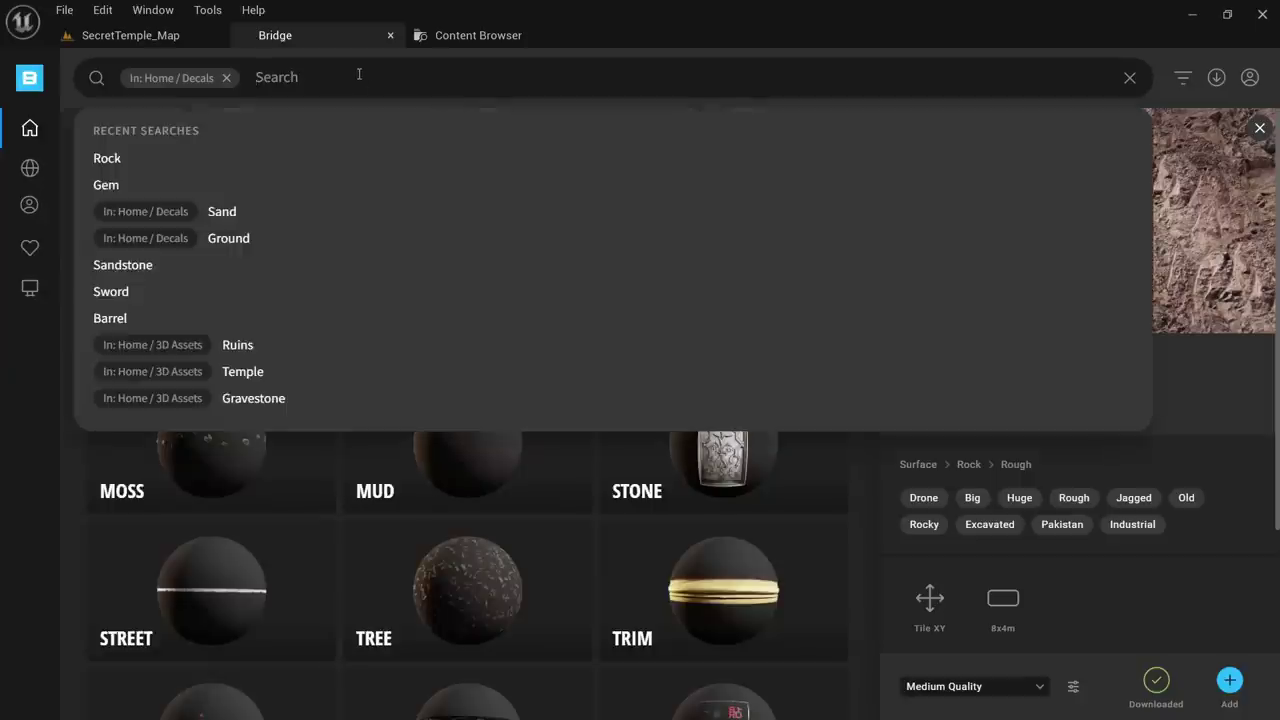
Search the decals for "ground", look through the matching assets and clear the search filter
{"action": "left_click", "coordinate": [359, 75]}
{"action": "type", "text": "ground"}
{"action": "key", "text": "Return"}
{"action": "scroll", "coordinate": [780, 329], "scroll_direction": "down", "scroll_amount": 10}
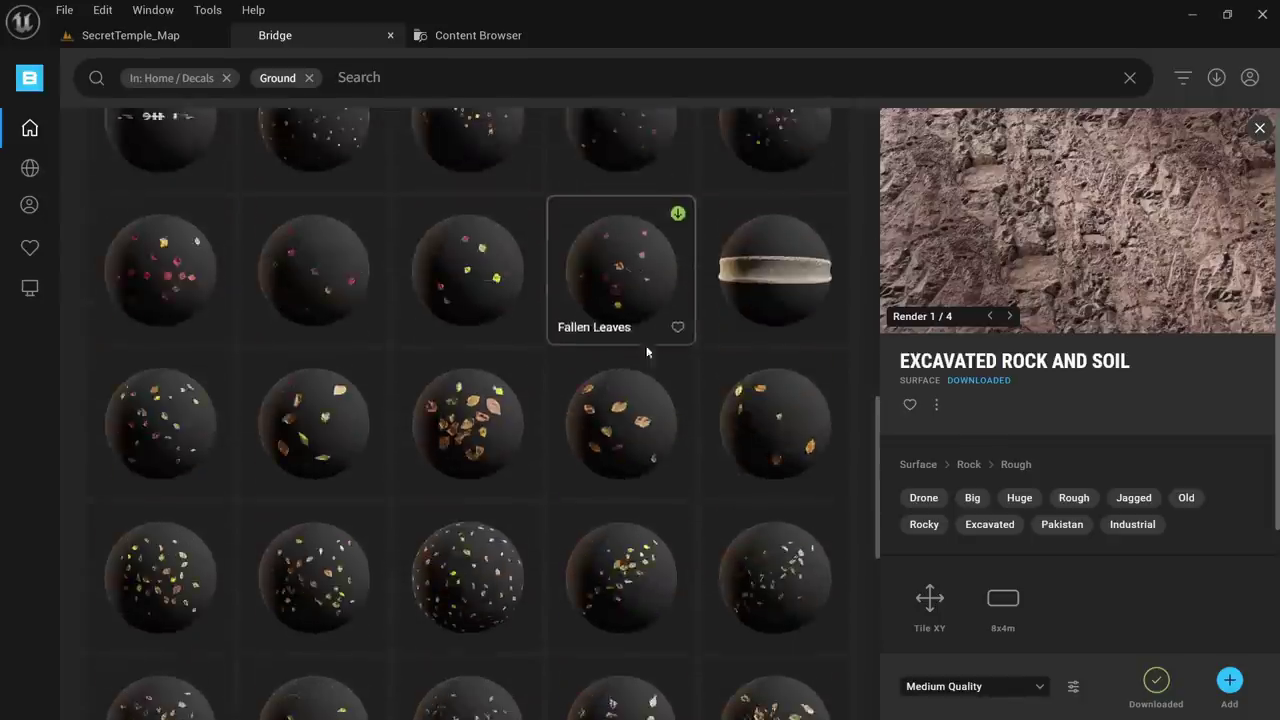
{"action": "scroll", "coordinate": [727, 380], "scroll_direction": "down", "scroll_amount": 15}
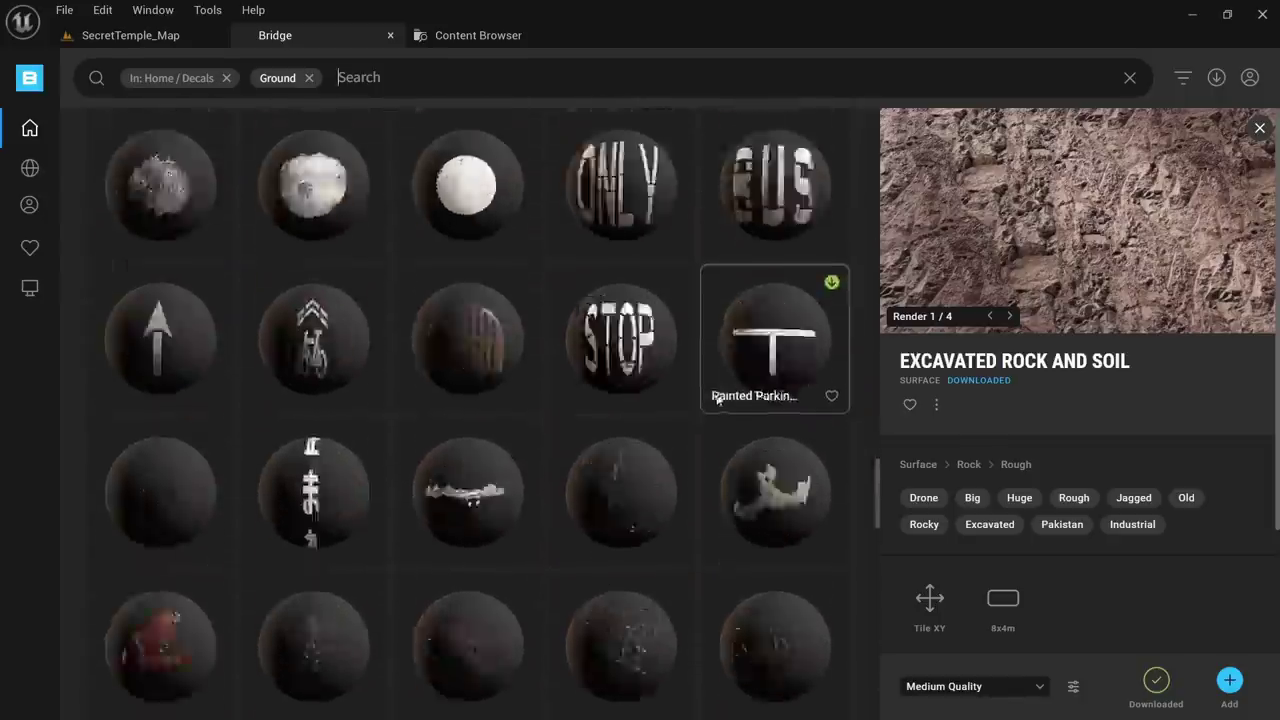
{"action": "scroll", "coordinate": [720, 401], "scroll_direction": "up", "scroll_amount": 20}
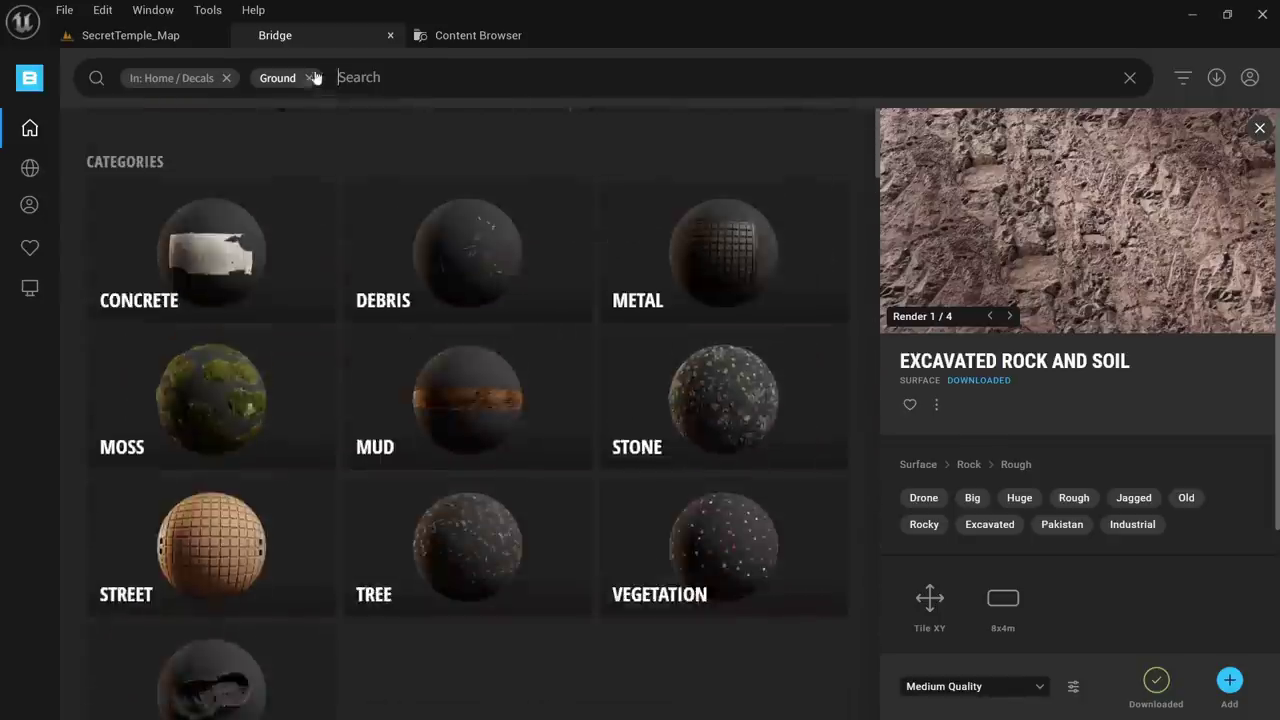
{"action": "left_click", "coordinate": [309, 78]}
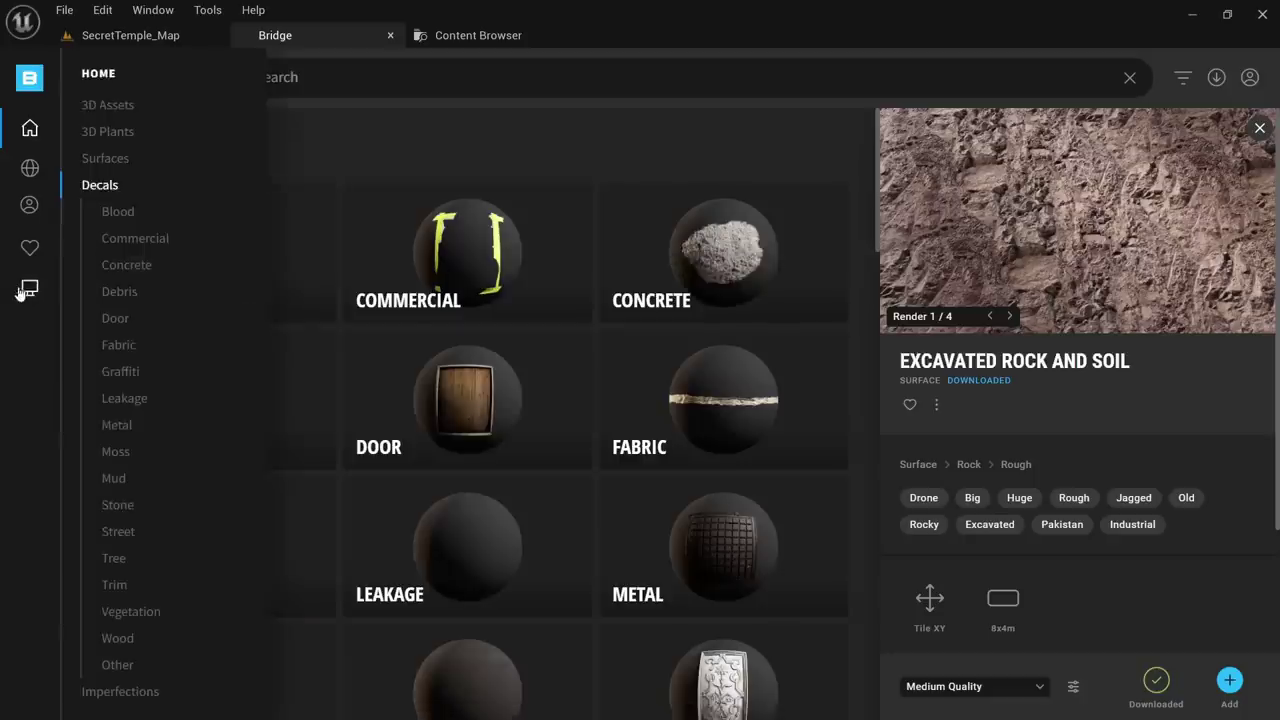
Review the downloaded local assets, inspecting the Debris, Asphalt Pothole, Road Damage and Roman Fresco Broken Ornate decals
{"action": "left_click", "coordinate": [24, 290]}
{"action": "left_click", "coordinate": [473, 385]}
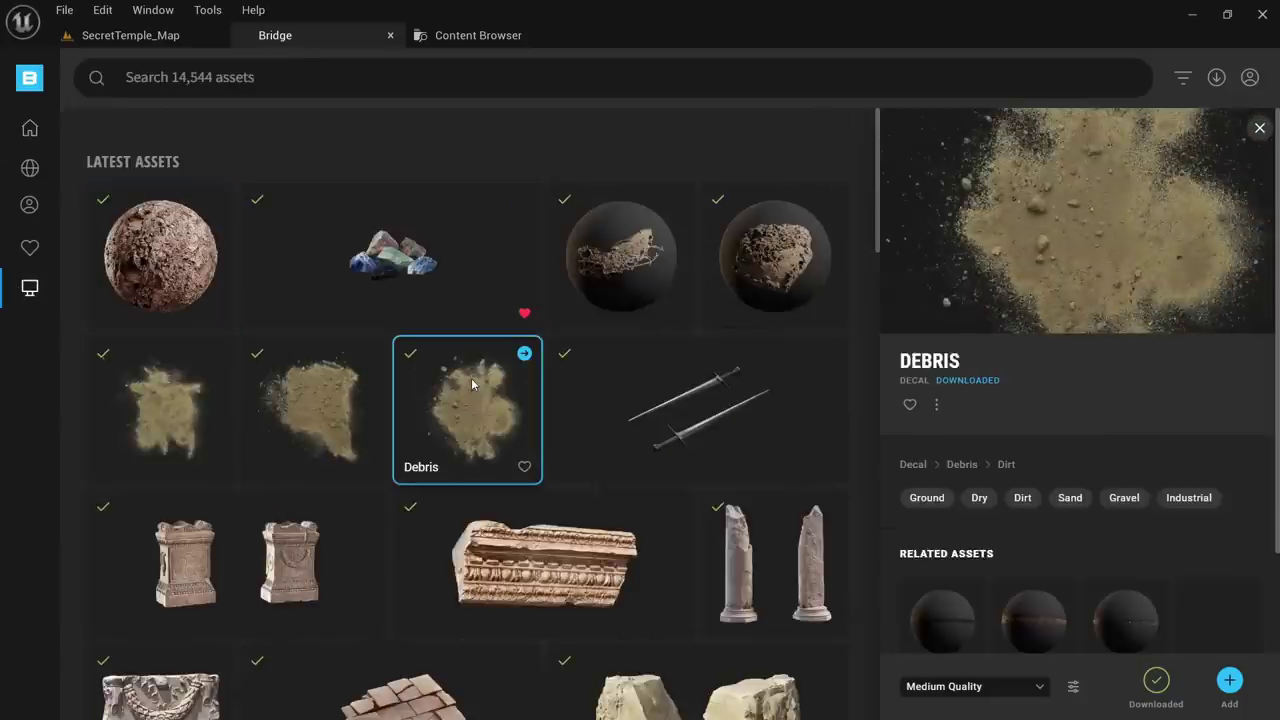
{"action": "left_click", "coordinate": [775, 255]}
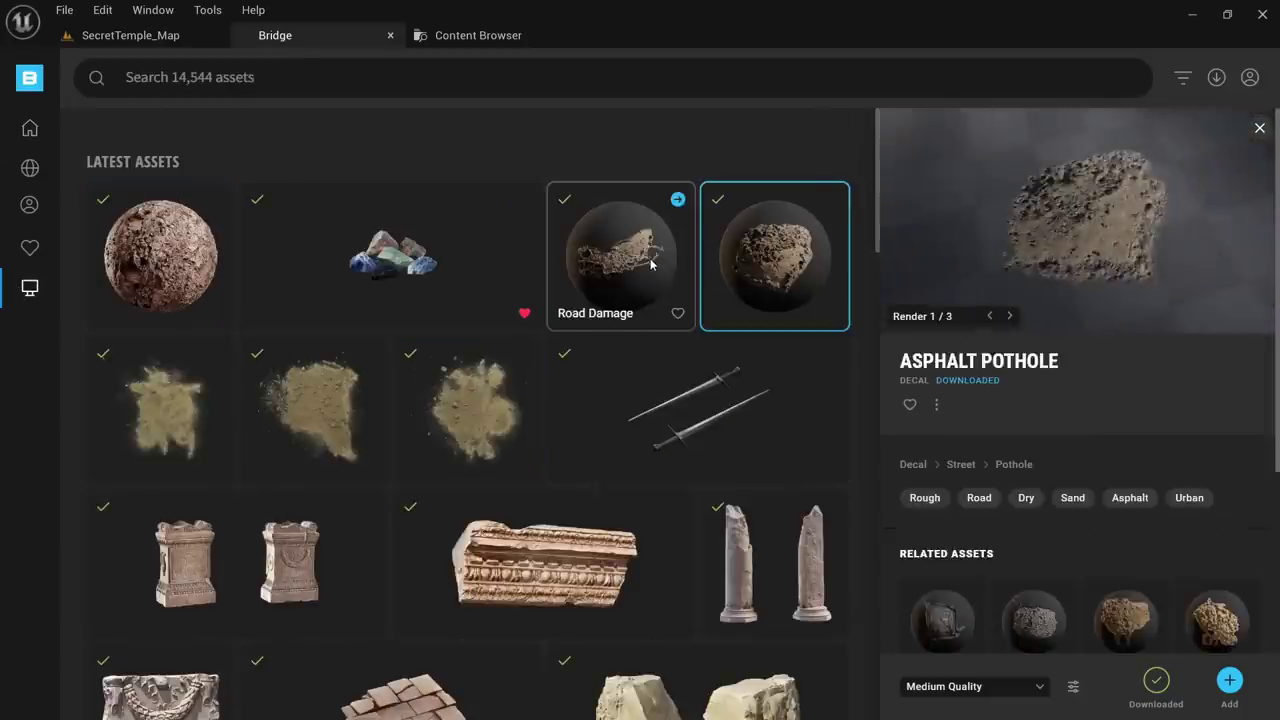
{"action": "left_click", "coordinate": [650, 263]}
{"action": "left_click", "coordinate": [447, 407]}
{"action": "scroll", "coordinate": [575, 340], "scroll_direction": "down", "scroll_amount": 10}
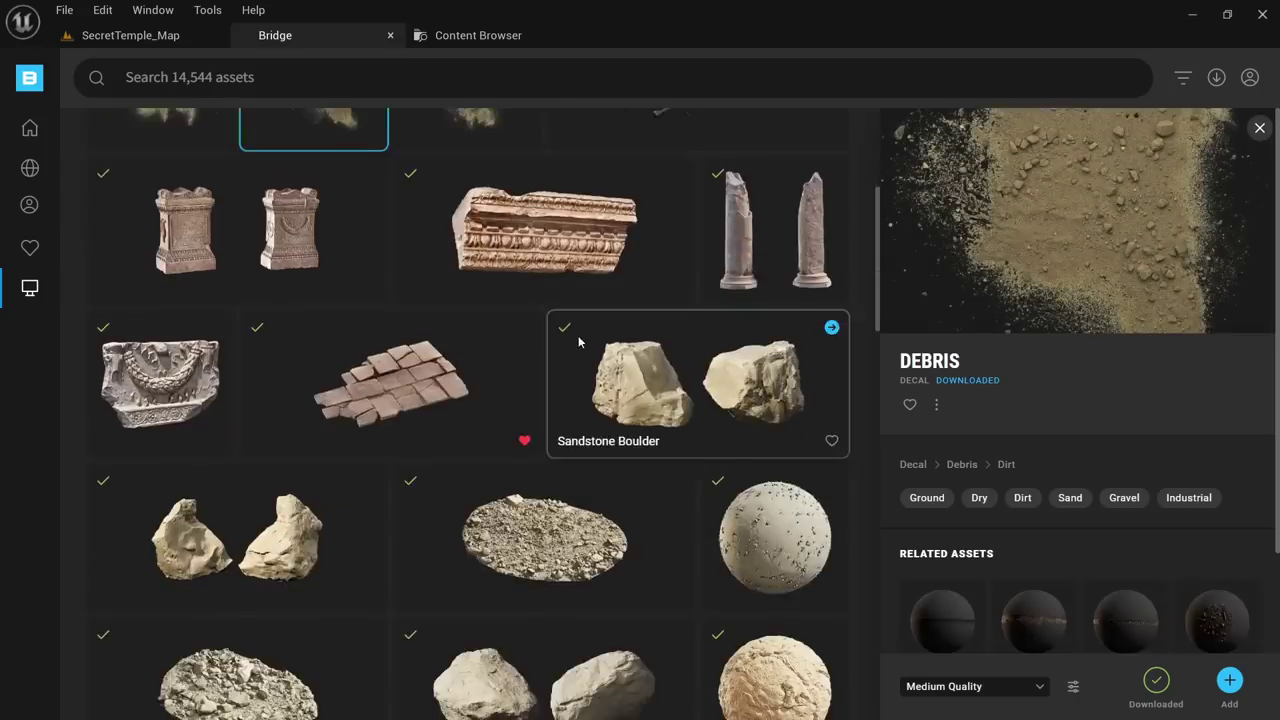
{"action": "scroll", "coordinate": [580, 342], "scroll_direction": "down", "scroll_amount": 3}
{"action": "left_click", "coordinate": [505, 228]}
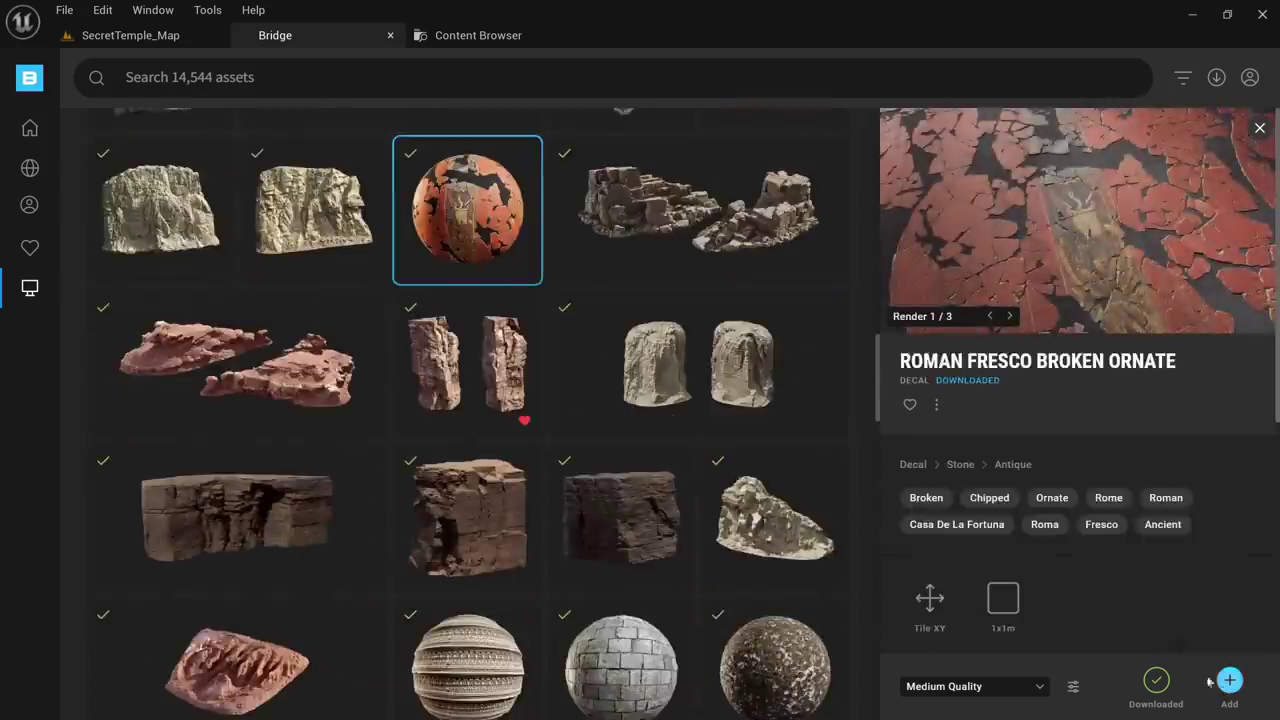
Show the Decals collection among the project assets and inspect the Roman Fresco Broken Ornate material instance, closing it again
{"action": "left_click", "coordinate": [470, 37]}
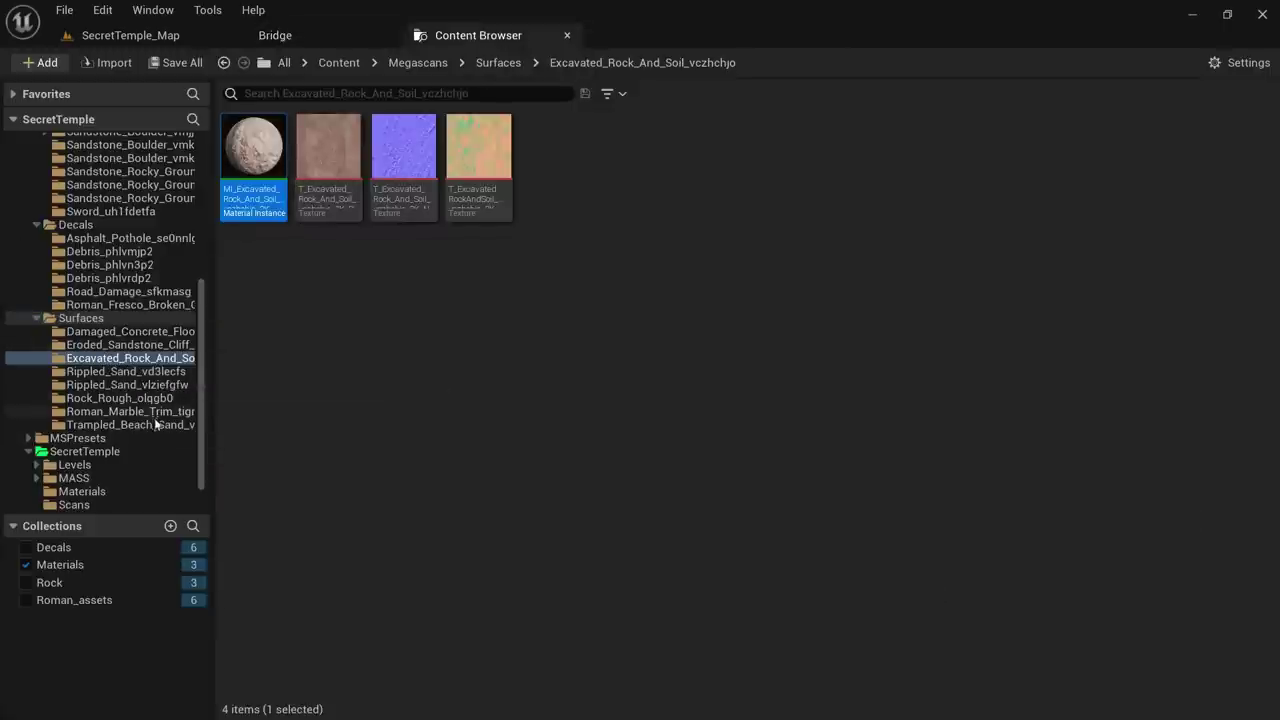
{"action": "left_click", "coordinate": [101, 547]}
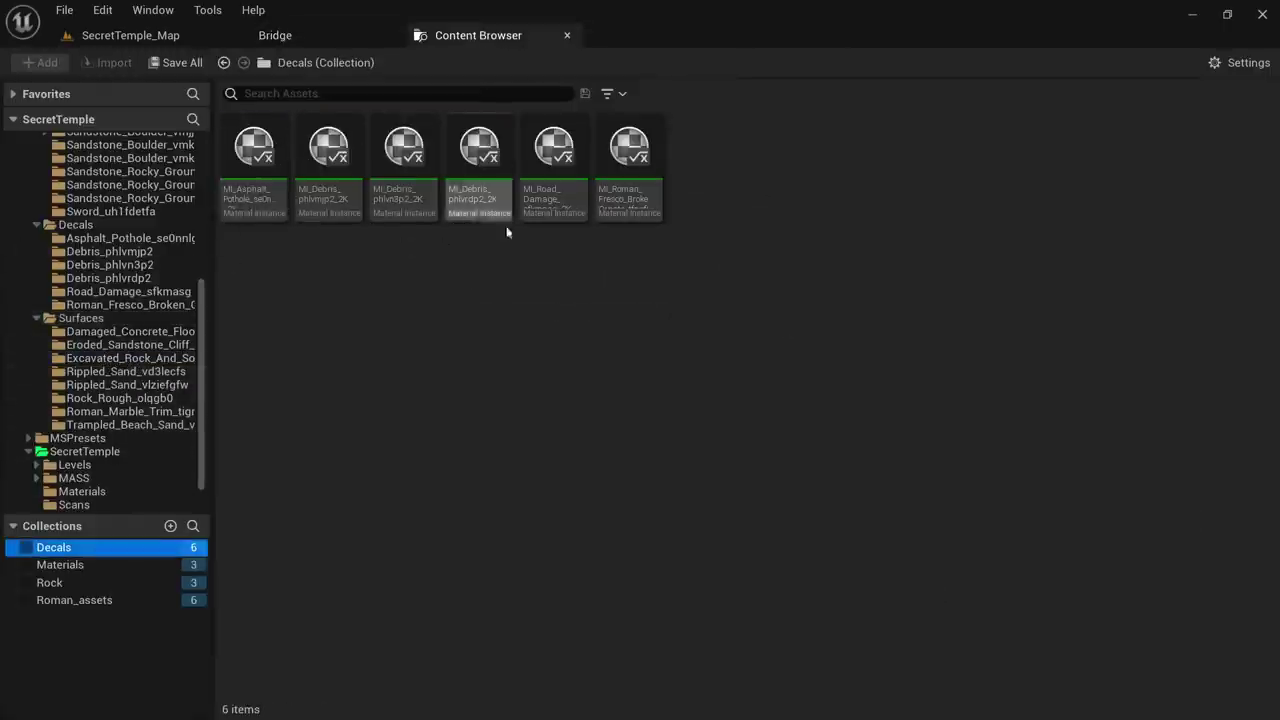
{"action": "double_click", "coordinate": [629, 160]}
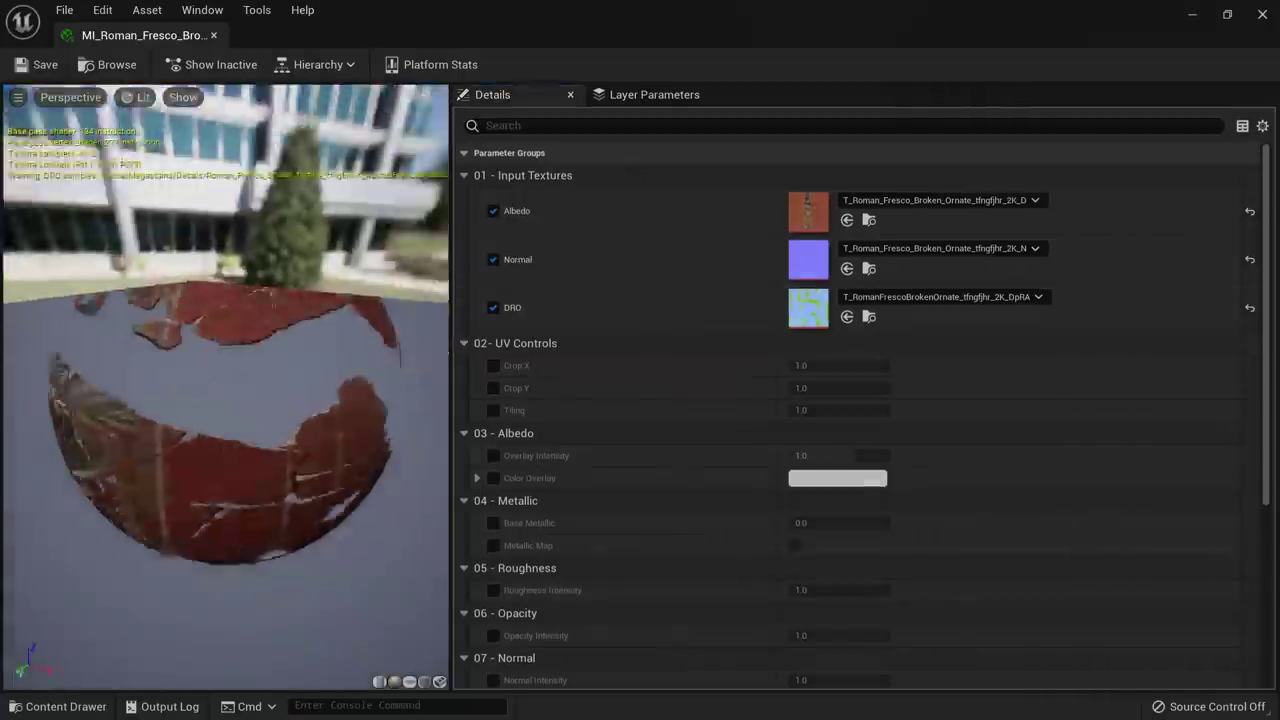
{"action": "left_click_drag", "start_coordinate": [250, 370], "coordinate": [140, 370]}
{"action": "left_click", "coordinate": [213, 36]}
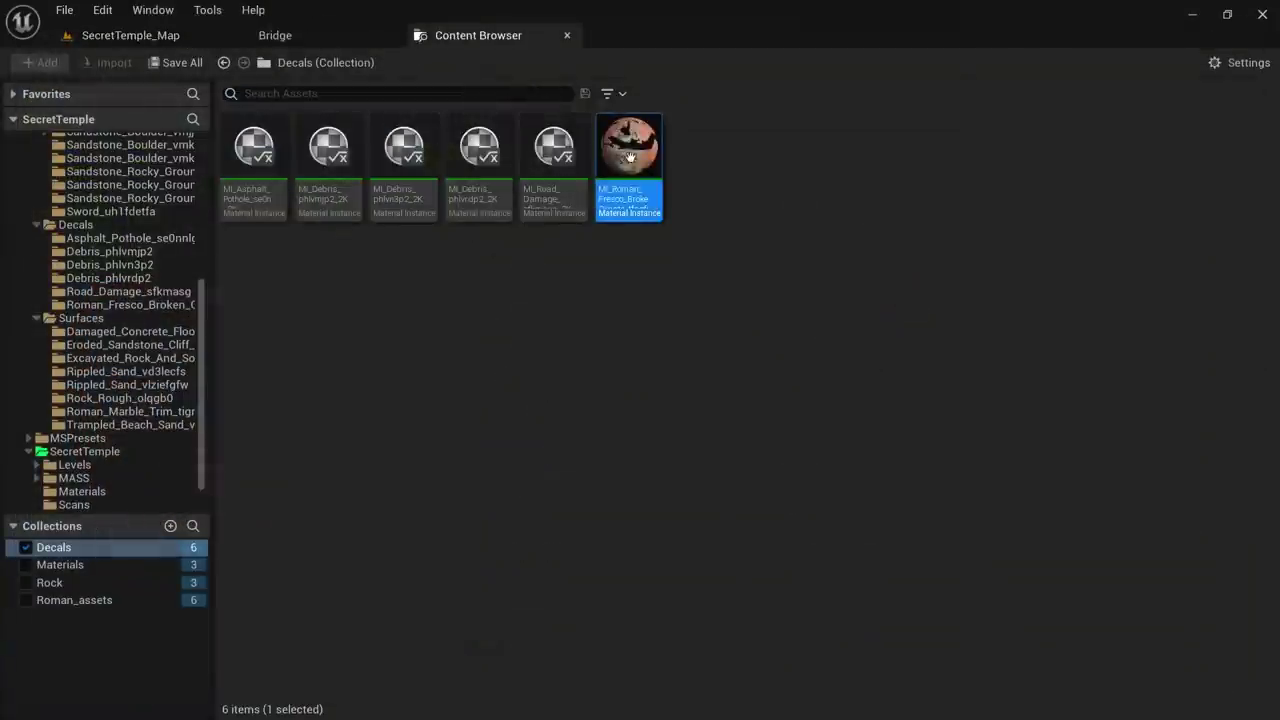
Place the Roman Fresco Broken Ornate decal on the statue's lower robe, and enlarge and rotate it to project onto the folds
{"action": "left_click_drag", "start_coordinate": [629, 160], "coordinate": [481, 387]}
{"action": "key", "text": "w"}
{"action": "right_click_drag", "start_coordinate": [481, 387], "coordinate": [481, 387]}
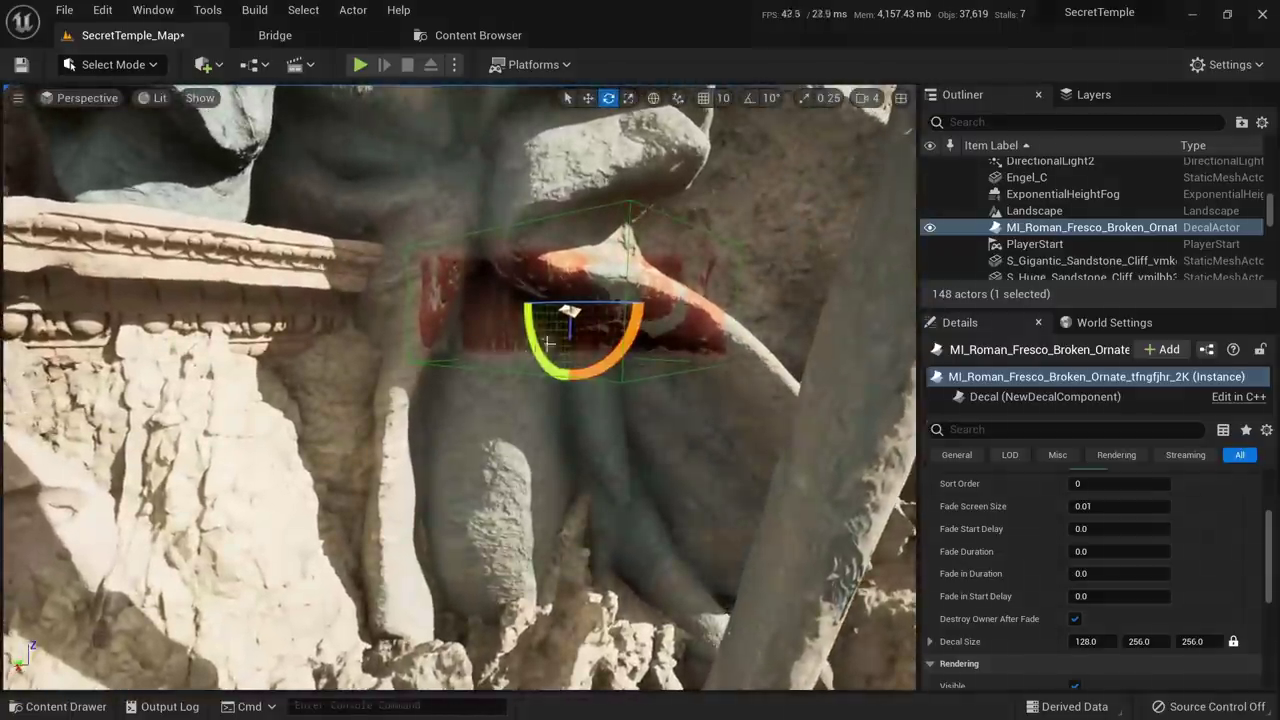
{"action": "left_click_drag", "start_coordinate": [539, 338], "coordinate": [596, 351]}
{"action": "key", "text": "r"}
{"action": "key", "text": "s"}
{"action": "right_click_drag", "start_coordinate": [596, 351], "coordinate": [596, 351]}
{"action": "key", "text": "e"}
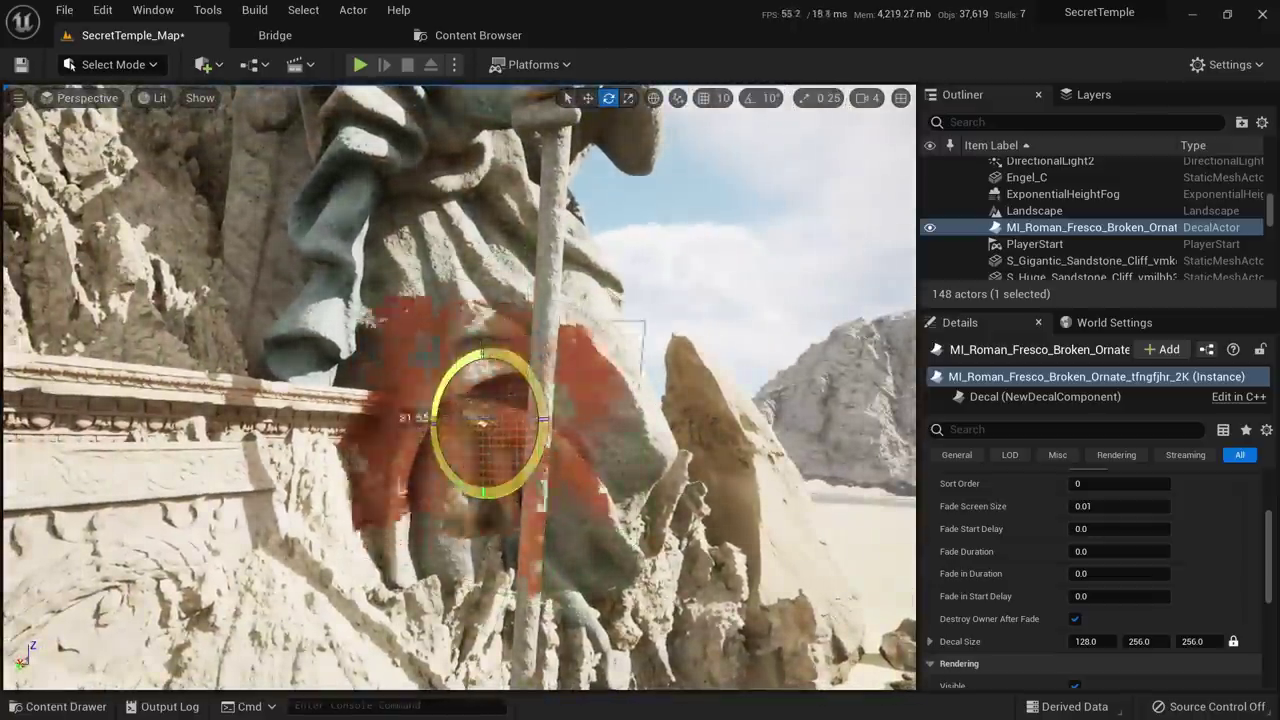
Scale the fresco decal to about 3.8 × 2.4 × 1.5 and move it up onto the statue's wing and shoulder
{"action": "key", "text": "s"}
{"action": "right_click_drag", "start_coordinate": [530, 467], "coordinate": [494, 516]}
{"action": "key", "text": "r"}
{"action": "key", "text": "w"}
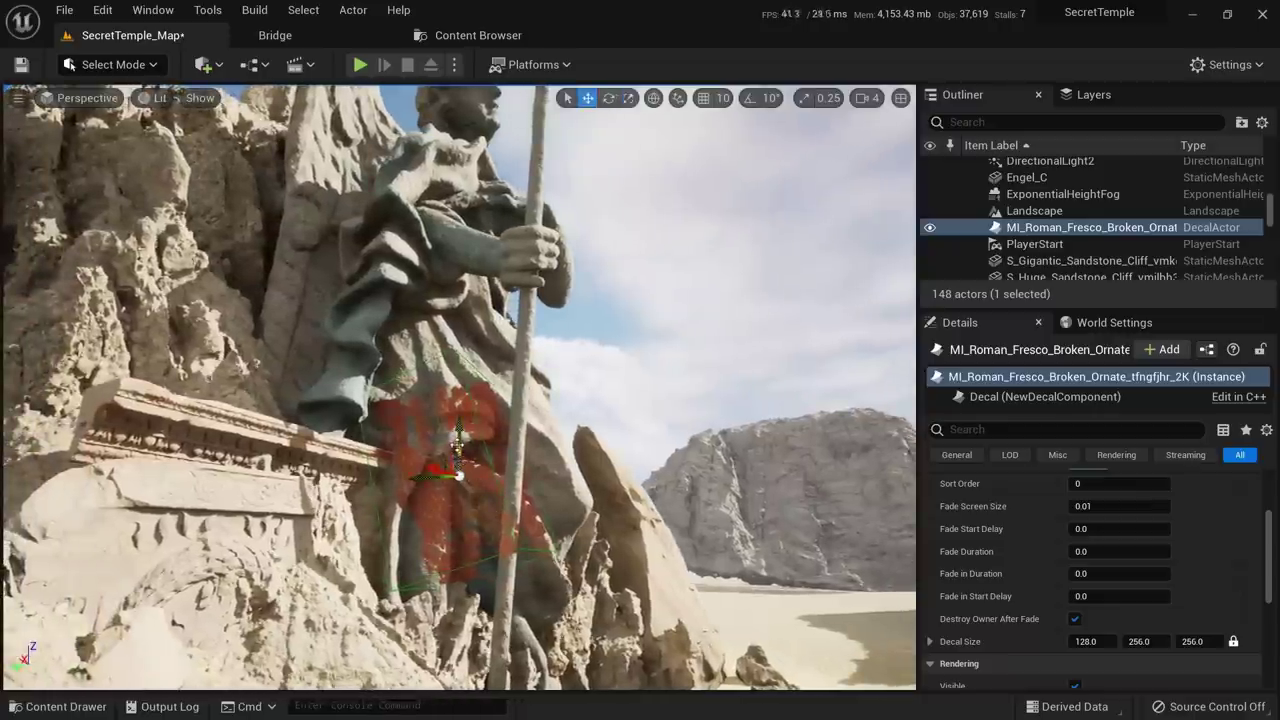
{"action": "right_click_drag", "start_coordinate": [400, 300], "coordinate": [350, 262]}
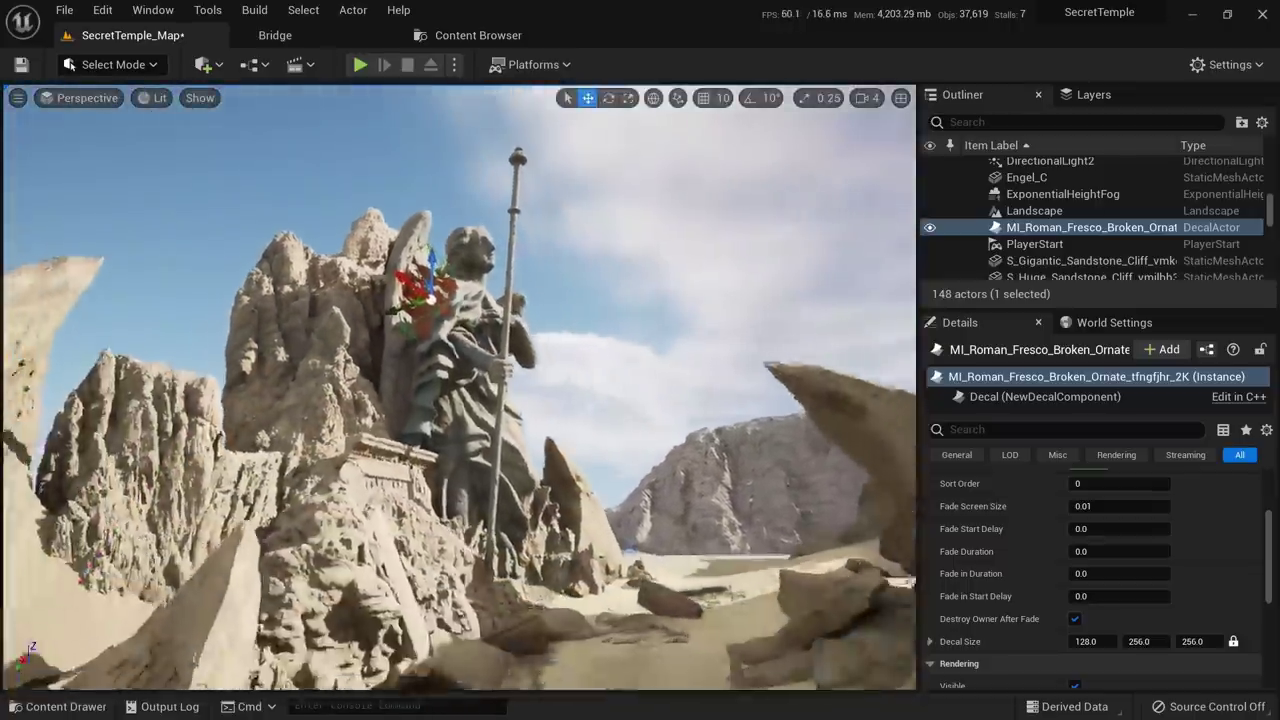
Deselect the fresco decal and check it on the statue from a distance in unlit and lit shading
{"action": "right_click_drag", "start_coordinate": [380, 340], "coordinate": [386, 305]}
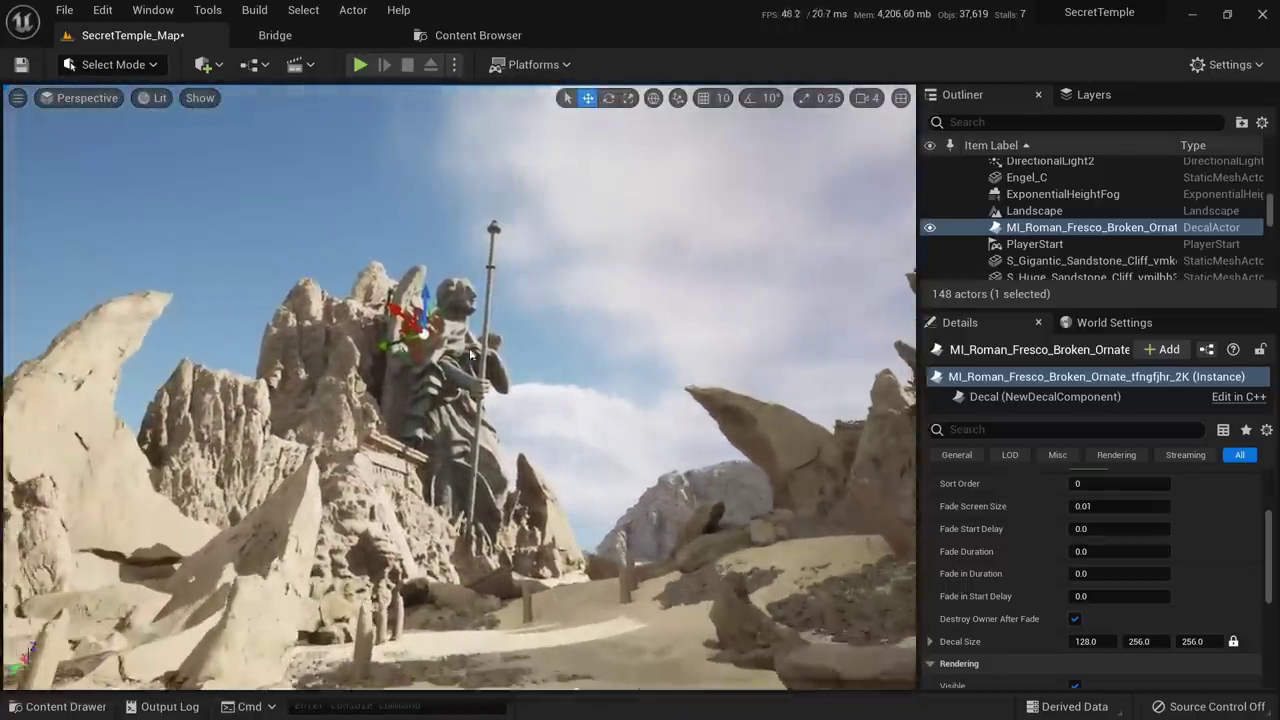
{"action": "left_click", "coordinate": [548, 387]}
{"action": "right_click_drag", "start_coordinate": [548, 387], "coordinate": [494, 406]}
{"action": "key", "text": "alt+3"}
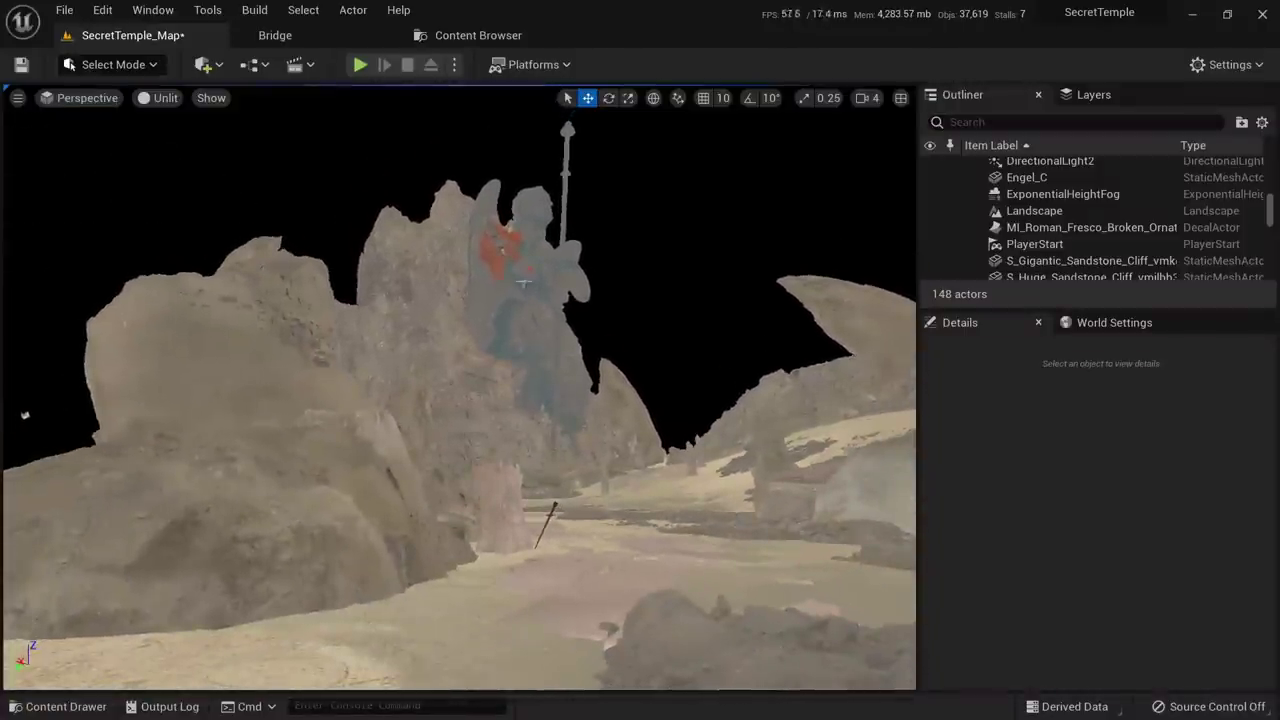
{"action": "key", "text": "alt+4"}
{"action": "right_click_drag", "start_coordinate": [520, 264], "coordinate": [438, 374]}
Select the fresco decal on the statue and open its material instance in a floating window over the level viewport
{"action": "left_click", "coordinate": [436, 315]}
{"action": "left_click", "coordinate": [437, 341]}
{"action": "scroll", "coordinate": [1168, 583], "scroll_direction": "up", "scroll_amount": 4}
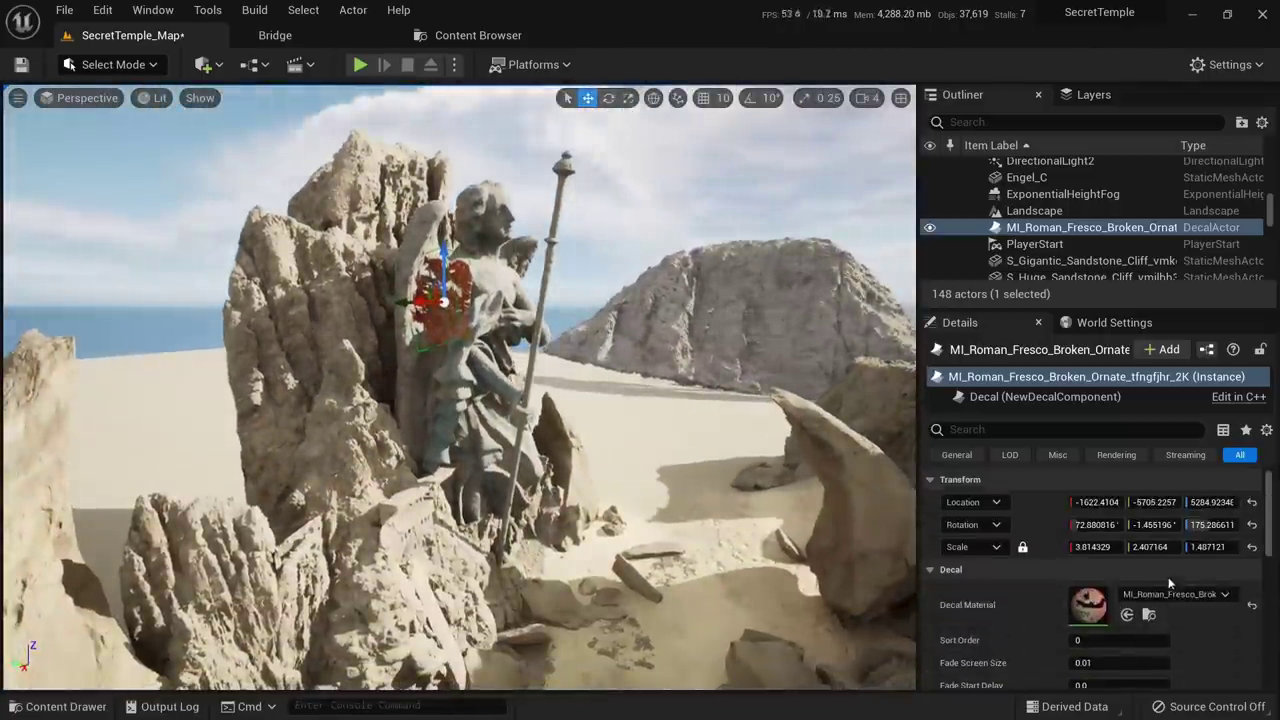
{"action": "double_click", "coordinate": [1090, 606]}
{"action": "left_click_drag", "start_coordinate": [166, 38], "coordinate": [875, 247]}
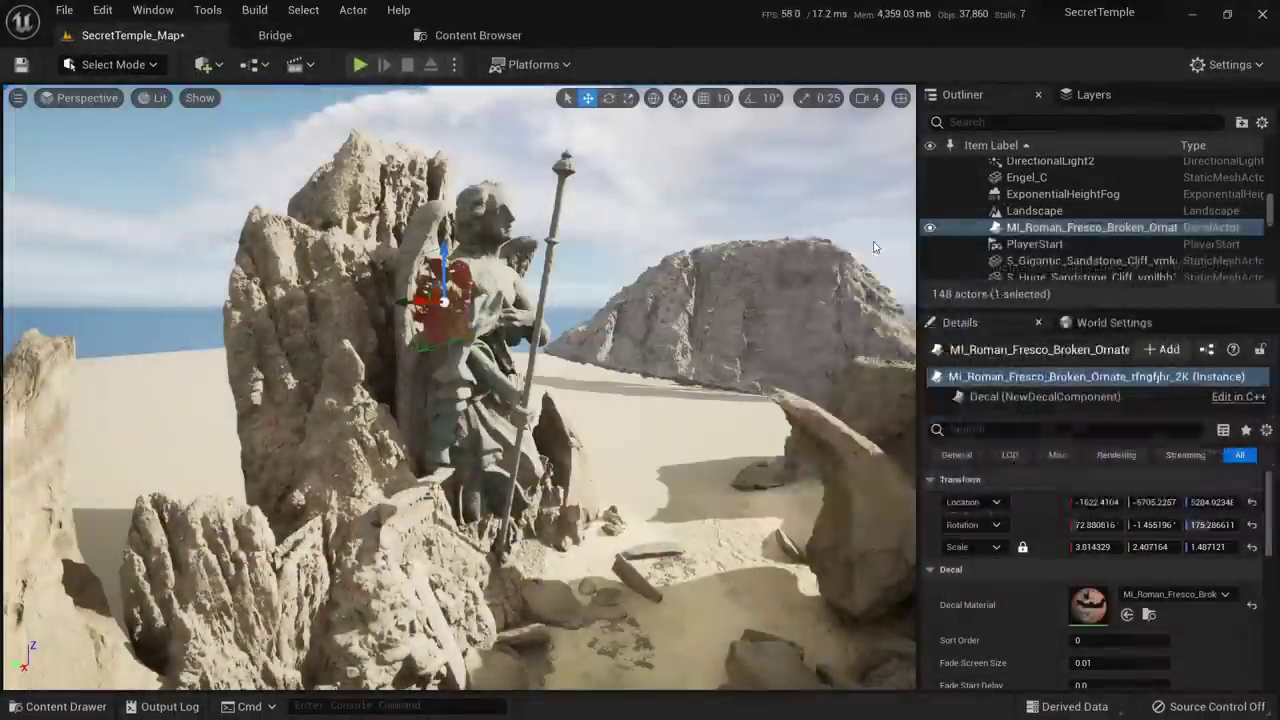
Enable the Overlay Intensity and Color Overlay parameters in the fresco decal material's Albedo group
{"action": "left_click_drag", "start_coordinate": [1180, 243], "coordinate": [1014, 157]}
{"action": "scroll", "coordinate": [990, 360], "scroll_direction": "down", "scroll_amount": 8}
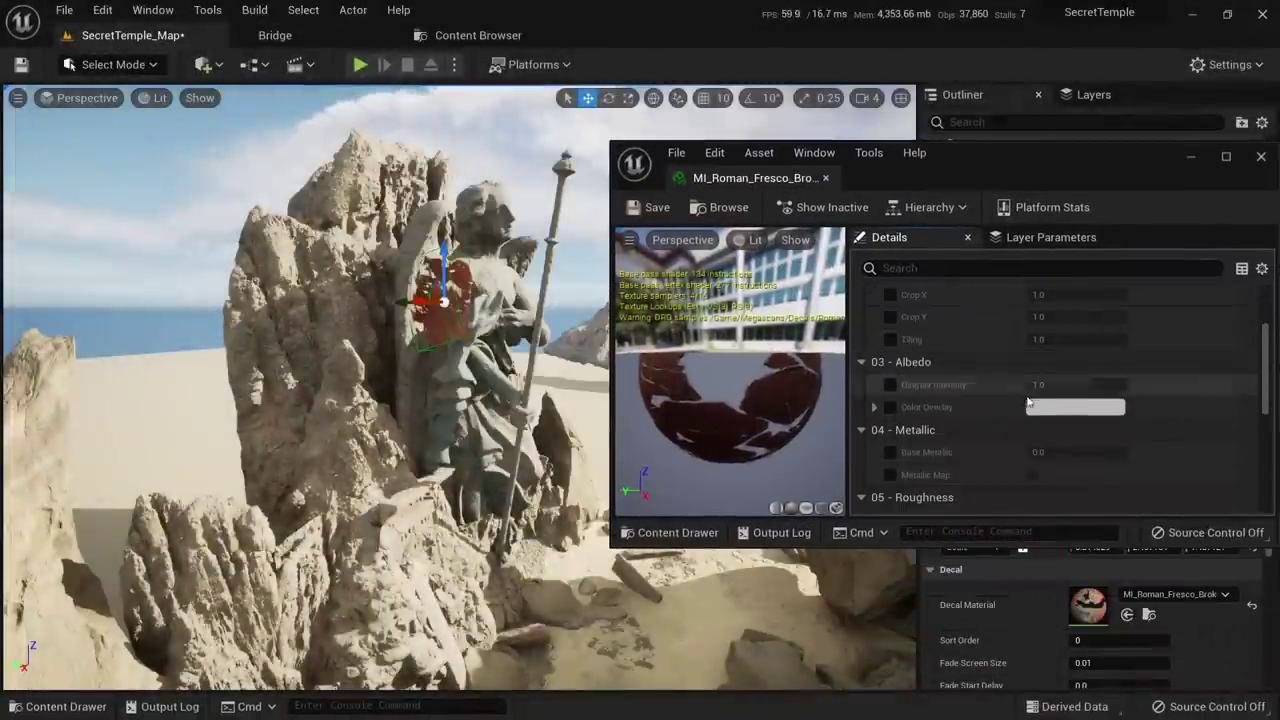
{"action": "right_click_drag", "start_coordinate": [480, 400], "coordinate": [500, 365]}
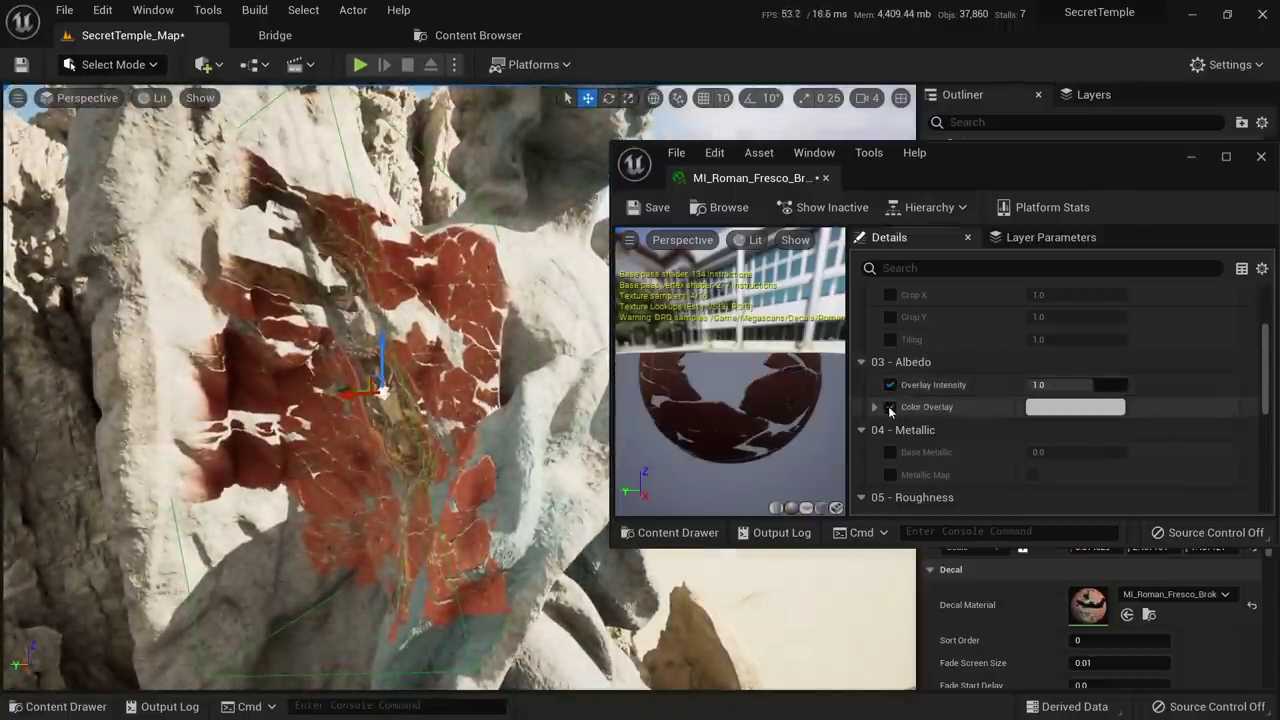
Set the fresco material's Color Overlay to a fully saturated light blue (hex sRGB 00B2FF) with alpha 1.0
{"action": "scroll", "coordinate": [995, 360], "scroll_direction": "up", "scroll_amount": 4}
{"action": "scroll", "coordinate": [991, 387], "scroll_direction": "up", "scroll_amount": 1}
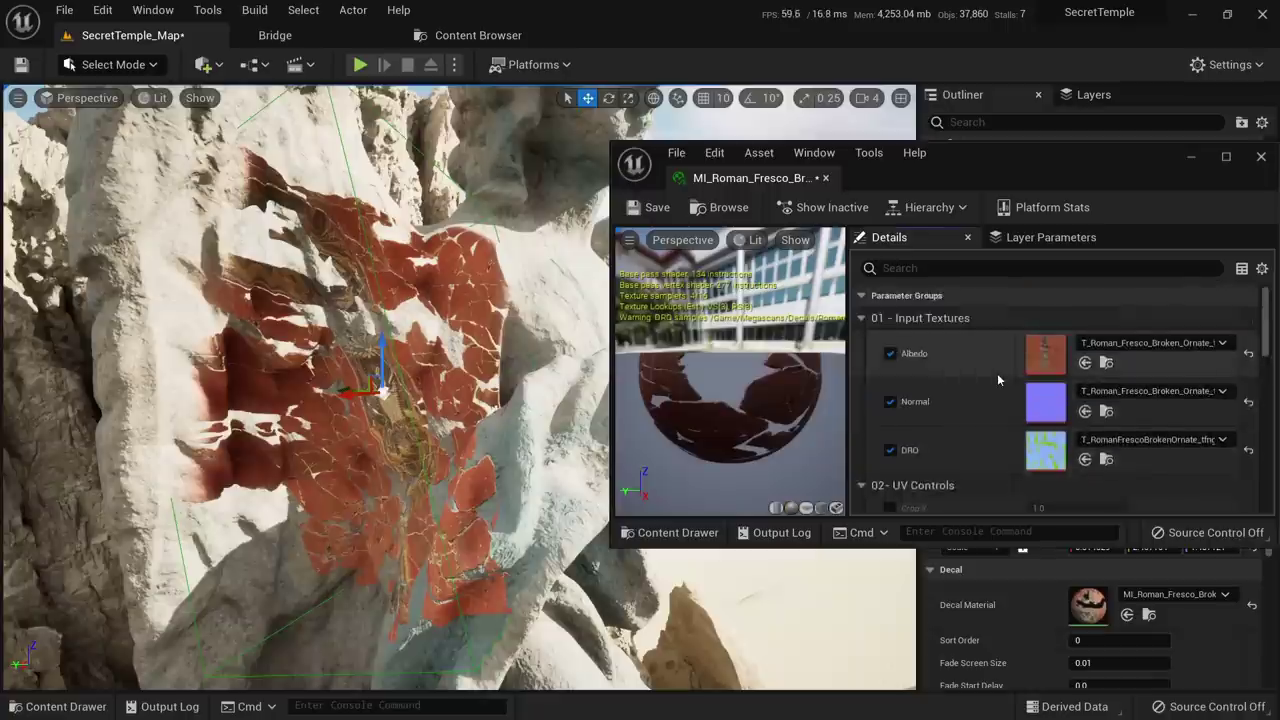
{"action": "scroll", "coordinate": [997, 373], "scroll_direction": "down", "scroll_amount": 2}
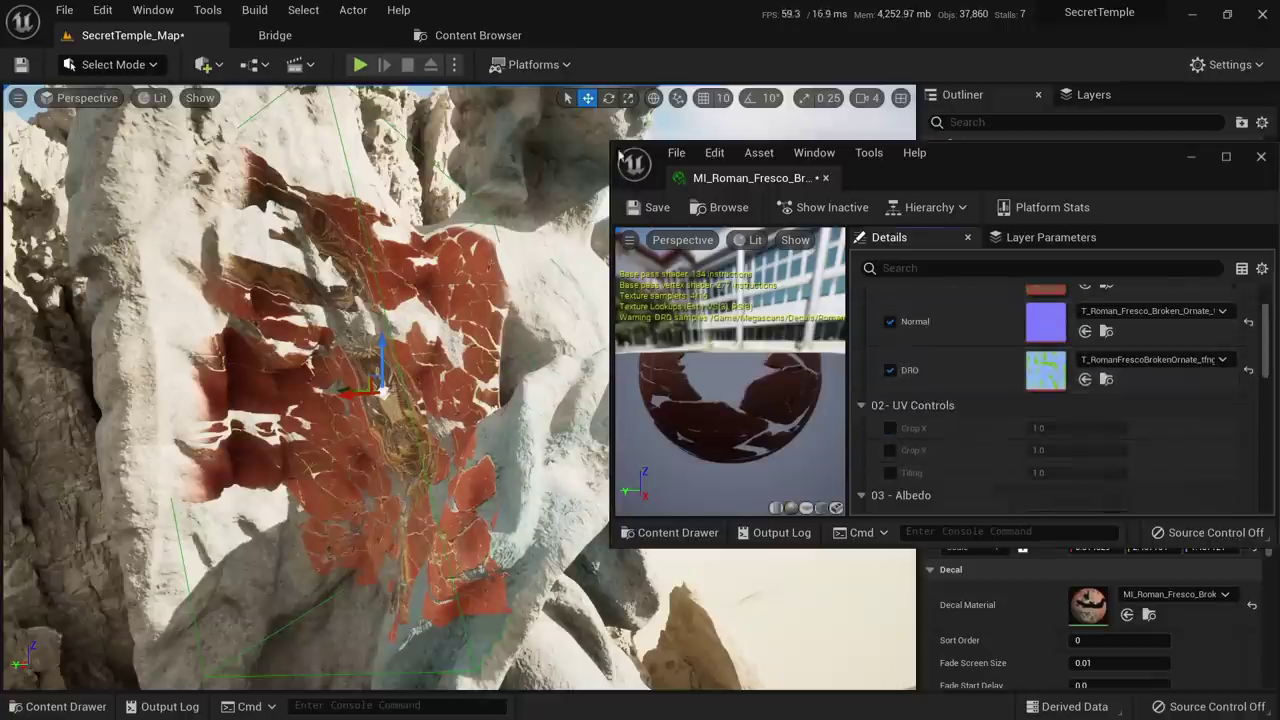
{"action": "scroll", "coordinate": [1006, 409], "scroll_direction": "up", "scroll_amount": 2}
{"action": "scroll", "coordinate": [1043, 391], "scroll_direction": "down", "scroll_amount": 3}
{"action": "left_click", "coordinate": [1090, 407]}
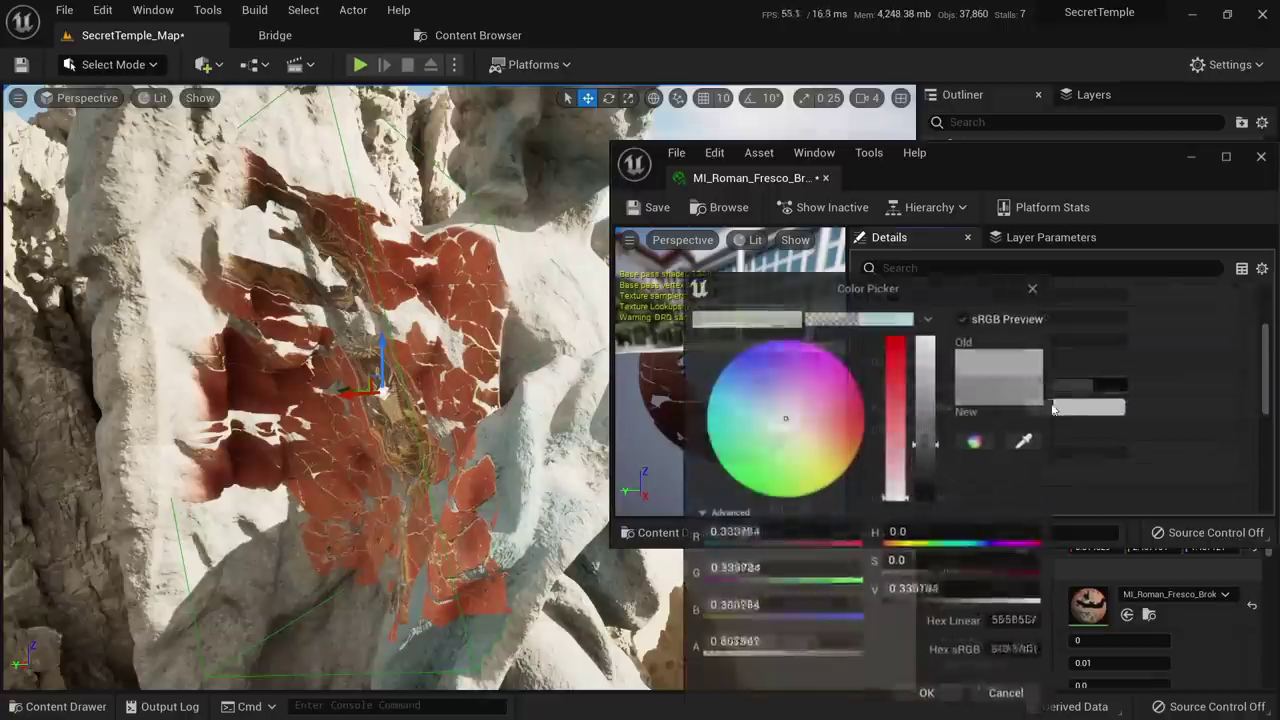
{"action": "left_click_drag", "start_coordinate": [757, 419], "coordinate": [693, 361]}
{"action": "left_click_drag", "start_coordinate": [922, 392], "coordinate": [927, 336]}
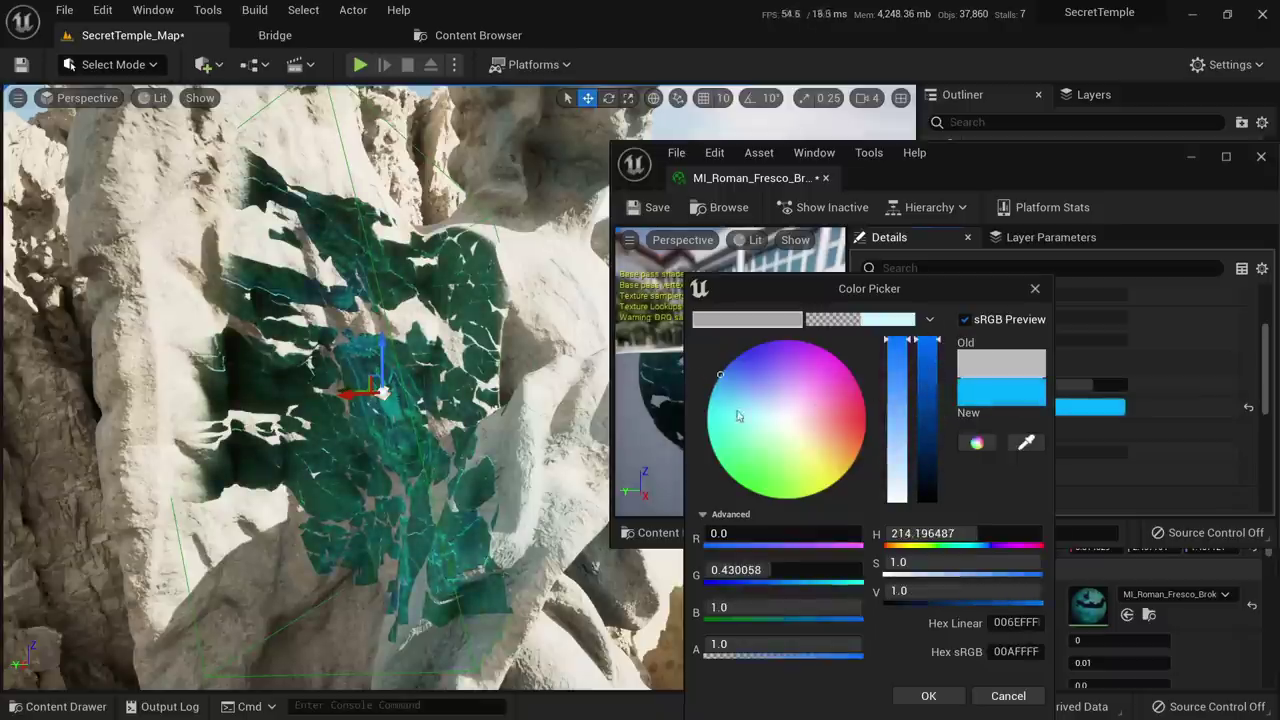
{"action": "mouse_move", "coordinate": [740, 417]}
{"action": "left_mouse_down"}
{"action": "mouse_move", "coordinate": [650, 398]}
{"action": "mouse_move", "coordinate": [662, 343]}
{"action": "left_mouse_up"}
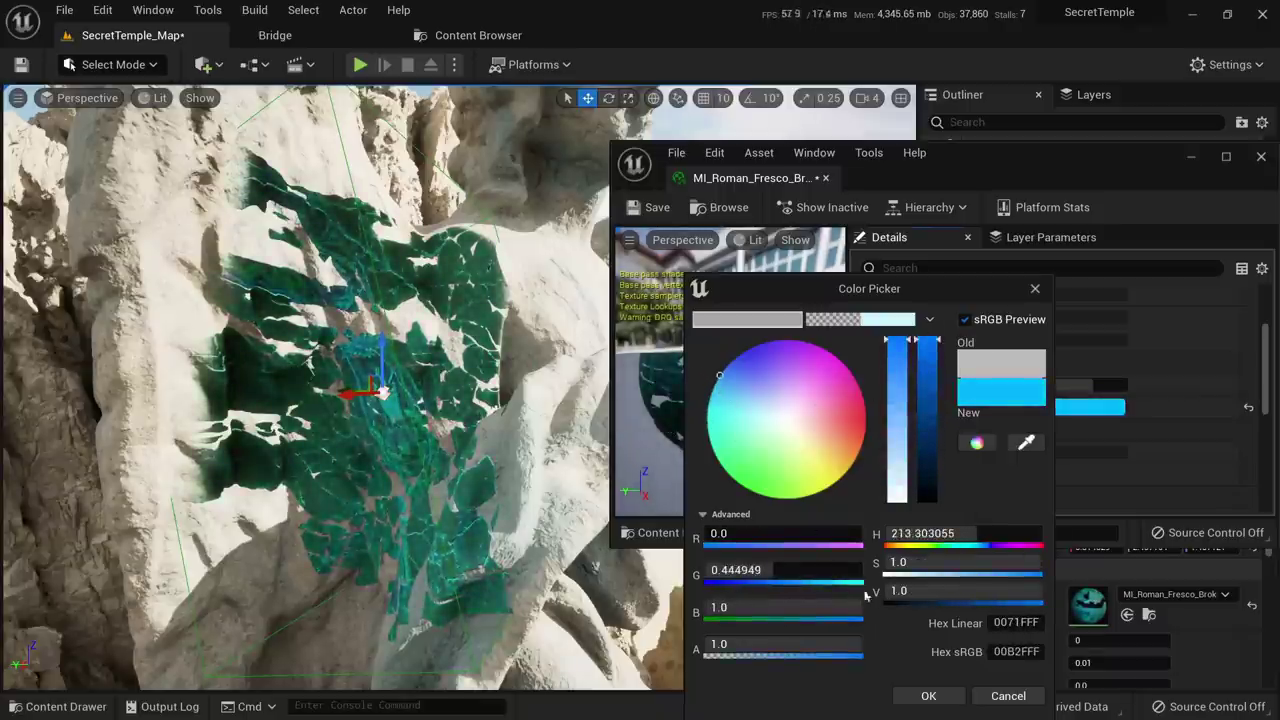
{"action": "left_click", "coordinate": [928, 695]}
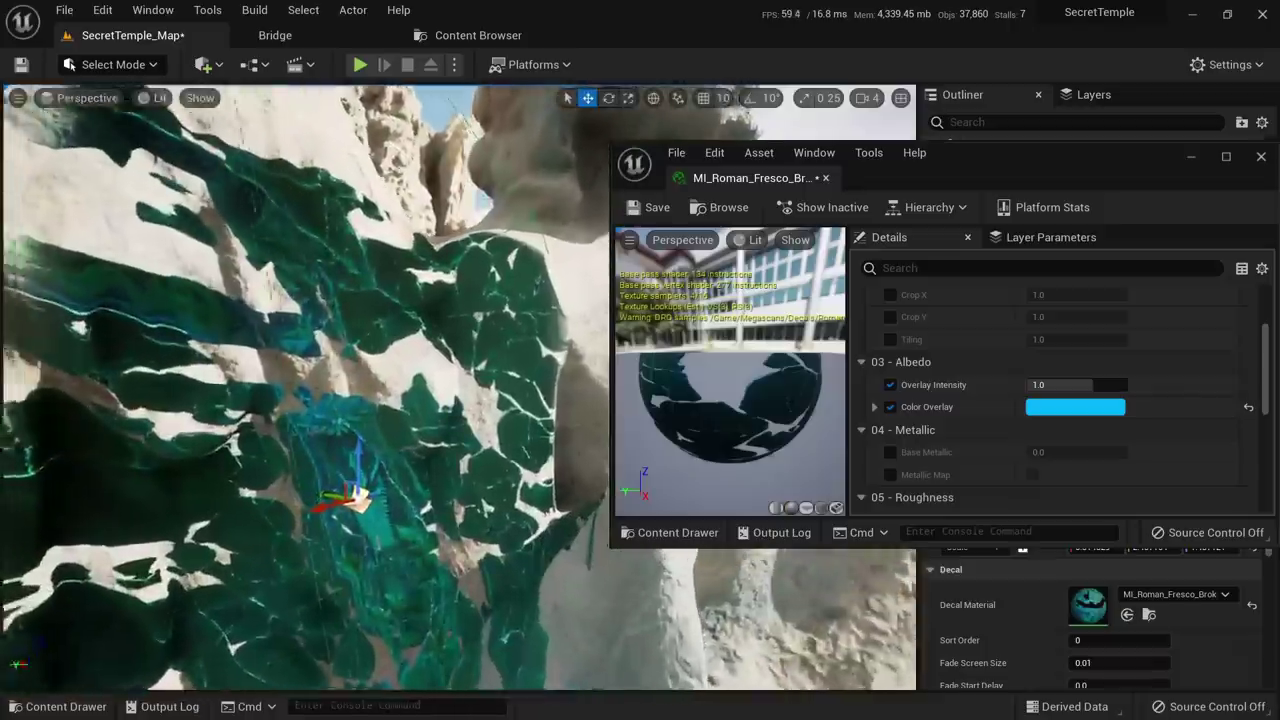
Frame the fresco decal on the statue's wing and rotate it to about 70.3°, -1.7°, 175.4°
{"action": "key", "text": "f"}
{"action": "key", "text": "e"}
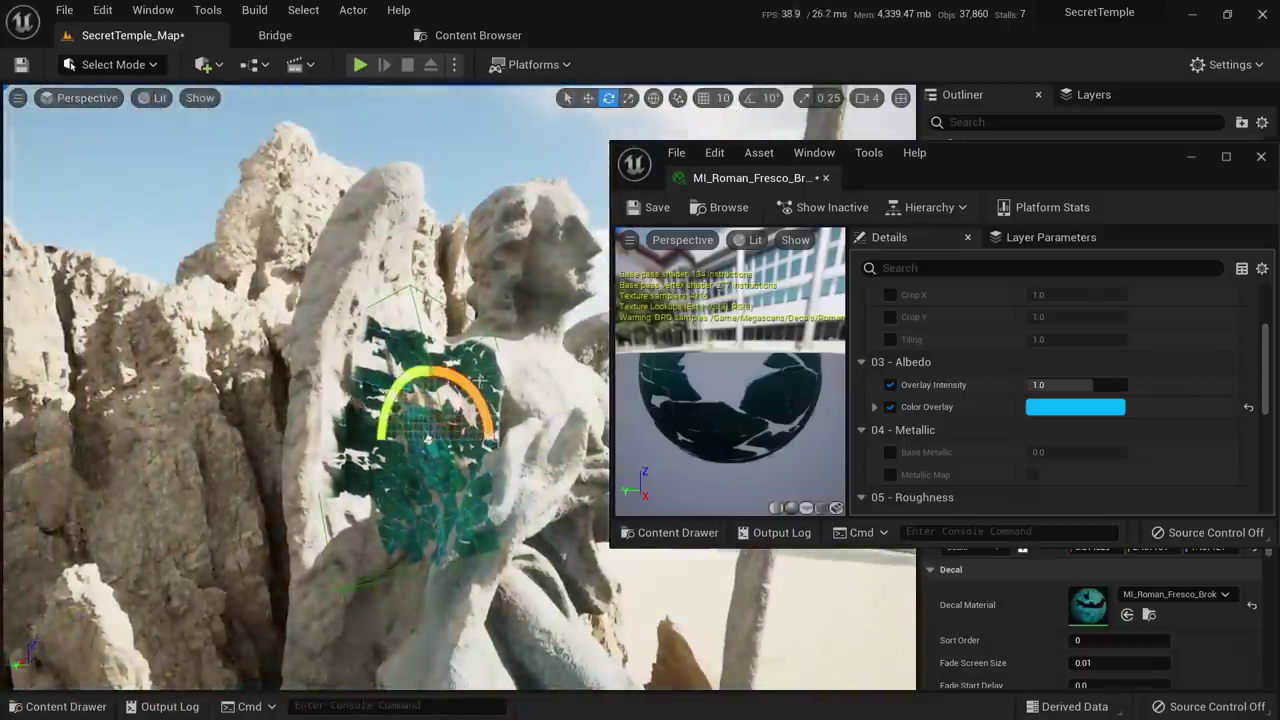
{"action": "left_click_drag", "start_coordinate": [480, 385], "coordinate": [538, 411]}
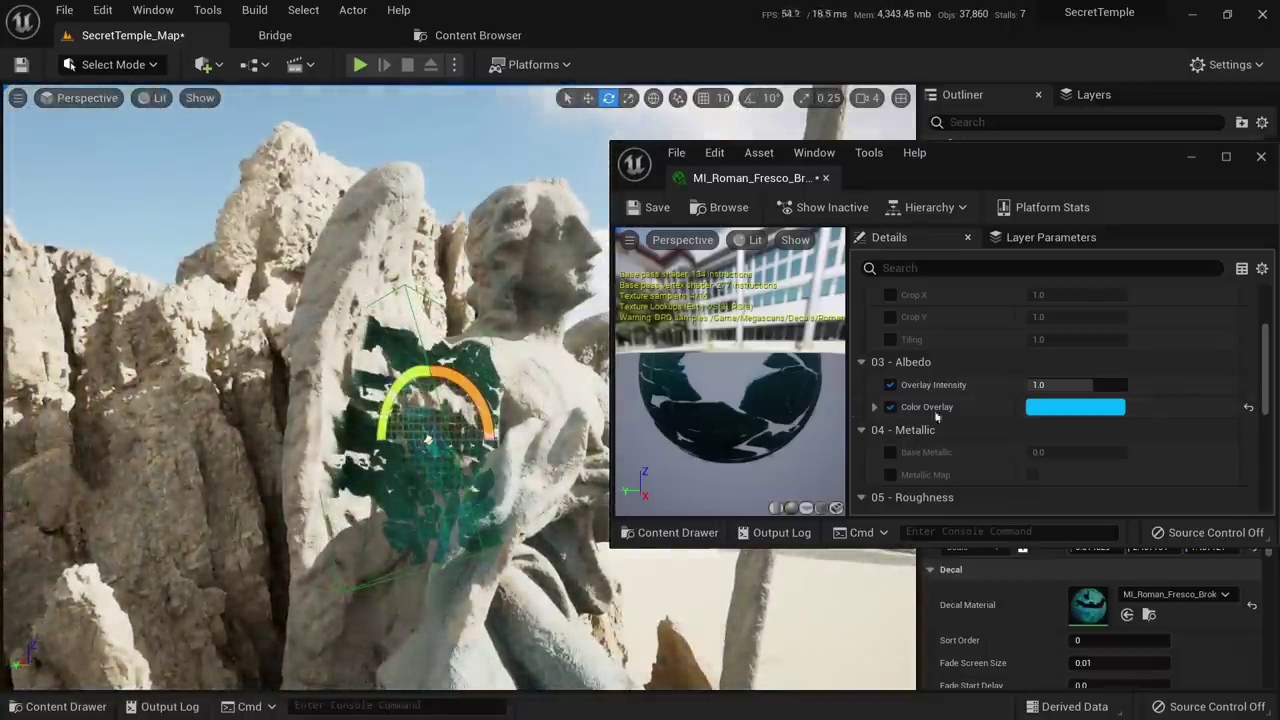
Compare the tinted fresco decal on the statue from a distance in unlit and lit shading
{"action": "scroll", "coordinate": [1000, 387], "scroll_direction": "up", "scroll_amount": 5}
{"action": "right_click_drag", "start_coordinate": [391, 402], "coordinate": [391, 402]}
{"action": "key", "text": "alt+3"}
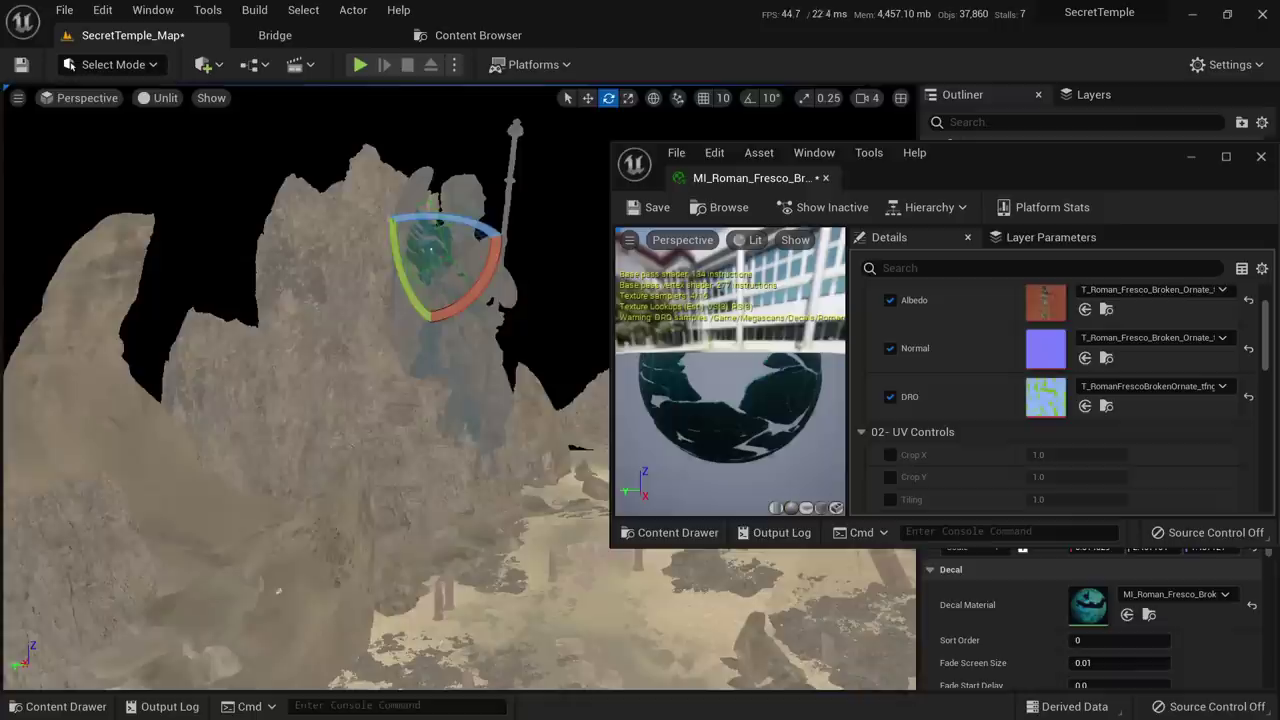
{"action": "key", "text": "alt+5"}
{"action": "key", "text": "alt+4"}
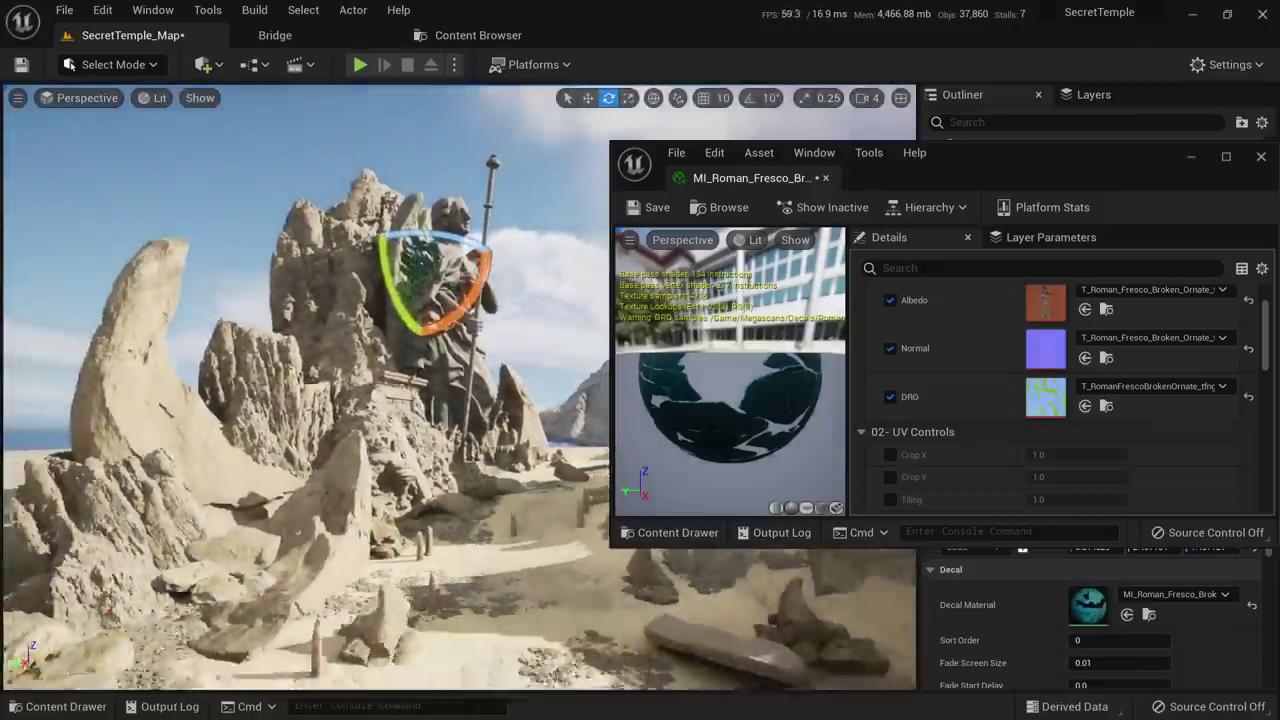
{"action": "key", "text": "alt+3"}
{"action": "mouse_move", "coordinate": [471, 425]}
{"action": "right_mouse_down"}
{"action": "mouse_move", "coordinate": [500, 422]}
{"action": "mouse_move", "coordinate": [487, 434]}
{"action": "right_mouse_up"}
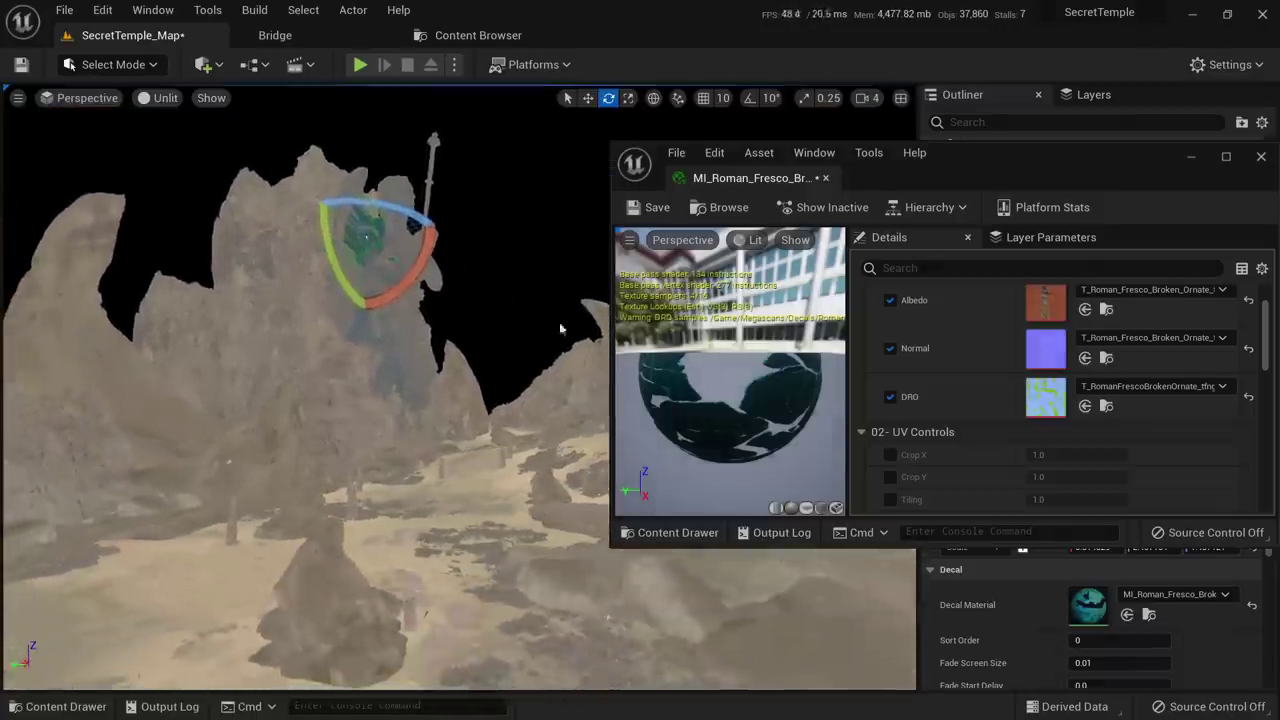
Reopen the Color Overlay picker, mark the blue and its opposite orange on the color wheel with a screen annotation, and close both
{"action": "scroll", "coordinate": [1000, 400], "scroll_direction": "down", "scroll_amount": 5}
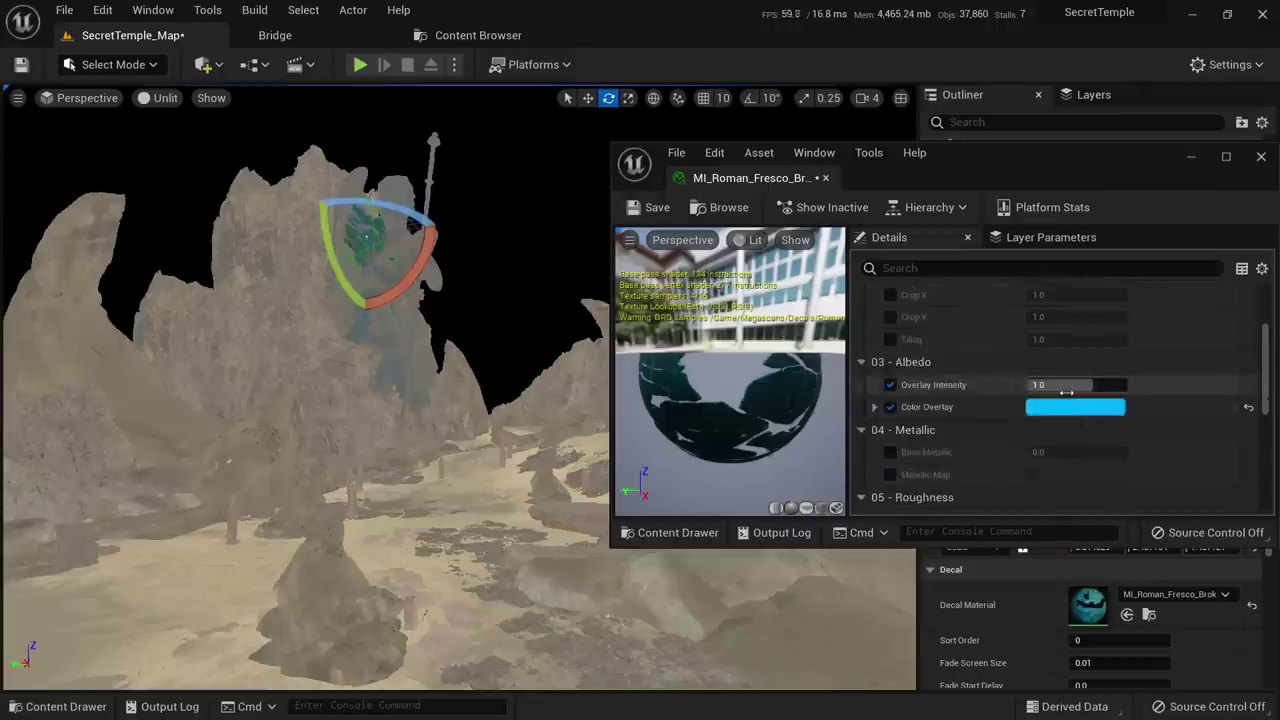
{"action": "left_click", "coordinate": [1095, 407]}
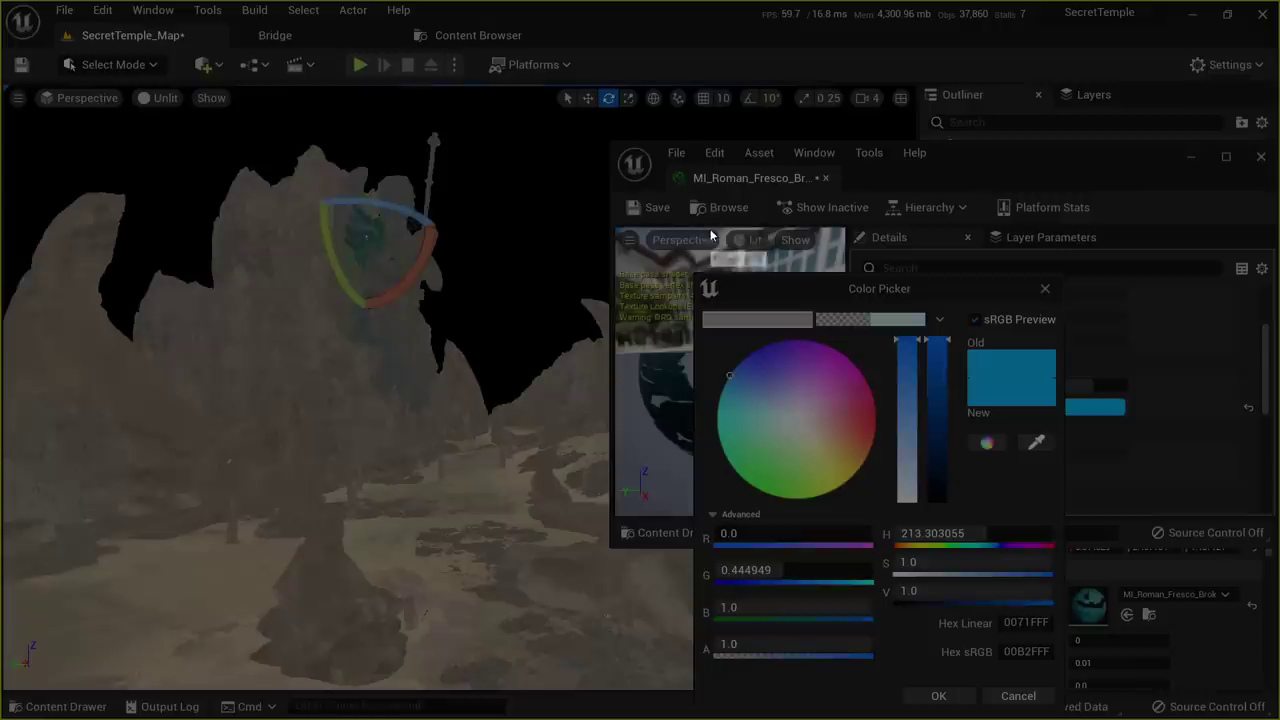
{"action": "left_click_drag", "start_coordinate": [1, 43], "coordinate": [1220, 708]}
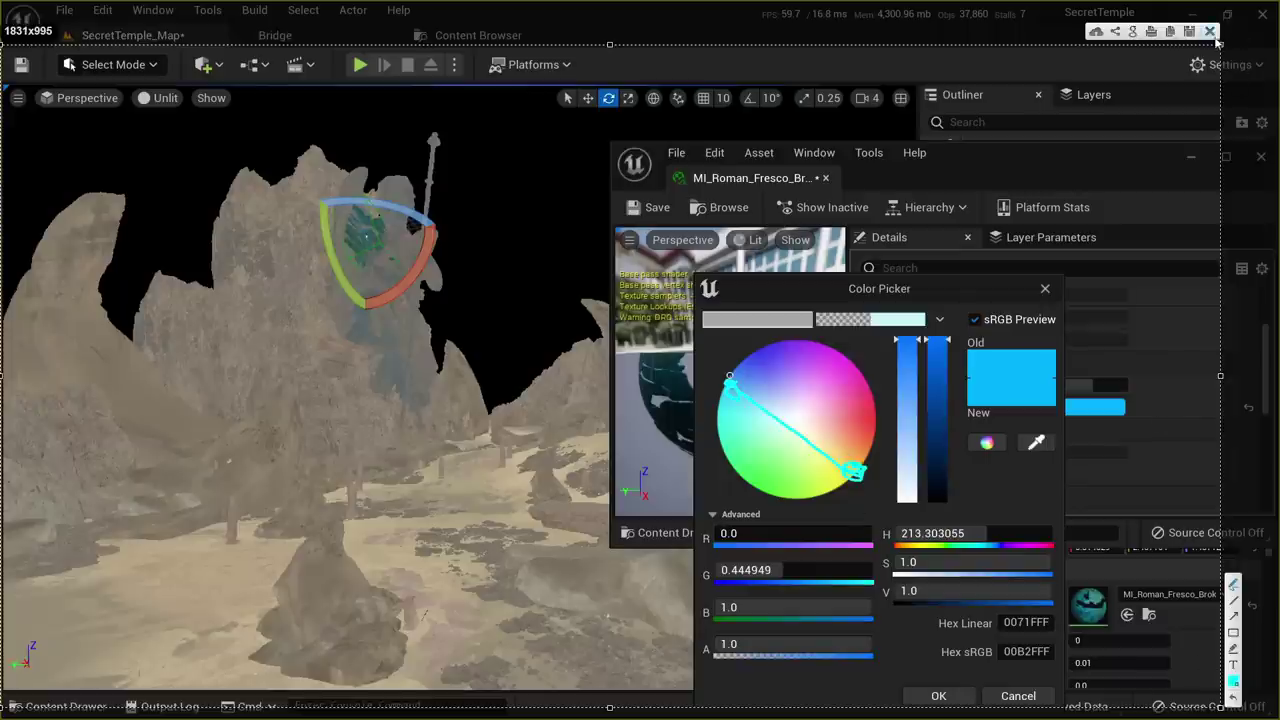
{"action": "left_click", "coordinate": [1210, 31]}
{"action": "left_click_drag", "start_coordinate": [1010, 291], "coordinate": [671, 134]}
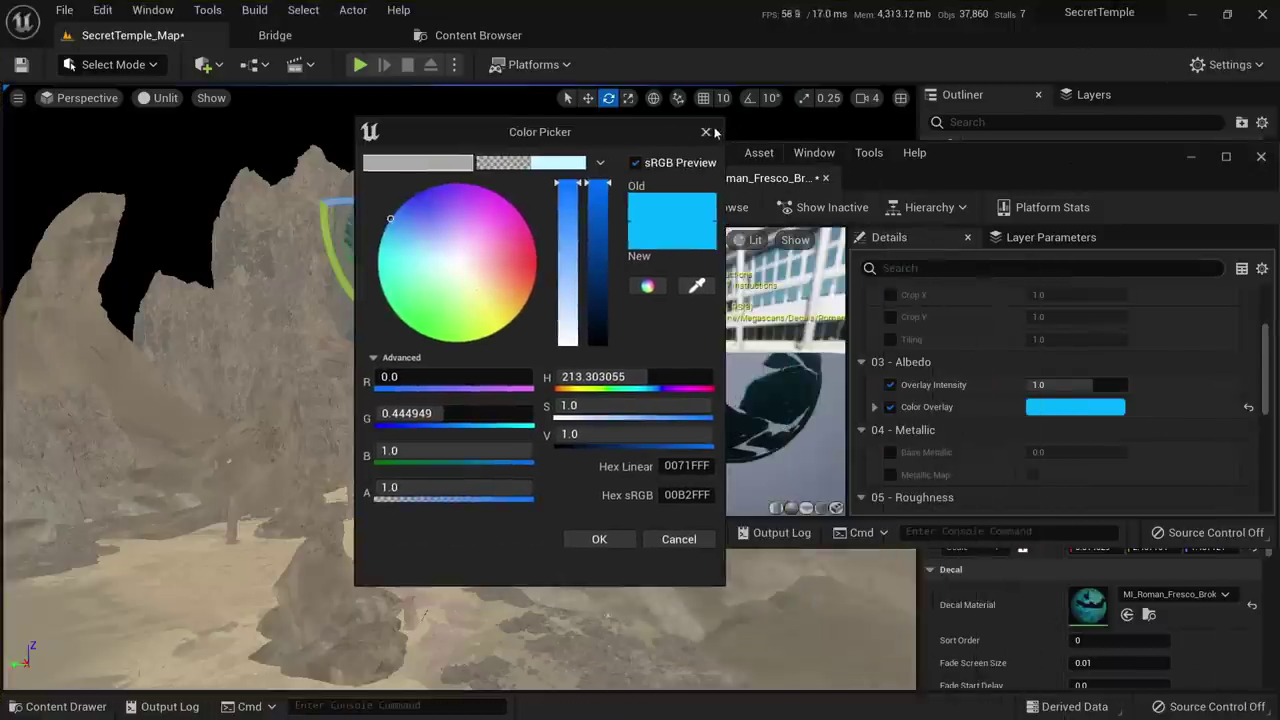
{"action": "left_click", "coordinate": [707, 132]}
Open the fresco instance's parent material M_MS_Decal_Material and dock the instance editor among the main window's tabs
{"action": "scroll", "coordinate": [1022, 407], "scroll_direction": "up", "scroll_amount": 5}
{"action": "scroll", "coordinate": [1056, 360], "scroll_direction": "down", "scroll_amount": 15}
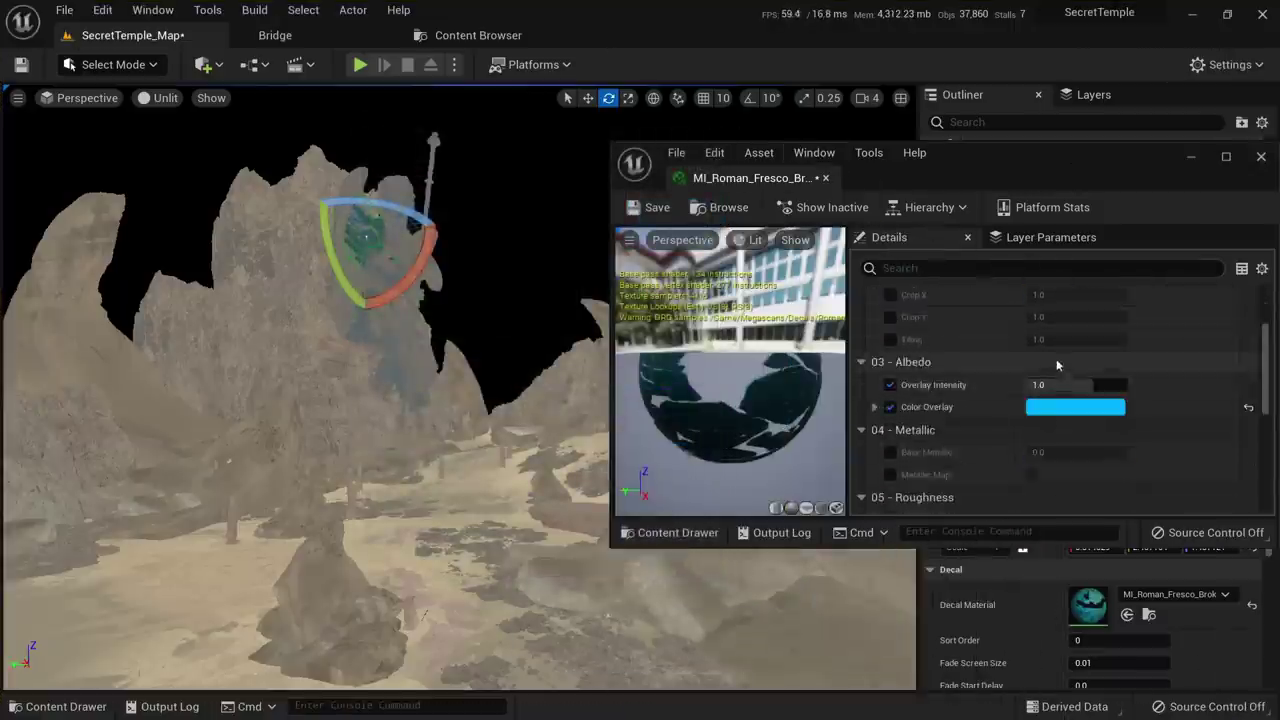
{"action": "double_click", "coordinate": [1042, 393]}
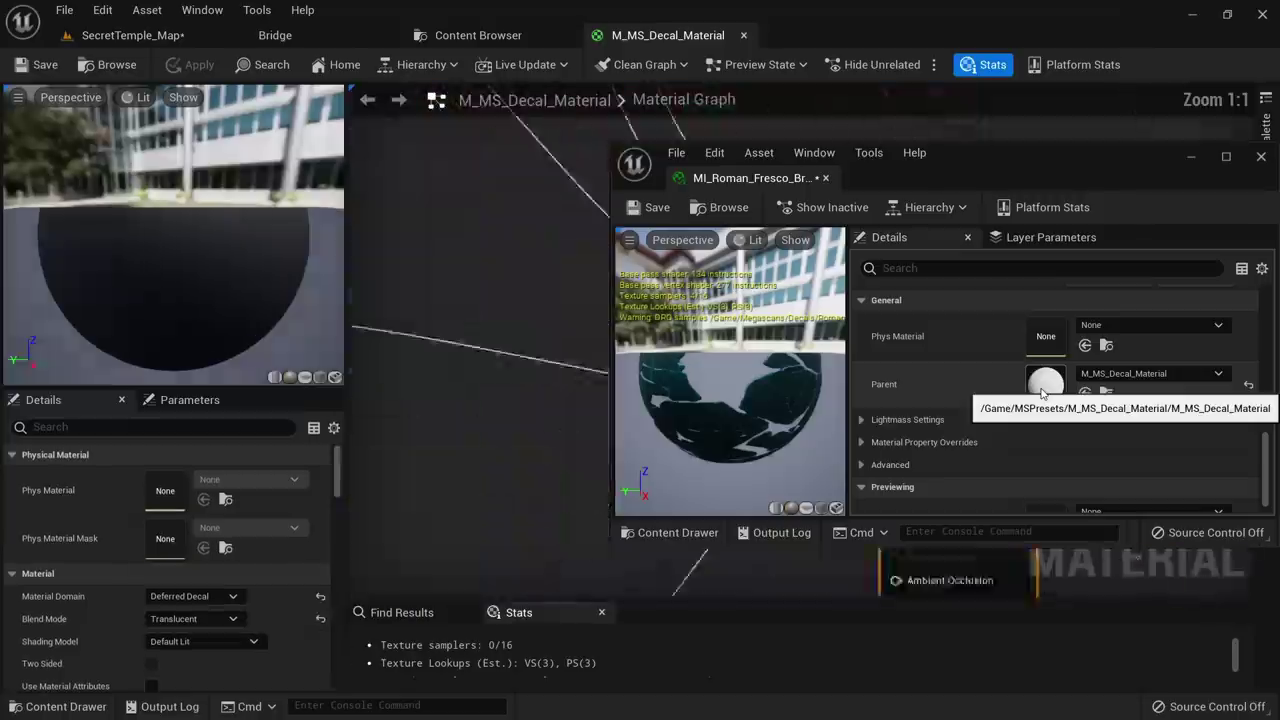
{"action": "left_click_drag", "start_coordinate": [783, 190], "coordinate": [851, 35]}
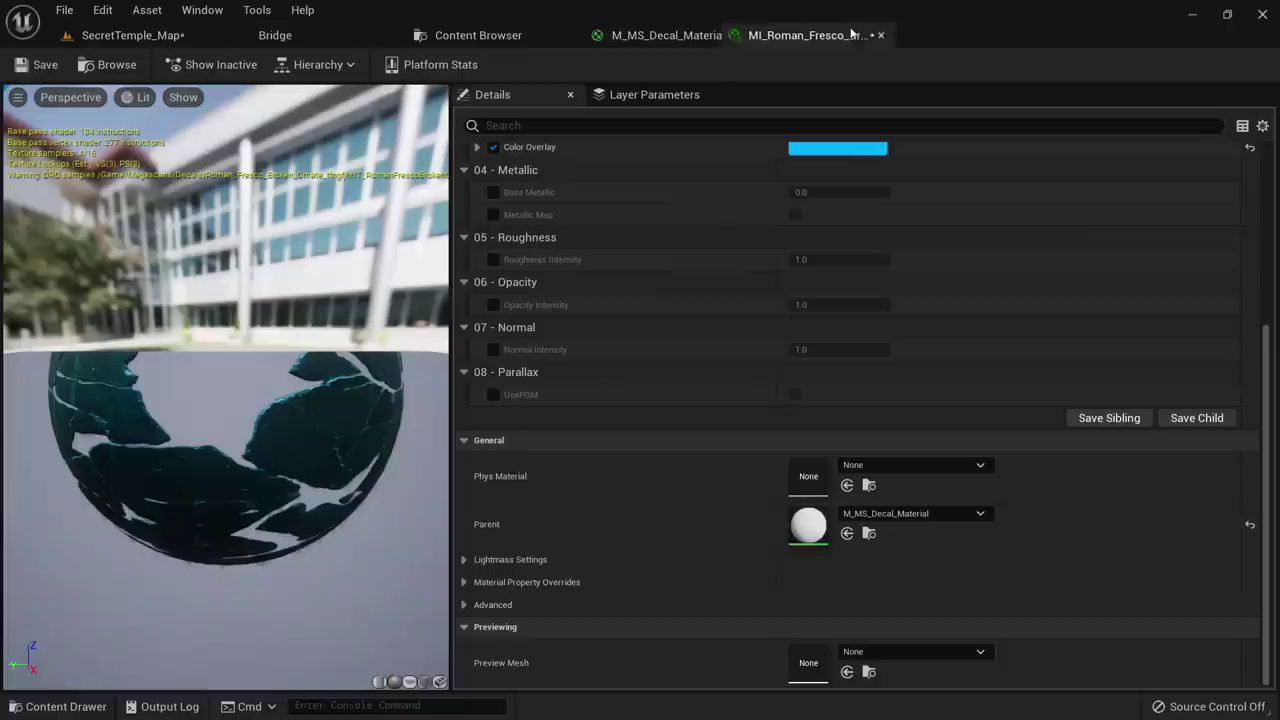
Widen the Albedo comment box in M_MS_Decal_Material and shift the Blend_Overlay, Overlay Intensity and Lerp nodes away from the Albedo texture
{"action": "left_click", "coordinate": [670, 36]}
{"action": "scroll", "coordinate": [977, 464], "scroll_direction": "down", "scroll_amount": 4}
{"action": "right_click_drag", "start_coordinate": [798, 203], "coordinate": [834, 571]}
{"action": "scroll", "coordinate": [770, 424], "scroll_direction": "up", "scroll_amount": 5}
{"action": "left_click", "coordinate": [629, 331]}
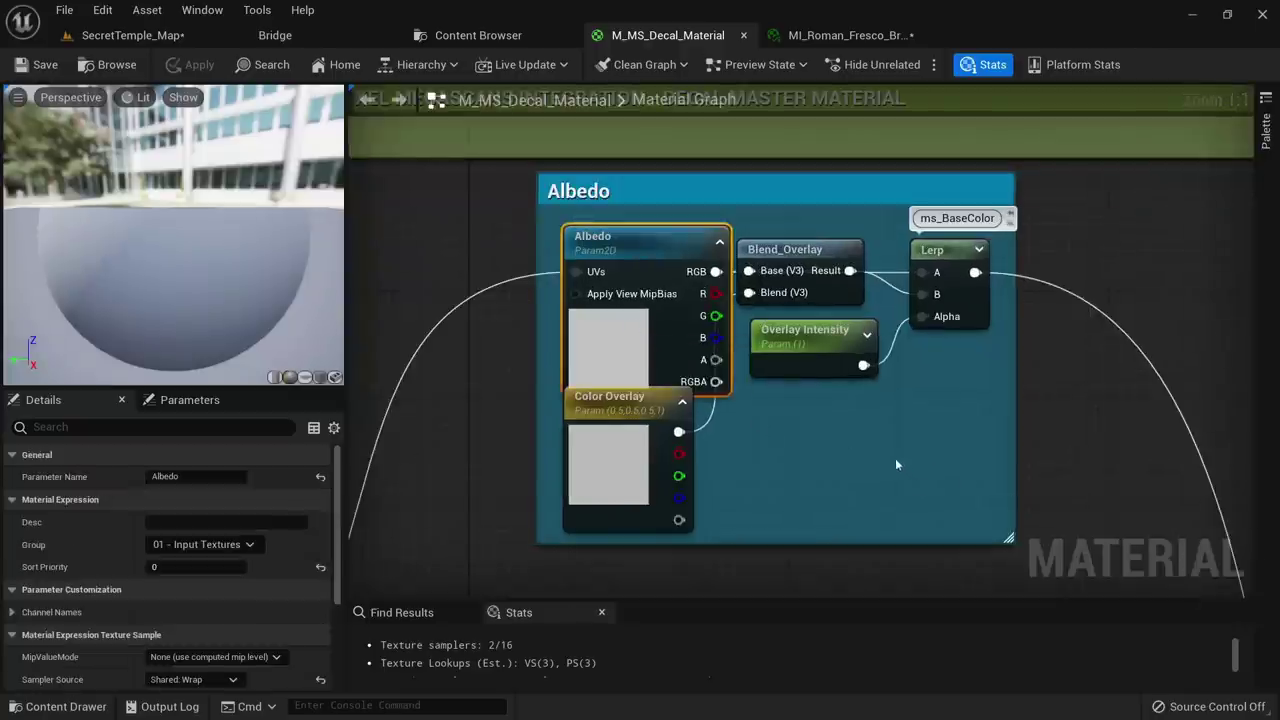
{"action": "right_click_drag", "start_coordinate": [896, 464], "coordinate": [778, 435]}
{"action": "left_click_drag", "start_coordinate": [896, 375], "coordinate": [1096, 377]}
{"action": "left_click_drag", "start_coordinate": [943, 377], "coordinate": [696, 231]}
{"action": "left_click_drag", "start_coordinate": [704, 232], "coordinate": [907, 232]}
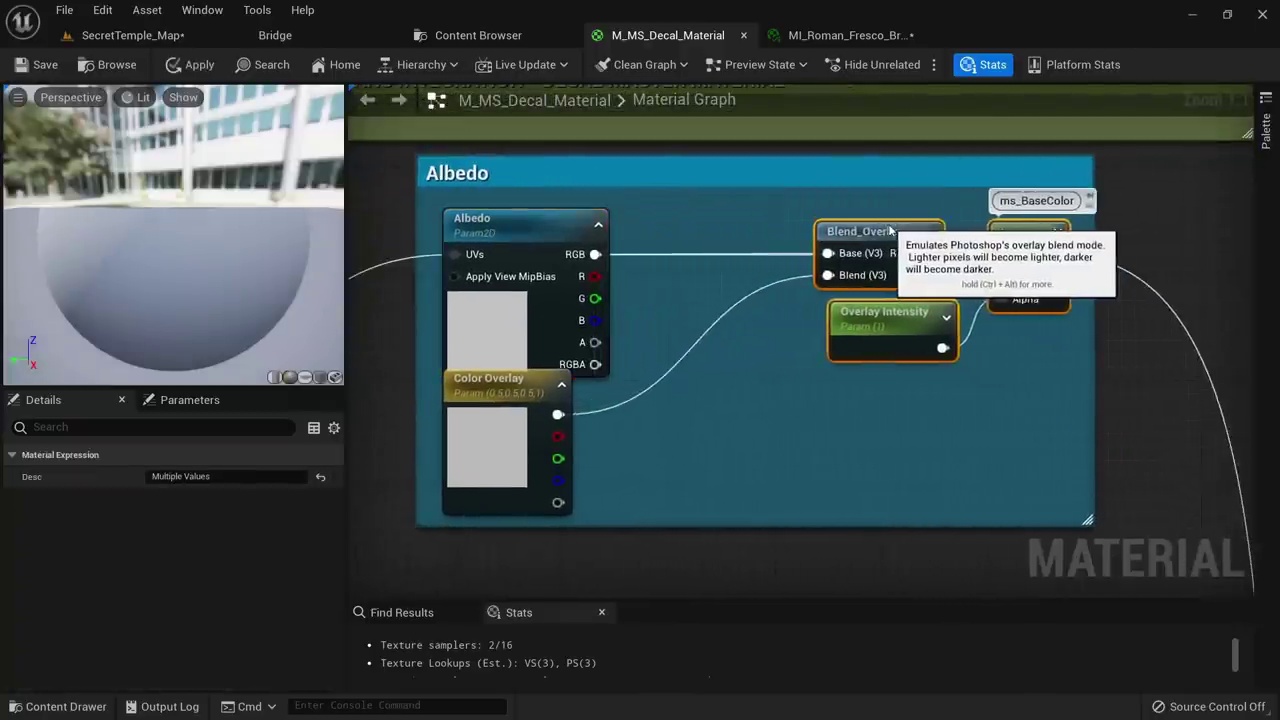
Add a Desaturation node above the Albedo connection and feed the Albedo texture's RGB output into it
{"action": "left_click", "coordinate": [695, 216]}
{"action": "right_click", "coordinate": [665, 223]}
{"action": "type", "text": "desa"}
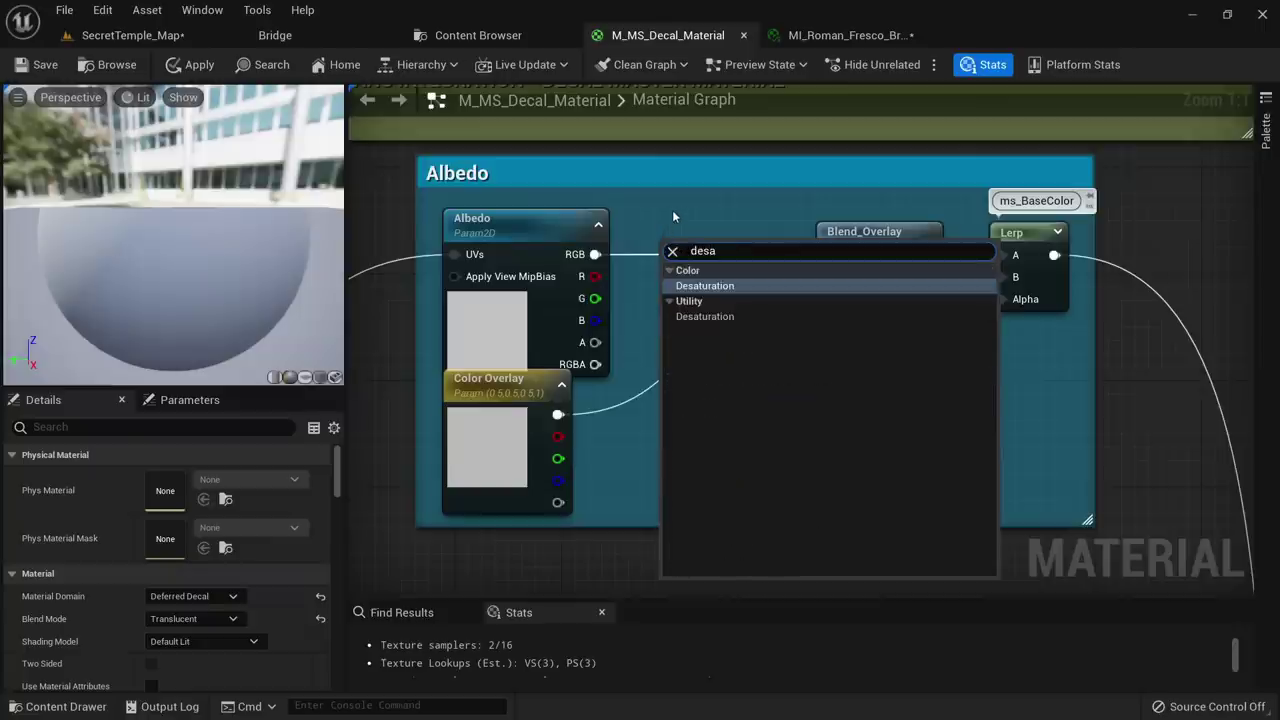
{"action": "key", "text": "Return"}
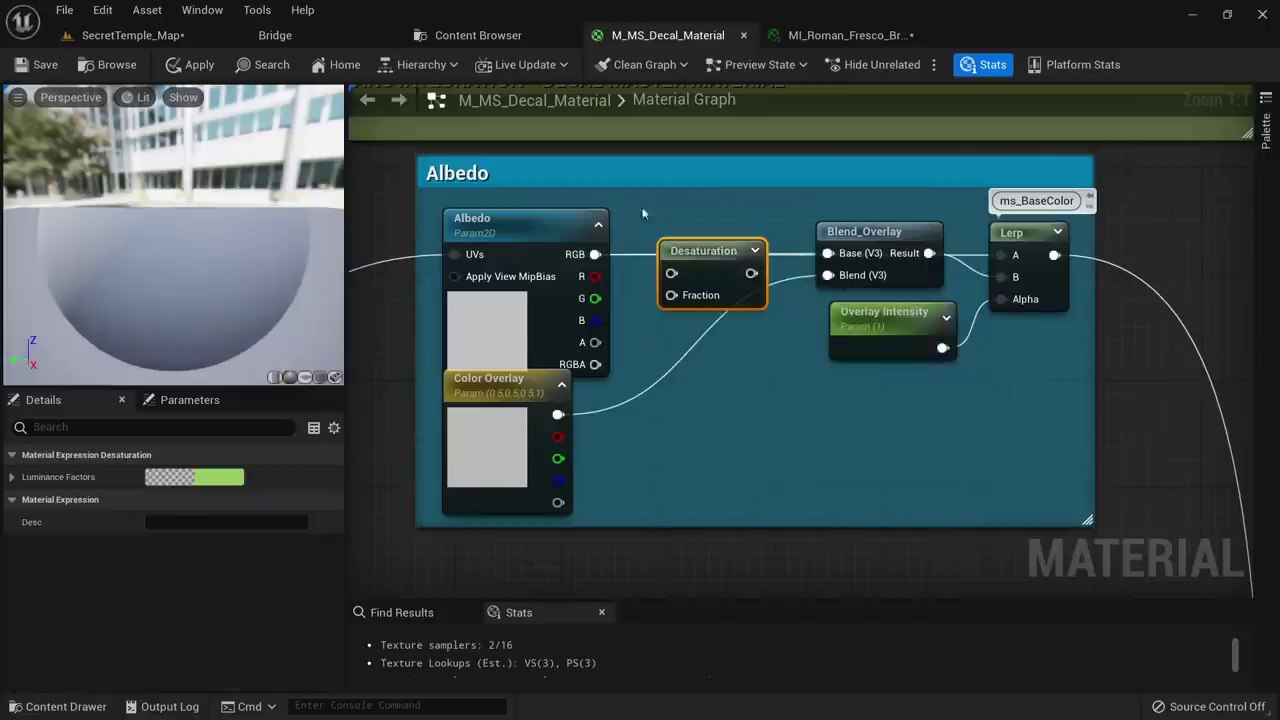
{"action": "left_click_drag", "start_coordinate": [699, 262], "coordinate": [709, 218]}
{"action": "left_click_drag", "start_coordinate": [595, 254], "coordinate": [736, 210]}
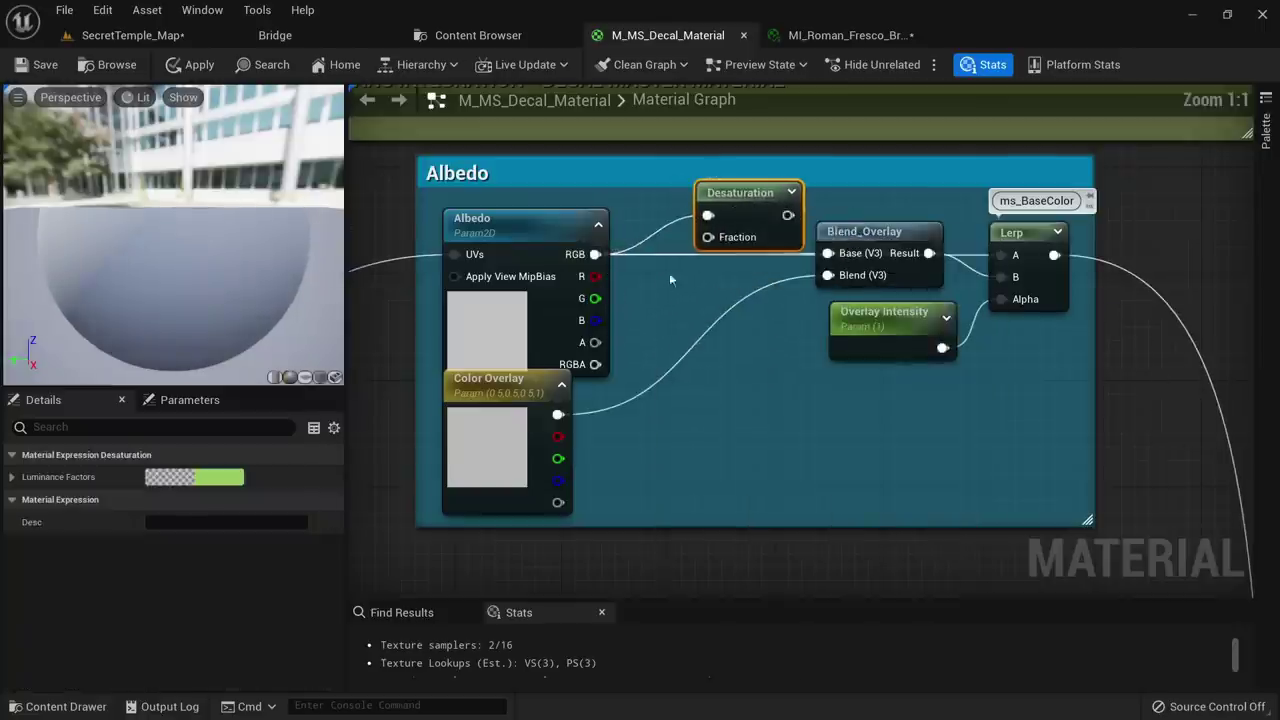
Add a scalar parameter named Desaturation beside the Albedo texture node
{"action": "left_click", "coordinate": [639, 291]}
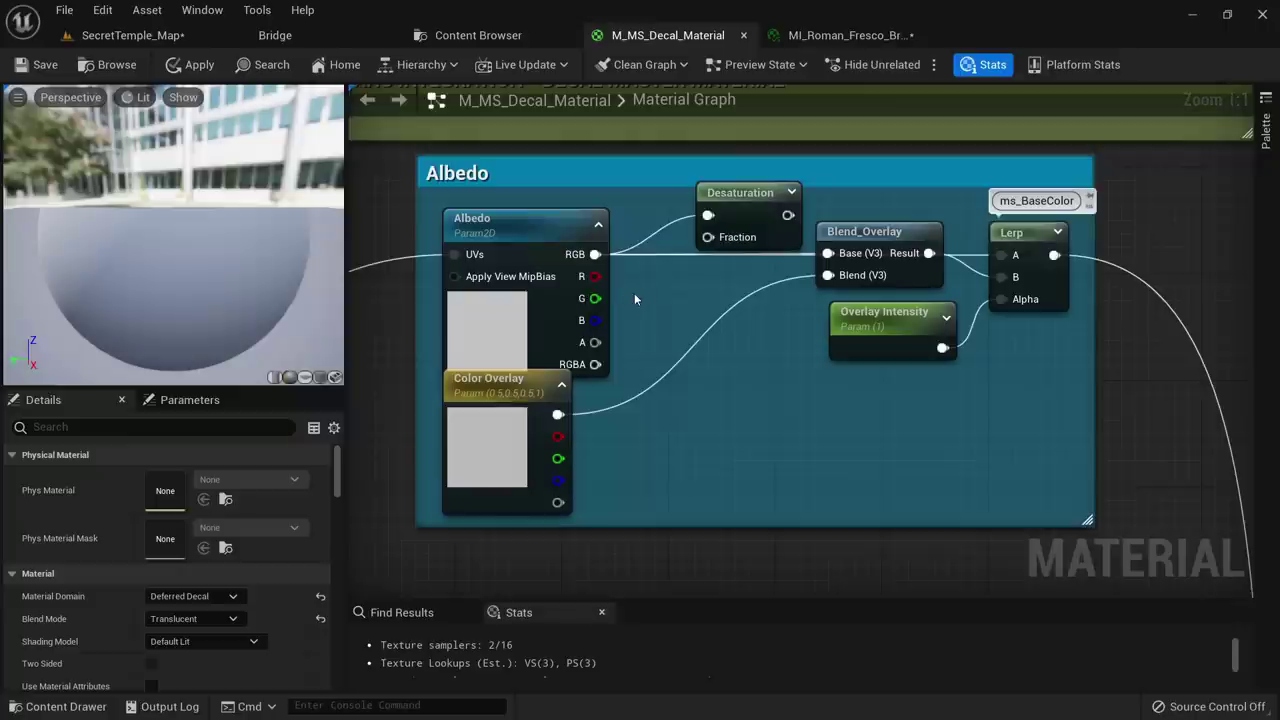
{"action": "left_click", "coordinate": [634, 298]}
{"action": "right_click", "coordinate": [634, 298]}
{"action": "left_click", "coordinate": [676, 335]}
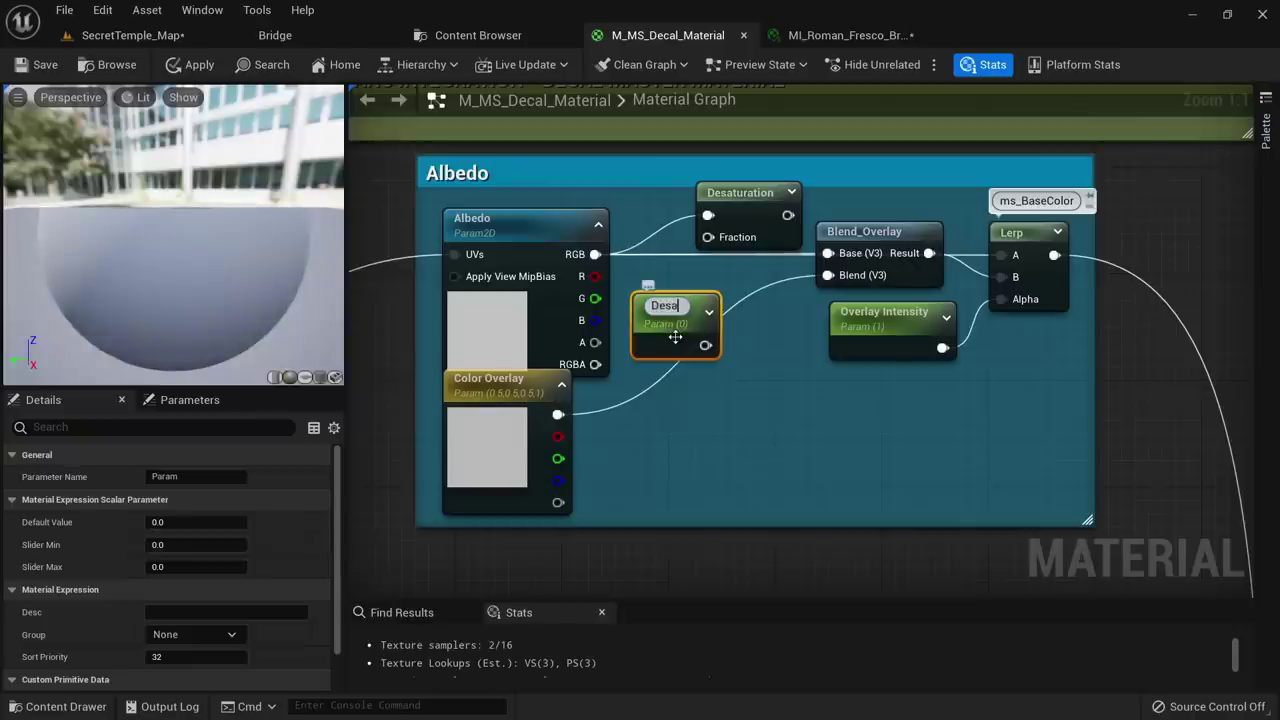
{"action": "type", "text": "Desaturation"}
{"action": "key", "text": "Return"}
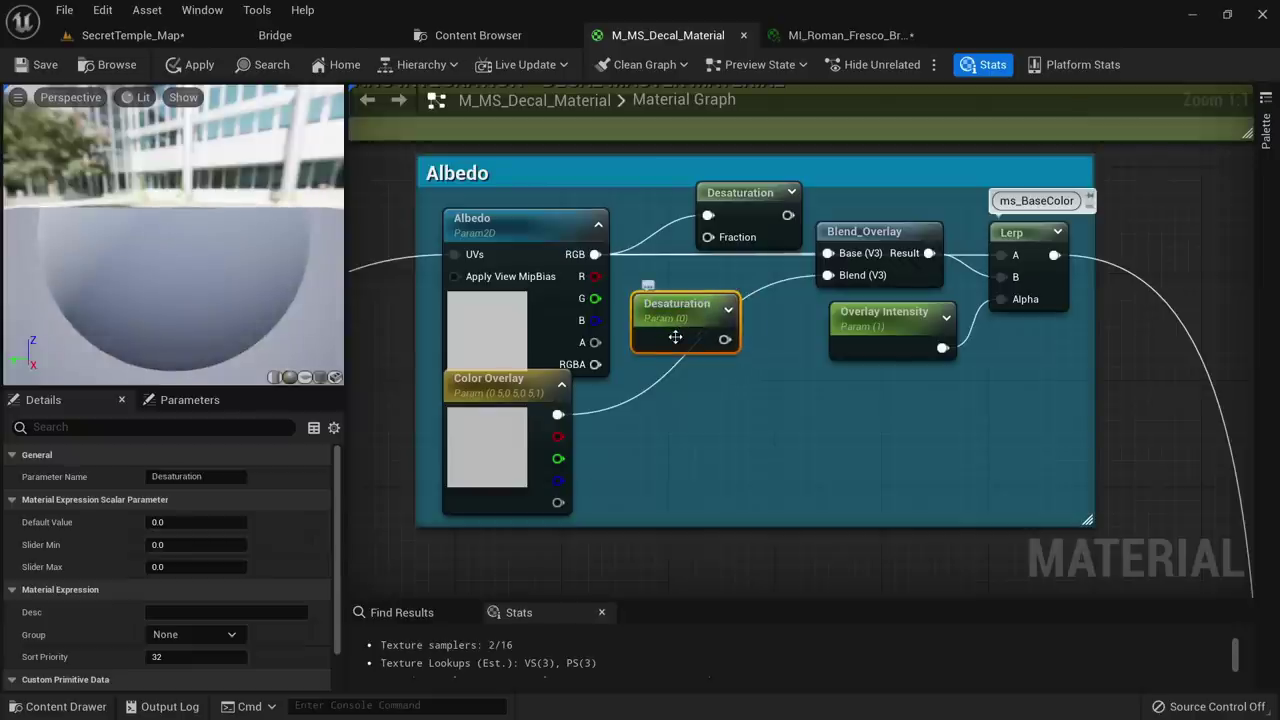
Connect the Desaturation parameter to the node's Fraction, feed the Desaturation node into Blend_Overlay's Base, and apply the material
{"action": "left_click_drag", "start_coordinate": [729, 342], "coordinate": [708, 237]}
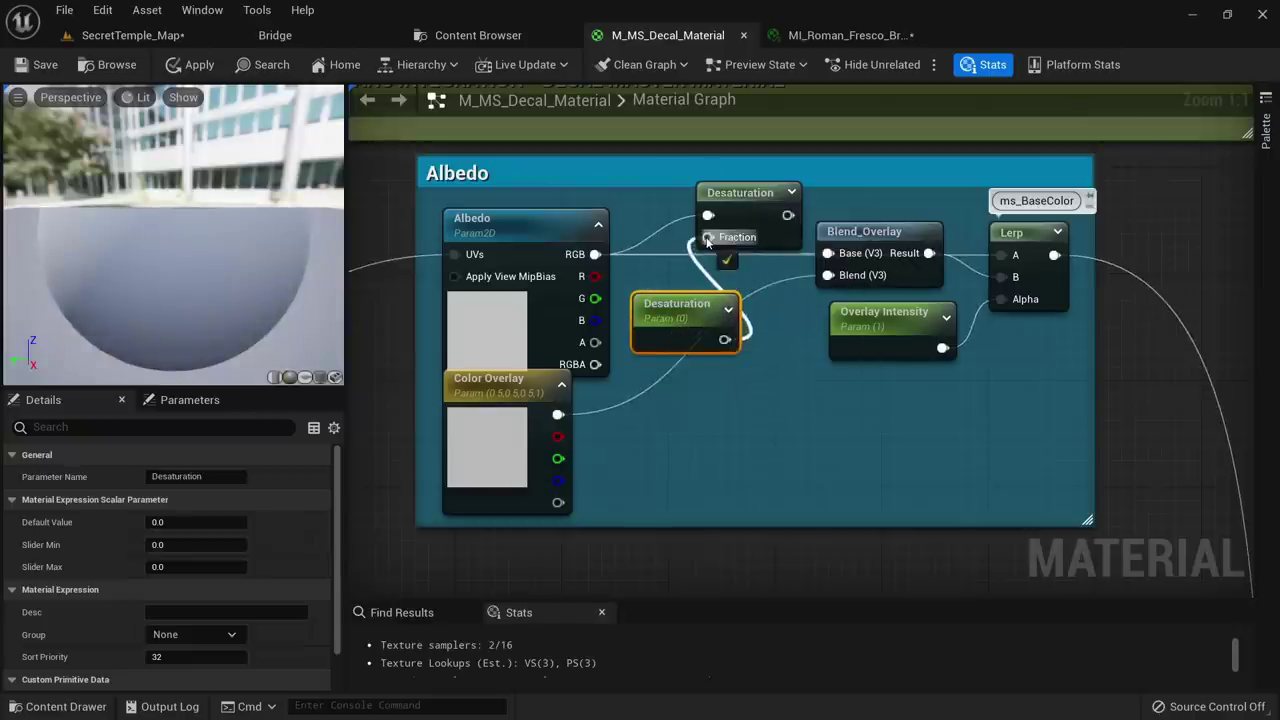
{"action": "left_click", "coordinate": [742, 200]}
{"action": "left_click_drag", "start_coordinate": [704, 303], "coordinate": [685, 284]}
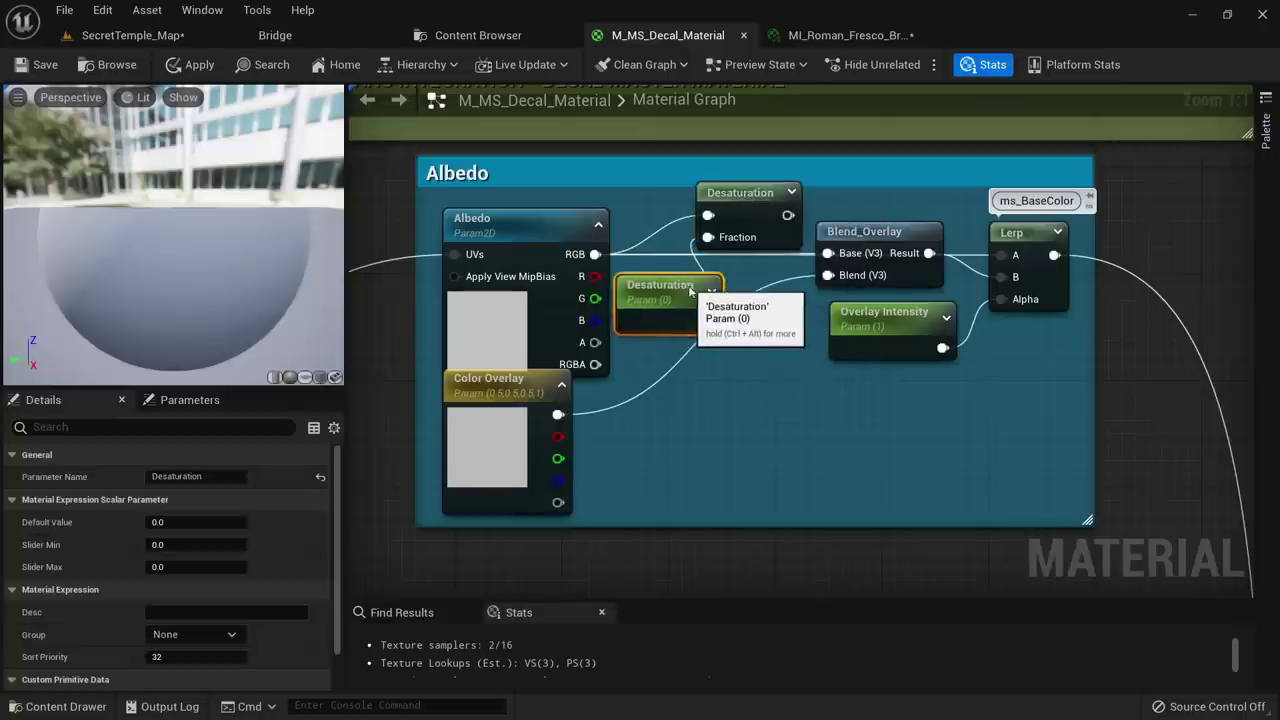
{"action": "left_click_drag", "start_coordinate": [788, 215], "coordinate": [829, 256]}
{"action": "left_click", "coordinate": [196, 65]}
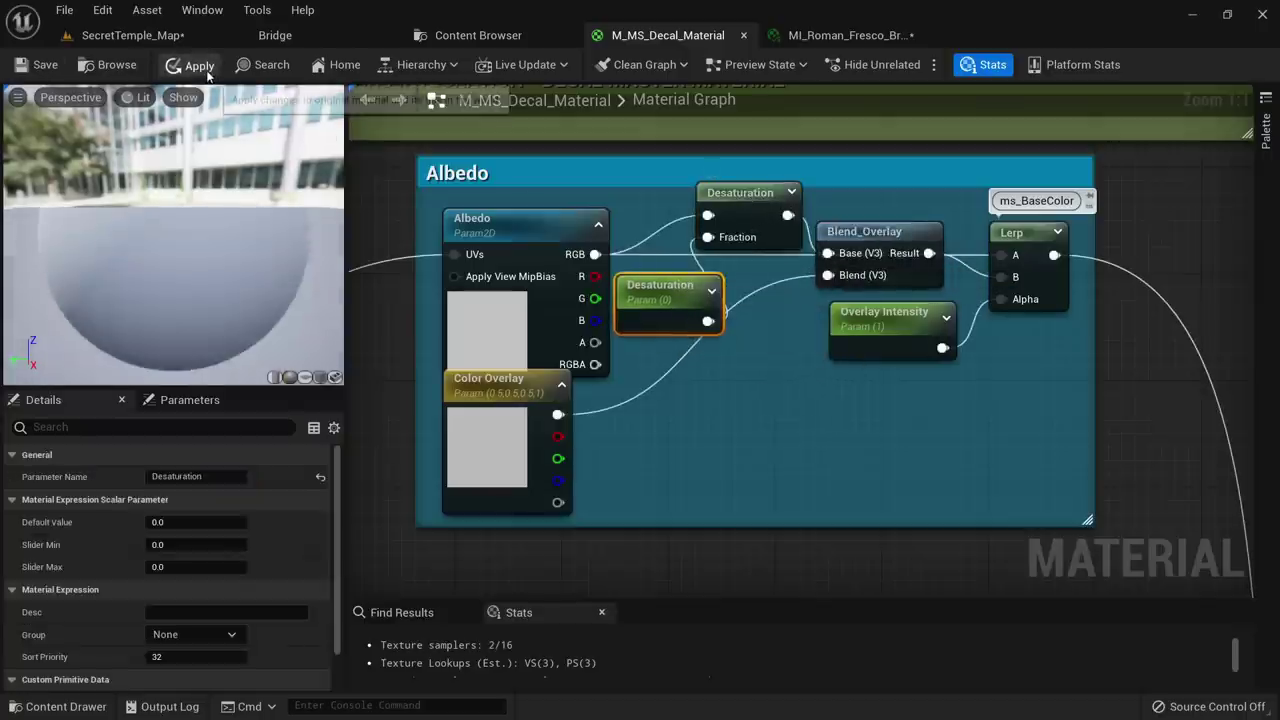
Check the fresco decal in the SecretTemple_Map level and reopen its material instance from the decal's details
{"action": "left_click", "coordinate": [169, 40]}
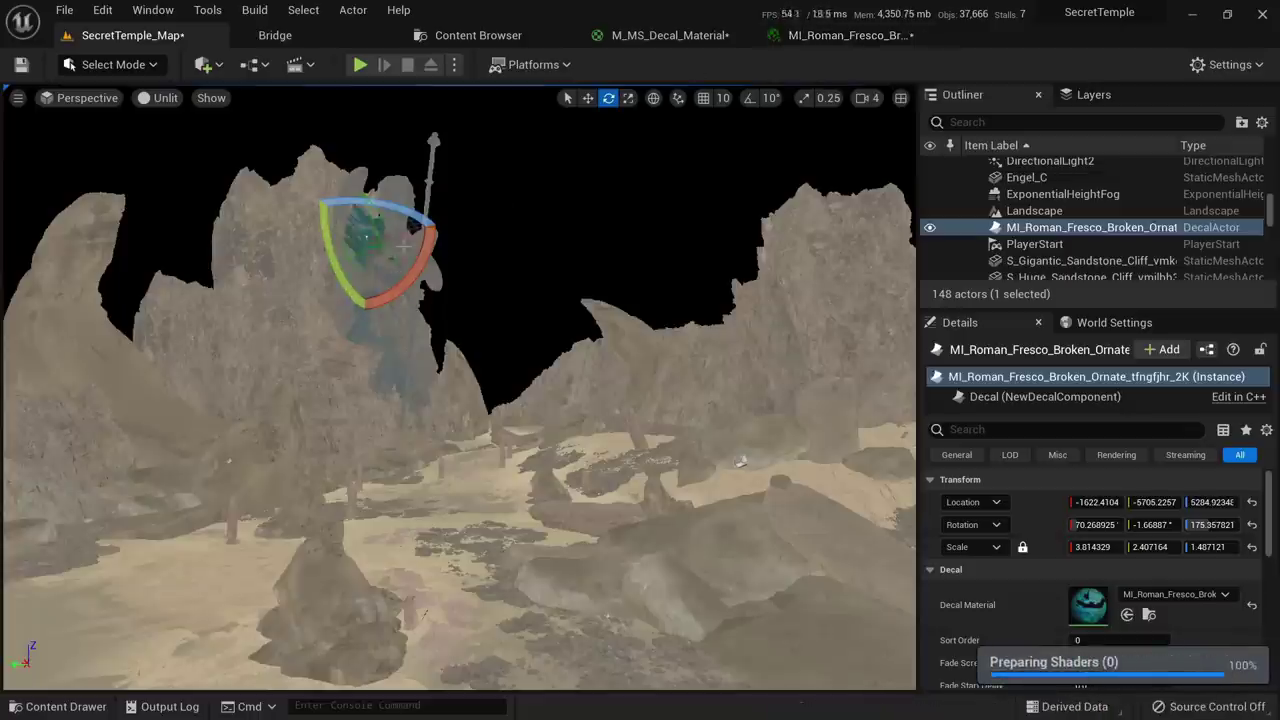
{"action": "scroll", "coordinate": [1087, 592], "scroll_direction": "down", "scroll_amount": 5}
{"action": "scroll", "coordinate": [1122, 568], "scroll_direction": "up", "scroll_amount": 4}
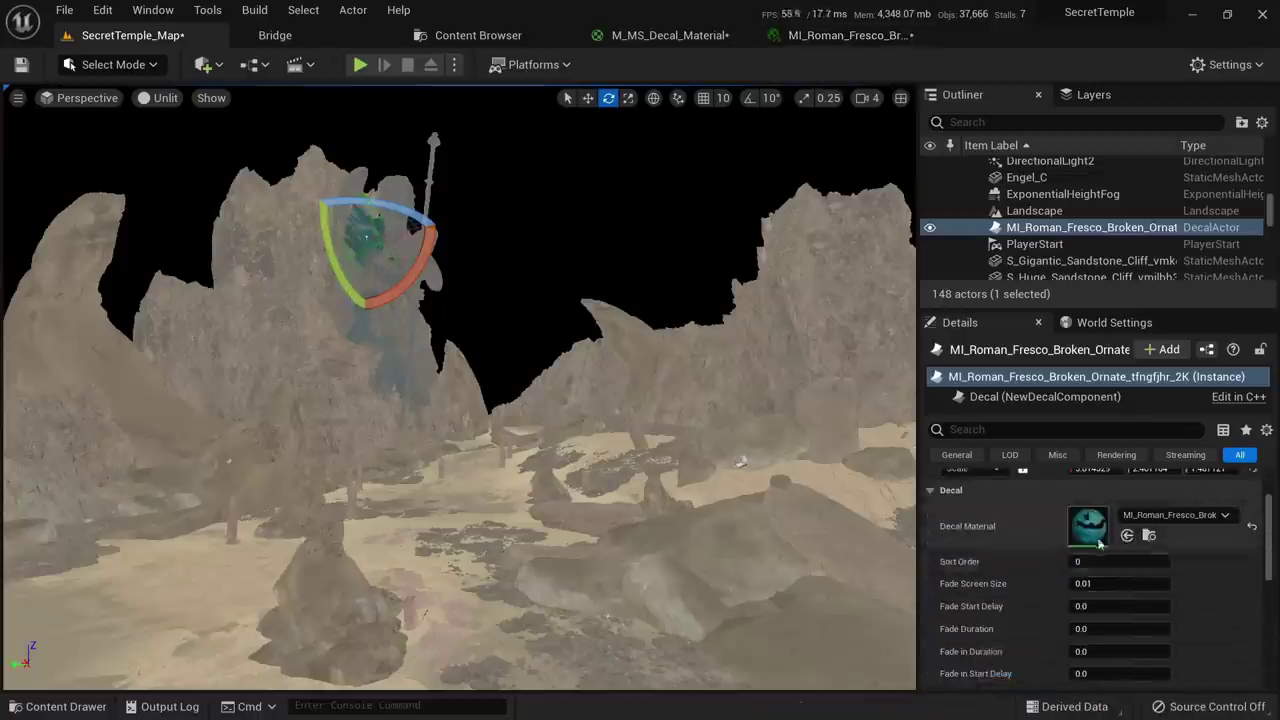
{"action": "double_click", "coordinate": [1097, 541]}
Set the Desaturation parameter's default value to 1.0 in M_MS_Decal_Material and apply the material
{"action": "left_click", "coordinate": [668, 35]}
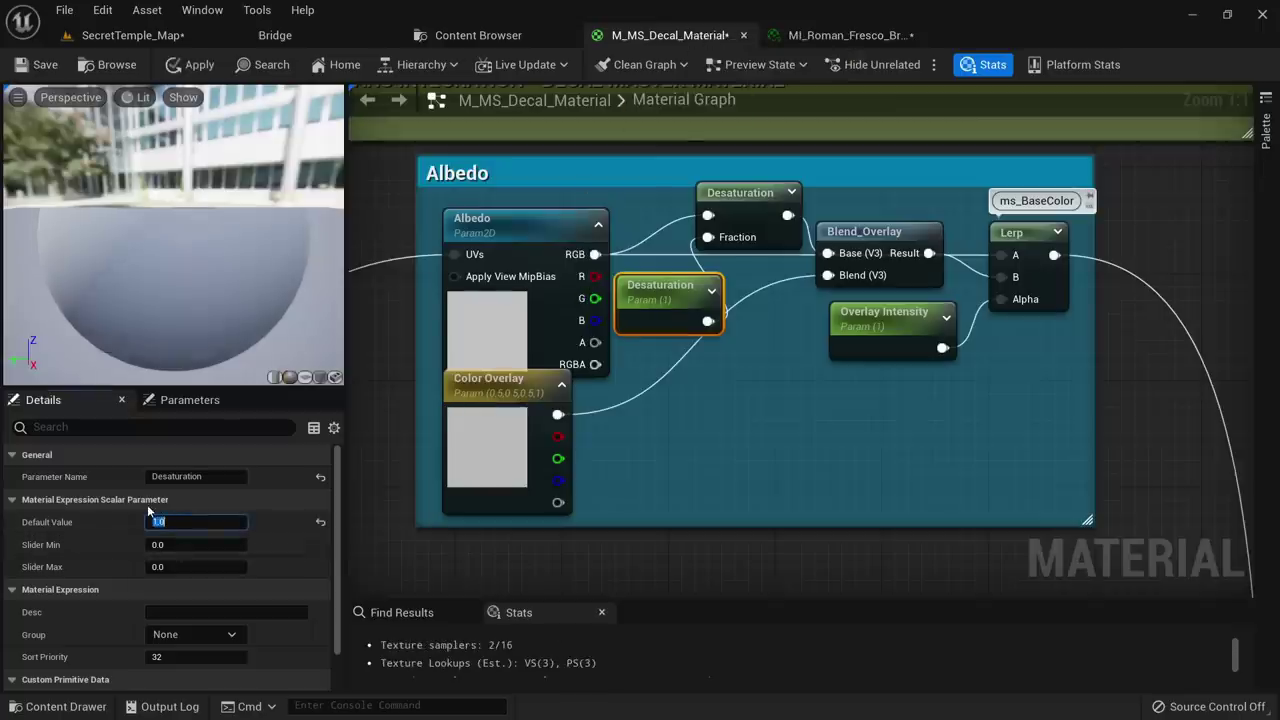
{"action": "left_click", "coordinate": [190, 65]}
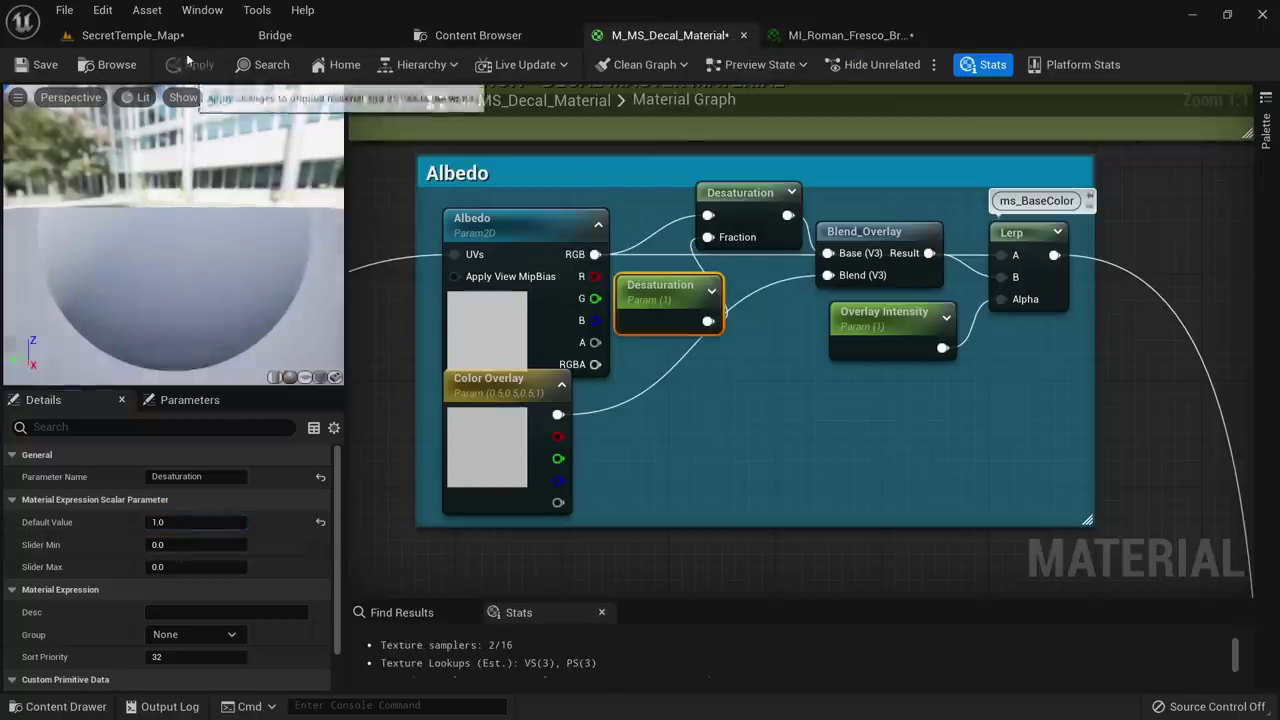
Set the Desaturation parameter's default value to 0 in M_MS_Decal_Material, then apply and save the material
{"action": "left_click", "coordinate": [172, 37]}
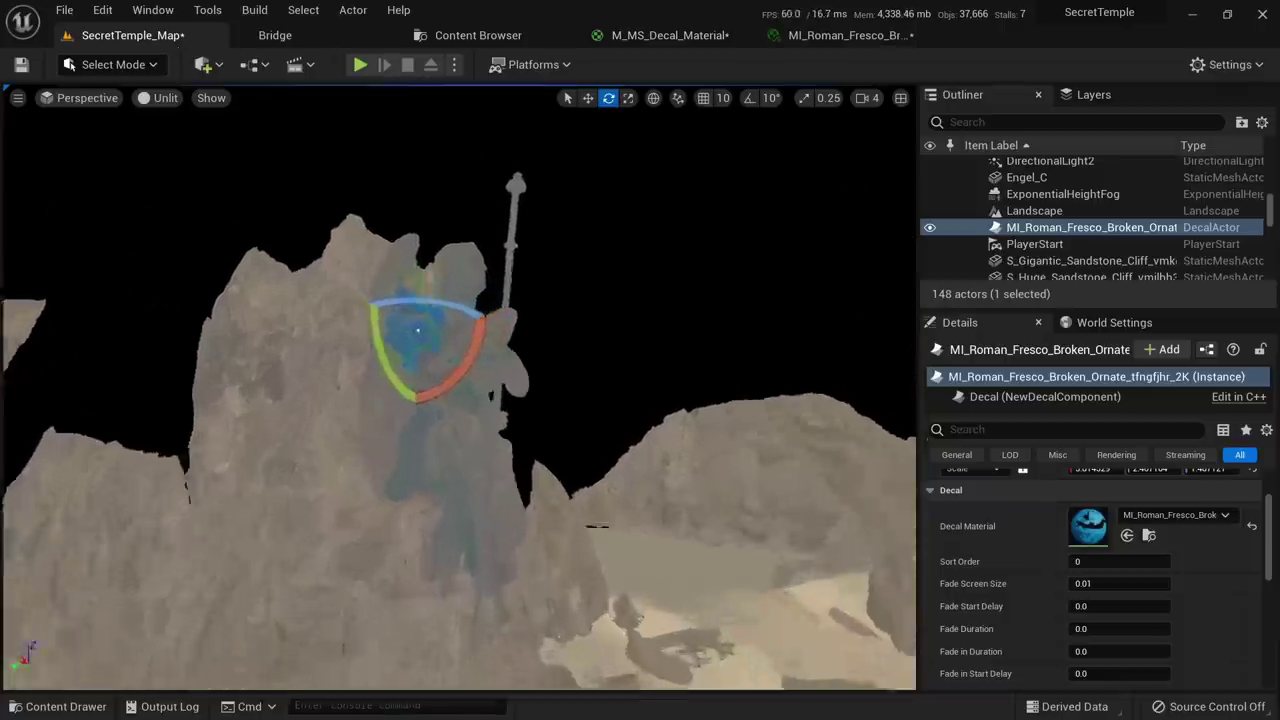
{"action": "left_click", "coordinate": [845, 37]}
{"action": "left_click", "coordinate": [670, 37]}
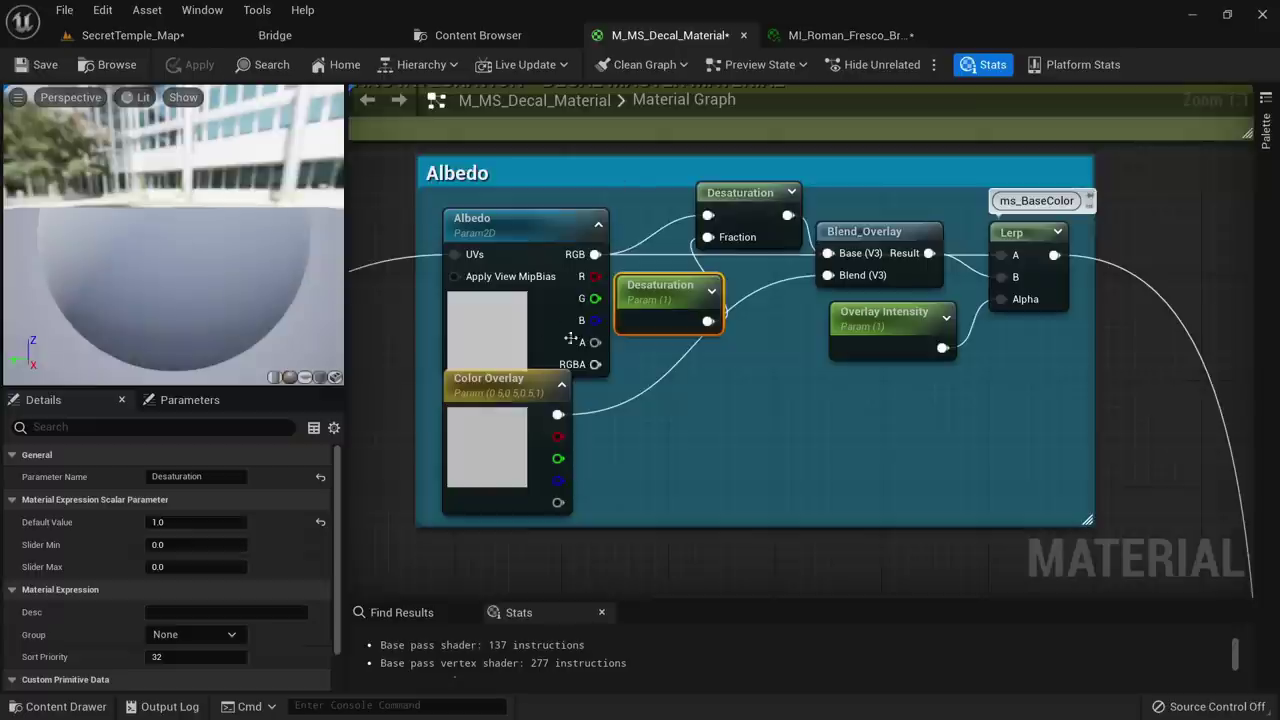
{"action": "type", "text": "0"}
{"action": "key", "text": "Return"}
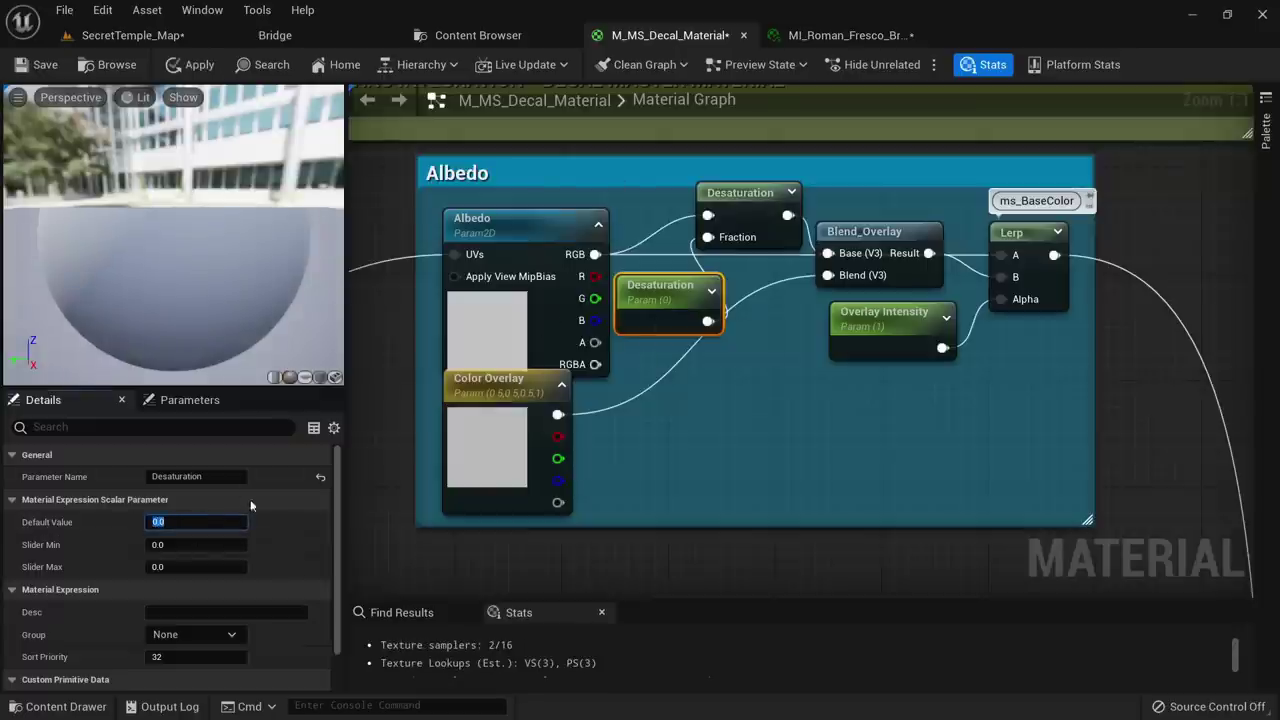
{"action": "left_click", "coordinate": [197, 67]}
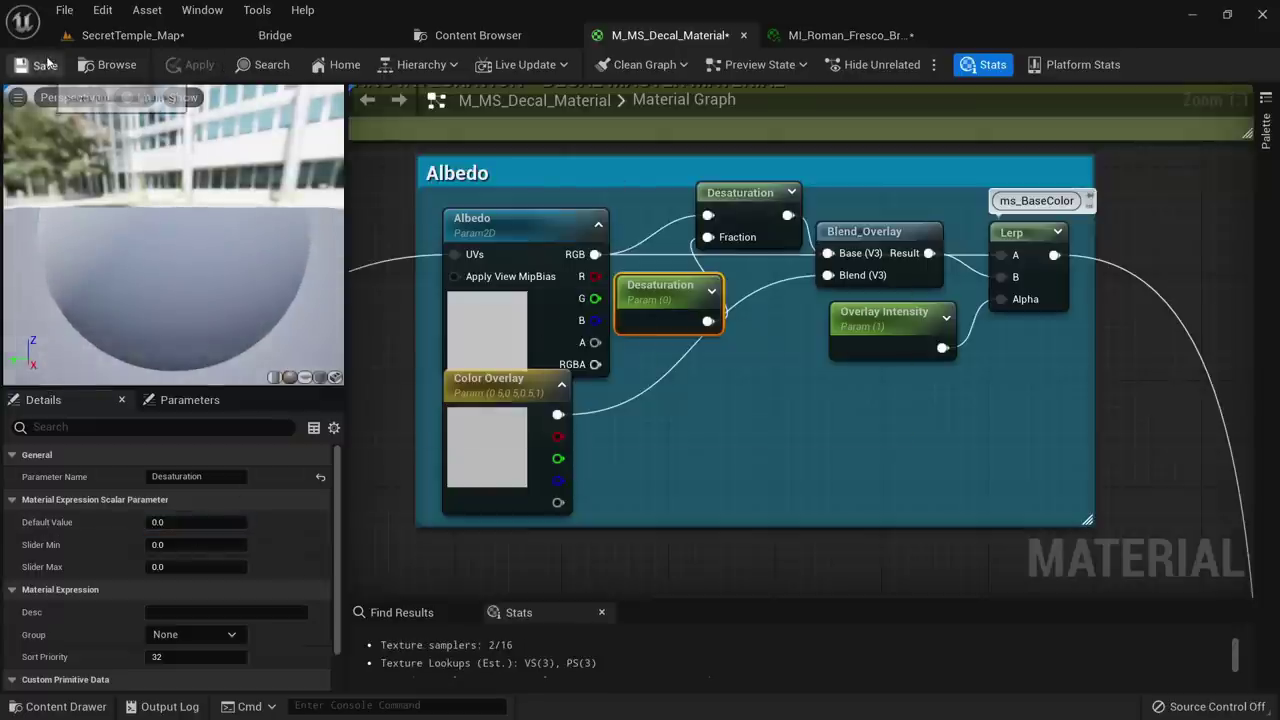
Return to the SecretTemple_Map level and open the fresco decal's material instance in a floating window beside the statue
{"action": "left_click", "coordinate": [88, 35]}
{"action": "right_click_drag", "start_coordinate": [415, 390], "coordinate": [378, 414]}
{"action": "key", "text": "w"}
{"action": "mouse_move", "coordinate": [484, 476]}
{"action": "left_mouse_down"}
{"action": "mouse_move", "coordinate": [520, 448]}
{"action": "mouse_move", "coordinate": [500, 465]}
{"action": "left_mouse_up"}
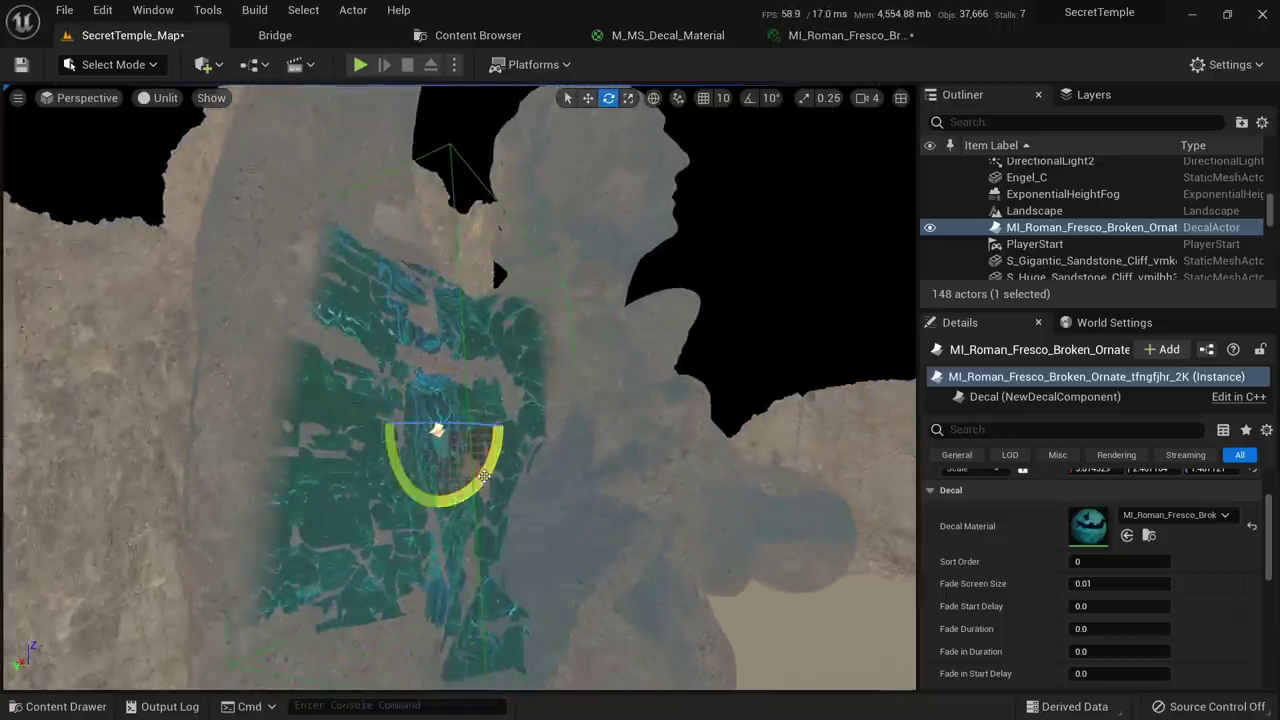
{"action": "double_click", "coordinate": [1092, 527]}
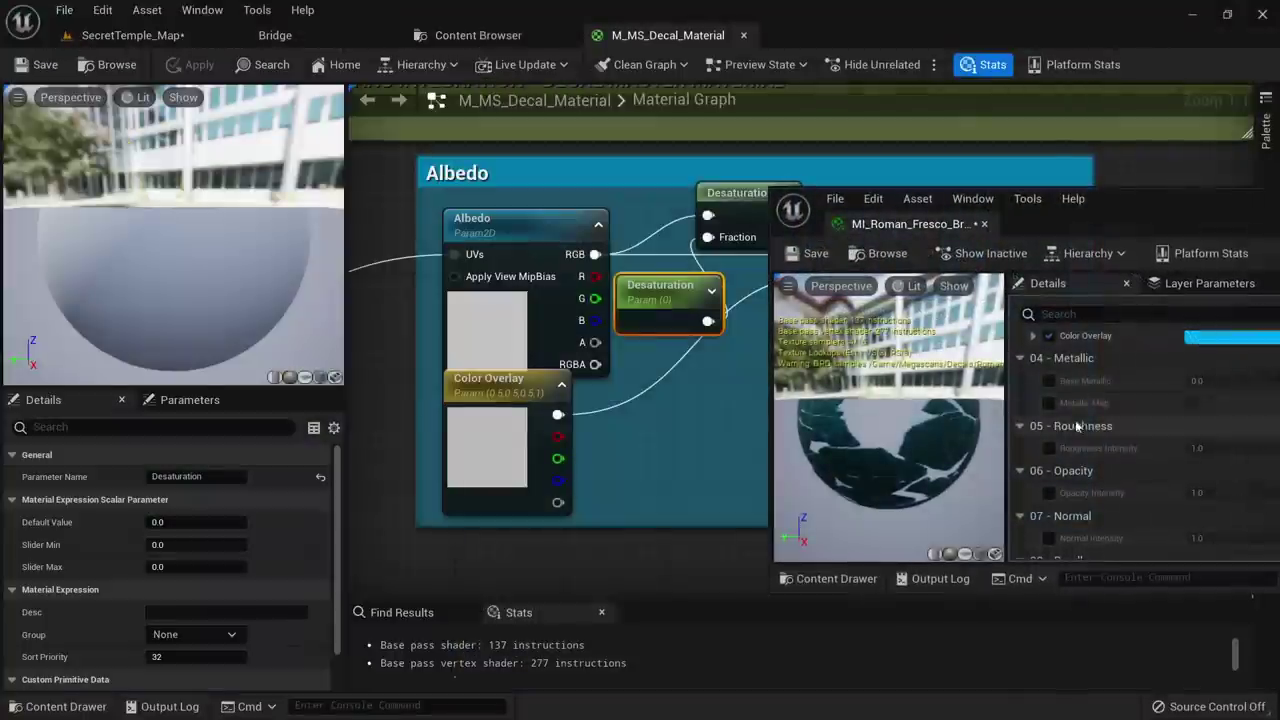
{"action": "left_click_drag", "start_coordinate": [1135, 226], "coordinate": [1020, 161]}
Enable the Desaturation override in the fresco material instance and set it to 0.5
{"action": "scroll", "coordinate": [1048, 377], "scroll_direction": "down", "scroll_amount": 4}
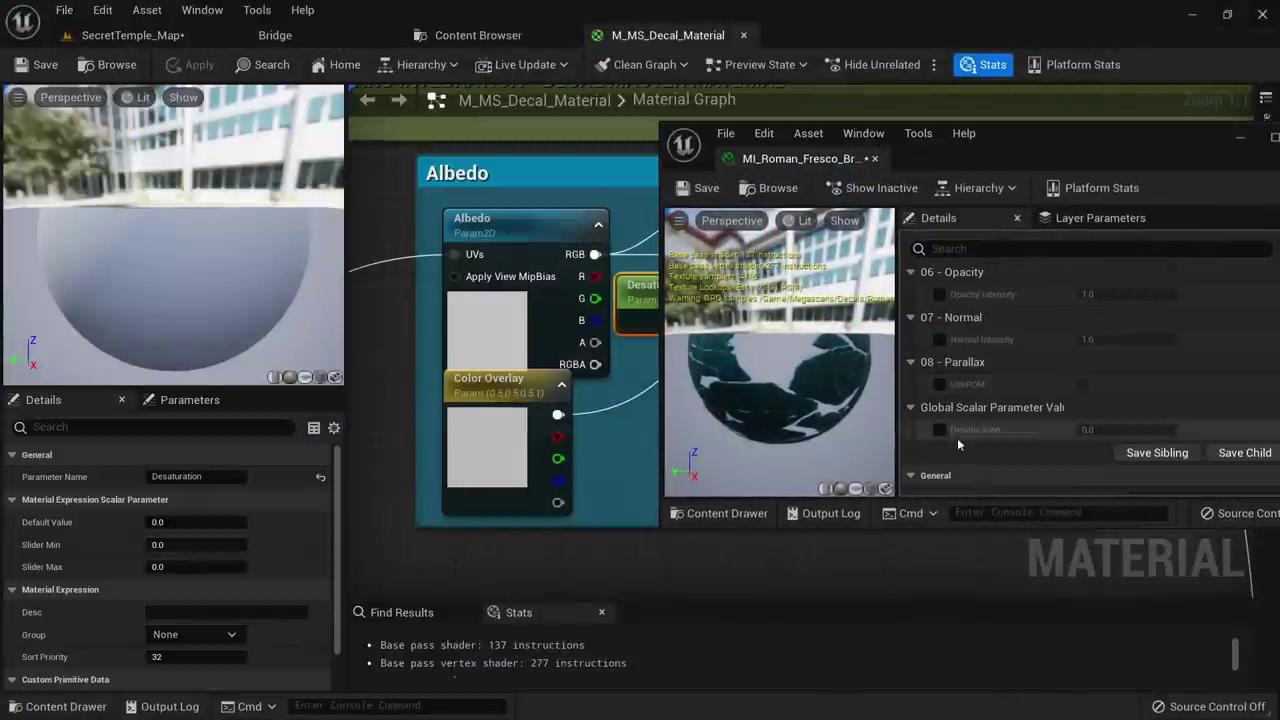
{"action": "left_click", "coordinate": [940, 429]}
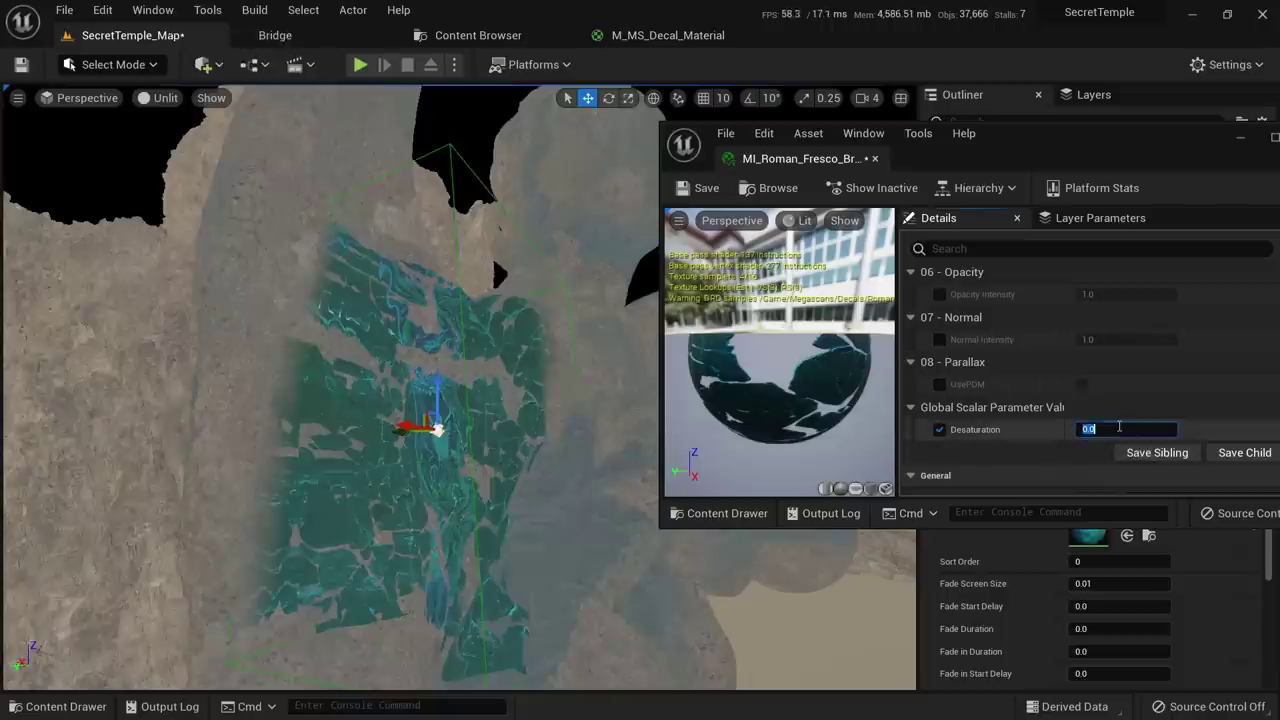
{"action": "left_click", "coordinate": [1119, 427]}
{"action": "type", "text": "0.6"}
{"action": "key", "text": "Return"}
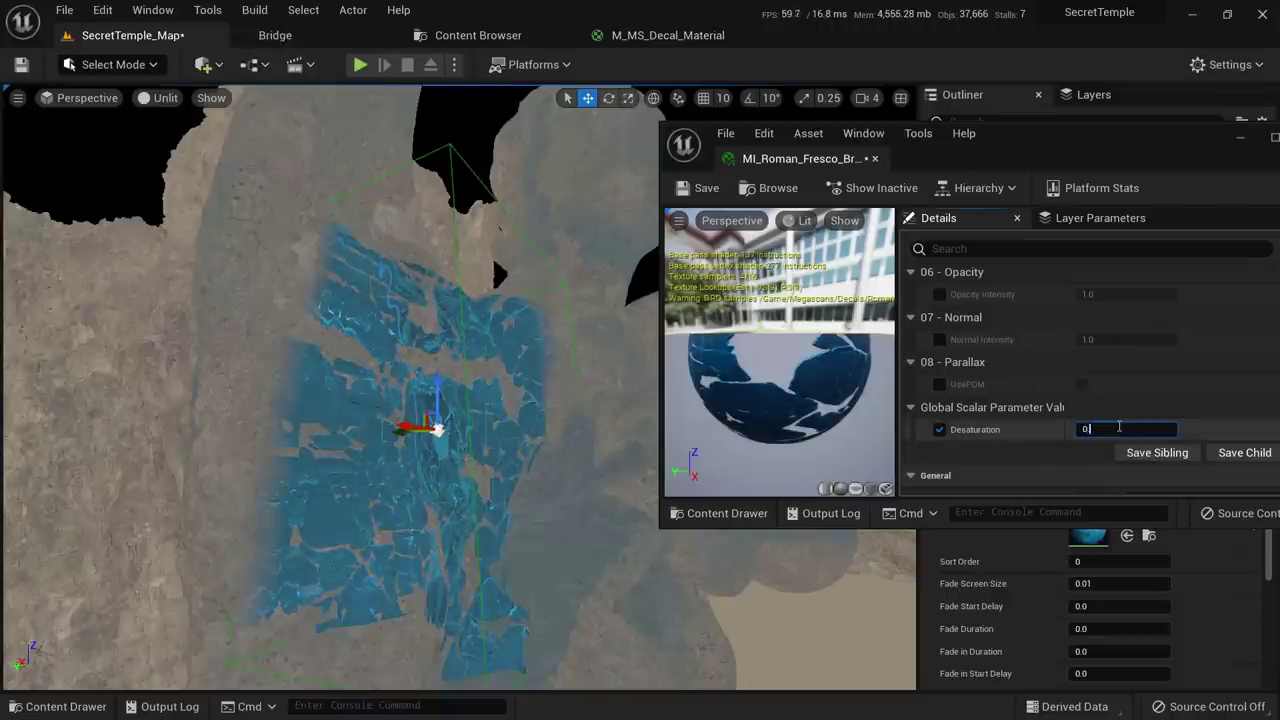
Stretch and rotate the fresco decal over the statue's wing, deselect it, and show the scene in Lit view
{"action": "scroll", "coordinate": [581, 453], "scroll_direction": "down", "scroll_amount": 8}
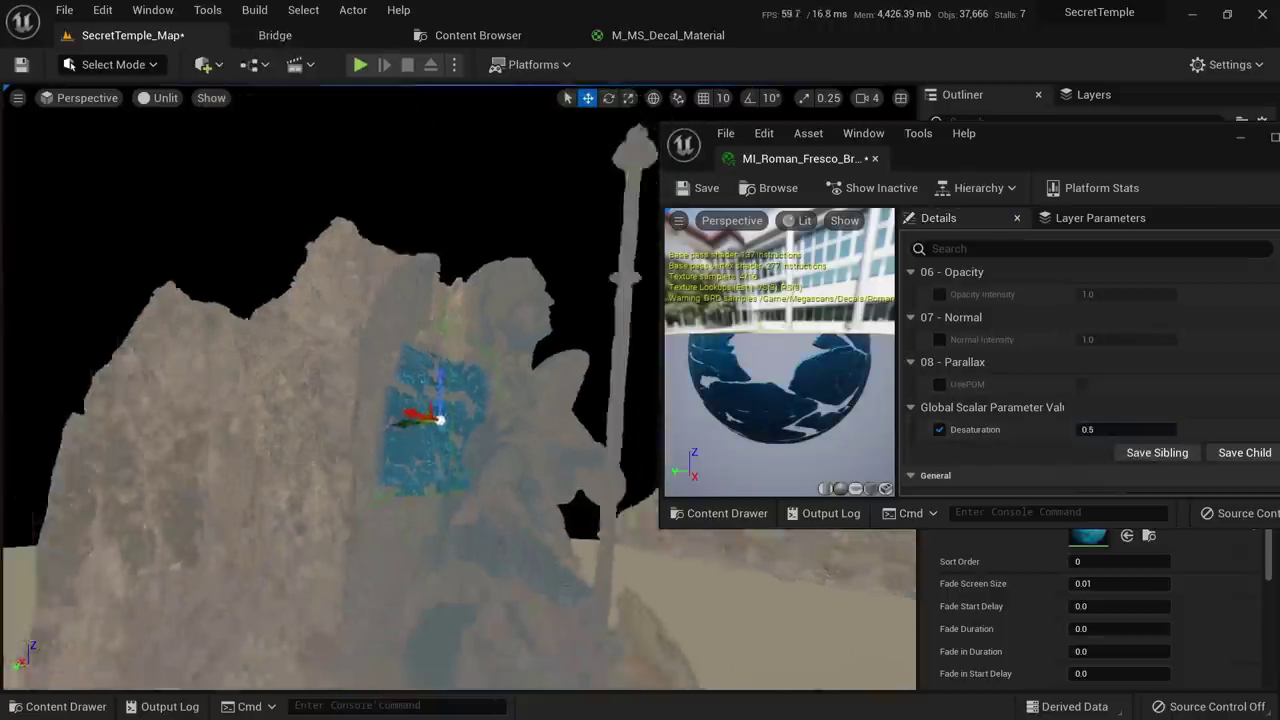
{"action": "key", "text": "r"}
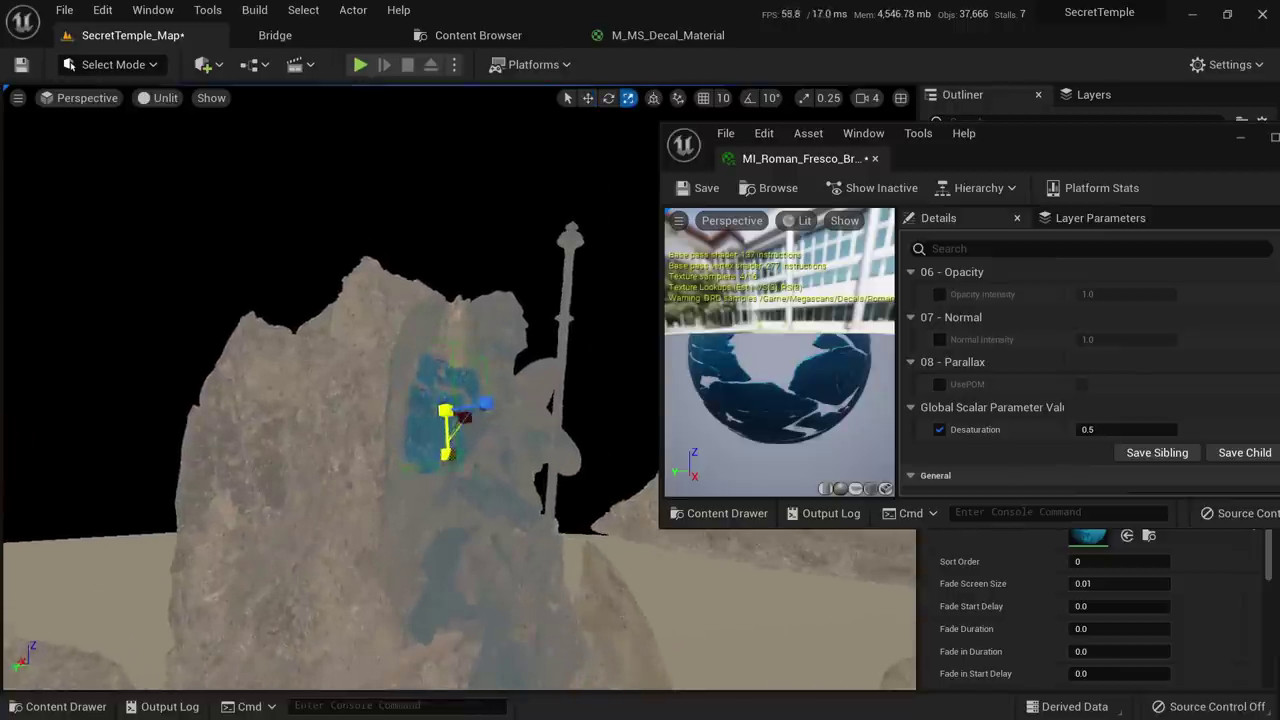
{"action": "key", "text": "e"}
{"action": "left_click_drag", "start_coordinate": [496, 457], "coordinate": [413, 456]}
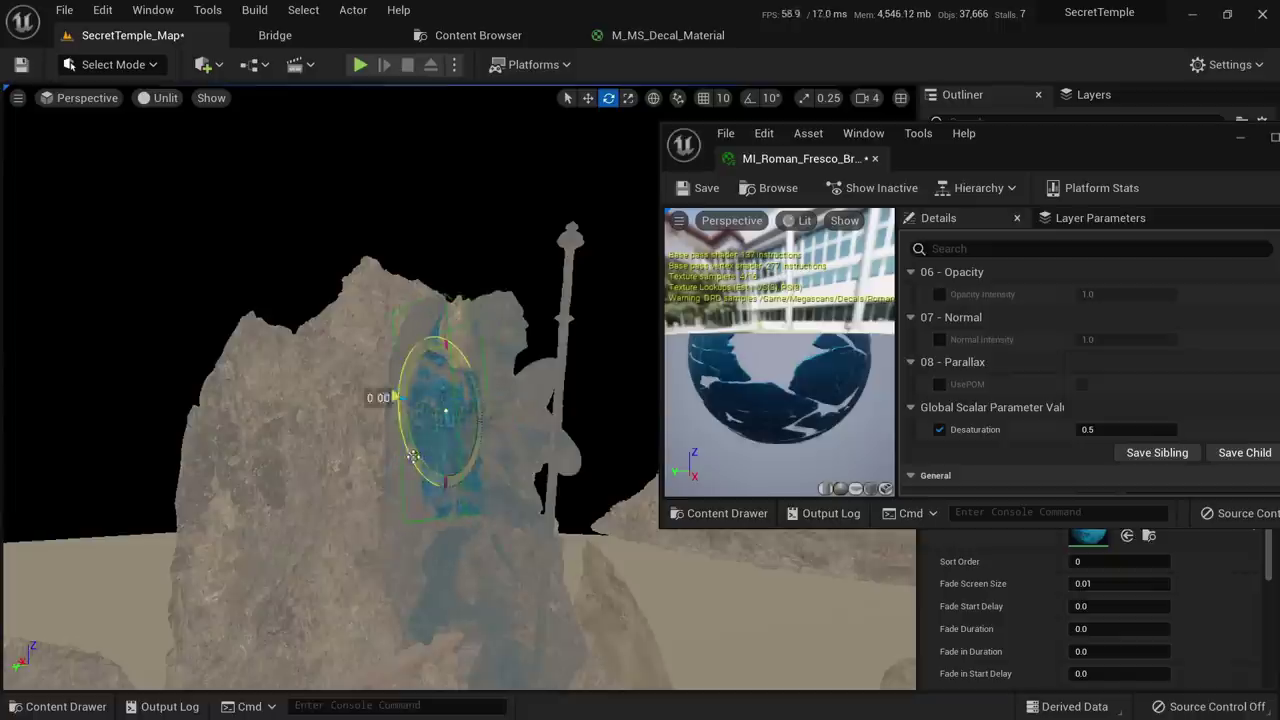
{"action": "left_click_drag", "start_coordinate": [401, 408], "coordinate": [401, 410]}
{"action": "key", "text": "Escape"}
{"action": "key", "text": "s"}
{"action": "right_click_drag", "start_coordinate": [401, 410], "coordinate": [401, 455]}
{"action": "key", "text": "alt+4"}
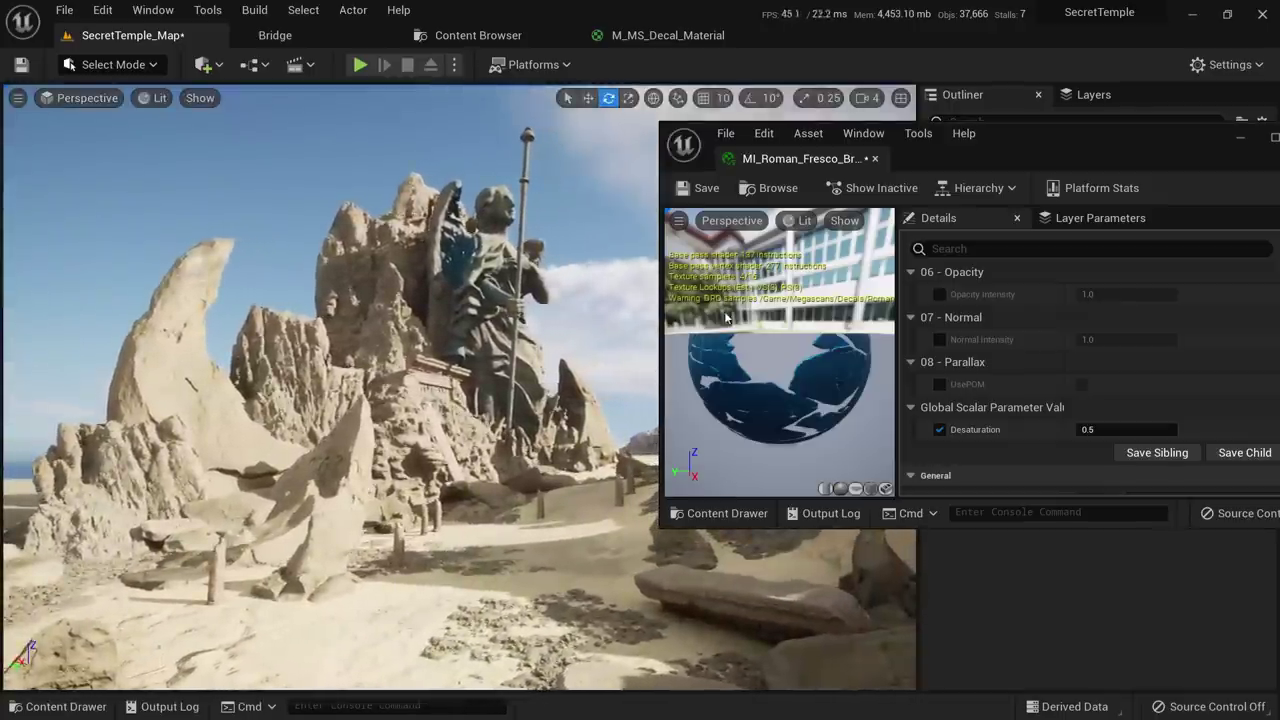
Set the fresco instance's Color Overlay to a cyan-blue of about R 0, G 0.53, B 1 and its Overlay Intensity to 0.9
{"action": "scroll", "coordinate": [1105, 420], "scroll_direction": "up", "scroll_amount": 8}
{"action": "scroll", "coordinate": [1105, 420], "scroll_direction": "down", "scroll_amount": 1}
{"action": "left_click", "coordinate": [1105, 430]}
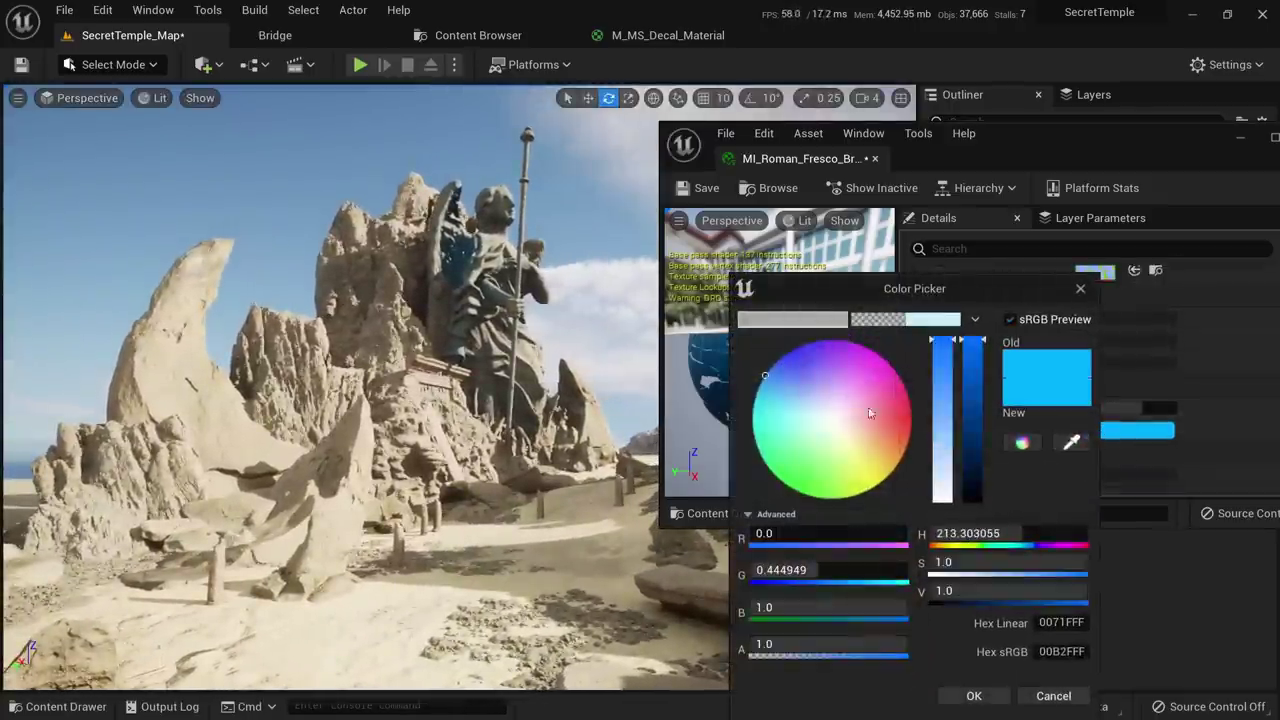
{"action": "left_click_drag", "start_coordinate": [781, 389], "coordinate": [731, 370]}
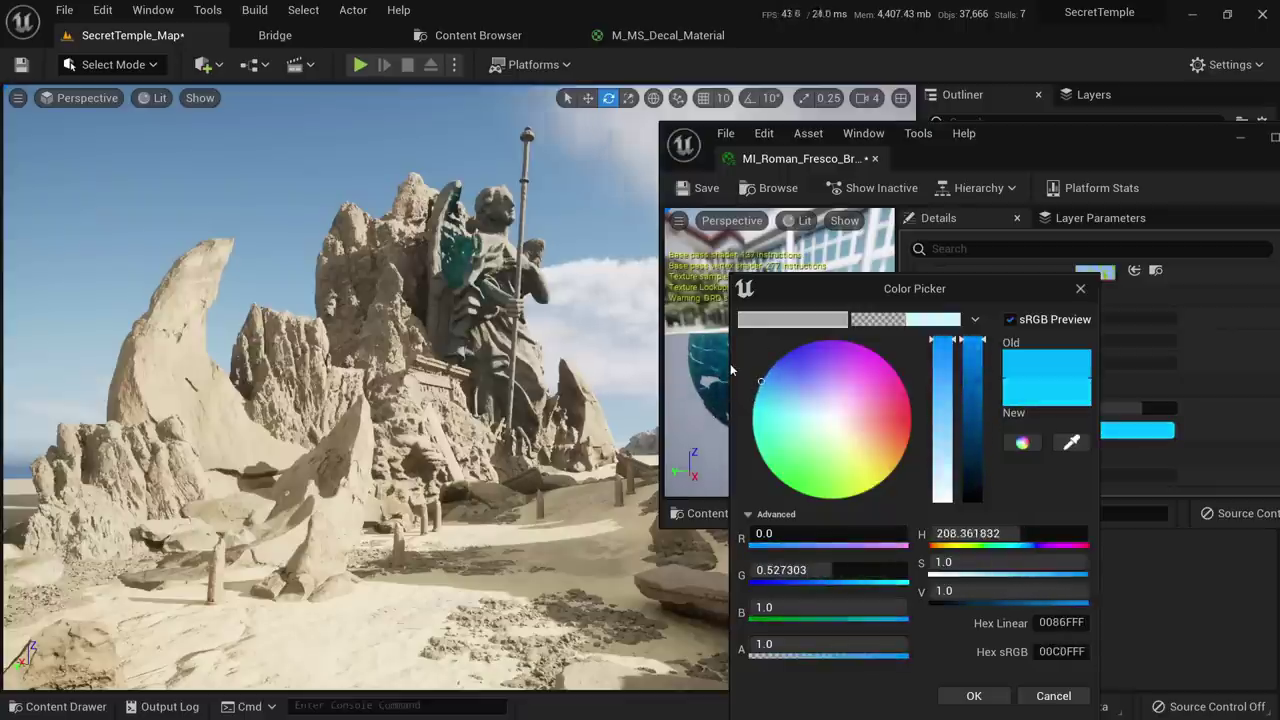
{"action": "key", "text": "alt+3"}
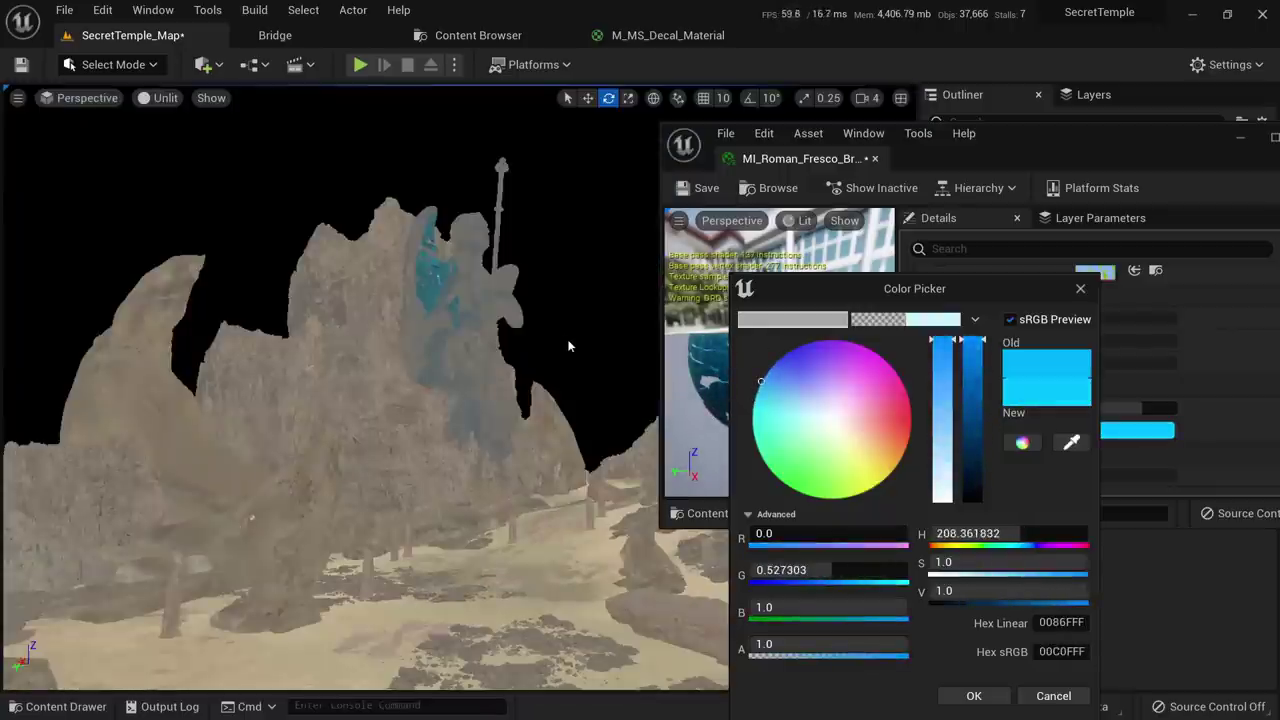
{"action": "left_click", "coordinate": [972, 697]}
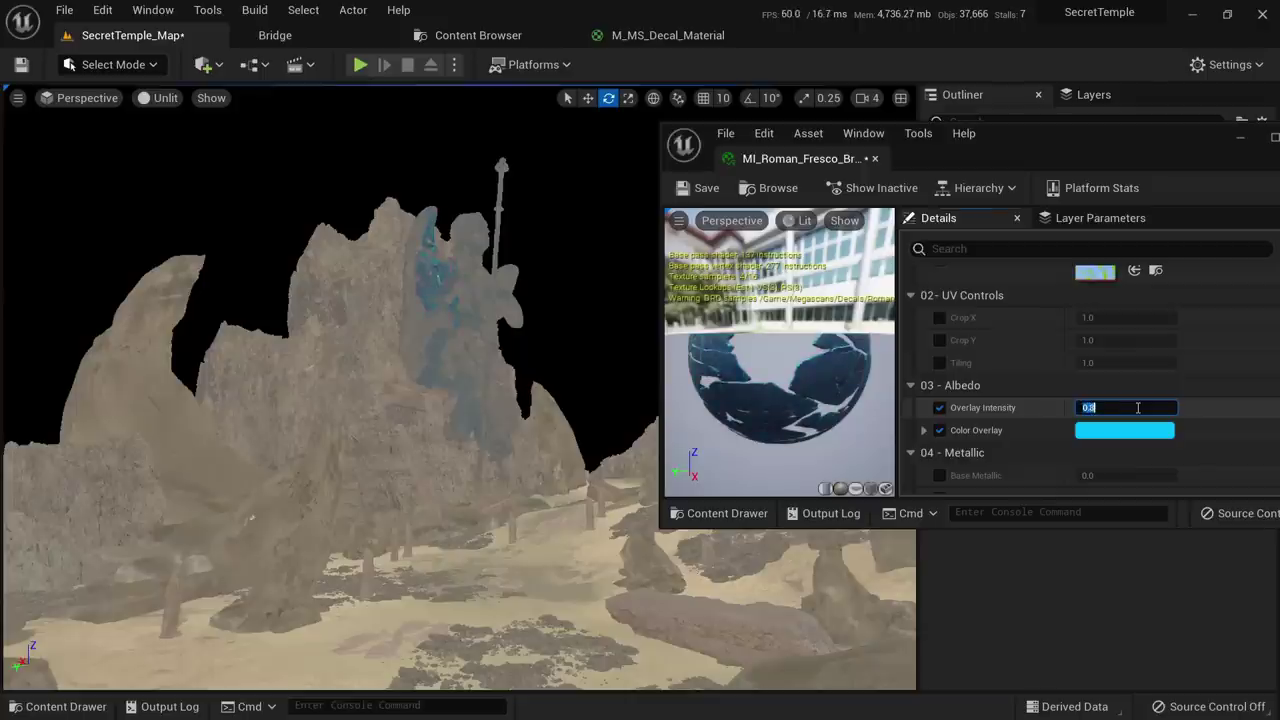
{"action": "type", "text": "0.8"}
{"action": "key", "text": "Return"}
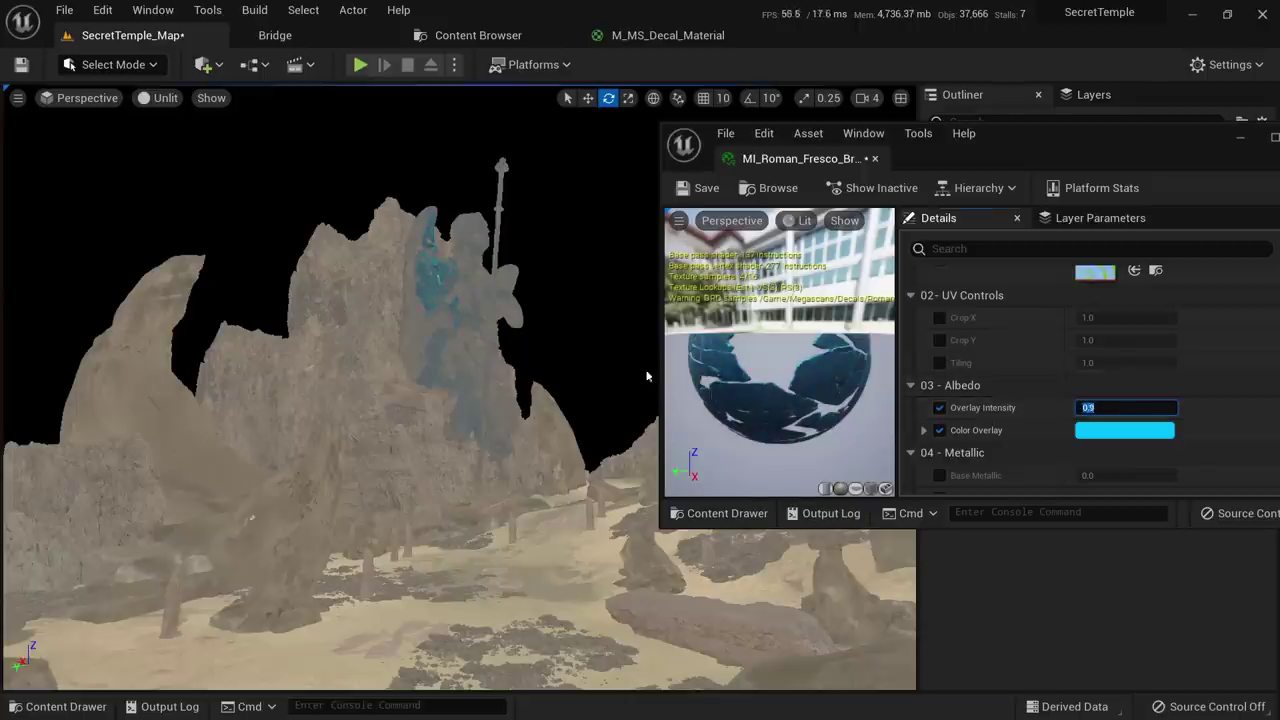
Switch back to Lit view, select the fresco decal and move it down from the wing onto the statue's lower robe, then deselect it
{"action": "key", "text": "alt+4"}
{"action": "key", "text": "w"}
{"action": "right_click_drag", "start_coordinate": [446, 275], "coordinate": [365, 426]}
{"action": "left_click", "coordinate": [362, 425]}
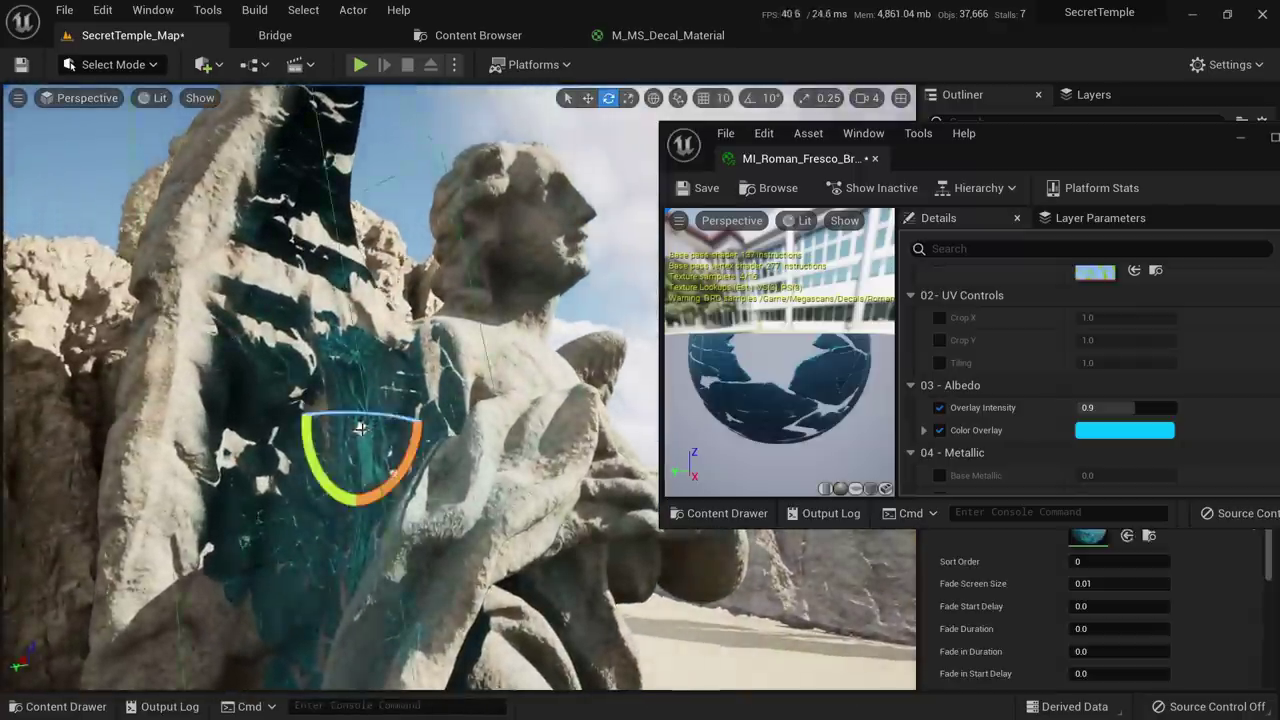
{"action": "scroll", "coordinate": [362, 425], "scroll_direction": "down", "scroll_amount": 10}
{"action": "key", "text": "w"}
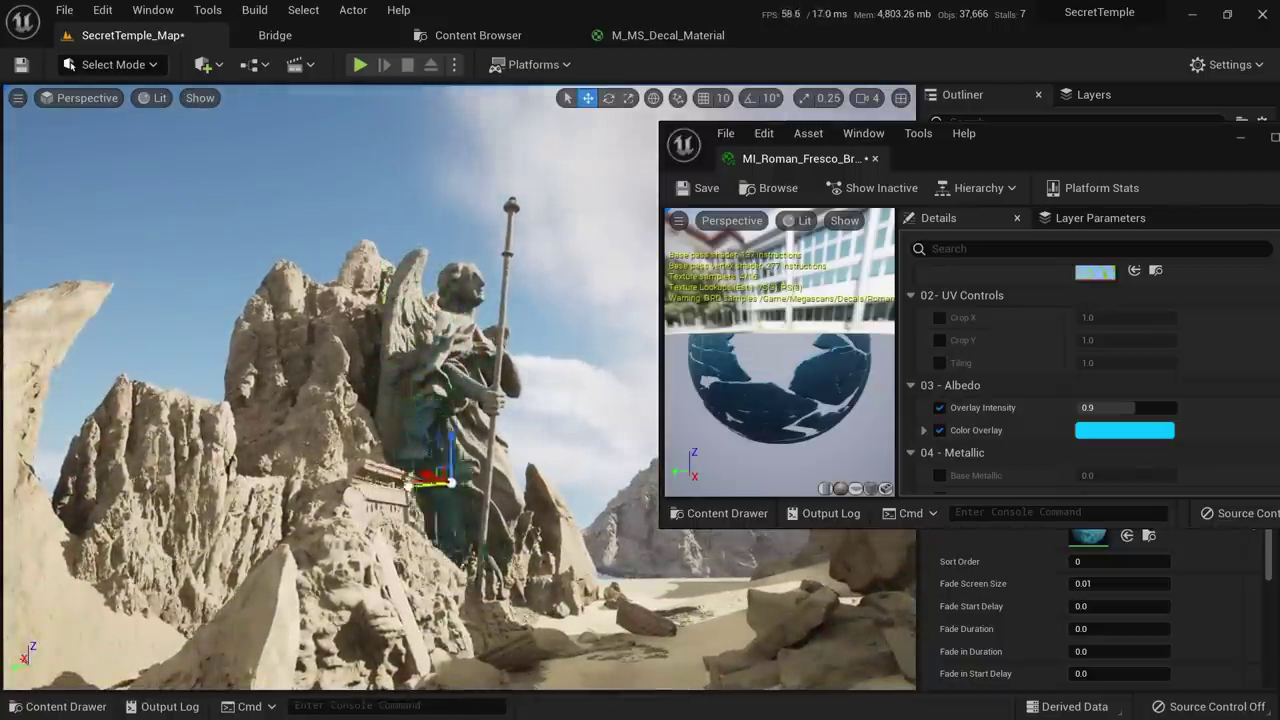
{"action": "scroll", "coordinate": [416, 481], "scroll_direction": "up", "scroll_amount": 6}
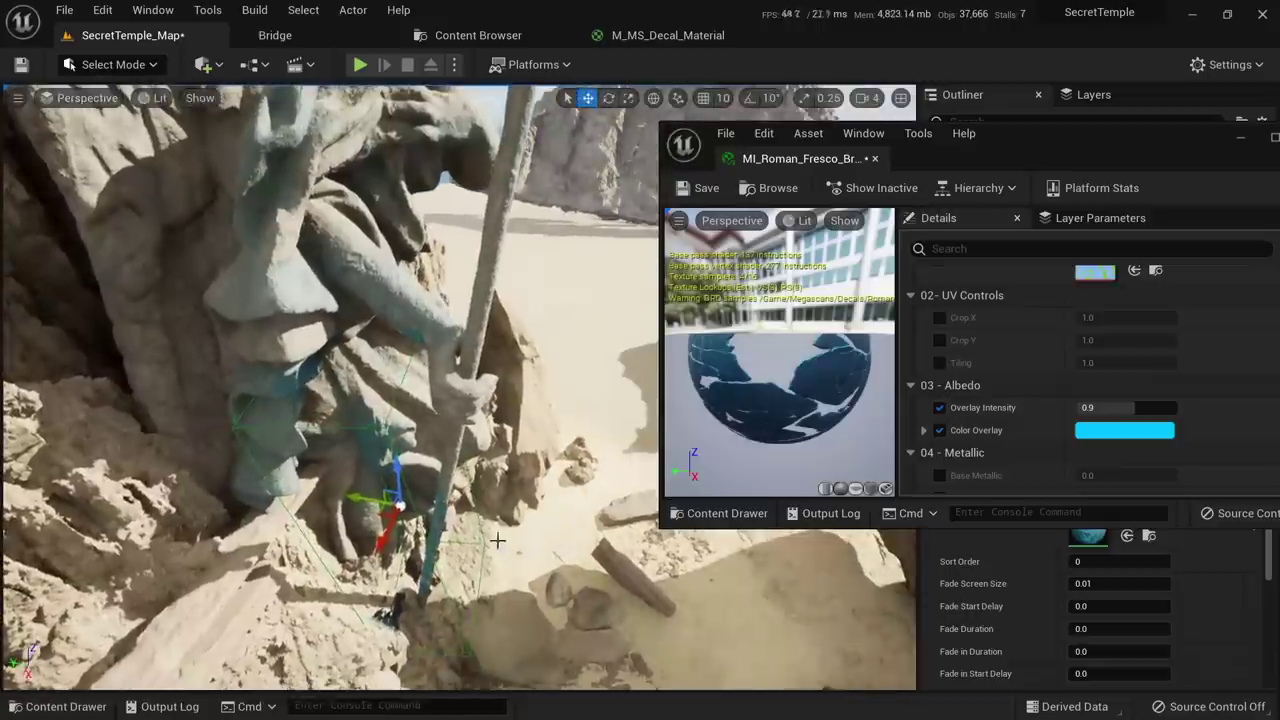
{"action": "key", "text": "e"}
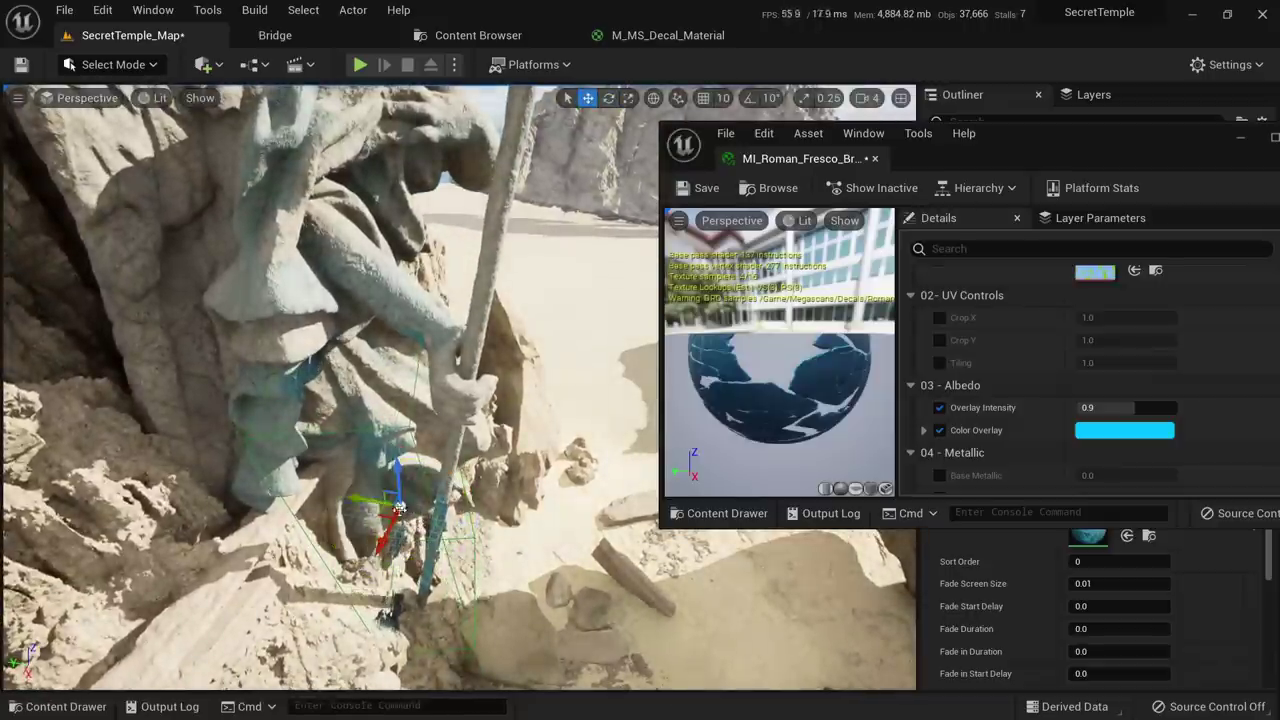
{"action": "key", "text": "s"}
{"action": "right_click_drag", "start_coordinate": [371, 461], "coordinate": [409, 382]}
{"action": "key", "text": "e"}
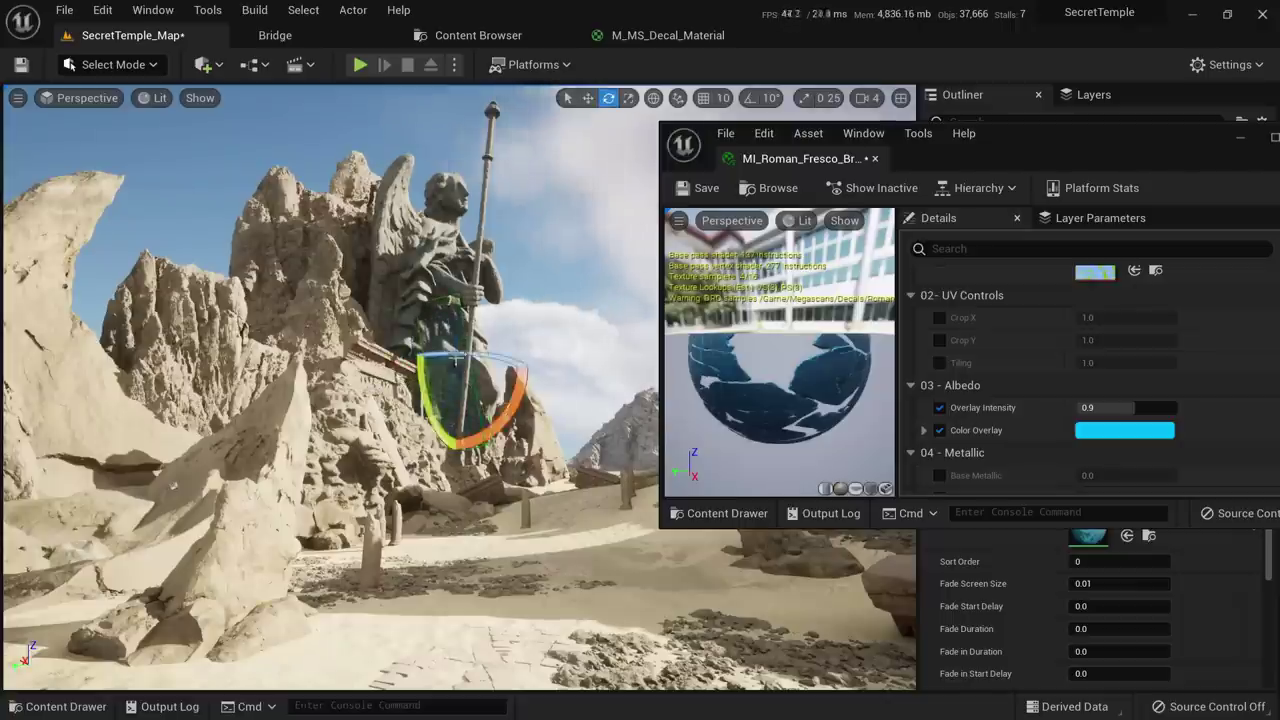
{"action": "key", "text": "Escape"}
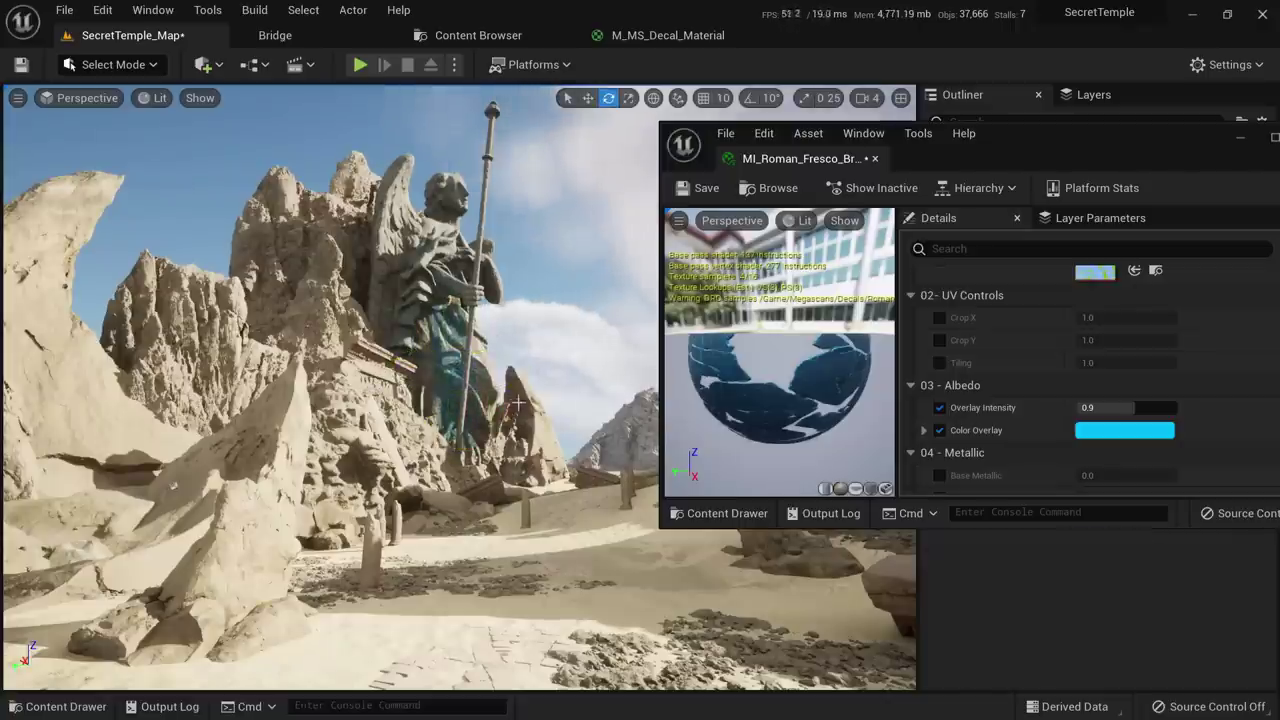
Examine the fresco on the statue's lower robe up close, comparing the Lit, Unlit and Detail Lighting view modes
{"action": "scroll", "coordinate": [460, 387], "scroll_direction": "up", "scroll_amount": 5}
{"action": "scroll", "coordinate": [460, 387], "scroll_direction": "down", "scroll_amount": 10}
{"action": "key", "text": "w"}
{"action": "right_click_drag", "start_coordinate": [550, 428], "coordinate": [515, 395]}
{"action": "key", "text": "alt+3"}
{"action": "key", "text": "alt+5"}
{"action": "key", "text": "w"}
{"action": "key", "text": "w"}
{"action": "key", "text": "alt+4"}
{"action": "key", "text": "alt+3"}
Close the fresco material instance, filter the Outliner by "dec", and select the Roman fresco decal actor
{"action": "left_click_drag", "start_coordinate": [1102, 143], "coordinate": [999, 254]}
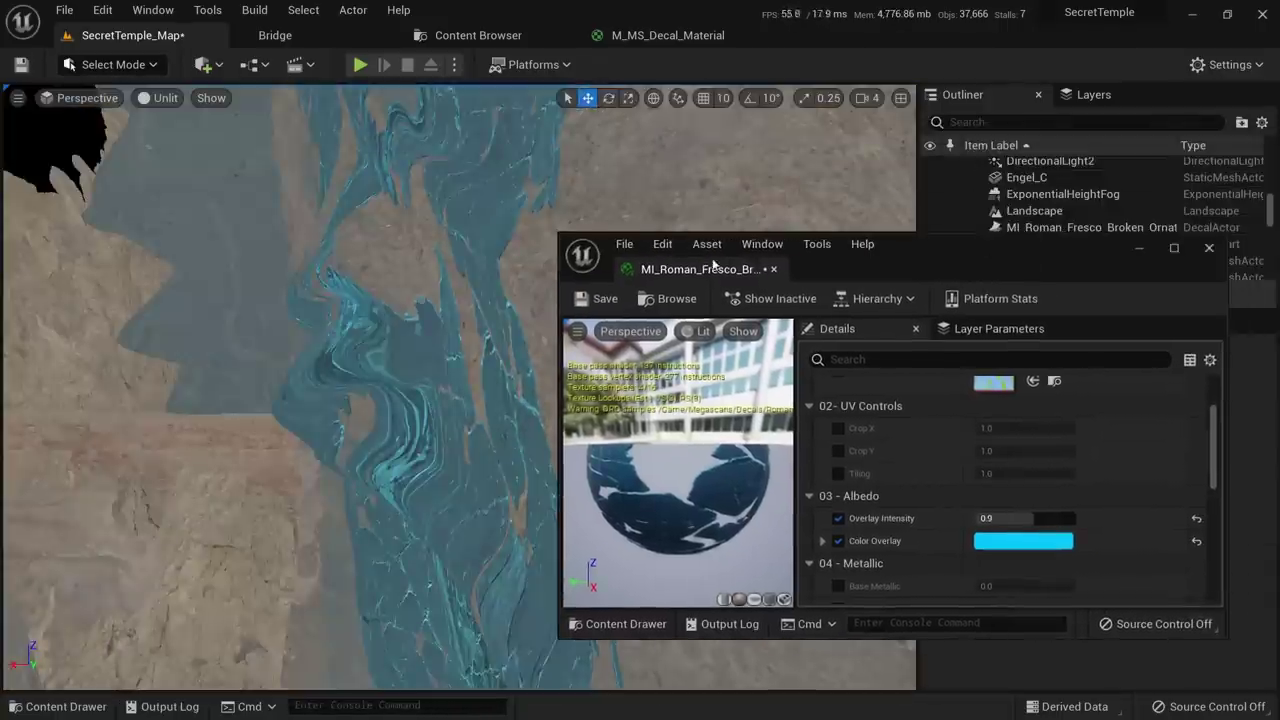
{"action": "middle_click", "coordinate": [712, 264]}
{"action": "left_click", "coordinate": [1004, 120]}
{"action": "left_click", "coordinate": [1002, 121]}
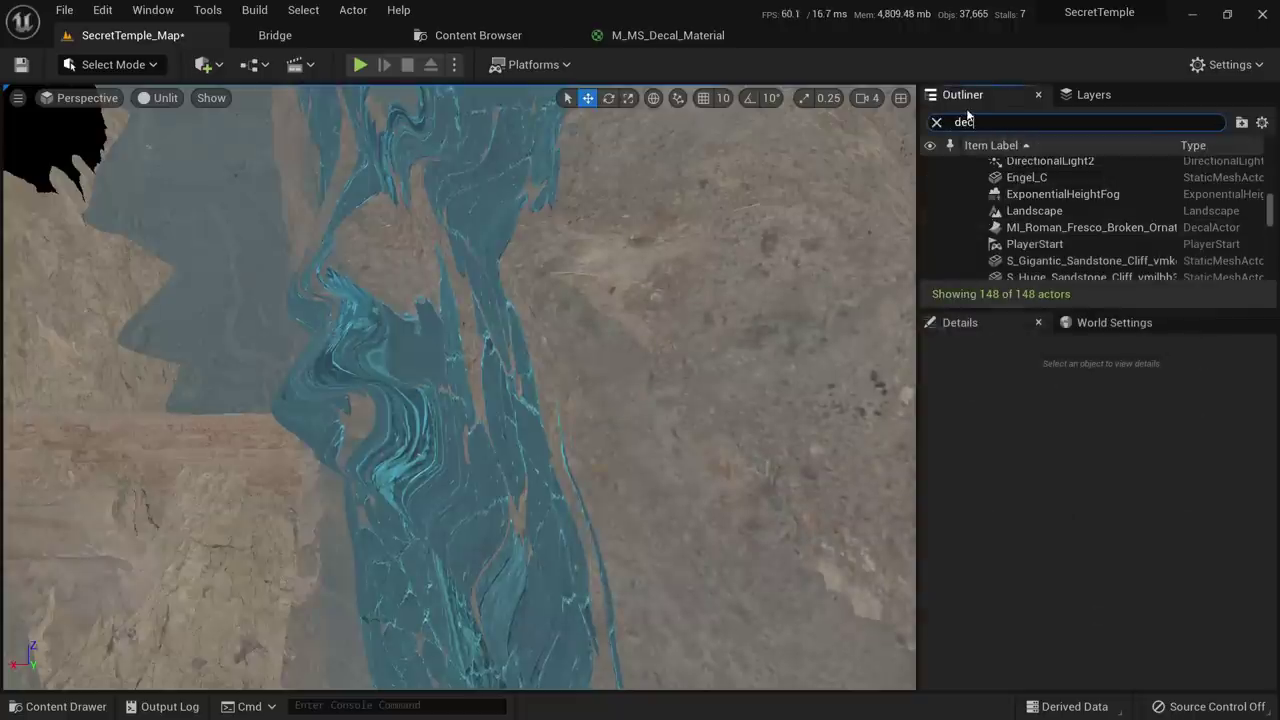
{"action": "type", "text": "dec"}
{"action": "left_click", "coordinate": [1066, 182]}
Reposition the fresco decal around the statue's lower robe and base, and check it from a distance in Lit view
{"action": "left_click_drag", "start_coordinate": [377, 473], "coordinate": [430, 458]}
{"action": "key", "text": "ctrl+z"}
{"action": "right_click_drag", "start_coordinate": [614, 466], "coordinate": [695, 517]}
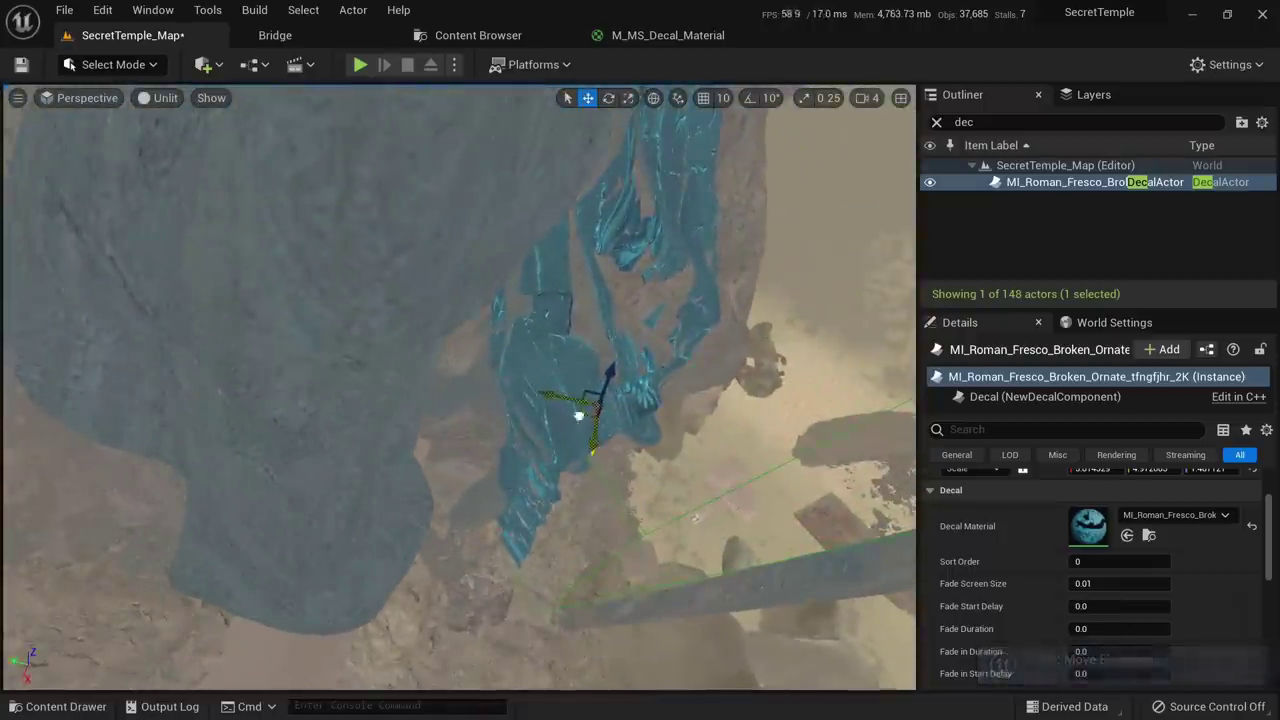
{"action": "left_click_drag", "start_coordinate": [578, 415], "coordinate": [629, 463]}
{"action": "right_click_drag", "start_coordinate": [629, 463], "coordinate": [600, 432]}
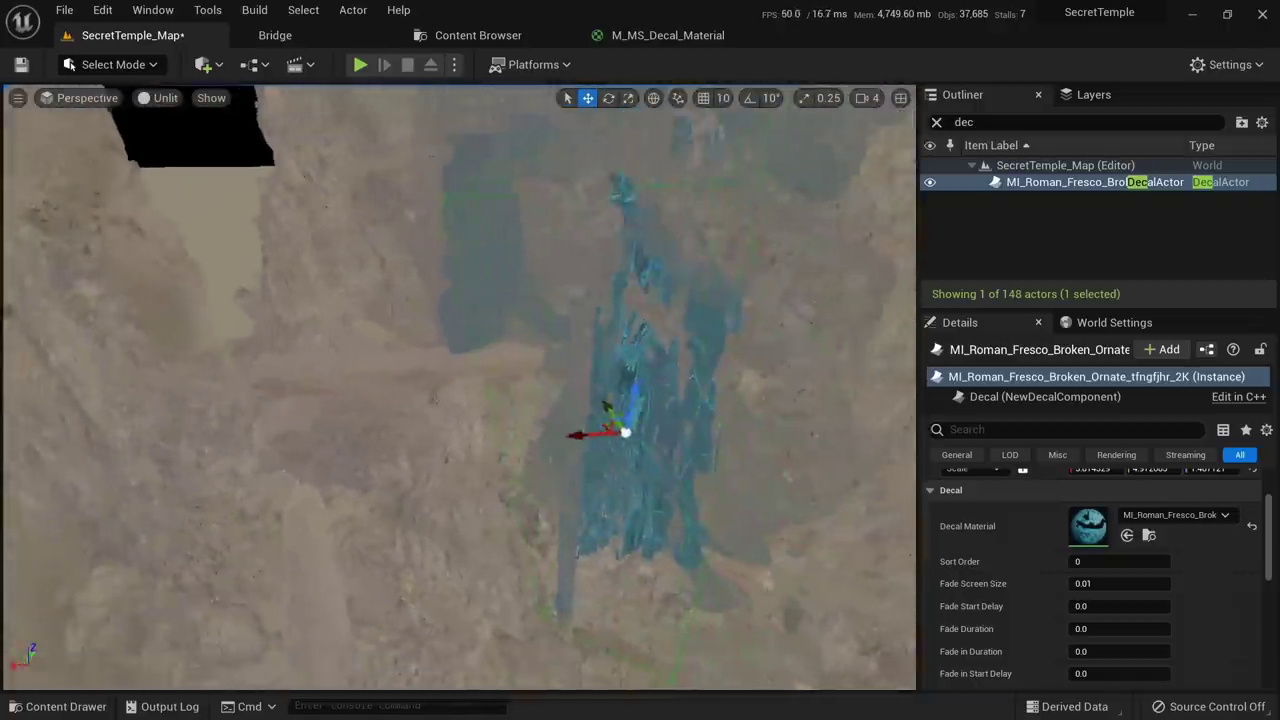
{"action": "left_click_drag", "start_coordinate": [600, 434], "coordinate": [577, 438]}
{"action": "key", "text": "alt+4"}
{"action": "right_click_drag", "start_coordinate": [577, 440], "coordinate": [640, 415]}
{"action": "key", "text": "s"}
{"action": "mouse_move", "coordinate": [621, 491]}
{"action": "right_mouse_down"}
{"action": "mouse_move", "coordinate": [650, 440]}
{"action": "mouse_move", "coordinate": [625, 455]}
{"action": "mouse_move", "coordinate": [621, 491]}
{"action": "right_mouse_up"}
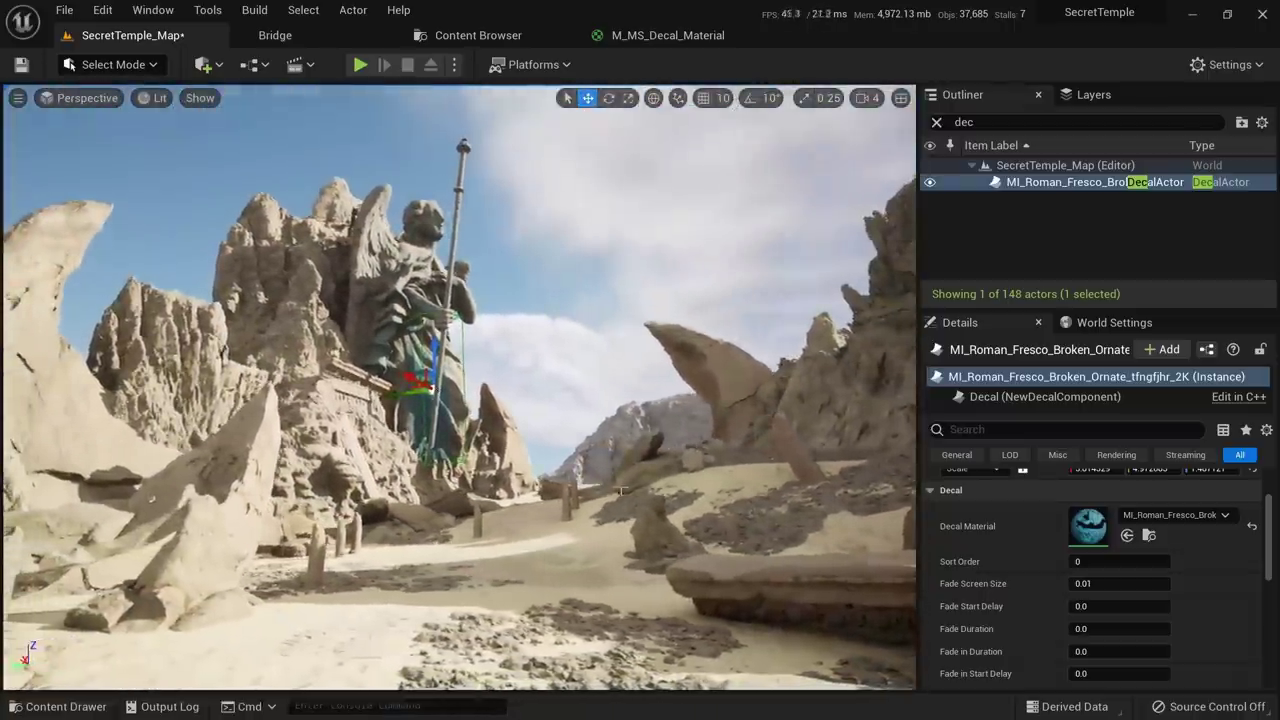
Reopen the fresco material instance, reduce its Color Overlay saturation to 0.95, then save and close the instance
{"action": "double_click", "coordinate": [1086, 530]}
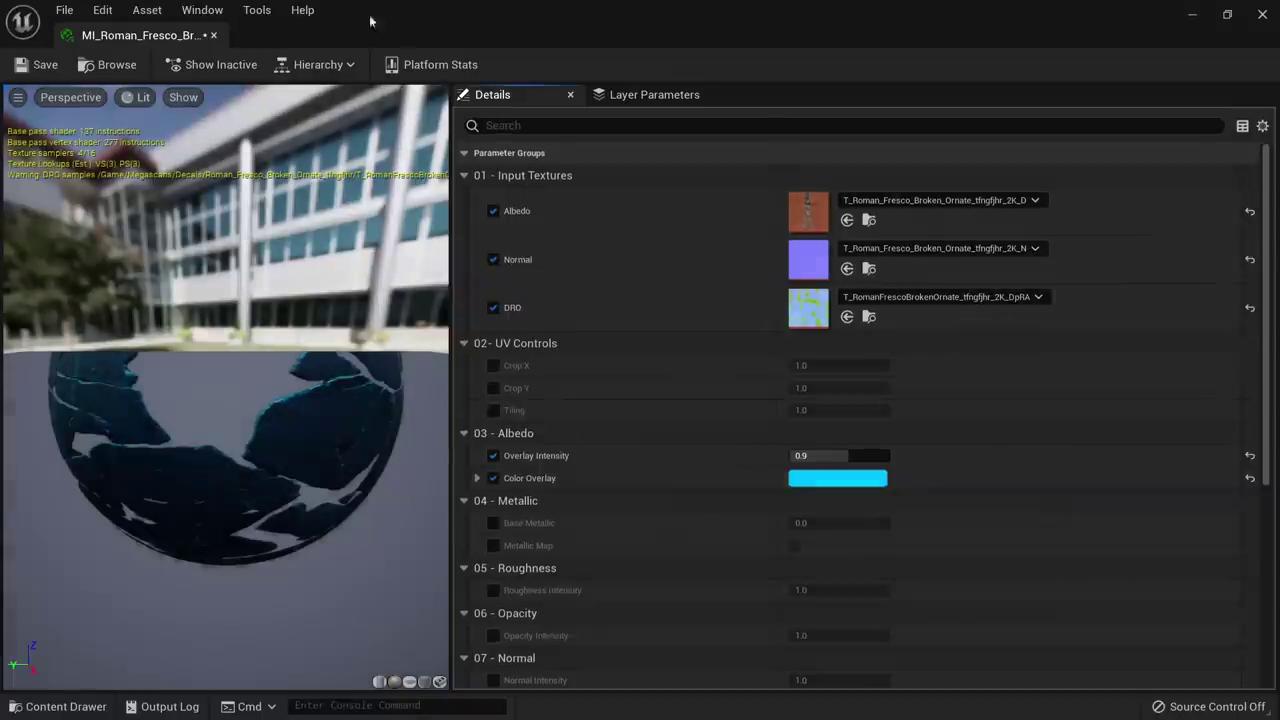
{"action": "left_click_drag", "start_coordinate": [113, 44], "coordinate": [665, 188]}
{"action": "scroll", "coordinate": [990, 400], "scroll_direction": "down", "scroll_amount": 3}
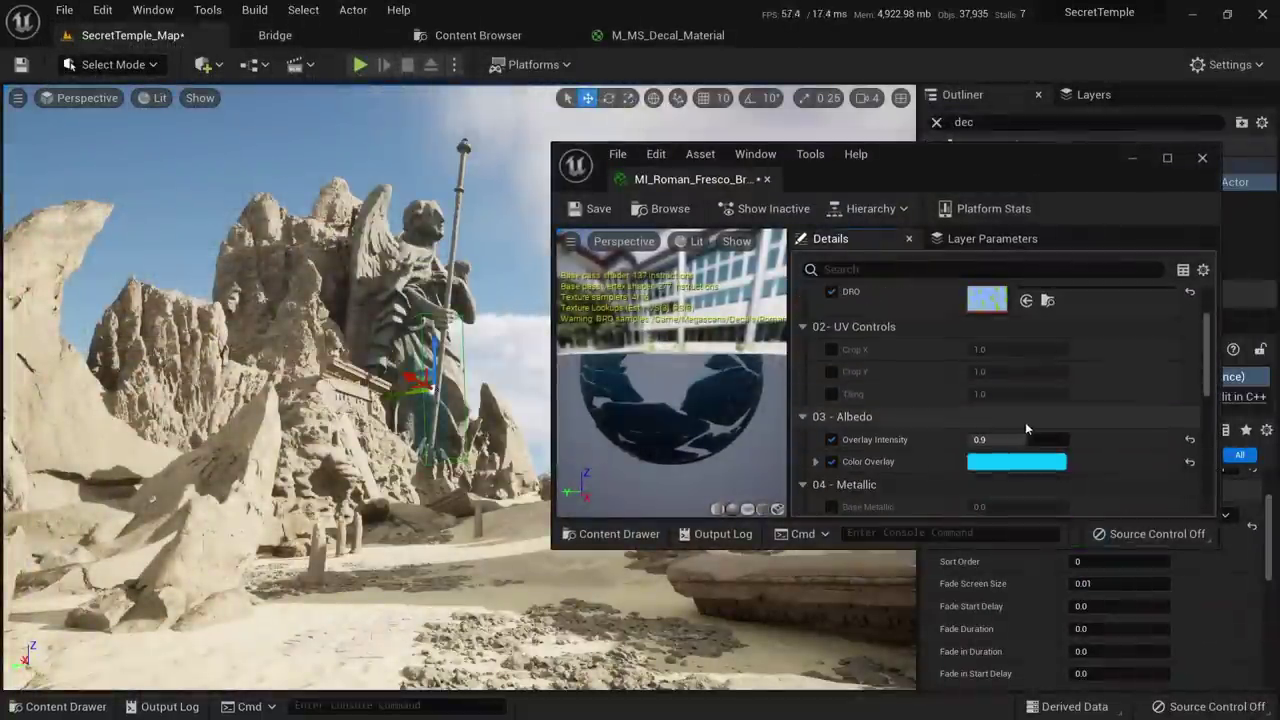
{"action": "left_click", "coordinate": [988, 465]}
{"action": "mouse_move", "coordinate": [831, 349]}
{"action": "left_mouse_down"}
{"action": "mouse_move", "coordinate": [820, 366]}
{"action": "mouse_move", "coordinate": [825, 347]}
{"action": "left_mouse_up"}
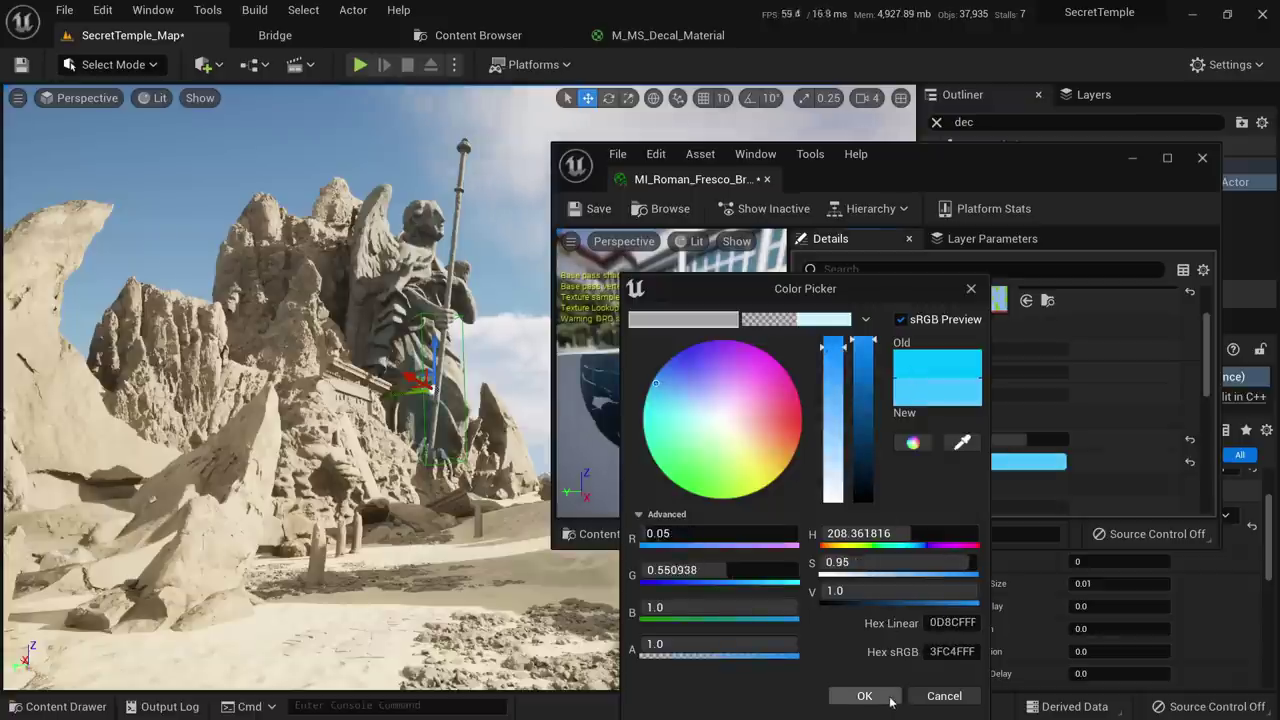
{"action": "left_click", "coordinate": [889, 698]}
{"action": "left_click", "coordinate": [605, 209]}
{"action": "middle_click", "coordinate": [662, 181]}
Try placing the MI_Asphalt_Pothole decal from the Decals collection on the foreground sand, and undo the placement
{"action": "right_click_drag", "start_coordinate": [666, 183], "coordinate": [610, 345]}
{"action": "left_click", "coordinate": [456, 33]}
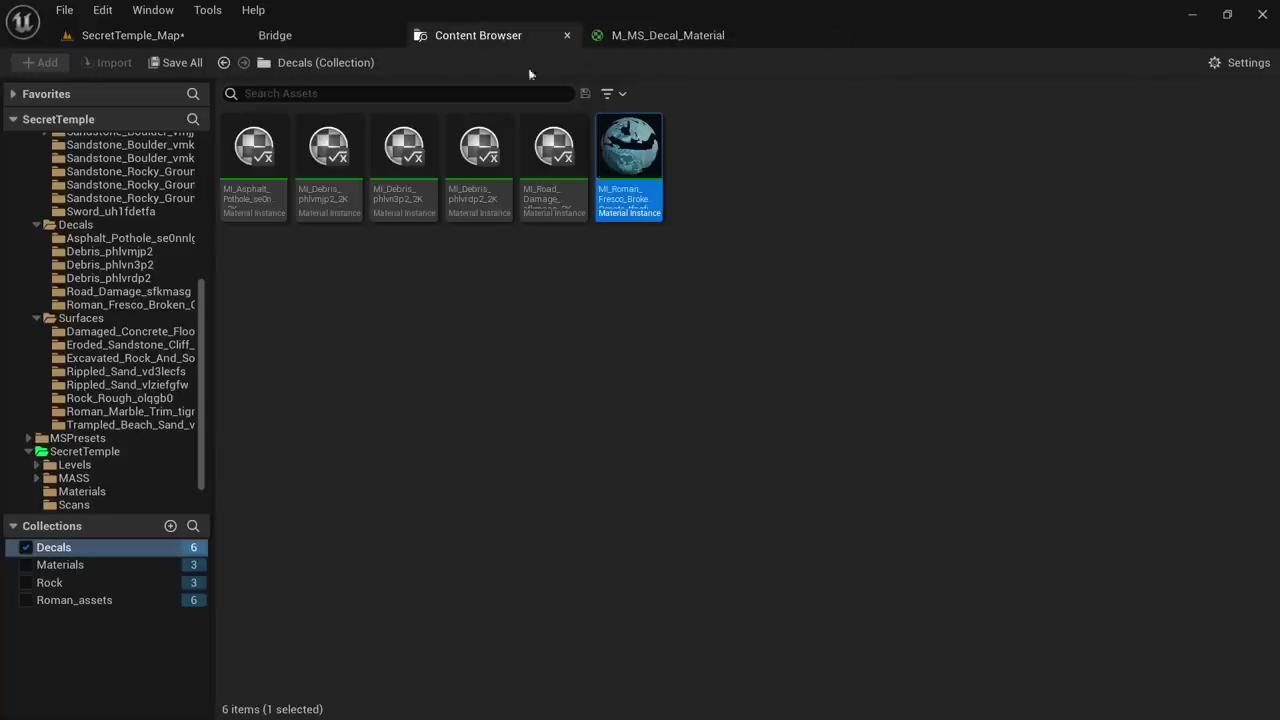
{"action": "left_click_drag", "start_coordinate": [253, 150], "coordinate": [337, 647]}
{"action": "right_click_drag", "start_coordinate": [337, 647], "coordinate": [334, 606]}
{"action": "mouse_move", "coordinate": [456, 422]}
{"action": "left_mouse_down"}
{"action": "mouse_move", "coordinate": [452, 452]}
{"action": "mouse_move", "coordinate": [454, 407]}
{"action": "left_mouse_up"}
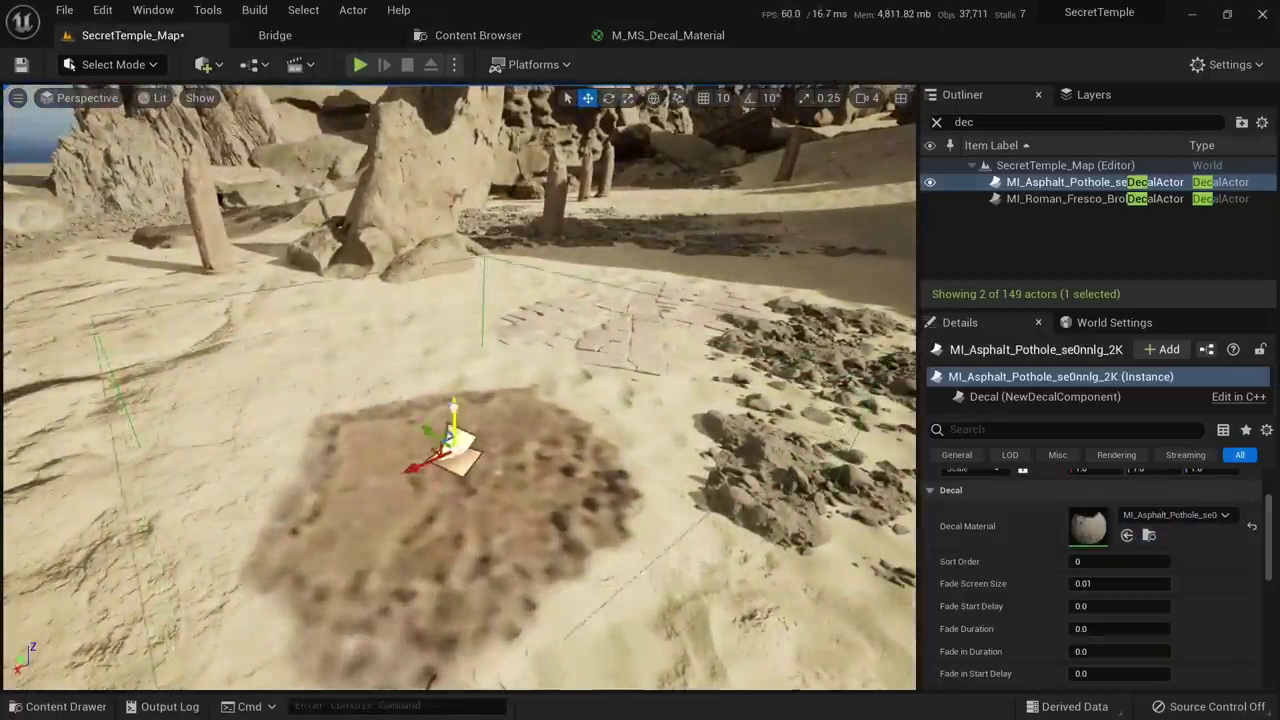
{"action": "key", "text": "ctrl+z"}
{"action": "key", "text": "ctrl+z"}
{"action": "key", "text": "ctrl+z"}
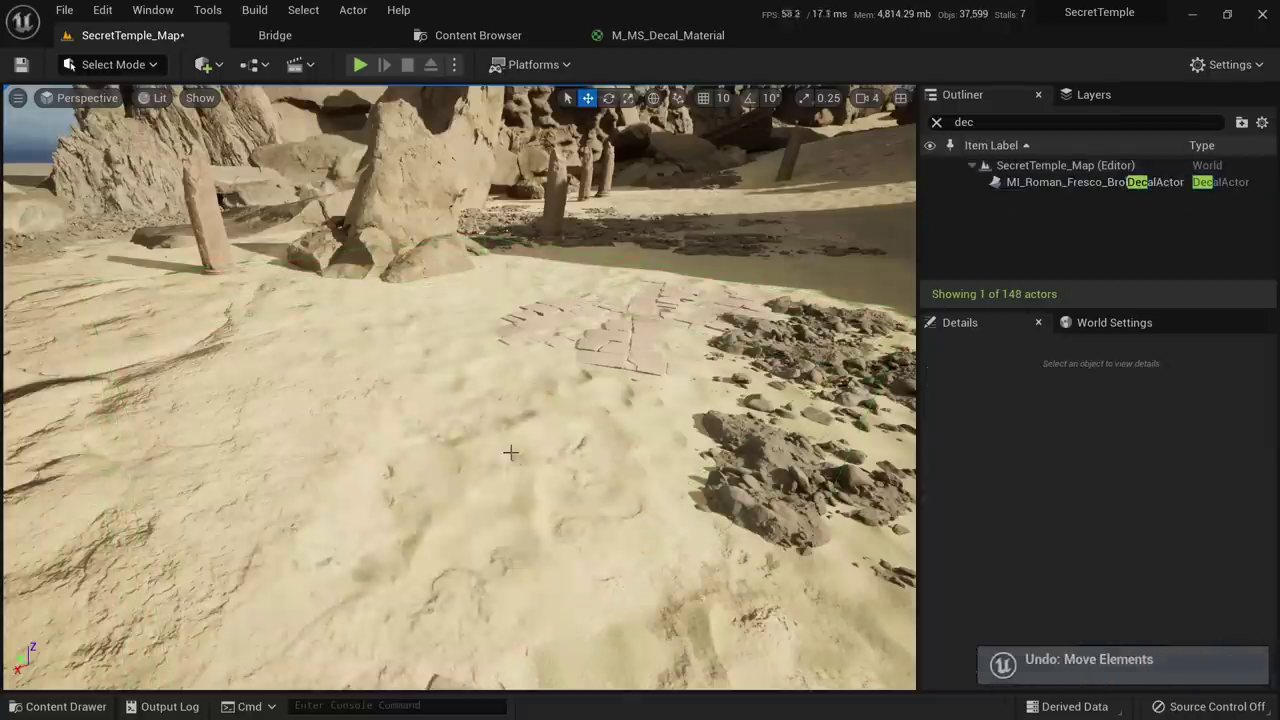
Try the MI_Asphalt_Pothole decal from the Decals collection on the foreground sand and adjust its height
{"action": "left_click", "coordinate": [478, 35]}
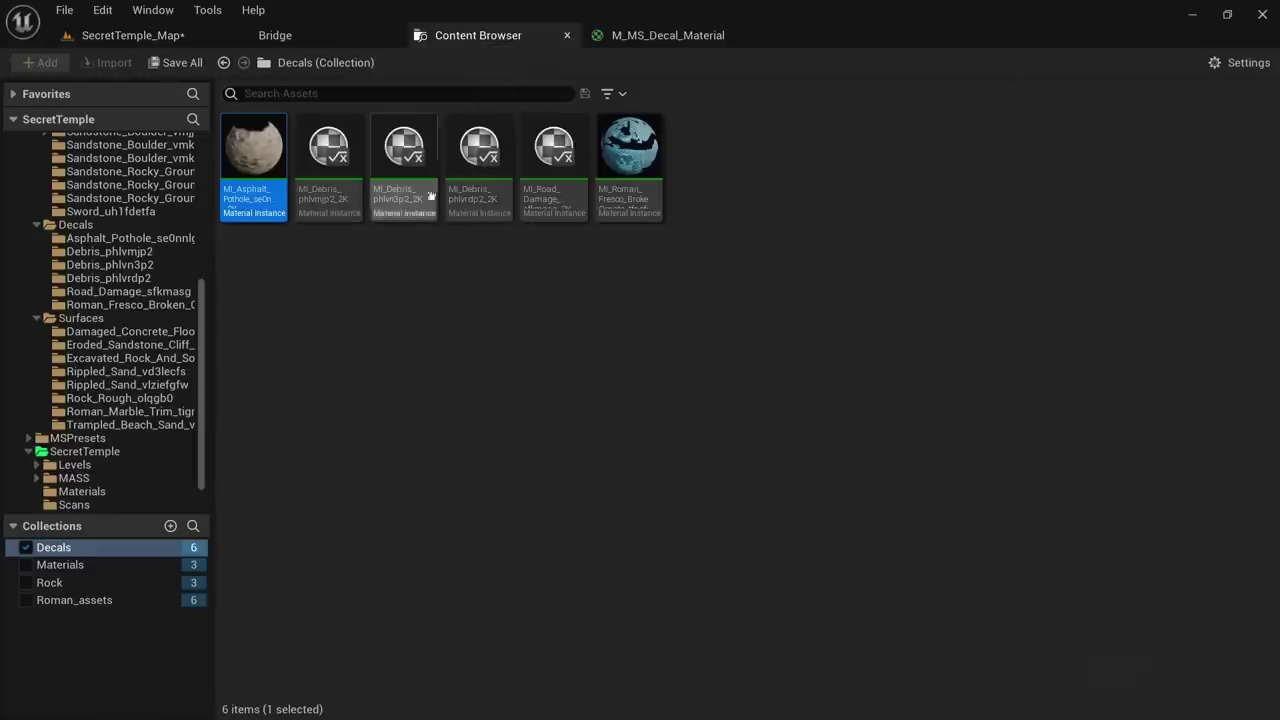
{"action": "left_click_drag", "start_coordinate": [253, 160], "coordinate": [483, 562]}
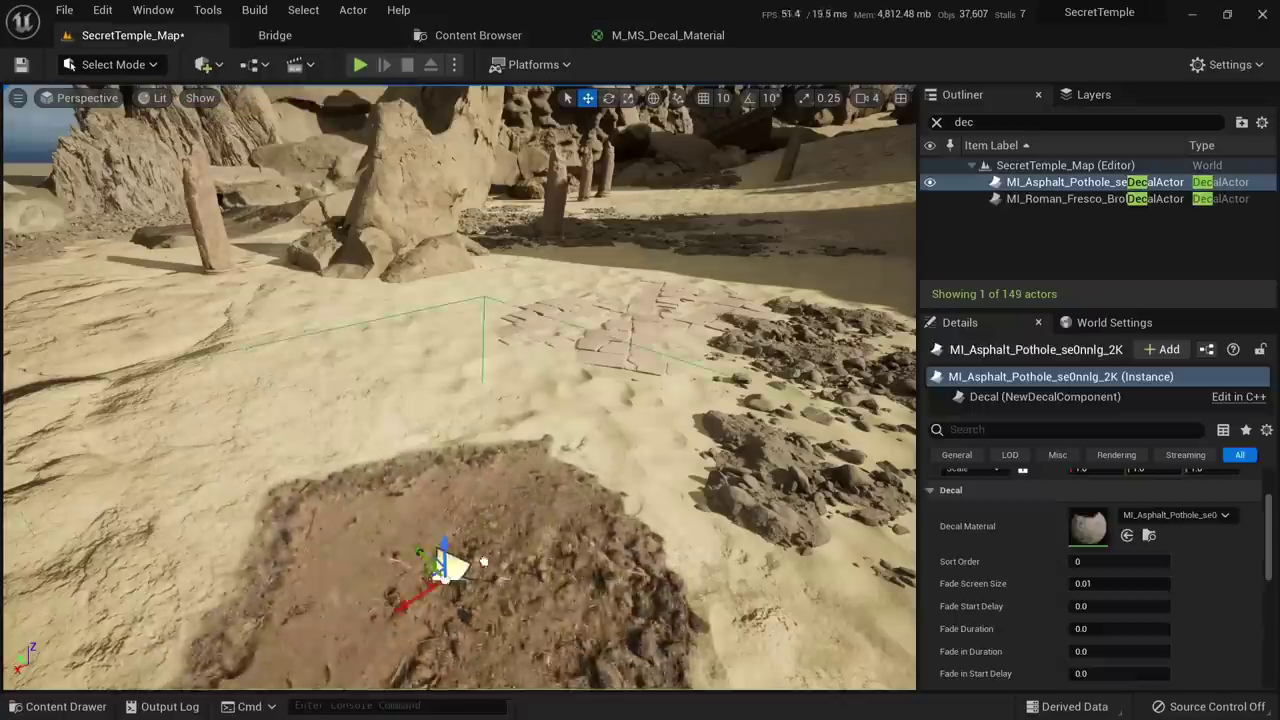
{"action": "key", "text": "s"}
{"action": "right_click_drag", "start_coordinate": [483, 562], "coordinate": [470, 578]}
{"action": "key", "text": "w"}
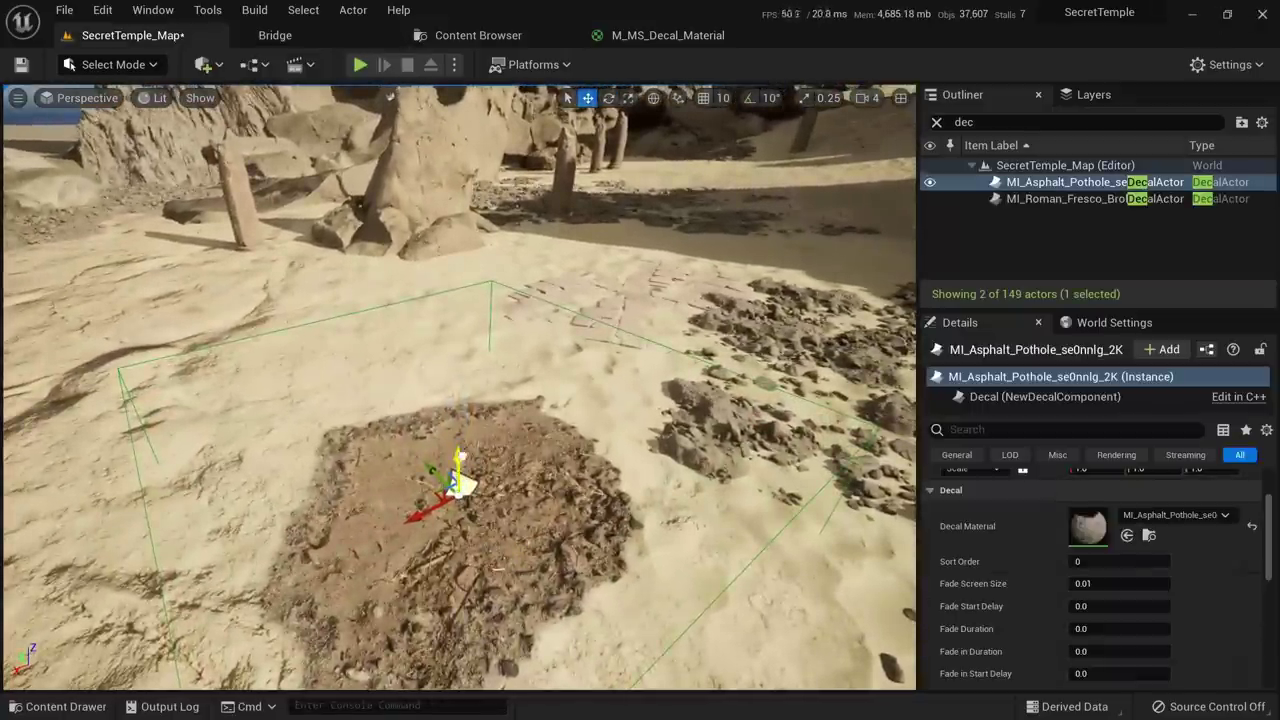
{"action": "left_click_drag", "start_coordinate": [461, 455], "coordinate": [461, 488]}
{"action": "key", "text": "s"}
{"action": "right_click_drag", "start_coordinate": [461, 488], "coordinate": [570, 505]}
{"action": "key", "text": "a"}
{"action": "key", "text": "w"}
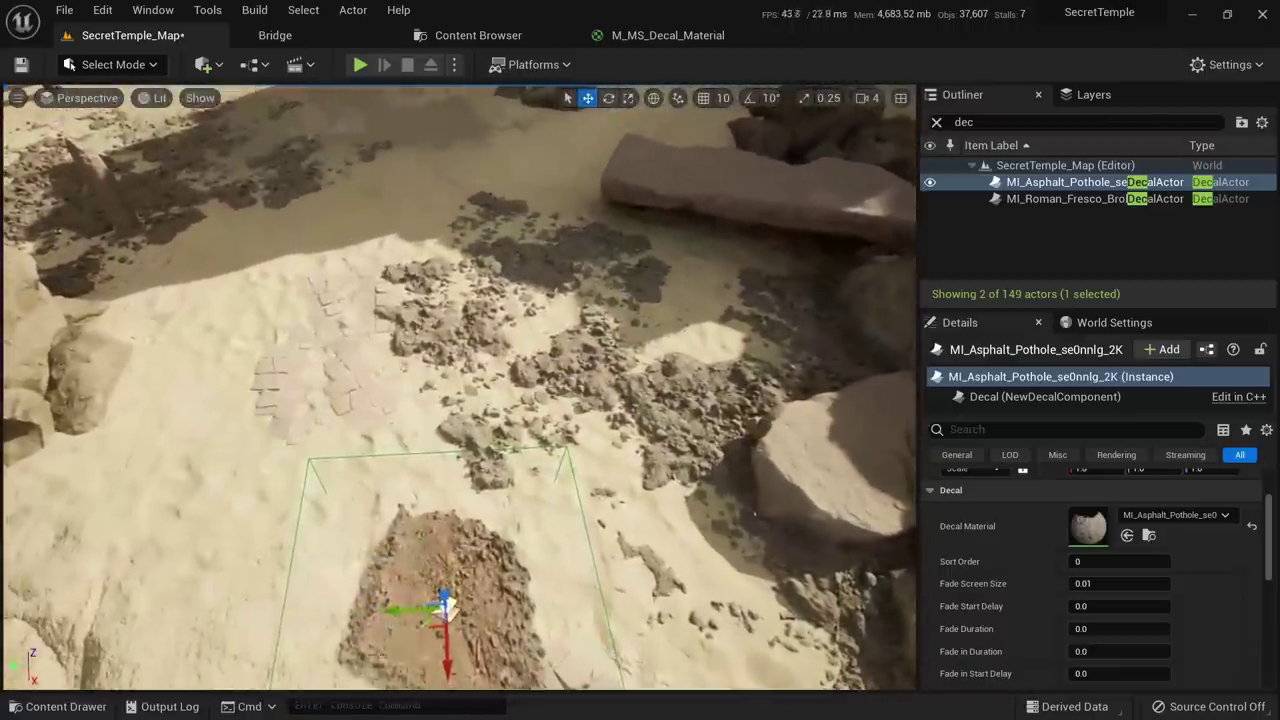
Inspect the pothole decal over the broken stone paving, and delete it
{"action": "key", "text": "w"}
{"action": "mouse_move", "coordinate": [336, 358]}
{"action": "right_mouse_down"}
{"action": "mouse_move", "coordinate": [330, 310]}
{"action": "mouse_move", "coordinate": [330, 345]}
{"action": "right_mouse_up"}
{"action": "key", "text": "s"}
{"action": "key", "text": "w"}
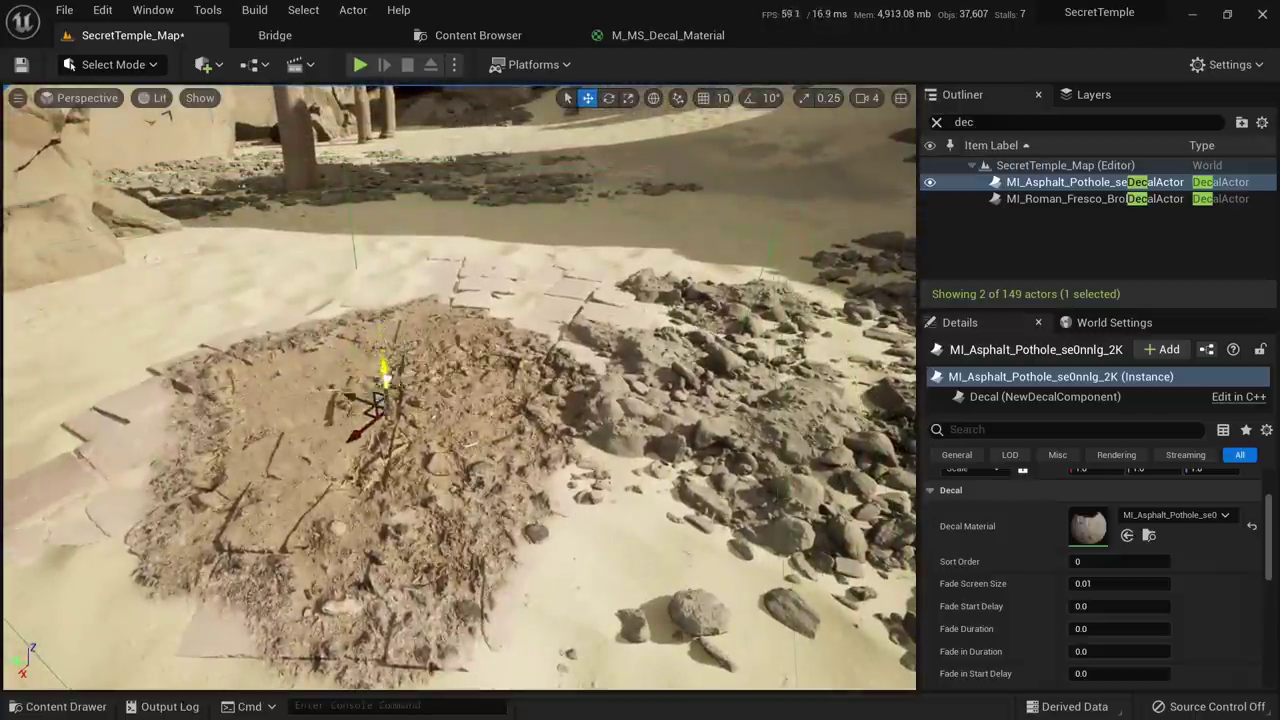
{"action": "key", "text": "Delete"}
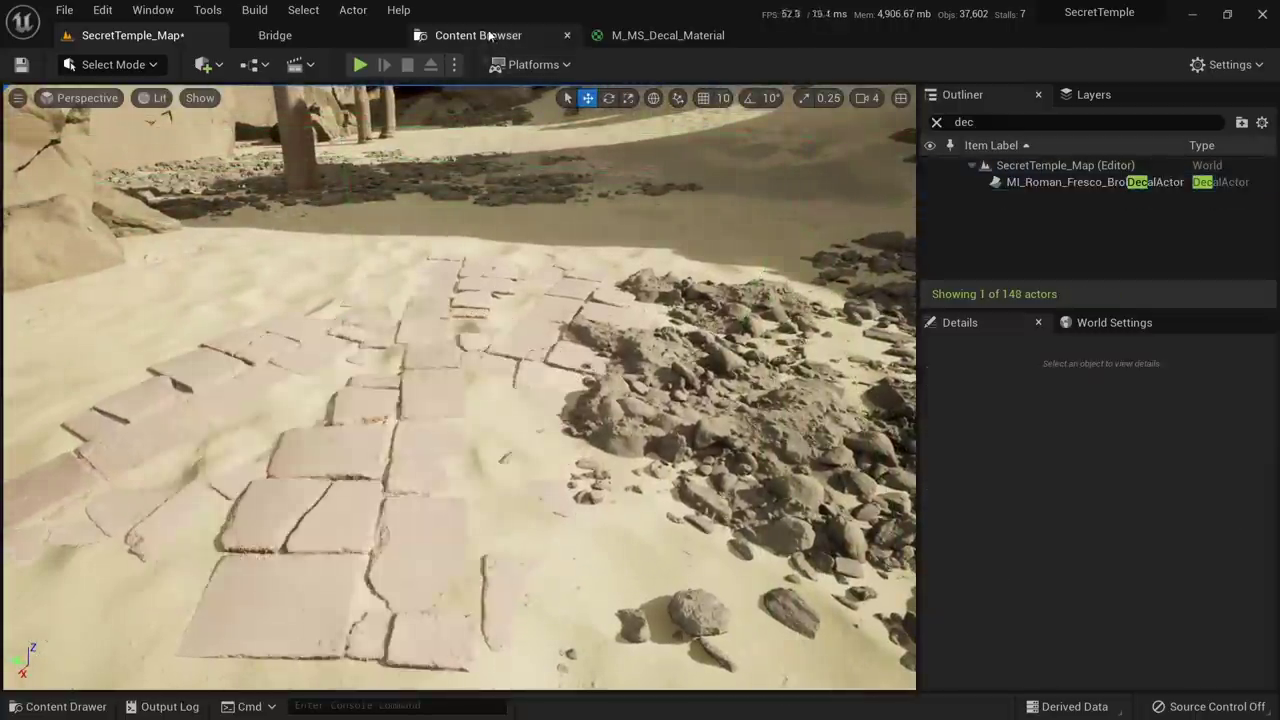
Place the MI_Debris_phlvmjp2_2K decal from the Decals collection on the stone paving and shift it onto the neighbouring sand
{"action": "left_click", "coordinate": [478, 35]}
{"action": "left_click_drag", "start_coordinate": [328, 150], "coordinate": [318, 218]}
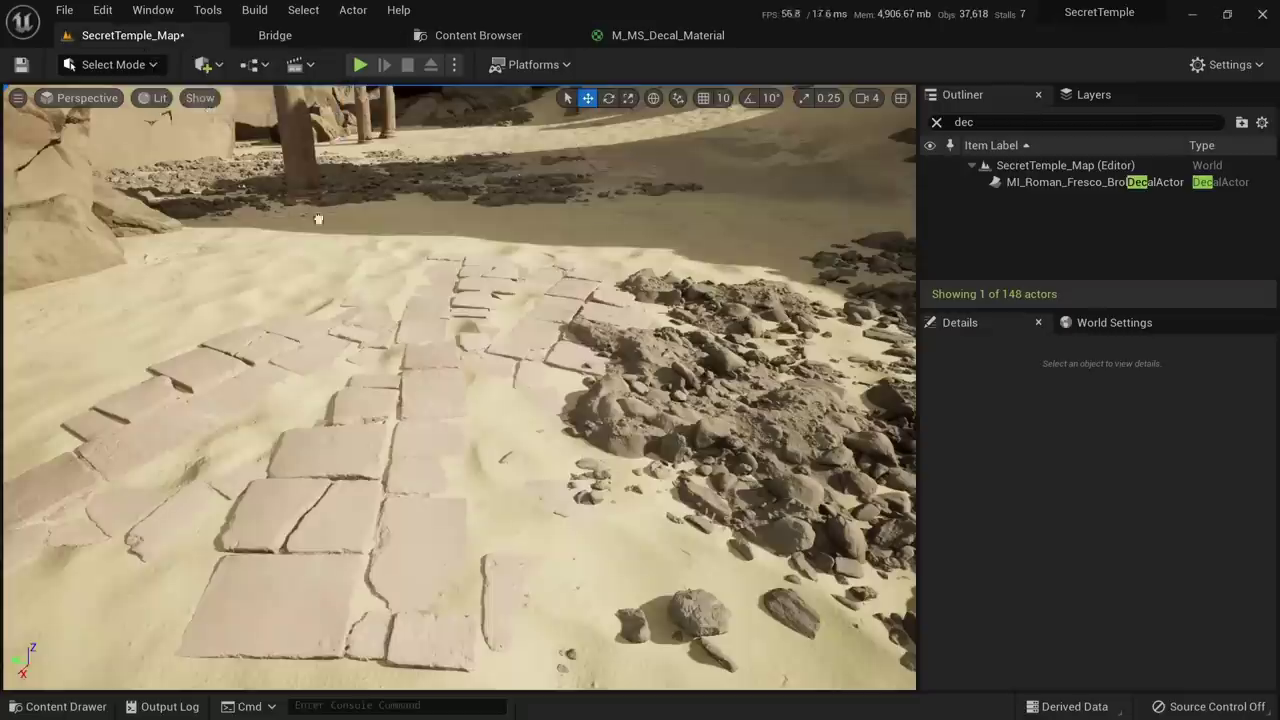
{"action": "left_click_drag", "start_coordinate": [475, 429], "coordinate": [460, 424]}
{"action": "key", "text": "s"}
{"action": "mouse_move", "coordinate": [460, 424]}
{"action": "right_mouse_down"}
{"action": "mouse_move", "coordinate": [460, 440]}
{"action": "mouse_move", "coordinate": [475, 440]}
{"action": "mouse_move", "coordinate": [459, 424]}
{"action": "right_mouse_up"}
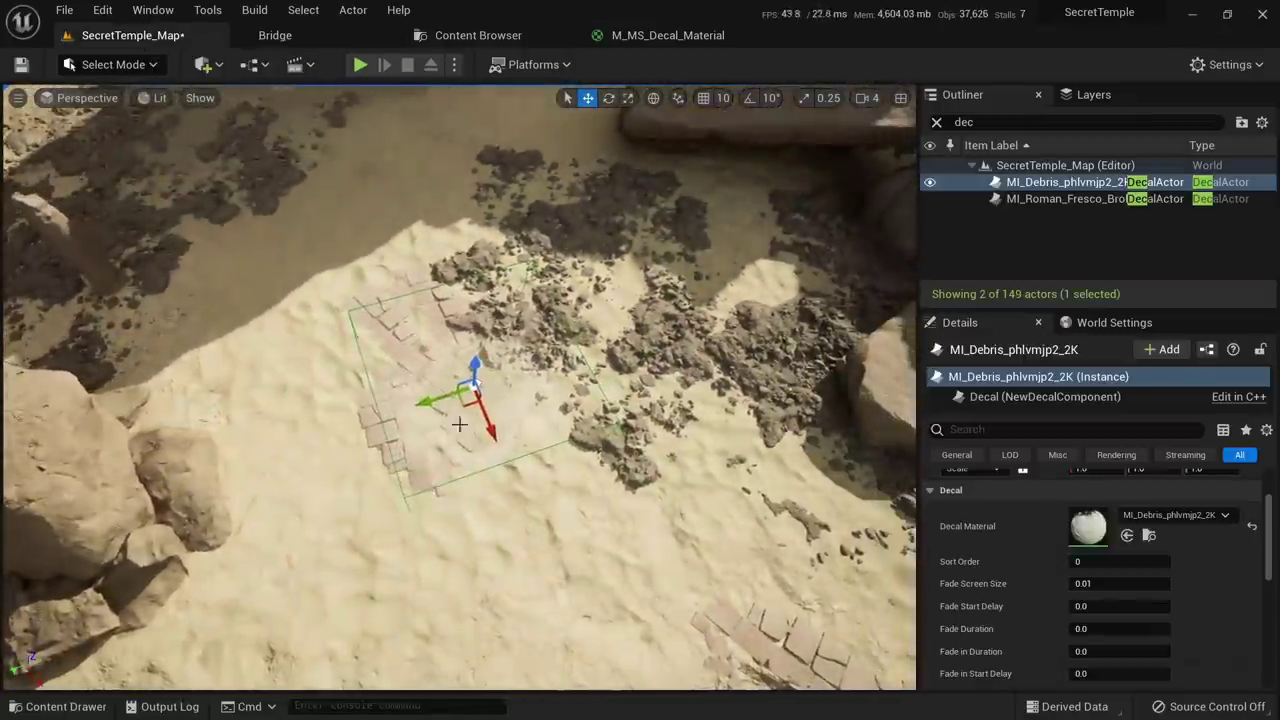
{"action": "left_click_drag", "start_coordinate": [304, 374], "coordinate": [355, 430]}
{"action": "right_click_drag", "start_coordinate": [355, 430], "coordinate": [325, 400]}
{"action": "key", "text": "w"}
{"action": "key", "text": "s"}
{"action": "key", "text": "w"}
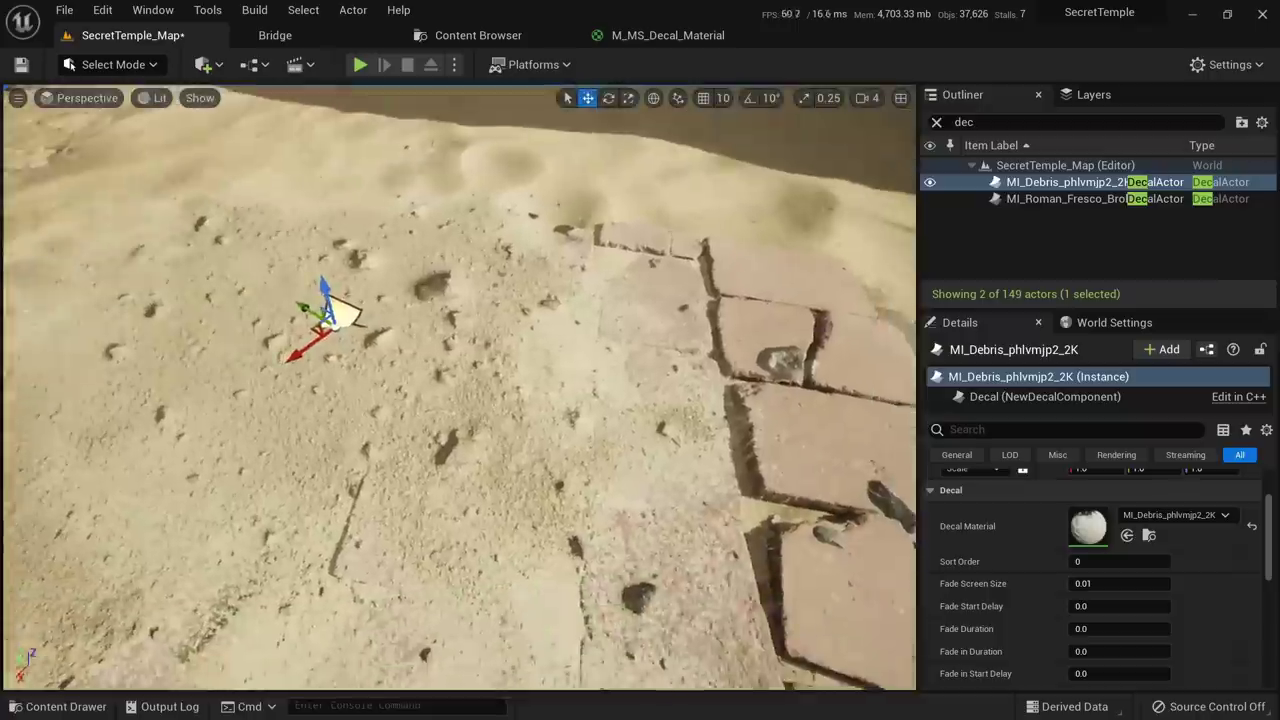
Rotate the debris decal to vary its orientation over the sand and paving
{"action": "key", "text": "e"}
{"action": "left_click_drag", "start_coordinate": [325, 378], "coordinate": [355, 374]}
{"action": "right_click_drag", "start_coordinate": [355, 374], "coordinate": [325, 385]}
{"action": "key", "text": "s"}
{"action": "right_click_drag", "start_coordinate": [593, 387], "coordinate": [575, 398]}
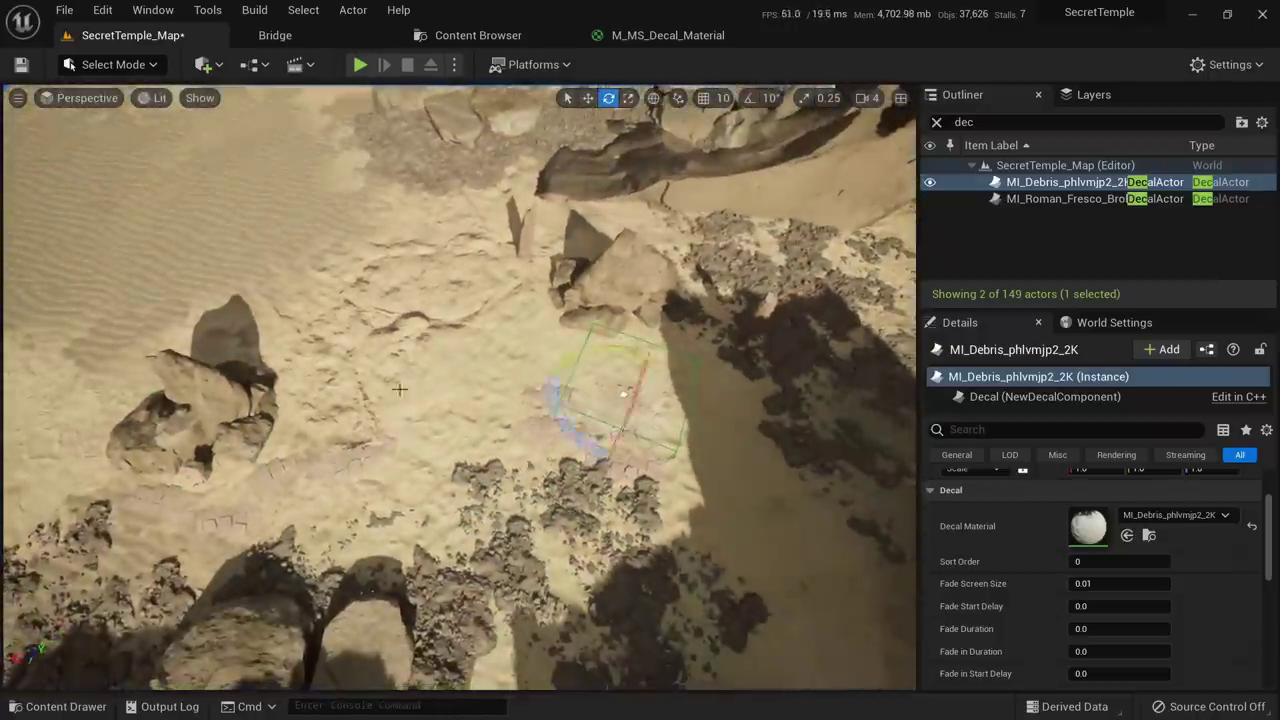
Duplicate the debris decal twice, positioning the copies along the sand and over the sunlit rubble beside the boulders
{"action": "key", "text": "w"}
{"action": "left_click_drag", "start_coordinate": [610, 380], "coordinate": [584, 394], "text": "alt"}
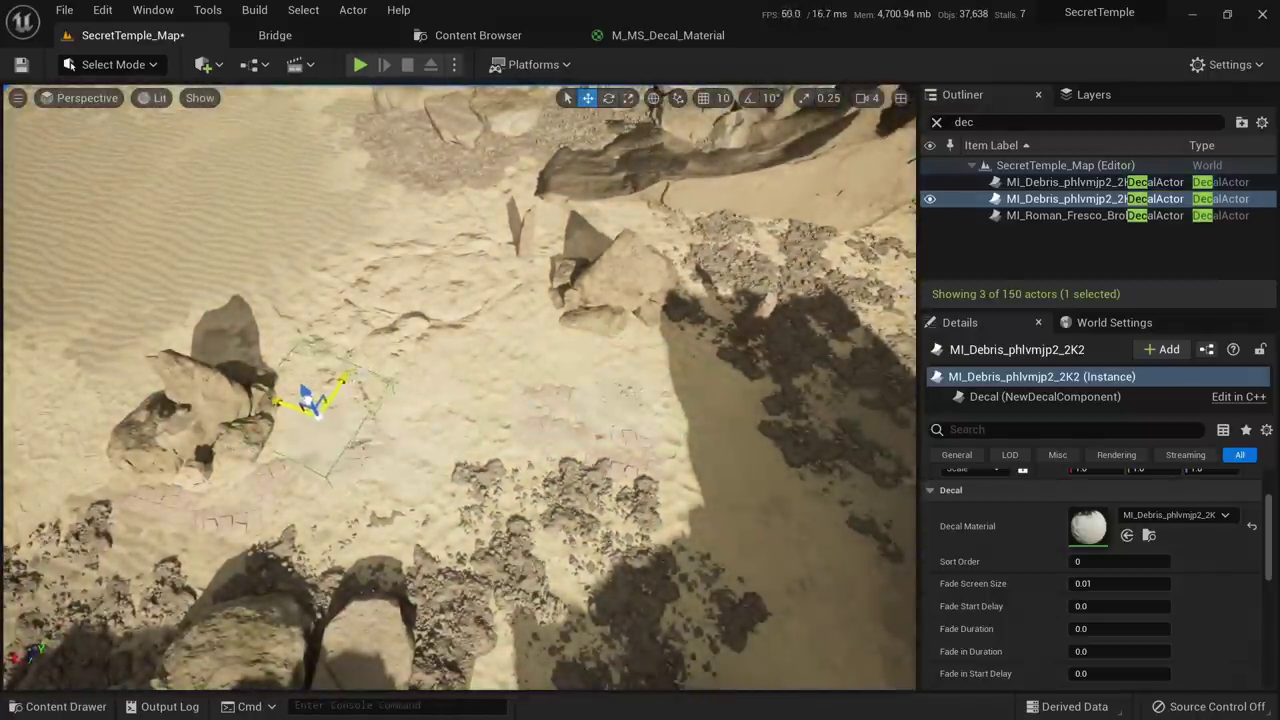
{"action": "right_click_drag", "start_coordinate": [341, 386], "coordinate": [440, 430]}
{"action": "left_click_drag", "start_coordinate": [404, 378], "coordinate": [790, 525], "text": "alt"}
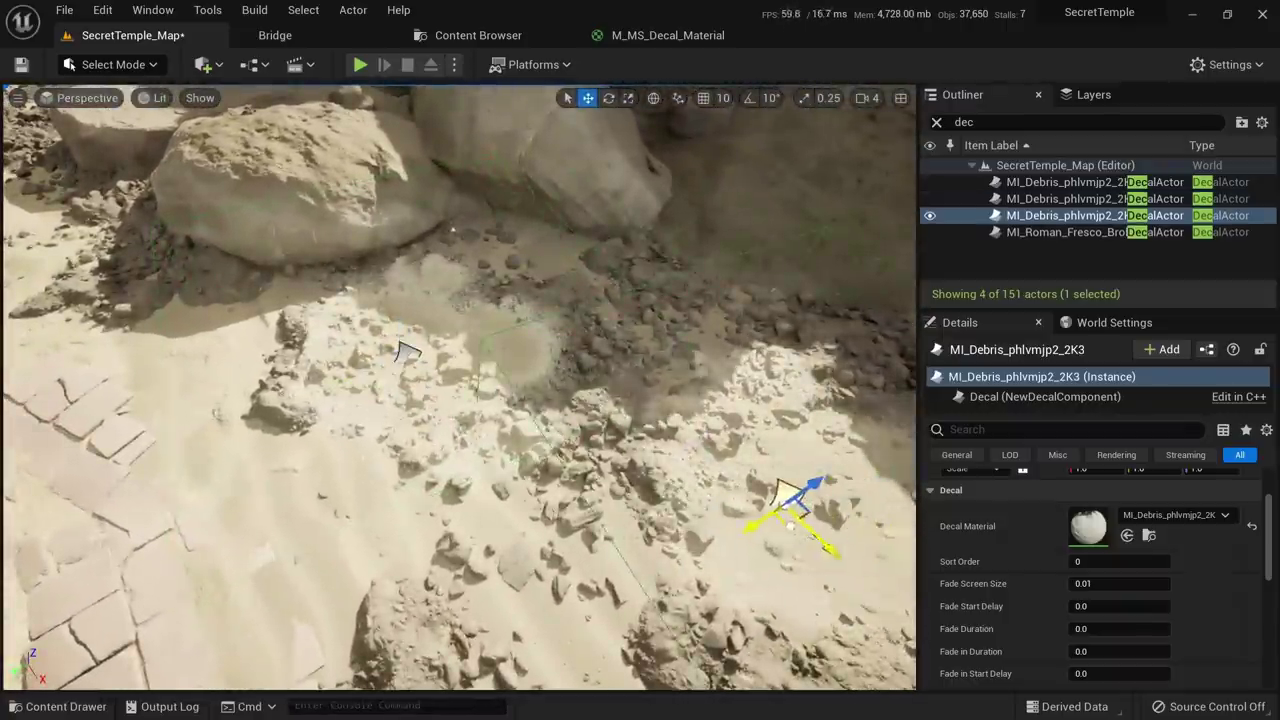
{"action": "left_click_drag", "start_coordinate": [813, 572], "coordinate": [733, 530]}
{"action": "mouse_move", "coordinate": [733, 530]}
{"action": "right_mouse_down"}
{"action": "mouse_move", "coordinate": [728, 490]}
{"action": "mouse_move", "coordinate": [733, 530]}
{"action": "right_mouse_up"}
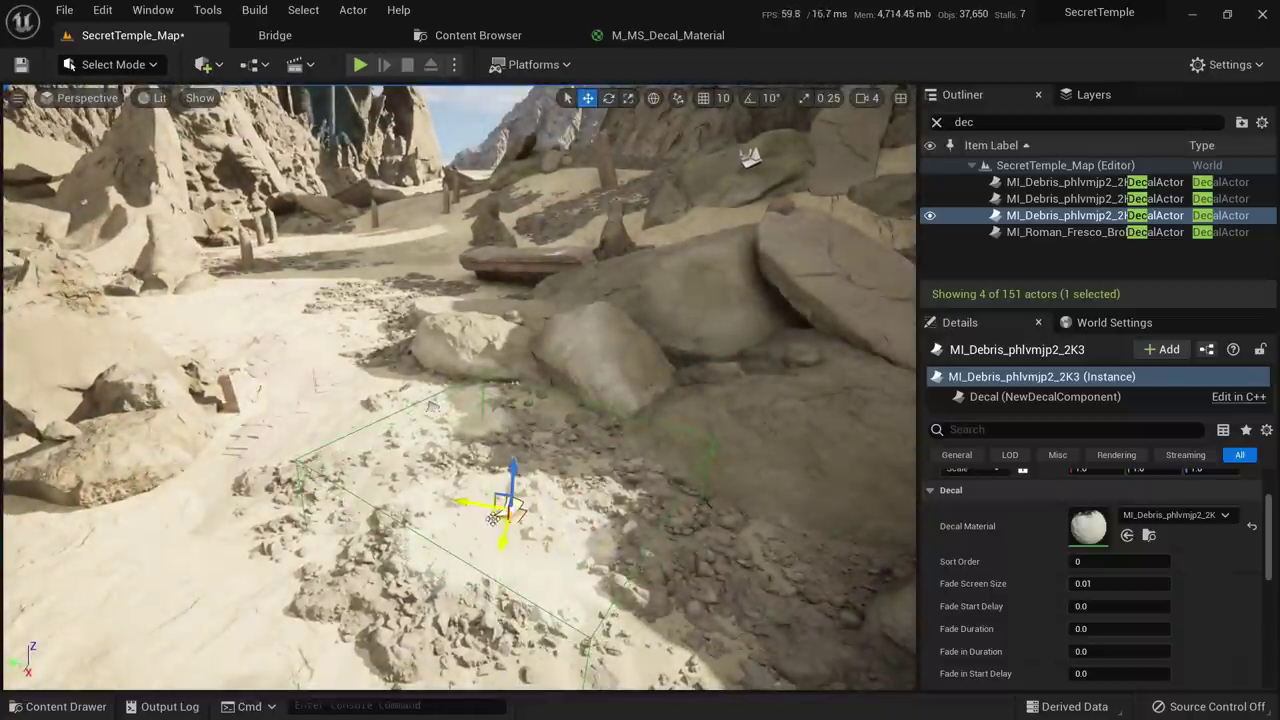
Copy the debris decal from the rubble over to the small rock cluster on the opposite side of the path
{"action": "left_click_drag", "start_coordinate": [493, 518], "coordinate": [160, 518], "text": "alt"}
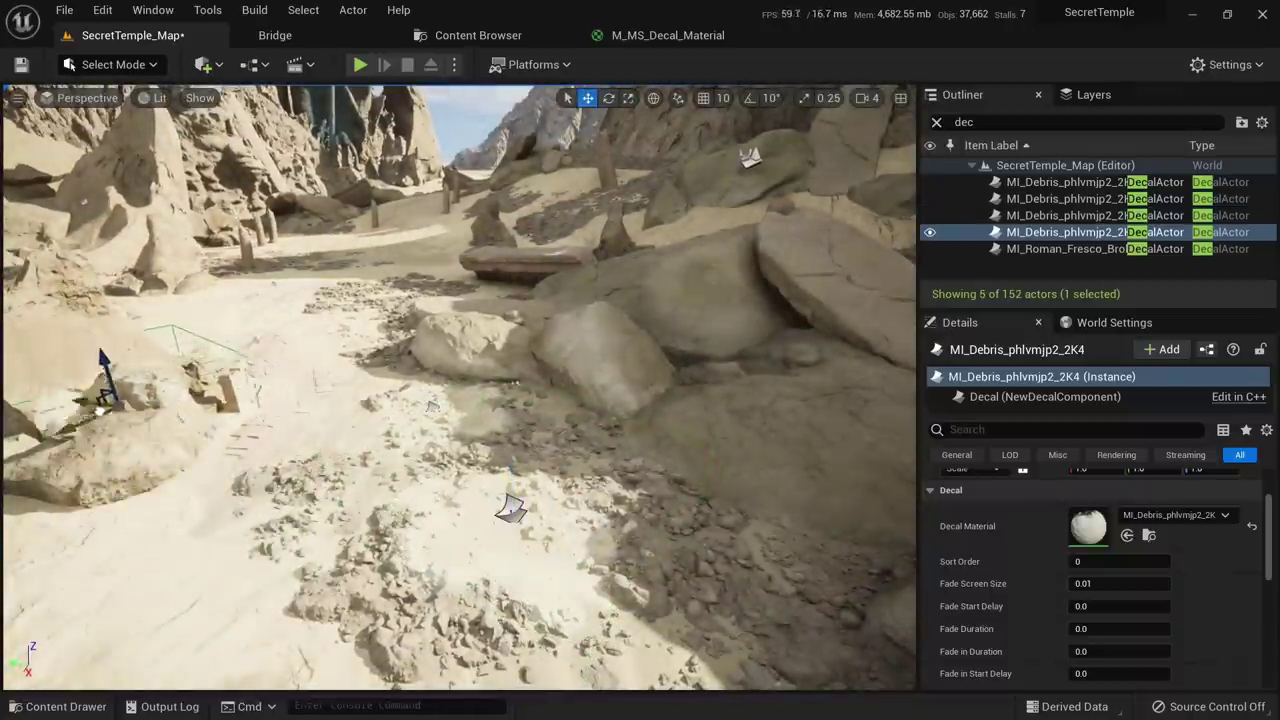
{"action": "key", "text": "Escape"}
{"action": "right_click_drag", "start_coordinate": [255, 457], "coordinate": [238, 430]}
{"action": "left_click", "coordinate": [216, 538]}
{"action": "right_click_drag", "start_coordinate": [216, 538], "coordinate": [195, 635]}
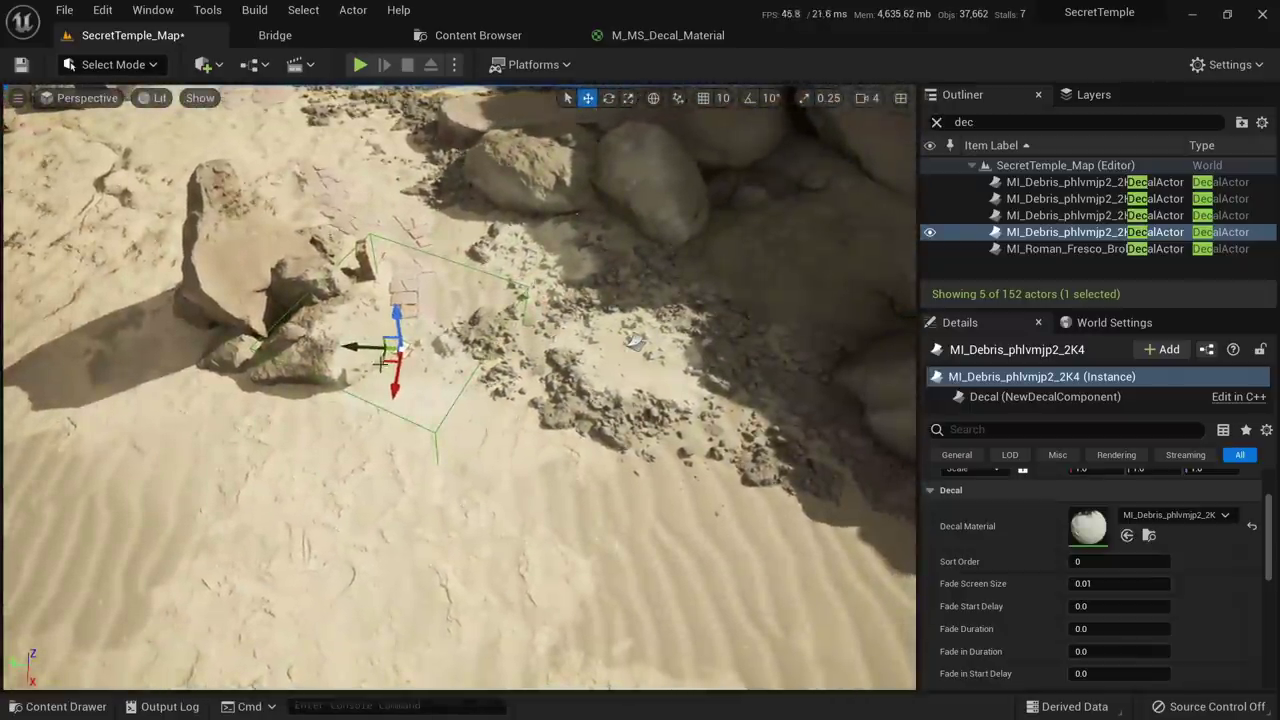
Try another debris decal copy on the shaded rubble below the boulders, compare it in Unlit and Lit views, and delete it
{"action": "left_click_drag", "start_coordinate": [393, 354], "coordinate": [778, 336], "text": "alt"}
{"action": "key", "text": "Escape"}
{"action": "right_click_drag", "start_coordinate": [778, 336], "coordinate": [738, 160]}
{"action": "key", "text": "alt+3"}
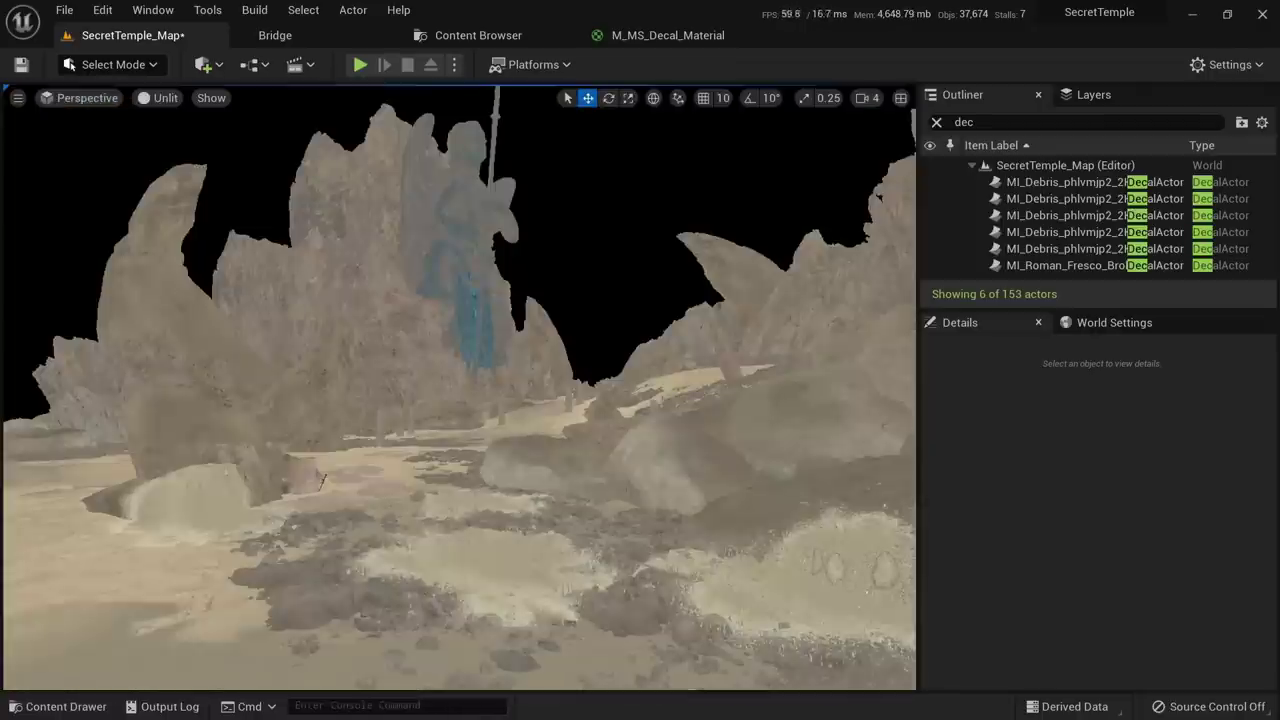
{"action": "key", "text": "alt+4"}
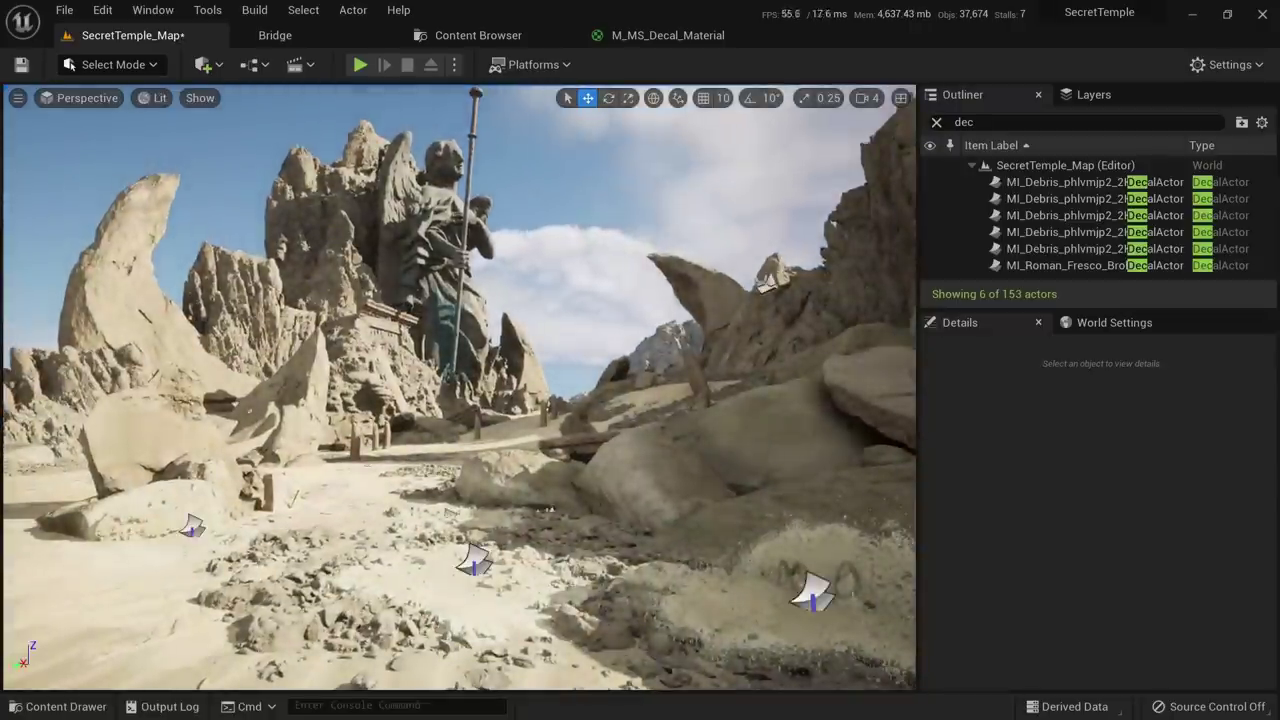
{"action": "left_click", "coordinate": [813, 590]}
{"action": "key", "text": "h"}
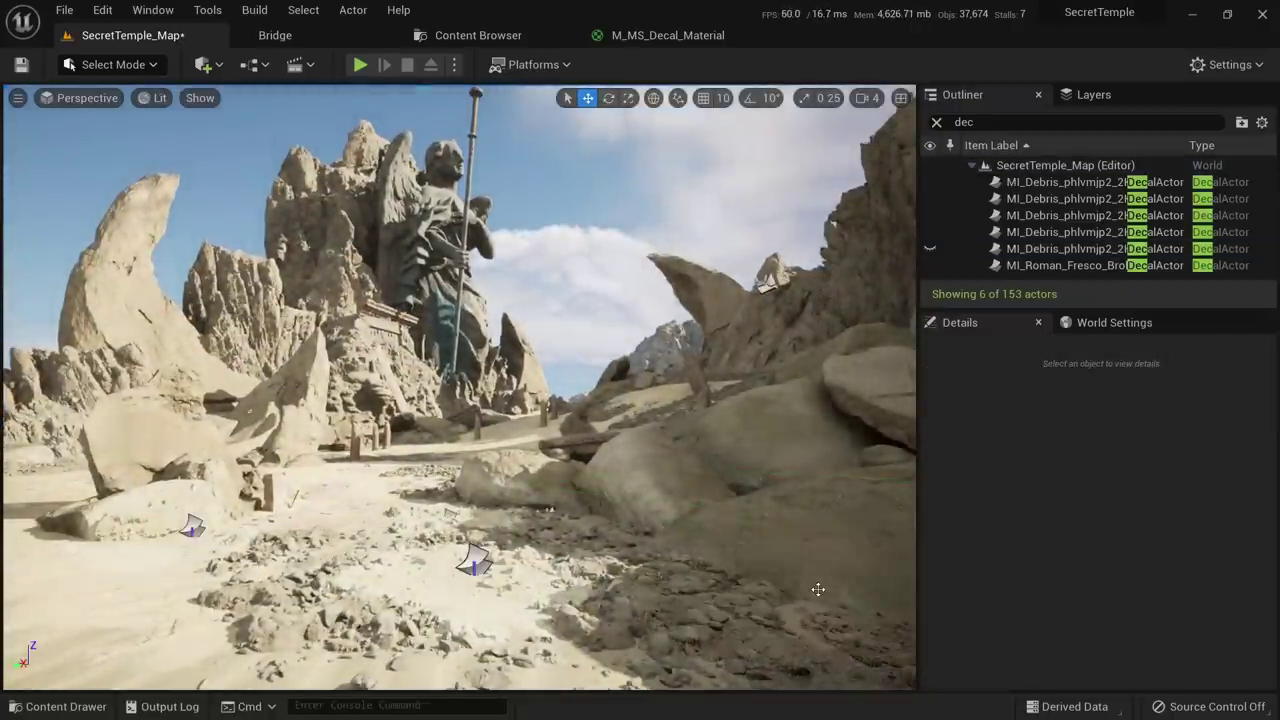
{"action": "left_click", "coordinate": [813, 590]}
{"action": "key", "text": "Delete"}
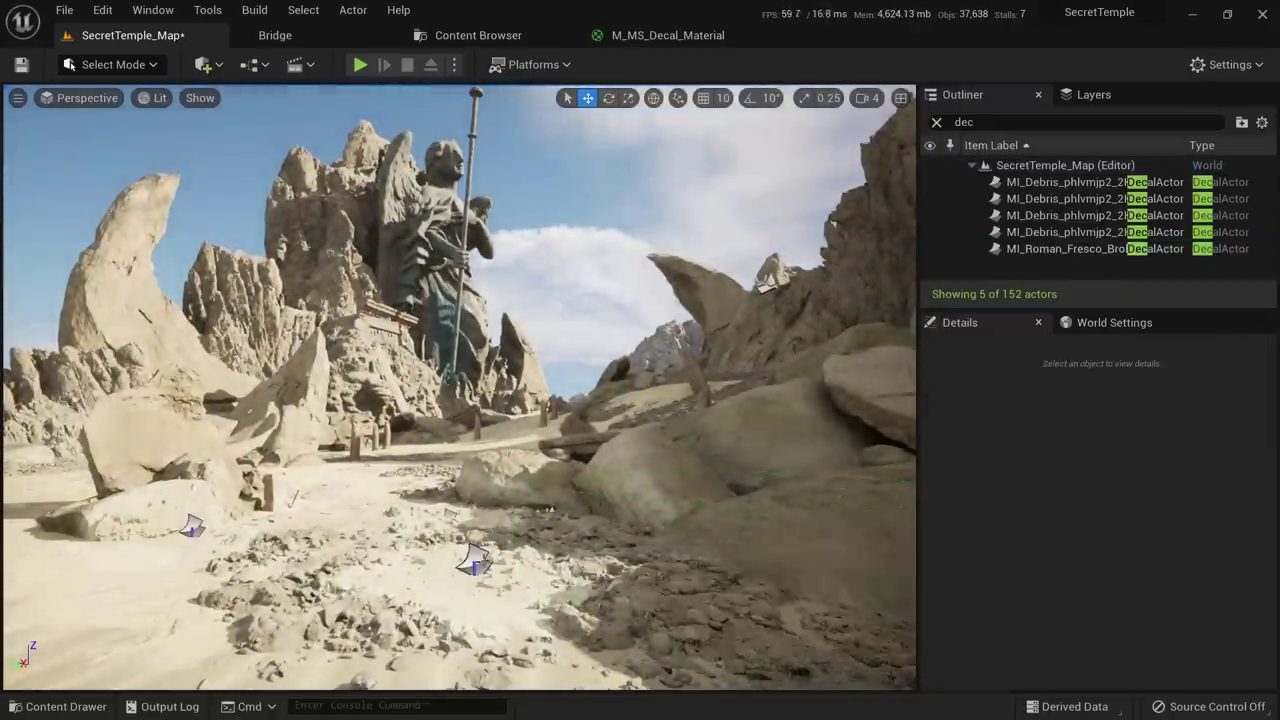
Select the debris decal on the sunlit rubble and duplicate it to the ground near the statue's base
{"action": "left_click", "coordinate": [477, 562]}
{"action": "right_click_drag", "start_coordinate": [477, 562], "coordinate": [443, 620]}
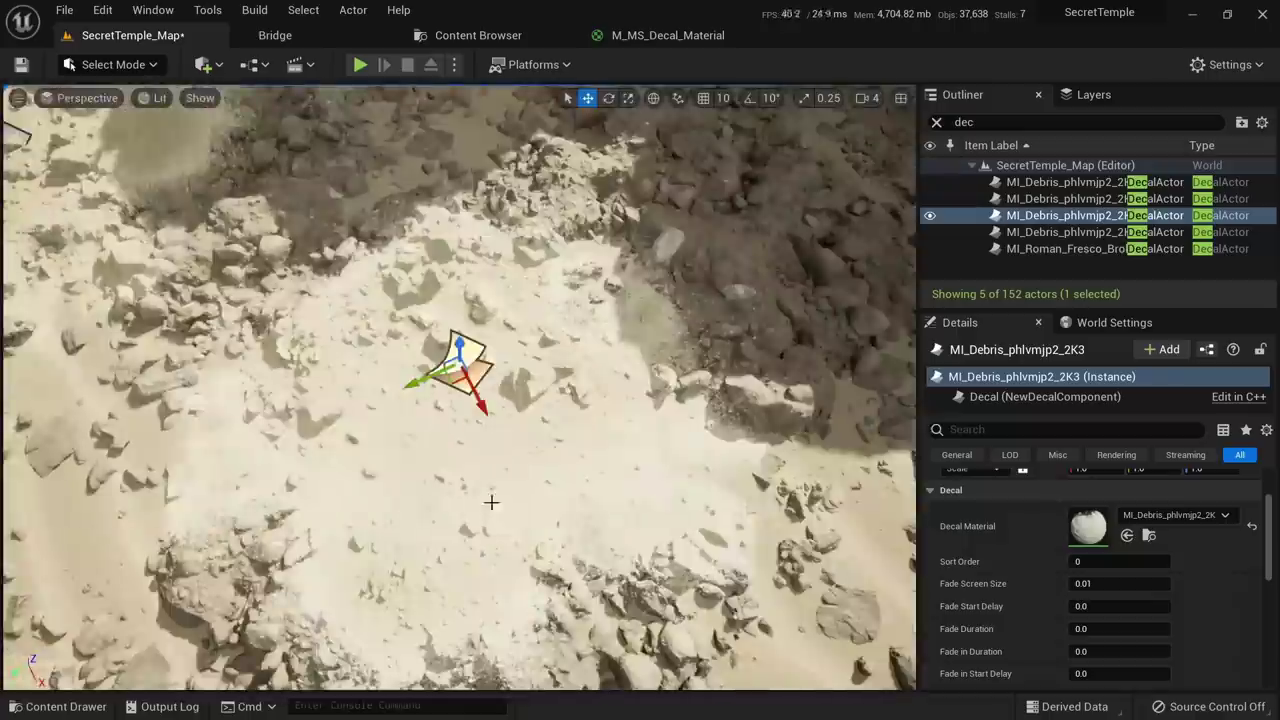
{"action": "right_click_drag", "start_coordinate": [491, 502], "coordinate": [495, 616]}
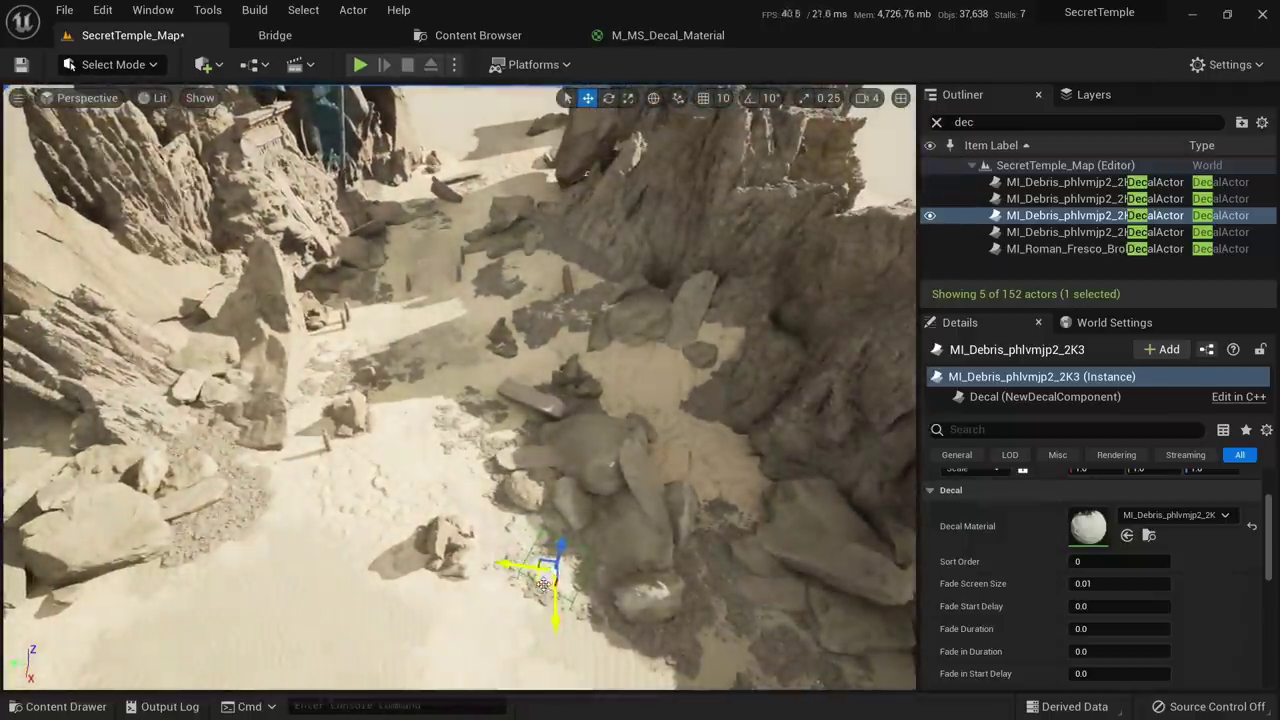
{"action": "left_click_drag", "start_coordinate": [543, 585], "coordinate": [434, 254], "text": "alt"}
{"action": "right_click_drag", "start_coordinate": [434, 254], "coordinate": [440, 185]}
{"action": "key", "text": "w"}
Enlarge the new debris decal, move it to the foot of the statue, and rotate it toward the rock face
{"action": "key", "text": "r"}
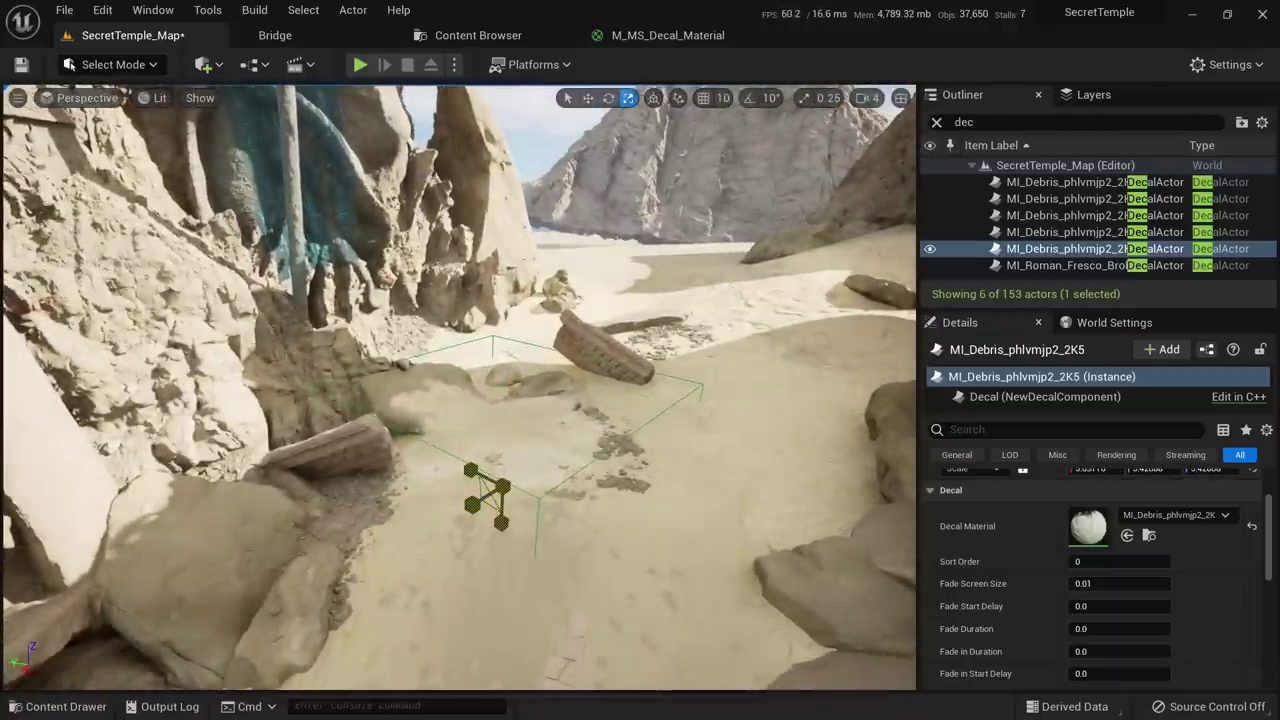
{"action": "right_click_drag", "start_coordinate": [487, 495], "coordinate": [470, 450]}
{"action": "key", "text": "w"}
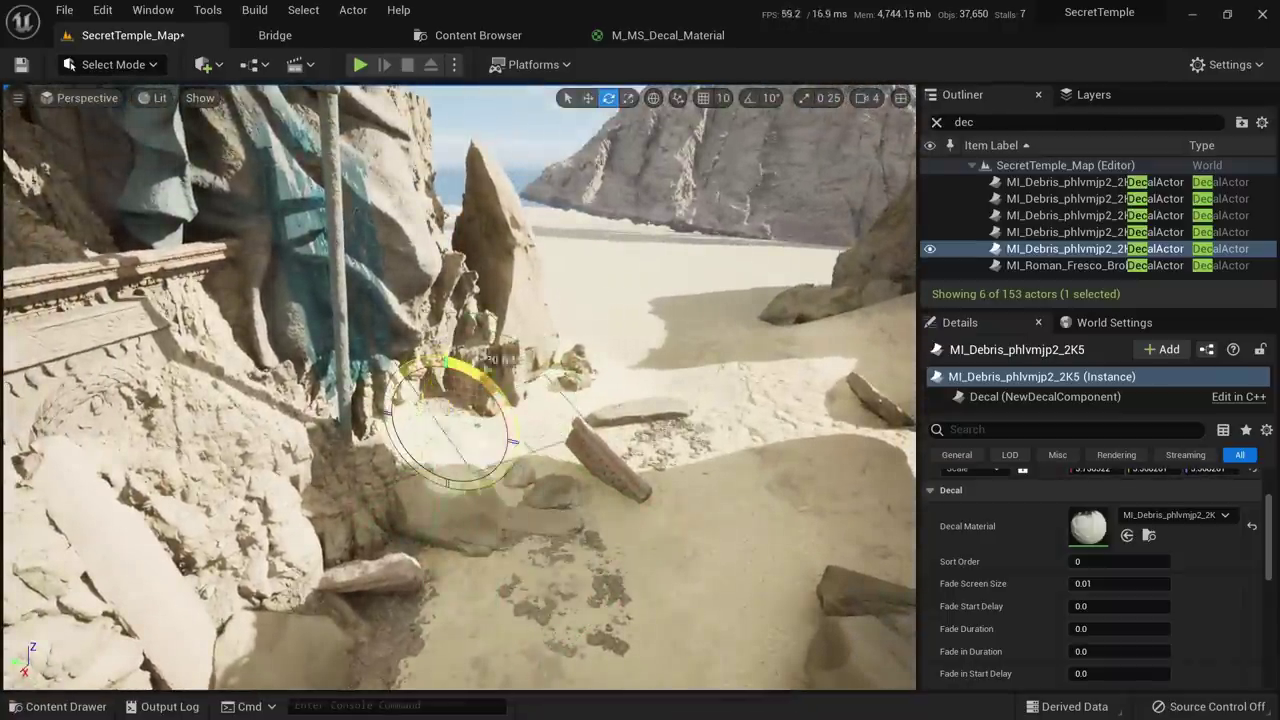
{"action": "right_click_drag", "start_coordinate": [549, 411], "coordinate": [549, 505]}
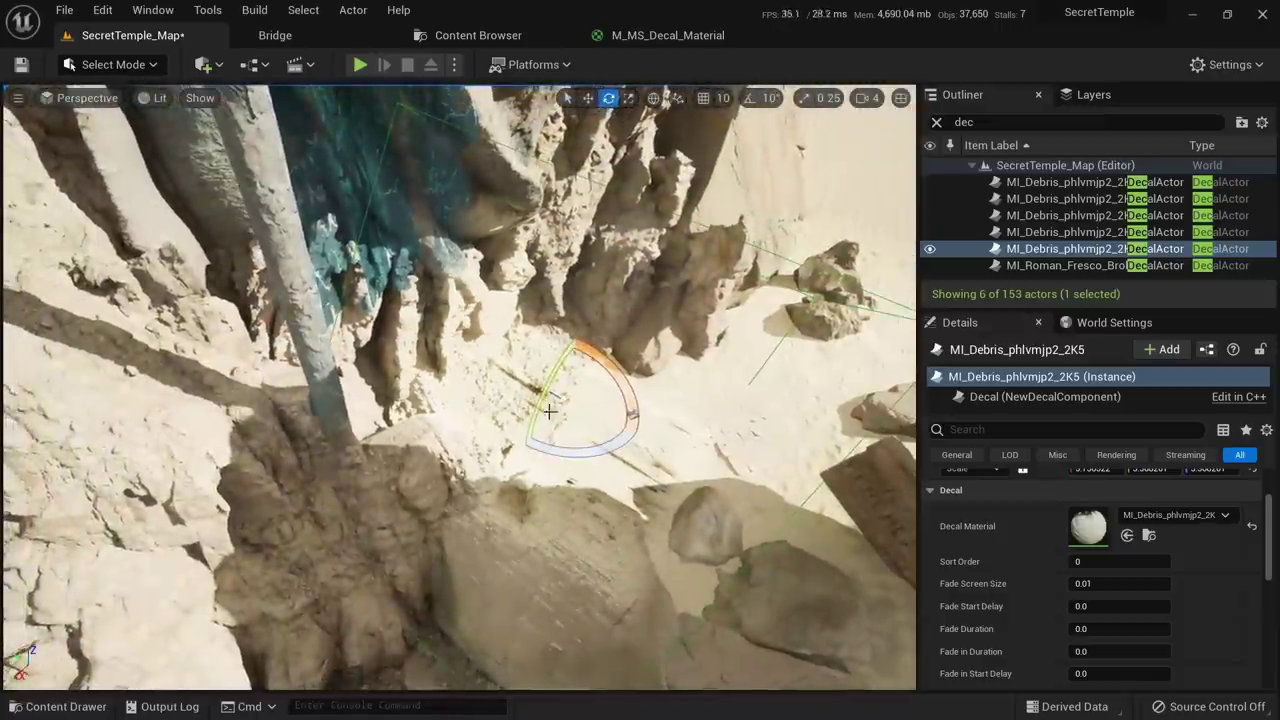
Set the X scale of the debris decal at the statue's base to 10 with the scale ratio locked
{"action": "right_click_drag", "start_coordinate": [455, 314], "coordinate": [460, 222]}
{"action": "scroll", "coordinate": [1124, 590], "scroll_direction": "up", "scroll_amount": 2}
{"action": "left_click", "coordinate": [1087, 547]}
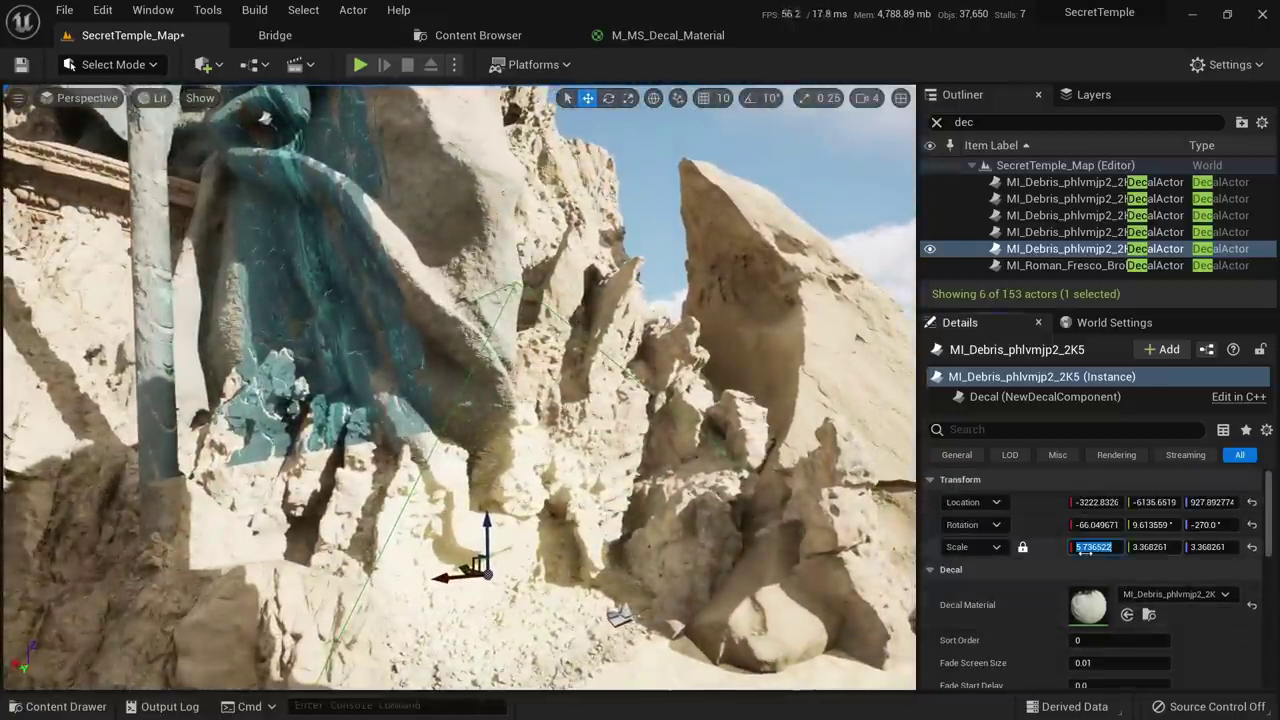
{"action": "type", "text": "10"}
{"action": "key", "text": "Return"}
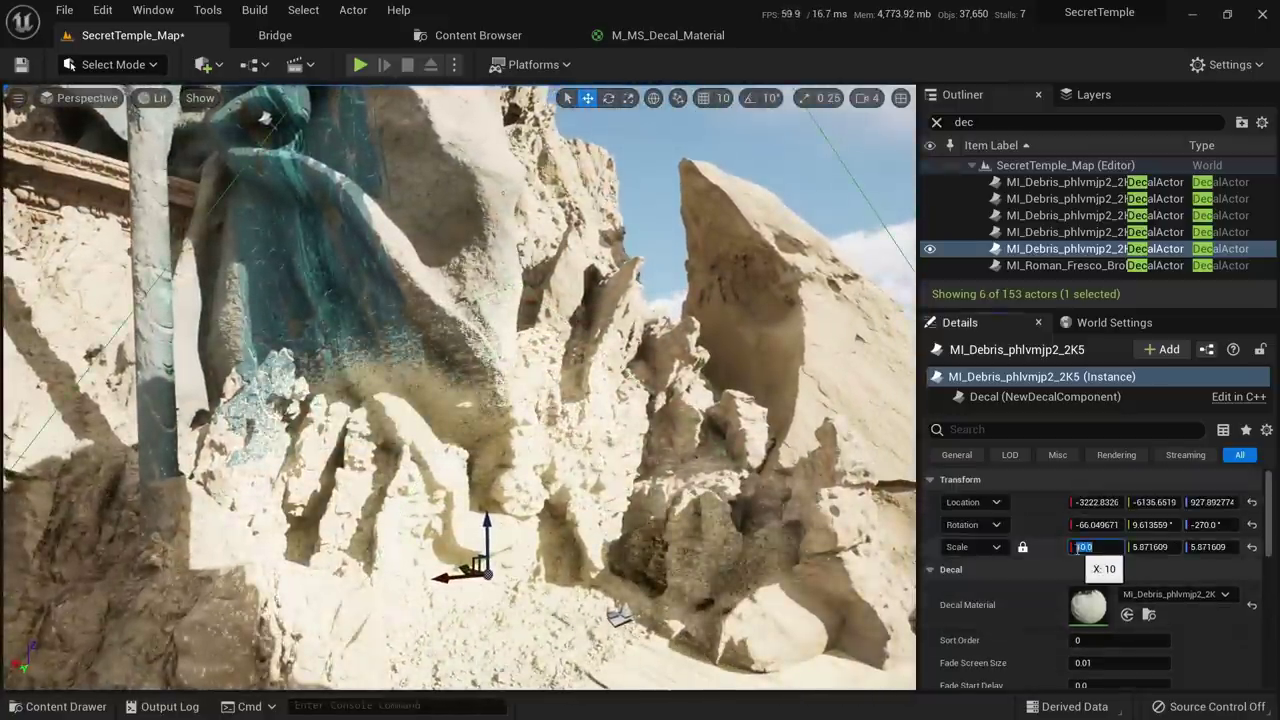
Raise the debris decal on the statue's base, then deselect it and check the statue from a distance
{"action": "key", "text": "s"}
{"action": "right_click_drag", "start_coordinate": [341, 280], "coordinate": [342, 252]}
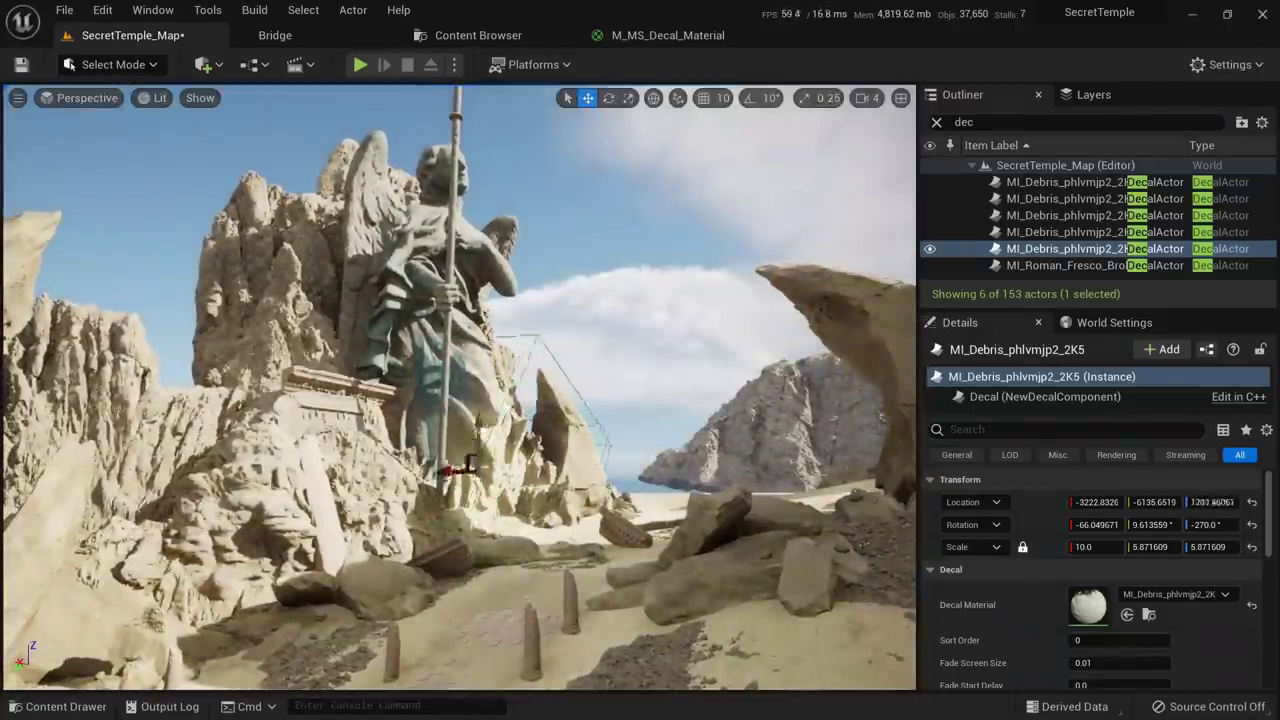
{"action": "key", "text": "Escape"}
{"action": "key", "text": "s"}
{"action": "key", "text": "a"}
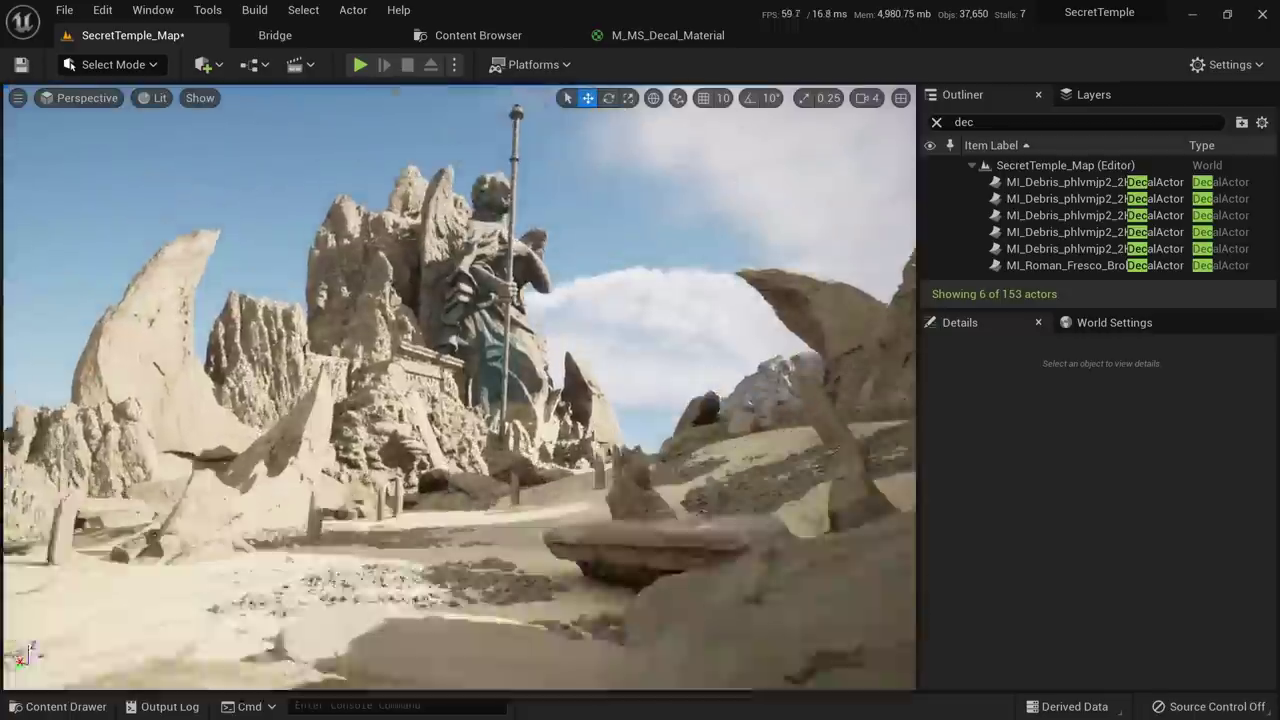
Place the MI_Debris_phlvn3p2_2K decal from the Decals collection on the foreground sand and move it between the rocks and paving
{"action": "key", "text": "alt+3"}
{"action": "mouse_move", "coordinate": [582, 452]}
{"action": "right_mouse_down"}
{"action": "mouse_move", "coordinate": [632, 452]}
{"action": "mouse_move", "coordinate": [614, 438]}
{"action": "mouse_move", "coordinate": [582, 452]}
{"action": "right_mouse_up"}
{"action": "left_click", "coordinate": [525, 38]}
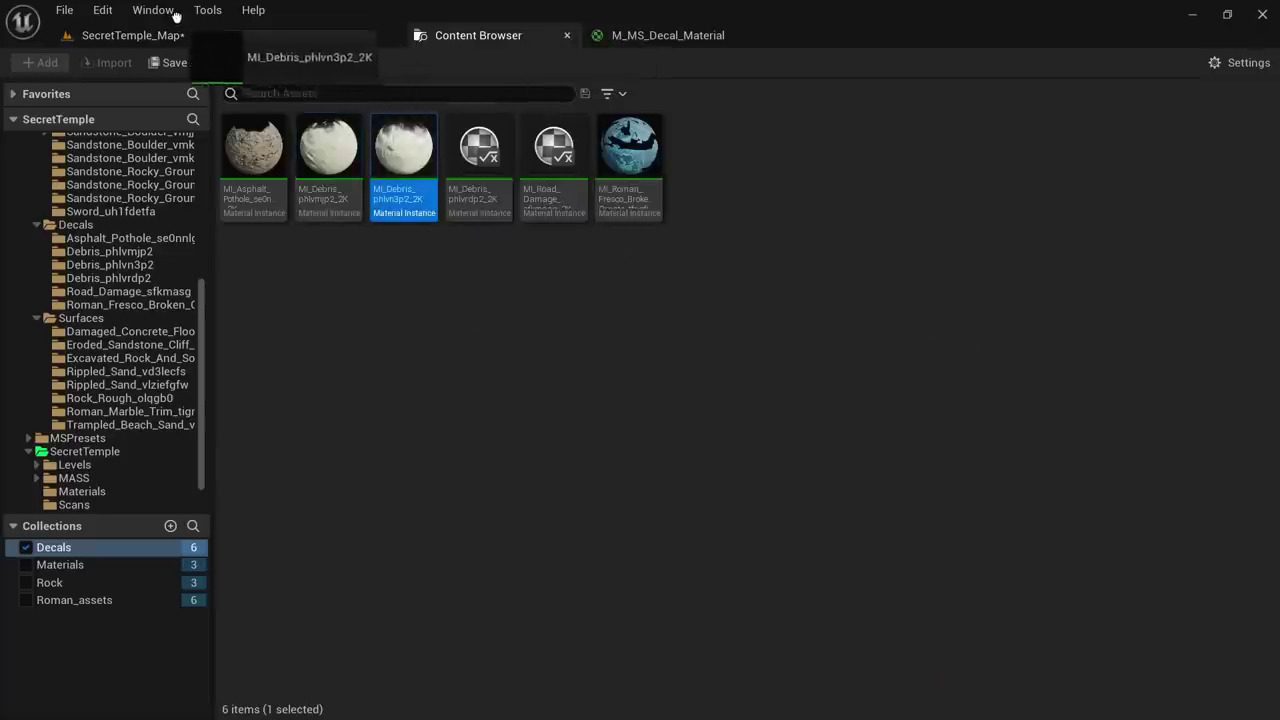
{"action": "left_click_drag", "start_coordinate": [160, 30], "coordinate": [152, 35]}
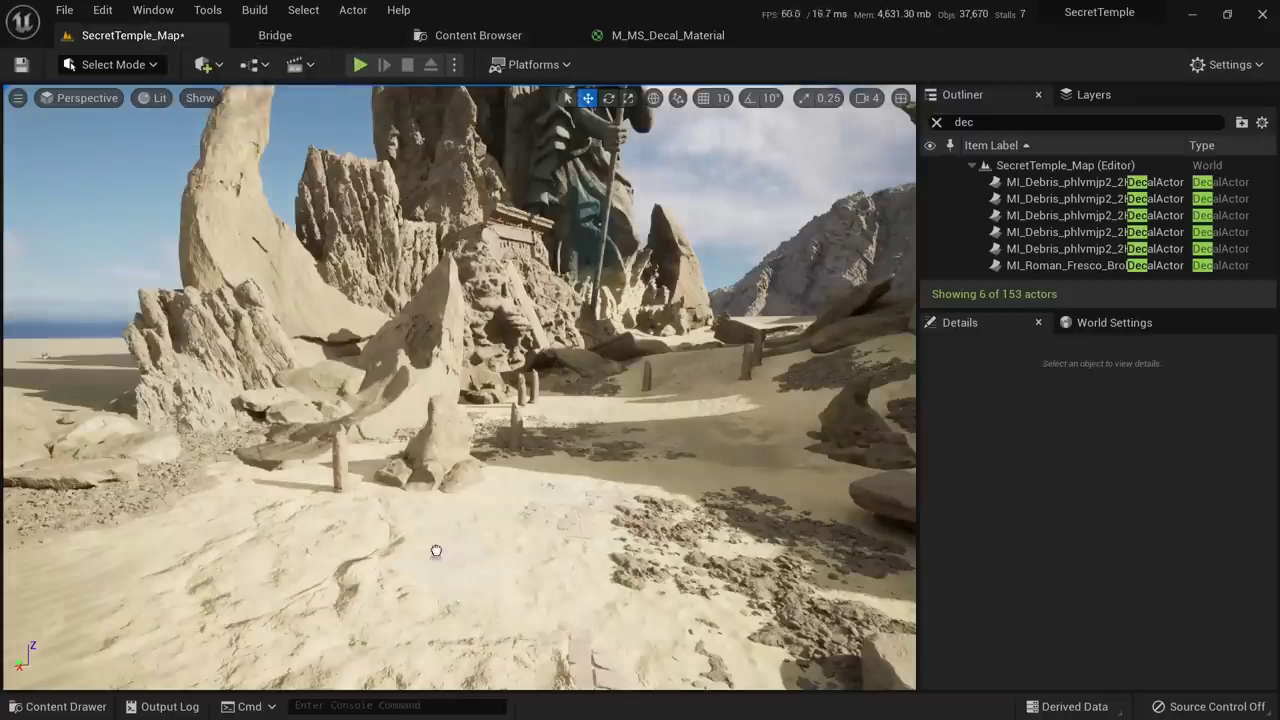
{"action": "left_click_drag", "start_coordinate": [444, 502], "coordinate": [444, 502]}
{"action": "right_click_drag", "start_coordinate": [444, 502], "coordinate": [748, 314]}
{"action": "right_click_drag", "start_coordinate": [356, 545], "coordinate": [356, 545]}
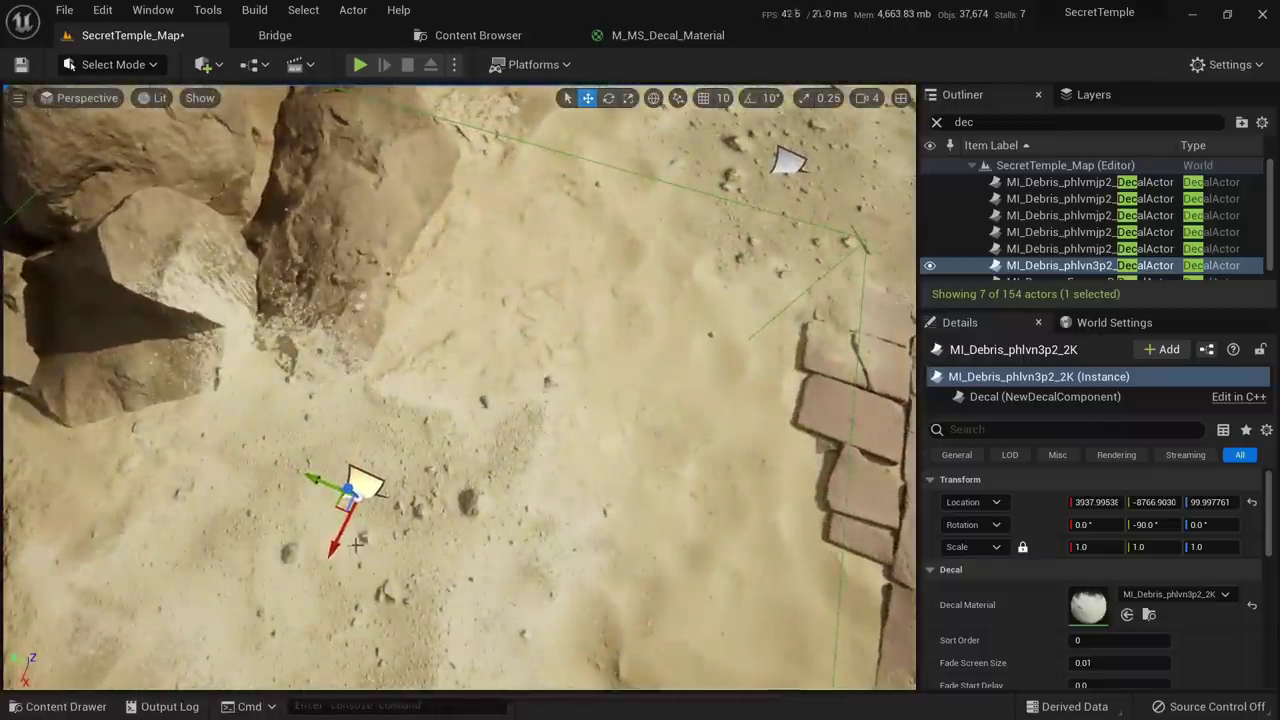
{"action": "left_click_drag", "start_coordinate": [335, 511], "coordinate": [608, 268]}
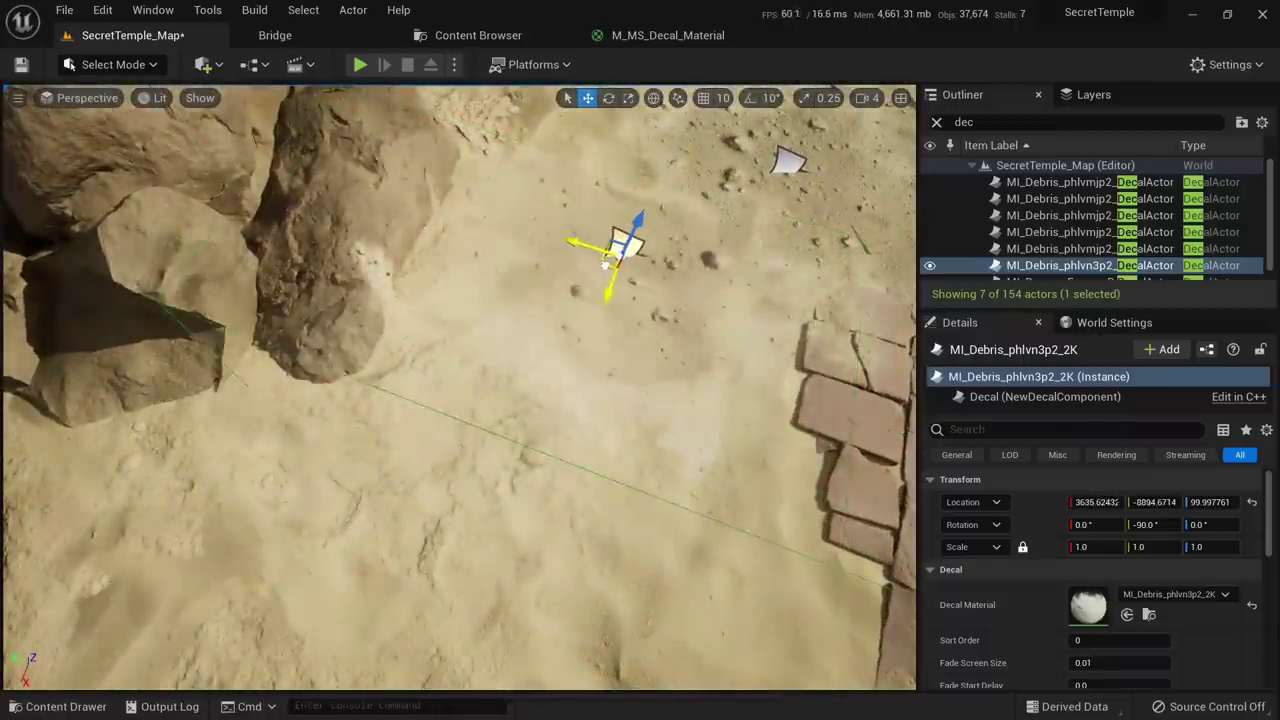
In Unlit view, duplicate the MI_Debris_phlvn3p2_2K decal to the sand around the two wooden posts, and check it in Lit view
{"action": "key", "text": "alt+3"}
{"action": "right_click_drag", "start_coordinate": [606, 300], "coordinate": [606, 300]}
{"action": "left_click_drag", "start_coordinate": [478, 584], "coordinate": [290, 335]}
{"action": "right_click_drag", "start_coordinate": [242, 318], "coordinate": [242, 318]}
{"action": "left_click_drag", "start_coordinate": [292, 638], "coordinate": [292, 571], "text": "alt"}
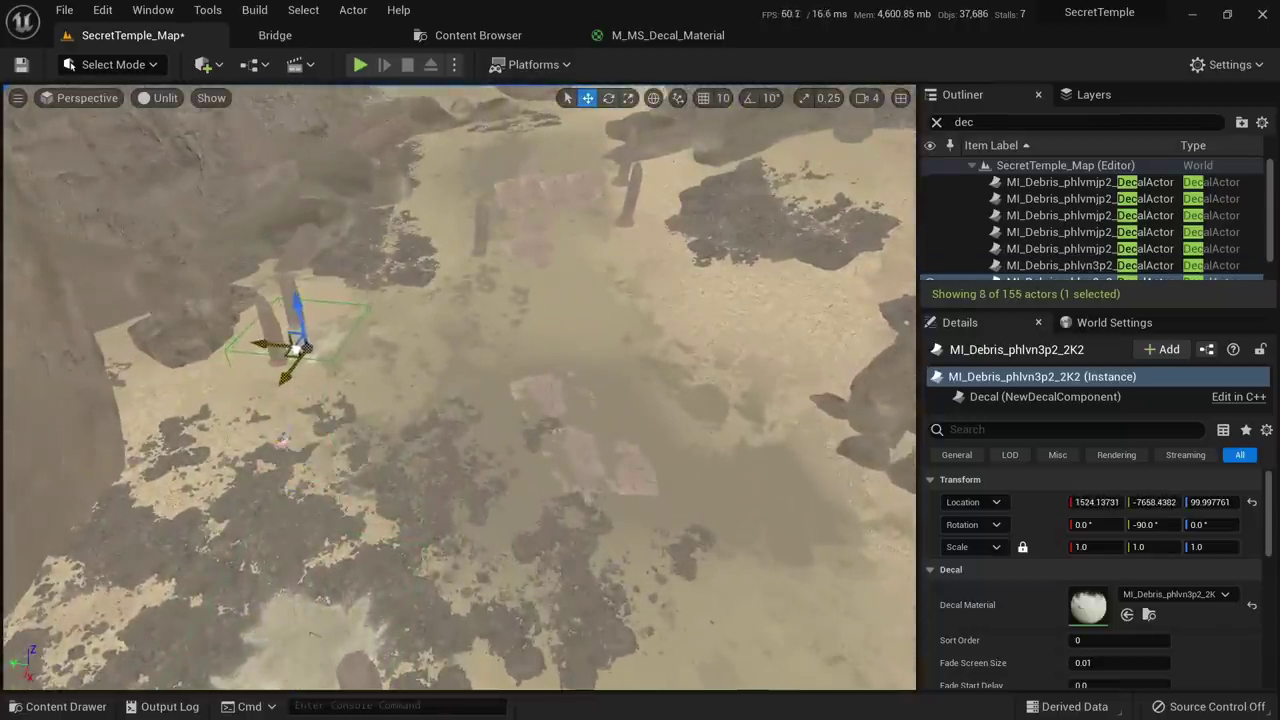
{"action": "right_click_drag", "start_coordinate": [436, 428], "coordinate": [436, 428]}
{"action": "key", "text": "alt+4"}
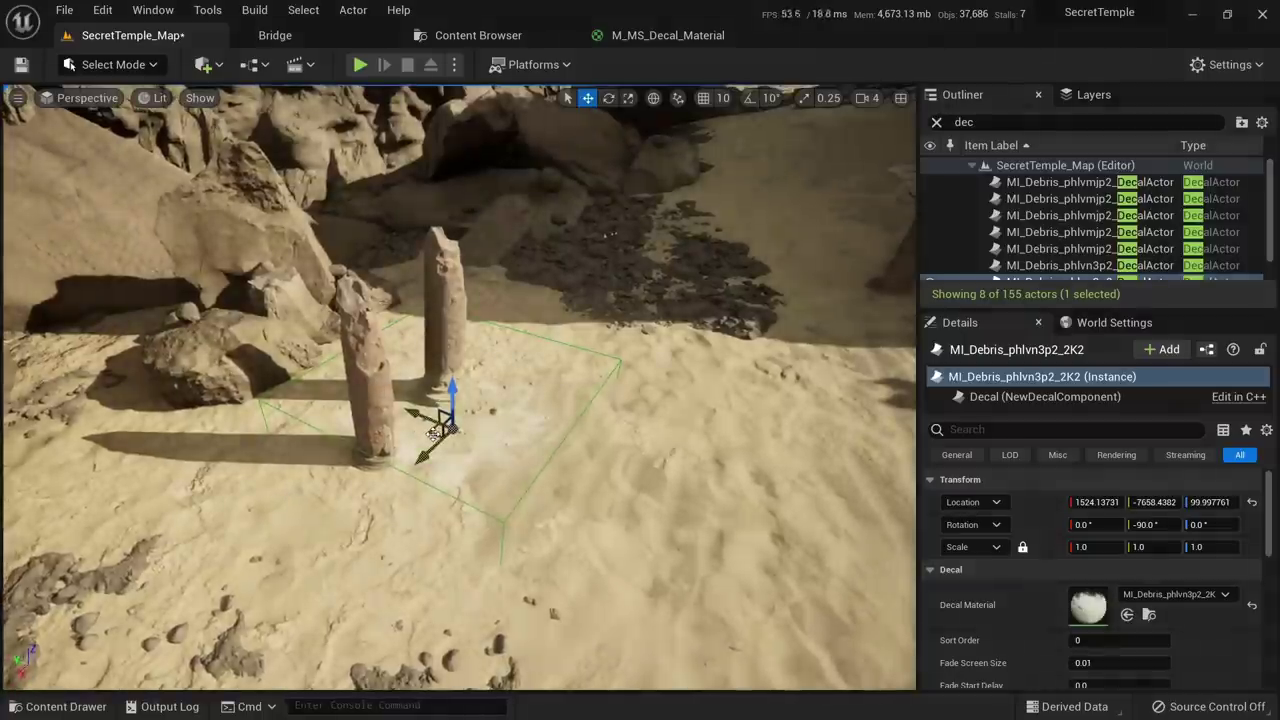
Duplicate the debris decal beside the two posts onto the sand in front of them, and rotate the copy
{"action": "left_click_drag", "start_coordinate": [432, 432], "coordinate": [244, 538], "text": "alt"}
{"action": "key", "text": "e"}
{"action": "left_click_drag", "start_coordinate": [240, 588], "coordinate": [328, 558]}
{"action": "key", "text": "w"}
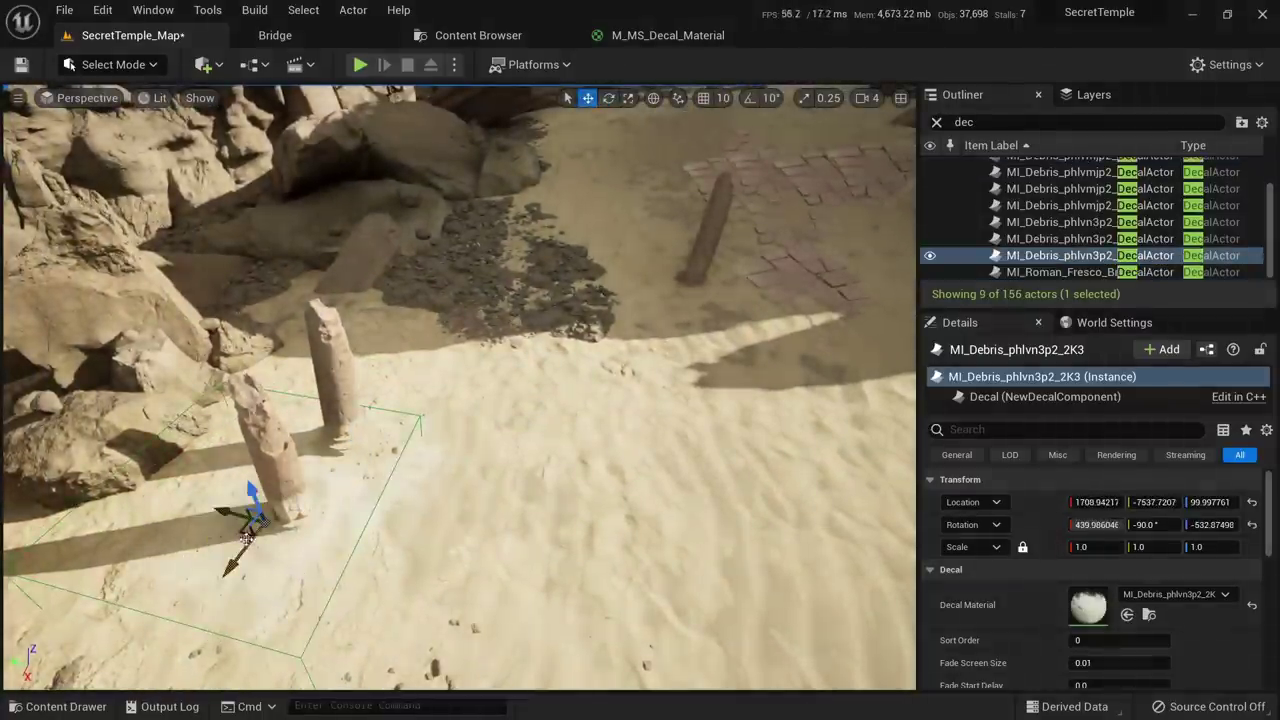
Duplicate the debris decal from the two posts onto the ground around the single post by the pink paving, and lower the copy
{"action": "left_click_drag", "start_coordinate": [257, 500], "coordinate": [655, 318], "text": "alt"}
{"action": "left_click_drag", "start_coordinate": [704, 283], "coordinate": [726, 237]}
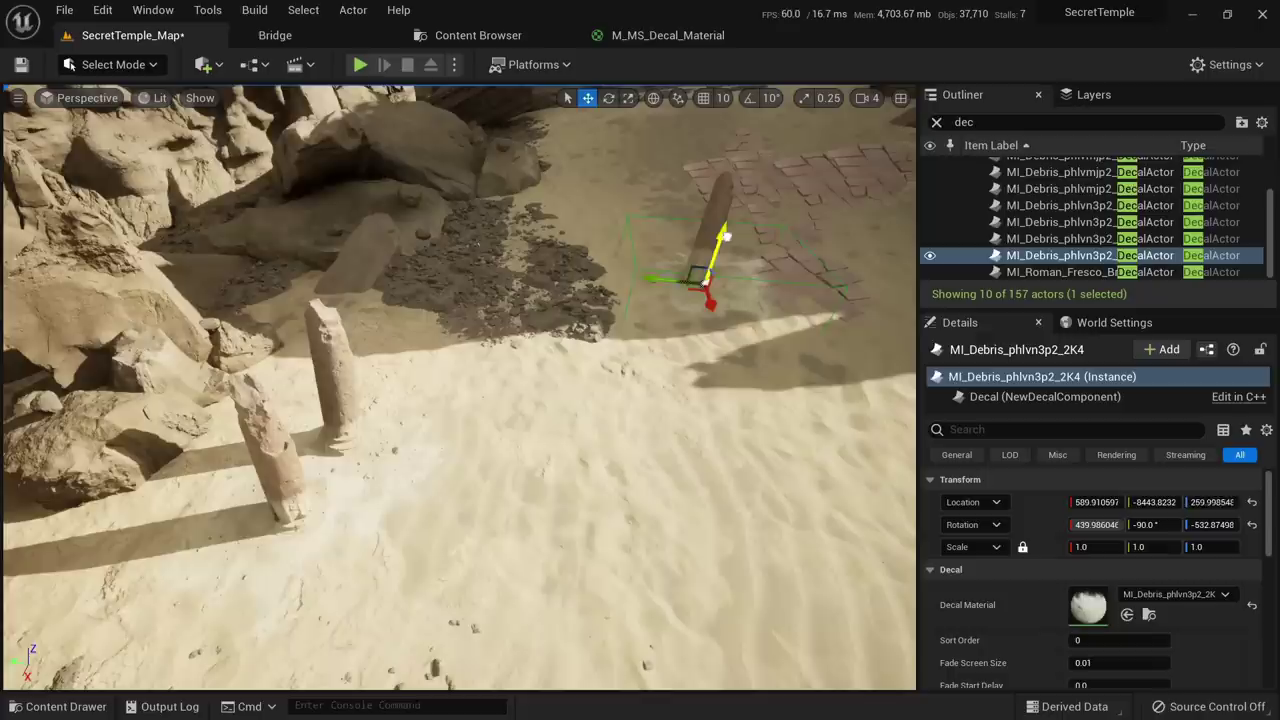
{"action": "right_click_drag", "start_coordinate": [698, 264], "coordinate": [735, 270]}
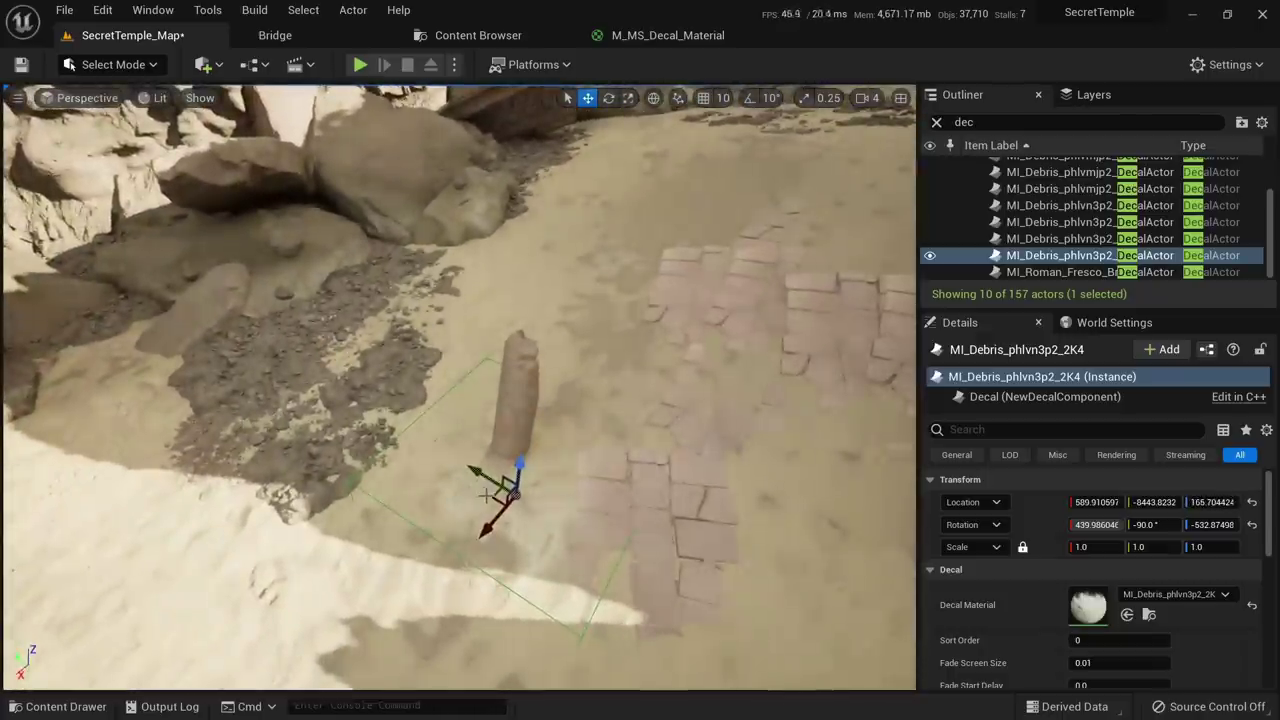
Duplicate the debris decal to the leaning carved slab by the cliff, scale it to about 1.56 × 1.28 × 1.28, and move it to the slab's end
{"action": "left_click_drag", "start_coordinate": [486, 494], "coordinate": [515, 357], "text": "alt"}
{"action": "key", "text": "f"}
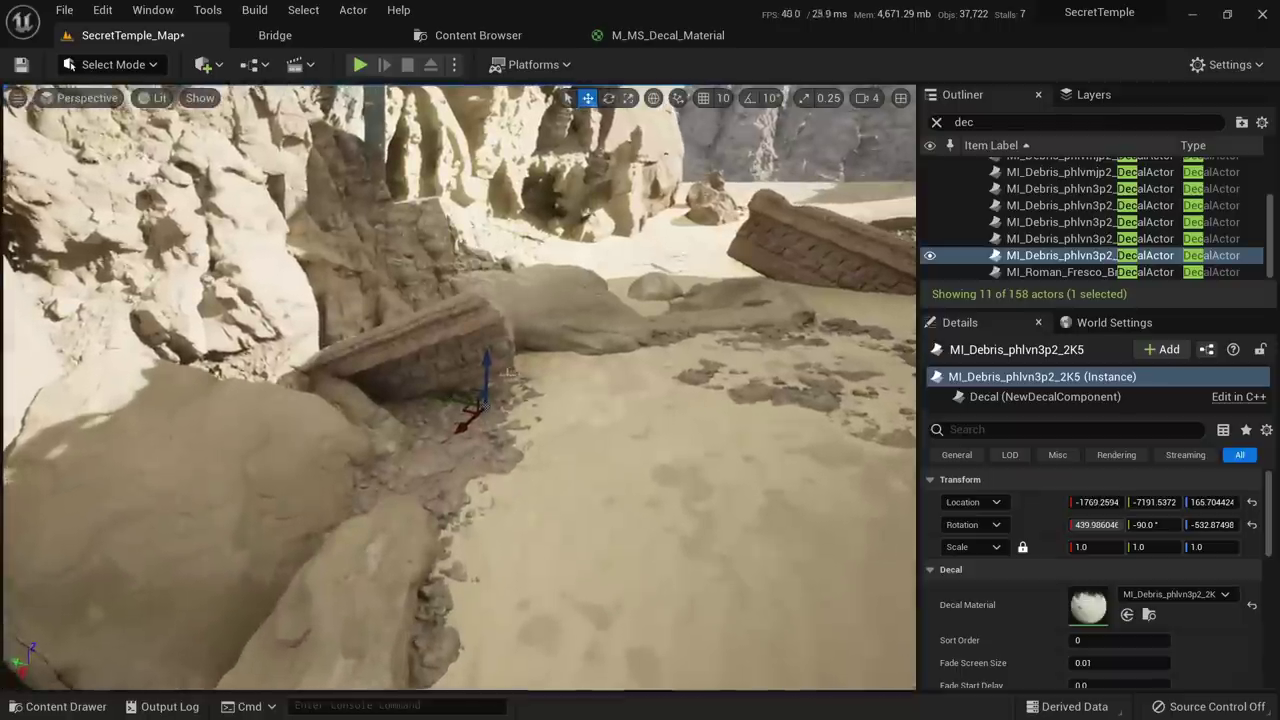
{"action": "right_click_drag", "start_coordinate": [487, 290], "coordinate": [514, 309]}
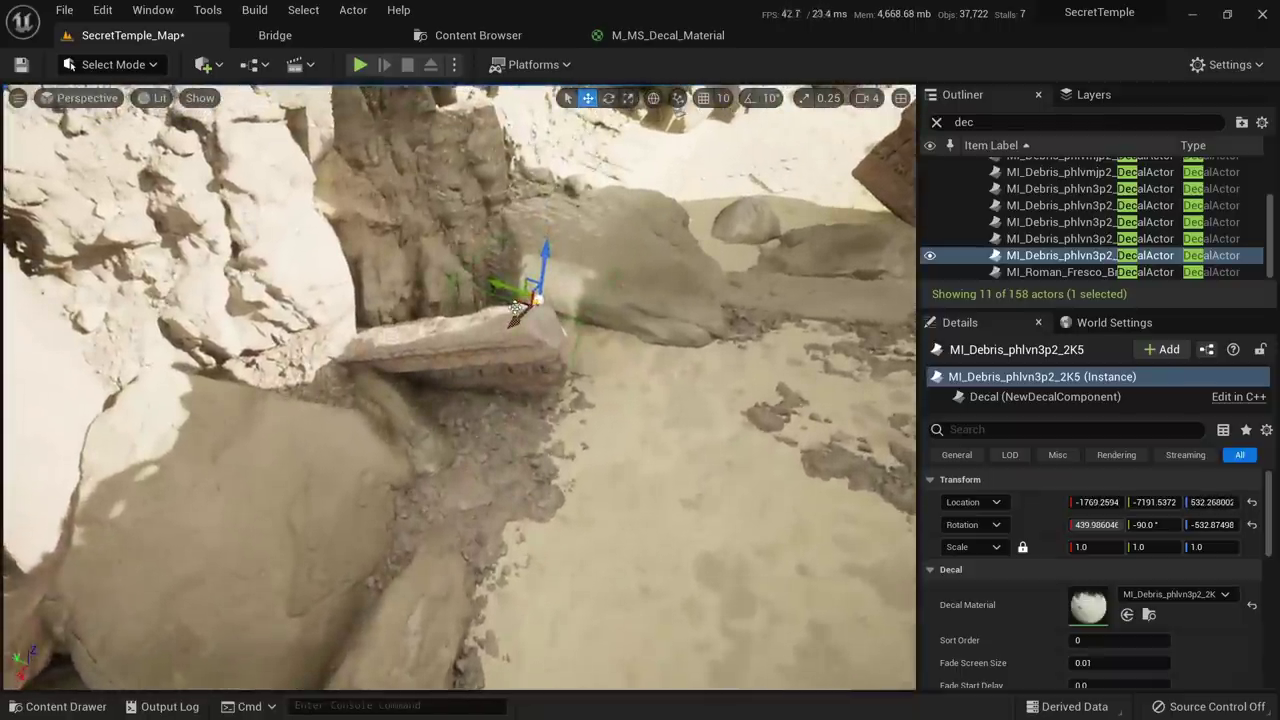
{"action": "left_click_drag", "start_coordinate": [522, 326], "coordinate": [575, 355]}
{"action": "right_click_drag", "start_coordinate": [566, 378], "coordinate": [586, 342]}
{"action": "key", "text": "w"}
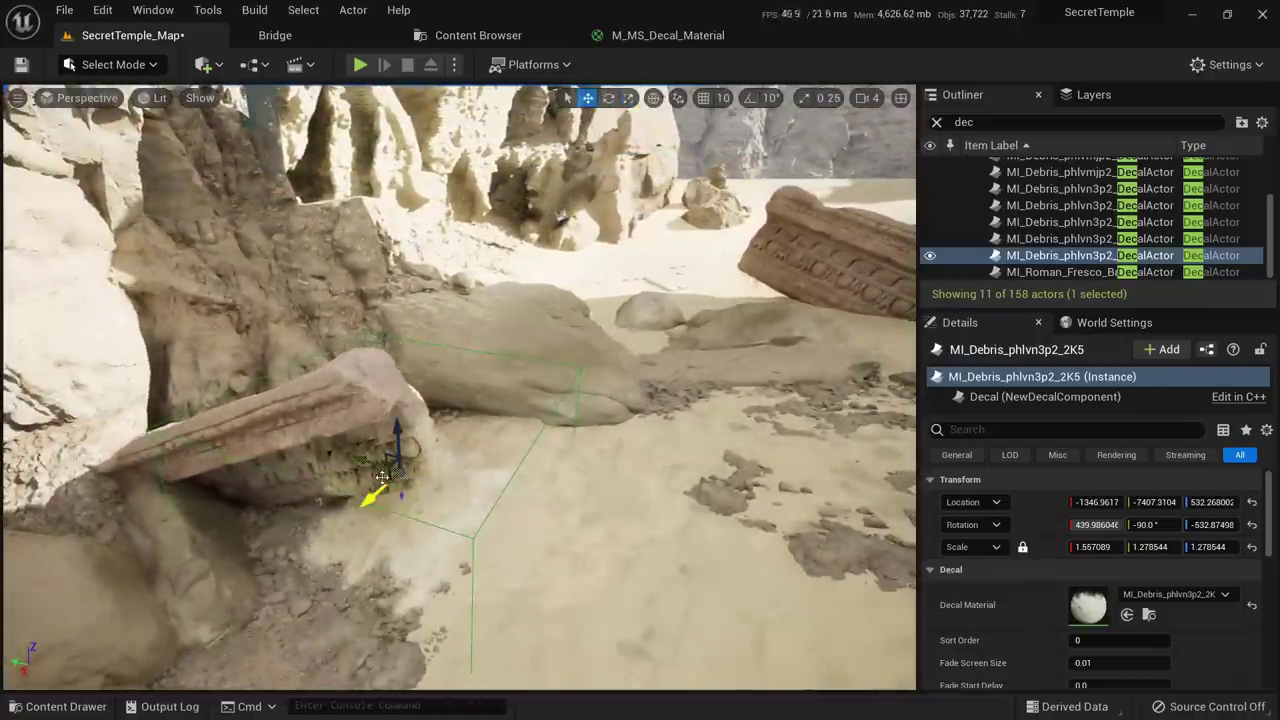
Duplicate the debris decal twice to the sand around the larger carved block, raise the copies, and check them in Unlit and Lit views
{"action": "left_click_drag", "start_coordinate": [887, 354], "coordinate": [900, 342]}
{"action": "right_click_drag", "start_coordinate": [900, 342], "coordinate": [567, 383]}
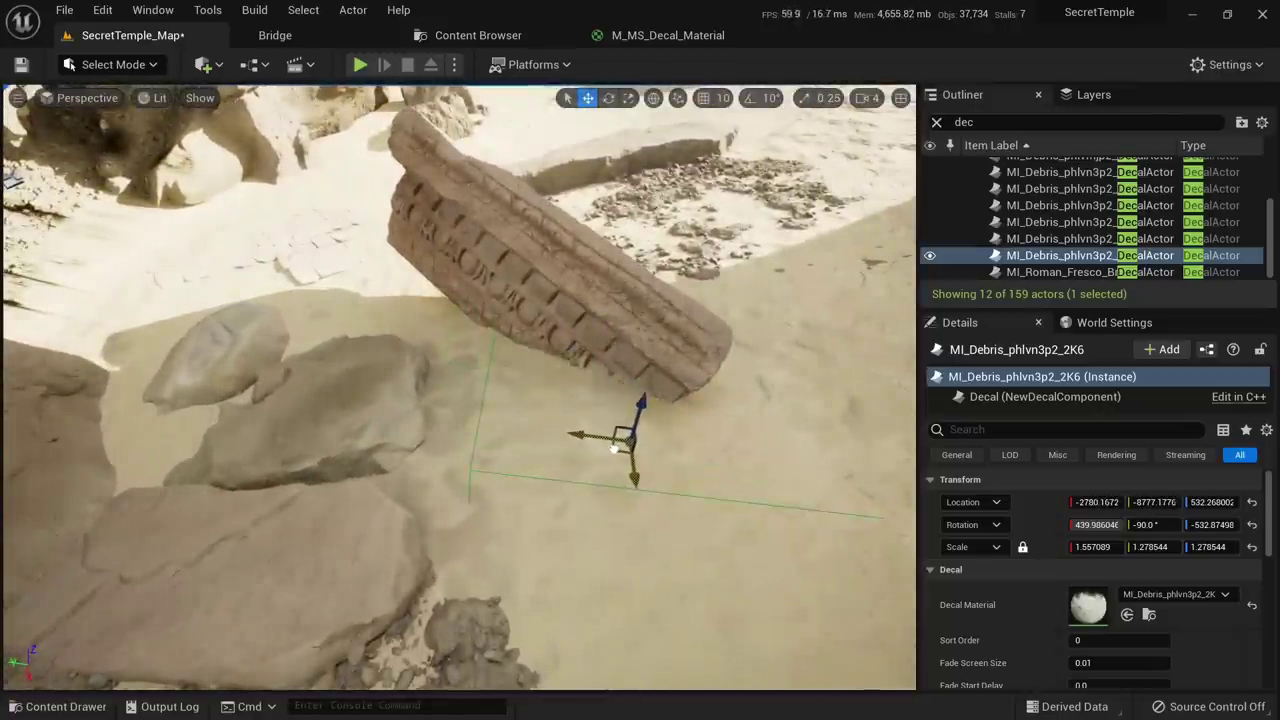
{"action": "left_click_drag", "start_coordinate": [614, 449], "coordinate": [510, 486], "text": "alt"}
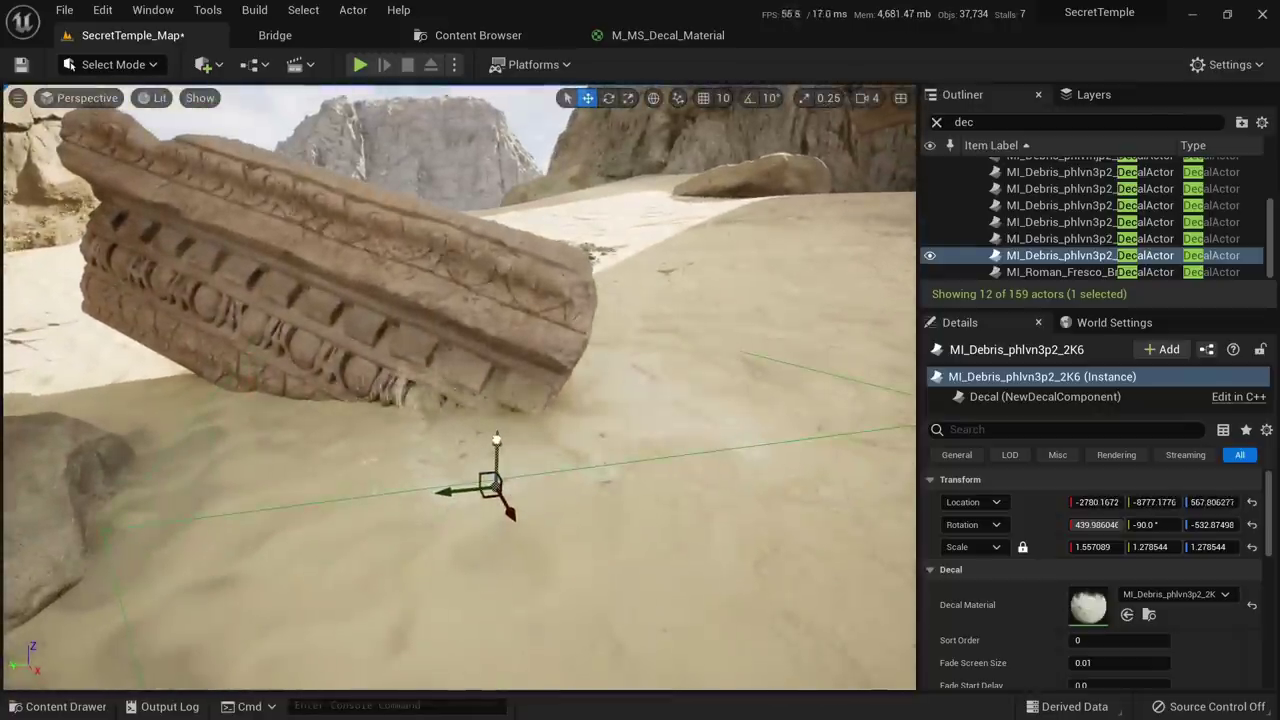
{"action": "left_click_drag", "start_coordinate": [497, 441], "coordinate": [498, 433]}
{"action": "mouse_move", "coordinate": [504, 440]}
{"action": "right_mouse_down"}
{"action": "mouse_move", "coordinate": [530, 466]}
{"action": "mouse_move", "coordinate": [504, 440]}
{"action": "right_mouse_up"}
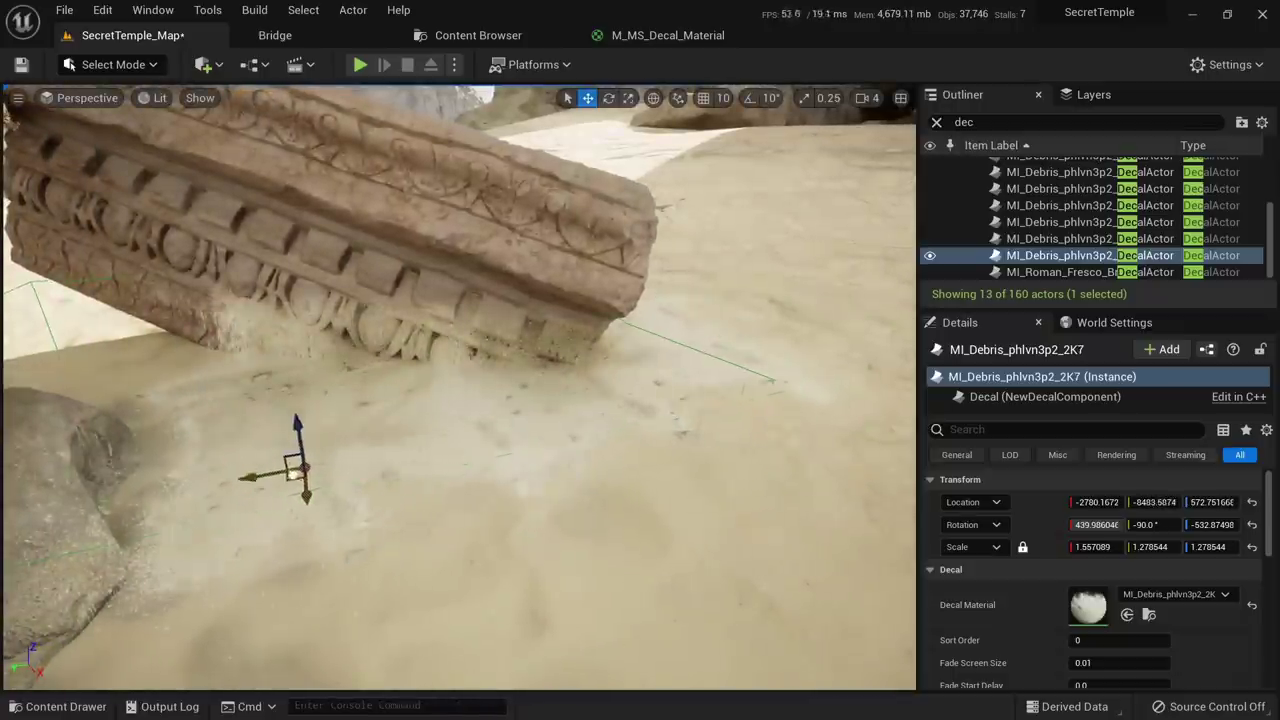
{"action": "left_click_drag", "start_coordinate": [250, 427], "coordinate": [386, 417]}
{"action": "key", "text": "Escape"}
{"action": "mouse_move", "coordinate": [386, 417]}
{"action": "right_mouse_down"}
{"action": "mouse_move", "coordinate": [382, 370]}
{"action": "mouse_move", "coordinate": [377, 406]}
{"action": "mouse_move", "coordinate": [342, 446]}
{"action": "mouse_move", "coordinate": [325, 444]}
{"action": "mouse_move", "coordinate": [390, 441]}
{"action": "right_mouse_up"}
{"action": "key", "text": "alt+3"}
{"action": "key", "text": "s"}
{"action": "key", "text": "alt+4"}
Select the debris decal at the smaller leaning carved slab, then shift and lower it to the ground by the slab's end
{"action": "right_click_drag", "start_coordinate": [343, 482], "coordinate": [343, 482]}
{"action": "left_click", "coordinate": [342, 478]}
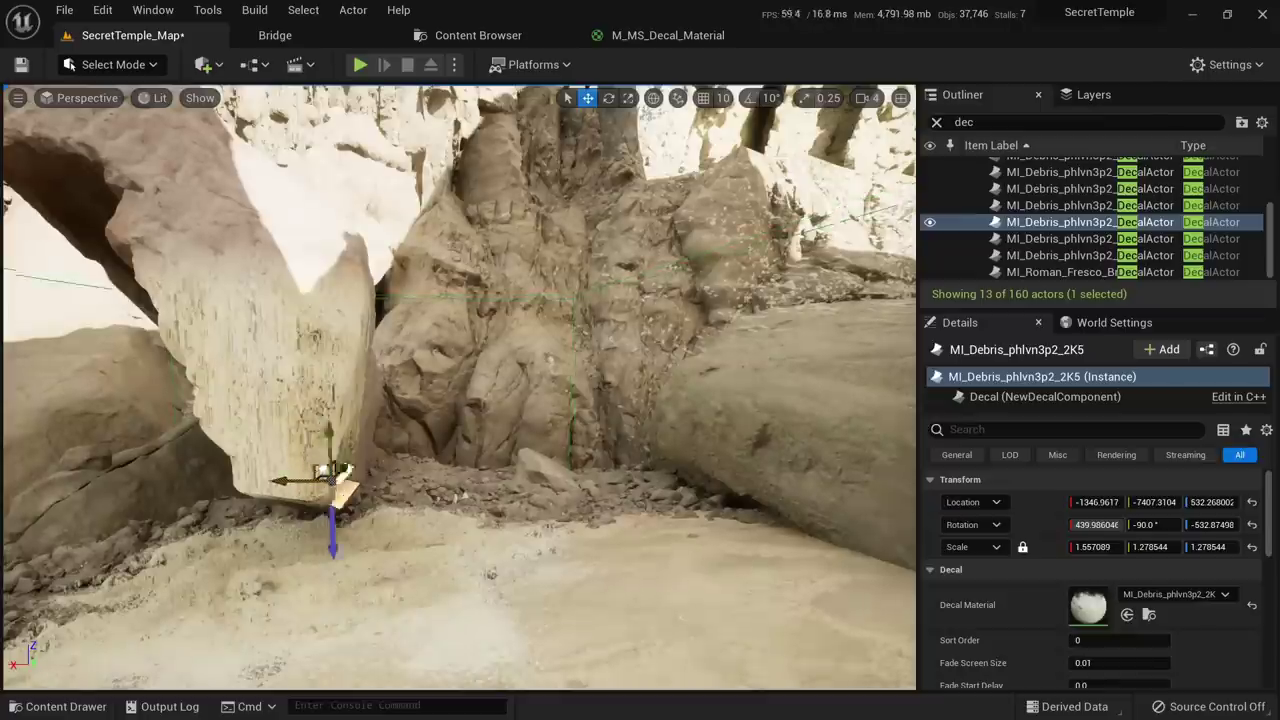
{"action": "left_click_drag", "start_coordinate": [338, 472], "coordinate": [523, 640]}
{"action": "right_click_drag", "start_coordinate": [523, 640], "coordinate": [680, 640]}
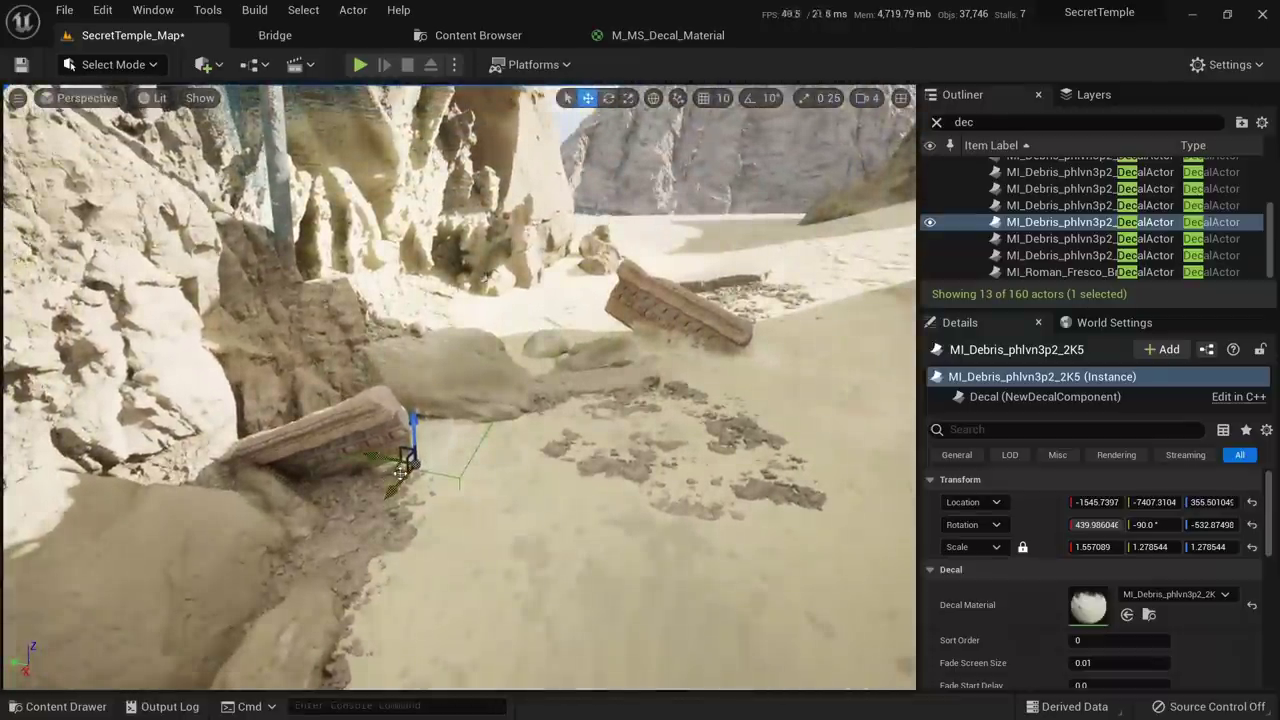
{"action": "left_click_drag", "start_coordinate": [515, 452], "coordinate": [515, 450]}
{"action": "mouse_move", "coordinate": [515, 450]}
{"action": "right_mouse_down"}
{"action": "mouse_move", "coordinate": [565, 450]}
{"action": "mouse_move", "coordinate": [590, 500]}
{"action": "mouse_move", "coordinate": [640, 505]}
{"action": "mouse_move", "coordinate": [655, 450]}
{"action": "mouse_move", "coordinate": [535, 453]}
{"action": "right_mouse_up"}
Delete the two debris decals placed beneath the larger carved block
{"action": "left_click", "coordinate": [690, 470]}
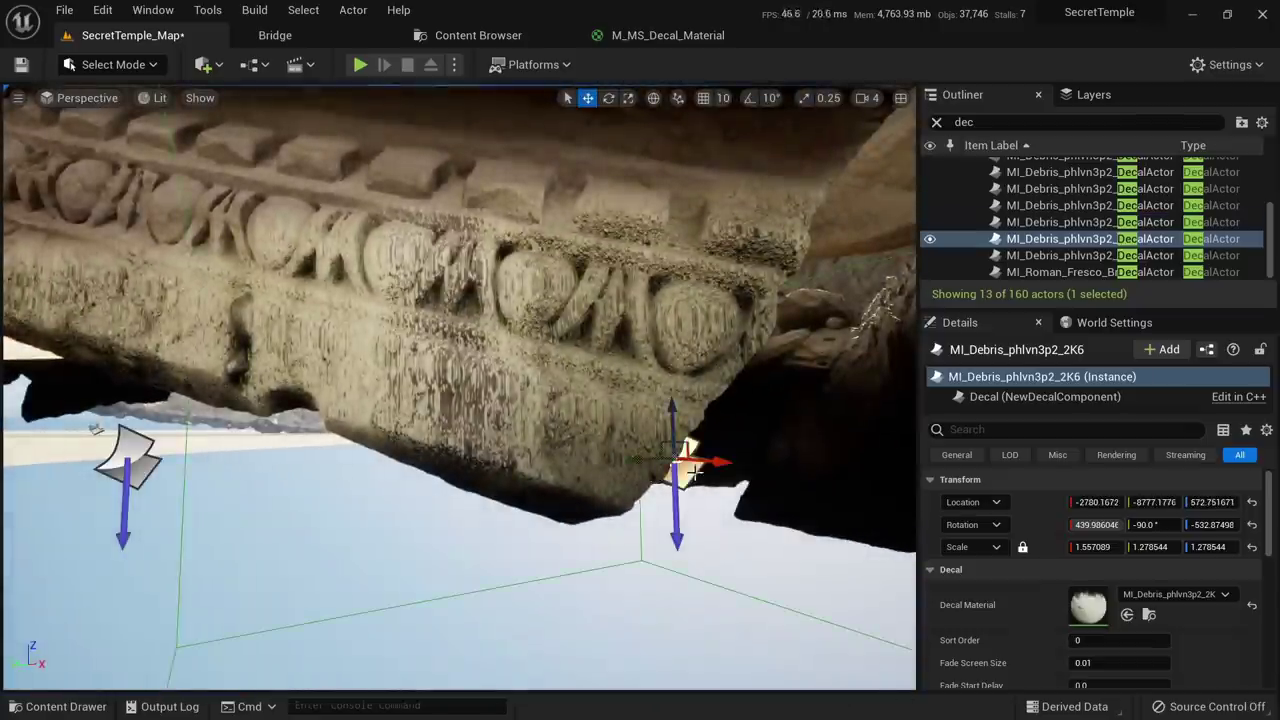
{"action": "left_click", "coordinate": [92, 452], "text": "ctrl"}
{"action": "key", "text": "Delete"}
{"action": "right_click_drag", "start_coordinate": [143, 451], "coordinate": [143, 451]}
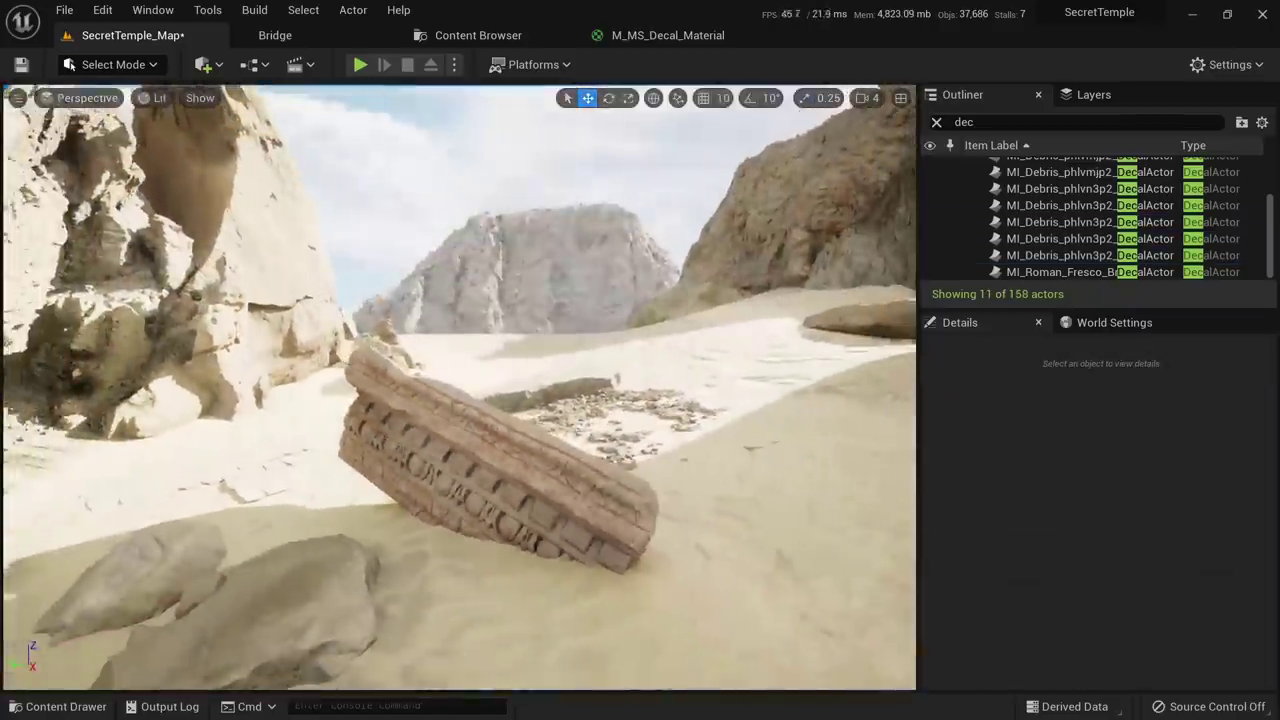
{"action": "right_click_drag", "start_coordinate": [516, 144], "coordinate": [516, 144]}
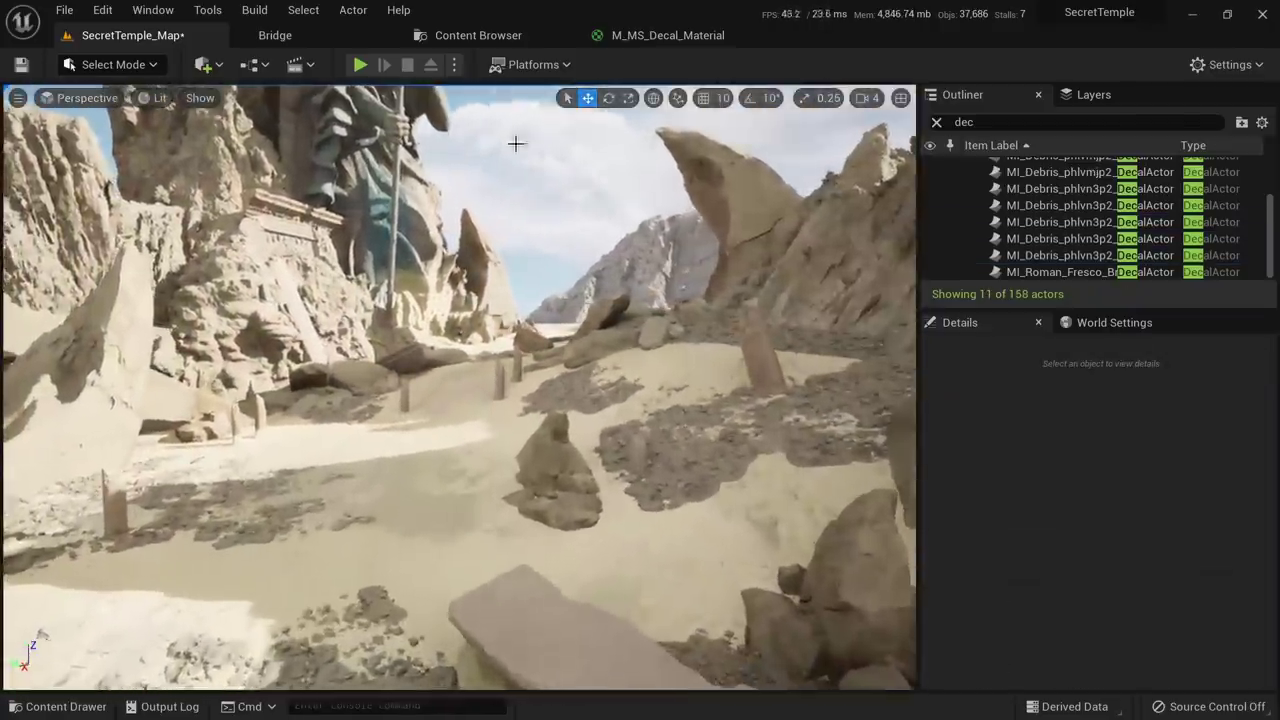
{"action": "left_click", "coordinate": [478, 35]}
{"action": "left_click_drag", "start_coordinate": [479, 160], "coordinate": [398, 575]}
{"action": "key", "text": "Delete"}
Place the MI_Road_Damage_sfkmasg_2K decal on the foreground sand, rotate it, and scale it to about 2.31 × 1.65 × 1.65
{"action": "left_click", "coordinate": [494, 36]}
{"action": "left_click_drag", "start_coordinate": [553, 152], "coordinate": [405, 565]}
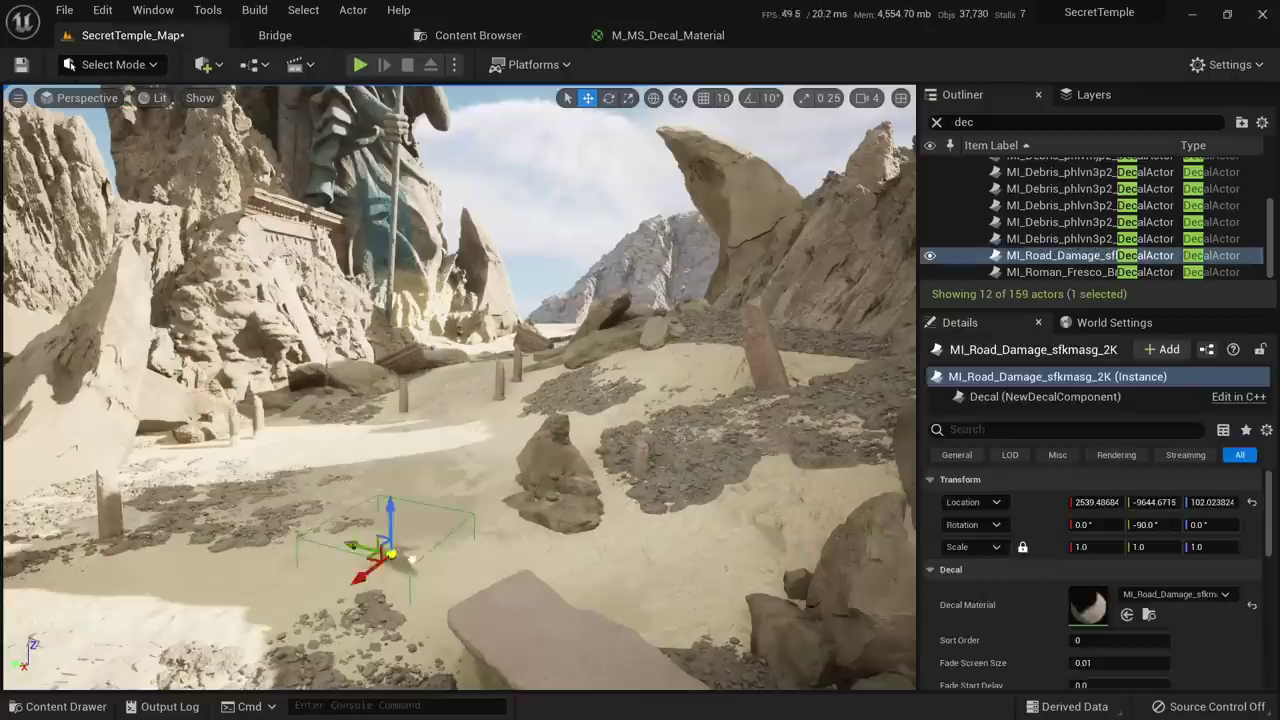
{"action": "key", "text": "f"}
{"action": "key", "text": "e"}
{"action": "left_click_drag", "start_coordinate": [467, 416], "coordinate": [510, 365]}
{"action": "left_click_drag", "start_coordinate": [438, 427], "coordinate": [422, 425]}
{"action": "key", "text": "r"}
{"action": "left_click_drag", "start_coordinate": [428, 373], "coordinate": [430, 369]}
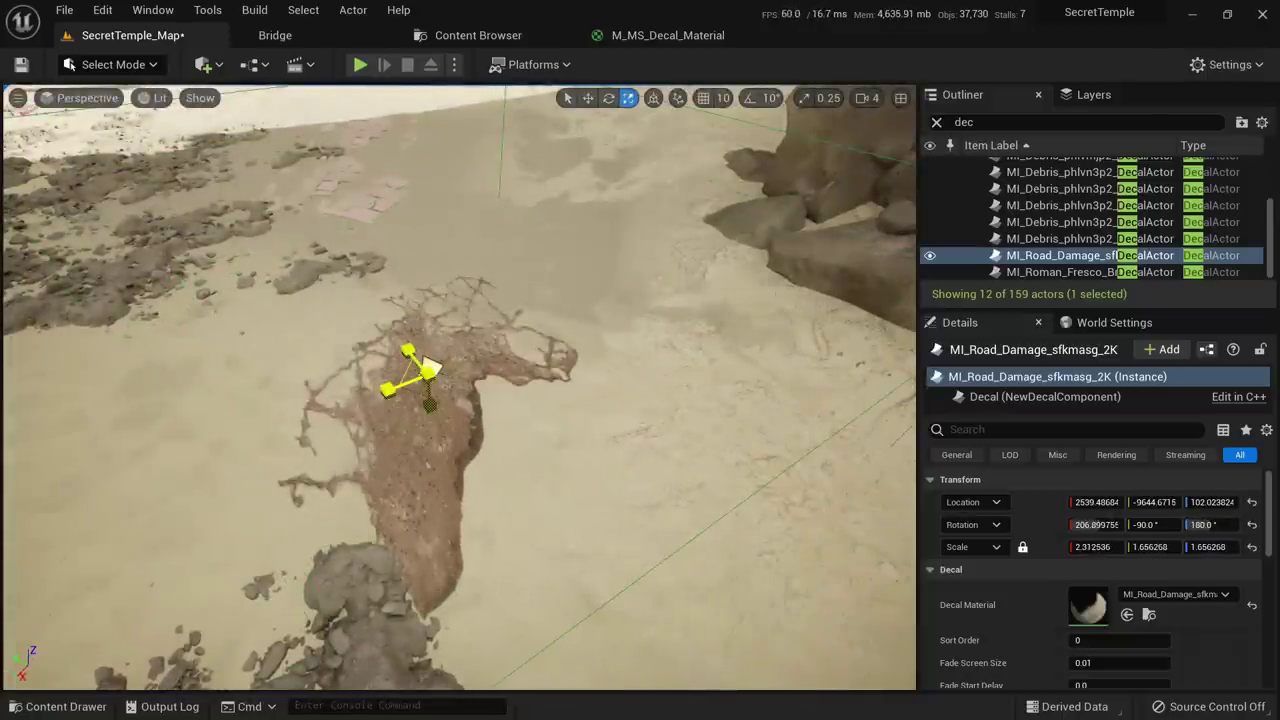
{"action": "key", "text": "s"}
{"action": "right_click_drag", "start_coordinate": [440, 338], "coordinate": [436, 310]}
Duplicate the road damage decal and move the copy up beside the statue's lower robe
{"action": "key", "text": "w"}
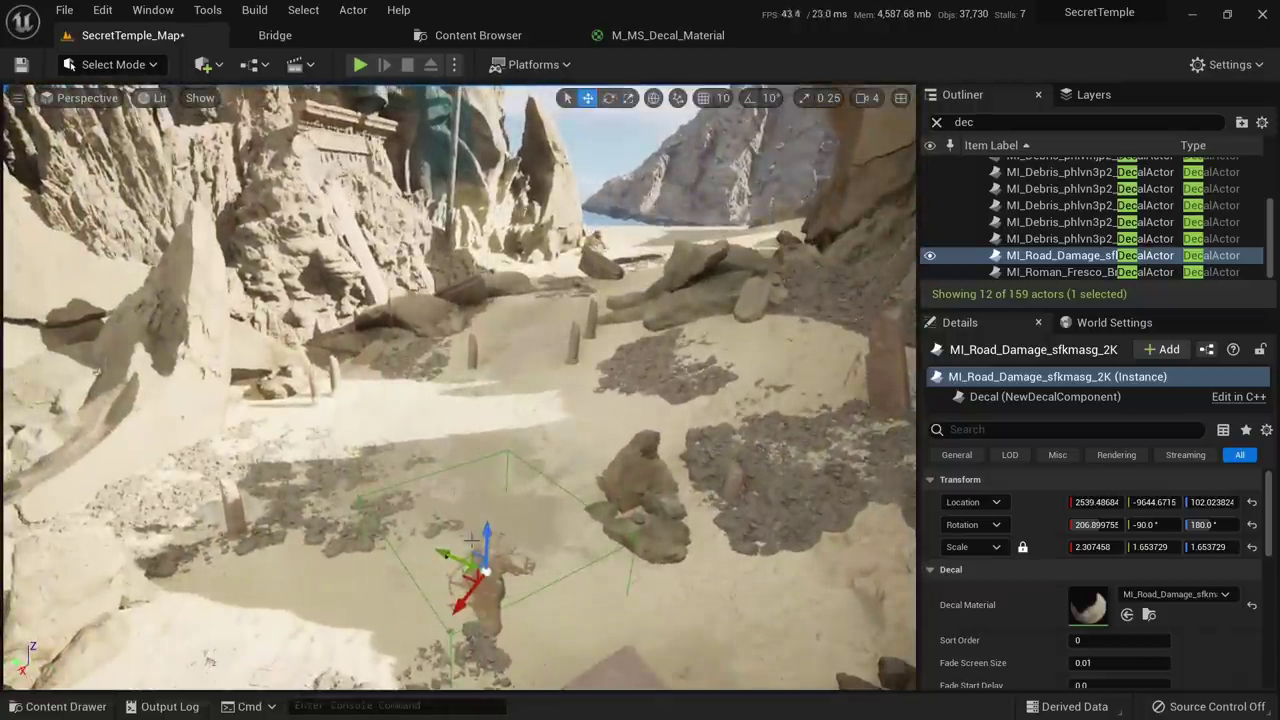
{"action": "left_click_drag", "start_coordinate": [484, 531], "coordinate": [482, 297], "text": "alt"}
{"action": "key", "text": "e"}
{"action": "right_click_drag", "start_coordinate": [482, 297], "coordinate": [450, 500]}
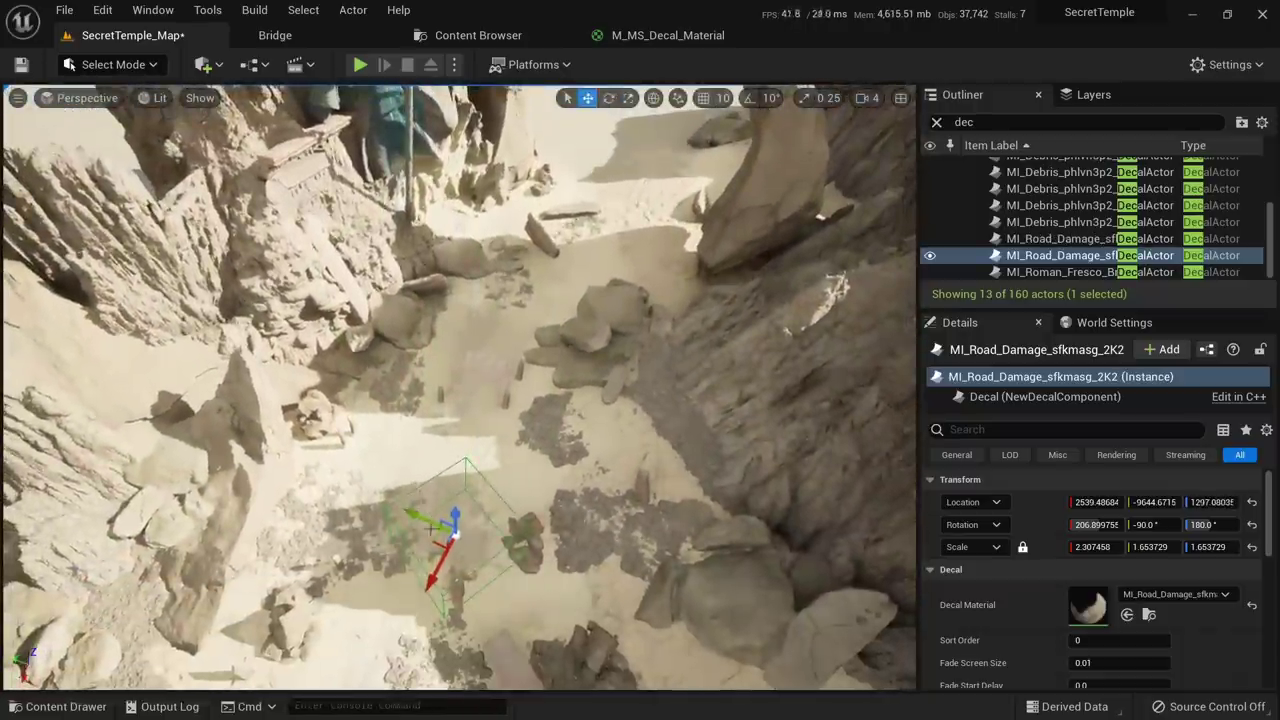
{"action": "left_click_drag", "start_coordinate": [446, 176], "coordinate": [444, 168]}
{"action": "key", "text": "w"}
{"action": "right_click_drag", "start_coordinate": [444, 168], "coordinate": [430, 210]}
{"action": "left_click_drag", "start_coordinate": [674, 402], "coordinate": [585, 485]}
{"action": "left_click_drag", "start_coordinate": [624, 298], "coordinate": [642, 222]}
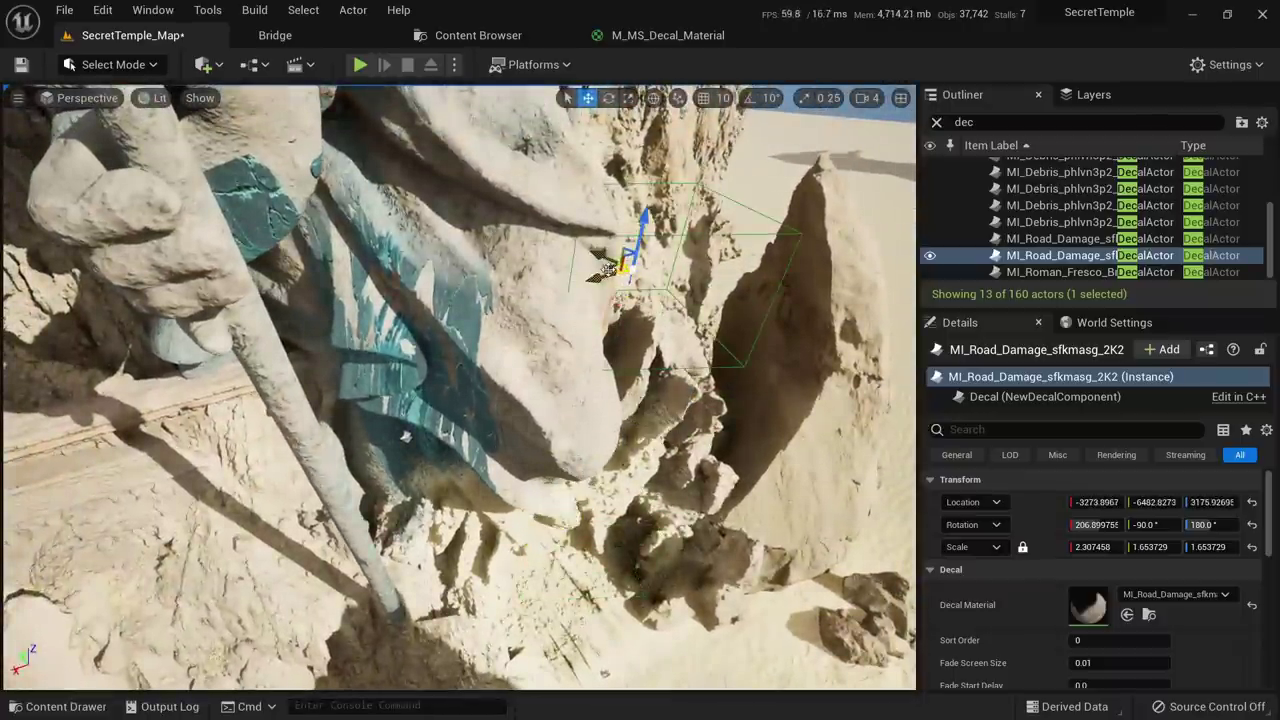
Move the copied road damage decal onto the statue's robe, rotate it to face the surface, and scale it to about 8.13 × 4.57 × 4.57
{"action": "left_click_drag", "start_coordinate": [608, 268], "coordinate": [512, 314]}
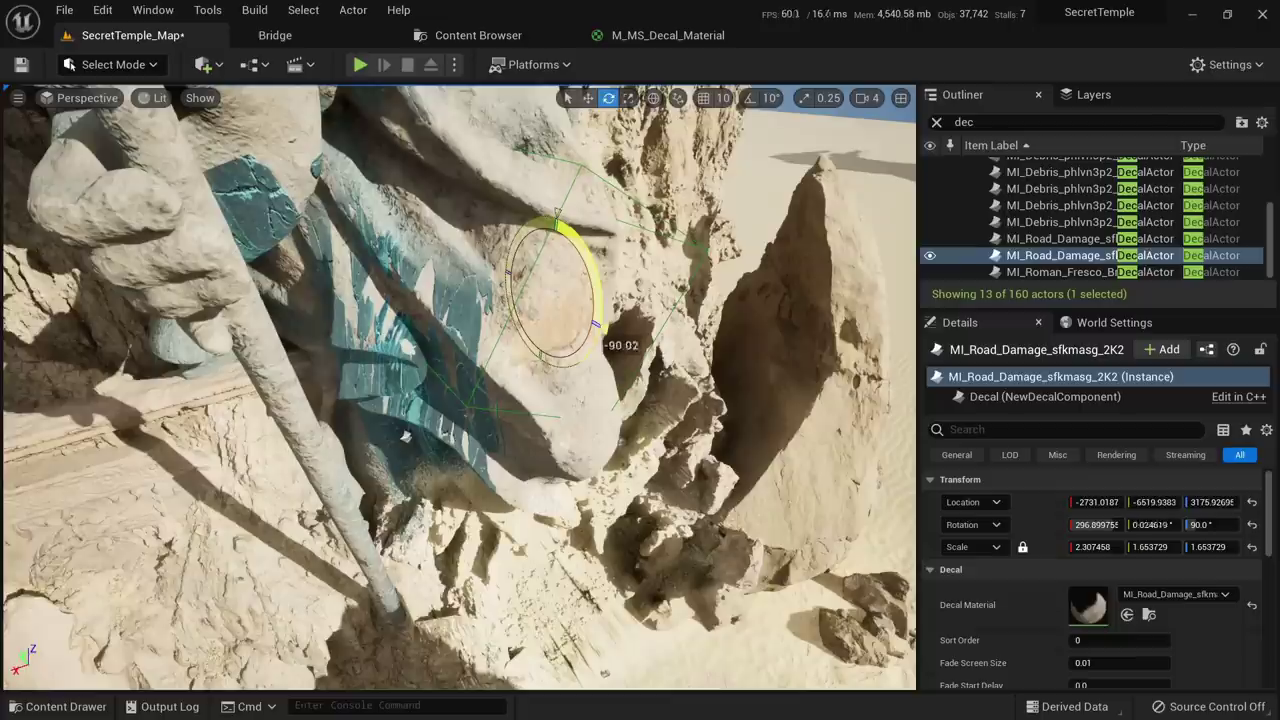
{"action": "key", "text": "w"}
{"action": "right_click_drag", "start_coordinate": [583, 264], "coordinate": [580, 190]}
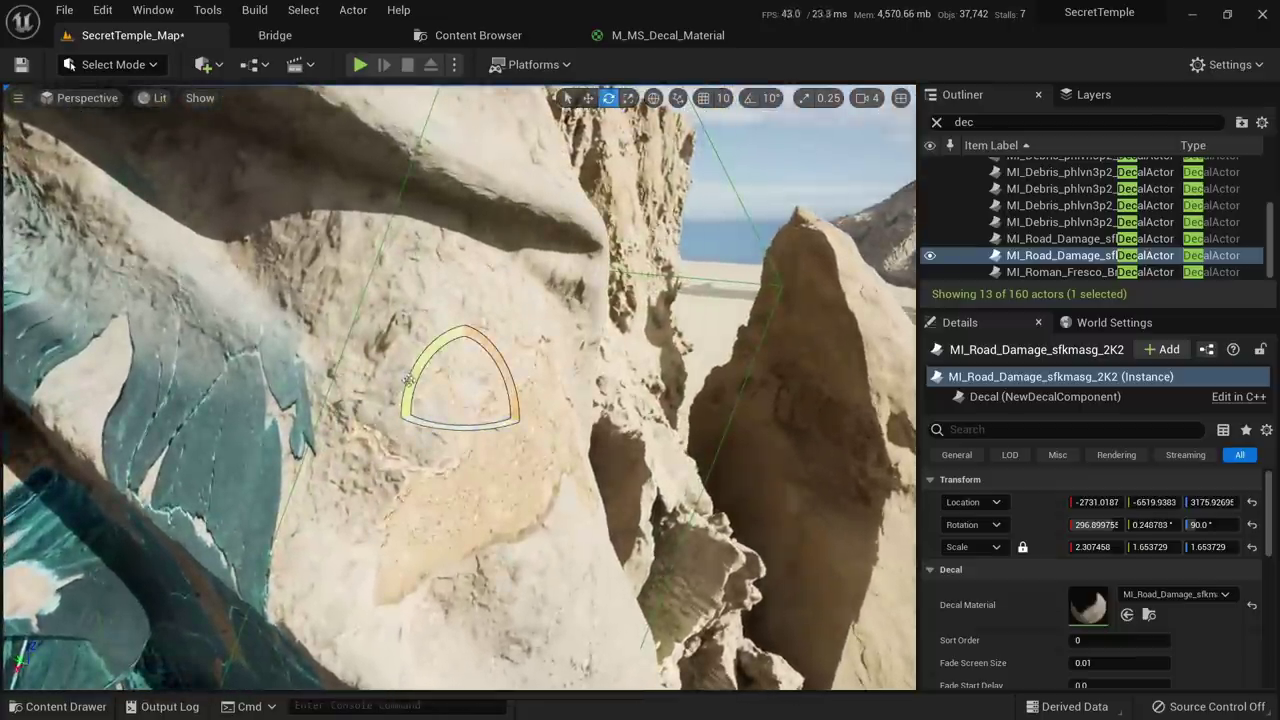
{"action": "left_click_drag", "start_coordinate": [417, 374], "coordinate": [530, 350]}
{"action": "key", "text": "r"}
{"action": "key", "text": "w"}
{"action": "key", "text": "f"}
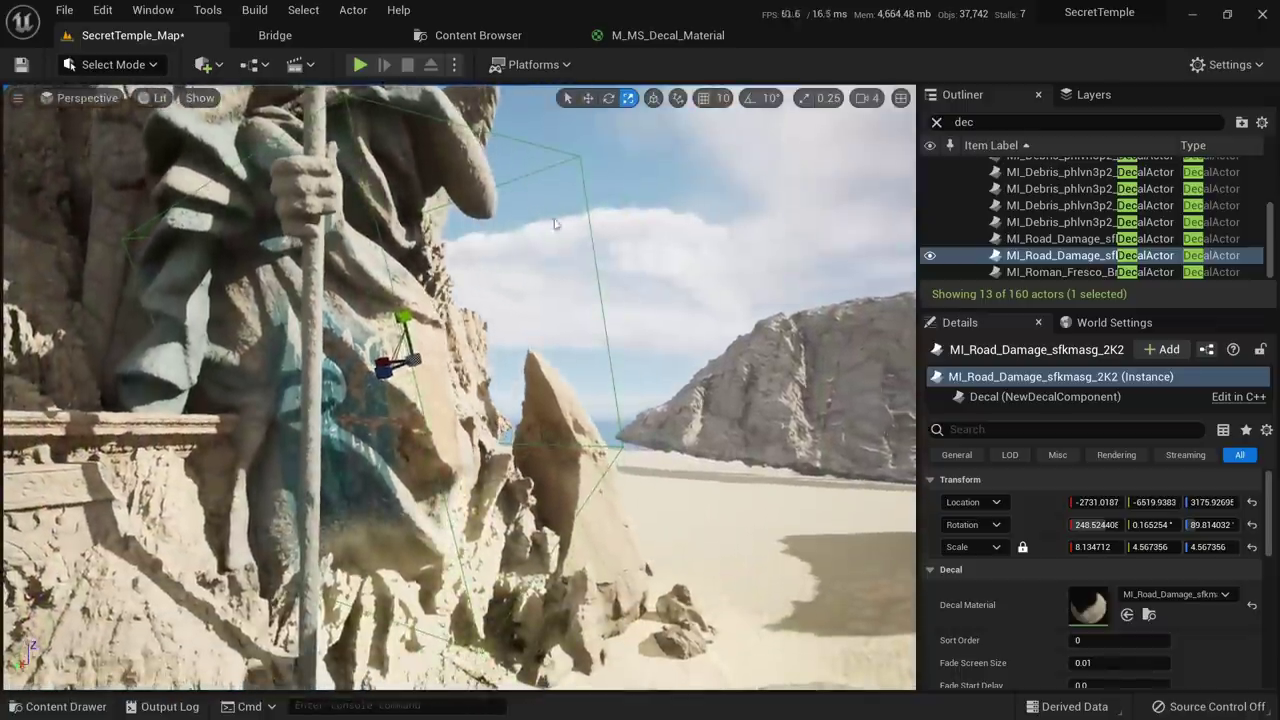
Move the road damage decal up the statue and add a copy at the chest and shoulder, scaled to about 5 × 3 × 3
{"action": "left_click_drag", "start_coordinate": [415, 330], "coordinate": [412, 105]}
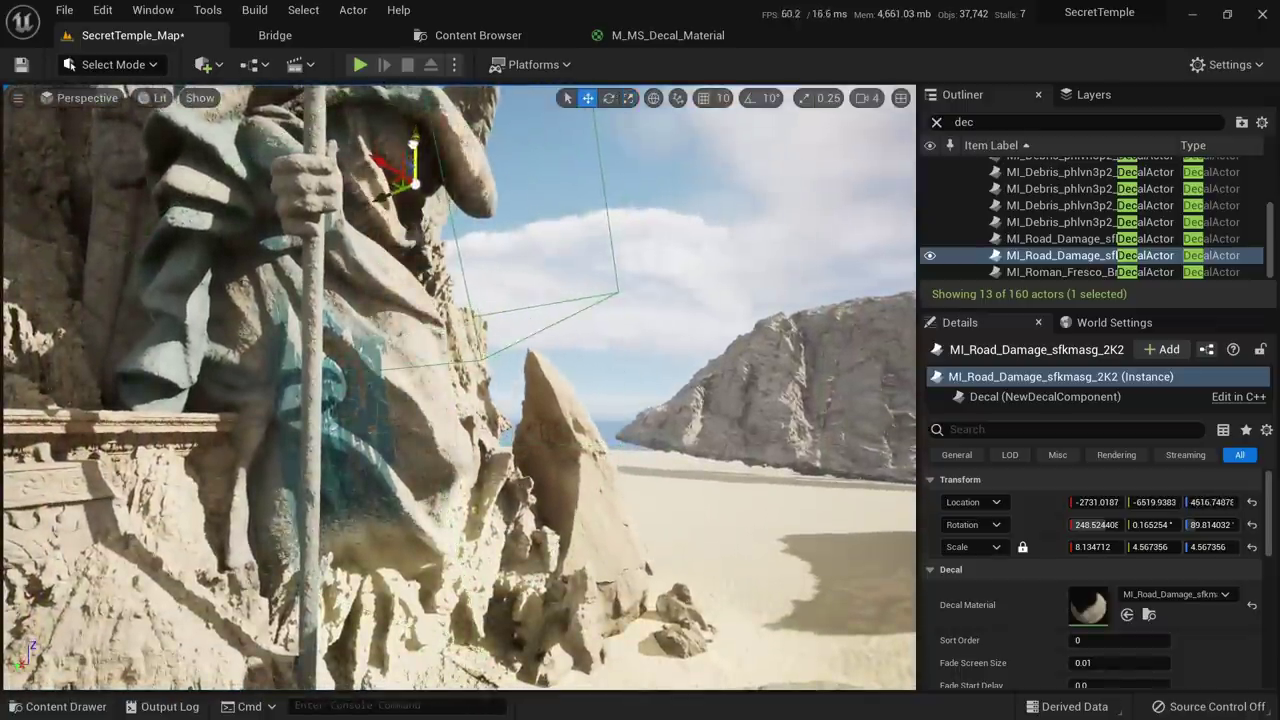
{"action": "key", "text": "f"}
{"action": "left_click_drag", "start_coordinate": [415, 322], "coordinate": [347, 339]}
{"action": "mouse_move", "coordinate": [387, 409]}
{"action": "right_mouse_down"}
{"action": "mouse_move", "coordinate": [375, 360]}
{"action": "mouse_move", "coordinate": [392, 425]}
{"action": "mouse_move", "coordinate": [387, 409]}
{"action": "right_mouse_up"}
{"action": "mouse_move", "coordinate": [403, 506]}
{"action": "right_mouse_down"}
{"action": "mouse_move", "coordinate": [398, 330]}
{"action": "mouse_move", "coordinate": [403, 506]}
{"action": "right_mouse_up"}
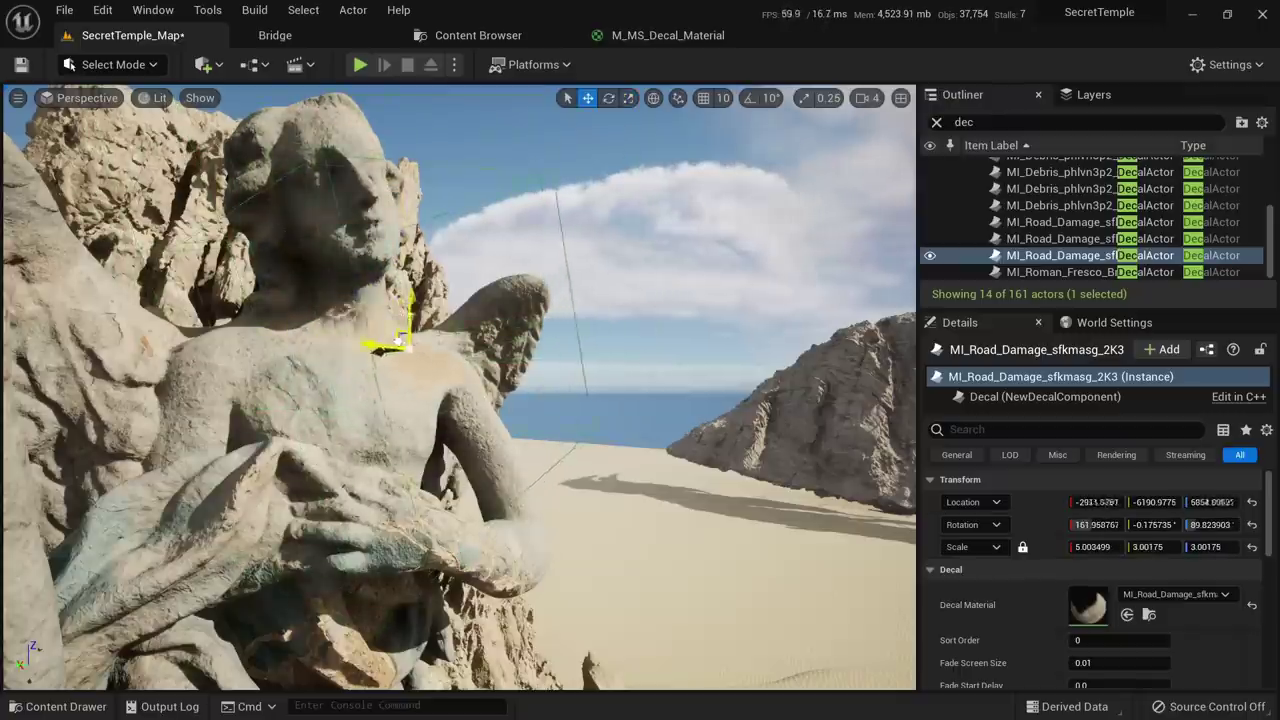
Deselect the decal and examine the statue and surrounding scene from a distance in Unlit, Detail Lighting and Lit views
{"action": "key", "text": "Escape"}
{"action": "key", "text": "s"}
{"action": "right_click_drag", "start_coordinate": [438, 328], "coordinate": [400, 310]}
{"action": "key", "text": "w"}
{"action": "right_click_drag", "start_coordinate": [458, 390], "coordinate": [485, 448]}
{"action": "key", "text": "alt+3"}
{"action": "key", "text": "alt+4"}
{"action": "key", "text": "alt+5"}
{"action": "key", "text": "alt+4"}
Select the MI_Debris_phlvmjp2 decal on the foreground rubble and duplicate it twice onto the low rocks beside it
{"action": "left_click", "coordinate": [479, 429]}
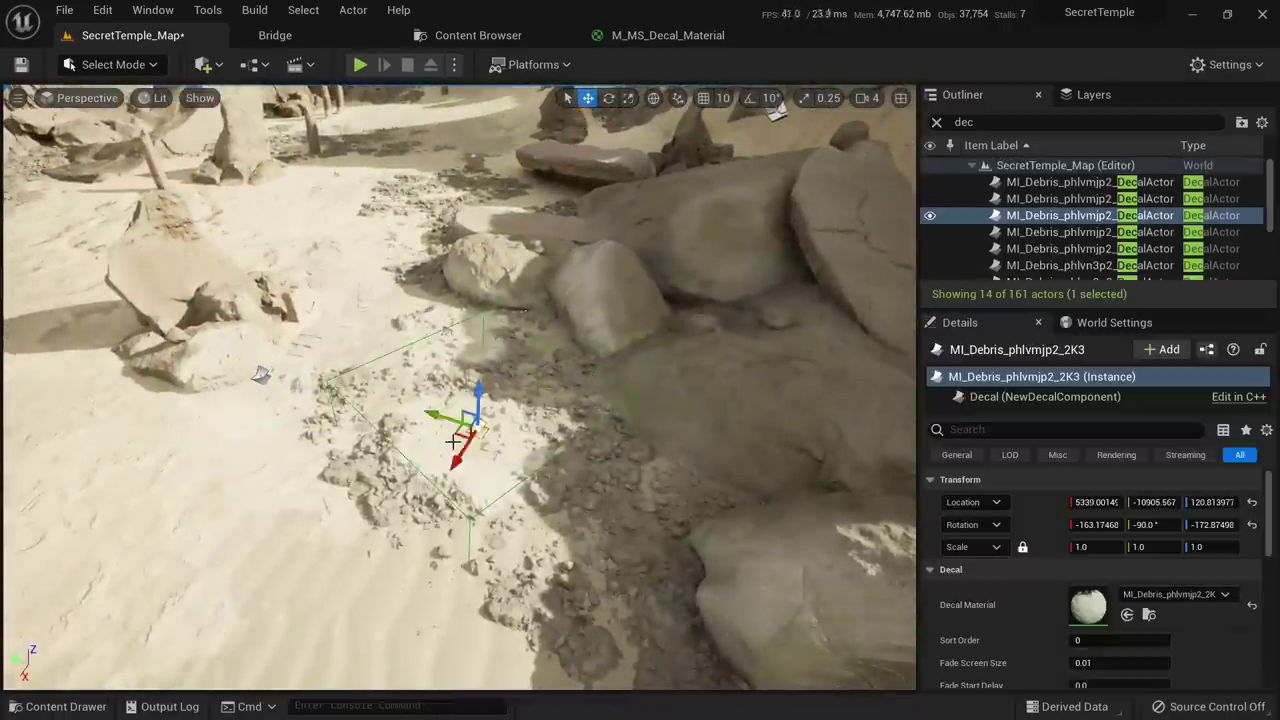
{"action": "left_click_drag", "start_coordinate": [453, 441], "coordinate": [652, 390], "text": "alt"}
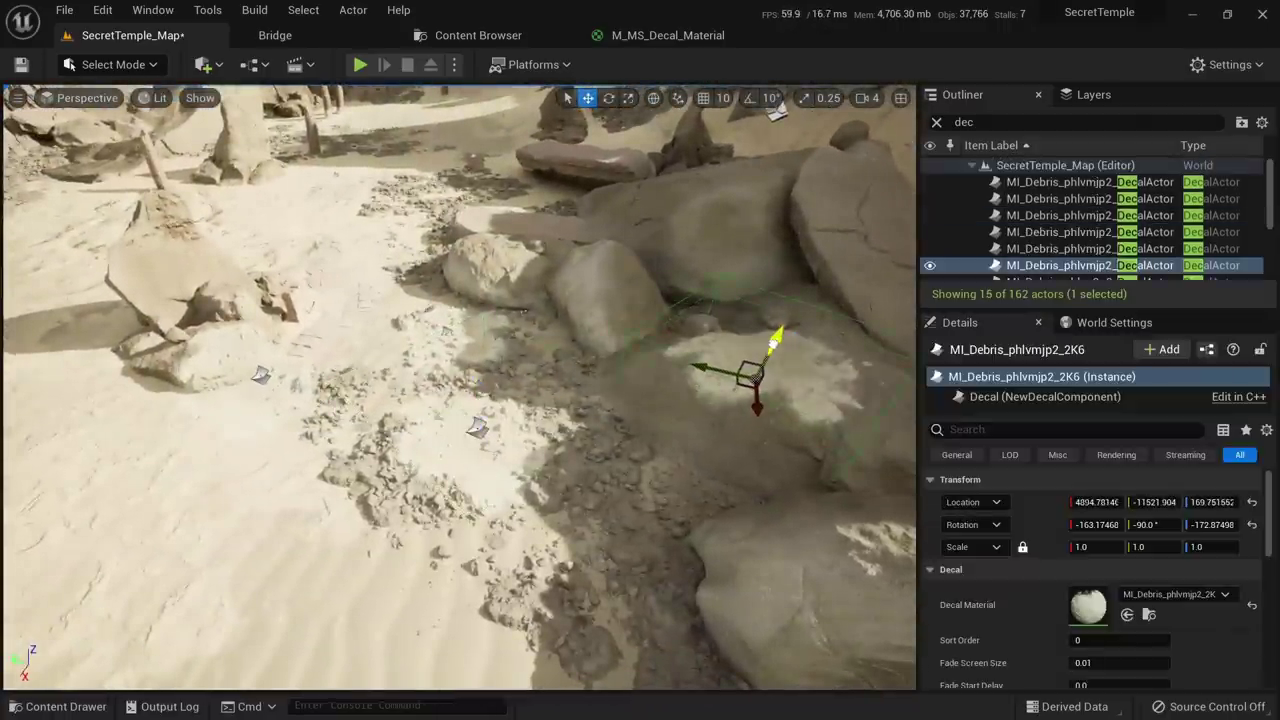
{"action": "right_click_drag", "start_coordinate": [767, 351], "coordinate": [787, 400]}
{"action": "left_click_drag", "start_coordinate": [787, 577], "coordinate": [742, 516], "text": "alt"}
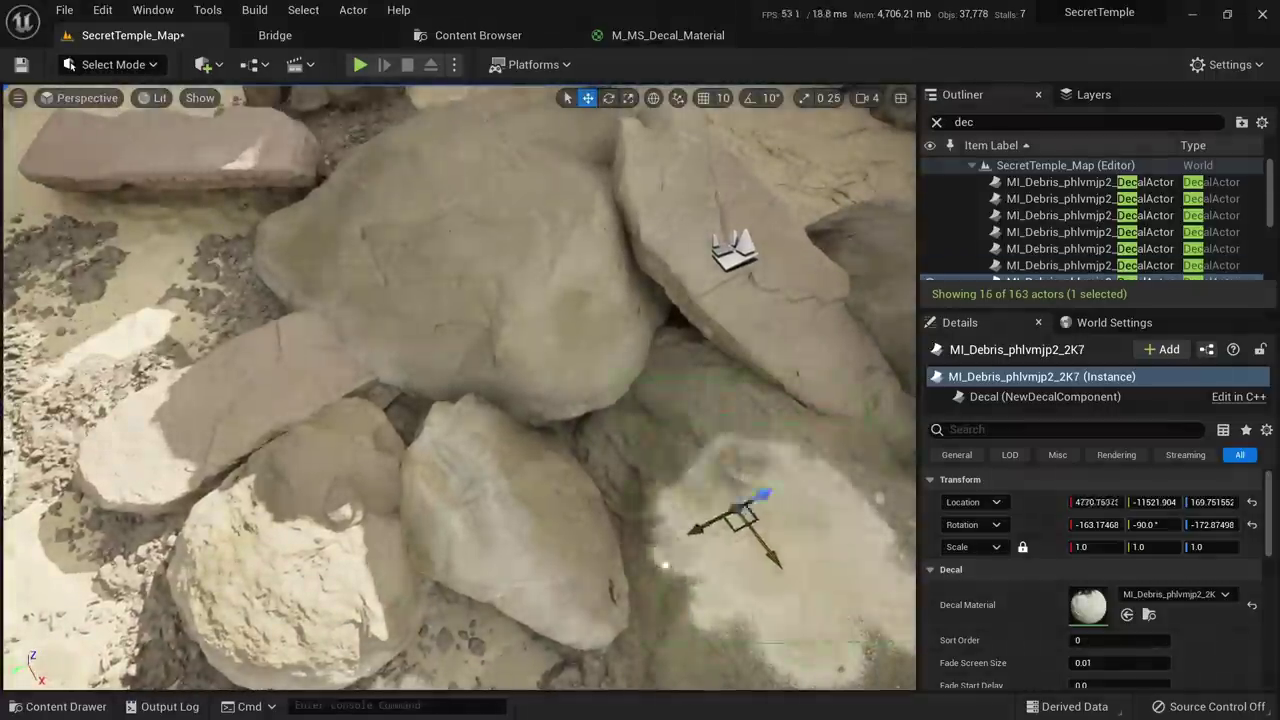
Duplicate the debris decal across the neighbouring boulders up to the large boulder's far end, and lower the last copy
{"action": "left_click_drag", "start_coordinate": [697, 467], "coordinate": [511, 383], "text": "alt"}
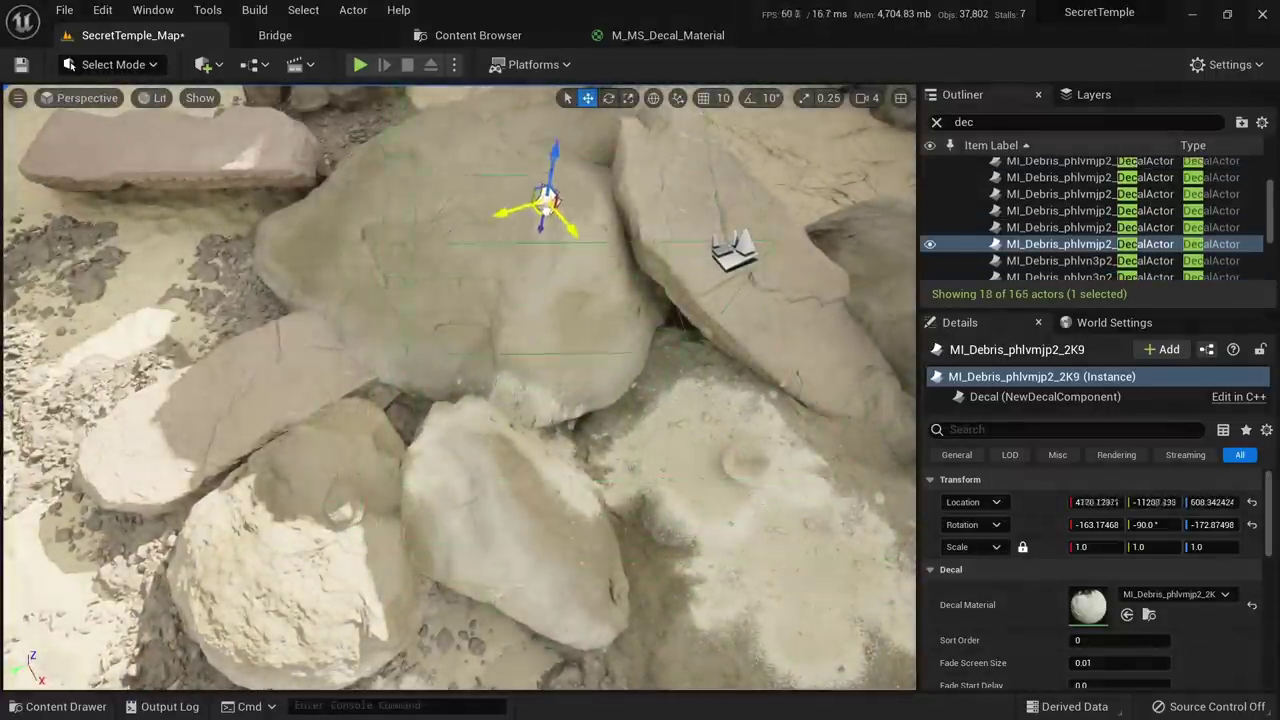
{"action": "left_click_drag", "start_coordinate": [556, 160], "coordinate": [447, 182]}
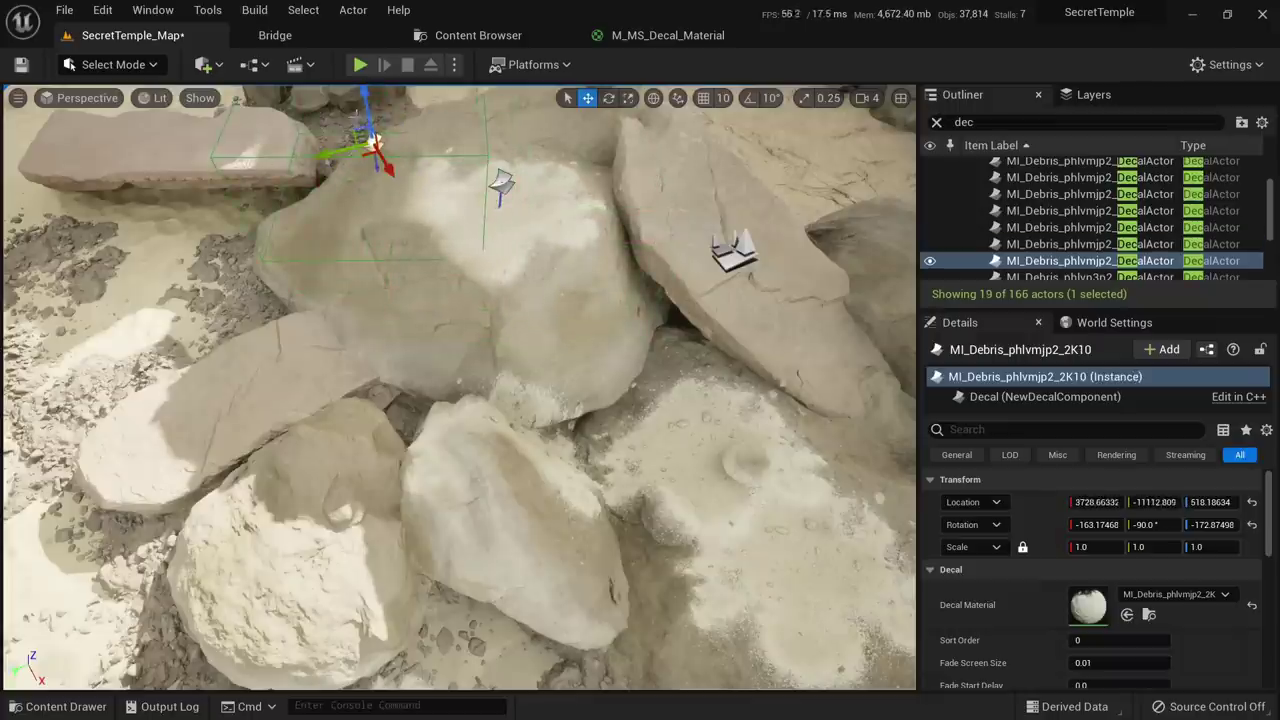
{"action": "left_click_drag", "start_coordinate": [364, 104], "coordinate": [369, 143]}
{"action": "right_click_drag", "start_coordinate": [369, 143], "coordinate": [290, 220]}
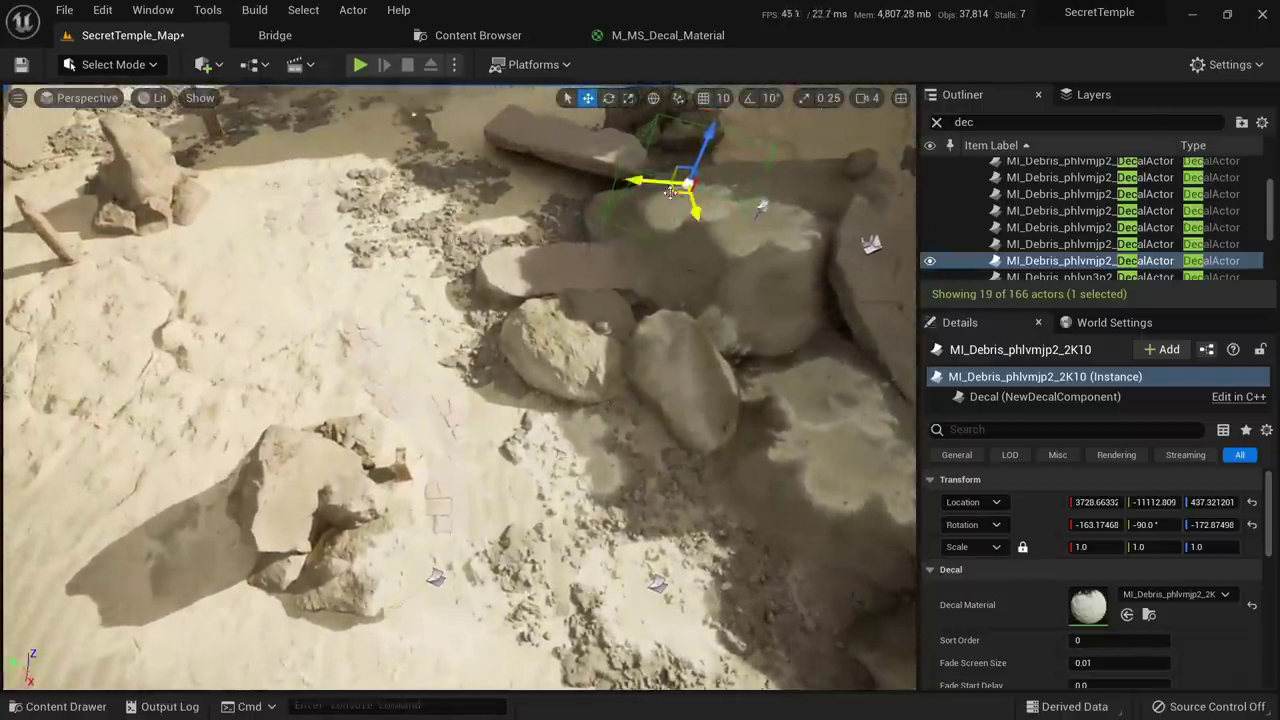
Duplicate the debris decal onto the small rock cluster beside the pink paving and move the copy into the rocks
{"action": "left_click_drag", "start_coordinate": [672, 192], "coordinate": [340, 490], "text": "alt"}
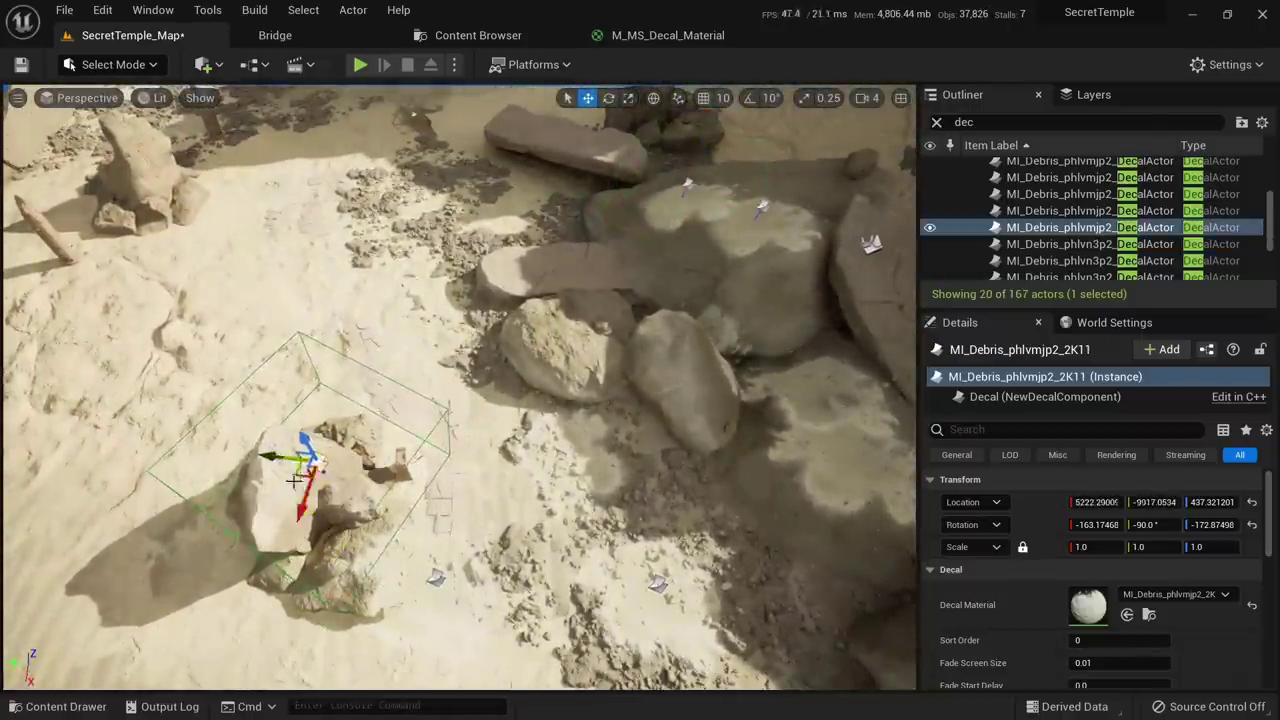
{"action": "right_click_drag", "start_coordinate": [293, 481], "coordinate": [358, 415]}
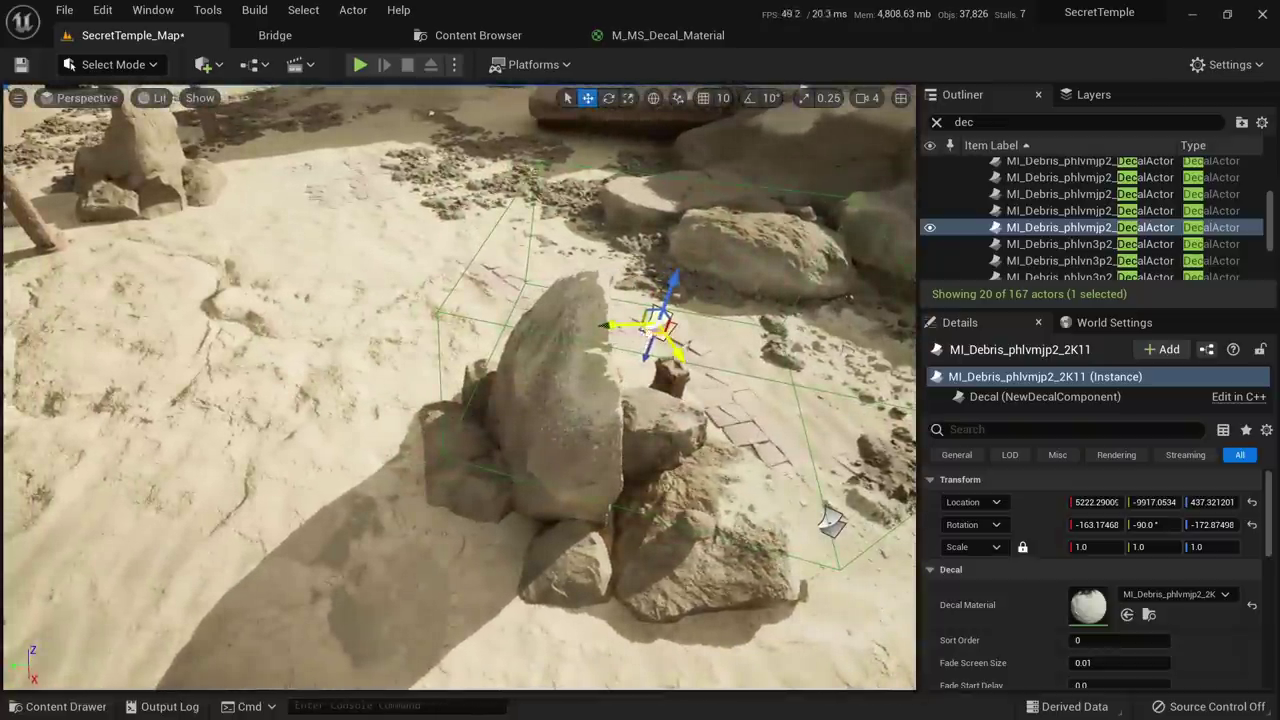
{"action": "left_click_drag", "start_coordinate": [762, 405], "coordinate": [655, 425]}
{"action": "right_click_drag", "start_coordinate": [655, 425], "coordinate": [670, 370]}
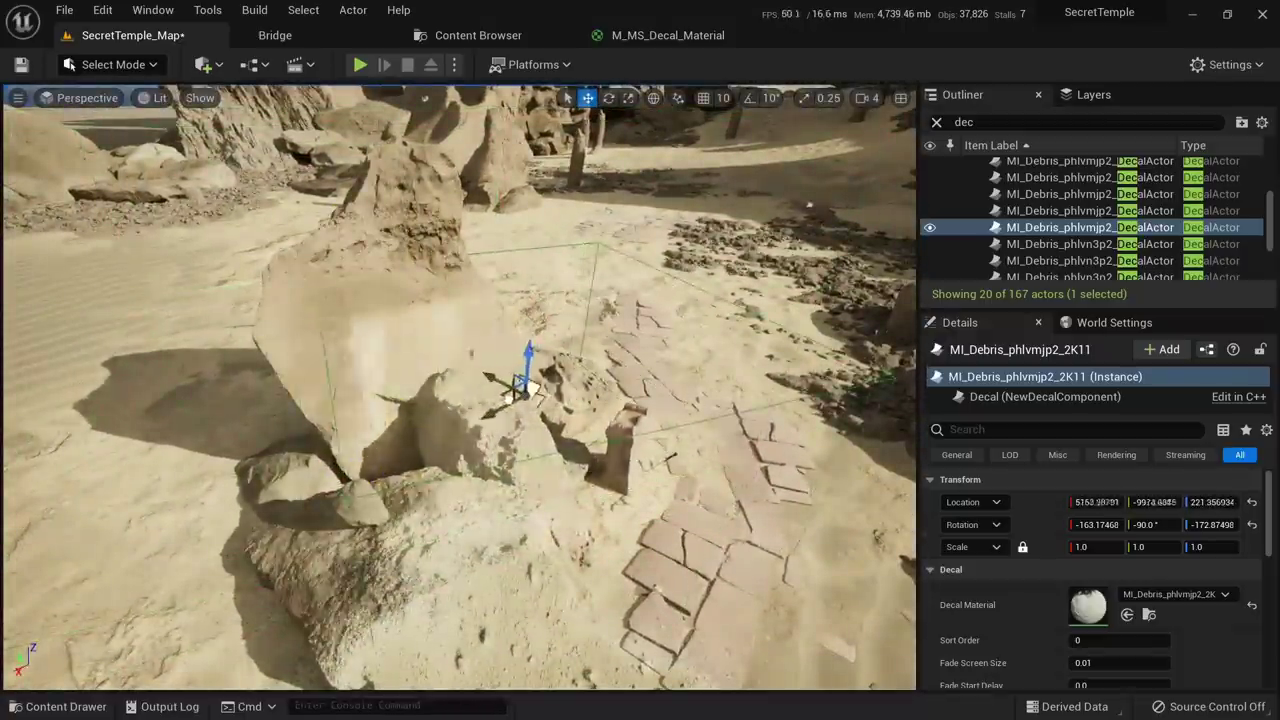
Lower the debris decal on the rock cluster, then deselect it and check the scene in Unlit, Detail Lighting and Lit views
{"action": "left_click_drag", "start_coordinate": [565, 380], "coordinate": [562, 408]}
{"action": "right_click_drag", "start_coordinate": [562, 408], "coordinate": [614, 278]}
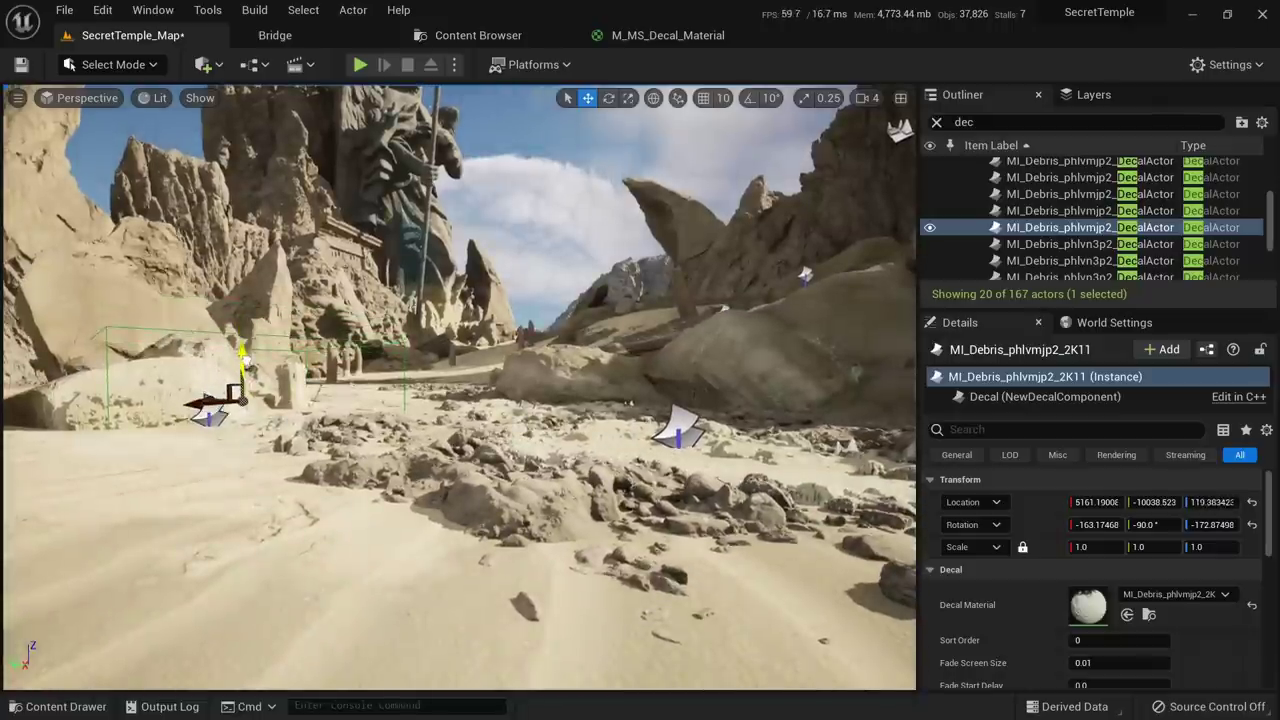
{"action": "key", "text": "Escape"}
{"action": "right_click_drag", "start_coordinate": [460, 400], "coordinate": [380, 366]}
{"action": "key", "text": "alt+3"}
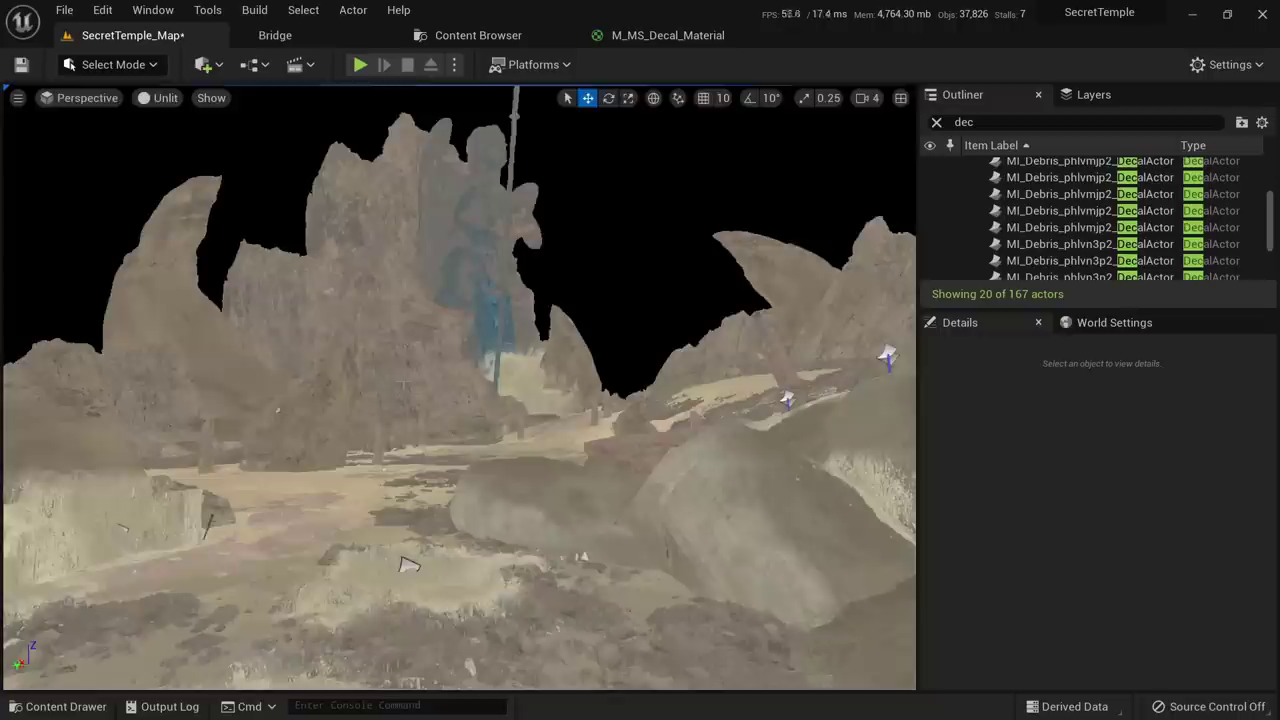
{"action": "key", "text": "alt+5"}
{"action": "key", "text": "alt+4"}
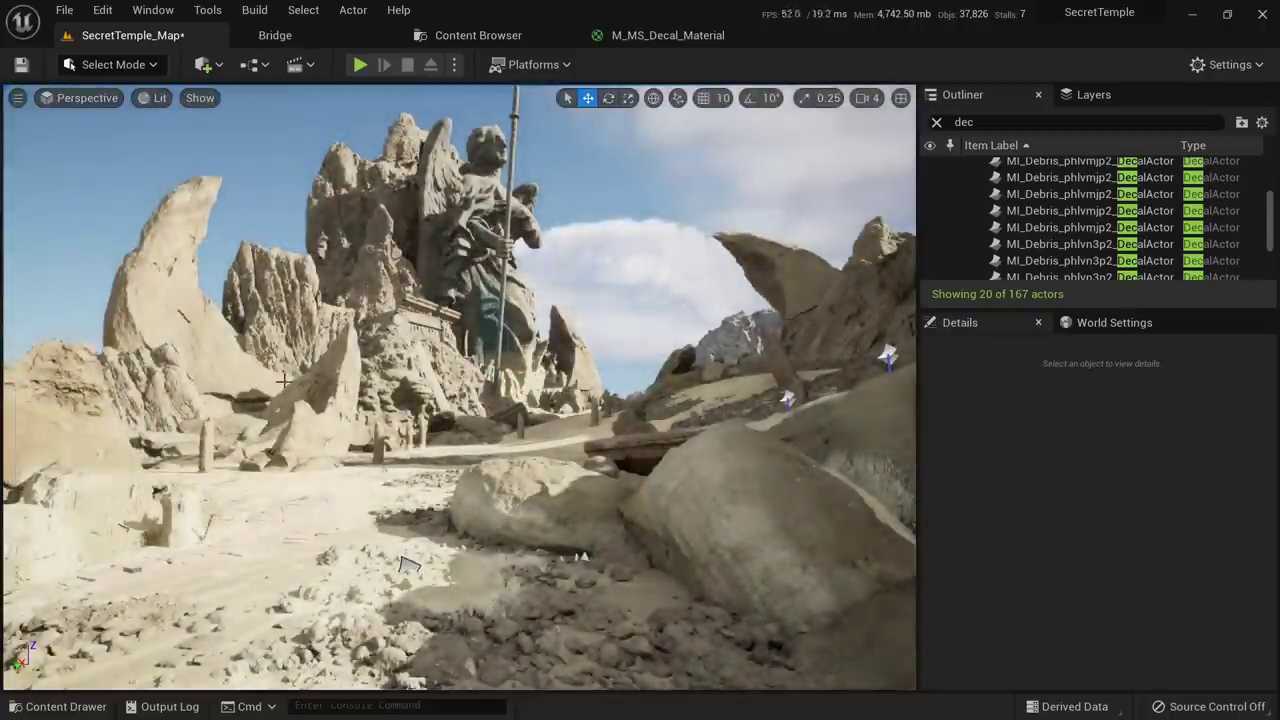
Inspect the statue scene in Unlit, Detail Lighting and Lit views, including full screen, then return to the normal editor layout
{"action": "right_click_drag", "start_coordinate": [445, 425], "coordinate": [474, 394]}
{"action": "key", "text": "alt+3"}
{"action": "key", "text": "alt+5"}
{"action": "key", "text": "alt+4"}
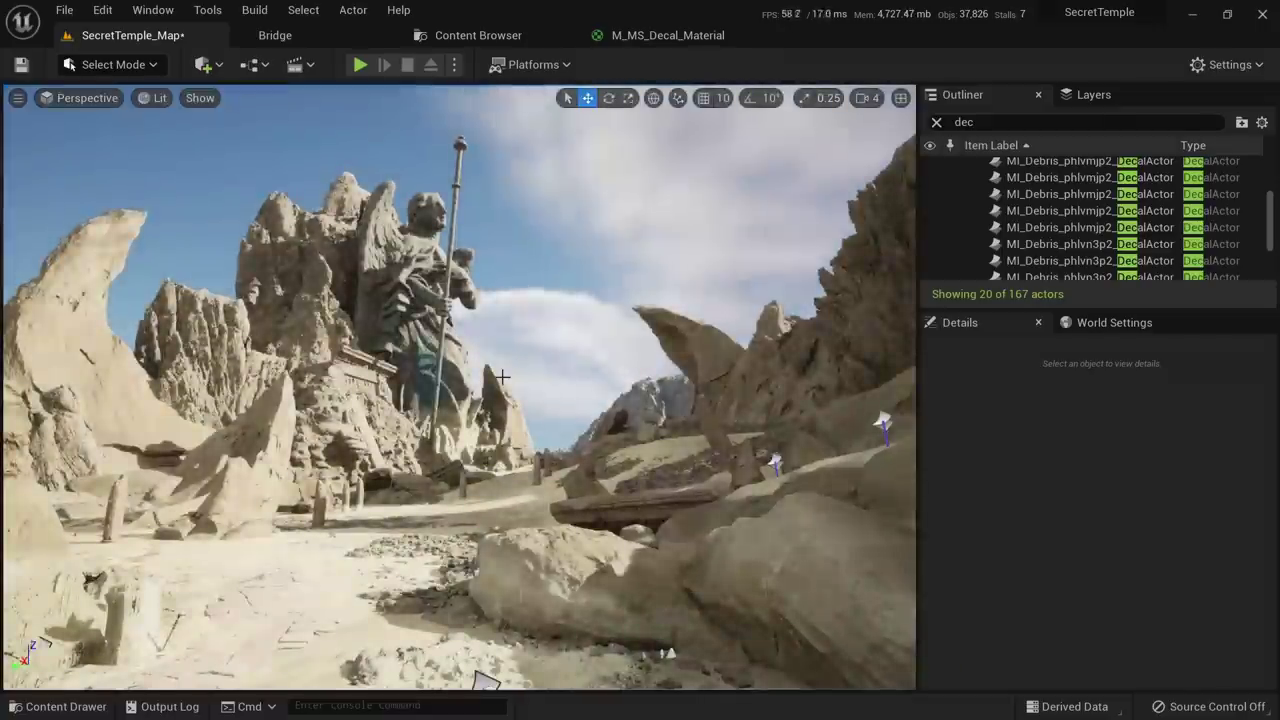
{"action": "key", "text": "F11"}
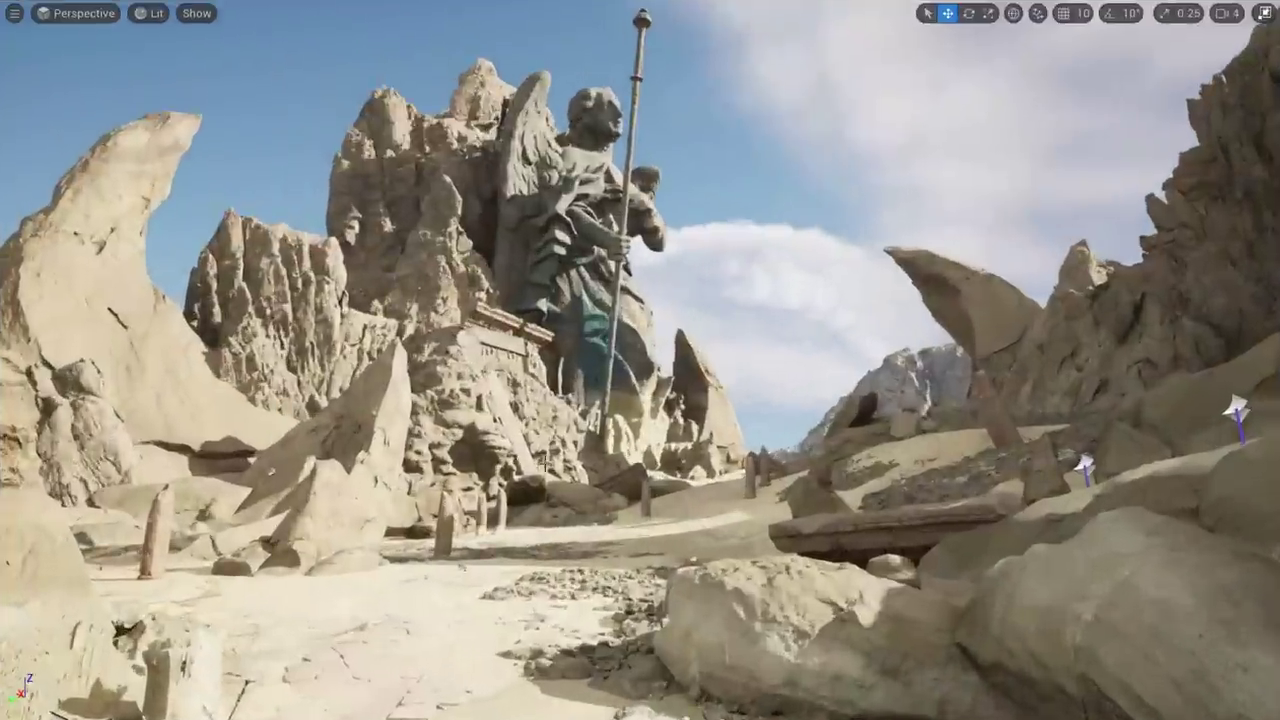
{"action": "mouse_move", "coordinate": [548, 453]}
{"action": "right_mouse_down"}
{"action": "mouse_move", "coordinate": [622, 463]}
{"action": "mouse_move", "coordinate": [548, 453]}
{"action": "right_mouse_up"}
{"action": "key", "text": "alt+3"}
{"action": "key", "text": "alt+5"}
{"action": "key", "text": "alt+4"}
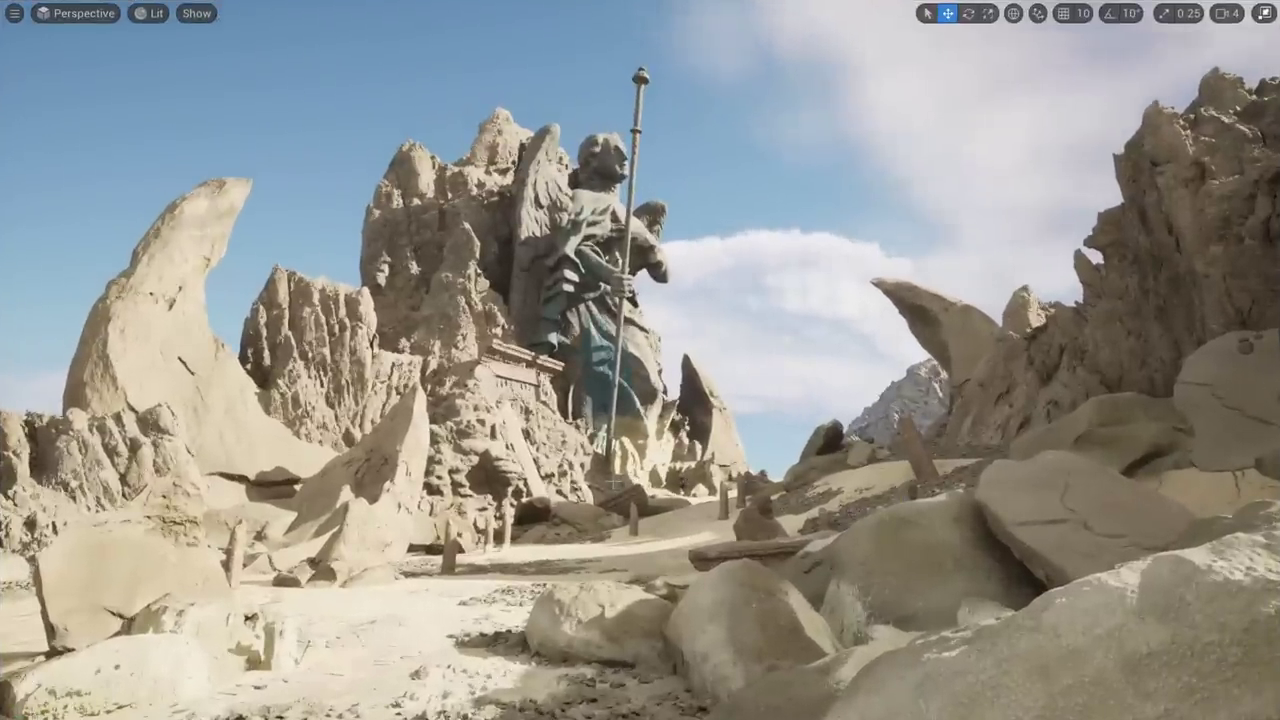
{"action": "key", "text": "F11"}
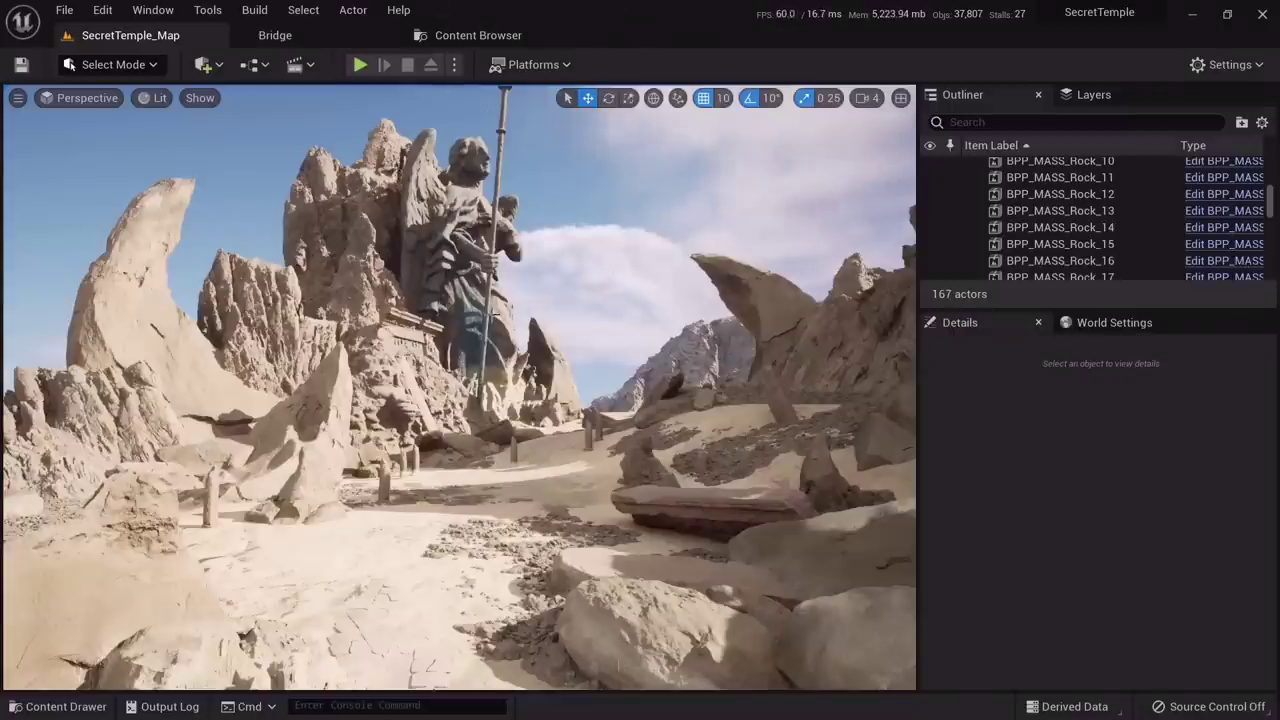
Compare the scene's base colours in Unlit view, then return to Lit view
{"action": "mouse_move", "coordinate": [393, 359]}
{"action": "right_mouse_down"}
{"action": "mouse_move", "coordinate": [451, 431]}
{"action": "mouse_move", "coordinate": [294, 322]}
{"action": "mouse_move", "coordinate": [390, 384]}
{"action": "right_mouse_up"}
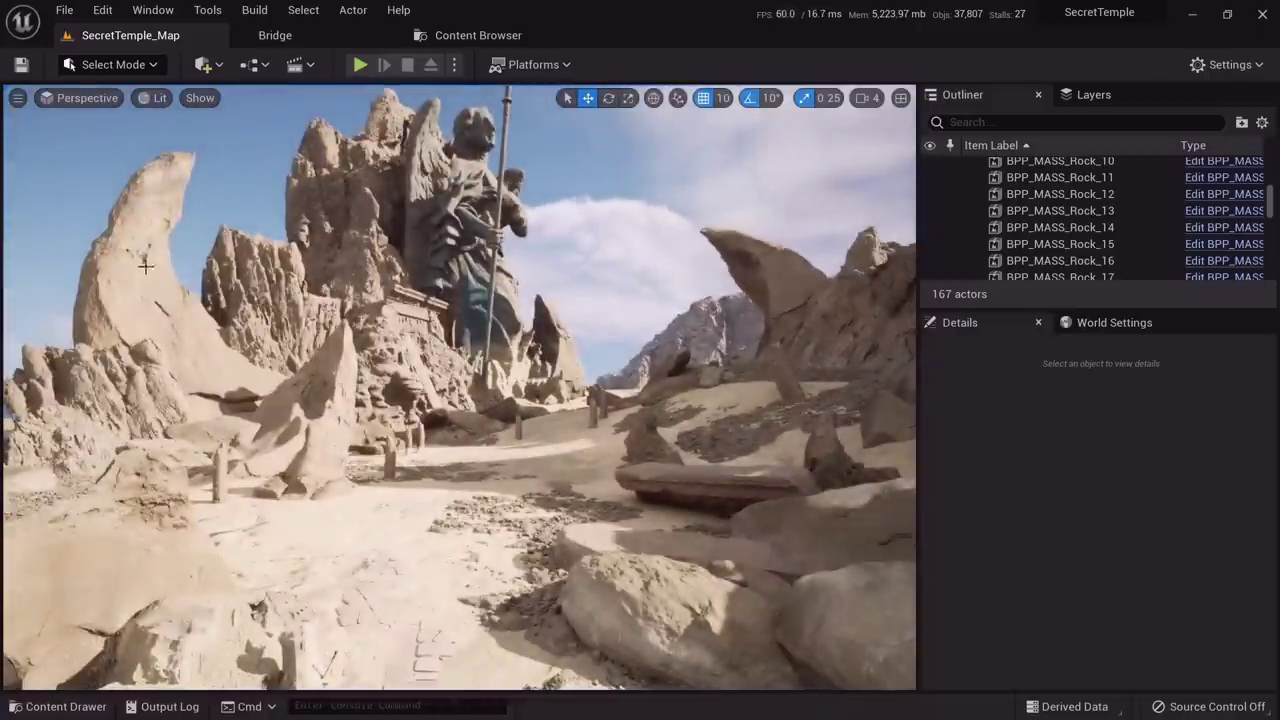
{"action": "key", "text": "alt+3"}
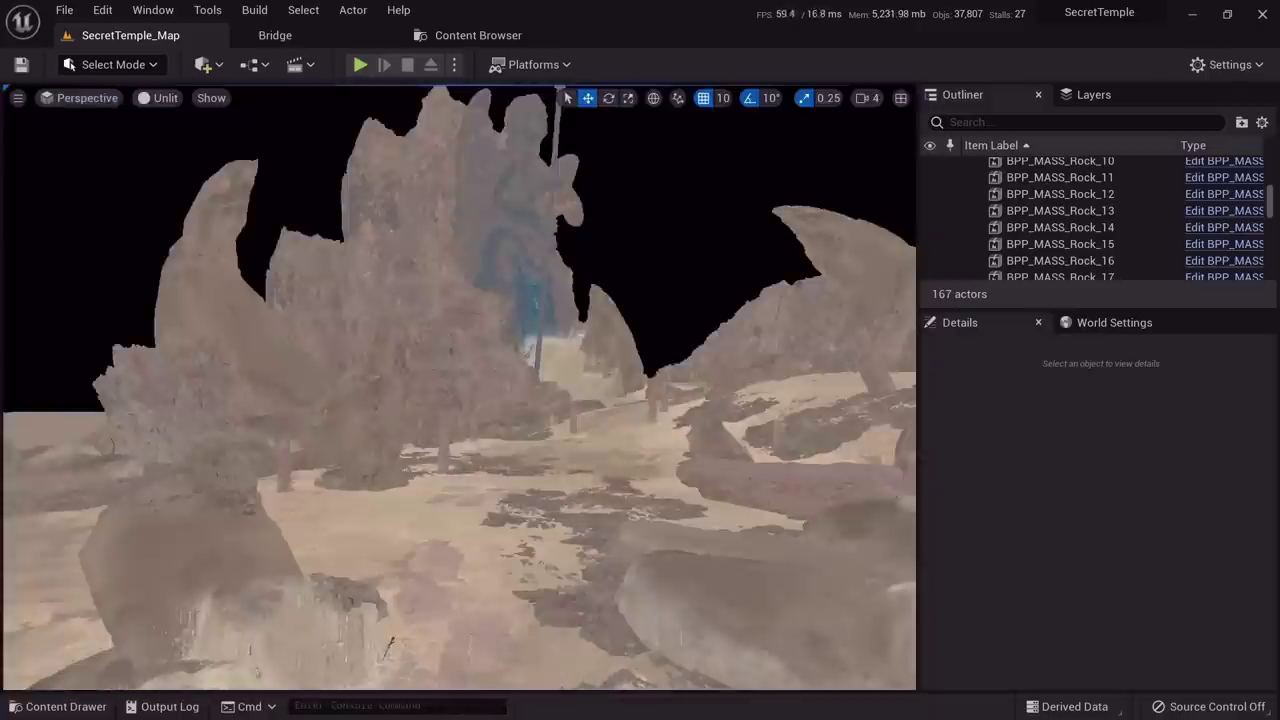
{"action": "key", "text": "alt+4"}
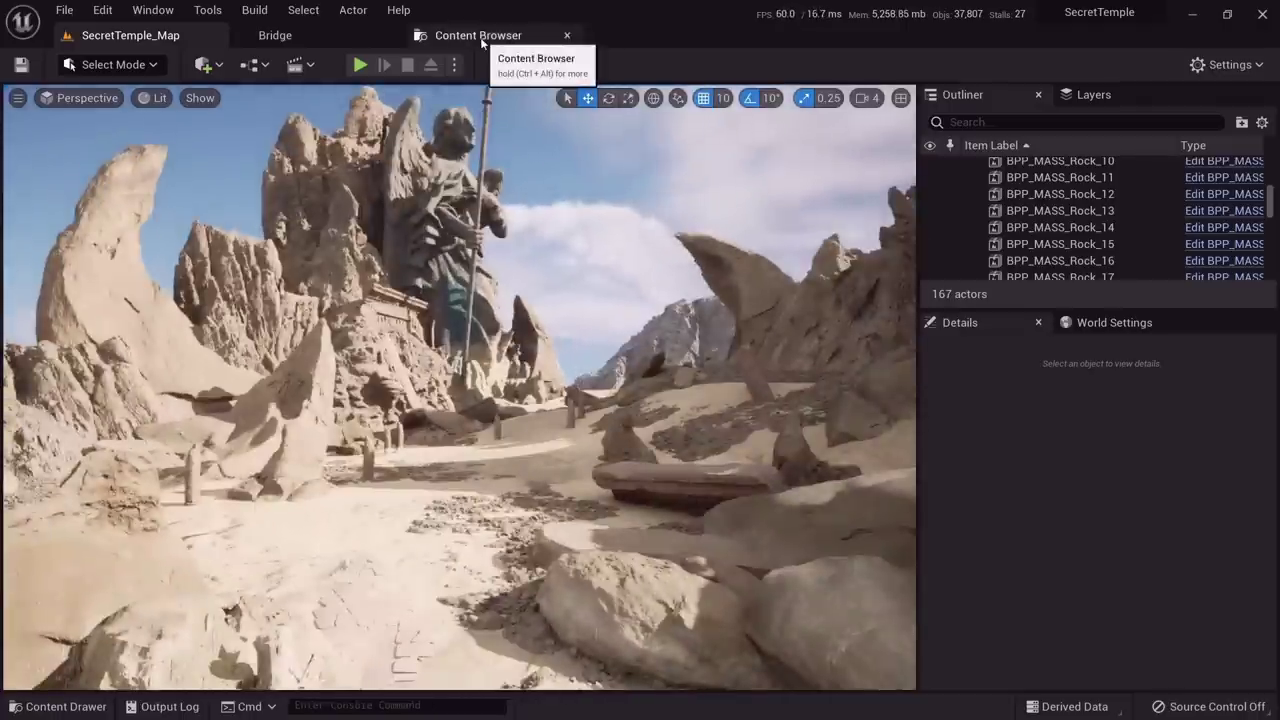
Look up the Gemstones Pack in Bridge and its project folder, and inspect its rock meshes up close in the mesh editor
{"action": "left_click", "coordinate": [303, 35]}
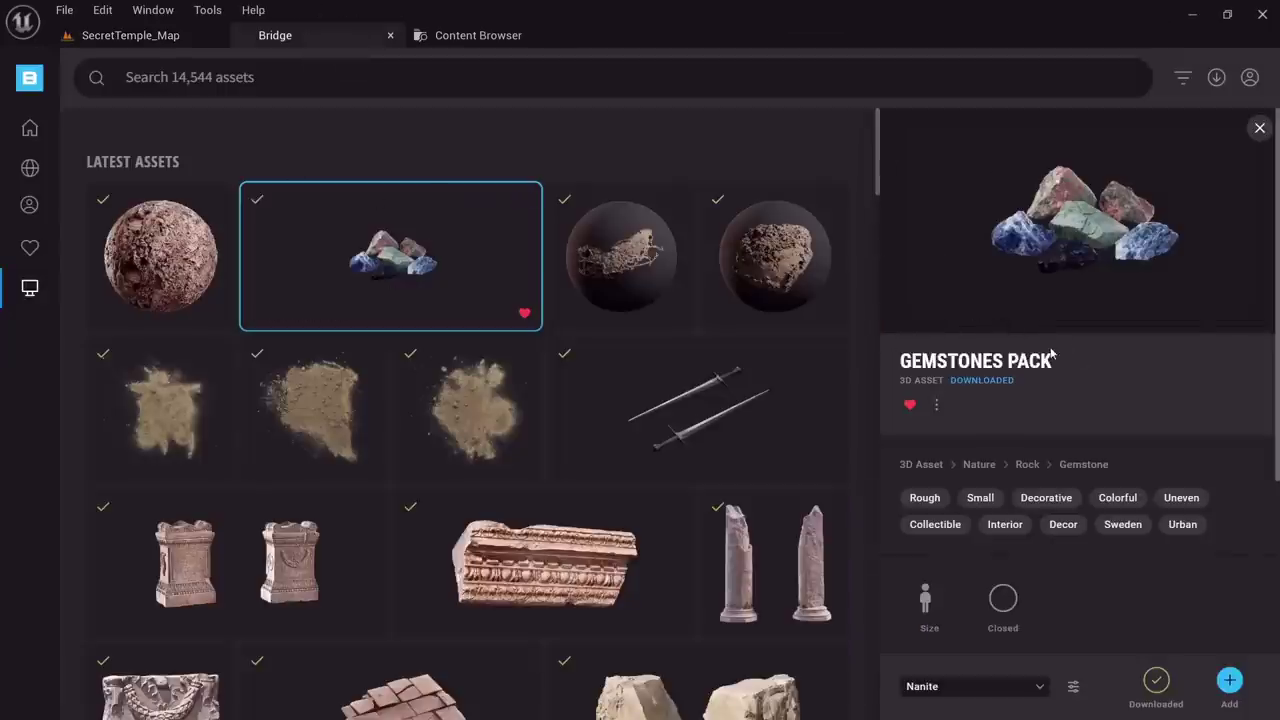
{"action": "left_click", "coordinate": [456, 35]}
{"action": "mouse_move", "coordinate": [407, 158]}
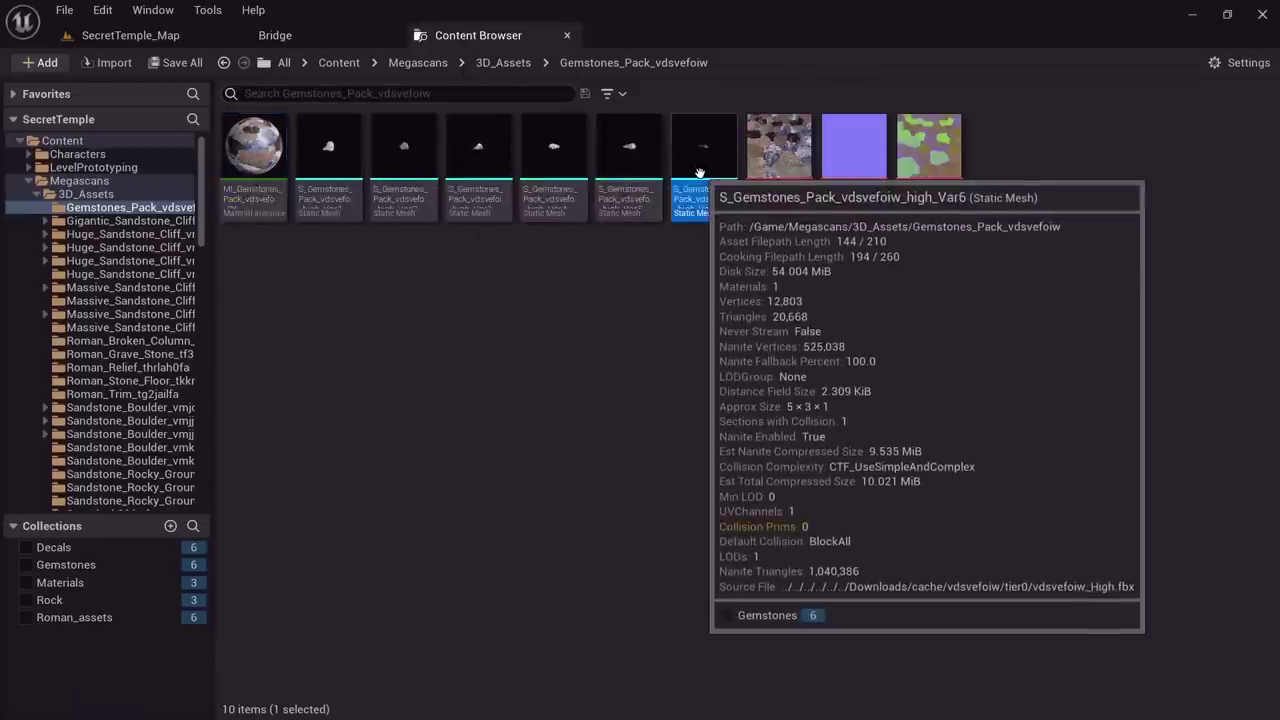
{"action": "double_click", "coordinate": [700, 173]}
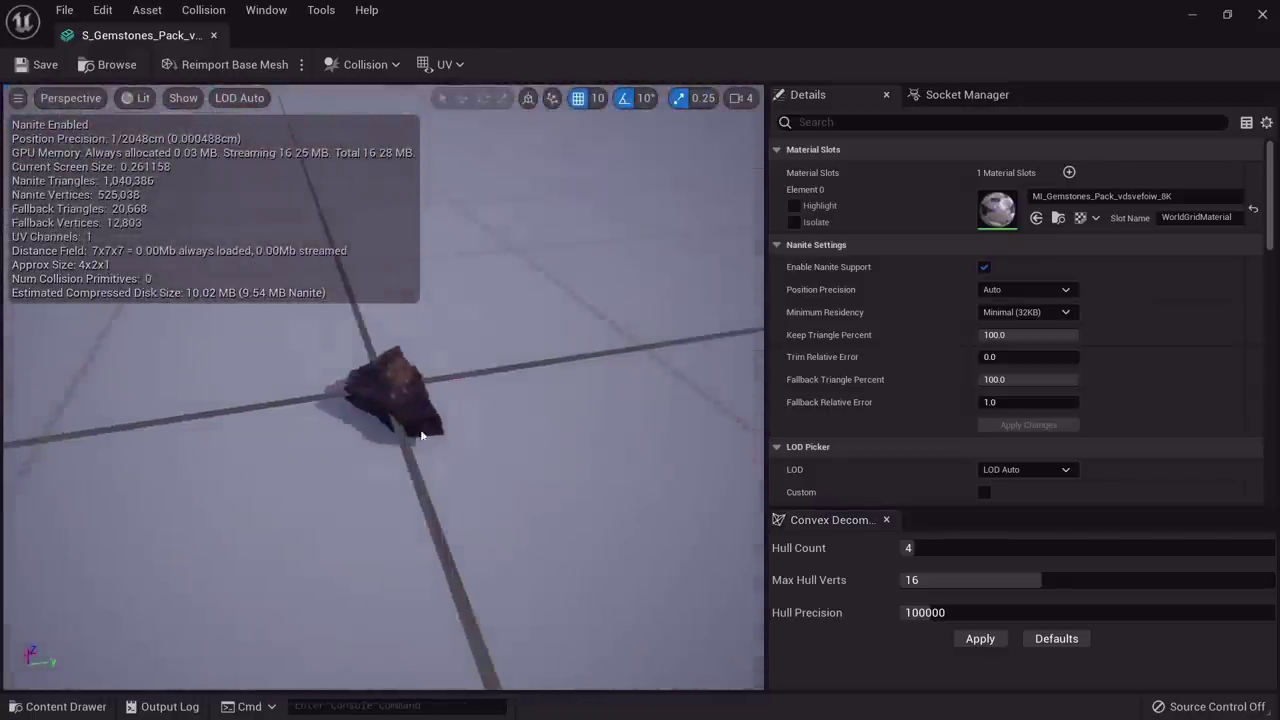
{"action": "scroll", "coordinate": [421, 435], "scroll_direction": "up", "scroll_amount": 5}
{"action": "scroll", "coordinate": [421, 435], "scroll_direction": "down", "scroll_amount": 4}
{"action": "mouse_move", "coordinate": [419, 445]}
{"action": "left_mouse_down"}
{"action": "mouse_move", "coordinate": [300, 425]}
{"action": "mouse_move", "coordinate": [180, 440]}
{"action": "mouse_move", "coordinate": [428, 446]}
{"action": "left_mouse_up"}
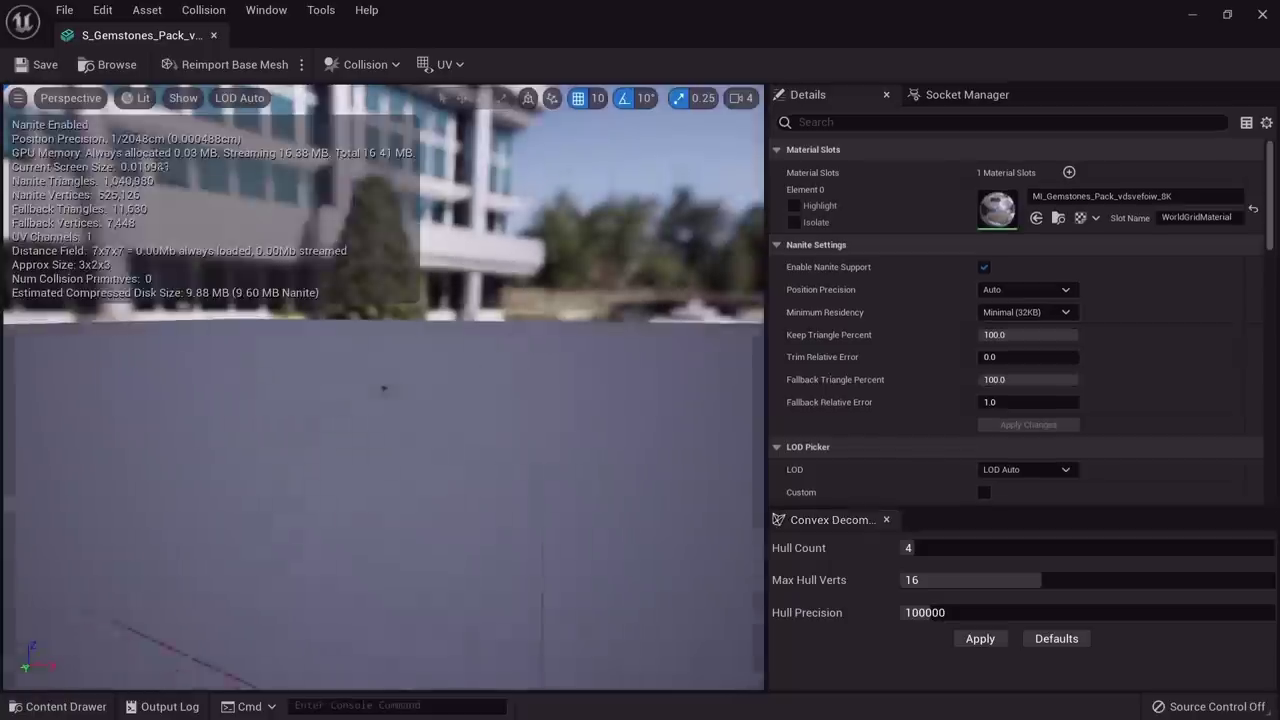
{"action": "scroll", "coordinate": [471, 446], "scroll_direction": "up", "scroll_amount": 8}
{"action": "left_click_drag", "start_coordinate": [471, 446], "coordinate": [485, 498]}
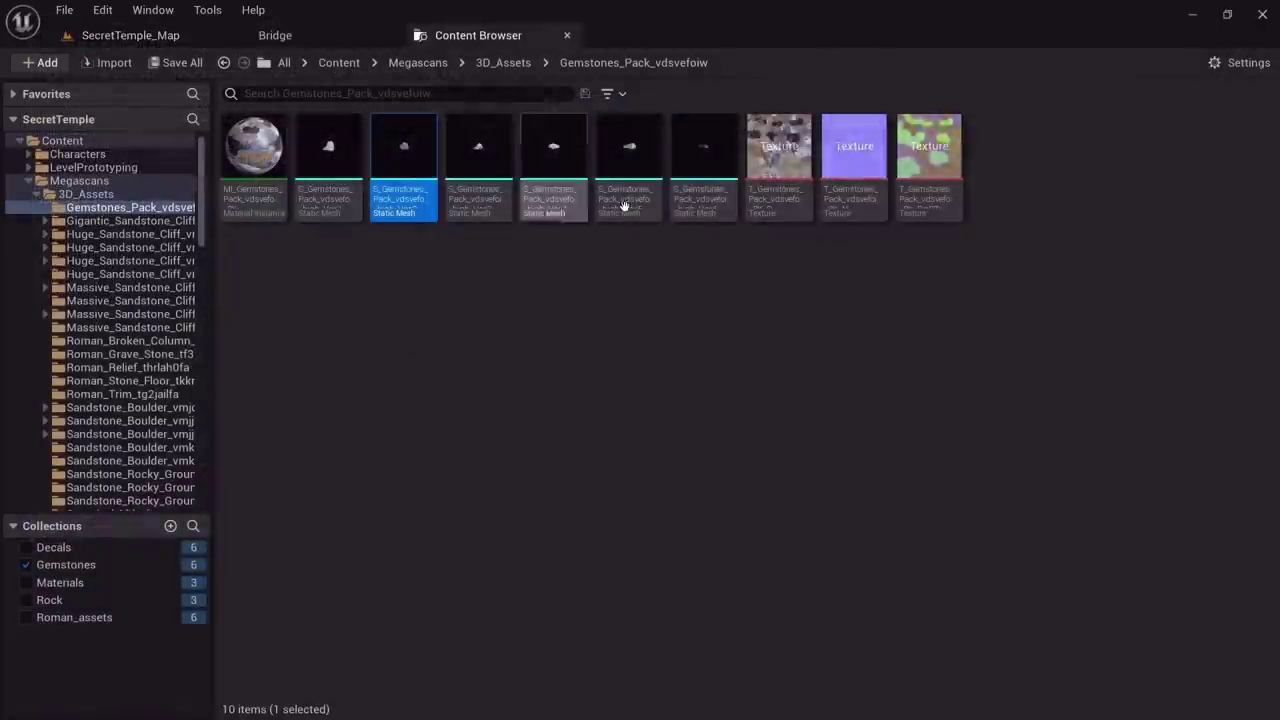
Place S_Gemstones_Pack_vdsvefoiw_high_Var6 on the sand in the level and set its uniform scale to 500
{"action": "mouse_move", "coordinate": [705, 212]}
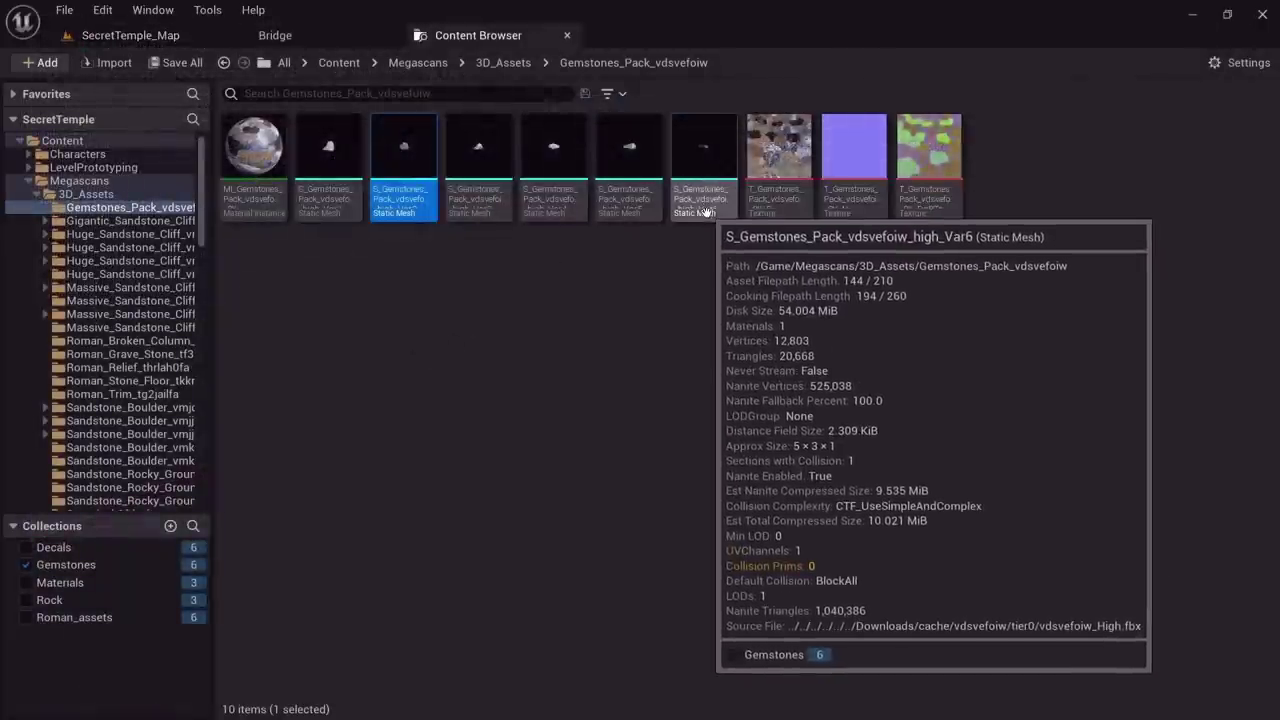
{"action": "left_click_drag", "start_coordinate": [705, 212], "coordinate": [512, 433]}
{"action": "key", "text": "f"}
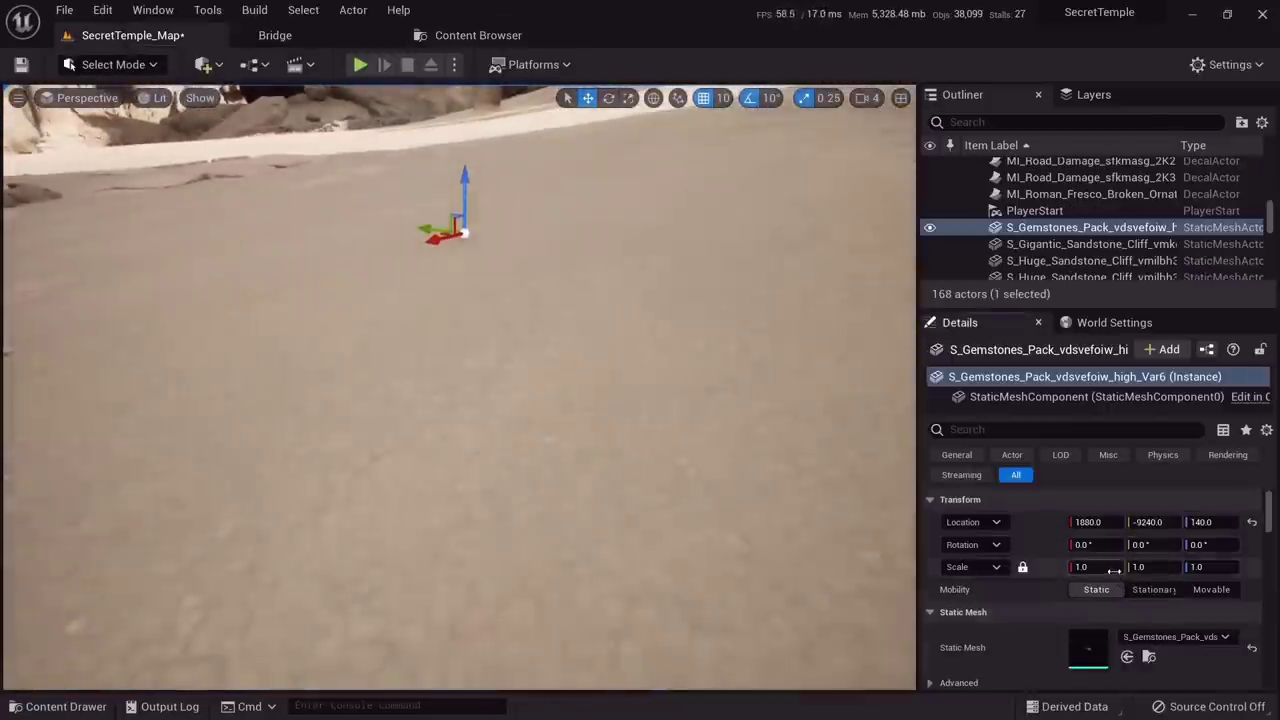
{"action": "left_click", "coordinate": [1112, 568]}
{"action": "type", "text": "500"}
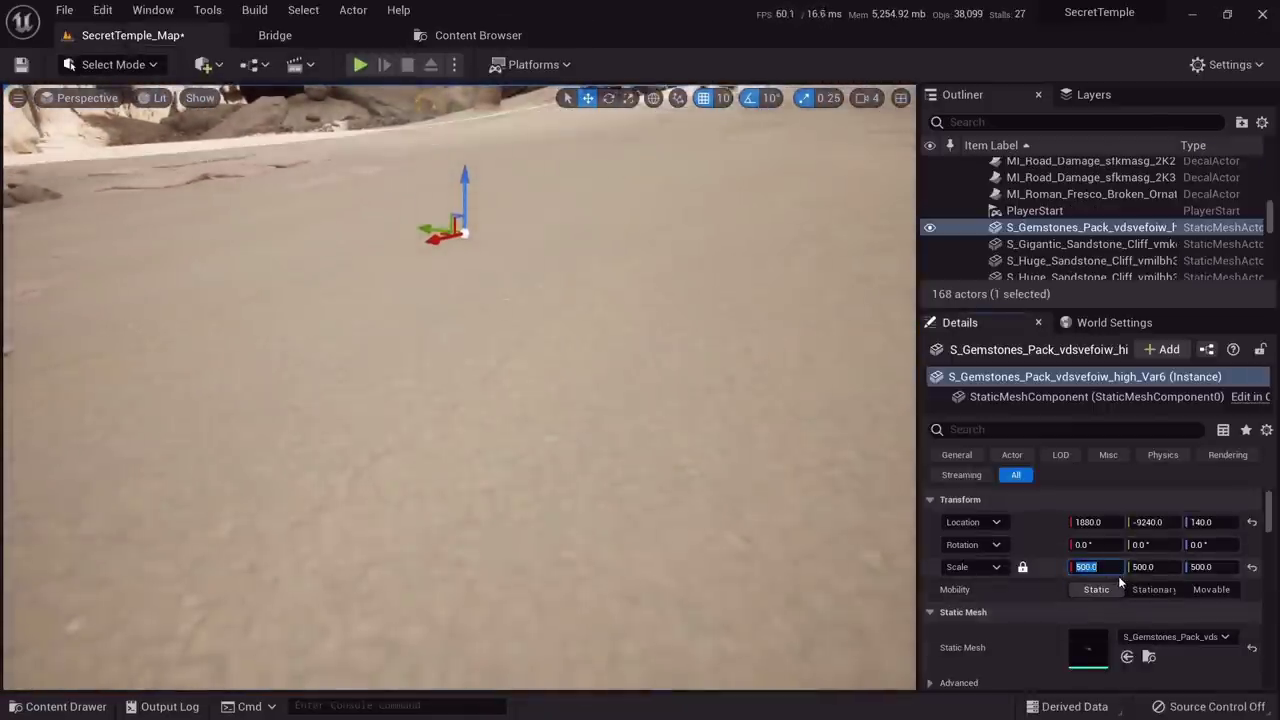
{"action": "key", "text": "Return"}
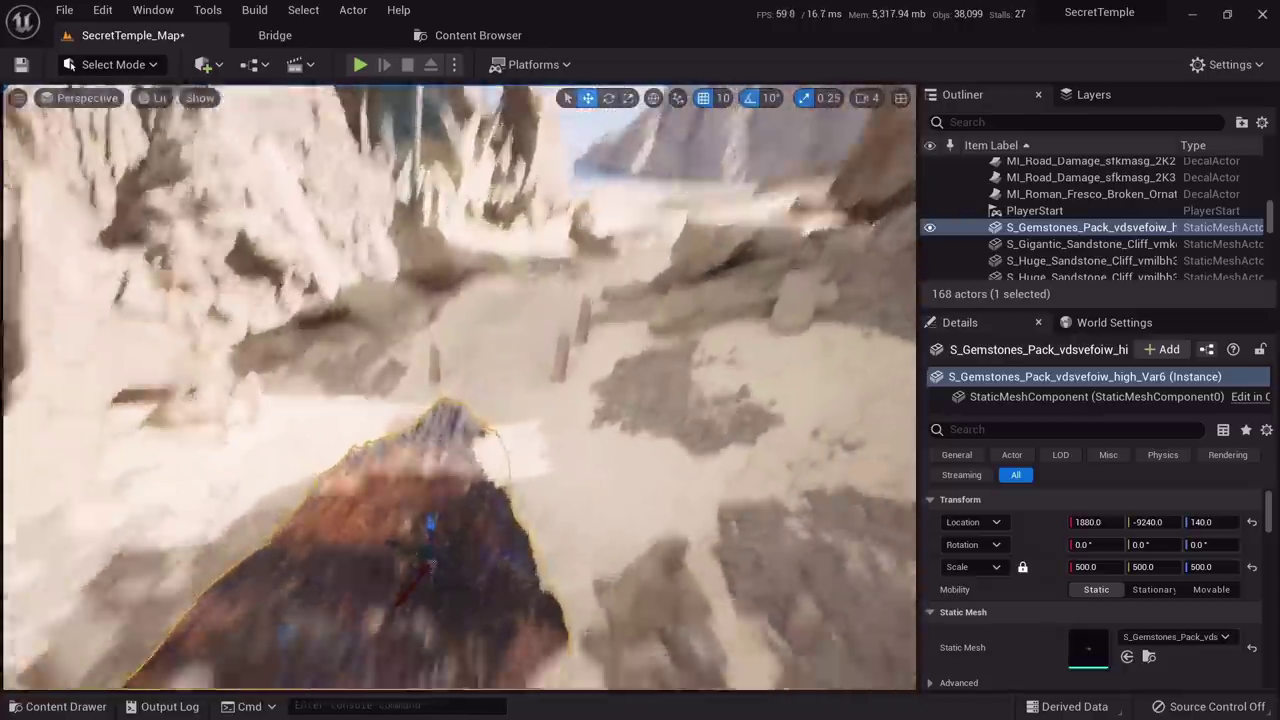
Move the gemstone to the statue's base, rotate it, and raise it against the rocks at about -3770, -6700, 960
{"action": "key", "text": "s"}
{"action": "mouse_move", "coordinate": [397, 506]}
{"action": "right_mouse_down"}
{"action": "mouse_move", "coordinate": [397, 520]}
{"action": "mouse_move", "coordinate": [397, 506]}
{"action": "right_mouse_up"}
{"action": "left_click_drag", "start_coordinate": [430, 526], "coordinate": [493, 276]}
{"action": "key", "text": "w"}
{"action": "right_click_drag", "start_coordinate": [493, 276], "coordinate": [486, 225]}
{"action": "key", "text": "e"}
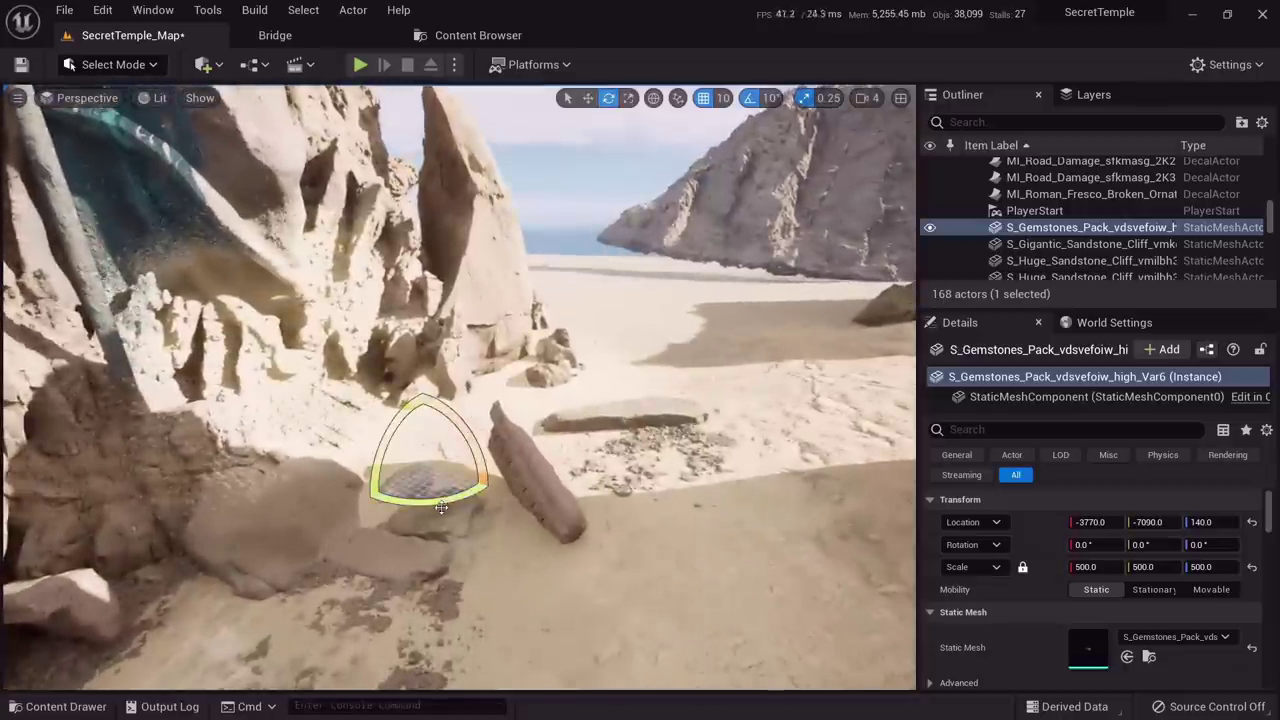
{"action": "left_click_drag", "start_coordinate": [438, 501], "coordinate": [385, 498]}
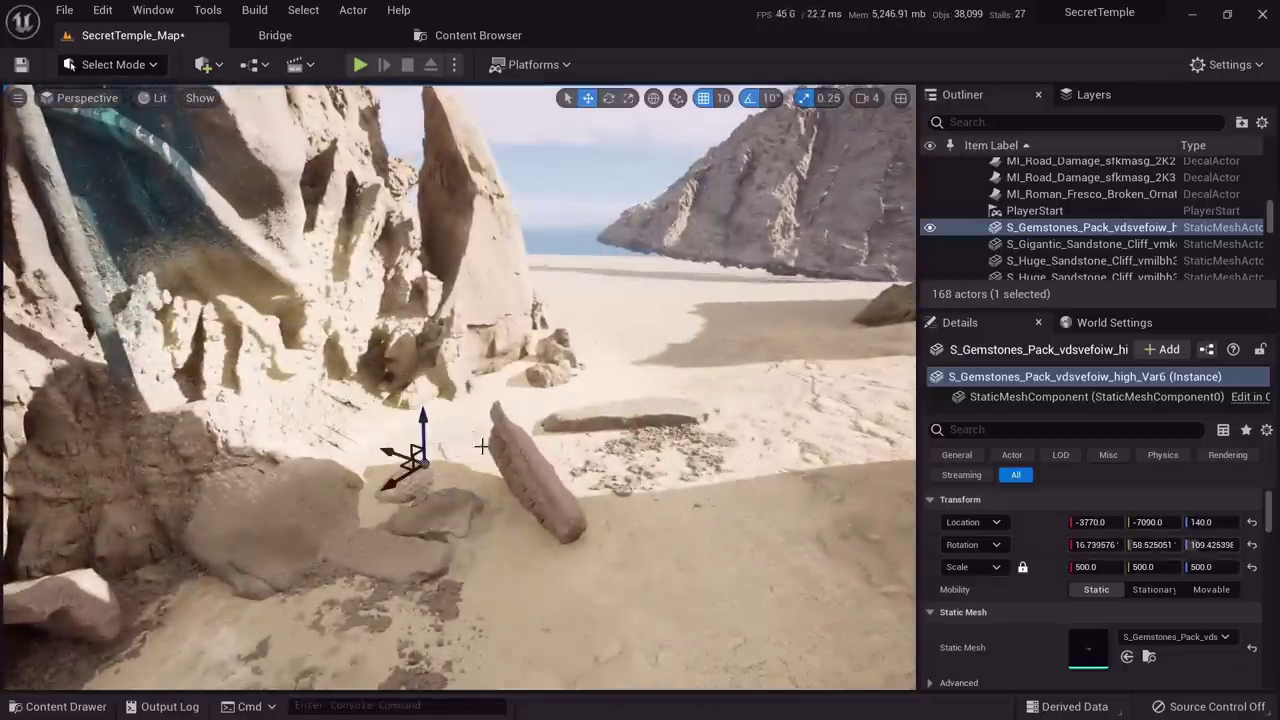
{"action": "left_click_drag", "start_coordinate": [414, 400], "coordinate": [385, 335]}
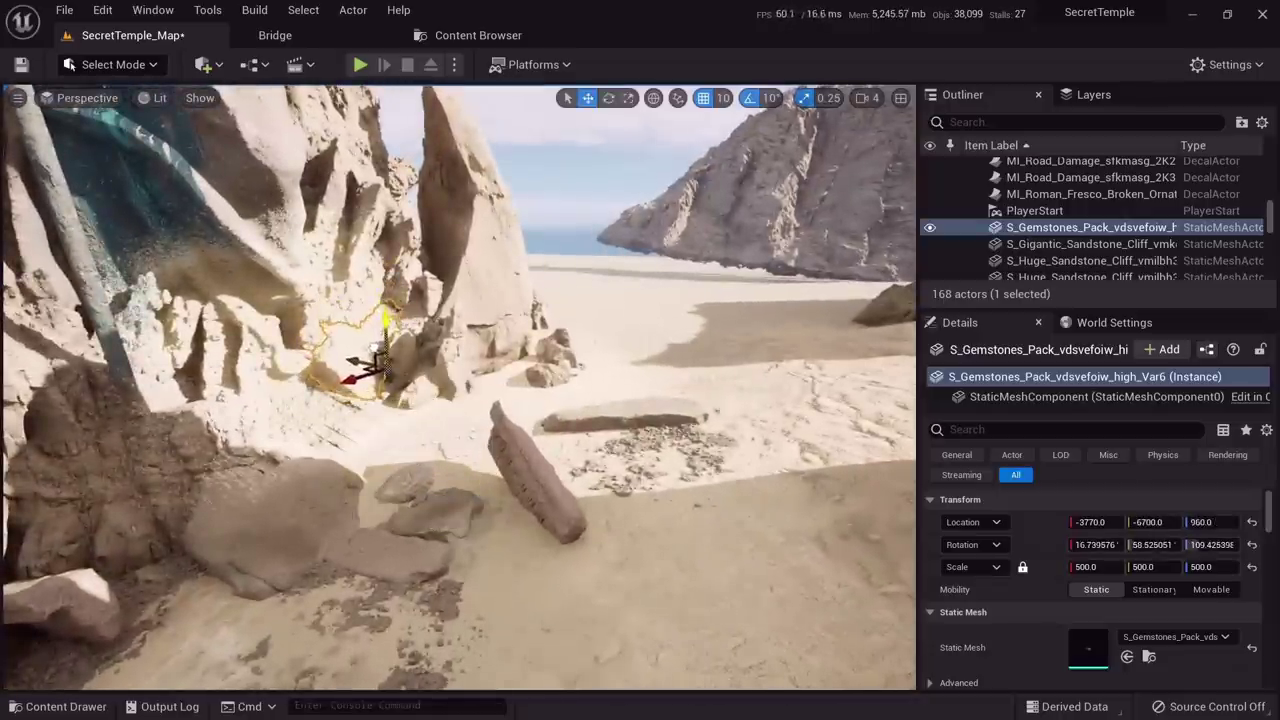
Set the gemstone's uniform scale to 750 and move it forward out of the statue's base to X -3140, Y -6630
{"action": "left_click_drag", "start_coordinate": [1070, 567], "coordinate": [1070, 567]}
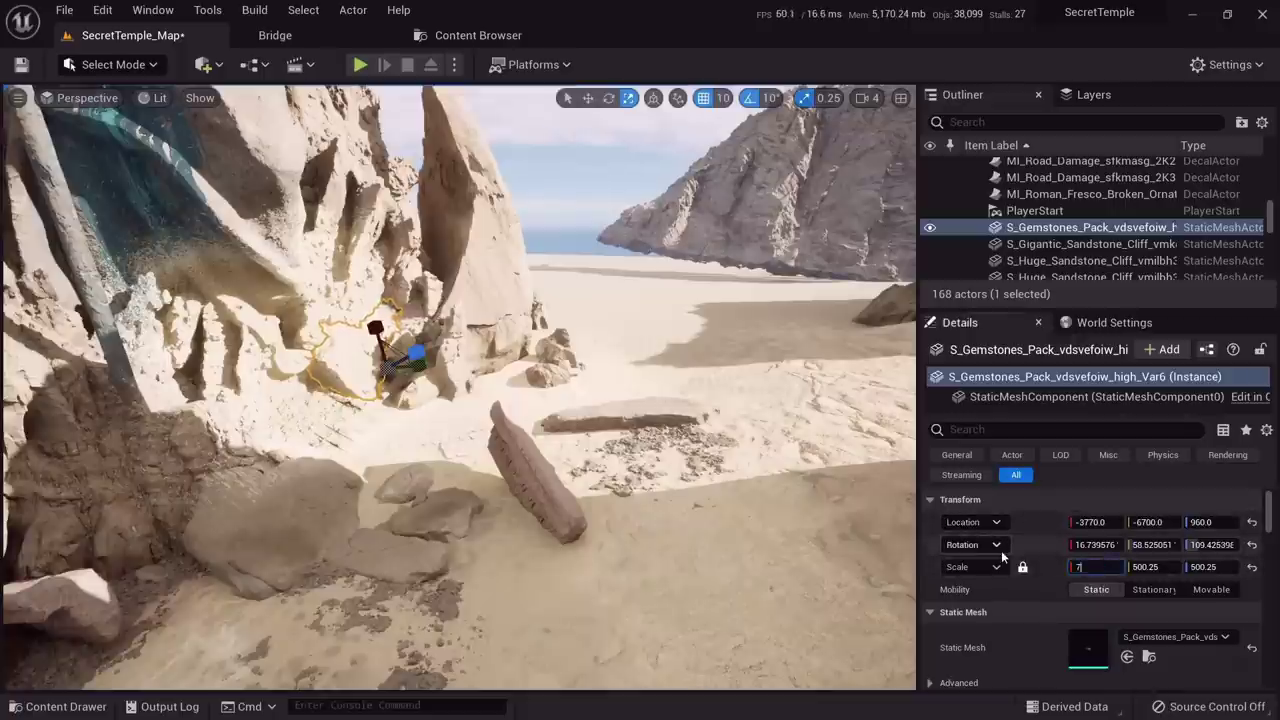
{"action": "key", "text": "s"}
{"action": "right_click_drag", "start_coordinate": [557, 520], "coordinate": [557, 520]}
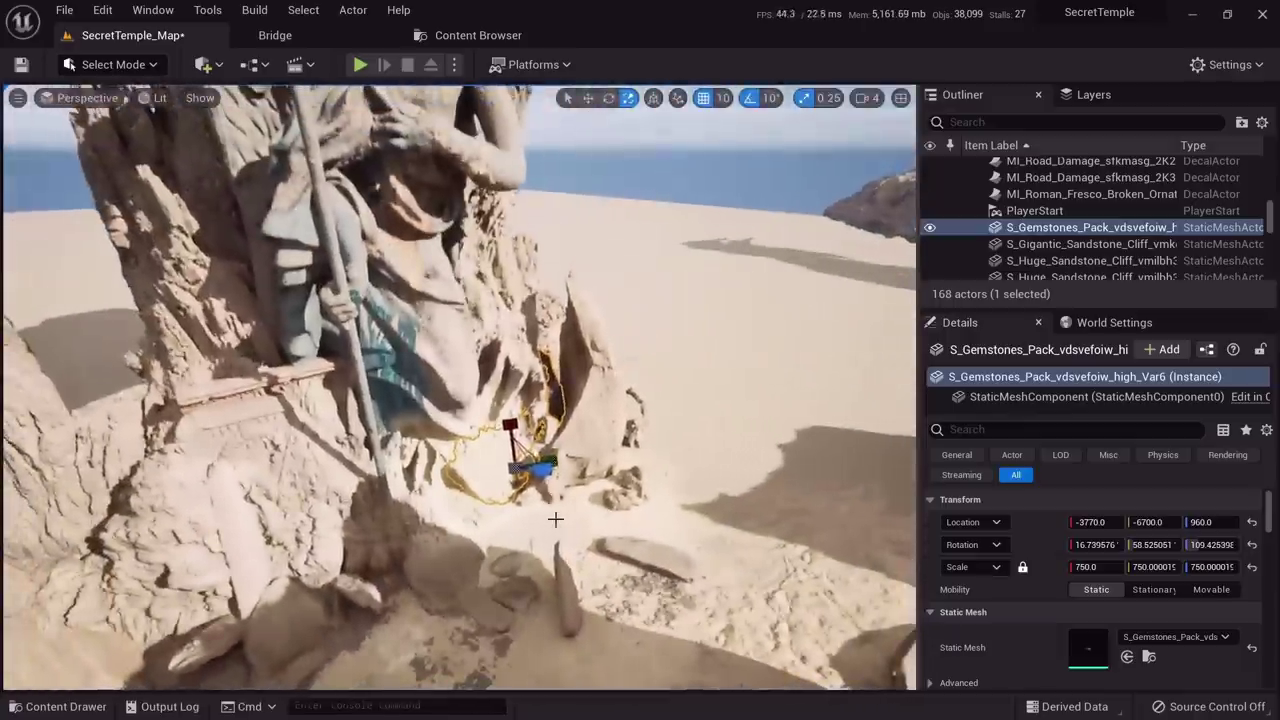
{"action": "key", "text": "w"}
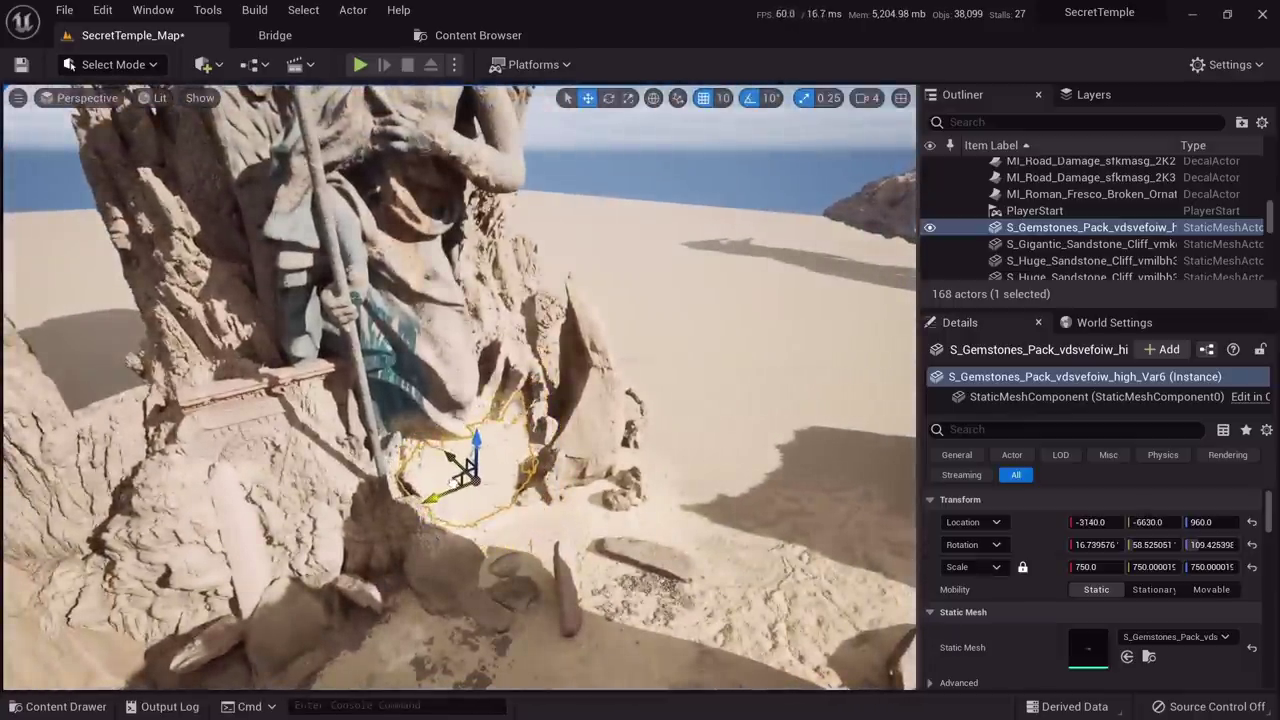
Find the decal setting in the gemstone's properties and turn off Receives Decals
{"action": "key", "text": "w"}
{"action": "right_click_drag", "start_coordinate": [468, 468], "coordinate": [468, 468]}
{"action": "right_click_drag", "start_coordinate": [640, 391], "coordinate": [640, 391]}
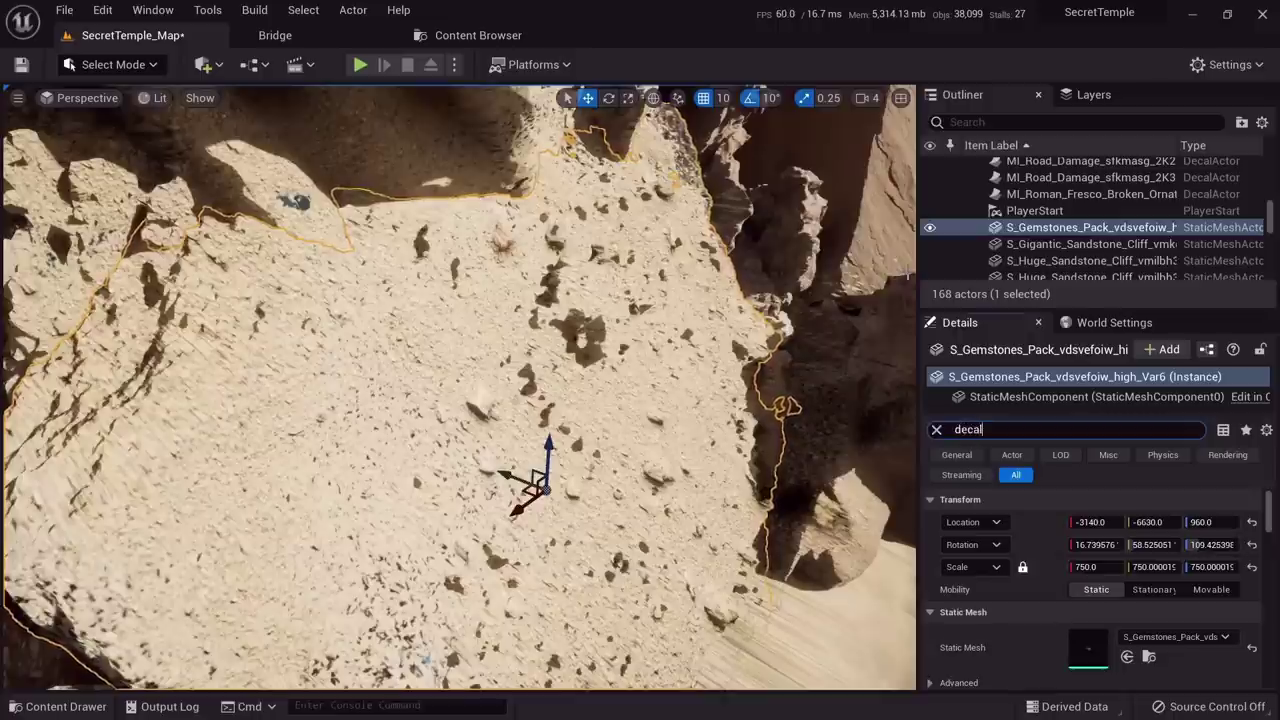
{"action": "left_click", "coordinate": [1076, 546]}
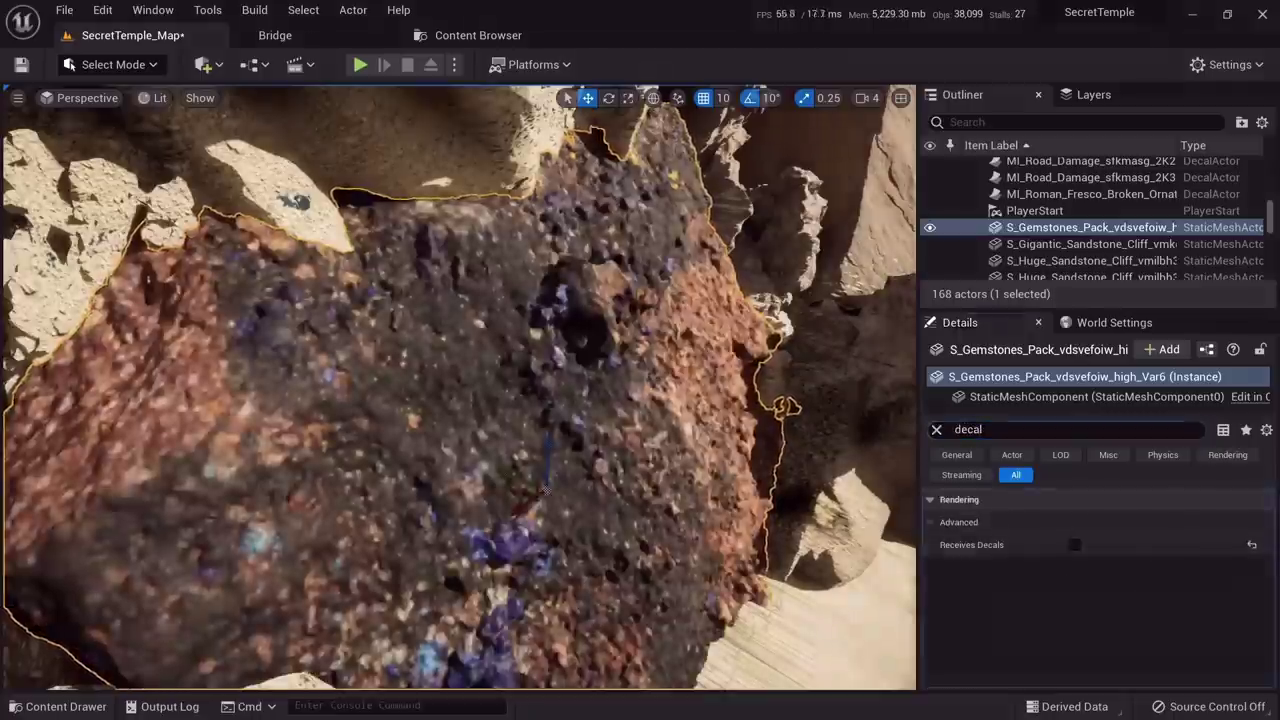
Rotate the gemstone about its axes and shift it into the rocks beneath the statue's robe
{"action": "right_click_drag", "start_coordinate": [640, 391], "coordinate": [680, 325]}
{"action": "key", "text": "e"}
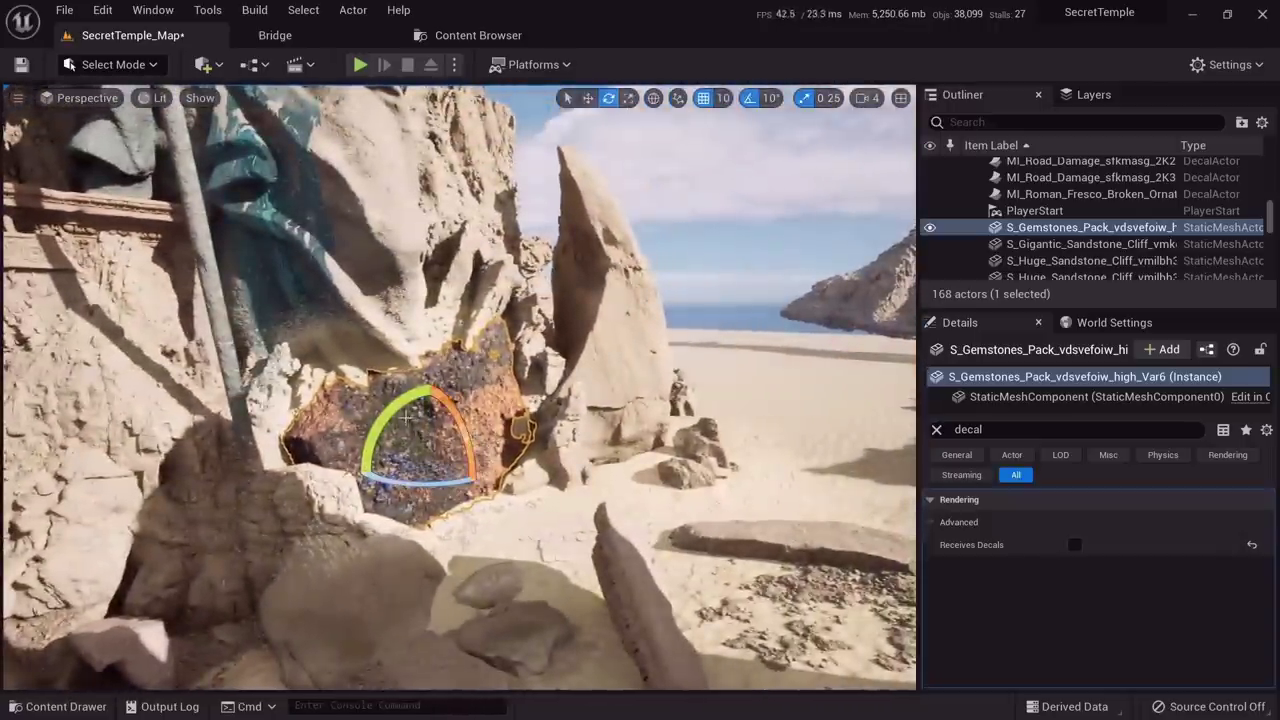
{"action": "mouse_move", "coordinate": [405, 418]}
{"action": "right_mouse_down"}
{"action": "mouse_move", "coordinate": [345, 418]}
{"action": "mouse_move", "coordinate": [402, 408]}
{"action": "right_mouse_up"}
{"action": "left_click_drag", "start_coordinate": [404, 421], "coordinate": [402, 424]}
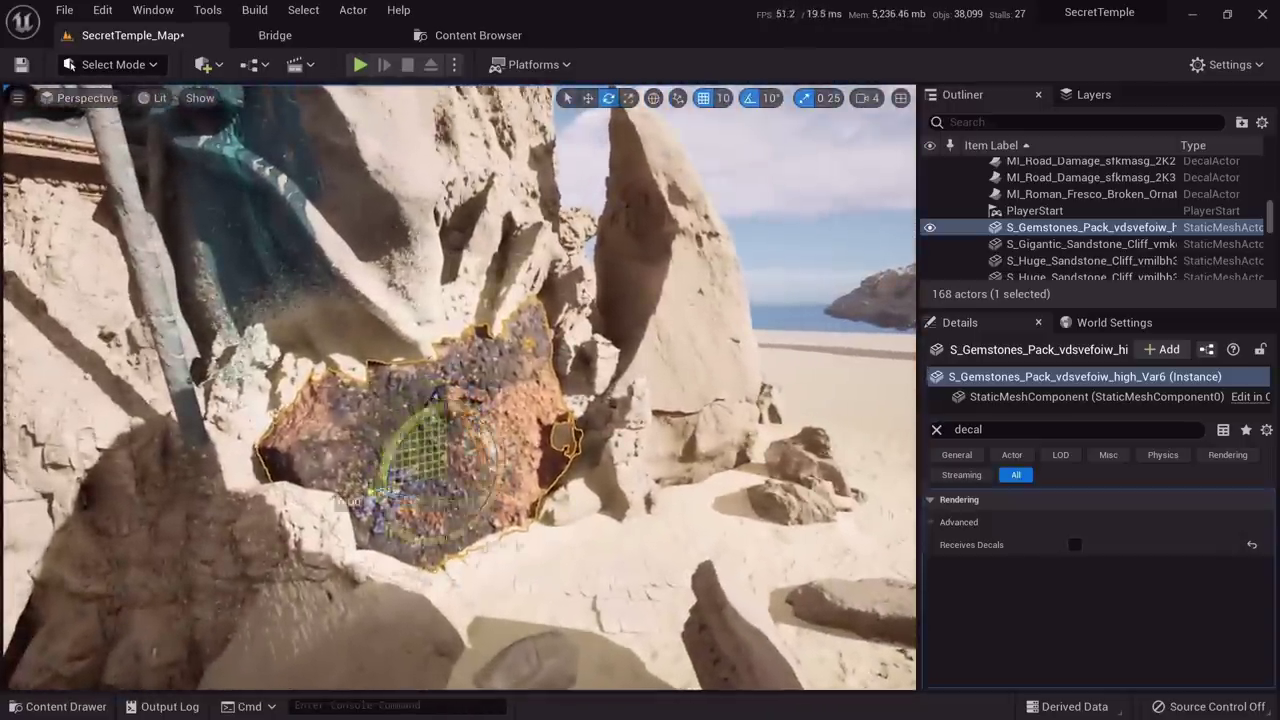
{"action": "mouse_move", "coordinate": [380, 492]}
{"action": "left_mouse_down"}
{"action": "mouse_move", "coordinate": [392, 525]}
{"action": "mouse_move", "coordinate": [388, 515]}
{"action": "left_mouse_up"}
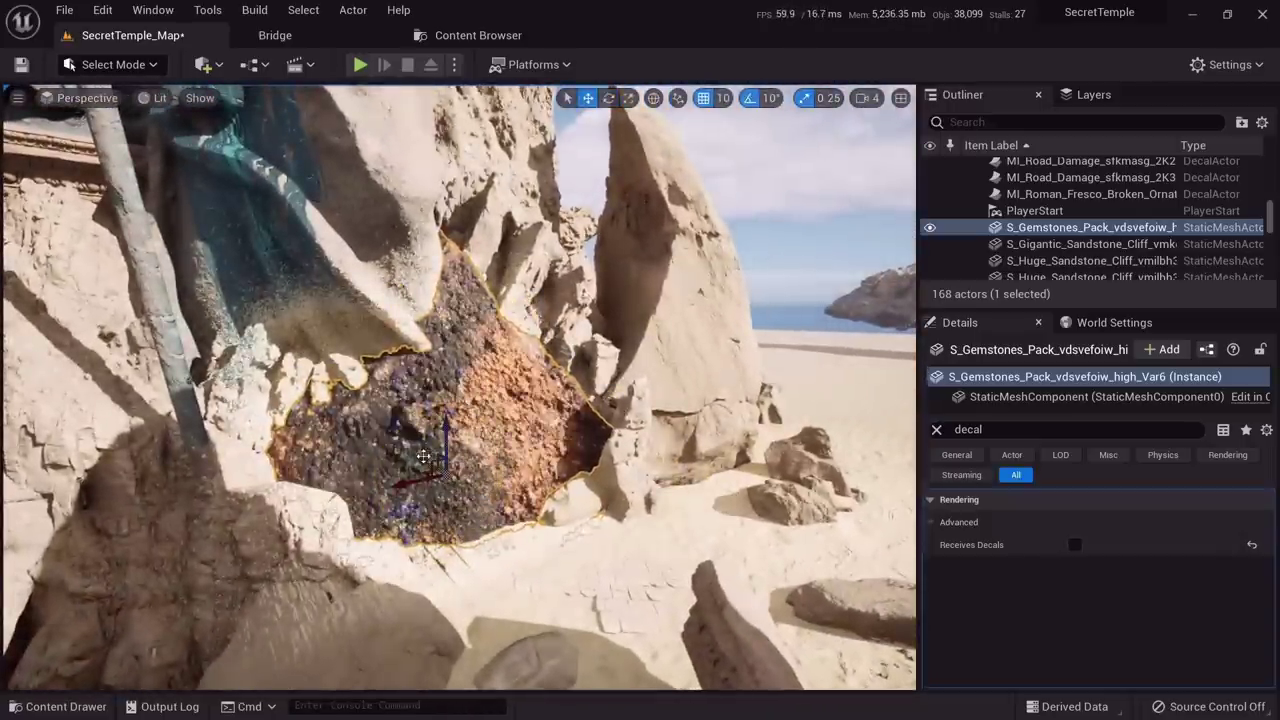
{"action": "mouse_move", "coordinate": [424, 456]}
{"action": "left_mouse_down"}
{"action": "mouse_move", "coordinate": [446, 472]}
{"action": "mouse_move", "coordinate": [430, 479]}
{"action": "left_mouse_up"}
{"action": "left_click_drag", "start_coordinate": [465, 423], "coordinate": [478, 440]}
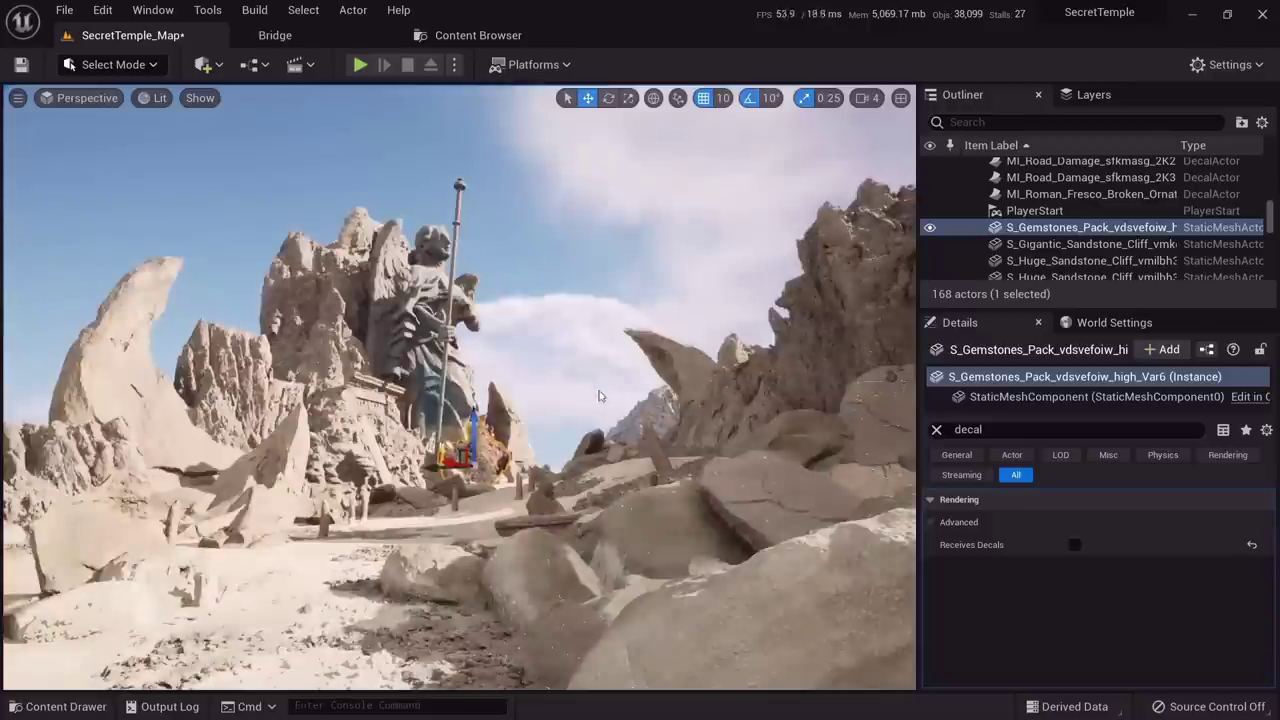
Deselect the gemstone and check its colour contrast against the scene in Unlit and Lit views
{"action": "key", "text": "Escape"}
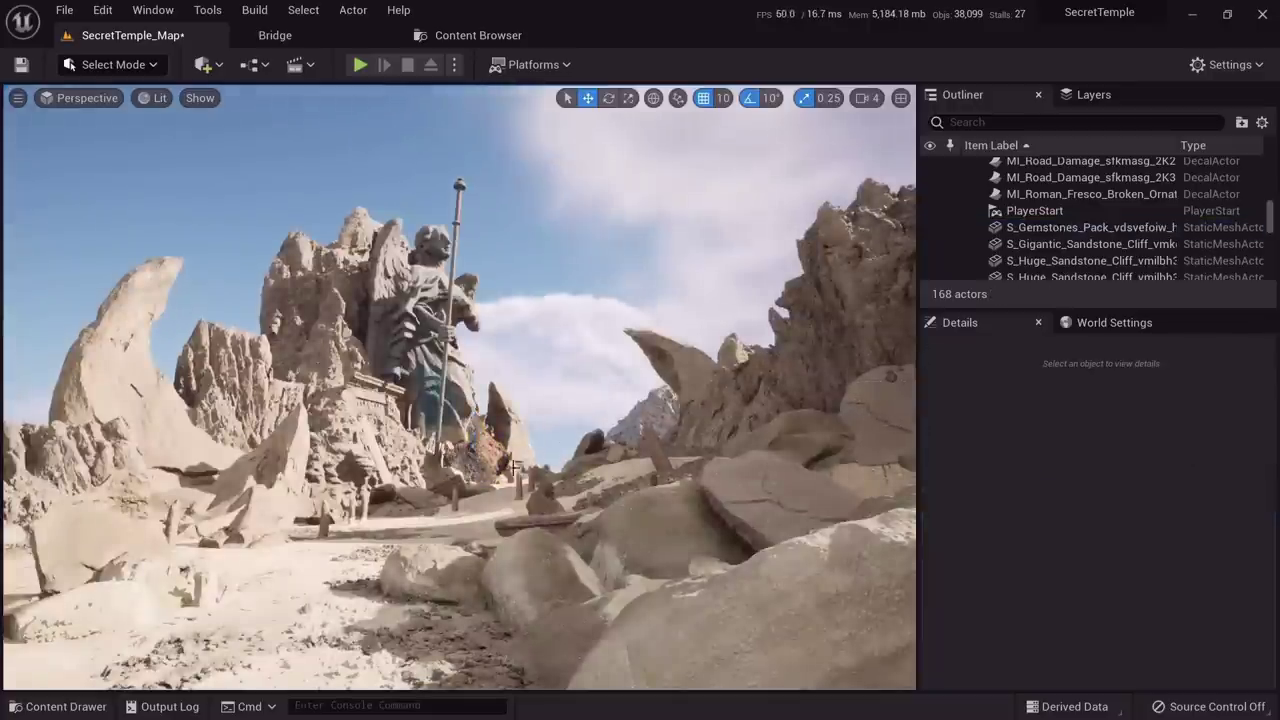
{"action": "left_click", "coordinate": [479, 451]}
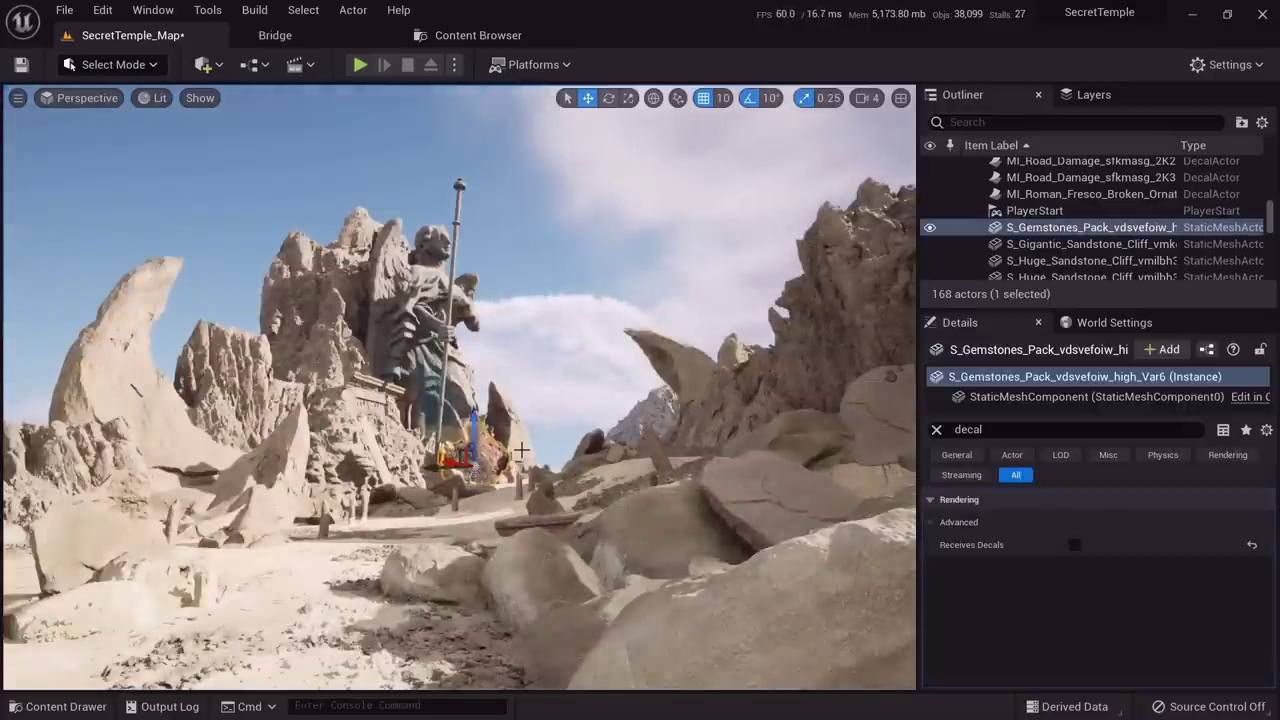
{"action": "key", "text": "Escape"}
{"action": "key", "text": "alt+3"}
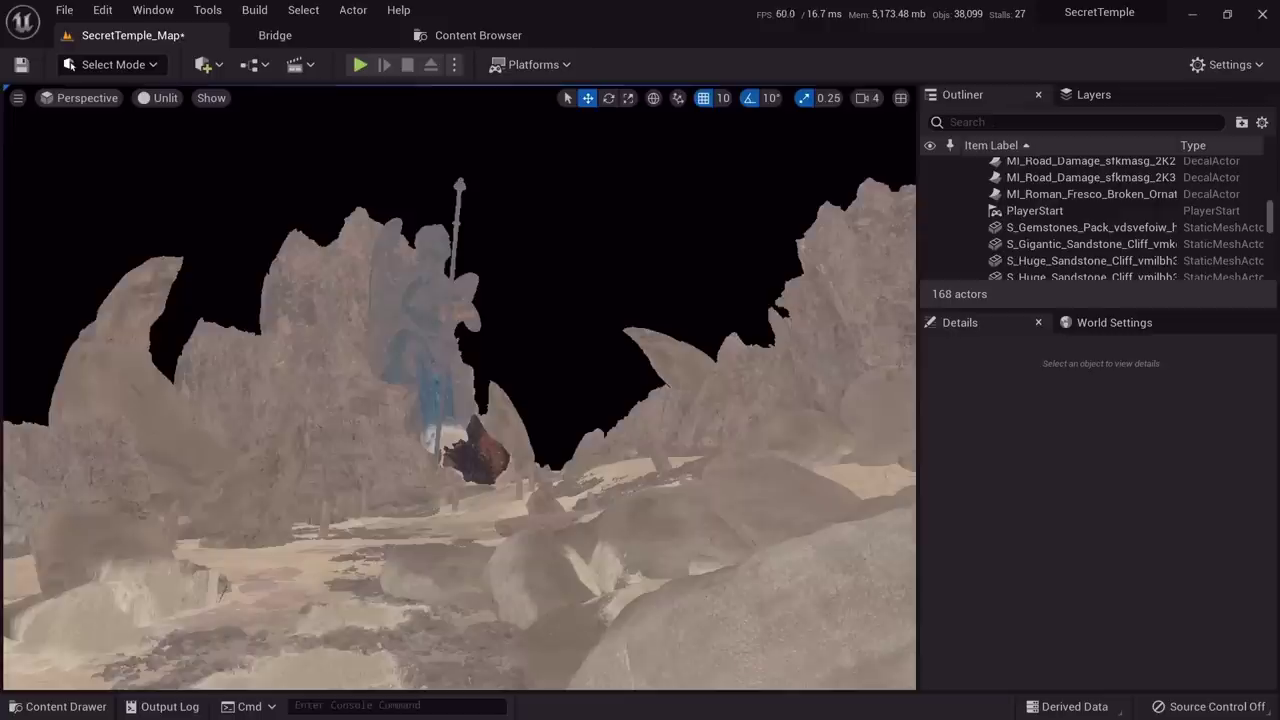
{"action": "key", "text": "alt+4"}
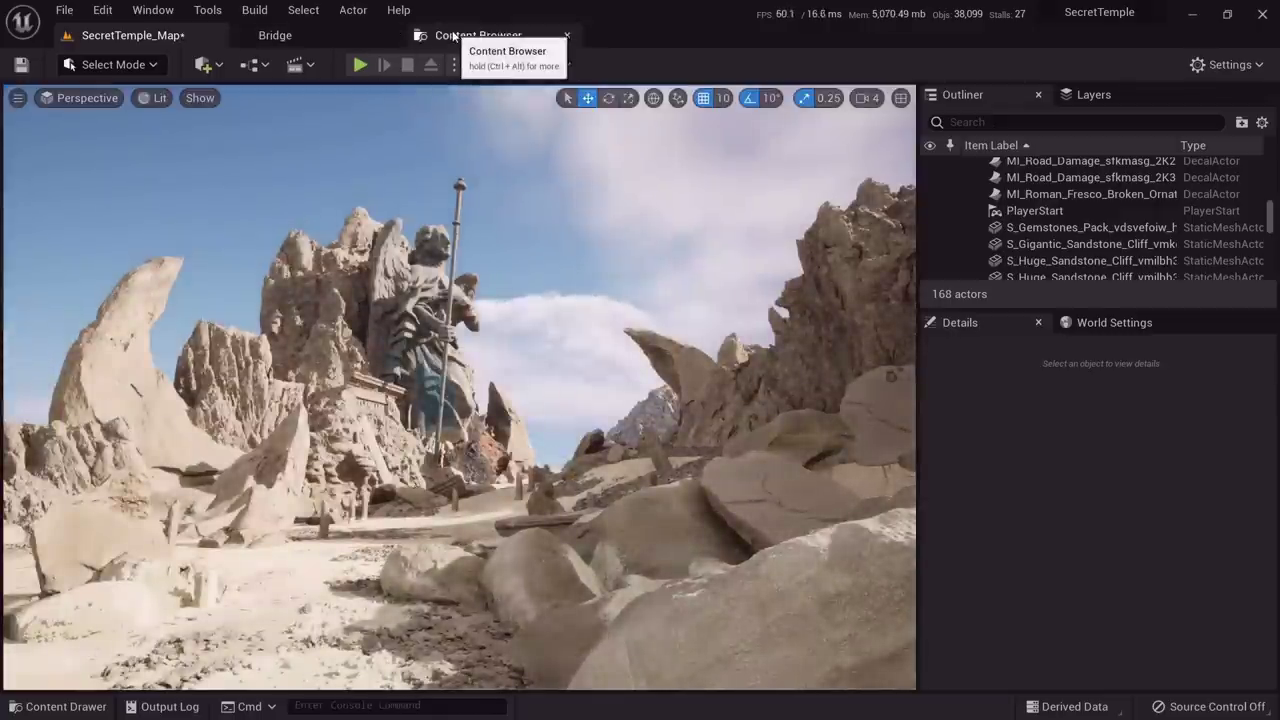
Clear the gemstone's property filter and open its MI_Gemstones_Pack_vdsvefoiw_8K material instance for editing
{"action": "left_click", "coordinate": [453, 36]}
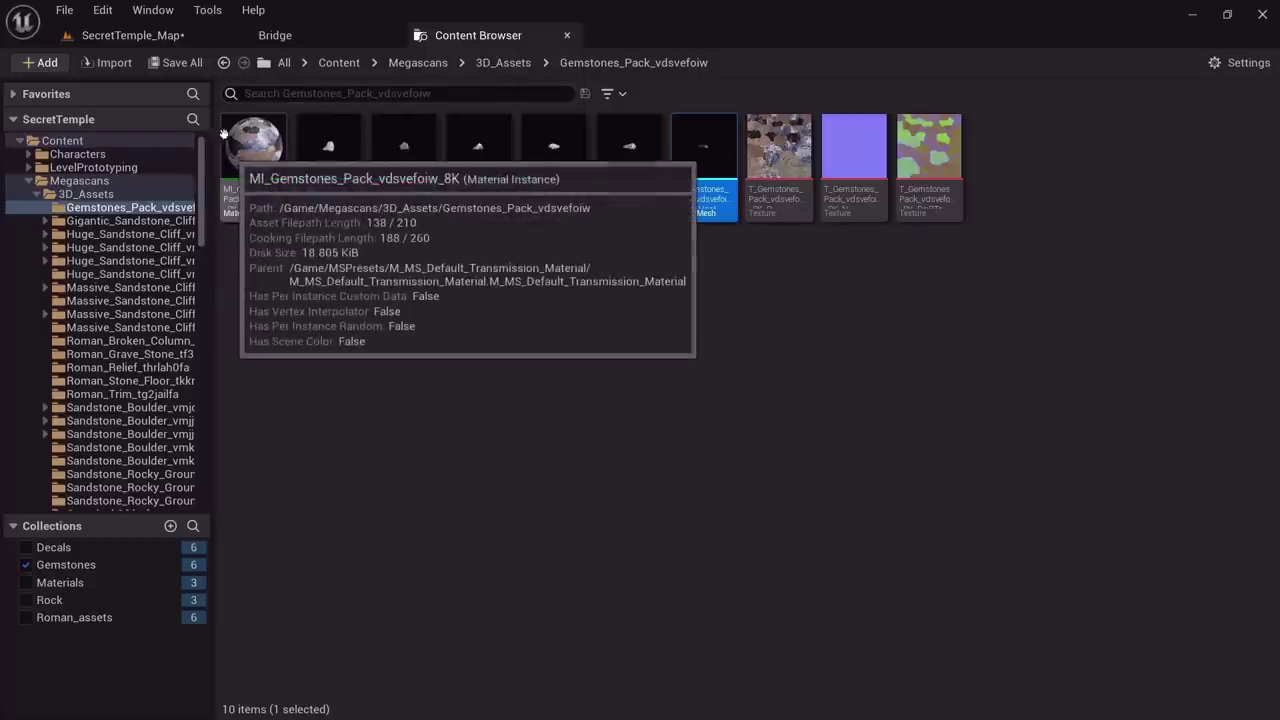
{"action": "left_click", "coordinate": [133, 35]}
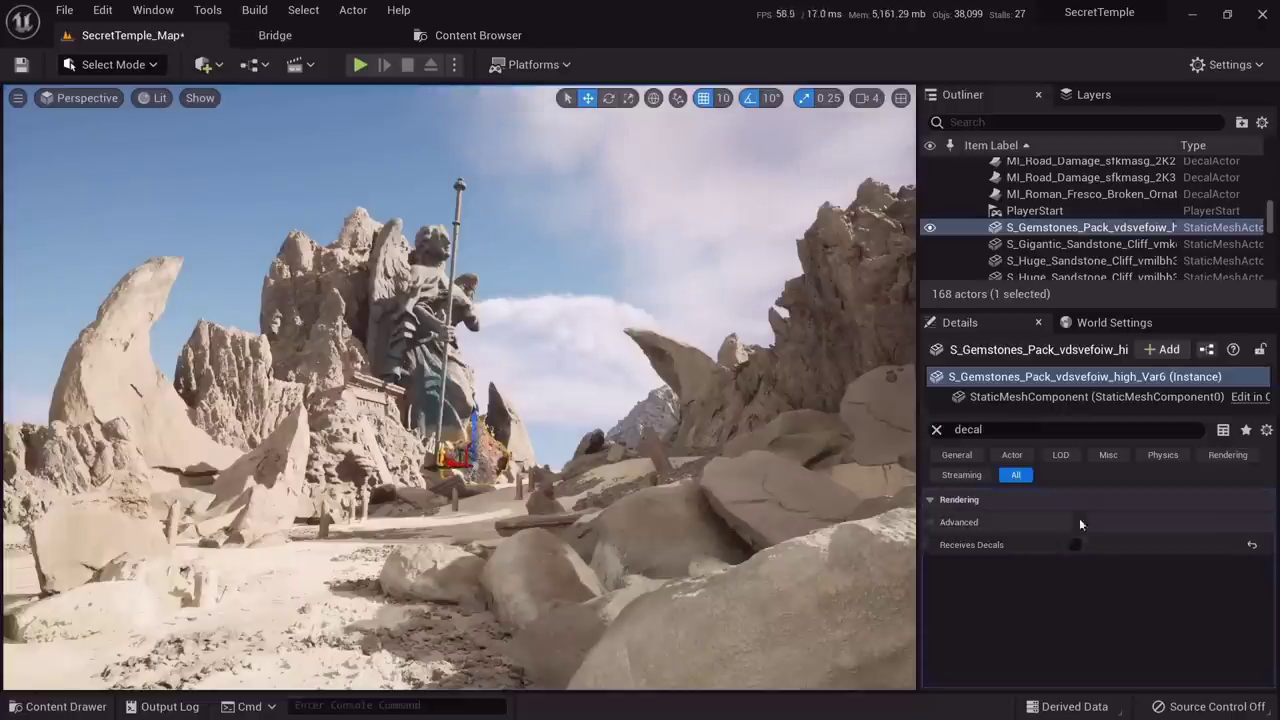
{"action": "left_click", "coordinate": [936, 429]}
{"action": "scroll", "coordinate": [1089, 613], "scroll_direction": "down", "scroll_amount": 3}
{"action": "double_click", "coordinate": [1087, 582]}
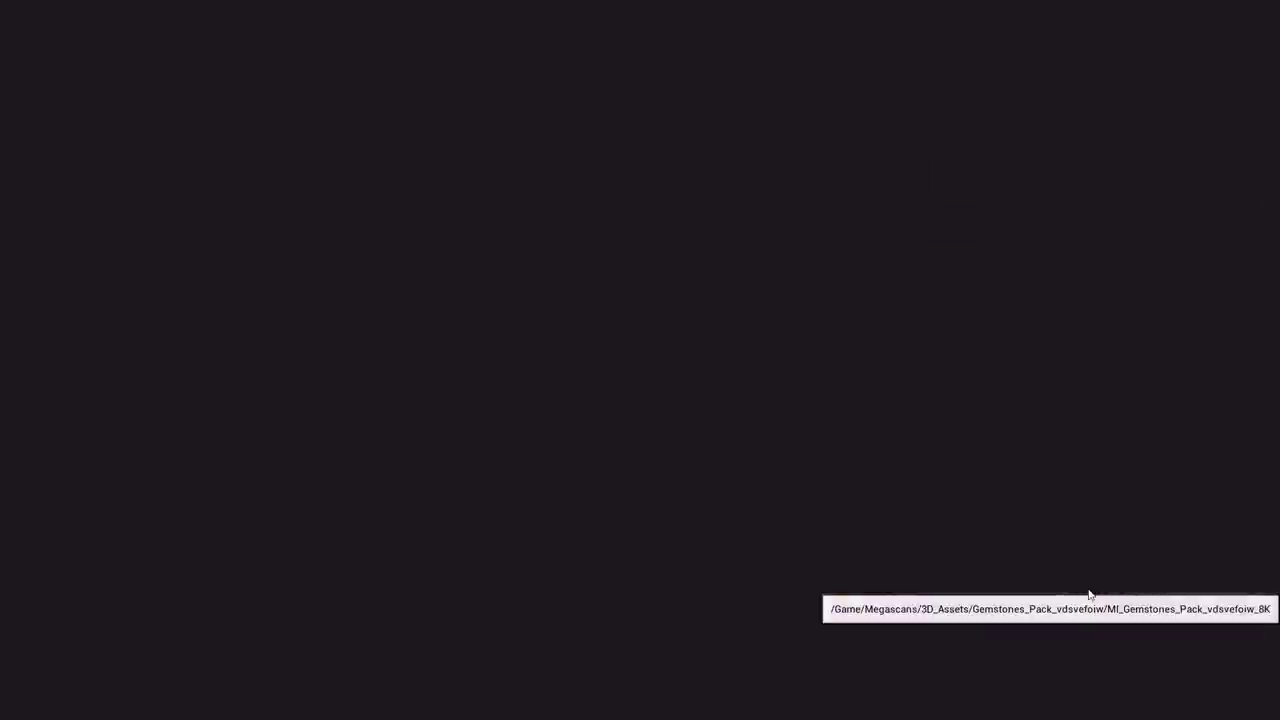
Raise the Saturation in the gemstone material's Albedo Controls, close its editor and deselect the gemstone
{"action": "left_click_drag", "start_coordinate": [157, 36], "coordinate": [690, 139]}
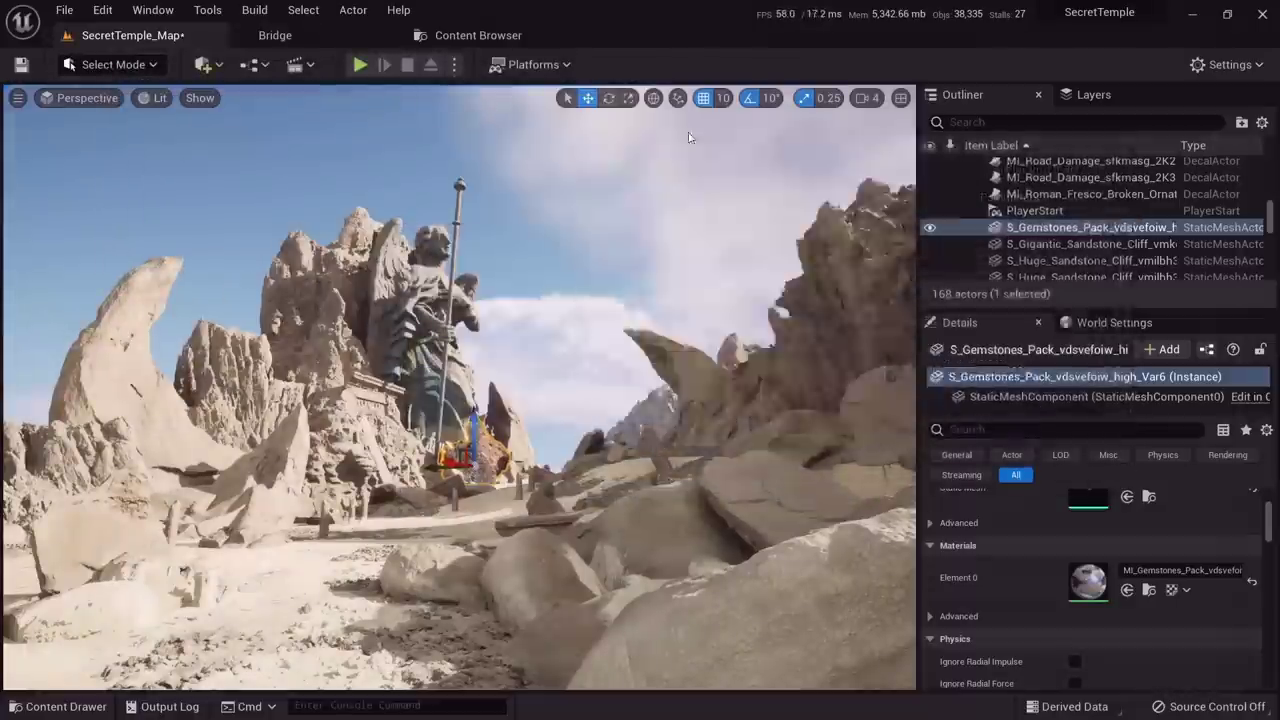
{"action": "scroll", "coordinate": [948, 392], "scroll_direction": "down", "scroll_amount": 3}
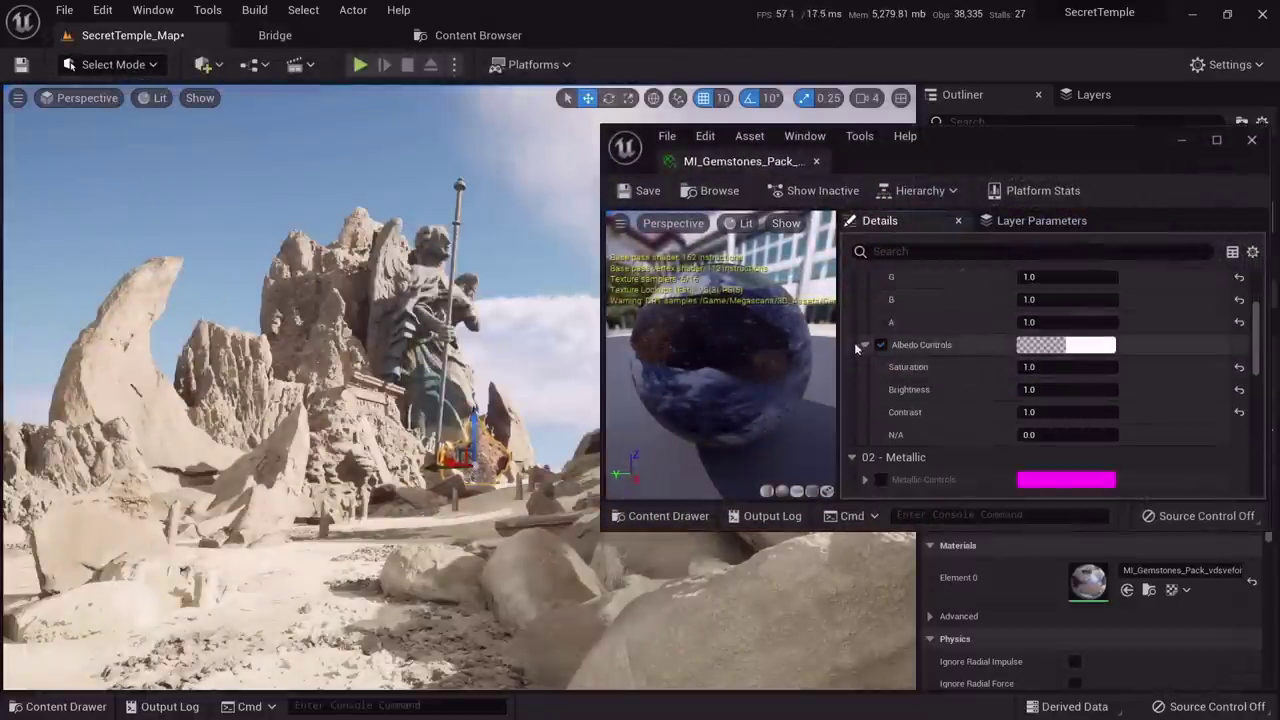
{"action": "scroll", "coordinate": [919, 365], "scroll_direction": "up", "scroll_amount": 2}
{"action": "scroll", "coordinate": [965, 420], "scroll_direction": "down", "scroll_amount": 1}
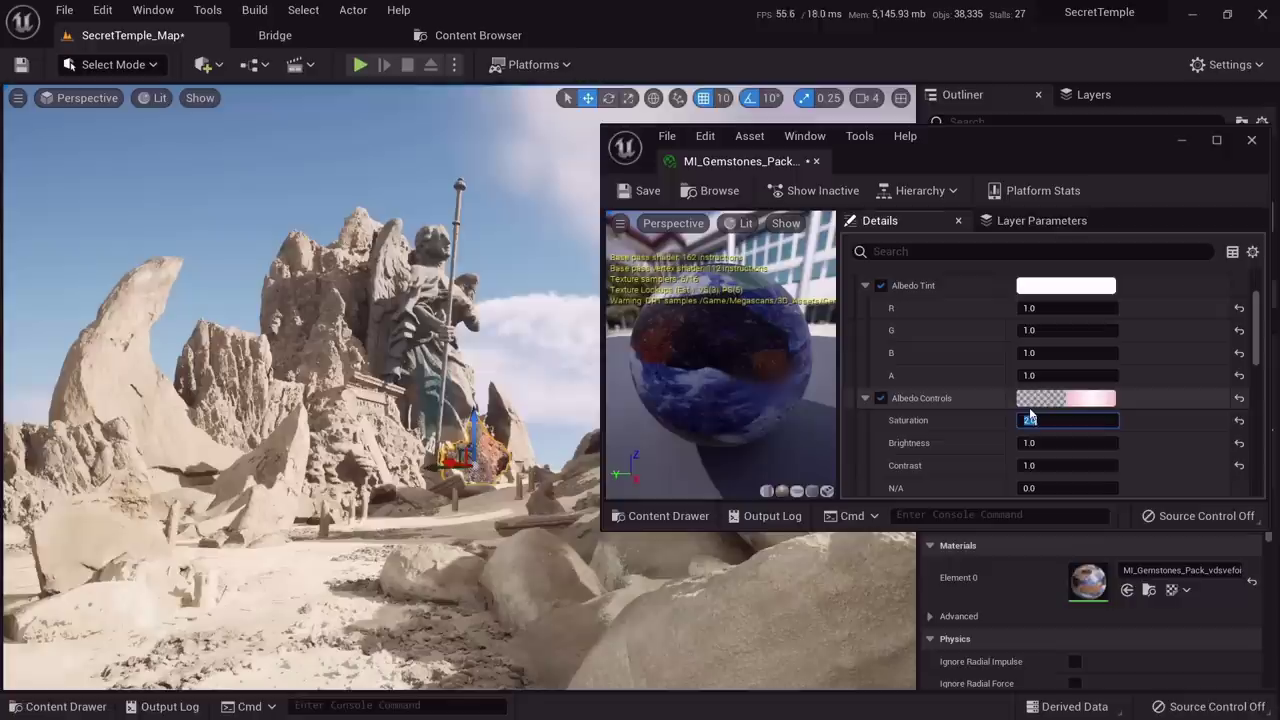
{"action": "middle_click", "coordinate": [757, 165]}
{"action": "left_click", "coordinate": [543, 321]}
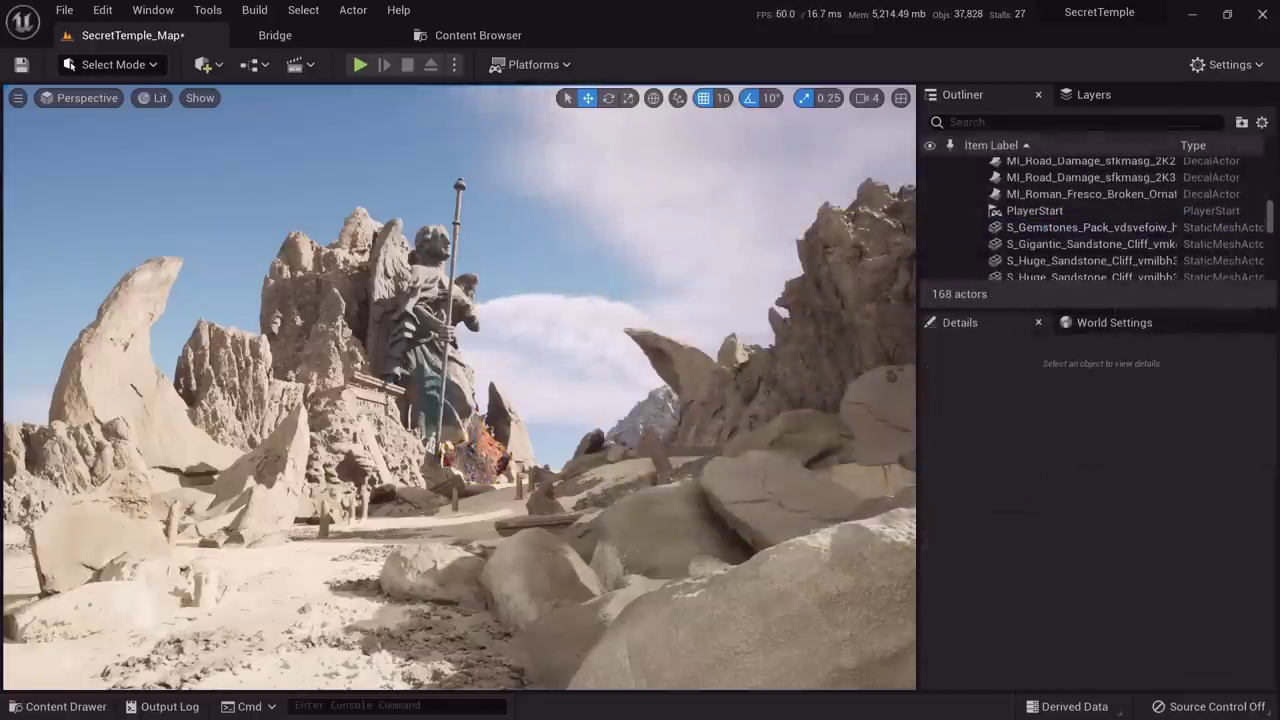
Duplicate the gemstone at the statue's base, shift the copy within the rocks and deselect it
{"action": "left_click", "coordinate": [482, 455]}
{"action": "key", "text": "w"}
{"action": "key", "text": "e"}
{"action": "right_click_drag", "start_coordinate": [482, 455], "coordinate": [482, 520]}
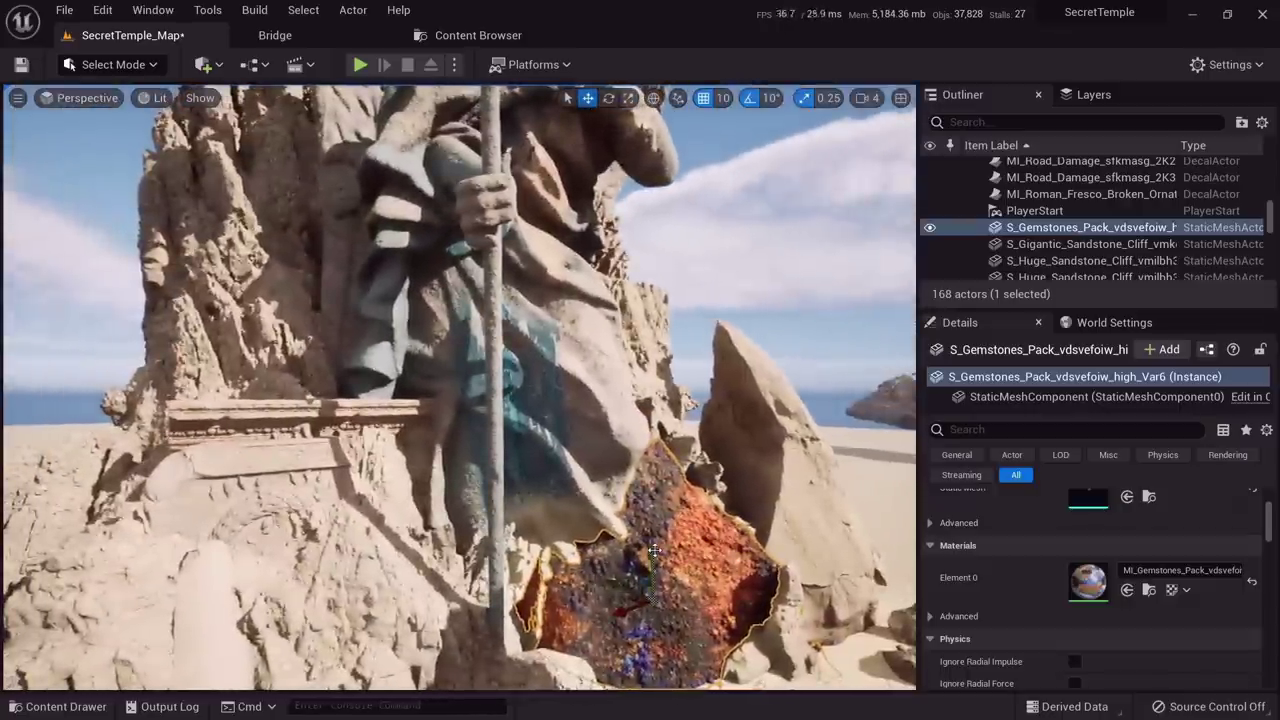
{"action": "left_click_drag", "start_coordinate": [654, 550], "coordinate": [654, 210], "text": "alt"}
{"action": "key", "text": "e"}
{"action": "right_click_drag", "start_coordinate": [654, 210], "coordinate": [745, 315]}
{"action": "key", "text": "Escape"}
Check how the gemstones read beside the statue in Unlit, Detail Lighting and Lit views
{"action": "right_click_drag", "start_coordinate": [450, 322], "coordinate": [438, 300]}
{"action": "left_click", "coordinate": [445, 300]}
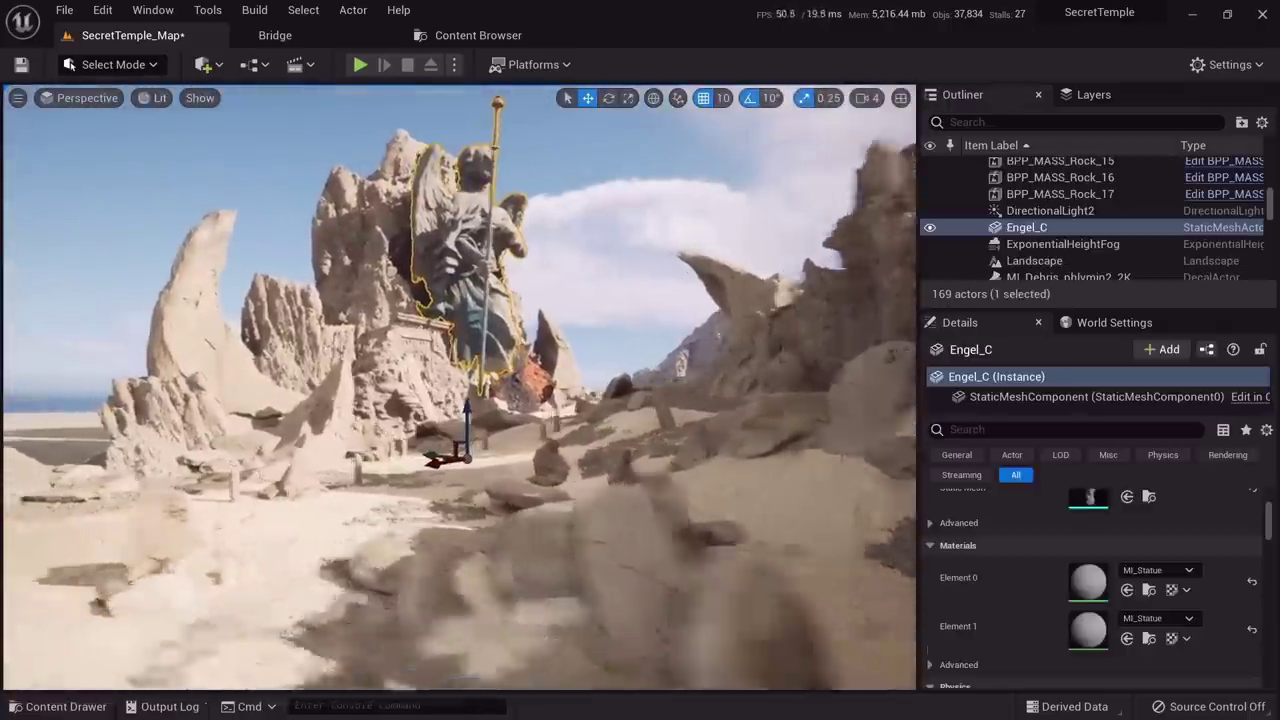
{"action": "right_click_drag", "start_coordinate": [605, 453], "coordinate": [625, 478]}
{"action": "key", "text": "alt+3"}
{"action": "key", "text": "alt+5"}
{"action": "key", "text": "alt+4"}
{"action": "key", "text": "Escape"}
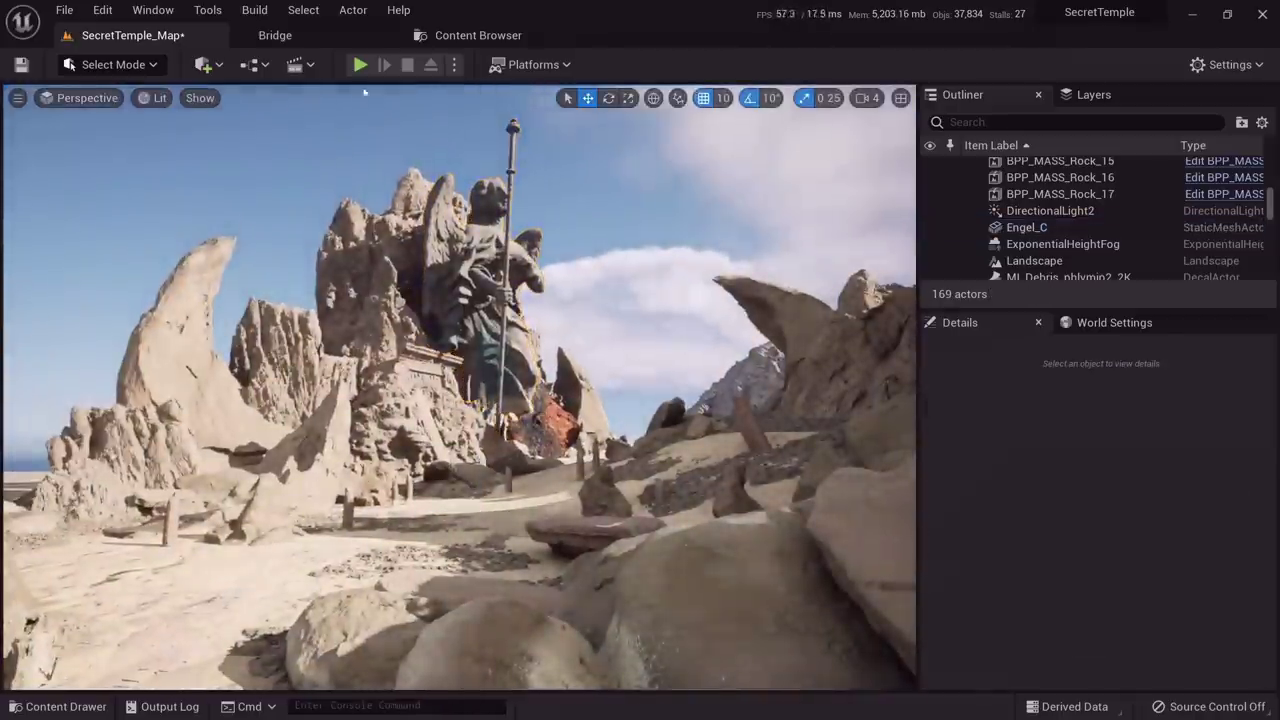
Try placing the S_Gemstones_Pack_vdsvefoiw_high_Var2 mesh on the sand at a uniform scale of 50, and delete it
{"action": "left_click", "coordinate": [340, 40]}
{"action": "left_click", "coordinate": [478, 38]}
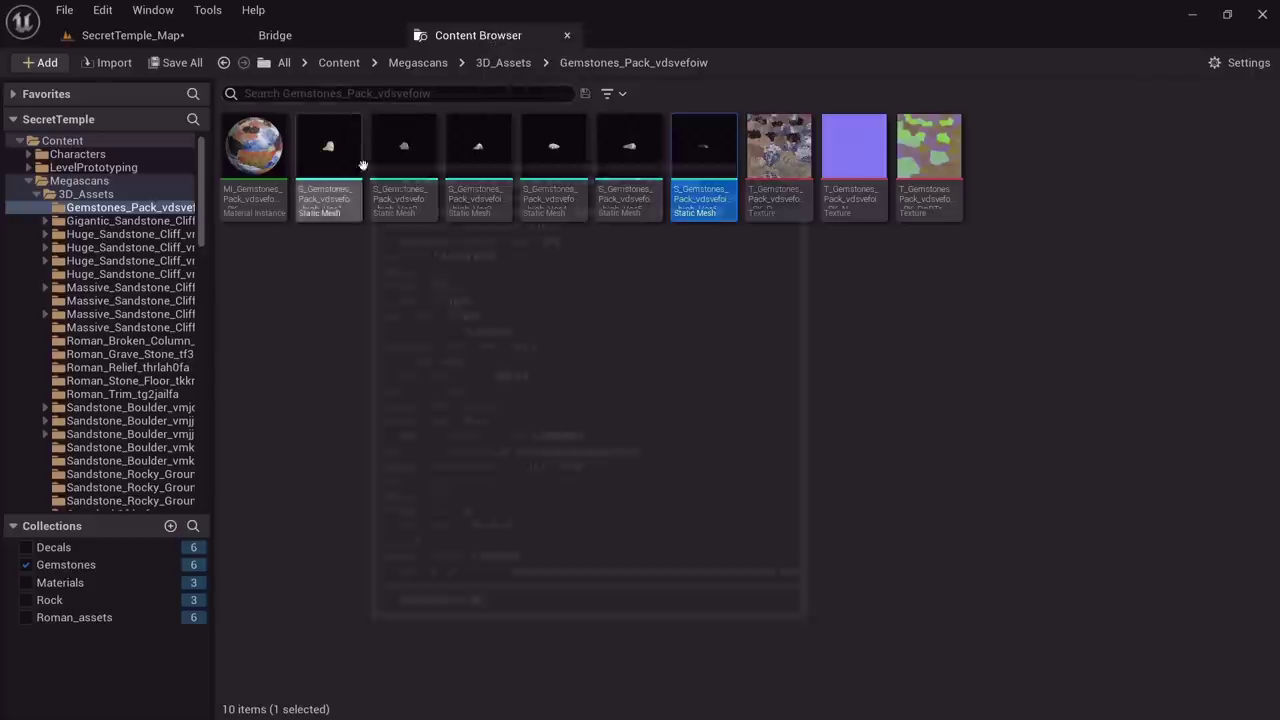
{"action": "left_click_drag", "start_coordinate": [400, 157], "coordinate": [272, 590]}
{"action": "scroll", "coordinate": [1133, 568], "scroll_direction": "up", "scroll_amount": 3}
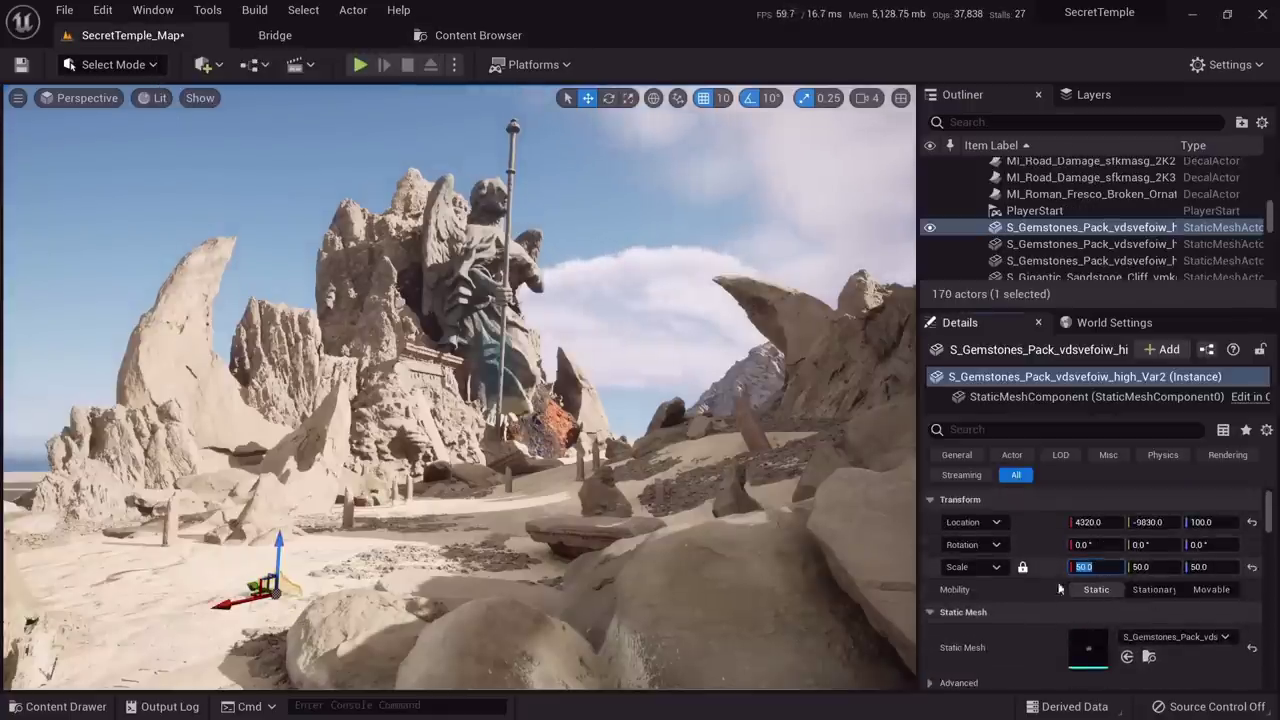
{"action": "key", "text": "w"}
{"action": "right_click_drag", "start_coordinate": [700, 500], "coordinate": [740, 560]}
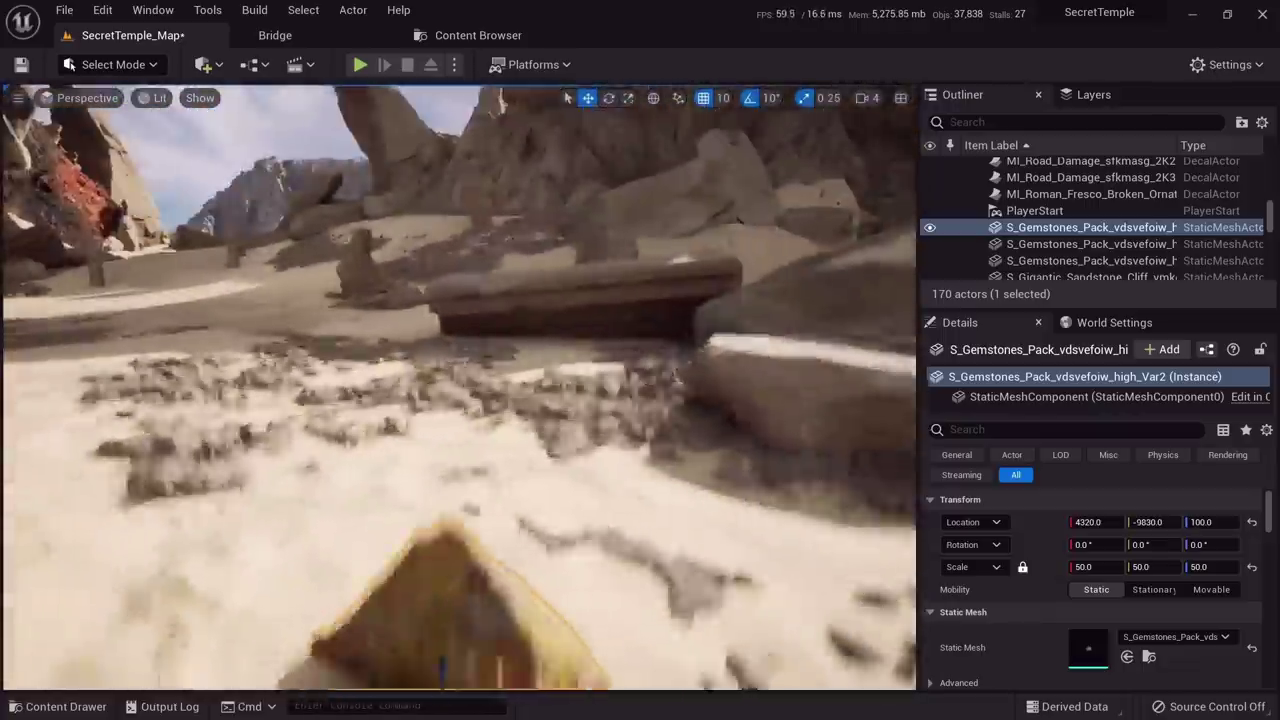
{"action": "right_click_drag", "start_coordinate": [537, 470], "coordinate": [400, 415]}
{"action": "key", "text": "Delete"}
Save the SecretTemple_Map level and switch the editor to Foliage mode
{"action": "left_click", "coordinate": [64, 10]}
{"action": "left_click", "coordinate": [132, 206]}
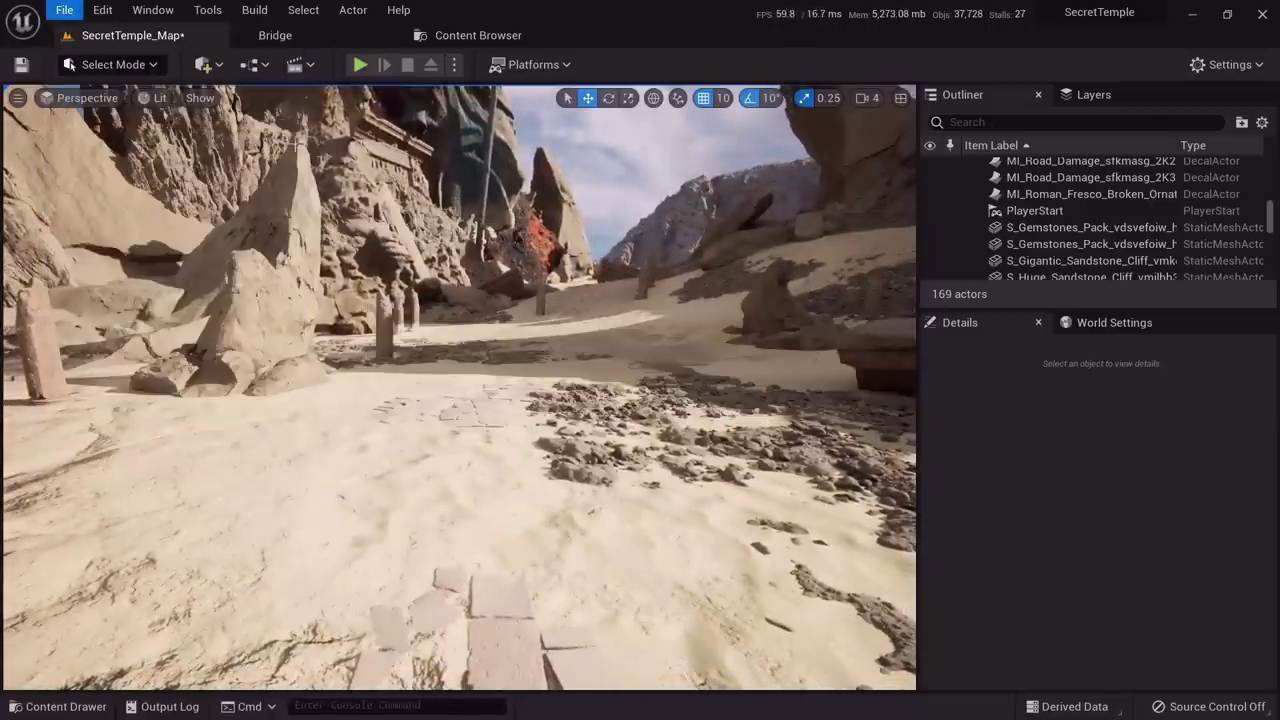
{"action": "left_click", "coordinate": [141, 68]}
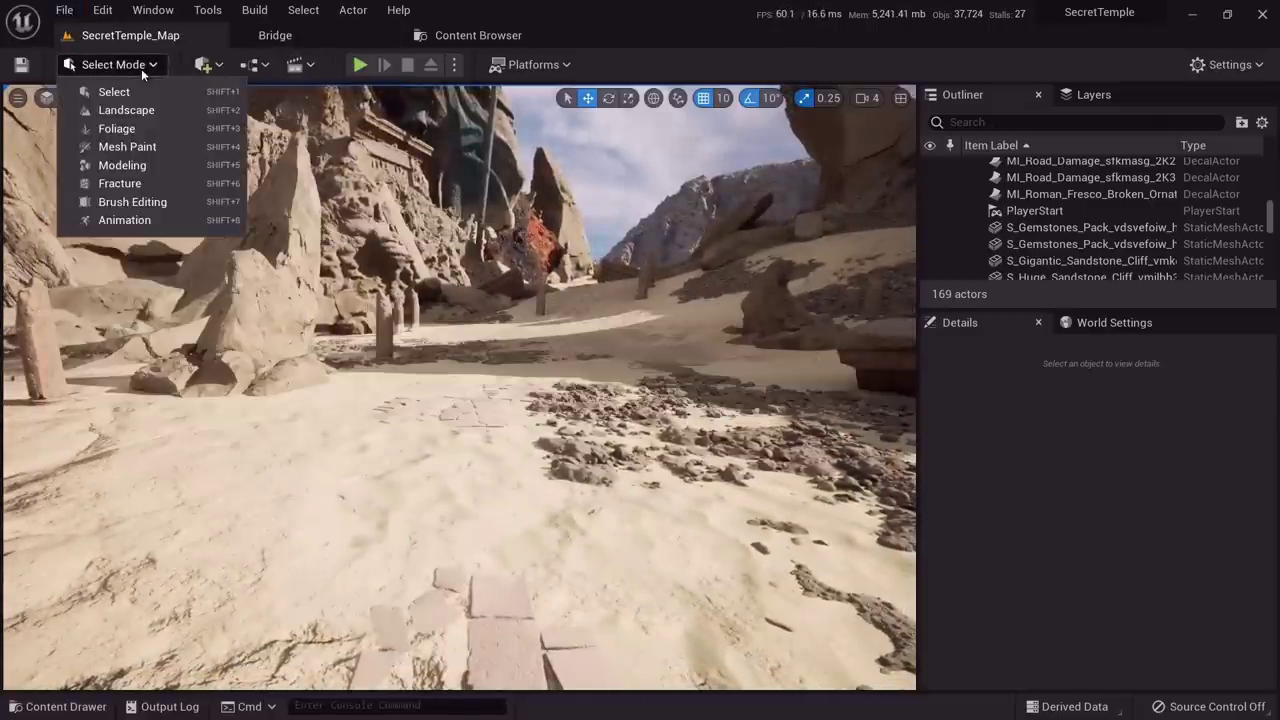
{"action": "left_click", "coordinate": [114, 126]}
Add the S_Gemstones_Pack_vdsvefoiw_high_Var2 mesh from the Content Browser as a paintable foliage type
{"action": "key", "text": "w"}
{"action": "right_click_drag", "start_coordinate": [495, 410], "coordinate": [456, 420]}
{"action": "left_click", "coordinate": [484, 34]}
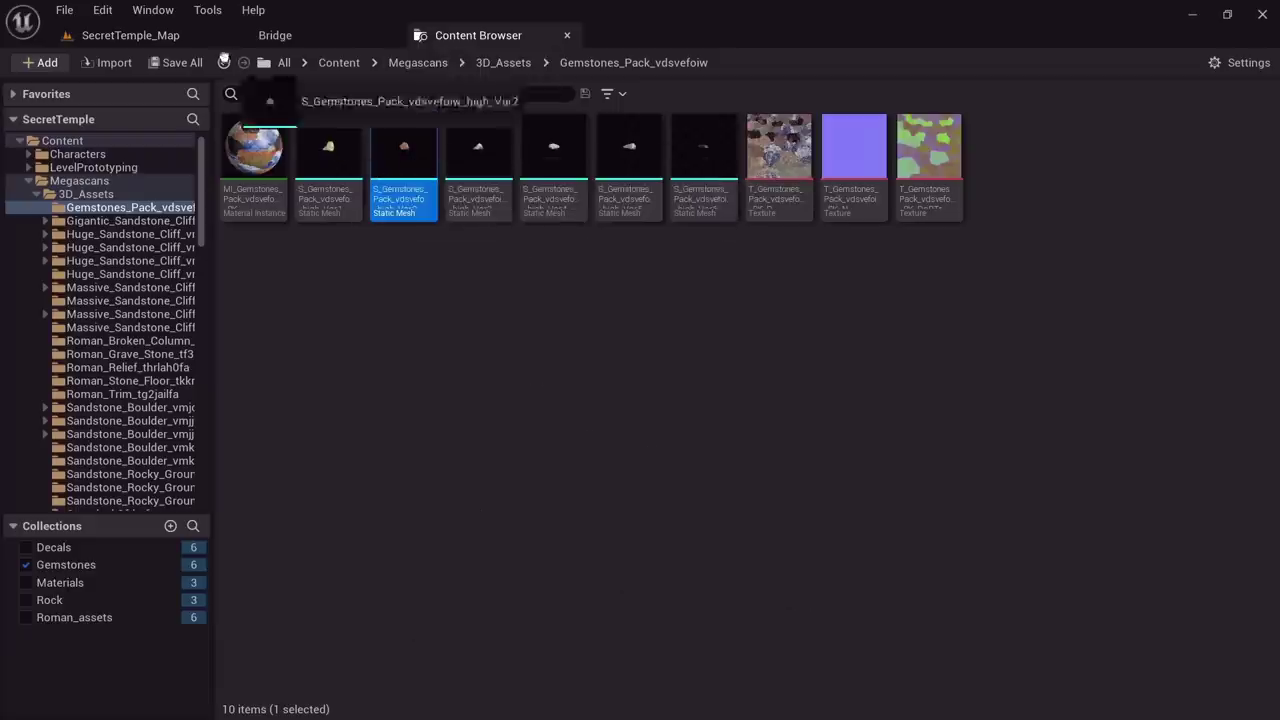
{"action": "left_click_drag", "start_coordinate": [224, 58], "coordinate": [128, 483]}
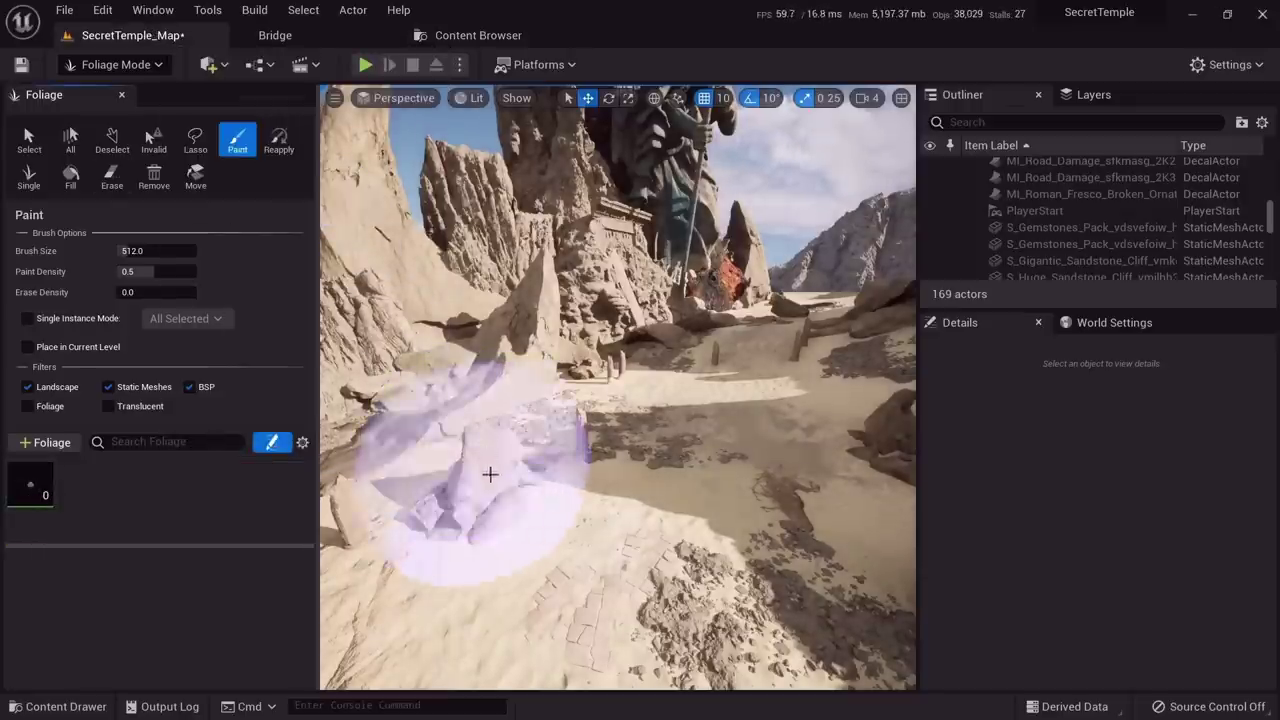
Try painting the gemstone foliage on the sand at its default scale and undo it
{"action": "key", "text": "w"}
{"action": "mouse_move", "coordinate": [641, 481]}
{"action": "right_mouse_down"}
{"action": "mouse_move", "coordinate": [622, 530]}
{"action": "mouse_move", "coordinate": [610, 508]}
{"action": "mouse_move", "coordinate": [602, 550]}
{"action": "right_mouse_up"}
{"action": "key", "text": "s"}
{"action": "mouse_move", "coordinate": [680, 520]}
{"action": "right_mouse_down"}
{"action": "mouse_move", "coordinate": [690, 535]}
{"action": "mouse_move", "coordinate": [632, 478]}
{"action": "mouse_move", "coordinate": [630, 495]}
{"action": "mouse_move", "coordinate": [560, 485]}
{"action": "right_mouse_up"}
{"action": "key", "text": "w"}
{"action": "key", "text": "s"}
{"action": "key", "text": "ctrl+z"}
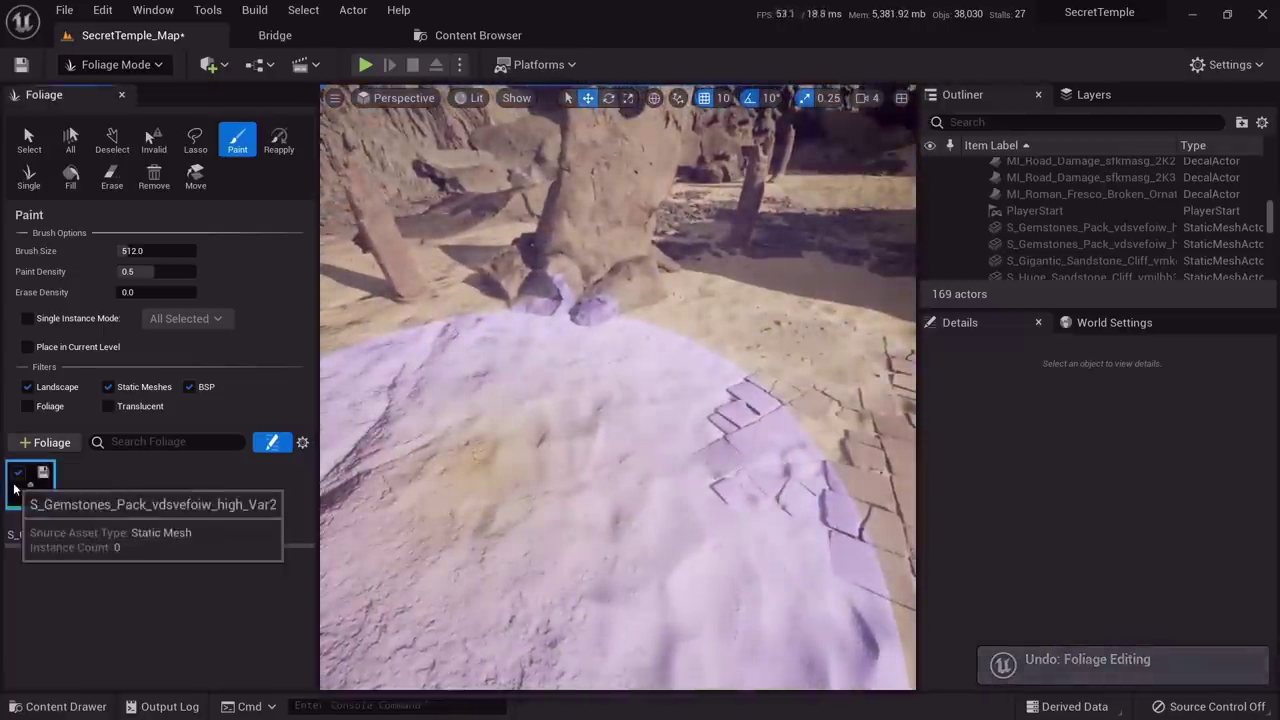
Select the gemstone foliage type and set its Scale X range to a minimum of 30 and a maximum of 50
{"action": "left_click", "coordinate": [30, 485]}
{"action": "scroll", "coordinate": [118, 640], "scroll_direction": "down", "scroll_amount": 2}
{"action": "scroll", "coordinate": [118, 632], "scroll_direction": "down", "scroll_amount": 3}
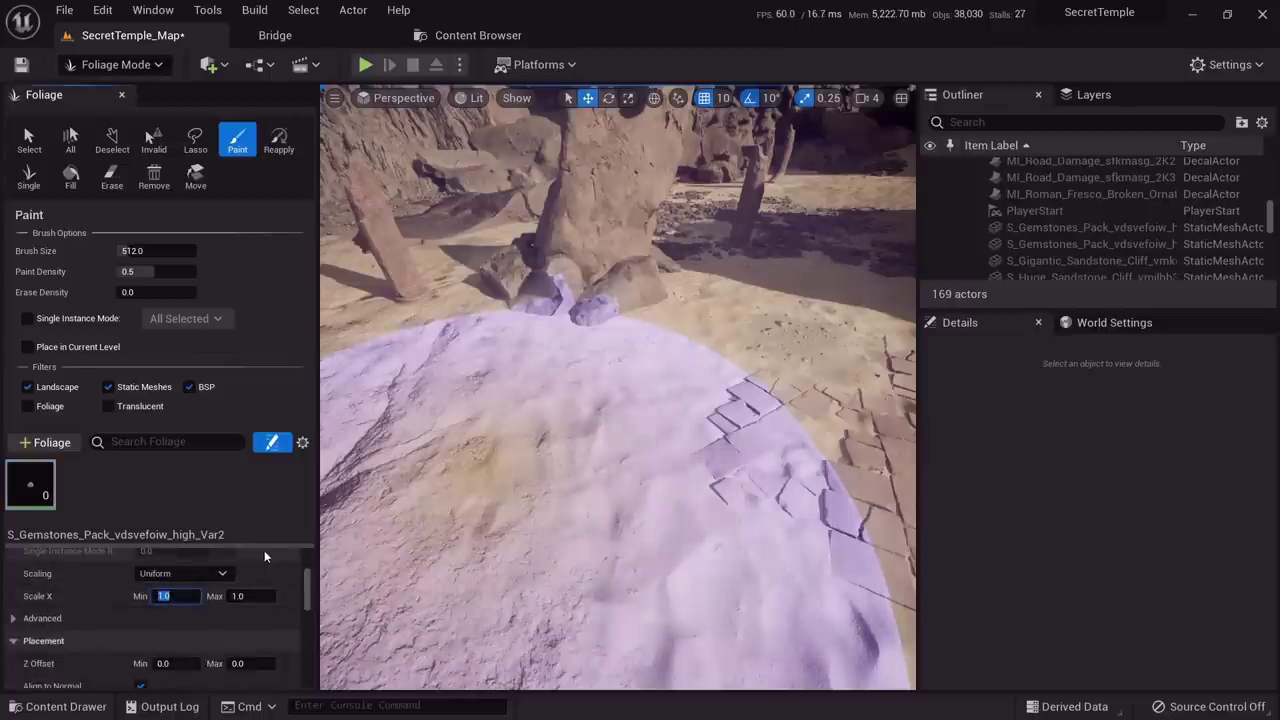
{"action": "type", "text": "30"}
{"action": "key", "text": "Tab"}
{"action": "type", "text": "50"}
{"action": "key", "text": "Return"}
Paint a test patch of gemstones around the upright rock, inspect it up close and undo it
{"action": "left_click_drag", "start_coordinate": [683, 374], "coordinate": [775, 275]}
{"action": "right_click_drag", "start_coordinate": [775, 275], "coordinate": [775, 190]}
{"action": "key", "text": "s"}
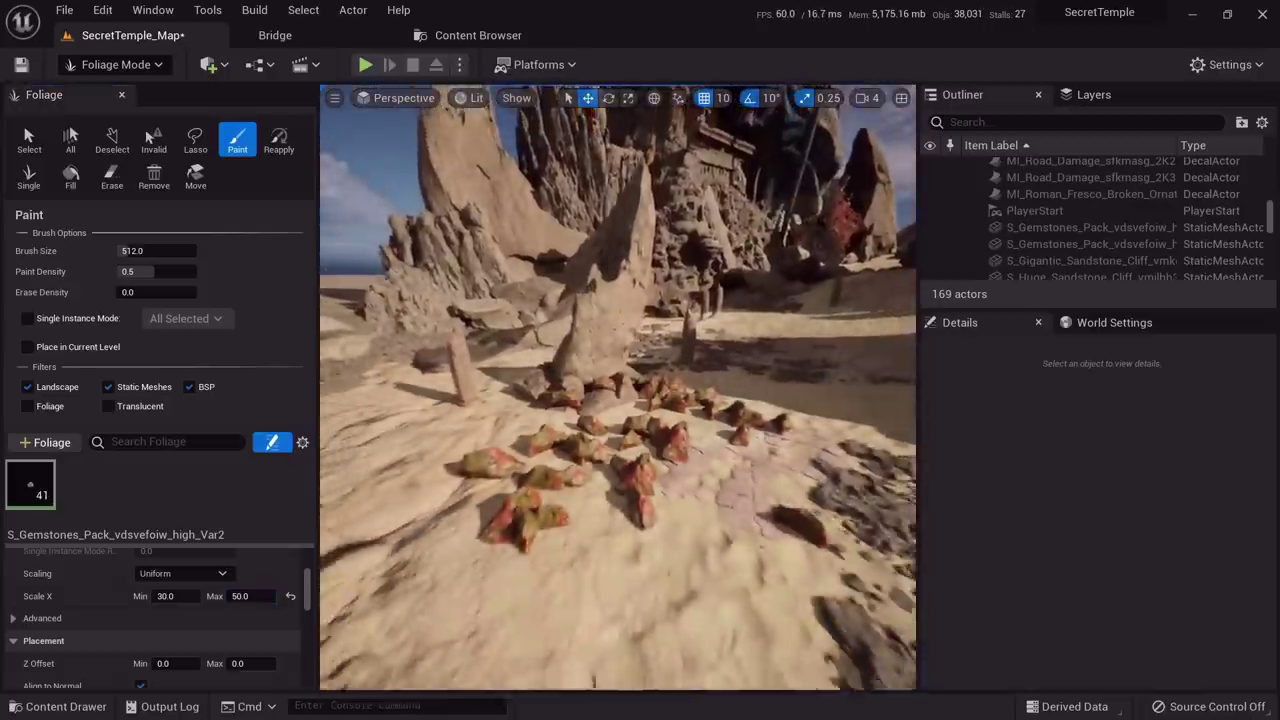
{"action": "key", "text": "w"}
{"action": "right_click_drag", "start_coordinate": [731, 323], "coordinate": [735, 360]}
{"action": "right_click_drag", "start_coordinate": [642, 369], "coordinate": [700, 390]}
{"action": "key", "text": "w"}
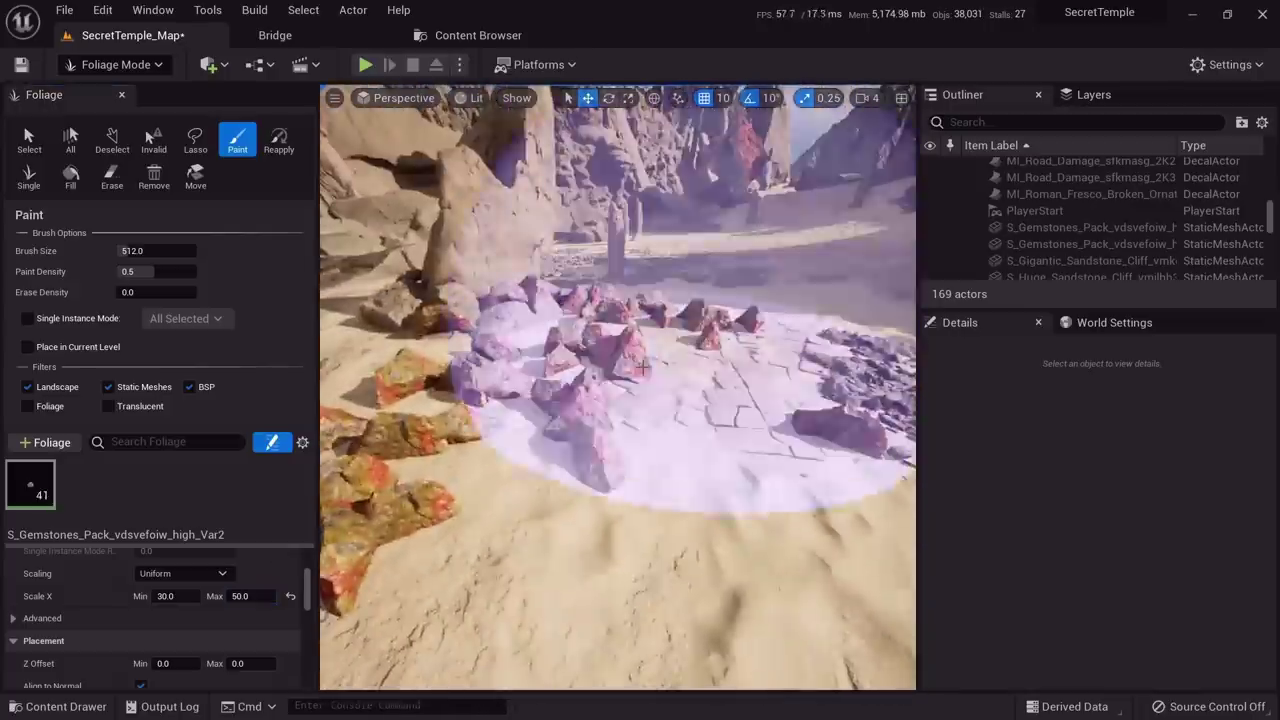
{"action": "key", "text": "ctrl+z"}
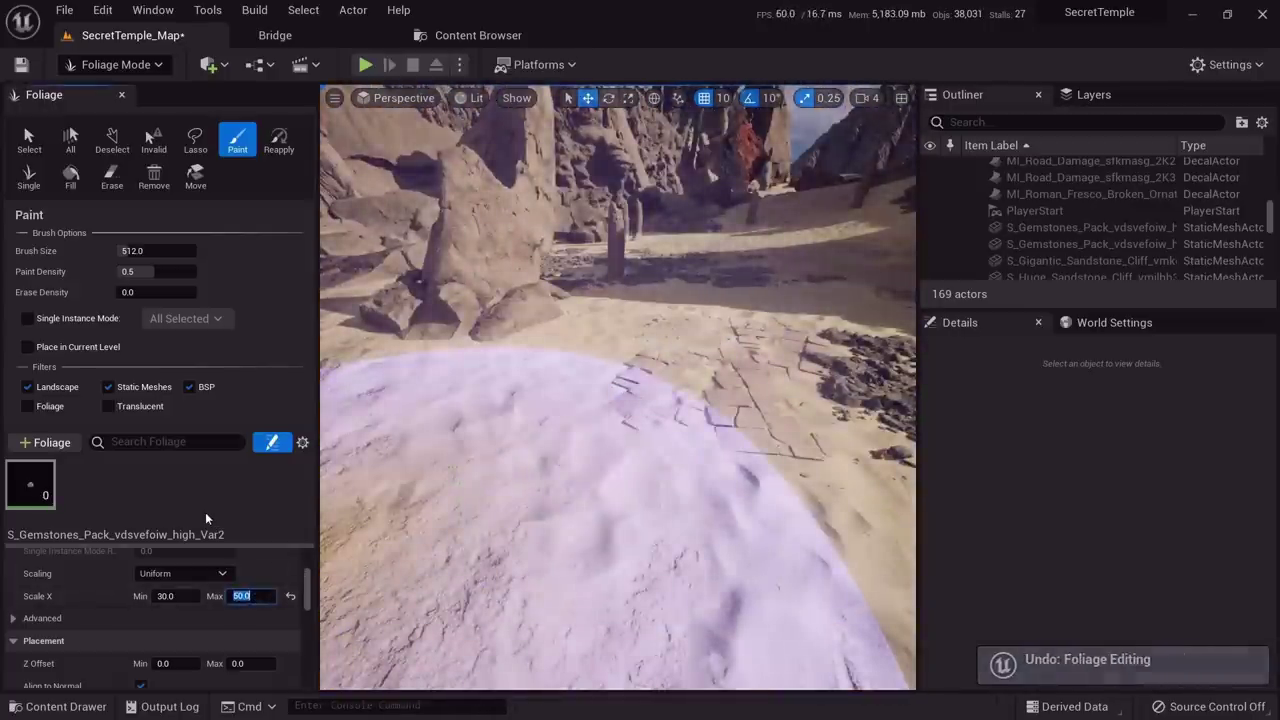
Set the gemstone foliage's maximum scale to 75, the paint density to 0.196 and the brush size to about 587
{"action": "type", "text": "75"}
{"action": "key", "text": "Return"}
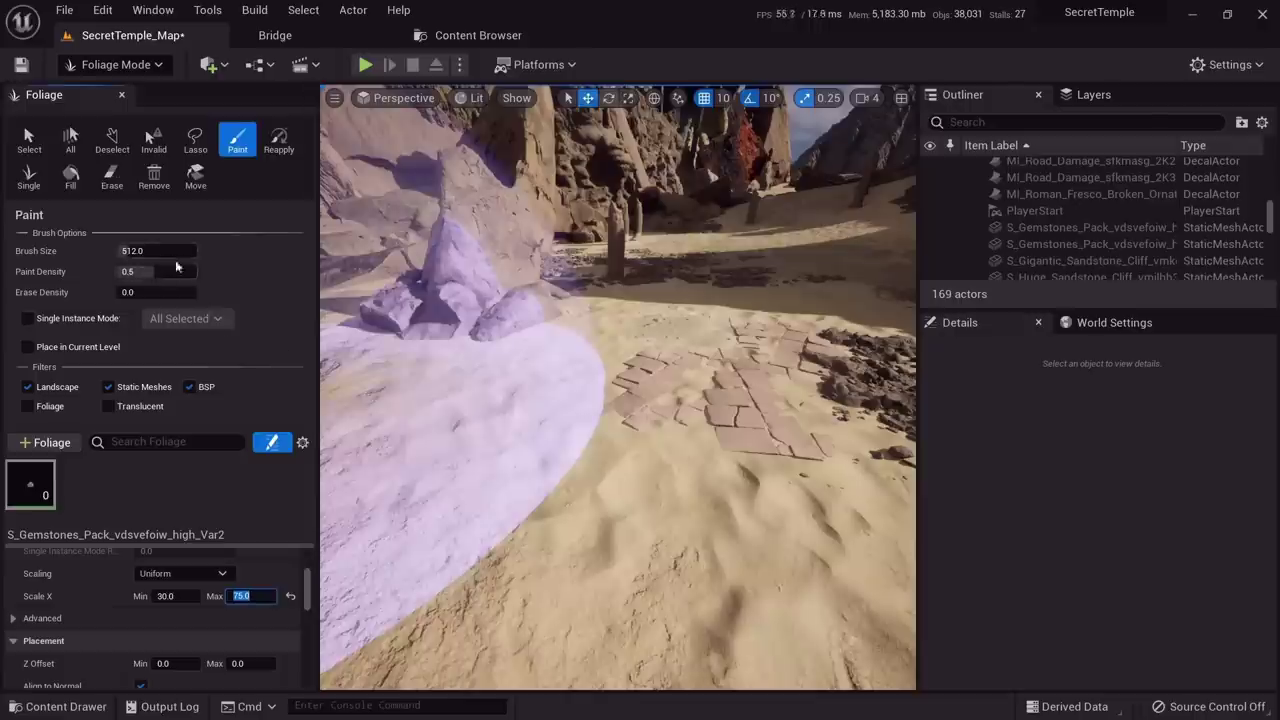
{"action": "left_click", "coordinate": [177, 266]}
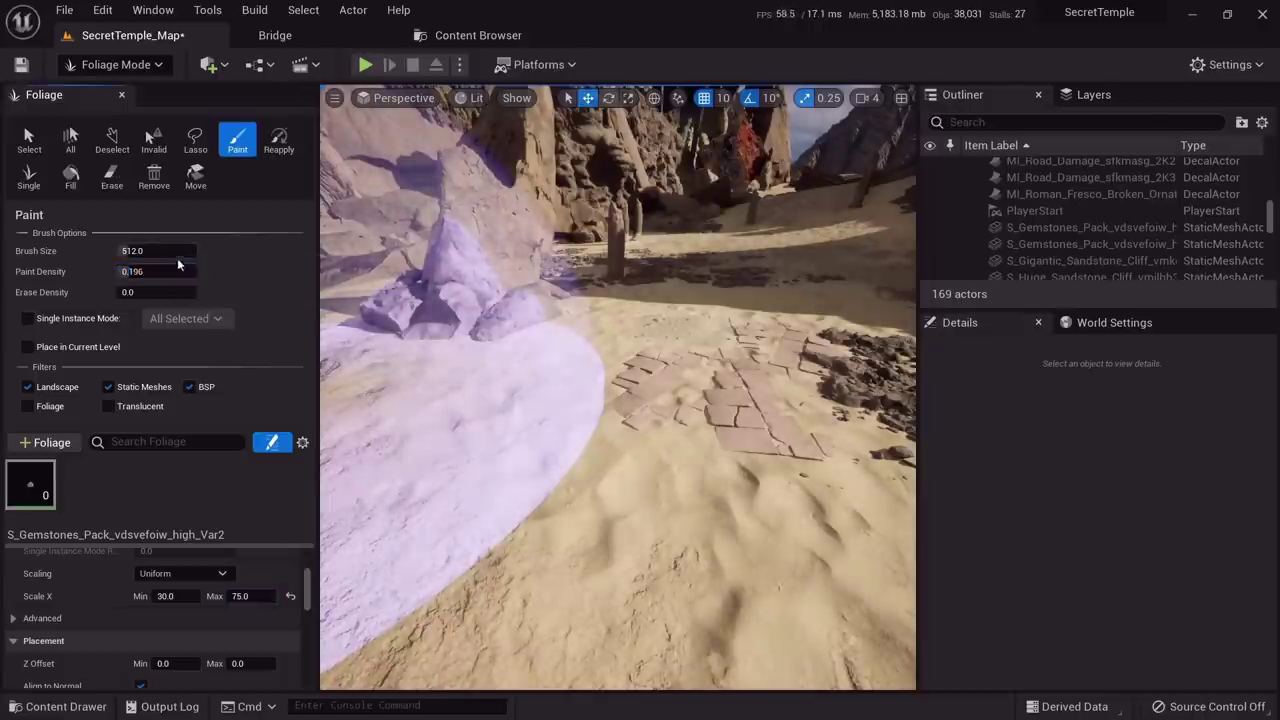
{"action": "left_click_drag", "start_coordinate": [177, 252], "coordinate": [184, 252]}
Try painting gemstones on the sand with the larger, sparser brush and undo the stroke
{"action": "left_click", "coordinate": [580, 405]}
{"action": "key", "text": "s"}
{"action": "mouse_move", "coordinate": [557, 408]}
{"action": "right_mouse_down"}
{"action": "mouse_move", "coordinate": [565, 370]}
{"action": "mouse_move", "coordinate": [557, 408]}
{"action": "right_mouse_up"}
{"action": "key", "text": "ctrl+z"}
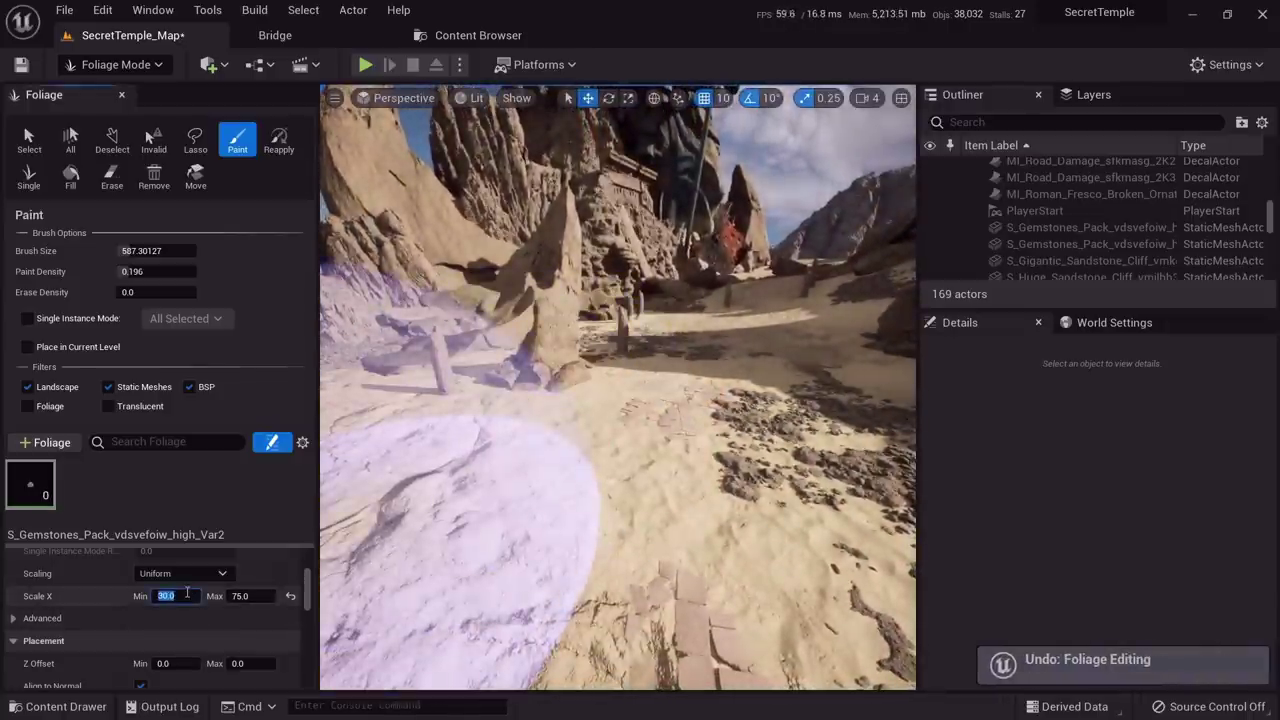
Try a minimum gemstone scale of 10 with a painted patch on the sand, and undo the patch
{"action": "key", "text": "Return"}
{"action": "left_click", "coordinate": [548, 462]}
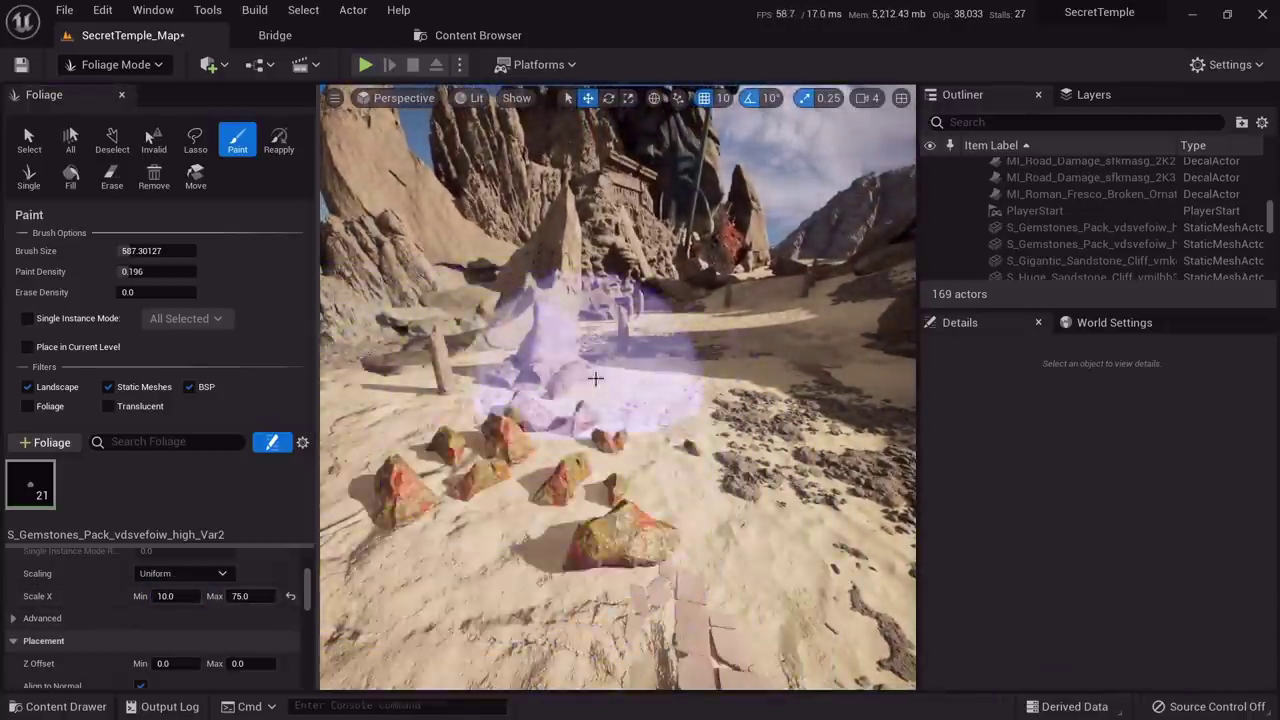
{"action": "key", "text": "s"}
{"action": "mouse_move", "coordinate": [594, 377]}
{"action": "right_mouse_down"}
{"action": "mouse_move", "coordinate": [591, 335]}
{"action": "mouse_move", "coordinate": [594, 377]}
{"action": "right_mouse_up"}
{"action": "key", "text": "w"}
{"action": "key", "text": "ctrl+z"}
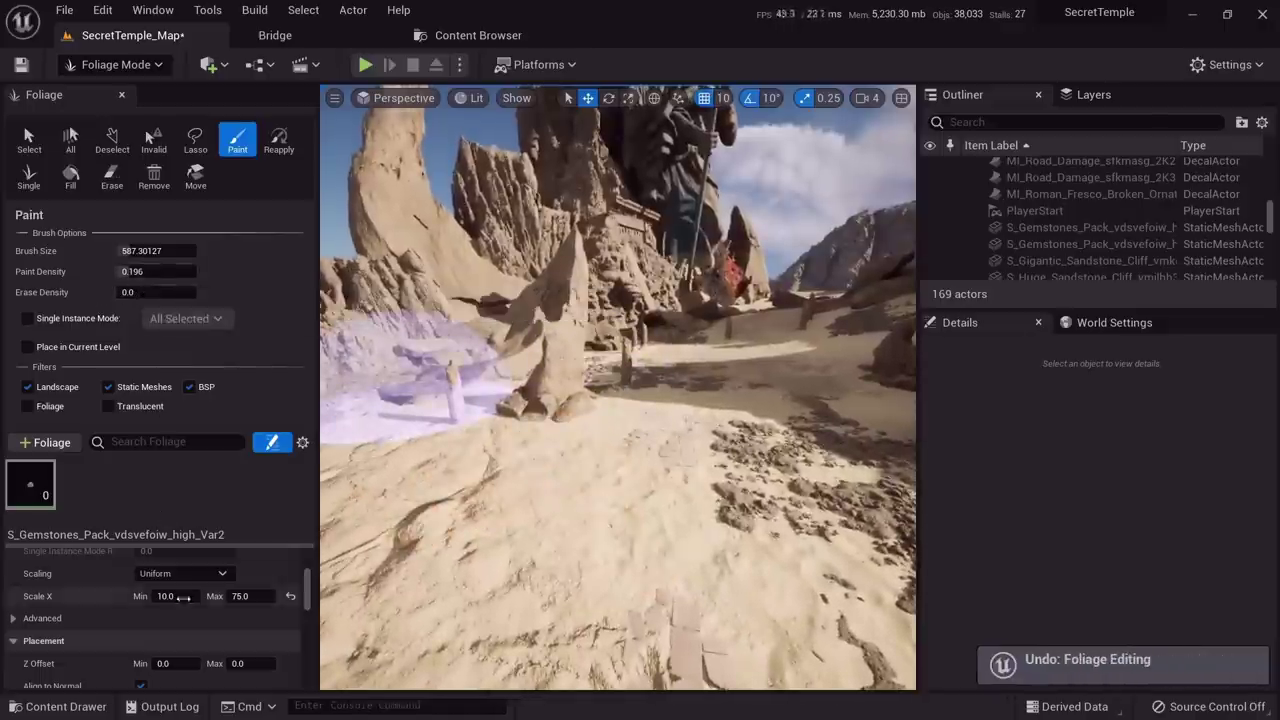
Try foliage densities of 10 and 50 per 1Kuu, painting a test patch with each and undoing it
{"action": "scroll", "coordinate": [200, 610], "scroll_direction": "up", "scroll_amount": 3}
{"action": "scroll", "coordinate": [200, 612], "scroll_direction": "up", "scroll_amount": 1}
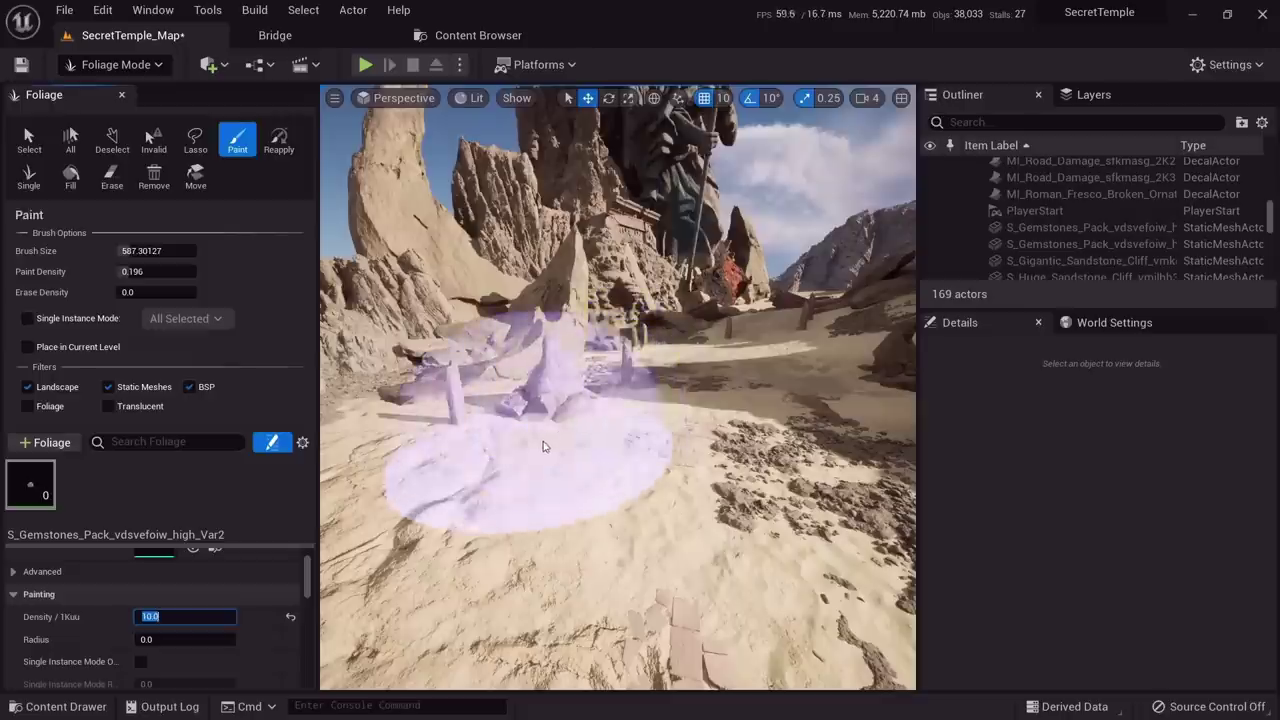
{"action": "mouse_move", "coordinate": [540, 446]}
{"action": "left_mouse_down"}
{"action": "mouse_move", "coordinate": [622, 448]}
{"action": "mouse_move", "coordinate": [517, 468]}
{"action": "left_mouse_up"}
{"action": "key", "text": "ctrl+z"}
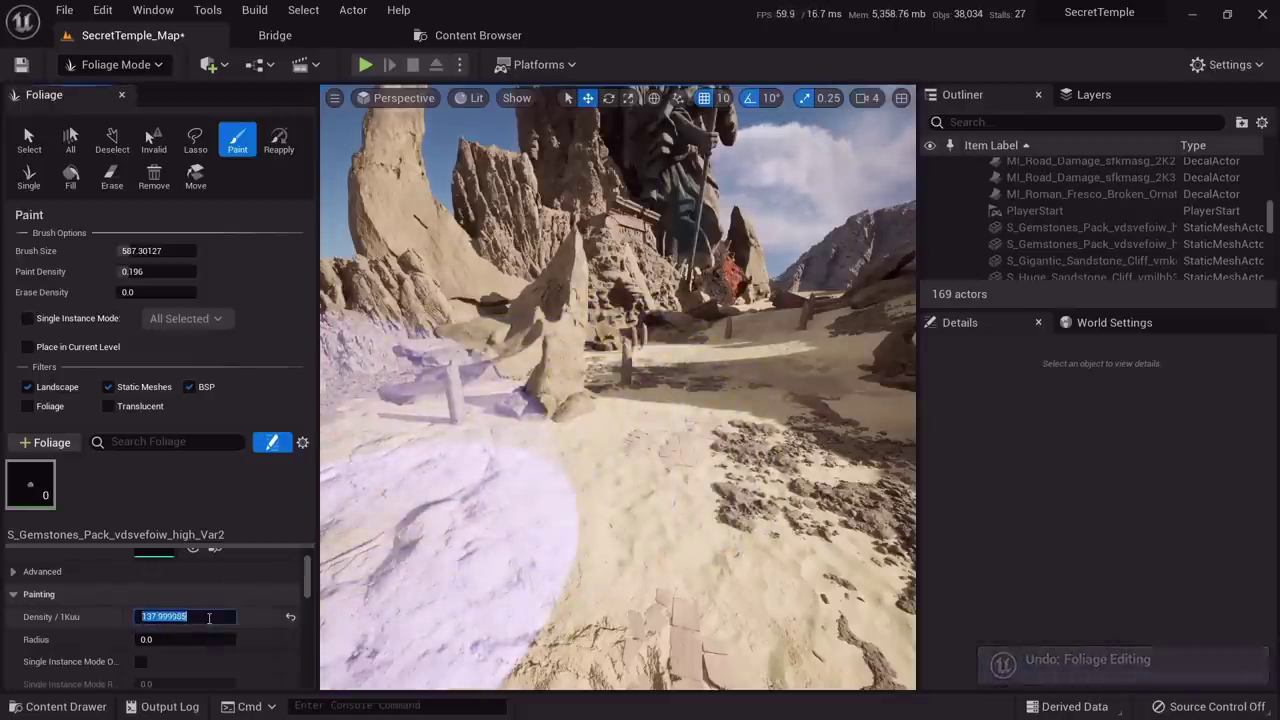
{"action": "right_click_drag", "start_coordinate": [523, 445], "coordinate": [478, 436]}
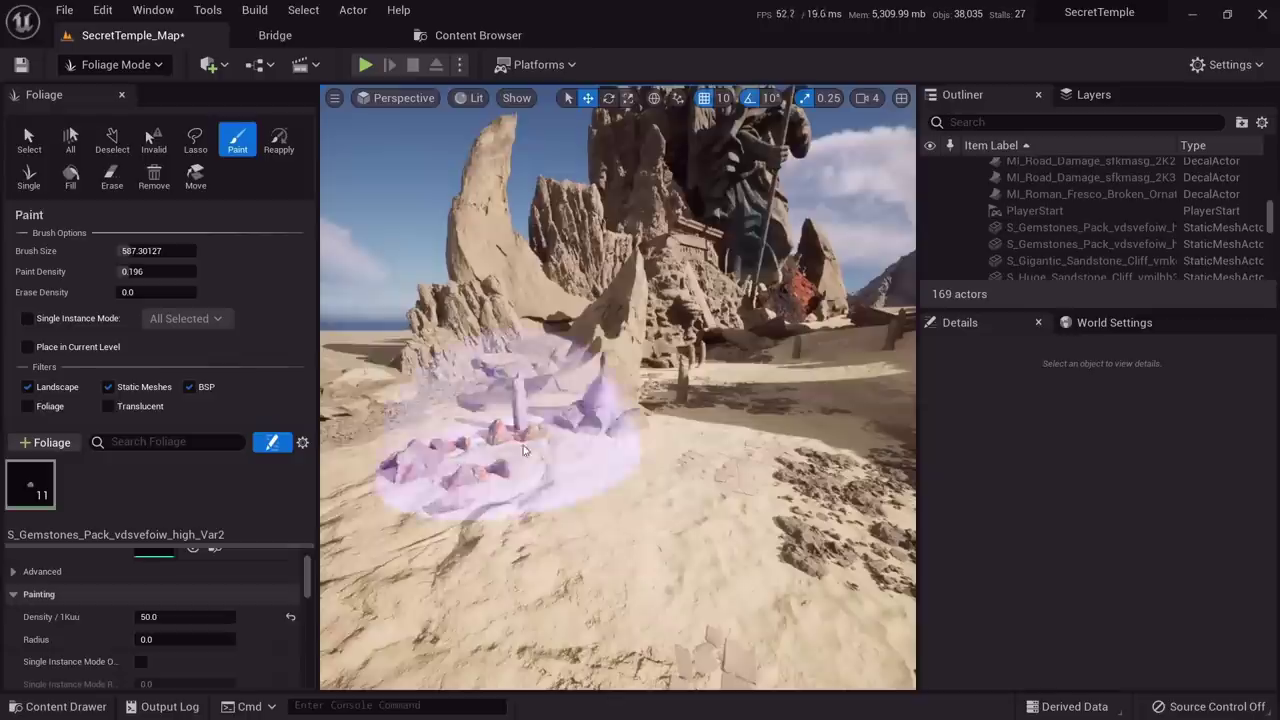
{"action": "key", "text": "ctrl+z"}
Set the gemstone foliage density to 15 and paint a few gemstones among the rocks, undoing the first stroke
{"action": "left_click", "coordinate": [200, 622]}
{"action": "type", "text": "15"}
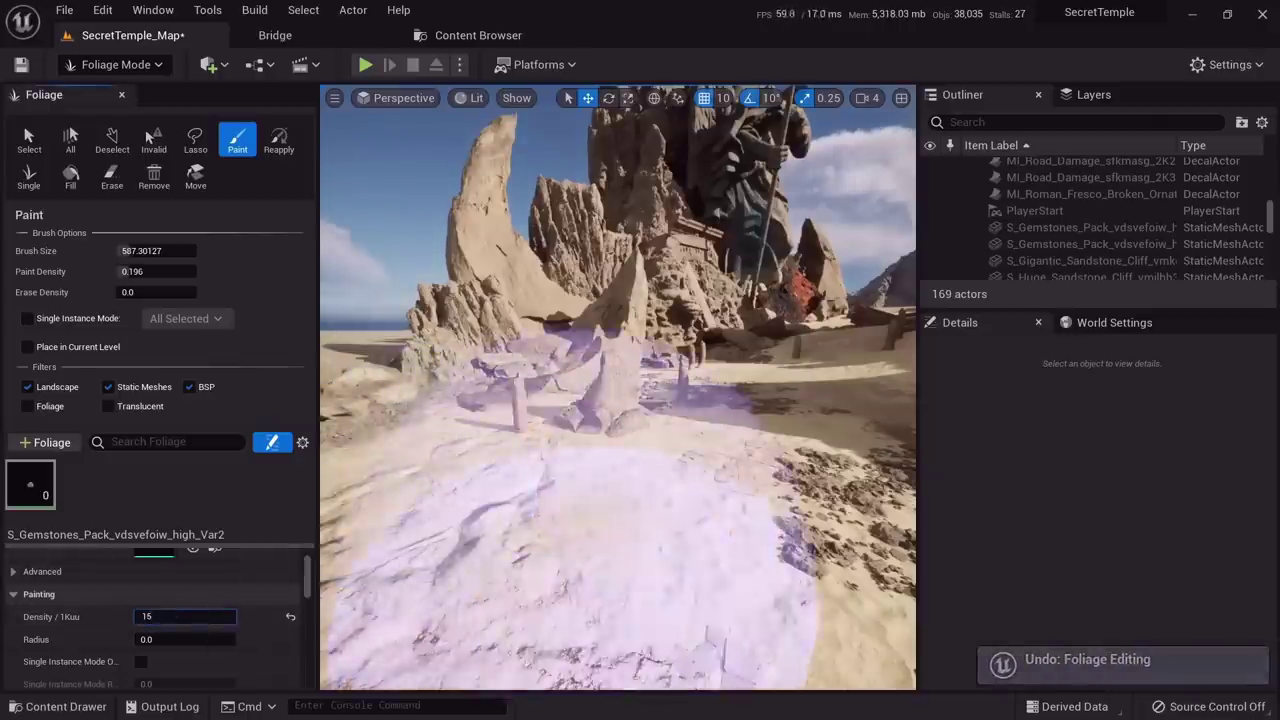
{"action": "left_click", "coordinate": [557, 408]}
{"action": "mouse_move", "coordinate": [471, 454]}
{"action": "right_mouse_down"}
{"action": "mouse_move", "coordinate": [510, 452]}
{"action": "mouse_move", "coordinate": [486, 443]}
{"action": "right_mouse_up"}
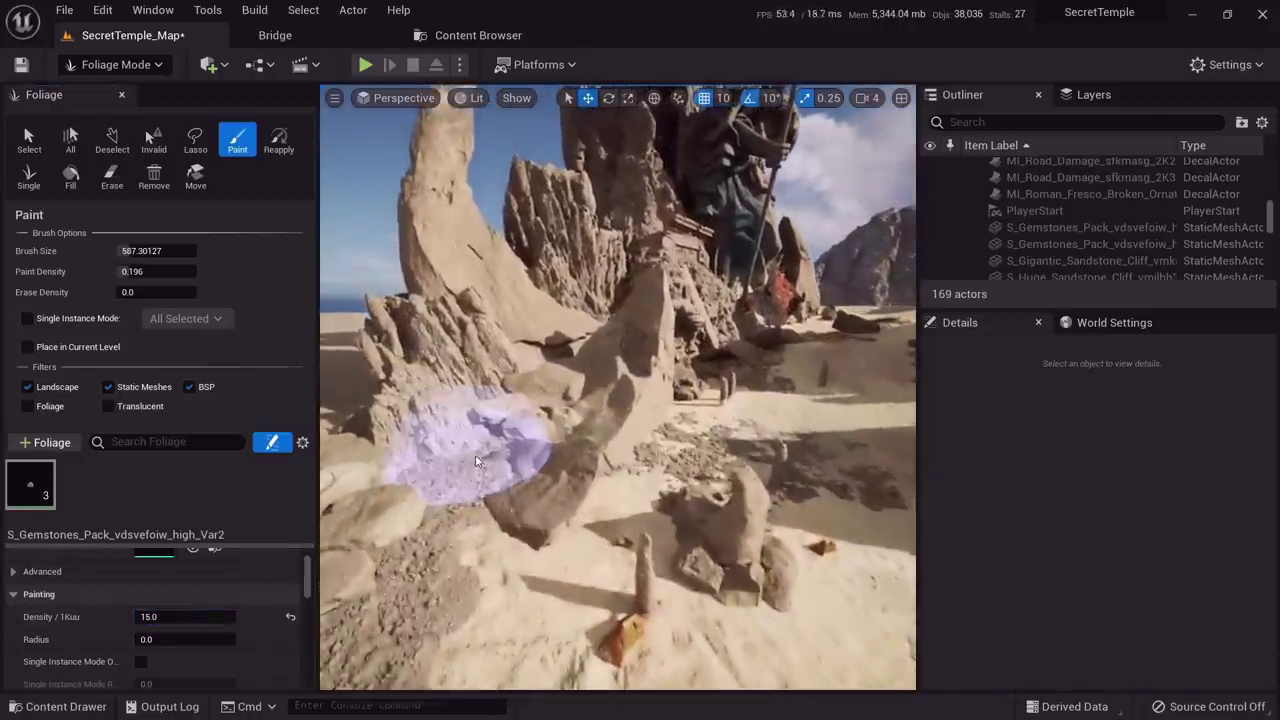
{"action": "key", "text": "ctrl+z"}
{"action": "left_click", "coordinate": [550, 384]}
{"action": "mouse_move", "coordinate": [523, 335]}
{"action": "right_mouse_down"}
{"action": "mouse_move", "coordinate": [490, 345]}
{"action": "mouse_move", "coordinate": [505, 352]}
{"action": "right_mouse_up"}
Set the minimum gemstone scale to 25 and paint more gemstones over the rocks below the curved cliff
{"action": "scroll", "coordinate": [221, 636], "scroll_direction": "down", "scroll_amount": 3}
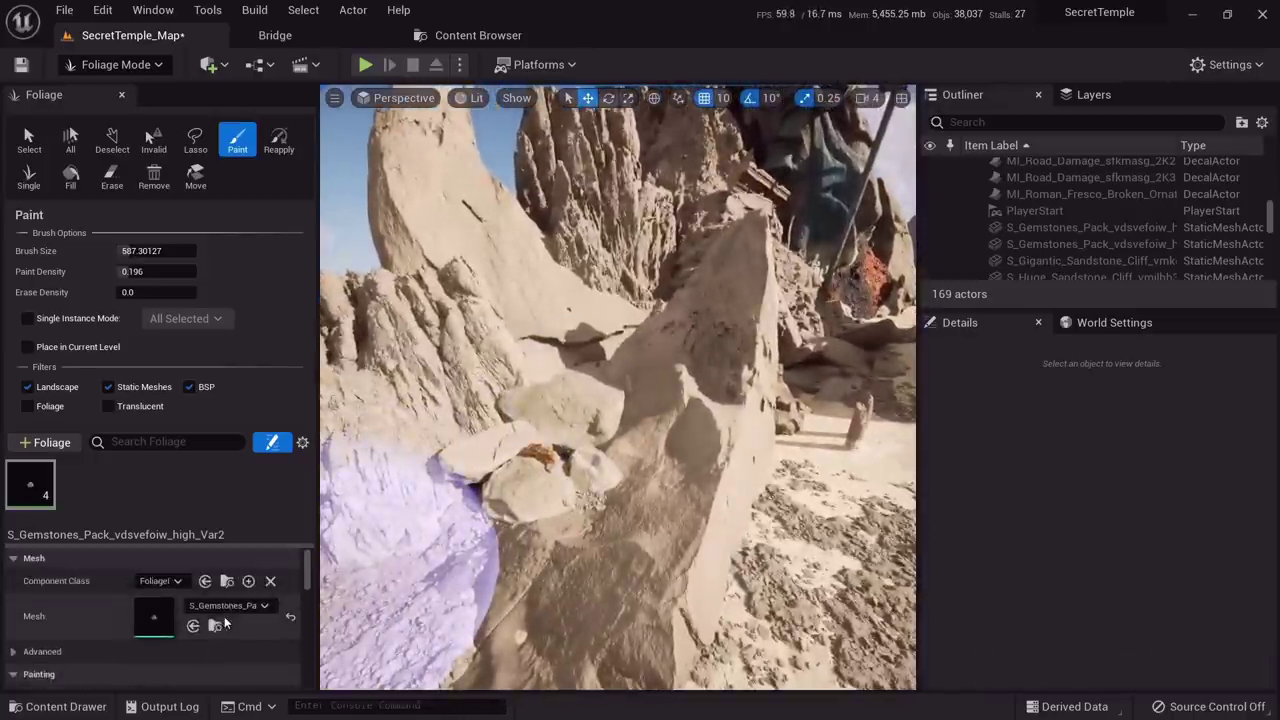
{"action": "left_click_drag", "start_coordinate": [198, 622], "coordinate": [240, 622]}
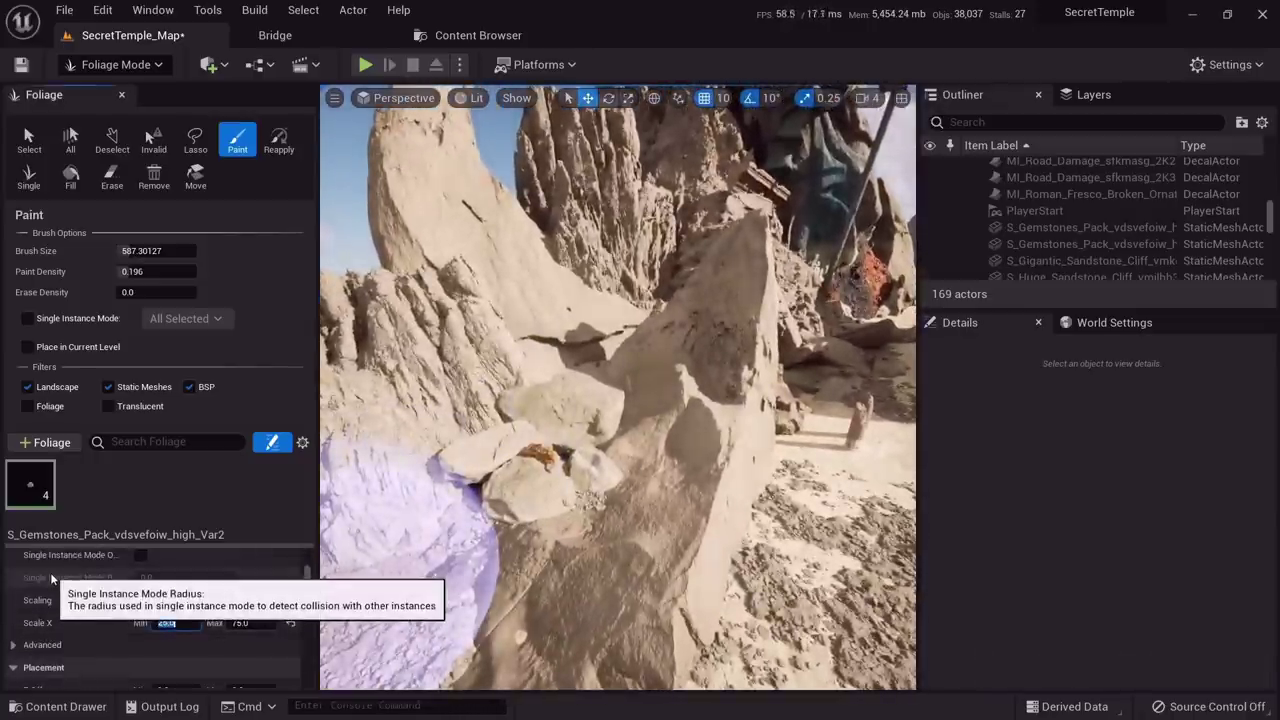
{"action": "left_click", "coordinate": [604, 395]}
{"action": "left_click", "coordinate": [663, 417]}
{"action": "left_click", "coordinate": [517, 377]}
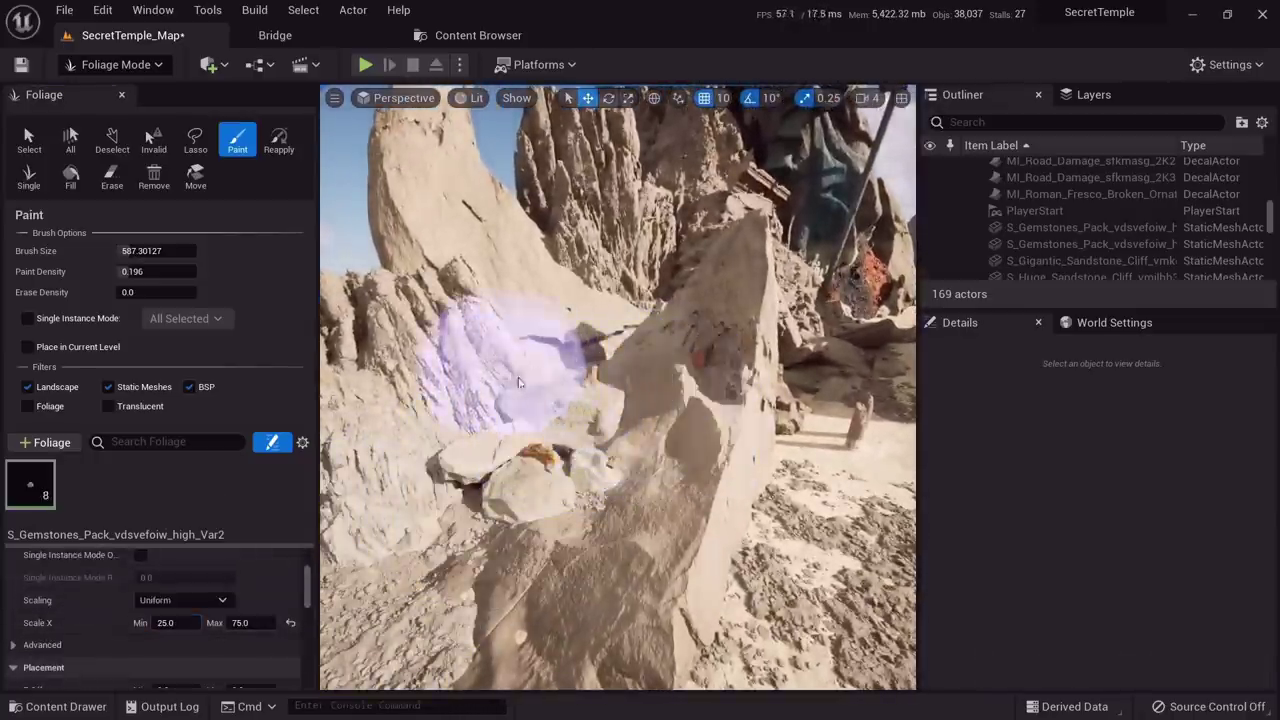
Paint scattered gemstones across the foreground sand and the boulders on the opposite side of the path
{"action": "mouse_move", "coordinate": [517, 377]}
{"action": "right_mouse_down"}
{"action": "mouse_move", "coordinate": [540, 335]}
{"action": "mouse_move", "coordinate": [600, 375]}
{"action": "mouse_move", "coordinate": [590, 420]}
{"action": "mouse_move", "coordinate": [566, 400]}
{"action": "right_mouse_up"}
{"action": "left_click_drag", "start_coordinate": [566, 400], "coordinate": [705, 402]}
{"action": "right_click_drag", "start_coordinate": [704, 402], "coordinate": [697, 387]}
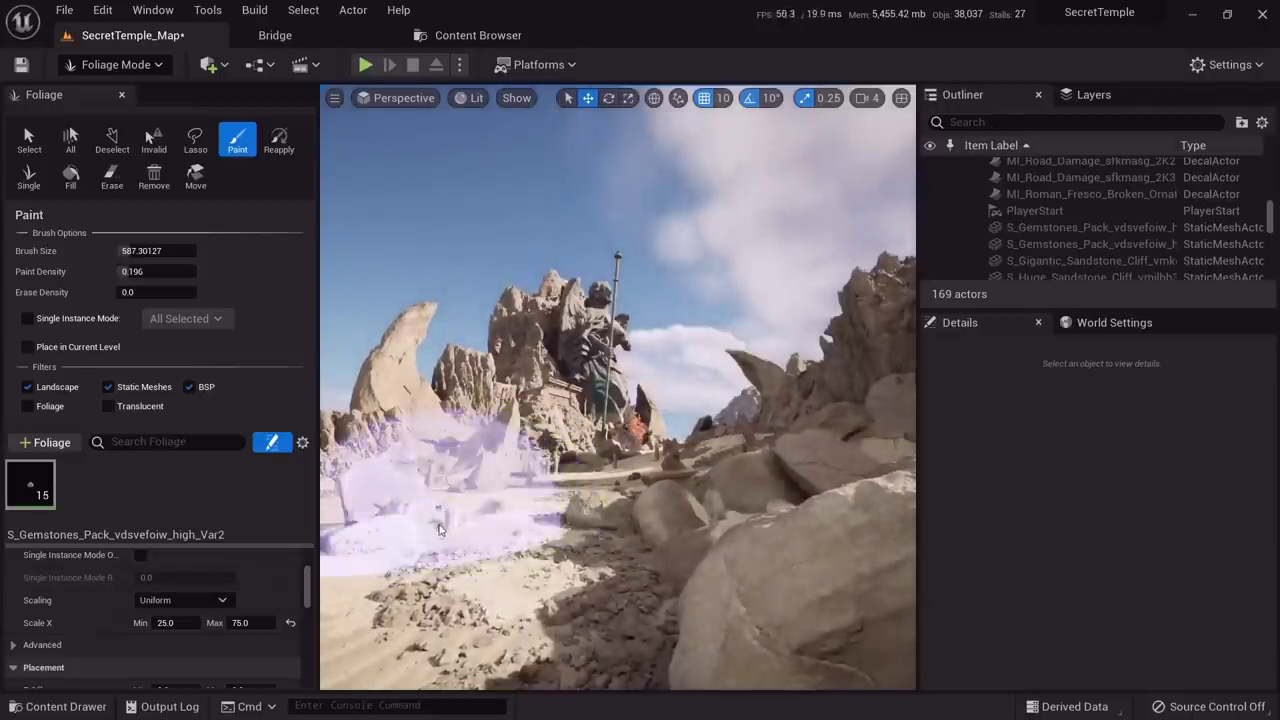
{"action": "mouse_move", "coordinate": [772, 437]}
{"action": "left_mouse_down"}
{"action": "mouse_move", "coordinate": [829, 426]}
{"action": "mouse_move", "coordinate": [788, 458]}
{"action": "mouse_move", "coordinate": [814, 436]}
{"action": "left_mouse_up"}
{"action": "right_click_drag", "start_coordinate": [814, 436], "coordinate": [836, 500]}
{"action": "mouse_move", "coordinate": [836, 500]}
{"action": "left_mouse_down"}
{"action": "mouse_move", "coordinate": [808, 531]}
{"action": "mouse_move", "coordinate": [603, 371]}
{"action": "left_mouse_up"}
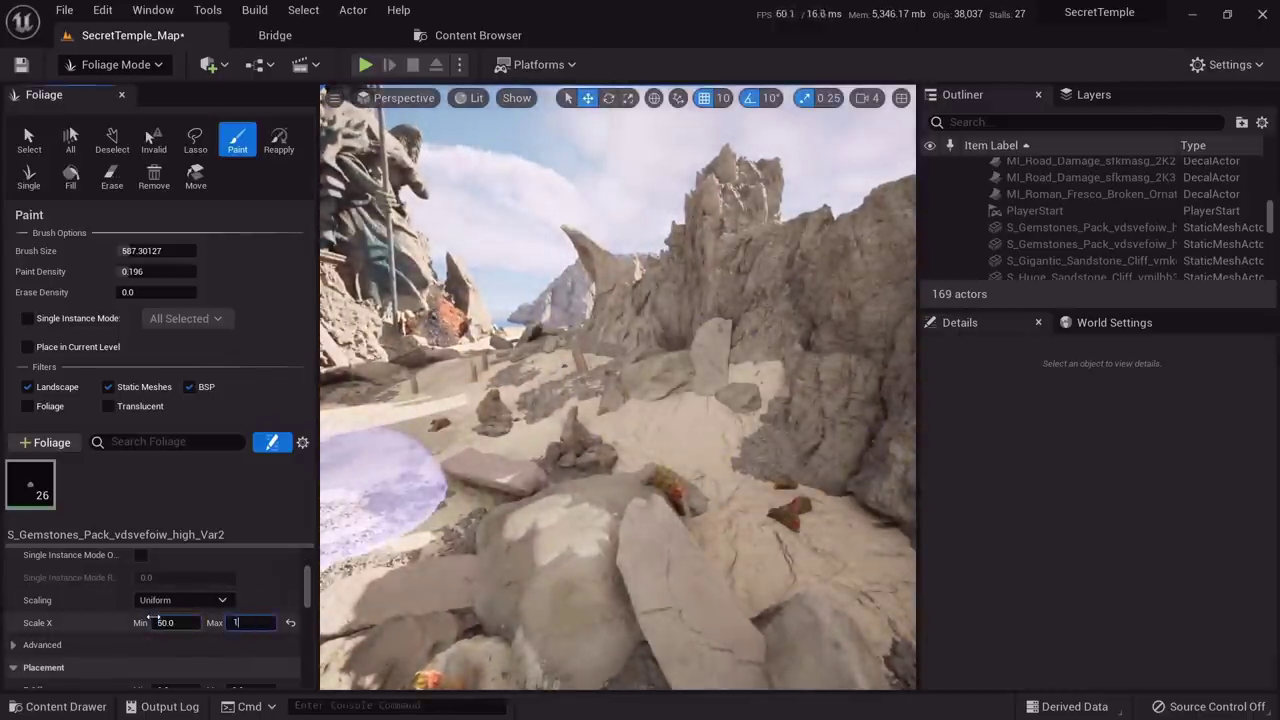
Set the gemstone scale range to 50–150 and paint larger gemstones along the cliffs facing the statue
{"action": "right_click_drag", "start_coordinate": [698, 410], "coordinate": [723, 373]}
{"action": "mouse_move", "coordinate": [723, 373]}
{"action": "left_mouse_down"}
{"action": "mouse_move", "coordinate": [762, 355]}
{"action": "mouse_move", "coordinate": [867, 446]}
{"action": "left_mouse_up"}
{"action": "right_click_drag", "start_coordinate": [866, 446], "coordinate": [737, 471]}
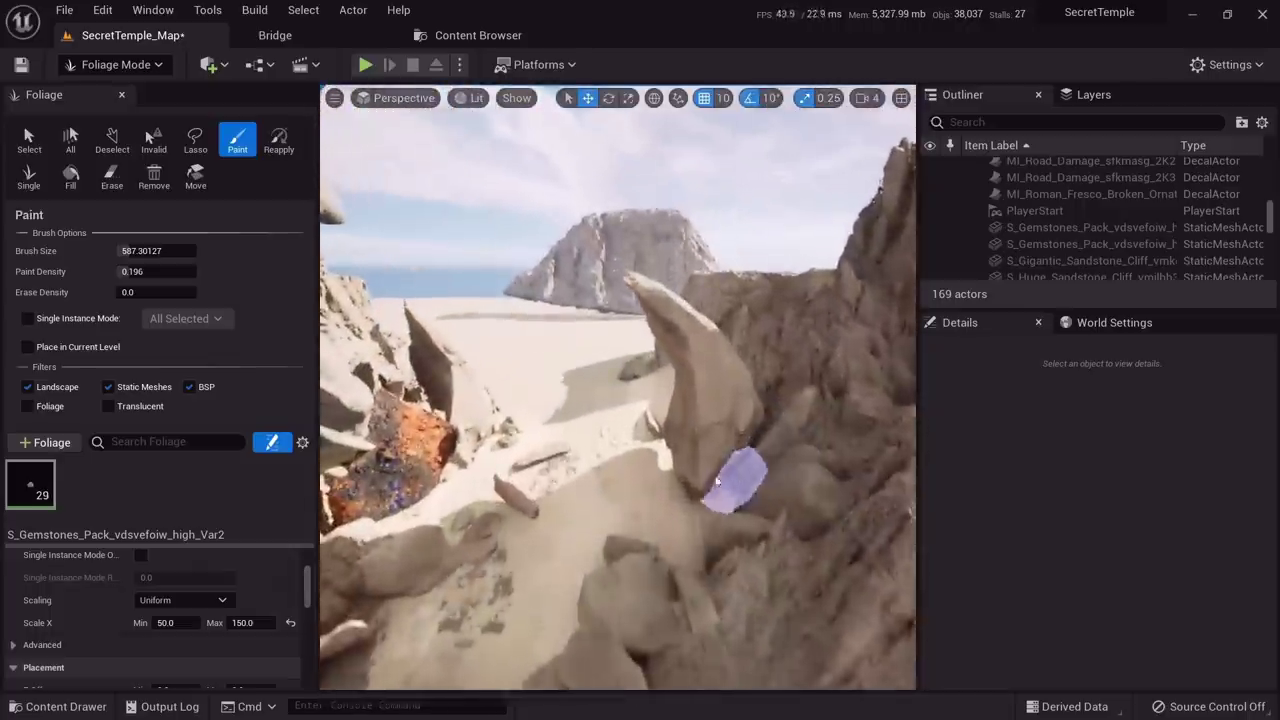
Paint more large gemstones over the rocks around the curved cliff and path, then erase those in the foreground
{"action": "mouse_move", "coordinate": [737, 471]}
{"action": "left_mouse_down"}
{"action": "mouse_move", "coordinate": [722, 568]}
{"action": "mouse_move", "coordinate": [767, 612]}
{"action": "left_mouse_up"}
{"action": "right_click_drag", "start_coordinate": [780, 595], "coordinate": [798, 566]}
{"action": "mouse_move", "coordinate": [455, 462]}
{"action": "left_mouse_down"}
{"action": "mouse_move", "coordinate": [450, 560]}
{"action": "mouse_move", "coordinate": [454, 526]}
{"action": "mouse_move", "coordinate": [409, 537]}
{"action": "mouse_move", "coordinate": [446, 570]}
{"action": "left_mouse_up"}
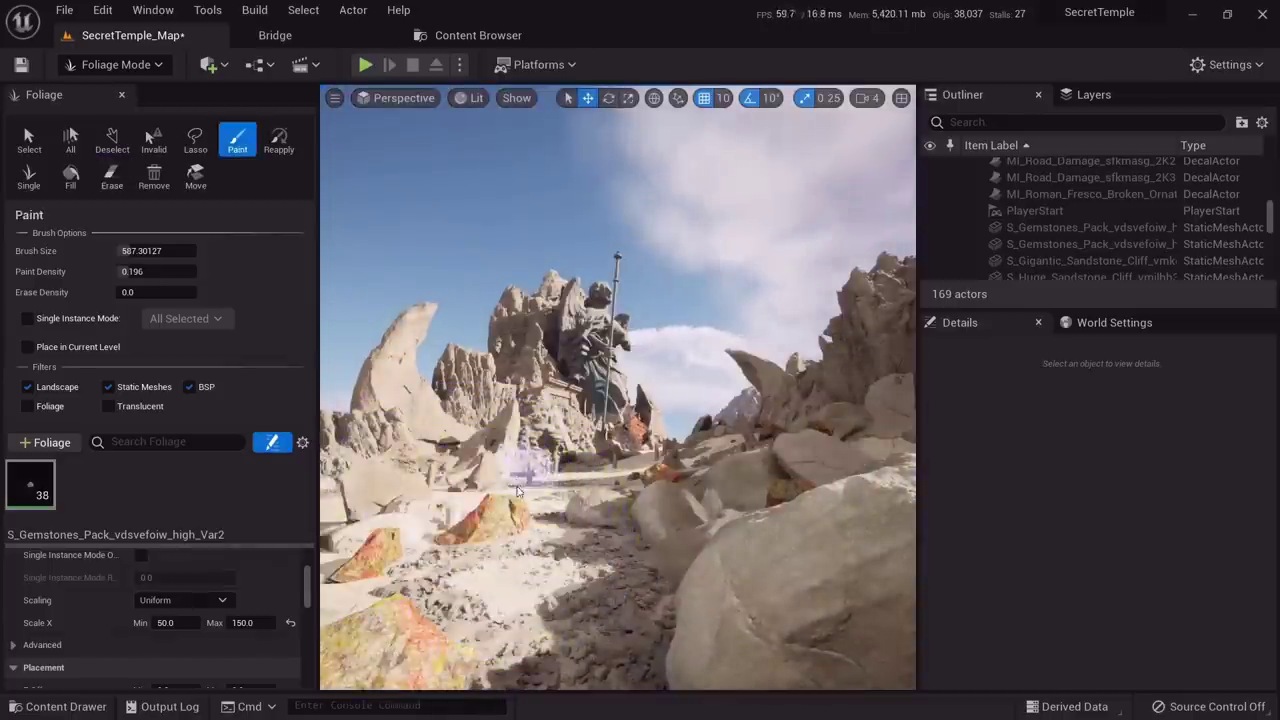
{"action": "mouse_move", "coordinate": [528, 466]}
{"action": "left_mouse_down", "text": "shift"}
{"action": "mouse_move", "coordinate": [457, 526]}
{"action": "mouse_move", "coordinate": [505, 537]}
{"action": "left_mouse_up", "text": "shift"}
{"action": "right_click_drag", "start_coordinate": [509, 537], "coordinate": [540, 557]}
Try painting large gemstones on the open sand beside the gravel path, checking them in an enlarged view
{"action": "key", "text": "F10"}
{"action": "right_click_drag", "start_coordinate": [588, 522], "coordinate": [550, 560]}
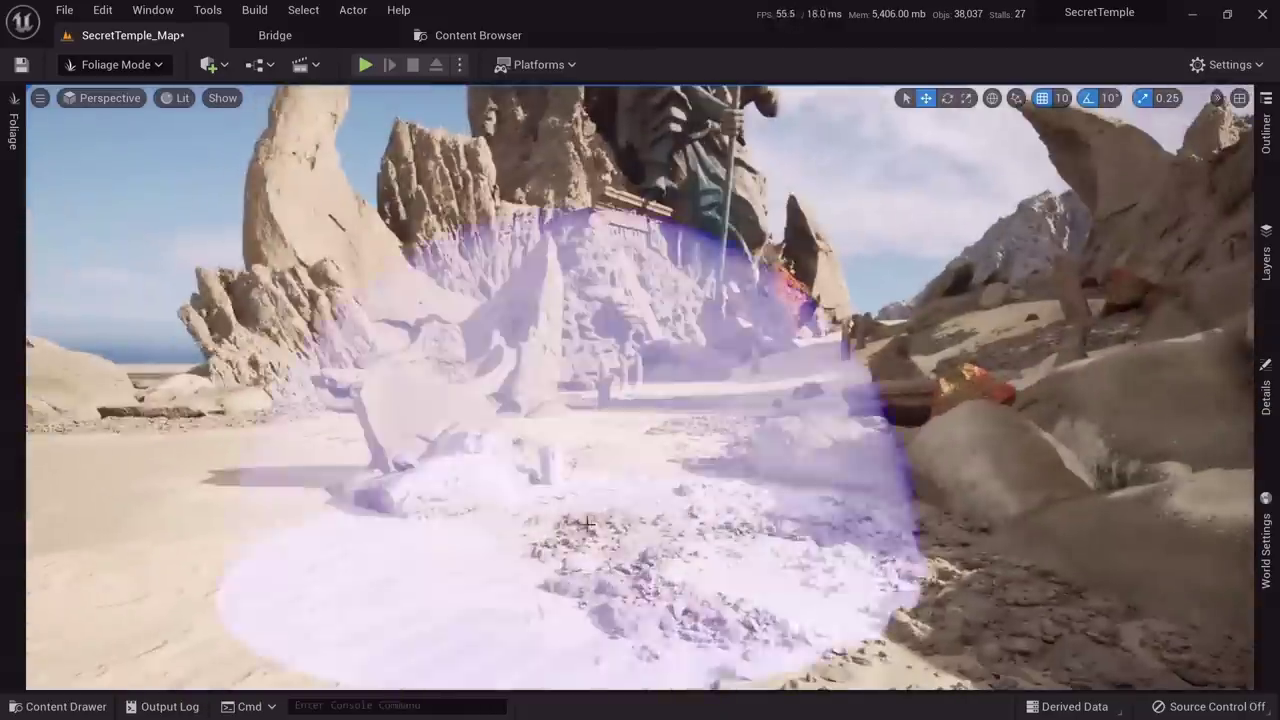
{"action": "left_click_drag", "start_coordinate": [294, 497], "coordinate": [388, 482]}
{"action": "mouse_move", "coordinate": [388, 482]}
{"action": "right_mouse_down"}
{"action": "mouse_move", "coordinate": [455, 445]}
{"action": "mouse_move", "coordinate": [470, 417]}
{"action": "right_mouse_up"}
{"action": "key", "text": "F11"}
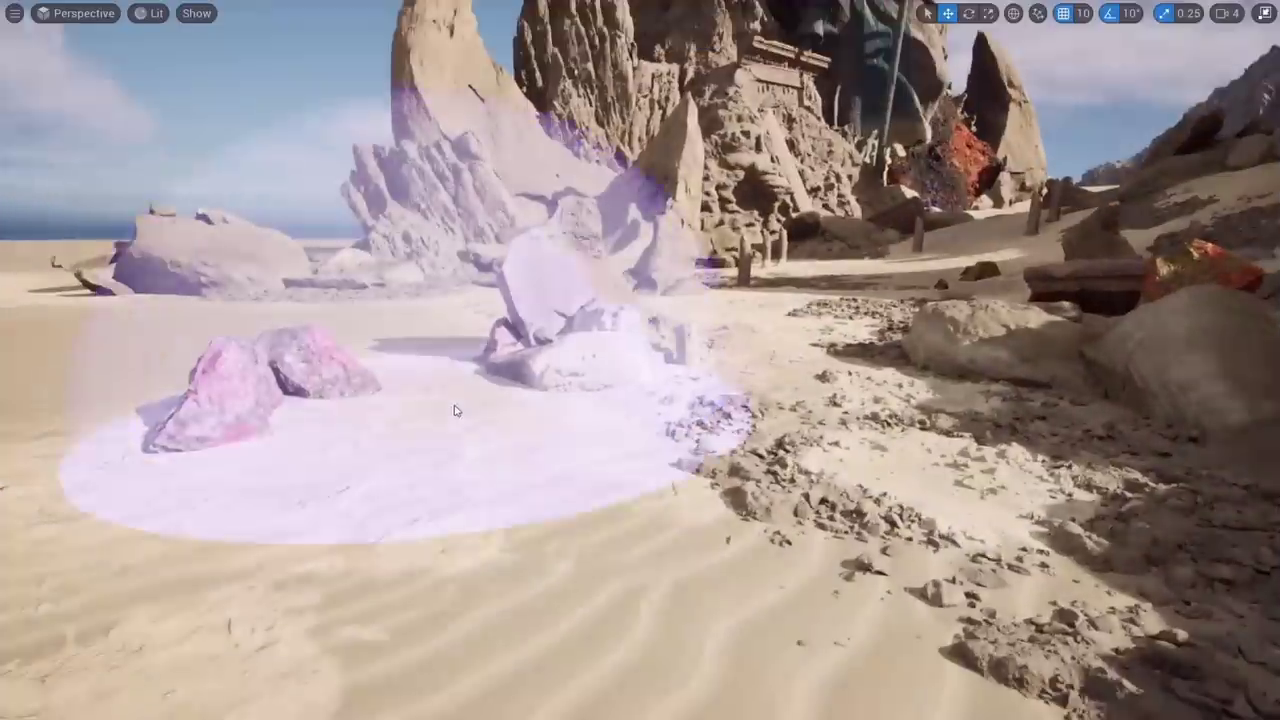
{"action": "key", "text": "F11"}
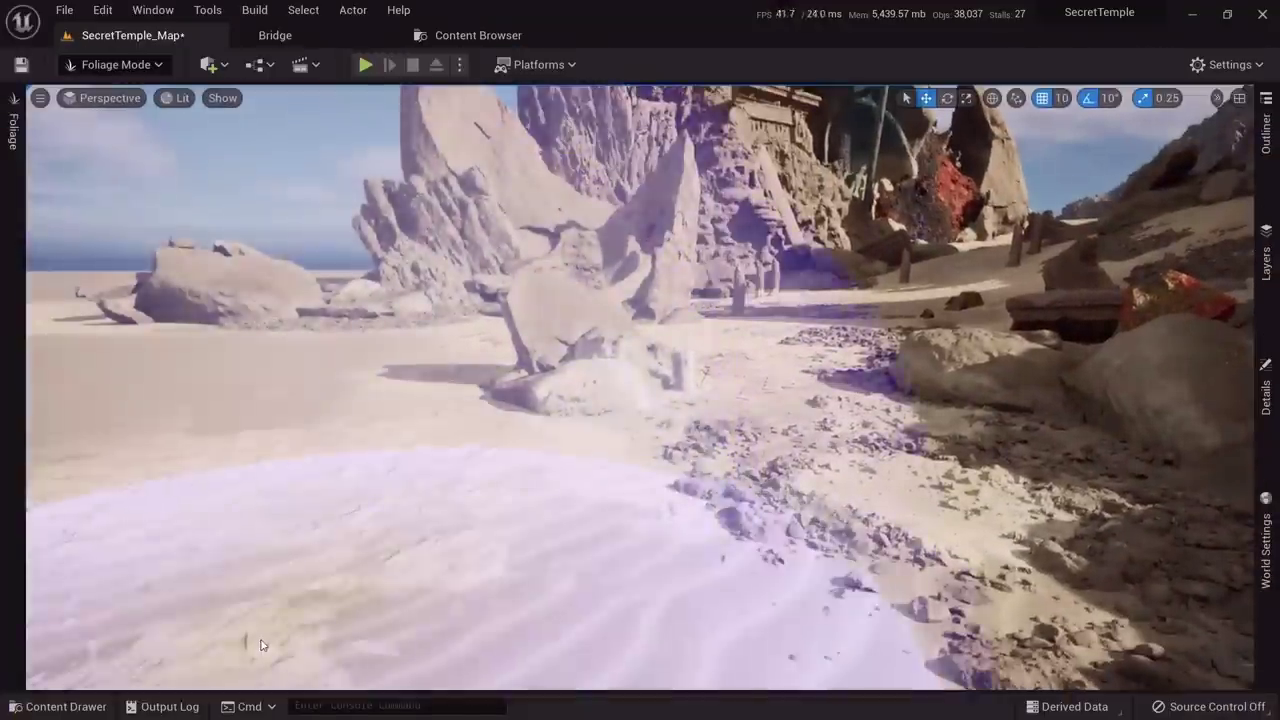
Set the gemstone scale range to 10–35 and paint small gemstones across the open sand before the statue
{"action": "right_click_drag", "start_coordinate": [335, 469], "coordinate": [203, 598]}
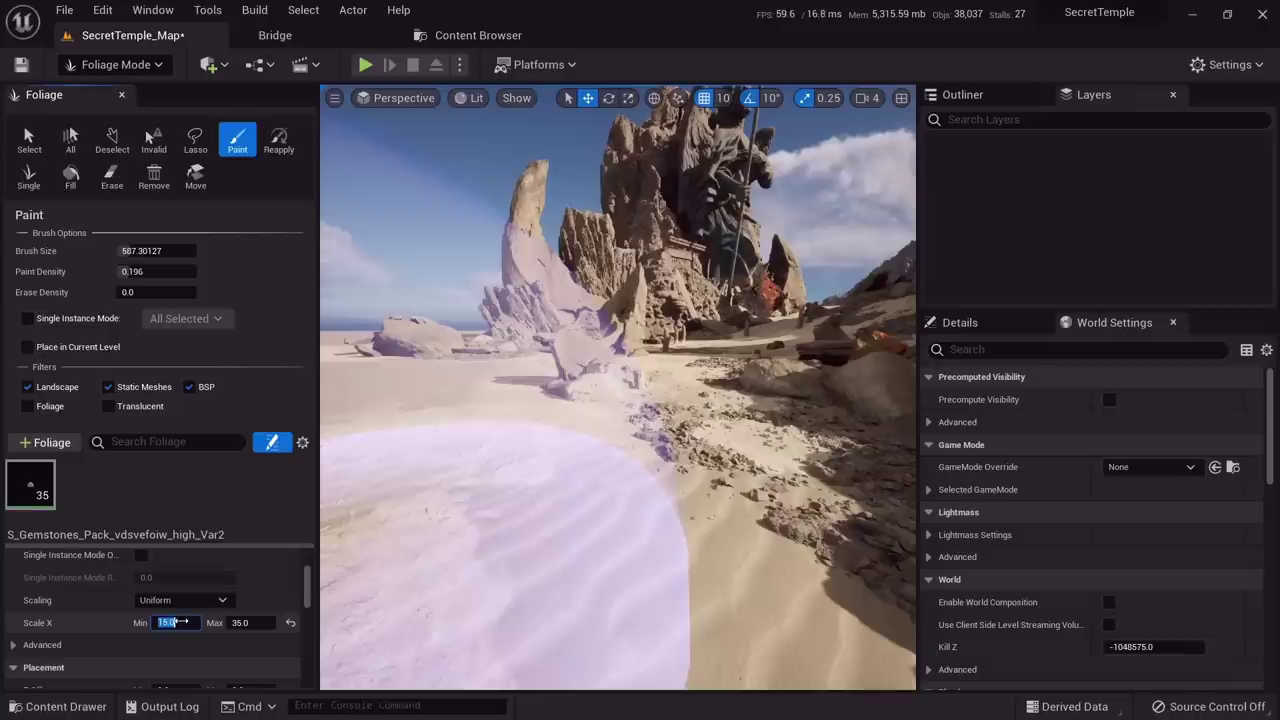
{"action": "left_click", "coordinate": [486, 402]}
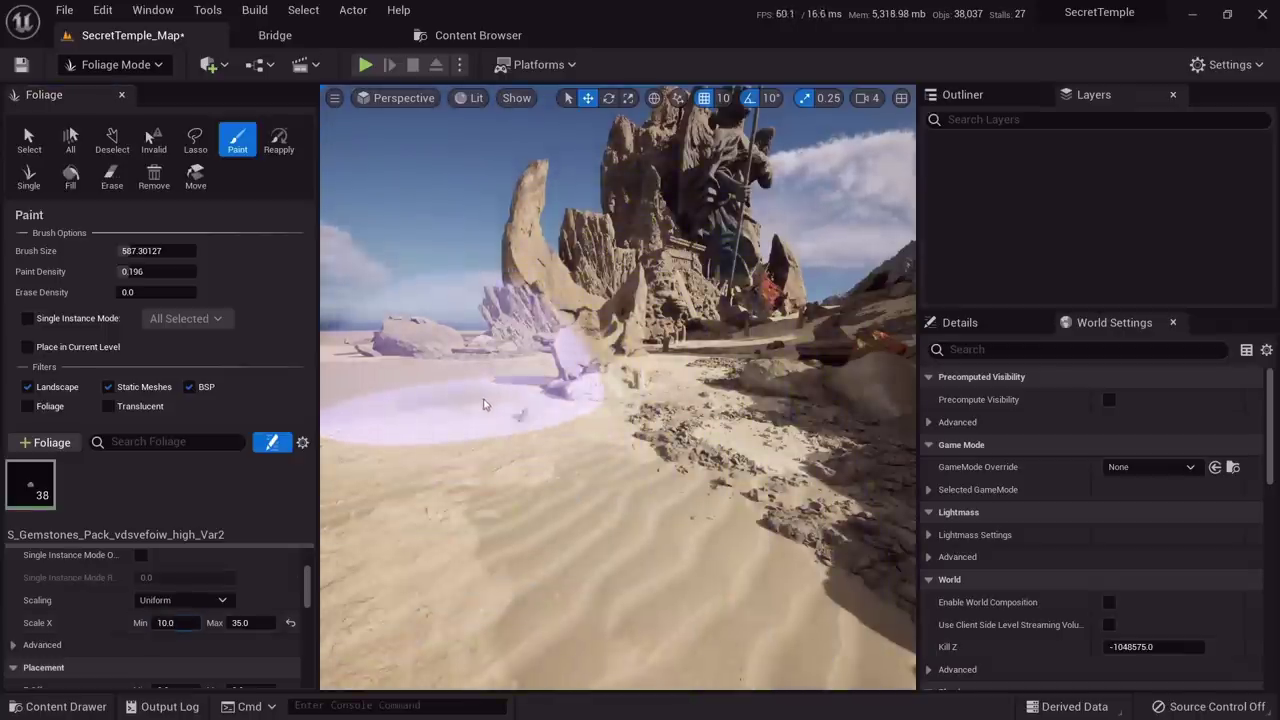
{"action": "key", "text": "w"}
{"action": "mouse_move", "coordinate": [486, 402]}
{"action": "right_mouse_down"}
{"action": "mouse_move", "coordinate": [520, 405]}
{"action": "mouse_move", "coordinate": [545, 460]}
{"action": "right_mouse_up"}
{"action": "right_click_drag", "start_coordinate": [530, 352], "coordinate": [528, 337]}
{"action": "key", "text": "s"}
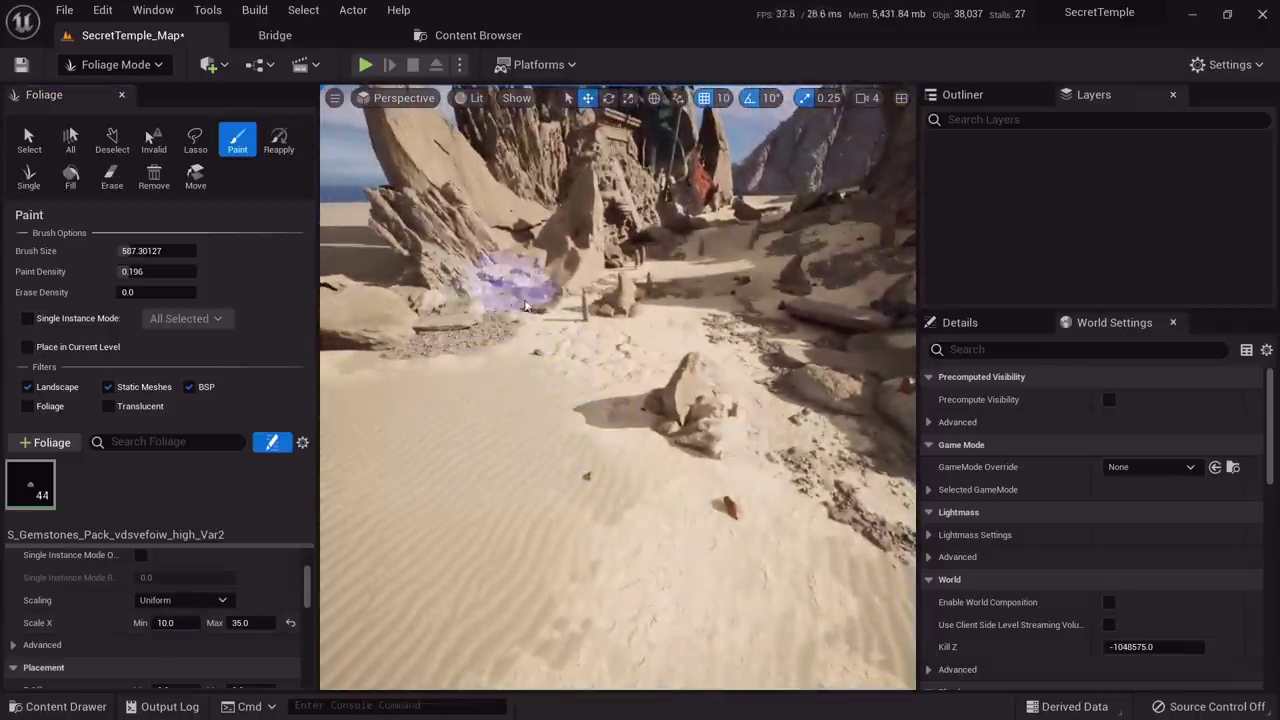
Paint more small gemstones around the rocks and sand near the statue's base
{"action": "key", "text": "w"}
{"action": "right_click_drag", "start_coordinate": [618, 262], "coordinate": [640, 365]}
{"action": "left_click", "coordinate": [560, 266]}
{"action": "key", "text": "w"}
{"action": "mouse_move", "coordinate": [585, 330]}
{"action": "right_mouse_down"}
{"action": "mouse_move", "coordinate": [590, 260]}
{"action": "mouse_move", "coordinate": [625, 250]}
{"action": "right_mouse_up"}
{"action": "left_click", "coordinate": [652, 342]}
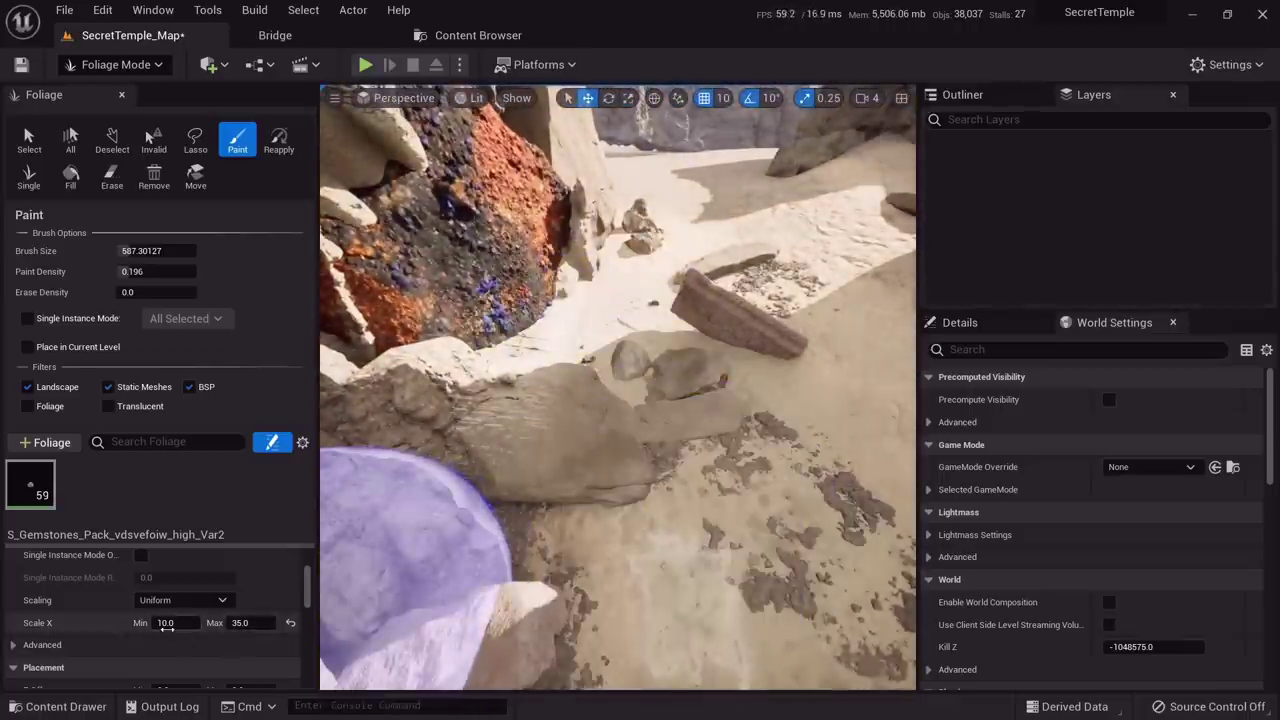
Set the gemstone scale range to 35–80 and paint gemstones on the rocks beside the large gemstone formation
{"action": "left_click", "coordinate": [165, 624]}
{"action": "type", "text": "35"}
{"action": "left_click", "coordinate": [235, 623]}
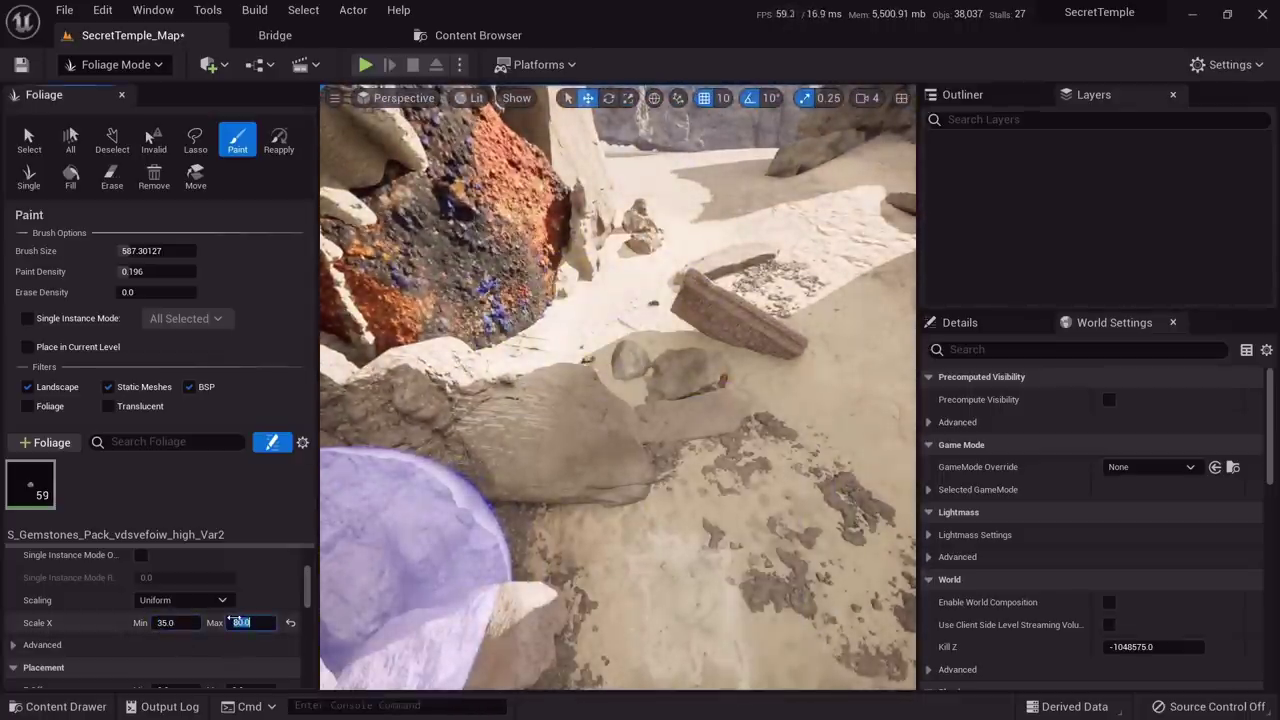
{"action": "left_click", "coordinate": [691, 455]}
{"action": "key", "text": "s"}
{"action": "mouse_move", "coordinate": [749, 417]}
{"action": "right_mouse_down"}
{"action": "mouse_move", "coordinate": [710, 365]}
{"action": "mouse_move", "coordinate": [745, 315]}
{"action": "mouse_move", "coordinate": [715, 300]}
{"action": "right_mouse_up"}
{"action": "key", "text": "w"}
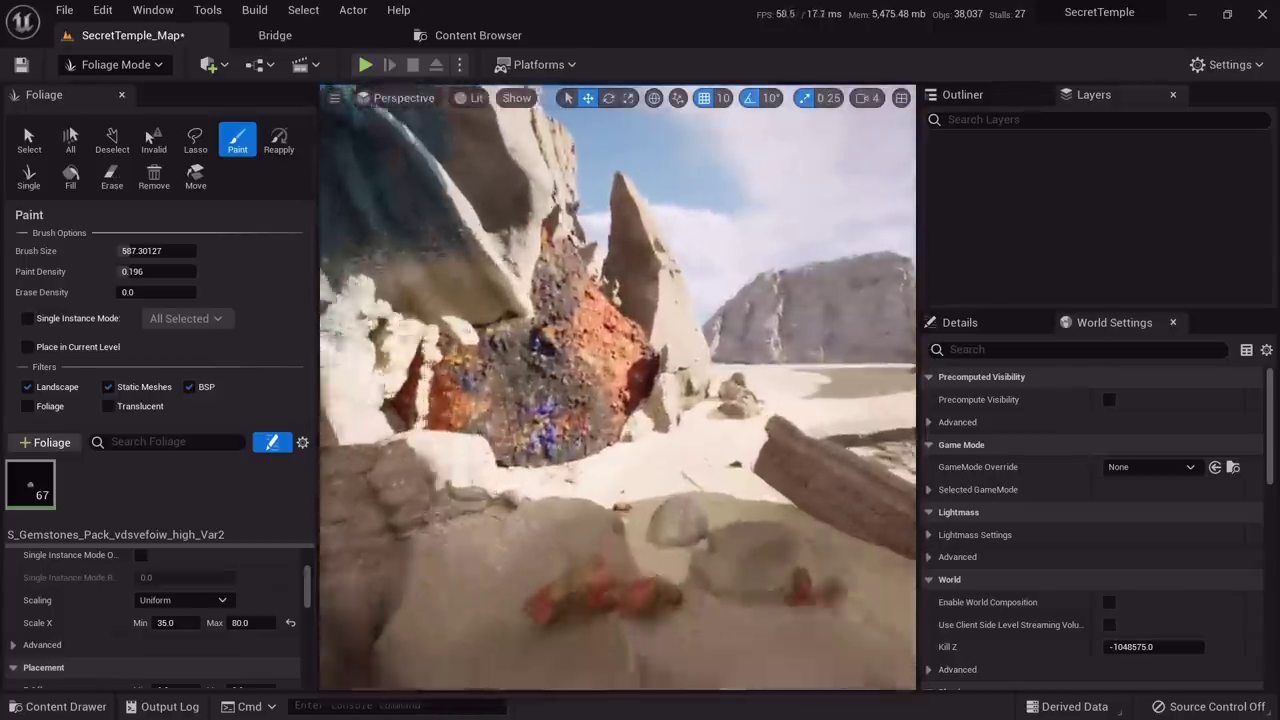
Thin out the gemstones beside the path and around the rock pile below the cliff, repainting a few
{"action": "right_click_drag", "start_coordinate": [570, 398], "coordinate": [560, 440]}
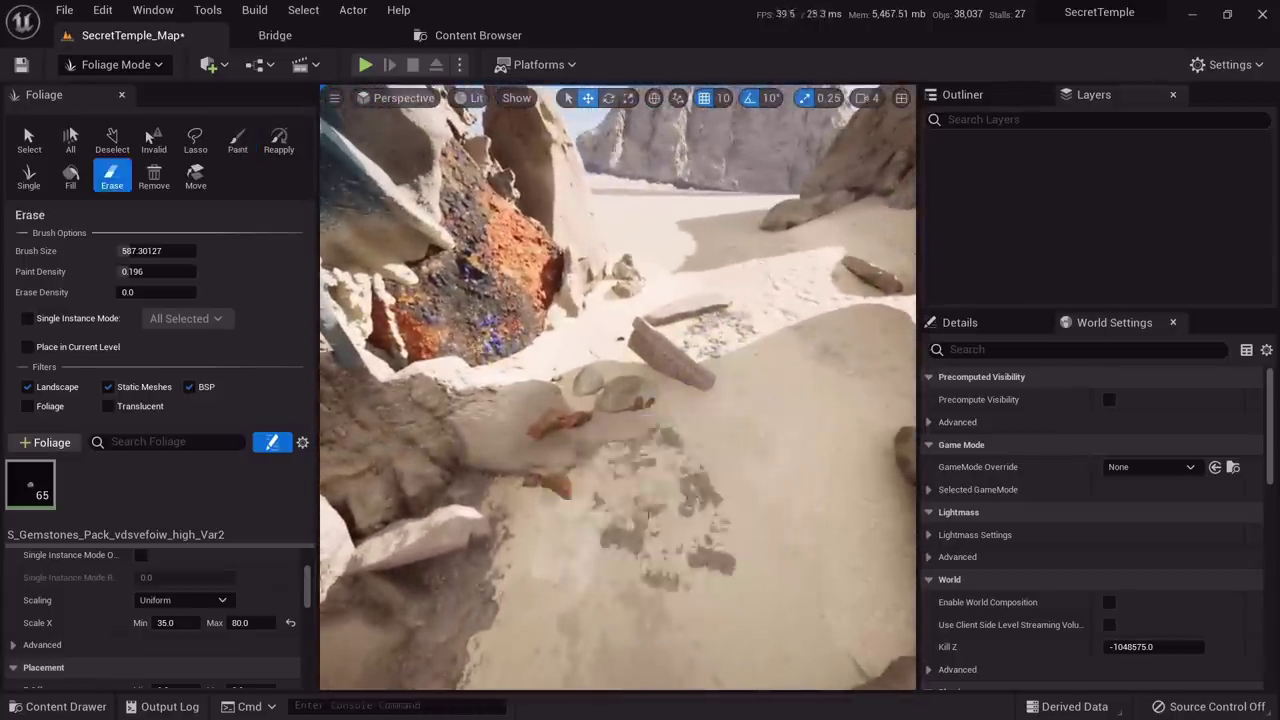
{"action": "left_click", "coordinate": [628, 543]}
{"action": "key", "text": "s"}
{"action": "mouse_move", "coordinate": [628, 543]}
{"action": "right_mouse_down"}
{"action": "mouse_move", "coordinate": [645, 500]}
{"action": "mouse_move", "coordinate": [710, 540]}
{"action": "mouse_move", "coordinate": [717, 510]}
{"action": "right_mouse_up"}
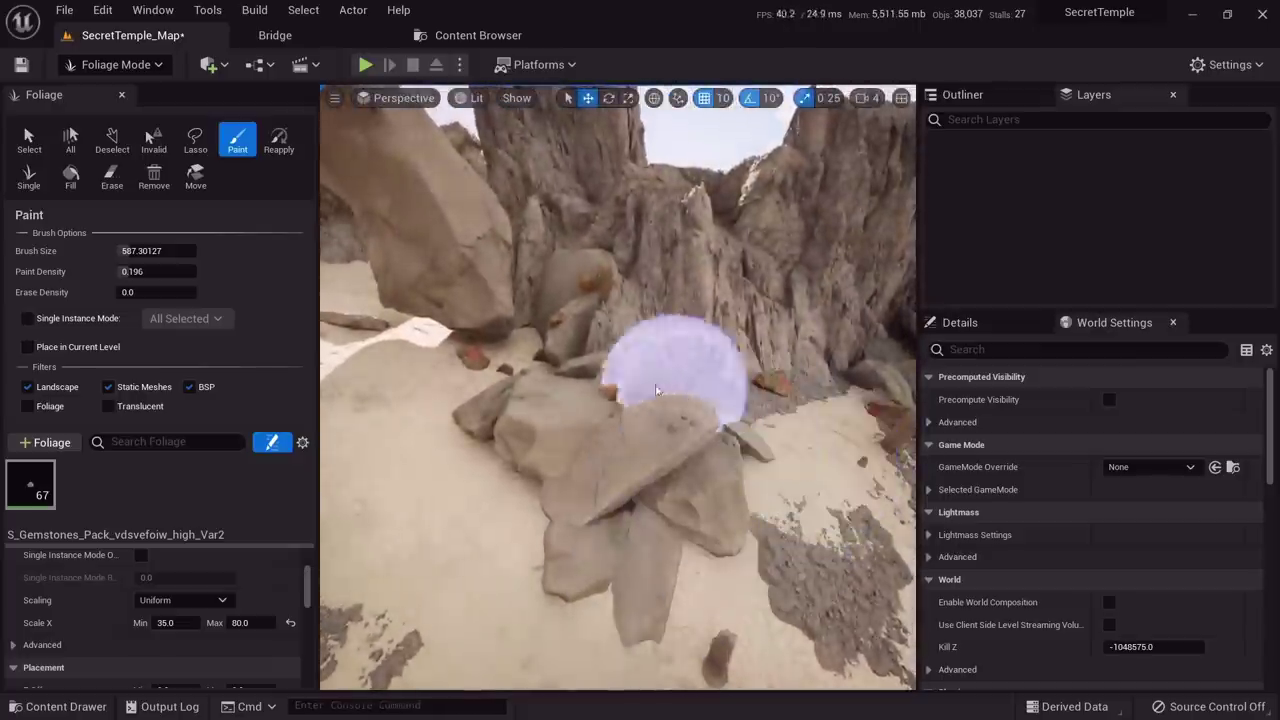
{"action": "type", "text": "d"}
{"action": "right_click_drag", "start_coordinate": [684, 390], "coordinate": [672, 406]}
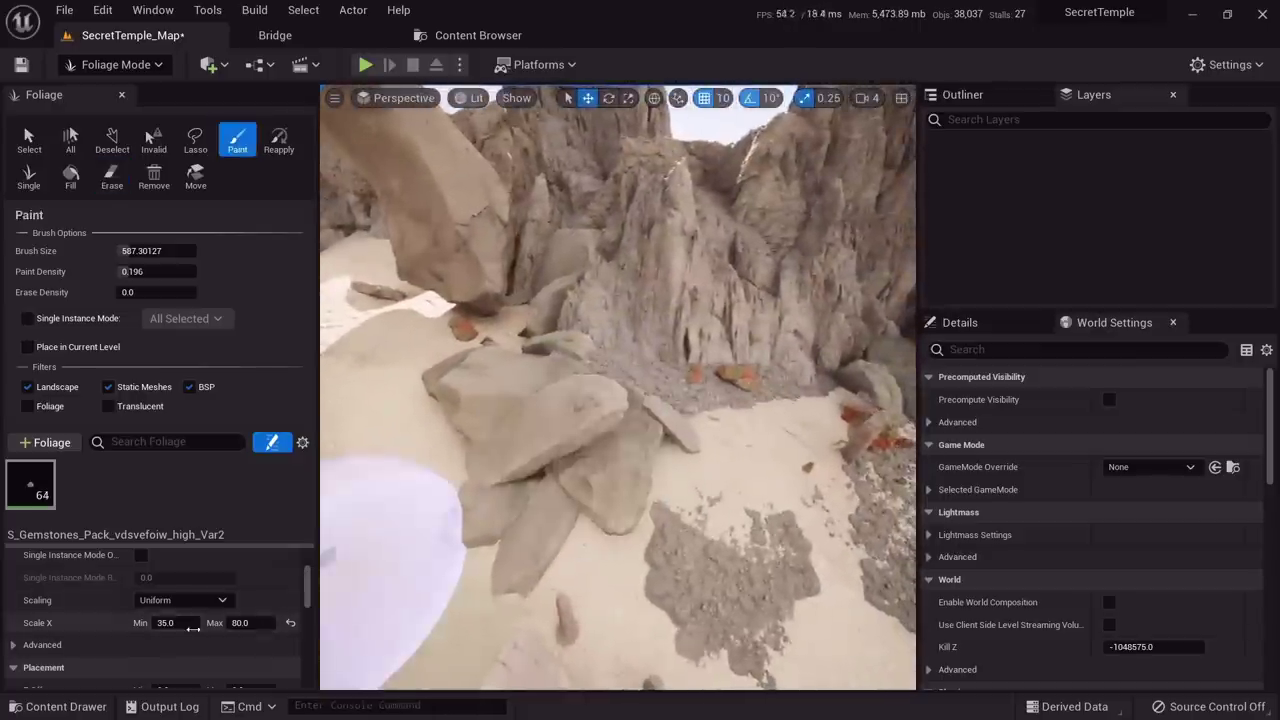
Set the minimum gemstone scale to 15 and paint gemstones among the rocks along the cliff's foot
{"action": "type", "text": "15"}
{"action": "right_click_drag", "start_coordinate": [420, 560], "coordinate": [490, 562]}
{"action": "right_click_drag", "start_coordinate": [640, 458], "coordinate": [502, 347]}
{"action": "right_click_drag", "start_coordinate": [713, 499], "coordinate": [590, 445]}
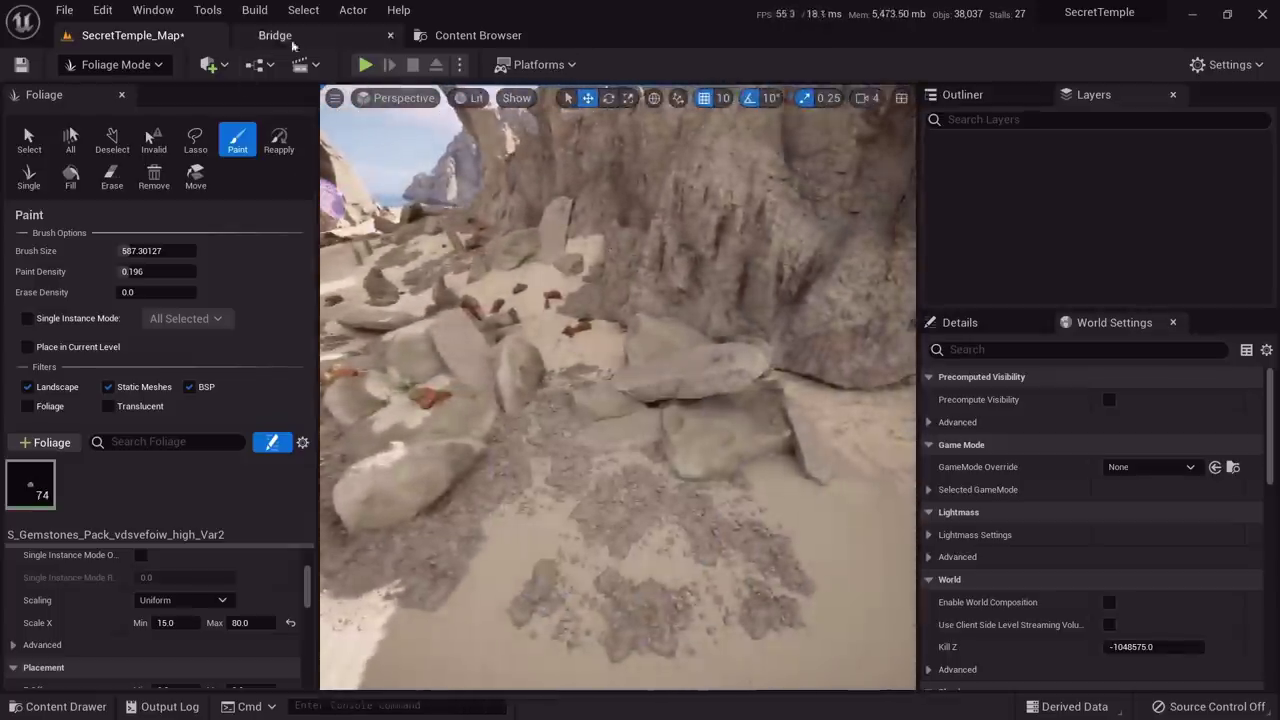
Add S_Gemstones_Pack_vdsvefoiw_high_Var5 and the pack's first gemstone mesh as additional foliage types
{"action": "left_click", "coordinate": [432, 40]}
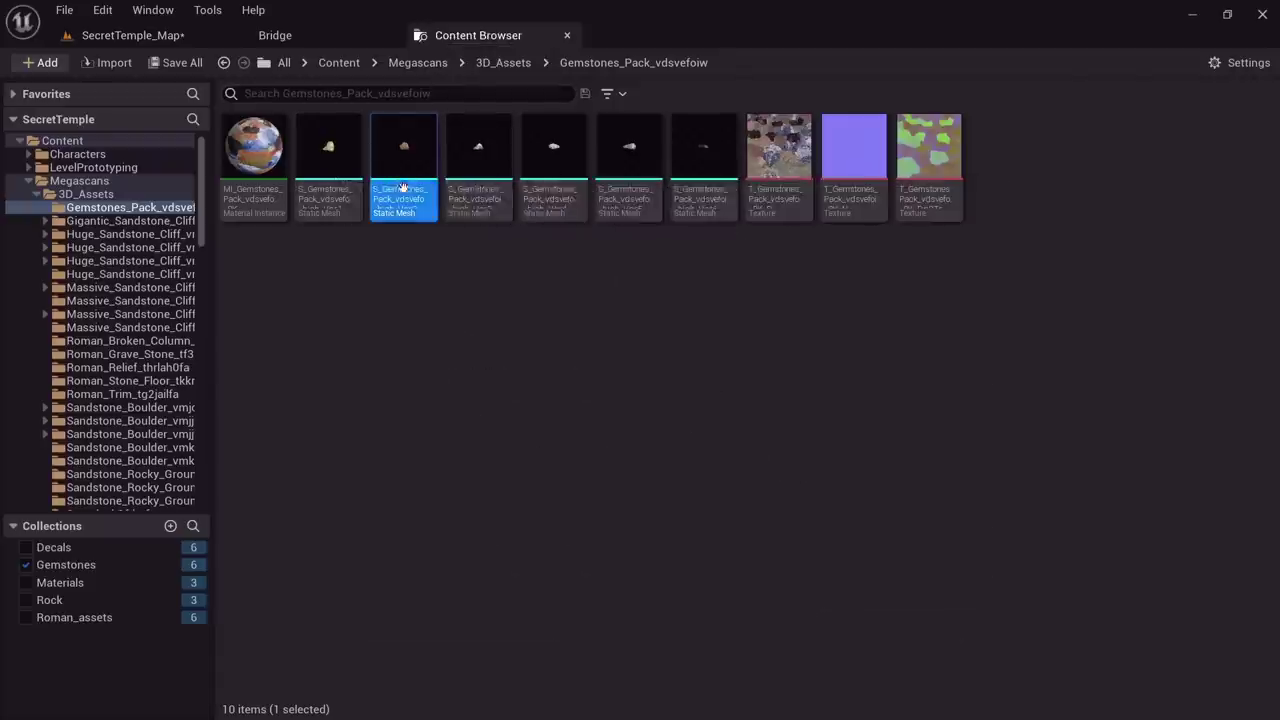
{"action": "left_click_drag", "start_coordinate": [628, 160], "coordinate": [233, 498]}
{"action": "left_click", "coordinate": [452, 38]}
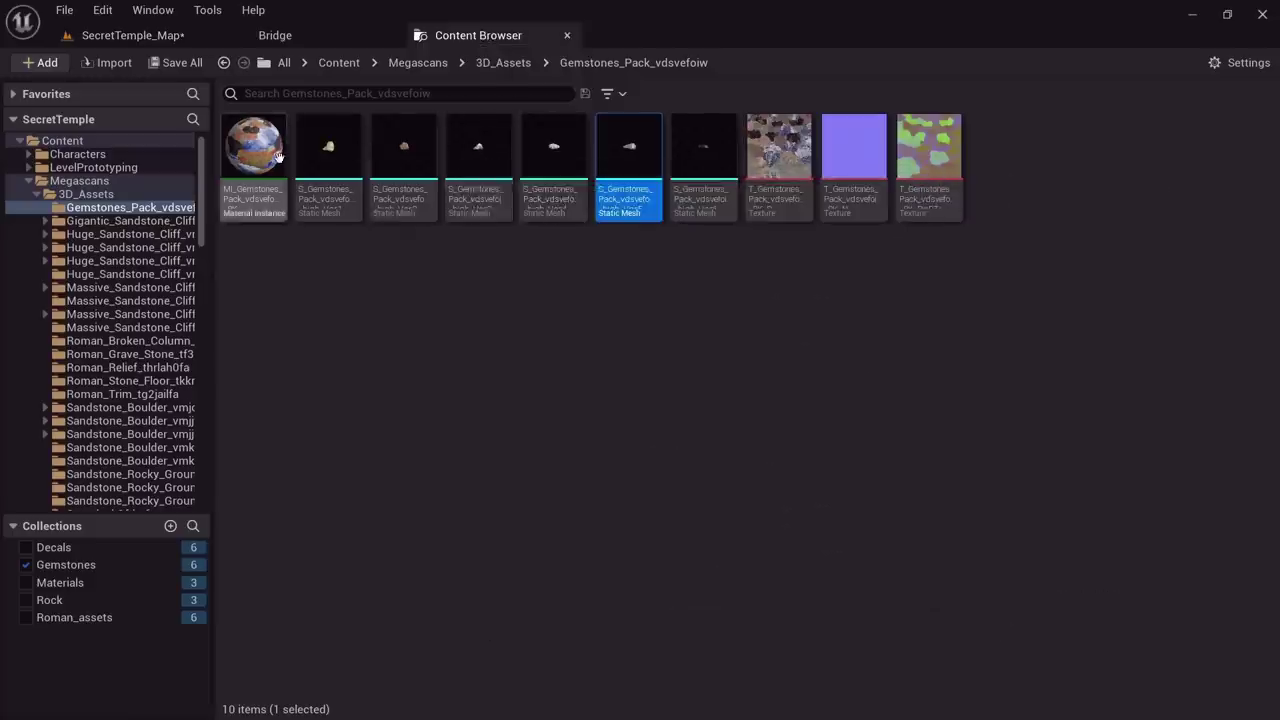
{"action": "left_click_drag", "start_coordinate": [328, 160], "coordinate": [262, 520]}
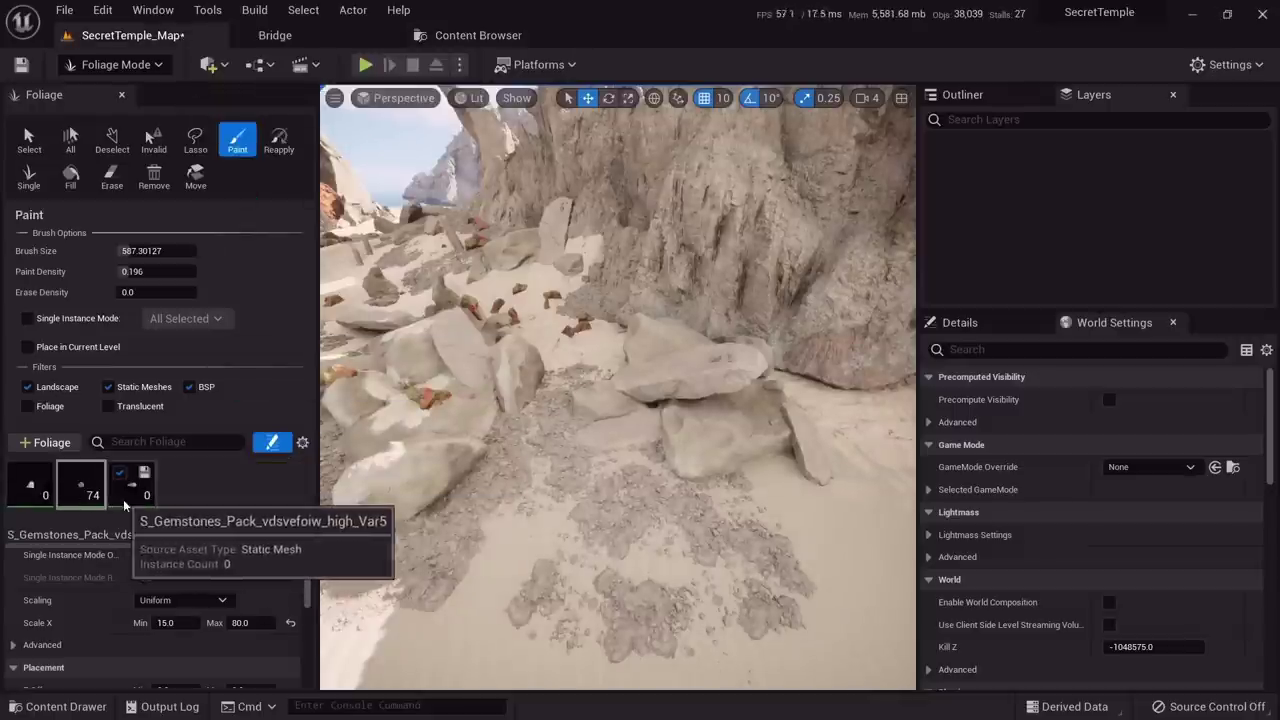
Set all three gemstone foliage types to a scale range of 15–75 and a density of 15
{"action": "key", "text": "ctrl+a"}
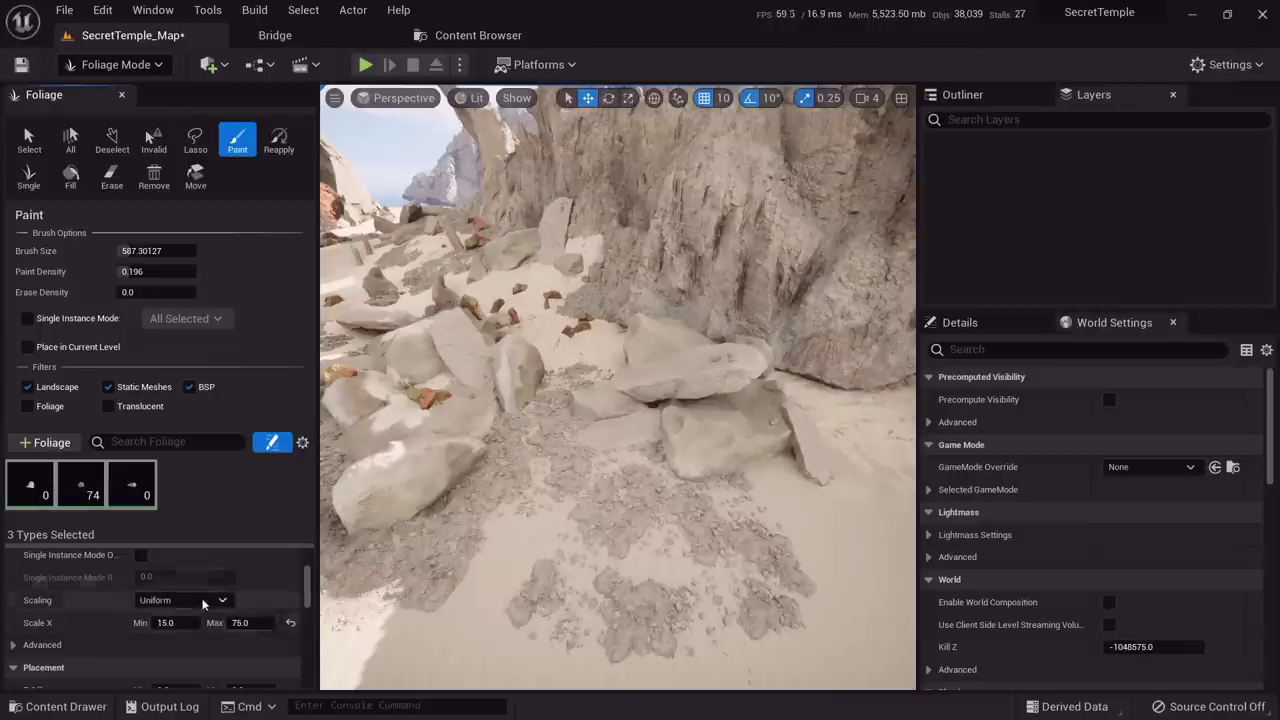
{"action": "scroll", "coordinate": [206, 600], "scroll_direction": "up", "scroll_amount": 3}
{"action": "left_click", "coordinate": [81, 485]}
{"action": "scroll", "coordinate": [174, 606], "scroll_direction": "up", "scroll_amount": 1}
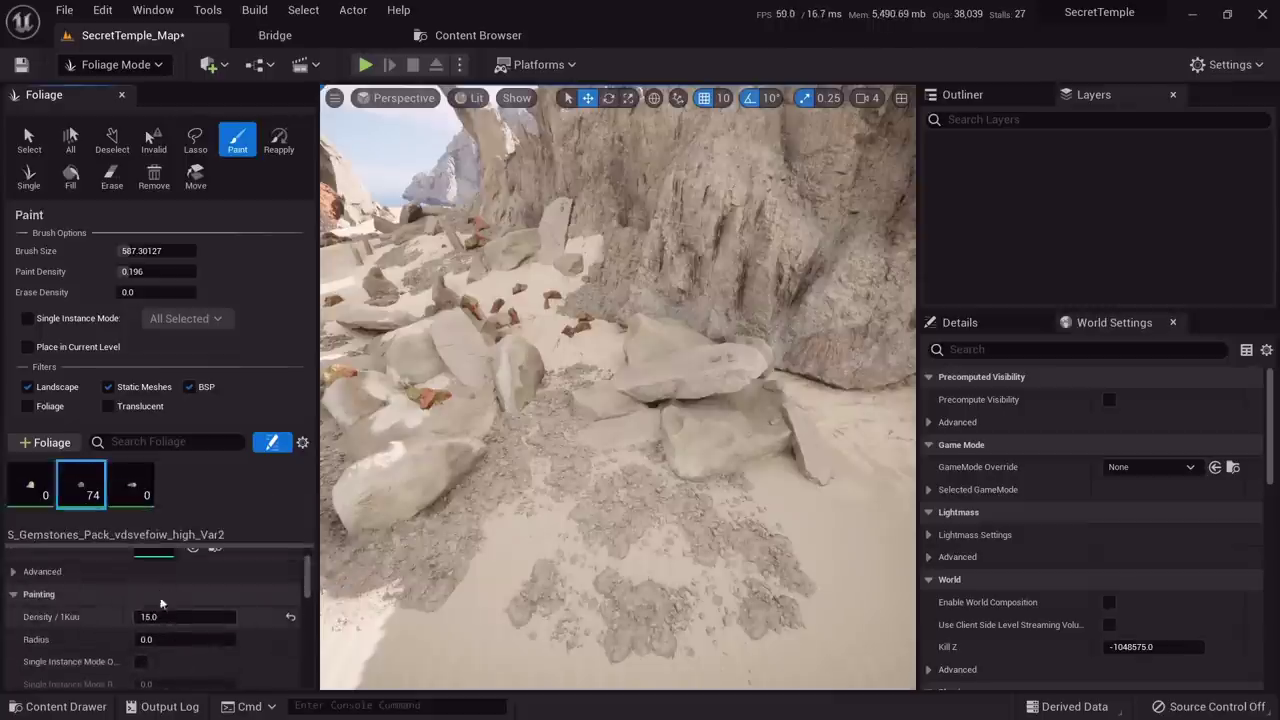
{"action": "left_click", "coordinate": [36, 488]}
{"action": "left_click", "coordinate": [133, 496], "text": "shift"}
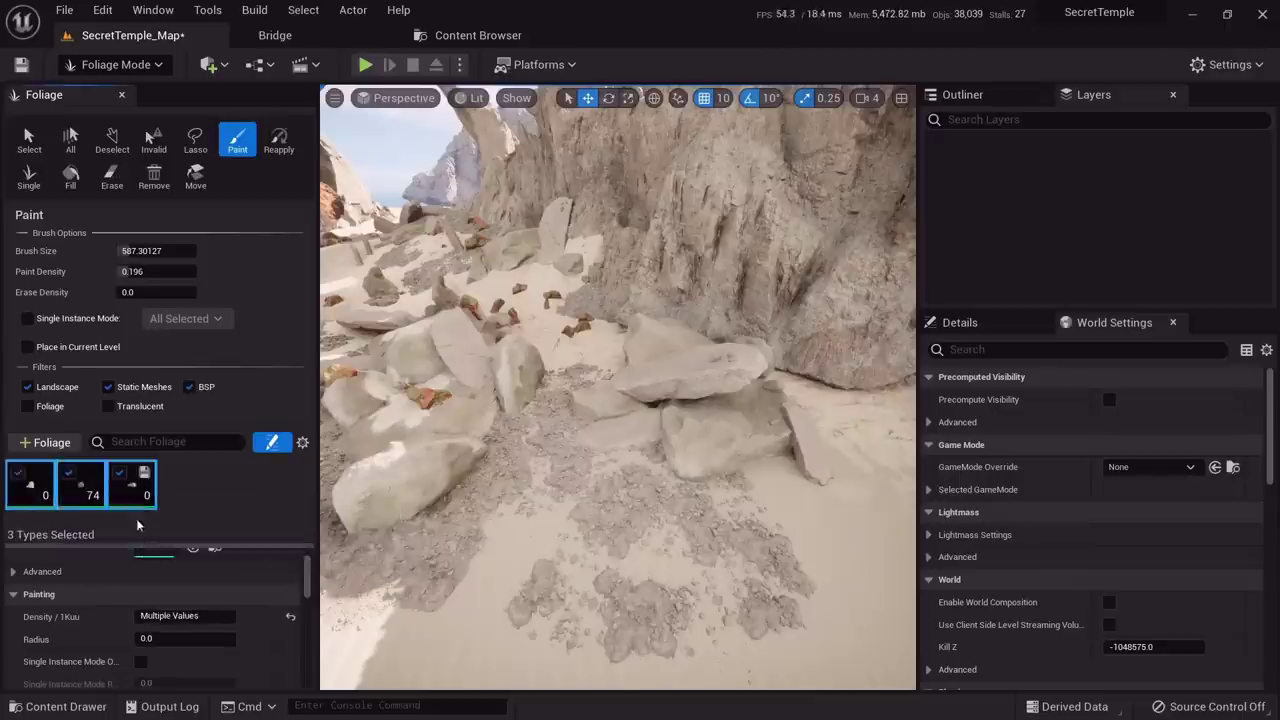
{"action": "left_click", "coordinate": [184, 617]}
{"action": "type", "text": "15"}
Paint a mix of the three gemstone types over the rocks and sand near the large gemstone formation
{"action": "mouse_move", "coordinate": [590, 490]}
{"action": "right_mouse_down"}
{"action": "mouse_move", "coordinate": [620, 500]}
{"action": "mouse_move", "coordinate": [650, 540]}
{"action": "mouse_move", "coordinate": [580, 560]}
{"action": "mouse_move", "coordinate": [602, 451]}
{"action": "right_mouse_up"}
{"action": "left_click", "coordinate": [625, 542]}
{"action": "left_click", "coordinate": [602, 451]}
{"action": "mouse_move", "coordinate": [661, 330]}
{"action": "right_mouse_down"}
{"action": "mouse_move", "coordinate": [640, 250]}
{"action": "mouse_move", "coordinate": [610, 270]}
{"action": "mouse_move", "coordinate": [586, 397]}
{"action": "right_mouse_up"}
{"action": "mouse_move", "coordinate": [586, 397]}
{"action": "left_mouse_down"}
{"action": "mouse_move", "coordinate": [693, 402]}
{"action": "mouse_move", "coordinate": [680, 500]}
{"action": "left_mouse_up"}
{"action": "right_click_drag", "start_coordinate": [680, 500], "coordinate": [658, 498]}
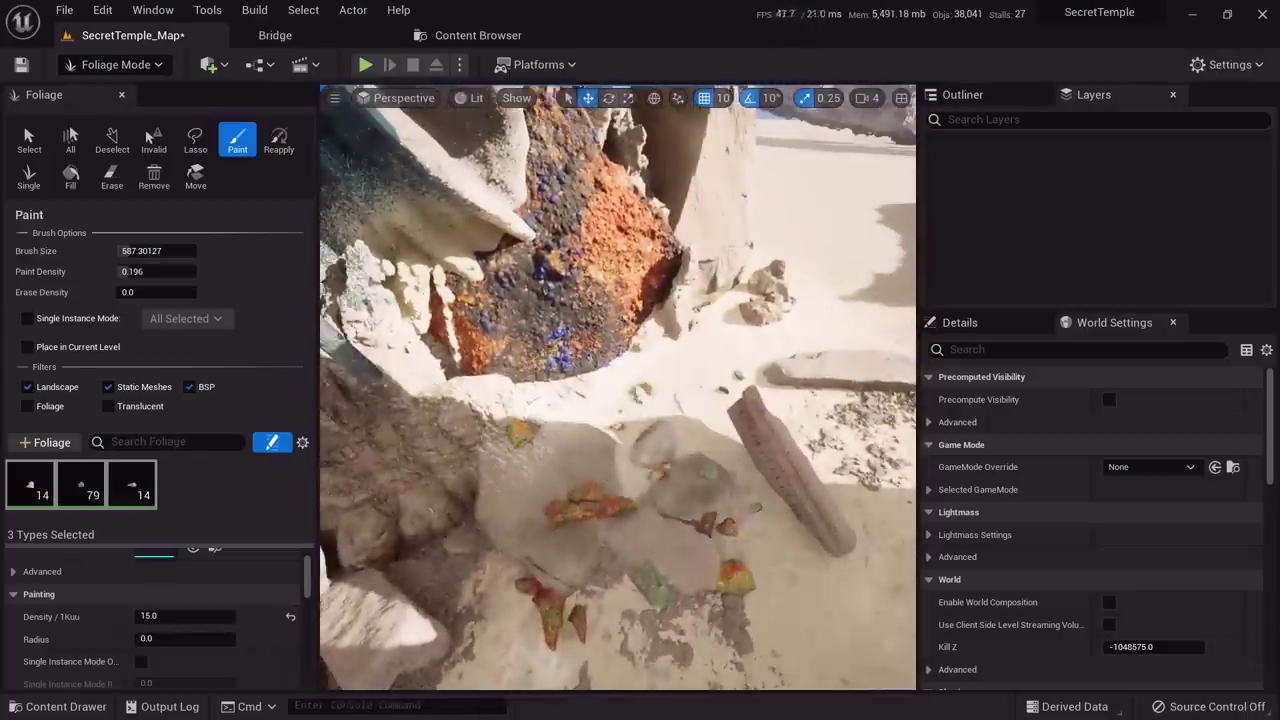
{"action": "mouse_move", "coordinate": [495, 556]}
{"action": "right_mouse_down"}
{"action": "mouse_move", "coordinate": [571, 529]}
{"action": "mouse_move", "coordinate": [390, 460]}
{"action": "right_mouse_up"}
{"action": "left_click", "coordinate": [486, 486]}
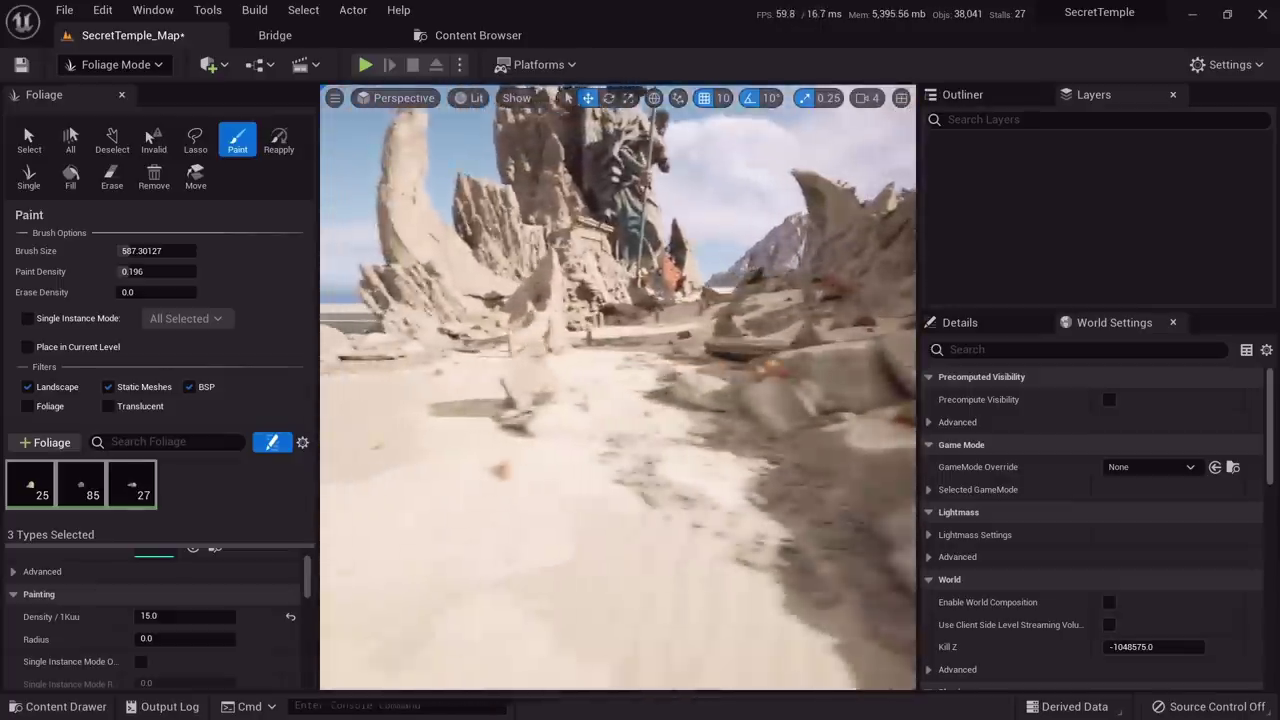
Set the scale range of all three gemstone types to 10–35 and paint small gemstones along the path
{"action": "scroll", "coordinate": [286, 677], "scroll_direction": "down", "scroll_amount": 2}
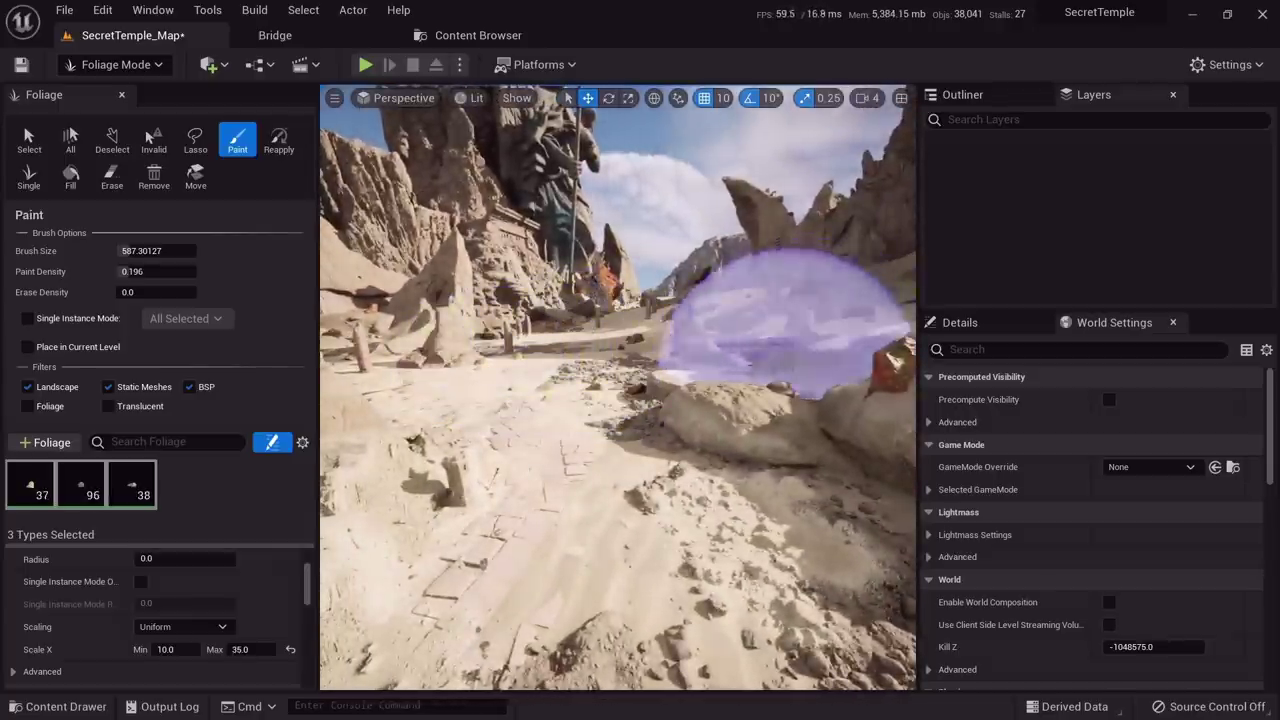
{"action": "right_click_drag", "start_coordinate": [815, 285], "coordinate": [808, 330]}
{"action": "left_click", "coordinate": [717, 497]}
{"action": "right_click_drag", "start_coordinate": [717, 497], "coordinate": [642, 417]}
{"action": "key", "text": "shift"}
{"action": "key", "text": "w"}
{"action": "right_click_drag", "start_coordinate": [638, 481], "coordinate": [608, 447]}
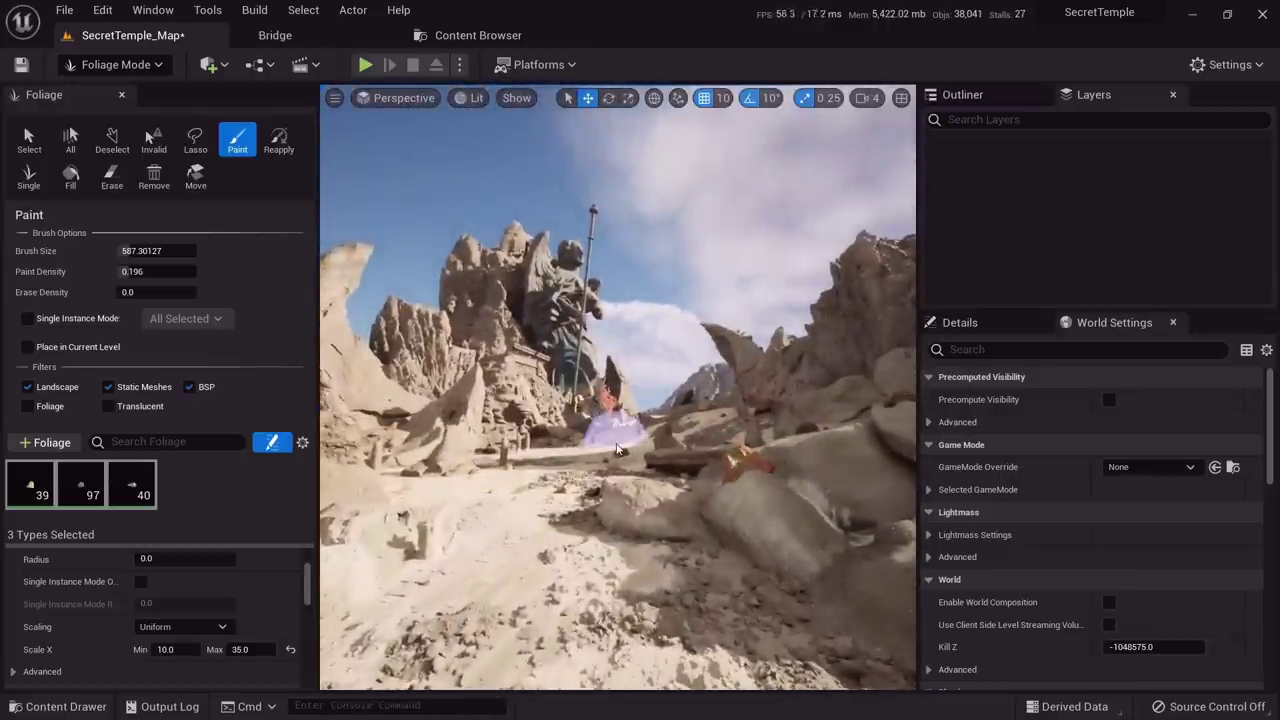
Erase gemstones from the boulders beside the path and paint small mixed ones on the nearby ground
{"action": "left_click", "coordinate": [760, 468], "text": "shift"}
{"action": "right_click_drag", "start_coordinate": [760, 468], "coordinate": [815, 468]}
{"action": "left_click", "coordinate": [677, 557]}
{"action": "mouse_move", "coordinate": [677, 557]}
{"action": "right_mouse_down"}
{"action": "mouse_move", "coordinate": [745, 548]}
{"action": "mouse_move", "coordinate": [645, 538]}
{"action": "mouse_move", "coordinate": [575, 505]}
{"action": "right_mouse_up"}
{"action": "left_click", "coordinate": [688, 543], "text": "shift"}
{"action": "left_click", "coordinate": [688, 543]}
{"action": "left_click", "coordinate": [688, 543]}
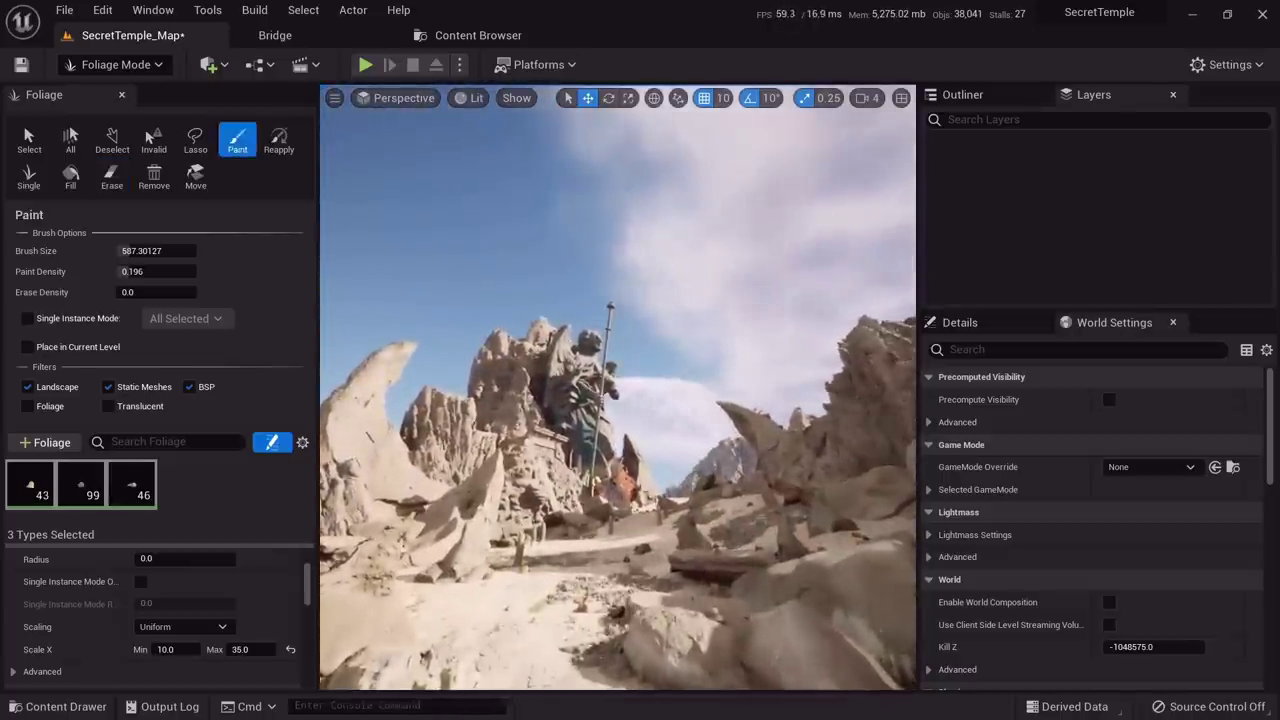
Erase stray gemstones in the foreground and paint more small ones along the way to the statue
{"action": "right_click_drag", "start_coordinate": [643, 565], "coordinate": [651, 594]}
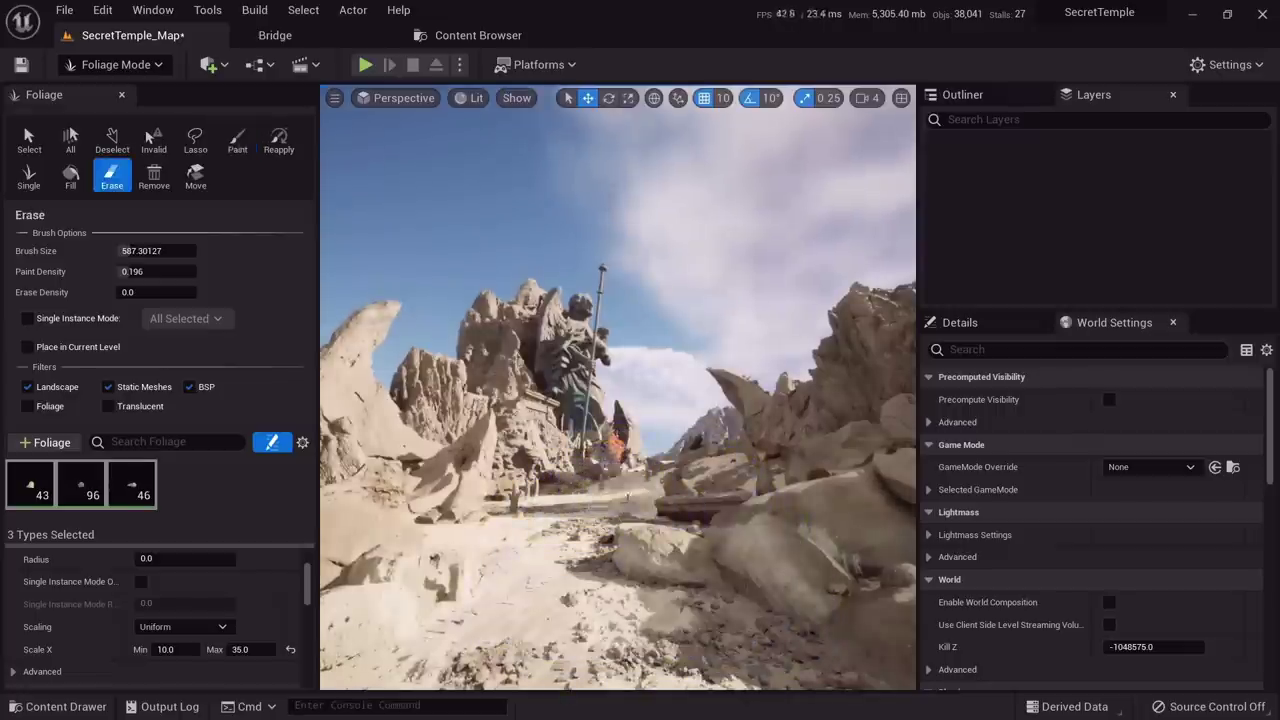
{"action": "right_click_drag", "start_coordinate": [735, 464], "coordinate": [689, 523]}
{"action": "left_click", "coordinate": [638, 537], "text": "shift"}
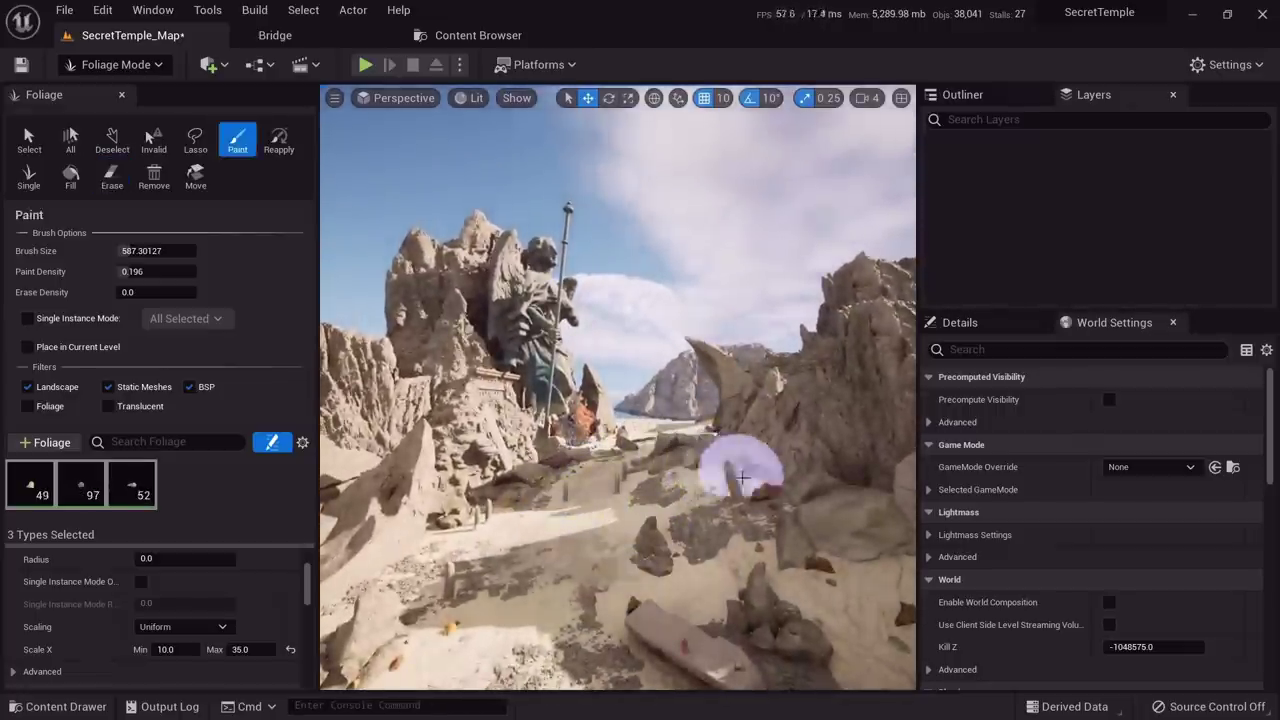
Set the scale range of all three gemstone types to 50–100 and paint larger gemstones around the path
{"action": "right_click_drag", "start_coordinate": [741, 478], "coordinate": [720, 488]}
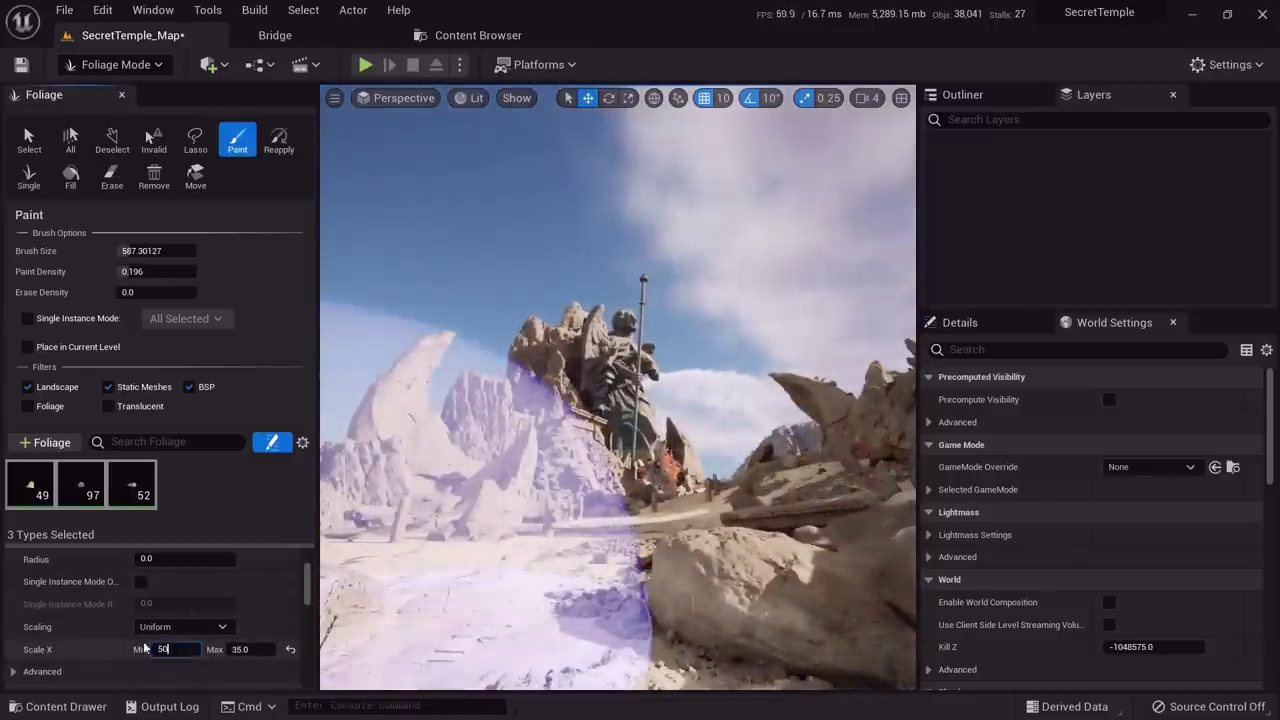
{"action": "right_click_drag", "start_coordinate": [612, 540], "coordinate": [585, 575]}
{"action": "mouse_move", "coordinate": [680, 625]}
{"action": "right_mouse_down"}
{"action": "mouse_move", "coordinate": [662, 533]}
{"action": "mouse_move", "coordinate": [634, 555]}
{"action": "mouse_move", "coordinate": [668, 515]}
{"action": "right_mouse_up"}
{"action": "left_click", "coordinate": [631, 563]}
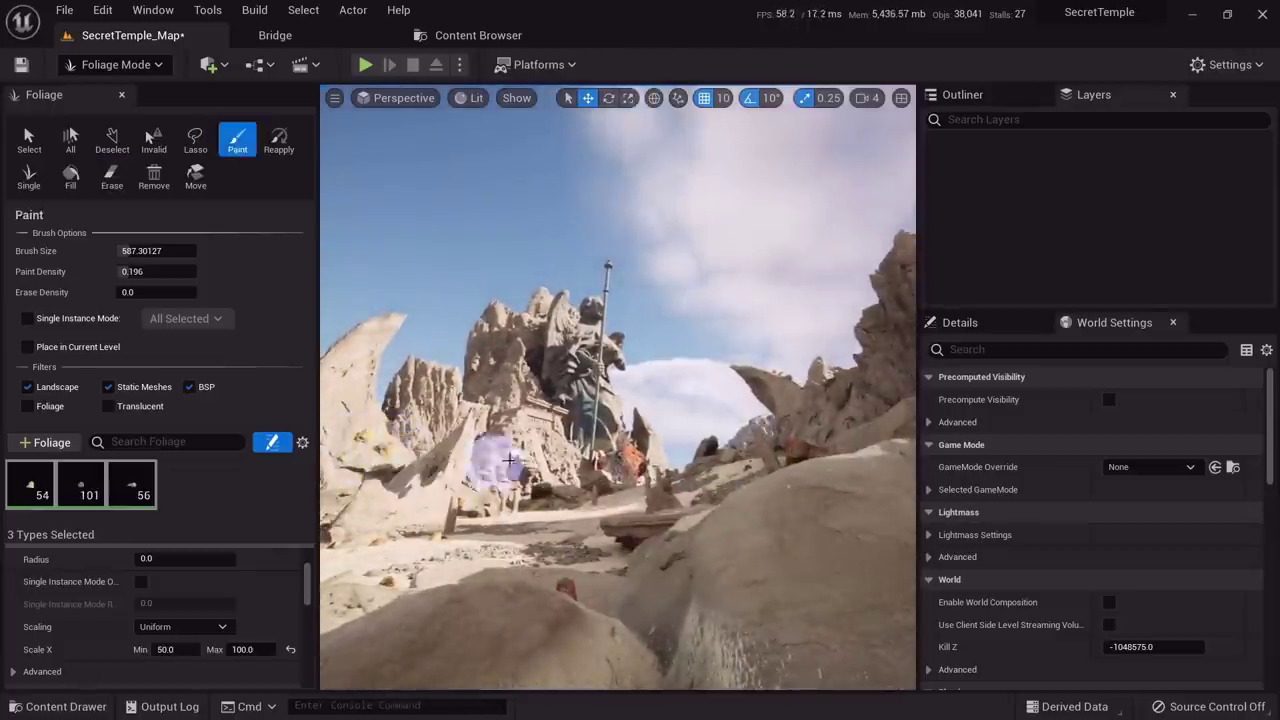
{"action": "left_click", "coordinate": [237, 140]}
{"action": "mouse_move", "coordinate": [620, 485]}
{"action": "right_mouse_down"}
{"action": "mouse_move", "coordinate": [688, 525]}
{"action": "mouse_move", "coordinate": [670, 556]}
{"action": "mouse_move", "coordinate": [650, 552]}
{"action": "right_mouse_up"}
{"action": "right_click_drag", "start_coordinate": [558, 471], "coordinate": [560, 471]}
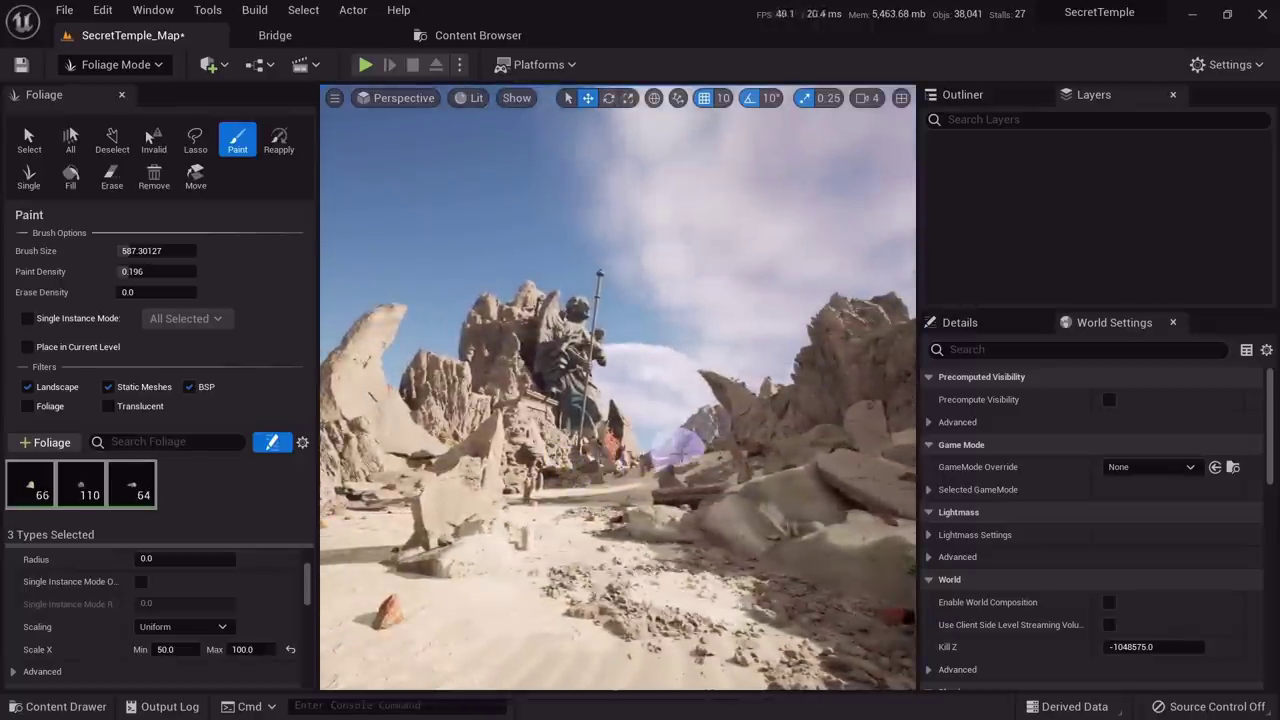
Erase excess gemstones from the sandy slope below the statue and return to Select mode
{"action": "right_click_drag", "start_coordinate": [672, 470], "coordinate": [668, 515]}
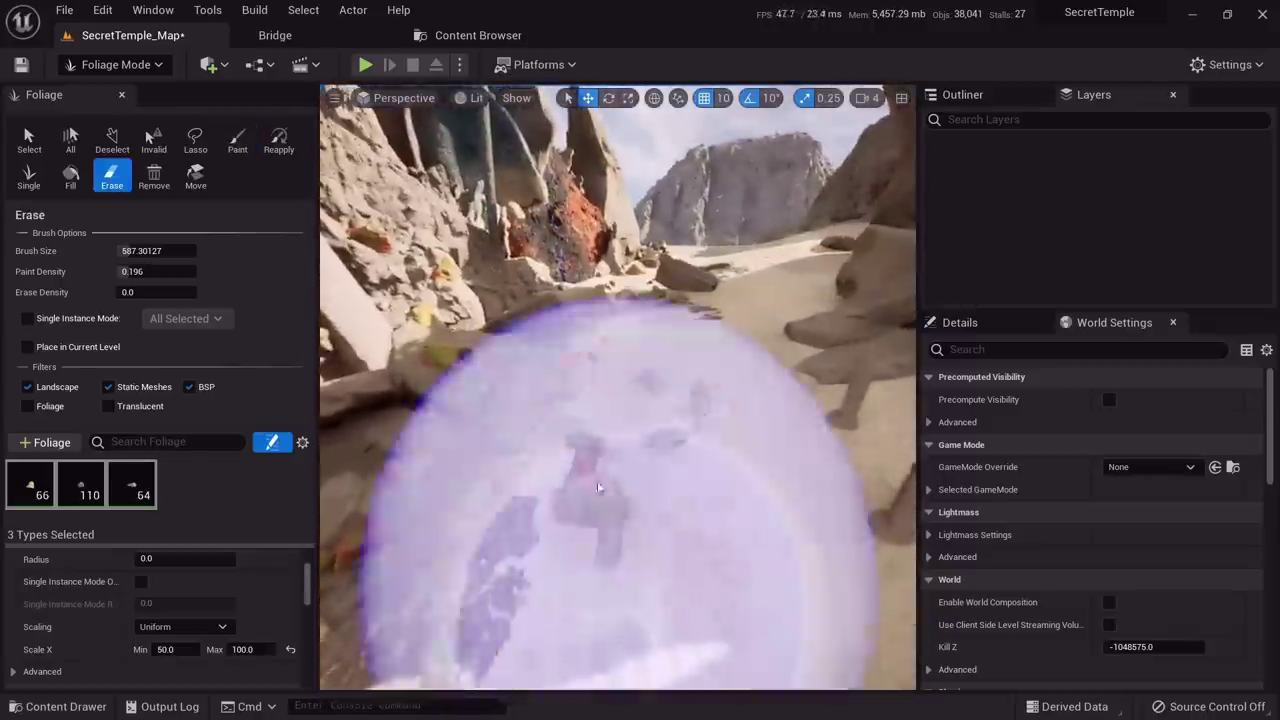
{"action": "left_click_drag", "start_coordinate": [598, 486], "coordinate": [598, 385], "text": "shift"}
{"action": "mouse_move", "coordinate": [598, 385]}
{"action": "right_mouse_down"}
{"action": "mouse_move", "coordinate": [570, 345]}
{"action": "mouse_move", "coordinate": [535, 343]}
{"action": "mouse_move", "coordinate": [563, 423]}
{"action": "mouse_move", "coordinate": [648, 322]}
{"action": "mouse_move", "coordinate": [629, 349]}
{"action": "mouse_move", "coordinate": [634, 340]}
{"action": "right_mouse_up"}
{"action": "key", "text": "shift+1"}
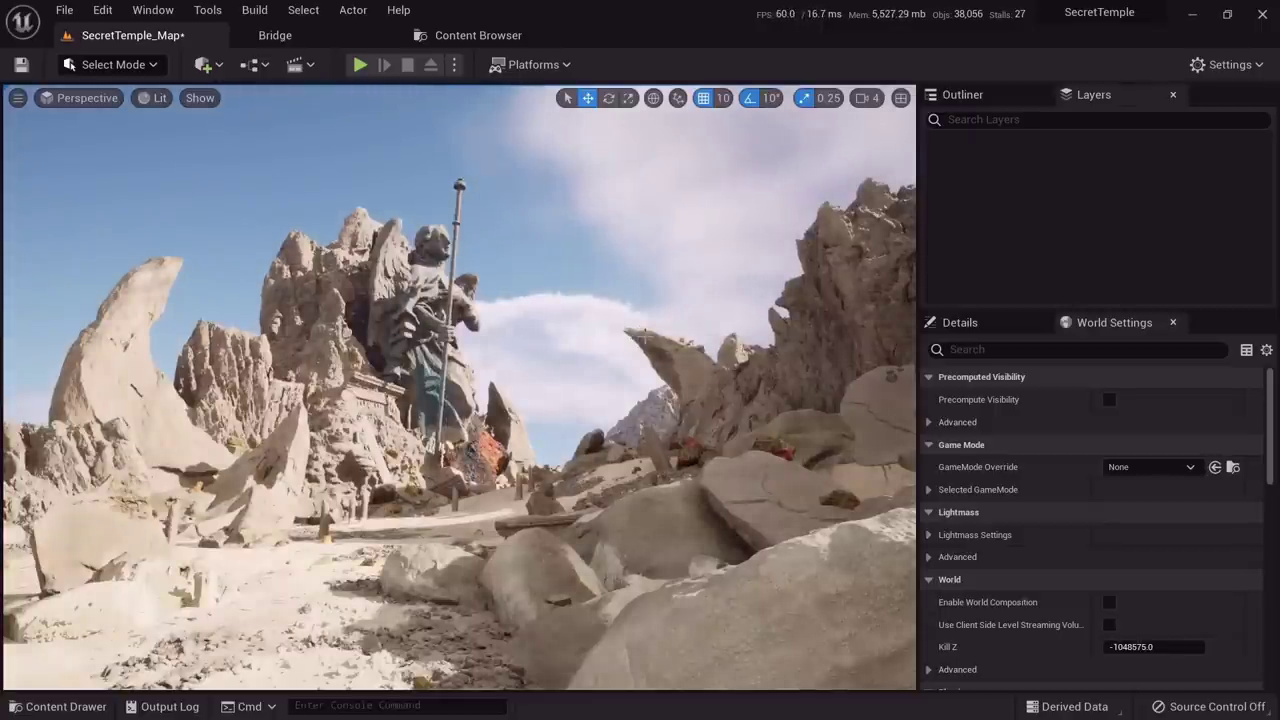
Reopen Foliage mode and remove a few more gemstones around the path while reviewing the scene
{"action": "left_click", "coordinate": [115, 64]}
{"action": "left_click", "coordinate": [115, 126]}
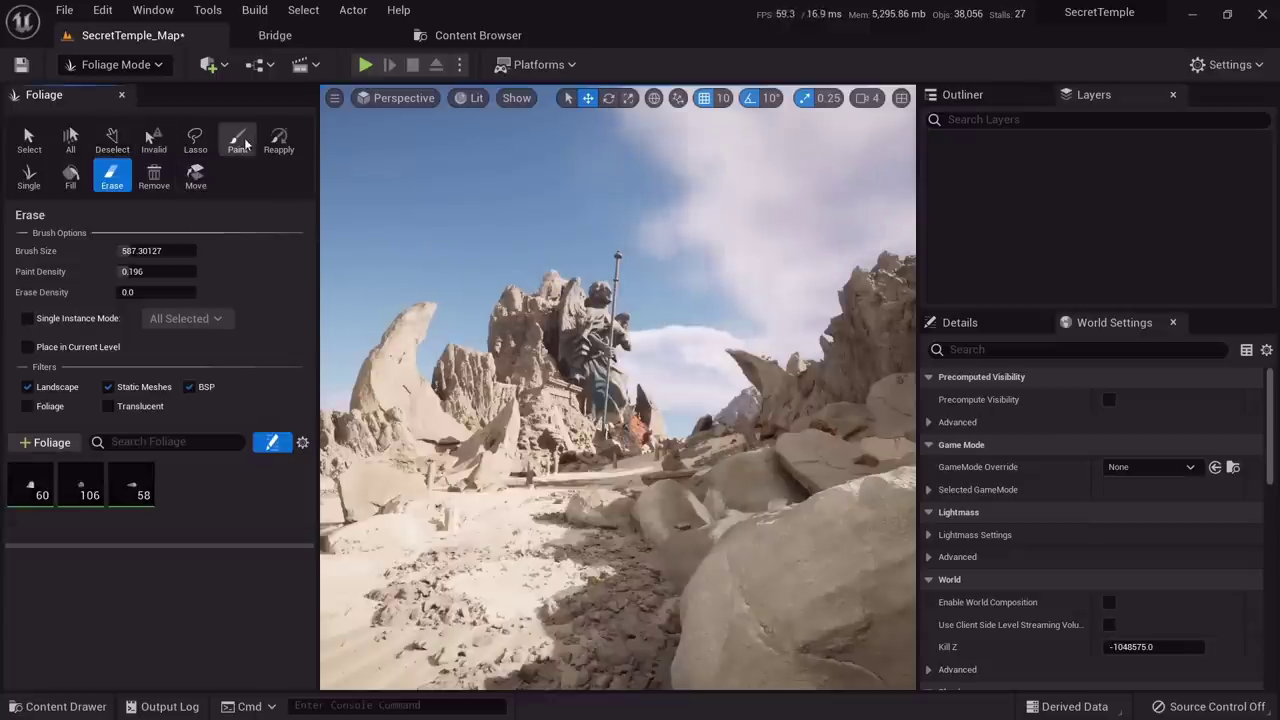
{"action": "left_click", "coordinate": [243, 141]}
{"action": "right_click_drag", "start_coordinate": [576, 462], "coordinate": [562, 500]}
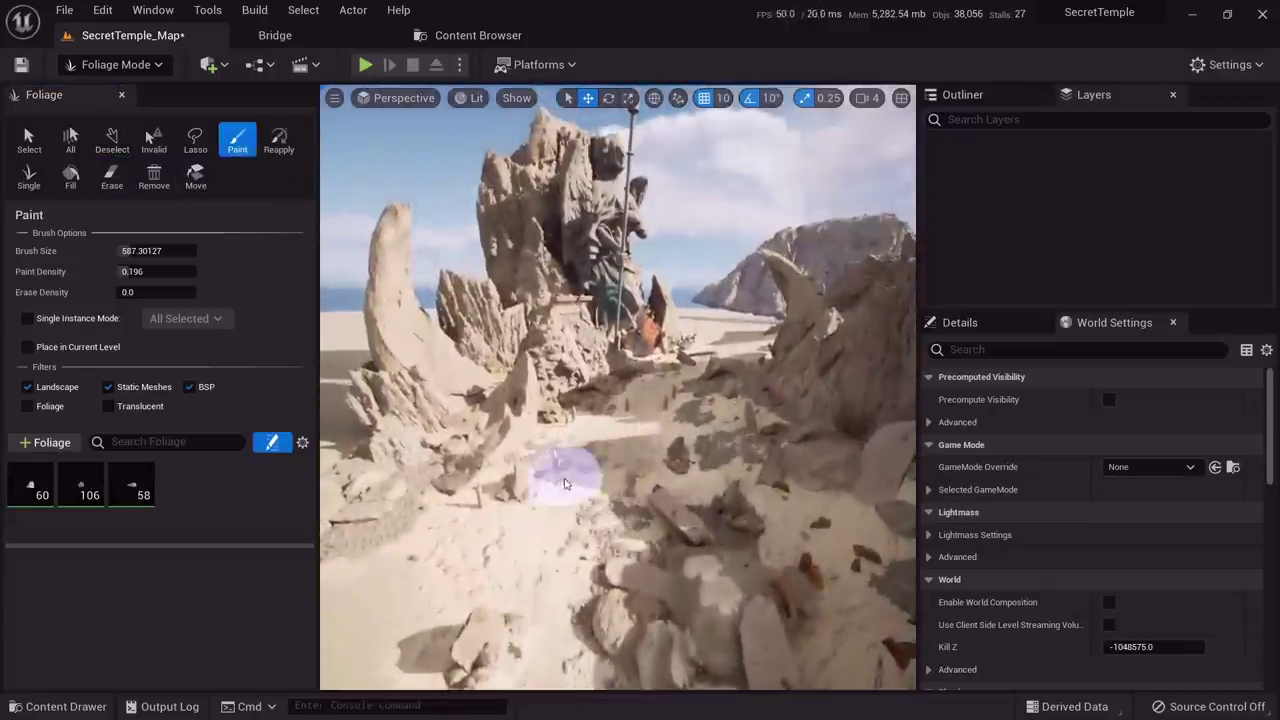
{"action": "key", "text": "F11"}
{"action": "right_click_drag", "start_coordinate": [580, 443], "coordinate": [596, 392]}
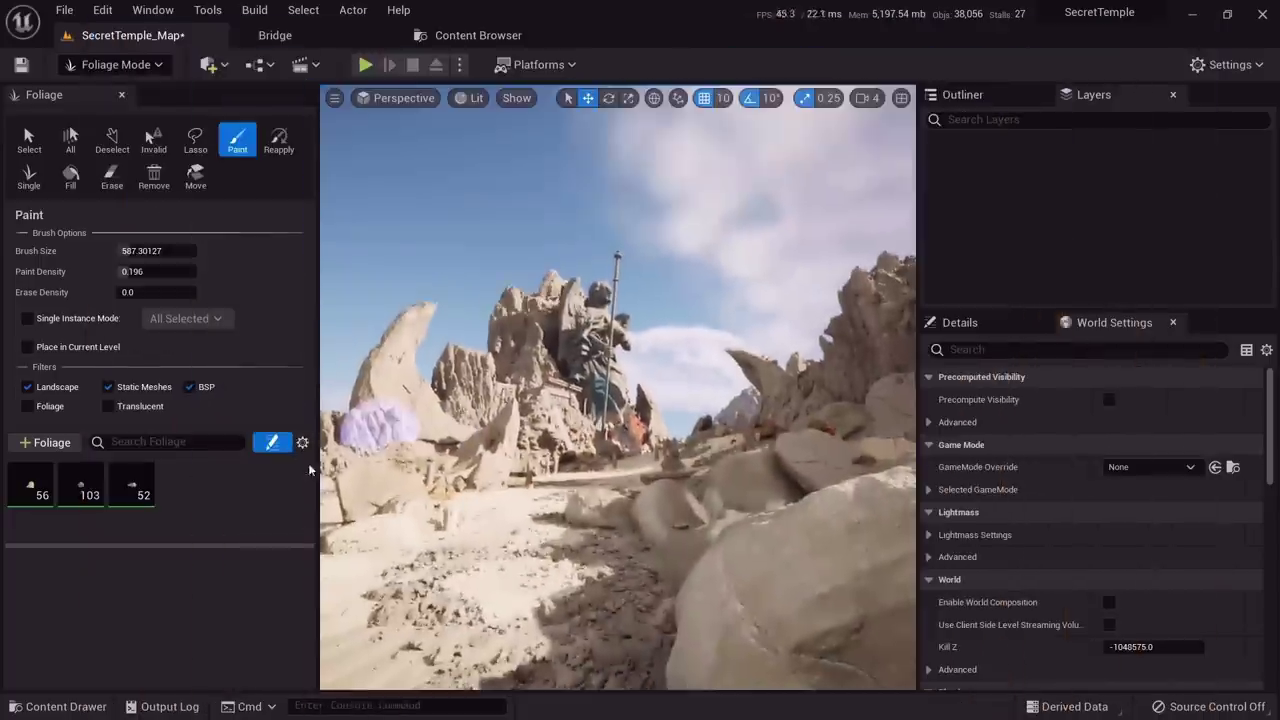
Lower the foliage paint density to 0.108 and select all three gemstone types
{"action": "left_click_drag", "start_coordinate": [155, 271], "coordinate": [140, 271]}
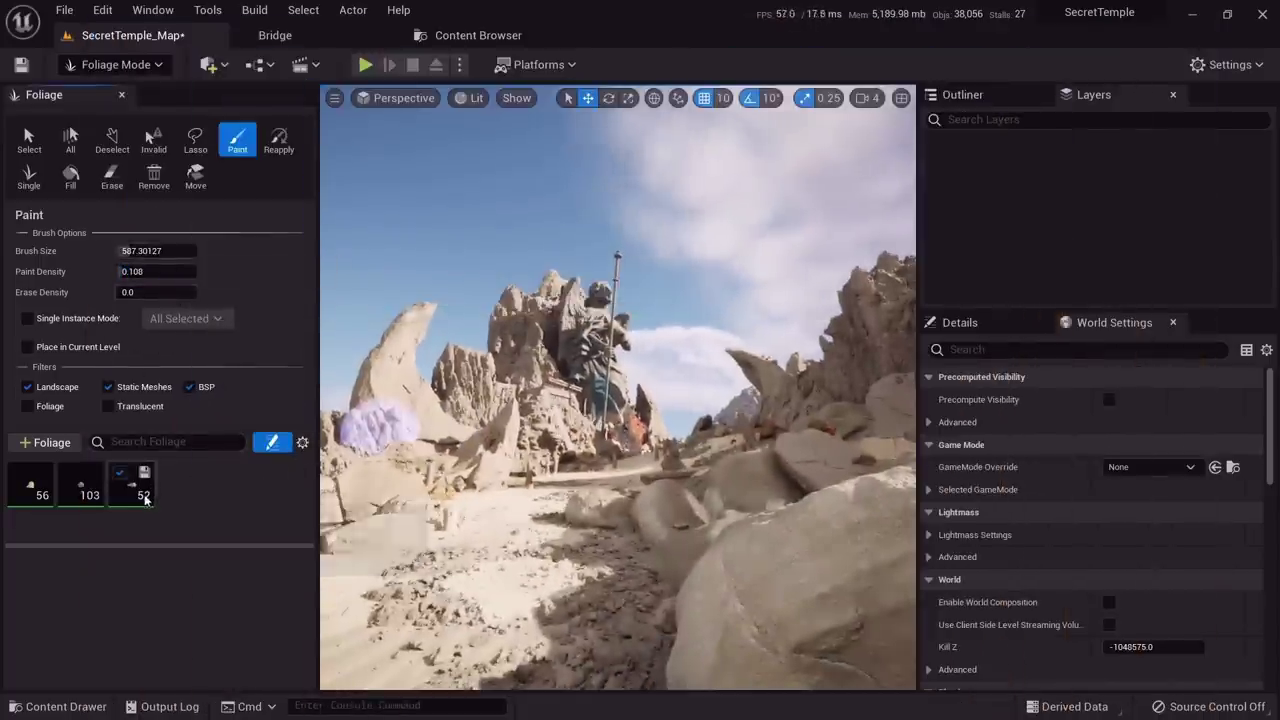
{"action": "left_click", "coordinate": [144, 498]}
{"action": "left_click", "coordinate": [72, 492], "text": "ctrl"}
{"action": "left_click", "coordinate": [43, 498], "text": "ctrl"}
{"action": "scroll", "coordinate": [168, 574], "scroll_direction": "down", "scroll_amount": 1}
{"action": "scroll", "coordinate": [168, 600], "scroll_direction": "down", "scroll_amount": 6}
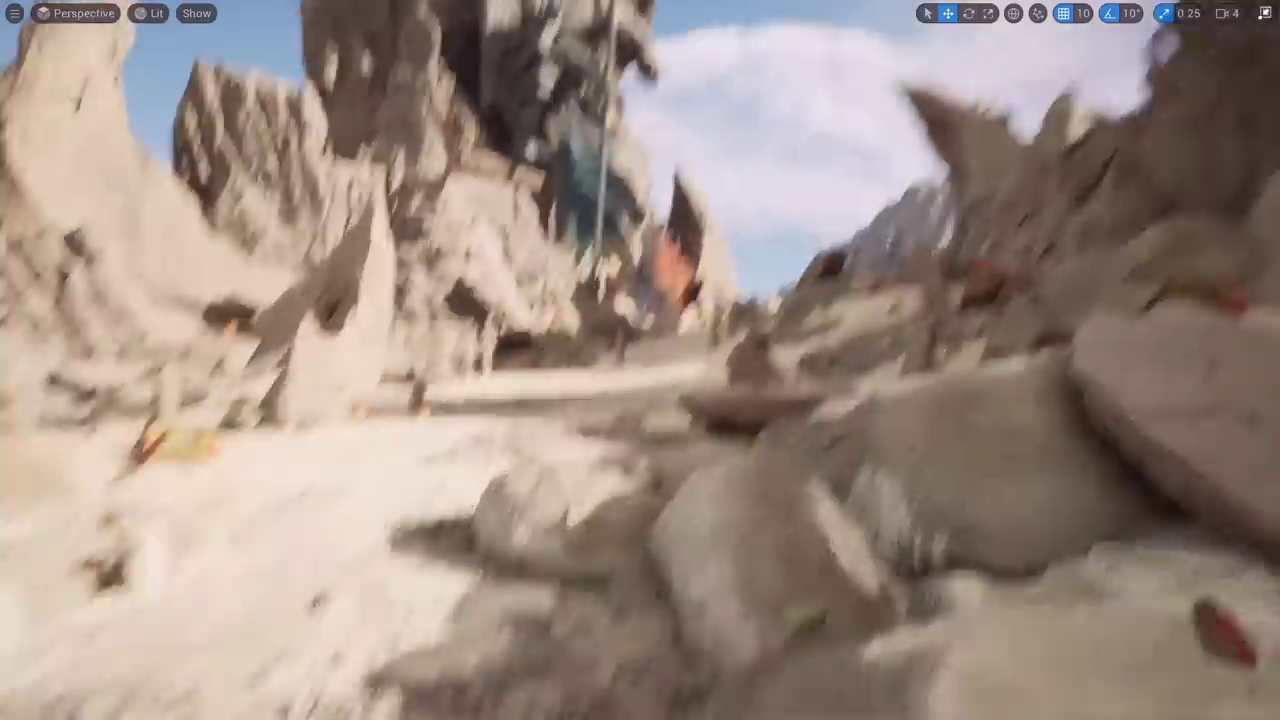
Paint a few sparse gemstones around the foreground rocks and path, checking placement in both Unlit and Lit views
{"action": "right_click_drag", "start_coordinate": [775, 566], "coordinate": [808, 466]}
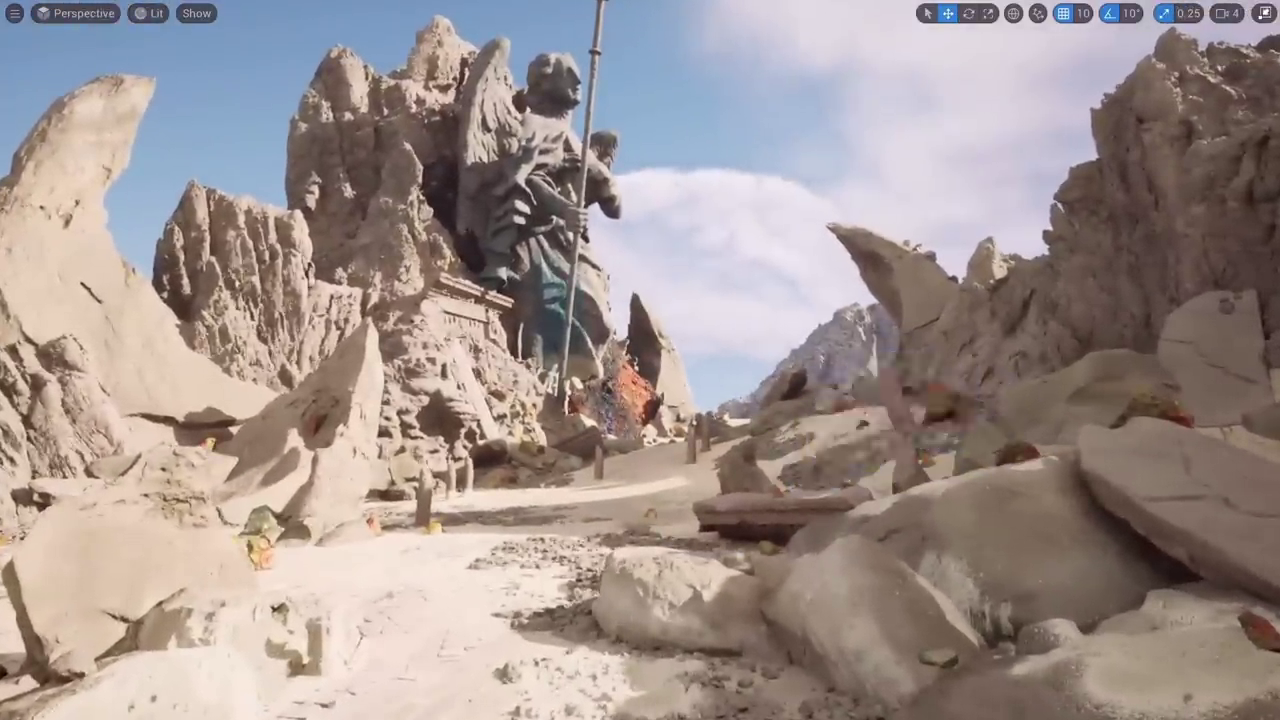
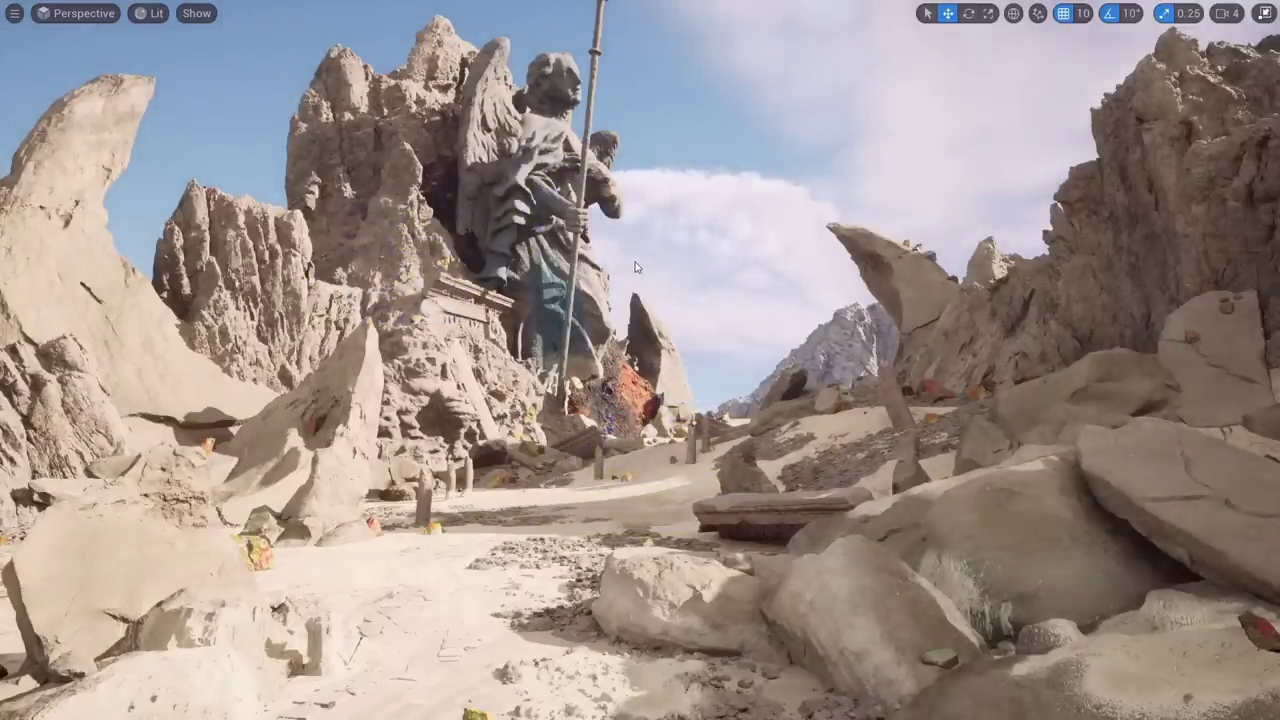
{"action": "key", "text": "alt+3"}
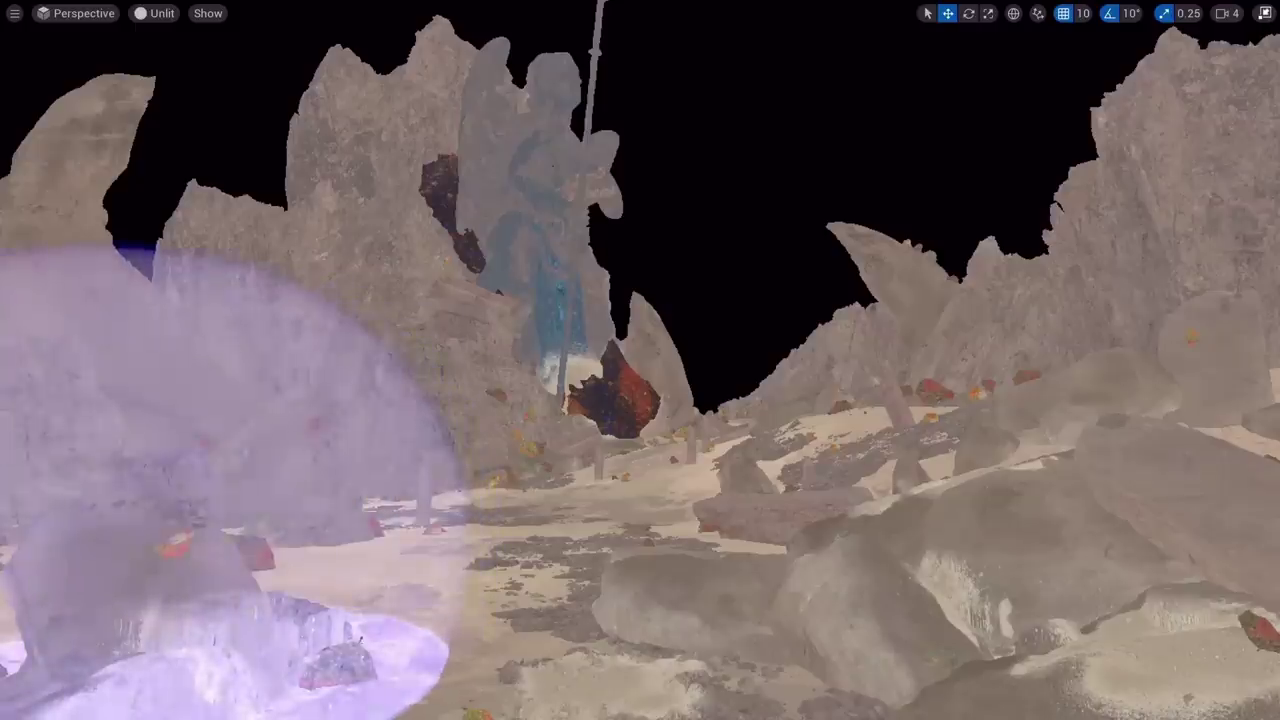
{"action": "key", "text": "alt+4"}
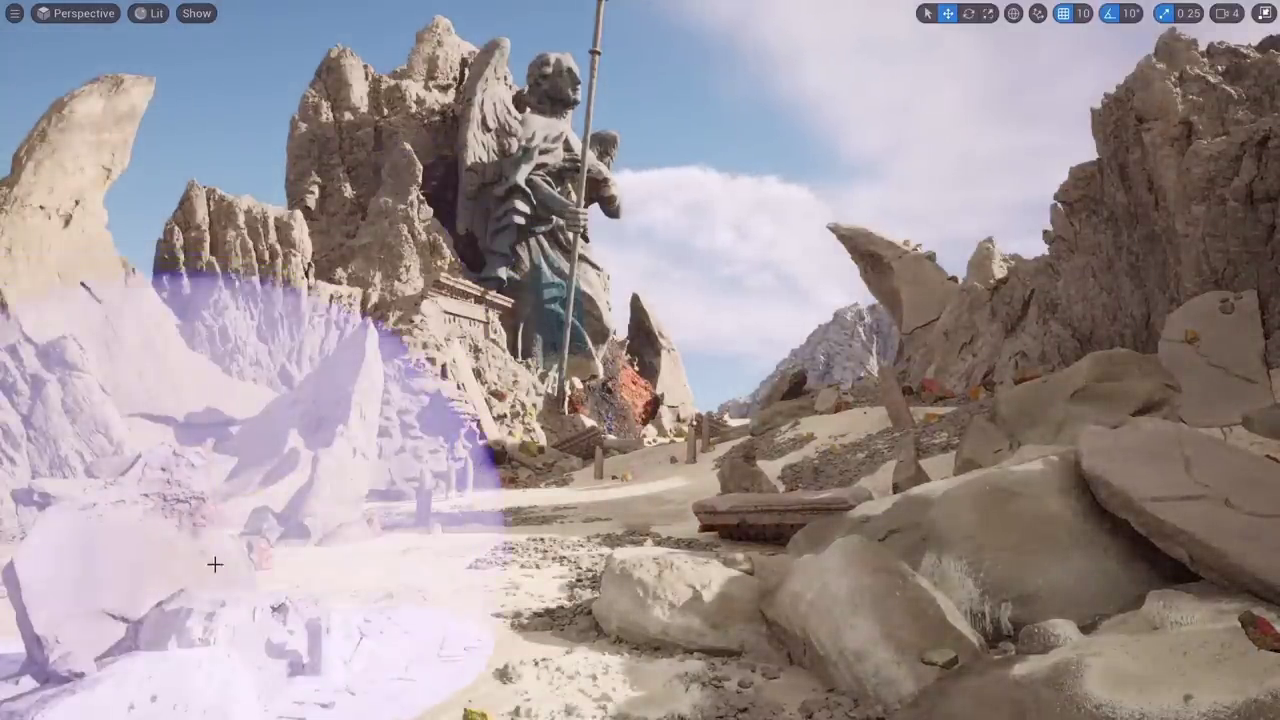
{"action": "key", "text": "alt+2"}
{"action": "key", "text": "alt+4"}
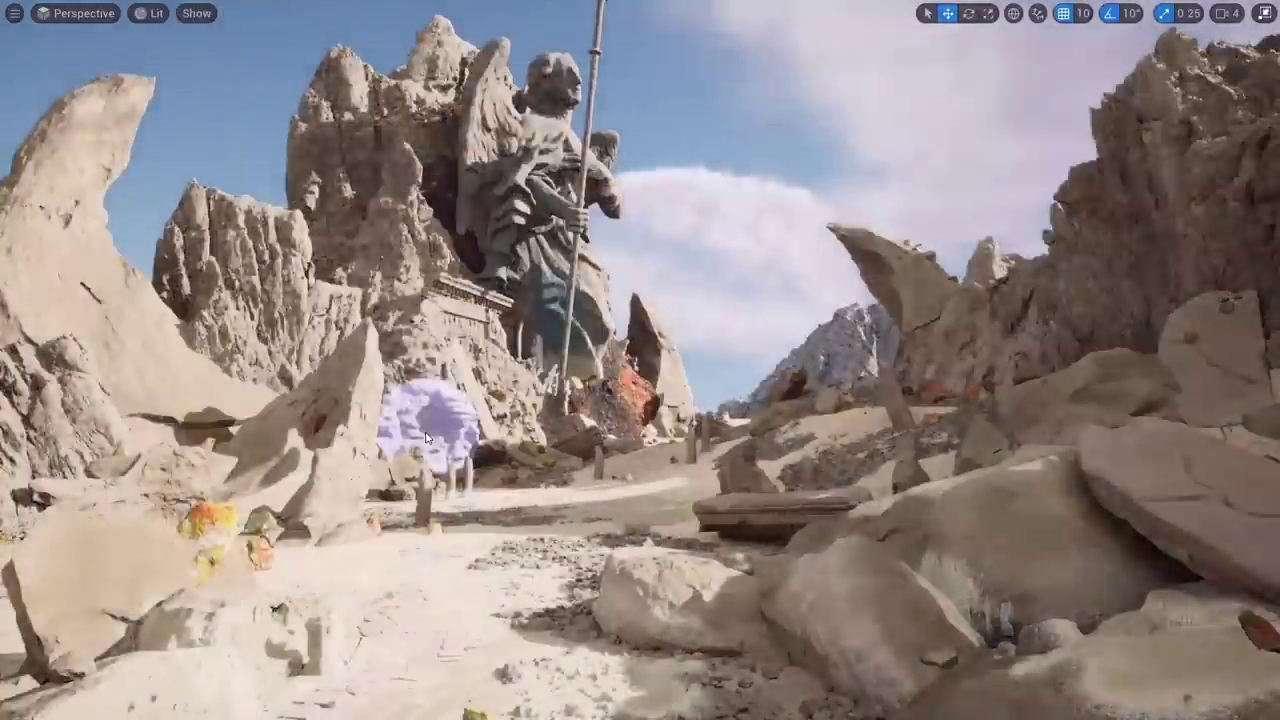
{"action": "key", "text": "alt+3"}
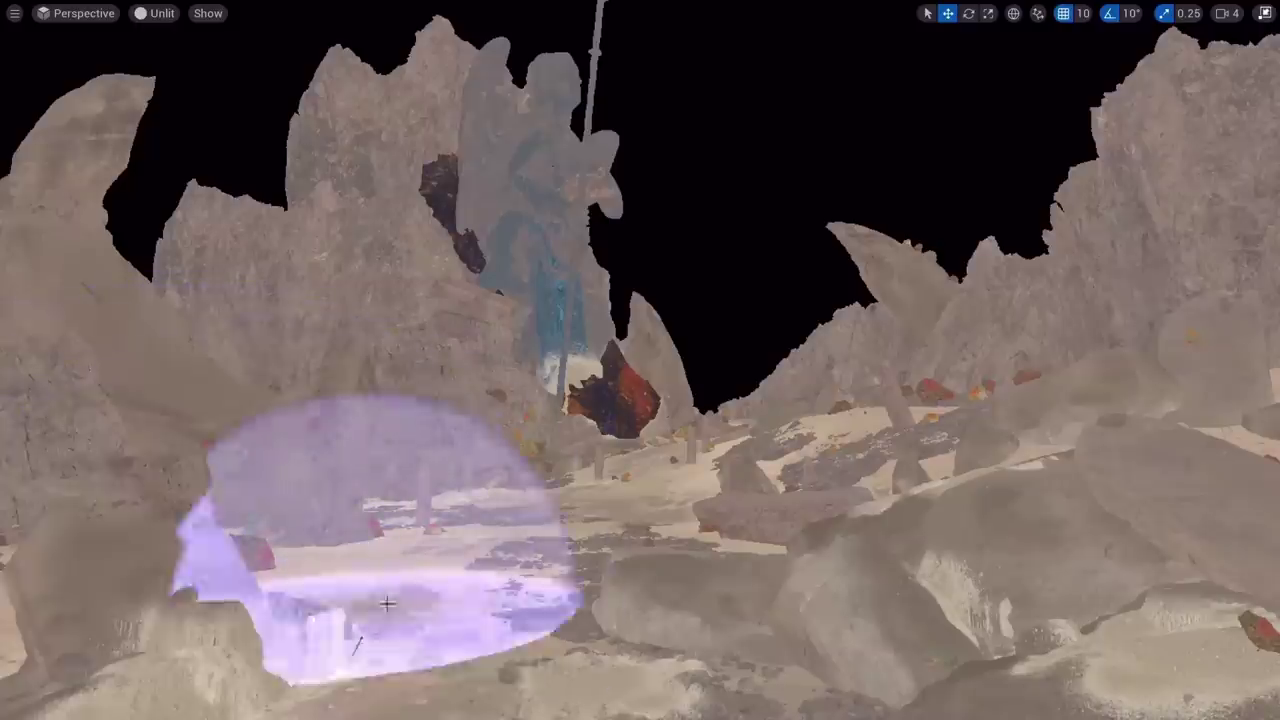
{"action": "left_click", "coordinate": [955, 576]}
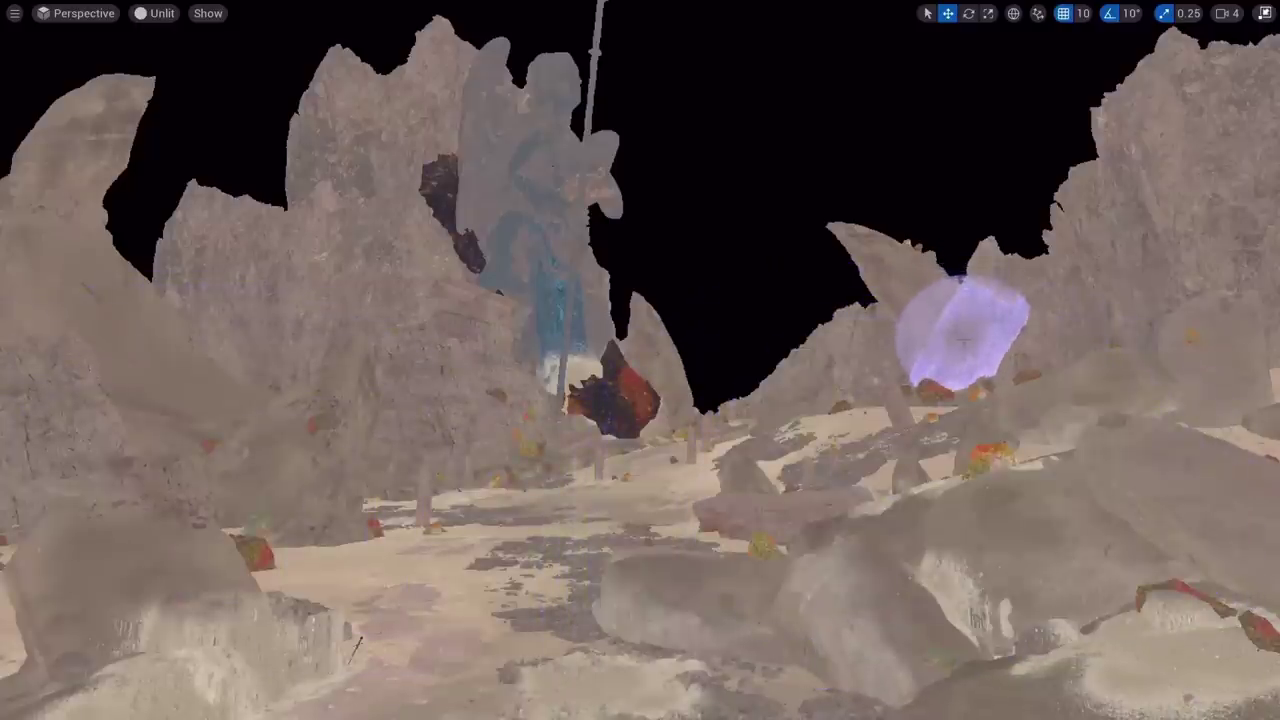
{"action": "key", "text": "alt+4"}
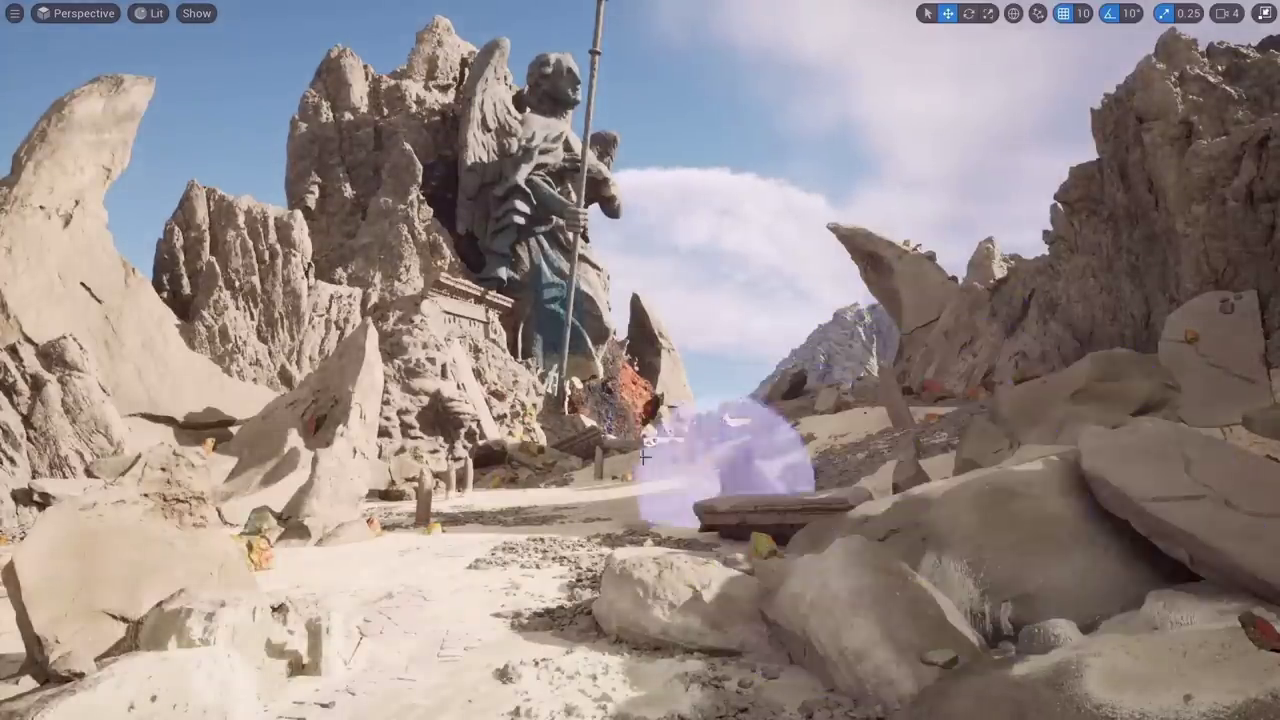
Review the gemstone placement and statue framing in the immersive viewport, and return to the normal editor layout
{"action": "key", "text": "F11"}
{"action": "key", "text": "F11"}
{"action": "key", "text": "F11"}
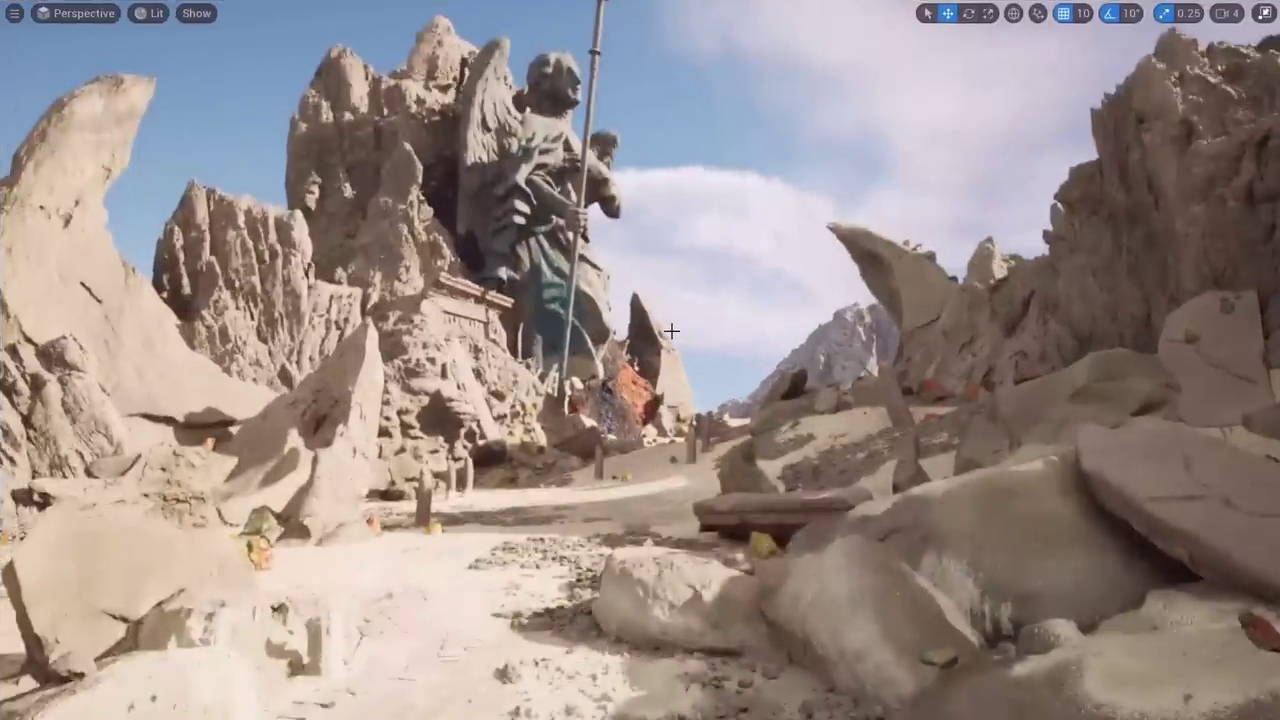
{"action": "key", "text": "F11"}
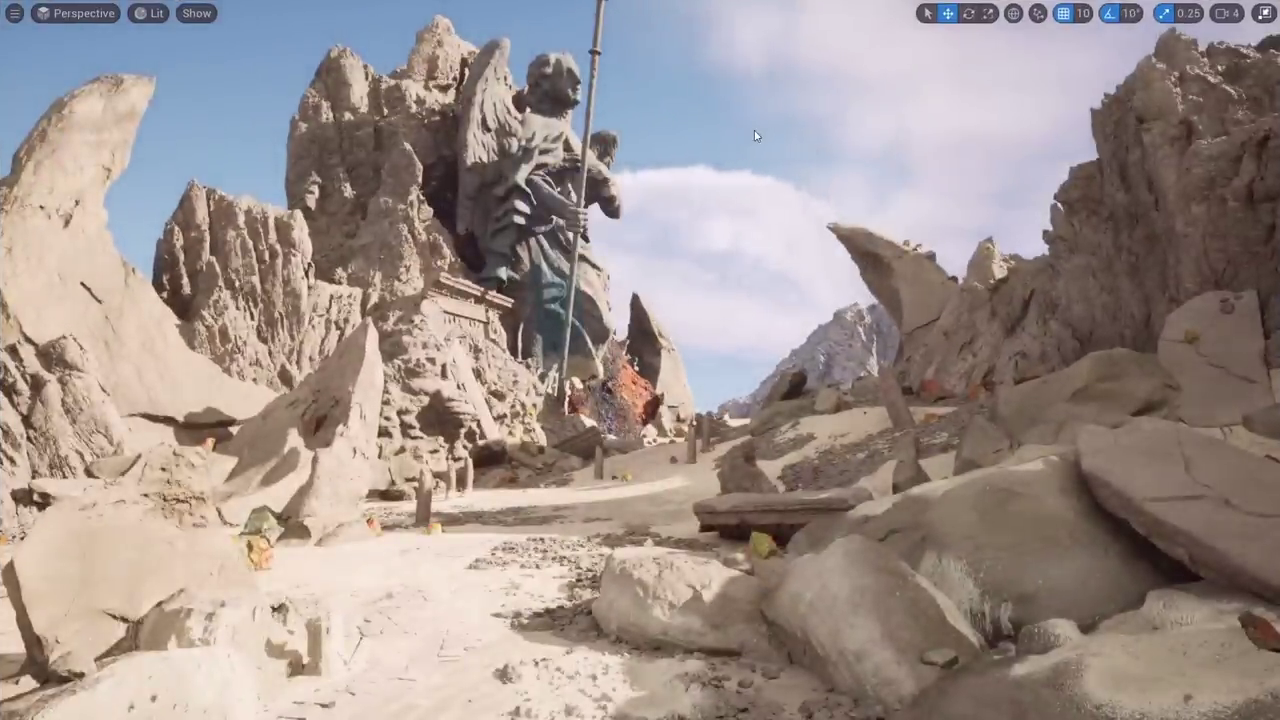
{"action": "right_click_drag", "start_coordinate": [764, 248], "coordinate": [764, 220]}
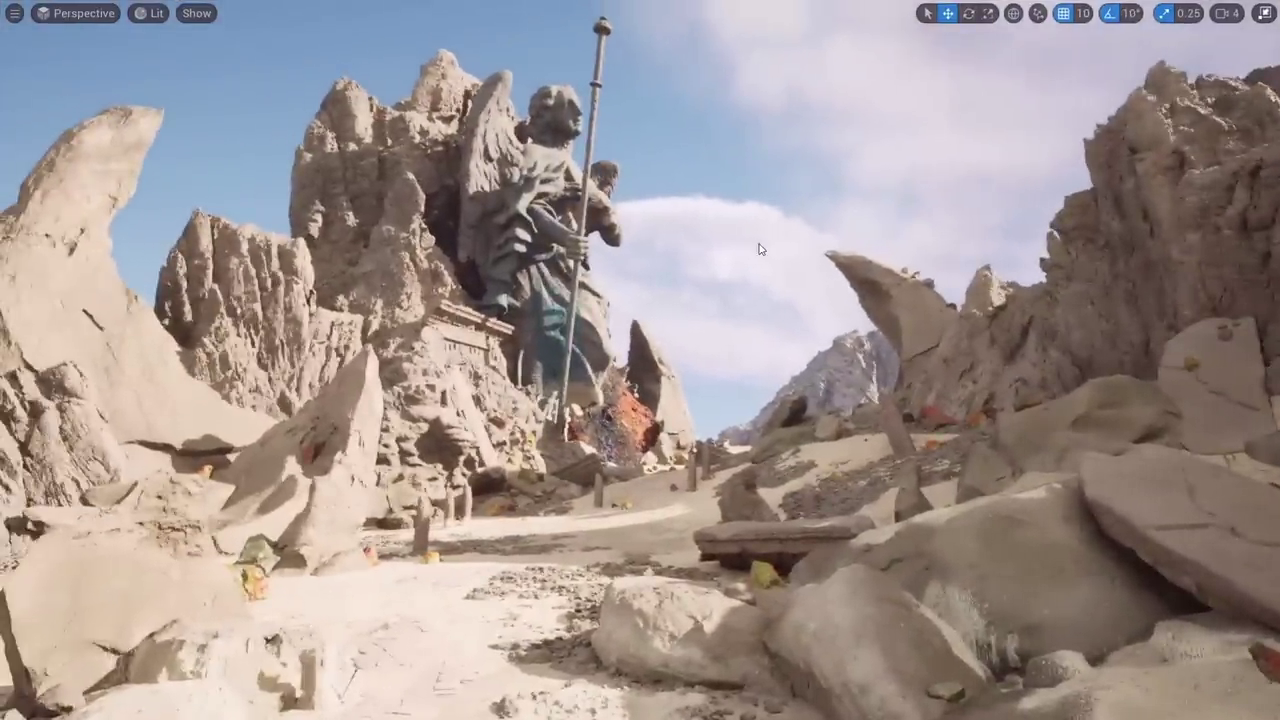
{"action": "key", "text": "F11"}
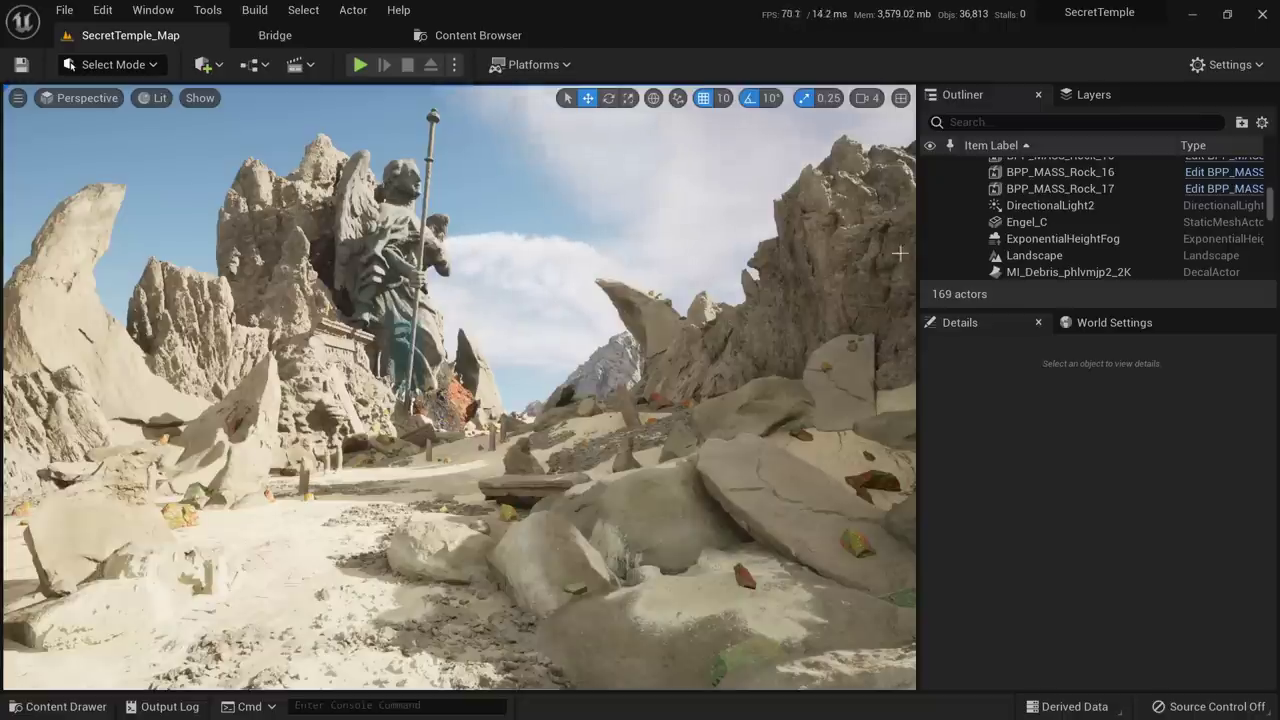
Search the level's actors for "cloud", select VolumetricCloud, and compare the sky and ground shadows with it hidden and shown
{"action": "scroll", "coordinate": [1002, 205], "scroll_direction": "up", "scroll_amount": 5}
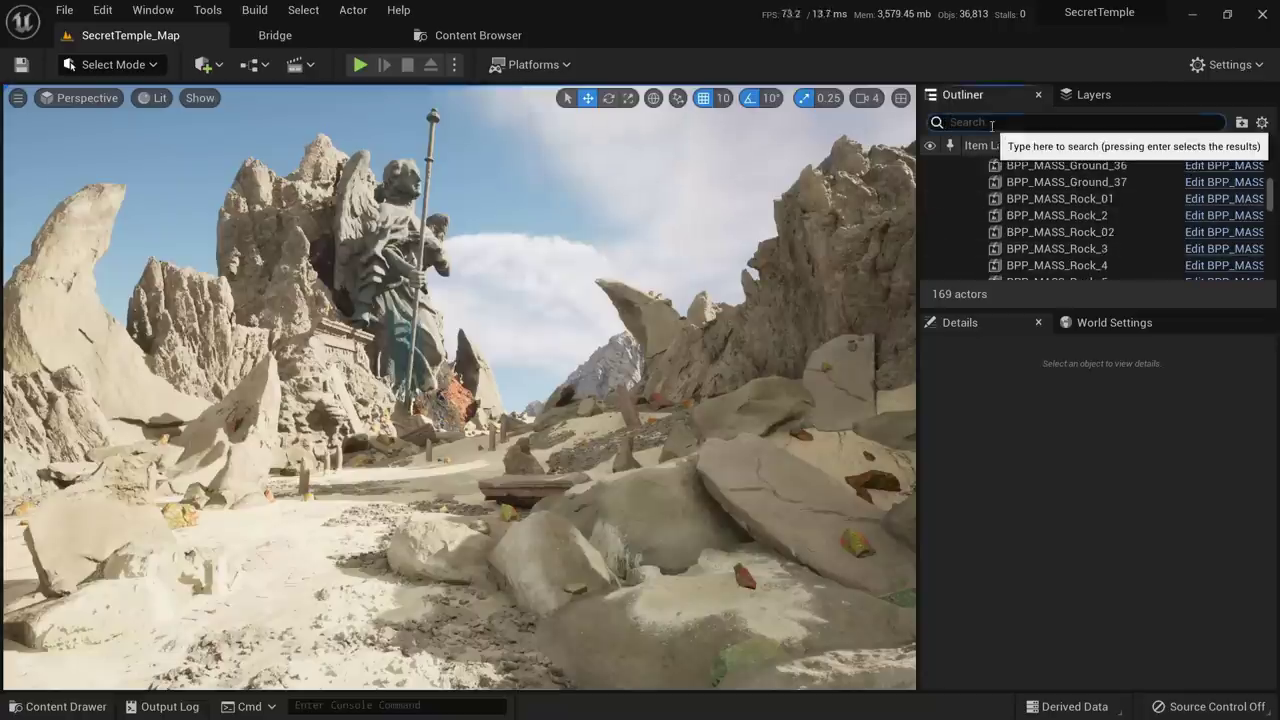
{"action": "type", "text": "d"}
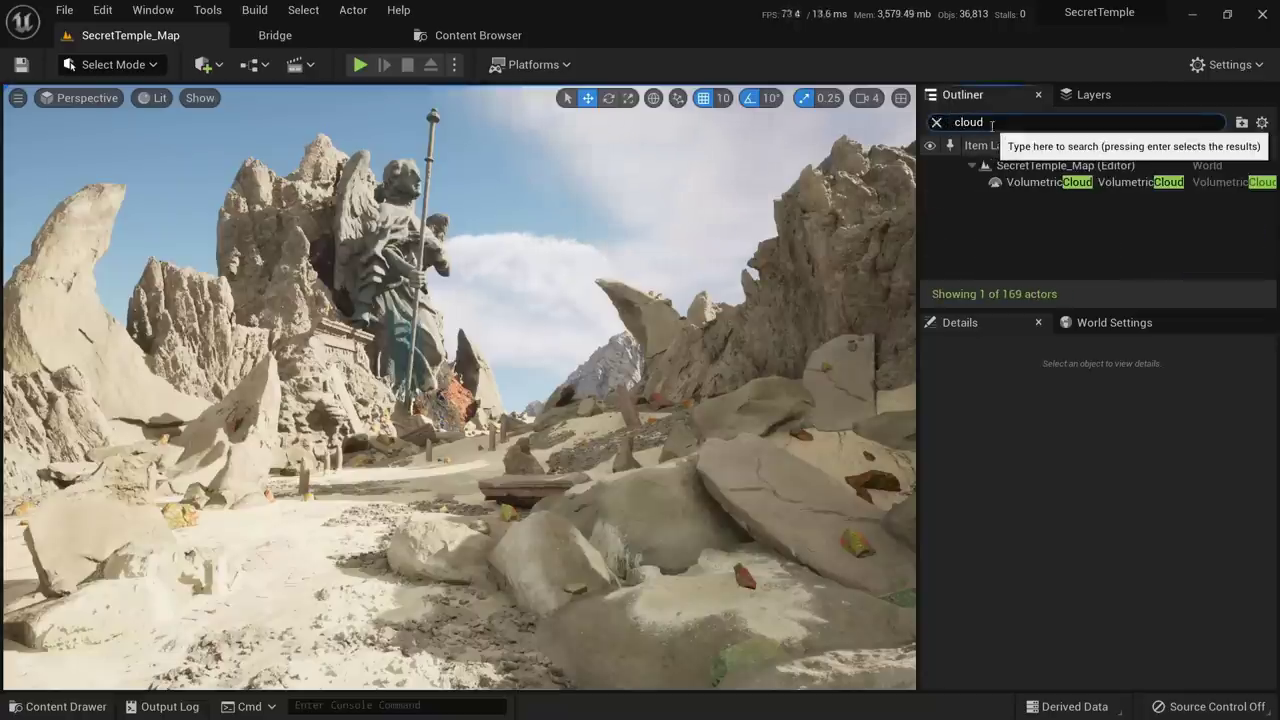
{"action": "left_click", "coordinate": [1040, 183]}
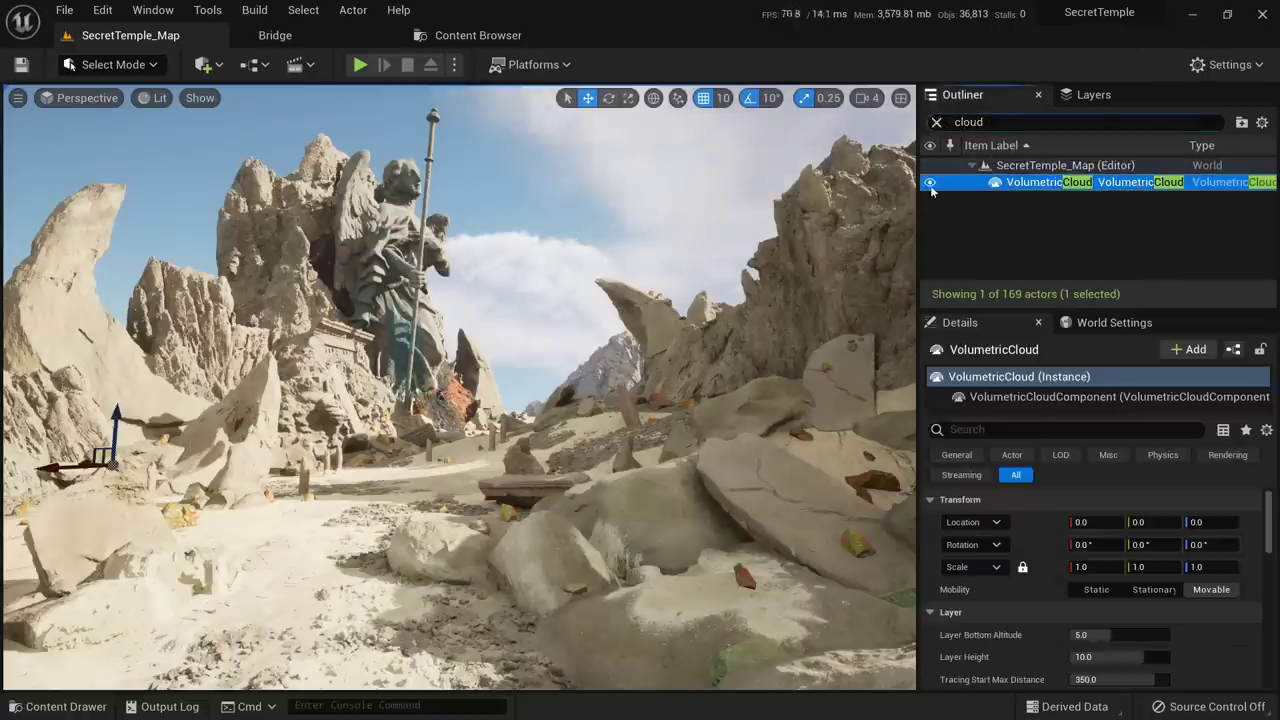
{"action": "left_click", "coordinate": [930, 184]}
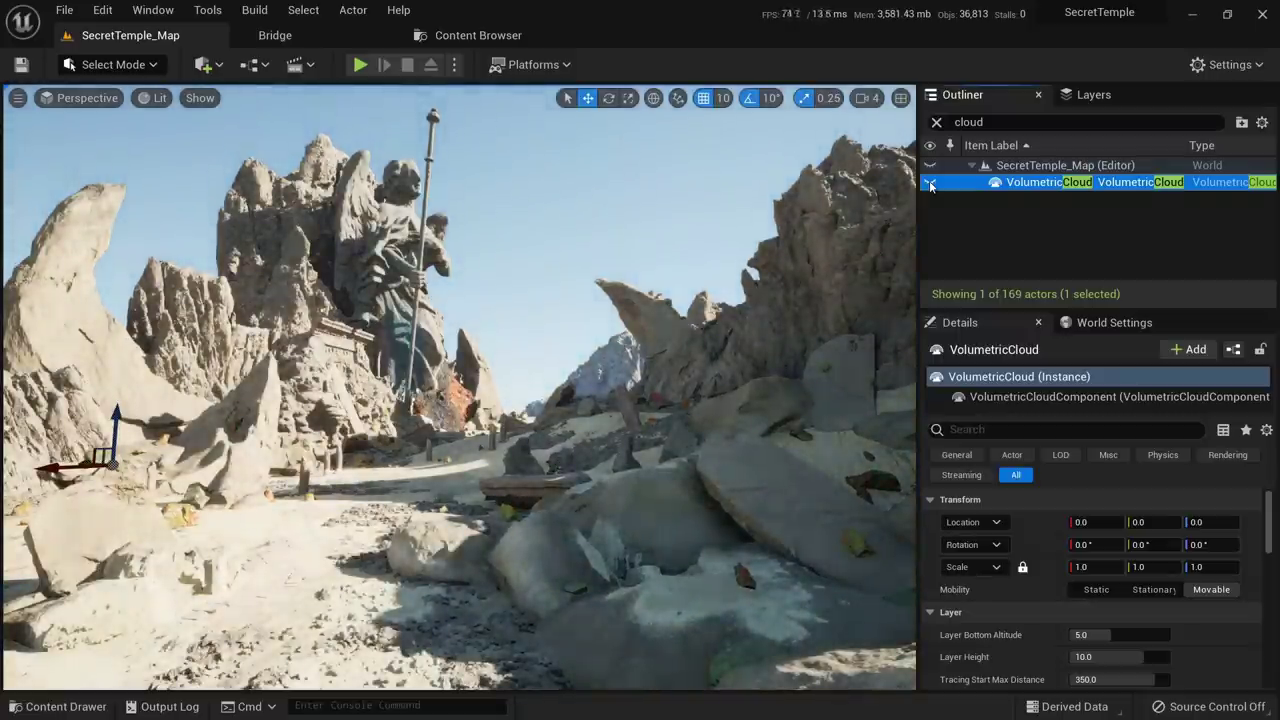
{"action": "left_click", "coordinate": [930, 183]}
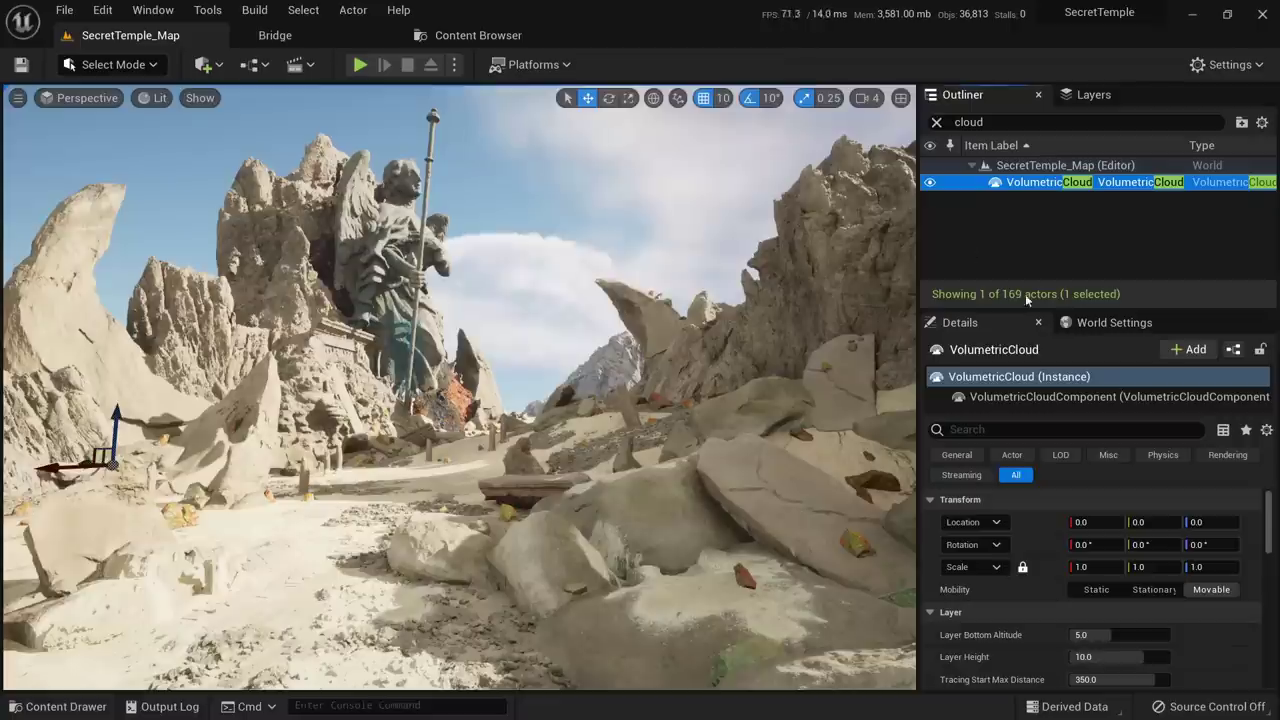
Try raising the volumetric cloud's Layer Bottom Altitude to about 10.8 and reset it to default
{"action": "scroll", "coordinate": [1080, 570], "scroll_direction": "down", "scroll_amount": 4}
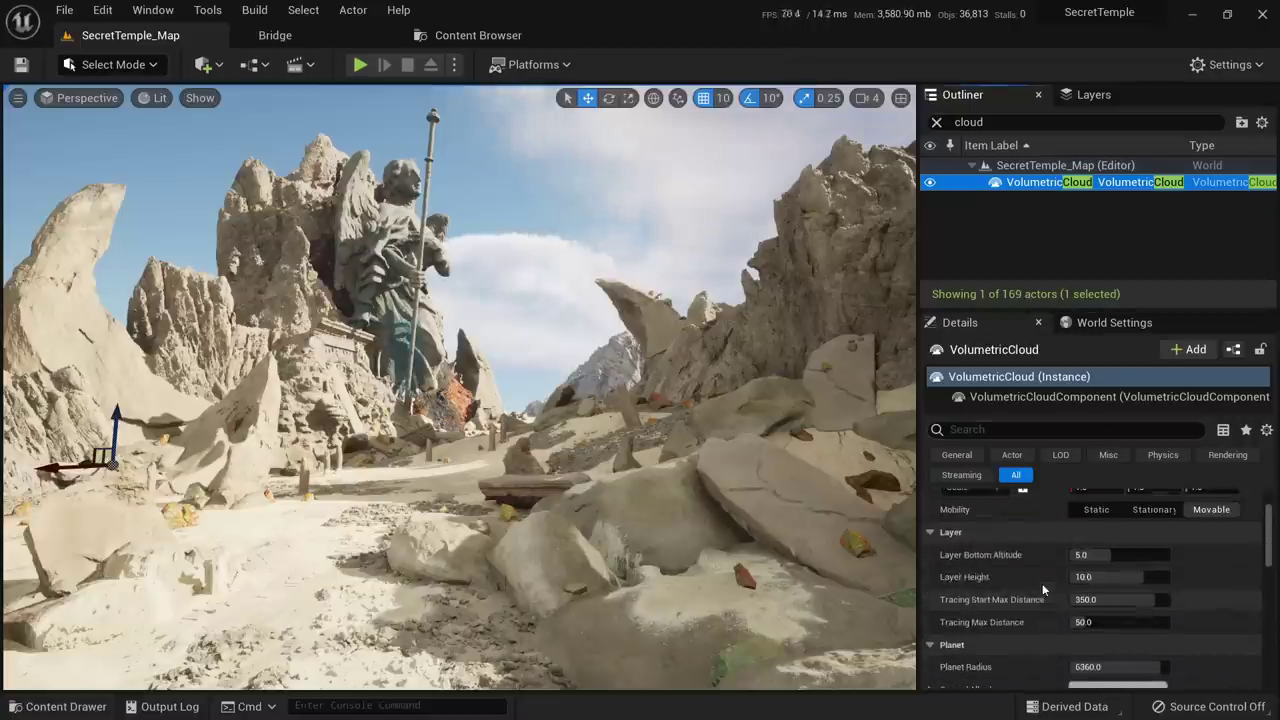
{"action": "left_click_drag", "start_coordinate": [1110, 561], "coordinate": [1168, 563]}
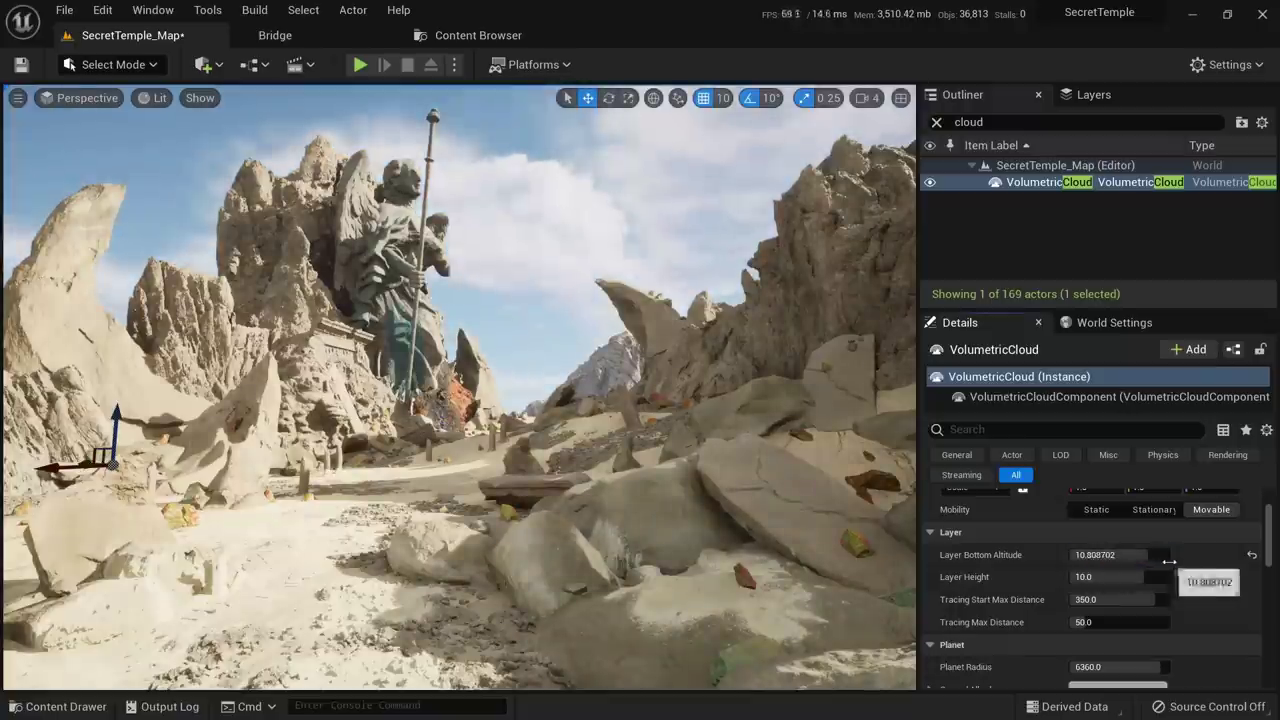
{"action": "left_click", "coordinate": [1251, 556]}
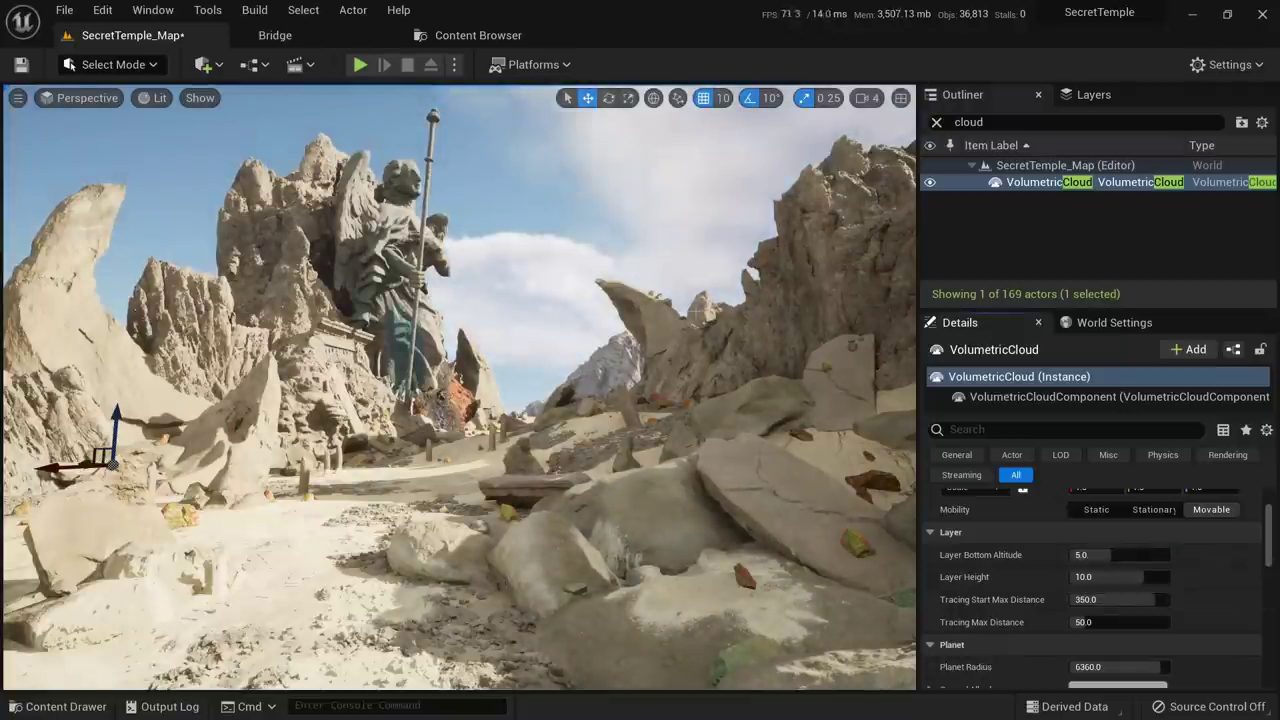
Capture the viewport, mark the cloud's direction with a red arrow pointing at the statue, and discard the capture
{"action": "key", "text": "Print"}
{"action": "left_click_drag", "start_coordinate": [0, 99], "coordinate": [929, 700]}
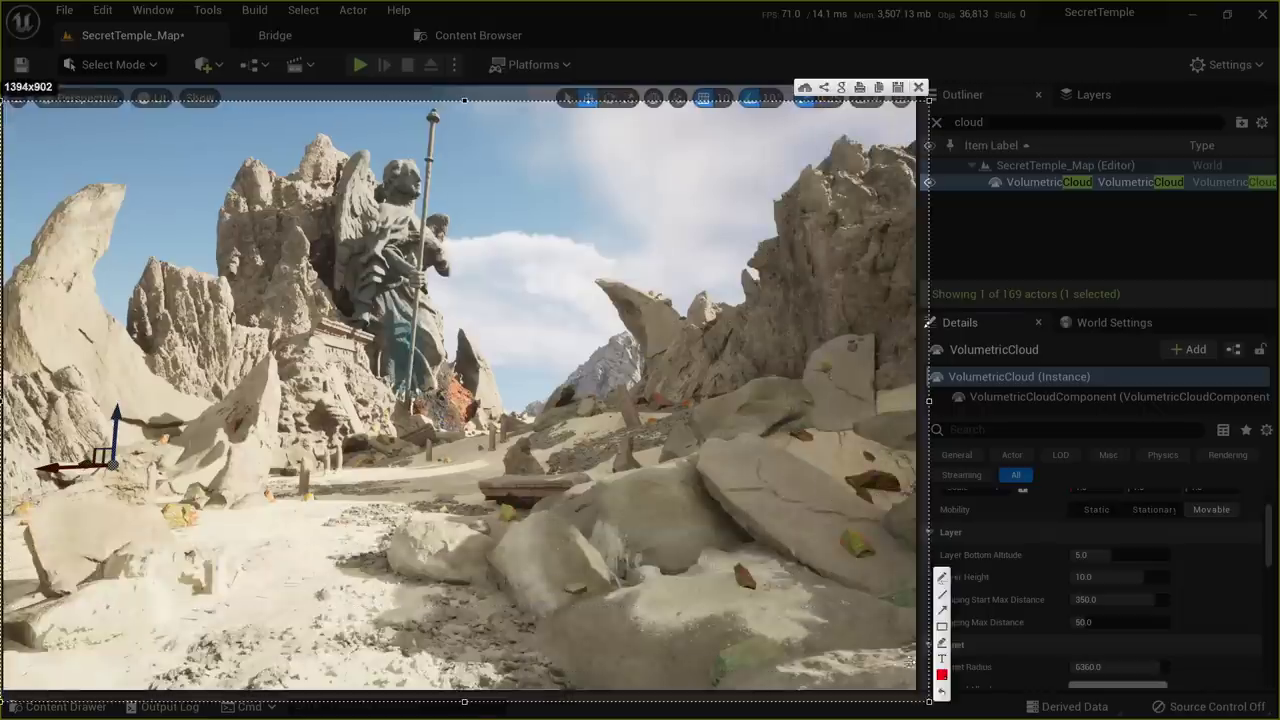
{"action": "left_click_drag", "start_coordinate": [609, 253], "coordinate": [450, 240]}
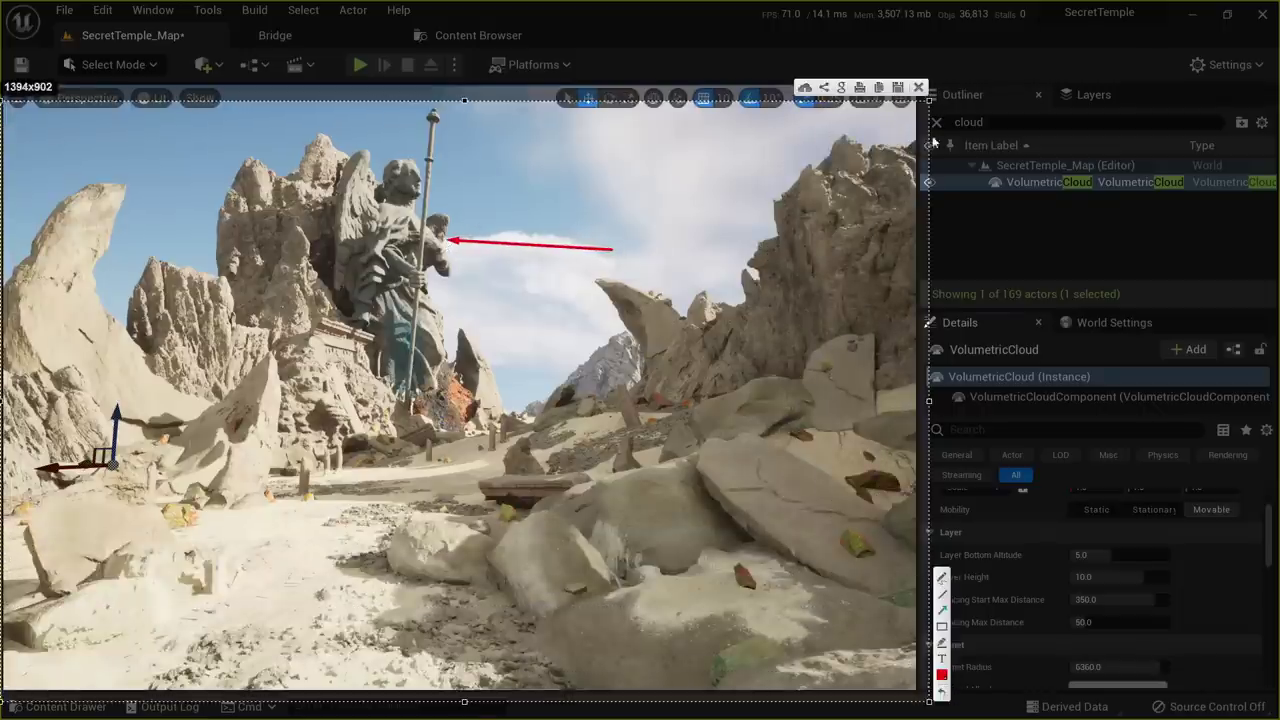
{"action": "left_click", "coordinate": [918, 88]}
Raise the volumetric cloud's Layer Bottom Altitude to about 16.46
{"action": "left_click_drag", "start_coordinate": [1110, 556], "coordinate": [1143, 556]}
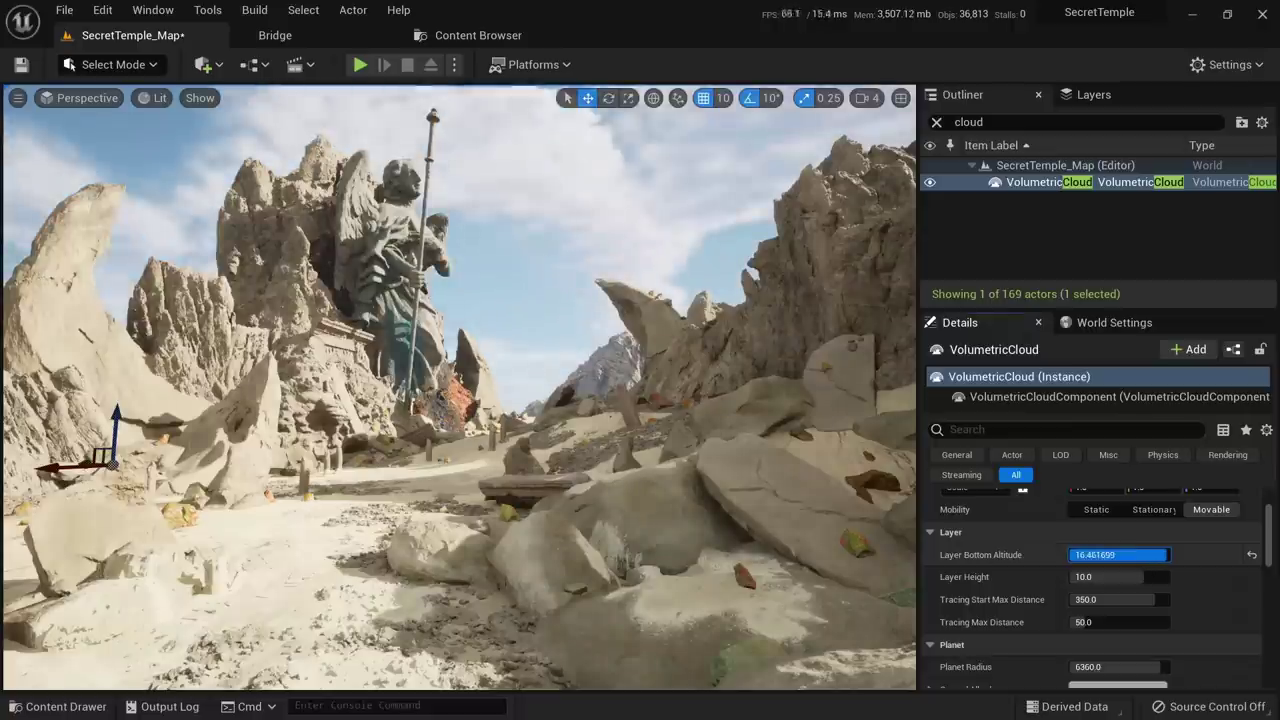
{"action": "left_click", "coordinate": [1079, 546]}
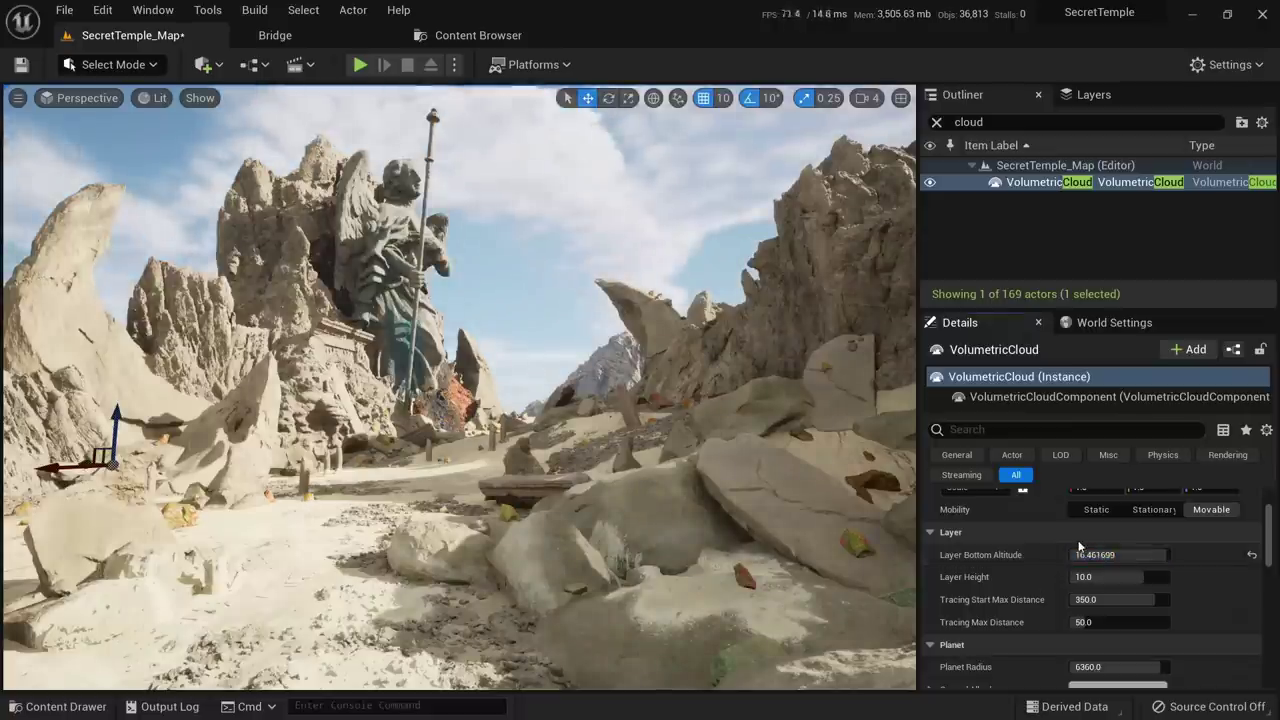
Capture the viewport, sketch red composition lines along the clouds and cliffs toward the statue, and discard the capture
{"action": "key", "text": "Print"}
{"action": "mouse_move", "coordinate": [2, 90]}
{"action": "left_mouse_down"}
{"action": "mouse_move", "coordinate": [694, 466]}
{"action": "mouse_move", "coordinate": [932, 705]}
{"action": "mouse_move", "coordinate": [921, 696]}
{"action": "left_mouse_up"}
{"action": "mouse_move", "coordinate": [628, 309]}
{"action": "left_mouse_down"}
{"action": "mouse_move", "coordinate": [610, 272]}
{"action": "mouse_move", "coordinate": [574, 254]}
{"action": "left_mouse_up"}
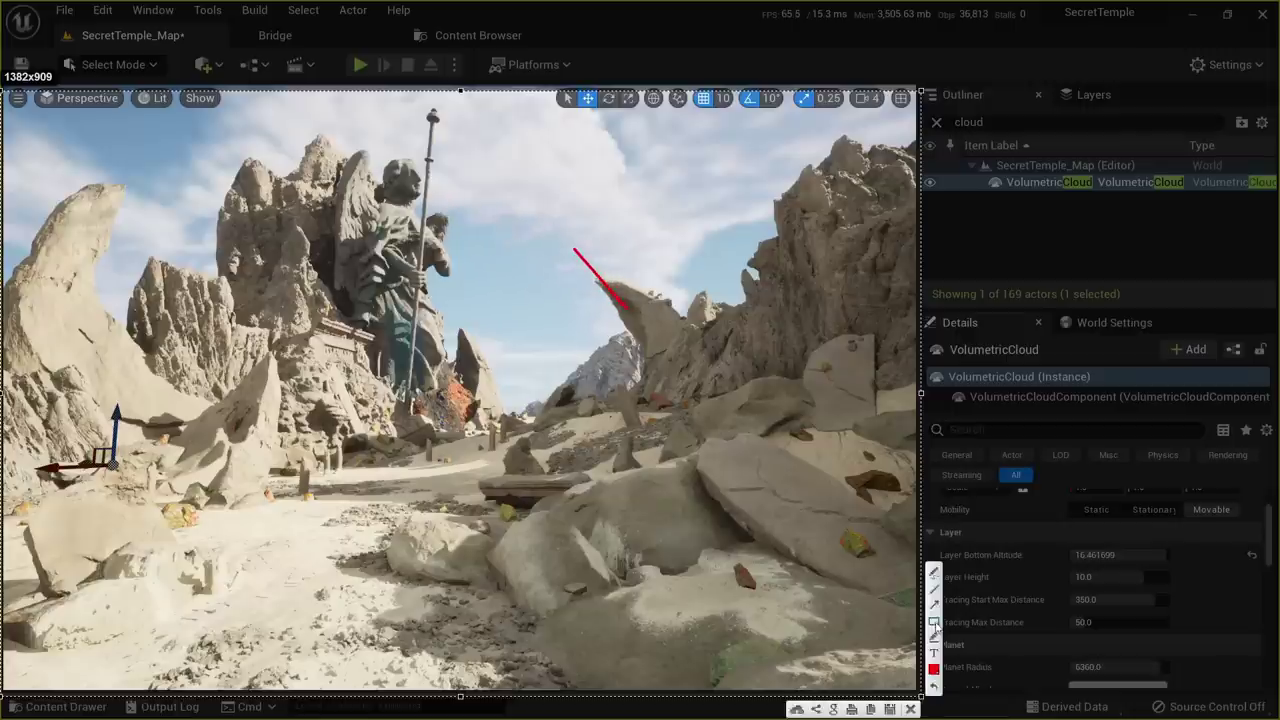
{"action": "left_click_drag", "start_coordinate": [614, 318], "coordinate": [571, 250]}
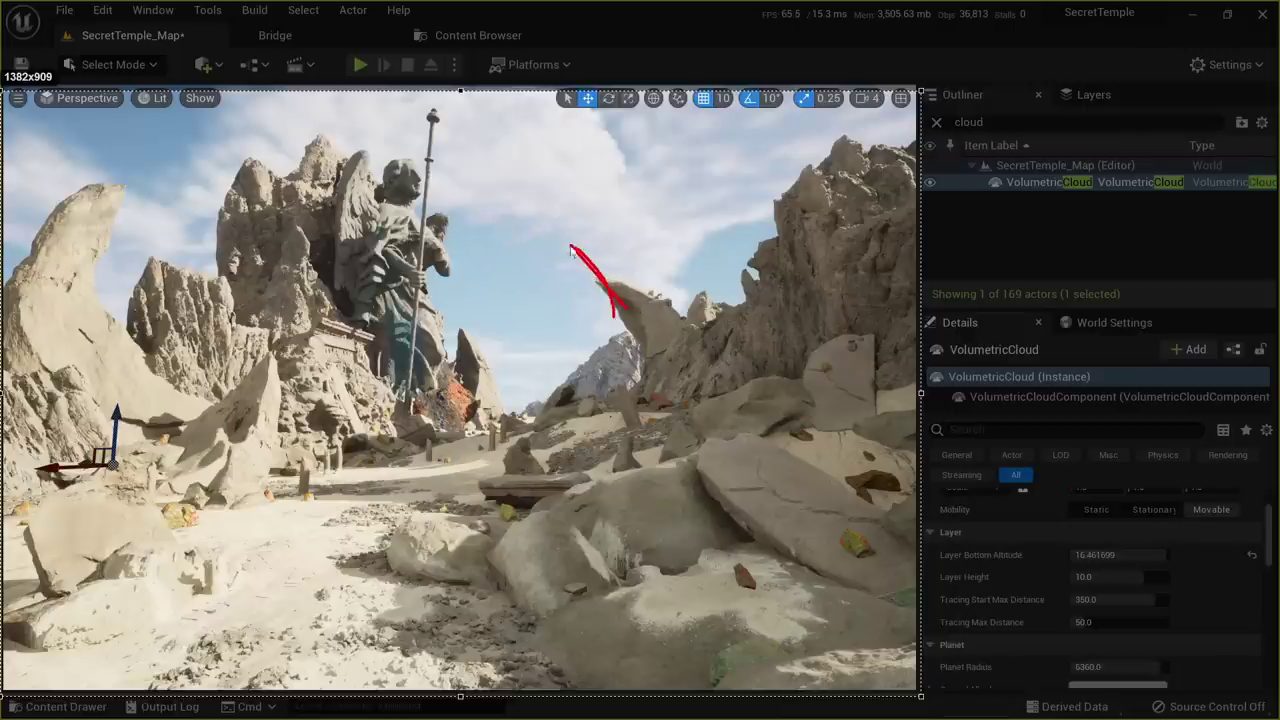
{"action": "mouse_move", "coordinate": [447, 183]}
{"action": "left_mouse_down"}
{"action": "mouse_move", "coordinate": [425, 205]}
{"action": "mouse_move", "coordinate": [497, 222]}
{"action": "left_mouse_up"}
{"action": "left_click_drag", "start_coordinate": [775, 215], "coordinate": [693, 256]}
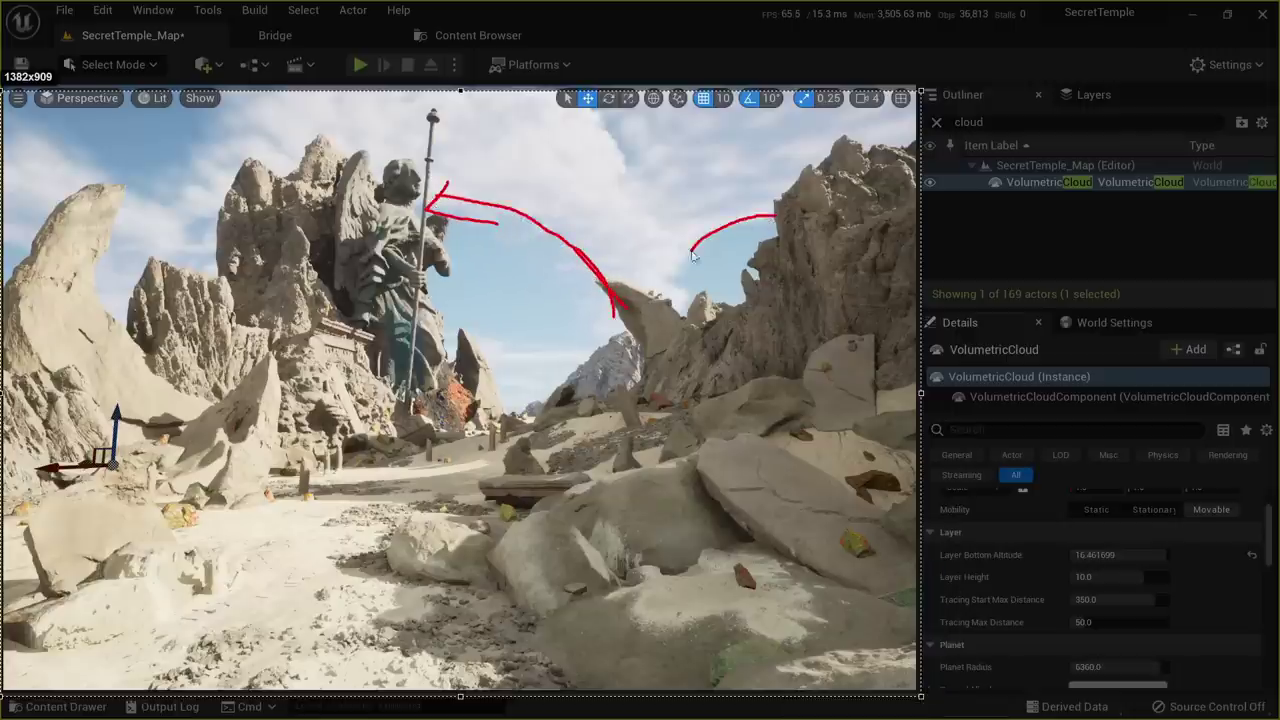
{"action": "mouse_move", "coordinate": [672, 315]}
{"action": "left_mouse_down"}
{"action": "mouse_move", "coordinate": [604, 272]}
{"action": "mouse_move", "coordinate": [630, 267]}
{"action": "left_mouse_up"}
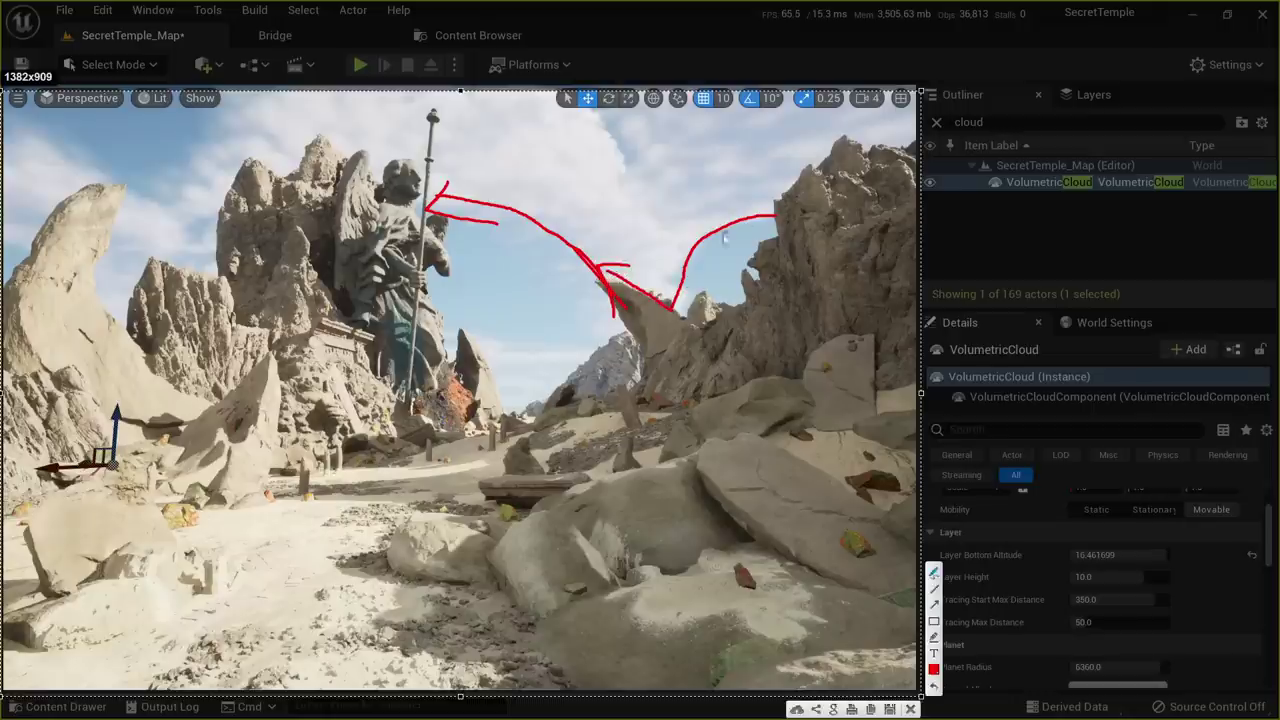
{"action": "left_click_drag", "start_coordinate": [893, 145], "coordinate": [825, 173]}
{"action": "left_click_drag", "start_coordinate": [657, 318], "coordinate": [607, 296]}
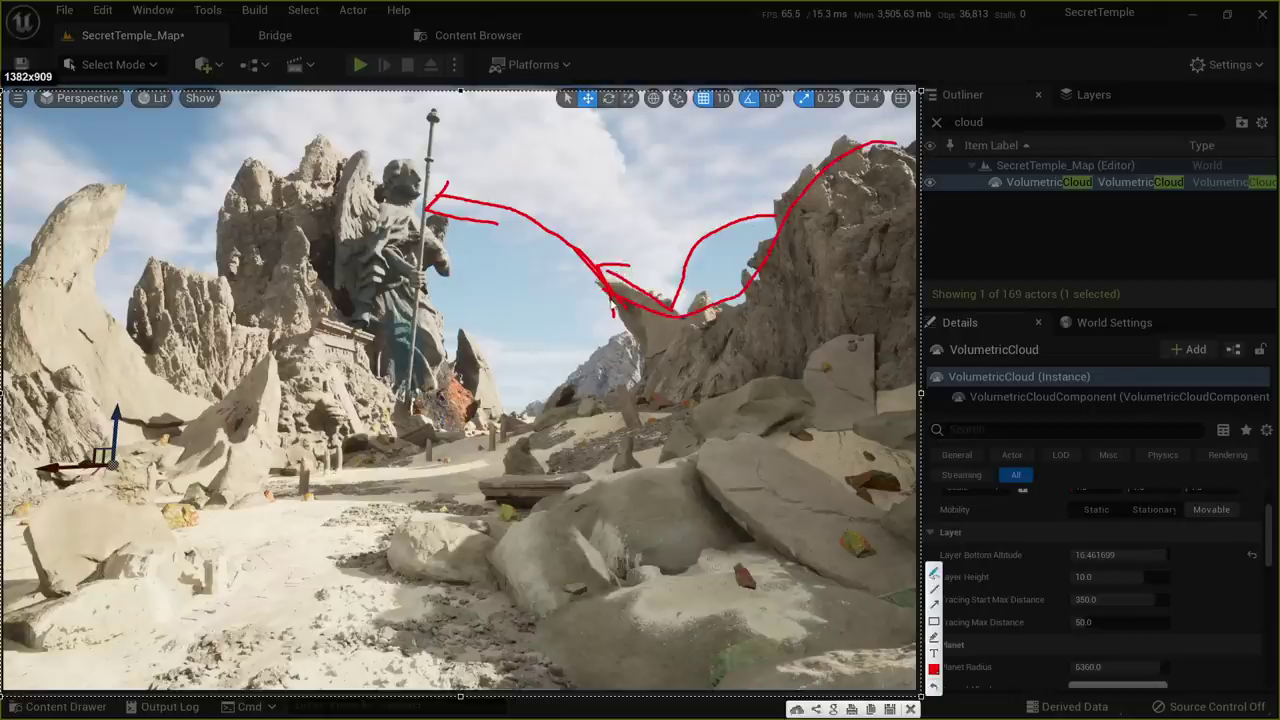
{"action": "left_click_drag", "start_coordinate": [127, 335], "coordinate": [128, 336]}
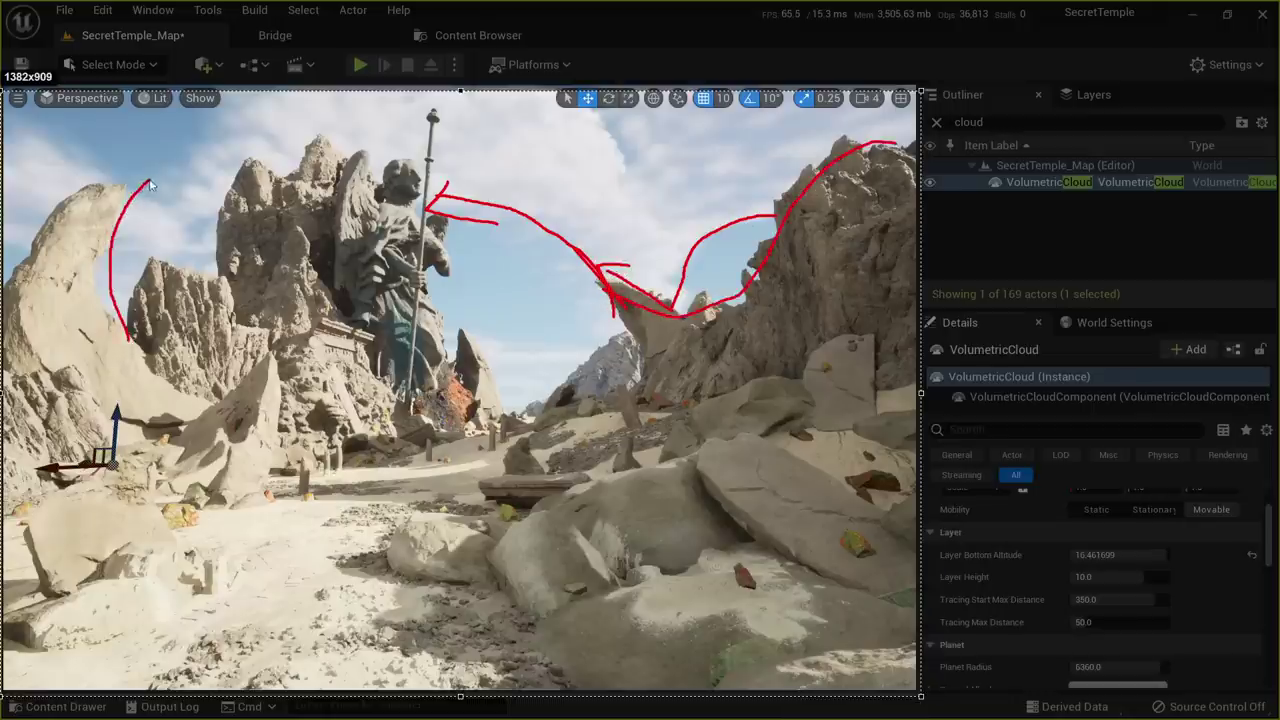
{"action": "left_click_drag", "start_coordinate": [150, 185], "coordinate": [218, 149]}
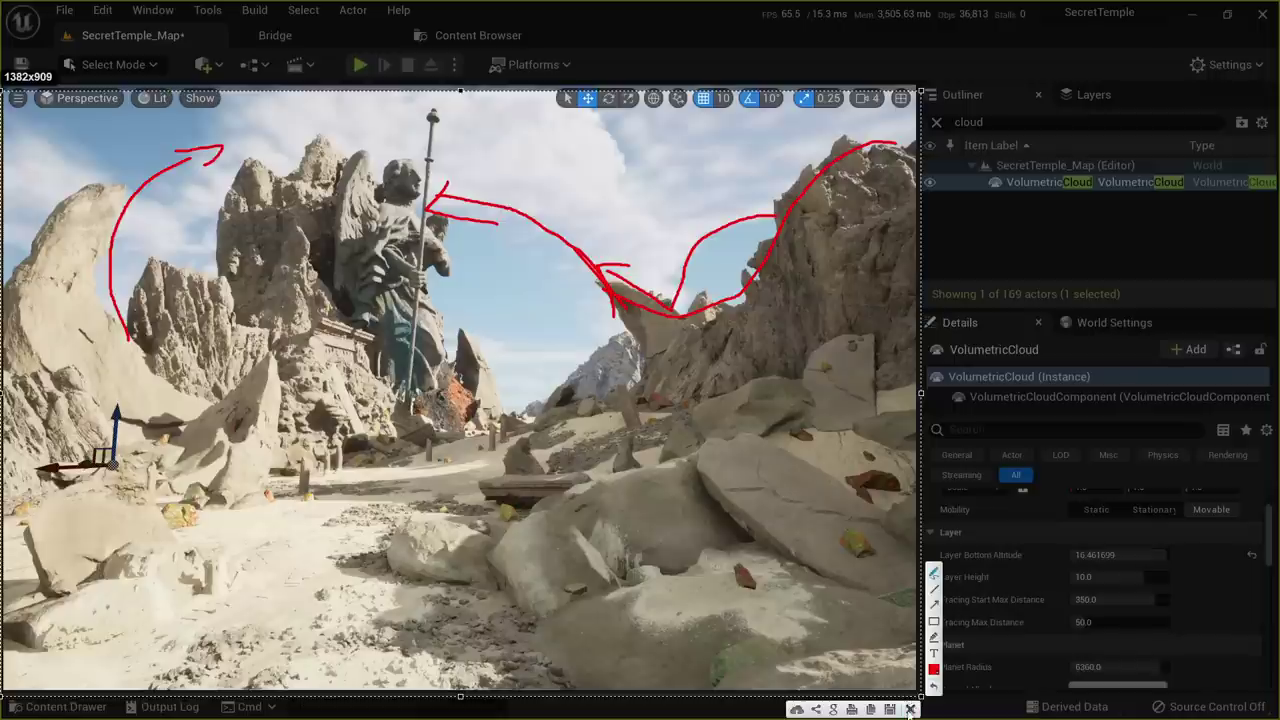
{"action": "left_click", "coordinate": [910, 710]}
Try lowering the volumetric cloud's Layer Height to about 6.45 and reset it to default
{"action": "left_click_drag", "start_coordinate": [1156, 578], "coordinate": [1121, 578]}
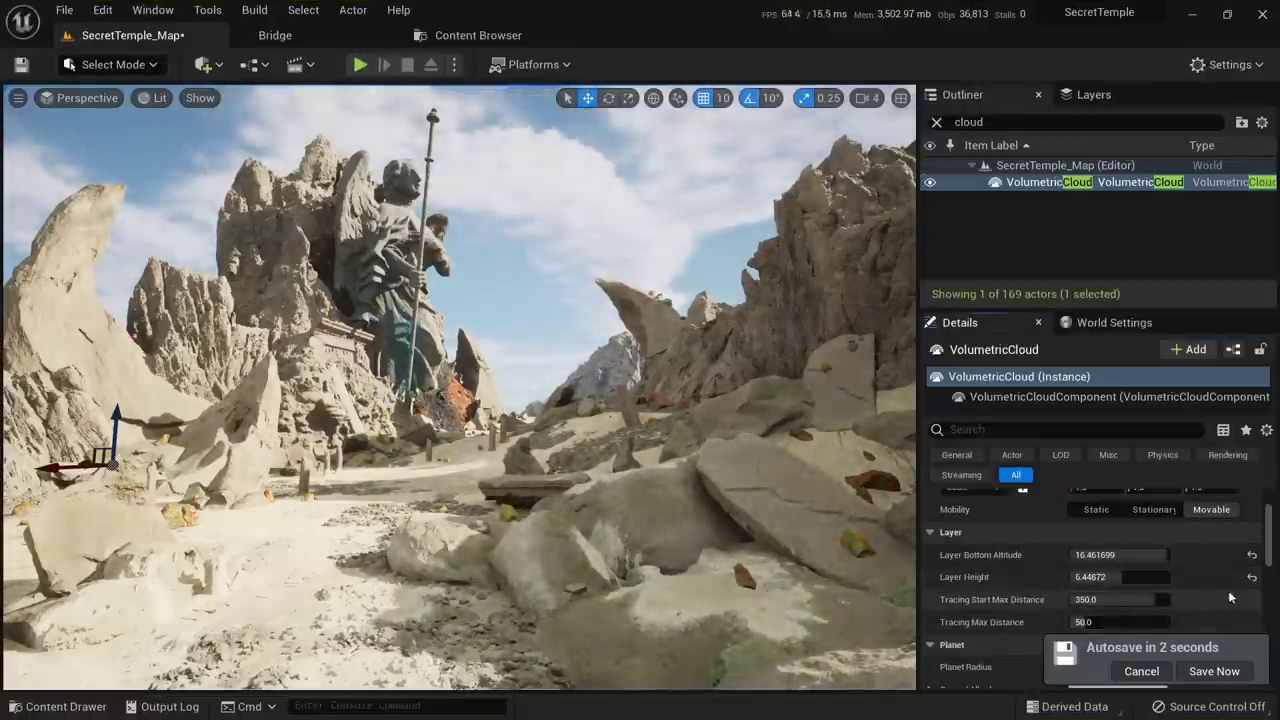
{"action": "left_click", "coordinate": [1251, 577]}
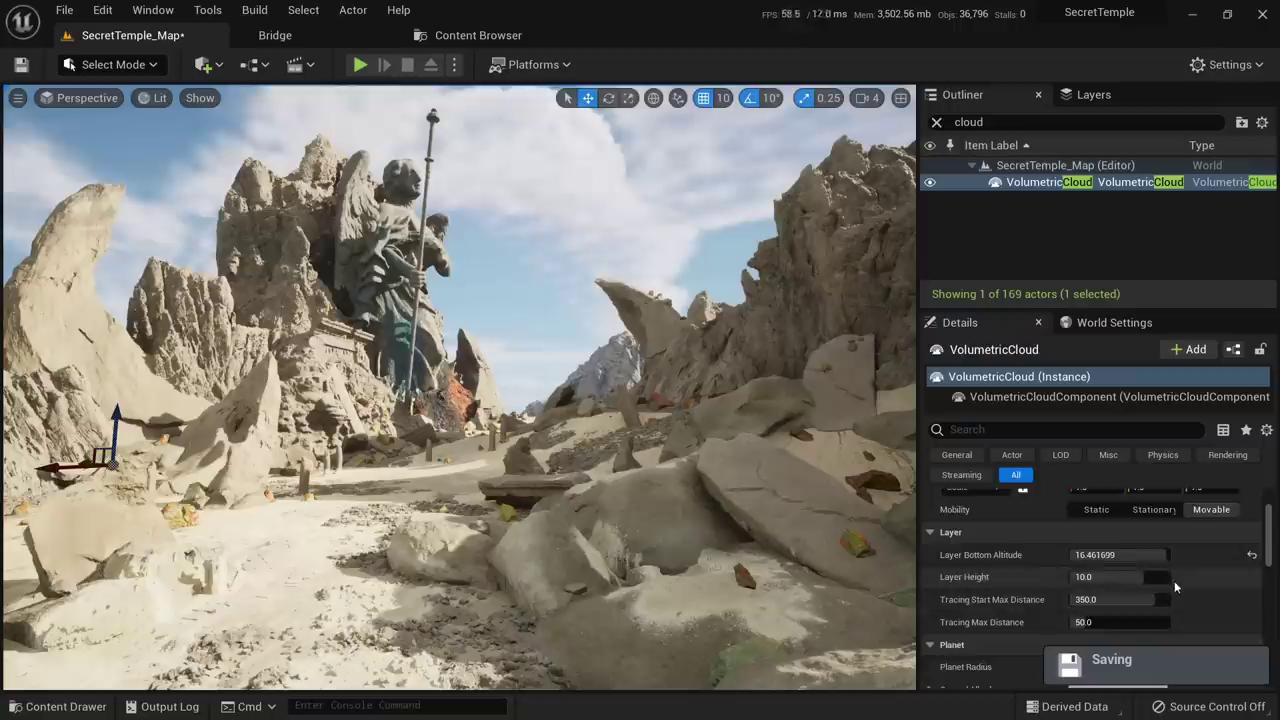
Try lowering the volumetric cloud's Tracing Start Max Distance to about 287.8 and reset it to default
{"action": "scroll", "coordinate": [1170, 580], "scroll_direction": "down", "scroll_amount": 1}
{"action": "left_click_drag", "start_coordinate": [1115, 573], "coordinate": [1085, 573]}
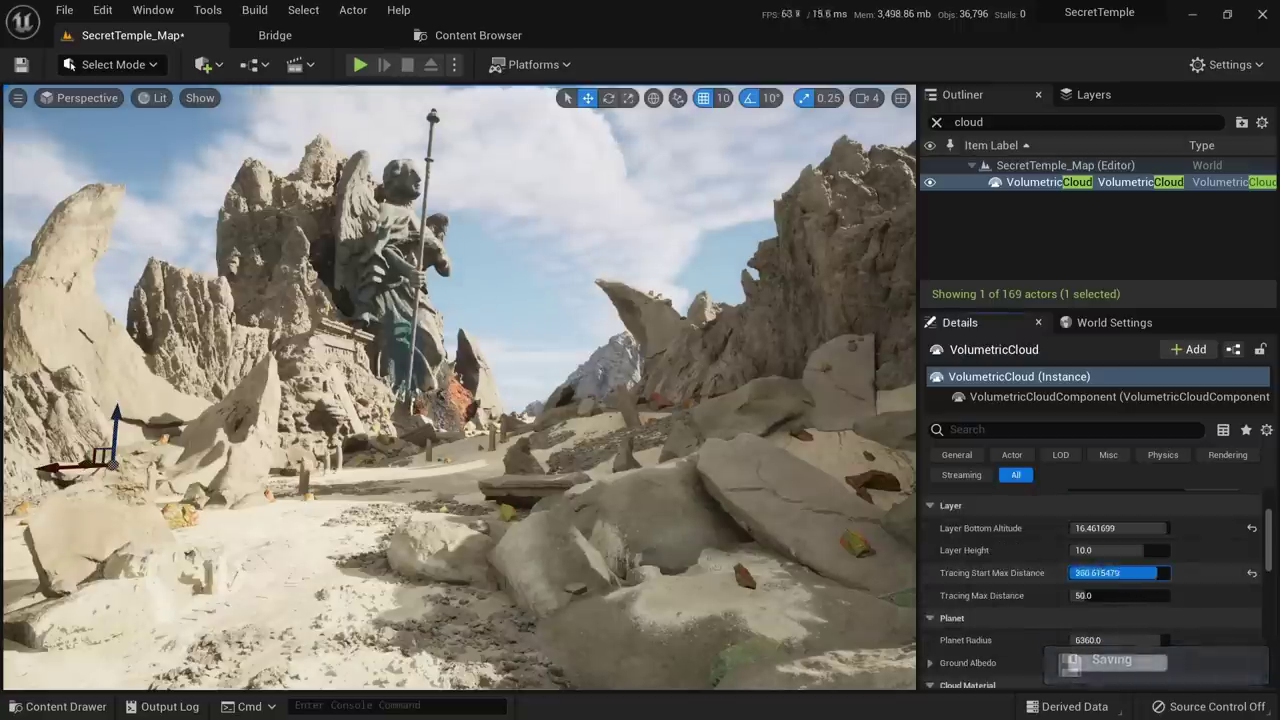
{"action": "scroll", "coordinate": [1252, 585], "scroll_direction": "down", "scroll_amount": 6}
{"action": "scroll", "coordinate": [1246, 587], "scroll_direction": "up", "scroll_amount": 5}
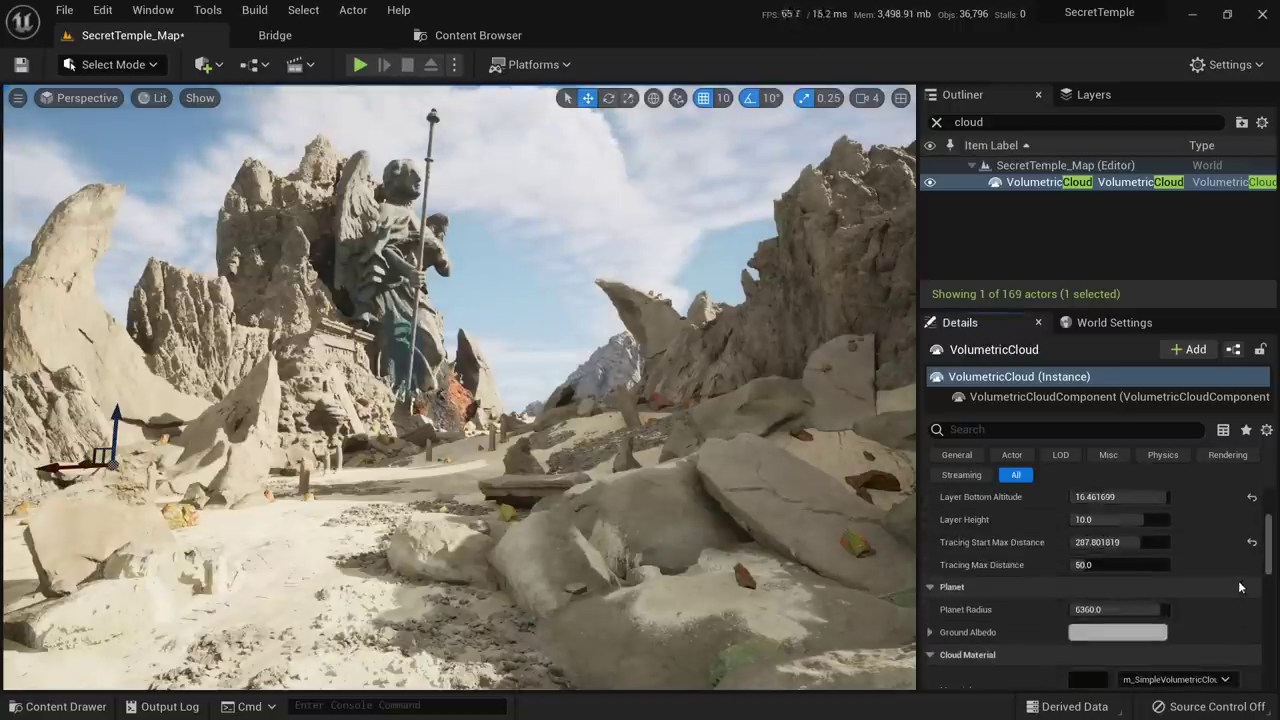
{"action": "left_click", "coordinate": [1251, 544]}
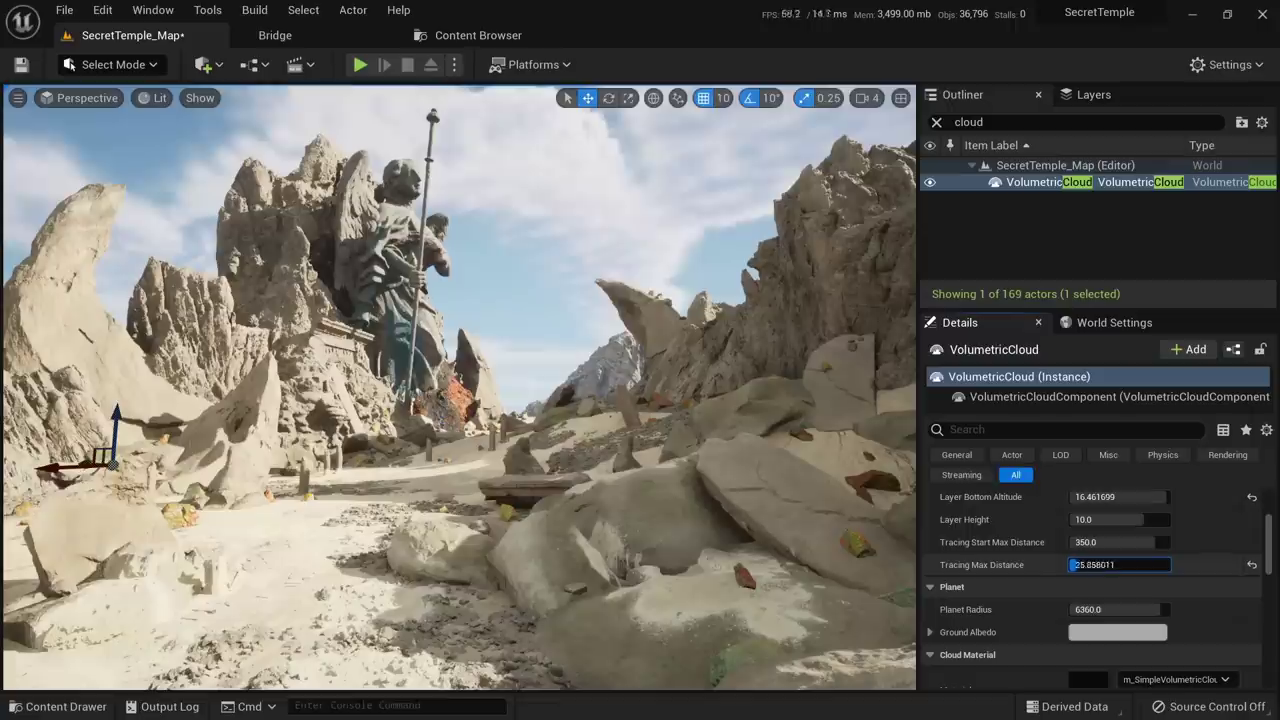
Locate the volumetric cloud's assigned material in its content folder and duplicate the m_SimpleVolumetricCloud_Inst material instance
{"action": "scroll", "coordinate": [1187, 567], "scroll_direction": "down", "scroll_amount": 4}
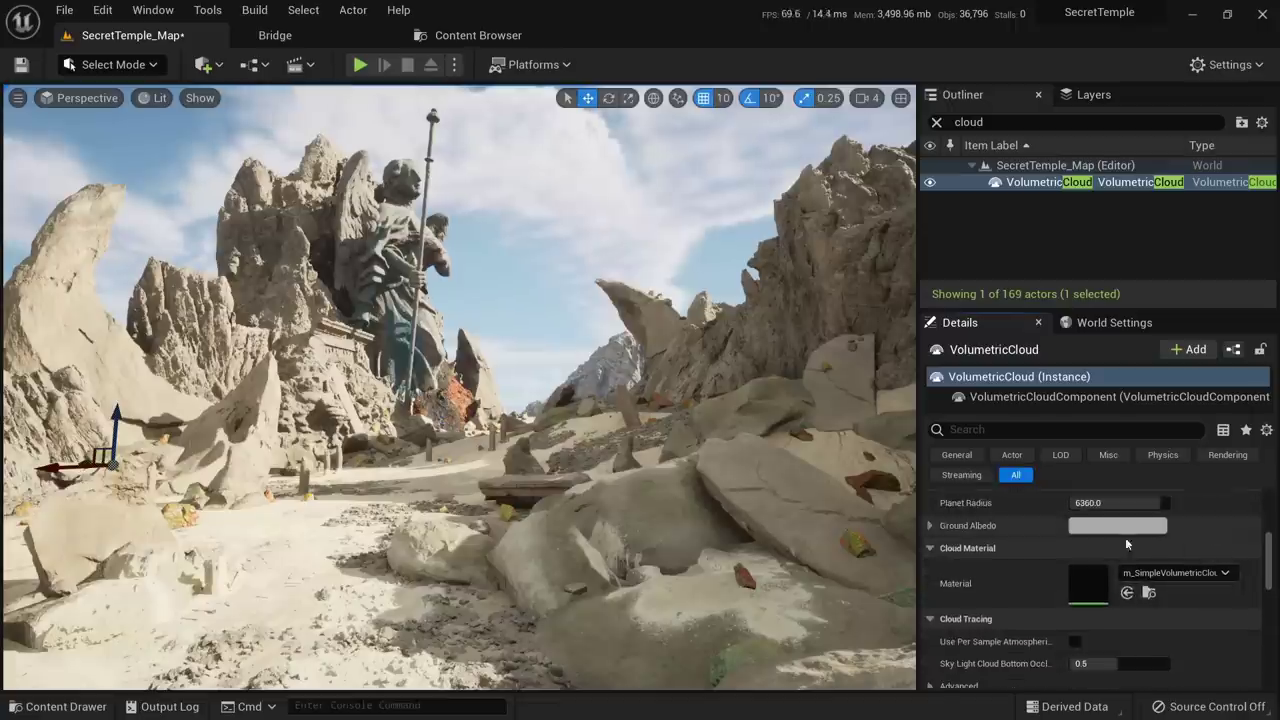
{"action": "scroll", "coordinate": [1075, 528], "scroll_direction": "down", "scroll_amount": 1}
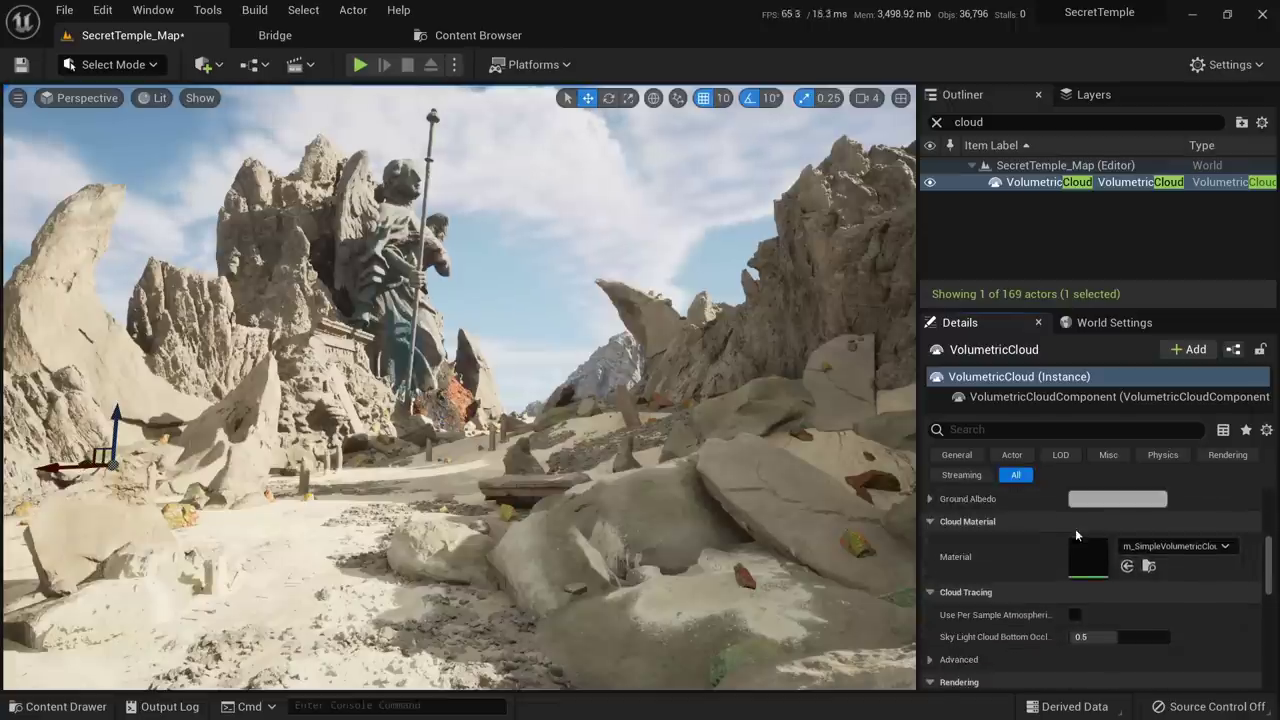
{"action": "left_click", "coordinate": [1149, 567]}
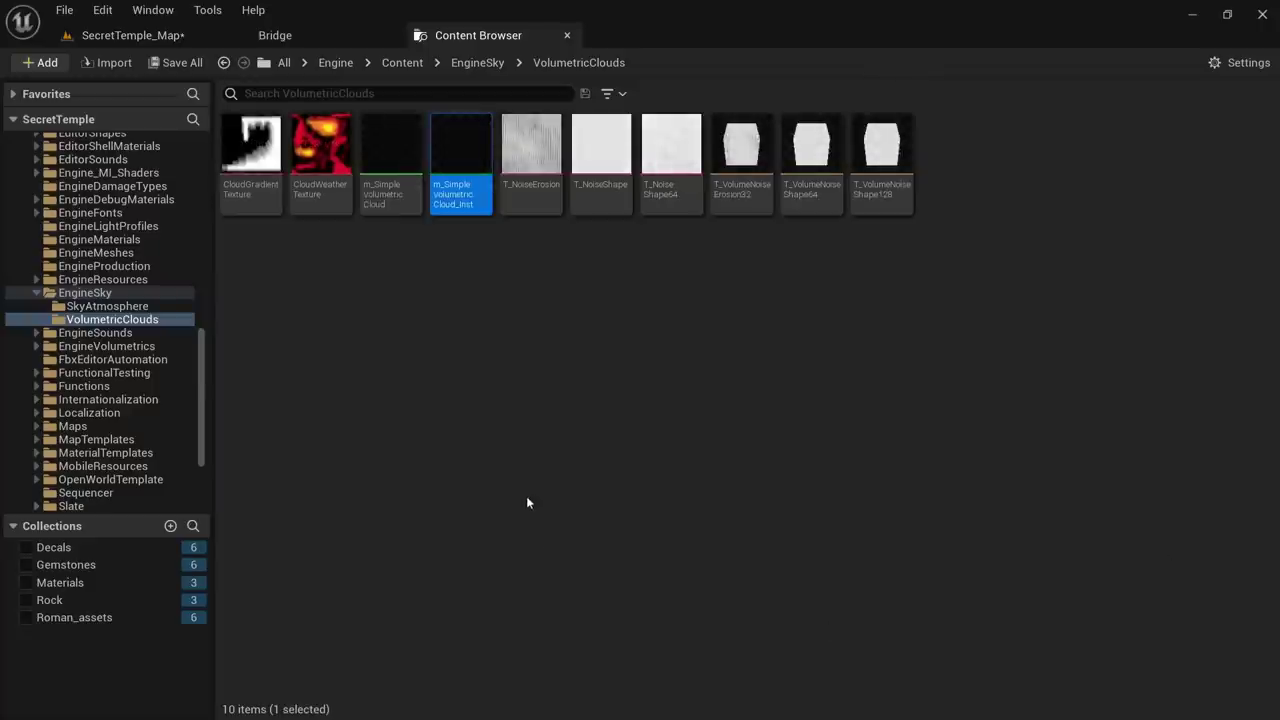
{"action": "mouse_move", "coordinate": [473, 160]}
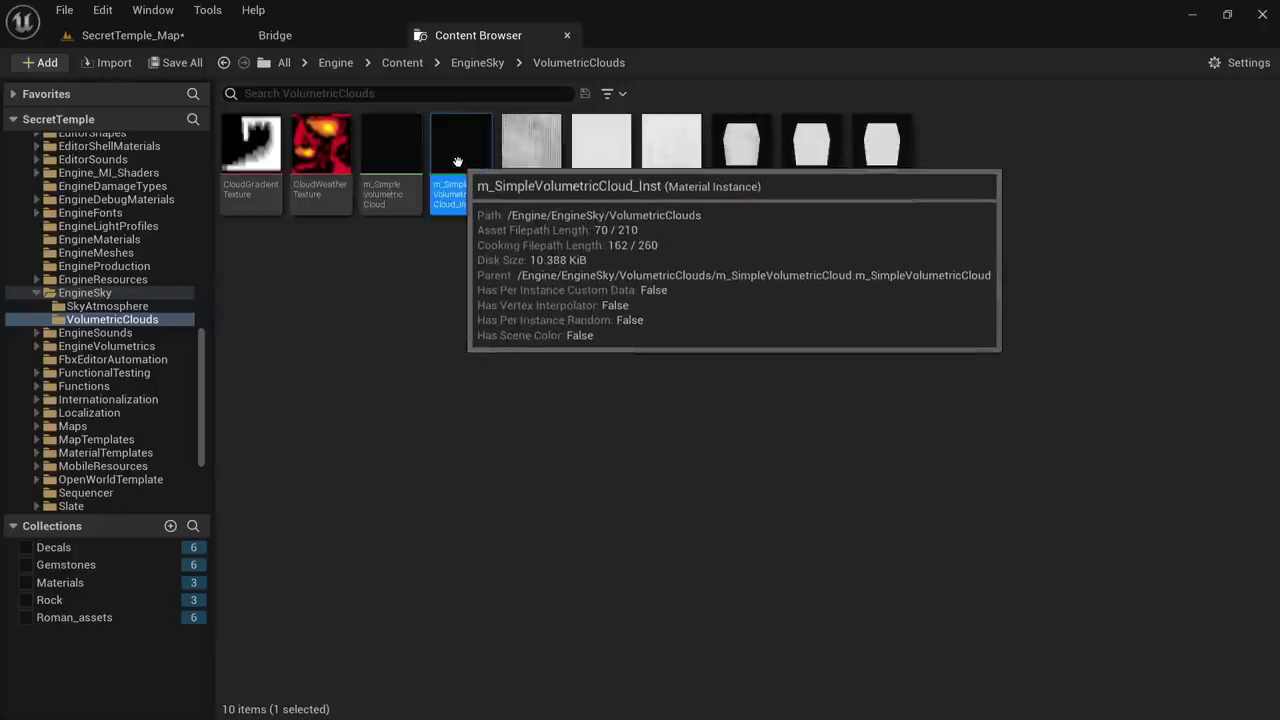
{"action": "right_click", "coordinate": [474, 164]}
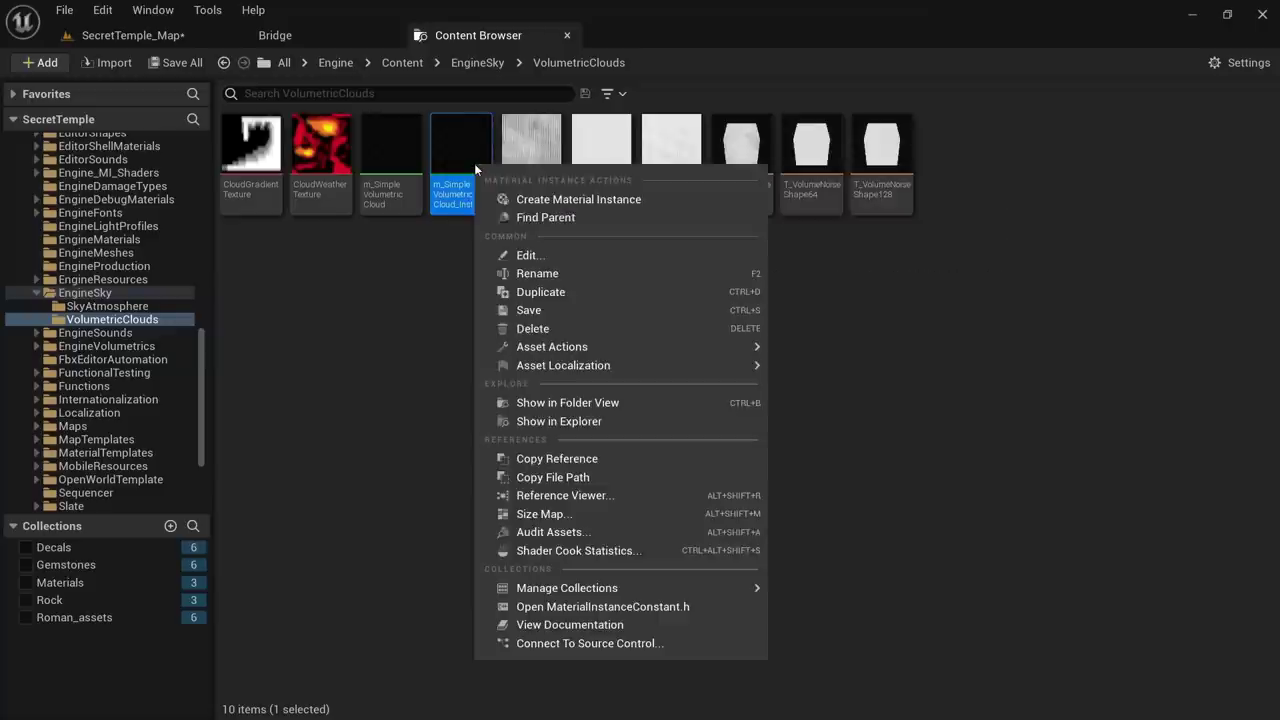
{"action": "left_click", "coordinate": [532, 292]}
Assign the duplicated material instance to the volumetric cloud and open it for editing with the sky kept in view
{"action": "left_click", "coordinate": [128, 35]}
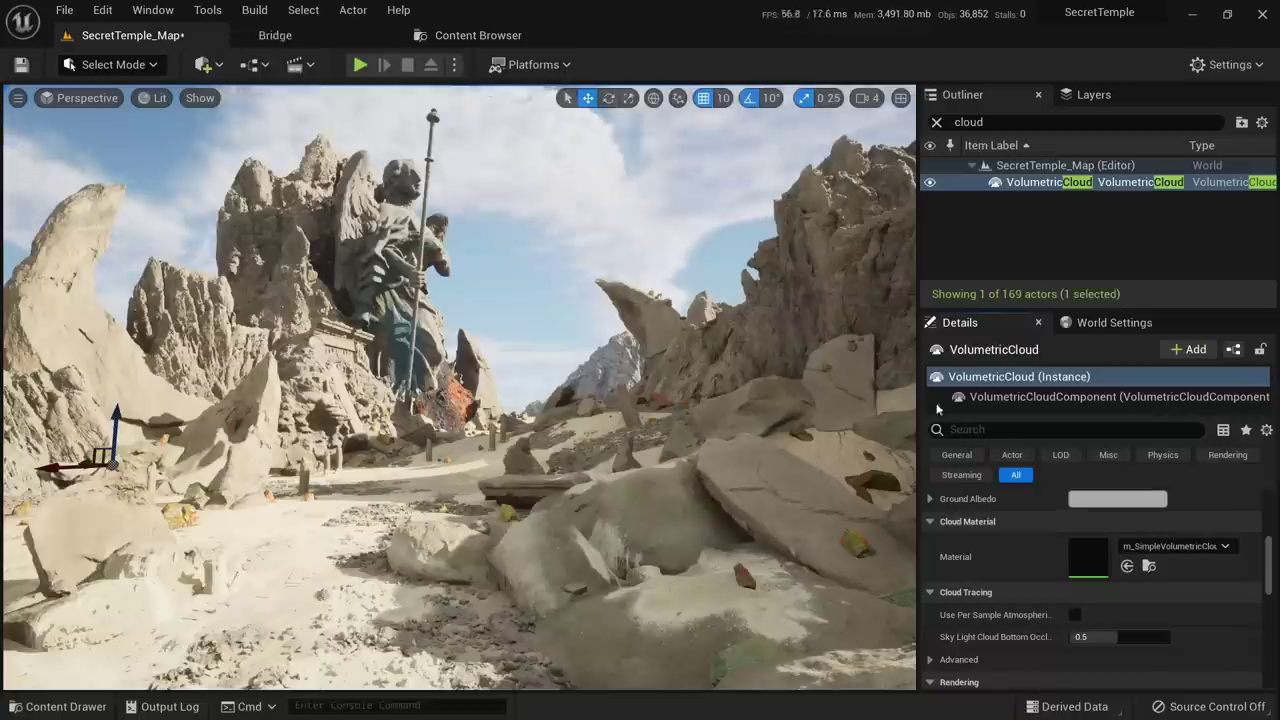
{"action": "left_click", "coordinate": [1127, 566]}
{"action": "double_click", "coordinate": [1094, 558]}
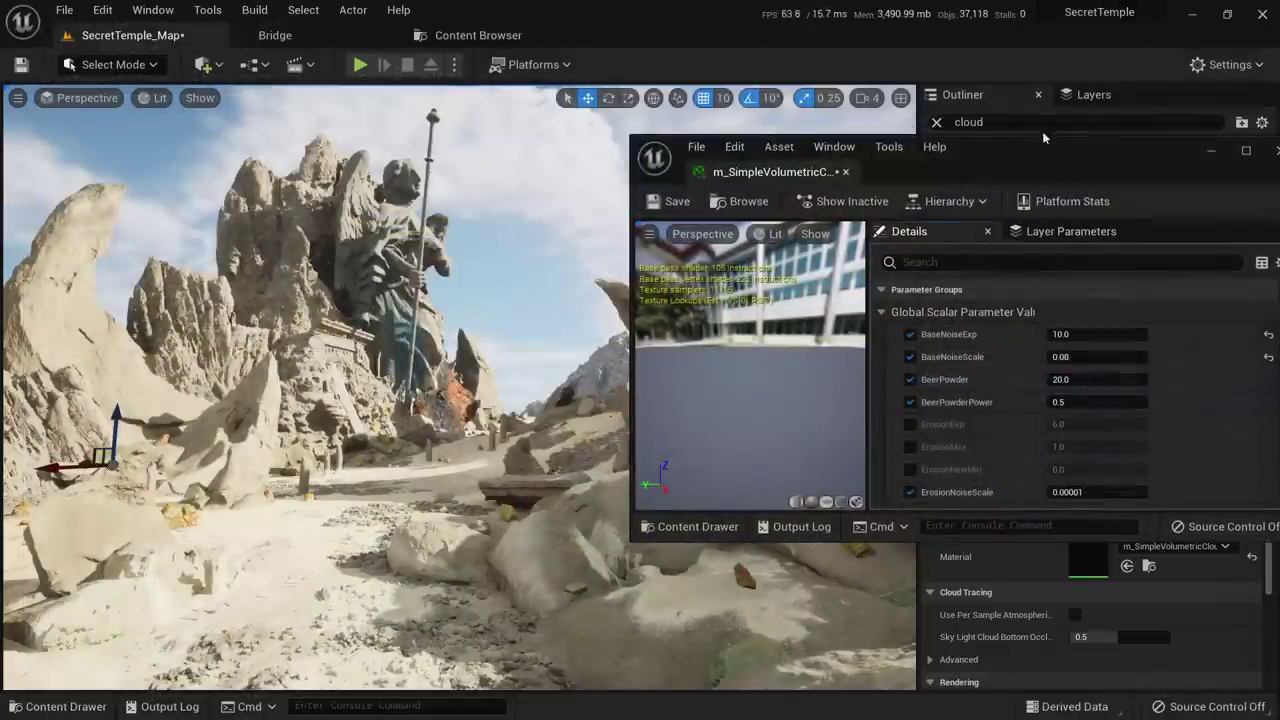
{"action": "left_click_drag", "start_coordinate": [1035, 146], "coordinate": [1035, 48]}
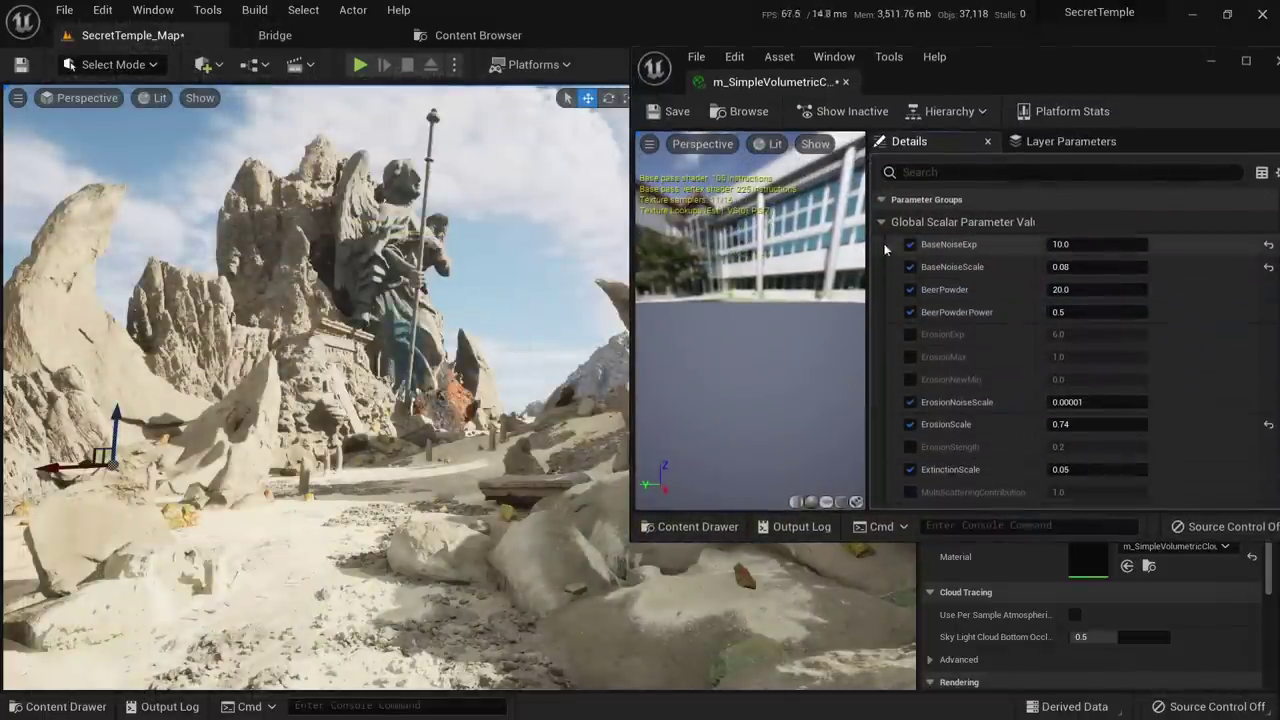
{"action": "left_click_drag", "start_coordinate": [851, 246], "coordinate": [729, 258]}
{"action": "left_click_drag", "start_coordinate": [632, 293], "coordinate": [886, 290]}
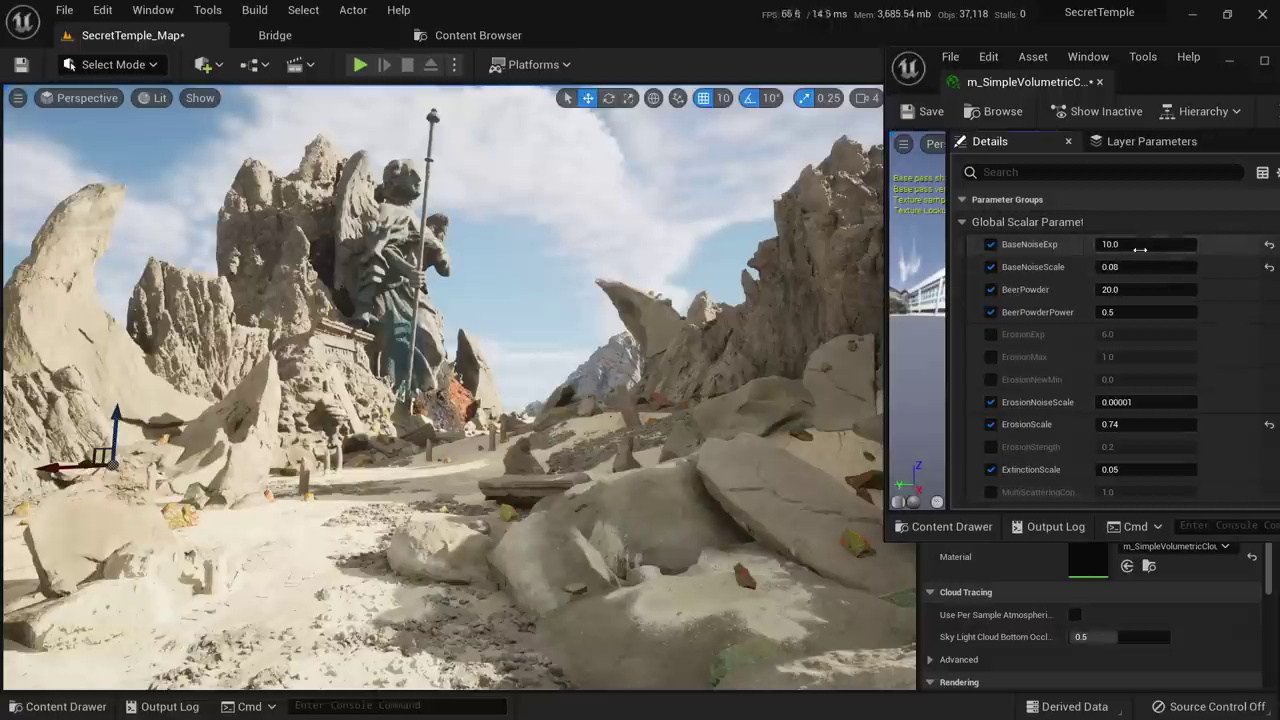
Try a BaseNoiseExp of 500 in the cloud material instance and undo the change
{"action": "left_click_drag", "start_coordinate": [1146, 245], "coordinate": [1122, 245]}
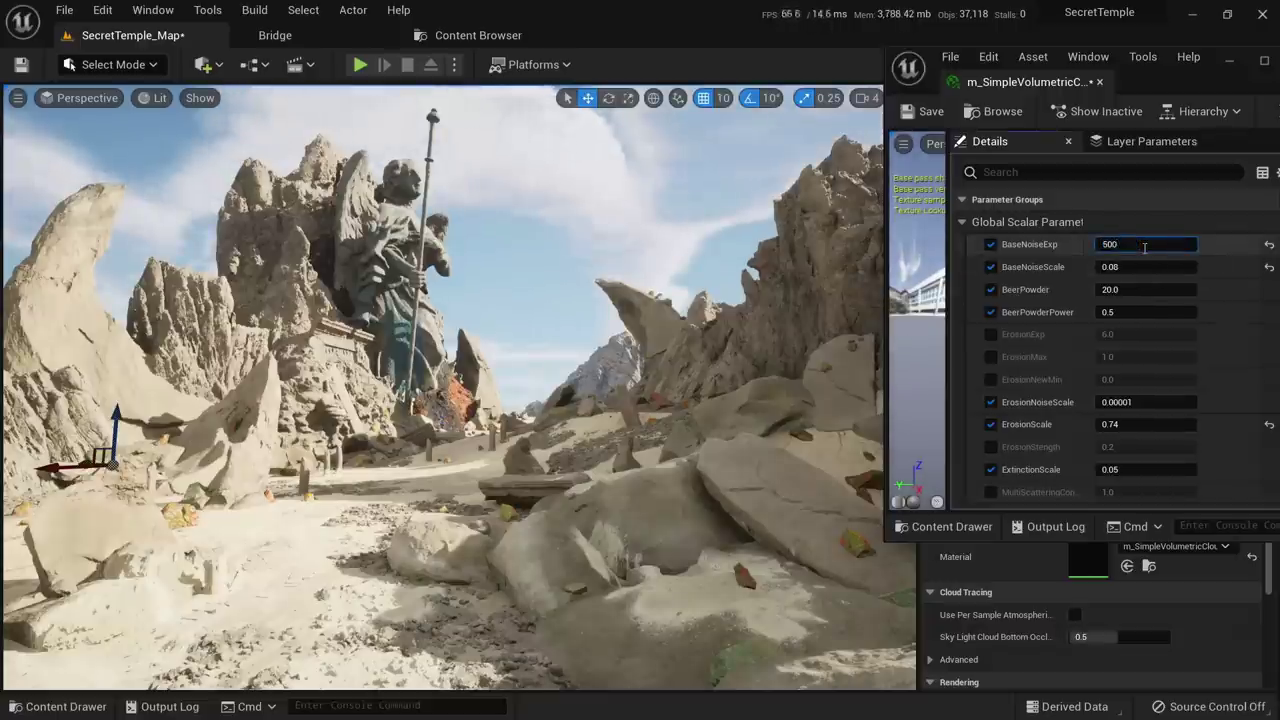
{"action": "key", "text": "Return"}
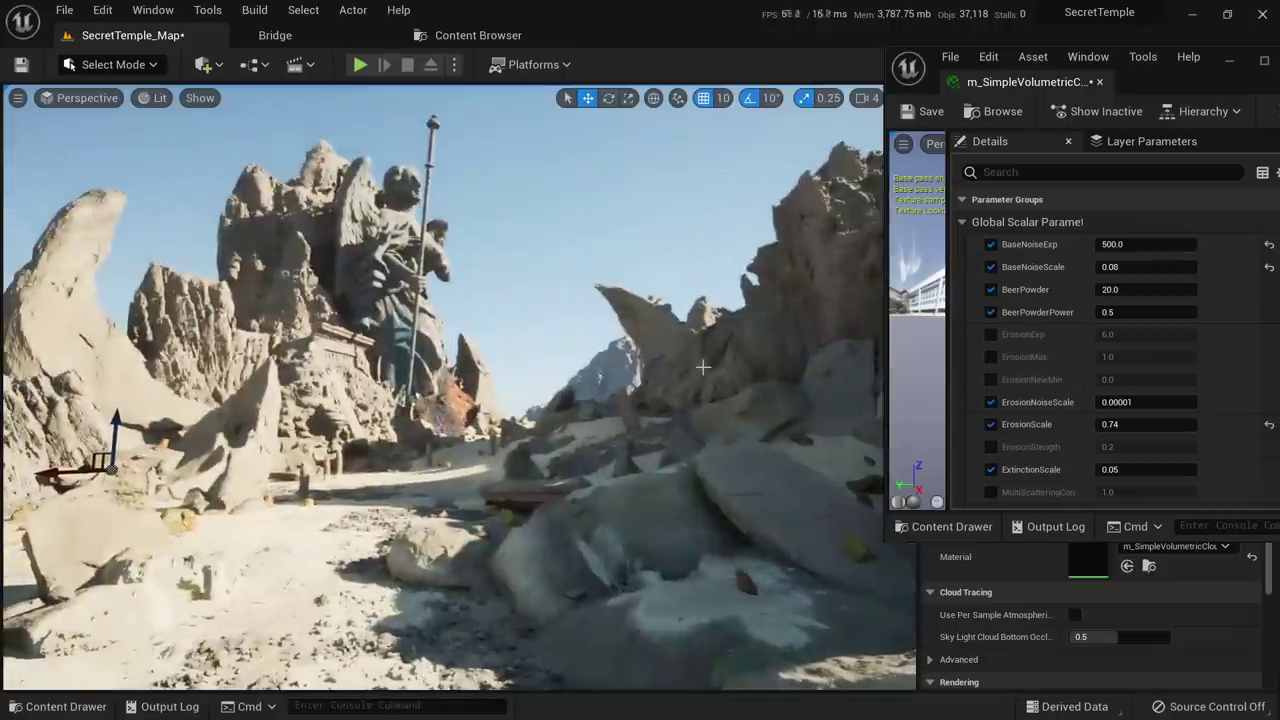
{"action": "key", "text": "ctrl+z"}
{"action": "left_click", "coordinate": [1268, 244]}
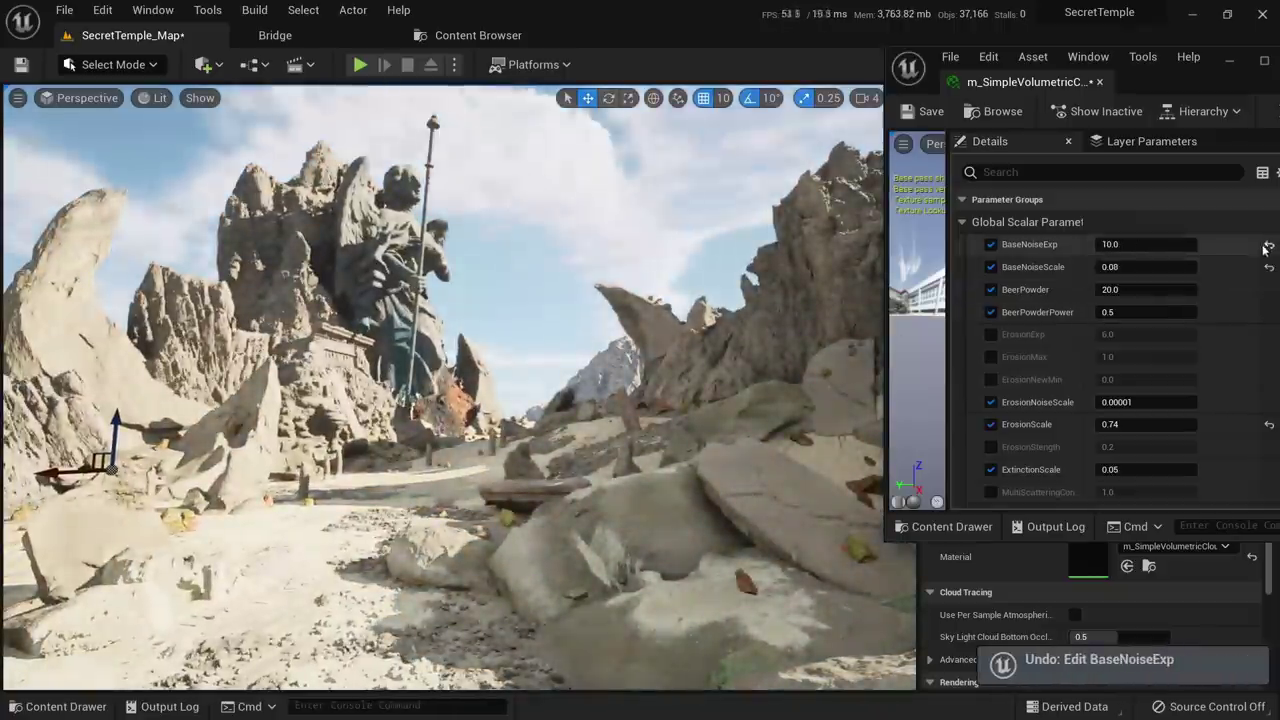
Try a BaseNoiseScale of 0.432 in the cloud material, undo it, and raise BeerPowderPower to about 1.26
{"action": "left_click", "coordinate": [1180, 268]}
{"action": "type", "text": "0.432"}
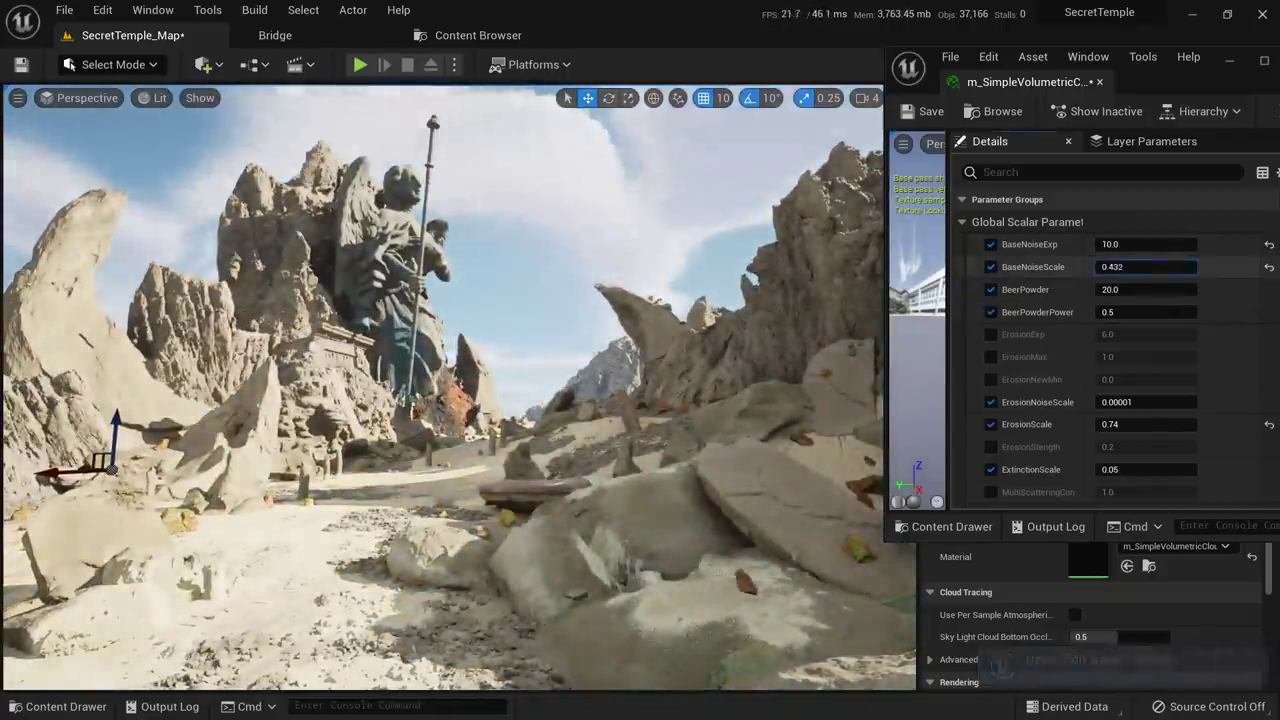
{"action": "key", "text": "BackSpace"}
{"action": "key", "text": "BackSpace"}
{"action": "type", "text": "896"}
{"action": "left_click_drag", "start_coordinate": [1137, 267], "coordinate": [1142, 312]}
{"action": "key", "text": "ctrl+z"}
{"action": "key", "text": "ctrl+z"}
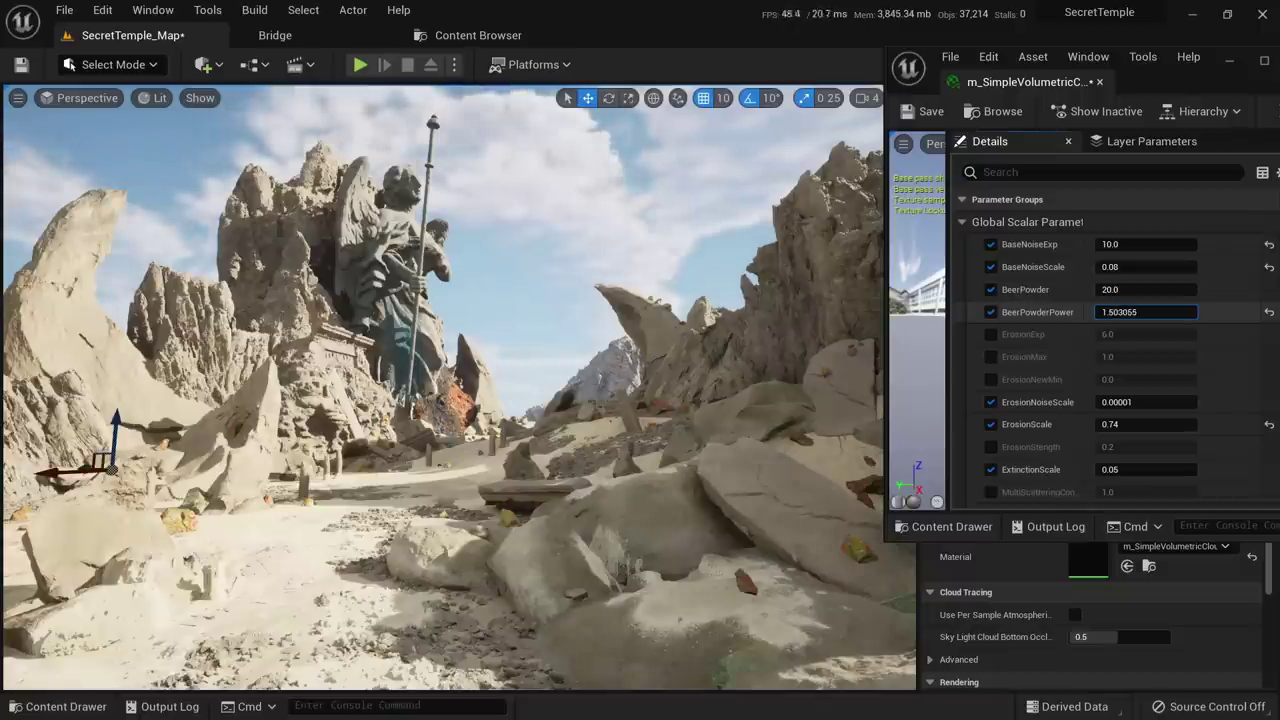
Try an ErosionNoiseScale of 0.0001 in the cloud material and undo the change
{"action": "left_click_drag", "start_coordinate": [1140, 402], "coordinate": [1158, 408]}
{"action": "left_click", "coordinate": [1146, 403]}
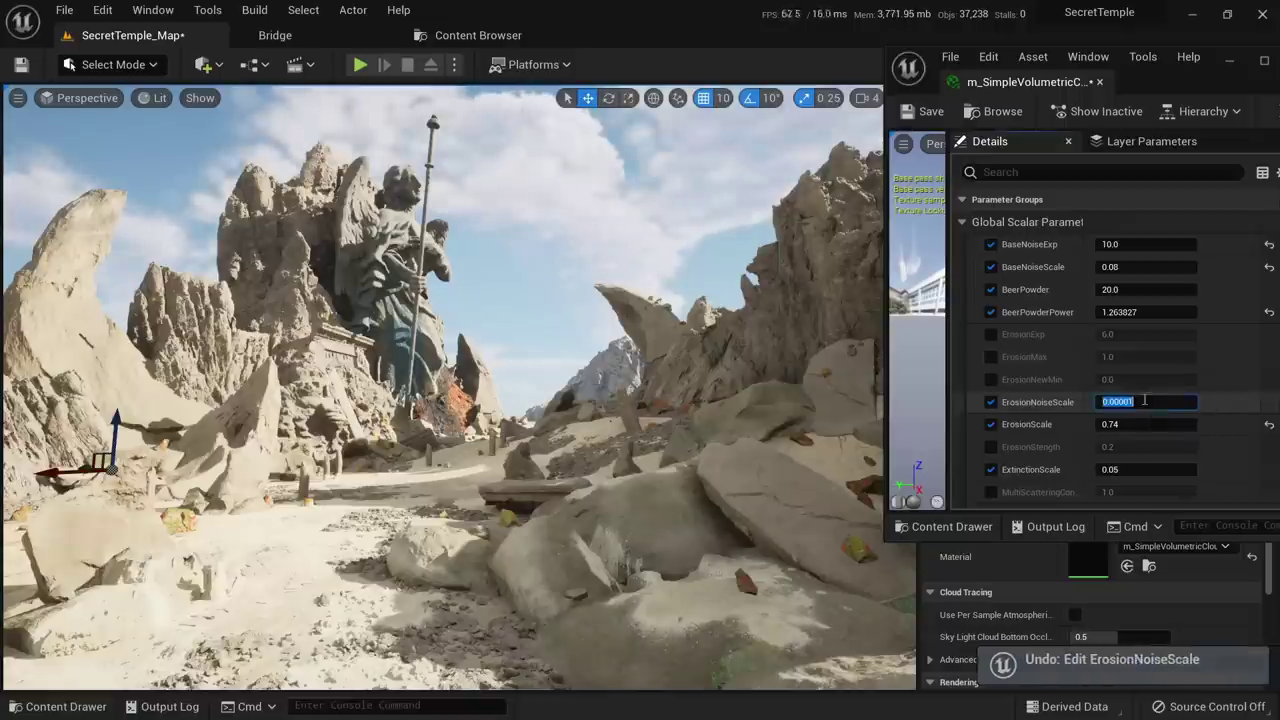
{"action": "key", "text": "Right"}
{"action": "key", "text": "Left"}
{"action": "key", "text": "BackSpace"}
{"action": "key", "text": "Return"}
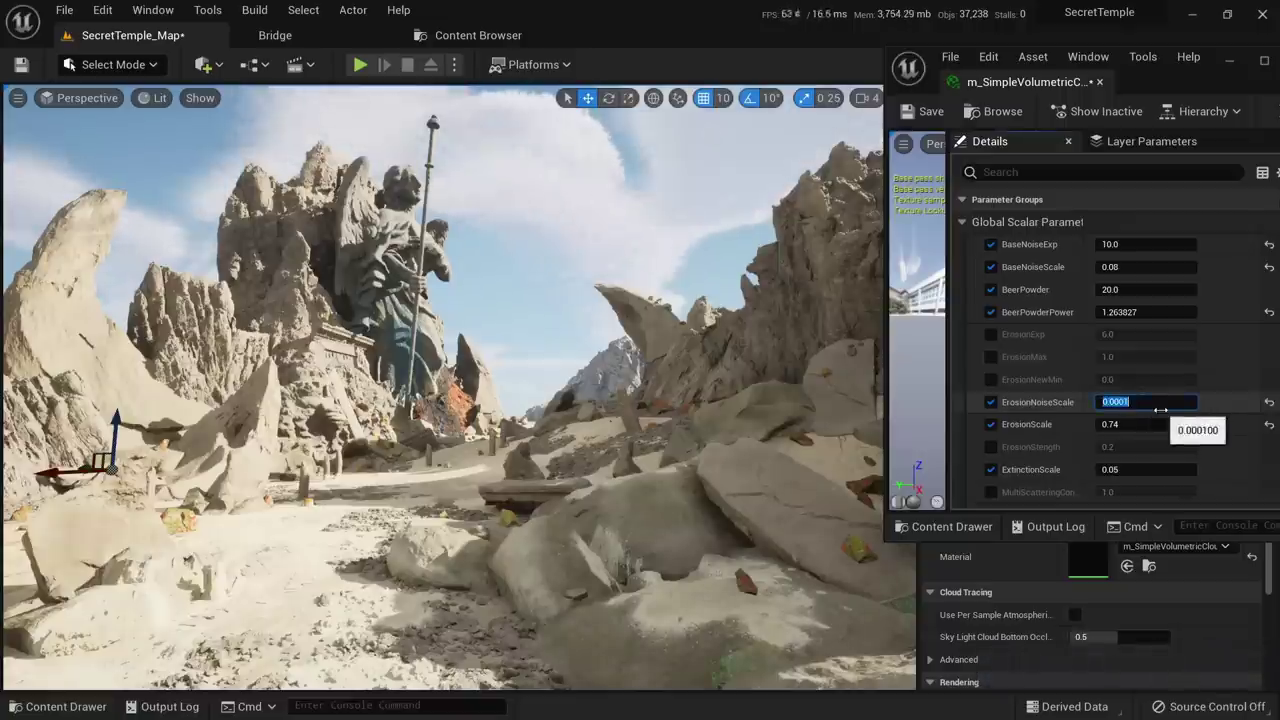
{"action": "right_click_drag", "start_coordinate": [732, 379], "coordinate": [741, 380]}
{"action": "key", "text": "ctrl+z"}
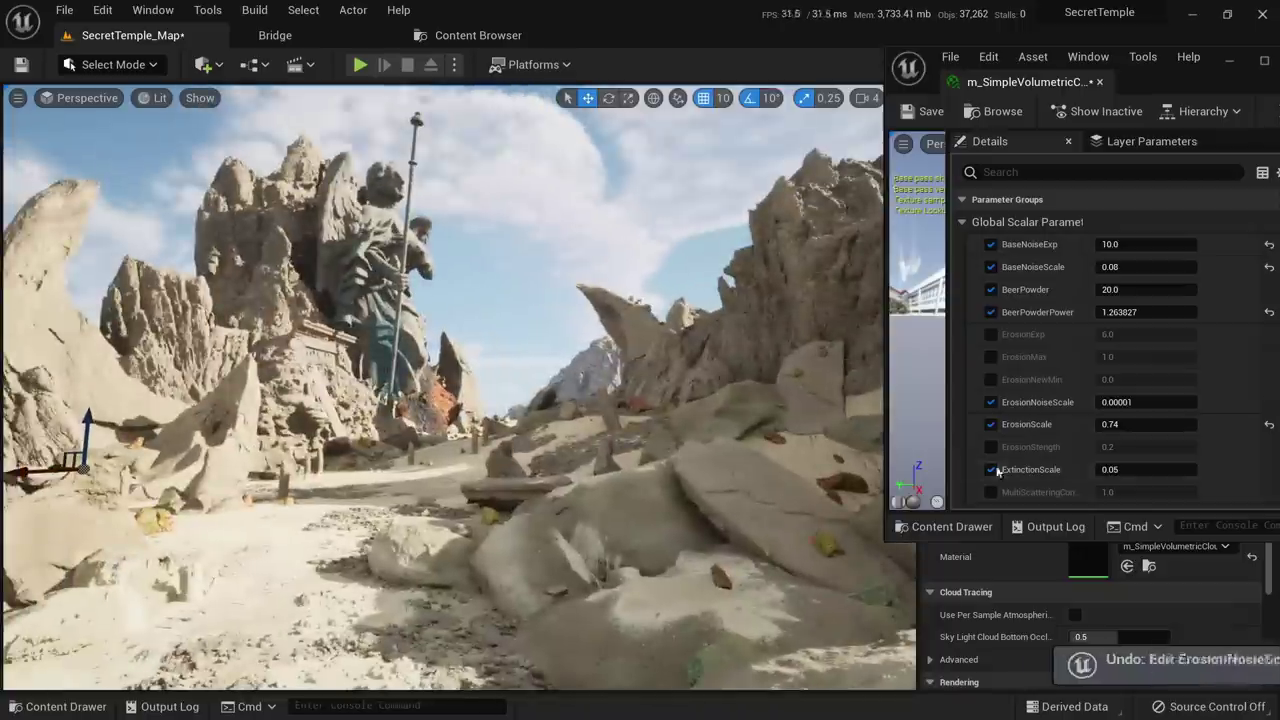
Try an ErosionNoiseScale of 0.00005 in the cloud material and undo it
{"action": "left_click", "coordinate": [1148, 403]}
{"action": "type", "text": "0.00005"}
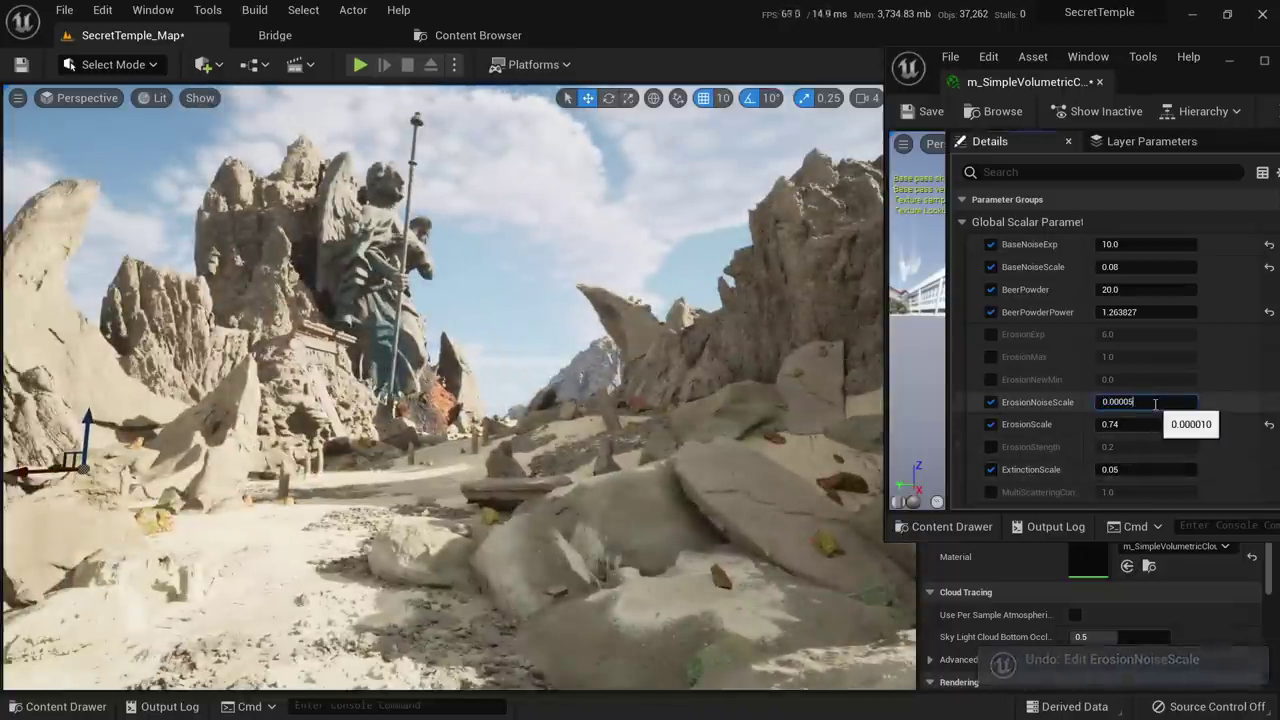
{"action": "key", "text": "Return"}
{"action": "key", "text": "ctrl+z"}
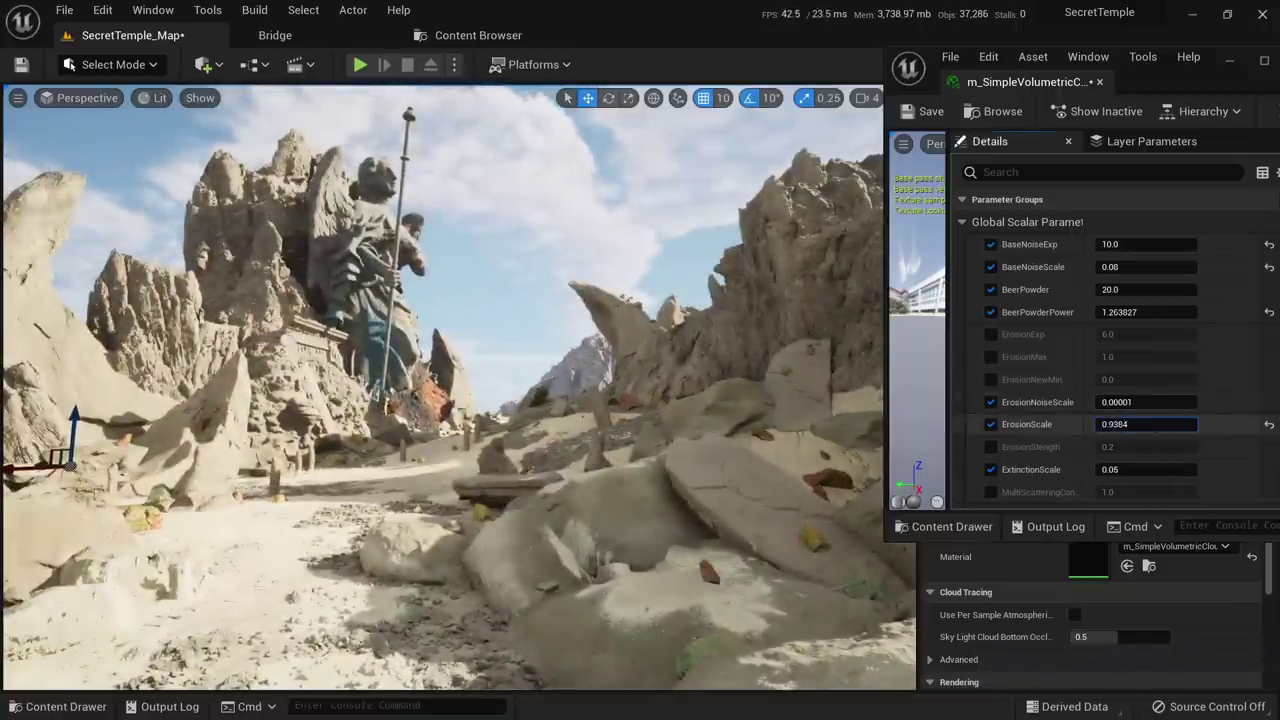
Try ErosionScale values such as 0.01 and about -2.15, reset the parameter to default, and set it to 0.564
{"action": "mouse_move", "coordinate": [1146, 424]}
{"action": "left_mouse_down"}
{"action": "mouse_move", "coordinate": [1196, 424]}
{"action": "mouse_move", "coordinate": [1163, 428]}
{"action": "left_mouse_up"}
{"action": "left_click", "coordinate": [1122, 426]}
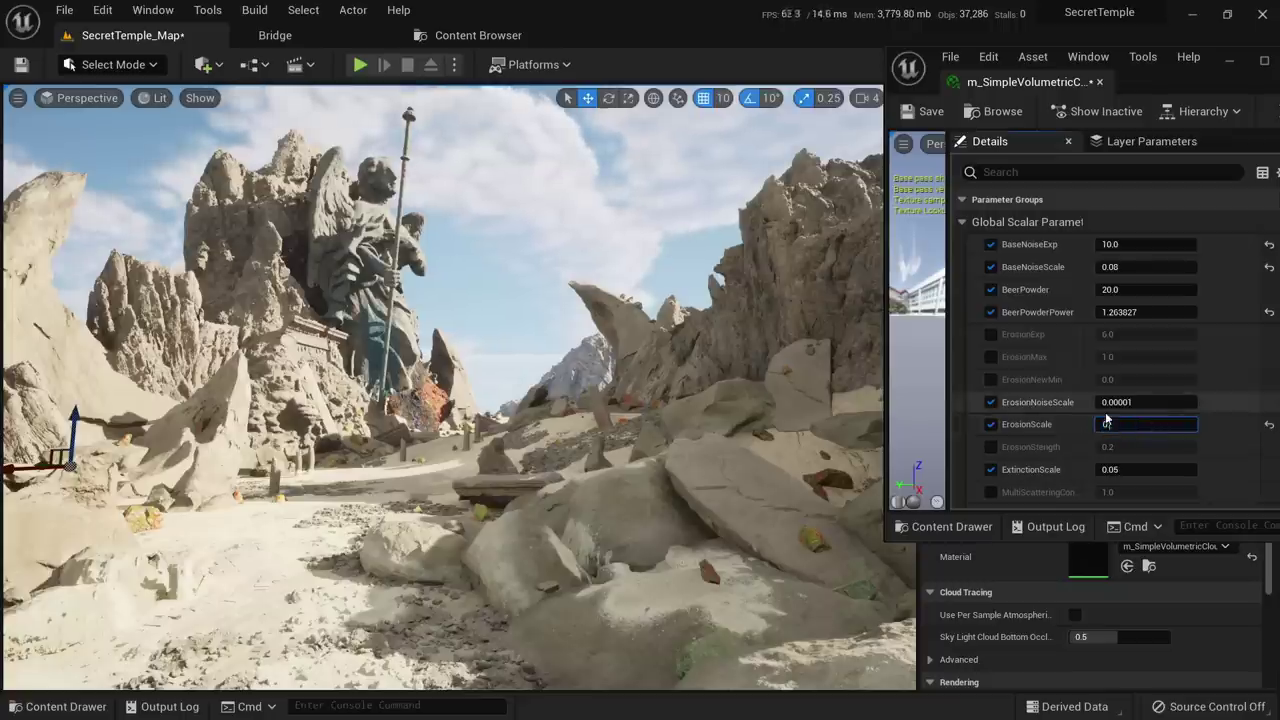
{"action": "type", "text": "0.0228"}
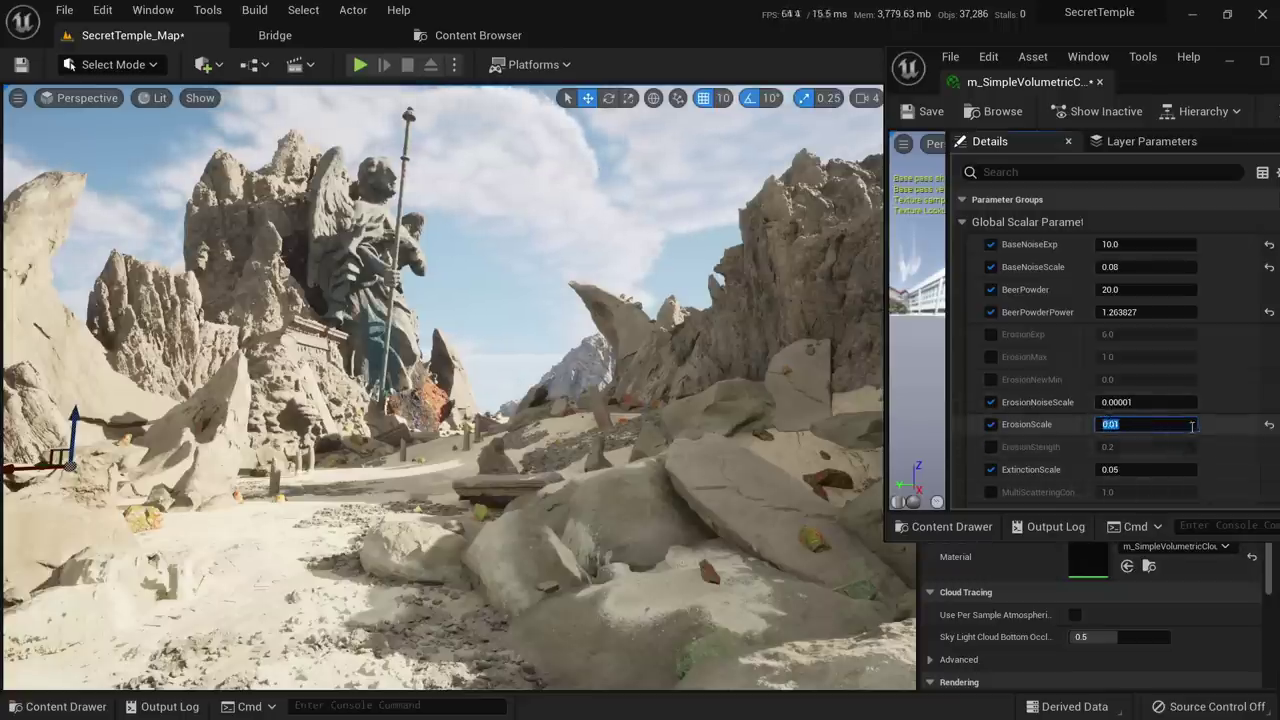
{"action": "left_click_drag", "start_coordinate": [1146, 424], "coordinate": [1112, 424]}
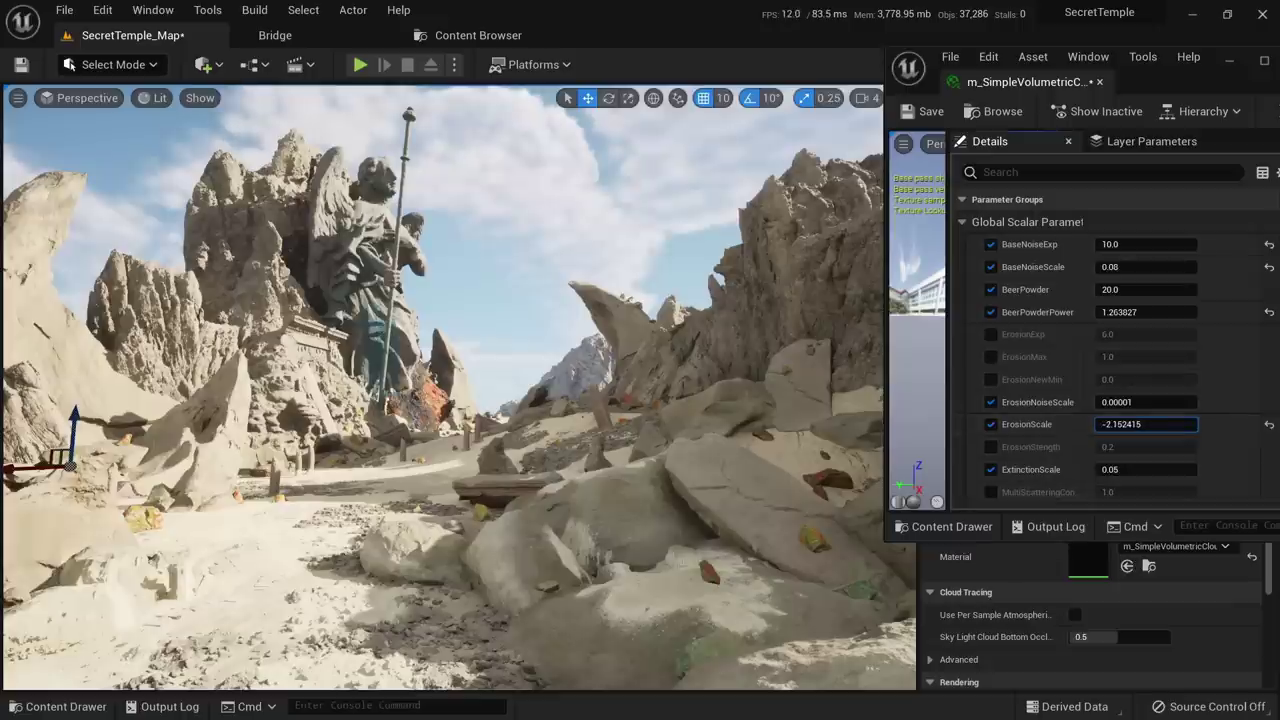
{"action": "left_click", "coordinate": [1266, 424]}
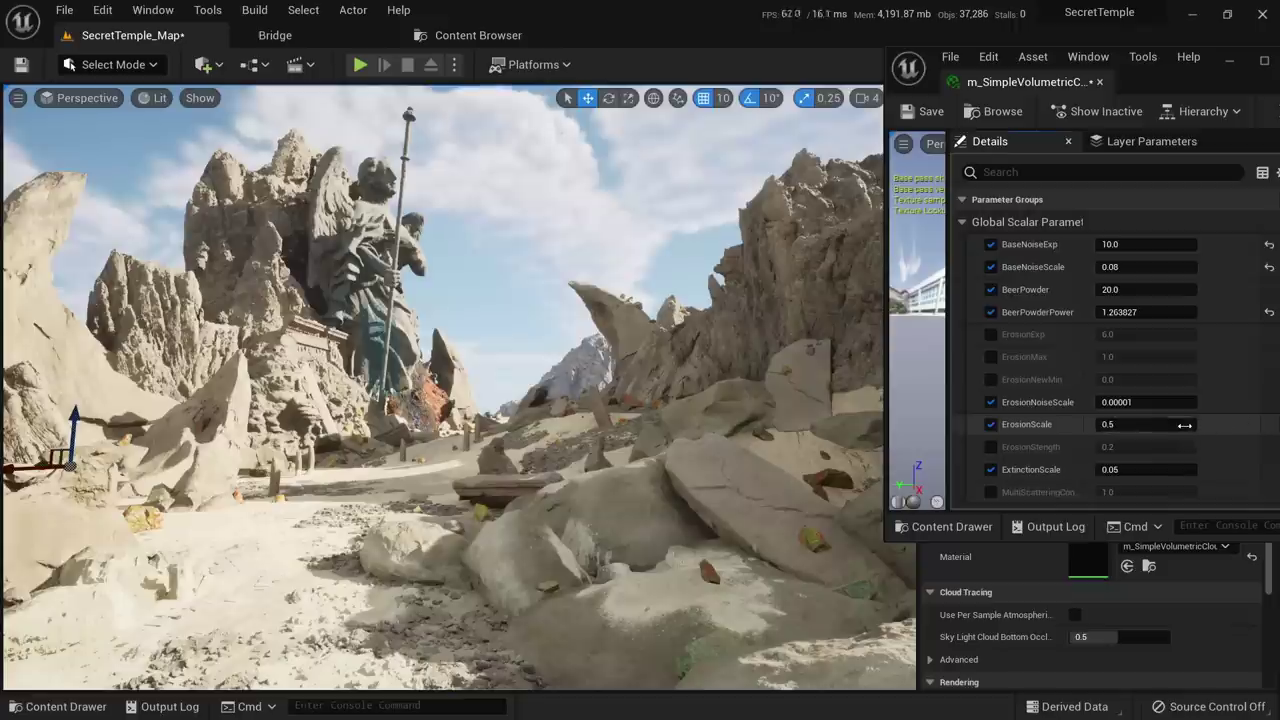
{"action": "left_click_drag", "start_coordinate": [1146, 424], "coordinate": [1138, 424]}
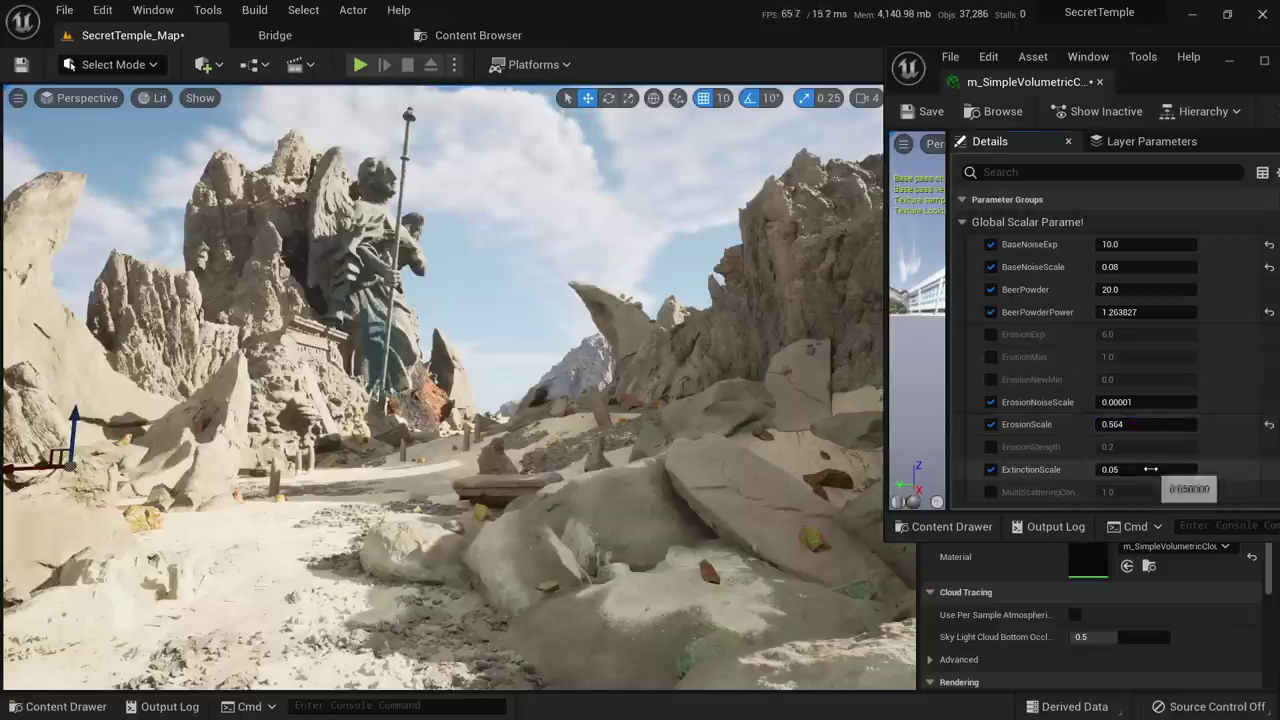
Try raising the cloud material's ExtinctionScale to about 0.43
{"action": "mouse_move", "coordinate": [1150, 469]}
{"action": "left_mouse_down"}
{"action": "mouse_move", "coordinate": [1186, 469]}
{"action": "mouse_move", "coordinate": [1155, 469]}
{"action": "left_mouse_up"}
{"action": "key", "text": "ctrl+z"}
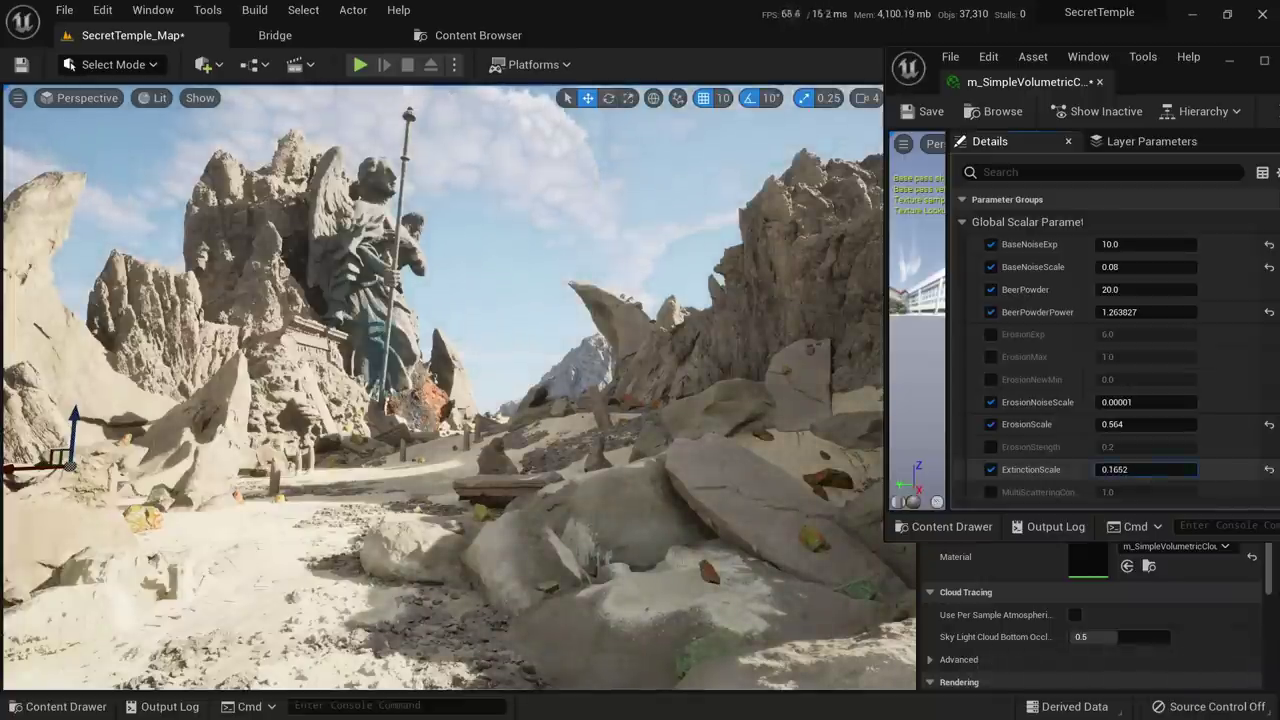
{"action": "left_click_drag", "start_coordinate": [1155, 469], "coordinate": [1178, 469]}
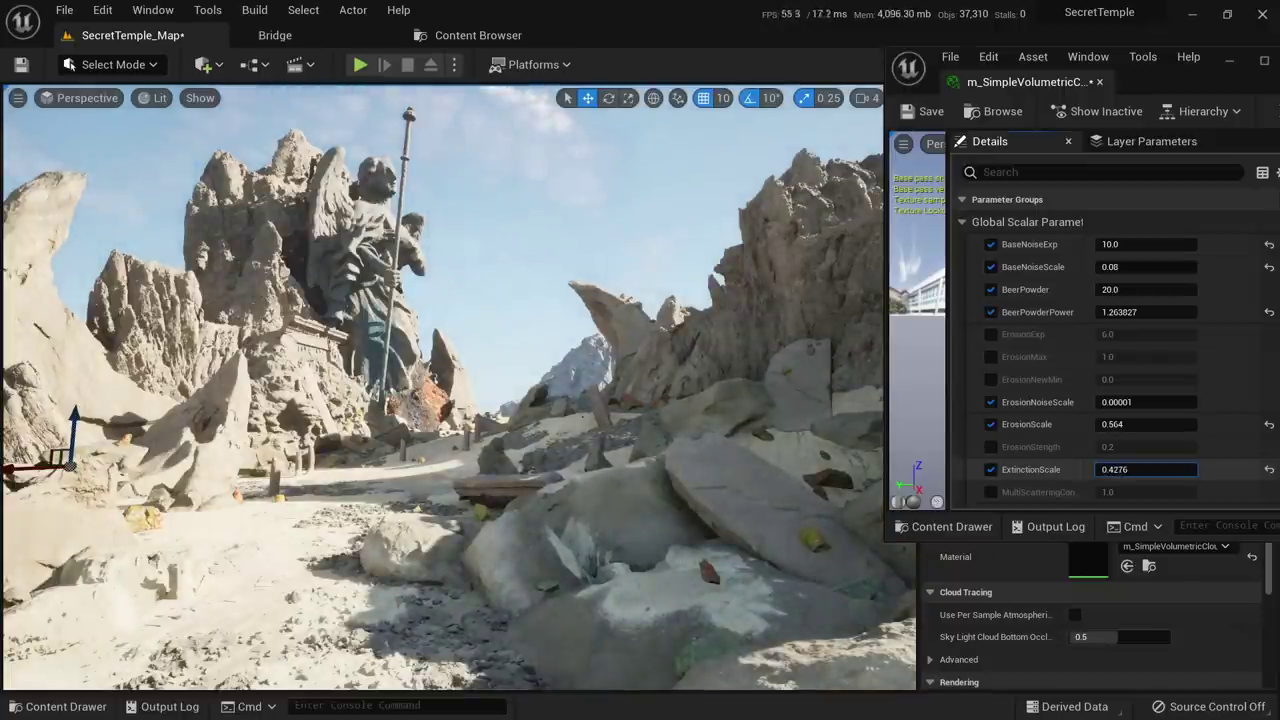
Try lowering the cloud material's NoiseHeightExp to about 1.0 and undo the change
{"action": "scroll", "coordinate": [1176, 426], "scroll_direction": "down", "scroll_amount": 4}
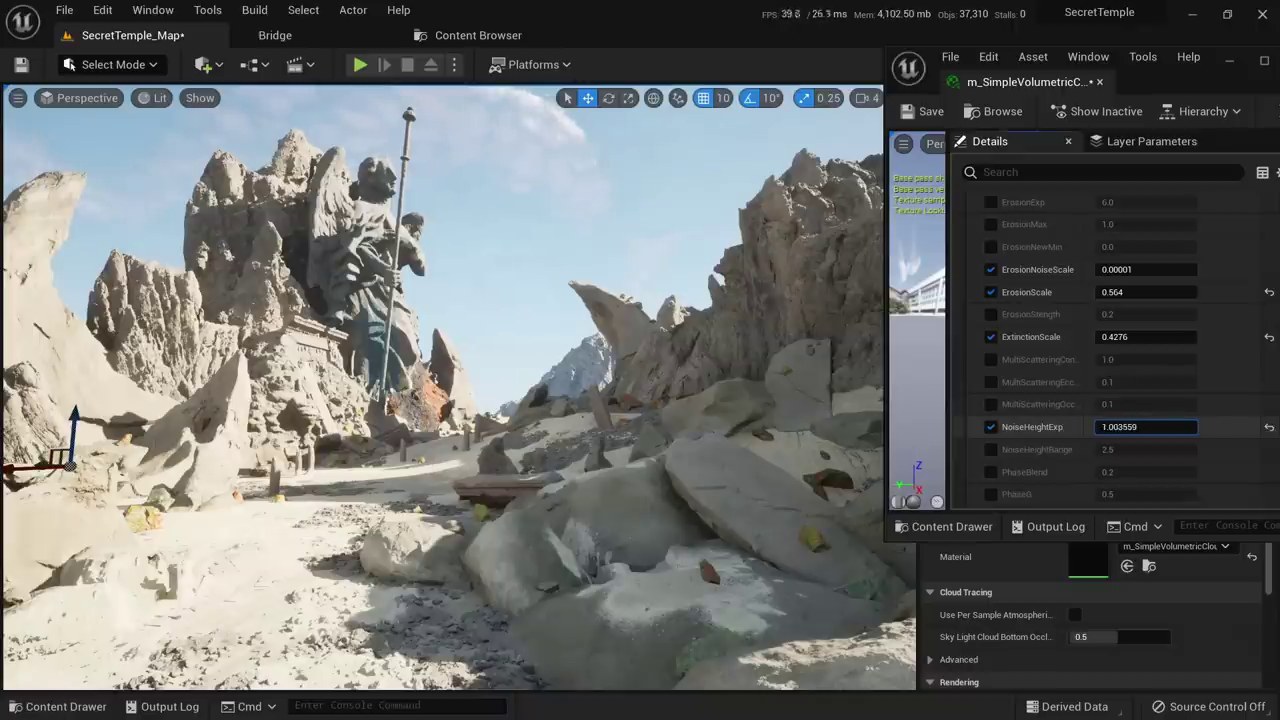
{"action": "left_click", "coordinate": [1237, 449]}
{"action": "key", "text": "ctrl+z"}
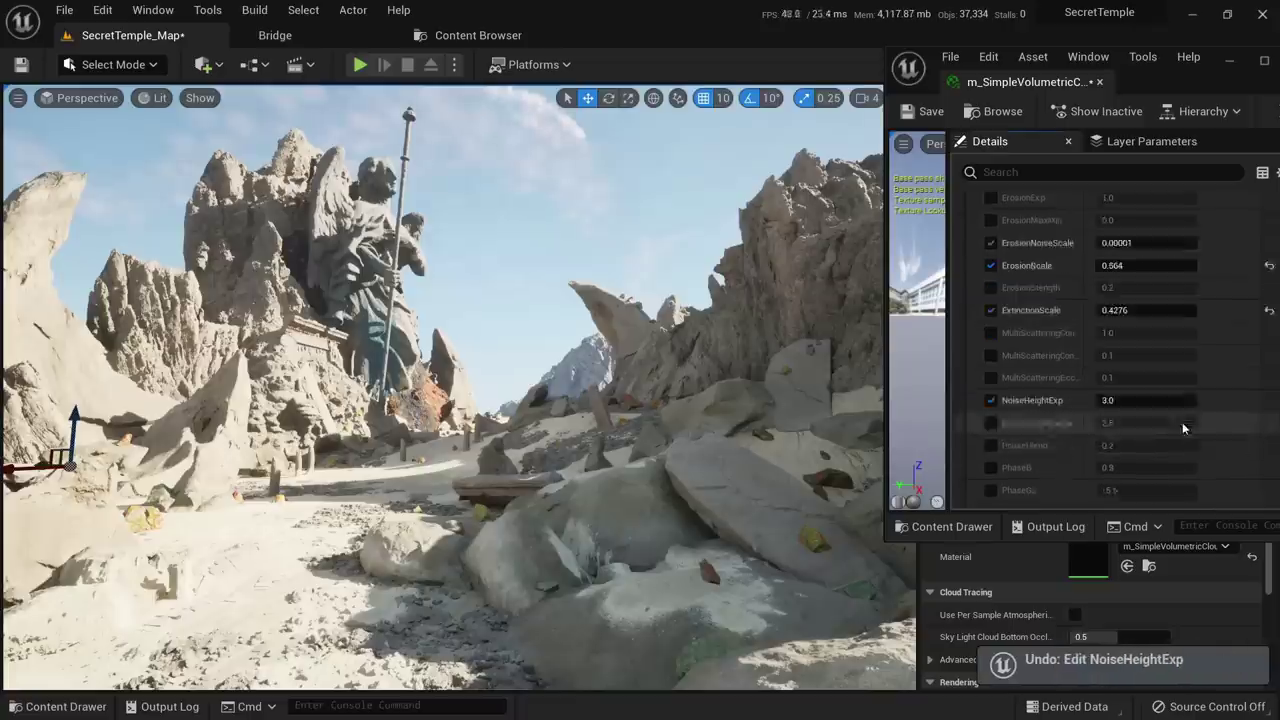
Try WeatherUVScale values of 0.0001, 0.0005 and 0.0006 in the cloud material, and settle on 0.0002
{"action": "scroll", "coordinate": [1183, 425], "scroll_direction": "down", "scroll_amount": 3}
{"action": "left_click", "coordinate": [1160, 405]}
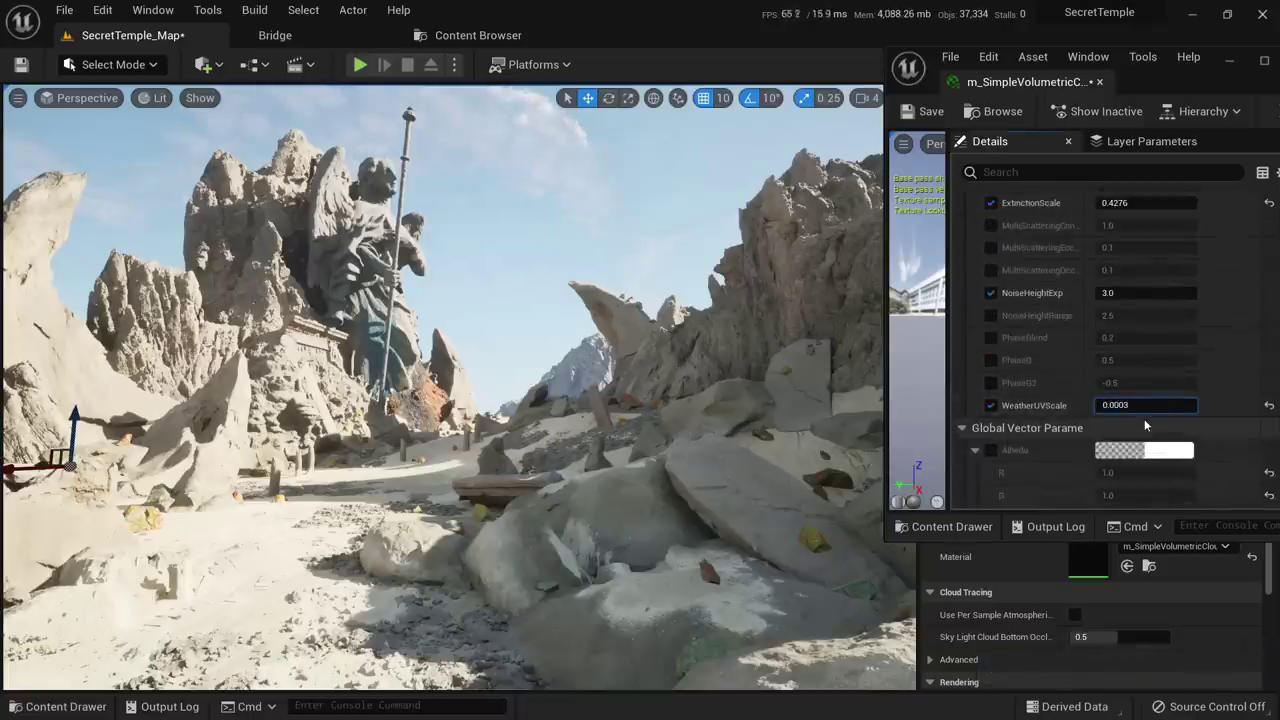
{"action": "type", "text": "2"}
{"action": "key", "text": "Return"}
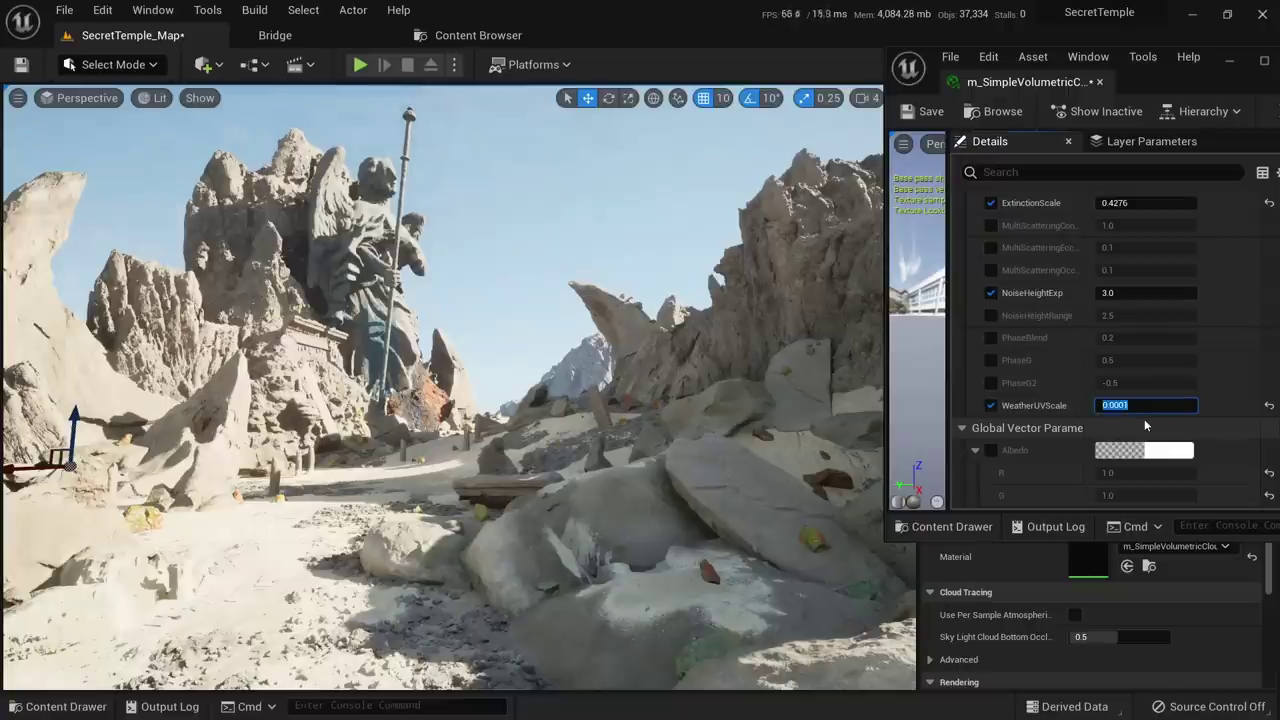
{"action": "key", "text": "BackSpace"}
{"action": "type", "text": "5"}
{"action": "key", "text": "Return"}
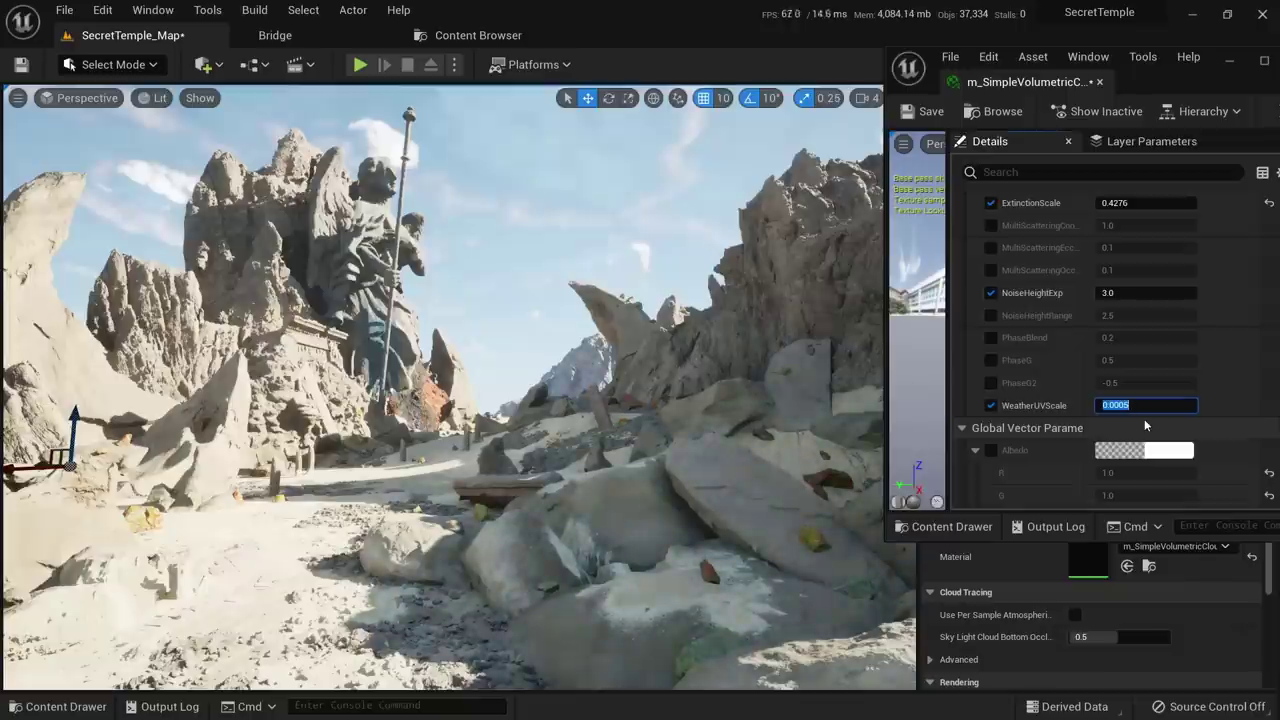
{"action": "key", "text": "BackSpace"}
{"action": "type", "text": "6"}
{"action": "key", "text": "Return"}
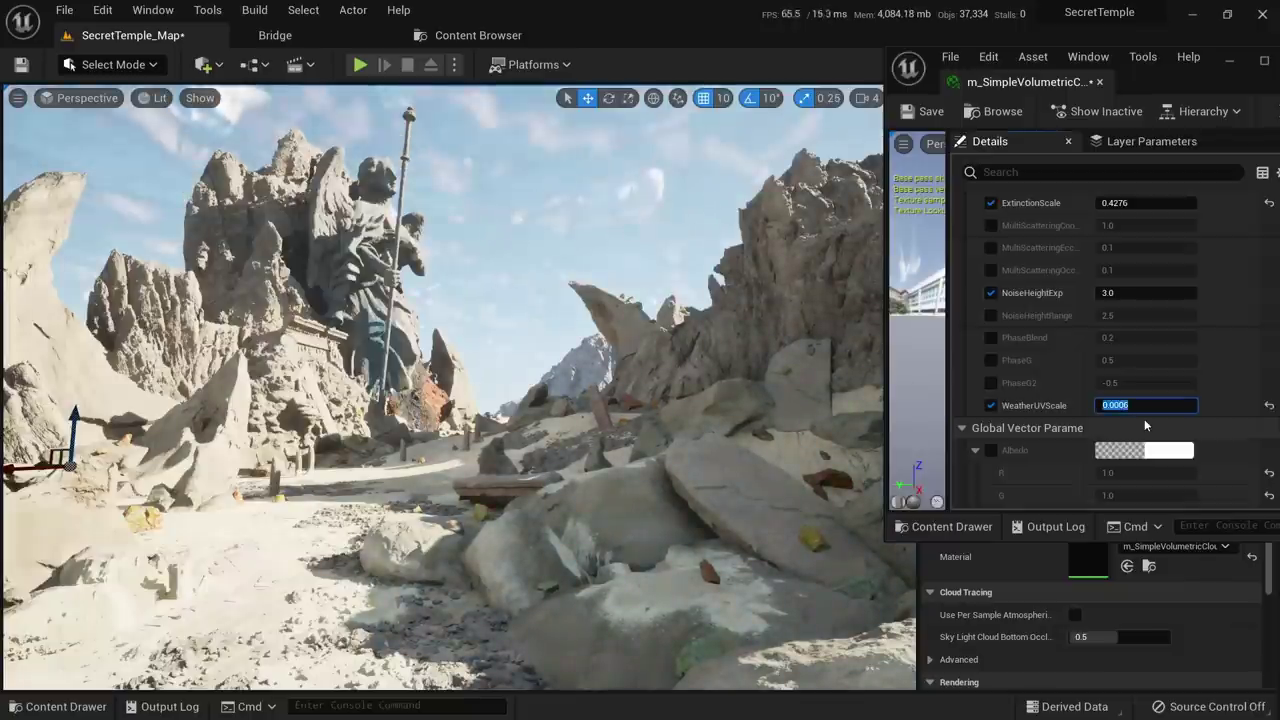
{"action": "type", "text": "2"}
{"action": "key", "text": "Return"}
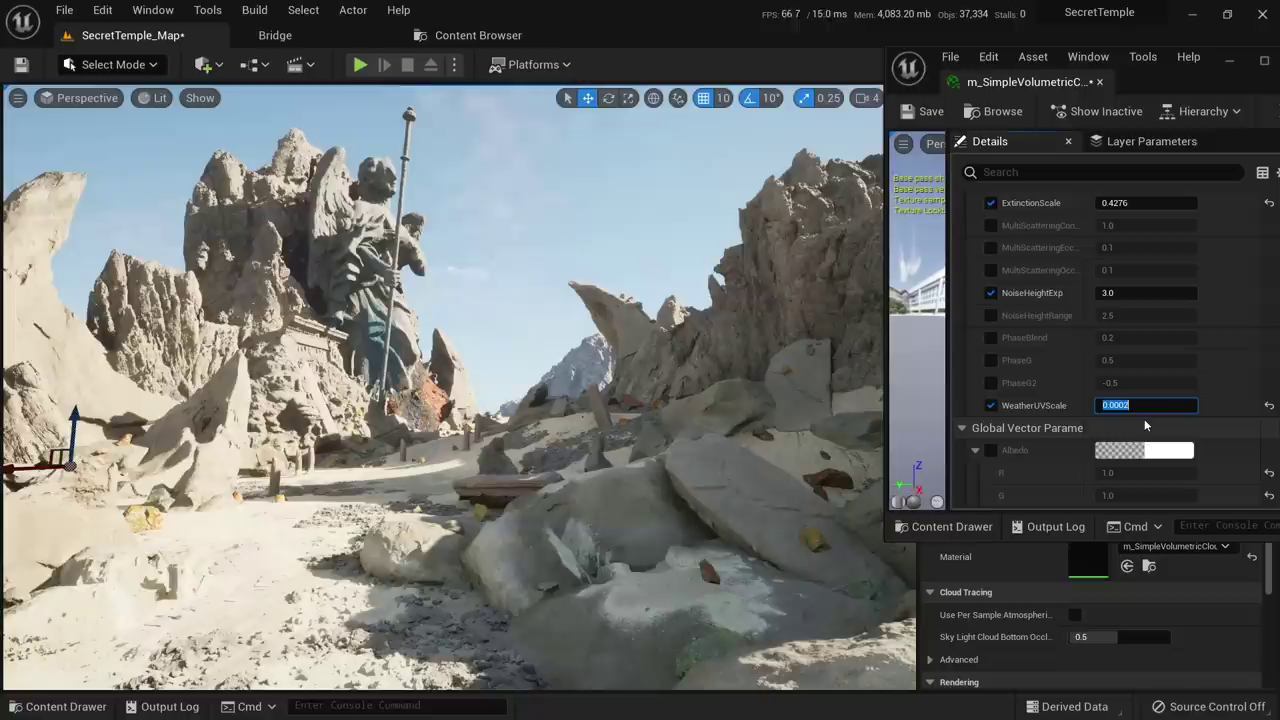
Try an ExtinctionScale of about 0.93 in the cloud material and reduce it to about 0.055
{"action": "scroll", "coordinate": [1144, 419], "scroll_direction": "up", "scroll_amount": 5}
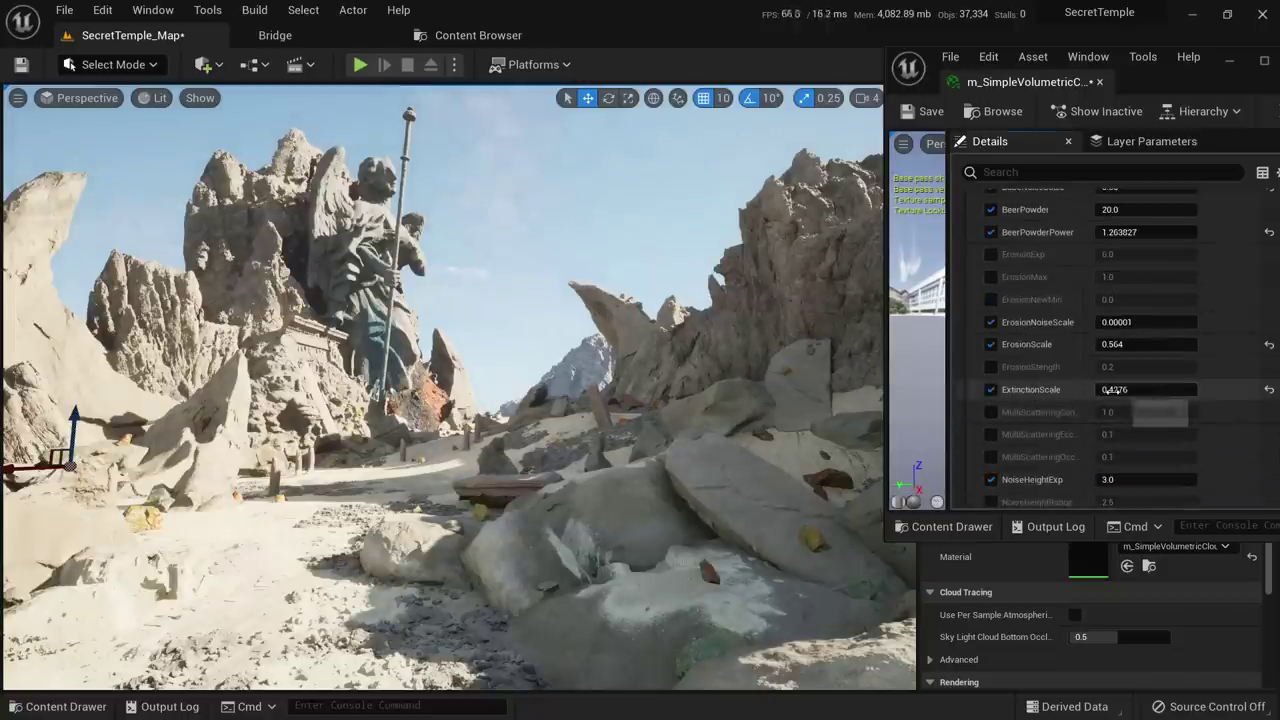
{"action": "left_click", "coordinate": [1115, 389]}
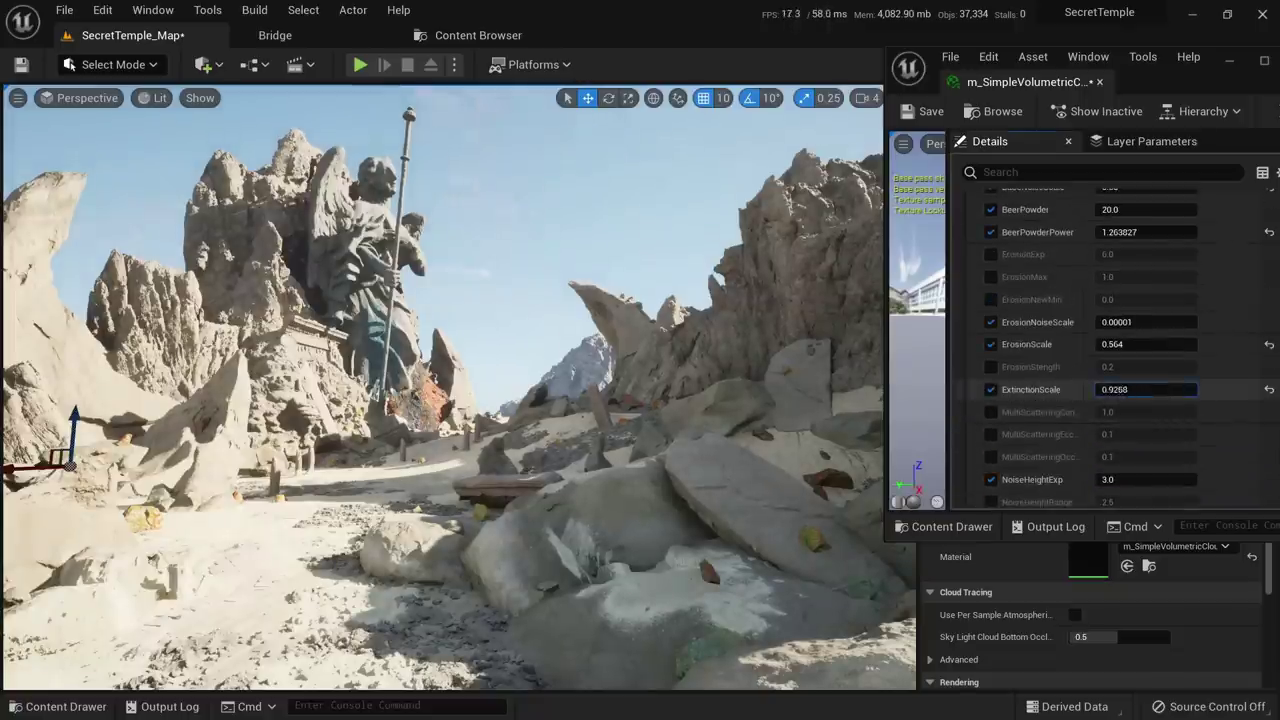
{"action": "left_click_drag", "start_coordinate": [1115, 389], "coordinate": [1062, 389]}
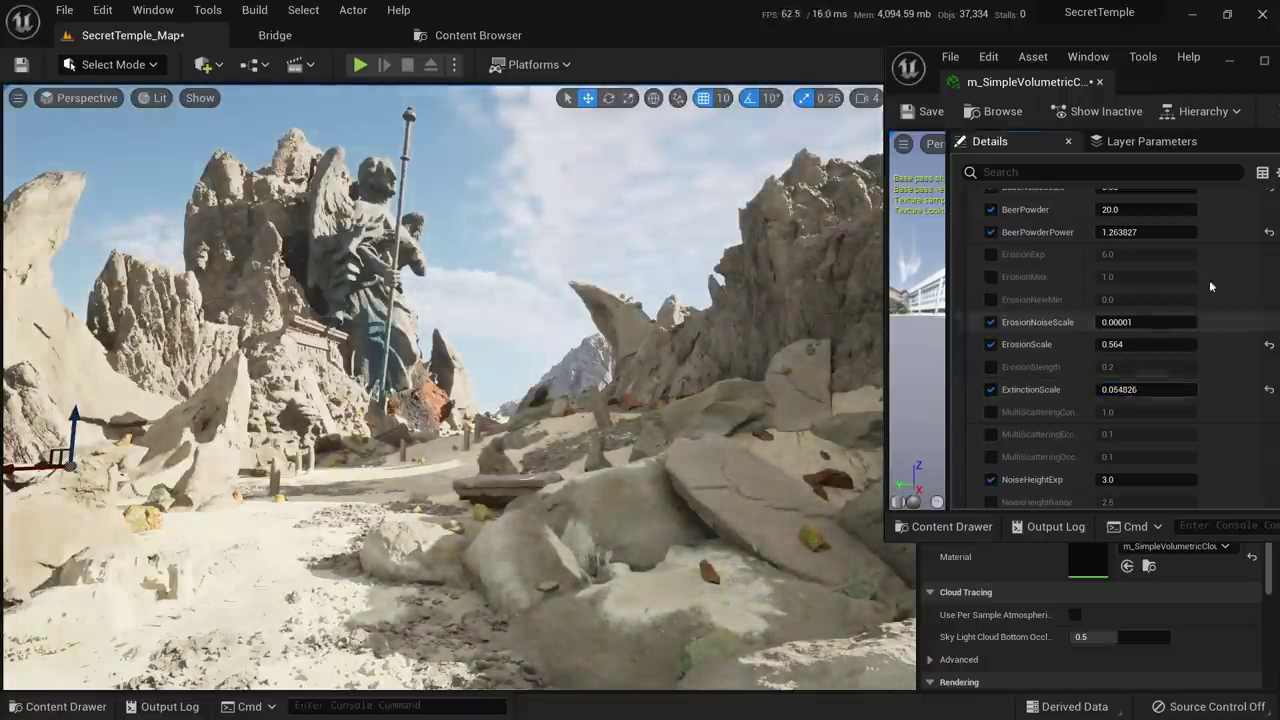
Set the cloud material instance's WeatherUVScale to 0.0003
{"action": "scroll", "coordinate": [1152, 428], "scroll_direction": "down", "scroll_amount": 4}
{"action": "left_click", "coordinate": [1152, 431]}
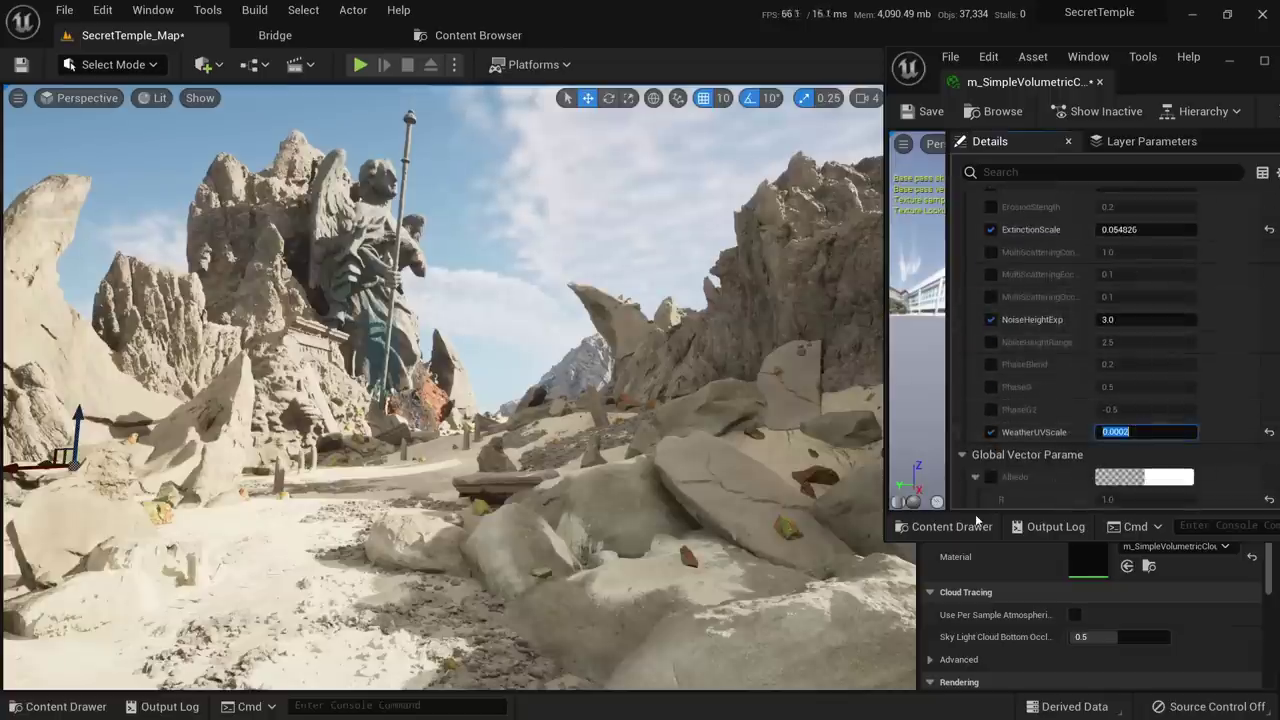
{"action": "type", "text": "3"}
{"action": "key", "text": "Return"}
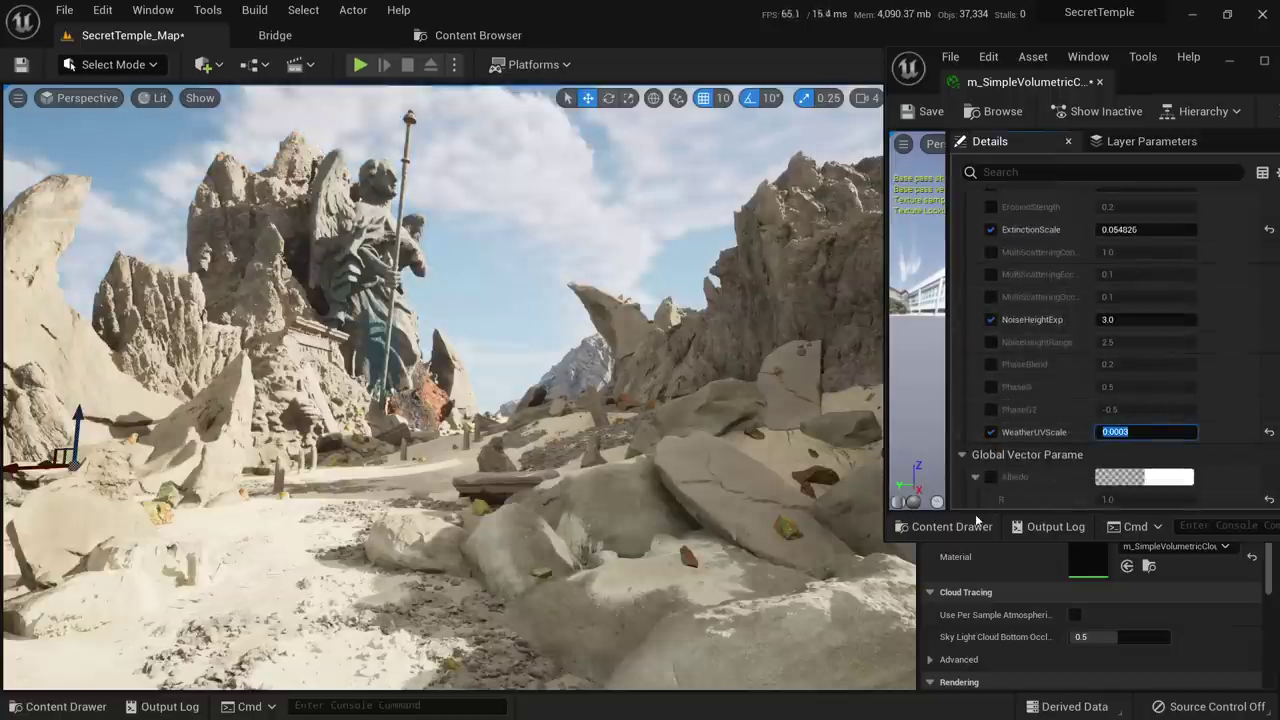
Enable the Albedo and Extinction overrides in the global vector parameters
{"action": "scroll", "coordinate": [1054, 412], "scroll_direction": "down", "scroll_amount": 5}
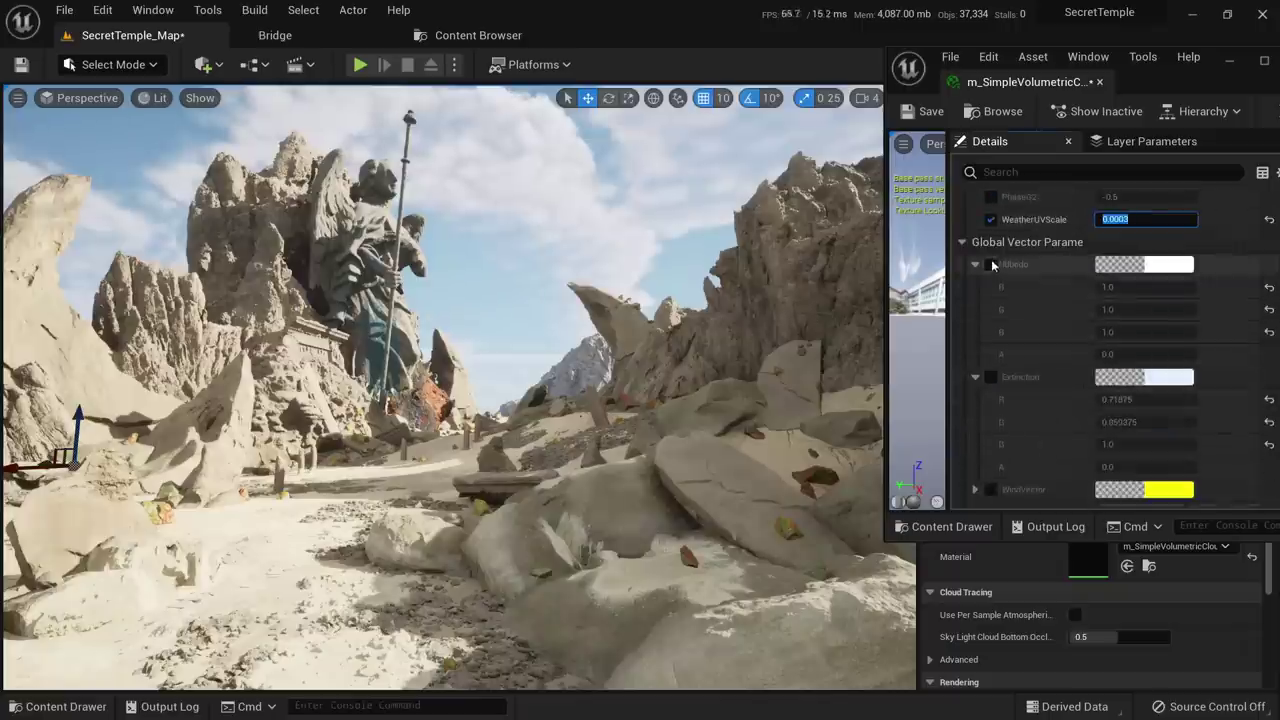
{"action": "left_click", "coordinate": [991, 264]}
{"action": "left_click", "coordinate": [990, 376]}
Try different tints for the Extinction and Albedo colours, discarding each colour change
{"action": "left_click", "coordinate": [1150, 377]}
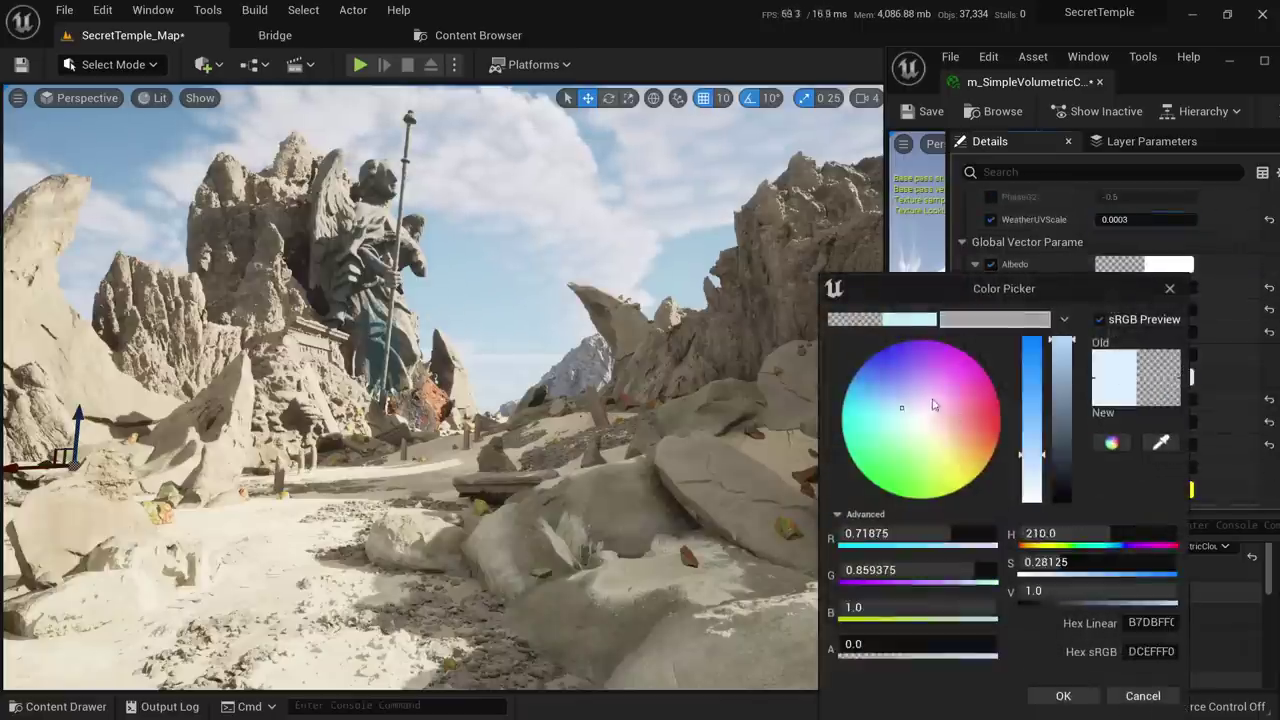
{"action": "mouse_move", "coordinate": [933, 401]}
{"action": "left_mouse_down"}
{"action": "mouse_move", "coordinate": [1024, 432]}
{"action": "mouse_move", "coordinate": [918, 472]}
{"action": "mouse_move", "coordinate": [894, 438]}
{"action": "mouse_move", "coordinate": [840, 407]}
{"action": "left_mouse_up"}
{"action": "left_click", "coordinate": [1143, 696]}
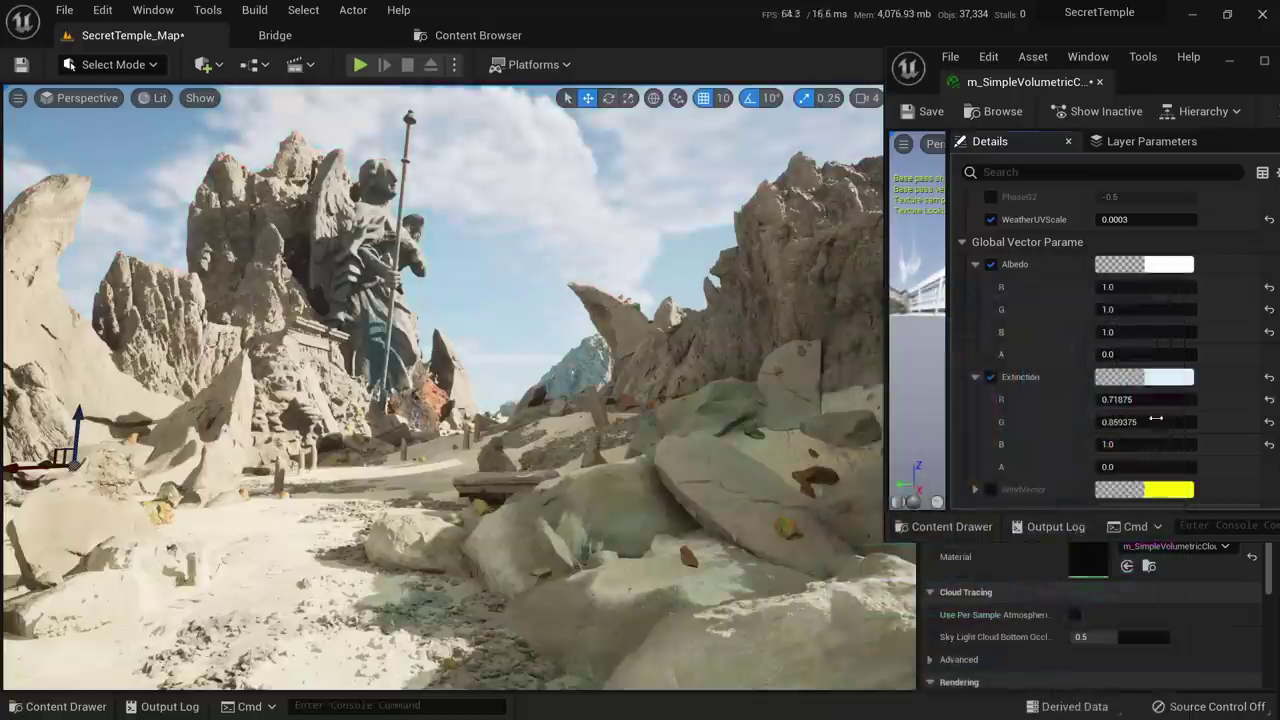
{"action": "left_click", "coordinate": [1143, 264]}
{"action": "left_click_drag", "start_coordinate": [960, 386], "coordinate": [884, 412]}
{"action": "left_click", "coordinate": [1121, 688]}
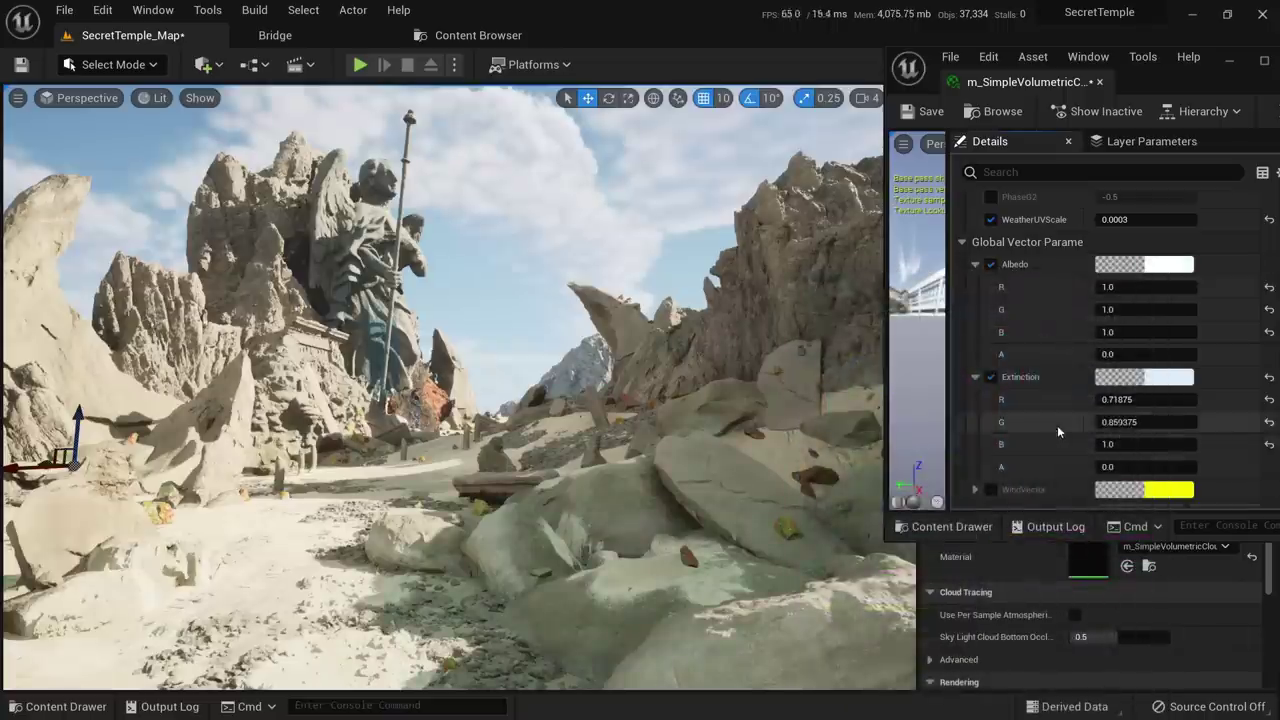
Try lowering the ExtinctionScale to about 0.0036
{"action": "scroll", "coordinate": [1057, 425], "scroll_direction": "down", "scroll_amount": 1}
{"action": "scroll", "coordinate": [1064, 430], "scroll_direction": "up", "scroll_amount": 4}
{"action": "scroll", "coordinate": [1057, 415], "scroll_direction": "up", "scroll_amount": 5}
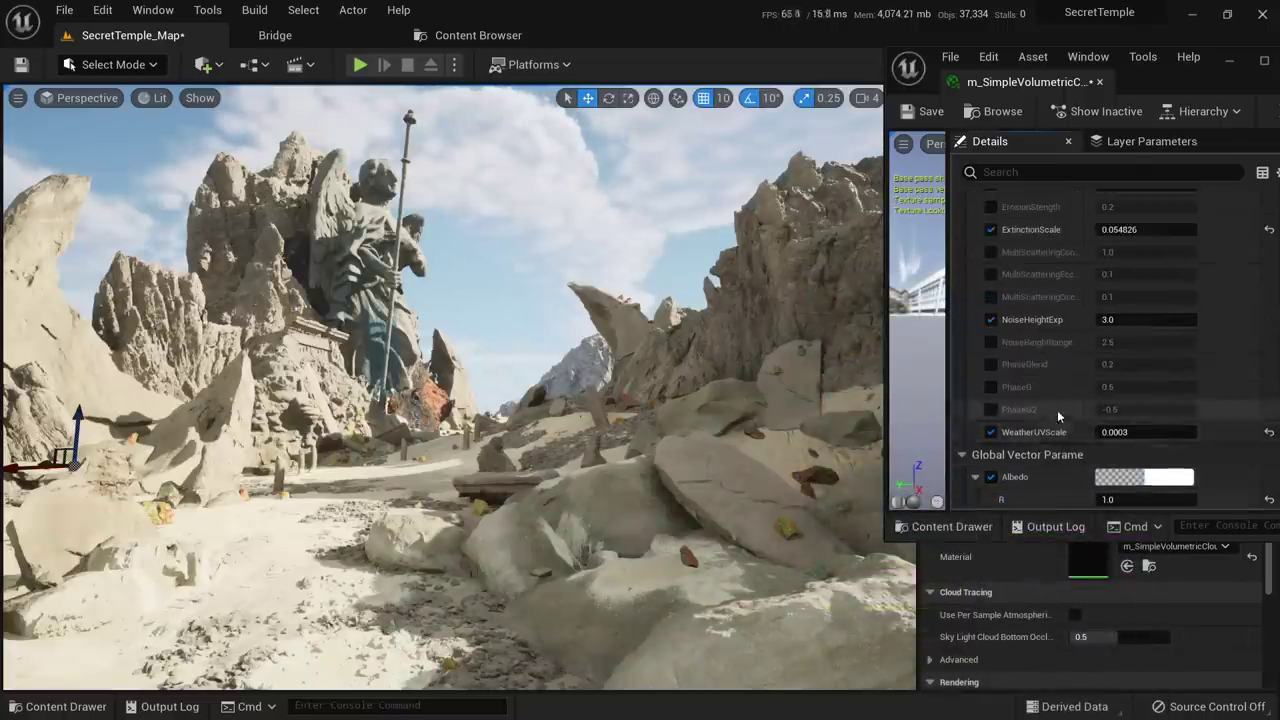
{"action": "mouse_move", "coordinate": [1146, 311]}
{"action": "left_mouse_down"}
{"action": "mouse_move", "coordinate": [1104, 311]}
{"action": "mouse_move", "coordinate": [1122, 311]}
{"action": "left_mouse_up"}
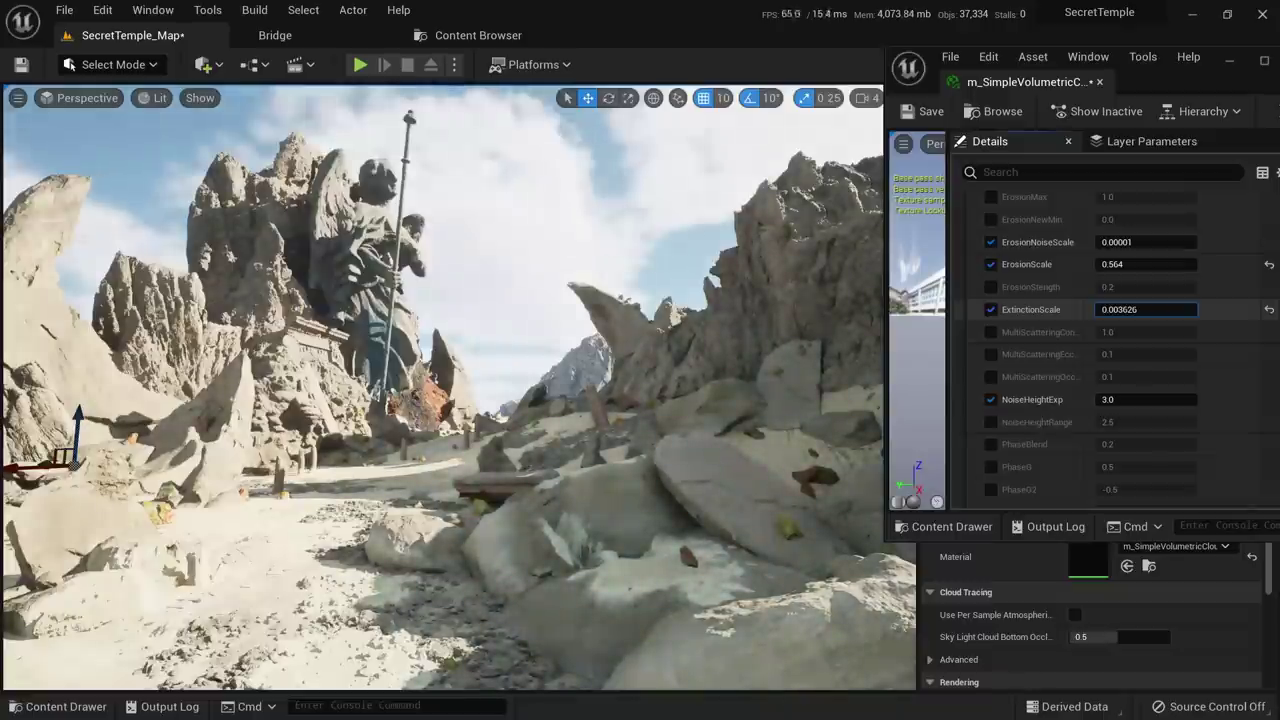
Reset the ExtinctionScale to its default and try values of 0.01 and 0.005
{"action": "scroll", "coordinate": [1268, 309], "scroll_direction": "down", "scroll_amount": 1}
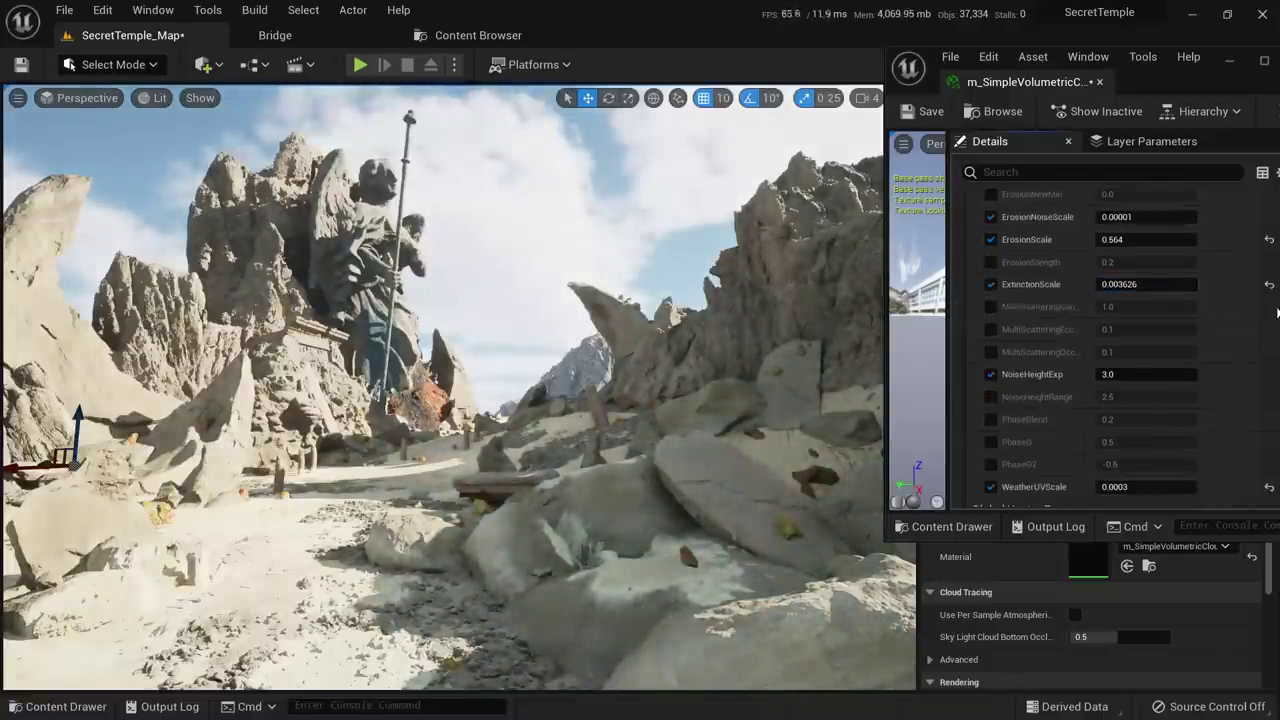
{"action": "left_click", "coordinate": [1269, 286]}
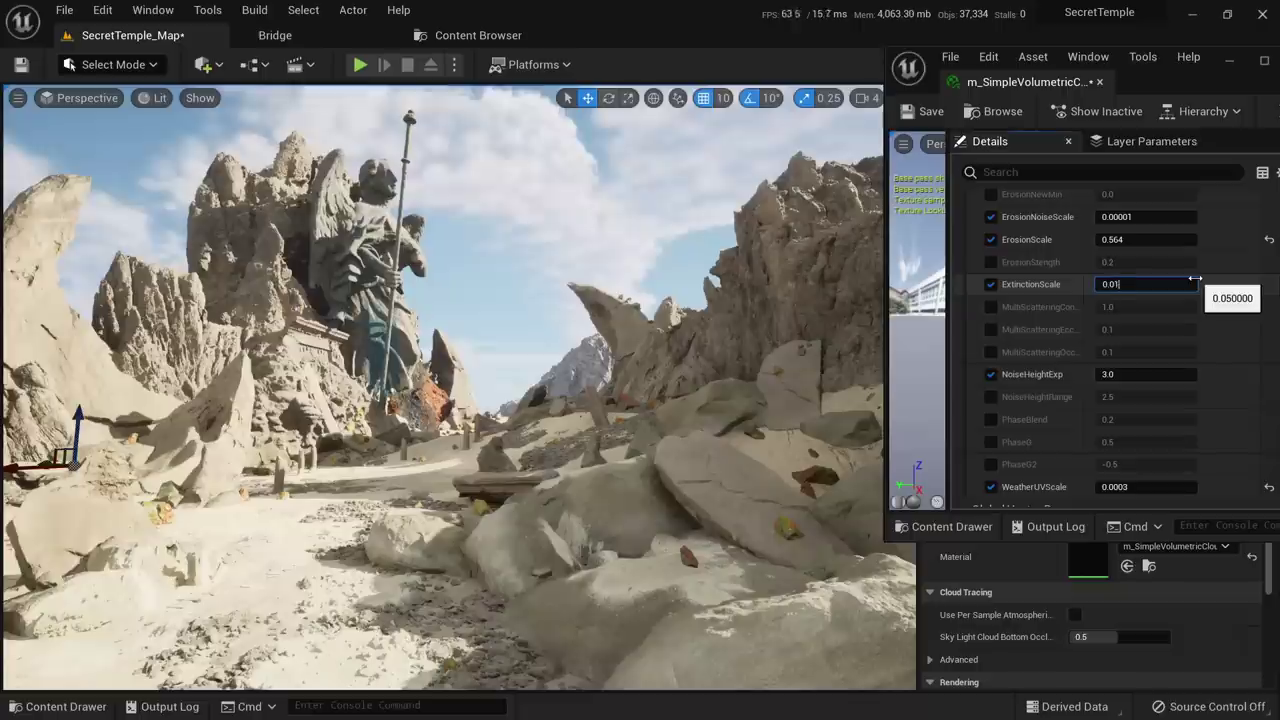
{"action": "key", "text": "Return"}
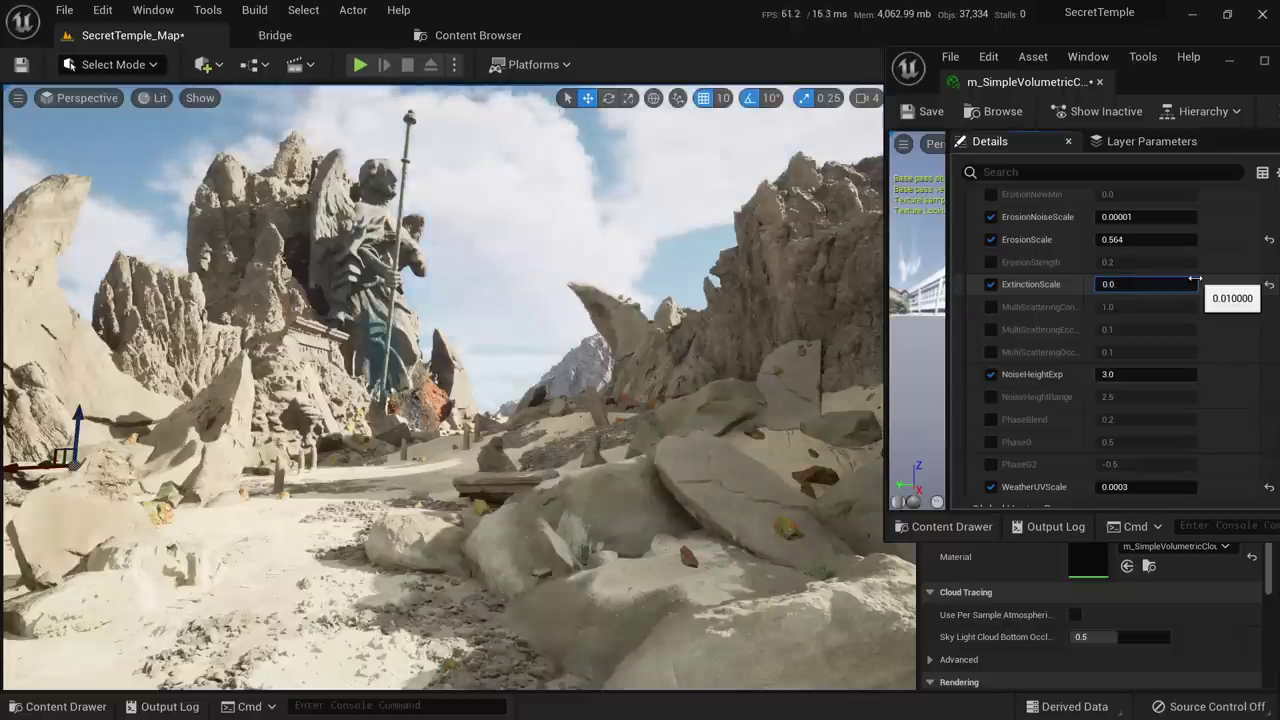
{"action": "type", "text": "0.005"}
{"action": "key", "text": "Return"}
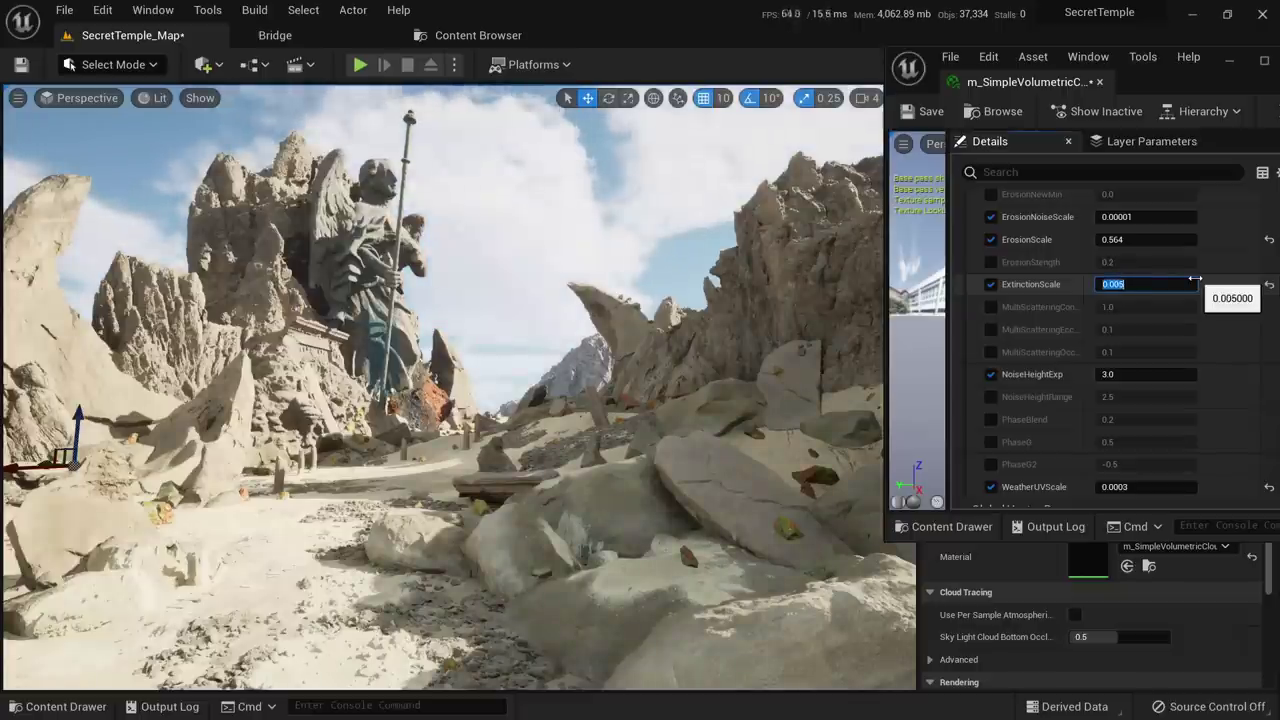
Raise the ExtinctionScale to 0.1778 and close the cloud material instance
{"action": "mouse_move", "coordinate": [1194, 279]}
{"action": "left_mouse_down"}
{"action": "mouse_move", "coordinate": [1135, 281]}
{"action": "mouse_move", "coordinate": [1212, 281]}
{"action": "left_mouse_up"}
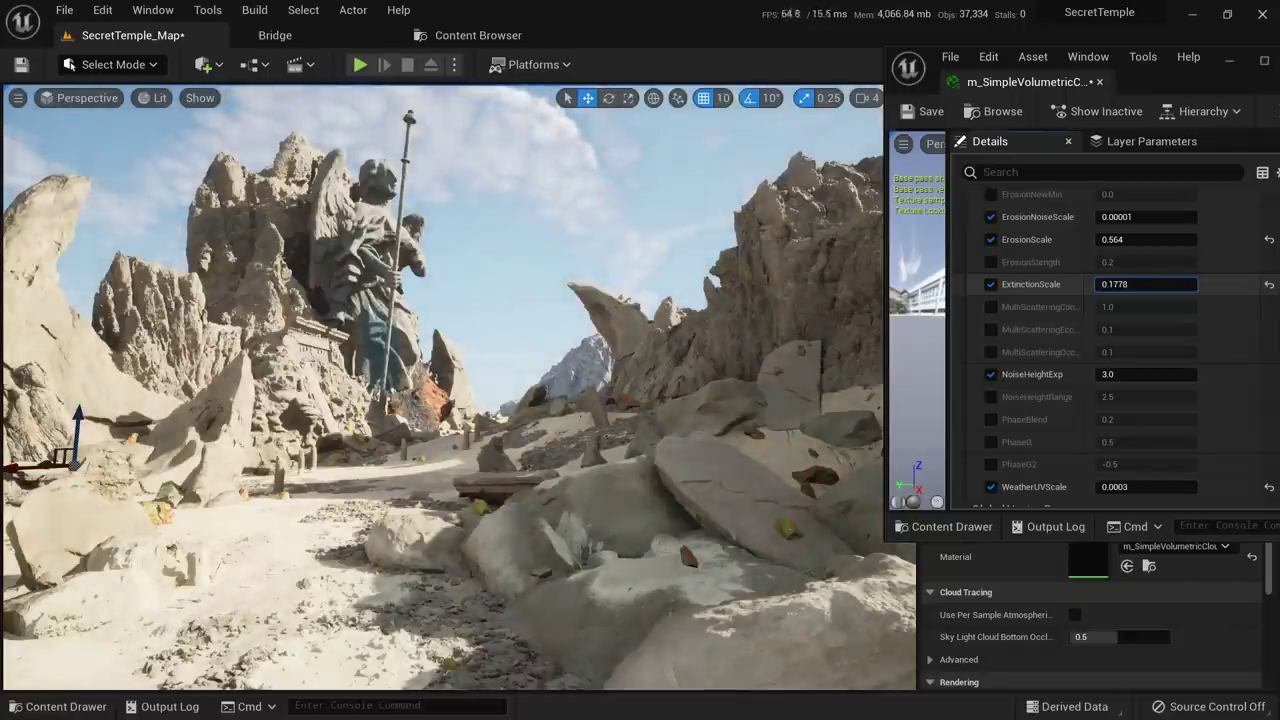
{"action": "scroll", "coordinate": [1120, 330], "scroll_direction": "up", "scroll_amount": 2}
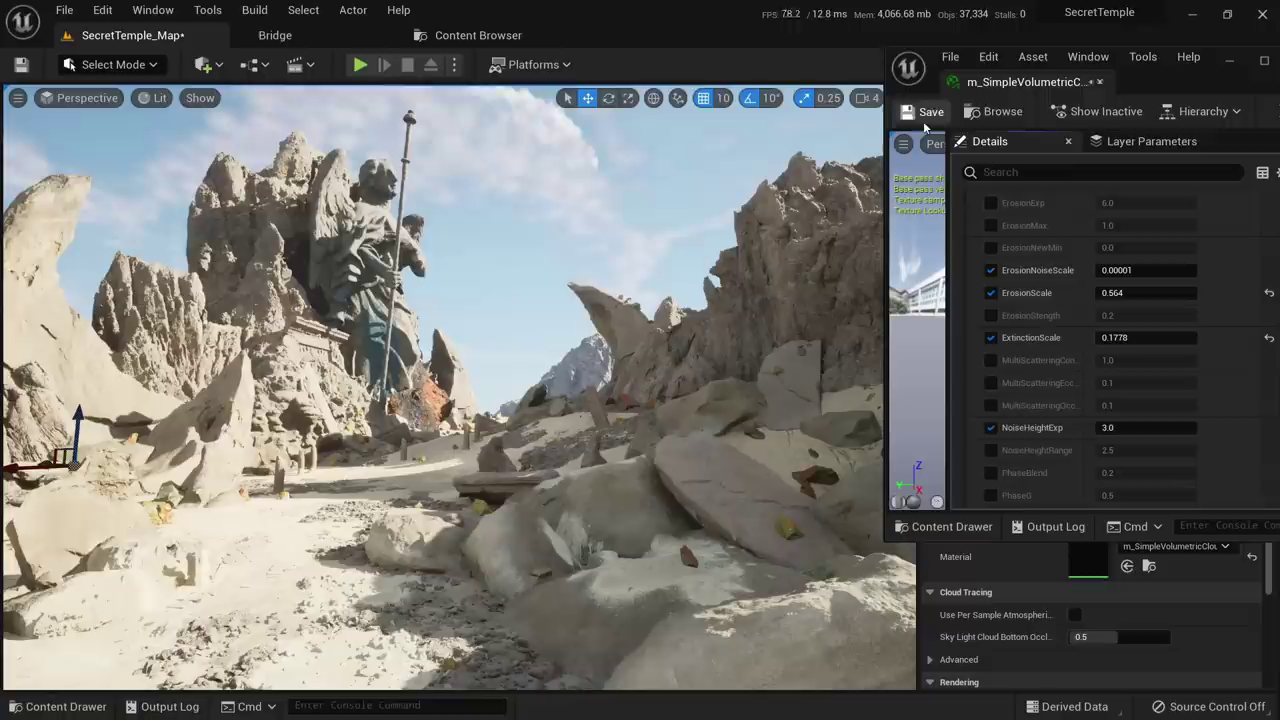
{"action": "middle_click", "coordinate": [991, 92]}
Set the VolumetricCloud's Layer Bottom Altitude to about 11.65 and its Layer Height to about 10.32
{"action": "scroll", "coordinate": [1084, 538], "scroll_direction": "up", "scroll_amount": 5}
{"action": "scroll", "coordinate": [1112, 570], "scroll_direction": "down", "scroll_amount": 2}
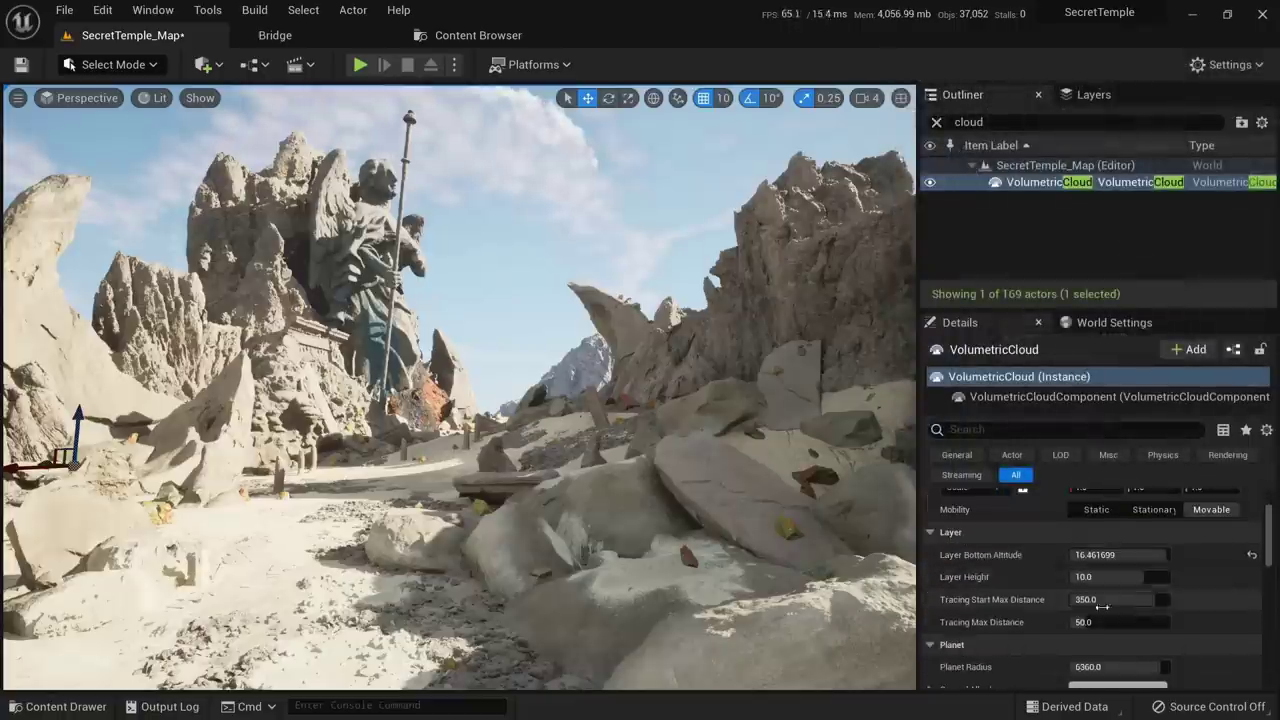
{"action": "left_click_drag", "start_coordinate": [1160, 556], "coordinate": [1138, 577]}
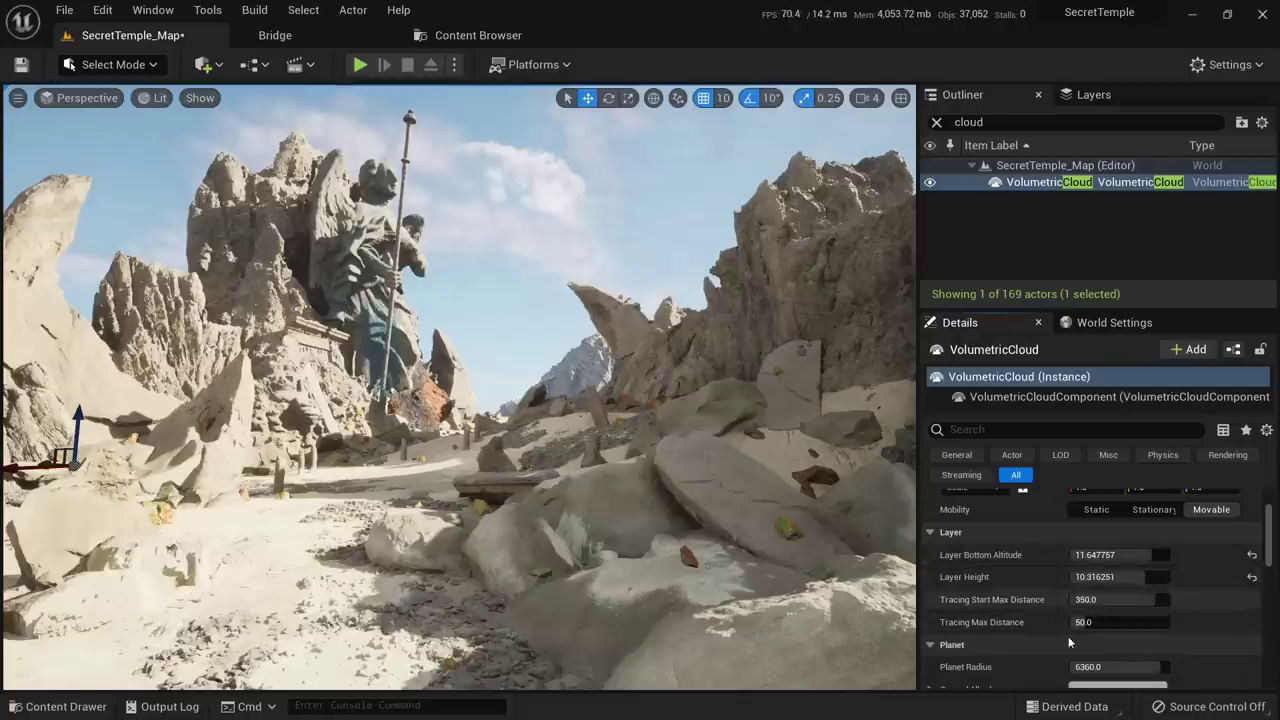
Replace the Outliner's cloud filter with "atmos" and select the SkyAtmosphere2 actor
{"action": "scroll", "coordinate": [1069, 643], "scroll_direction": "down", "scroll_amount": 3}
{"action": "scroll", "coordinate": [1069, 643], "scroll_direction": "up", "scroll_amount": 6}
{"action": "left_click", "coordinate": [936, 121]}
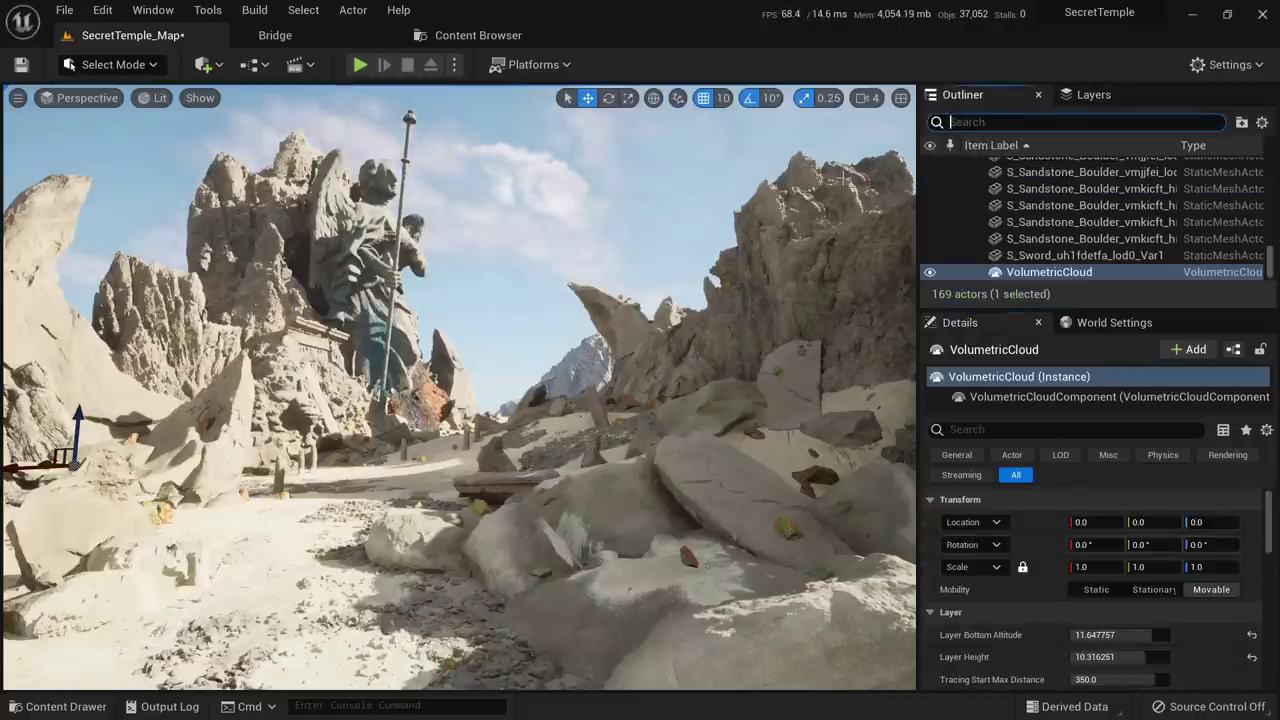
{"action": "left_click", "coordinate": [640, 154]}
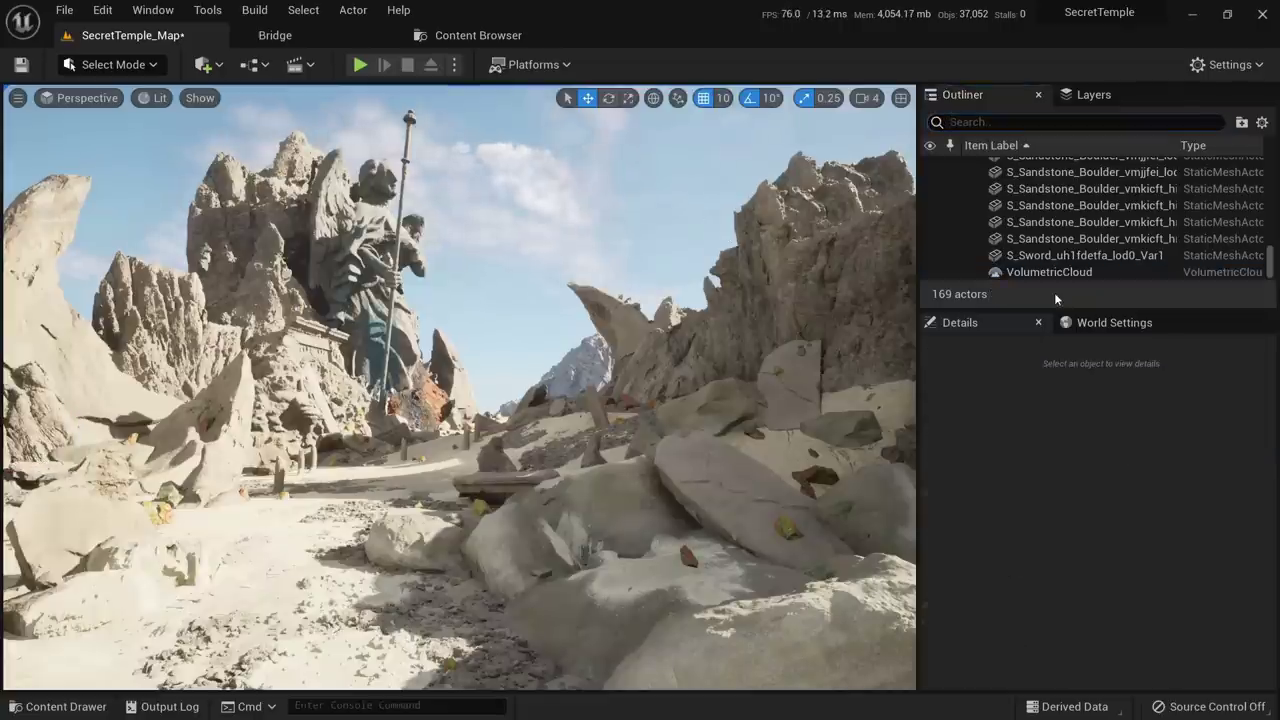
{"action": "left_click", "coordinate": [997, 120]}
{"action": "type", "text": "atm"}
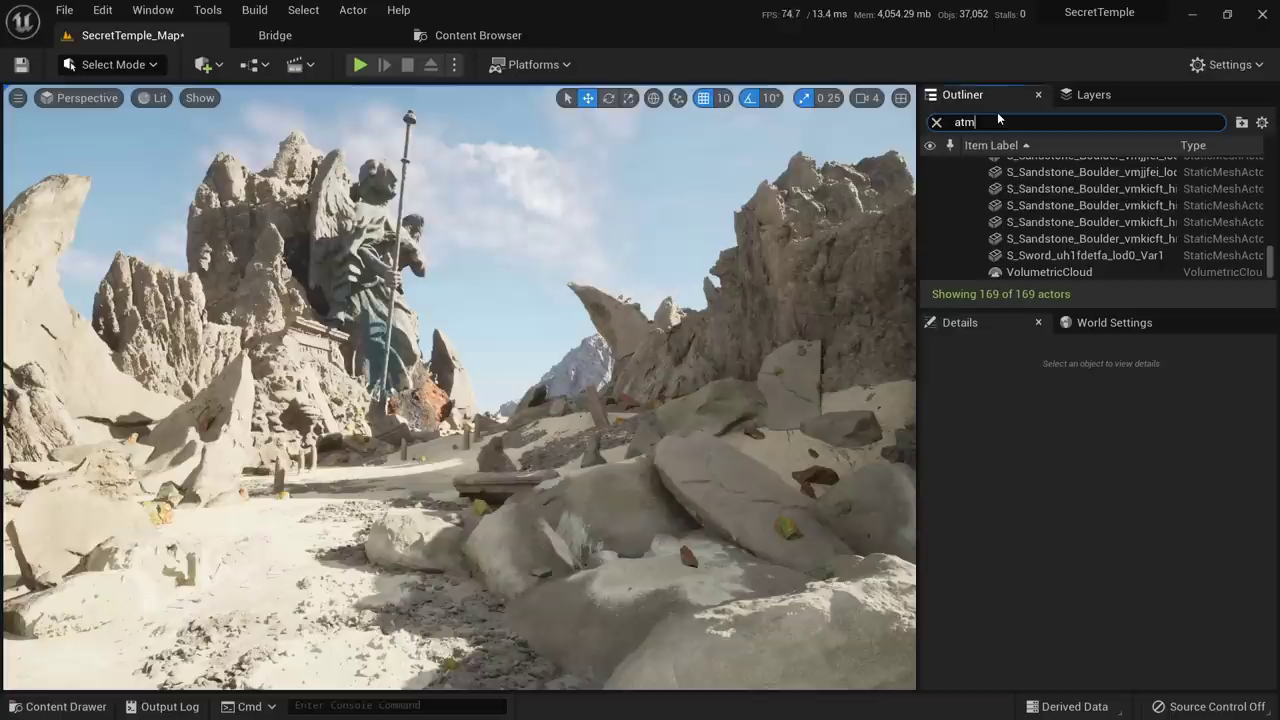
{"action": "type", "text": "os"}
{"action": "left_click", "coordinate": [1113, 183]}
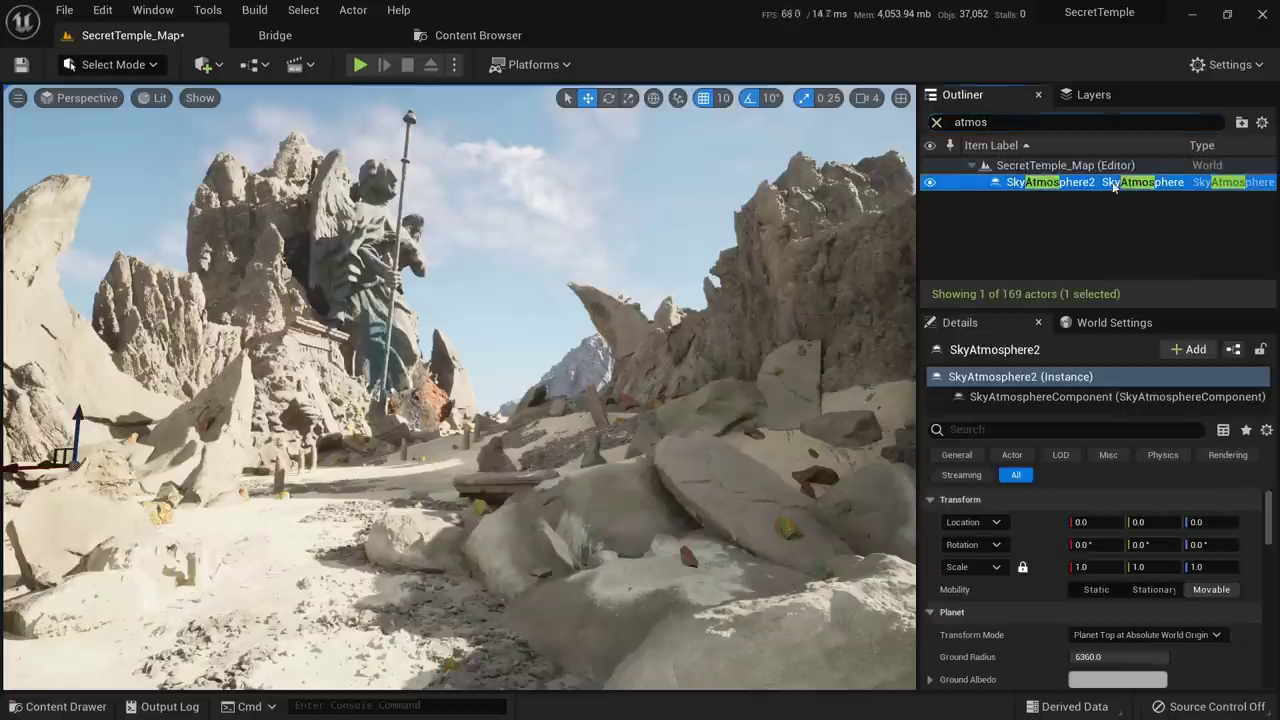
Try a smaller Ground Radius and a different Atmosphere Height on SkyAtmosphere2, reverting each change
{"action": "scroll", "coordinate": [1006, 586], "scroll_direction": "down", "scroll_amount": 4}
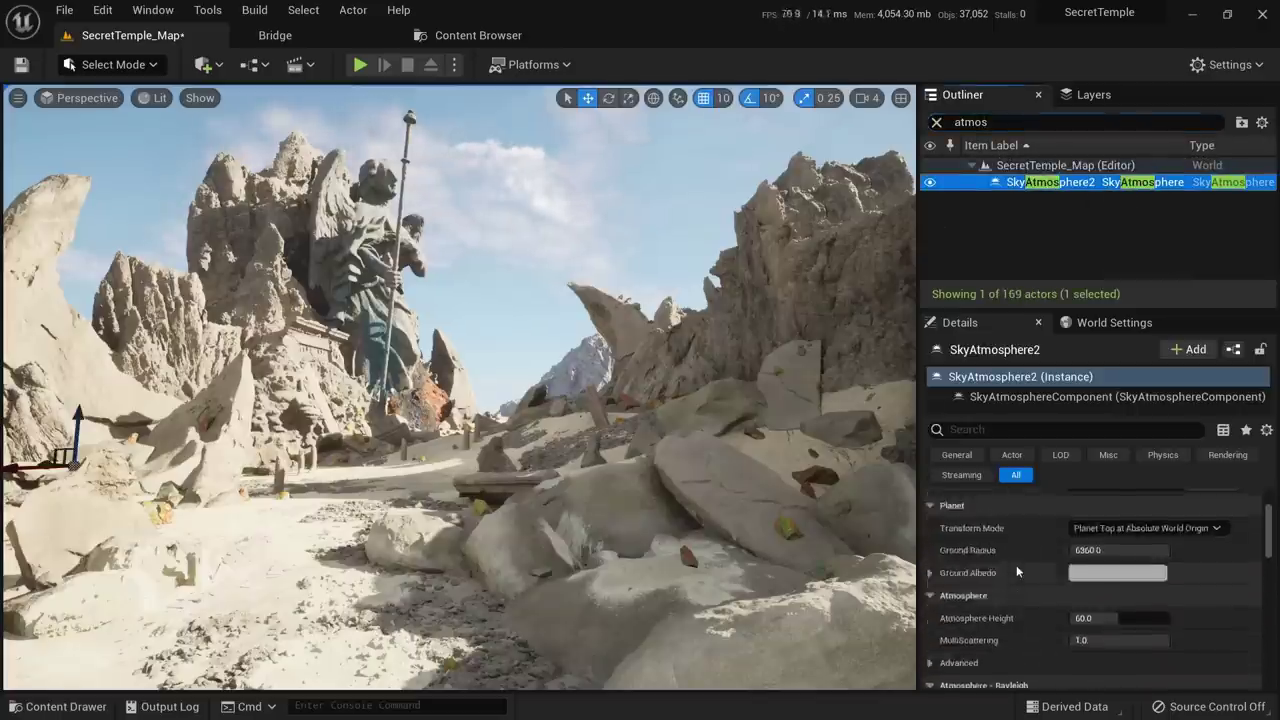
{"action": "left_click_drag", "start_coordinate": [1110, 550], "coordinate": [1060, 550]}
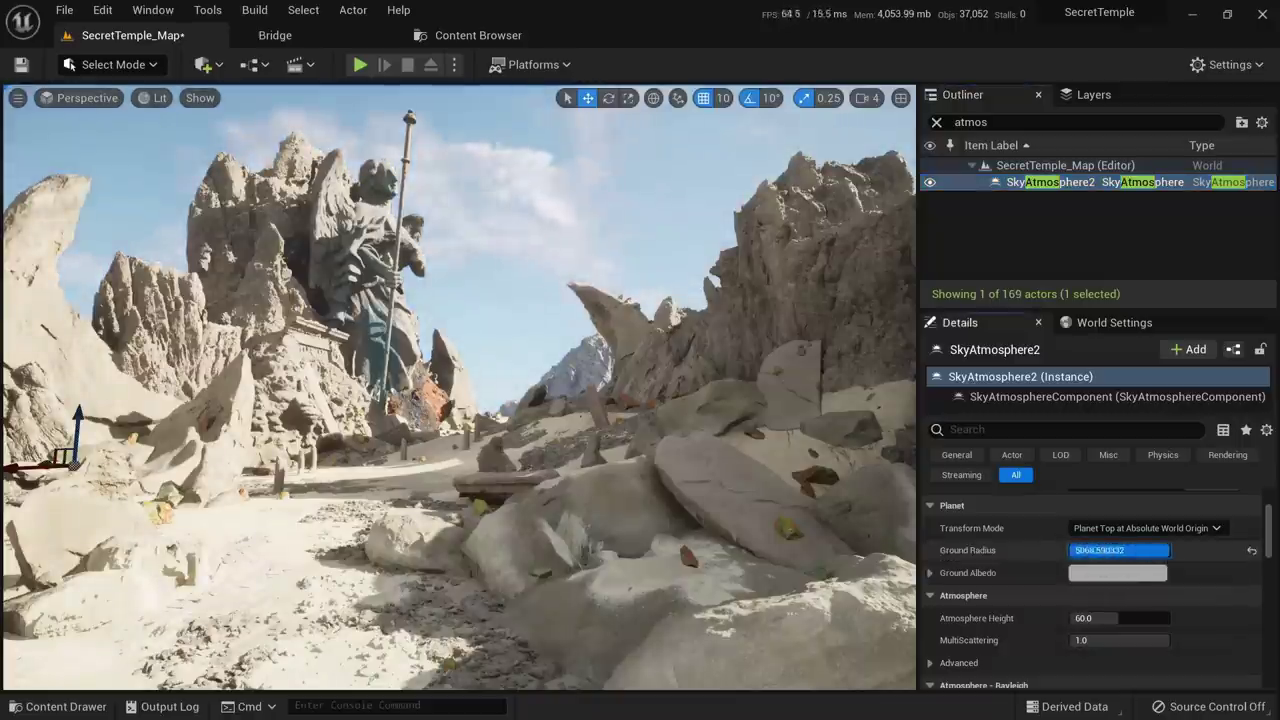
{"action": "left_click", "coordinate": [1252, 550]}
{"action": "scroll", "coordinate": [1175, 551], "scroll_direction": "down", "scroll_amount": 1}
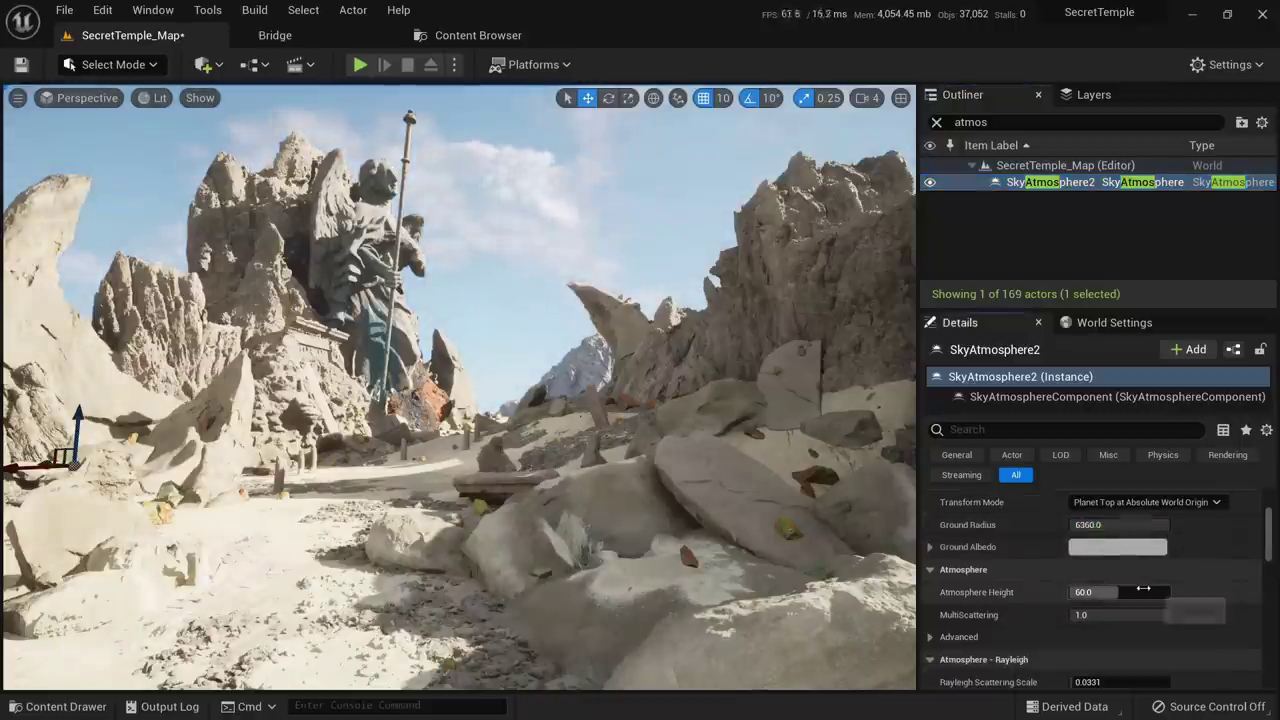
{"action": "mouse_move", "coordinate": [1143, 590]}
{"action": "left_mouse_down"}
{"action": "mouse_move", "coordinate": [1250, 590]}
{"action": "mouse_move", "coordinate": [1070, 592]}
{"action": "mouse_move", "coordinate": [1160, 590]}
{"action": "left_mouse_up"}
{"action": "key", "text": "ctrl+z"}
Try a Rayleigh Scattering Scale of about 0.0467 and undo the change
{"action": "scroll", "coordinate": [1161, 576], "scroll_direction": "down", "scroll_amount": 5}
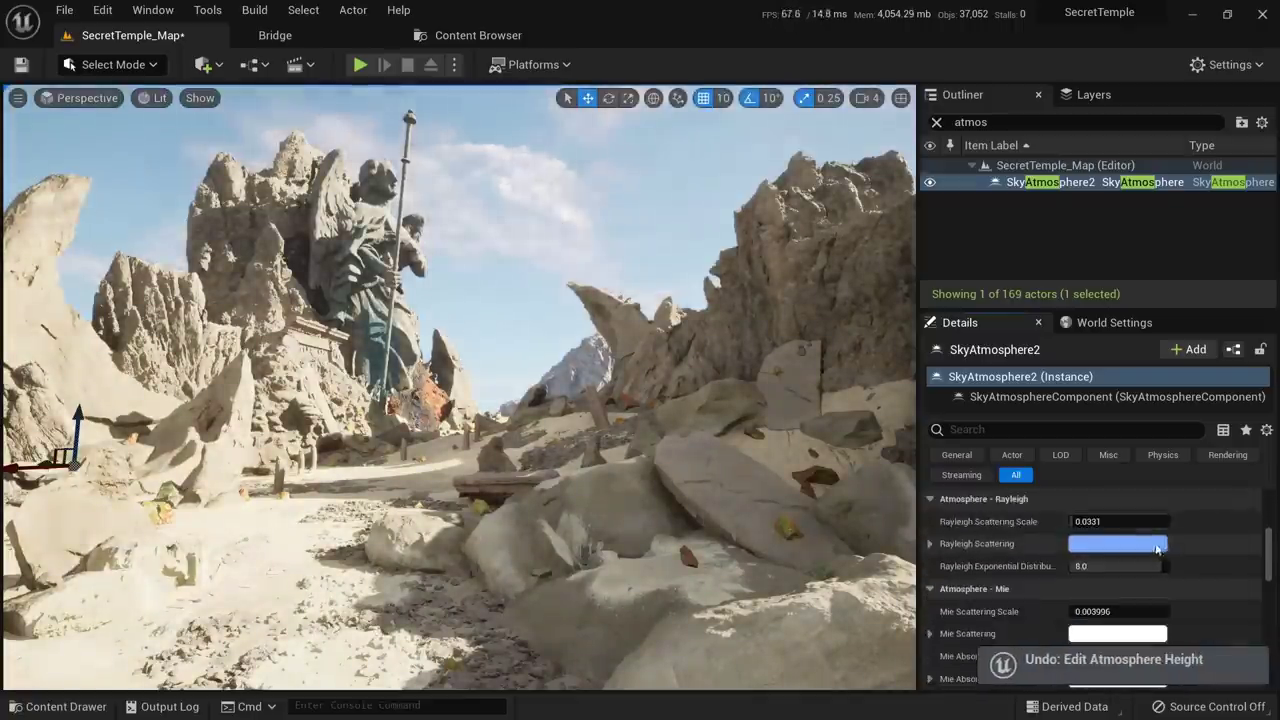
{"action": "mouse_move", "coordinate": [1100, 521]}
{"action": "left_mouse_down"}
{"action": "mouse_move", "coordinate": [1140, 521]}
{"action": "mouse_move", "coordinate": [1095, 521]}
{"action": "left_mouse_up"}
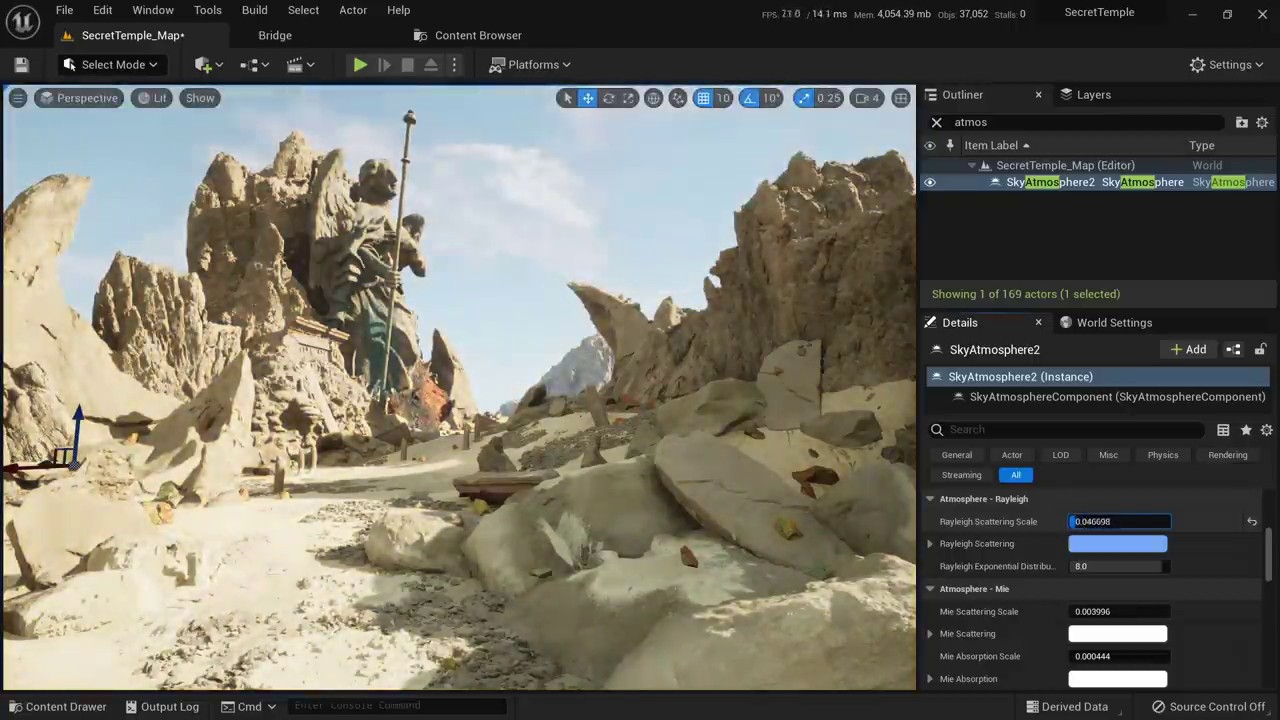
{"action": "key", "text": "ctrl+z"}
Try raising the Mie Scattering Scale to about 0.935, switch the viewport to Detail Lighting, and undo the scale change
{"action": "scroll", "coordinate": [1156, 555], "scroll_direction": "up", "scroll_amount": 1}
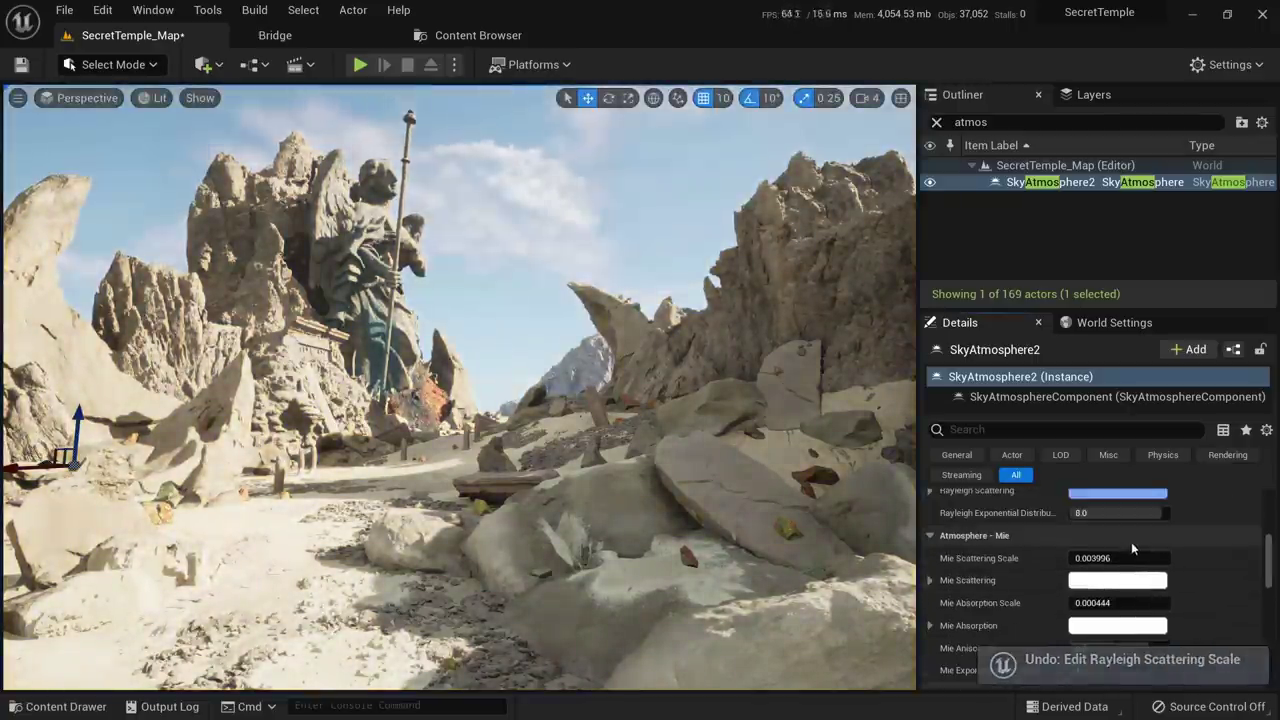
{"action": "left_click_drag", "start_coordinate": [1109, 557], "coordinate": [1114, 557]}
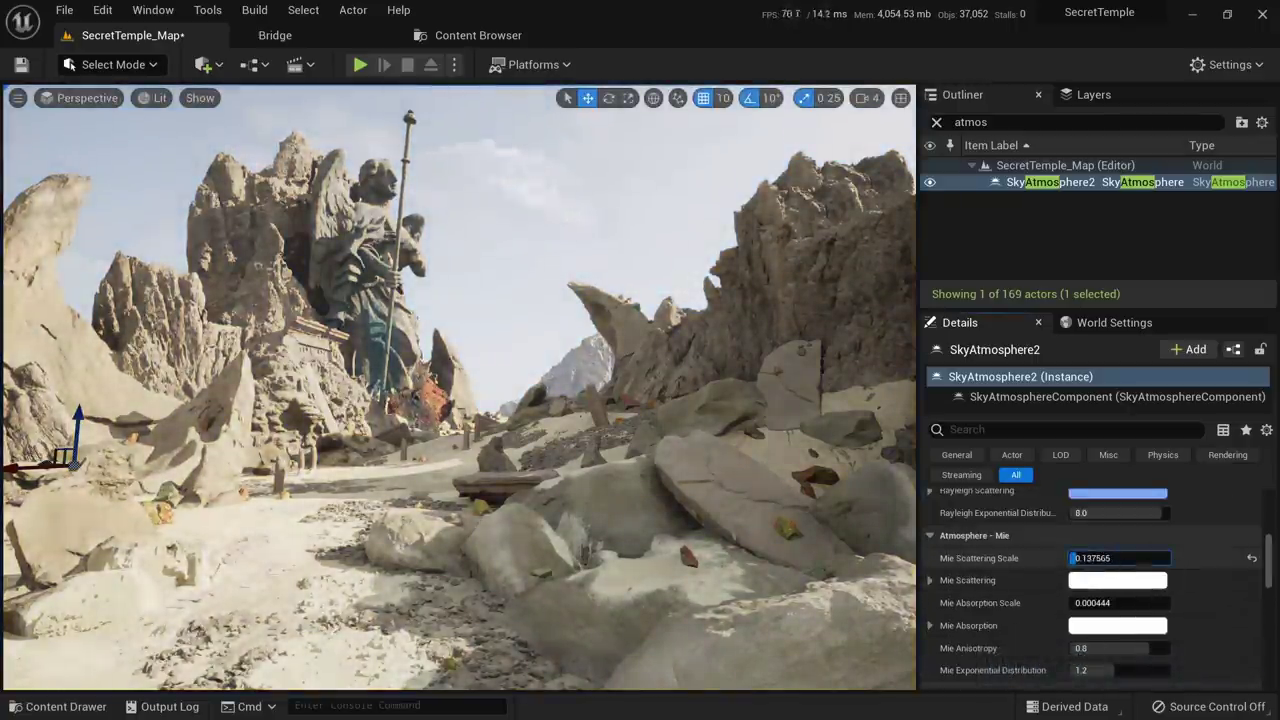
{"action": "left_click_drag", "start_coordinate": [1200, 555], "coordinate": [1265, 555]}
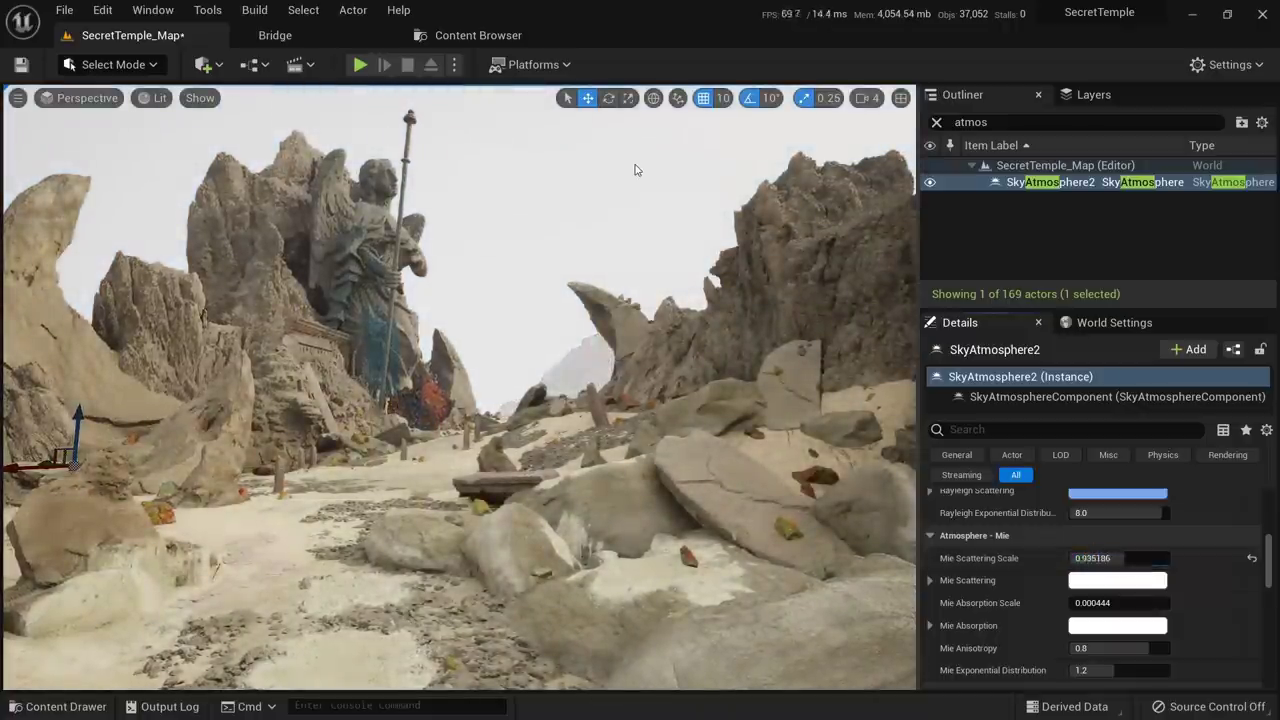
{"action": "key", "text": "alt+5"}
{"action": "key", "text": "ctrl+z"}
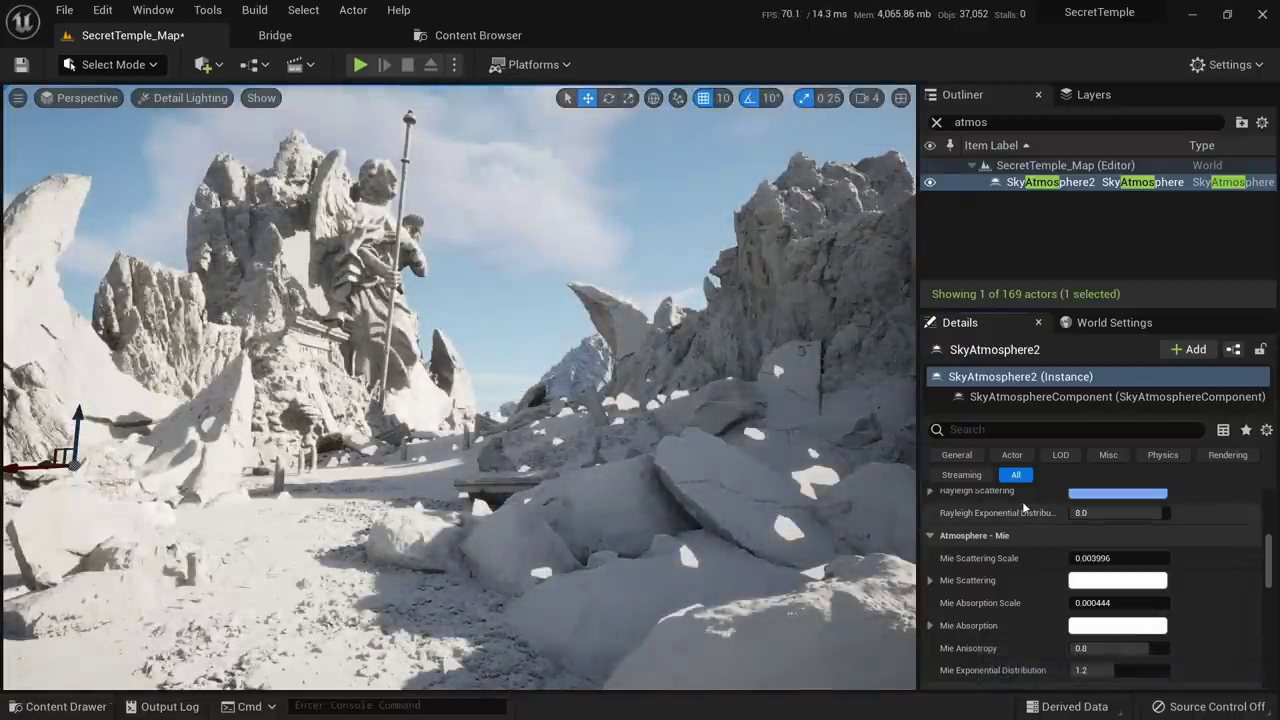
Set the Mie Scattering Scale to about 0.016 and return the viewport to Lit mode
{"action": "mouse_move", "coordinate": [1086, 559]}
{"action": "left_mouse_down"}
{"action": "mouse_move", "coordinate": [1135, 558]}
{"action": "mouse_move", "coordinate": [1100, 558]}
{"action": "left_mouse_up"}
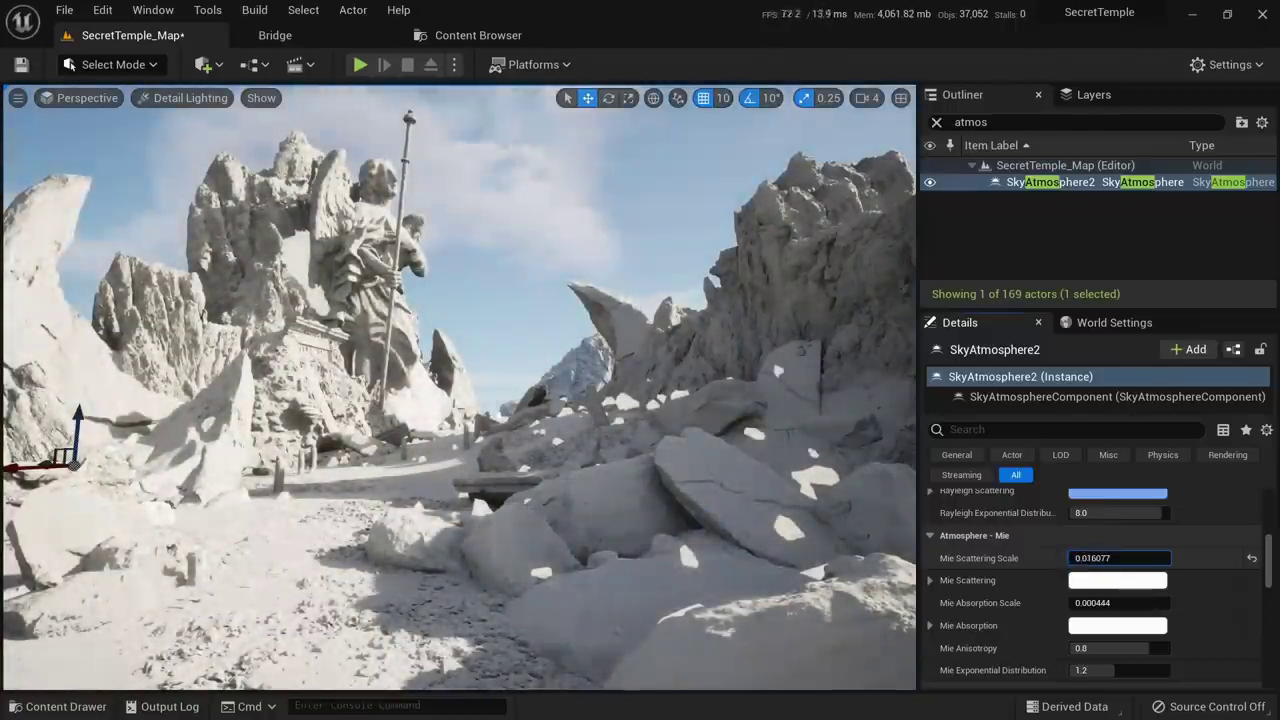
{"action": "key", "text": "alt+4"}
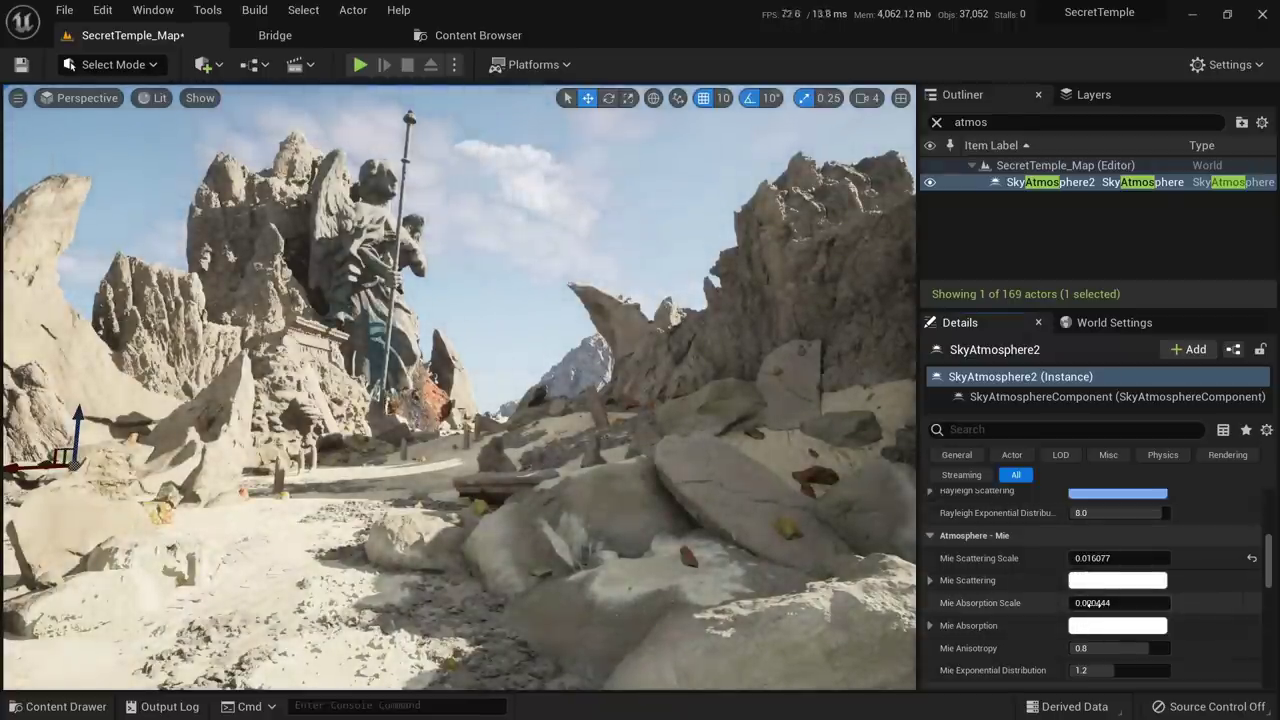
Try raising the Mie Absorption Scale to about 2.8 and undo the change
{"action": "left_click_drag", "start_coordinate": [1095, 602], "coordinate": [1220, 602]}
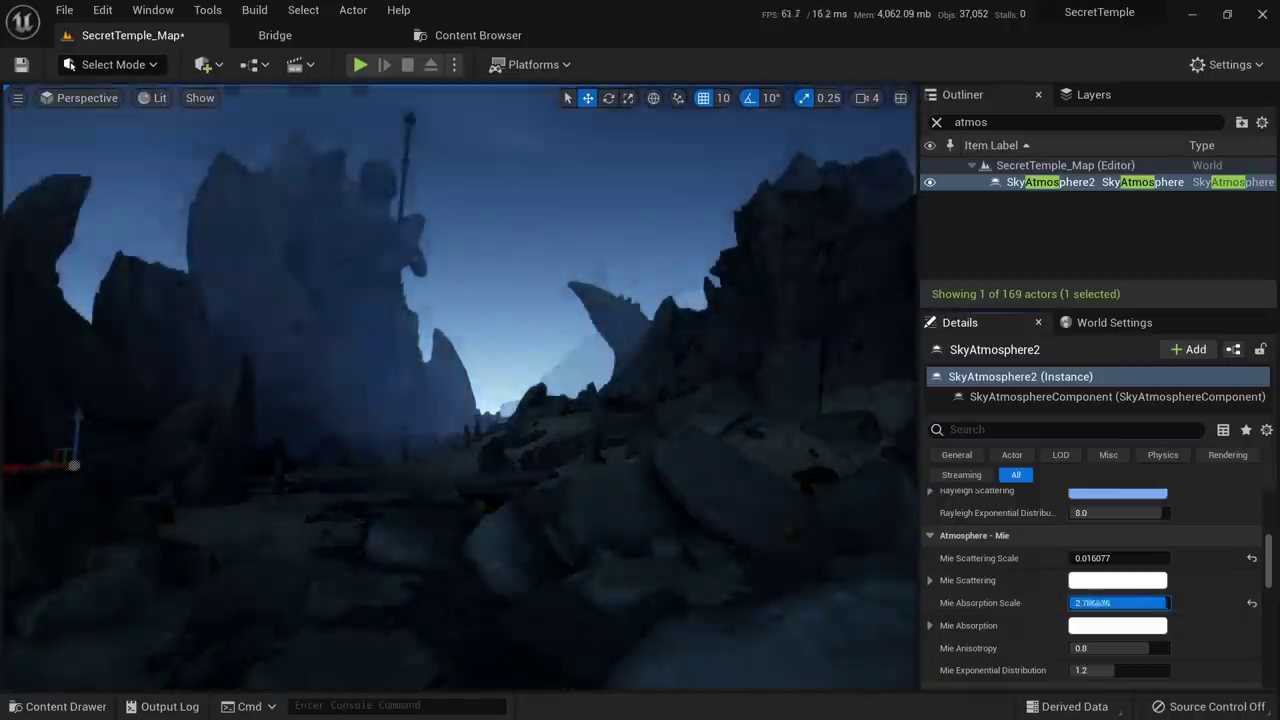
{"action": "key", "text": "ctrl+z"}
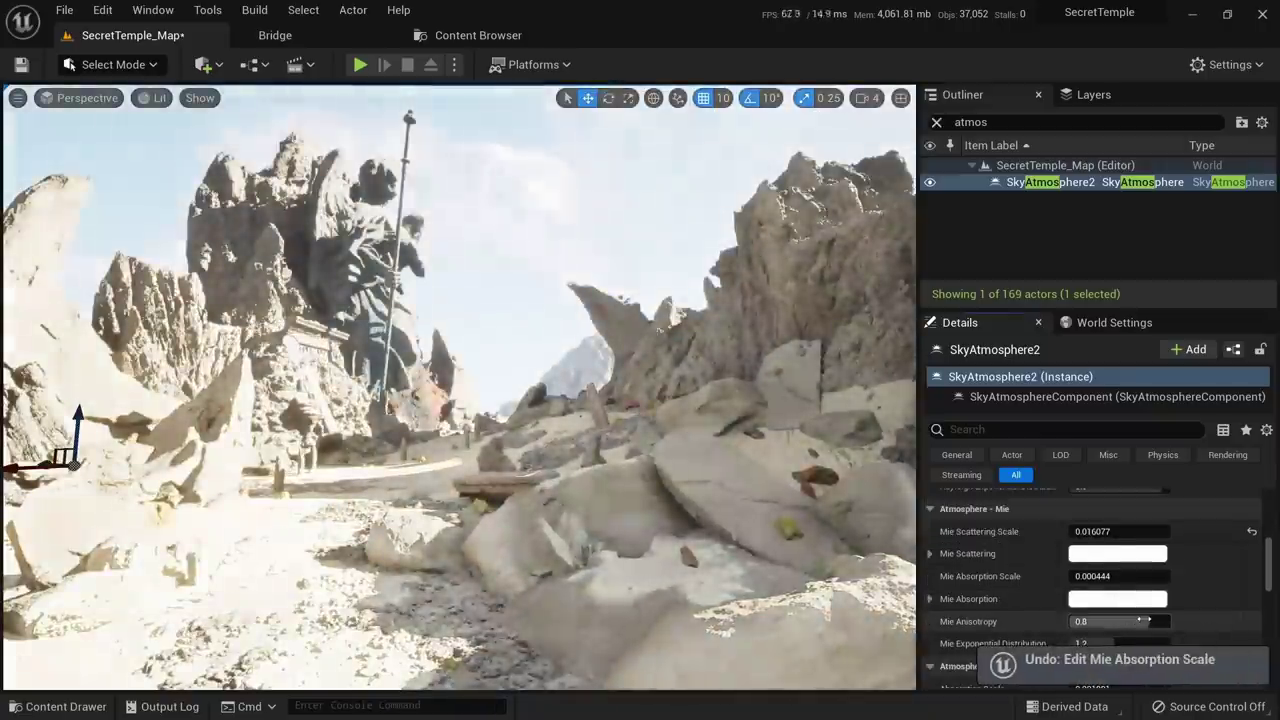
Raise the Mie Anisotropy to about 0.9926, try a value of 0.0, and undo that last change
{"action": "left_click", "coordinate": [1132, 622]}
{"action": "type", "text": "0.999"}
{"action": "key", "text": "Return"}
{"action": "type", "text": "0.0"}
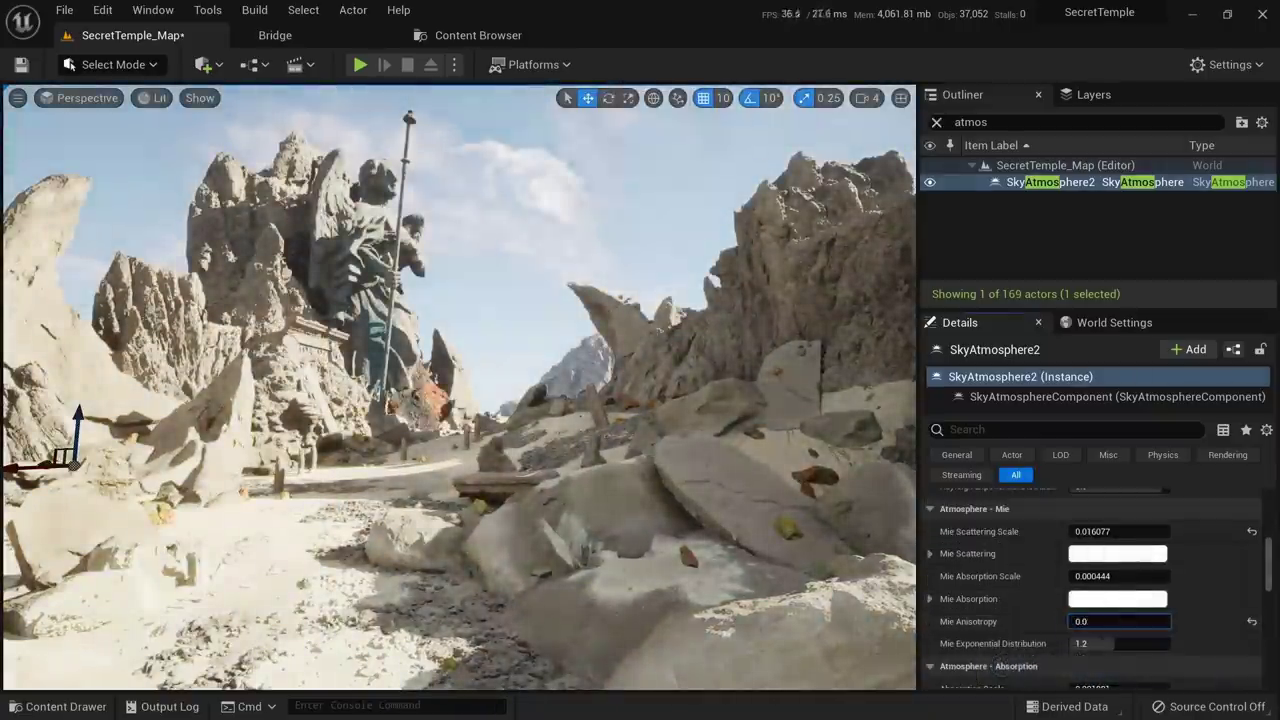
{"action": "key", "text": "ctrl+z"}
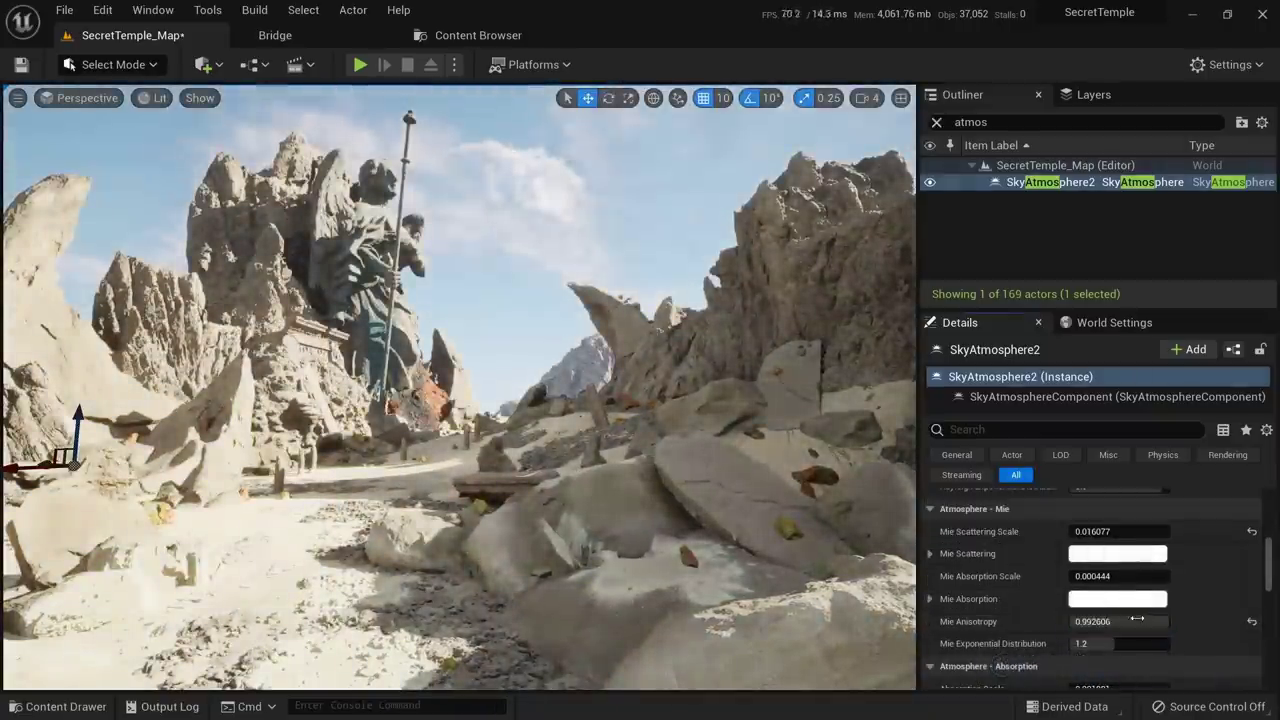
Undo the Mie Anisotropy change, try raising the atmosphere's Absorption Scale to about 0.0205, and undo that as well
{"action": "key", "text": "ctrl+z"}
{"action": "scroll", "coordinate": [1137, 617], "scroll_direction": "down", "scroll_amount": 1}
{"action": "left_click_drag", "start_coordinate": [1124, 617], "coordinate": [1133, 585]}
{"action": "key", "text": "ctrl+z"}
{"action": "scroll", "coordinate": [1132, 619], "scroll_direction": "down", "scroll_amount": 2}
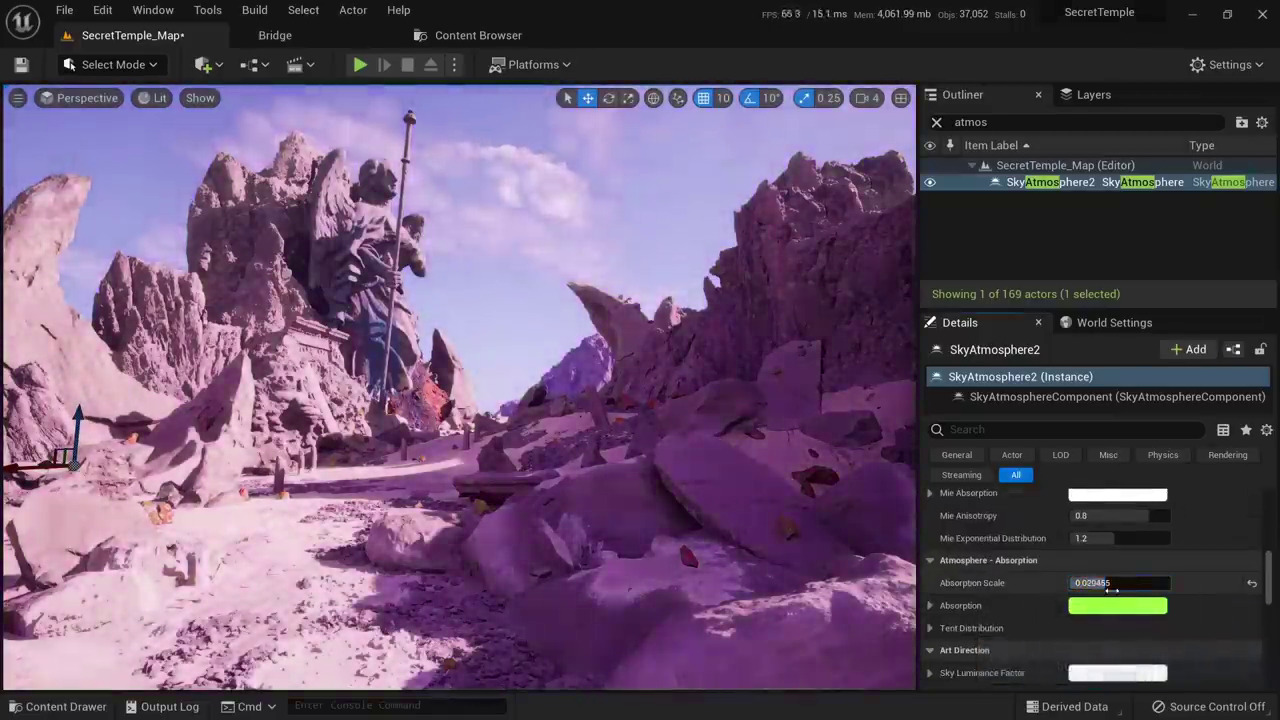
{"action": "key", "text": "ctrl+z"}
{"action": "scroll", "coordinate": [1122, 589], "scroll_direction": "down", "scroll_amount": 4}
{"action": "left_click", "coordinate": [1117, 566]}
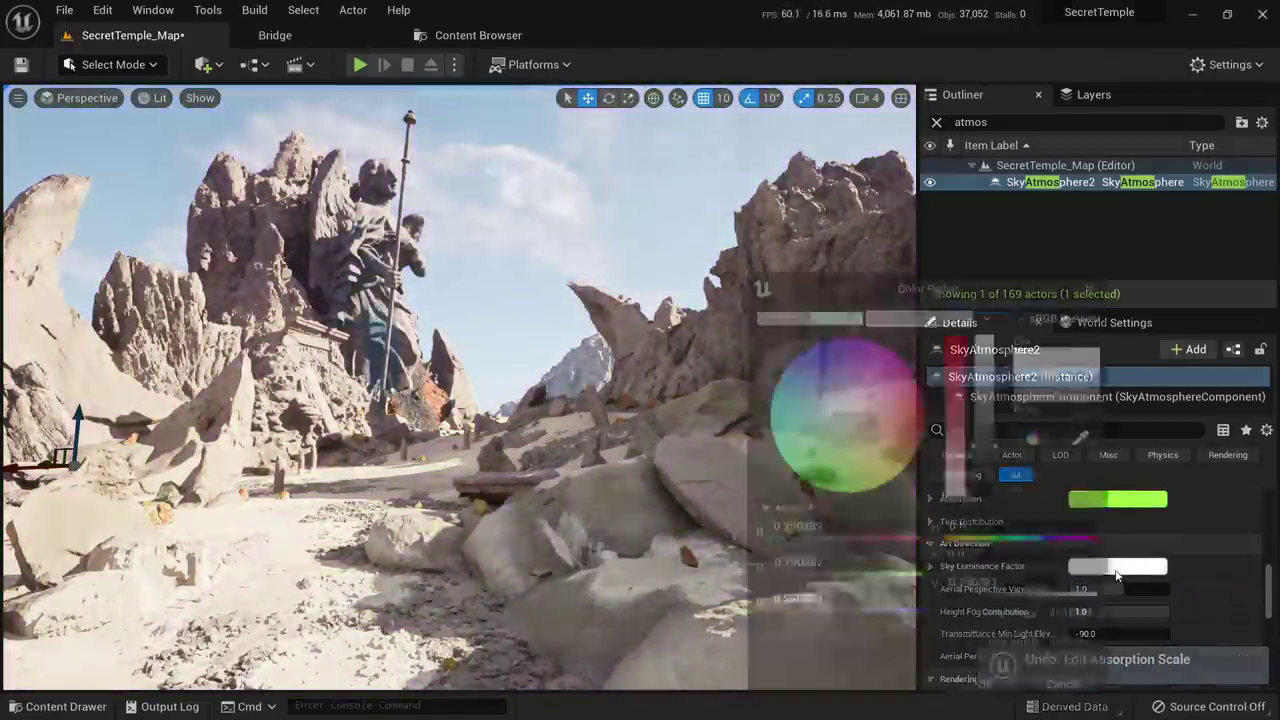
{"action": "left_click_drag", "start_coordinate": [850, 420], "coordinate": [755, 402]}
{"action": "left_click_drag", "start_coordinate": [960, 372], "coordinate": [948, 516]}
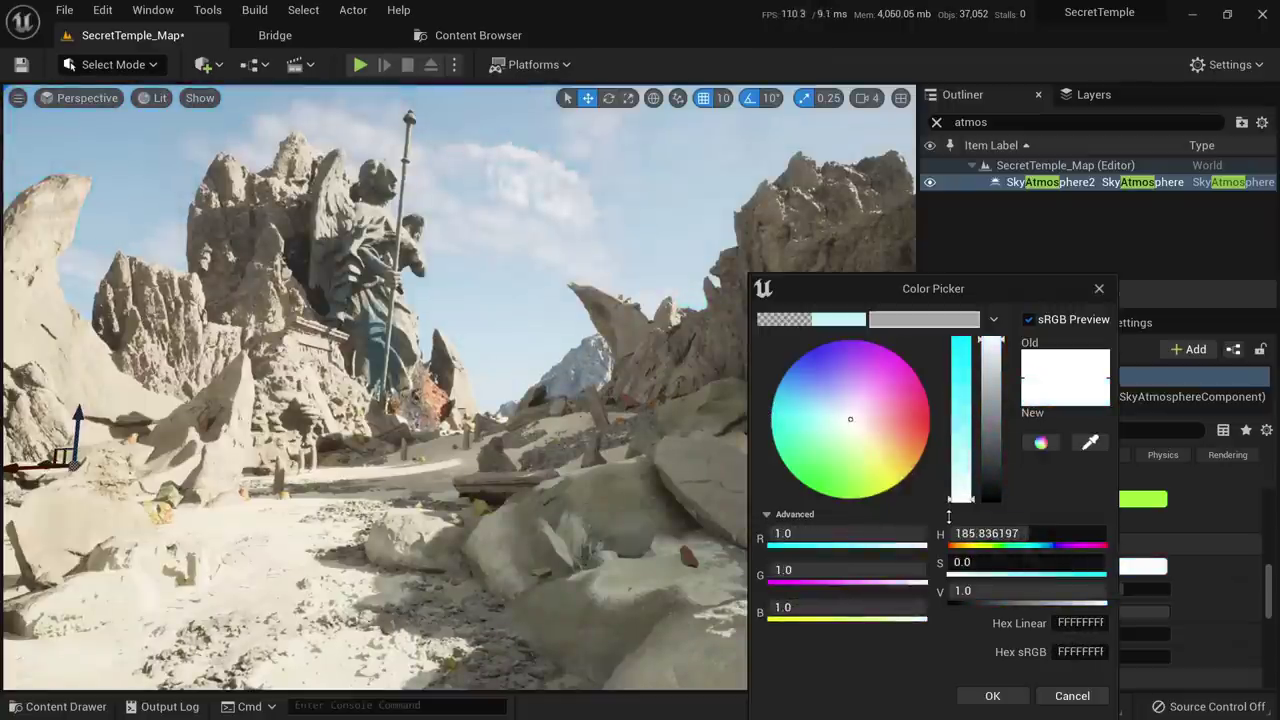
{"action": "left_click_drag", "start_coordinate": [1032, 289], "coordinate": [898, 202]}
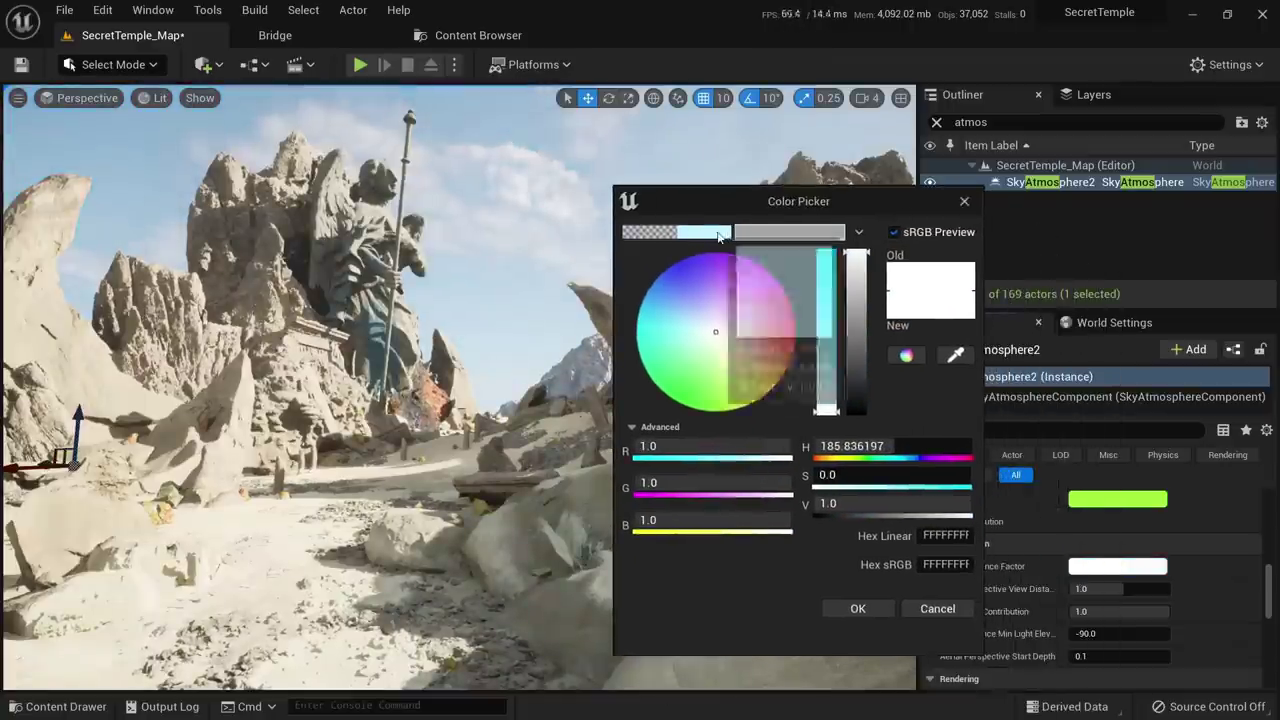
{"action": "left_click_drag", "start_coordinate": [718, 236], "coordinate": [720, 238]}
{"action": "left_click", "coordinate": [937, 608]}
Tint the Sky Luminance Factor light blue, with RGB about 0.504, 0.854, 1.0, and confirm the colour
{"action": "left_click", "coordinate": [1096, 568]}
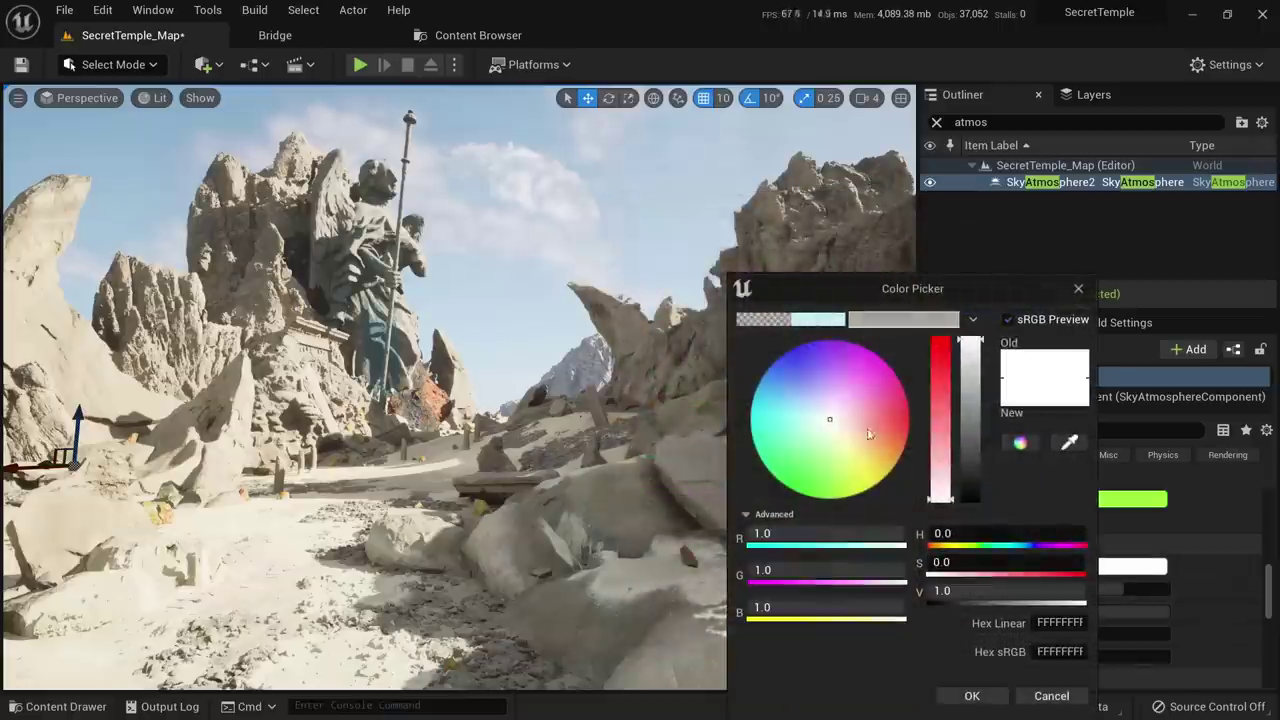
{"action": "mouse_move", "coordinate": [805, 420]}
{"action": "left_mouse_down"}
{"action": "mouse_move", "coordinate": [755, 413]}
{"action": "mouse_move", "coordinate": [787, 413]}
{"action": "left_mouse_up"}
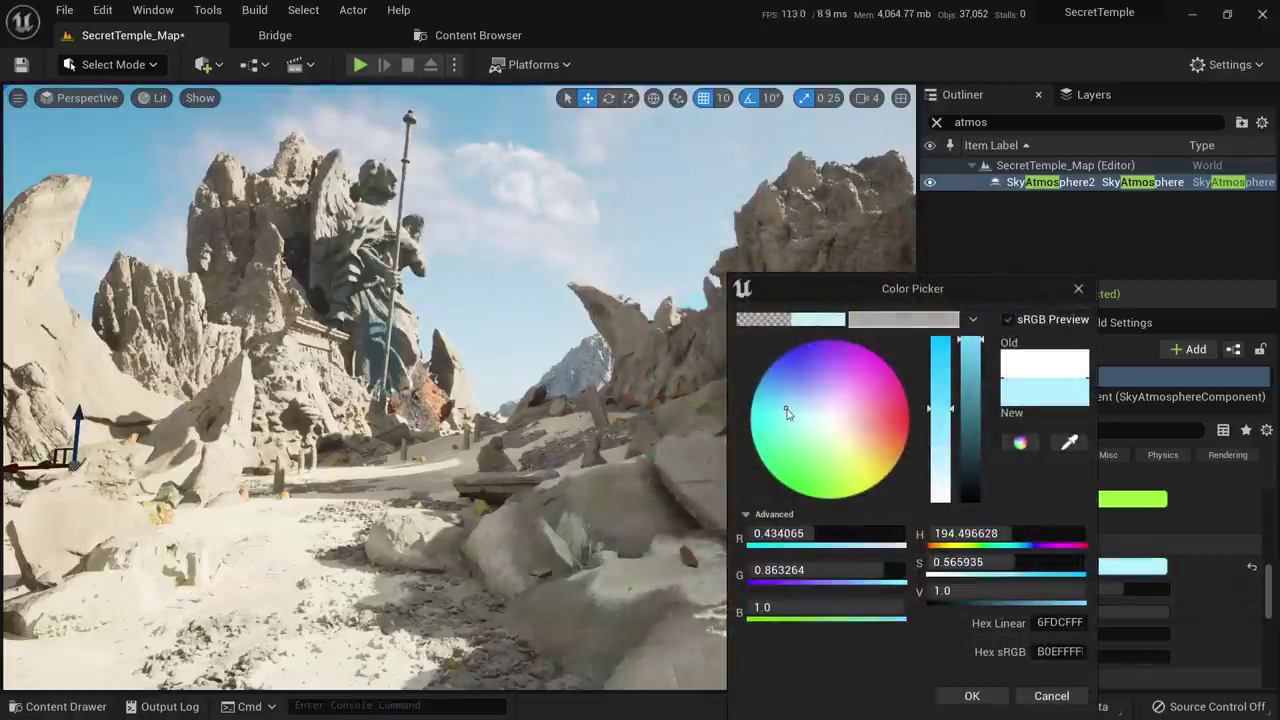
{"action": "left_click", "coordinate": [792, 411]}
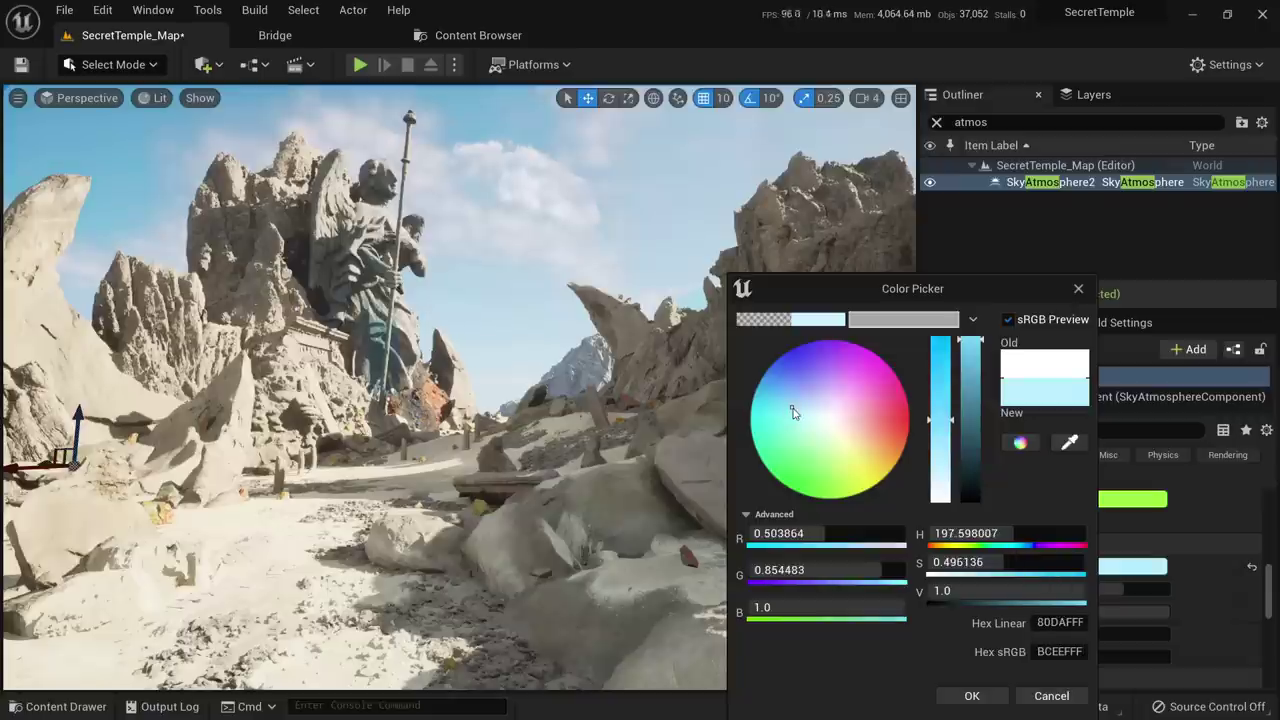
{"action": "left_click", "coordinate": [973, 696]}
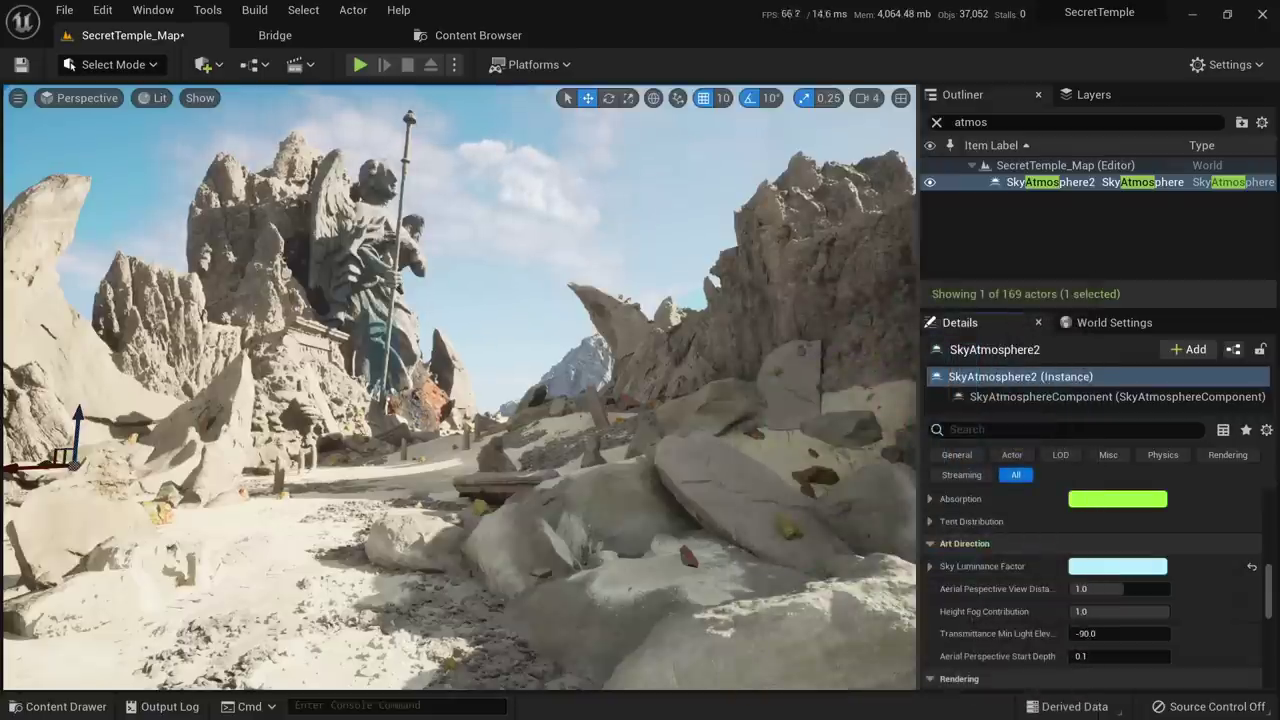
Deselect the sky atmosphere, compare the viewport in Unlit mode, and return it to Lit mode
{"action": "left_click", "coordinate": [552, 195]}
{"action": "key", "text": "alt+3"}
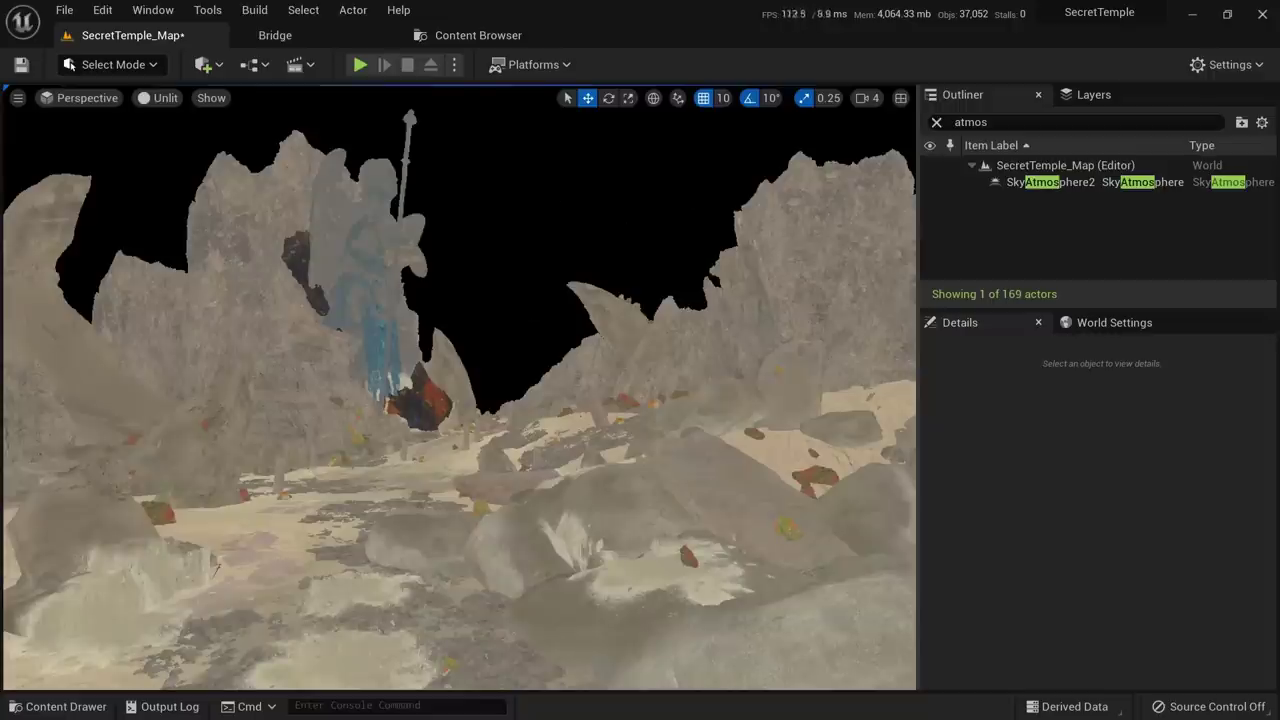
{"action": "key", "text": "alt+4"}
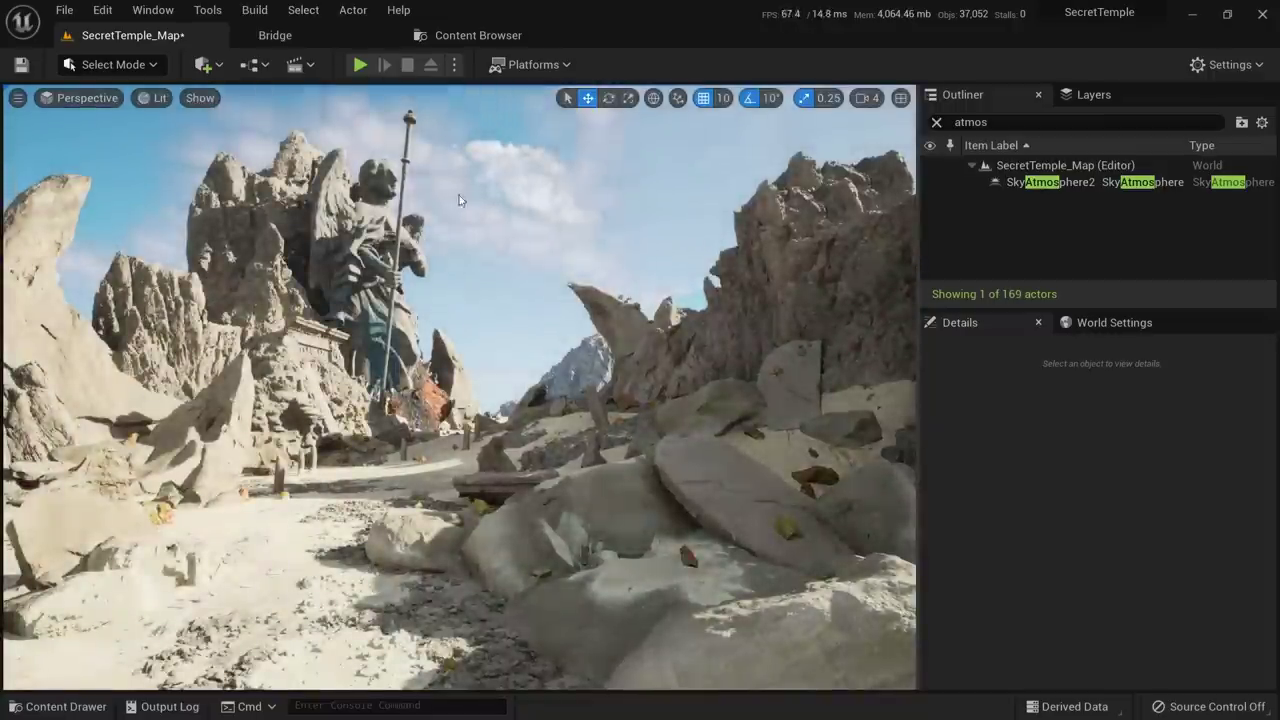
Clear the Outliner filter, search for "direc" and select the scene's directional light
{"action": "left_click", "coordinate": [936, 121]}
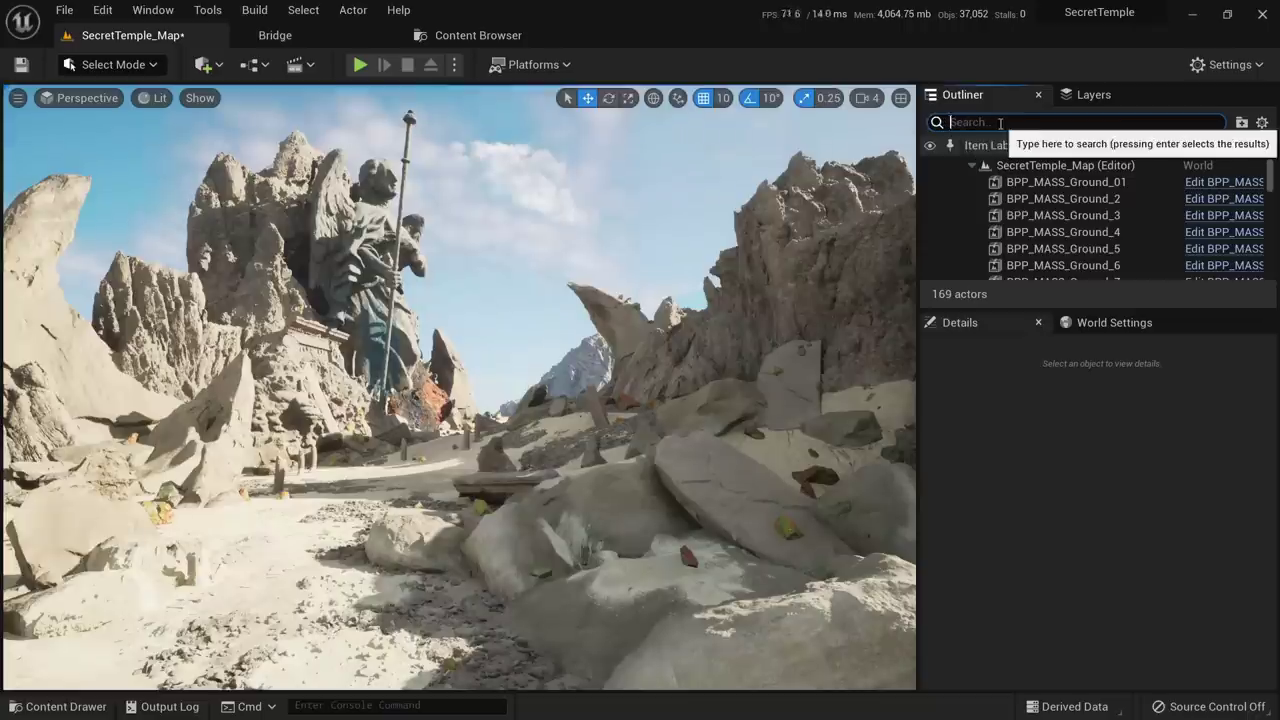
{"action": "type", "text": "direc"}
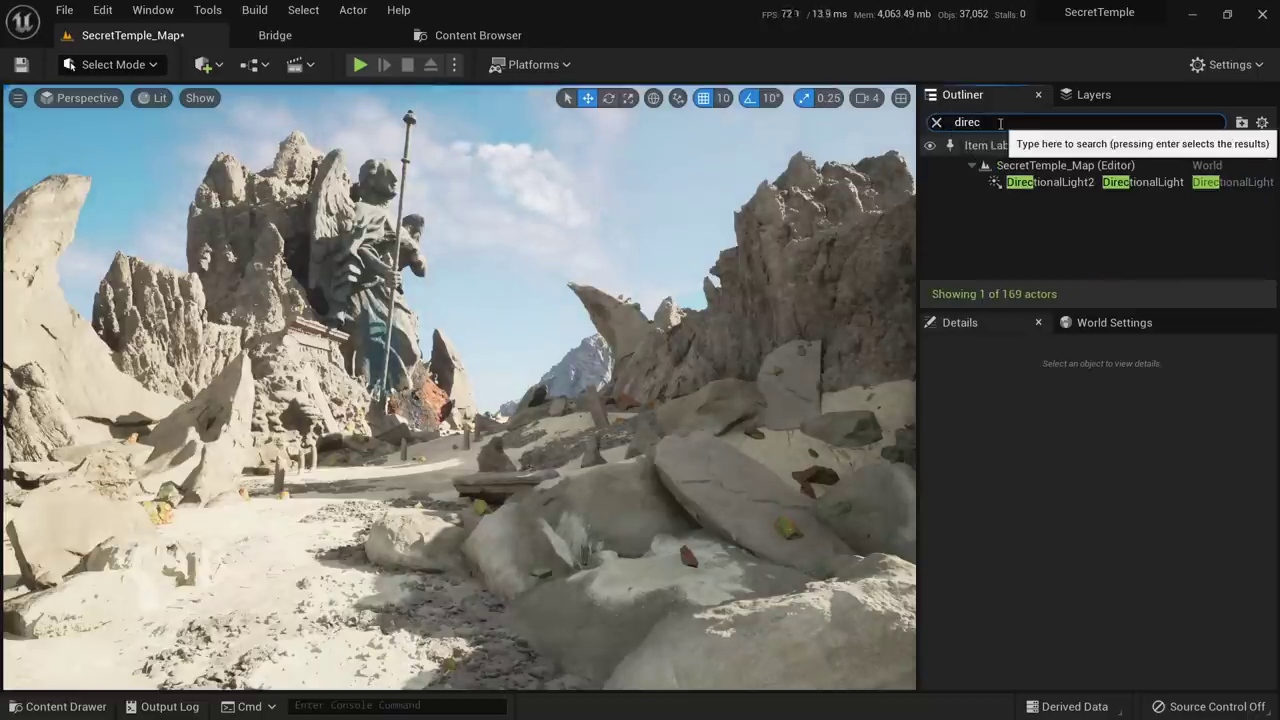
{"action": "key", "text": "Return"}
Enable Light Shaft Occlusion and Light Shaft Bloom on the directional light
{"action": "scroll", "coordinate": [1040, 555], "scroll_direction": "down", "scroll_amount": 5}
{"action": "scroll", "coordinate": [1067, 560], "scroll_direction": "down", "scroll_amount": 2}
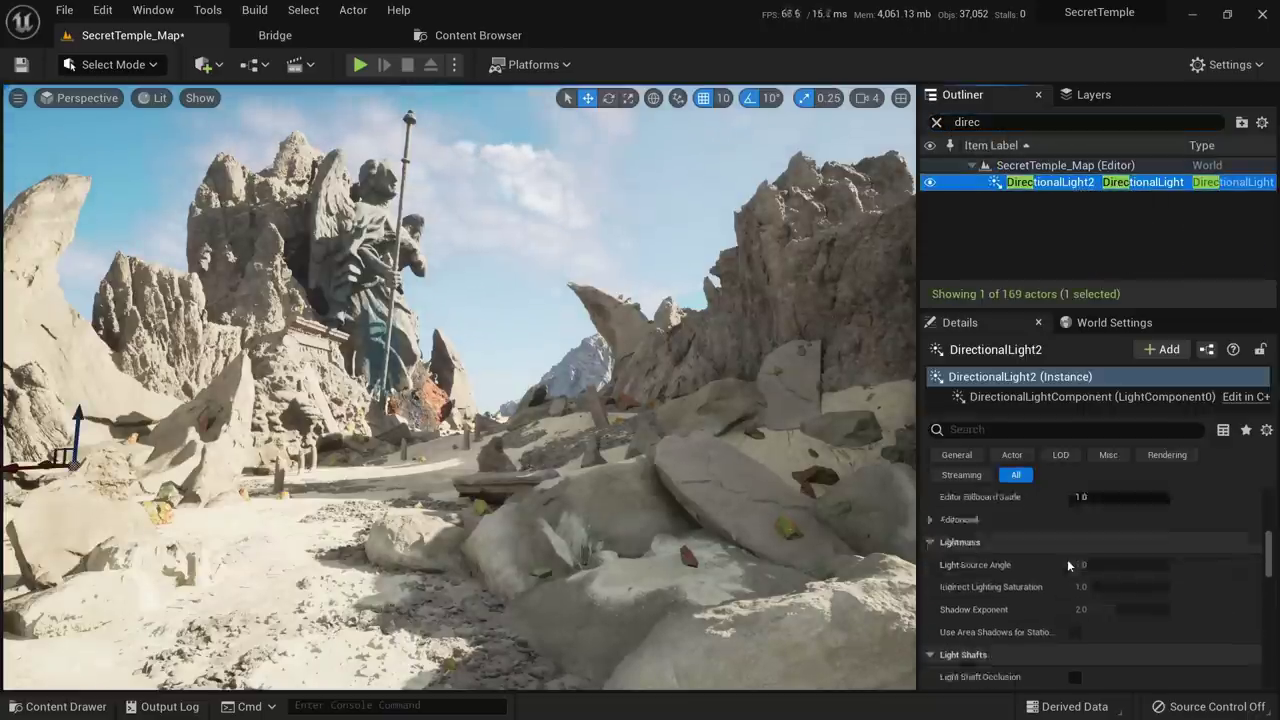
{"action": "left_click", "coordinate": [1074, 601]}
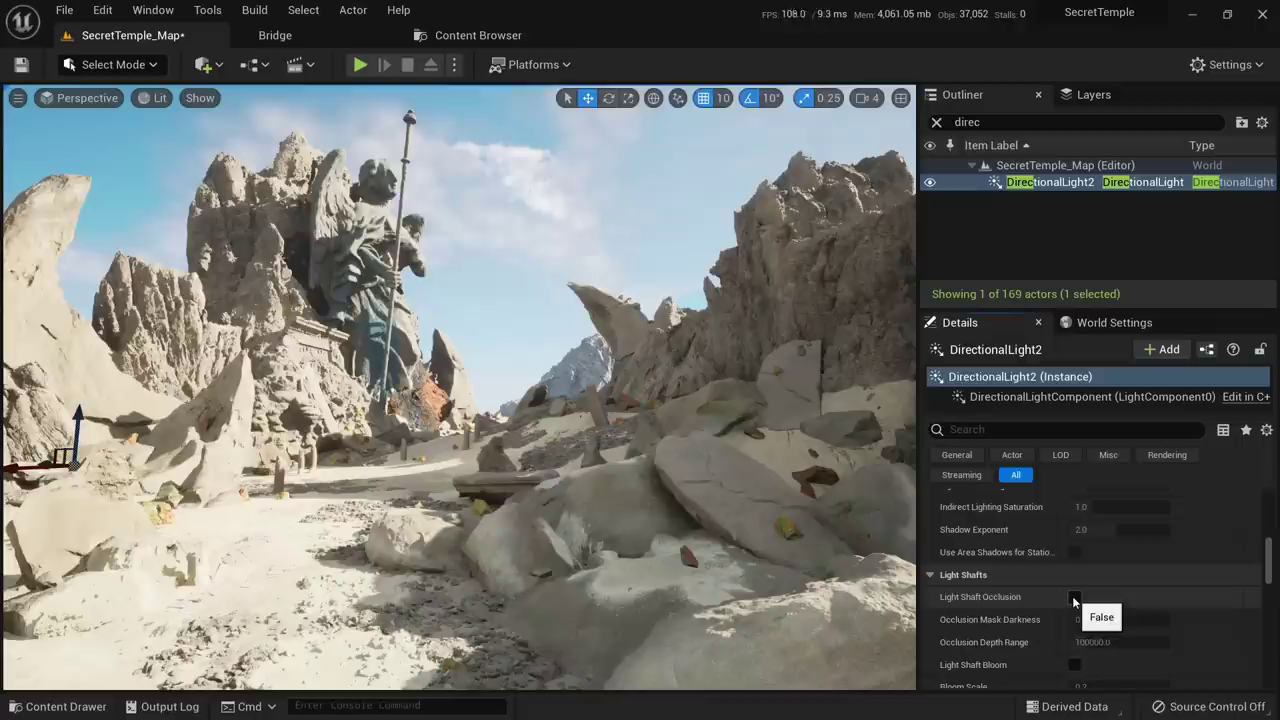
{"action": "scroll", "coordinate": [1004, 608], "scroll_direction": "up", "scroll_amount": 10}
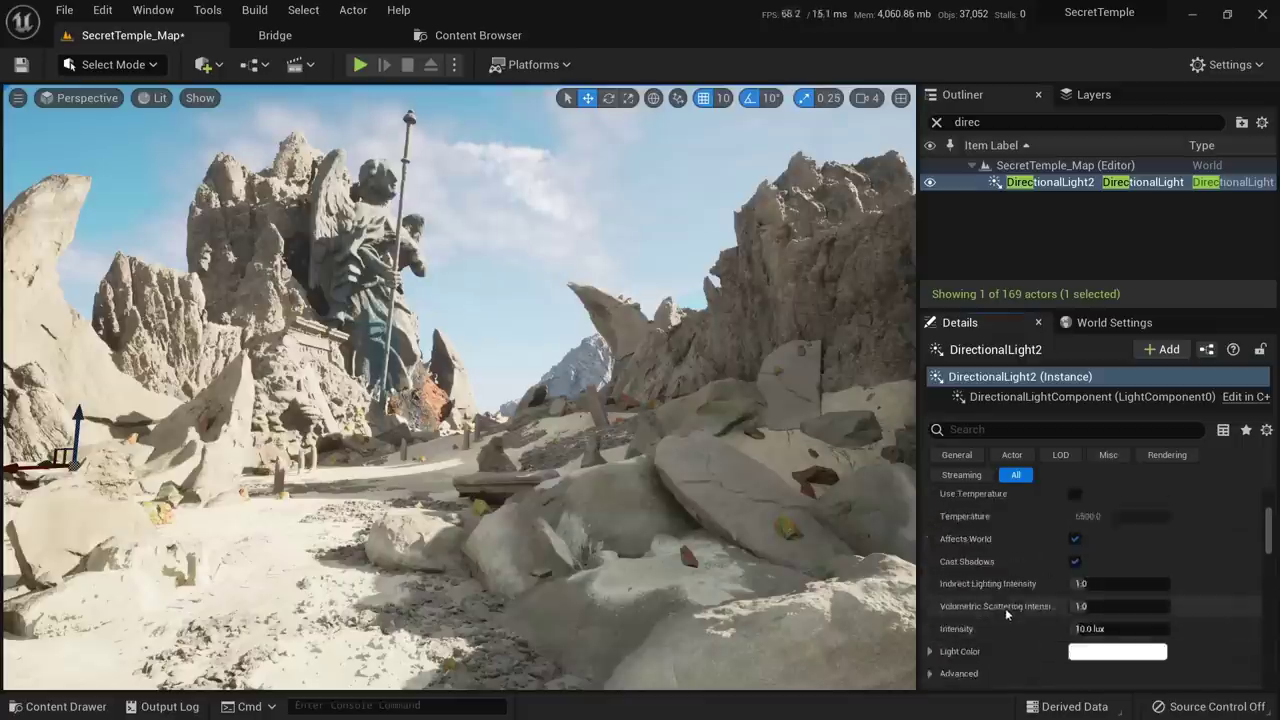
{"action": "scroll", "coordinate": [1055, 556], "scroll_direction": "down", "scroll_amount": 5}
{"action": "scroll", "coordinate": [1055, 570], "scroll_direction": "up", "scroll_amount": 1}
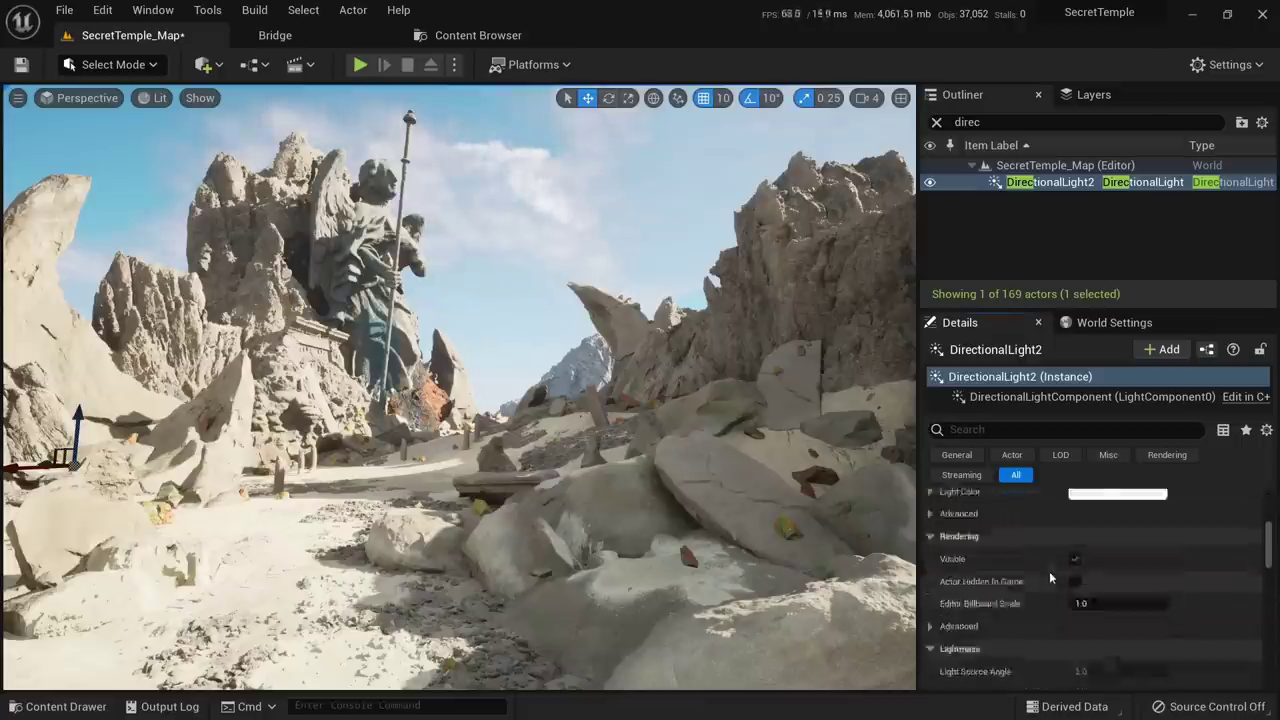
{"action": "scroll", "coordinate": [1049, 565], "scroll_direction": "down", "scroll_amount": 2}
{"action": "scroll", "coordinate": [1051, 564], "scroll_direction": "down", "scroll_amount": 3}
{"action": "left_click", "coordinate": [1075, 611]}
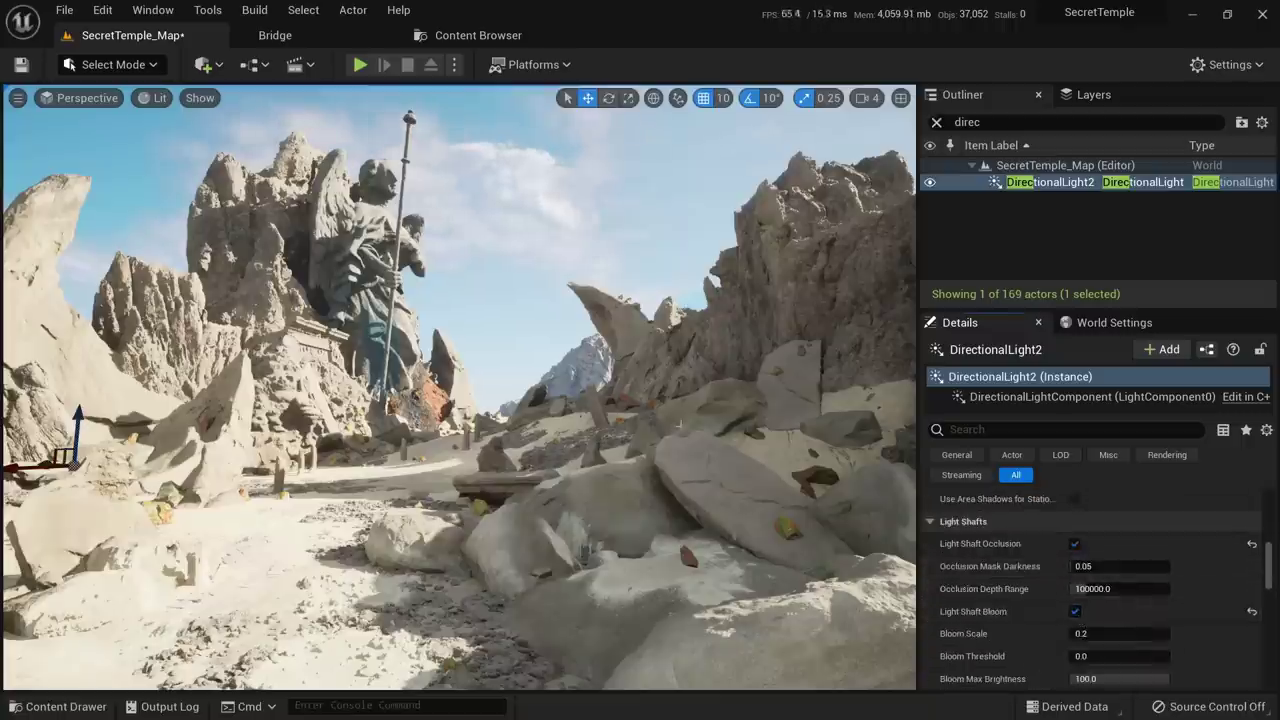
Try rotating the sun behind the rocks to backlight the statue, and undo the rotation
{"action": "right_click_drag", "start_coordinate": [680, 426], "coordinate": [900, 370]}
{"action": "right_click_drag", "start_coordinate": [650, 320], "coordinate": [636, 383]}
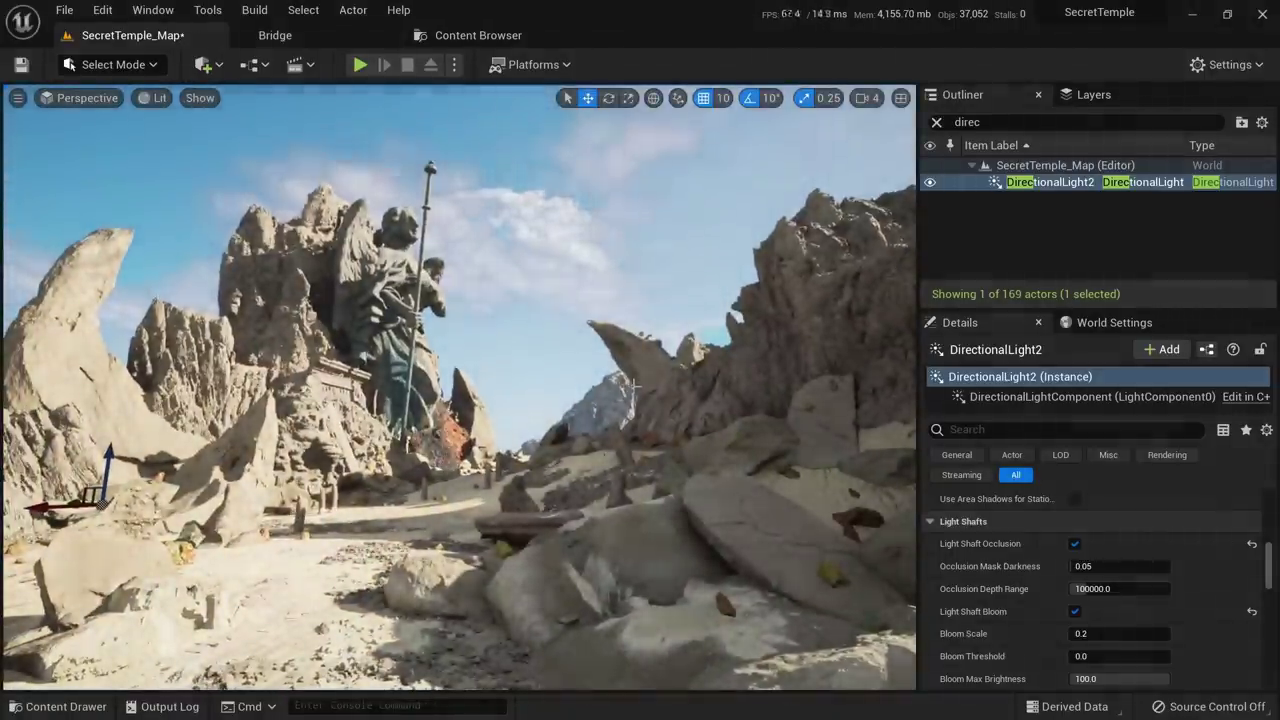
{"action": "key", "text": "ctrl+l"}
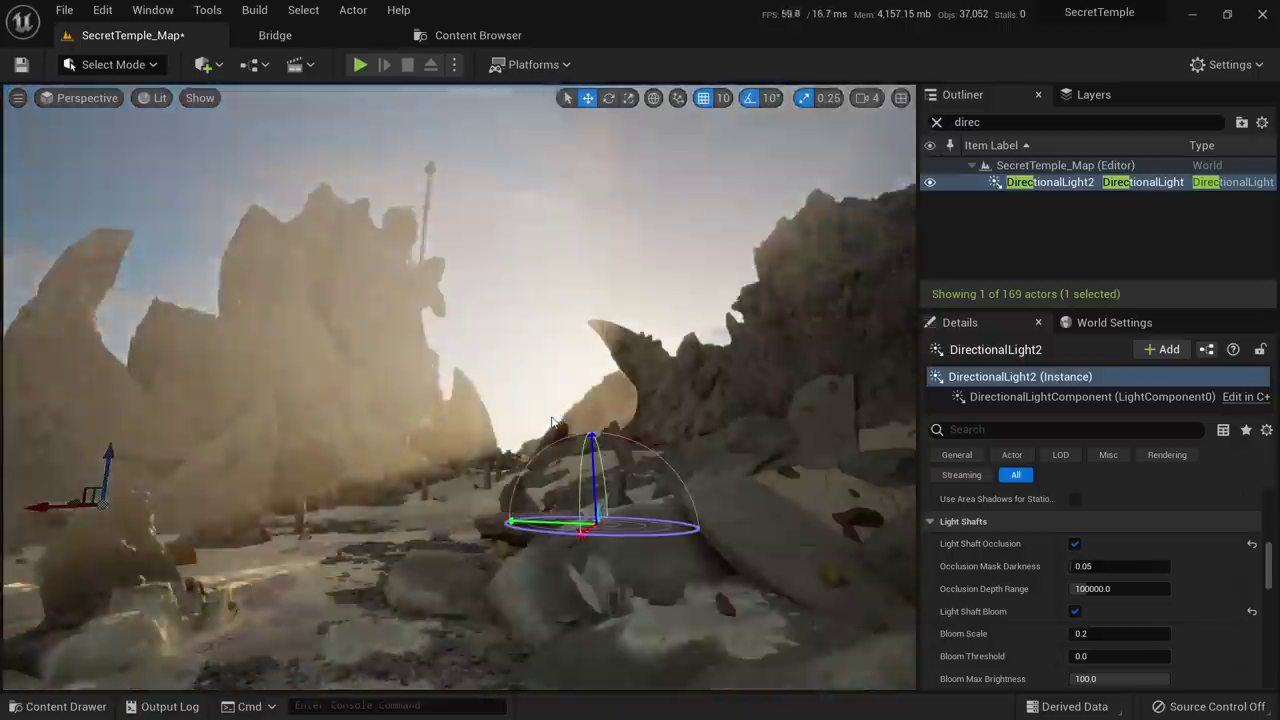
{"action": "key", "text": "ctrl+l"}
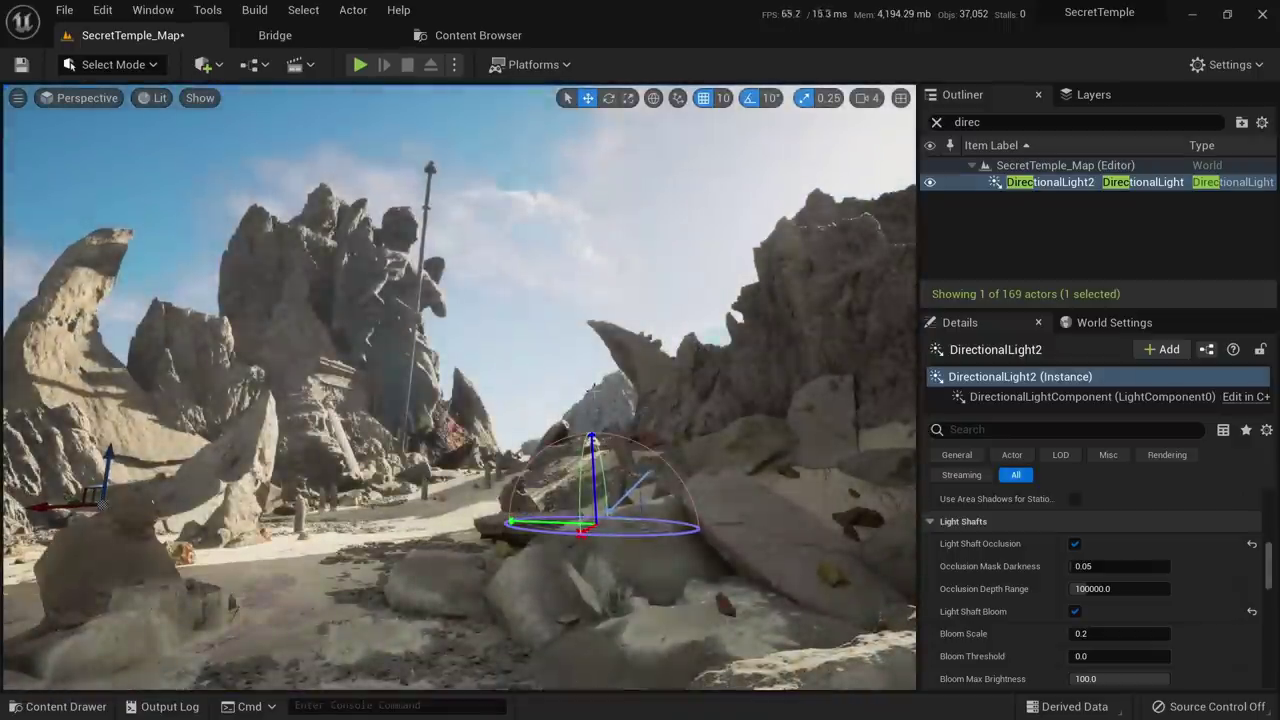
{"action": "key", "text": "ctrl+l"}
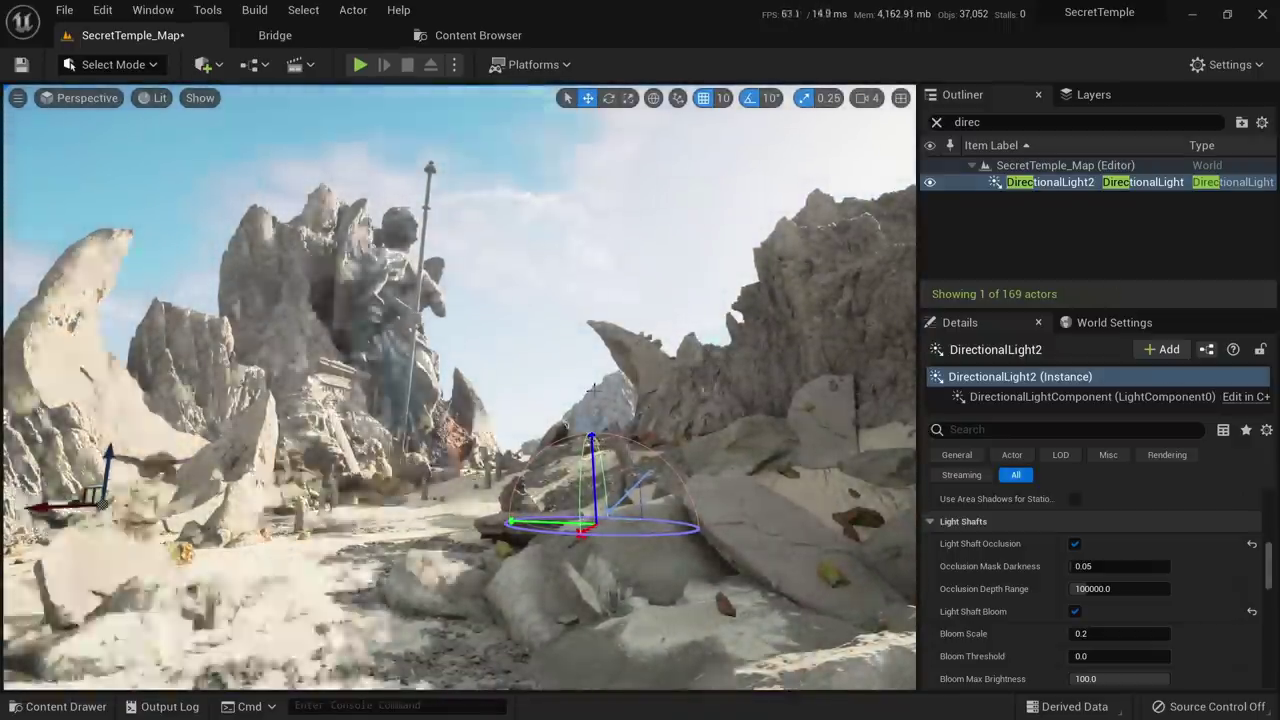
{"action": "key", "text": "ctrl+z"}
Try sun angles that cast shadow across the foreground path and rocks, and undo the last rotation
{"action": "key", "text": "ctrl+l"}
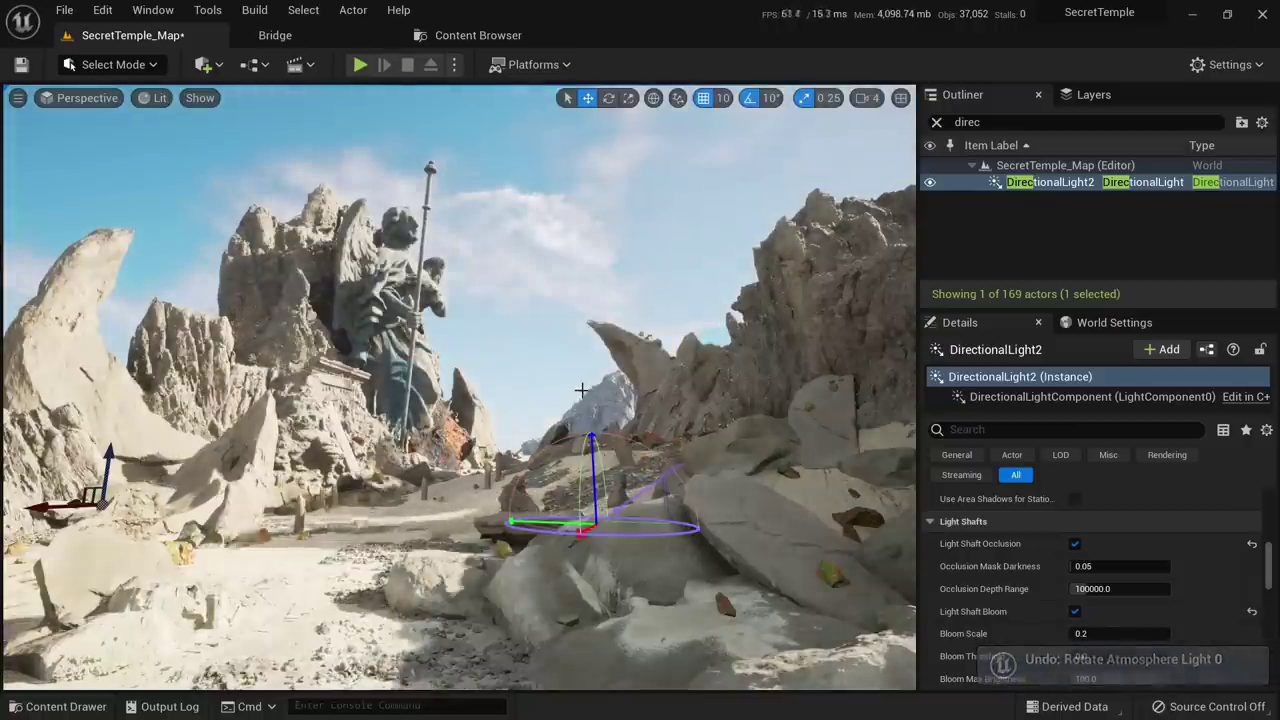
{"action": "key", "text": "ctrl+l"}
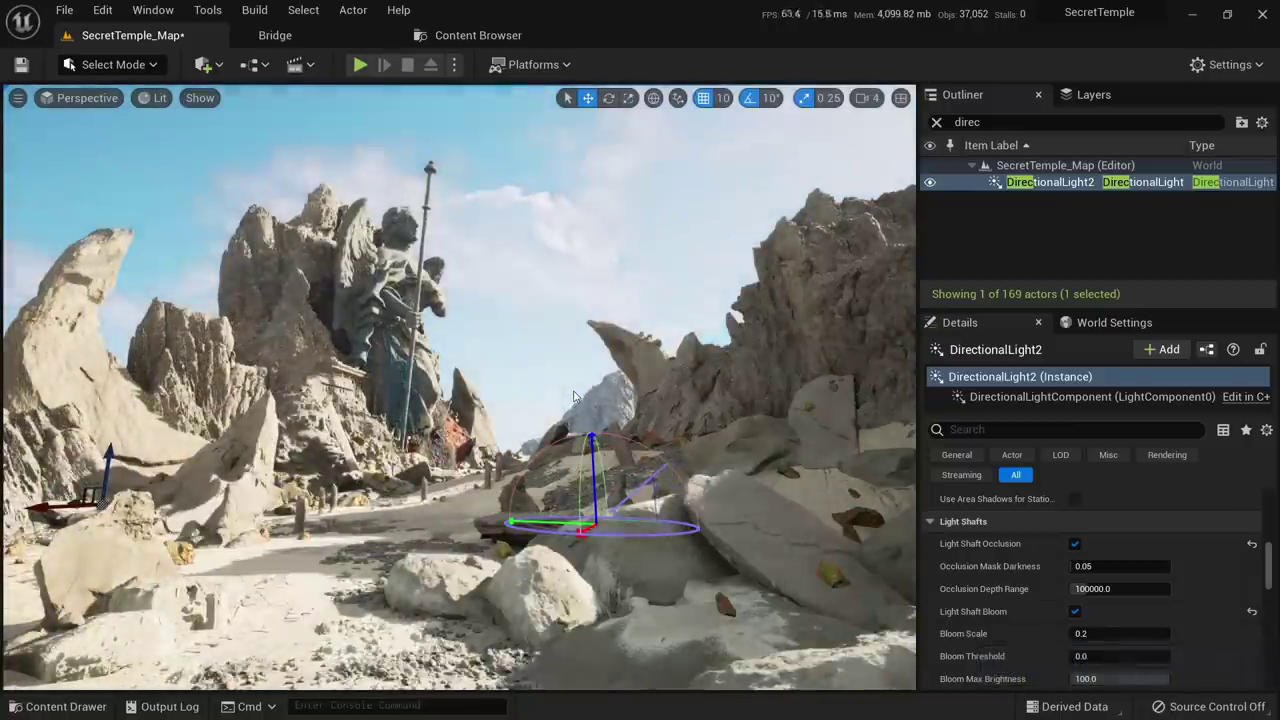
{"action": "key", "text": "ctrl+l"}
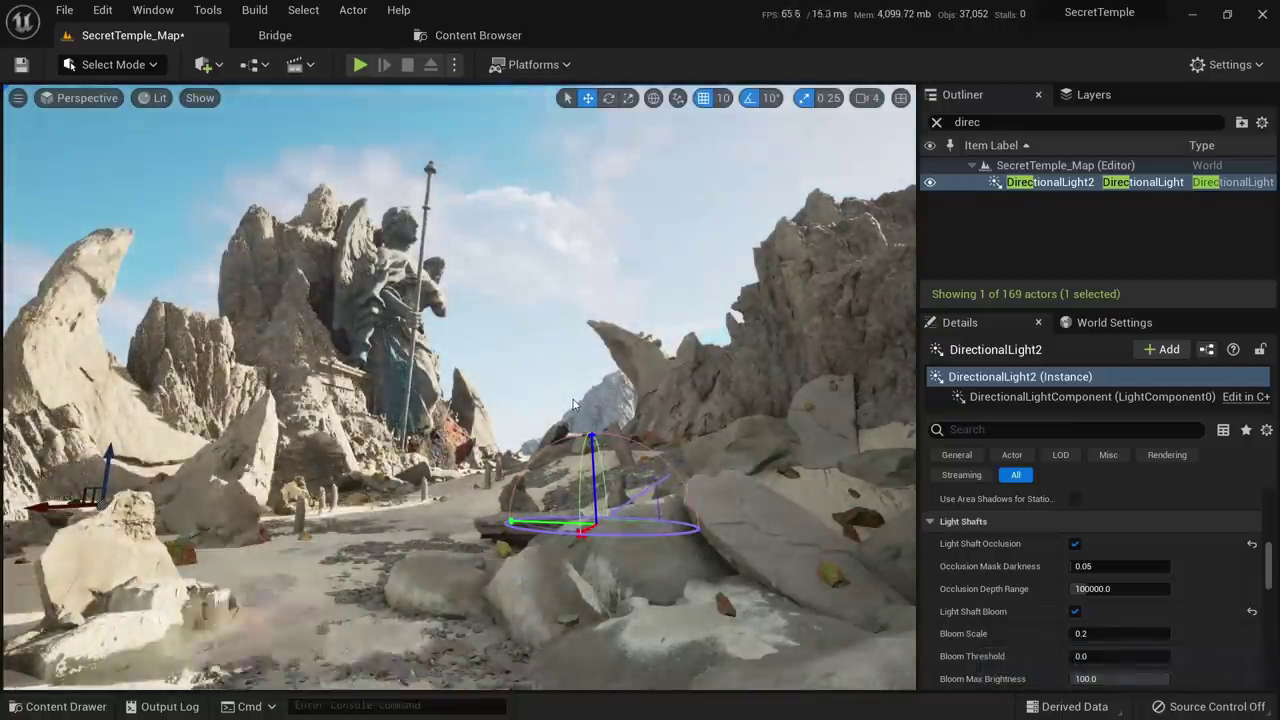
{"action": "key", "text": "ctrl+l"}
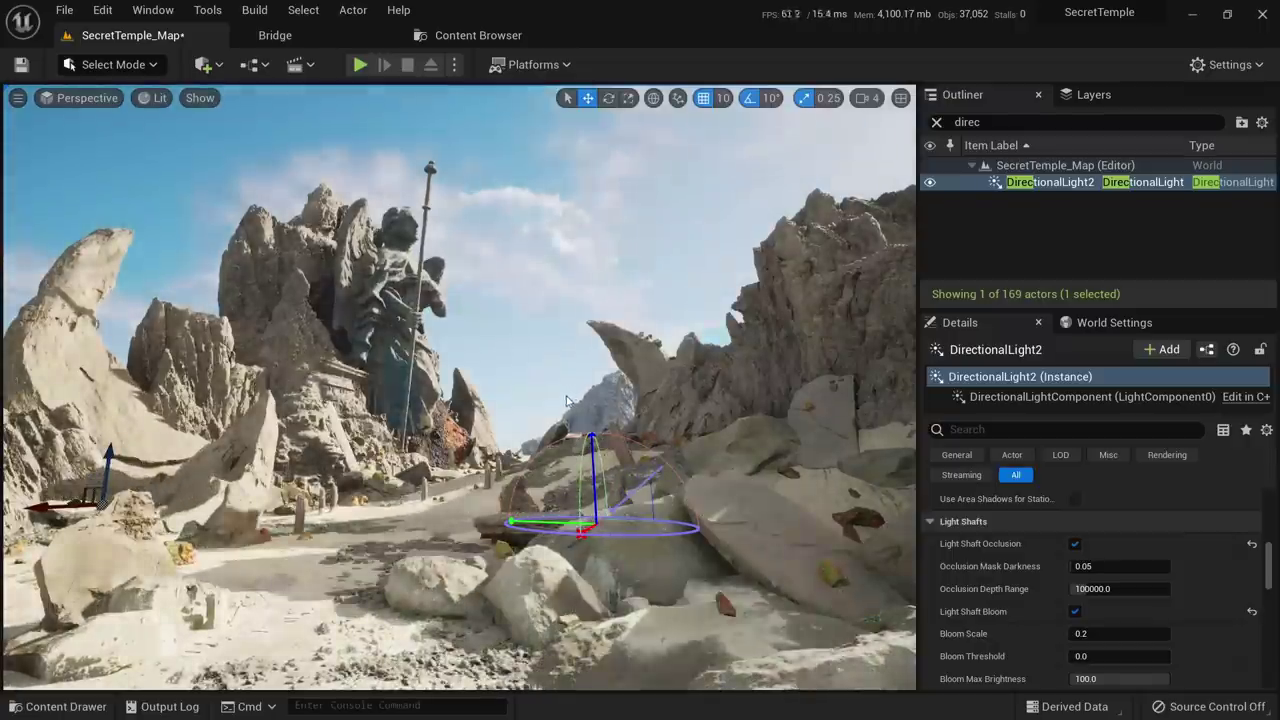
{"action": "key", "text": "ctrl+z"}
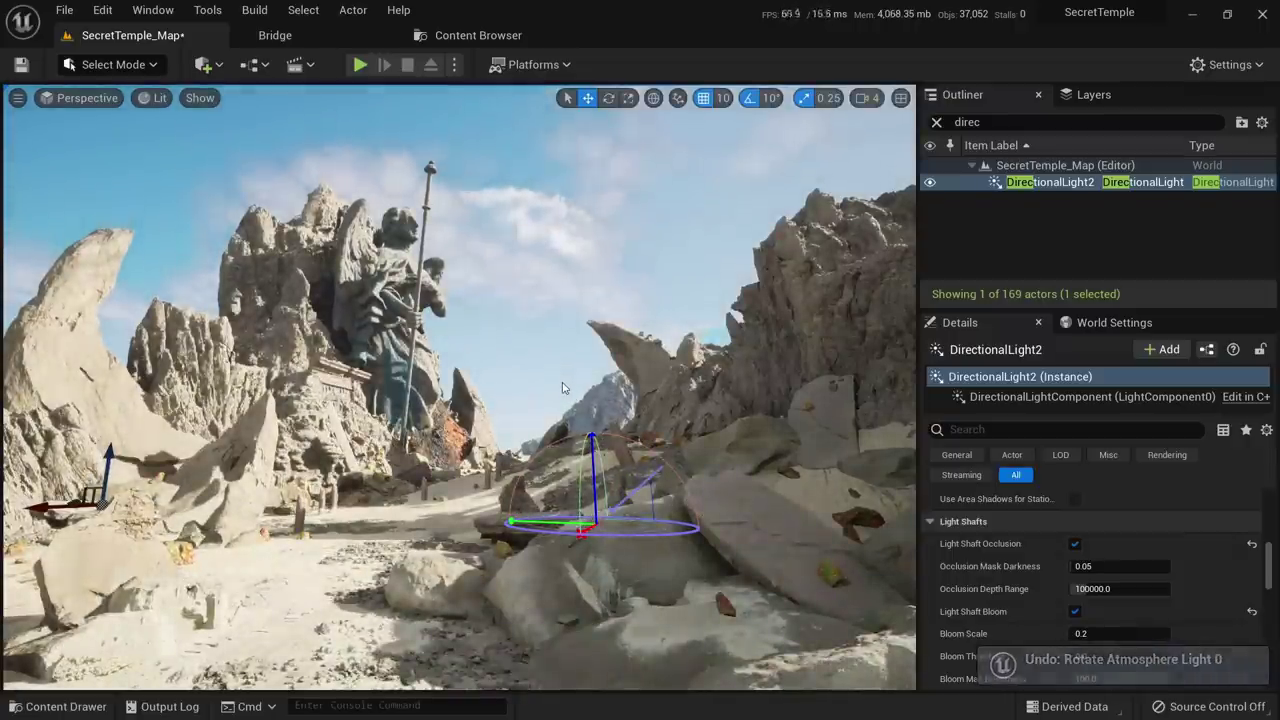
Try lower and higher sun directions for the statue and foreground, undoing the rotations to restore the original sunlight
{"action": "key", "text": "ctrl+l"}
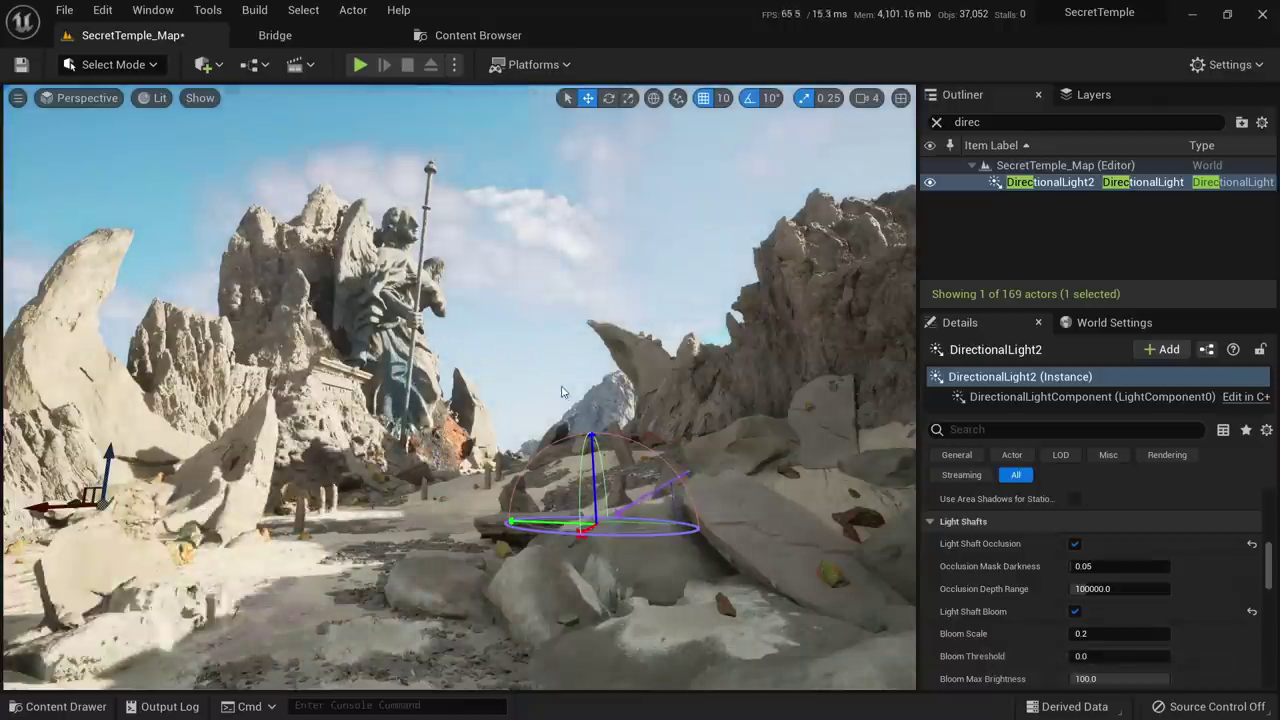
{"action": "key", "text": "ctrl+l"}
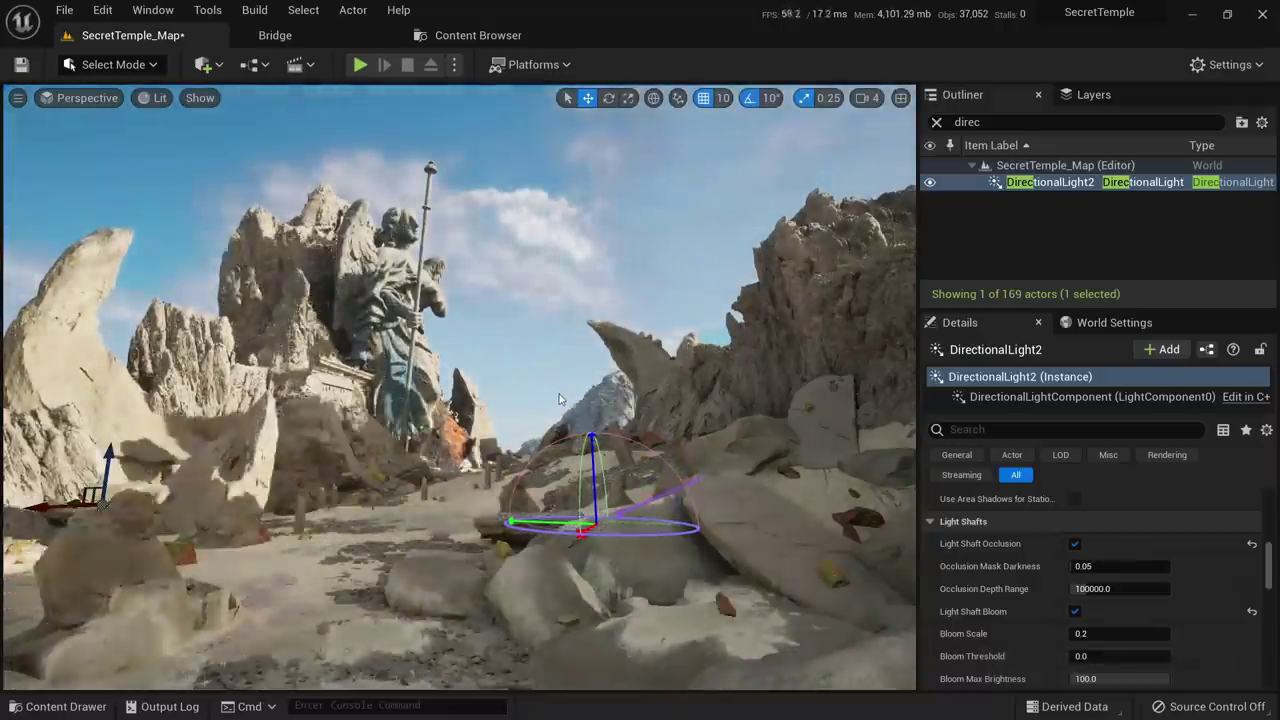
{"action": "key", "text": "ctrl+l"}
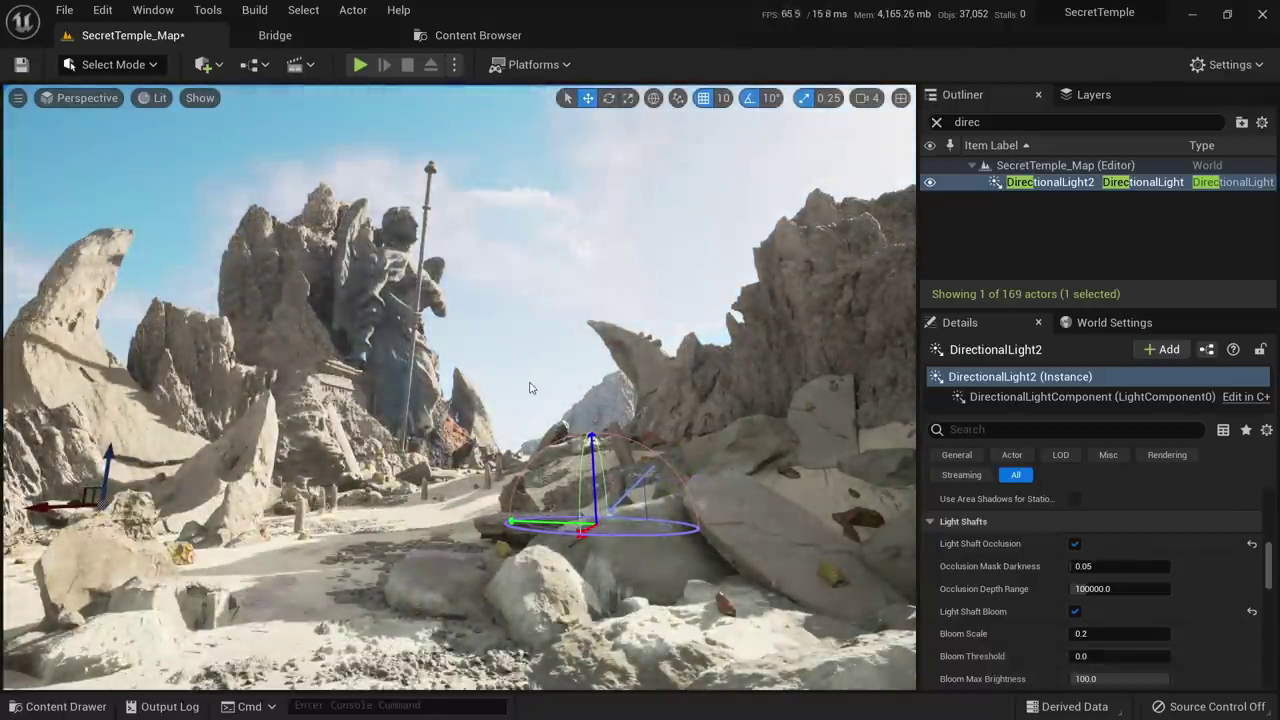
{"action": "key", "text": "ctrl+z"}
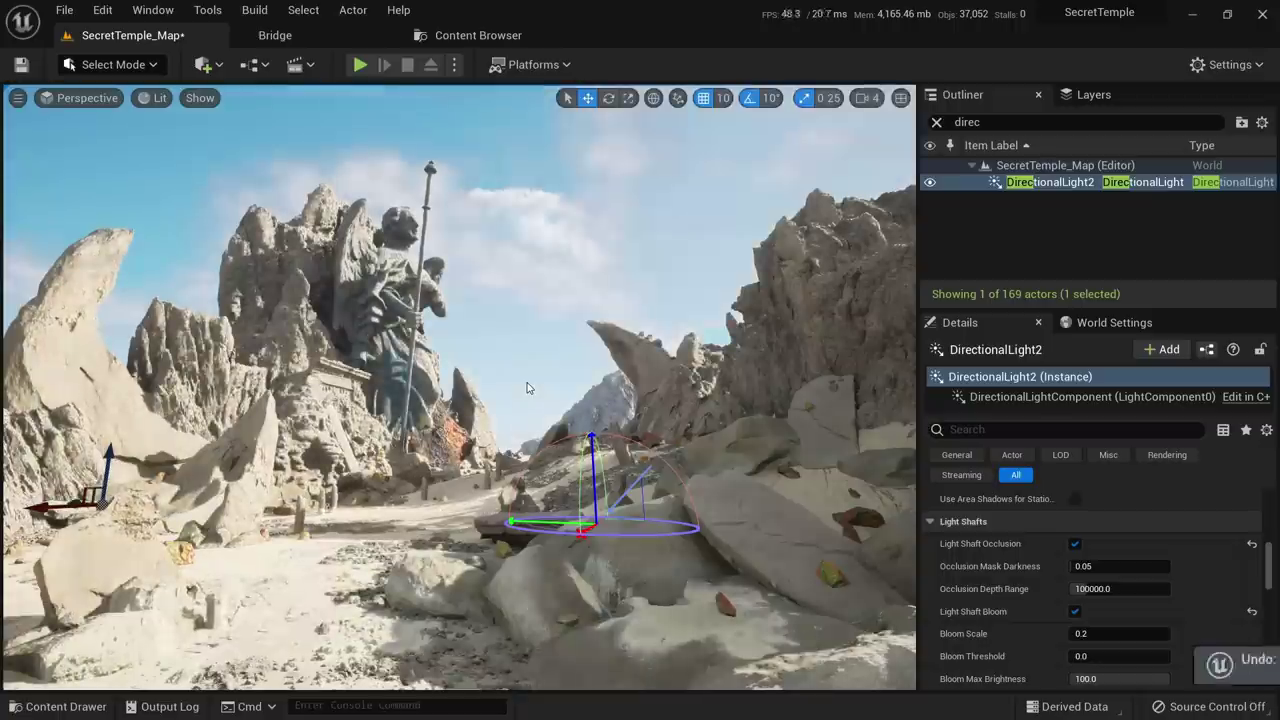
{"action": "key", "text": "ctrl+l"}
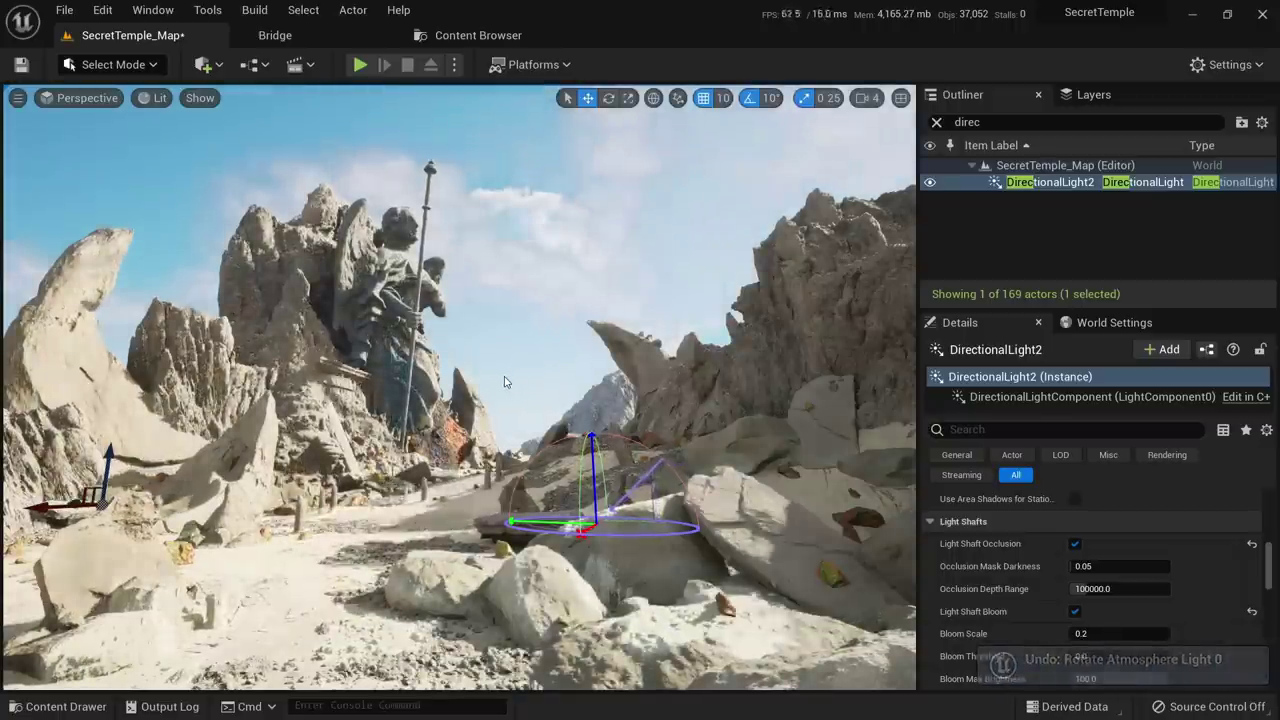
{"action": "key", "text": "ctrl+l"}
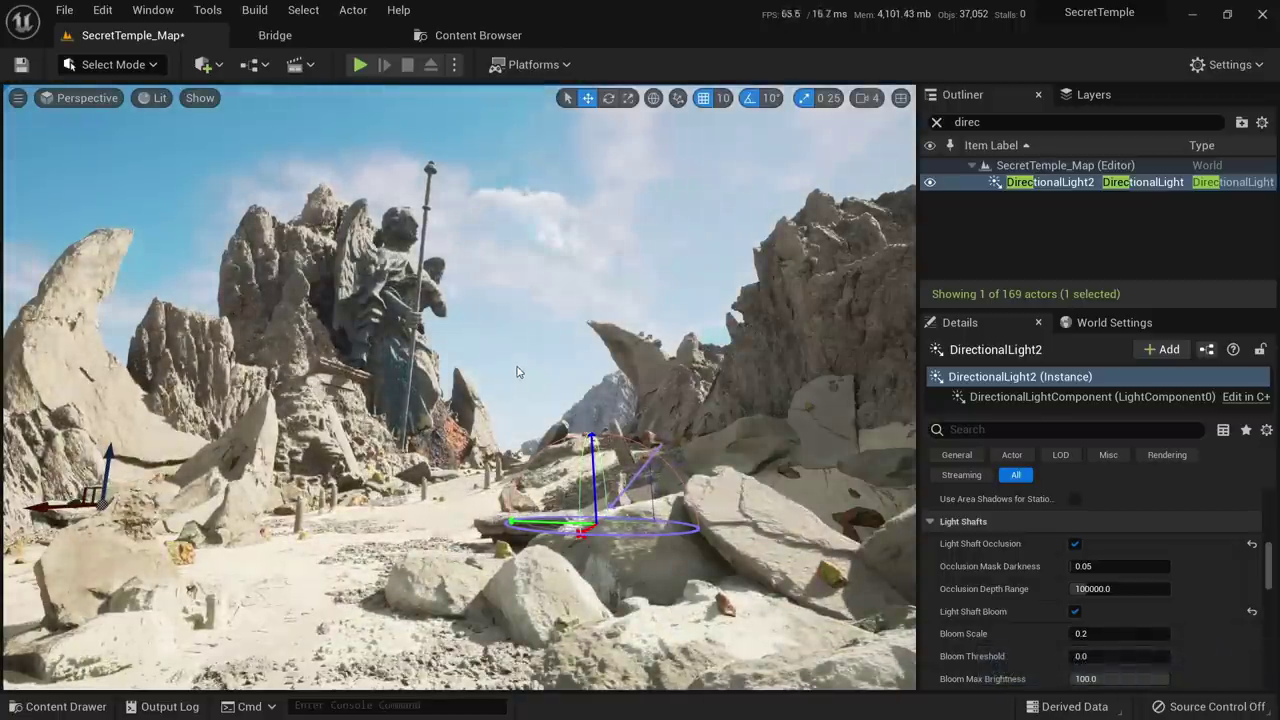
{"action": "key", "text": "ctrl+z"}
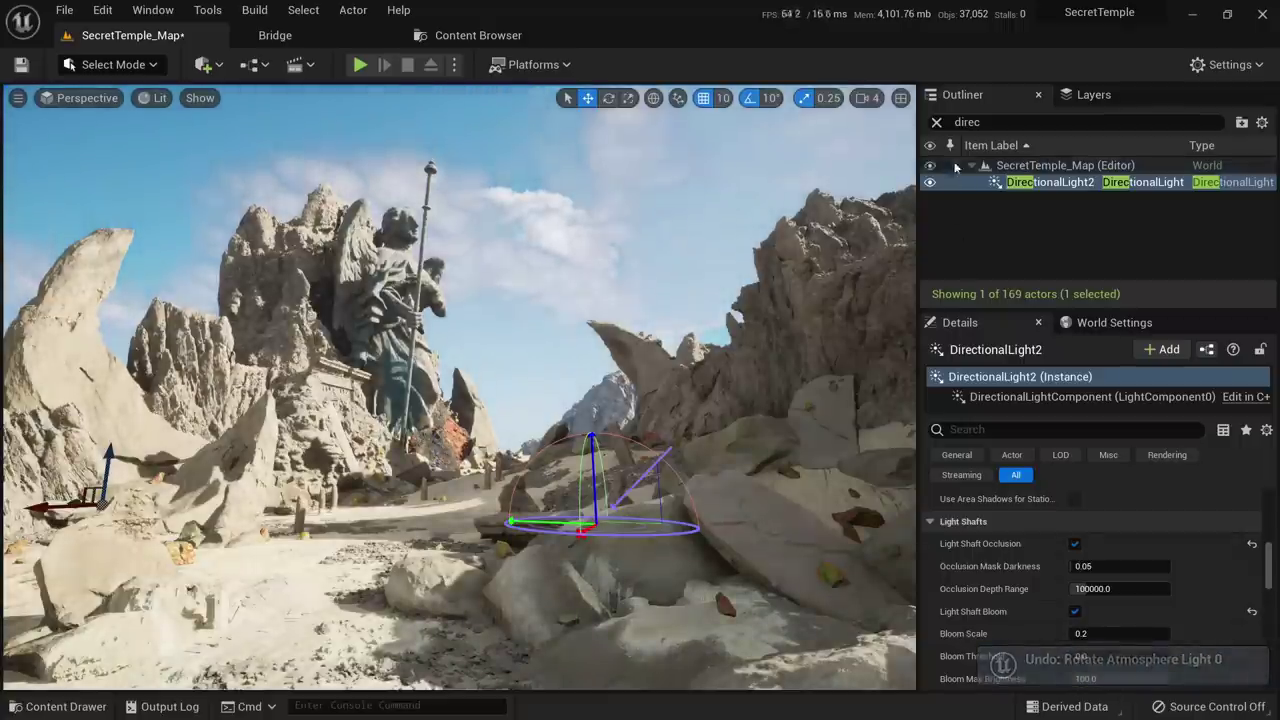
Try a different Source Angle on the directional light and undo the change
{"action": "scroll", "coordinate": [1117, 566], "scroll_direction": "up", "scroll_amount": 10}
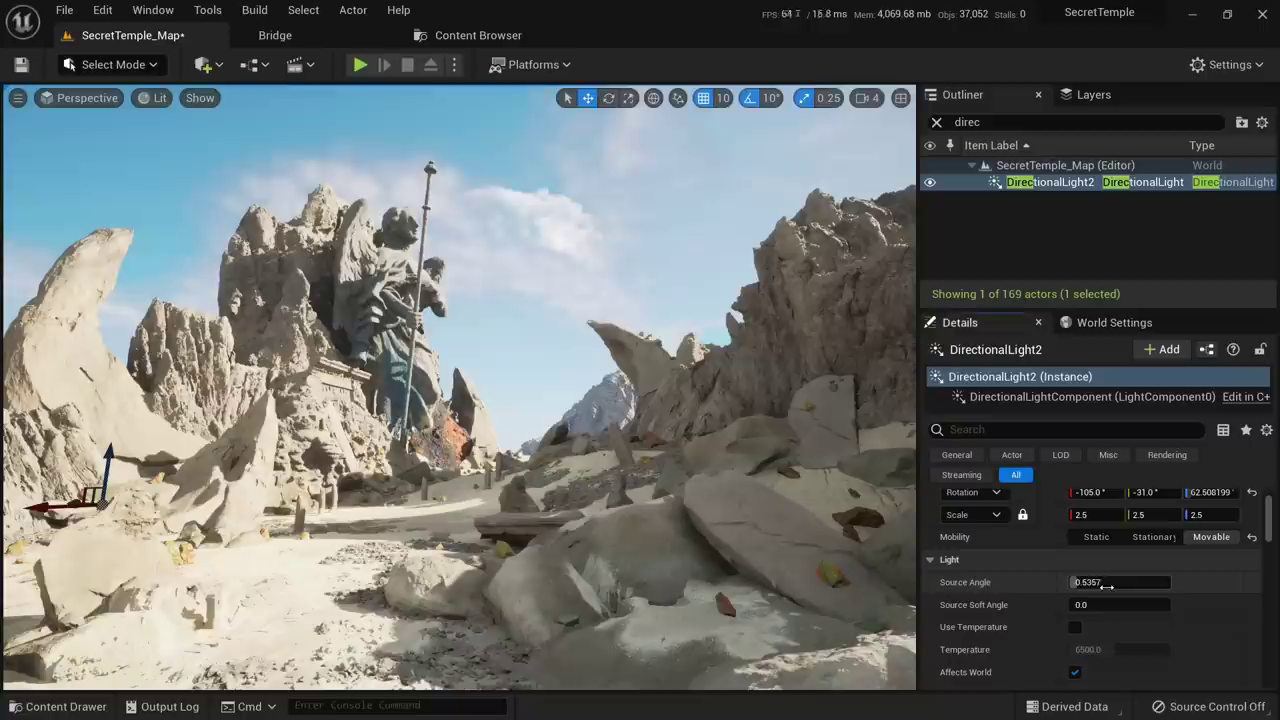
{"action": "left_click_drag", "start_coordinate": [1107, 587], "coordinate": [1142, 570]}
{"action": "key", "text": "ctrl+z"}
Enable Use Temperature on the directional light and set its Temperature to about 4918
{"action": "scroll", "coordinate": [1110, 600], "scroll_direction": "down", "scroll_amount": 2}
{"action": "left_click", "coordinate": [1075, 547]}
{"action": "left_click", "coordinate": [1251, 573]}
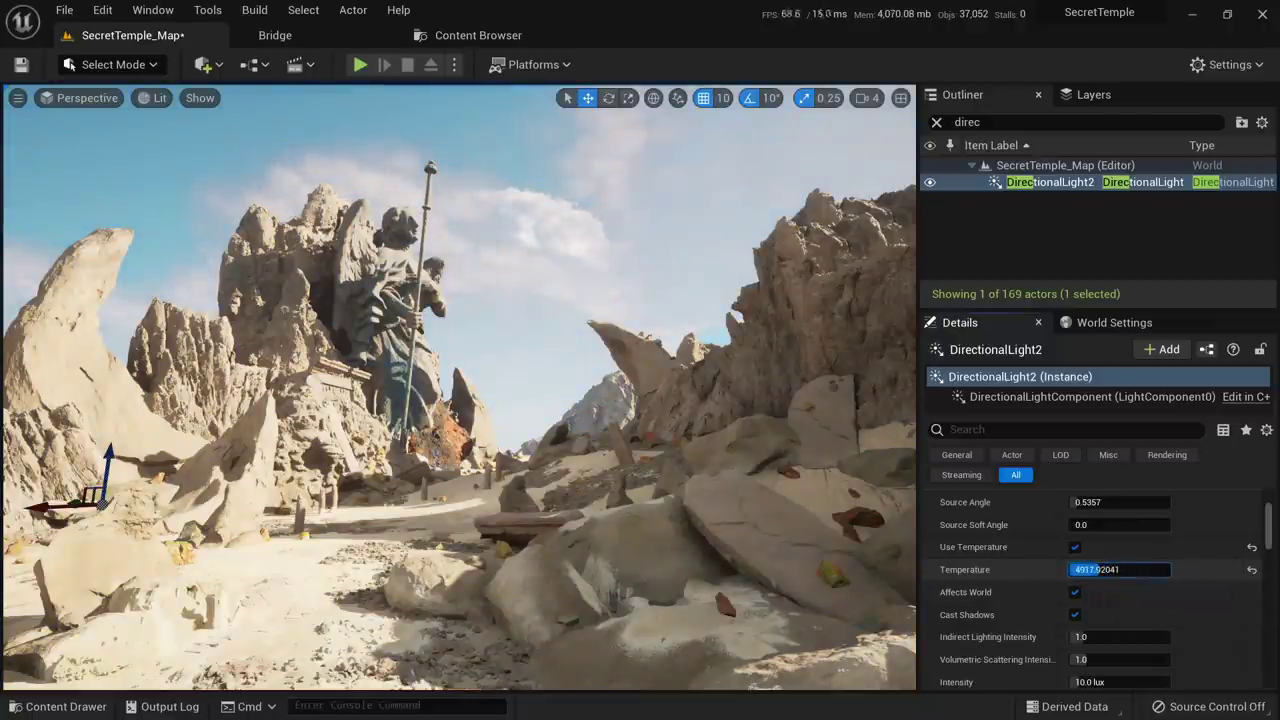
Set the directional light's Temperature to about 5973 and its Indirect Lighting Intensity to 1.25
{"action": "left_click_drag", "start_coordinate": [1110, 569], "coordinate": [1116, 569]}
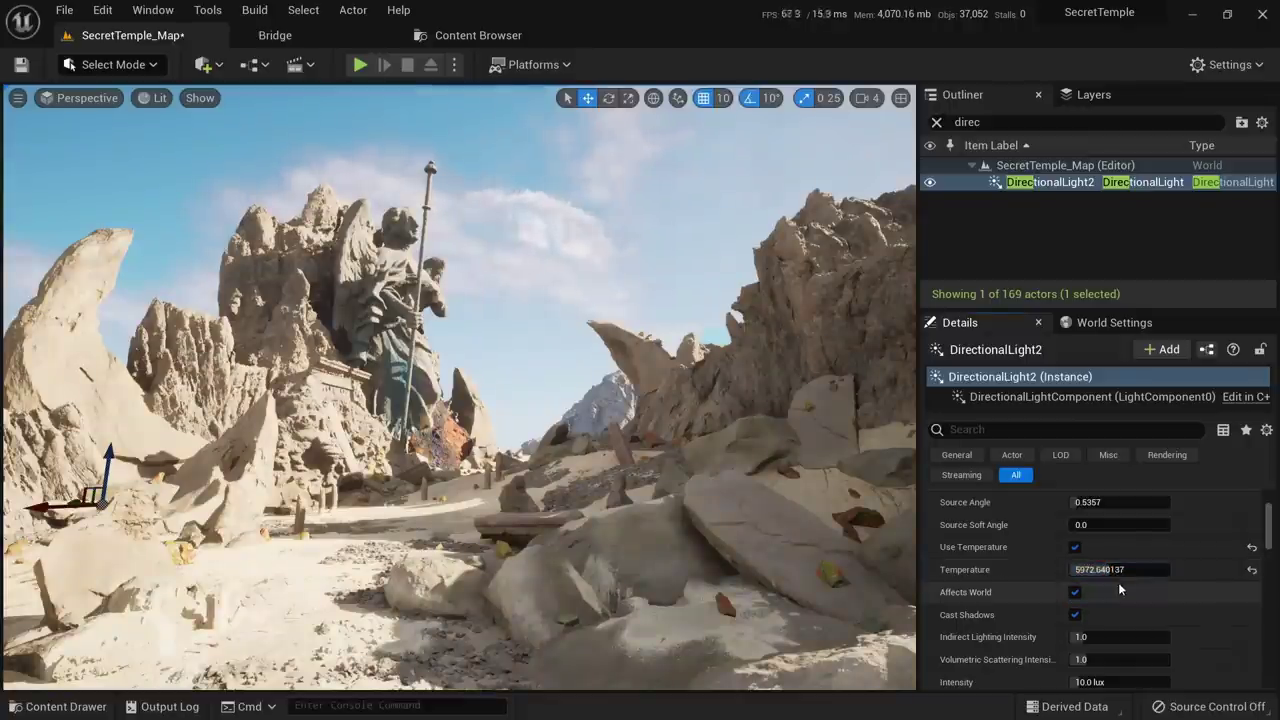
{"action": "scroll", "coordinate": [1112, 555], "scroll_direction": "up", "scroll_amount": 1}
{"action": "scroll", "coordinate": [1130, 562], "scroll_direction": "down", "scroll_amount": 3}
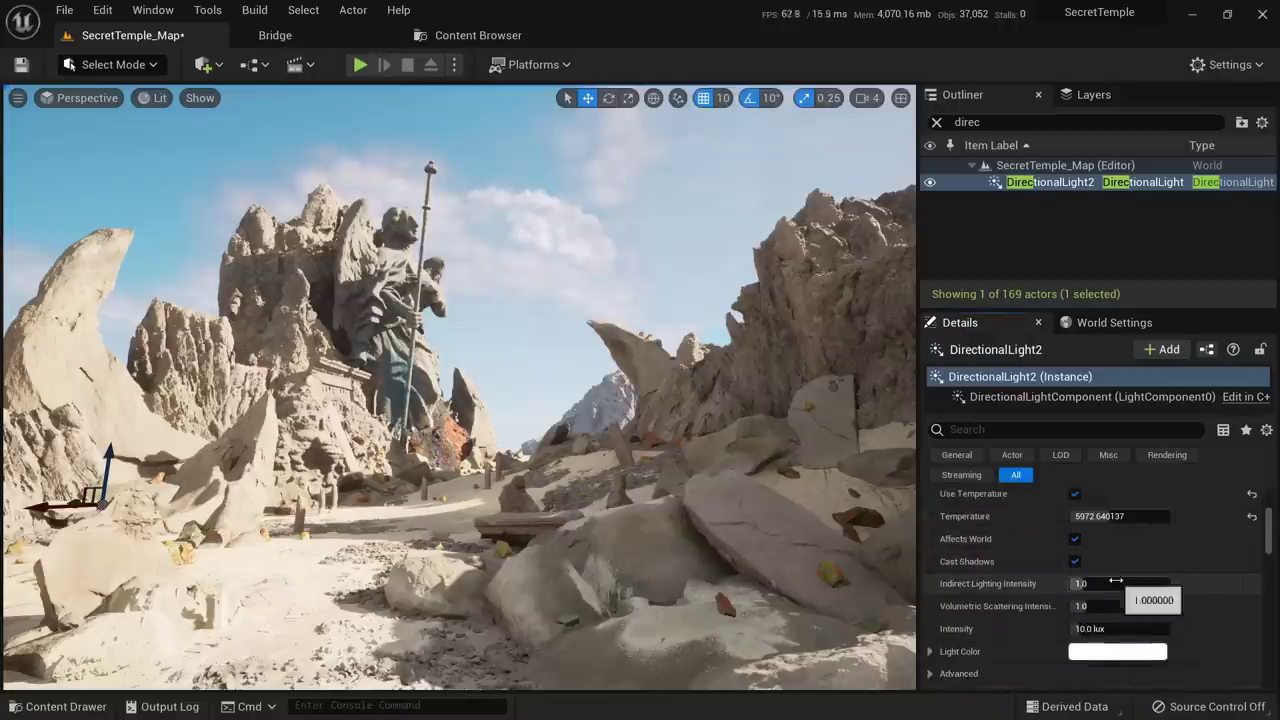
{"action": "left_click", "coordinate": [1116, 583]}
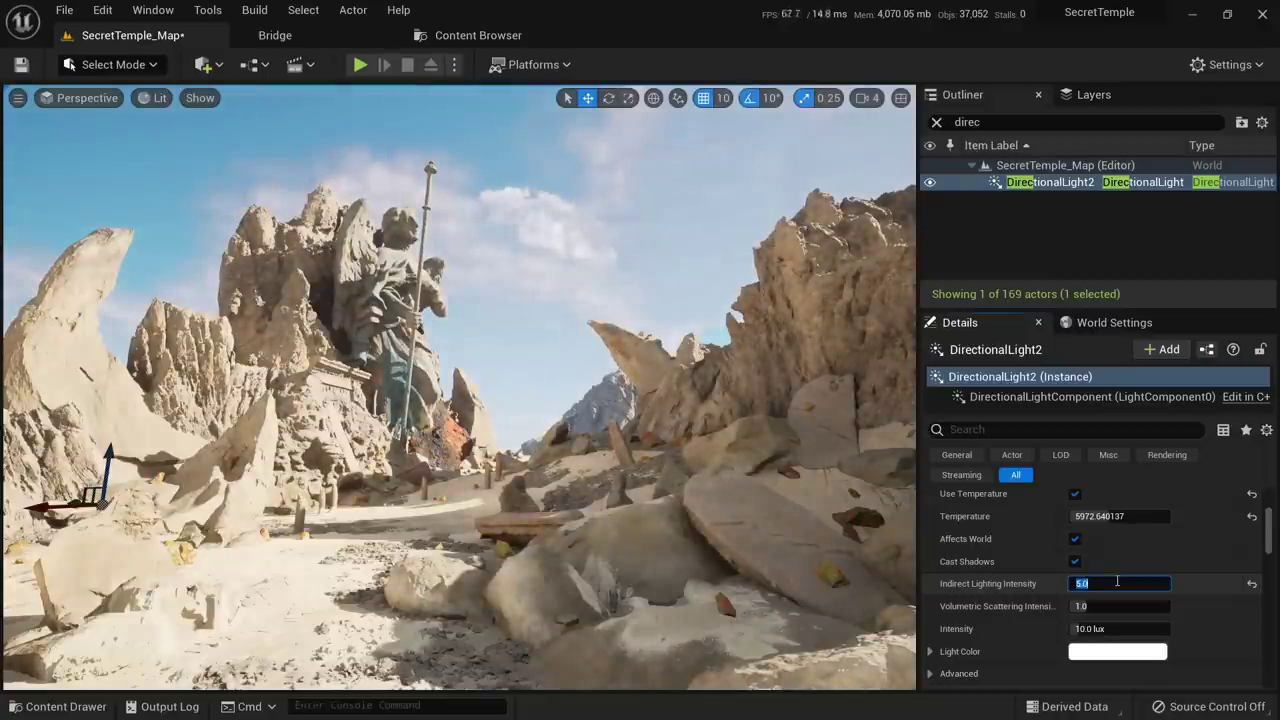
{"action": "type", "text": "0"}
{"action": "key", "text": "Return"}
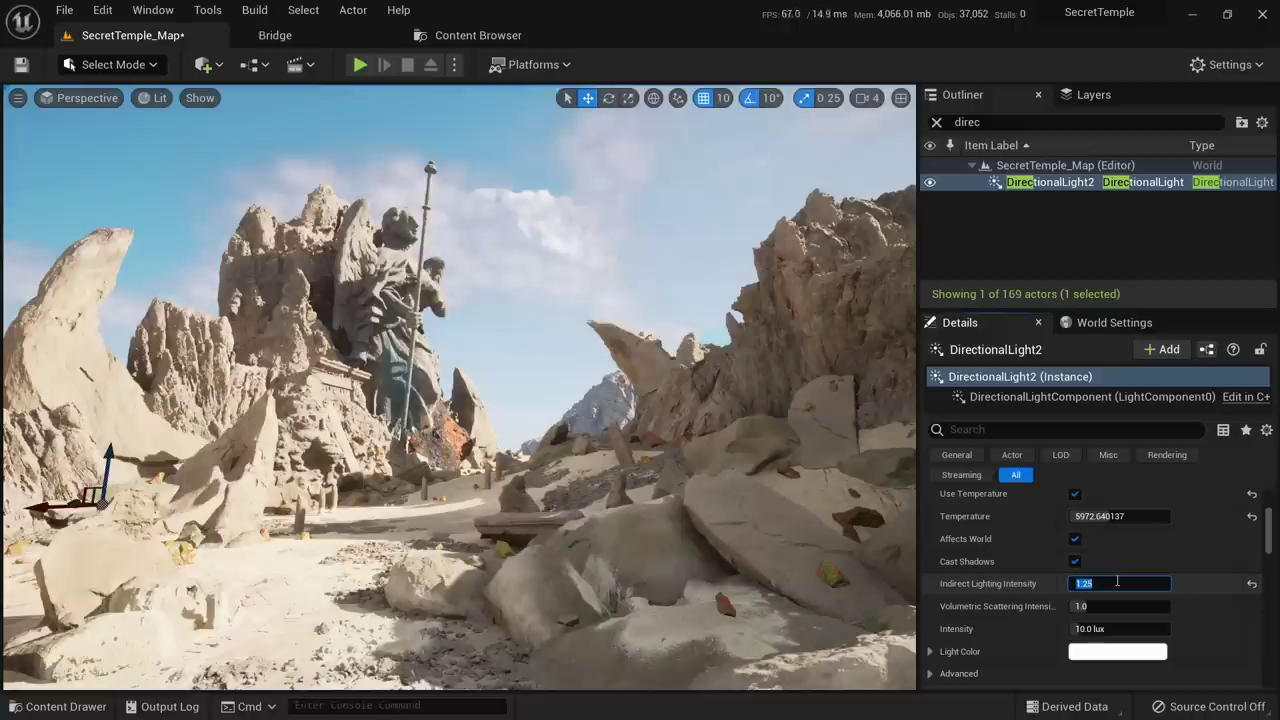
Tint the directional light's Light Color a very pale warm white with hue 39, saturation about 0.067 and value 1
{"action": "scroll", "coordinate": [1100, 580], "scroll_direction": "down", "scroll_amount": 2}
{"action": "left_click", "coordinate": [1078, 599]}
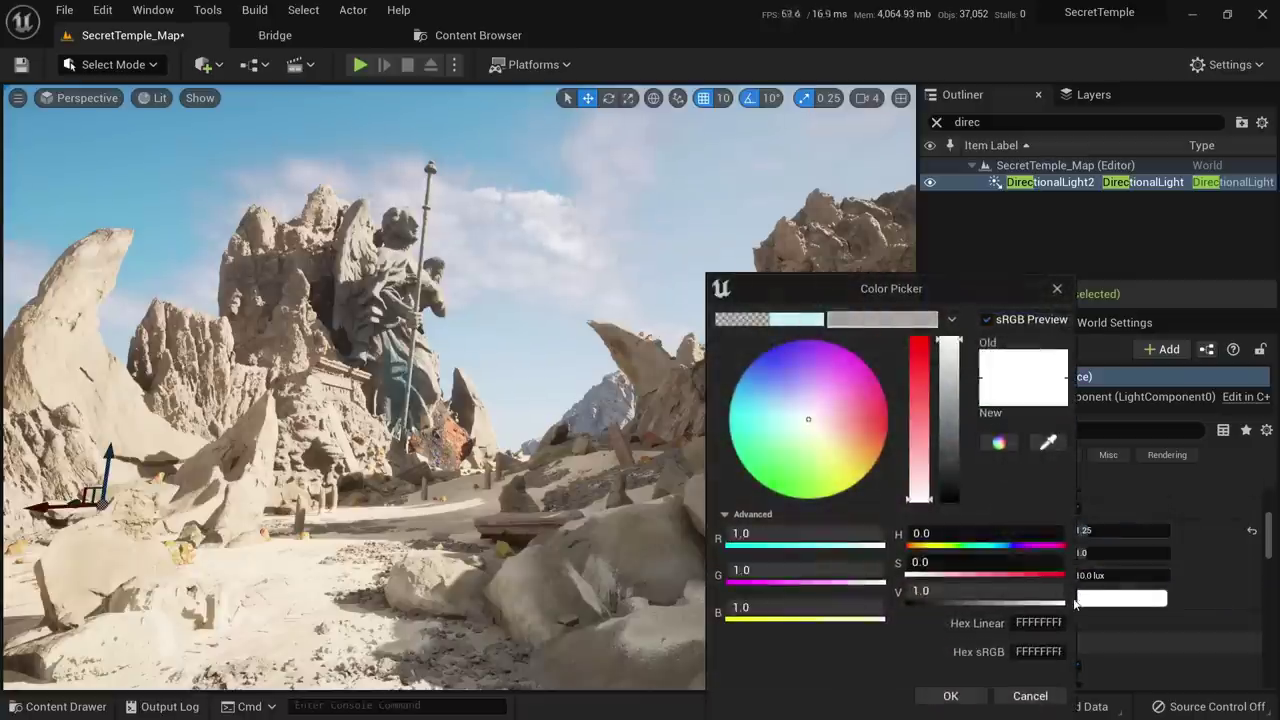
{"action": "mouse_move", "coordinate": [810, 424]}
{"action": "left_mouse_down"}
{"action": "mouse_move", "coordinate": [757, 420]}
{"action": "mouse_move", "coordinate": [826, 432]}
{"action": "mouse_move", "coordinate": [812, 420]}
{"action": "left_mouse_up"}
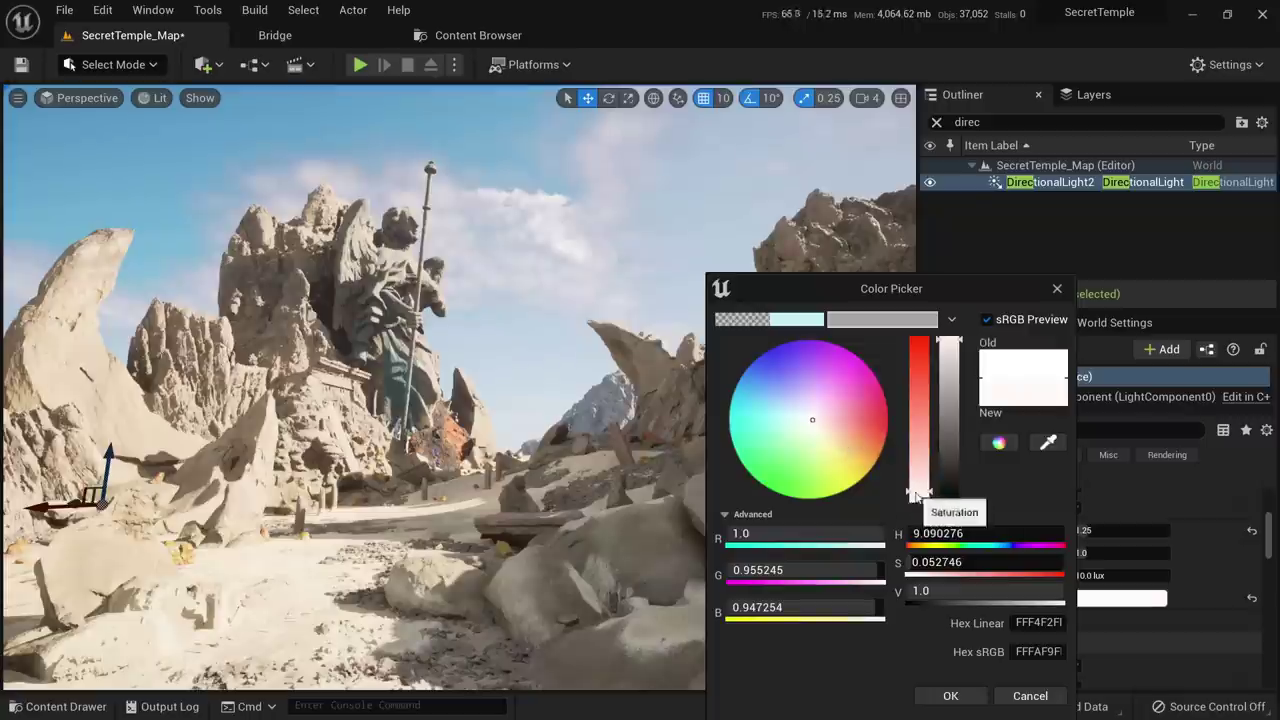
{"action": "left_click", "coordinate": [911, 501]}
{"action": "left_click", "coordinate": [813, 424]}
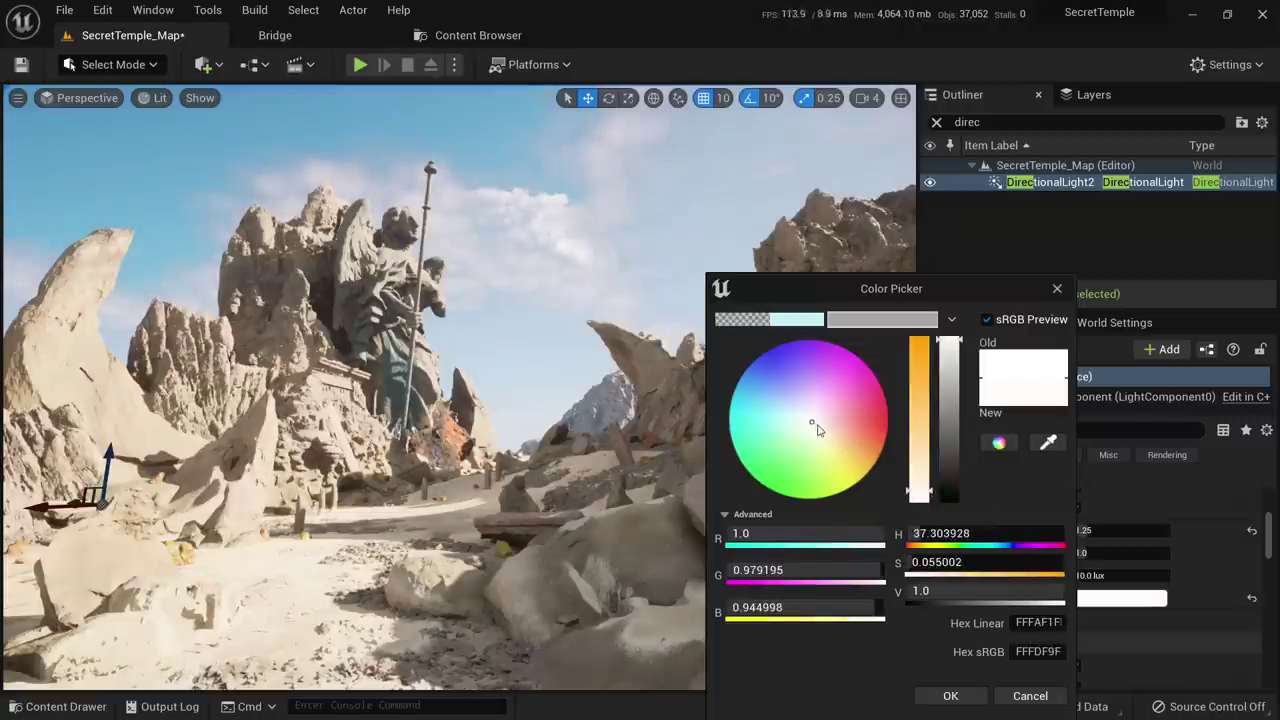
{"action": "left_click_drag", "start_coordinate": [817, 429], "coordinate": [826, 437]}
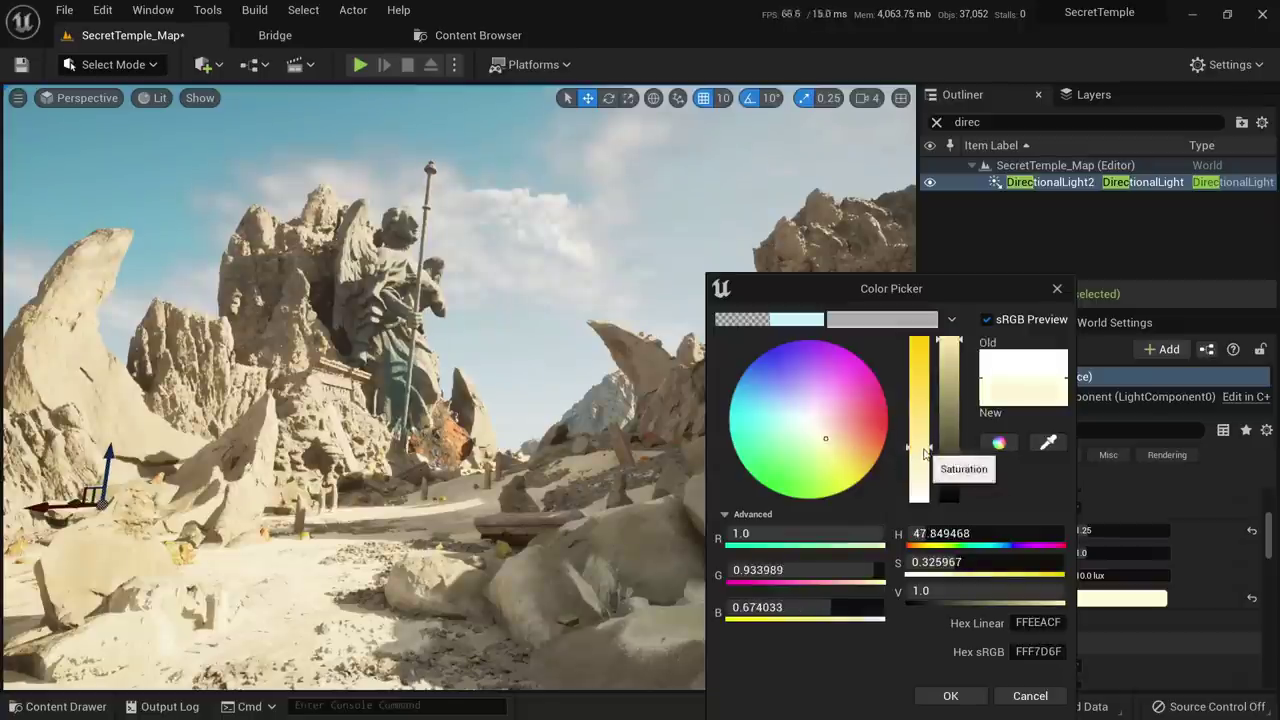
{"action": "mouse_move", "coordinate": [919, 445]}
{"action": "left_mouse_down"}
{"action": "mouse_move", "coordinate": [909, 515]}
{"action": "mouse_move", "coordinate": [922, 416]}
{"action": "mouse_move", "coordinate": [931, 484]}
{"action": "mouse_move", "coordinate": [909, 489]}
{"action": "left_mouse_up"}
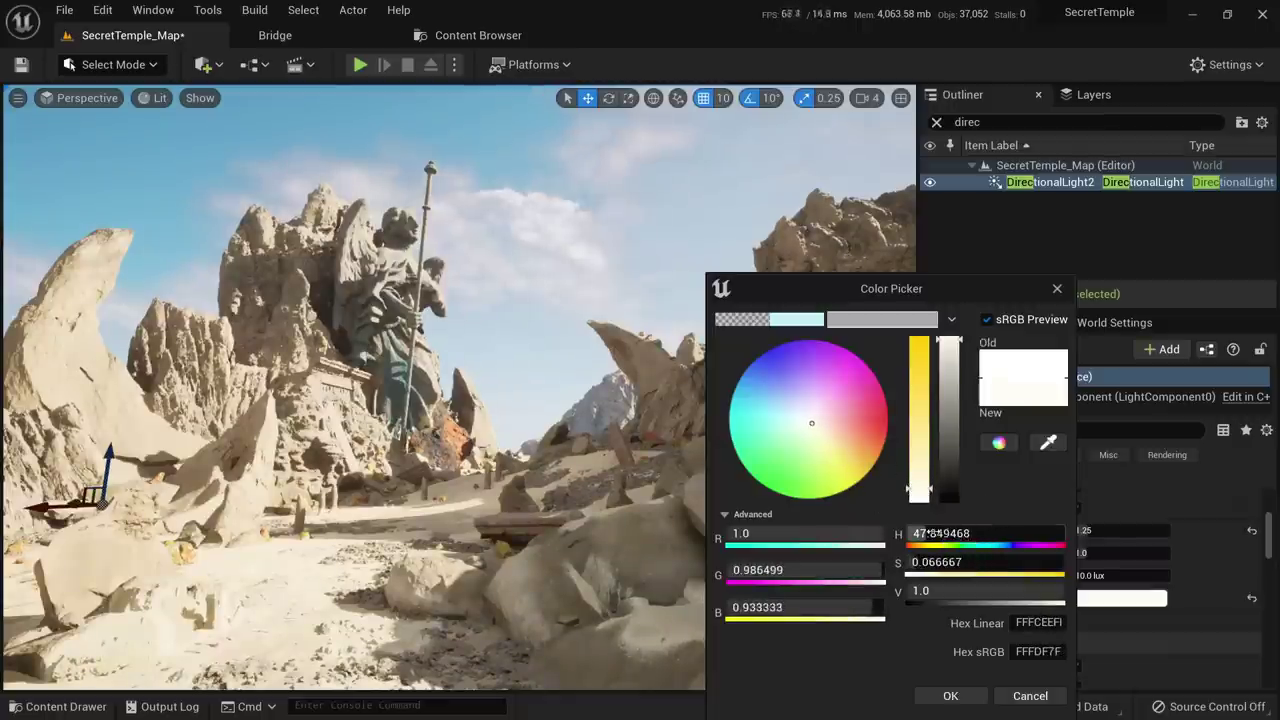
{"action": "left_click_drag", "start_coordinate": [930, 534], "coordinate": [915, 533]}
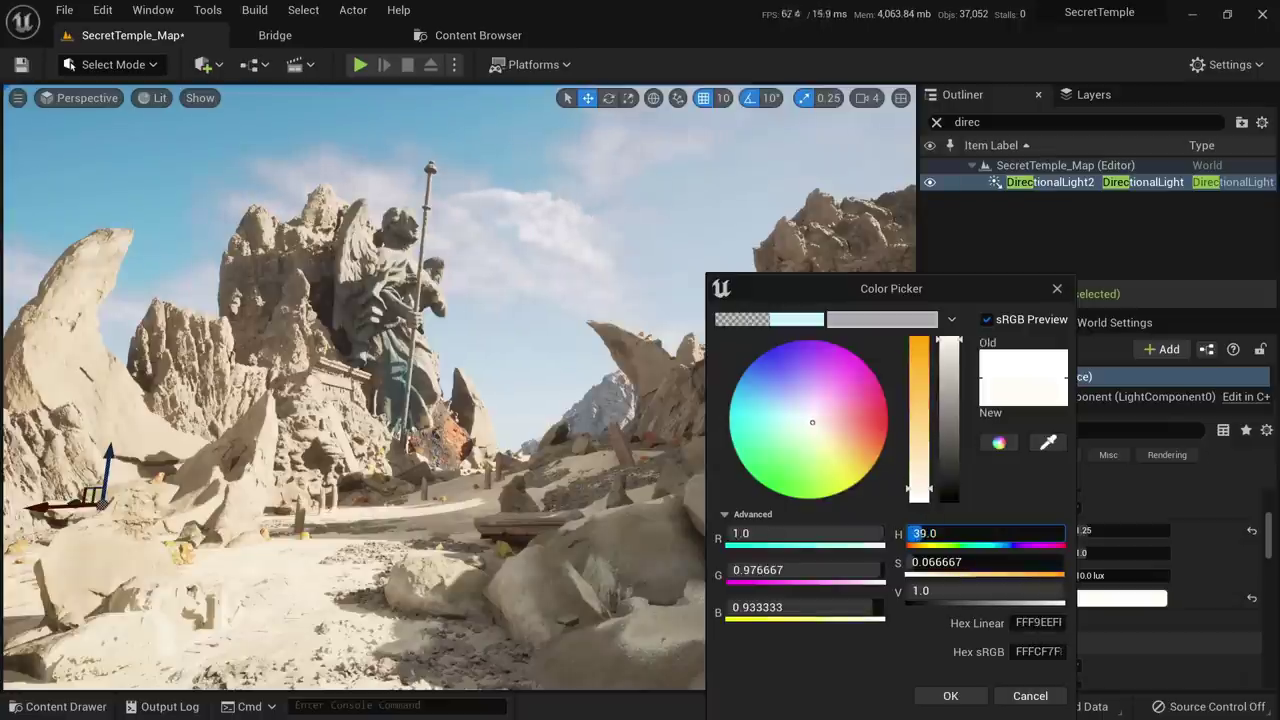
{"action": "left_click", "coordinate": [975, 696]}
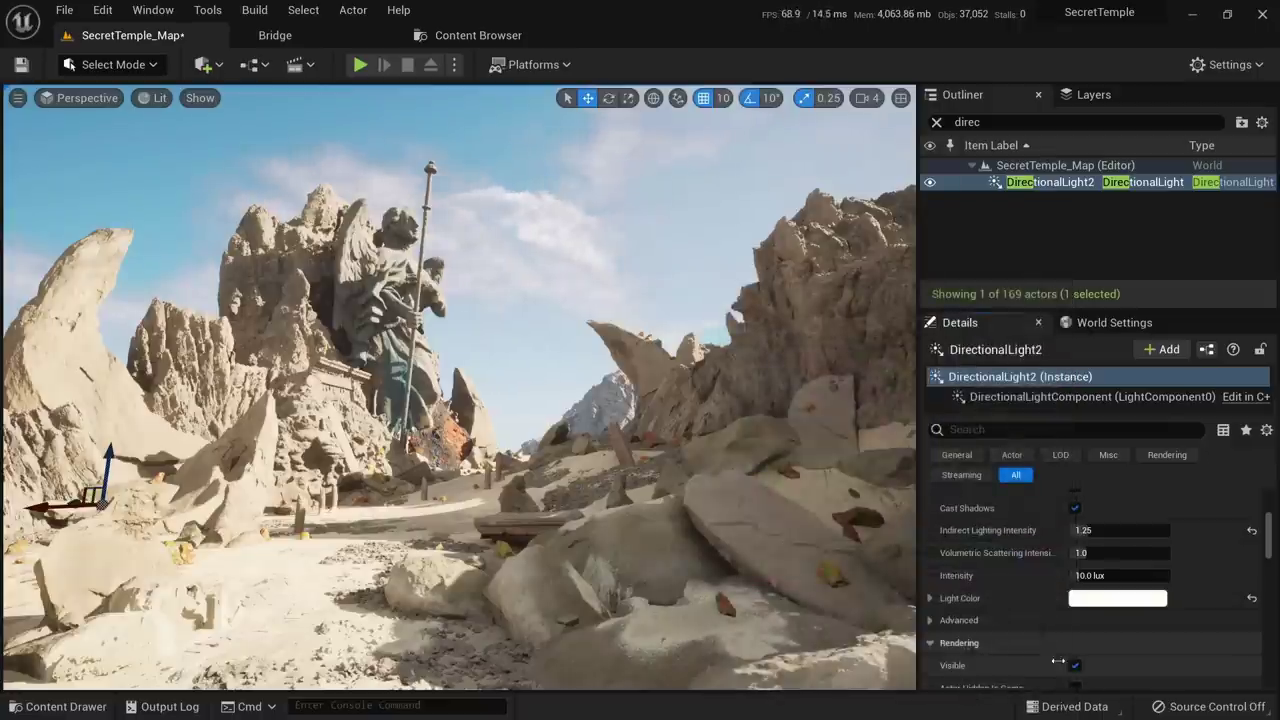
Try directional light Intensity values of 1, 0, 10 and 3.14 lux to compare the sunlight's brightness
{"action": "type", "text": "1"}
{"action": "key", "text": "Return"}
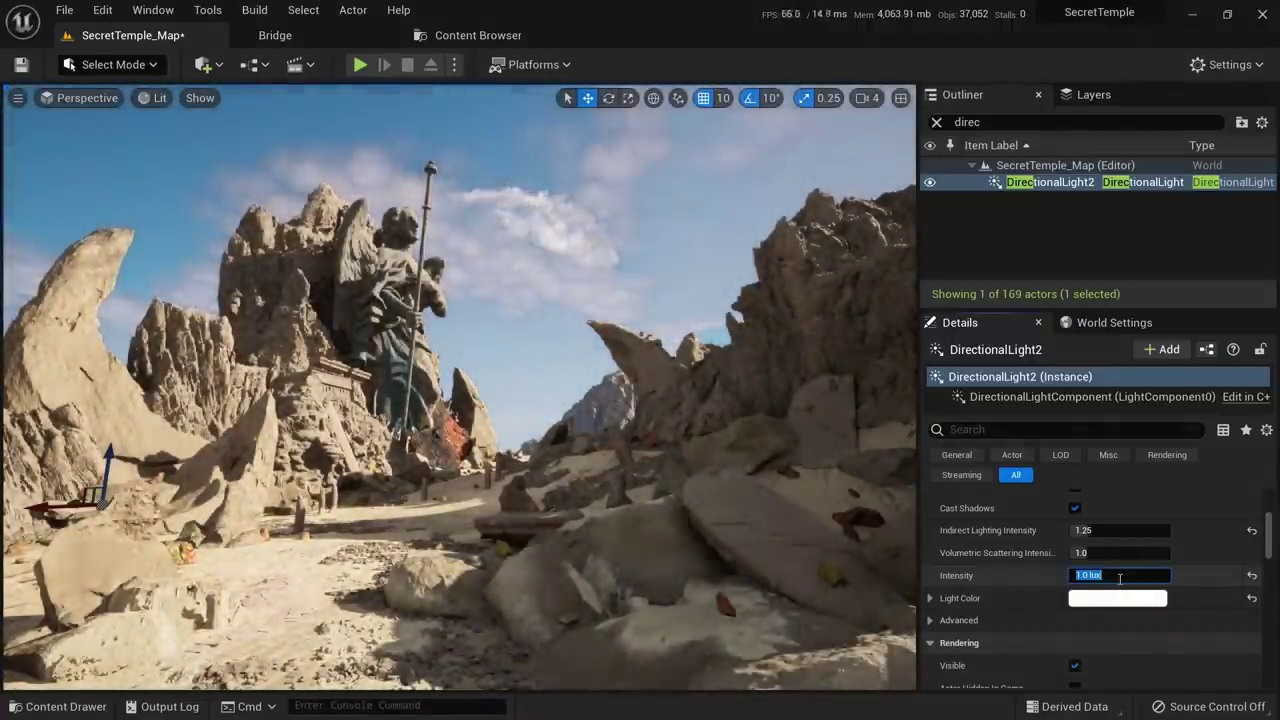
{"action": "type", "text": "0"}
{"action": "key", "text": "Return"}
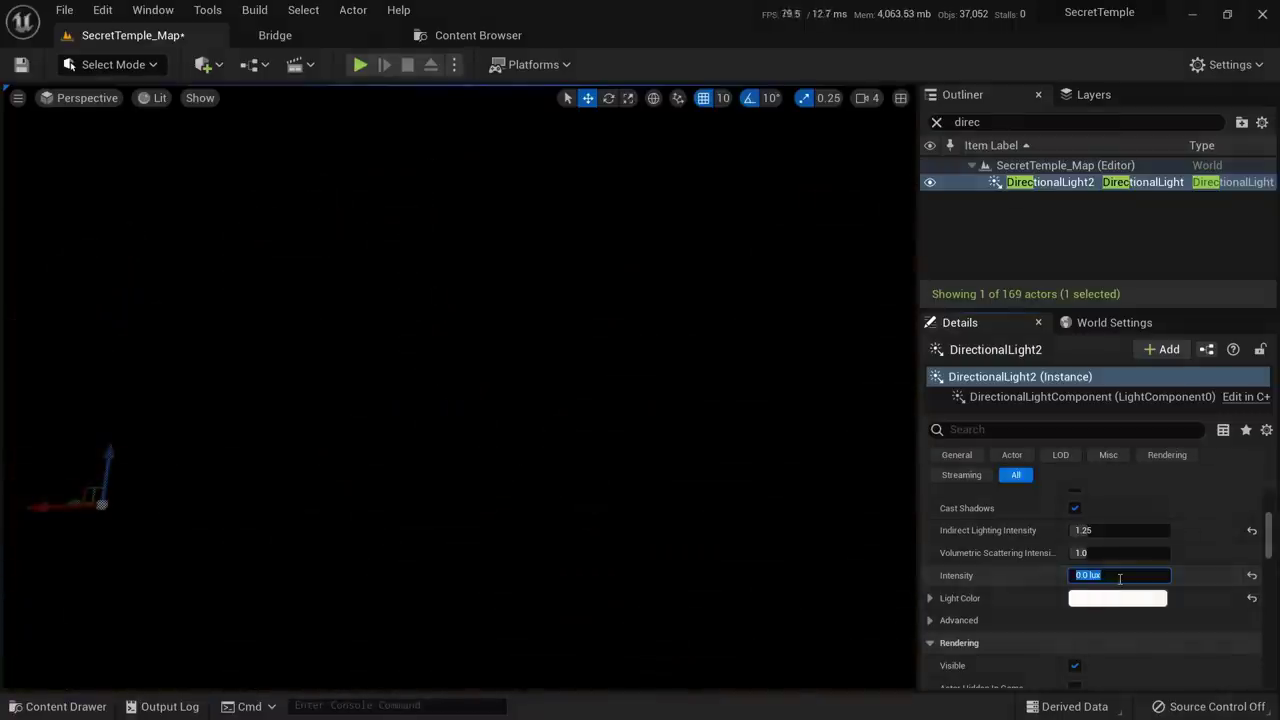
{"action": "type", "text": "10"}
{"action": "key", "text": "Return"}
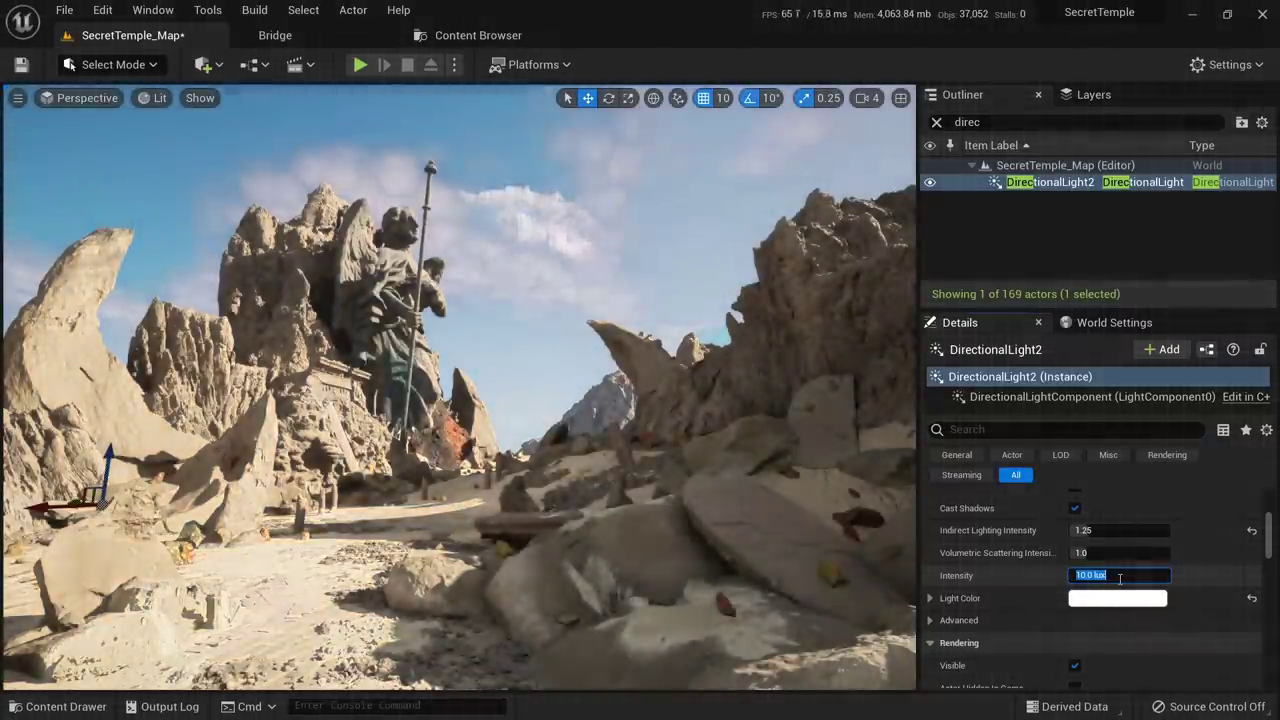
{"action": "key", "text": "Return"}
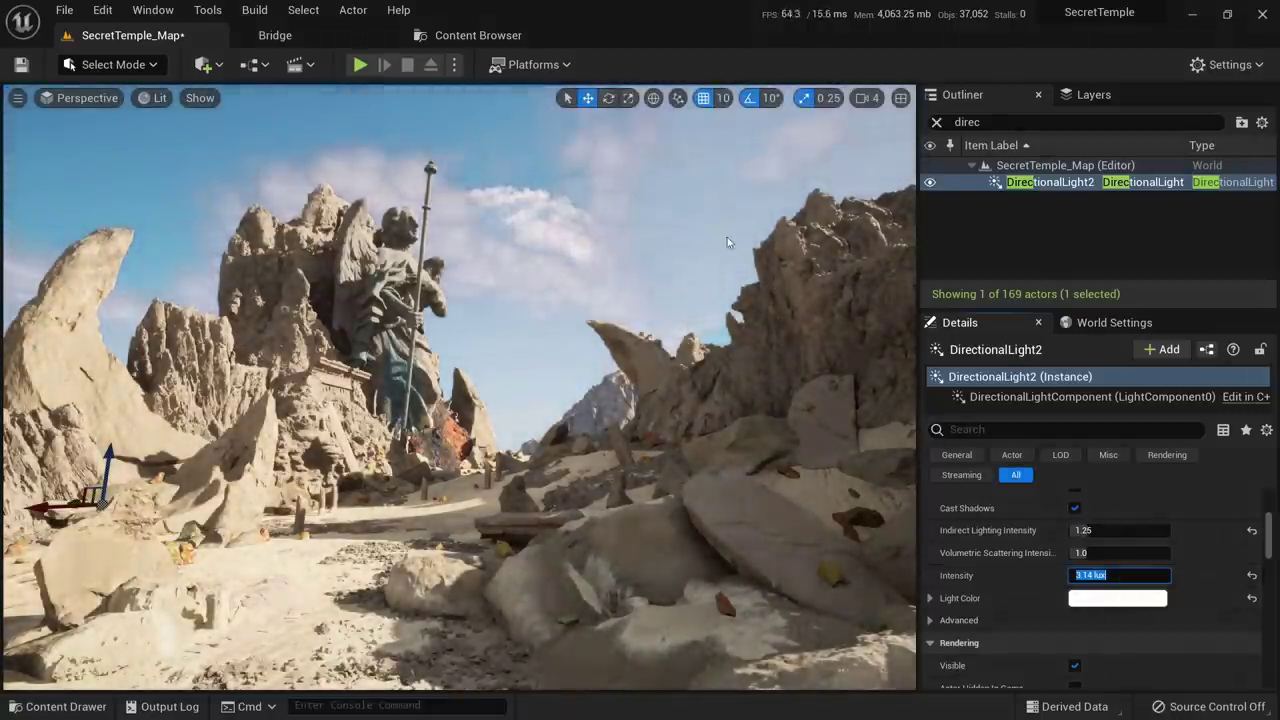
Deselect the light and inspect the scene in the Detail Lighting and Lighting Only view modes
{"action": "left_click", "coordinate": [690, 195]}
{"action": "key", "text": "alt+5"}
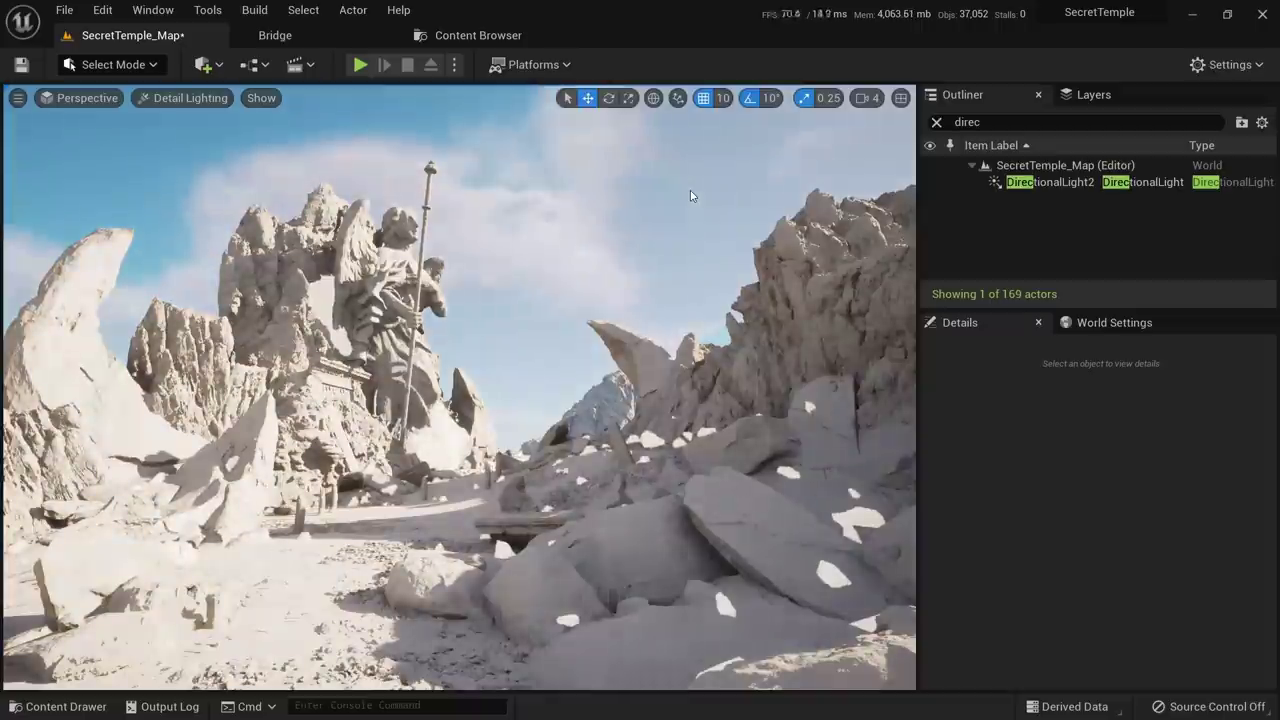
{"action": "key", "text": "alt+6"}
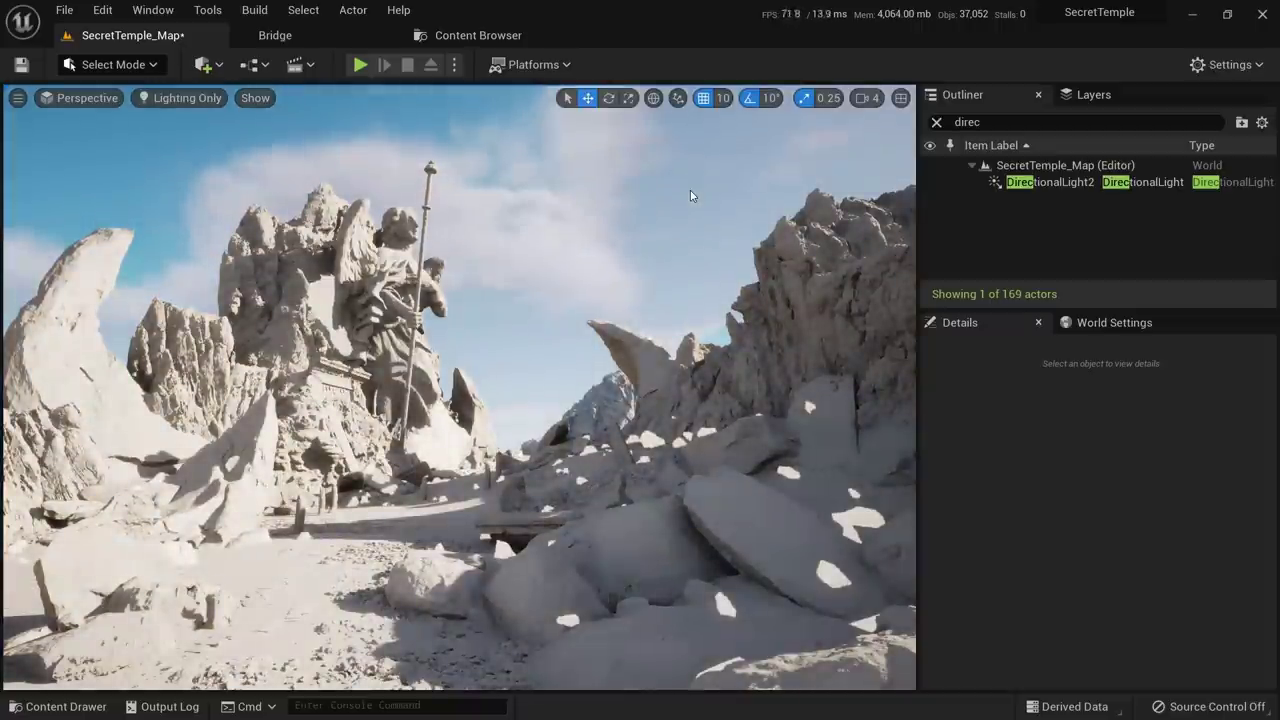
Compare directional light intensities of 10 and 7 lux in the lighting preview, and settle on an Intensity of 5 lux
{"action": "left_click", "coordinate": [1048, 184]}
{"action": "scroll", "coordinate": [1249, 636], "scroll_direction": "up", "scroll_amount": 2}
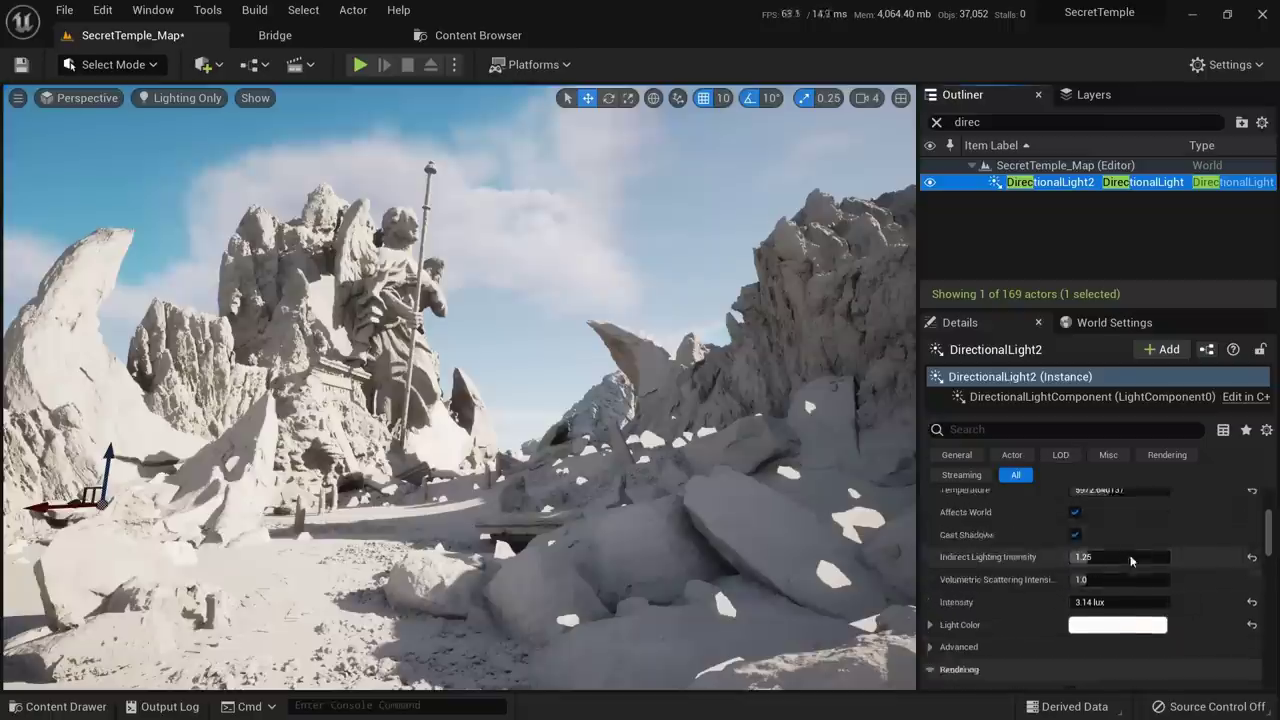
{"action": "left_click", "coordinate": [1166, 629]}
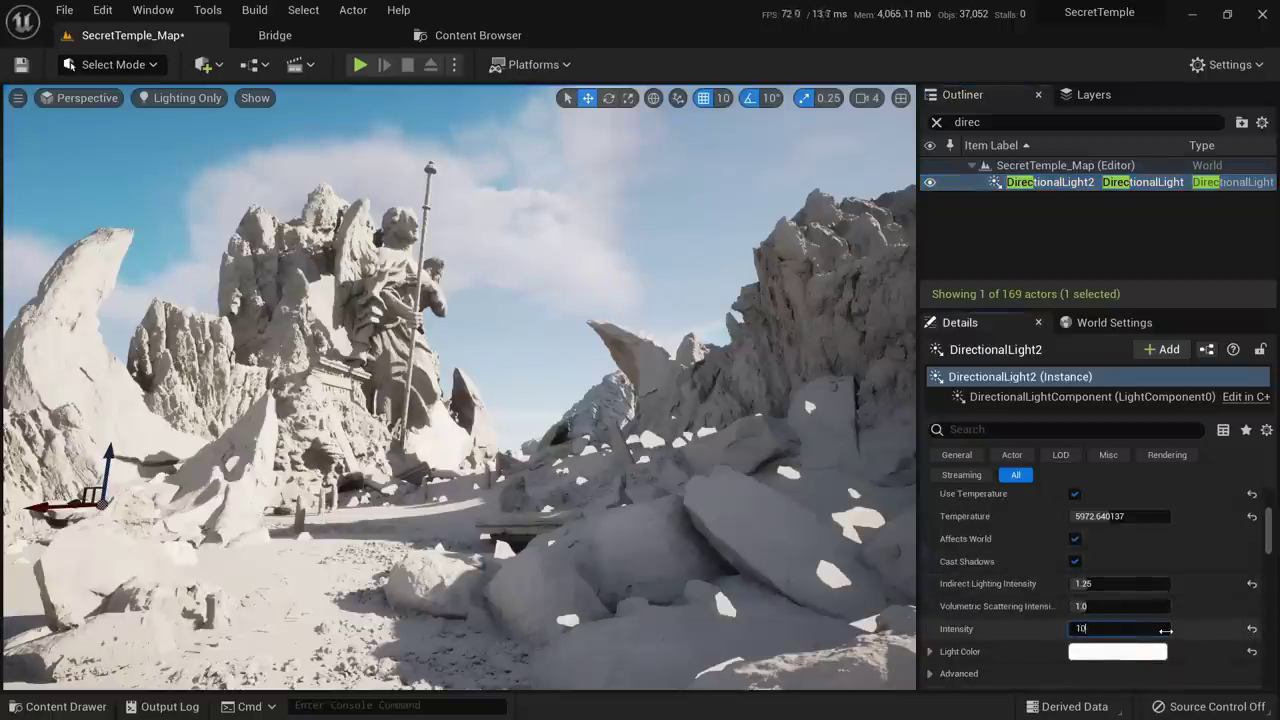
{"action": "key", "text": "Return"}
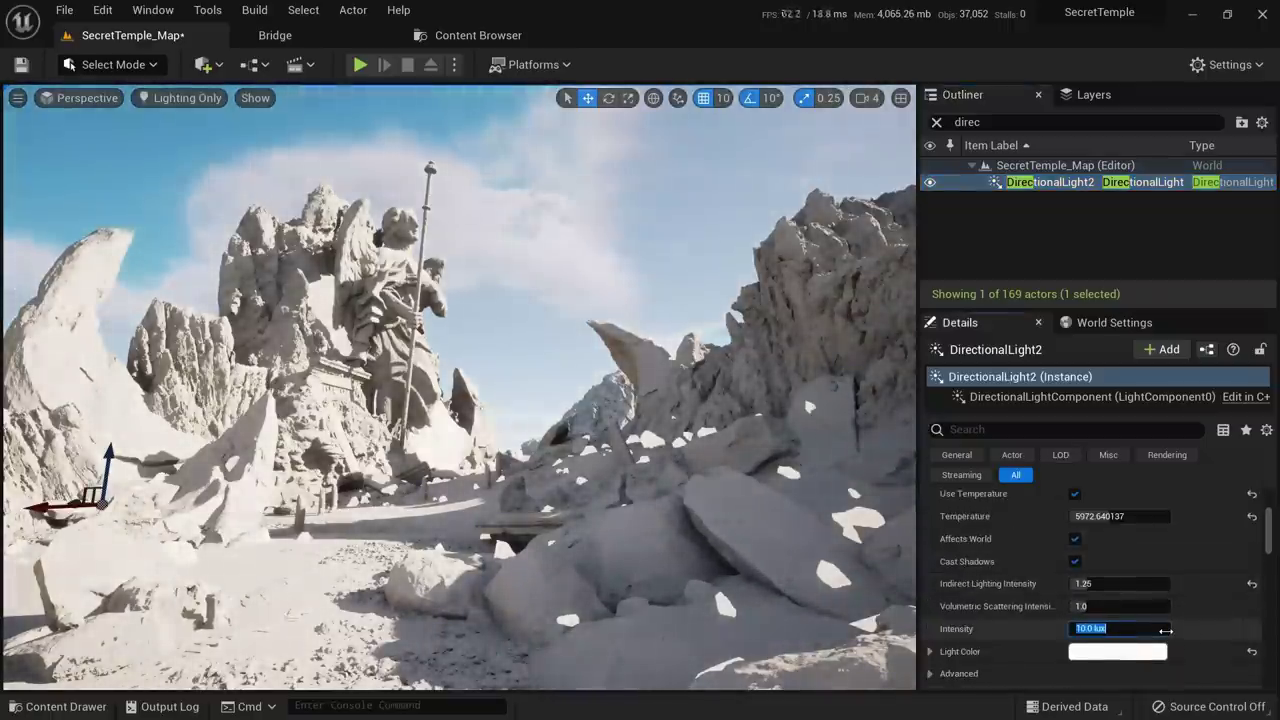
{"action": "type", "text": "7"}
{"action": "key", "text": "Return"}
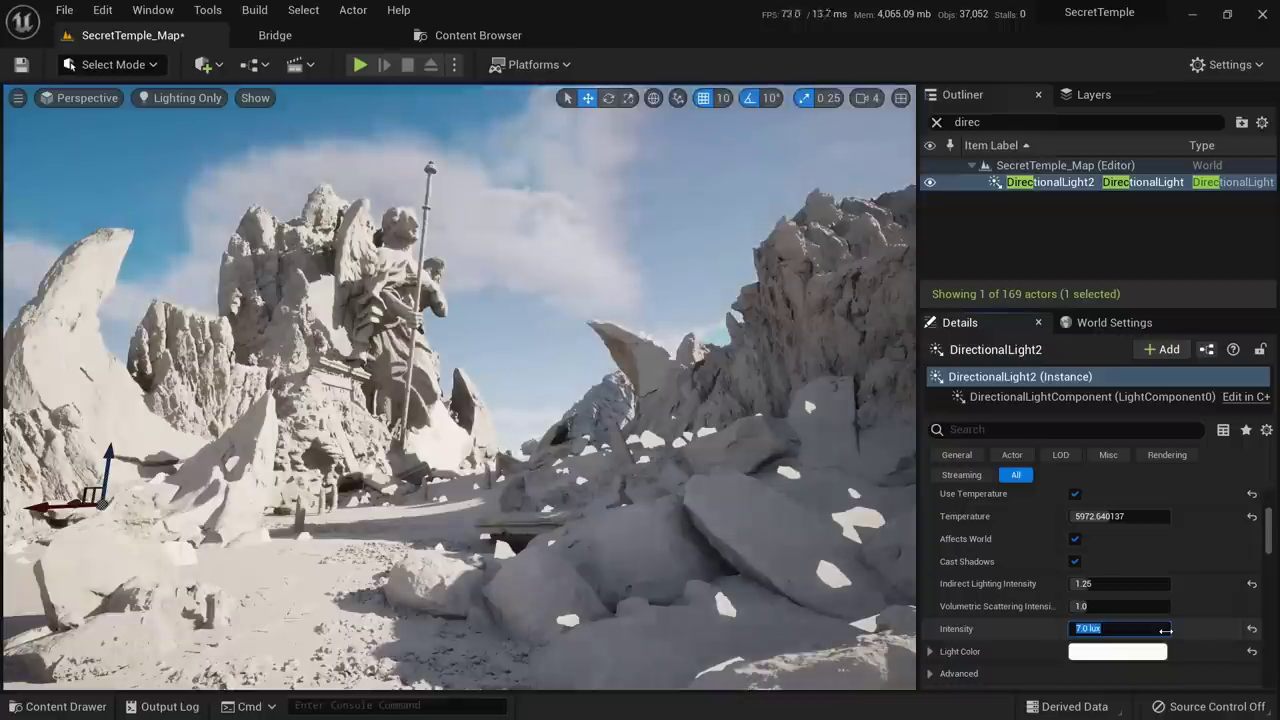
{"action": "type", "text": "5"}
{"action": "key", "text": "Return"}
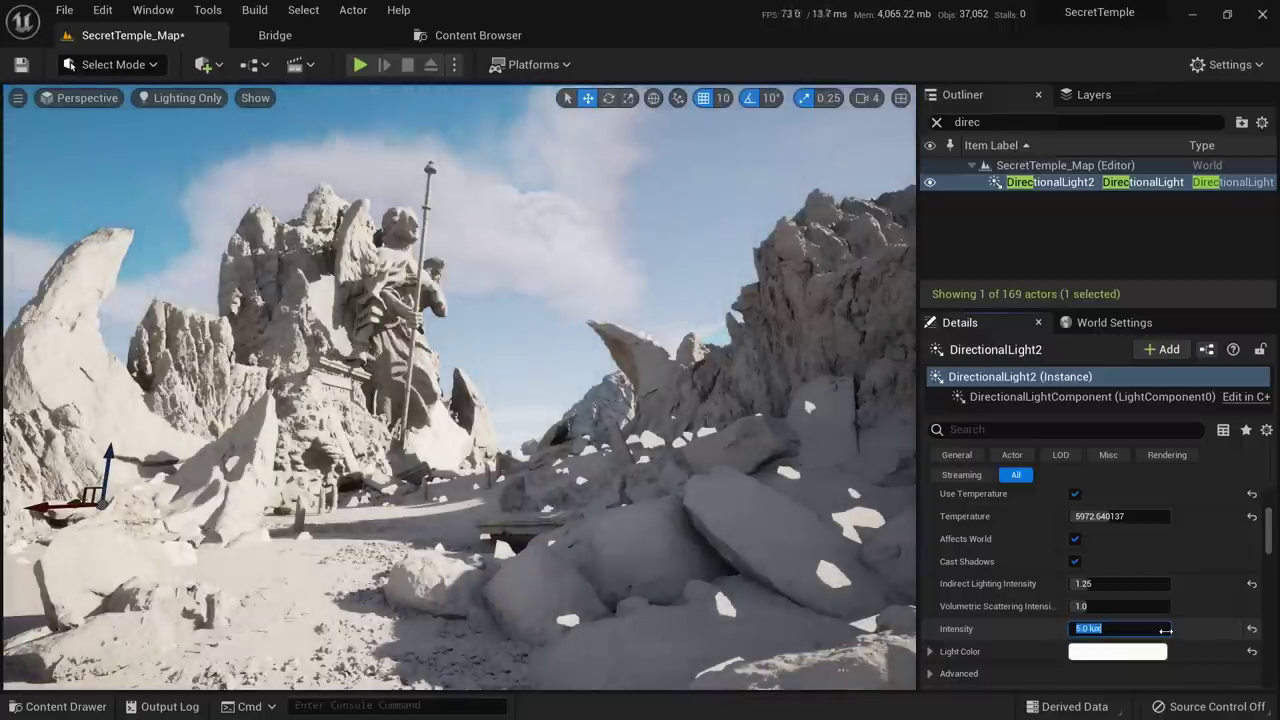
Expand the directional light's Advanced settings and look through its shadow and ray tracing options
{"action": "scroll", "coordinate": [1000, 600], "scroll_direction": "down", "scroll_amount": 2}
{"action": "left_click", "coordinate": [976, 616]}
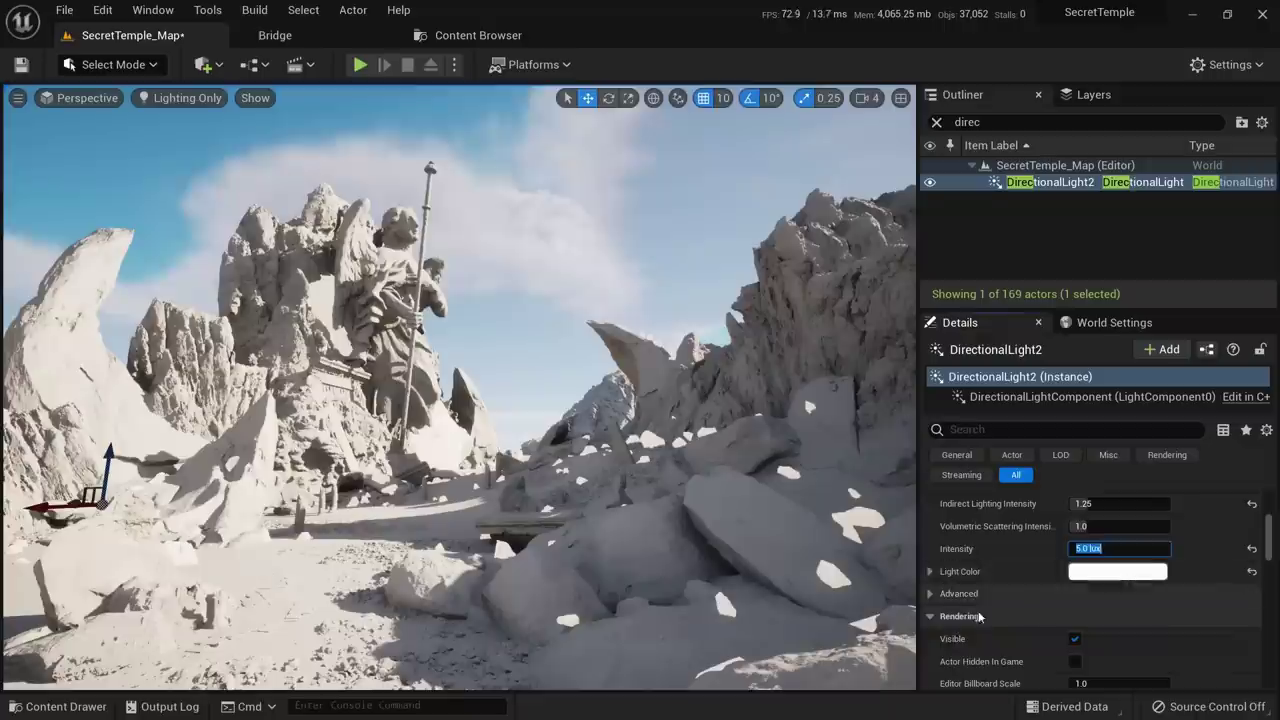
{"action": "left_click", "coordinate": [958, 593]}
{"action": "scroll", "coordinate": [1000, 620], "scroll_direction": "down", "scroll_amount": 2}
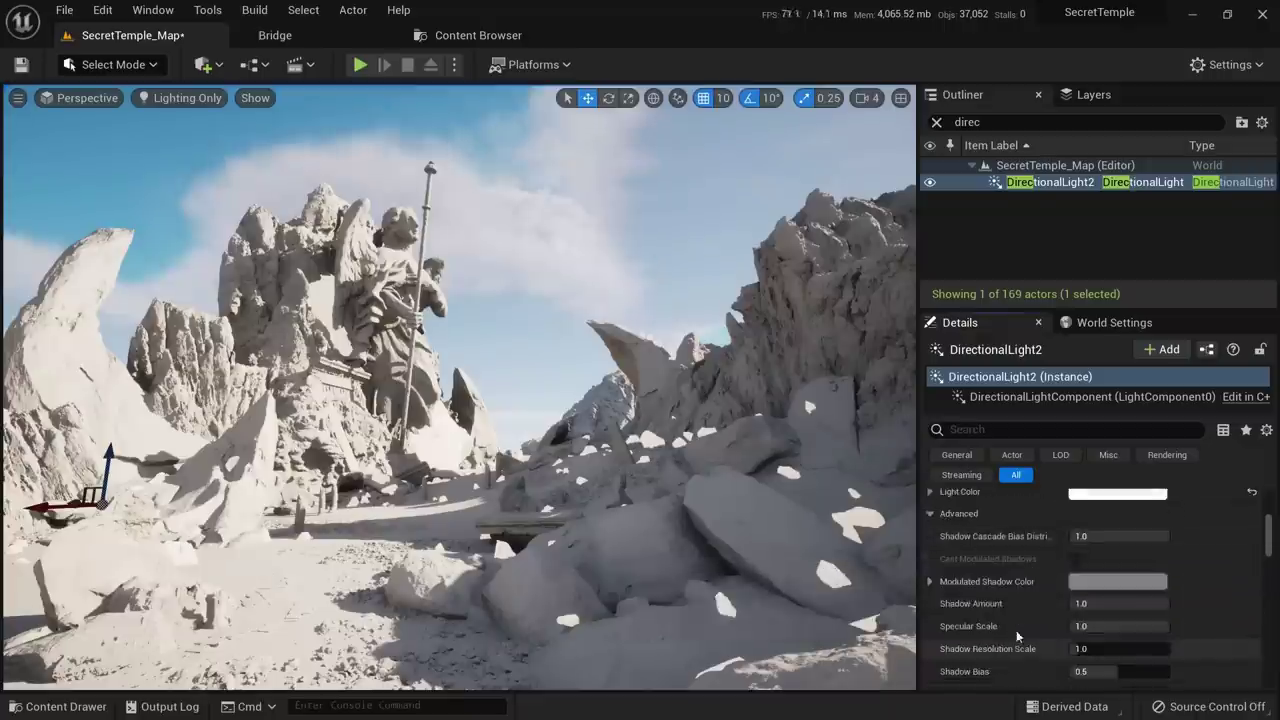
{"action": "scroll", "coordinate": [1016, 630], "scroll_direction": "down", "scroll_amount": 8}
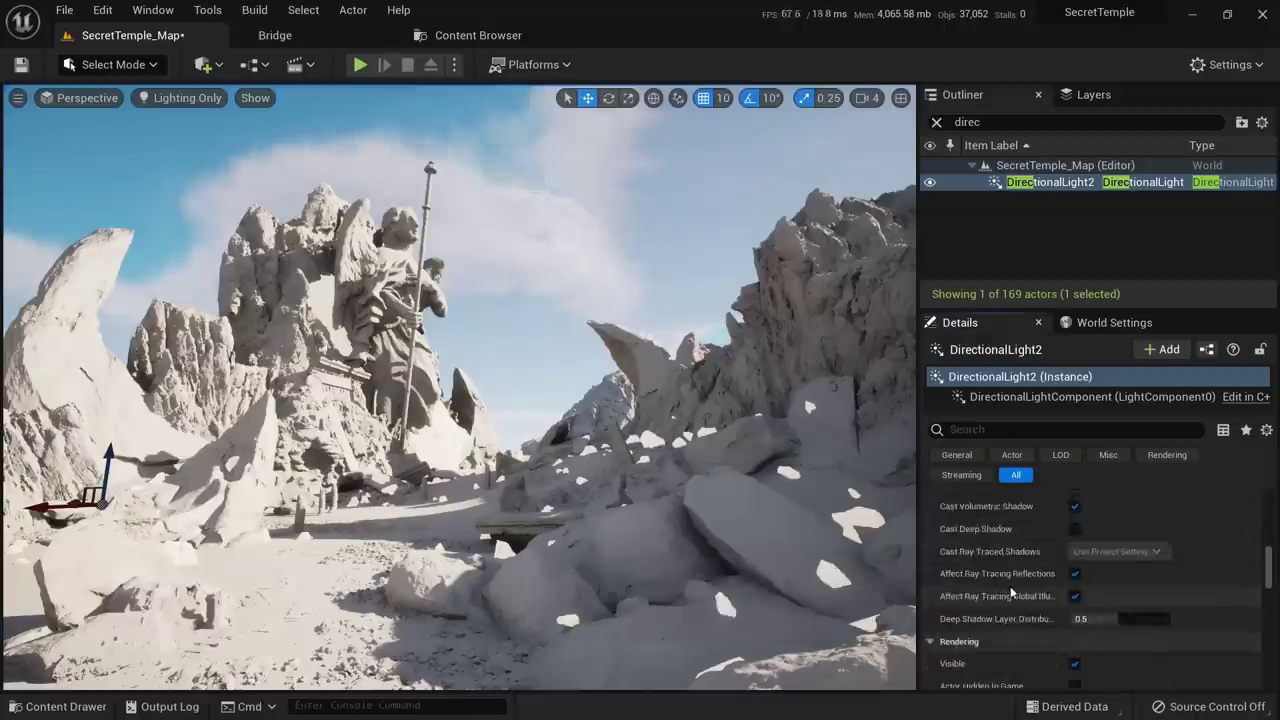
Try other Occlusion Mask Darkness and Occlusion Depth Range values for the light shafts, restoring them to 0.05 and 100000
{"action": "scroll", "coordinate": [1040, 600], "scroll_direction": "down", "scroll_amount": 6}
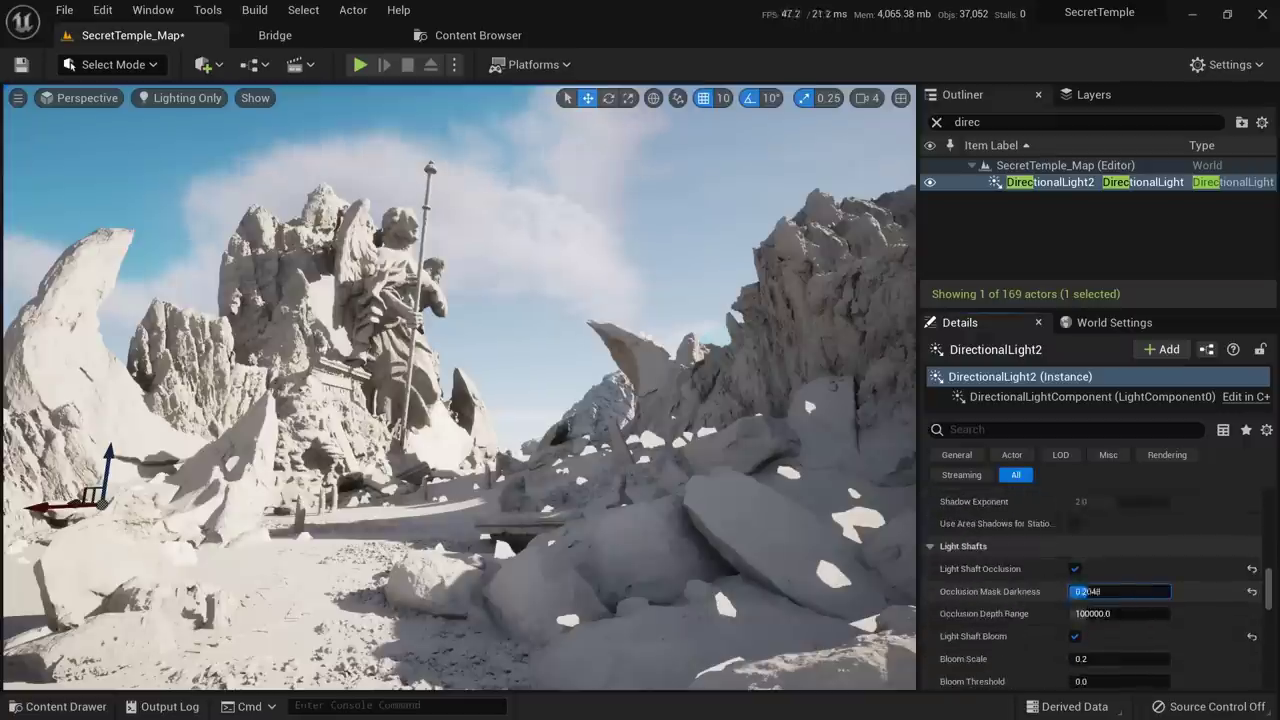
{"action": "key", "text": "ctrl+z"}
{"action": "left_click_drag", "start_coordinate": [1104, 592], "coordinate": [1130, 614]}
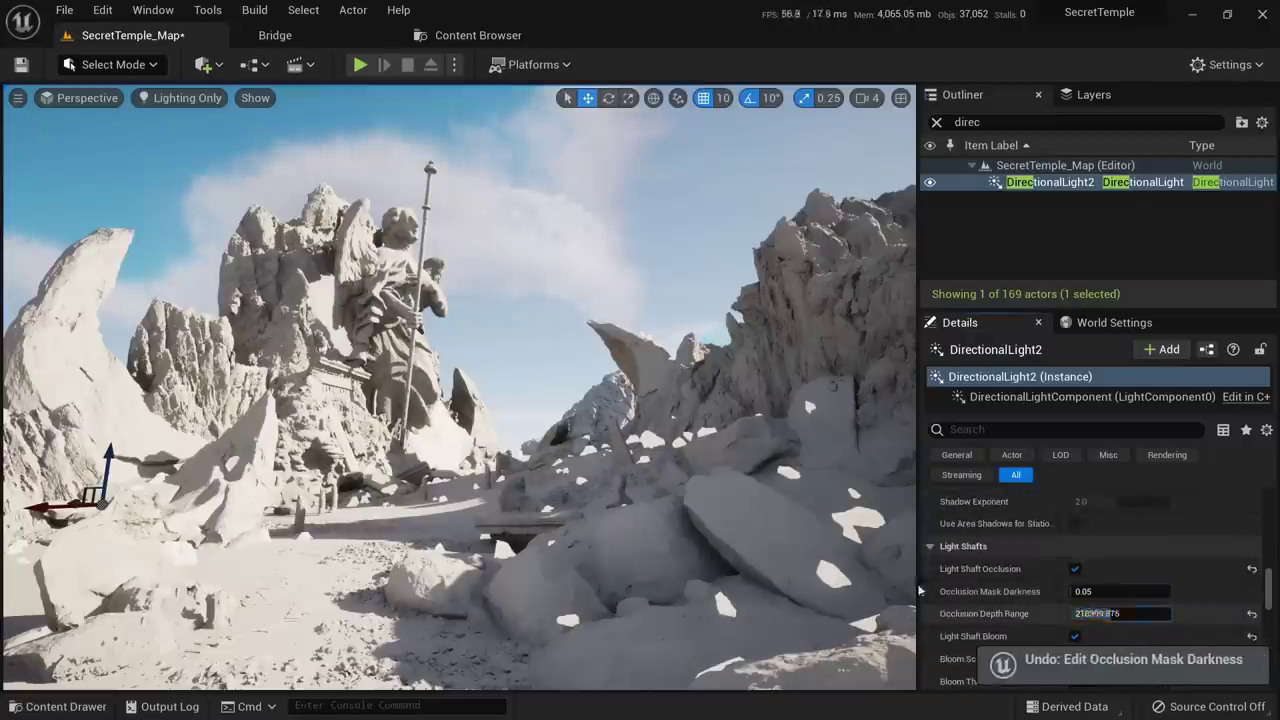
{"action": "type", "text": "100000"}
{"action": "key", "text": "Return"}
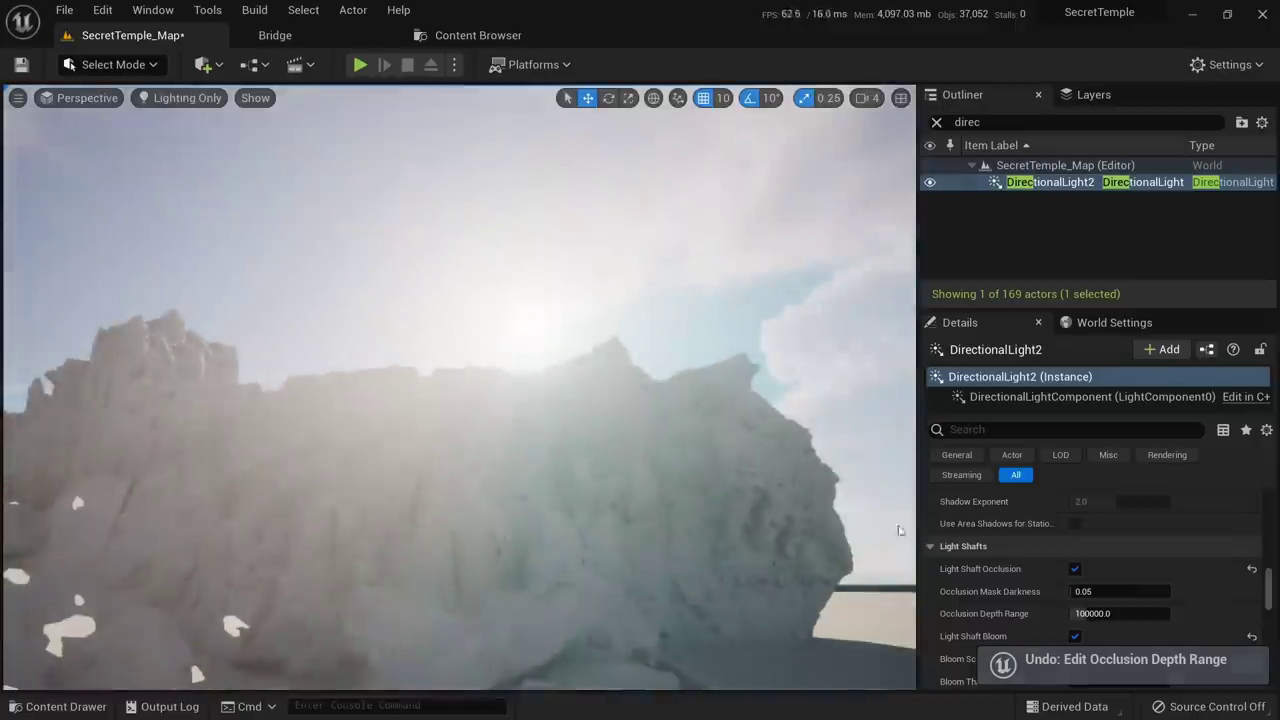
{"action": "key", "text": "shift+Tab"}
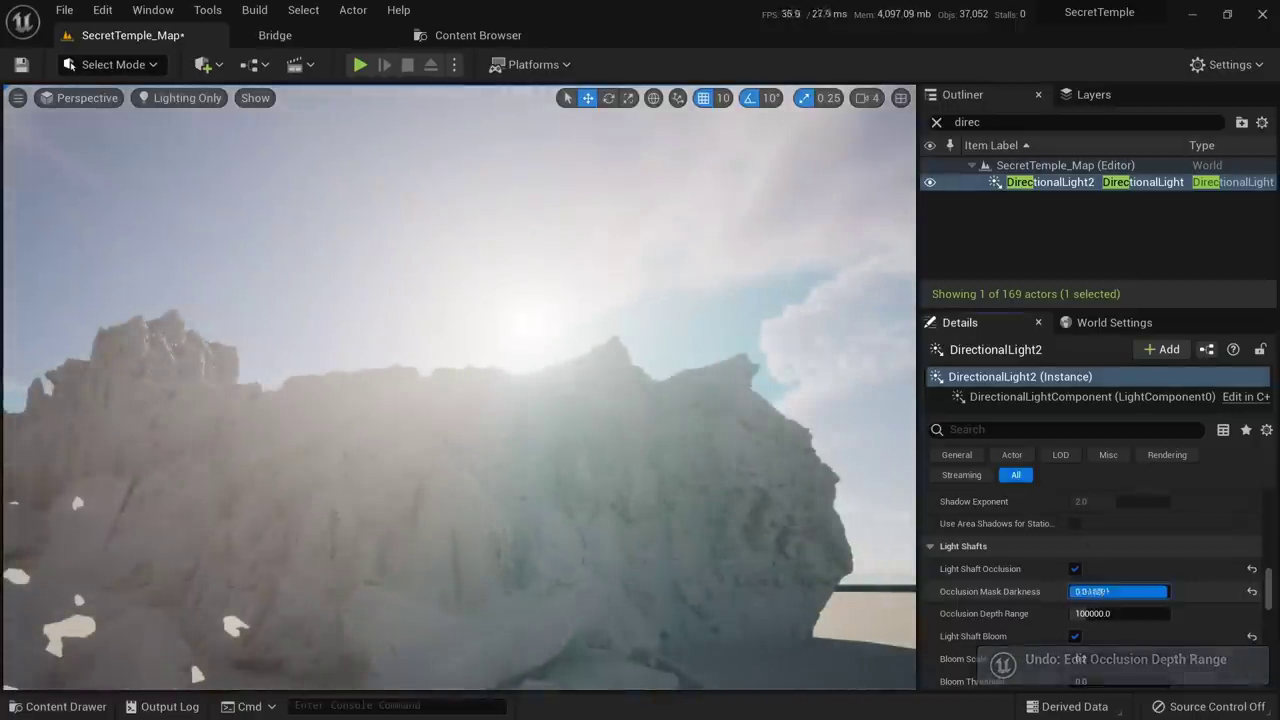
{"action": "left_click_drag", "start_coordinate": [1166, 592], "coordinate": [1083, 592]}
{"action": "key", "text": "ctrl+z"}
Bring the statue back into view and return the viewport to Lit mode
{"action": "right_click_drag", "start_coordinate": [600, 400], "coordinate": [260, 390]}
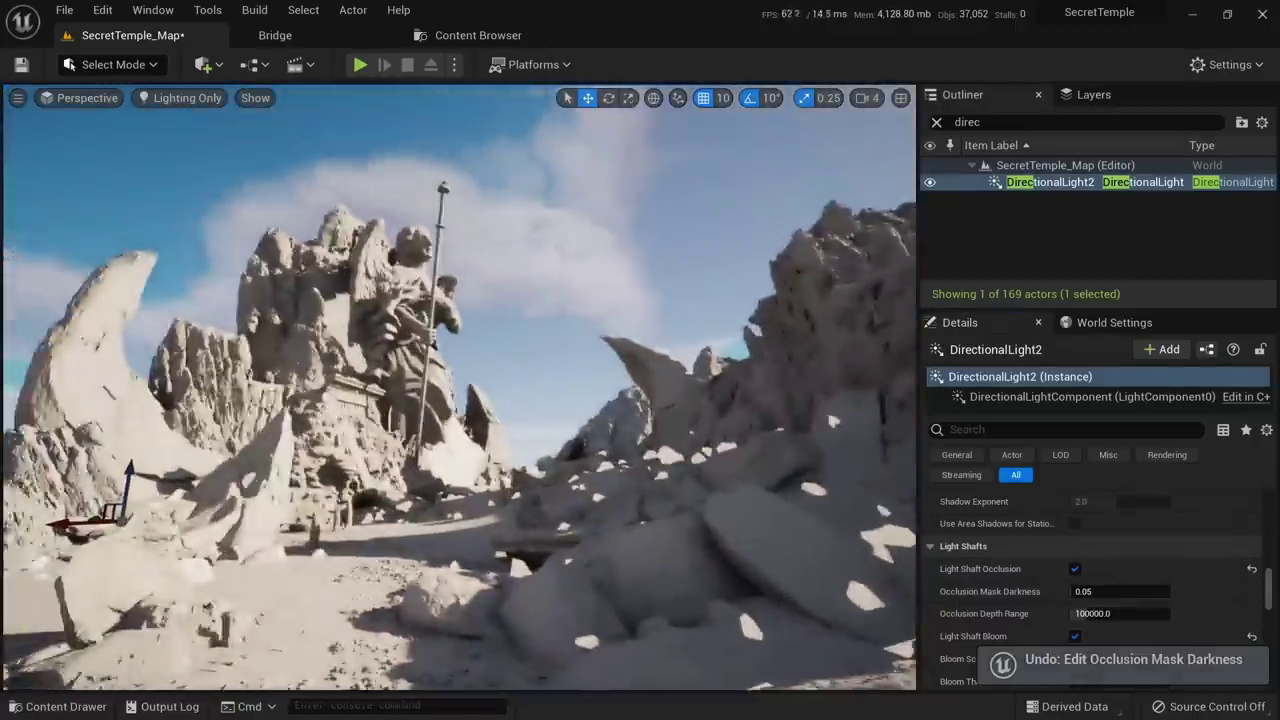
{"action": "mouse_move", "coordinate": [717, 506]}
{"action": "right_mouse_down"}
{"action": "mouse_move", "coordinate": [698, 498]}
{"action": "mouse_move", "coordinate": [714, 530]}
{"action": "mouse_move", "coordinate": [704, 518]}
{"action": "mouse_move", "coordinate": [717, 506]}
{"action": "right_mouse_up"}
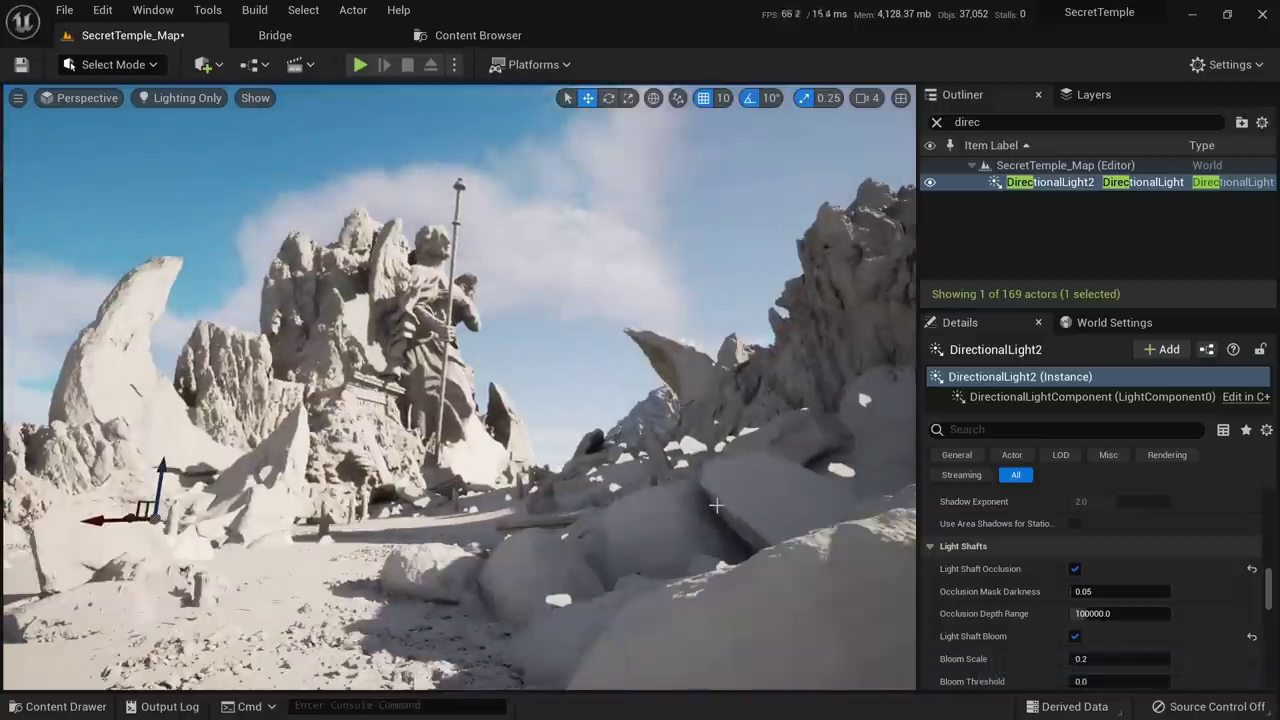
{"action": "key", "text": "alt+4"}
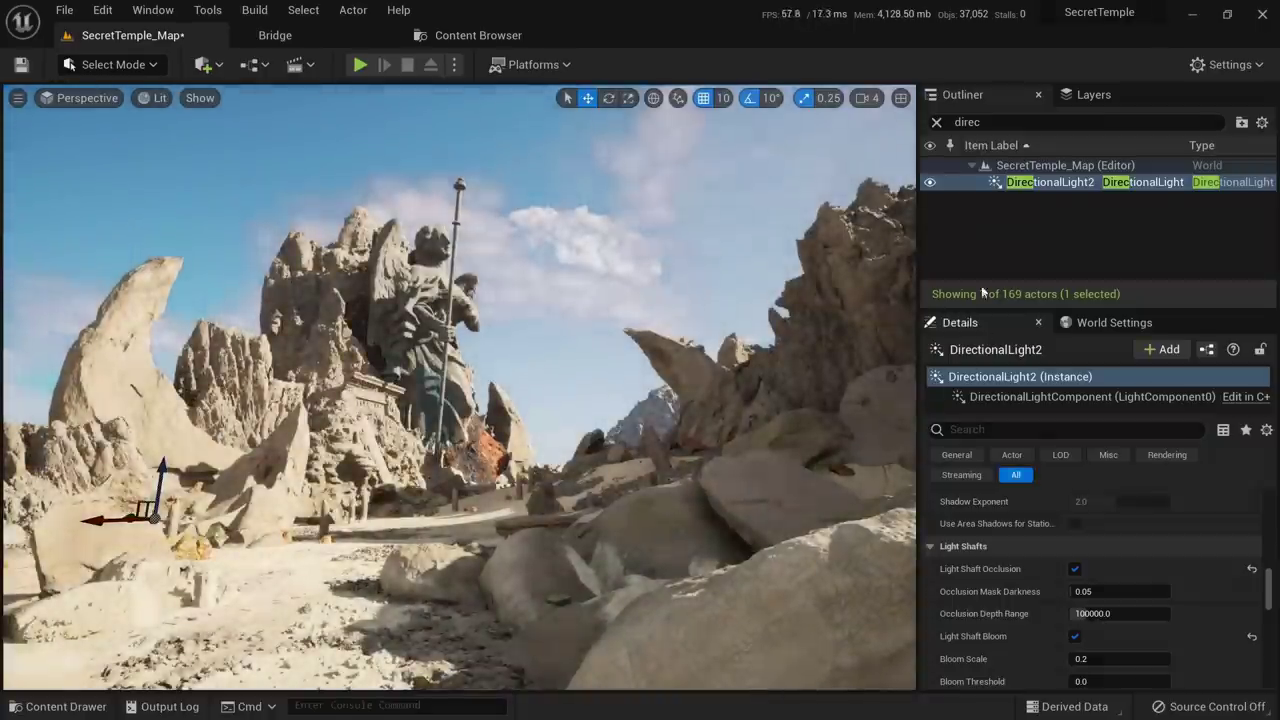
Clear the Outliner filter, save the map, and search the Outliner for "fog"
{"action": "left_click", "coordinate": [990, 121]}
{"action": "key", "text": "BackSpace"}
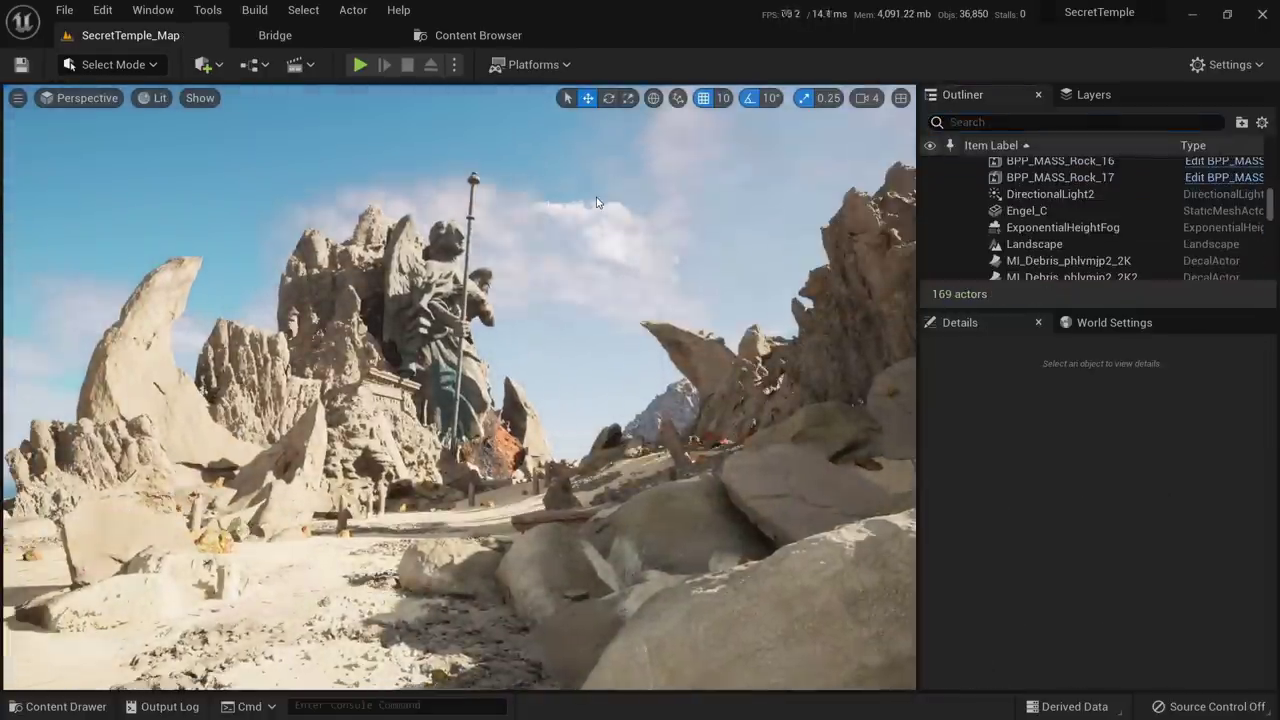
{"action": "key", "text": "w"}
{"action": "mouse_move", "coordinate": [660, 300]}
{"action": "right_mouse_down"}
{"action": "mouse_move", "coordinate": [660, 340]}
{"action": "mouse_move", "coordinate": [685, 300]}
{"action": "mouse_move", "coordinate": [705, 345]}
{"action": "mouse_move", "coordinate": [690, 352]}
{"action": "mouse_move", "coordinate": [678, 288]}
{"action": "right_mouse_up"}
{"action": "key", "text": "d"}
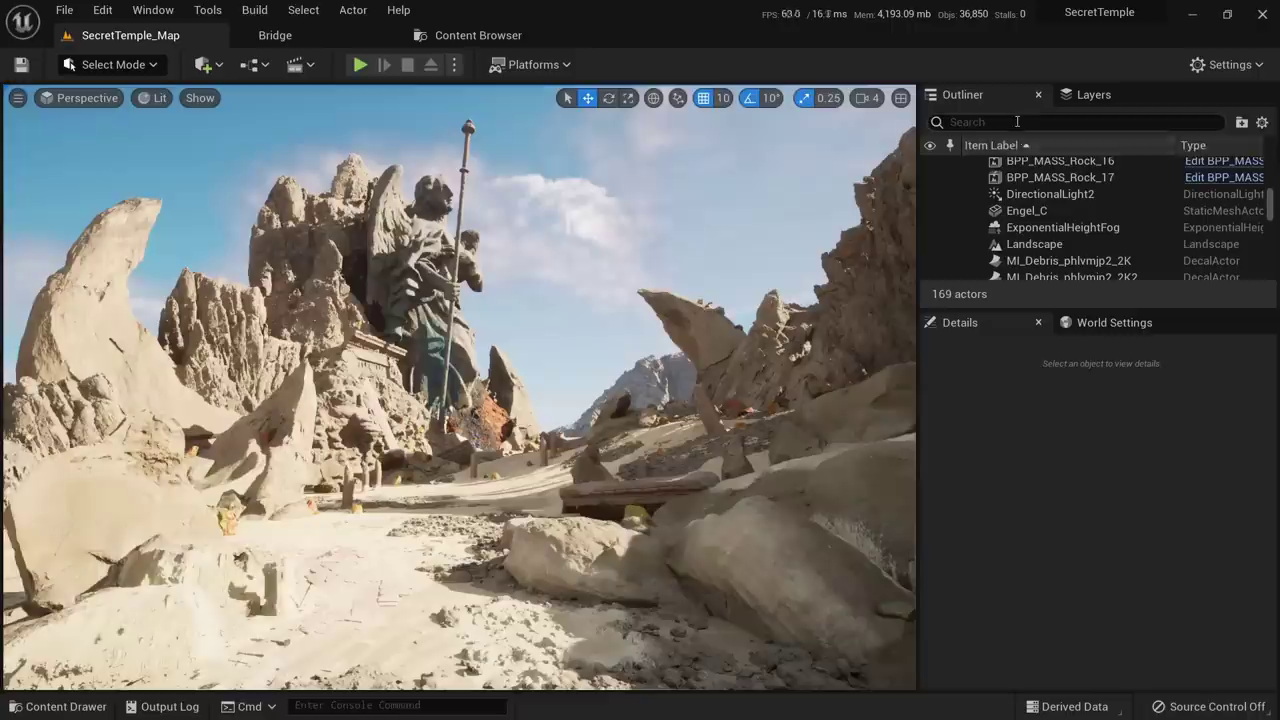
{"action": "left_click", "coordinate": [1003, 126]}
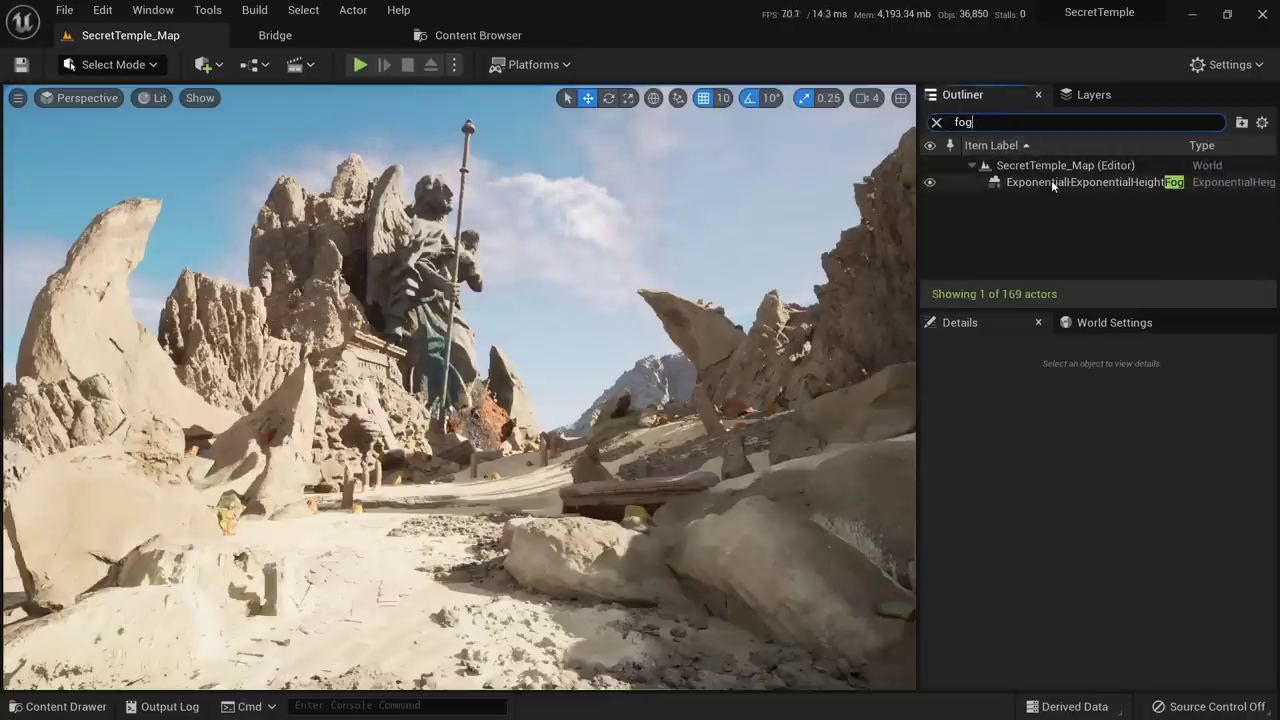
Select the ExponentialHeightFog and toggle Volumetric Fog off and back on to compare the scene
{"action": "left_click", "coordinate": [1053, 184]}
{"action": "scroll", "coordinate": [1043, 580], "scroll_direction": "up", "scroll_amount": 10}
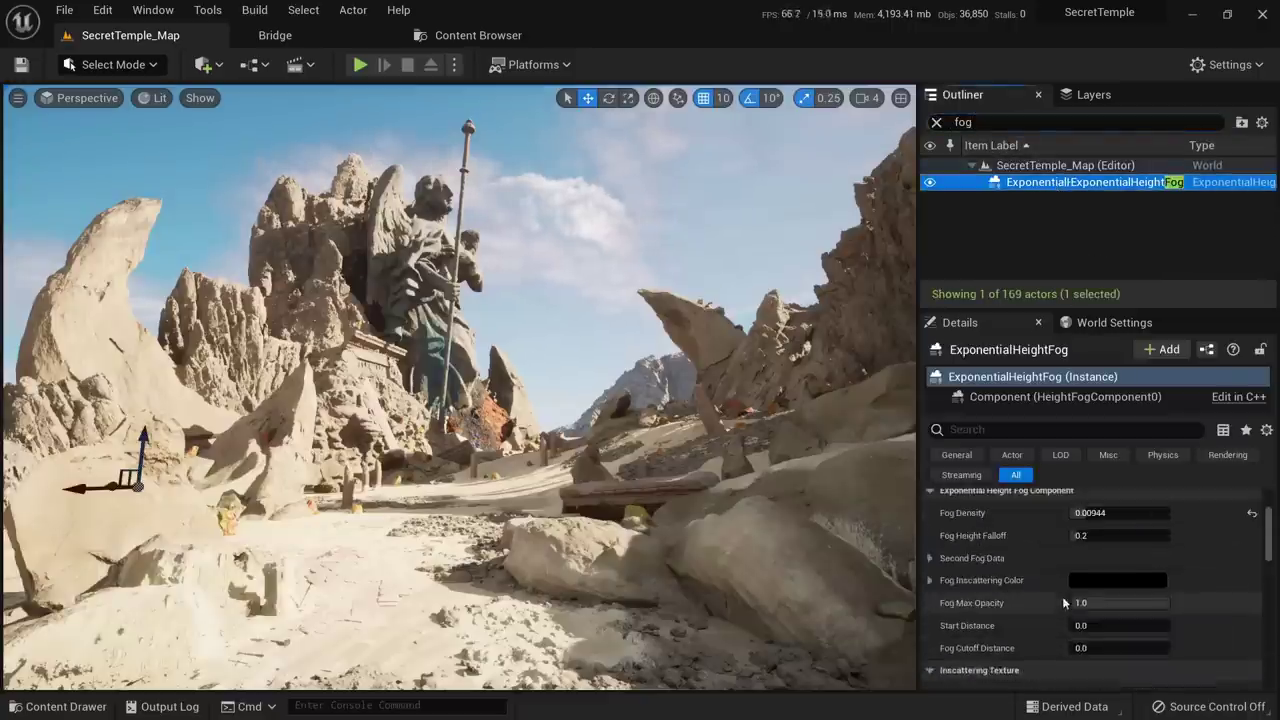
{"action": "scroll", "coordinate": [1013, 566], "scroll_direction": "down", "scroll_amount": 5}
{"action": "scroll", "coordinate": [1013, 566], "scroll_direction": "down", "scroll_amount": 3}
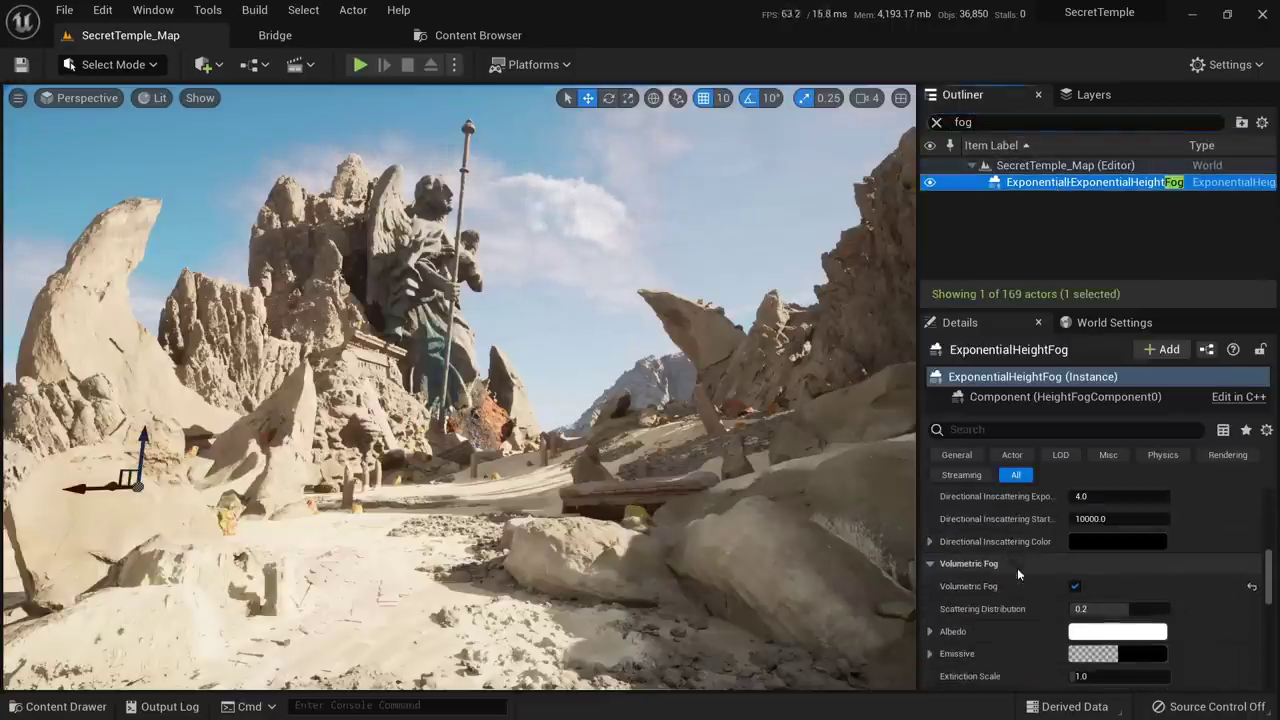
{"action": "left_click", "coordinate": [1075, 587]}
{"action": "scroll", "coordinate": [1080, 600], "scroll_direction": "up", "scroll_amount": 10}
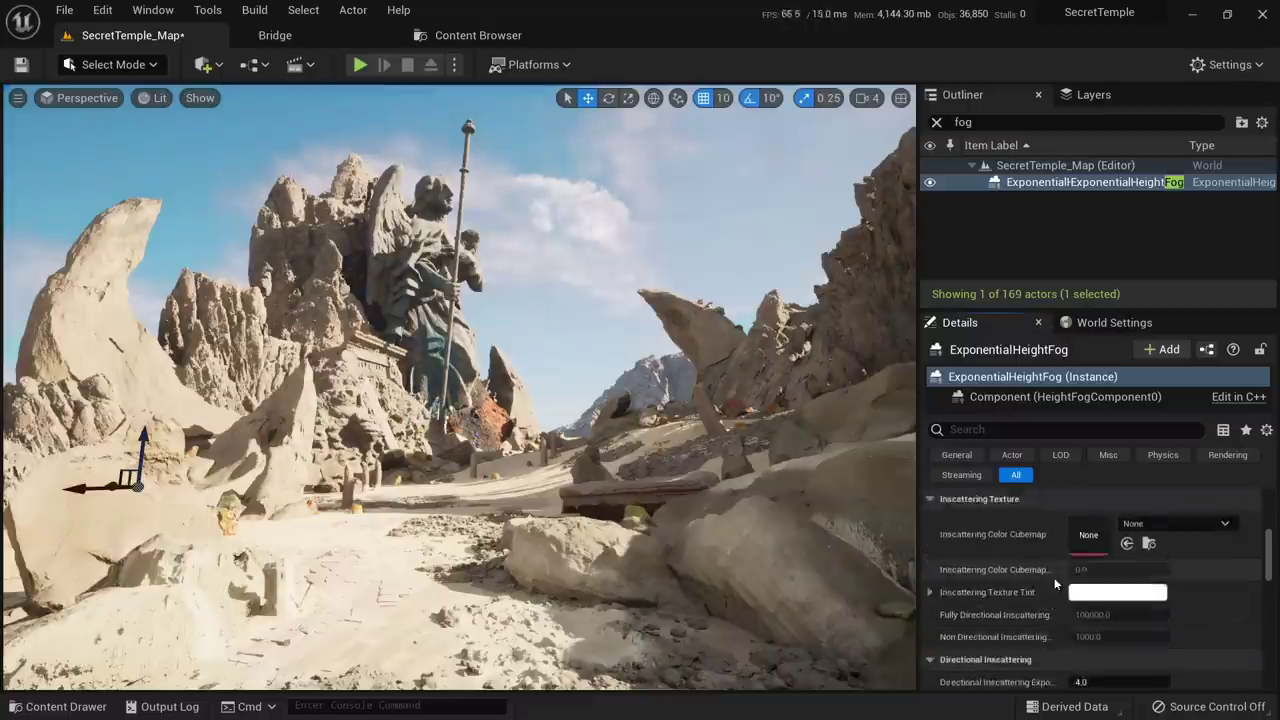
Raise the height fog's Fog Density to 0.01648 and try other Fog Height Falloff values, resetting the falloff to 0.2
{"action": "left_click_drag", "start_coordinate": [1099, 634], "coordinate": [1080, 656]}
{"action": "left_click", "coordinate": [1104, 671]}
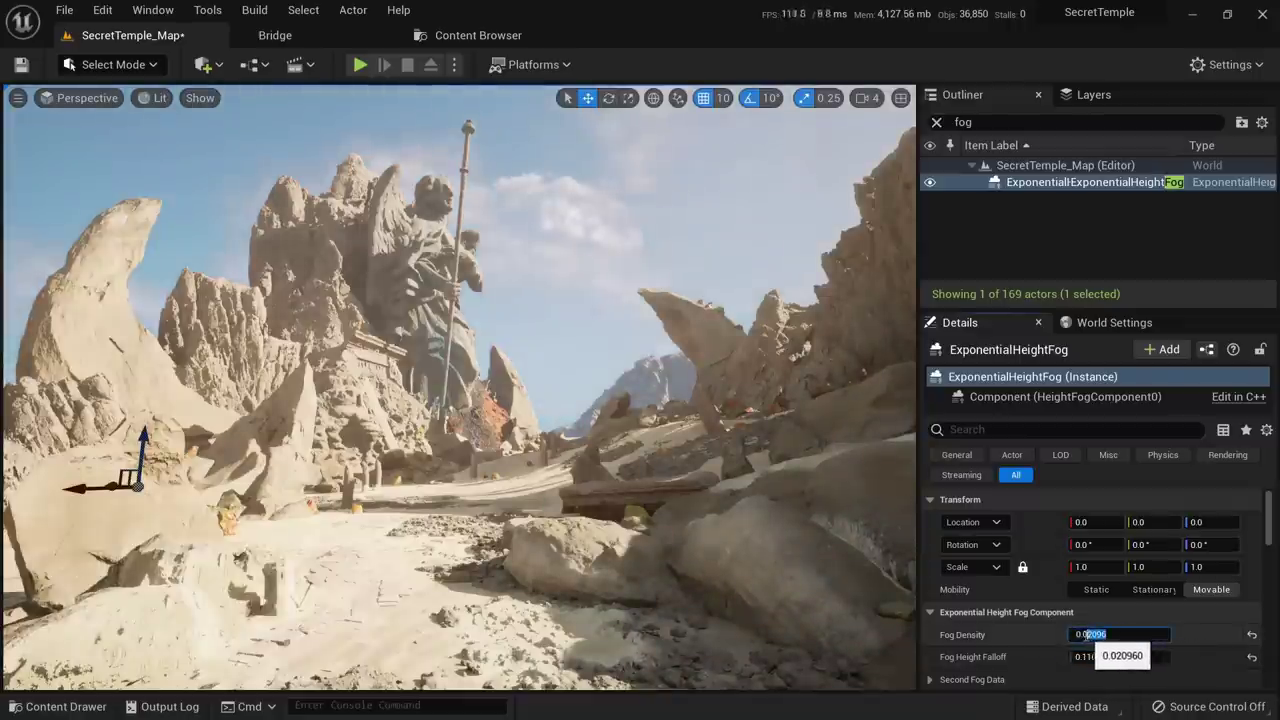
{"action": "left_click", "coordinate": [1078, 635]}
{"action": "mouse_move", "coordinate": [1110, 635]}
{"action": "left_mouse_down"}
{"action": "mouse_move", "coordinate": [1077, 635]}
{"action": "mouse_move", "coordinate": [1115, 638]}
{"action": "mouse_move", "coordinate": [1101, 638]}
{"action": "mouse_move", "coordinate": [1108, 657]}
{"action": "mouse_move", "coordinate": [1070, 657]}
{"action": "mouse_move", "coordinate": [1117, 657]}
{"action": "left_mouse_up"}
{"action": "type", "text": "0.004"}
{"action": "left_click", "coordinate": [1251, 657]}
{"action": "left_click", "coordinate": [1251, 658]}
Expand Second Fog Data, try a Fog Density of about 0.0147, and return it to 0
{"action": "scroll", "coordinate": [937, 598], "scroll_direction": "down", "scroll_amount": 2}
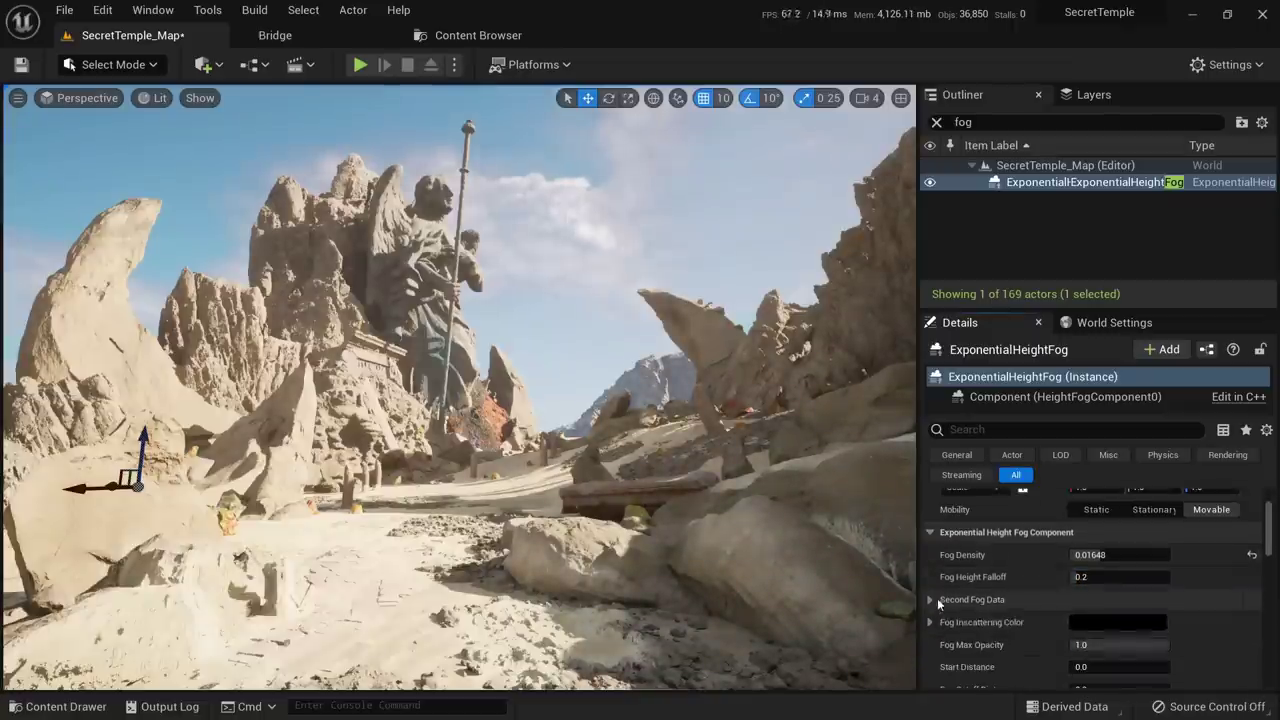
{"action": "left_click", "coordinate": [931, 600]}
{"action": "scroll", "coordinate": [1067, 584], "scroll_direction": "down", "scroll_amount": 1}
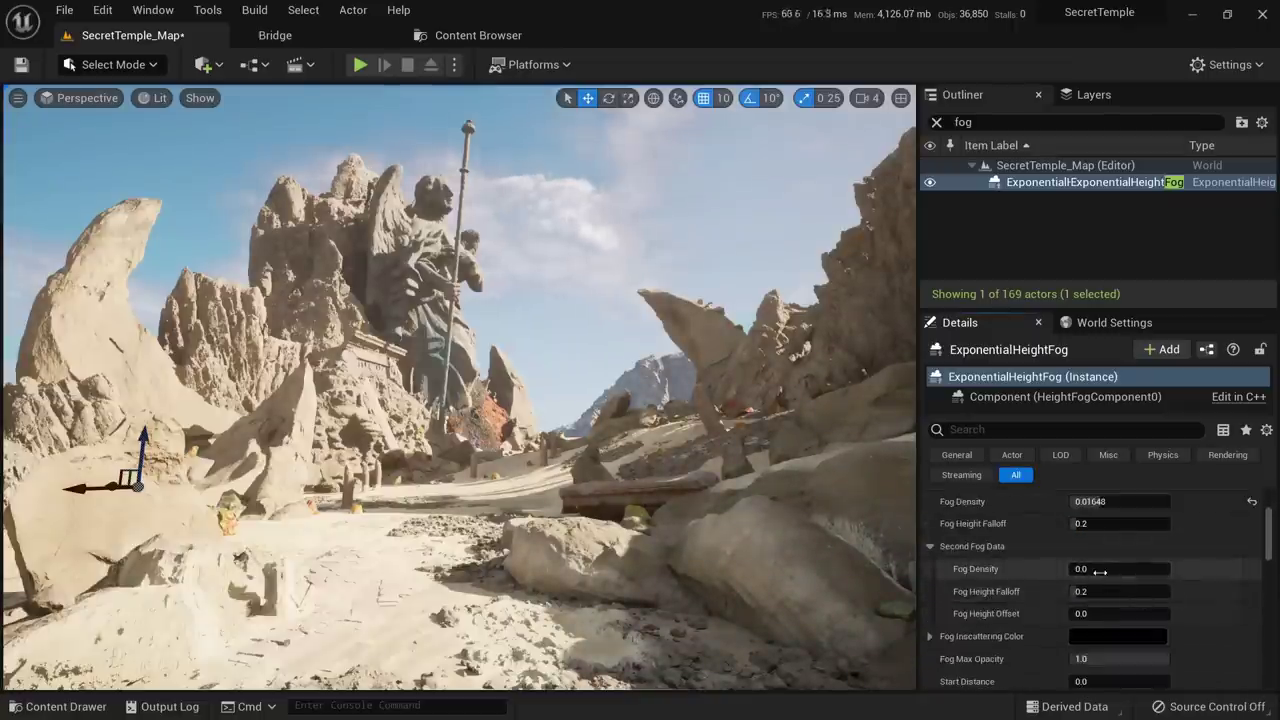
{"action": "mouse_move", "coordinate": [1118, 572]}
{"action": "left_mouse_down"}
{"action": "mouse_move", "coordinate": [1165, 572]}
{"action": "mouse_move", "coordinate": [1118, 572]}
{"action": "mouse_move", "coordinate": [1140, 572]}
{"action": "left_mouse_up"}
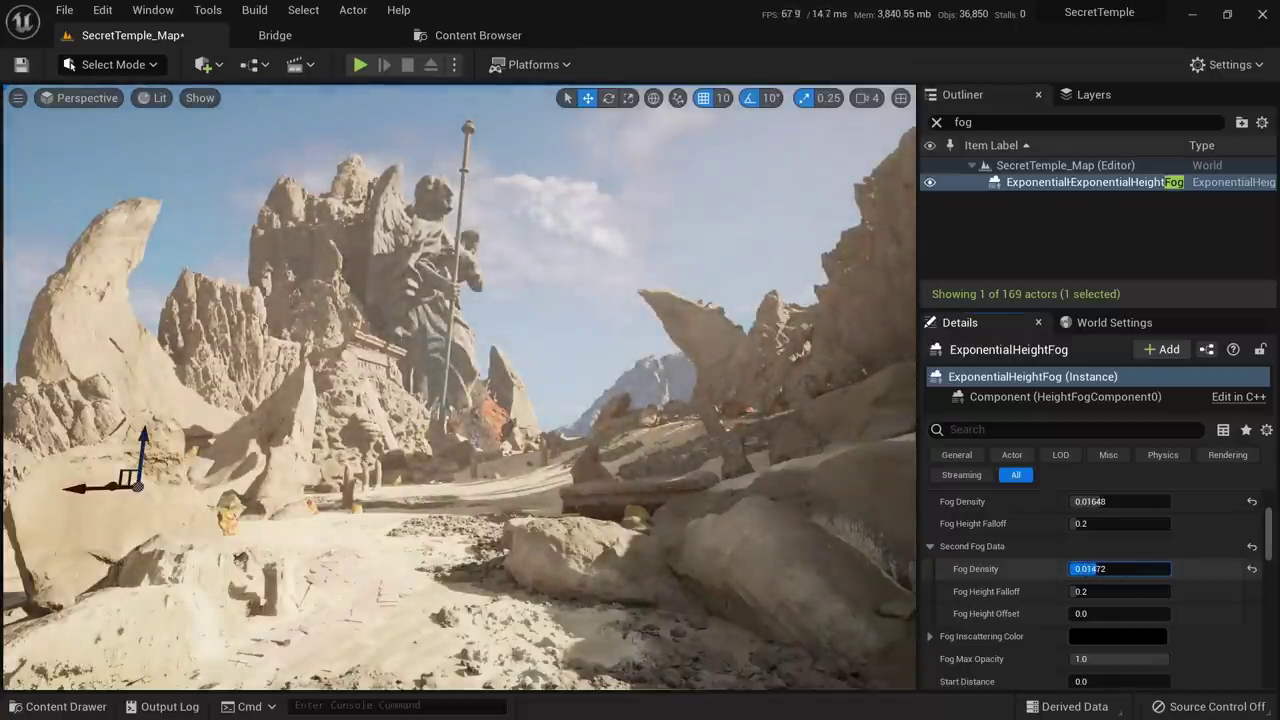
{"action": "type", "text": "0"}
{"action": "key", "text": "Return"}
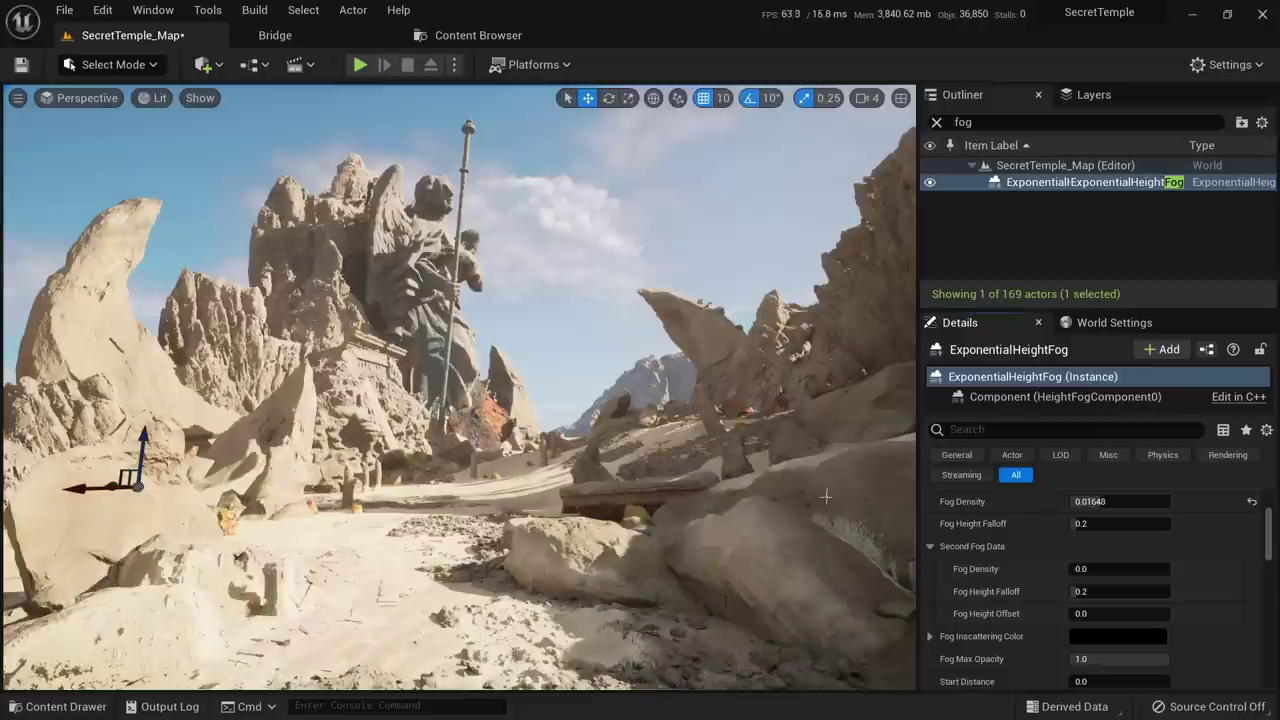
Raise the second fog's density to 0.00512 and try other Height Falloff and Height Offset values, resetting both to their defaults
{"action": "mouse_move", "coordinate": [1092, 568]}
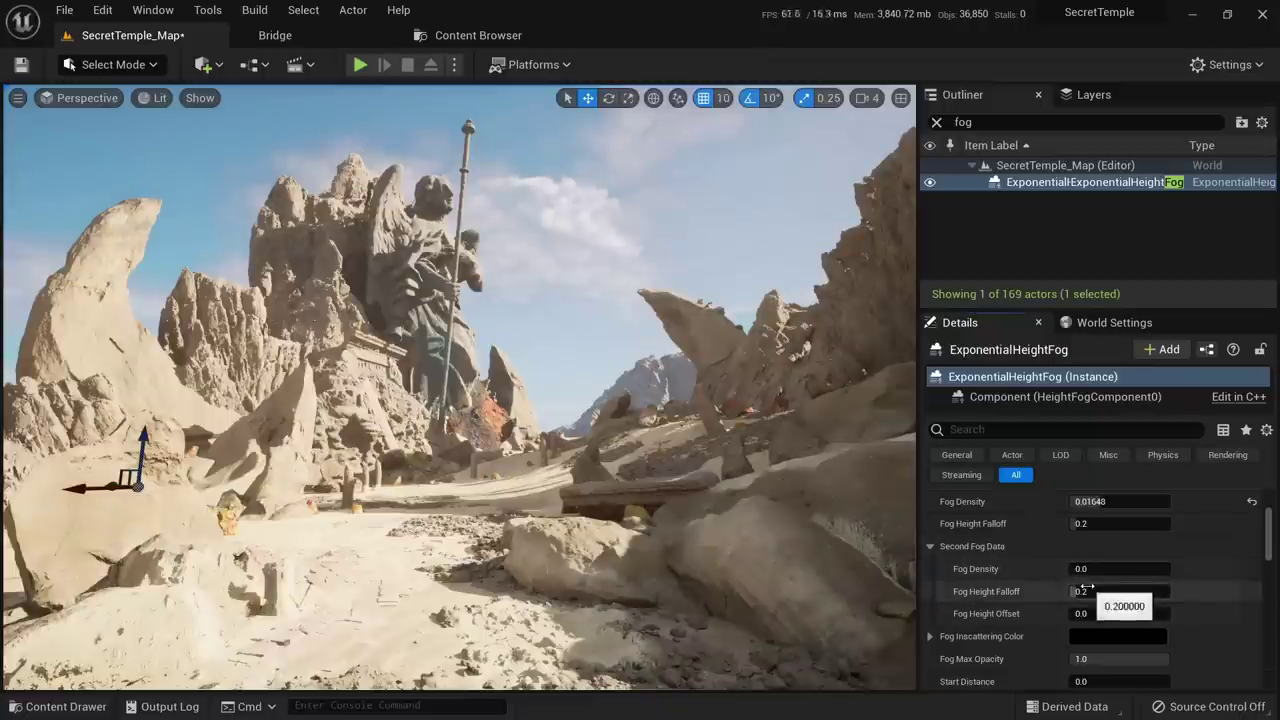
{"action": "left_click_drag", "start_coordinate": [1075, 569], "coordinate": [1105, 591]}
{"action": "left_click", "coordinate": [1251, 591]}
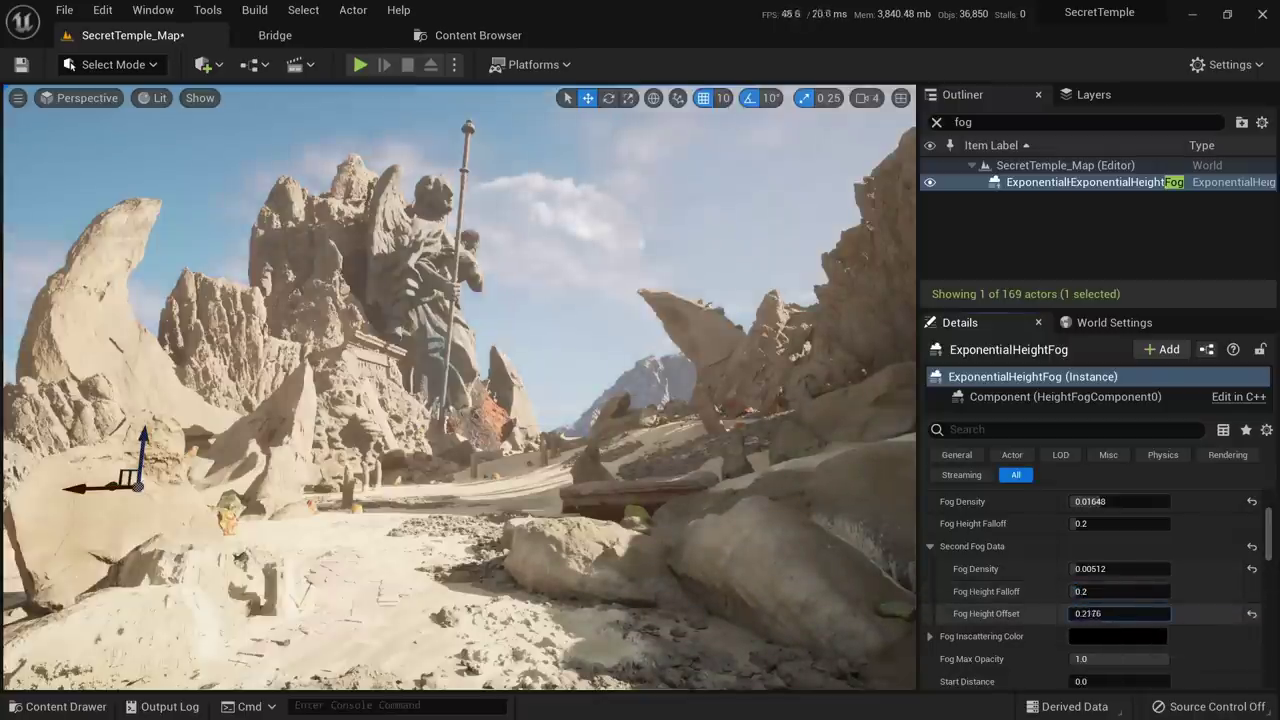
{"action": "left_click", "coordinate": [1251, 613]}
Try orange, yellow and near-white tints for the Fog Inscattering Color and cancel the color change
{"action": "scroll", "coordinate": [1155, 567], "scroll_direction": "down", "scroll_amount": 2}
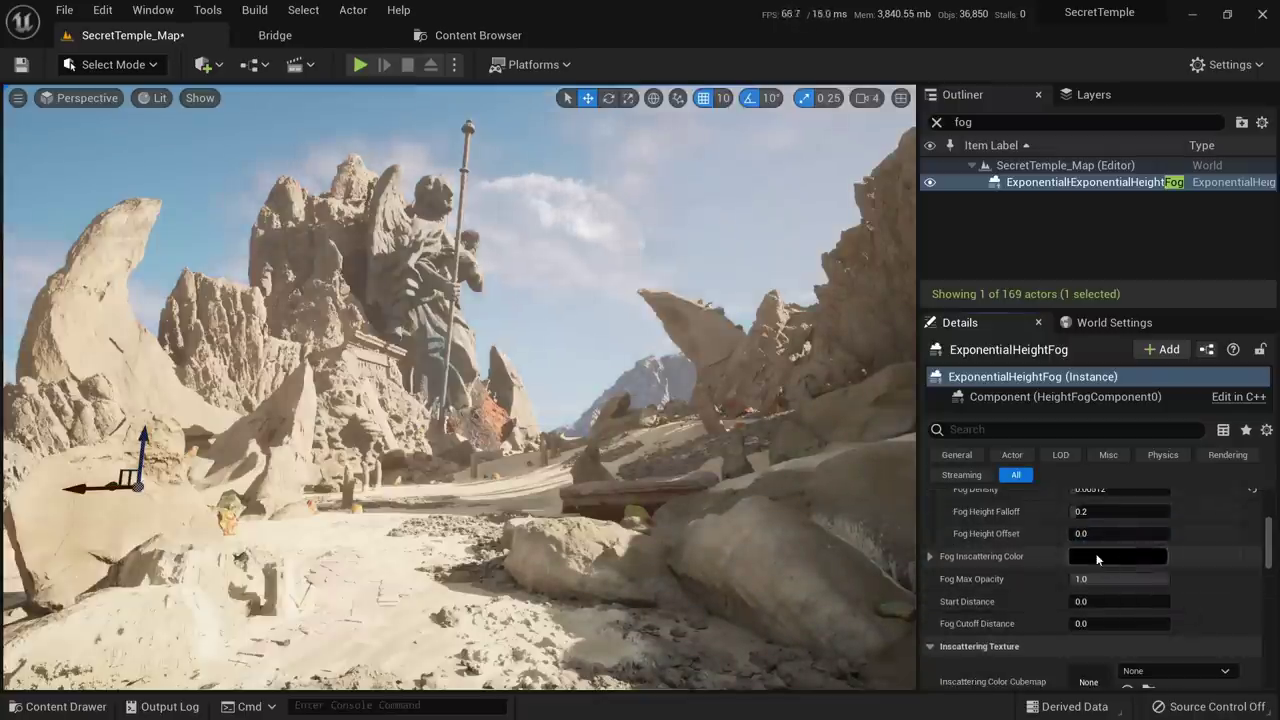
{"action": "left_click", "coordinate": [1140, 556]}
{"action": "left_click", "coordinate": [901, 460]}
{"action": "left_click_drag", "start_coordinate": [975, 437], "coordinate": [972, 341]}
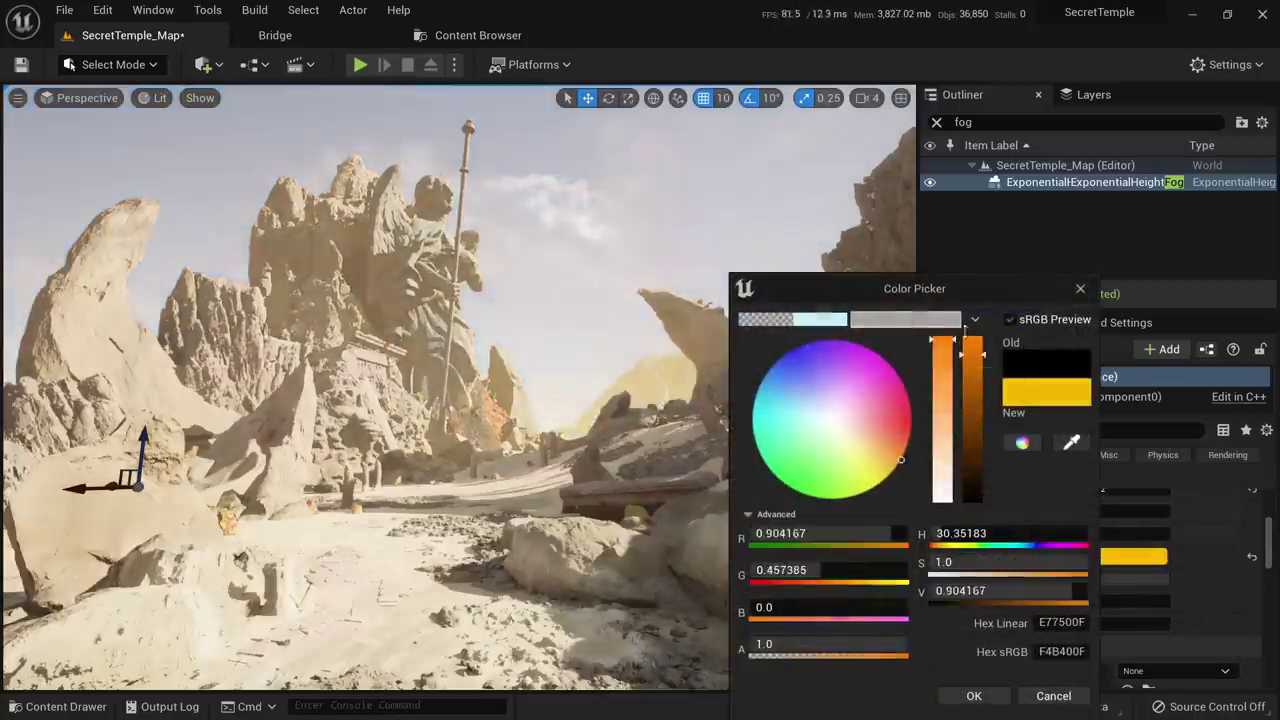
{"action": "mouse_move", "coordinate": [891, 424]}
{"action": "left_mouse_down"}
{"action": "mouse_move", "coordinate": [714, 410]}
{"action": "mouse_move", "coordinate": [726, 449]}
{"action": "mouse_move", "coordinate": [787, 483]}
{"action": "mouse_move", "coordinate": [812, 442]}
{"action": "mouse_move", "coordinate": [900, 476]}
{"action": "mouse_move", "coordinate": [897, 492]}
{"action": "left_mouse_up"}
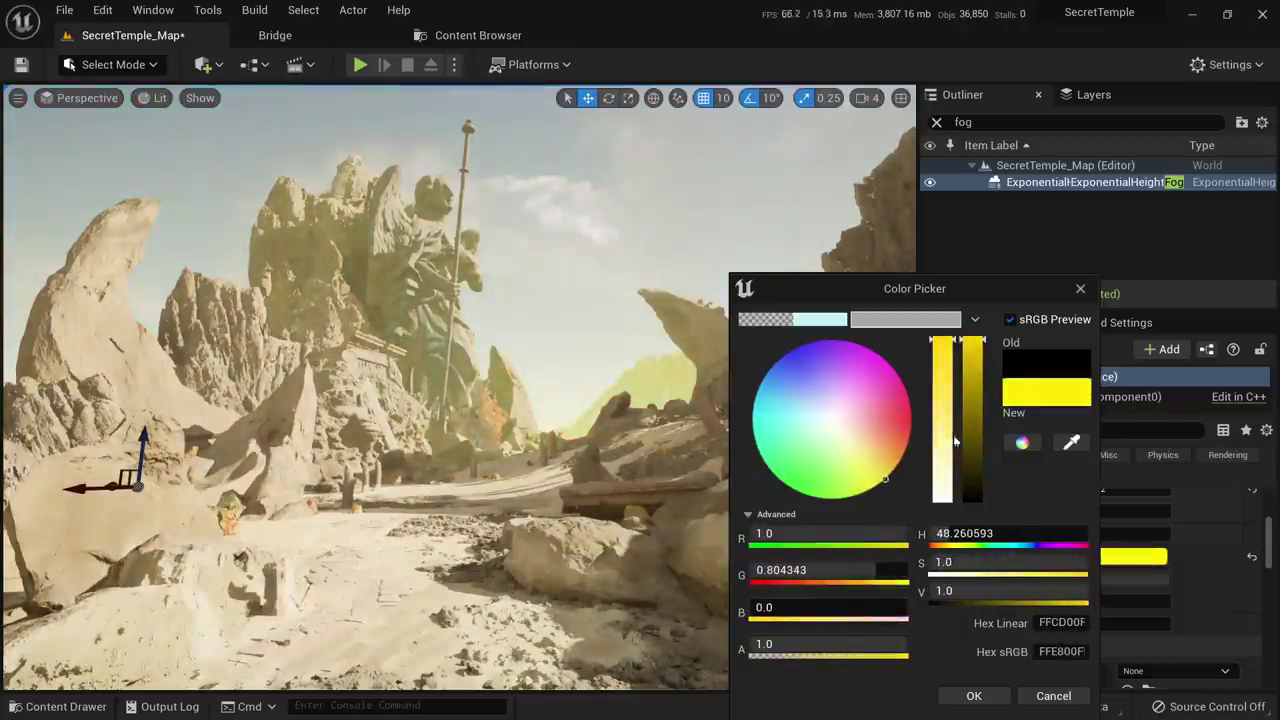
{"action": "left_click_drag", "start_coordinate": [937, 410], "coordinate": [936, 517]}
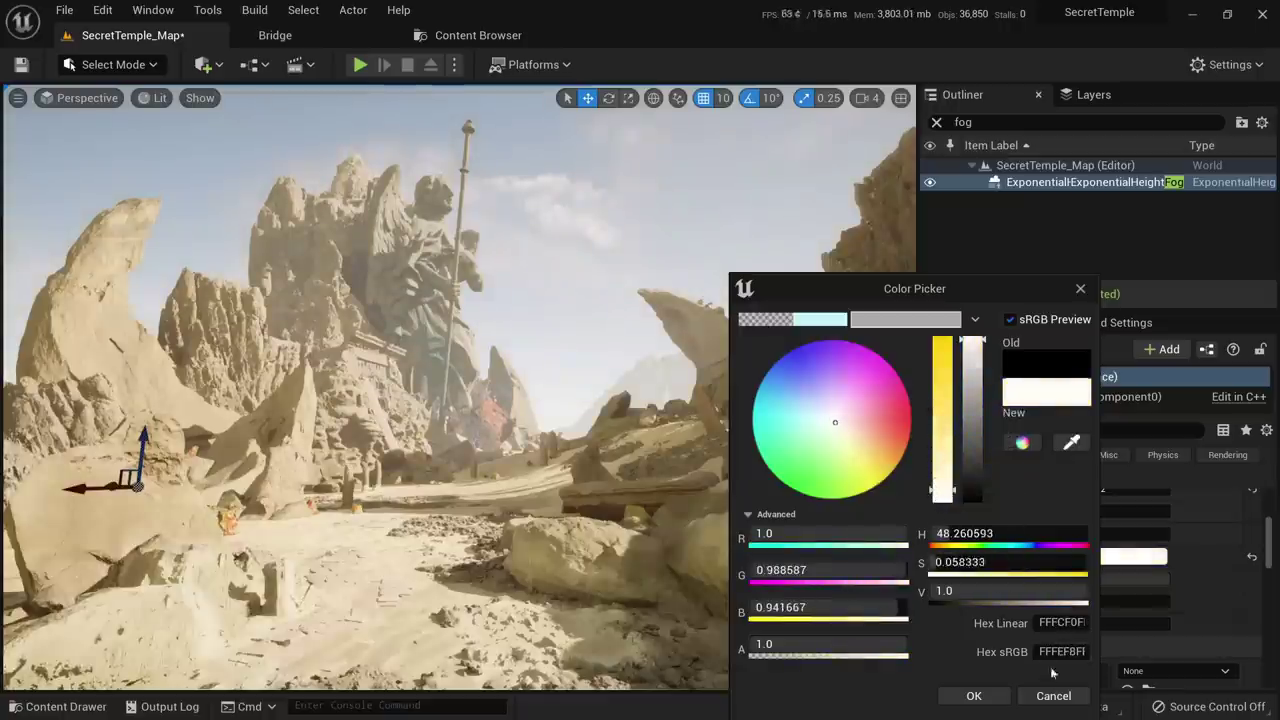
{"action": "left_click", "coordinate": [1053, 695]}
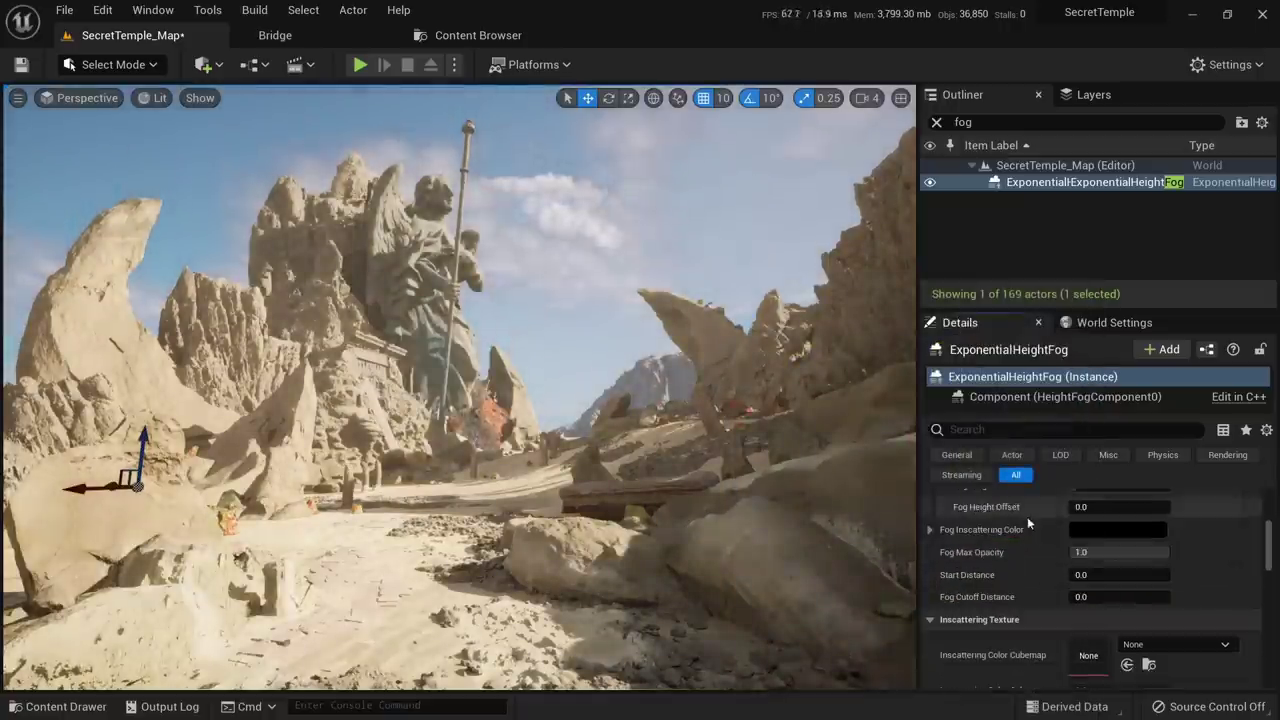
Raise the volumetric fog's Scattering Distribution to about 0.46
{"action": "scroll", "coordinate": [1090, 550], "scroll_direction": "down", "scroll_amount": 6}
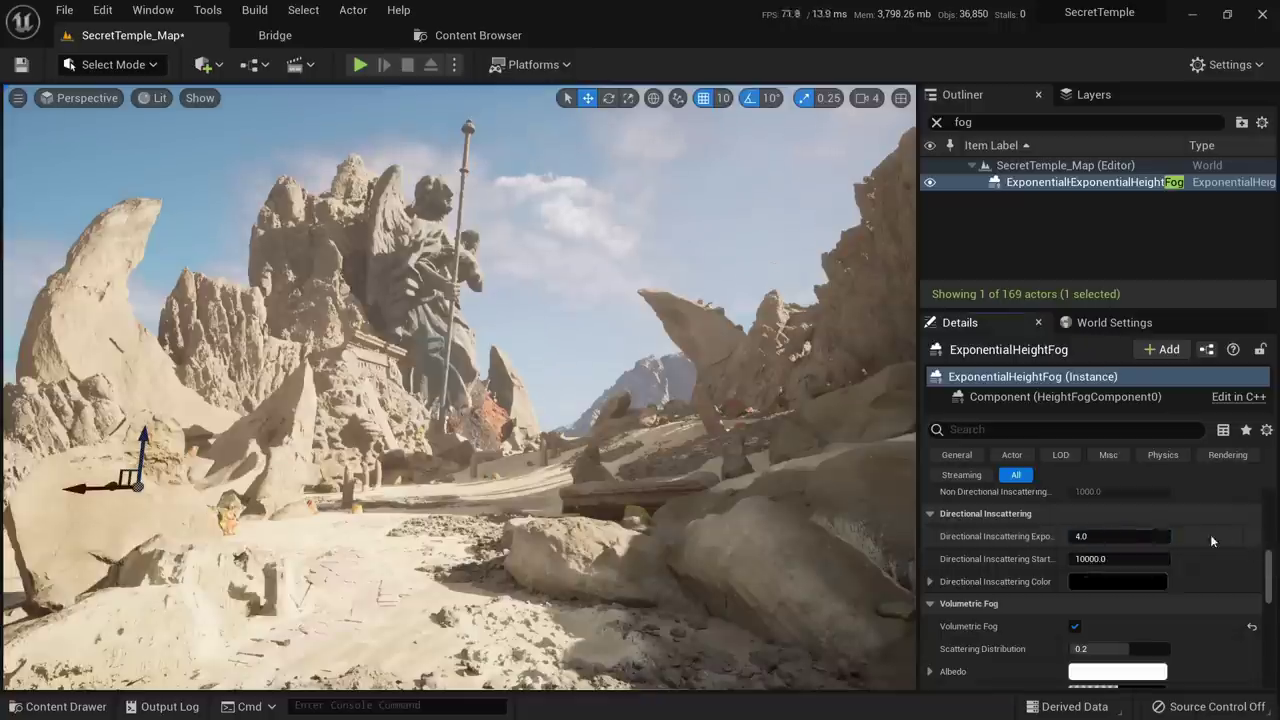
{"action": "scroll", "coordinate": [1210, 540], "scroll_direction": "down", "scroll_amount": 2}
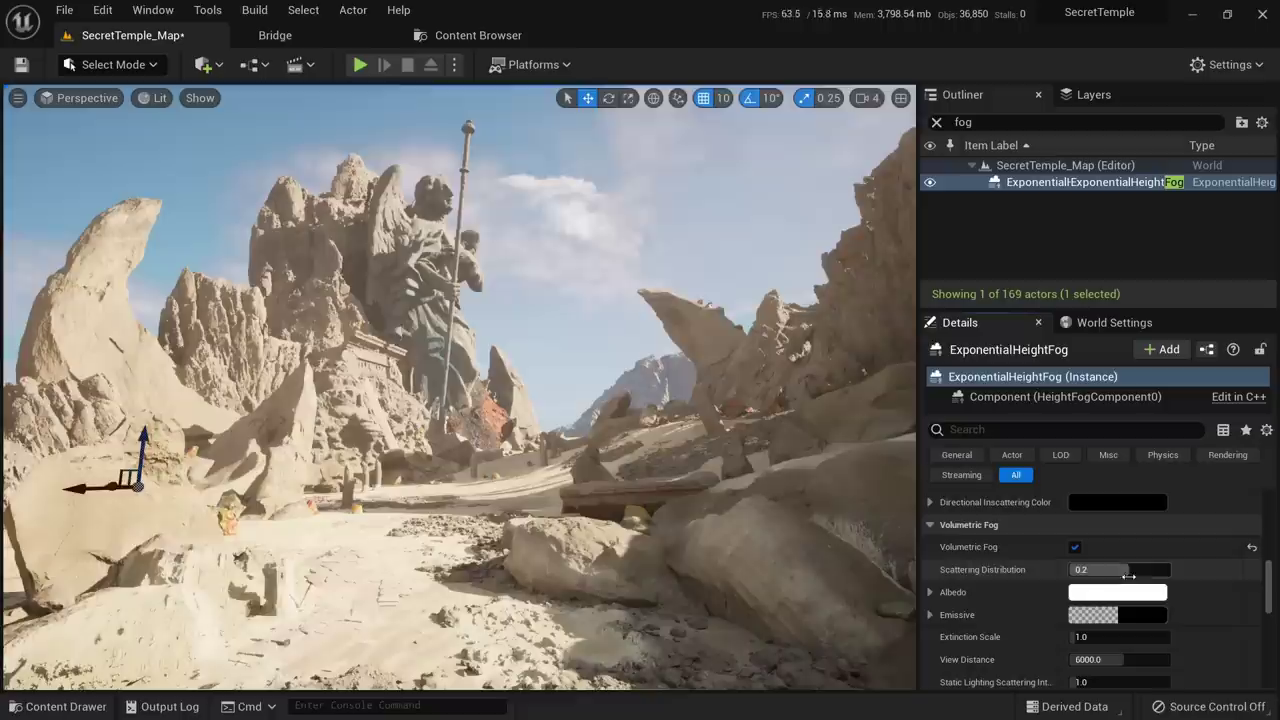
{"action": "mouse_move", "coordinate": [1128, 576]}
{"action": "left_mouse_down"}
{"action": "mouse_move", "coordinate": [1110, 576]}
{"action": "mouse_move", "coordinate": [1160, 576]}
{"action": "mouse_move", "coordinate": [1110, 570]}
{"action": "mouse_move", "coordinate": [1145, 570]}
{"action": "left_mouse_up"}
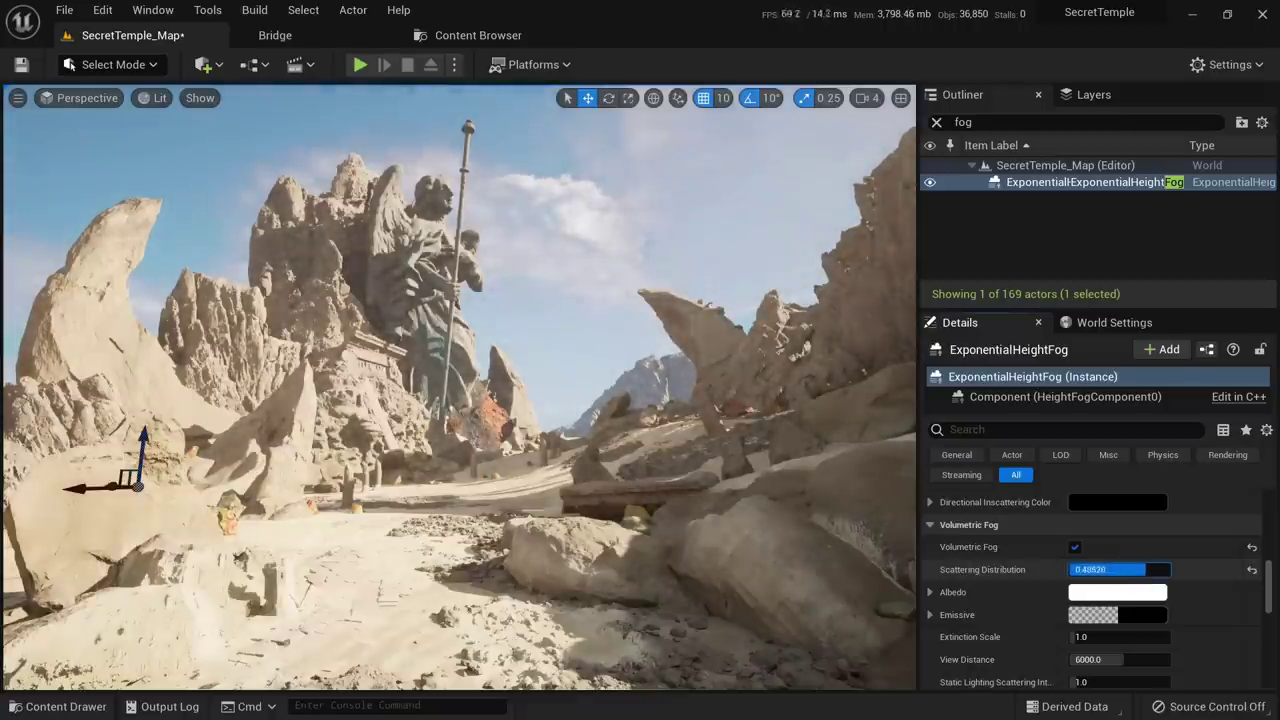
Try different tints for the volumetric fog's Albedo, leaving it white
{"action": "left_click", "coordinate": [1120, 594]}
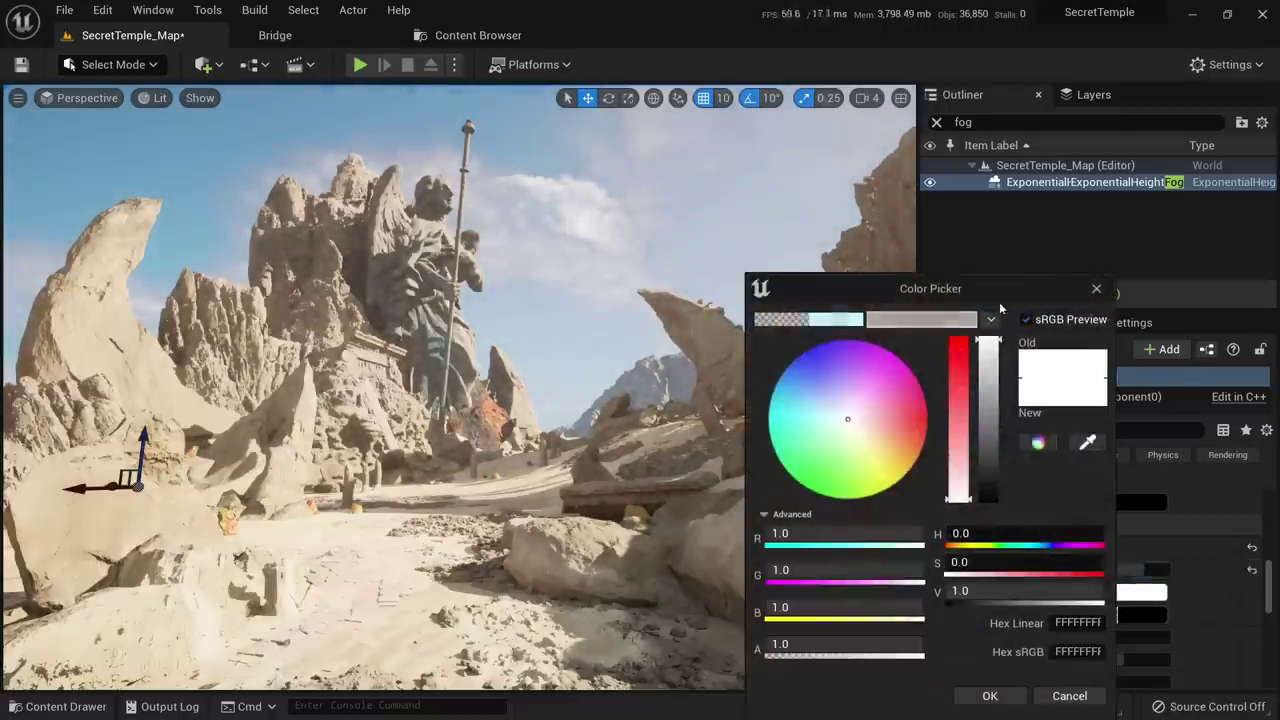
{"action": "left_click_drag", "start_coordinate": [1001, 289], "coordinate": [866, 183]}
{"action": "left_click_drag", "start_coordinate": [854, 242], "coordinate": [852, 398]}
{"action": "left_click_drag", "start_coordinate": [883, 182], "coordinate": [798, 118]}
{"action": "left_click", "coordinate": [866, 543]}
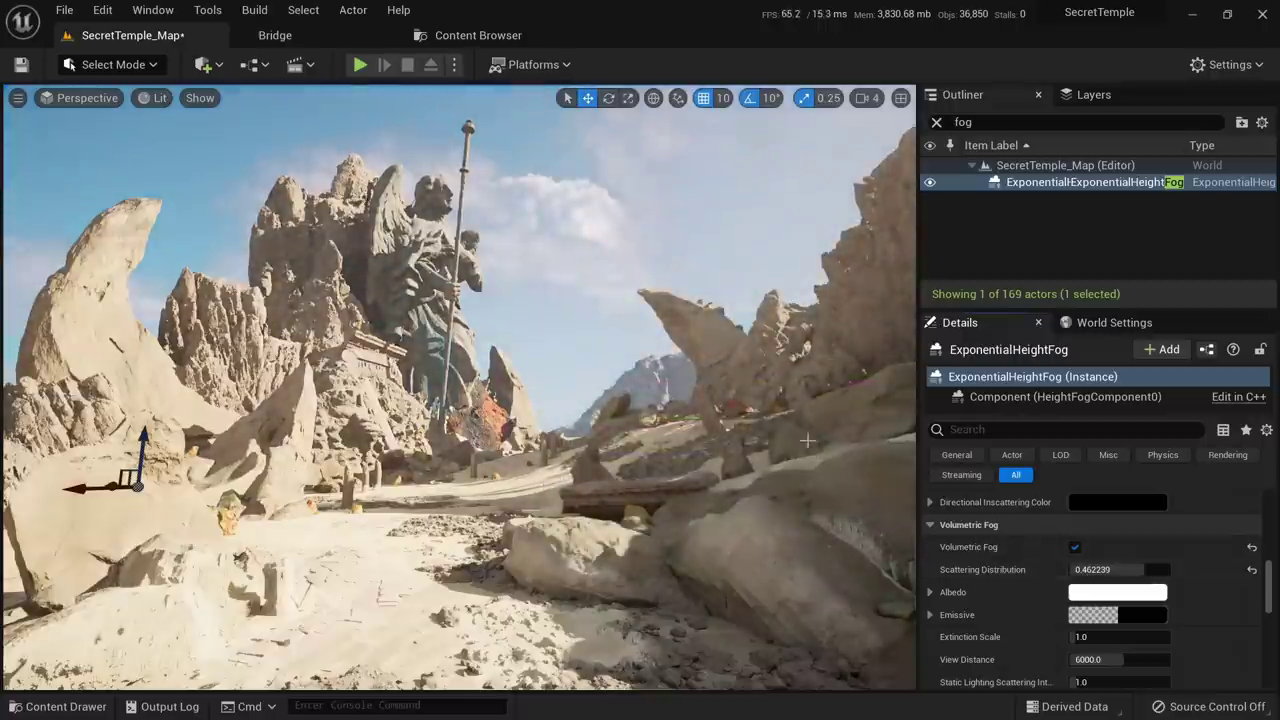
Set the volumetric fog's Scattering Distribution to about 0.45 and its Extinction Scale to about 3.33
{"action": "left_click_drag", "start_coordinate": [1130, 571], "coordinate": [1142, 569]}
{"action": "scroll", "coordinate": [1090, 610], "scroll_direction": "down", "scroll_amount": 1}
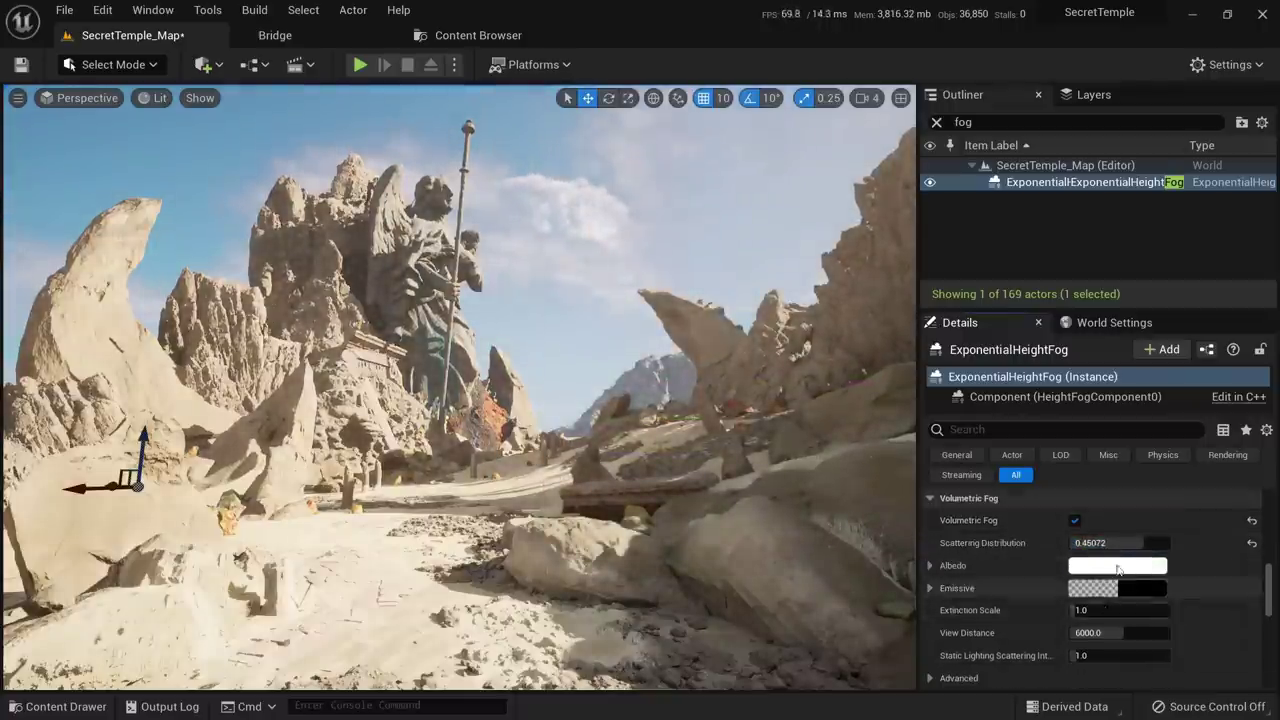
{"action": "left_click_drag", "start_coordinate": [1096, 610], "coordinate": [1126, 610]}
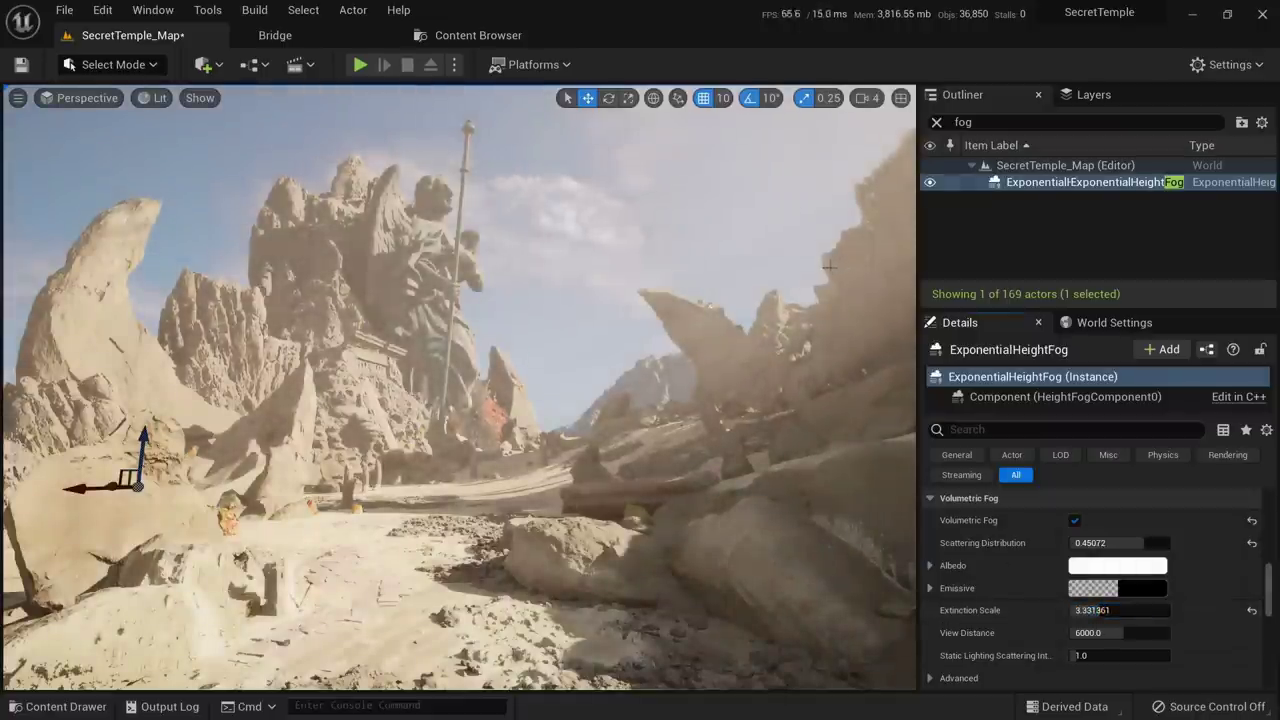
Rotate the atmosphere sun light through several directions to test the denser fog, and undo the rotation
{"action": "right_click_drag", "start_coordinate": [824, 271], "coordinate": [824, 276]}
{"action": "key", "text": "ctrl+l"}
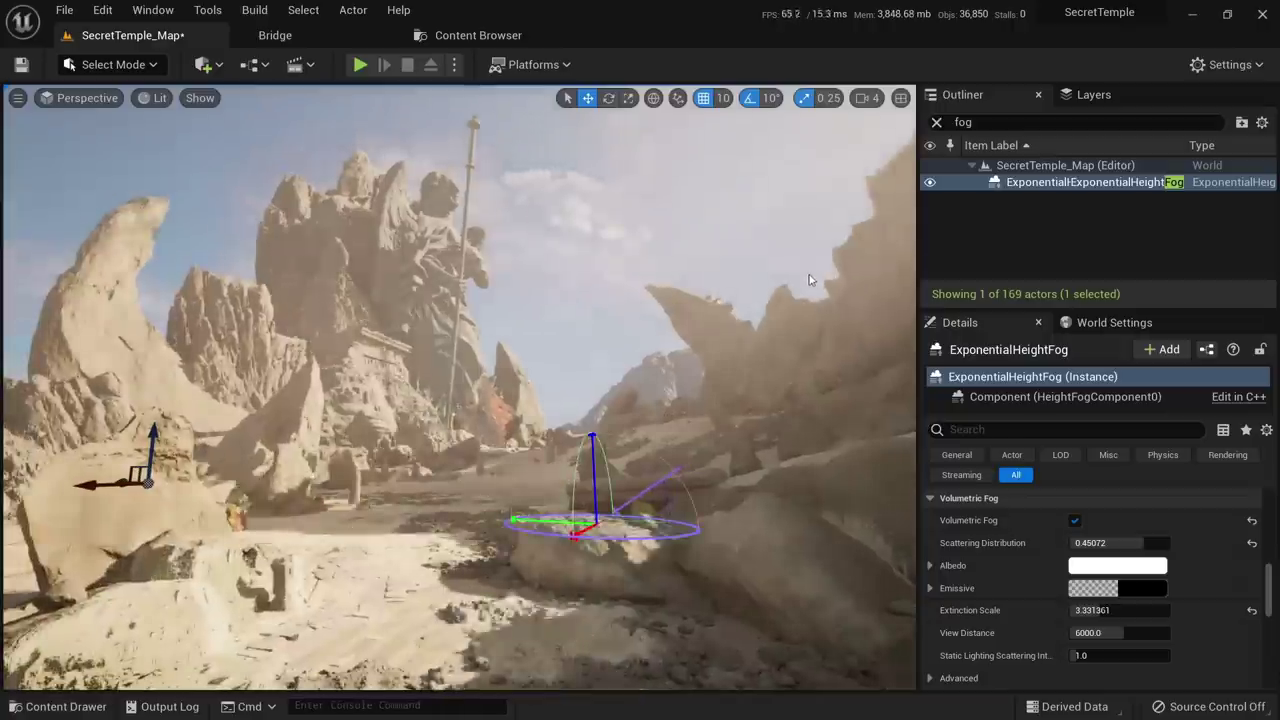
{"action": "key", "text": "ctrl+l"}
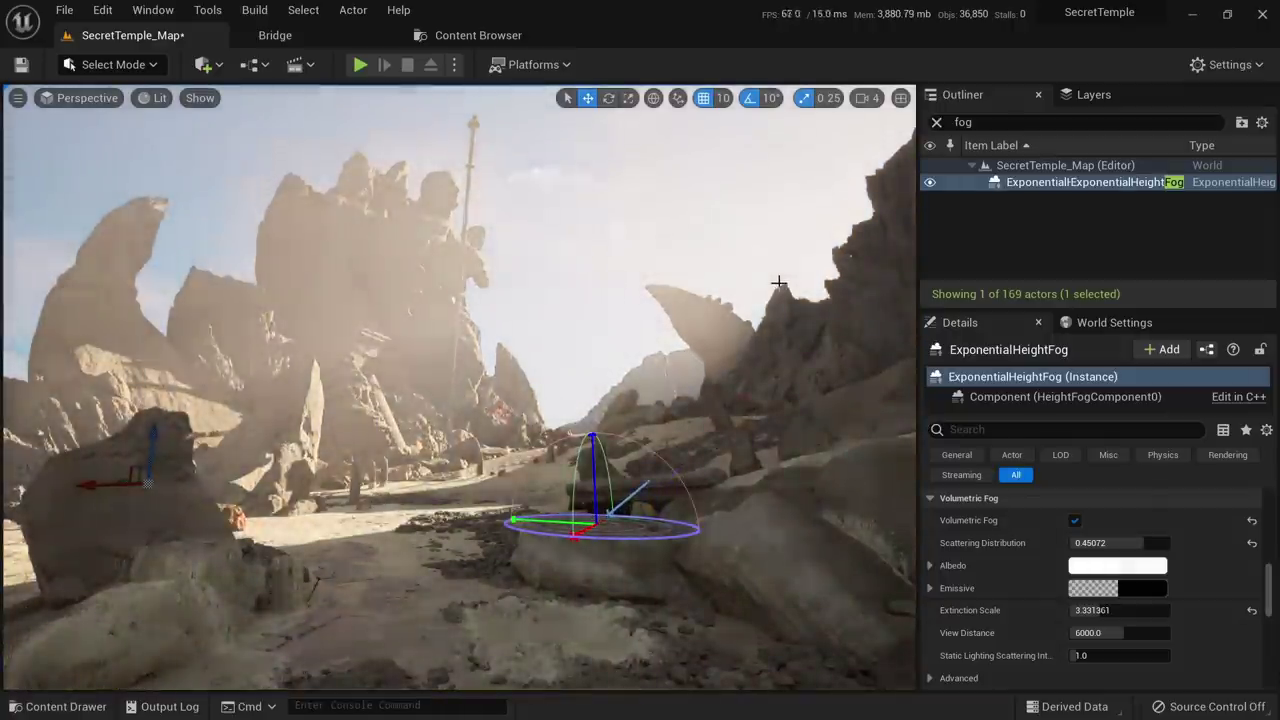
{"action": "key", "text": "ctrl+l"}
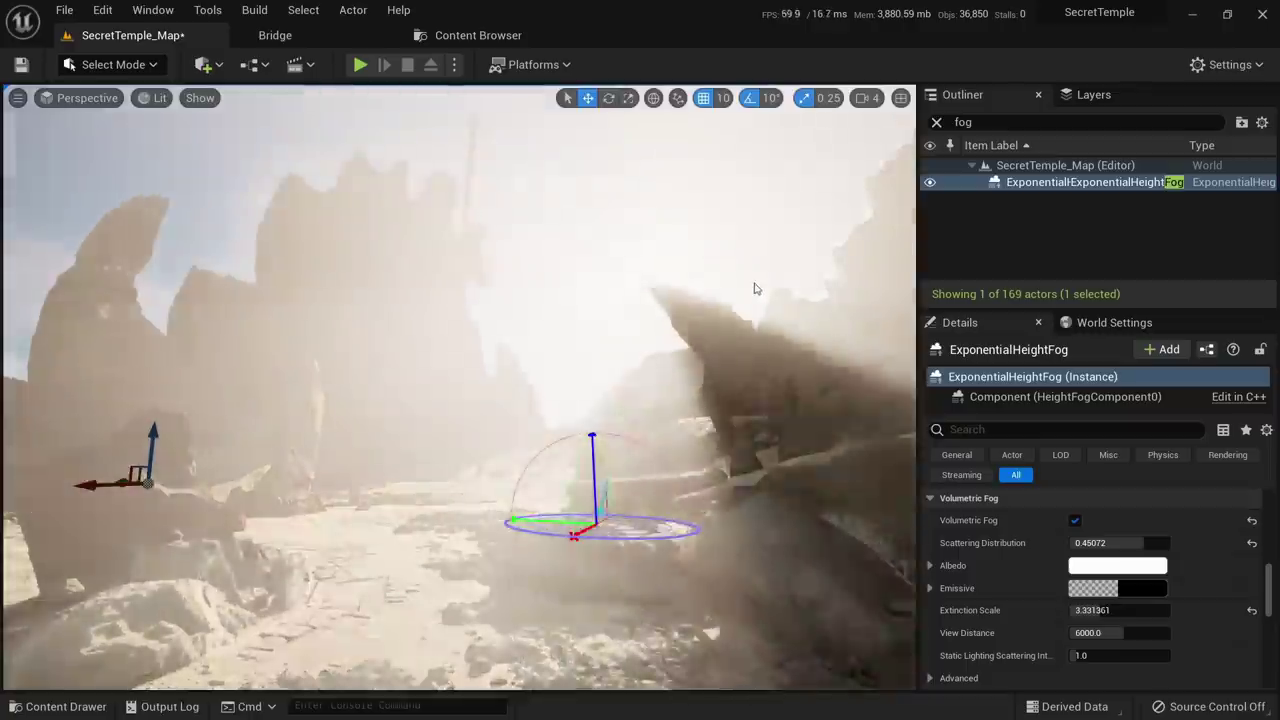
{"action": "key", "text": "ctrl+l"}
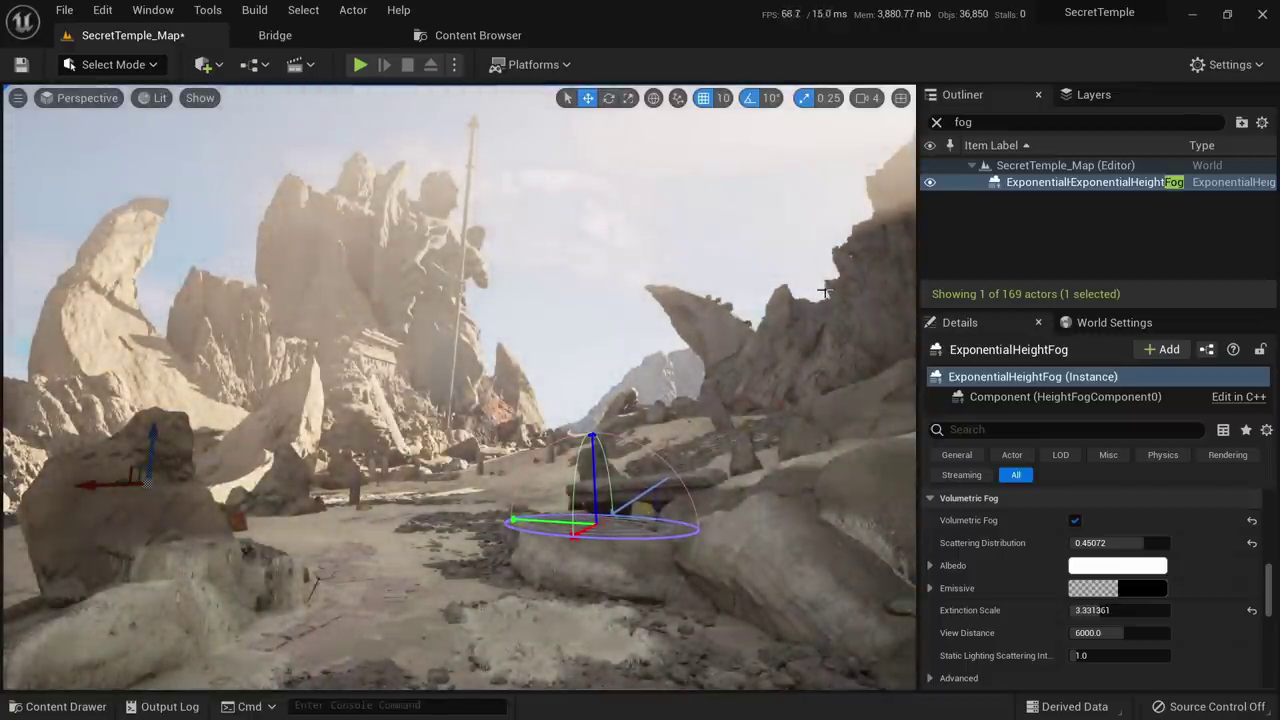
{"action": "key", "text": "ctrl+z"}
Try other second fog density and height falloff values, and reset Second Fog Data to density 0 and falloff 0.2
{"action": "scroll", "coordinate": [1120, 577], "scroll_direction": "up", "scroll_amount": 3}
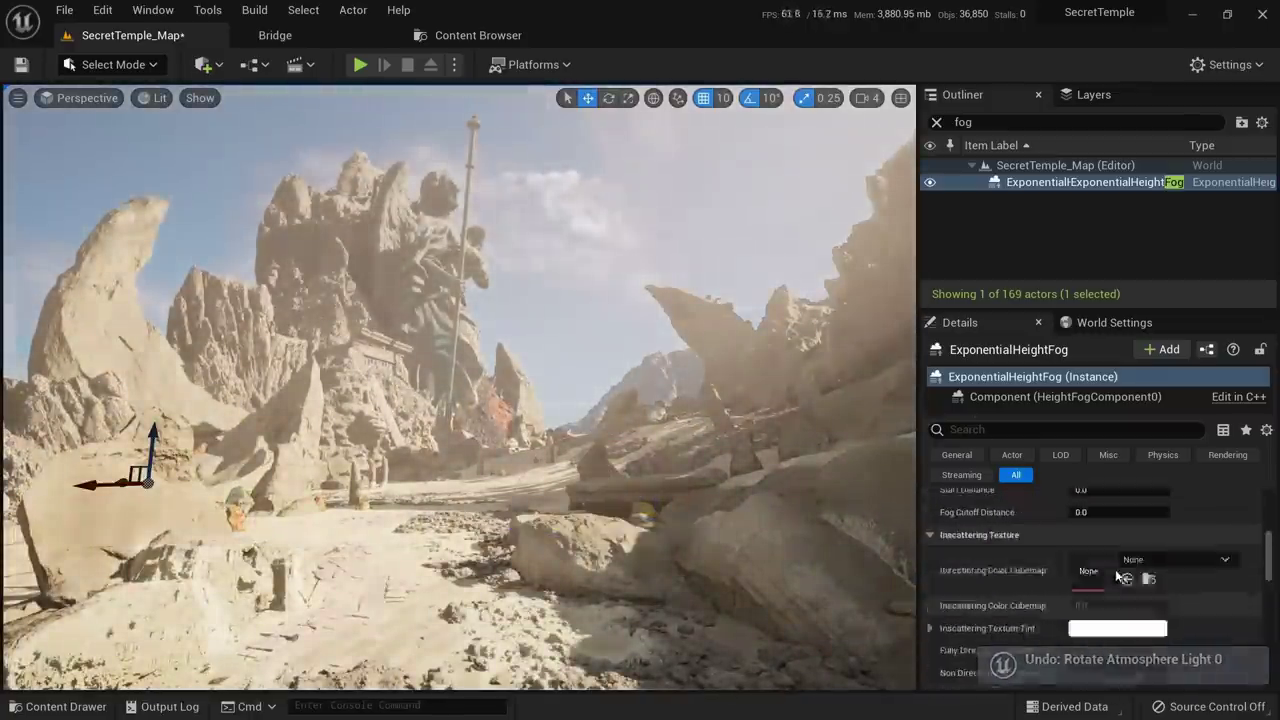
{"action": "scroll", "coordinate": [1120, 577], "scroll_direction": "up", "scroll_amount": 5}
{"action": "scroll", "coordinate": [1115, 565], "scroll_direction": "down", "scroll_amount": 1}
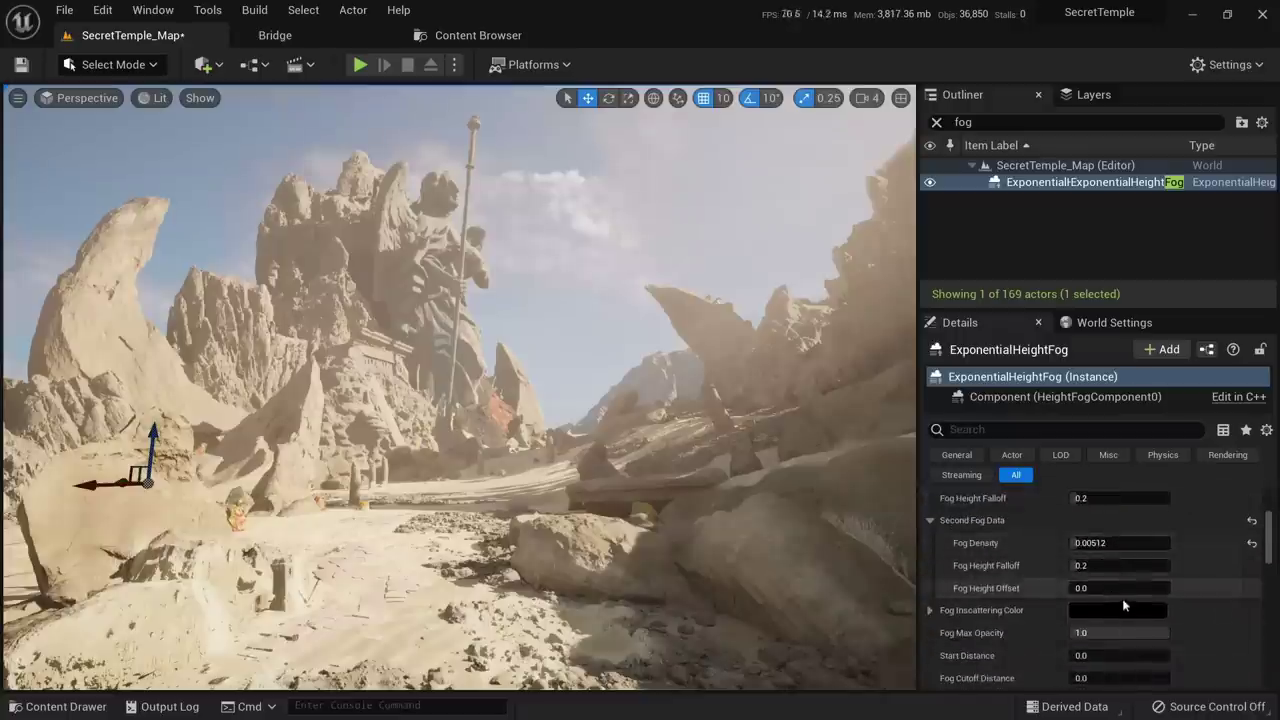
{"action": "scroll", "coordinate": [1130, 575], "scroll_direction": "up", "scroll_amount": 5}
{"action": "scroll", "coordinate": [1135, 557], "scroll_direction": "down", "scroll_amount": 4}
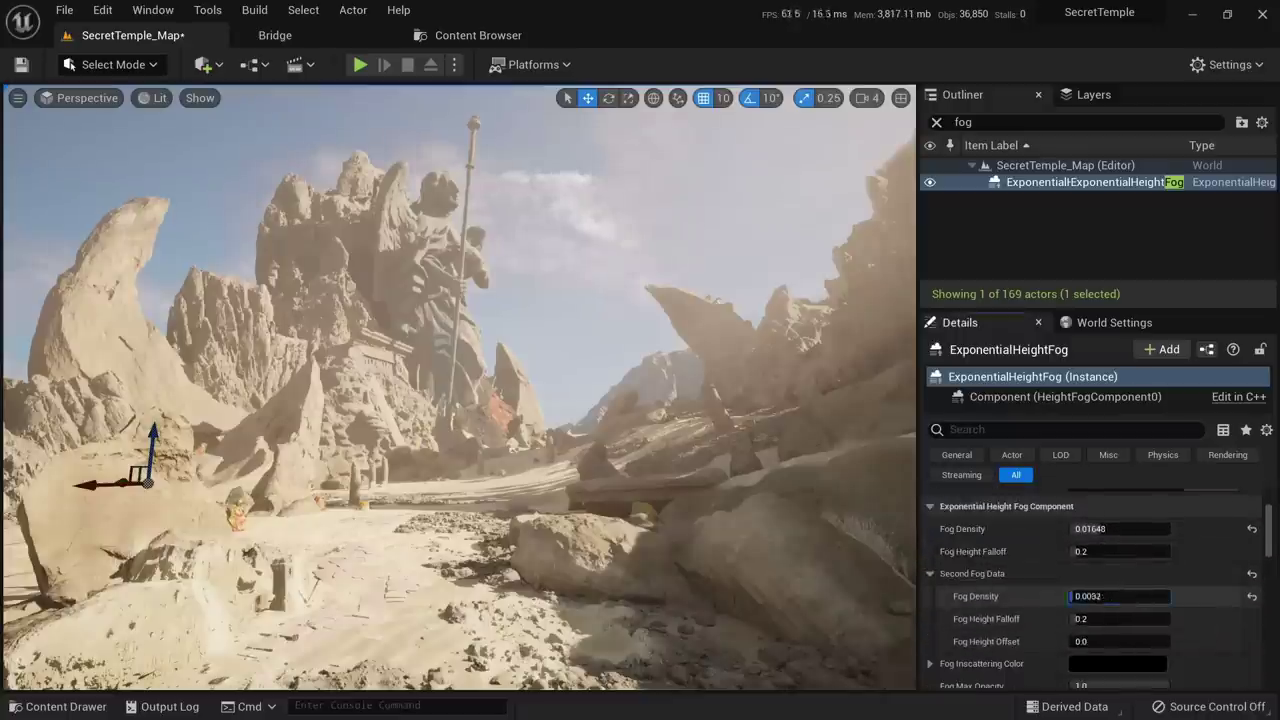
{"action": "left_click_drag", "start_coordinate": [1077, 597], "coordinate": [1080, 624]}
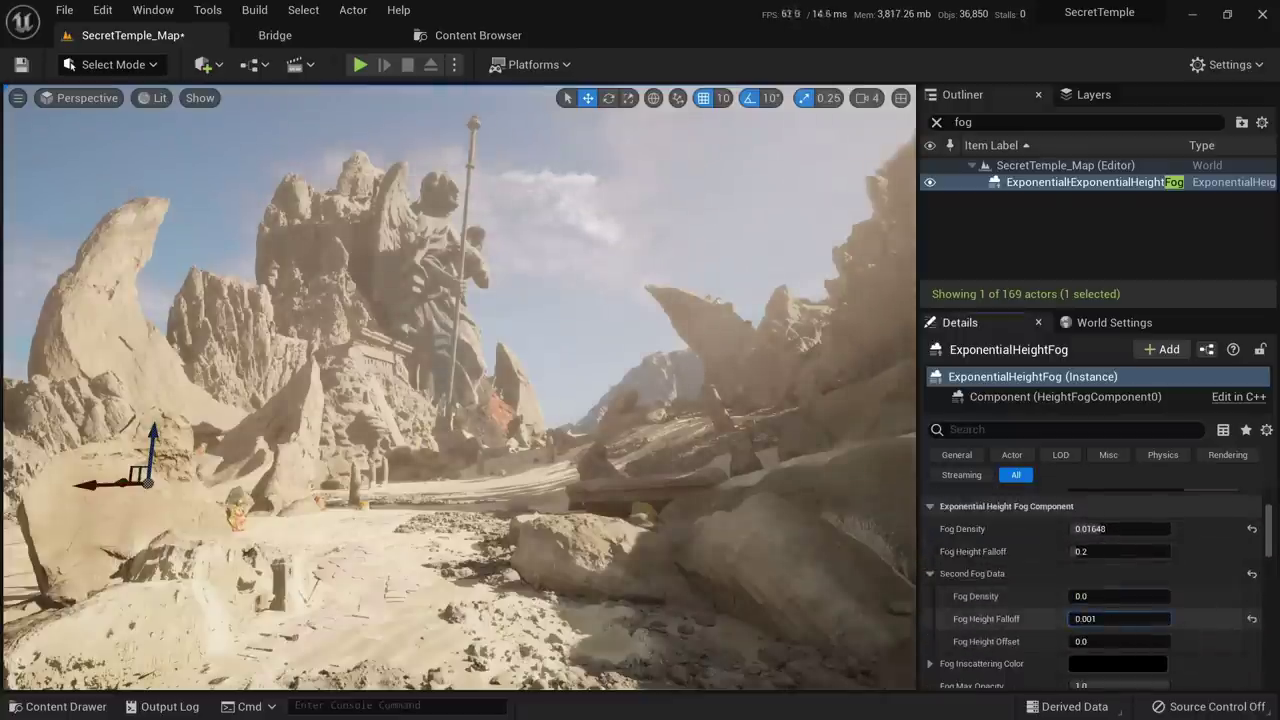
{"action": "scroll", "coordinate": [1130, 624], "scroll_direction": "up", "scroll_amount": 1}
{"action": "left_click", "coordinate": [1252, 672]}
{"action": "scroll", "coordinate": [1252, 672], "scroll_direction": "down", "scroll_amount": 1}
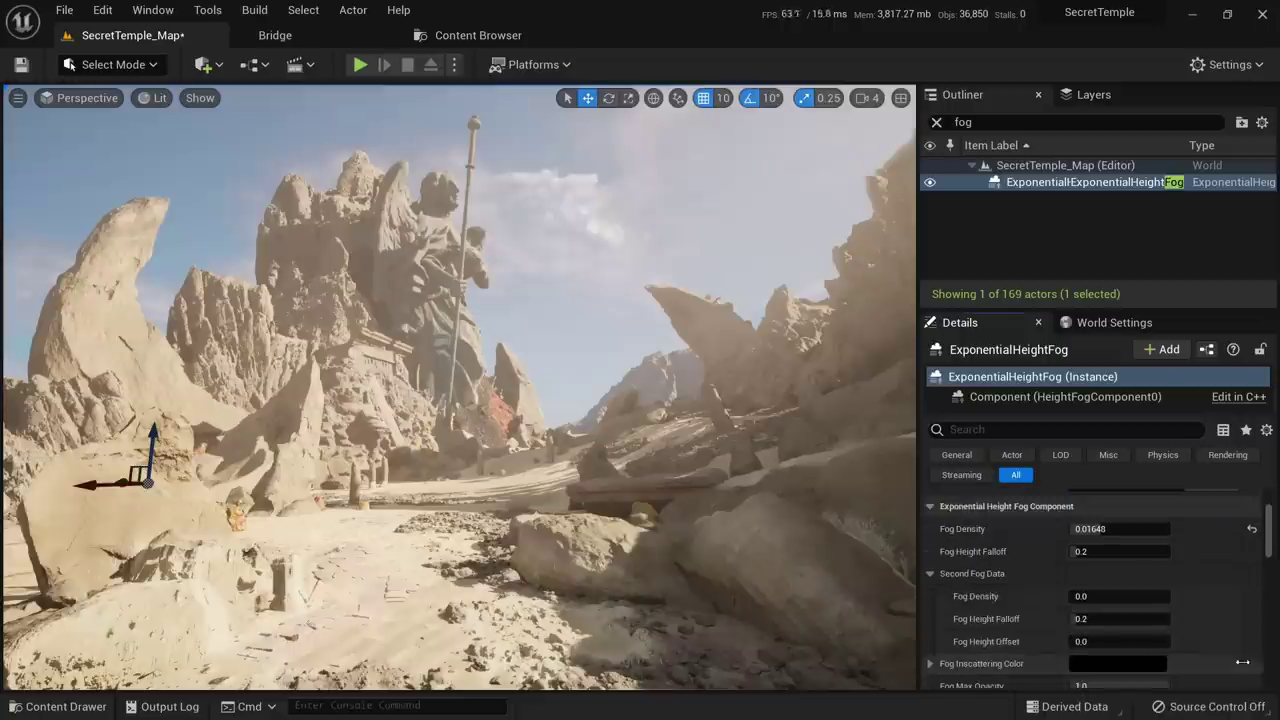
Lower the height fog's main Fog Density to 0.0088
{"action": "scroll", "coordinate": [1180, 645], "scroll_direction": "up", "scroll_amount": 2}
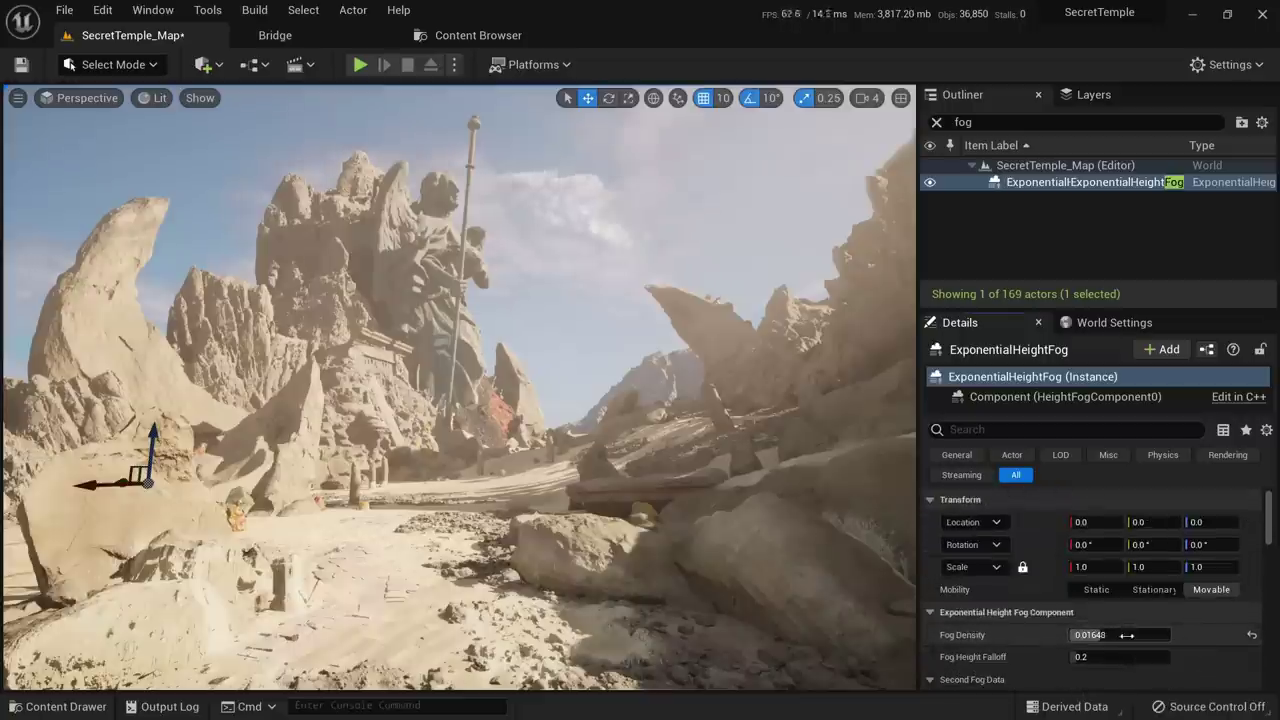
{"action": "left_click_drag", "start_coordinate": [1126, 635], "coordinate": [1108, 635]}
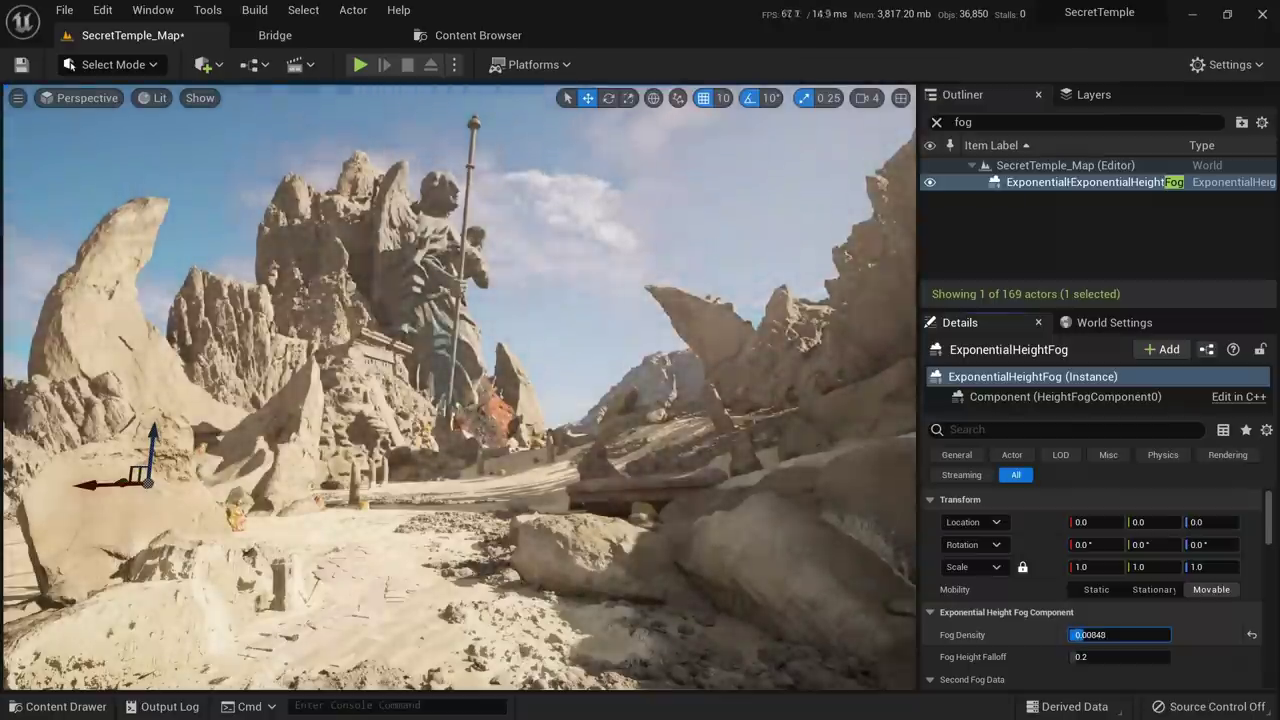
{"action": "key", "text": "Return"}
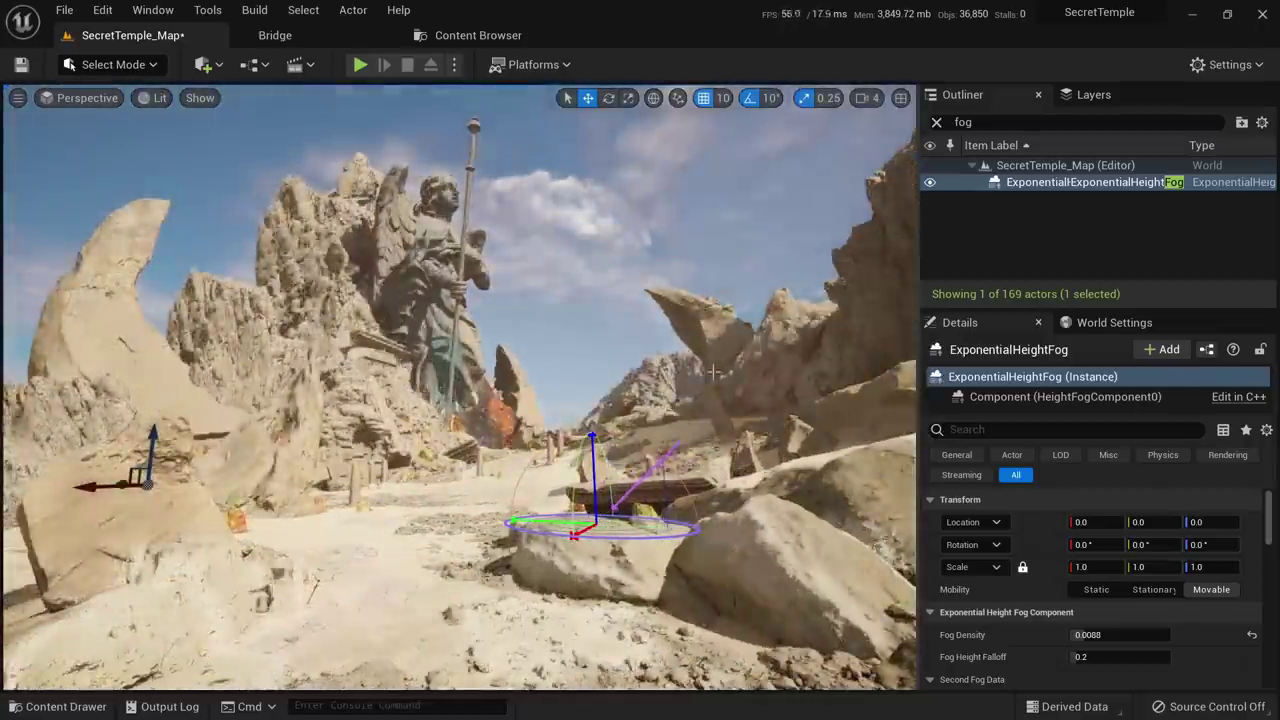
Test other atmosphere sun directions, clear the Outliner's fog search, and undo the last sun rotation
{"action": "key", "text": "ctrl+l"}
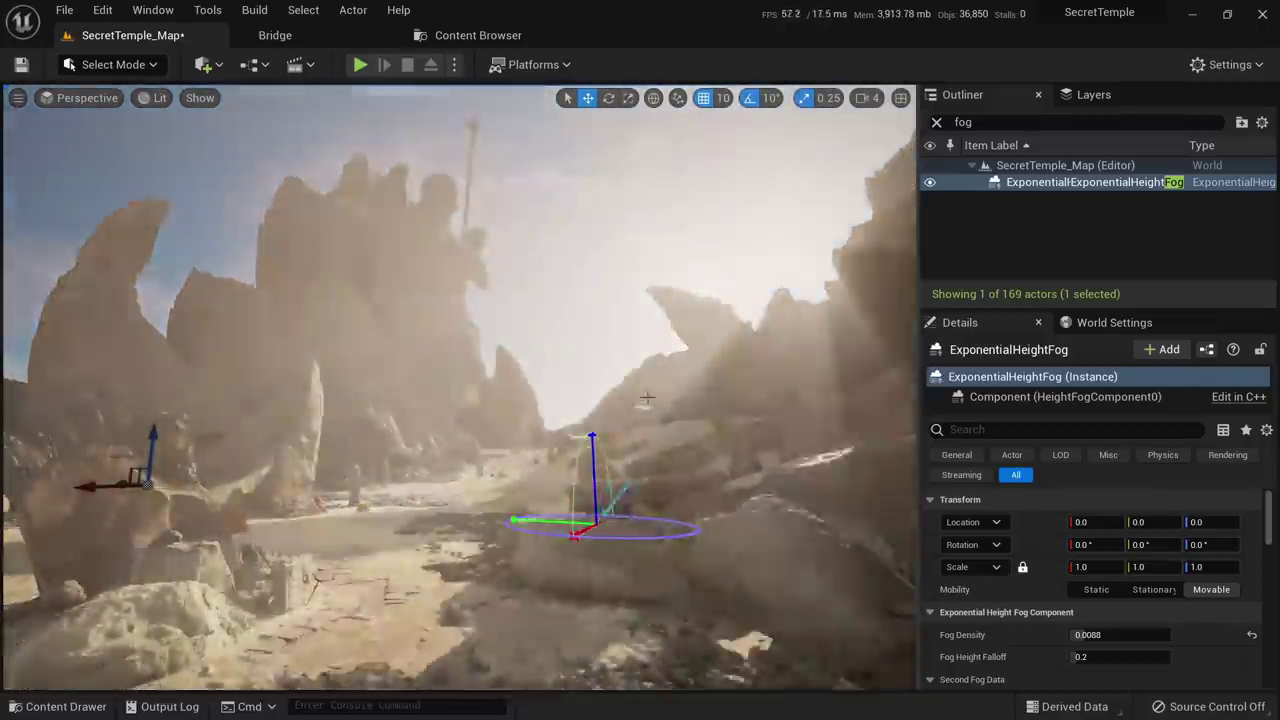
{"action": "key", "text": "ctrl+l"}
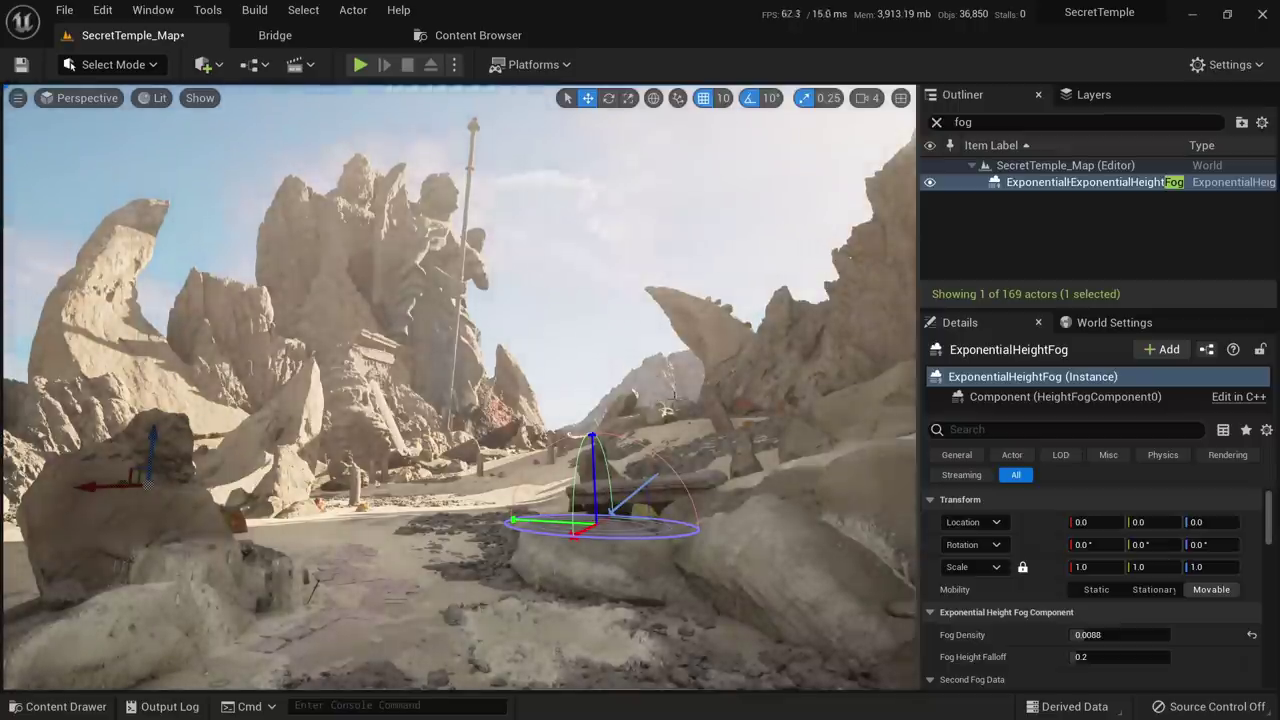
{"action": "left_click", "coordinate": [936, 121]}
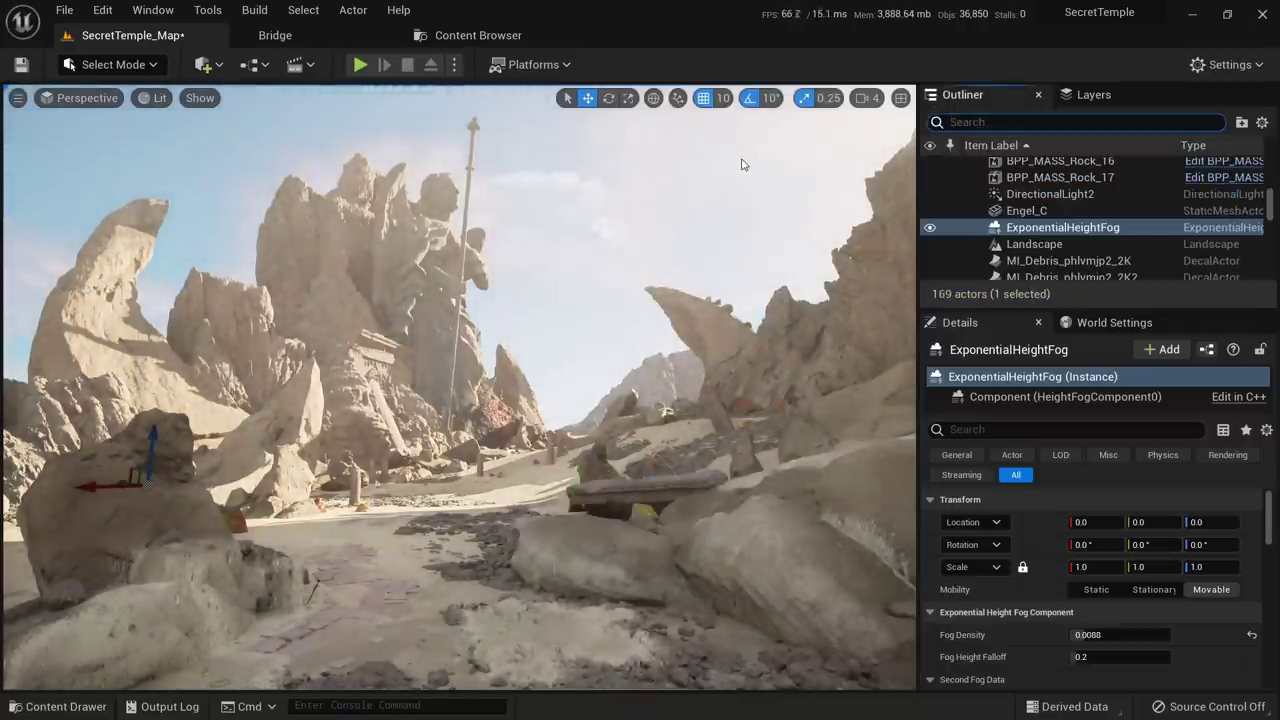
{"action": "right_click_drag", "start_coordinate": [739, 162], "coordinate": [745, 167]}
{"action": "key", "text": "ctrl+z"}
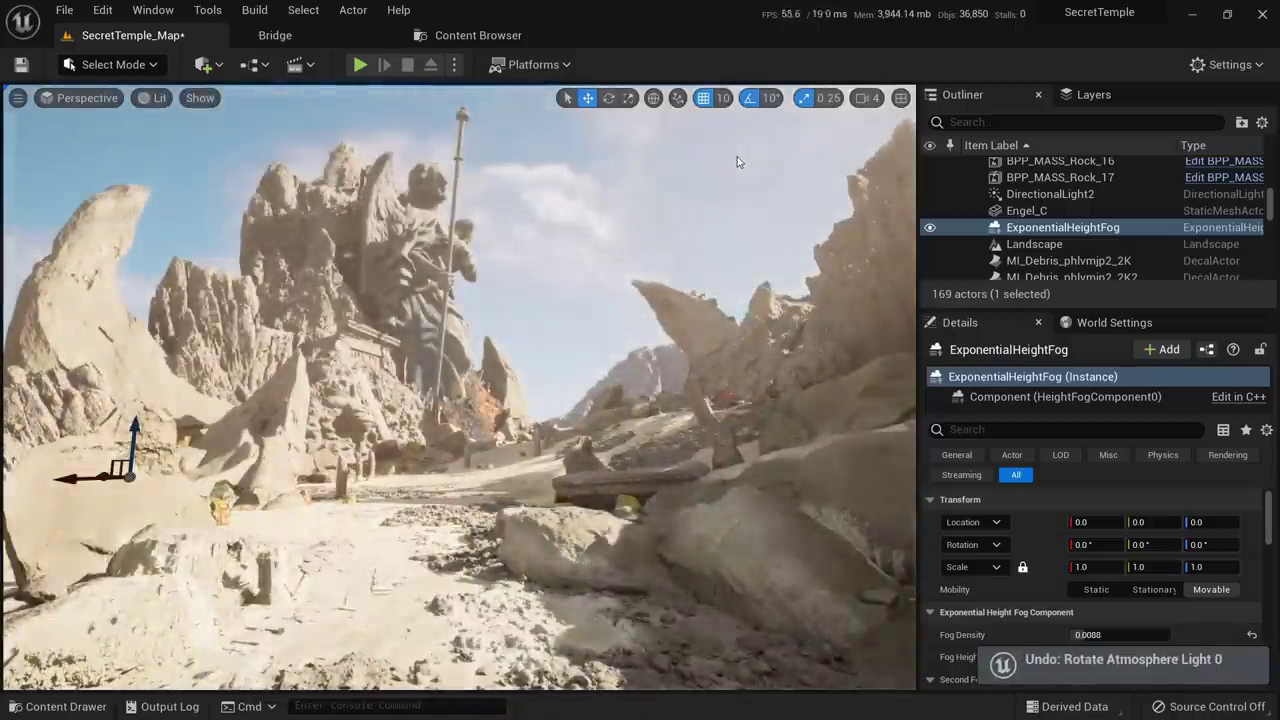
Fine-tune the atmosphere sun light's direction, compare Unlit with Lit shading, return to Lit, and deselect the height fog
{"action": "key", "text": "ctrl+l"}
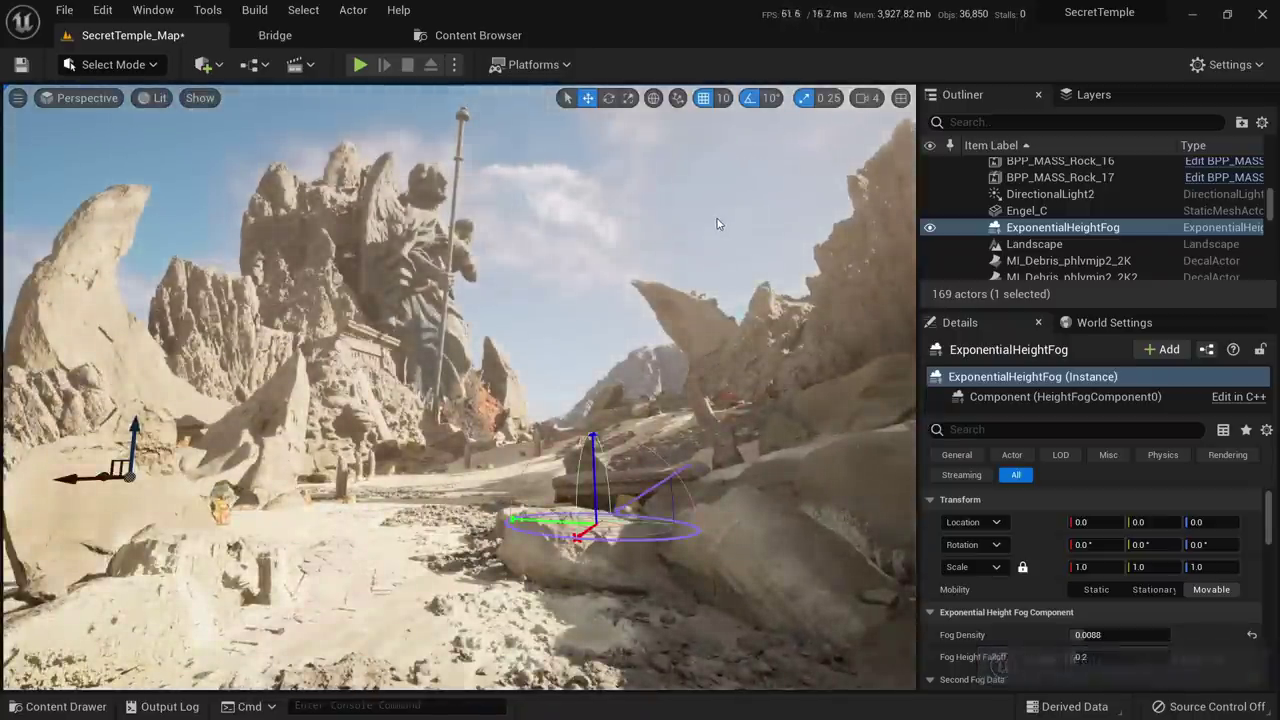
{"action": "key", "text": "ctrl+l"}
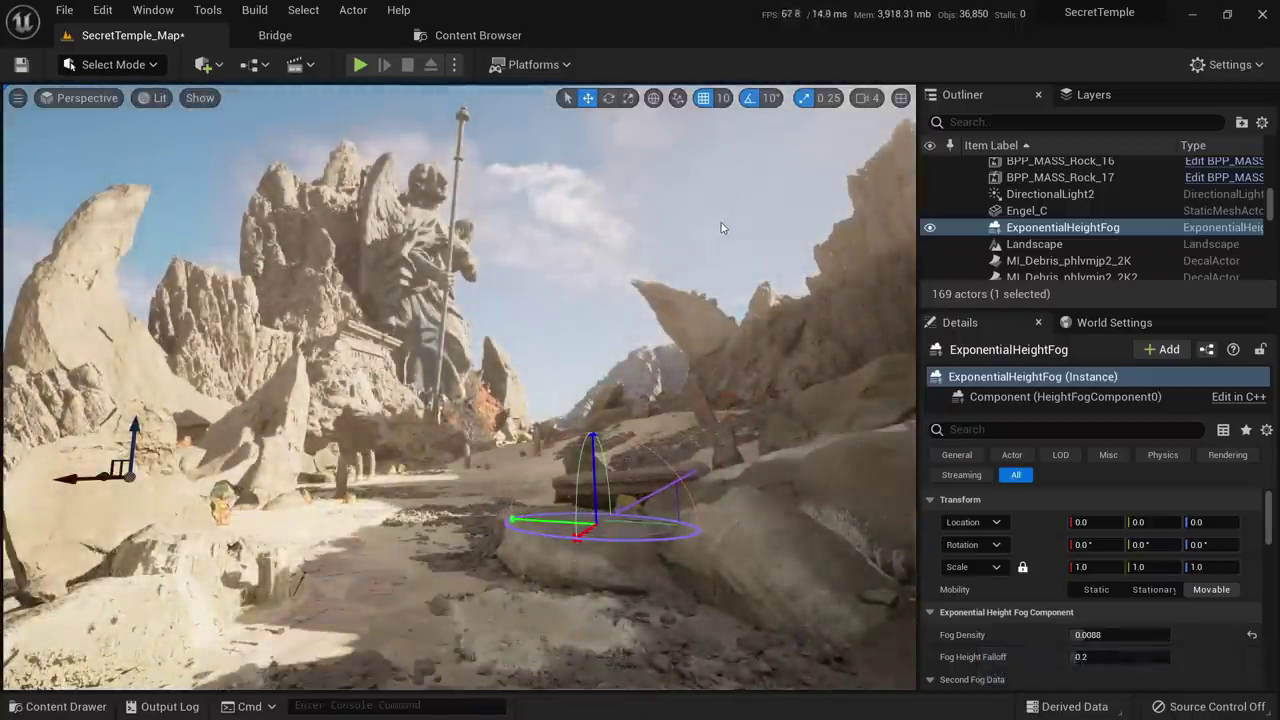
{"action": "key", "text": "ctrl+l"}
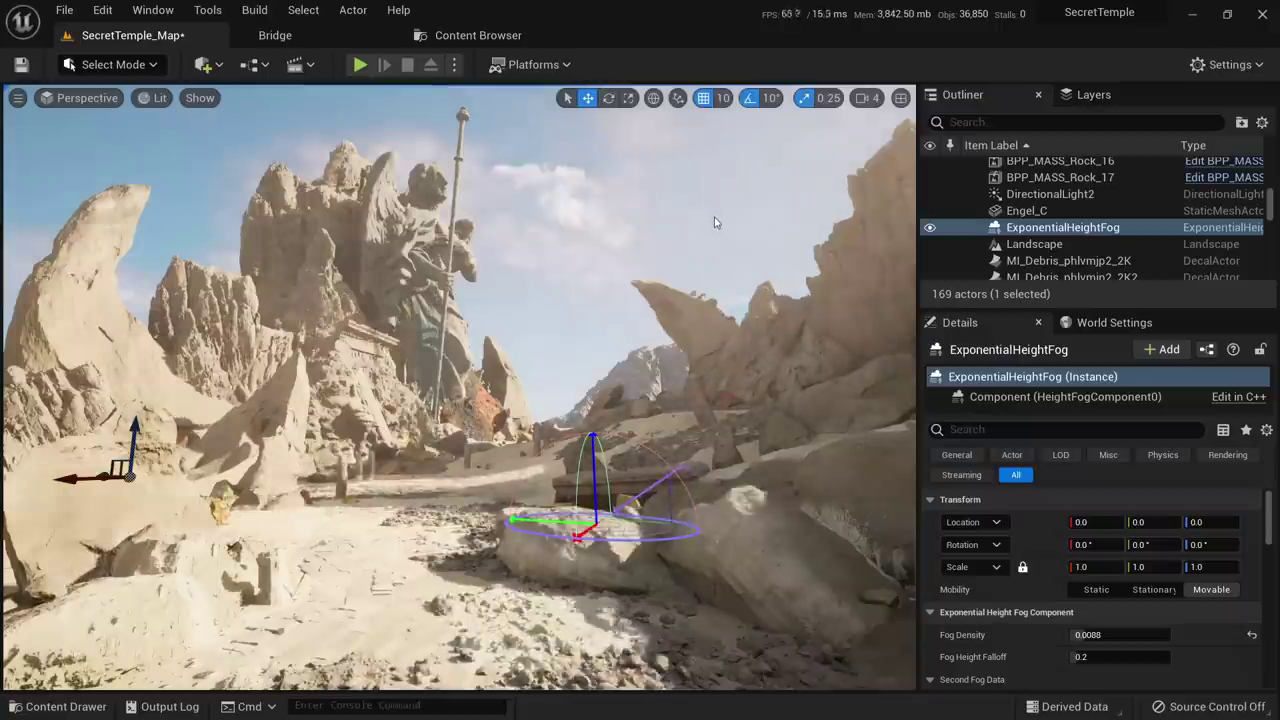
{"action": "key", "text": "ctrl+l"}
{"action": "key", "text": "alt+3"}
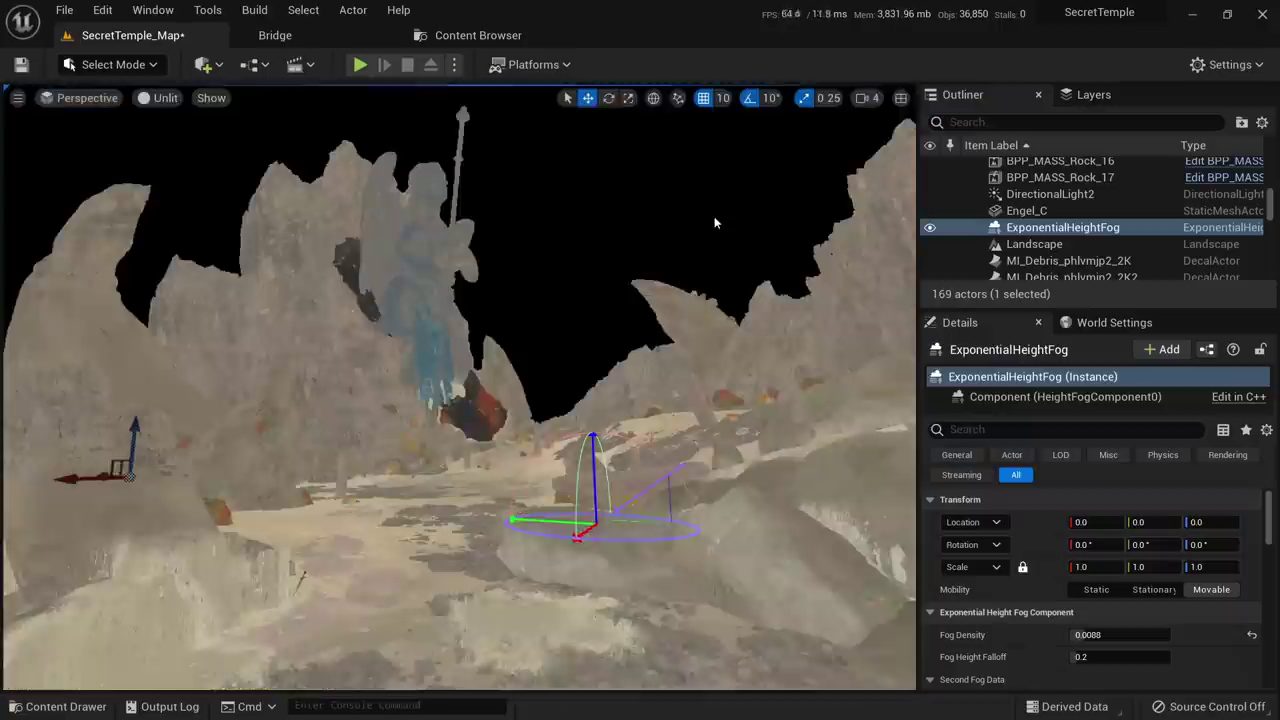
{"action": "key", "text": "alt+4"}
{"action": "left_click", "coordinate": [715, 223]}
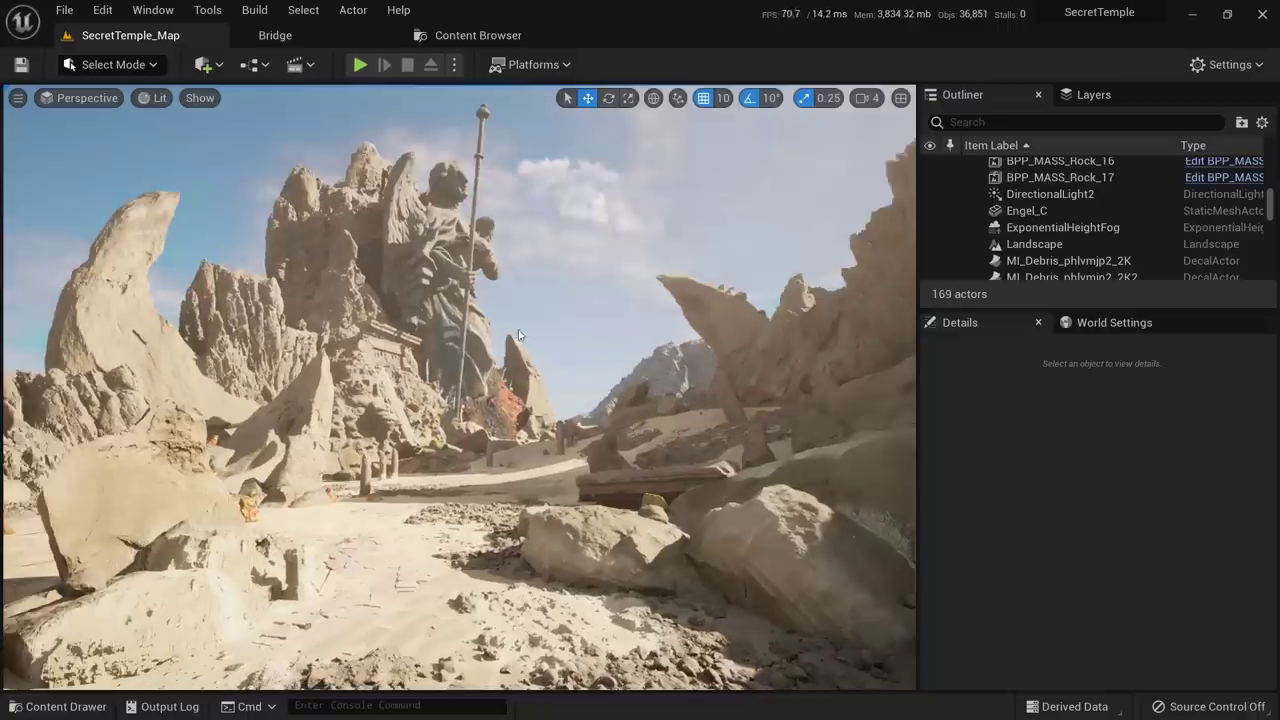
Place a PostProcessVolume on the sandy path before the statue and raise it to a height of 340
{"action": "left_click", "coordinate": [204, 66]}
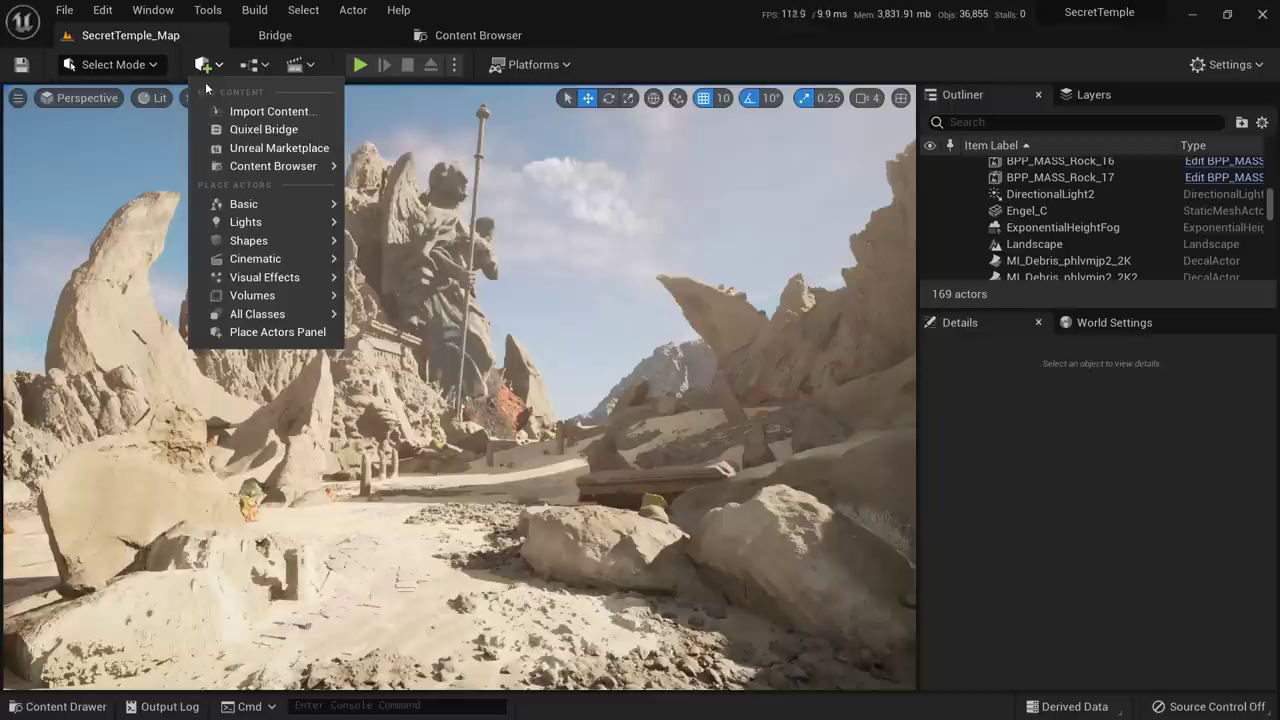
{"action": "mouse_move", "coordinate": [298, 281]}
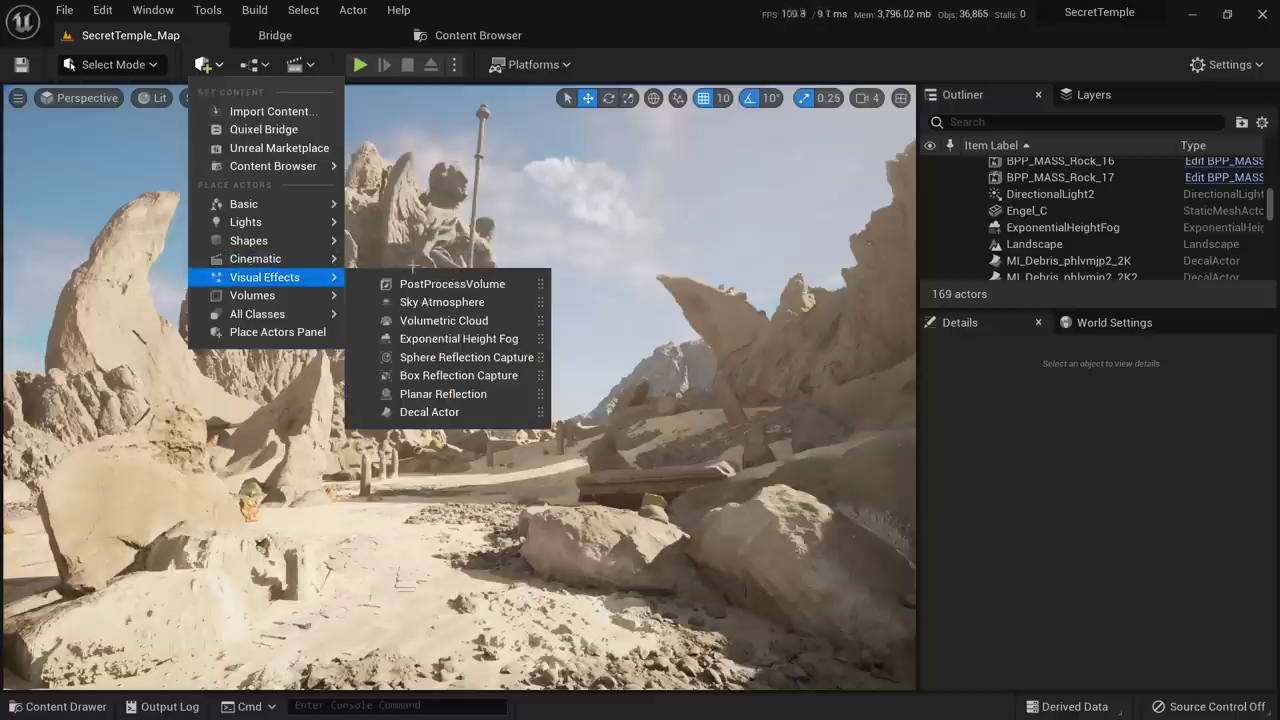
{"action": "left_click_drag", "start_coordinate": [447, 286], "coordinate": [403, 546]}
{"action": "left_click_drag", "start_coordinate": [401, 470], "coordinate": [402, 440]}
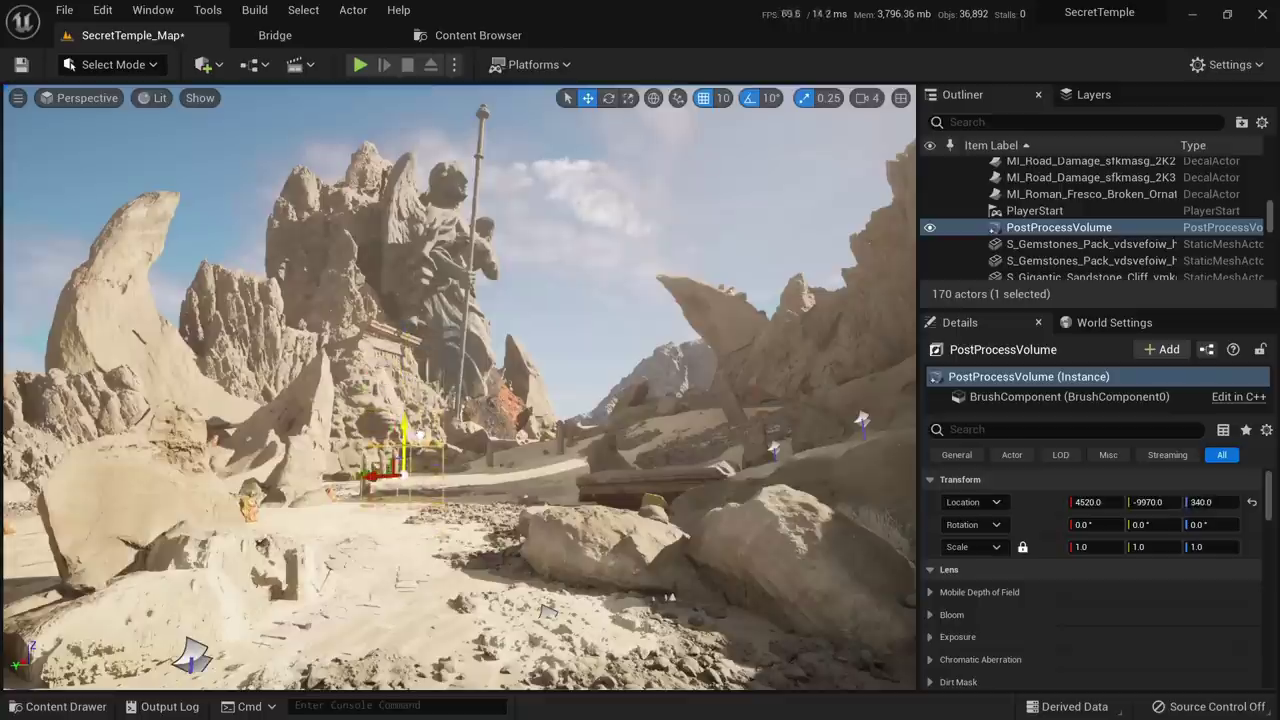
Toggle Game View on and off to compare the scene with and without editor icons, ending with the icons shown
{"action": "left_click", "coordinate": [18, 98]}
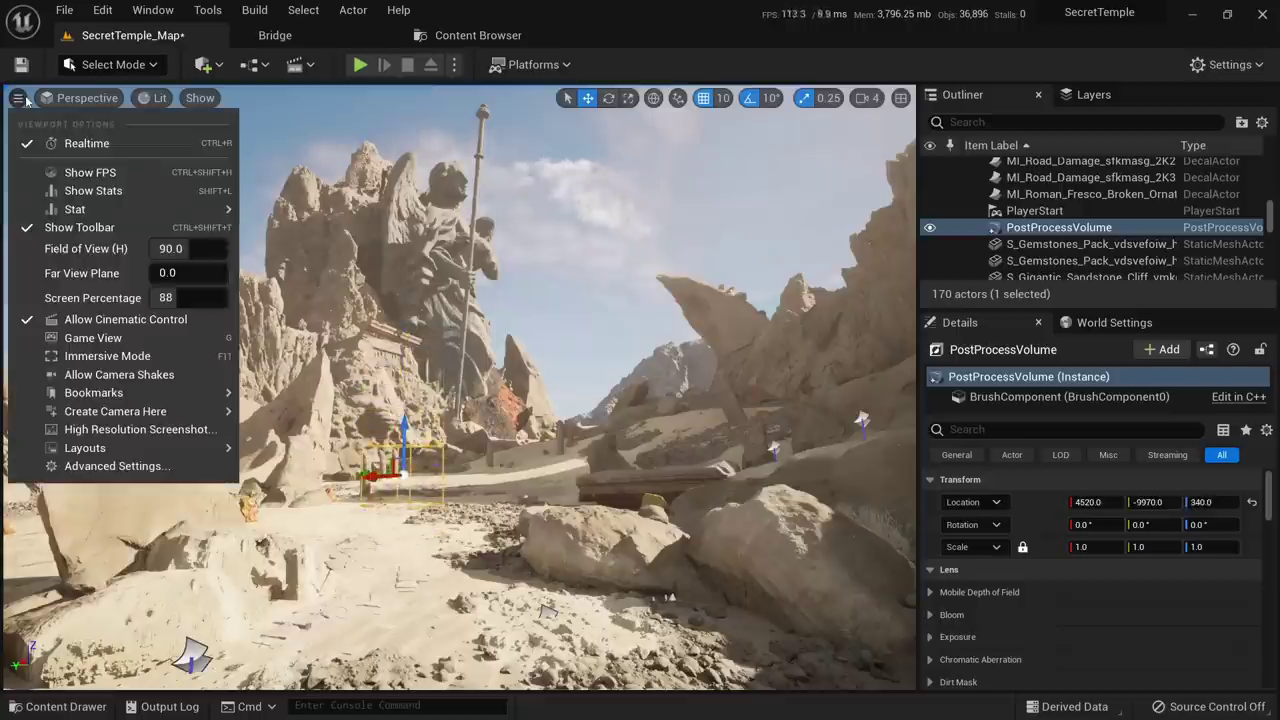
{"action": "left_click", "coordinate": [92, 339]}
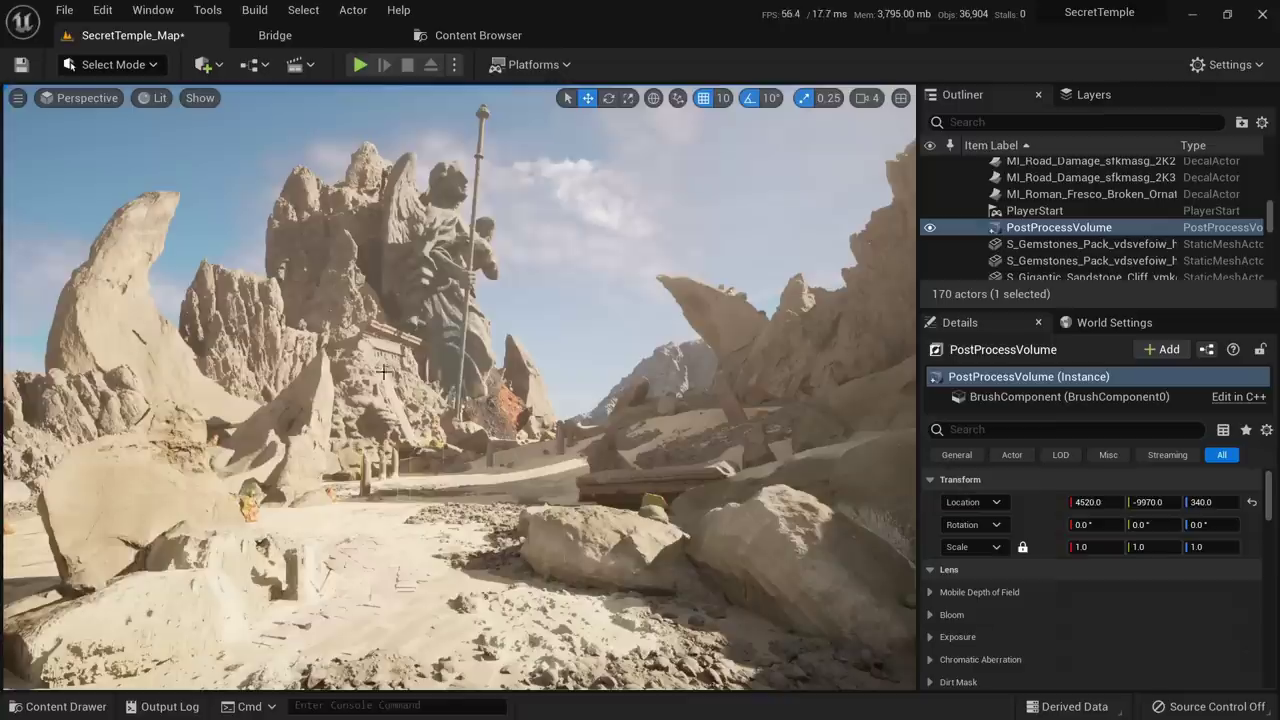
{"action": "key", "text": "g"}
{"action": "key", "text": "g"}
{"action": "key", "text": "g"}
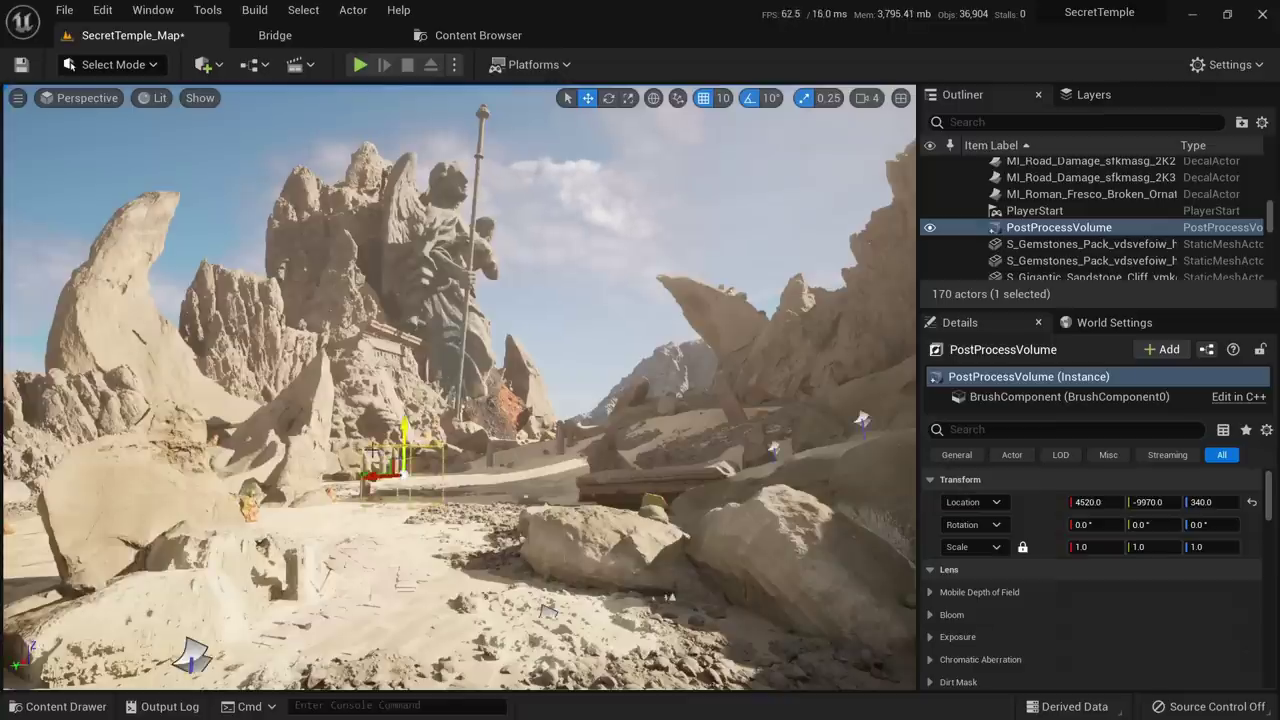
{"action": "key", "text": "g"}
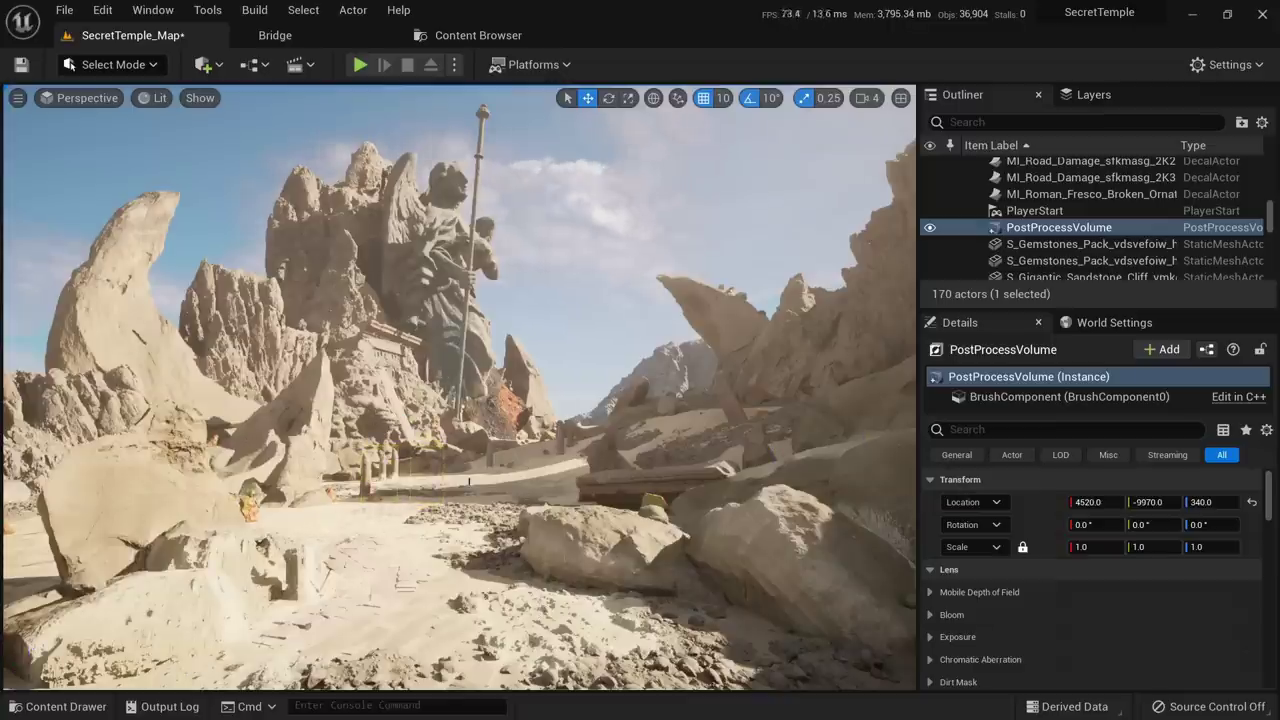
{"action": "key", "text": "g"}
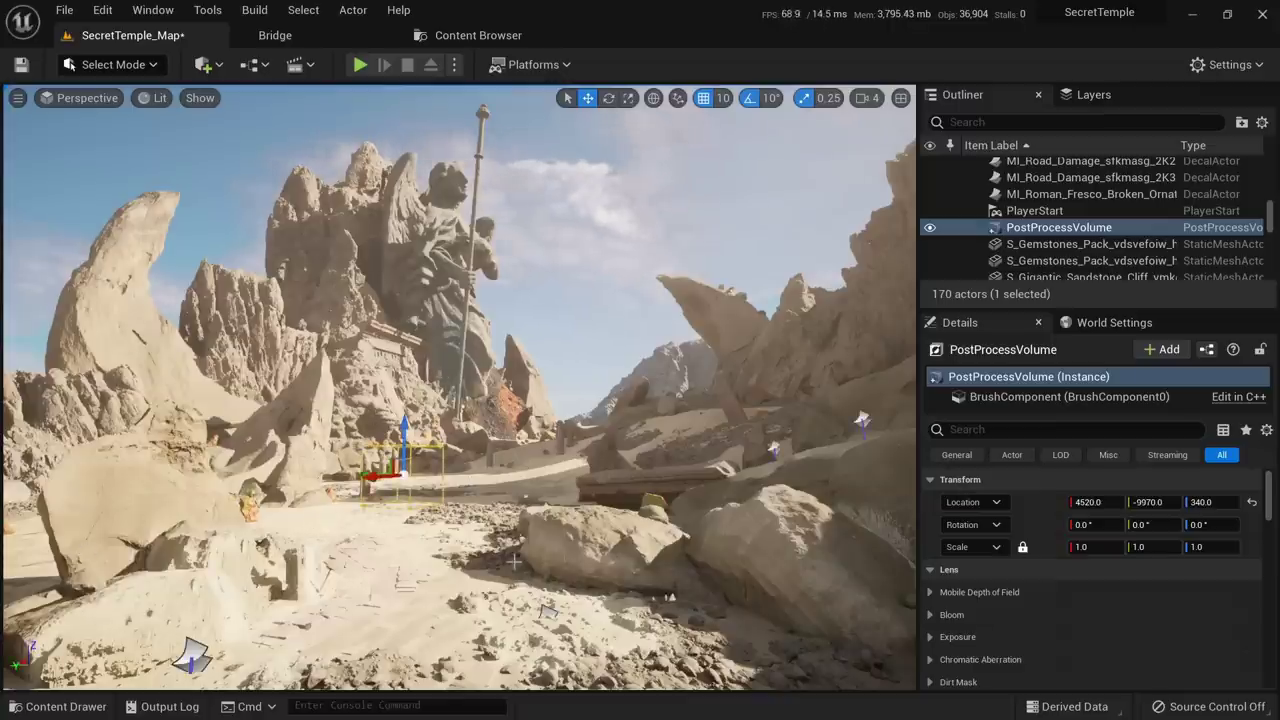
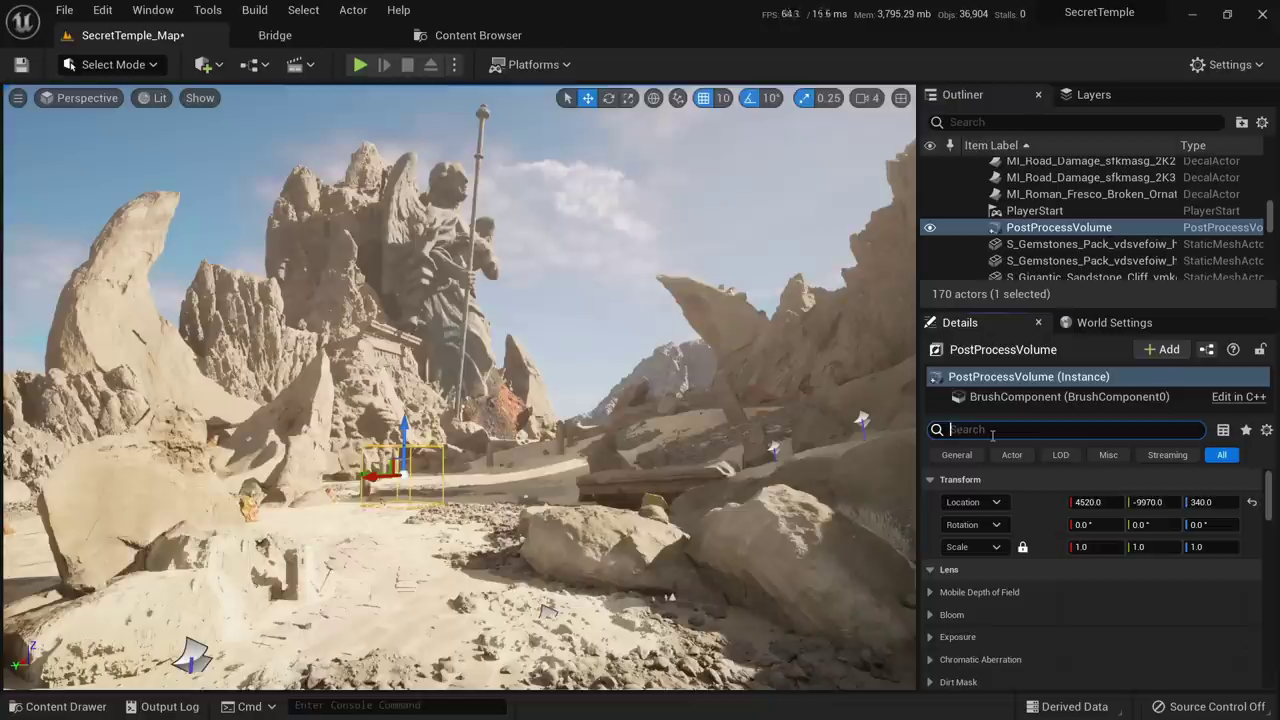
Find the PostProcessVolume's Infinite Extent (Unbound) setting, enable it, and clear the property search
{"action": "left_click", "coordinate": [993, 429]}
{"action": "type", "text": "unb"}
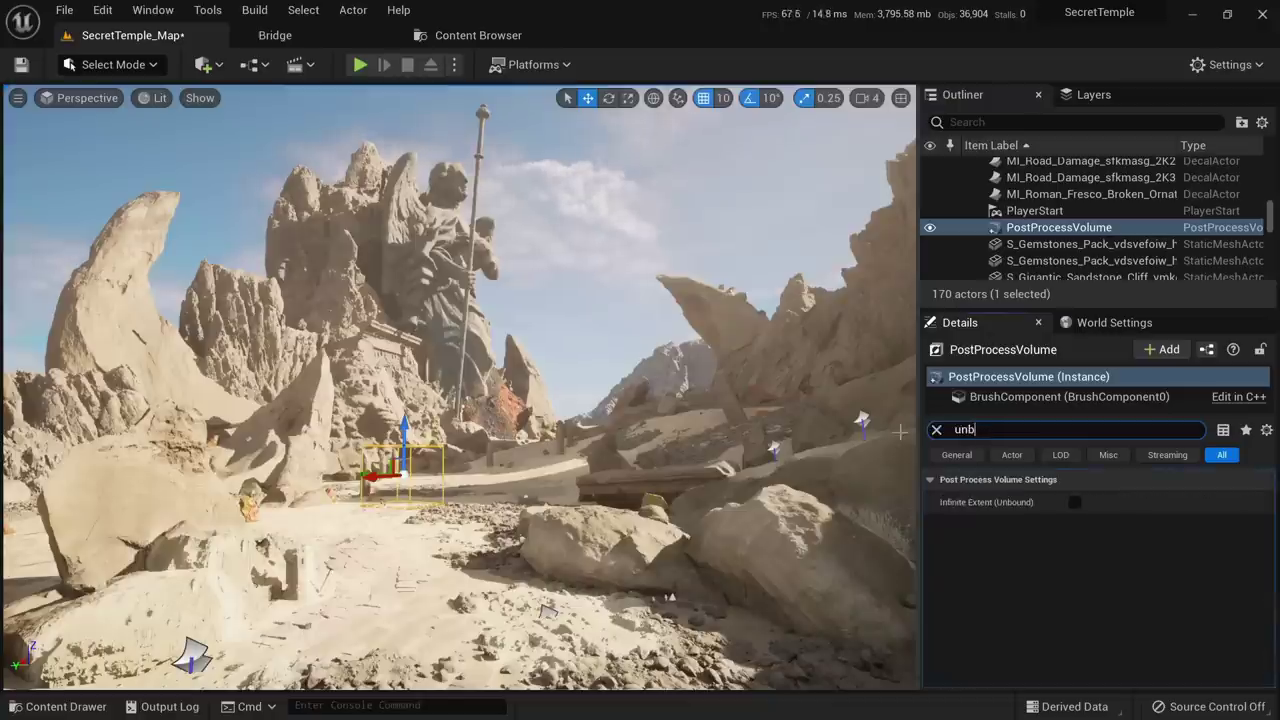
{"action": "left_click", "coordinate": [1075, 502]}
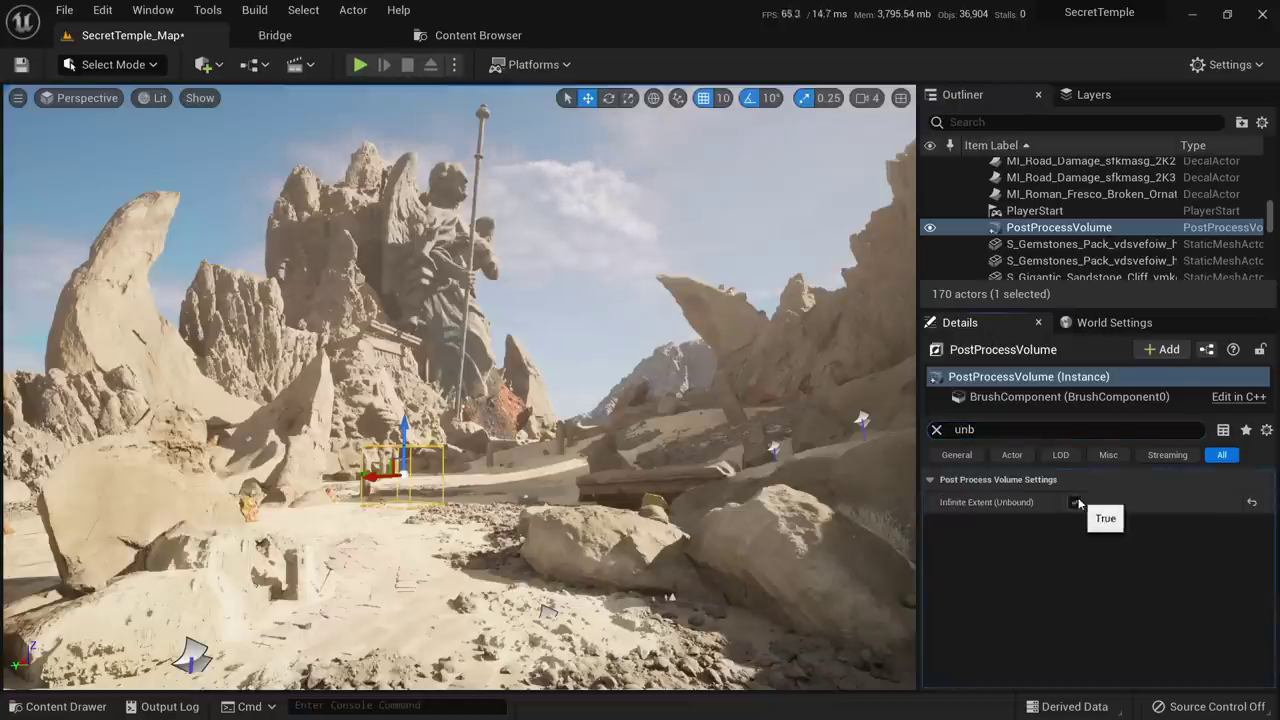
{"action": "left_click", "coordinate": [937, 431]}
Enable the Method and Intensity overrides in the PostProcessVolume's Bloom settings
{"action": "key", "text": "w"}
{"action": "right_click_drag", "start_coordinate": [371, 479], "coordinate": [346, 534]}
{"action": "key", "text": "s"}
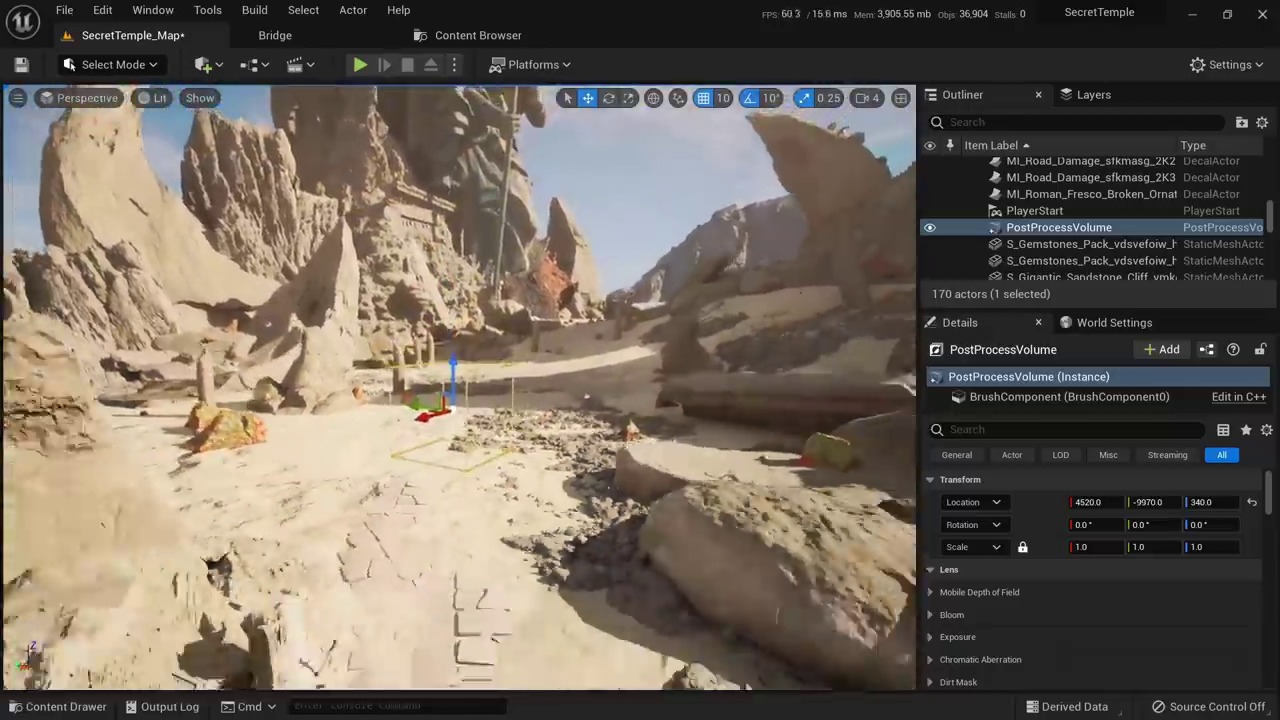
{"action": "right_click_drag", "start_coordinate": [372, 418], "coordinate": [453, 509]}
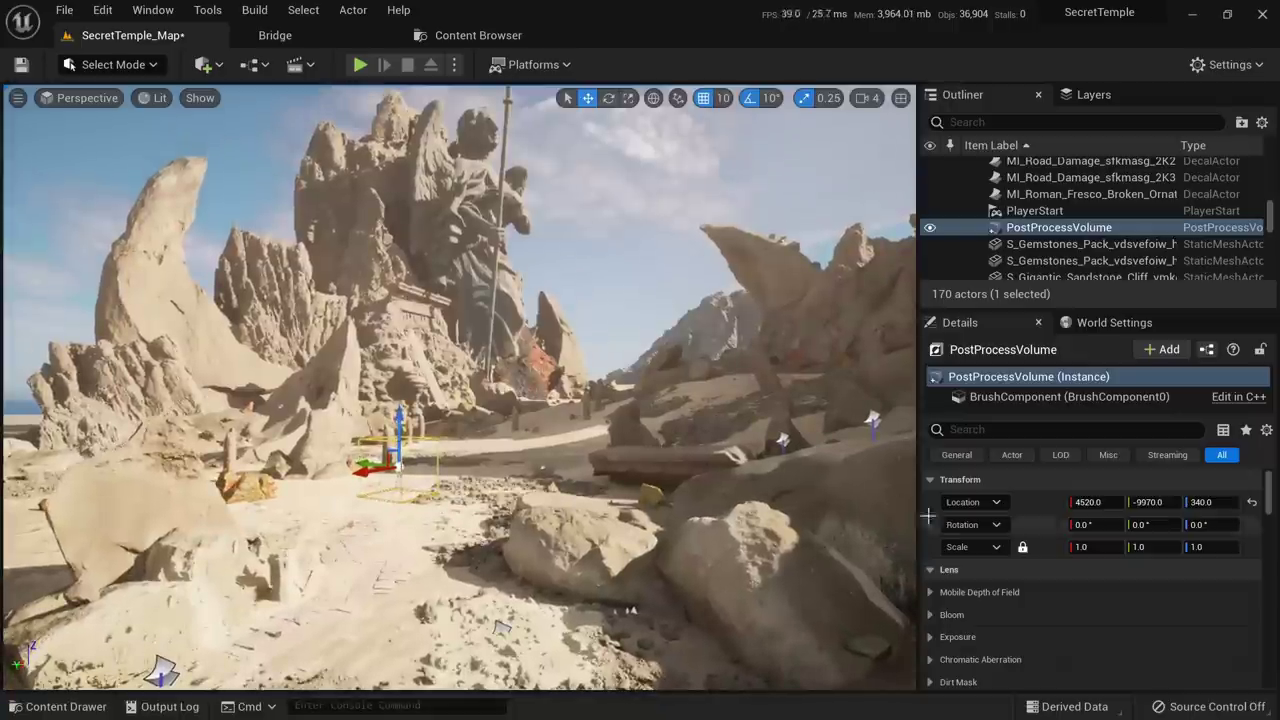
{"action": "scroll", "coordinate": [1040, 596], "scroll_direction": "down", "scroll_amount": 1}
{"action": "left_click", "coordinate": [933, 562]}
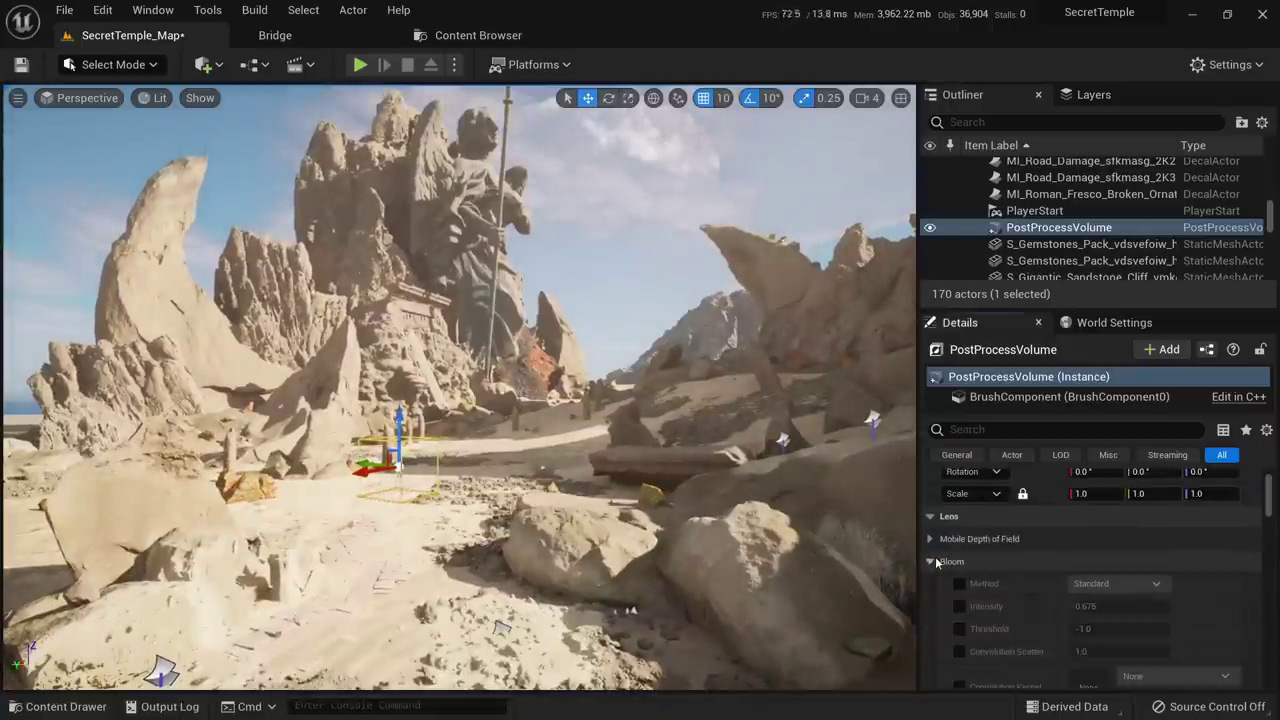
{"action": "left_click", "coordinate": [959, 583]}
{"action": "left_click", "coordinate": [959, 606]}
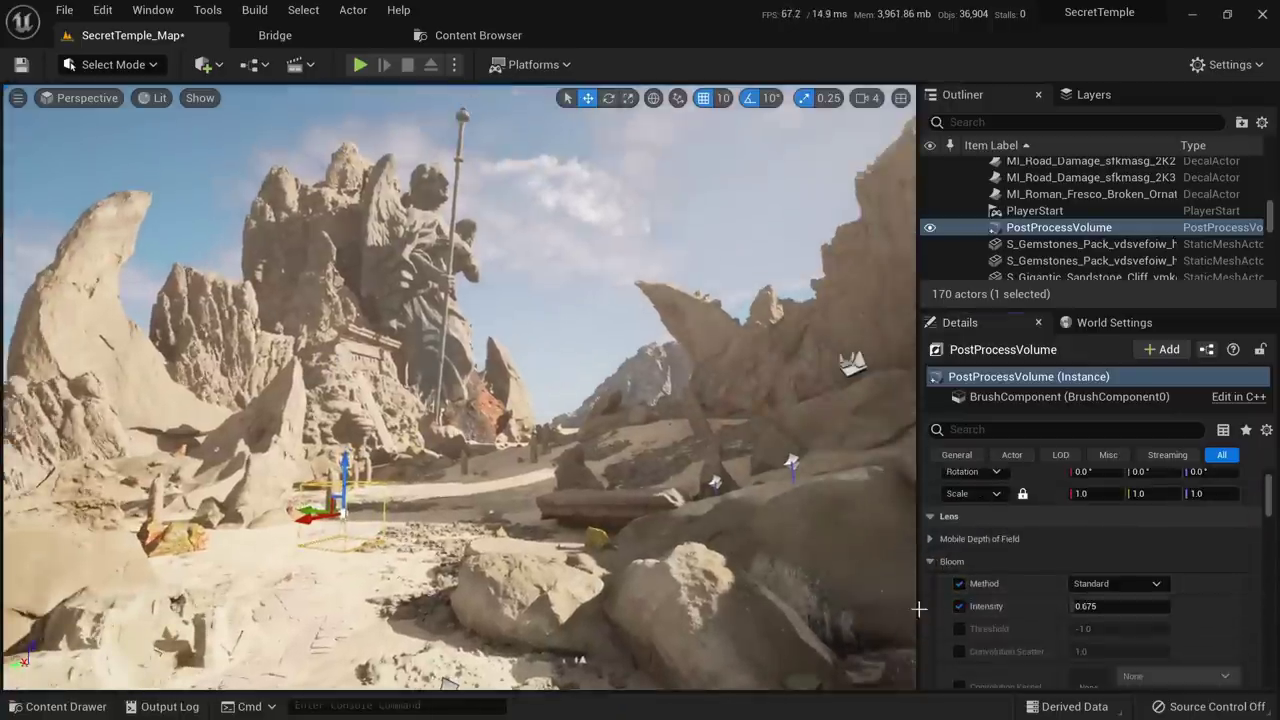
Try other bloom intensities and the Convolution method, and reset the bloom to Standard with intensity 0.675
{"action": "mouse_move", "coordinate": [1085, 606]}
{"action": "left_mouse_down"}
{"action": "mouse_move", "coordinate": [1138, 606]}
{"action": "mouse_move", "coordinate": [1075, 606]}
{"action": "left_mouse_up"}
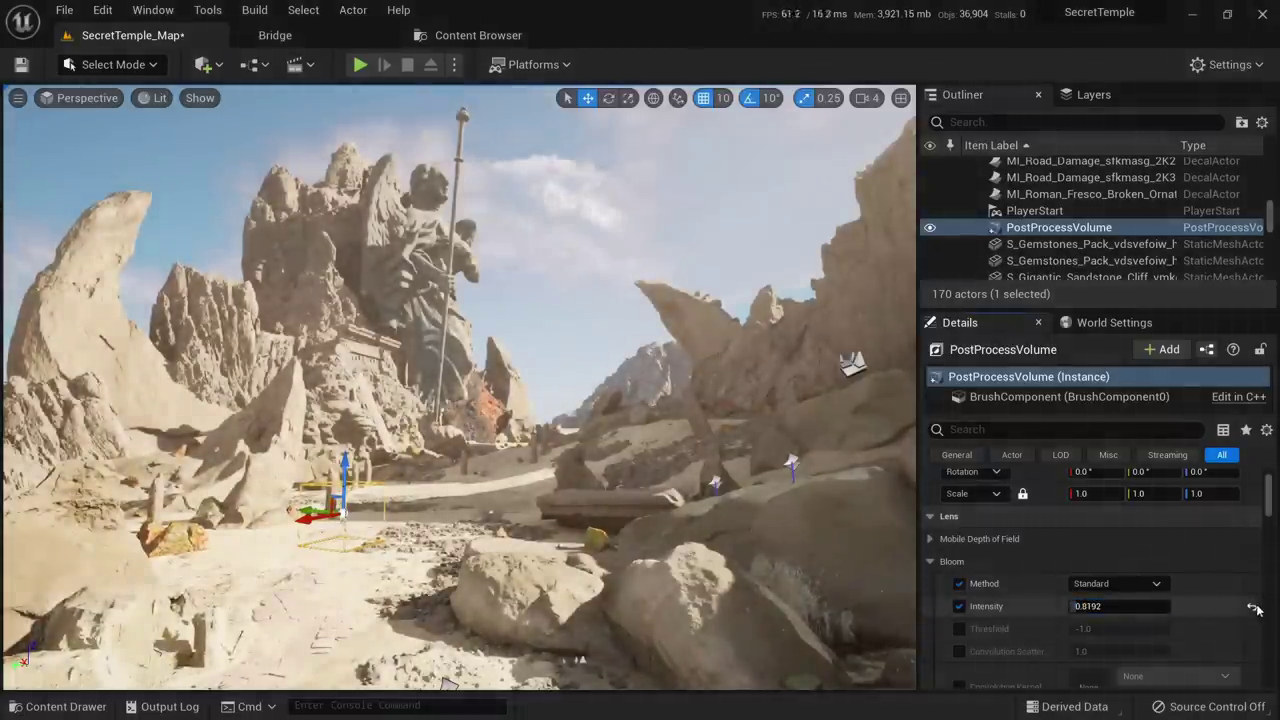
{"action": "left_click", "coordinate": [1128, 583]}
{"action": "left_click", "coordinate": [1098, 614]}
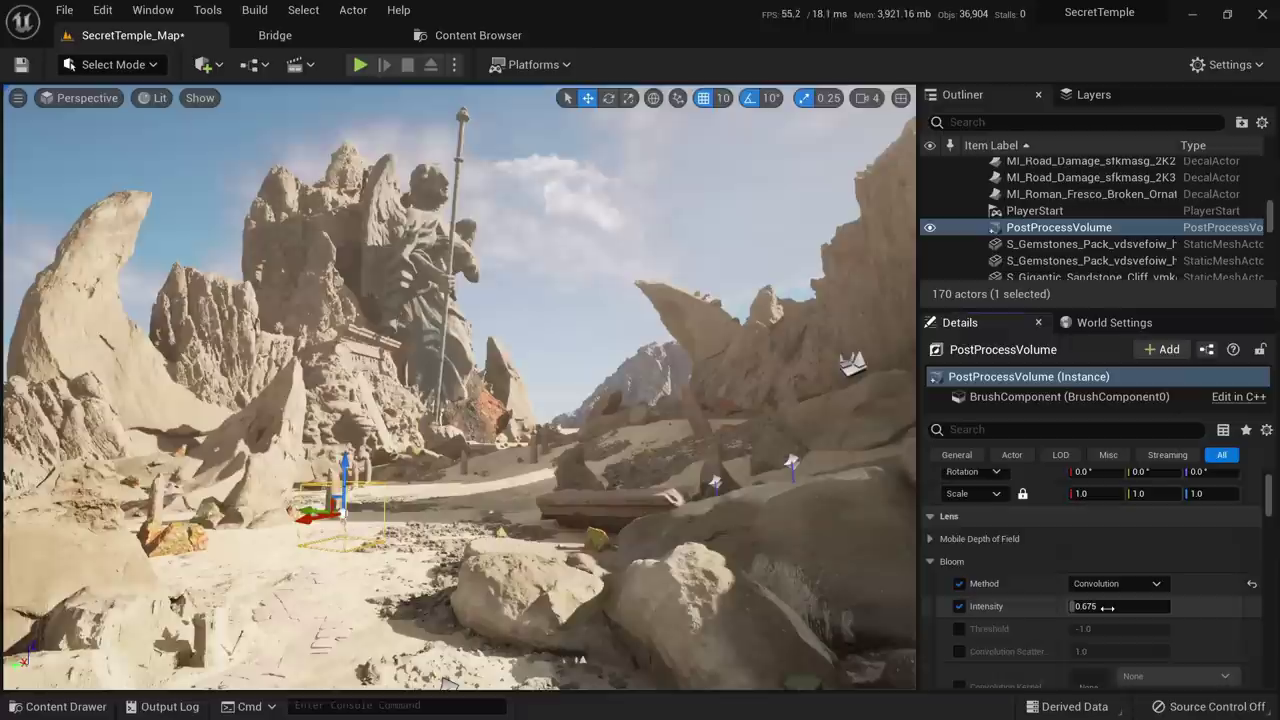
{"action": "left_click", "coordinate": [1089, 588]}
{"action": "left_click", "coordinate": [1106, 580]}
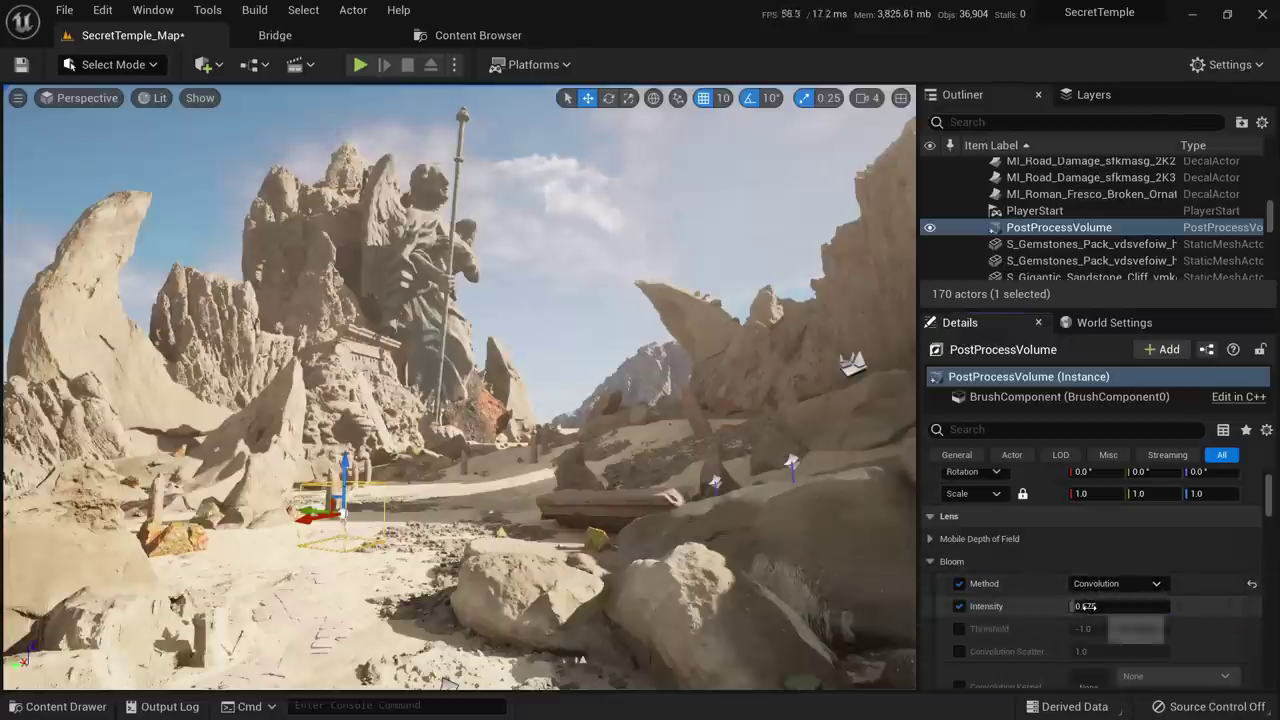
{"action": "left_click_drag", "start_coordinate": [1085, 606], "coordinate": [1152, 606]}
{"action": "left_click", "coordinate": [1252, 606]}
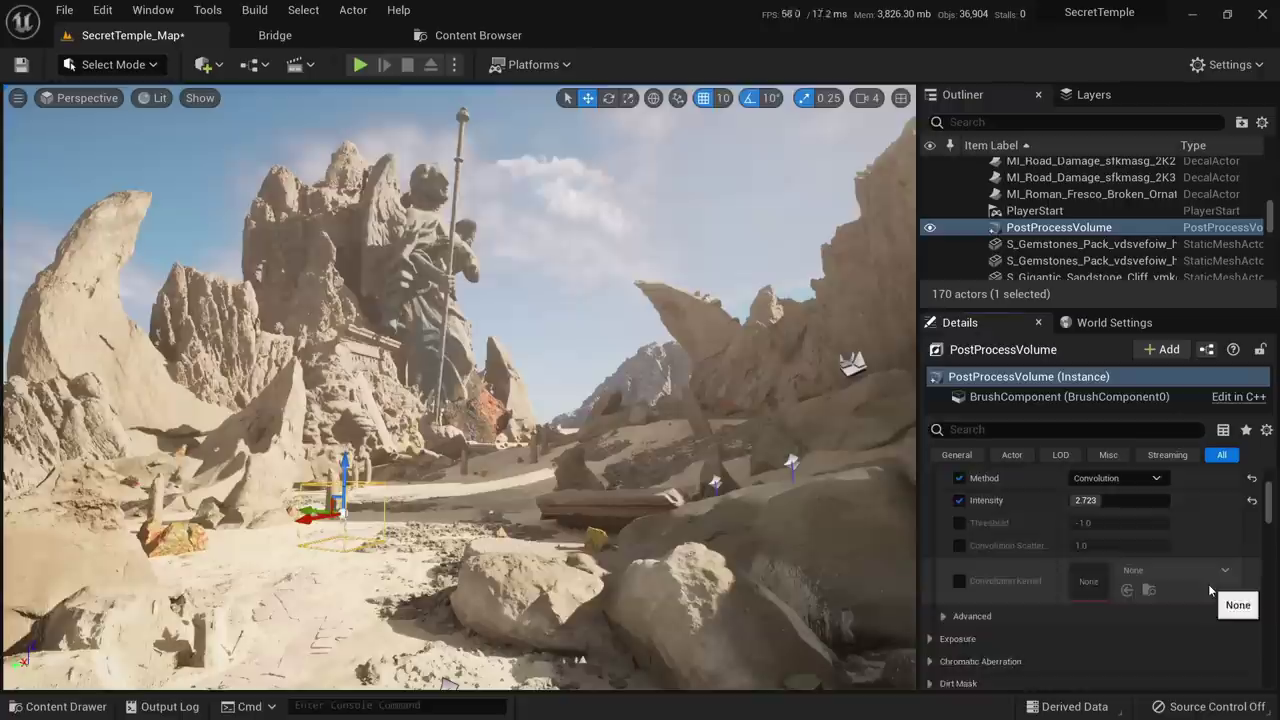
{"action": "left_click", "coordinate": [1251, 558]}
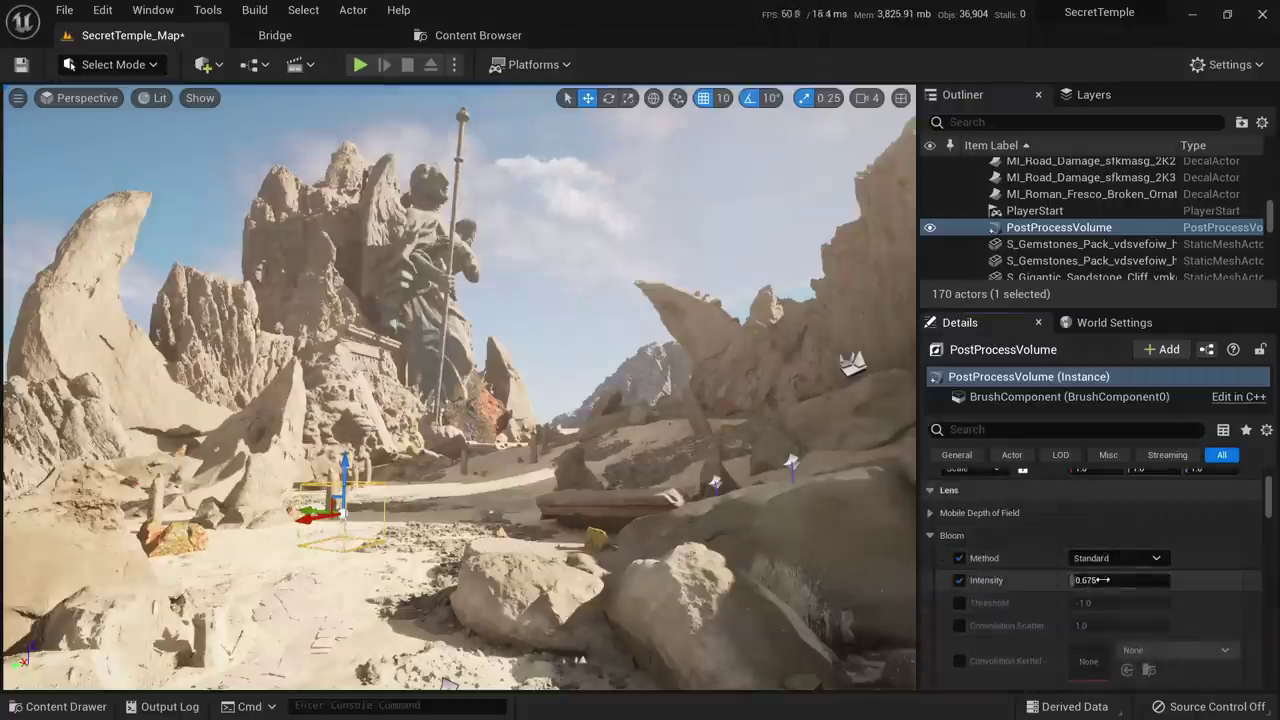
{"action": "mouse_move", "coordinate": [1085, 580]}
{"action": "left_mouse_down"}
{"action": "mouse_move", "coordinate": [1100, 579]}
{"action": "mouse_move", "coordinate": [1074, 580]}
{"action": "left_mouse_up"}
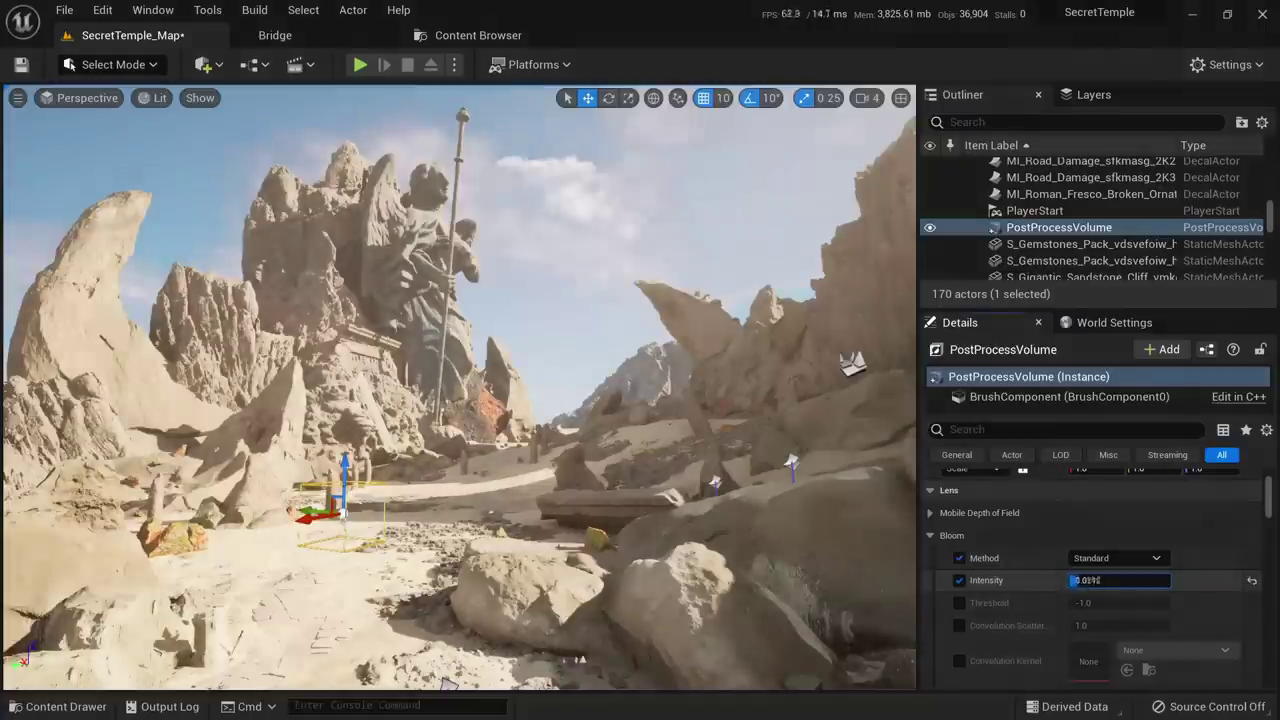
{"action": "left_click", "coordinate": [1252, 580]}
Look through the PostProcessVolume's advanced Bloom options and its Exposure settings
{"action": "scroll", "coordinate": [976, 558], "scroll_direction": "down", "scroll_amount": 2}
{"action": "scroll", "coordinate": [977, 565], "scroll_direction": "down", "scroll_amount": 2}
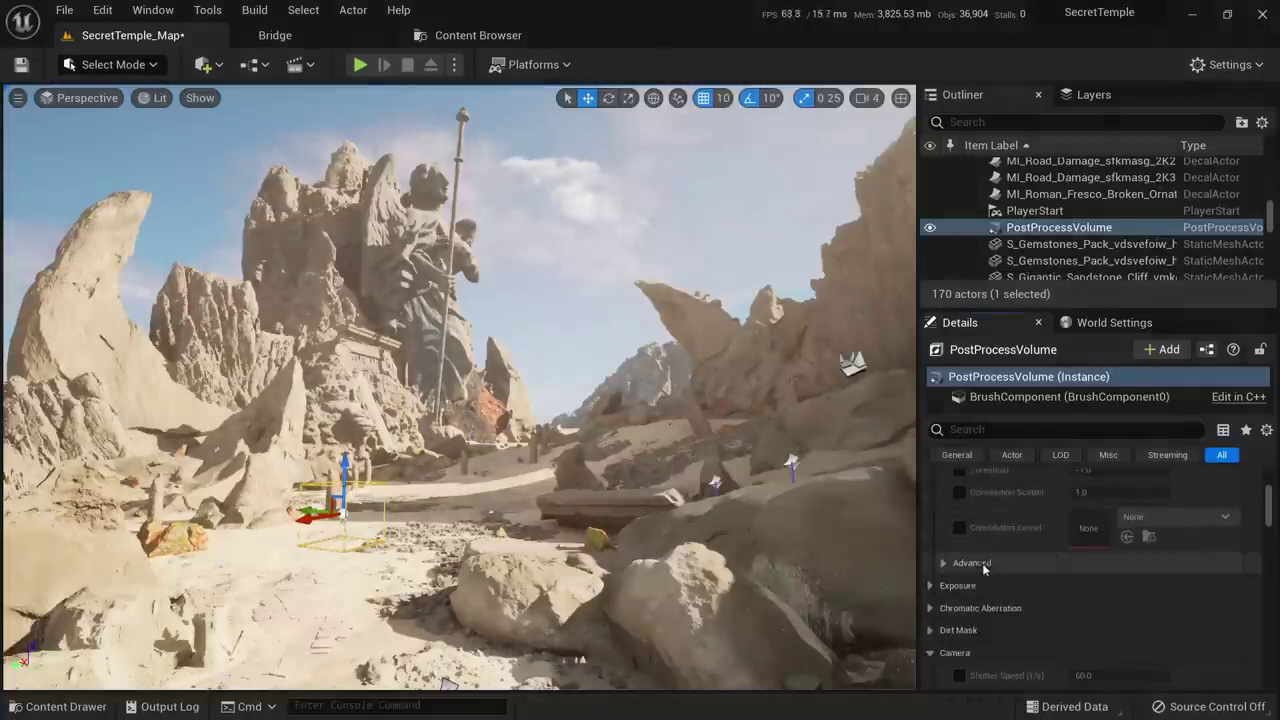
{"action": "left_click", "coordinate": [950, 564]}
{"action": "left_click", "coordinate": [948, 564]}
{"action": "scroll", "coordinate": [940, 552], "scroll_direction": "down", "scroll_amount": 2}
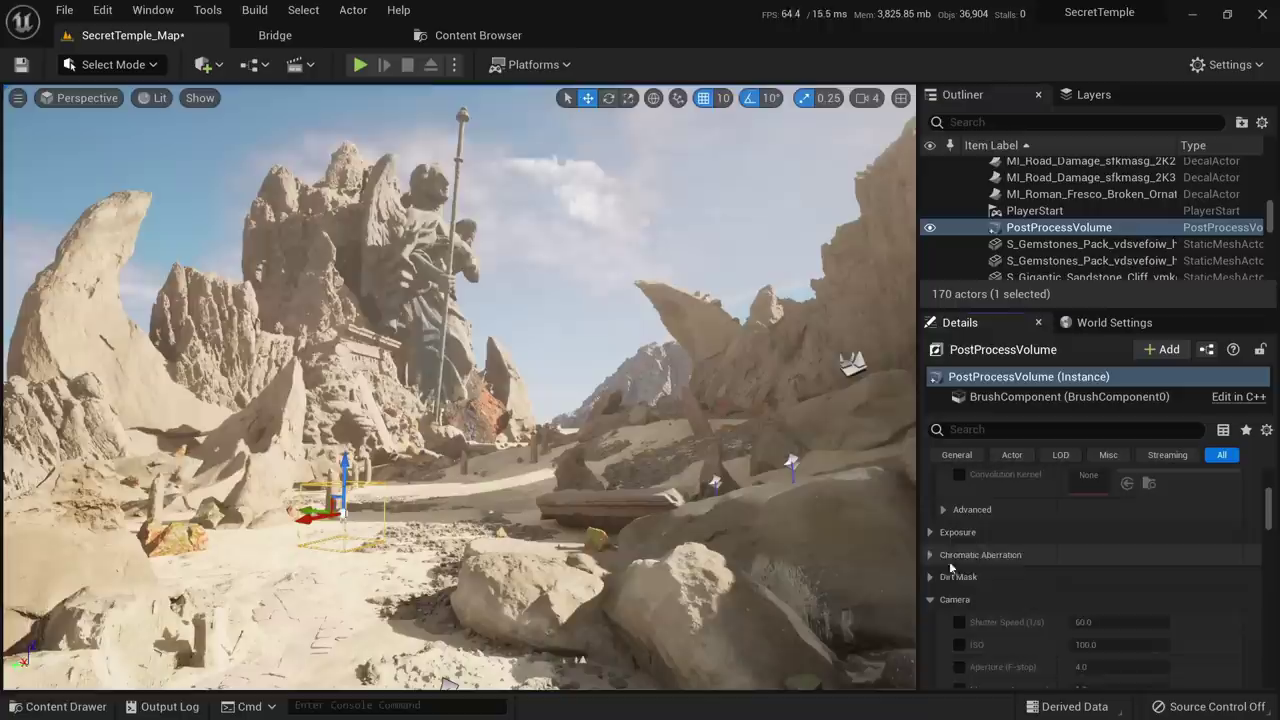
{"action": "left_click", "coordinate": [932, 536]}
{"action": "scroll", "coordinate": [940, 549], "scroll_direction": "down", "scroll_amount": 2}
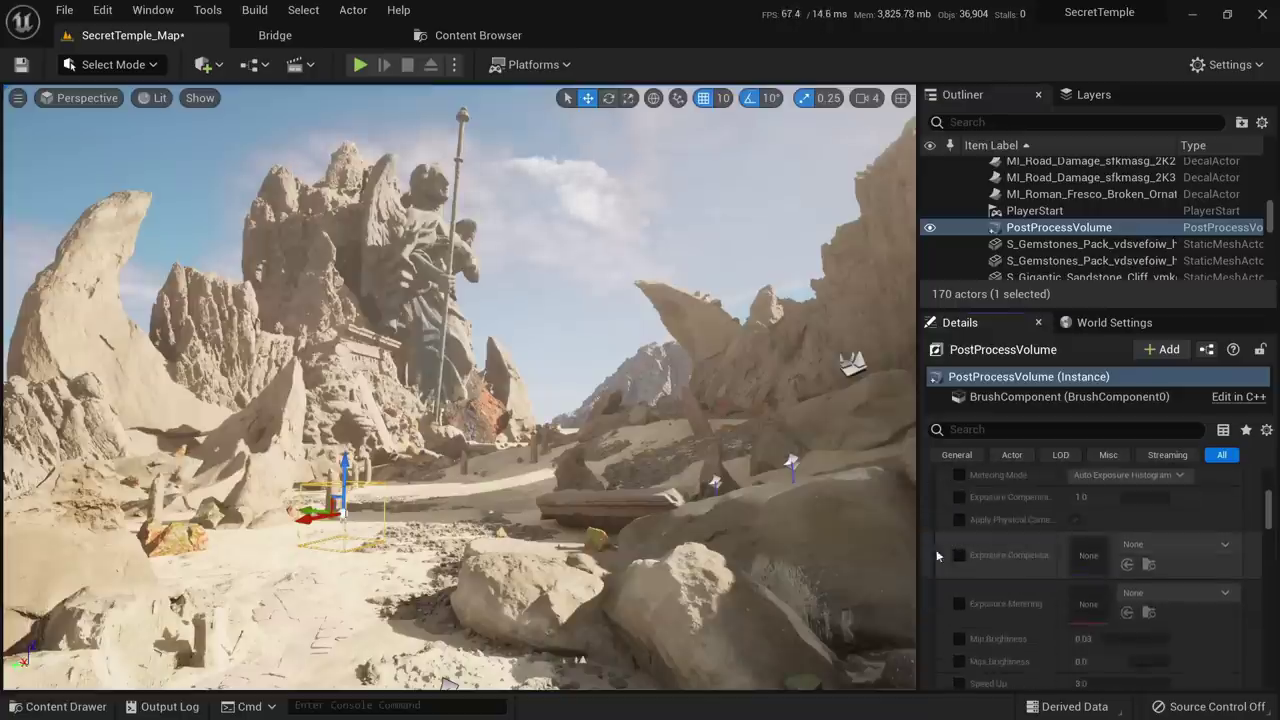
{"action": "scroll", "coordinate": [949, 558], "scroll_direction": "up", "scroll_amount": 2}
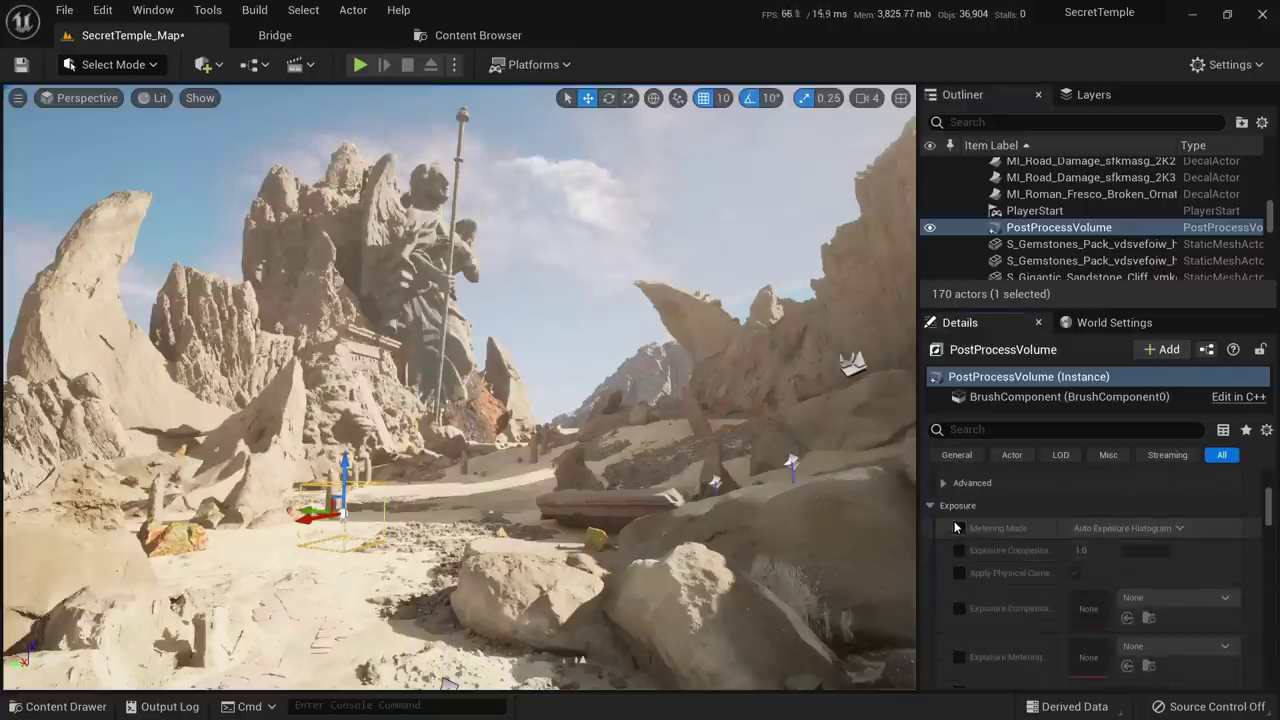
Try other Min Brightness and Max Brightness overrides for the exposure, then reset both values and disable the overrides
{"action": "scroll", "coordinate": [955, 540], "scroll_direction": "down", "scroll_amount": 4}
{"action": "left_click", "coordinate": [959, 585]}
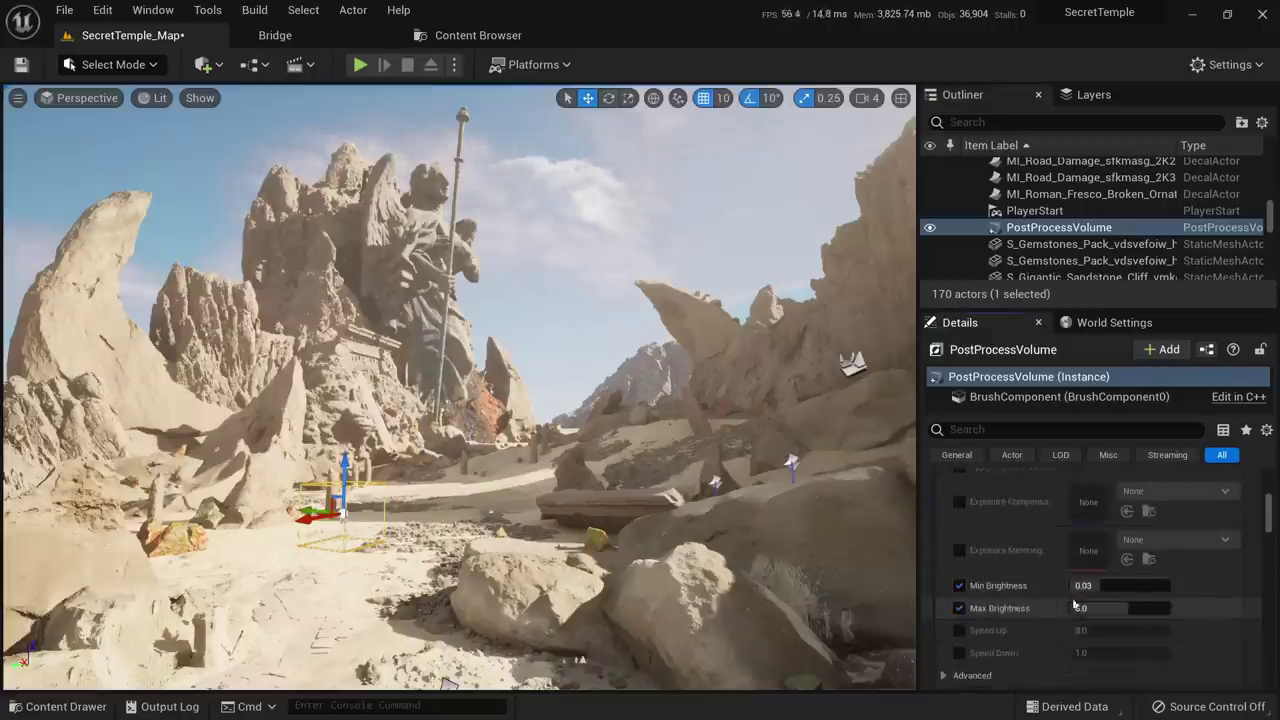
{"action": "left_click_drag", "start_coordinate": [1108, 587], "coordinate": [1134, 608]}
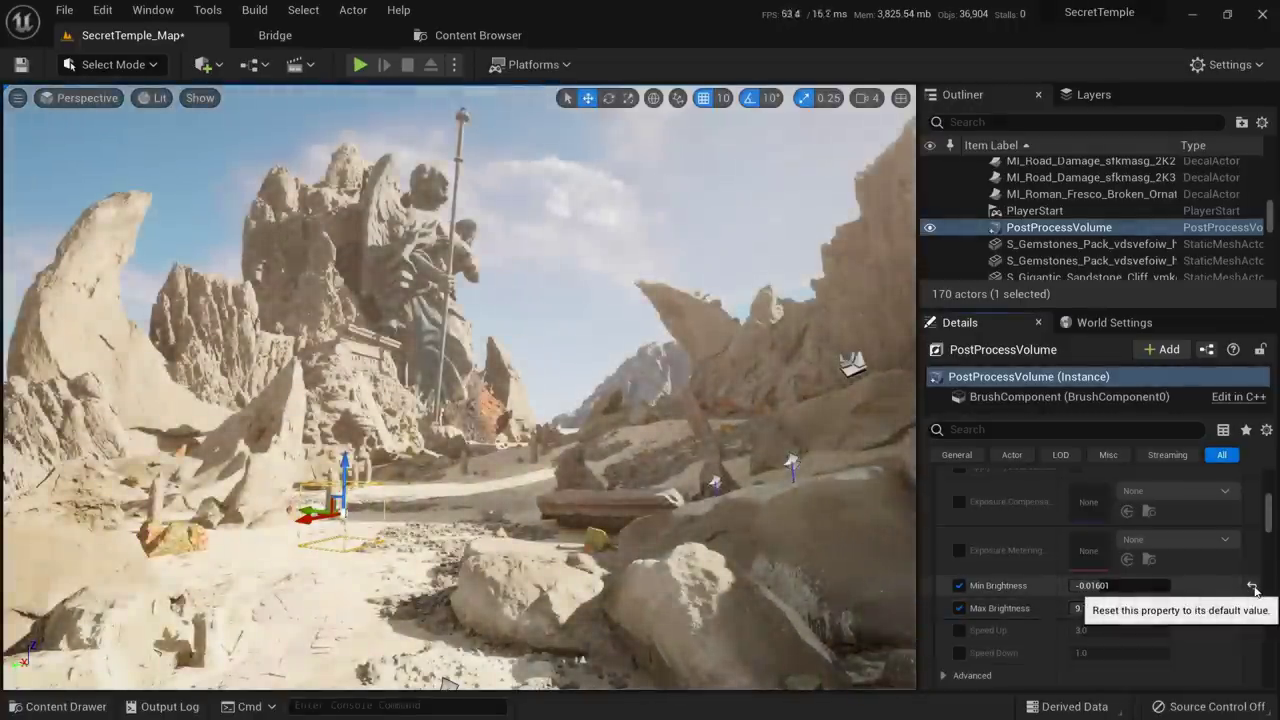
{"action": "left_click", "coordinate": [1253, 587]}
{"action": "scroll", "coordinate": [985, 582], "scroll_direction": "up", "scroll_amount": 2}
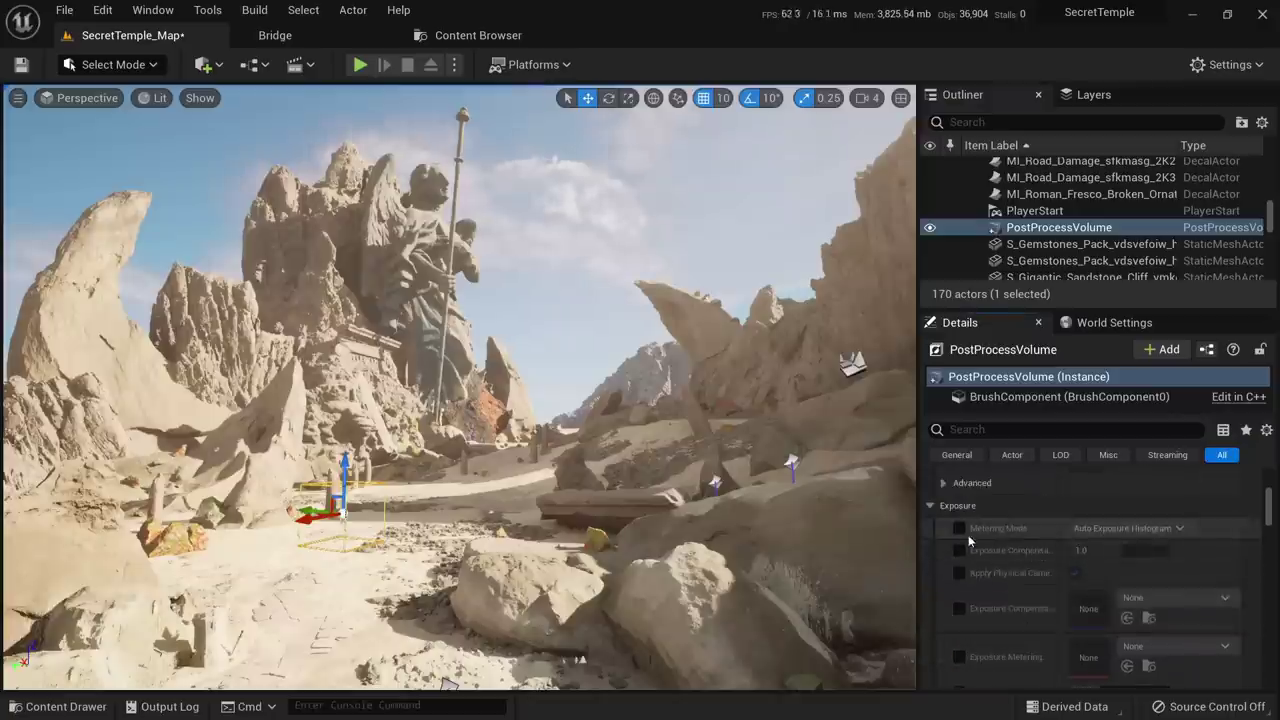
Examine the advanced Exposure options of the PostProcessVolume and collapse them again
{"action": "scroll", "coordinate": [968, 540], "scroll_direction": "down", "scroll_amount": 2}
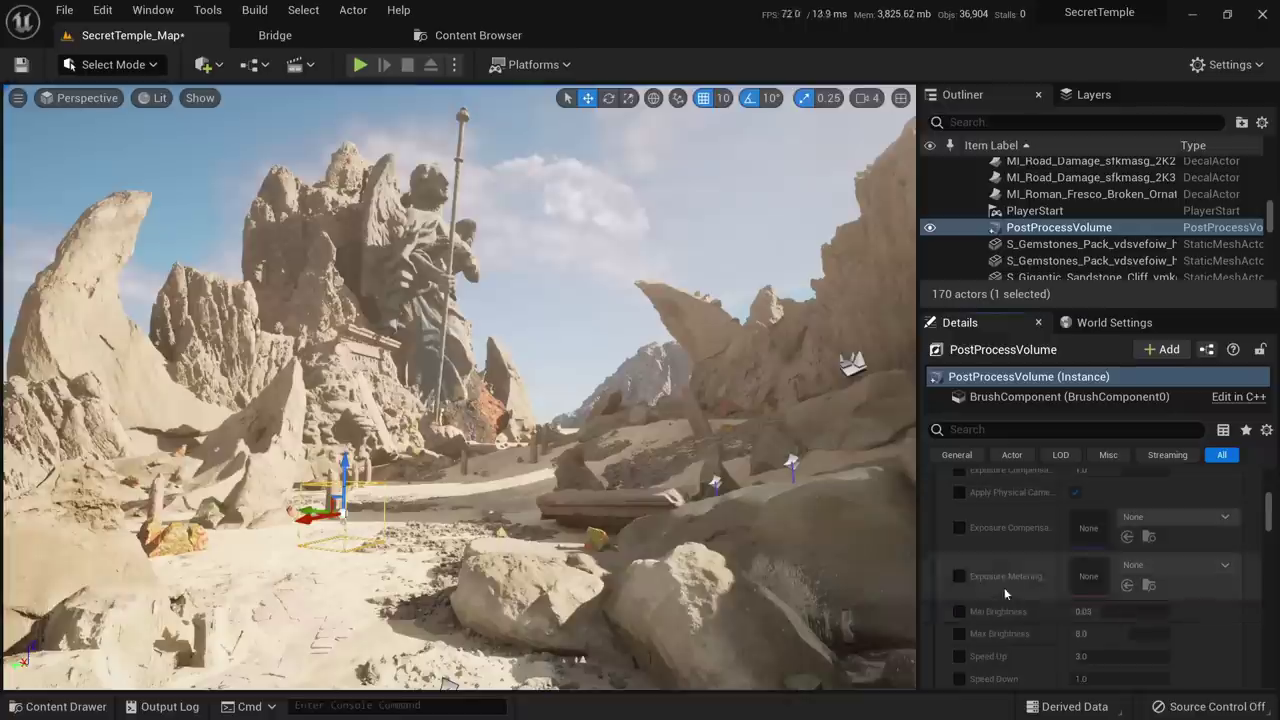
{"action": "scroll", "coordinate": [975, 560], "scroll_direction": "down", "scroll_amount": 3}
{"action": "left_click", "coordinate": [943, 569]}
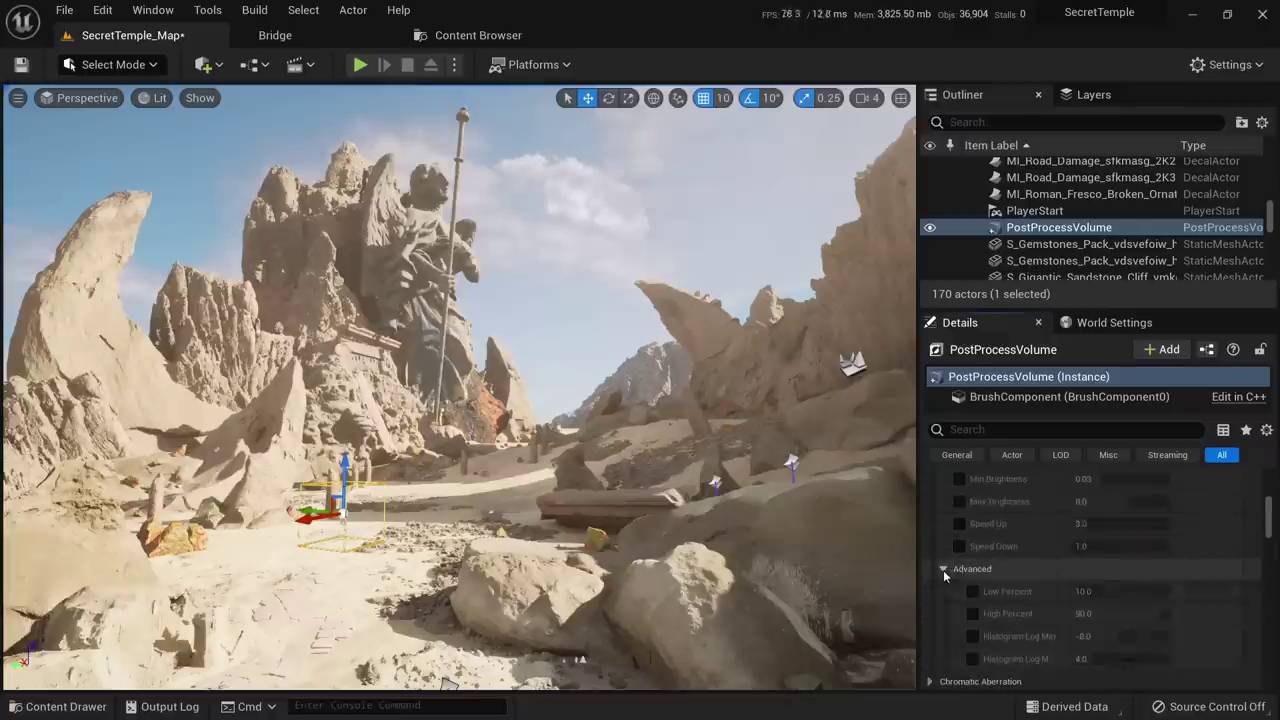
{"action": "left_click", "coordinate": [943, 570]}
Enable the Chromatic Aberration Intensity and Start Offset overrides and set the intensity to 5
{"action": "scroll", "coordinate": [943, 570], "scroll_direction": "down", "scroll_amount": 1}
{"action": "left_click", "coordinate": [932, 537]}
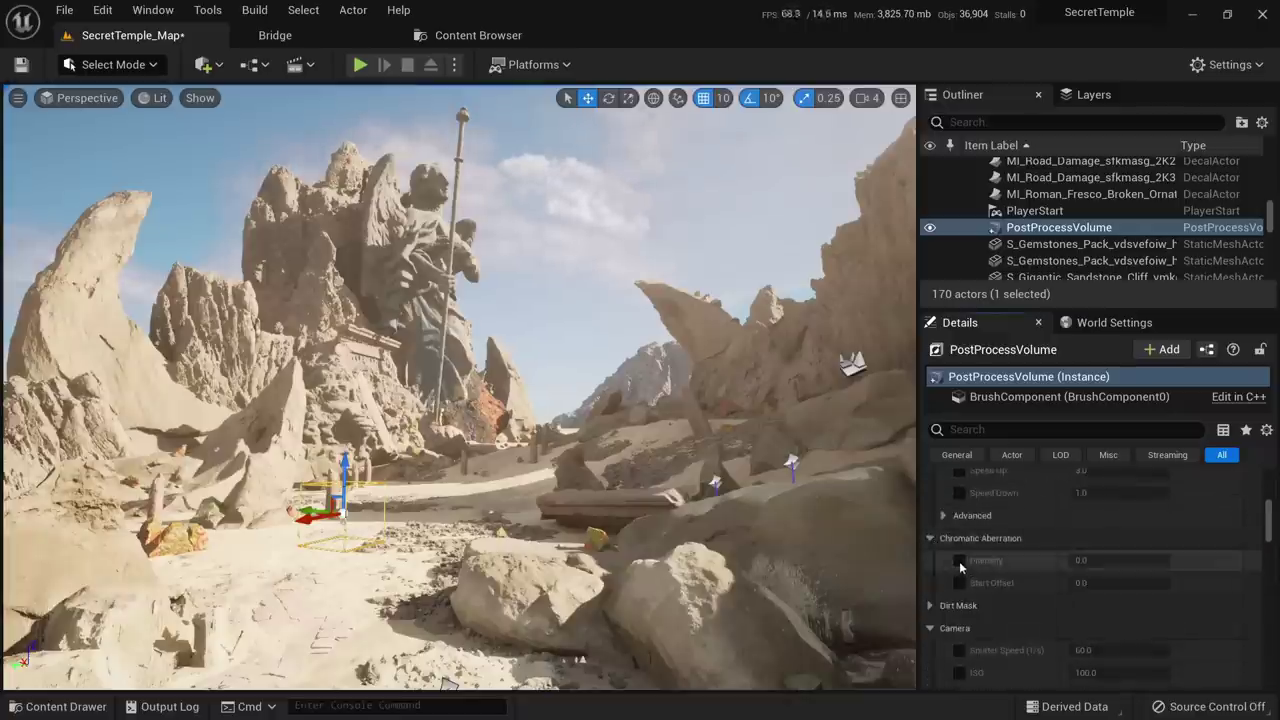
{"action": "left_click", "coordinate": [959, 561]}
{"action": "left_click", "coordinate": [960, 583]}
{"action": "left_click_drag", "start_coordinate": [1115, 561], "coordinate": [1230, 561]}
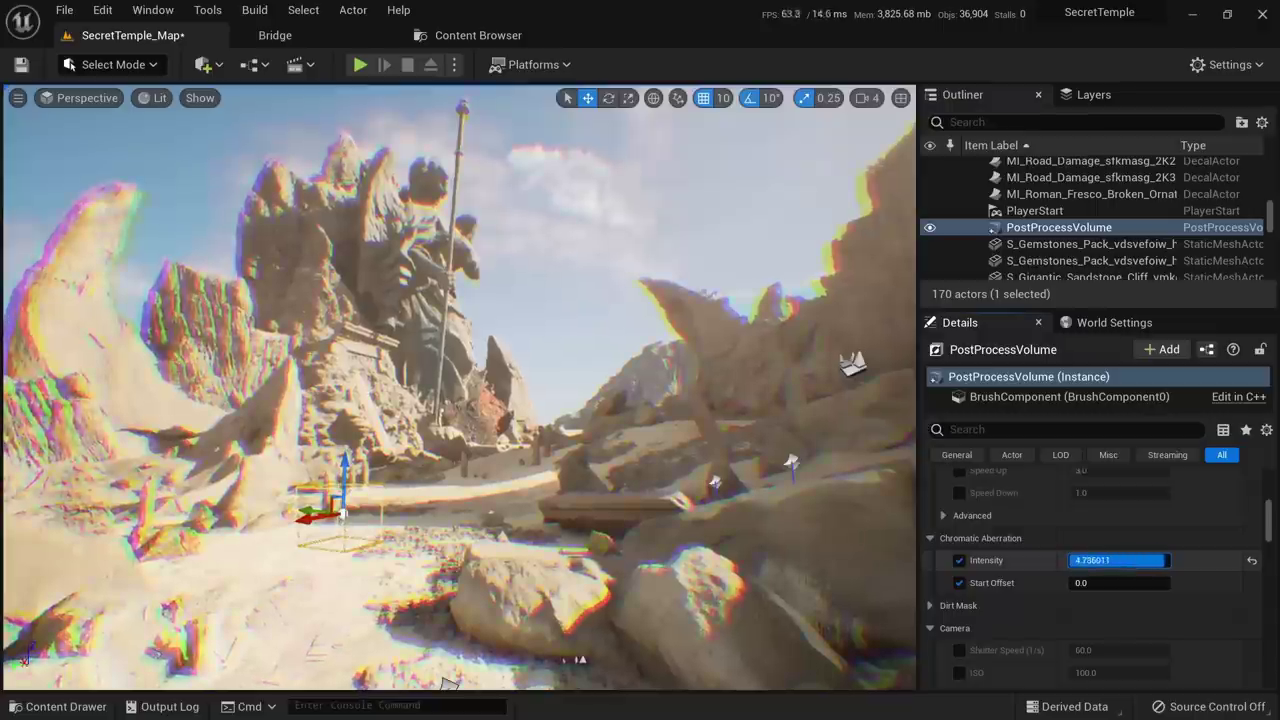
{"action": "type", "text": "5"}
{"action": "key", "text": "Return"}
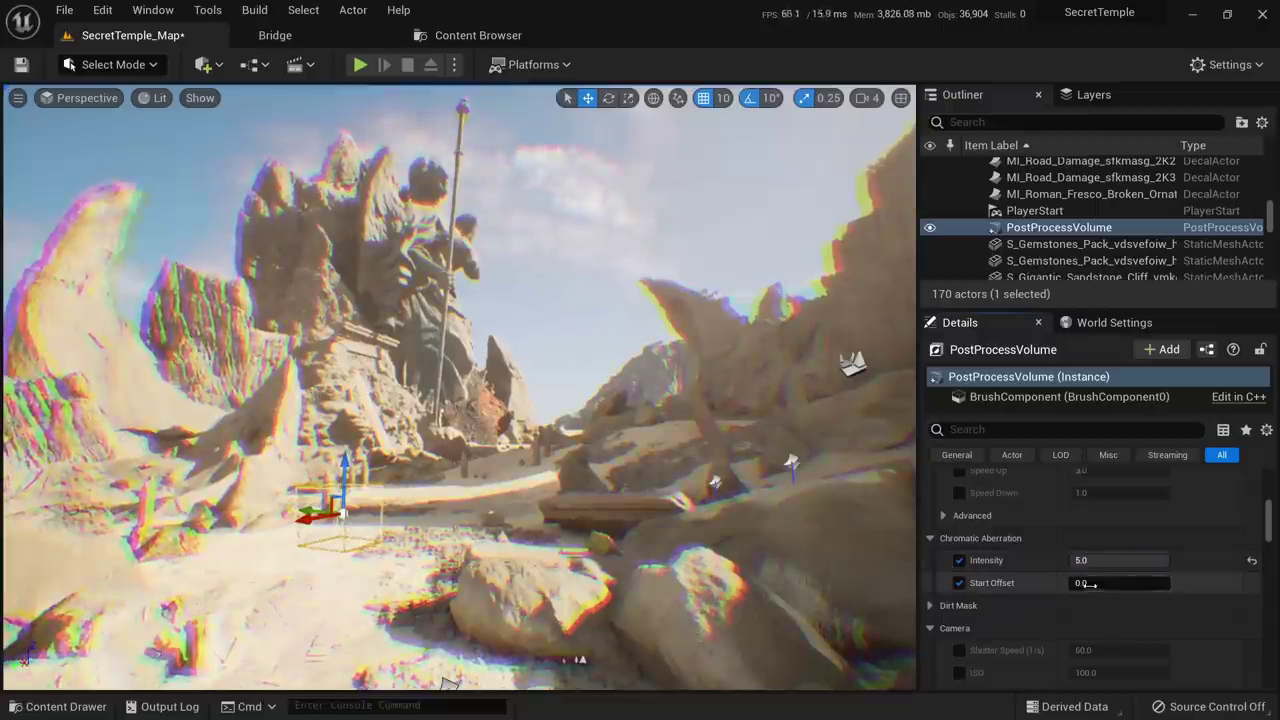
Set the Chromatic Aberration Start Offset to about 0.378 and reduce its Intensity to about 0.416
{"action": "left_click_drag", "start_coordinate": [1090, 586], "coordinate": [1126, 560]}
{"action": "left_click", "coordinate": [1118, 560]}
{"action": "type", "text": "0"}
{"action": "key", "text": "Return"}
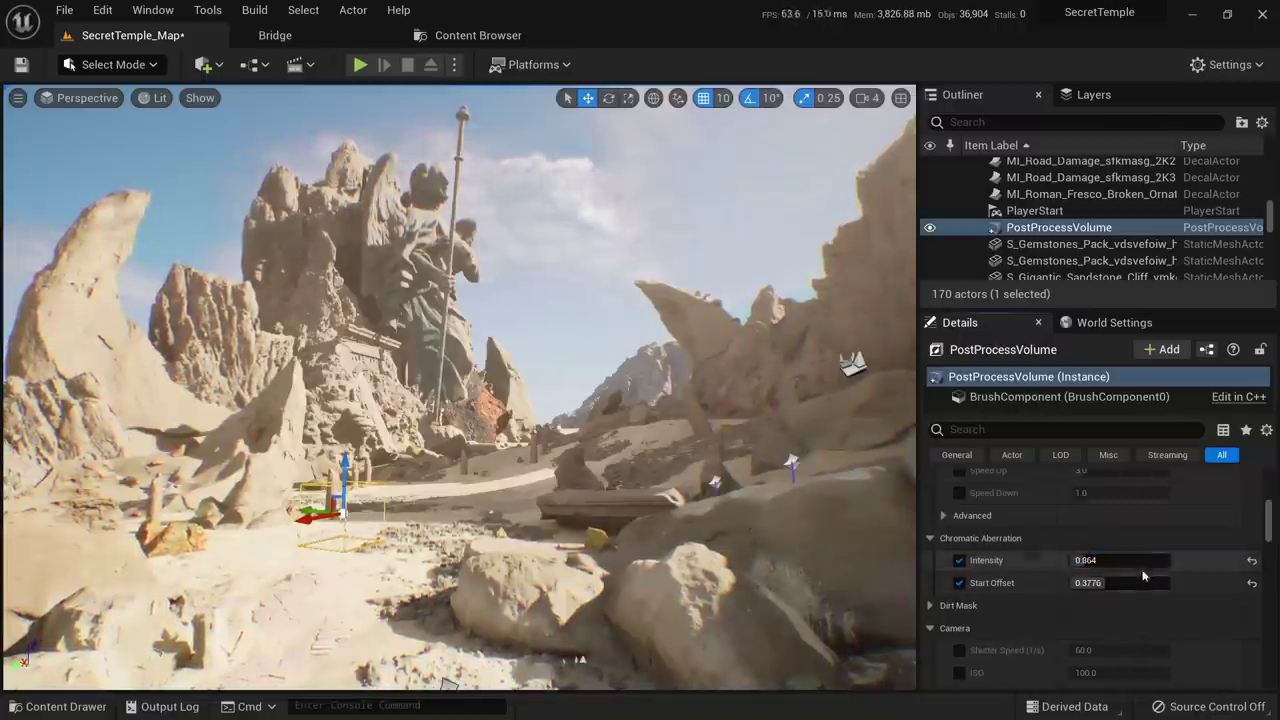
{"action": "left_click_drag", "start_coordinate": [1143, 564], "coordinate": [1130, 564]}
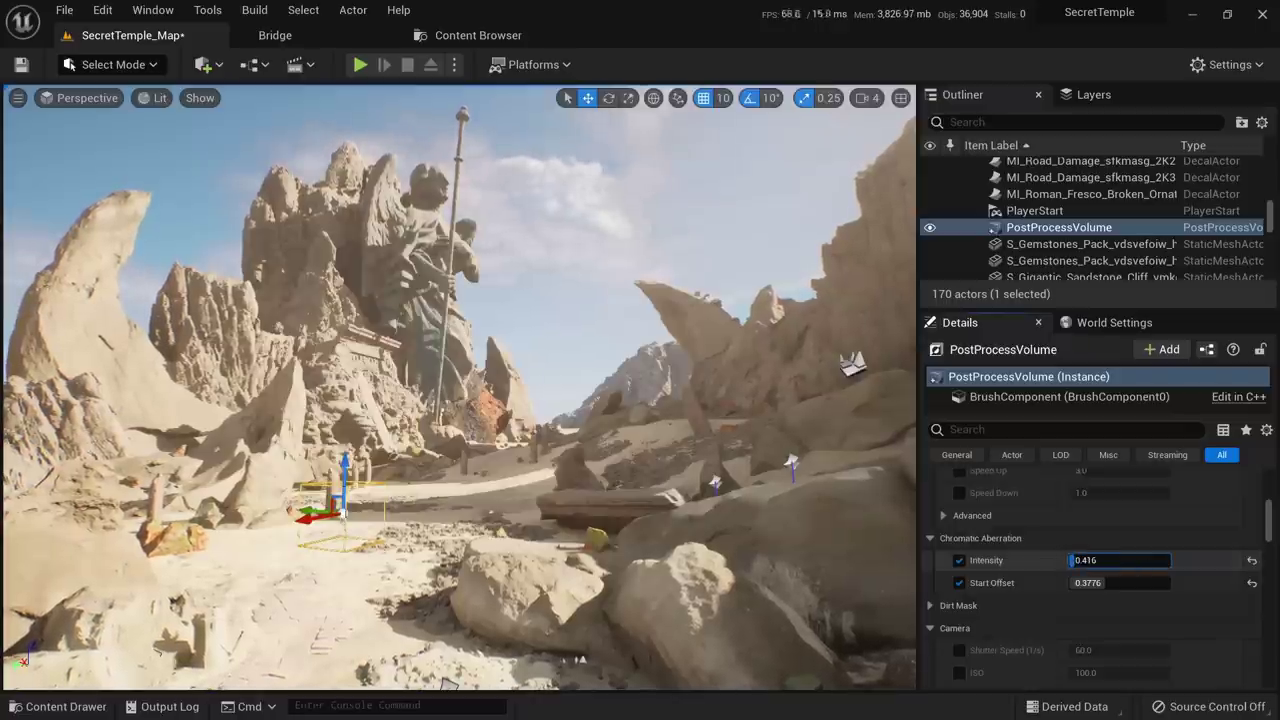
Assign the T_Damaged_Concrete_Floor_vizbdg1_2K_D texture as the Dirt Mask Texture
{"action": "scroll", "coordinate": [1064, 567], "scroll_direction": "down", "scroll_amount": 3}
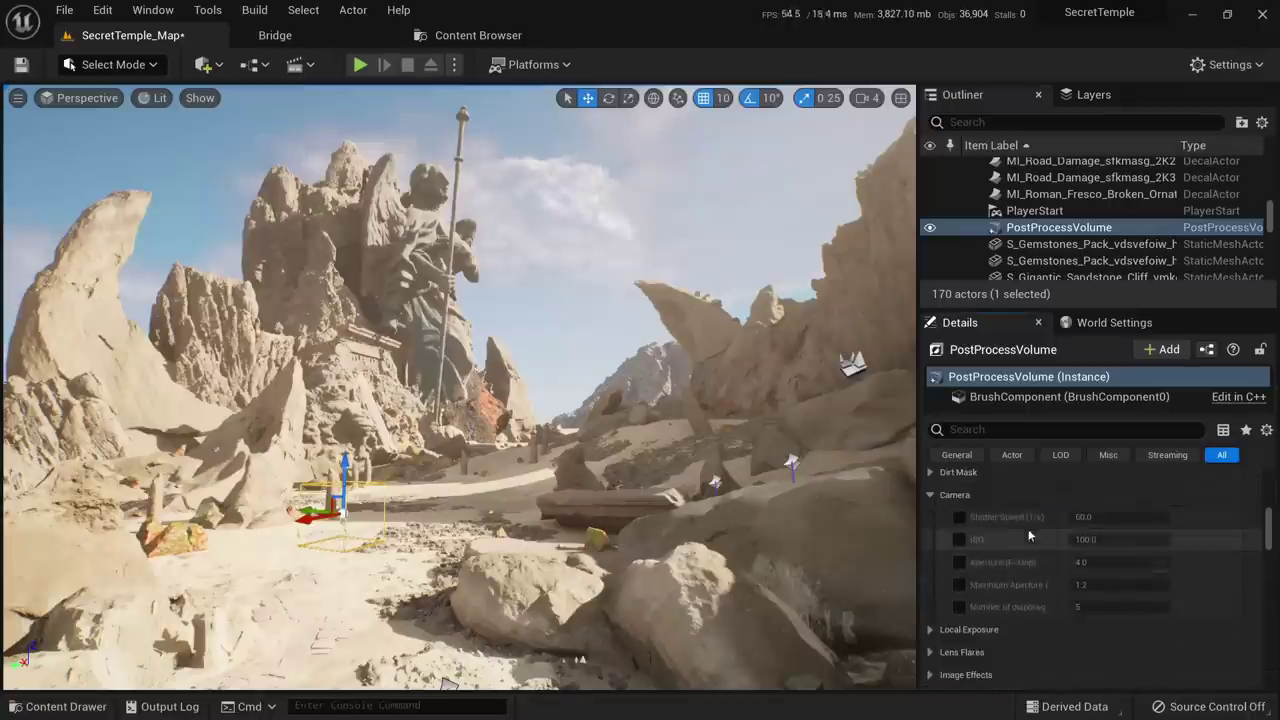
{"action": "left_click", "coordinate": [930, 473]}
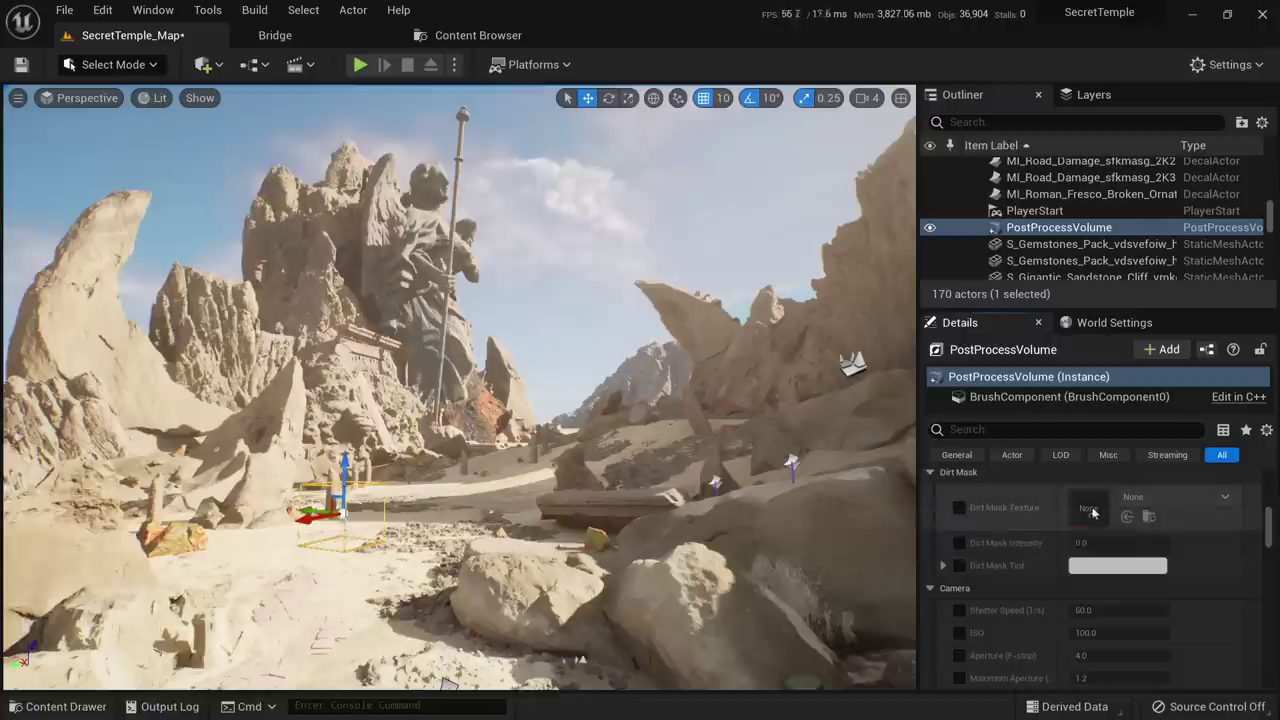
{"action": "left_click", "coordinate": [1175, 497]}
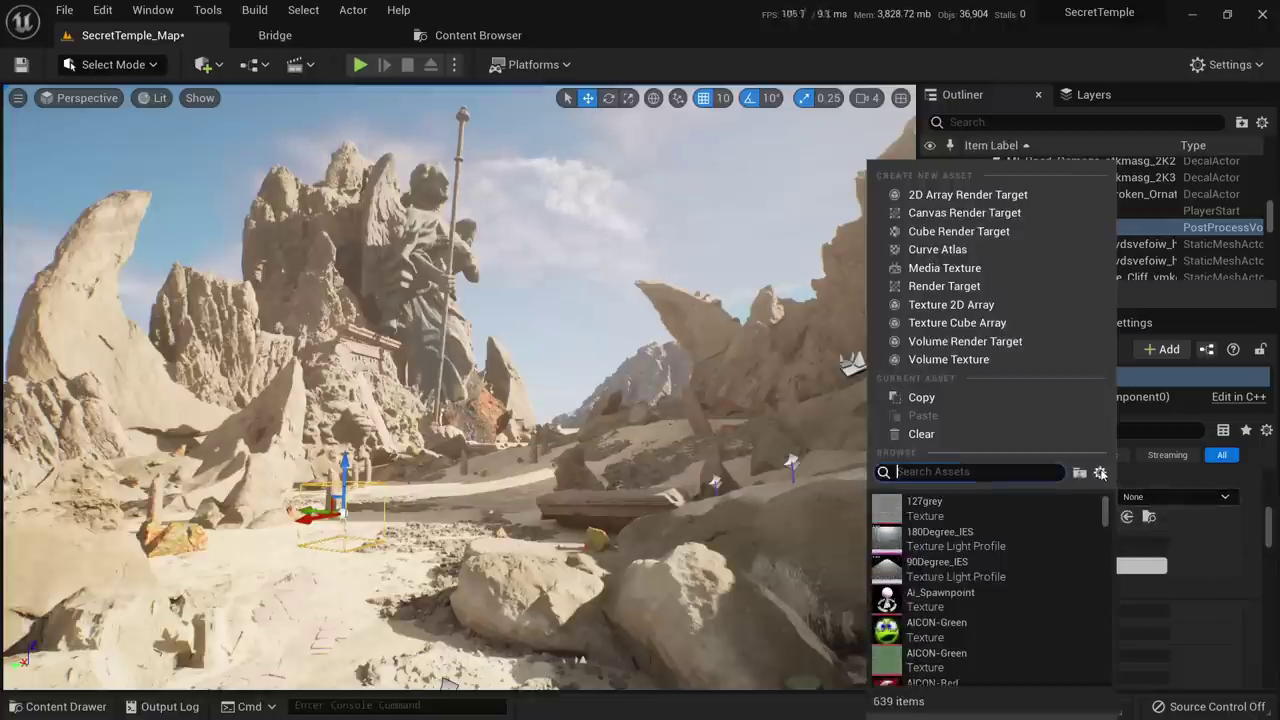
{"action": "type", "text": "concre"}
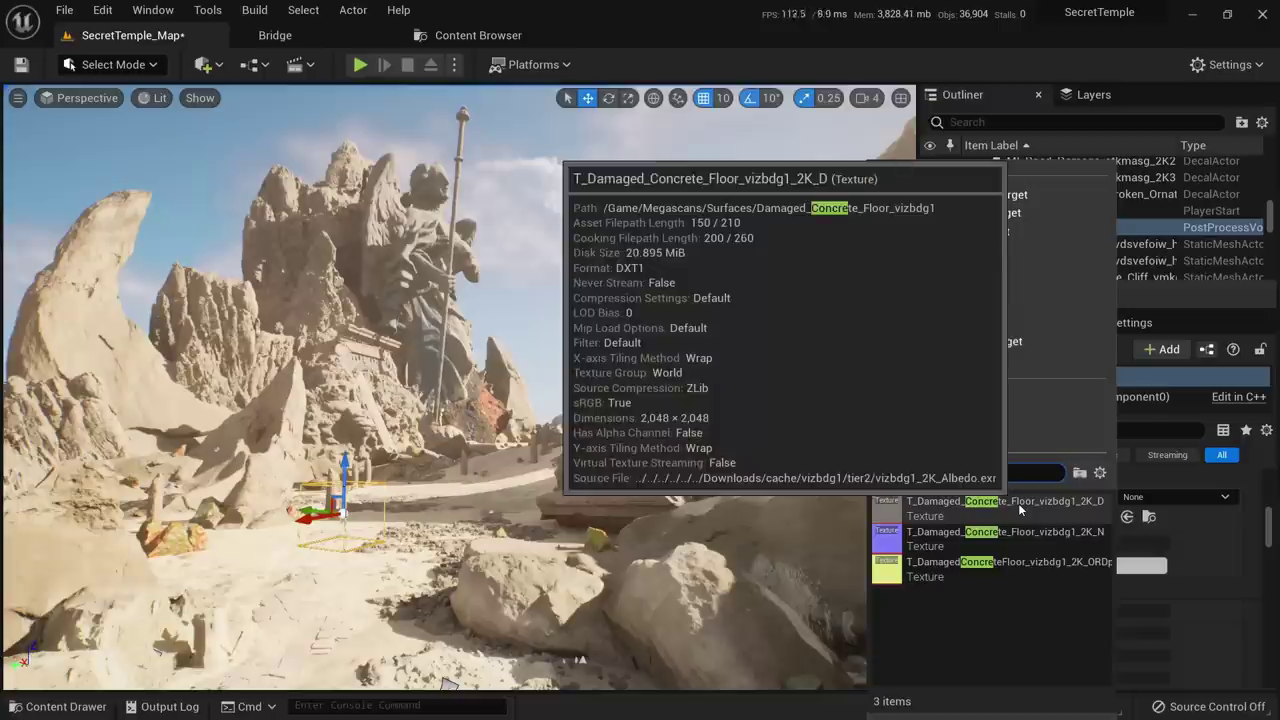
{"action": "left_click", "coordinate": [1018, 503]}
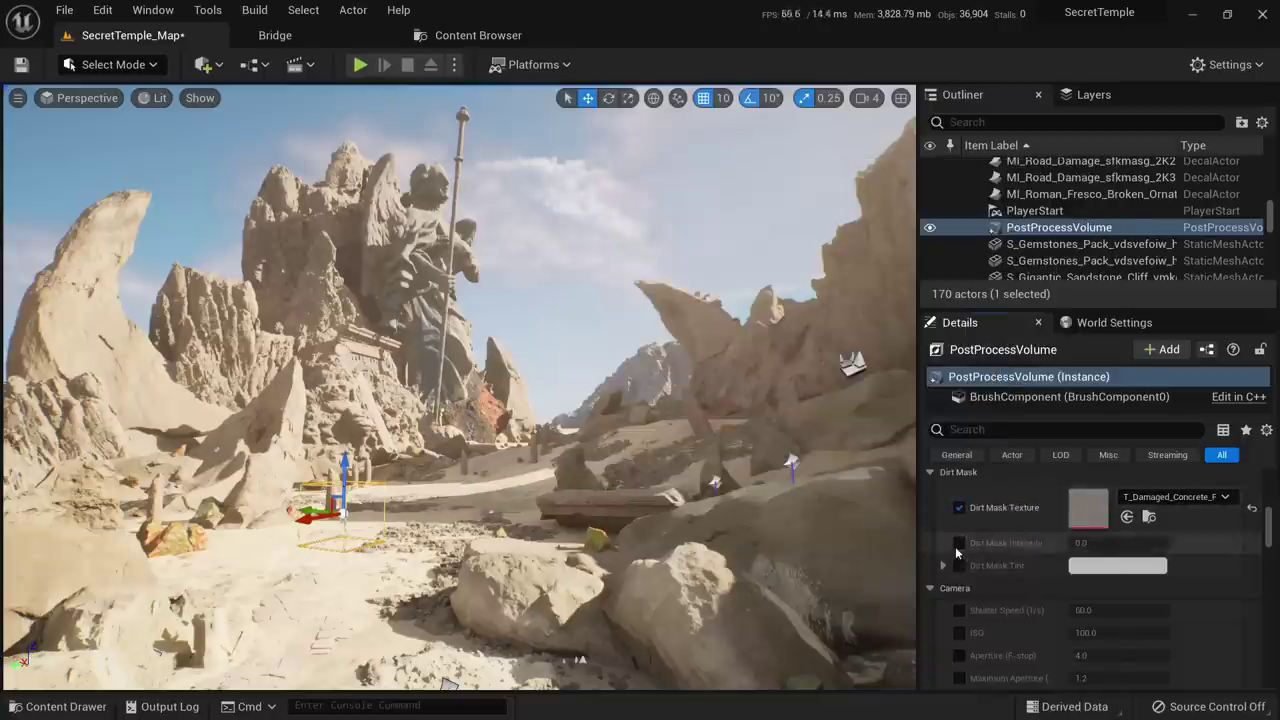
Enable the Dirt Mask Intensity and Tint overrides and raise the intensity to 8
{"action": "left_click", "coordinate": [959, 543]}
{"action": "left_click", "coordinate": [960, 566]}
{"action": "left_click_drag", "start_coordinate": [1074, 544], "coordinate": [1154, 544]}
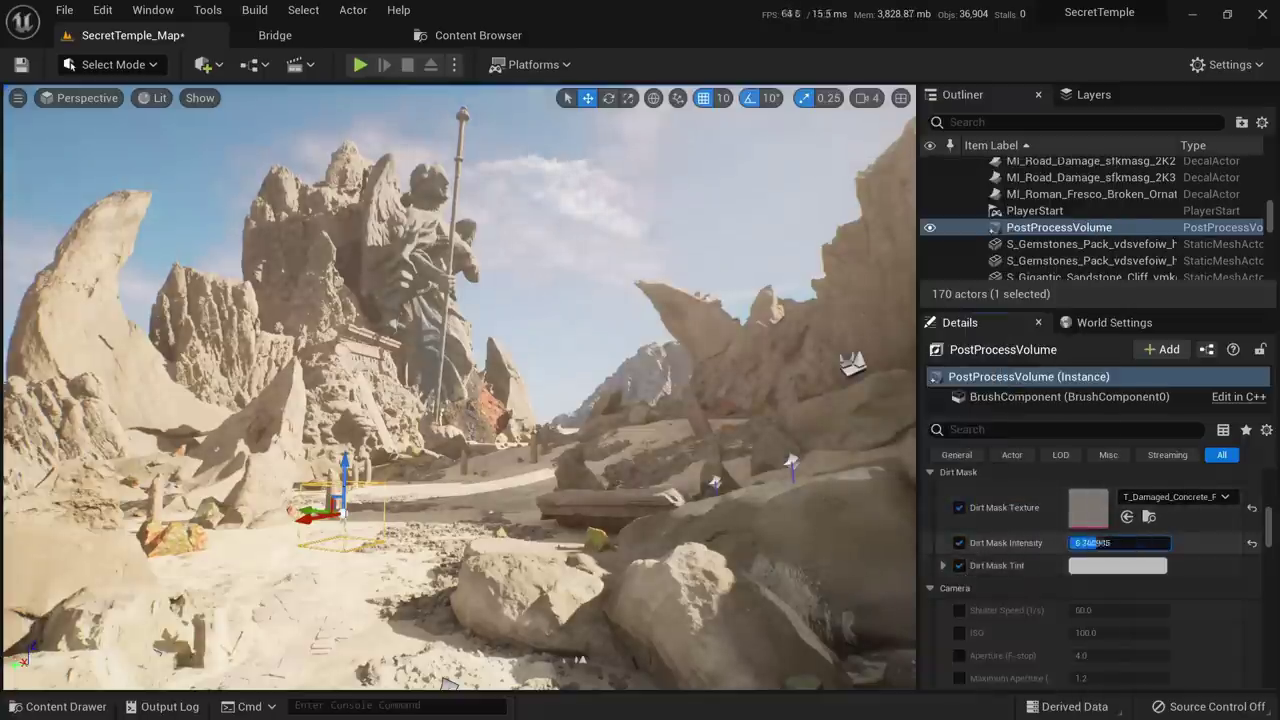
Replace the Dirt Mask Texture with T_ScreenDirt02_w, try a lower Dirt Mask Intensity, and reset the intensity to its default
{"action": "left_click", "coordinate": [1088, 507]}
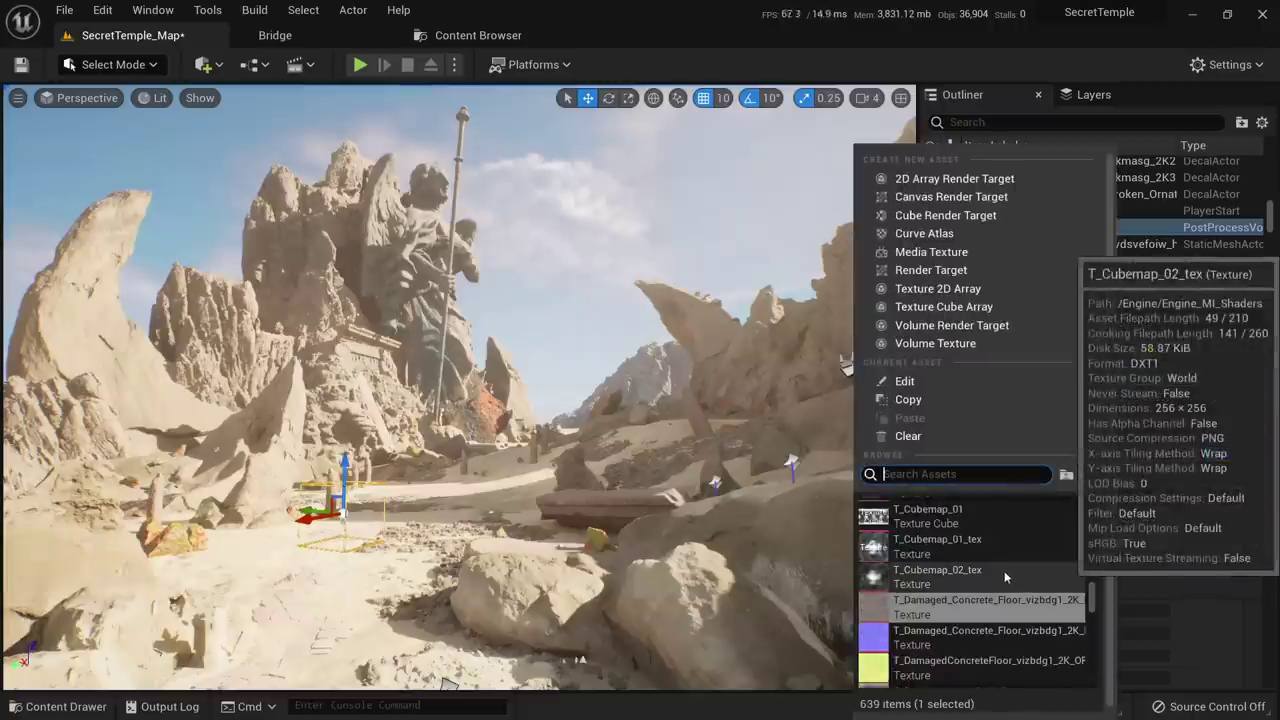
{"action": "type", "text": "dirt"}
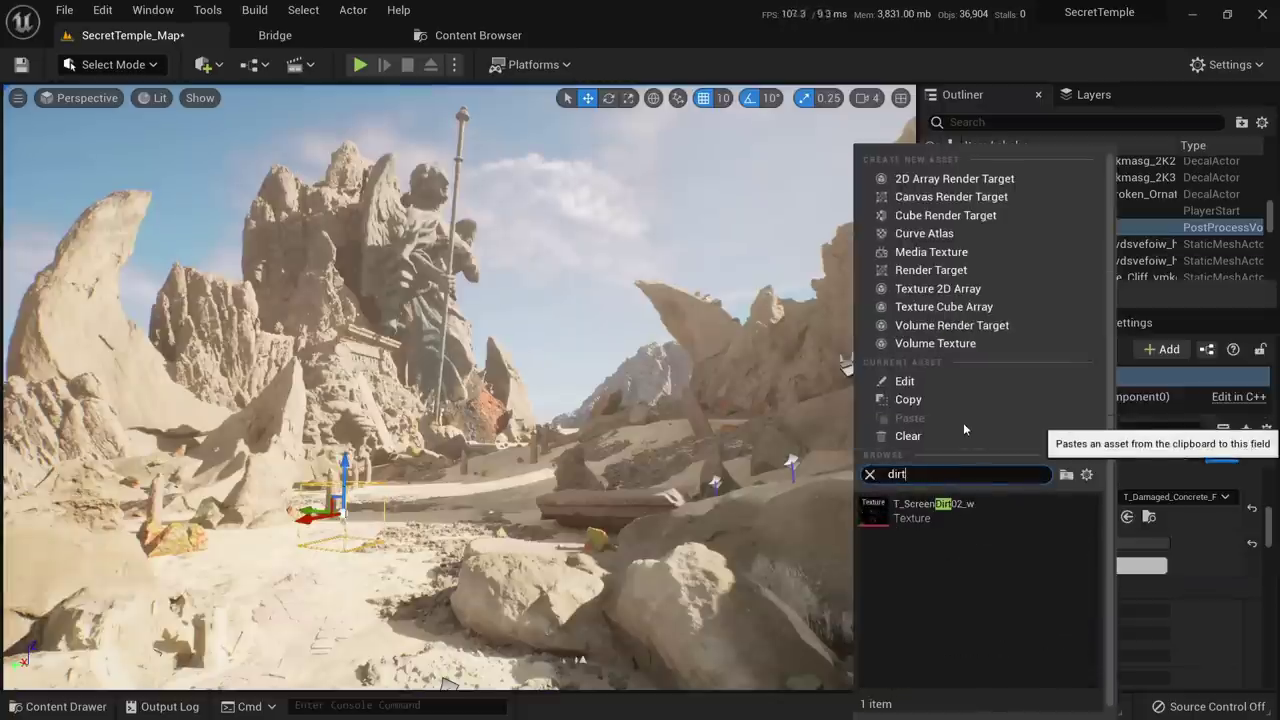
{"action": "left_click", "coordinate": [920, 510]}
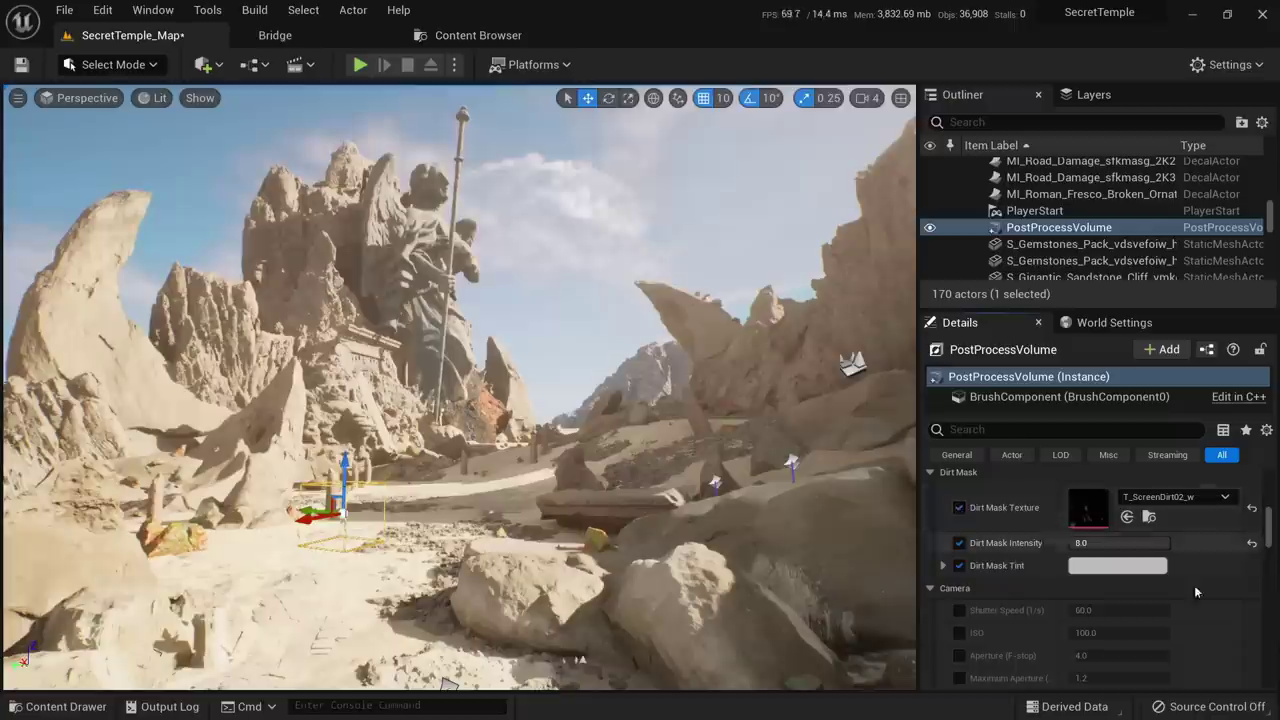
{"action": "left_click_drag", "start_coordinate": [1139, 546], "coordinate": [1086, 546]}
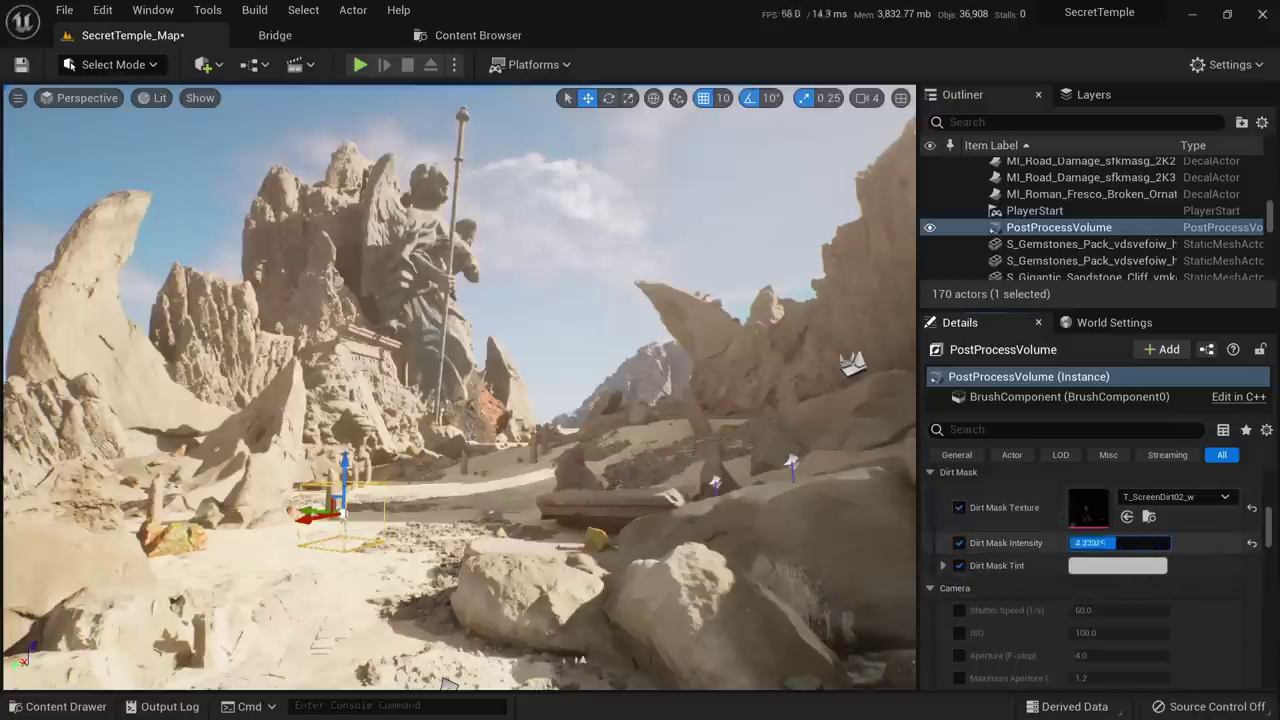
{"action": "left_click", "coordinate": [1251, 543]}
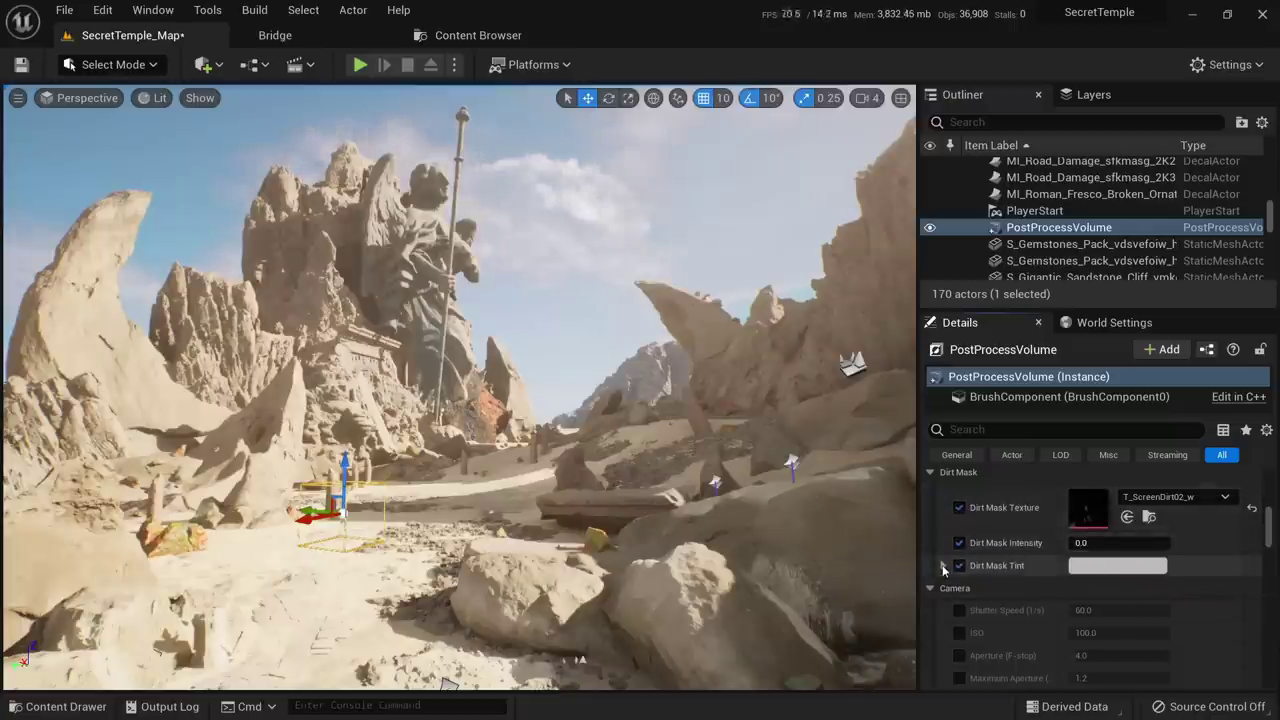
Try a green Dirt Mask Tint, cancel the color change, and disable the Dirt Mask Texture, Intensity and Tint overrides
{"action": "left_click", "coordinate": [943, 566]}
{"action": "left_click", "coordinate": [1117, 566]}
{"action": "left_click", "coordinate": [760, 485]}
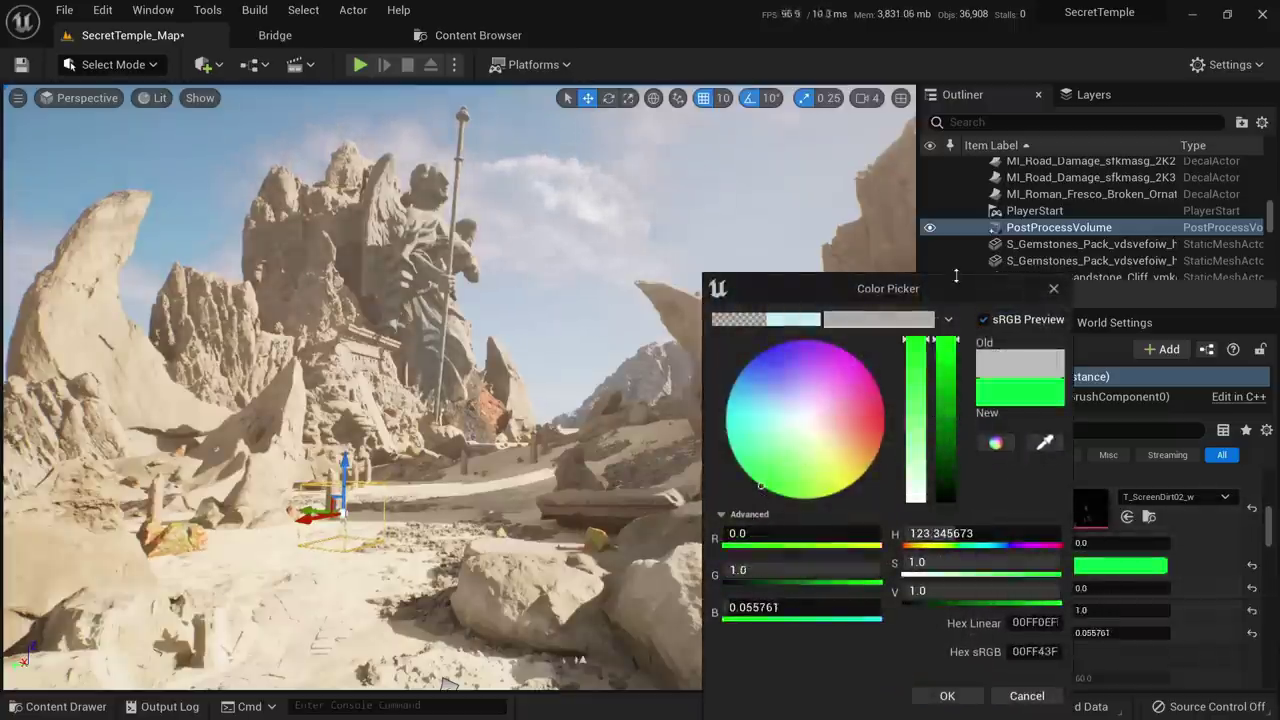
{"action": "left_click", "coordinate": [1026, 696]}
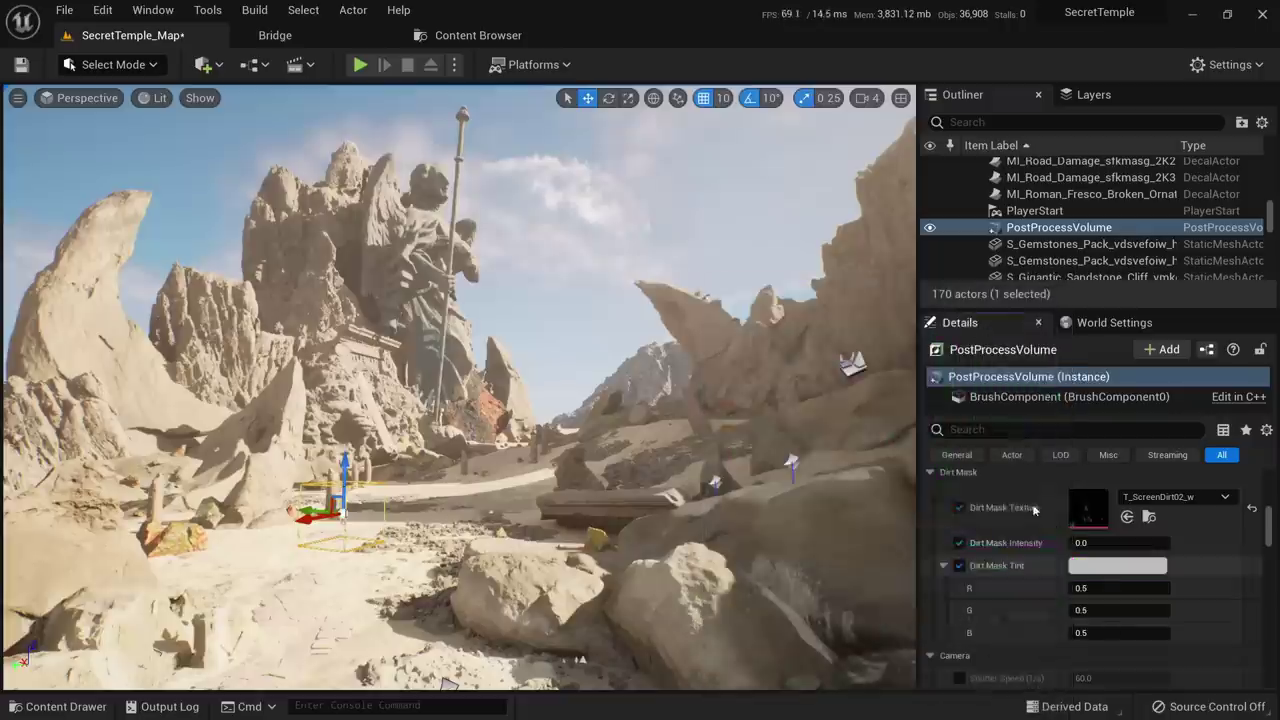
{"action": "left_click", "coordinate": [959, 566]}
{"action": "left_click", "coordinate": [959, 543]}
{"action": "left_click", "coordinate": [960, 508]}
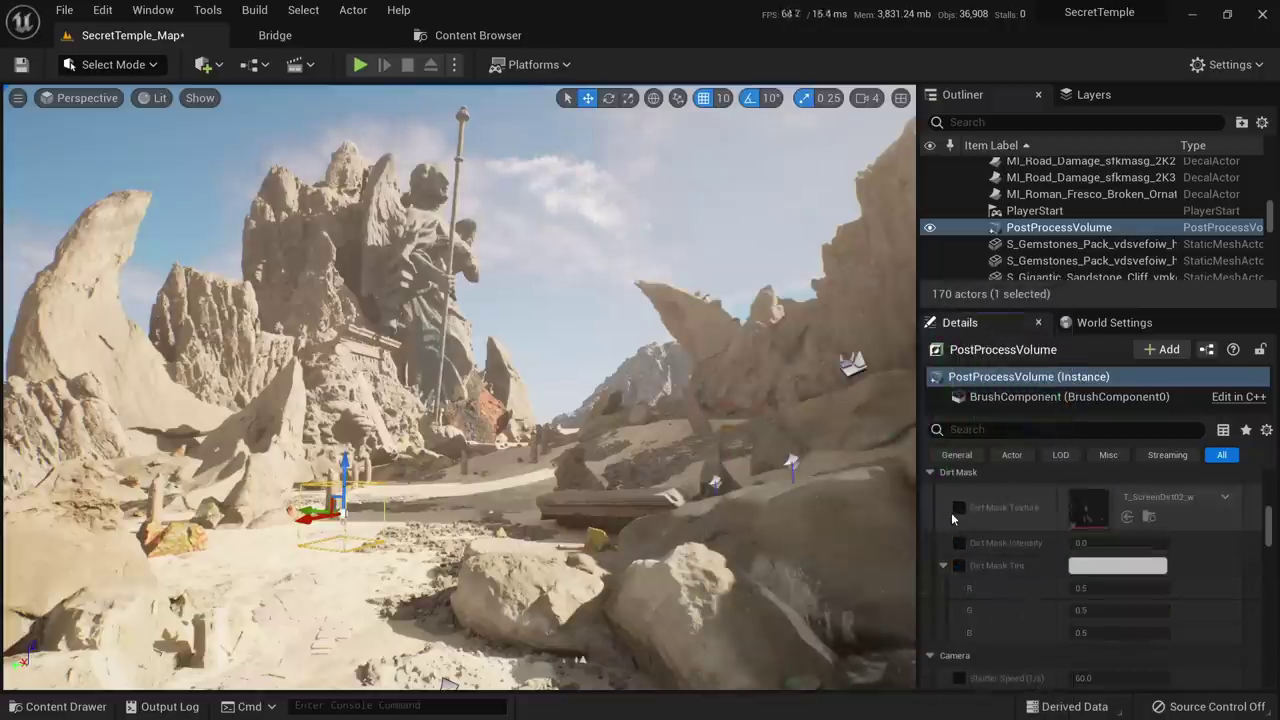
Enable the Lens Flares Intensity override and raise it to about 12.37 to test the flare facing the sun
{"action": "scroll", "coordinate": [988, 544], "scroll_direction": "down", "scroll_amount": 5}
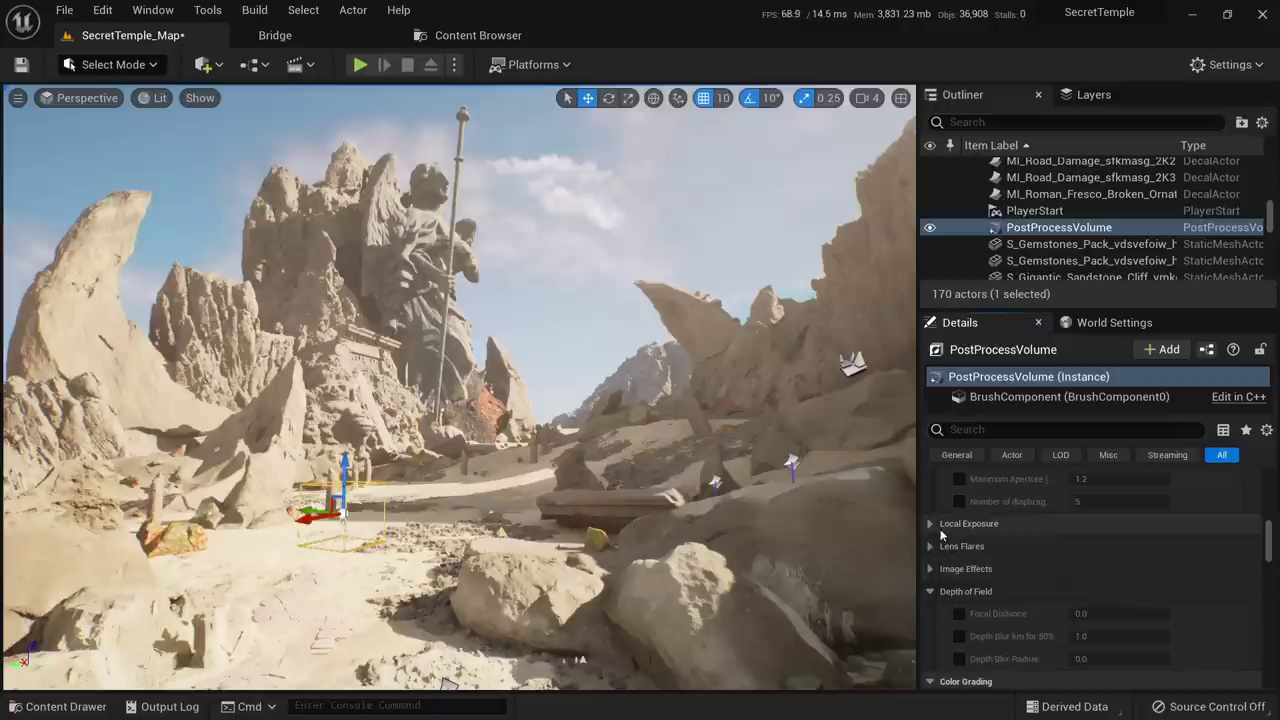
{"action": "left_click", "coordinate": [930, 524]}
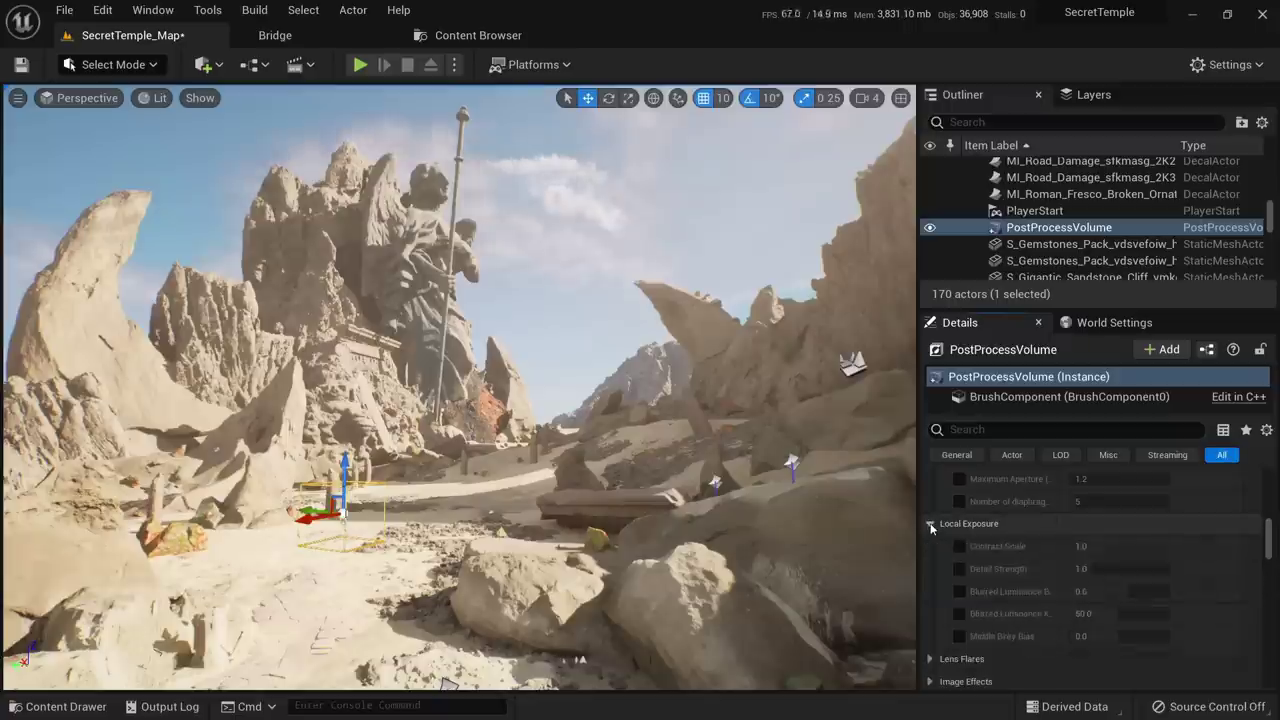
{"action": "left_click", "coordinate": [930, 524]}
{"action": "left_click", "coordinate": [930, 546]}
{"action": "left_click", "coordinate": [959, 569]}
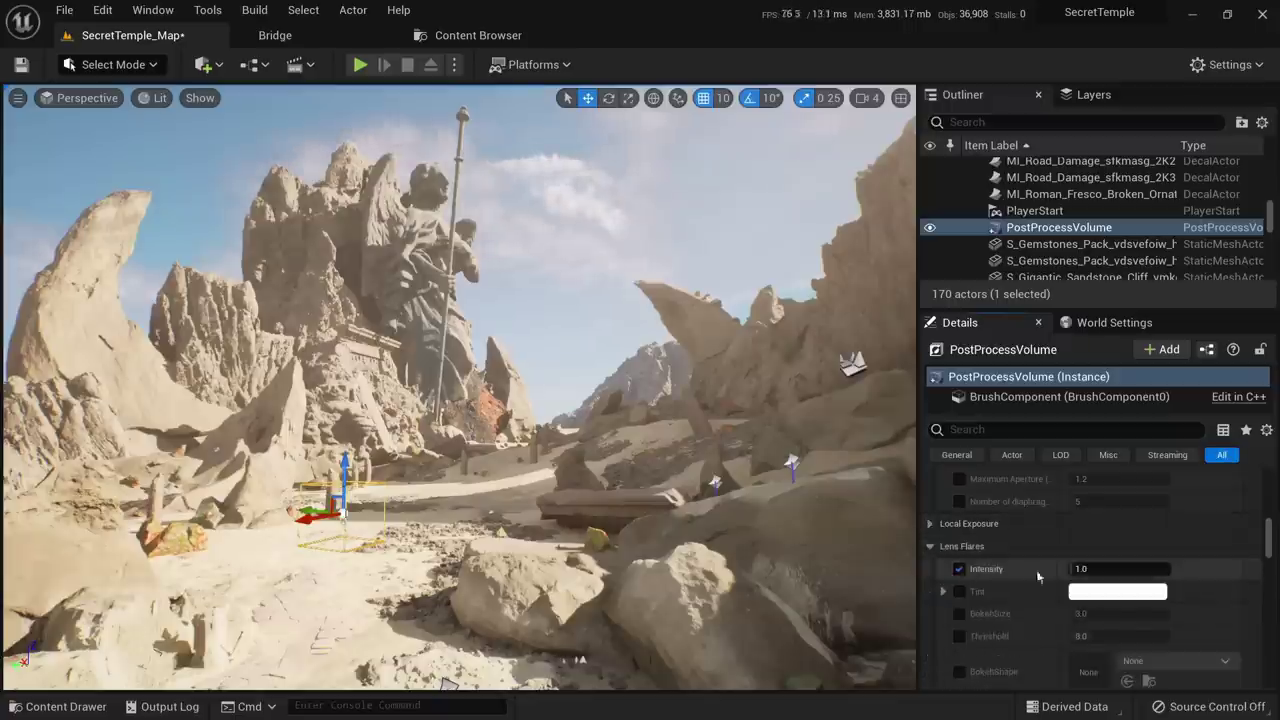
{"action": "right_click_drag", "start_coordinate": [754, 423], "coordinate": [750, 450]}
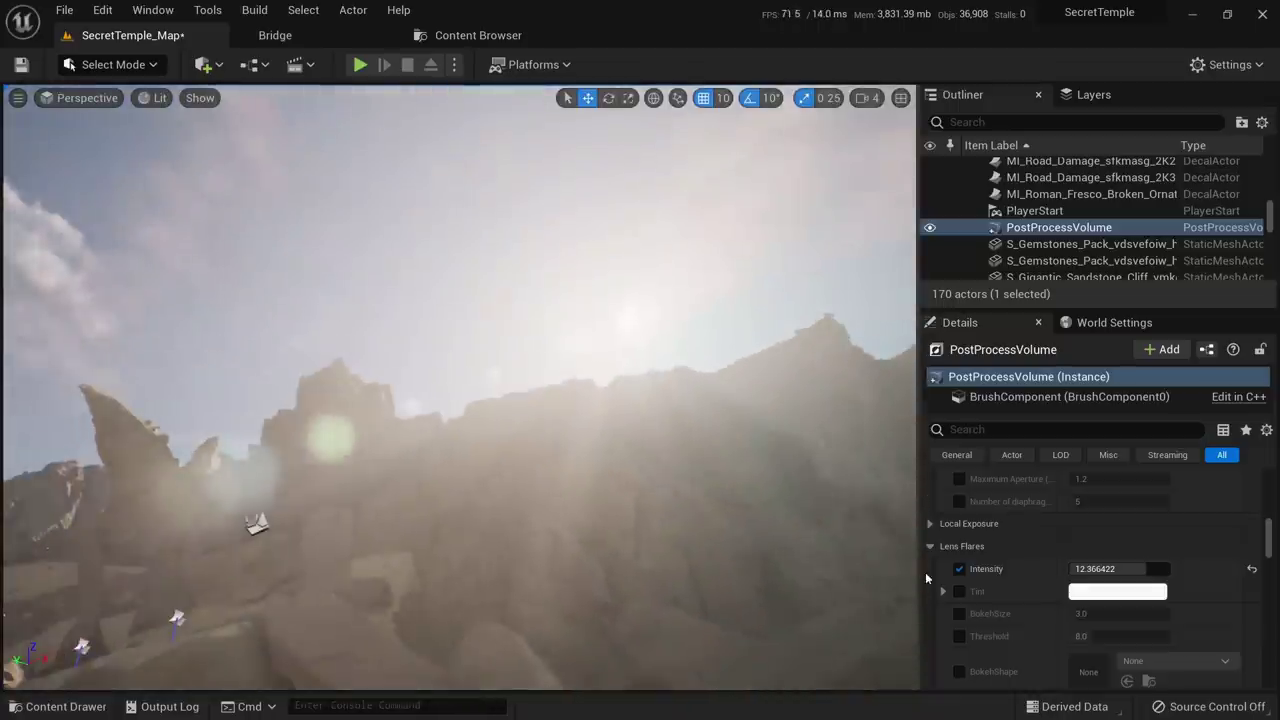
Toggle the Lens Flares Intensity override to compare the sun with and without flares, leaving the override disabled
{"action": "left_click", "coordinate": [961, 570]}
{"action": "left_click", "coordinate": [961, 570]}
{"action": "left_click", "coordinate": [959, 569]}
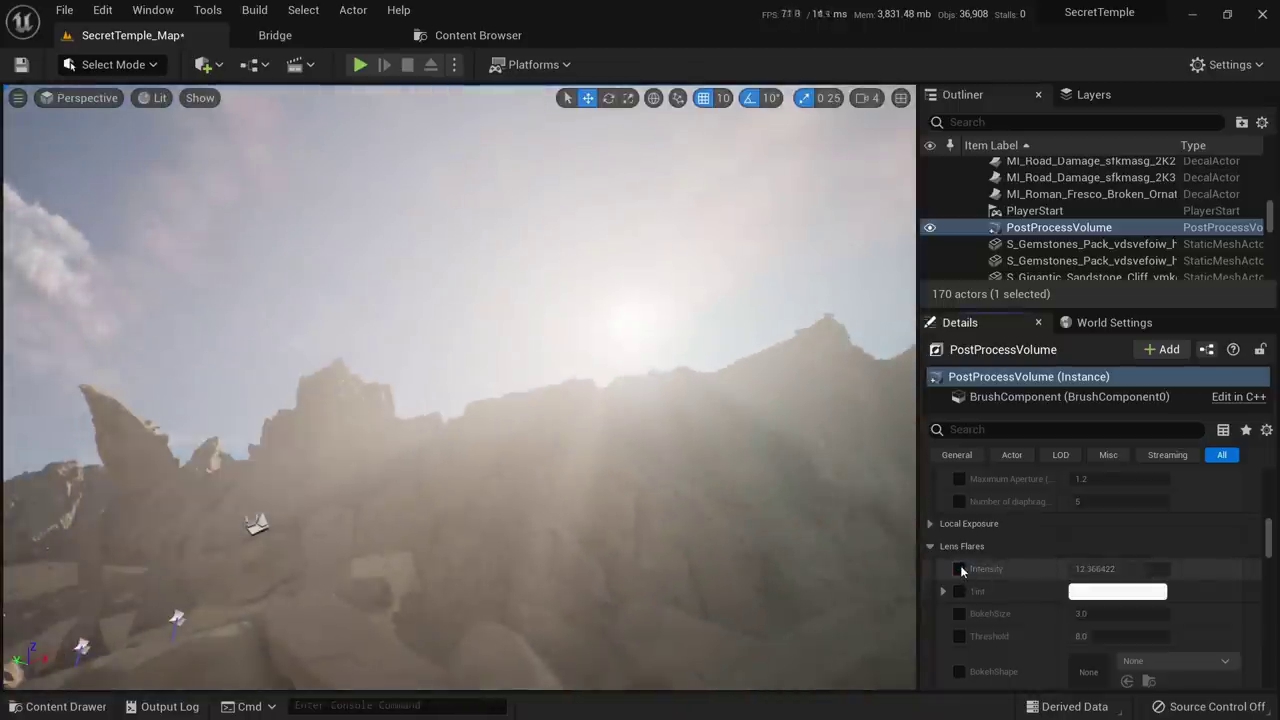
{"action": "left_click", "coordinate": [959, 569]}
{"action": "left_click", "coordinate": [959, 569]}
Return the view to the statue, enable the Vignette Intensity override under Image Effects, and fine-tune it around 0.38
{"action": "right_click_drag", "start_coordinate": [780, 480], "coordinate": [490, 526]}
{"action": "scroll", "coordinate": [969, 567], "scroll_direction": "down", "scroll_amount": 5}
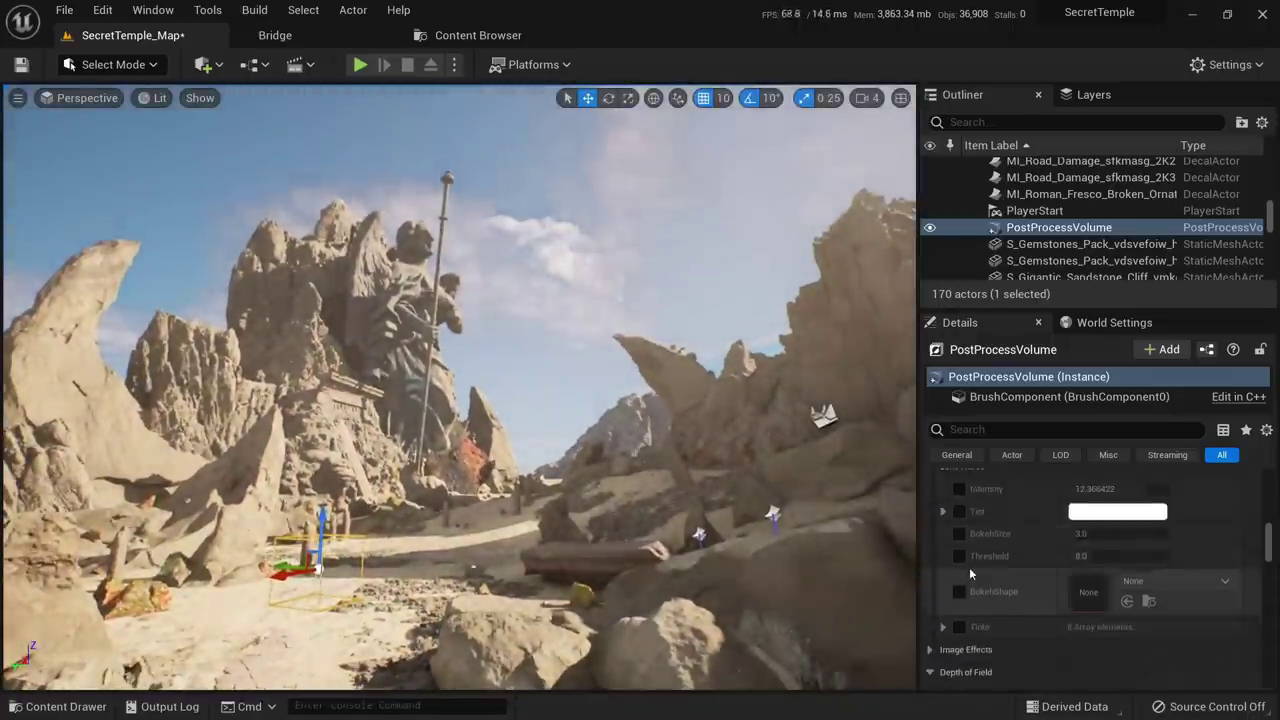
{"action": "left_click", "coordinate": [931, 542]}
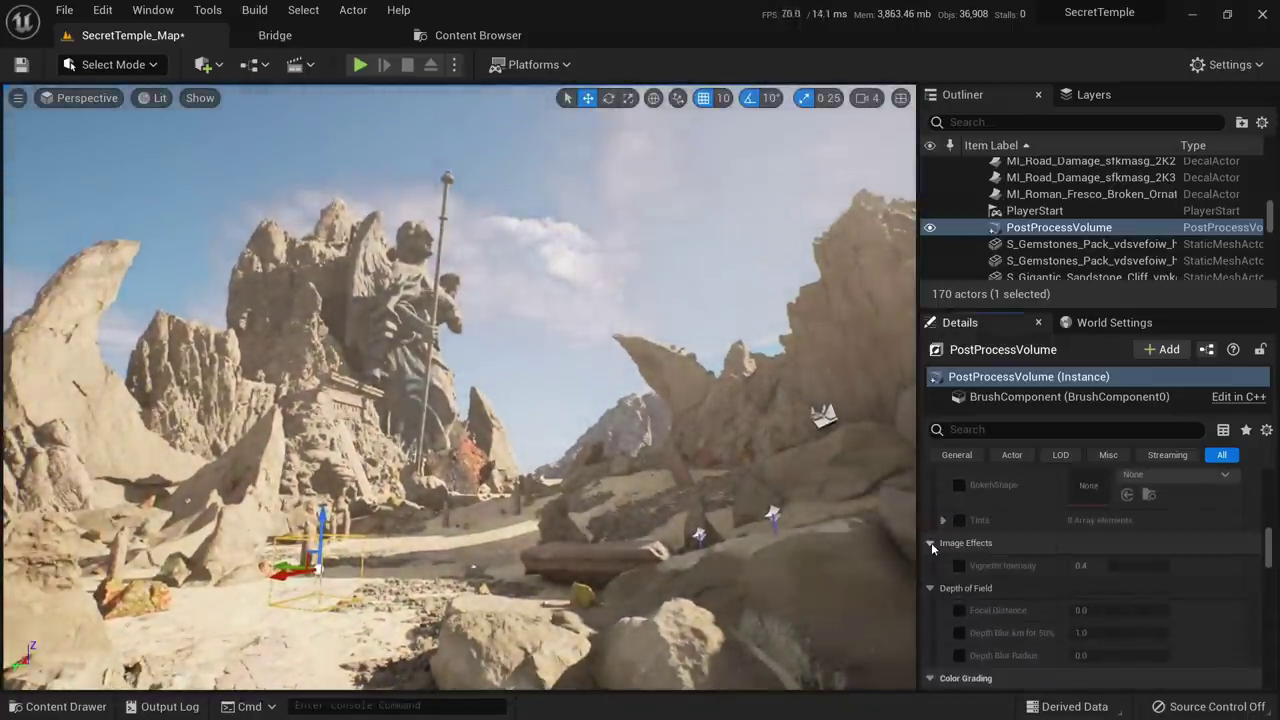
{"action": "left_click", "coordinate": [958, 565]}
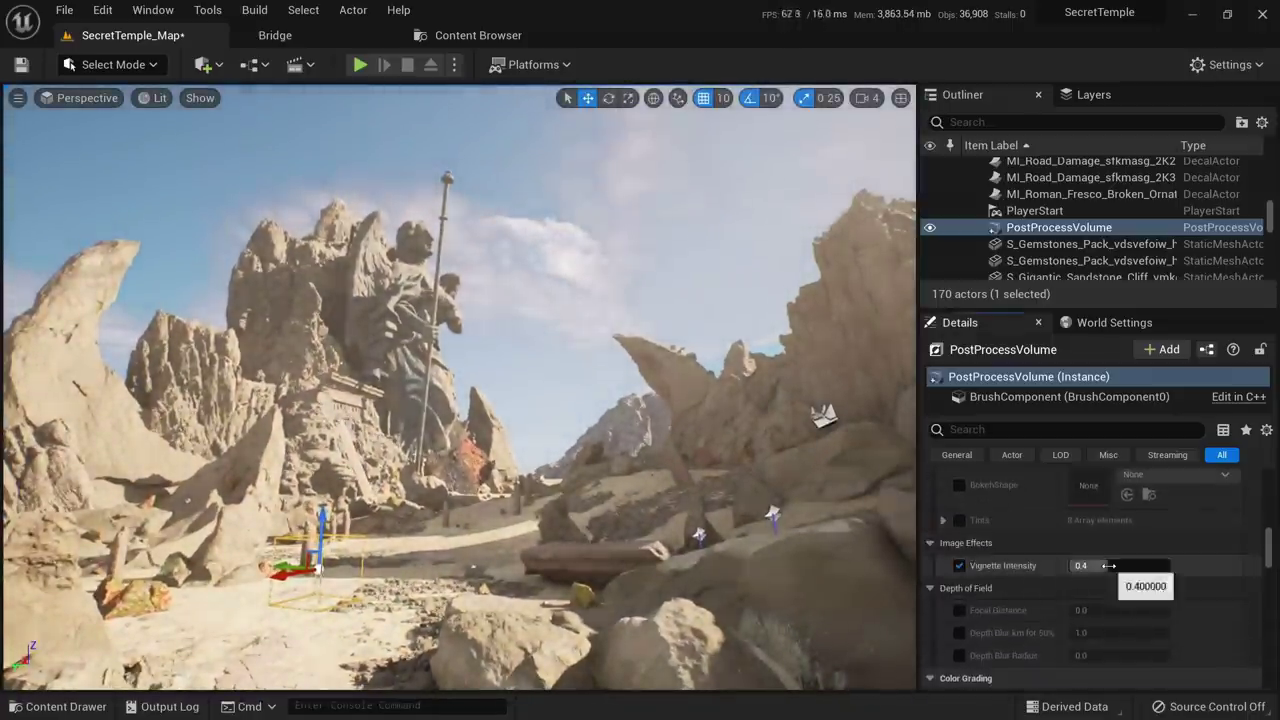
{"action": "mouse_move", "coordinate": [1105, 566]}
{"action": "left_mouse_down"}
{"action": "mouse_move", "coordinate": [1166, 566]}
{"action": "mouse_move", "coordinate": [1082, 566]}
{"action": "mouse_move", "coordinate": [1168, 566]}
{"action": "mouse_move", "coordinate": [1072, 566]}
{"action": "mouse_move", "coordinate": [1170, 566]}
{"action": "mouse_move", "coordinate": [1072, 566]}
{"action": "mouse_move", "coordinate": [1124, 566]}
{"action": "mouse_move", "coordinate": [1104, 566]}
{"action": "left_mouse_up"}
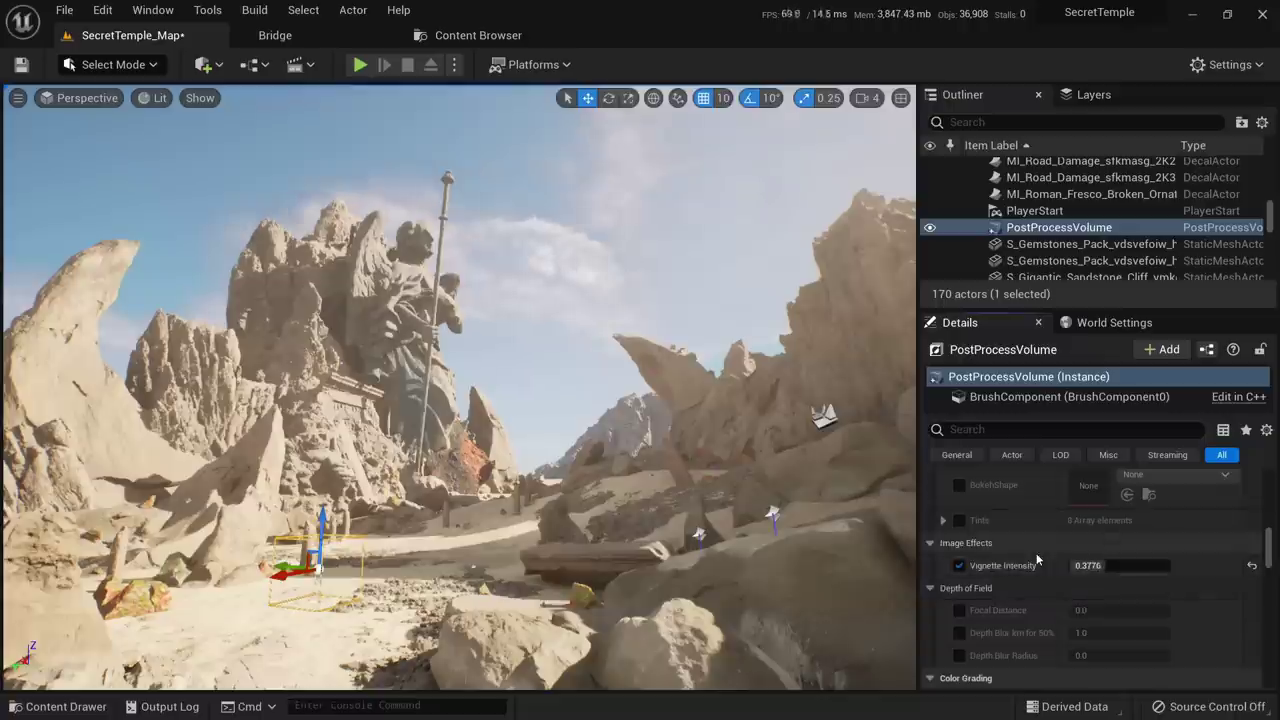
{"action": "mouse_move", "coordinate": [1090, 566]}
{"action": "left_mouse_down"}
{"action": "mouse_move", "coordinate": [1170, 566]}
{"action": "mouse_move", "coordinate": [1070, 566]}
{"action": "mouse_move", "coordinate": [1103, 566]}
{"action": "left_mouse_up"}
Enable the Color Grading Temp and Tint overrides, try cooler Temp values down to about 5323, and reset Temp to its default
{"action": "scroll", "coordinate": [981, 571], "scroll_direction": "down", "scroll_amount": 5}
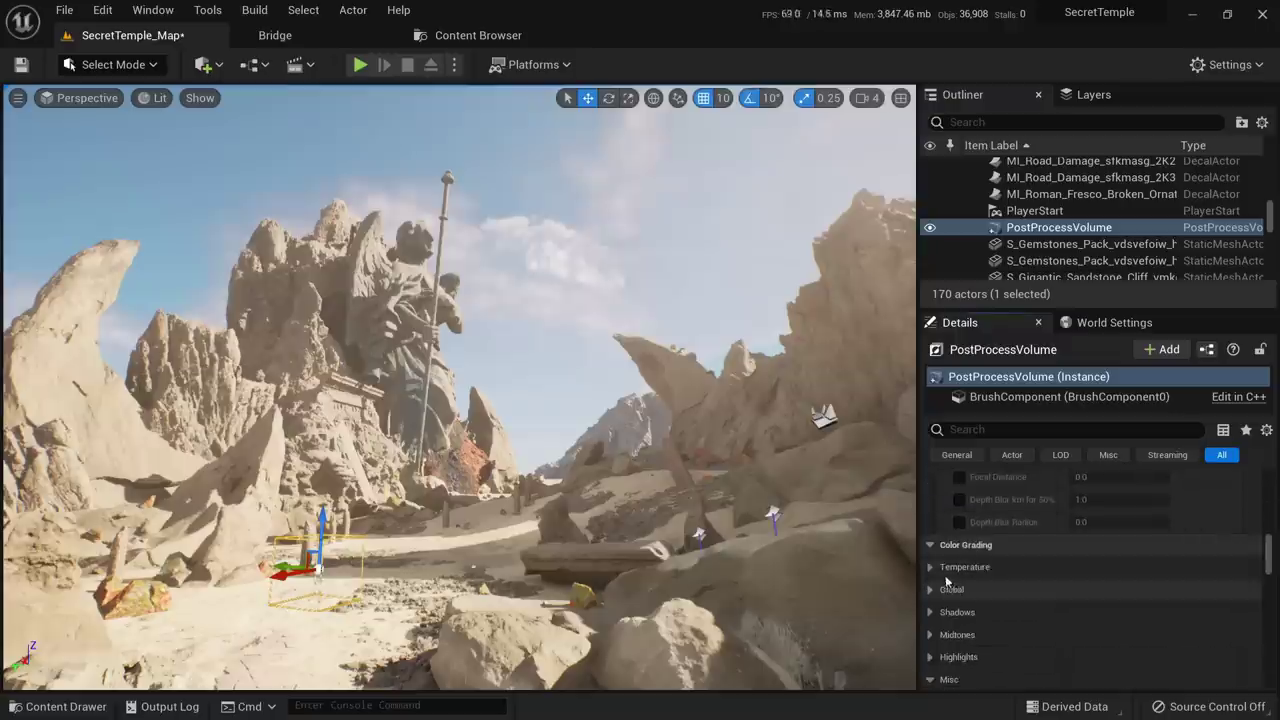
{"action": "left_click", "coordinate": [946, 567]}
{"action": "scroll", "coordinate": [974, 568], "scroll_direction": "down", "scroll_amount": 1}
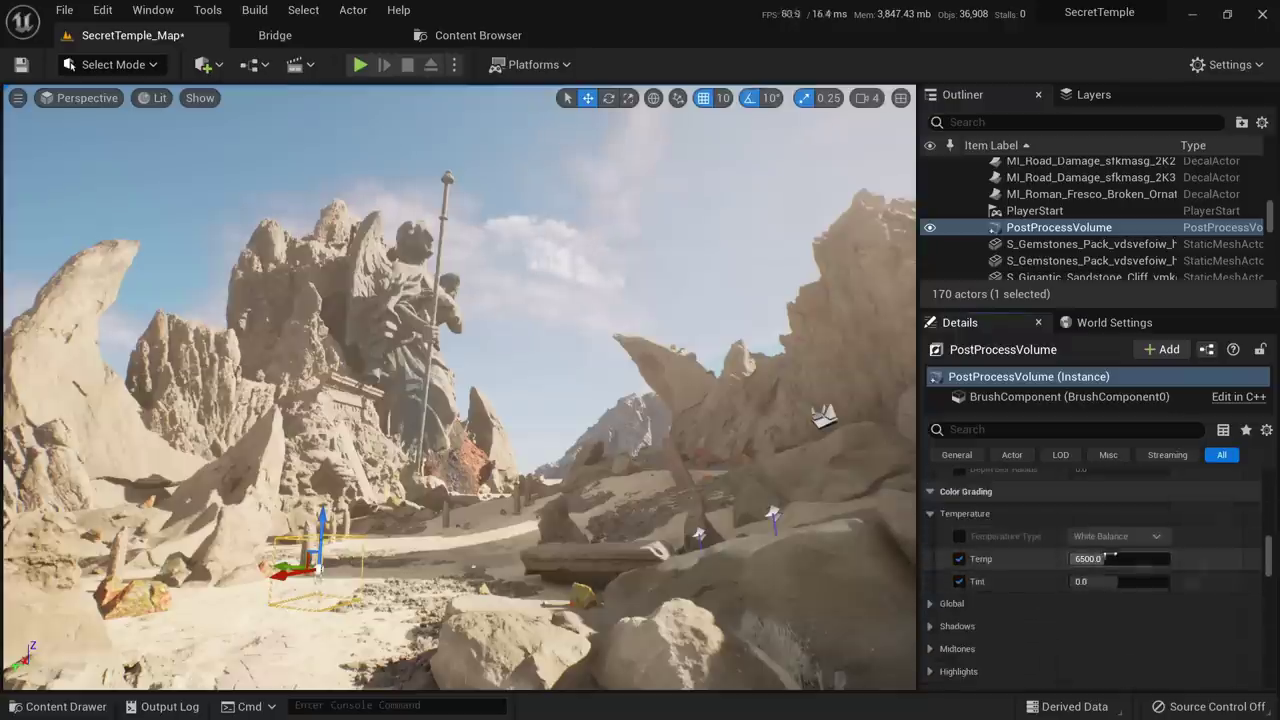
{"action": "left_click_drag", "start_coordinate": [1108, 553], "coordinate": [1116, 553]}
{"action": "left_click", "coordinate": [1116, 558]}
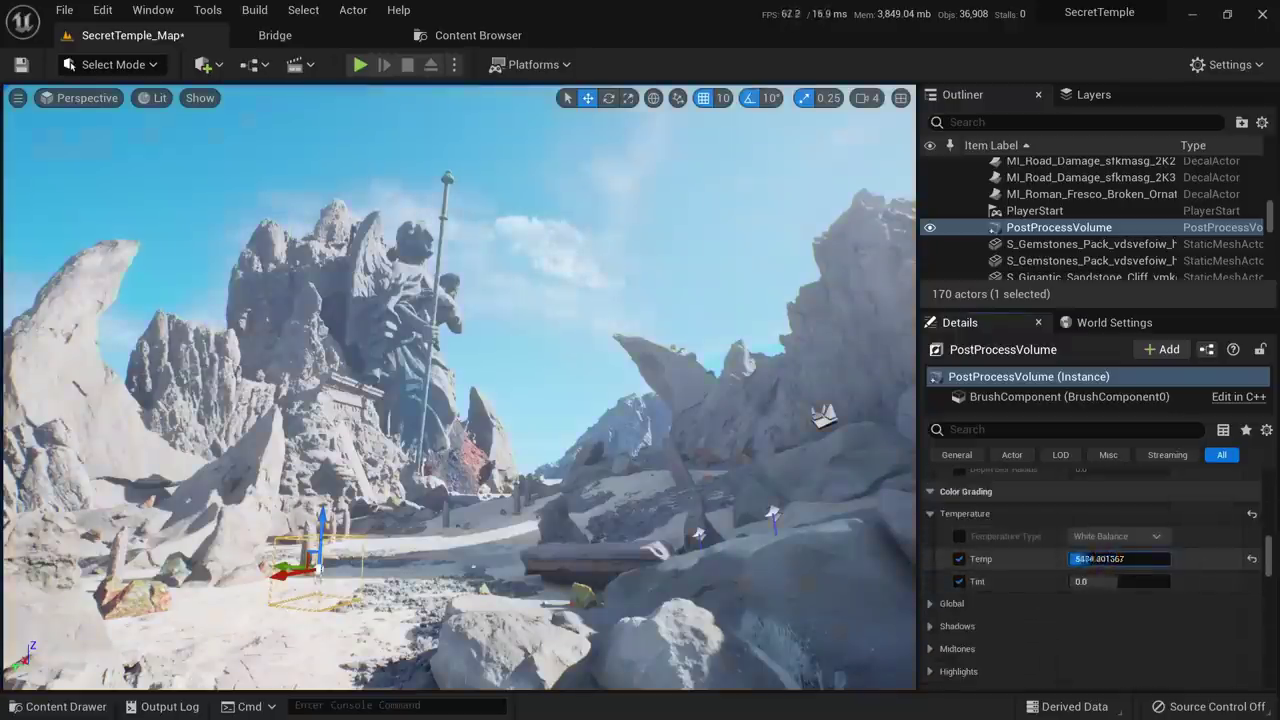
{"action": "mouse_move", "coordinate": [1092, 559]}
{"action": "left_mouse_down"}
{"action": "mouse_move", "coordinate": [1075, 559]}
{"action": "mouse_move", "coordinate": [1104, 559]}
{"action": "left_mouse_up"}
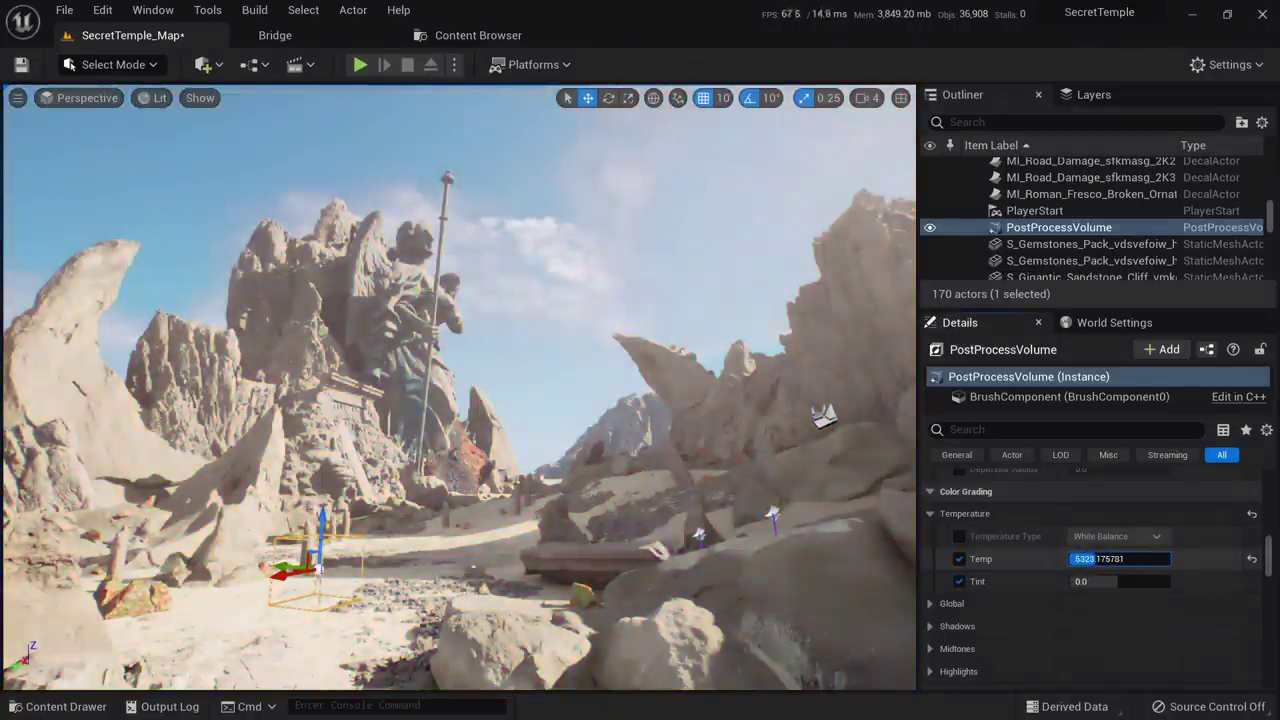
{"action": "left_click", "coordinate": [1252, 560]}
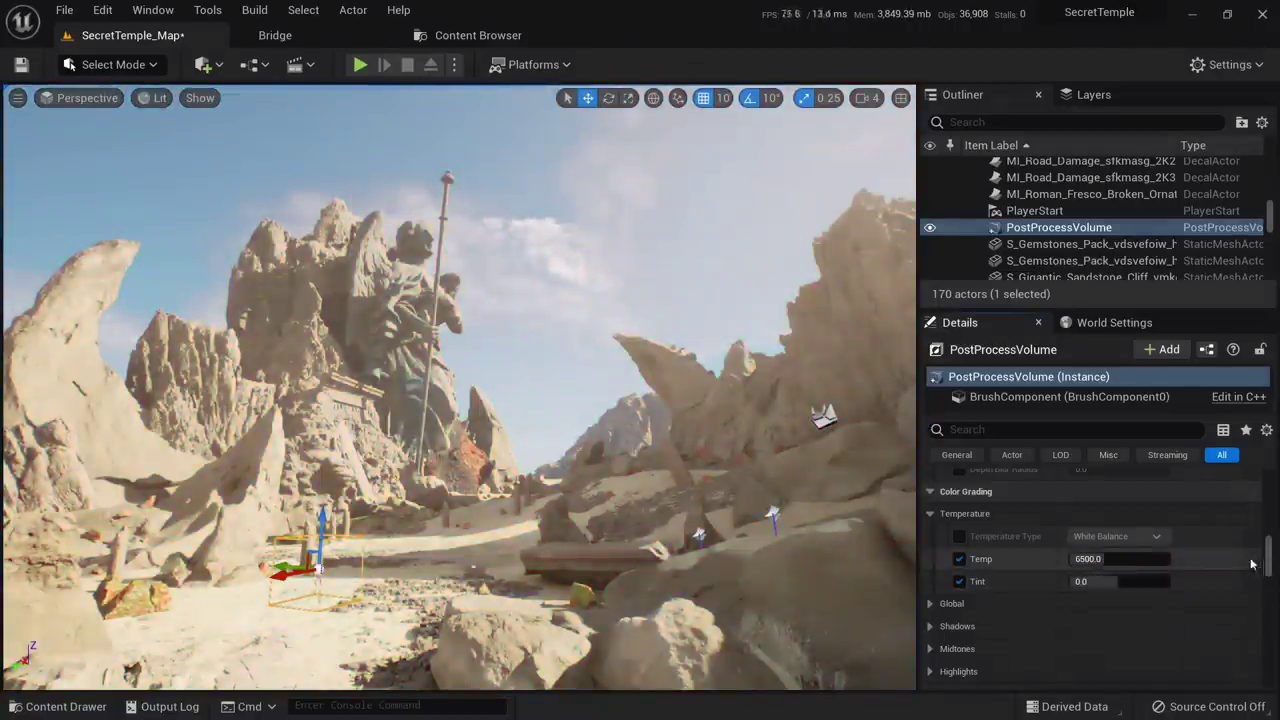
Try a Tint of about 0.08 and a warmer Temp of about 7018, resetting each to its default
{"action": "left_click_drag", "start_coordinate": [1134, 583], "coordinate": [1107, 582]}
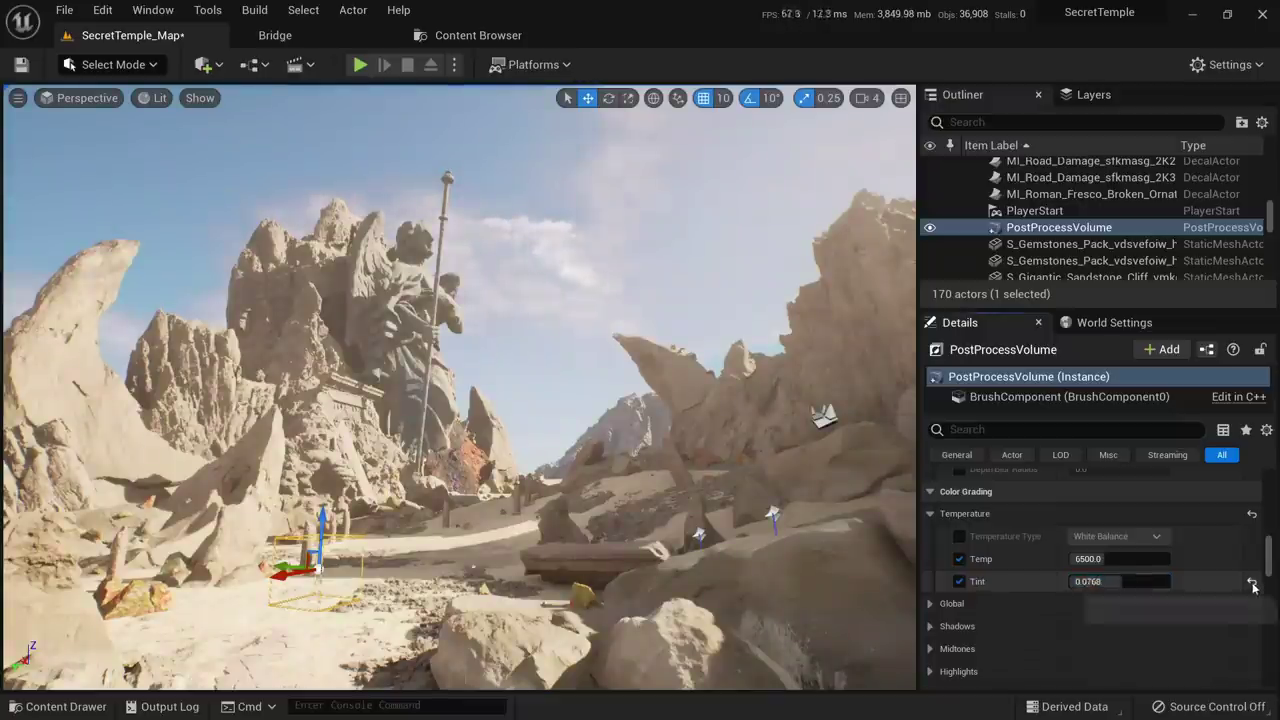
{"action": "left_click", "coordinate": [1251, 581]}
{"action": "left_click_drag", "start_coordinate": [1118, 558], "coordinate": [1125, 558]}
{"action": "left_click", "coordinate": [1125, 558]}
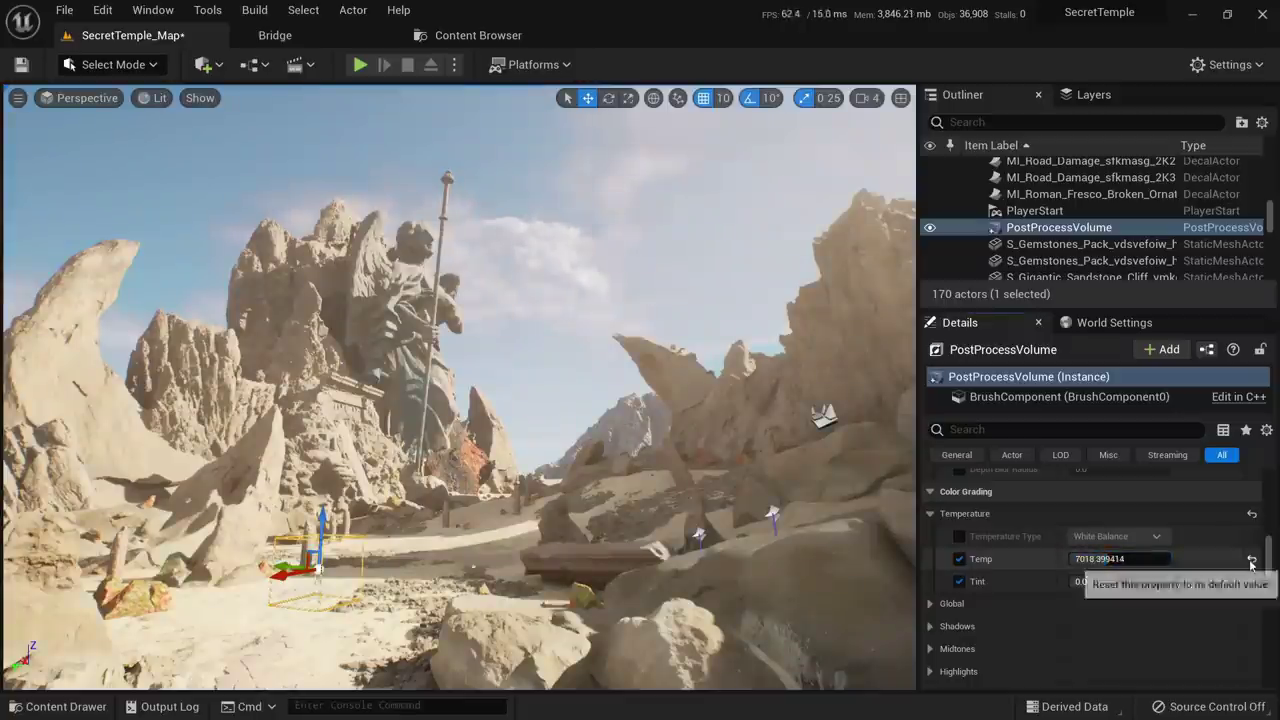
{"action": "left_click", "coordinate": [1251, 559]}
Enable the Global Saturation override, try values of 1.2 and 0.91, and set it back to 1
{"action": "left_click", "coordinate": [930, 604]}
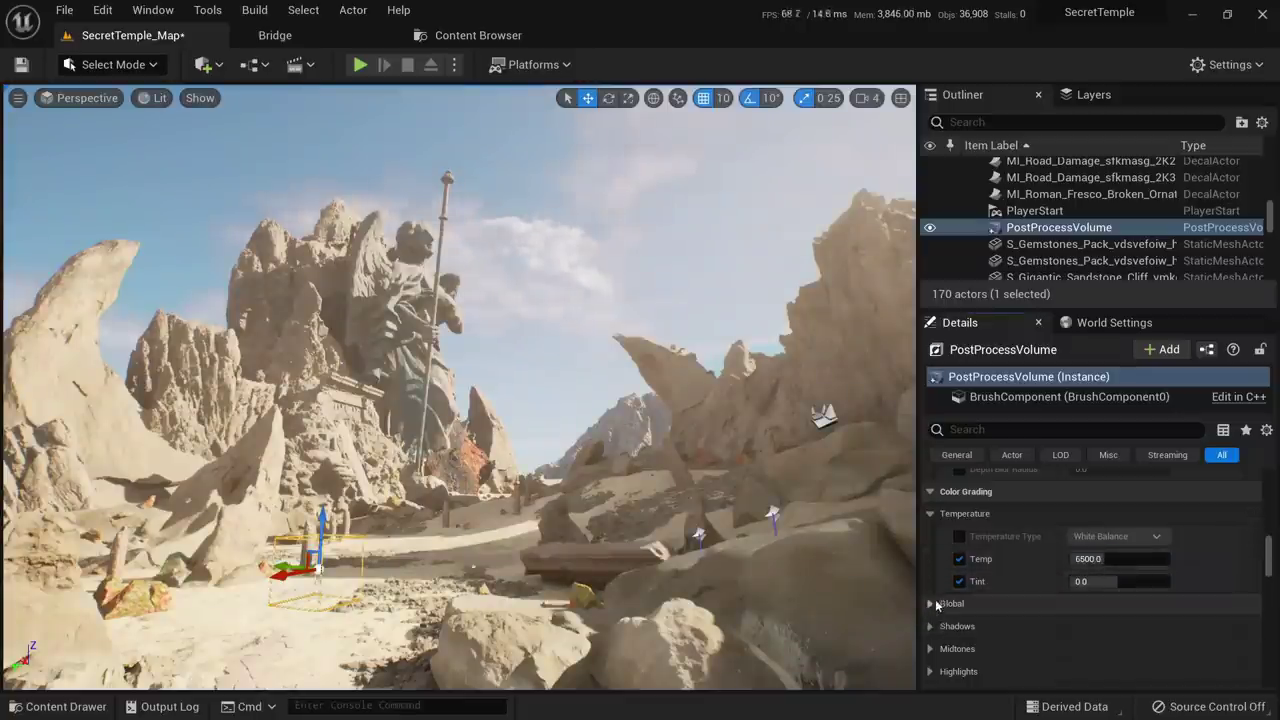
{"action": "scroll", "coordinate": [940, 600], "scroll_direction": "down", "scroll_amount": 2}
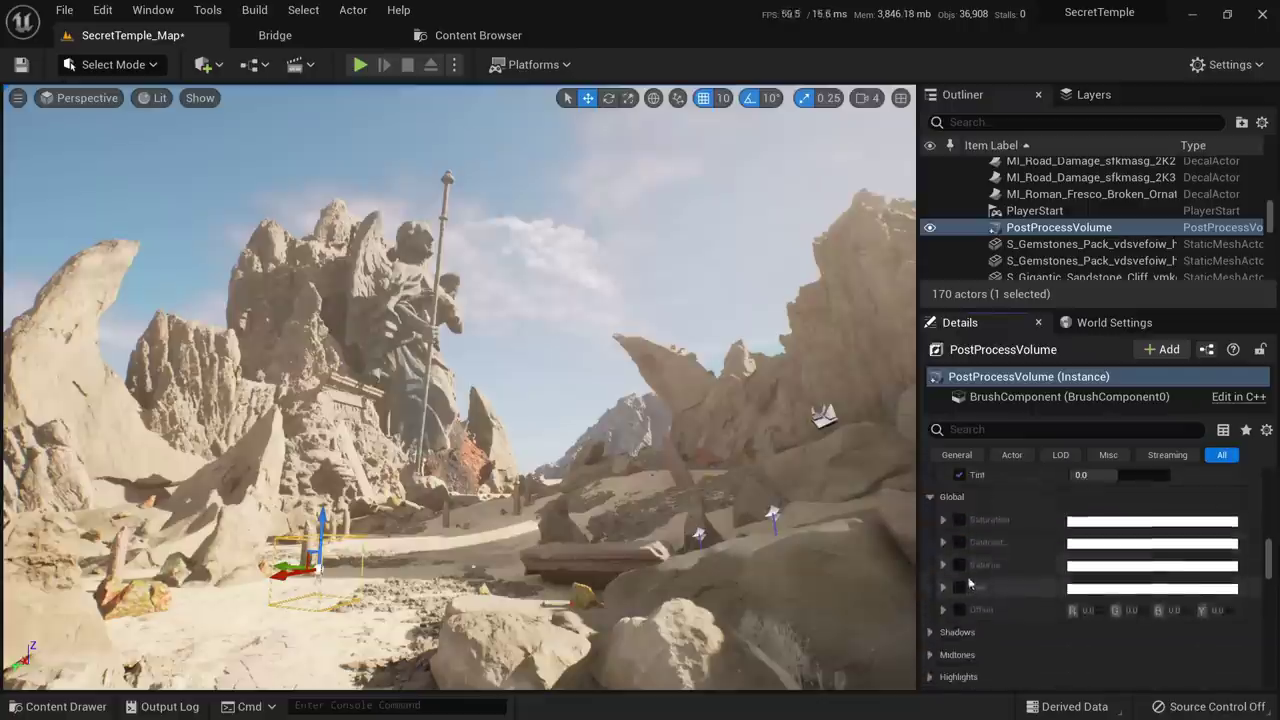
{"action": "left_click", "coordinate": [942, 520]}
{"action": "scroll", "coordinate": [965, 570], "scroll_direction": "down", "scroll_amount": 1}
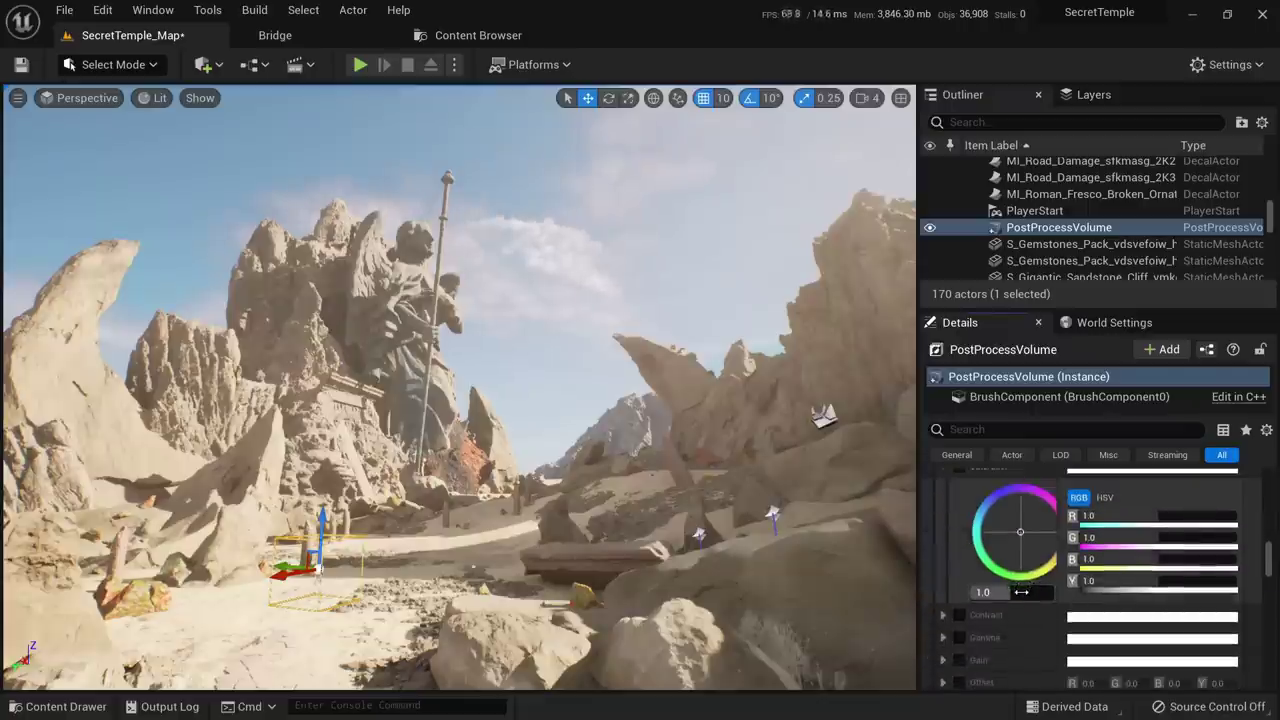
{"action": "mouse_move", "coordinate": [1021, 591]}
{"action": "left_mouse_down"}
{"action": "mouse_move", "coordinate": [1090, 591]}
{"action": "mouse_move", "coordinate": [1033, 591]}
{"action": "left_mouse_up"}
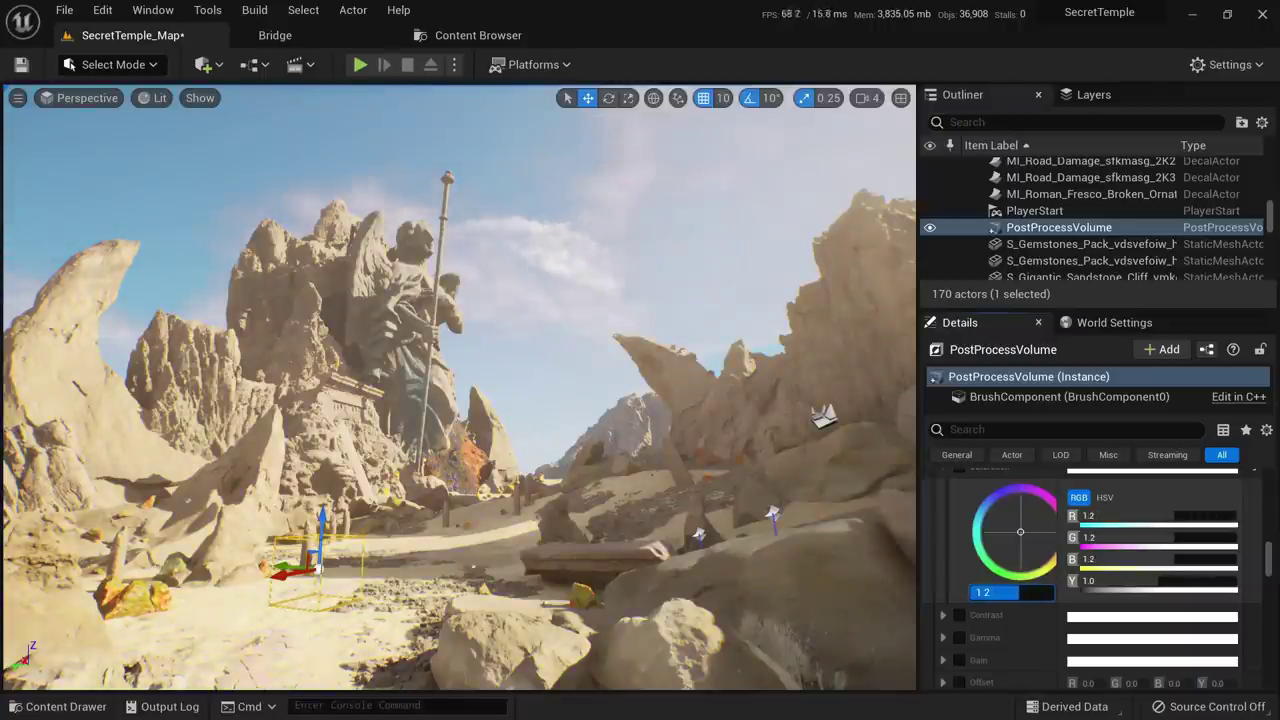
{"action": "mouse_move", "coordinate": [1018, 591]}
{"action": "left_mouse_down"}
{"action": "mouse_move", "coordinate": [1000, 591]}
{"action": "mouse_move", "coordinate": [1013, 591]}
{"action": "left_mouse_up"}
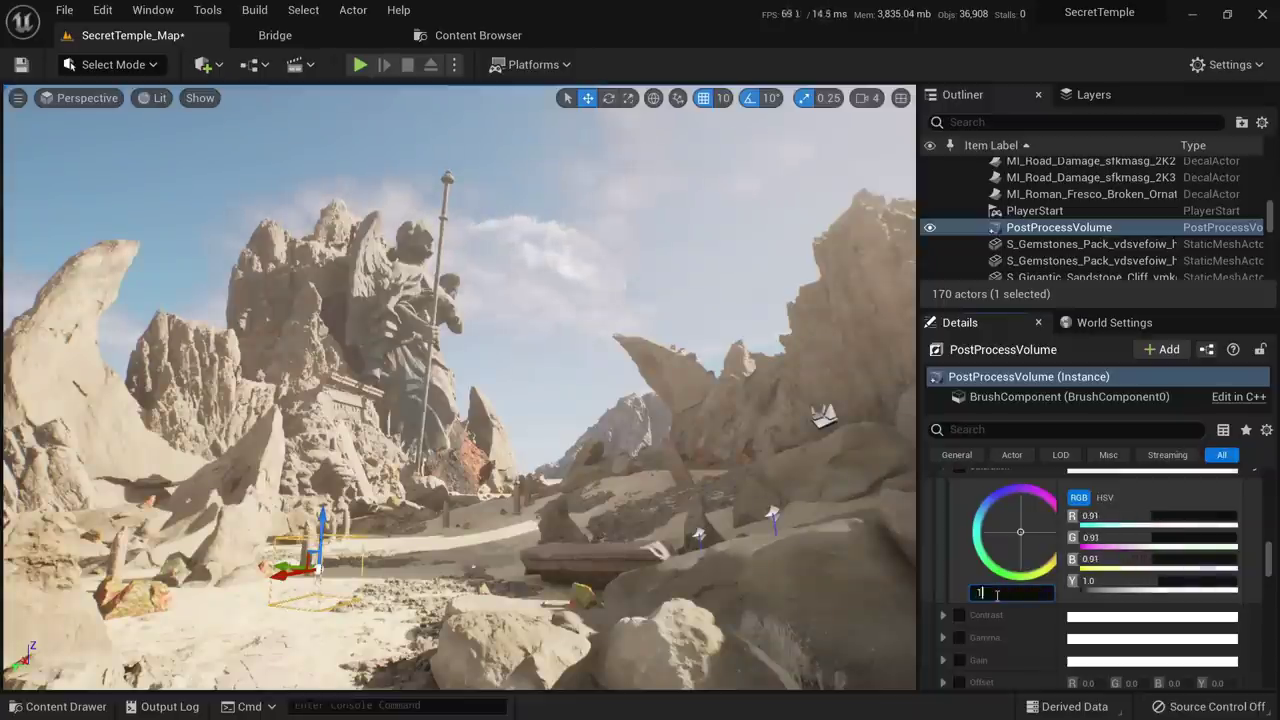
{"action": "key", "text": "Return"}
Enable the Global Contrast override, try lowering it to 0.94, and set it back to 1
{"action": "scroll", "coordinate": [980, 580], "scroll_direction": "down", "scroll_amount": 1}
{"action": "left_click", "coordinate": [959, 562]}
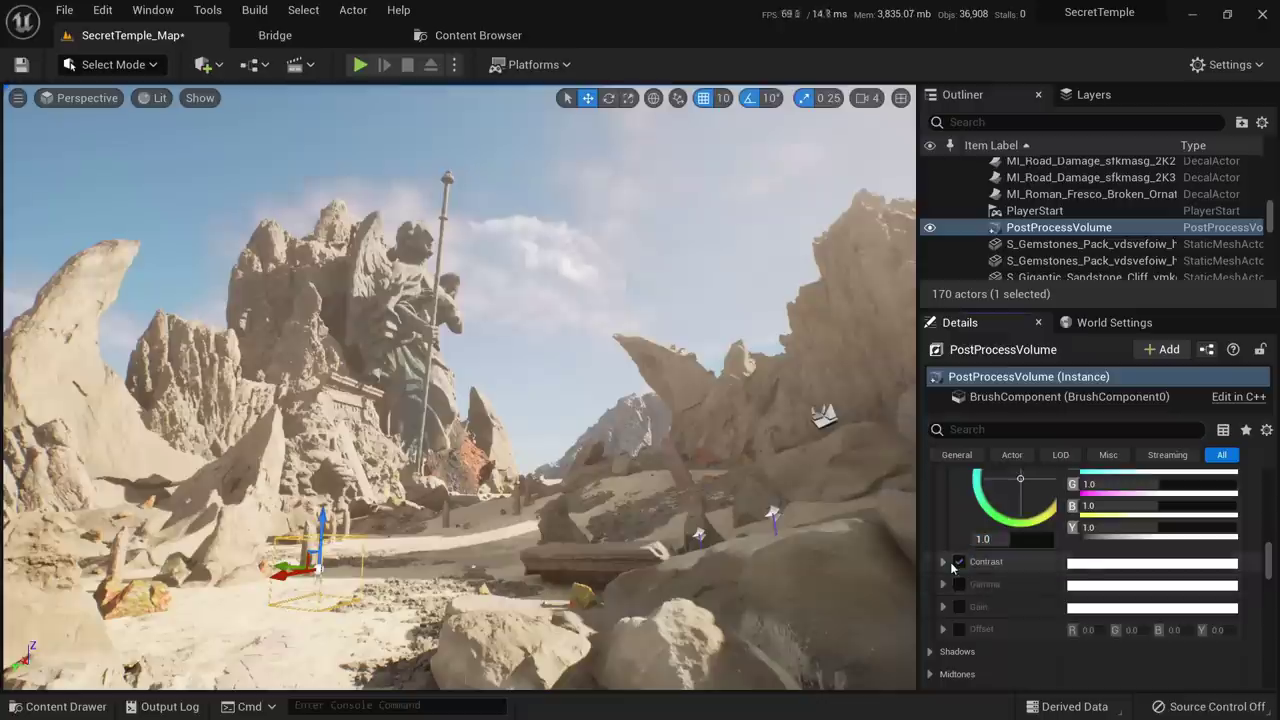
{"action": "left_click", "coordinate": [944, 563]}
{"action": "scroll", "coordinate": [952, 565], "scroll_direction": "down", "scroll_amount": 1}
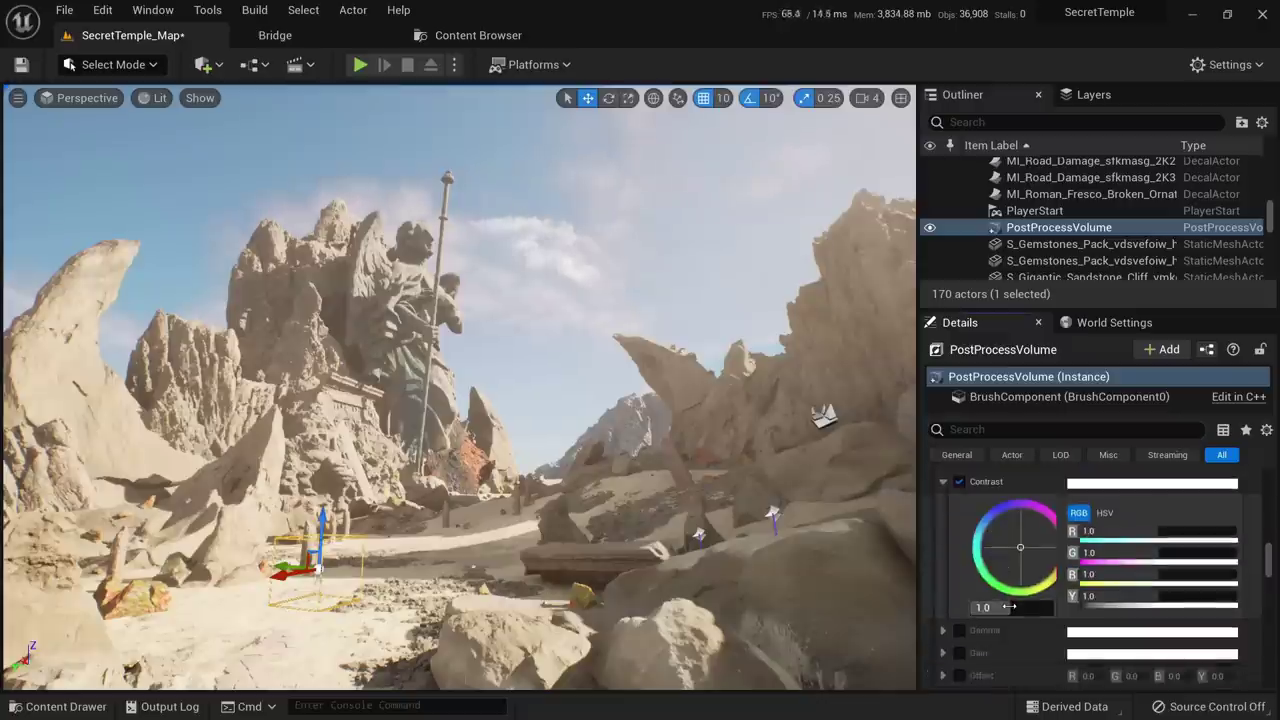
{"action": "mouse_move", "coordinate": [1009, 607]}
{"action": "left_mouse_down"}
{"action": "mouse_move", "coordinate": [1052, 607]}
{"action": "mouse_move", "coordinate": [1000, 607]}
{"action": "mouse_move", "coordinate": [1012, 607]}
{"action": "left_mouse_up"}
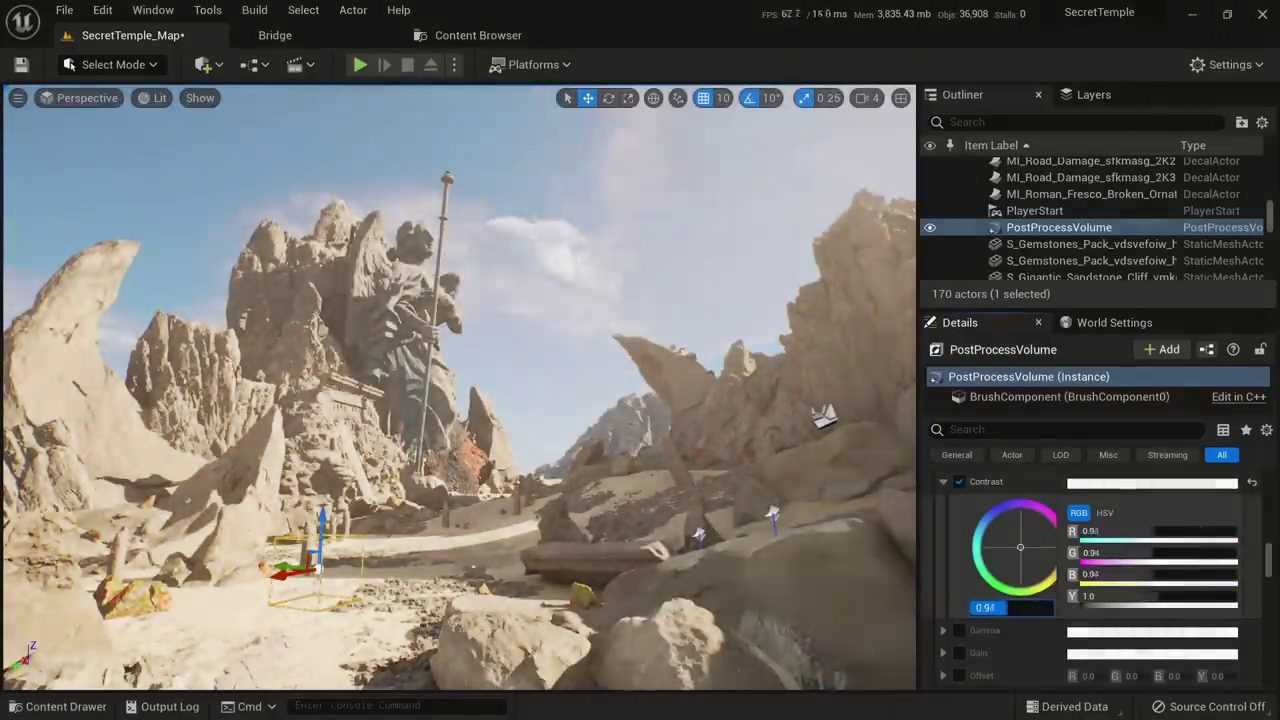
{"action": "left_click", "coordinate": [1012, 607]}
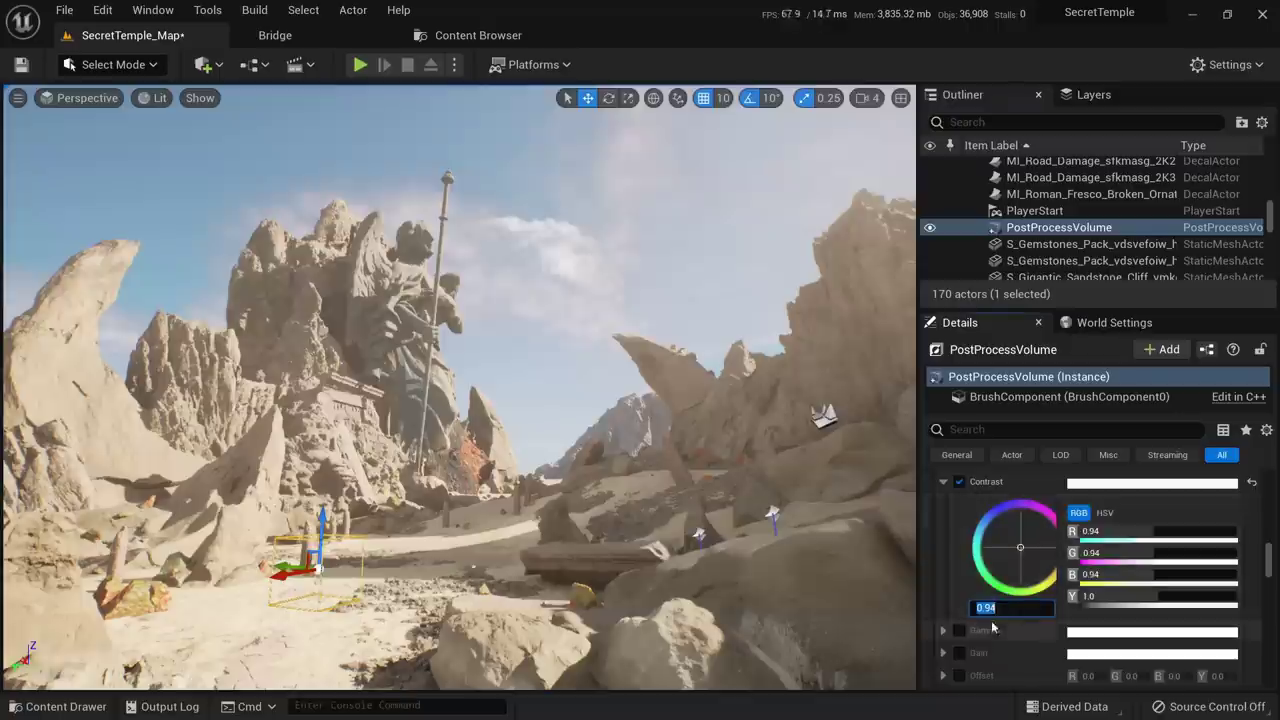
{"action": "type", "text": "1"}
Enable the Global Gamma override, try a value of 1.02, restore it to 1.0, and expand the Gain settings
{"action": "left_click", "coordinate": [957, 631]}
{"action": "left_click", "coordinate": [943, 631]}
{"action": "scroll", "coordinate": [965, 628], "scroll_direction": "down", "scroll_amount": 5}
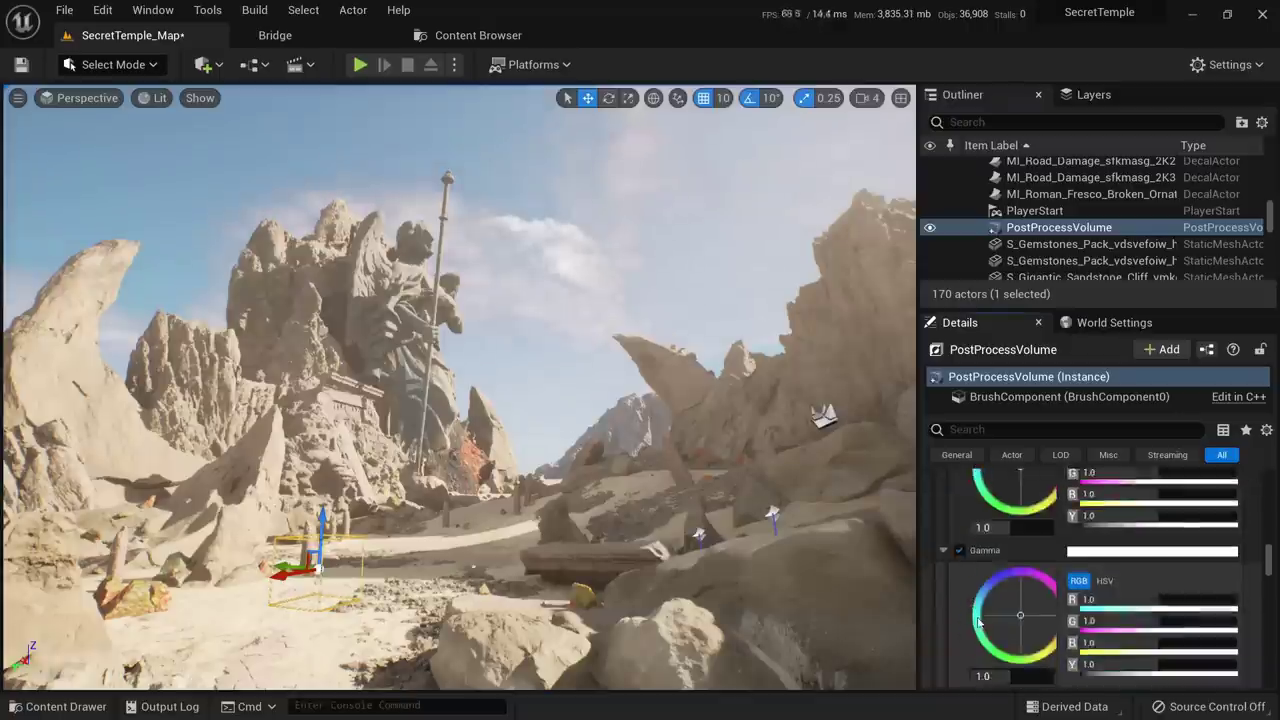
{"action": "mouse_move", "coordinate": [1008, 622]}
{"action": "left_mouse_down"}
{"action": "mouse_move", "coordinate": [1034, 622]}
{"action": "mouse_move", "coordinate": [1015, 622]}
{"action": "left_mouse_up"}
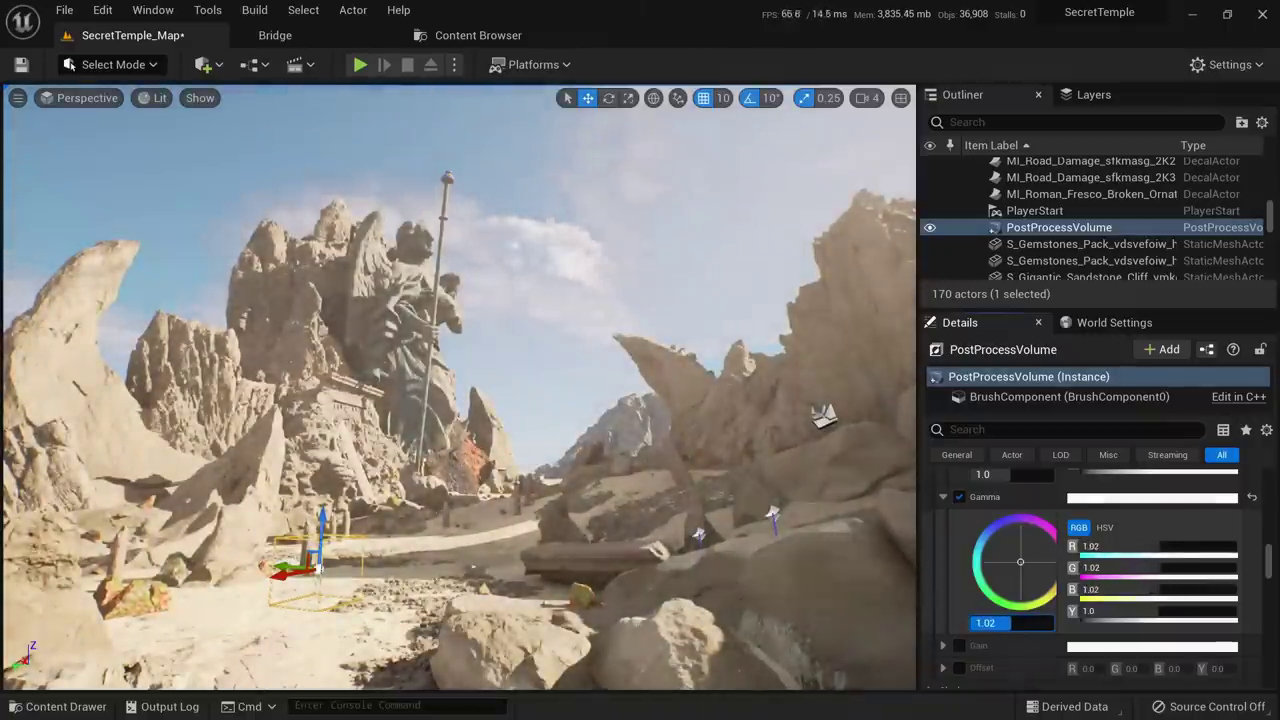
{"action": "left_click", "coordinate": [943, 646]}
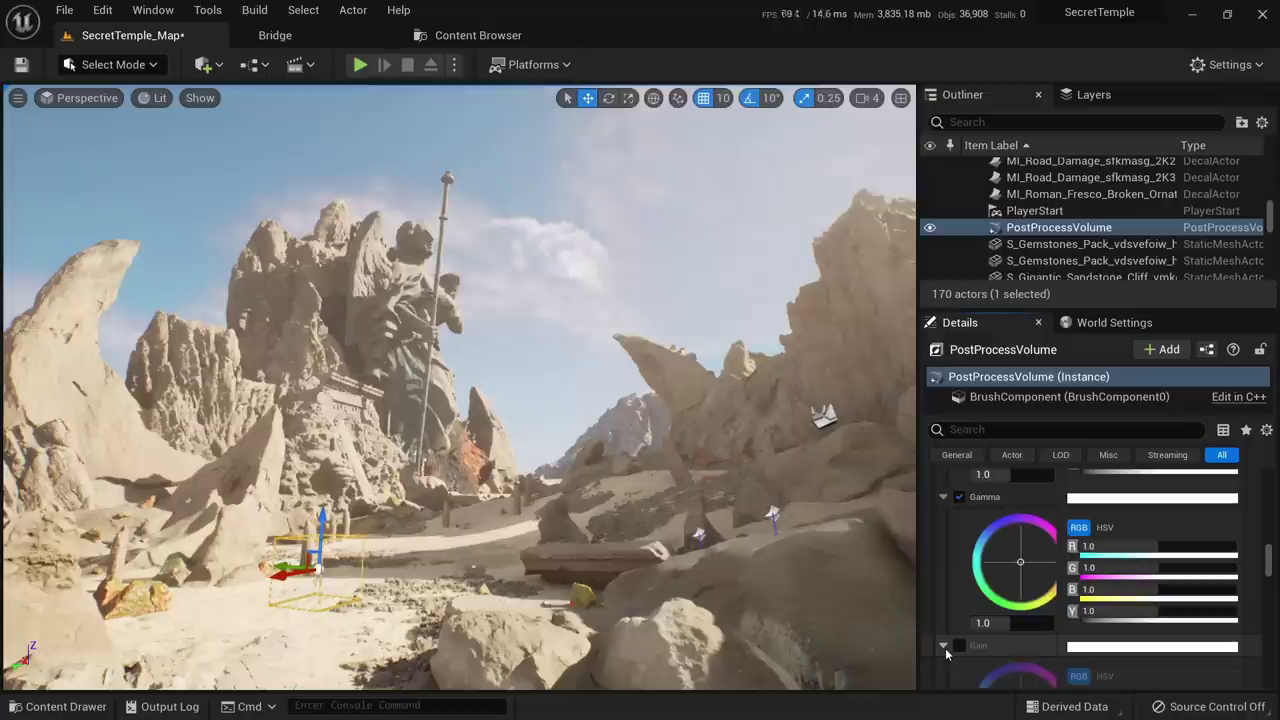
Enable the Shadows Saturation override, try raising it to 1.49, and enter 1
{"action": "scroll", "coordinate": [945, 648], "scroll_direction": "down", "scroll_amount": 2}
{"action": "scroll", "coordinate": [945, 648], "scroll_direction": "down", "scroll_amount": 2}
{"action": "left_click", "coordinate": [930, 524]}
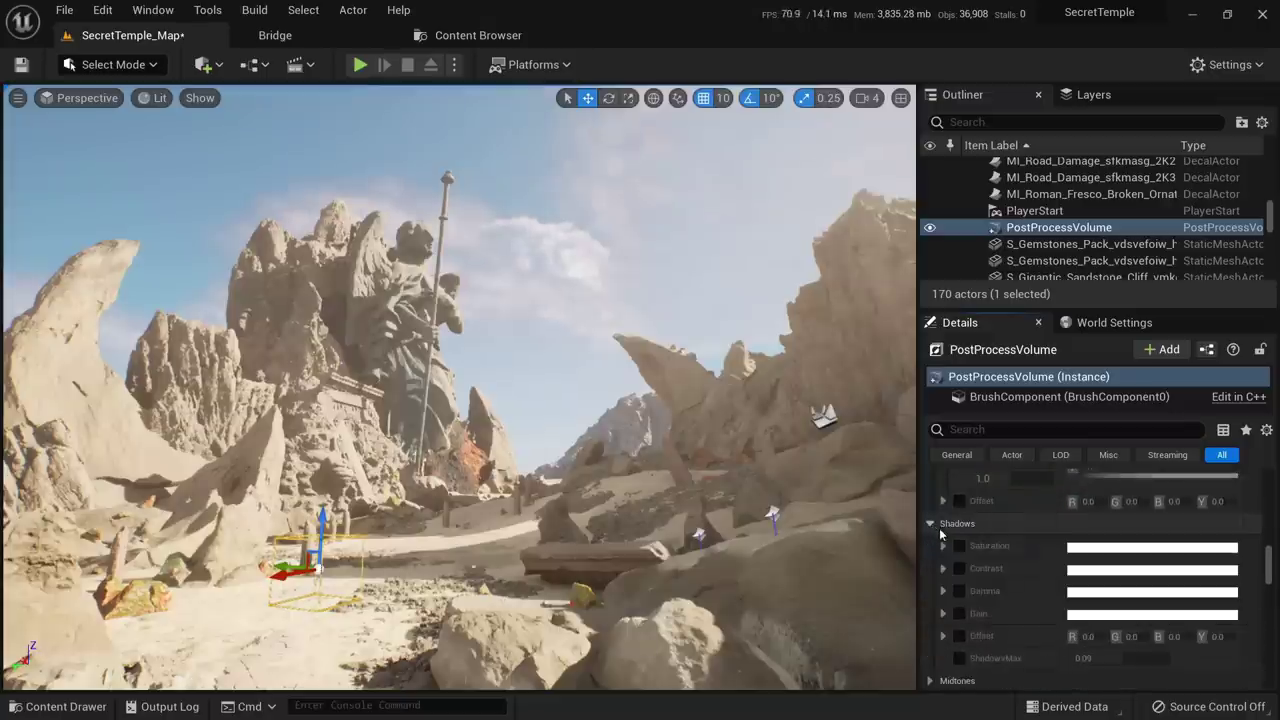
{"action": "left_click", "coordinate": [943, 546]}
{"action": "scroll", "coordinate": [993, 561], "scroll_direction": "down", "scroll_amount": 1}
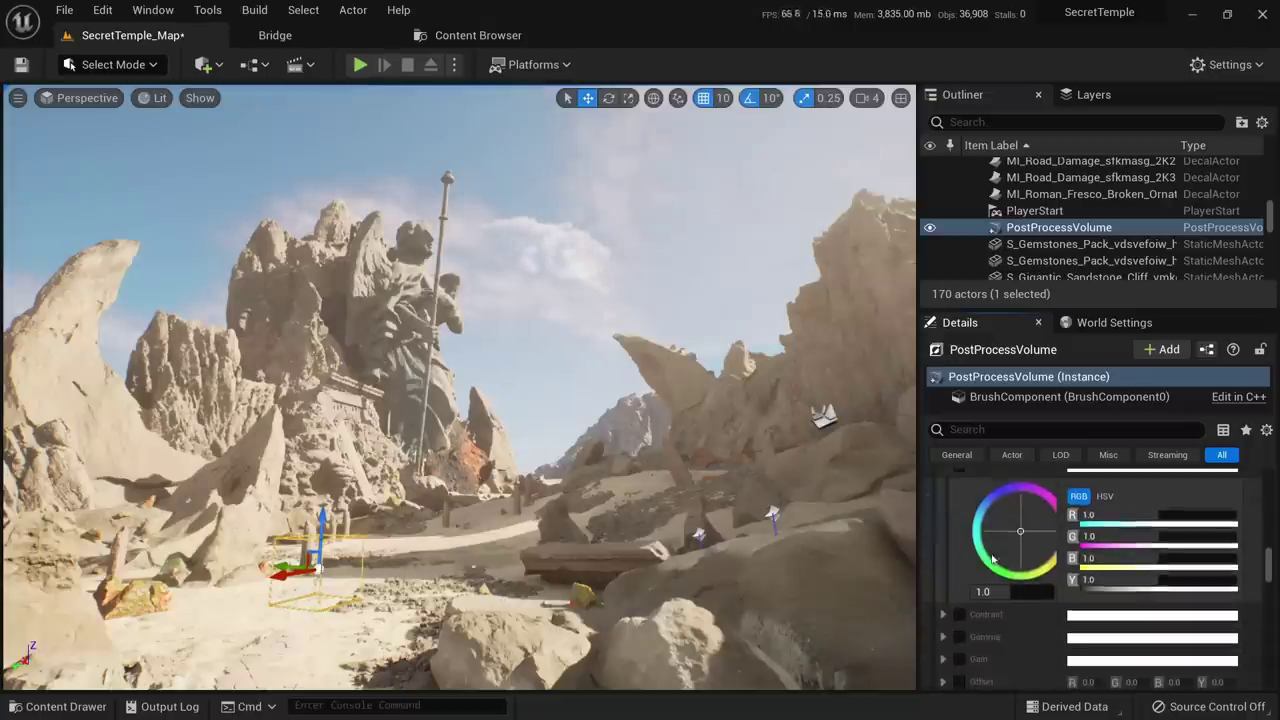
{"action": "mouse_move", "coordinate": [1008, 592]}
{"action": "left_mouse_down"}
{"action": "mouse_move", "coordinate": [1046, 593]}
{"action": "mouse_move", "coordinate": [1013, 595]}
{"action": "left_mouse_up"}
{"action": "left_click", "coordinate": [1013, 597]}
{"action": "type", "text": "1"}
Try a blue color for the Shadows Saturation and undo the last two color grading changes
{"action": "mouse_move", "coordinate": [1018, 530]}
{"action": "left_mouse_down"}
{"action": "mouse_move", "coordinate": [983, 512]}
{"action": "mouse_move", "coordinate": [983, 498]}
{"action": "left_mouse_up"}
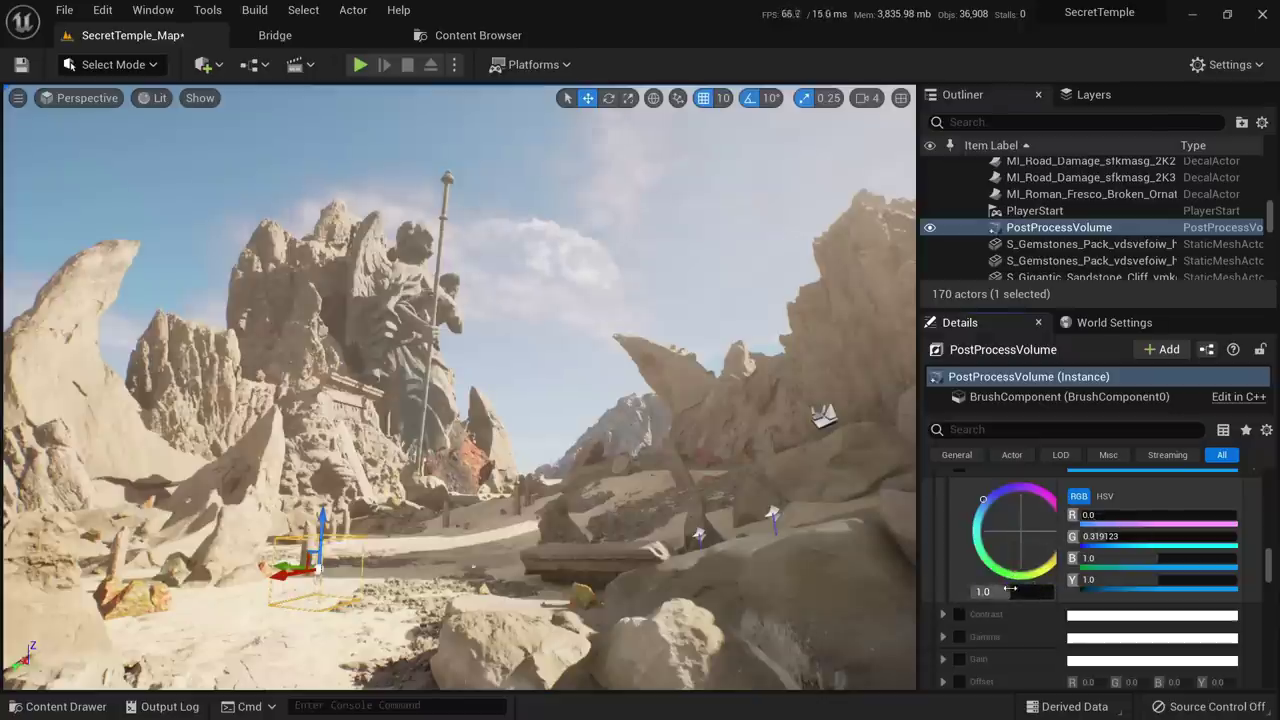
{"action": "key", "text": "ctrl+z"}
{"action": "key", "text": "ctrl+z"}
Enable the Midtones Saturation override and adjust its channels to about 1.08 red and 1.11 green
{"action": "scroll", "coordinate": [996, 558], "scroll_direction": "down", "scroll_amount": 4}
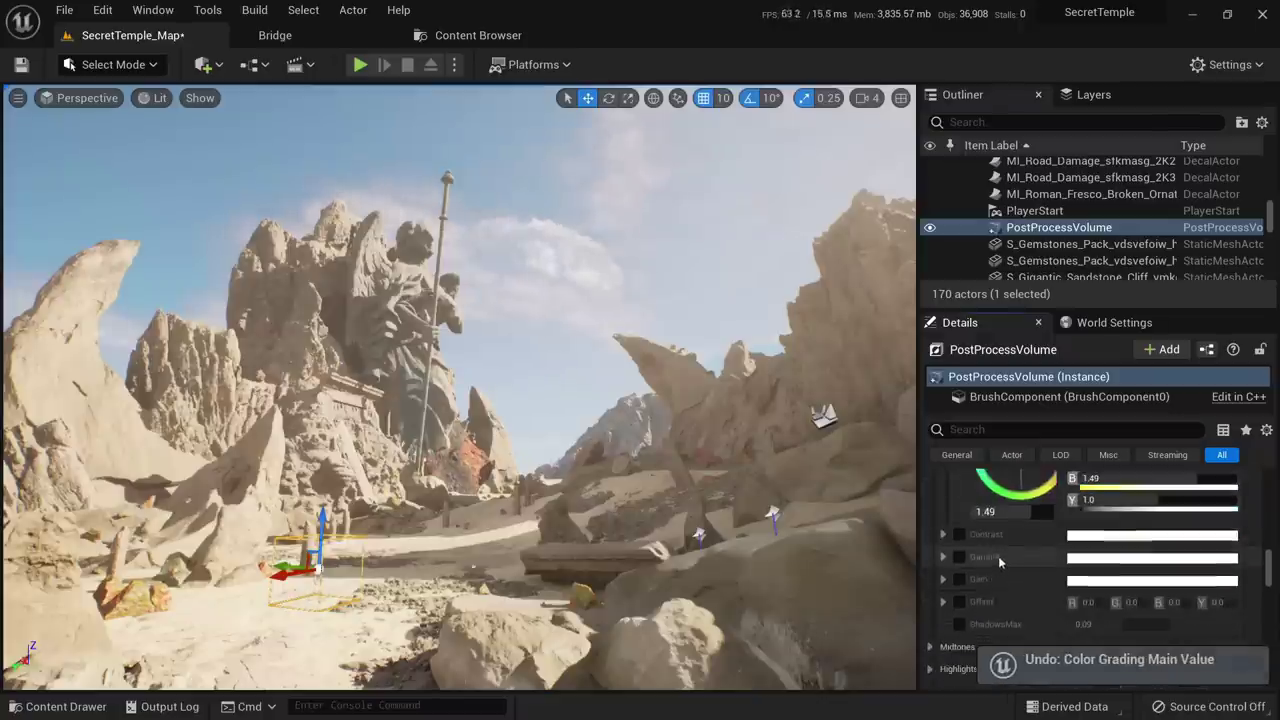
{"action": "scroll", "coordinate": [945, 560], "scroll_direction": "down", "scroll_amount": 2}
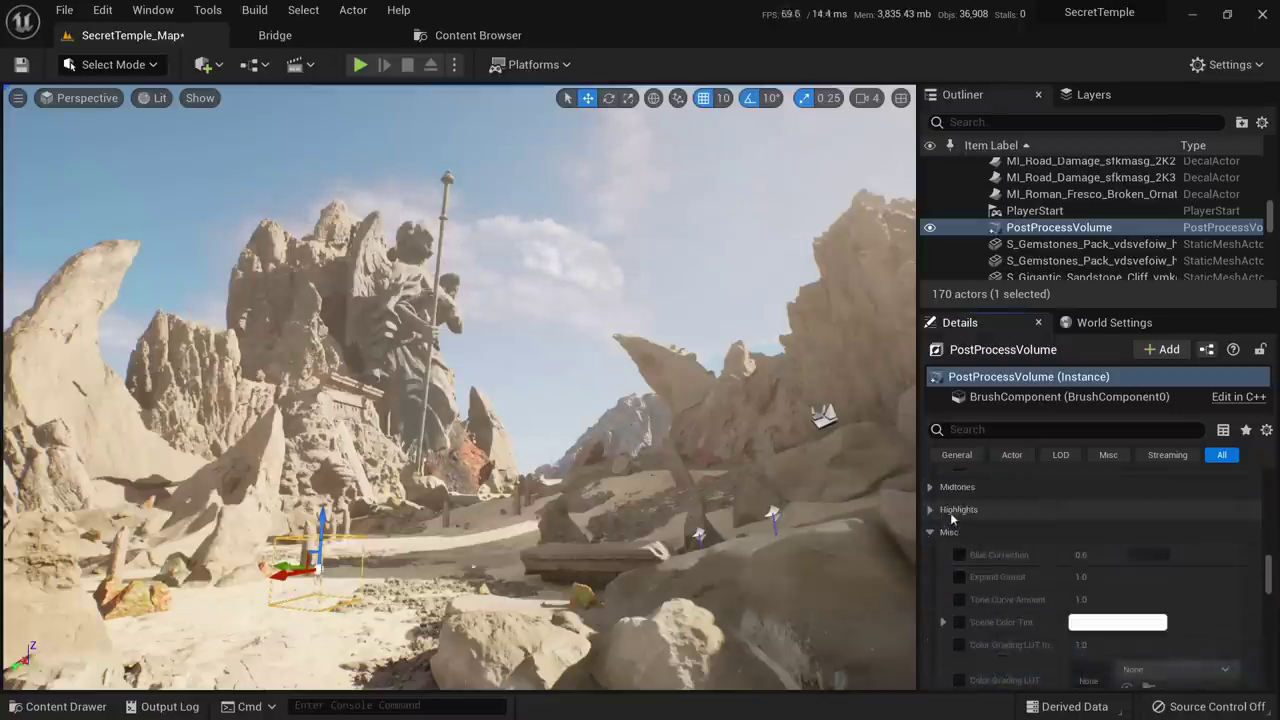
{"action": "left_click", "coordinate": [931, 487]}
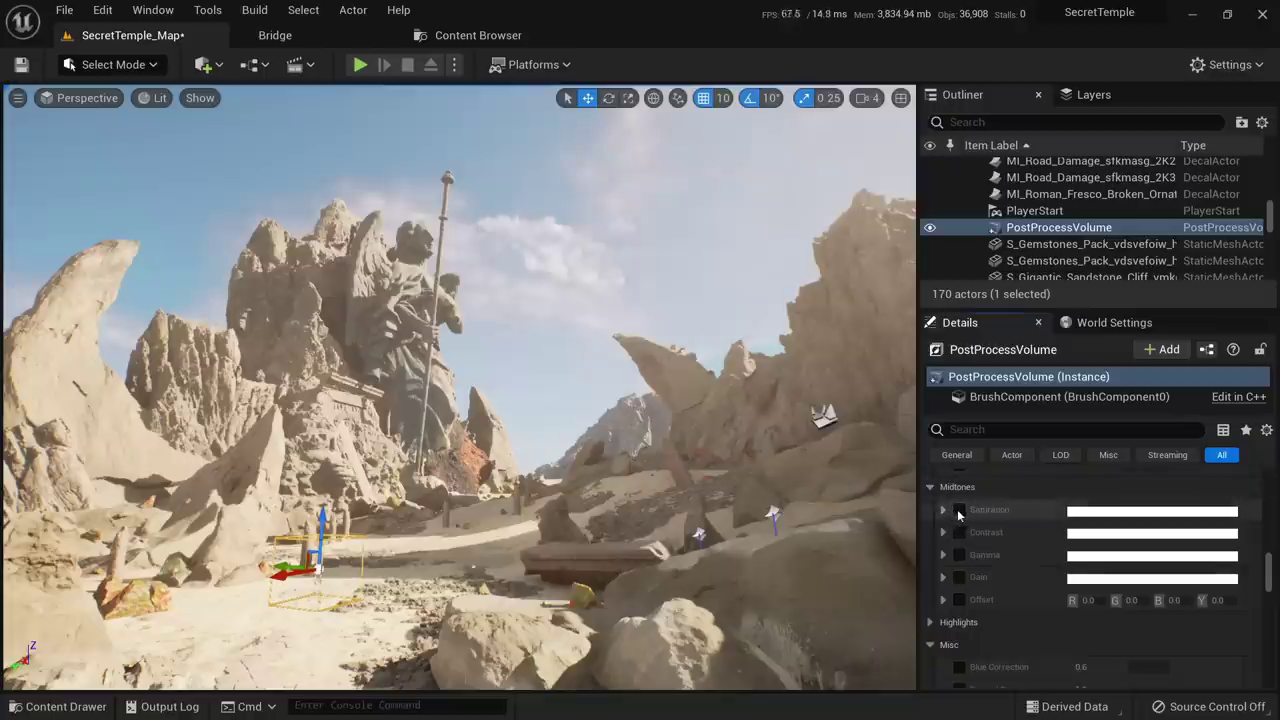
{"action": "left_click", "coordinate": [944, 510]}
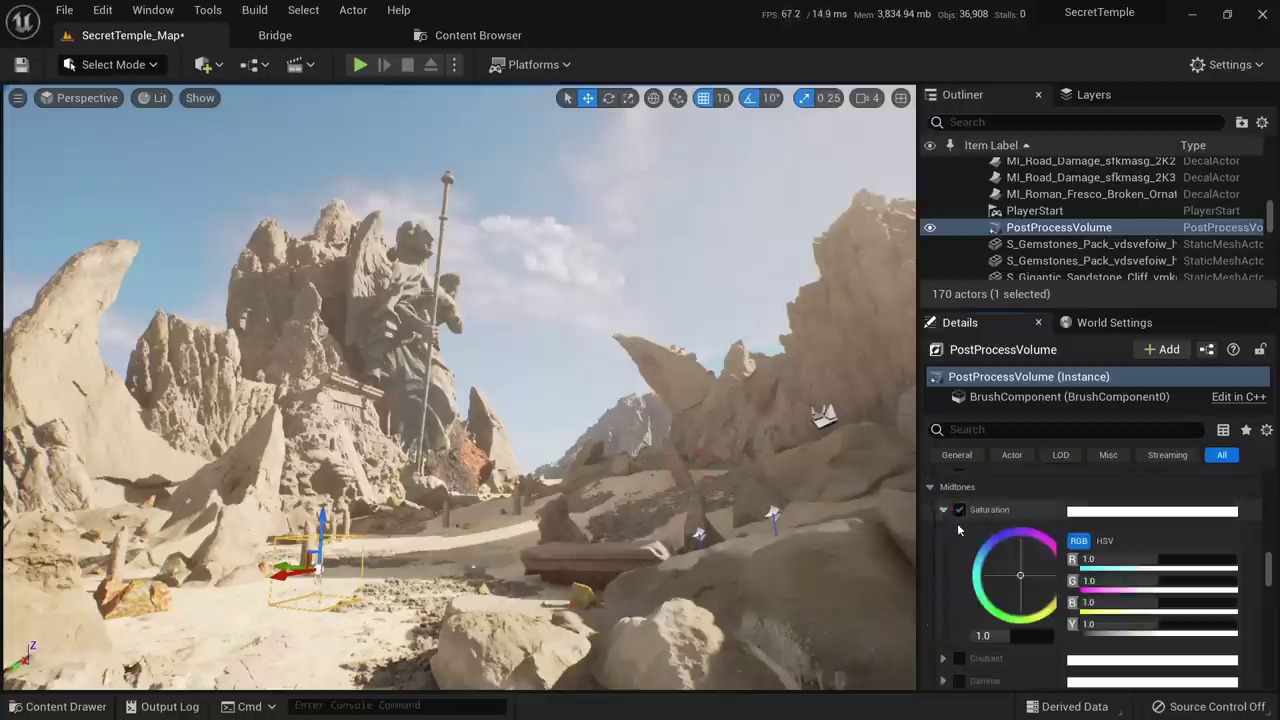
{"action": "mouse_move", "coordinate": [1152, 560]}
{"action": "left_mouse_down"}
{"action": "mouse_move", "coordinate": [1237, 560]}
{"action": "mouse_move", "coordinate": [1085, 560]}
{"action": "mouse_move", "coordinate": [1190, 560]}
{"action": "mouse_move", "coordinate": [1170, 560]}
{"action": "mouse_move", "coordinate": [1230, 581]}
{"action": "mouse_move", "coordinate": [1122, 581]}
{"action": "mouse_move", "coordinate": [1215, 581]}
{"action": "mouse_move", "coordinate": [1140, 581]}
{"action": "mouse_move", "coordinate": [1190, 559]}
{"action": "mouse_move", "coordinate": [1178, 559]}
{"action": "left_mouse_up"}
{"action": "left_click", "coordinate": [1158, 559]}
{"action": "type", "text": "11"}
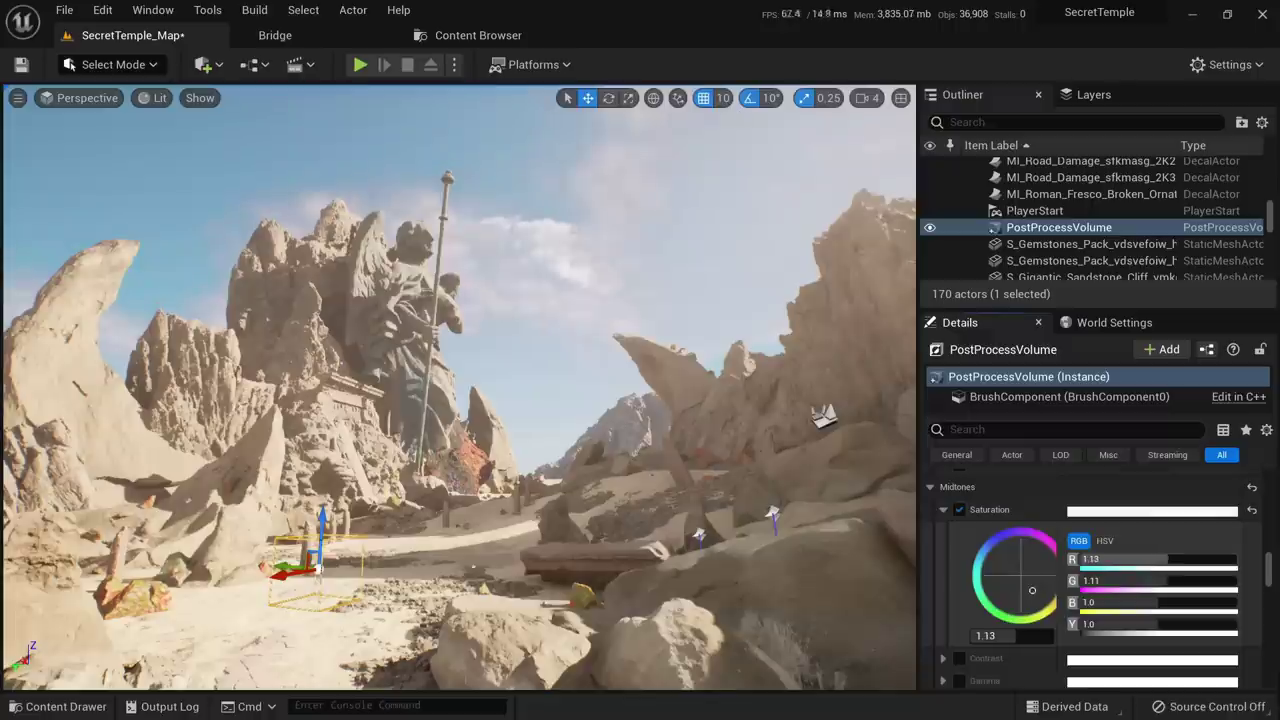
Enable the Highlights Saturation override and raise it to about 1.98 to test the effect on bright areas
{"action": "scroll", "coordinate": [1000, 580], "scroll_direction": "down", "scroll_amount": 4}
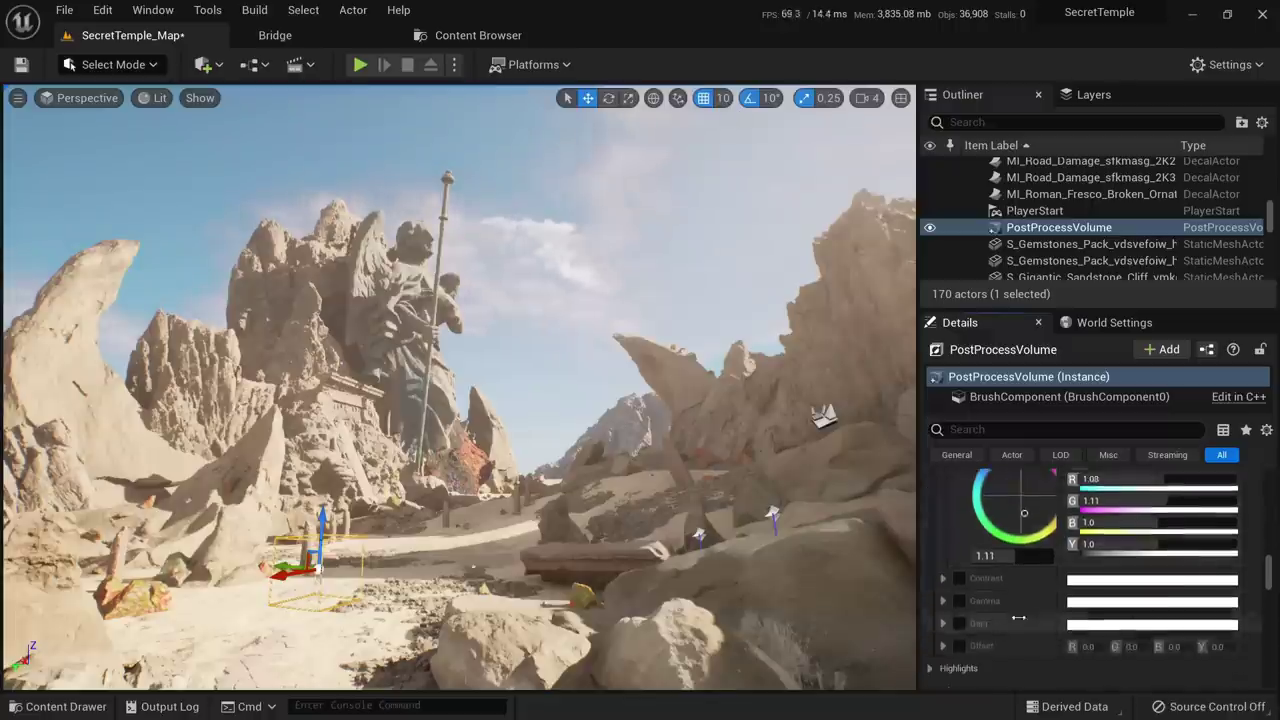
{"action": "left_click", "coordinate": [931, 534]}
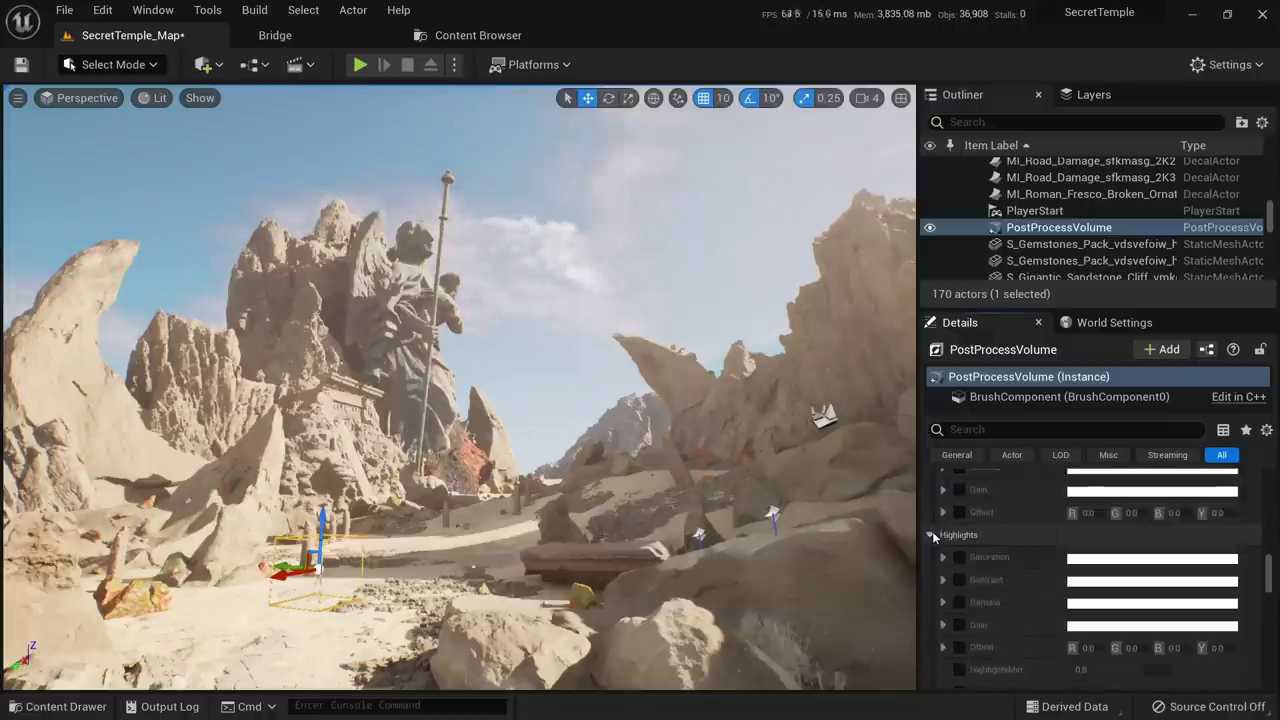
{"action": "left_click", "coordinate": [958, 557]}
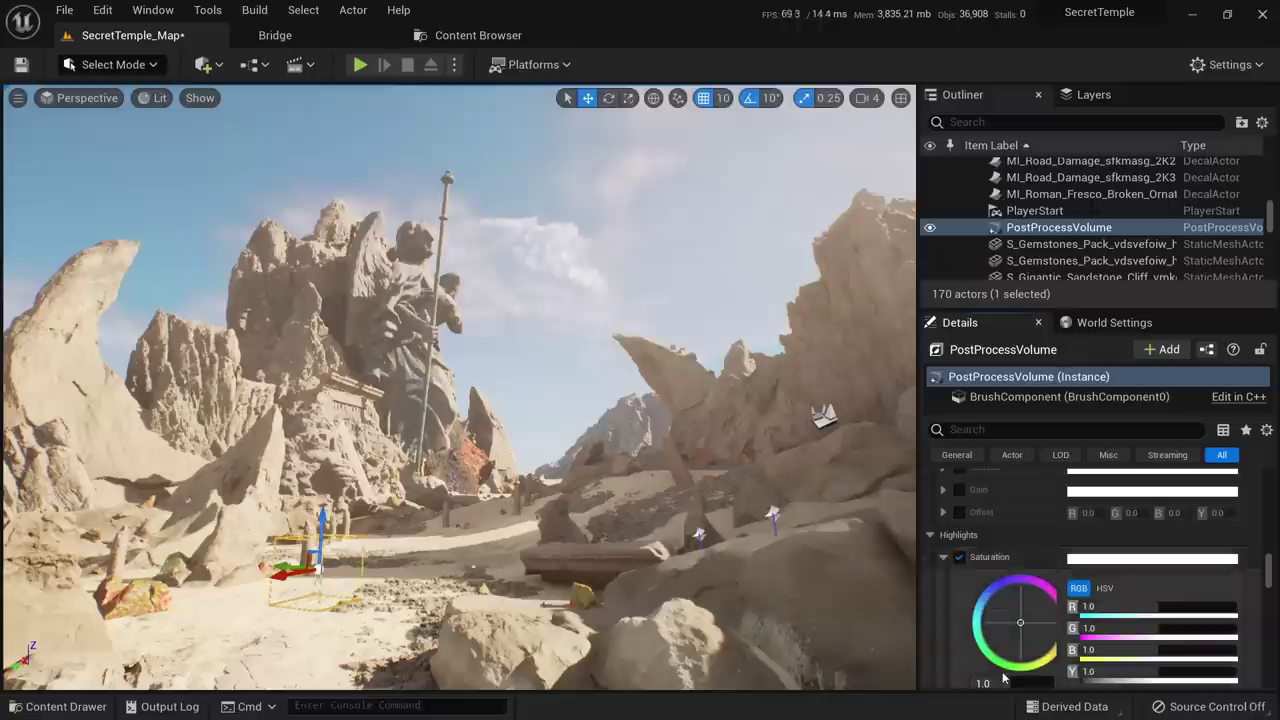
{"action": "left_click_drag", "start_coordinate": [1005, 683], "coordinate": [1040, 683]}
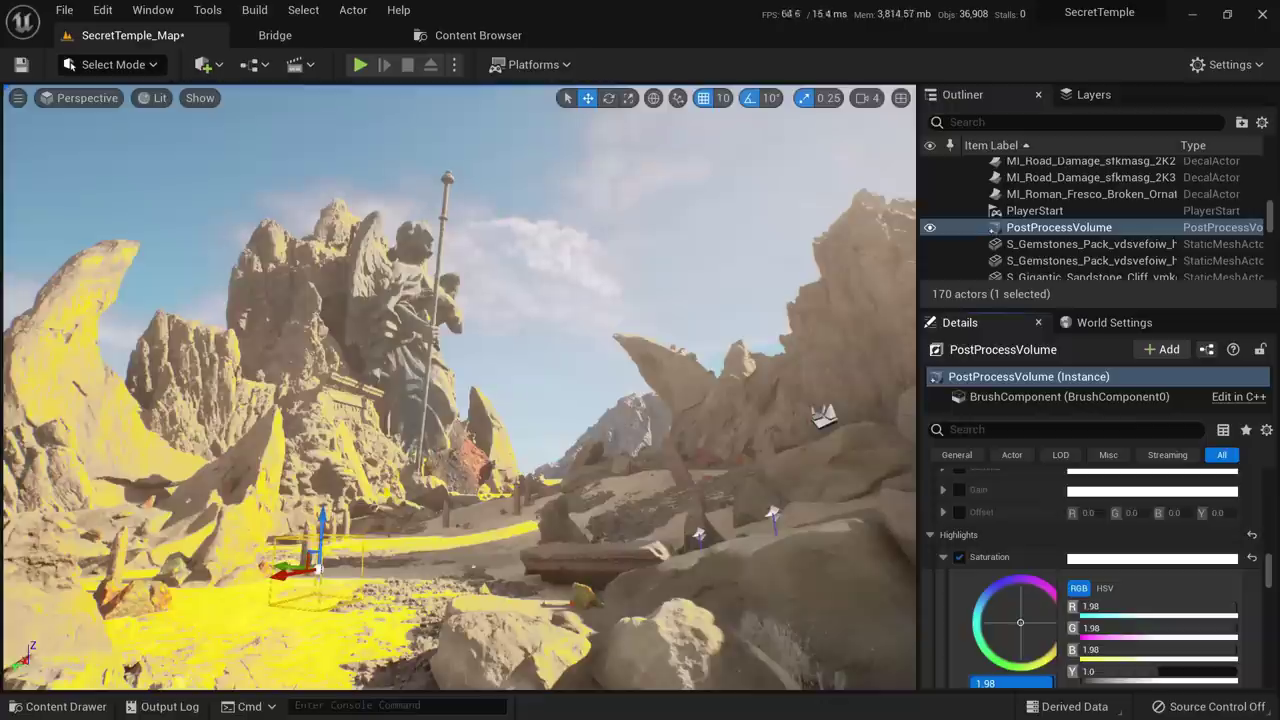
Set the Highlights Saturation to 1, try a small change to its blue channel, and undo that channel change
{"action": "left_click_drag", "start_coordinate": [1050, 683], "coordinate": [1021, 683]}
{"action": "left_click", "coordinate": [1016, 684]}
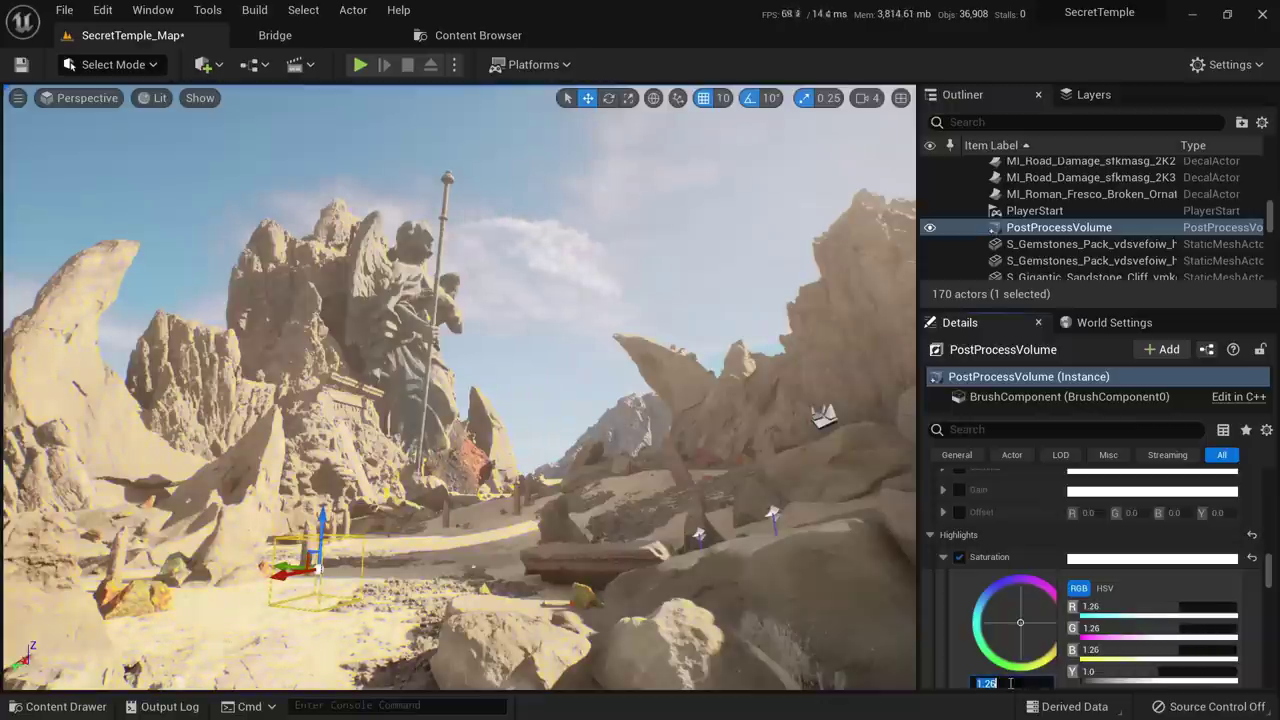
{"action": "type", "text": "1"}
{"action": "key", "text": "Return"}
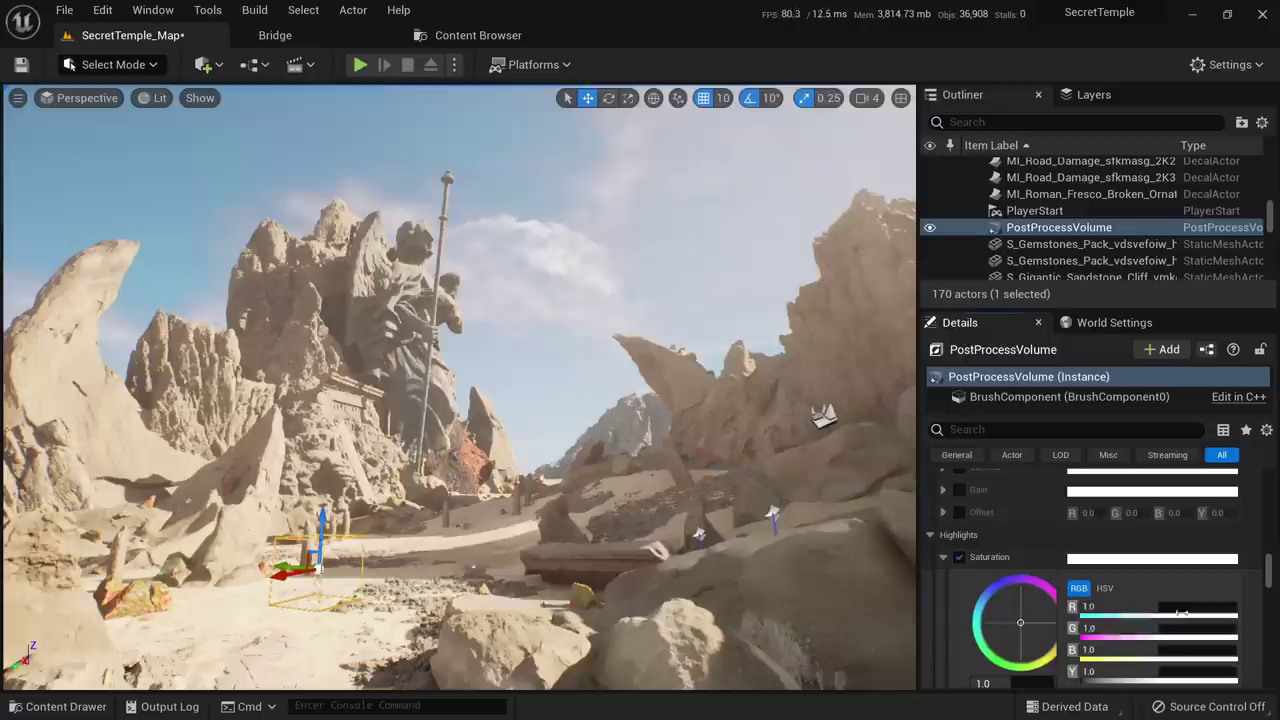
{"action": "mouse_move", "coordinate": [1162, 650]}
{"action": "left_mouse_down"}
{"action": "mouse_move", "coordinate": [1189, 650]}
{"action": "mouse_move", "coordinate": [1159, 650]}
{"action": "left_mouse_up"}
{"action": "key", "text": "ctrl+z"}
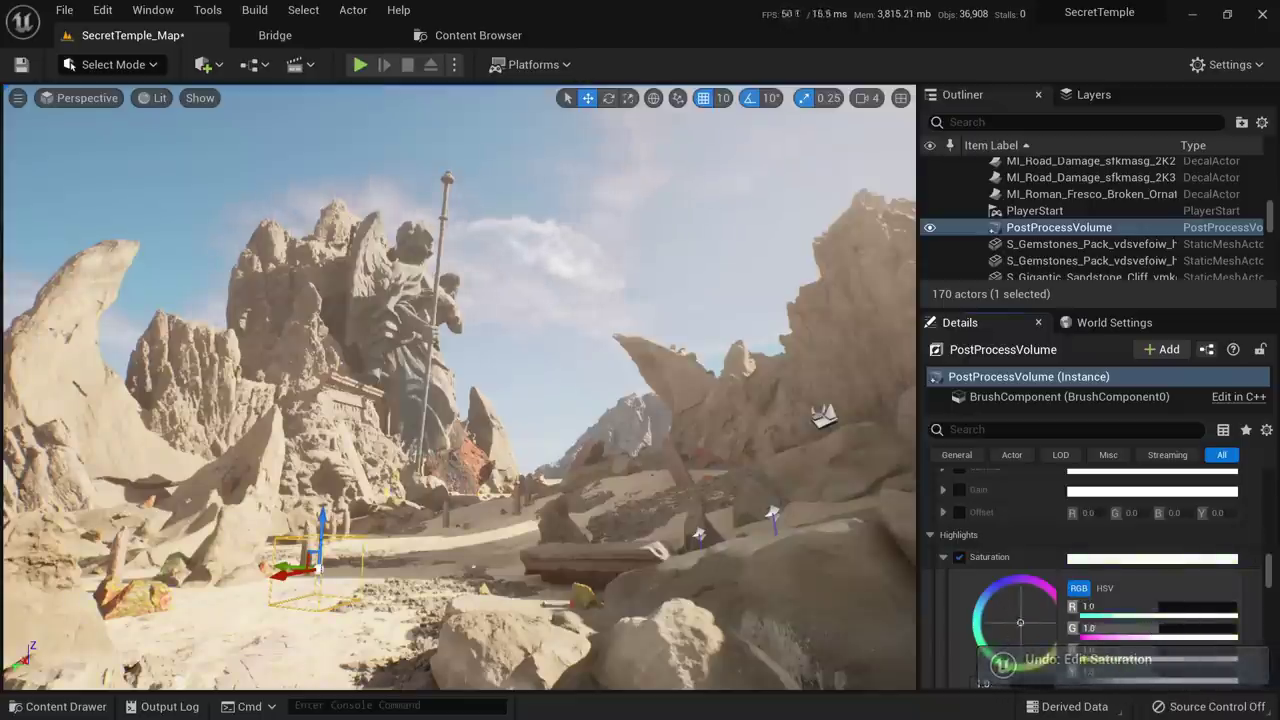
Enable the Film Slope, Toe, Shoulder, Black clip and White clip overrides, adjusting Slope to about 0.89 and Toe to about 0.66
{"action": "scroll", "coordinate": [1168, 611], "scroll_direction": "down", "scroll_amount": 10}
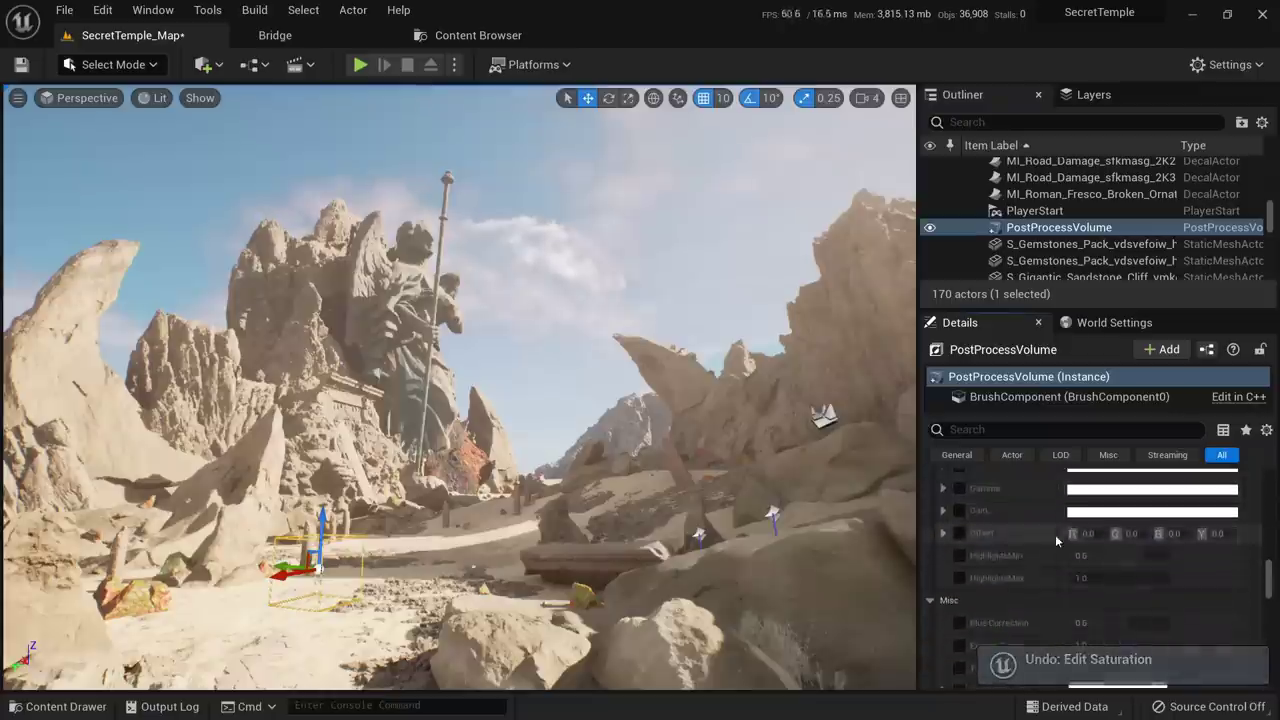
{"action": "scroll", "coordinate": [1026, 512], "scroll_direction": "up", "scroll_amount": 3}
{"action": "scroll", "coordinate": [1047, 560], "scroll_direction": "down", "scroll_amount": 5}
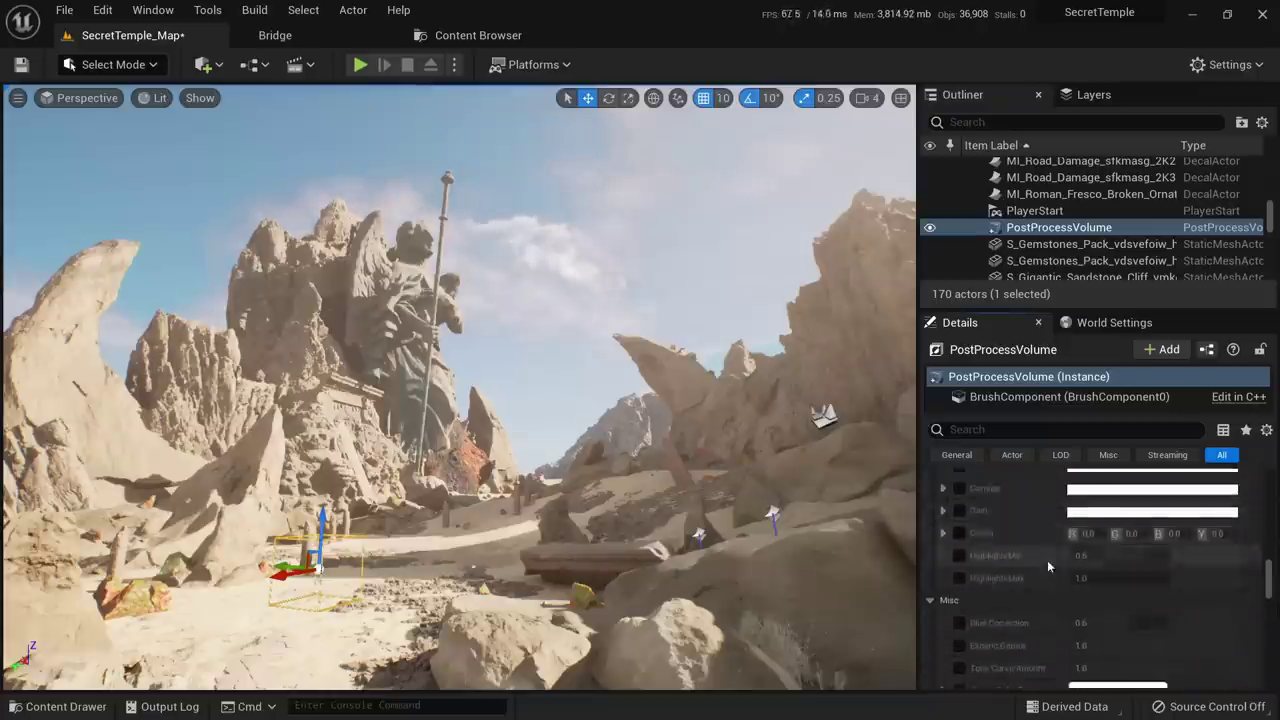
{"action": "scroll", "coordinate": [1045, 575], "scroll_direction": "down", "scroll_amount": 3}
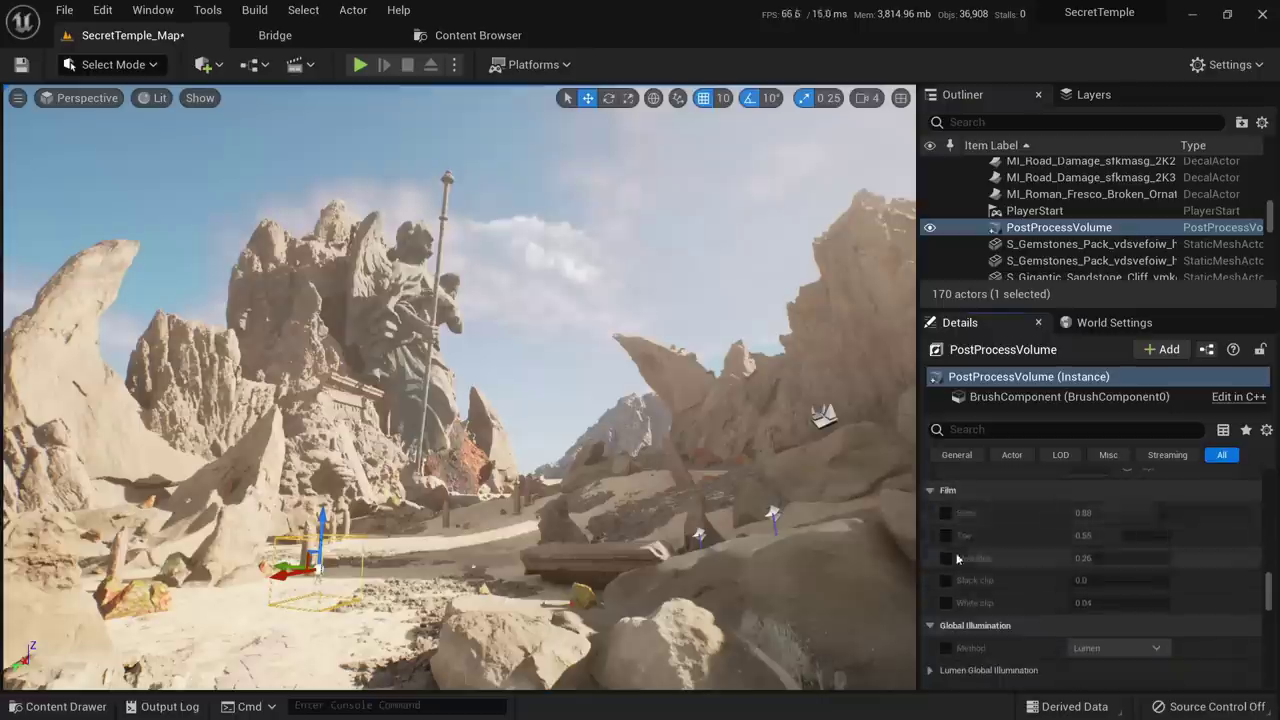
{"action": "left_click", "coordinate": [946, 513]}
{"action": "left_click", "coordinate": [946, 535]}
{"action": "left_click", "coordinate": [946, 558]}
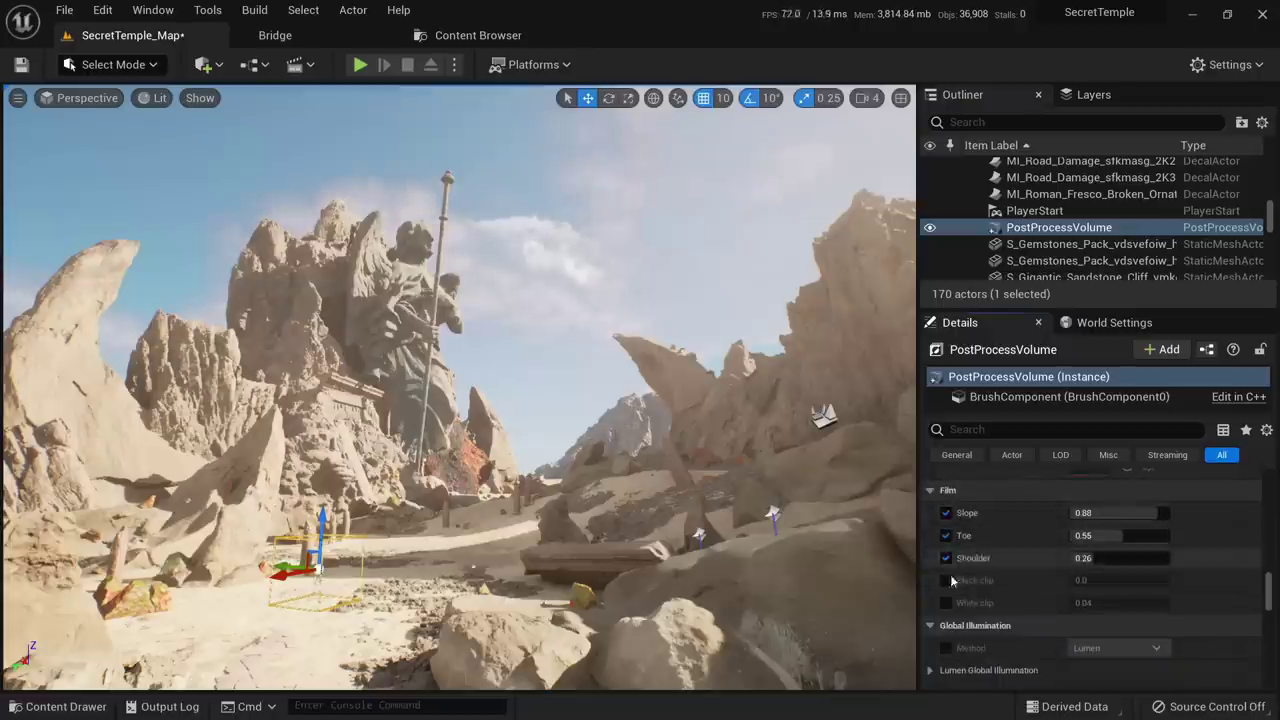
{"action": "left_click", "coordinate": [946, 580]}
{"action": "left_click", "coordinate": [946, 603]}
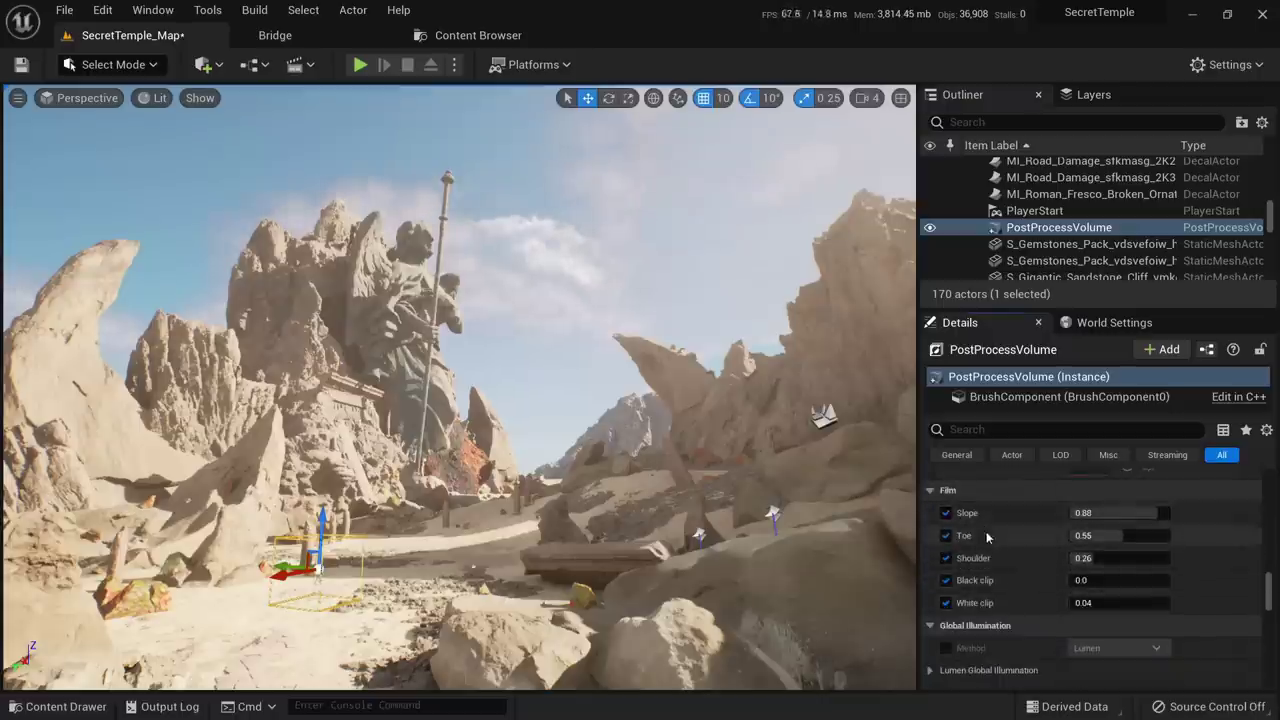
{"action": "mouse_move", "coordinate": [1150, 513]}
{"action": "left_mouse_down"}
{"action": "mouse_move", "coordinate": [1092, 513]}
{"action": "mouse_move", "coordinate": [1168, 513]}
{"action": "mouse_move", "coordinate": [1148, 513]}
{"action": "mouse_move", "coordinate": [1110, 594]}
{"action": "left_mouse_up"}
Enable the Film Grain Intensity override, test its value, and look through the remaining volume settings
{"action": "scroll", "coordinate": [1023, 598], "scroll_direction": "down", "scroll_amount": 5}
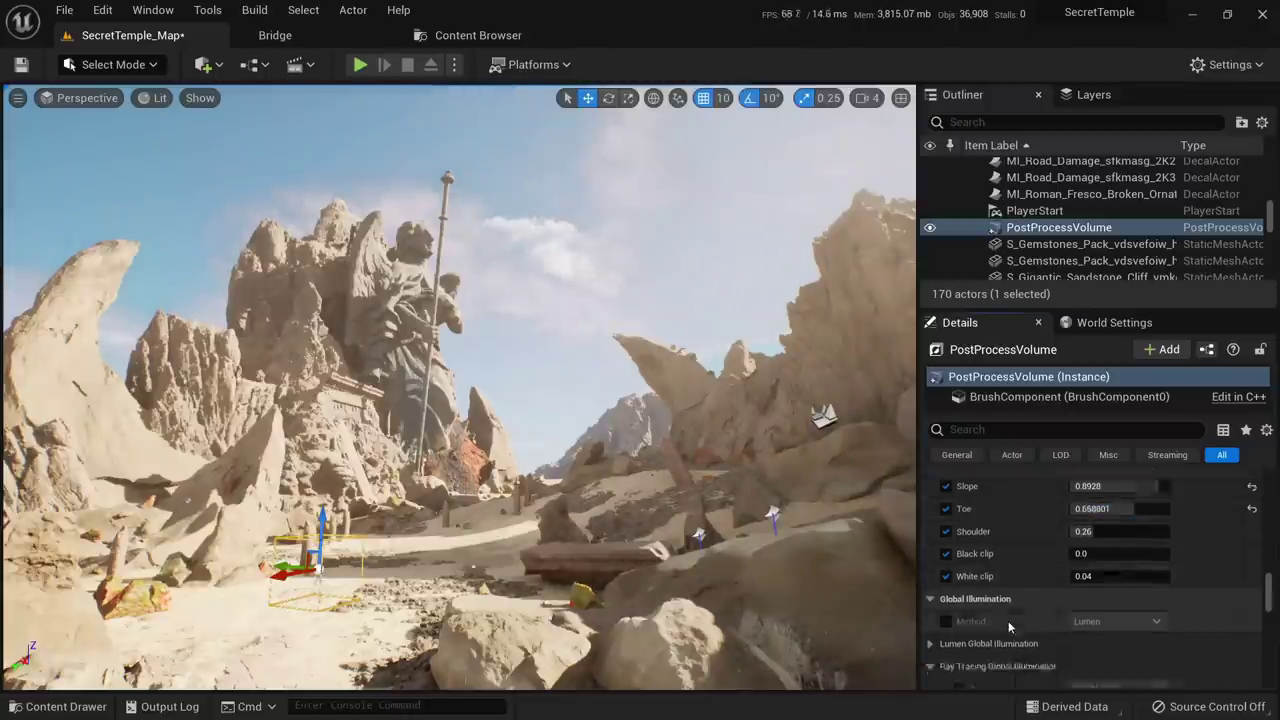
{"action": "scroll", "coordinate": [1022, 580], "scroll_direction": "up", "scroll_amount": 3}
{"action": "scroll", "coordinate": [1128, 564], "scroll_direction": "down", "scroll_amount": 5}
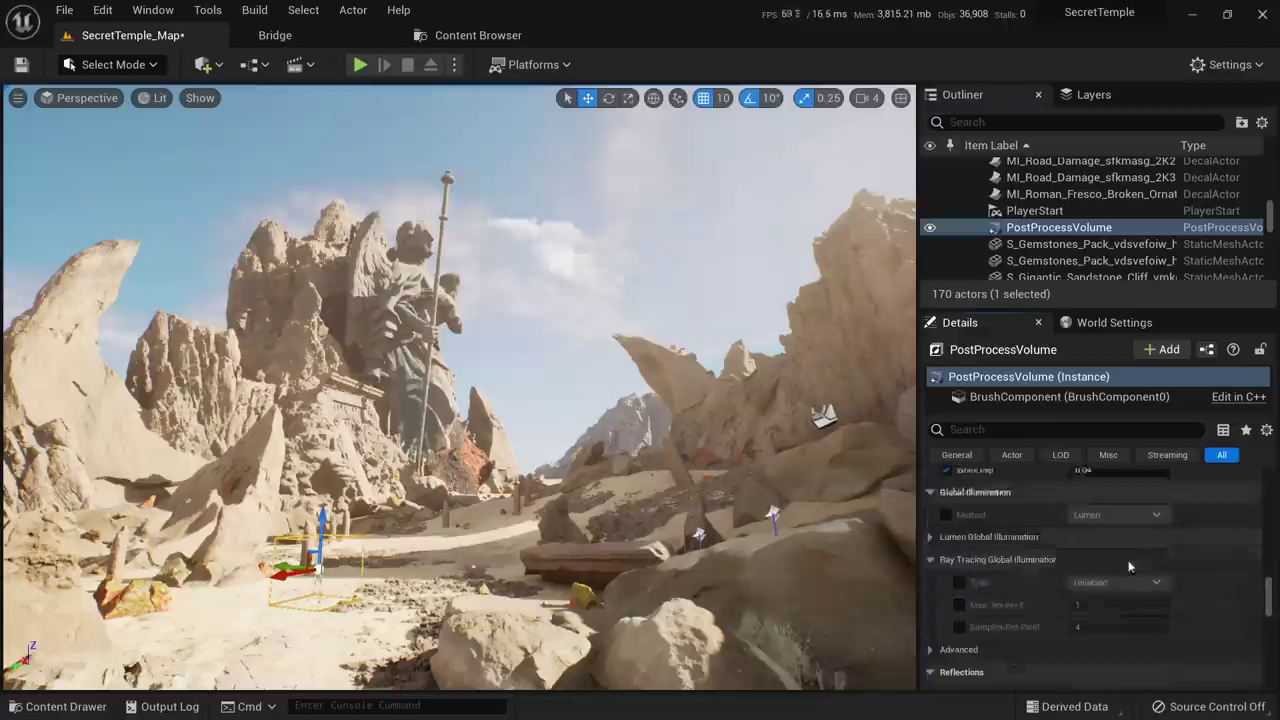
{"action": "scroll", "coordinate": [1127, 544], "scroll_direction": "down", "scroll_amount": 6}
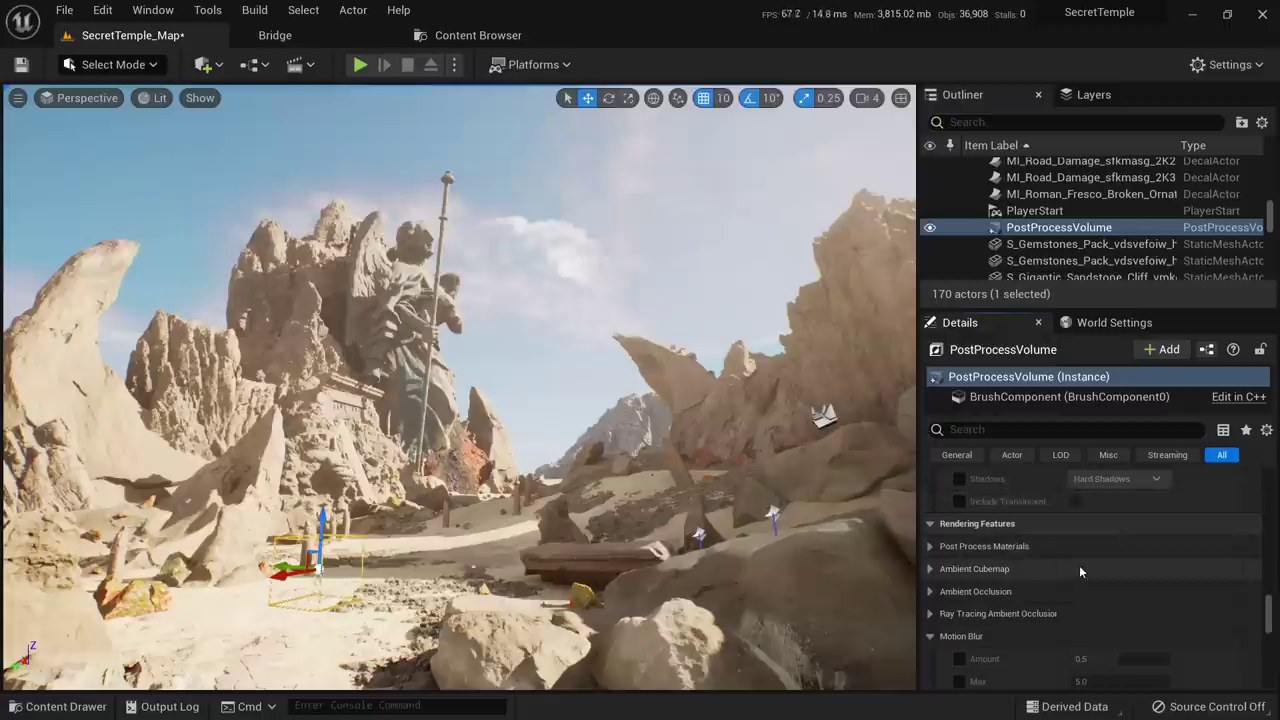
{"action": "scroll", "coordinate": [1078, 565], "scroll_direction": "down", "scroll_amount": 3}
{"action": "scroll", "coordinate": [1089, 540], "scroll_direction": "down", "scroll_amount": 8}
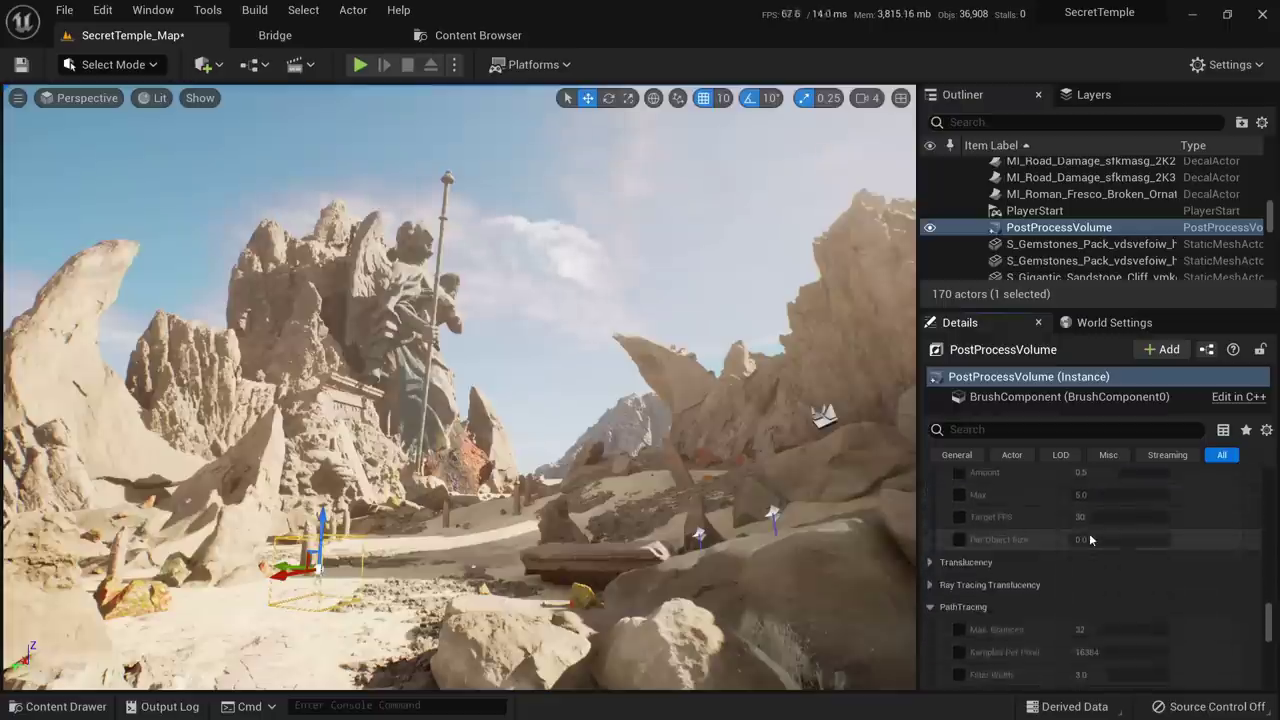
{"action": "left_click", "coordinate": [946, 516]}
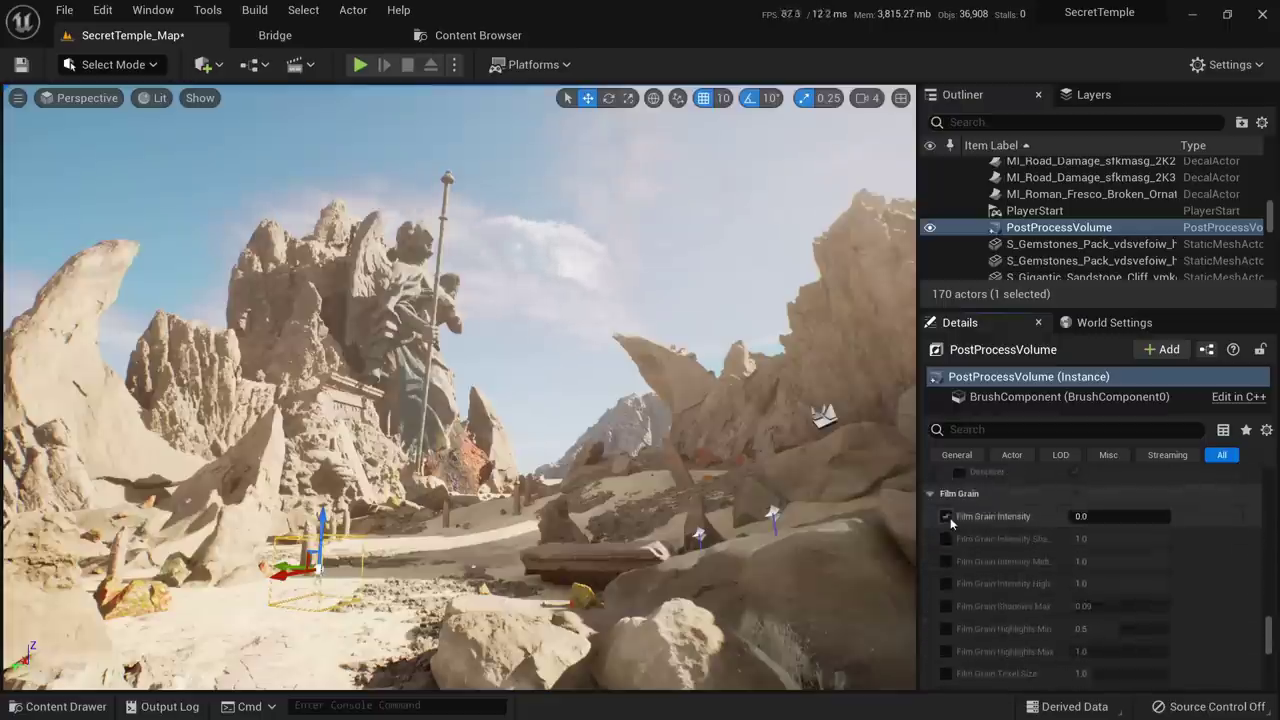
{"action": "mouse_move", "coordinate": [1085, 516]}
{"action": "left_mouse_down"}
{"action": "mouse_move", "coordinate": [1170, 516]}
{"action": "mouse_move", "coordinate": [1084, 516]}
{"action": "left_mouse_up"}
{"action": "scroll", "coordinate": [1030, 530], "scroll_direction": "down", "scroll_amount": 15}
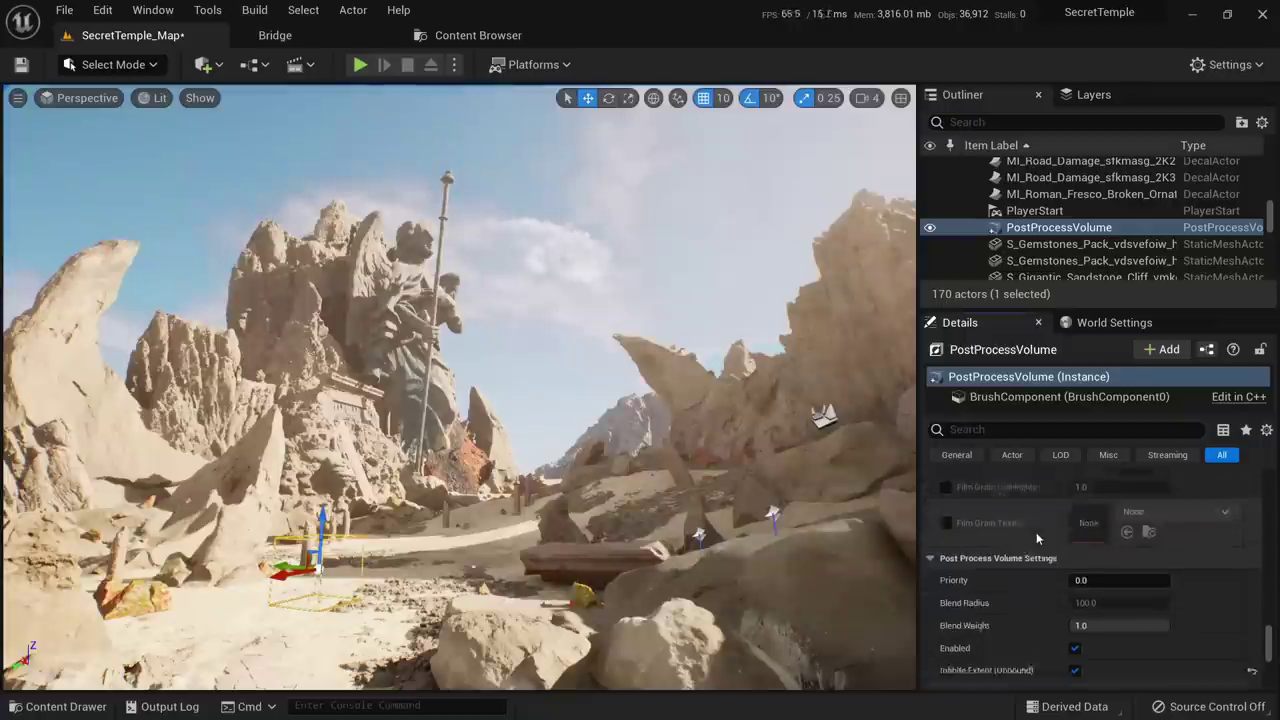
{"action": "scroll", "coordinate": [1010, 662], "scroll_direction": "down", "scroll_amount": 4}
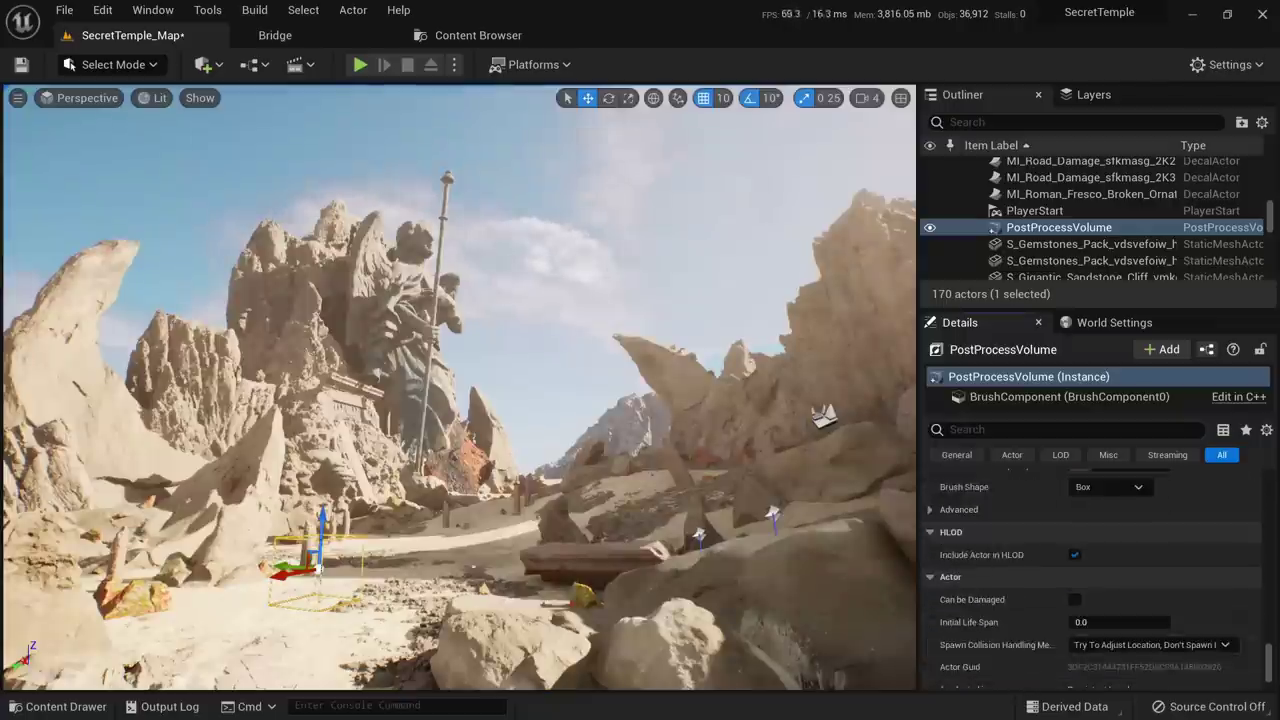
Deselect the volume, search the level's actors for "sky", and select SkyLight2
{"action": "left_click", "coordinate": [578, 363]}
{"action": "left_click", "coordinate": [1050, 122]}
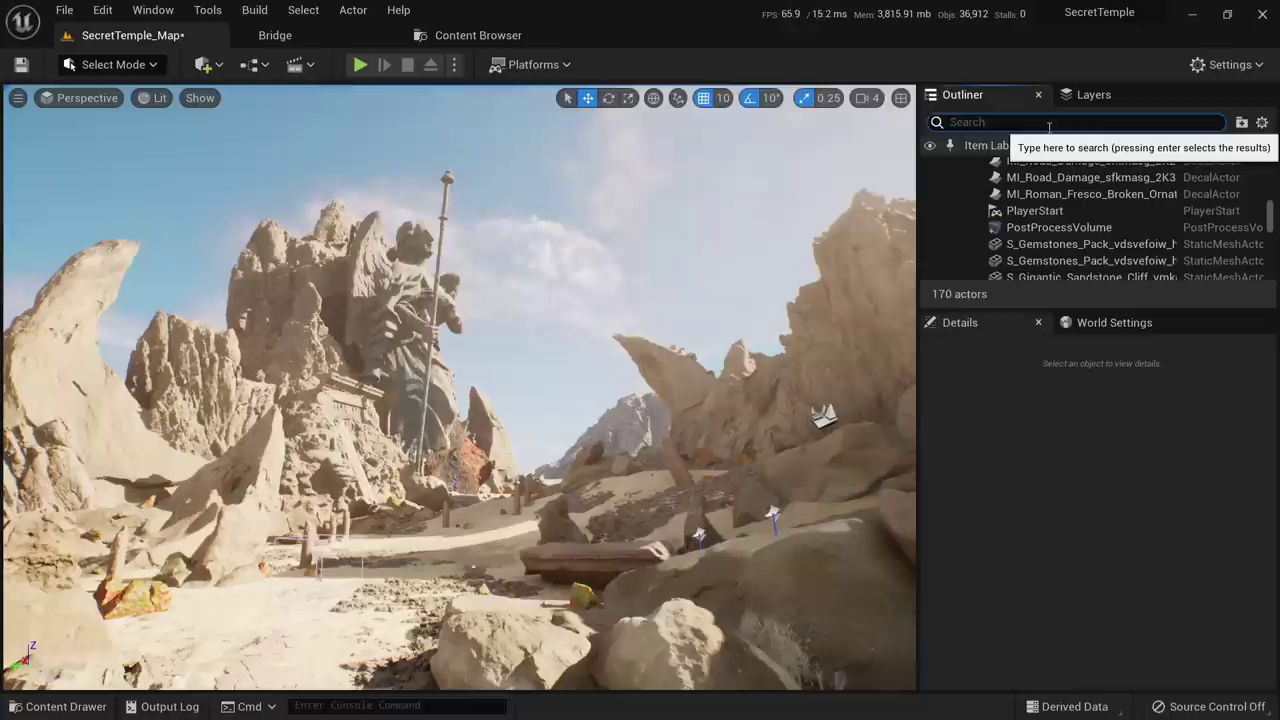
{"action": "type", "text": "sky"}
{"action": "left_click", "coordinate": [1045, 198]}
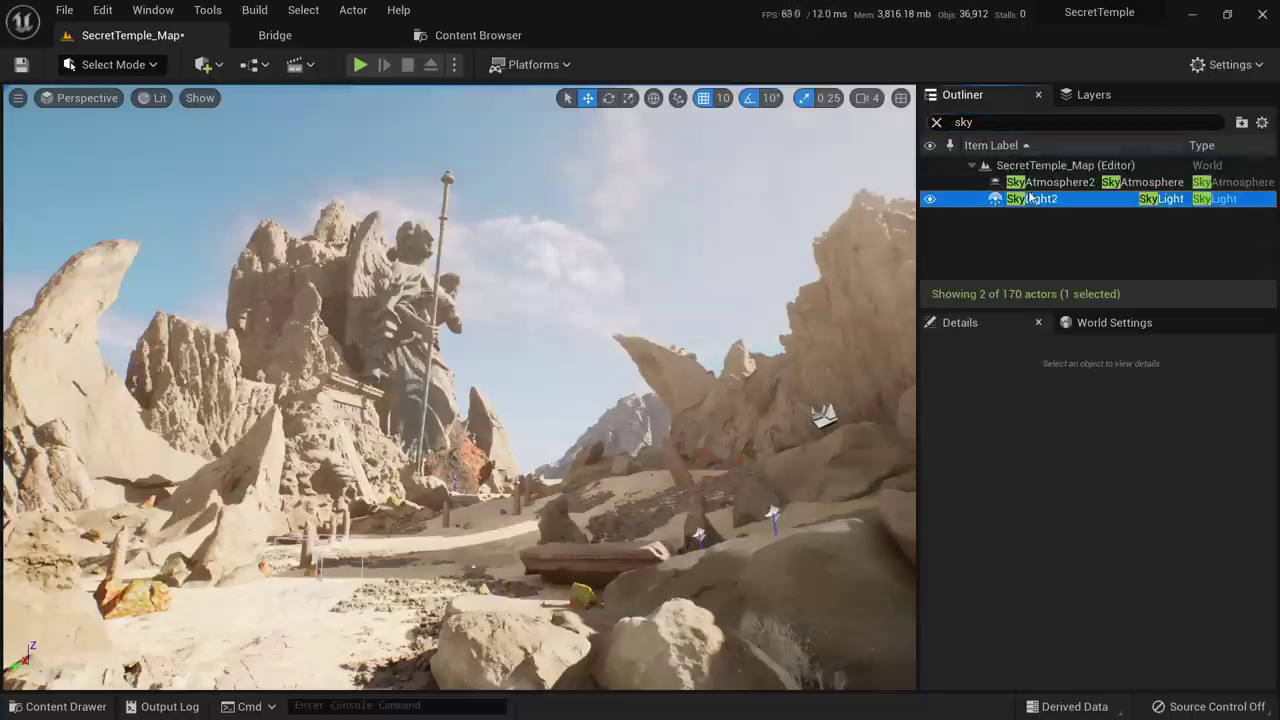
{"action": "scroll", "coordinate": [1071, 578], "scroll_direction": "down", "scroll_amount": 10}
{"action": "scroll", "coordinate": [1071, 578], "scroll_direction": "up", "scroll_amount": 8}
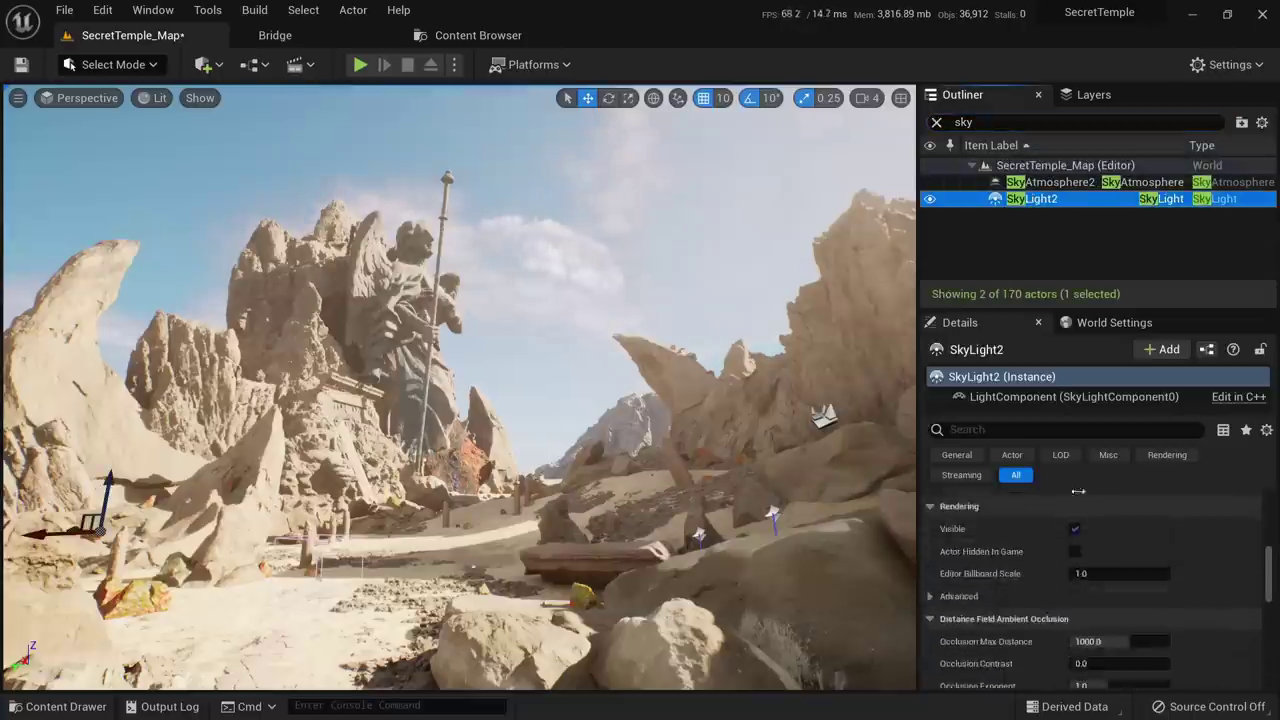
Tint SkyLight2's Light Color a fully saturated blue, hue about 213.5, and compare the scene in Unlit and Lit view
{"action": "left_click", "coordinate": [1110, 612]}
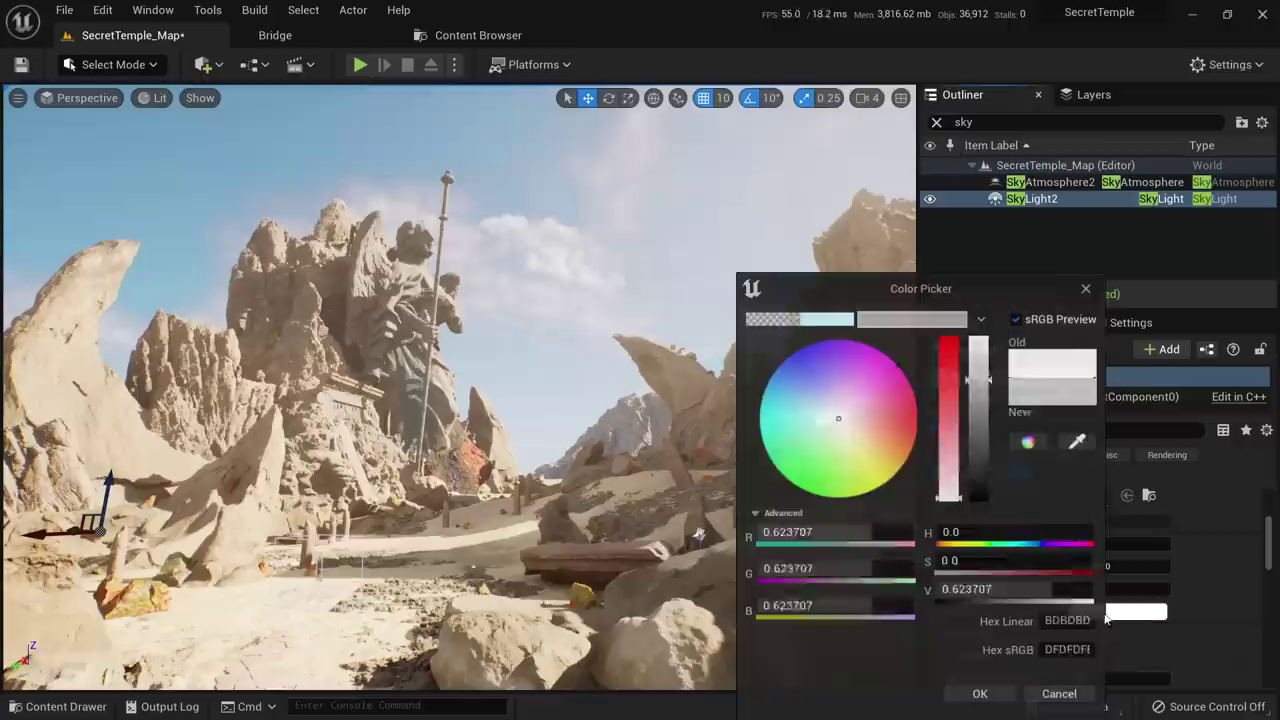
{"action": "left_click_drag", "start_coordinate": [713, 412], "coordinate": [761, 367]}
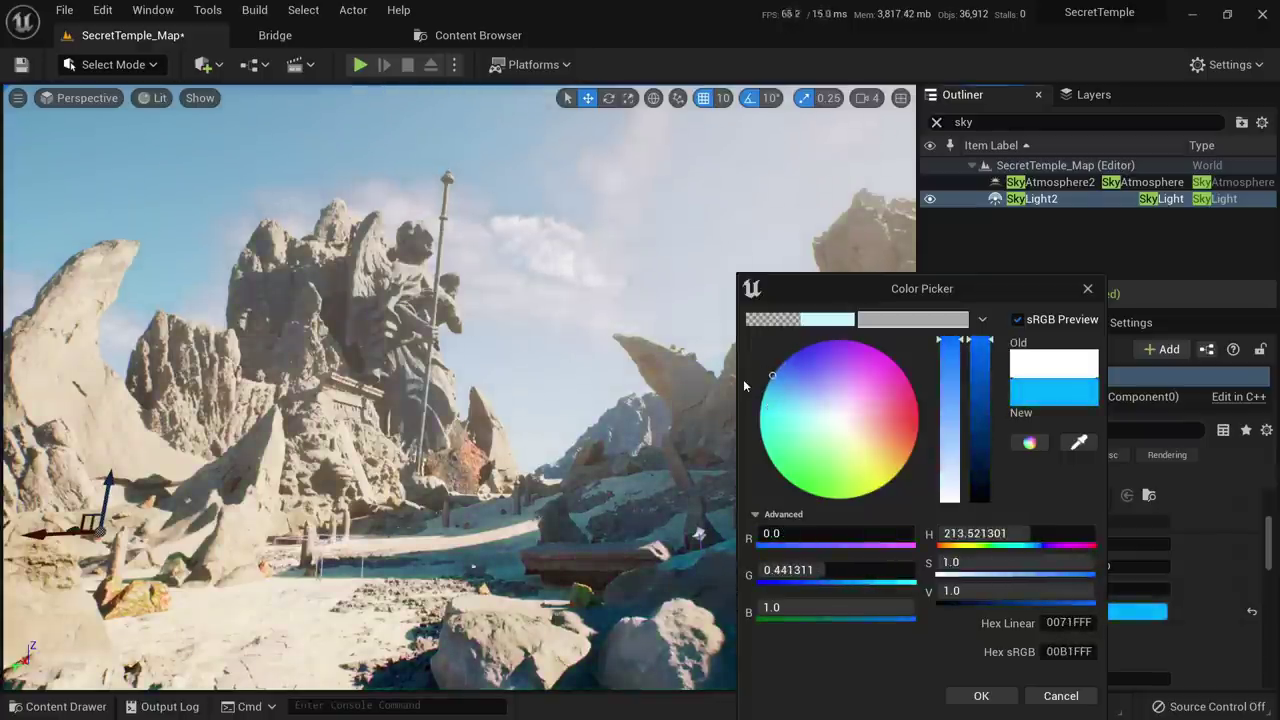
{"action": "left_click_drag", "start_coordinate": [951, 298], "coordinate": [1062, 113]}
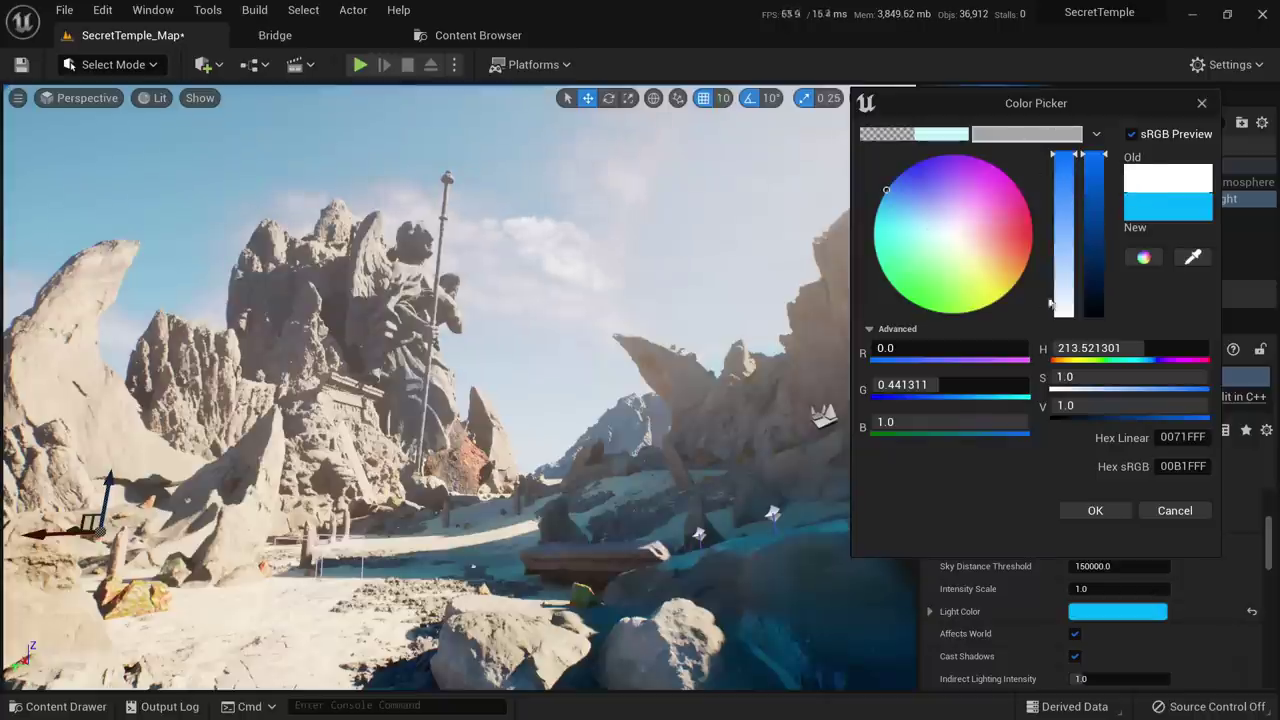
{"action": "left_click", "coordinate": [579, 221]}
{"action": "key", "text": "alt+3"}
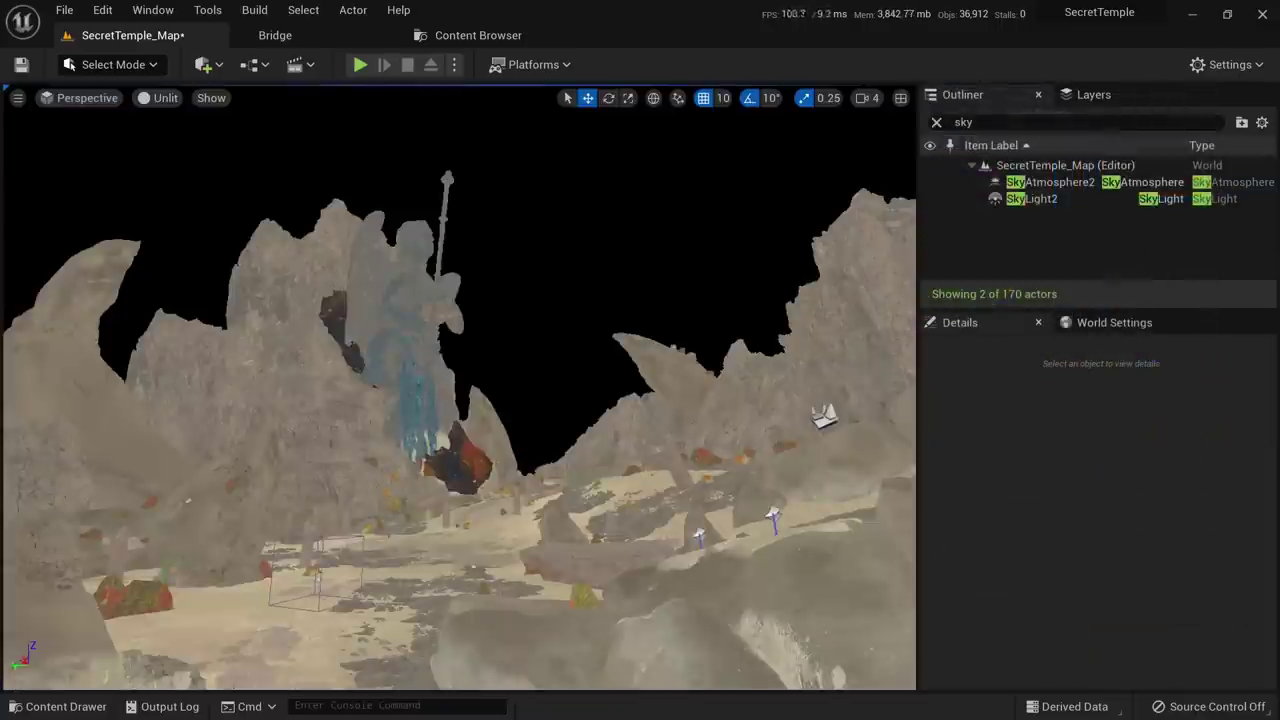
{"action": "key", "text": "alt+4"}
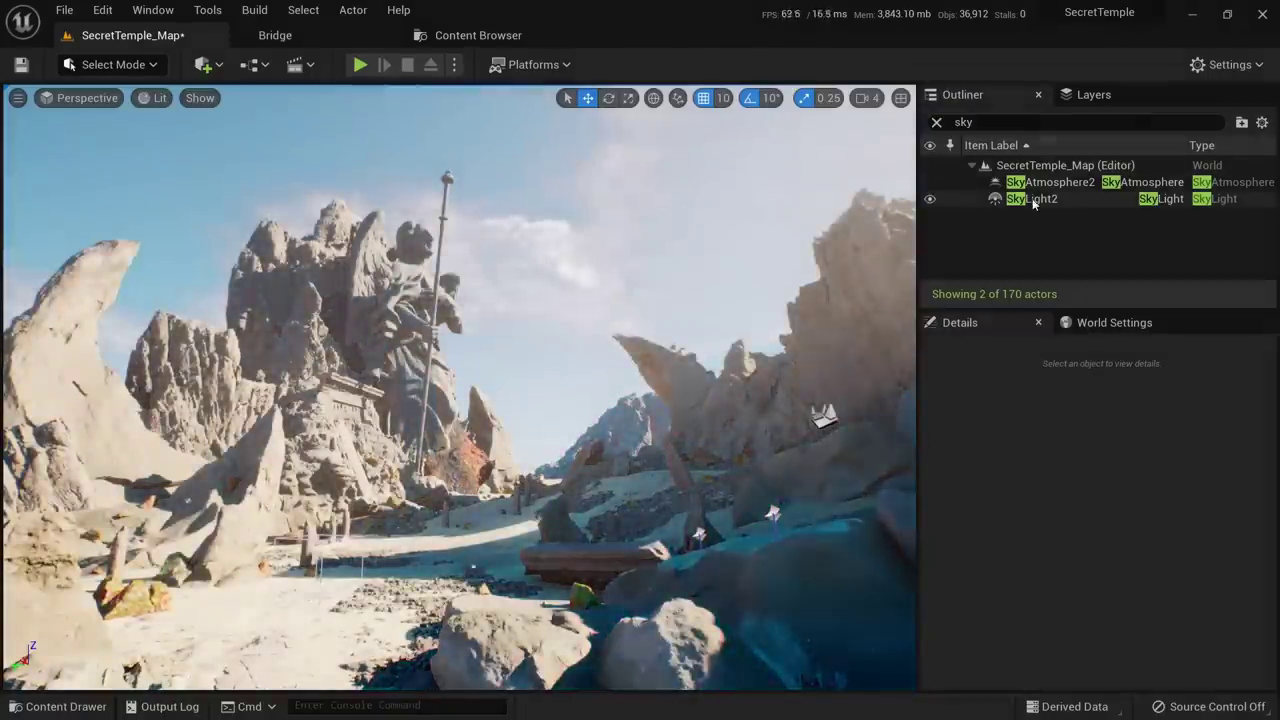
Reselect SkyLight2 and reduce the saturation of its blue Light Color to about 0.74
{"action": "left_click", "coordinate": [1037, 190]}
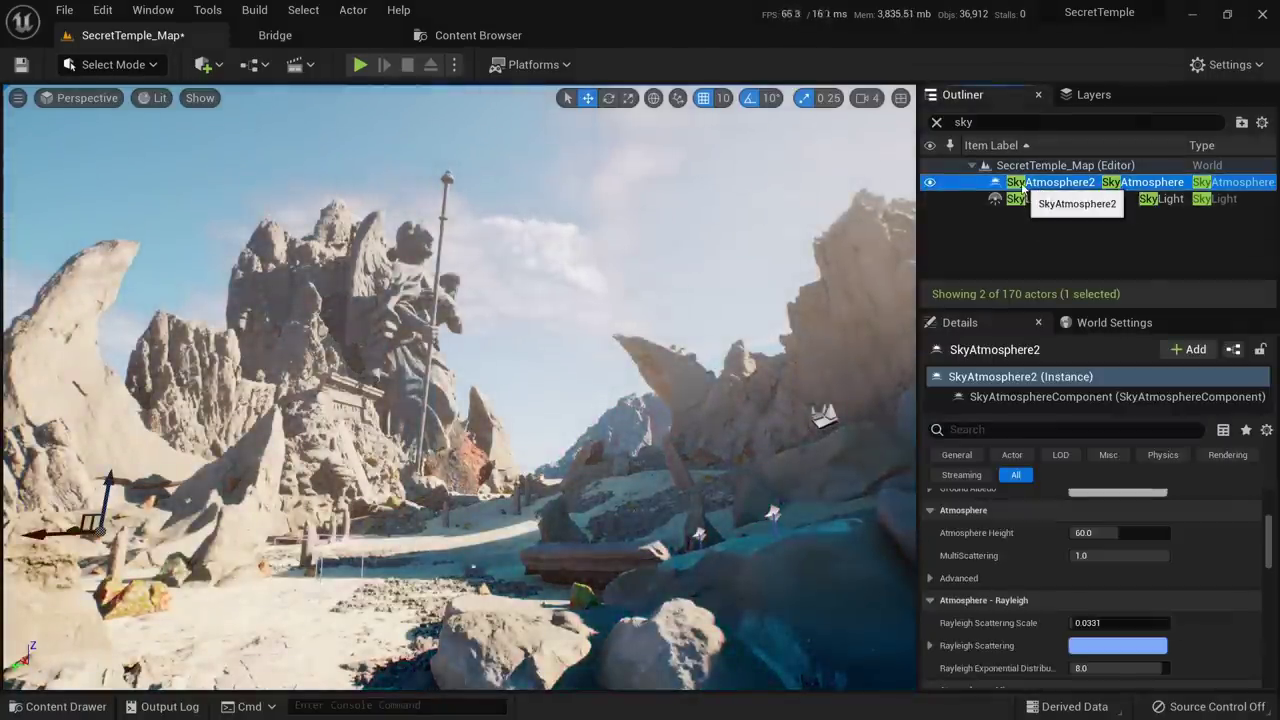
{"action": "left_click", "coordinate": [1040, 199]}
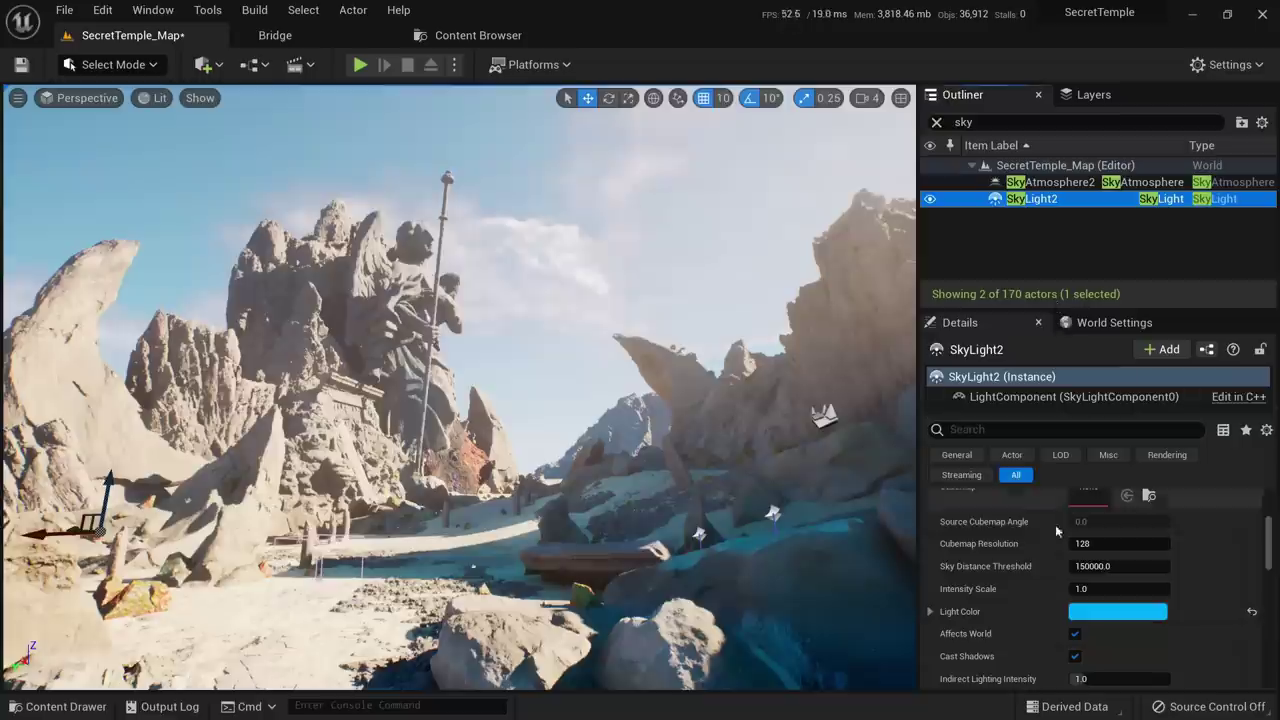
{"action": "left_click", "coordinate": [1098, 608]}
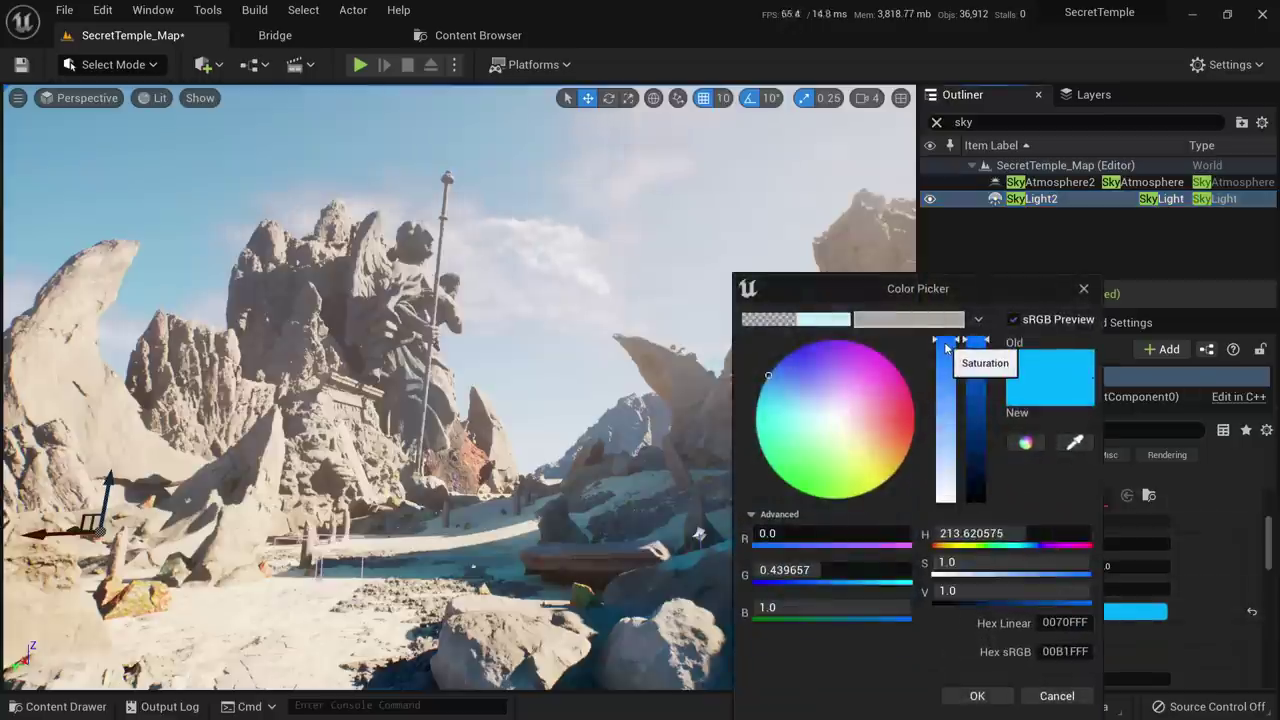
{"action": "left_click_drag", "start_coordinate": [946, 347], "coordinate": [950, 397]}
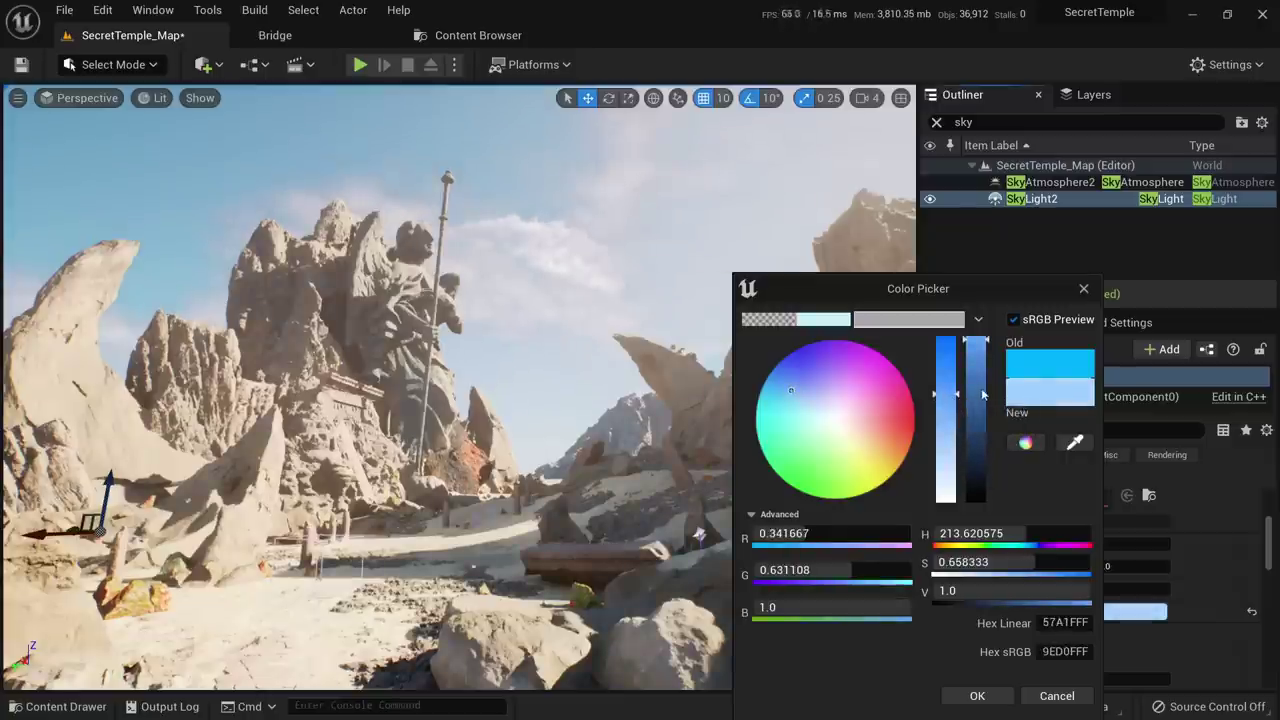
{"action": "left_click_drag", "start_coordinate": [950, 397], "coordinate": [948, 376]}
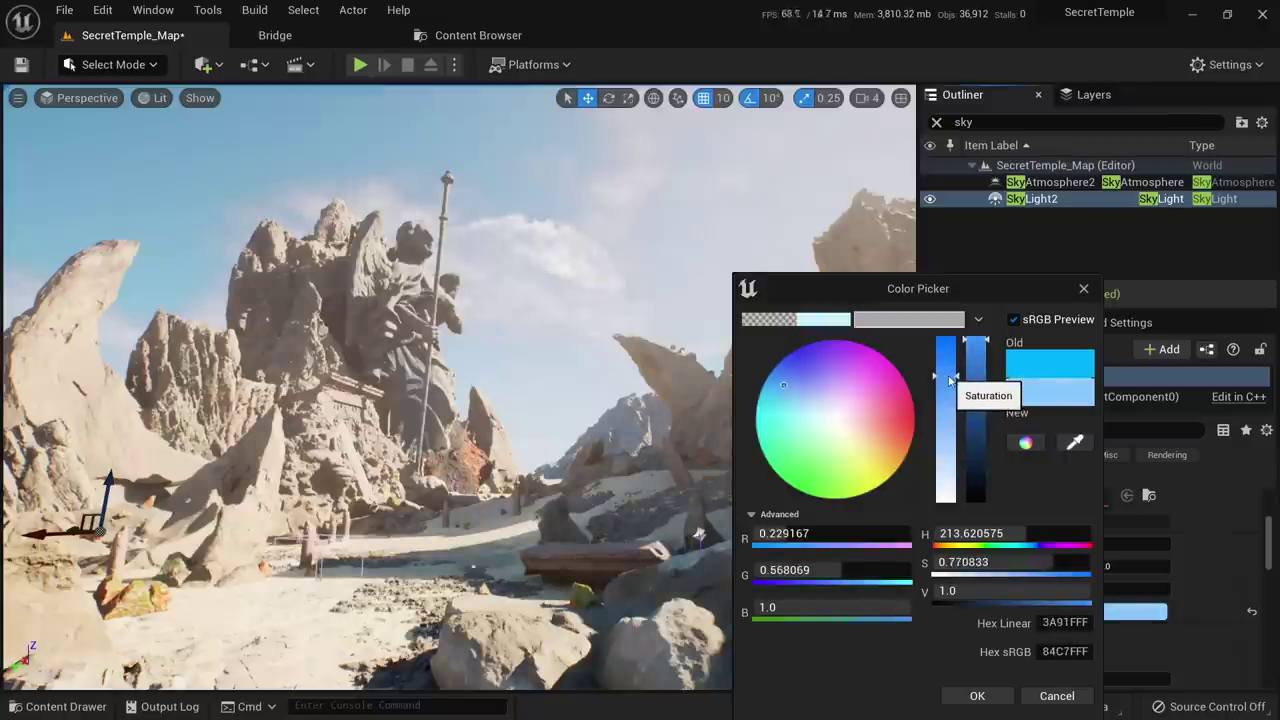
{"action": "left_click_drag", "start_coordinate": [949, 379], "coordinate": [949, 386]}
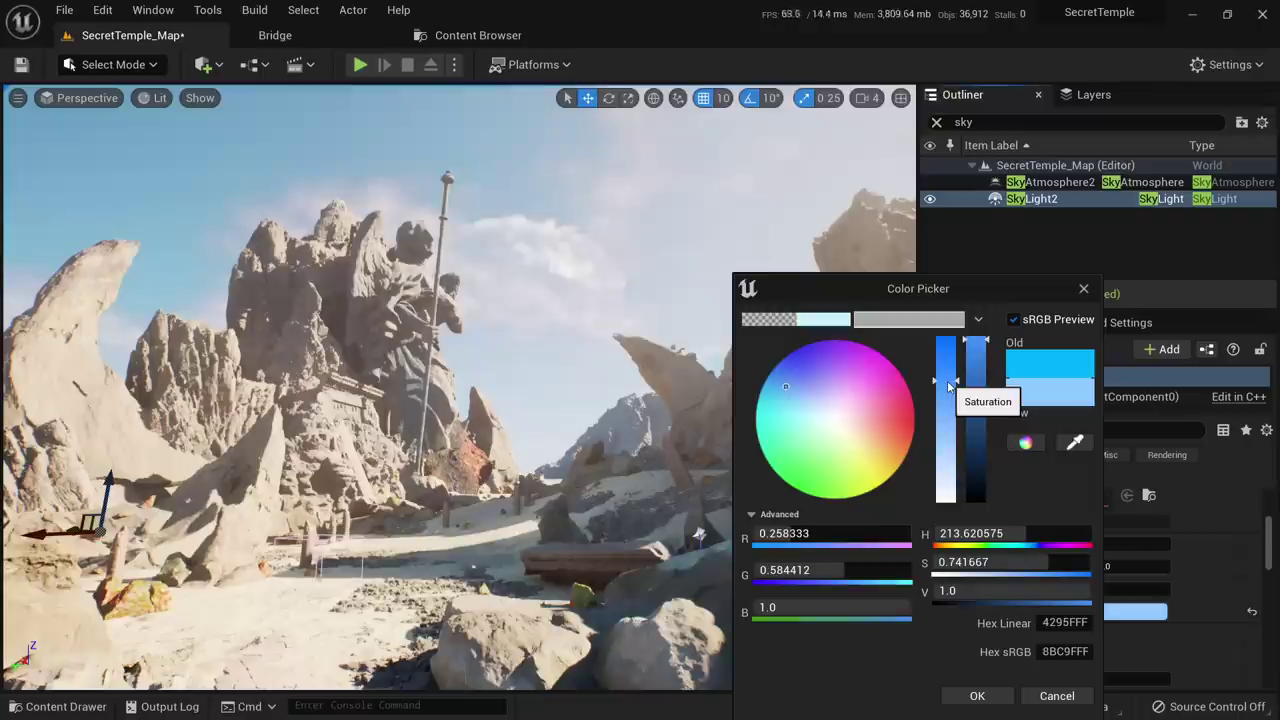
{"action": "left_click", "coordinate": [977, 696]}
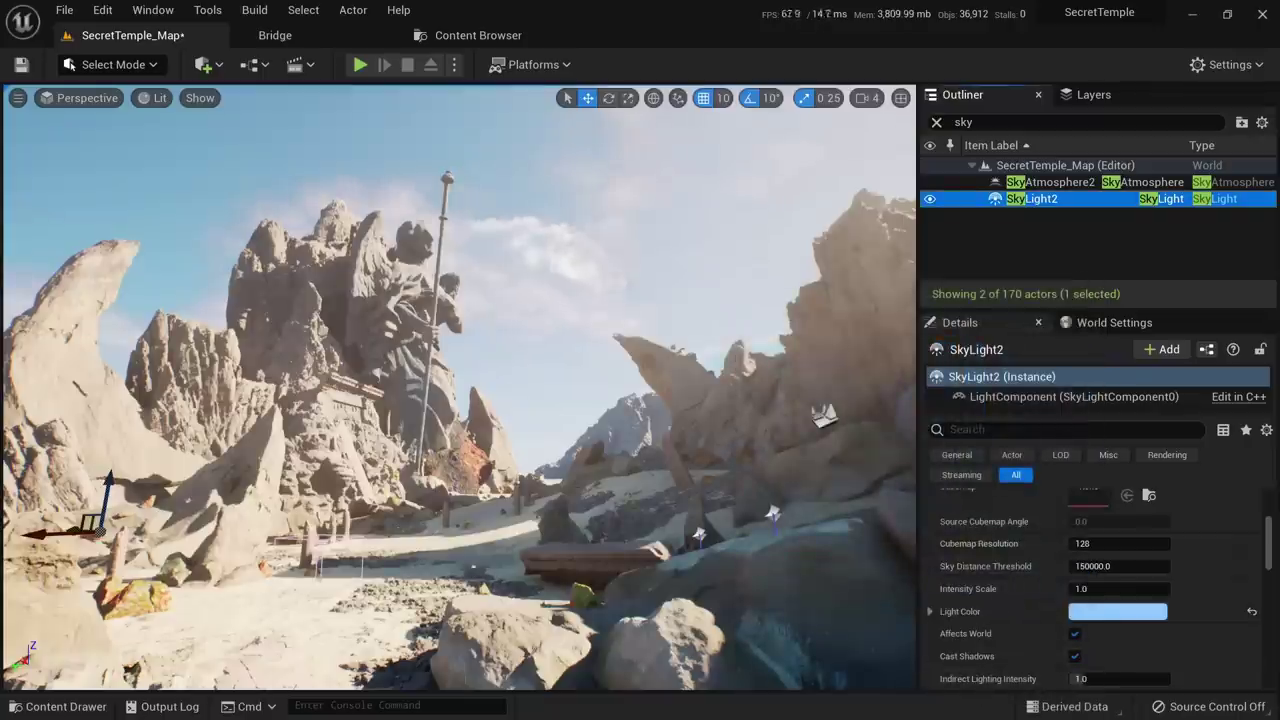
Soften SkyLight2's Light Color further by lowering its saturation to 0.65
{"action": "left_click", "coordinate": [1117, 611]}
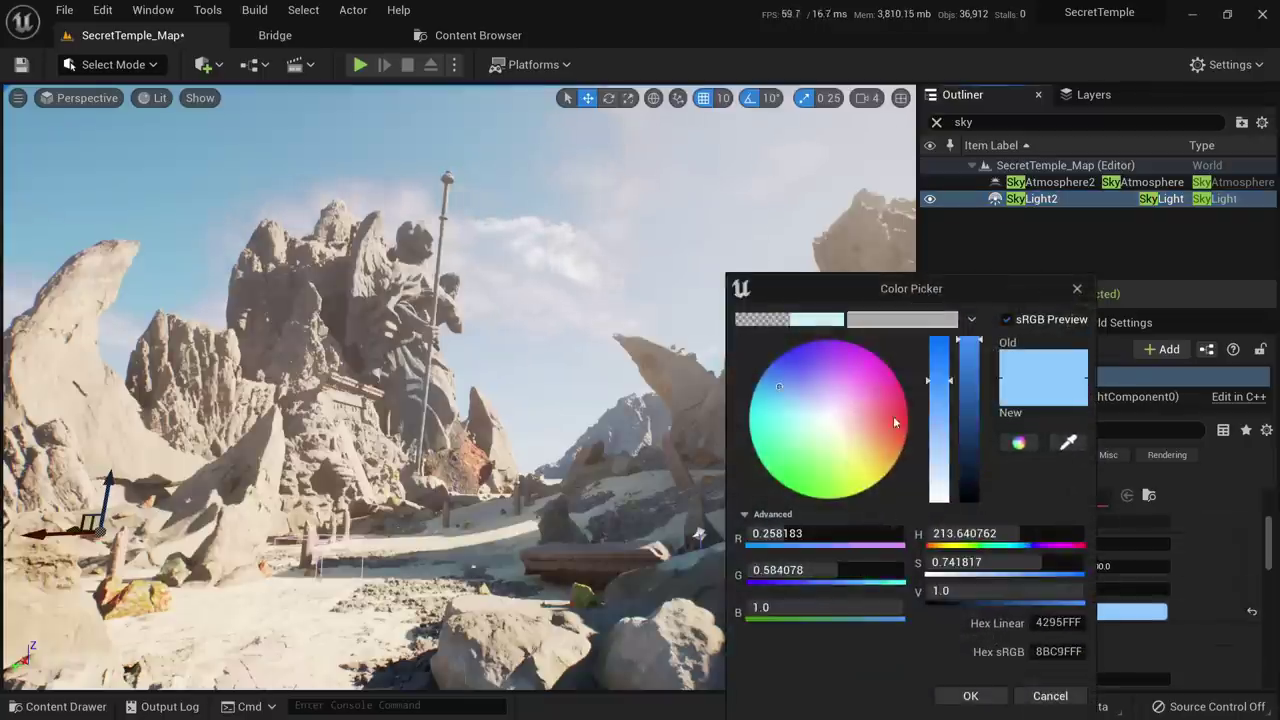
{"action": "left_click_drag", "start_coordinate": [945, 380], "coordinate": [945, 392]}
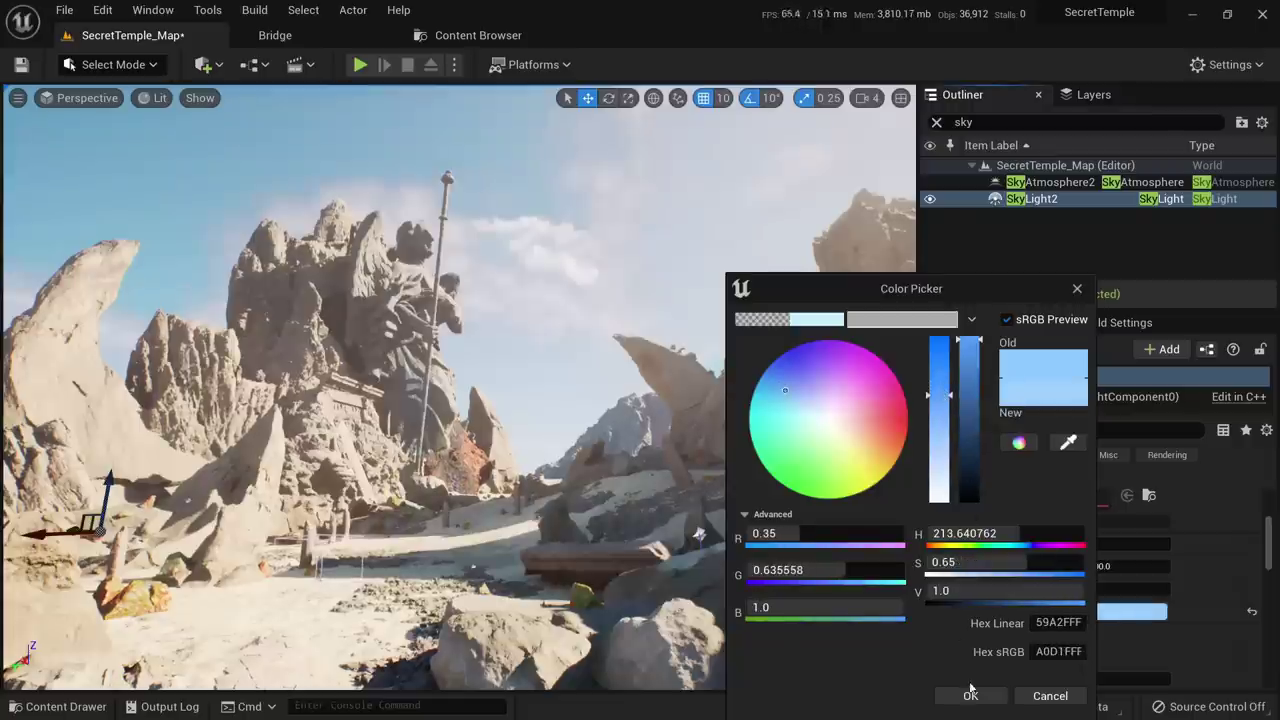
{"action": "left_click", "coordinate": [970, 696]}
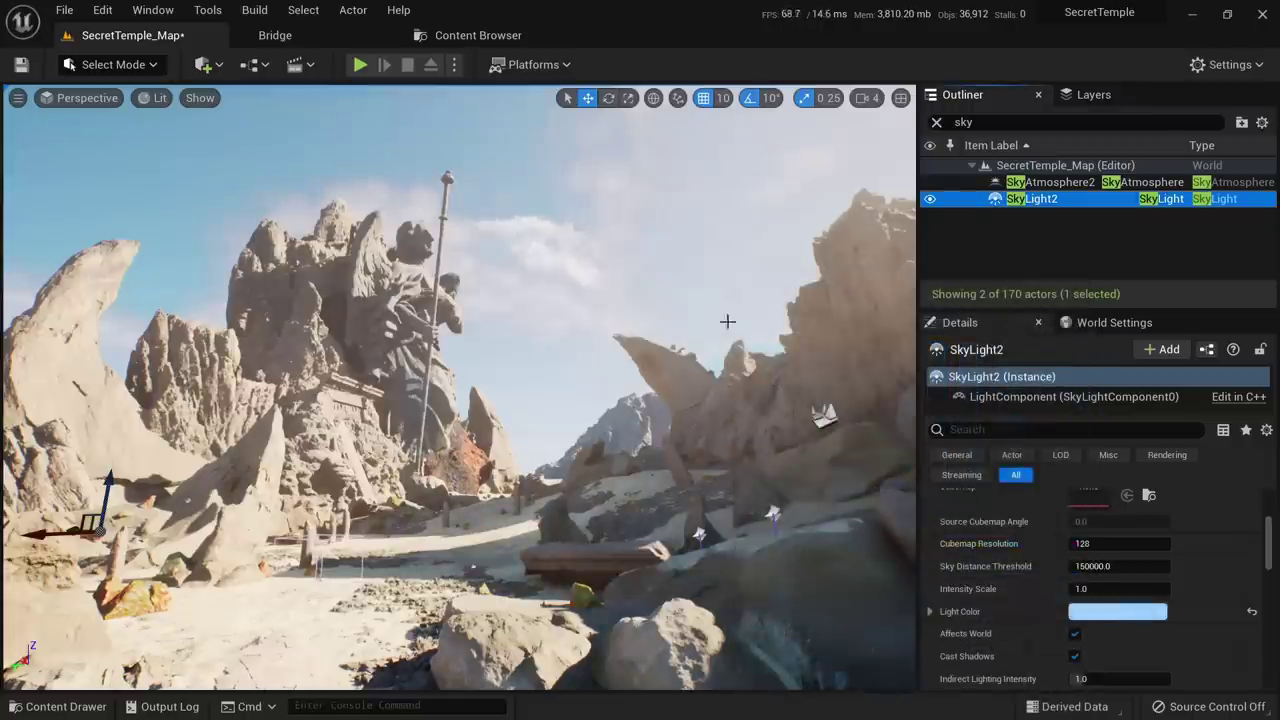
Deselect the sky light, clear the actor search, and review the scene in an immersive viewport with editor icons hidden
{"action": "left_click", "coordinate": [655, 218]}
{"action": "left_click", "coordinate": [937, 122]}
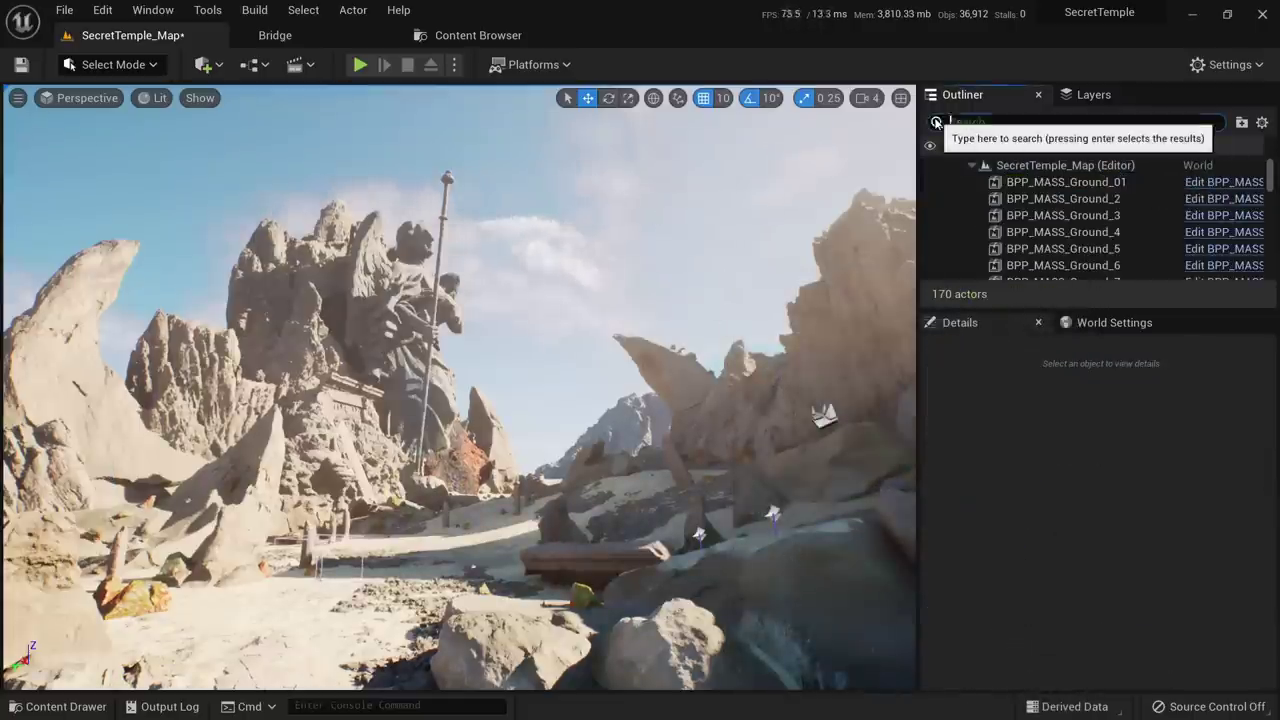
{"action": "mouse_move", "coordinate": [715, 412]}
{"action": "right_mouse_down"}
{"action": "mouse_move", "coordinate": [640, 460]}
{"action": "mouse_move", "coordinate": [702, 438]}
{"action": "mouse_move", "coordinate": [696, 416]}
{"action": "mouse_move", "coordinate": [769, 446]}
{"action": "mouse_move", "coordinate": [694, 420]}
{"action": "right_mouse_up"}
{"action": "key", "text": "F11"}
{"action": "key", "text": "g"}
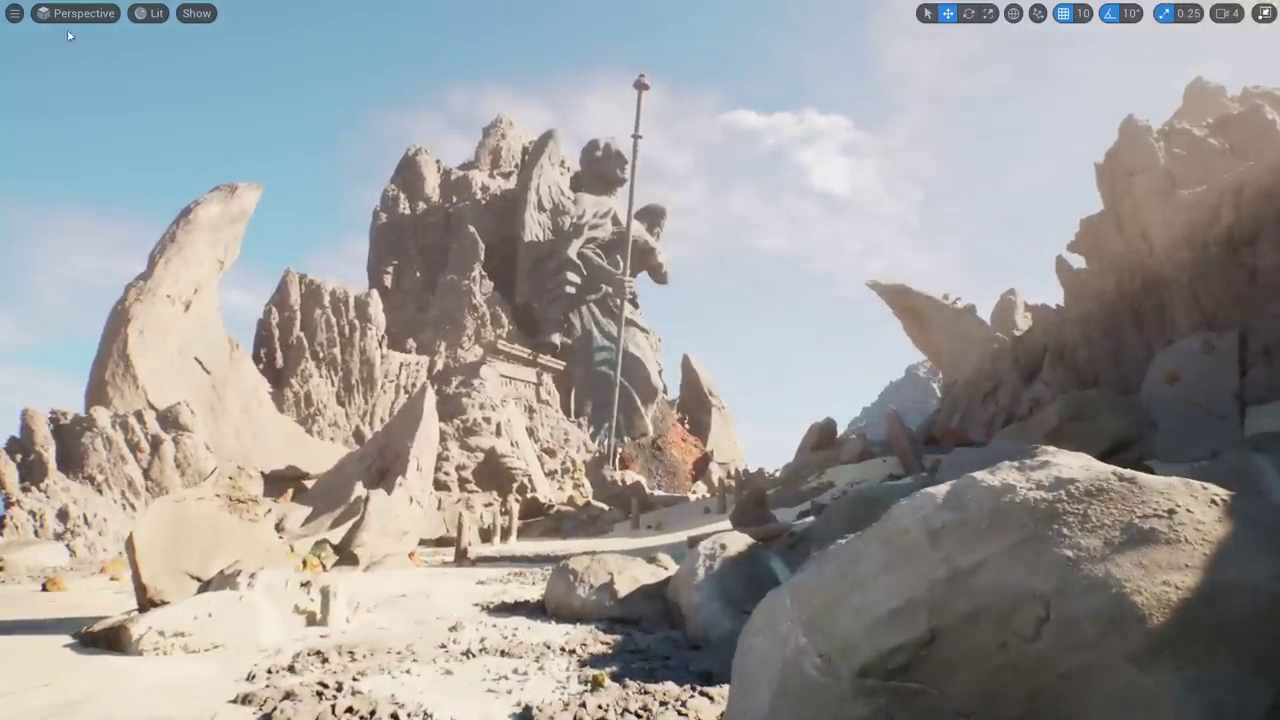
Capture a high-resolution screenshot of the viewport with a Screenshot Size Multiplier of 1.0
{"action": "left_click", "coordinate": [16, 13]}
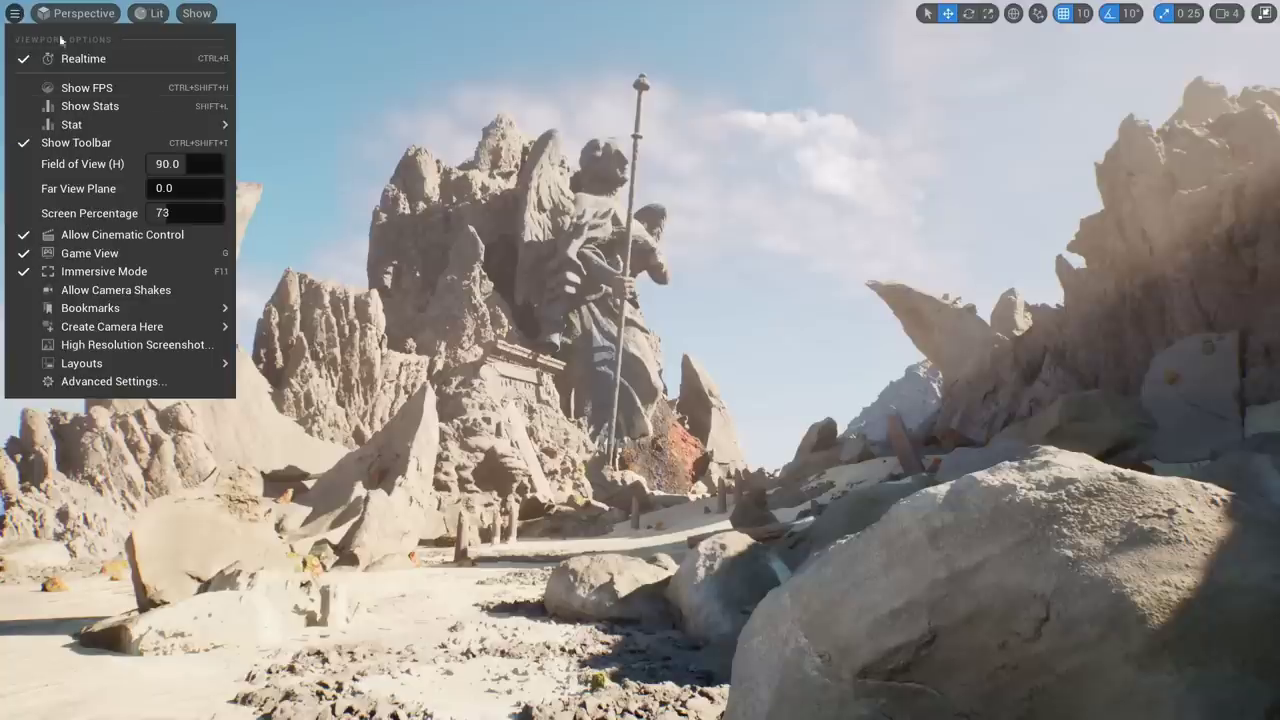
{"action": "left_click", "coordinate": [16, 13]}
{"action": "left_click", "coordinate": [16, 13]}
{"action": "left_click", "coordinate": [133, 347]}
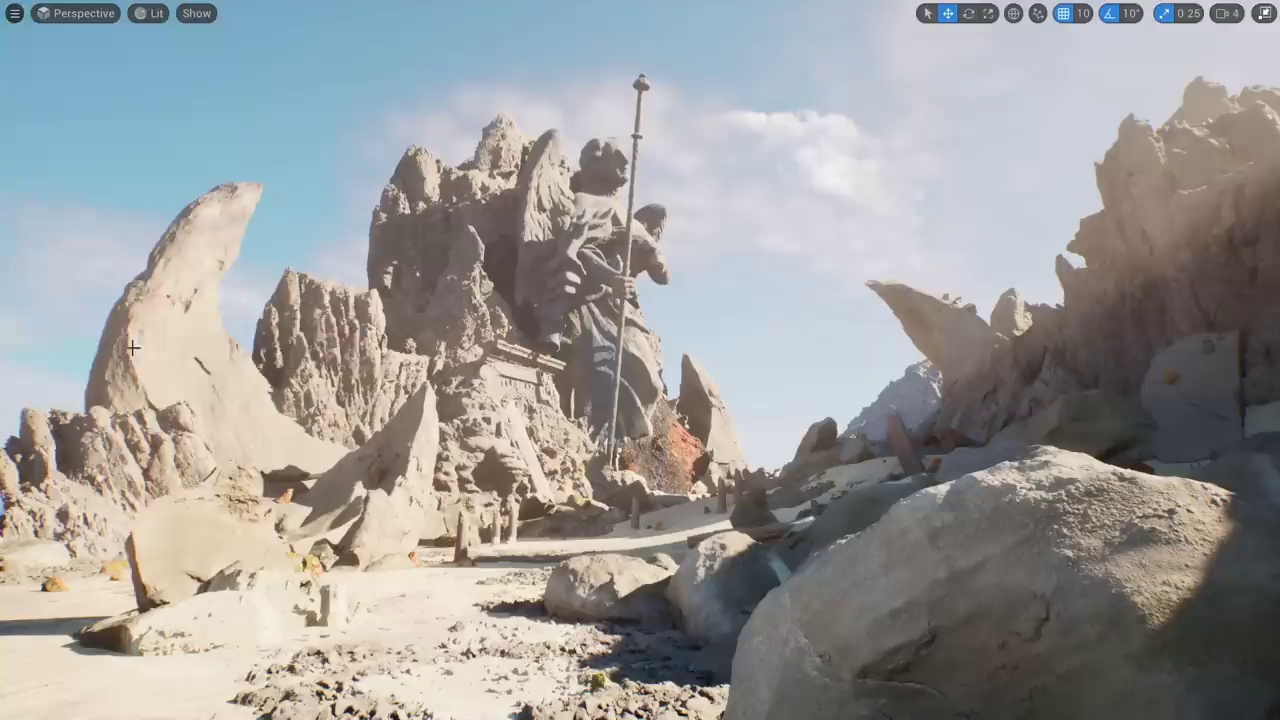
{"action": "left_click_drag", "start_coordinate": [637, 234], "coordinate": [571, 285]}
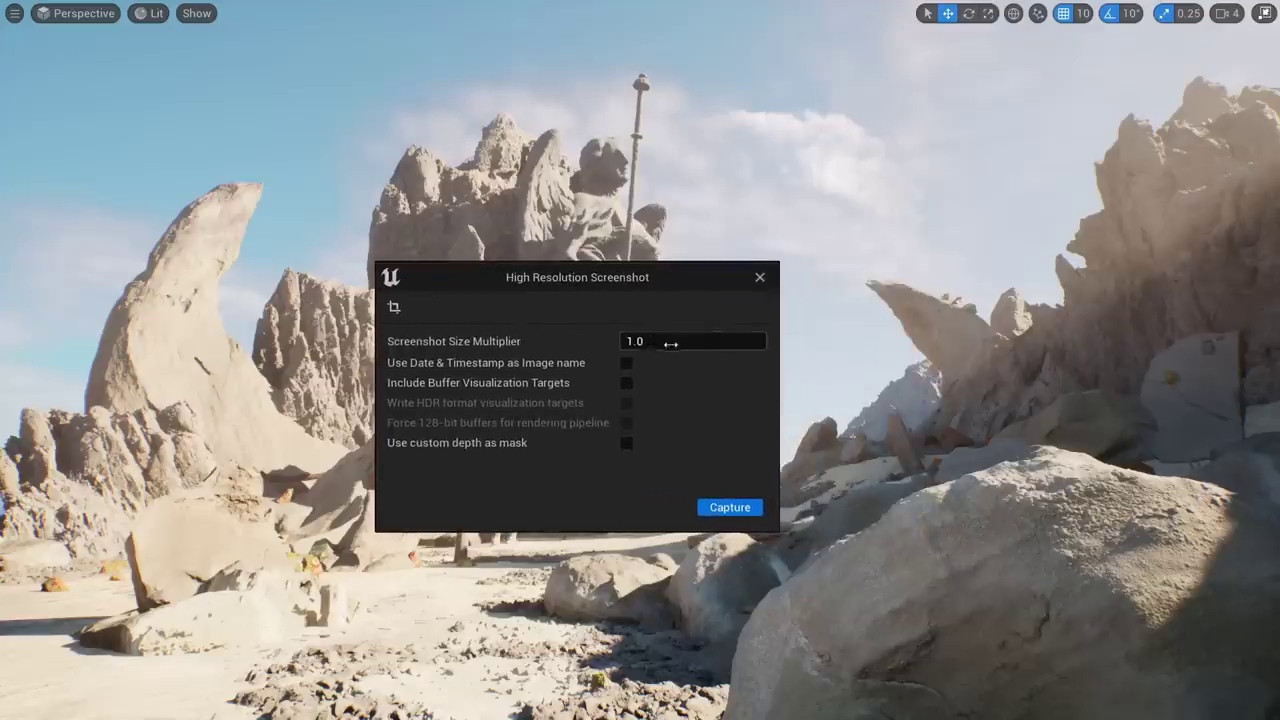
{"action": "left_click_drag", "start_coordinate": [652, 282], "coordinate": [977, 142]}
{"action": "left_click", "coordinate": [995, 204]}
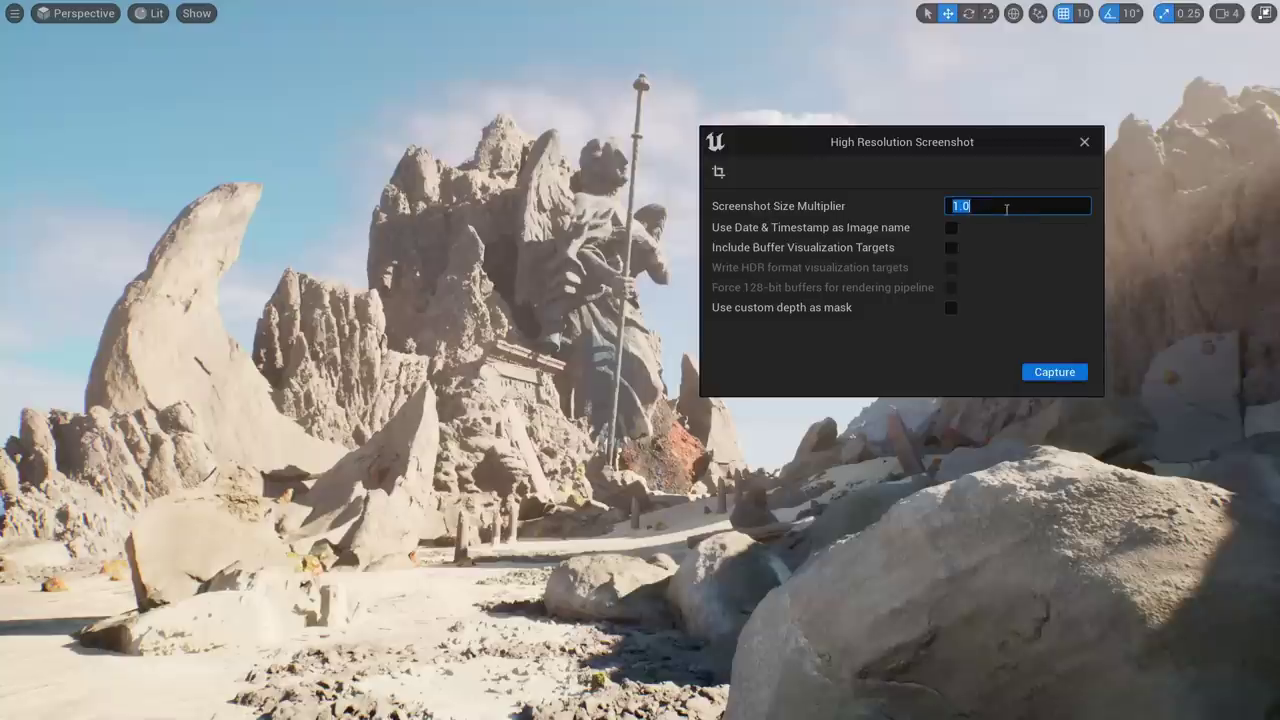
{"action": "left_click", "coordinate": [1058, 375]}
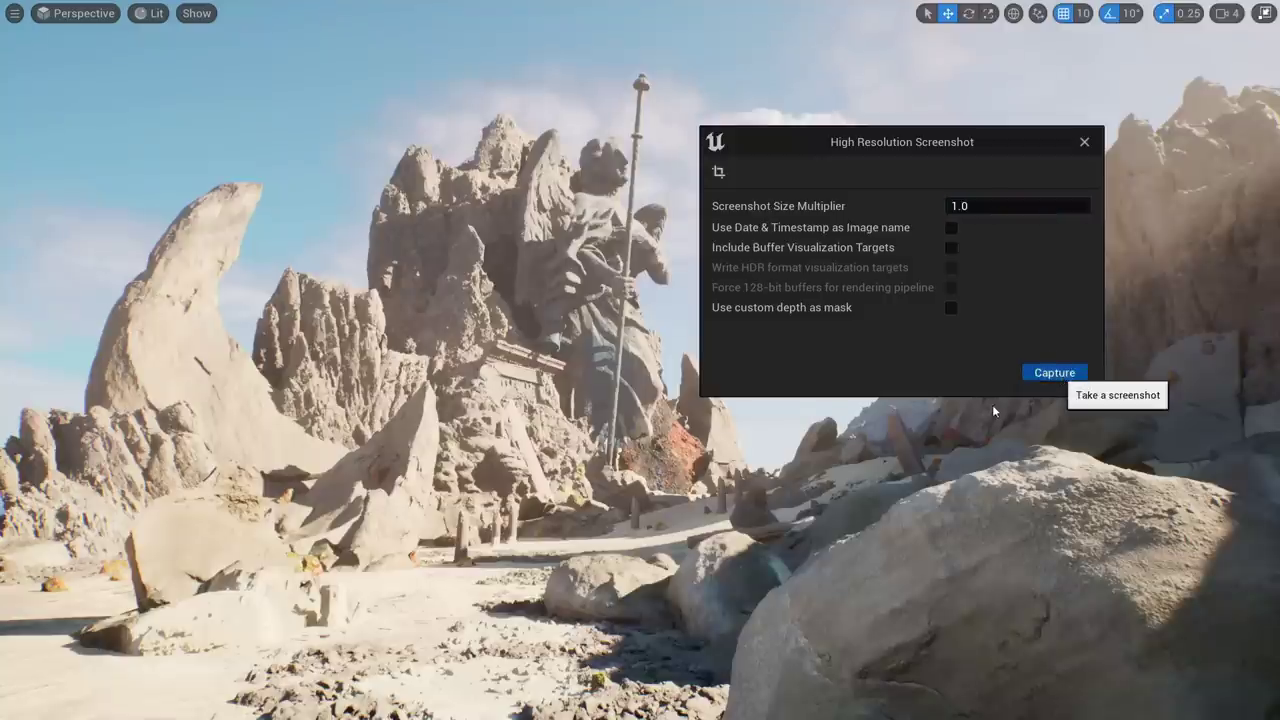
Open HighresScreenshot00002 from the screenshots folder, compare it with the earlier HighresScreenshot00000, and return to the viewport
{"action": "left_click", "coordinate": [1073, 670]}
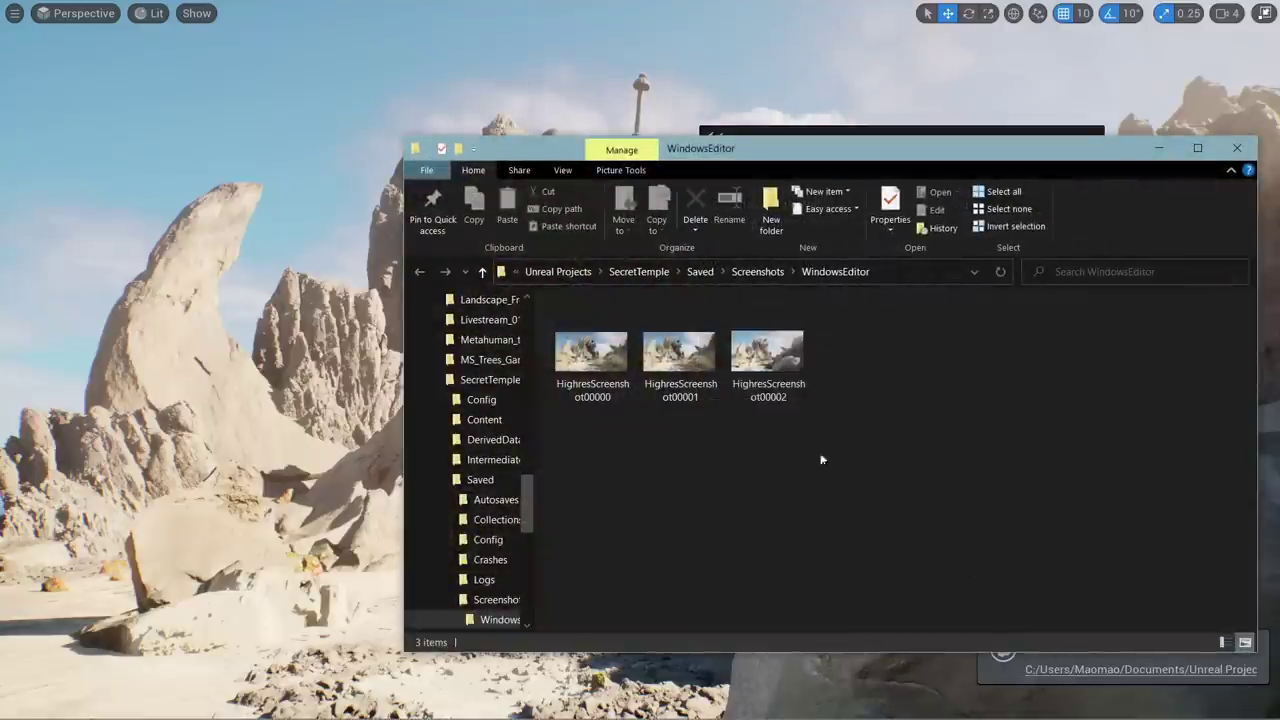
{"action": "left_click", "coordinate": [785, 357]}
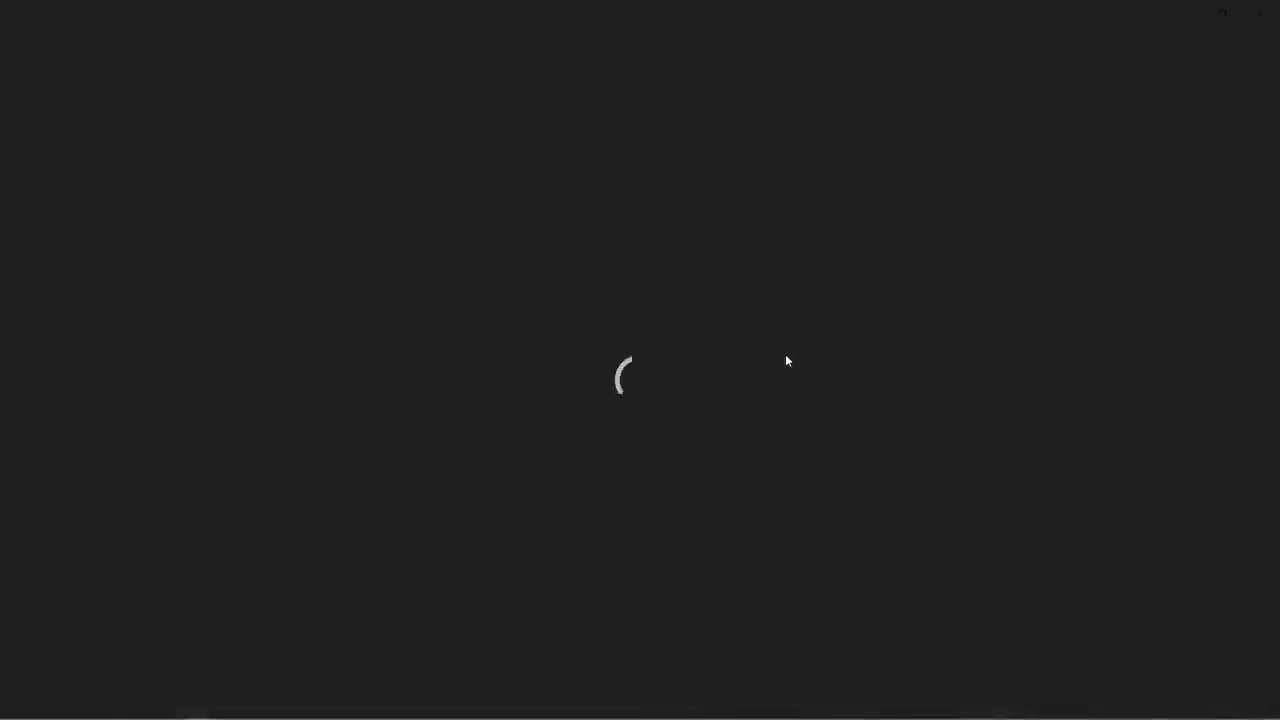
{"action": "key", "text": "Left"}
{"action": "key", "text": "Left"}
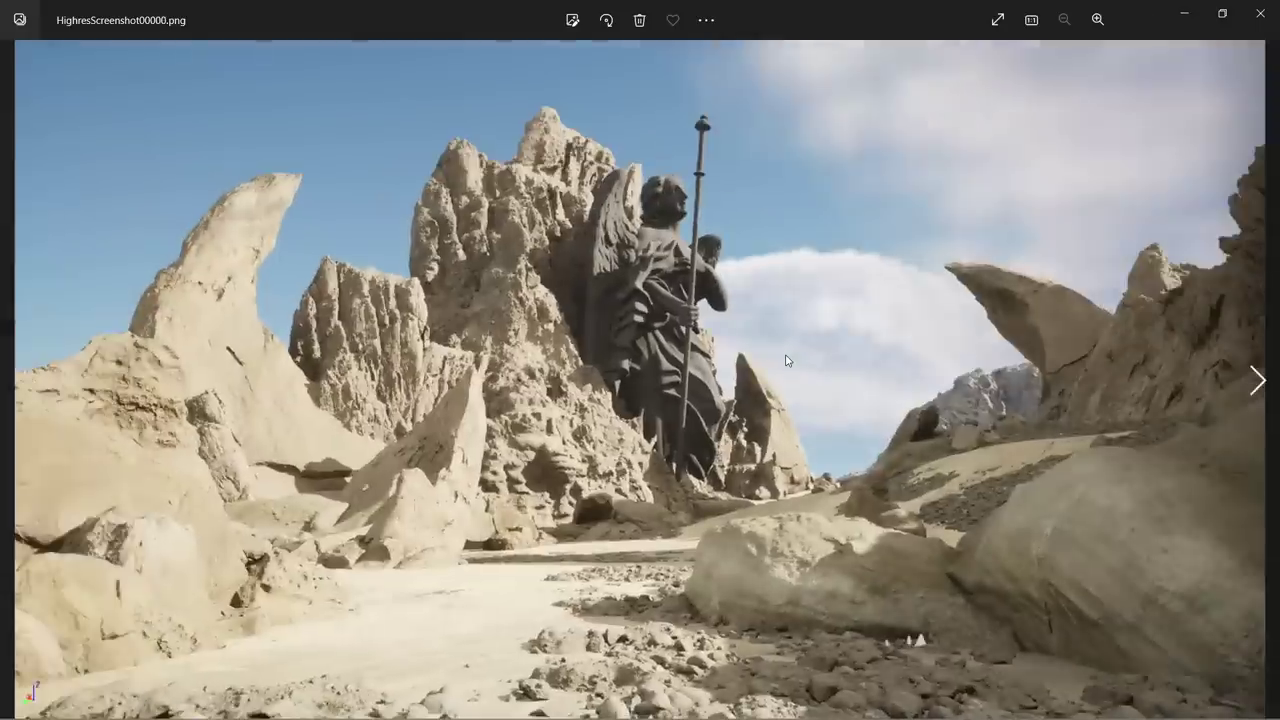
{"action": "key", "text": "Right"}
{"action": "key", "text": "Right"}
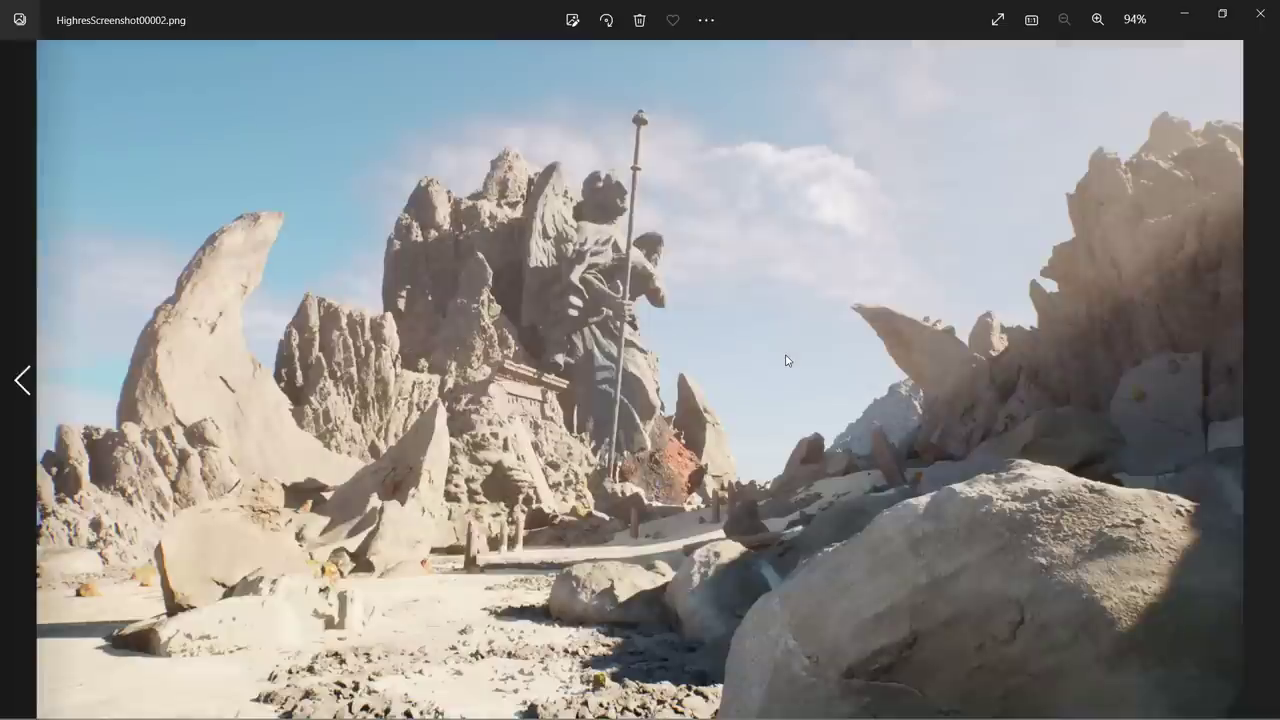
{"action": "key", "text": "Left"}
{"action": "key", "text": "Right"}
{"action": "key", "text": "Left"}
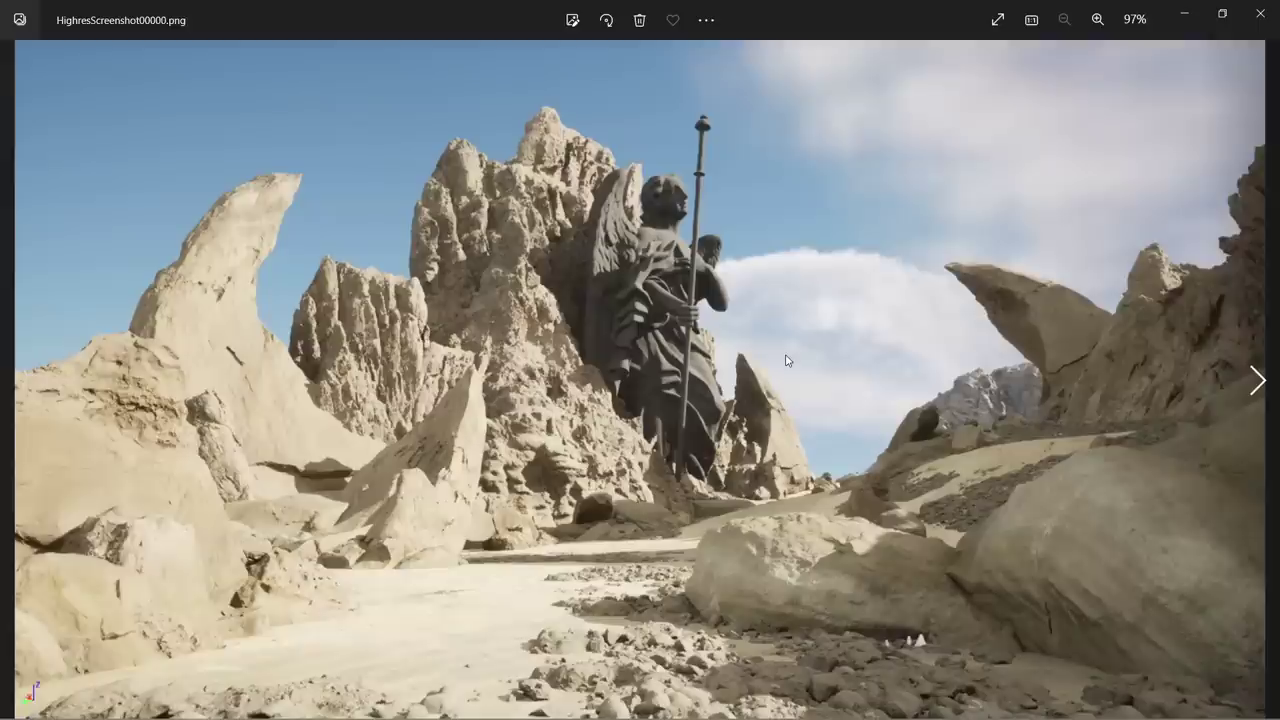
{"action": "key", "text": "Right"}
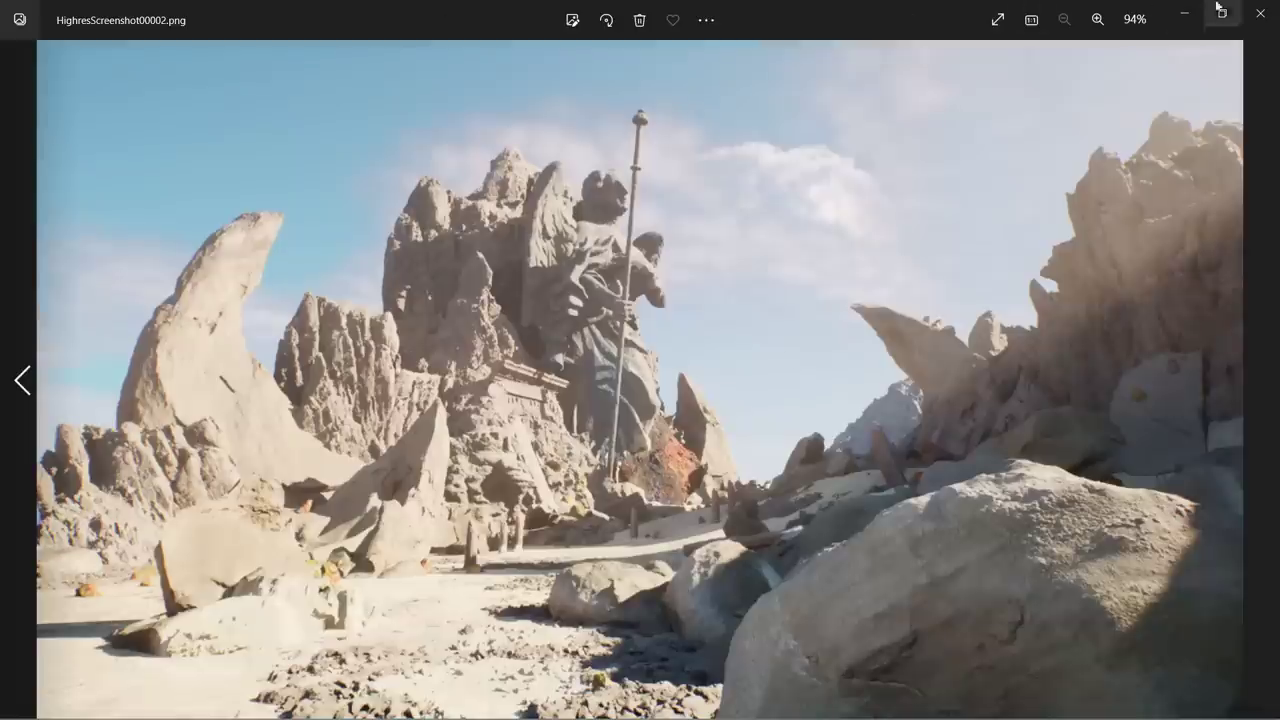
{"action": "left_click", "coordinate": [1260, 13]}
{"action": "left_click", "coordinate": [834, 364]}
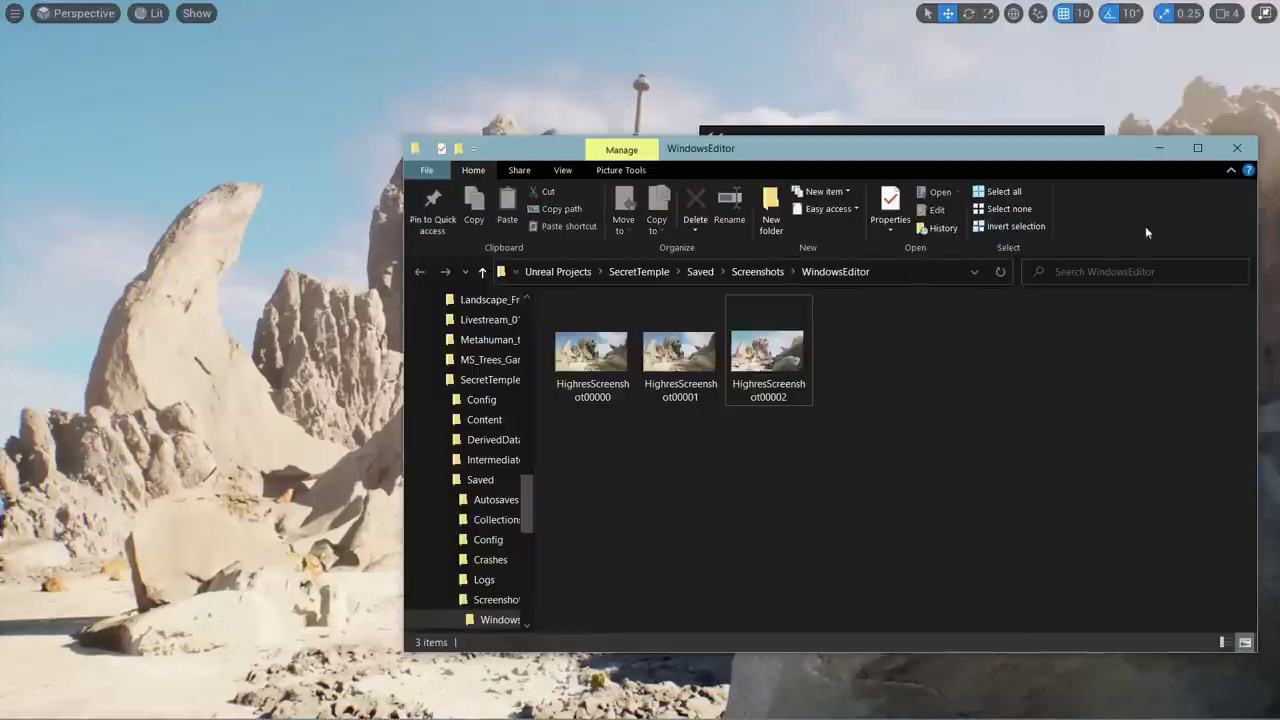
{"action": "left_click", "coordinate": [1161, 147]}
Preview the "Use custom depth as mask" screenshot option and switch it back off
{"action": "left_click", "coordinate": [988, 207]}
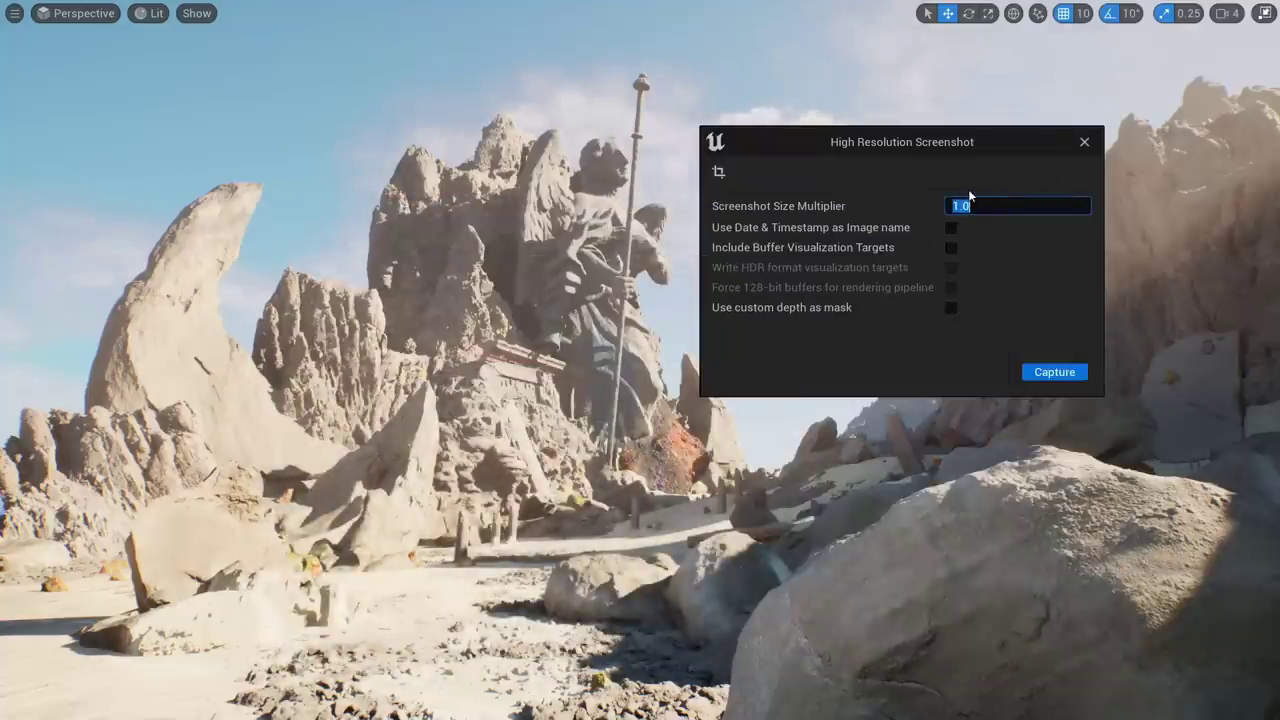
{"action": "left_click_drag", "start_coordinate": [966, 141], "coordinate": [983, 243]}
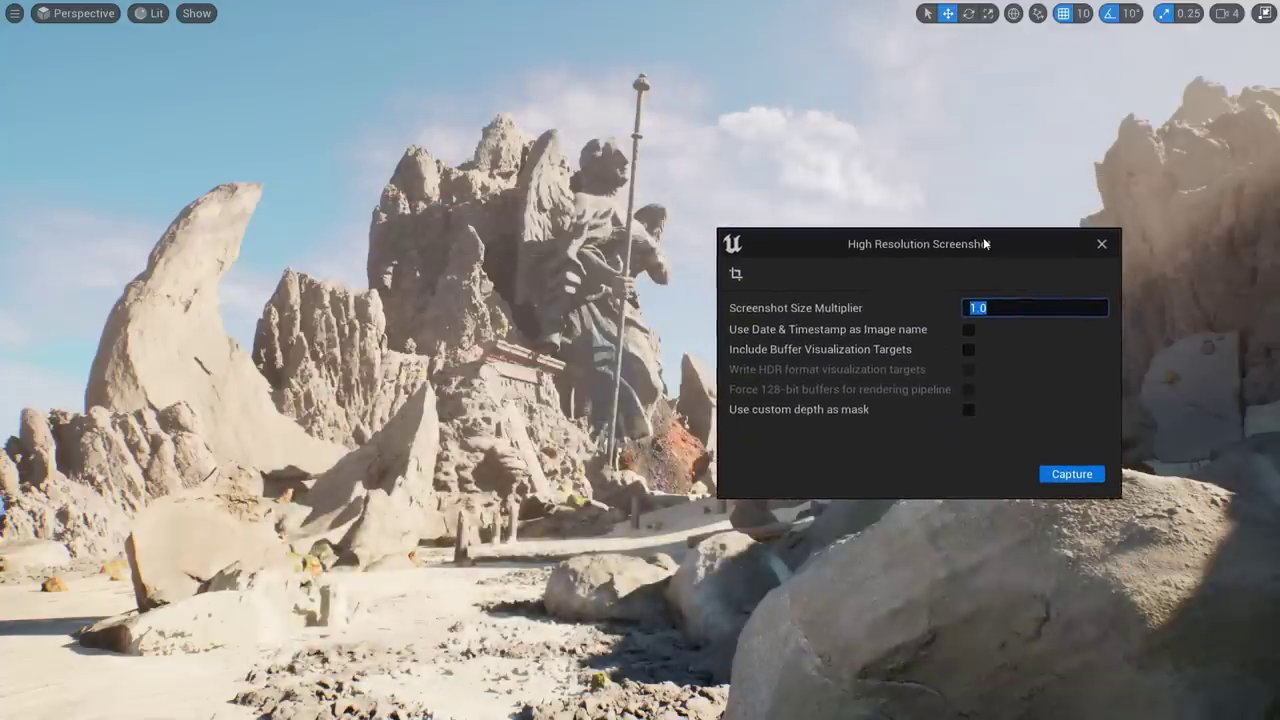
{"action": "left_click", "coordinate": [967, 410]}
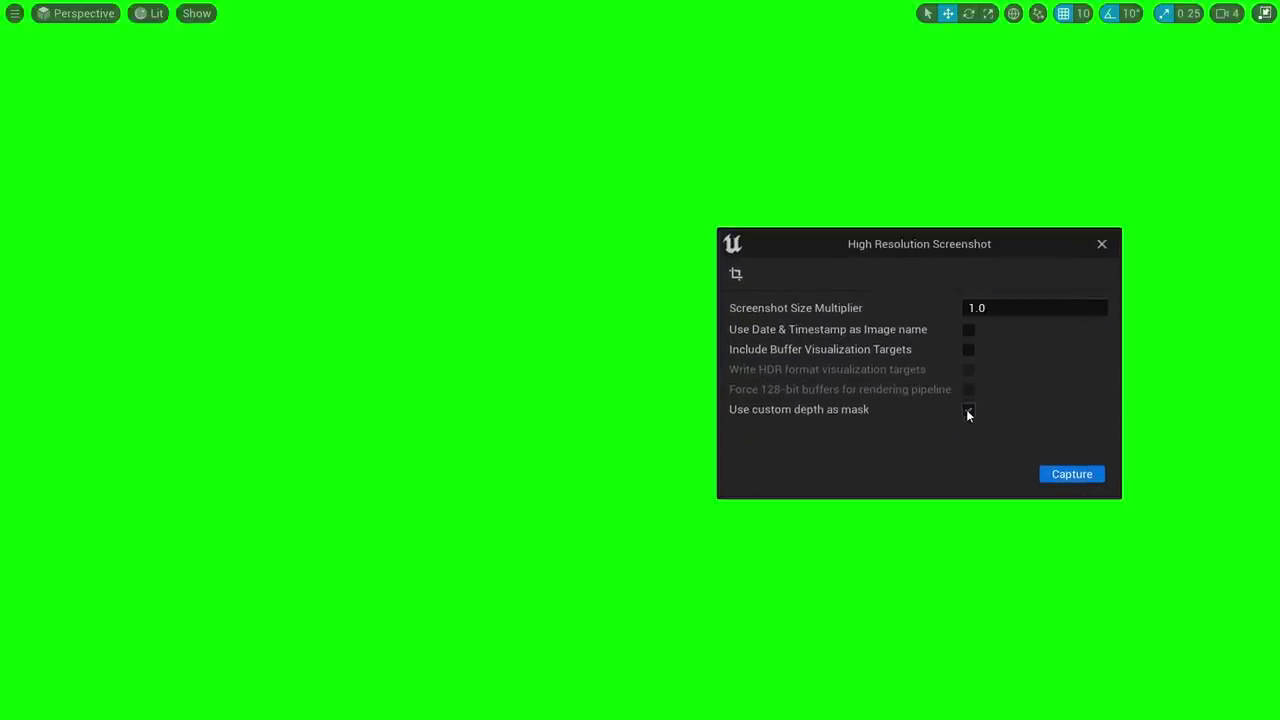
{"action": "left_click", "coordinate": [967, 410]}
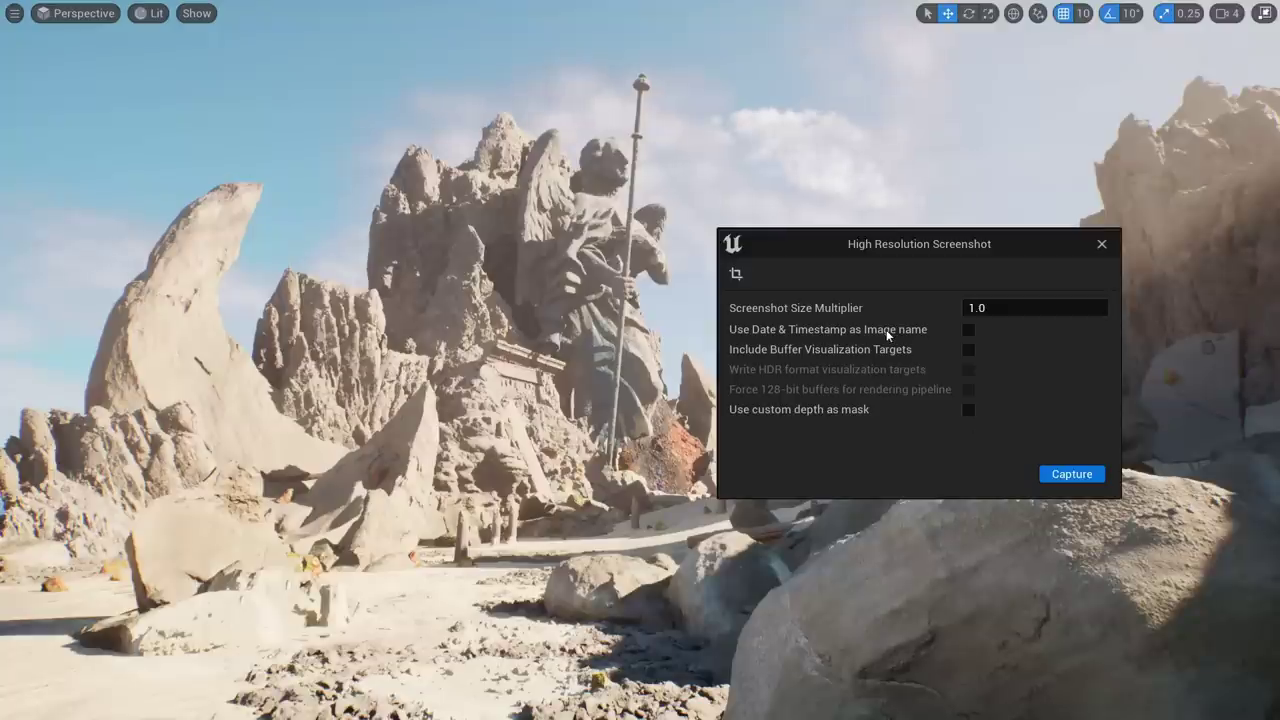
{"action": "left_click_drag", "start_coordinate": [963, 244], "coordinate": [941, 235]}
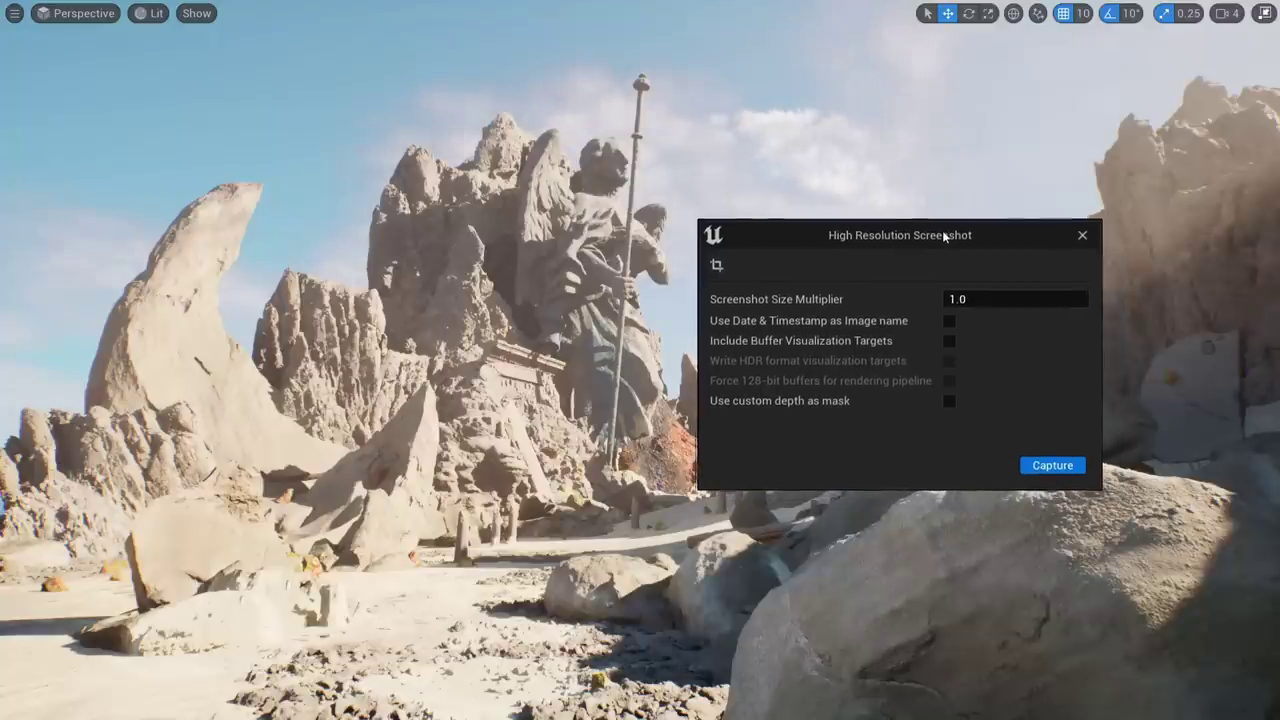
Set the Screenshot Size Multiplier to 2.0 and capture another high-resolution screenshot
{"action": "left_click", "coordinate": [984, 303]}
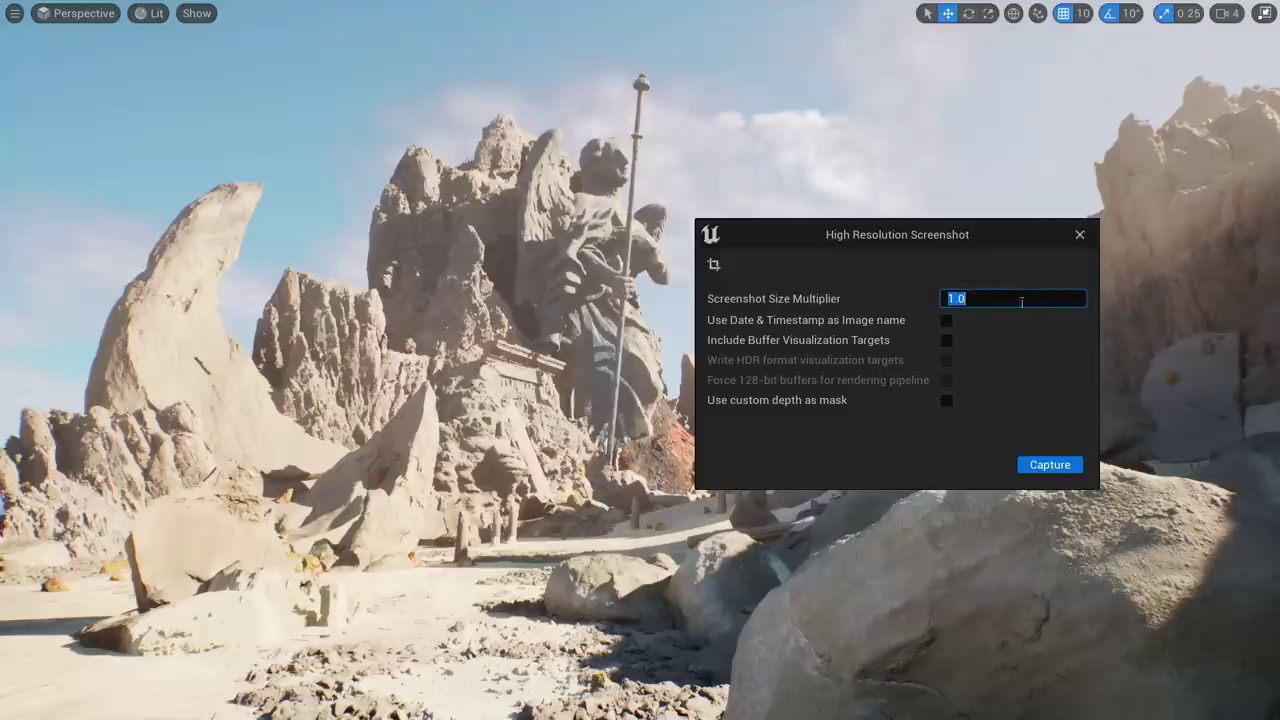
{"action": "type", "text": "2"}
{"action": "key", "text": "Return"}
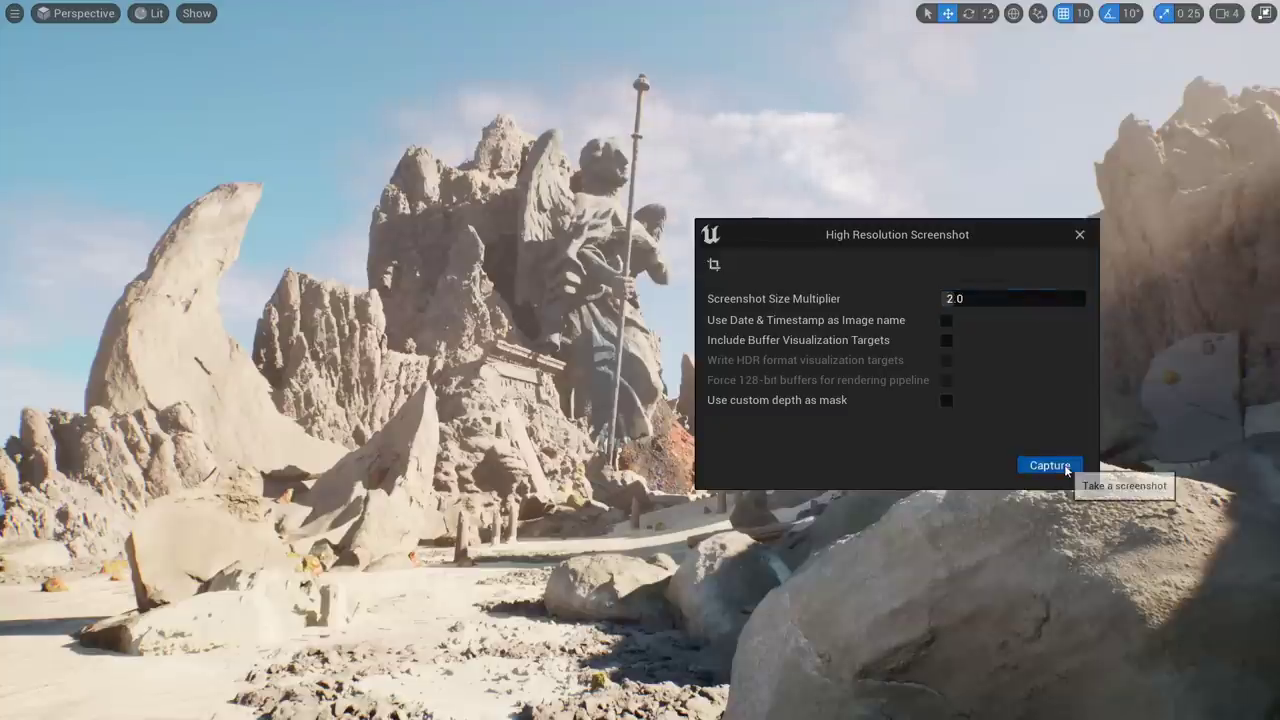
{"action": "left_click", "coordinate": [1050, 465]}
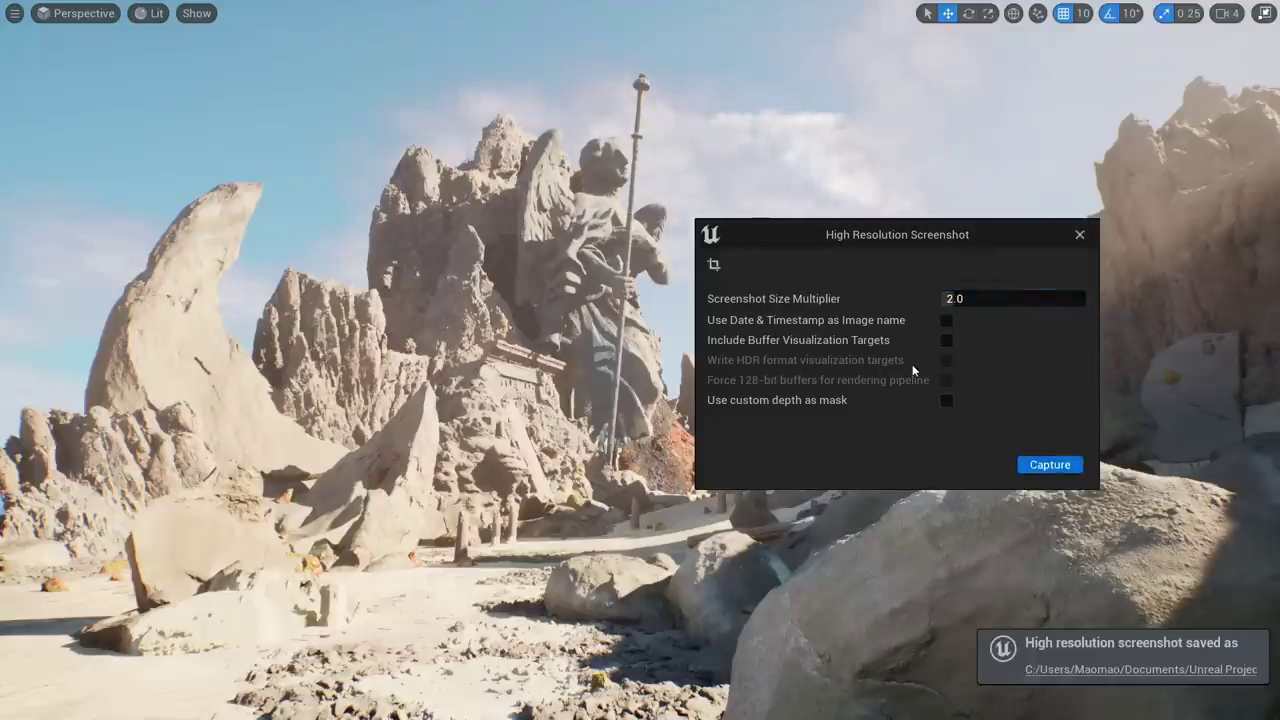
Open HighresScreenshot00003 from the saved folder, inspect its detail up close, and close the image, folder and High Resolution Screenshot dialog
{"action": "left_click", "coordinate": [1045, 669]}
{"action": "left_click", "coordinate": [479, 228]}
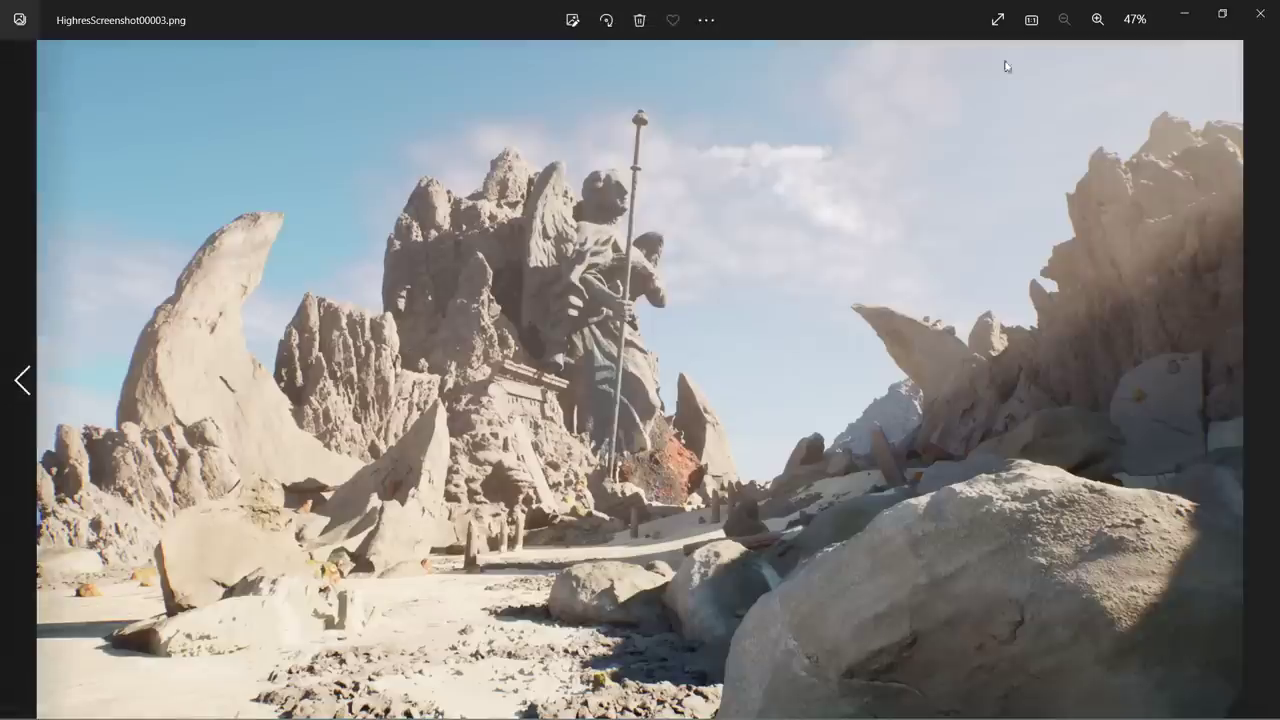
{"action": "left_click", "coordinate": [1095, 21]}
{"action": "left_click", "coordinate": [1095, 25]}
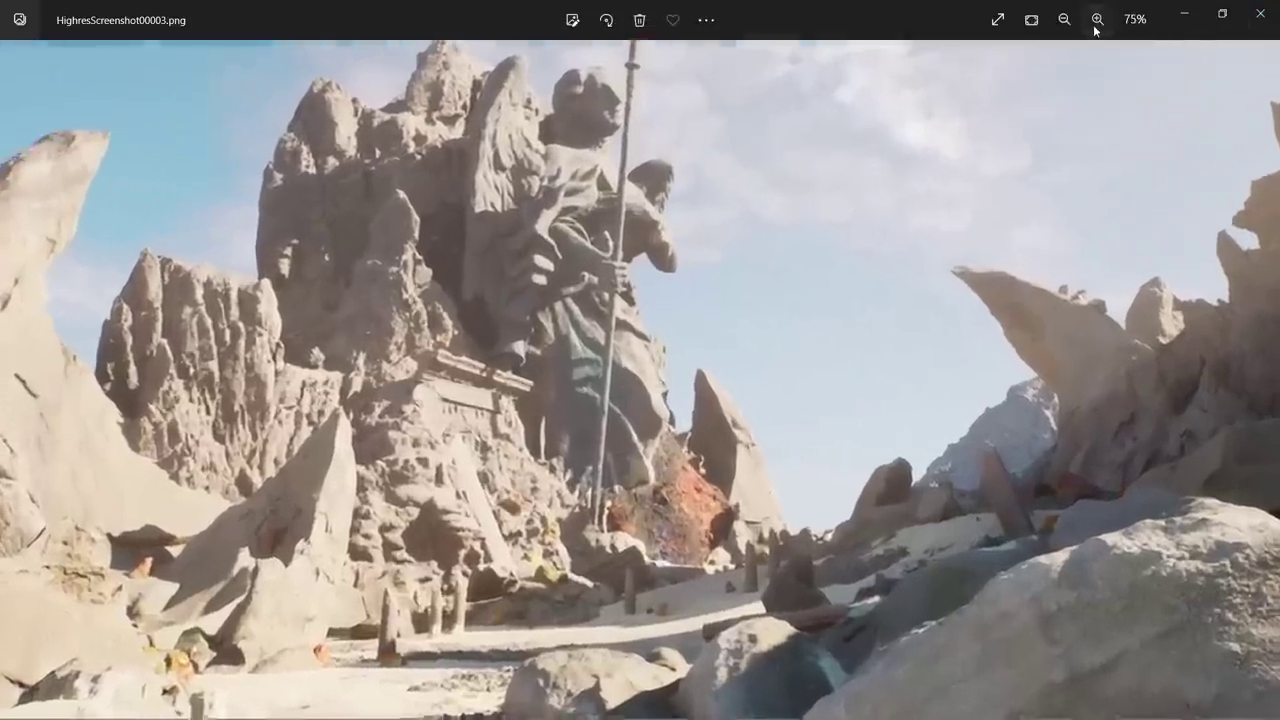
{"action": "left_click", "coordinate": [1097, 21]}
{"action": "left_click", "coordinate": [1260, 14]}
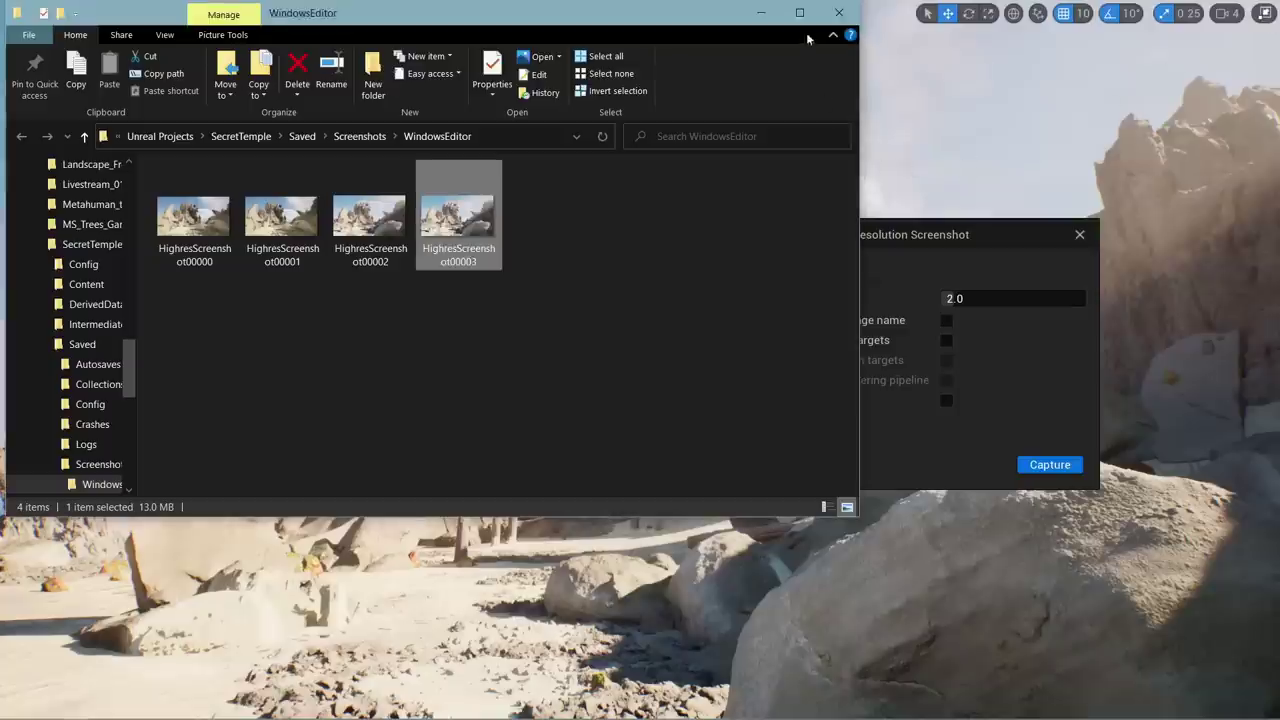
{"action": "left_click", "coordinate": [839, 12]}
{"action": "left_click", "coordinate": [1079, 234]}
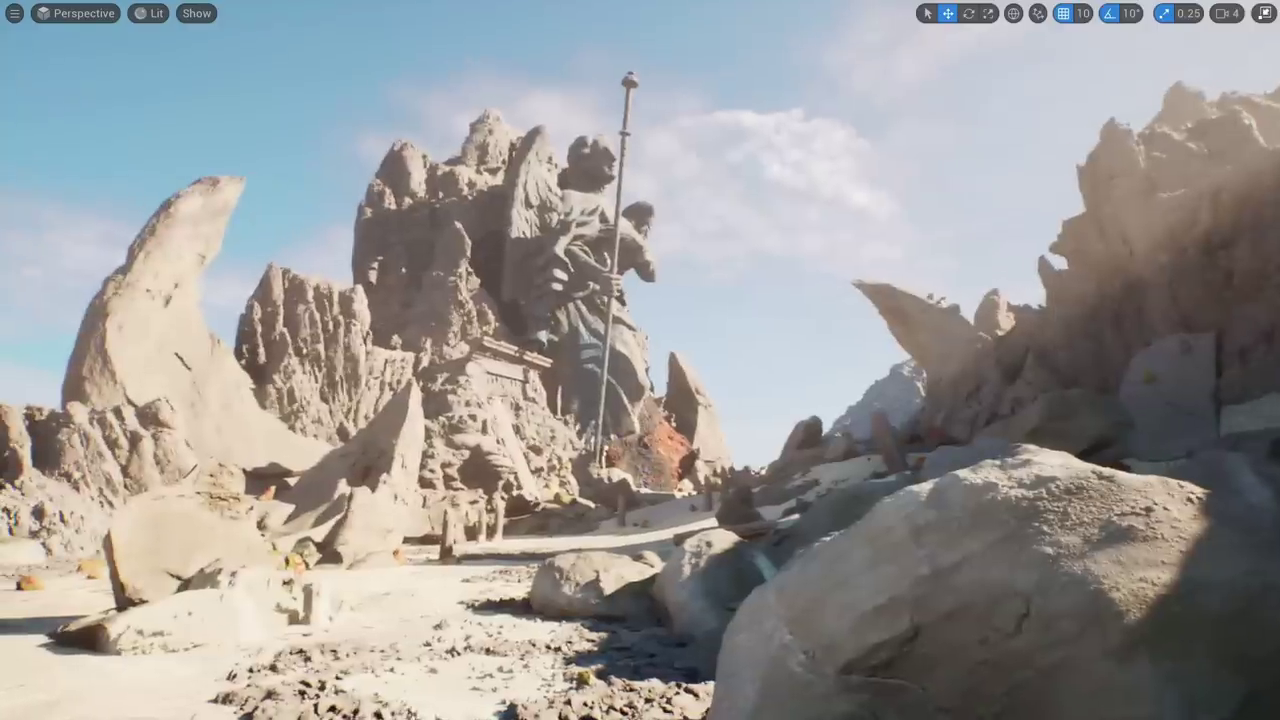
Try different sun directions from nearer the statue, settling on an angle that shades the foreground and lights the statue and rock tops
{"action": "key", "text": "w"}
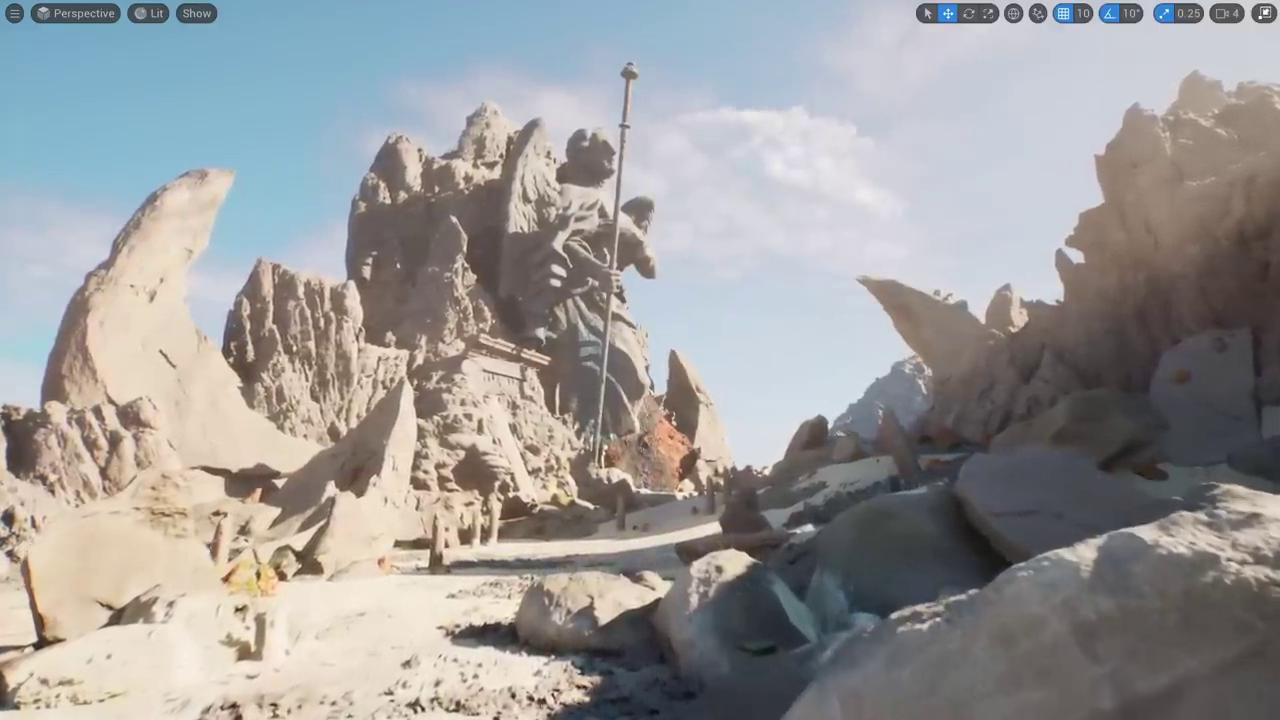
{"action": "key", "text": "w"}
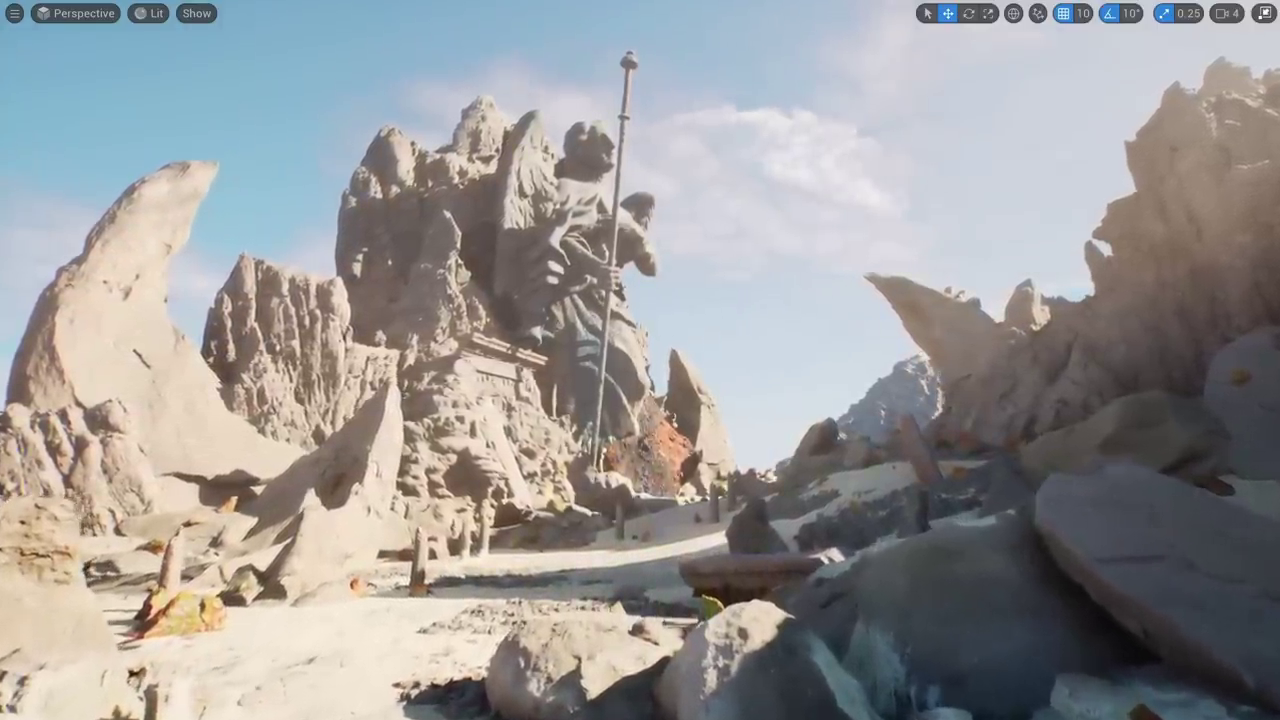
{"action": "key", "text": "w"}
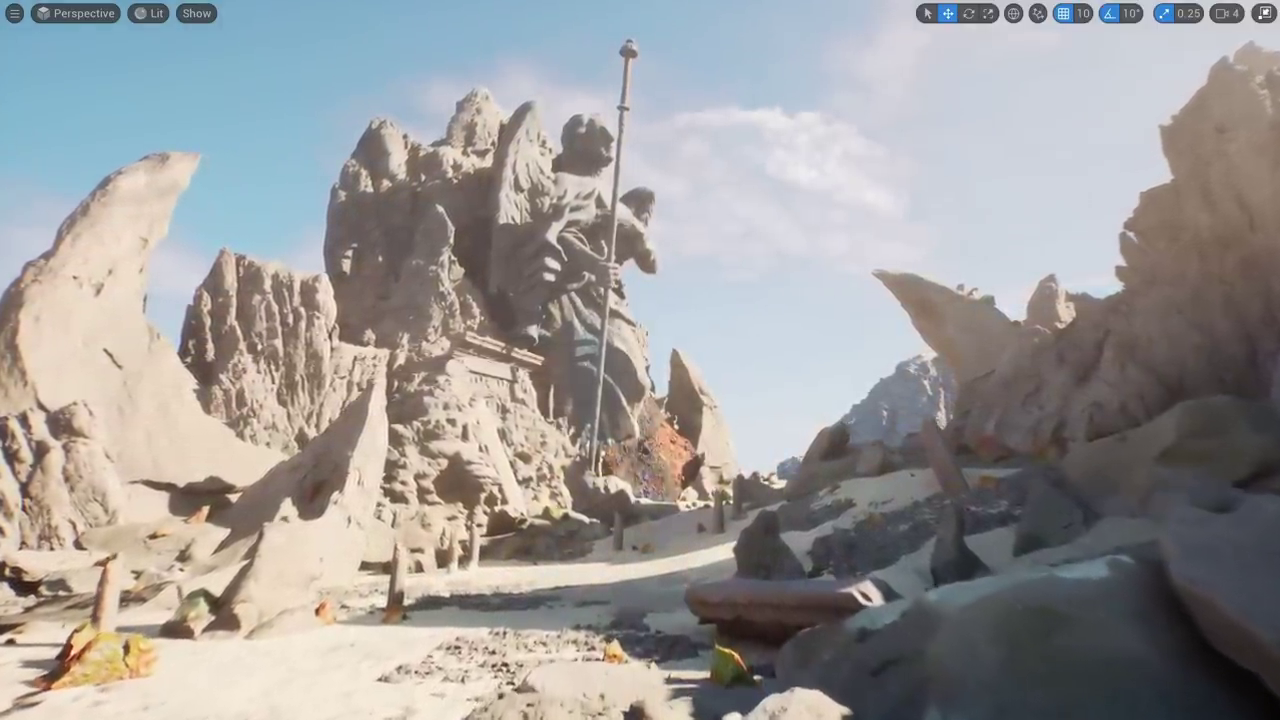
{"action": "key", "text": "w"}
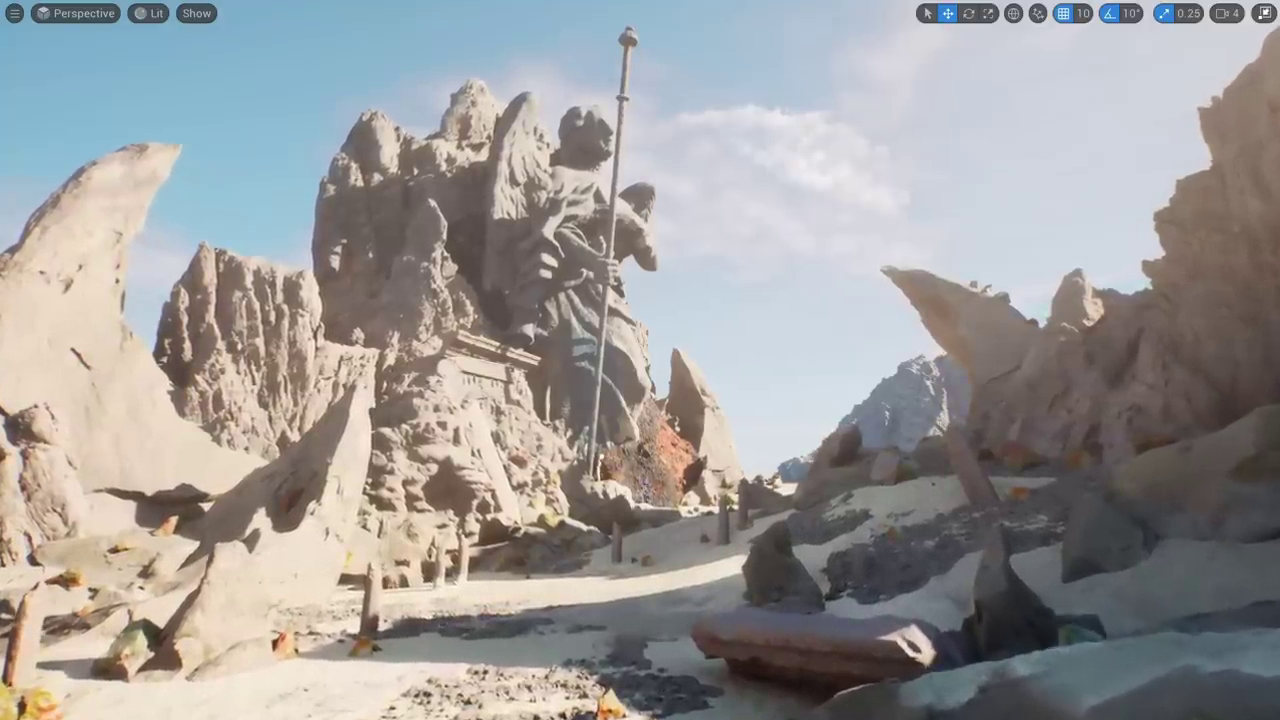
{"action": "key", "text": "w"}
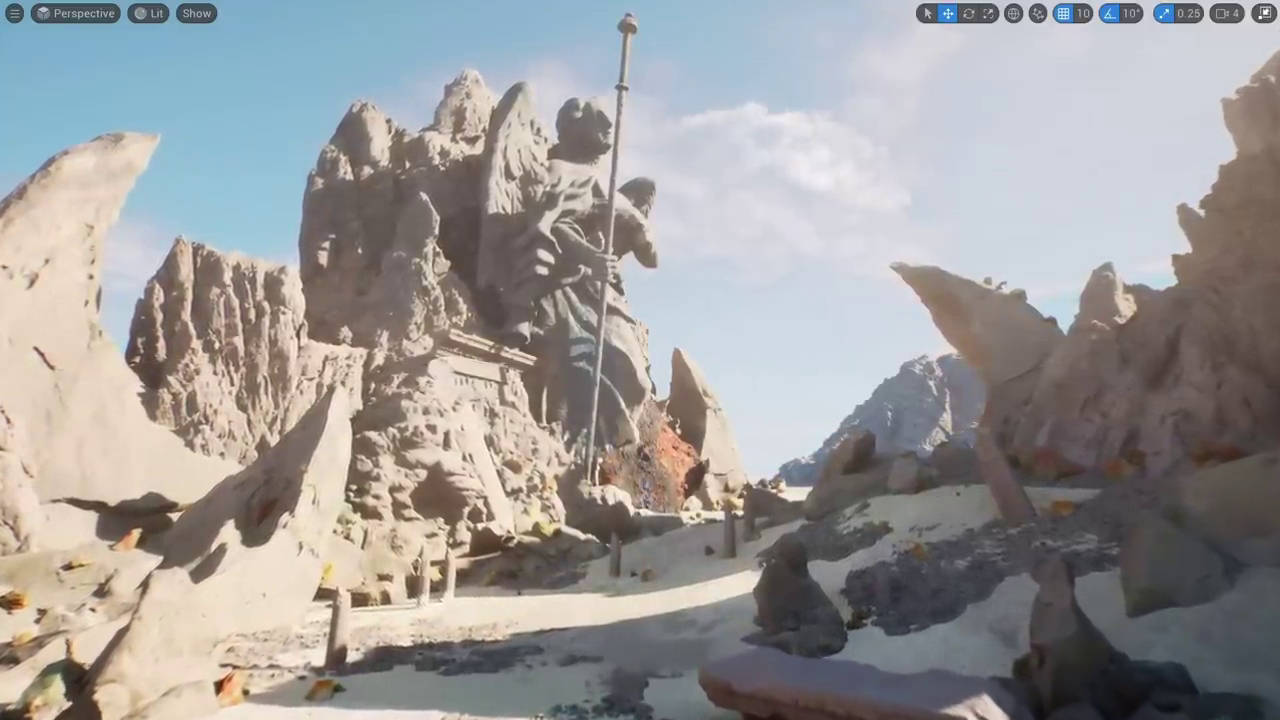
{"action": "key", "text": "w"}
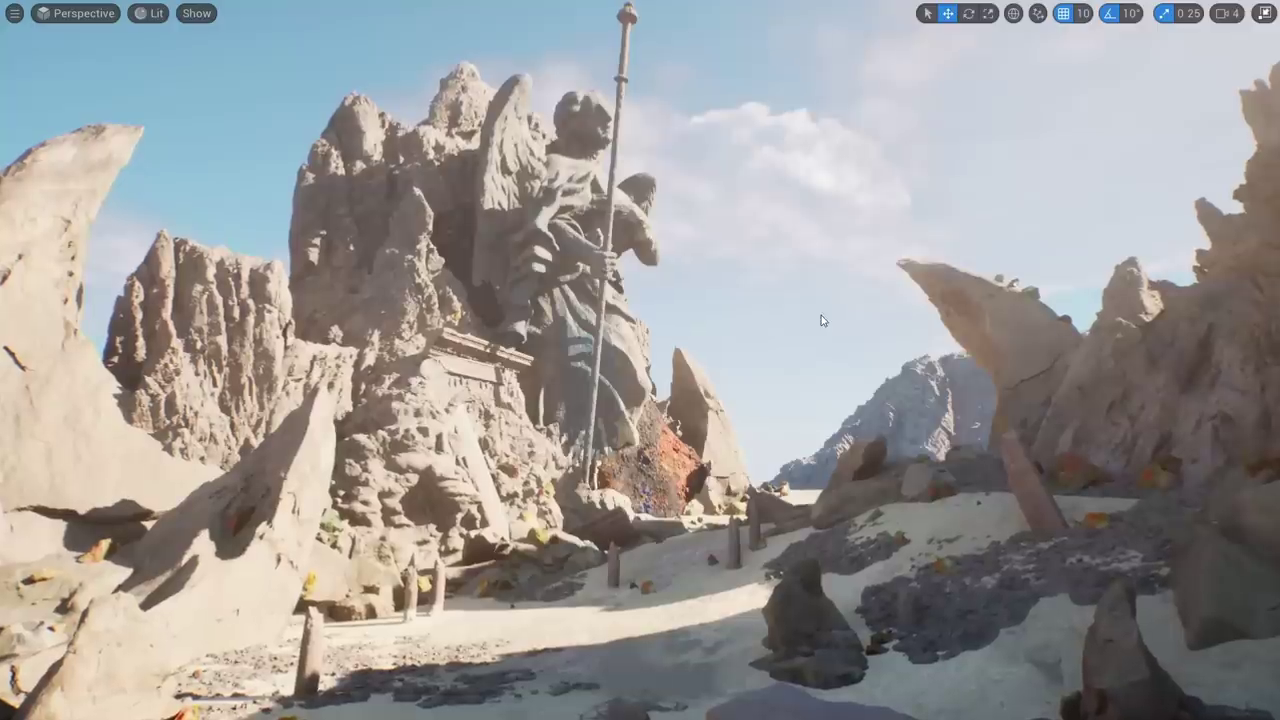
{"action": "left_click", "coordinate": [821, 316]}
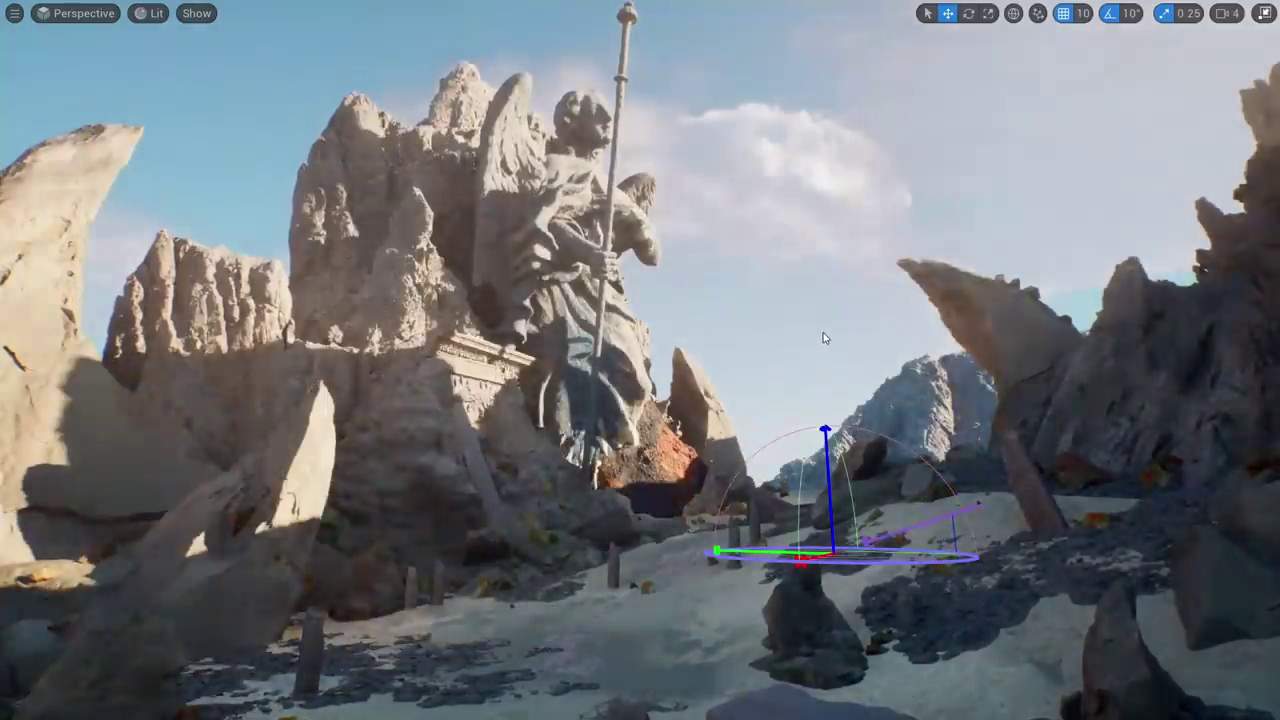
{"action": "key", "text": "ctrl+l"}
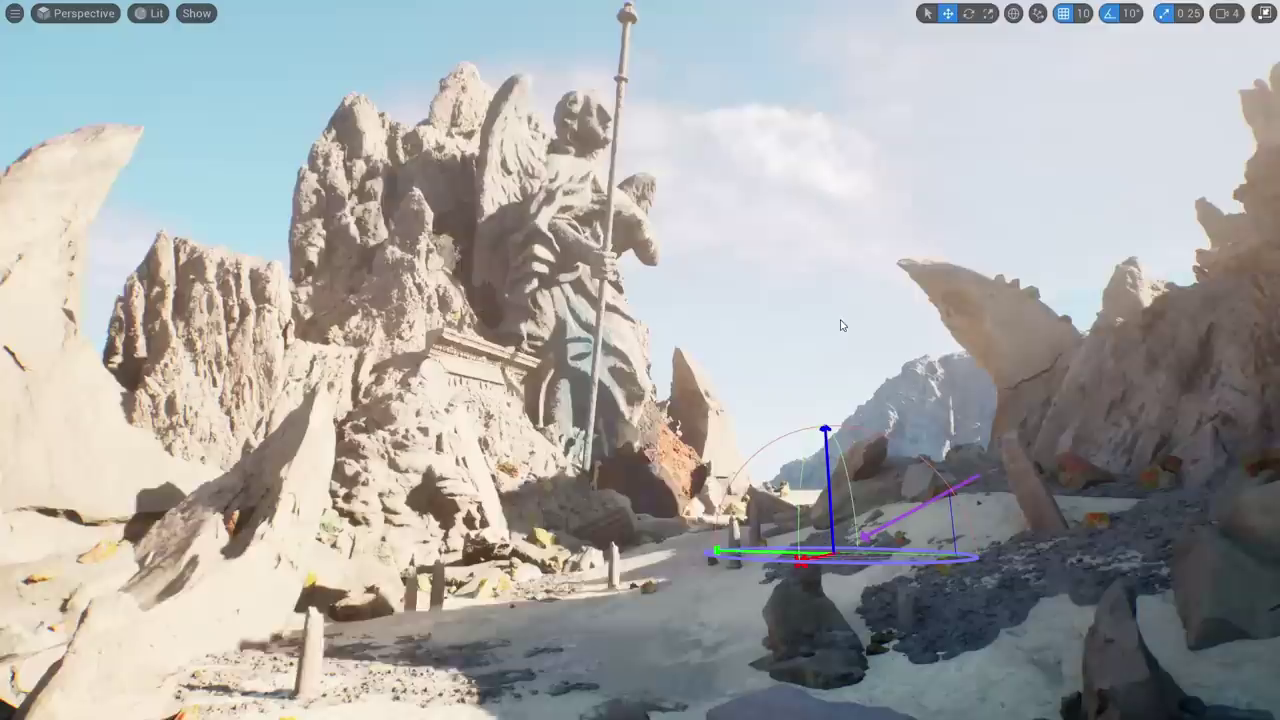
{"action": "key", "text": "ctrl+l"}
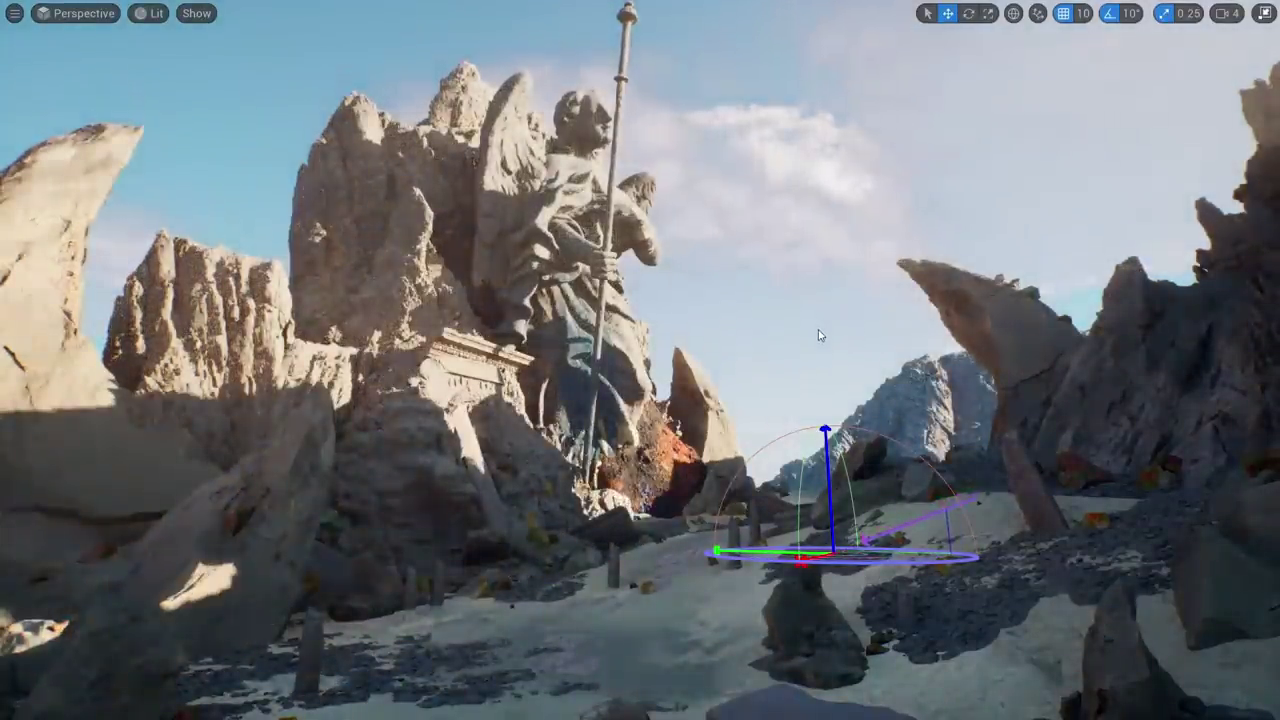
{"action": "key", "text": "ctrl+l"}
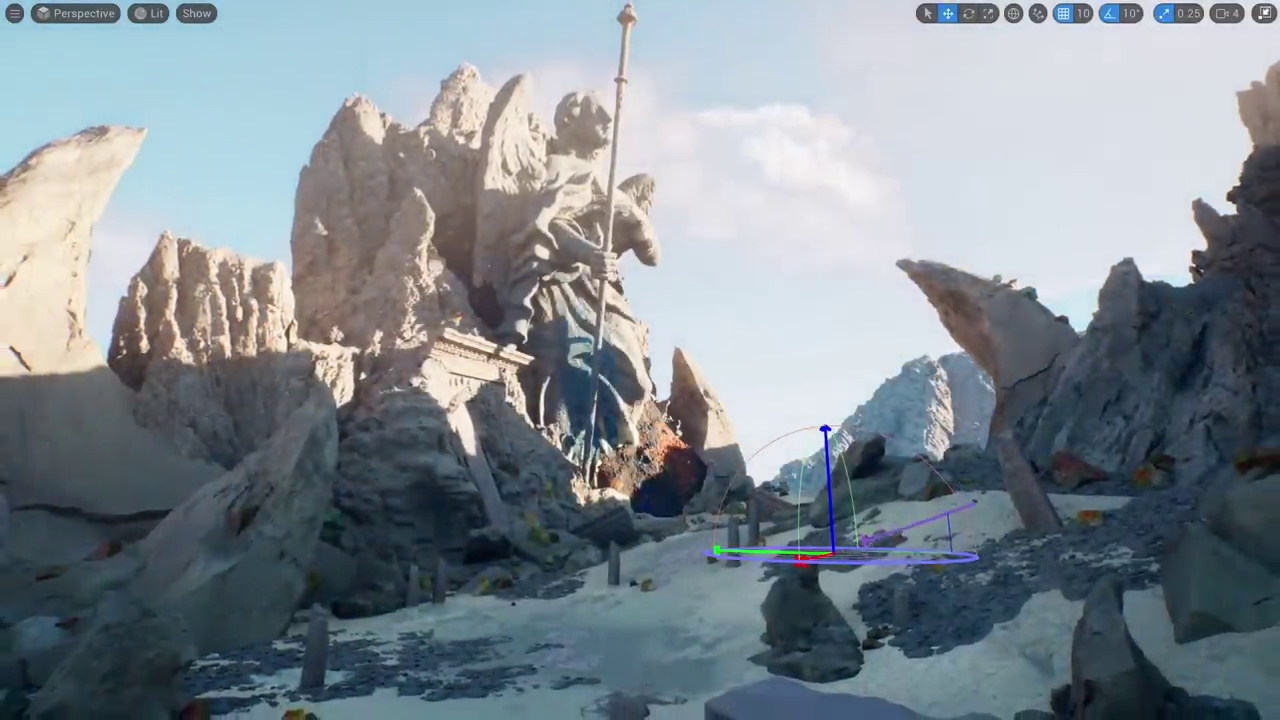
{"action": "key", "text": "s"}
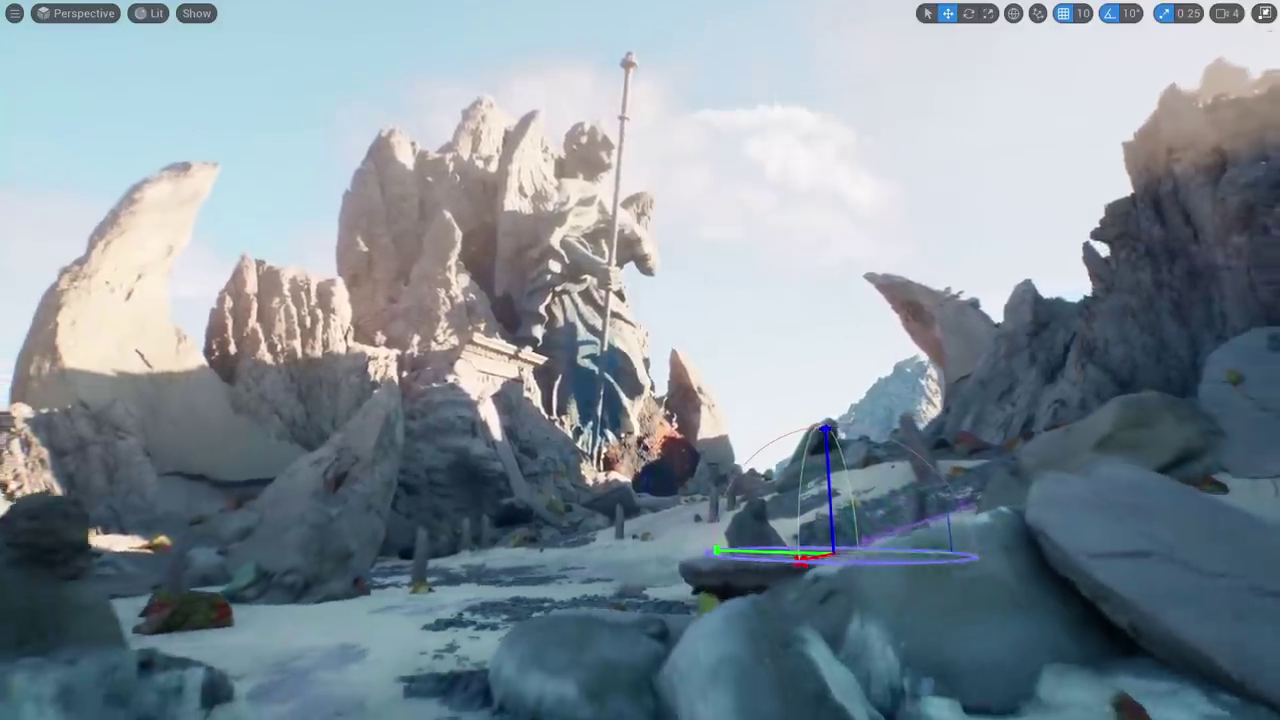
Redirect the sun so that light reaches the sand and rocks in front of the statue while the nearest boulders stay shaded
{"action": "key", "text": "g"}
{"action": "key", "text": "a"}
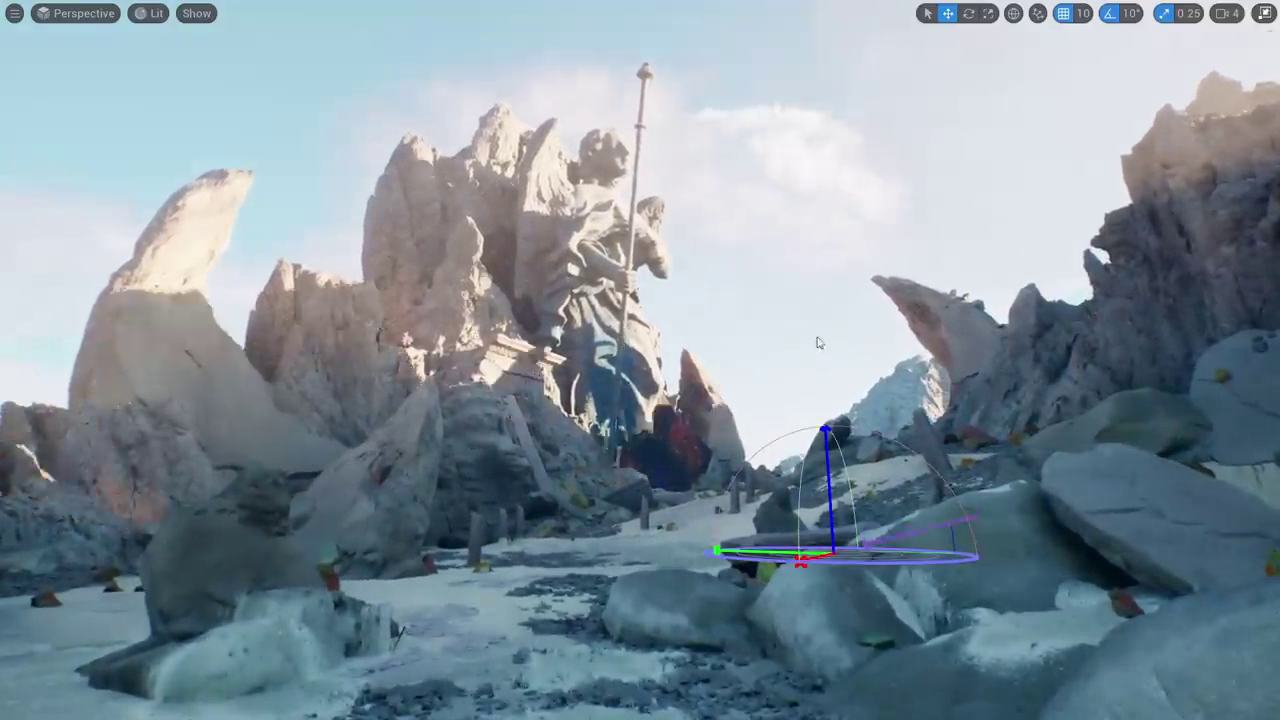
{"action": "key", "text": "ctrl+l"}
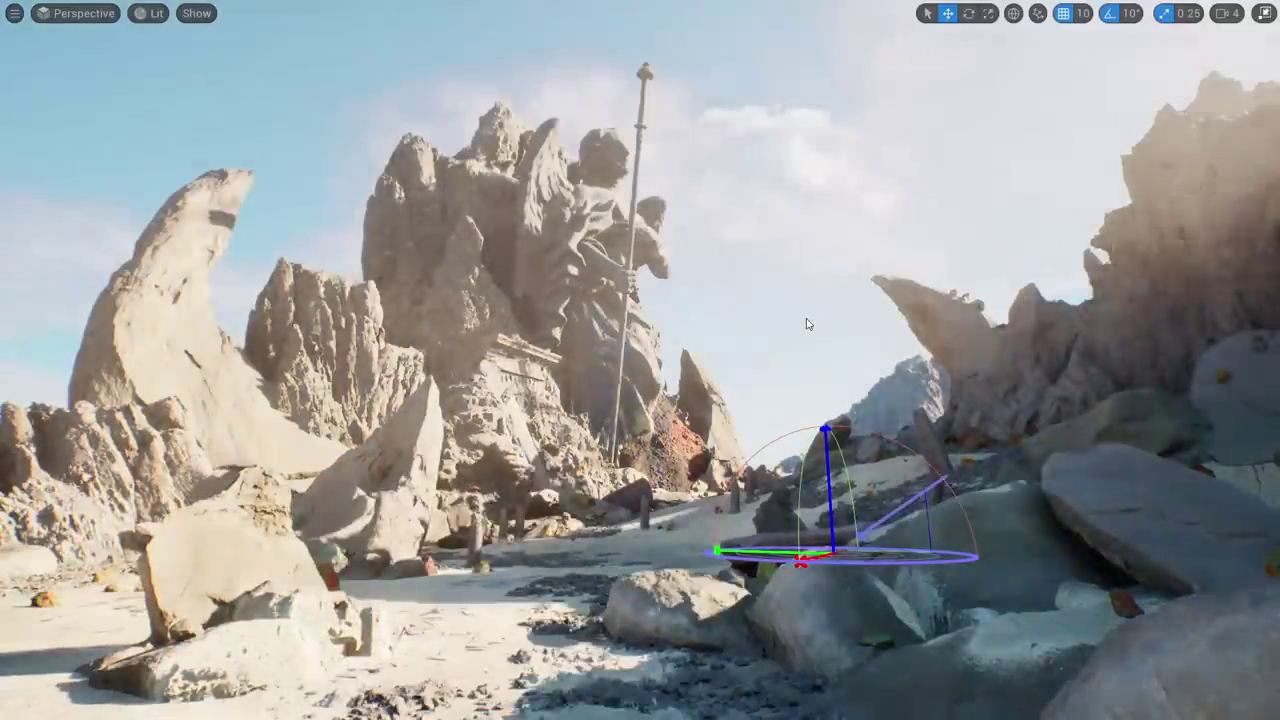
{"action": "key", "text": "d"}
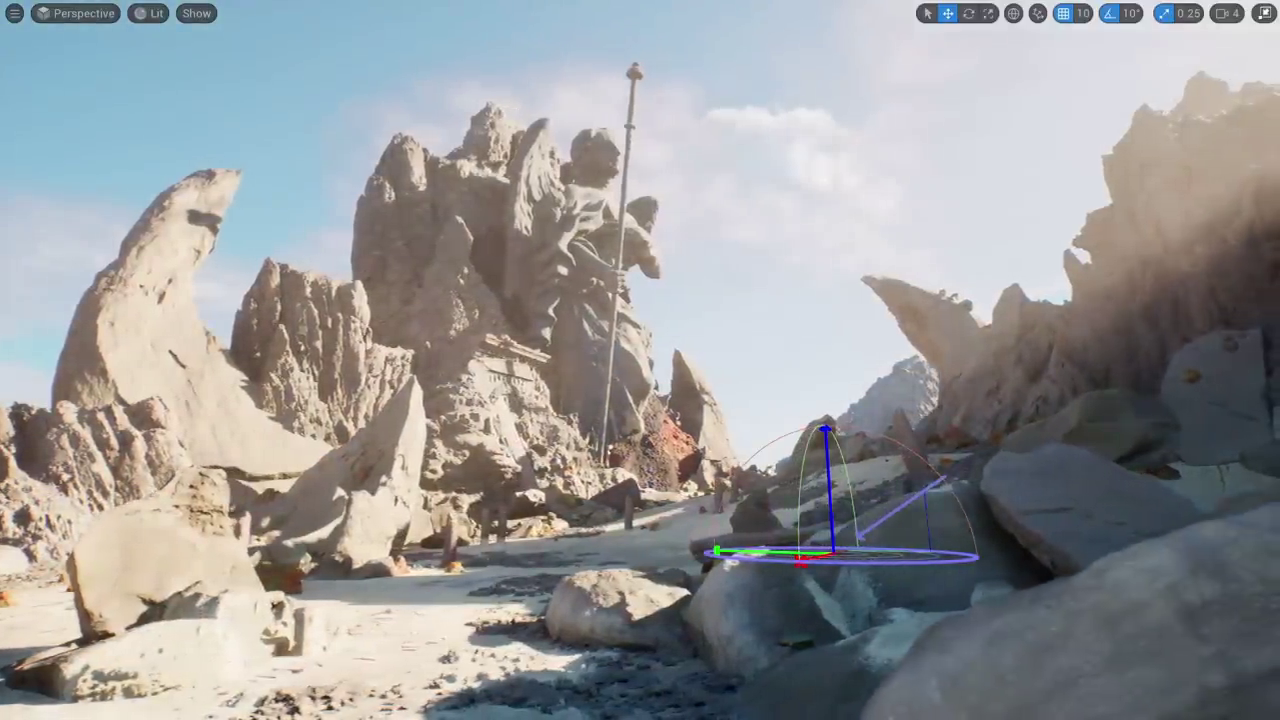
Try several other sun directions, including a high sun and strong backlight behind the rocks, and undo the last sun change
{"action": "key", "text": "ctrl+l"}
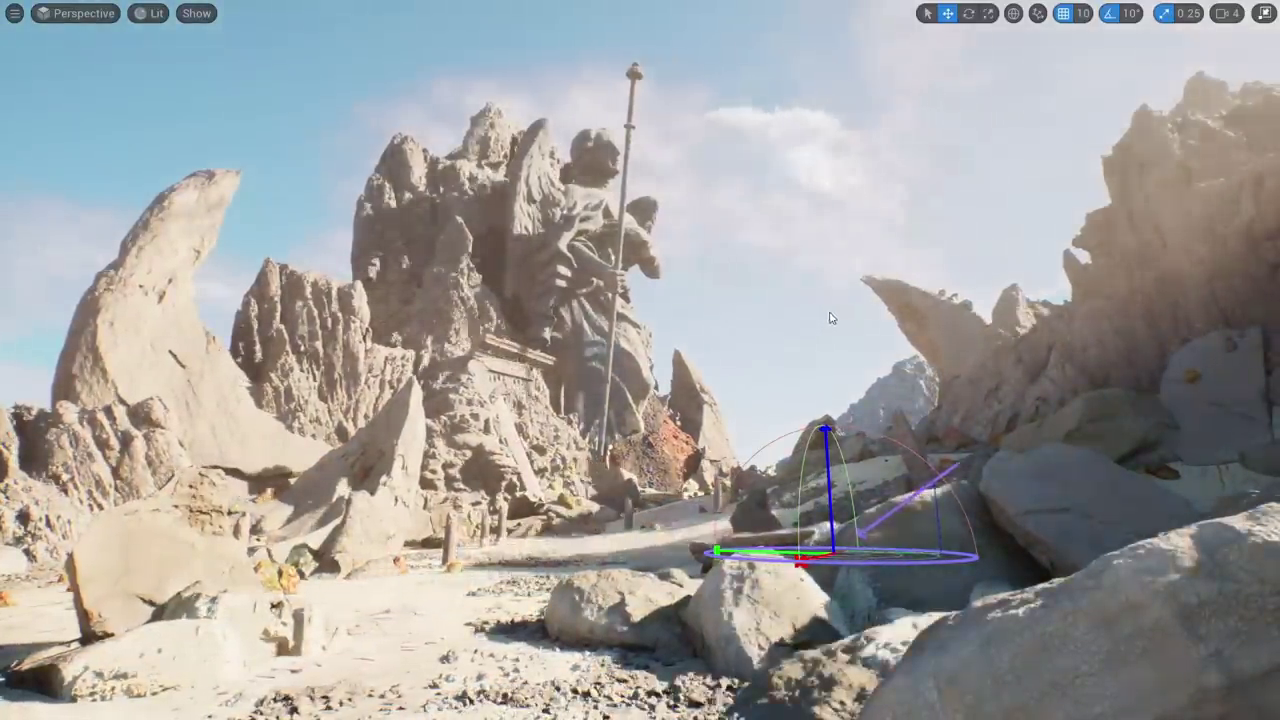
{"action": "key", "text": "ctrl+l"}
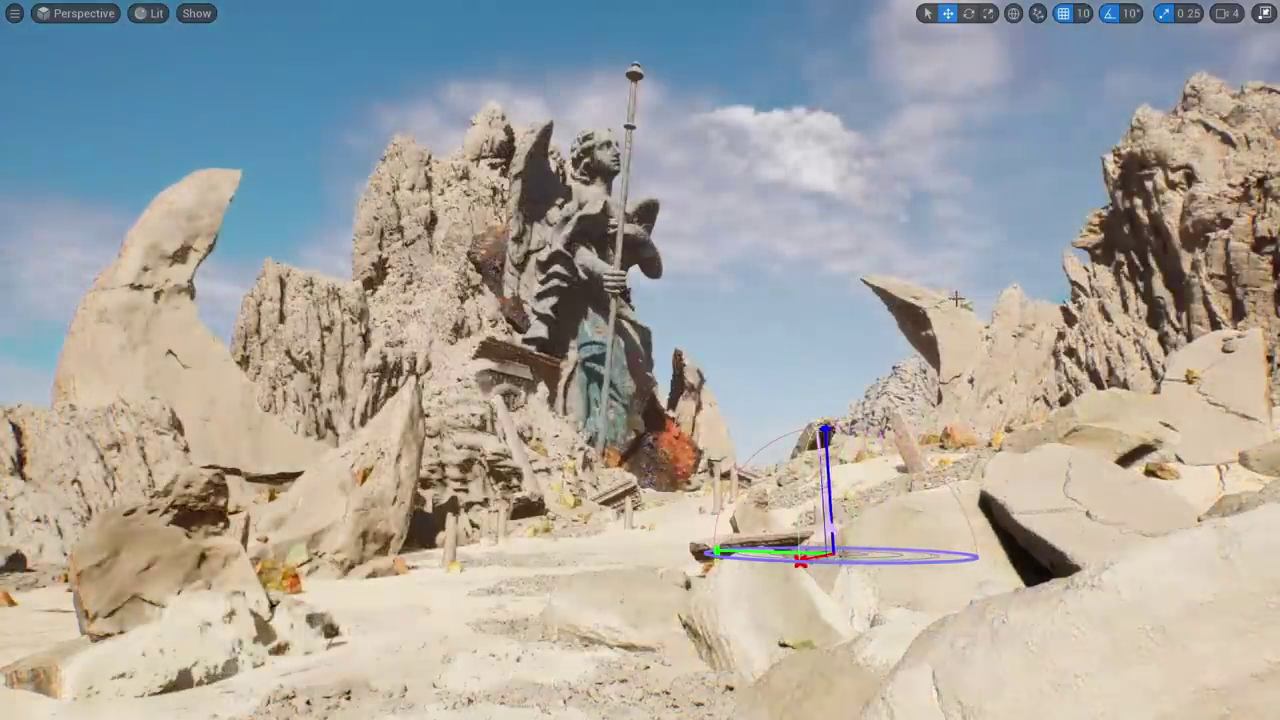
{"action": "key", "text": "ctrl+l"}
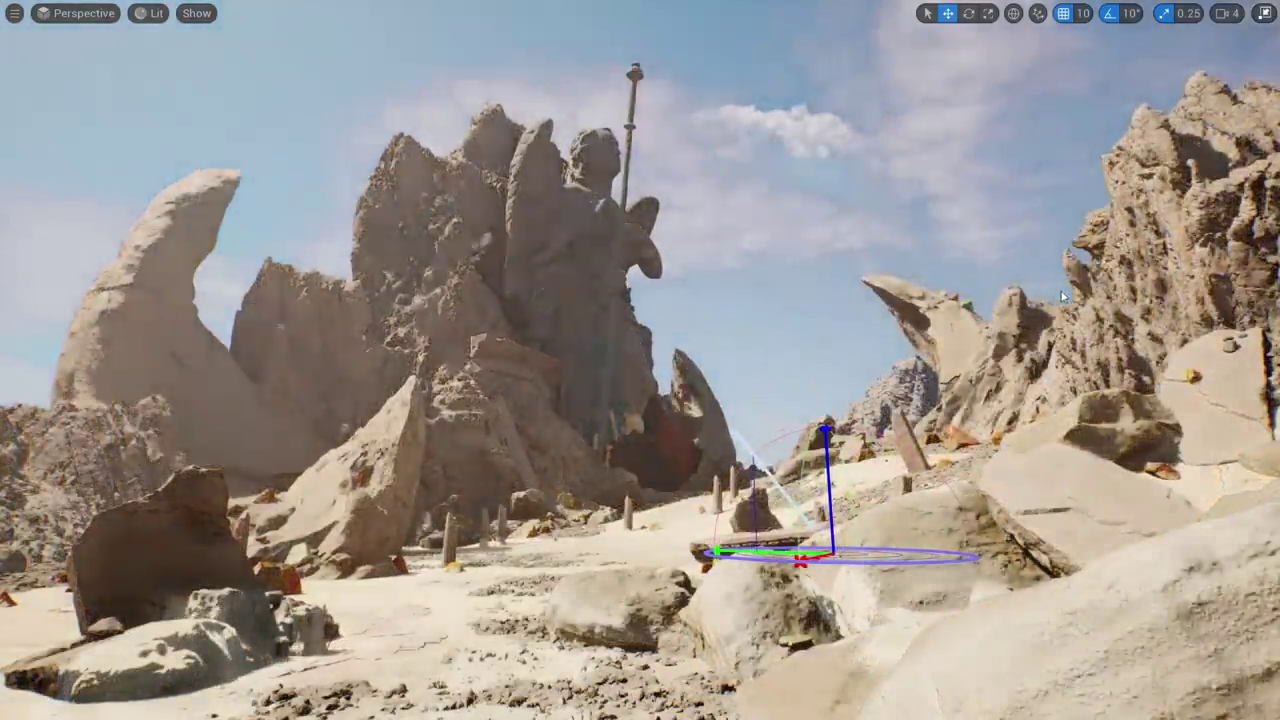
{"action": "key", "text": "ctrl+l"}
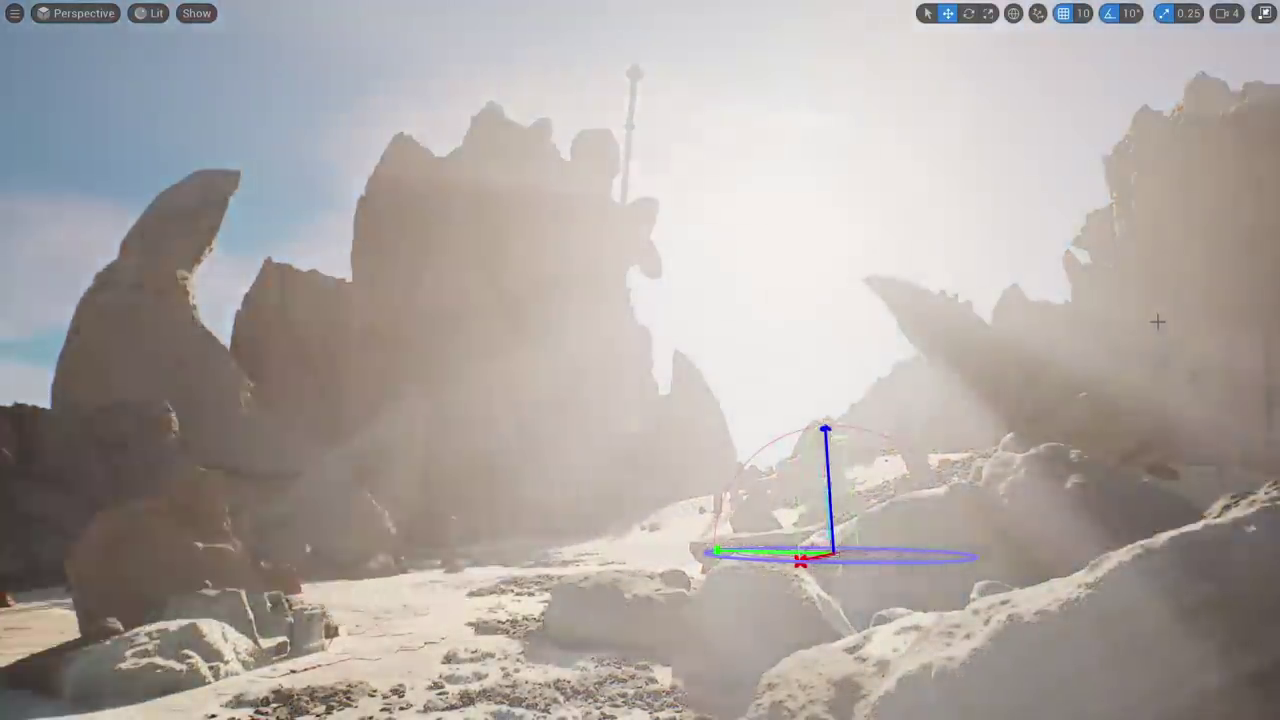
{"action": "key", "text": "ctrl+l"}
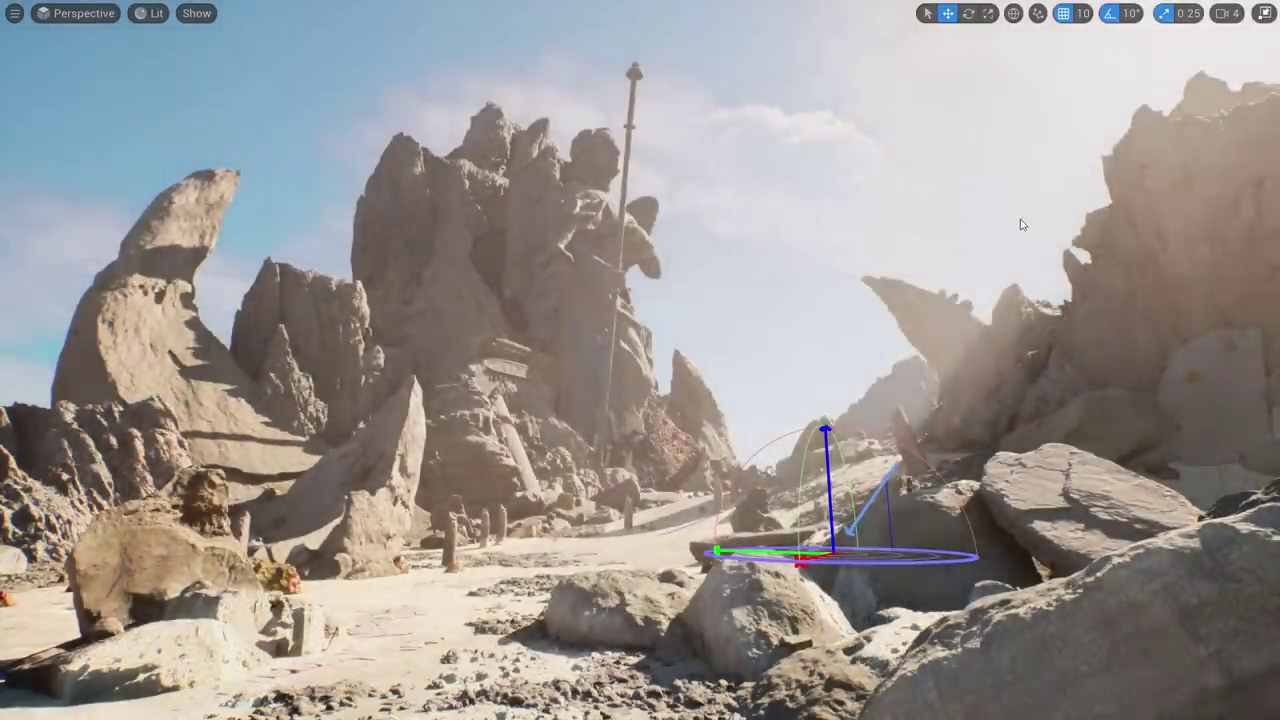
{"action": "key", "text": "Escape"}
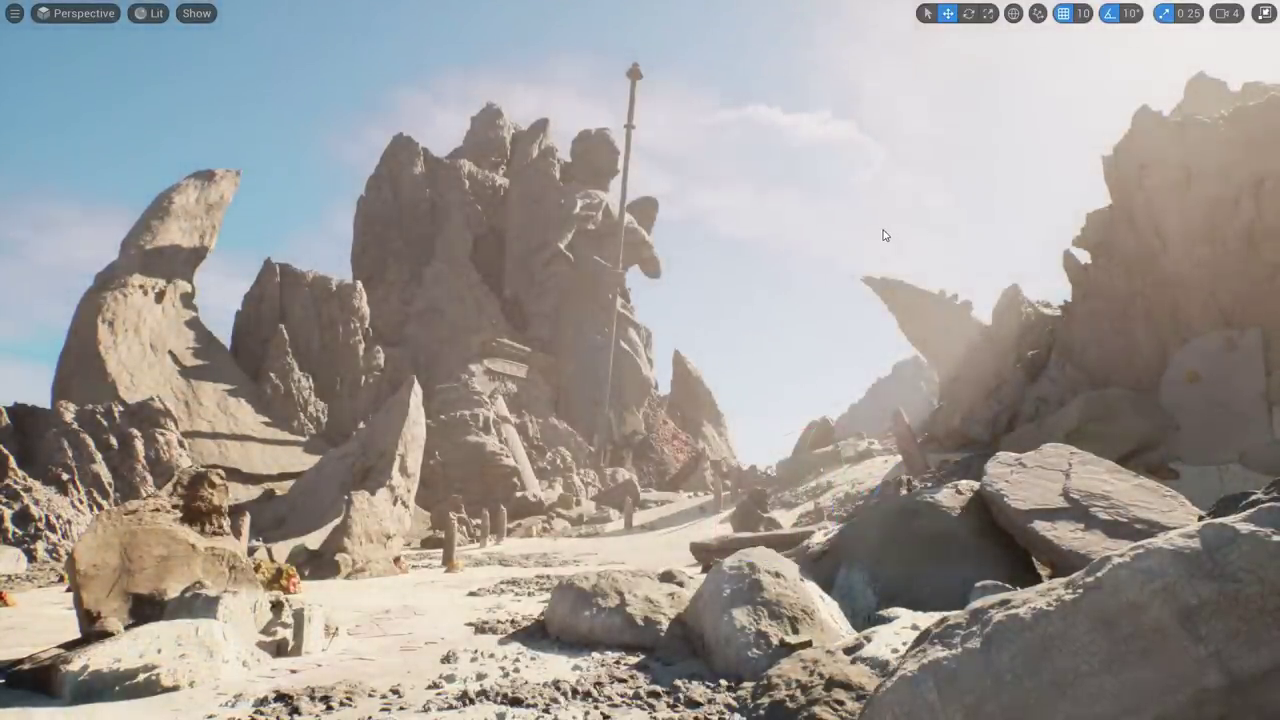
{"action": "key", "text": "ctrl+z"}
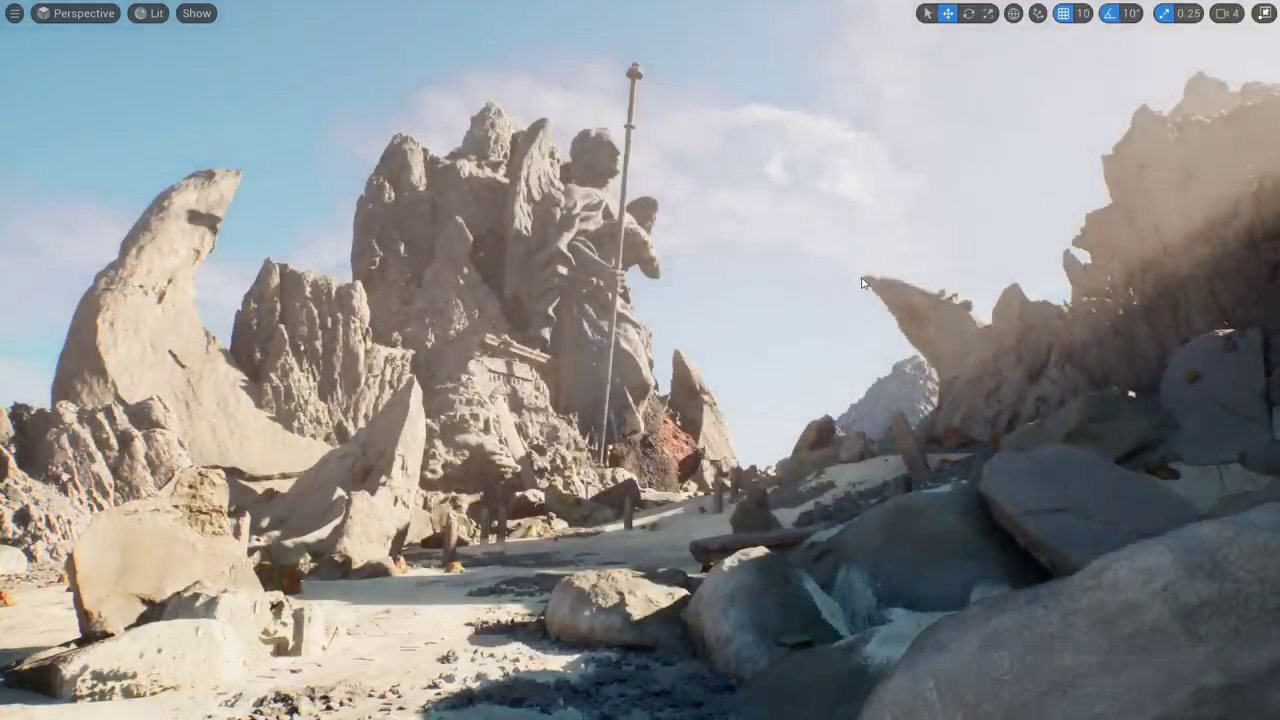
Review the relit statue and rocks from nearby viewpoints and return the viewport from full screen to the editor layout
{"action": "key", "text": "w"}
{"action": "right_click_drag", "start_coordinate": [862, 279], "coordinate": [870, 284]}
{"action": "key", "text": "s"}
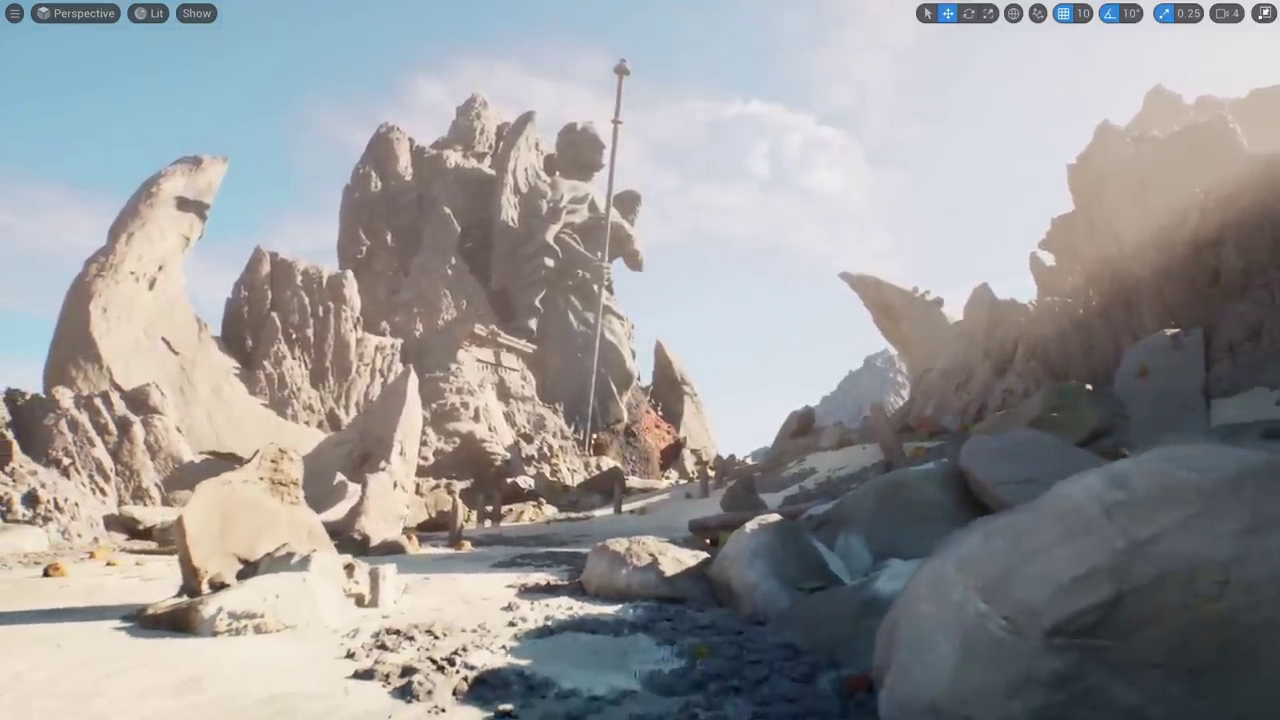
{"action": "key", "text": "w"}
{"action": "right_click_drag", "start_coordinate": [862, 230], "coordinate": [857, 321]}
{"action": "key", "text": "F11"}
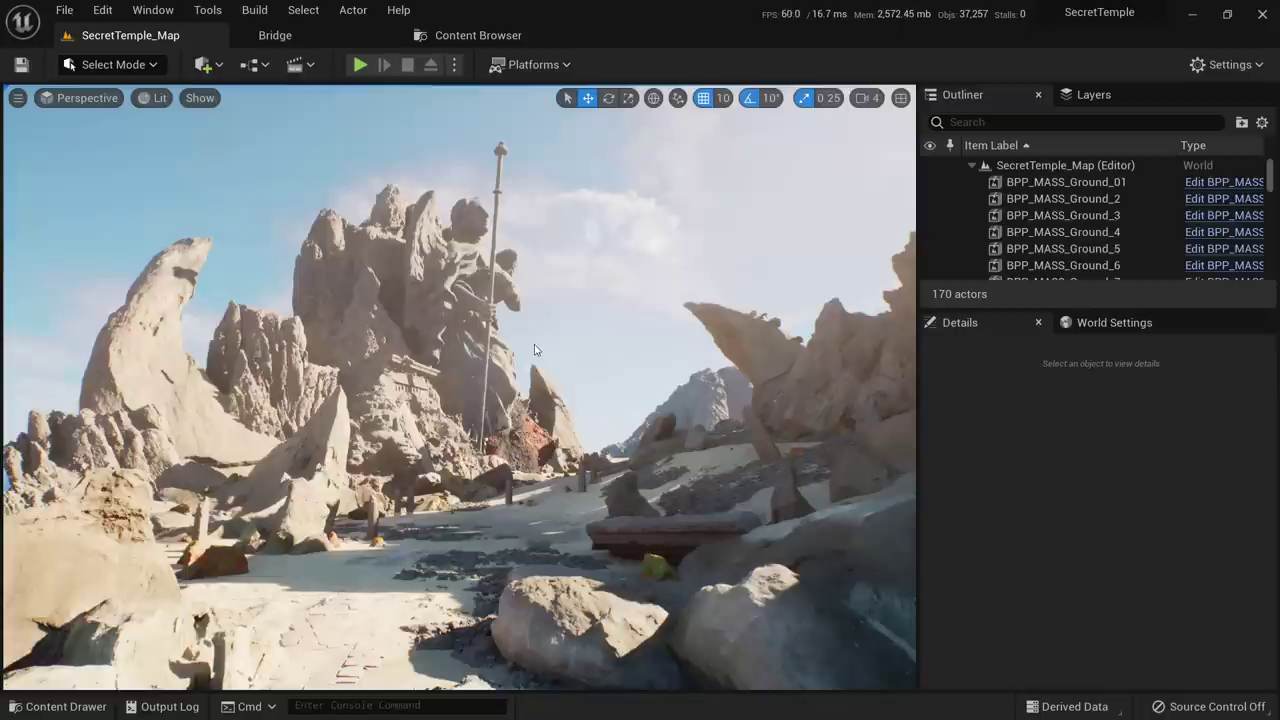
{"action": "right_click_drag", "start_coordinate": [629, 209], "coordinate": [625, 176]}
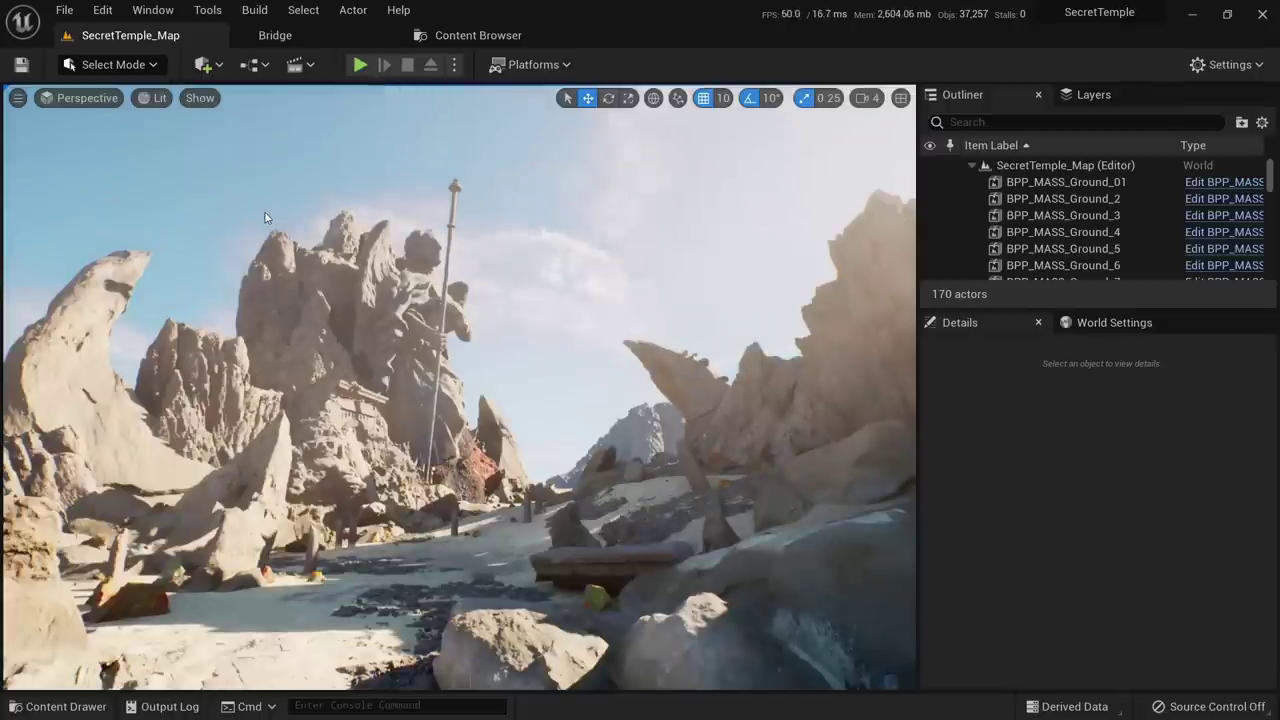
Look over the Rome 3D assets in Bridge and check which quality levels are offered for the Roman Arch
{"action": "left_click", "coordinate": [290, 33]}
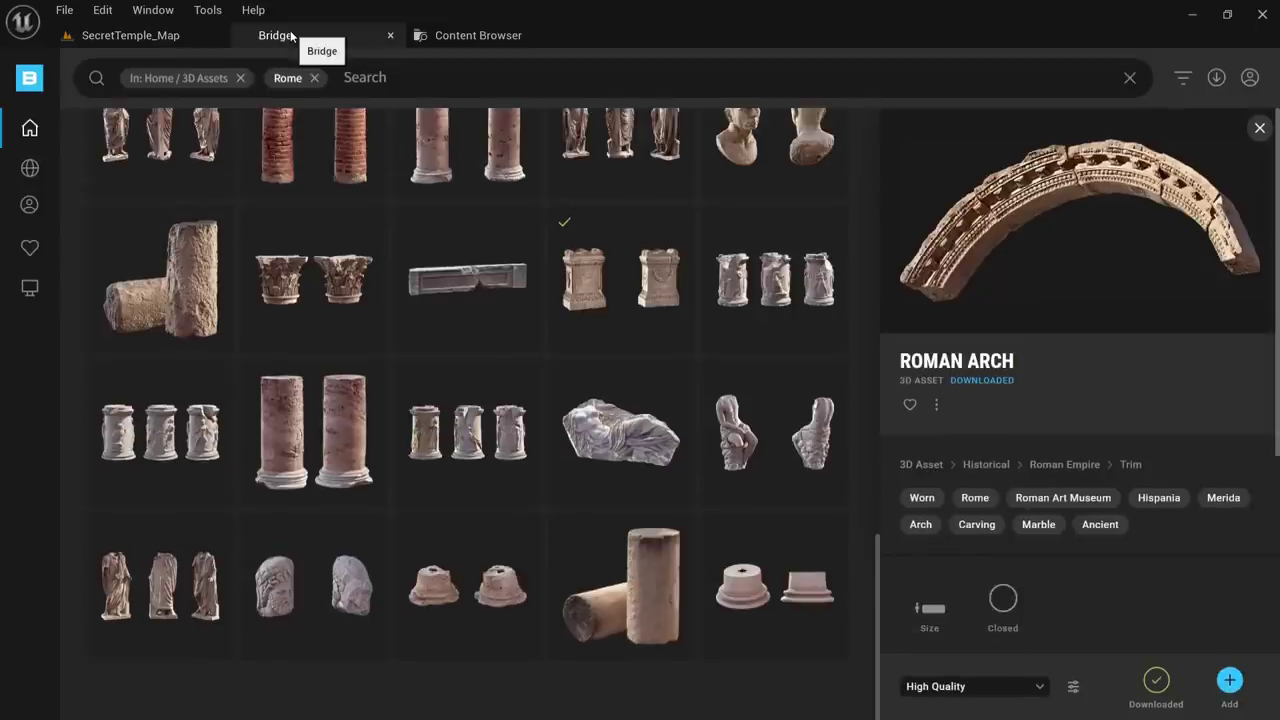
{"action": "scroll", "coordinate": [590, 395], "scroll_direction": "up", "scroll_amount": 3}
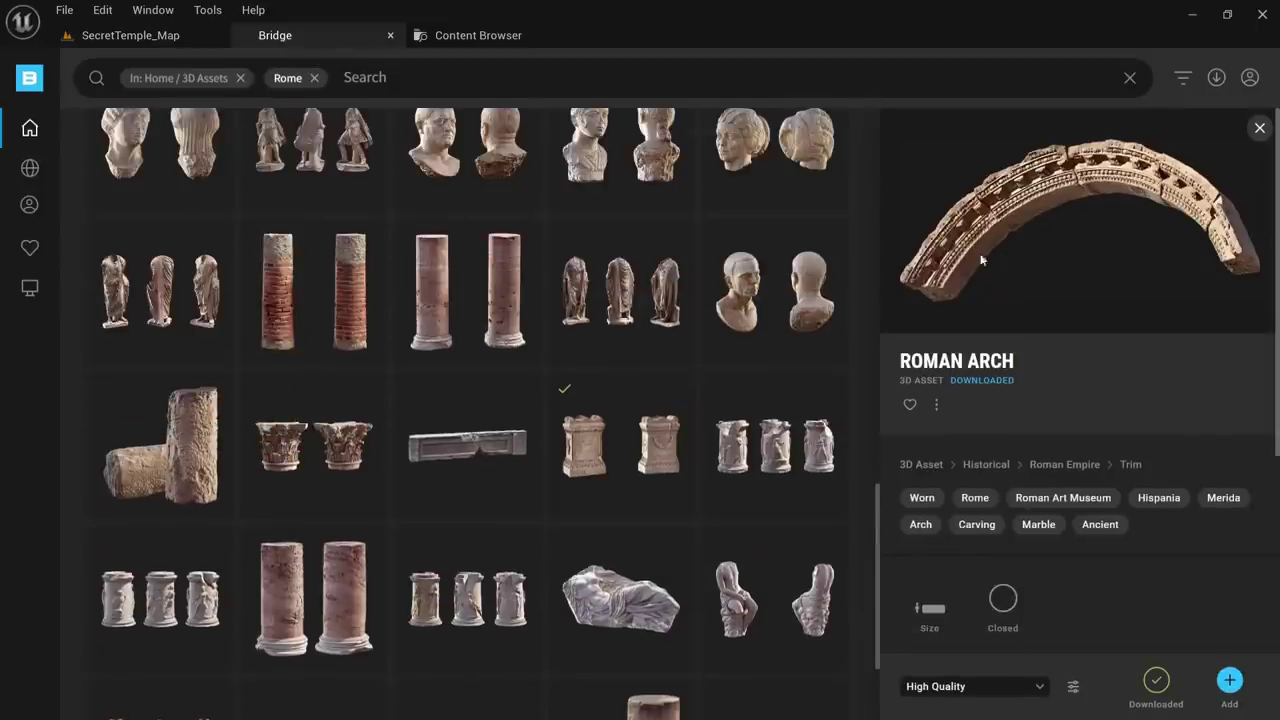
{"action": "scroll", "coordinate": [585, 392], "scroll_direction": "up", "scroll_amount": 6}
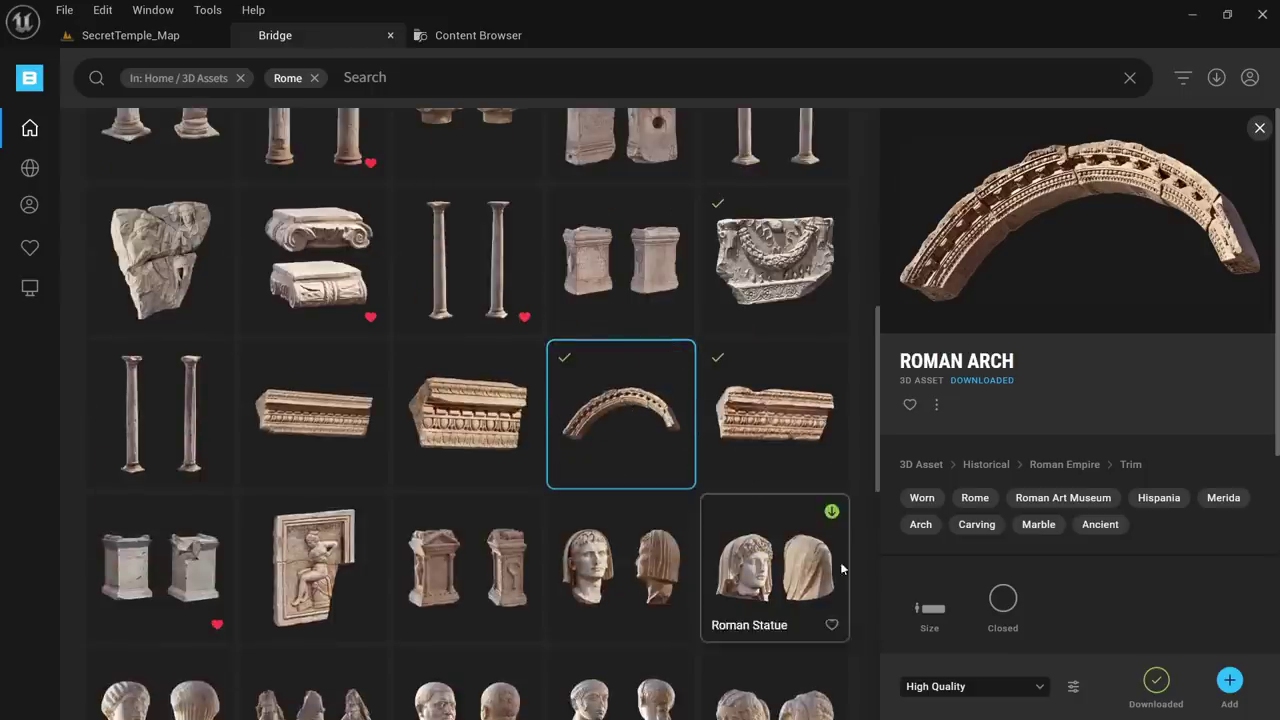
{"action": "left_click", "coordinate": [940, 688]}
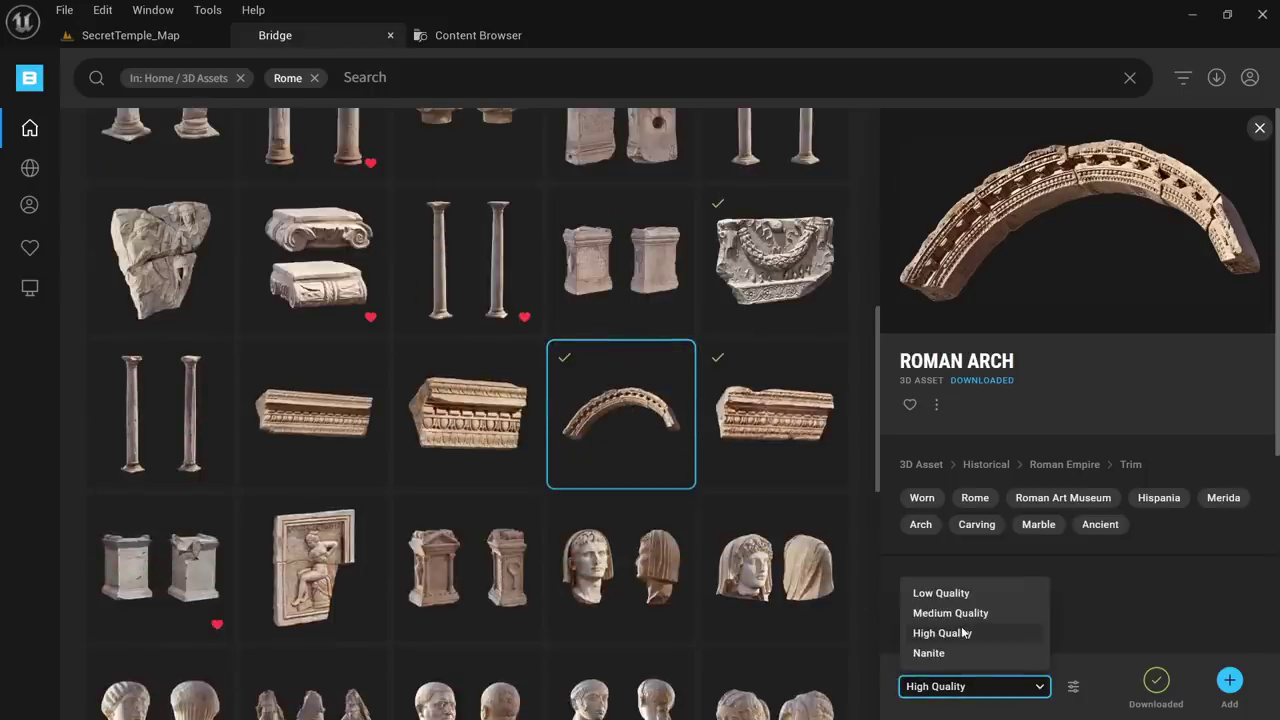
{"action": "left_click", "coordinate": [1093, 680]}
Place the S_Roman_Arch_thedegyfa_lod0 mesh on the paved path in the level and raise it to a Z location of 220
{"action": "left_click", "coordinate": [470, 36]}
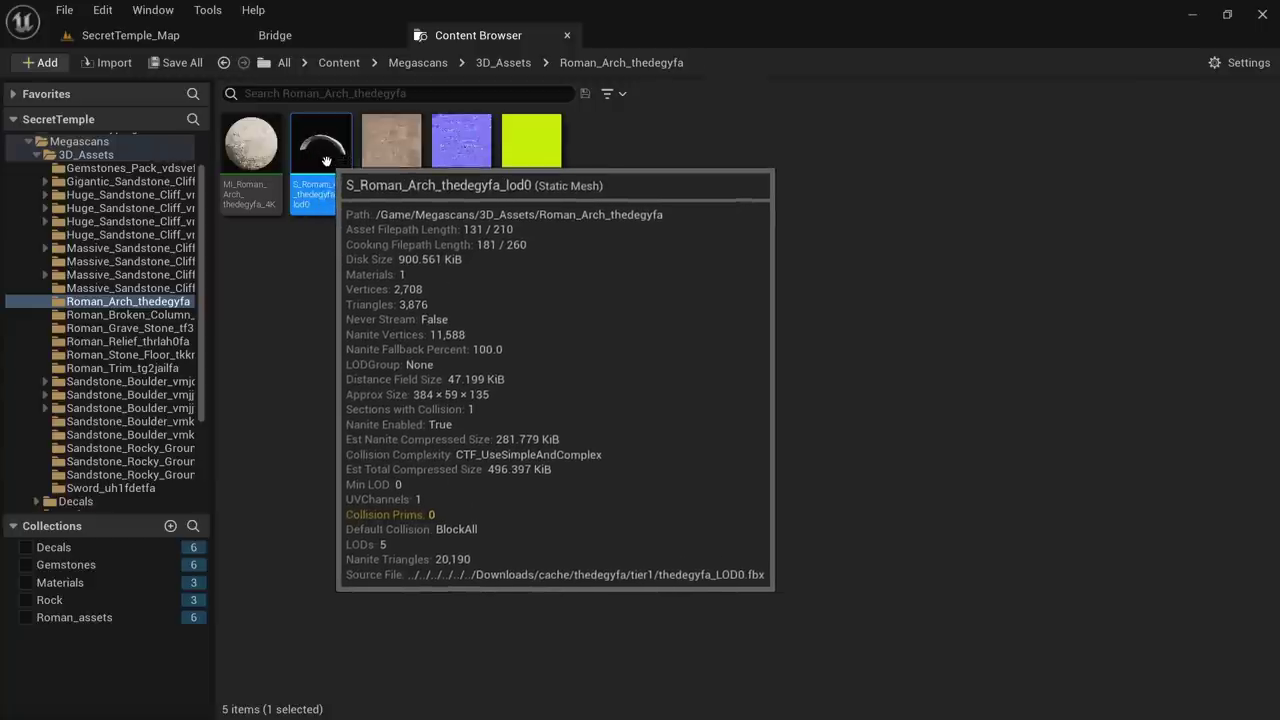
{"action": "left_click_drag", "start_coordinate": [318, 152], "coordinate": [292, 610]}
{"action": "key", "text": "f"}
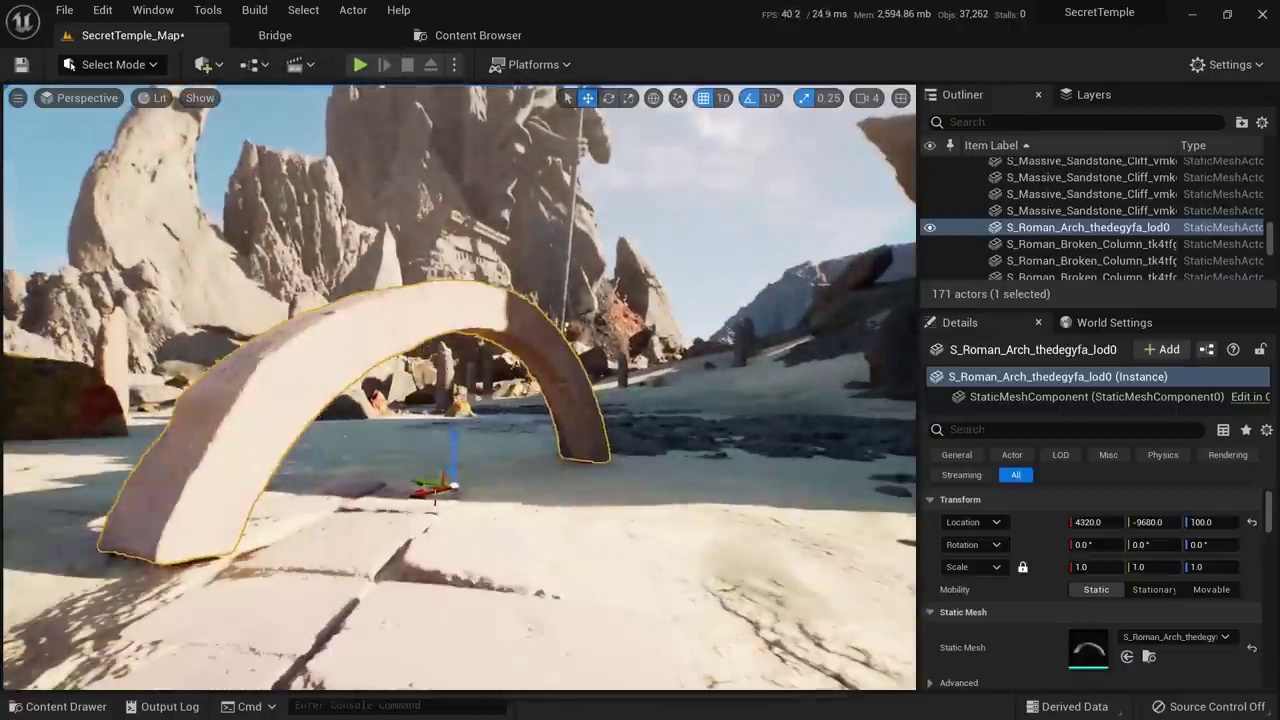
{"action": "left_click_drag", "start_coordinate": [452, 450], "coordinate": [453, 318]}
{"action": "right_click_drag", "start_coordinate": [453, 318], "coordinate": [640, 420]}
{"action": "right_click_drag", "start_coordinate": [440, 360], "coordinate": [420, 365]}
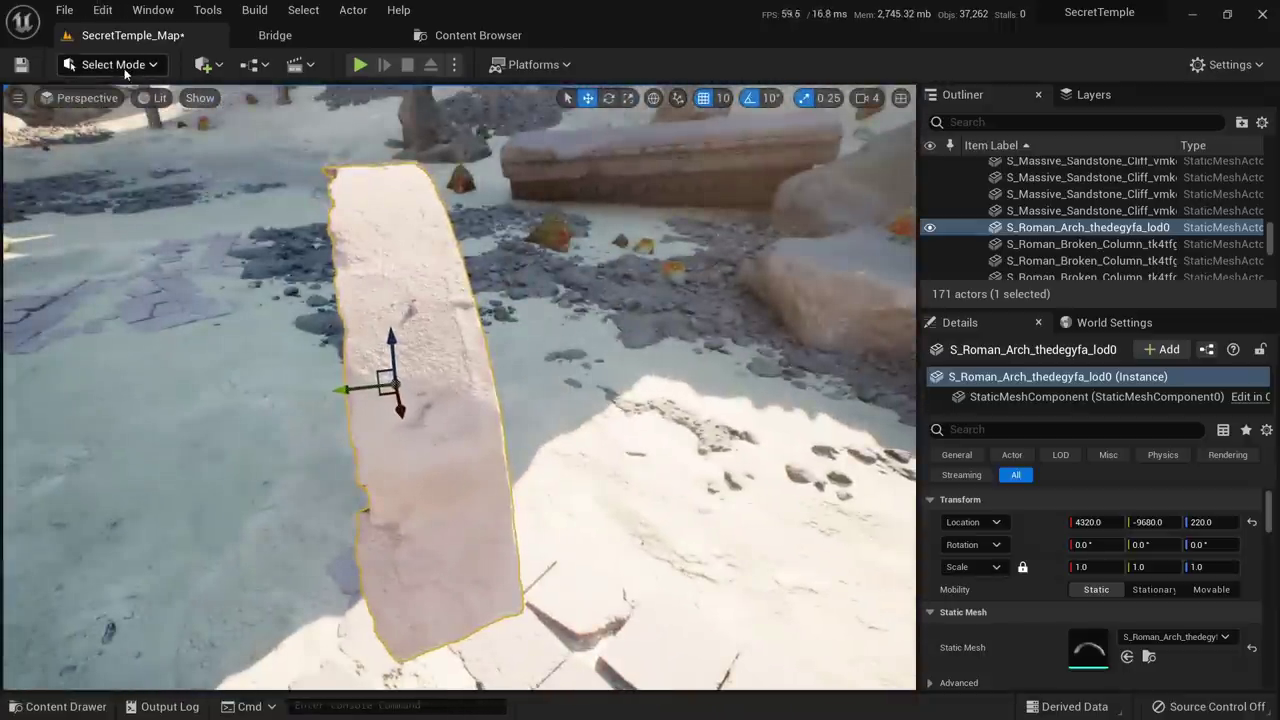
Switch the editor to Modeling Mode with the Roman arch selected and look through the mesh editing tools
{"action": "left_click", "coordinate": [113, 64]}
{"action": "left_click", "coordinate": [130, 161]}
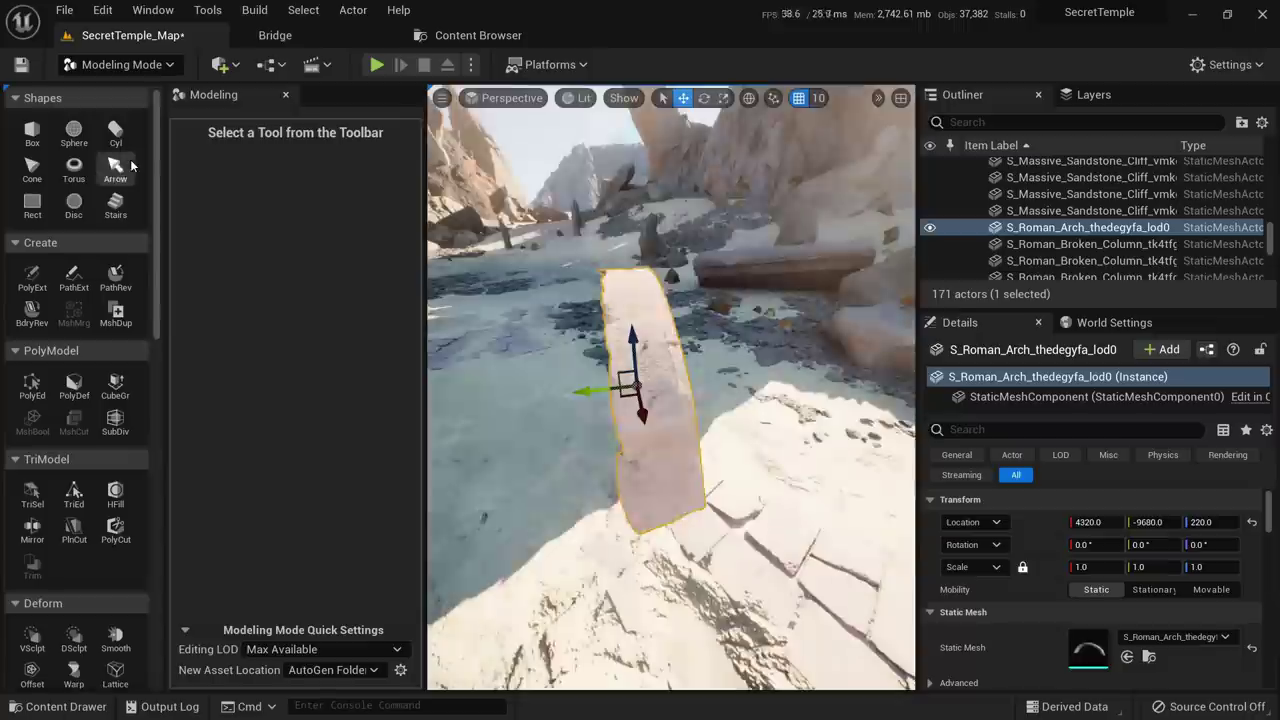
{"action": "right_click_drag", "start_coordinate": [655, 412], "coordinate": [550, 410]}
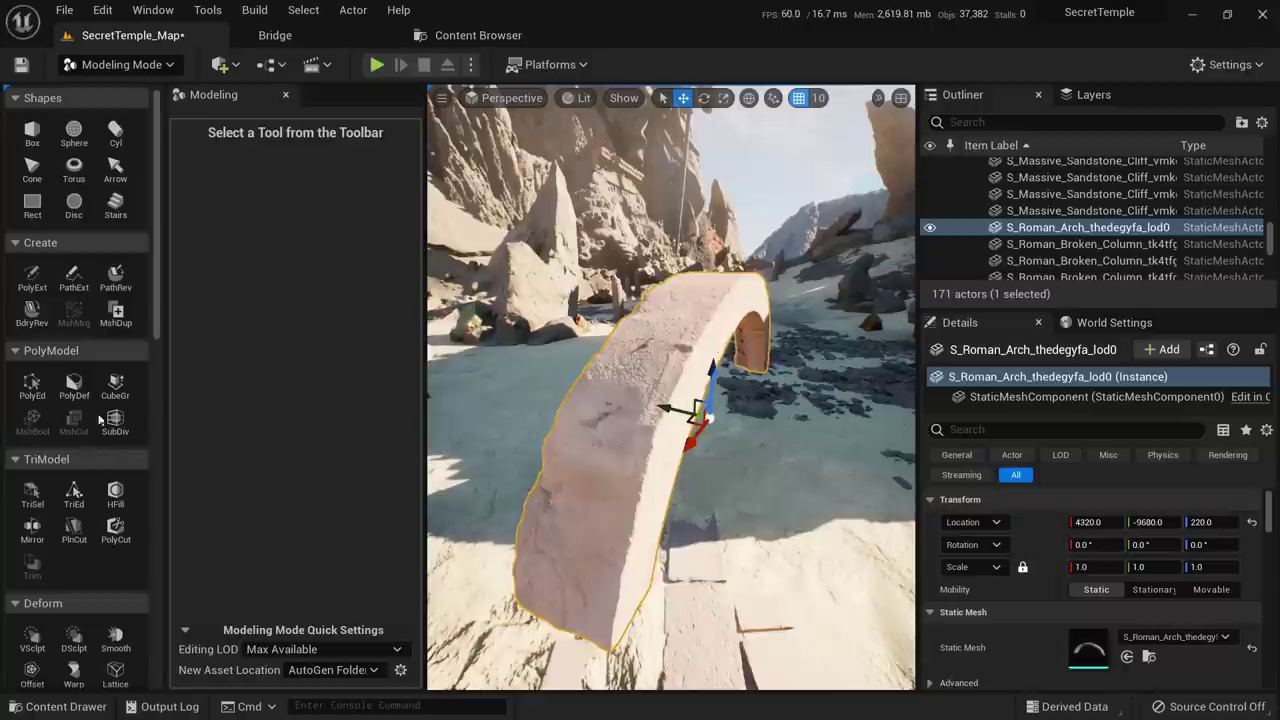
{"action": "scroll", "coordinate": [100, 400], "scroll_direction": "down", "scroll_amount": 4}
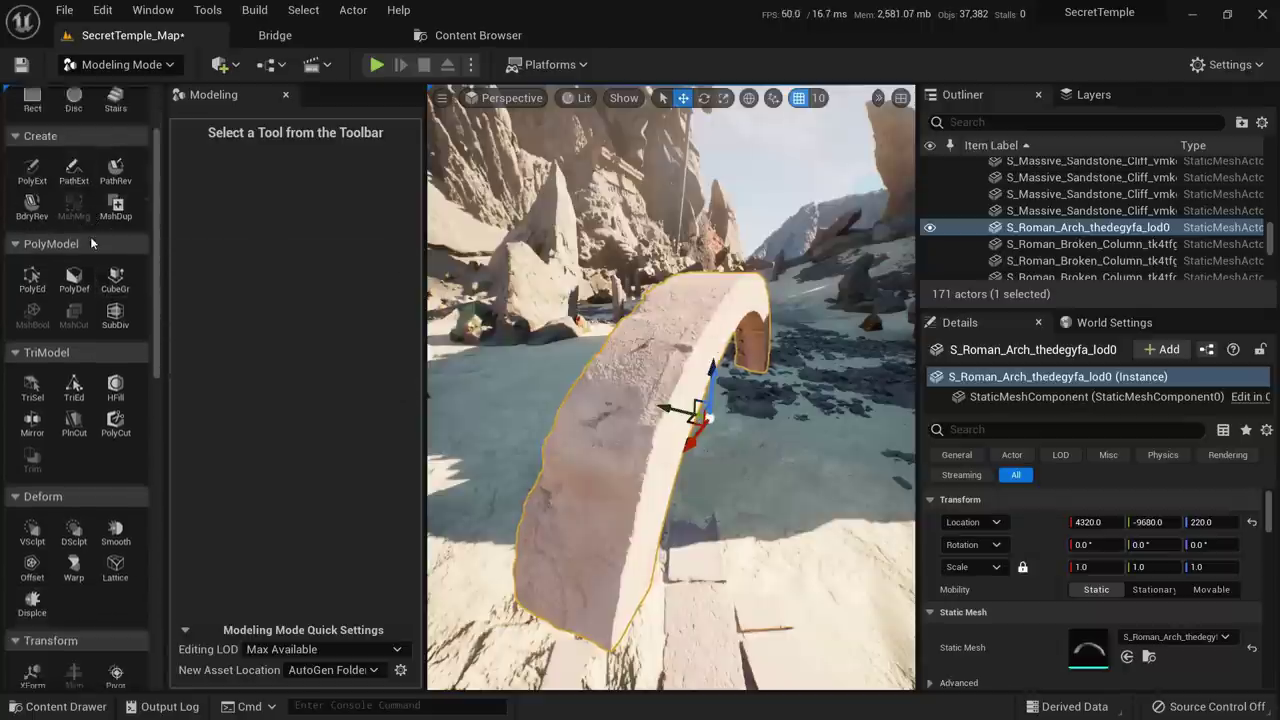
{"action": "scroll", "coordinate": [91, 240], "scroll_direction": "down", "scroll_amount": 2}
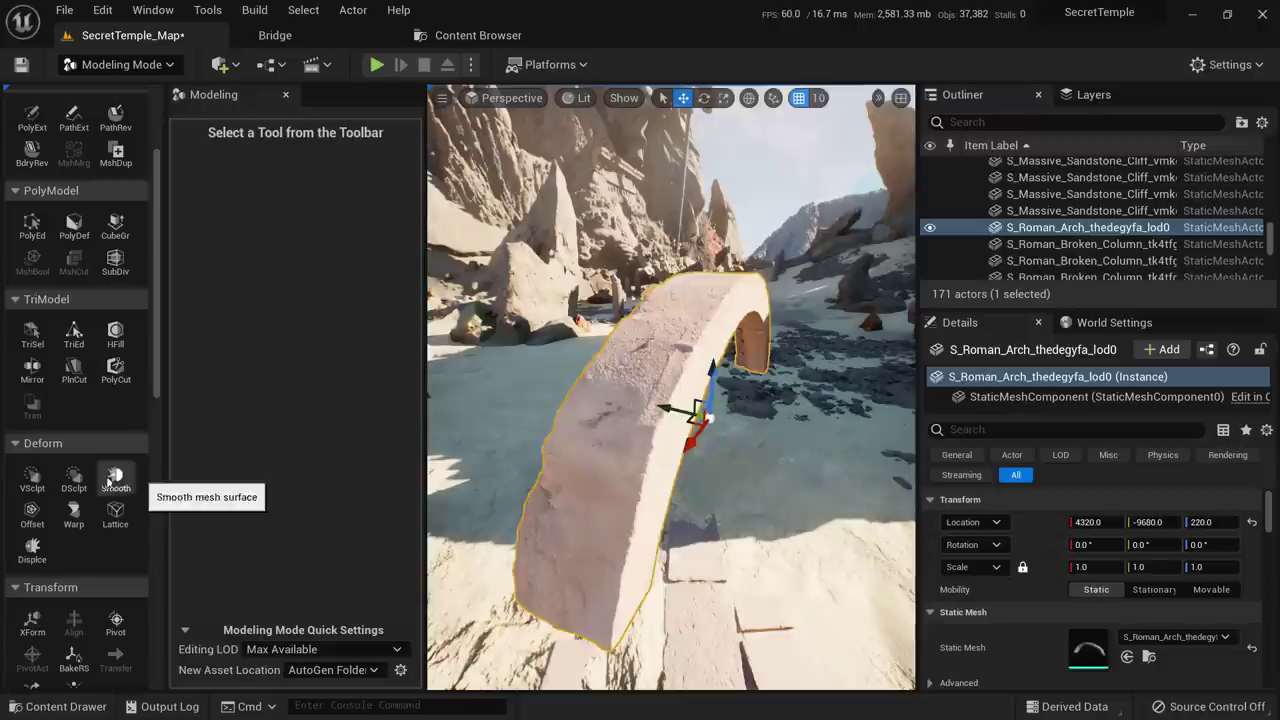
{"action": "scroll", "coordinate": [96, 470], "scroll_direction": "up", "scroll_amount": 2}
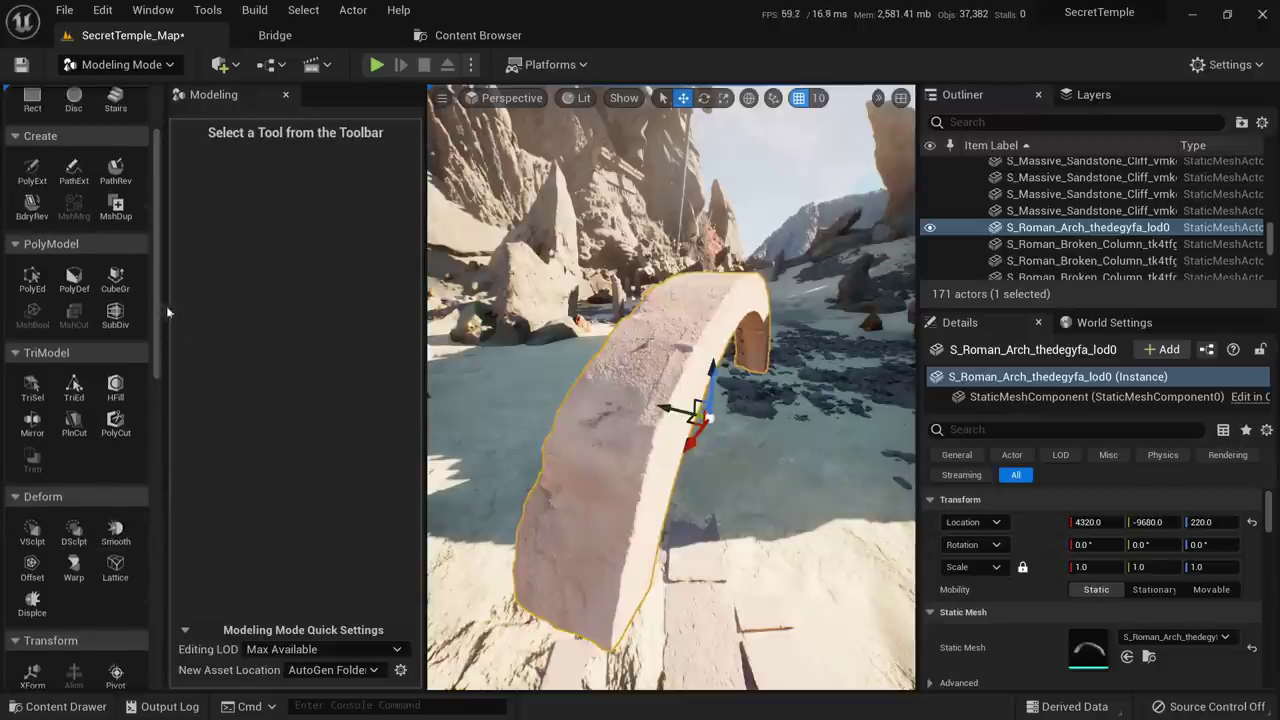
Mirror and append the Roman arch lengthwise with grid snapping off, shifting the mirror plane into the mesh to close the gap between halves
{"action": "left_click", "coordinate": [33, 422]}
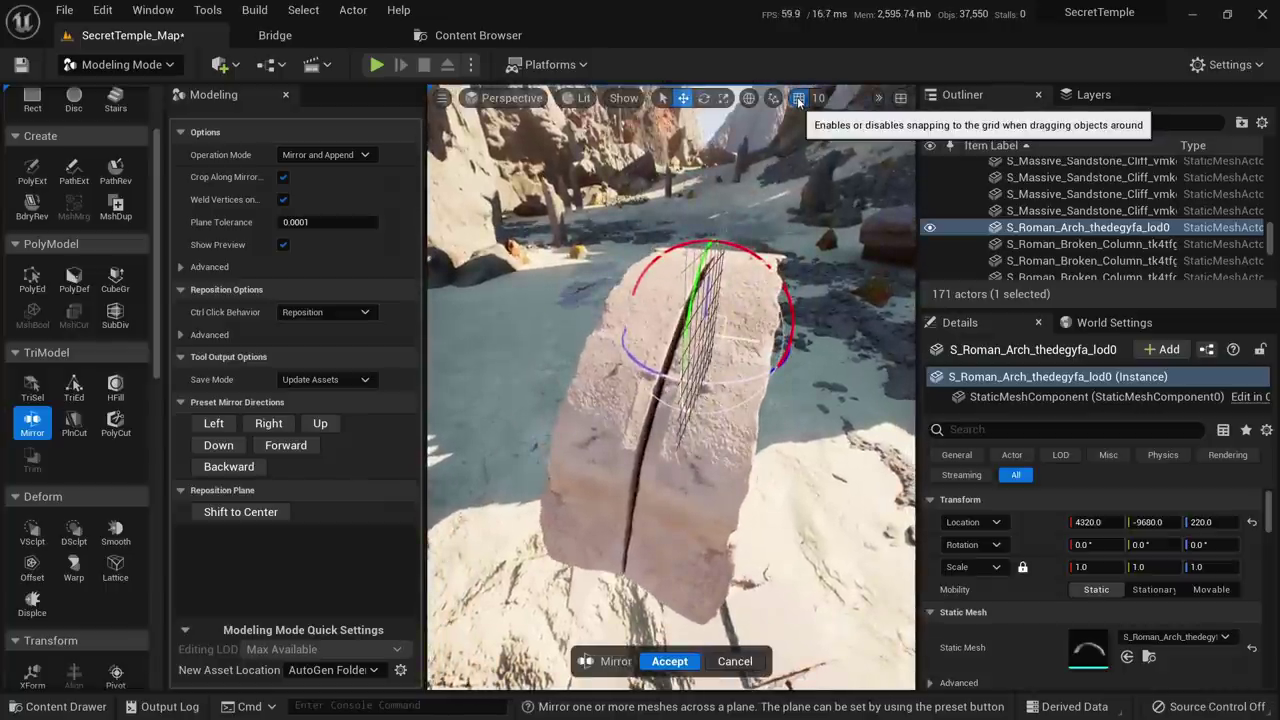
{"action": "left_click", "coordinate": [799, 101]}
{"action": "right_click_drag", "start_coordinate": [792, 160], "coordinate": [880, 180]}
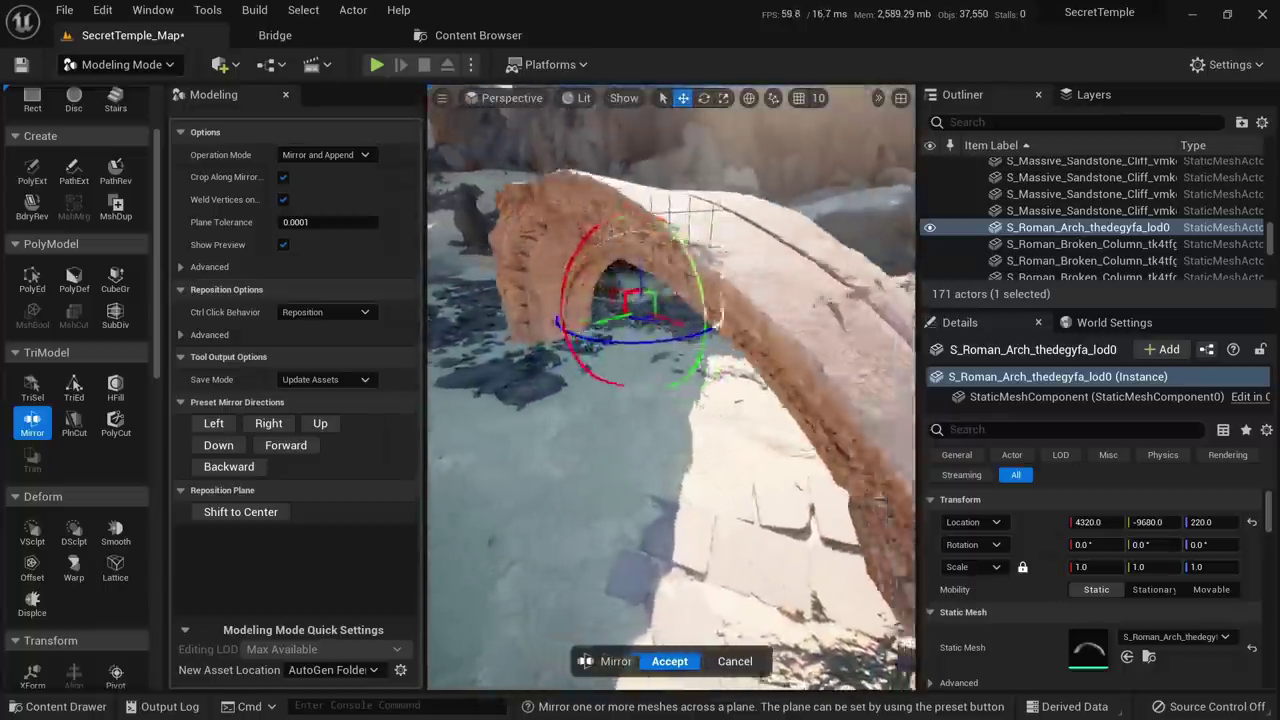
{"action": "right_click_drag", "start_coordinate": [706, 240], "coordinate": [706, 294]}
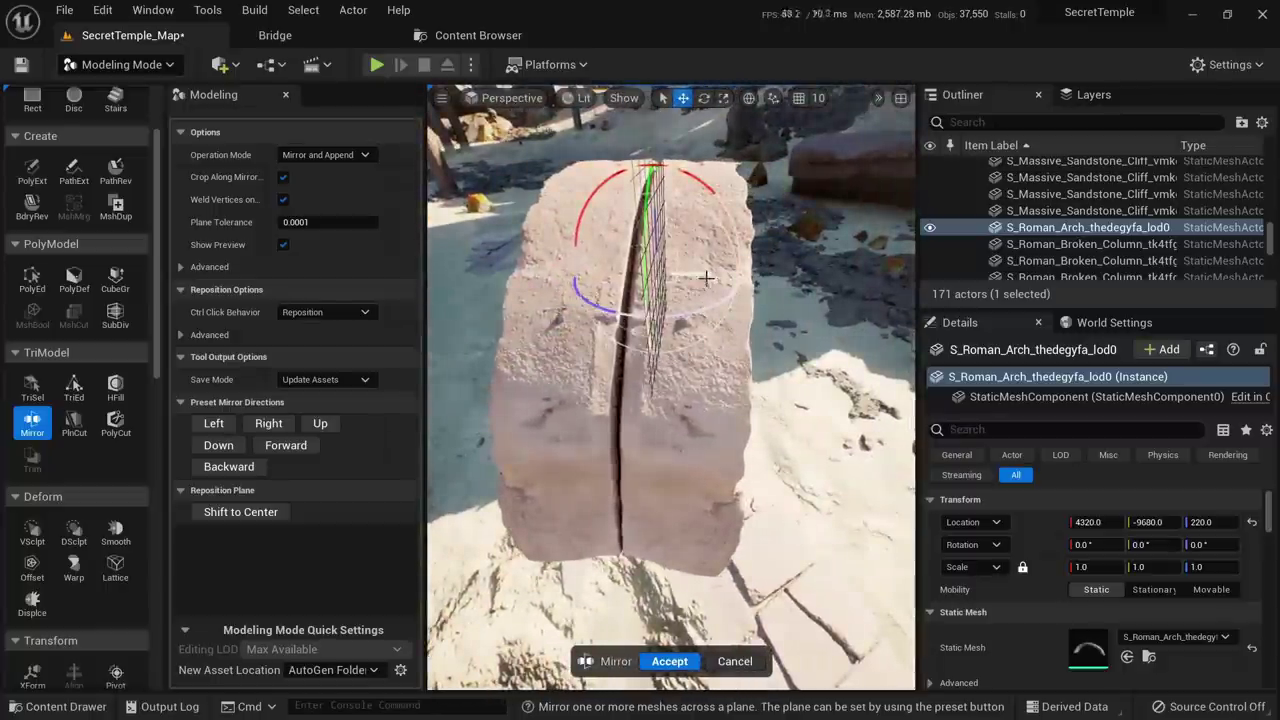
{"action": "left_click_drag", "start_coordinate": [706, 278], "coordinate": [672, 273]}
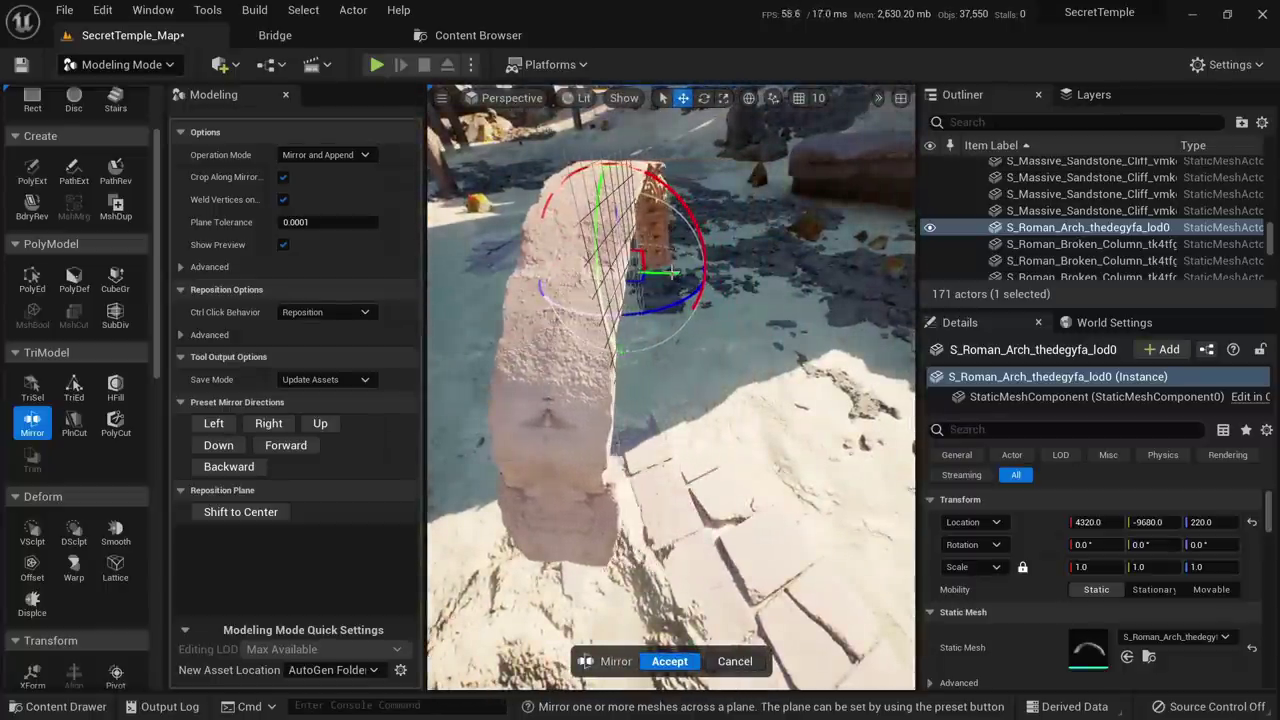
{"action": "mouse_move", "coordinate": [673, 272]}
{"action": "right_mouse_down"}
{"action": "mouse_move", "coordinate": [690, 225]}
{"action": "mouse_move", "coordinate": [730, 210]}
{"action": "mouse_move", "coordinate": [640, 190]}
{"action": "mouse_move", "coordinate": [655, 200]}
{"action": "mouse_move", "coordinate": [560, 250]}
{"action": "mouse_move", "coordinate": [725, 245]}
{"action": "mouse_move", "coordinate": [684, 268]}
{"action": "right_mouse_up"}
{"action": "left_click", "coordinate": [676, 666]}
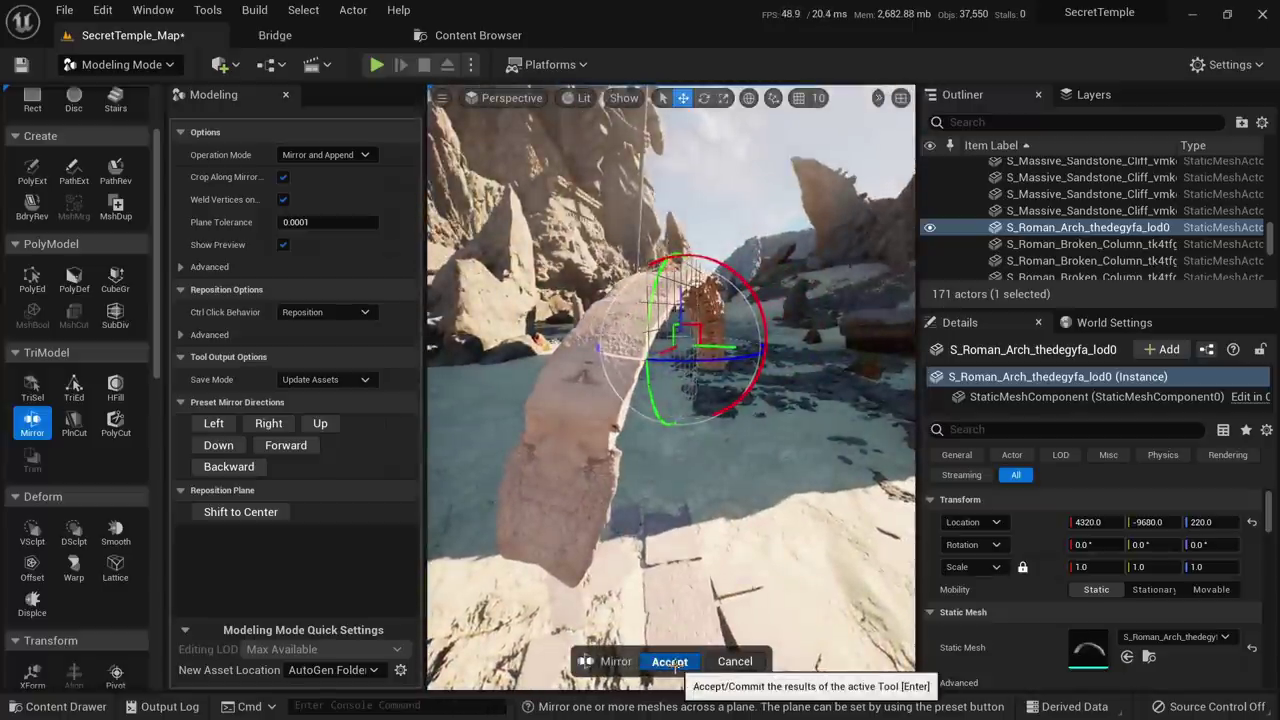
{"action": "left_click", "coordinate": [670, 662]}
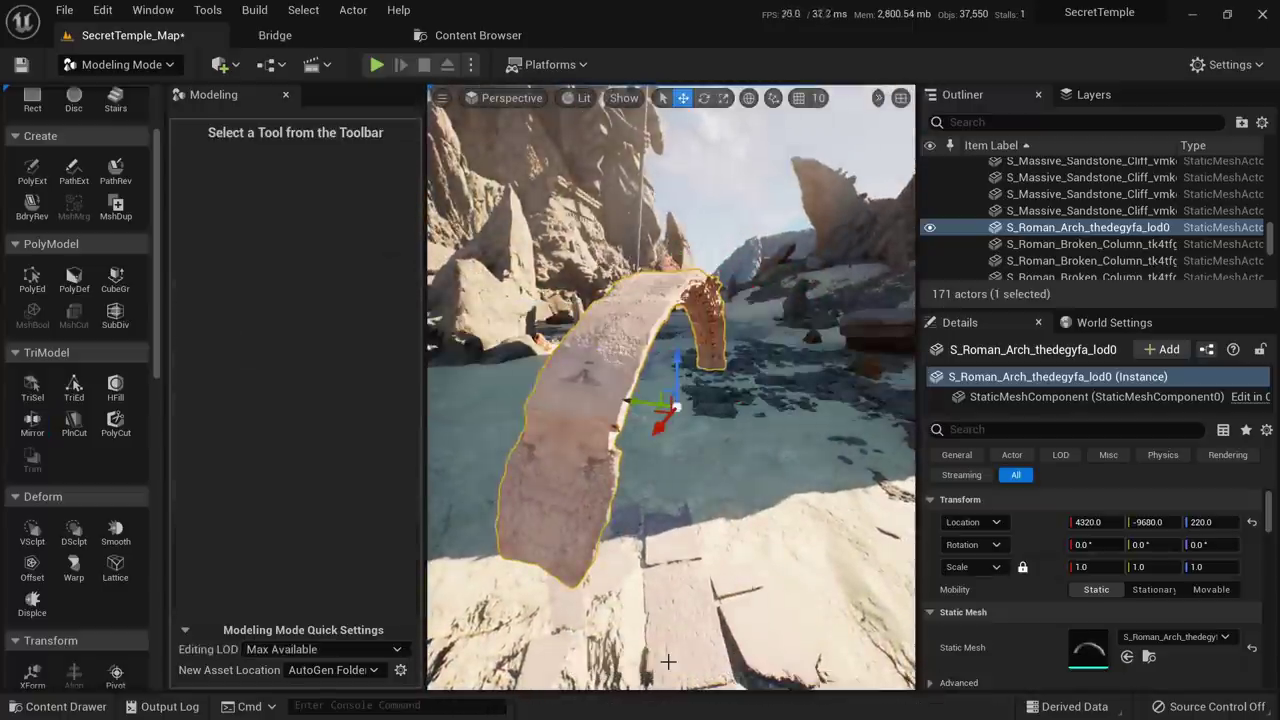
Locate the mirrored Roman arch's mesh asset and open it in the Static Mesh Editor to inspect its carved side
{"action": "left_click", "coordinate": [1148, 656]}
{"action": "left_click", "coordinate": [165, 38]}
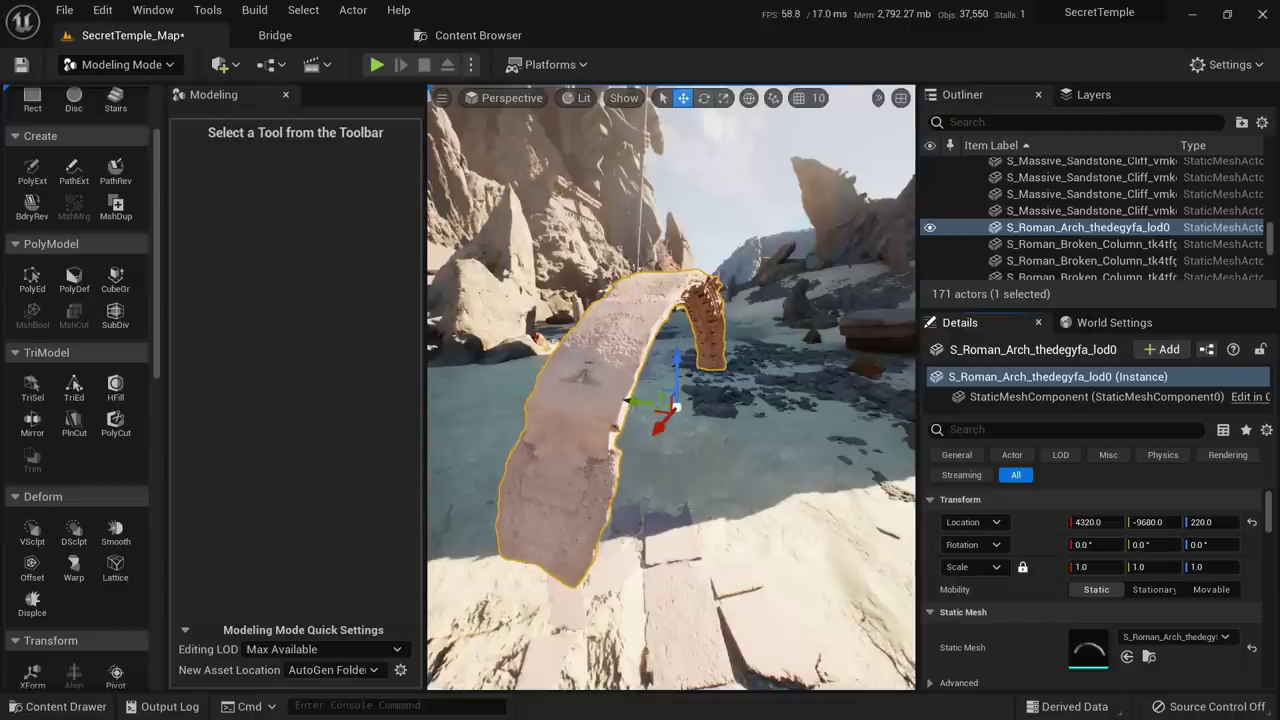
{"action": "key", "text": "ctrl+b"}
{"action": "left_click", "coordinate": [133, 35]}
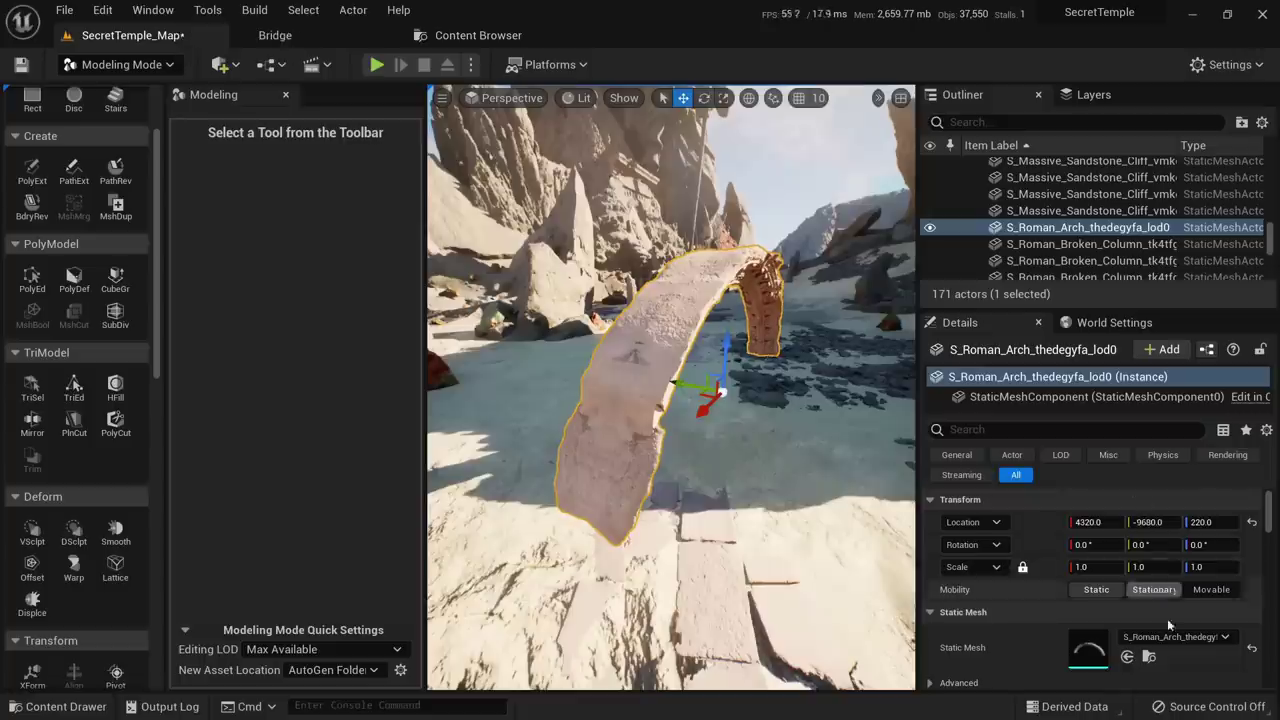
{"action": "left_click", "coordinate": [478, 35]}
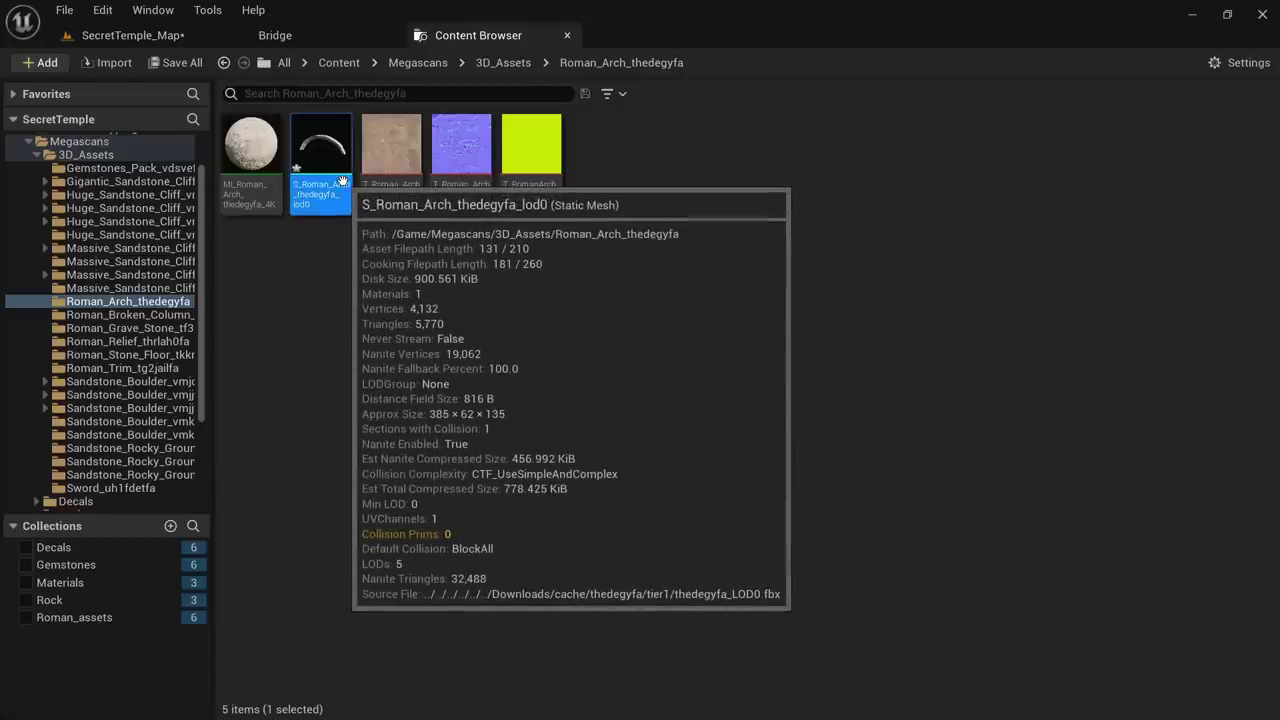
{"action": "double_click", "coordinate": [321, 150]}
{"action": "left_click_drag", "start_coordinate": [400, 400], "coordinate": [400, 330]}
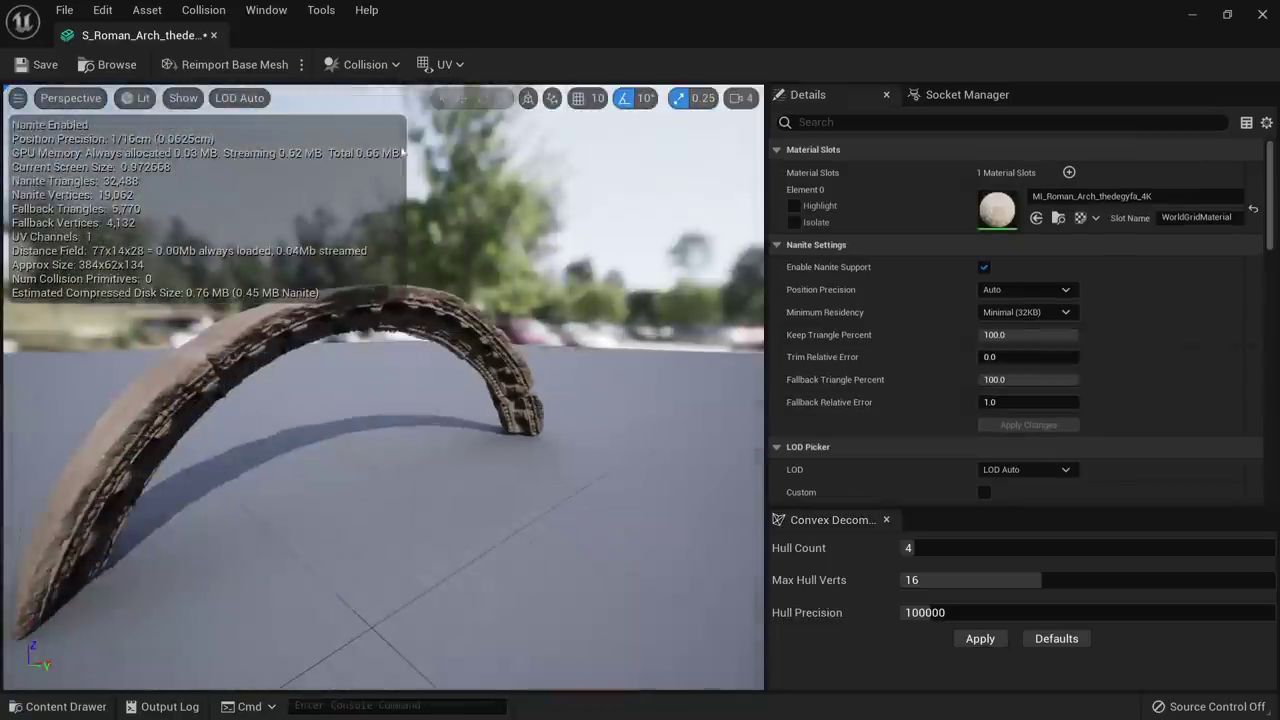
Close the arch's mesh editor and raise the Roman arch in the level to a Z location of about 482
{"action": "middle_click", "coordinate": [167, 32]}
{"action": "left_click", "coordinate": [135, 35]}
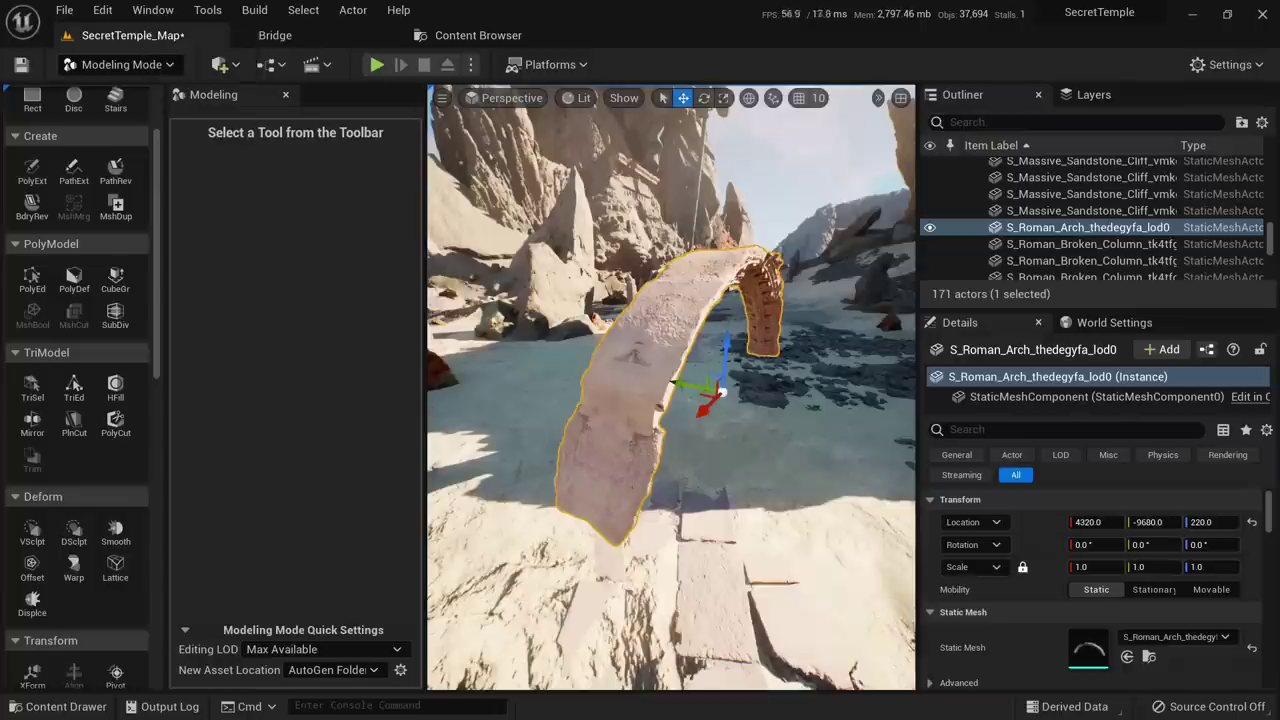
{"action": "right_click_drag", "start_coordinate": [600, 400], "coordinate": [660, 365]}
{"action": "mouse_move", "coordinate": [654, 523]}
{"action": "right_mouse_down"}
{"action": "mouse_move", "coordinate": [630, 500]}
{"action": "mouse_move", "coordinate": [668, 515]}
{"action": "mouse_move", "coordinate": [654, 523]}
{"action": "right_mouse_up"}
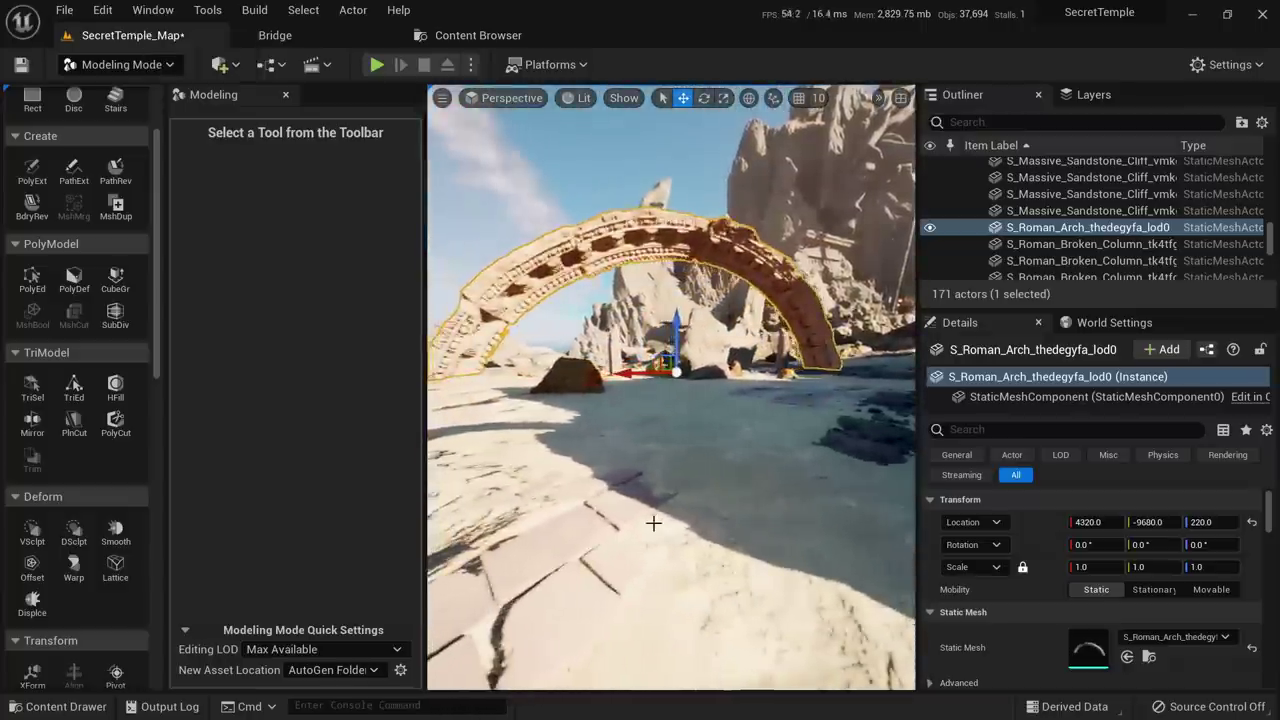
{"action": "left_click", "coordinate": [37, 420]}
{"action": "left_click", "coordinate": [730, 656]}
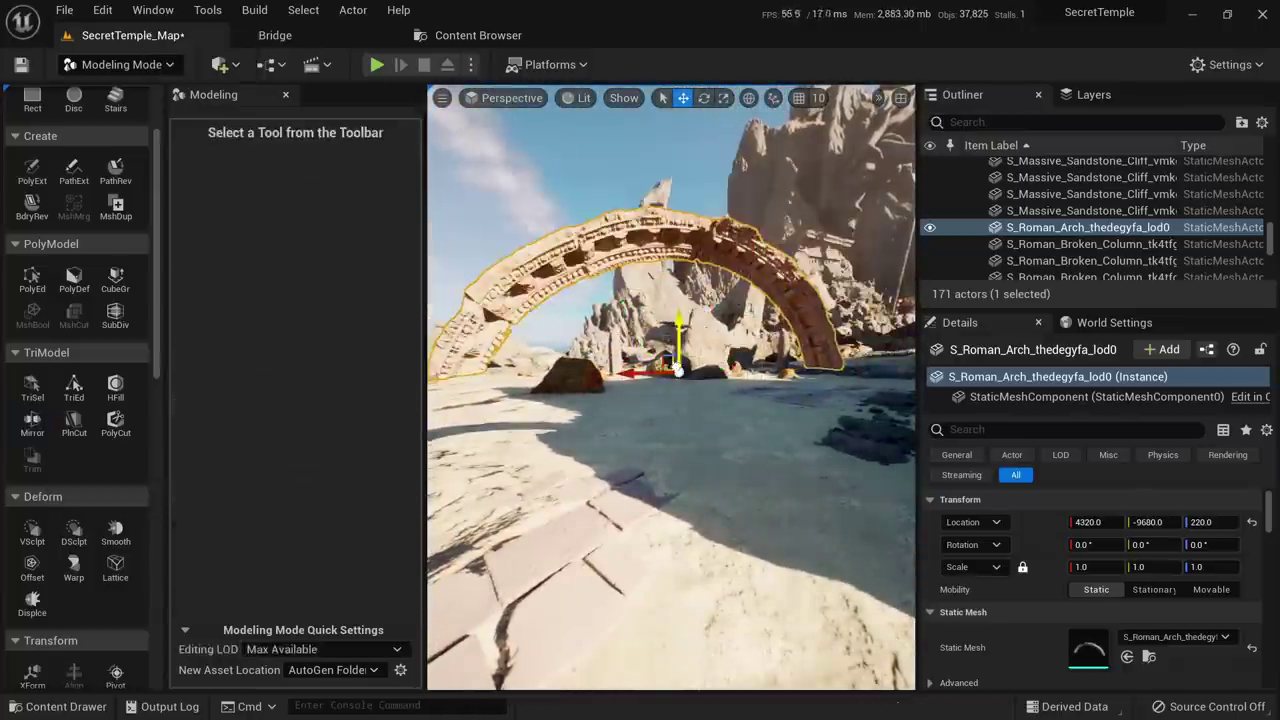
{"action": "right_click_drag", "start_coordinate": [690, 470], "coordinate": [735, 440]}
{"action": "left_click_drag", "start_coordinate": [674, 355], "coordinate": [680, 168]}
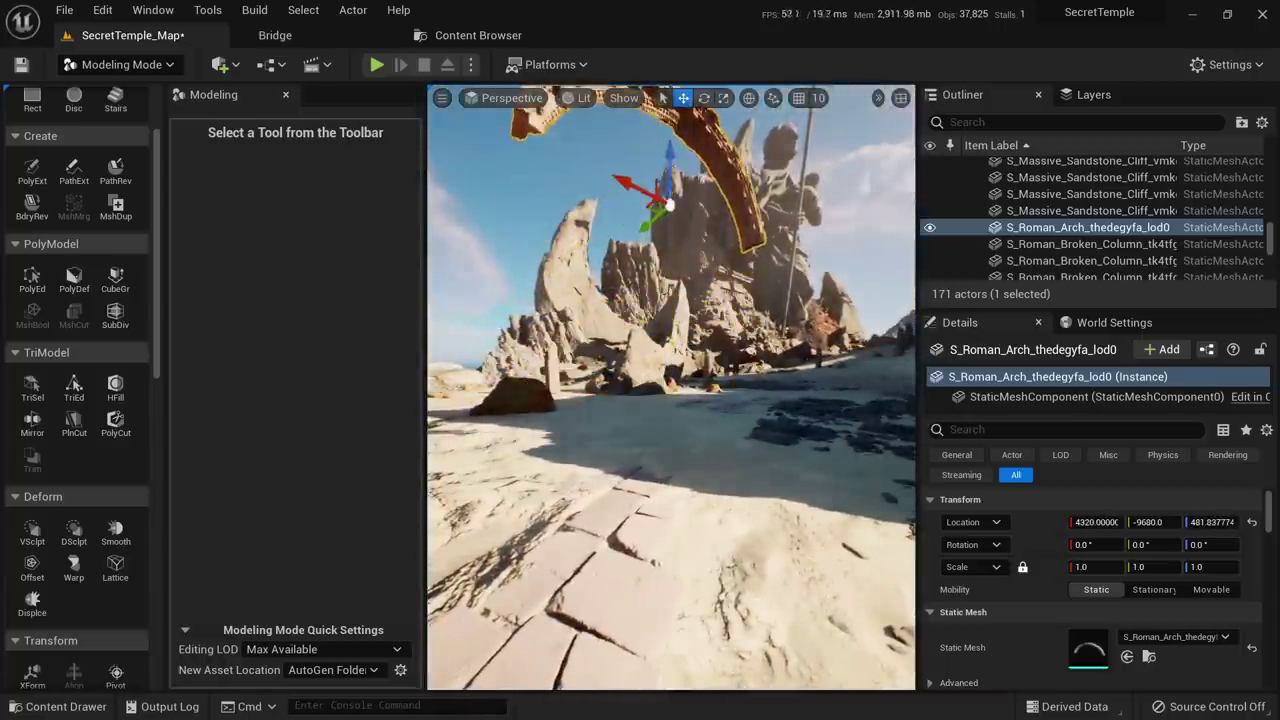
{"action": "right_click_drag", "start_coordinate": [650, 330], "coordinate": [650, 295]}
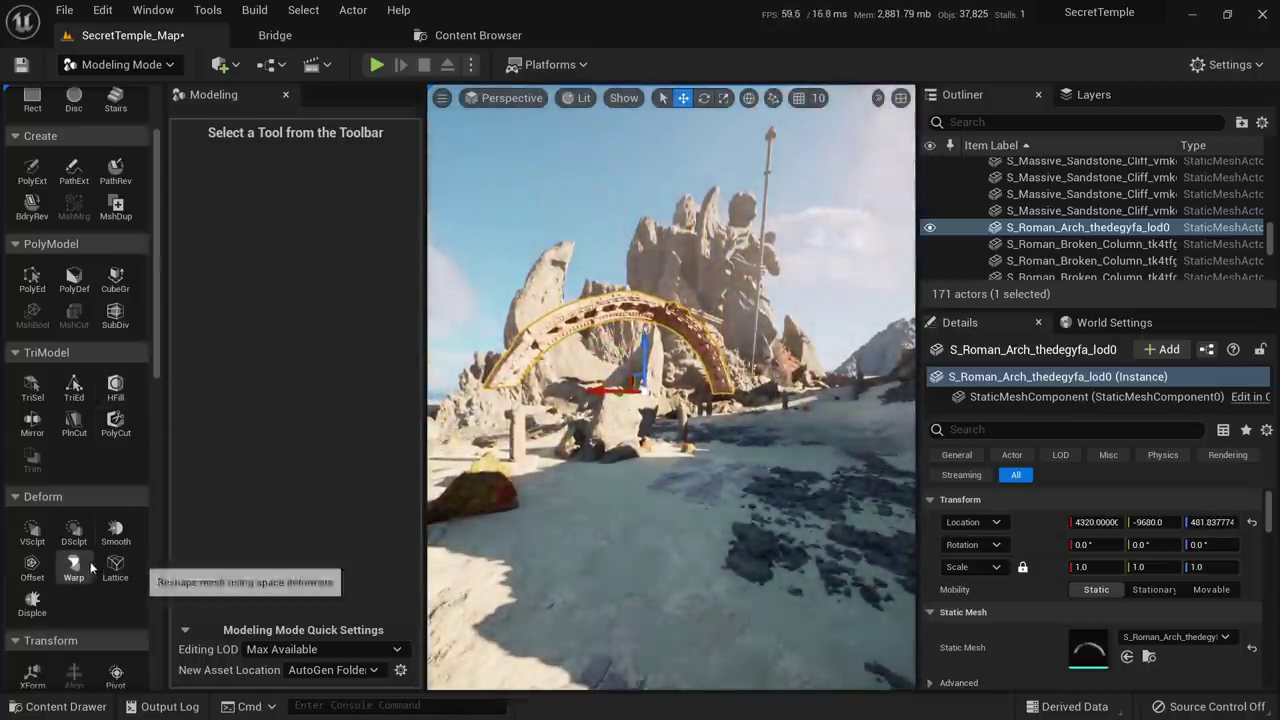
Mirror and append the Roman arch downward across its base so it forms a closed ring, saving into the existing asset
{"action": "left_click", "coordinate": [38, 428]}
{"action": "mouse_move", "coordinate": [640, 420]}
{"action": "right_mouse_down"}
{"action": "mouse_move", "coordinate": [590, 420]}
{"action": "mouse_move", "coordinate": [620, 428]}
{"action": "right_mouse_up"}
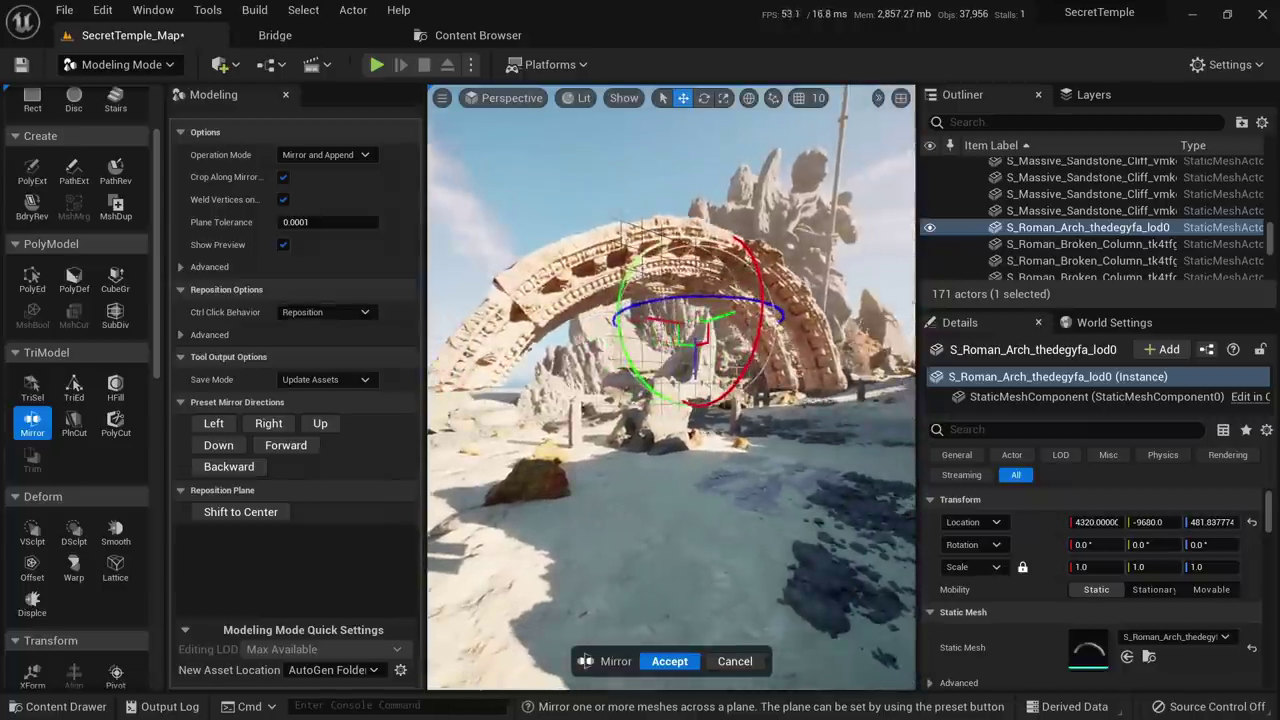
{"action": "left_click", "coordinate": [320, 423]}
{"action": "right_click_drag", "start_coordinate": [520, 430], "coordinate": [480, 425]}
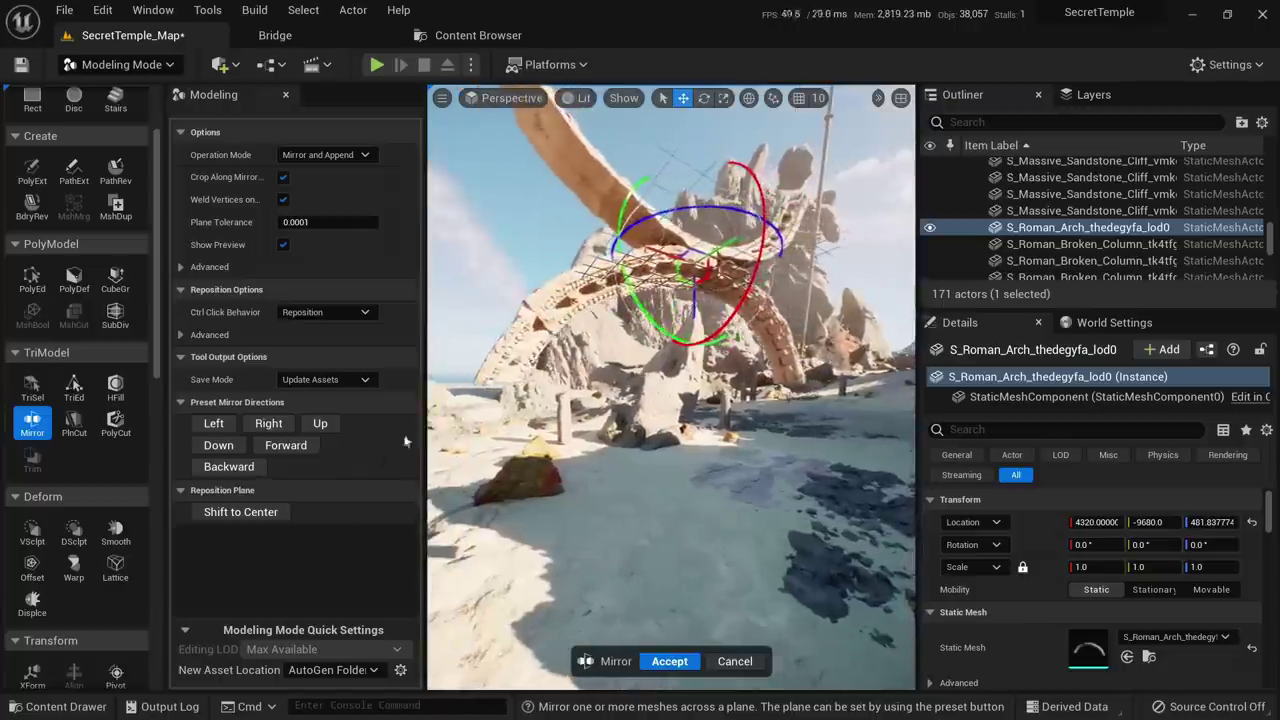
{"action": "left_click", "coordinate": [230, 446]}
{"action": "right_click_drag", "start_coordinate": [520, 430], "coordinate": [465, 431]}
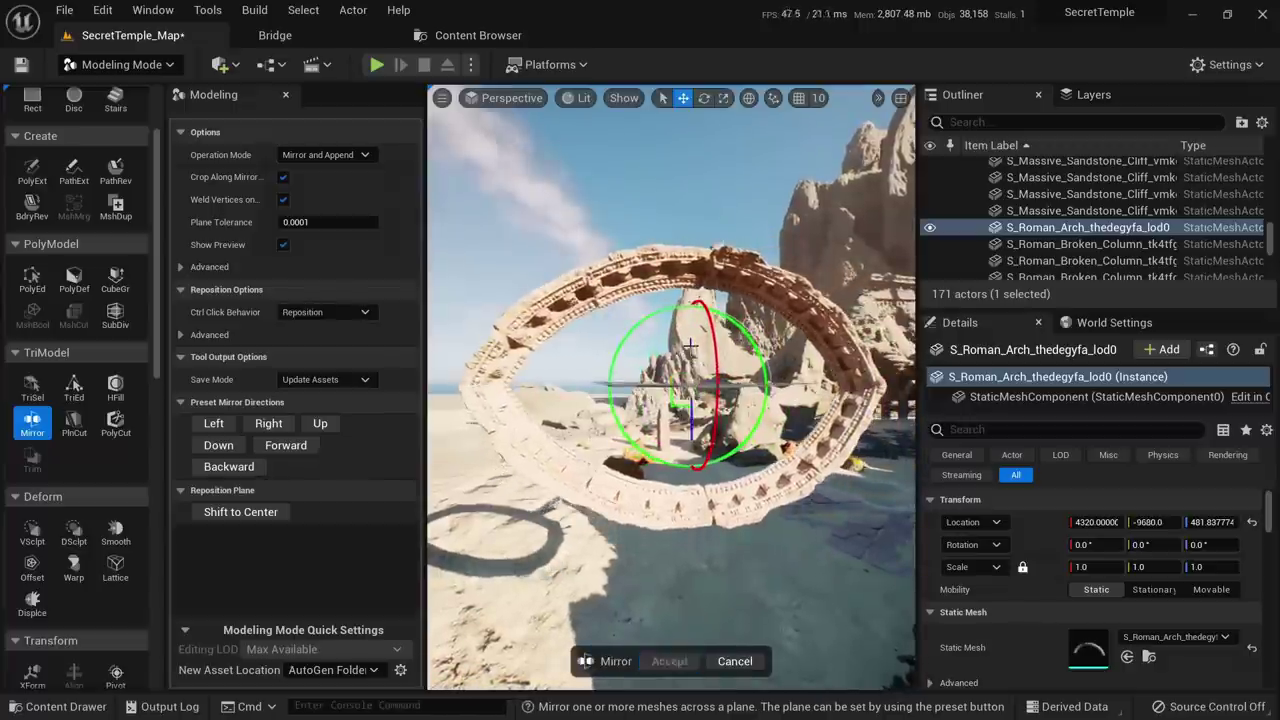
{"action": "right_click_drag", "start_coordinate": [690, 346], "coordinate": [830, 345]}
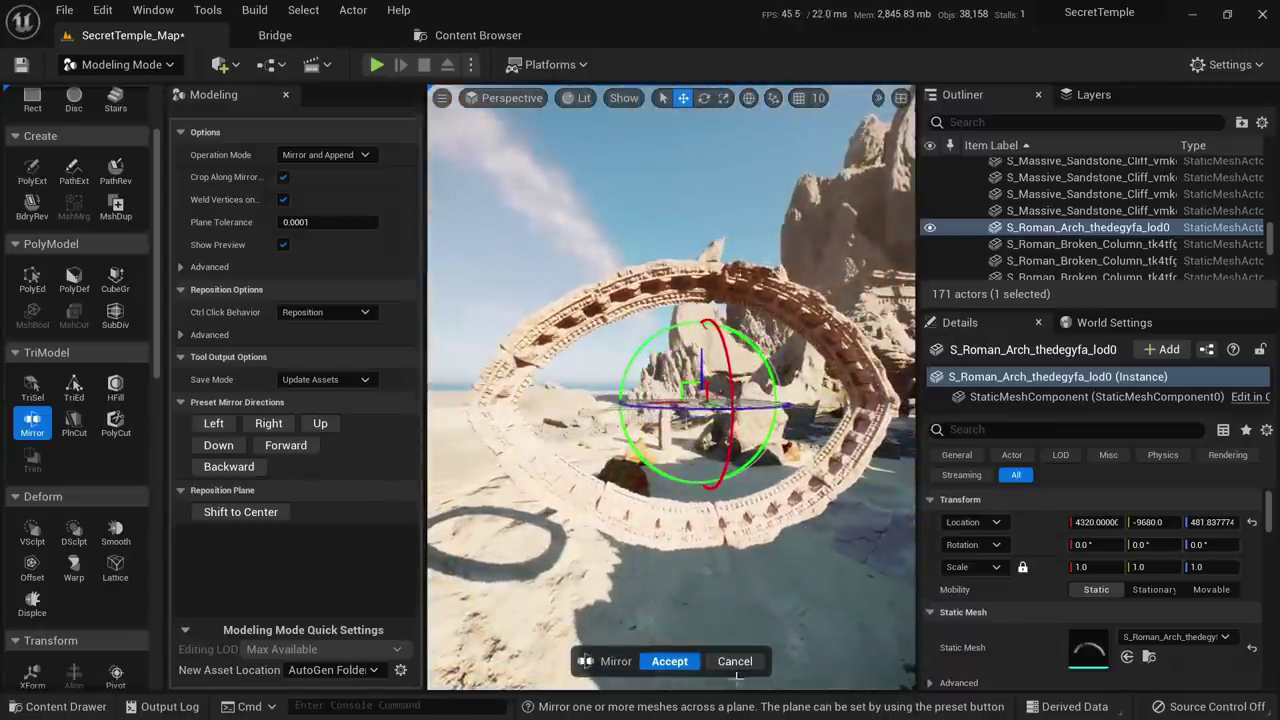
{"action": "left_click", "coordinate": [670, 660]}
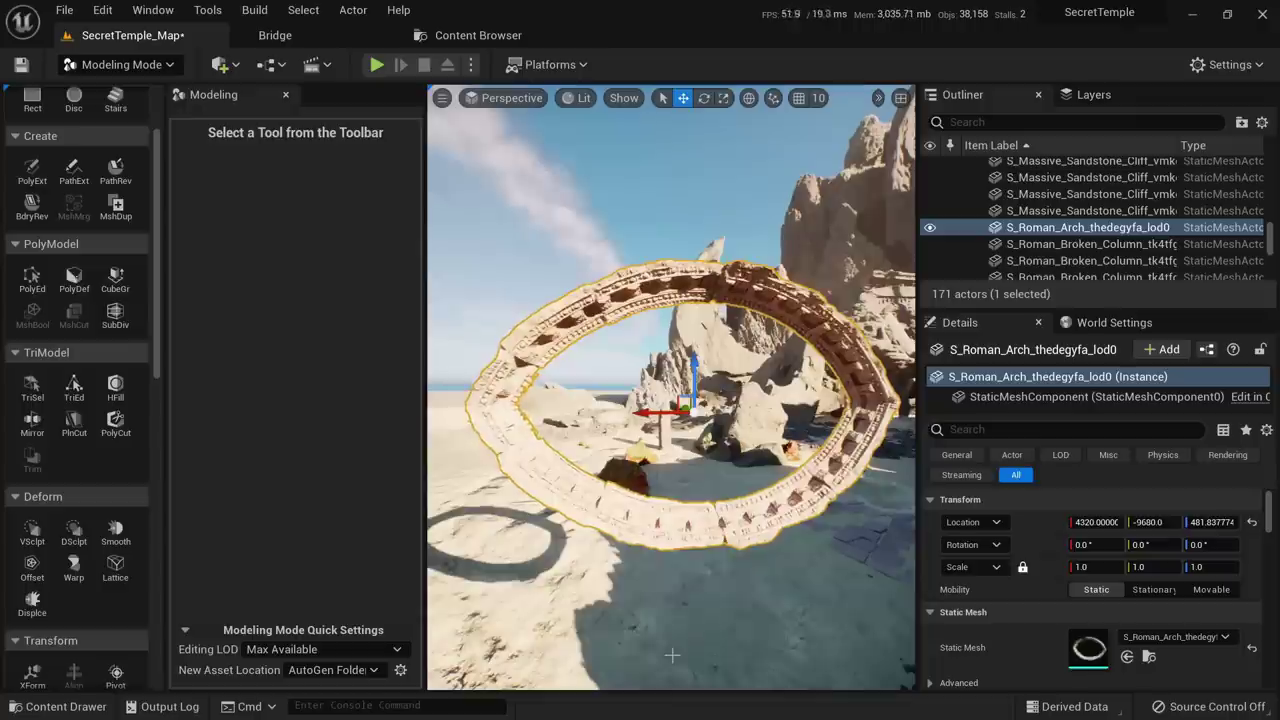
Set up a Lattice deformation on the ring with a resolution of 3 on the X, Y and Z axes and Cubic interpolation
{"action": "mouse_move", "coordinate": [671, 537]}
{"action": "right_mouse_down"}
{"action": "mouse_move", "coordinate": [700, 530]}
{"action": "mouse_move", "coordinate": [671, 537]}
{"action": "right_mouse_up"}
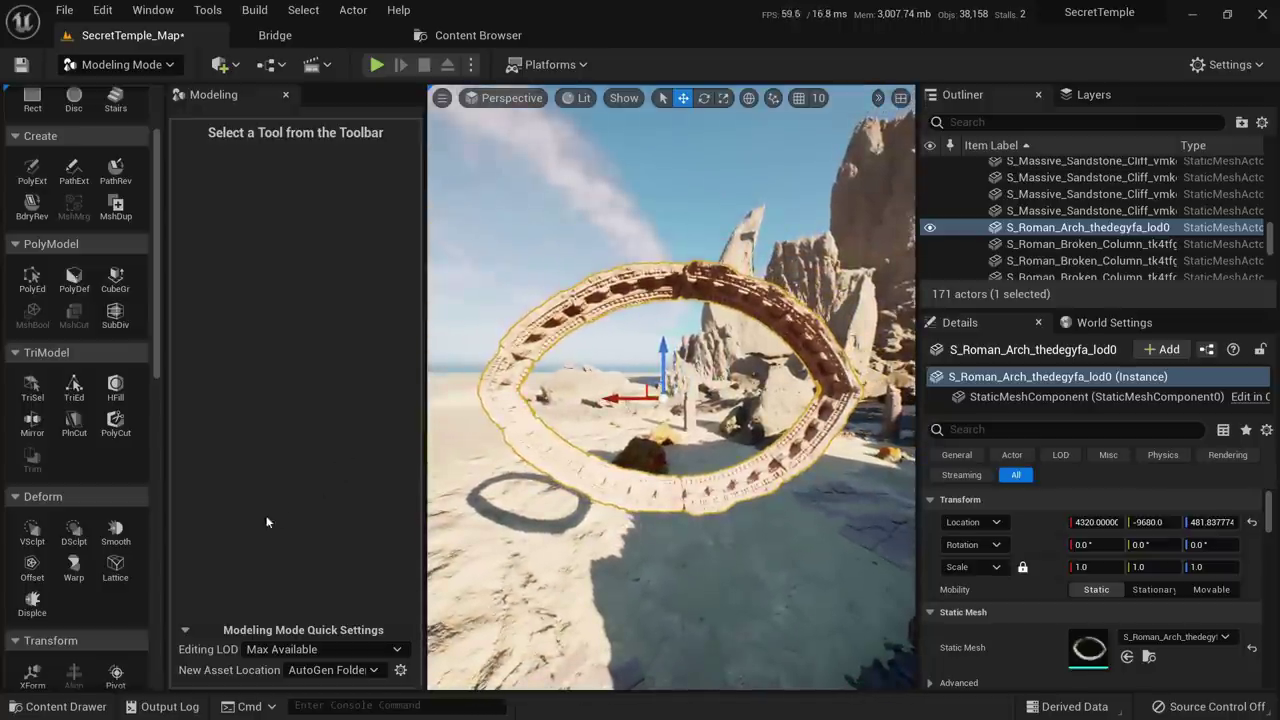
{"action": "left_click", "coordinate": [124, 570]}
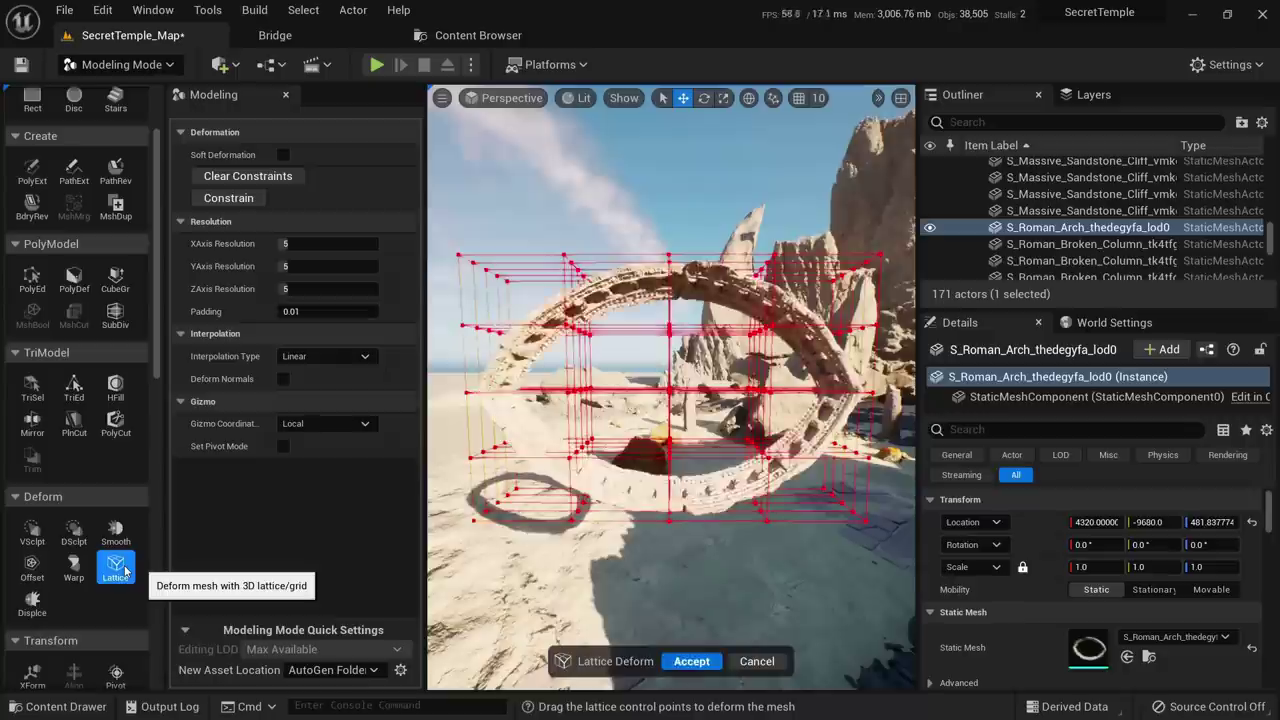
{"action": "type", "text": "3"}
{"action": "left_click", "coordinate": [318, 267]}
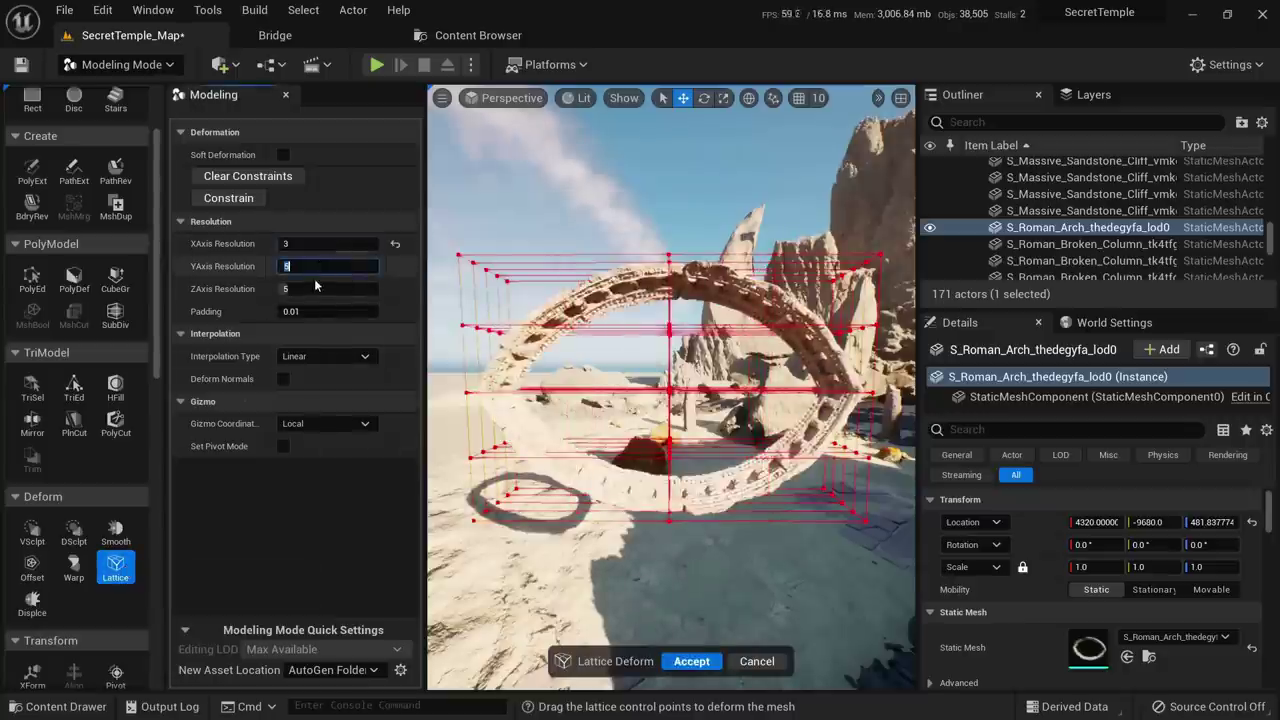
{"action": "type", "text": "3"}
{"action": "left_click", "coordinate": [307, 288]}
{"action": "type", "text": "3"}
{"action": "left_click", "coordinate": [340, 364]}
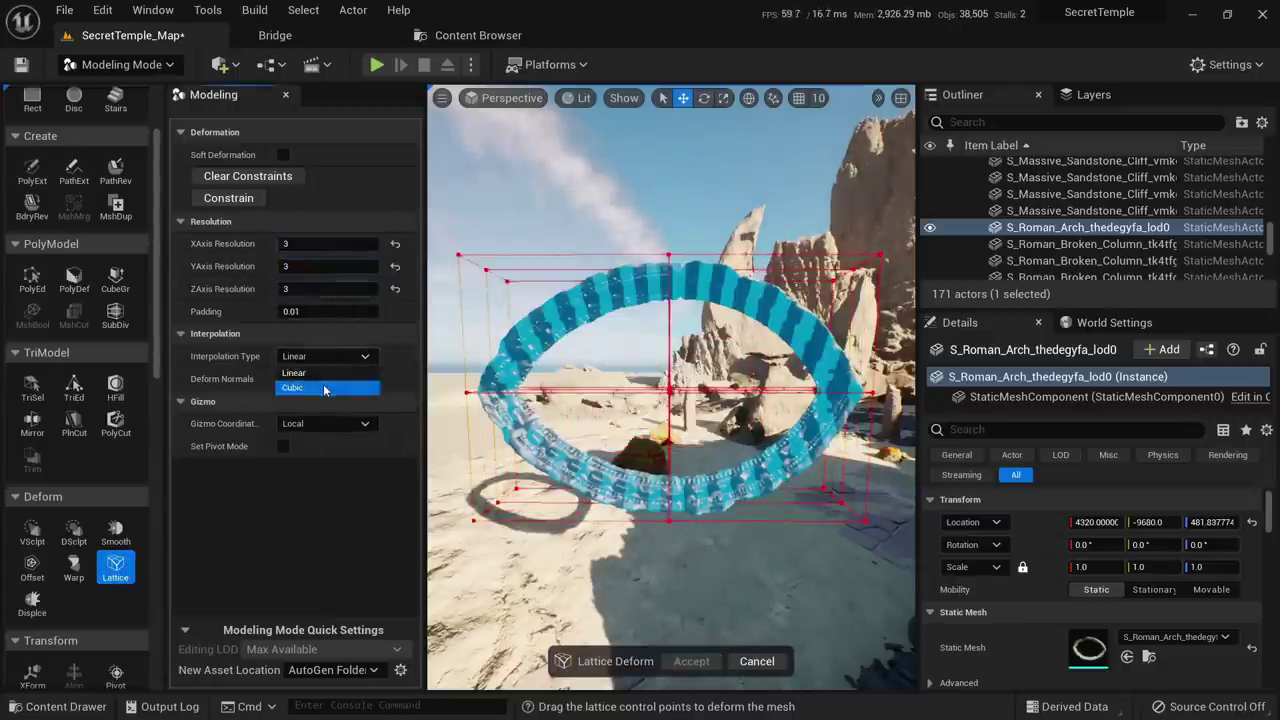
{"action": "left_click", "coordinate": [330, 389]}
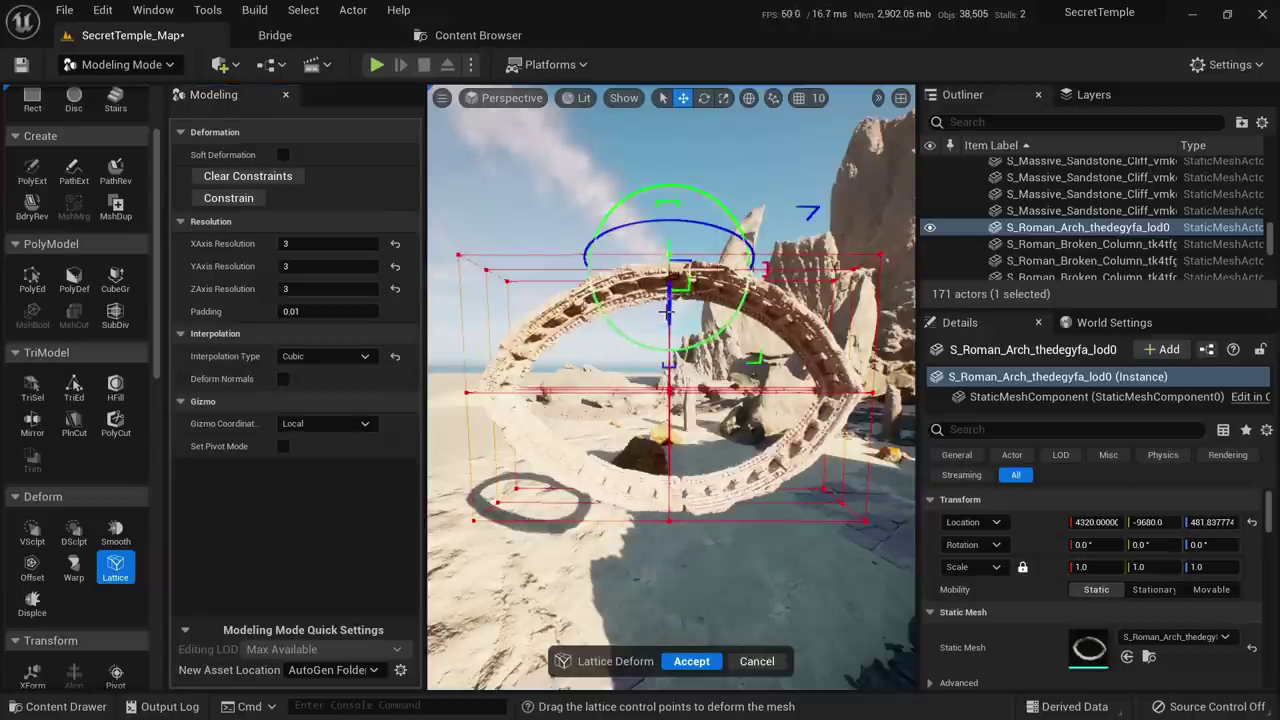
Stretch the ring vertically by moving the lattice's upper middle control points up and its lower middle points down
{"action": "left_click_drag", "start_coordinate": [668, 312], "coordinate": [668, 267]}
{"action": "left_click_drag", "start_coordinate": [720, 478], "coordinate": [615, 543]}
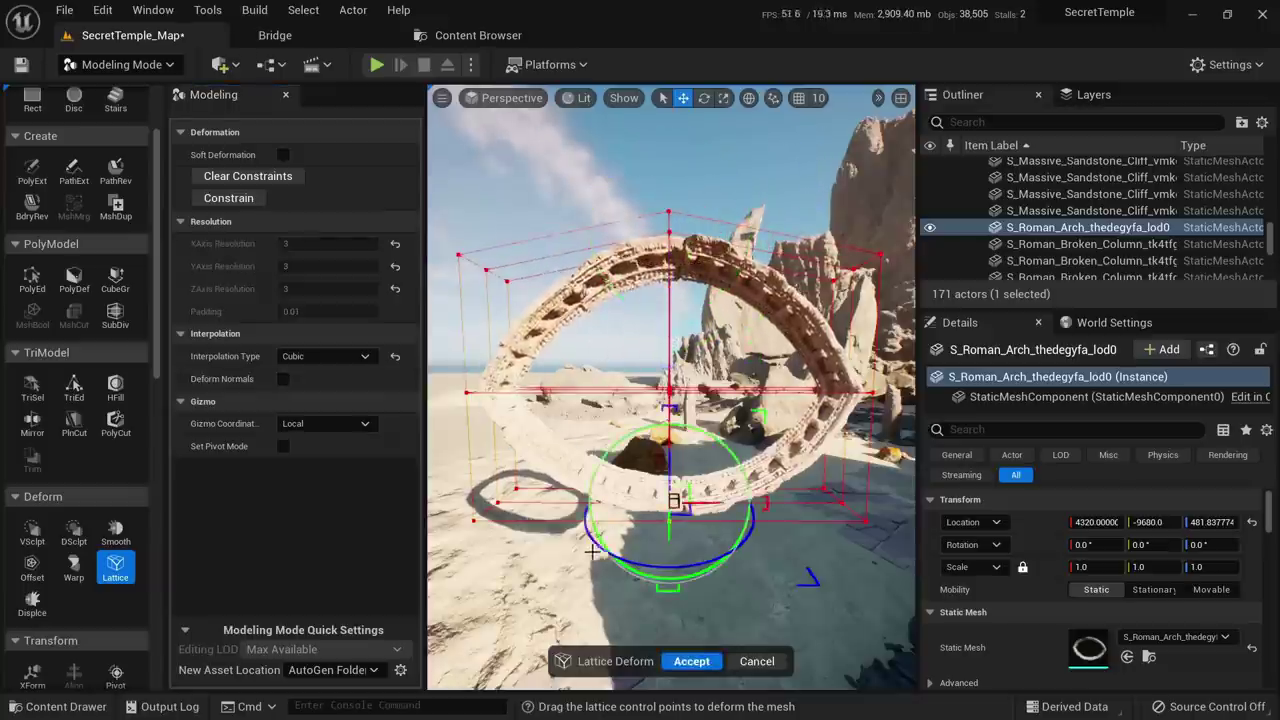
{"action": "right_click_drag", "start_coordinate": [690, 490], "coordinate": [655, 492]}
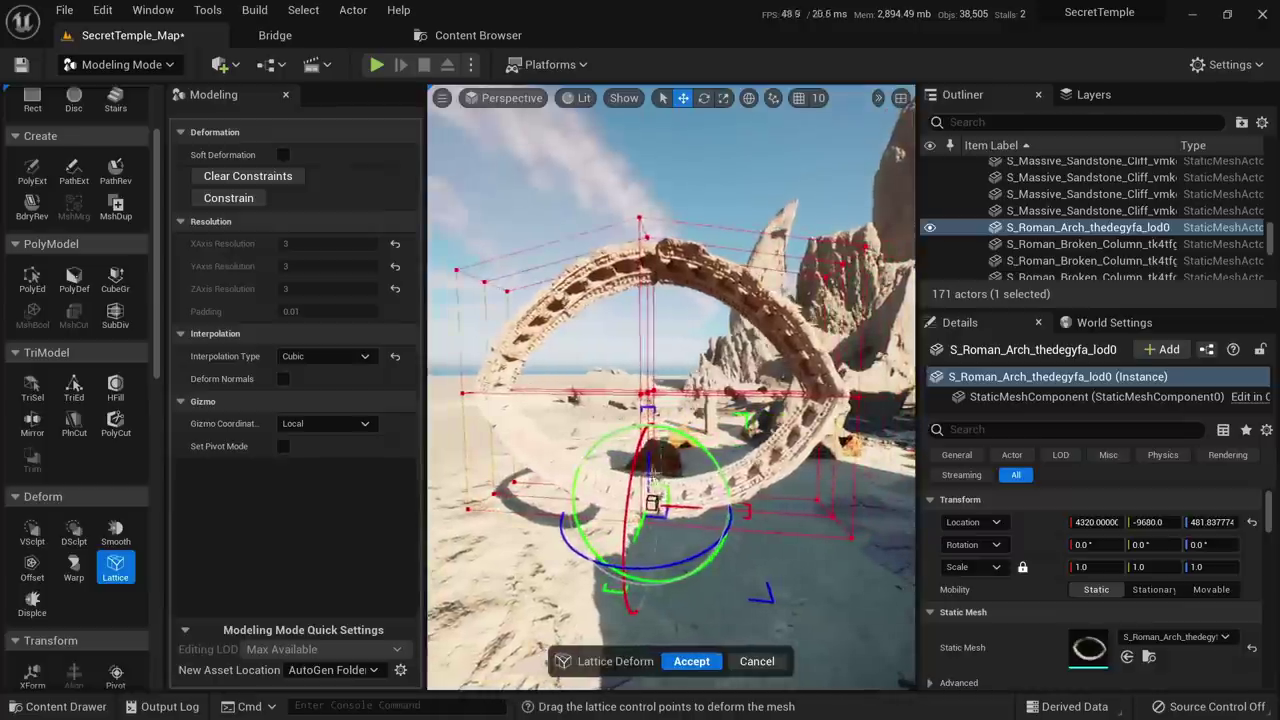
{"action": "left_click_drag", "start_coordinate": [650, 458], "coordinate": [649, 498]}
Pull the lattice's middle control points on both sides of the ring inward to round it, and apply the deformation
{"action": "left_click_drag", "start_coordinate": [874, 348], "coordinate": [742, 397]}
{"action": "left_click", "coordinate": [836, 394]}
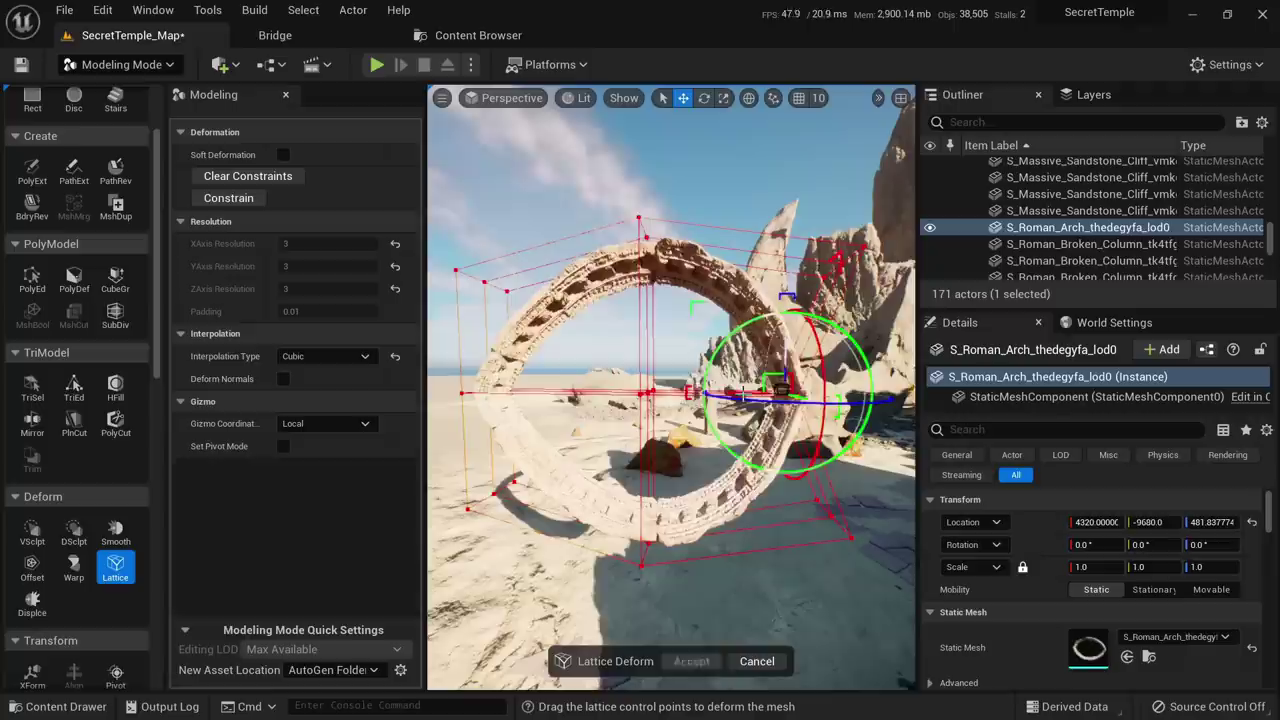
{"action": "left_click", "coordinate": [463, 392]}
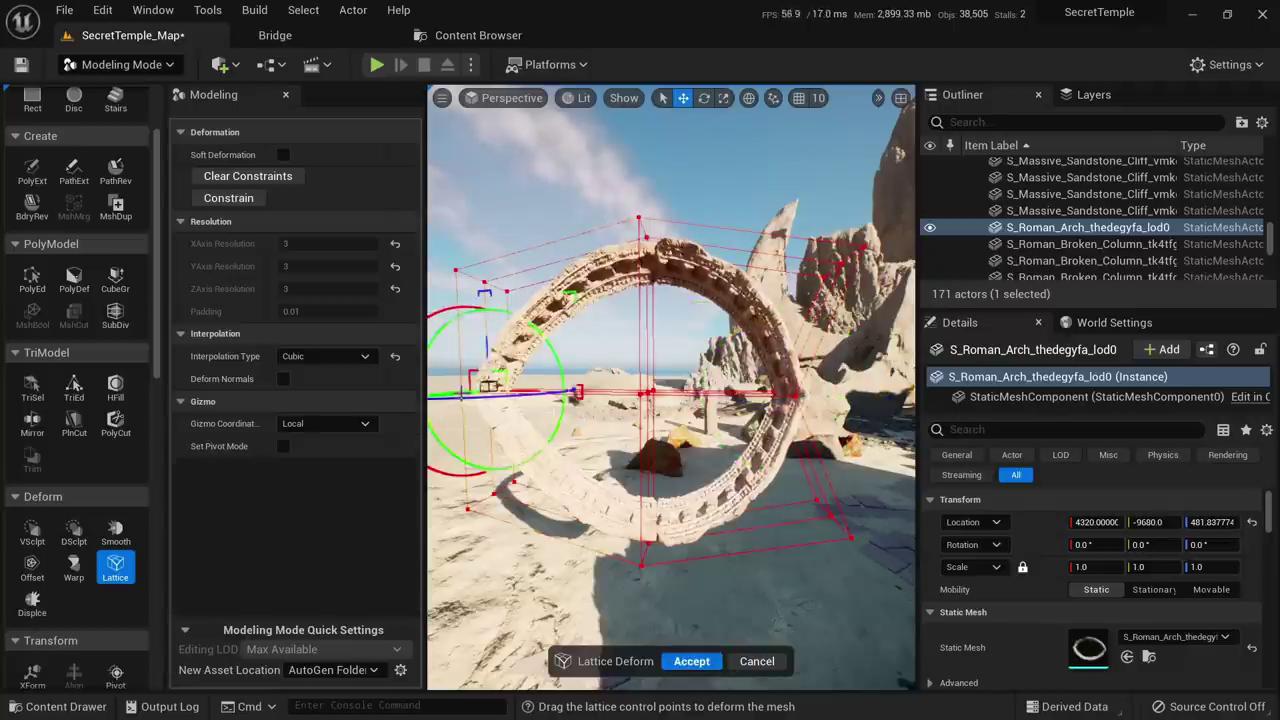
{"action": "left_click_drag", "start_coordinate": [514, 390], "coordinate": [542, 391]}
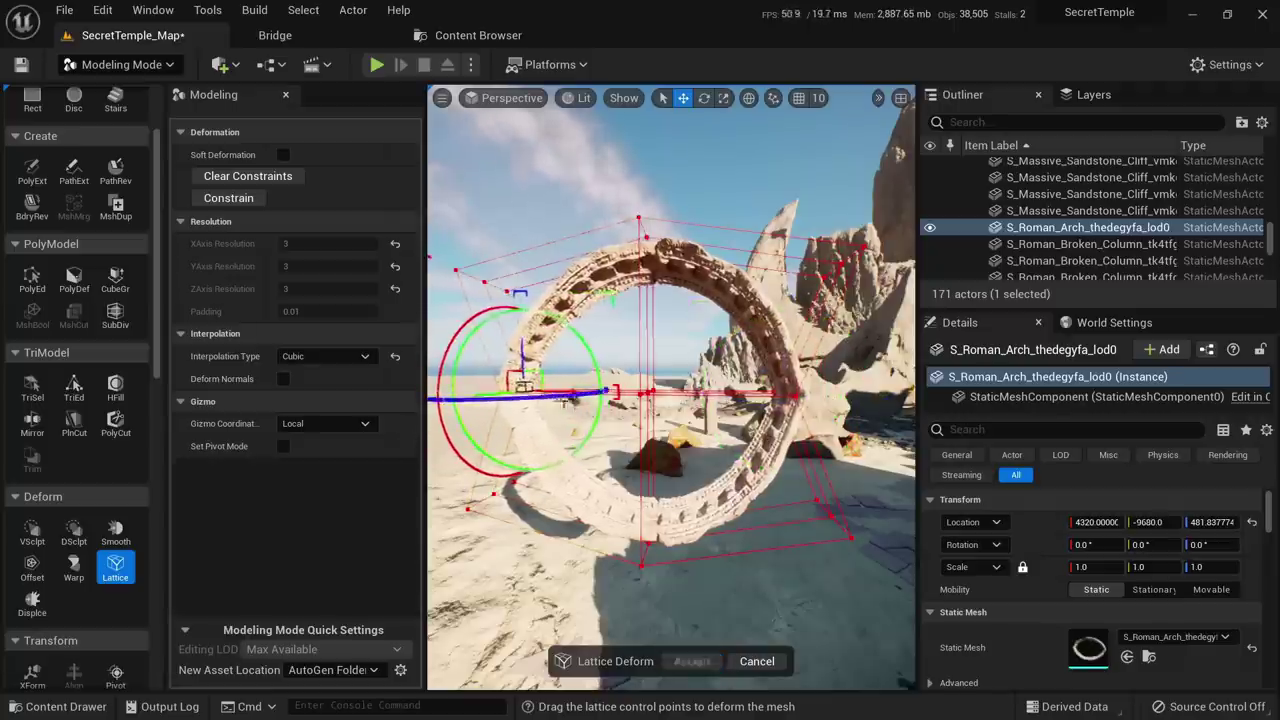
{"action": "right_click_drag", "start_coordinate": [542, 391], "coordinate": [898, 372]}
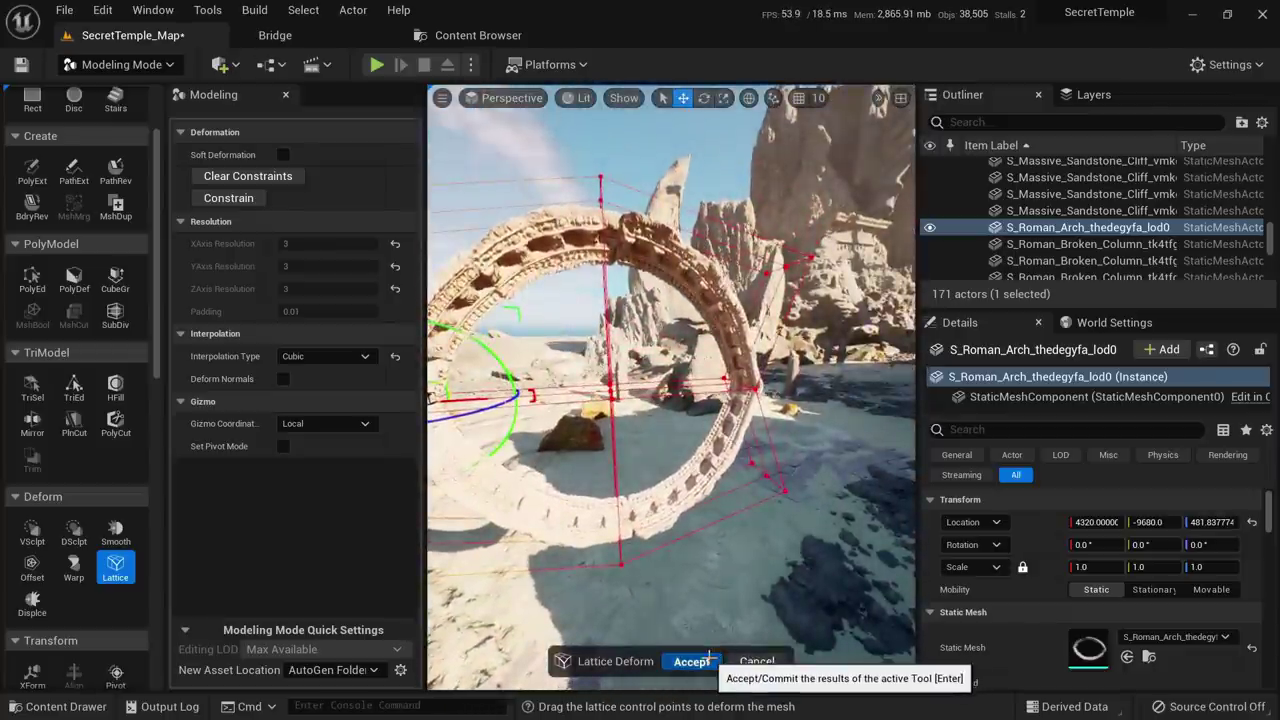
{"action": "left_click", "coordinate": [708, 660]}
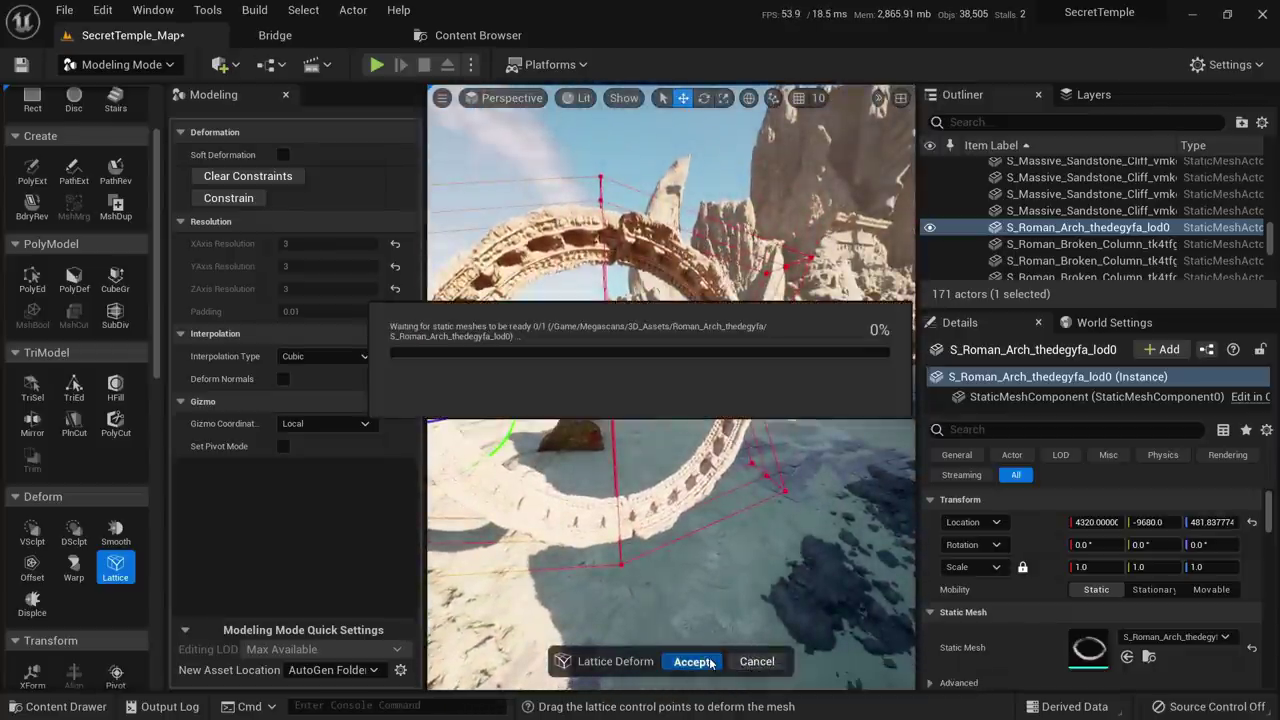
Return to Select Mode, open the ring's mesh in the Static Mesh Editor and look up its collision complexity settings
{"action": "right_click_drag", "start_coordinate": [710, 441], "coordinate": [732, 422]}
{"action": "key", "text": "shift+1"}
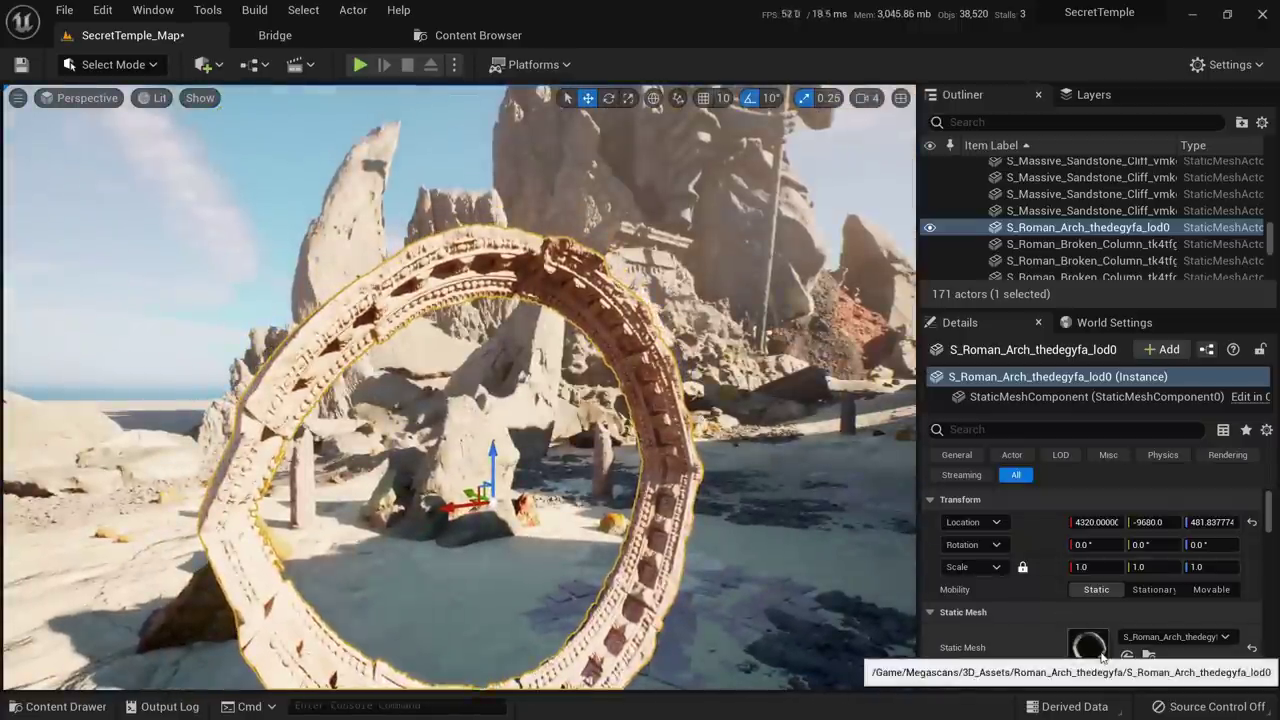
{"action": "double_click", "coordinate": [1089, 647]}
{"action": "left_click_drag", "start_coordinate": [631, 259], "coordinate": [690, 280], "text": "alt"}
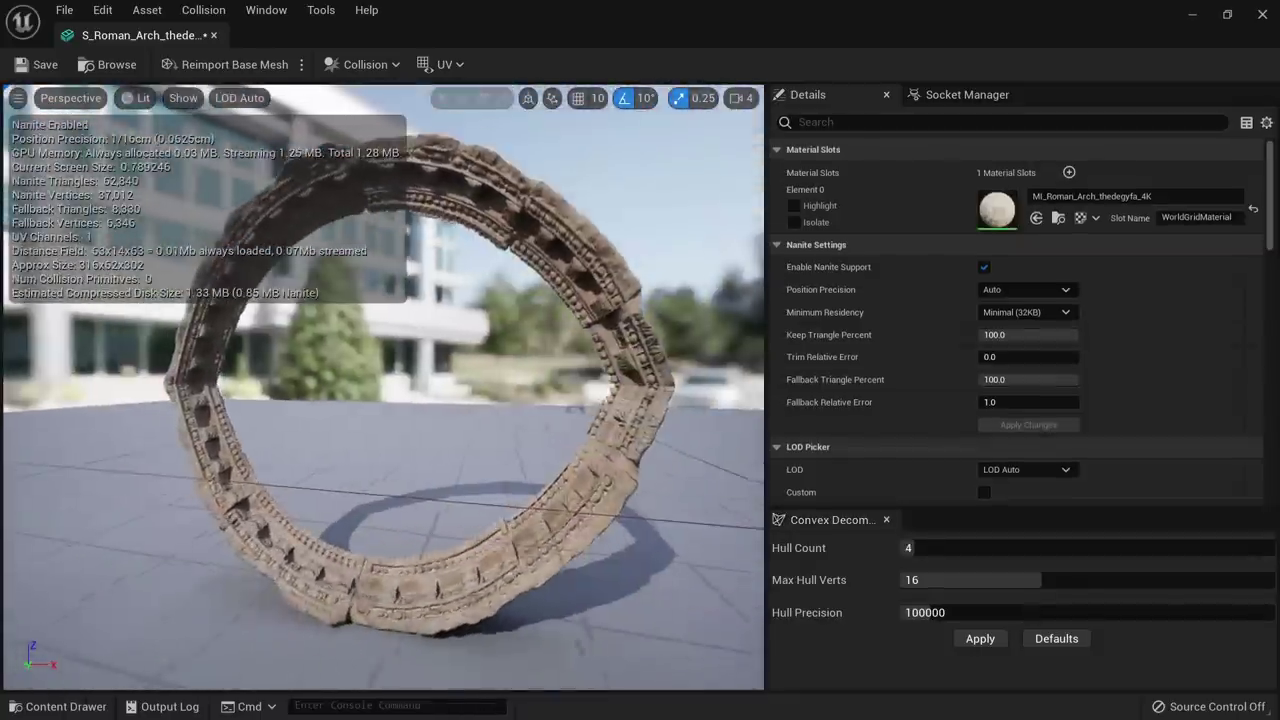
{"action": "left_click", "coordinate": [923, 123]}
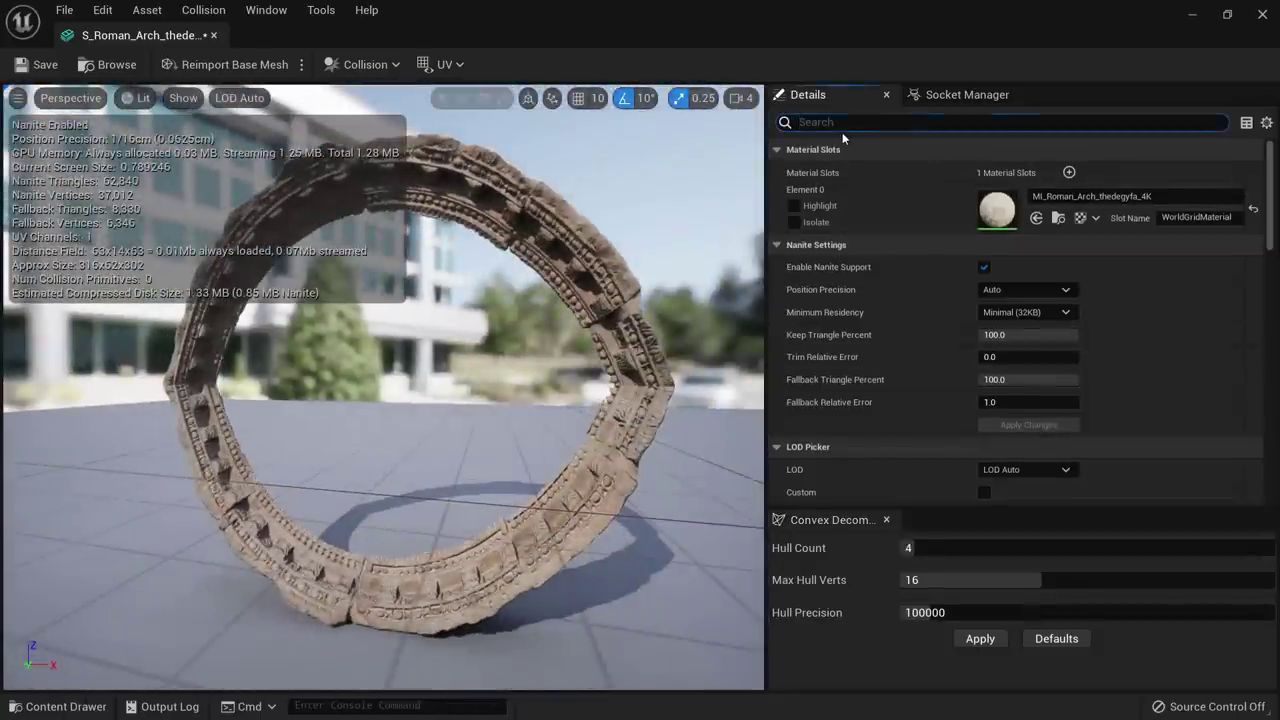
{"action": "type", "text": "comple"}
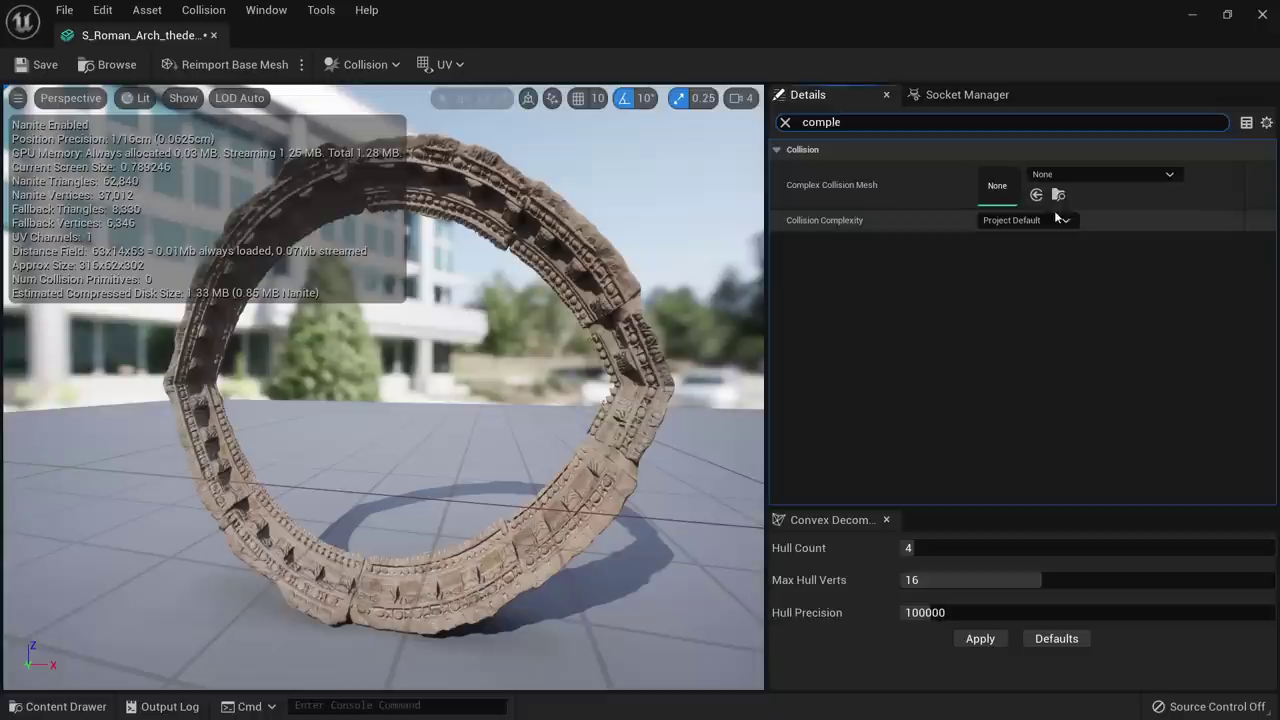
{"action": "left_click", "coordinate": [785, 122]}
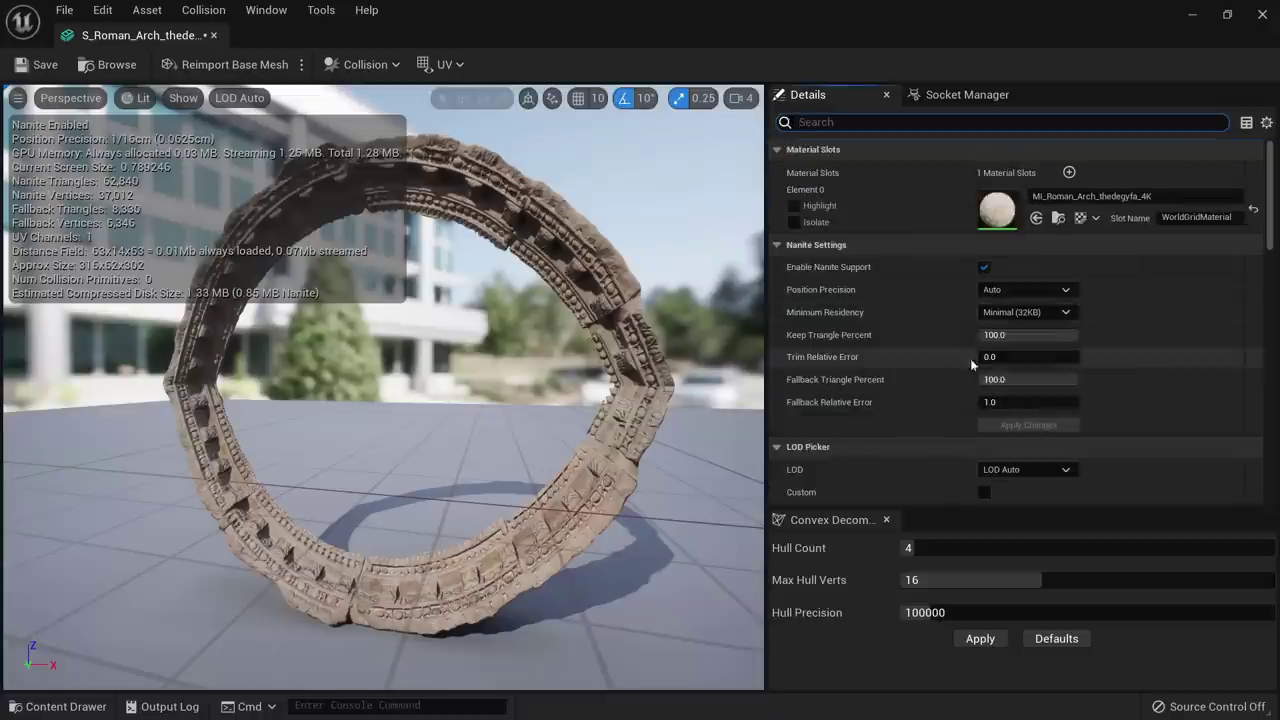
Save the ring mesh, close its editor and locate its asset in the Content Browser
{"action": "left_click", "coordinate": [42, 68]}
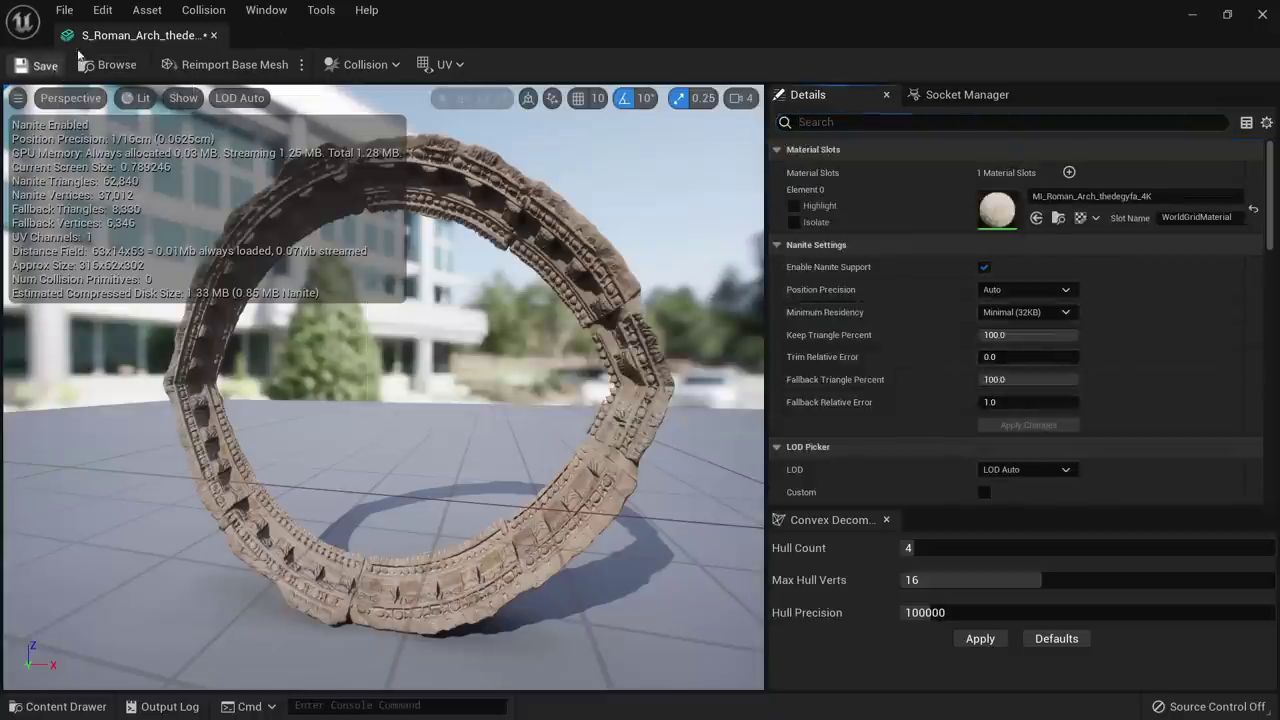
{"action": "middle_click", "coordinate": [91, 36]}
{"action": "right_click_drag", "start_coordinate": [494, 468], "coordinate": [500, 420]}
{"action": "mouse_move", "coordinate": [395, 328]}
{"action": "right_mouse_down"}
{"action": "mouse_move", "coordinate": [405, 334]}
{"action": "mouse_move", "coordinate": [395, 328]}
{"action": "right_mouse_up"}
{"action": "key", "text": "ctrl+b"}
{"action": "left_click", "coordinate": [338, 262]}
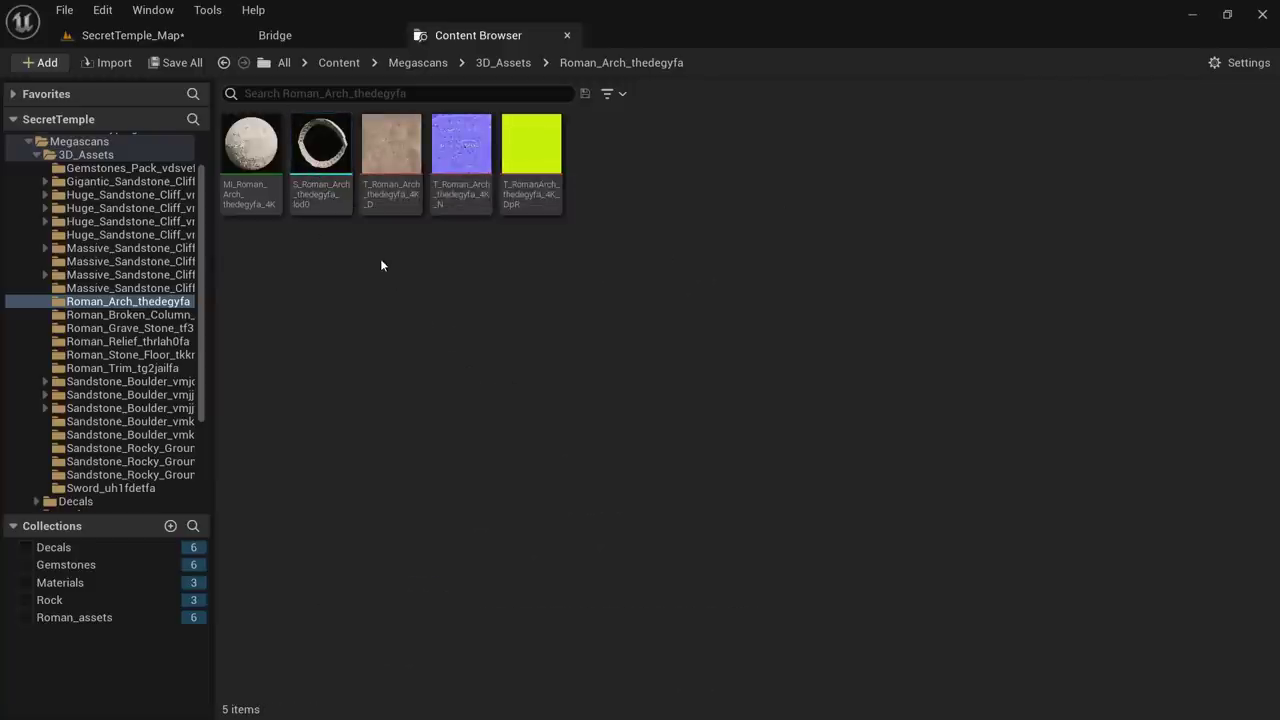
Open the SecretTemple folder in the Content Browser
{"action": "right_click", "coordinate": [380, 260]}
{"action": "scroll", "coordinate": [113, 420], "scroll_direction": "down", "scroll_amount": 3}
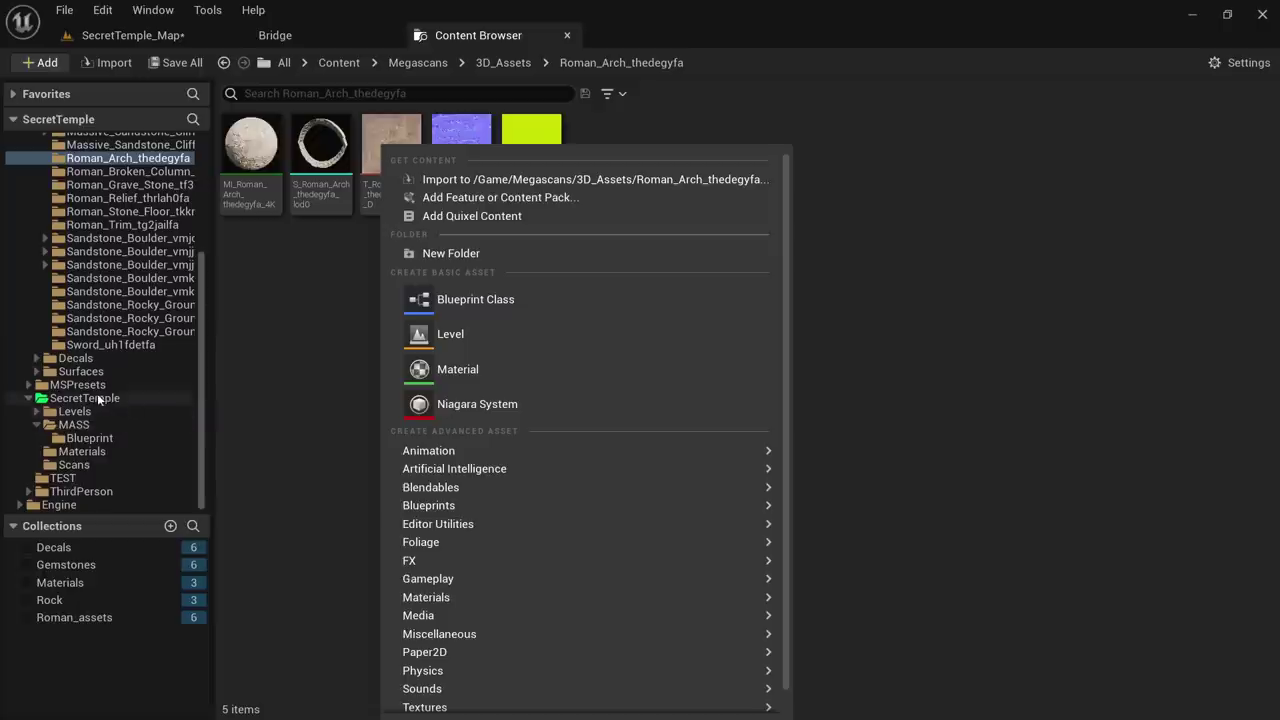
{"action": "left_click", "coordinate": [98, 398]}
{"action": "right_click", "coordinate": [367, 251]}
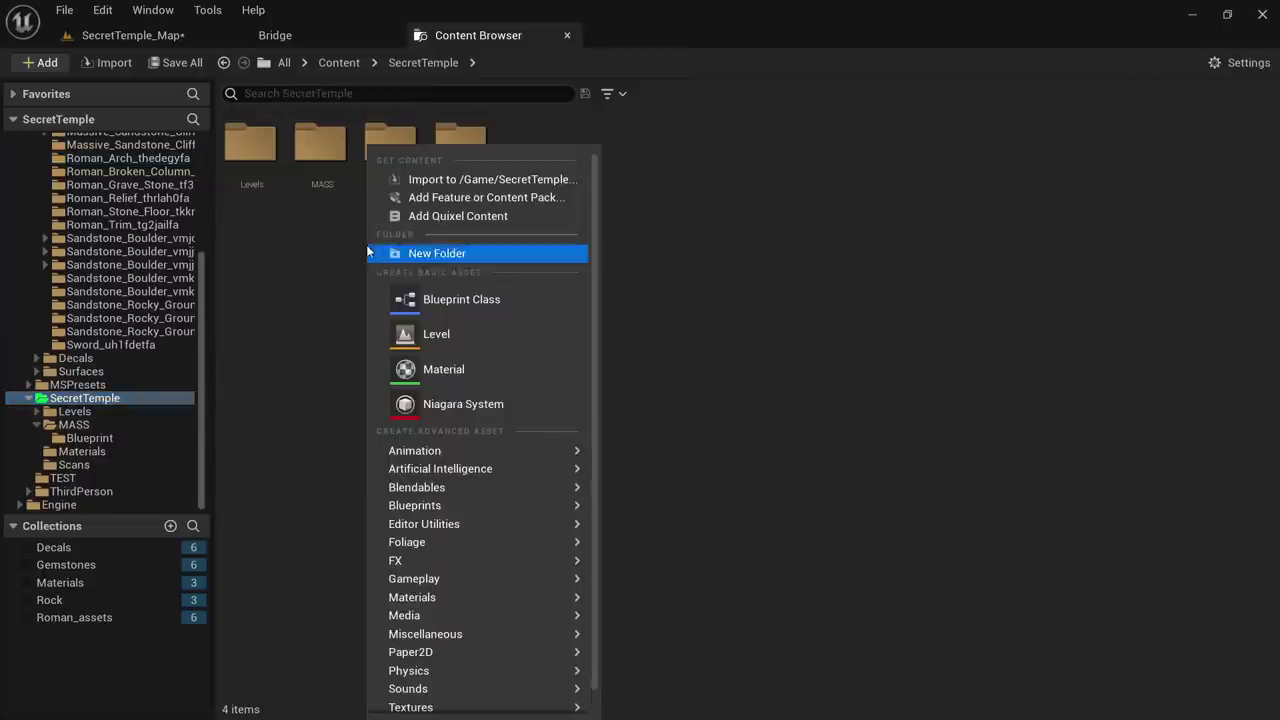
{"action": "left_click", "coordinate": [472, 292]}
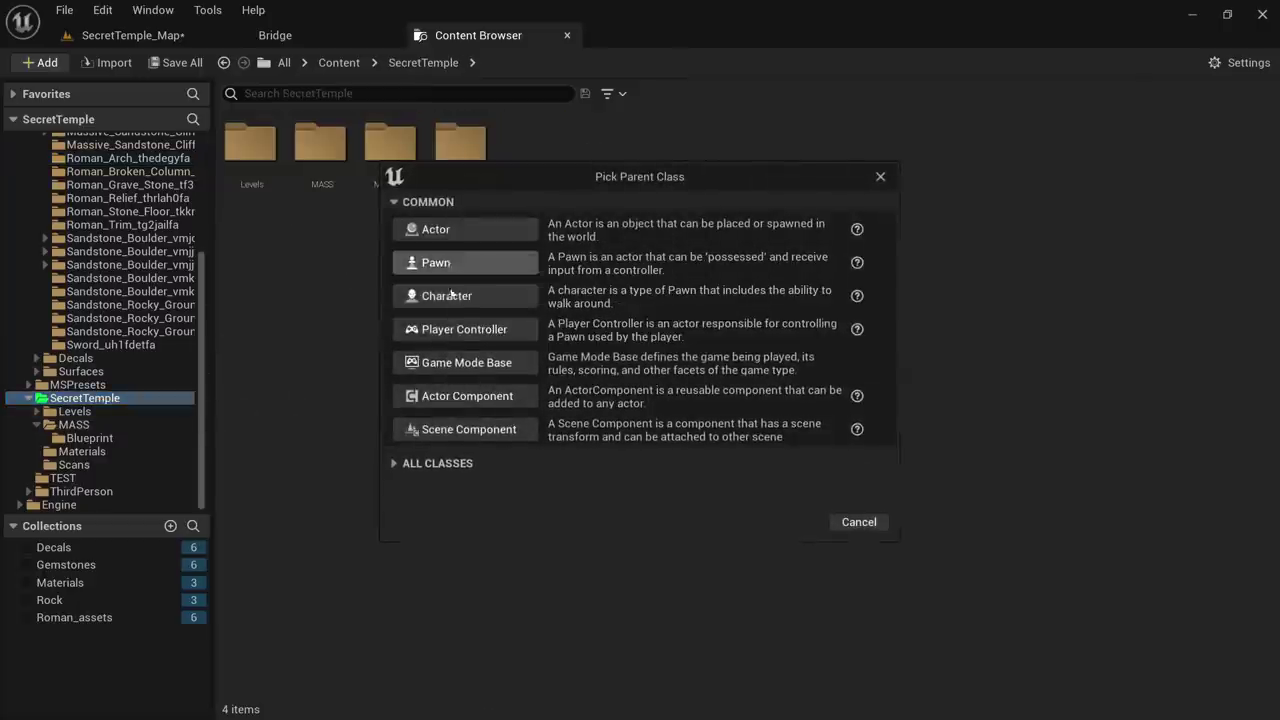
{"action": "left_click_drag", "start_coordinate": [792, 178], "coordinate": [854, 194]}
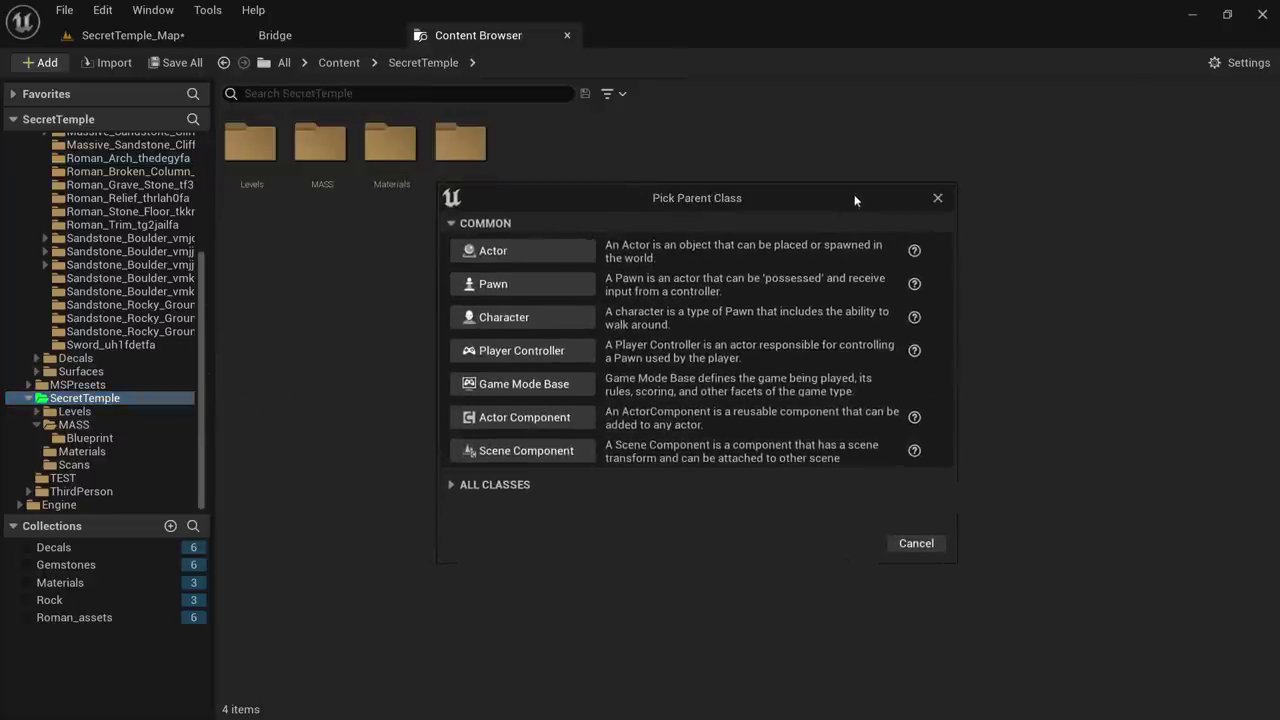
{"action": "left_click", "coordinate": [934, 200]}
Create a Blueprint Class with Actor as parent in the SecretTemple folder and name it BP_Rotating_Thing
{"action": "right_click", "coordinate": [656, 240]}
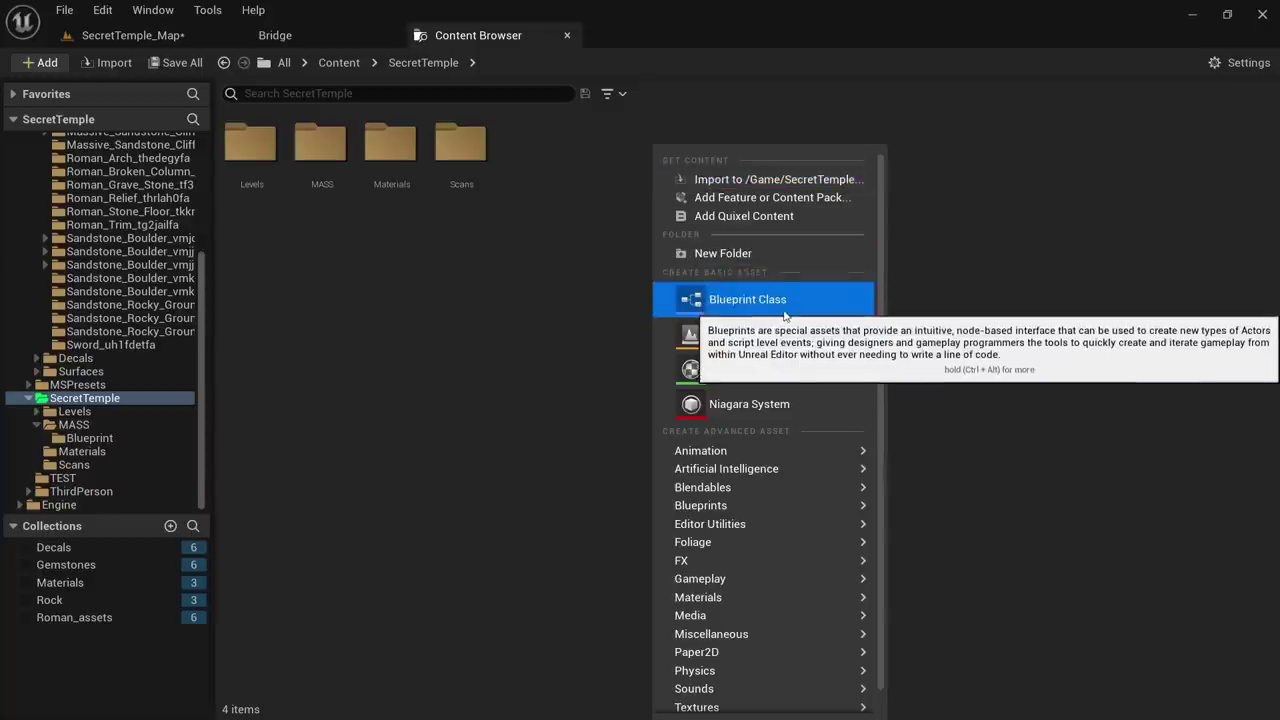
{"action": "left_click", "coordinate": [750, 300]}
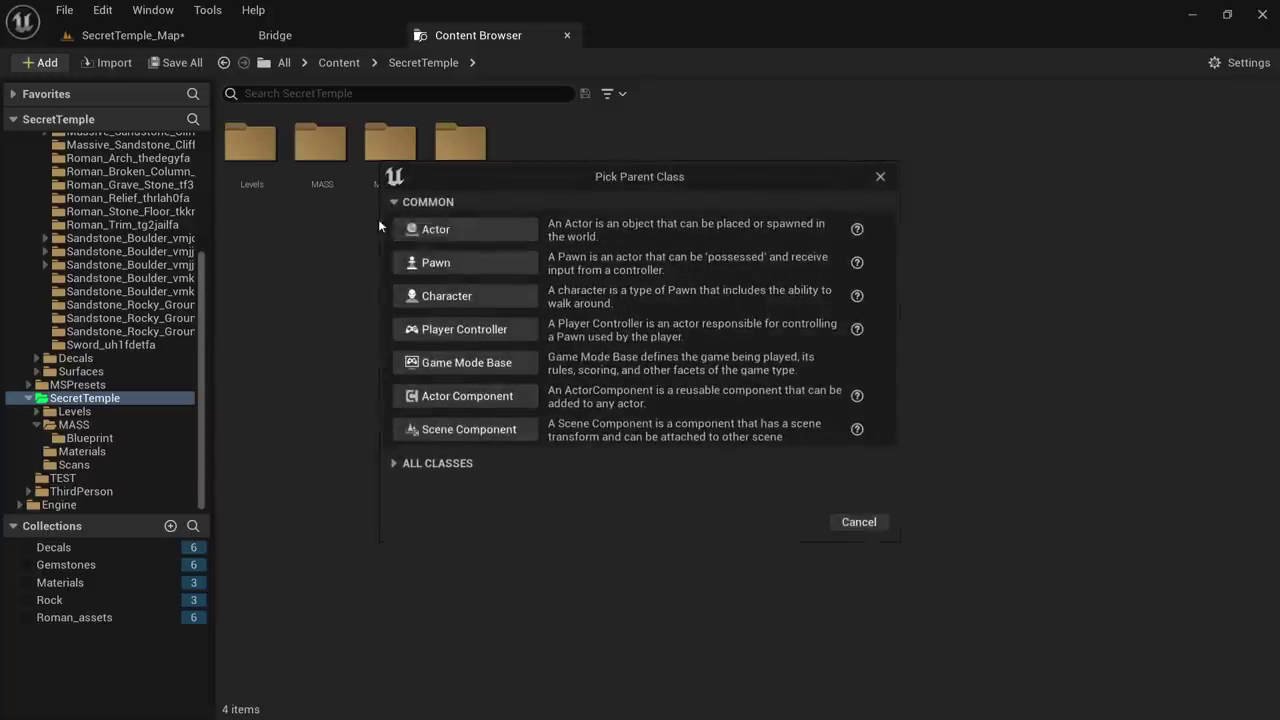
{"action": "left_click", "coordinate": [436, 230]}
{"action": "type", "text": "BP_"}
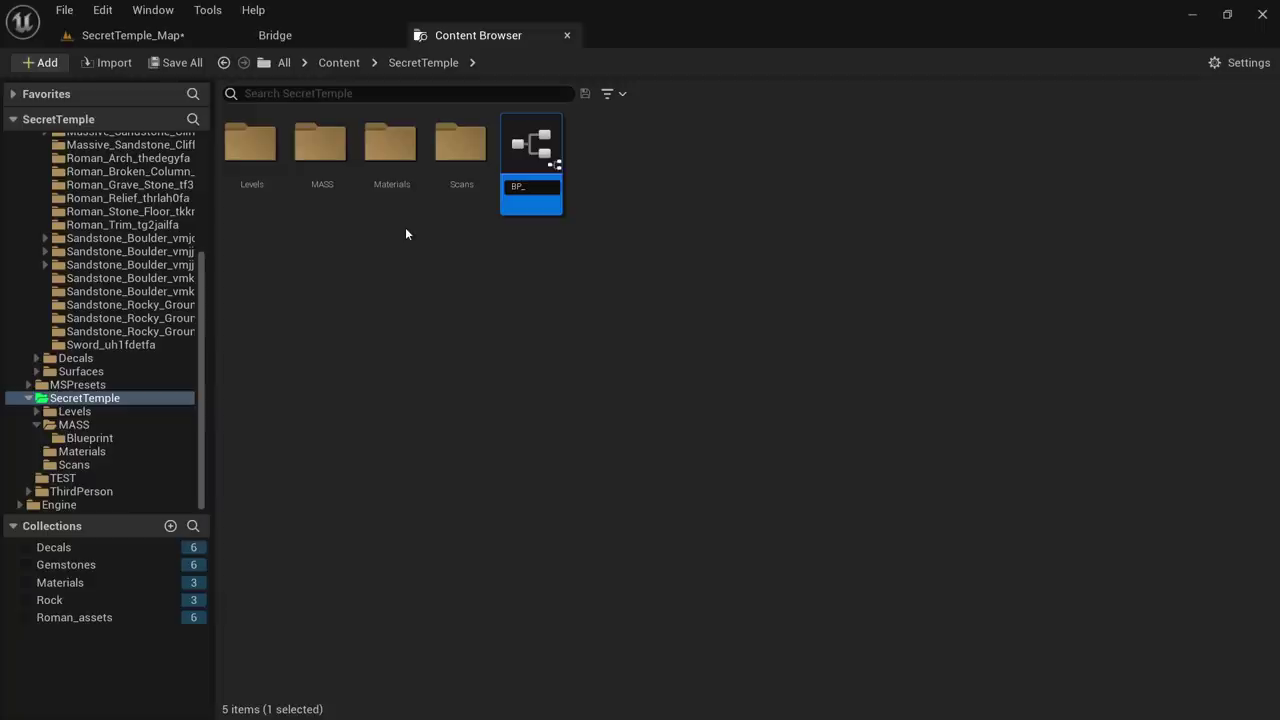
{"action": "type", "text": "Rota"}
{"action": "type", "text": "ting_Thing"}
{"action": "key", "text": "Return"}
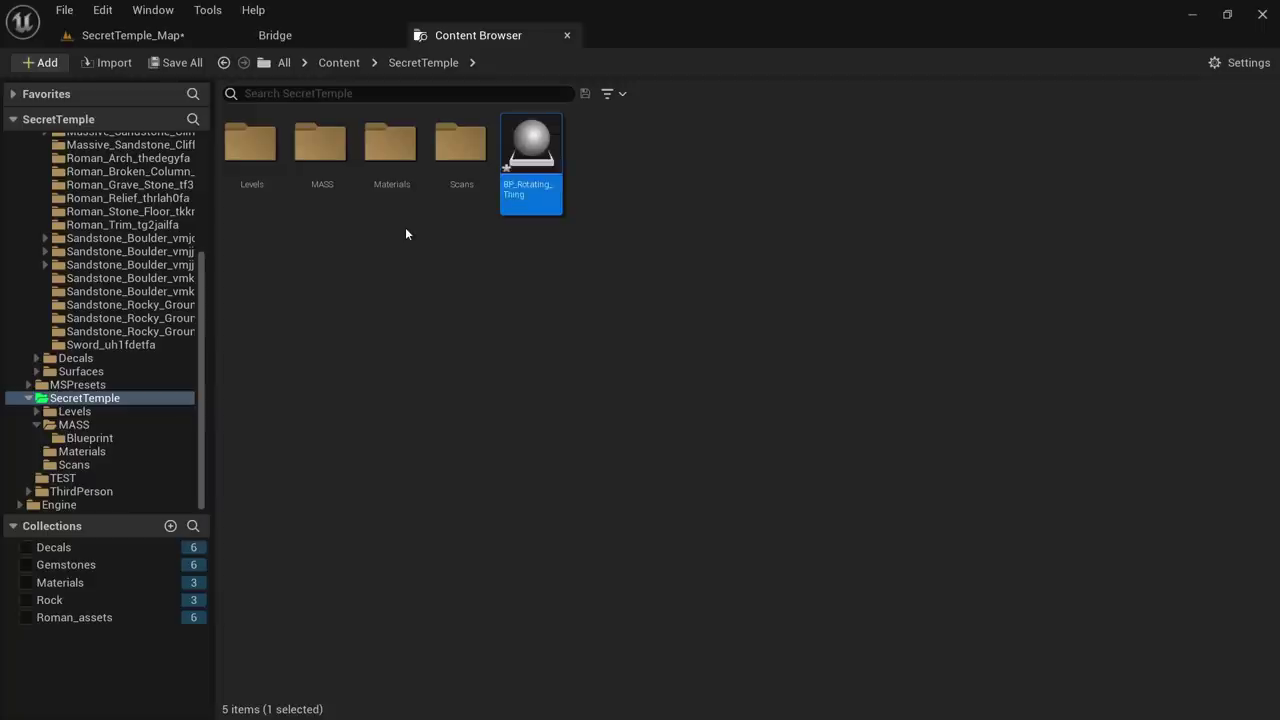
Open the BP_Rotating_Thing Blueprint and dock its editor in the main window beside the Content Browser
{"action": "double_click", "coordinate": [545, 175]}
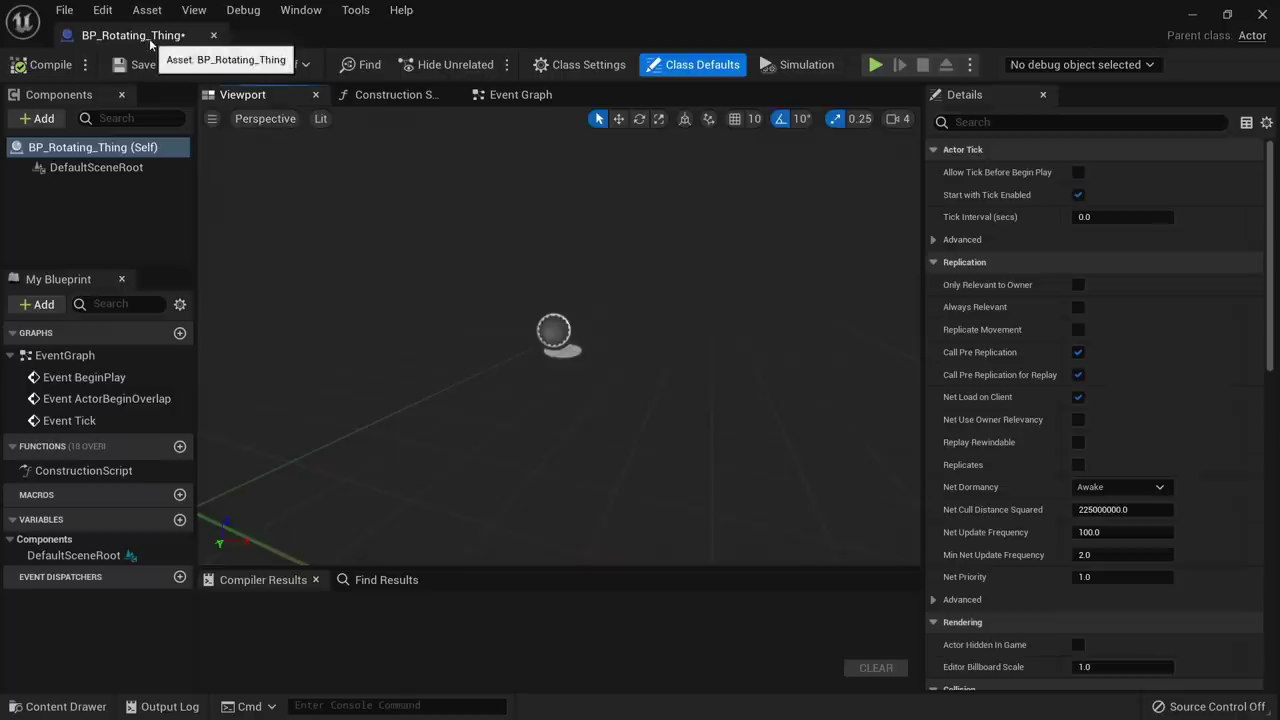
{"action": "left_click_drag", "start_coordinate": [149, 38], "coordinate": [671, 44]}
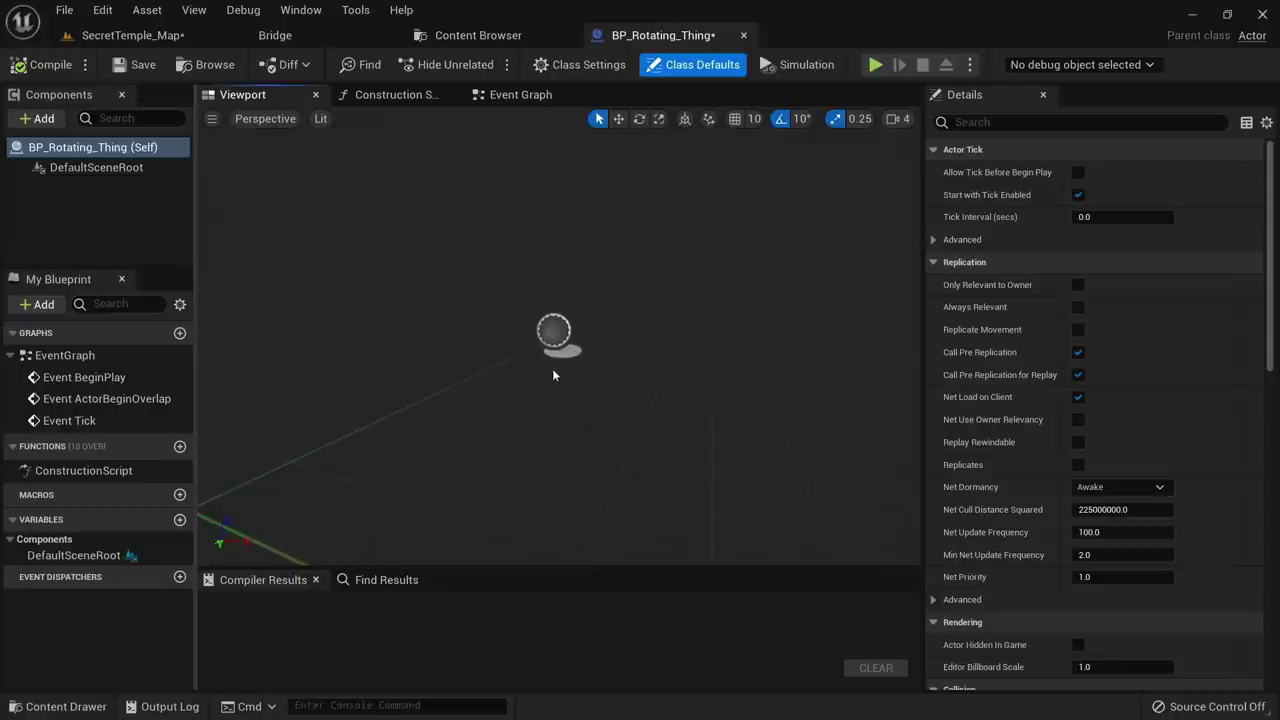
{"action": "mouse_move", "coordinate": [629, 354]}
{"action": "right_mouse_down"}
{"action": "mouse_move", "coordinate": [530, 350]}
{"action": "mouse_move", "coordinate": [635, 355]}
{"action": "right_mouse_up"}
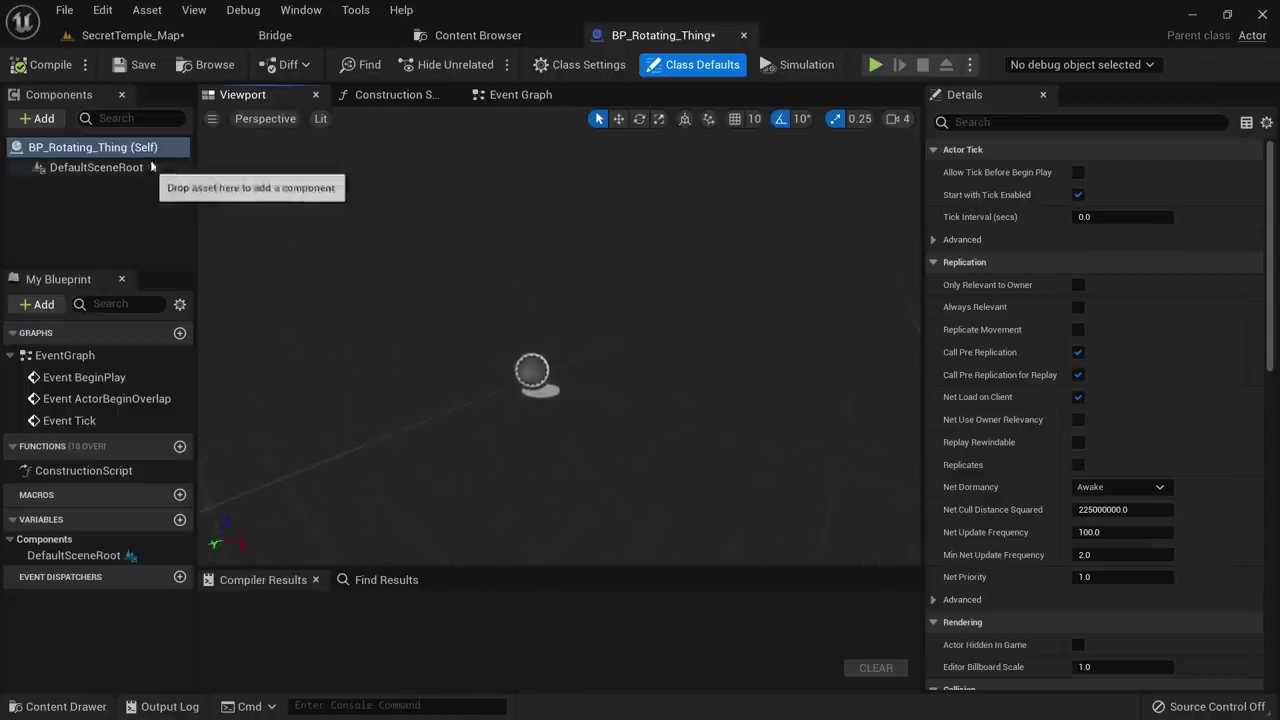
Add a Static Mesh component under the Blueprint's DefaultSceneRoot, keeping the default name
{"action": "left_click", "coordinate": [60, 121]}
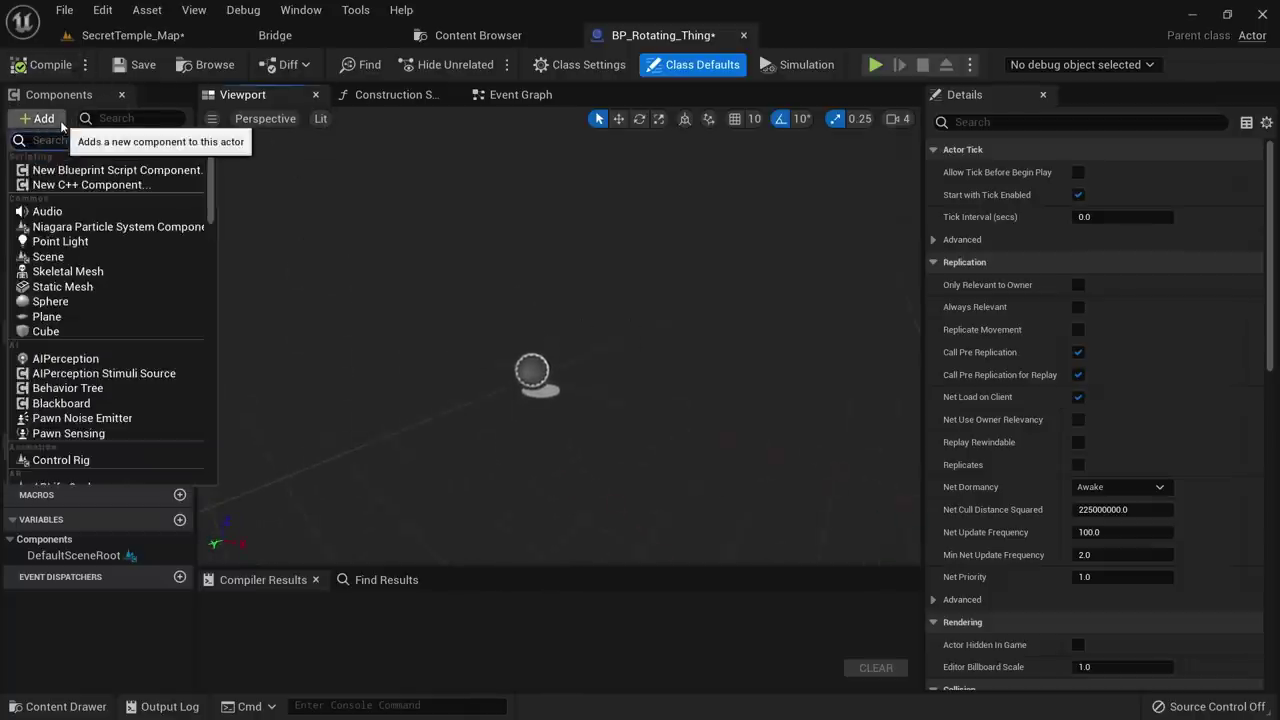
{"action": "type", "text": "sta"}
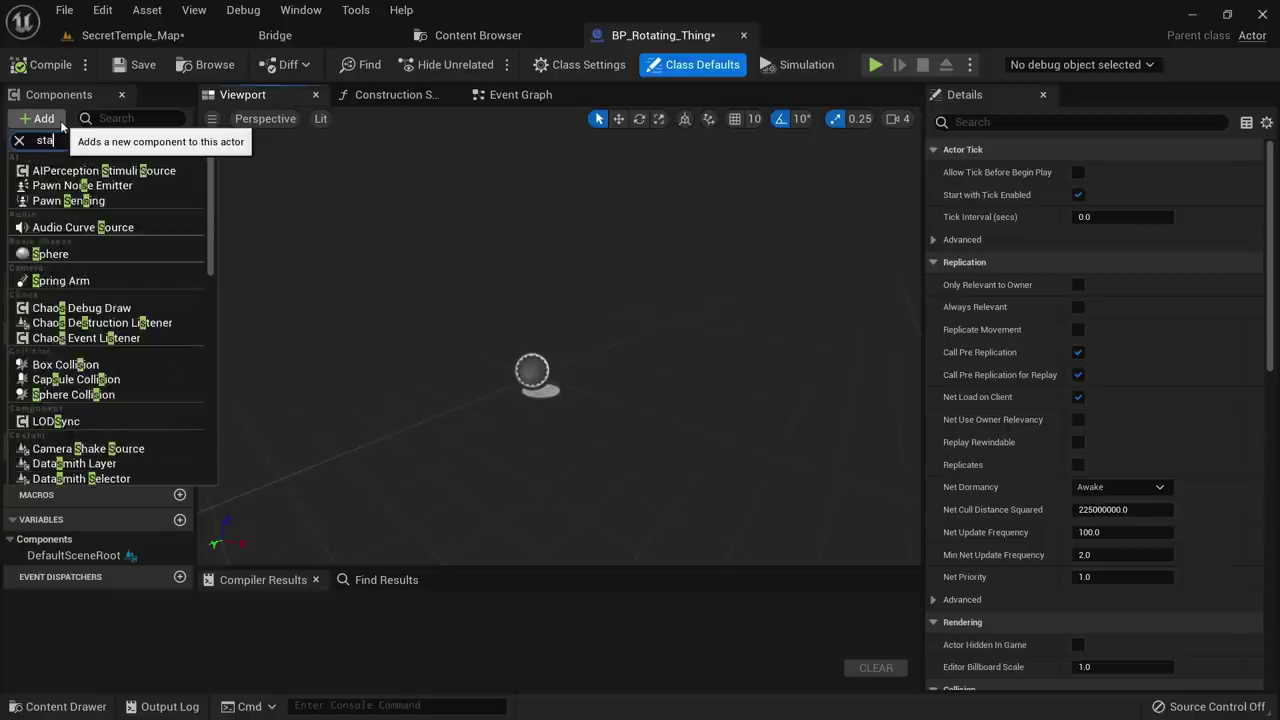
{"action": "type", "text": "tic"}
{"action": "left_click", "coordinate": [62, 200]}
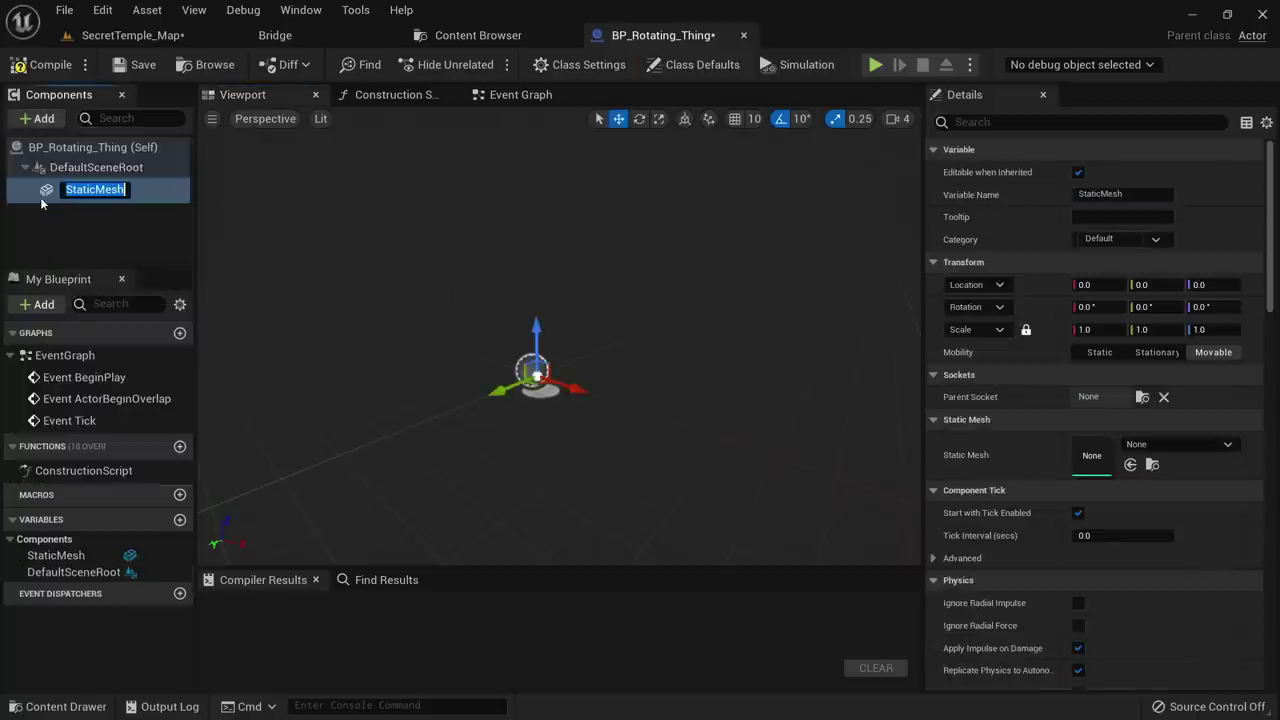
{"action": "right_click_drag", "start_coordinate": [438, 350], "coordinate": [496, 389]}
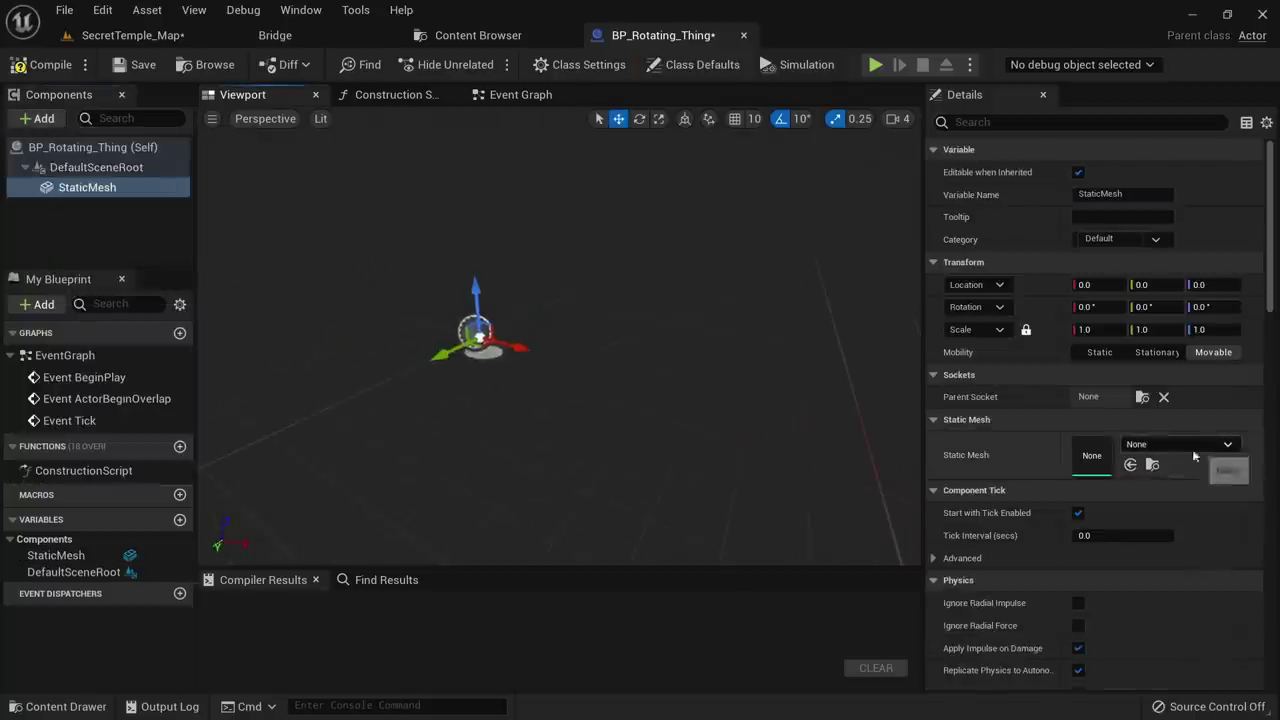
Assign the ring mesh from the Roman_Arch_thedegyfa folder to the Blueprint's StaticMesh component
{"action": "left_click", "coordinate": [485, 36]}
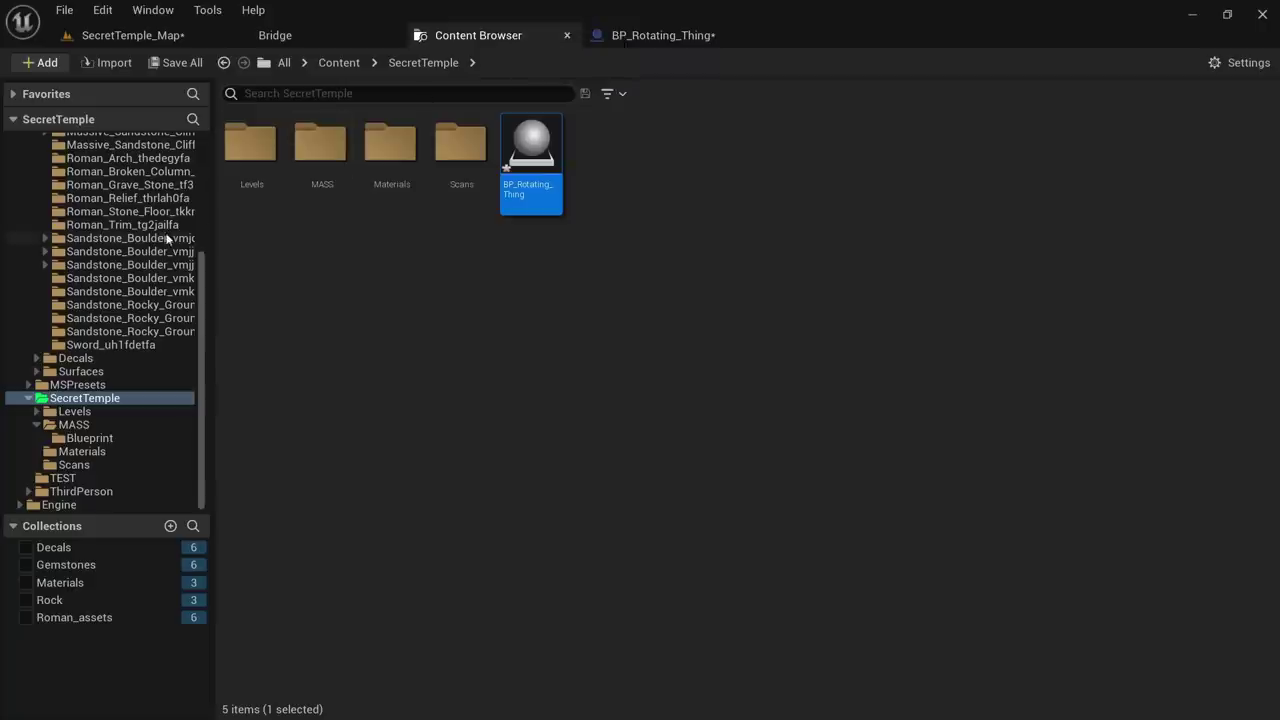
{"action": "scroll", "coordinate": [155, 260], "scroll_direction": "up", "scroll_amount": 2}
{"action": "left_click", "coordinate": [150, 212]}
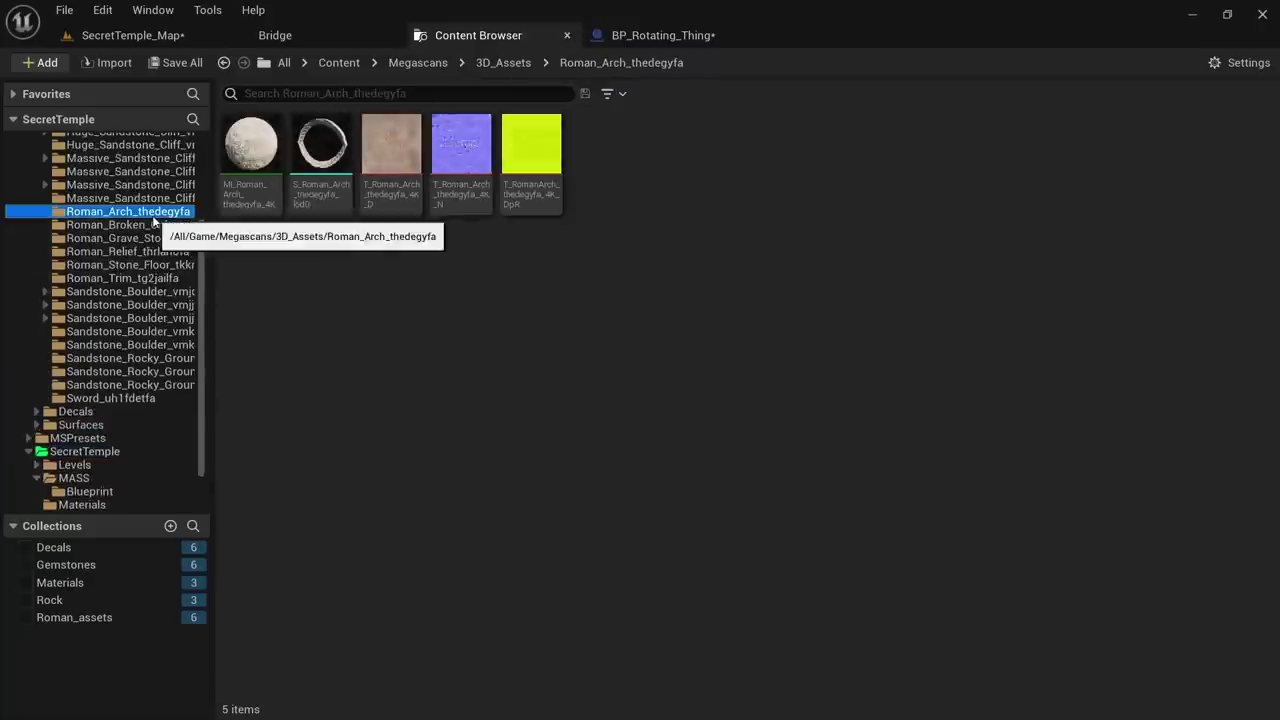
{"action": "left_click", "coordinate": [318, 150]}
{"action": "left_click", "coordinate": [670, 36]}
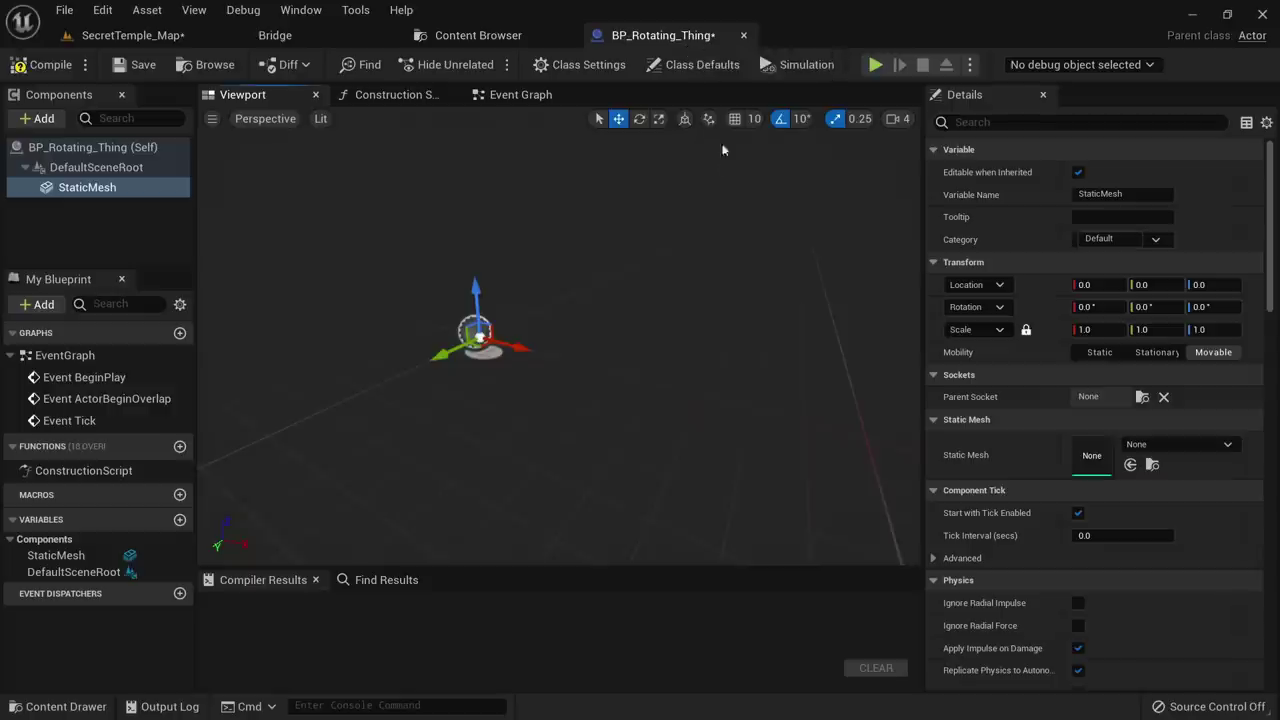
{"action": "left_click", "coordinate": [1130, 465]}
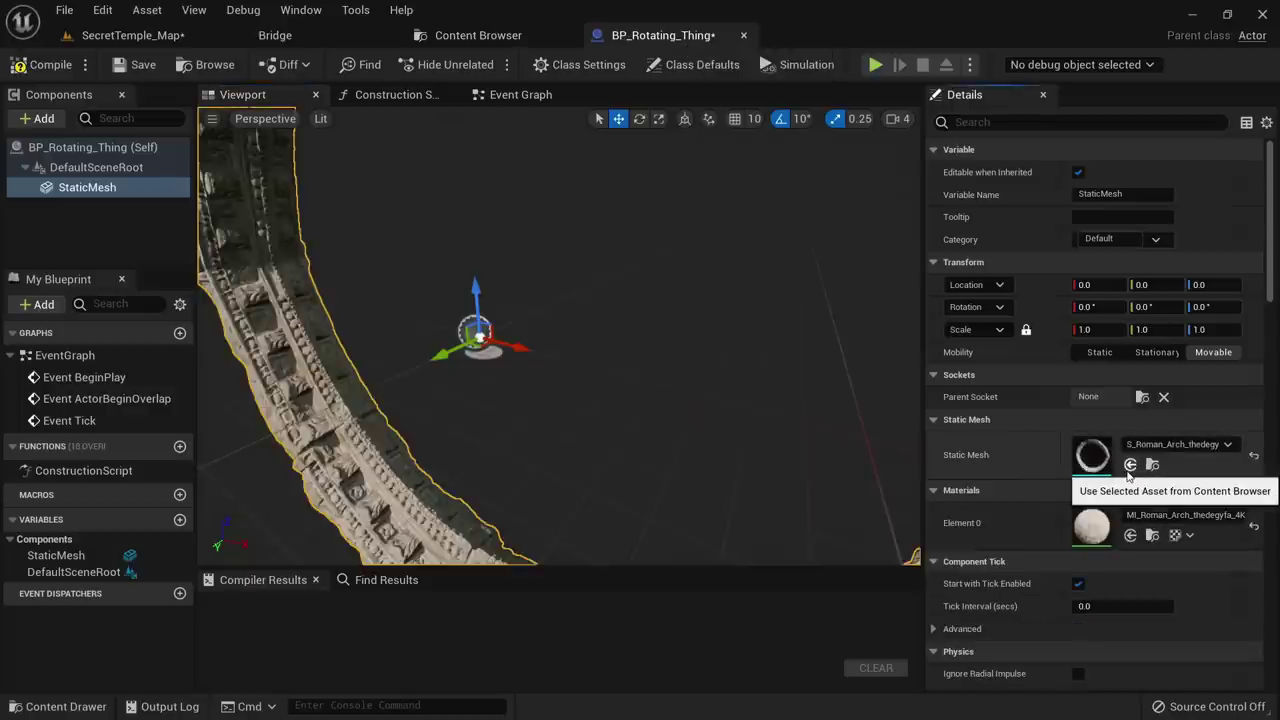
Compile the BP_Rotating_Thing blueprint
{"action": "left_click", "coordinate": [45, 64]}
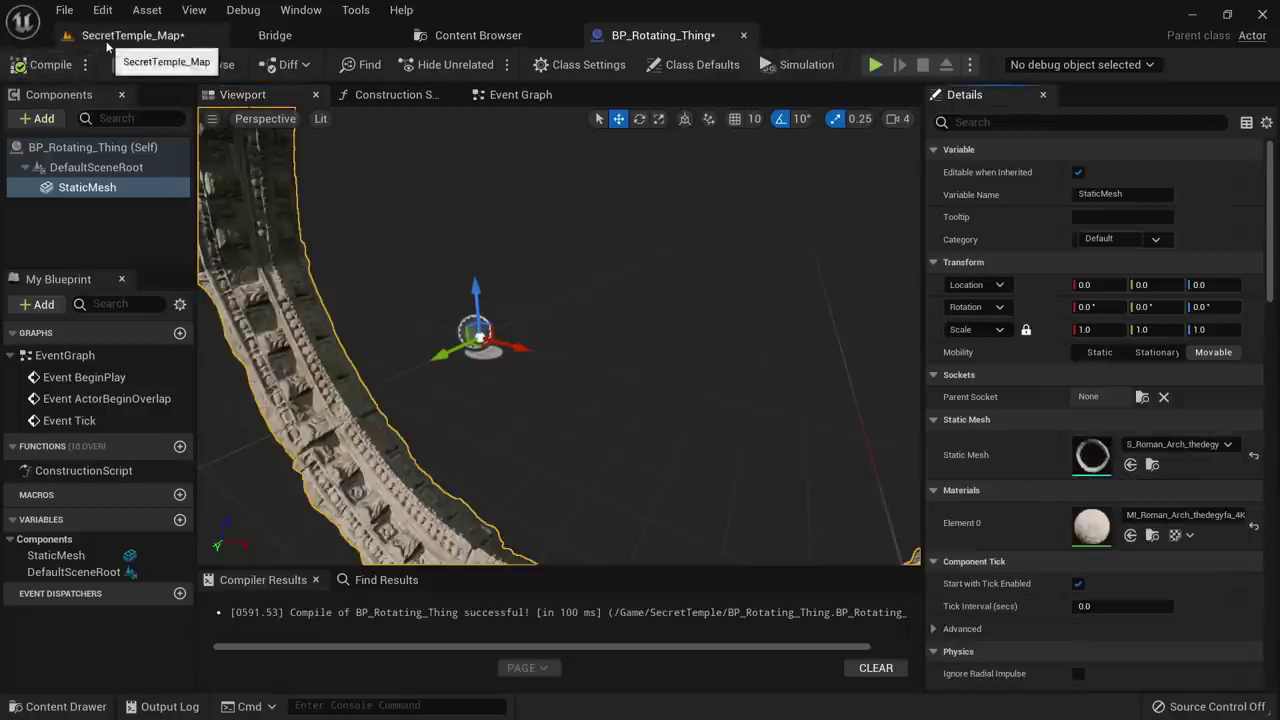
{"action": "right_click_drag", "start_coordinate": [447, 306], "coordinate": [550, 320]}
{"action": "key", "text": "s"}
{"action": "left_click_drag", "start_coordinate": [448, 400], "coordinate": [452, 440]}
Delete the standalone Roman arch mesh from the SecretTemple_Map level
{"action": "left_click", "coordinate": [446, 38]}
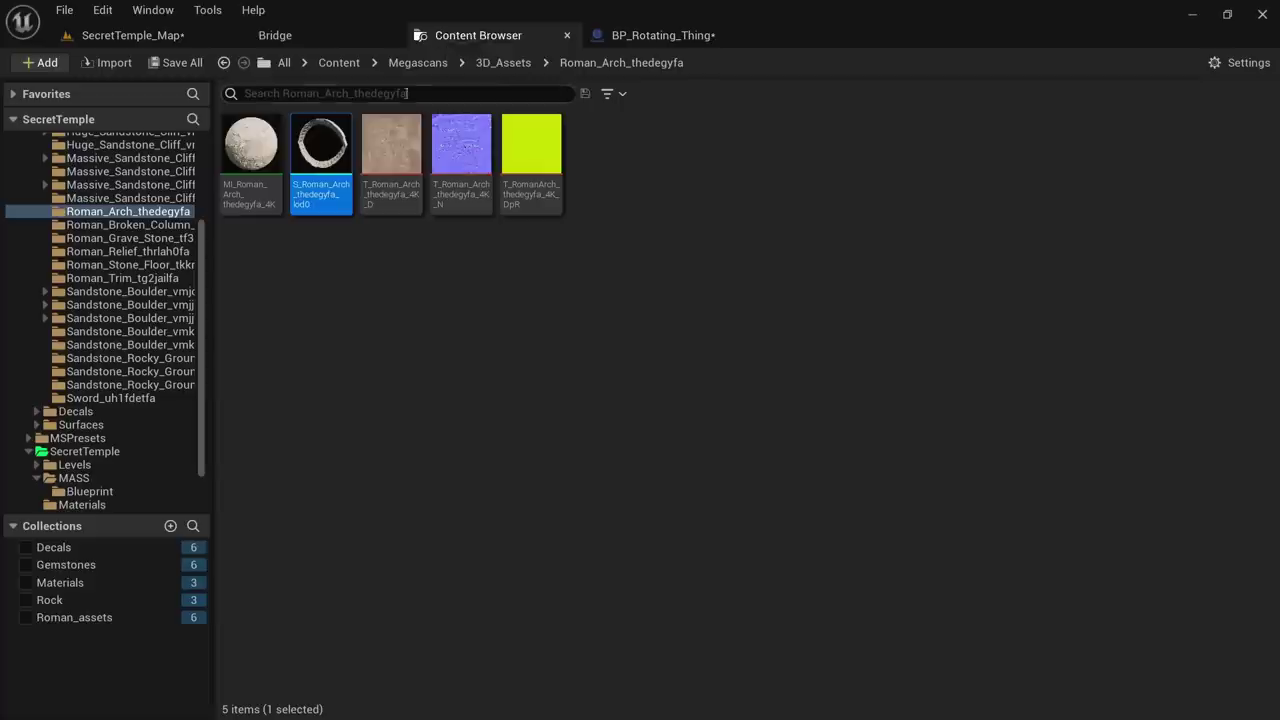
{"action": "left_click", "coordinate": [168, 35]}
{"action": "right_click_drag", "start_coordinate": [530, 300], "coordinate": [485, 289]}
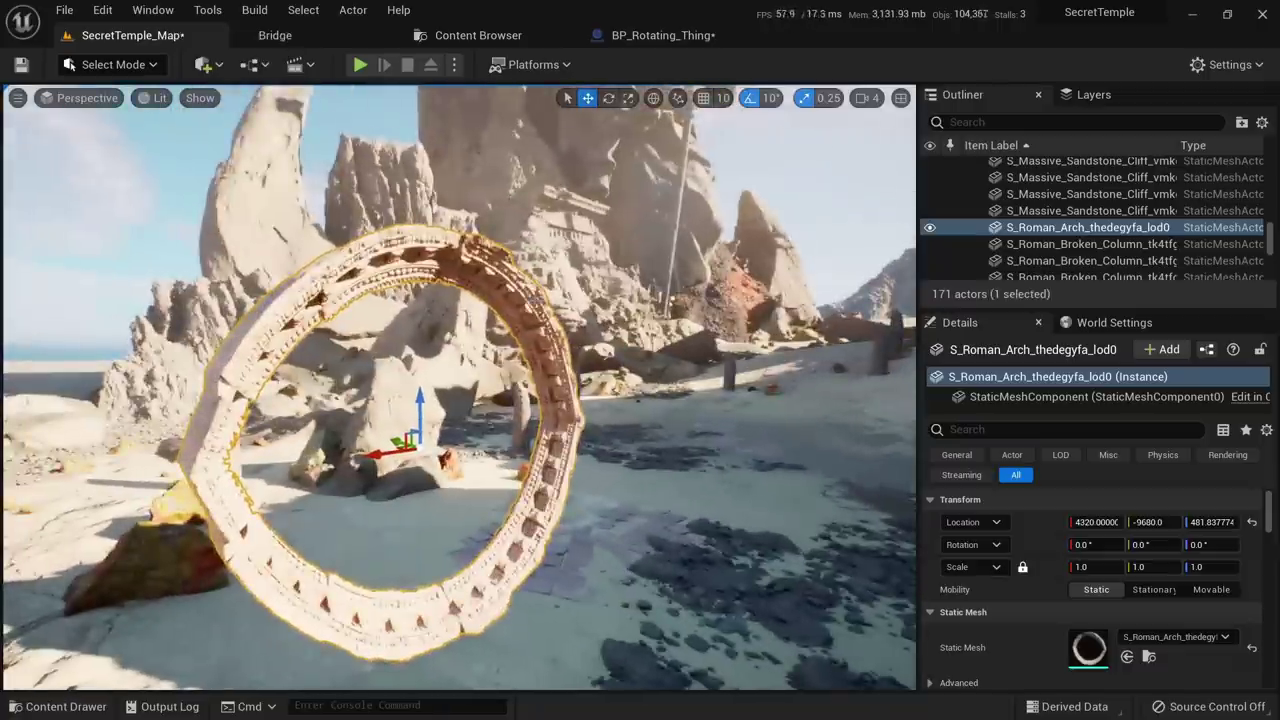
{"action": "key", "text": "Delete"}
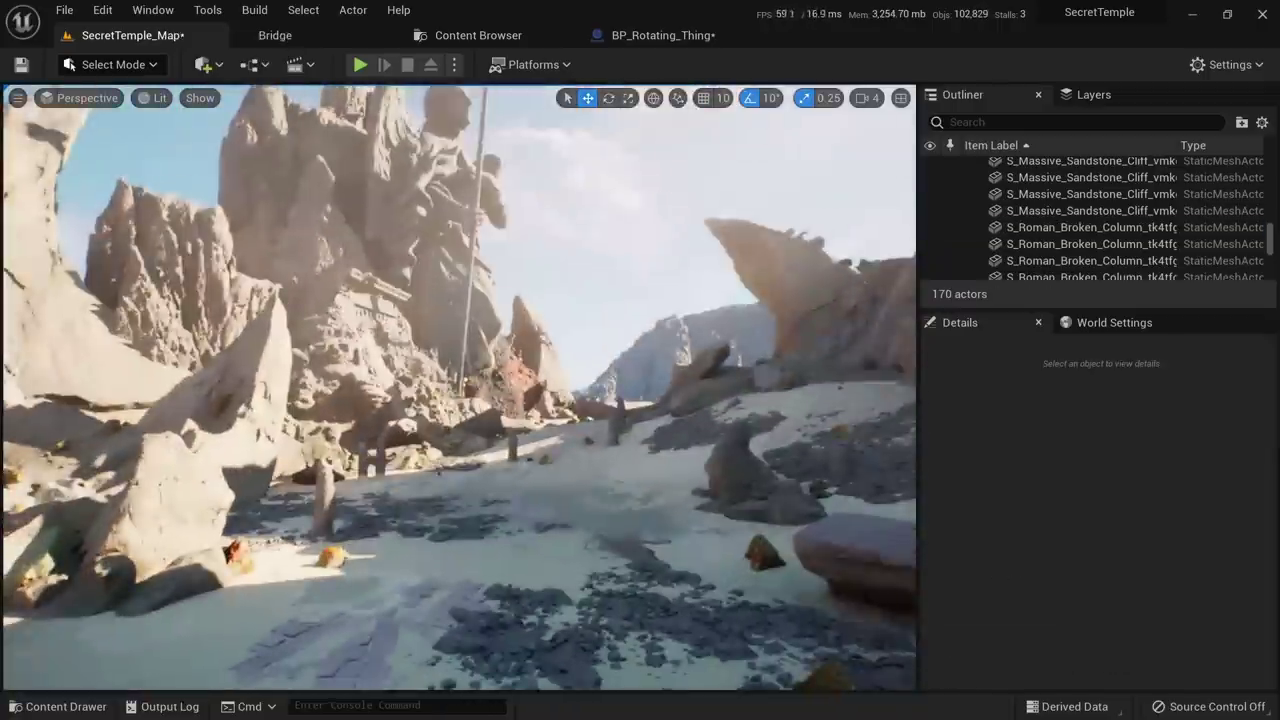
Find BP_Rotating_Thing by searching all assets for "rotatin" and place an instance in the level at the angel statue
{"action": "key", "text": "w"}
{"action": "right_click_drag", "start_coordinate": [498, 314], "coordinate": [507, 280]}
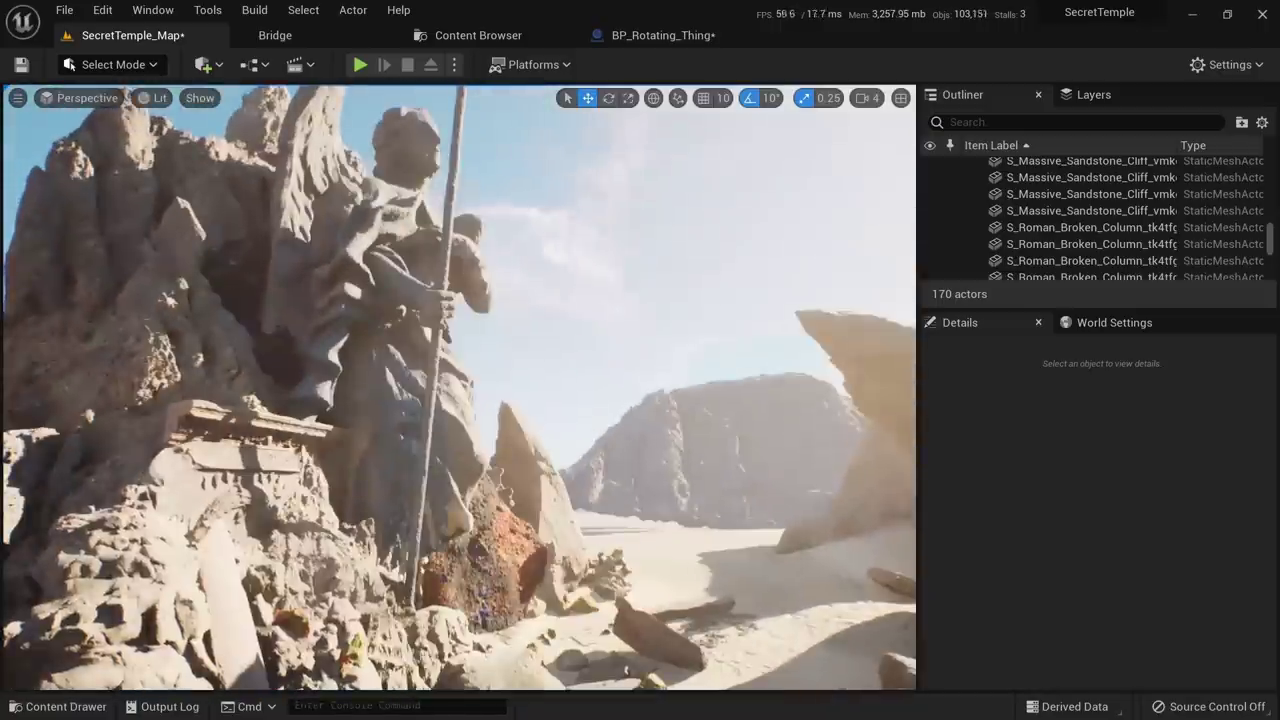
{"action": "left_click_drag", "start_coordinate": [380, 383], "coordinate": [489, 197]}
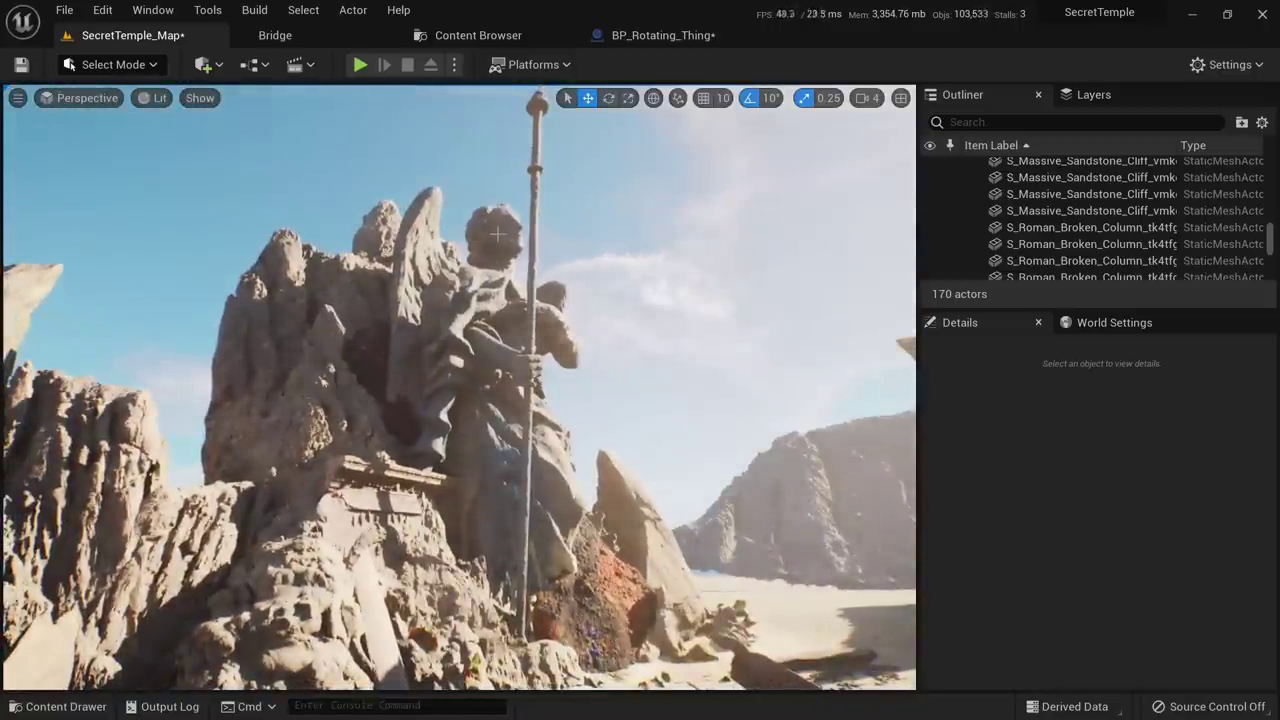
{"action": "key", "text": "w"}
{"action": "right_click_drag", "start_coordinate": [517, 395], "coordinate": [335, 335]}
{"action": "key", "text": "s"}
{"action": "left_click_drag", "start_coordinate": [486, 372], "coordinate": [521, 402]}
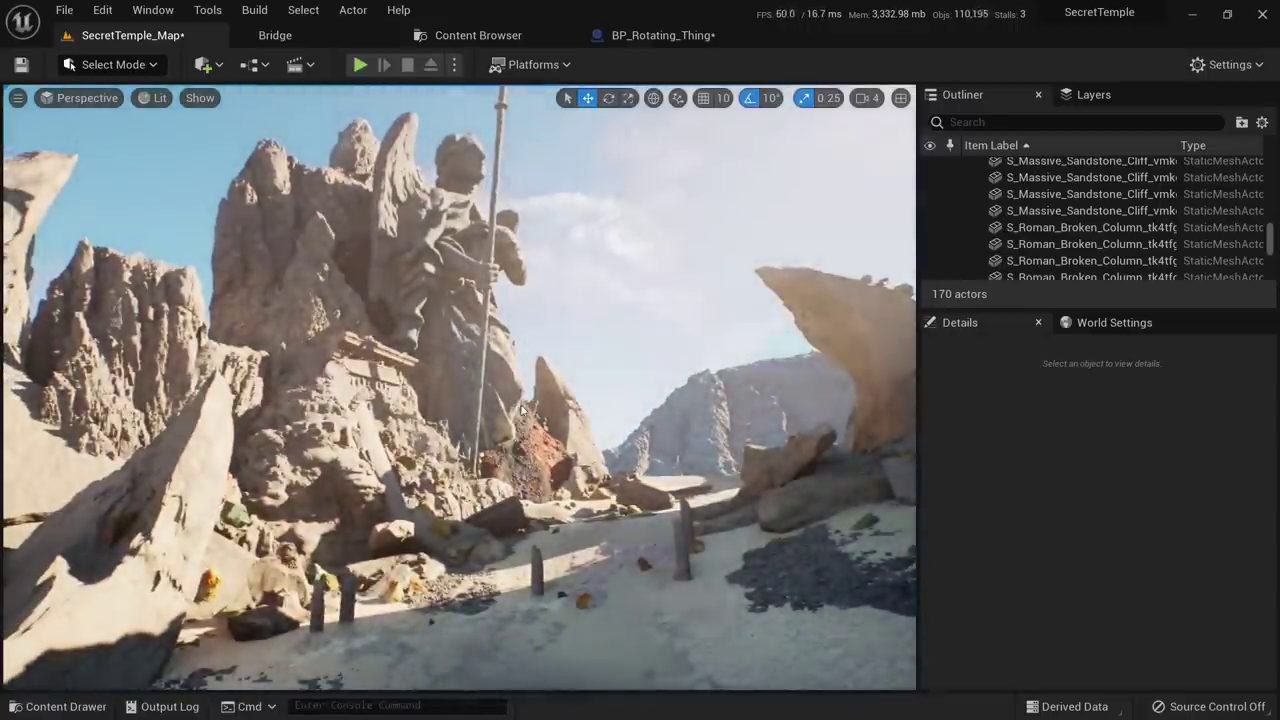
{"action": "key", "text": "ctrl+p"}
{"action": "left_click_drag", "start_coordinate": [998, 222], "coordinate": [887, 164]}
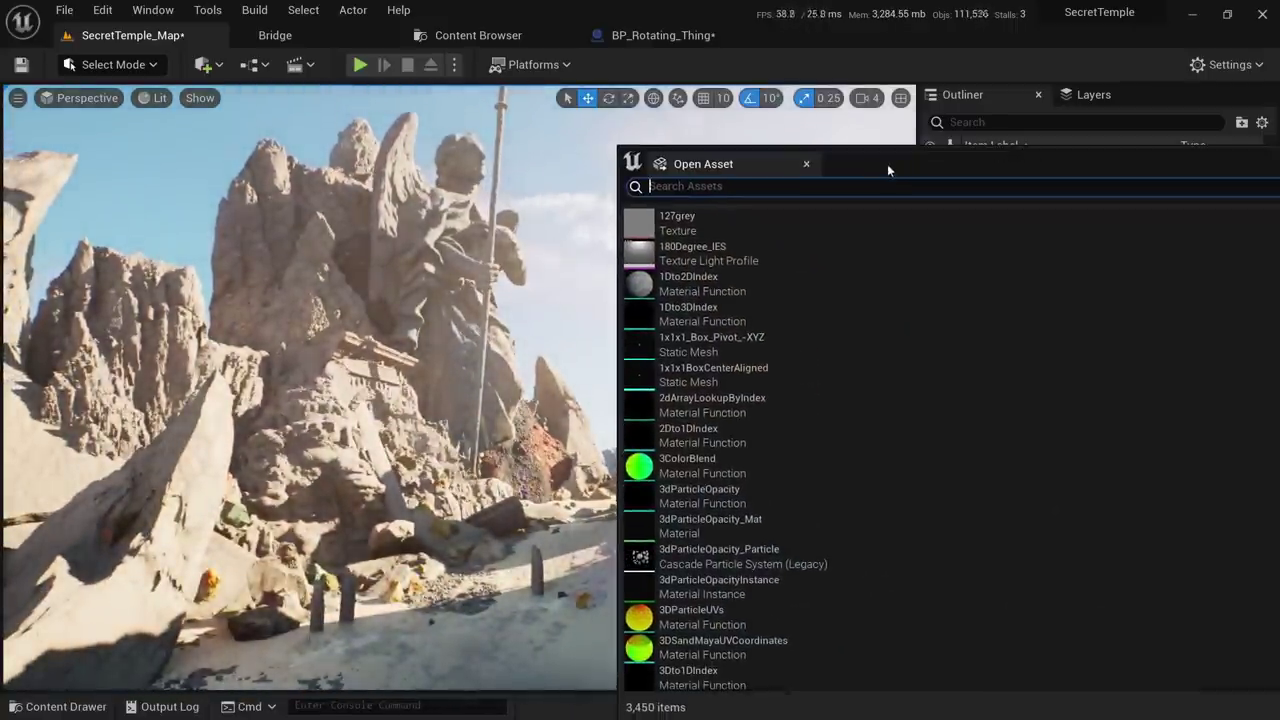
{"action": "type", "text": "rot"}
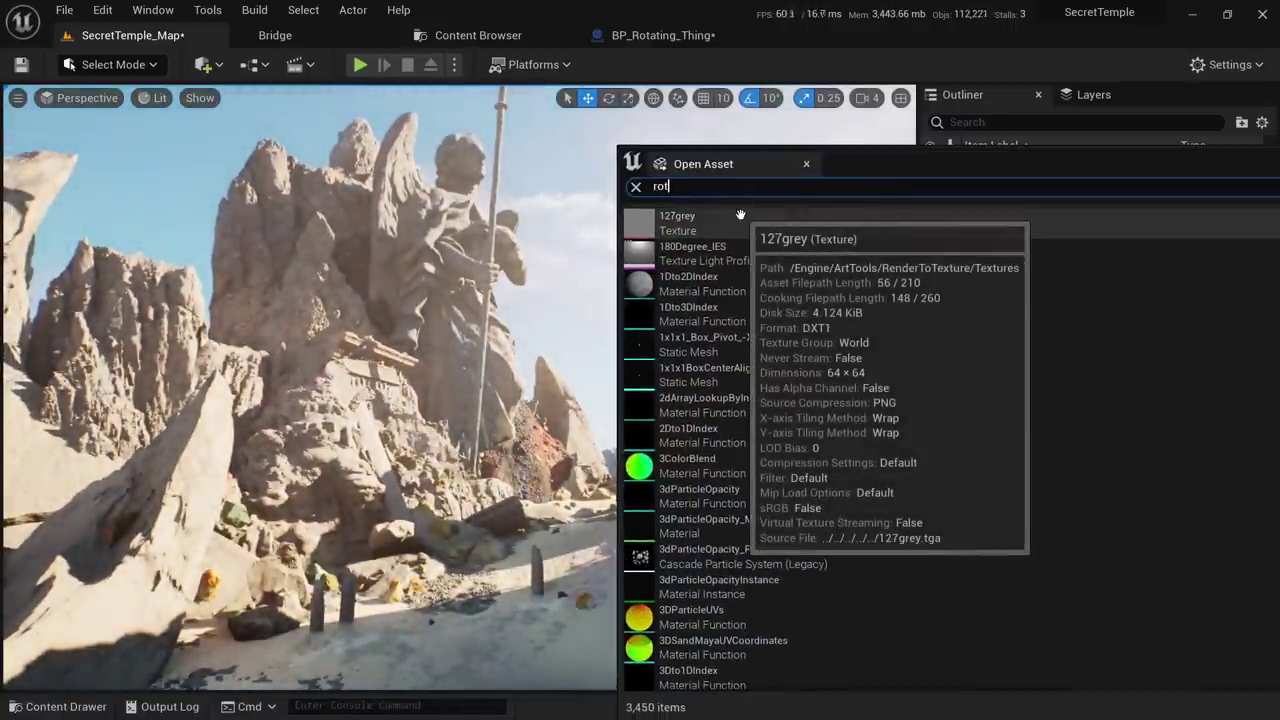
{"action": "type", "text": "atin"}
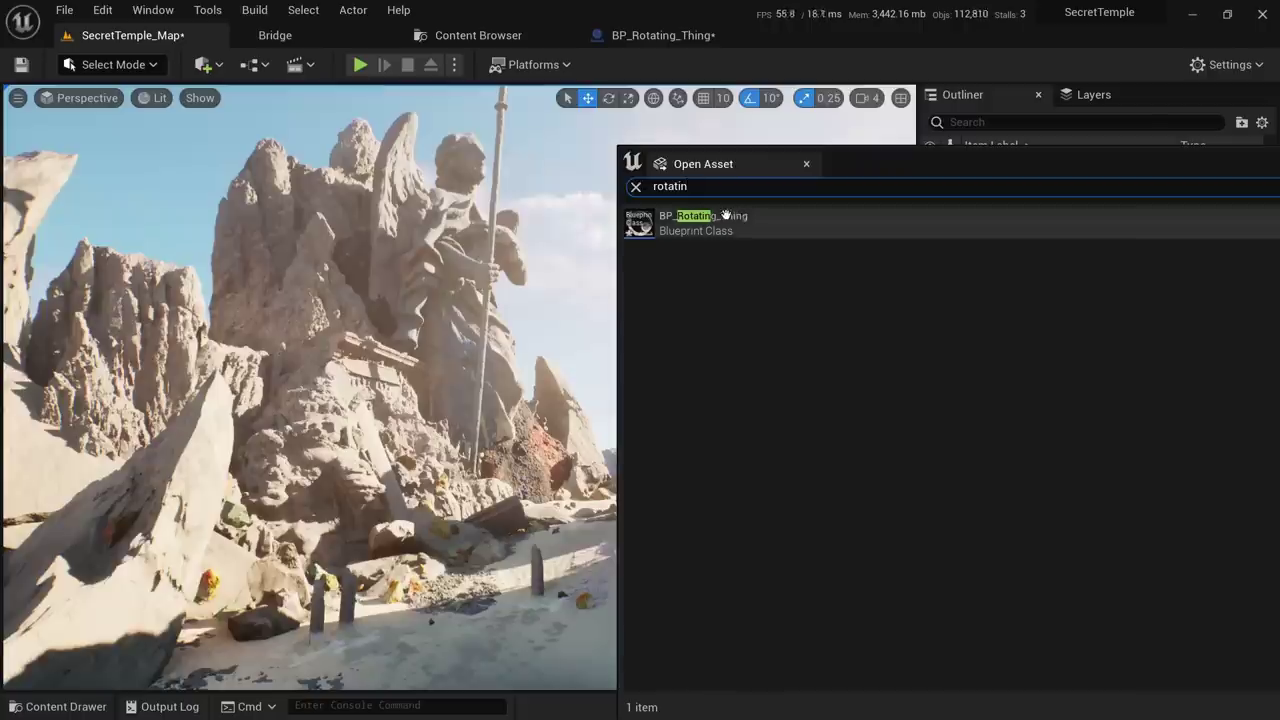
{"action": "left_click_drag", "start_coordinate": [725, 217], "coordinate": [485, 580]}
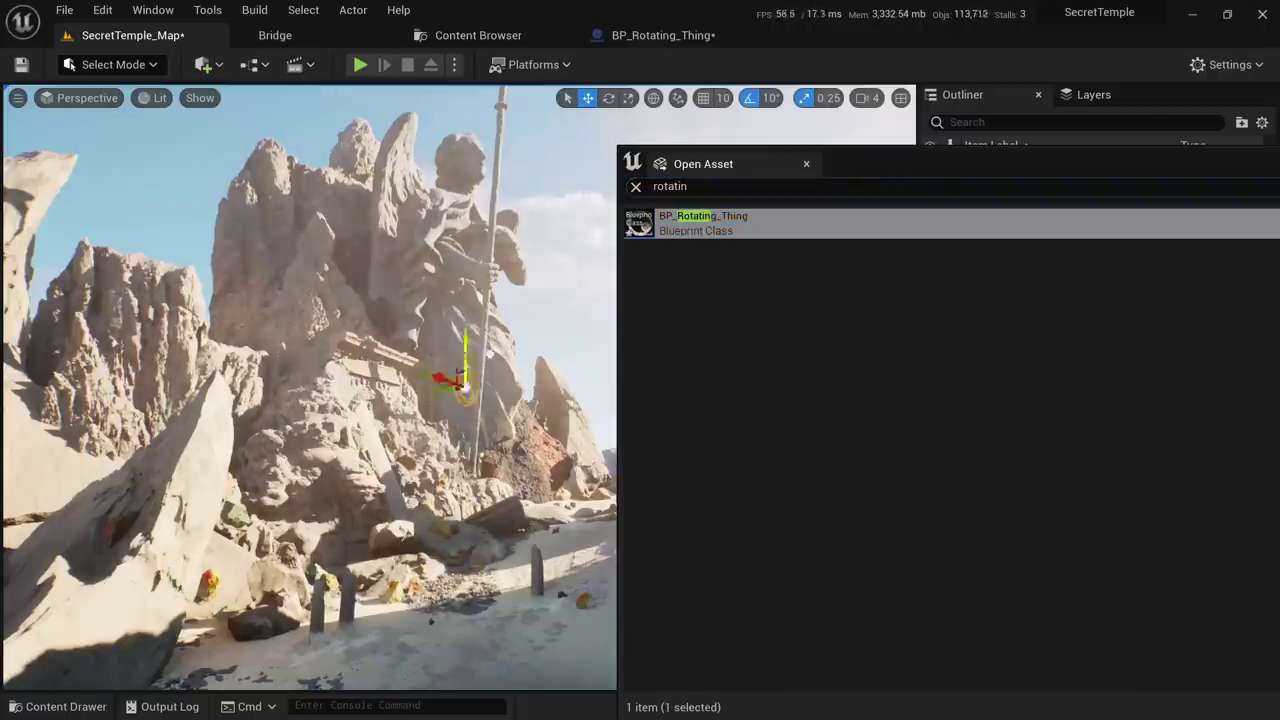
{"action": "left_click", "coordinate": [636, 188]}
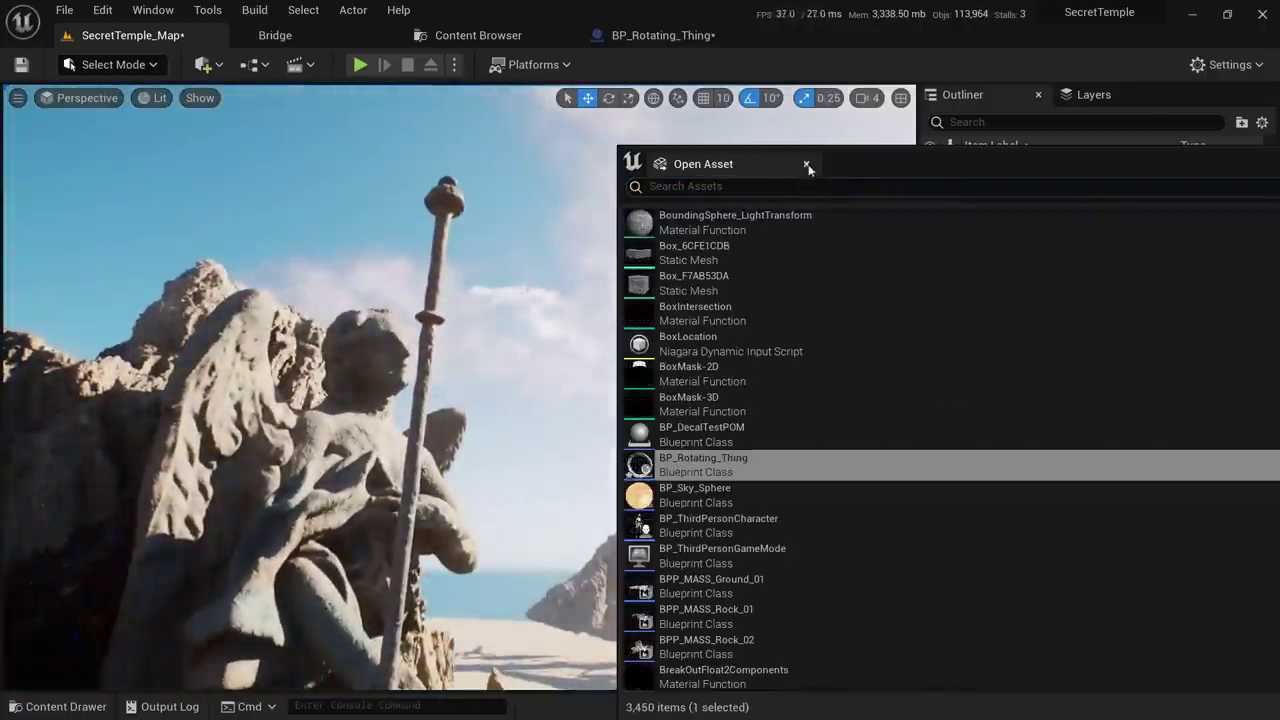
{"action": "left_click", "coordinate": [806, 165]}
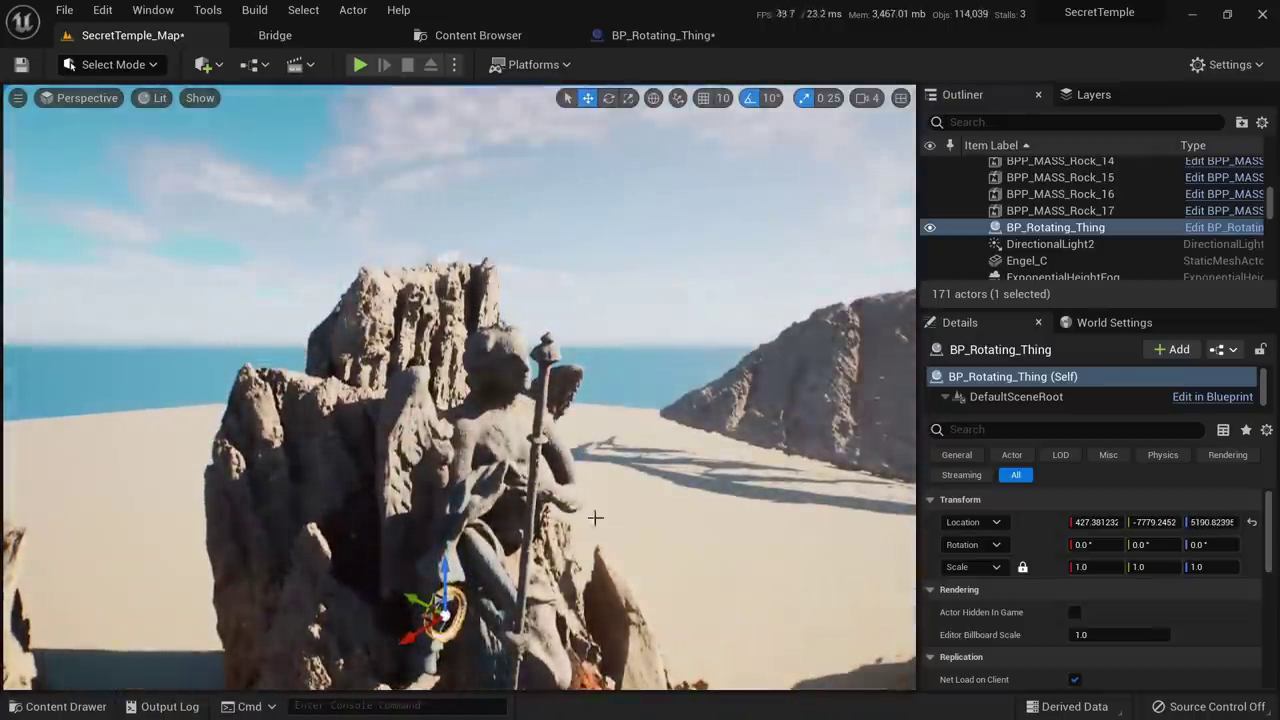
Scale the placed ring uniformly to 5 and raise it above the statue to a height of about 7049
{"action": "left_click", "coordinate": [1085, 567]}
{"action": "type", "text": "5"}
{"action": "key", "text": "Return"}
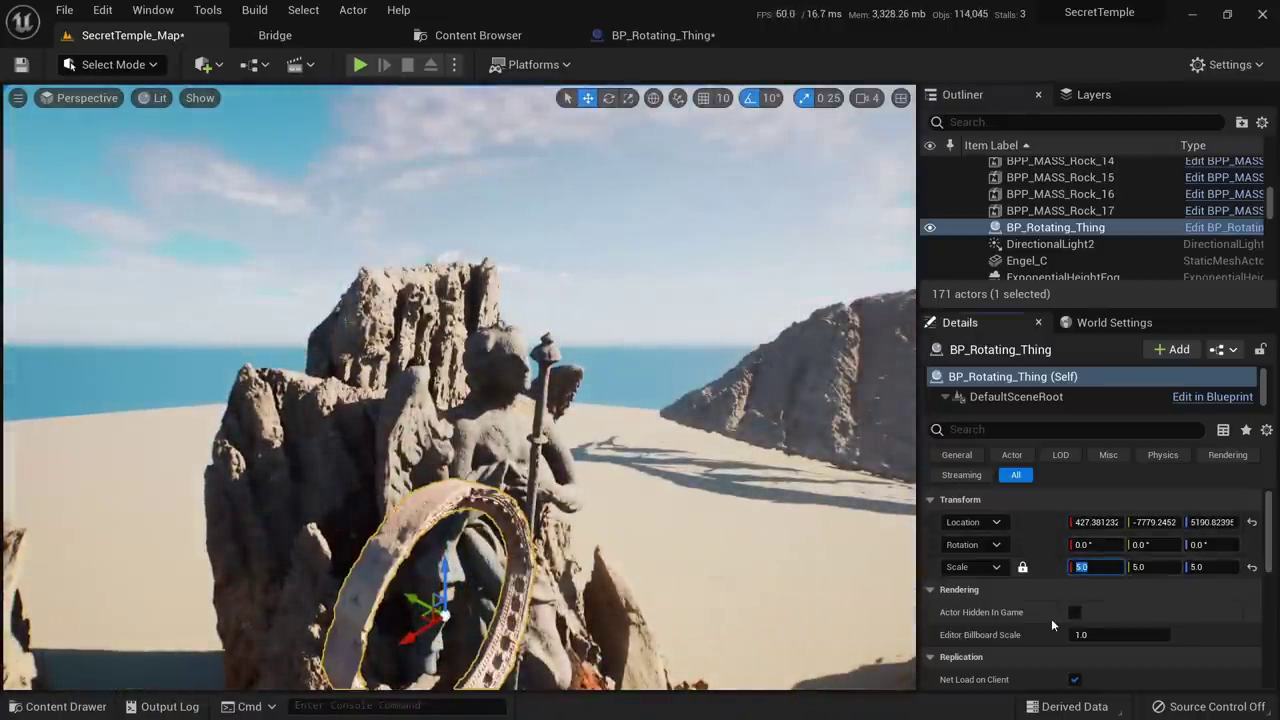
{"action": "left_click_drag", "start_coordinate": [435, 565], "coordinate": [440, 272]}
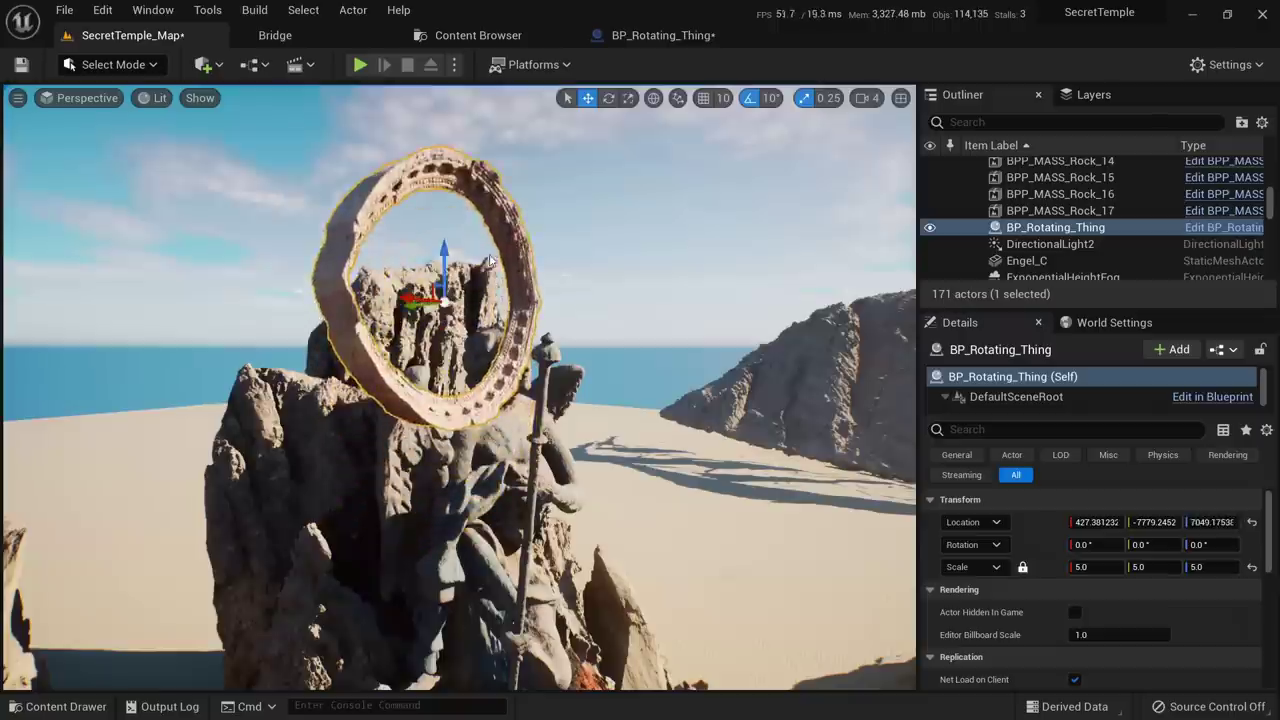
Rotate the ring to -30° about X and Z, and shift it along Y to about -6414
{"action": "key", "text": "e"}
{"action": "left_click_drag", "start_coordinate": [495, 325], "coordinate": [493, 365]}
{"action": "key", "text": "w"}
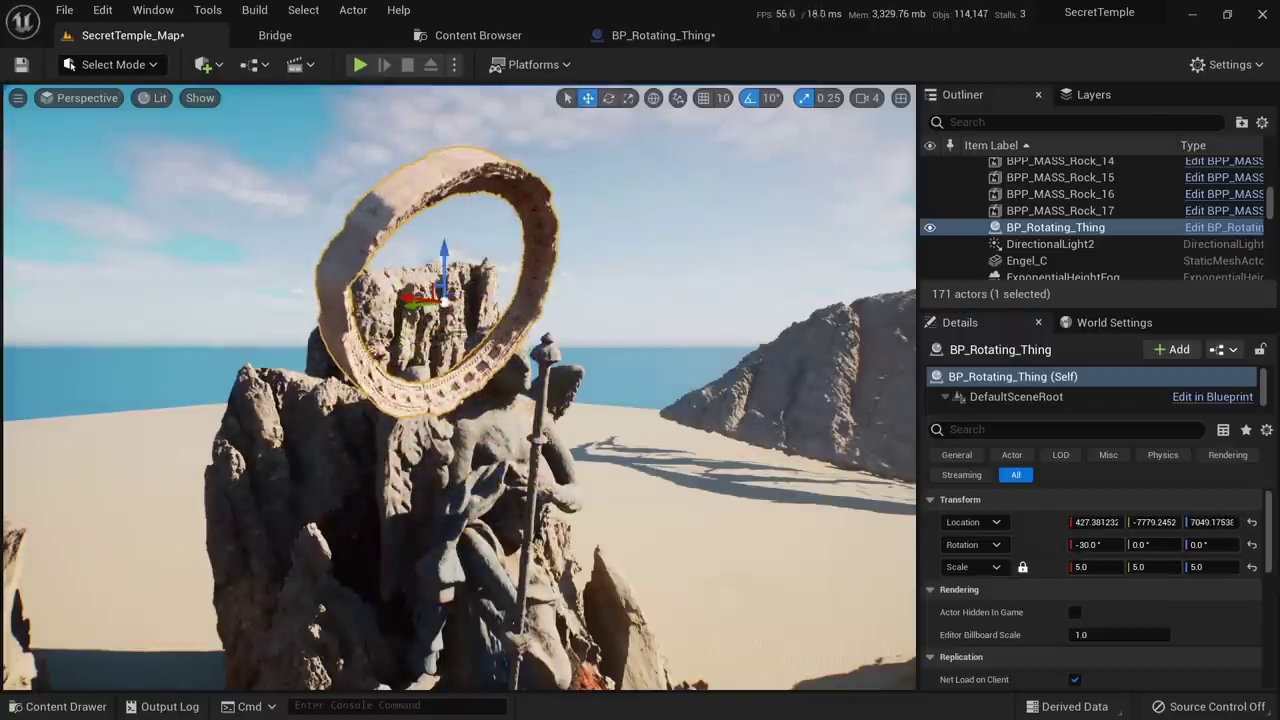
{"action": "left_click_drag", "start_coordinate": [420, 307], "coordinate": [372, 308]}
{"action": "key", "text": "e"}
{"action": "key", "text": "s"}
{"action": "right_click_drag", "start_coordinate": [372, 308], "coordinate": [377, 246]}
{"action": "type", "text": "w"}
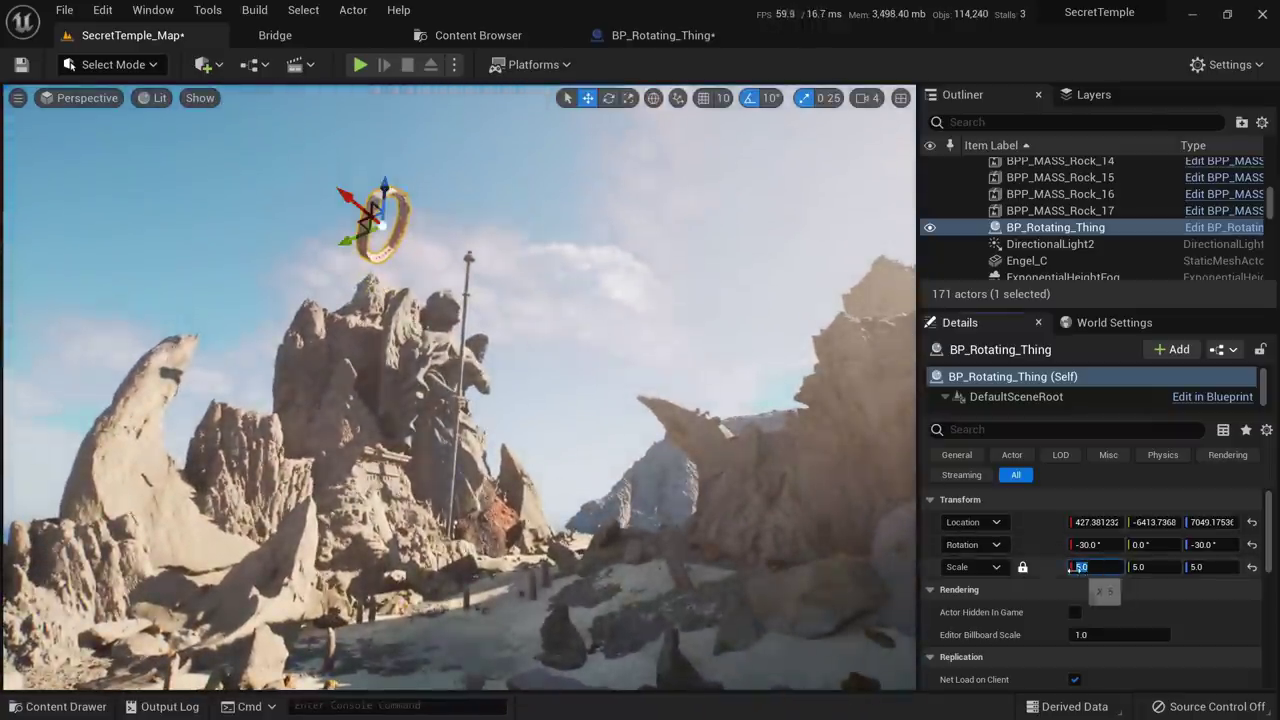
Set the ring's uniform scale to 10 and turn it to a Z rotation of -20°
{"action": "type", "text": "10"}
{"action": "key", "text": "Return"}
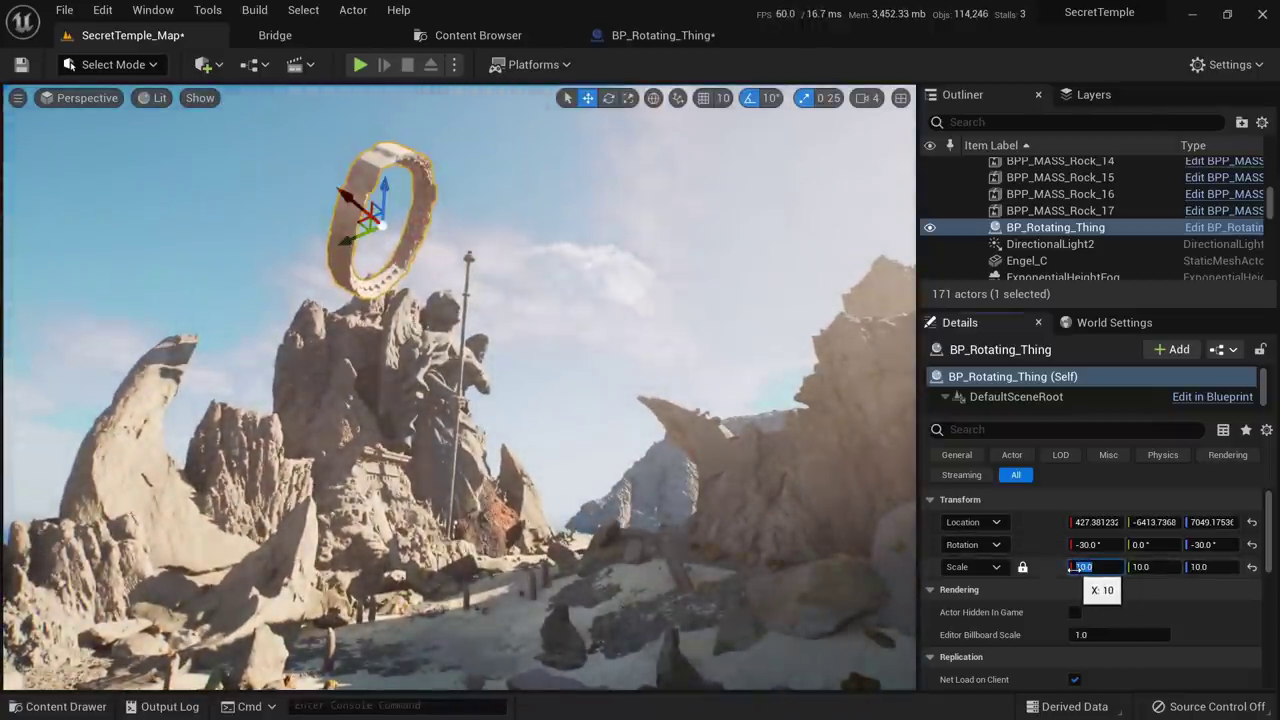
{"action": "right_click_drag", "start_coordinate": [362, 279], "coordinate": [342, 256]}
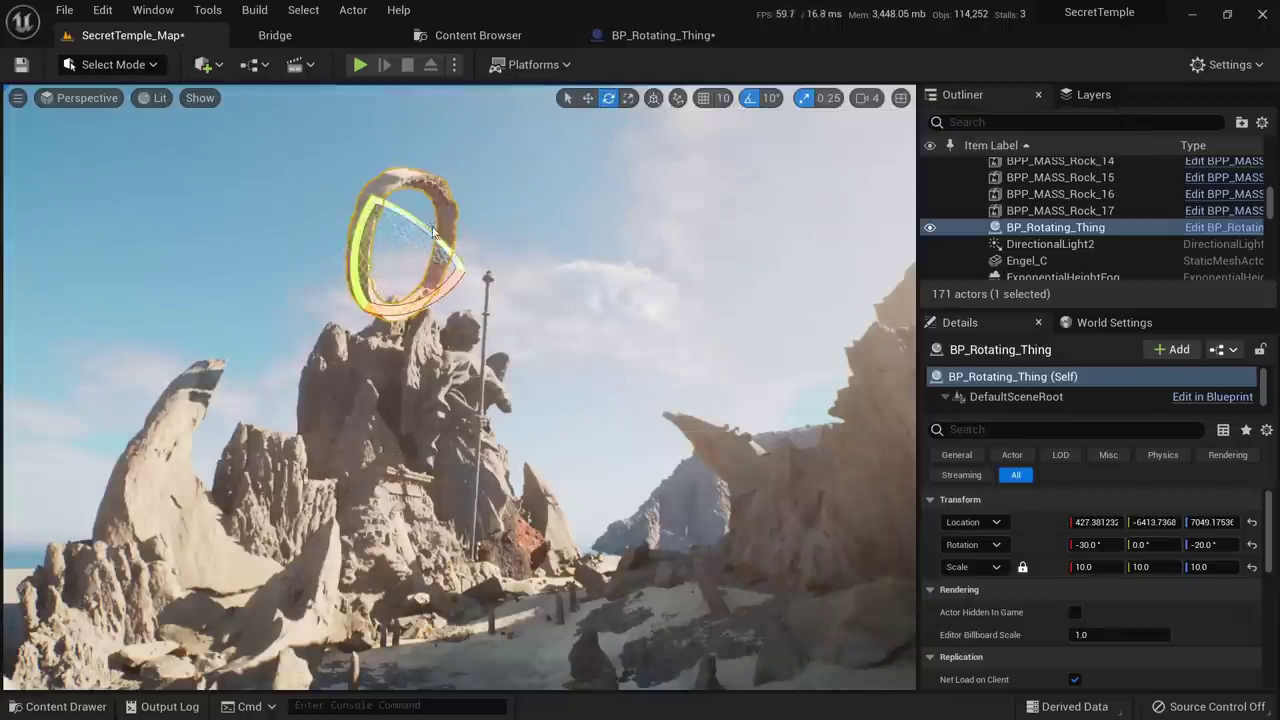
Undo a trial rotation, turn off rotation snapping, and tilt the ring freely to about -37°, -5°, -29°
{"action": "left_click_drag", "start_coordinate": [433, 232], "coordinate": [362, 193]}
{"action": "key", "text": "ctrl+z"}
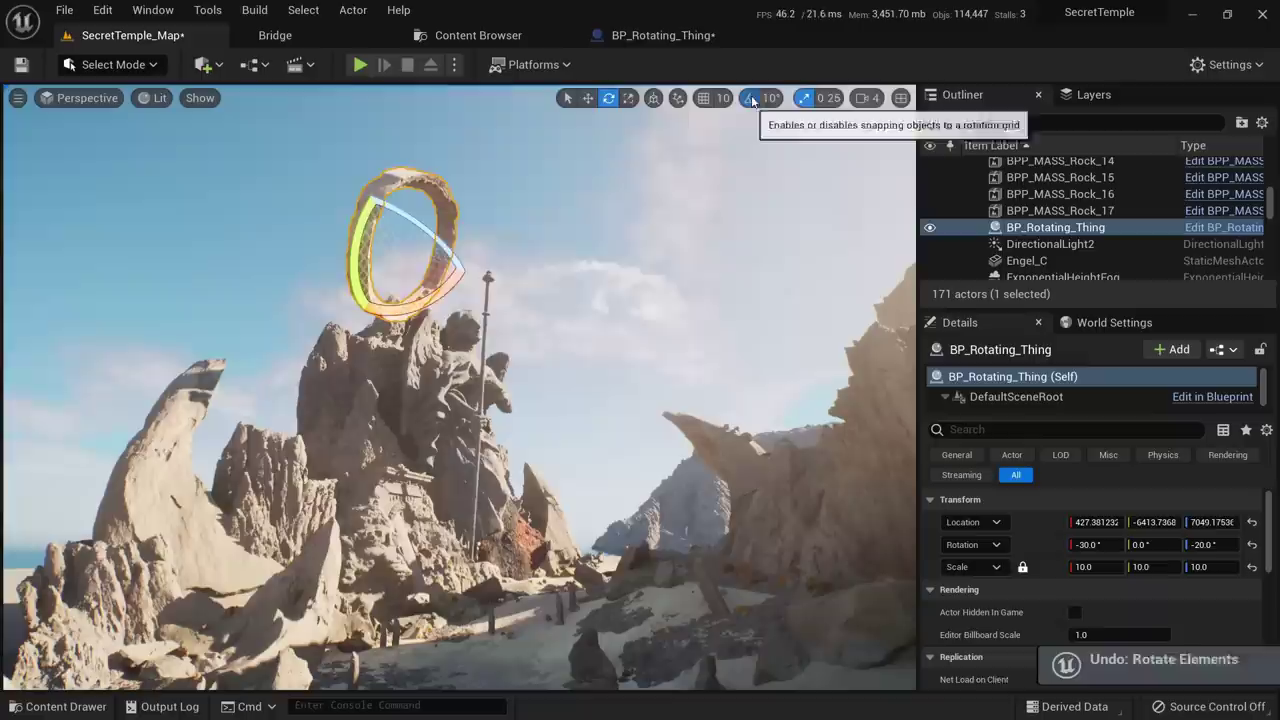
{"action": "left_click", "coordinate": [751, 99]}
{"action": "left_click_drag", "start_coordinate": [434, 236], "coordinate": [386, 259]}
Duplicate the ring and place the copy on the other side of the statue, at about X -6915, Y -5896, Z 7647
{"action": "key", "text": "w"}
{"action": "left_click_drag", "start_coordinate": [531, 357], "coordinate": [520, 485], "text": "alt"}
{"action": "left_click_drag", "start_coordinate": [366, 376], "coordinate": [756, 332], "text": "alt"}
Rotate the duplicated ring to about -70°, 36°, 50° so it is angled differently from the original
{"action": "key", "text": "e"}
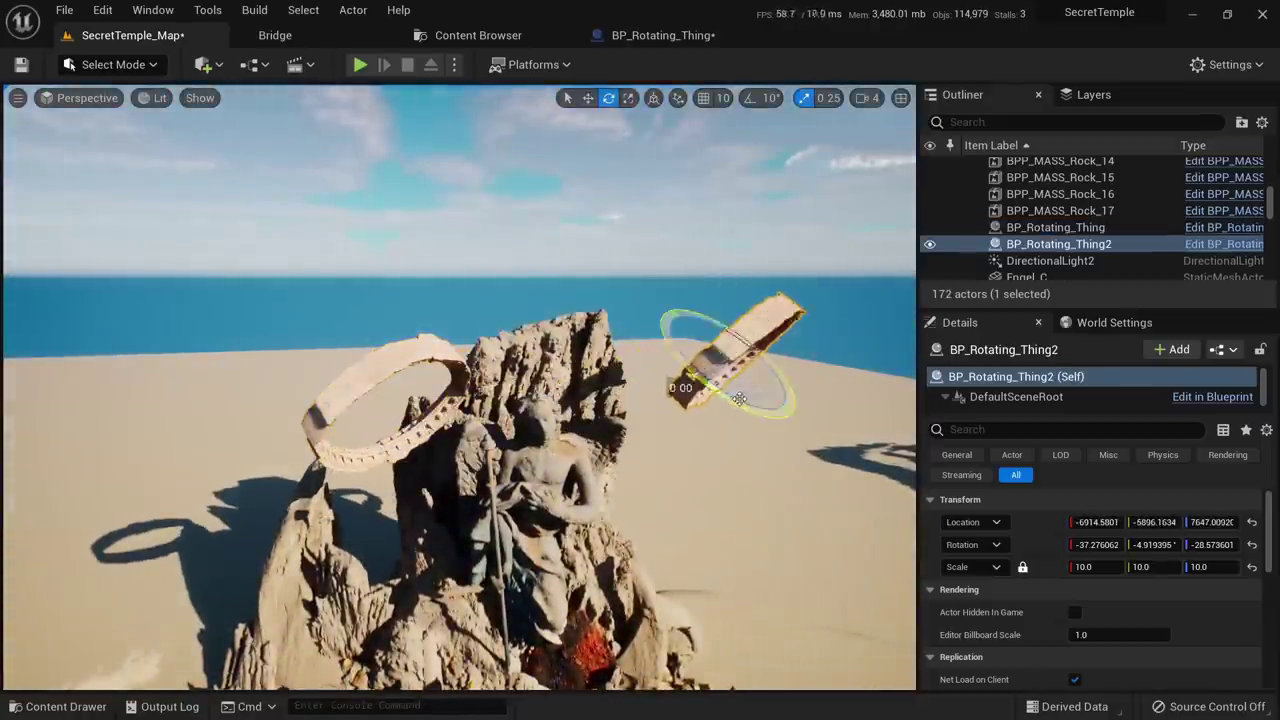
{"action": "left_click_drag", "start_coordinate": [677, 382], "coordinate": [664, 318]}
{"action": "right_click_drag", "start_coordinate": [664, 318], "coordinate": [745, 250]}
{"action": "key", "text": "s"}
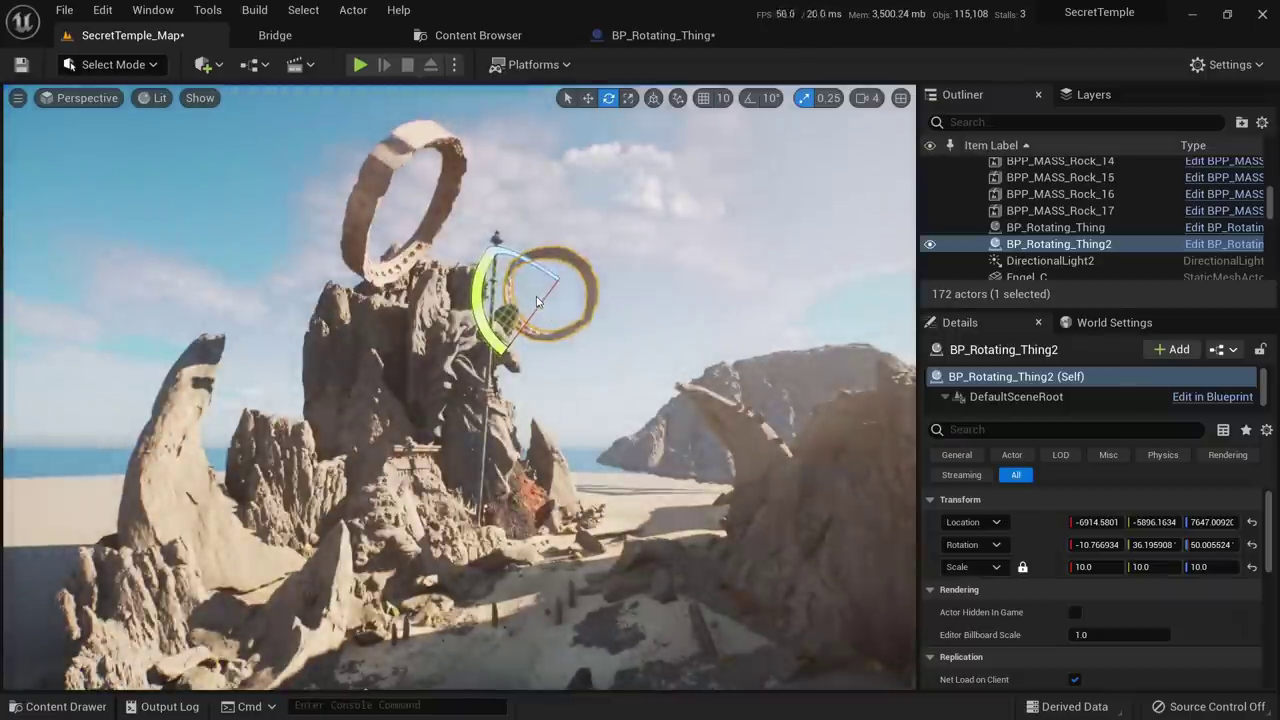
{"action": "left_click_drag", "start_coordinate": [537, 301], "coordinate": [540, 338]}
Move the duplicated ring higher into the sky, to about X -6634, Y -8513, Z 10140
{"action": "key", "text": "w"}
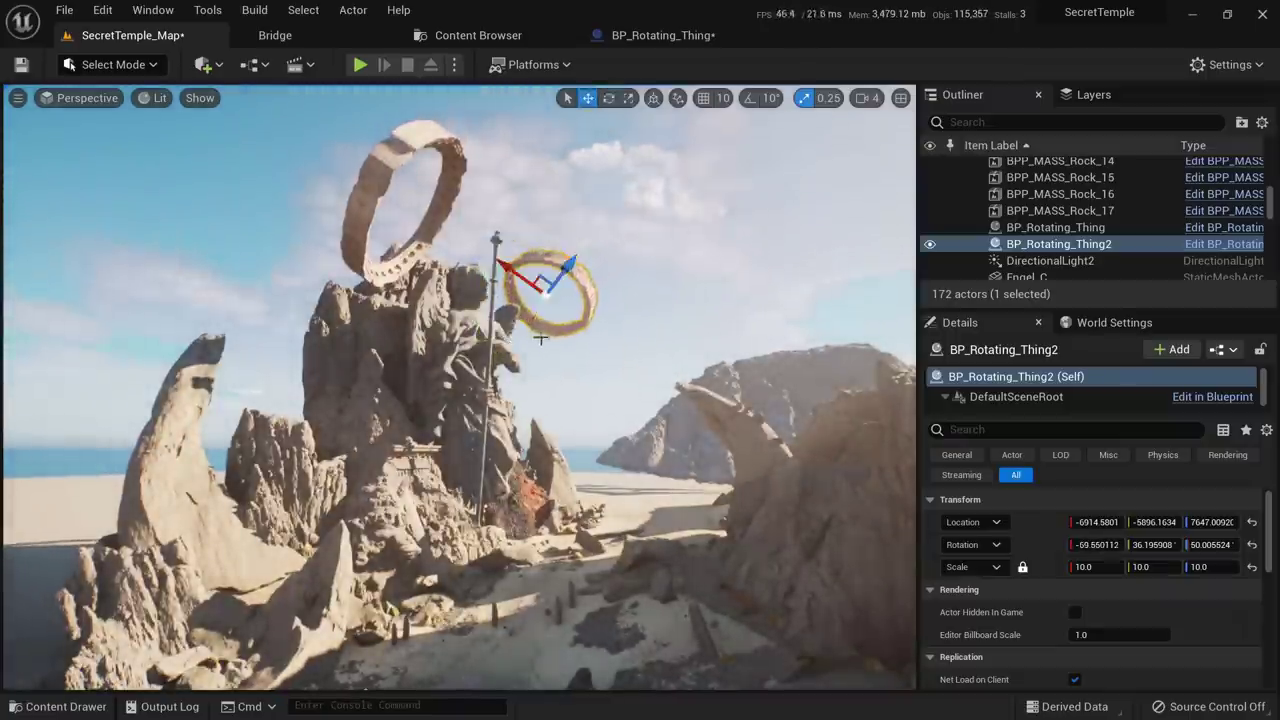
{"action": "right_click_drag", "start_coordinate": [541, 339], "coordinate": [552, 303]}
{"action": "left_click_drag", "start_coordinate": [516, 312], "coordinate": [578, 235]}
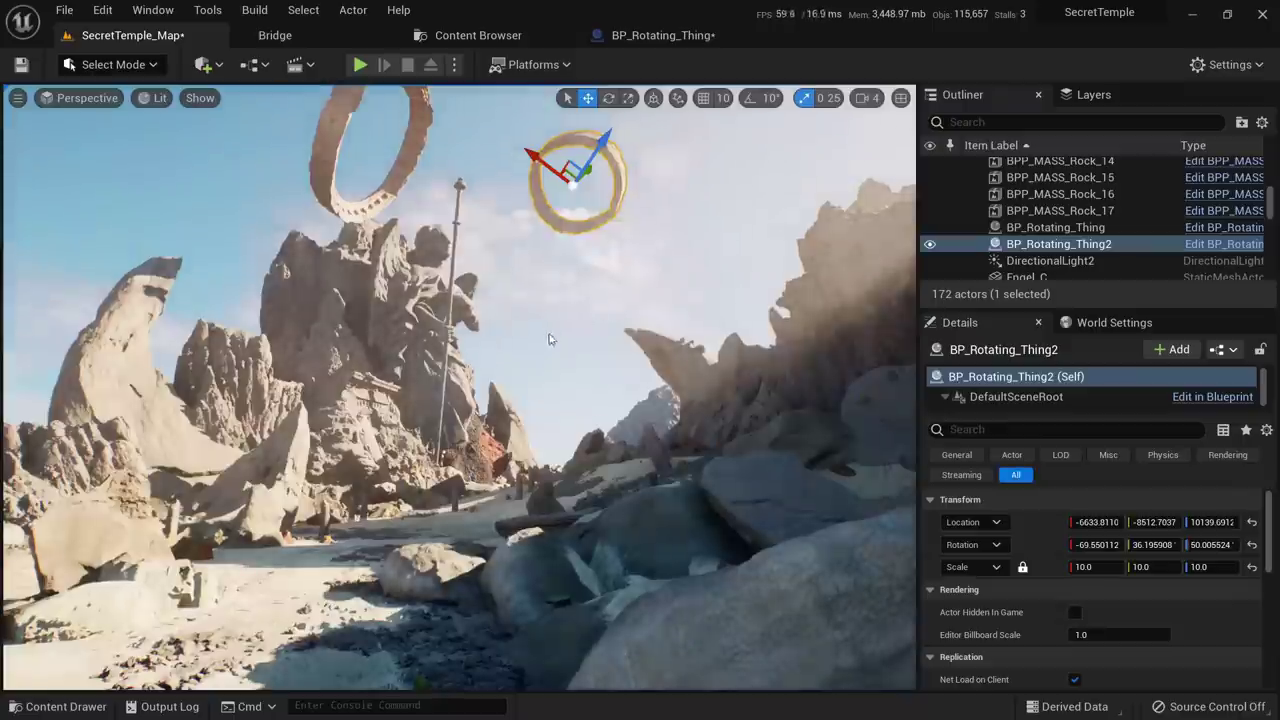
Scale the original ring uniformly to 6 and lower it over the rock peak, to about X 436, Y -6229, Z 6110
{"action": "left_click", "coordinate": [380, 183]}
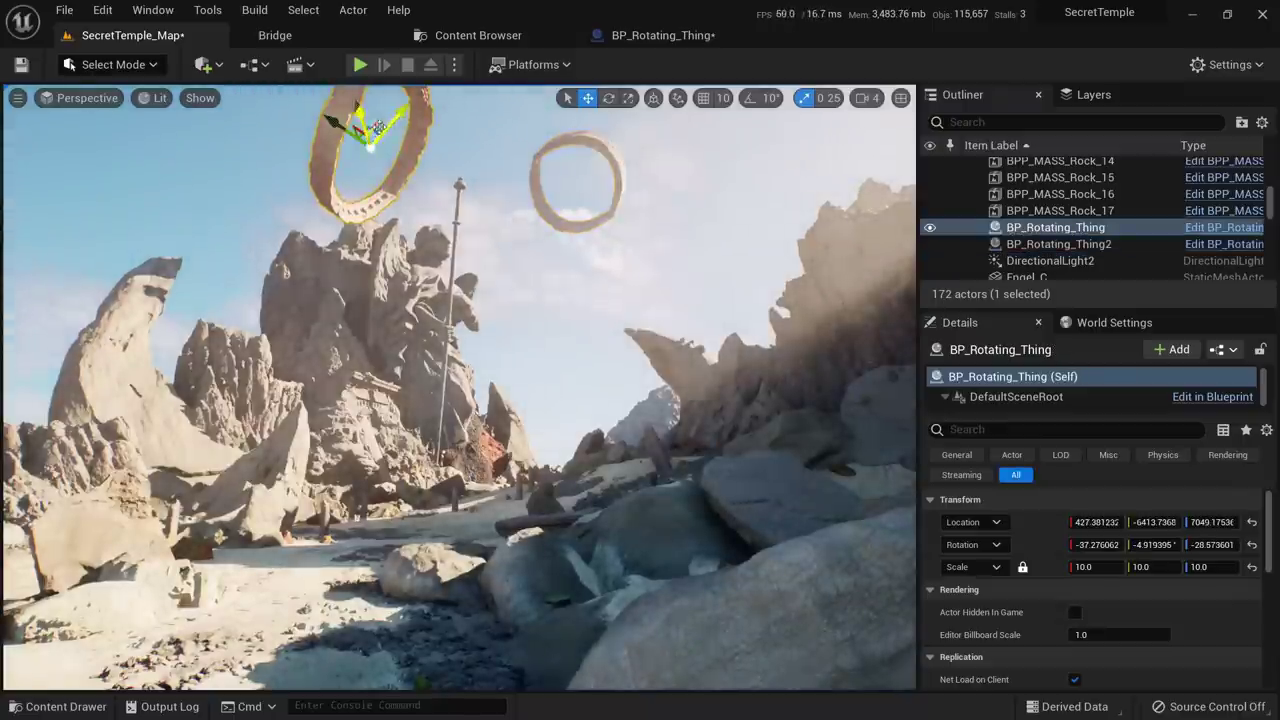
{"action": "left_click_drag", "start_coordinate": [377, 128], "coordinate": [418, 181]}
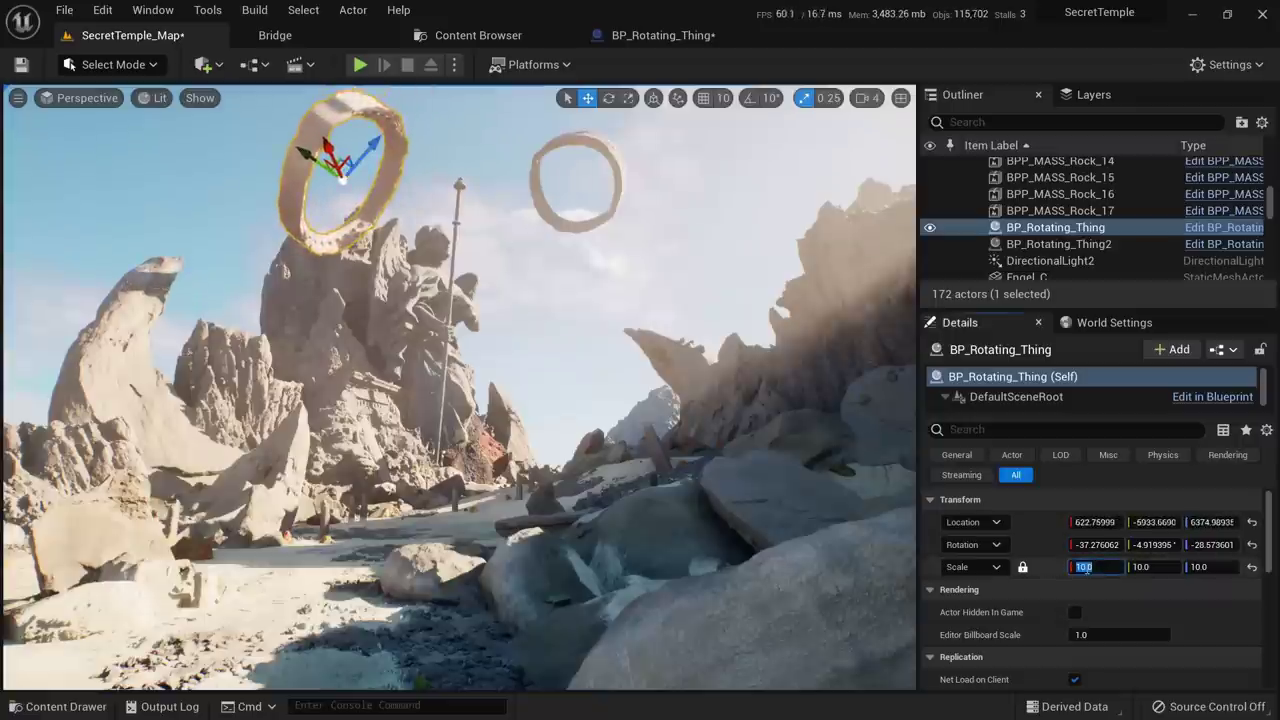
{"action": "left_click", "coordinate": [1087, 567]}
{"action": "type", "text": "8"}
{"action": "key", "text": "Return"}
{"action": "type", "text": "6"}
{"action": "key", "text": "Return"}
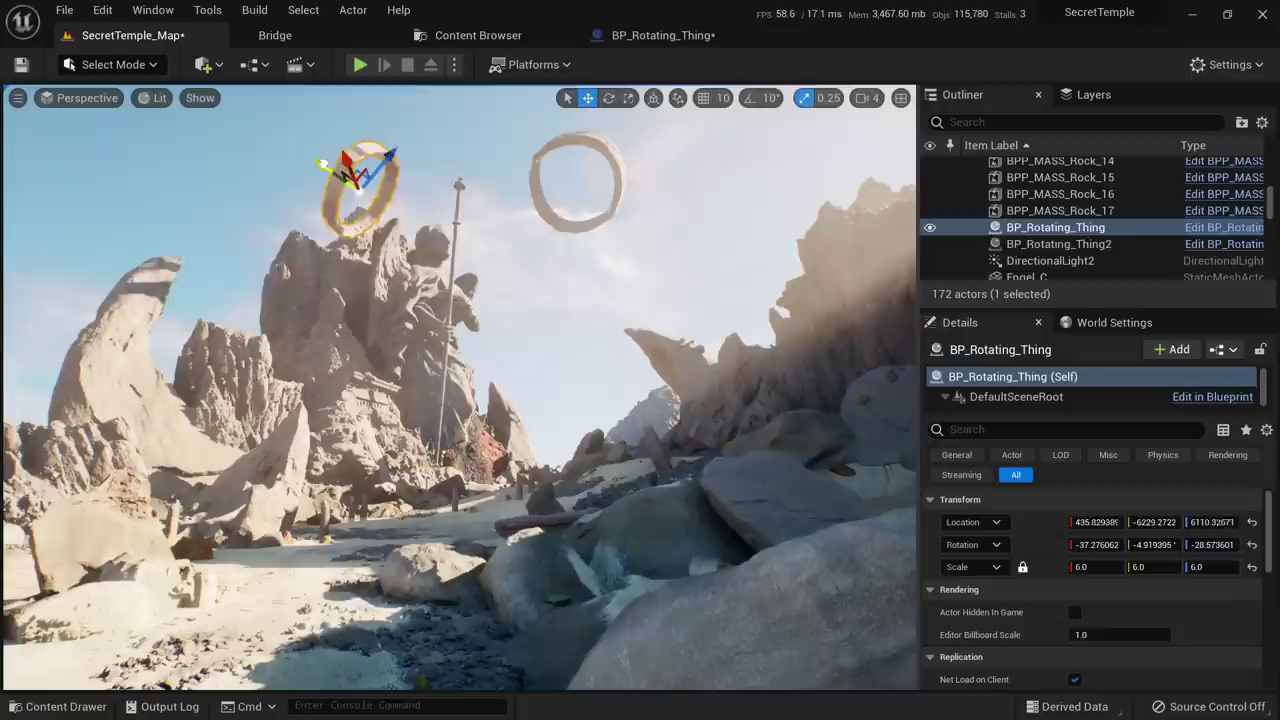
Set the duplicated ring's uniform scale to 7.3 and move it closer to the statue, to about X -4769, Y -7678, Z 8519
{"action": "left_click", "coordinate": [540, 156]}
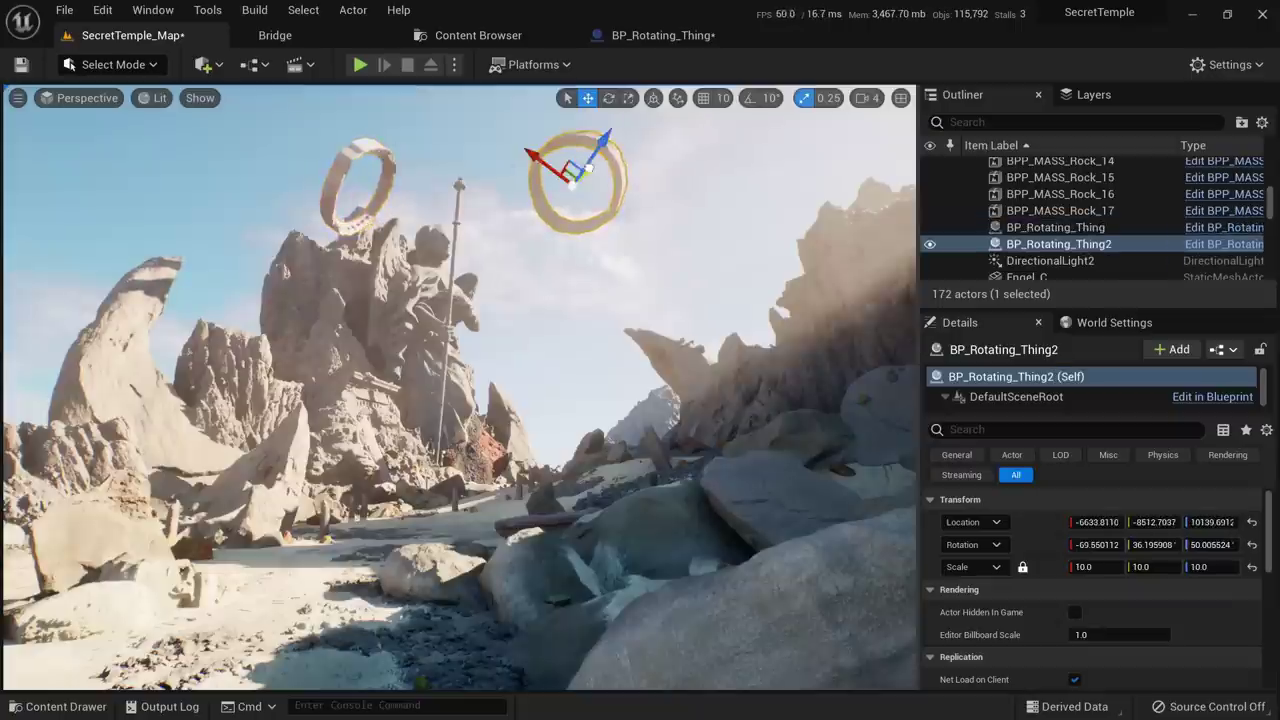
{"action": "left_click_drag", "start_coordinate": [572, 172], "coordinate": [506, 173]}
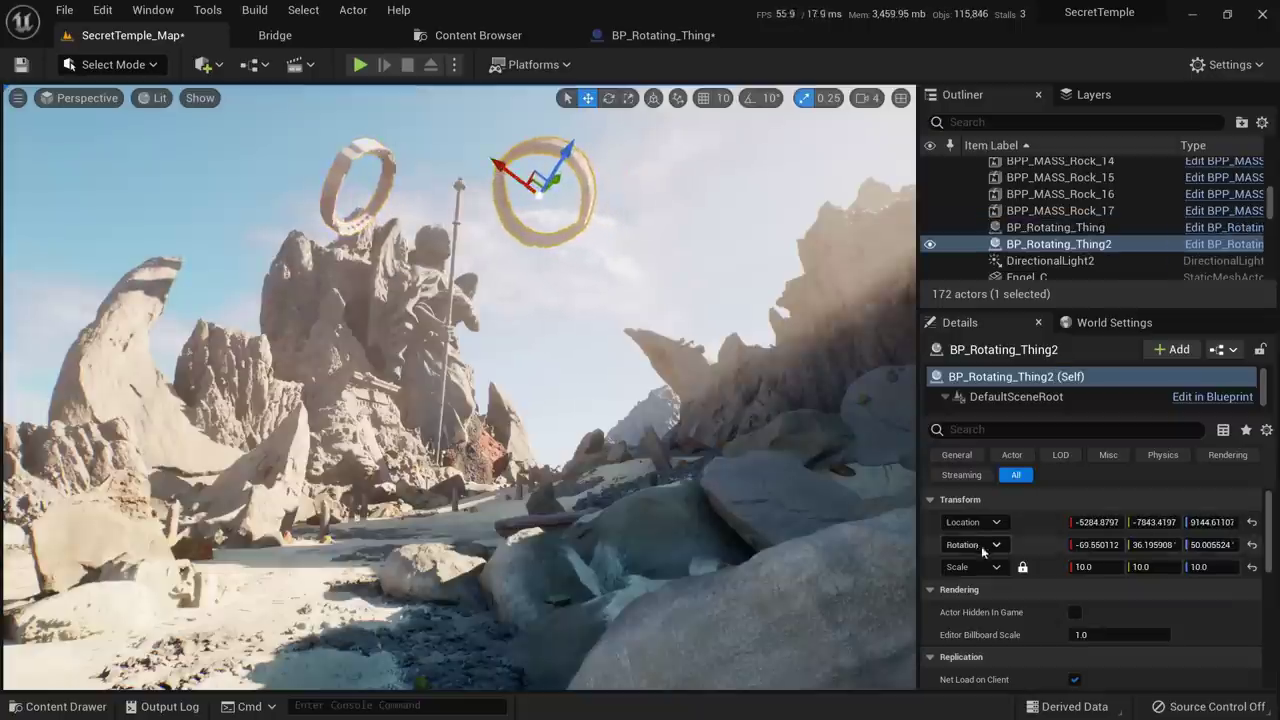
{"action": "left_click", "coordinate": [1100, 567]}
{"action": "type", "text": "6"}
{"action": "key", "text": "Return"}
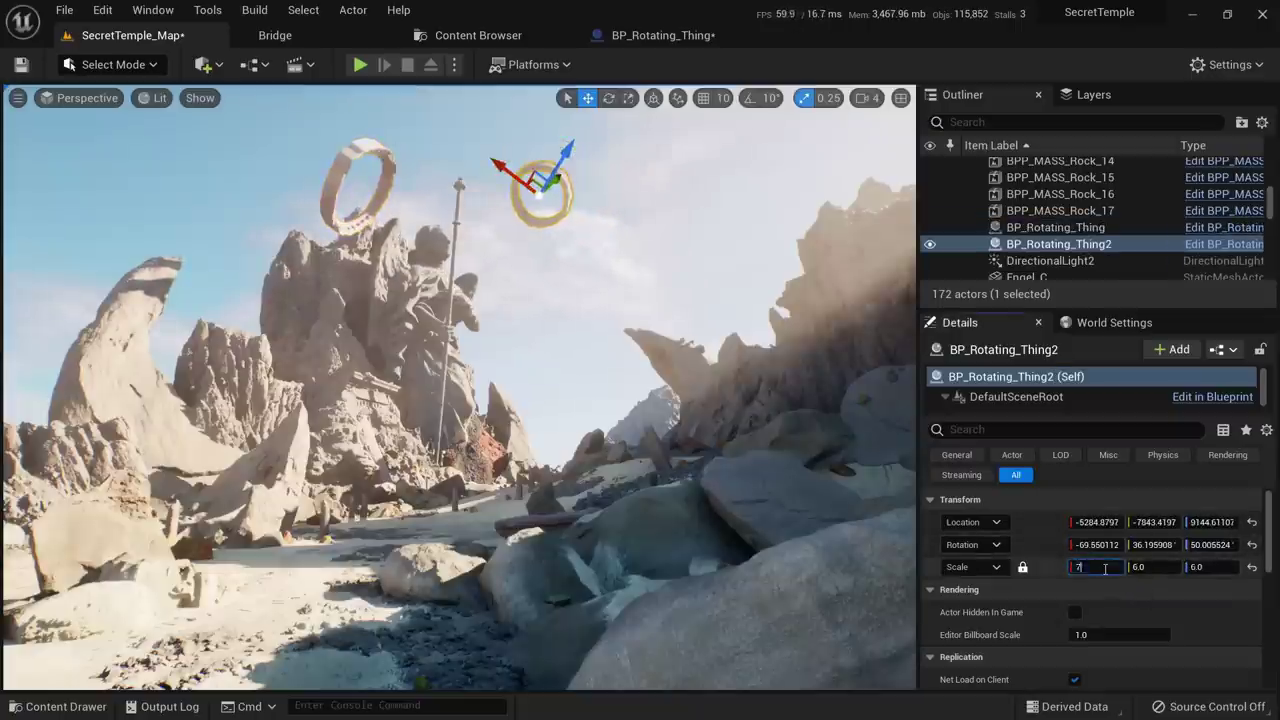
{"action": "type", "text": "7"}
{"action": "key", "text": "Return"}
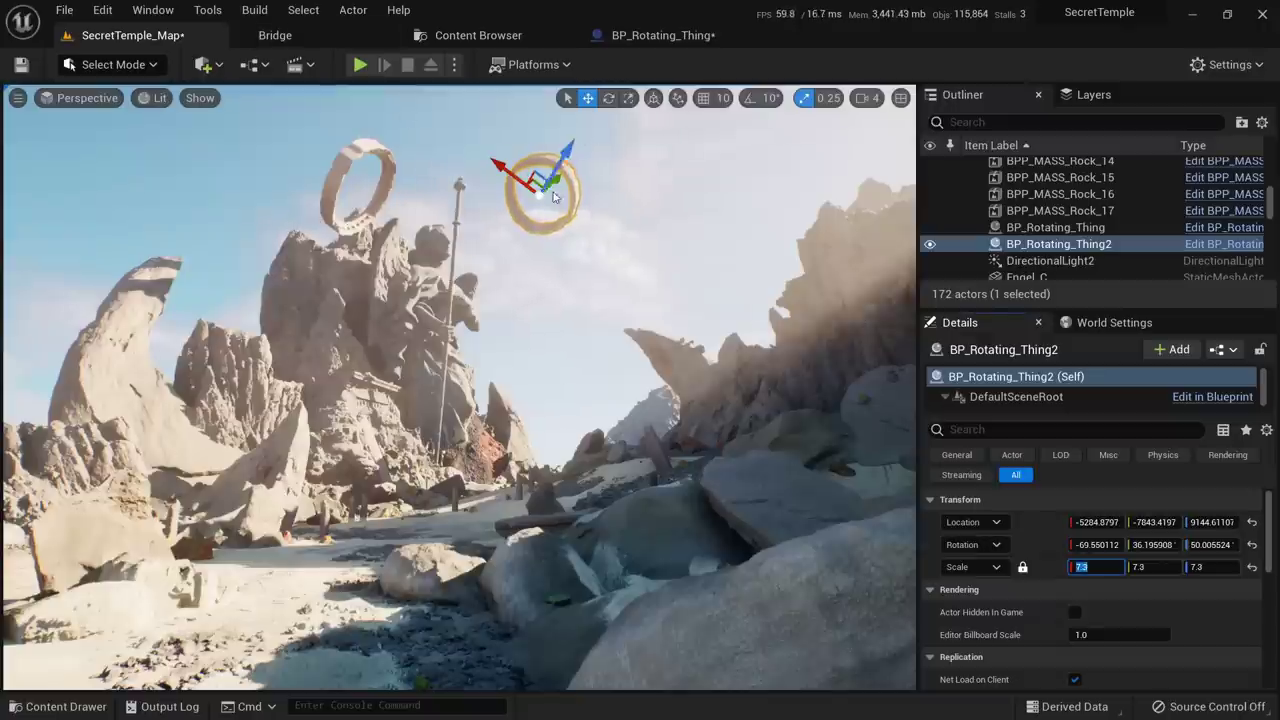
{"action": "mouse_move", "coordinate": [543, 187]}
{"action": "left_mouse_down"}
{"action": "mouse_move", "coordinate": [517, 207]}
{"action": "mouse_move", "coordinate": [528, 192]}
{"action": "left_mouse_up"}
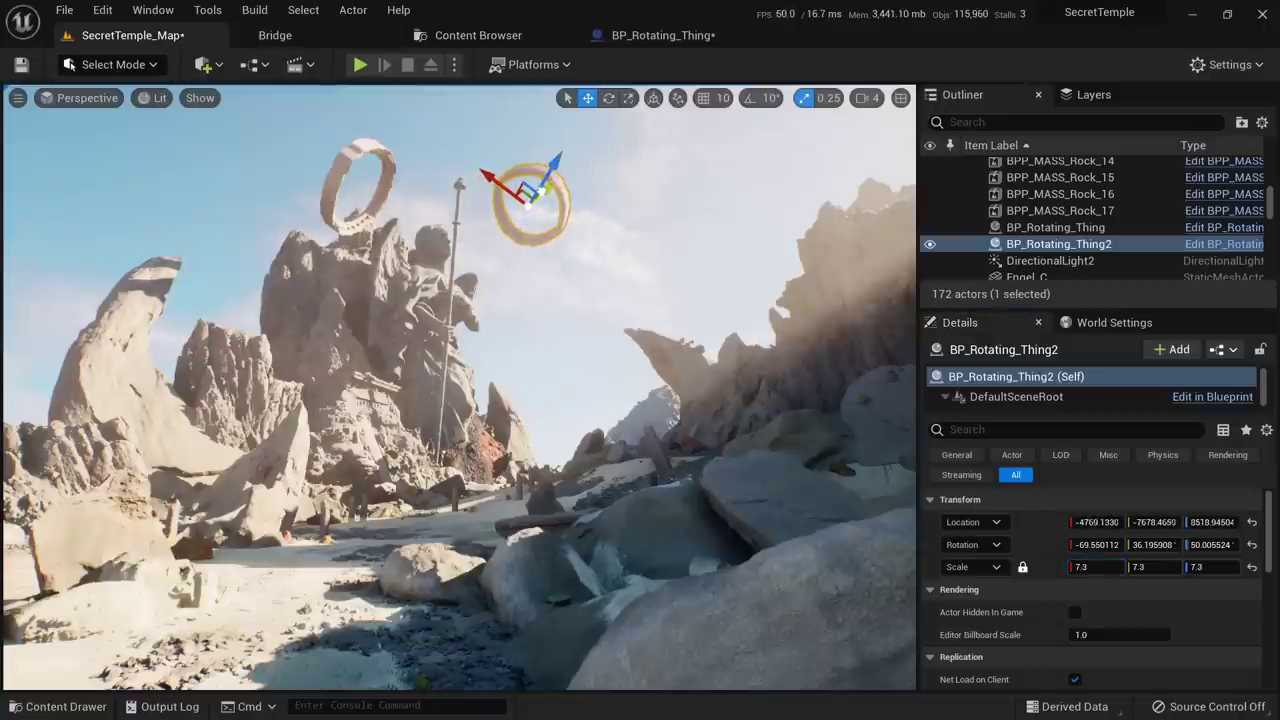
Move the original ring up and away from the spear, to about X 739, Y -5750, Z 6540, and deselect it
{"action": "left_click", "coordinate": [403, 202]}
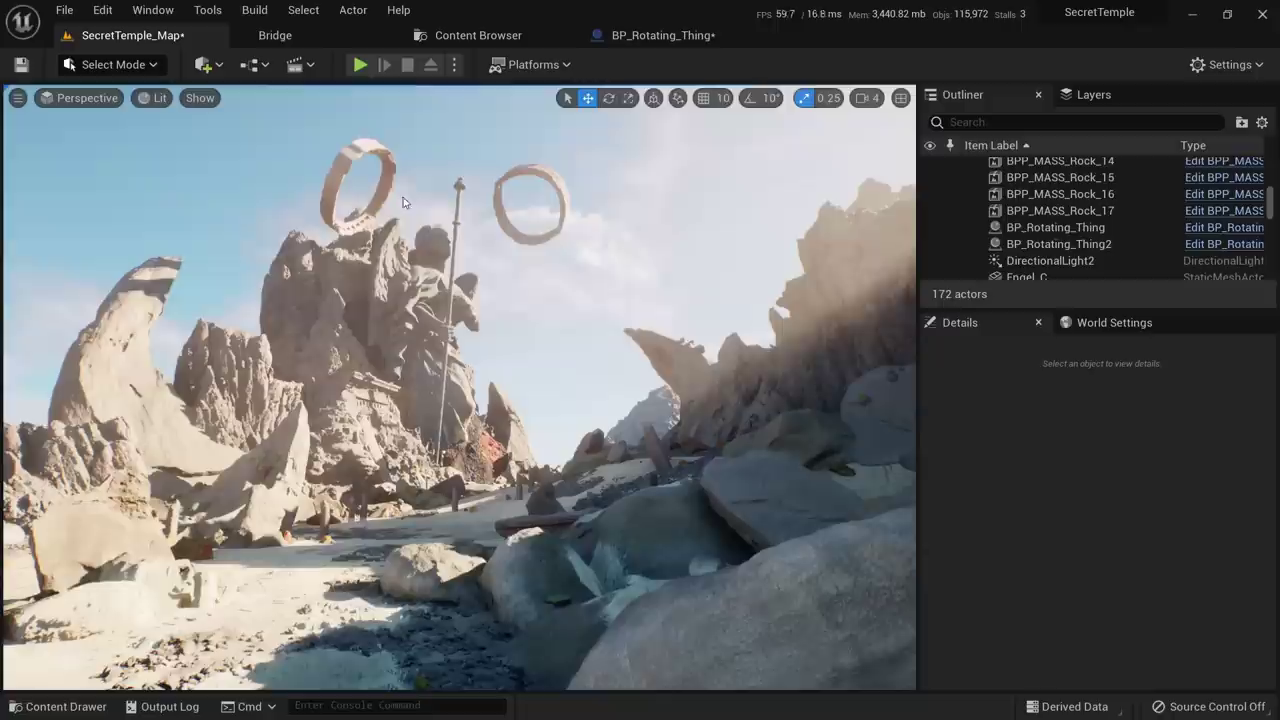
{"action": "left_click", "coordinate": [378, 208]}
{"action": "left_click_drag", "start_coordinate": [342, 180], "coordinate": [316, 162]}
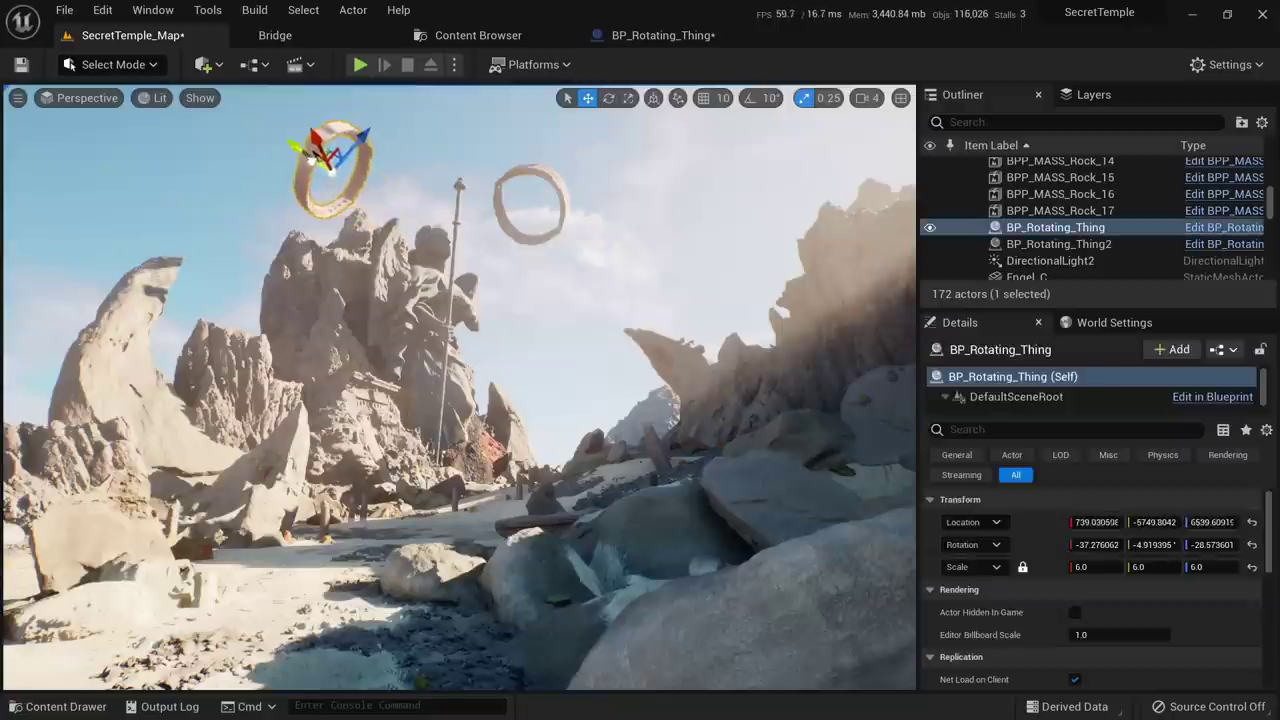
{"action": "left_click", "coordinate": [380, 209]}
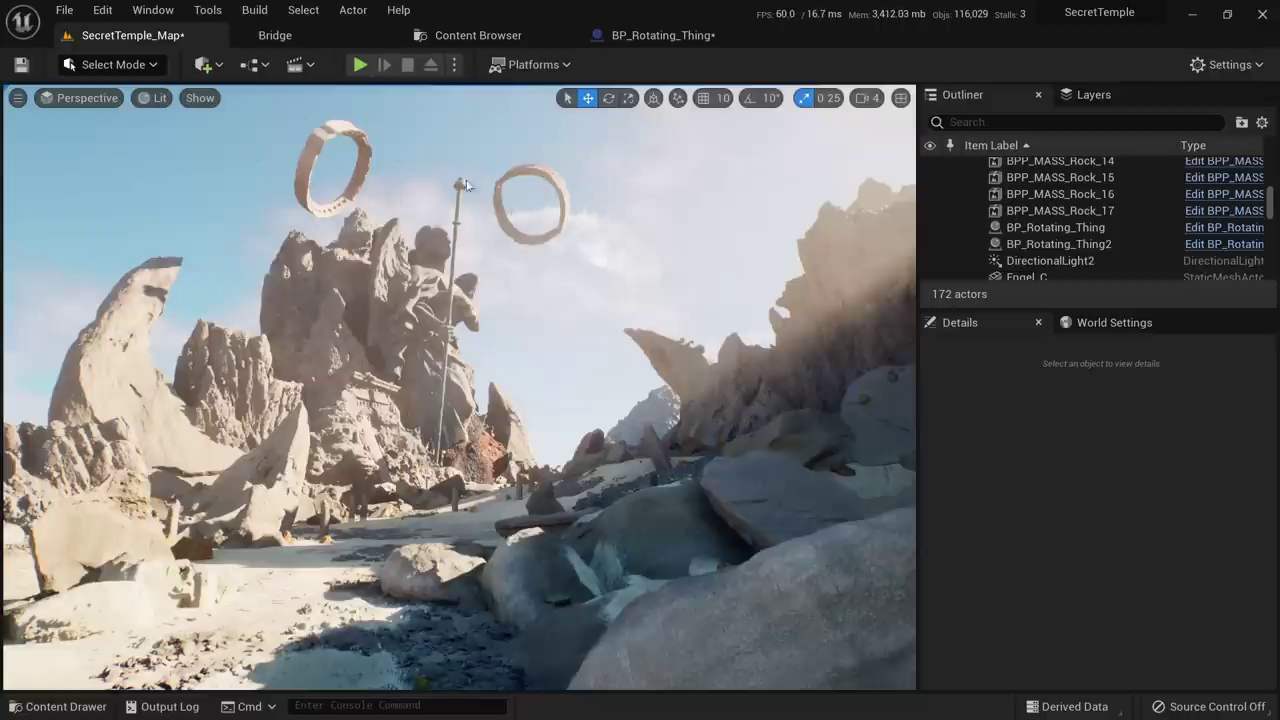
Save the BP_Rotating_Thing blueprint, then add a Rotating Movement component to it and compile
{"action": "left_click", "coordinate": [655, 35]}
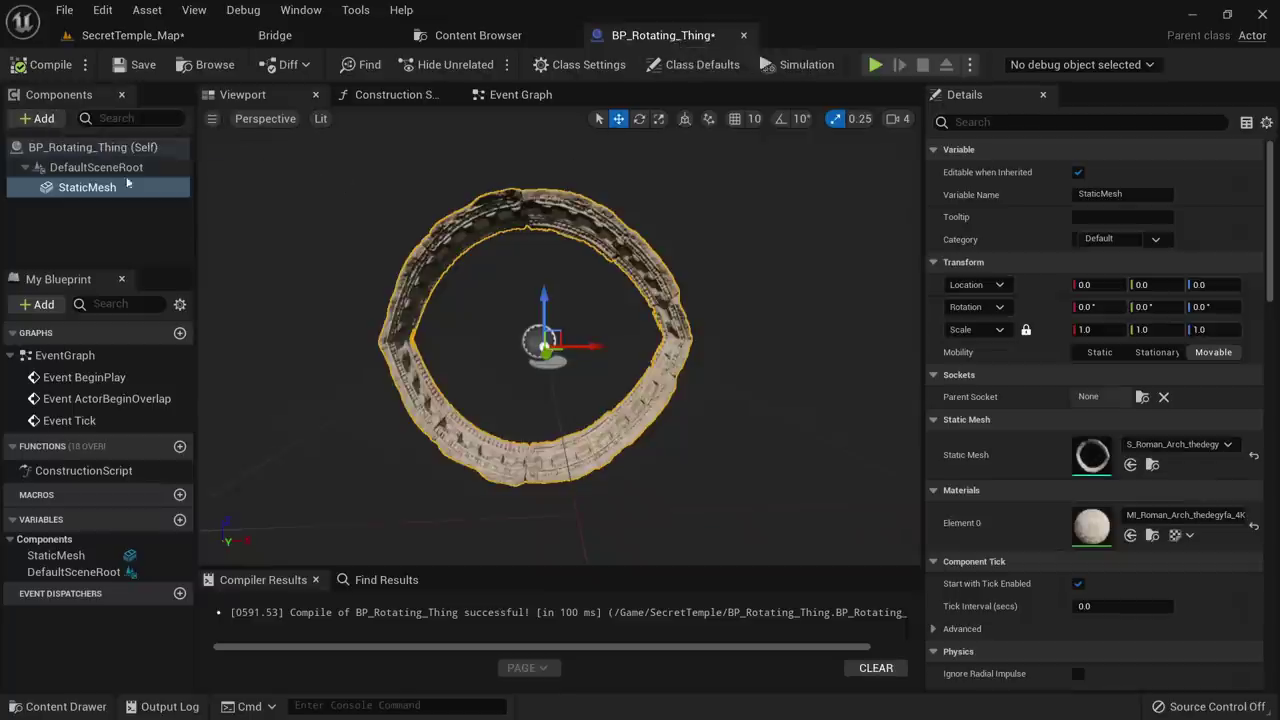
{"action": "left_click", "coordinate": [143, 64]}
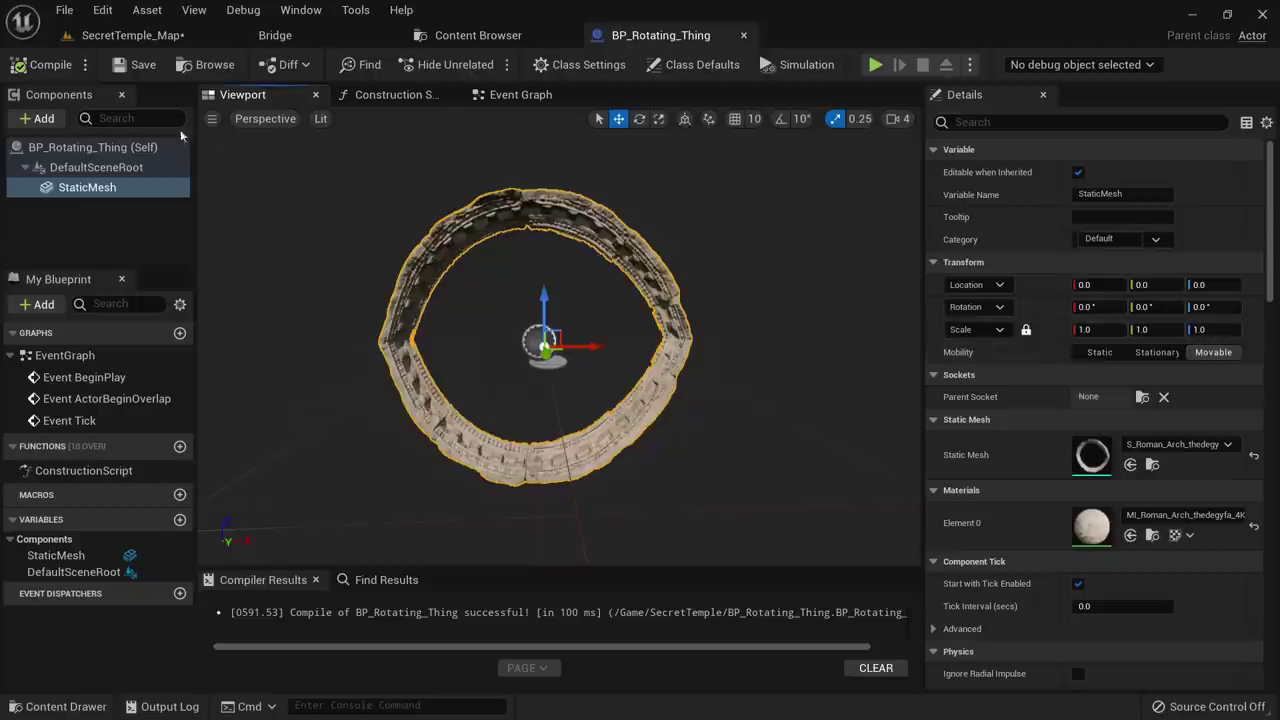
{"action": "left_click", "coordinate": [44, 118]}
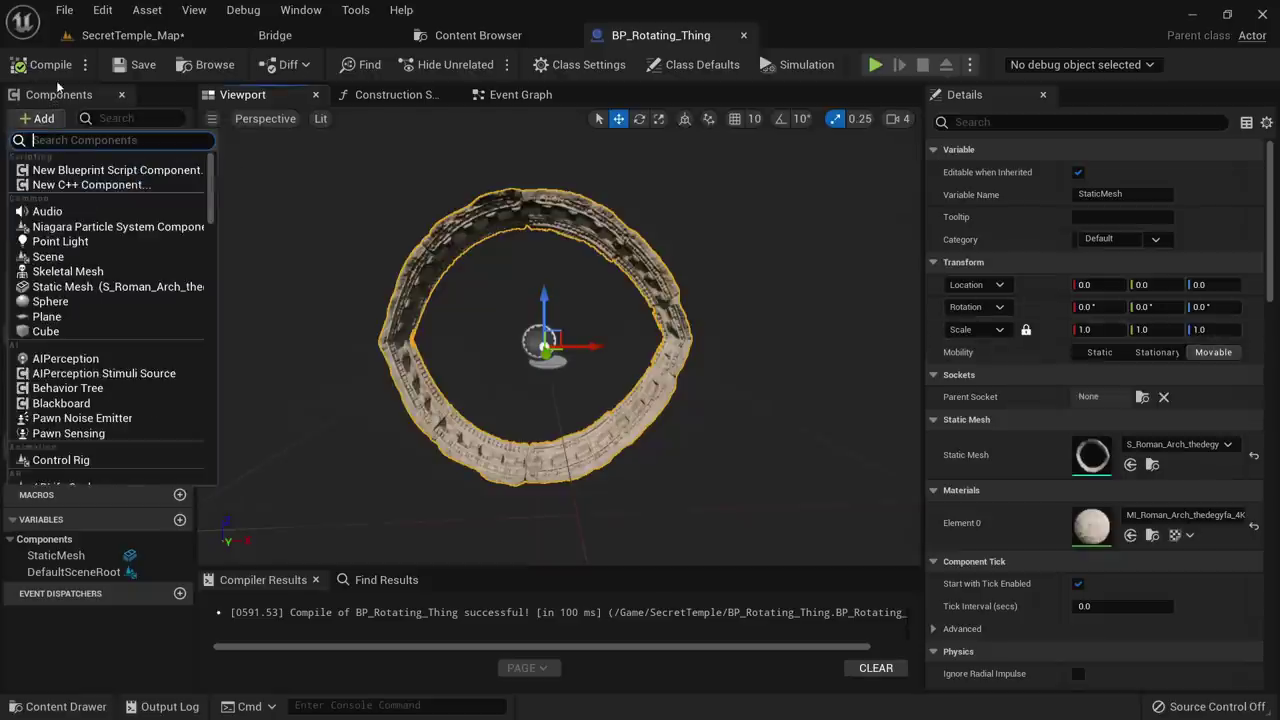
{"action": "type", "text": "rota"}
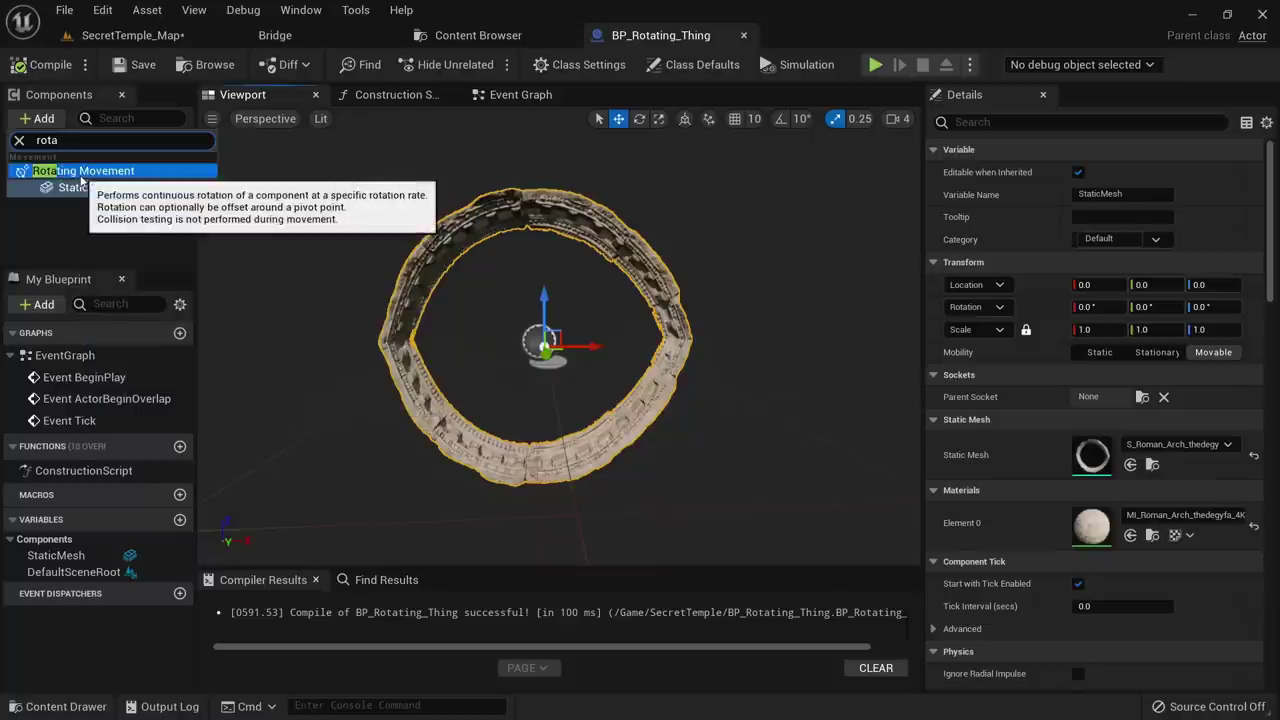
{"action": "left_click", "coordinate": [81, 180]}
{"action": "left_click", "coordinate": [100, 236]}
{"action": "left_click", "coordinate": [36, 68]}
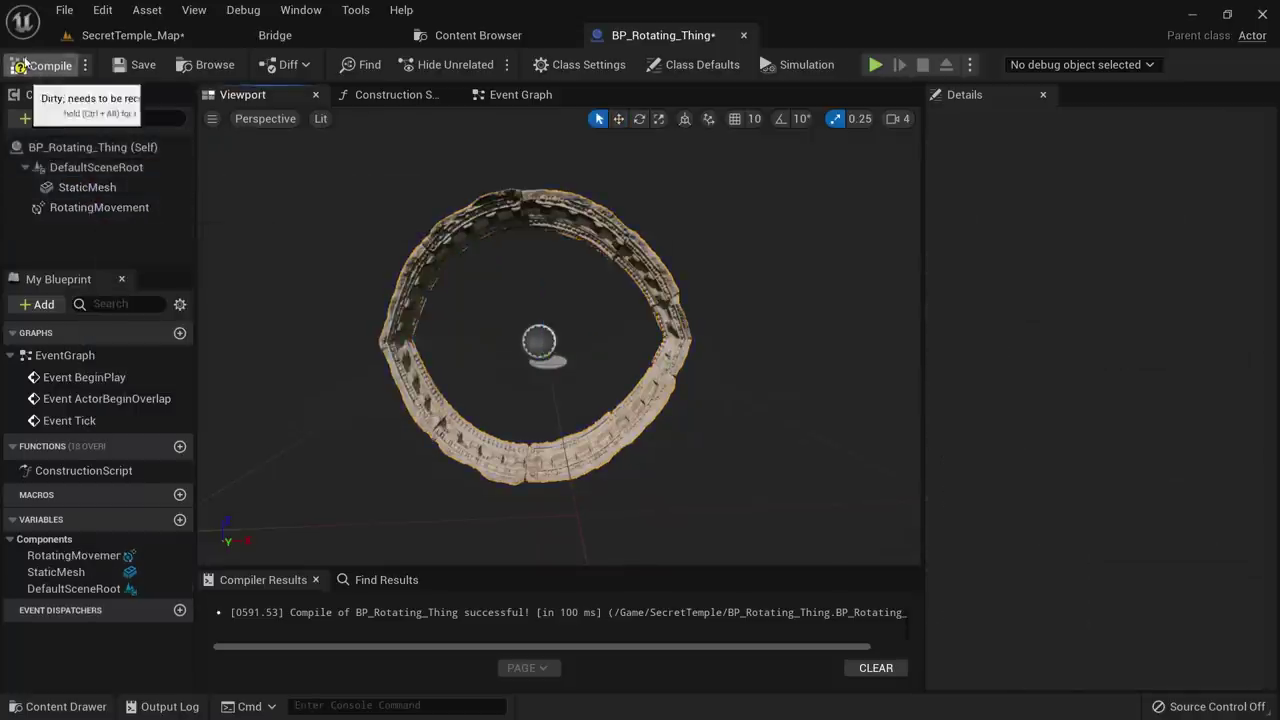
{"action": "left_click", "coordinate": [99, 207]}
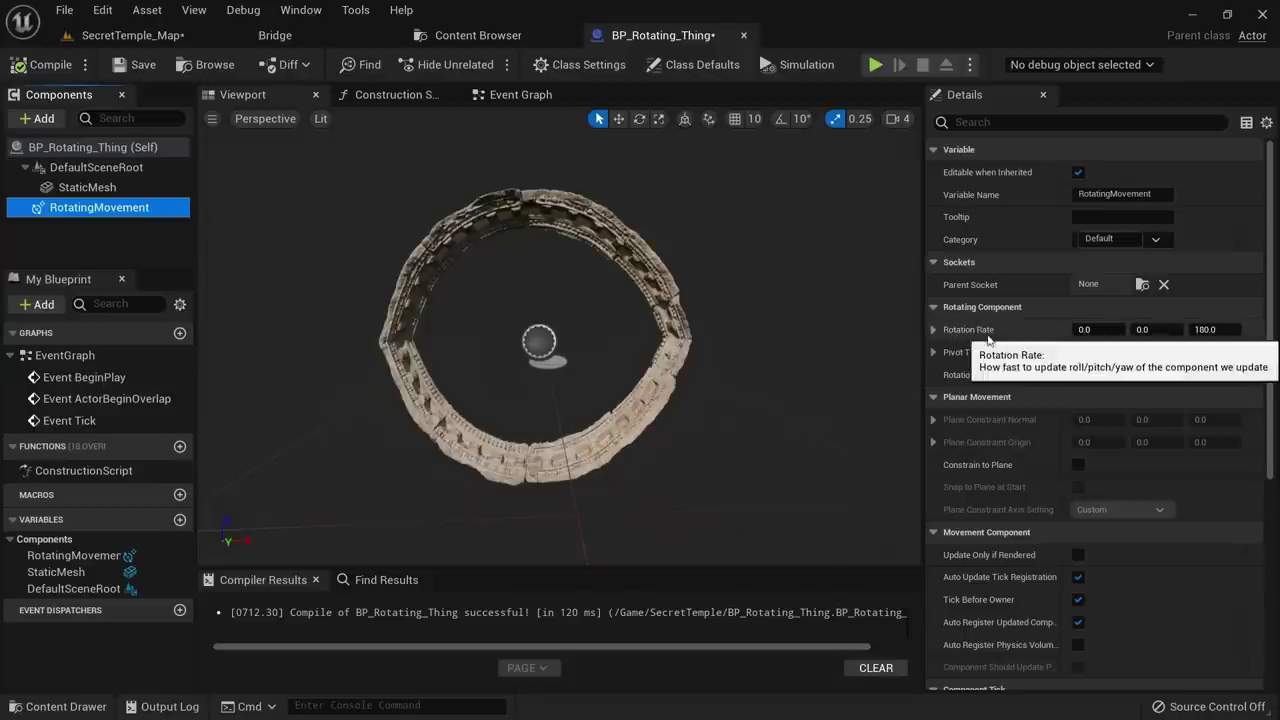
{"action": "left_click", "coordinate": [1212, 330]}
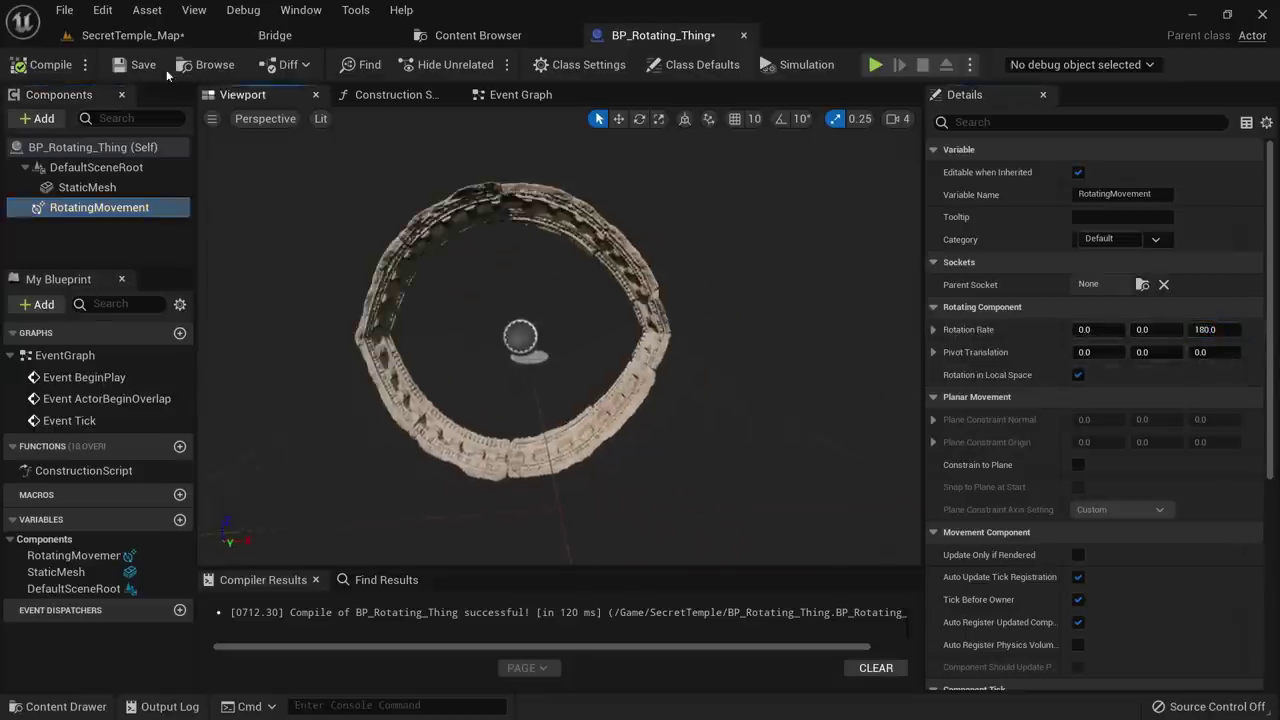
Simulate the SecretTemple level to watch both rings rotate at the default rate, and stop the simulation
{"action": "left_click", "coordinate": [140, 35]}
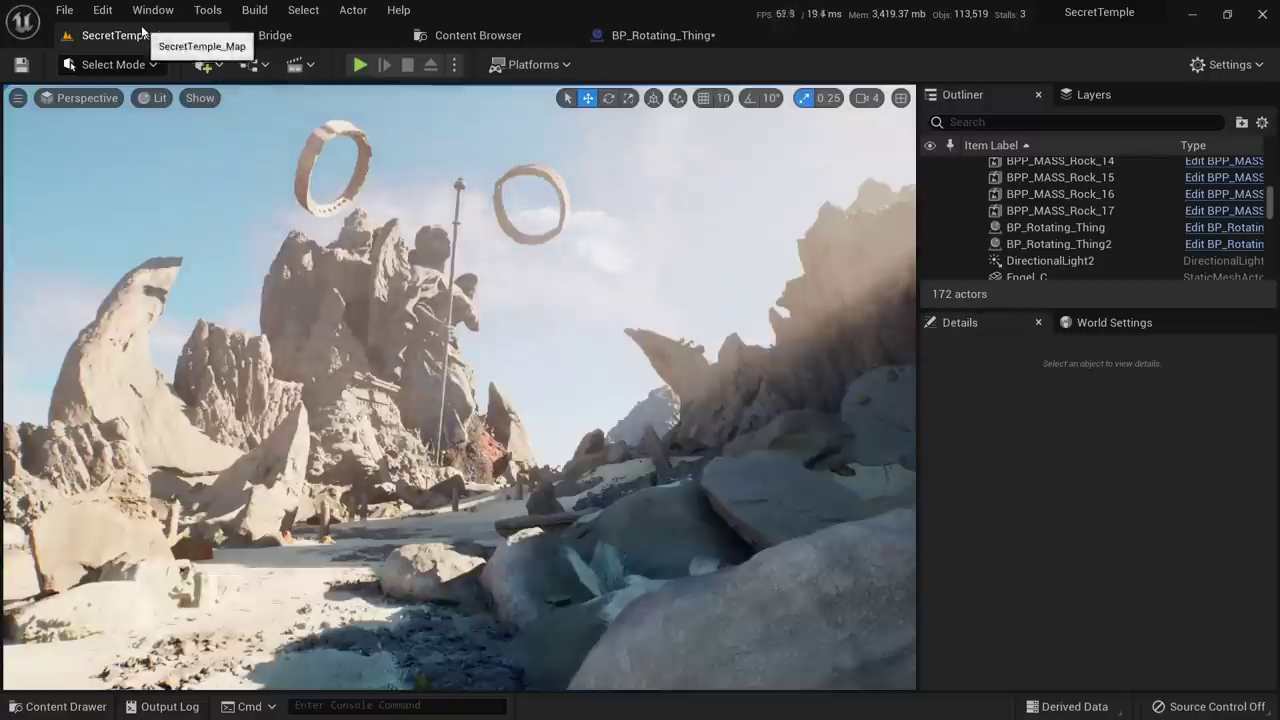
{"action": "left_click", "coordinate": [454, 64]}
{"action": "left_click", "coordinate": [531, 206]}
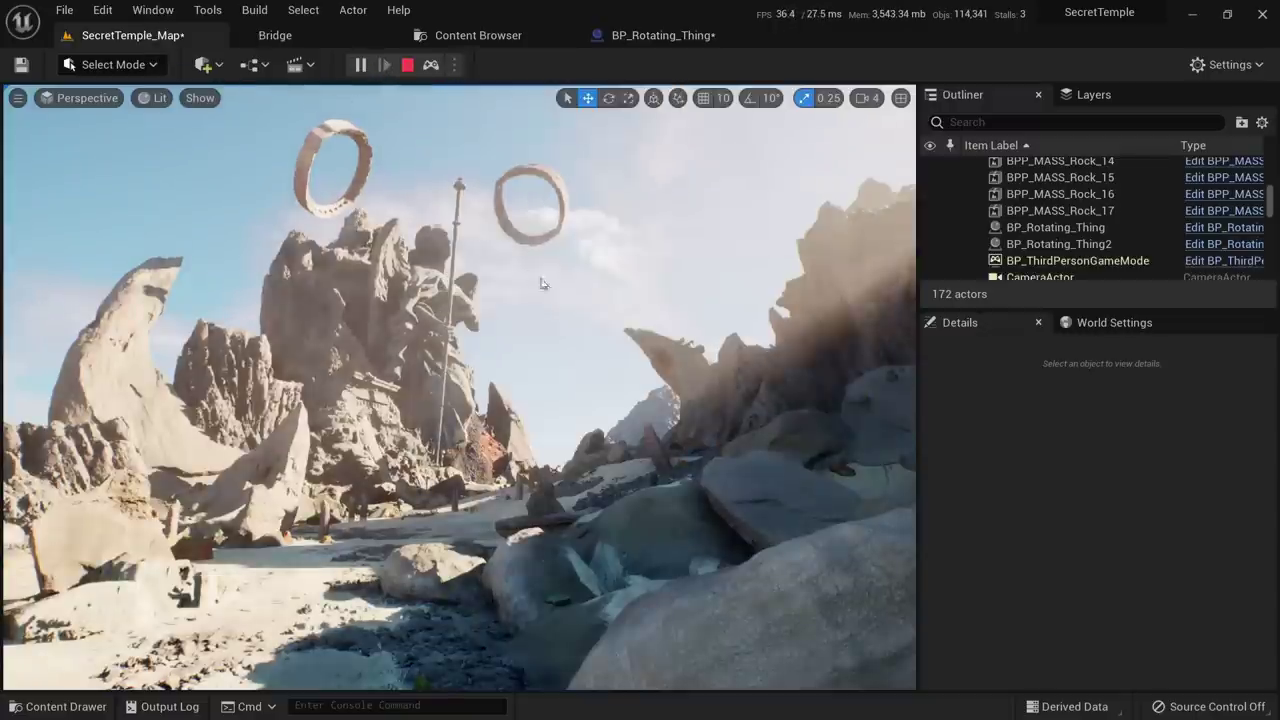
{"action": "right_click_drag", "start_coordinate": [367, 182], "coordinate": [345, 170]}
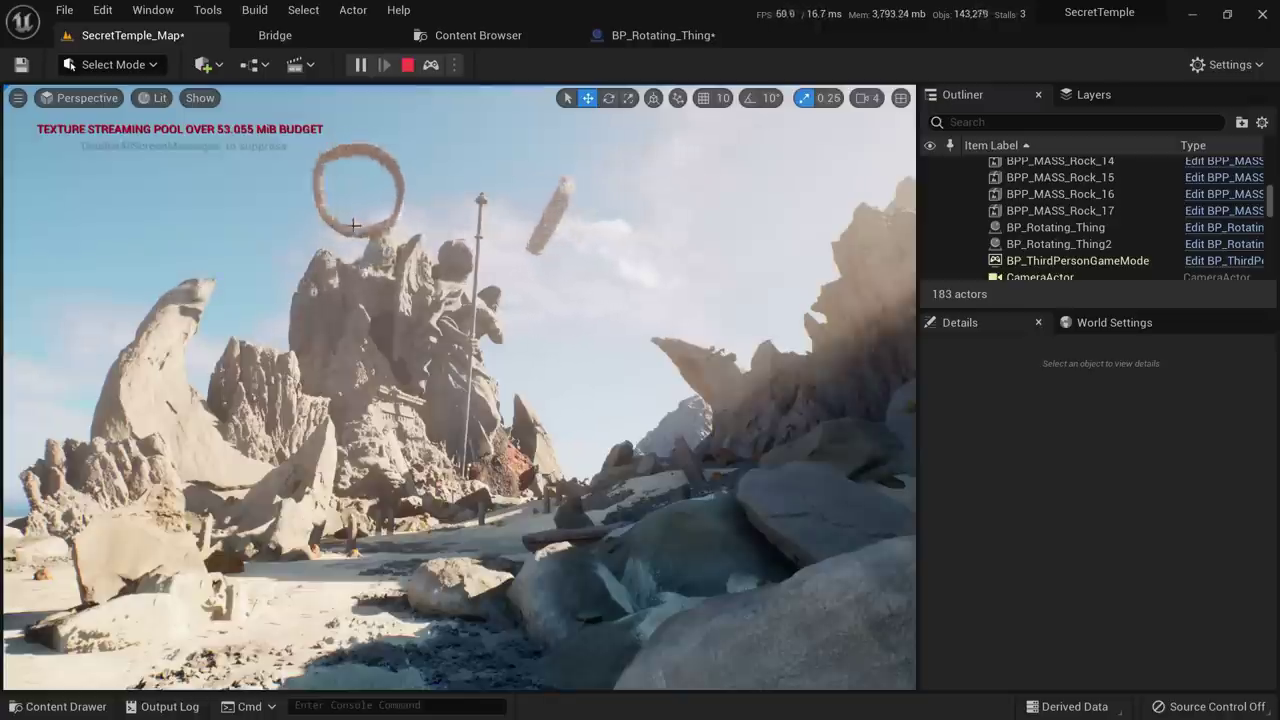
{"action": "key", "text": "Escape"}
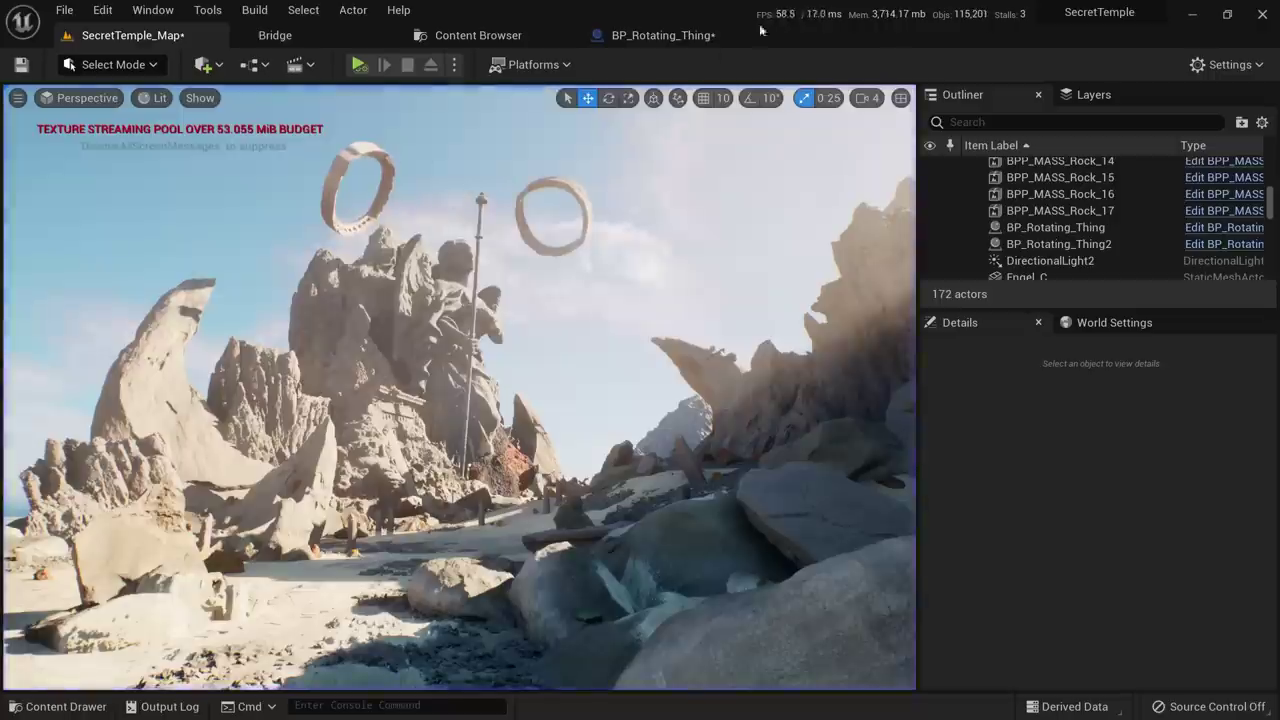
Try rotating the original ring above the rock peak, and undo the rotation
{"action": "right_click_drag", "start_coordinate": [344, 161], "coordinate": [335, 161]}
{"action": "left_click", "coordinate": [344, 162]}
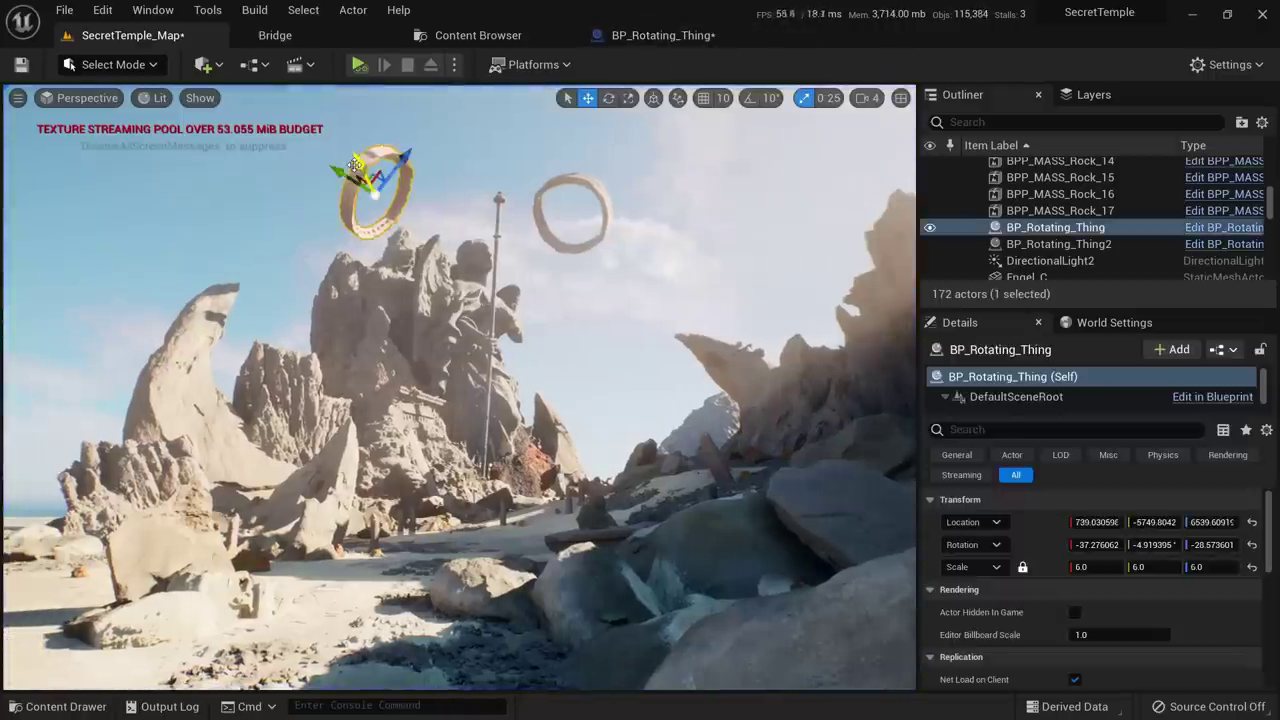
{"action": "key", "text": "e"}
{"action": "mouse_move", "coordinate": [337, 169]}
{"action": "left_mouse_down"}
{"action": "mouse_move", "coordinate": [316, 238]}
{"action": "mouse_move", "coordinate": [398, 188]}
{"action": "mouse_move", "coordinate": [352, 150]}
{"action": "left_mouse_up"}
{"action": "key", "text": "ctrl+z"}
{"action": "key", "text": "ctrl+z"}
Set the Rotating Movement component's Rotation Rate to 0, 10, 0 and compile the BP_Rotating_Thing blueprint
{"action": "left_click", "coordinate": [660, 35]}
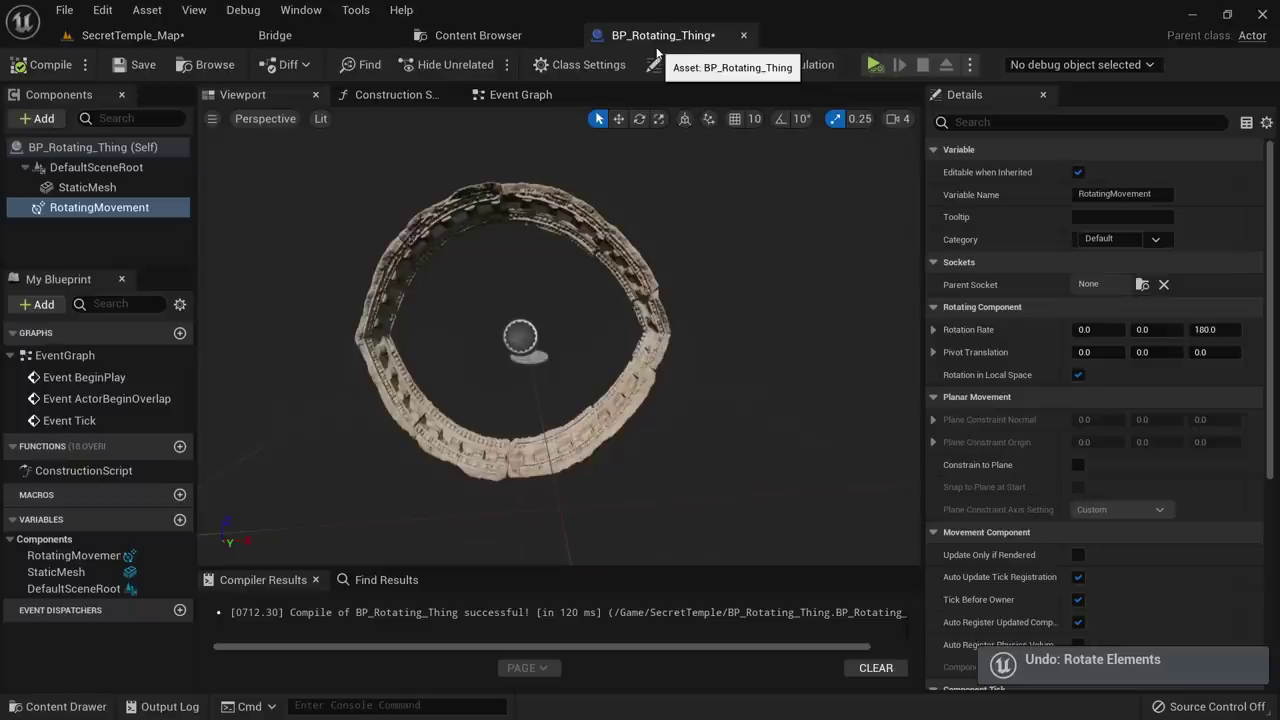
{"action": "left_click", "coordinate": [1160, 330]}
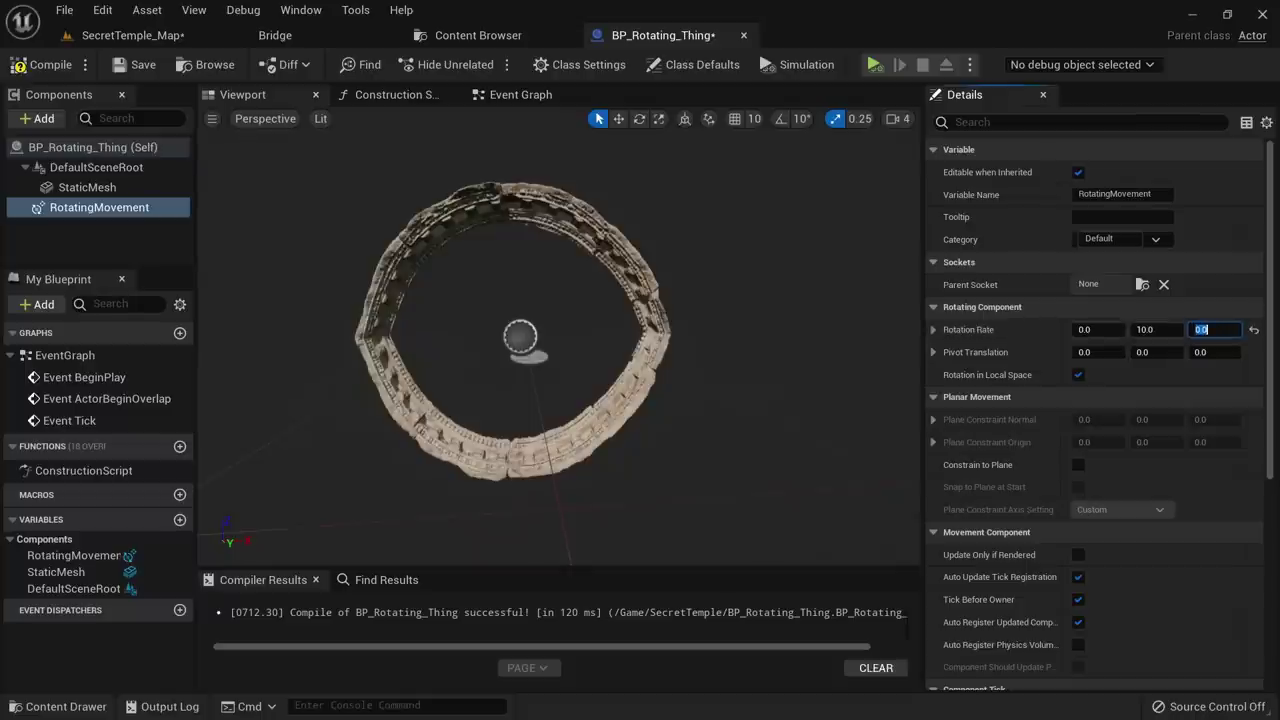
{"action": "left_click", "coordinate": [48, 70]}
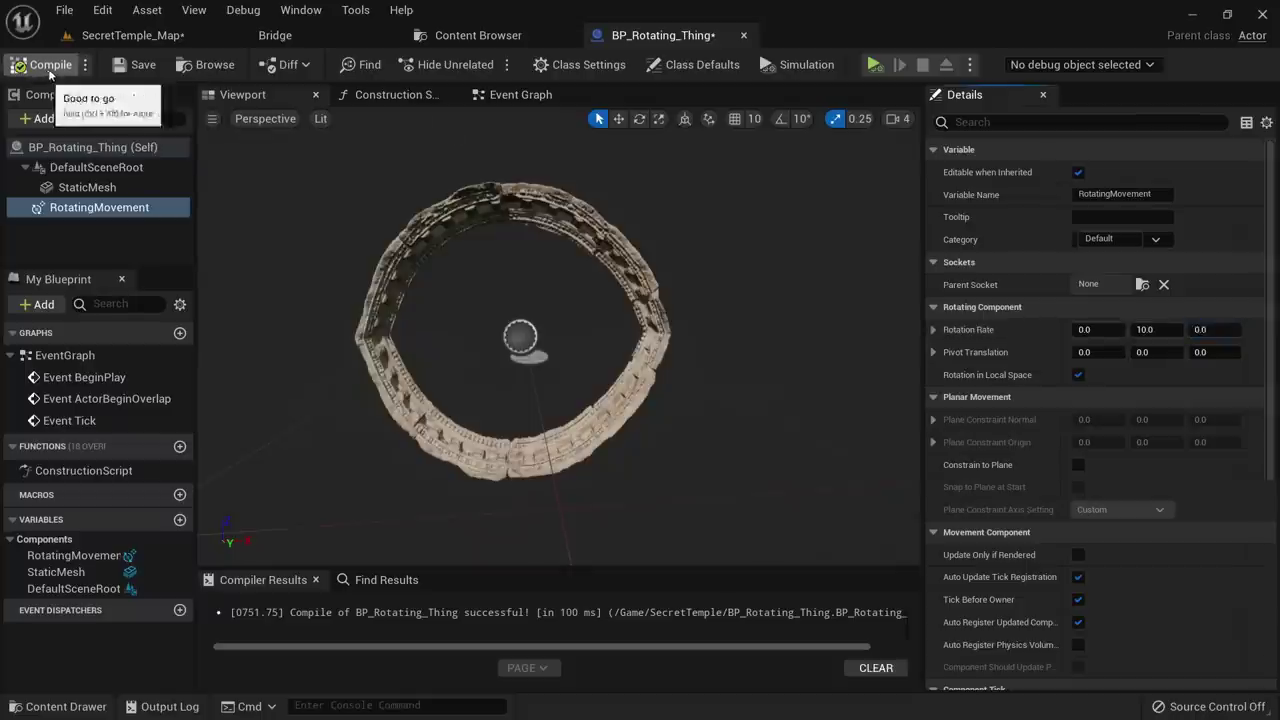
Simulate the level and examine the slower ring rotation in a full-screen view, then end the simulation
{"action": "left_click", "coordinate": [131, 37]}
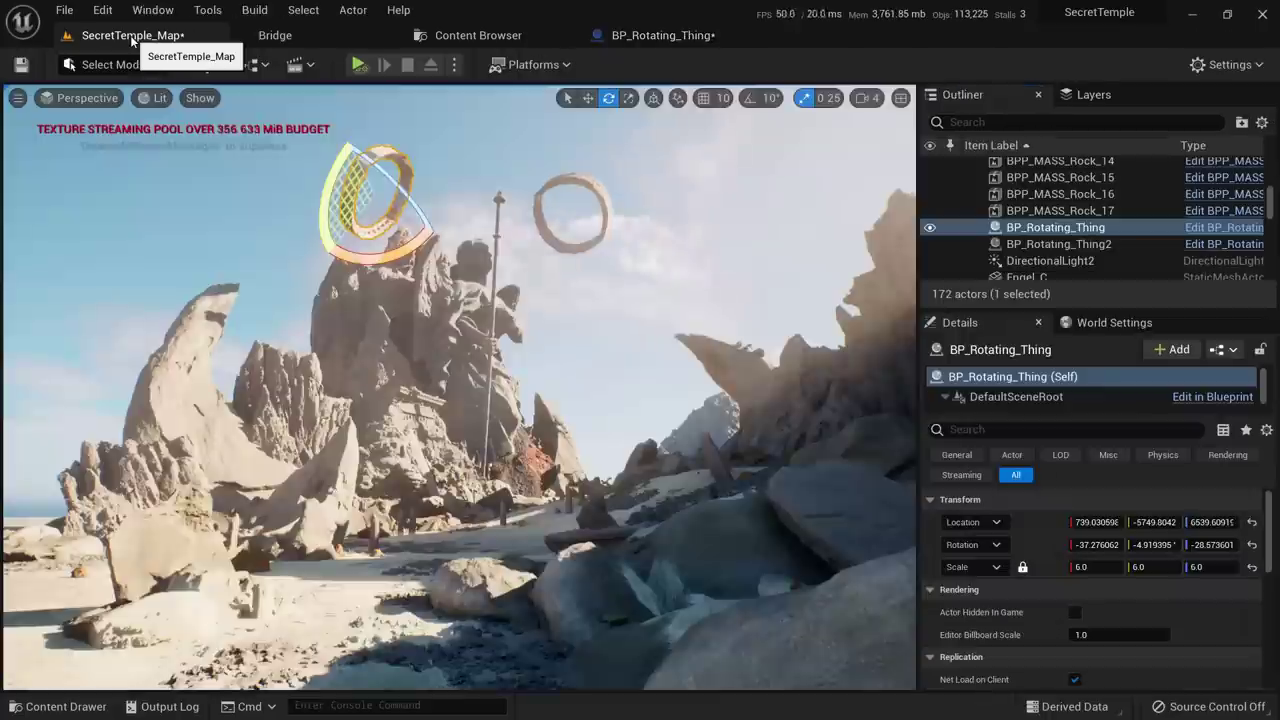
{"action": "left_click", "coordinate": [359, 65]}
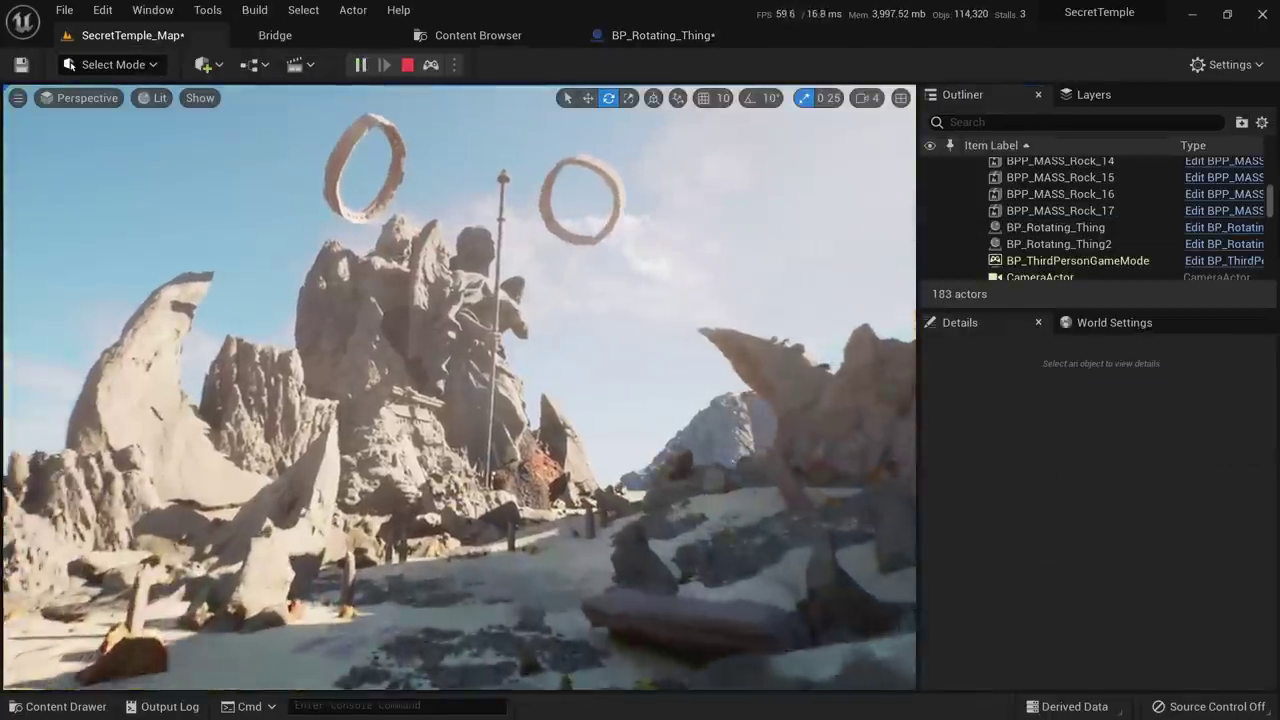
{"action": "key", "text": "F11"}
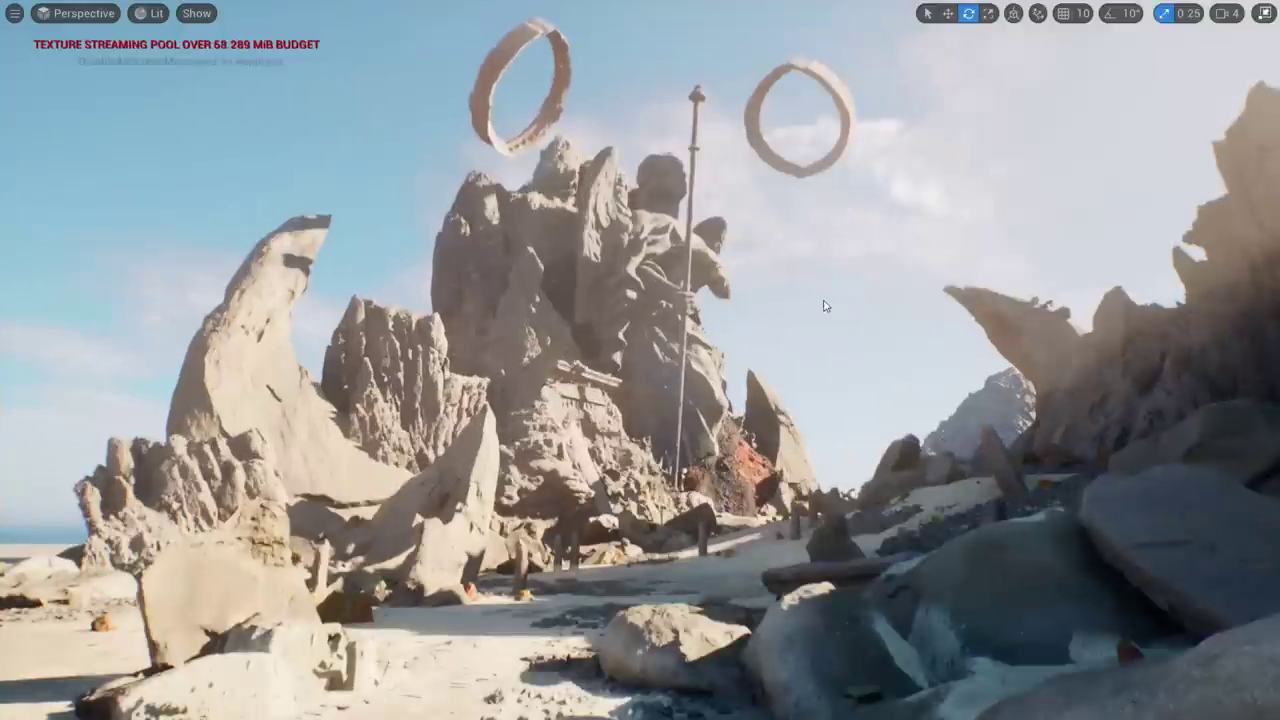
{"action": "mouse_move", "coordinate": [824, 306]}
{"action": "right_mouse_down"}
{"action": "mouse_move", "coordinate": [880, 304]}
{"action": "mouse_move", "coordinate": [823, 306]}
{"action": "right_mouse_up"}
{"action": "key", "text": "F11"}
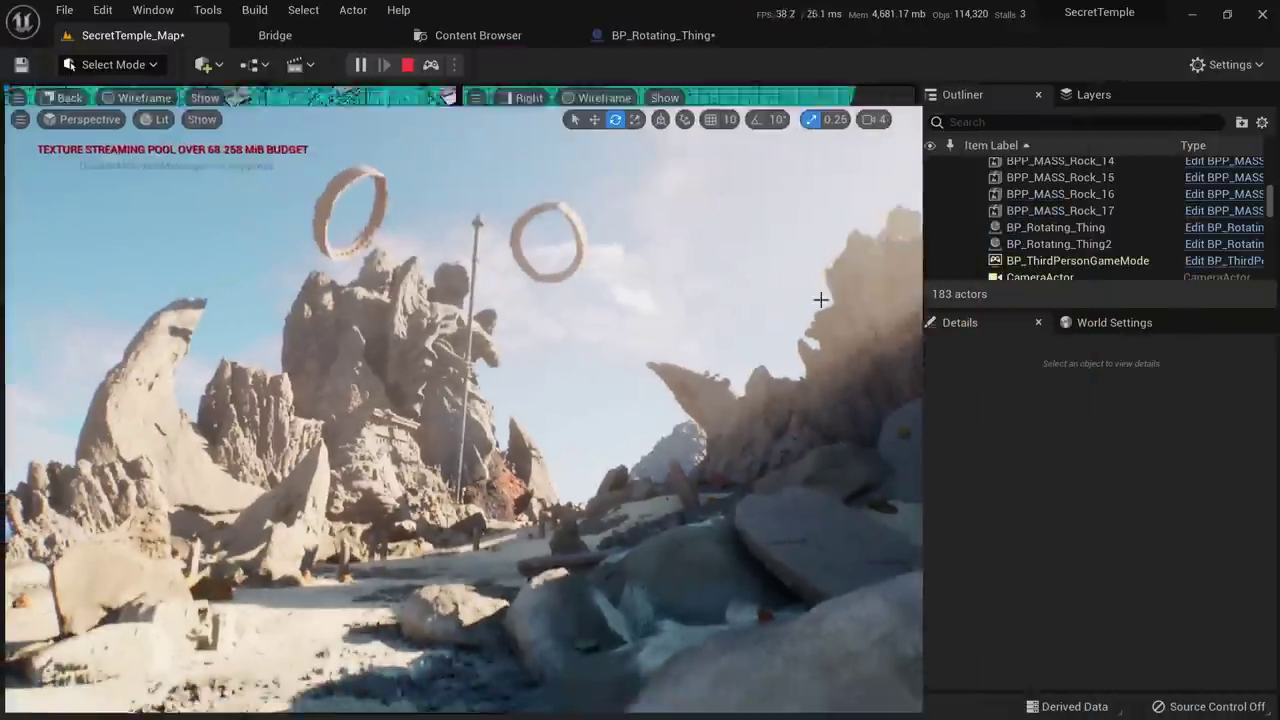
{"action": "key", "text": "Escape"}
Undock the BP_Rotating_Thing editor into a floating window over the level, widen its details area and deselect the ring
{"action": "left_click", "coordinate": [660, 33]}
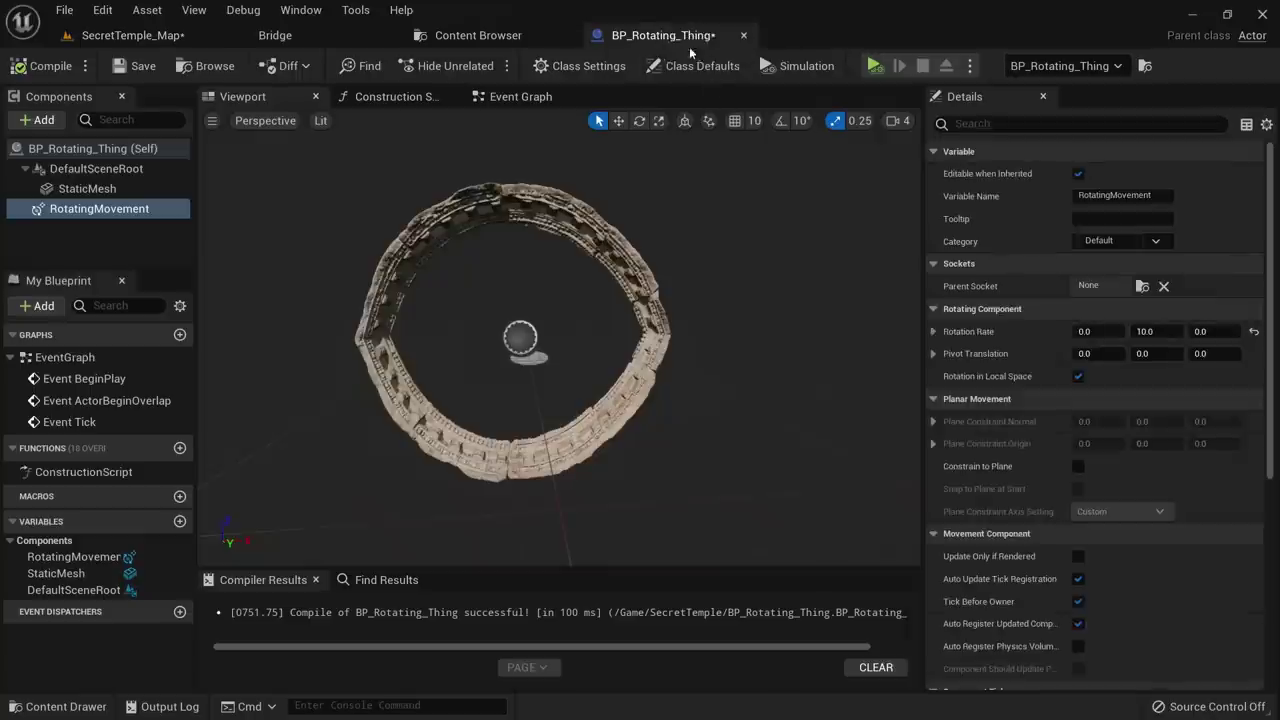
{"action": "left_click_drag", "start_coordinate": [678, 39], "coordinate": [849, 206]}
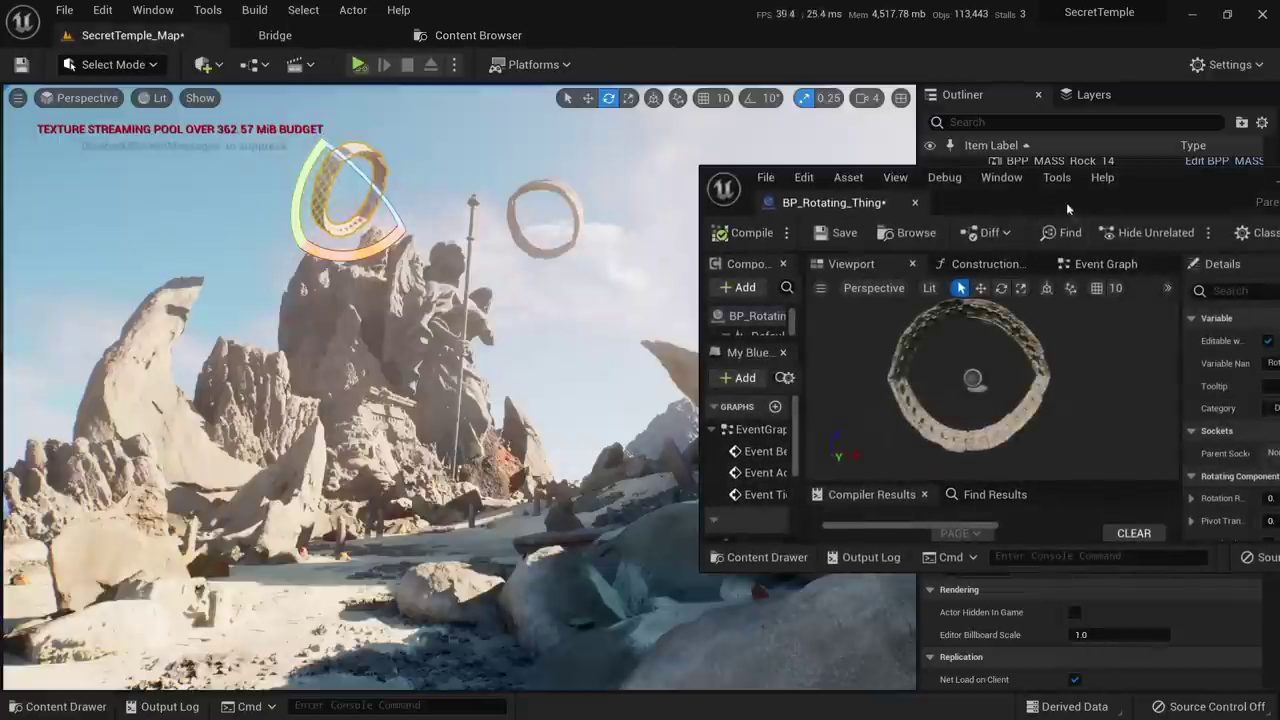
{"action": "left_click_drag", "start_coordinate": [1066, 202], "coordinate": [937, 158]}
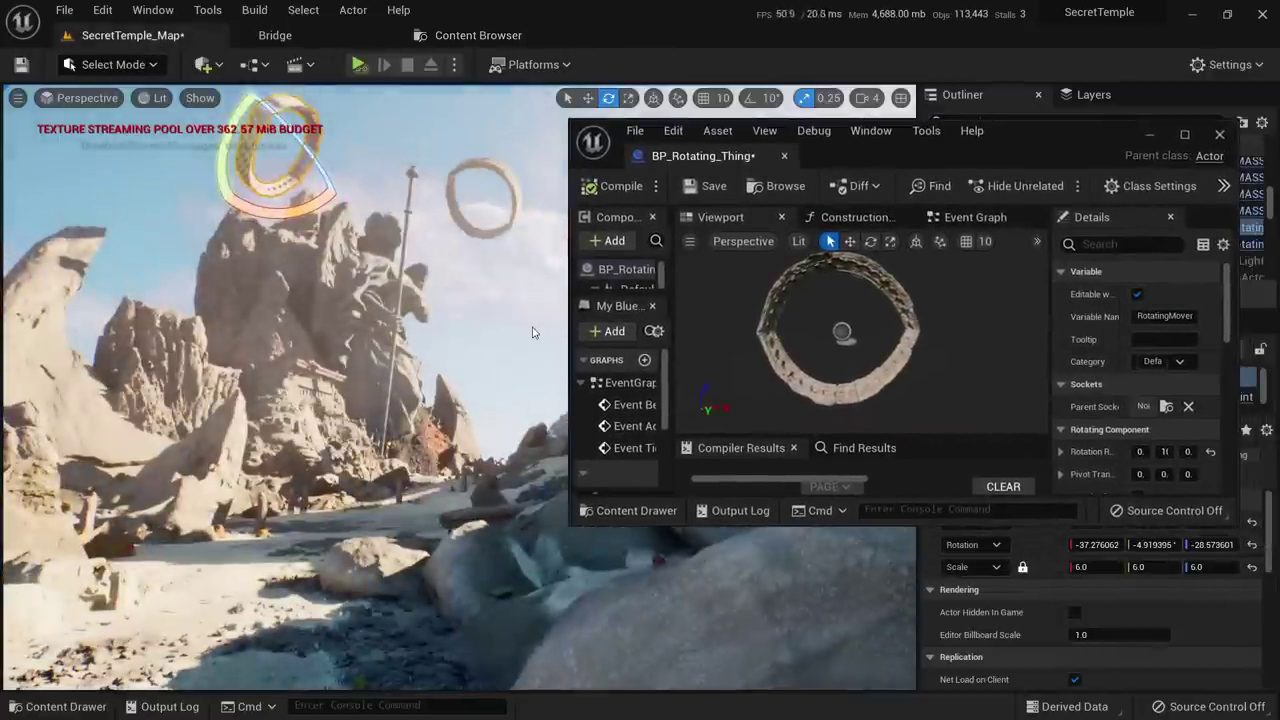
{"action": "left_click", "coordinate": [533, 328]}
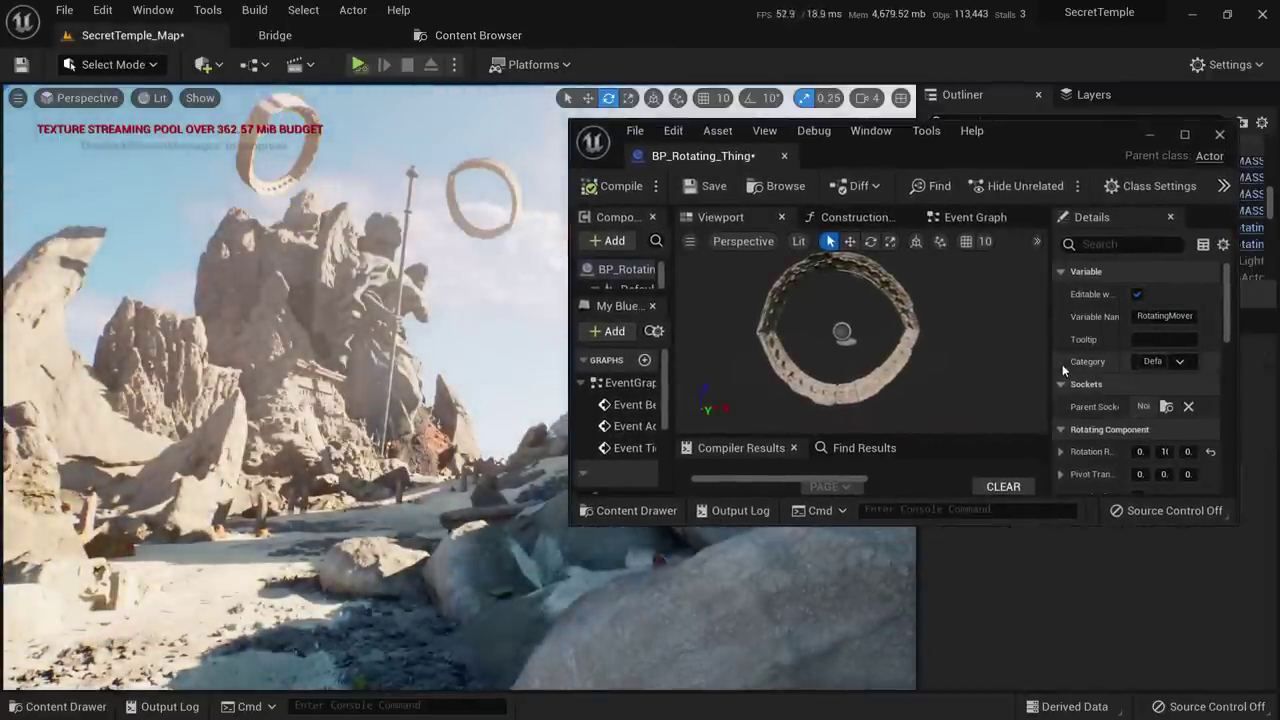
{"action": "left_click_drag", "start_coordinate": [1048, 360], "coordinate": [914, 356]}
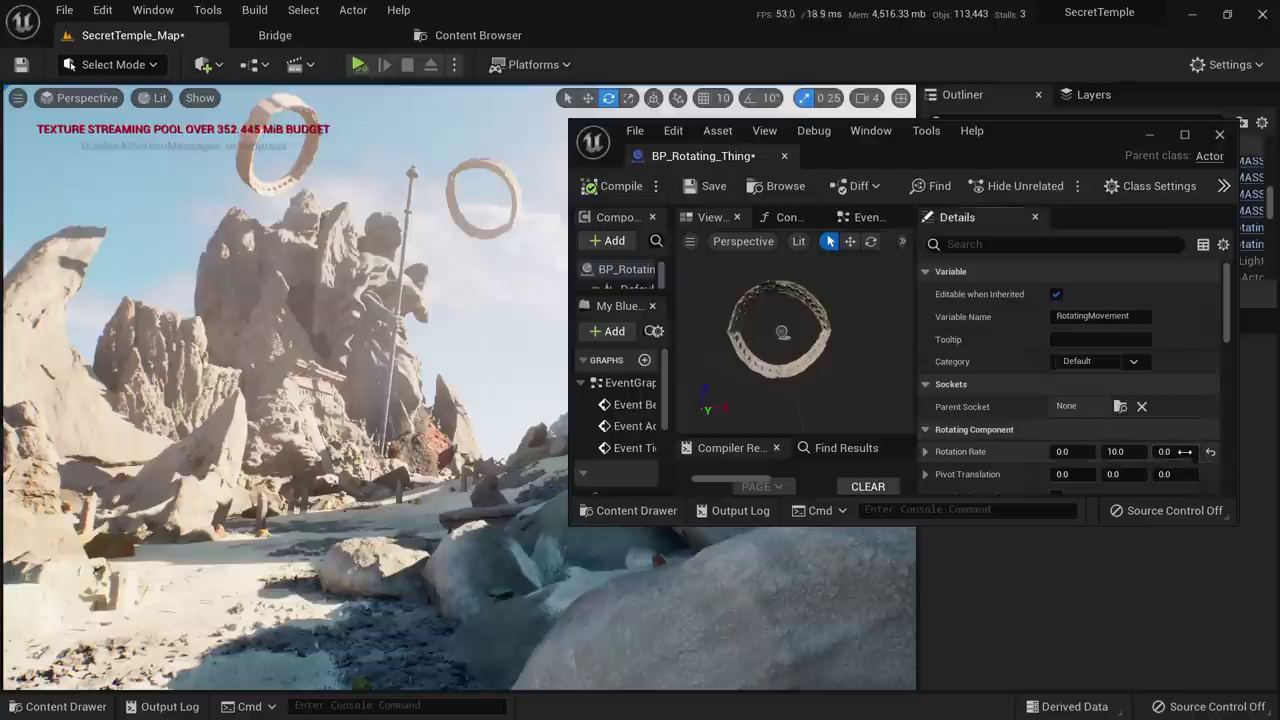
Duplicate the original ring with rotation about -5.3, 37.2, 59.2, scale the copy uniformly to 7, and preview it in a simulation
{"action": "left_click", "coordinate": [275, 168]}
{"action": "left_click_drag", "start_coordinate": [307, 157], "coordinate": [255, 98], "text": "alt"}
{"action": "key", "text": "r"}
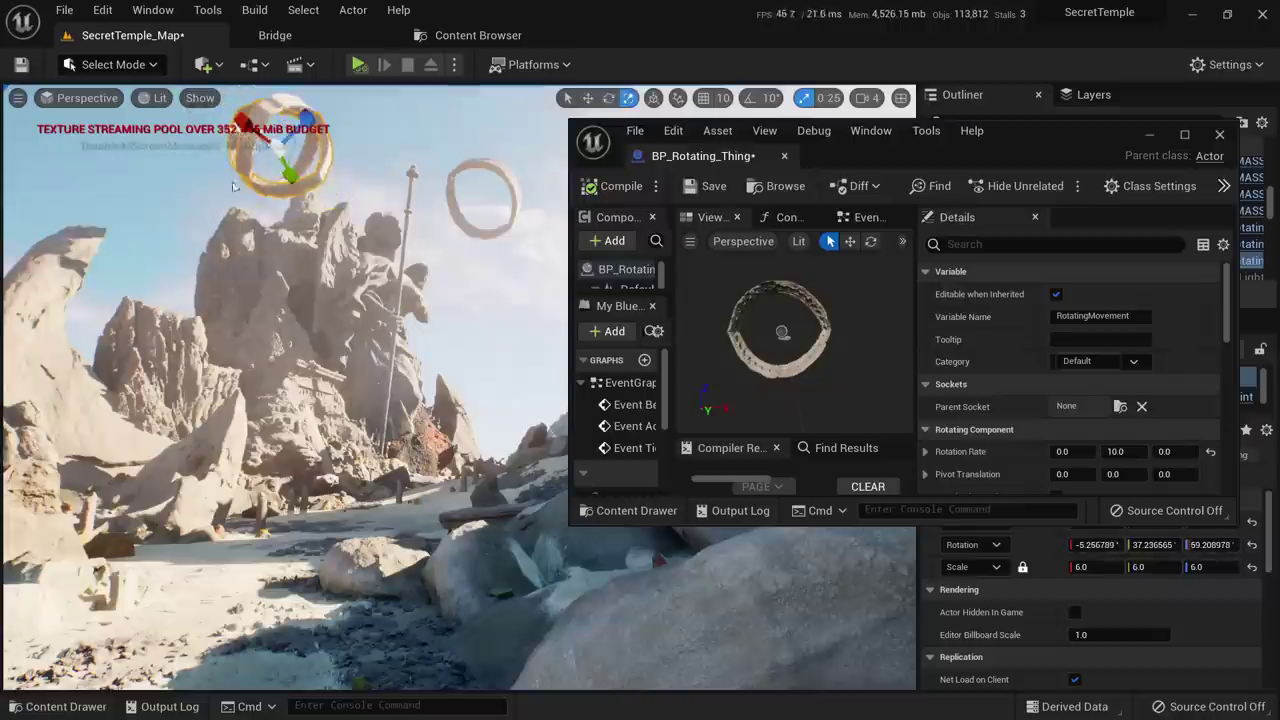
{"action": "left_click_drag", "start_coordinate": [282, 149], "coordinate": [294, 140]}
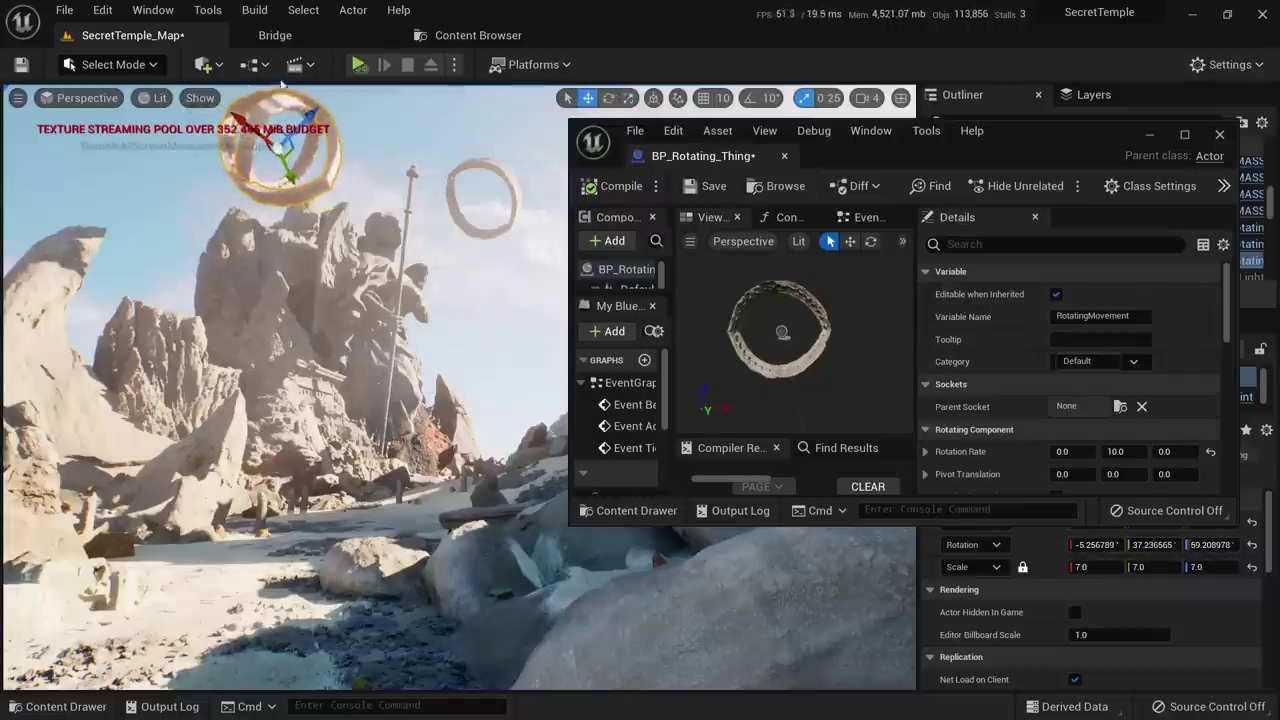
{"action": "left_click", "coordinate": [359, 64]}
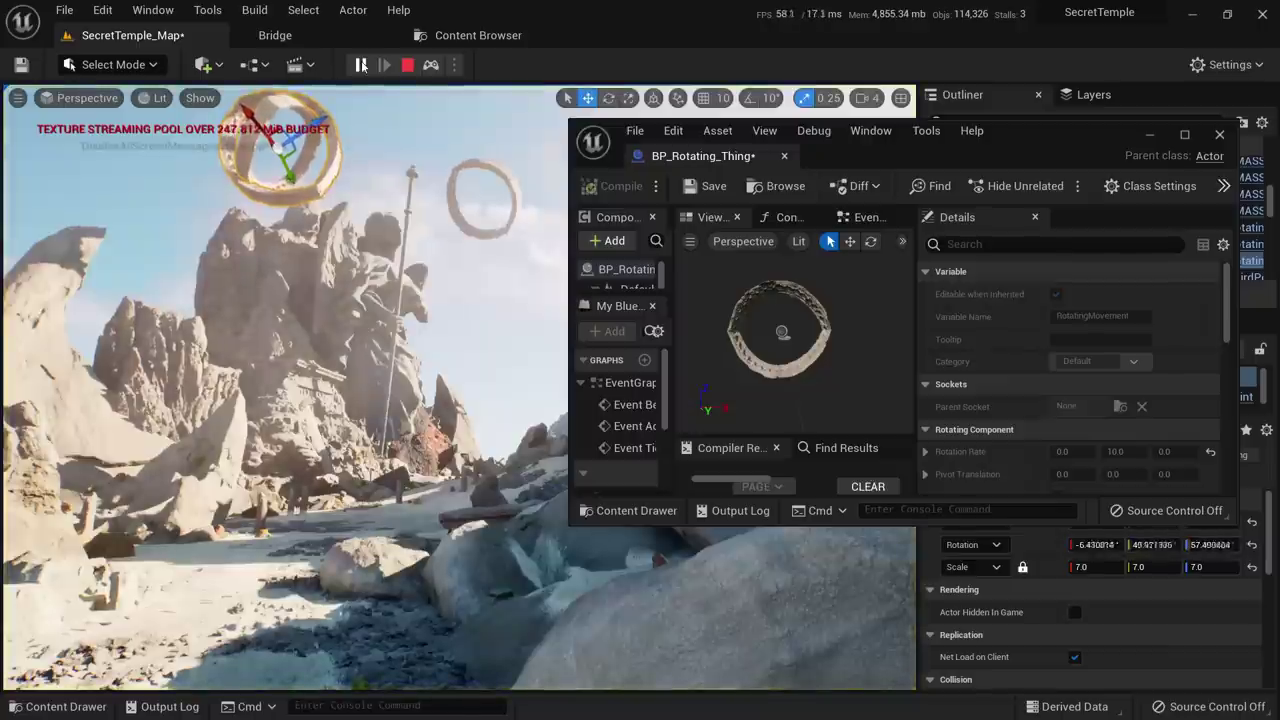
{"action": "key", "text": "Escape"}
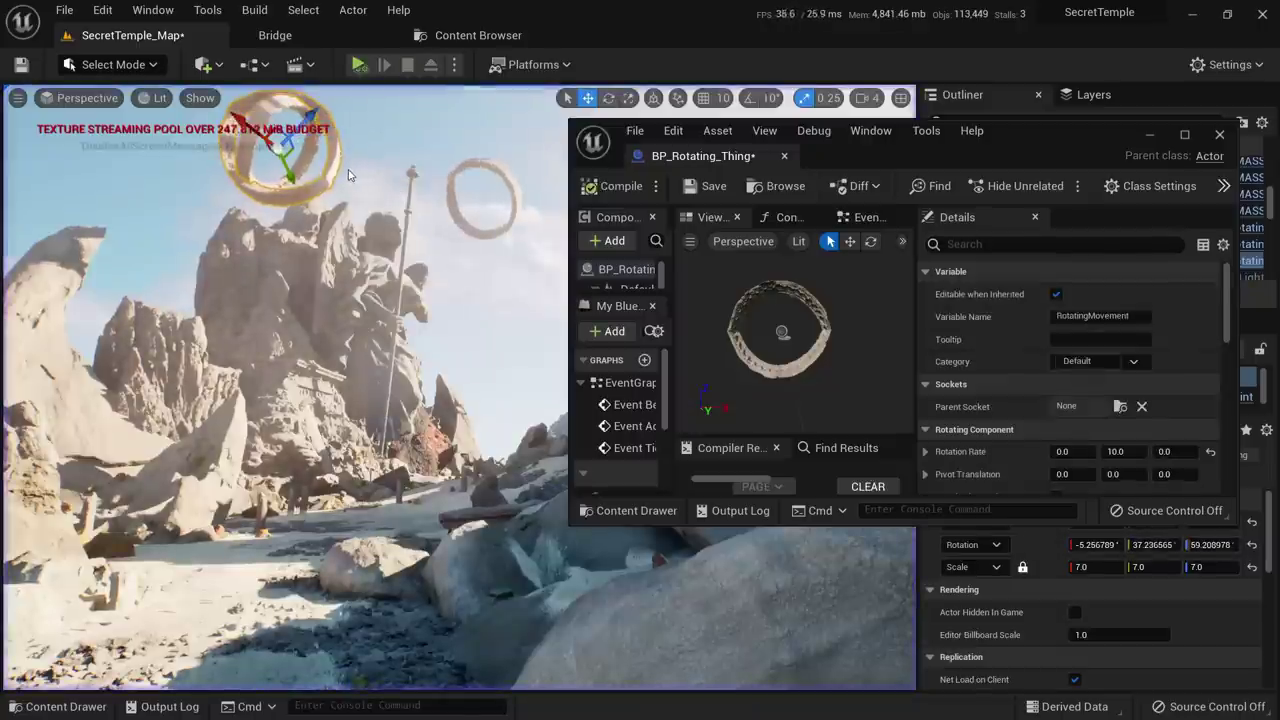
Set the Rotating Movement component's Z rotation rate to 25, compile the blueprint, and check the motion in a simulation
{"action": "left_click", "coordinate": [1127, 452]}
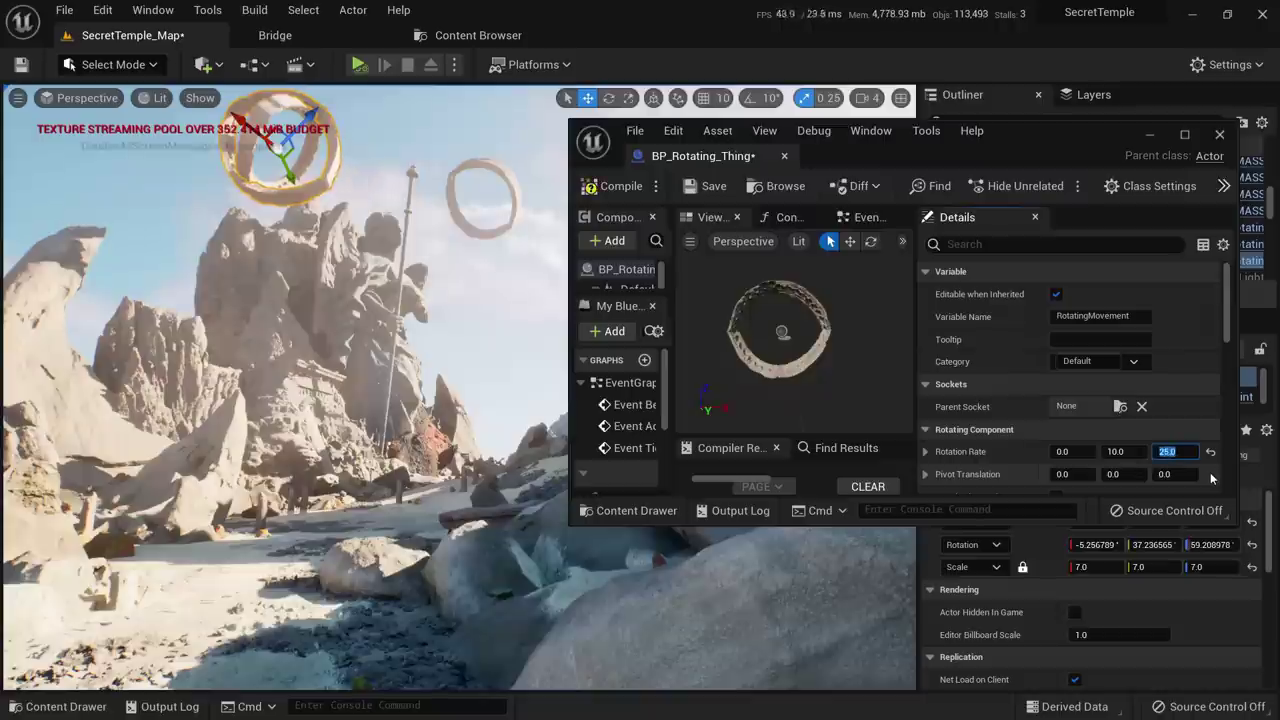
{"action": "left_click", "coordinate": [613, 188]}
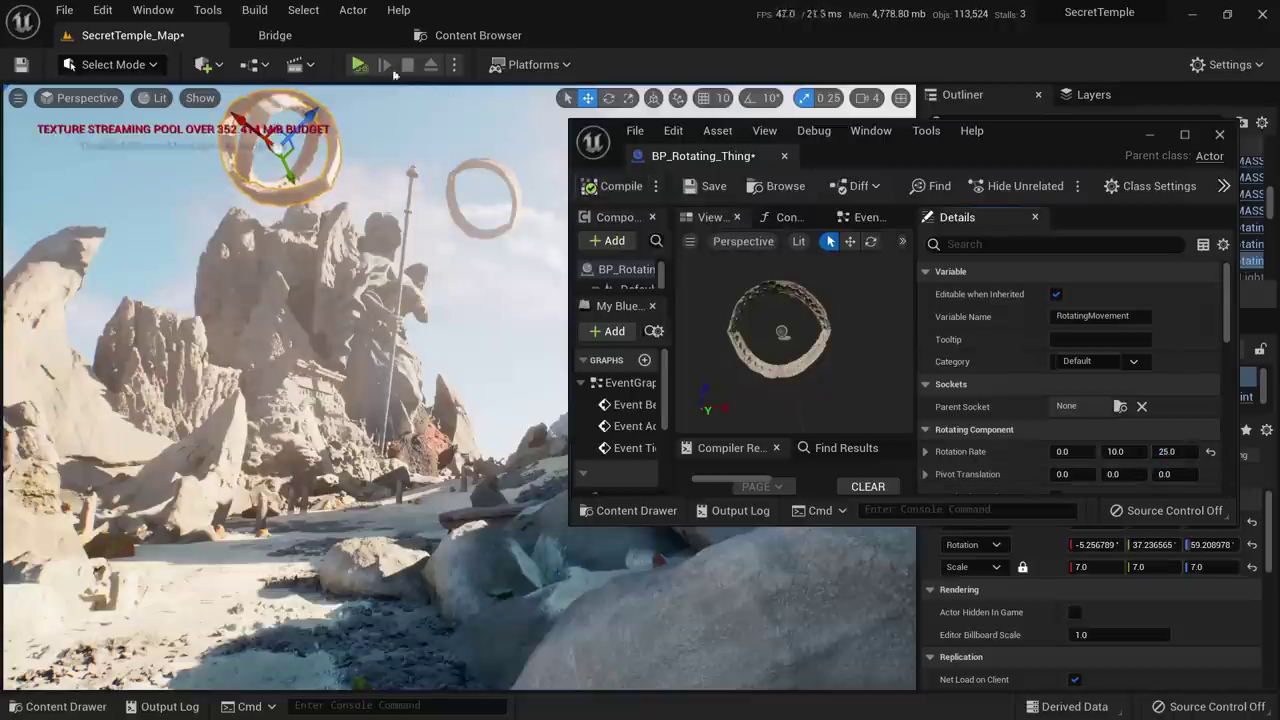
{"action": "left_click", "coordinate": [360, 64]}
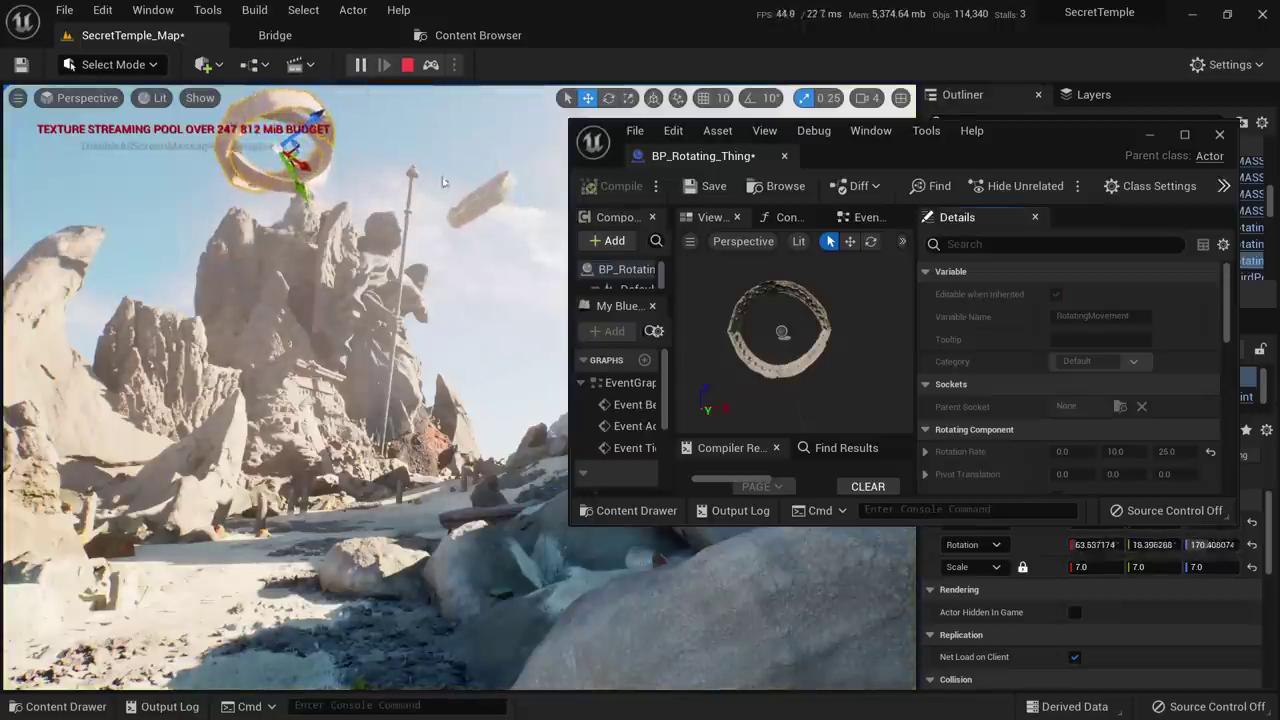
{"action": "key", "text": "Escape"}
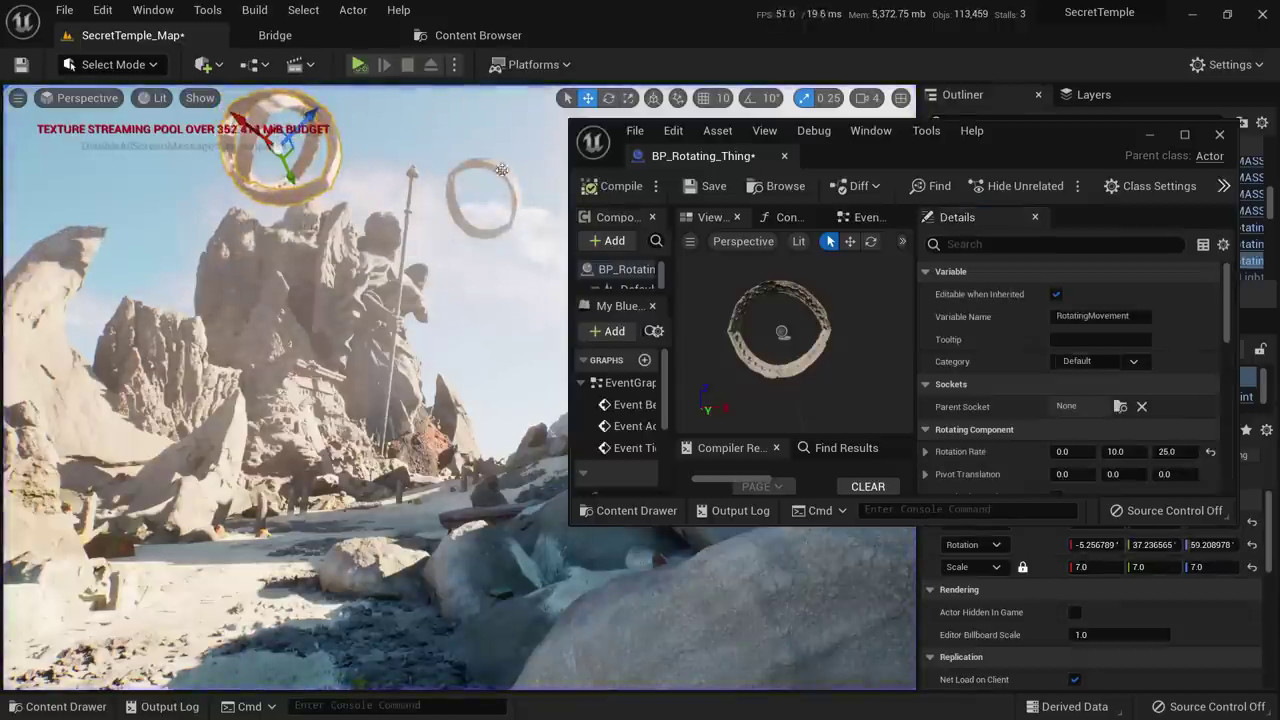
Duplicate the ring beside the spear with rotation about -160, 36.2, 50 and scale the copy uniformly to 9.25
{"action": "left_click", "coordinate": [490, 229]}
{"action": "key", "text": "e"}
{"action": "left_click_drag", "start_coordinate": [498, 160], "coordinate": [516, 144]}
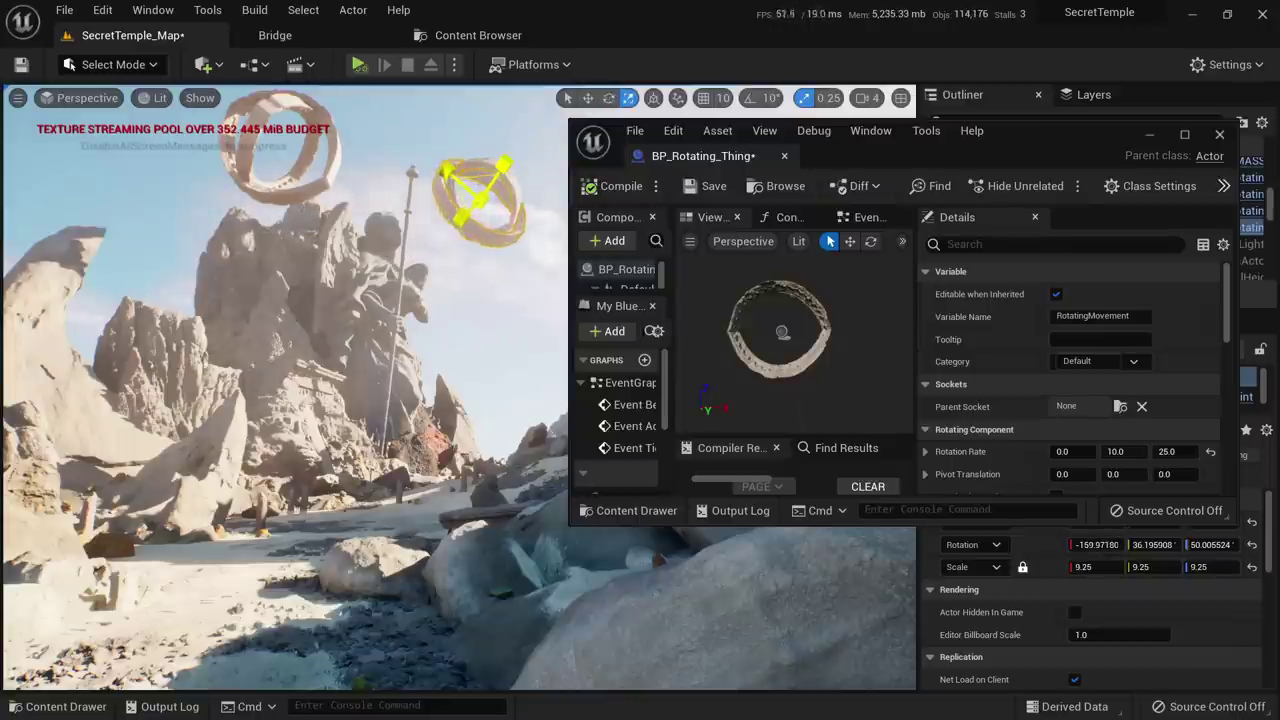
Simulate the level to examine both nested ring pairs rotating around the statue, and stop the simulation
{"action": "left_click", "coordinate": [359, 64]}
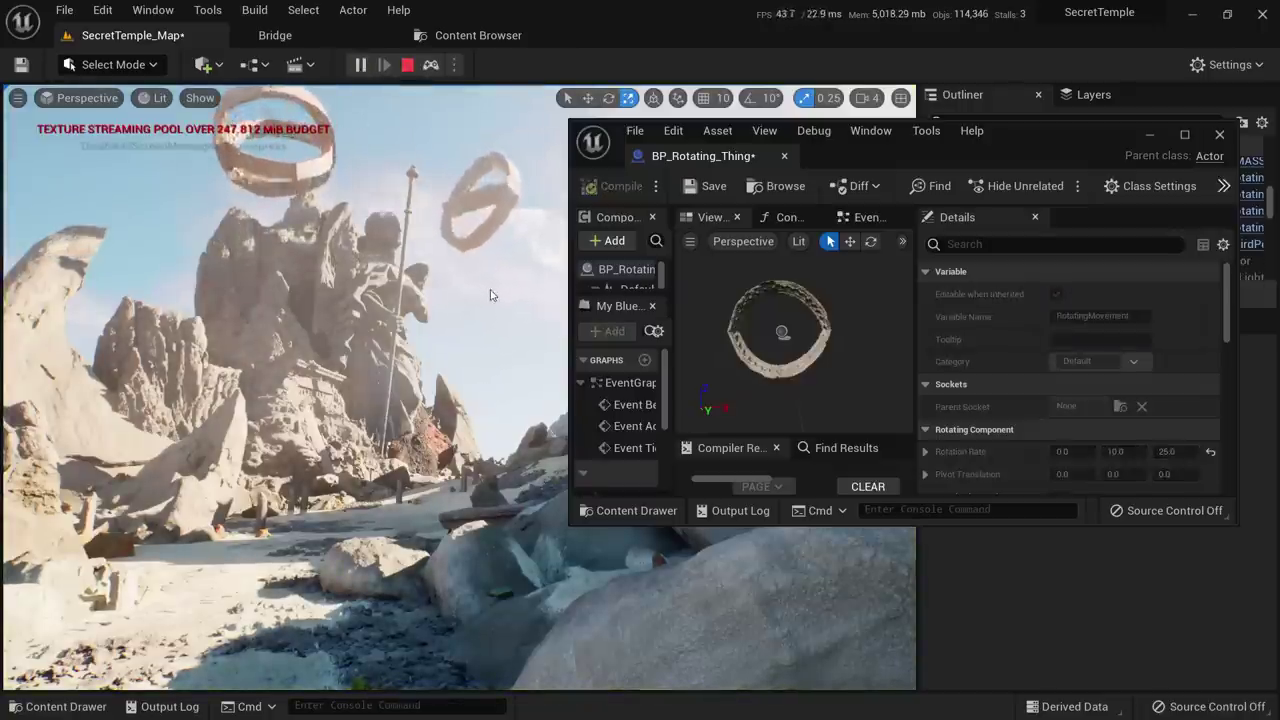
{"action": "mouse_move", "coordinate": [485, 300]}
{"action": "right_mouse_down"}
{"action": "mouse_move", "coordinate": [530, 262]}
{"action": "mouse_move", "coordinate": [498, 284]}
{"action": "mouse_move", "coordinate": [430, 286]}
{"action": "mouse_move", "coordinate": [495, 278]}
{"action": "right_mouse_up"}
{"action": "key", "text": "Escape"}
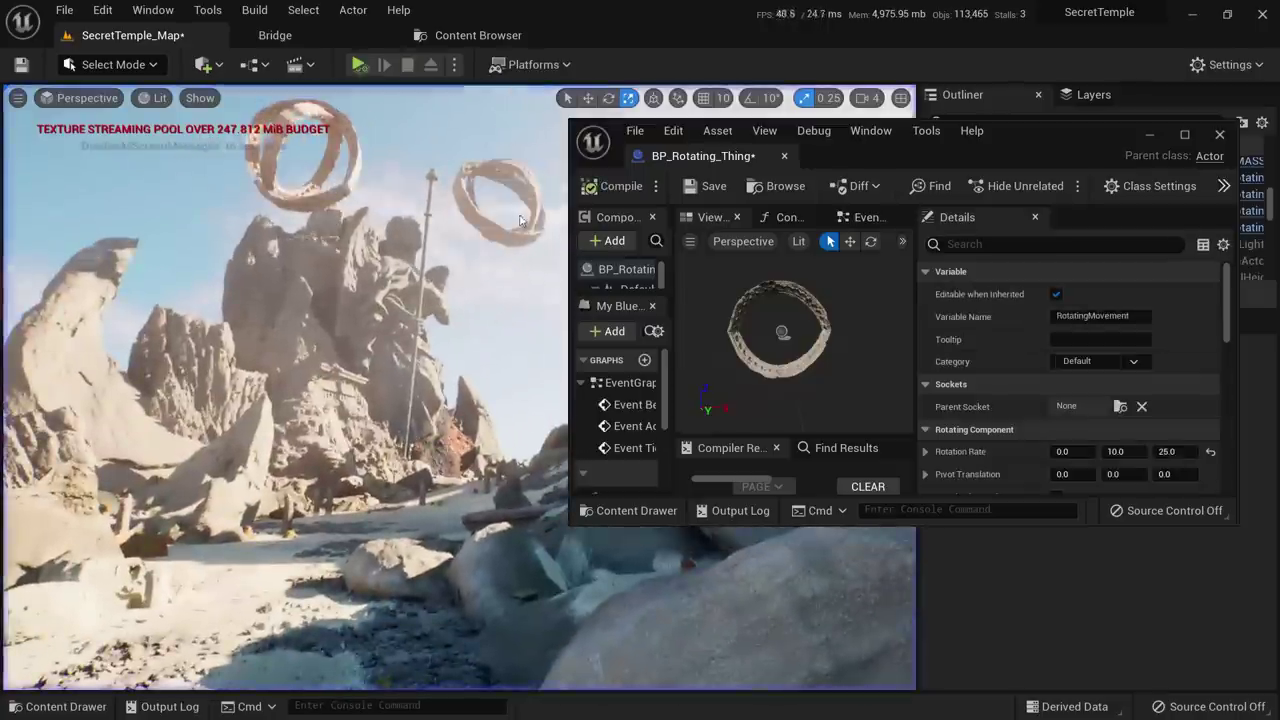
Select the ring beside the spear and close the BP_Rotating_Thing blueprint editor
{"action": "left_click", "coordinate": [520, 221]}
{"action": "right_click_drag", "start_coordinate": [520, 221], "coordinate": [550, 245]}
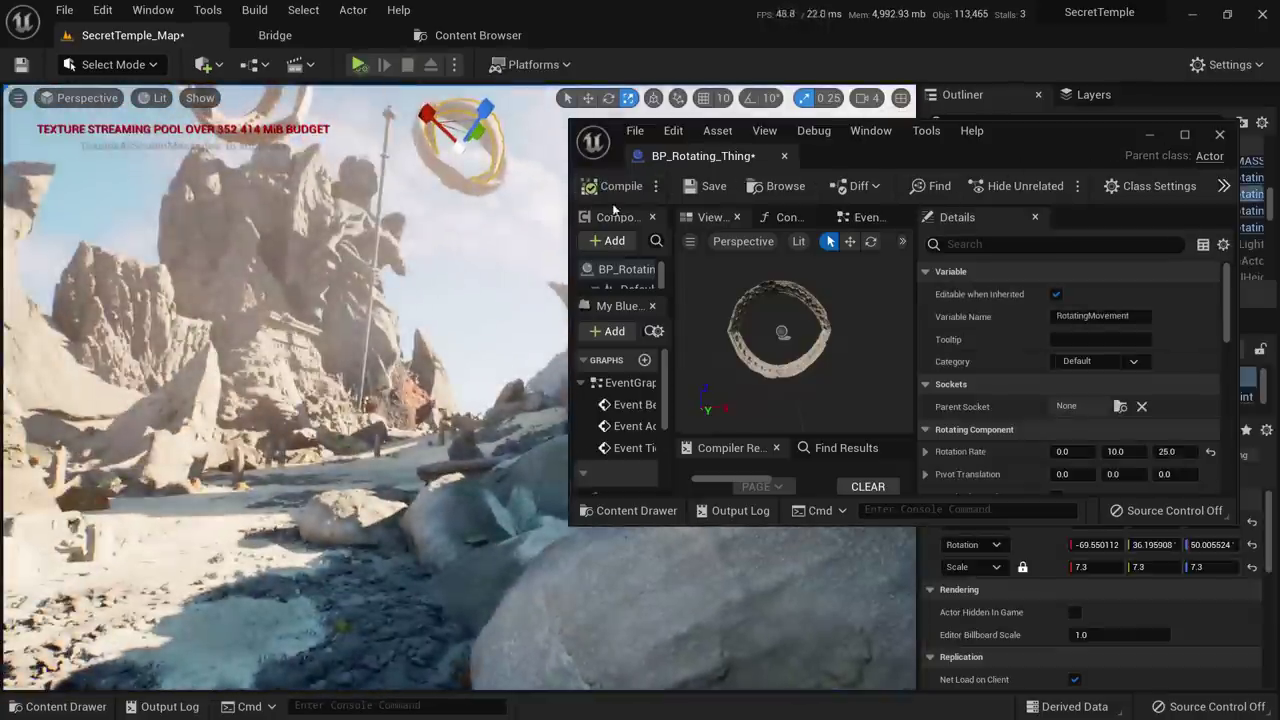
{"action": "left_click", "coordinate": [1219, 135]}
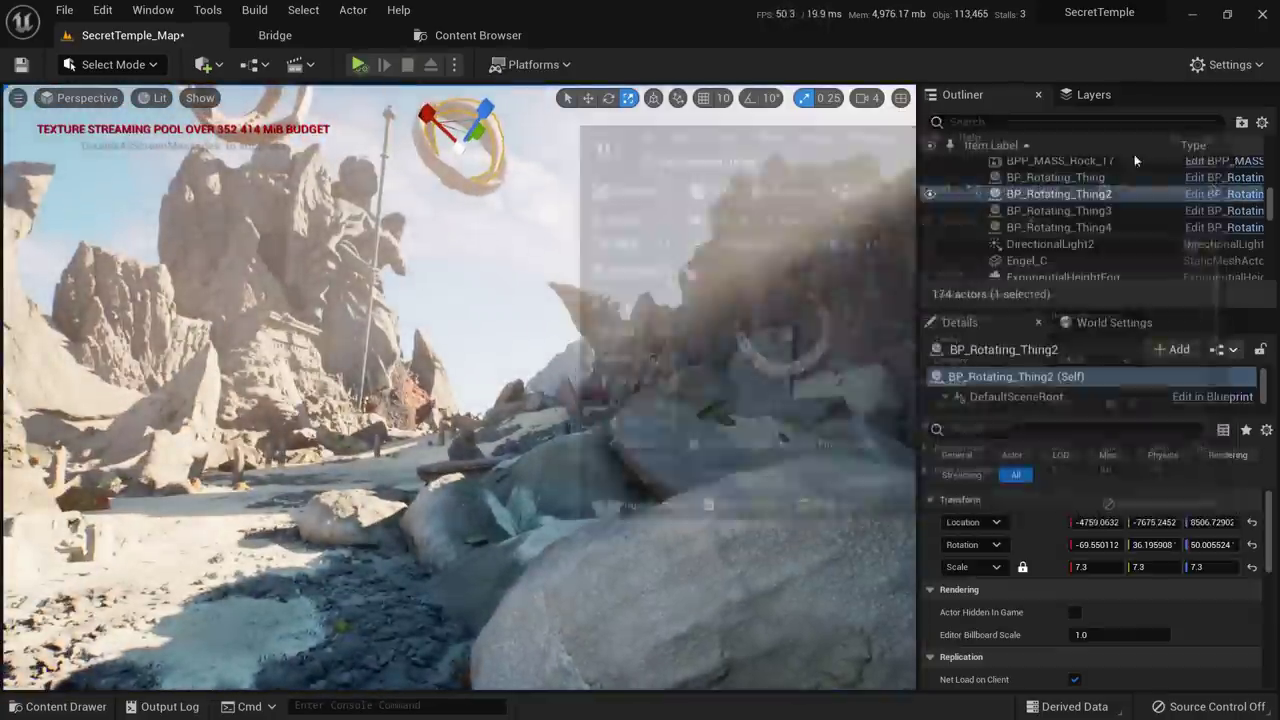
Select both rings of the pair beside the spear, switch to world-space transforms, and duplicate the pair across toward the opposite cliff
{"action": "right_click_drag", "start_coordinate": [510, 300], "coordinate": [480, 350]}
{"action": "left_click", "coordinate": [464, 250], "text": "ctrl"}
{"action": "key", "text": "s"}
{"action": "key", "text": "w"}
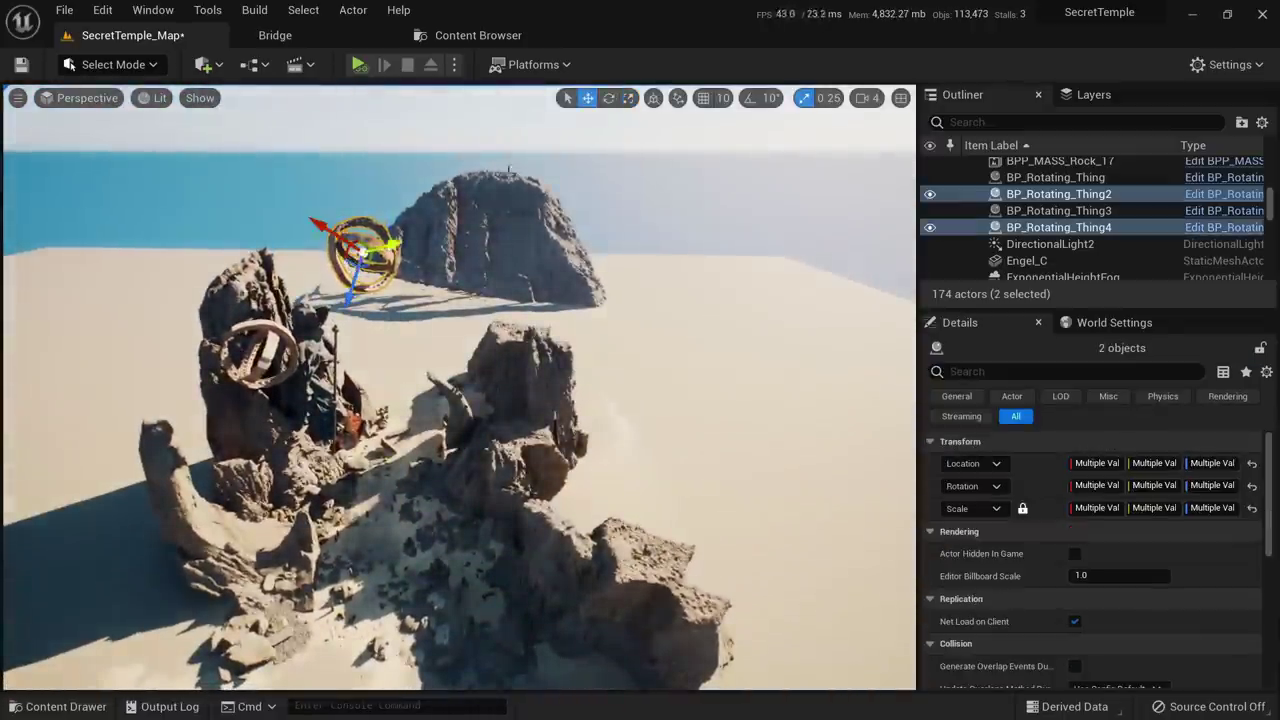
{"action": "left_click", "coordinate": [653, 97]}
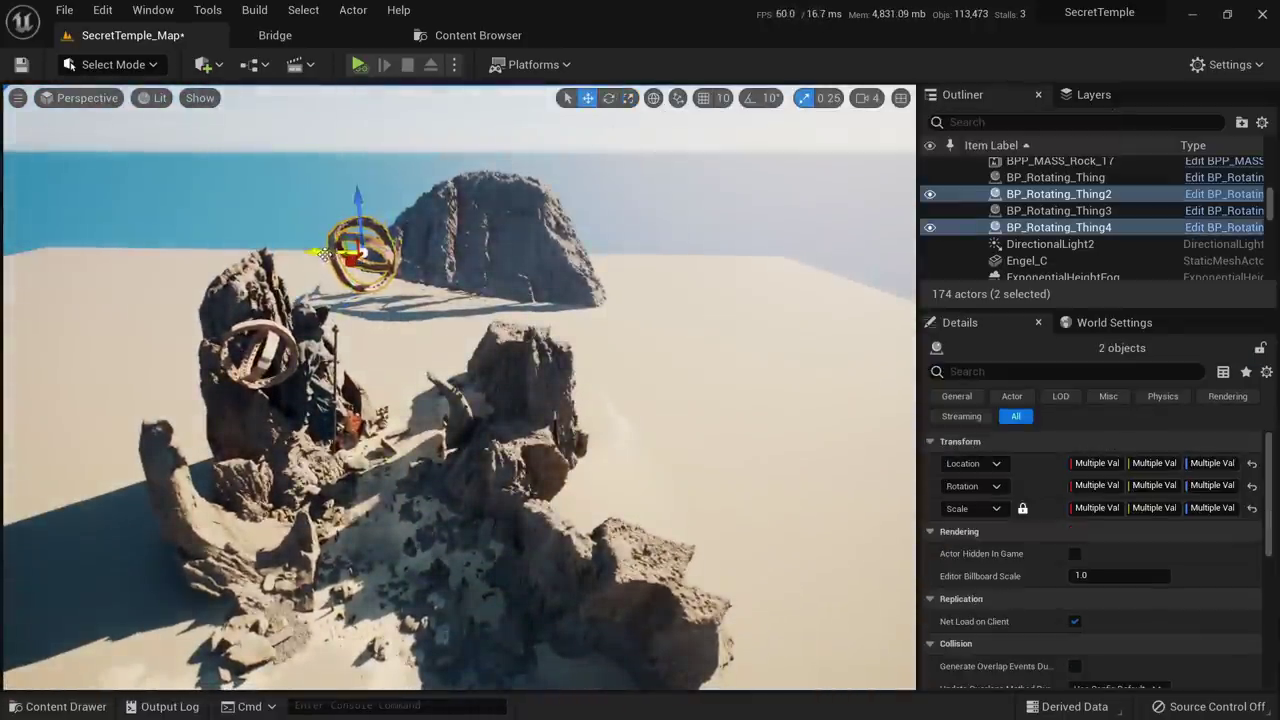
{"action": "left_click_drag", "start_coordinate": [323, 254], "coordinate": [670, 228], "text": "alt"}
Raise the duplicated pair above the cliff at location about -13106, -17845, 14524 and rotate both rings together
{"action": "key", "text": "r"}
{"action": "right_click_drag", "start_coordinate": [622, 256], "coordinate": [540, 200]}
{"action": "key", "text": "w"}
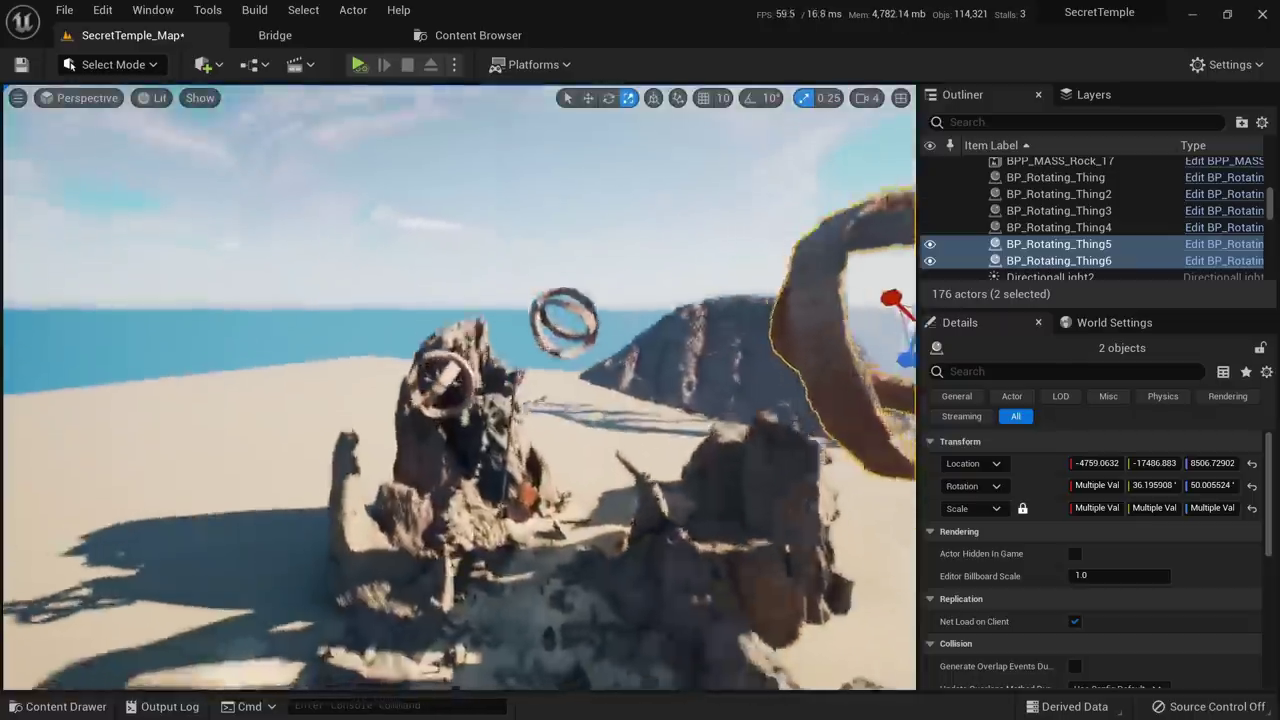
{"action": "right_click_drag", "start_coordinate": [506, 437], "coordinate": [514, 486]}
{"action": "key", "text": "w"}
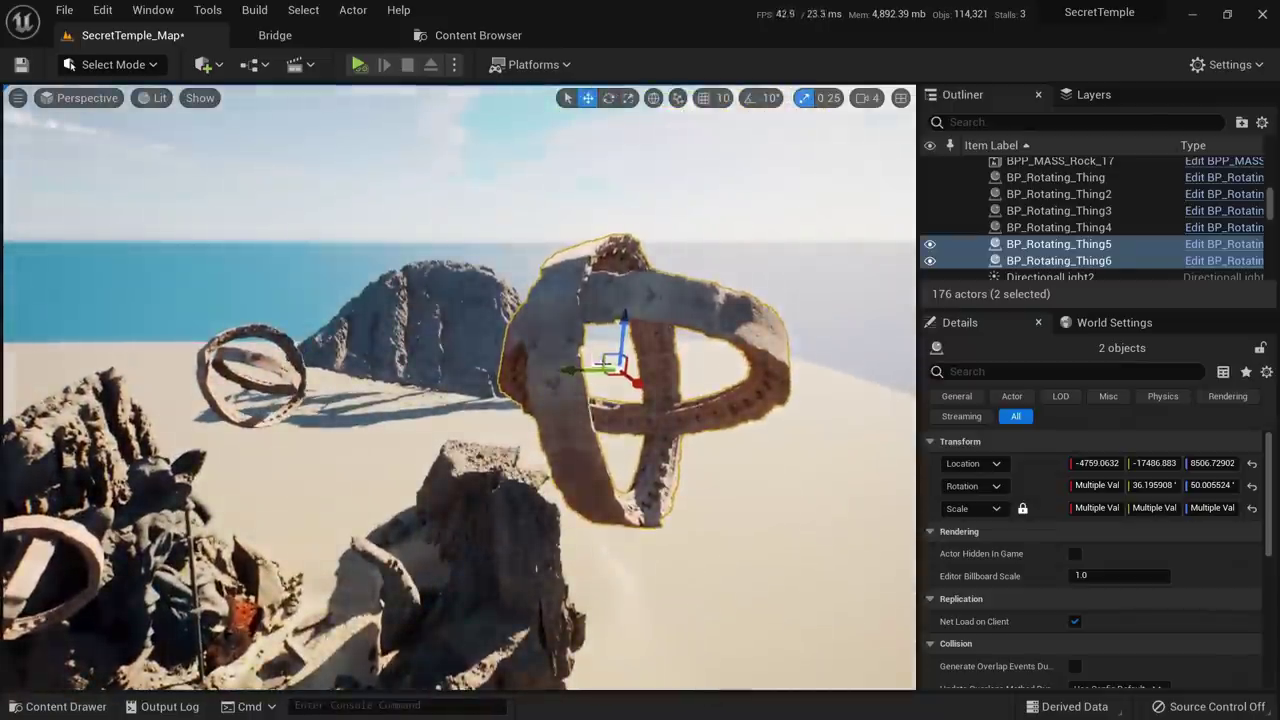
{"action": "left_click_drag", "start_coordinate": [620, 372], "coordinate": [552, 326]}
{"action": "right_click_drag", "start_coordinate": [552, 326], "coordinate": [438, 262]}
{"action": "left_click_drag", "start_coordinate": [743, 208], "coordinate": [735, 108]}
{"action": "right_click_drag", "start_coordinate": [664, 308], "coordinate": [668, 200]}
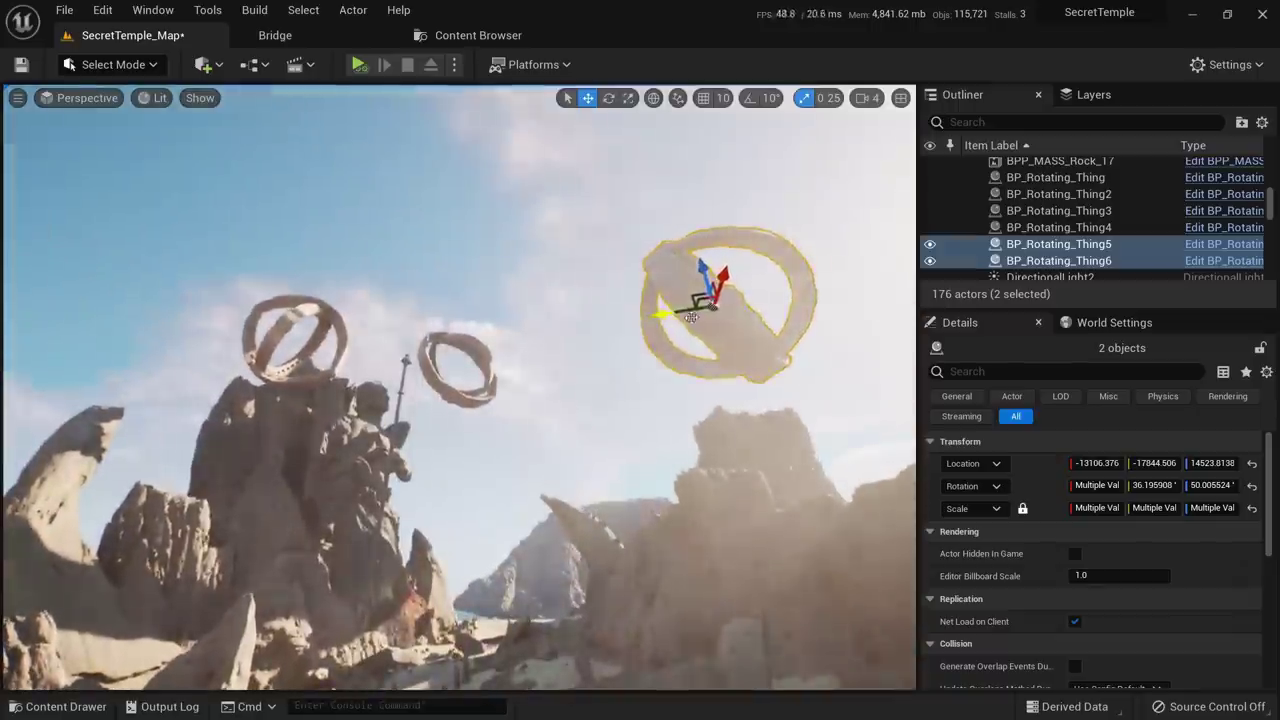
{"action": "key", "text": "e"}
{"action": "left_click_drag", "start_coordinate": [662, 300], "coordinate": [648, 365]}
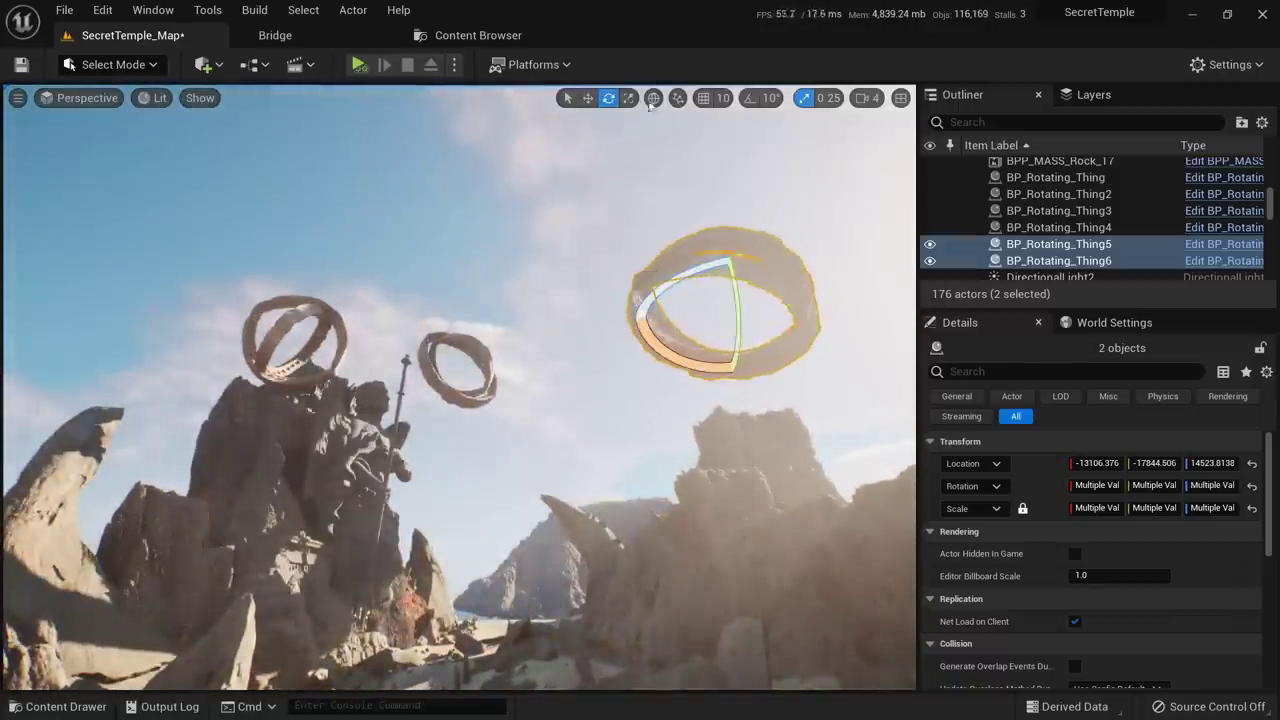
Simulate the level in game view to examine the three rotating ring pairs
{"action": "left_click", "coordinate": [358, 65]}
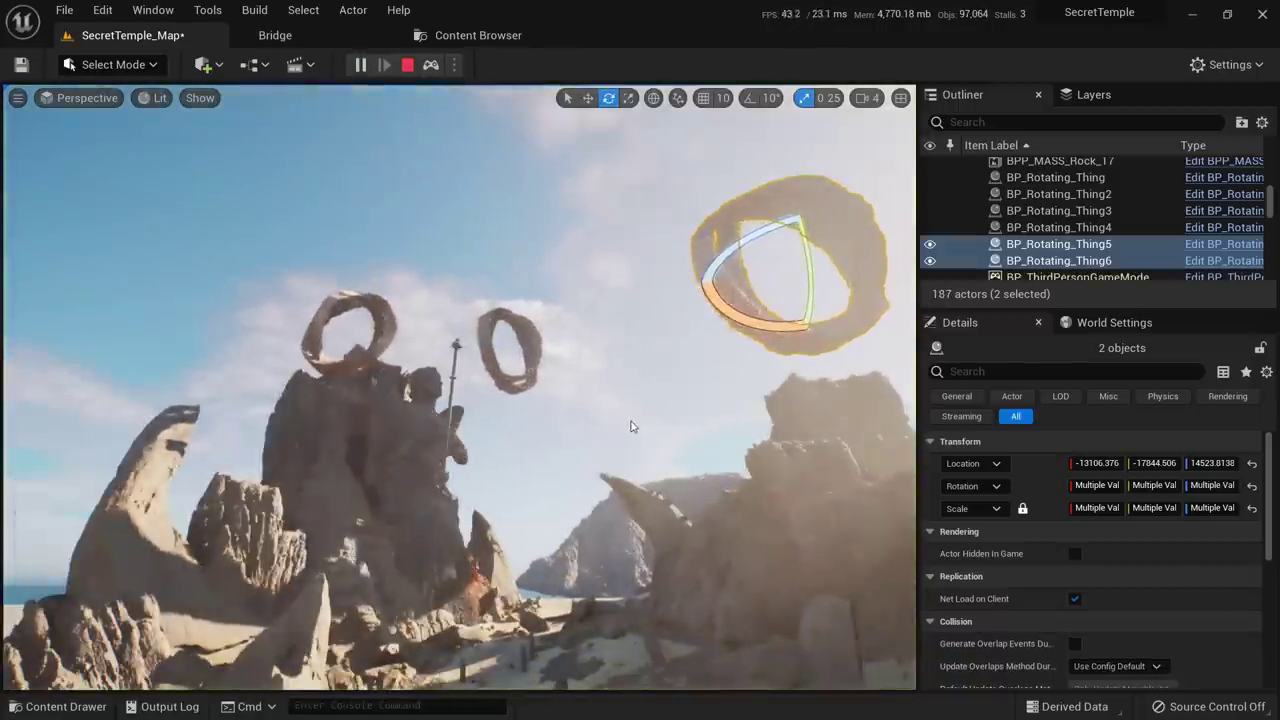
{"action": "key", "text": "g"}
{"action": "right_click_drag", "start_coordinate": [640, 437], "coordinate": [695, 485]}
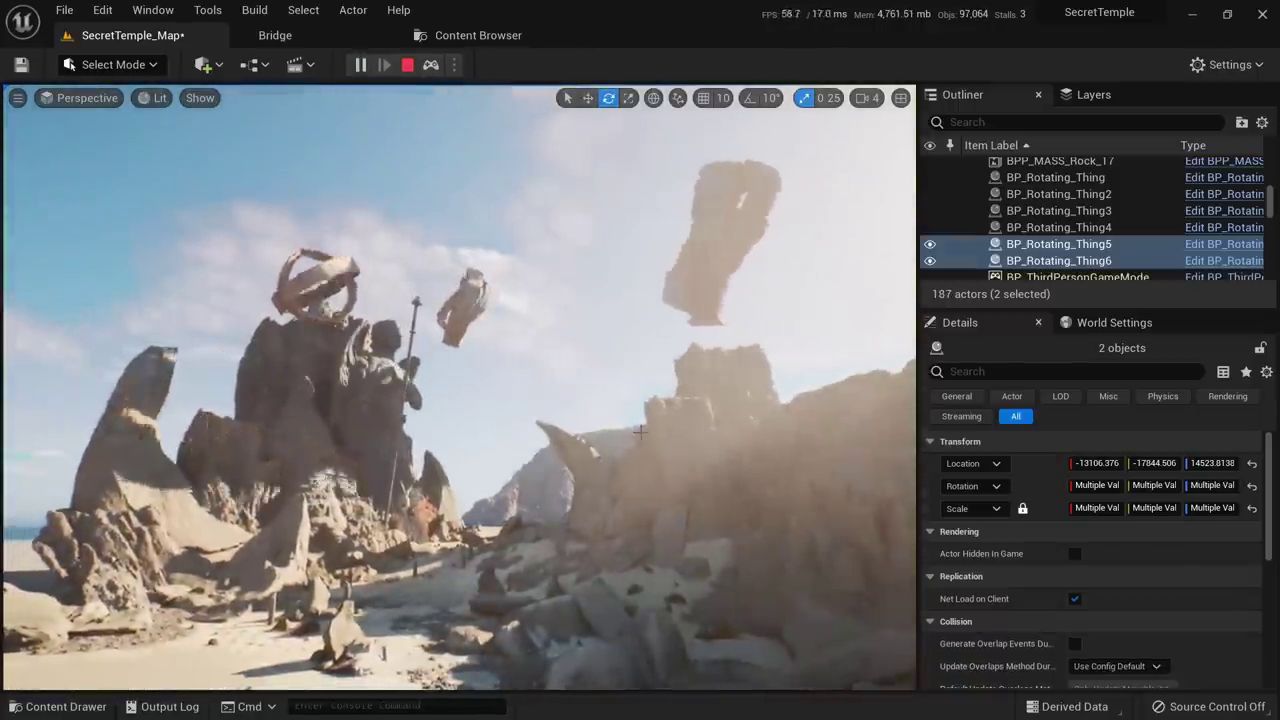
Enlarge the viewport to full screen and delete the ring pair above the cliff opposite the statue
{"action": "key", "text": "F11"}
{"action": "key", "text": "w"}
{"action": "mouse_move", "coordinate": [640, 437]}
{"action": "right_mouse_down"}
{"action": "mouse_move", "coordinate": [668, 415]}
{"action": "mouse_move", "coordinate": [636, 412]}
{"action": "right_mouse_up"}
{"action": "left_click", "coordinate": [995, 128]}
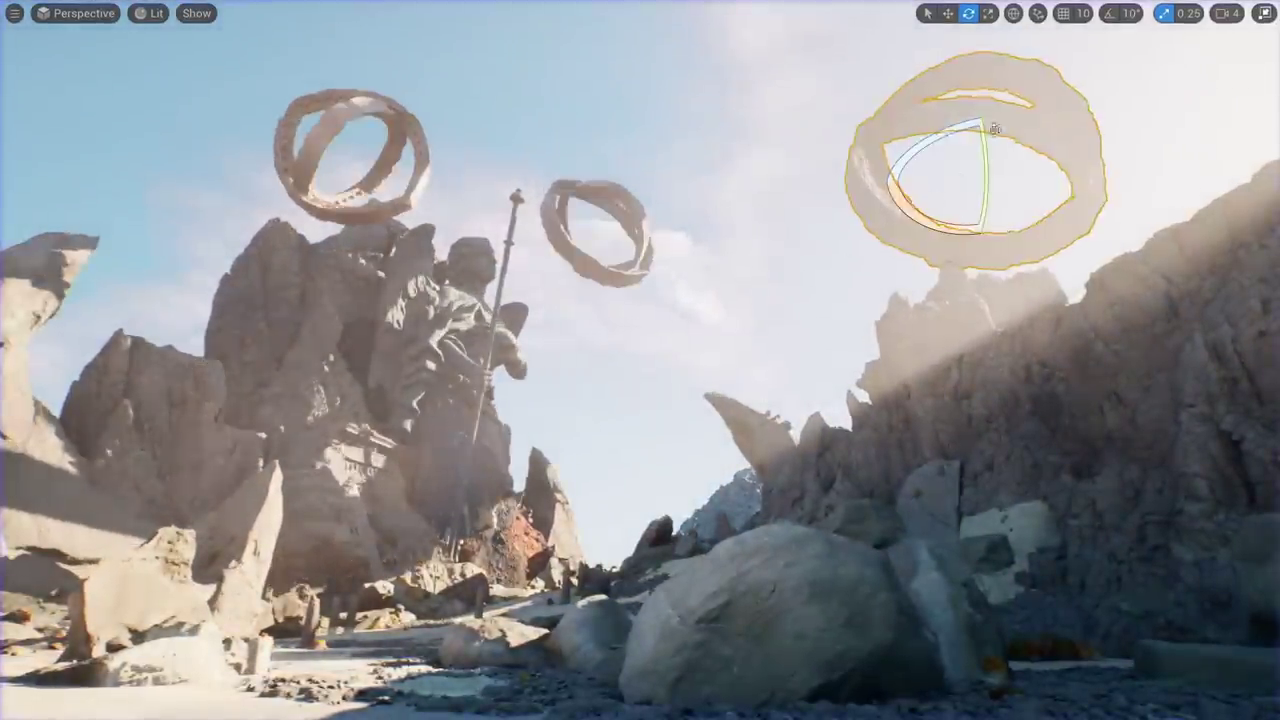
{"action": "key", "text": "Delete"}
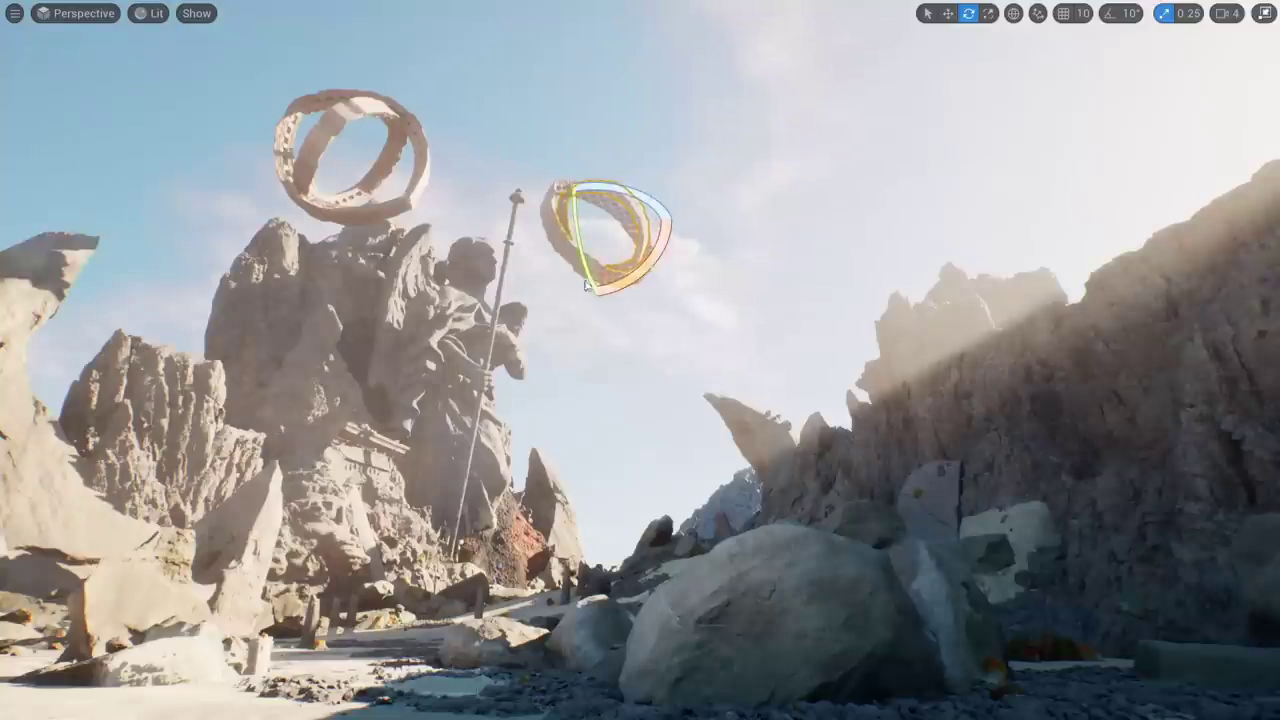
Duplicate the ring pair beside the spear downward, next to the statue's wing, and rotate the copy
{"action": "key", "text": "w"}
{"action": "right_click_drag", "start_coordinate": [566, 240], "coordinate": [535, 260]}
{"action": "key", "text": "w"}
{"action": "left_click_drag", "start_coordinate": [716, 187], "coordinate": [683, 568], "text": "alt"}
{"action": "key", "text": "e"}
{"action": "right_click_drag", "start_coordinate": [683, 568], "coordinate": [670, 612]}
{"action": "left_click_drag", "start_coordinate": [701, 446], "coordinate": [725, 490]}
{"action": "key", "text": "r"}
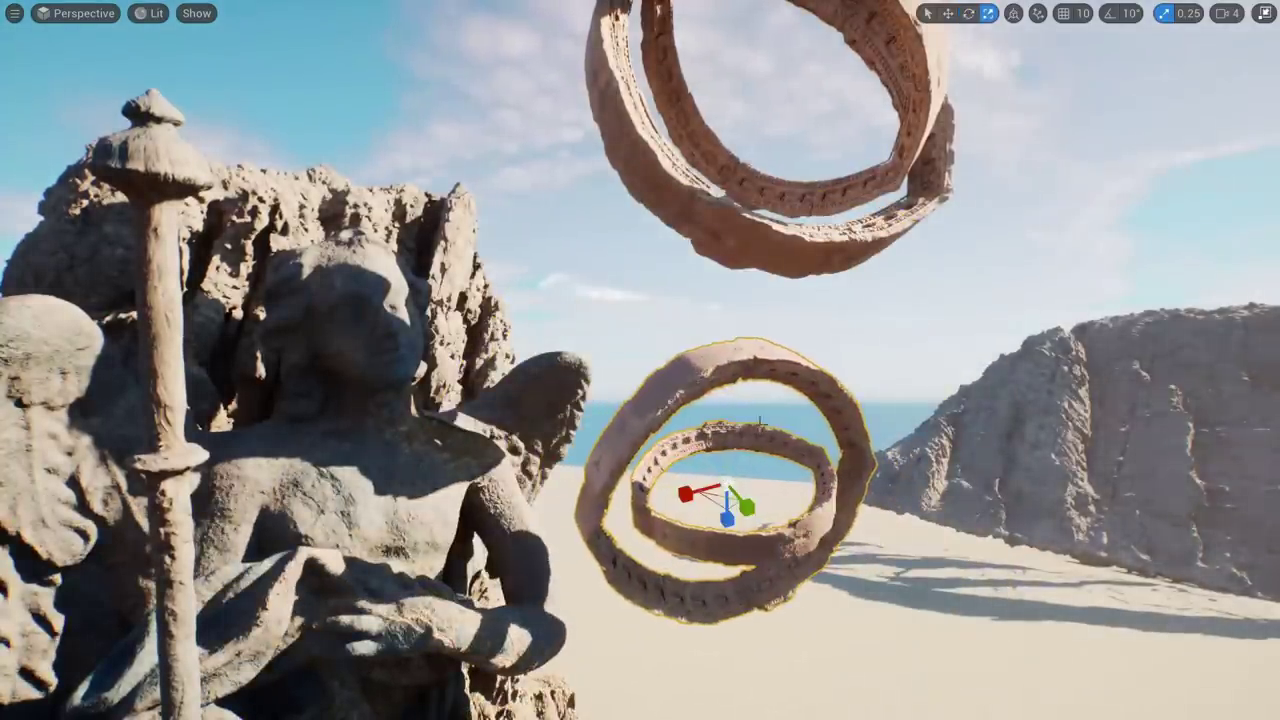
Delete the outer ring of the lowered copy and scale its inner ring down uniformly to a fraction of its size
{"action": "key", "text": "Delete"}
{"action": "left_click", "coordinate": [726, 437]}
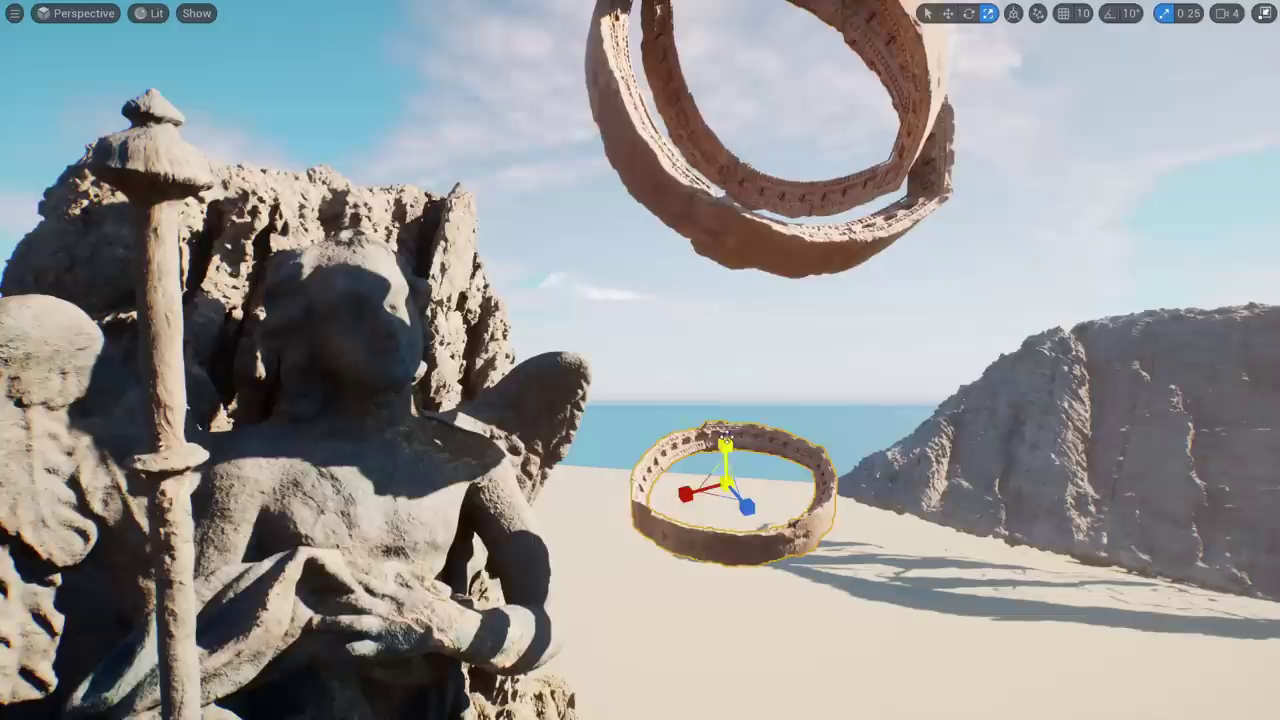
{"action": "mouse_move", "coordinate": [722, 487]}
{"action": "left_mouse_down"}
{"action": "mouse_move", "coordinate": [740, 480]}
{"action": "mouse_move", "coordinate": [727, 490]}
{"action": "left_mouse_up"}
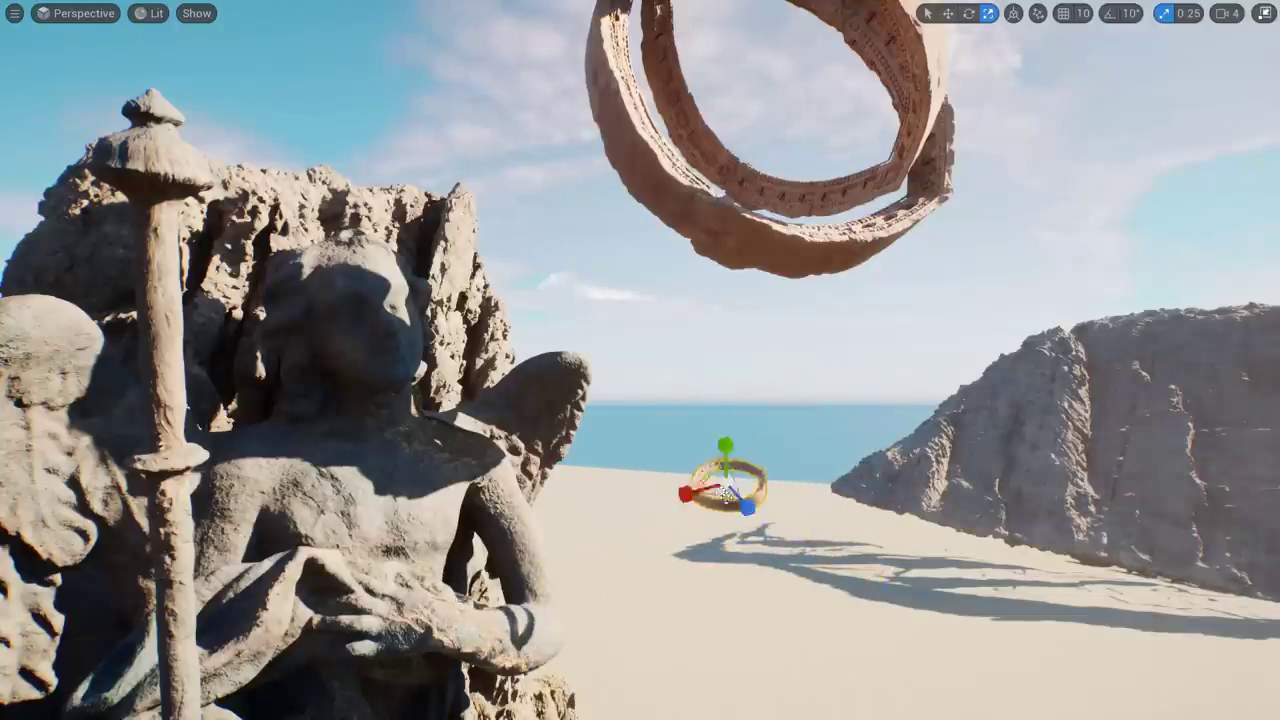
Move the small ring up and across until it floats beside the statue's head
{"action": "left_click_drag", "start_coordinate": [663, 437], "coordinate": [443, 324]}
{"action": "right_click_drag", "start_coordinate": [443, 324], "coordinate": [405, 420]}
{"action": "left_click_drag", "start_coordinate": [624, 345], "coordinate": [624, 422]}
{"action": "right_click_drag", "start_coordinate": [624, 422], "coordinate": [660, 325]}
Duplicate the small ring with a rotation and scale the copy up uniformly to form a nested pair
{"action": "key", "text": "e"}
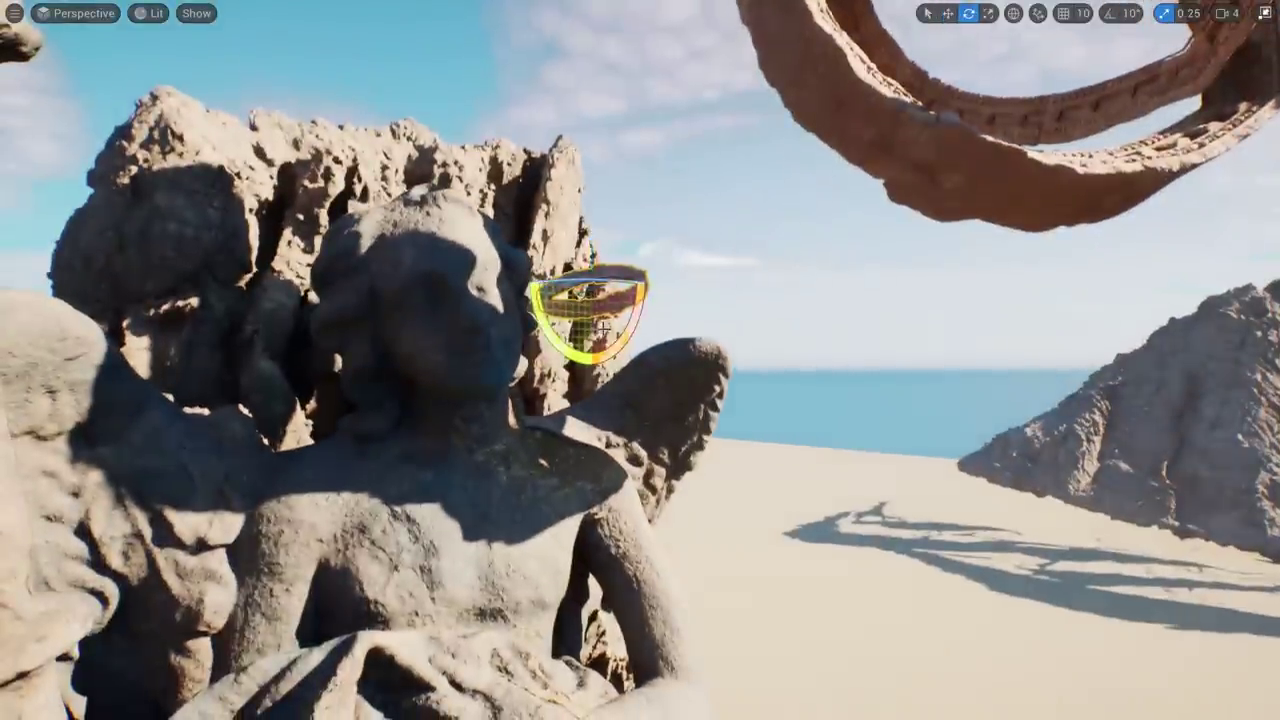
{"action": "right_click_drag", "start_coordinate": [624, 422], "coordinate": [618, 560]}
{"action": "key", "text": "w"}
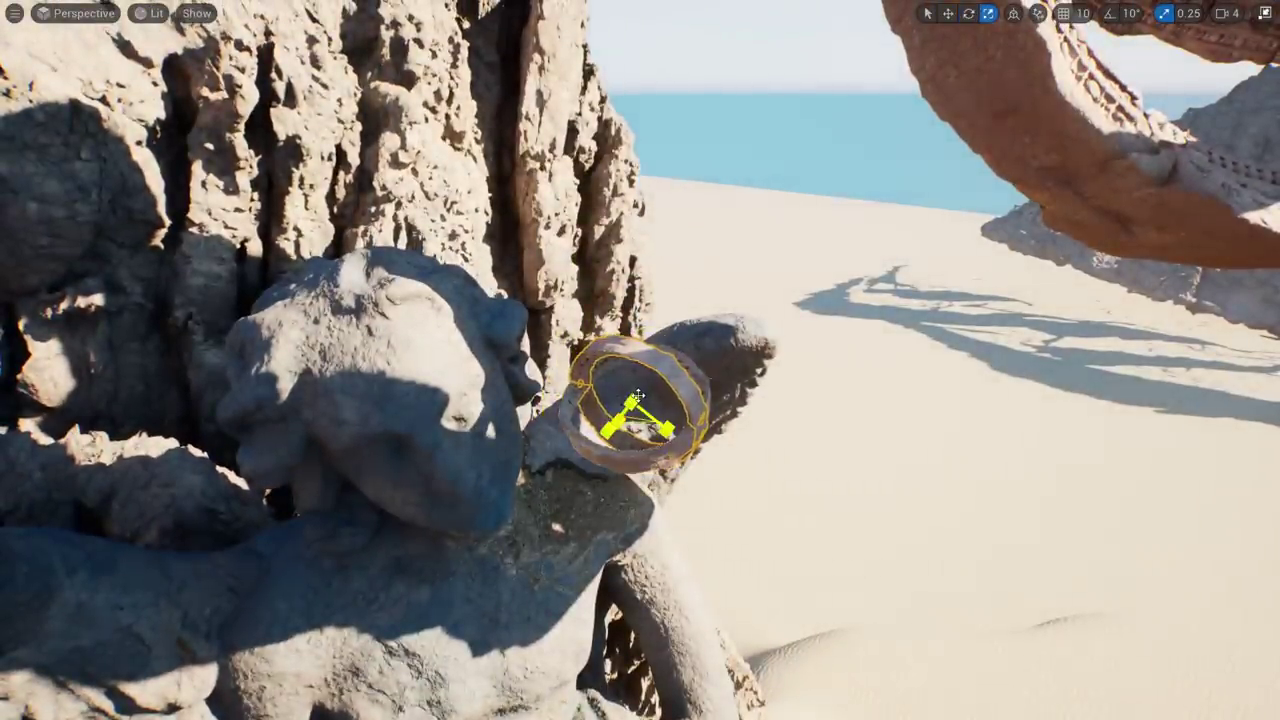
{"action": "mouse_move", "coordinate": [638, 396]}
{"action": "left_mouse_down"}
{"action": "mouse_move", "coordinate": [664, 372]}
{"action": "mouse_move", "coordinate": [652, 384]}
{"action": "left_mouse_up"}
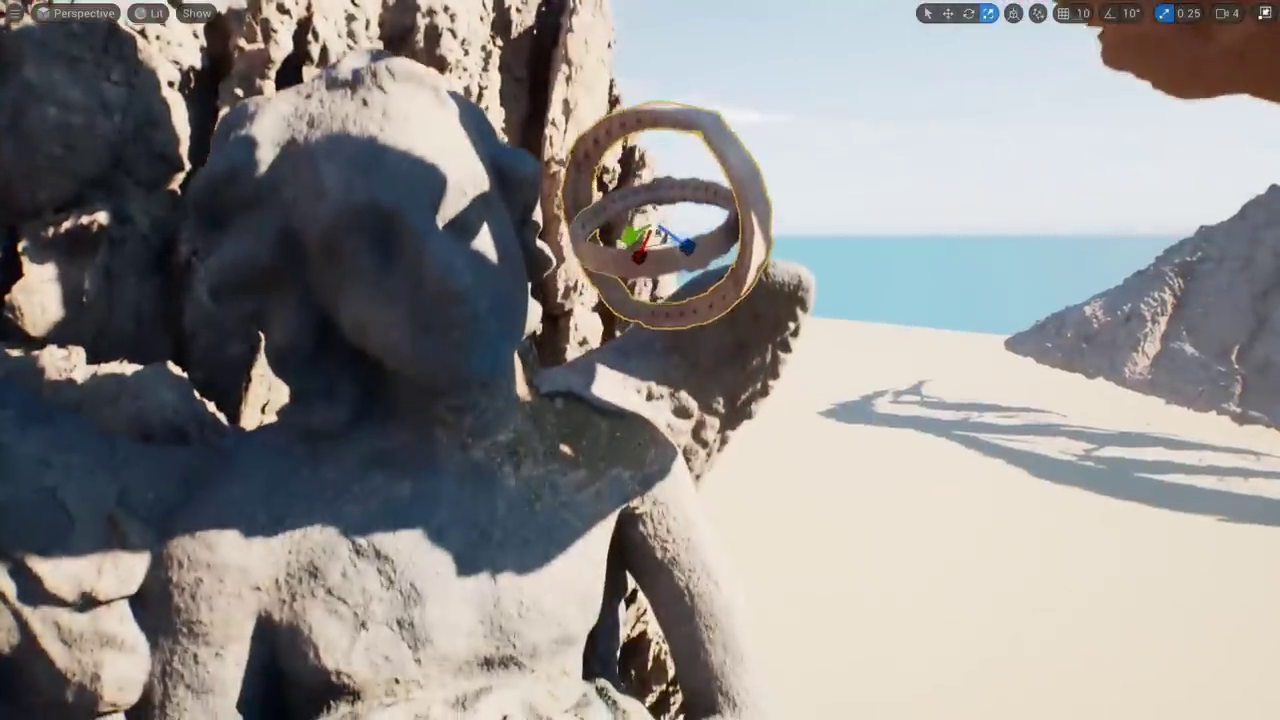
Duplicate the small nested pair to the other side of the statue's head and rotate the copy
{"action": "scroll", "coordinate": [678, 272], "scroll_direction": "up", "scroll_amount": 5}
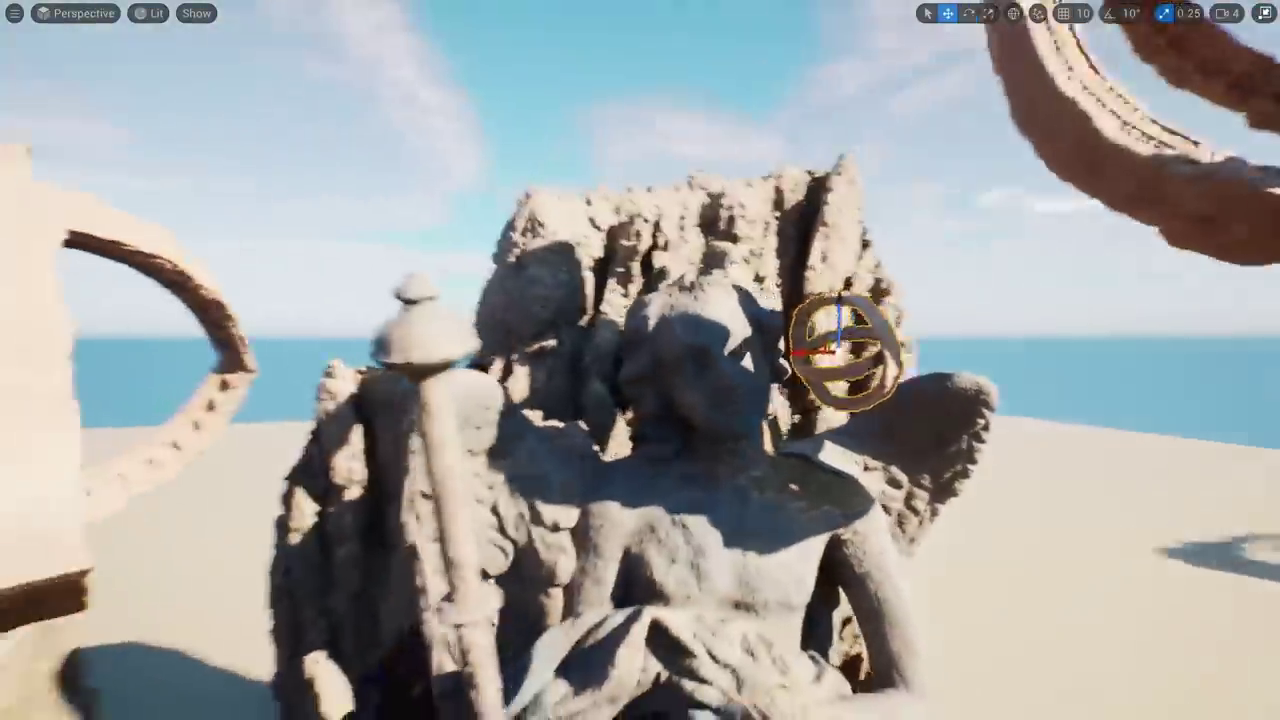
{"action": "scroll", "coordinate": [740, 123], "scroll_direction": "up", "scroll_amount": 5}
{"action": "left_click_drag", "start_coordinate": [740, 125], "coordinate": [410, 147], "text": "alt"}
{"action": "key", "text": "e"}
{"action": "left_click_drag", "start_coordinate": [480, 208], "coordinate": [410, 238]}
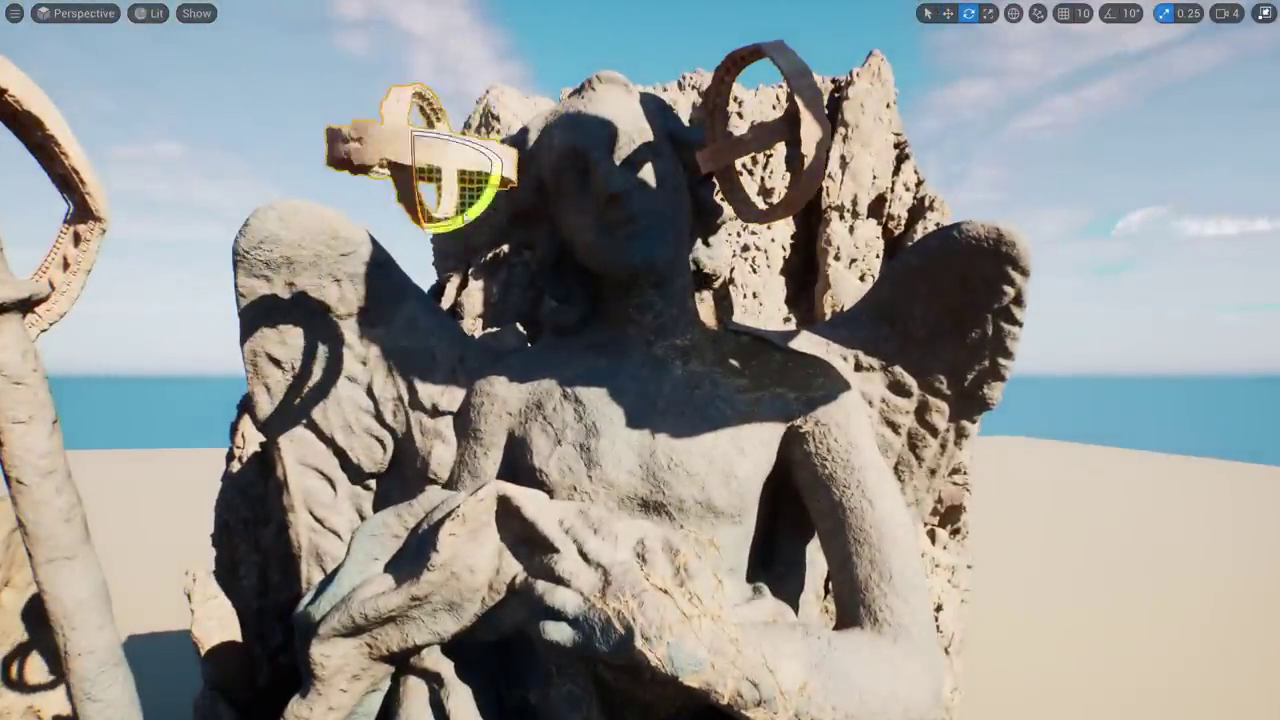
Duplicate the small nested pair again, placing the copy lower beside the statue's elbow below the wing
{"action": "key", "text": "w"}
{"action": "left_click_drag", "start_coordinate": [415, 150], "coordinate": [973, 338], "text": "alt"}
{"action": "key", "text": "e"}
{"action": "right_click_drag", "start_coordinate": [973, 338], "coordinate": [1090, 390]}
Adjust the small ring pair nearest the spear so it floats out in front of the statue's face
{"action": "right_click_drag", "start_coordinate": [640, 360], "coordinate": [545, 364]}
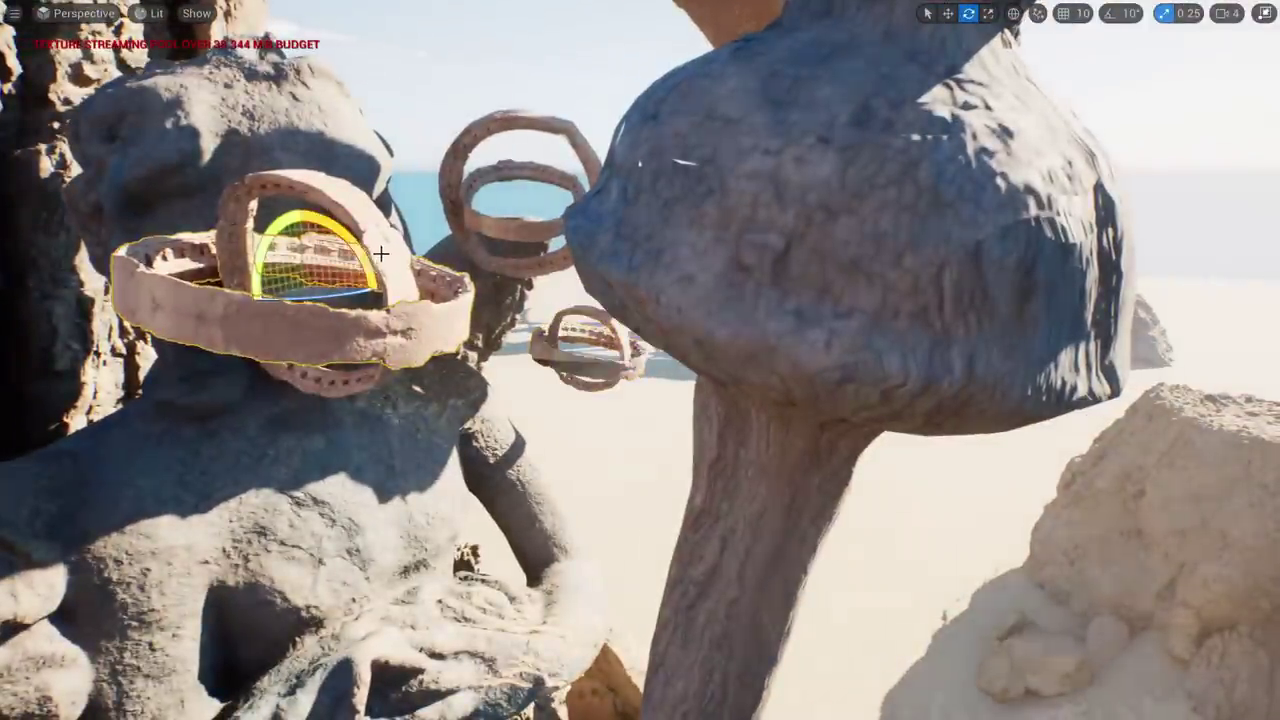
{"action": "right_click_drag", "start_coordinate": [381, 254], "coordinate": [381, 254]}
{"action": "key", "text": "w"}
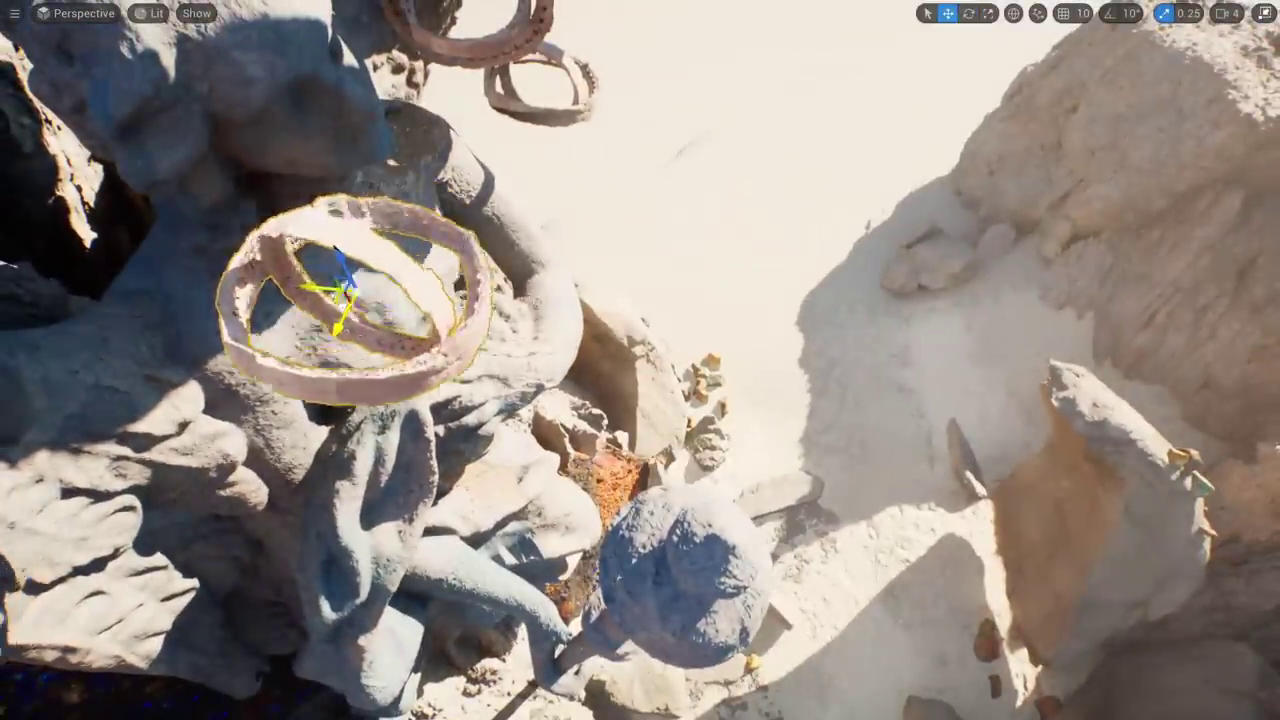
Select the small ring pair by the statue's elbow, rotate it, and check the arrangement from a distance
{"action": "left_click", "coordinate": [579, 93]}
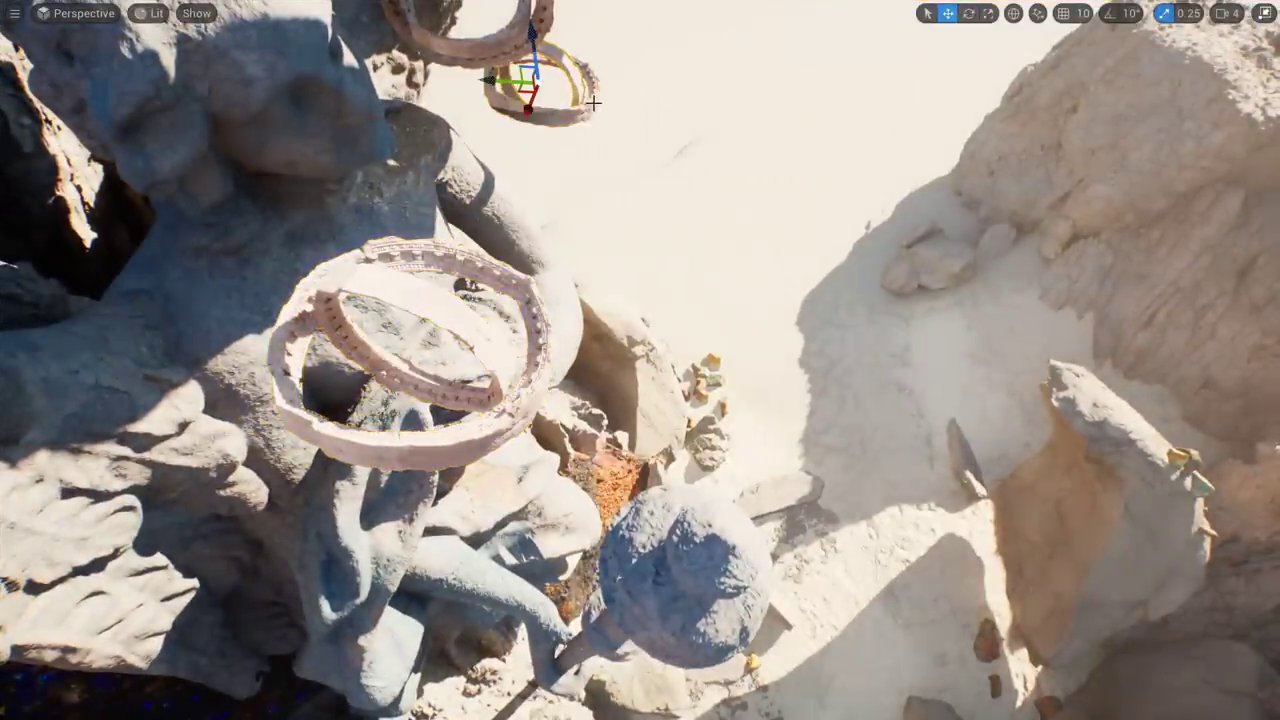
{"action": "right_click_drag", "start_coordinate": [579, 93], "coordinate": [590, 60]}
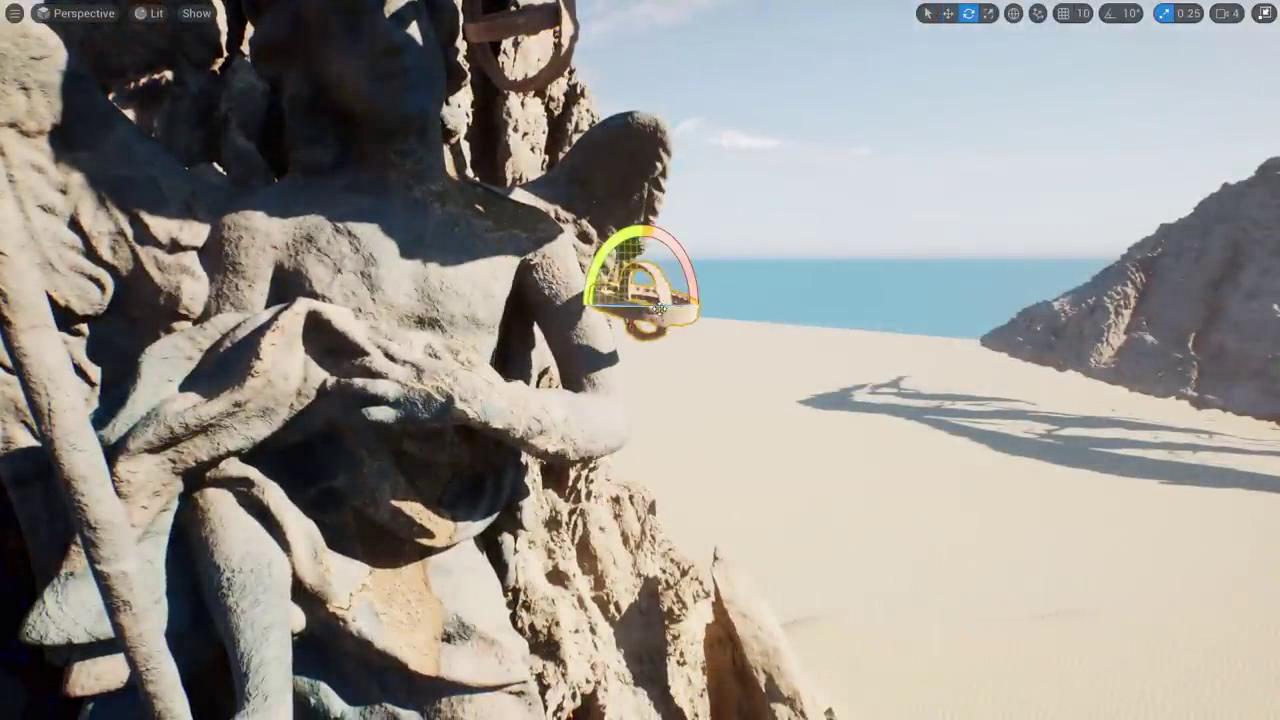
{"action": "right_click_drag", "start_coordinate": [712, 302], "coordinate": [790, 270]}
{"action": "right_click_drag", "start_coordinate": [640, 360], "coordinate": [640, 360]}
{"action": "right_click_drag", "start_coordinate": [561, 337], "coordinate": [561, 337]}
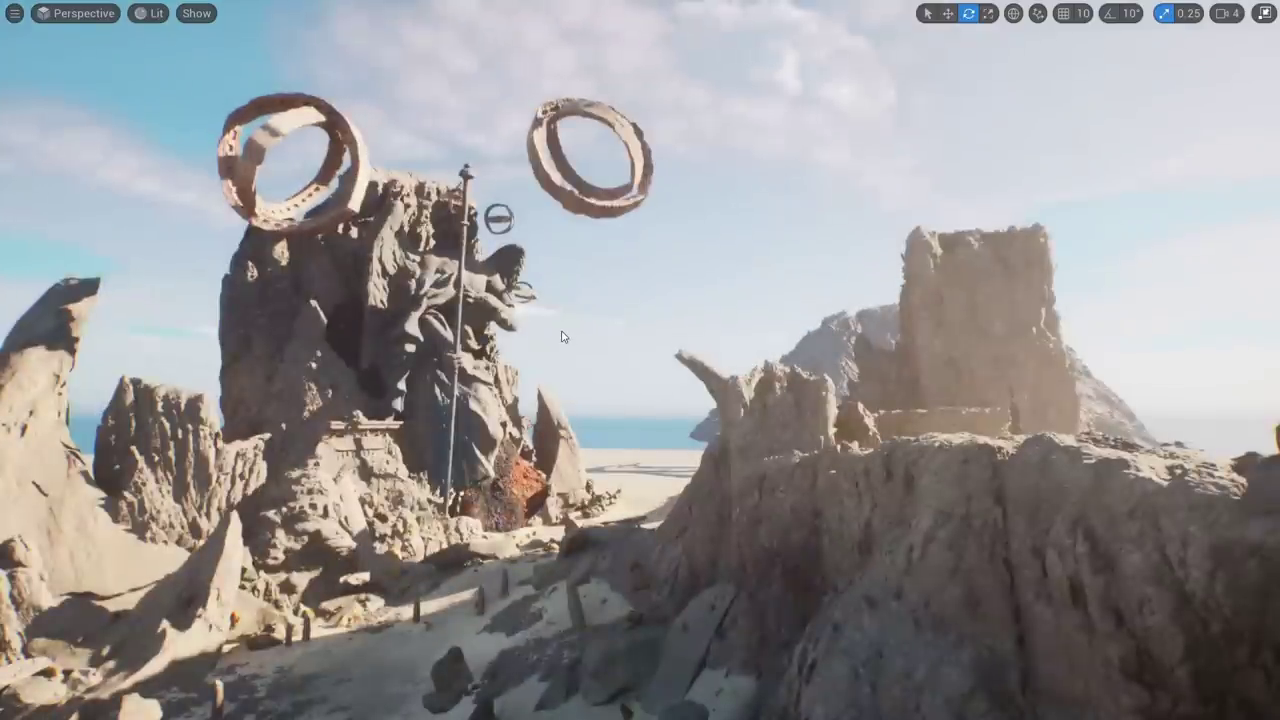
Move the small ring pair in front of the statue's face over to the wing farther from the spear
{"action": "right_click_drag", "start_coordinate": [666, 357], "coordinate": [598, 363]}
{"action": "left_click", "coordinate": [760, 338]}
{"action": "key", "text": "w"}
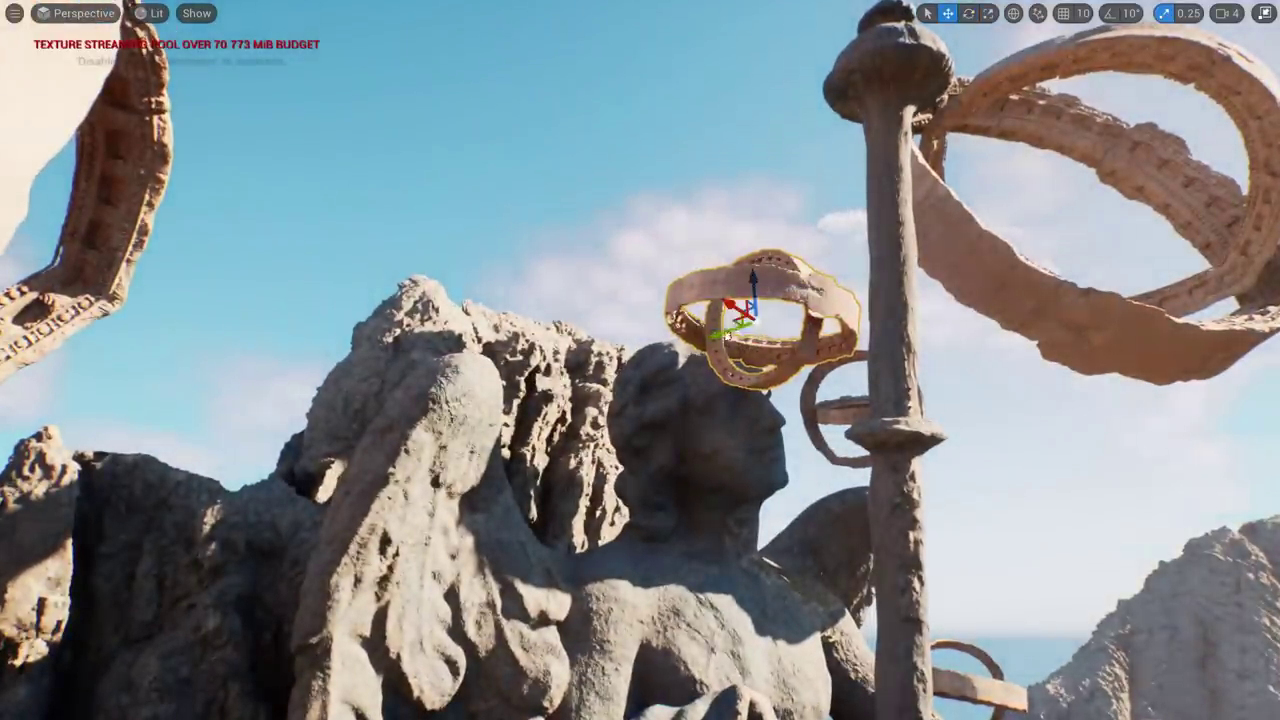
{"action": "left_click_drag", "start_coordinate": [745, 310], "coordinate": [499, 284]}
{"action": "left_click_drag", "start_coordinate": [562, 195], "coordinate": [336, 322]}
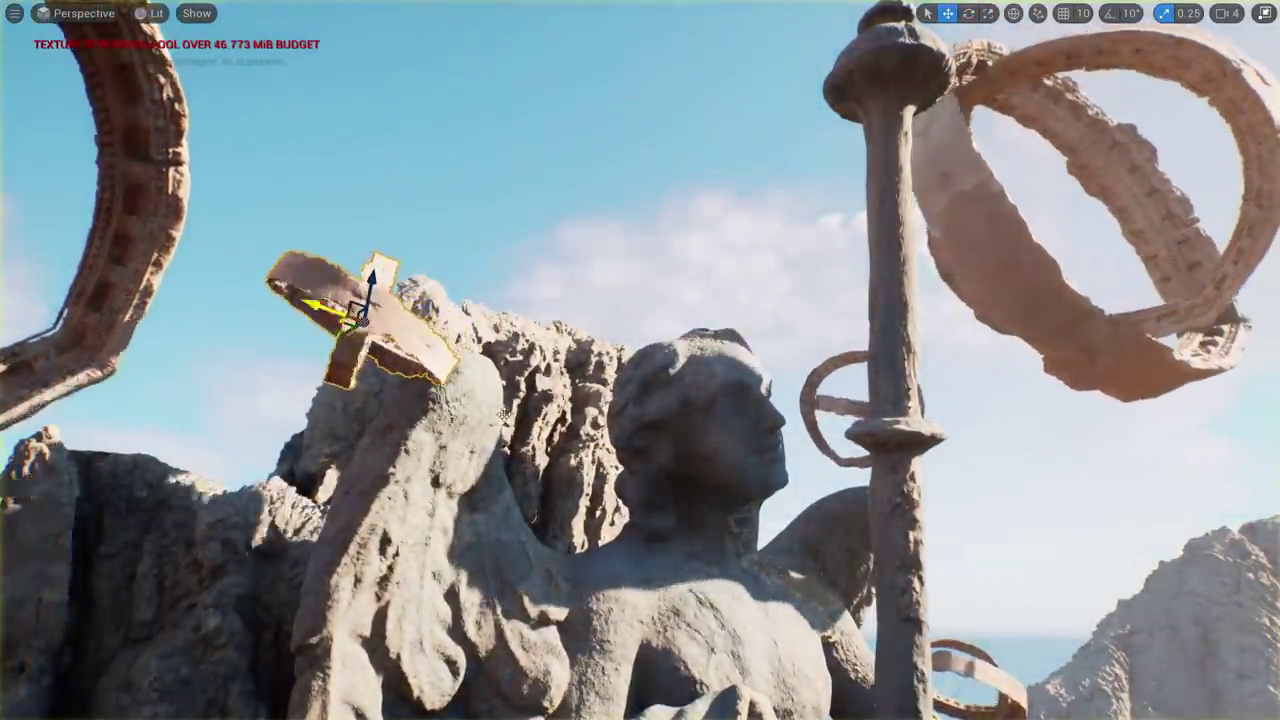
Survey the large and small ring pairs rotating around the statue from a distance during a simulation
{"action": "scroll", "coordinate": [640, 360], "scroll_direction": "down", "scroll_amount": 8}
{"action": "right_click_drag", "start_coordinate": [766, 500], "coordinate": [856, 578]}
{"action": "left_click", "coordinate": [766, 500]}
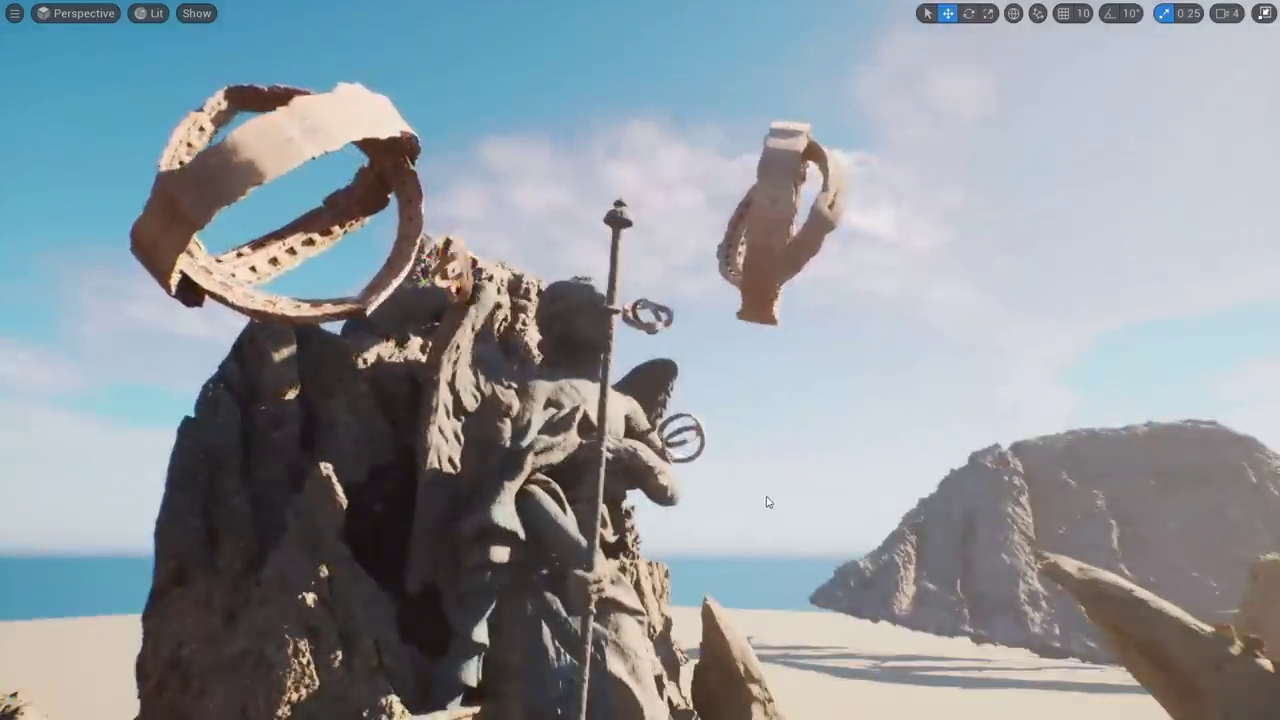
{"action": "key", "text": "s"}
{"action": "mouse_move", "coordinate": [766, 500]}
{"action": "right_mouse_down"}
{"action": "mouse_move", "coordinate": [742, 590]}
{"action": "mouse_move", "coordinate": [764, 570]}
{"action": "mouse_move", "coordinate": [758, 477]}
{"action": "right_mouse_up"}
Delete both rings of the large pair beside the spear
{"action": "left_click", "coordinate": [537, 204]}
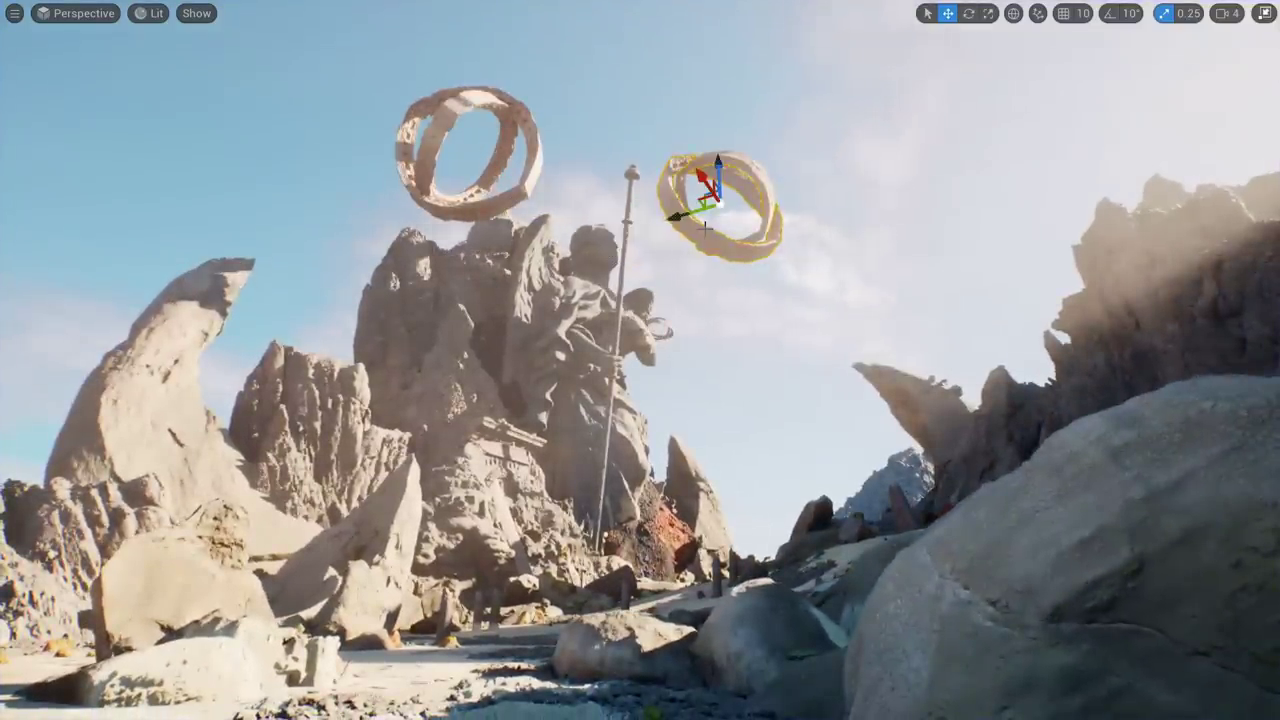
{"action": "key", "text": "Escape"}
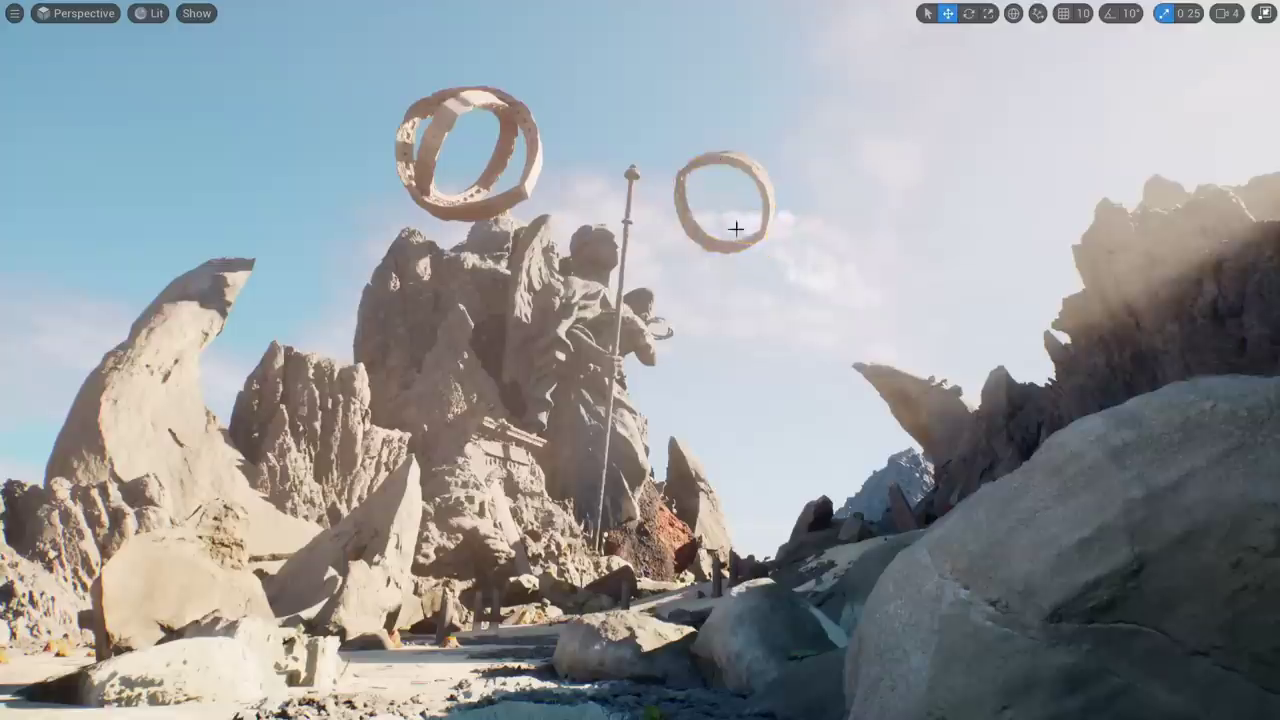
{"action": "key", "text": "Delete"}
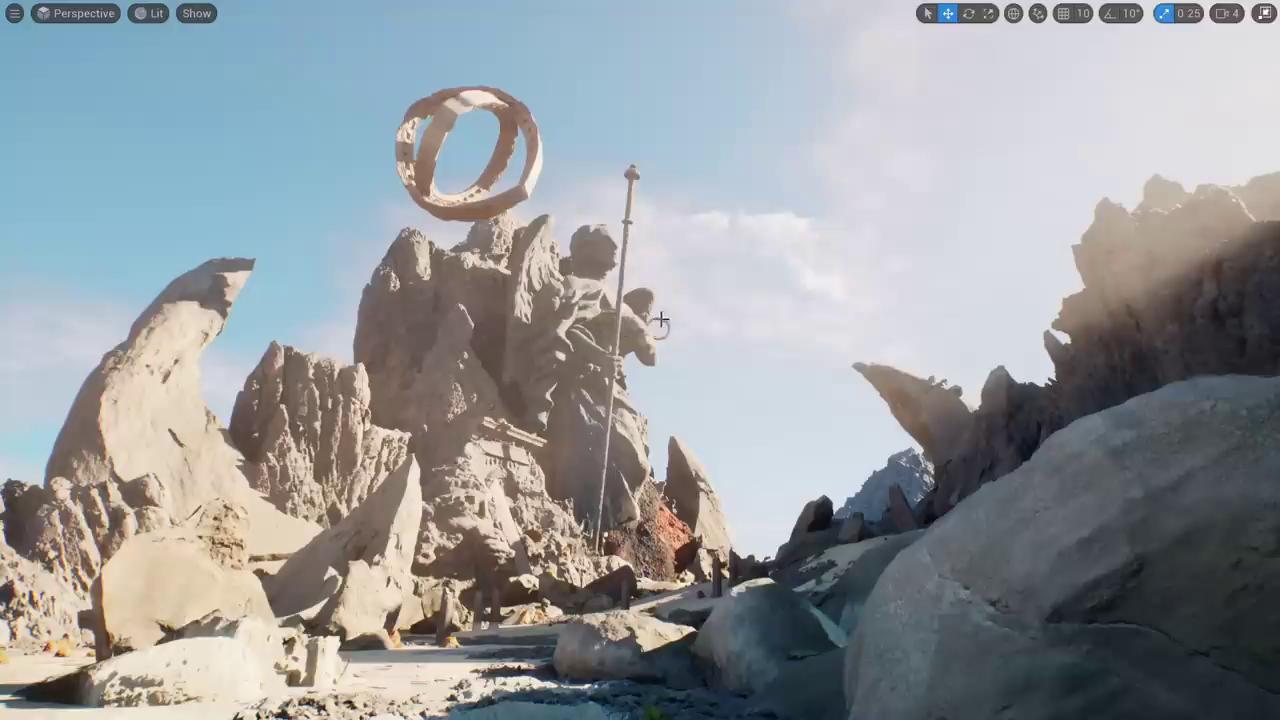
Simulate the level to compare the rotating large ring pairs around the statue, and stop the simulation
{"action": "key", "text": "alt+s"}
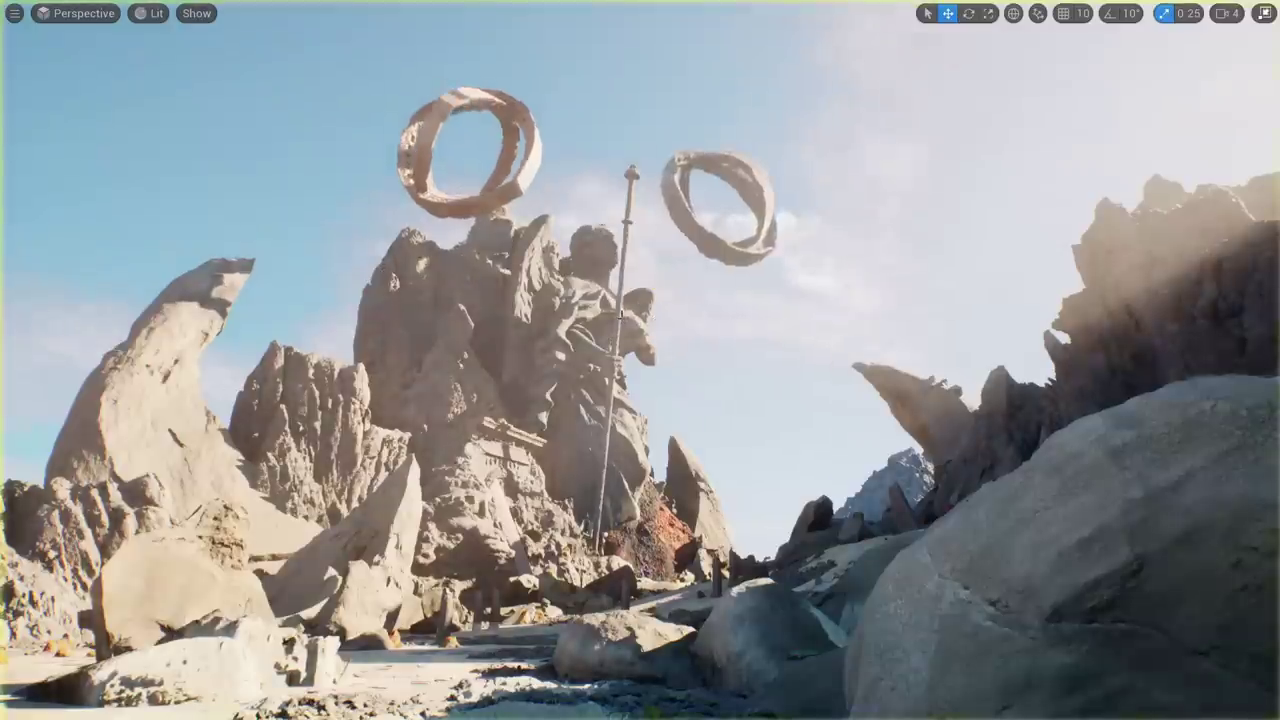
{"action": "left_click", "coordinate": [738, 193]}
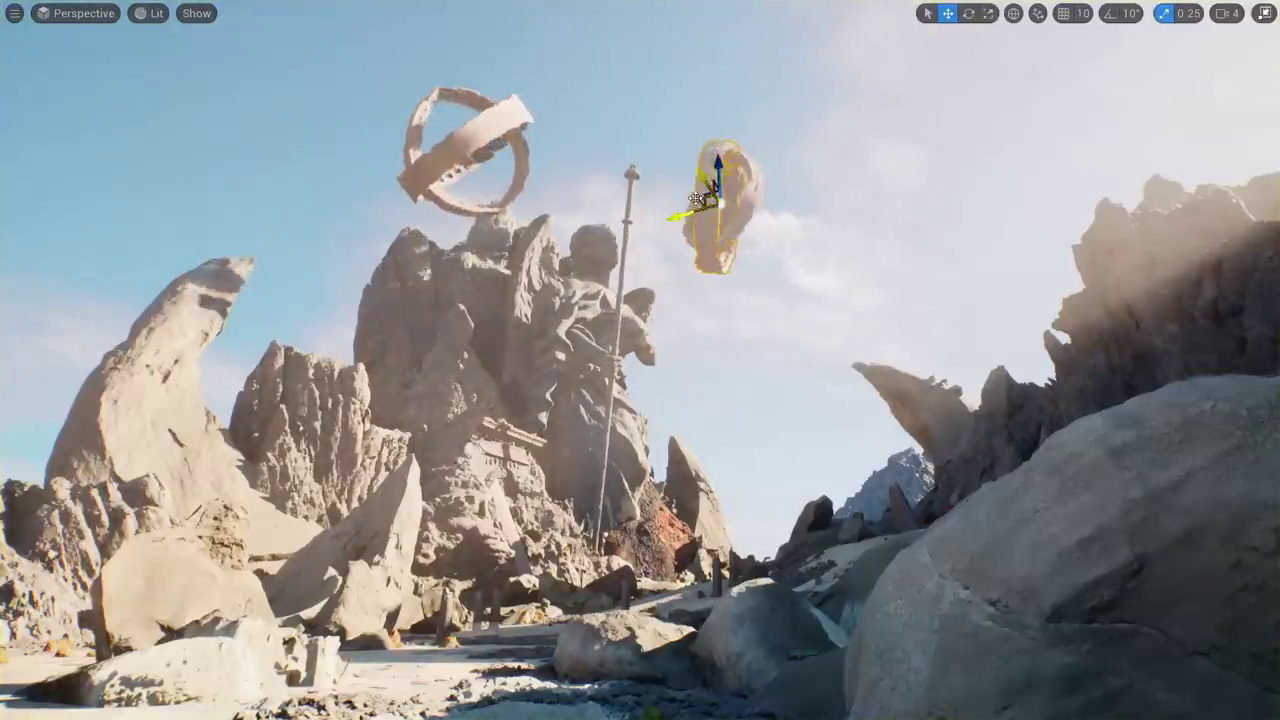
{"action": "key", "text": "Escape"}
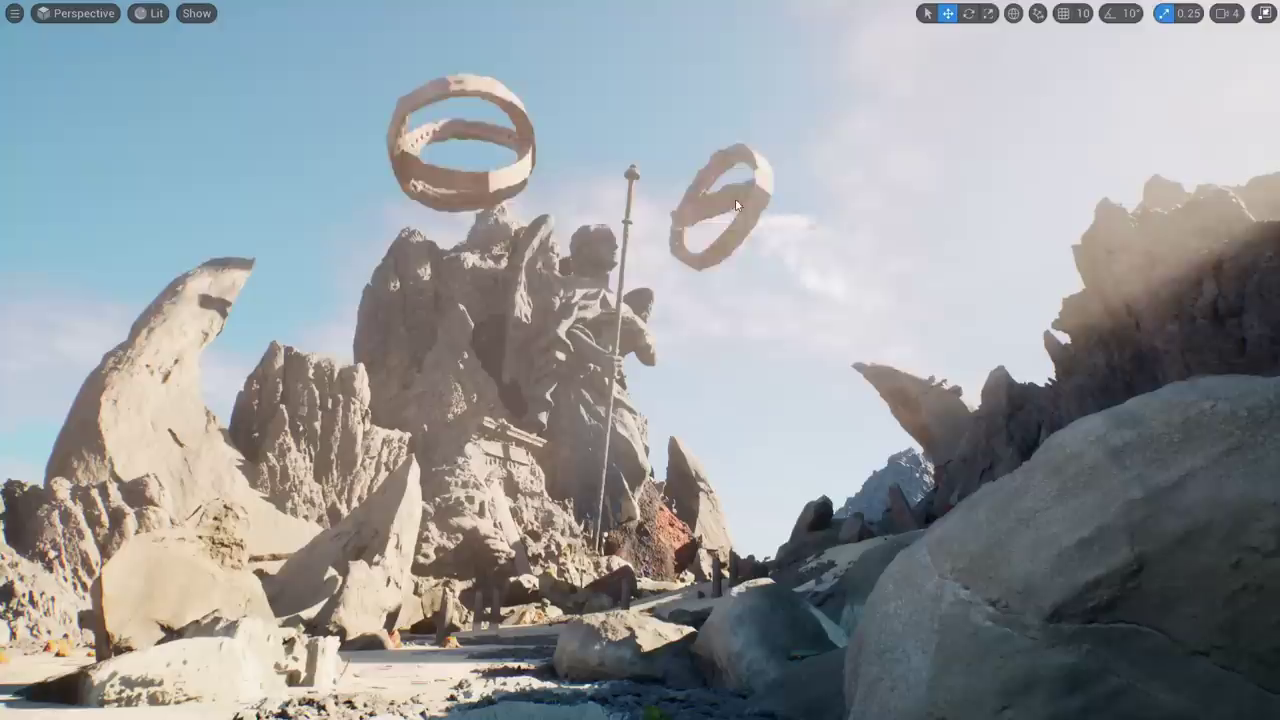
{"action": "key", "text": "Escape"}
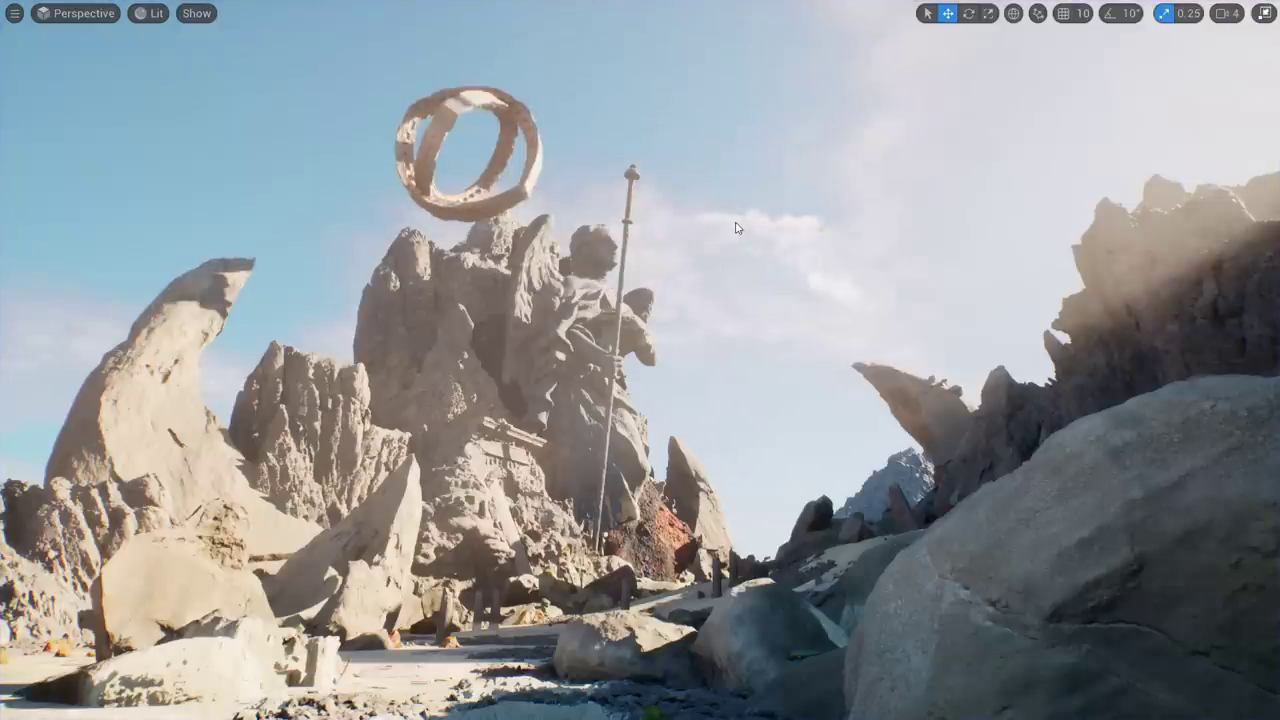
Undo the last ring deletion beside the spear and delete that ring again
{"action": "key", "text": "ctrl+z"}
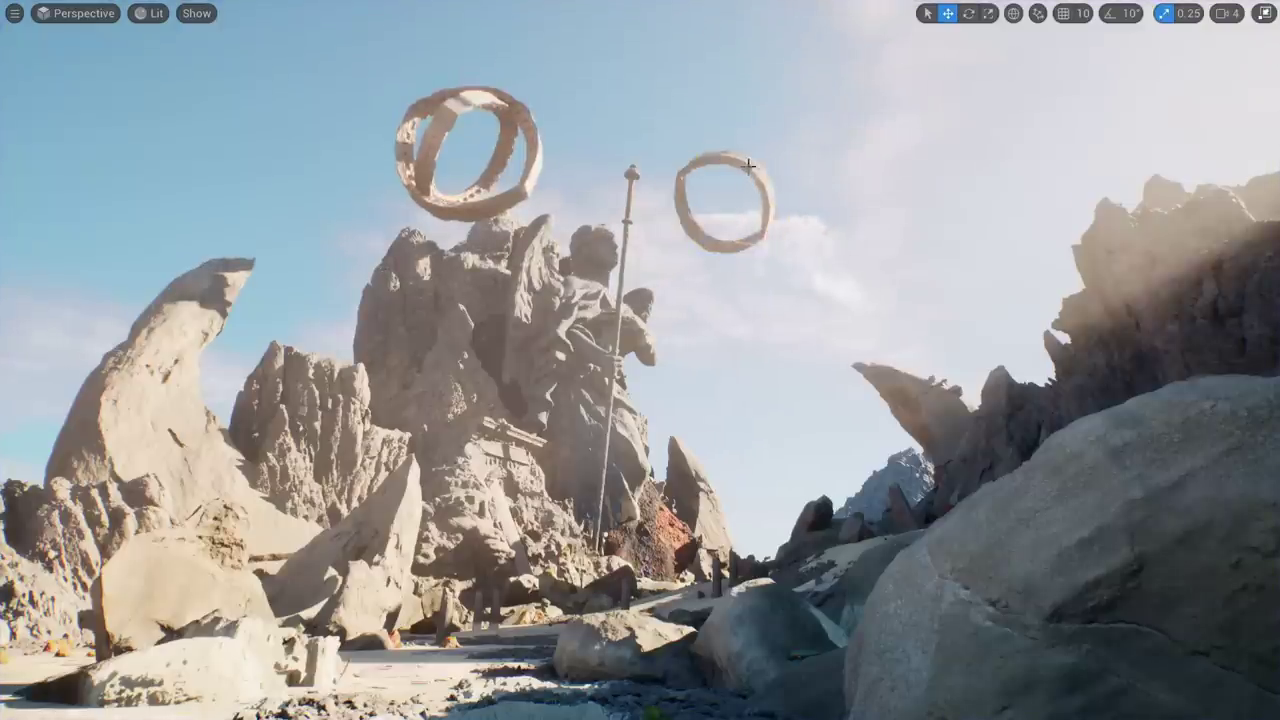
{"action": "key", "text": "Delete"}
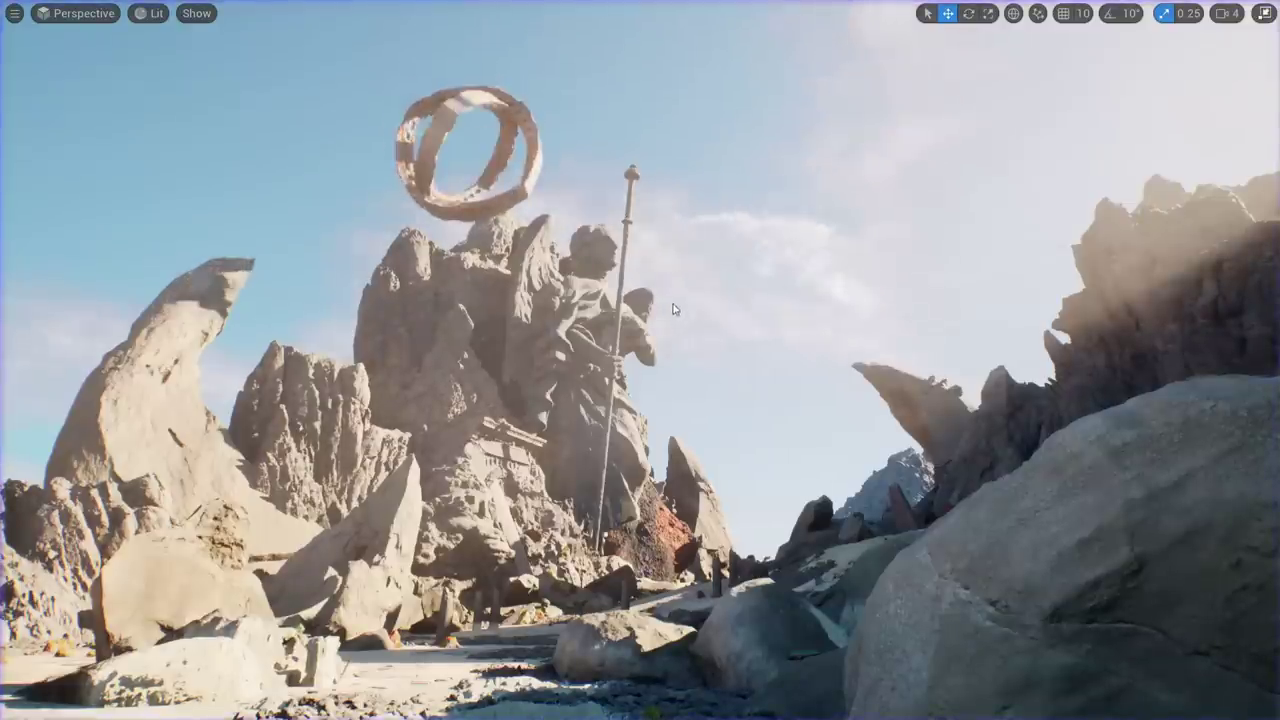
Examine the remaining nested ring pair above the rocks behind the statue from close up
{"action": "right_click_drag", "start_coordinate": [674, 308], "coordinate": [620, 360]}
{"action": "key", "text": "F11"}
{"action": "key", "text": "w"}
{"action": "right_click_drag", "start_coordinate": [674, 300], "coordinate": [650, 352]}
{"action": "key", "text": "w"}
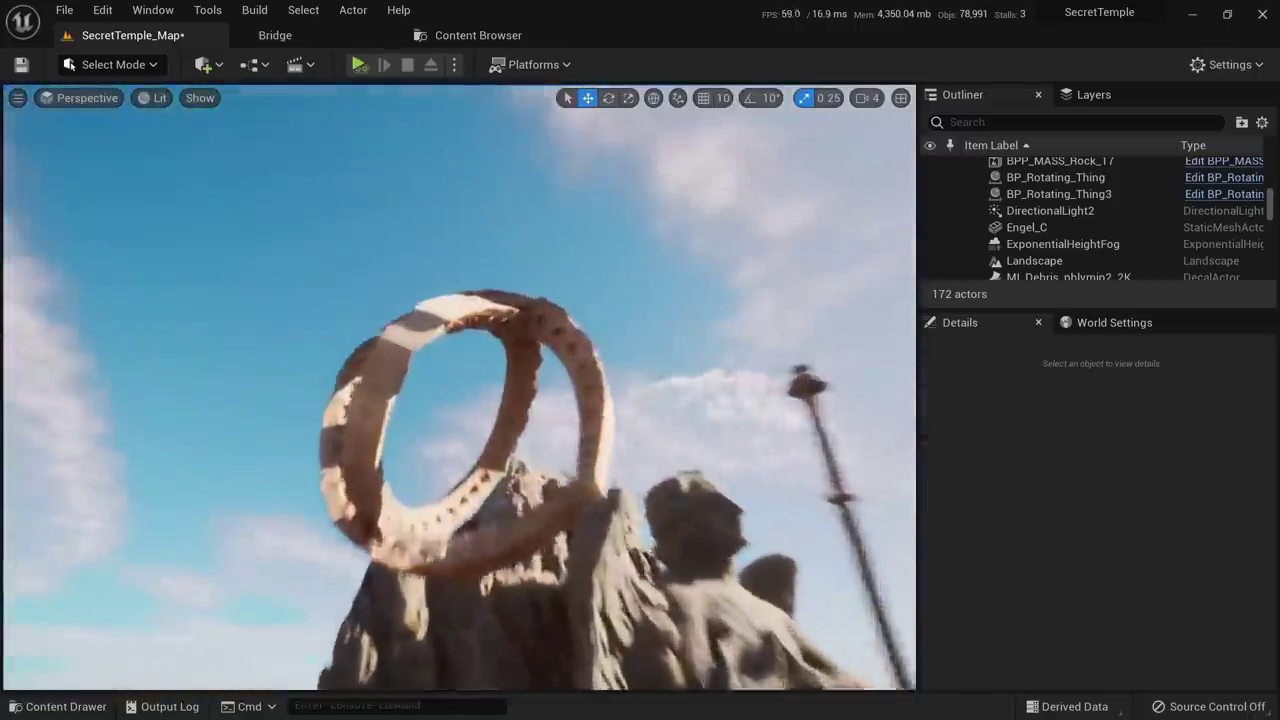
{"action": "key", "text": "w"}
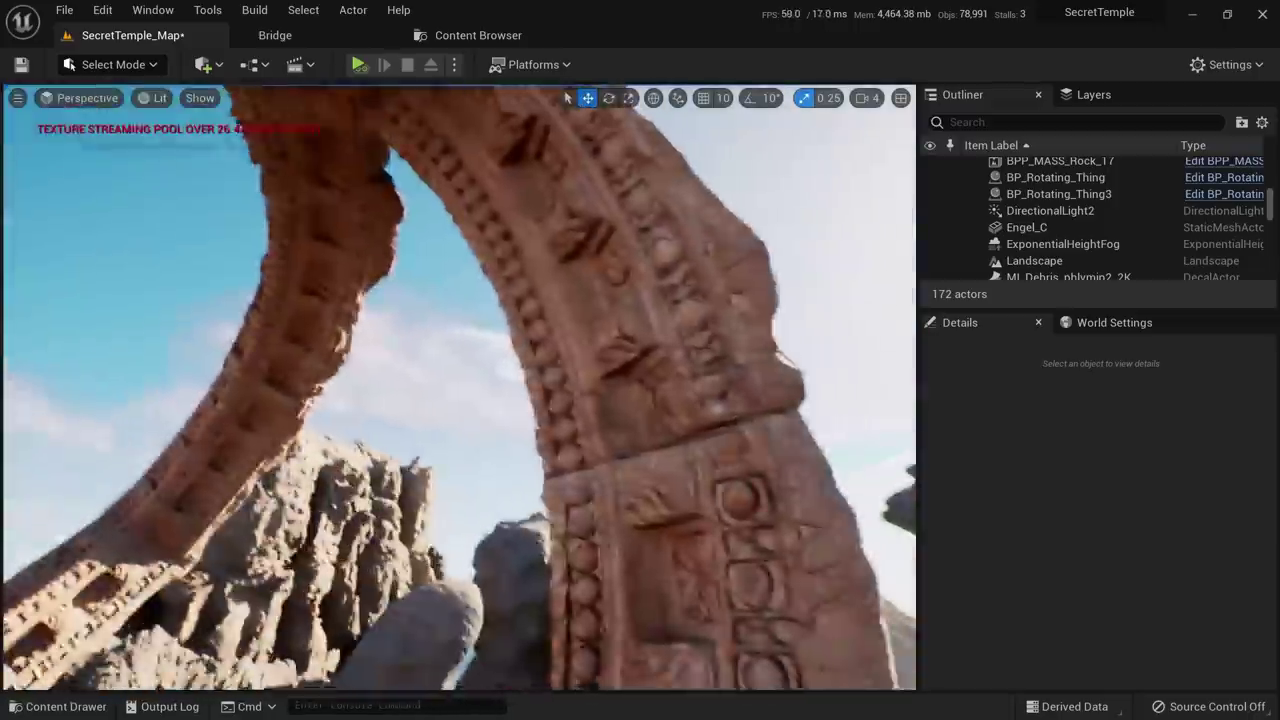
{"action": "key", "text": "s"}
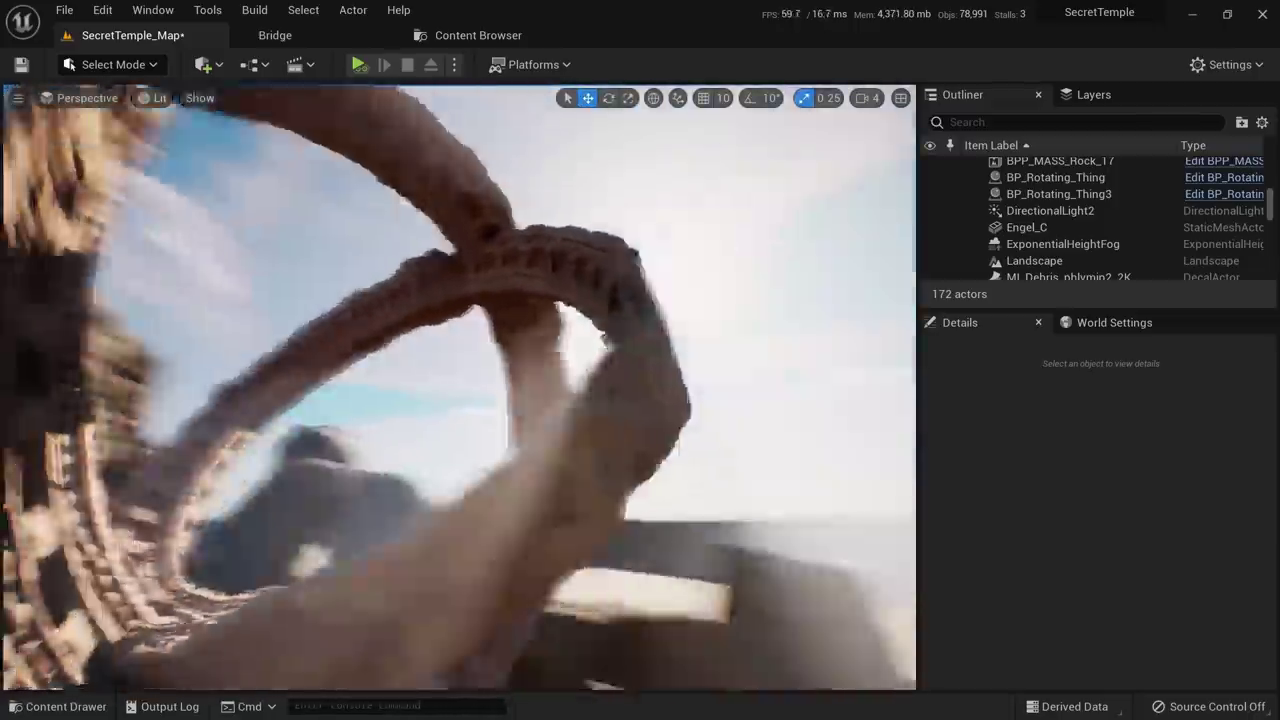
{"action": "key", "text": "w"}
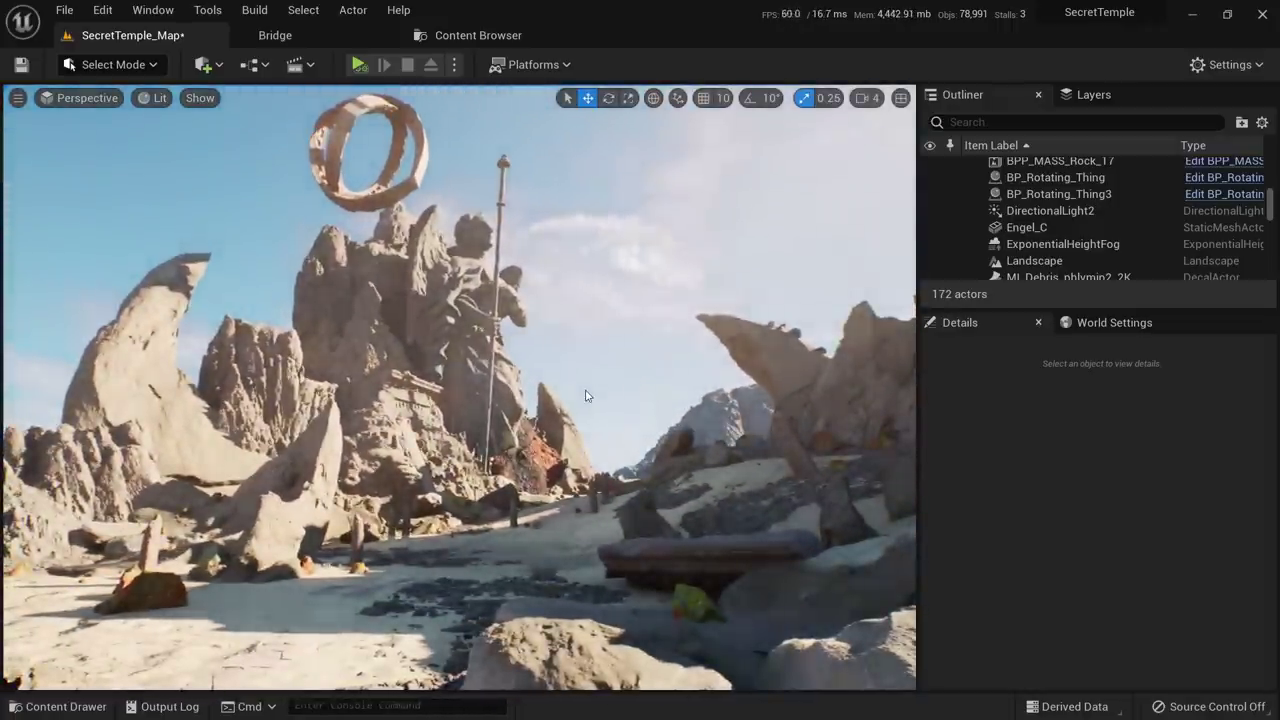
Survey the statue and the nested ring pair in the maximized view from several distant viewpoints along the beach
{"action": "key", "text": "F11"}
{"action": "key", "text": "s"}
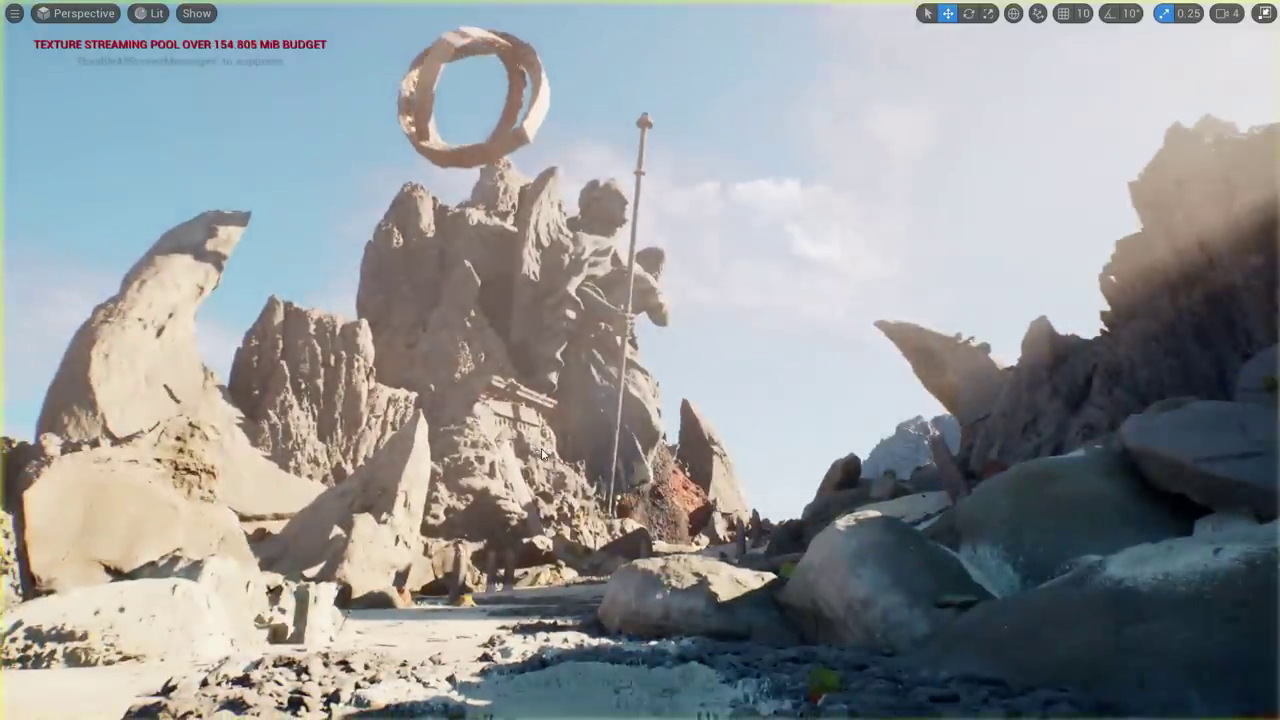
{"action": "key", "text": "d"}
{"action": "key", "text": "a"}
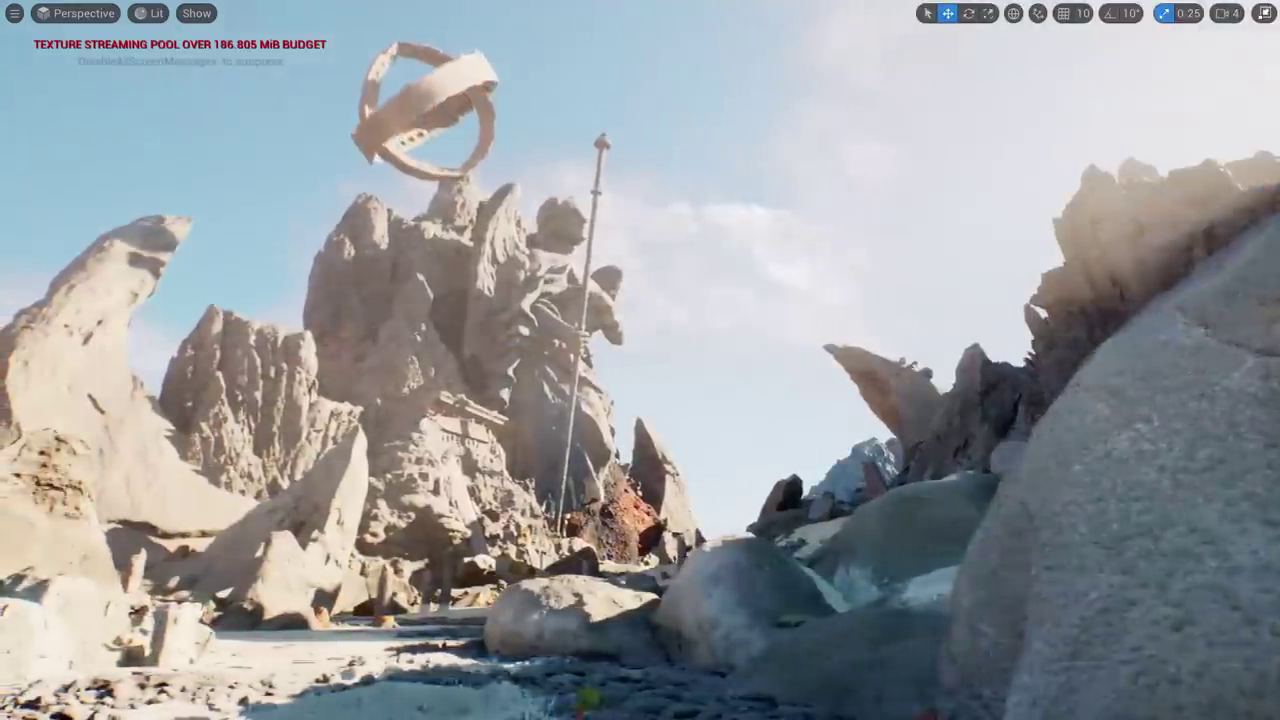
{"action": "key", "text": "s"}
{"action": "key", "text": "d"}
{"action": "key", "text": "w"}
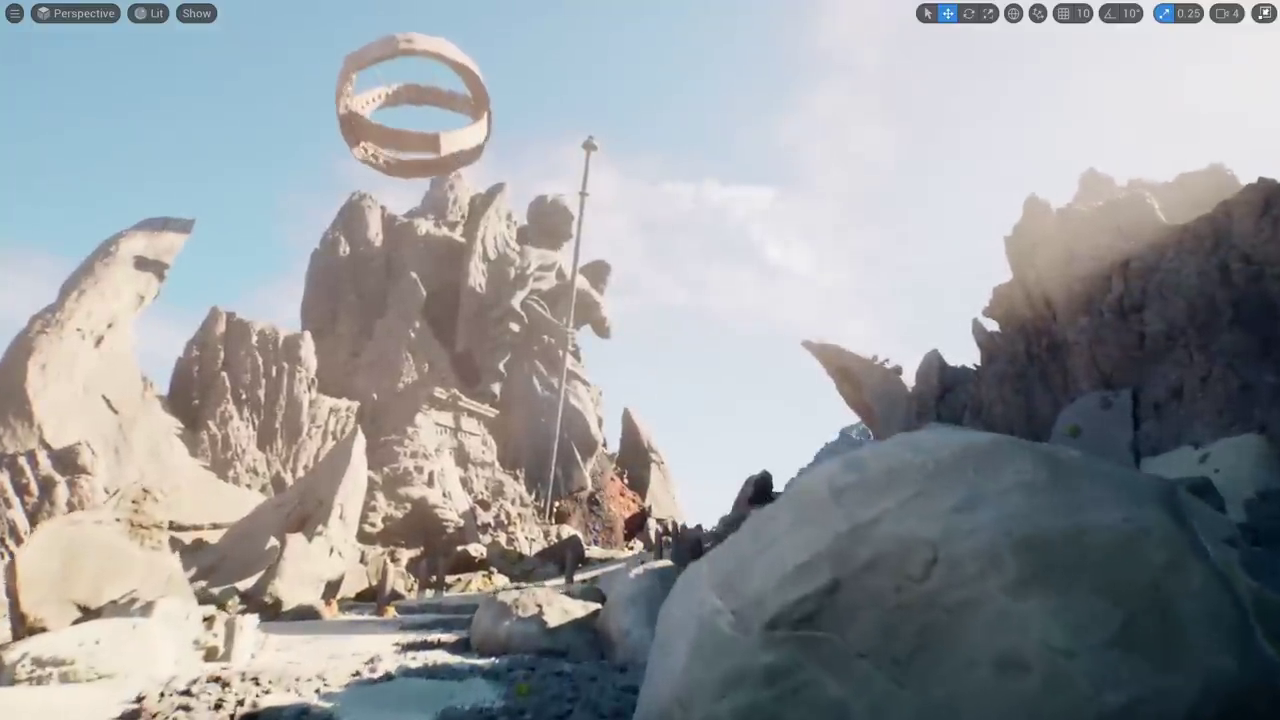
{"action": "key", "text": "a"}
Move the nested ring pair from above the rocks to the open sky beyond the statue's spear
{"action": "right_click_drag", "start_coordinate": [575, 472], "coordinate": [535, 500]}
{"action": "key", "text": "w"}
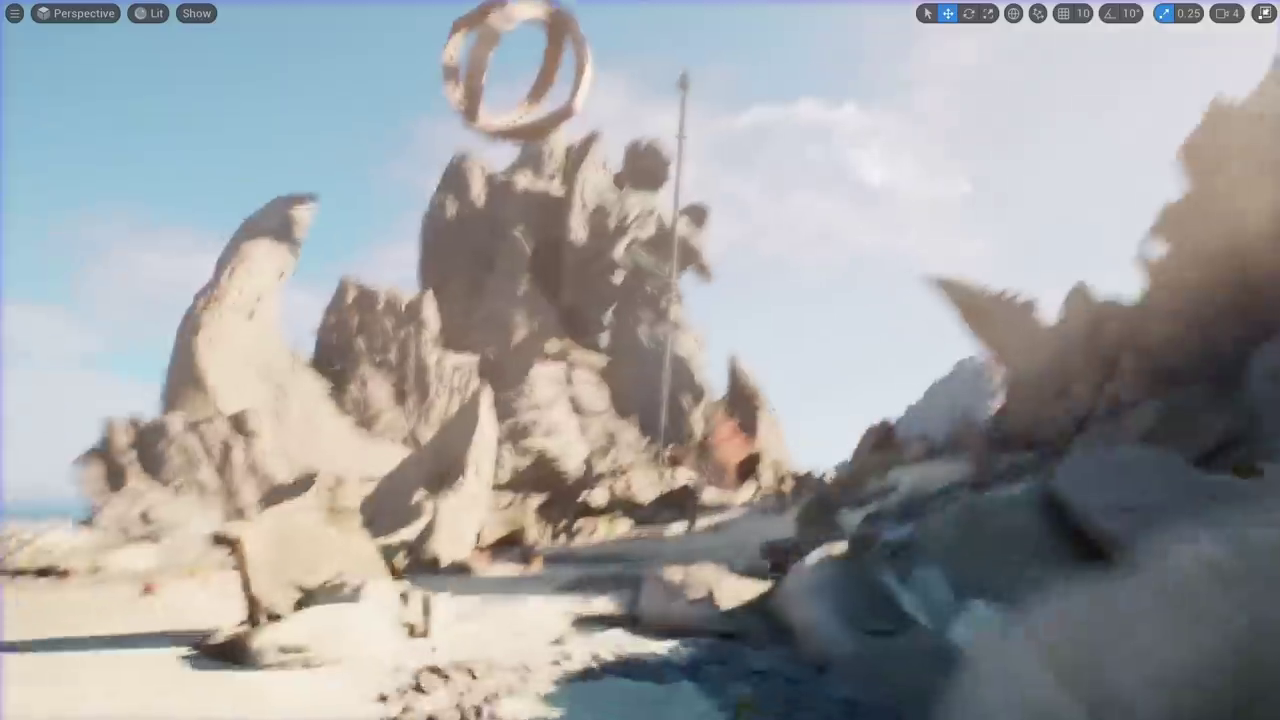
{"action": "key", "text": "e"}
{"action": "left_click", "coordinate": [392, 202]}
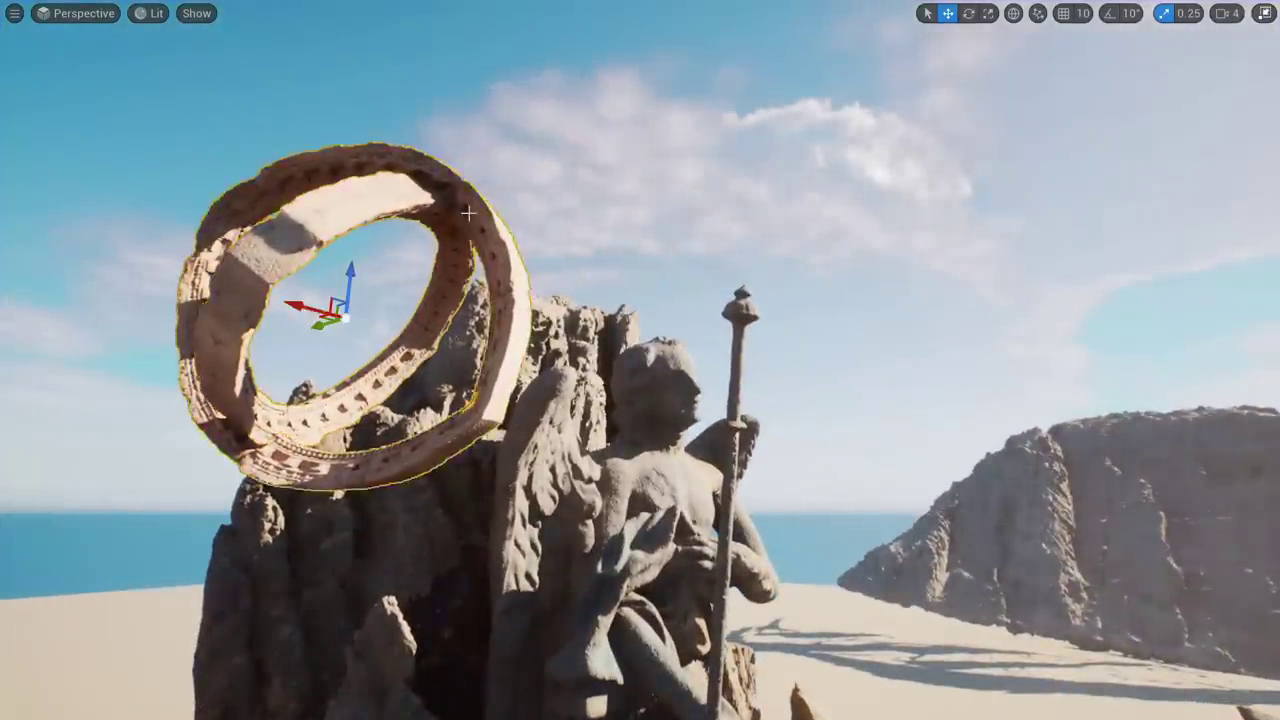
{"action": "right_click_drag", "start_coordinate": [468, 213], "coordinate": [450, 400]}
{"action": "key", "text": "e"}
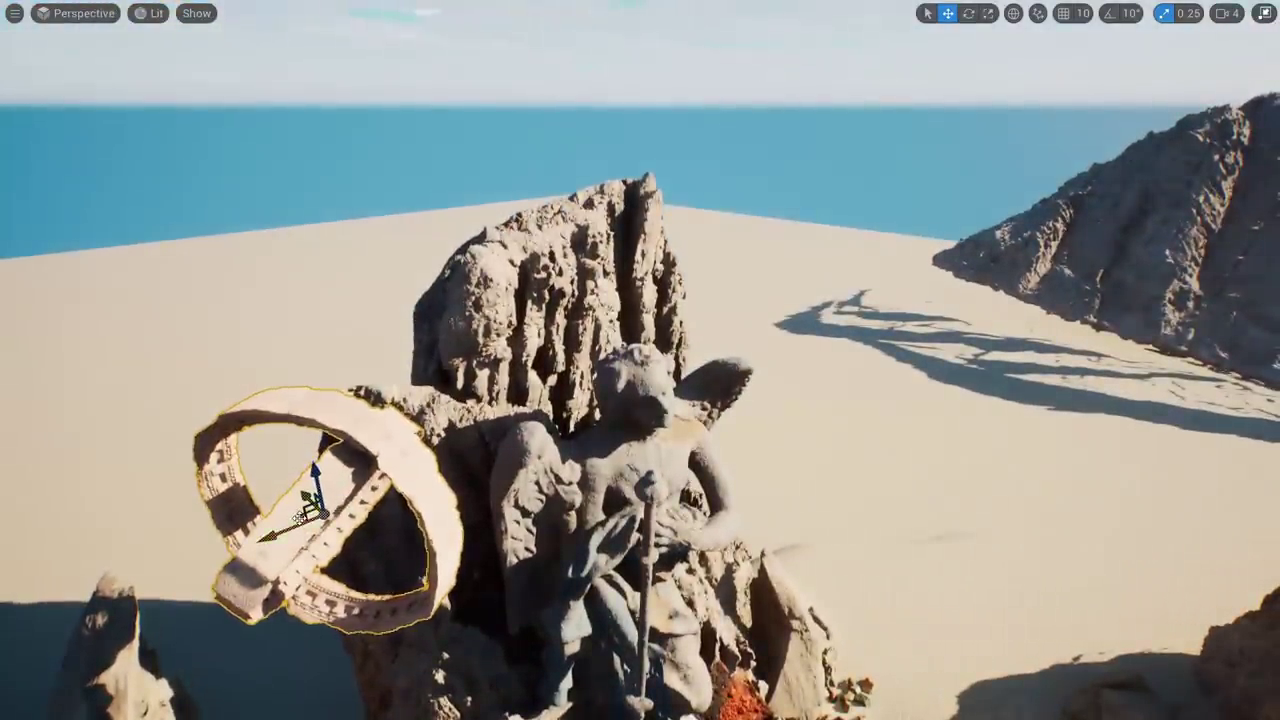
{"action": "right_click_drag", "start_coordinate": [297, 508], "coordinate": [345, 536]}
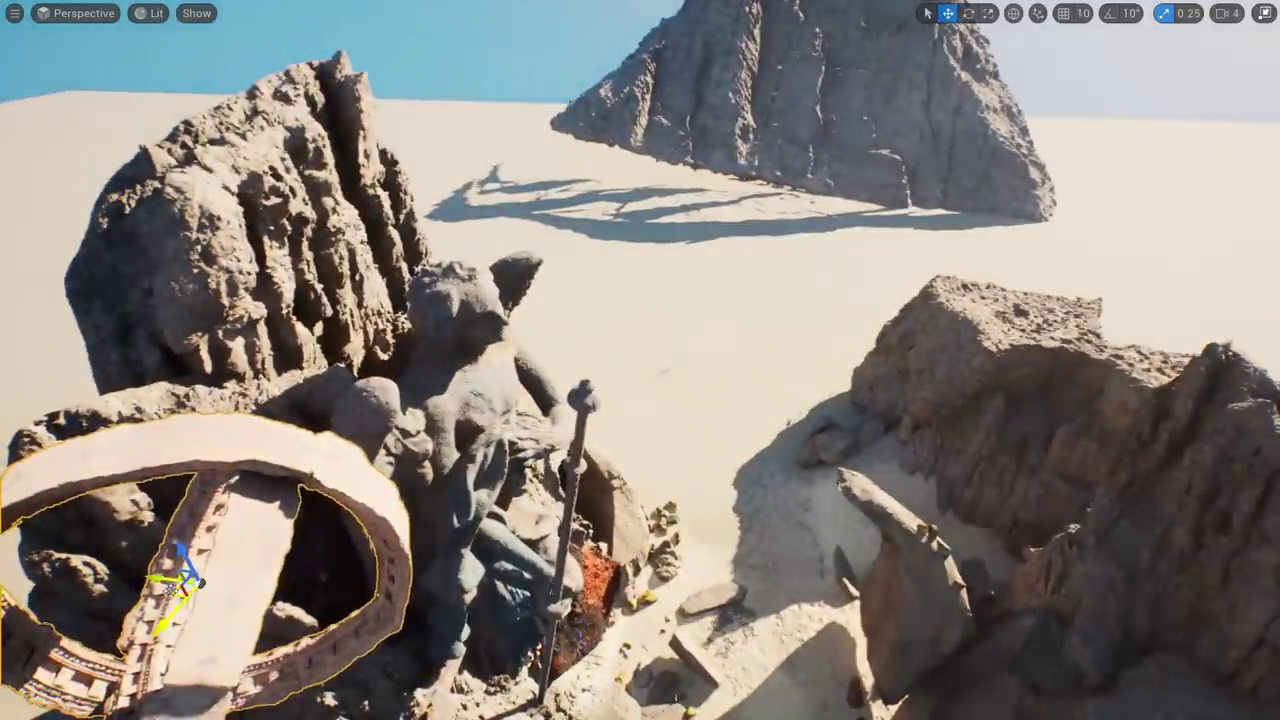
{"action": "left_click_drag", "start_coordinate": [171, 591], "coordinate": [502, 262]}
{"action": "right_click_drag", "start_coordinate": [512, 186], "coordinate": [492, 36]}
{"action": "key", "text": "q"}
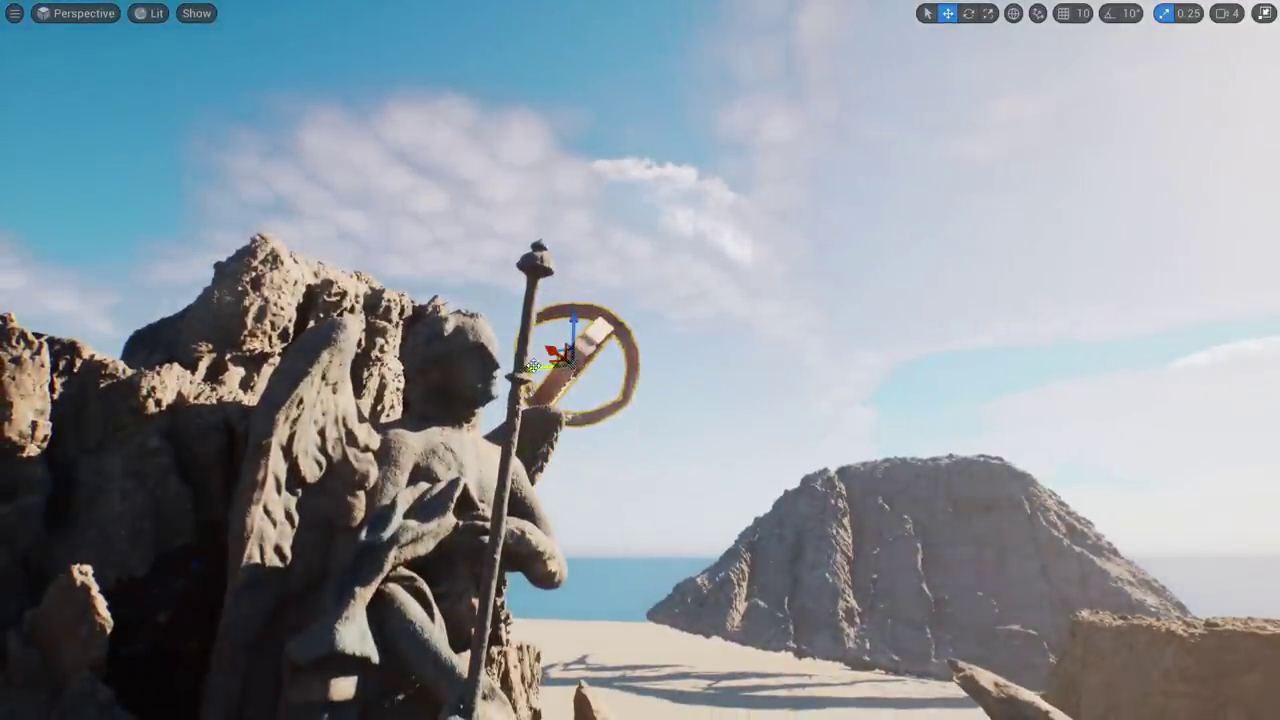
Simulate the level to judge the rotating ring pair beside the spear from the distant beach viewpoint
{"action": "key", "text": "q"}
{"action": "right_click_drag", "start_coordinate": [472, 363], "coordinate": [400, 390]}
{"action": "key", "text": "alt+s"}
{"action": "key", "text": "s"}
{"action": "right_click_drag", "start_coordinate": [601, 389], "coordinate": [593, 334]}
{"action": "key", "text": "s"}
{"action": "key", "text": "g"}
{"action": "key", "text": "d"}
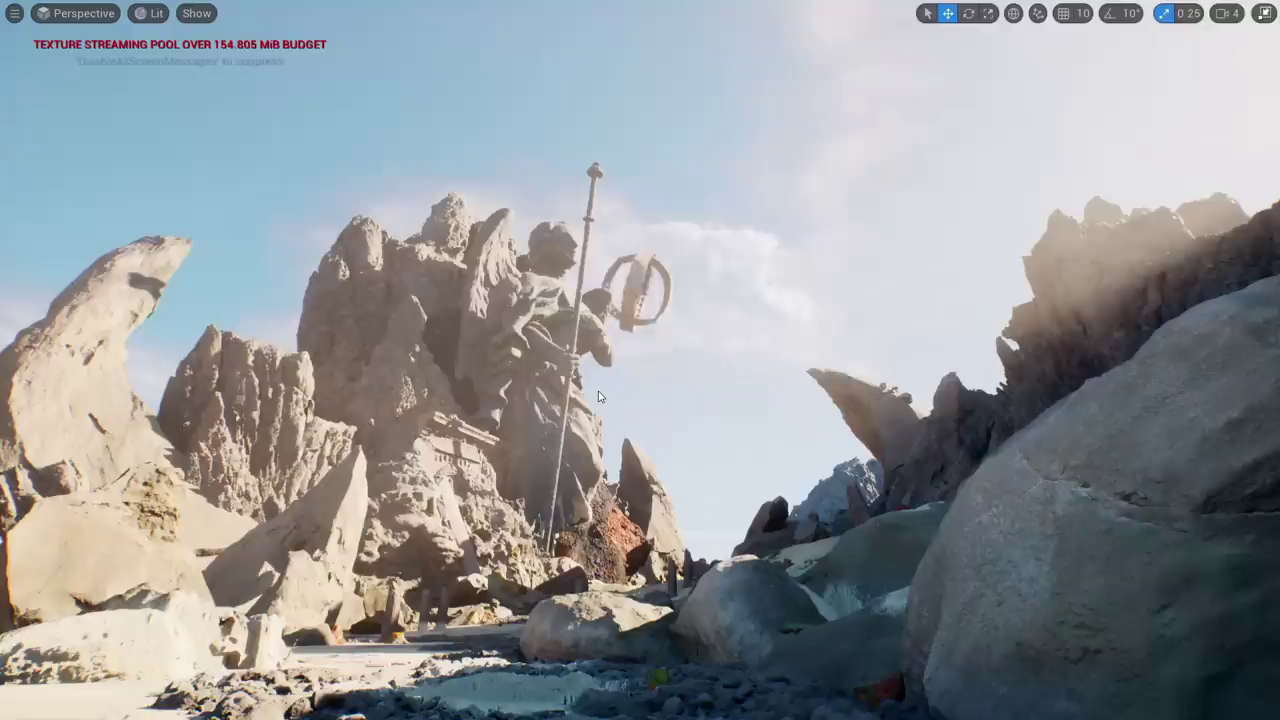
{"action": "key", "text": "g"}
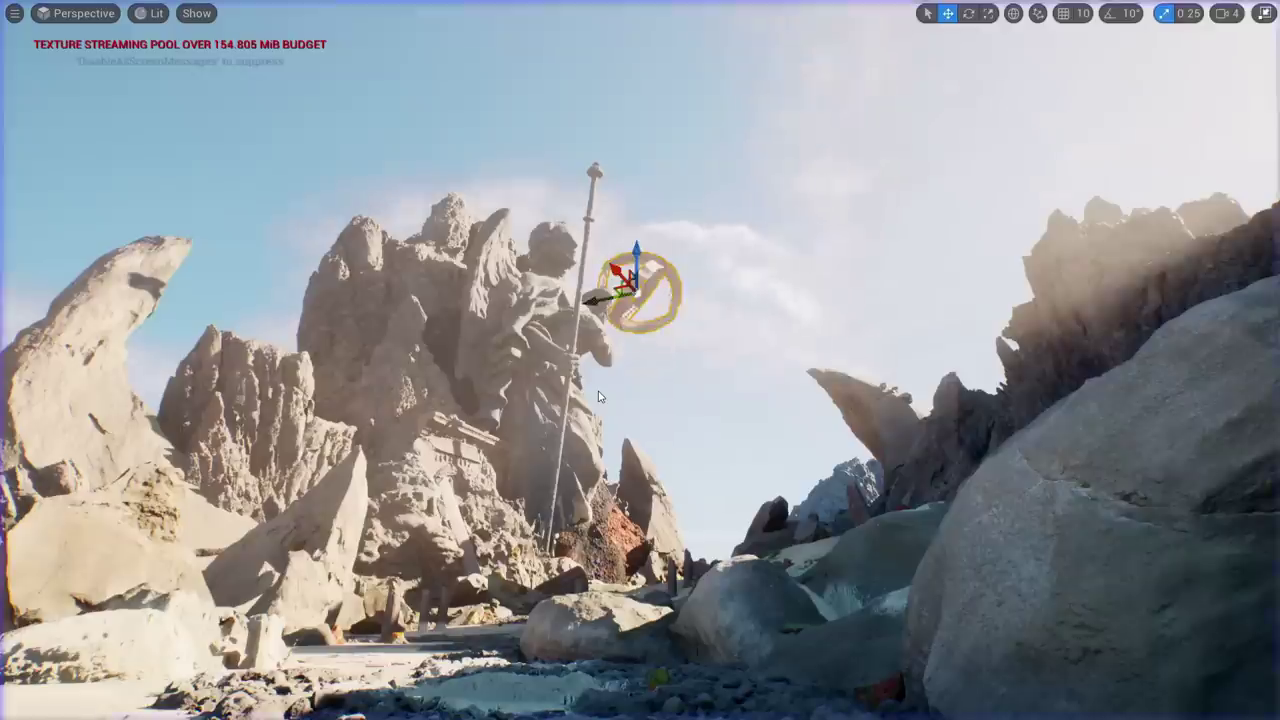
Open the BP_Rotating_Thing blueprint in a floating window and show the settings of its RotatingMovement component
{"action": "key", "text": "F11"}
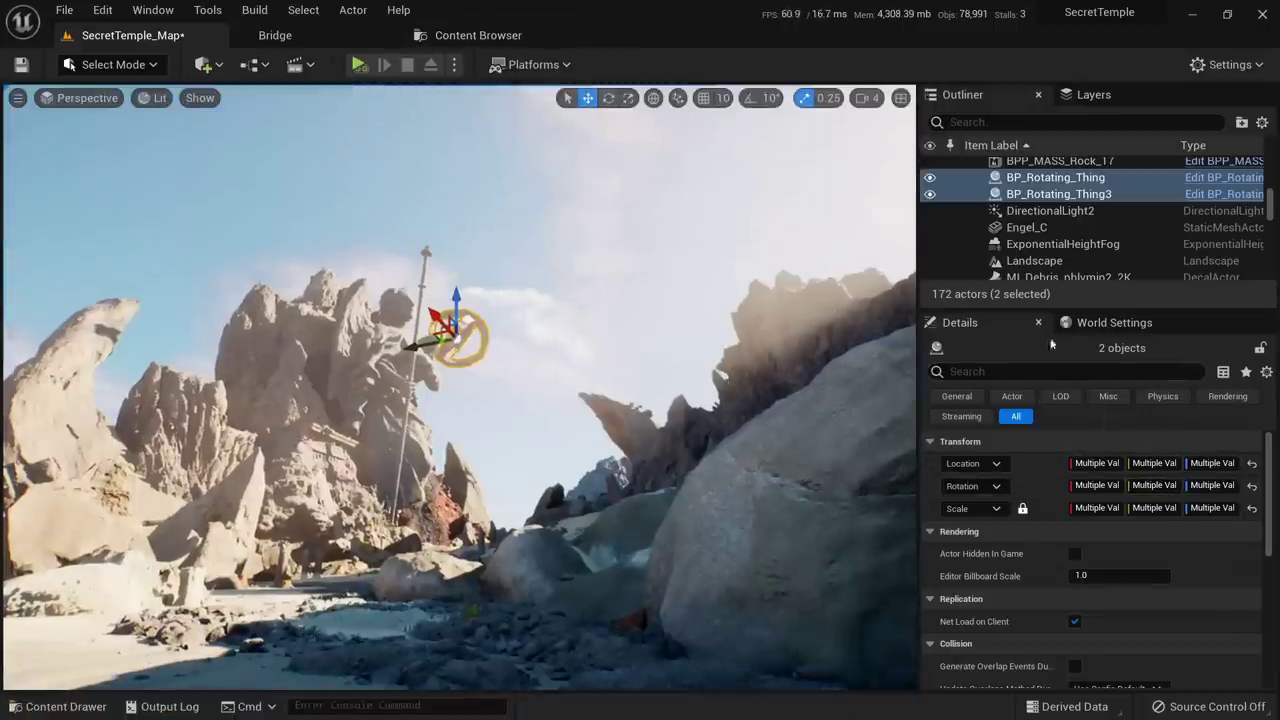
{"action": "left_click", "coordinate": [462, 338]}
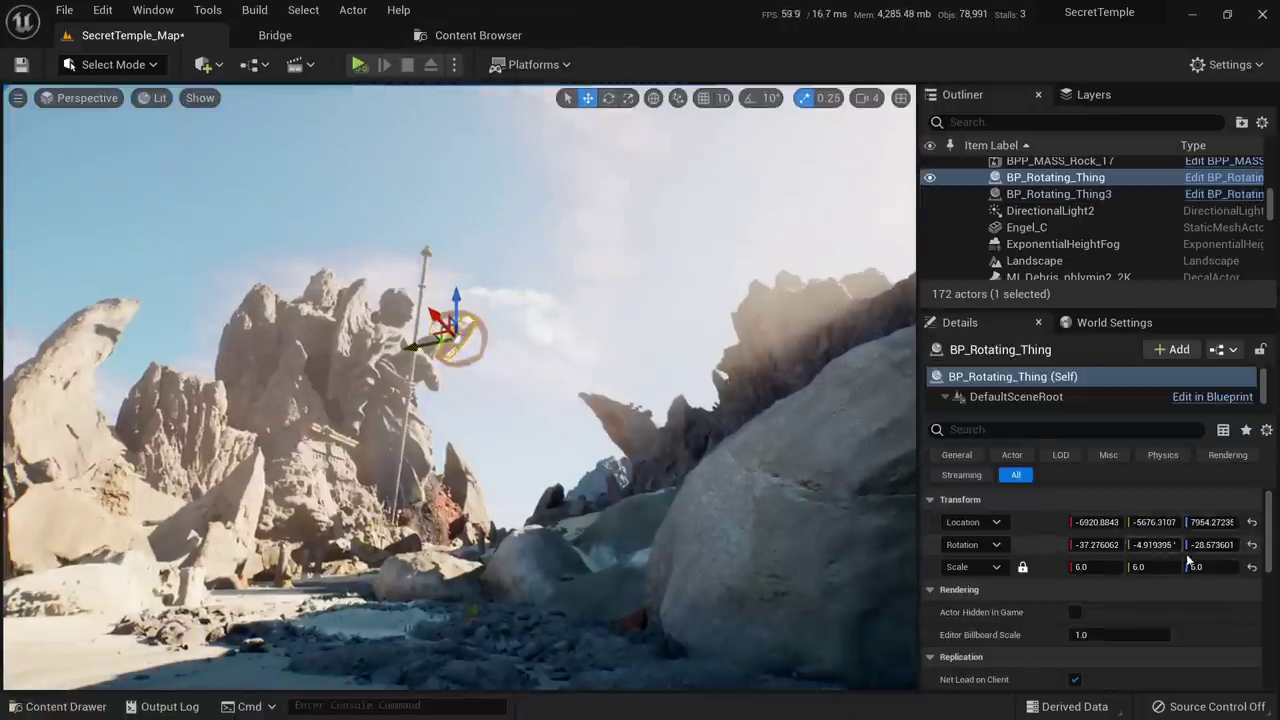
{"action": "left_click", "coordinate": [1212, 397]}
{"action": "left_click_drag", "start_coordinate": [180, 36], "coordinate": [675, 184]}
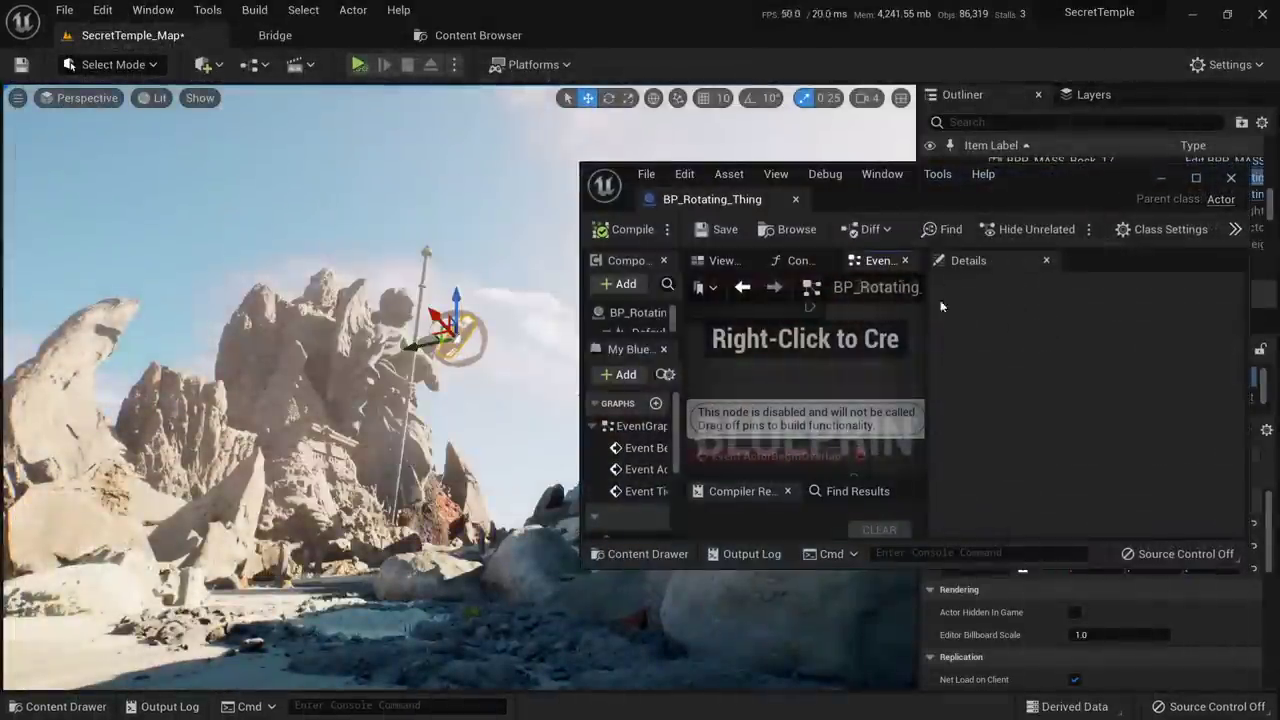
{"action": "left_click", "coordinate": [629, 333]}
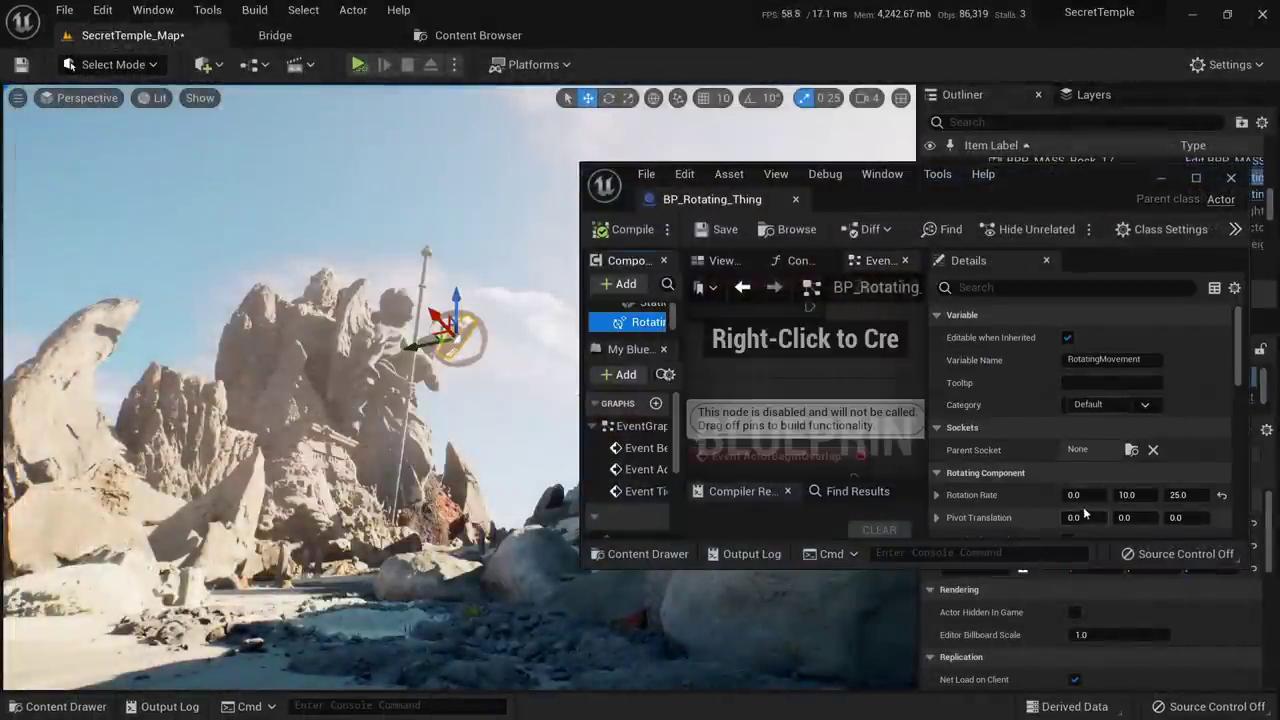
Try a first-axis Rotation Rate of -10.0 on RotatingMovement, restore it to 0.0, and simulate the level with each value
{"action": "left_click", "coordinate": [1077, 495]}
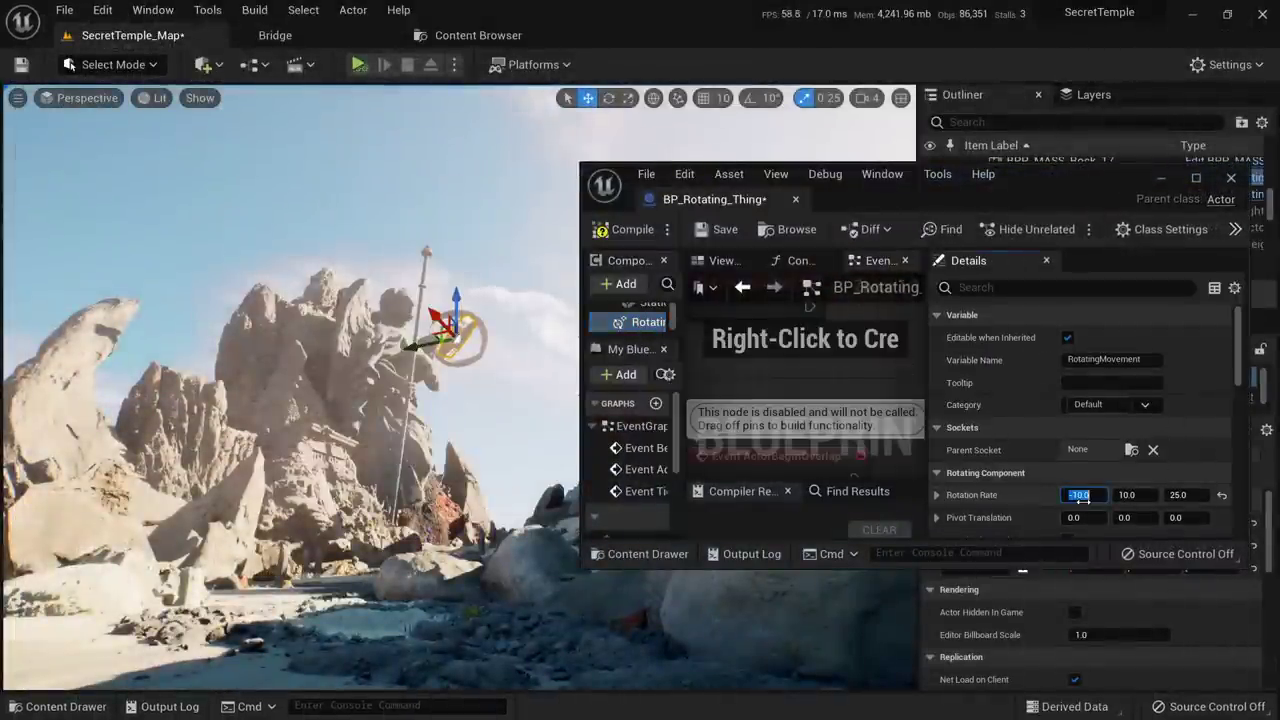
{"action": "left_click", "coordinate": [358, 65]}
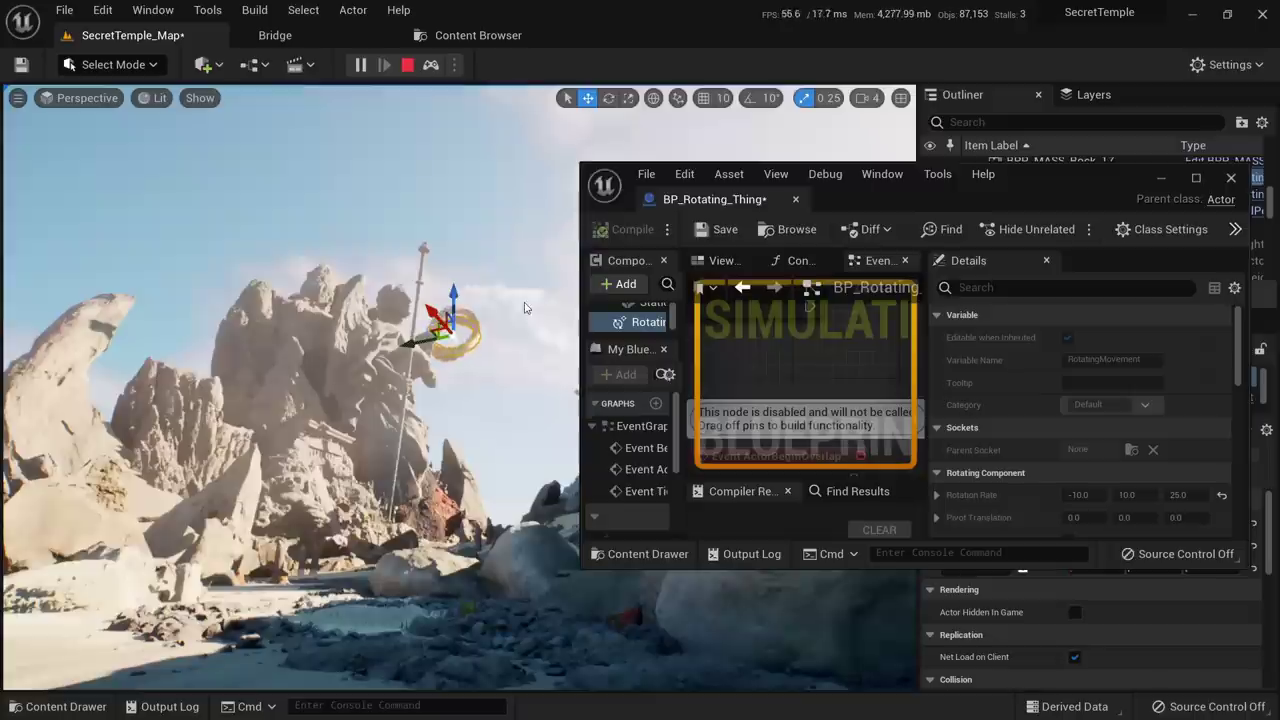
{"action": "key", "text": "Escape"}
{"action": "left_click", "coordinate": [1084, 495]}
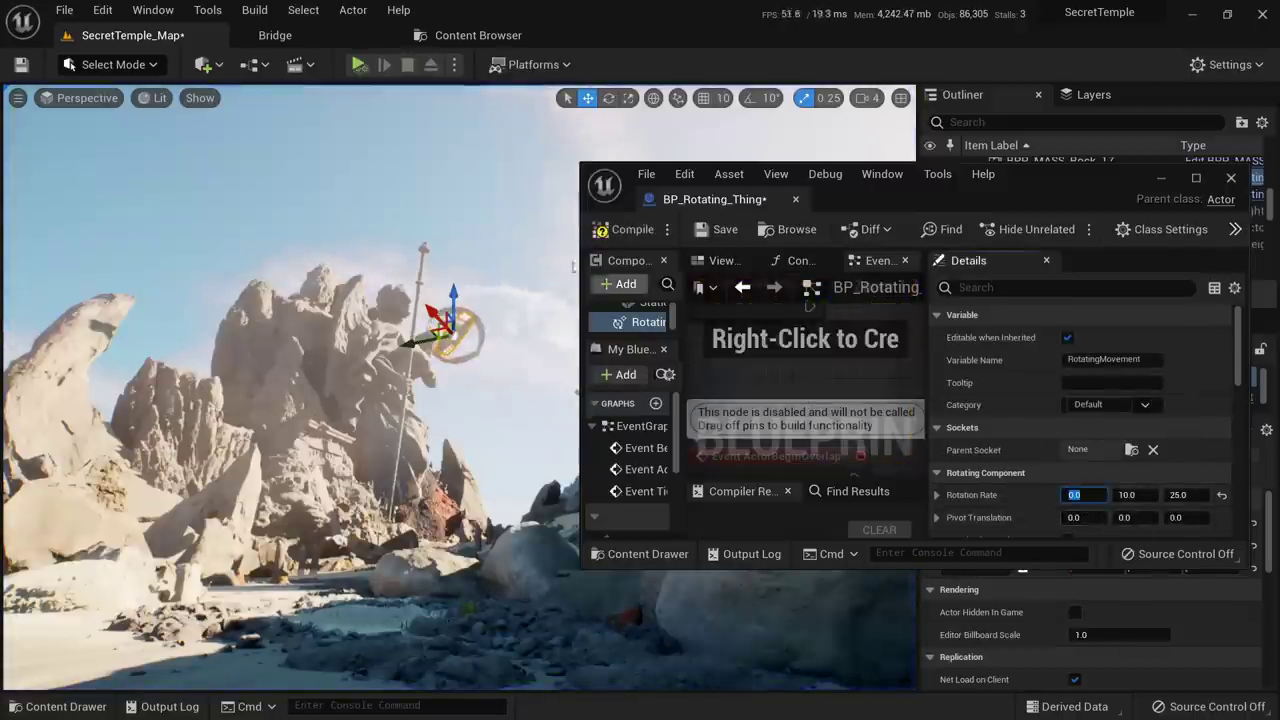
{"action": "left_click", "coordinate": [358, 64]}
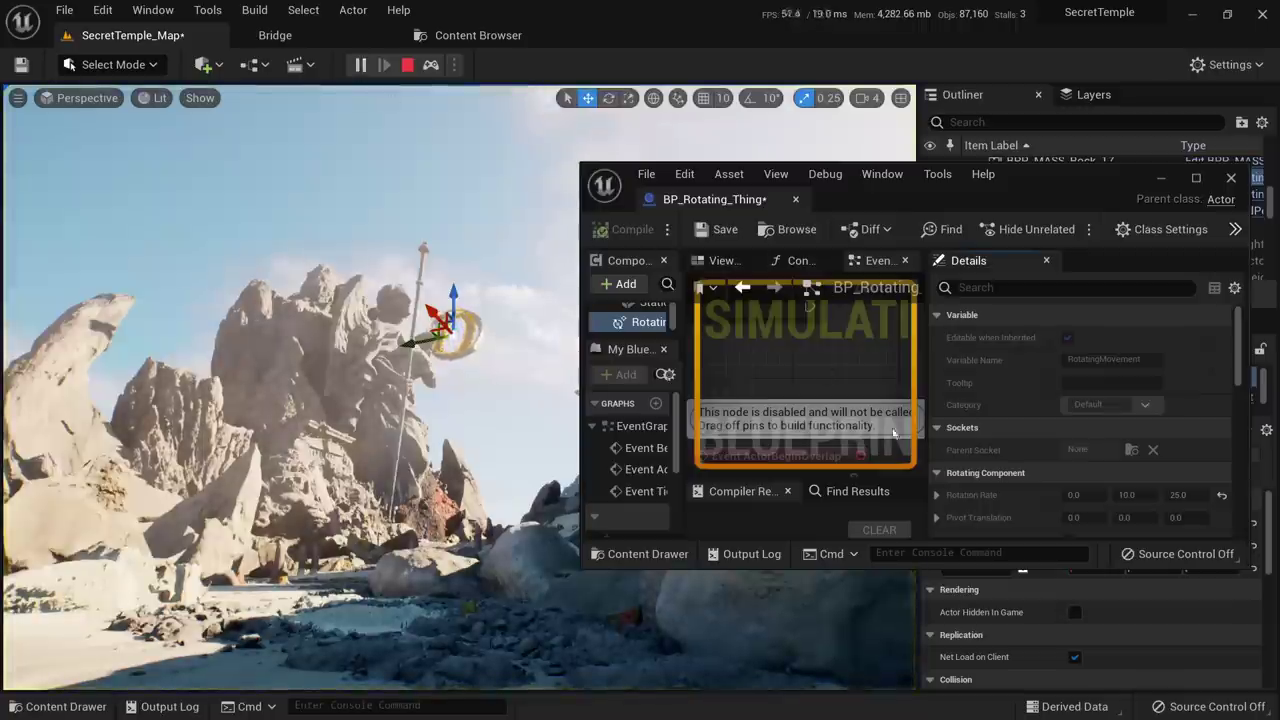
{"action": "key", "text": "Escape"}
Compile the BP_Rotating_Thing blueprint and close its editor
{"action": "scroll", "coordinate": [1112, 500], "scroll_direction": "down", "scroll_amount": 2}
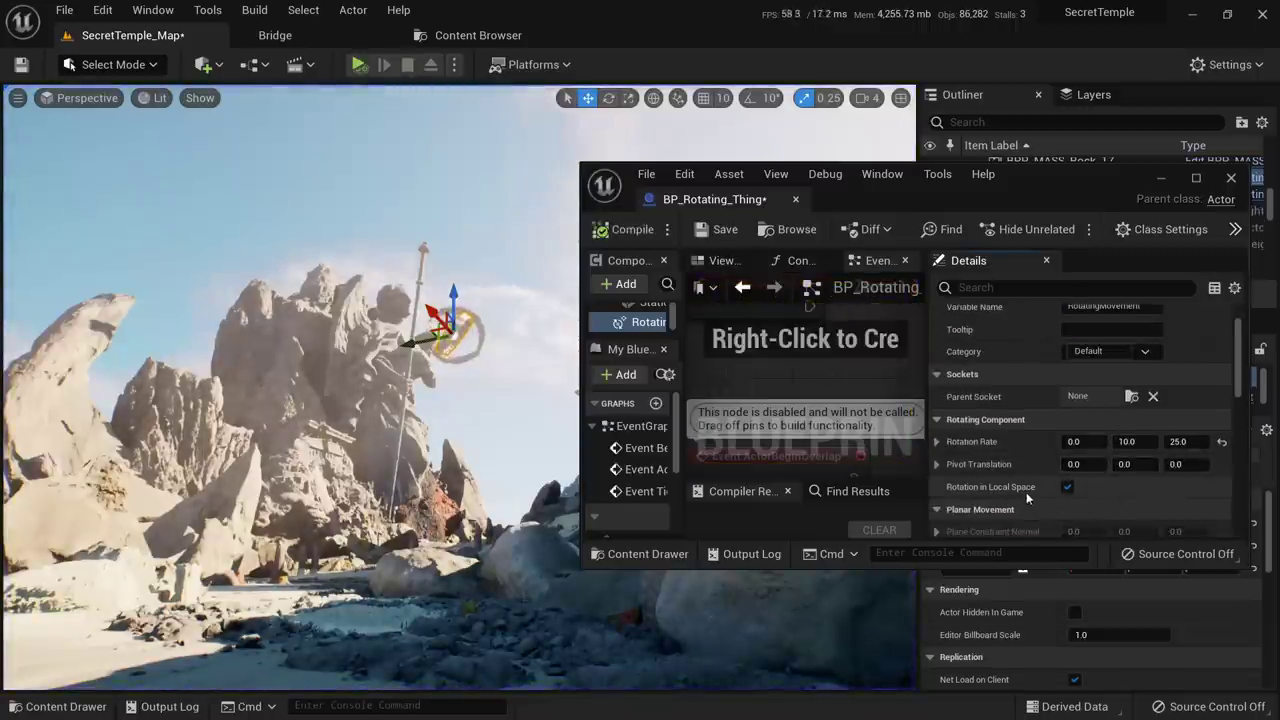
{"action": "scroll", "coordinate": [1026, 492], "scroll_direction": "down", "scroll_amount": 2}
{"action": "left_click", "coordinate": [630, 230]}
{"action": "middle_click", "coordinate": [705, 199]}
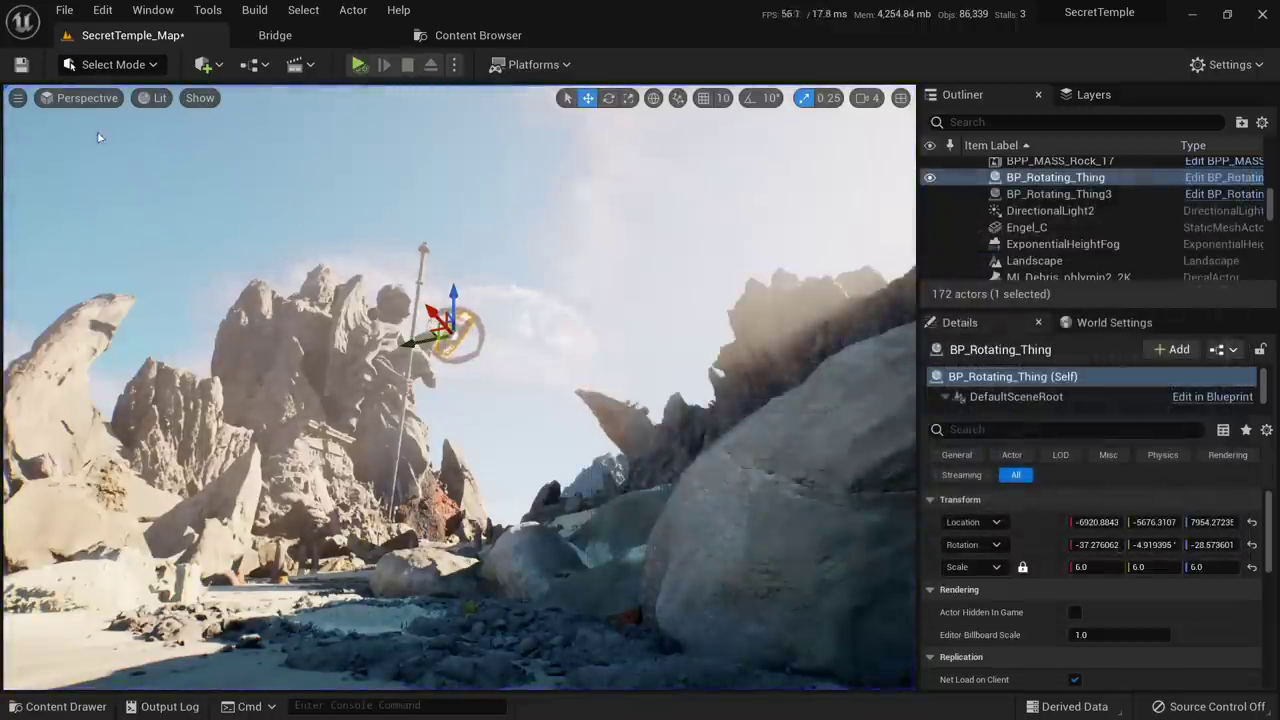
Simulate the level and watch the ring pair rotate beside the spear in the maximized view, and stop the simulation
{"action": "left_click", "coordinate": [358, 64]}
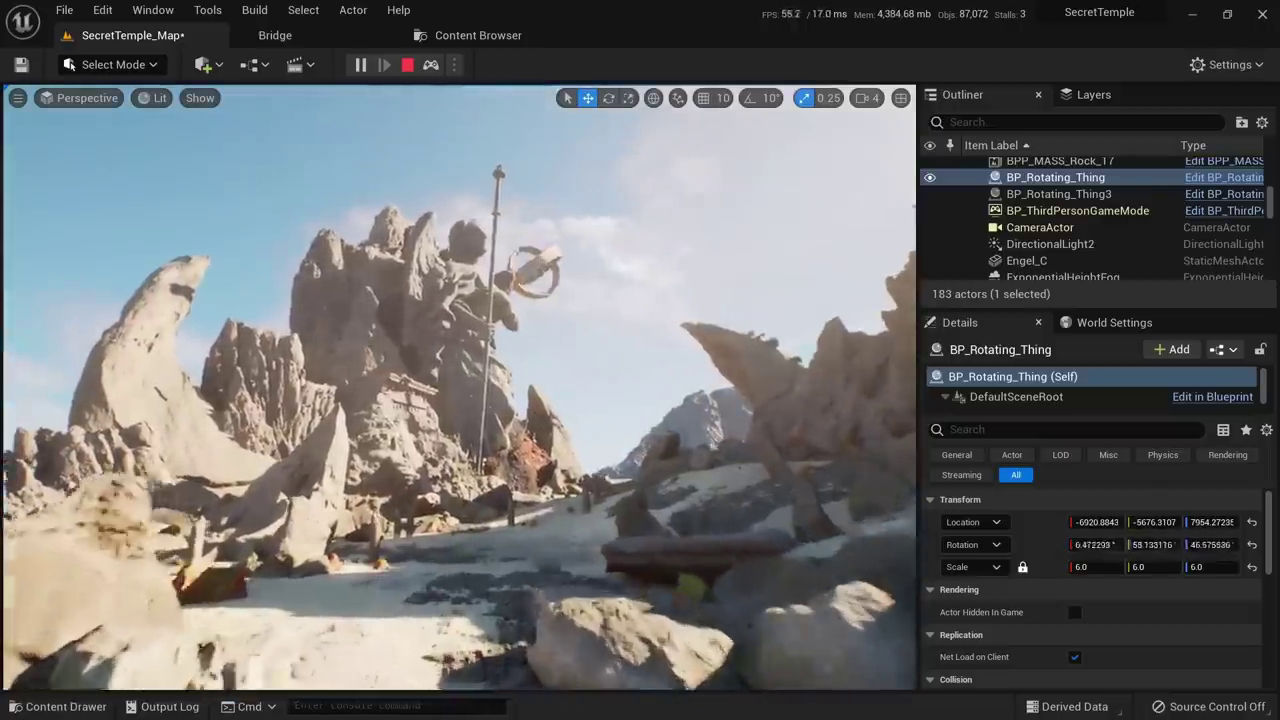
{"action": "key", "text": "F11"}
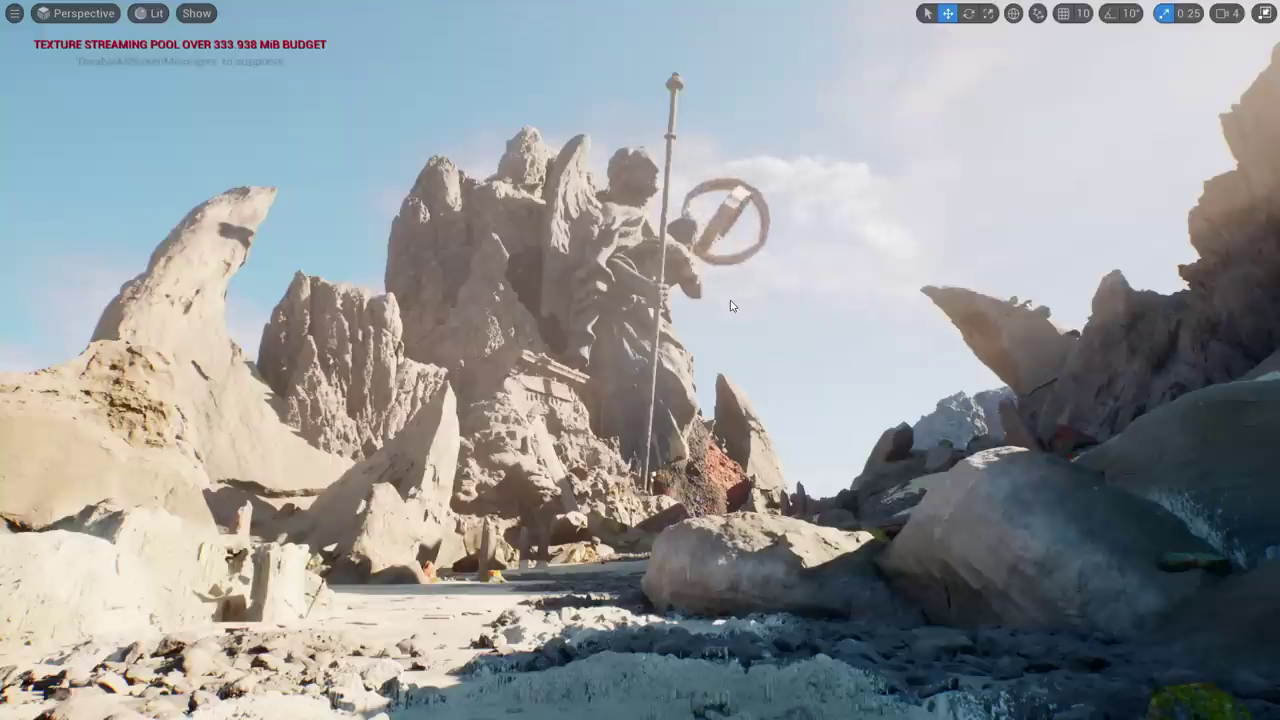
{"action": "key", "text": "Escape"}
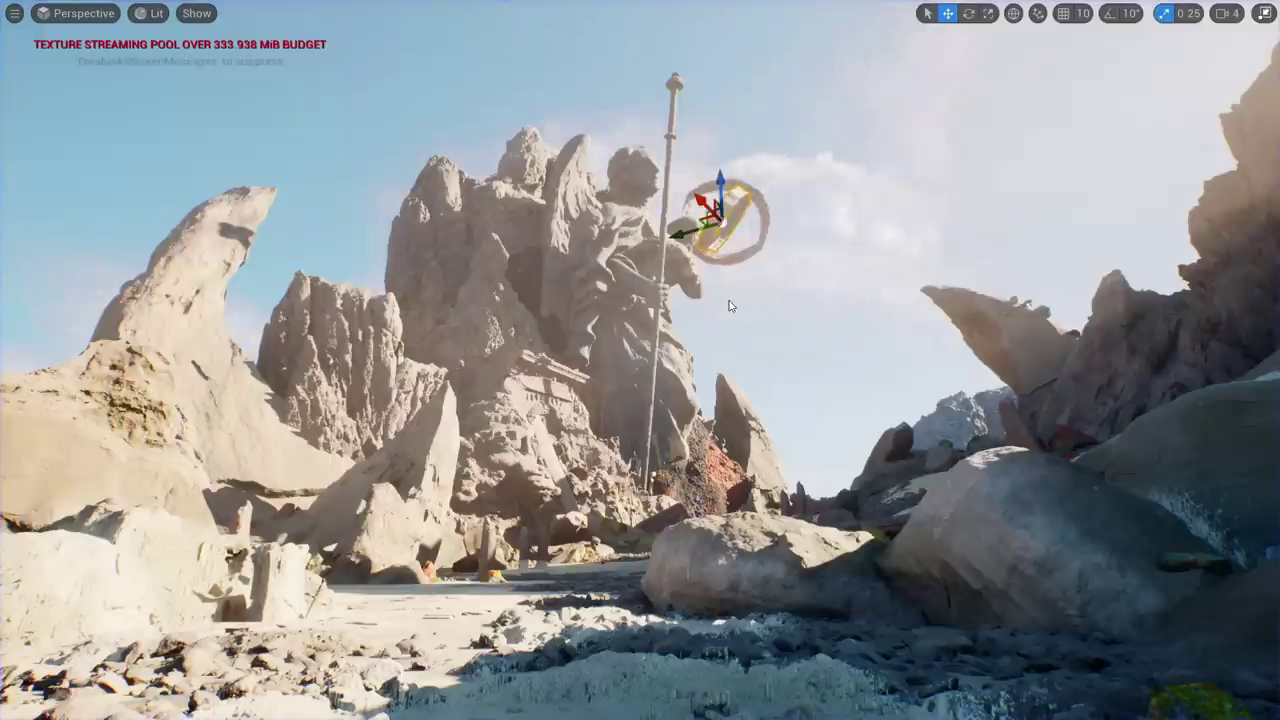
{"action": "key", "text": "Escape"}
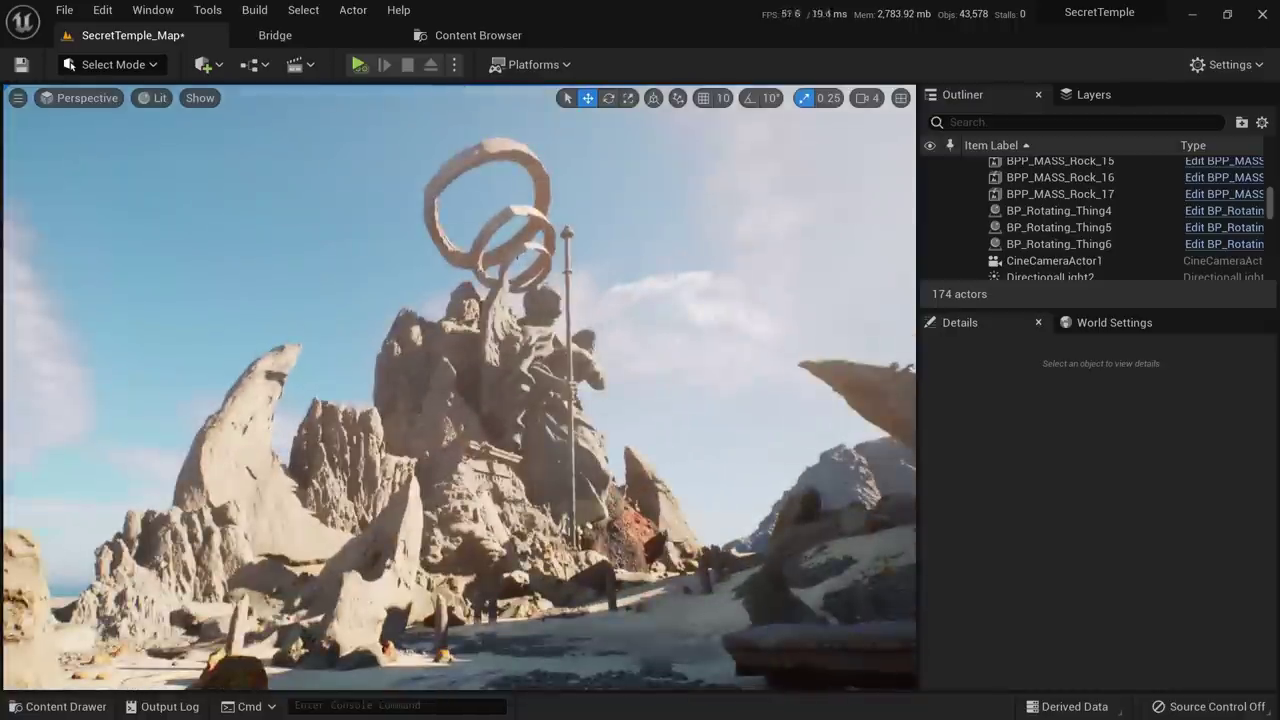
Inspect the three overlapping rings above the statue one by one from close up, starting with the smallest
{"action": "left_click", "coordinate": [518, 257]}
{"action": "key", "text": "w"}
{"action": "mouse_move", "coordinate": [594, 320]}
{"action": "right_mouse_down"}
{"action": "mouse_move", "coordinate": [597, 300]}
{"action": "mouse_move", "coordinate": [594, 314]}
{"action": "right_mouse_up"}
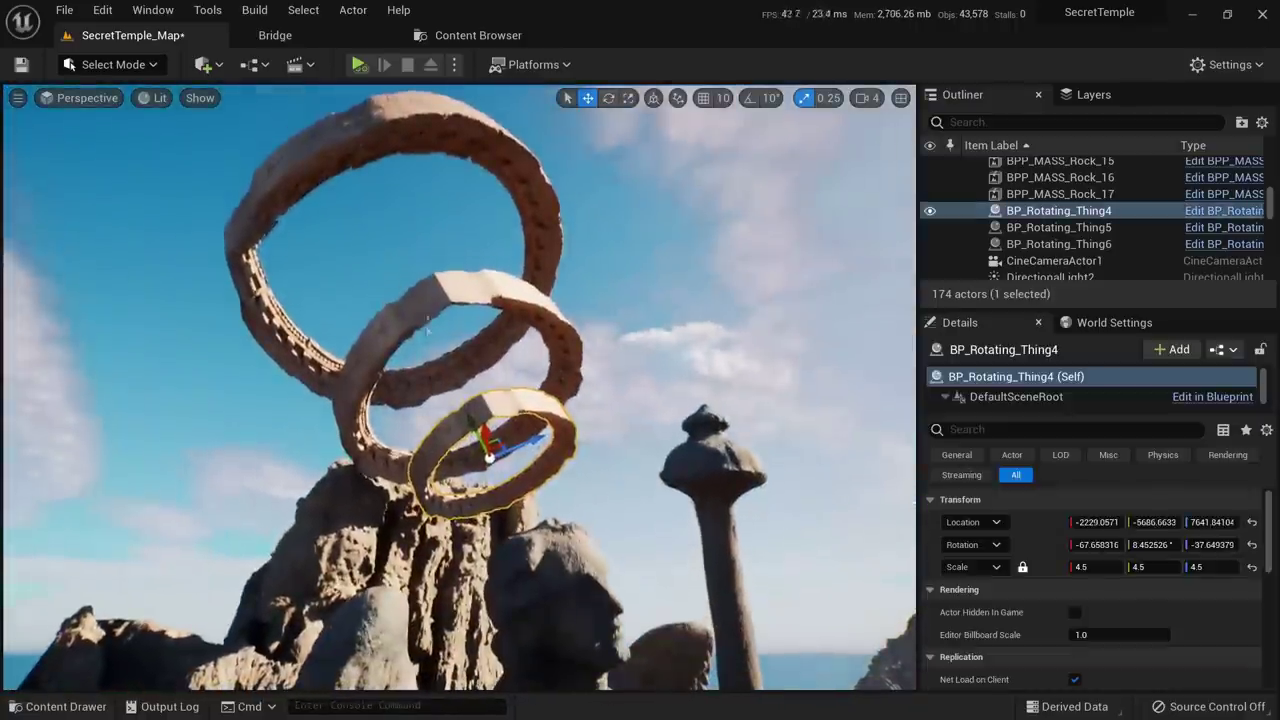
{"action": "left_click", "coordinate": [451, 291]}
{"action": "left_click", "coordinate": [415, 171]}
Simulate the three overlapping rings above the statue from a distant beach viewpoint with nothing selected, and stop the simulation
{"action": "key", "text": "a"}
{"action": "right_click_drag", "start_coordinate": [415, 171], "coordinate": [405, 130]}
{"action": "key", "text": "s"}
{"action": "key", "text": "Escape"}
{"action": "right_click_drag", "start_coordinate": [481, 275], "coordinate": [481, 275]}
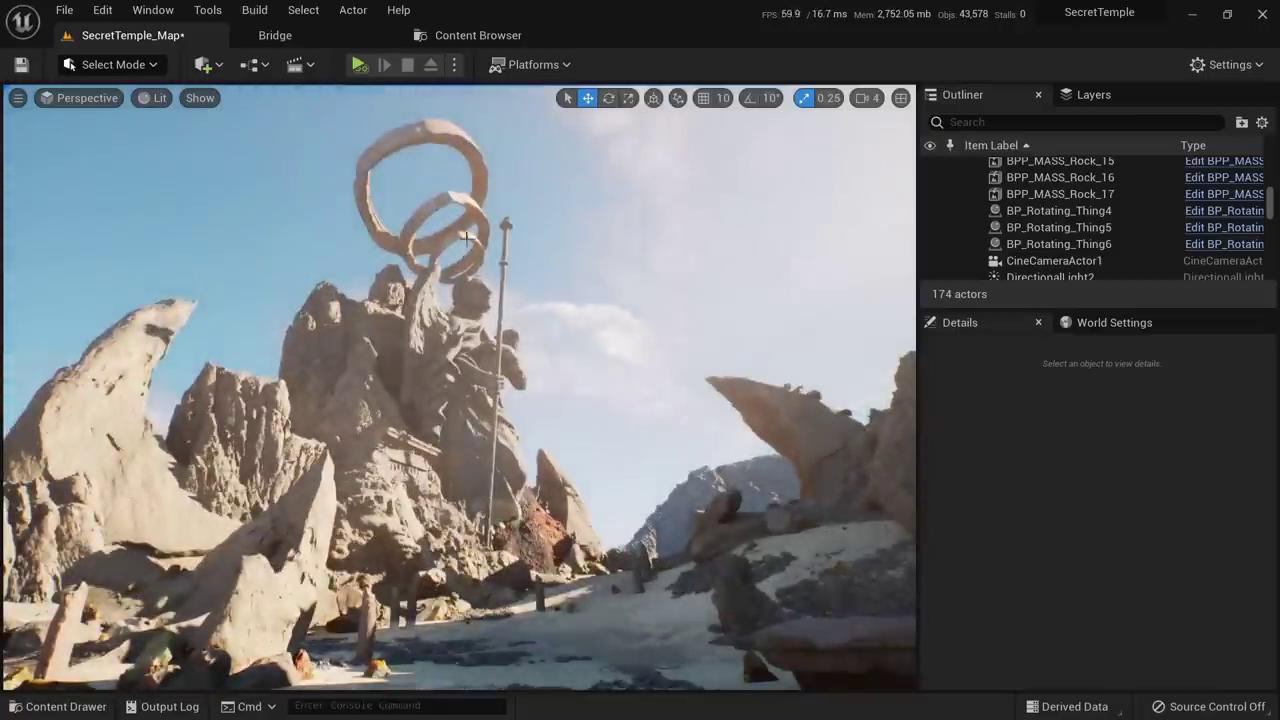
{"action": "left_click", "coordinate": [362, 65]}
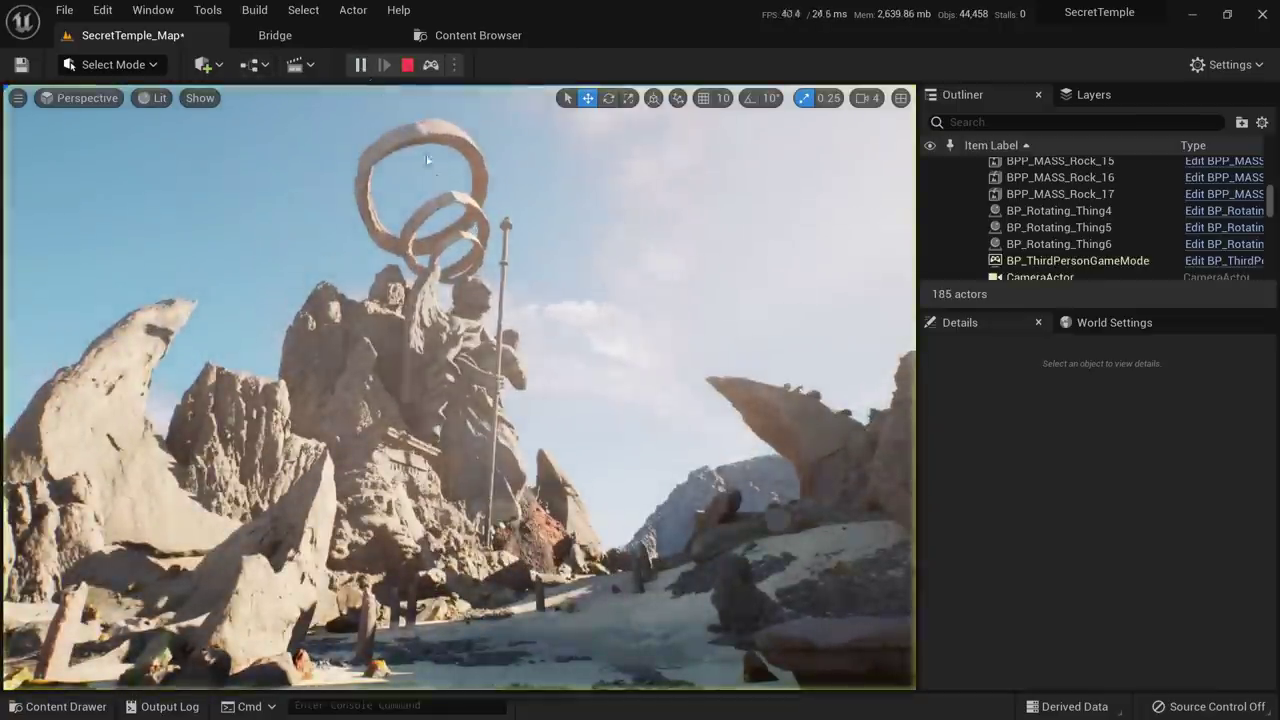
{"action": "key", "text": "Escape"}
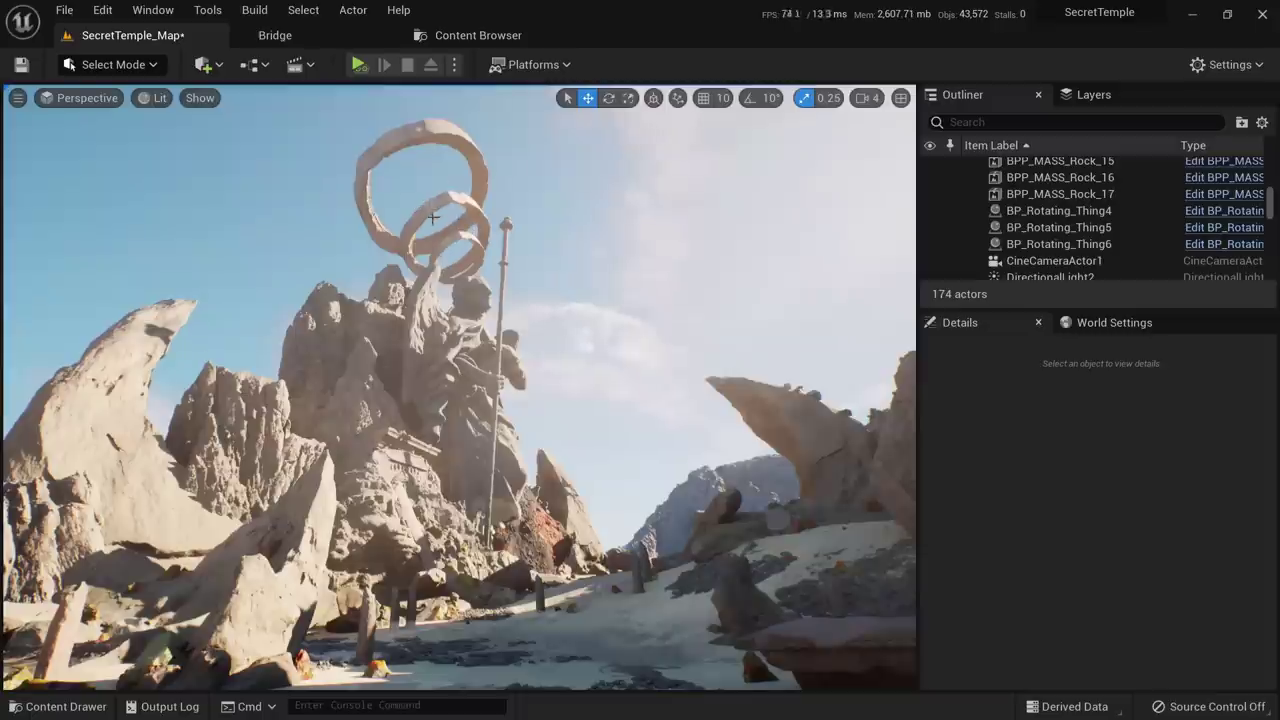
Create a Niagara system named NS_Rocks_Floating from the Single Looping Particle emitter template in the SecretTemple folder and save all content
{"action": "left_click", "coordinate": [467, 36]}
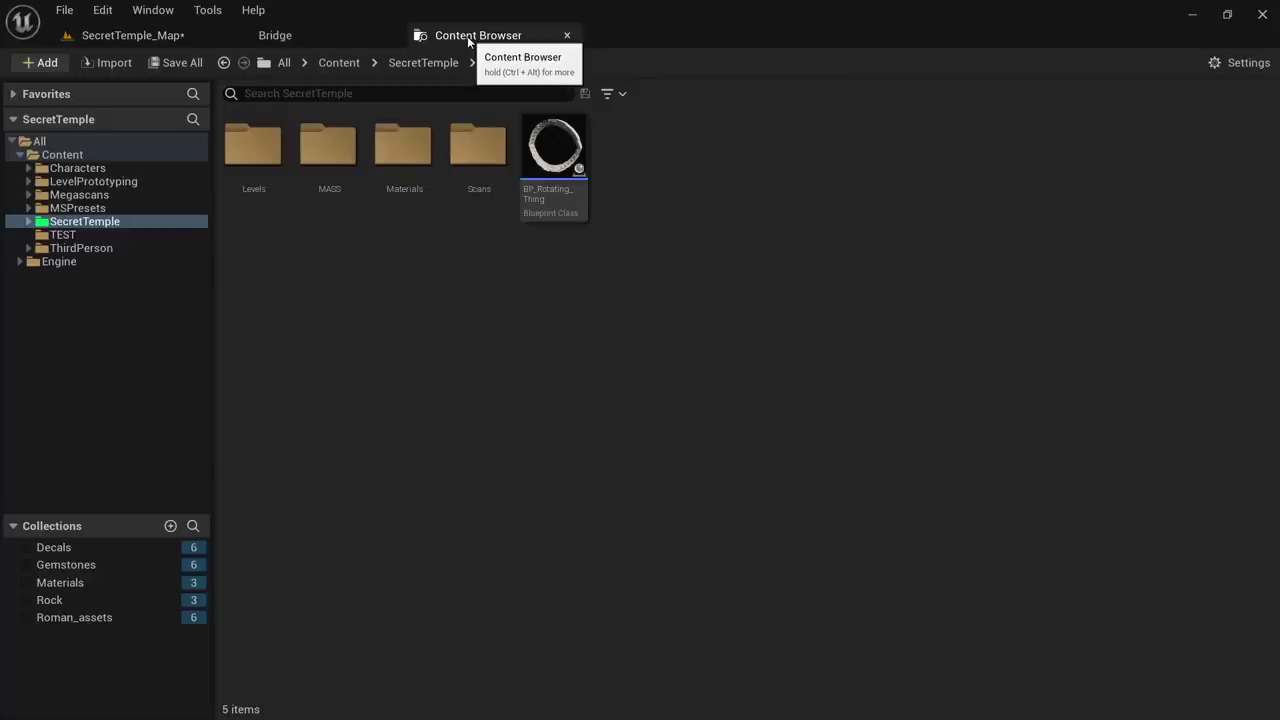
{"action": "right_click", "coordinate": [650, 130]}
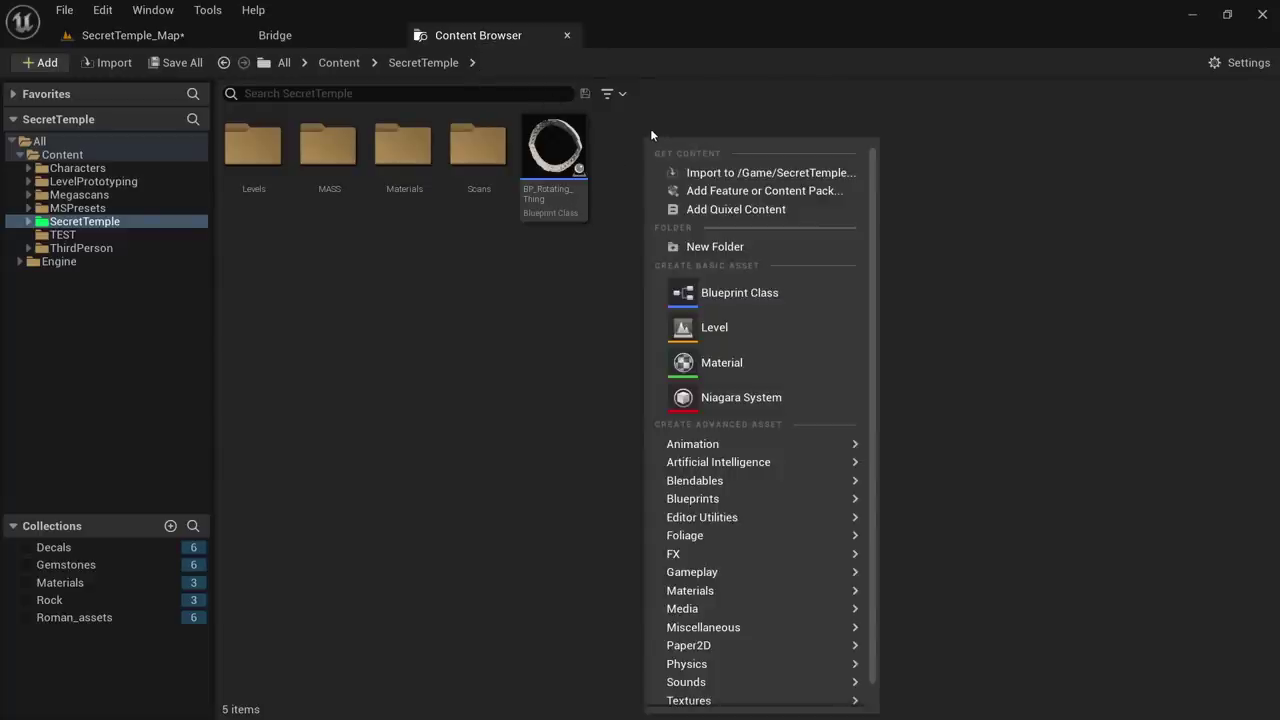
{"action": "left_click", "coordinate": [741, 398]}
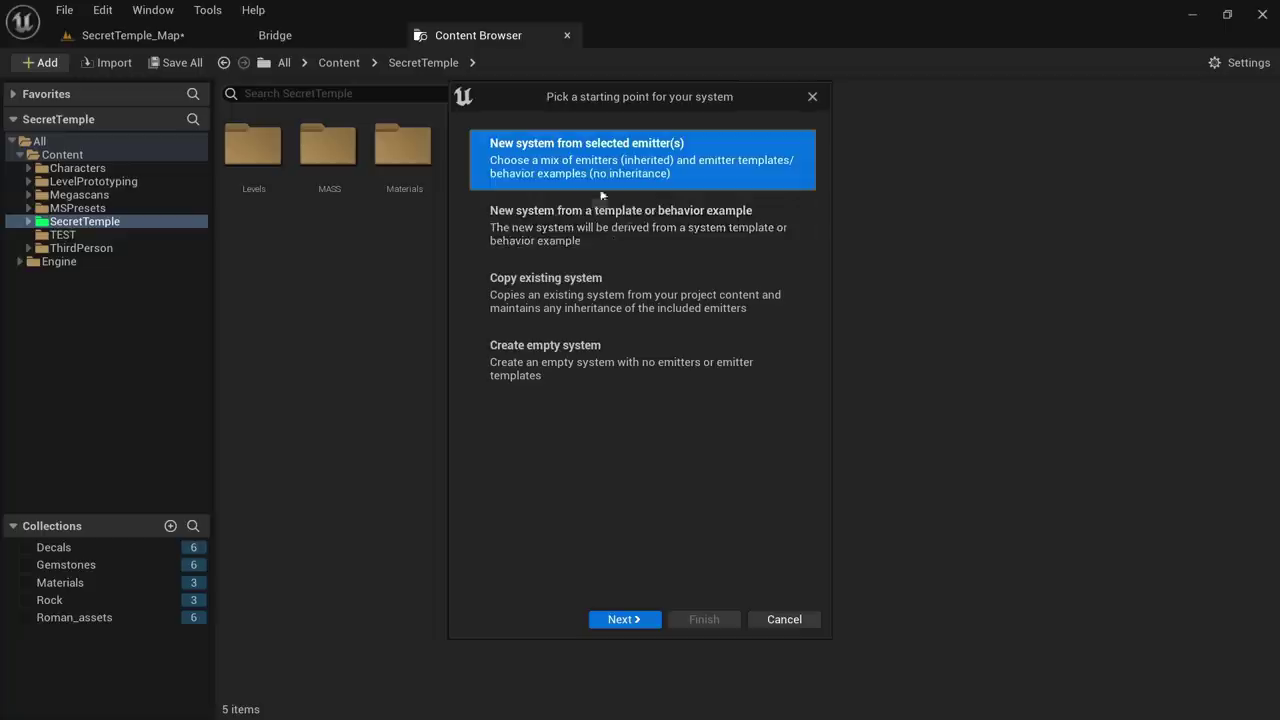
{"action": "left_click", "coordinate": [620, 619]}
{"action": "scroll", "coordinate": [671, 428], "scroll_direction": "down", "scroll_amount": 5}
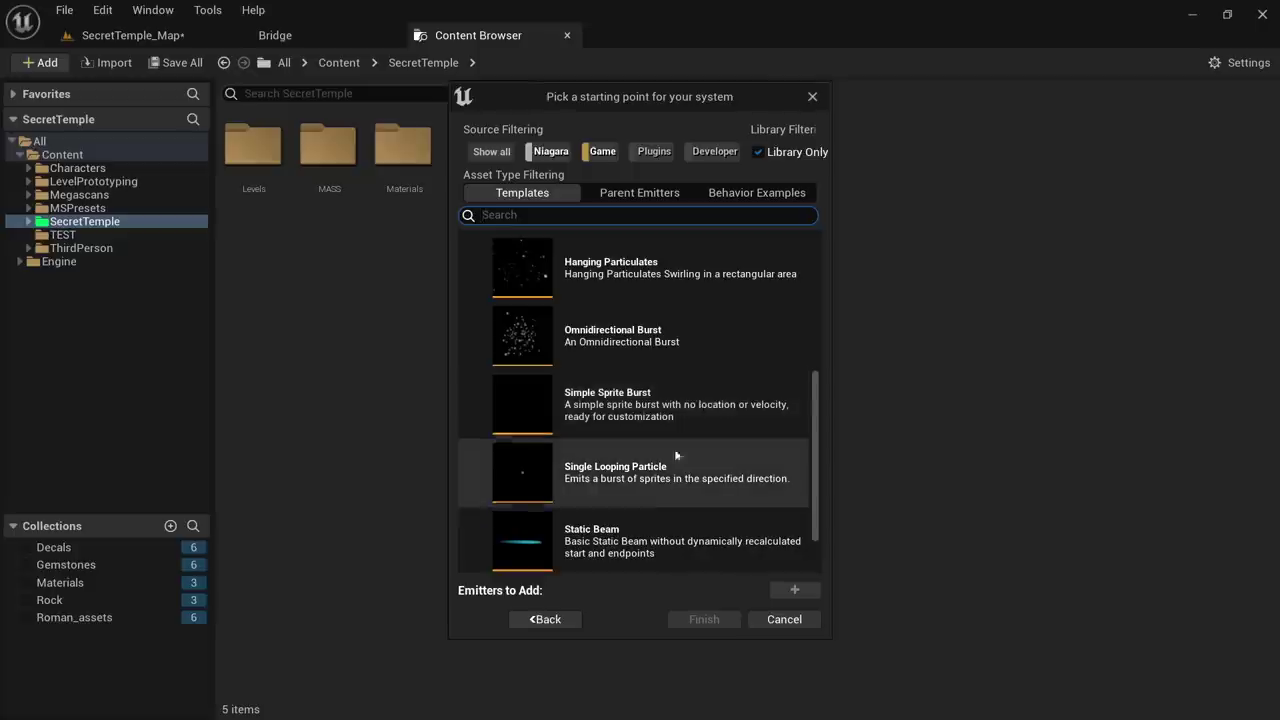
{"action": "left_click", "coordinate": [651, 483]}
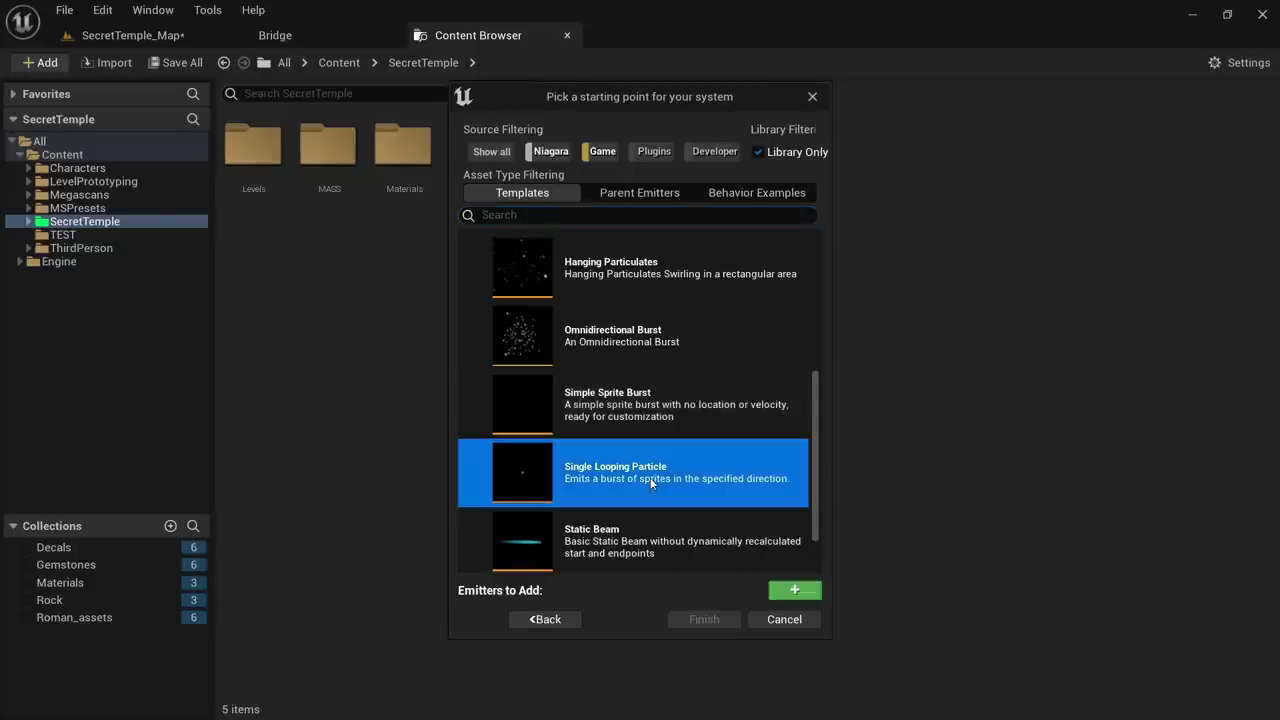
{"action": "left_click", "coordinate": [794, 590]}
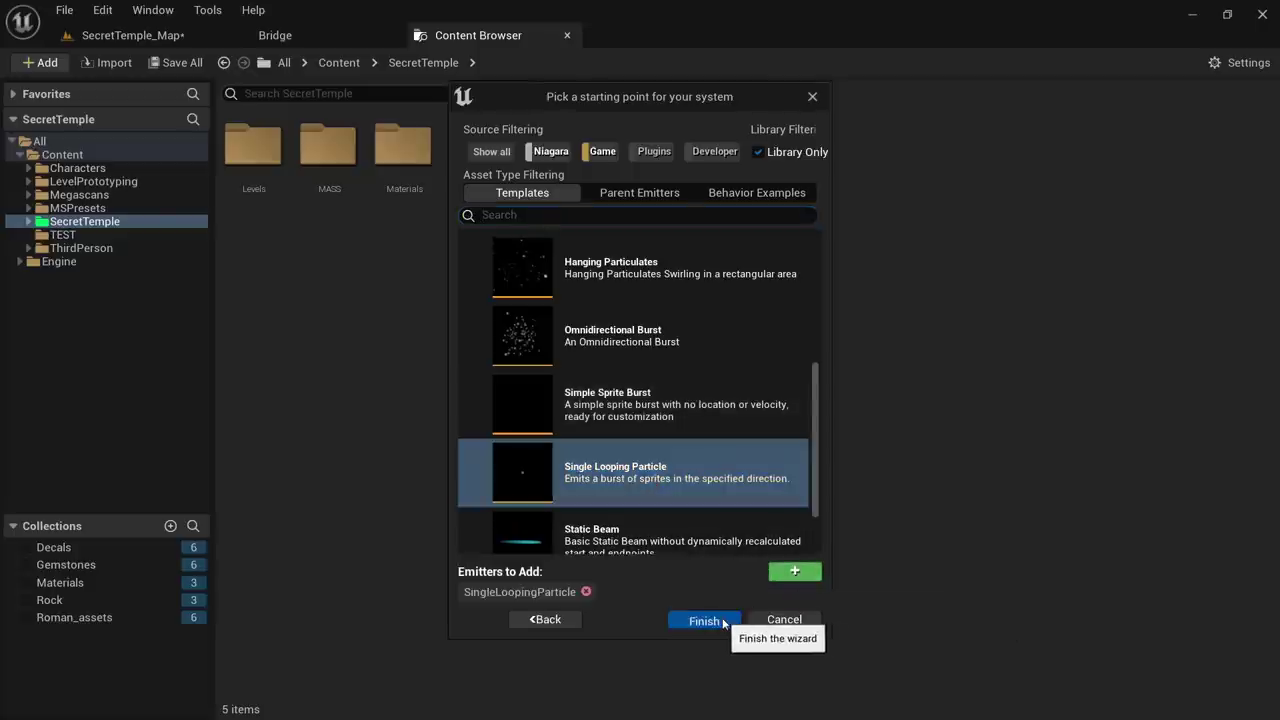
{"action": "left_click", "coordinate": [703, 621]}
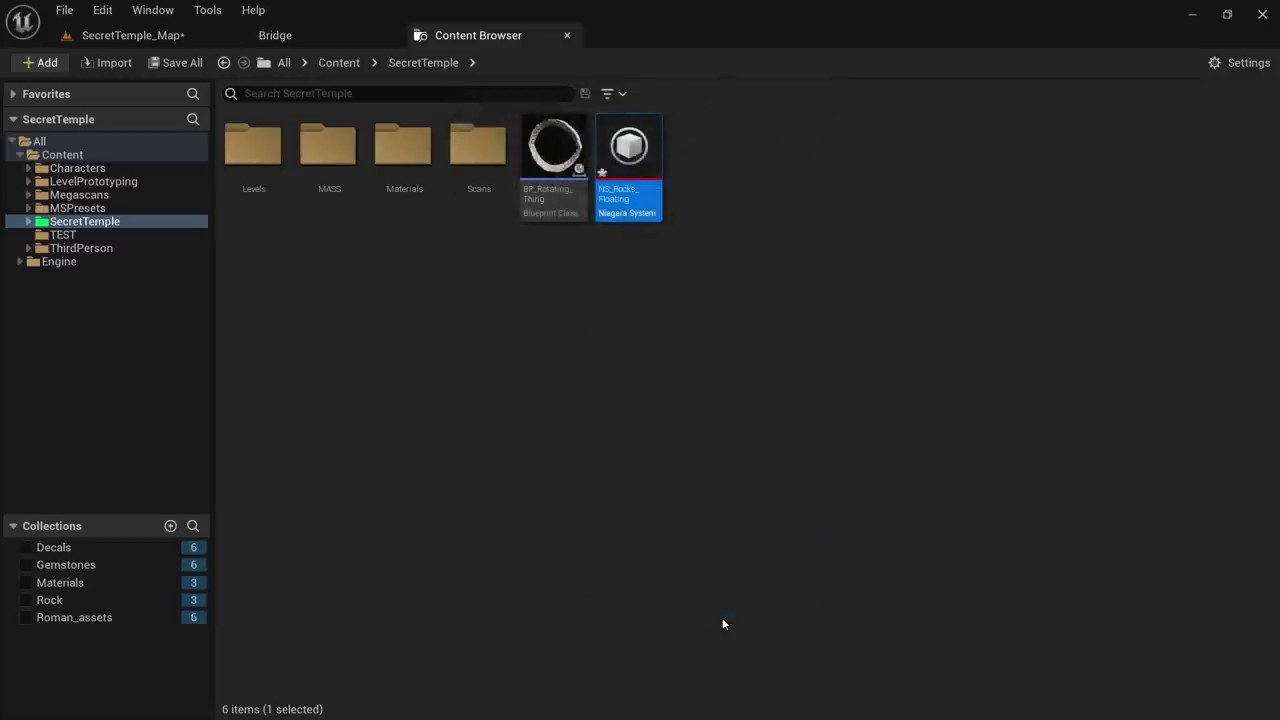
{"action": "left_click", "coordinate": [168, 63]}
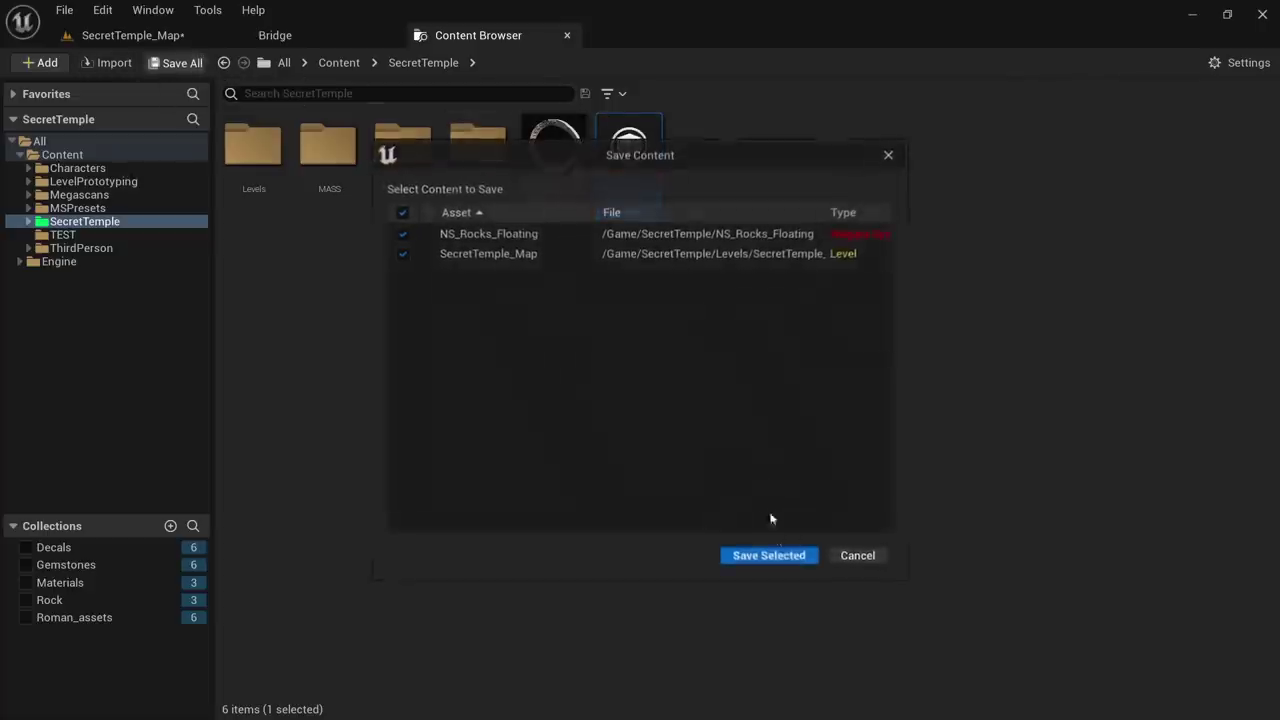
{"action": "left_click", "coordinate": [775, 557]}
Open the NS_Rocks_Floating system for editing and dock its editor beside the Content Browser
{"action": "double_click", "coordinate": [650, 180]}
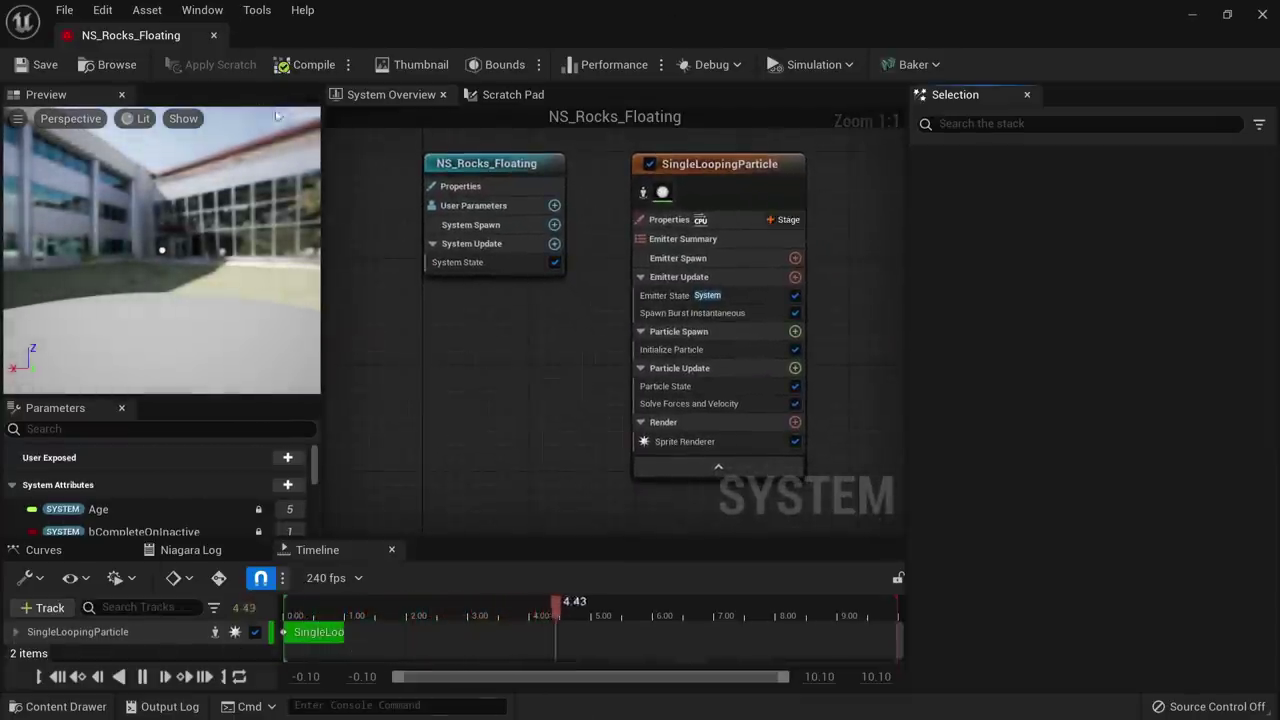
{"action": "left_click_drag", "start_coordinate": [201, 43], "coordinate": [692, 38]}
{"action": "right_click_drag", "start_coordinate": [855, 302], "coordinate": [734, 320]}
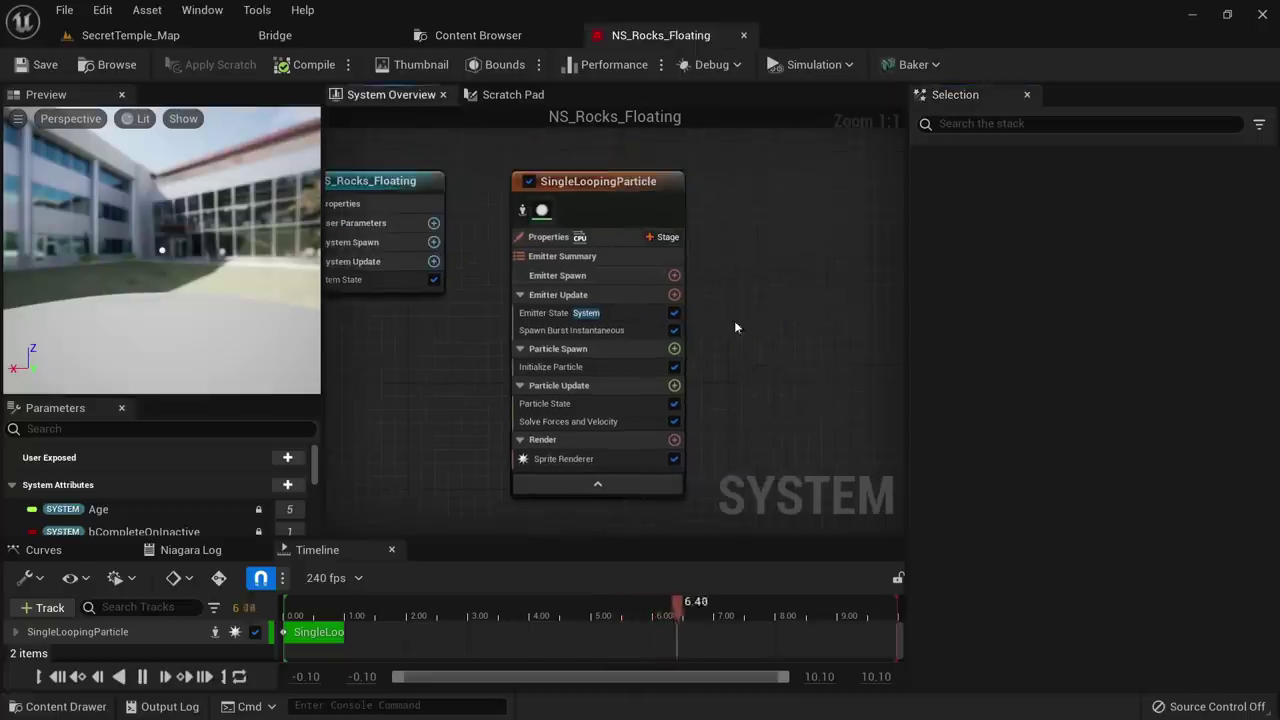
Set the SingleLoopingParticle emitter's Spawn Burst Instantaneous count to 100 and check the burst in the preview
{"action": "left_click", "coordinate": [650, 211]}
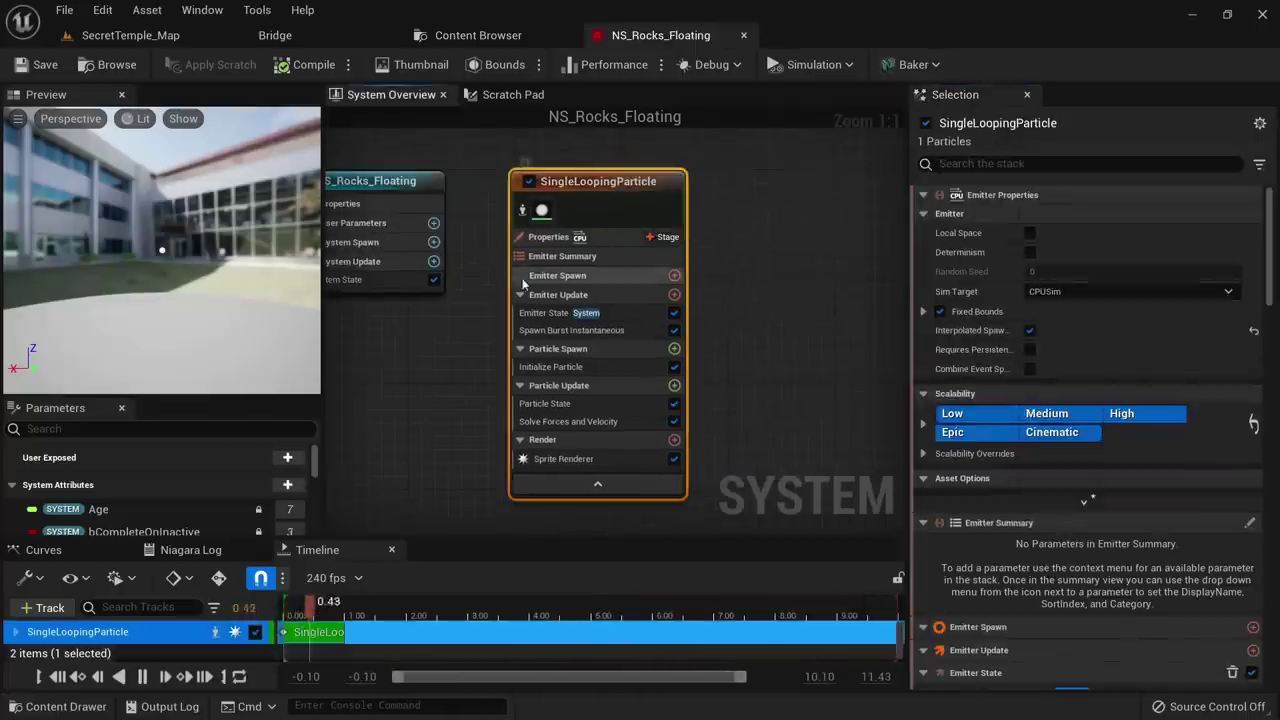
{"action": "right_click_drag", "start_coordinate": [522, 285], "coordinate": [558, 314]}
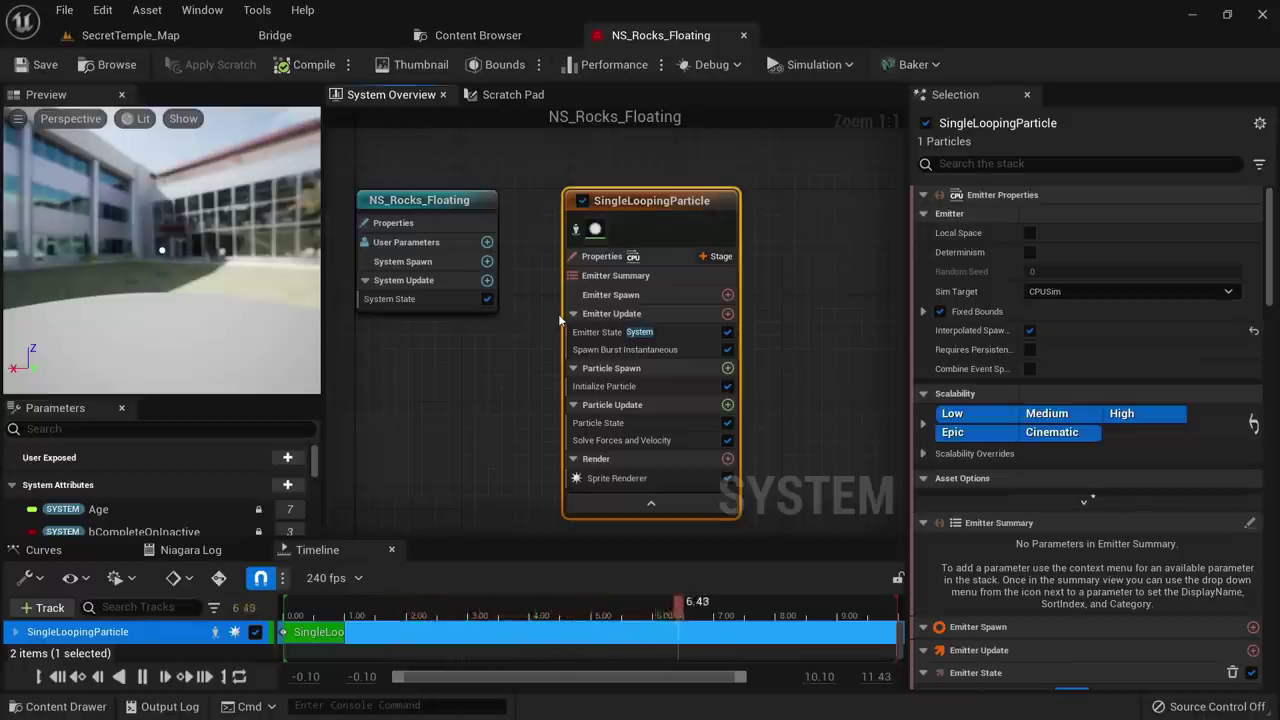
{"action": "right_click_drag", "start_coordinate": [776, 340], "coordinate": [689, 292]}
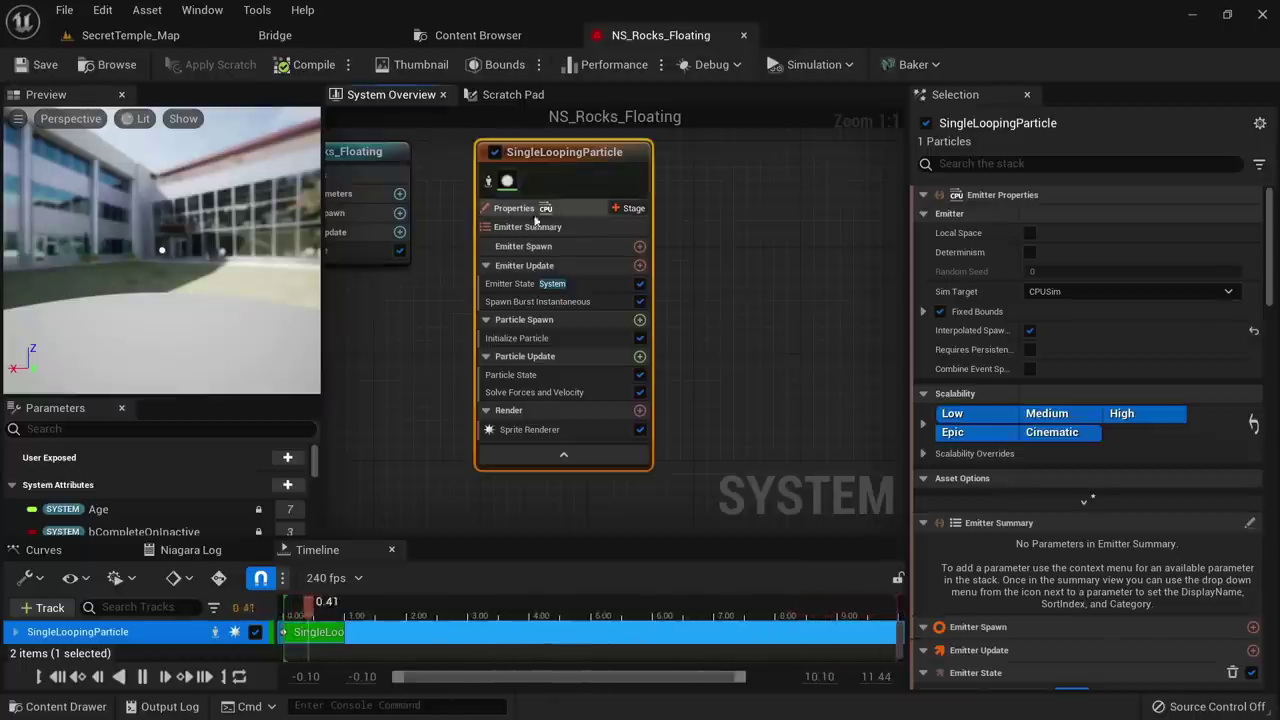
{"action": "left_click", "coordinate": [577, 305]}
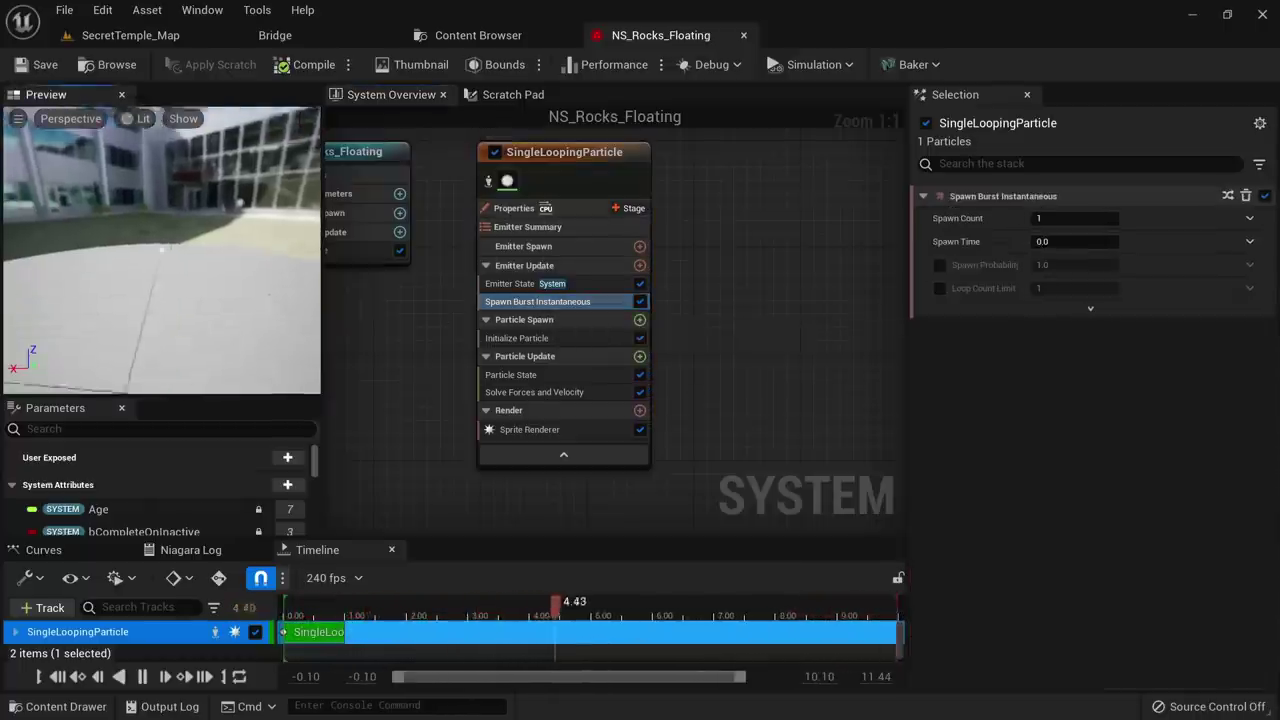
{"action": "left_click", "coordinate": [1065, 218]}
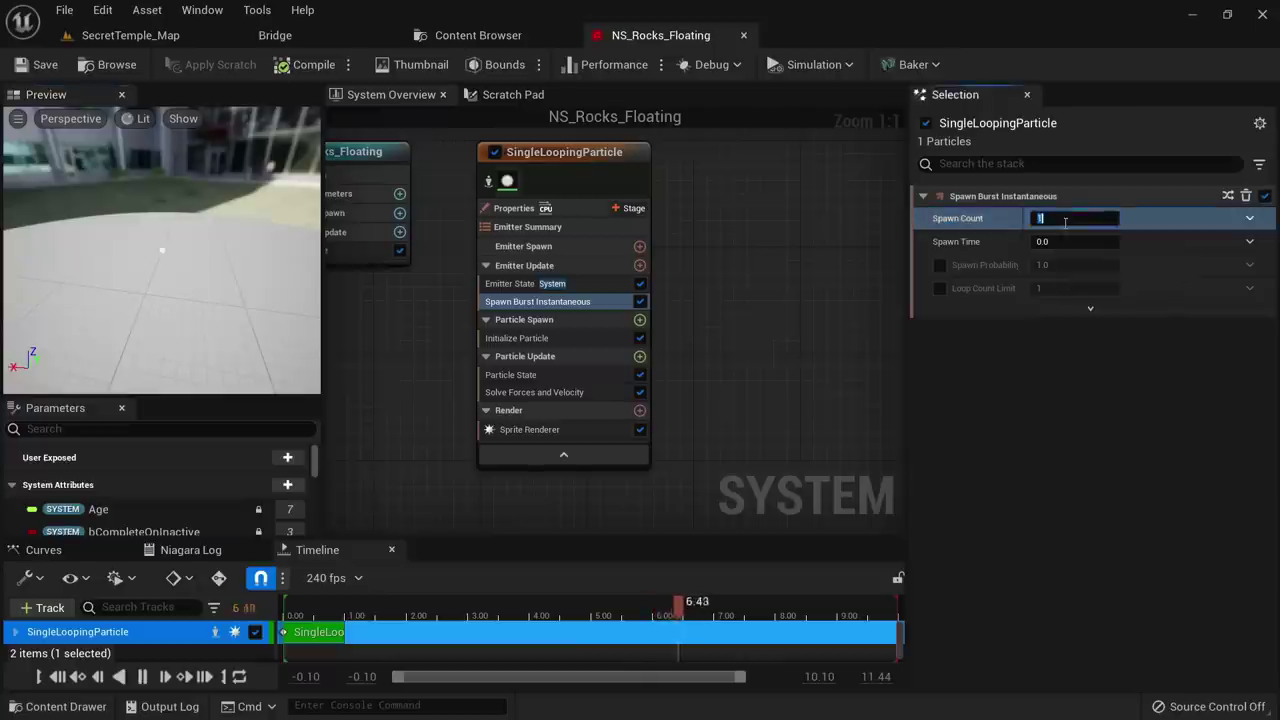
{"action": "type", "text": "100"}
{"action": "key", "text": "Return"}
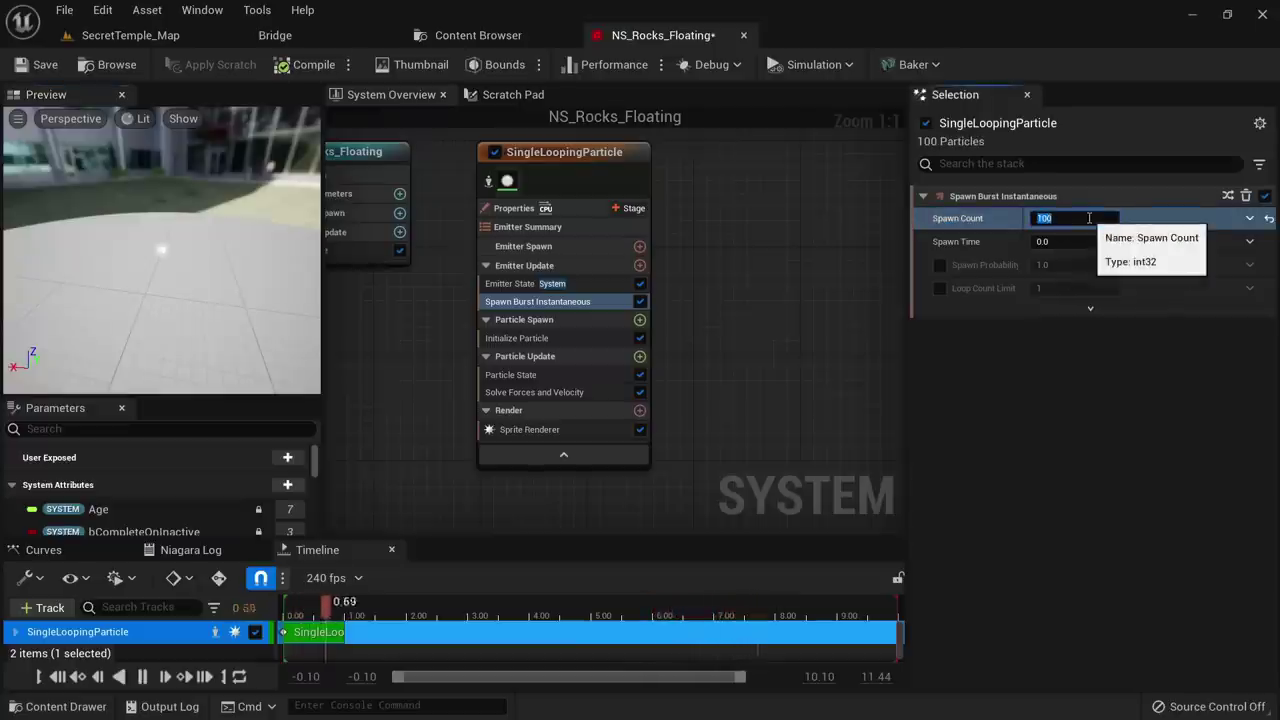
{"action": "right_click_drag", "start_coordinate": [165, 245], "coordinate": [185, 310]}
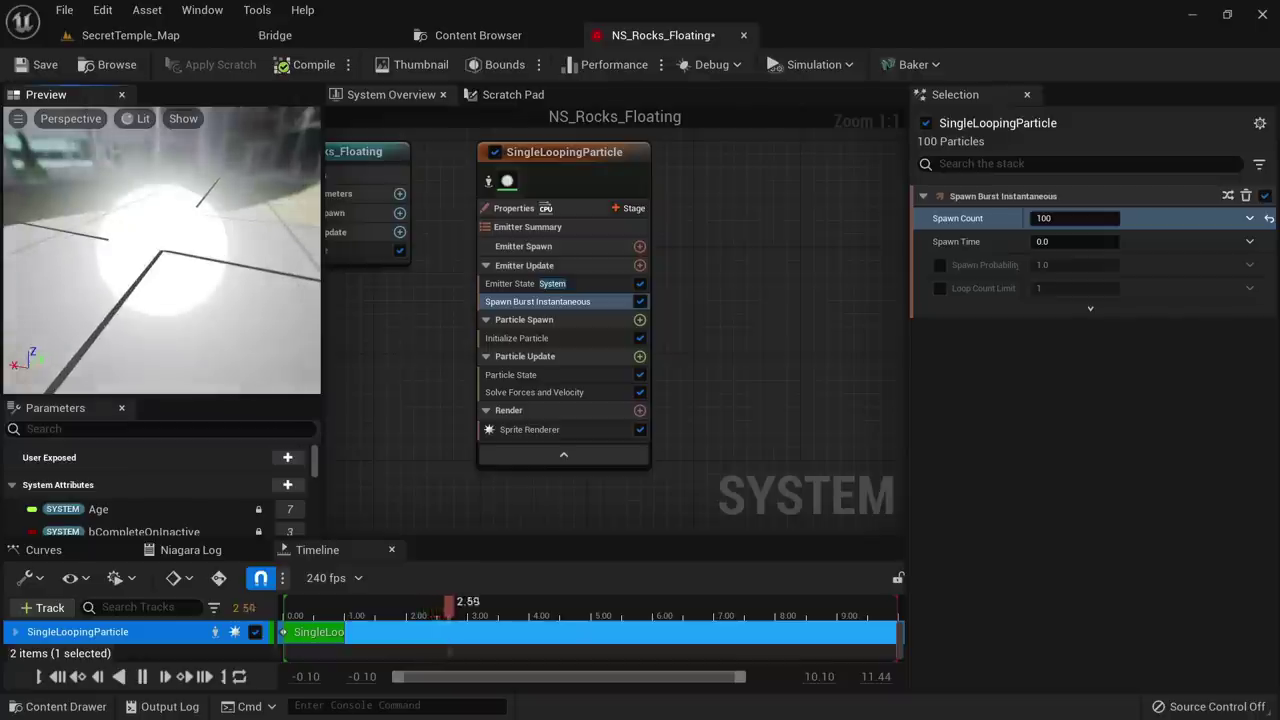
{"action": "mouse_move", "coordinate": [115, 252]}
{"action": "right_mouse_down"}
{"action": "mouse_move", "coordinate": [112, 205]}
{"action": "mouse_move", "coordinate": [115, 252]}
{"action": "right_mouse_up"}
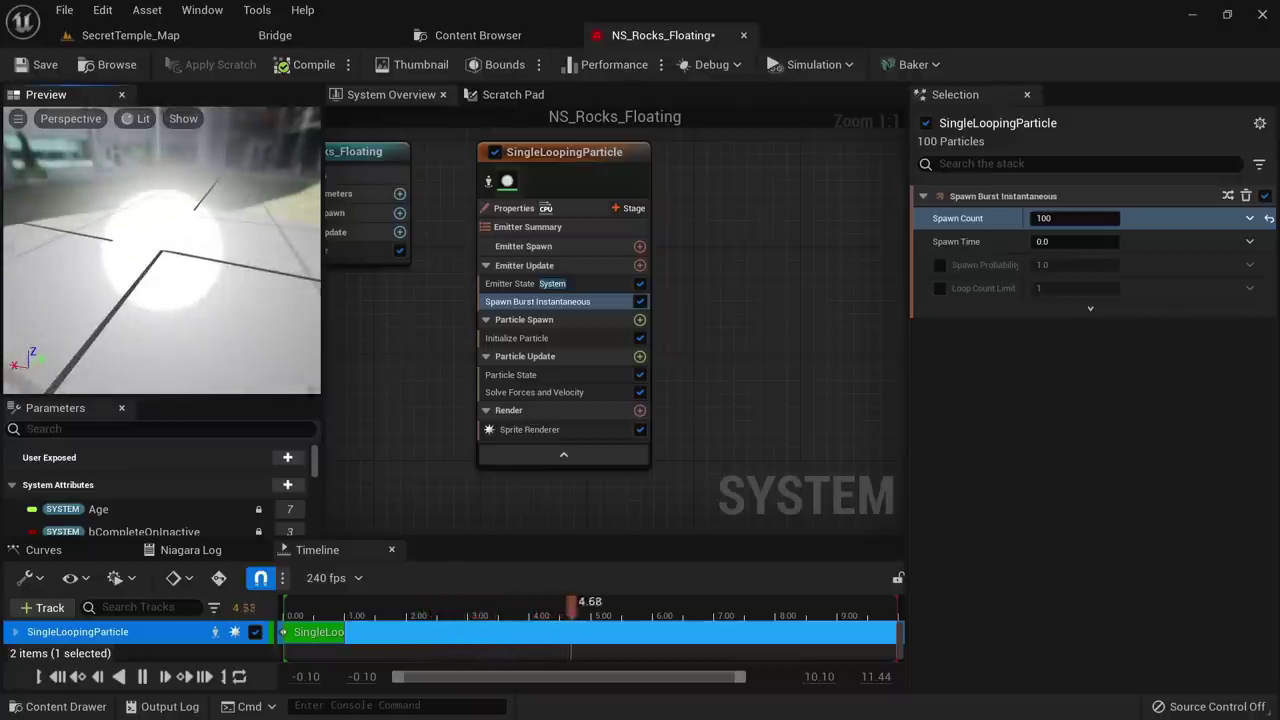
{"action": "mouse_move", "coordinate": [188, 278]}
{"action": "right_mouse_down"}
{"action": "mouse_move", "coordinate": [188, 230]}
{"action": "mouse_move", "coordinate": [188, 325]}
{"action": "mouse_move", "coordinate": [188, 280]}
{"action": "right_mouse_up"}
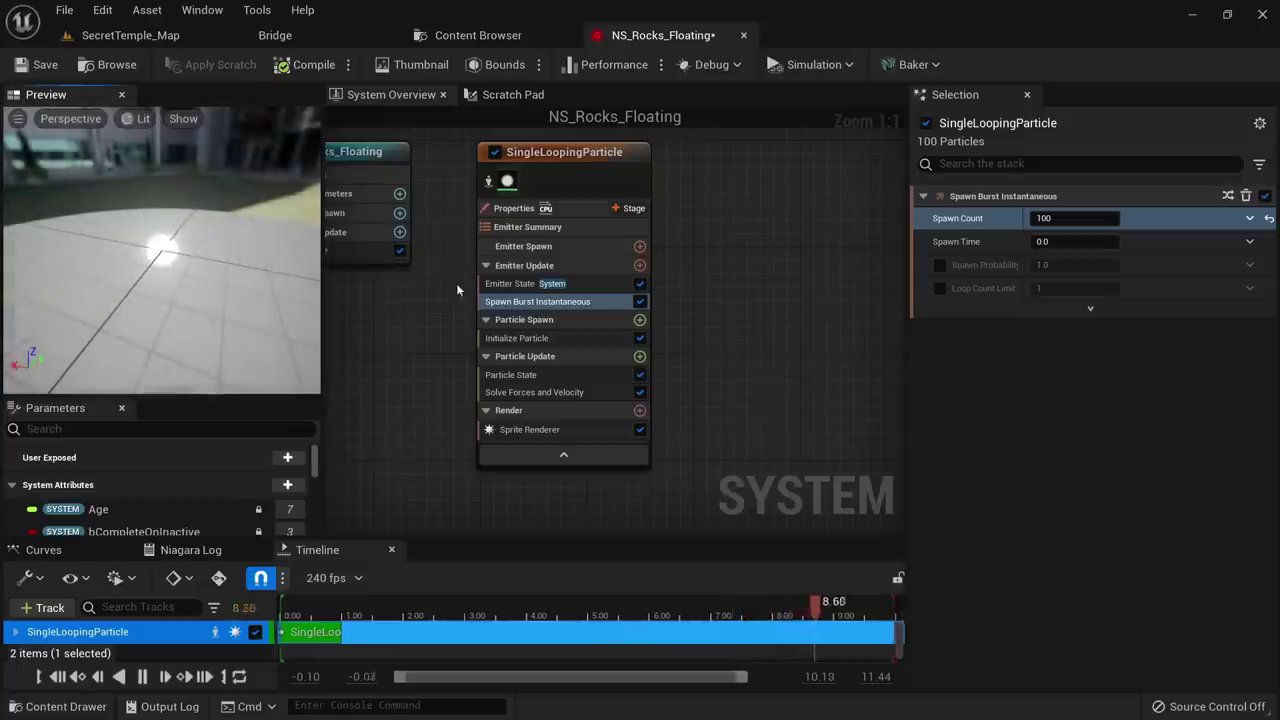
Add a Shape Location module to the emitter's Particle Spawn group and view the particle distribution in the preview
{"action": "left_click", "coordinate": [640, 320]}
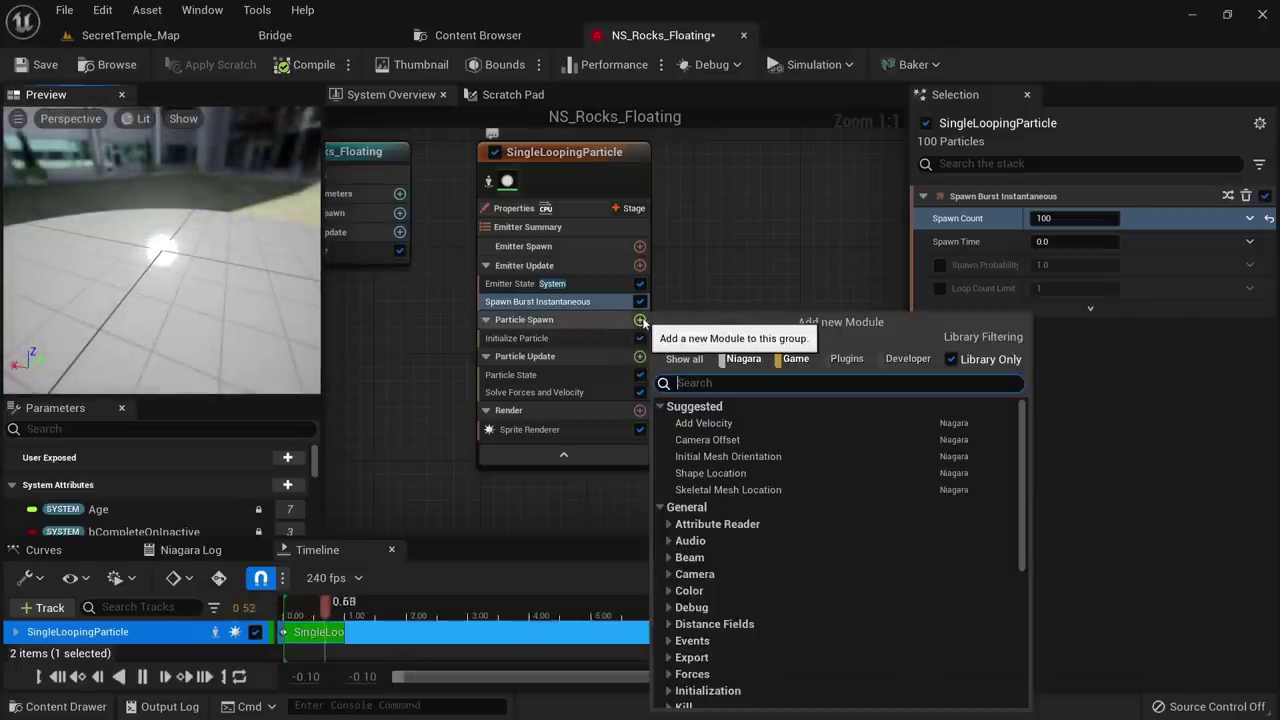
{"action": "left_click", "coordinate": [740, 474]}
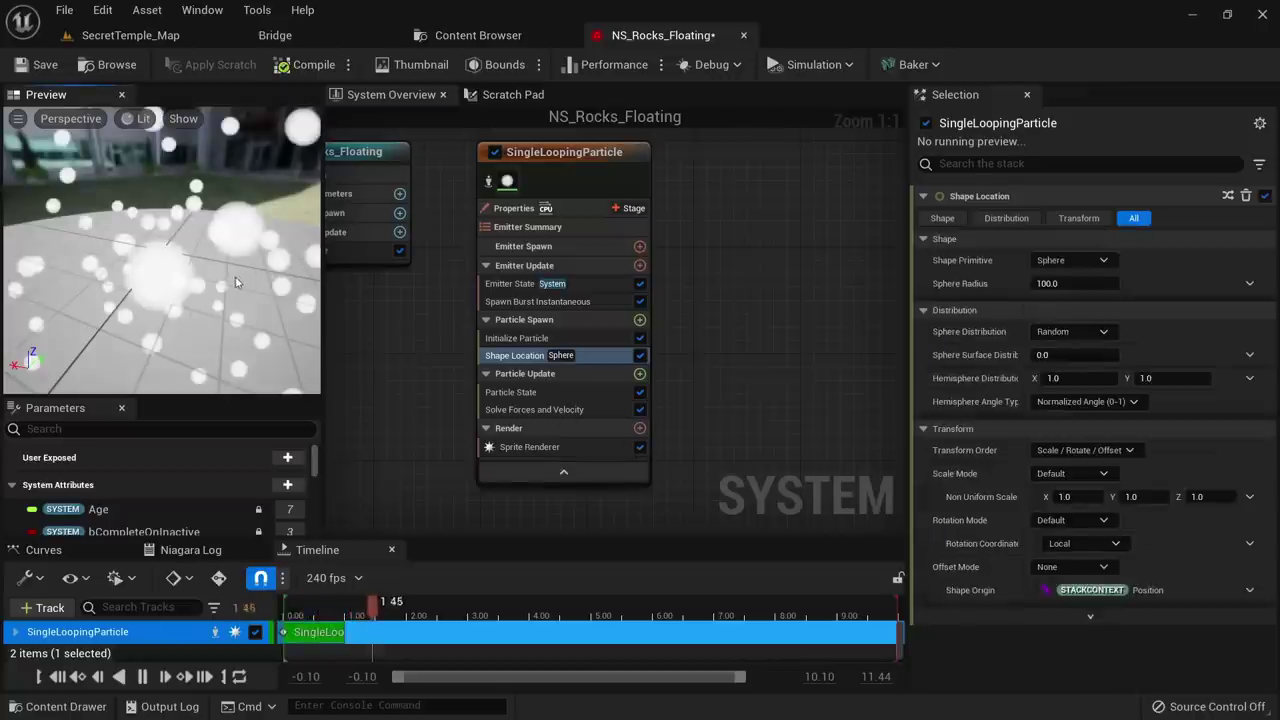
{"action": "scroll", "coordinate": [237, 283], "scroll_direction": "down", "scroll_amount": 5}
{"action": "scroll", "coordinate": [237, 283], "scroll_direction": "up", "scroll_amount": 3}
{"action": "left_click_drag", "start_coordinate": [237, 283], "coordinate": [165, 276]}
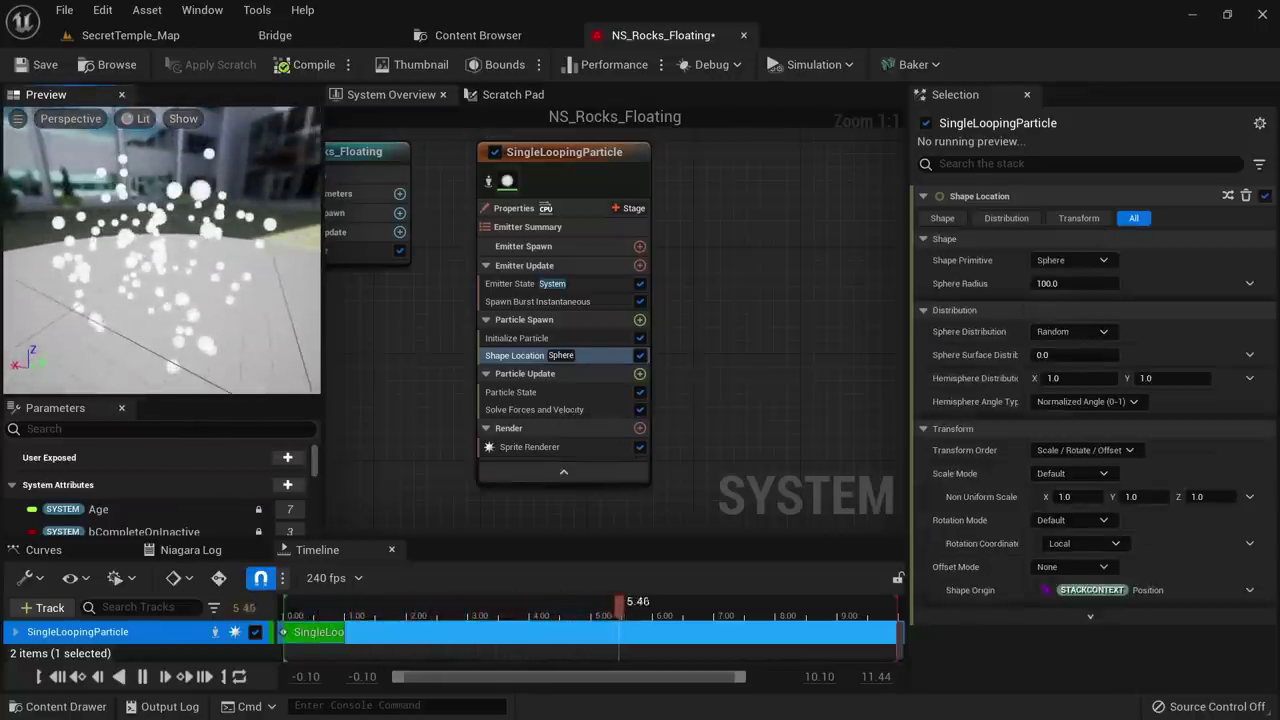
{"action": "key", "text": "Print"}
{"action": "left_click_drag", "start_coordinate": [12, 132], "coordinate": [1136, 677]}
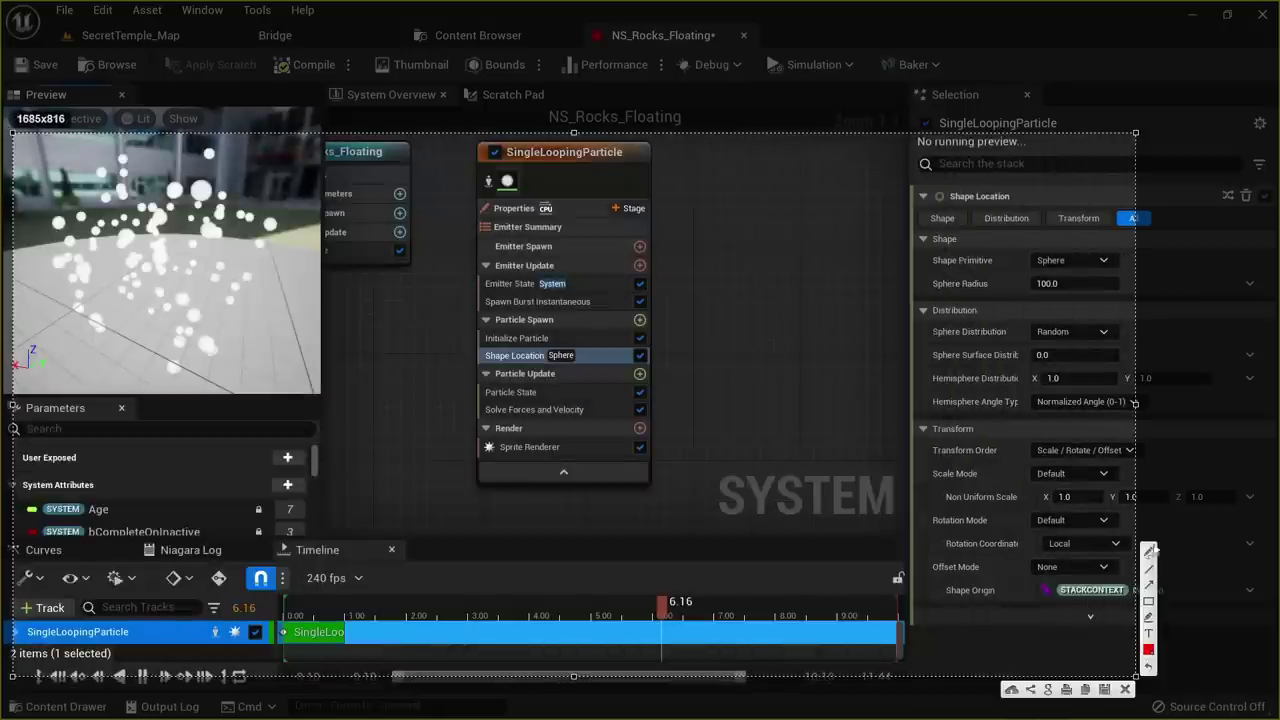
{"action": "left_click_drag", "start_coordinate": [272, 164], "coordinate": [195, 128]}
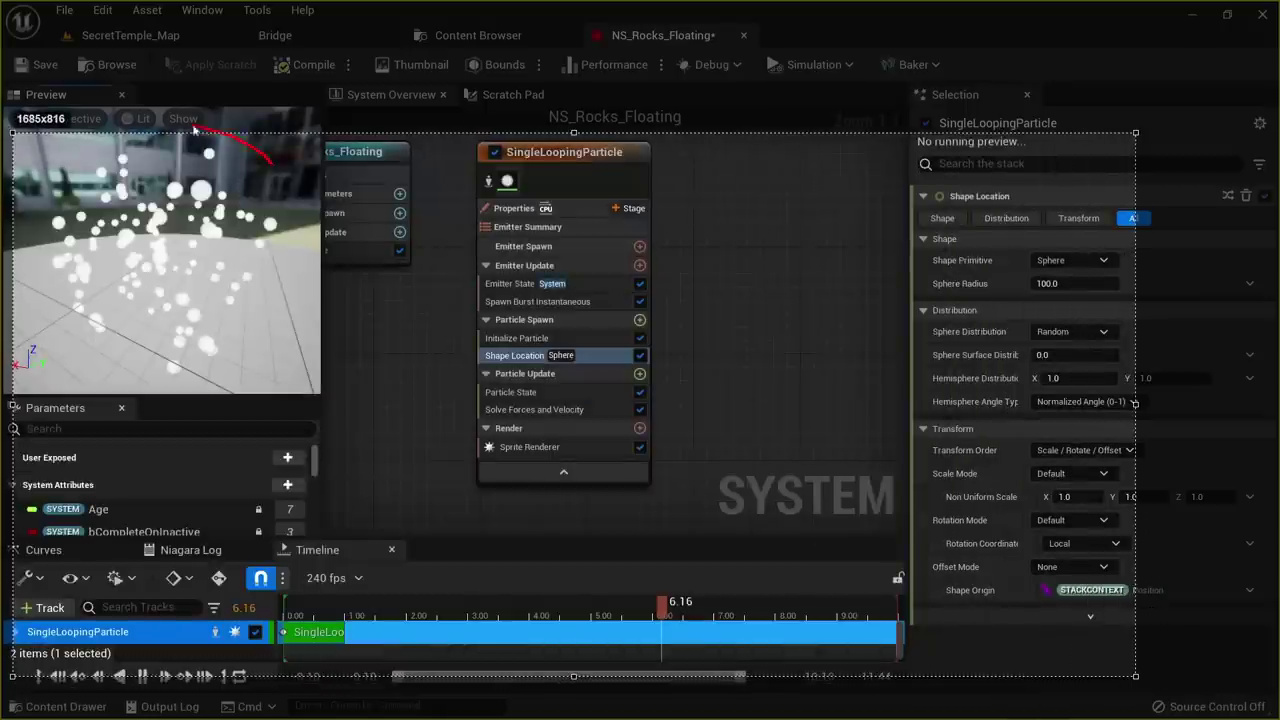
{"action": "left_click_drag", "start_coordinate": [277, 156], "coordinate": [270, 150]}
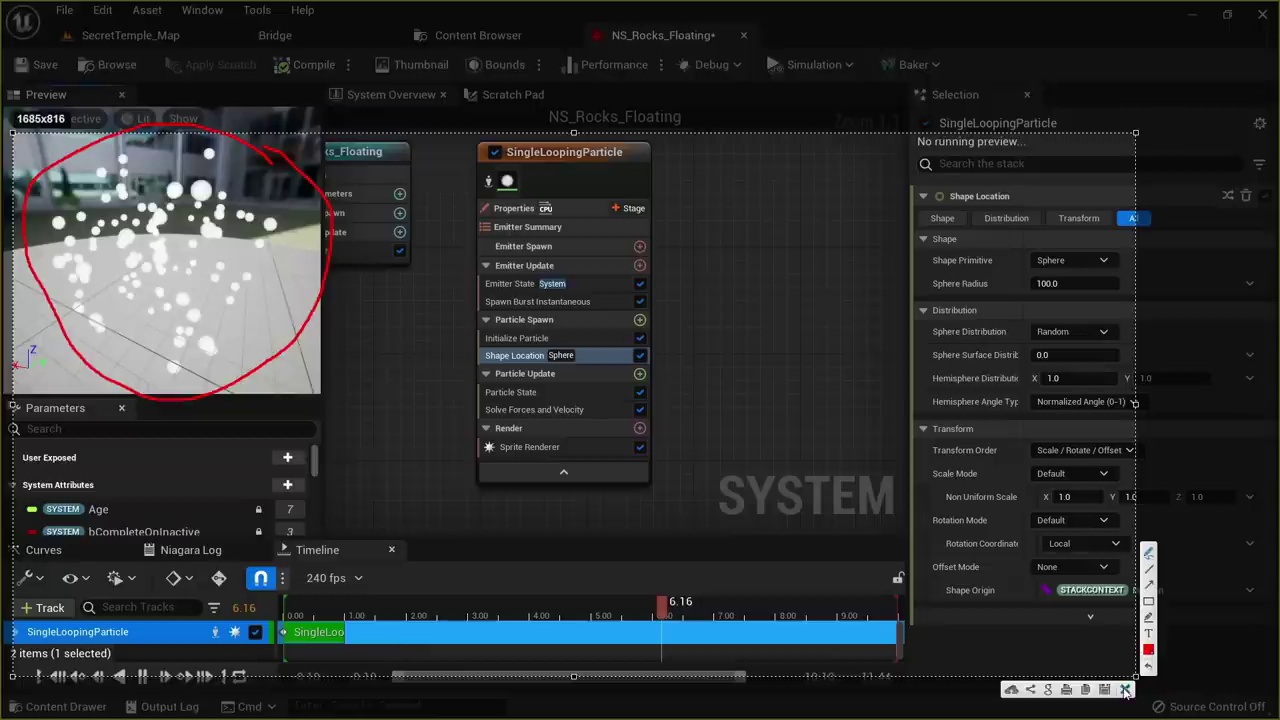
{"action": "left_click", "coordinate": [1125, 690]}
Change the Shape Location primitive to Cylinder with a radius of 1000 and a height of 500
{"action": "left_click", "coordinate": [1068, 260]}
{"action": "left_click", "coordinate": [1005, 298]}
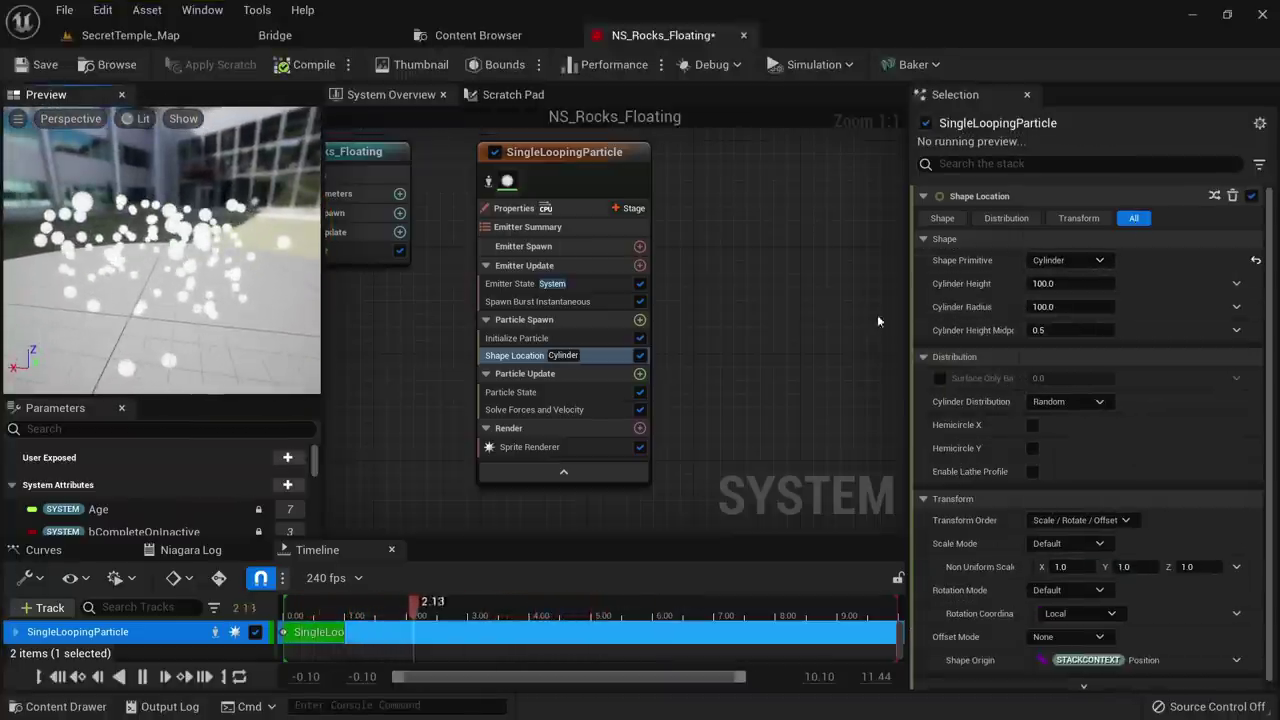
{"action": "left_click", "coordinate": [1081, 306]}
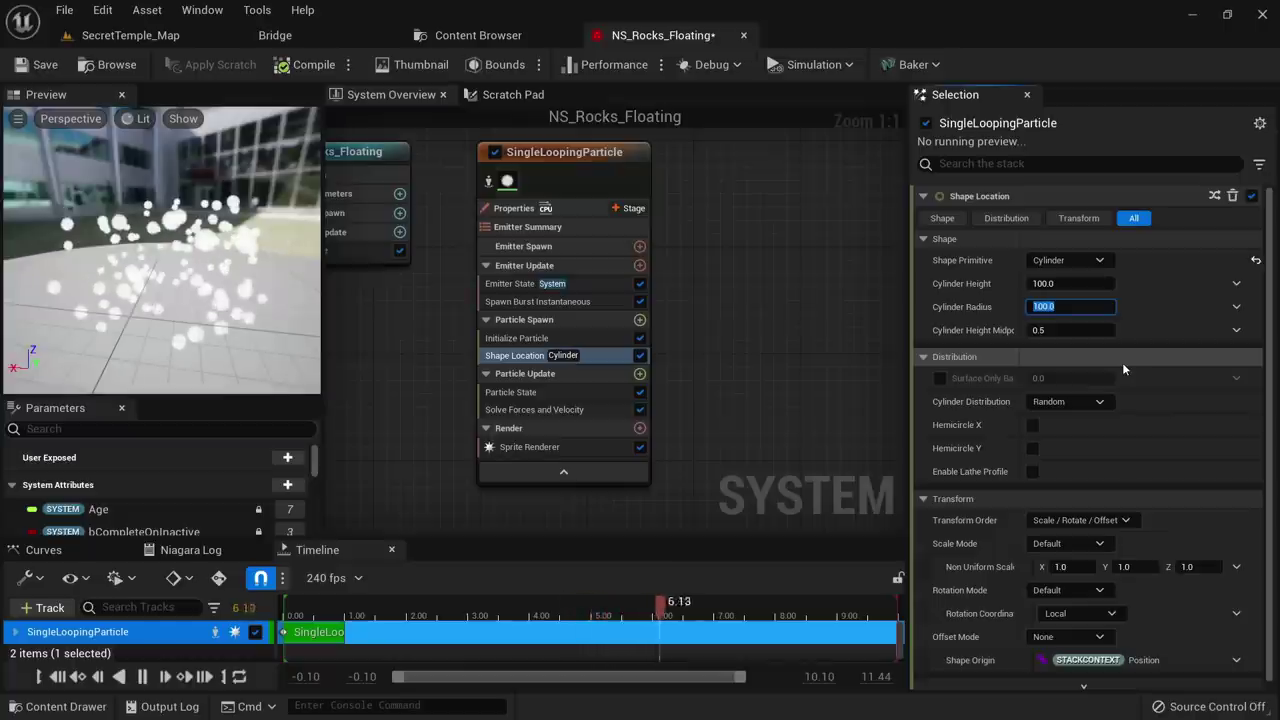
{"action": "type", "text": "1000"}
{"action": "key", "text": "Return"}
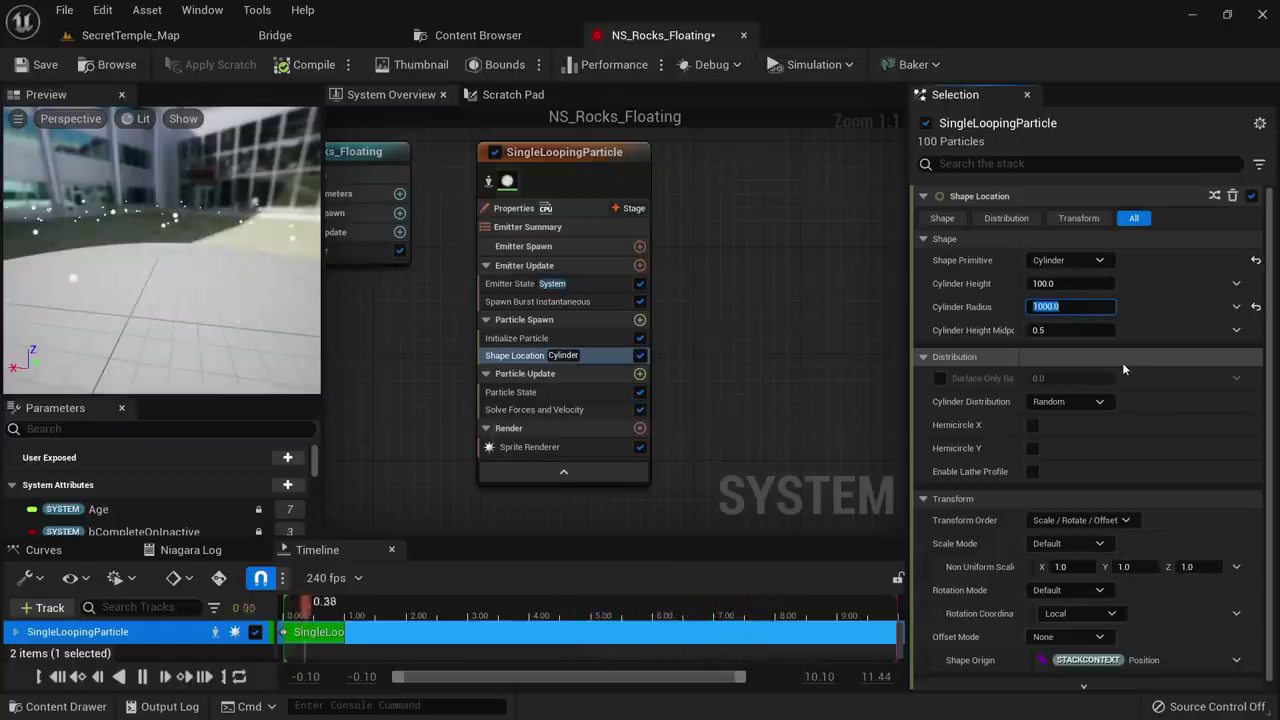
{"action": "left_click", "coordinate": [1088, 284]}
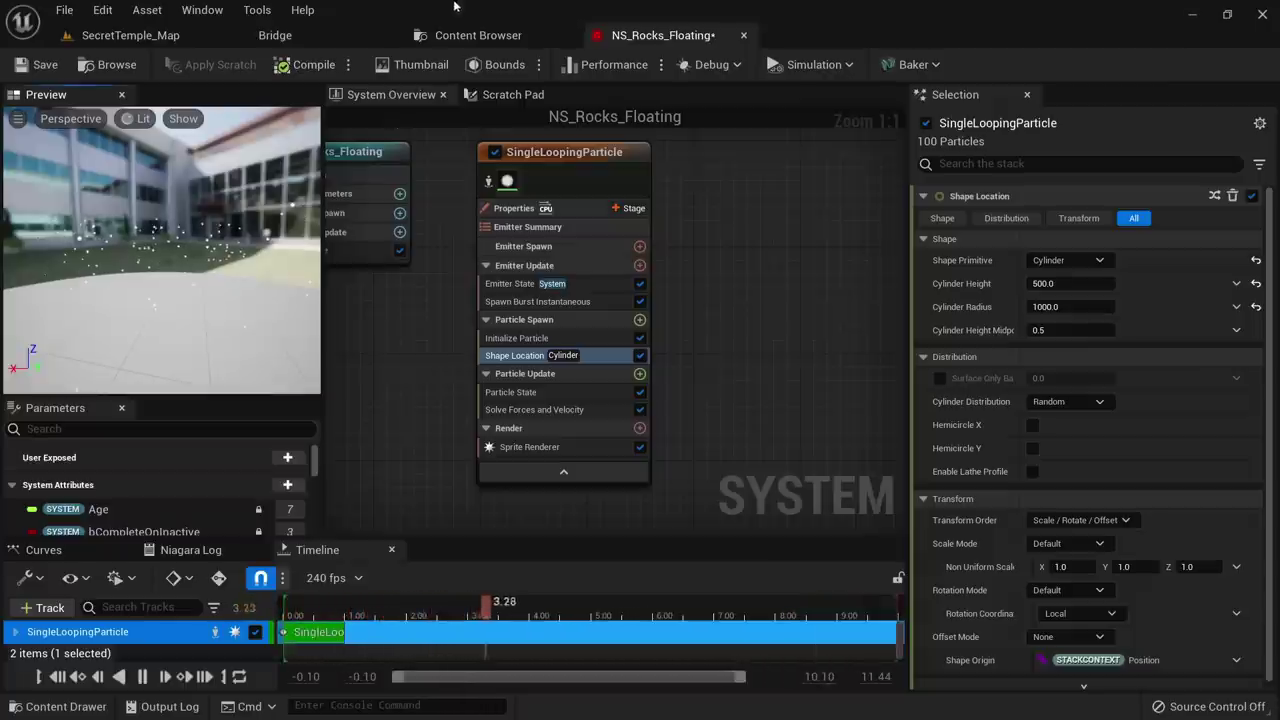
Disable the emitter's Sprite Renderer and add a Mesh Renderer to its Render group
{"action": "left_click", "coordinate": [556, 447]}
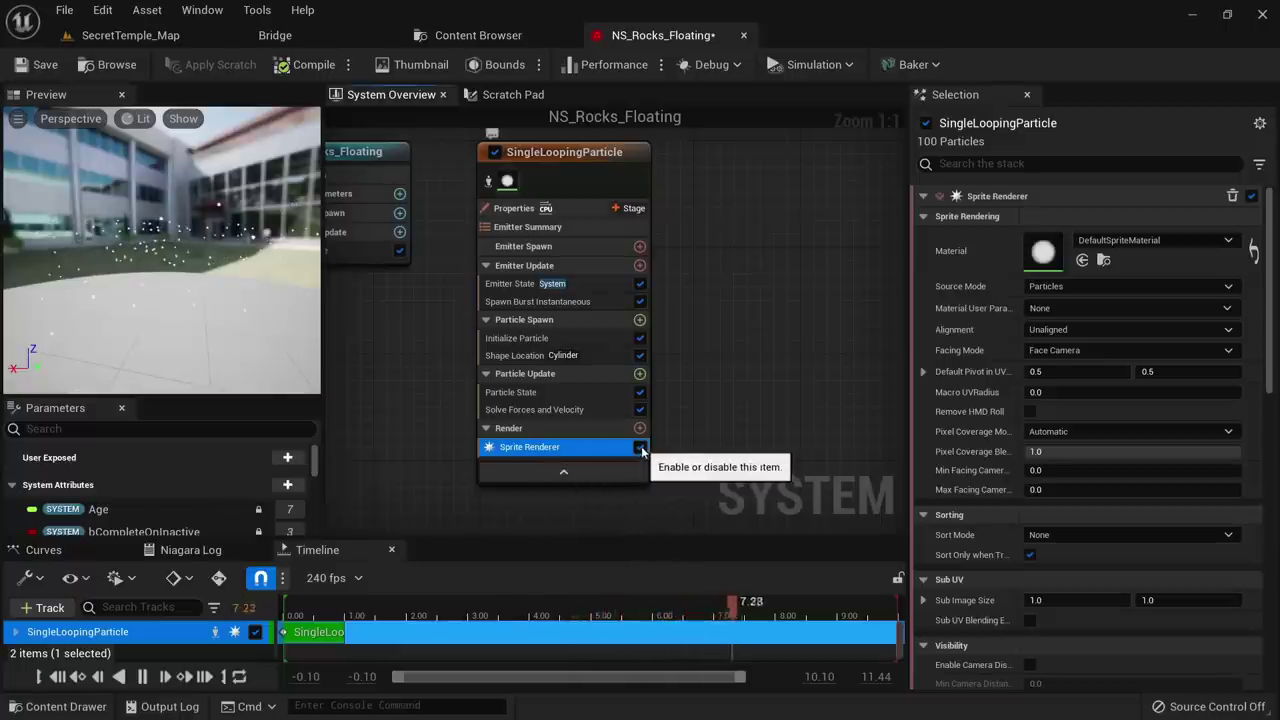
{"action": "left_click", "coordinate": [641, 449]}
{"action": "left_click", "coordinate": [640, 428]}
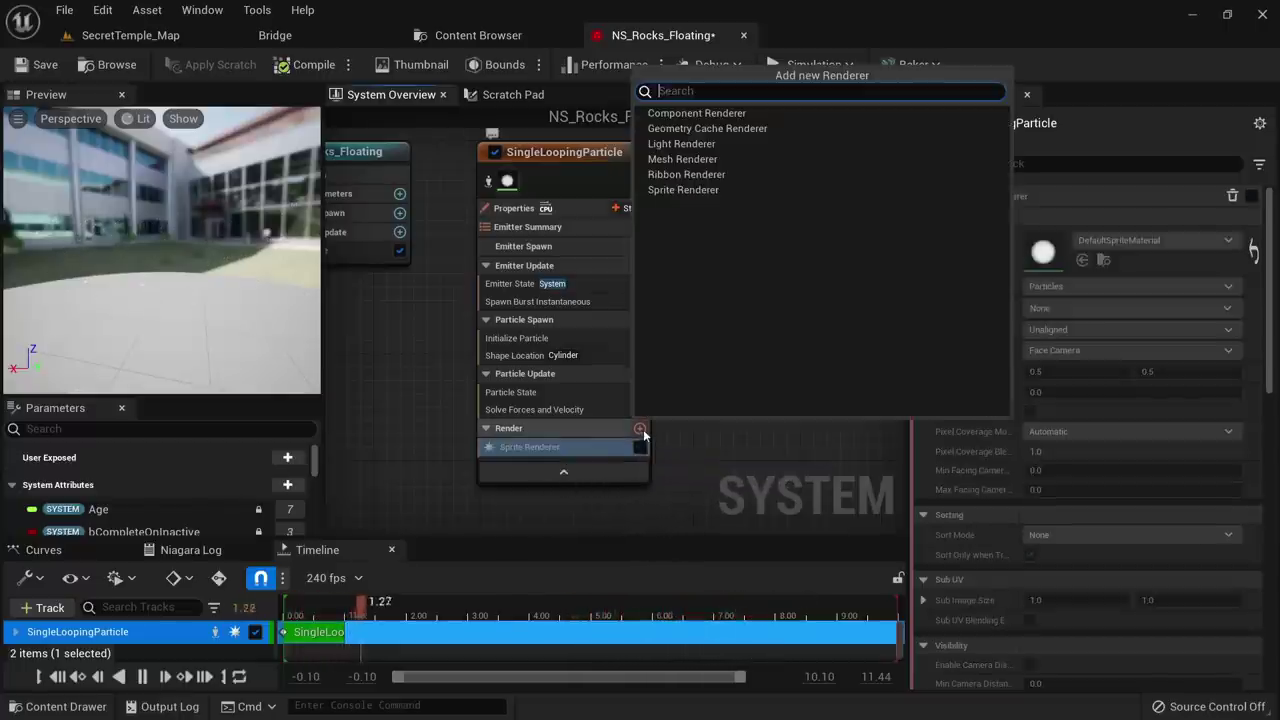
{"action": "left_click", "coordinate": [692, 160]}
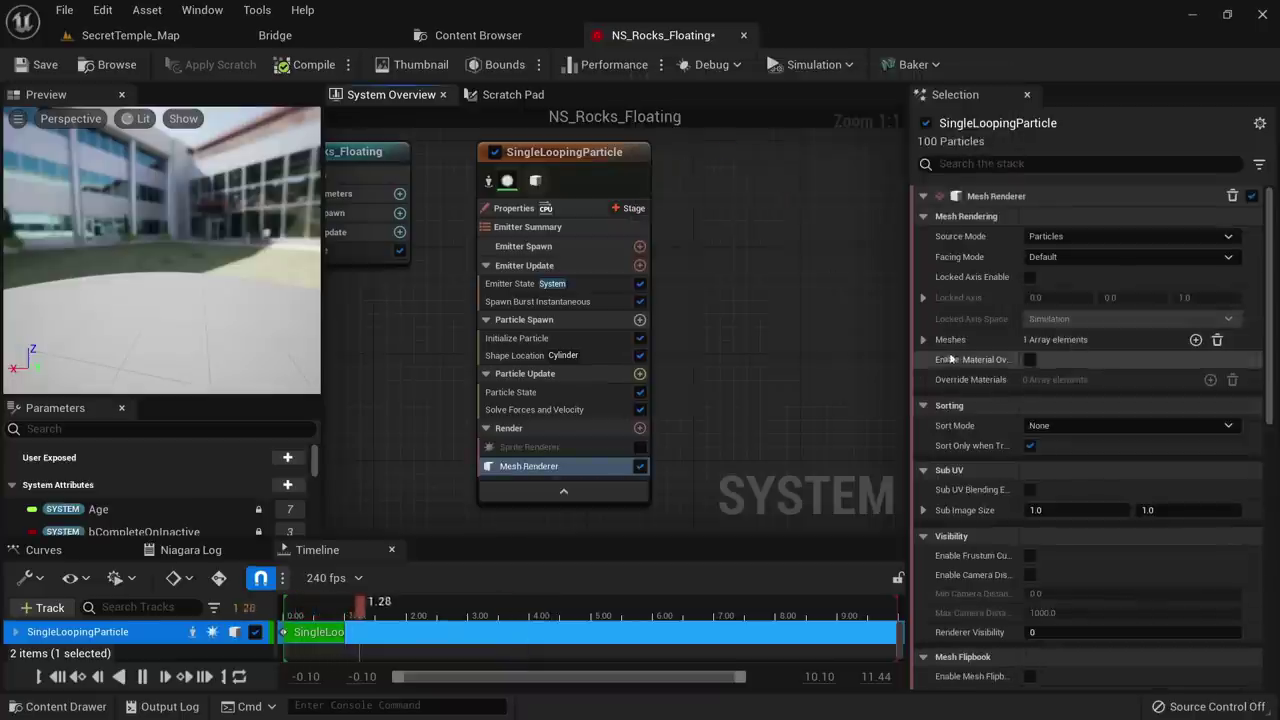
Locate the S_Sandstone_Boulder static mesh in the Megascans 3D_Assets Sandstone_Boulder_vmjcfdv folder, select it, and inspect its shape
{"action": "left_click", "coordinate": [922, 340]}
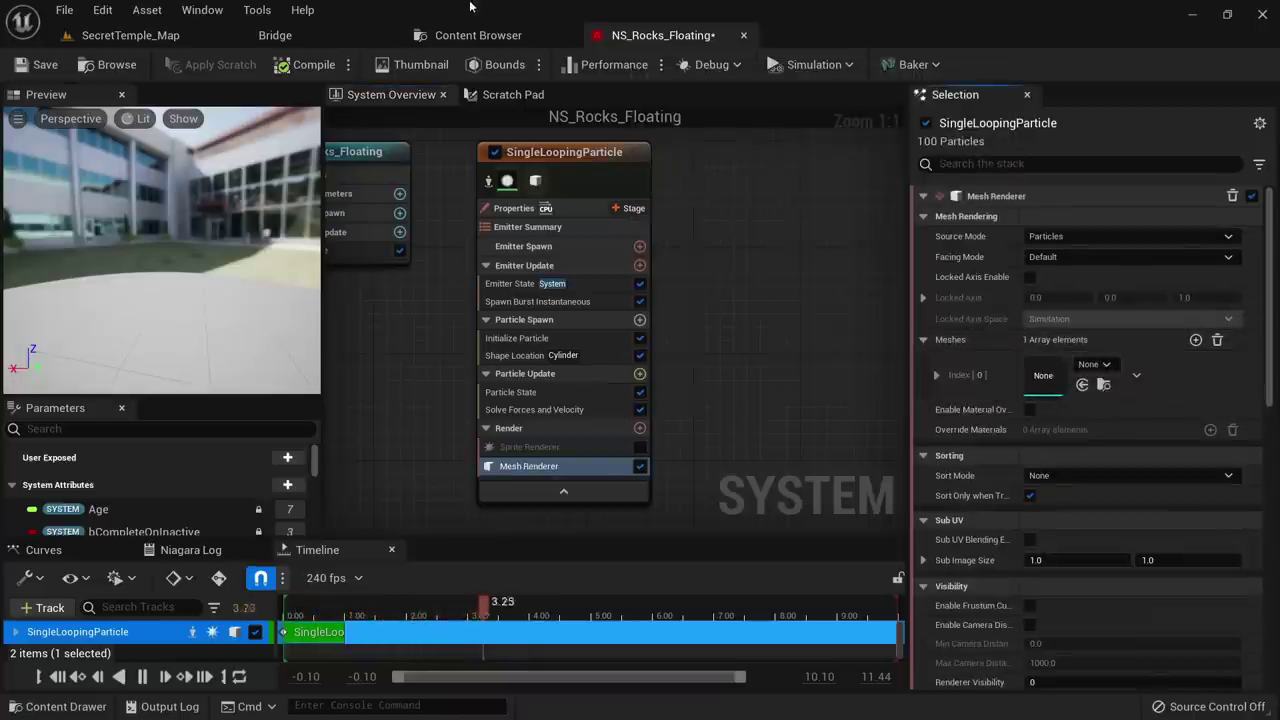
{"action": "left_click", "coordinate": [475, 35]}
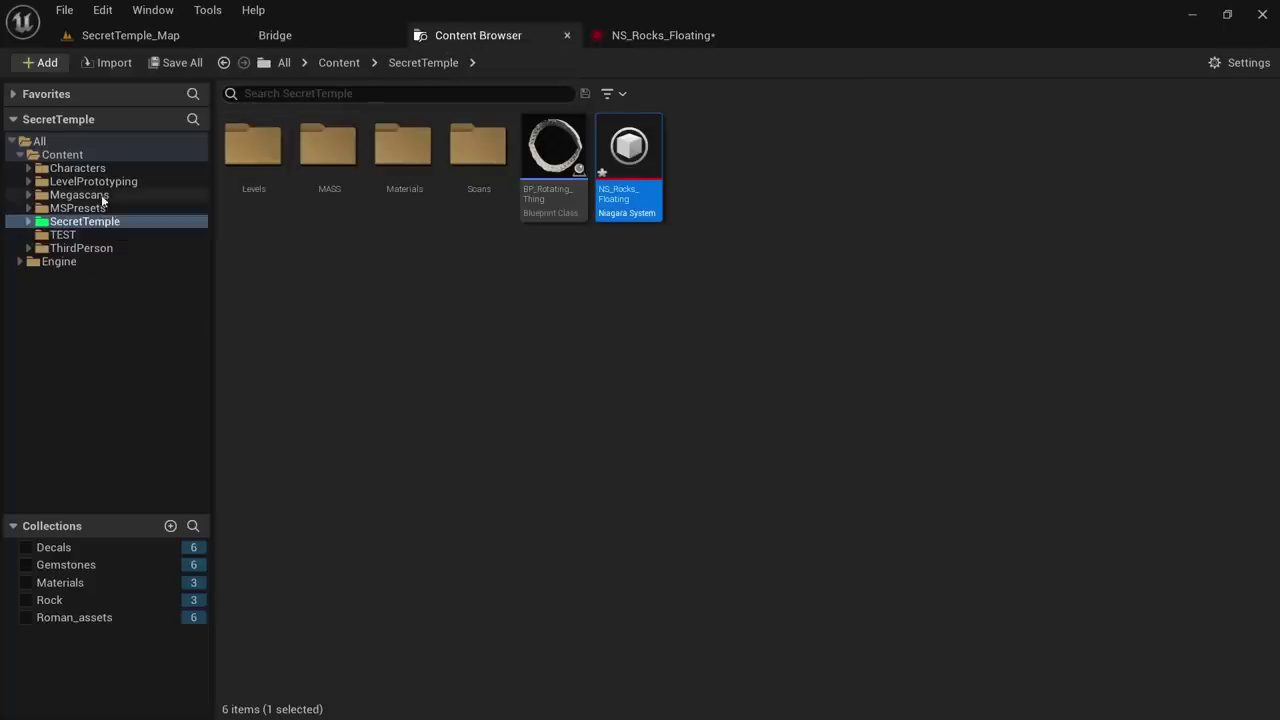
{"action": "left_click", "coordinate": [80, 195]}
{"action": "double_click", "coordinate": [100, 209]}
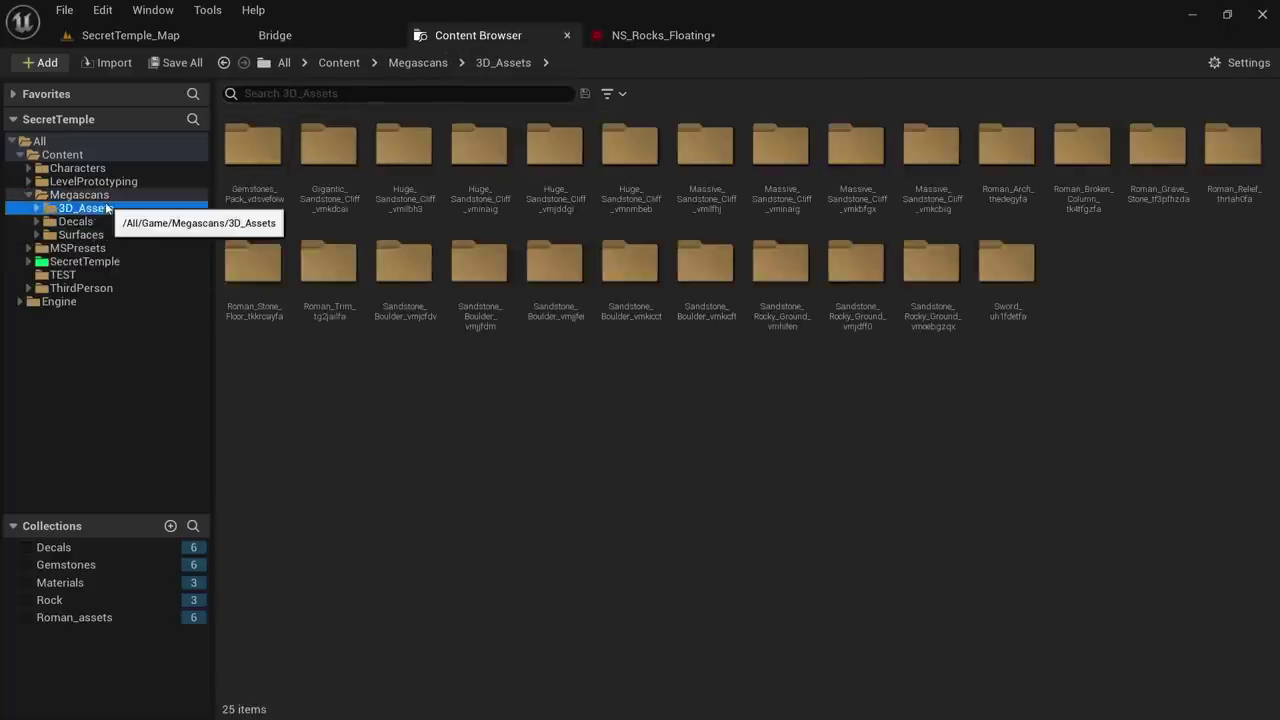
{"action": "left_click", "coordinate": [134, 437]}
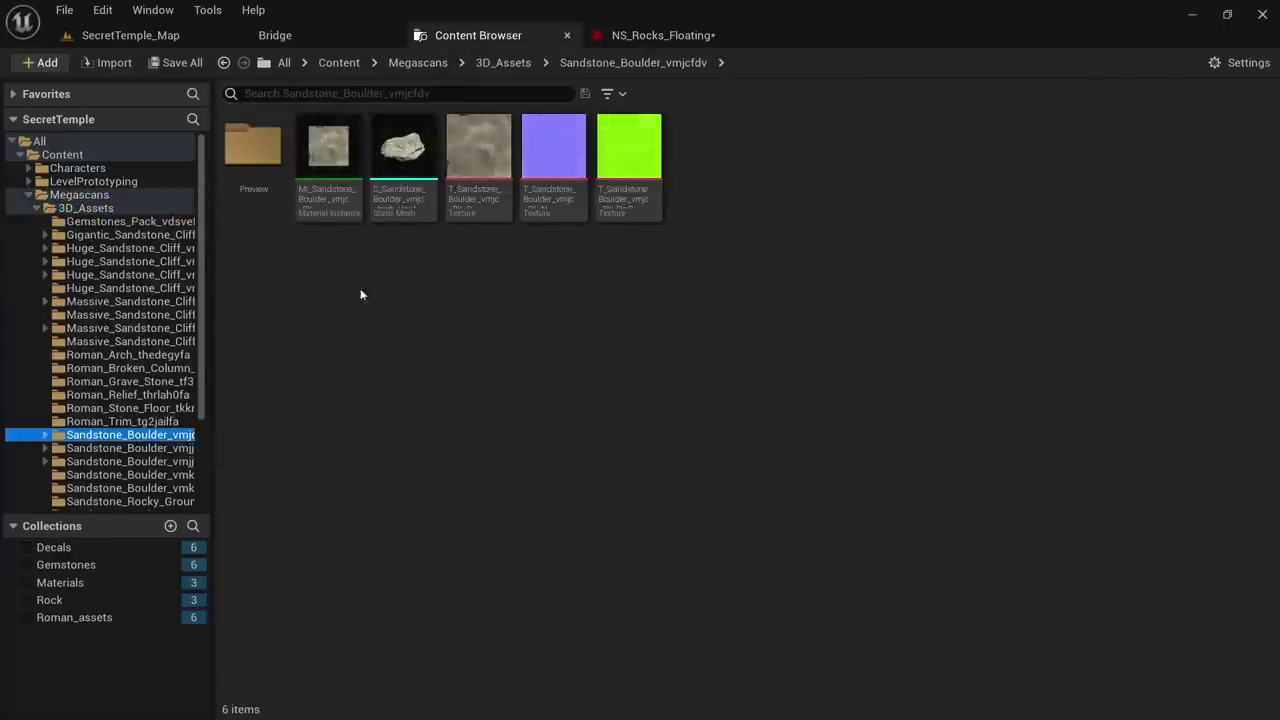
{"action": "double_click", "coordinate": [426, 181]}
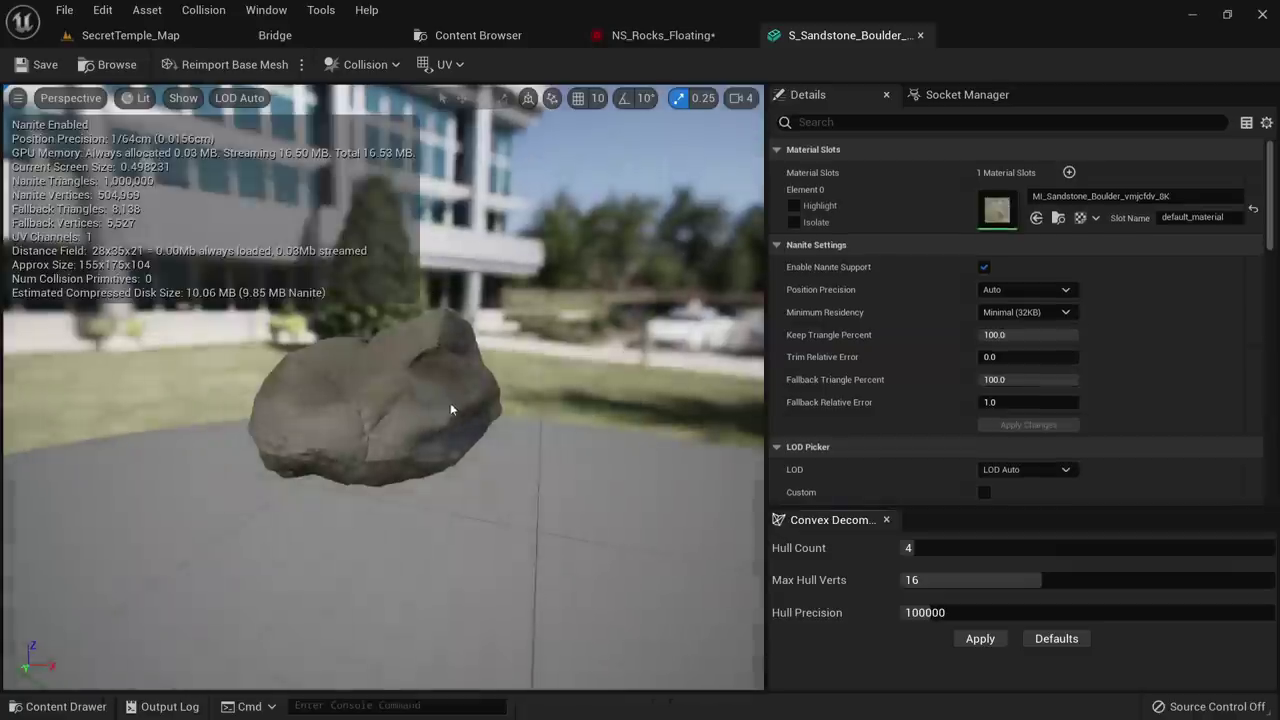
{"action": "mouse_move", "coordinate": [449, 409]}
{"action": "left_mouse_down"}
{"action": "mouse_move", "coordinate": [520, 400]}
{"action": "mouse_move", "coordinate": [600, 470]}
{"action": "mouse_move", "coordinate": [440, 409]}
{"action": "left_mouse_up"}
{"action": "scroll", "coordinate": [438, 409], "scroll_direction": "up", "scroll_amount": 5}
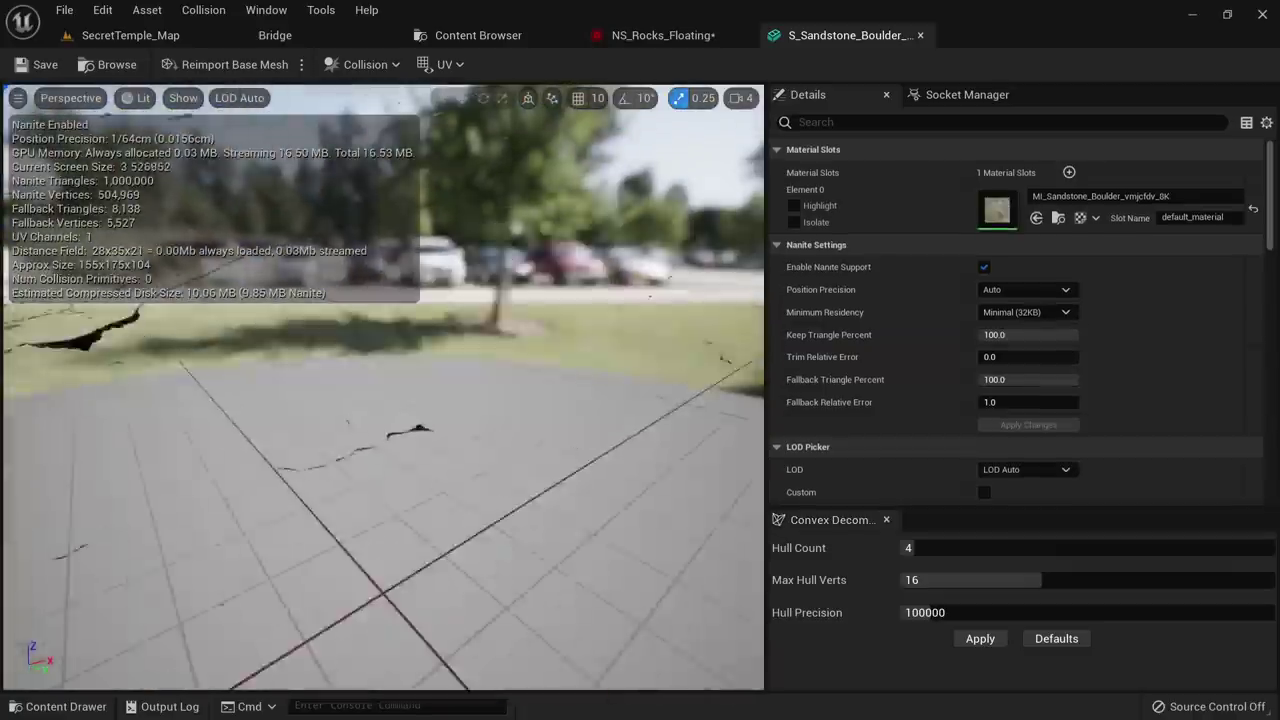
{"action": "scroll", "coordinate": [435, 410], "scroll_direction": "down", "scroll_amount": 3}
{"action": "middle_click", "coordinate": [820, 42]}
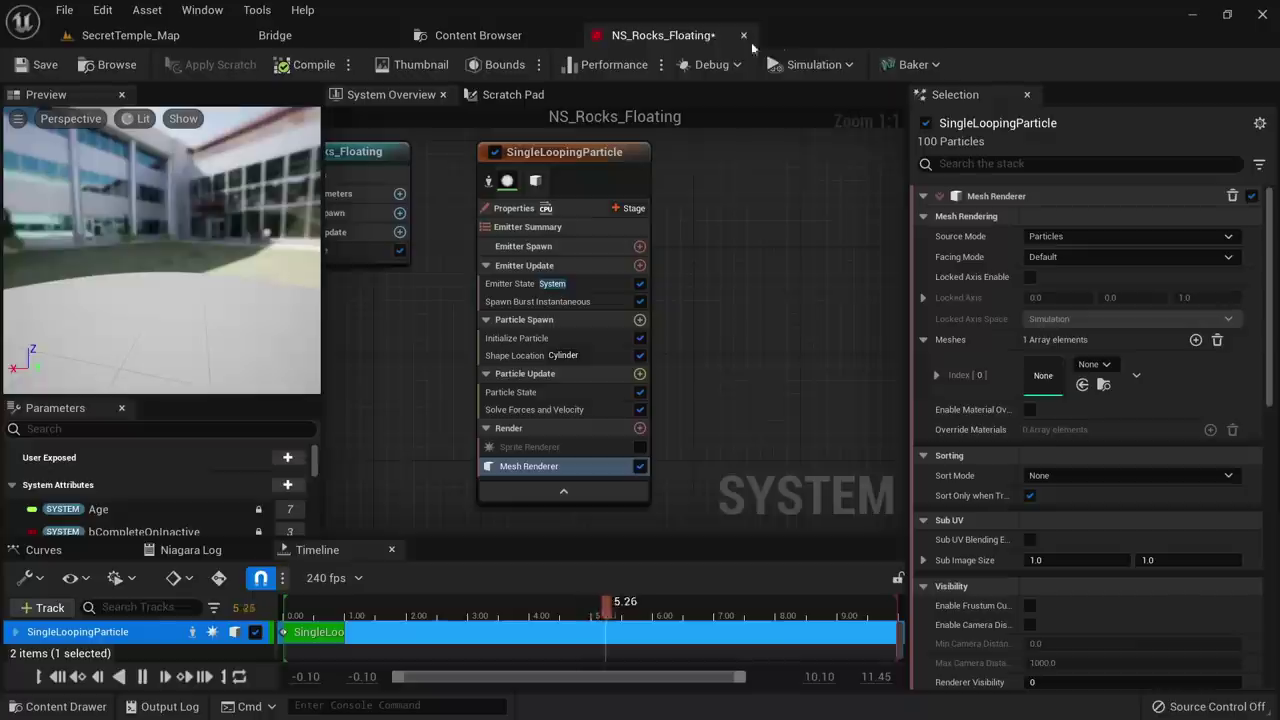
Assign the selected S_Sandstone_Boulder_vmjcfdv mesh to the Mesh Renderer's Index 0 slot and check the spawned rocks in the preview
{"action": "right_click_drag", "start_coordinate": [760, 276], "coordinate": [802, 307]}
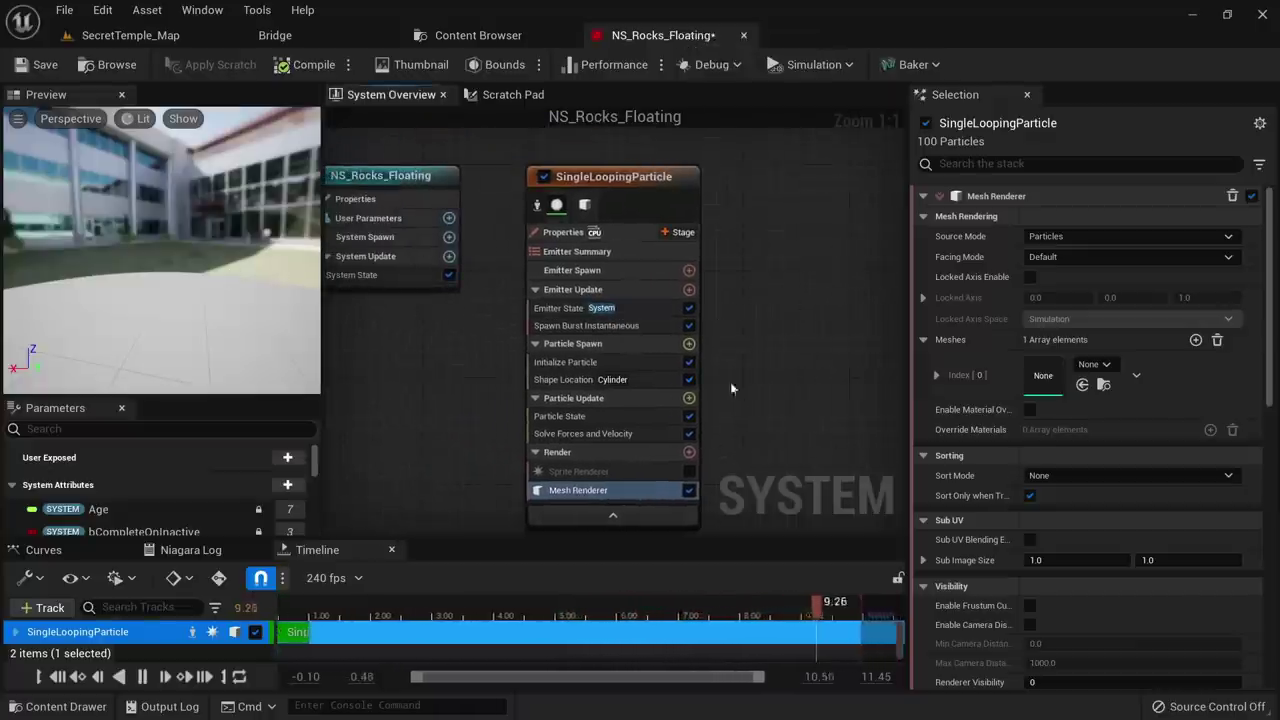
{"action": "left_click", "coordinate": [1082, 385]}
{"action": "mouse_move", "coordinate": [242, 298]}
{"action": "left_mouse_down"}
{"action": "mouse_move", "coordinate": [150, 345]}
{"action": "mouse_move", "coordinate": [247, 305]}
{"action": "left_mouse_up"}
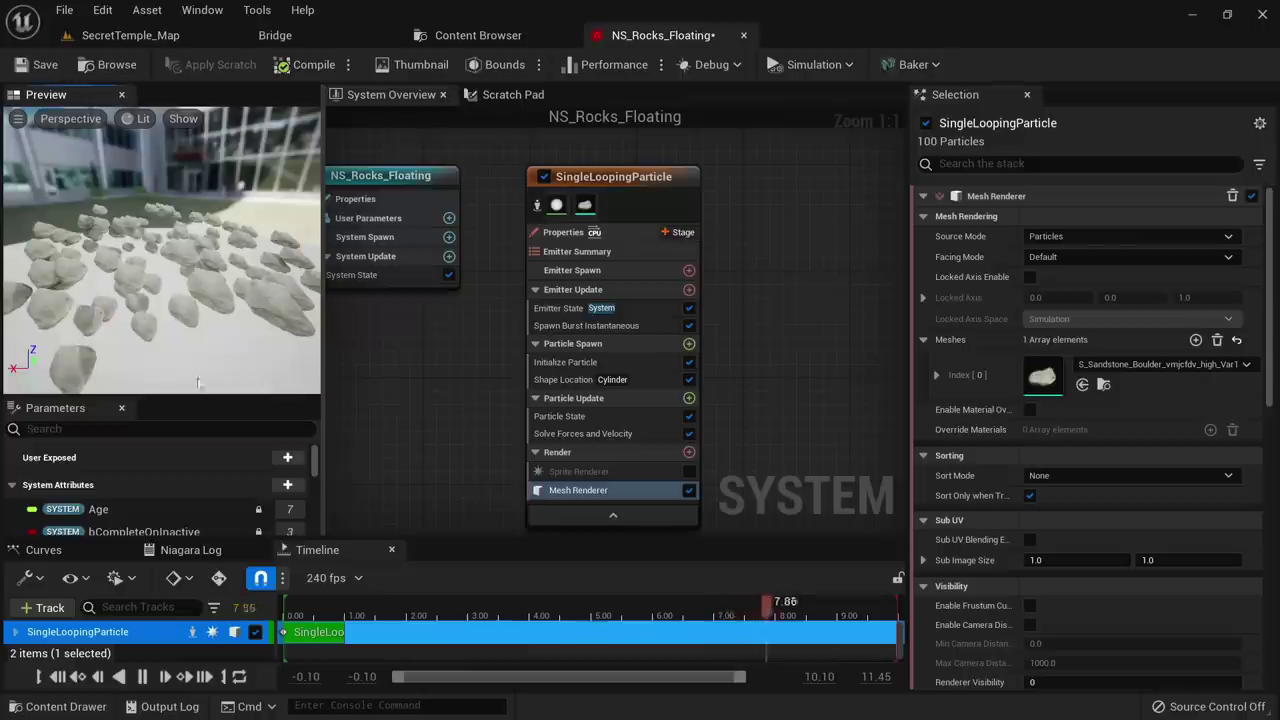
{"action": "left_click_drag", "start_coordinate": [167, 268], "coordinate": [10, 266]}
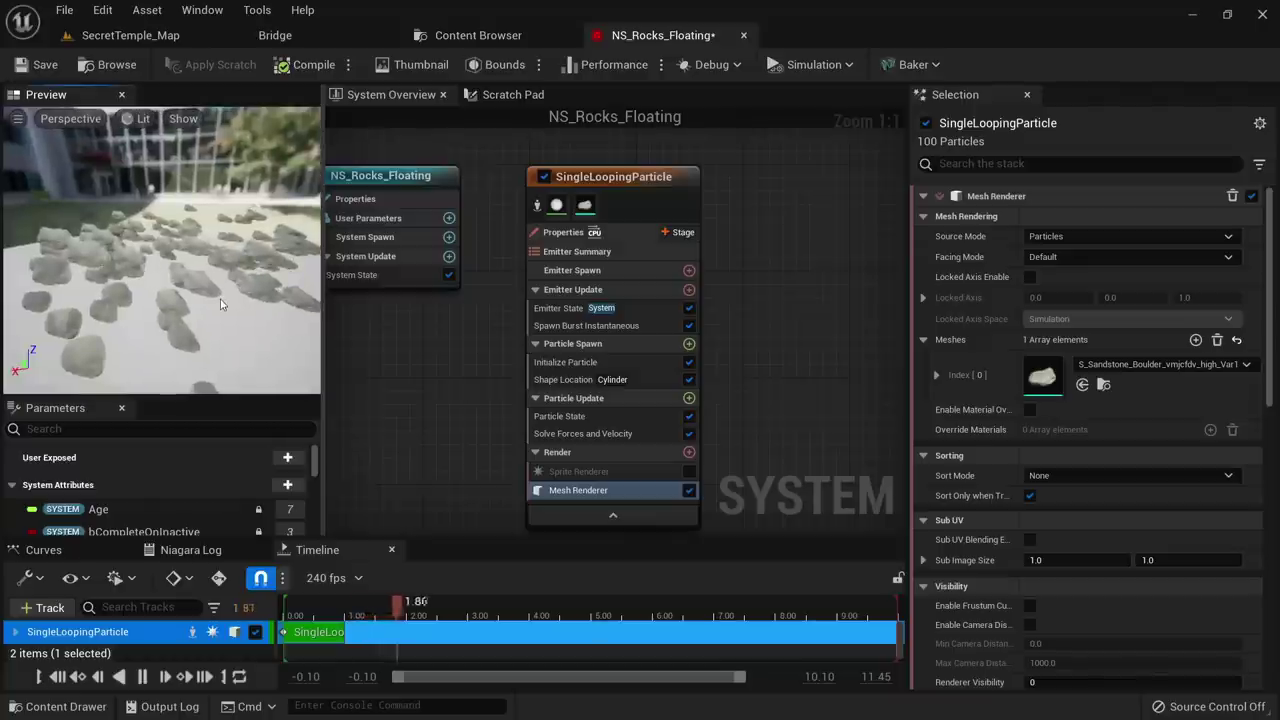
Add an Initial Mesh Orientation module with Random orientation to the emitter's Particle Spawn group and inspect the rocks in the preview
{"action": "left_click", "coordinate": [689, 344]}
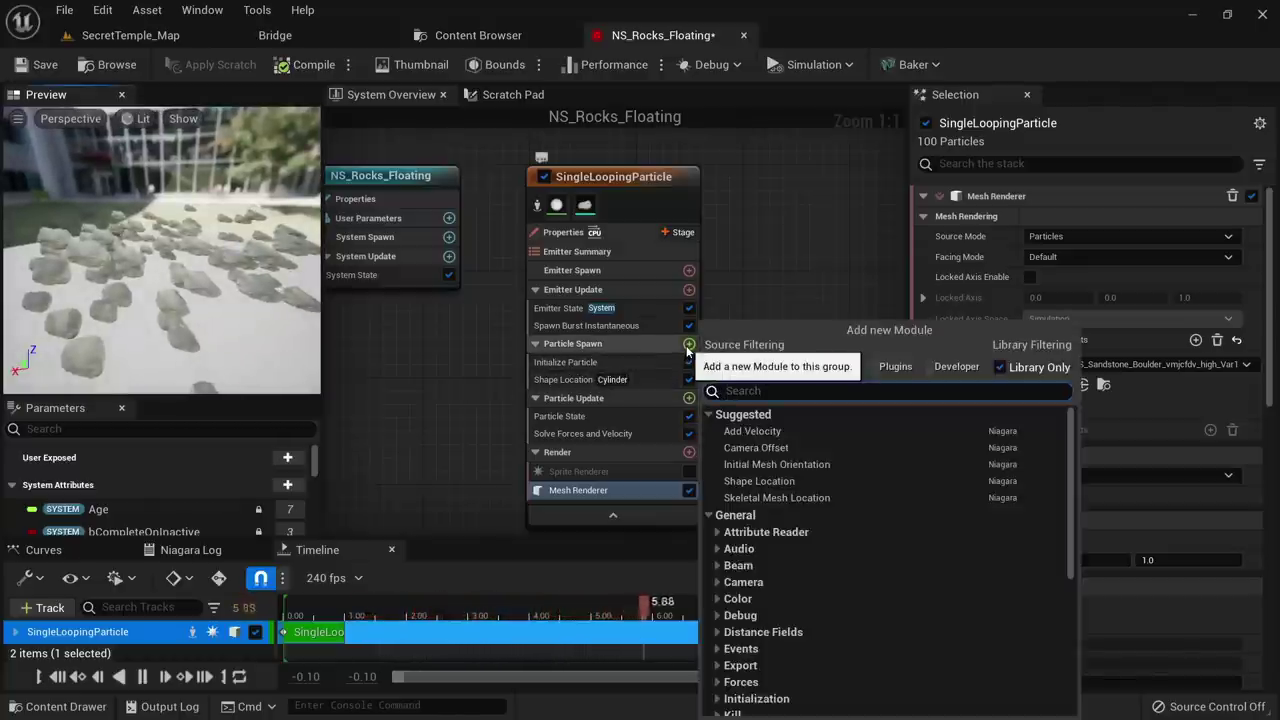
{"action": "left_click", "coordinate": [789, 465]}
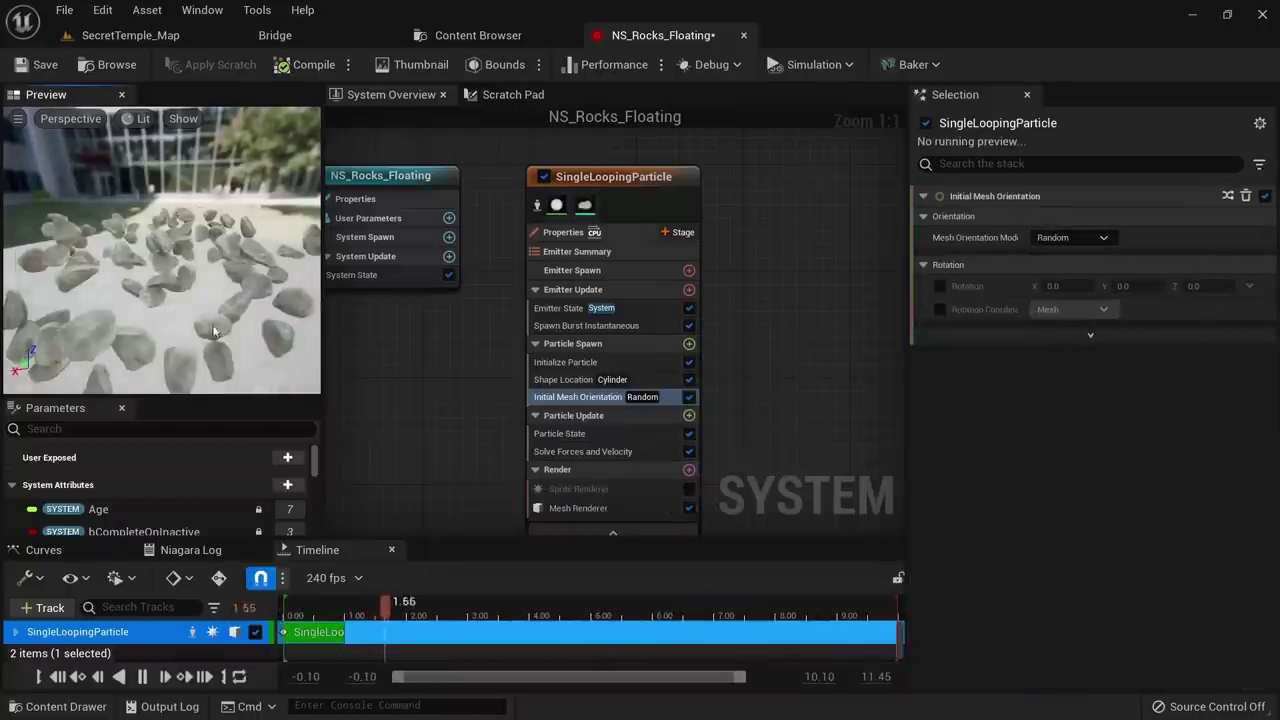
{"action": "left_click_drag", "start_coordinate": [213, 332], "coordinate": [95, 325]}
{"action": "right_click_drag", "start_coordinate": [213, 332], "coordinate": [213, 295]}
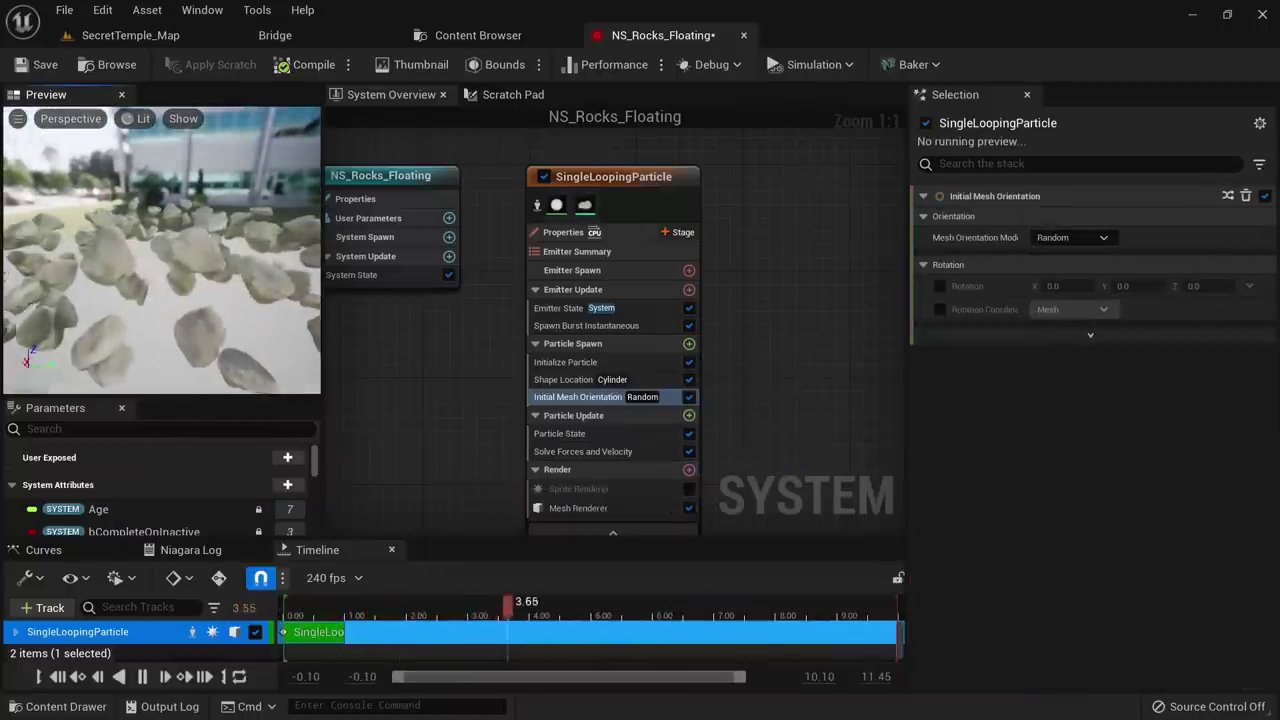
{"action": "left_click_drag", "start_coordinate": [207, 280], "coordinate": [110, 315]}
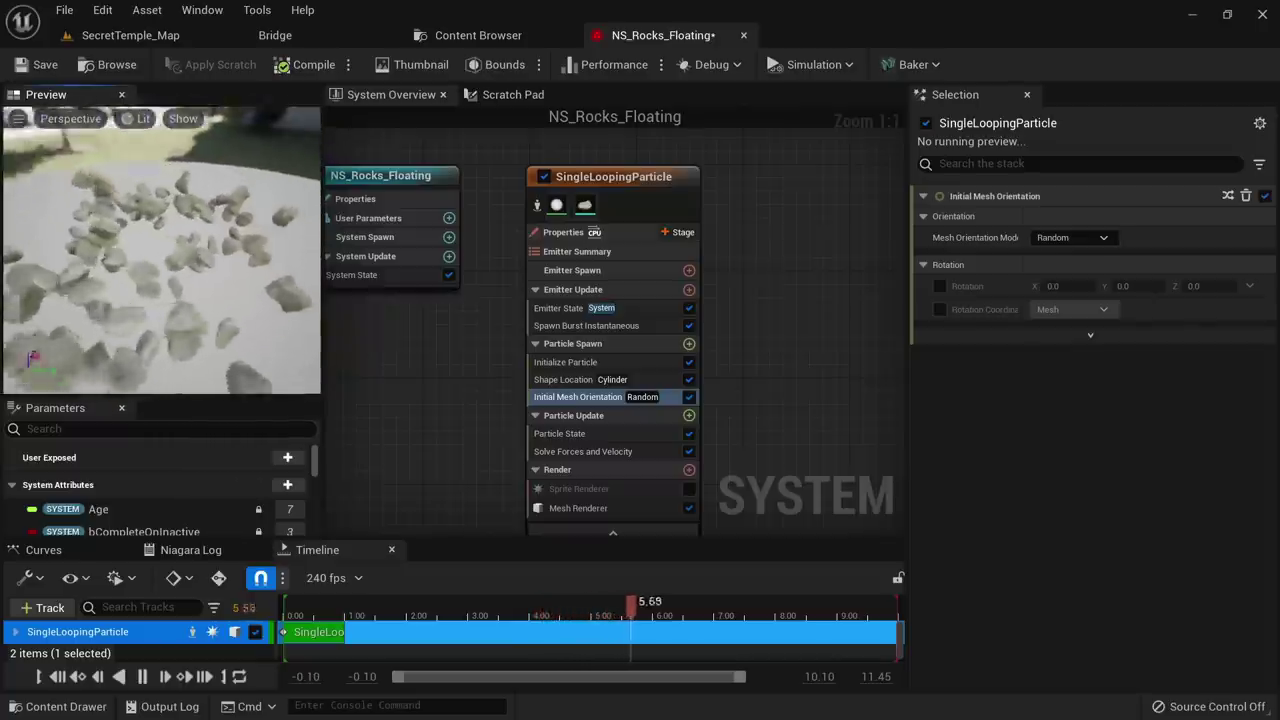
{"action": "left_click_drag", "start_coordinate": [213, 338], "coordinate": [182, 290]}
{"action": "scroll", "coordinate": [177, 312], "scroll_direction": "up", "scroll_amount": 2}
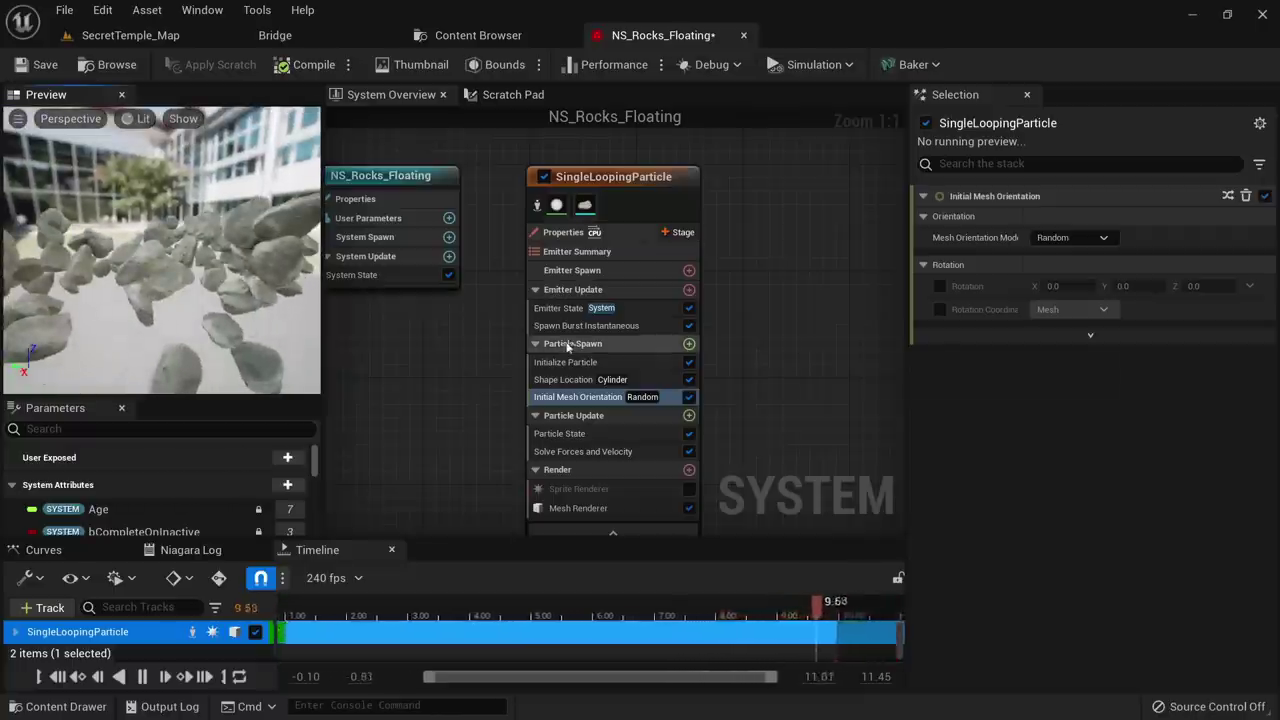
Change the Mesh Scale Mode in Initialize Particle to Random Uniform and check the rock sizes in the preview
{"action": "left_click", "coordinate": [649, 312]}
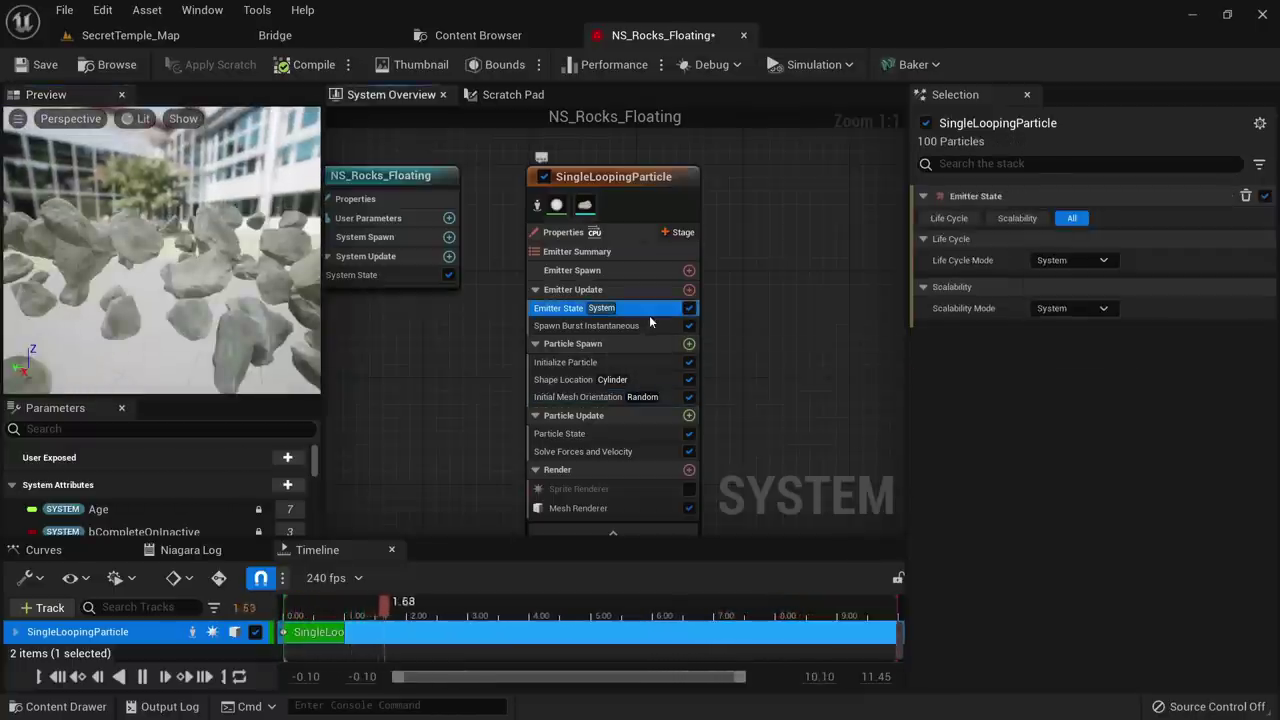
{"action": "left_click", "coordinate": [626, 362]}
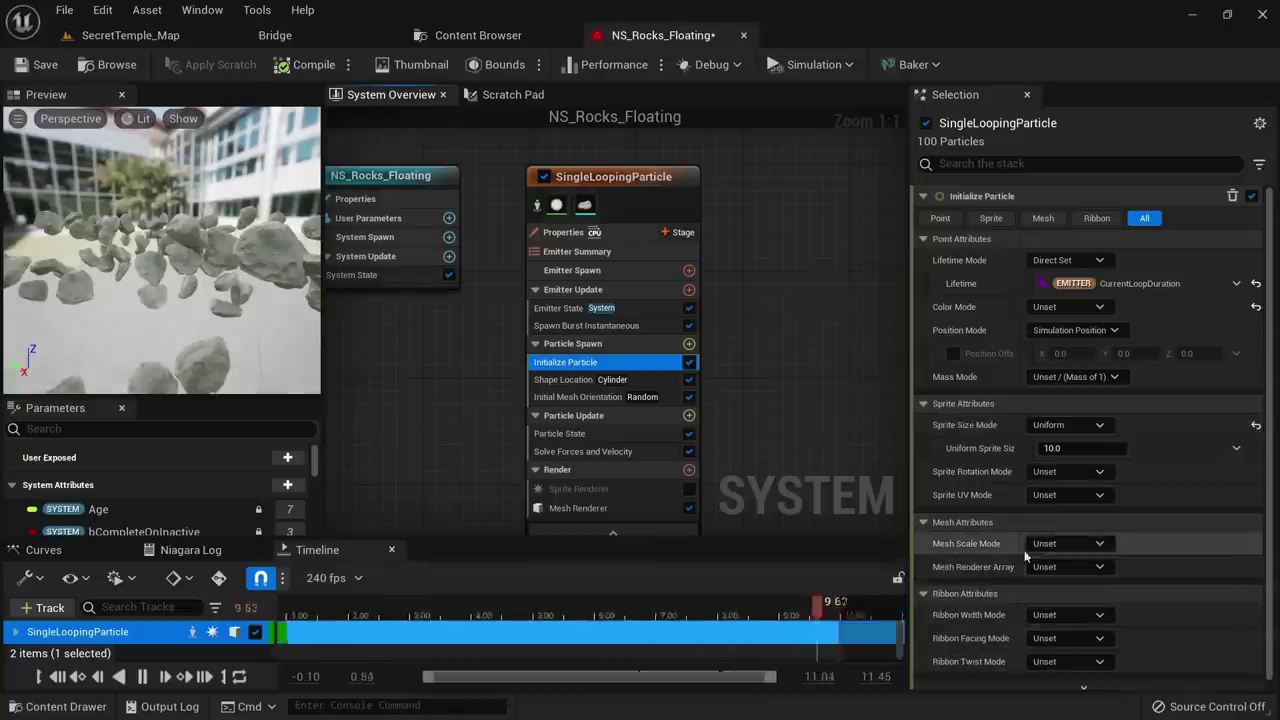
{"action": "left_click", "coordinate": [1046, 546]}
{"action": "left_click", "coordinate": [1075, 605]}
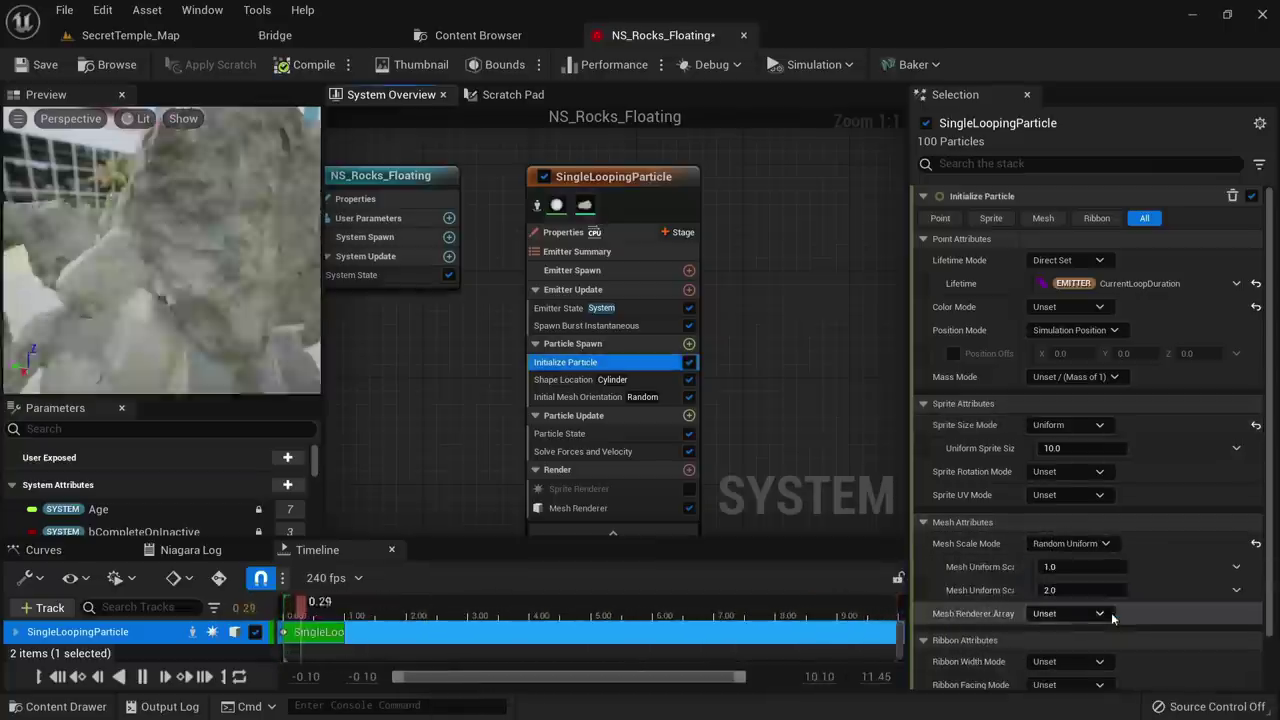
{"action": "right_click_drag", "start_coordinate": [208, 270], "coordinate": [200, 310]}
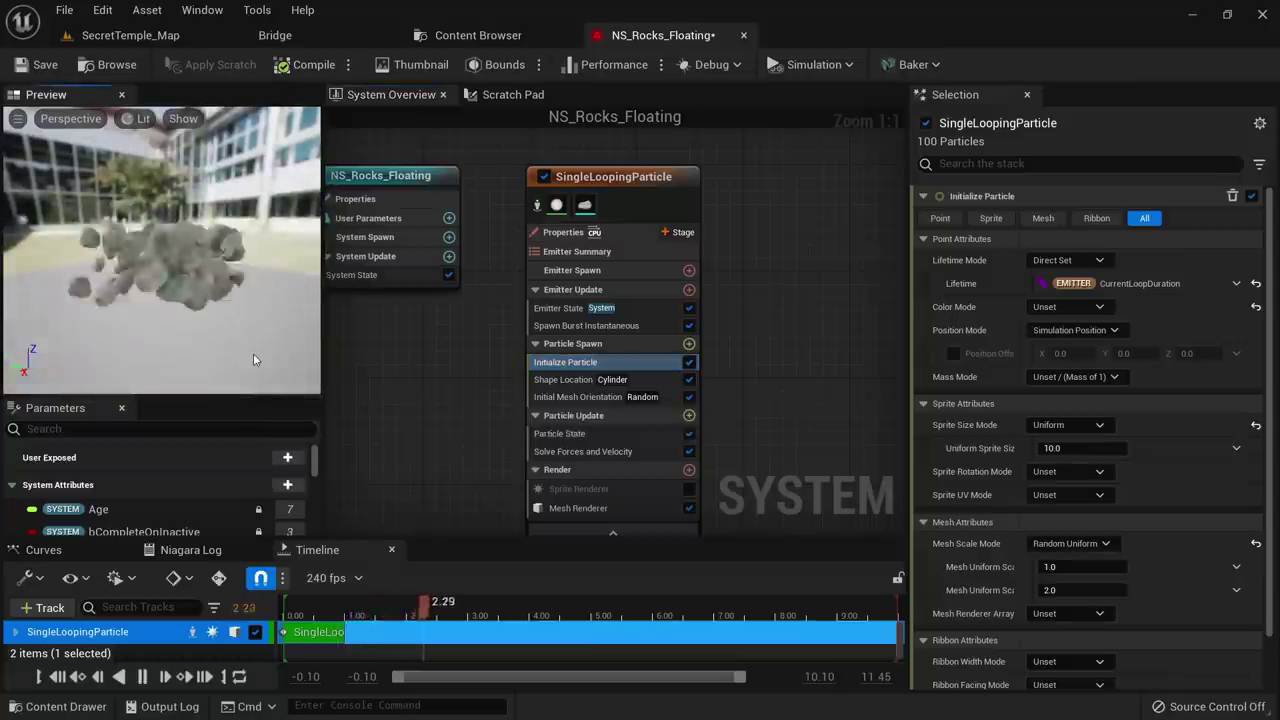
{"action": "mouse_move", "coordinate": [232, 313]}
{"action": "left_mouse_down"}
{"action": "mouse_move", "coordinate": [232, 340]}
{"action": "mouse_move", "coordinate": [232, 313]}
{"action": "left_mouse_up"}
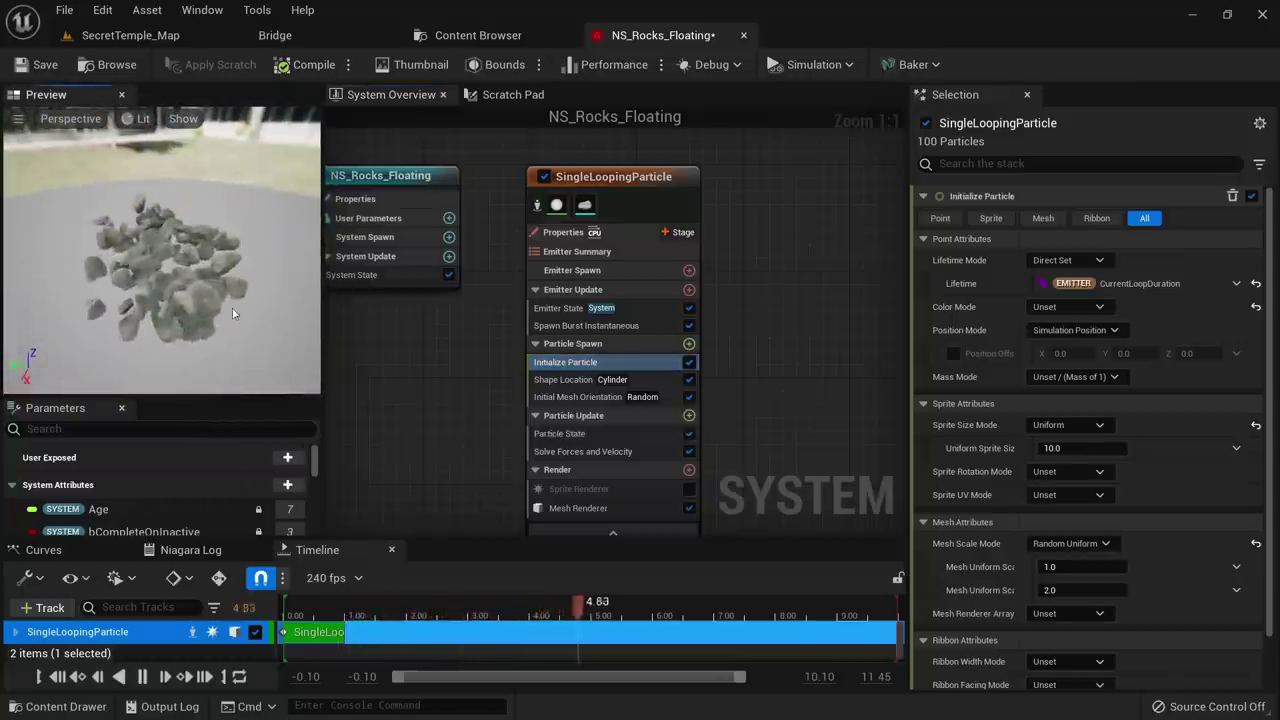
Switch the Mesh Scale Mode to Unset and back to Random Uniform to compare the rock sizes
{"action": "left_click", "coordinate": [1089, 590]}
{"action": "left_click", "coordinate": [1100, 543]}
{"action": "left_click", "coordinate": [1050, 566]}
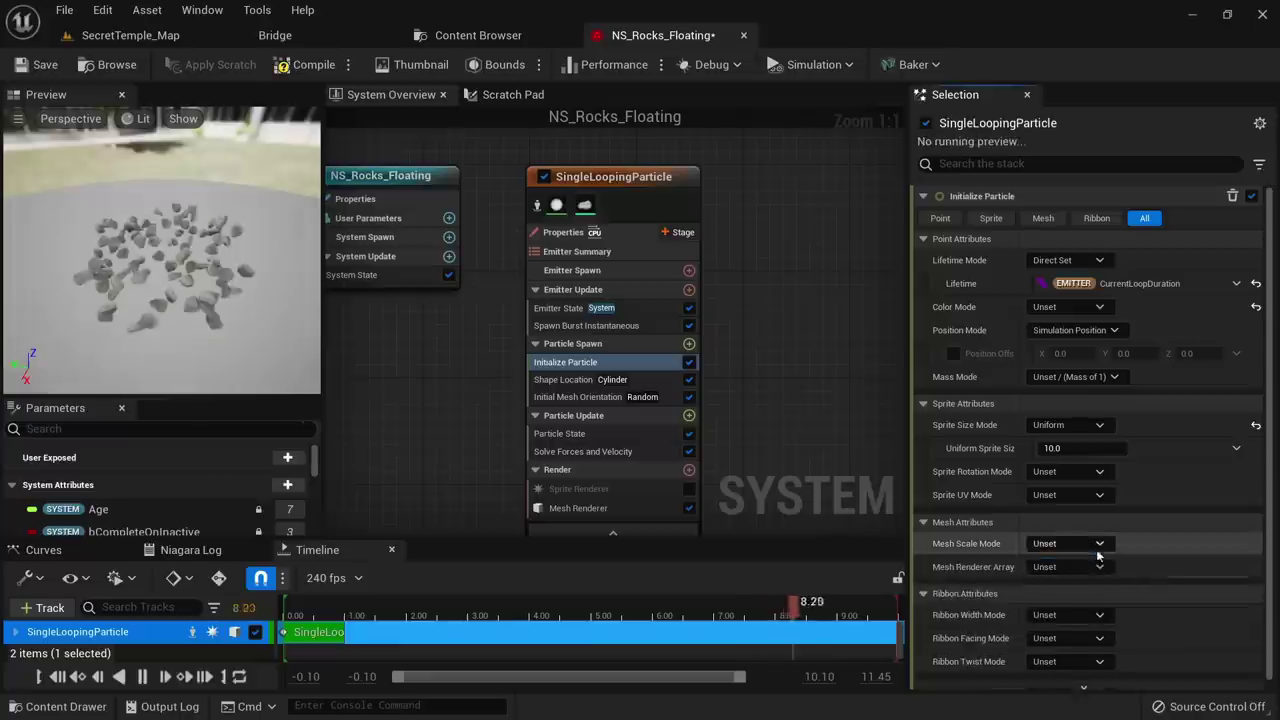
{"action": "left_click", "coordinate": [1100, 543]}
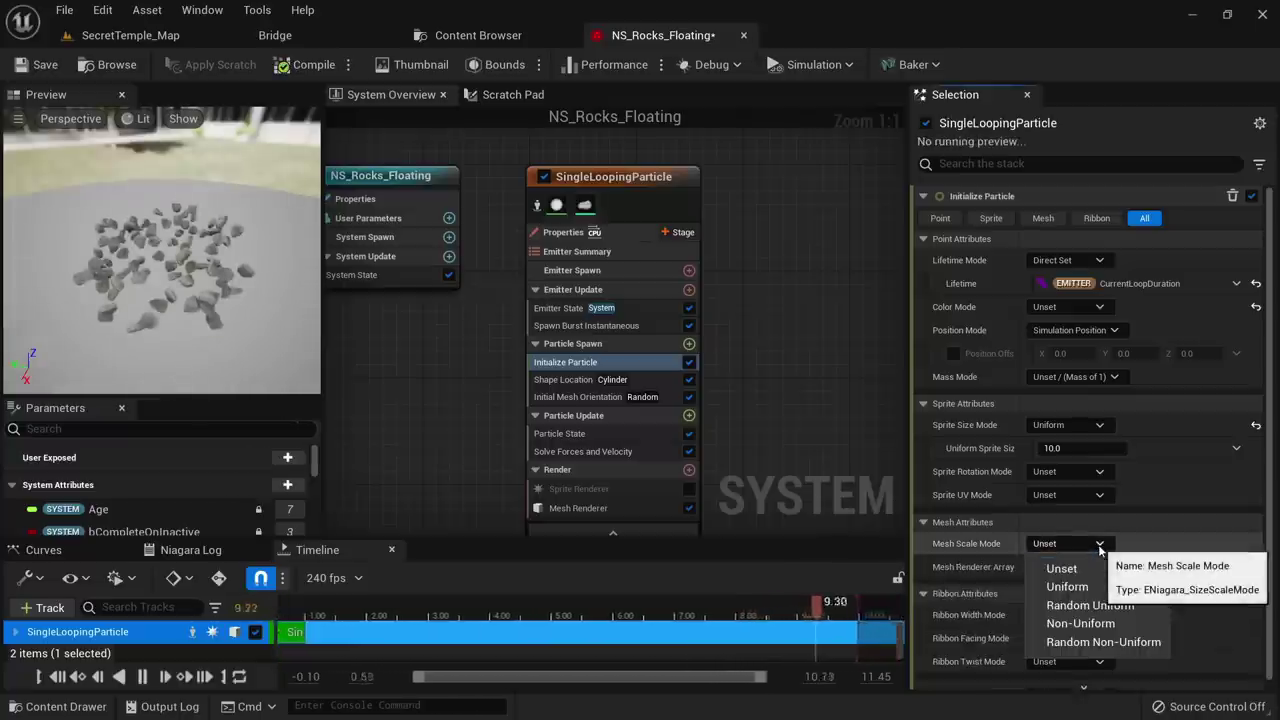
{"action": "left_click", "coordinate": [1060, 605]}
Set the Mesh Uniform Scale minimum to 0.5 and maximum to 1.0, check the rocks in the preview, and save the system
{"action": "left_click", "coordinate": [1079, 567]}
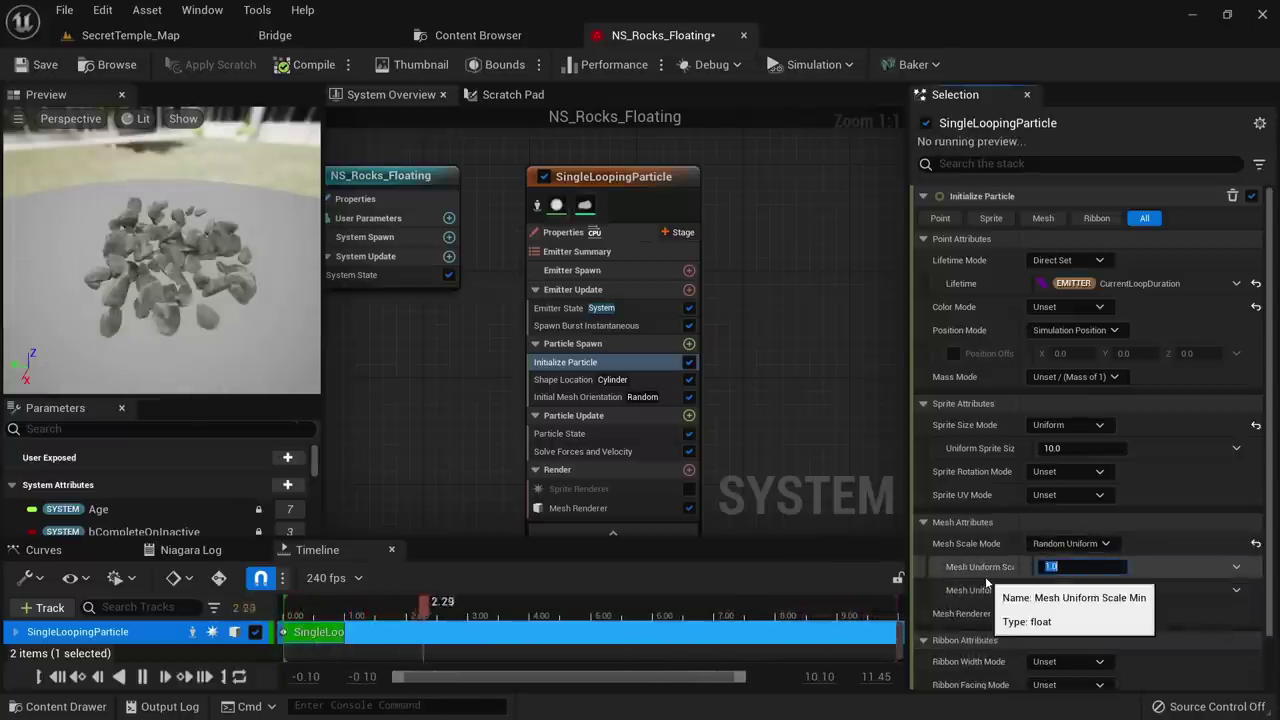
{"action": "type", "text": "0.5"}
{"action": "key", "text": "Tab"}
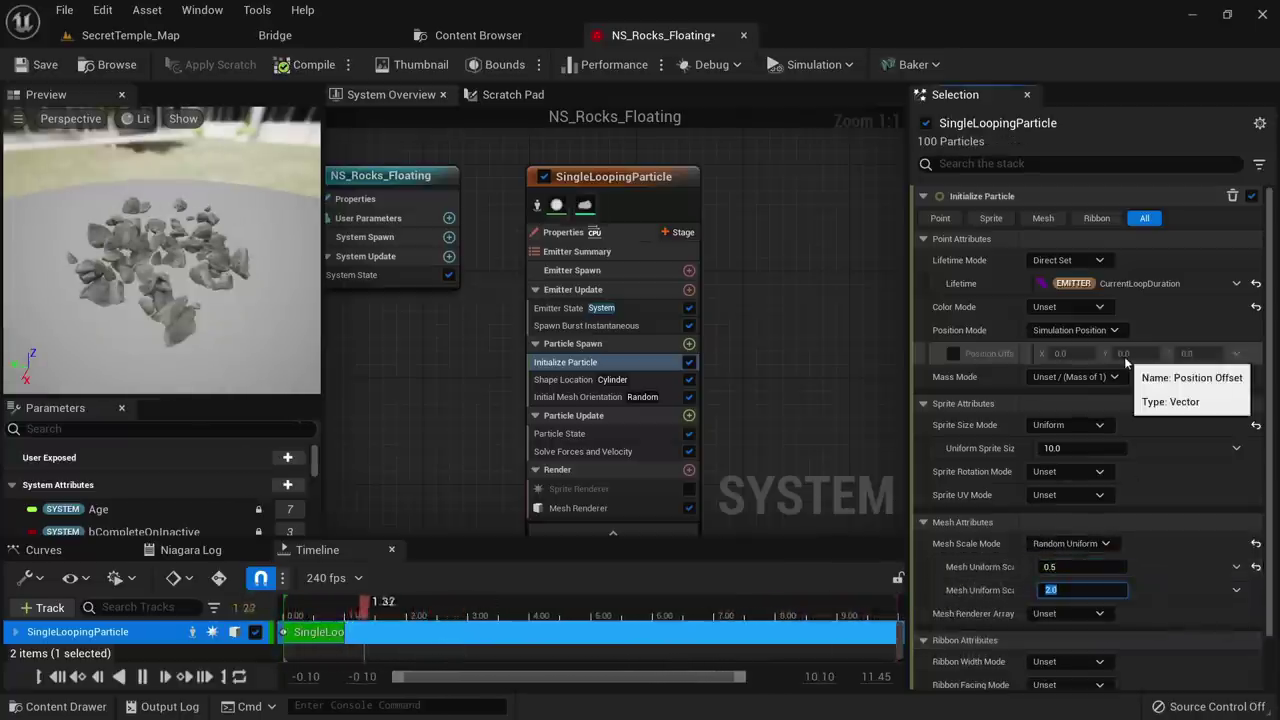
{"action": "left_click_drag", "start_coordinate": [170, 350], "coordinate": [160, 317]}
{"action": "scroll", "coordinate": [162, 300], "scroll_direction": "up", "scroll_amount": 5}
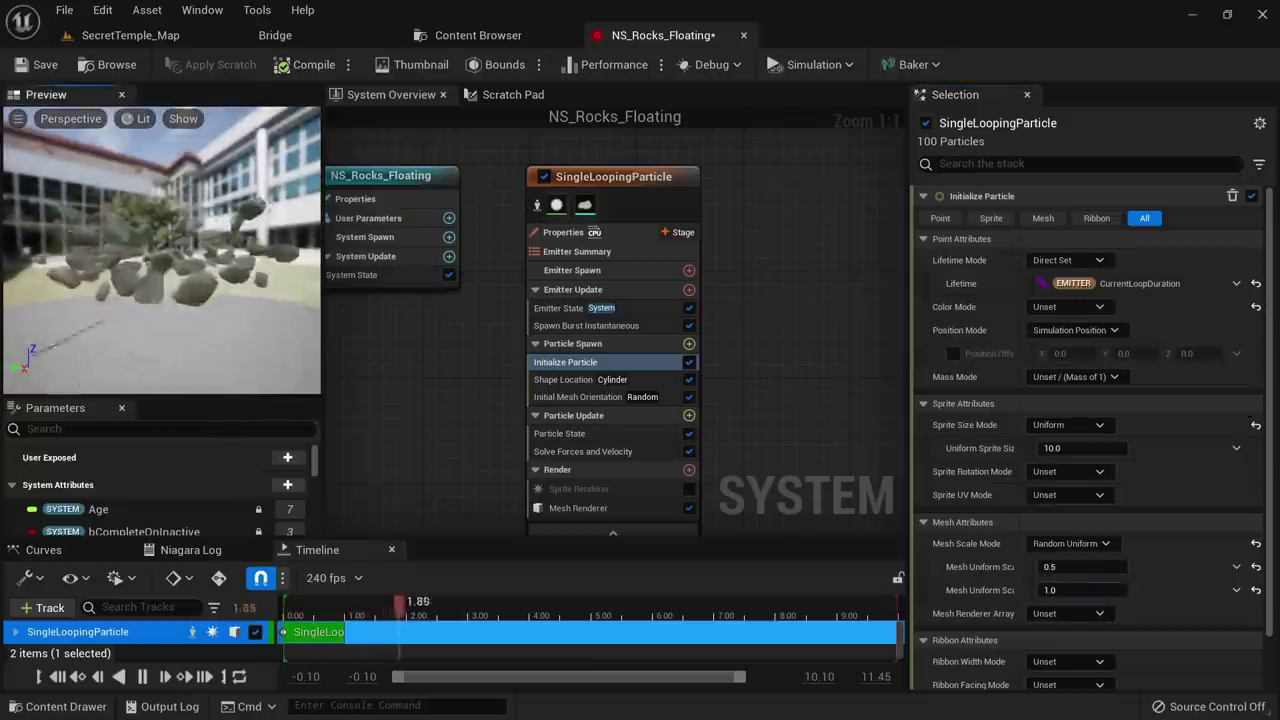
{"action": "left_click_drag", "start_coordinate": [163, 272], "coordinate": [172, 312]}
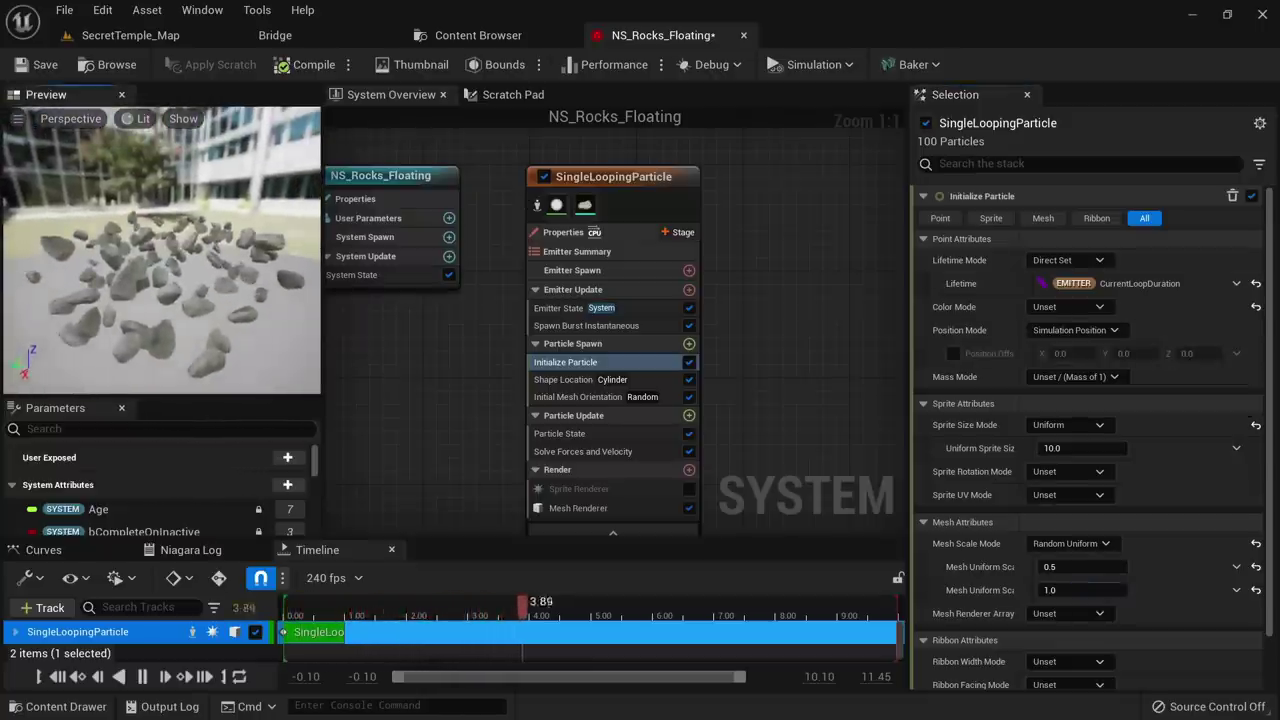
{"action": "left_click", "coordinate": [45, 65]}
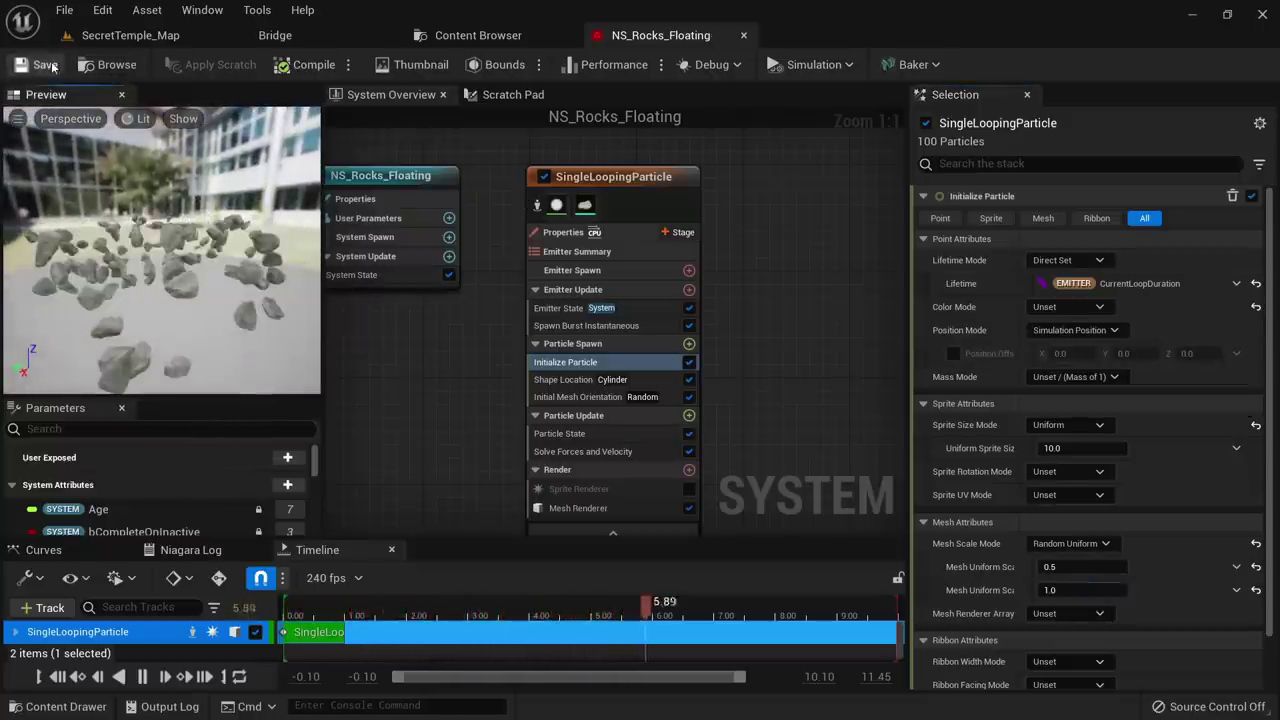
Place NS_Rocks_Floating from the SecretTemple folder into SecretTemple_Map in front of the angel statue and view the rocks up close
{"action": "left_click", "coordinate": [472, 35]}
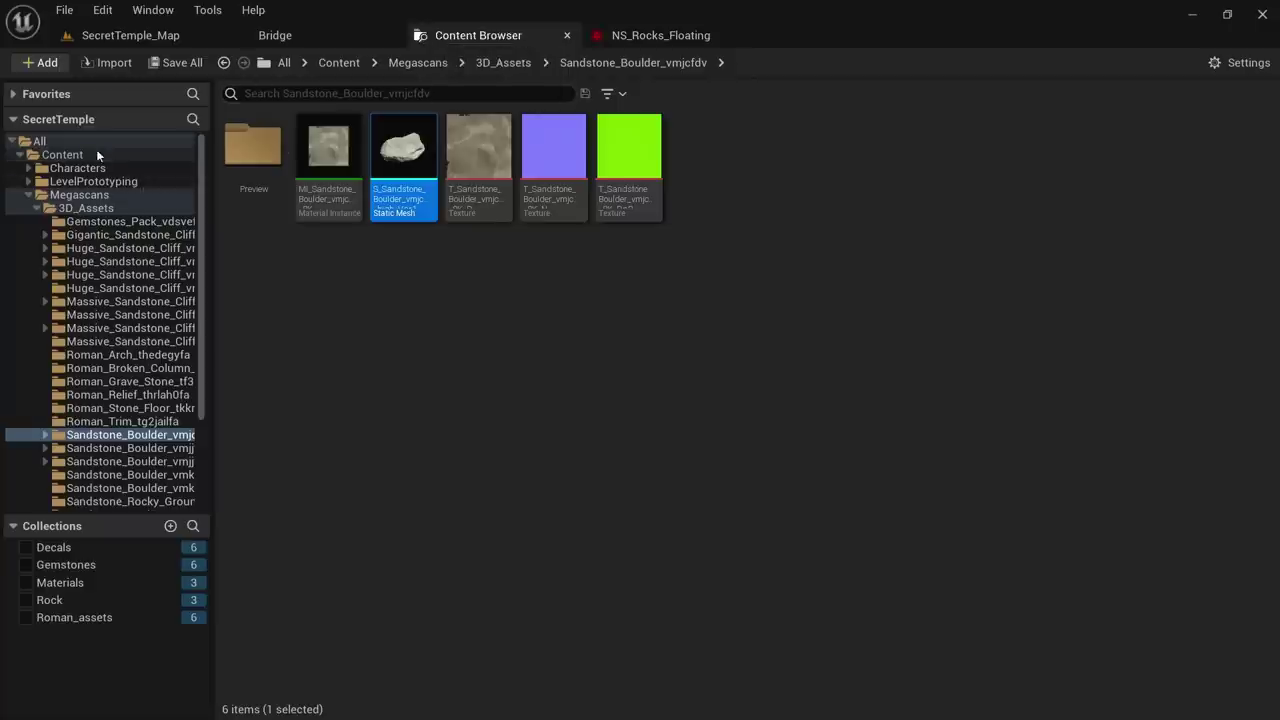
{"action": "scroll", "coordinate": [100, 400], "scroll_direction": "down", "scroll_amount": 4}
{"action": "left_click", "coordinate": [85, 465]}
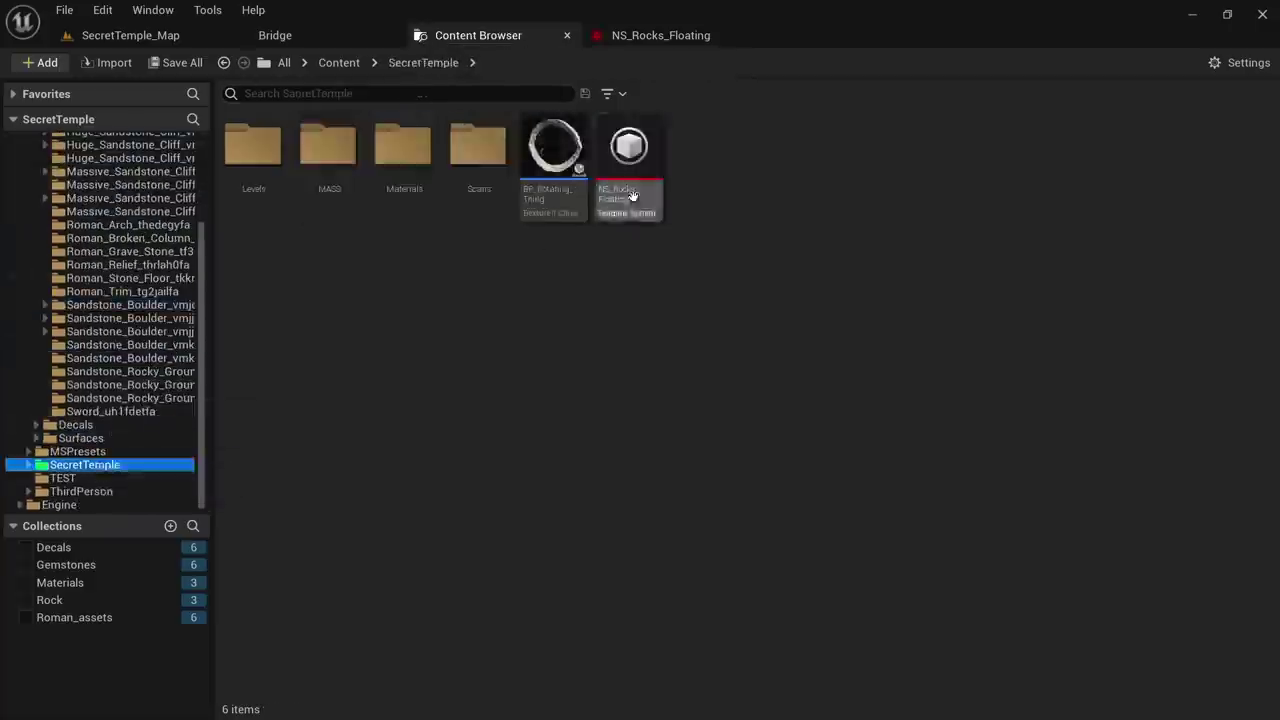
{"action": "mouse_move", "coordinate": [643, 198]}
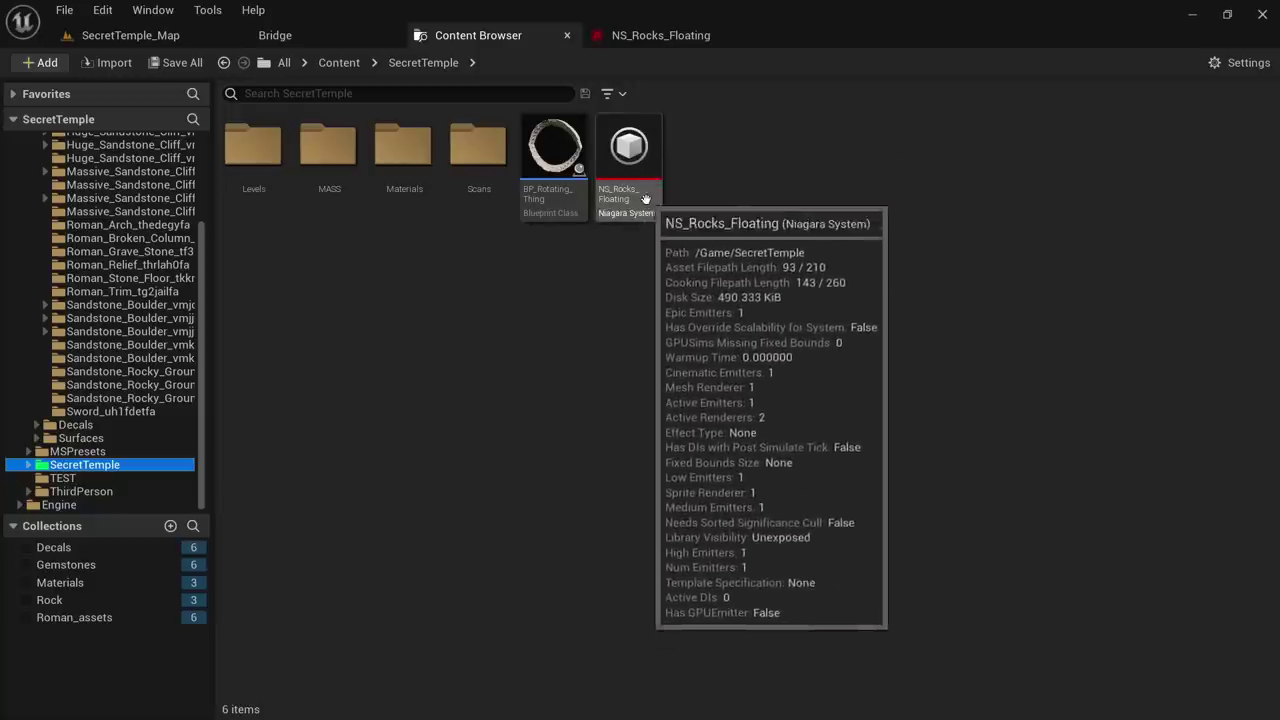
{"action": "left_click_drag", "start_coordinate": [645, 198], "coordinate": [457, 500]}
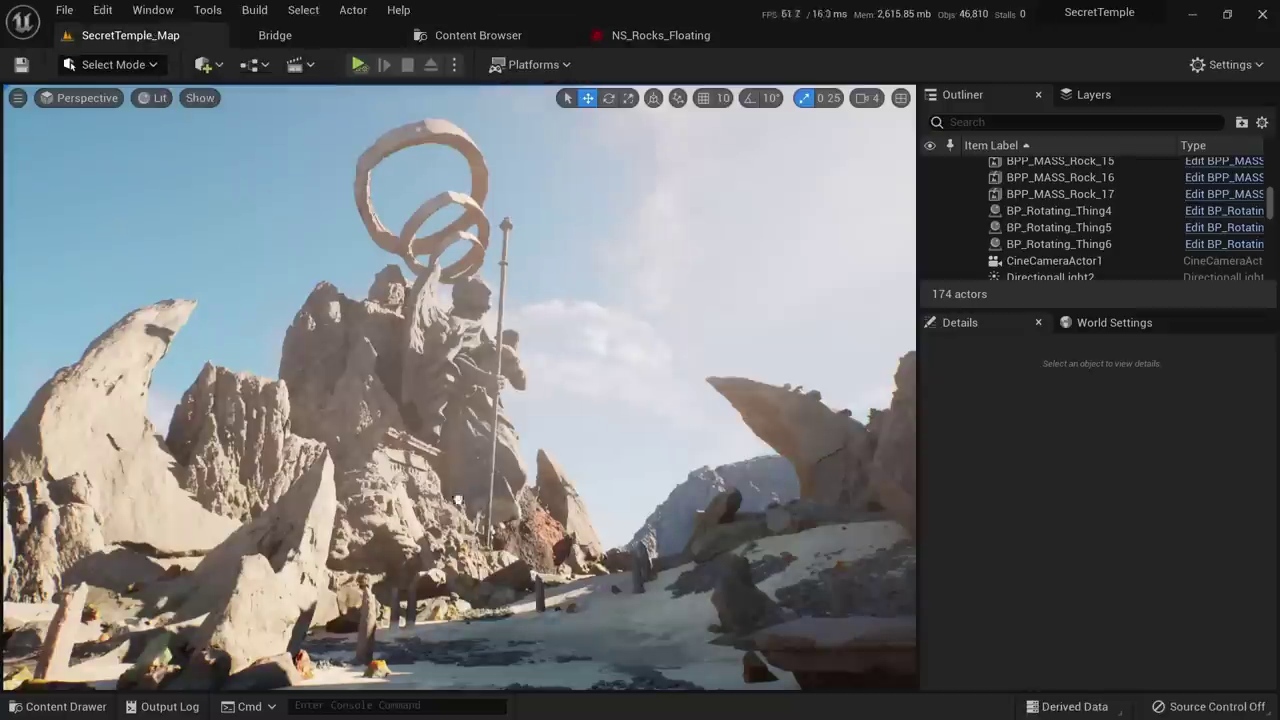
{"action": "left_click_drag", "start_coordinate": [542, 648], "coordinate": [528, 662]}
{"action": "right_click_drag", "start_coordinate": [528, 662], "coordinate": [530, 680]}
{"action": "right_click_drag", "start_coordinate": [482, 523], "coordinate": [482, 523]}
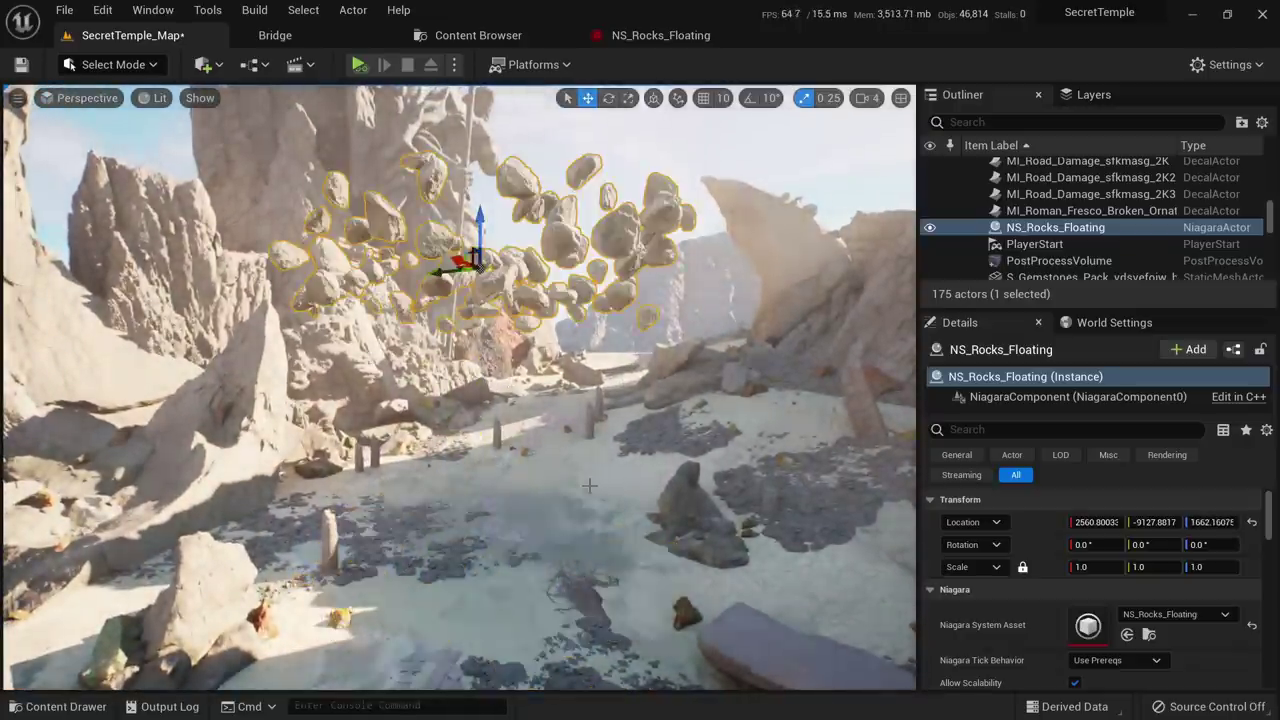
{"action": "right_click_drag", "start_coordinate": [482, 523], "coordinate": [515, 503]}
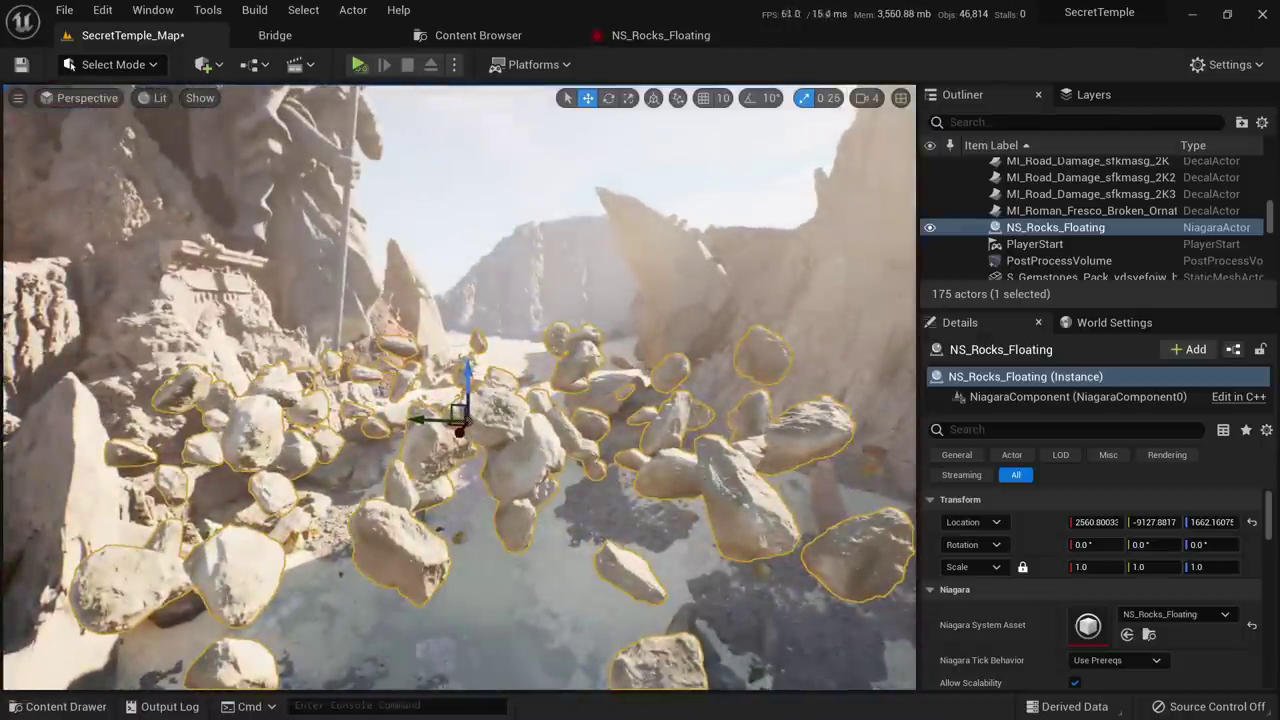
Add an Update Mesh Orientation module to Particle Update in NS_Rocks_Floating and check the spinning rocks in the preview
{"action": "left_click", "coordinate": [650, 36]}
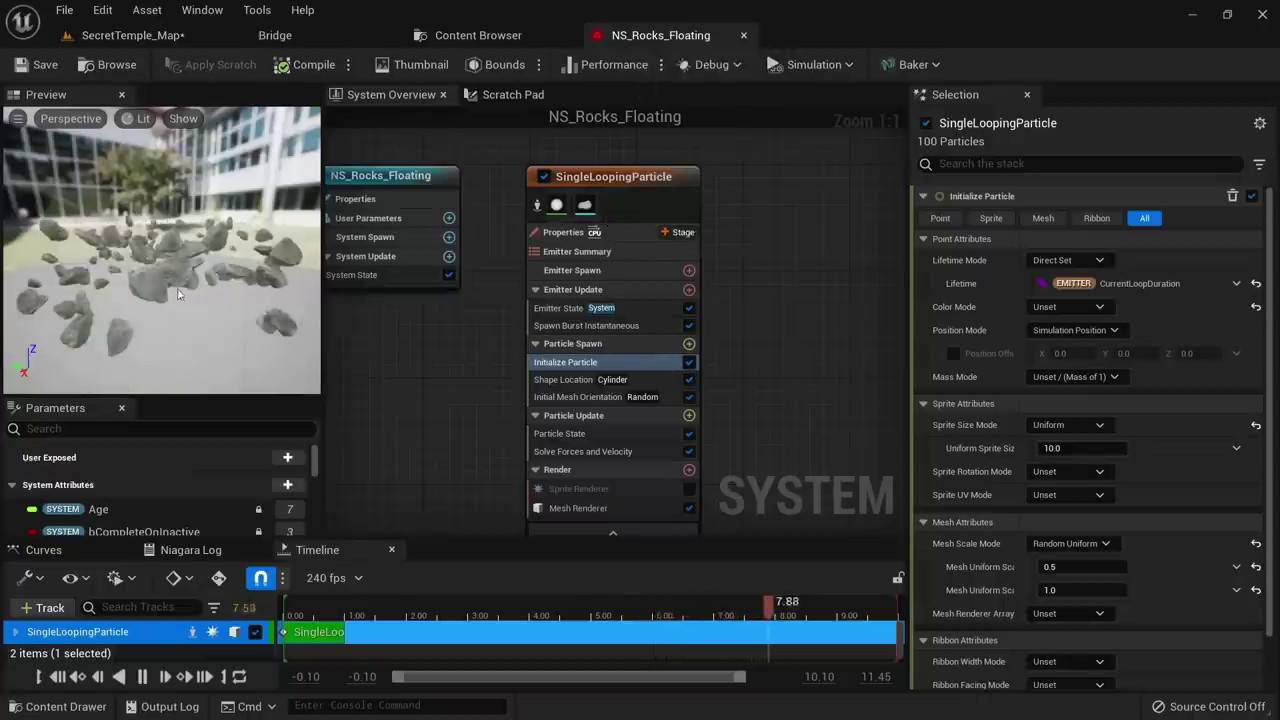
{"action": "left_click_drag", "start_coordinate": [179, 294], "coordinate": [220, 317]}
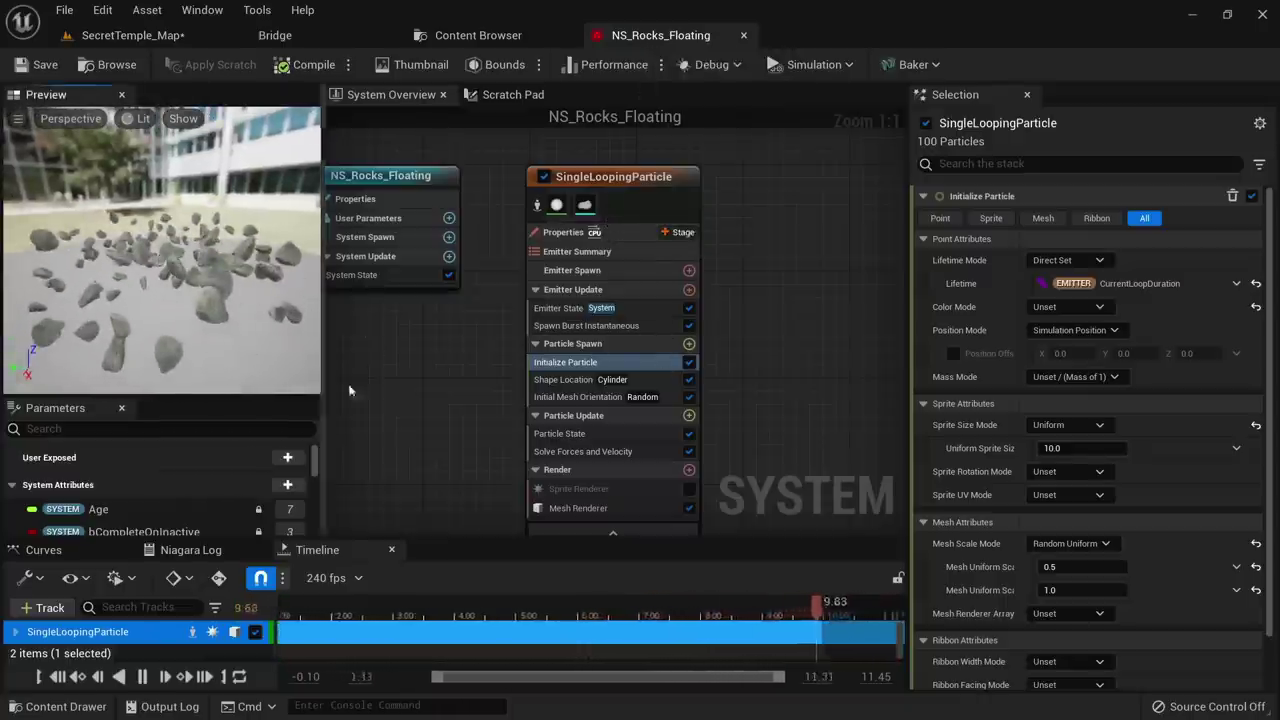
{"action": "right_click_drag", "start_coordinate": [440, 440], "coordinate": [378, 390]}
{"action": "left_click", "coordinate": [626, 366]}
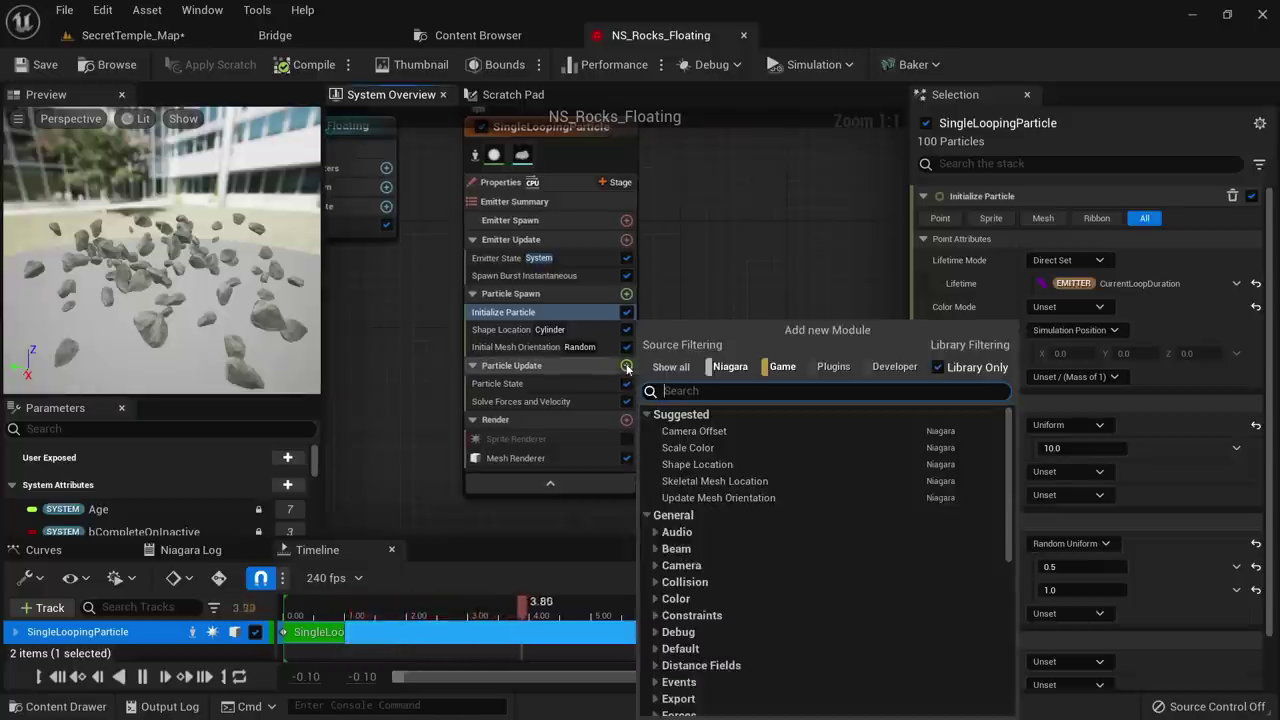
{"action": "left_click", "coordinate": [693, 499]}
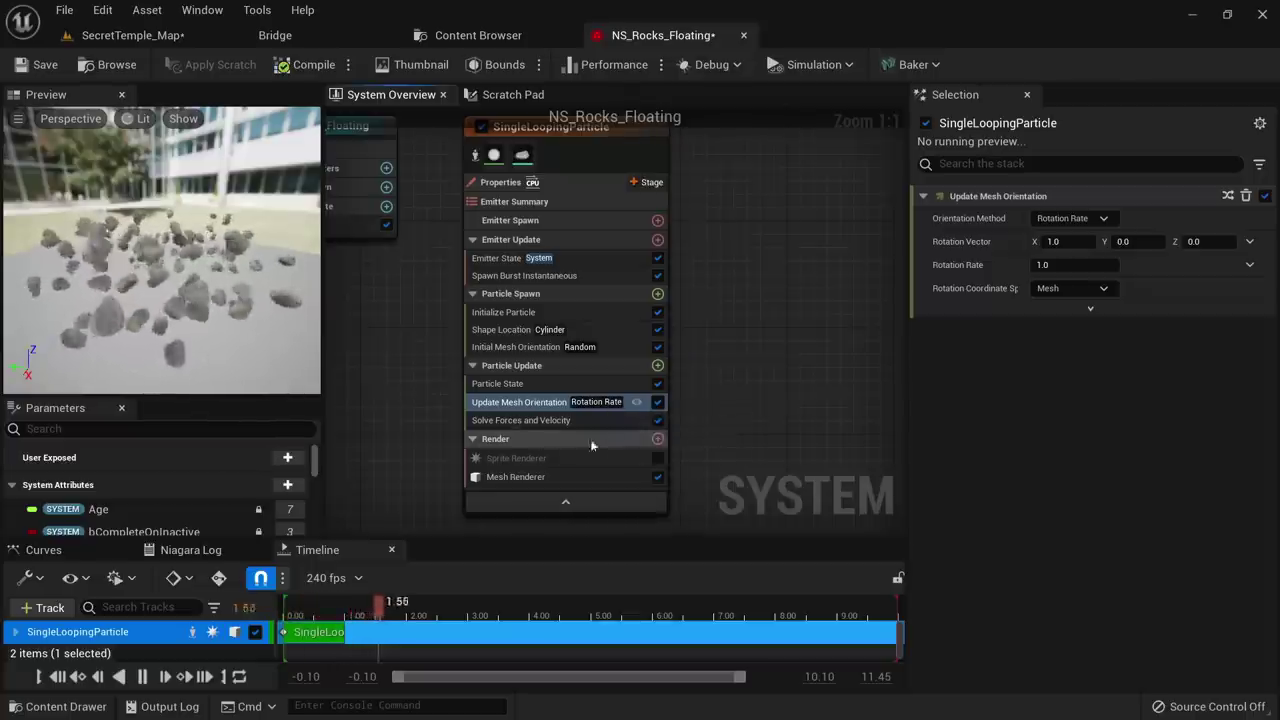
{"action": "left_click_drag", "start_coordinate": [250, 306], "coordinate": [206, 308]}
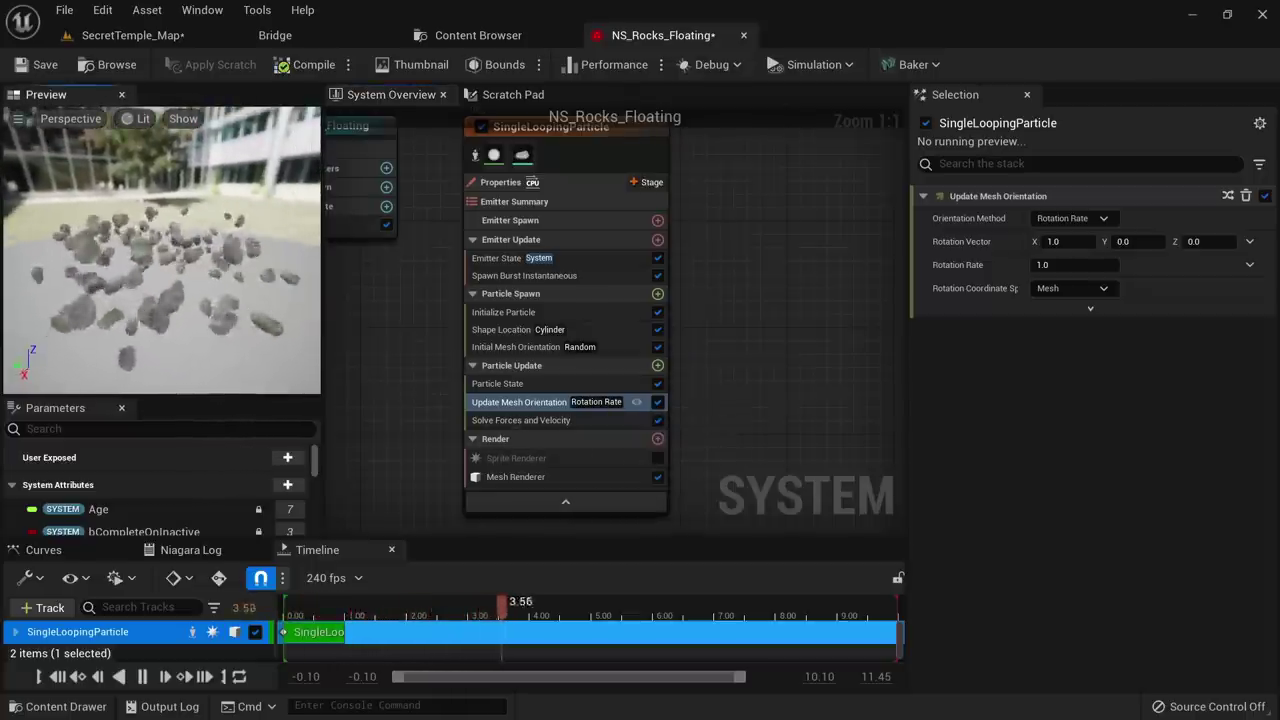
Set the Rotation Vector X of Update Mesh Orientation to 0.1, save the system, and check the rocks in SecretTemple_Map
{"action": "left_click", "coordinate": [1058, 241]}
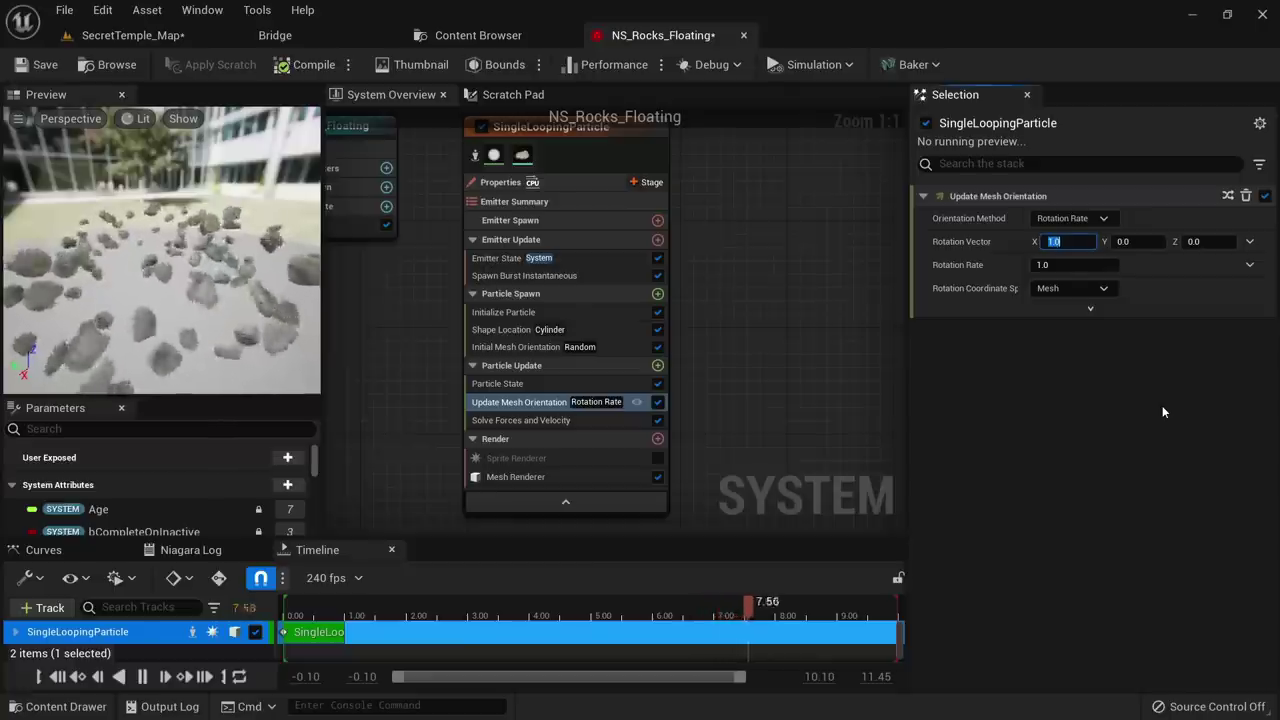
{"action": "type", "text": "0.1"}
{"action": "key", "text": "Return"}
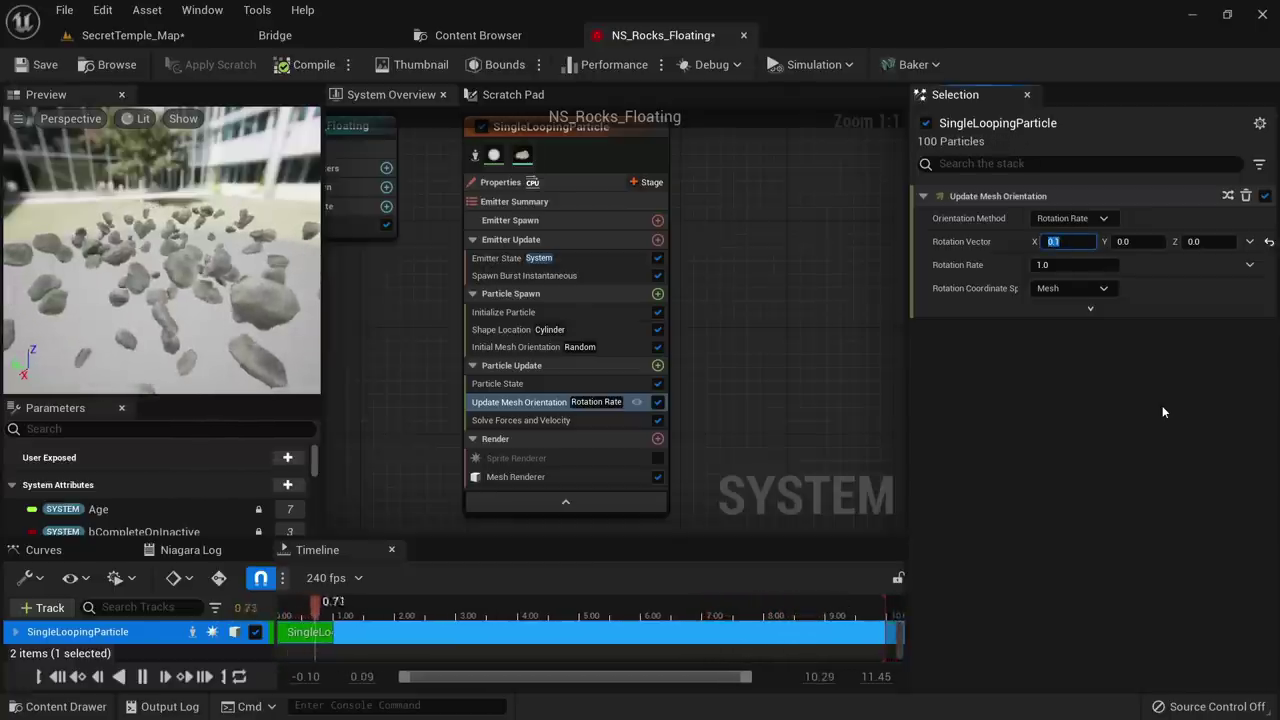
{"action": "left_click", "coordinate": [40, 64]}
{"action": "left_click", "coordinate": [130, 35]}
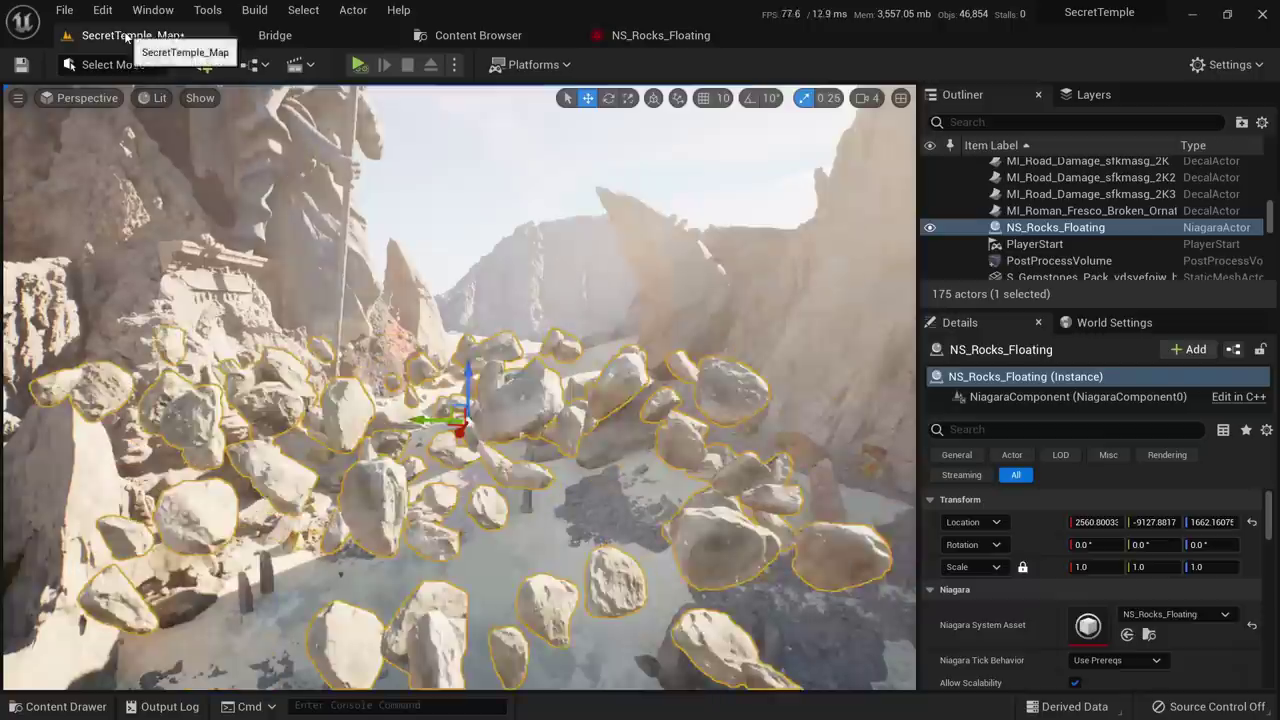
{"action": "left_click_drag", "start_coordinate": [445, 444], "coordinate": [540, 444], "text": "alt"}
{"action": "right_click_drag", "start_coordinate": [444, 444], "coordinate": [444, 444]}
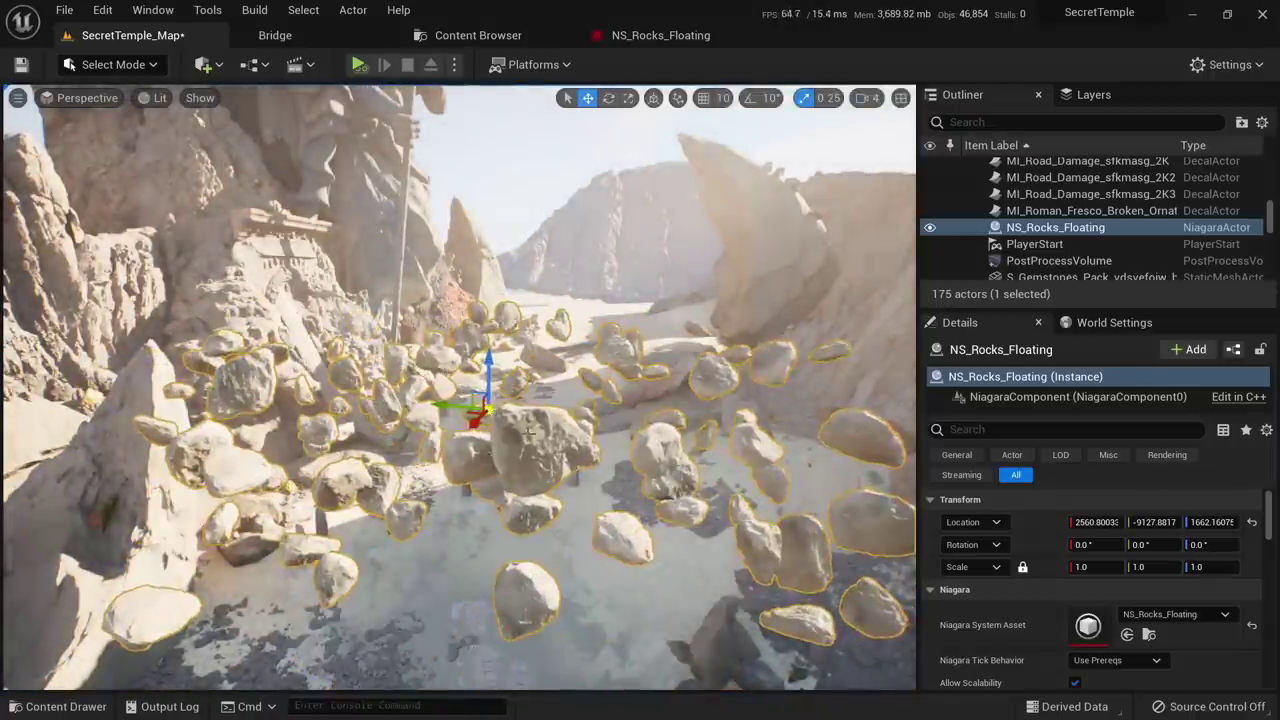
In Particle State of NS_Rocks_Floating, disable Kill Particles When Lifetime Has Elapsed and enable Loop Particles Lifetime
{"action": "left_click", "coordinate": [645, 35]}
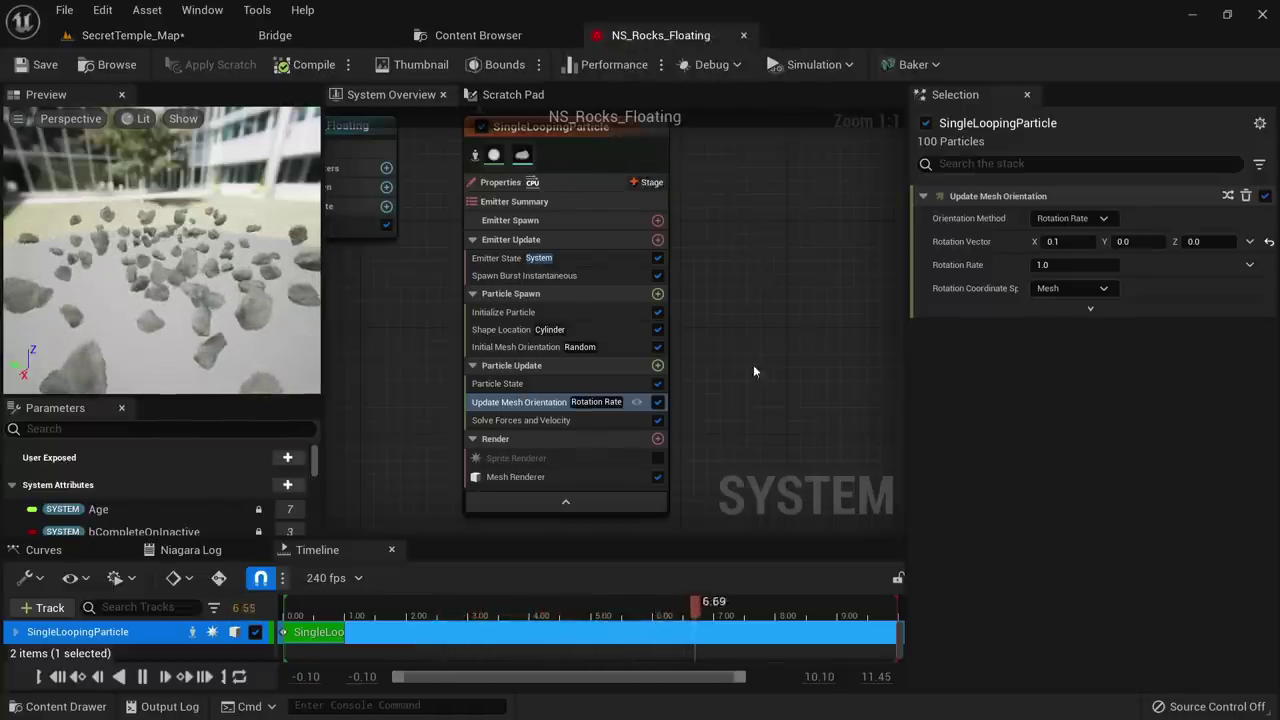
{"action": "mouse_move", "coordinate": [524, 385]}
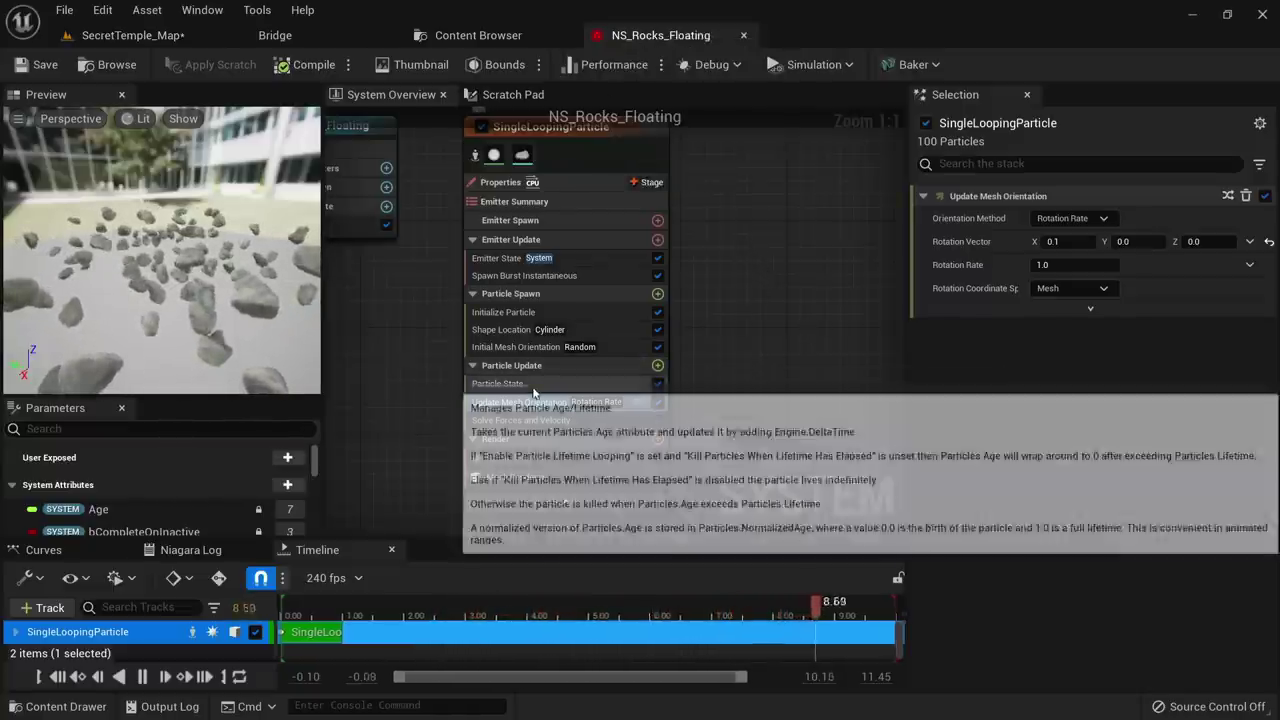
{"action": "left_click", "coordinate": [553, 315]}
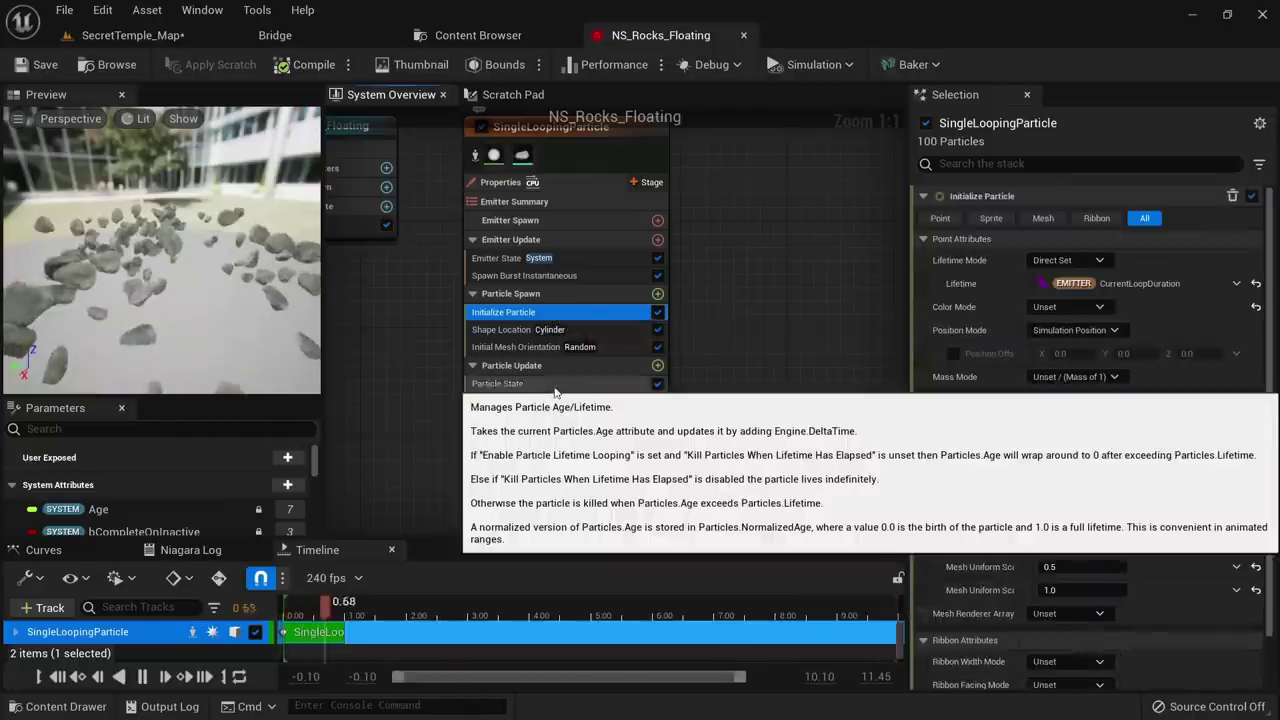
{"action": "left_click", "coordinate": [524, 384]}
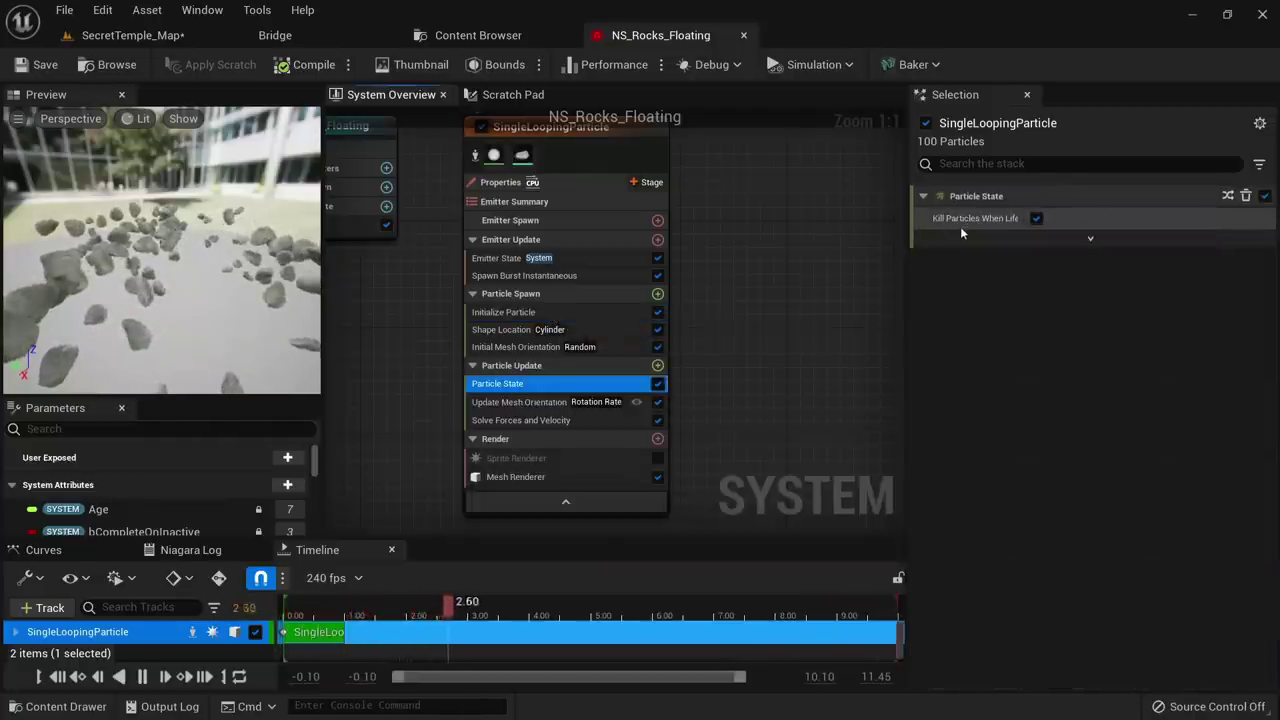
{"action": "mouse_move", "coordinate": [962, 224]}
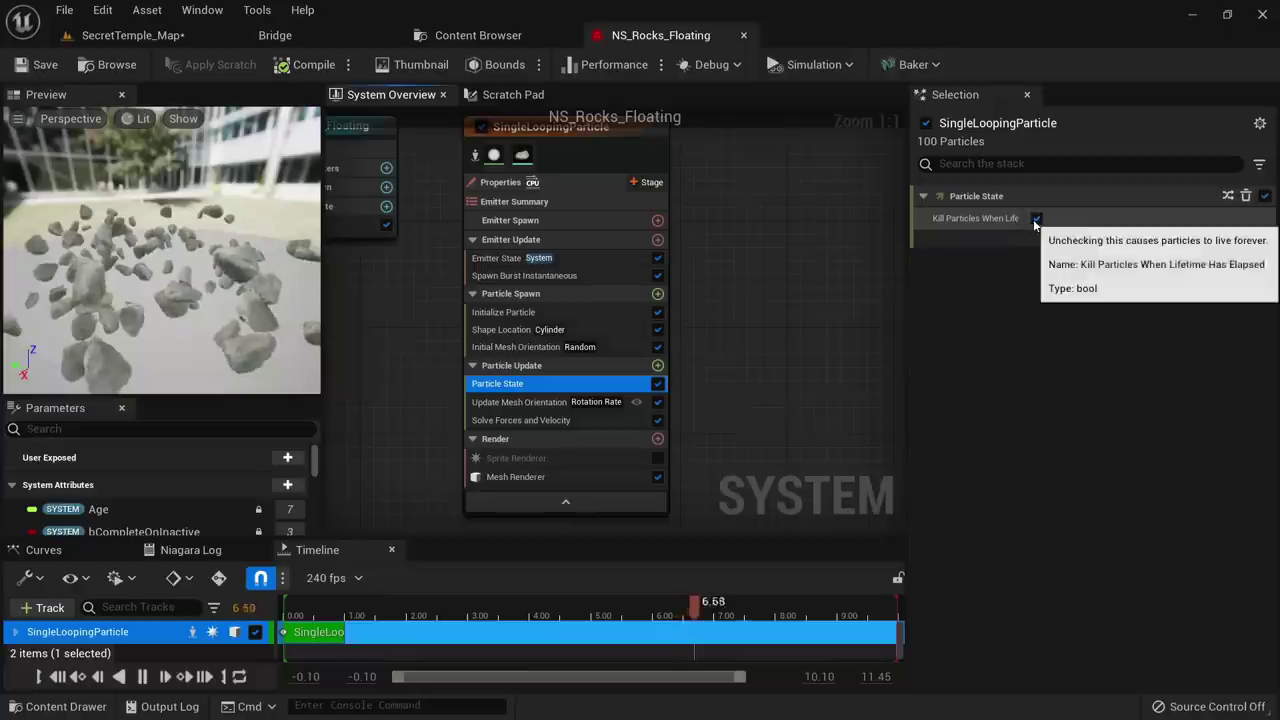
{"action": "left_click", "coordinate": [1036, 221]}
{"action": "left_click", "coordinate": [1036, 219]}
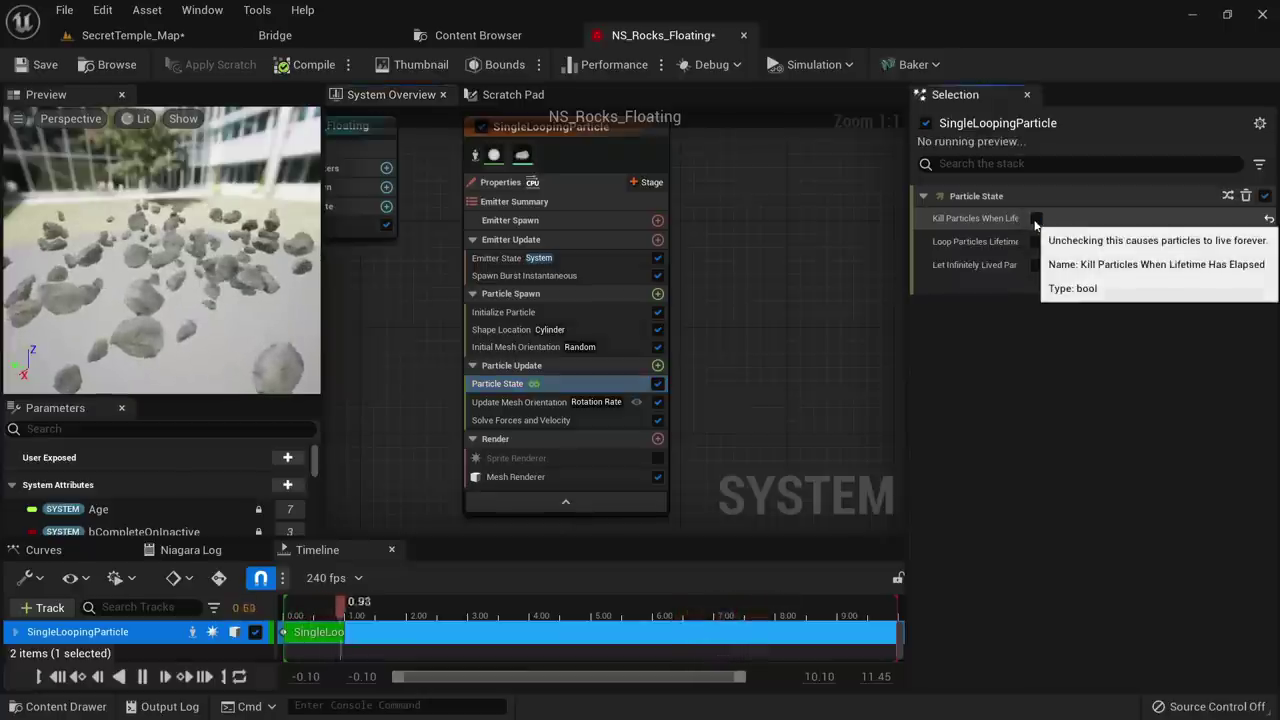
{"action": "mouse_move", "coordinate": [1037, 245]}
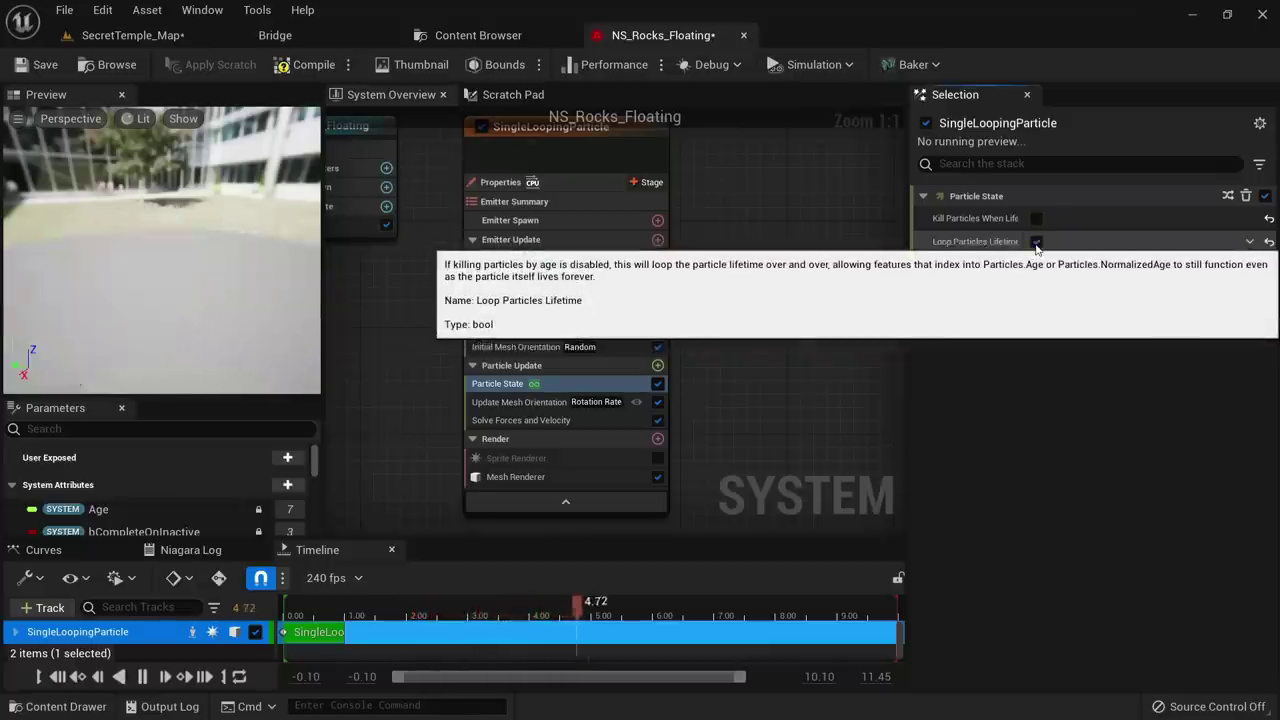
{"action": "left_click", "coordinate": [1037, 244]}
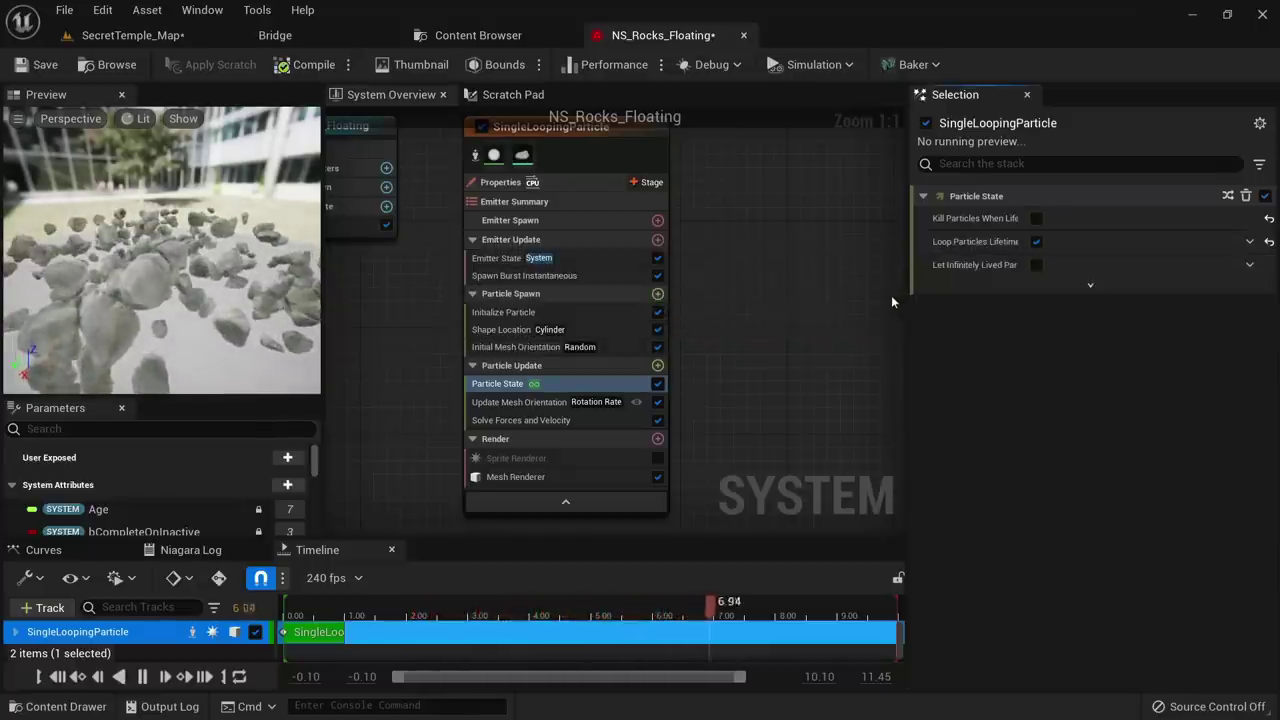
In Emitter State, set the Life Cycle Mode to Self with Loop Behavior Once, and save the system
{"action": "left_click", "coordinate": [566, 259]}
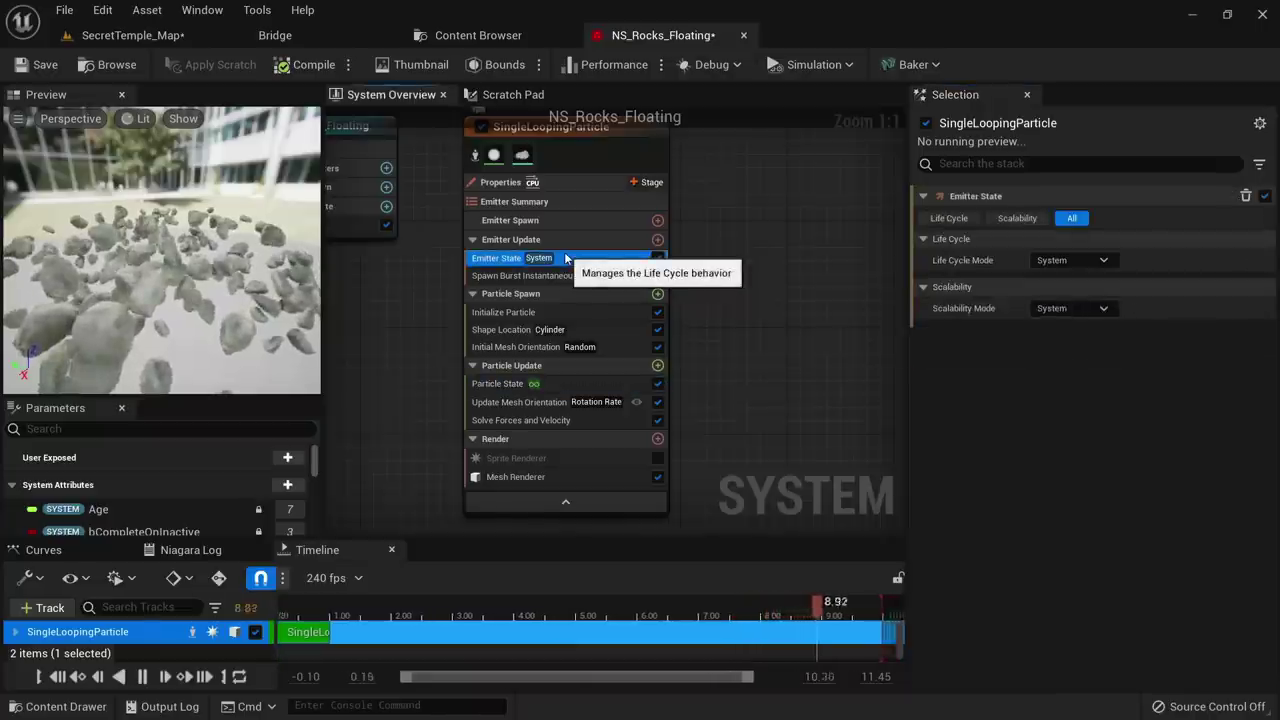
{"action": "left_click", "coordinate": [1068, 262]}
{"action": "left_click", "coordinate": [1068, 305]}
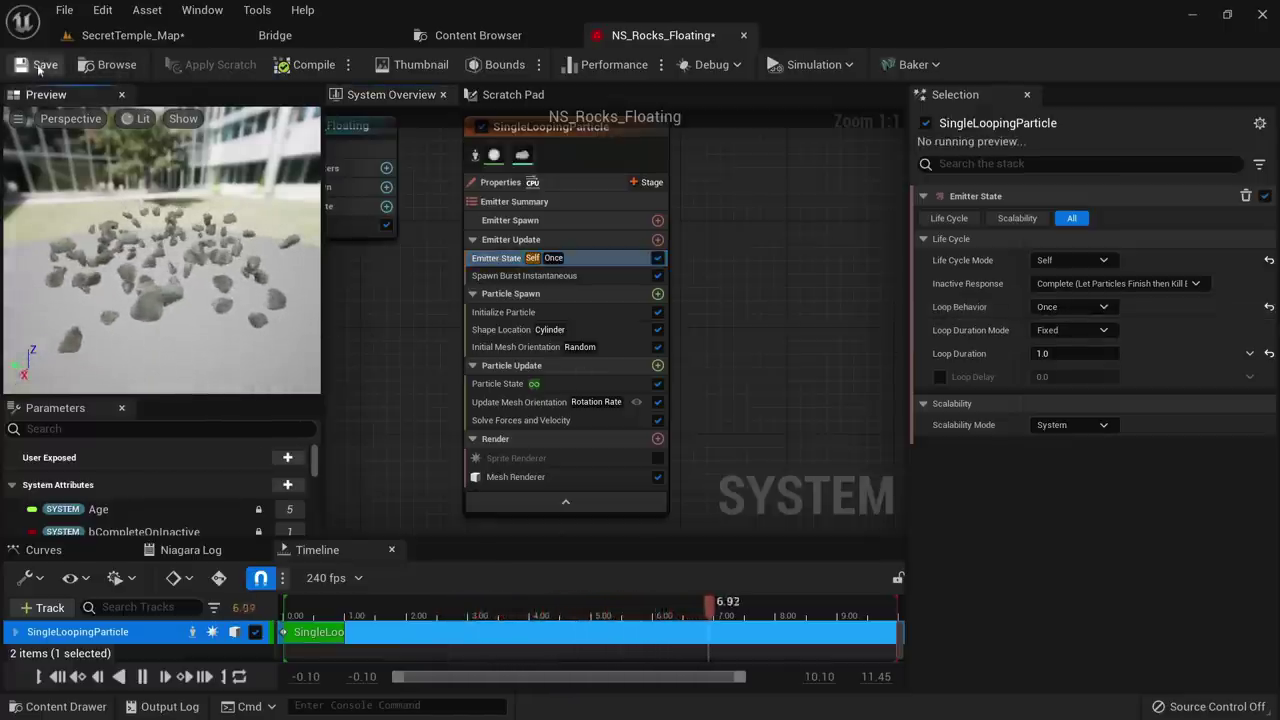
{"action": "left_click", "coordinate": [45, 64]}
View the rocks in SecretTemple_Map, then raise and lower the NS_Rocks_Floating actor to test whether the rocks follow it
{"action": "left_click", "coordinate": [130, 35]}
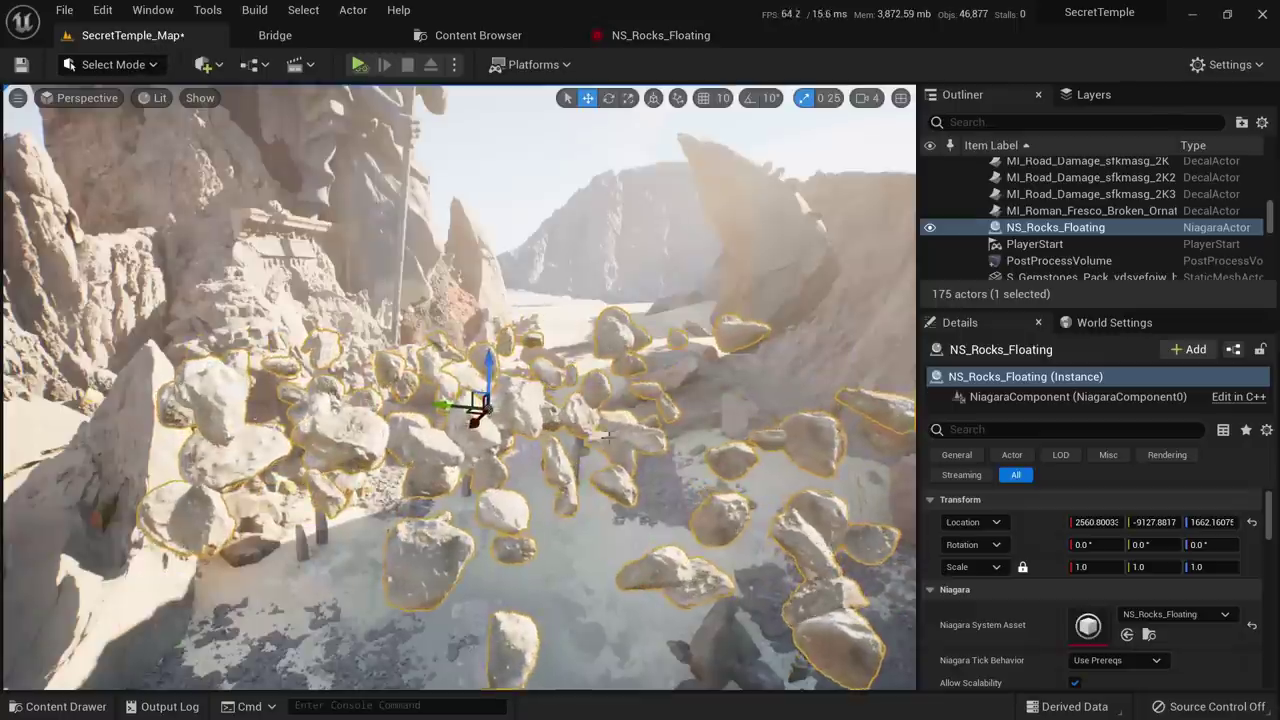
{"action": "key", "text": "s"}
{"action": "mouse_move", "coordinate": [565, 310]}
{"action": "right_mouse_down"}
{"action": "mouse_move", "coordinate": [590, 260]}
{"action": "mouse_move", "coordinate": [578, 305]}
{"action": "right_mouse_up"}
{"action": "key", "text": "Escape"}
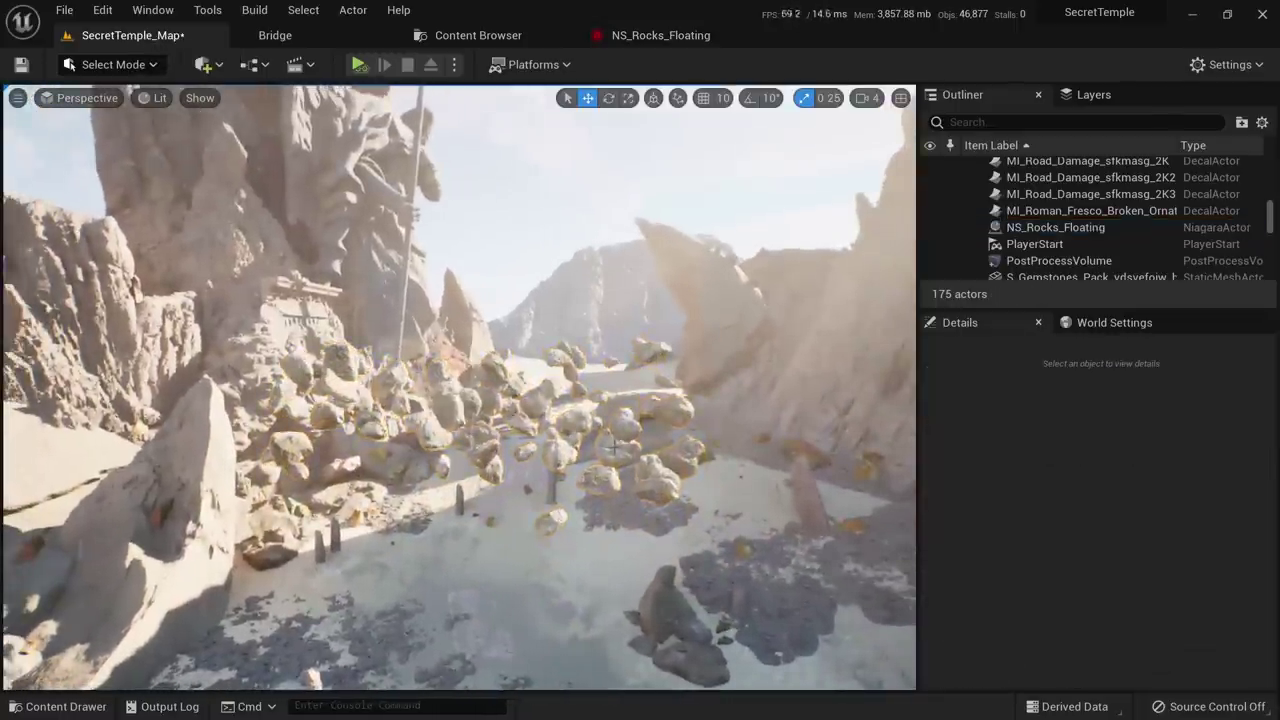
{"action": "right_click_drag", "start_coordinate": [614, 447], "coordinate": [530, 440]}
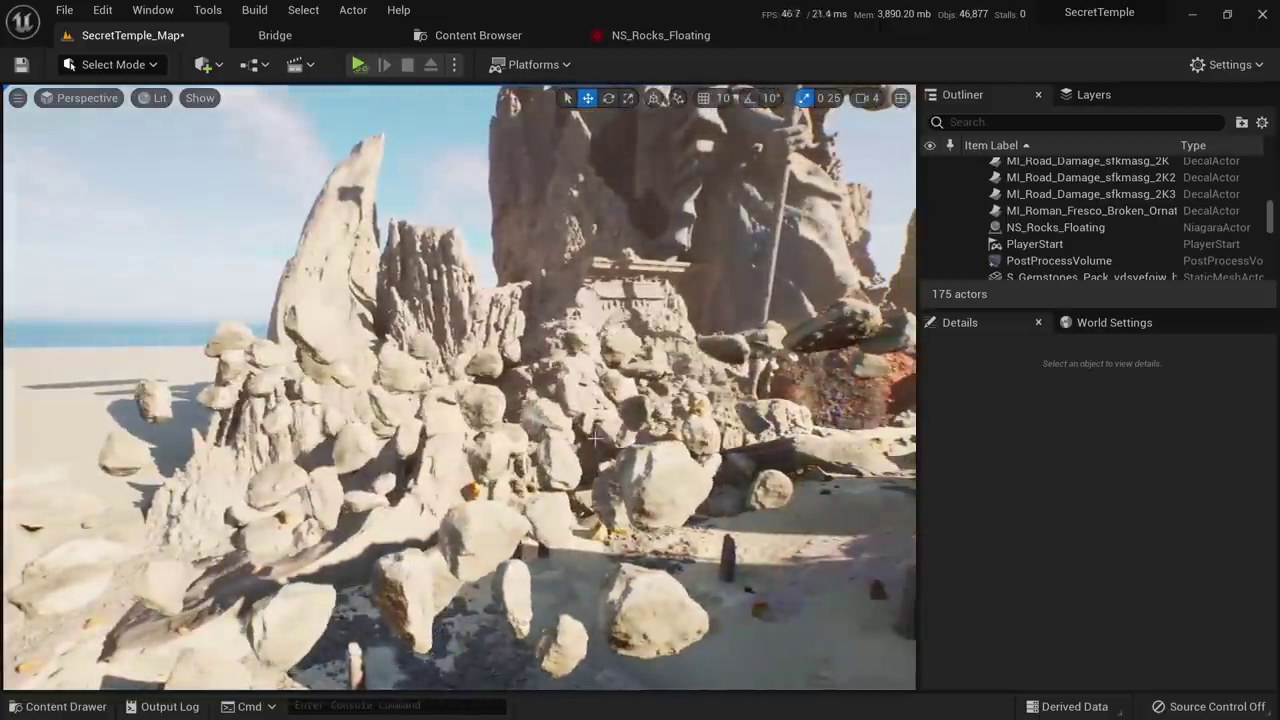
{"action": "left_click", "coordinate": [614, 447]}
{"action": "right_click_drag", "start_coordinate": [614, 447], "coordinate": [770, 450]}
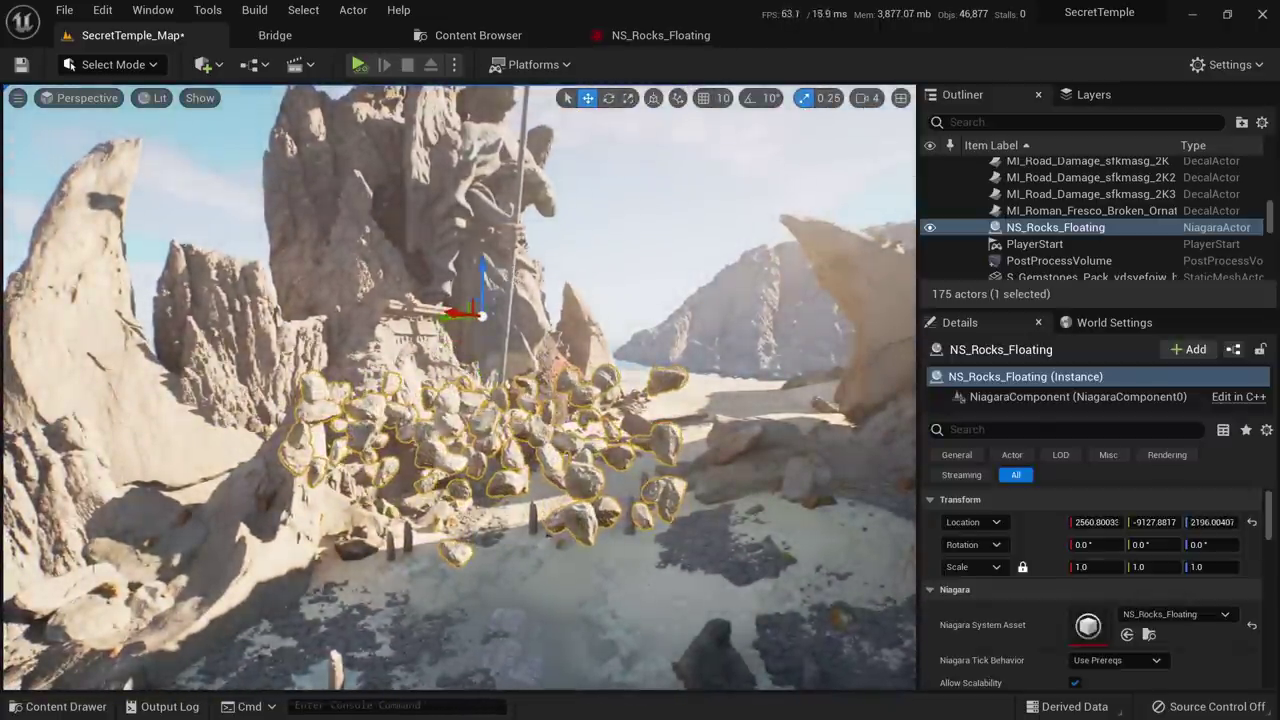
{"action": "right_click_drag", "start_coordinate": [614, 447], "coordinate": [632, 447]}
{"action": "key", "text": "e"}
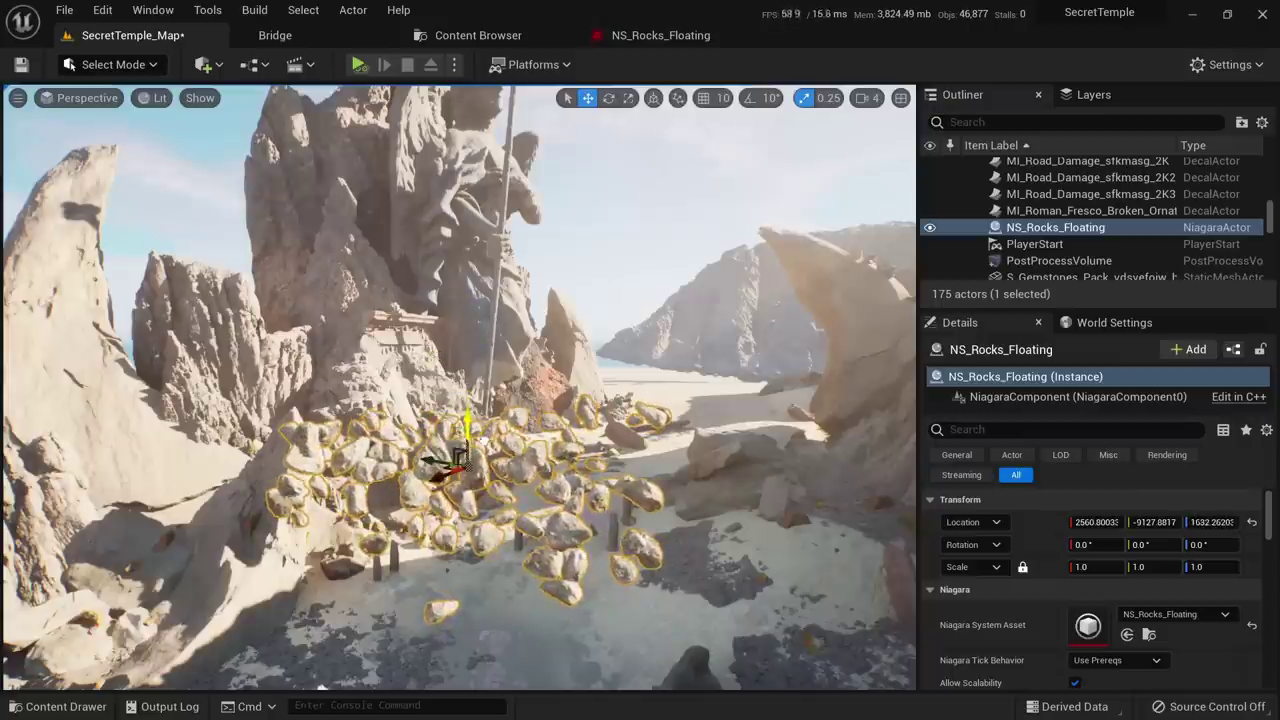
Enable Local Space in the SingleLoopingParticle emitter properties of NS_Rocks_Floating and save the system
{"action": "left_click", "coordinate": [522, 38]}
{"action": "left_click", "coordinate": [612, 35]}
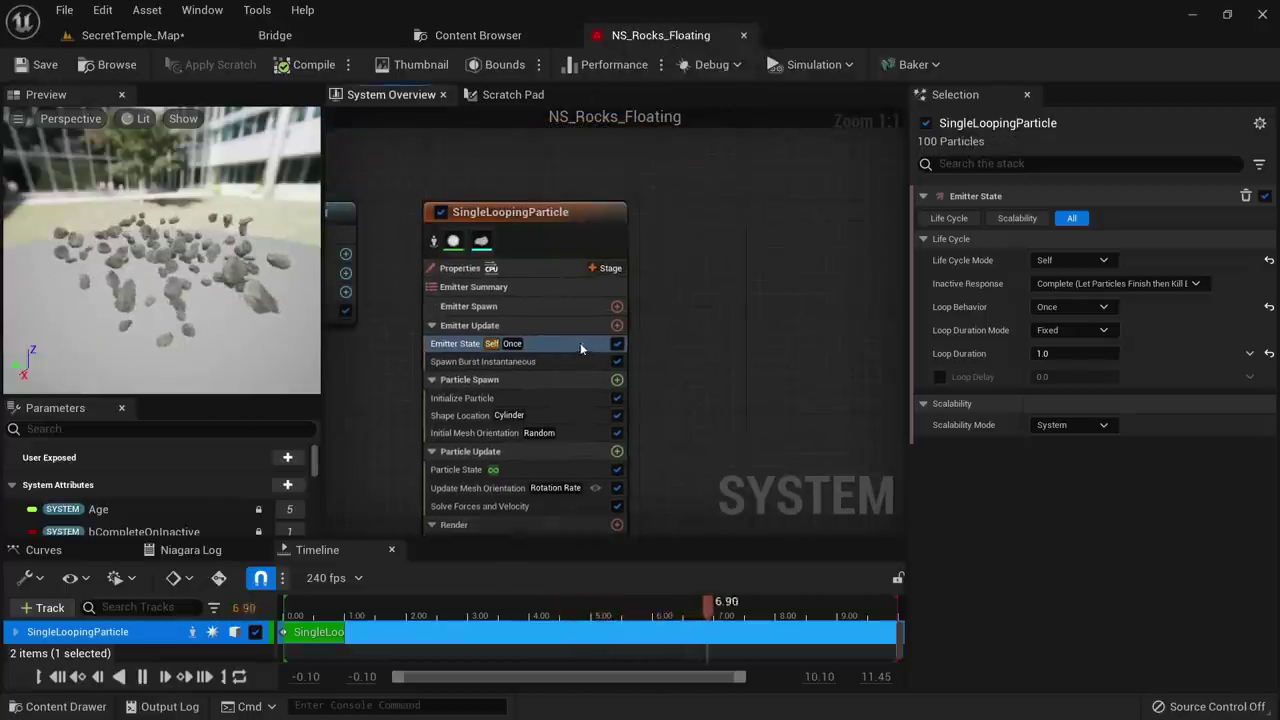
{"action": "left_click", "coordinate": [575, 213]}
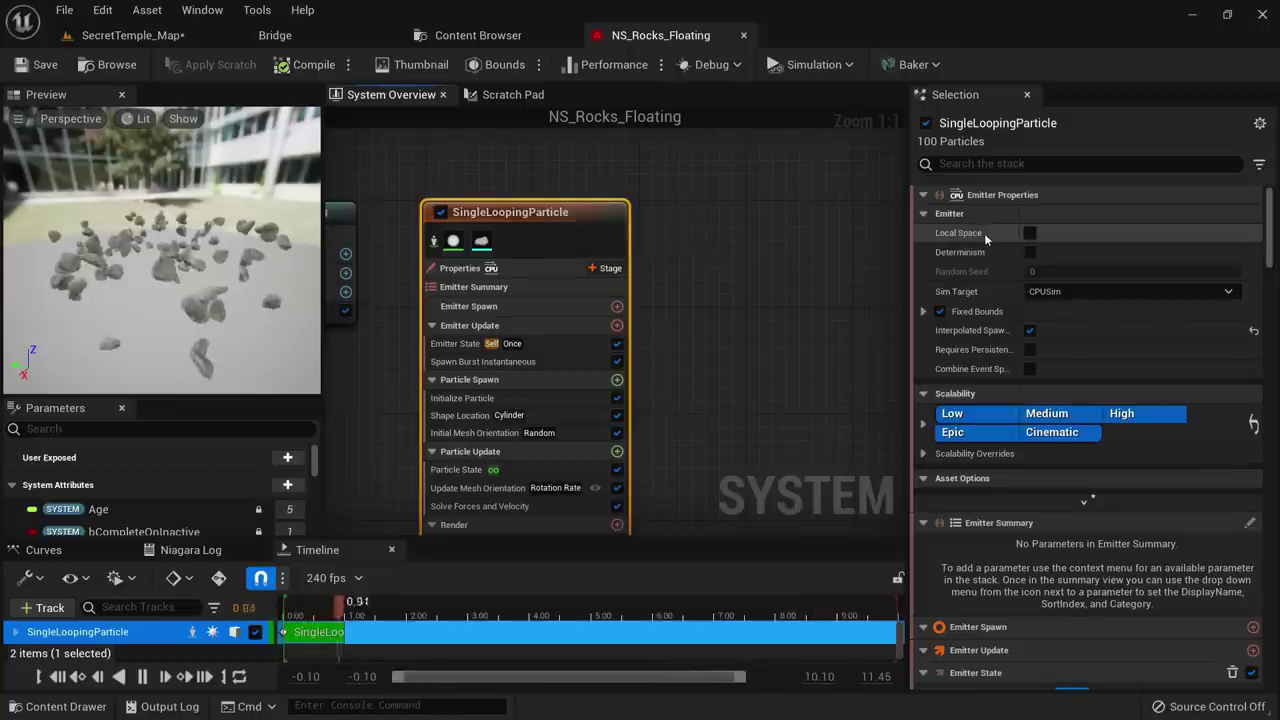
{"action": "left_click", "coordinate": [1030, 233]}
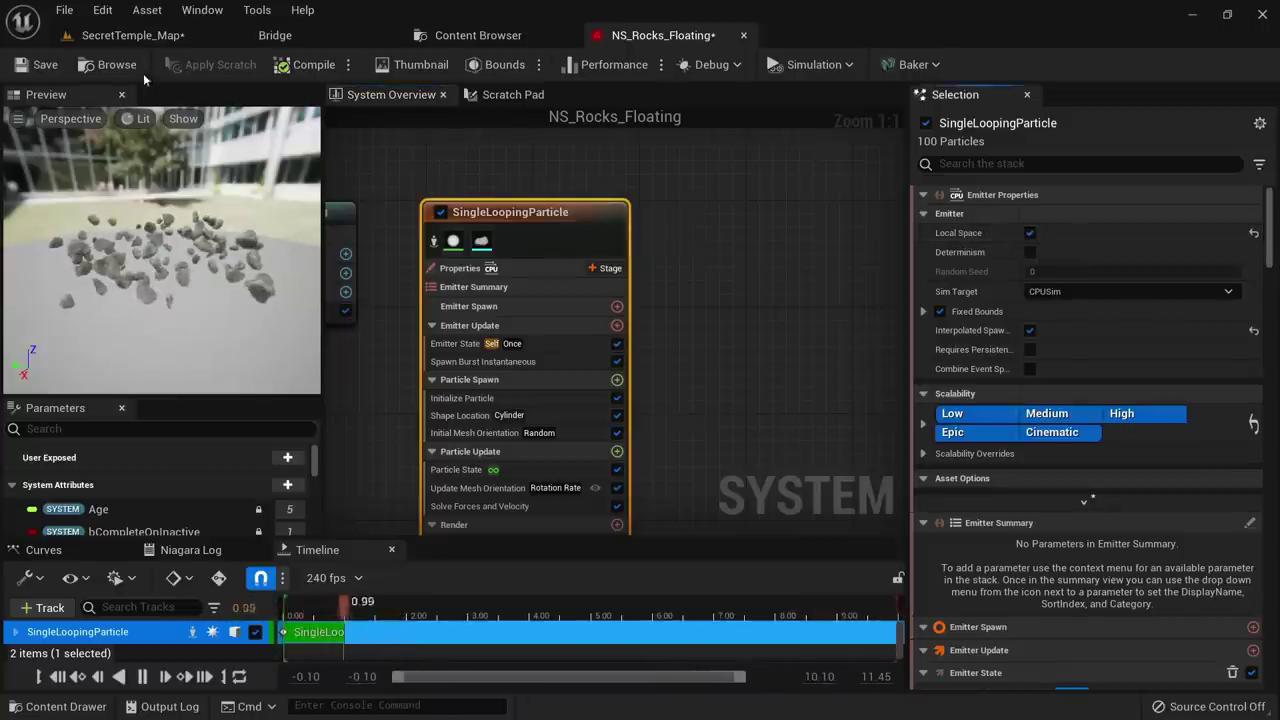
{"action": "left_click", "coordinate": [45, 65]}
Move the NS_Rocks_Floating actor in SecretTemple_Map up to the large stone ring above the statue, at a height of about 9864
{"action": "left_click", "coordinate": [133, 35]}
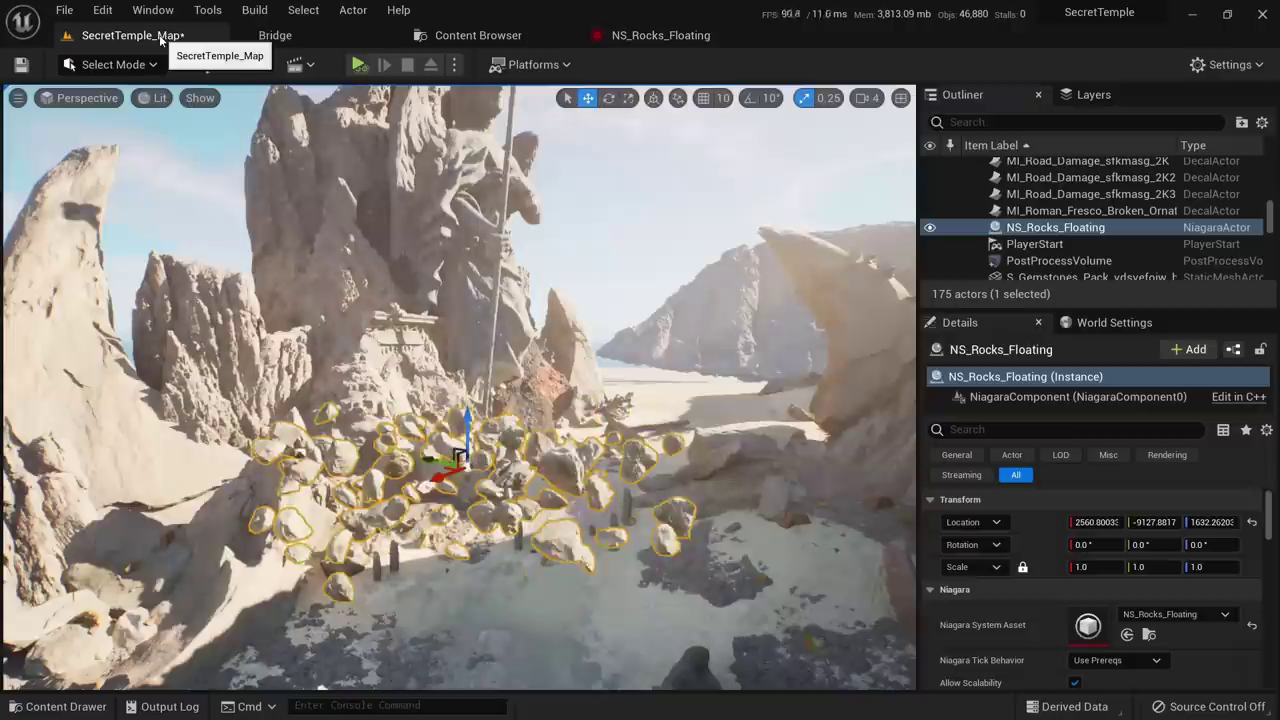
{"action": "right_click_drag", "start_coordinate": [460, 388], "coordinate": [450, 385]}
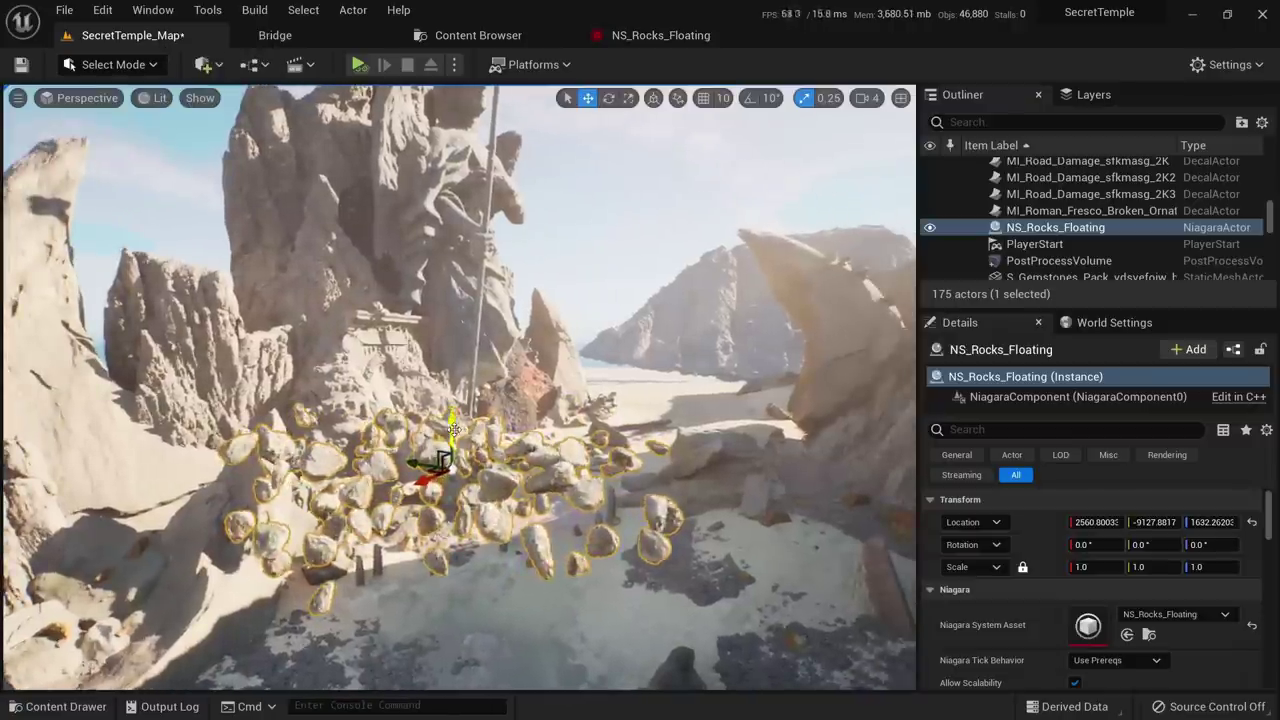
{"action": "left_click_drag", "start_coordinate": [448, 457], "coordinate": [448, 296]}
{"action": "right_click_drag", "start_coordinate": [448, 296], "coordinate": [438, 230]}
{"action": "right_click_drag", "start_coordinate": [500, 480], "coordinate": [513, 518]}
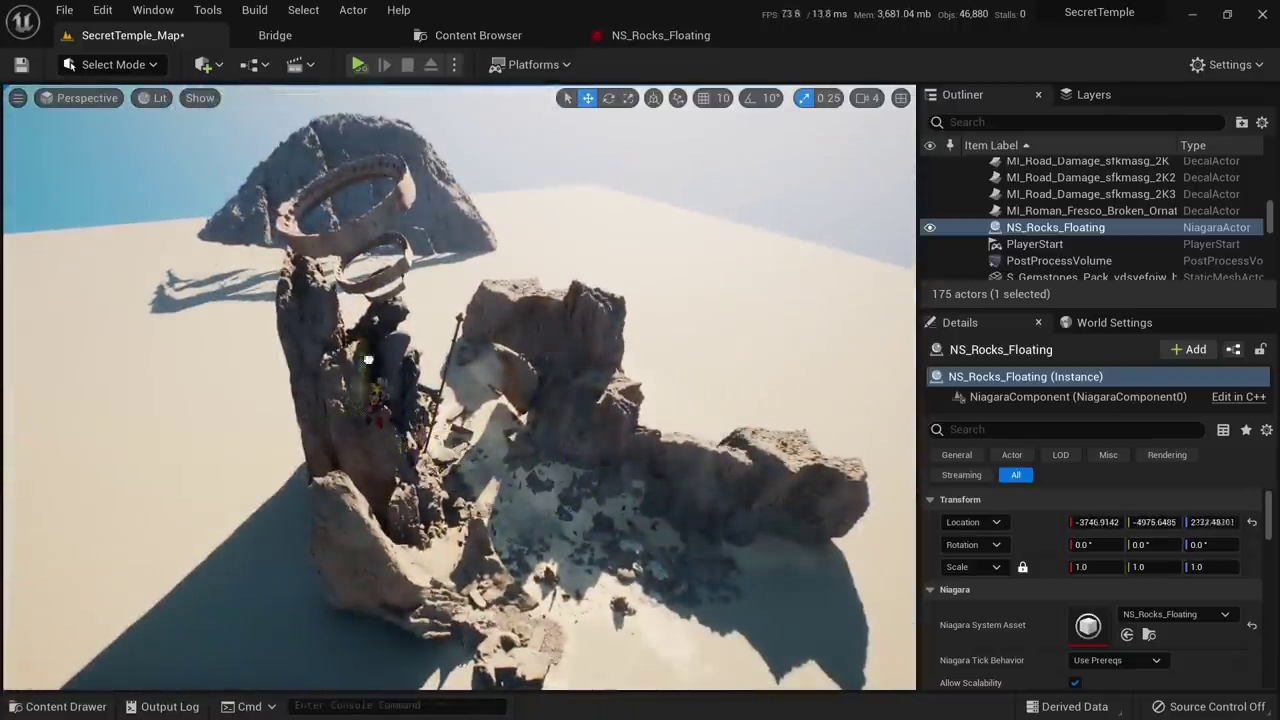
{"action": "left_click_drag", "start_coordinate": [360, 151], "coordinate": [360, 139]}
Rotate the rocks to about -154° around X to match the ring's tilt and shift them to about X -2000, Y -4898
{"action": "right_click_drag", "start_coordinate": [423, 271], "coordinate": [408, 182]}
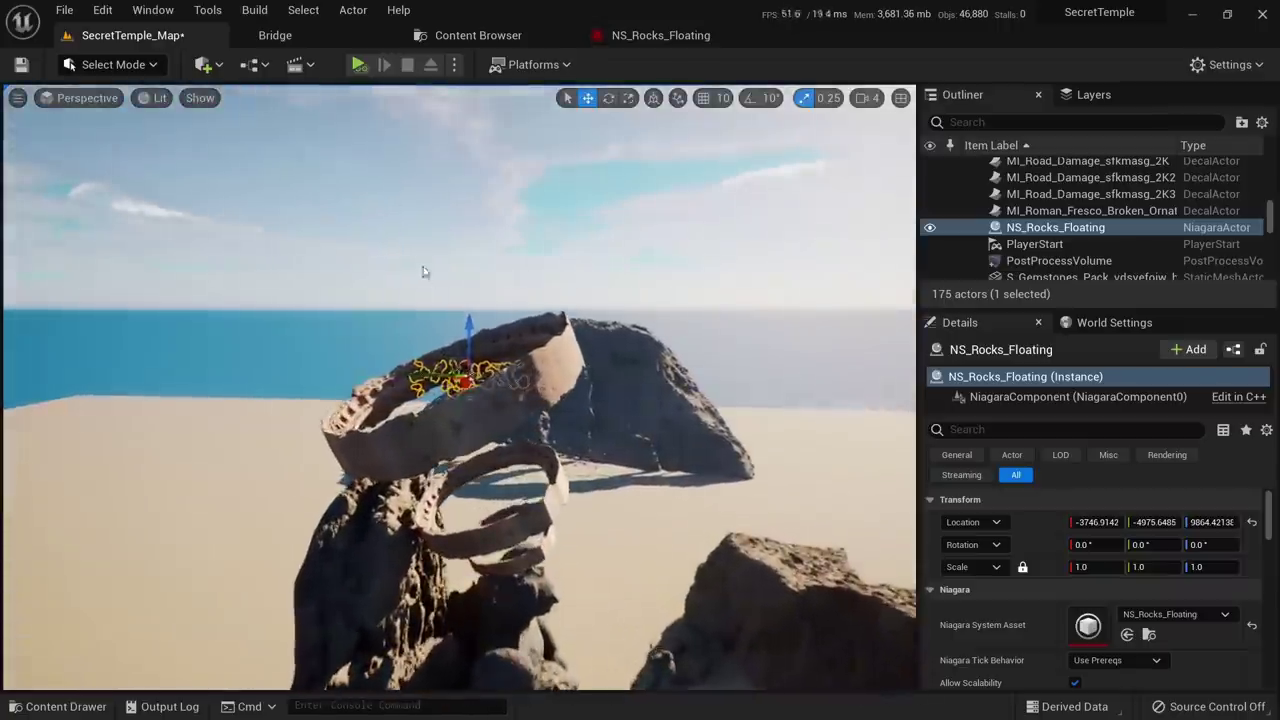
{"action": "key", "text": "e"}
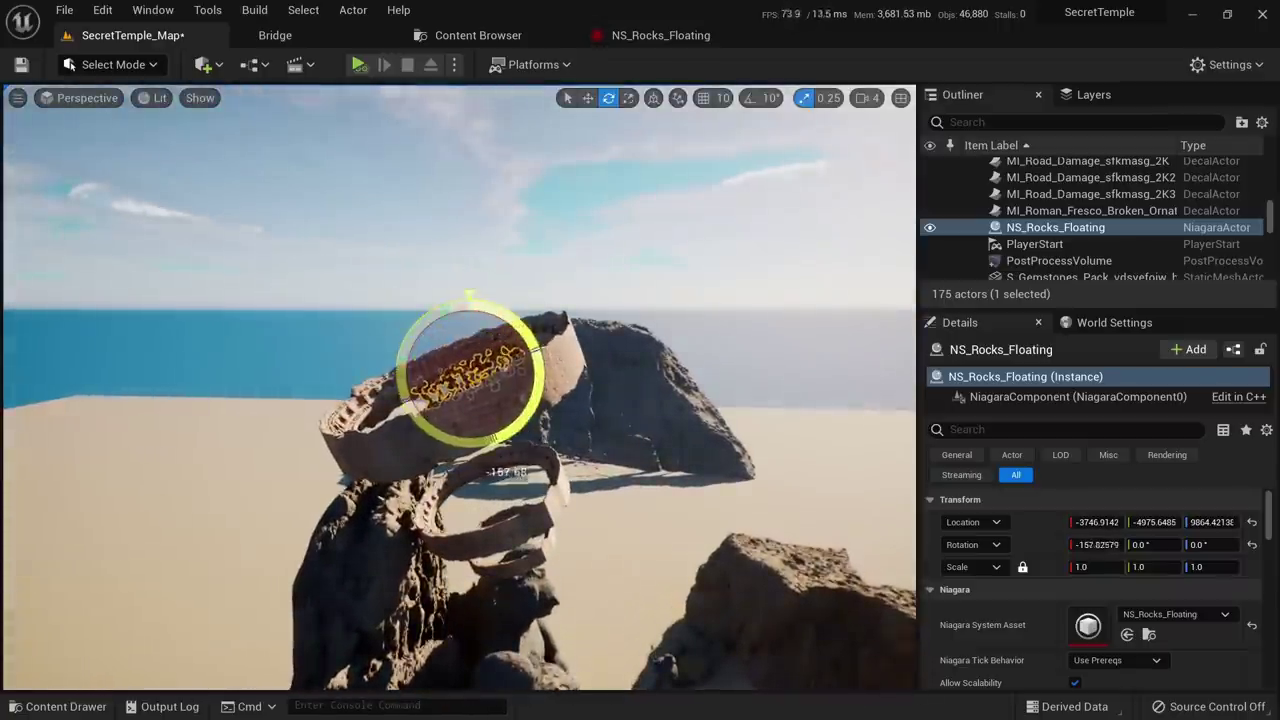
{"action": "right_click_drag", "start_coordinate": [495, 327], "coordinate": [530, 465]}
{"action": "right_click_drag", "start_coordinate": [397, 361], "coordinate": [334, 384]}
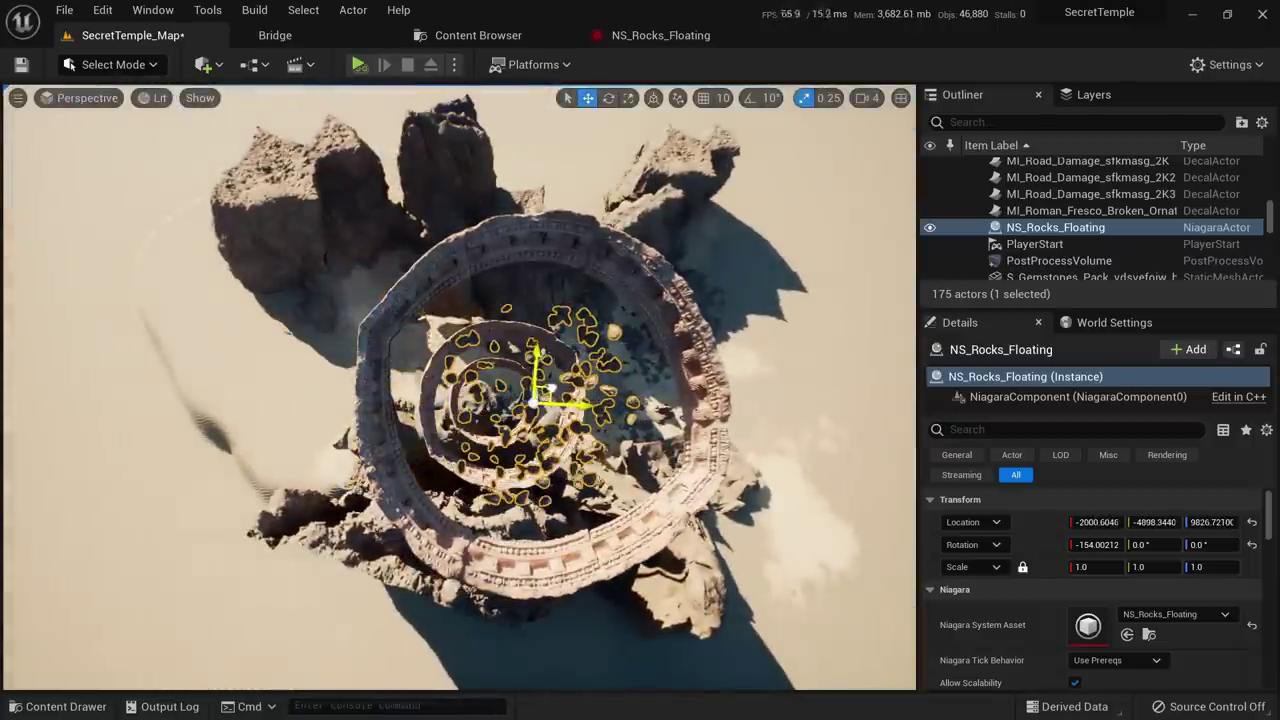
Scale the NS_Rocks_Floating actor to 1.5 and center it inside the large stone ring at about Y -4870, Z 9885
{"action": "right_click_drag", "start_coordinate": [641, 422], "coordinate": [572, 424]}
{"action": "key", "text": "r"}
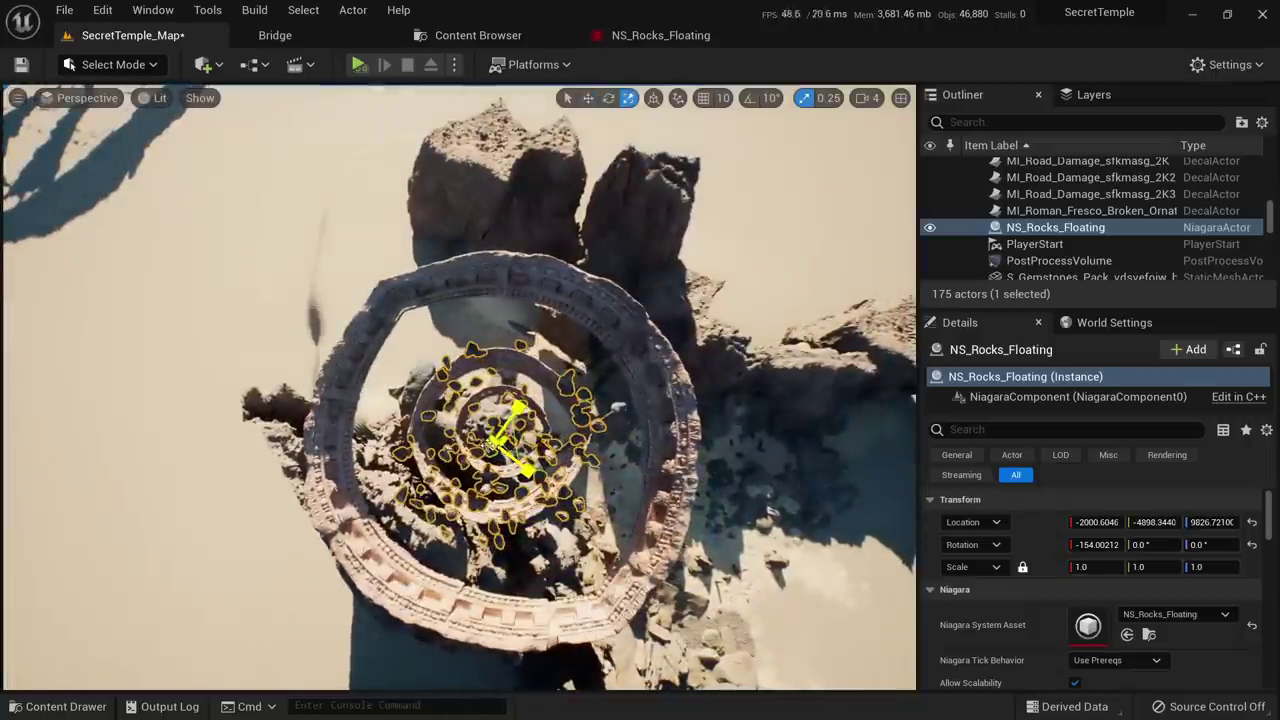
{"action": "mouse_move", "coordinate": [493, 443]}
{"action": "right_mouse_down"}
{"action": "mouse_move", "coordinate": [530, 300]}
{"action": "mouse_move", "coordinate": [488, 425]}
{"action": "right_mouse_up"}
{"action": "key", "text": "w"}
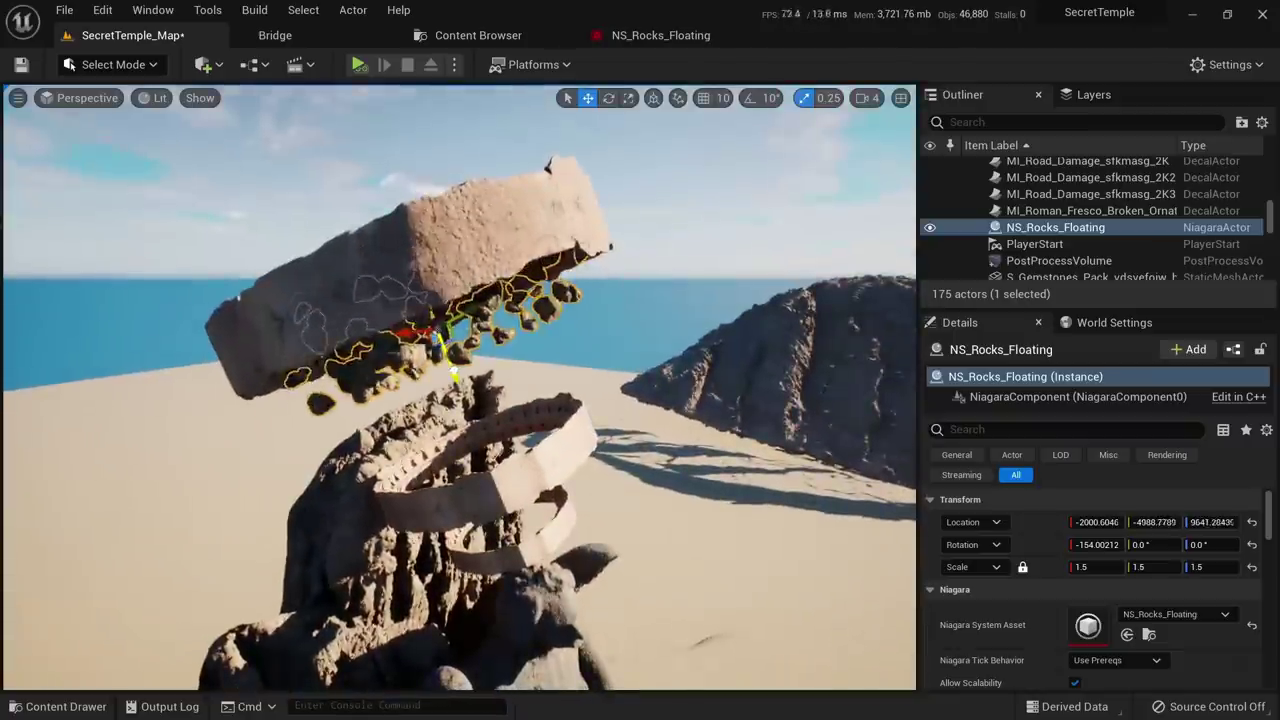
{"action": "left_click_drag", "start_coordinate": [440, 347], "coordinate": [438, 341]}
{"action": "right_click_drag", "start_coordinate": [438, 341], "coordinate": [416, 297]}
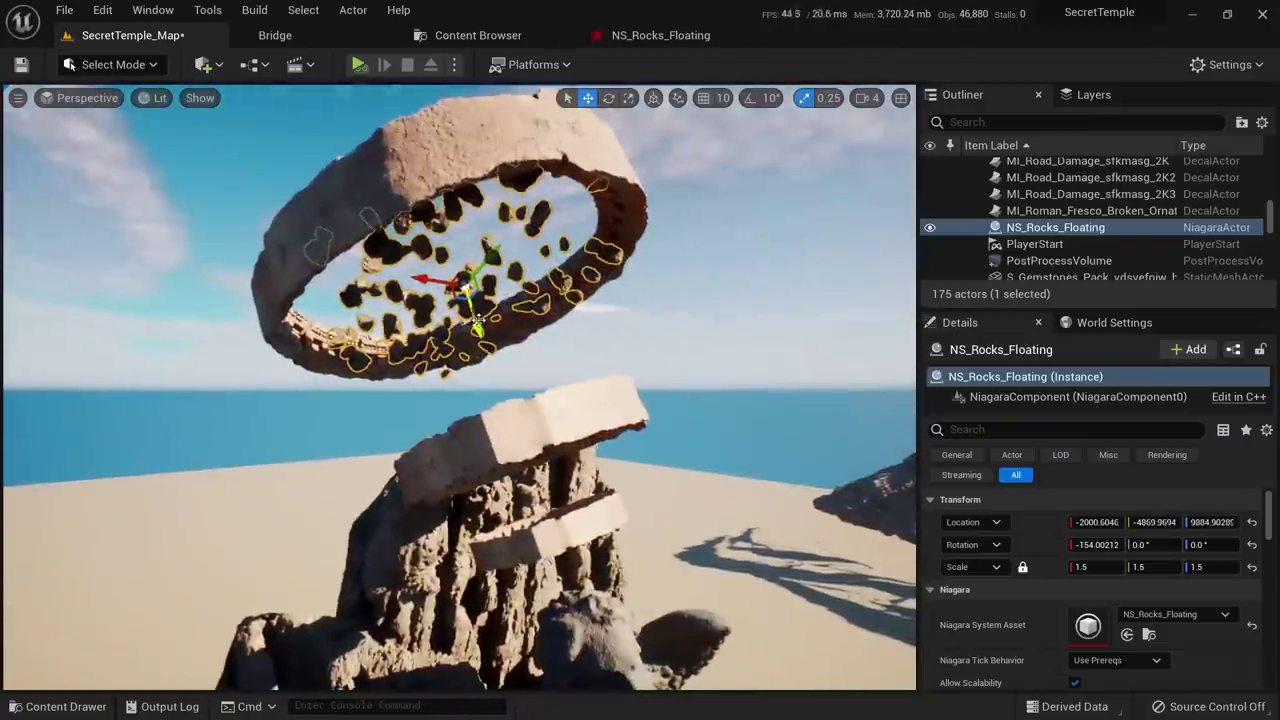
Duplicate the rocks down toward the middle ring, set the copy's scale to 1.0 and place it at about Y -5320, Z 8962
{"action": "left_click_drag", "start_coordinate": [475, 312], "coordinate": [515, 425], "text": "alt"}
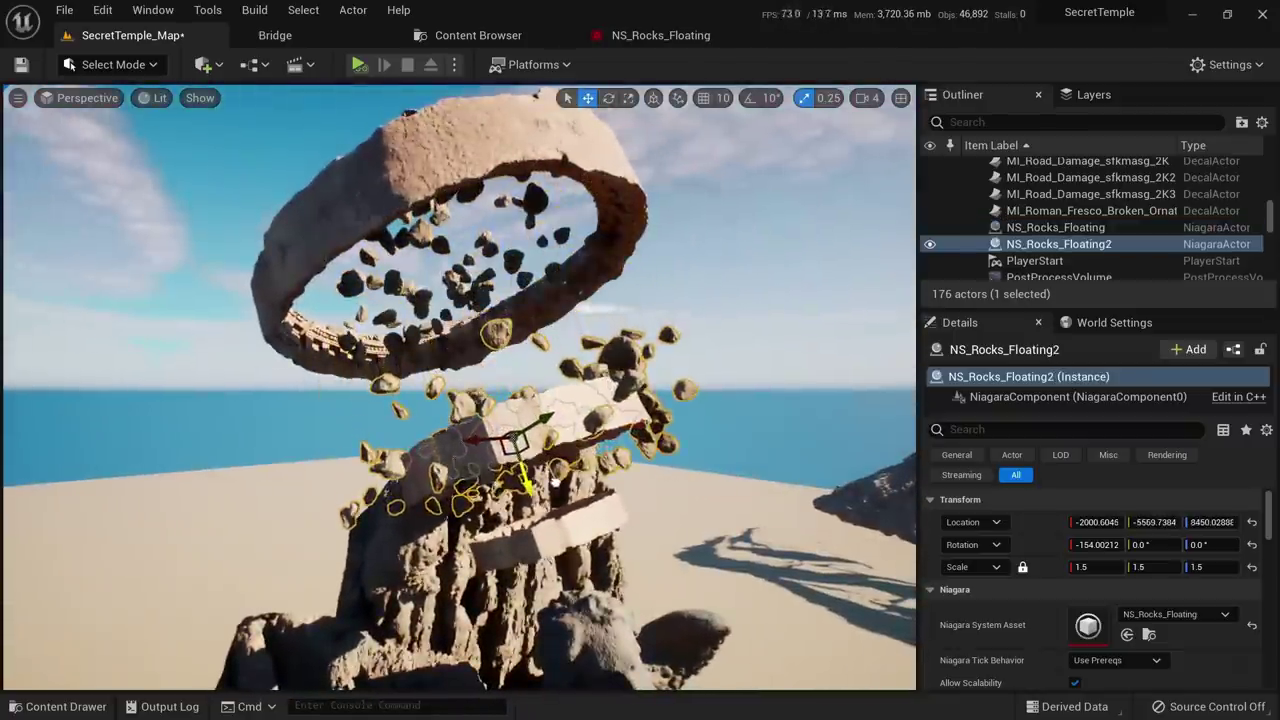
{"action": "type", "text": "1"}
{"action": "key", "text": "Return"}
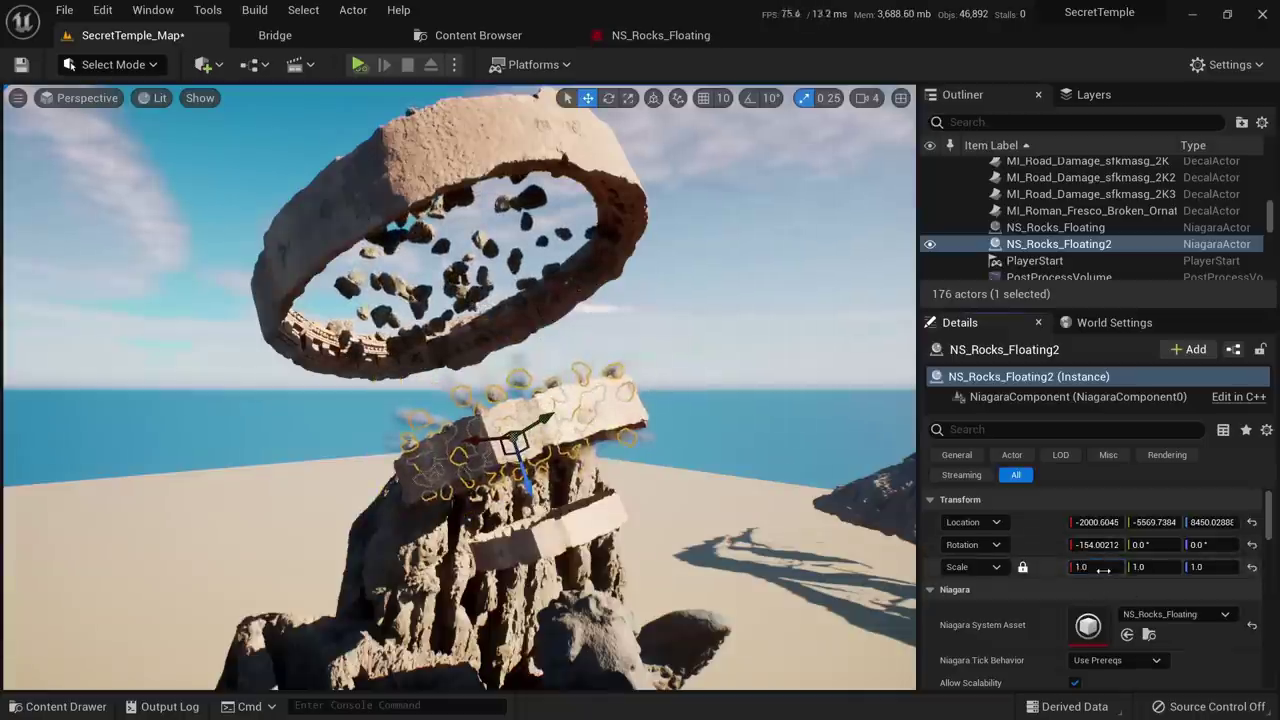
{"action": "left_click", "coordinate": [1083, 567]}
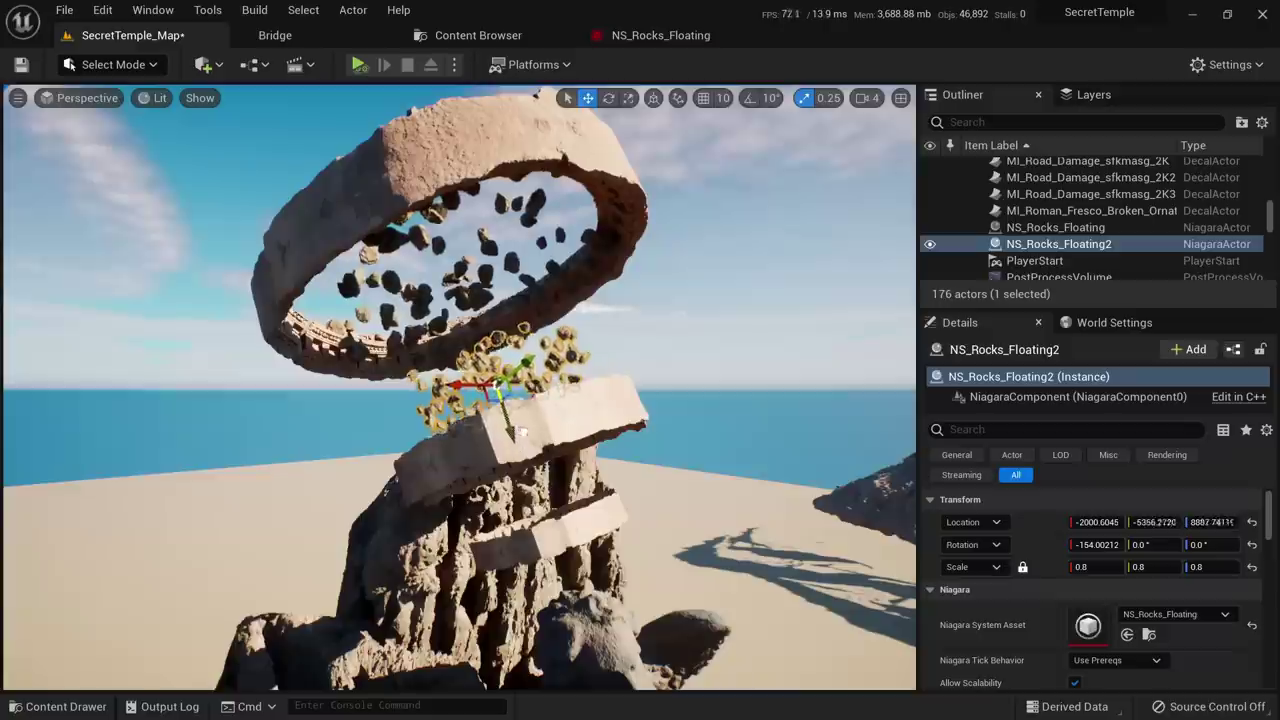
{"action": "type", "text": "1"}
{"action": "key", "text": "Return"}
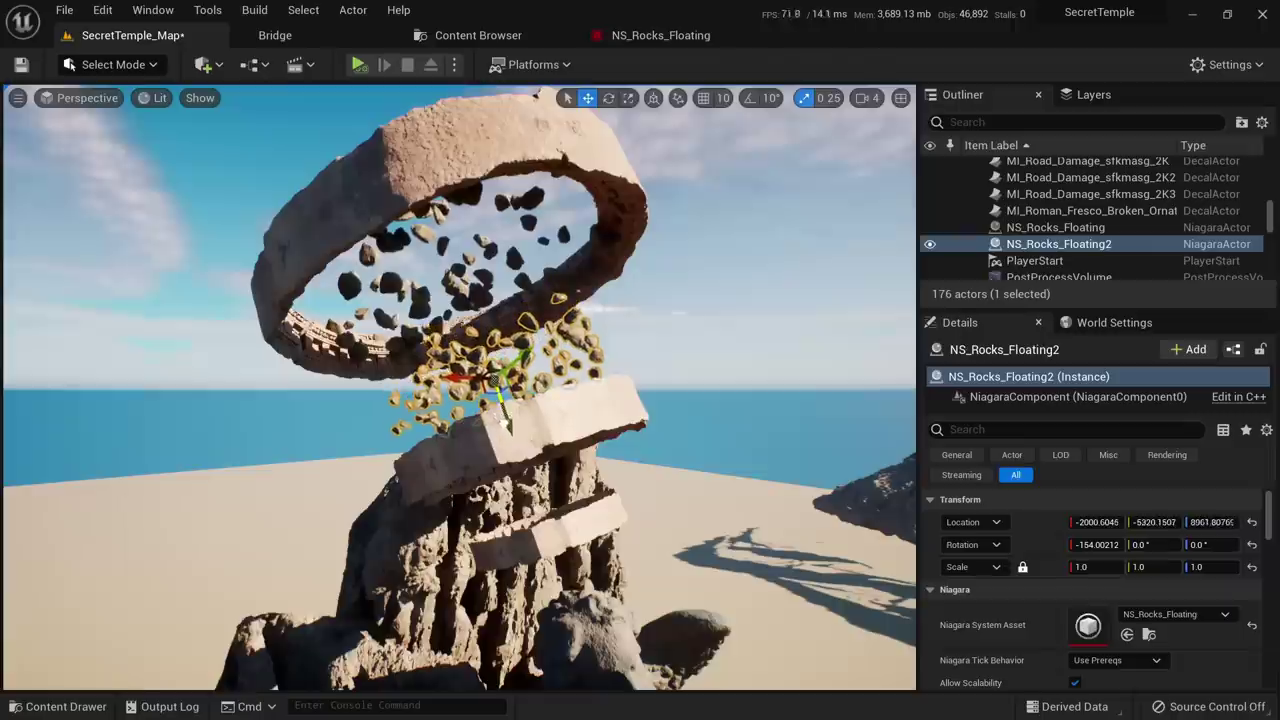
Duplicate the rocks between the middle and smallest rings at about Y -5767, Z 8045, with a scale of 0.65
{"action": "left_click_drag", "start_coordinate": [494, 380], "coordinate": [559, 536], "text": "alt"}
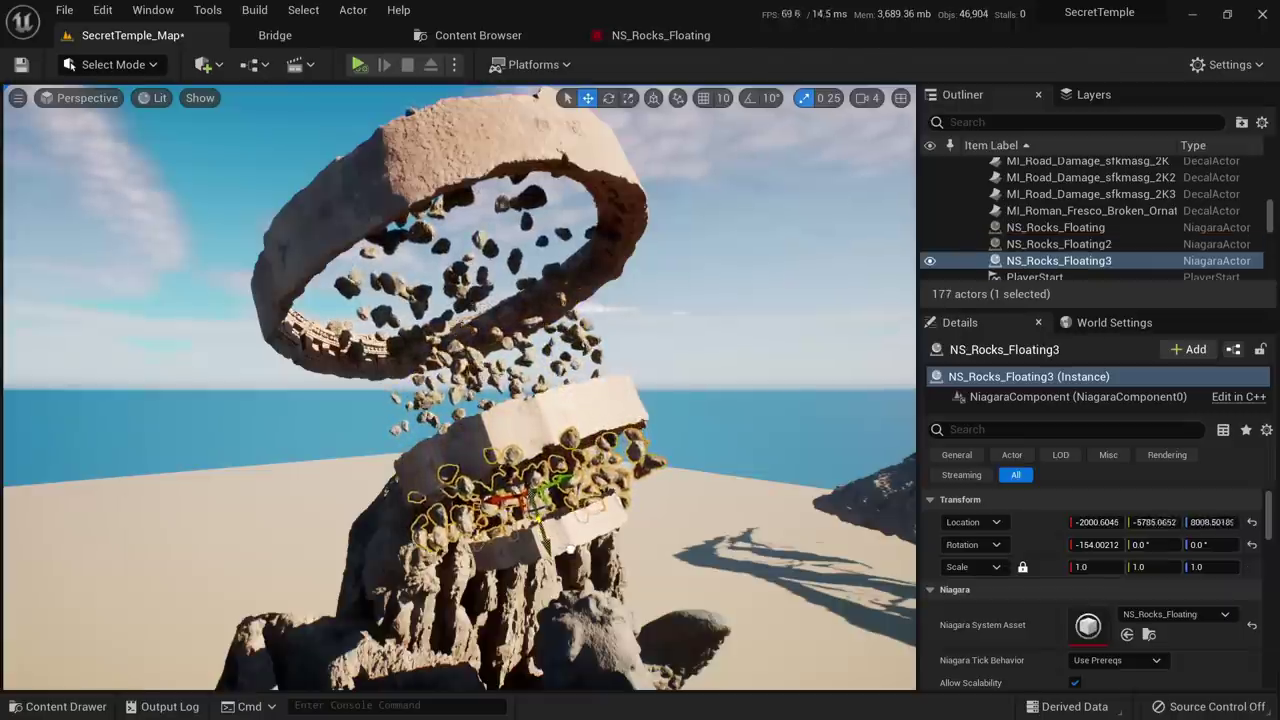
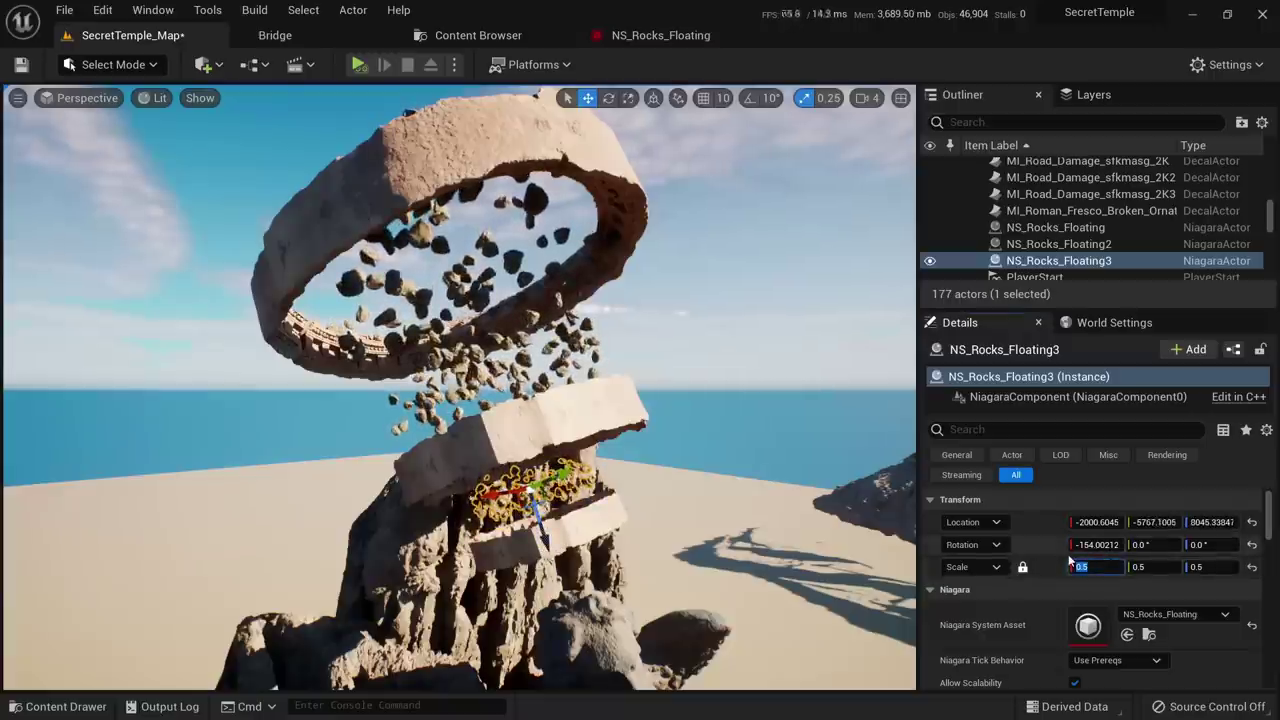
{"action": "type", "text": "0.65"}
{"action": "key", "text": "Return"}
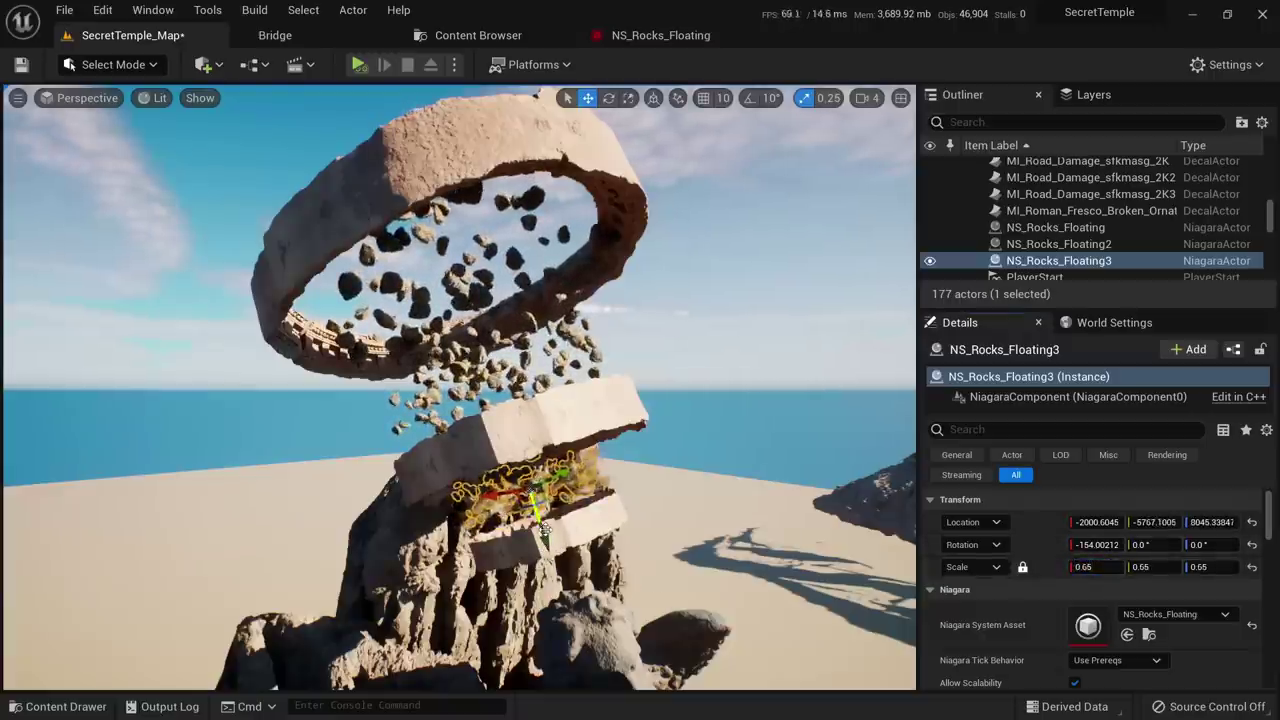
Duplicate the rocks below the smallest ring, set the copy's scale to 0.4 and place it at about Y -6117, Z 7329
{"action": "left_click_drag", "start_coordinate": [543, 530], "coordinate": [588, 570], "text": "alt"}
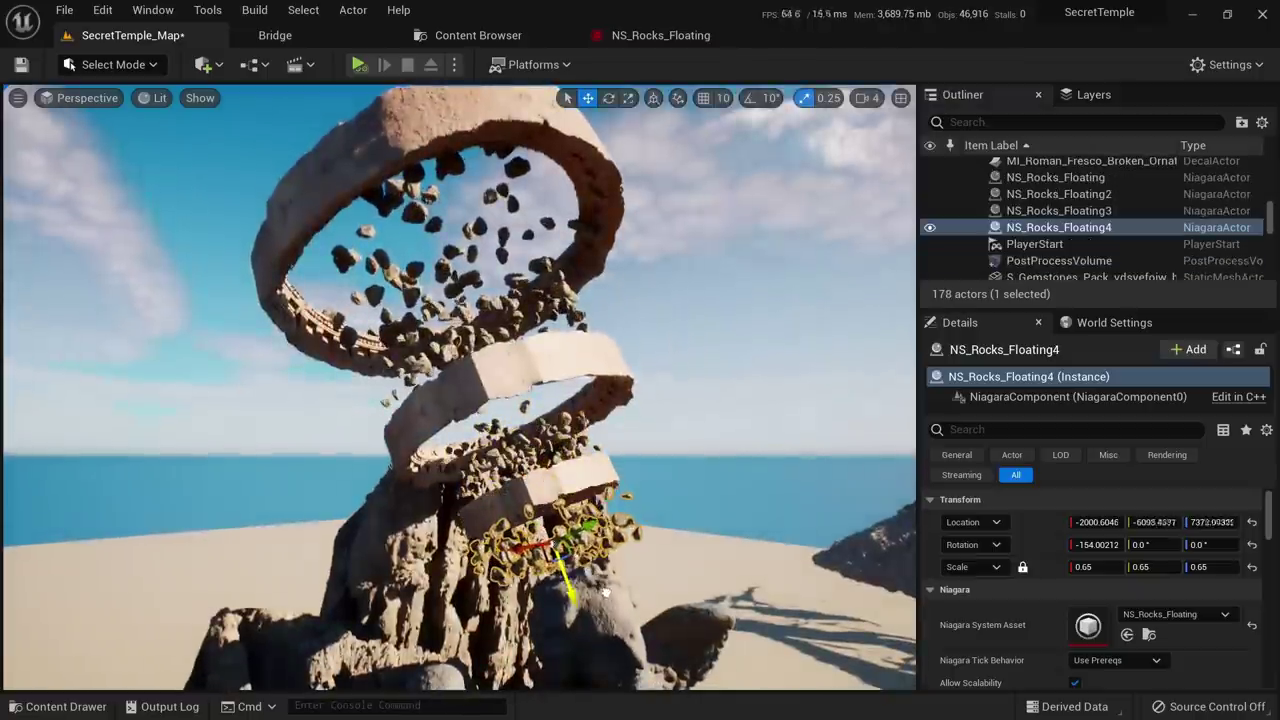
{"action": "type", "text": "0.4"}
{"action": "key", "text": "Return"}
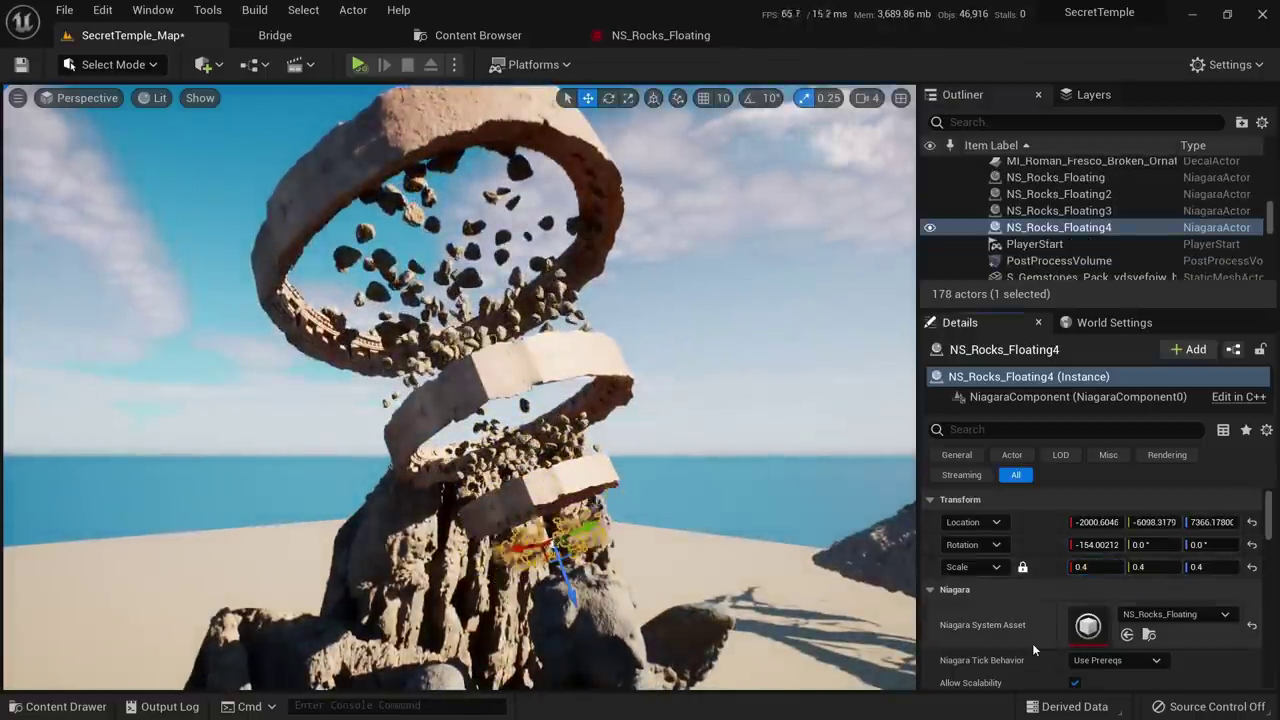
{"action": "right_click_drag", "start_coordinate": [482, 467], "coordinate": [482, 385]}
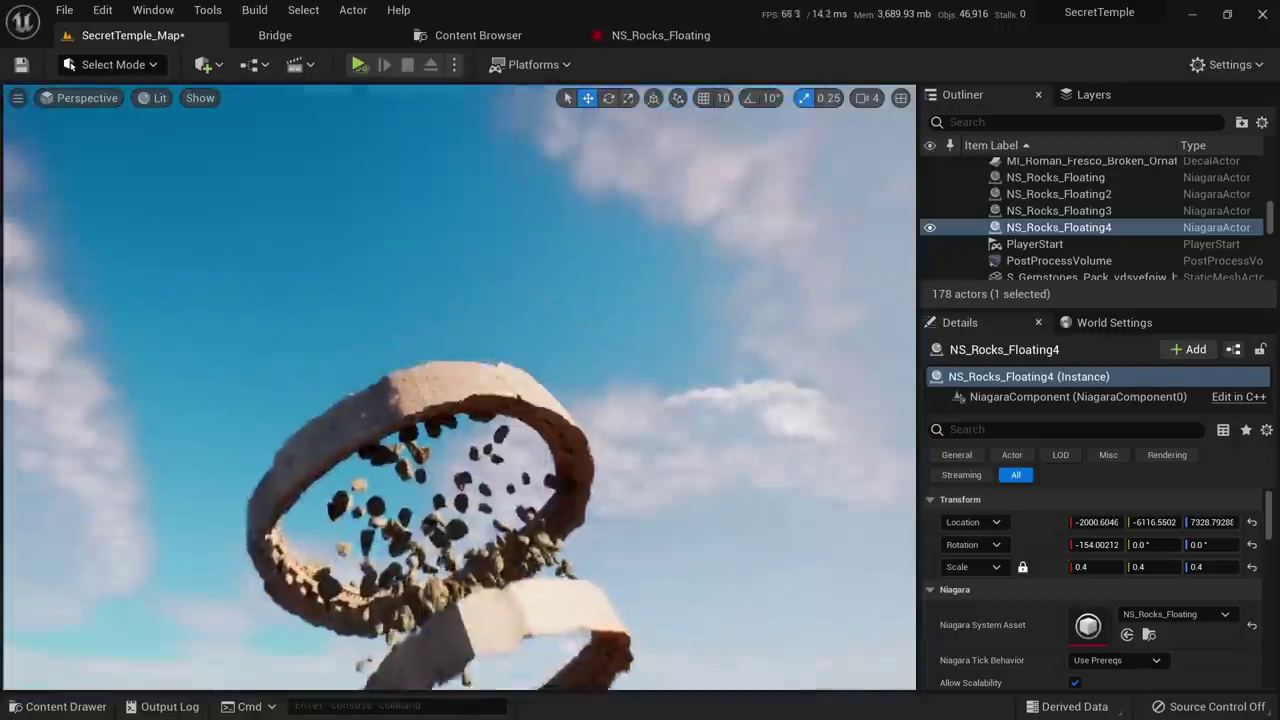
Try raising the large ring's rocks to a height of about 11126, and undo the move
{"action": "scroll", "coordinate": [482, 467], "scroll_direction": "down", "scroll_amount": 3}
{"action": "left_click", "coordinate": [455, 500]}
{"action": "right_click_drag", "start_coordinate": [455, 500], "coordinate": [472, 524]}
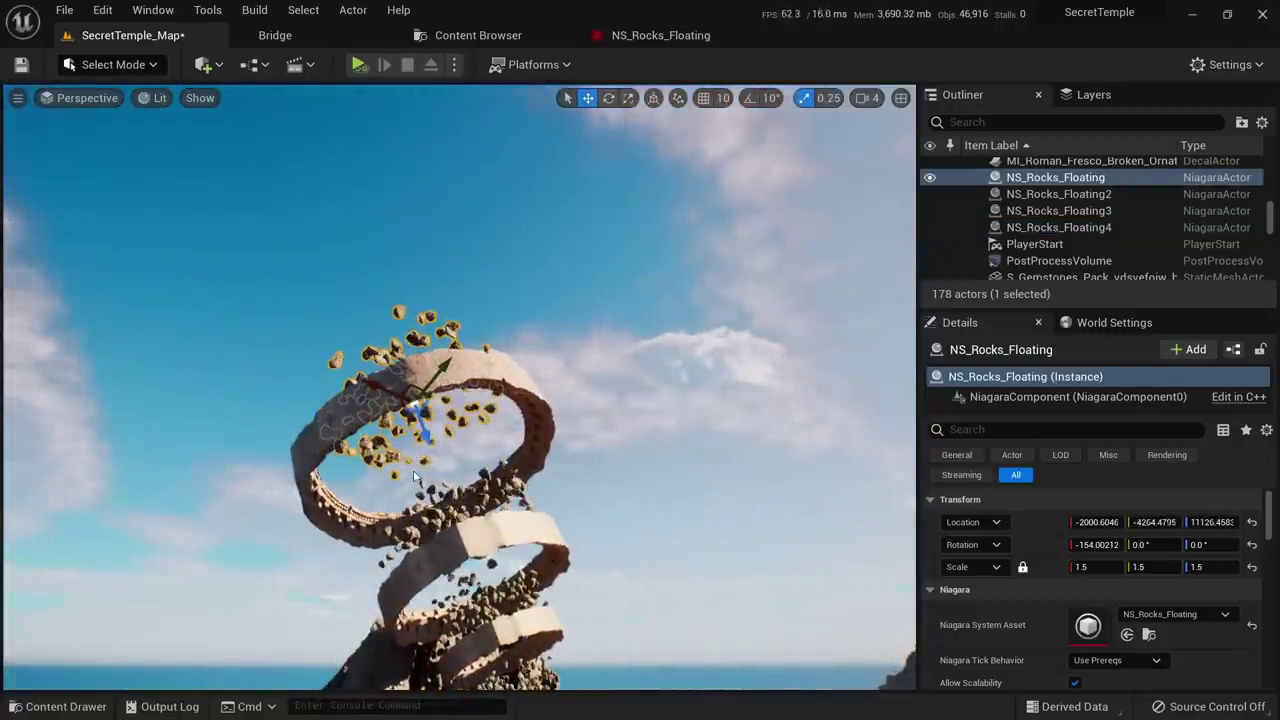
{"action": "right_click_drag", "start_coordinate": [415, 477], "coordinate": [479, 431]}
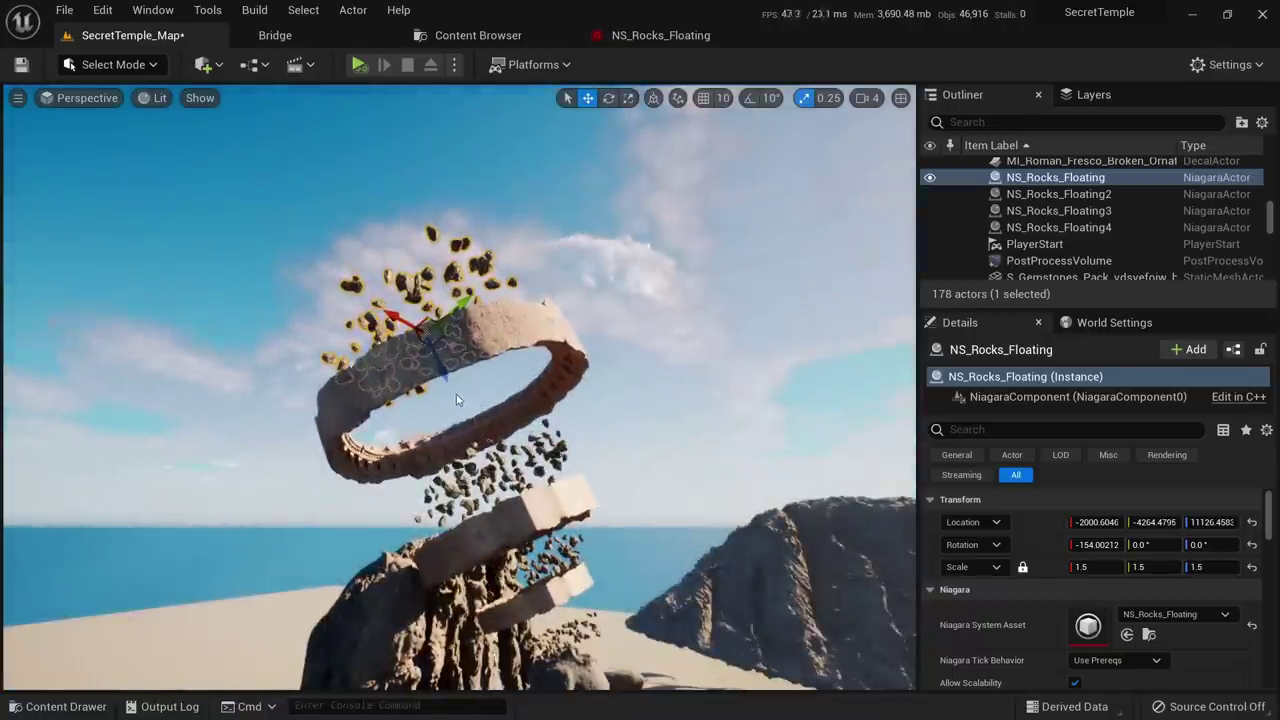
{"action": "key", "text": "ctrl+z"}
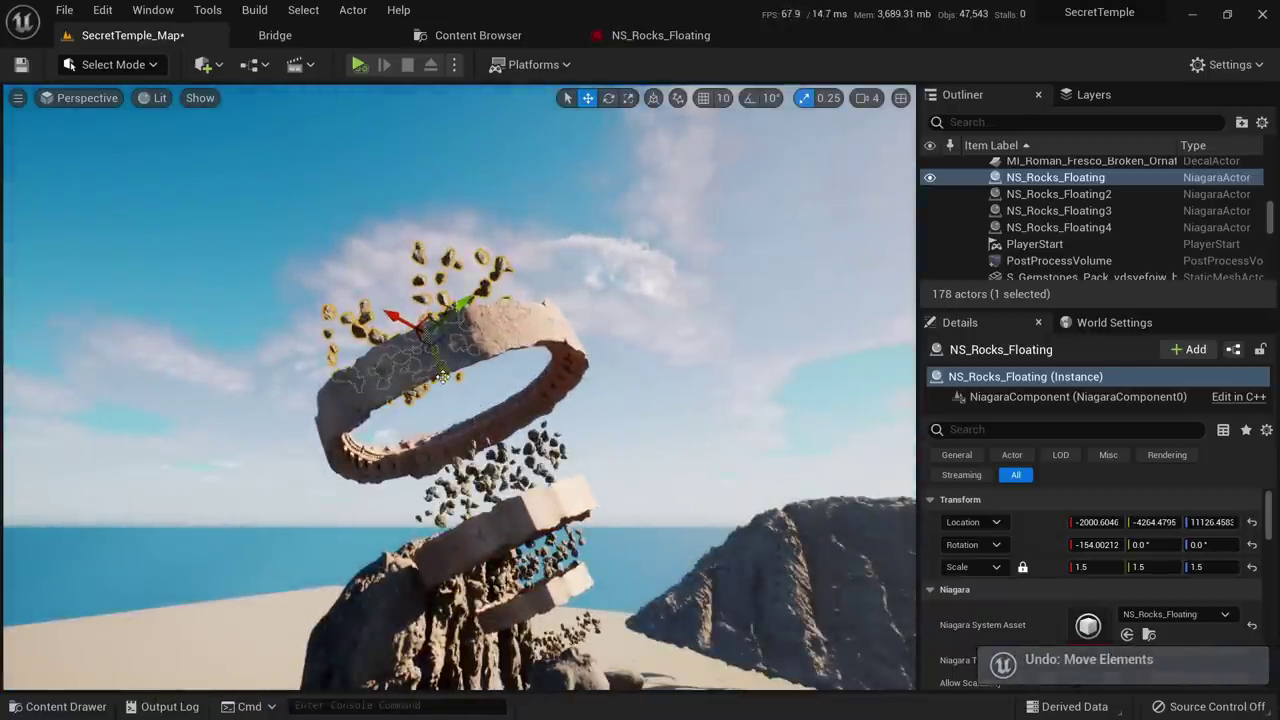
Duplicate the large ring's rocks above the ring, scale the copy to 3.0 and place it at about Y -3970, Z 11730
{"action": "left_click_drag", "start_coordinate": [470, 425], "coordinate": [435, 320], "text": "alt"}
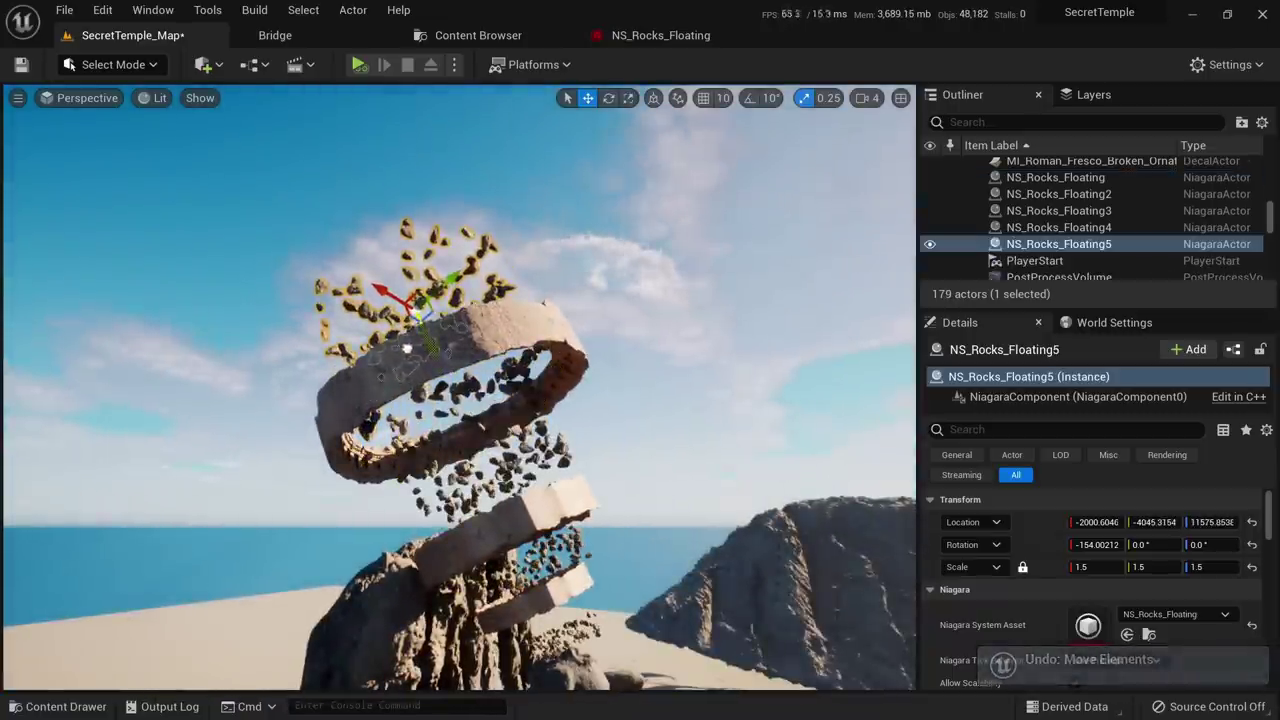
{"action": "left_click", "coordinate": [1097, 567]}
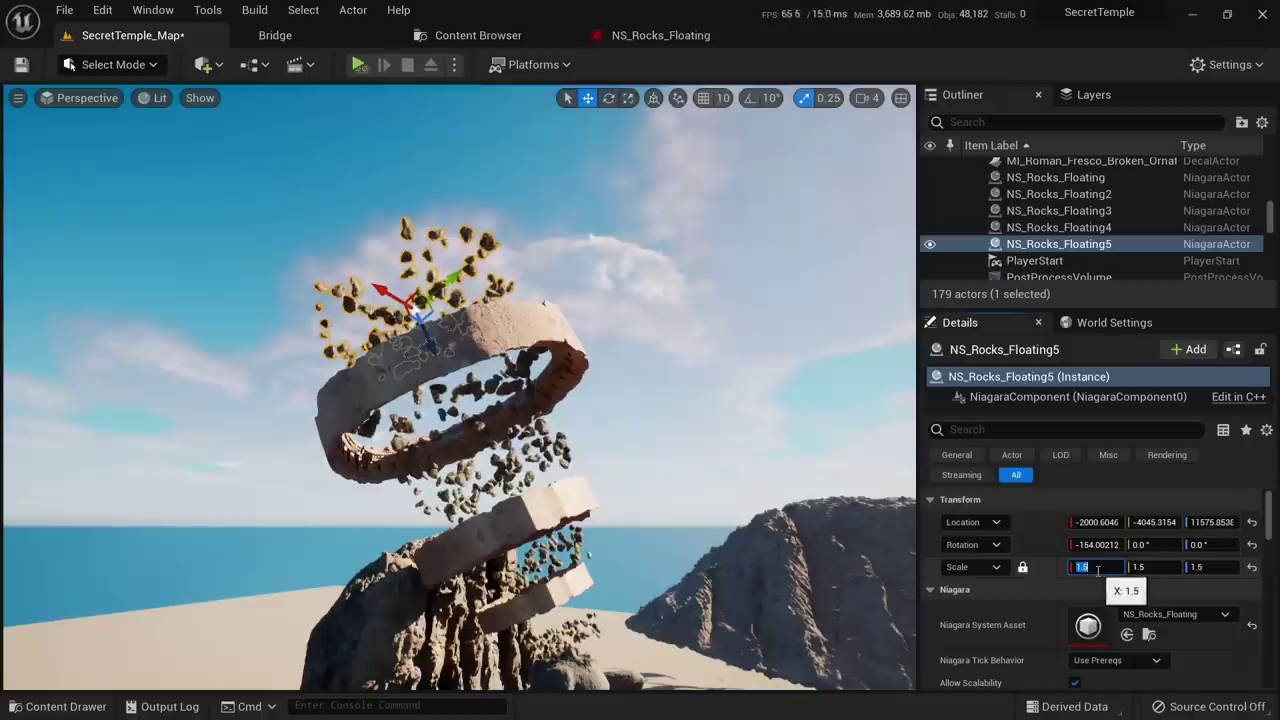
{"action": "type", "text": "3"}
{"action": "key", "text": "Return"}
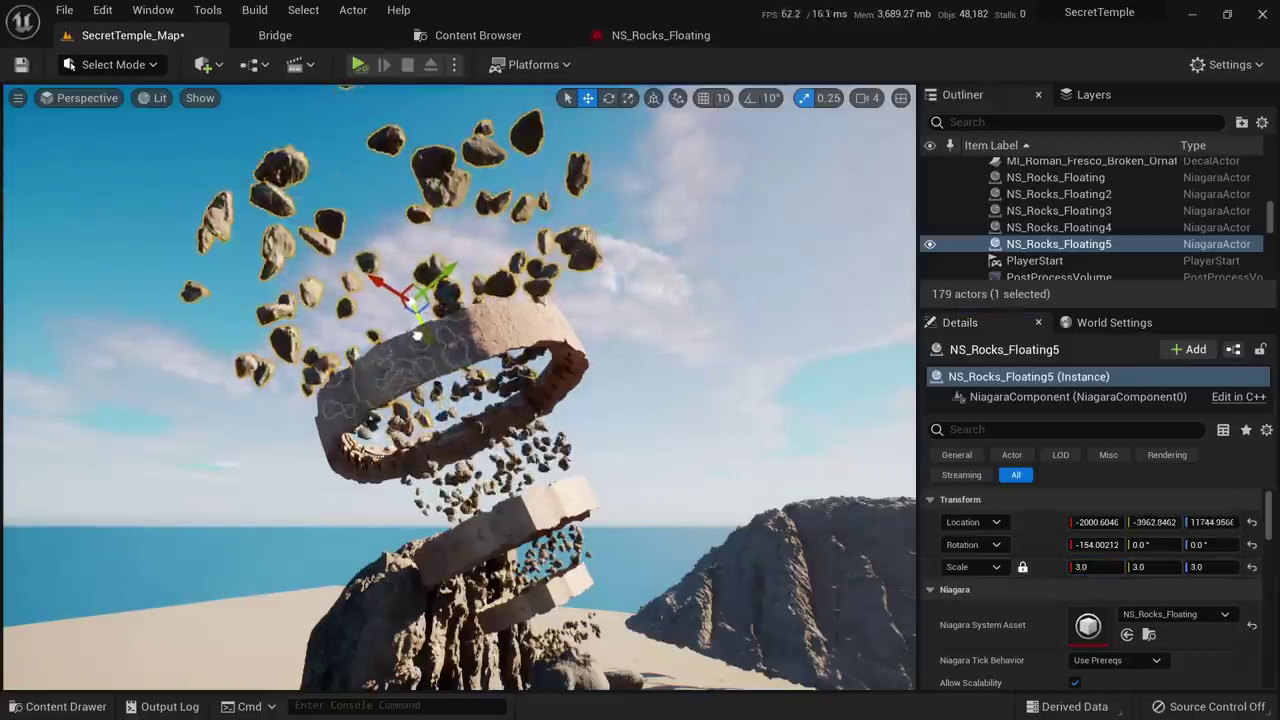
{"action": "left_click_drag", "start_coordinate": [417, 336], "coordinate": [419, 343]}
{"action": "key", "text": "s"}
{"action": "mouse_move", "coordinate": [417, 336]}
{"action": "right_mouse_down"}
{"action": "mouse_move", "coordinate": [430, 312]}
{"action": "mouse_move", "coordinate": [416, 334]}
{"action": "right_mouse_up"}
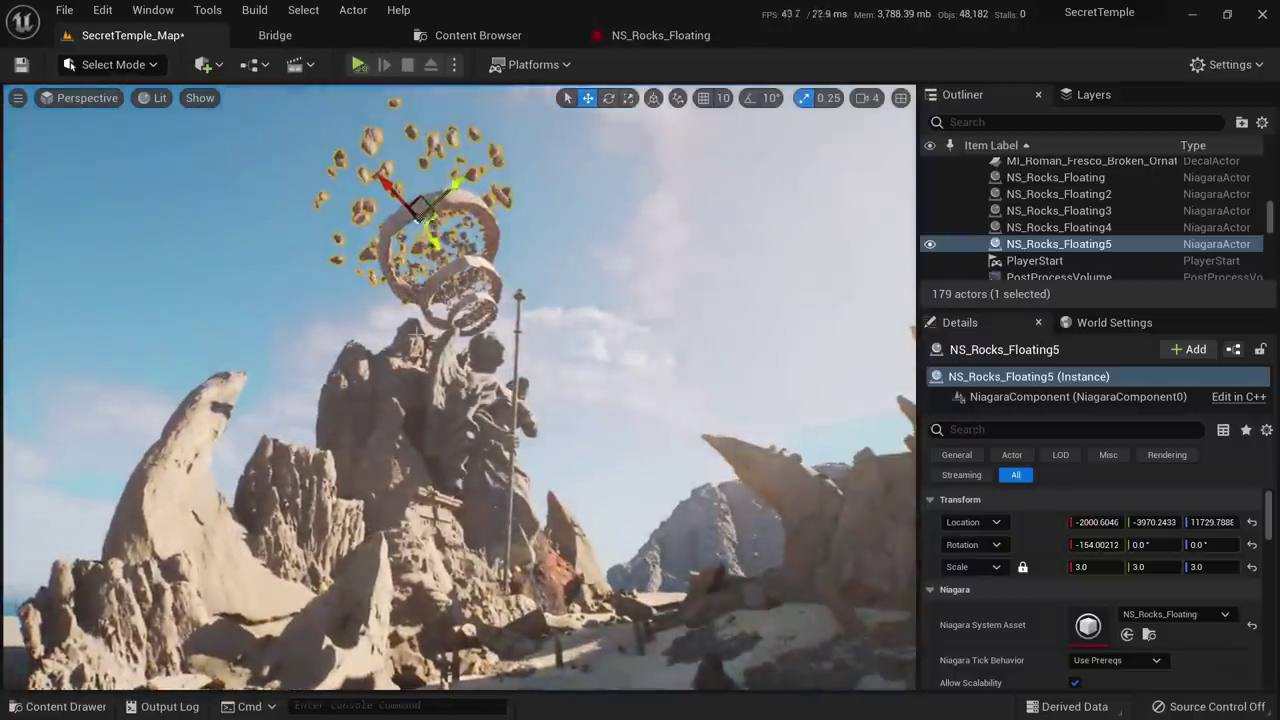
Examine the rocks around the rings and review the Initialize Particle, Initial Mesh Orientation and Update Mesh Orientation settings in NS_Rocks_Floating
{"action": "left_click", "coordinate": [584, 280]}
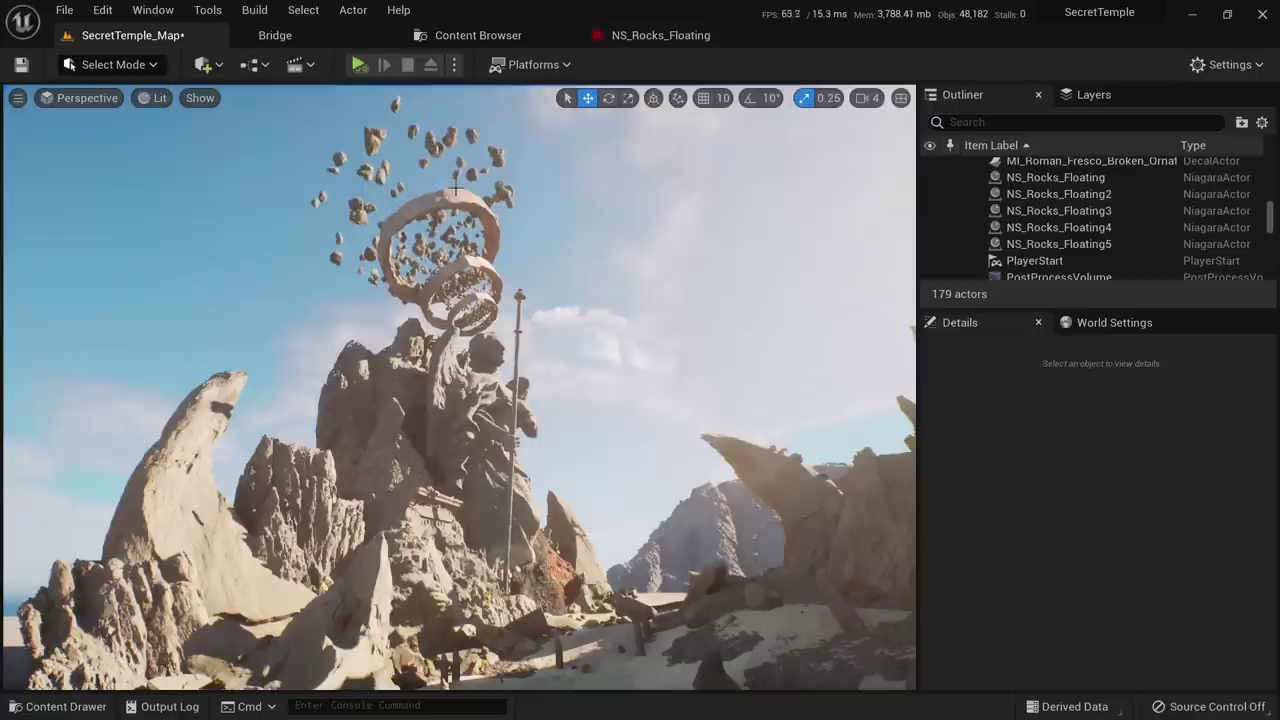
{"action": "left_click", "coordinate": [434, 146]}
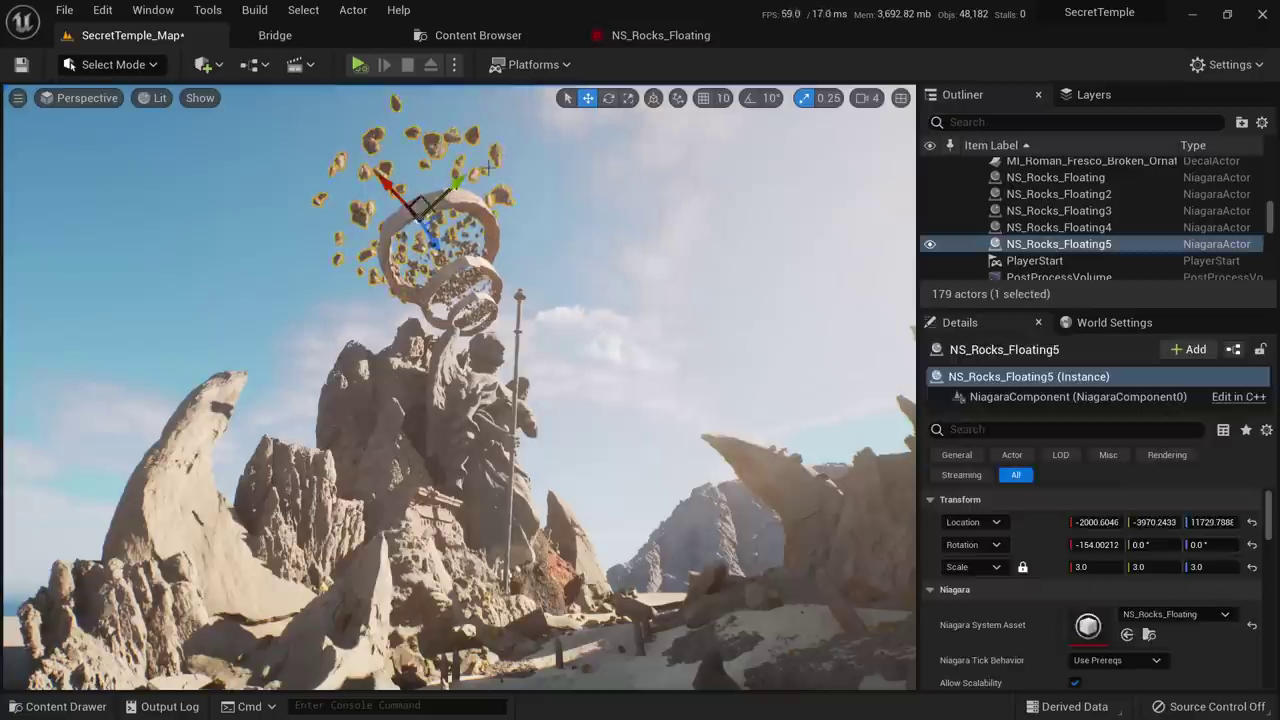
{"action": "left_click", "coordinate": [611, 240]}
{"action": "left_click", "coordinate": [641, 38]}
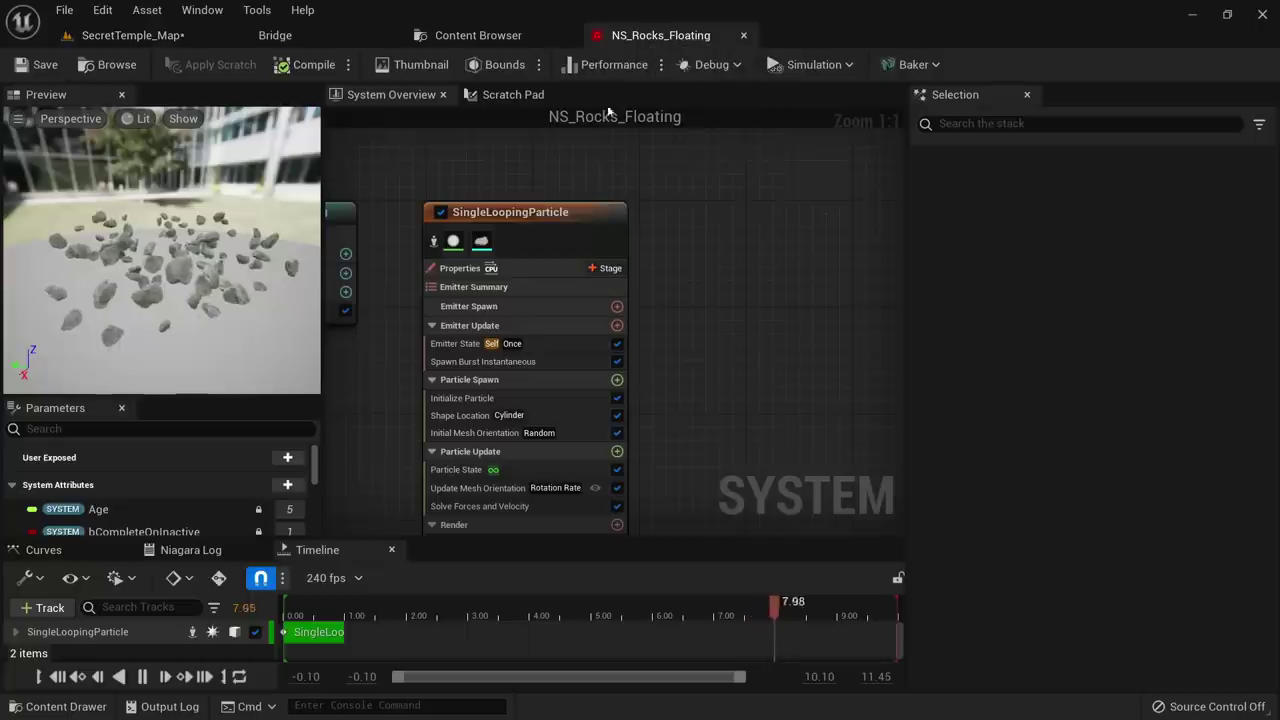
{"action": "left_click", "coordinate": [500, 398]}
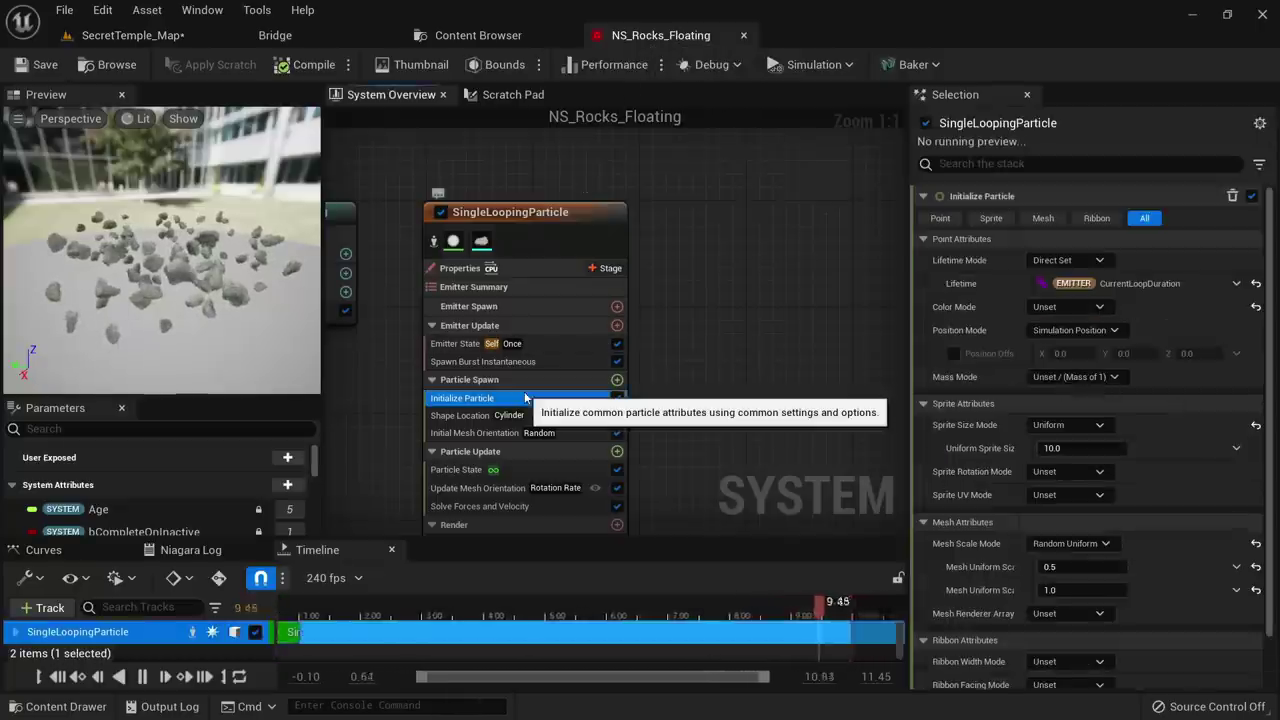
{"action": "left_click", "coordinate": [568, 431]}
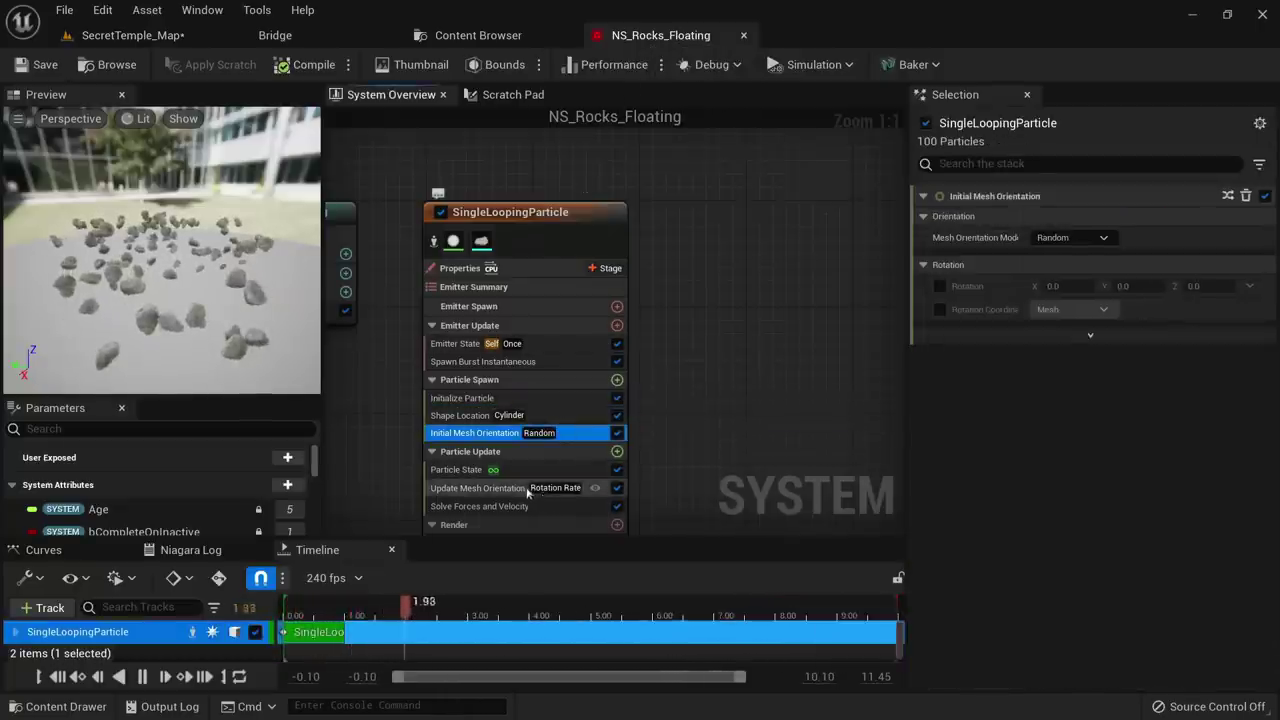
{"action": "left_click", "coordinate": [545, 488]}
{"action": "left_click", "coordinate": [1083, 241]}
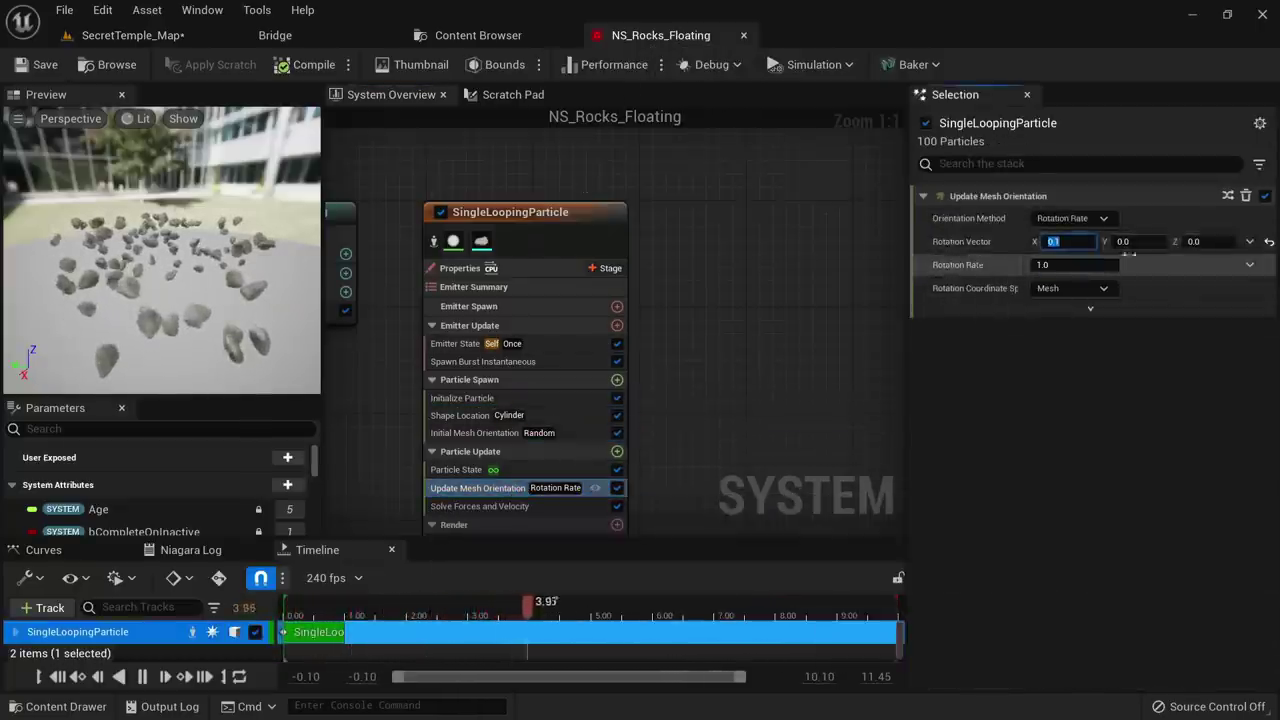
Add a Vortex Force module to the Particle Update stage of the SingleLoopingParticle emitter
{"action": "scroll", "coordinate": [684, 389], "scroll_direction": "down", "scroll_amount": 1}
{"action": "right_click_drag", "start_coordinate": [677, 431], "coordinate": [658, 342]}
{"action": "scroll", "coordinate": [655, 343], "scroll_direction": "up", "scroll_amount": 1}
{"action": "left_click", "coordinate": [601, 343]}
{"action": "type", "text": "force"}
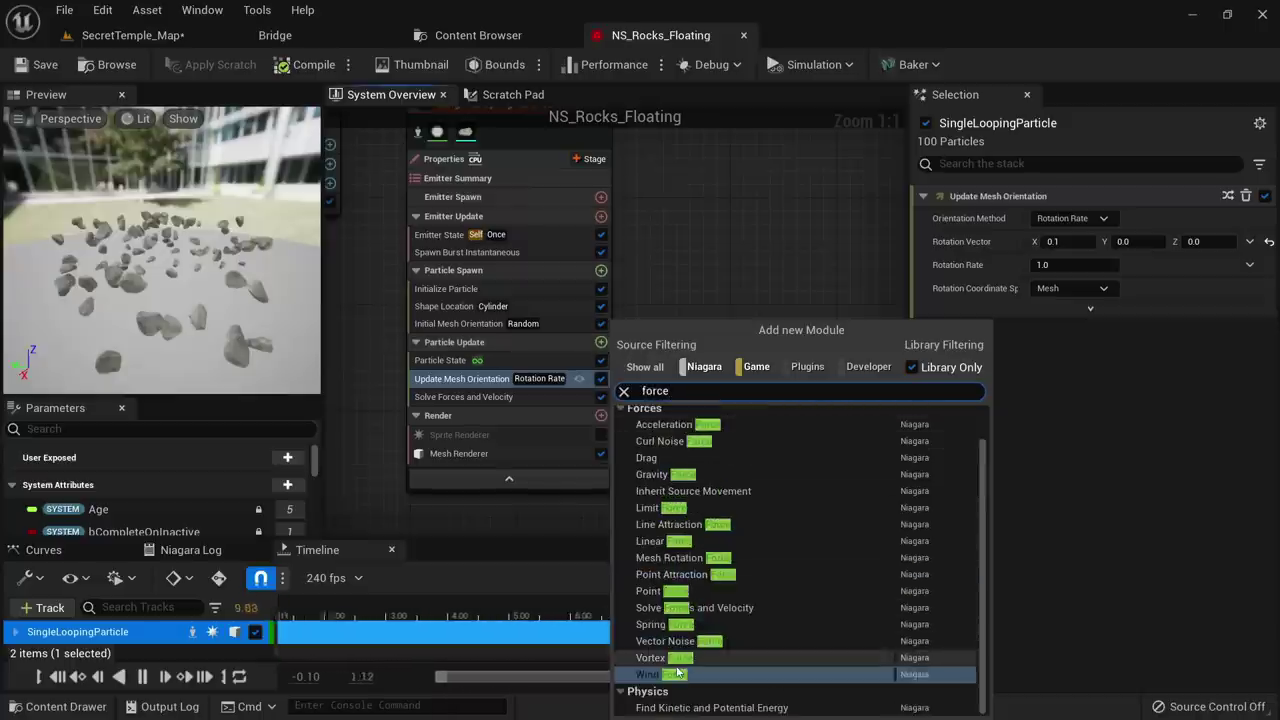
{"action": "left_click", "coordinate": [670, 660]}
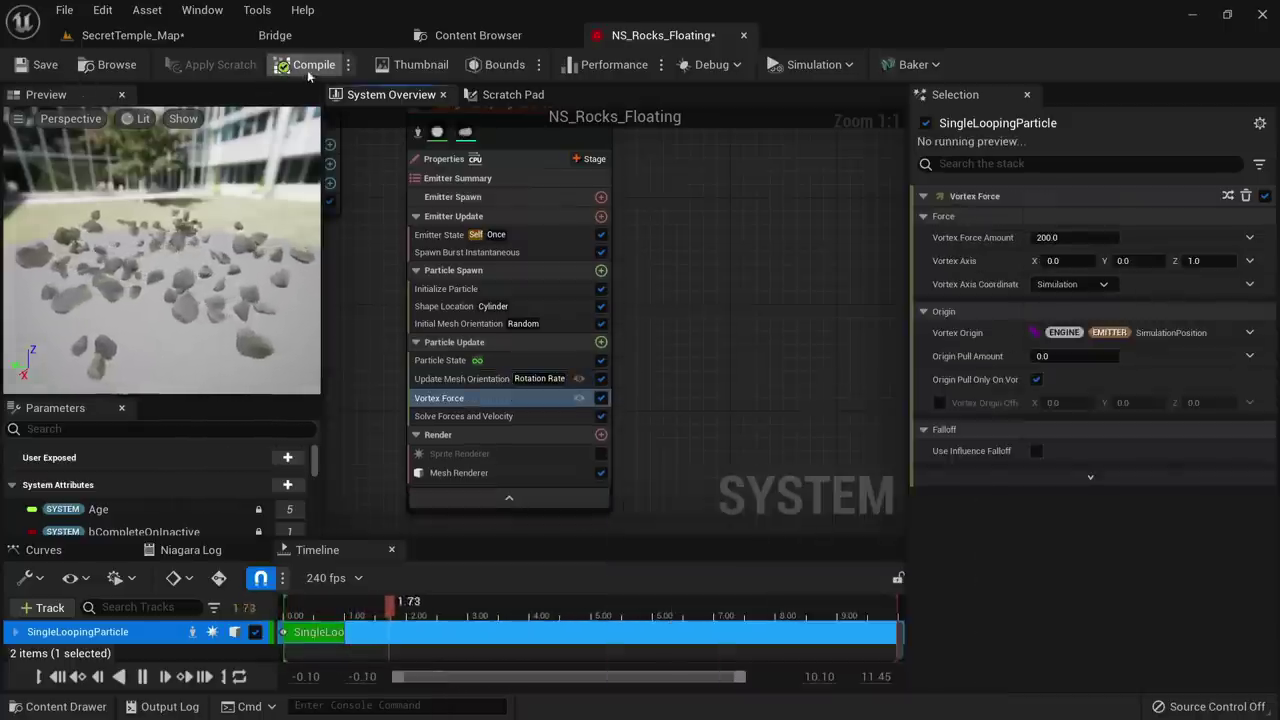
Switch to SecretTemple_Map and examine how the vortex force moves the rocks around the rings and statue
{"action": "left_click", "coordinate": [161, 36]}
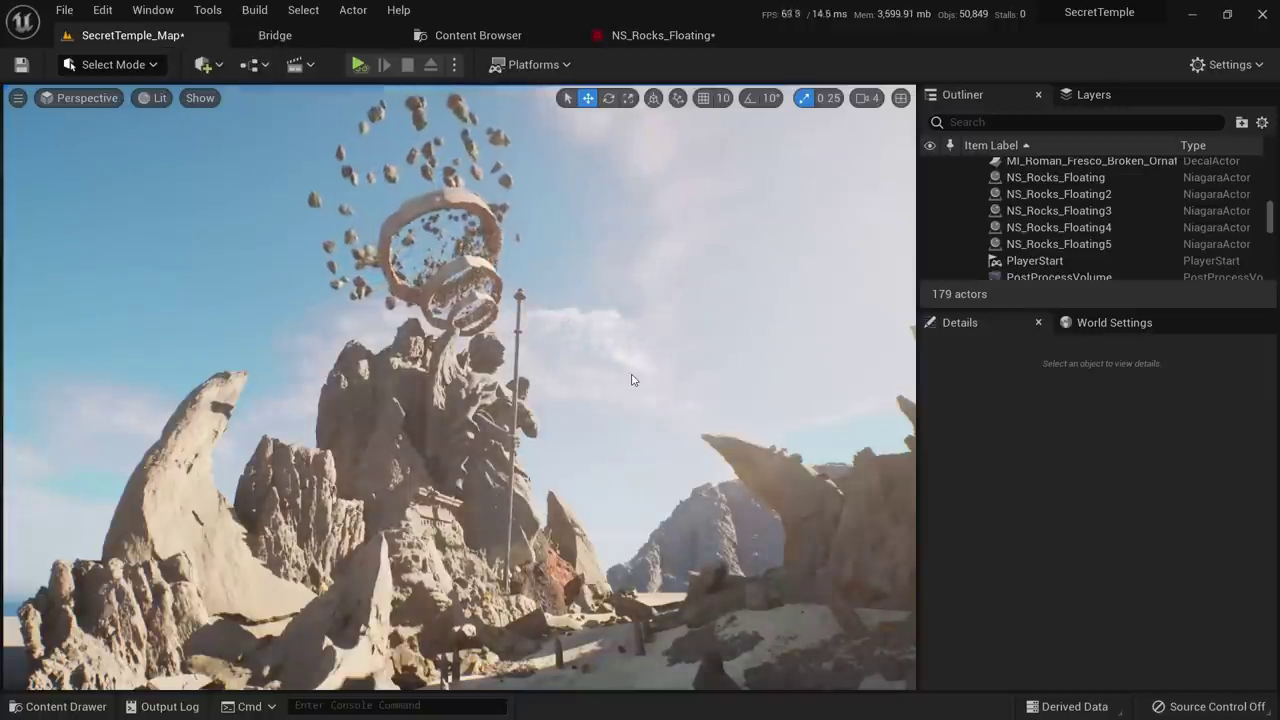
{"action": "key", "text": "s"}
{"action": "right_click_drag", "start_coordinate": [632, 380], "coordinate": [650, 380]}
{"action": "key", "text": "w"}
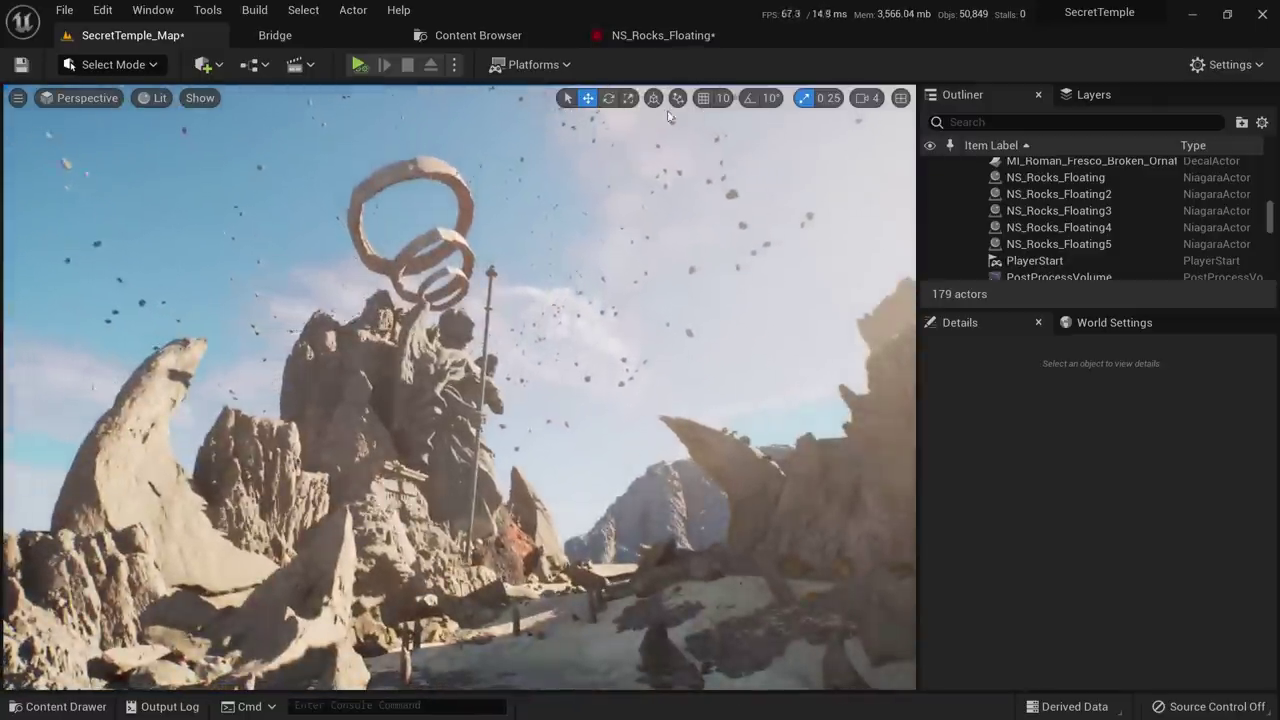
{"action": "mouse_move", "coordinate": [640, 315]}
{"action": "right_mouse_down"}
{"action": "mouse_move", "coordinate": [629, 303]}
{"action": "mouse_move", "coordinate": [635, 312]}
{"action": "right_mouse_up"}
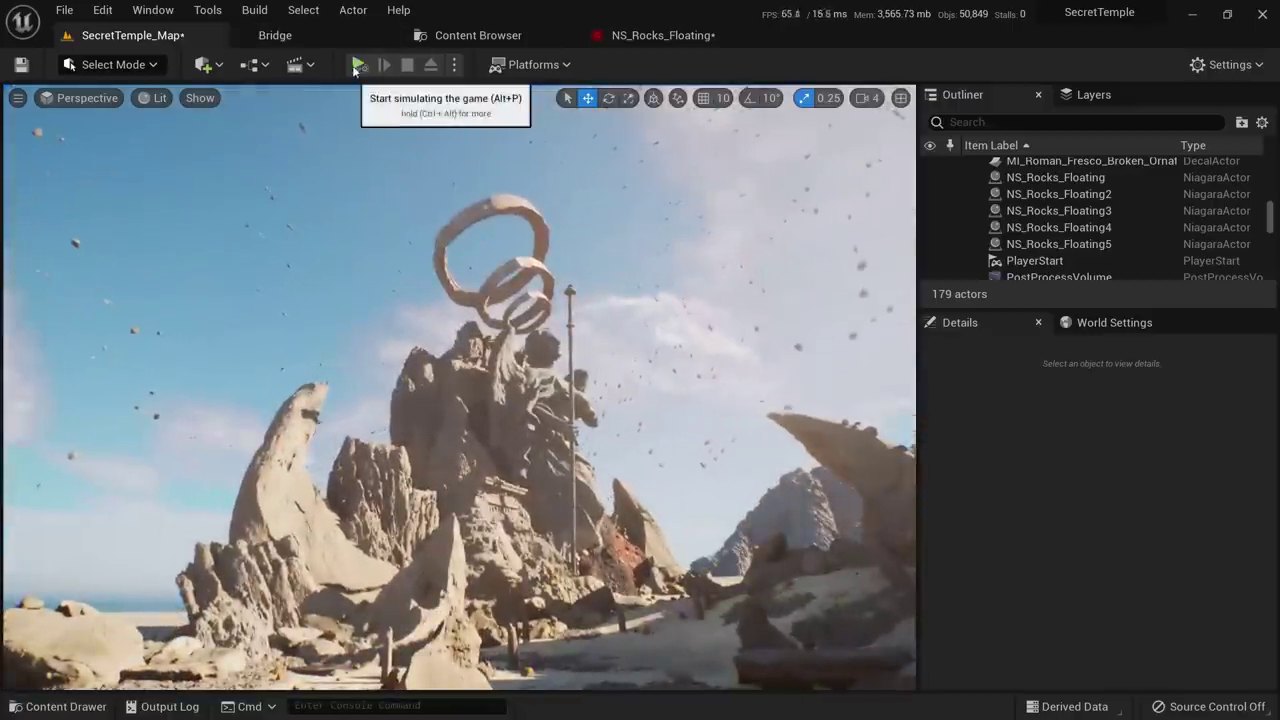
{"action": "left_click", "coordinate": [358, 64]}
{"action": "right_click_drag", "start_coordinate": [530, 375], "coordinate": [563, 363]}
{"action": "scroll", "coordinate": [1090, 220], "scroll_direction": "down", "scroll_amount": 2}
Disable the Vortex Force module in NS_Rocks_Floating and go back to SecretTemple_Map
{"action": "left_click", "coordinate": [660, 35]}
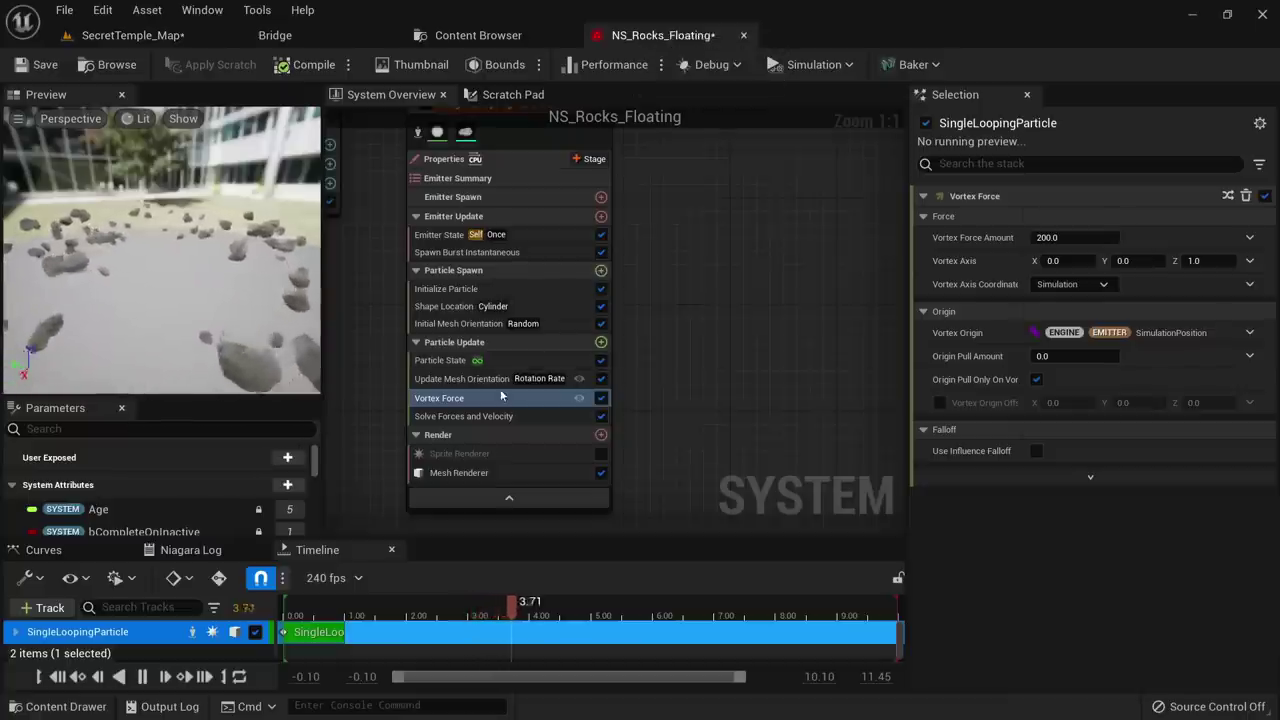
{"action": "left_click", "coordinate": [579, 398]}
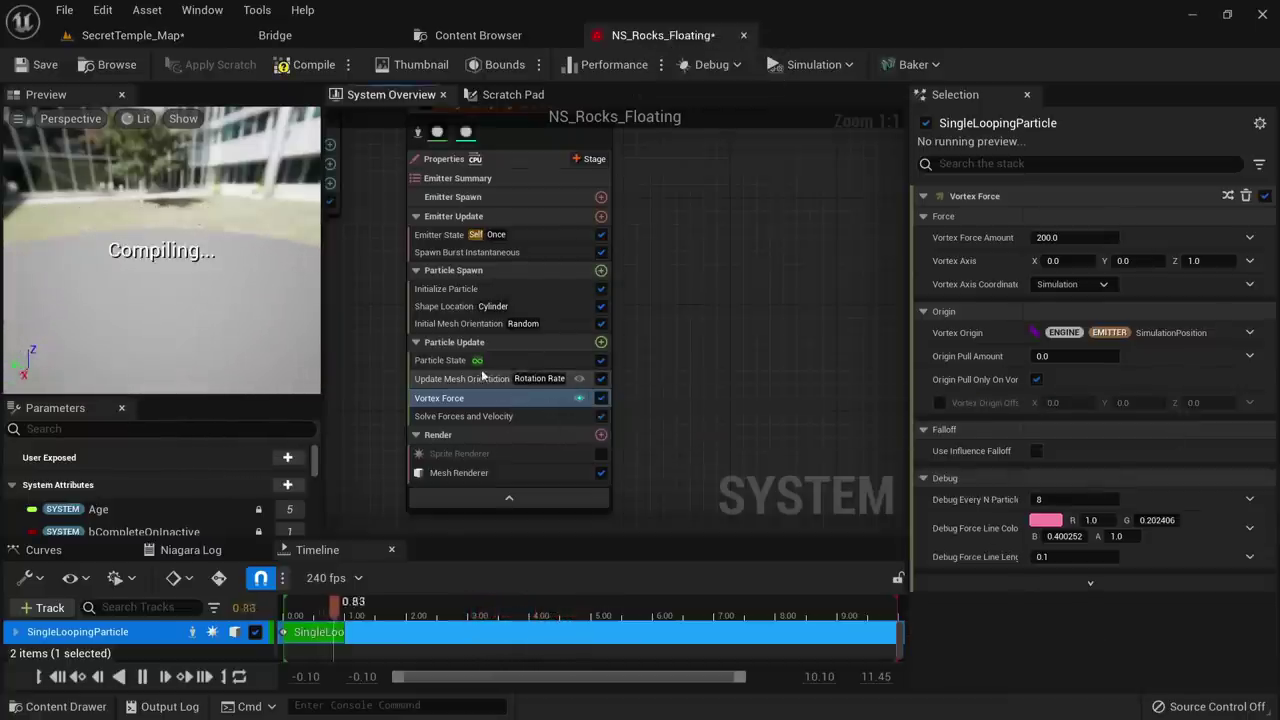
{"action": "left_click", "coordinate": [579, 400]}
{"action": "left_click", "coordinate": [601, 398]}
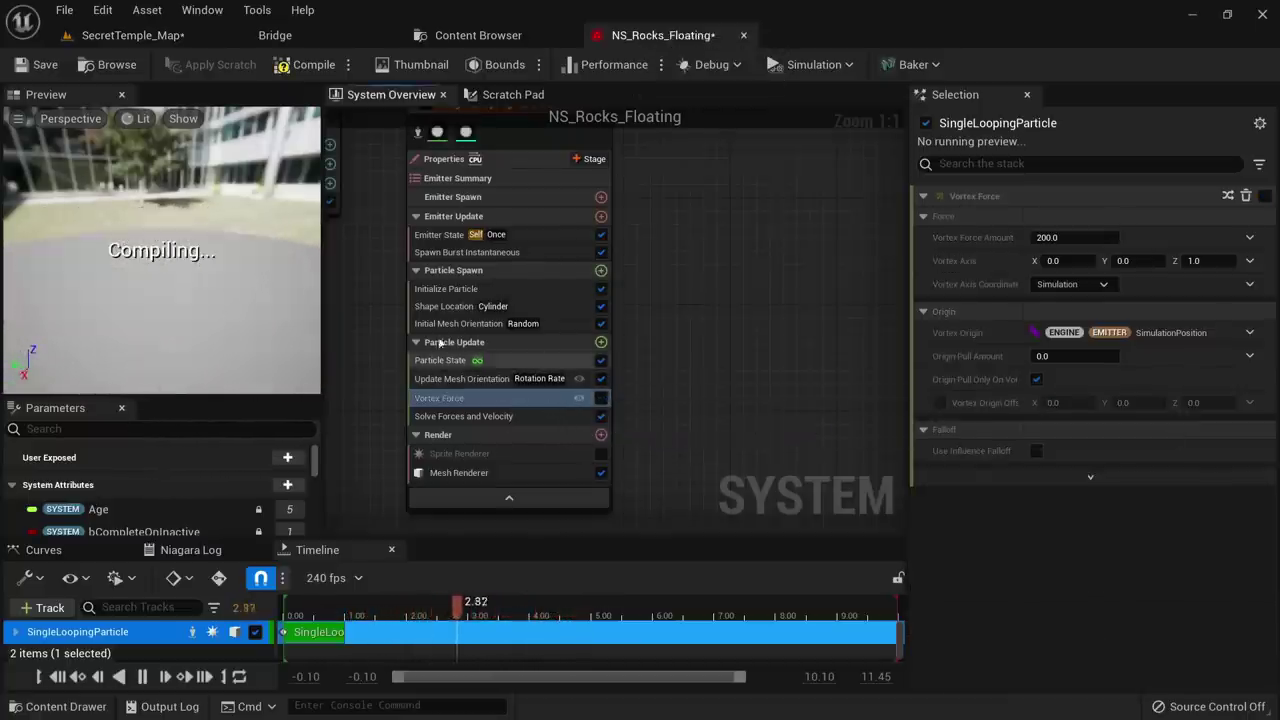
{"action": "left_click", "coordinate": [130, 35]}
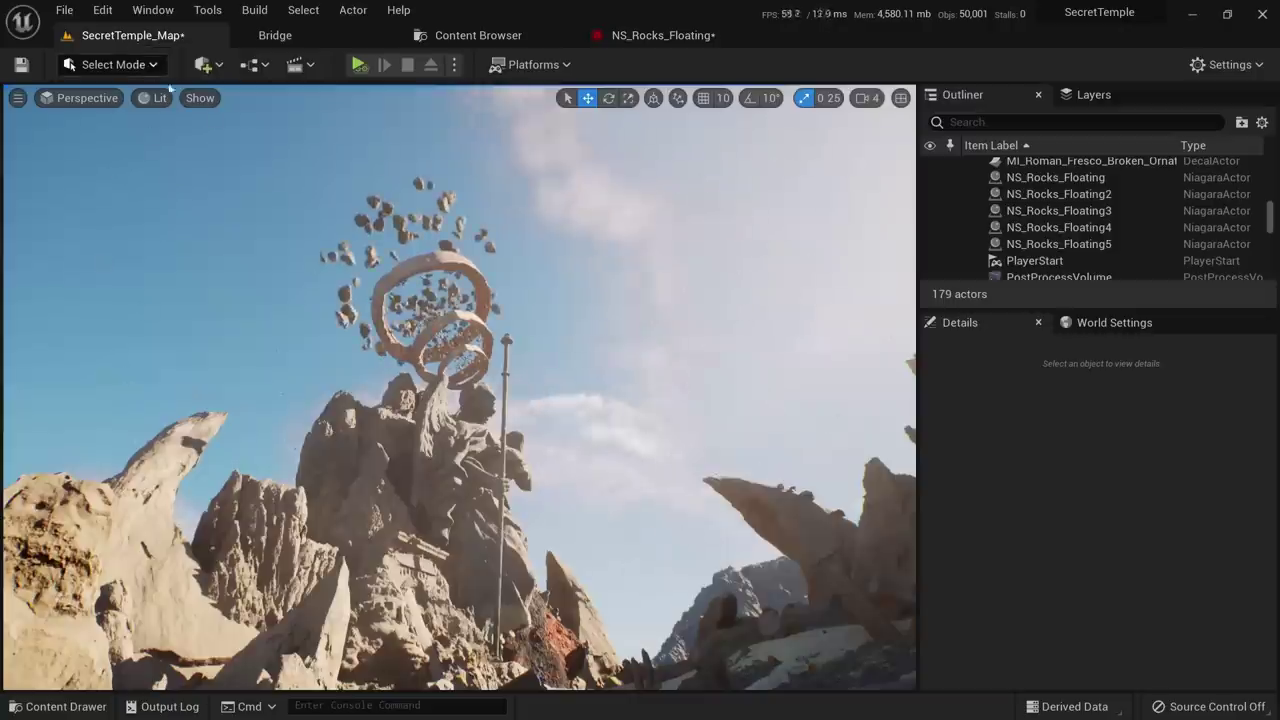
Play SecretTemple_Map in the viewport and examine the floating rocks and stone rings above the statue, partly in full screen
{"action": "key", "text": "s"}
{"action": "right_click_drag", "start_coordinate": [416, 253], "coordinate": [416, 288]}
{"action": "left_click", "coordinate": [362, 66]}
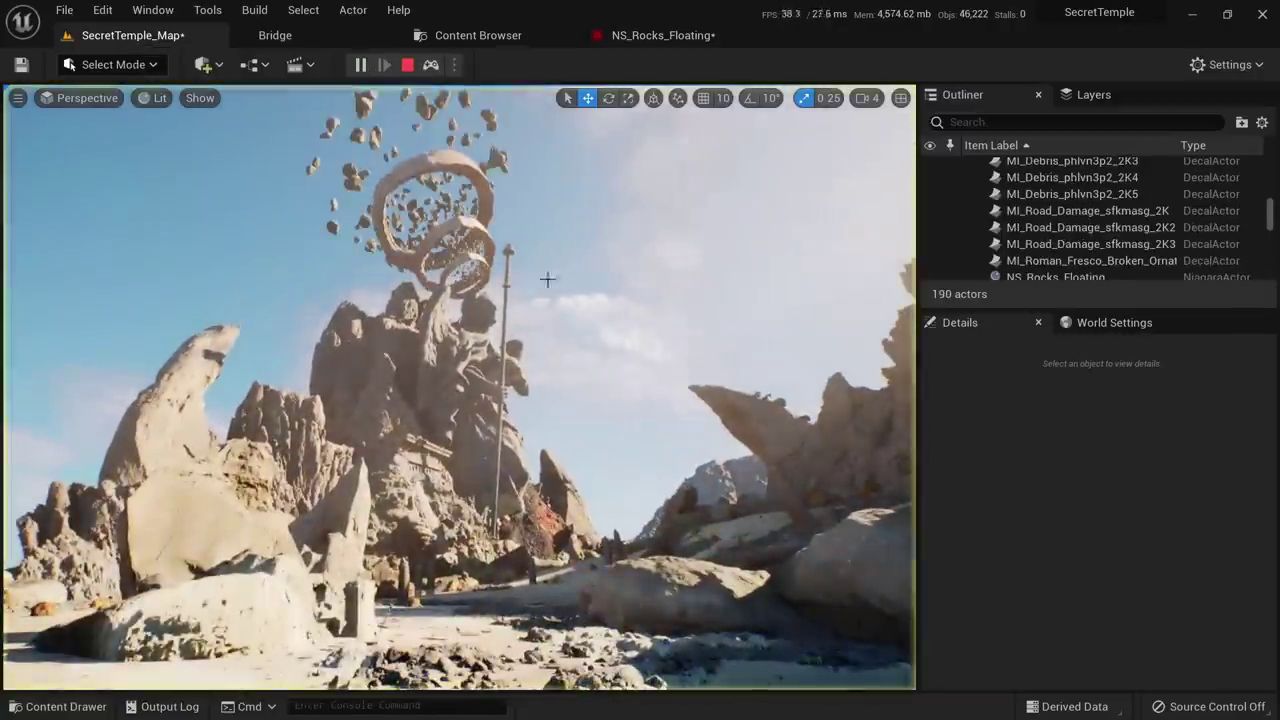
{"action": "mouse_move", "coordinate": [590, 318]}
{"action": "right_mouse_down"}
{"action": "mouse_move", "coordinate": [632, 345]}
{"action": "mouse_move", "coordinate": [601, 329]}
{"action": "right_mouse_up"}
{"action": "key", "text": "F11"}
{"action": "mouse_move", "coordinate": [645, 408]}
{"action": "right_mouse_down"}
{"action": "mouse_move", "coordinate": [657, 364]}
{"action": "mouse_move", "coordinate": [646, 407]}
{"action": "right_mouse_up"}
{"action": "key", "text": "s"}
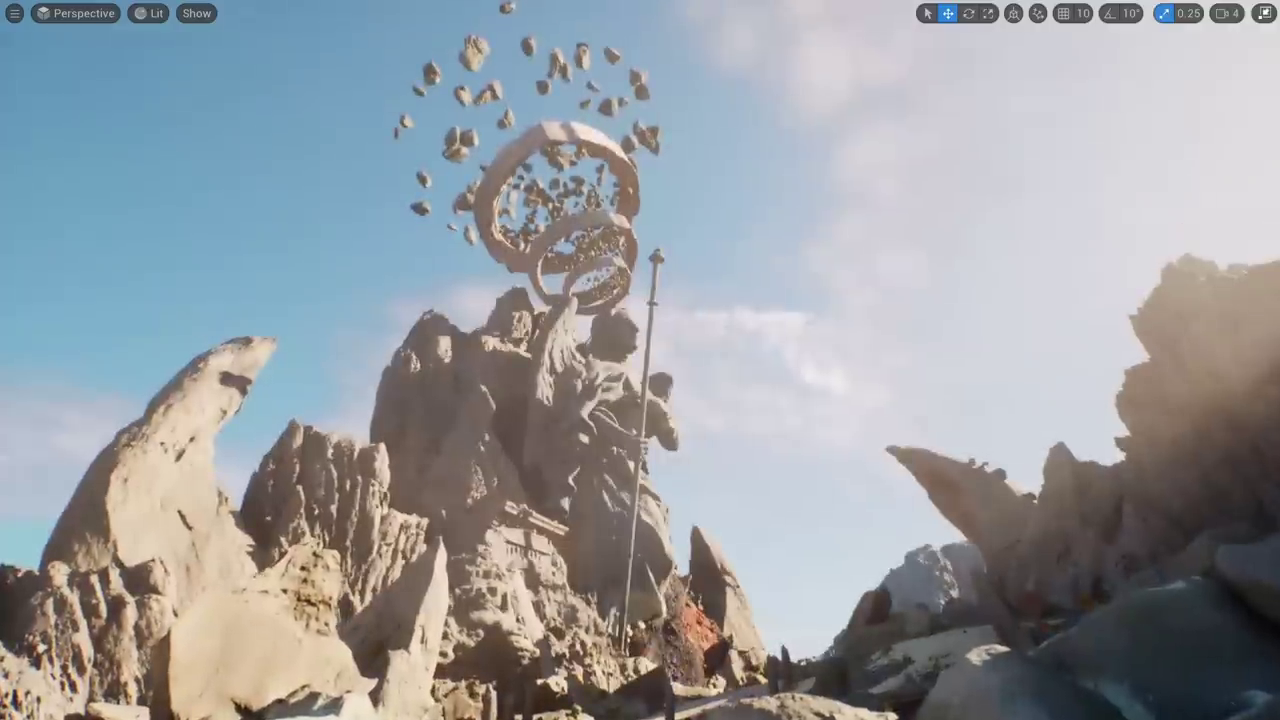
{"action": "key", "text": "w"}
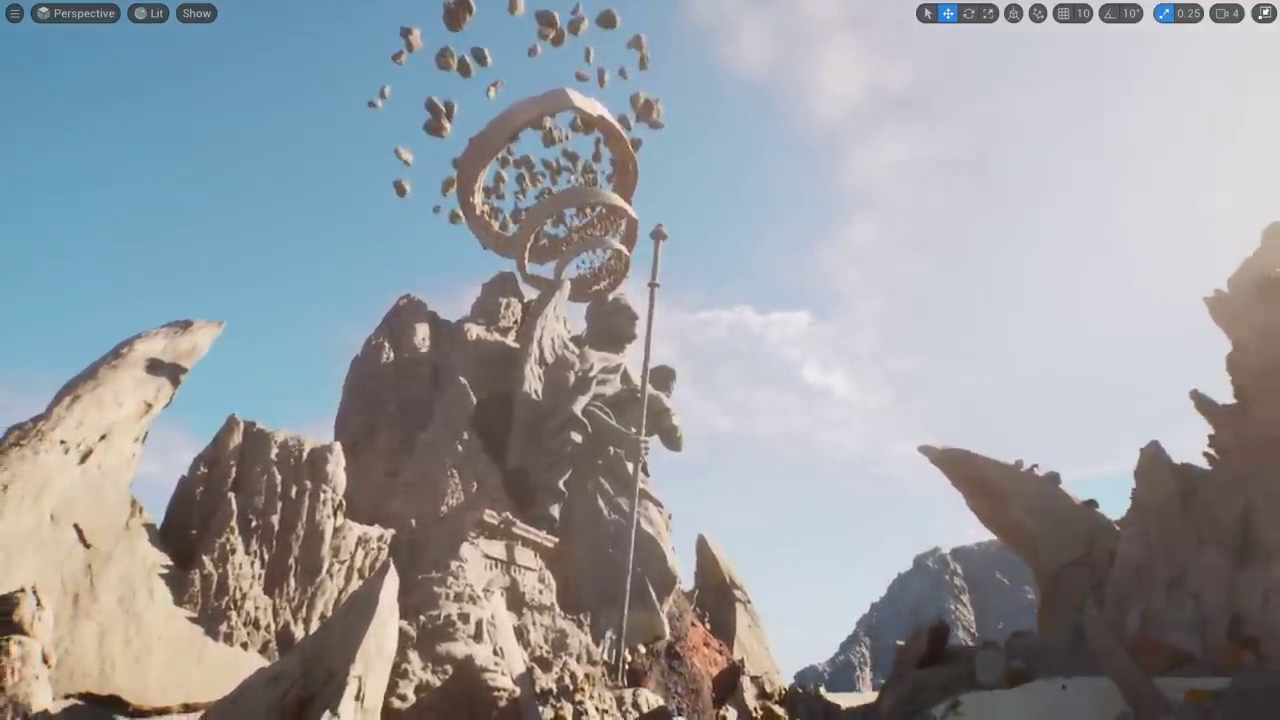
{"action": "right_click_drag", "start_coordinate": [646, 407], "coordinate": [646, 407]}
{"action": "key", "text": "F11"}
{"action": "key", "text": "w"}
{"action": "key", "text": "s"}
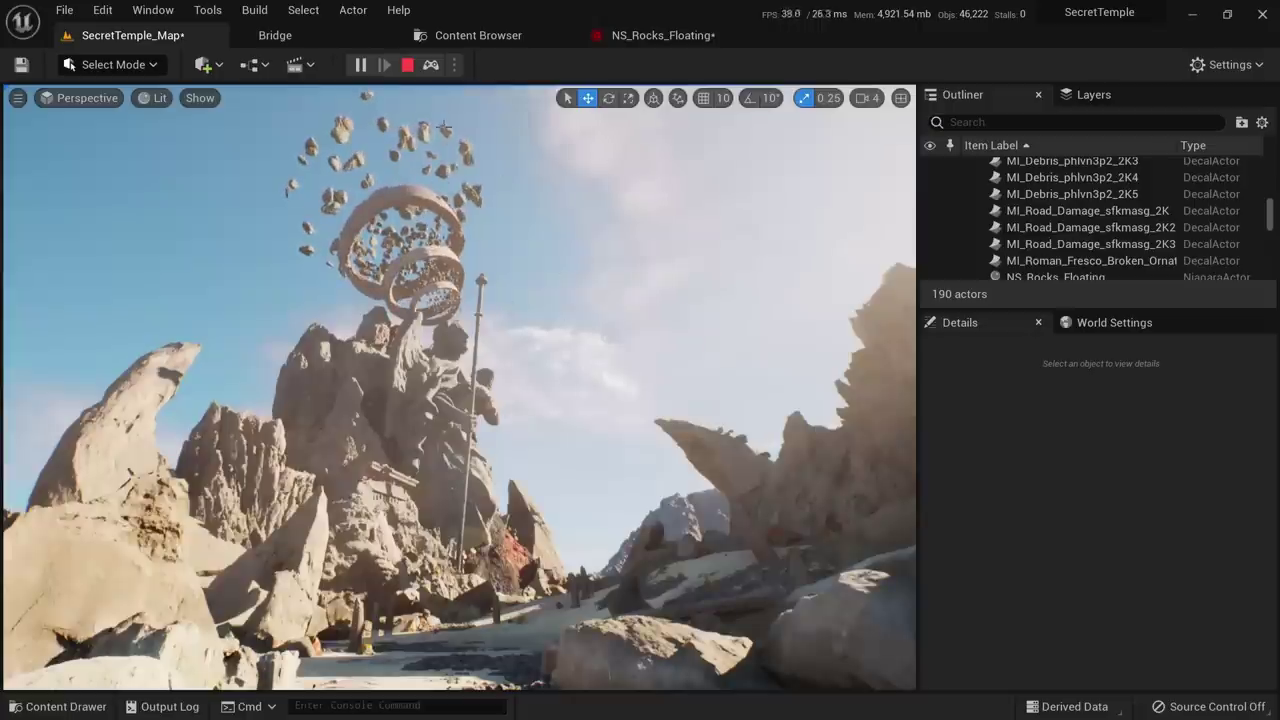
{"action": "right_click_drag", "start_coordinate": [530, 341], "coordinate": [530, 341]}
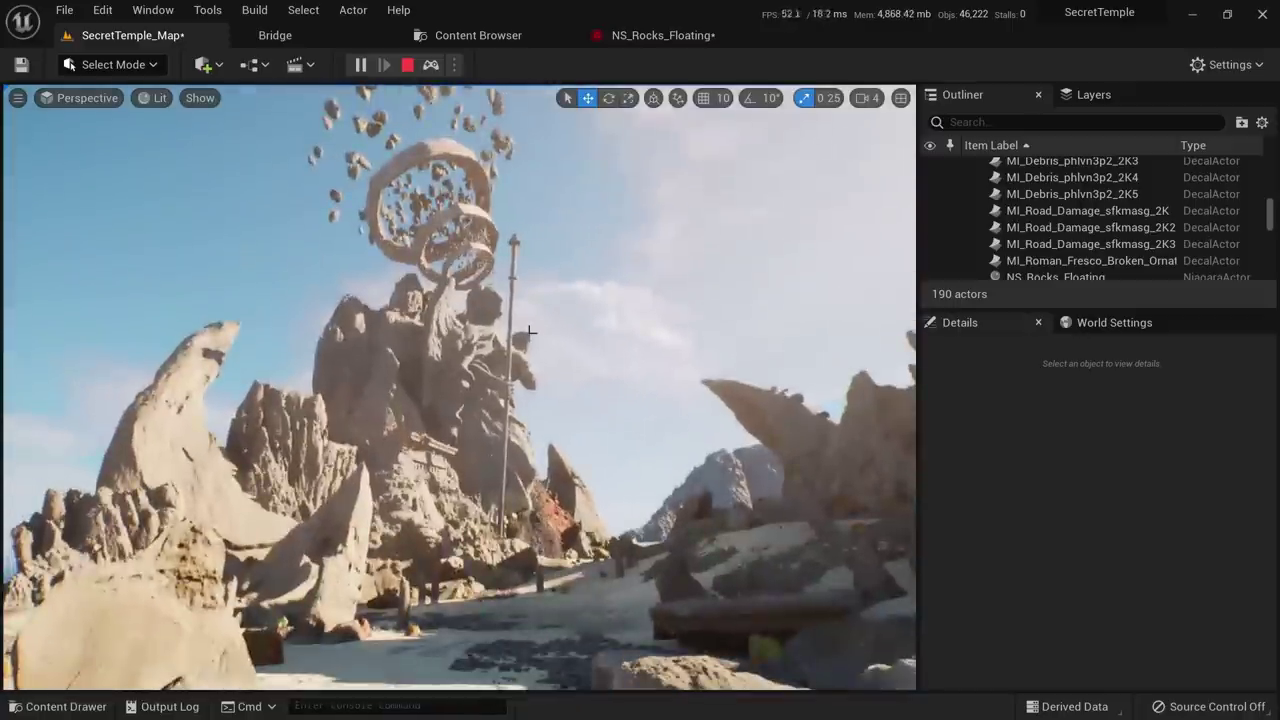
{"action": "key", "text": "Escape"}
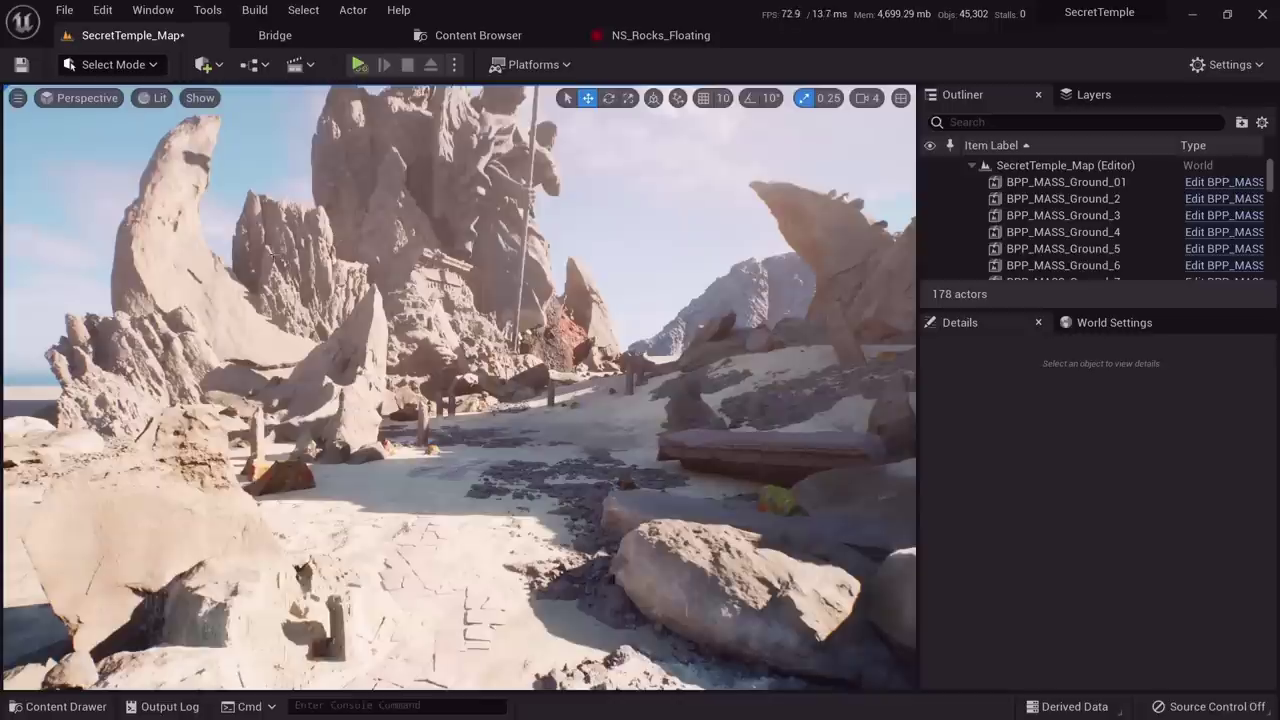
Save all changes and close the NS_Rocks_Floating editor
{"action": "left_click", "coordinate": [64, 10]}
{"action": "left_click", "coordinate": [95, 200]}
{"action": "middle_click", "coordinate": [643, 42]}
Create a level sequence named Shot01 in the SecretTemple folder
{"action": "mouse_move", "coordinate": [465, 250]}
{"action": "right_mouse_down"}
{"action": "mouse_move", "coordinate": [460, 190]}
{"action": "mouse_move", "coordinate": [485, 250]}
{"action": "right_mouse_up"}
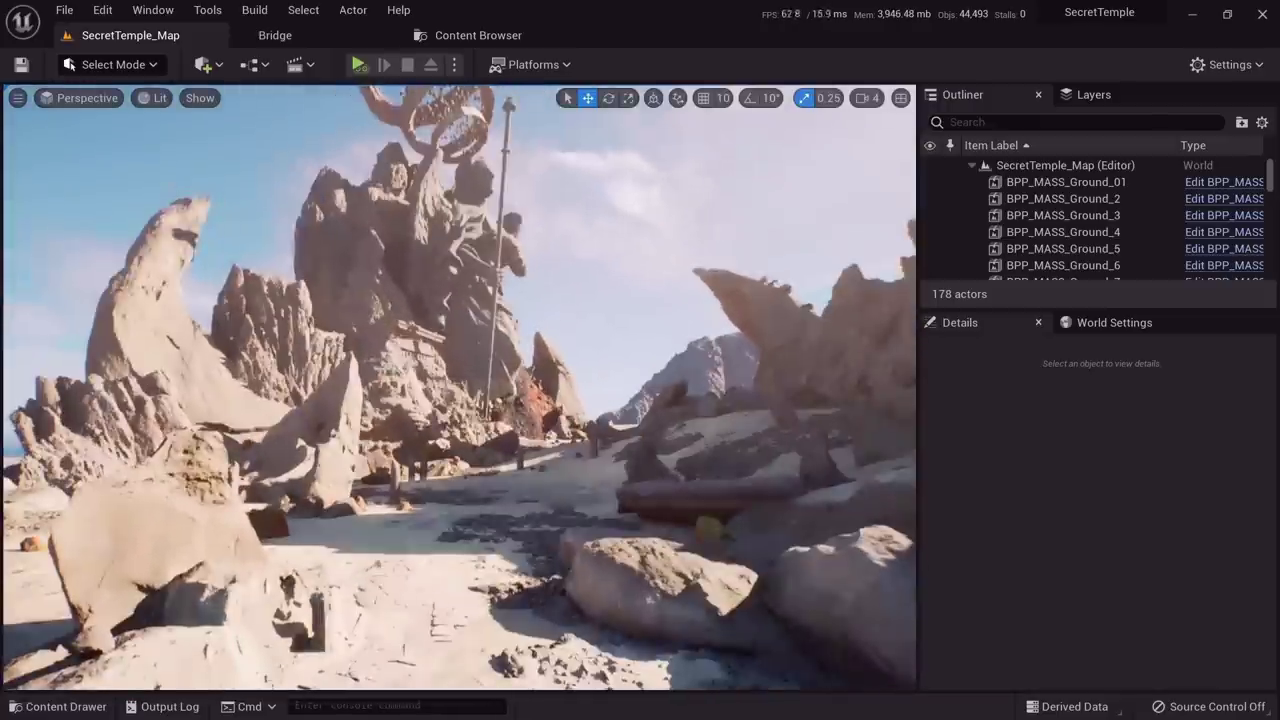
{"action": "left_click", "coordinate": [306, 65]}
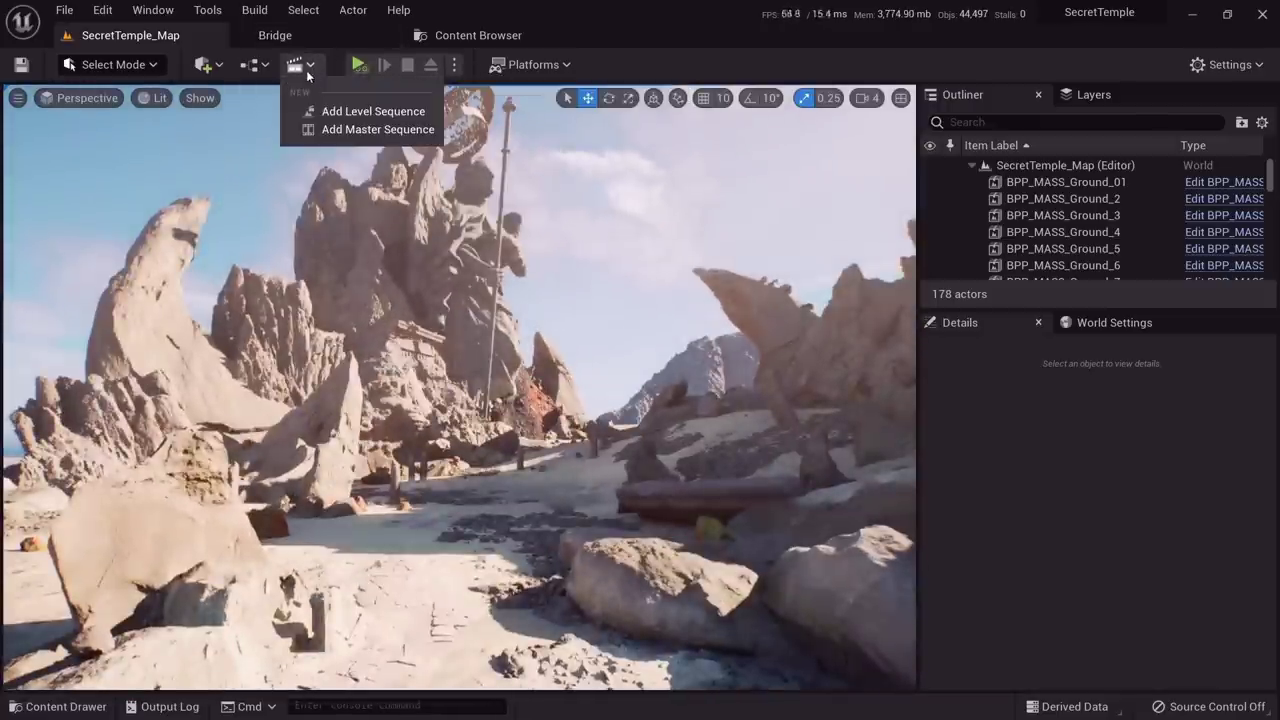
{"action": "left_click", "coordinate": [368, 112]}
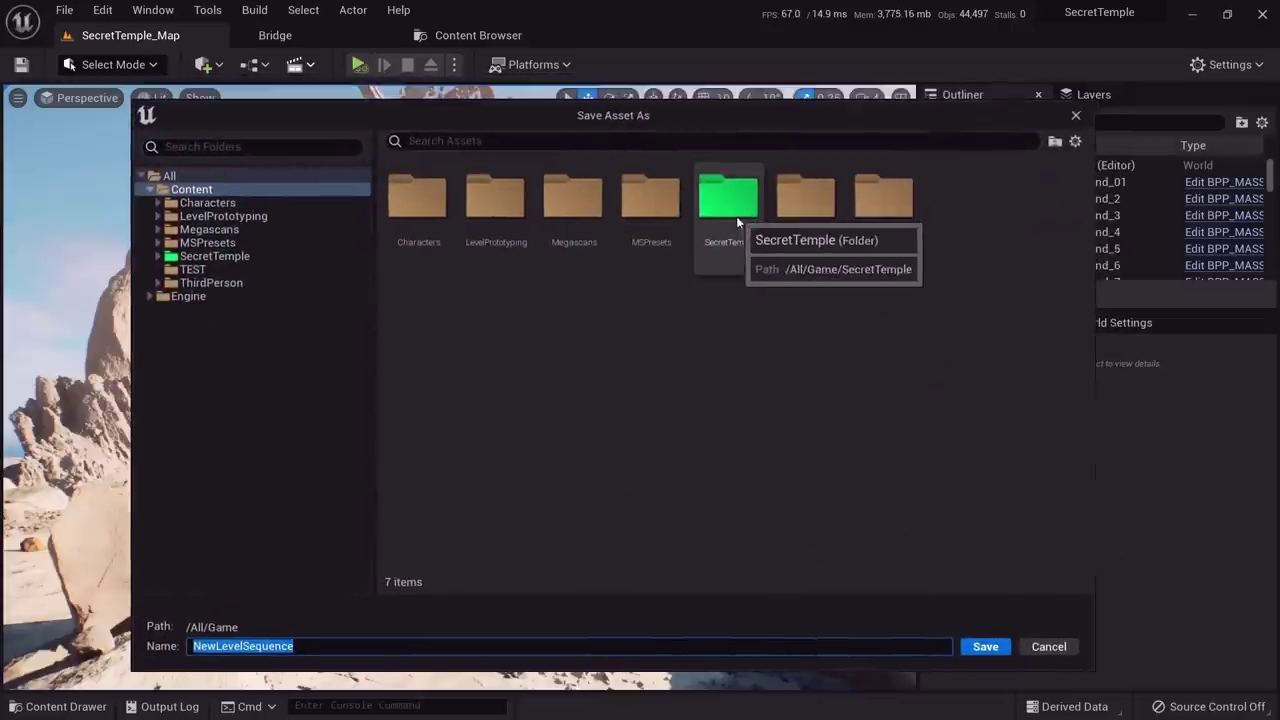
{"action": "double_click", "coordinate": [736, 211]}
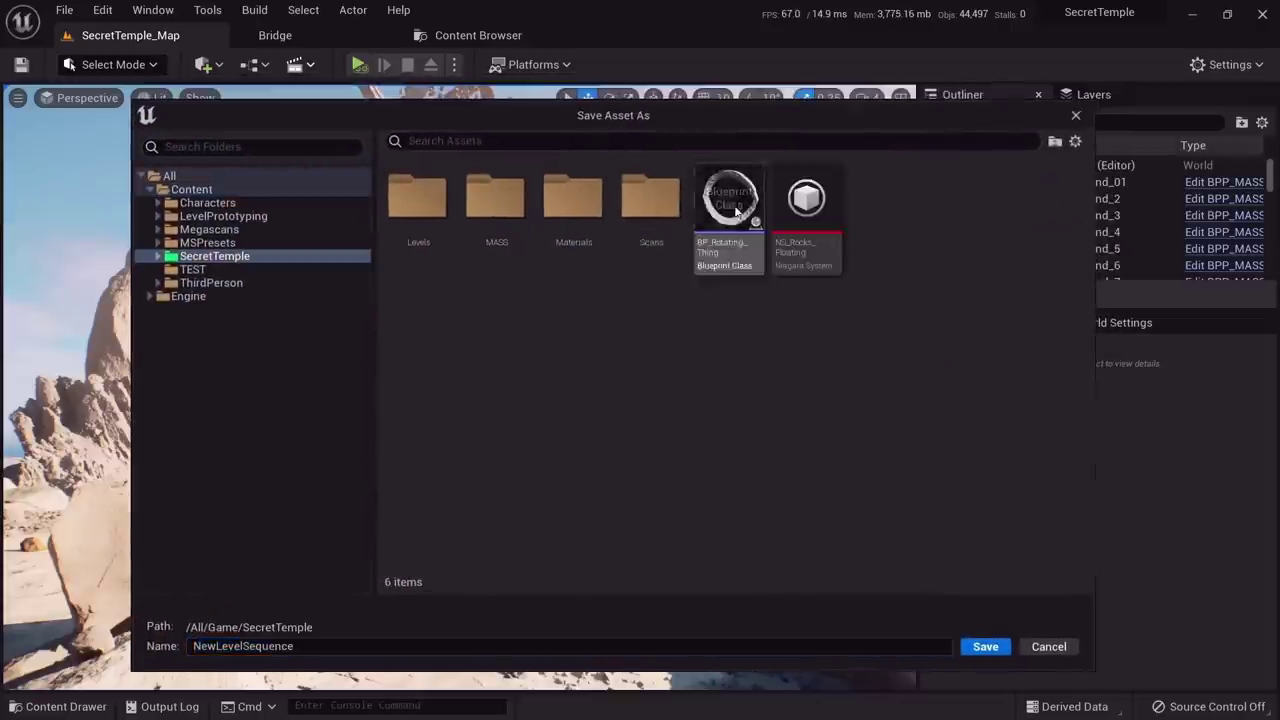
{"action": "left_click", "coordinate": [320, 646]}
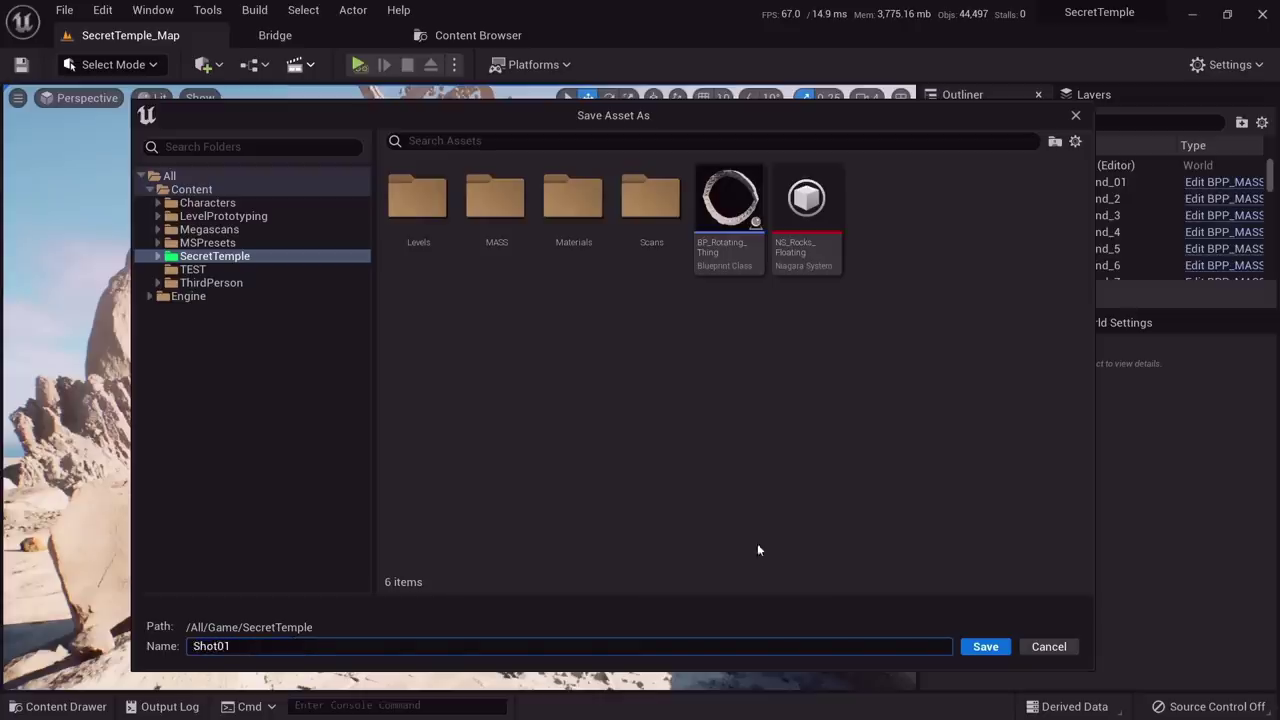
{"action": "left_click", "coordinate": [985, 647]}
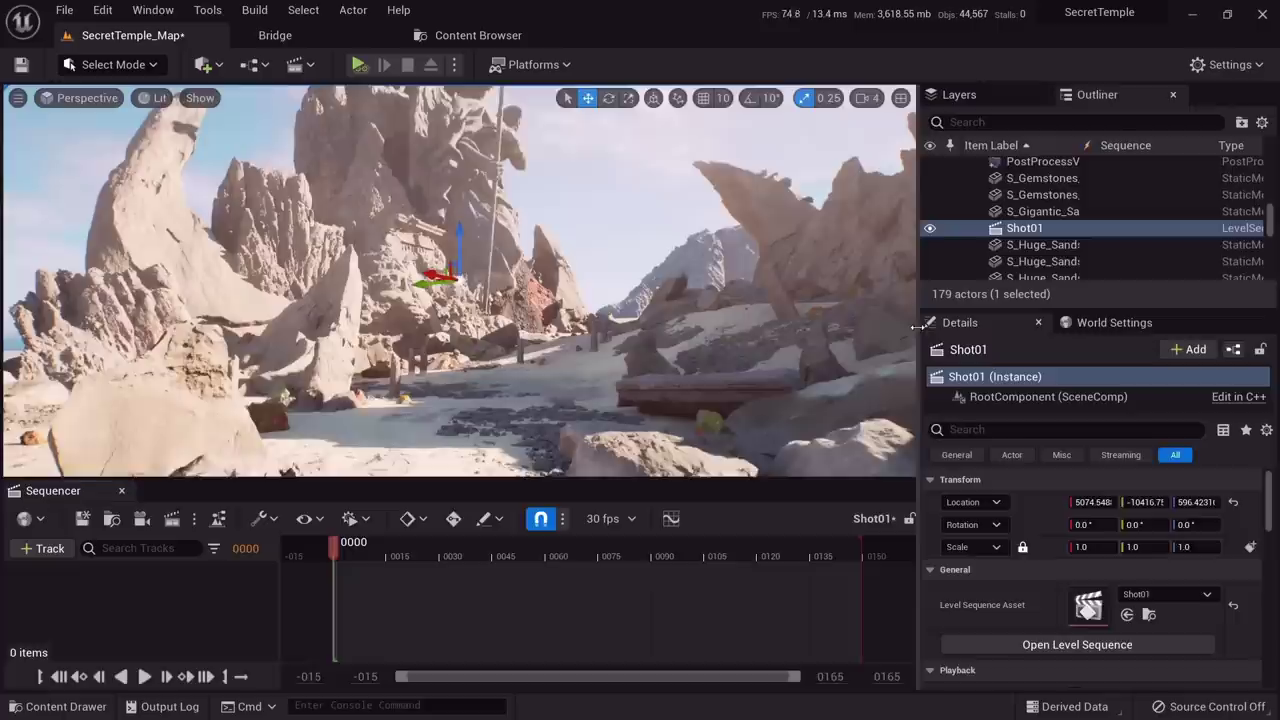
Widen the viewport and add a new cine camera to the Shot01 sequence as the current camera cut
{"action": "left_click_drag", "start_coordinate": [917, 327], "coordinate": [995, 320]}
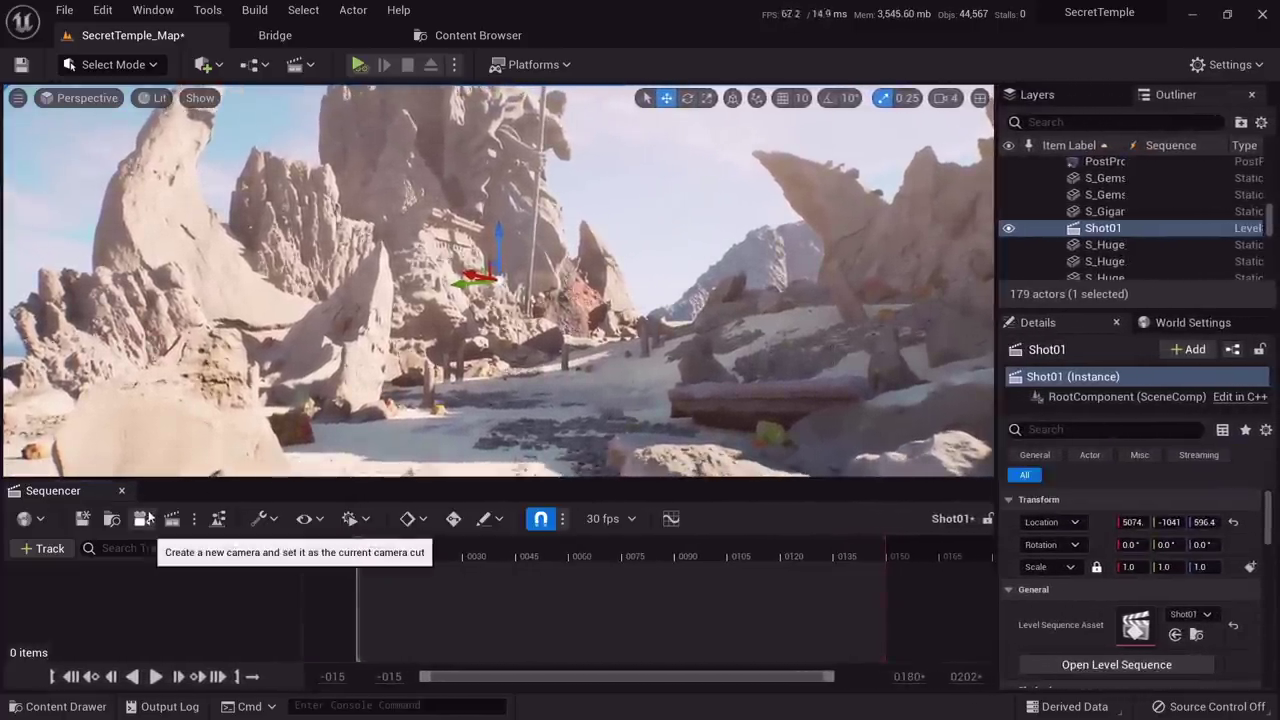
{"action": "right_click_drag", "start_coordinate": [443, 376], "coordinate": [520, 280]}
{"action": "right_click_drag", "start_coordinate": [400, 340], "coordinate": [482, 338]}
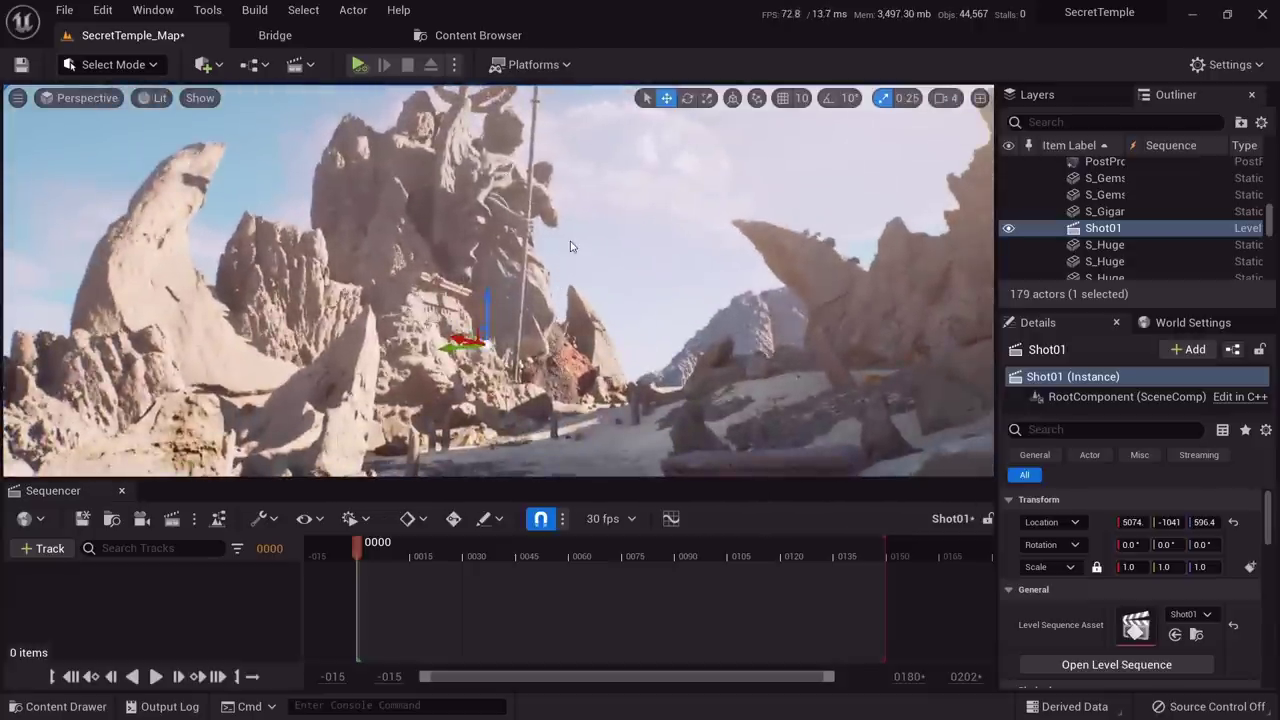
{"action": "left_click", "coordinate": [219, 70]}
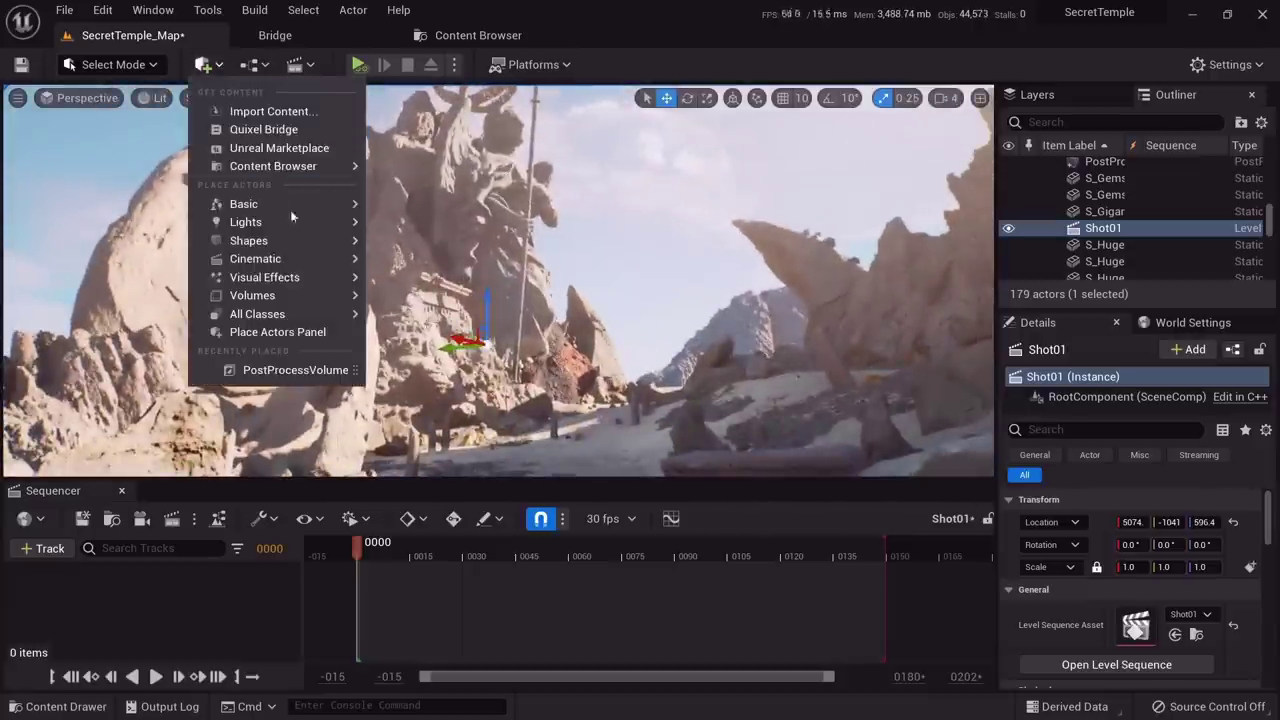
{"action": "left_click", "coordinate": [575, 24]}
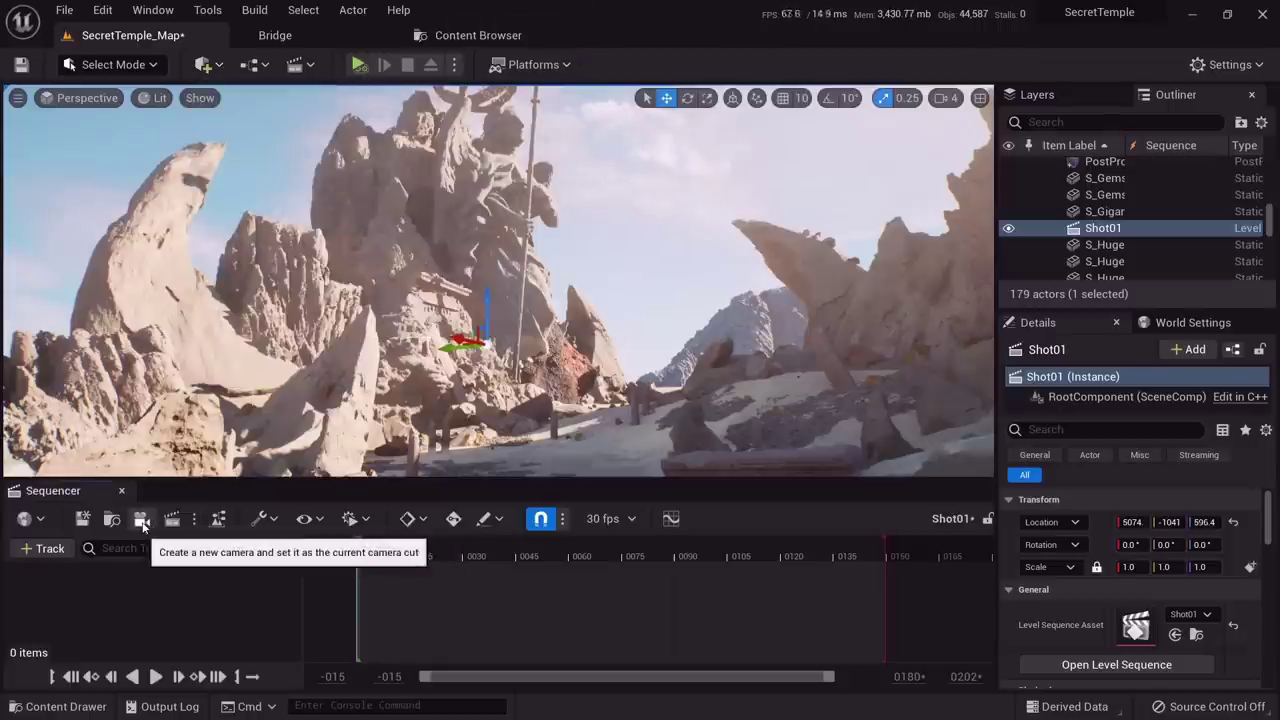
{"action": "left_click", "coordinate": [142, 521]}
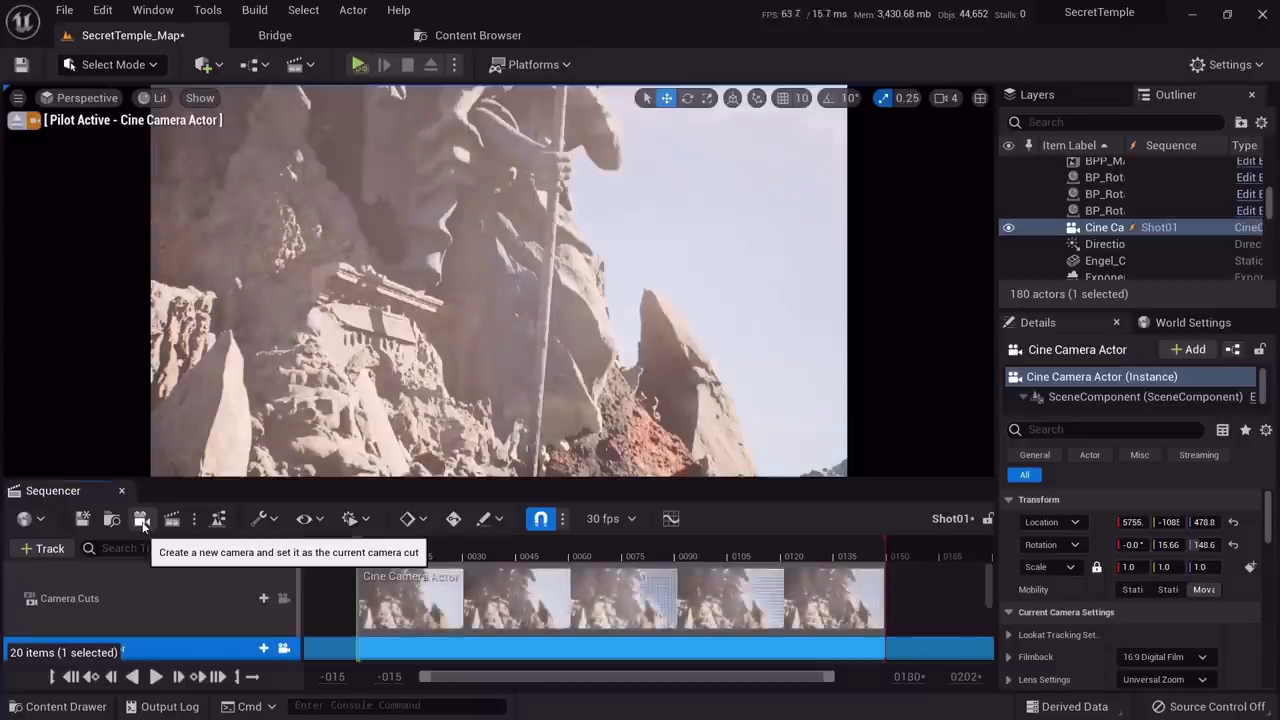
{"action": "scroll", "coordinate": [155, 604], "scroll_direction": "down", "scroll_amount": 2}
{"action": "scroll", "coordinate": [162, 590], "scroll_direction": "up", "scroll_amount": 2}
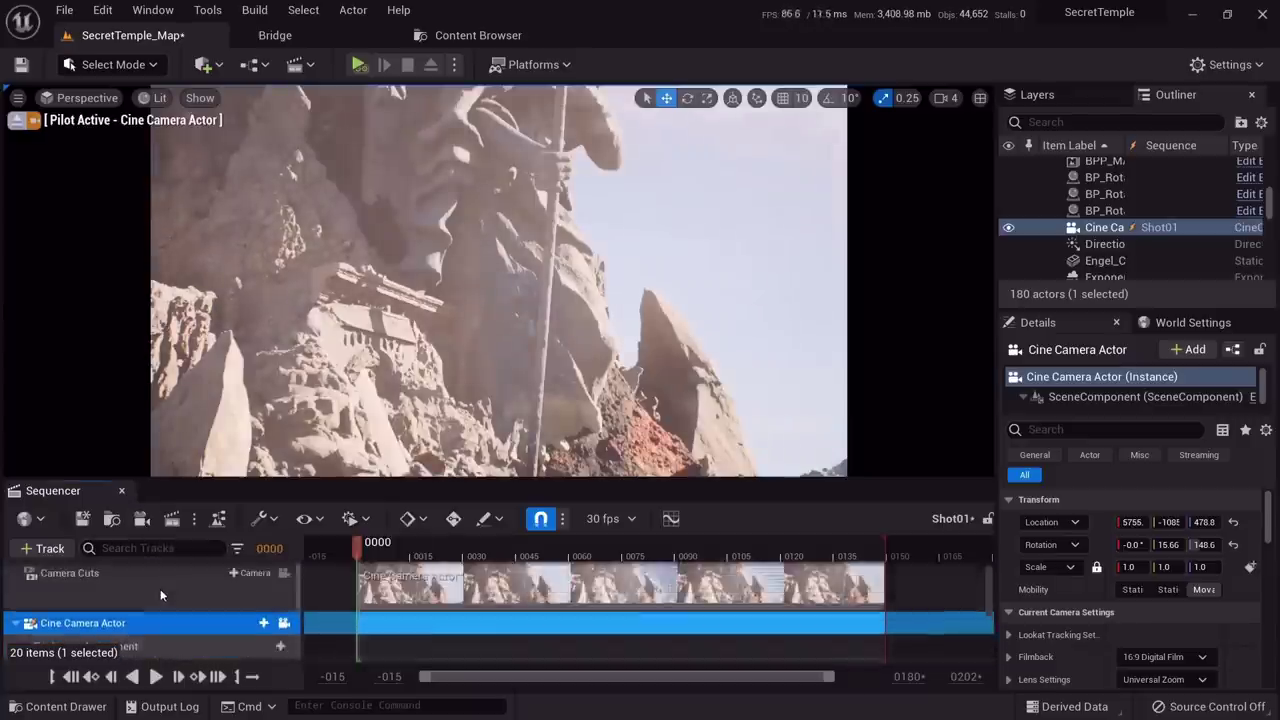
{"action": "scroll", "coordinate": [160, 588], "scroll_direction": "down", "scroll_amount": 2}
{"action": "scroll", "coordinate": [160, 588], "scroll_direction": "up", "scroll_amount": 2}
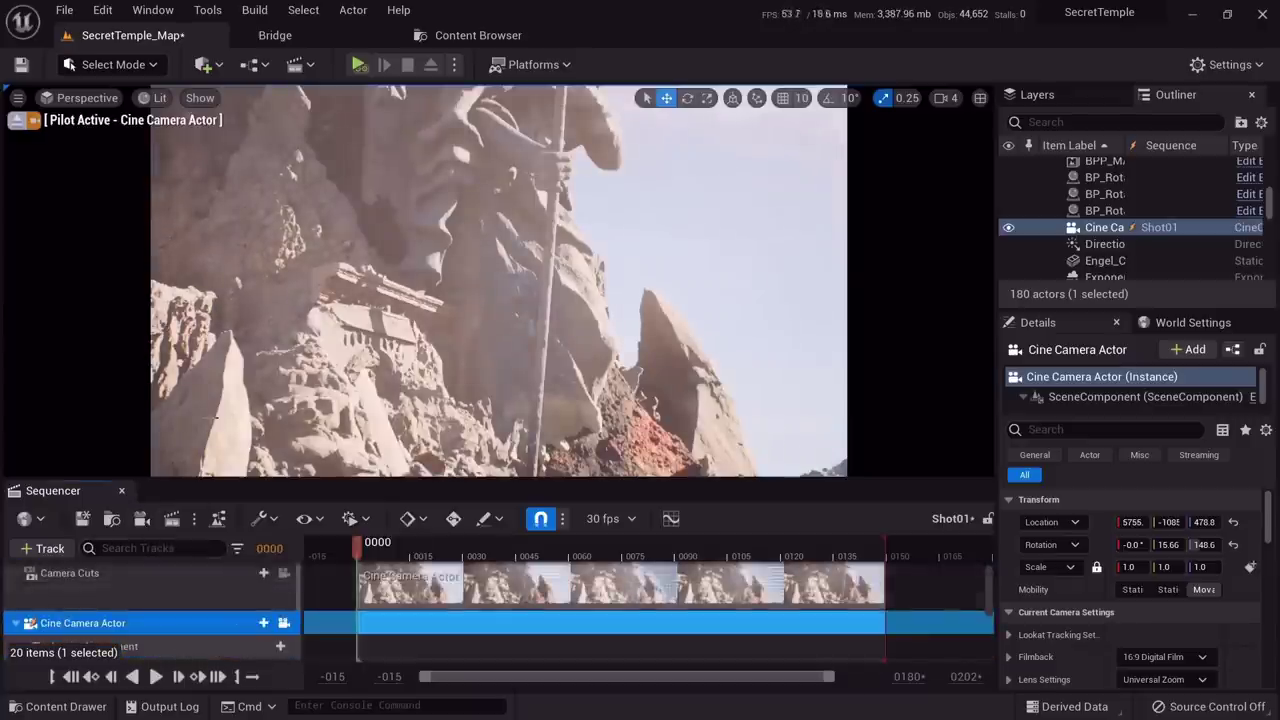
{"action": "key", "text": "ctrl+Print"}
{"action": "mouse_move", "coordinate": [42, 277]}
{"action": "left_mouse_down"}
{"action": "mouse_move", "coordinate": [63, 330]}
{"action": "mouse_move", "coordinate": [876, 675]}
{"action": "left_mouse_up"}
{"action": "left_click_drag", "start_coordinate": [45, 480], "coordinate": [1, 480]}
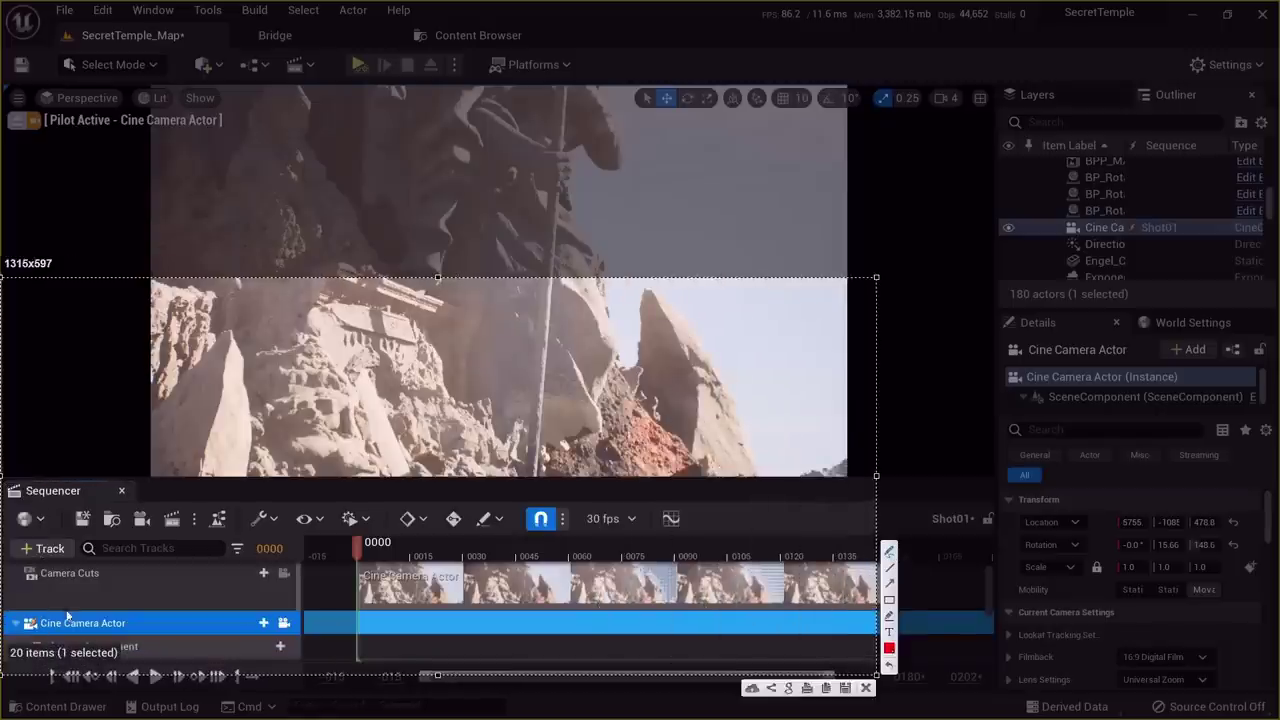
{"action": "mouse_move", "coordinate": [48, 611]}
{"action": "left_mouse_down"}
{"action": "mouse_move", "coordinate": [26, 618]}
{"action": "mouse_move", "coordinate": [63, 622]}
{"action": "left_mouse_up"}
{"action": "left_click", "coordinate": [866, 688]}
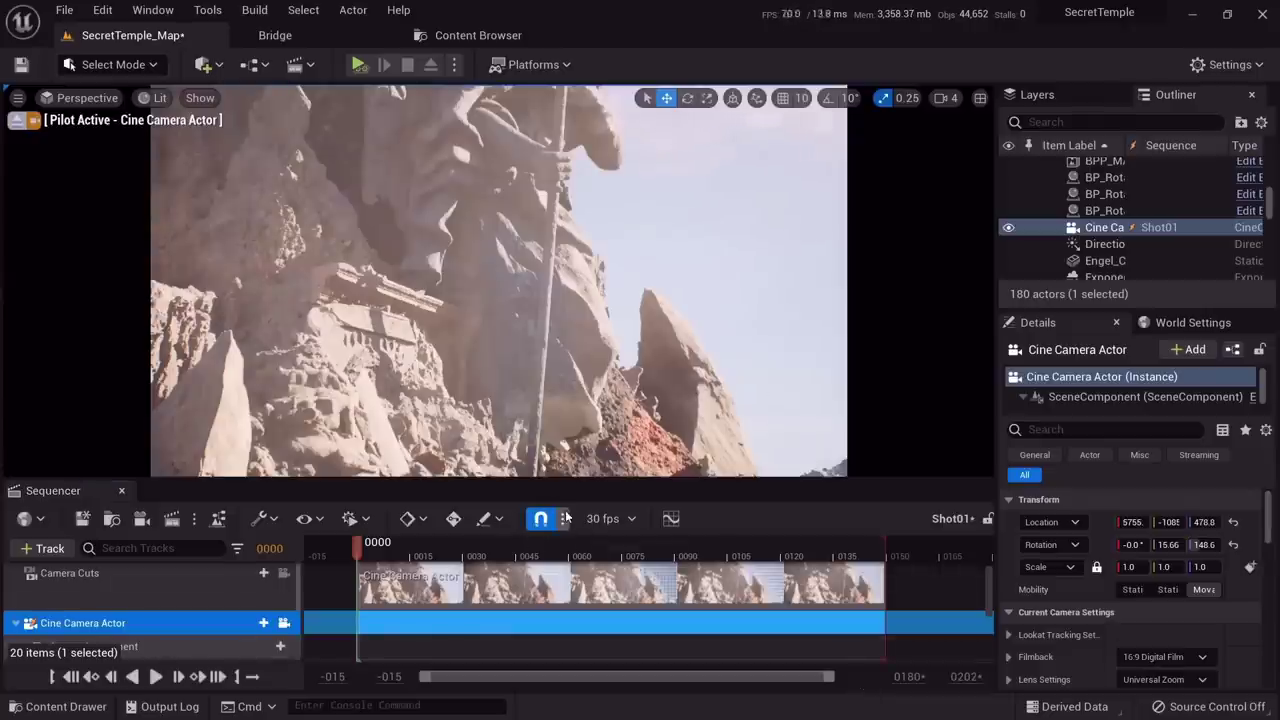
Set the Cine Camera Actor's Current Focal Length to about 21.83
{"action": "scroll", "coordinate": [553, 608], "scroll_direction": "up", "scroll_amount": 1}
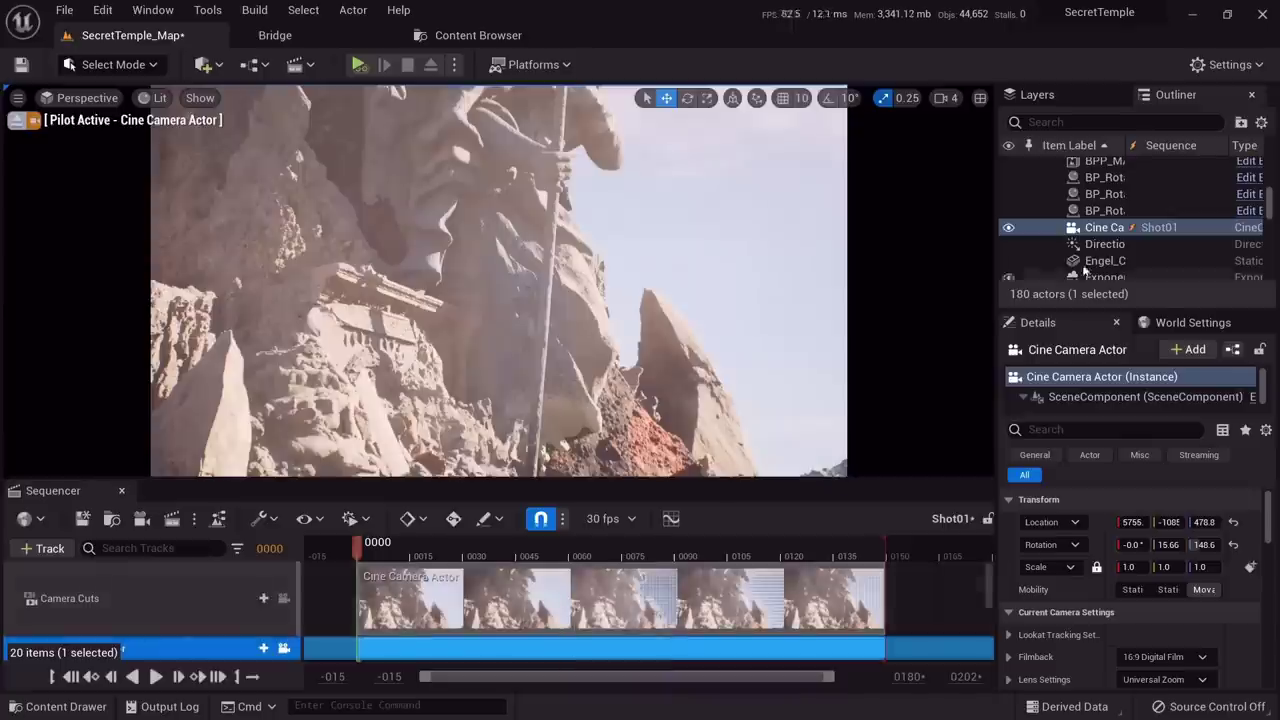
{"action": "scroll", "coordinate": [1111, 597], "scroll_direction": "down", "scroll_amount": 5}
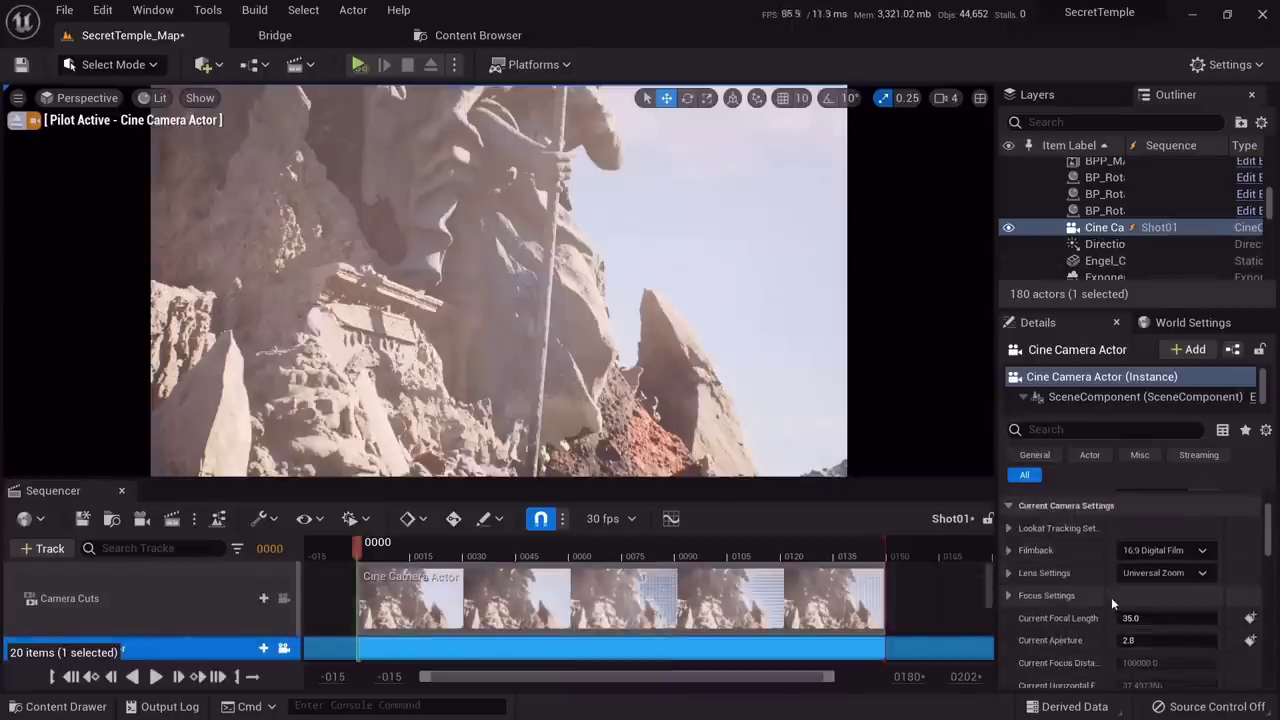
{"action": "left_click_drag", "start_coordinate": [1165, 566], "coordinate": [1062, 566]}
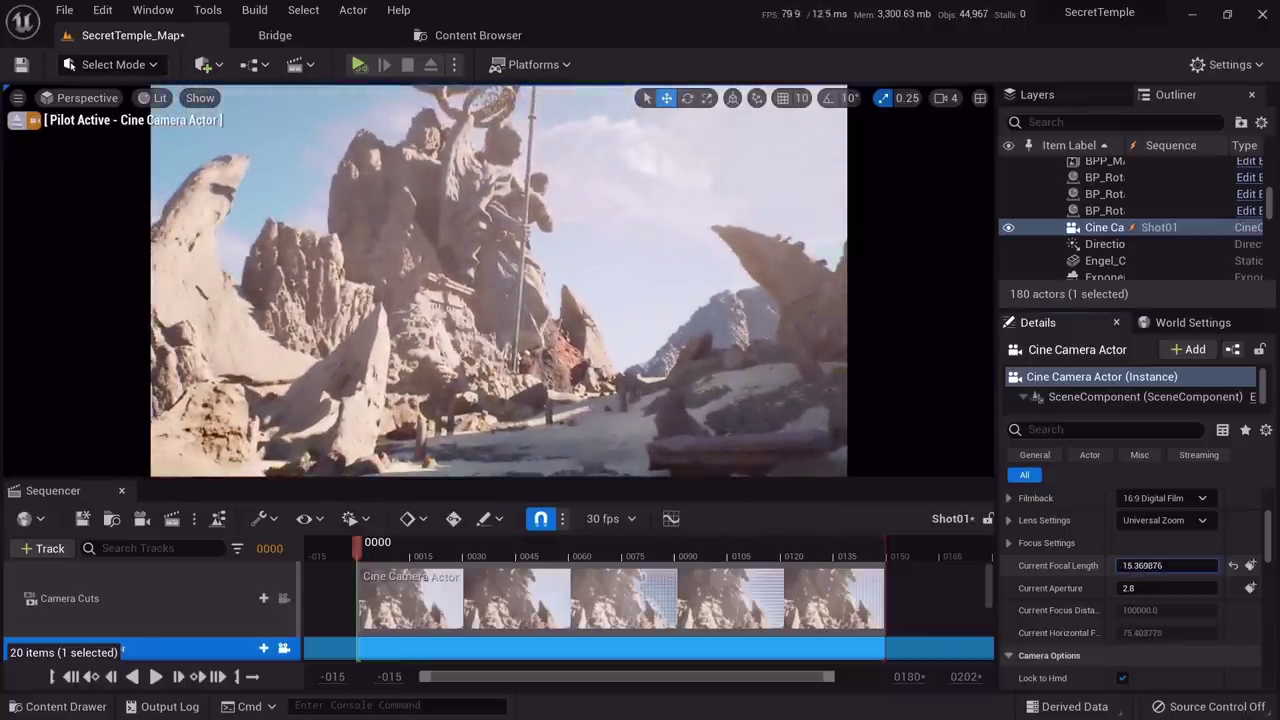
{"action": "mouse_move", "coordinate": [500, 280]}
{"action": "right_mouse_down"}
{"action": "mouse_move", "coordinate": [504, 238]}
{"action": "mouse_move", "coordinate": [532, 305]}
{"action": "mouse_move", "coordinate": [555, 318]}
{"action": "mouse_move", "coordinate": [512, 152]}
{"action": "mouse_move", "coordinate": [518, 284]}
{"action": "right_mouse_up"}
{"action": "left_click_drag", "start_coordinate": [1160, 566], "coordinate": [1185, 566]}
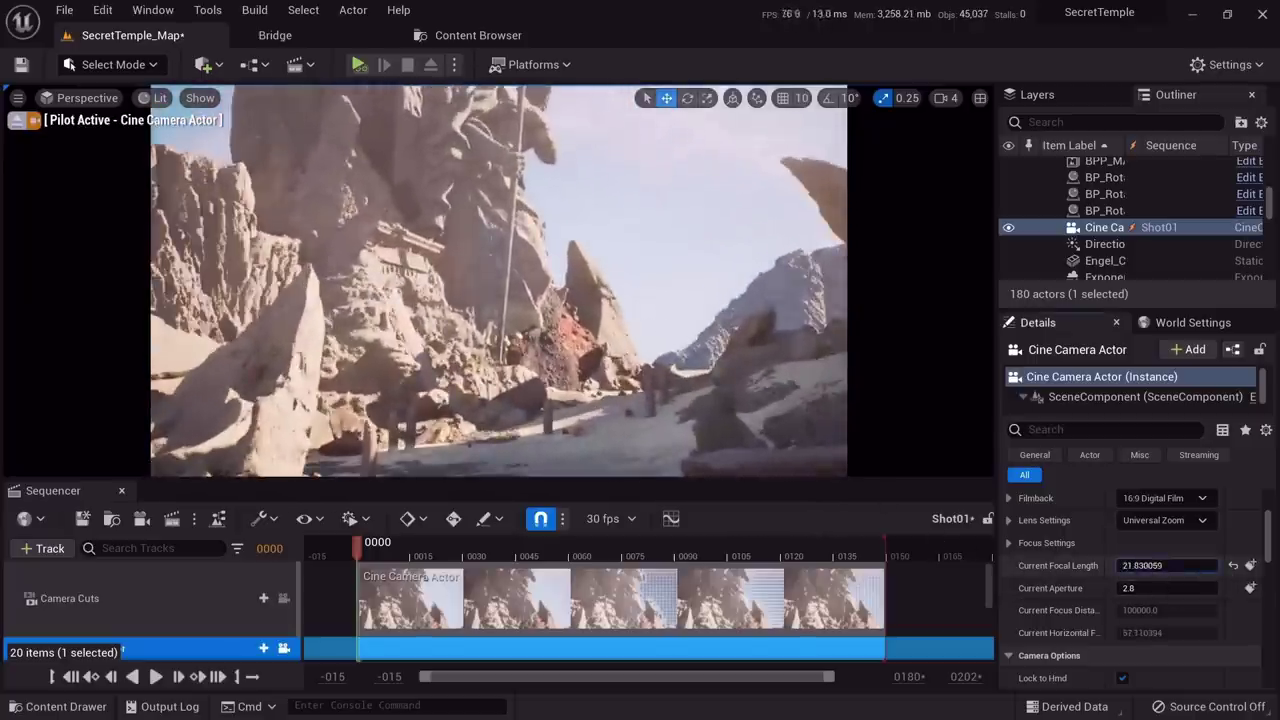
Position the Cine Camera Actor low near the ground, framing the statue and the surrounding rocks
{"action": "mouse_move", "coordinate": [600, 300]}
{"action": "right_mouse_down"}
{"action": "mouse_move", "coordinate": [662, 312]}
{"action": "mouse_move", "coordinate": [645, 332]}
{"action": "mouse_move", "coordinate": [612, 304]}
{"action": "mouse_move", "coordinate": [600, 168]}
{"action": "mouse_move", "coordinate": [612, 300]}
{"action": "right_mouse_up"}
{"action": "right_click_drag", "start_coordinate": [456, 268], "coordinate": [452, 264]}
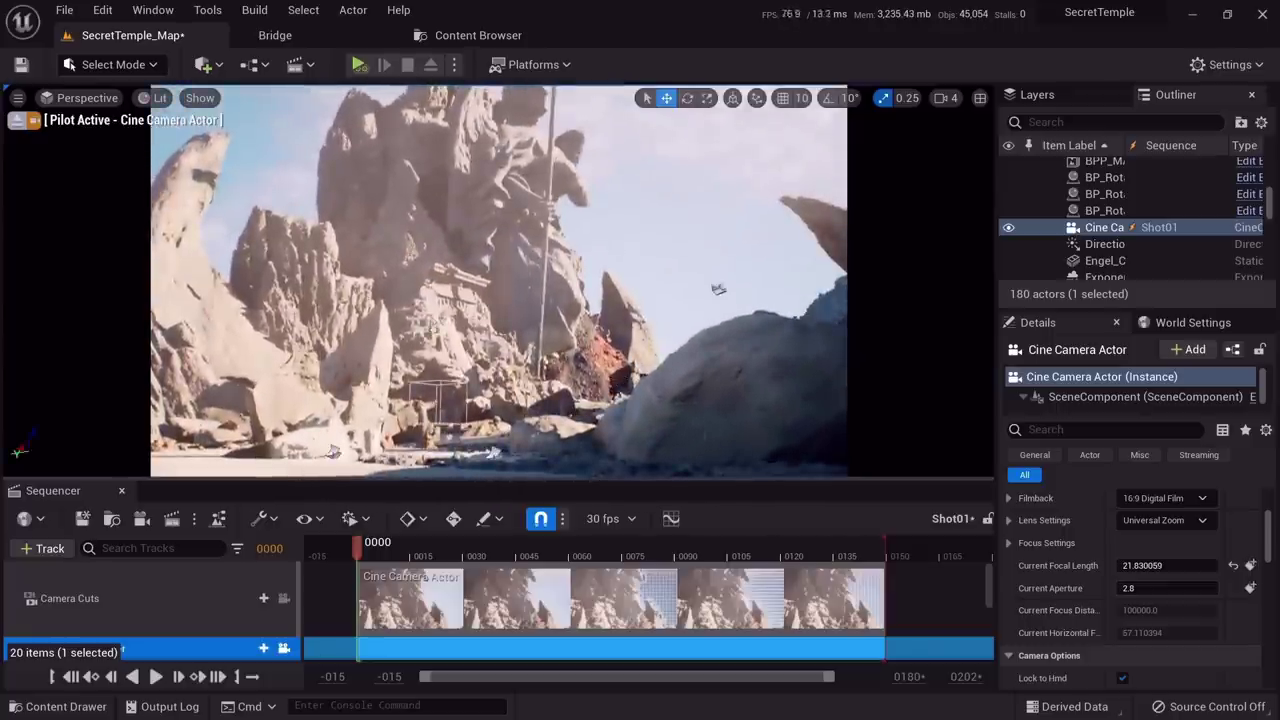
{"action": "mouse_move", "coordinate": [452, 264]}
{"action": "right_mouse_down"}
{"action": "mouse_move", "coordinate": [444, 282]}
{"action": "mouse_move", "coordinate": [438, 262]}
{"action": "right_mouse_up"}
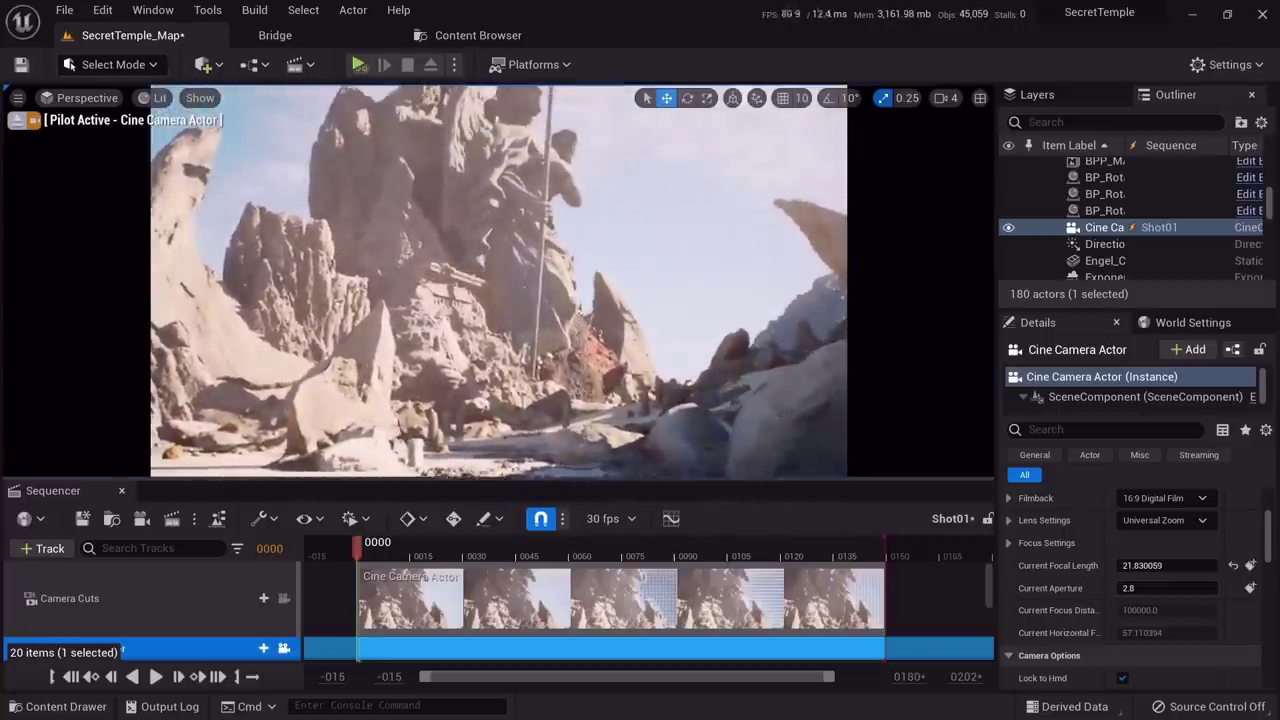
{"action": "scroll", "coordinate": [438, 593], "scroll_direction": "down", "scroll_amount": 1}
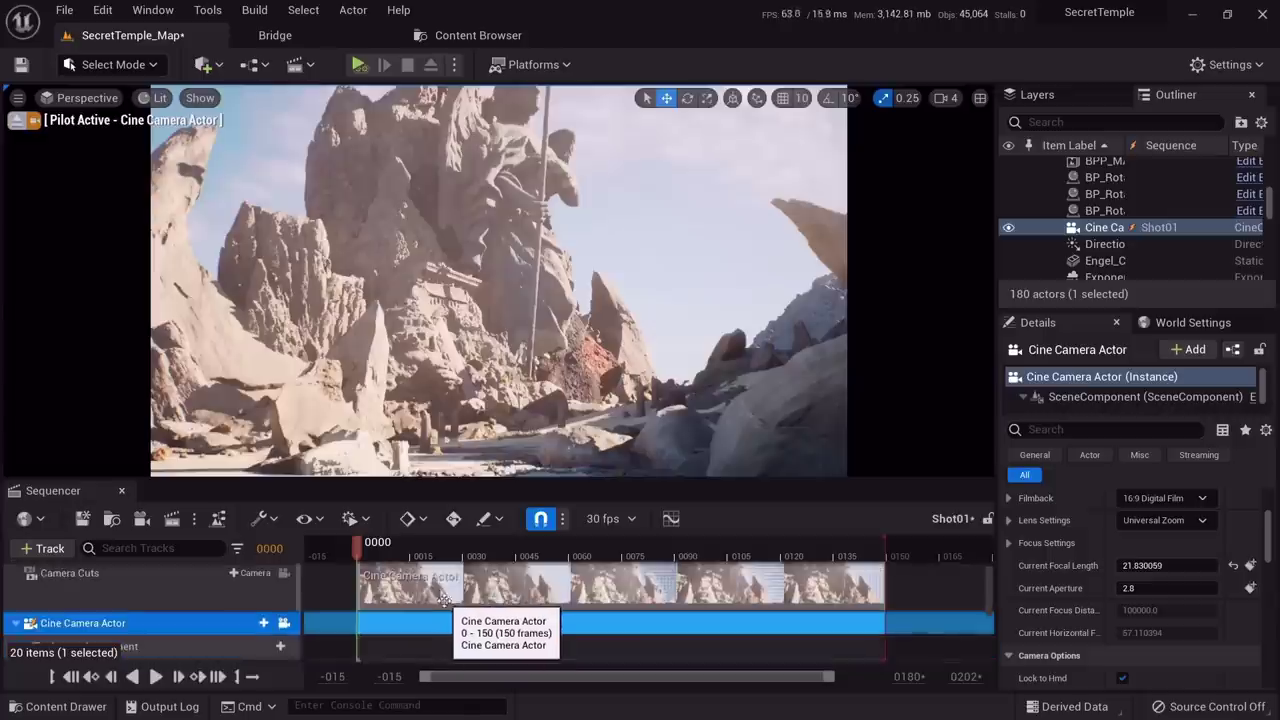
{"action": "mouse_move", "coordinate": [446, 285]}
{"action": "right_mouse_down"}
{"action": "mouse_move", "coordinate": [452, 307]}
{"action": "mouse_move", "coordinate": [458, 284]}
{"action": "mouse_move", "coordinate": [450, 292]}
{"action": "right_mouse_up"}
Add a Transform key for the Cine Camera Actor at frame 0
{"action": "scroll", "coordinate": [188, 585], "scroll_direction": "down", "scroll_amount": 5}
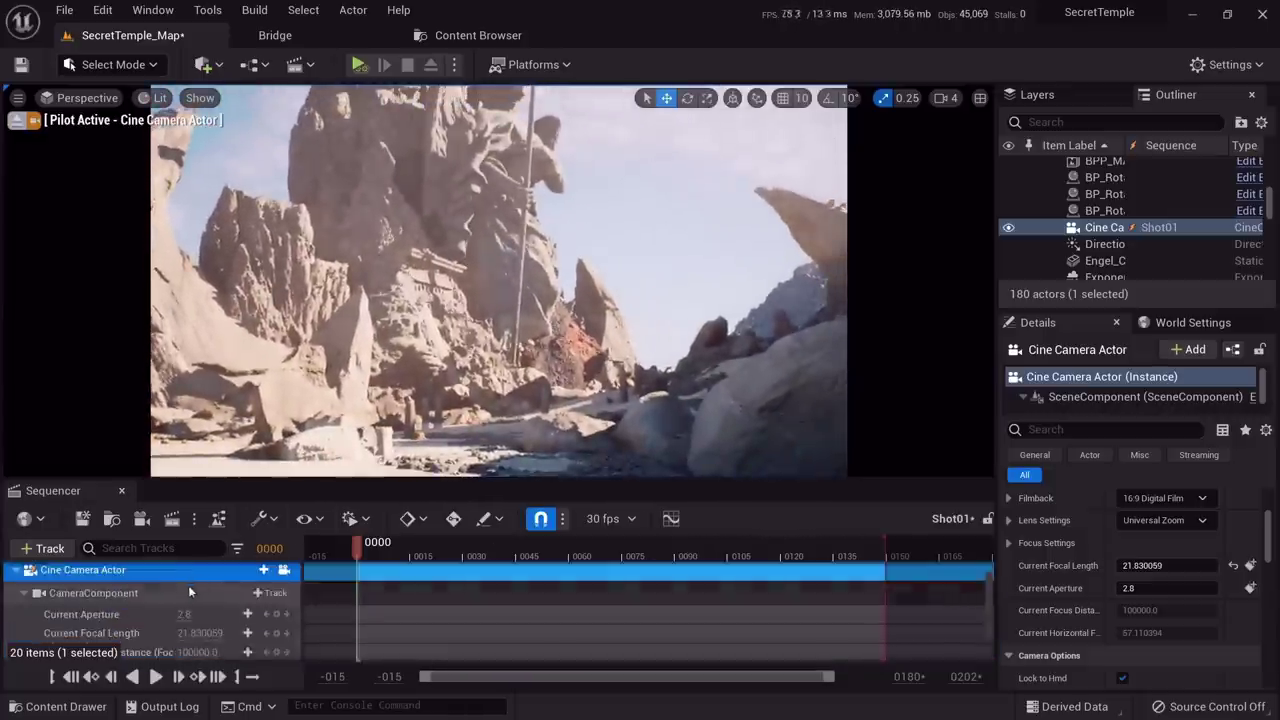
{"action": "left_click", "coordinate": [78, 629]}
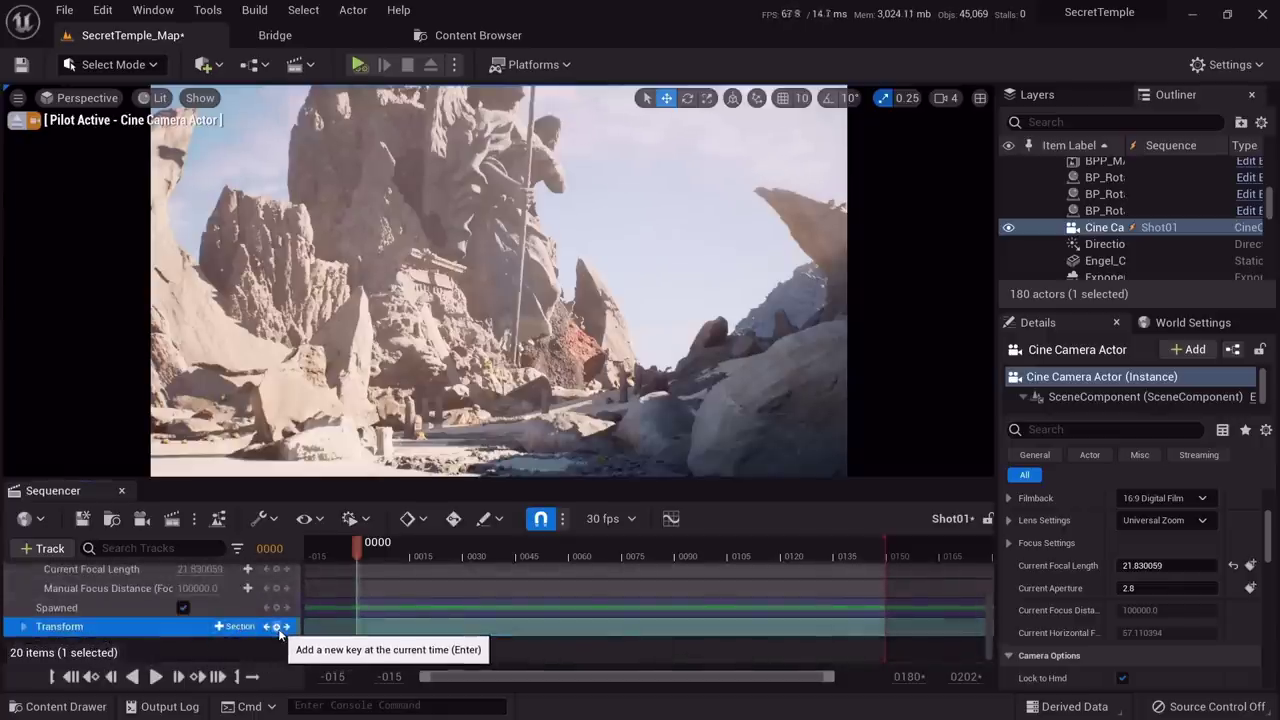
{"action": "left_click", "coordinate": [278, 627]}
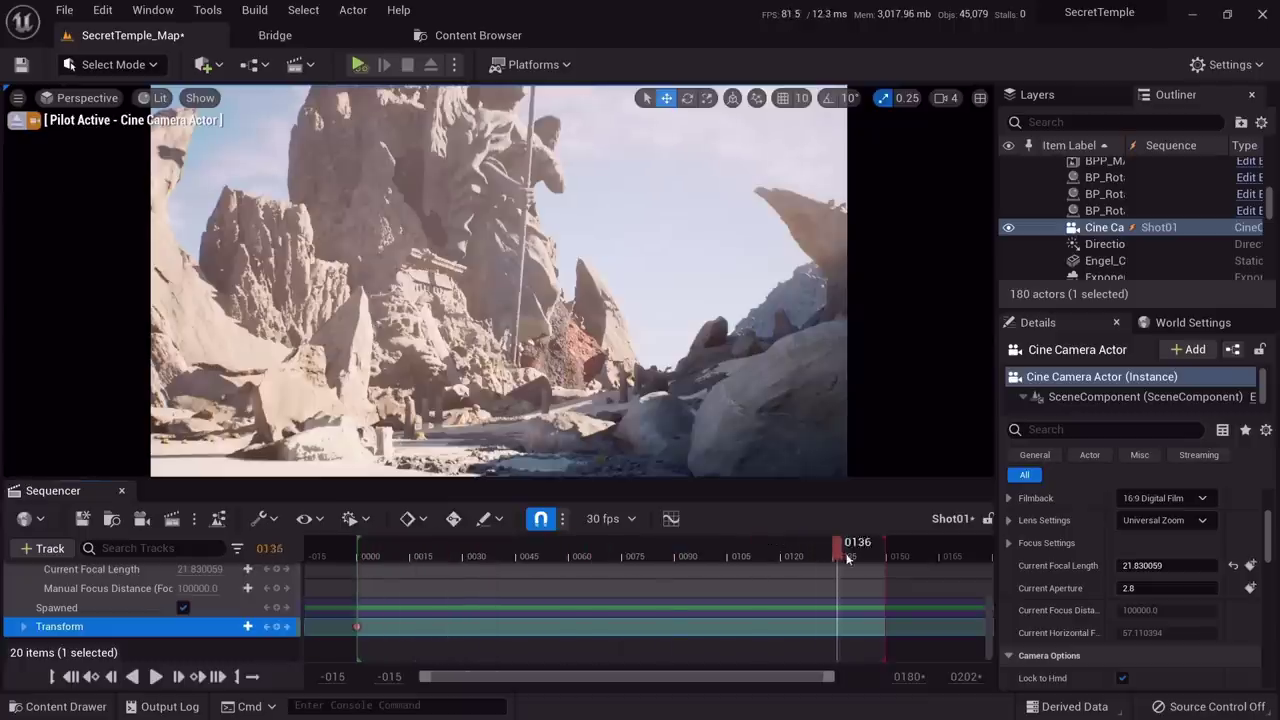
At frame 150, reposition the Cine Camera Actor to look up at the statue and floating rings, and add a Transform key
{"action": "left_click_drag", "start_coordinate": [883, 551], "coordinate": [889, 550]}
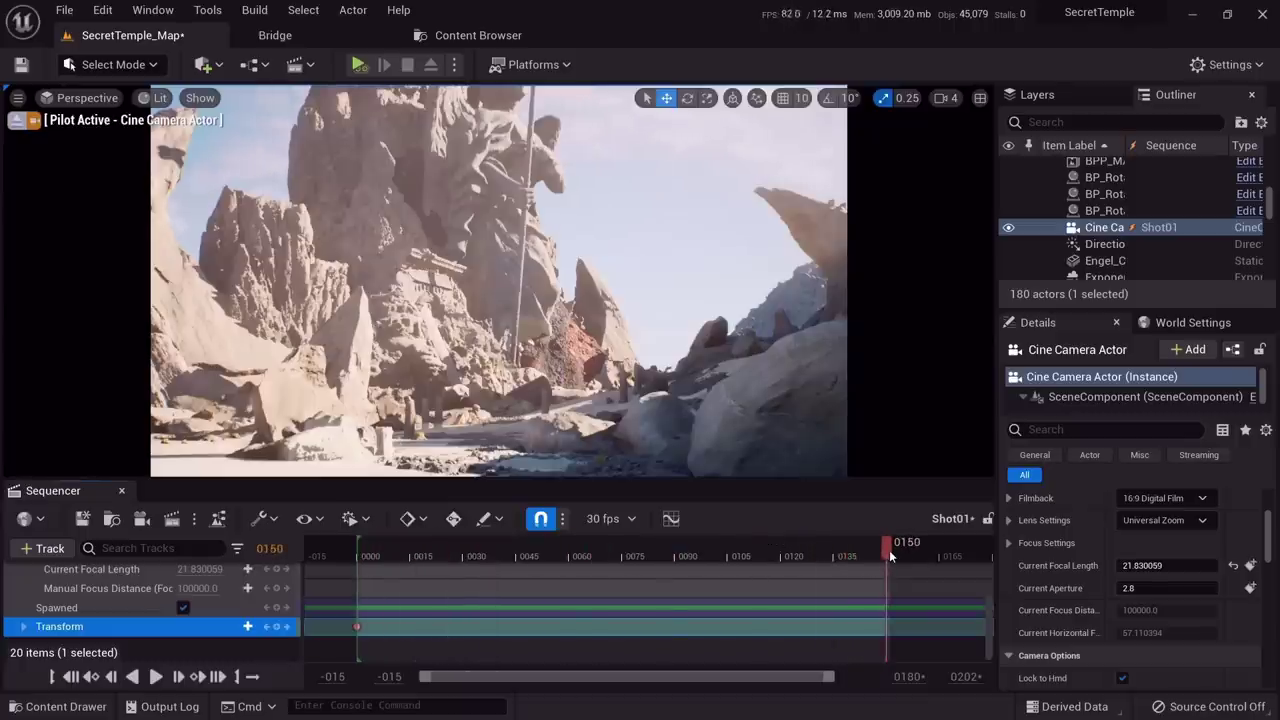
{"action": "key", "text": "w"}
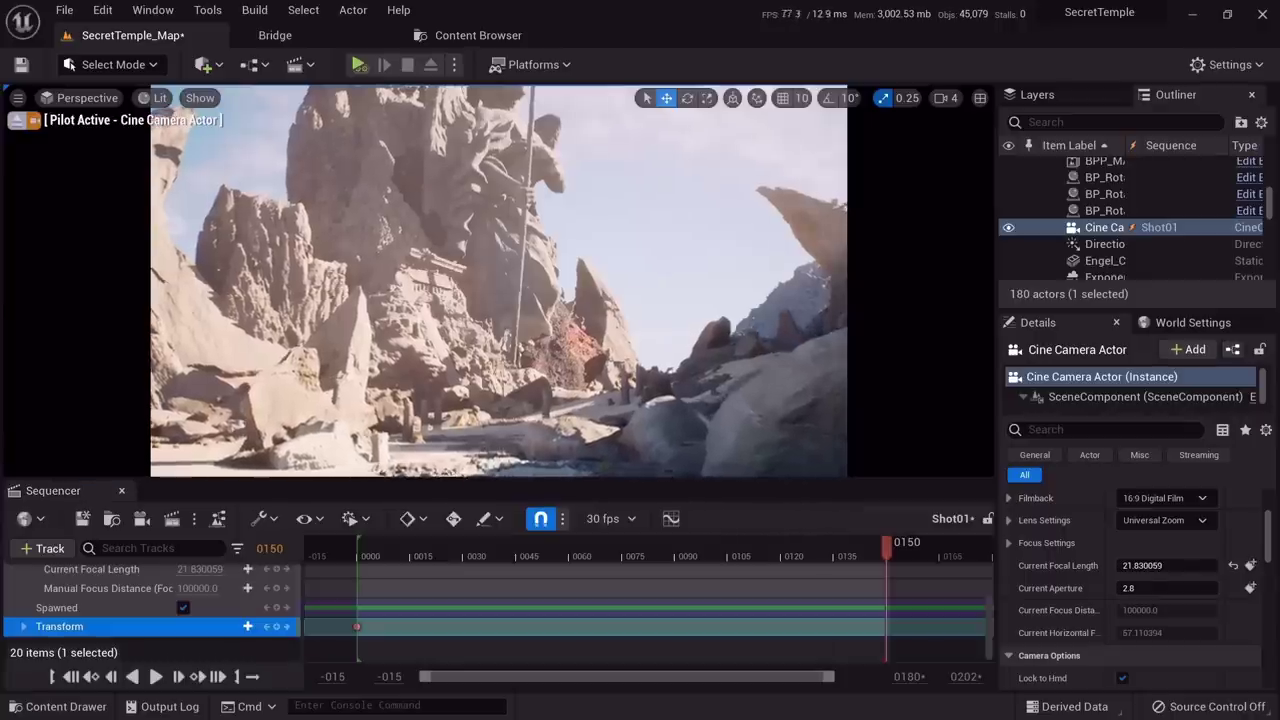
{"action": "key", "text": "w"}
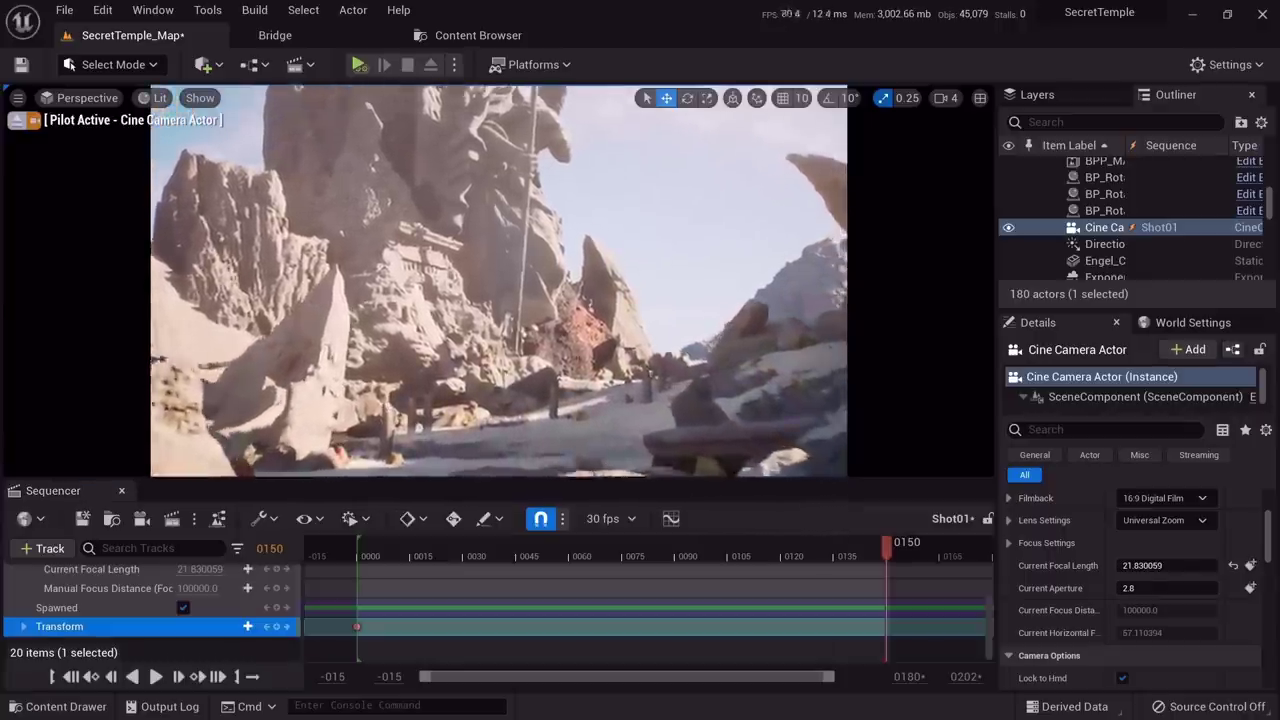
{"action": "right_click_drag", "start_coordinate": [498, 290], "coordinate": [757, 420]}
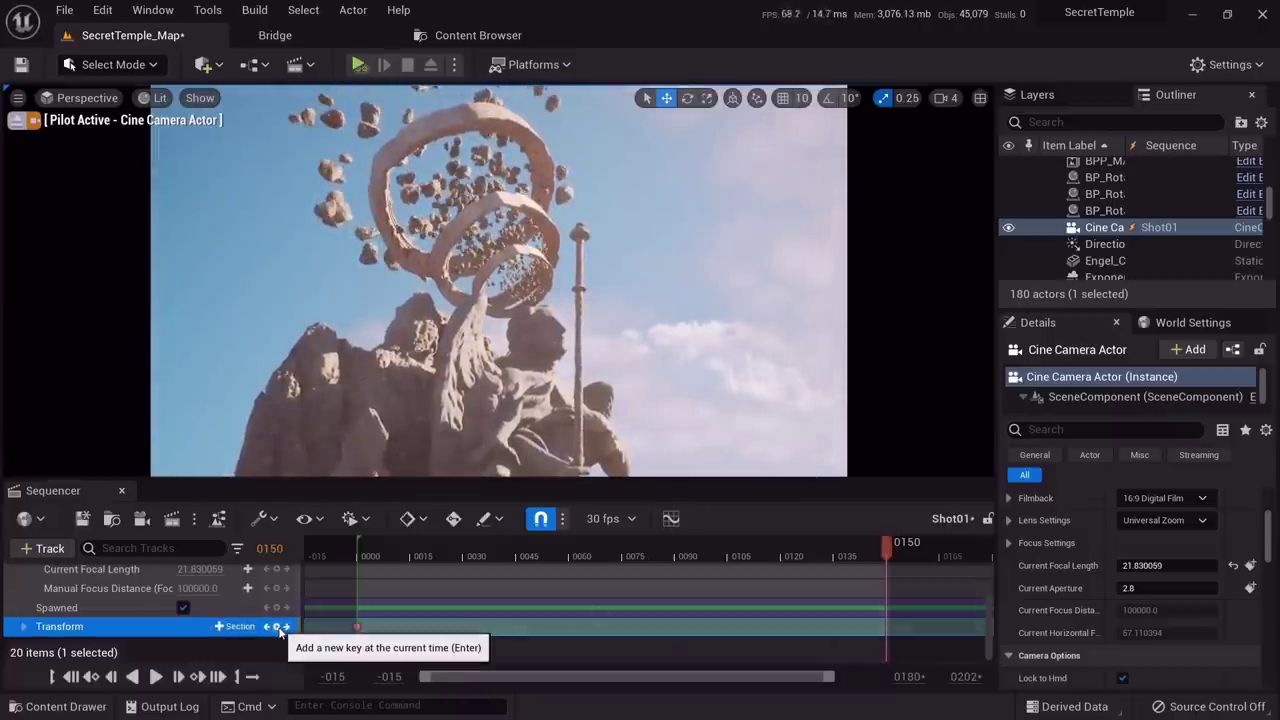
{"action": "left_click", "coordinate": [278, 626]}
Play the camera move from frame 0 to check its timing
{"action": "left_click_drag", "start_coordinate": [888, 555], "coordinate": [357, 562]}
{"action": "key", "text": "space"}
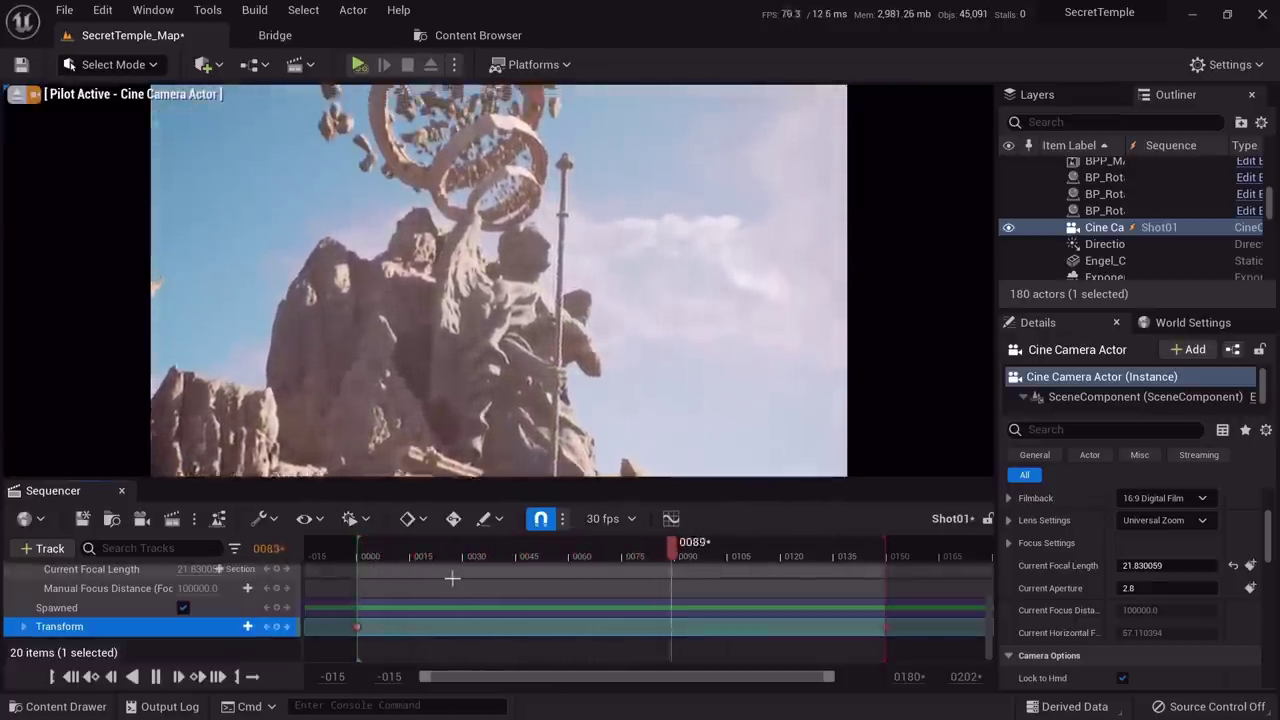
{"action": "key", "text": "space"}
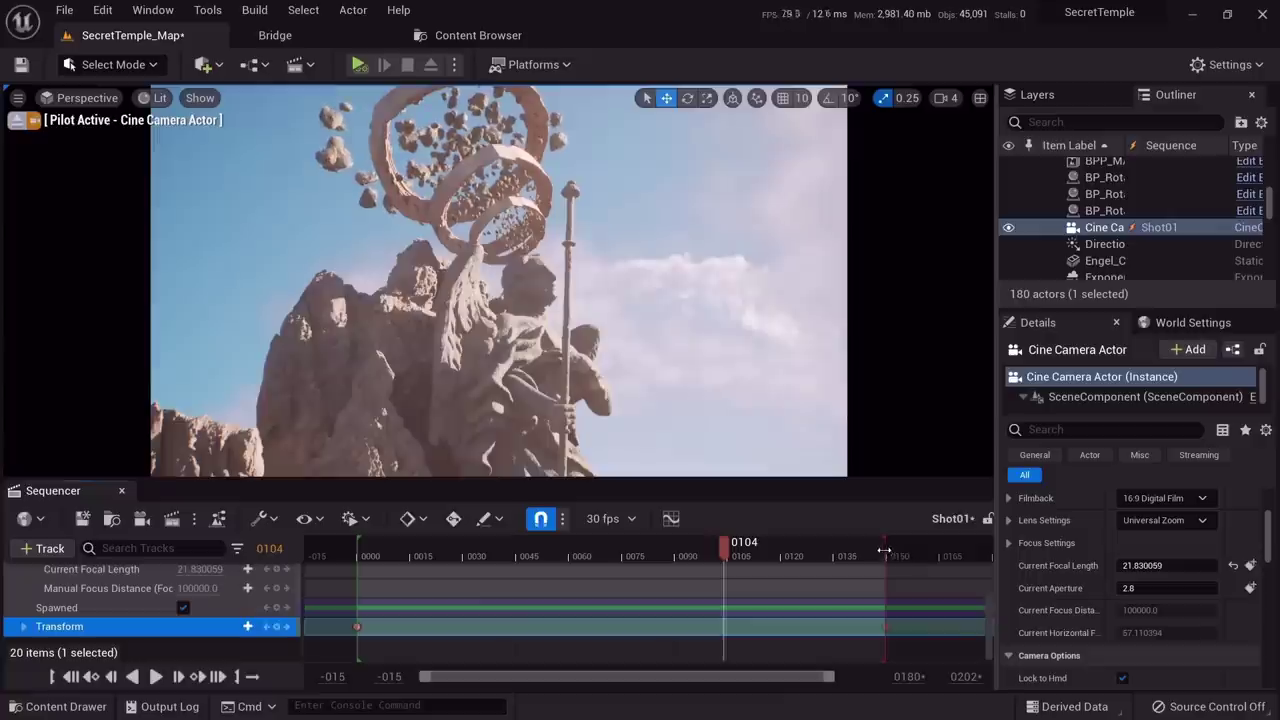
Extend the end of the Shot01 playback range to about frame 293
{"action": "left_click_drag", "start_coordinate": [884, 550], "coordinate": [926, 555]}
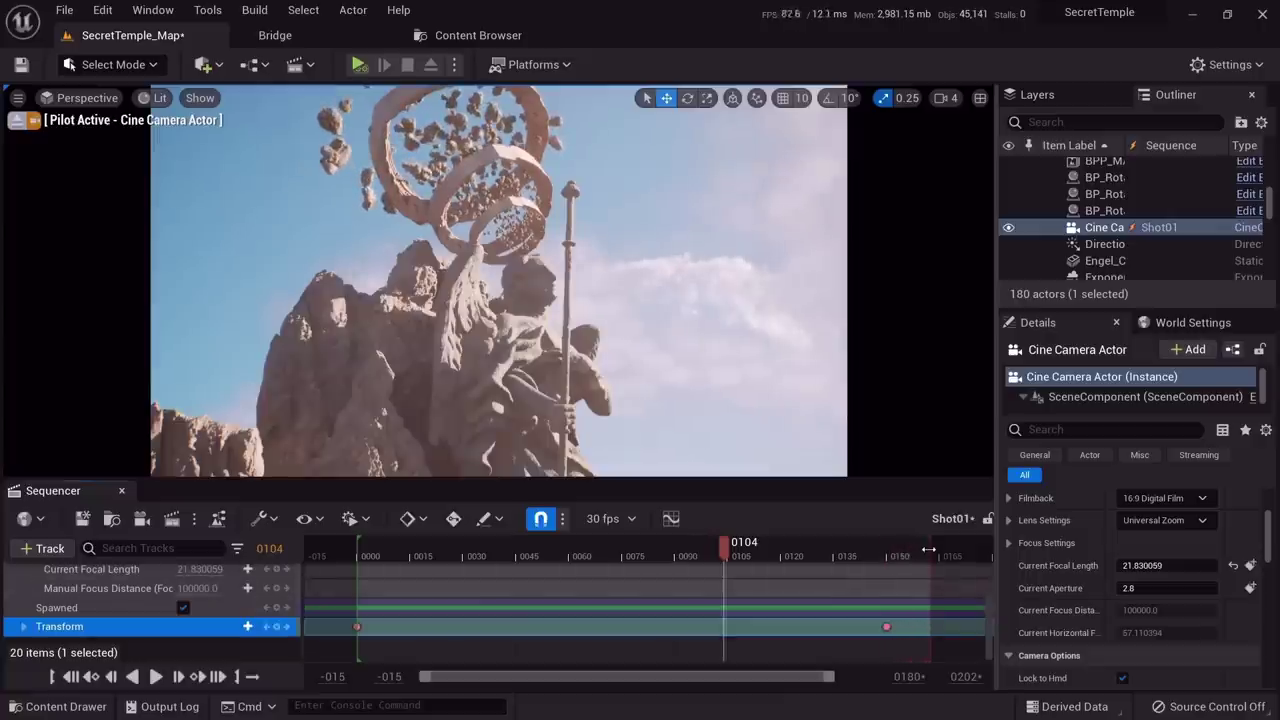
{"action": "scroll", "coordinate": [802, 597], "scroll_direction": "down", "scroll_amount": 5, "text": "ctrl"}
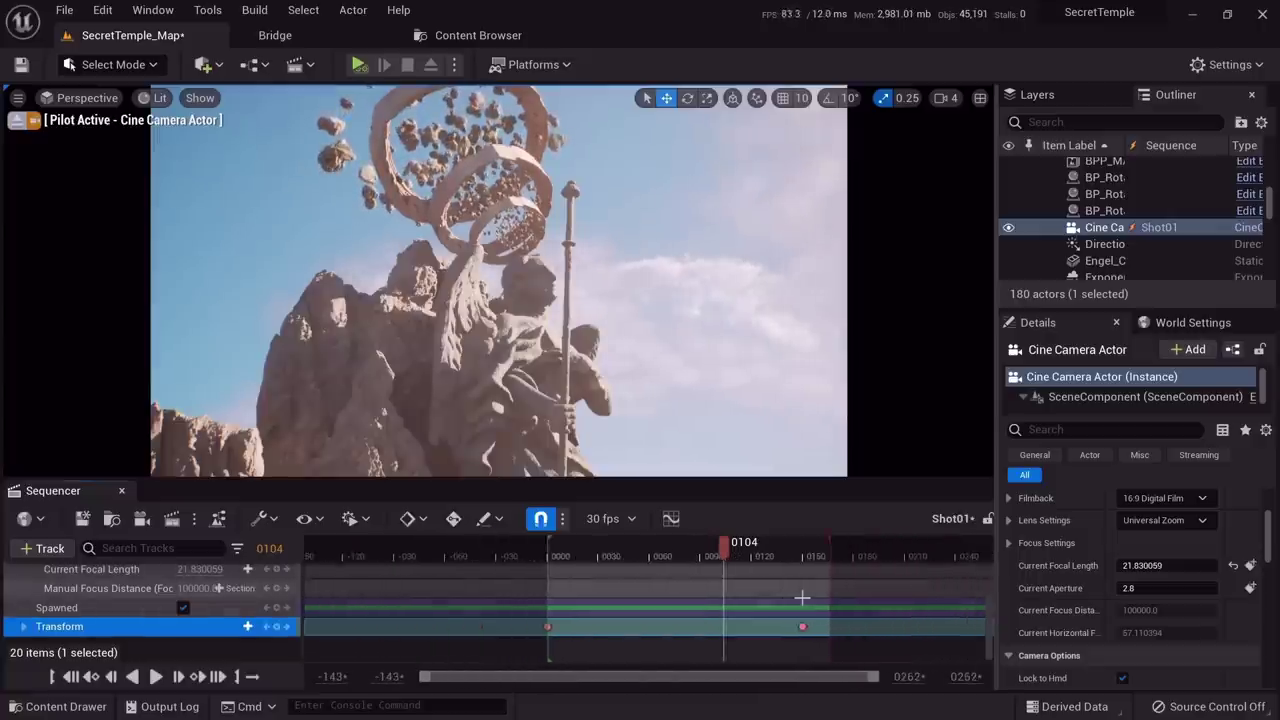
{"action": "scroll", "coordinate": [802, 597], "scroll_direction": "down", "scroll_amount": 3, "text": "ctrl"}
{"action": "scroll", "coordinate": [791, 597], "scroll_direction": "up", "scroll_amount": 2}
{"action": "scroll", "coordinate": [782, 600], "scroll_direction": "down", "scroll_amount": 2}
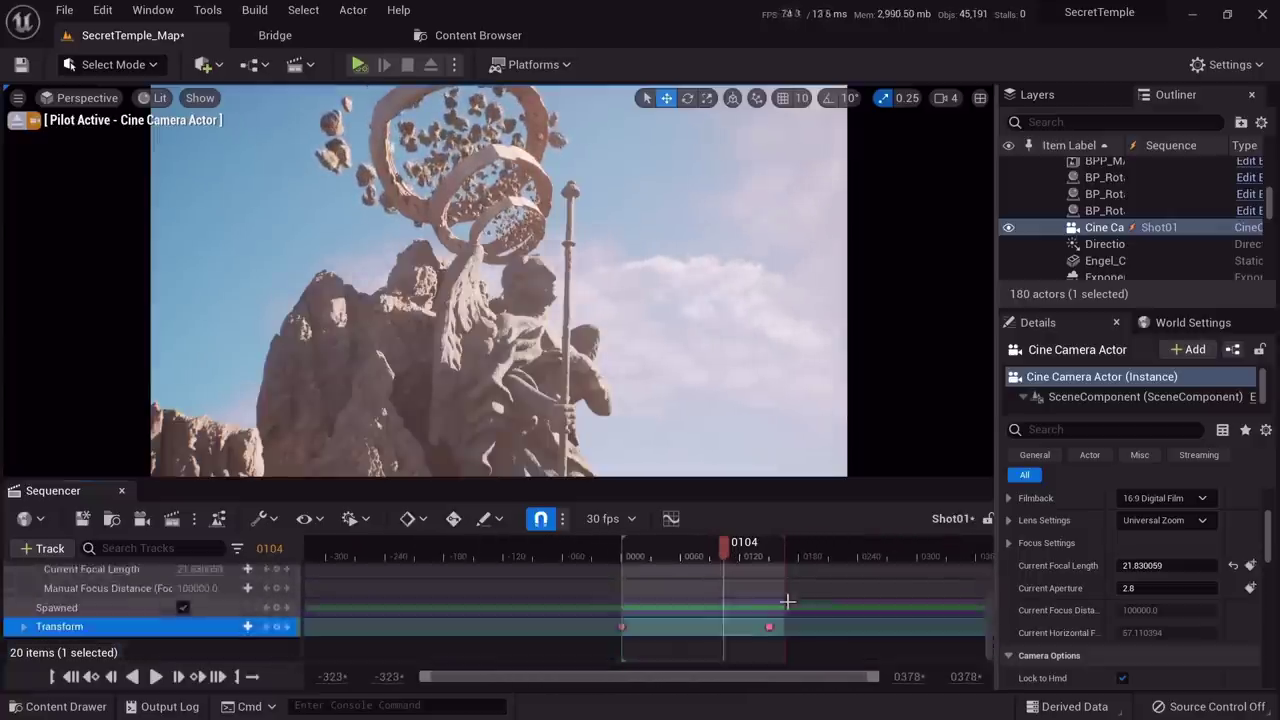
{"action": "scroll", "coordinate": [790, 555], "scroll_direction": "up", "scroll_amount": 3}
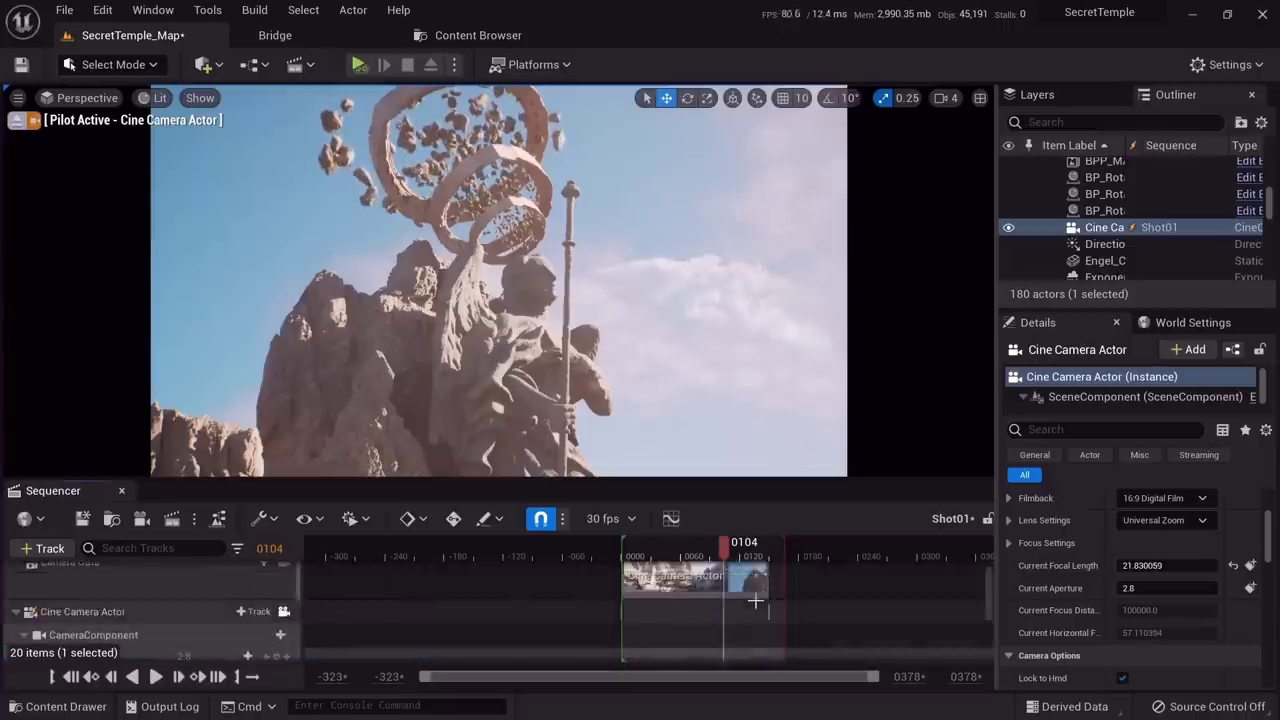
{"action": "scroll", "coordinate": [798, 561], "scroll_direction": "down", "scroll_amount": 2}
{"action": "left_click_drag", "start_coordinate": [787, 550], "coordinate": [908, 550]}
Collapse the CameraComponent tracks and move the second Transform key to the end of the playback range
{"action": "scroll", "coordinate": [88, 602], "scroll_direction": "up", "scroll_amount": 5}
{"action": "scroll", "coordinate": [88, 602], "scroll_direction": "down", "scroll_amount": 2}
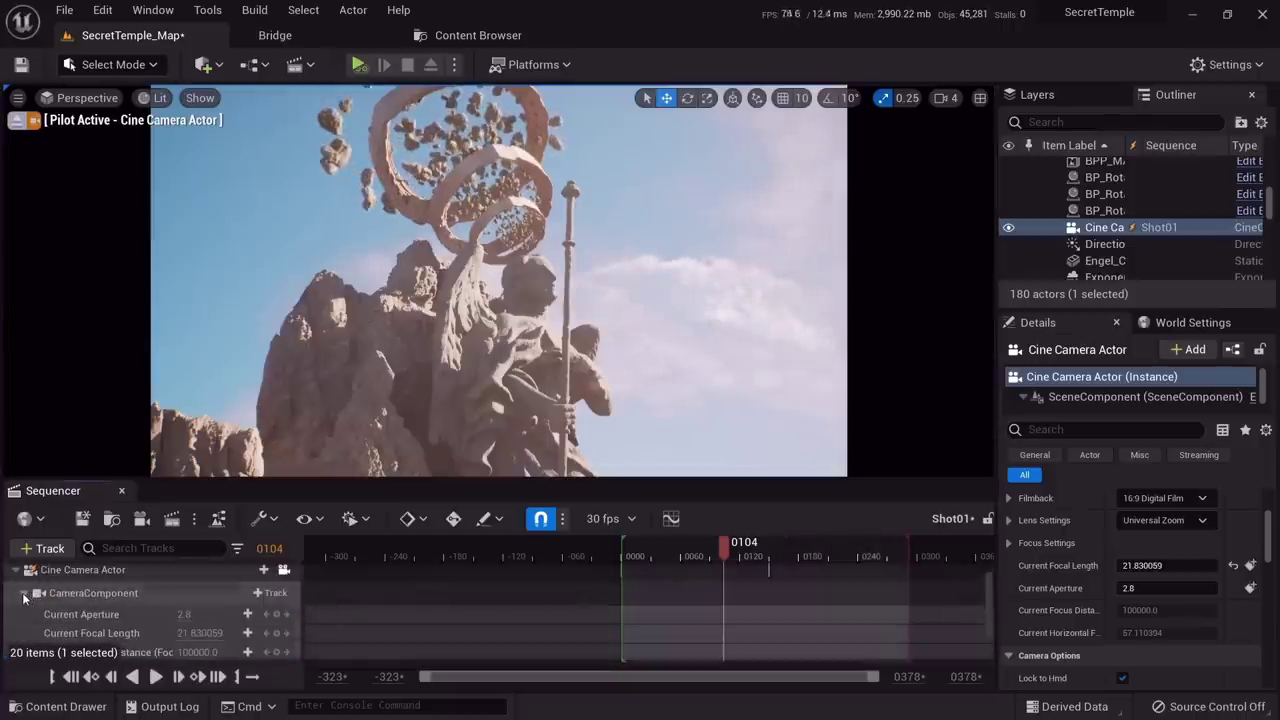
{"action": "left_click", "coordinate": [23, 594]}
{"action": "scroll", "coordinate": [677, 647], "scroll_direction": "up", "scroll_amount": 2}
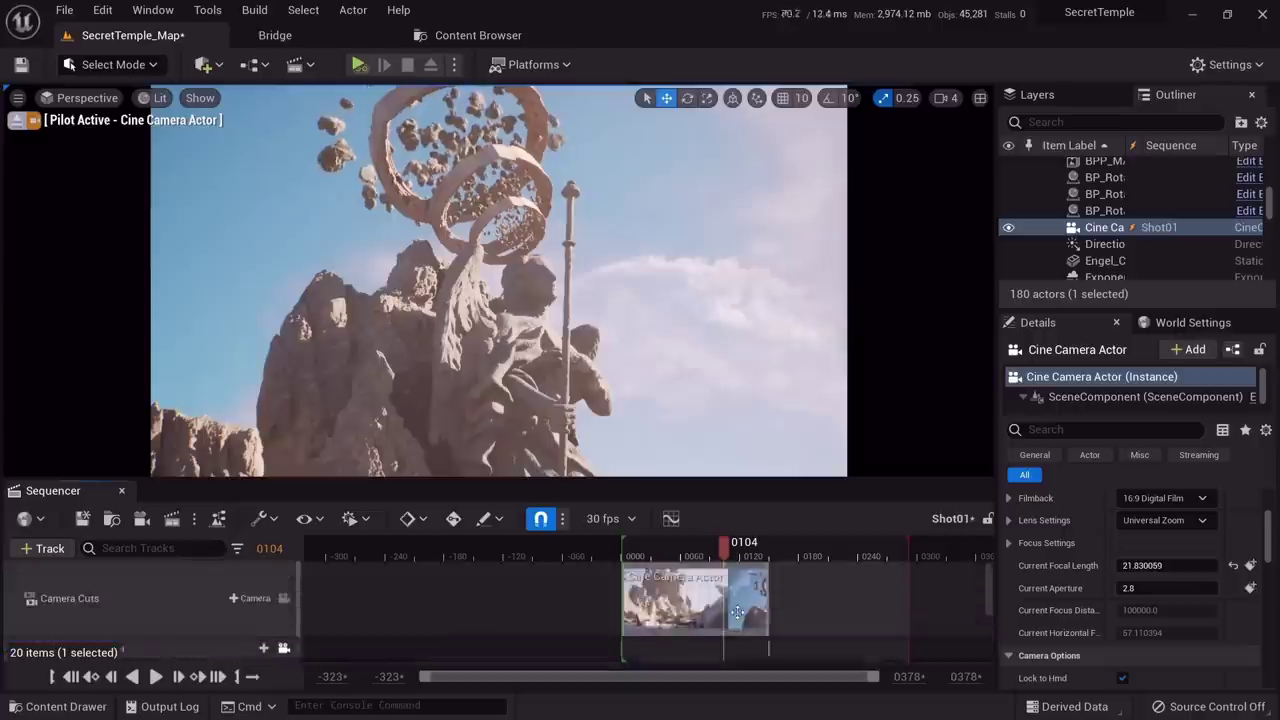
{"action": "scroll", "coordinate": [700, 640], "scroll_direction": "down", "scroll_amount": 2}
{"action": "scroll", "coordinate": [776, 624], "scroll_direction": "down", "scroll_amount": 1}
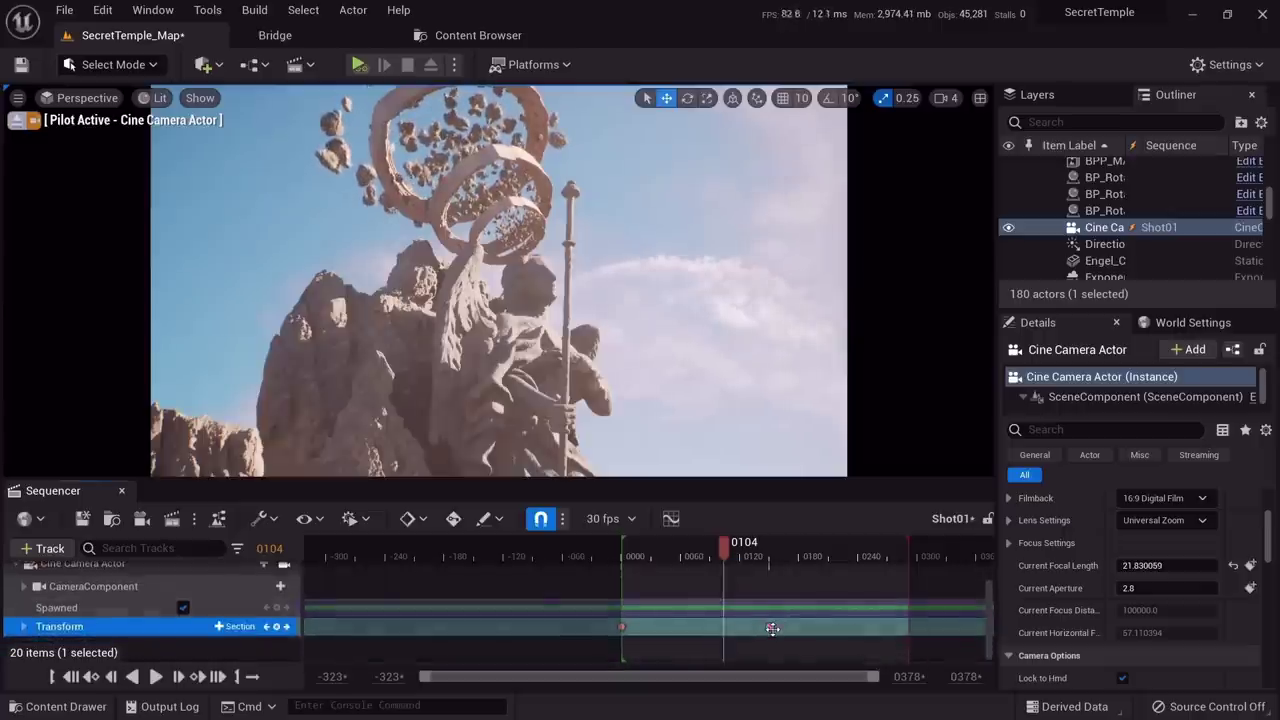
{"action": "left_click_drag", "start_coordinate": [772, 628], "coordinate": [903, 637]}
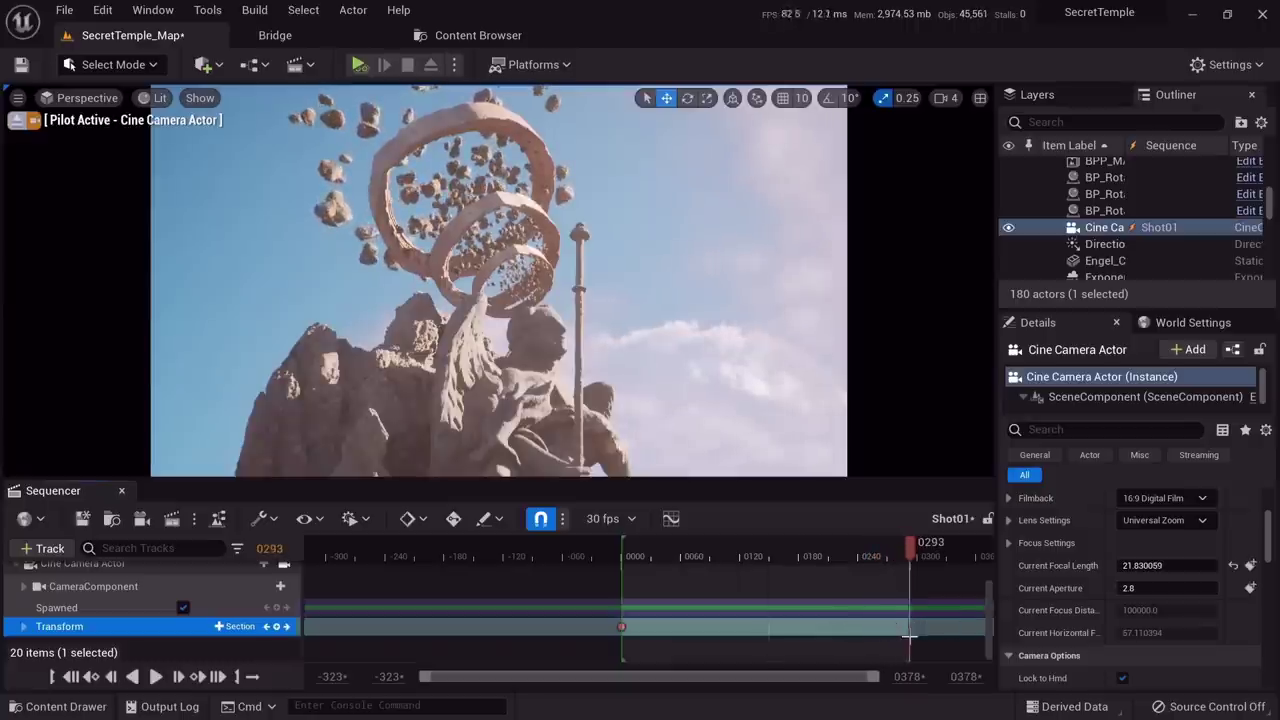
Play the slowed camera move from the start of the sequence and return the playhead to the beginning
{"action": "scroll", "coordinate": [877, 604], "scroll_direction": "up", "scroll_amount": 3}
{"action": "scroll", "coordinate": [877, 606], "scroll_direction": "down", "scroll_amount": 2}
{"action": "left_click_drag", "start_coordinate": [912, 555], "coordinate": [622, 541]}
{"action": "key", "text": "space"}
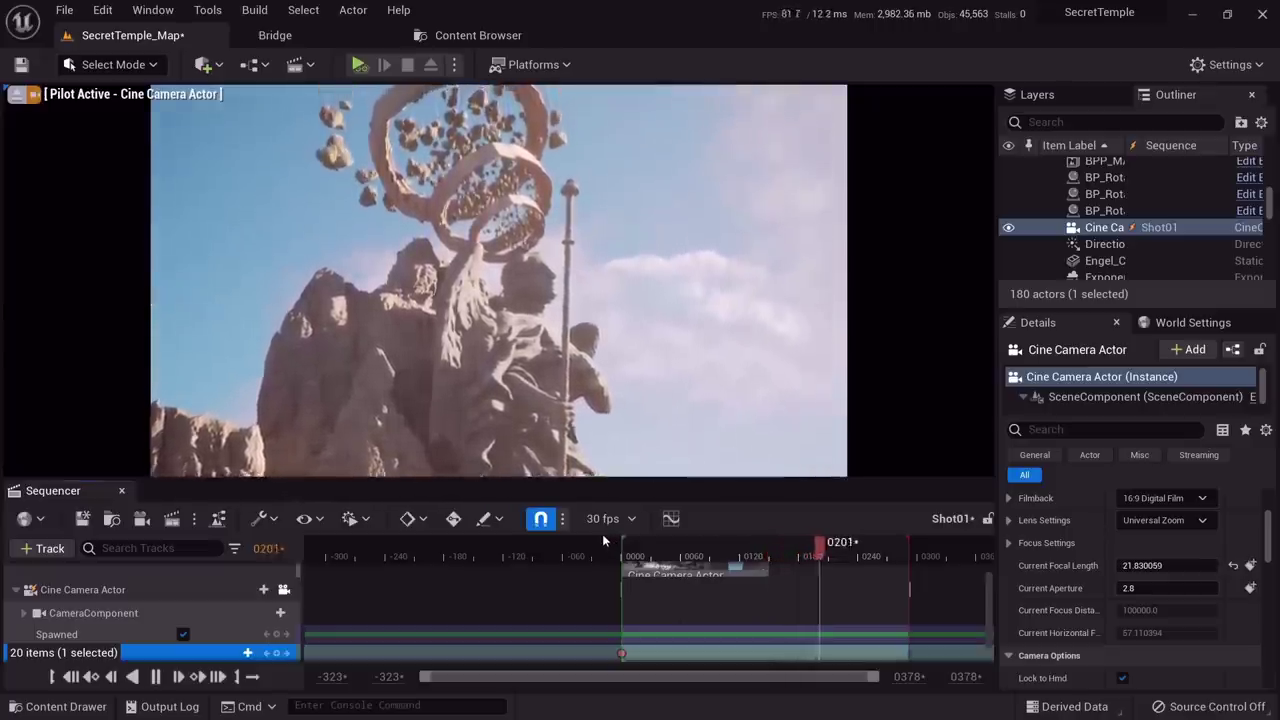
{"action": "key", "text": "space"}
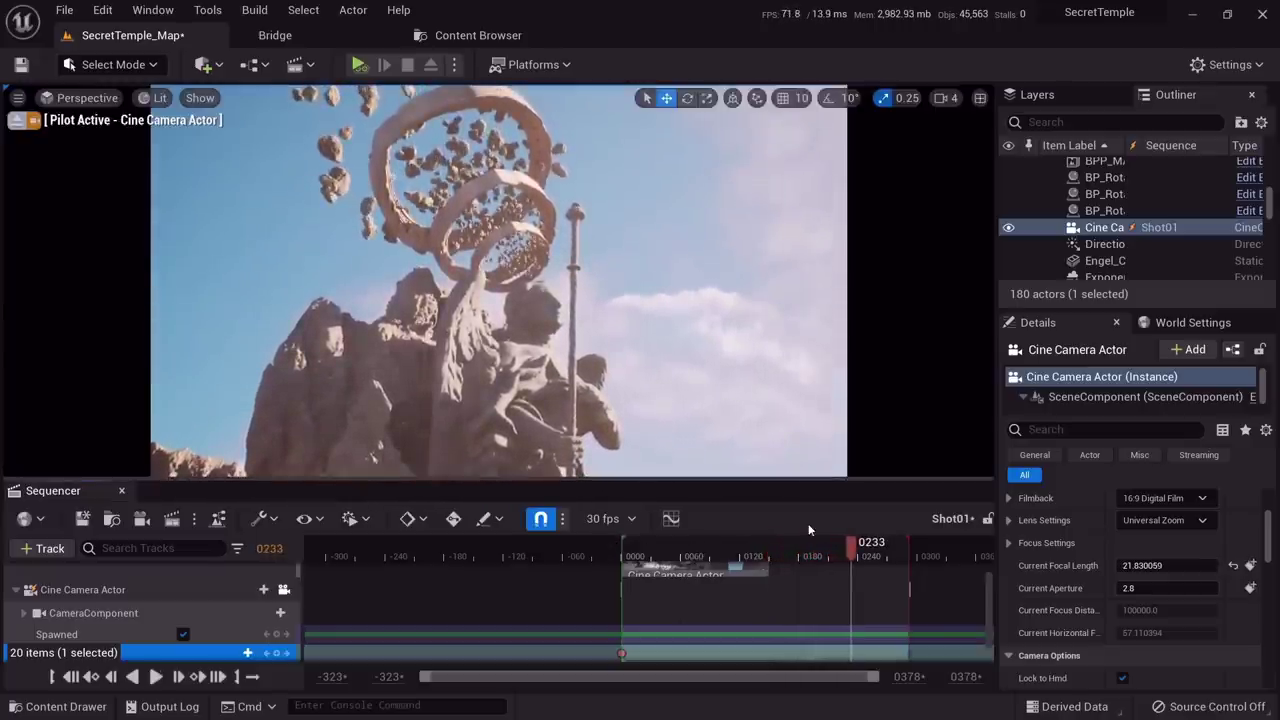
{"action": "left_click_drag", "start_coordinate": [836, 557], "coordinate": [624, 556]}
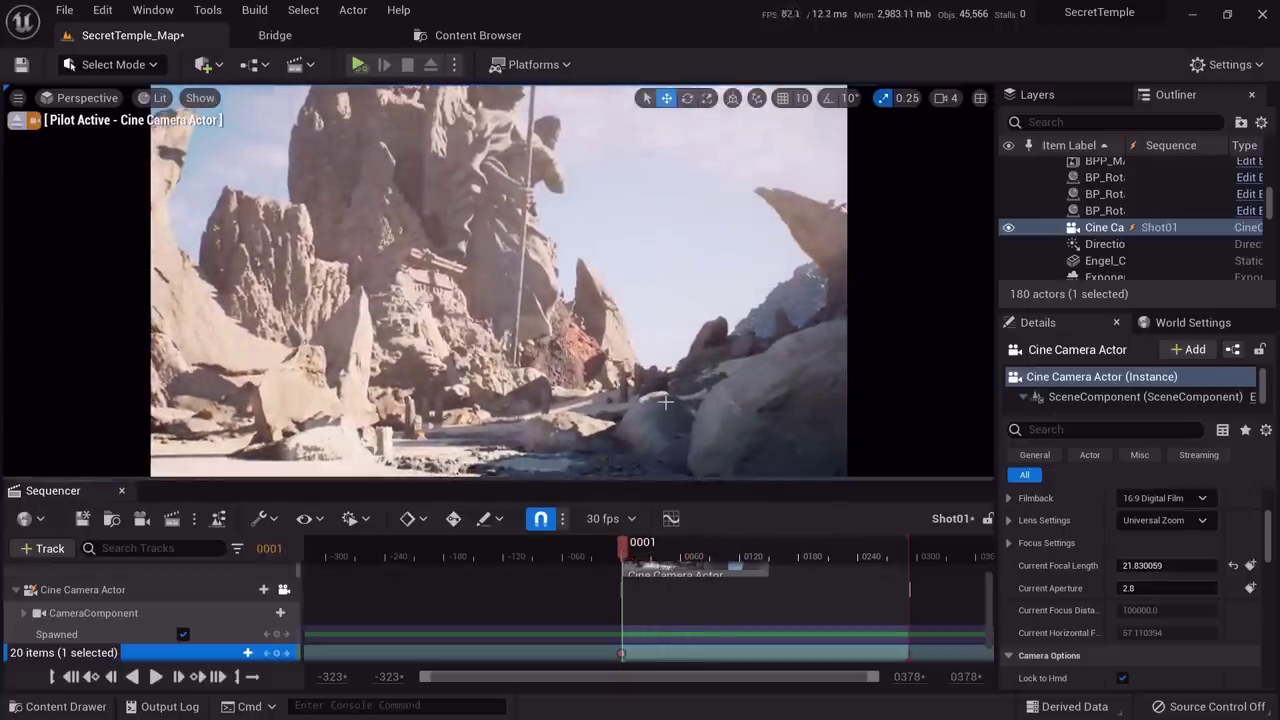
At frame 68, tilt the Cine Camera Actor down and push it forward along the ground, and add a Transform key
{"action": "left_click_drag", "start_coordinate": [626, 552], "coordinate": [690, 587]}
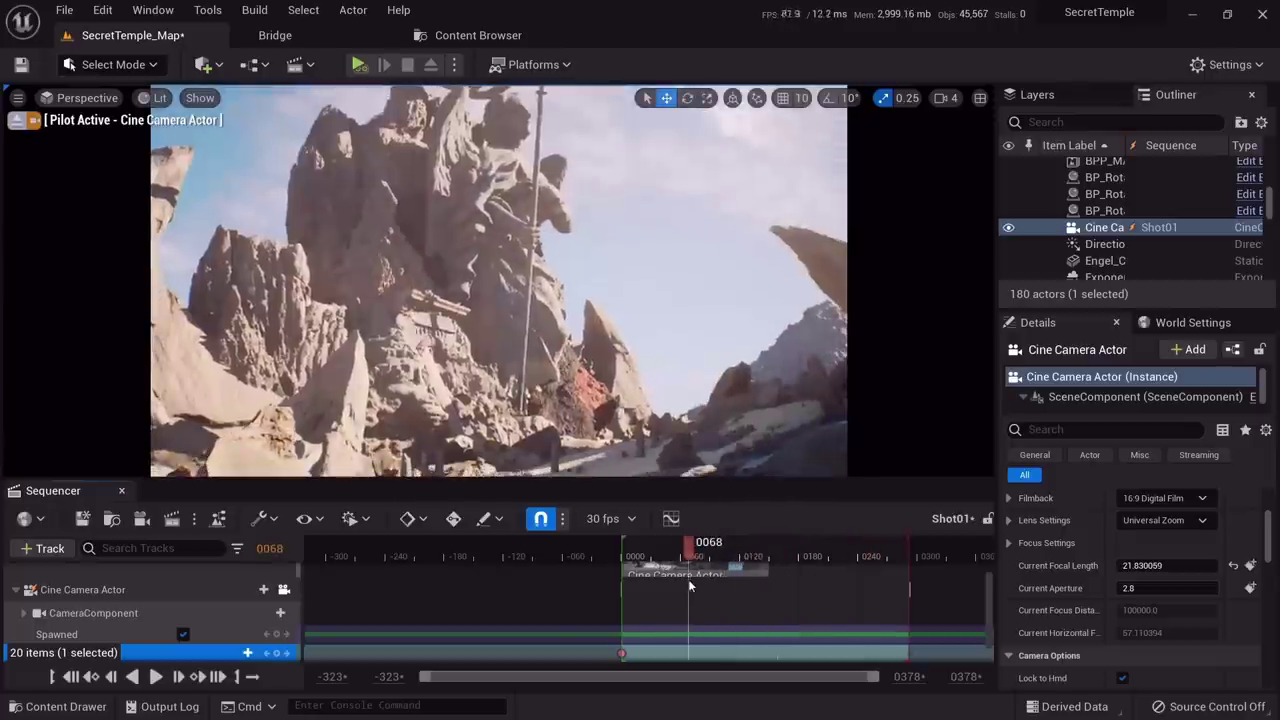
{"action": "right_click_drag", "start_coordinate": [646, 369], "coordinate": [652, 418]}
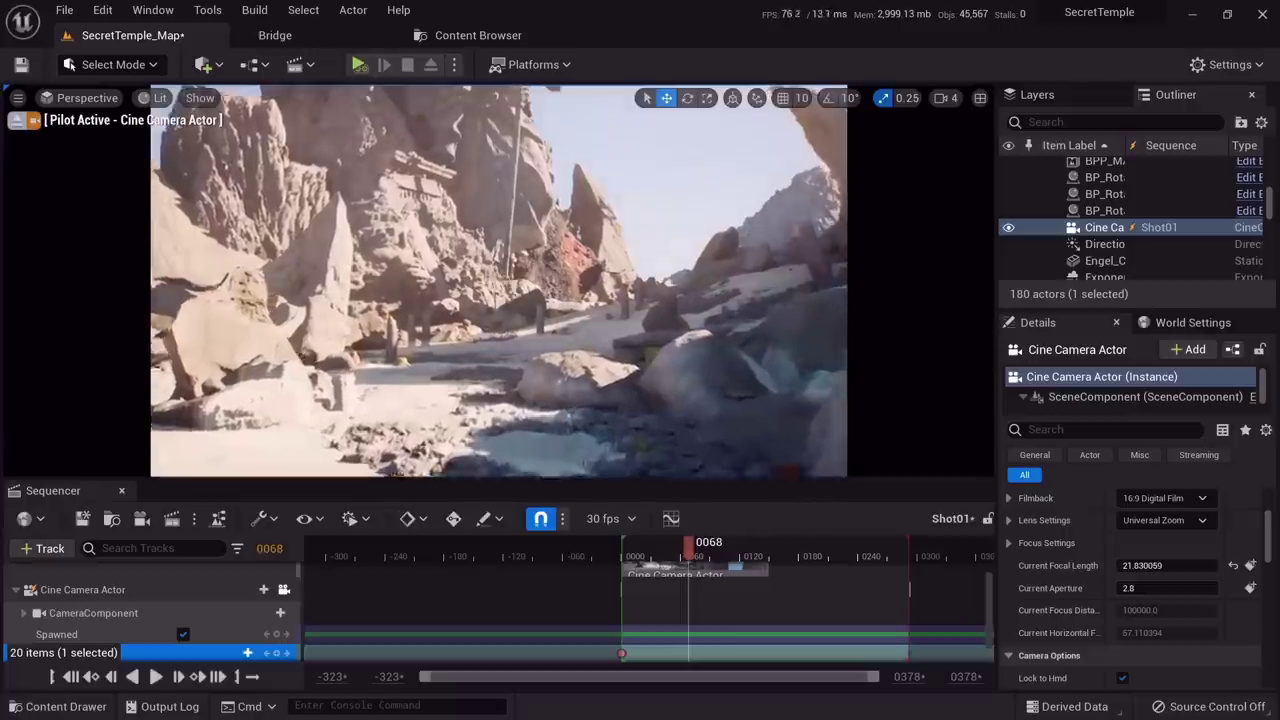
{"action": "key", "text": "w"}
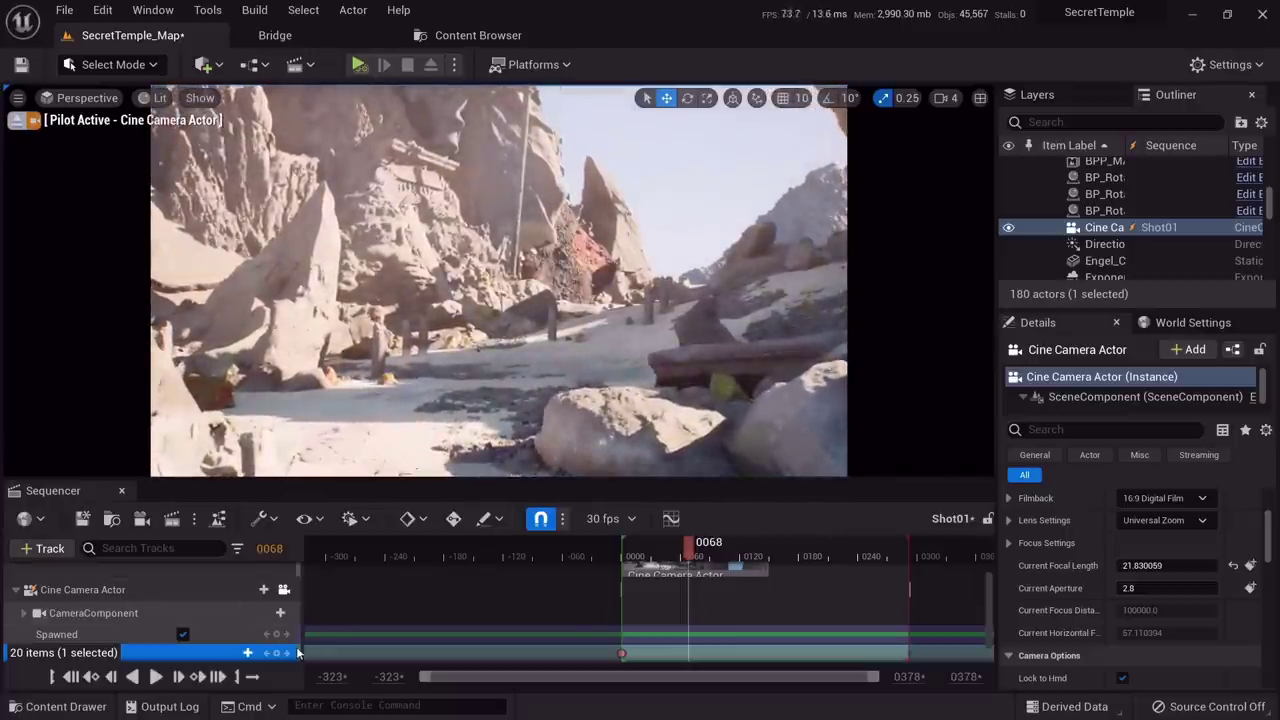
{"action": "scroll", "coordinate": [290, 645], "scroll_direction": "down", "scroll_amount": 1}
{"action": "left_click", "coordinate": [276, 626]}
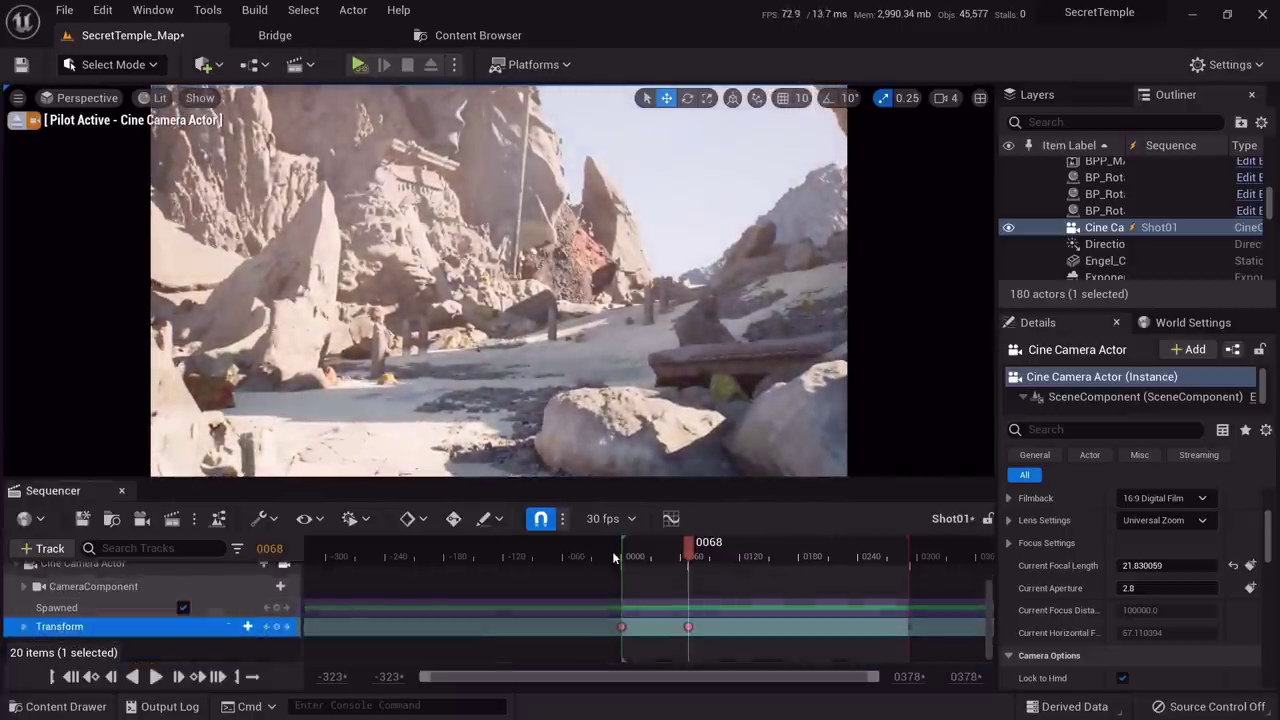
Play the three-key camera move from frame 0 to its end and return the playhead to the start
{"action": "left_click_drag", "start_coordinate": [697, 553], "coordinate": [620, 555]}
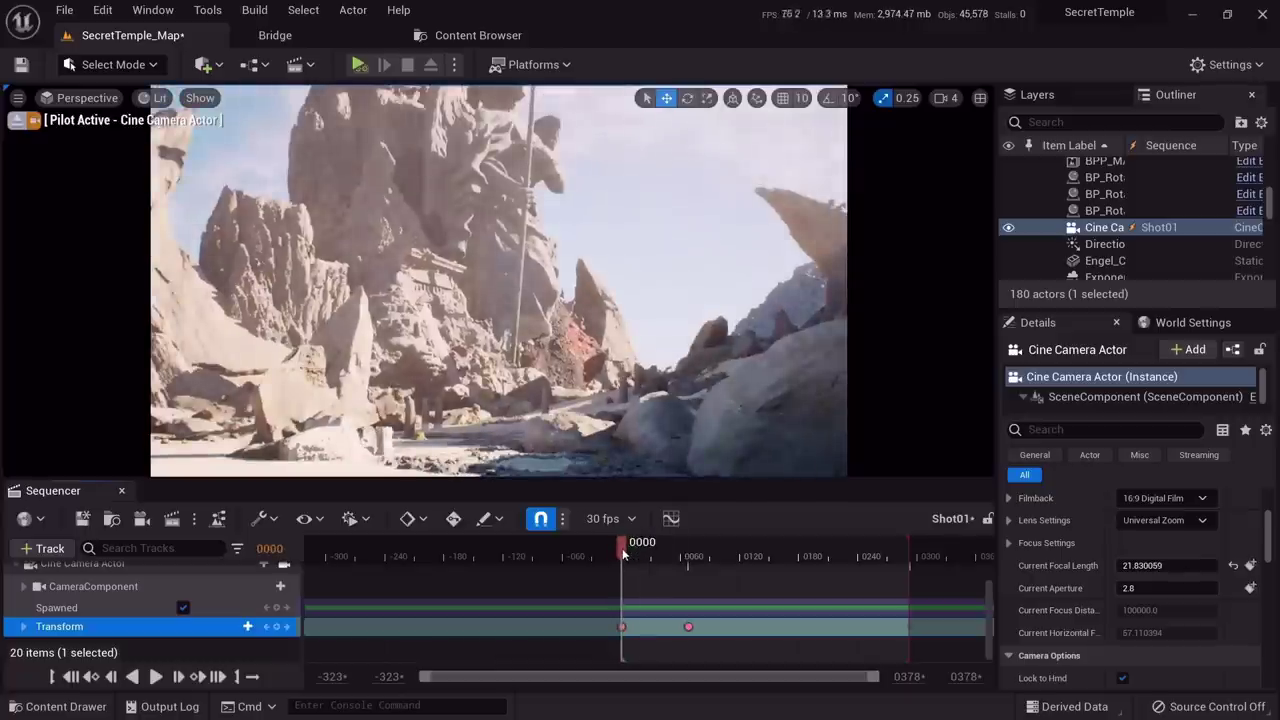
{"action": "key", "text": "space"}
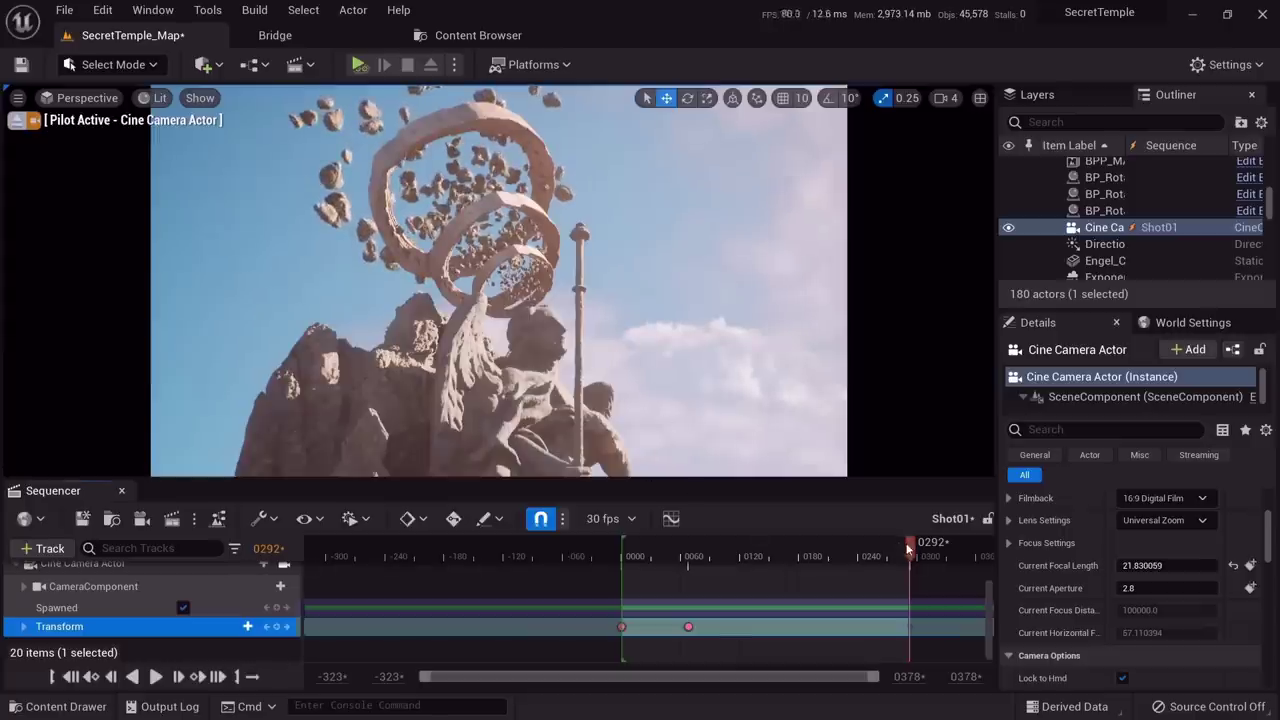
{"action": "left_click_drag", "start_coordinate": [908, 548], "coordinate": [621, 556]}
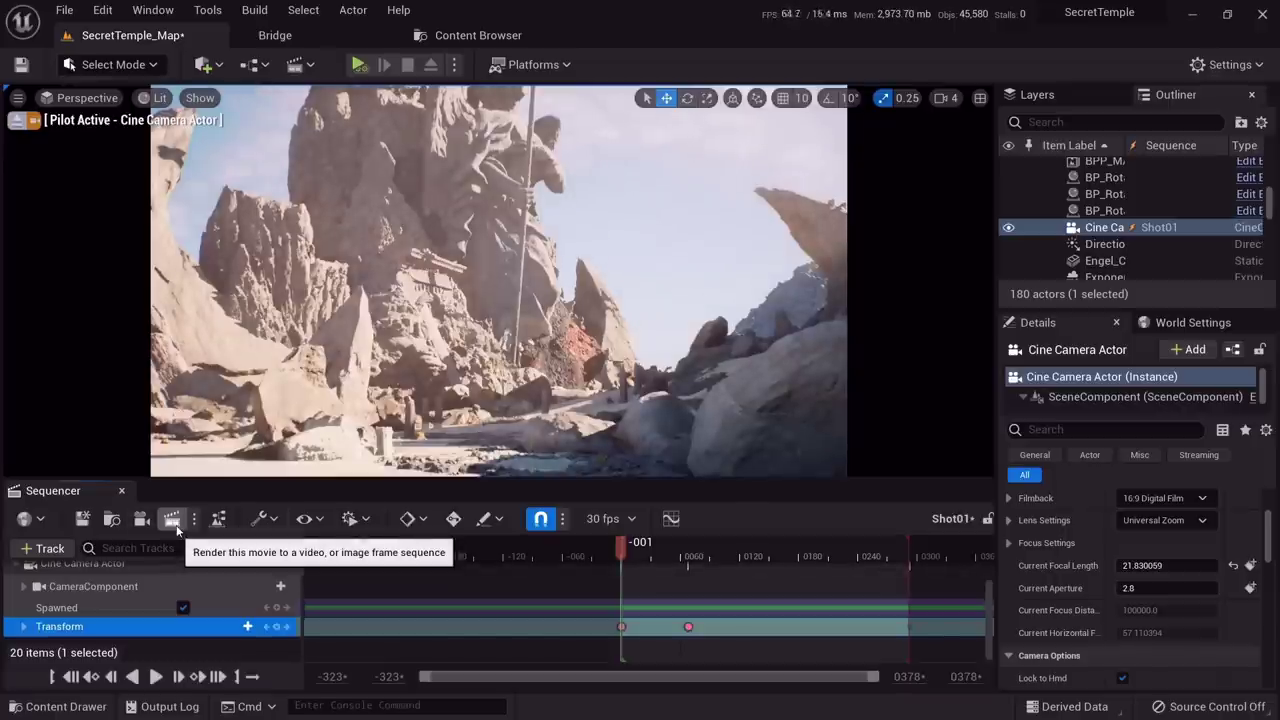
Open the movie render settings, keep Video Sequence (avi) as the image format, and set the resolution to 1920 x 1080 (16:9)
{"action": "left_click", "coordinate": [174, 524]}
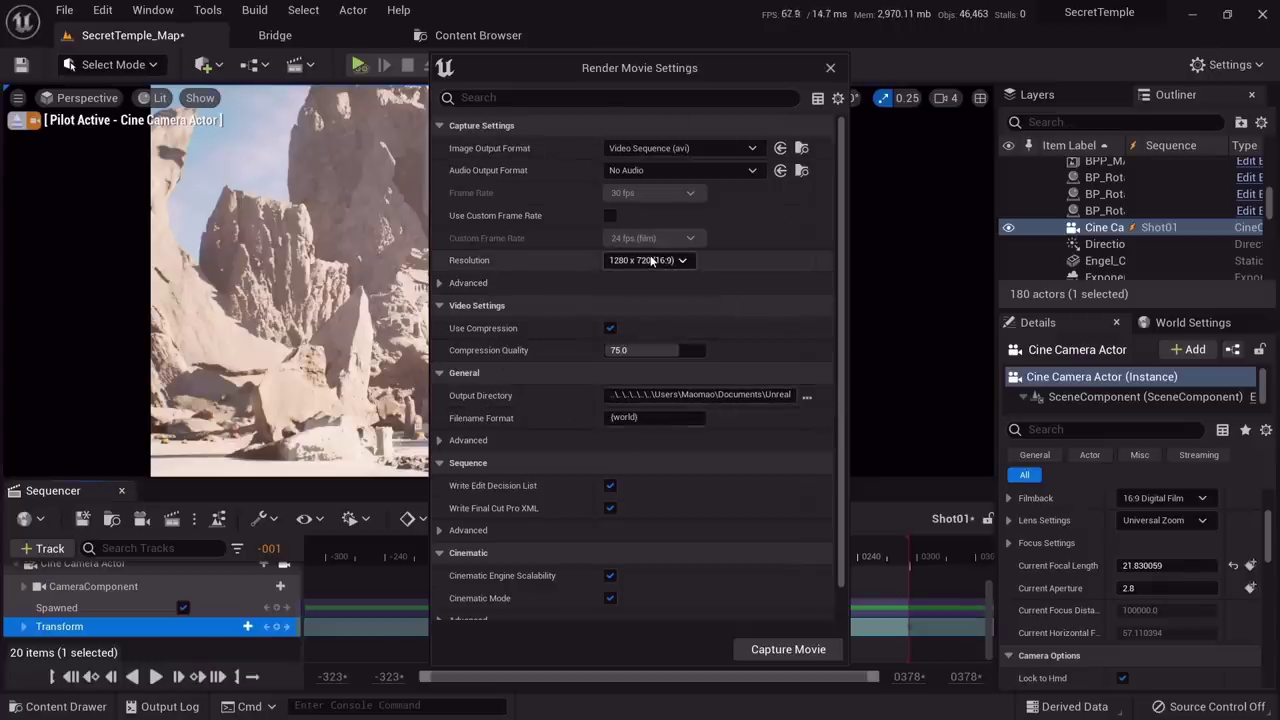
{"action": "left_click", "coordinate": [680, 148]}
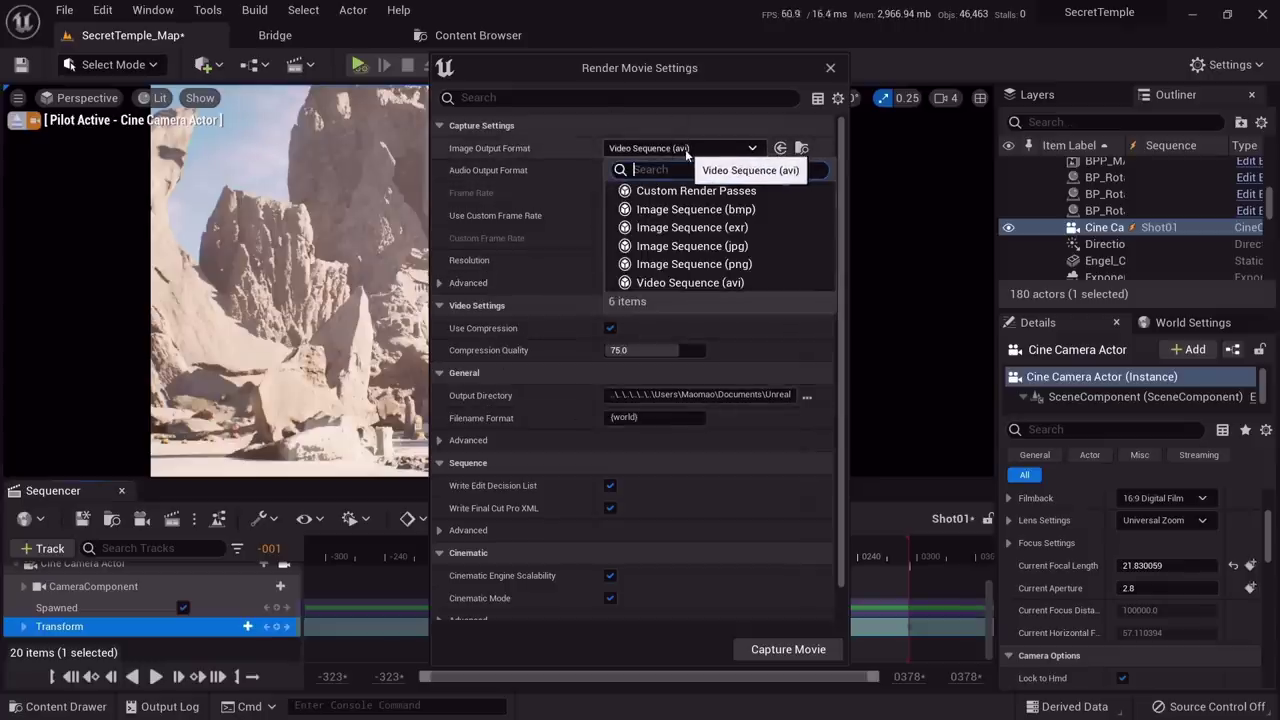
{"action": "left_click", "coordinate": [686, 150]}
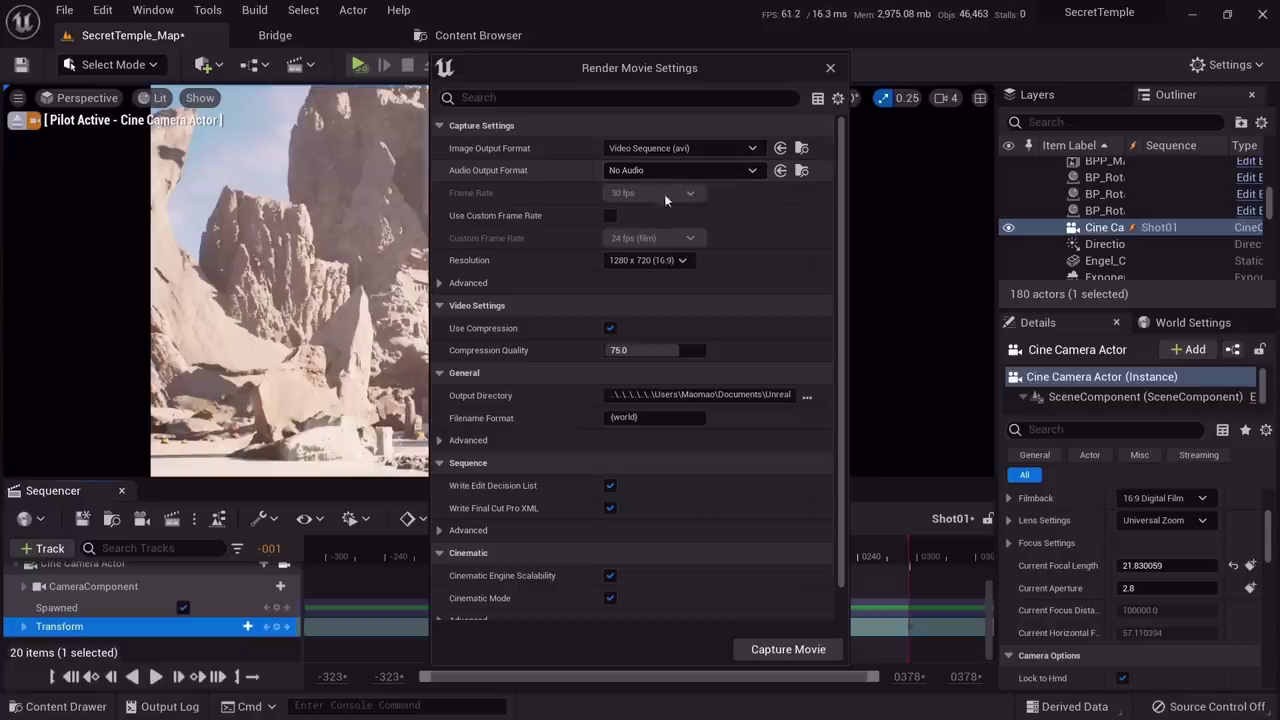
{"action": "left_click", "coordinate": [655, 262]}
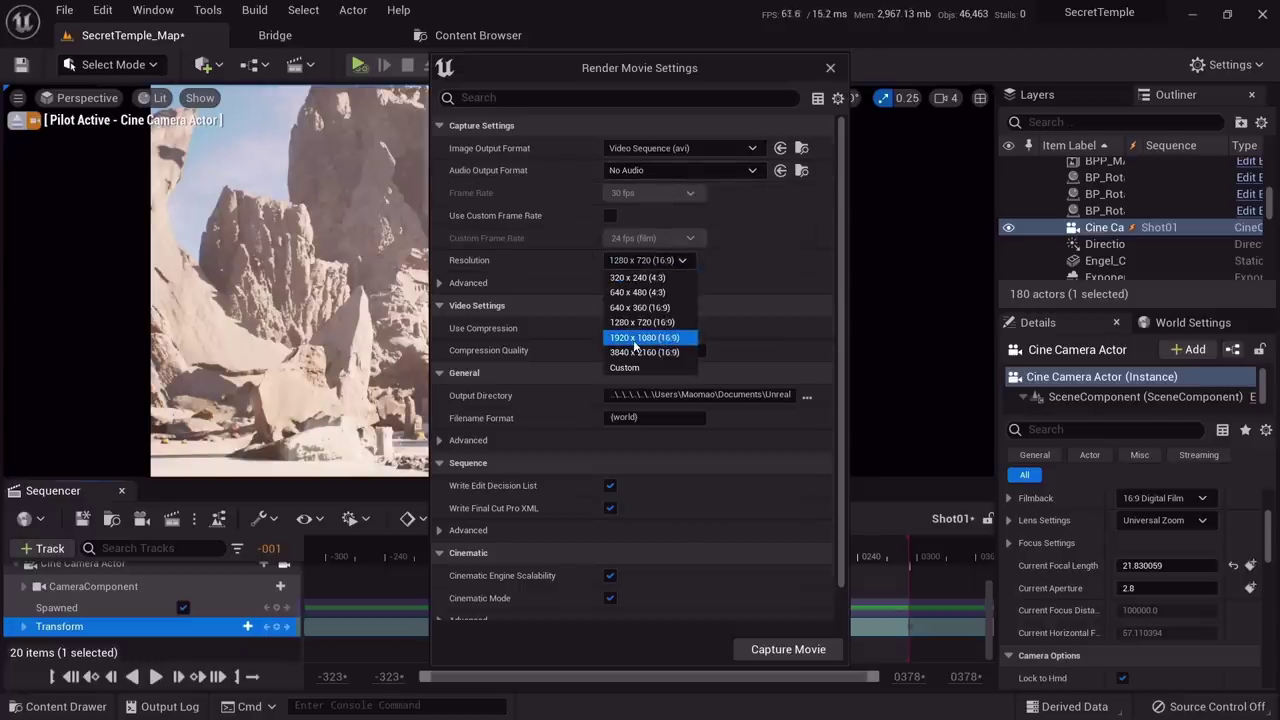
{"action": "left_click", "coordinate": [640, 338]}
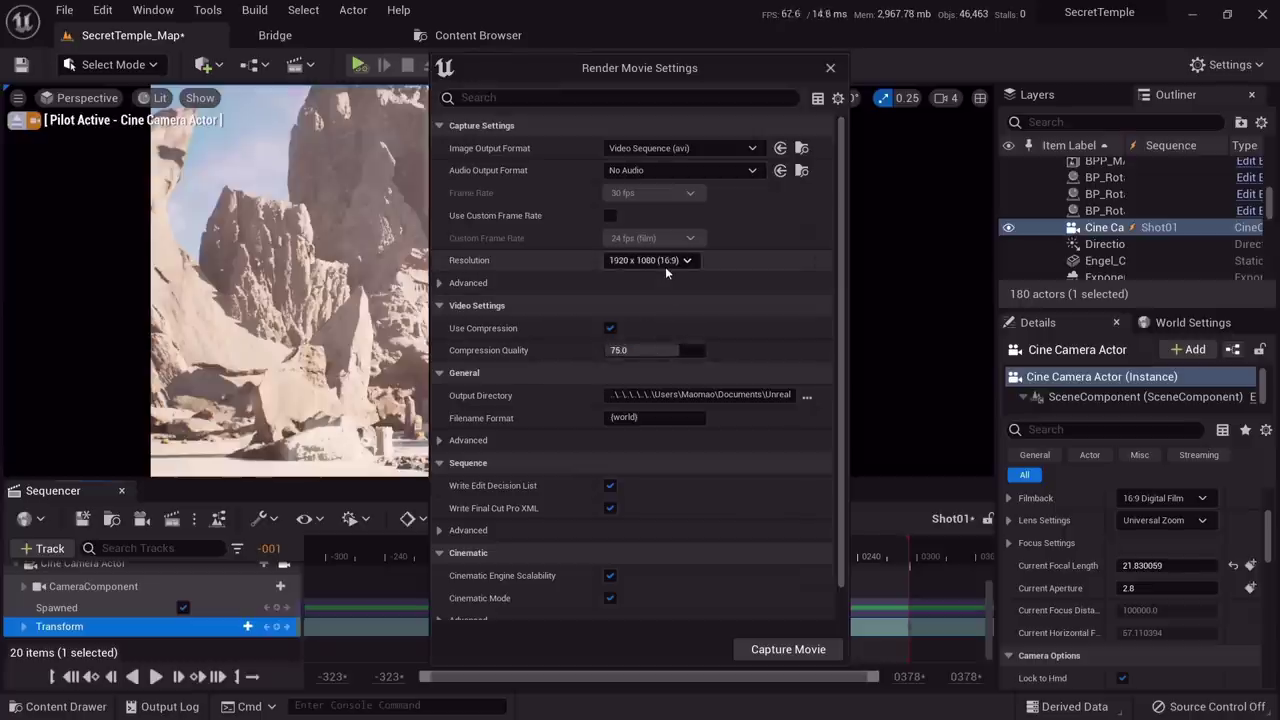
Check the VideoCaptures output directory, start capturing the movie, and save the changed SecretTemple_Map level and Shot01 sequence
{"action": "left_click", "coordinate": [450, 282]}
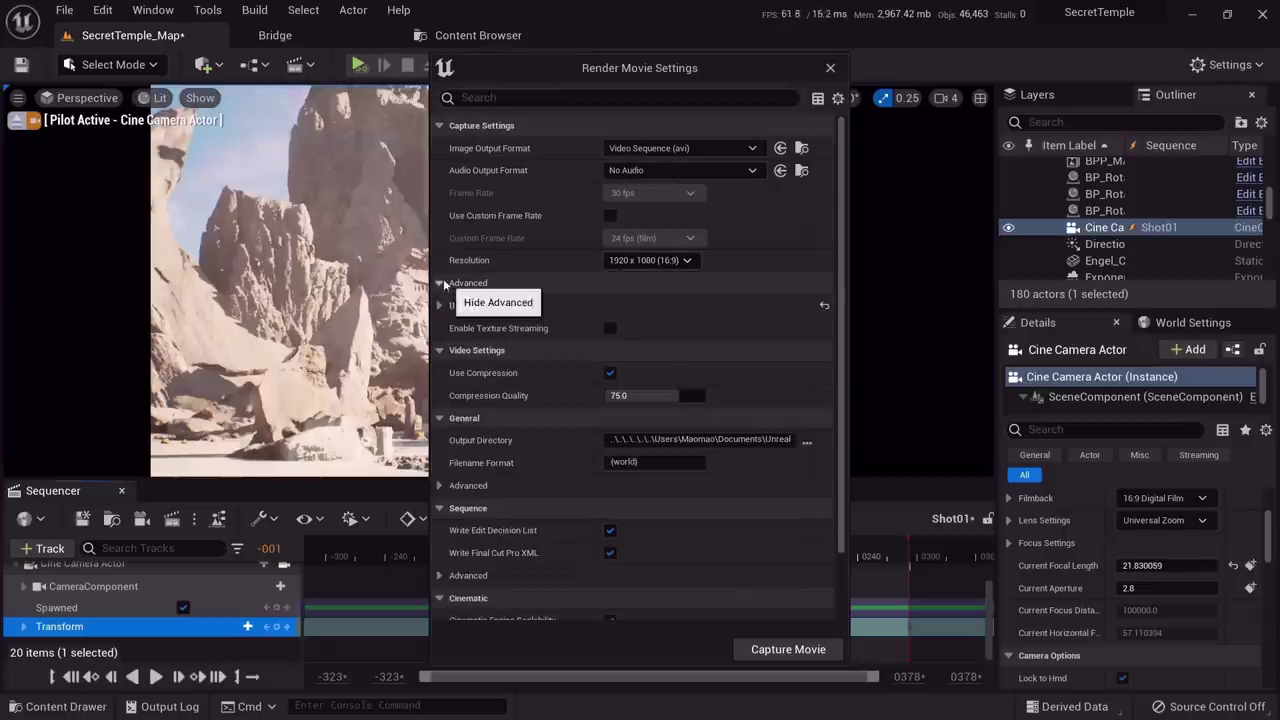
{"action": "left_click", "coordinate": [455, 282]}
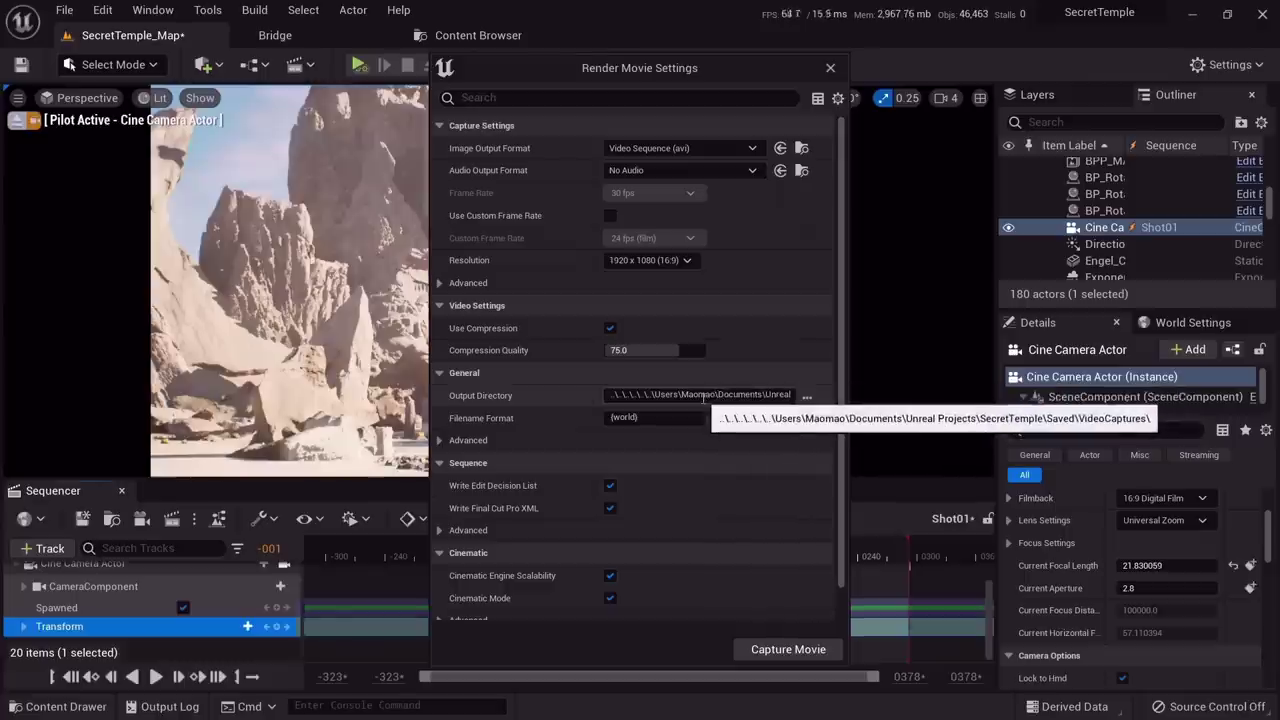
{"action": "left_click", "coordinate": [700, 395]}
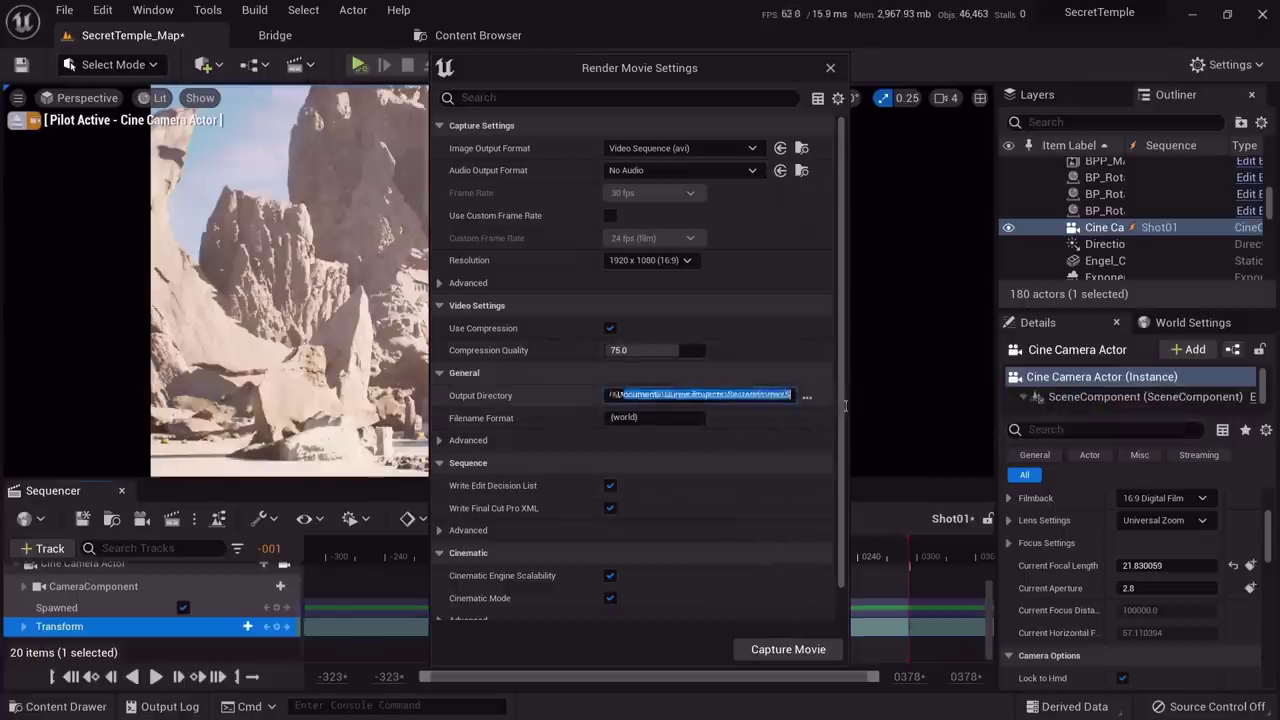
{"action": "left_click", "coordinate": [755, 395]}
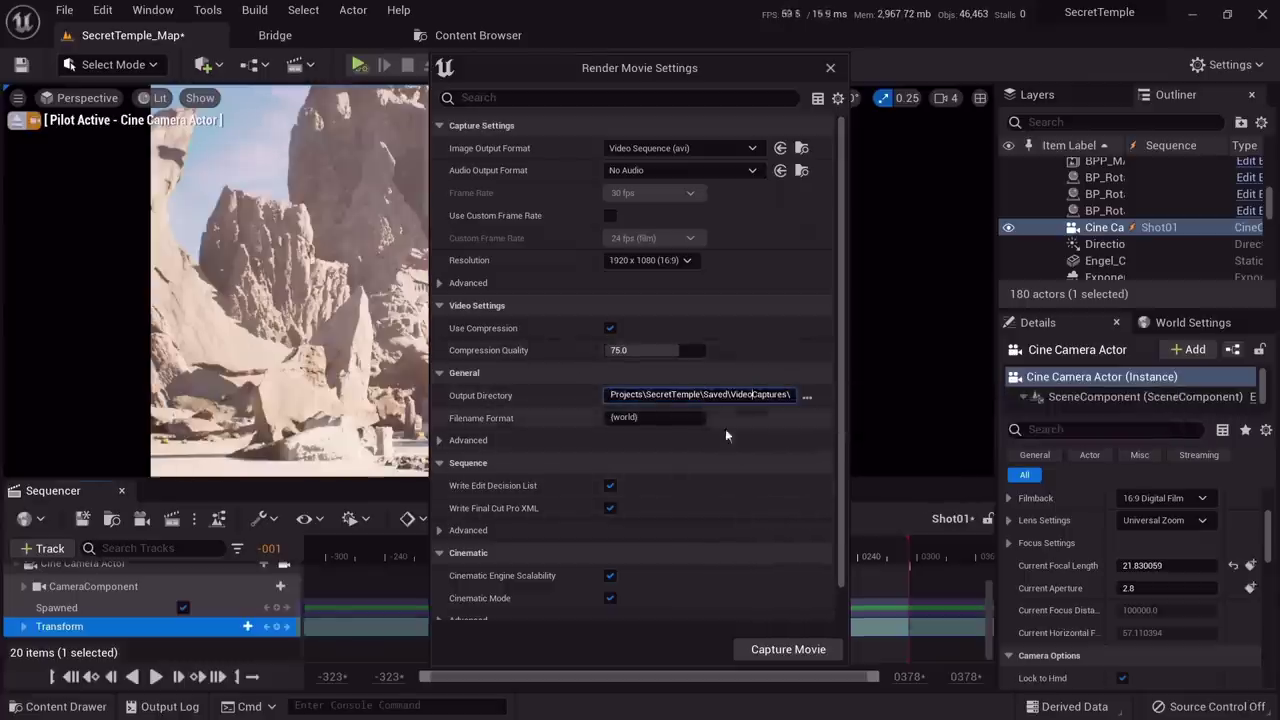
{"action": "left_click_drag", "start_coordinate": [730, 75], "coordinate": [694, 52]}
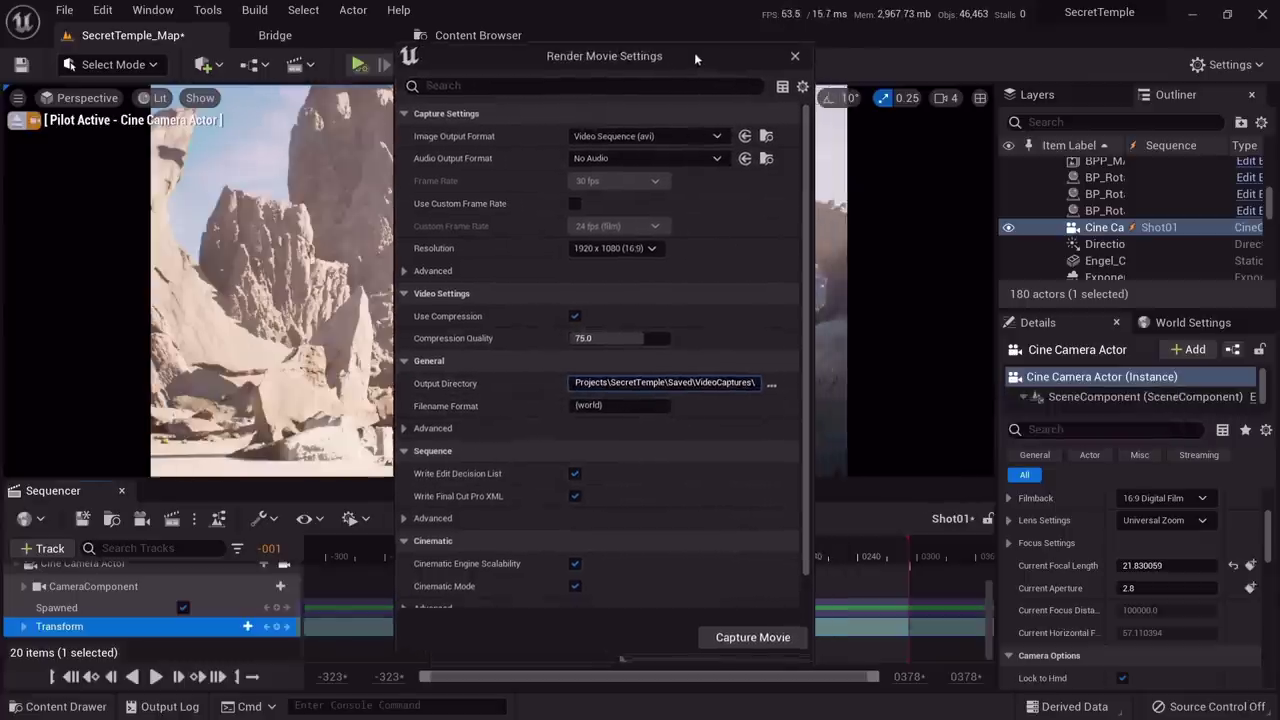
{"action": "left_click", "coordinate": [762, 637]}
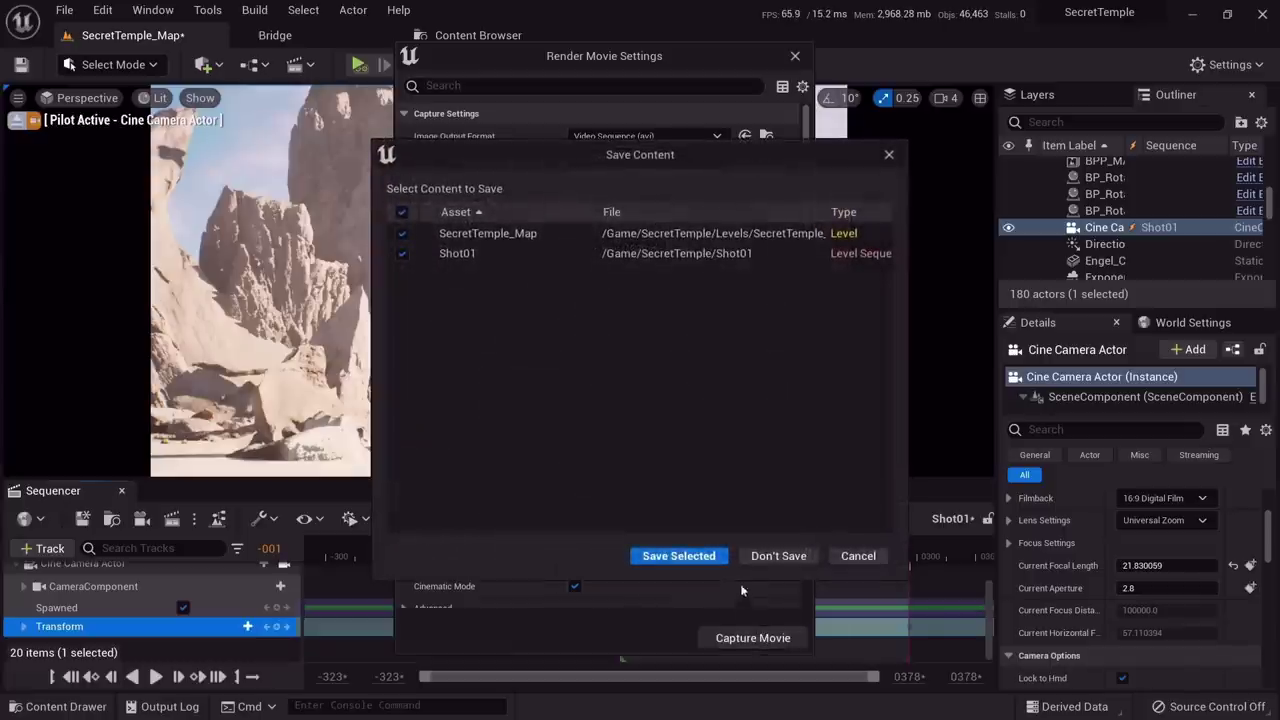
{"action": "left_click", "coordinate": [696, 556]}
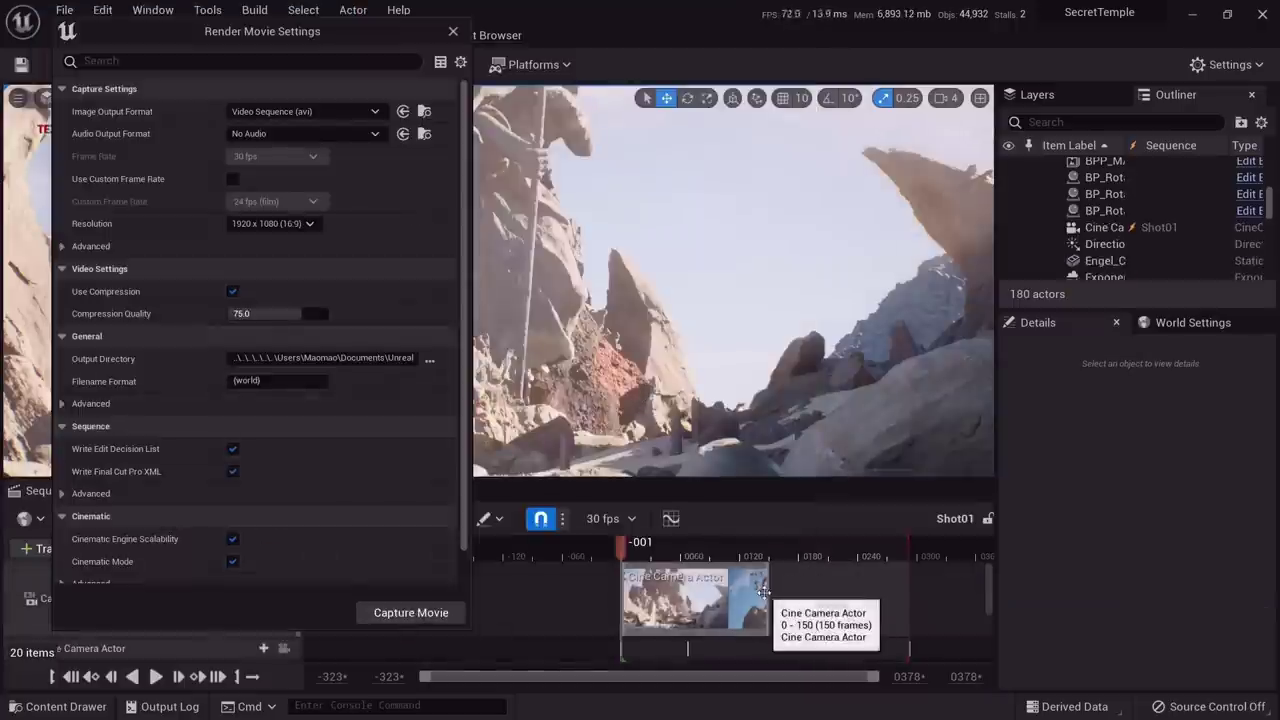
Extend the Cine Camera Actor's camera cut to the end marker of the sequence and capture the movie again
{"action": "left_click_drag", "start_coordinate": [768, 600], "coordinate": [908, 599]}
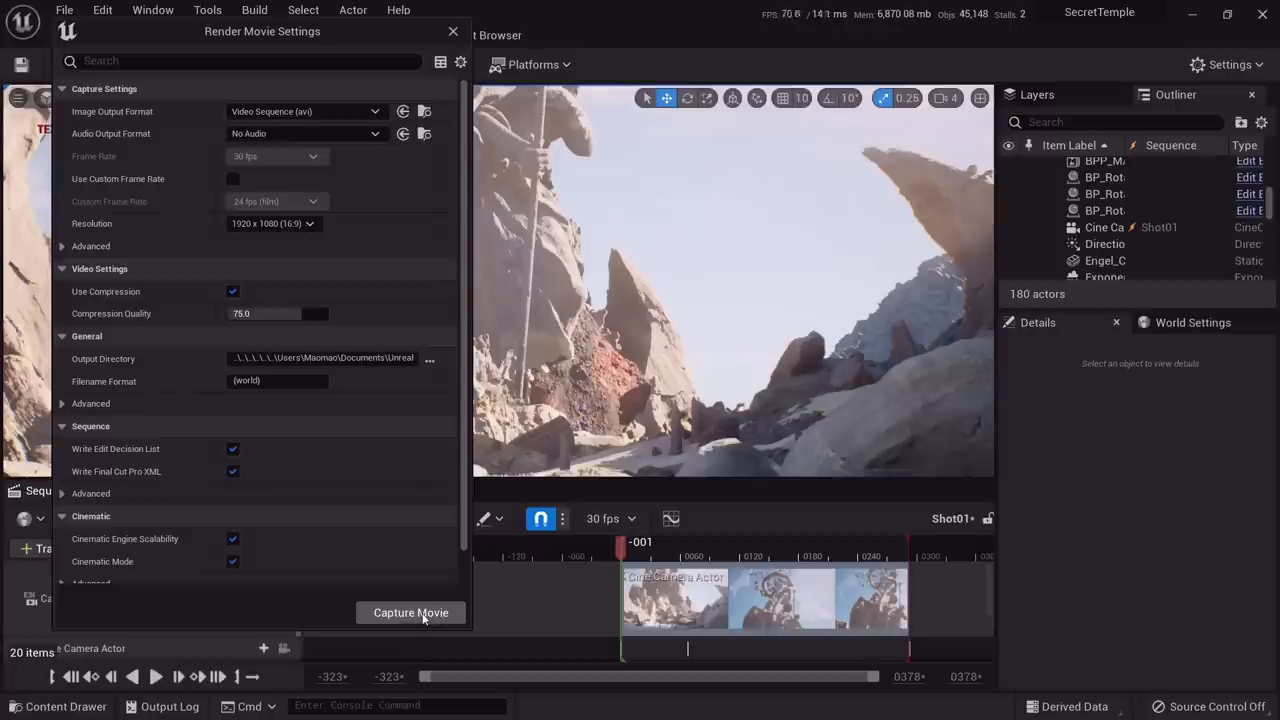
{"action": "left_click", "coordinate": [411, 613]}
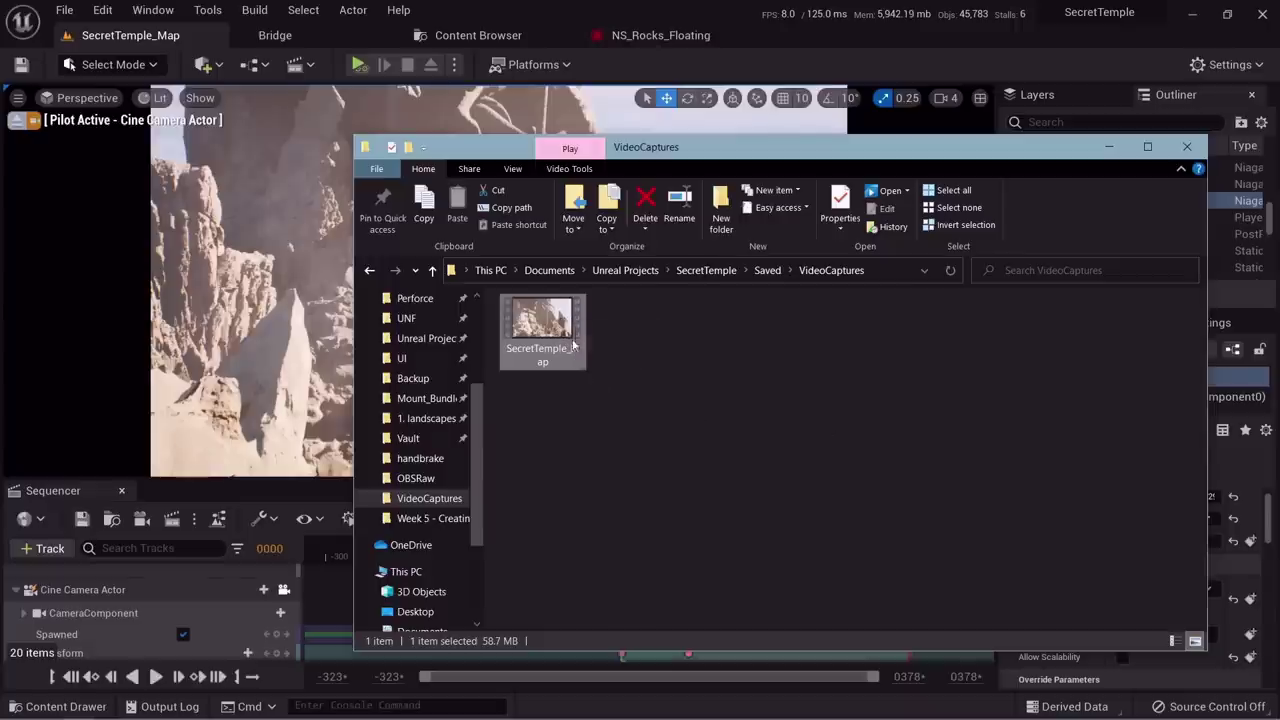
Watch the rendered SecretTemple_Map video in VLC media player, close the player and put the VideoCaptures folder away
{"action": "right_click", "coordinate": [558, 337]}
{"action": "mouse_move", "coordinate": [685, 432]}
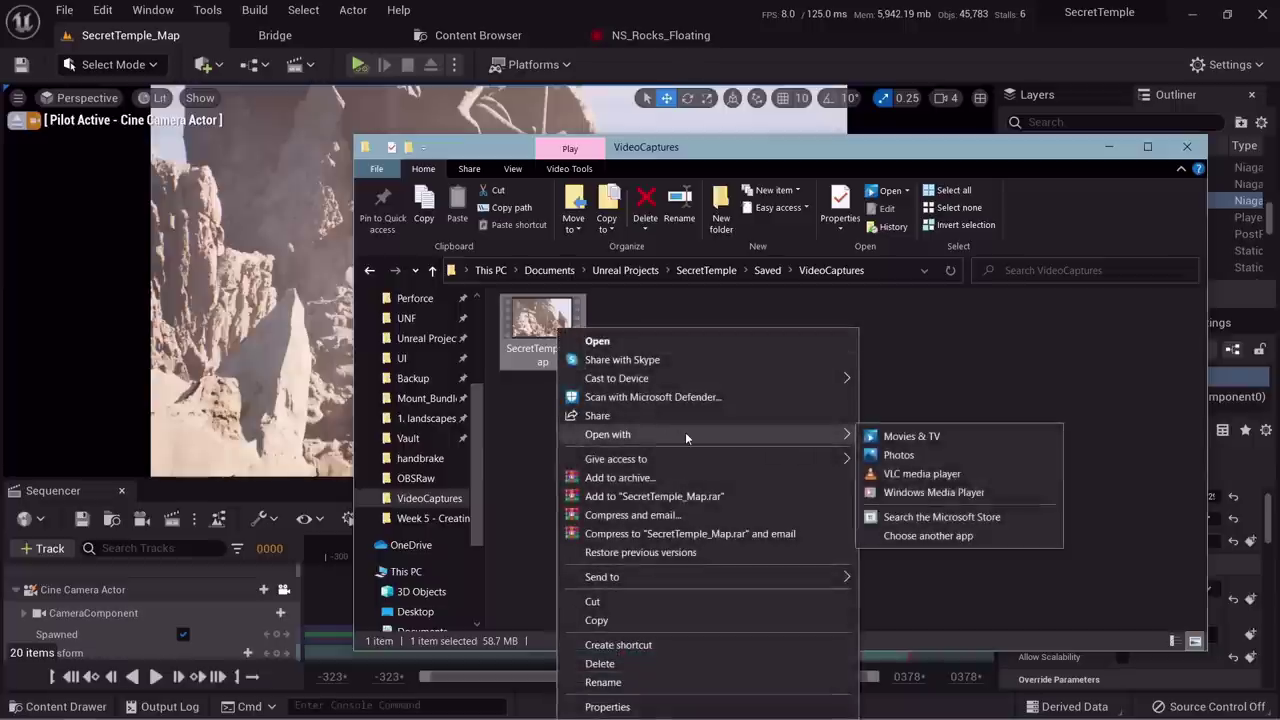
{"action": "left_click", "coordinate": [920, 475]}
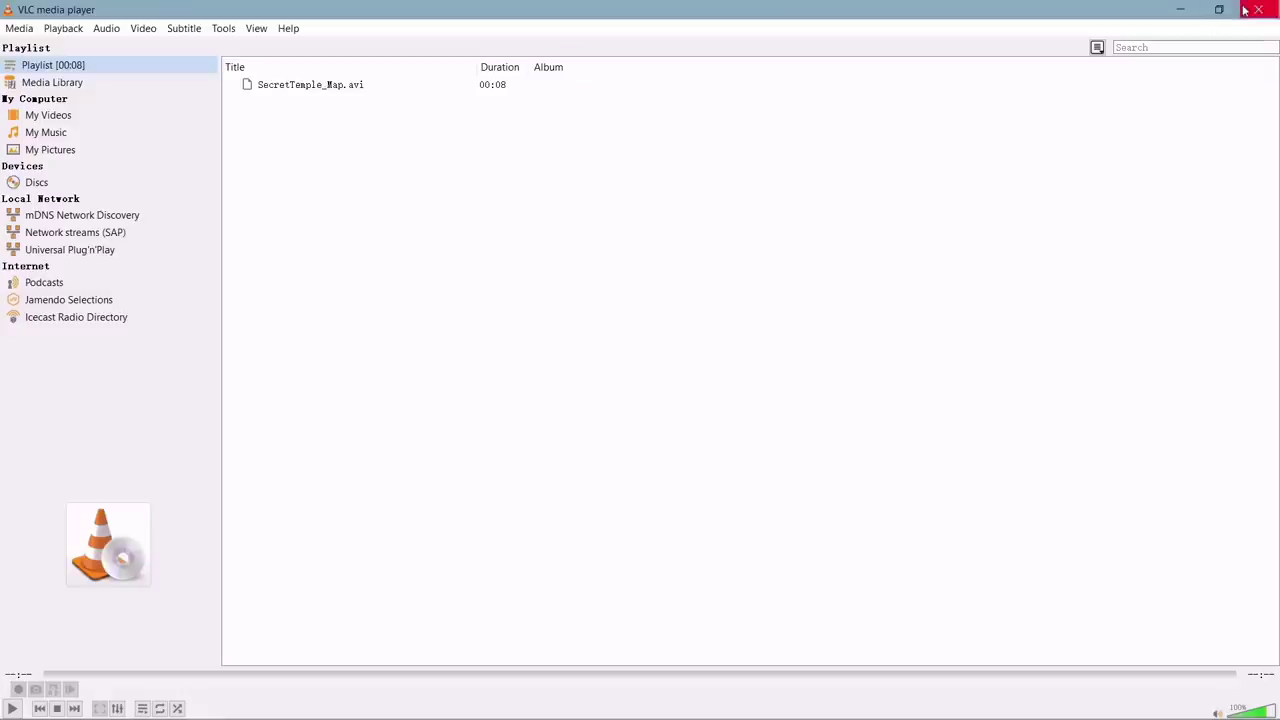
{"action": "left_click", "coordinate": [1256, 10]}
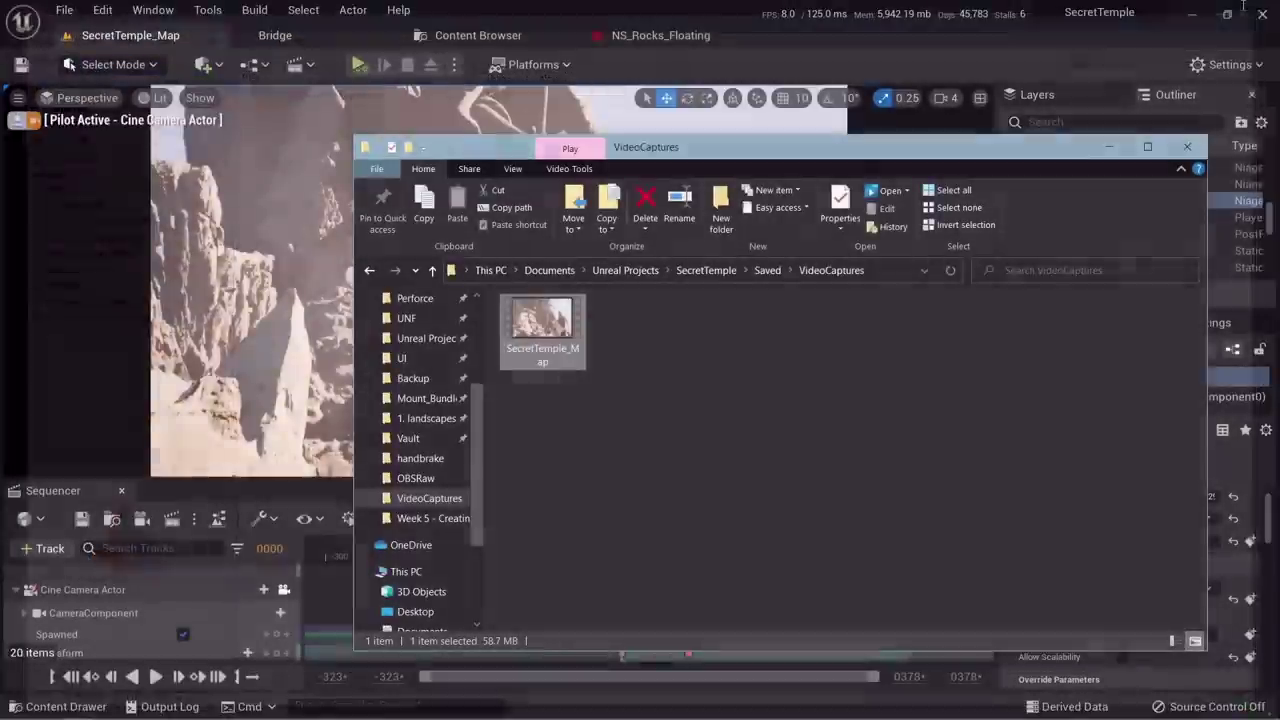
{"action": "left_click_drag", "start_coordinate": [961, 158], "coordinate": [806, 142]}
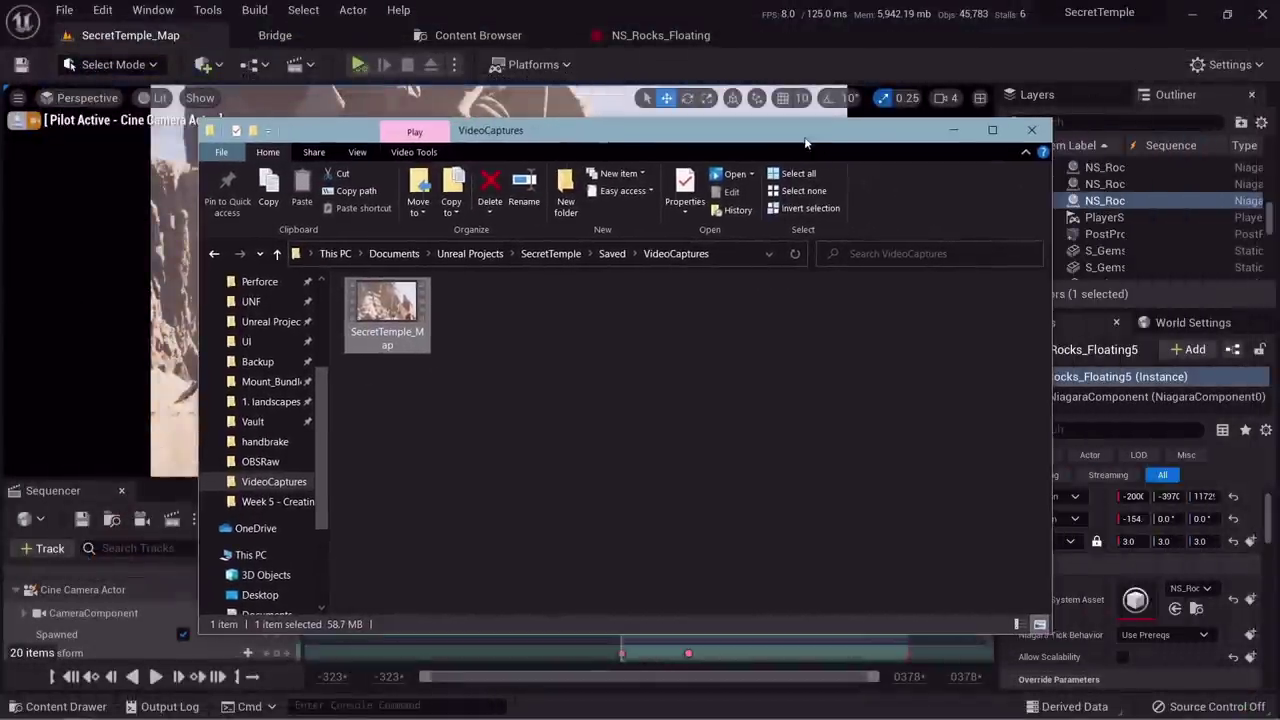
{"action": "left_click", "coordinate": [946, 130]}
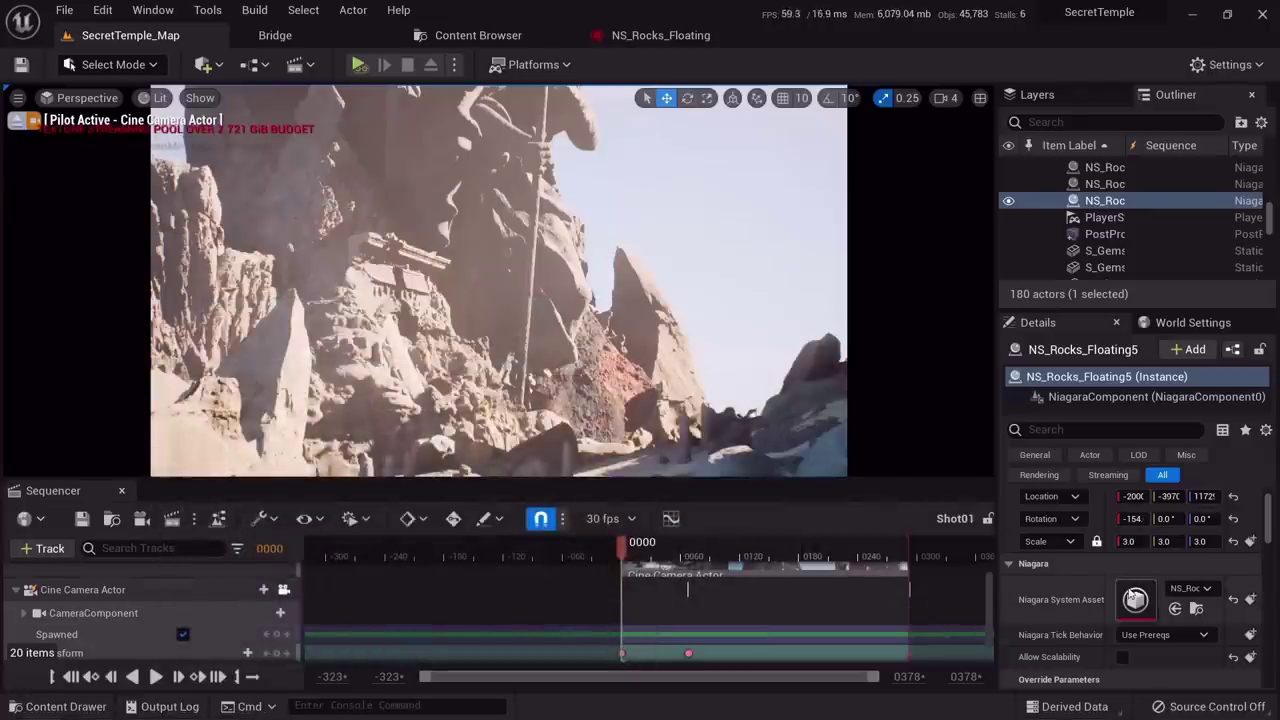
In the NS_Rocks_Floating system, find the bounds settings, disable Fixed Bounds on the SingleLoopingParticle emitter, and return to the SecretTemple_Map level
{"action": "double_click", "coordinate": [1135, 600]}
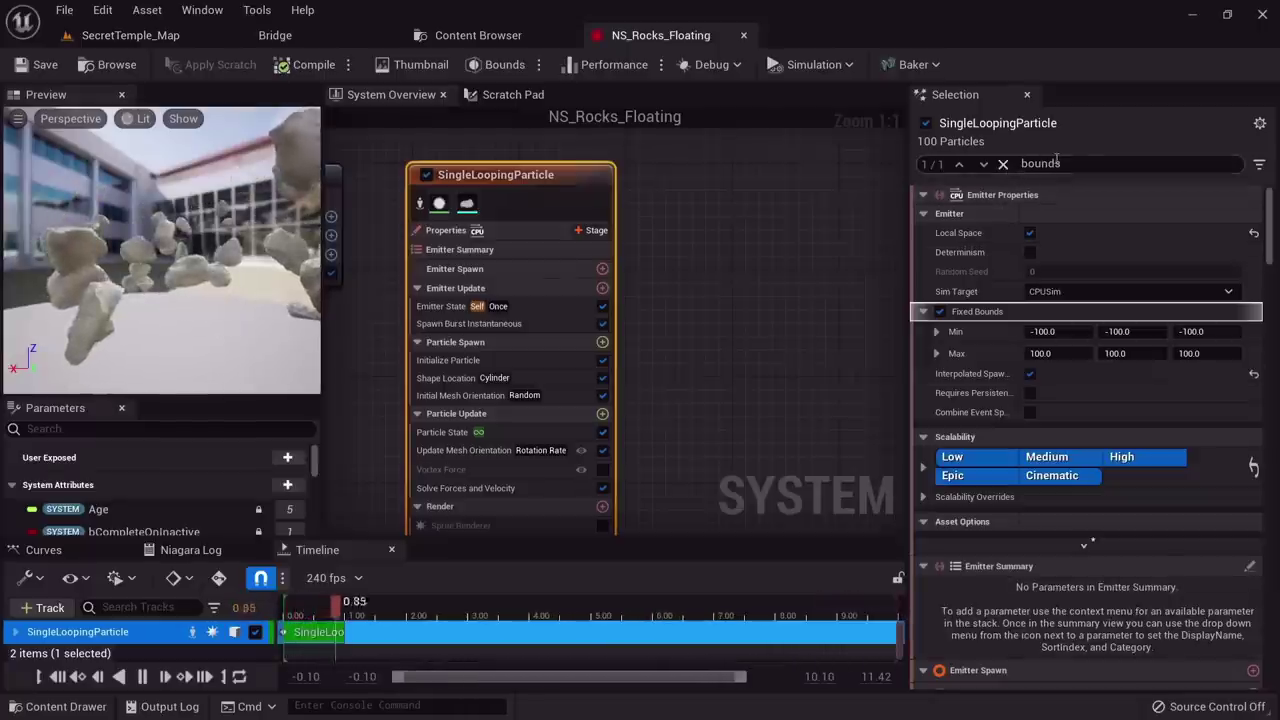
{"action": "left_click_drag", "start_coordinate": [1060, 162], "coordinate": [962, 166]}
{"action": "type", "text": "bounds"}
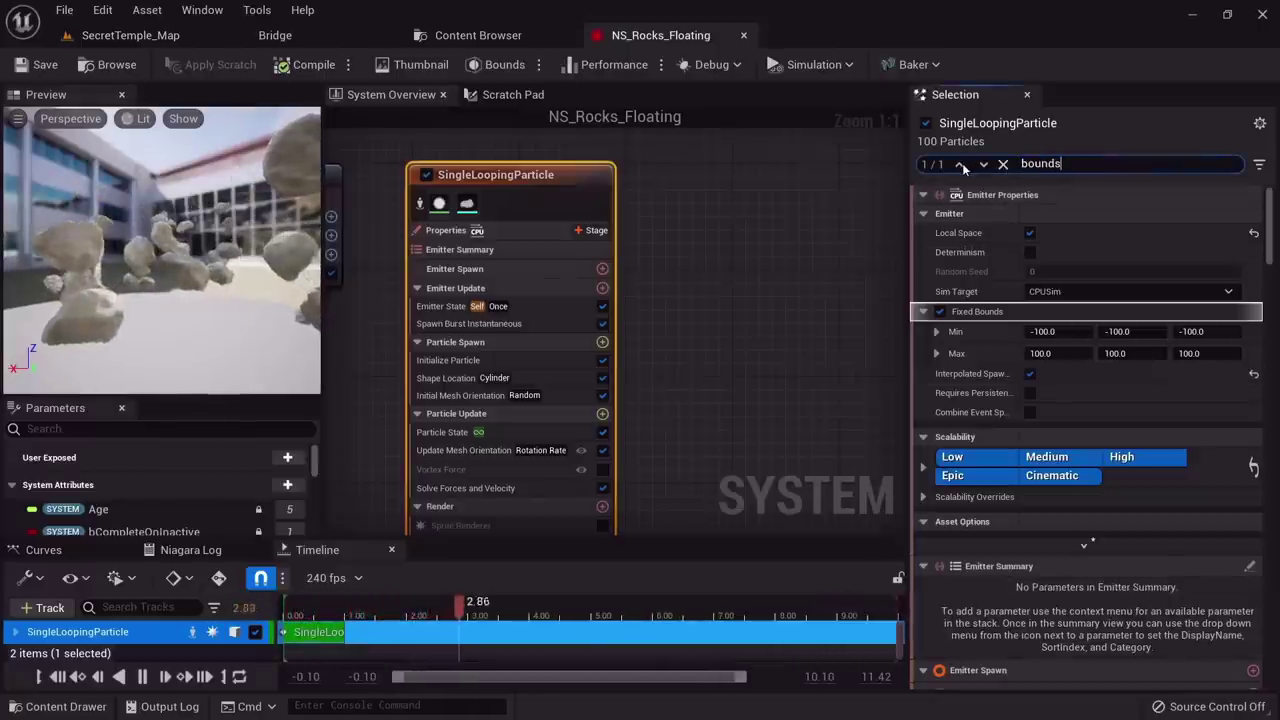
{"action": "left_click", "coordinate": [940, 312]}
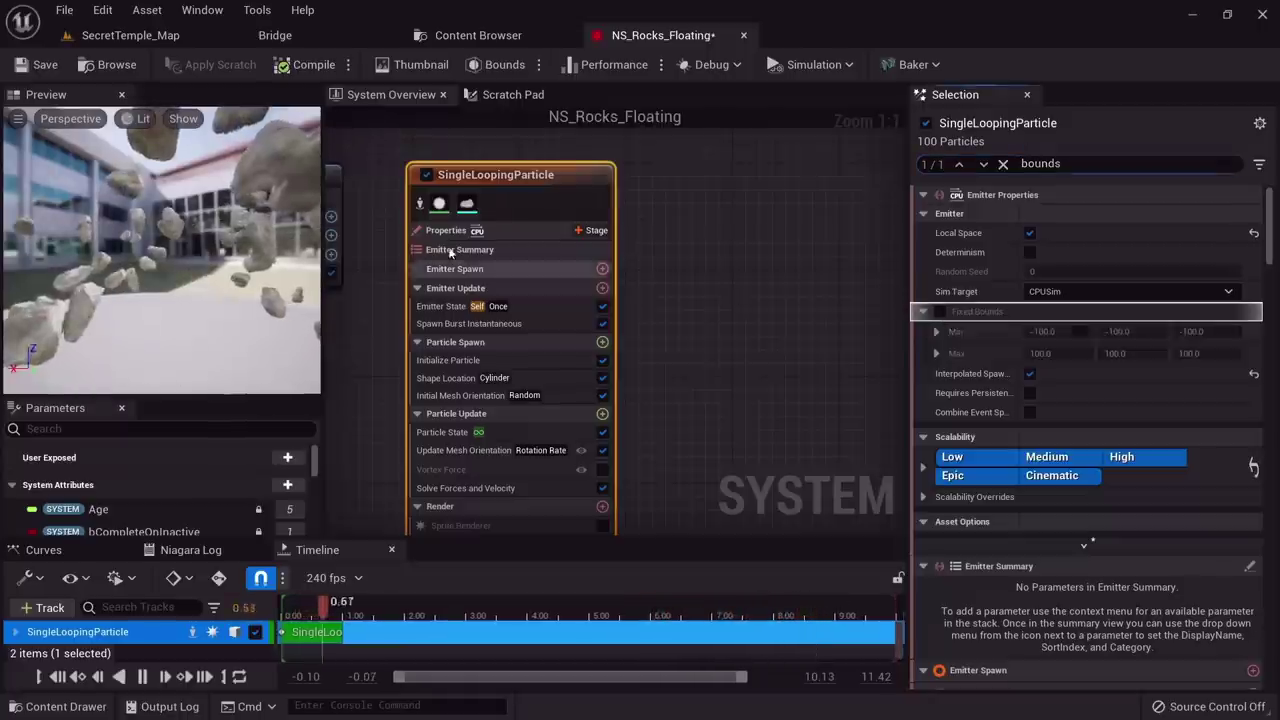
{"action": "left_click", "coordinate": [115, 34]}
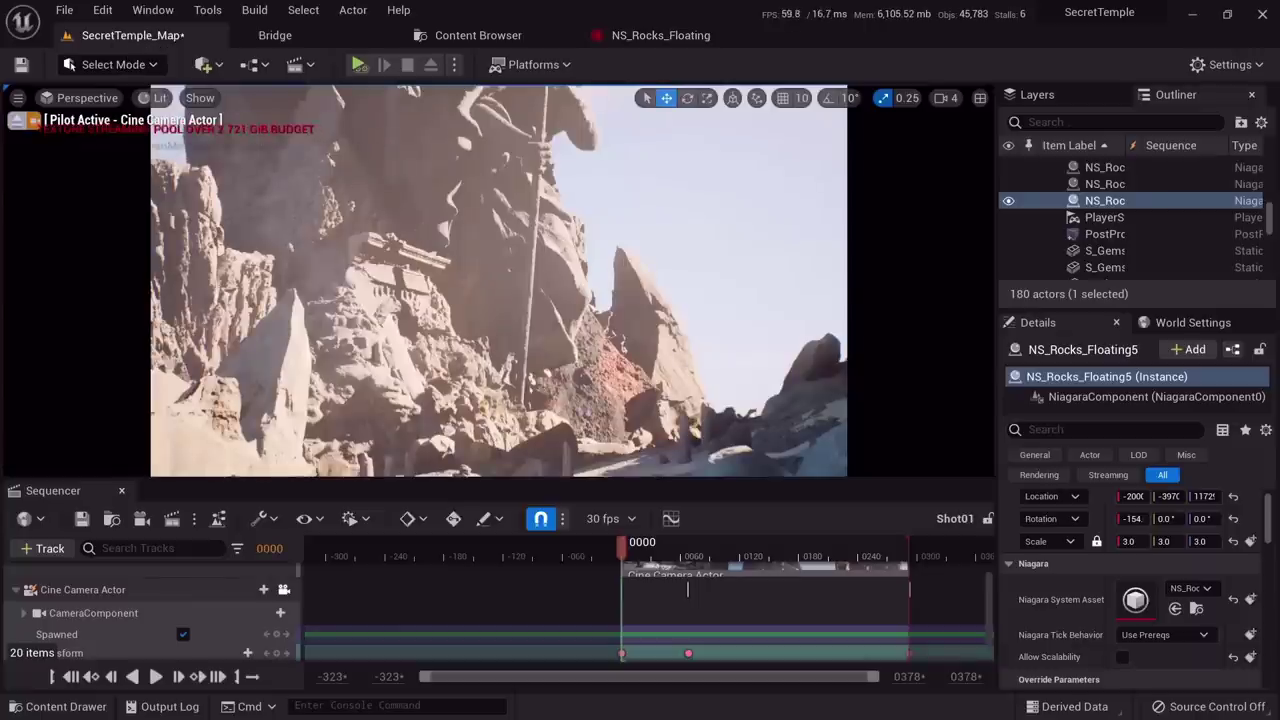
Capture the Shot01 movie again with the existing render settings, saving the changed content
{"action": "right_click_drag", "start_coordinate": [498, 280], "coordinate": [490, 170]}
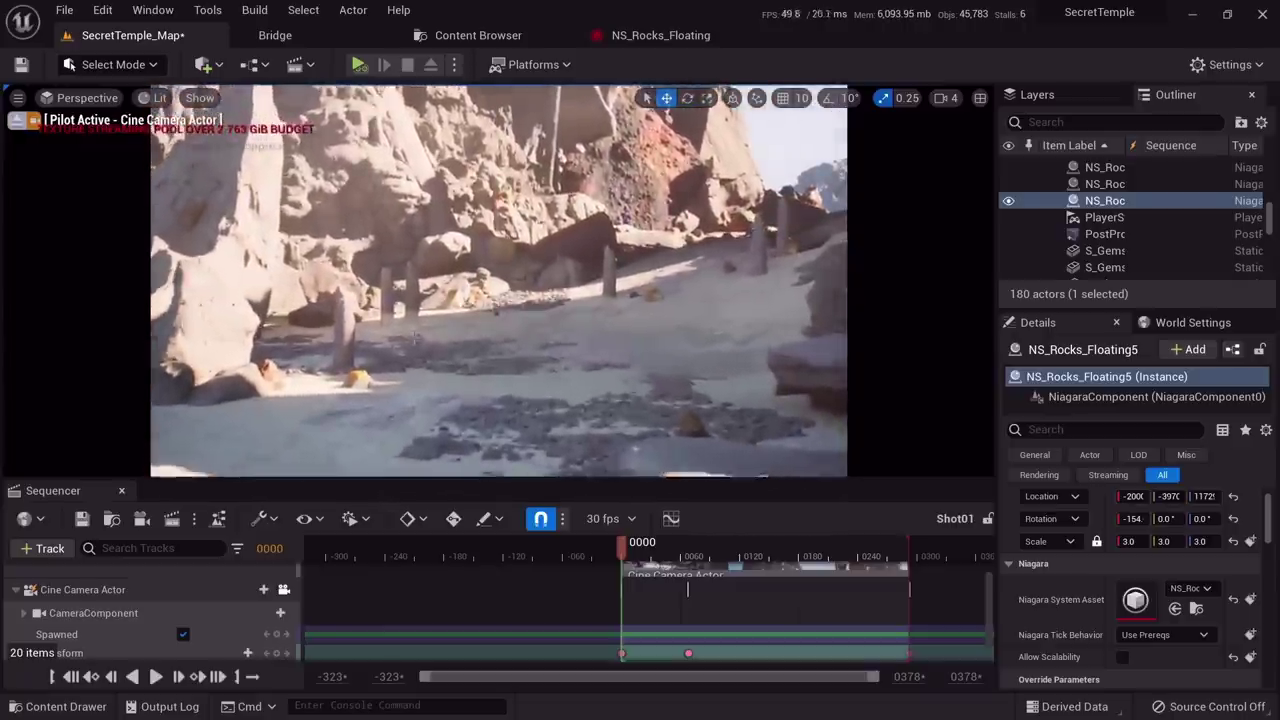
{"action": "left_click", "coordinate": [185, 524]}
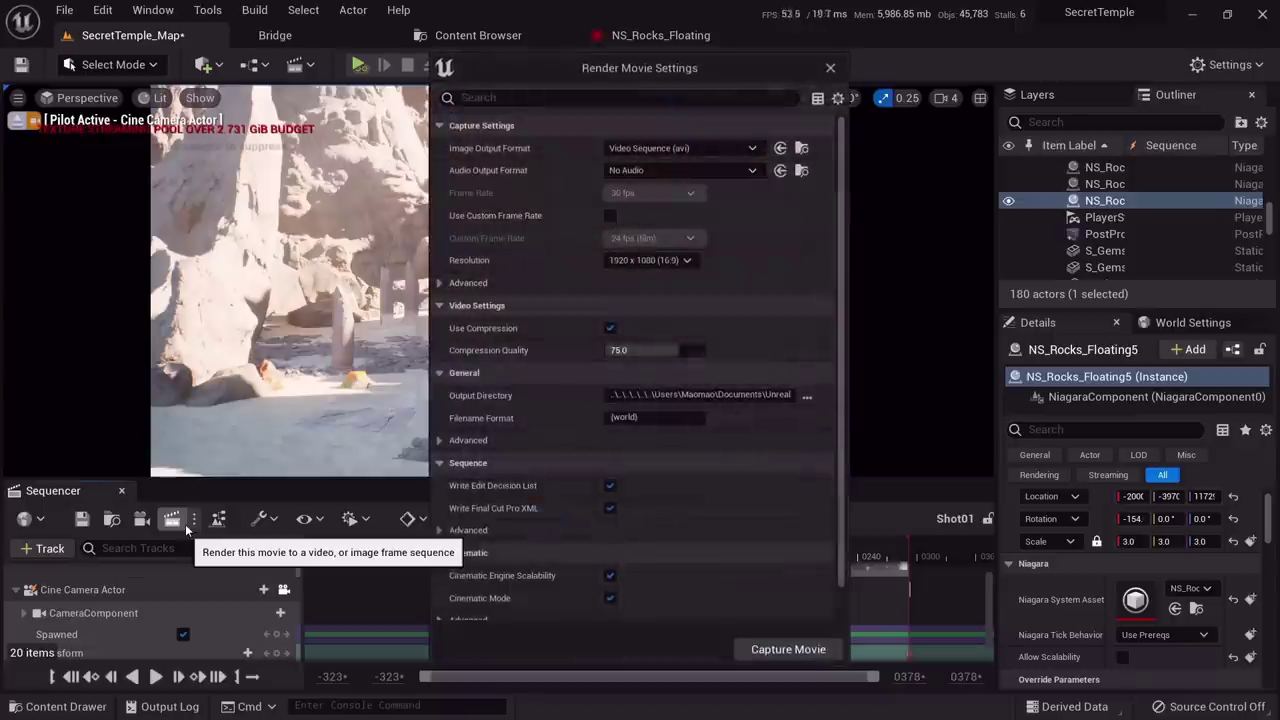
{"action": "left_click", "coordinate": [740, 649]}
{"action": "left_click", "coordinate": [688, 556]}
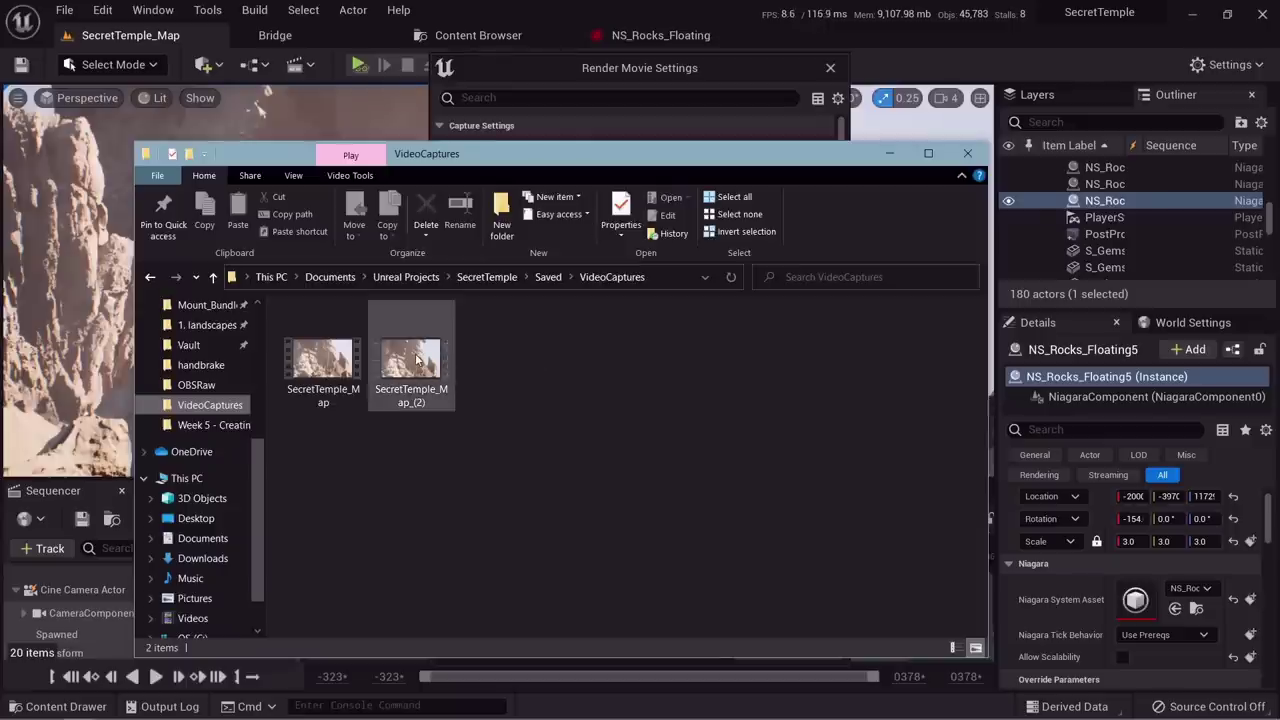
Watch the rendered SecretTemple_Map_(2) video in VLC media player and close the player
{"action": "right_click", "coordinate": [417, 360]}
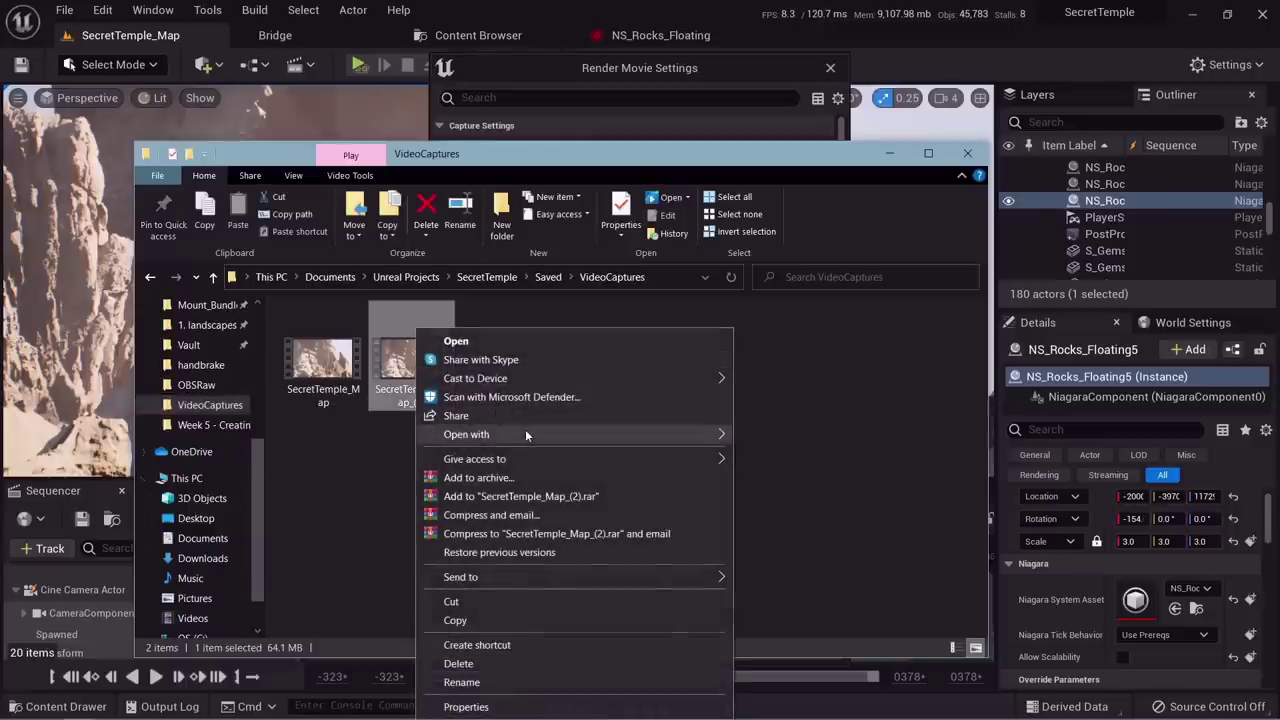
{"action": "mouse_move", "coordinate": [525, 432]}
{"action": "left_click", "coordinate": [810, 473]}
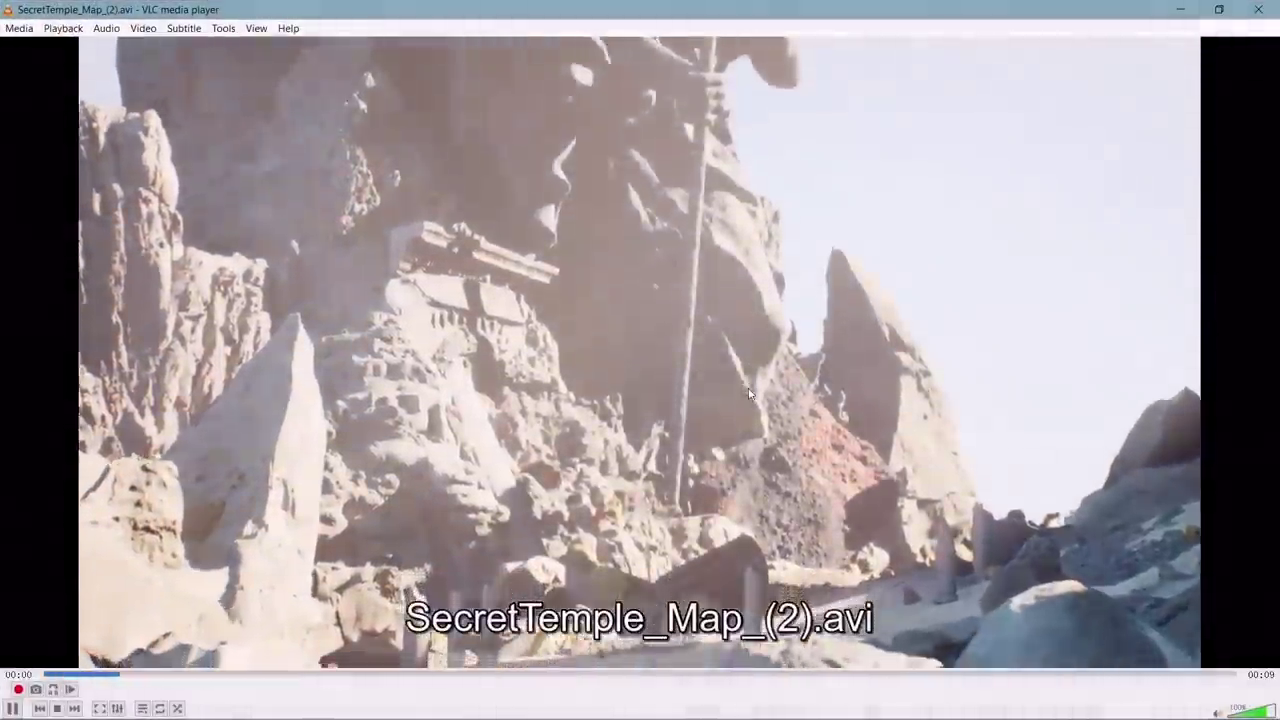
{"action": "double_click", "coordinate": [748, 387]}
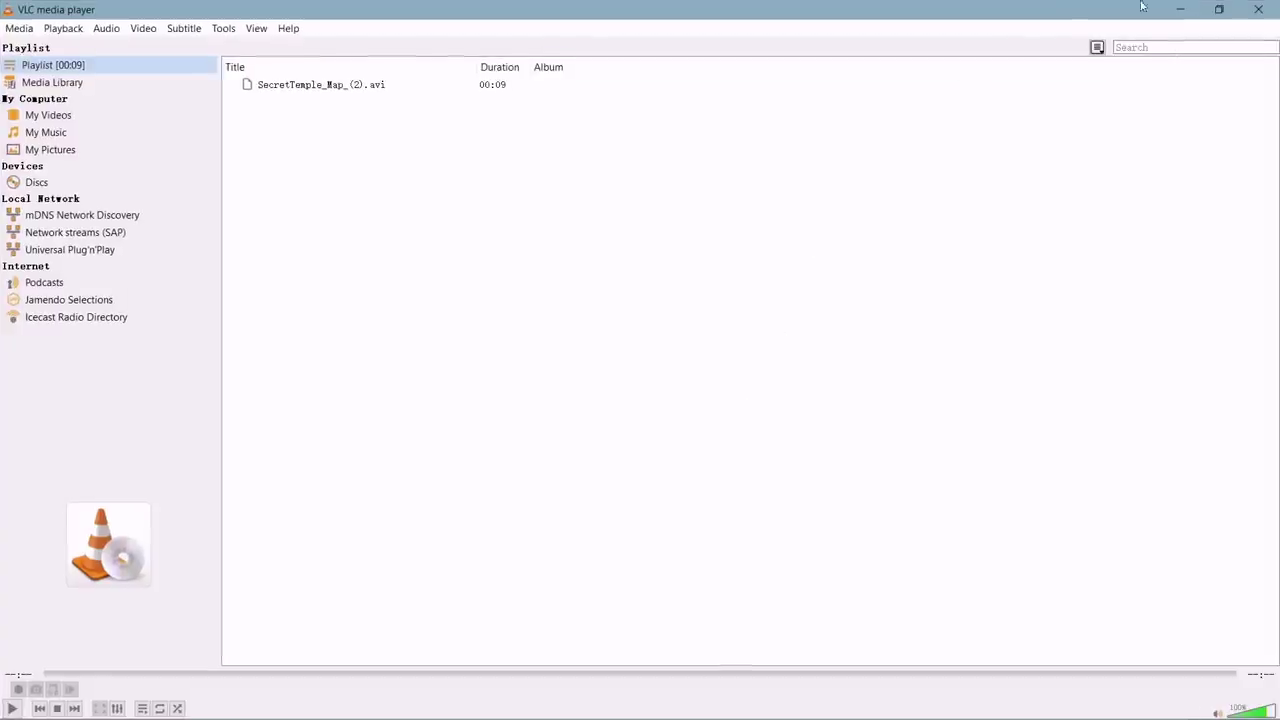
{"action": "left_click", "coordinate": [1258, 9]}
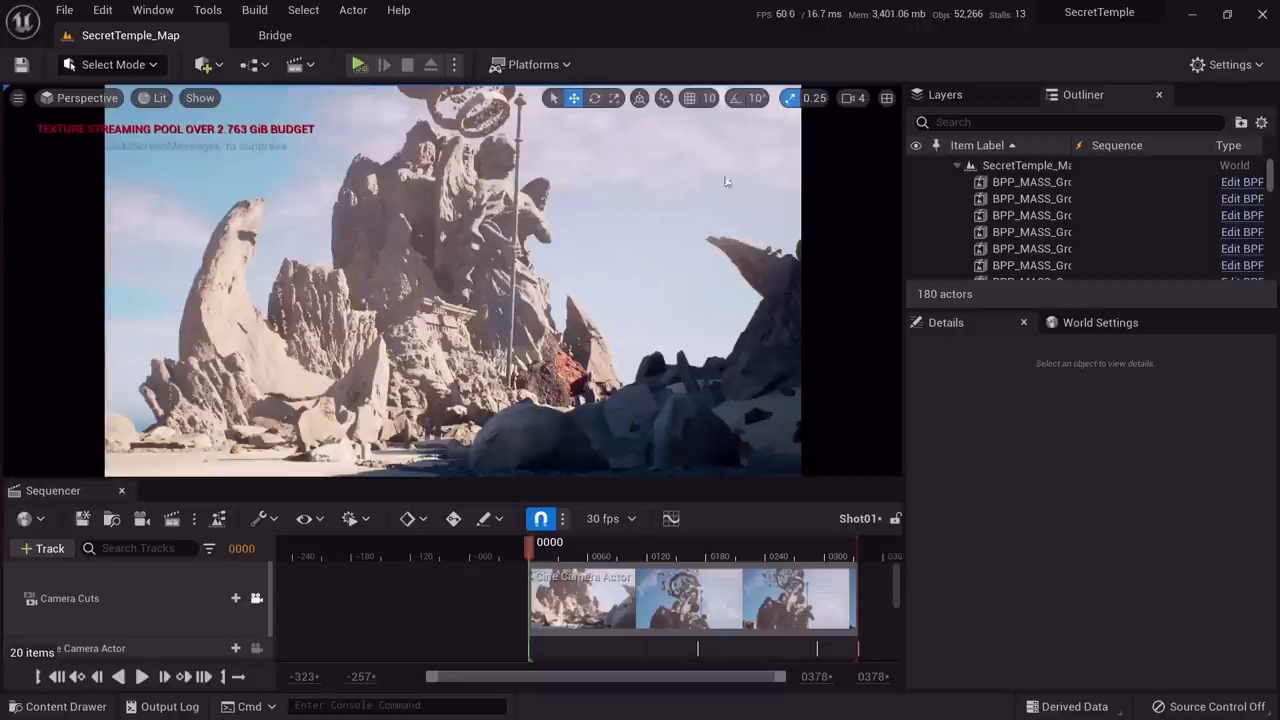
Find the directional light by filtering the Outliner for "direc", and set the sequence playhead to frame 0
{"action": "left_click", "coordinate": [956, 121]}
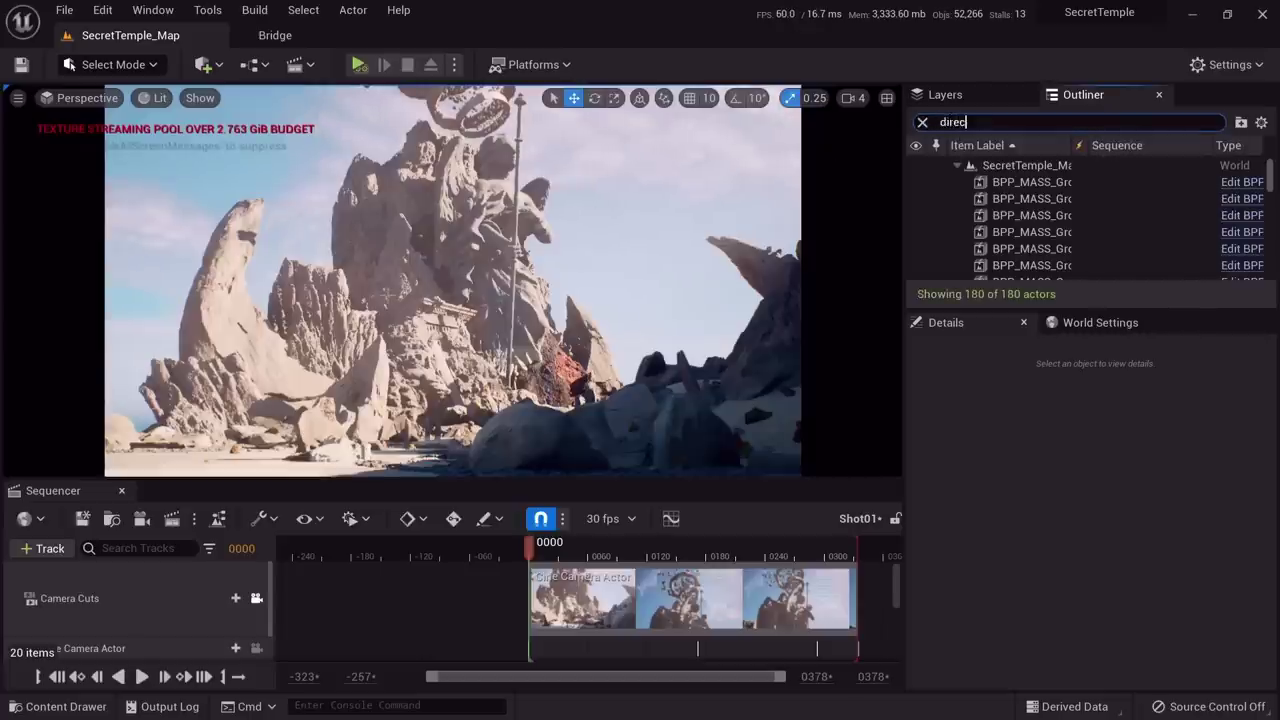
{"action": "left_click", "coordinate": [1027, 187]}
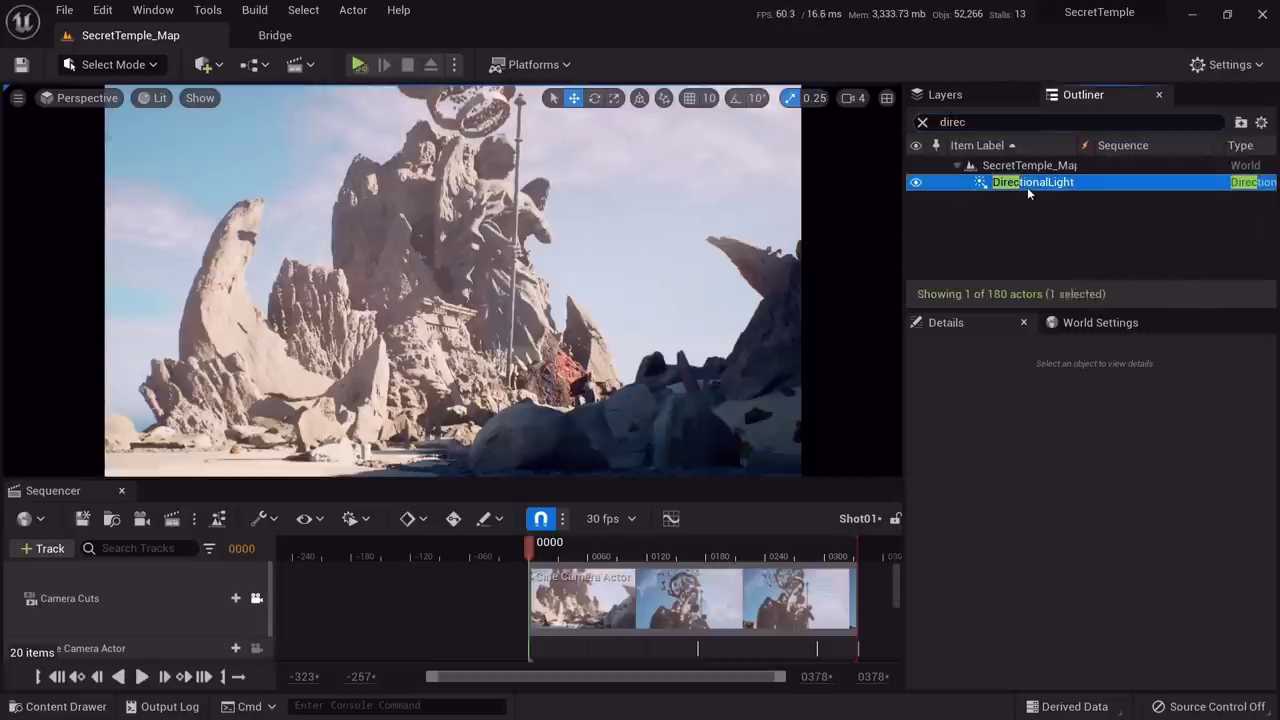
{"action": "left_click", "coordinate": [528, 547]}
{"action": "mouse_move", "coordinate": [531, 550]}
{"action": "left_mouse_down"}
{"action": "mouse_move", "coordinate": [855, 555]}
{"action": "mouse_move", "coordinate": [533, 543]}
{"action": "left_mouse_up"}
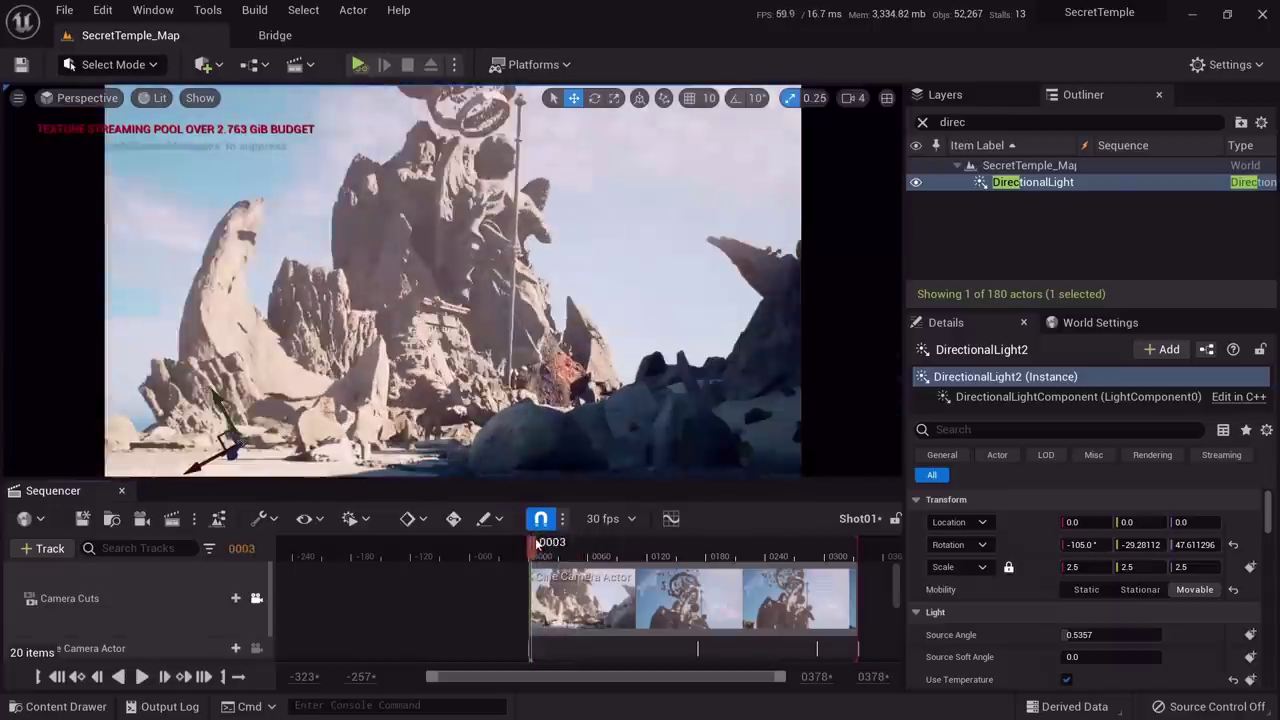
{"action": "scroll", "coordinate": [537, 594], "scroll_direction": "down", "scroll_amount": 4}
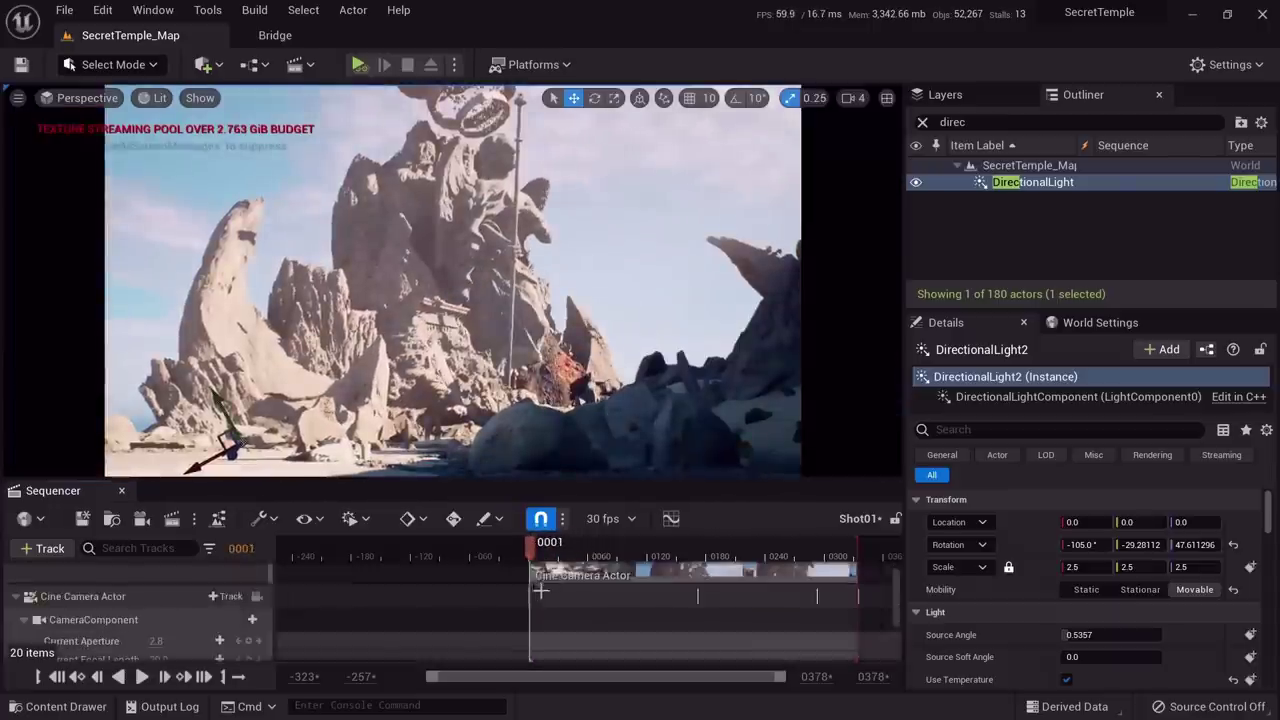
{"action": "left_click", "coordinate": [531, 638]}
{"action": "scroll", "coordinate": [561, 601], "scroll_direction": "up", "scroll_amount": 3}
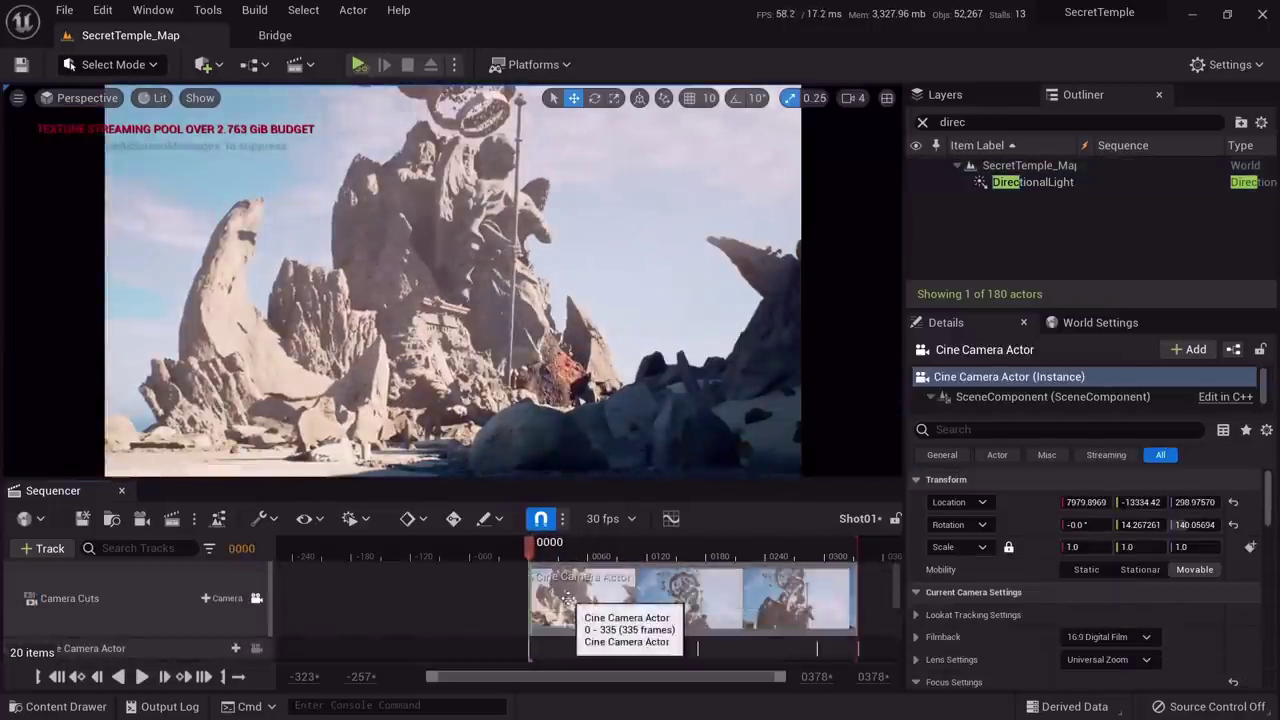
Add the directional light to the Shot01 sequence as an actor track and show its LightComponent0 properties
{"action": "left_click", "coordinate": [1028, 184]}
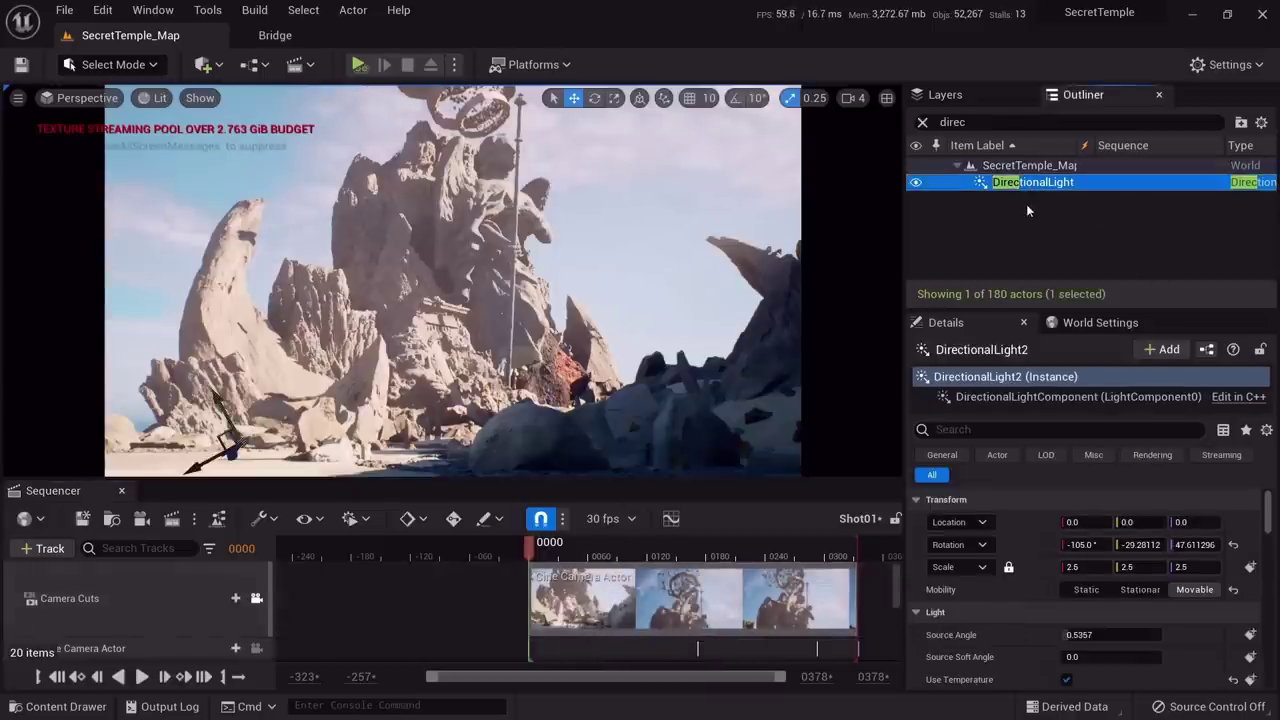
{"action": "left_click", "coordinate": [48, 549]}
{"action": "mouse_move", "coordinate": [223, 270]}
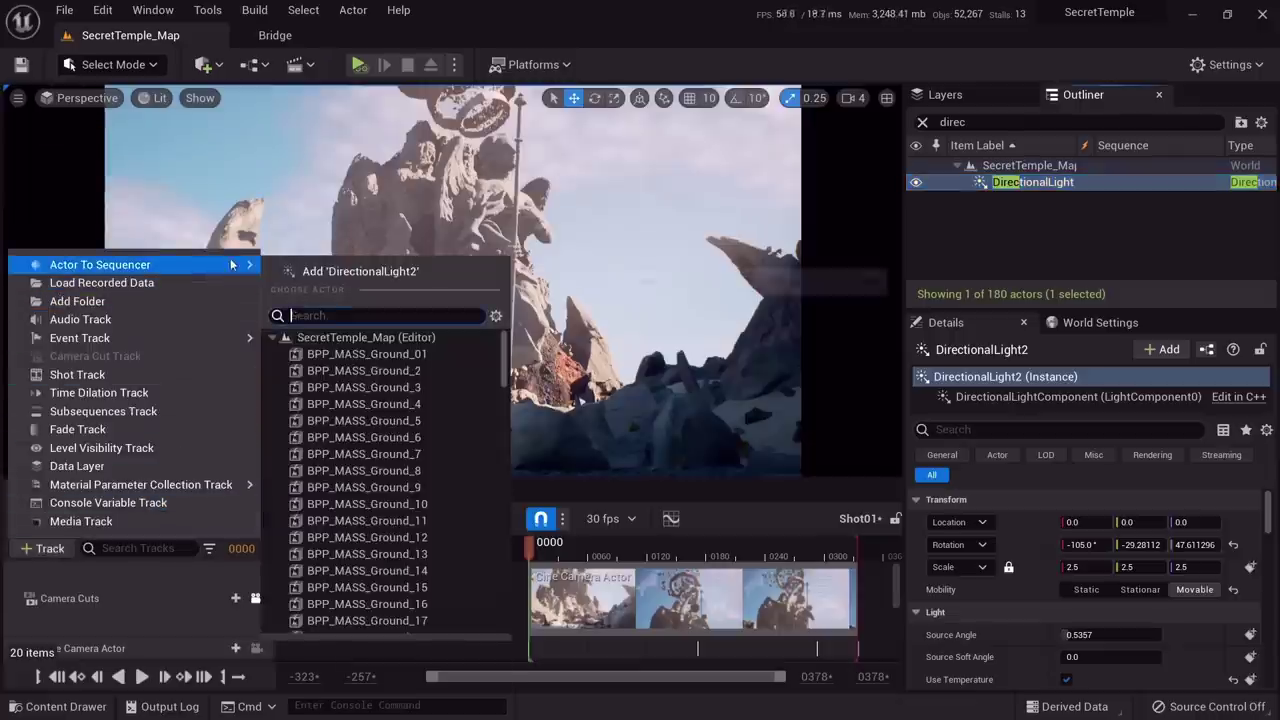
{"action": "left_click", "coordinate": [361, 272]}
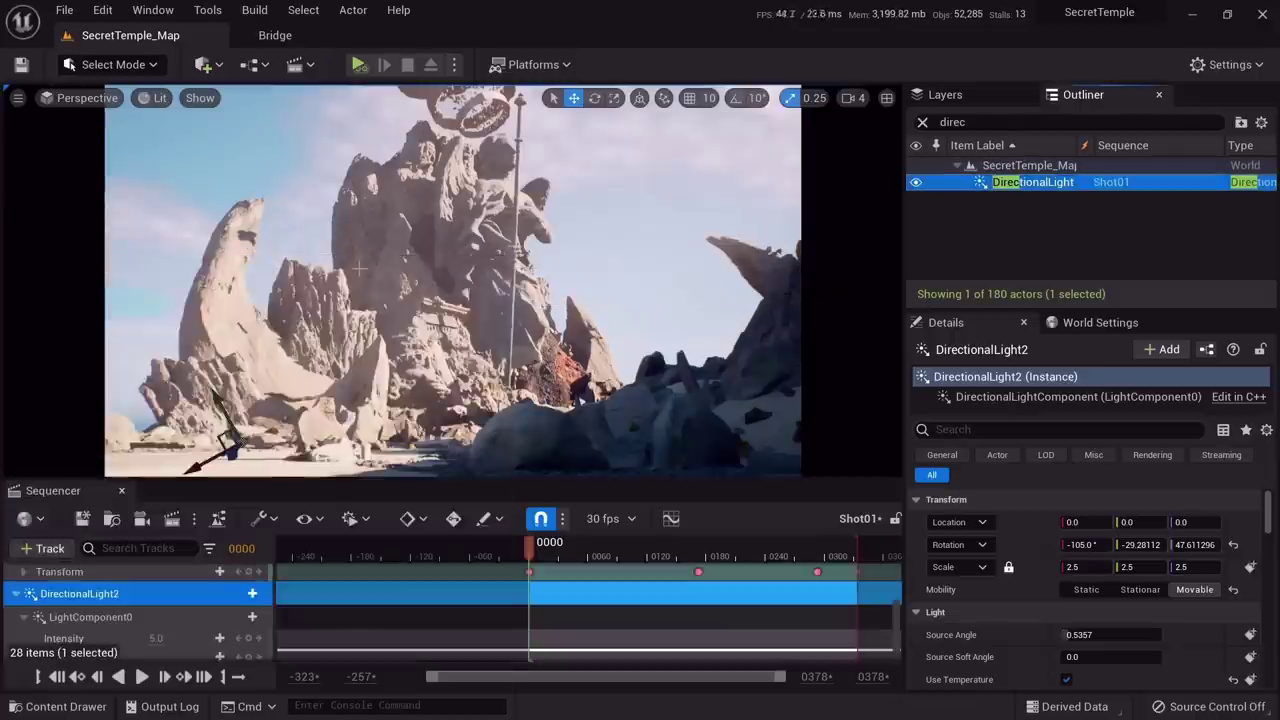
{"action": "scroll", "coordinate": [125, 603], "scroll_direction": "down", "scroll_amount": 1}
{"action": "scroll", "coordinate": [120, 597], "scroll_direction": "up", "scroll_amount": 1}
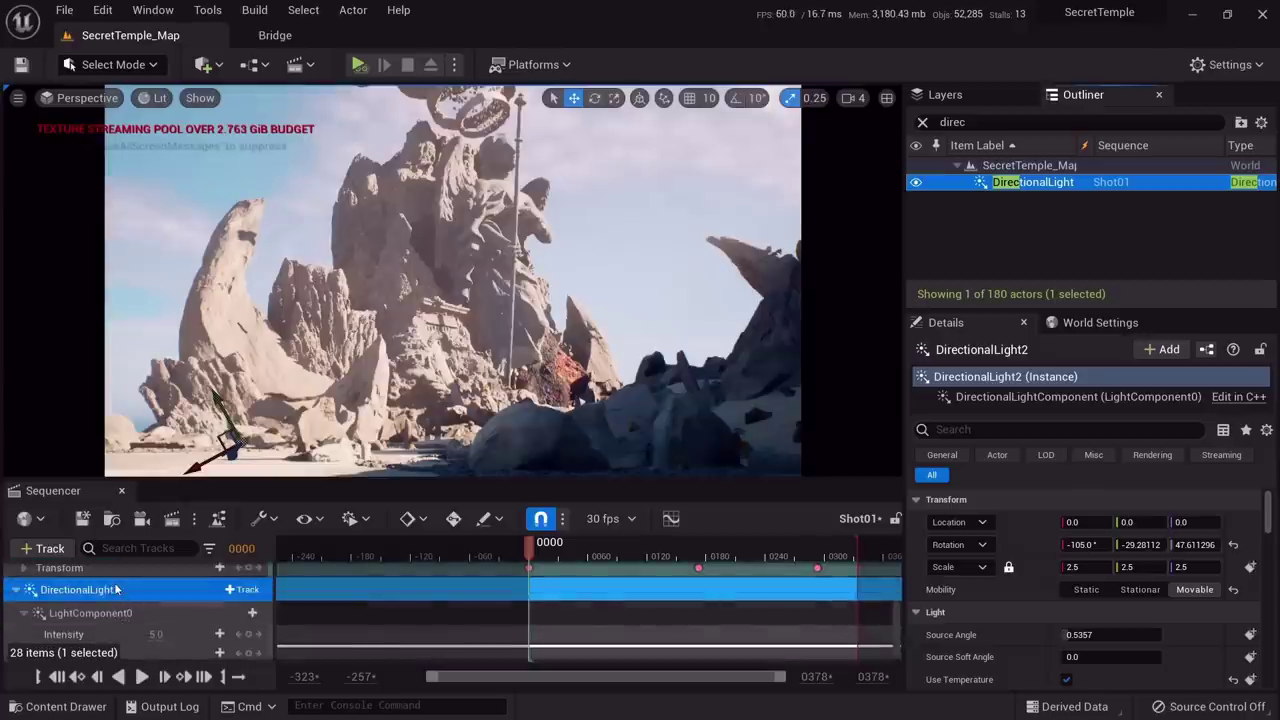
{"action": "scroll", "coordinate": [116, 590], "scroll_direction": "down", "scroll_amount": 1}
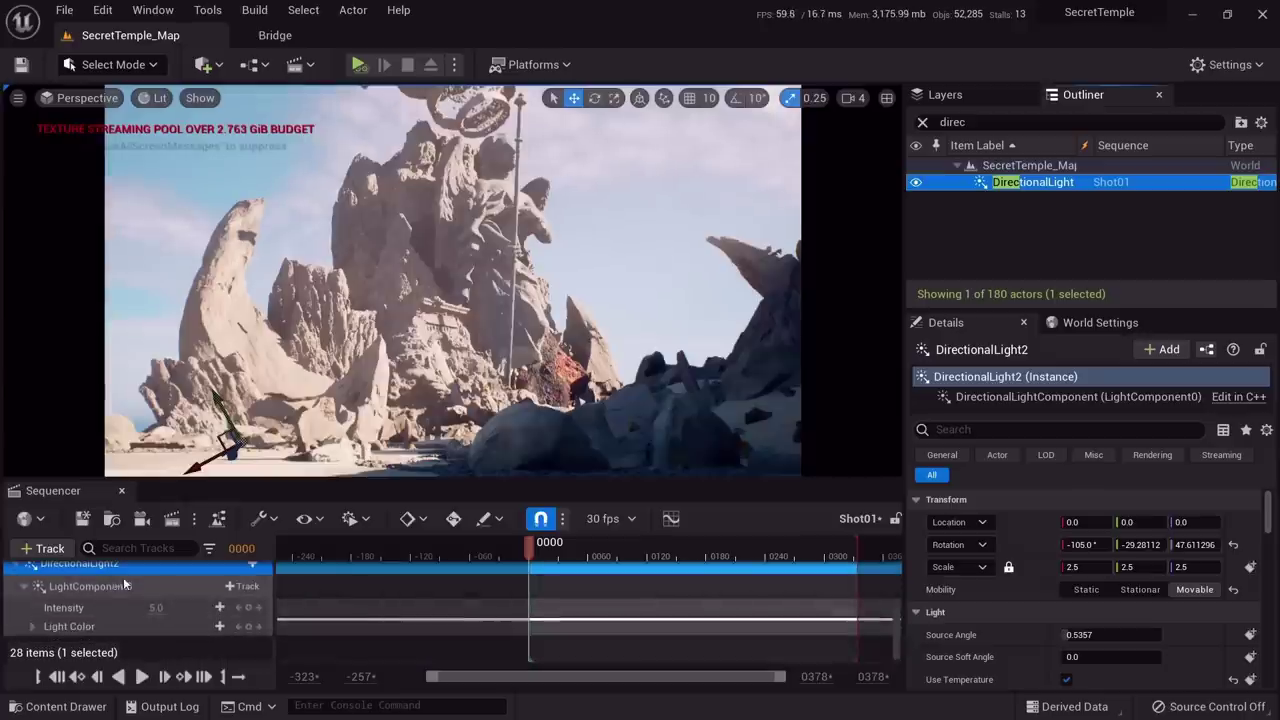
Add a Transform track to the directional light in the Shot01 sequence and show its individual rotation channels
{"action": "scroll", "coordinate": [141, 600], "scroll_direction": "up", "scroll_amount": 1}
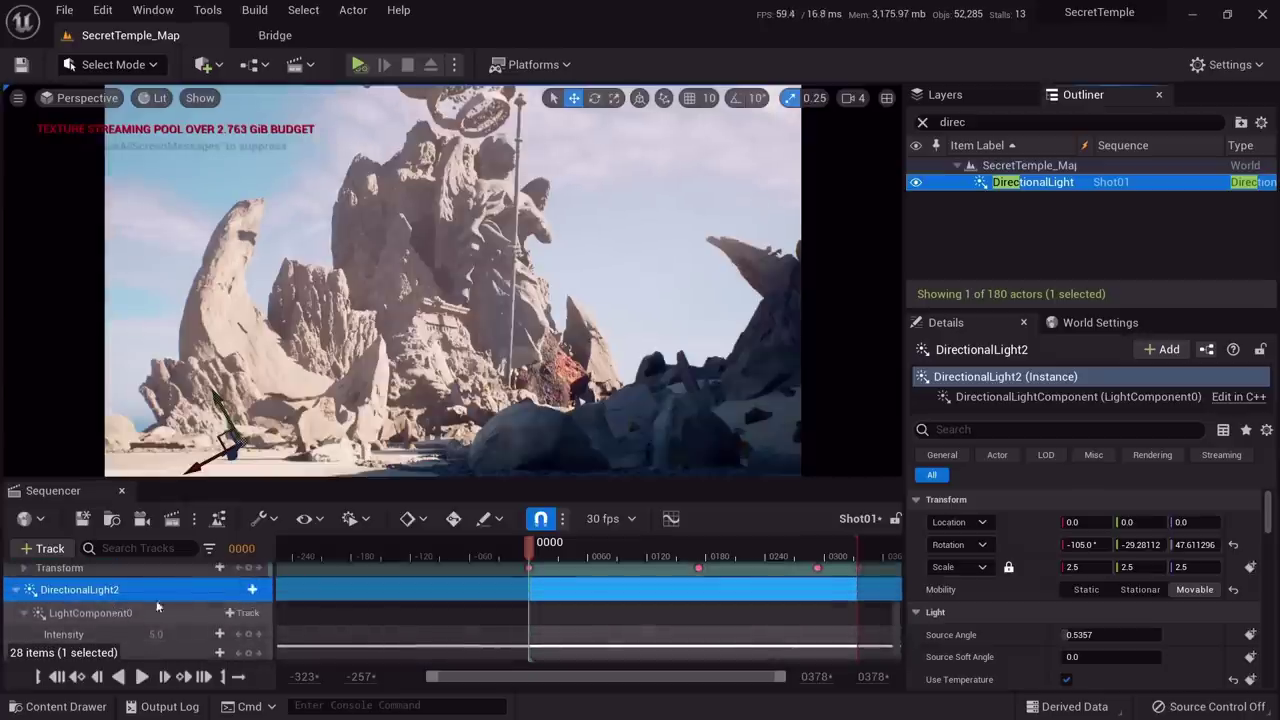
{"action": "left_click", "coordinate": [242, 590]}
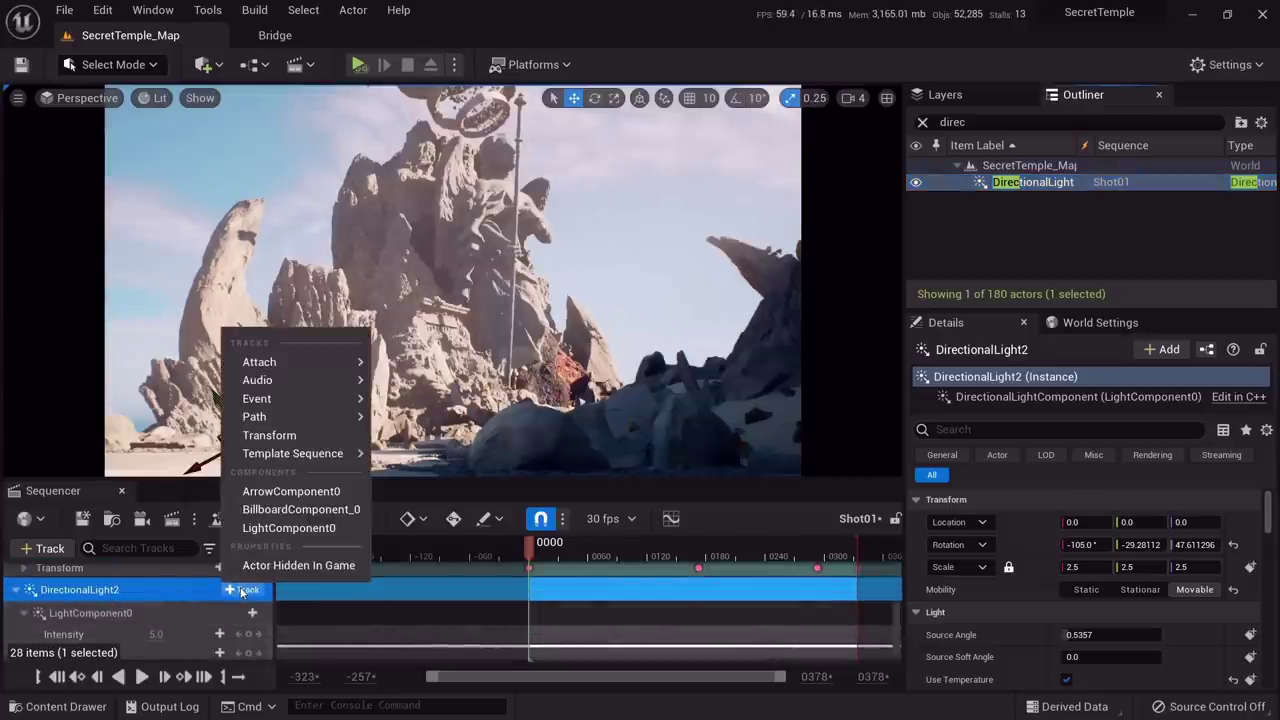
{"action": "left_click", "coordinate": [286, 435]}
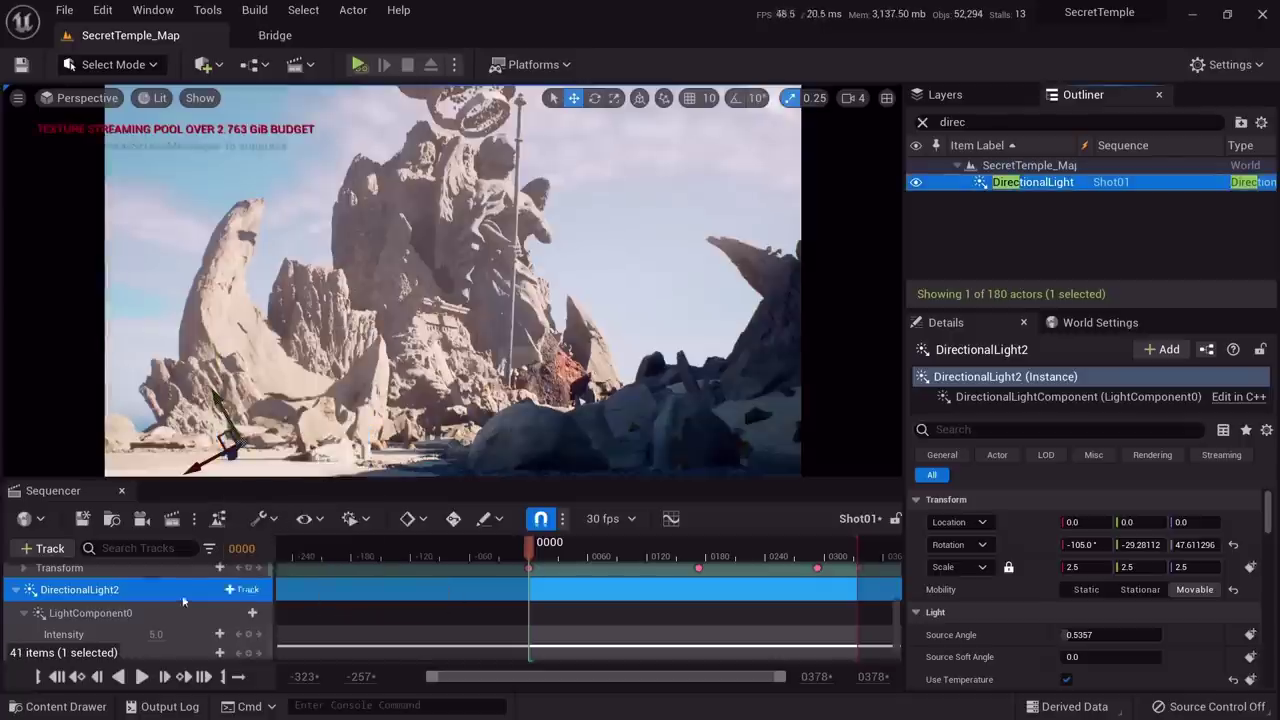
{"action": "scroll", "coordinate": [140, 602], "scroll_direction": "down", "scroll_amount": 2}
{"action": "left_click", "coordinate": [74, 627]}
{"action": "left_click", "coordinate": [24, 629]}
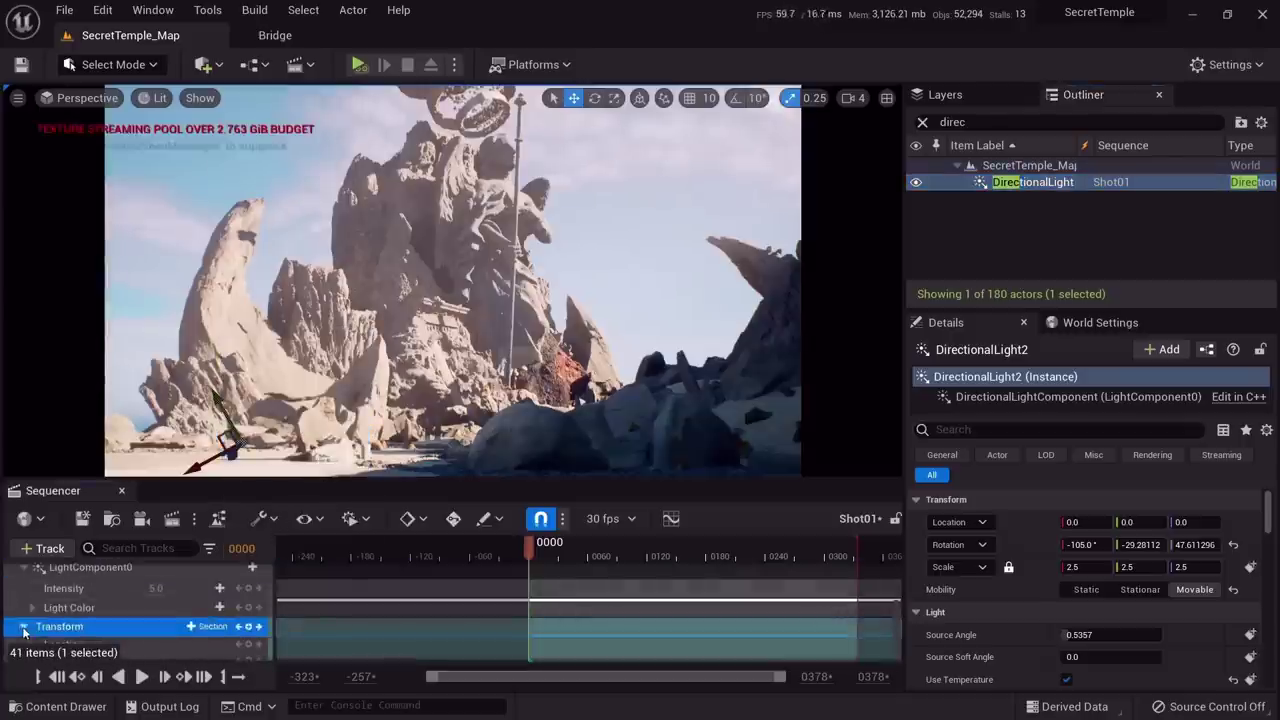
{"action": "scroll", "coordinate": [60, 625], "scroll_direction": "down", "scroll_amount": 1}
{"action": "left_click", "coordinate": [70, 631]}
{"action": "scroll", "coordinate": [78, 628], "scroll_direction": "down", "scroll_amount": 1}
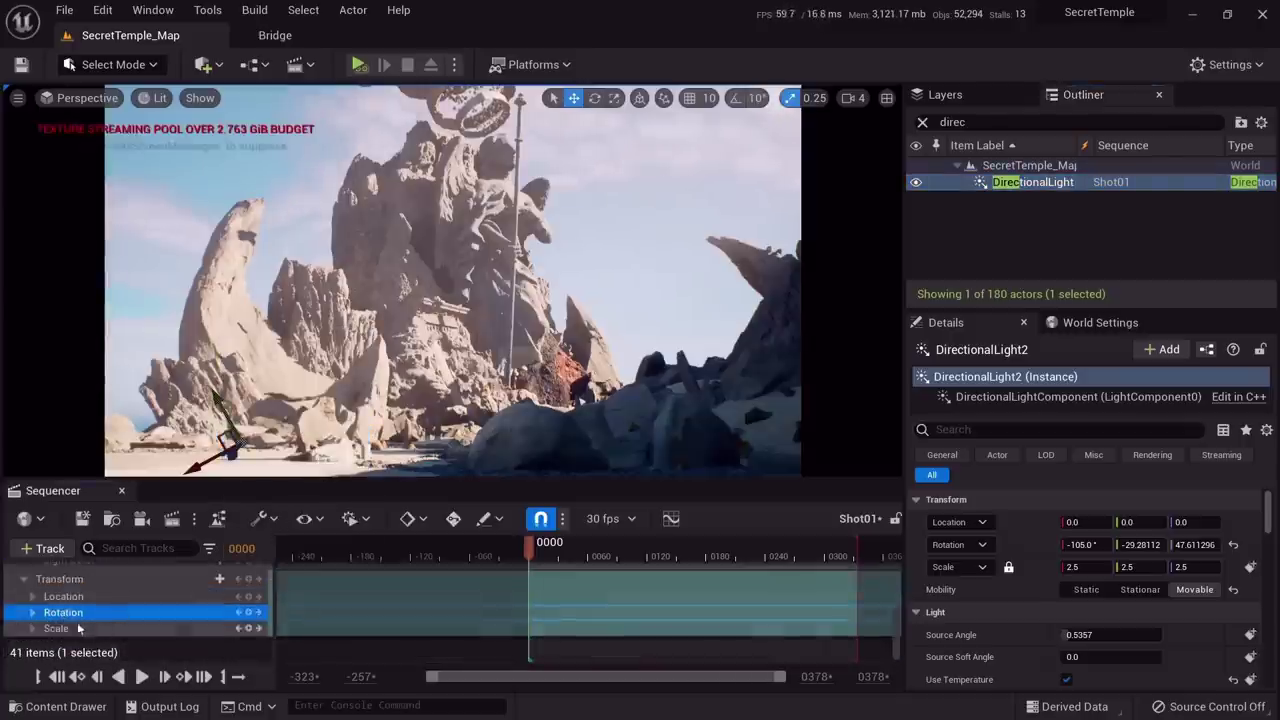
{"action": "left_click", "coordinate": [33, 613]}
{"action": "scroll", "coordinate": [158, 606], "scroll_direction": "down", "scroll_amount": 1}
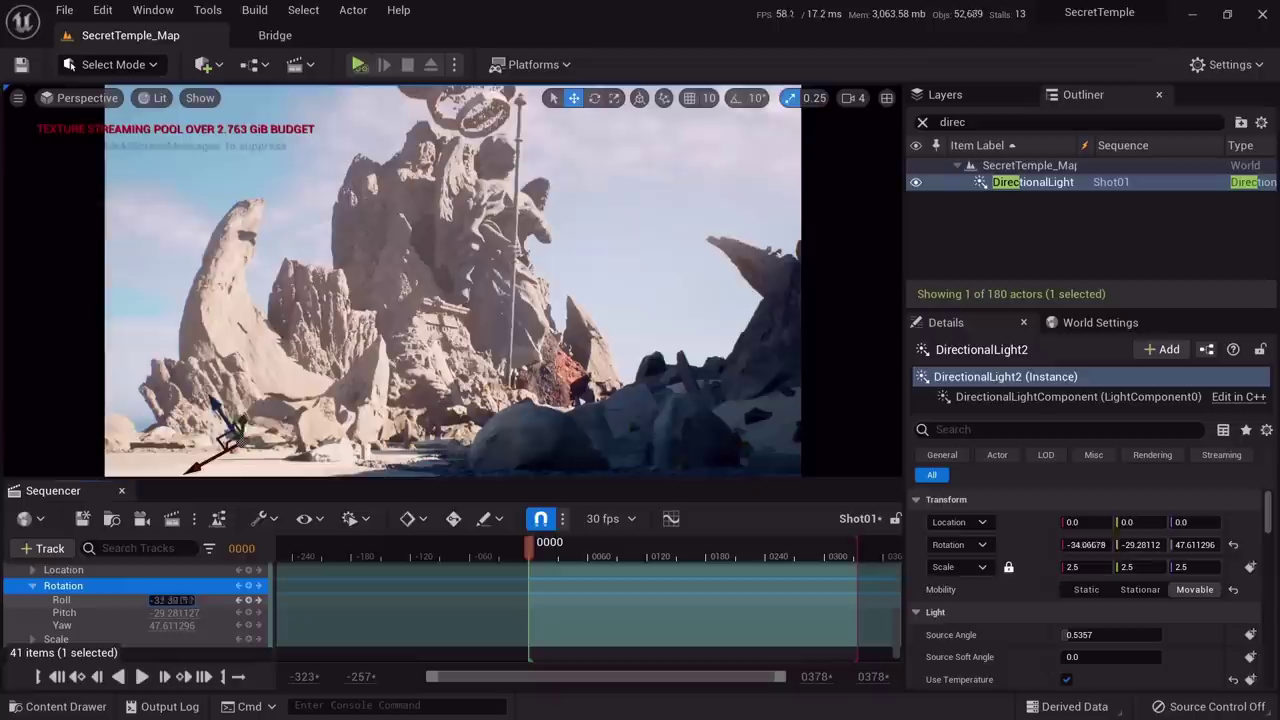
Try out other roll and pitch values on the directional light, reset the roll to -105, and undo the pitch change
{"action": "mouse_move", "coordinate": [172, 600]}
{"action": "left_mouse_down"}
{"action": "mouse_move", "coordinate": [149, 600]}
{"action": "mouse_move", "coordinate": [172, 612]}
{"action": "left_mouse_up"}
{"action": "type", "text": "-105"}
{"action": "key", "text": "Return"}
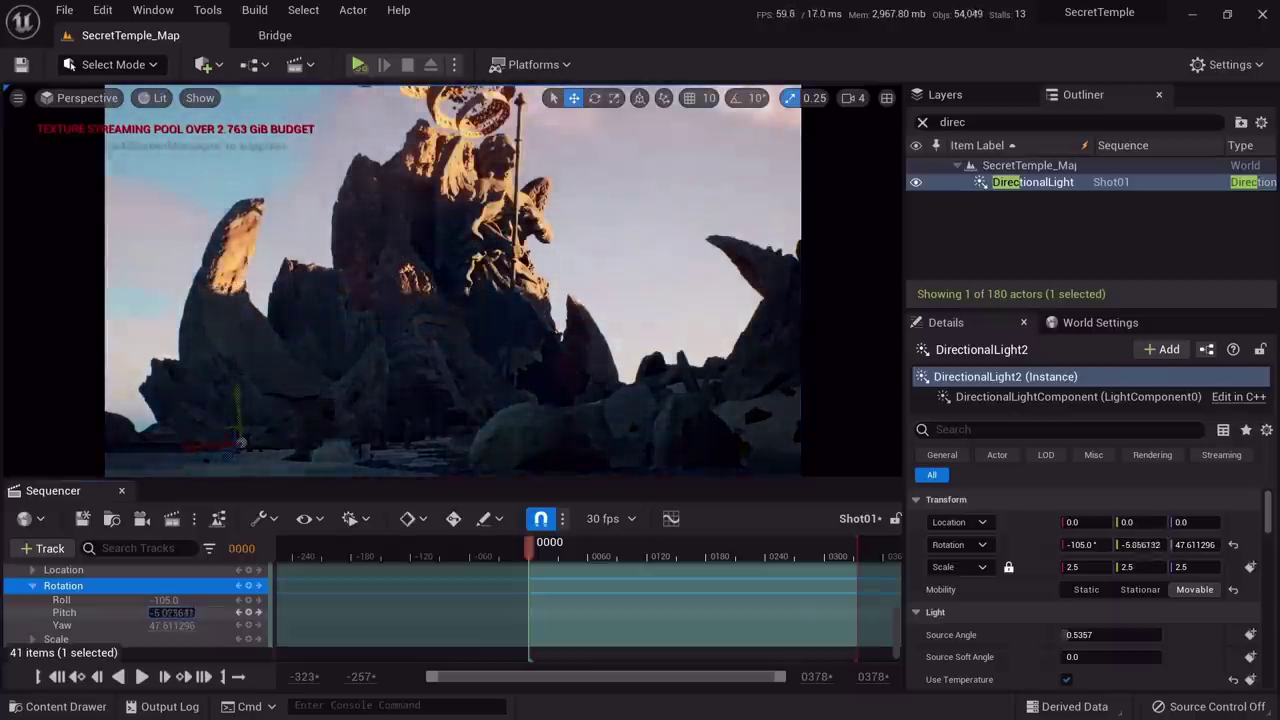
{"action": "left_click_drag", "start_coordinate": [172, 612], "coordinate": [172, 612]}
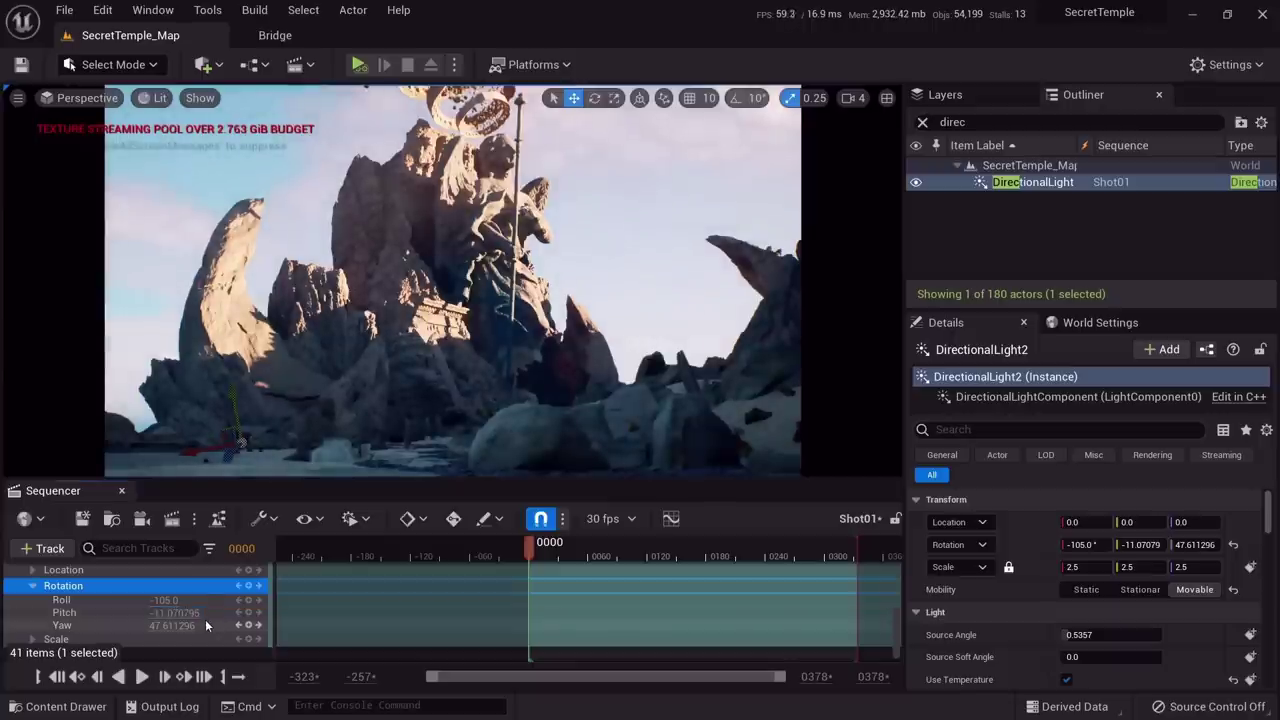
{"action": "key", "text": "ctrl+z"}
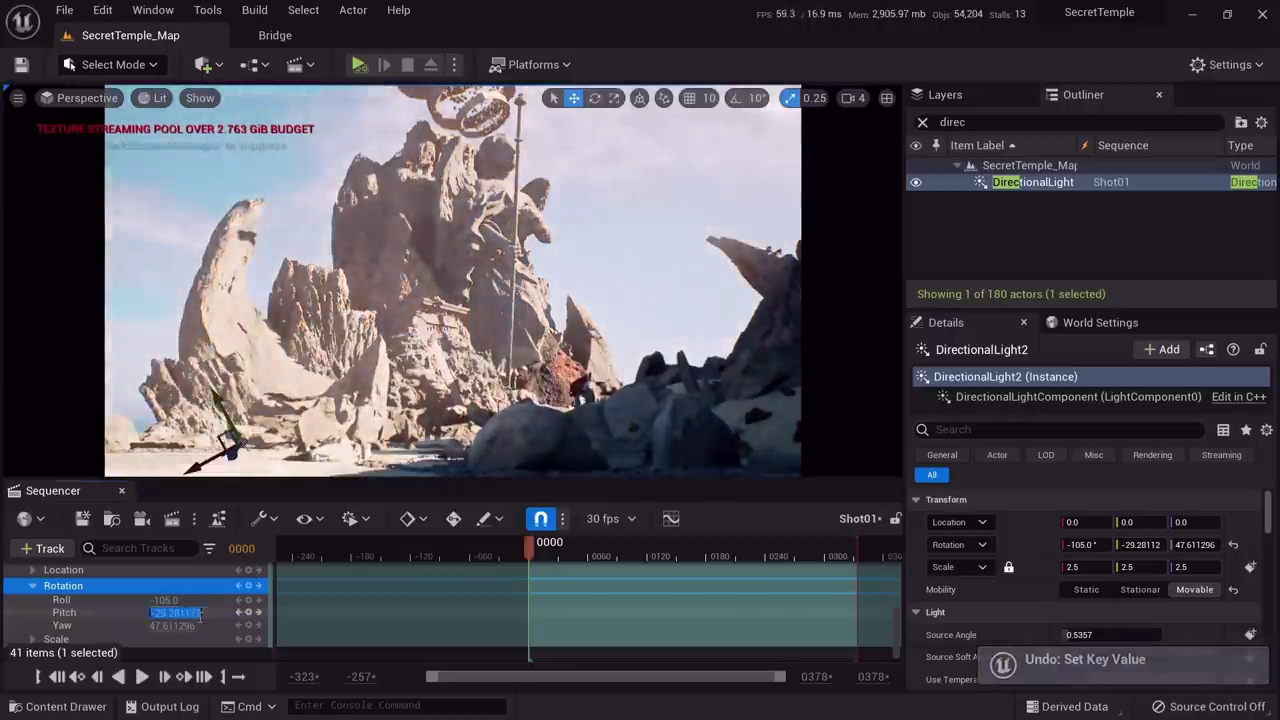
Key the directional light's existing pitch at frame 0, then key a pitch of about -9.42 at frame 334
{"action": "scroll", "coordinate": [503, 604], "scroll_direction": "down", "scroll_amount": 1}
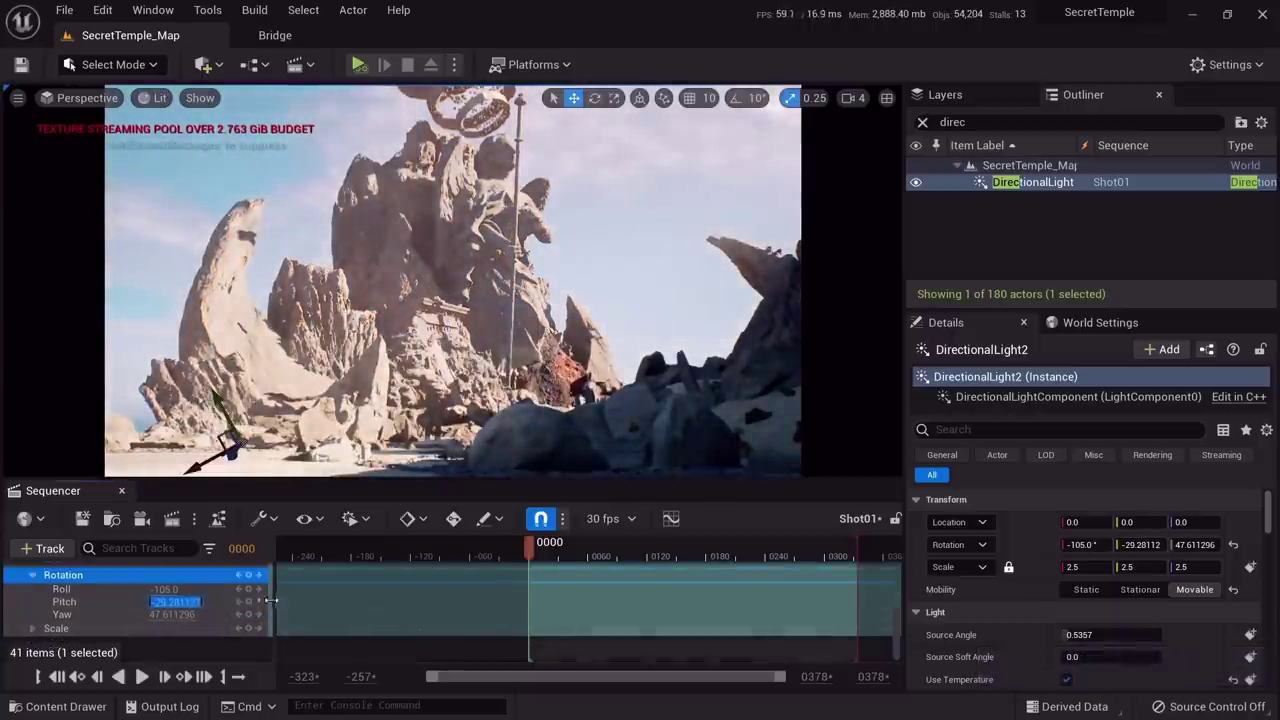
{"action": "left_click", "coordinate": [249, 601]}
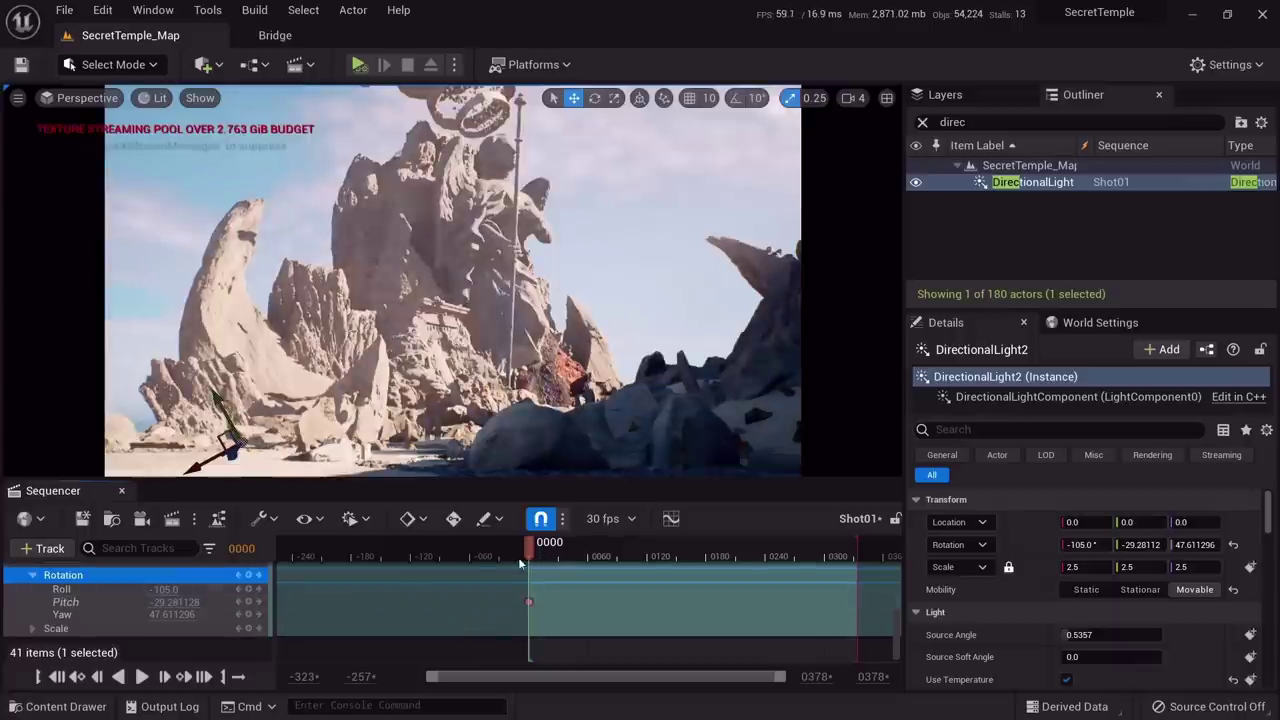
{"action": "left_click_drag", "start_coordinate": [533, 562], "coordinate": [857, 553]}
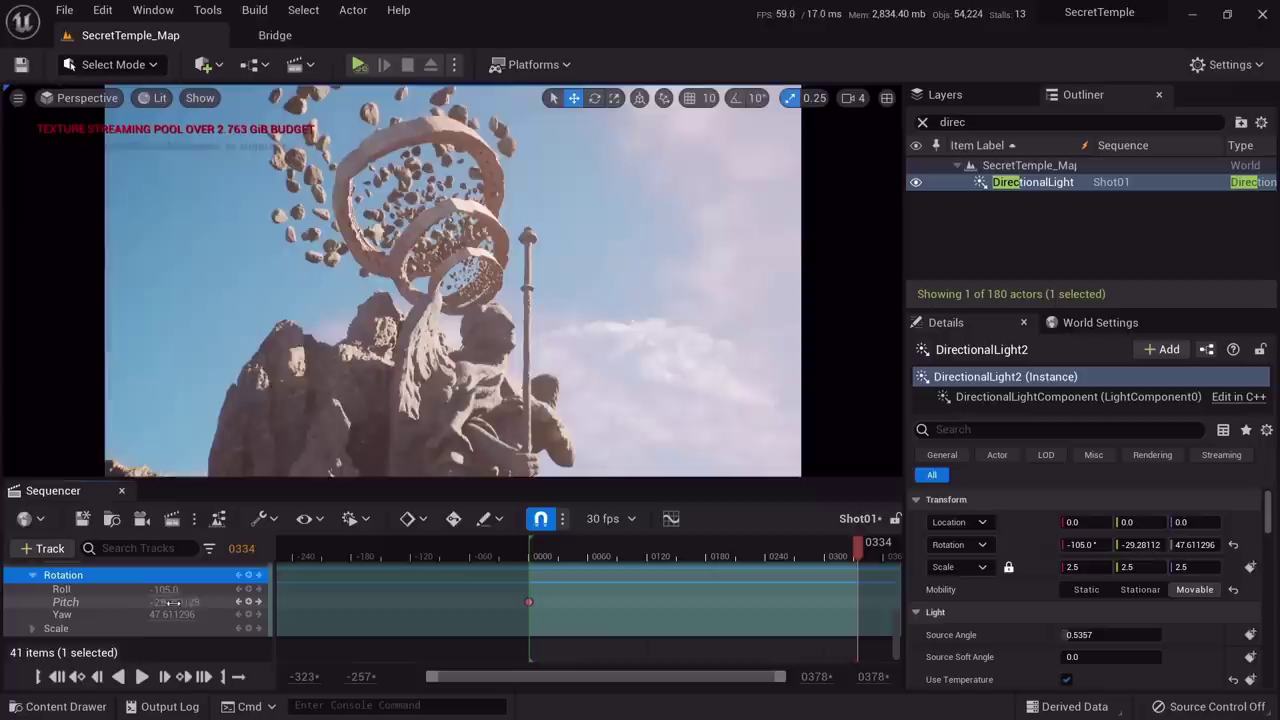
{"action": "left_click_drag", "start_coordinate": [172, 602], "coordinate": [216, 602]}
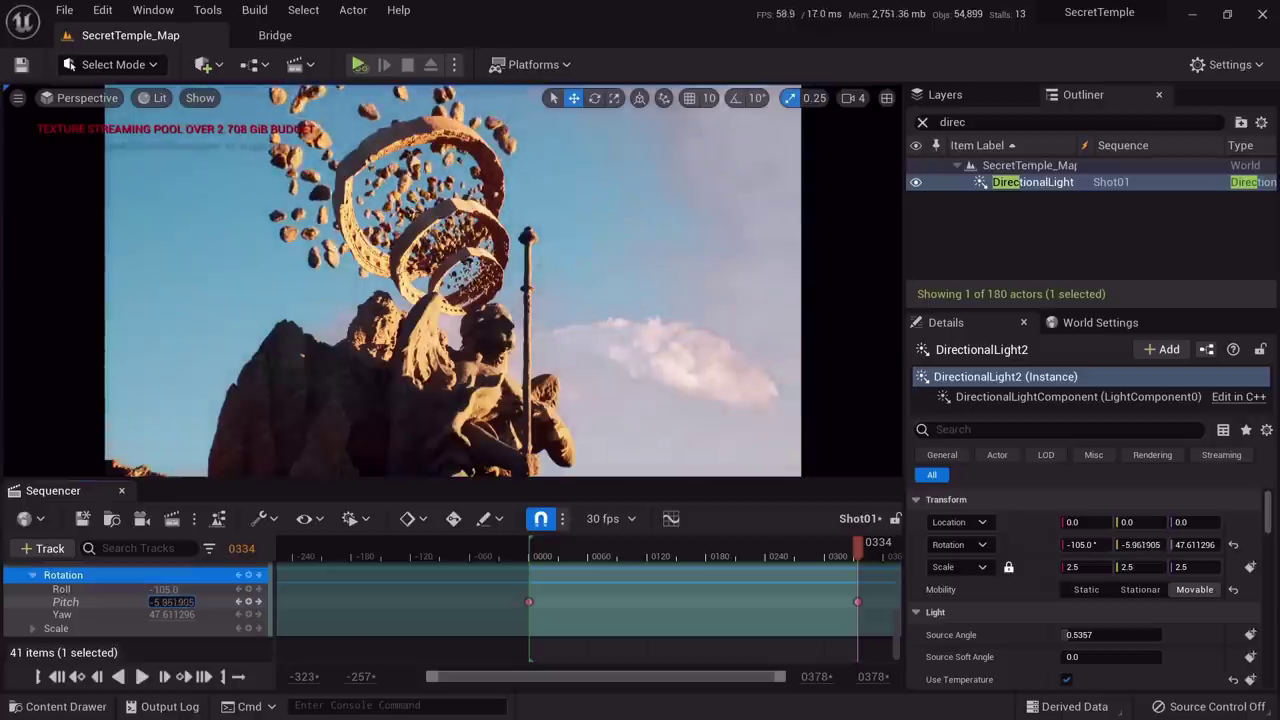
{"action": "left_click_drag", "start_coordinate": [216, 602], "coordinate": [210, 602]}
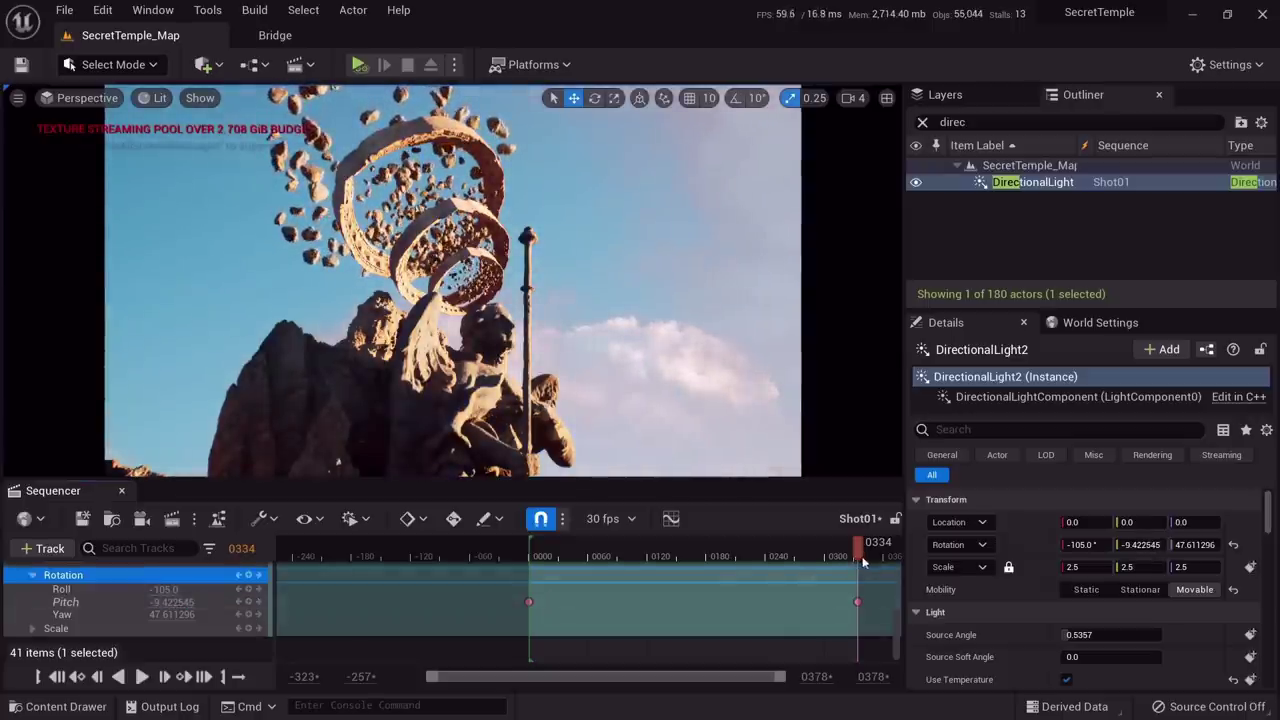
Scrub the sequence back to frame 1 and preview the shot in an enlarged, full-screen viewport
{"action": "left_click_drag", "start_coordinate": [851, 557], "coordinate": [534, 589]}
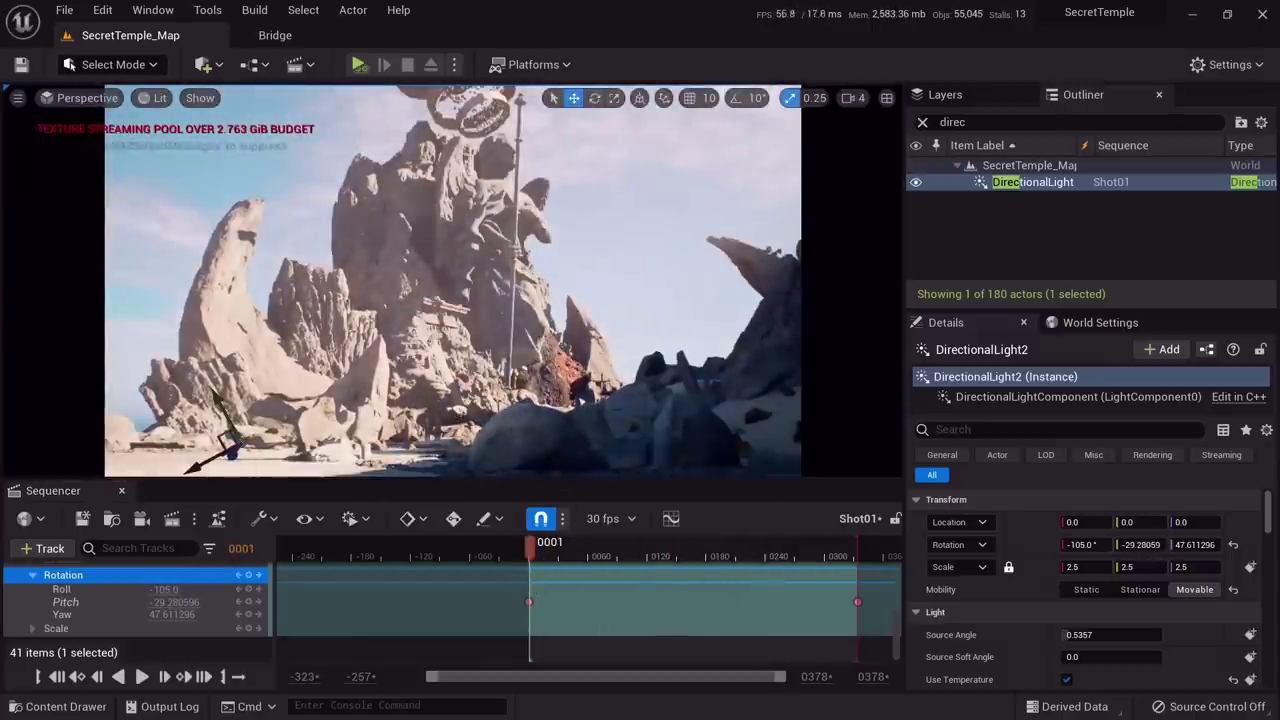
{"action": "key", "text": "F10"}
{"action": "key", "text": "e"}
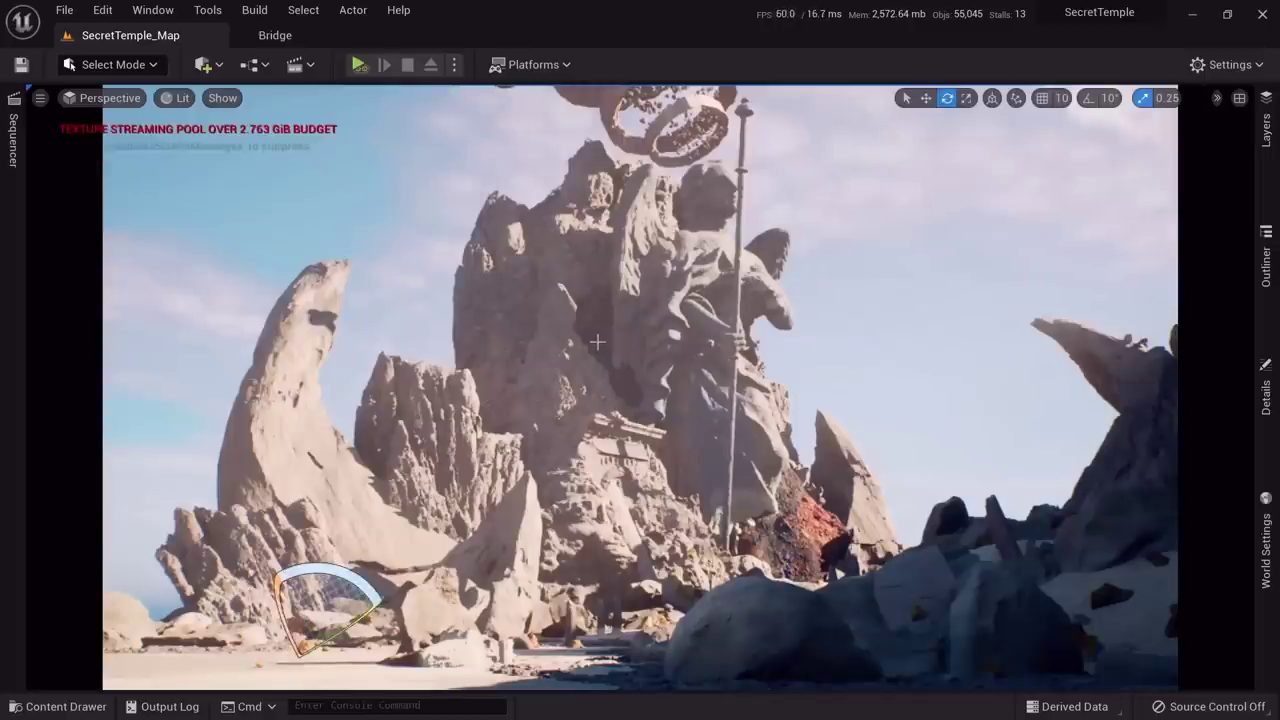
{"action": "key", "text": "w"}
{"action": "key", "text": "F11"}
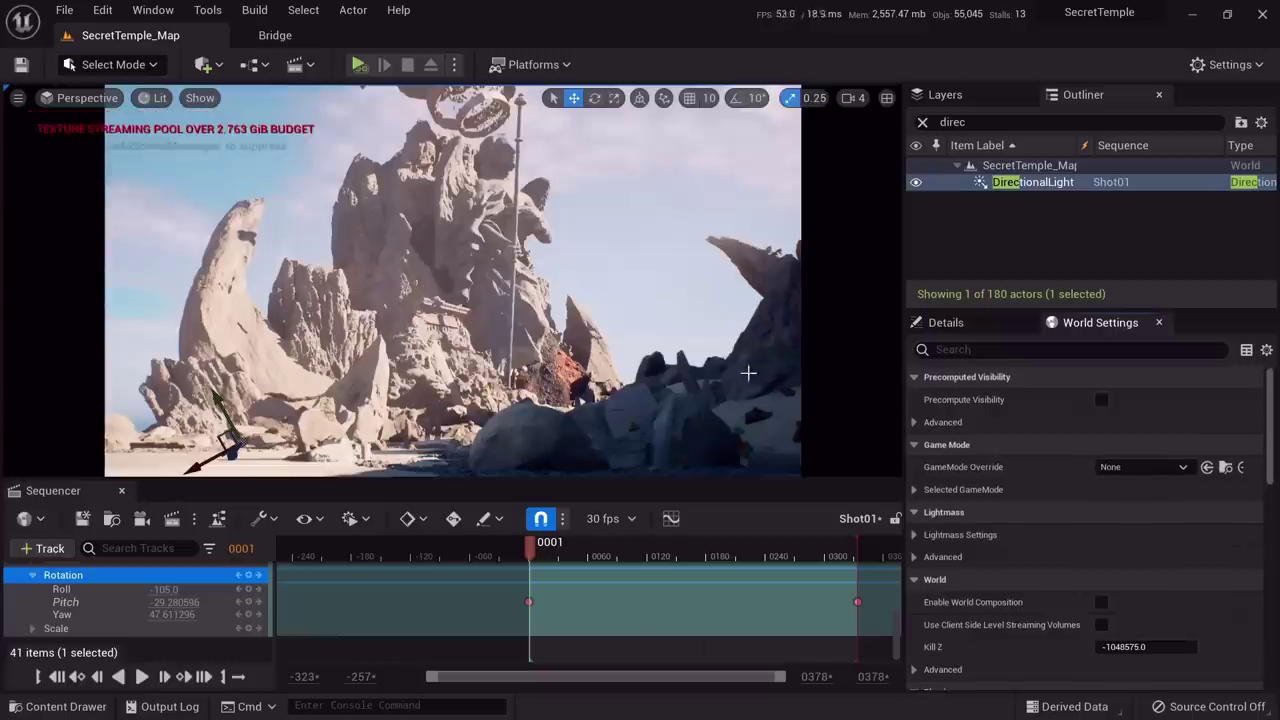
{"action": "key", "text": "F11"}
{"action": "key", "text": "e"}
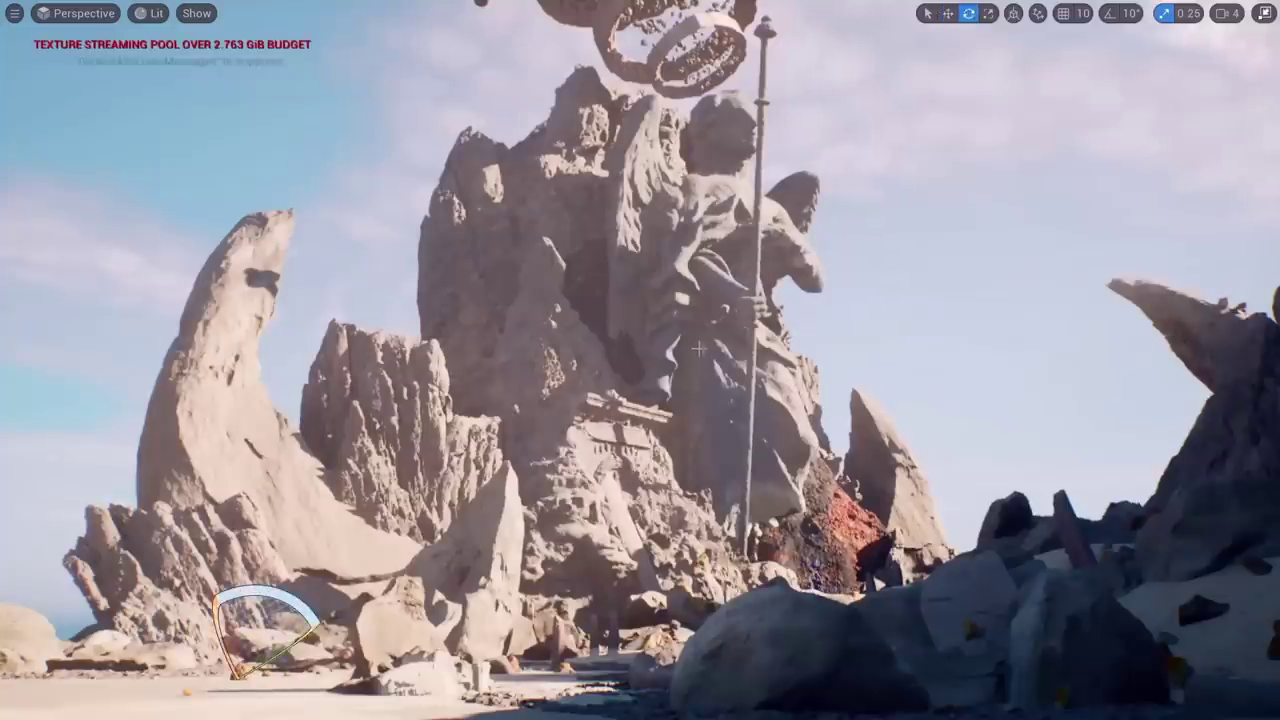
{"action": "key", "text": "w"}
{"action": "key", "text": "F11"}
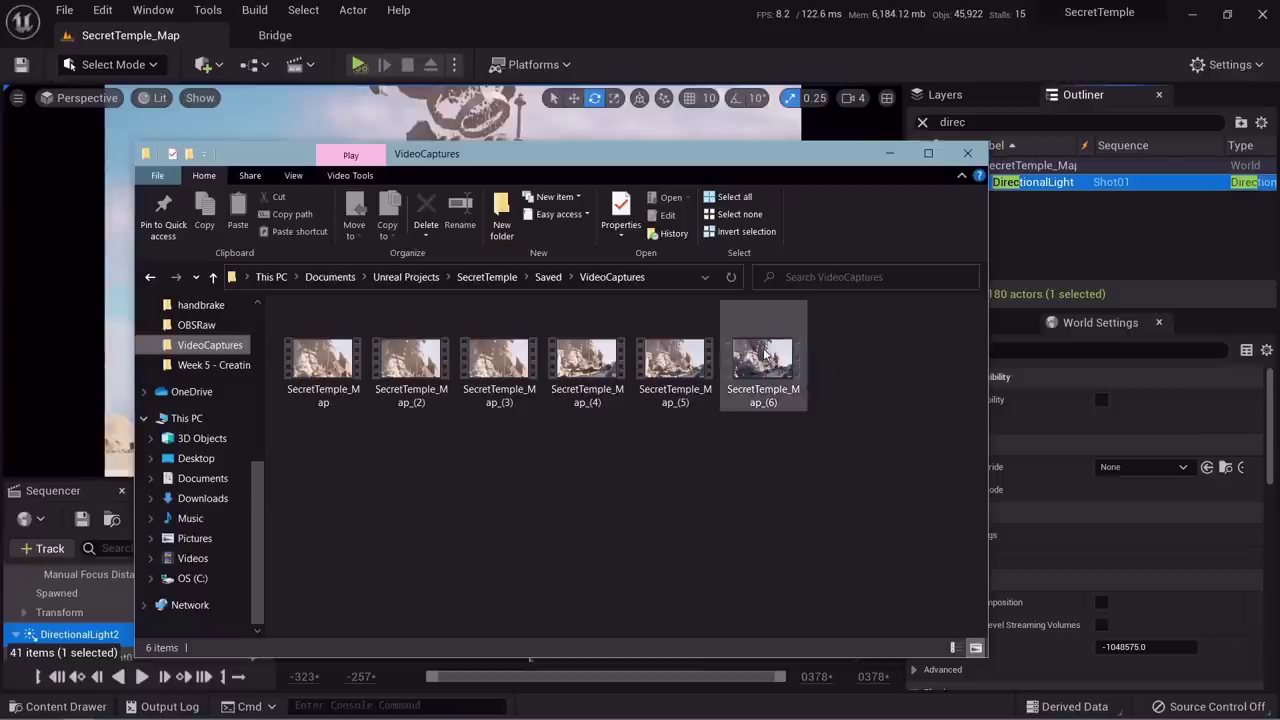
Watch the rendered SecretTemple_Map_(6) video in VLC media player, then close the player and put the VideoCaptures folder away
{"action": "left_click", "coordinate": [765, 355]}
{"action": "right_click", "coordinate": [765, 355]}
{"action": "mouse_move", "coordinate": [920, 444]}
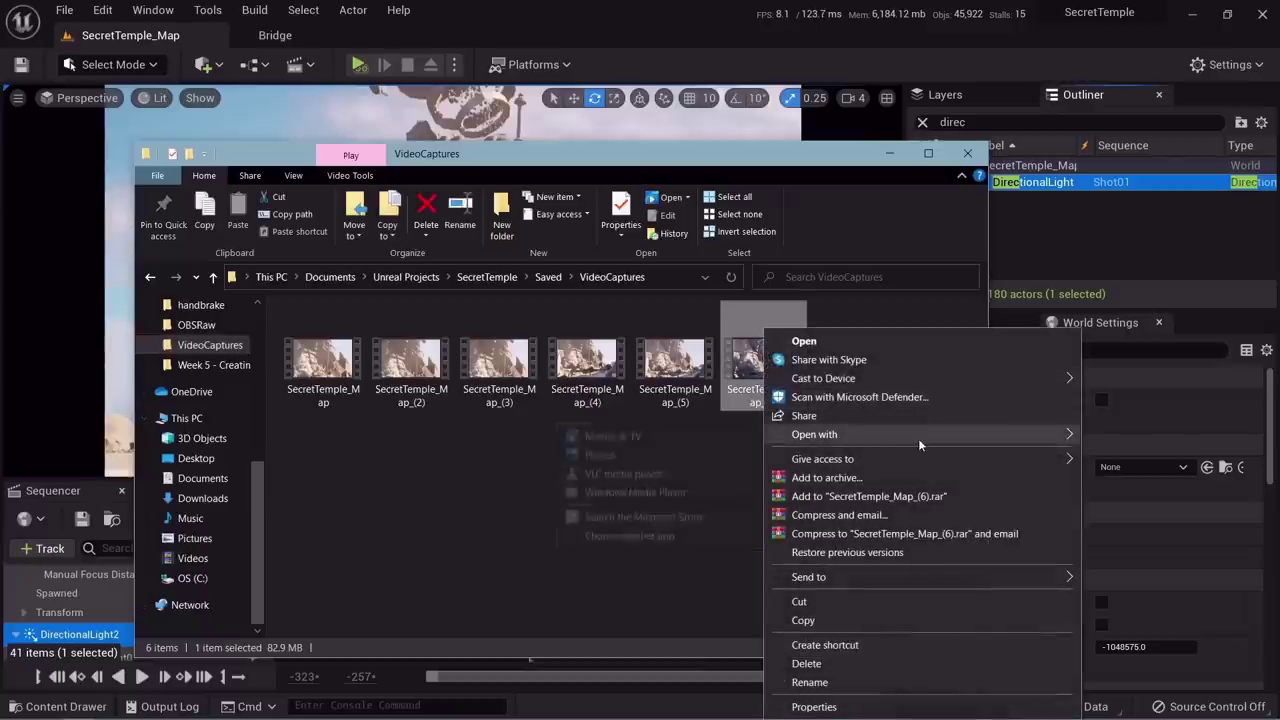
{"action": "left_click", "coordinate": [651, 474]}
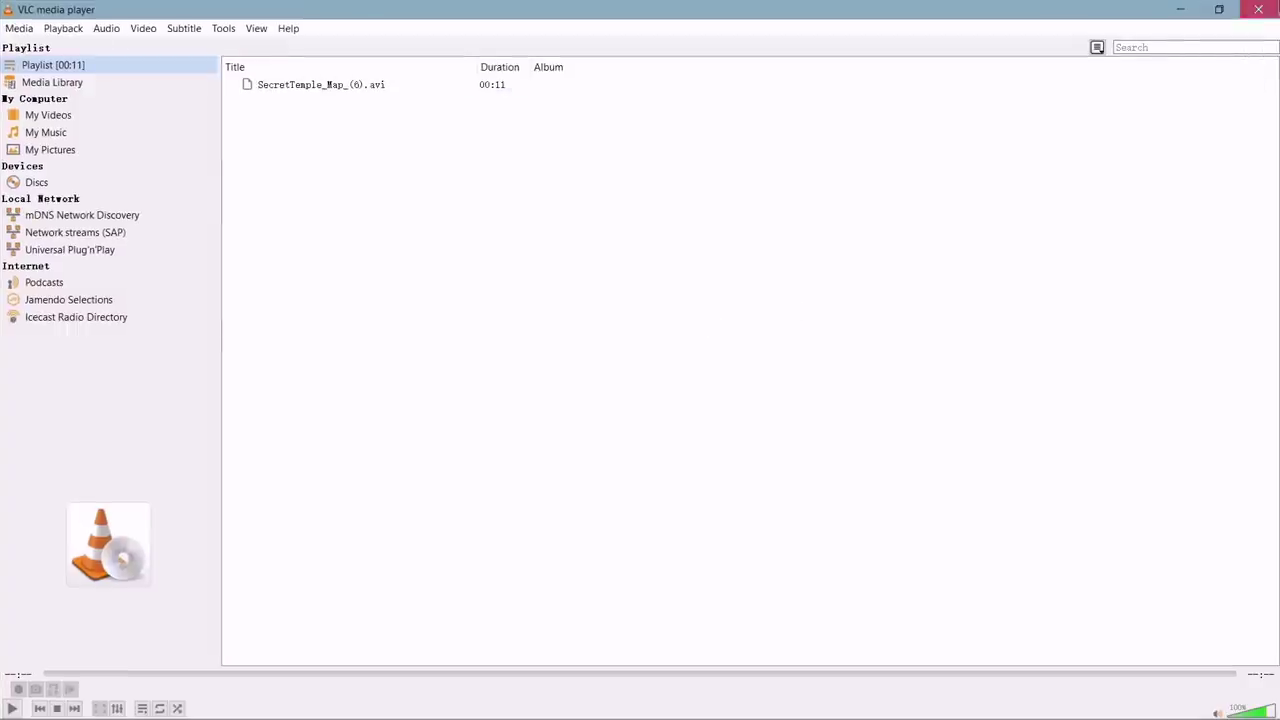
{"action": "left_click", "coordinate": [1259, 9]}
{"action": "left_click", "coordinate": [888, 156]}
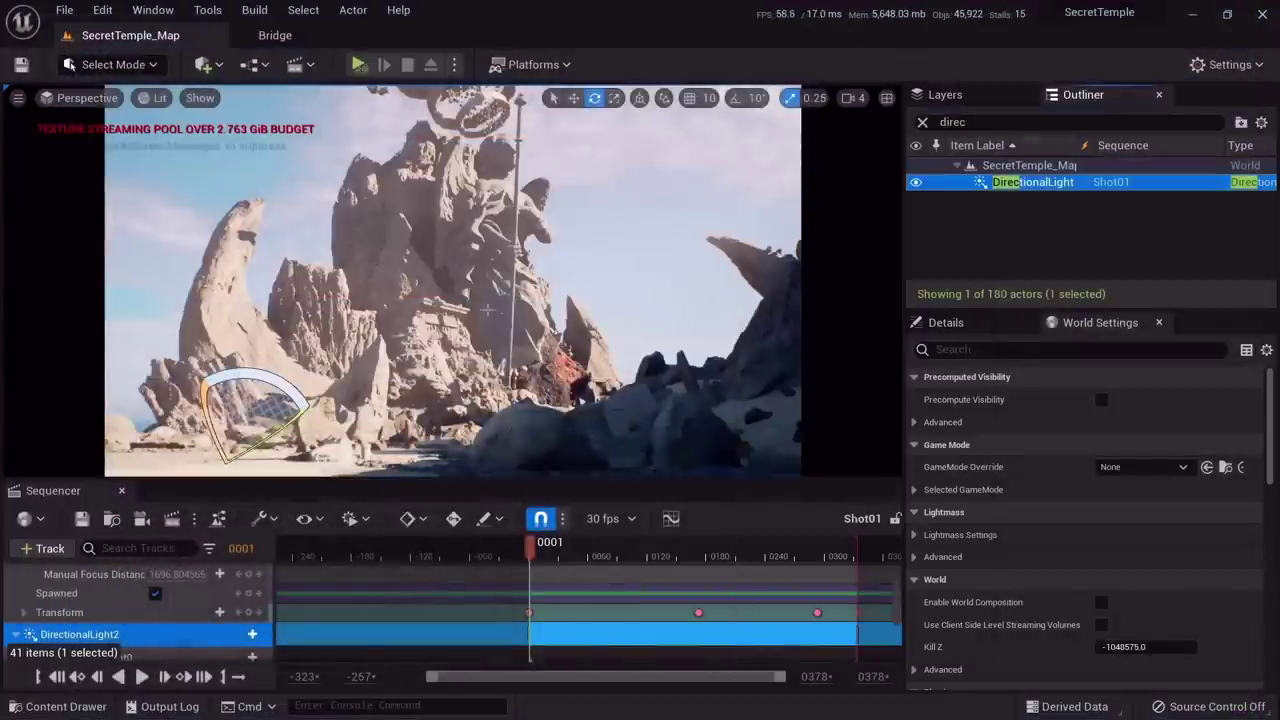